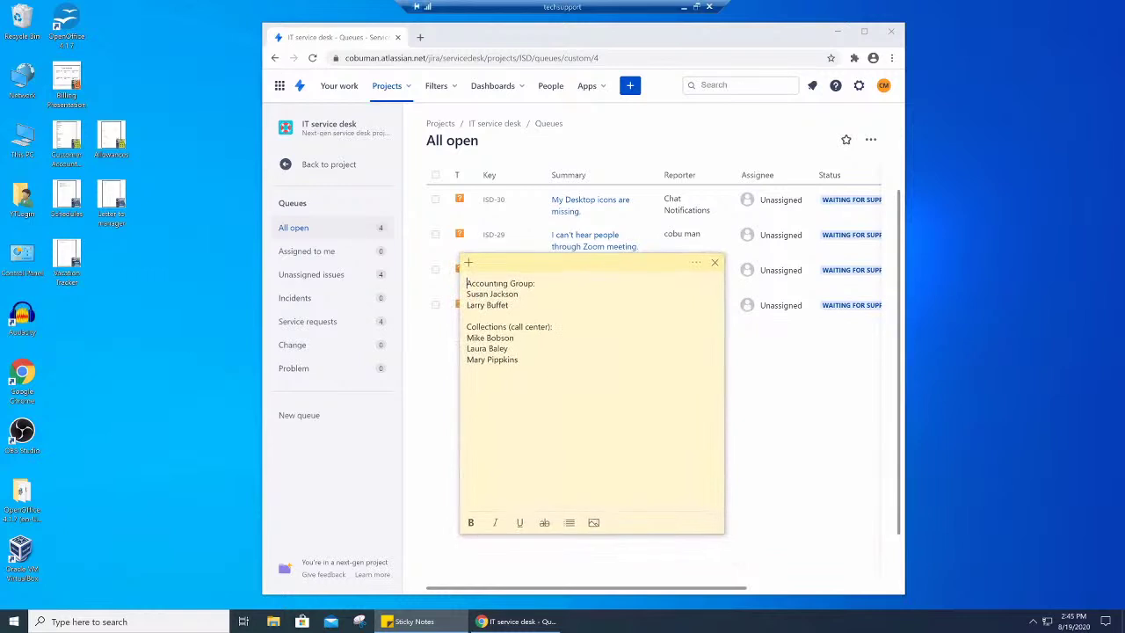
{"action": "key", "text": "ctrl+shift+Right"}
{"action": "key", "text": "ctrl+shift+Right"}
{"action": "key", "text": "ctrl+shift+Right"}
{"action": "key", "text": "ctrl+shift+Right"}
{"action": "key", "text": "ctrl+shift+Right"}
{"action": "key", "text": "ctrl+shift+Right"}
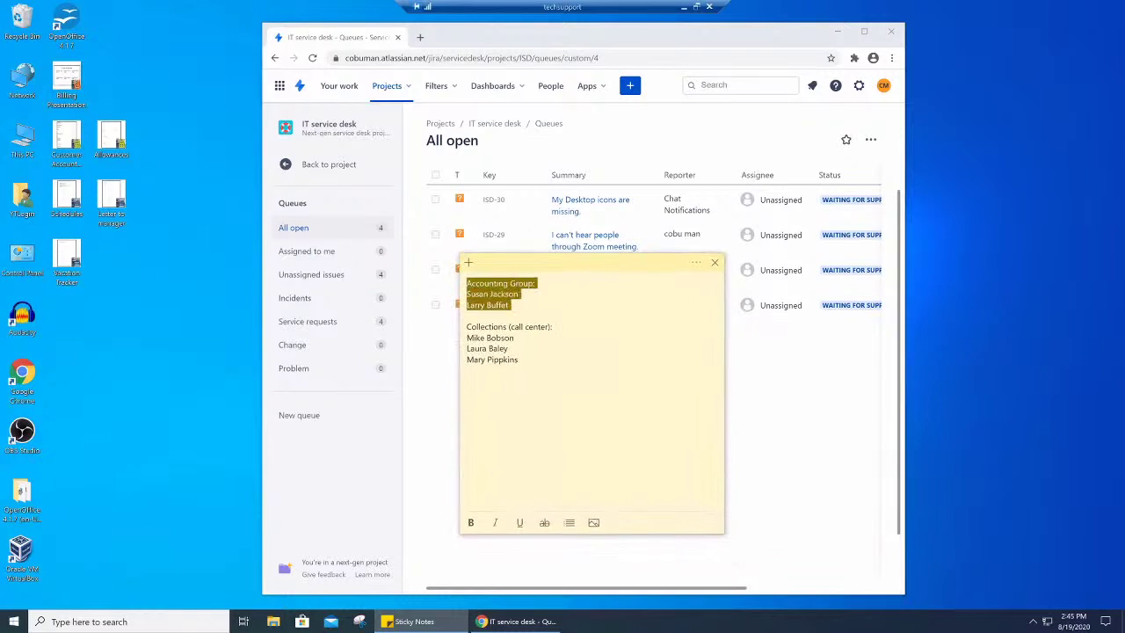
{"action": "left_click", "coordinate": [508, 326]}
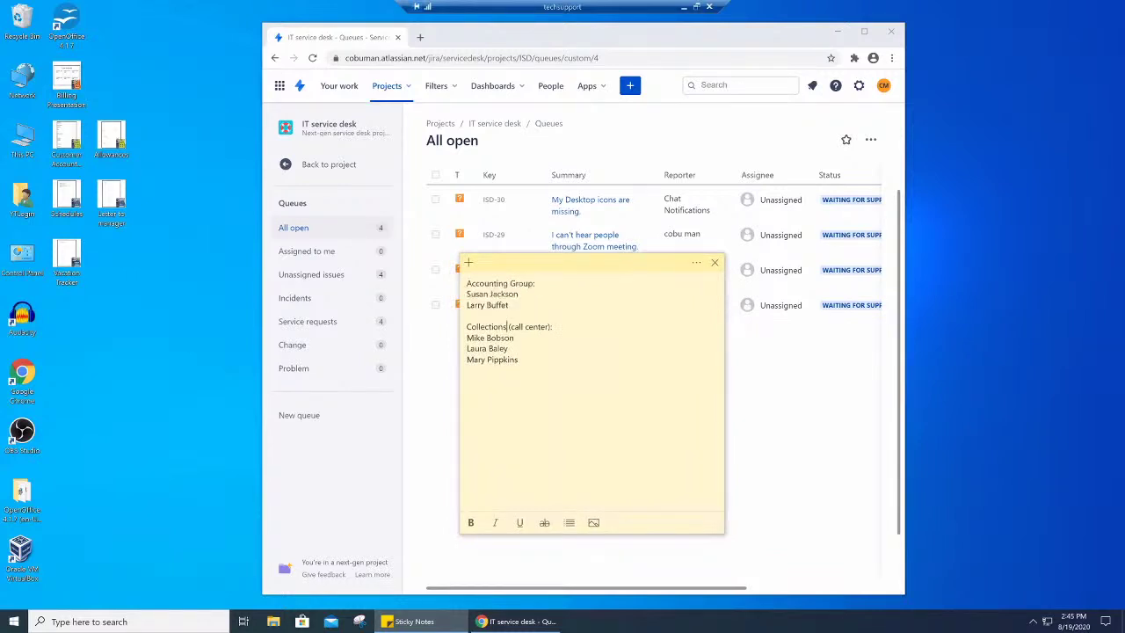
{"action": "left_click_drag", "start_coordinate": [519, 359], "coordinate": [471, 305]}
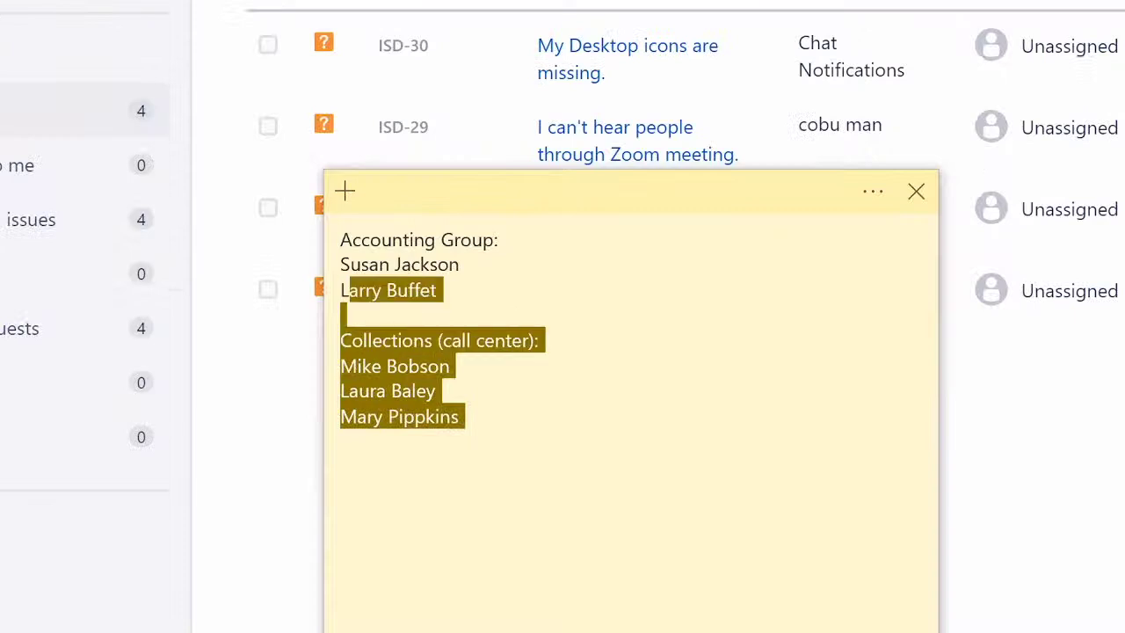
{"action": "left_click_drag", "start_coordinate": [349, 290], "coordinate": [360, 265]}
{"action": "left_click", "coordinate": [342, 314]}
{"action": "left_click", "coordinate": [513, 340]}
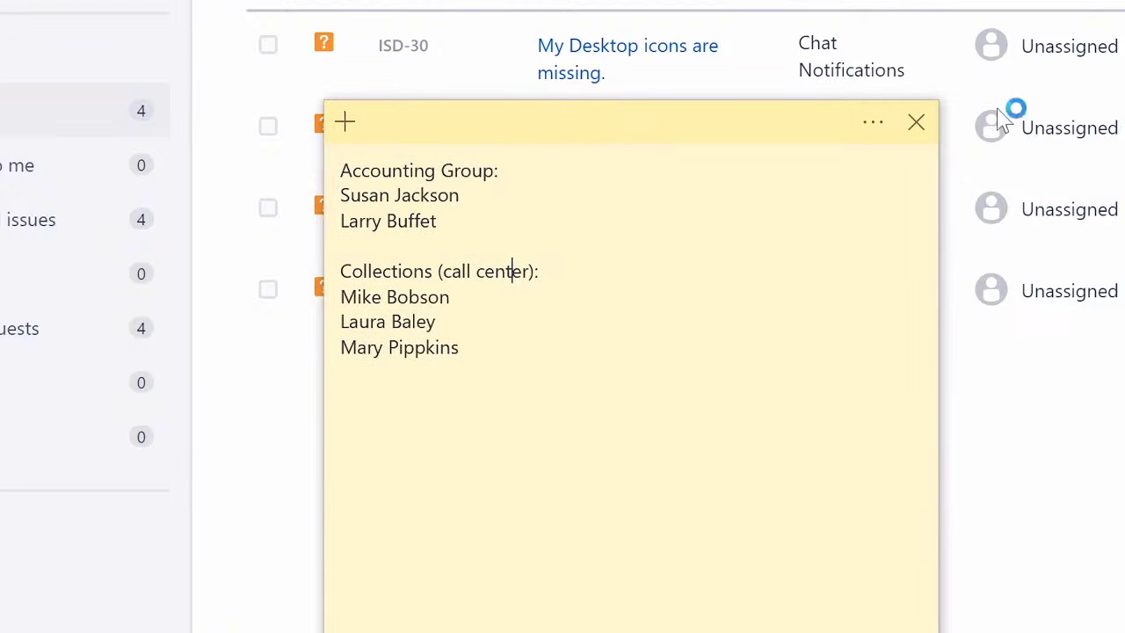
{"action": "left_click_drag", "start_coordinate": [391, 322], "coordinate": [341, 297]}
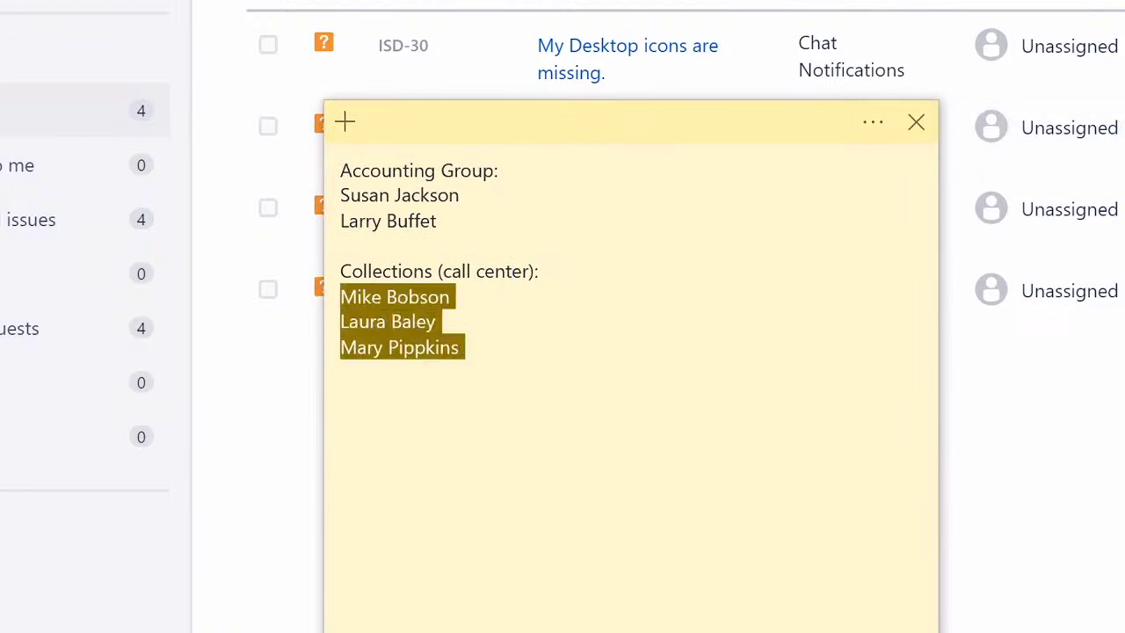
{"action": "left_click", "coordinate": [460, 347]}
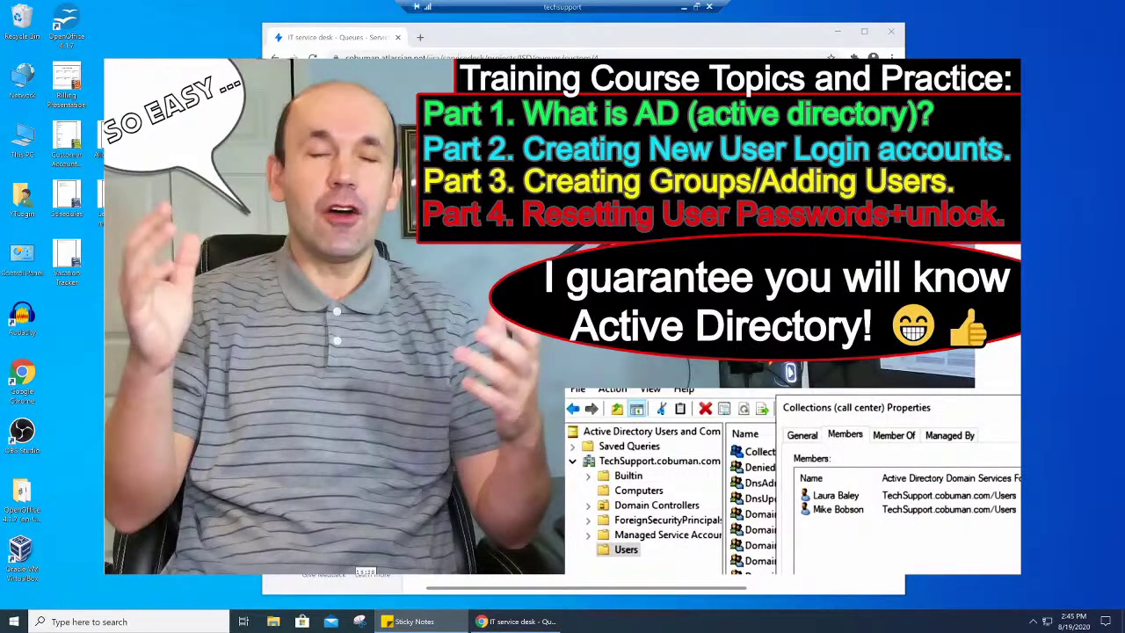
- Close the sticky note and widen the browser so the queue shows the Created and Time to done columns
{"action": "left_click", "coordinate": [915, 253]}
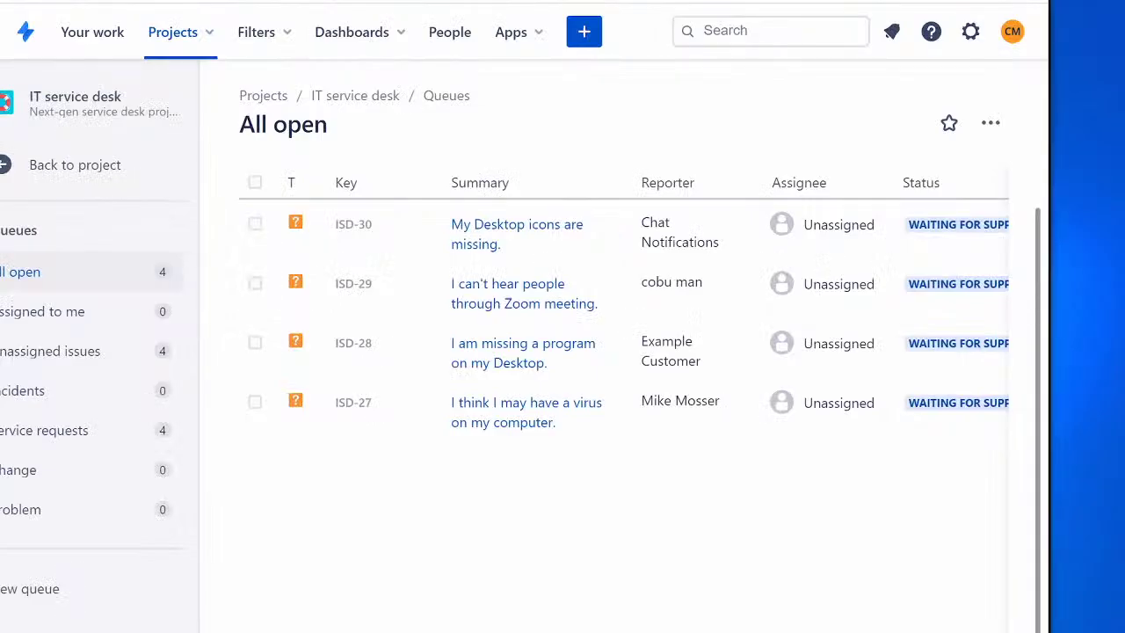
{"action": "left_click_drag", "start_coordinate": [905, 461], "coordinate": [976, 461]}
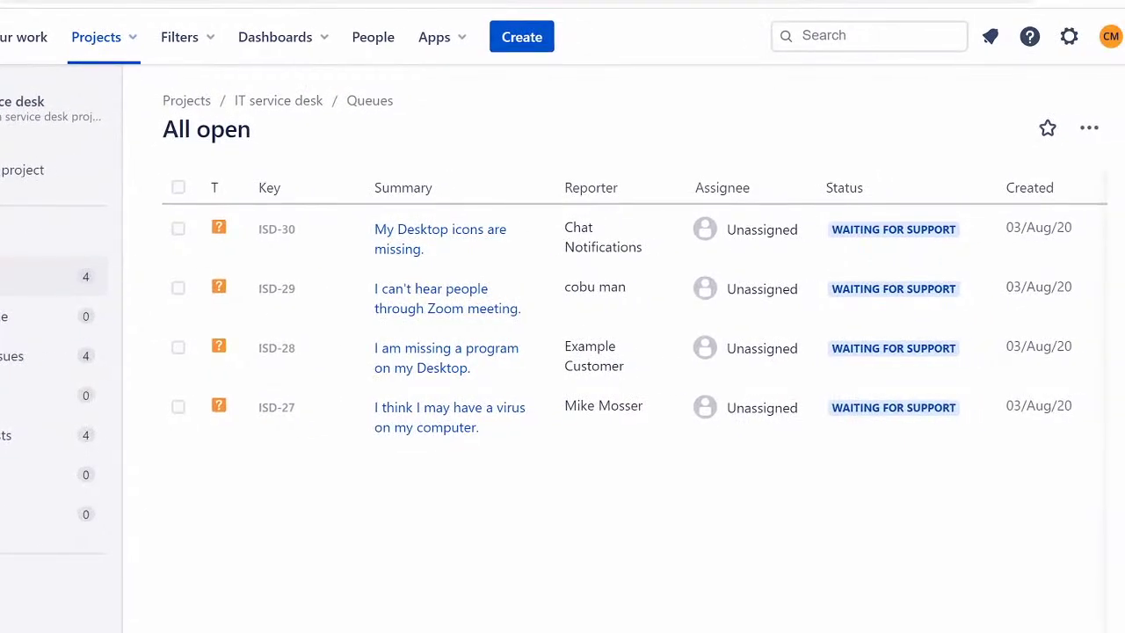
{"action": "scroll", "coordinate": [631, 307], "scroll_direction": "right", "scroll_amount": 3}
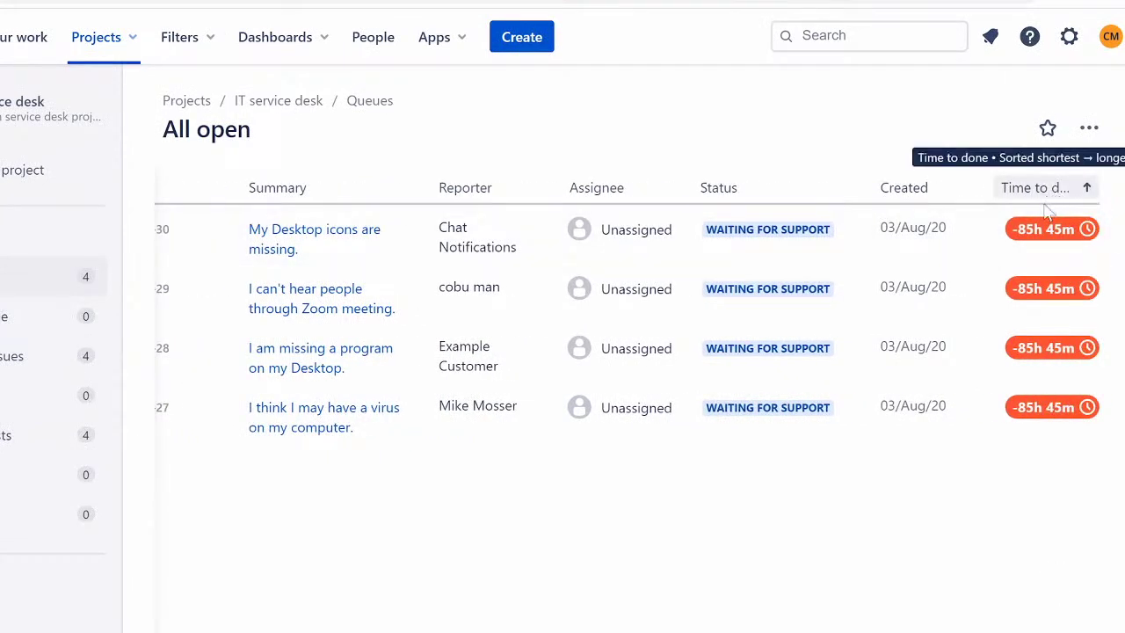
{"action": "mouse_move", "coordinate": [1055, 230]}
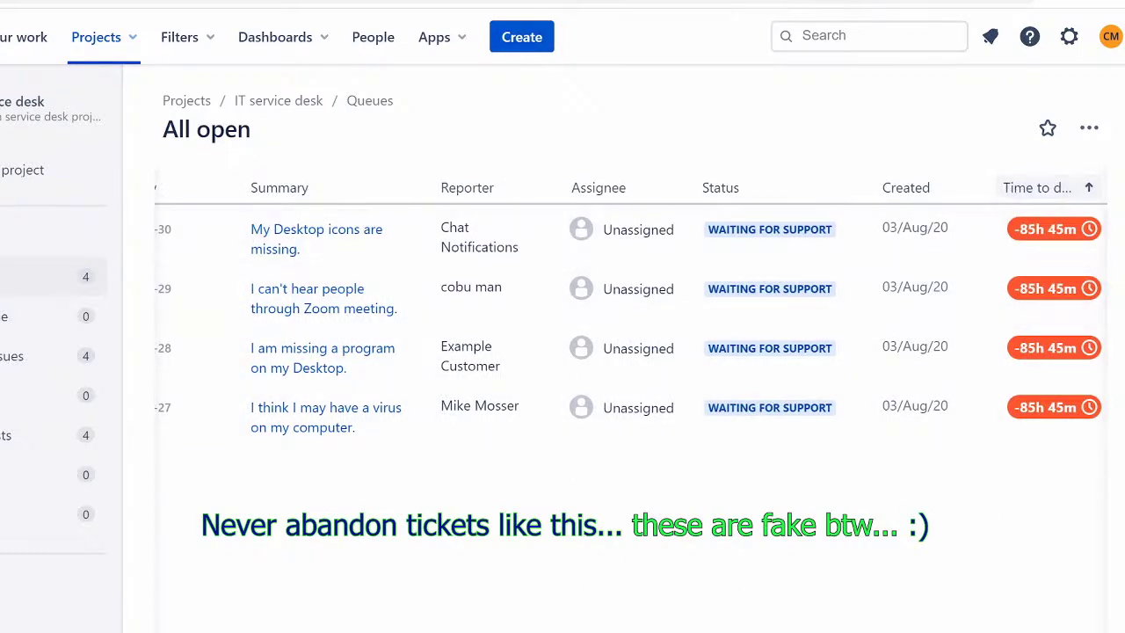
- Submit a new ticket with summary and description 'fake ticket', listed as ISD-31
{"action": "left_click", "coordinate": [546, 40]}
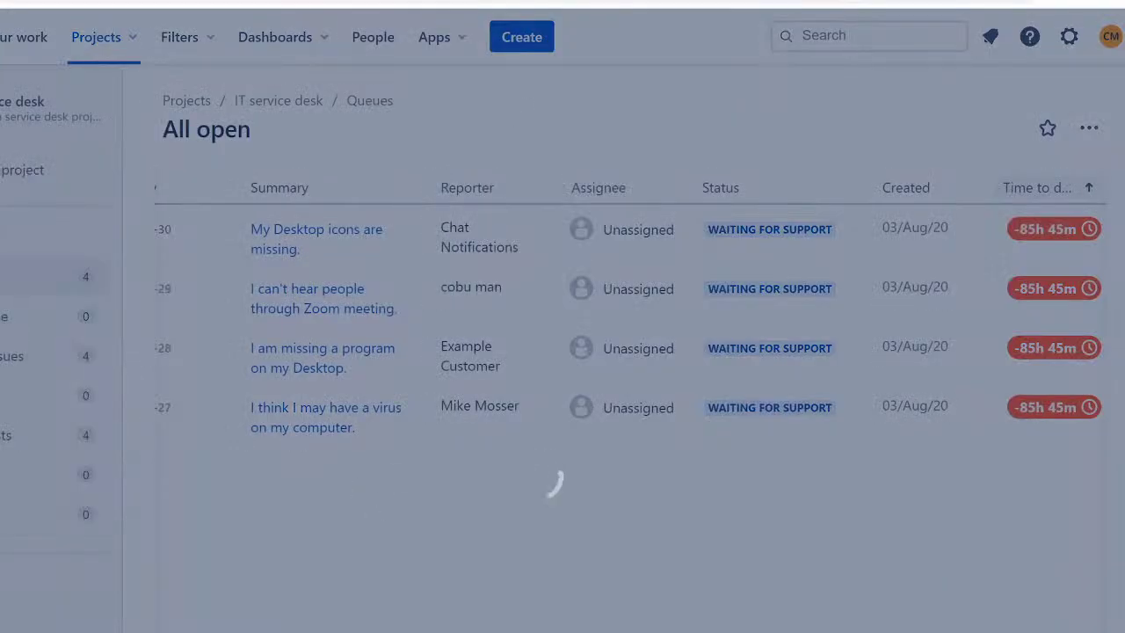
{"action": "type", "text": "fake tickets"}
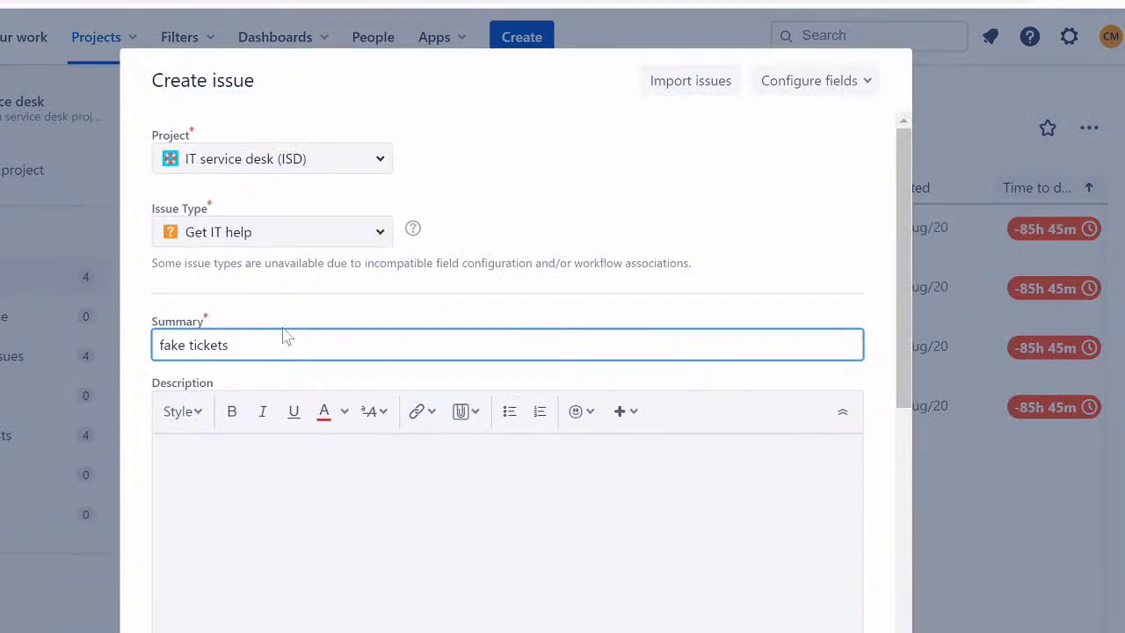
{"action": "key", "text": "BackSpace"}
{"action": "key", "text": "Tab"}
{"action": "type", "text": "fake ticket"}
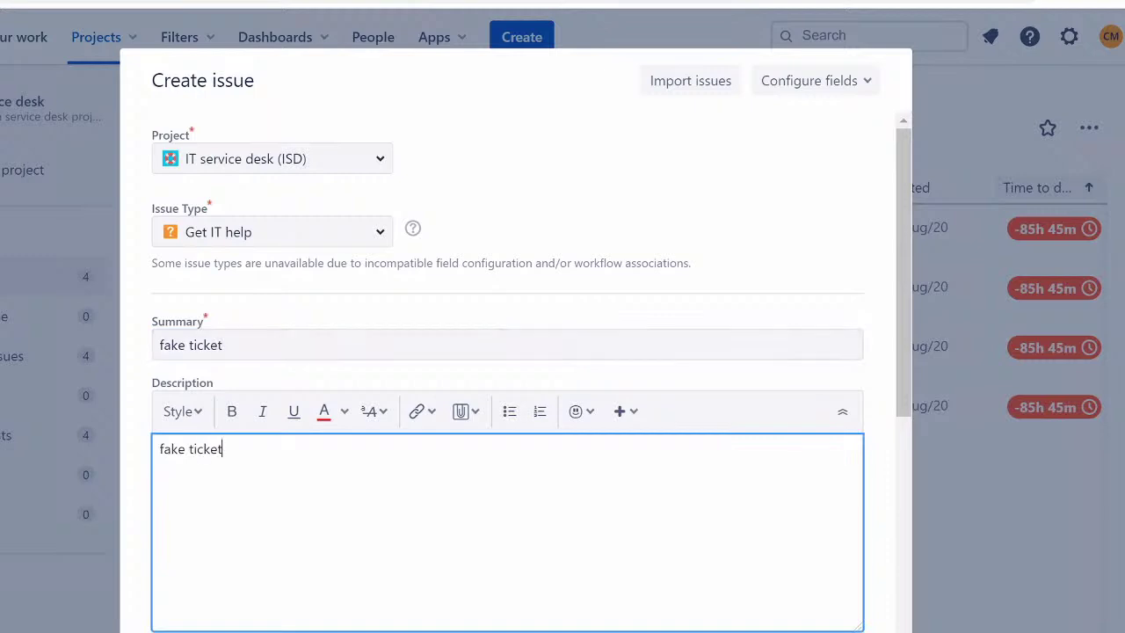
{"action": "key", "text": "ctrl+Return"}
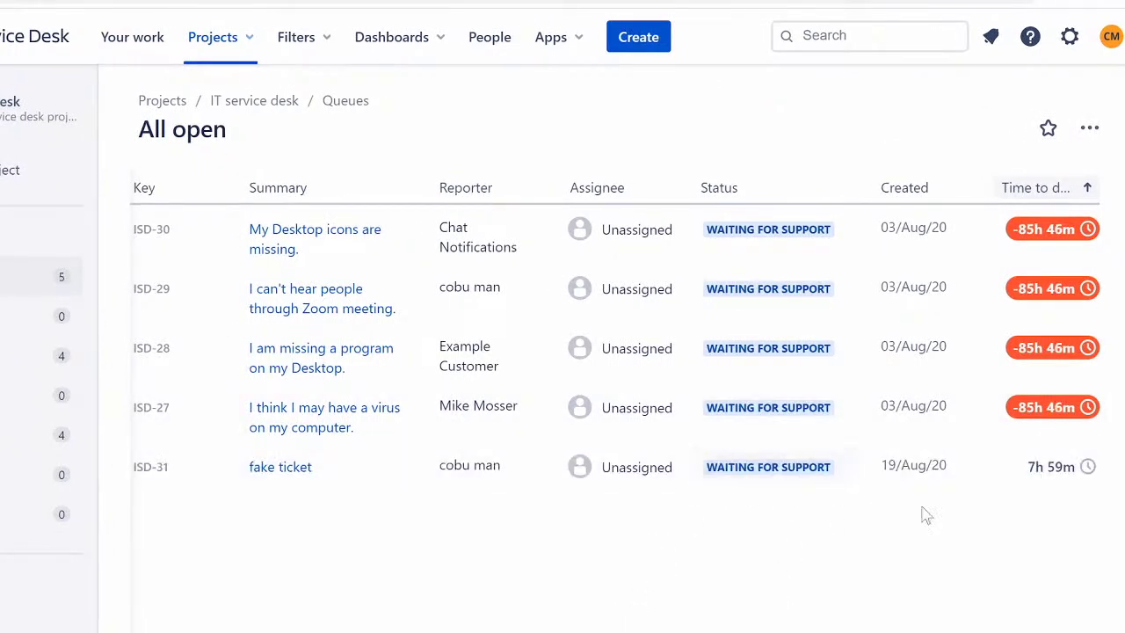
{"action": "mouse_move", "coordinate": [1035, 468]}
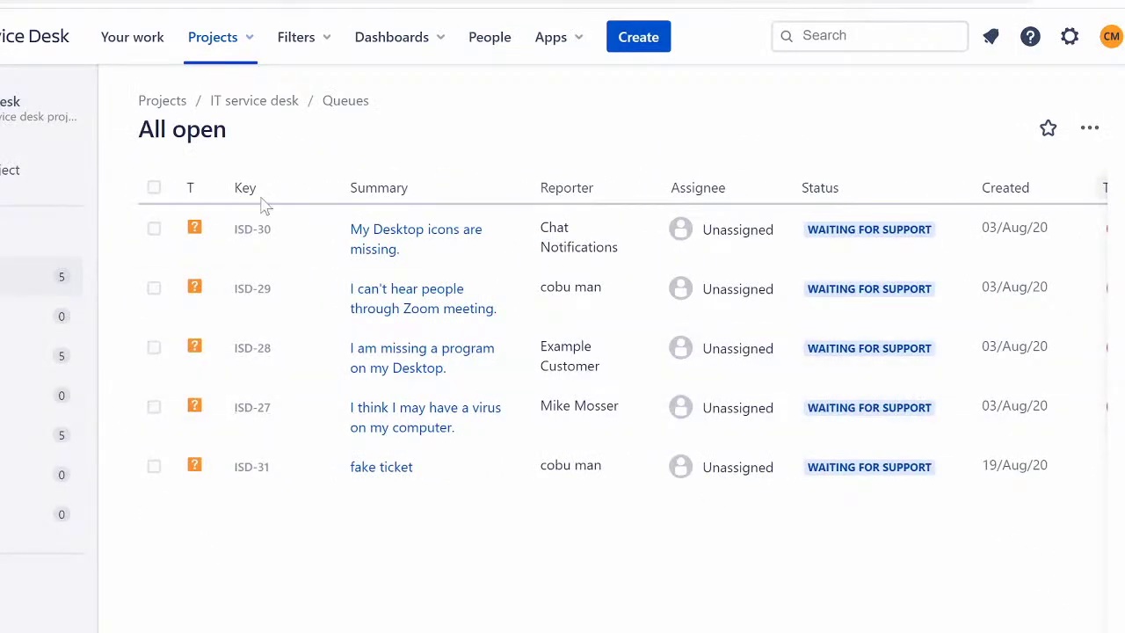
- Open ticket ISD-30, 'My Desktop icons are missing.', from the All open queue
{"action": "left_click", "coordinate": [428, 239]}
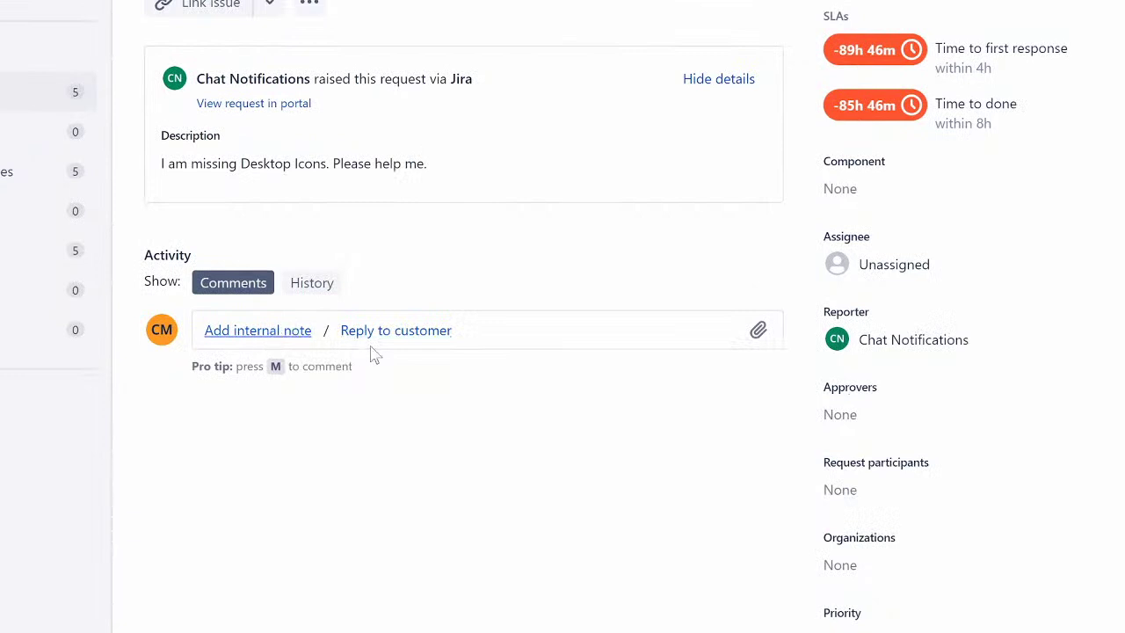
- Switch ISD-30's comment editor to Reply to customer and back to Add internal note
{"action": "left_click", "coordinate": [253, 338]}
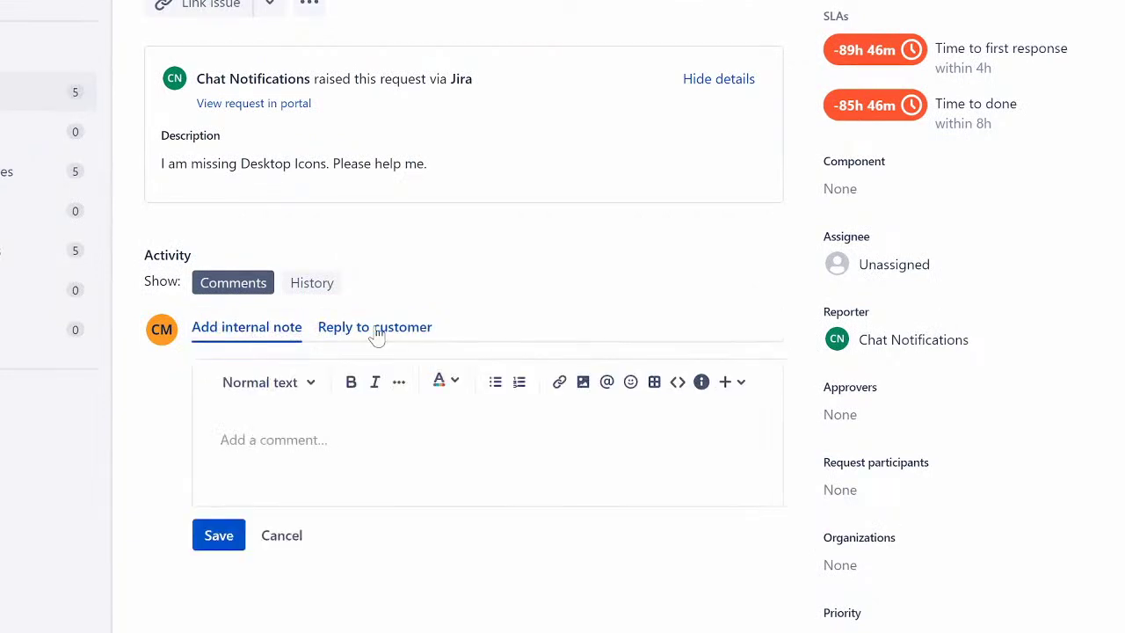
{"action": "left_click", "coordinate": [376, 332]}
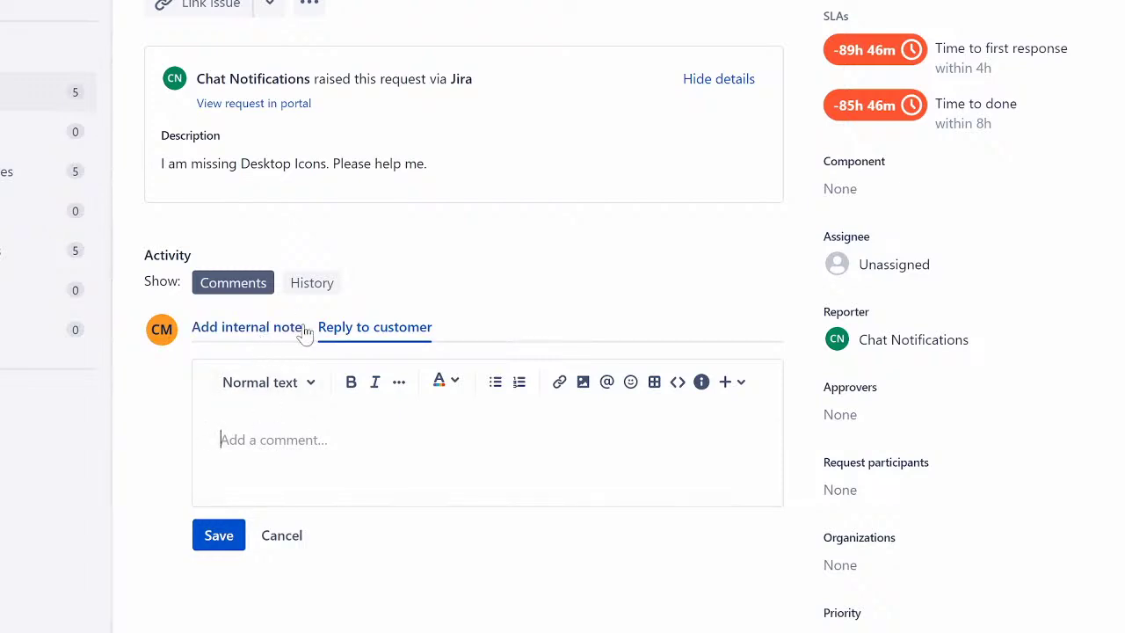
{"action": "left_click", "coordinate": [273, 331]}
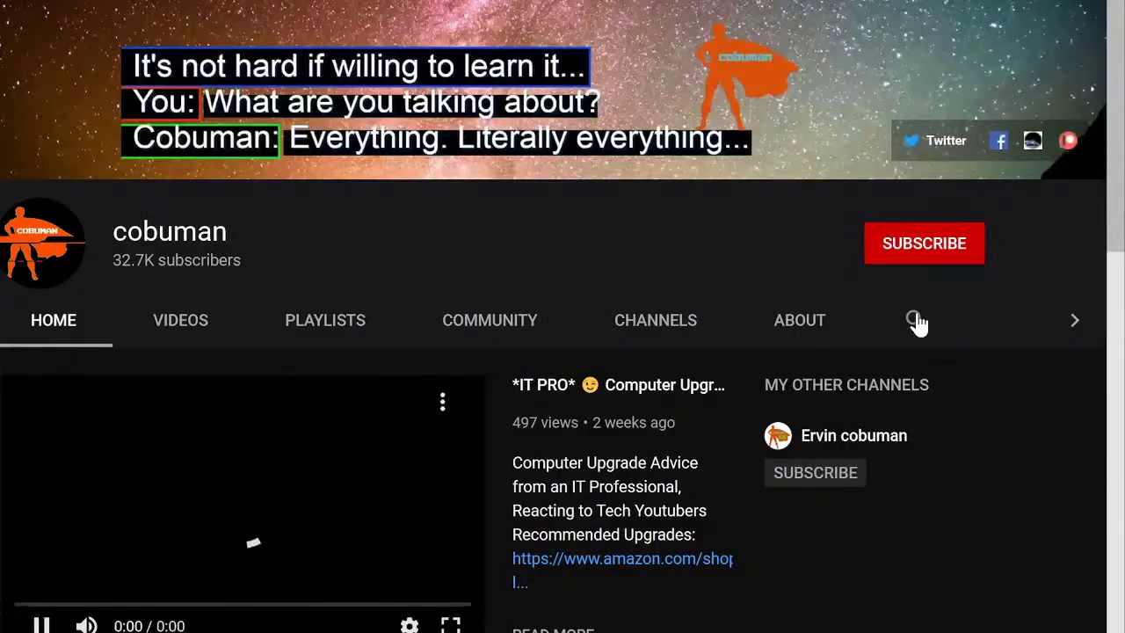
- Search the YouTube channel for 'tickets' and scroll through the matching training videos
{"action": "left_click", "coordinate": [914, 322]}
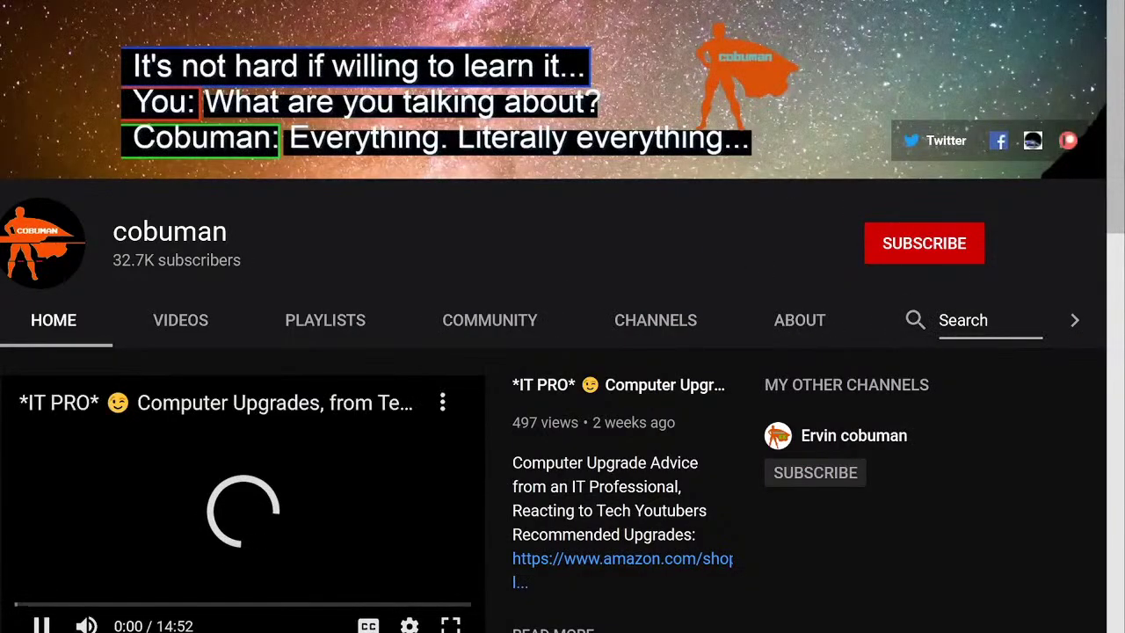
{"action": "type", "text": "tickets"}
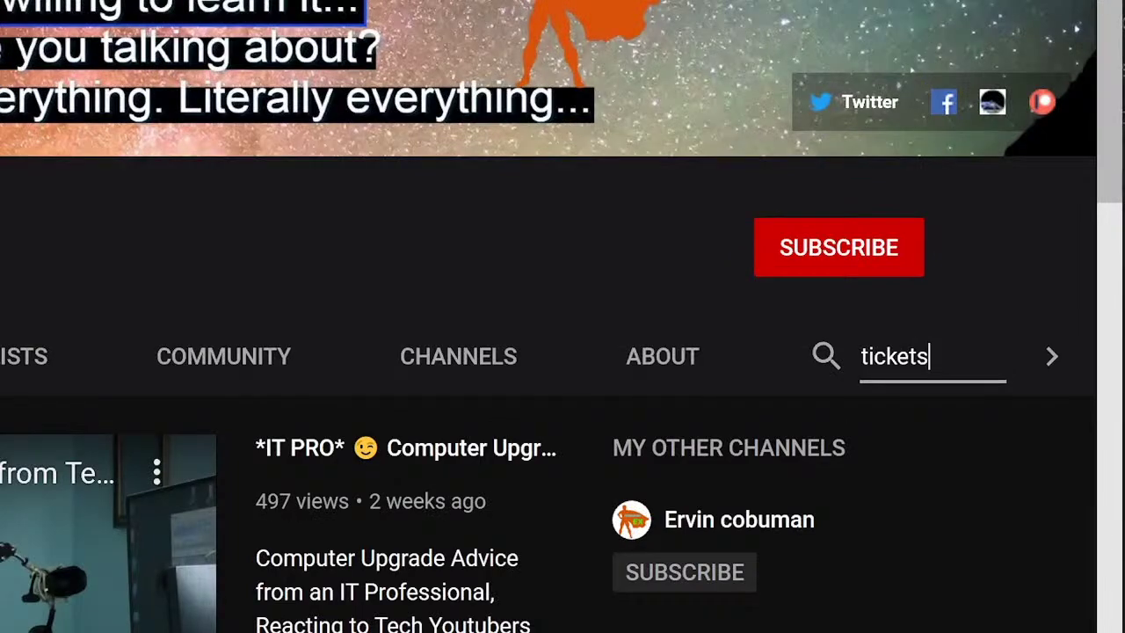
{"action": "key", "text": "Return"}
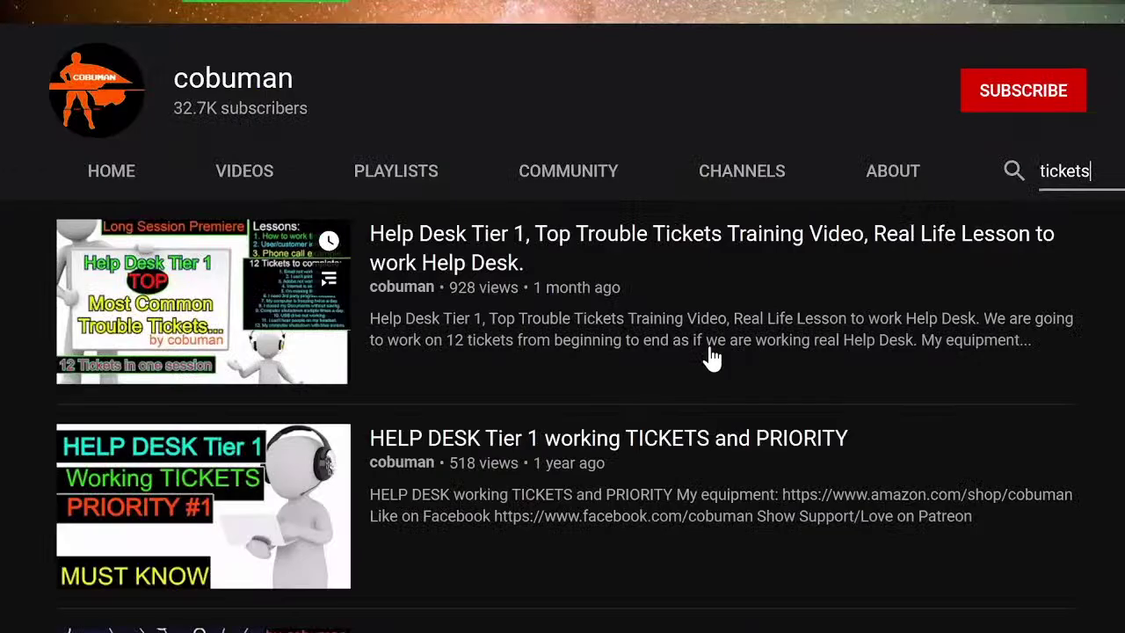
{"action": "scroll", "coordinate": [711, 358], "scroll_direction": "down", "scroll_amount": 5}
{"action": "scroll", "coordinate": [712, 358], "scroll_direction": "down", "scroll_amount": 10}
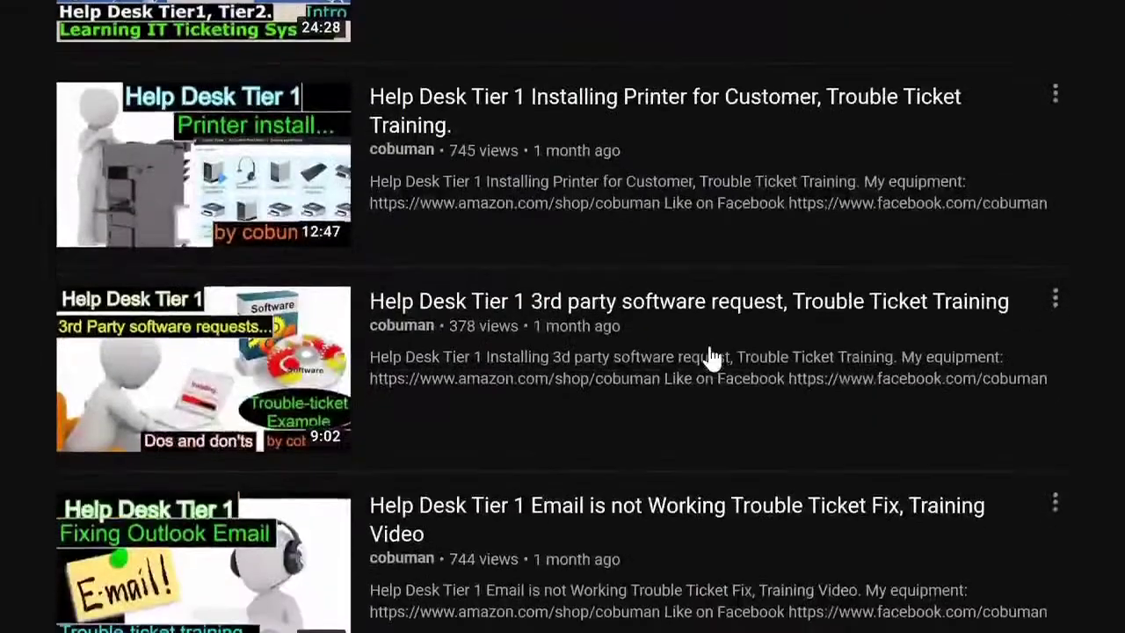
{"action": "scroll", "coordinate": [712, 358], "scroll_direction": "down", "scroll_amount": 7}
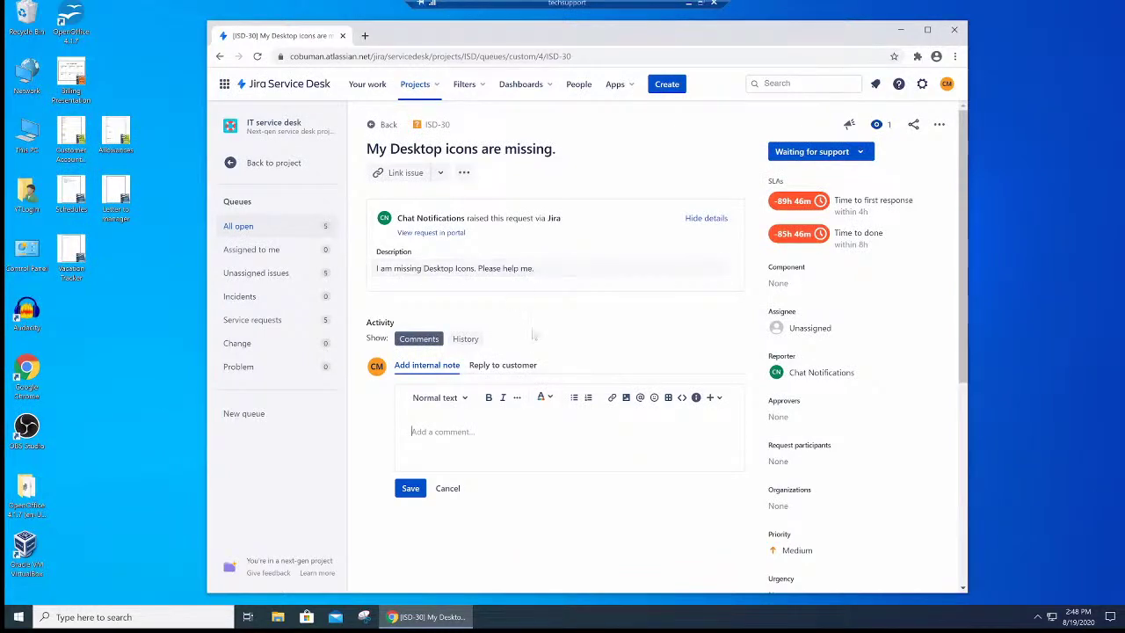
{"action": "left_click", "coordinate": [219, 55]}
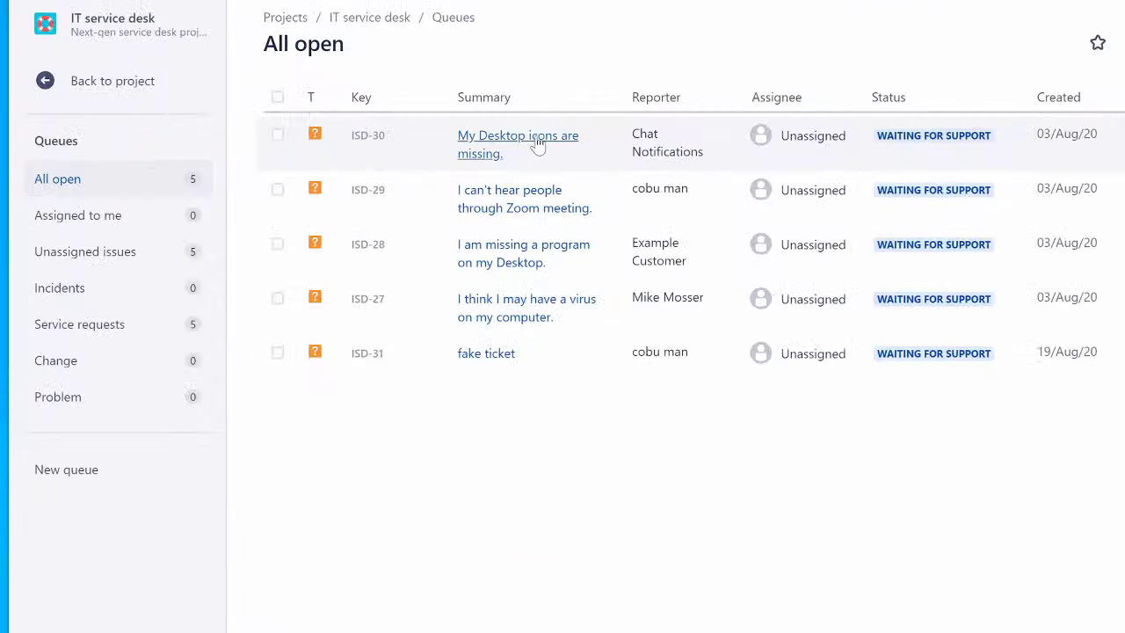
{"action": "left_click", "coordinate": [538, 143]}
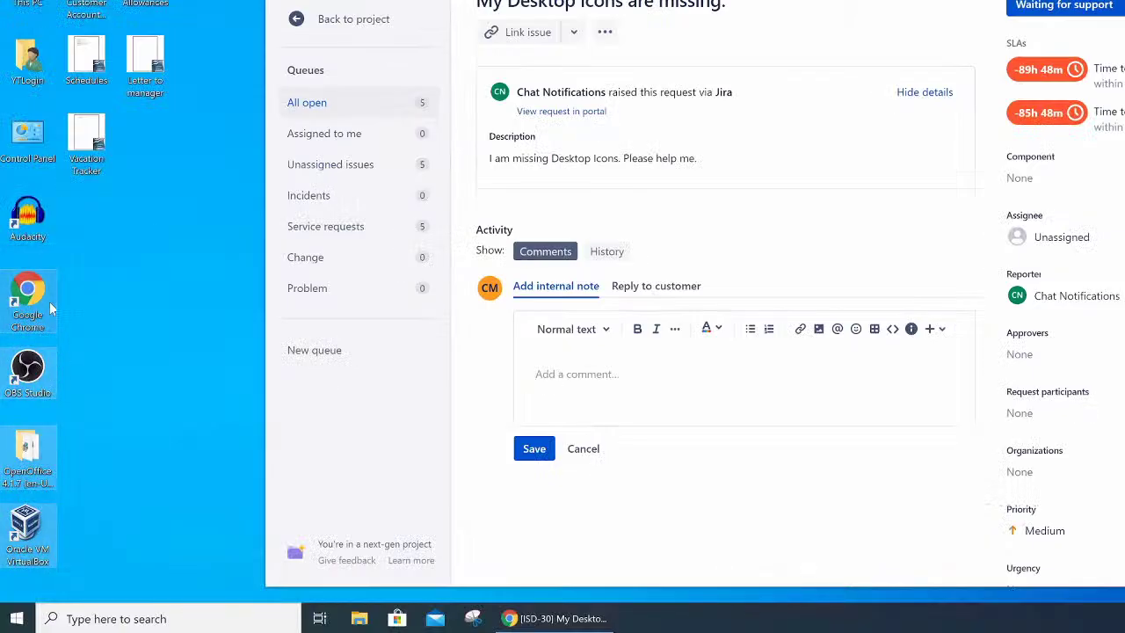
{"action": "right_click", "coordinate": [49, 301]}
{"action": "left_click", "coordinate": [81, 342]}
{"action": "left_click_drag", "start_coordinate": [90, 278], "coordinate": [5, 567]}
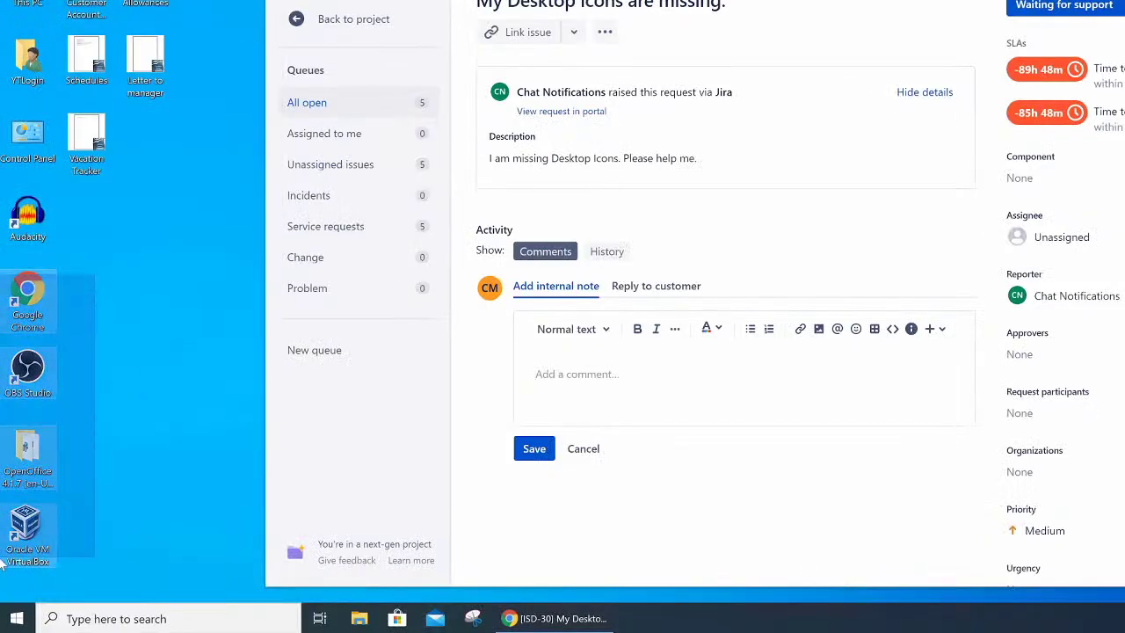
{"action": "left_click_drag", "start_coordinate": [27, 299], "coordinate": [25, 13]}
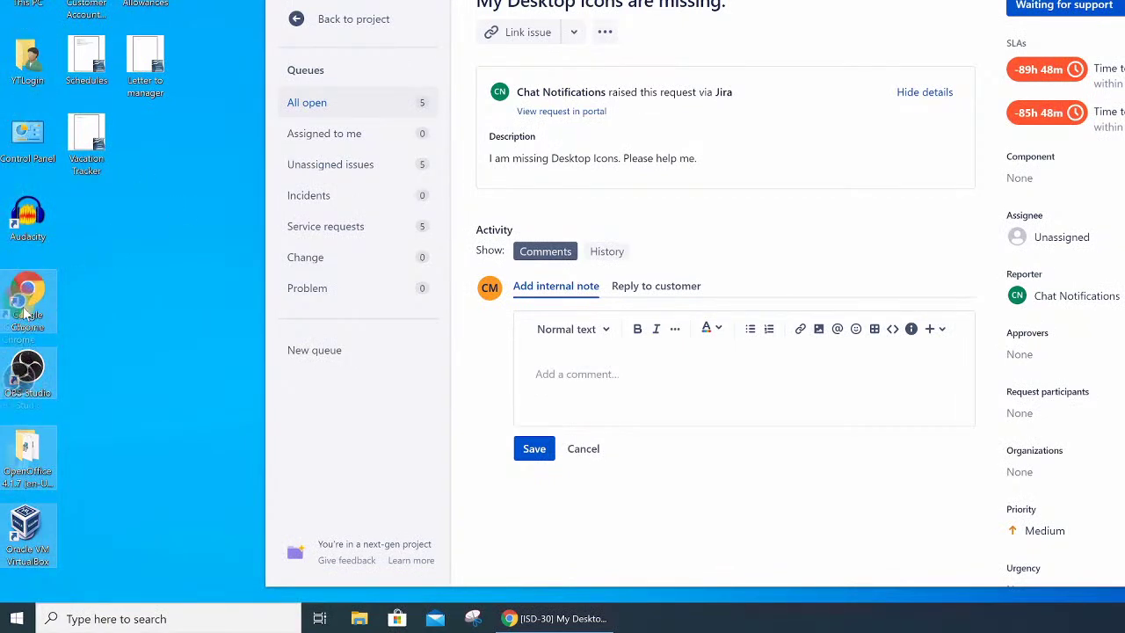
{"action": "left_click", "coordinate": [138, 281]}
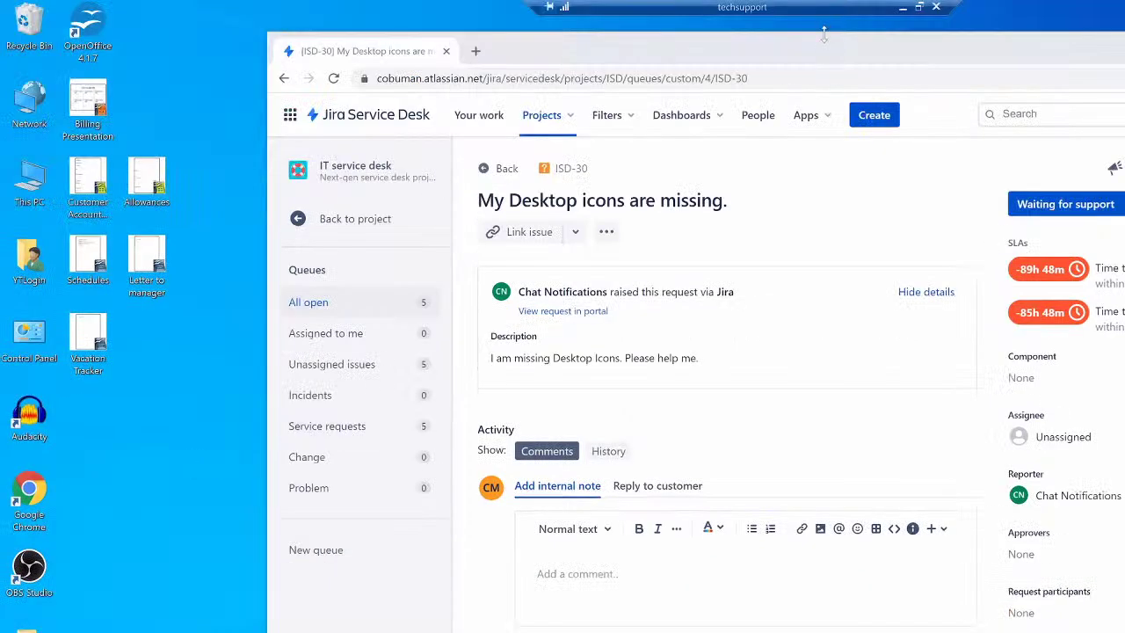
{"action": "mouse_move", "coordinate": [840, 56]}
{"action": "left_mouse_down"}
{"action": "mouse_move", "coordinate": [848, 66]}
{"action": "mouse_move", "coordinate": [834, 39]}
{"action": "left_mouse_up"}
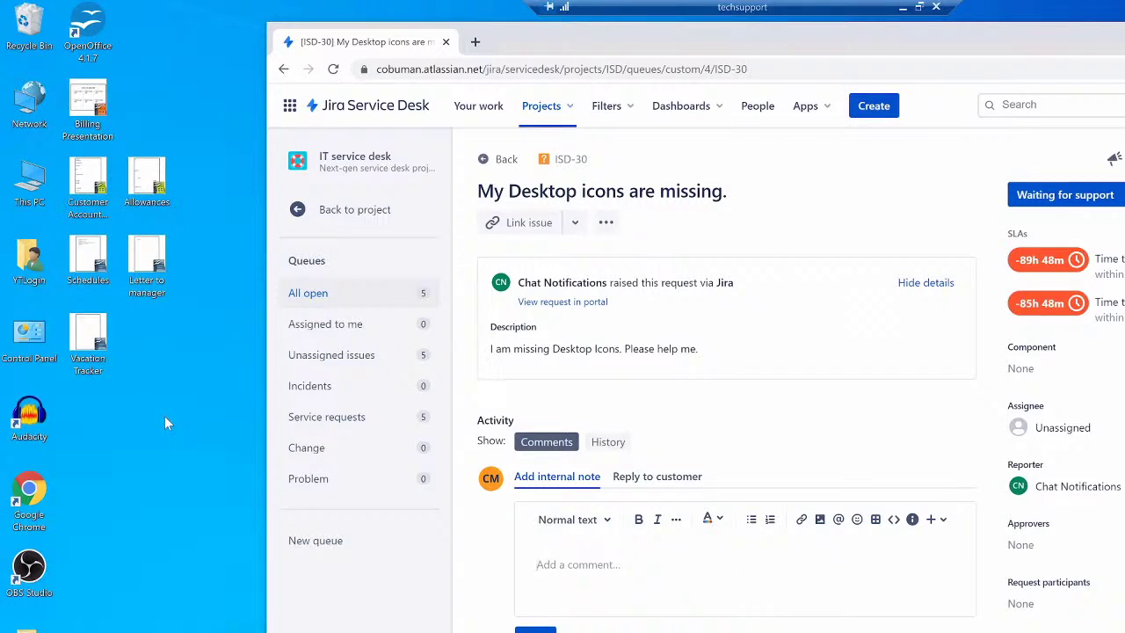
{"action": "left_click_drag", "start_coordinate": [206, 88], "coordinate": [83, 392]}
{"action": "left_click", "coordinate": [198, 403]}
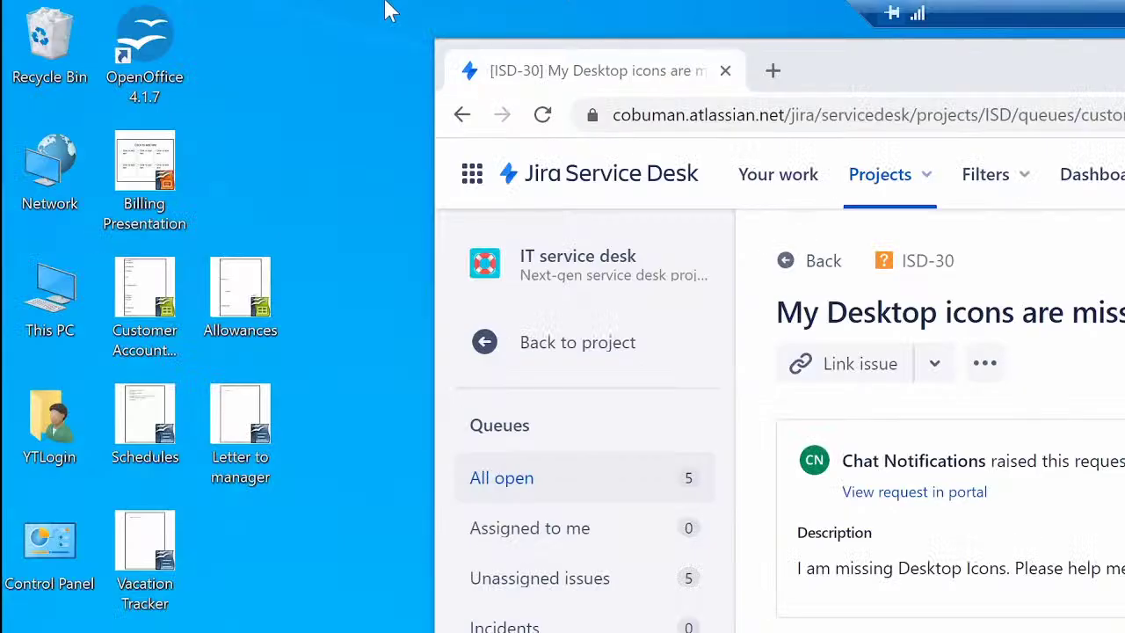
{"action": "left_click_drag", "start_coordinate": [238, 3], "coordinate": [154, 306]}
{"action": "left_click_drag", "start_coordinate": [251, 496], "coordinate": [154, 632]}
{"action": "left_click", "coordinate": [297, 613]}
{"action": "left_click_drag", "start_coordinate": [377, 142], "coordinate": [123, 629]}
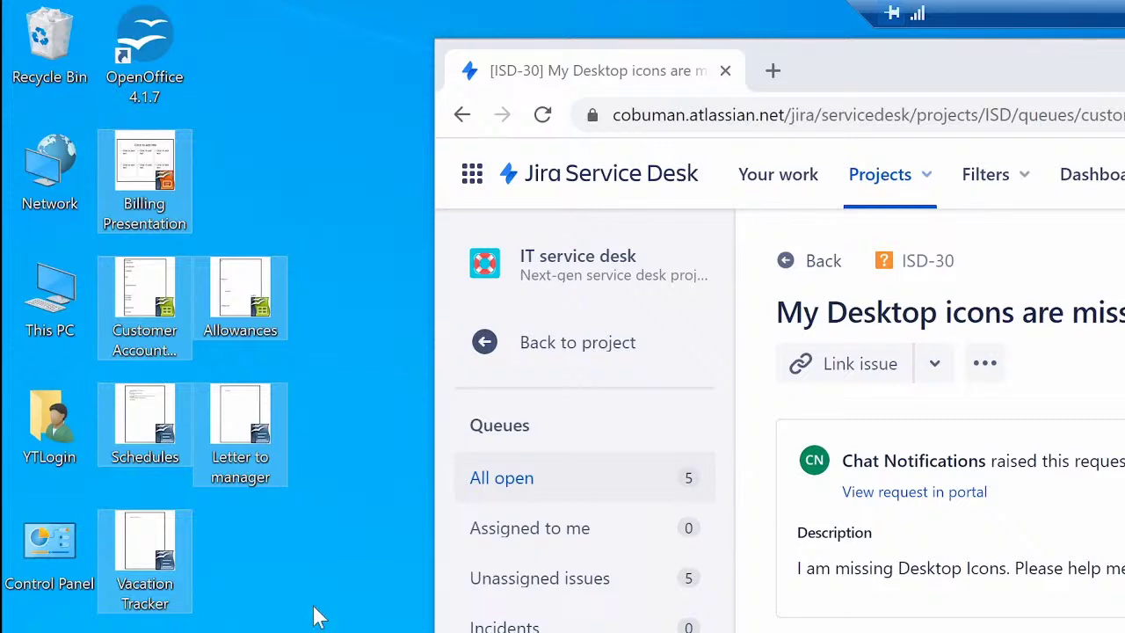
{"action": "left_click_drag", "start_coordinate": [245, 441], "coordinate": [247, 448]}
{"action": "left_click", "coordinate": [385, 324]}
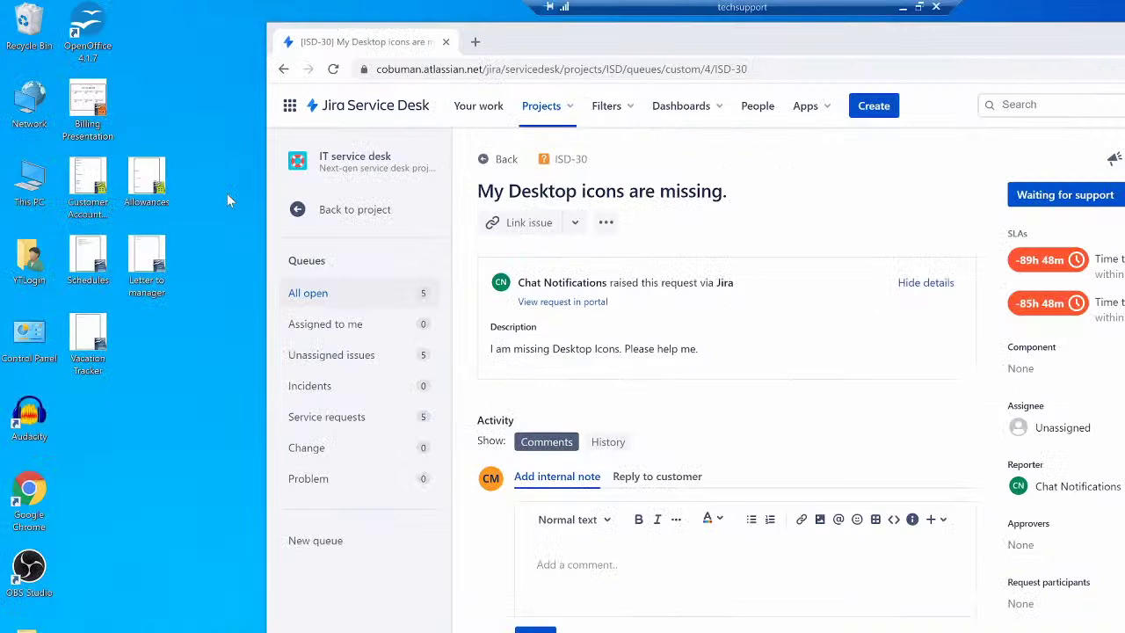
{"action": "left_click_drag", "start_coordinate": [247, 95], "coordinate": [79, 404]}
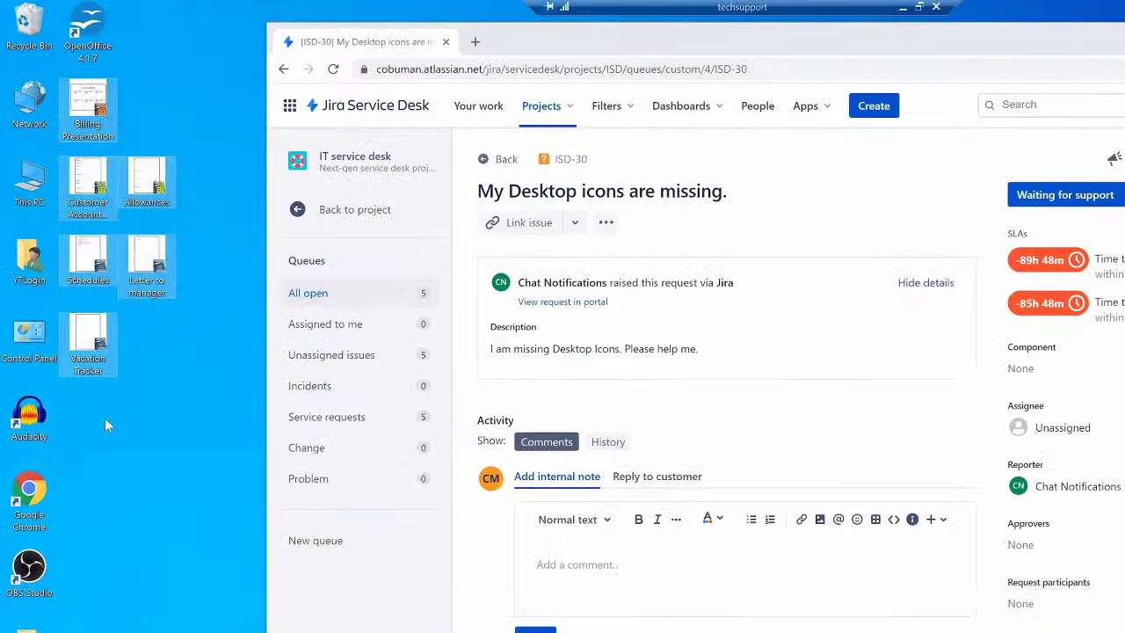
{"action": "left_click", "coordinate": [144, 447]}
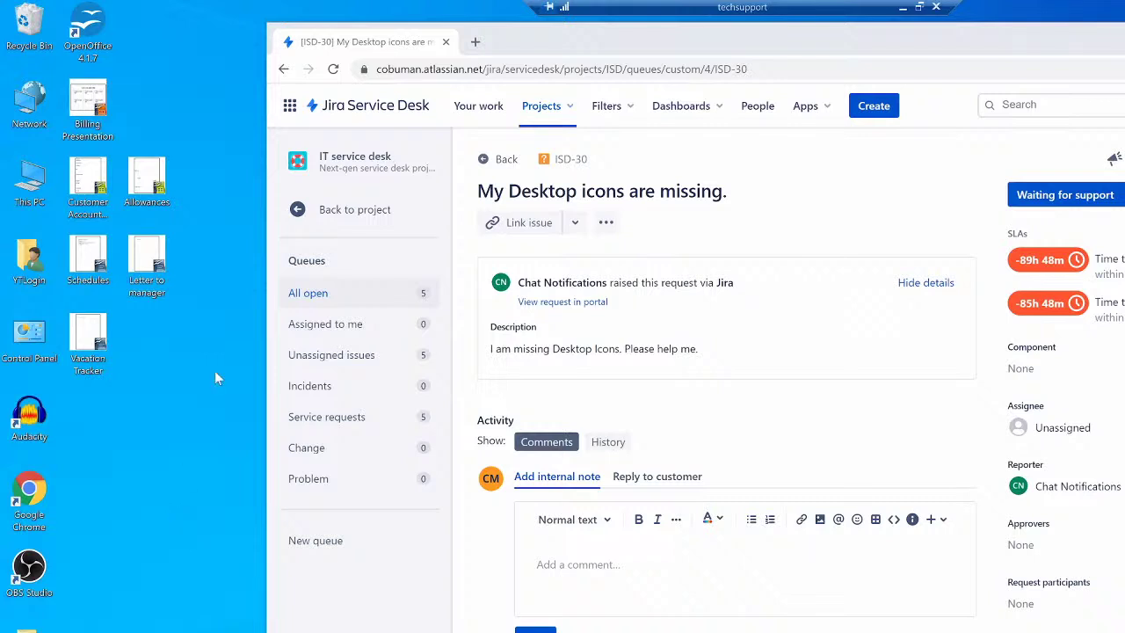
{"action": "left_click", "coordinate": [284, 71]}
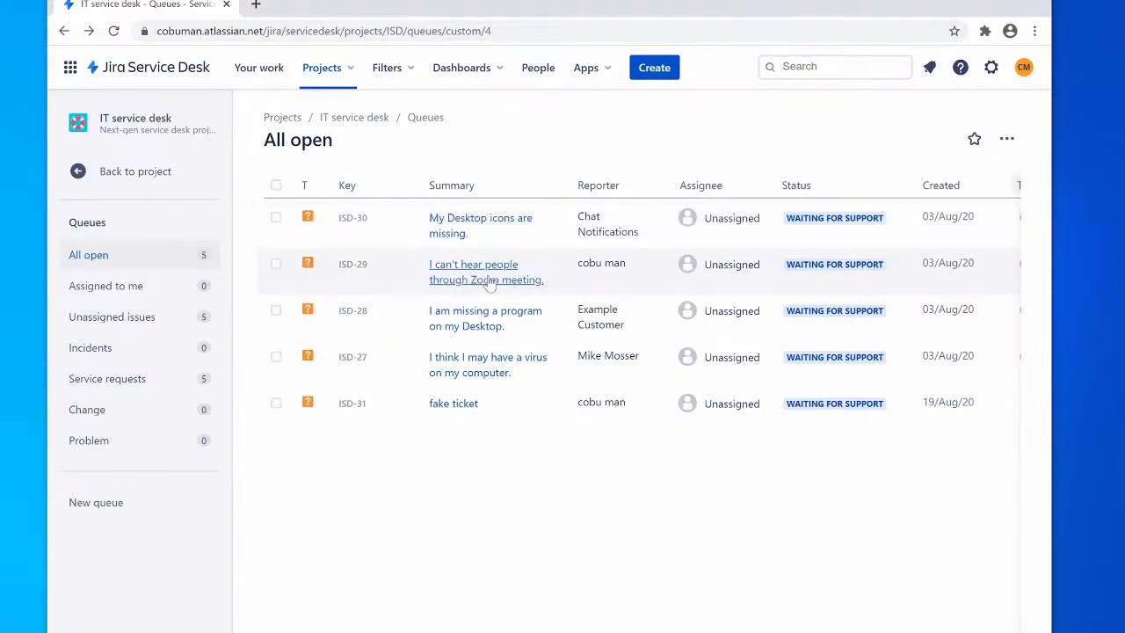
- Open ticket ISD-29, 'I can't hear people through Zoom meeting.', from the queue
{"action": "left_click", "coordinate": [490, 281]}
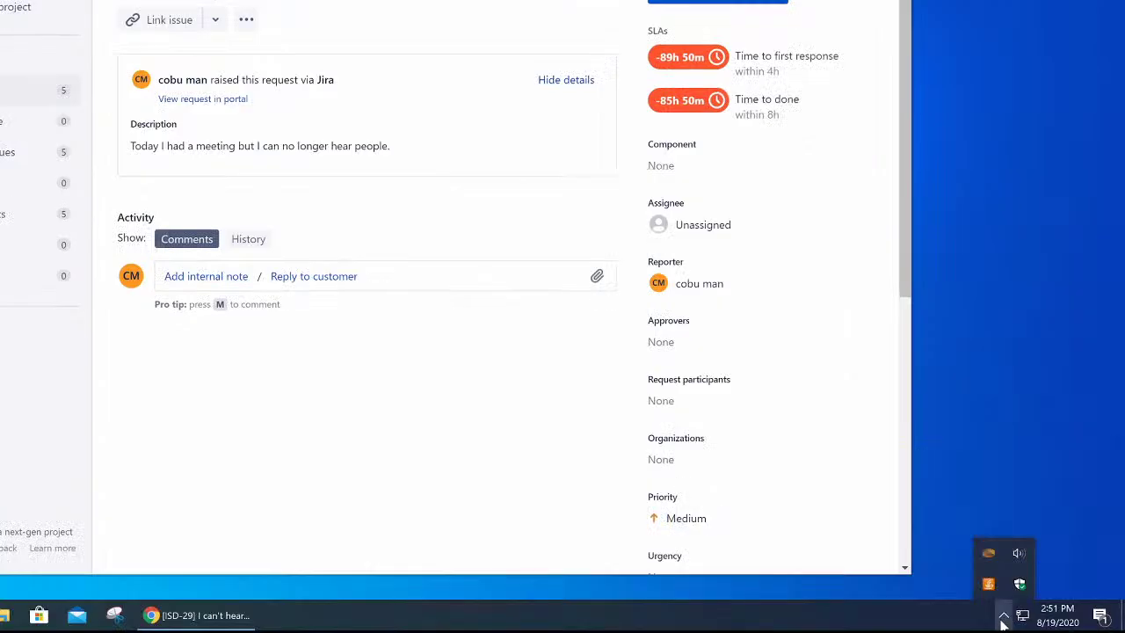
- Open Windows Sound settings from the system tray speaker icon
{"action": "right_click", "coordinate": [1017, 555]}
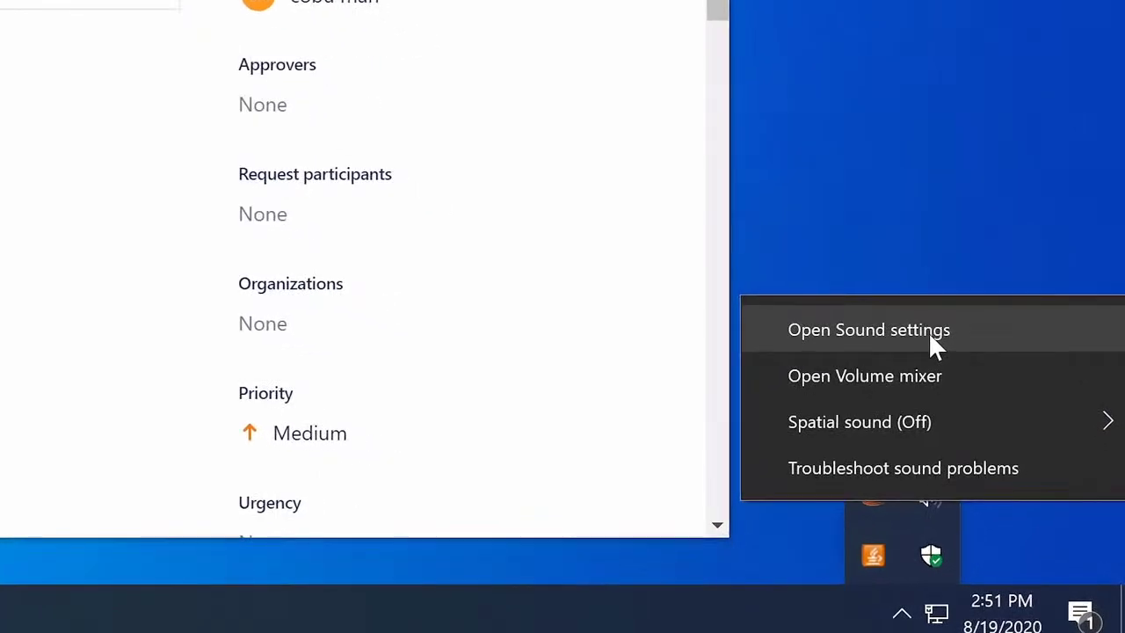
{"action": "left_click", "coordinate": [932, 339]}
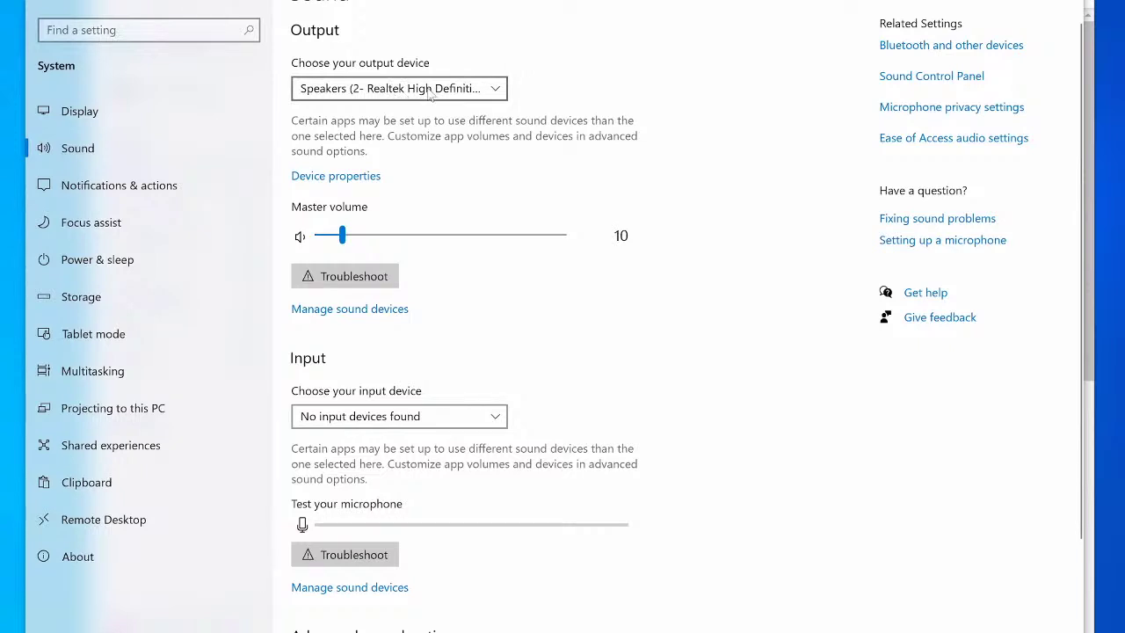
{"action": "left_click", "coordinate": [429, 90]}
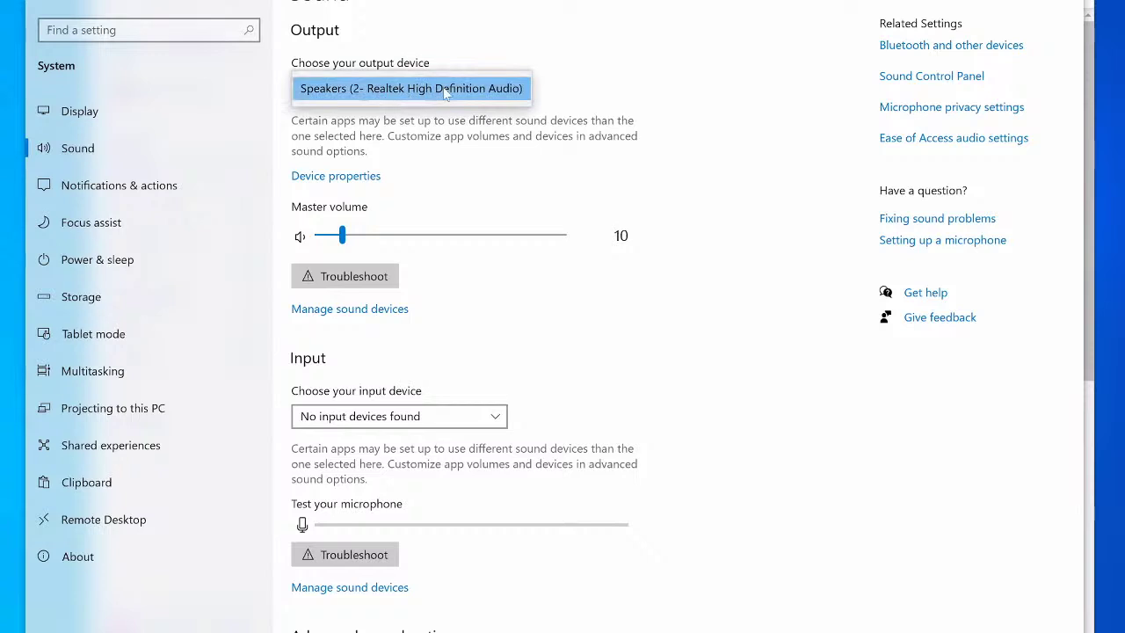
{"action": "left_click", "coordinate": [463, 130]}
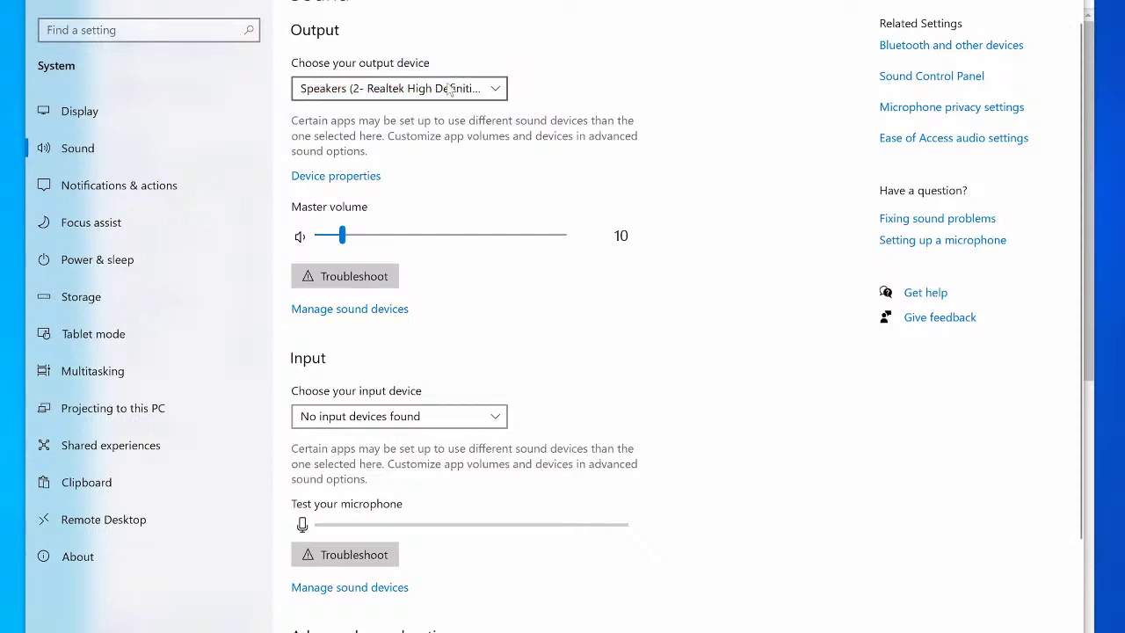
{"action": "left_click", "coordinate": [445, 97]}
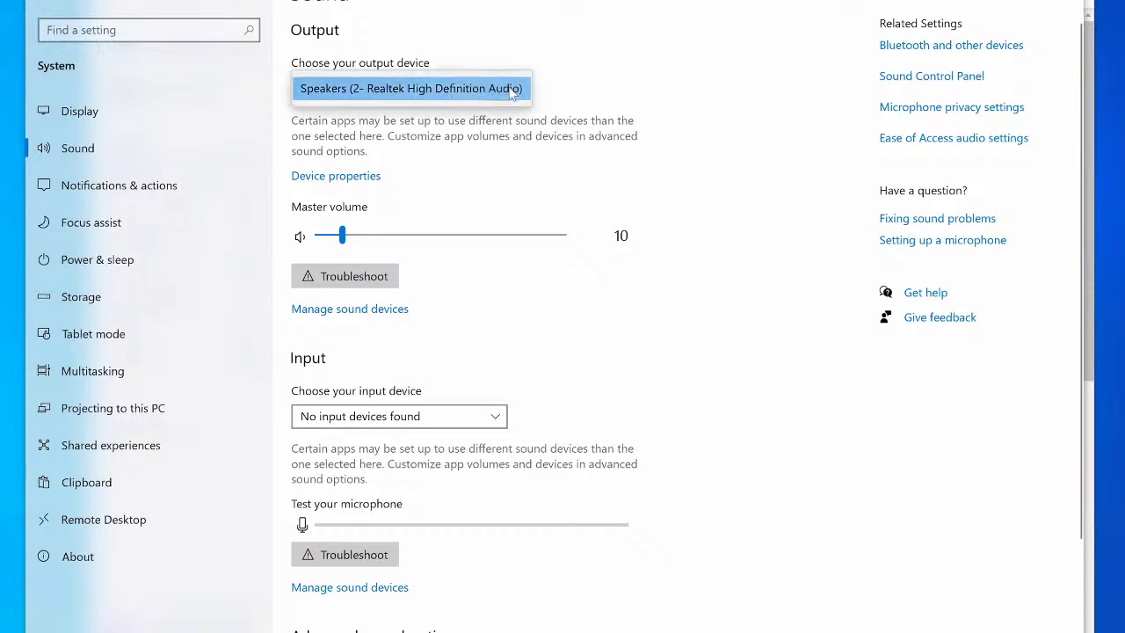
{"action": "left_click", "coordinate": [447, 139]}
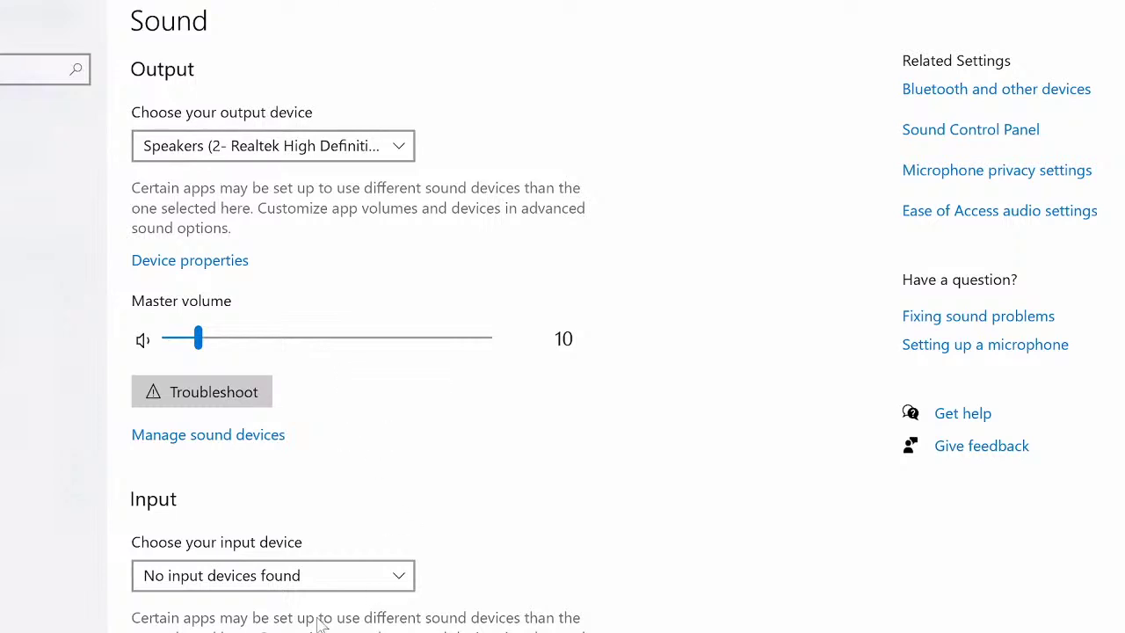
{"action": "left_click", "coordinate": [279, 577]}
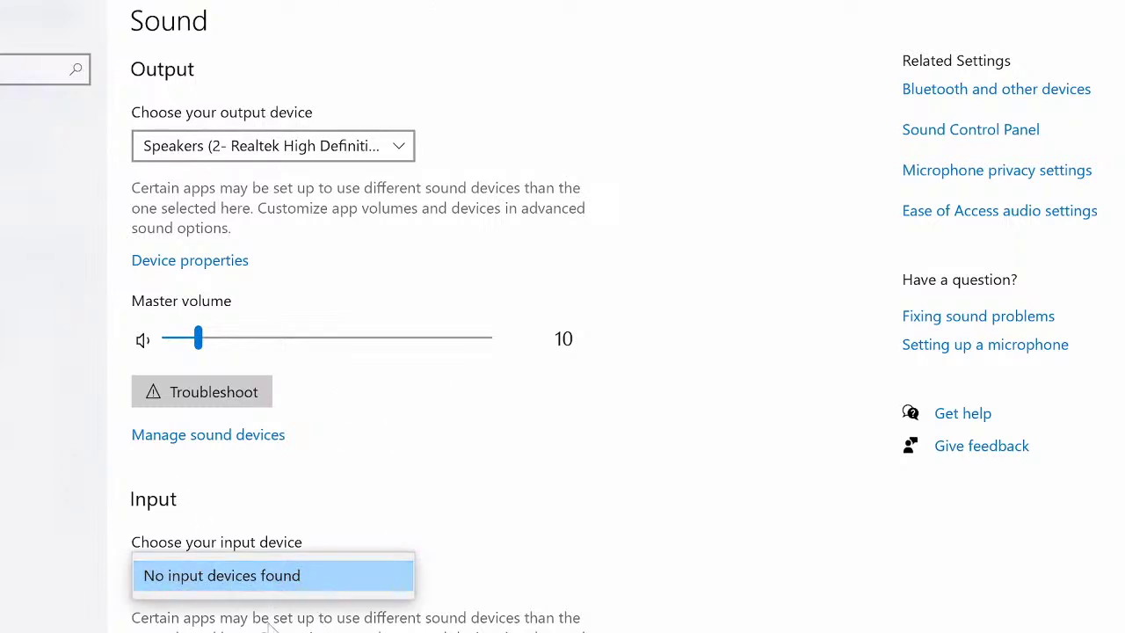
{"action": "left_click", "coordinate": [259, 592]}
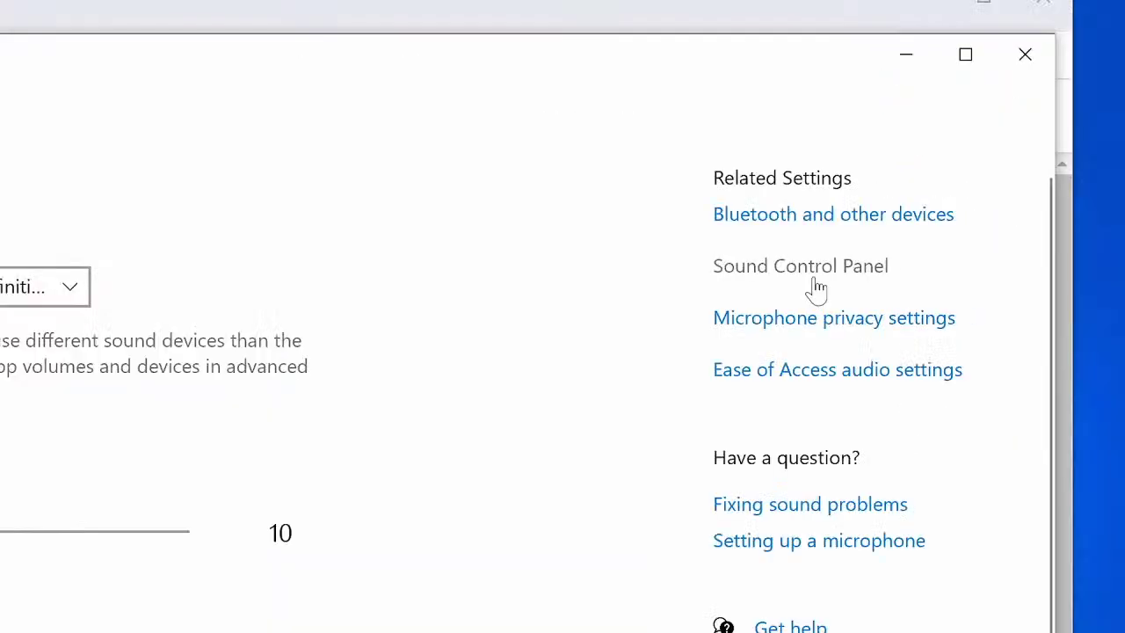
- Open the classic Sound Control Panel, center it, and inspect the Realtek and Plantronics playback devices
{"action": "left_click", "coordinate": [914, 79]}
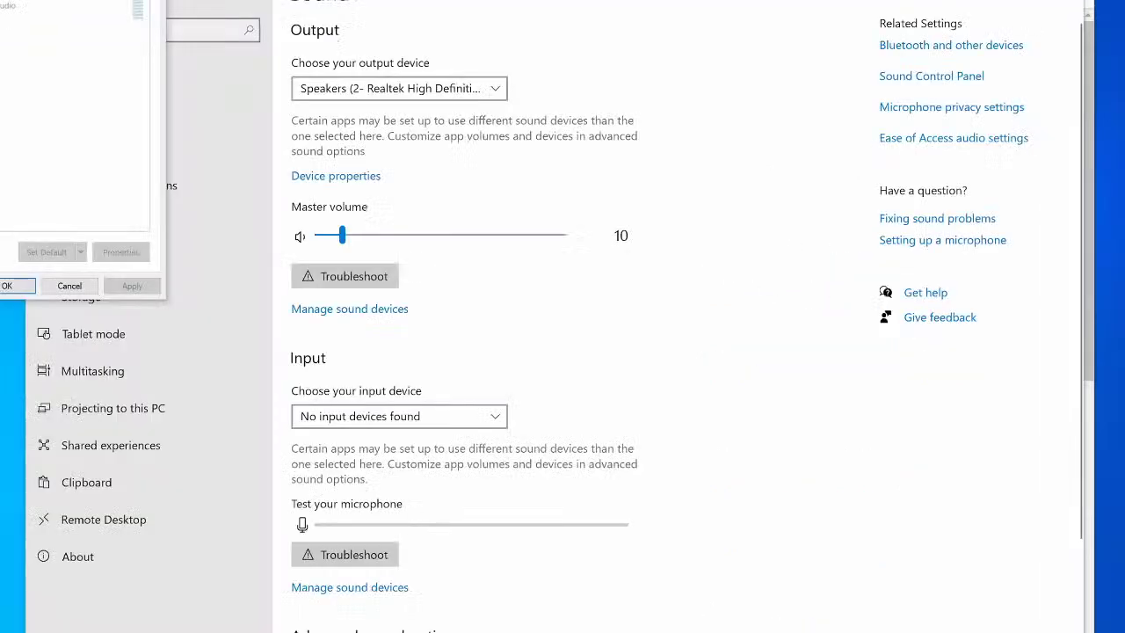
{"action": "left_click_drag", "start_coordinate": [0, 0], "coordinate": [404, 33]}
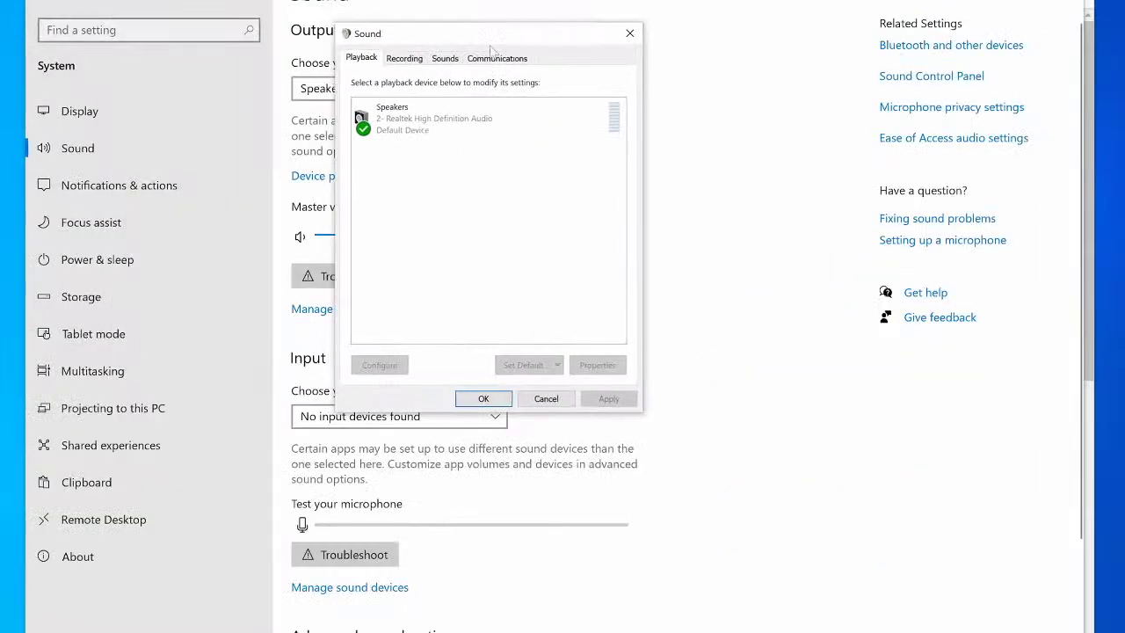
{"action": "left_click", "coordinate": [422, 118]}
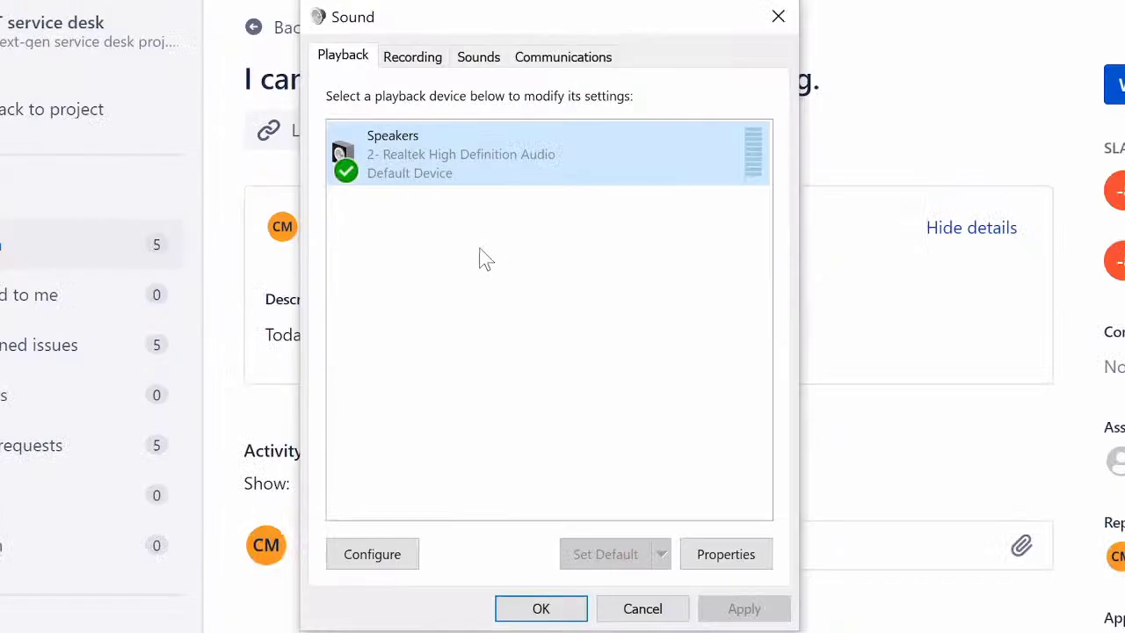
{"action": "left_click", "coordinate": [483, 256]}
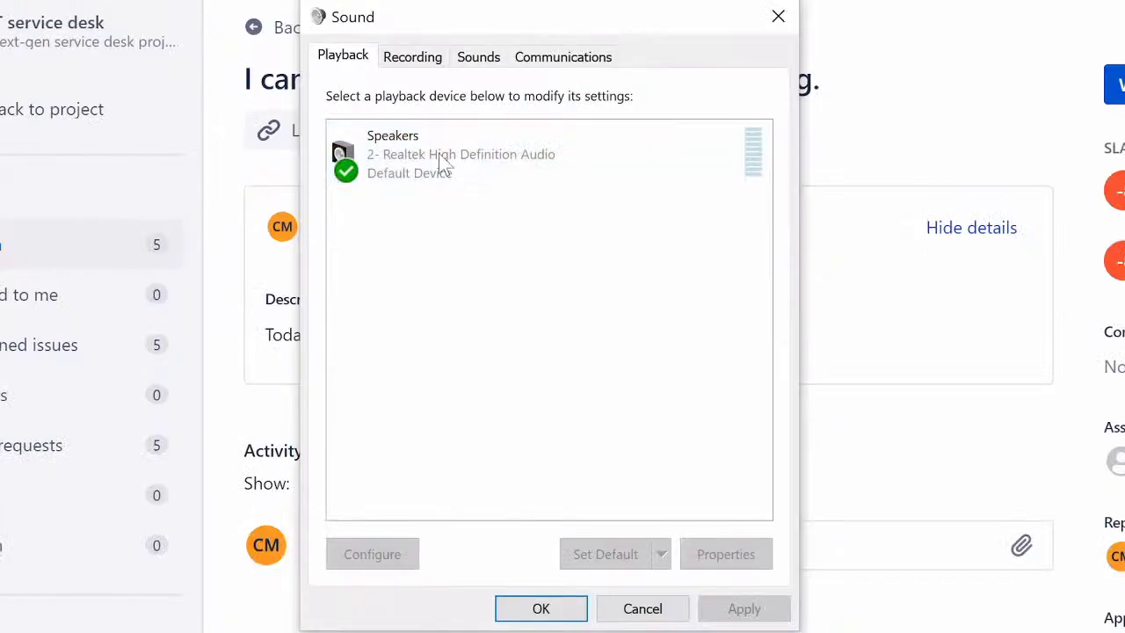
{"action": "left_click", "coordinate": [444, 167]}
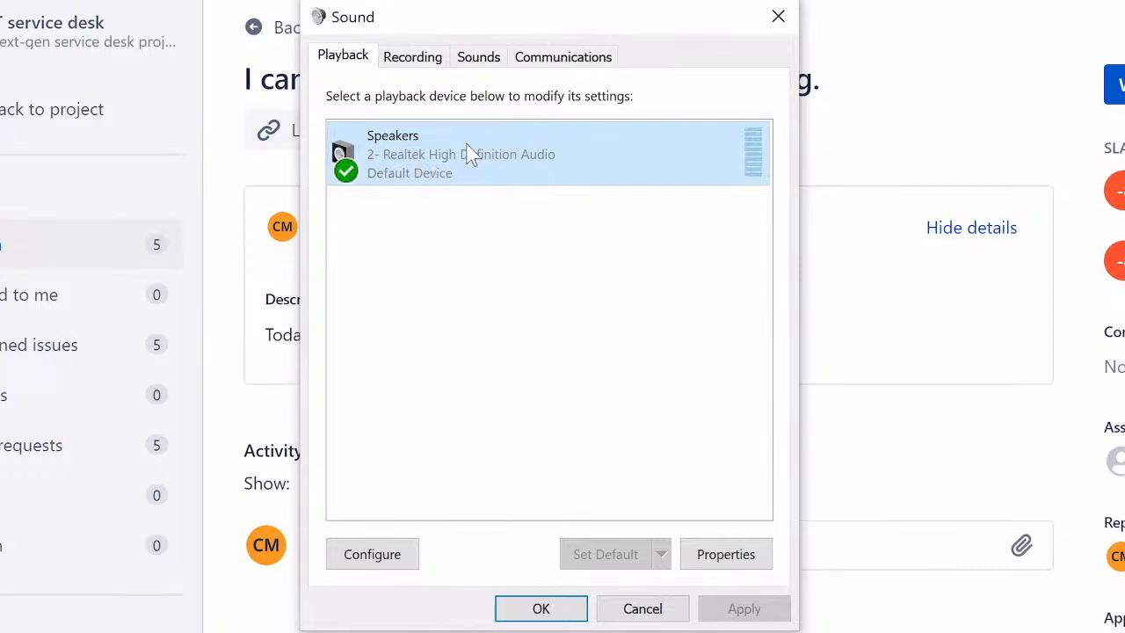
{"action": "left_click", "coordinate": [453, 255]}
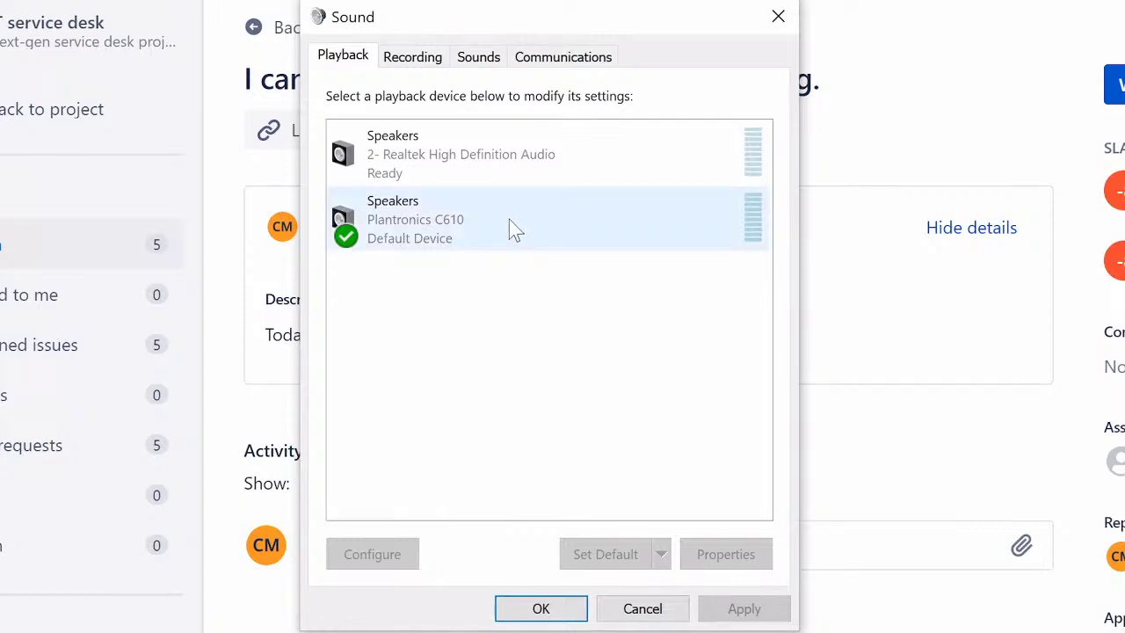
- Set the Realtek speakers as both the default and default communication device
{"action": "left_click", "coordinate": [400, 237]}
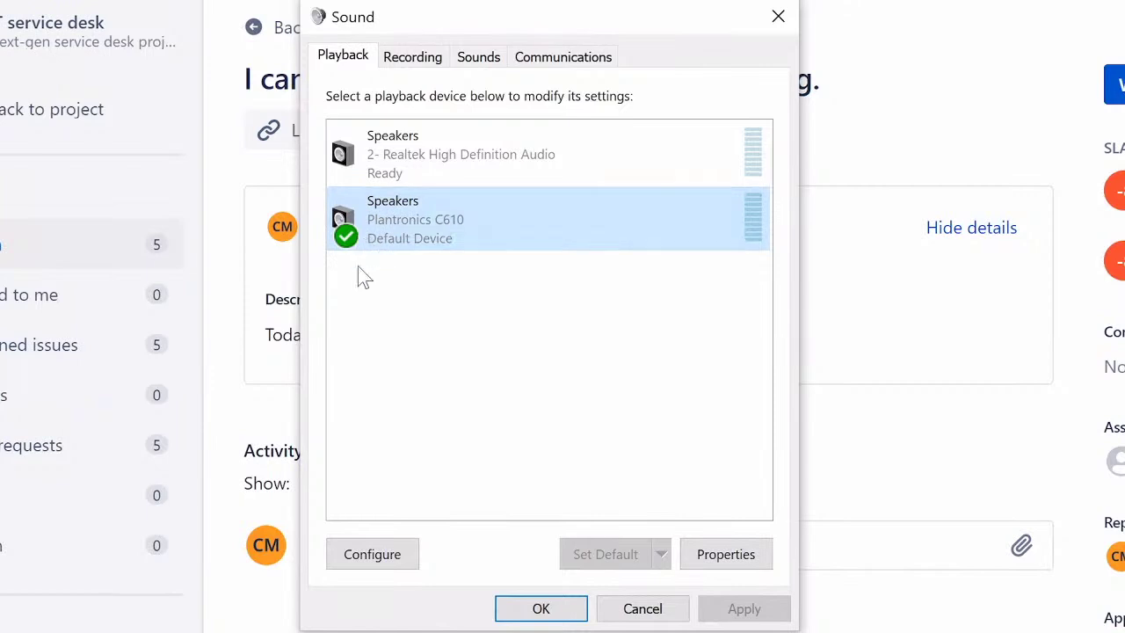
{"action": "left_click", "coordinate": [472, 172]}
{"action": "right_click", "coordinate": [476, 163]}
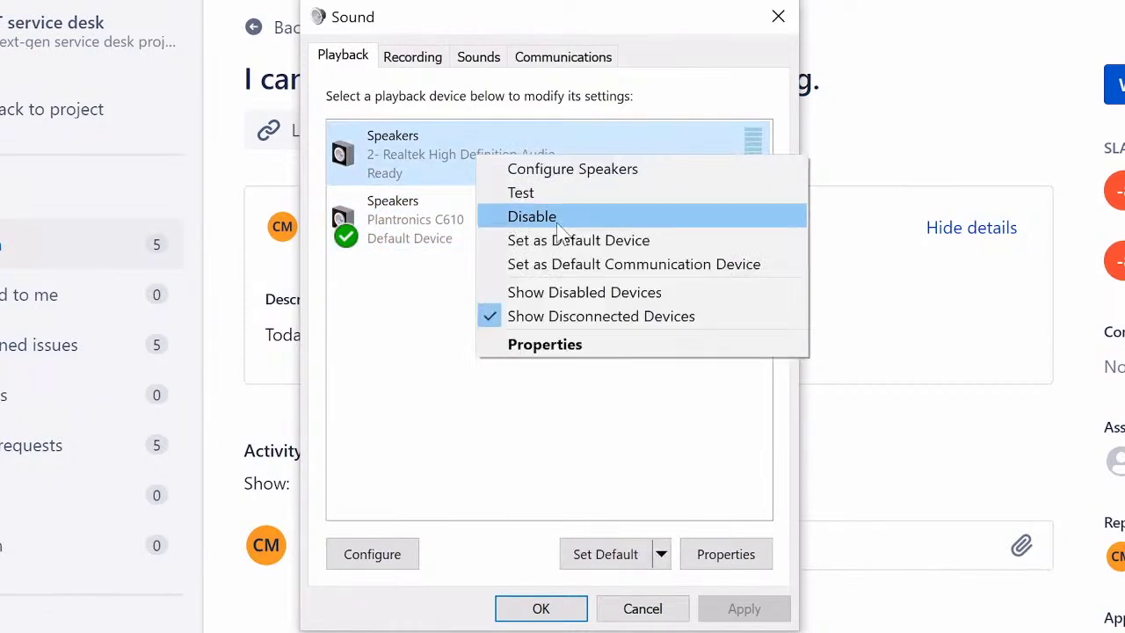
{"action": "left_click", "coordinate": [567, 241]}
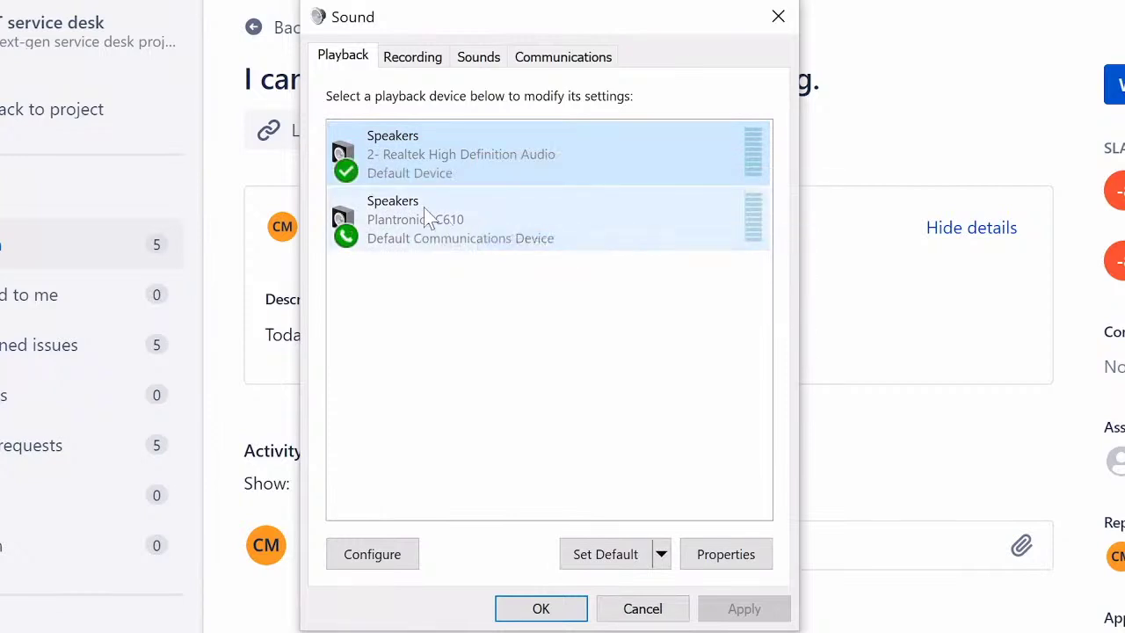
{"action": "right_click", "coordinate": [470, 162]}
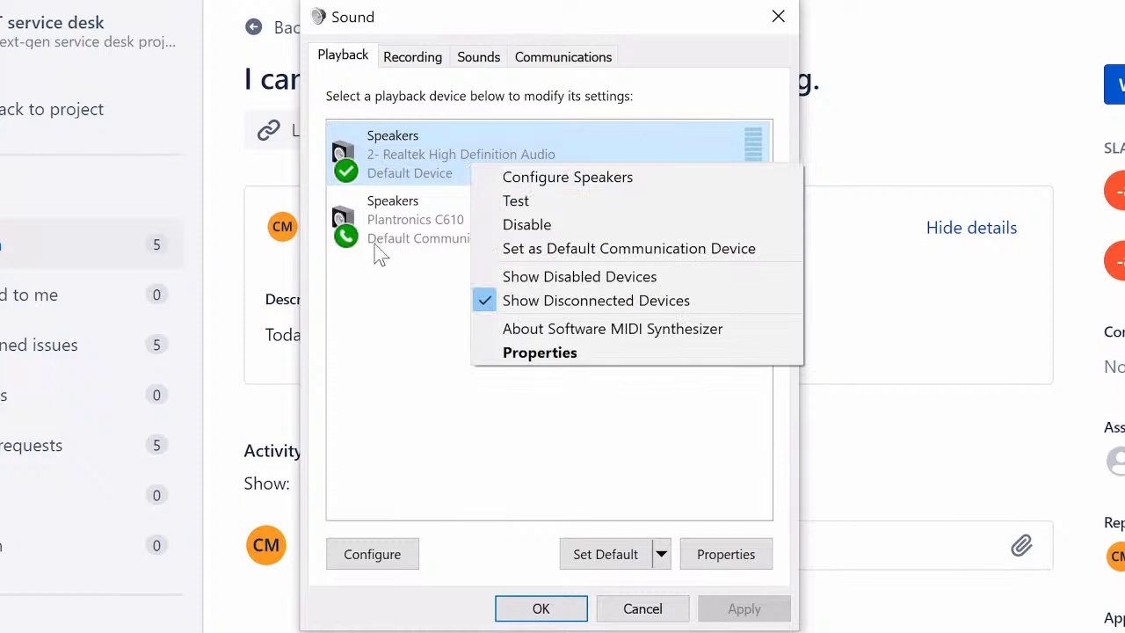
{"action": "left_click", "coordinate": [670, 250]}
- Make the Plantronics C610 speakers the default device and default communication device
{"action": "left_click", "coordinate": [474, 239]}
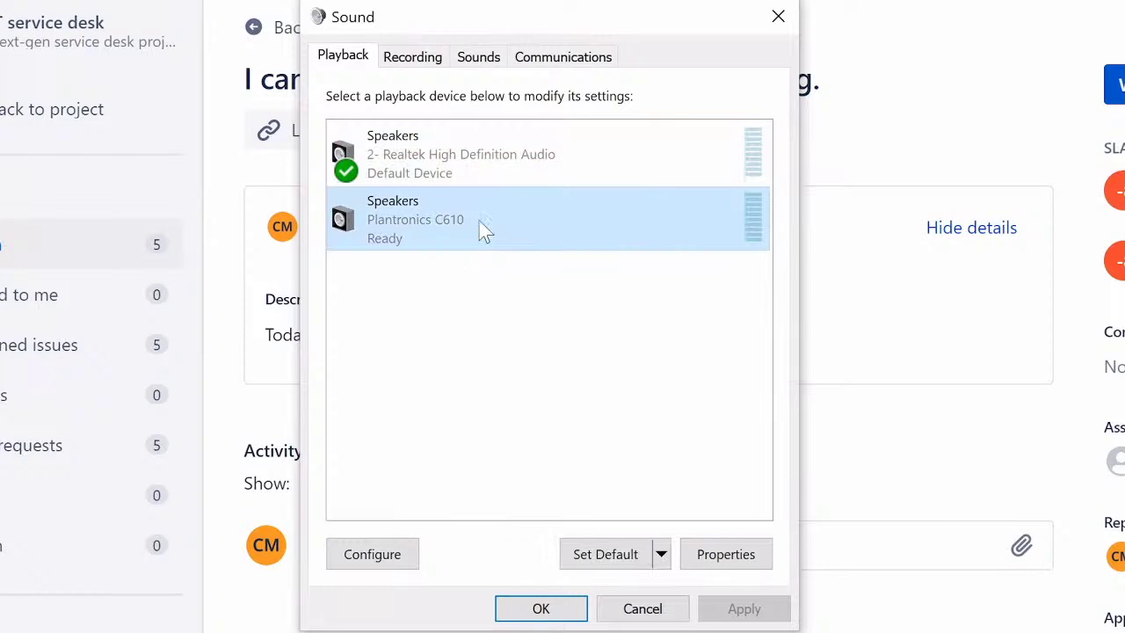
{"action": "right_click", "coordinate": [481, 223]}
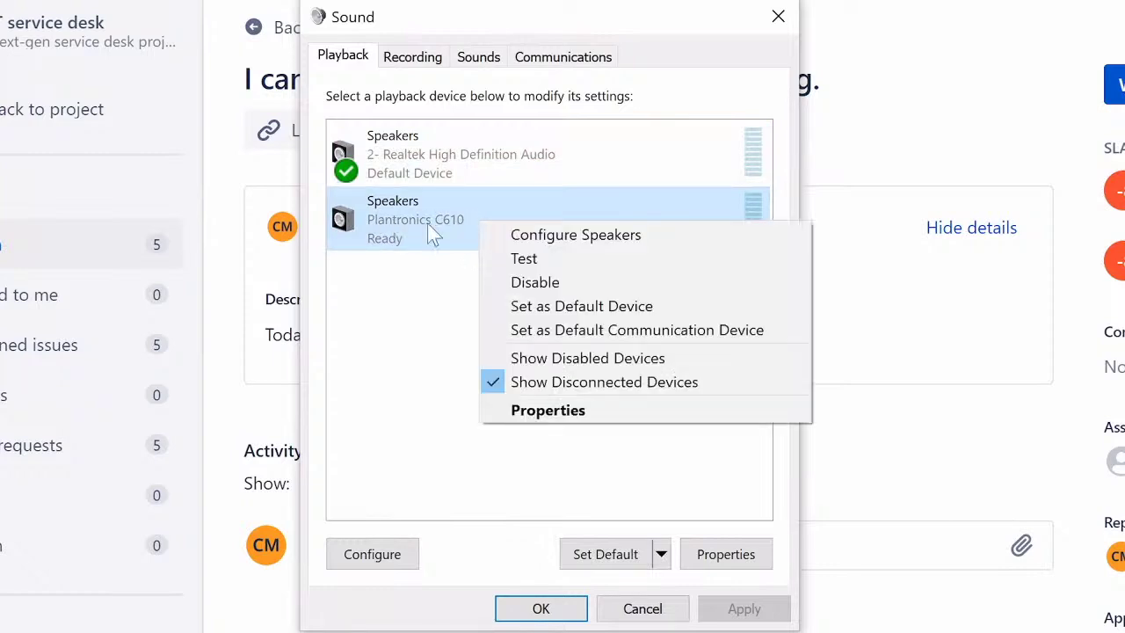
{"action": "left_click", "coordinate": [635, 310]}
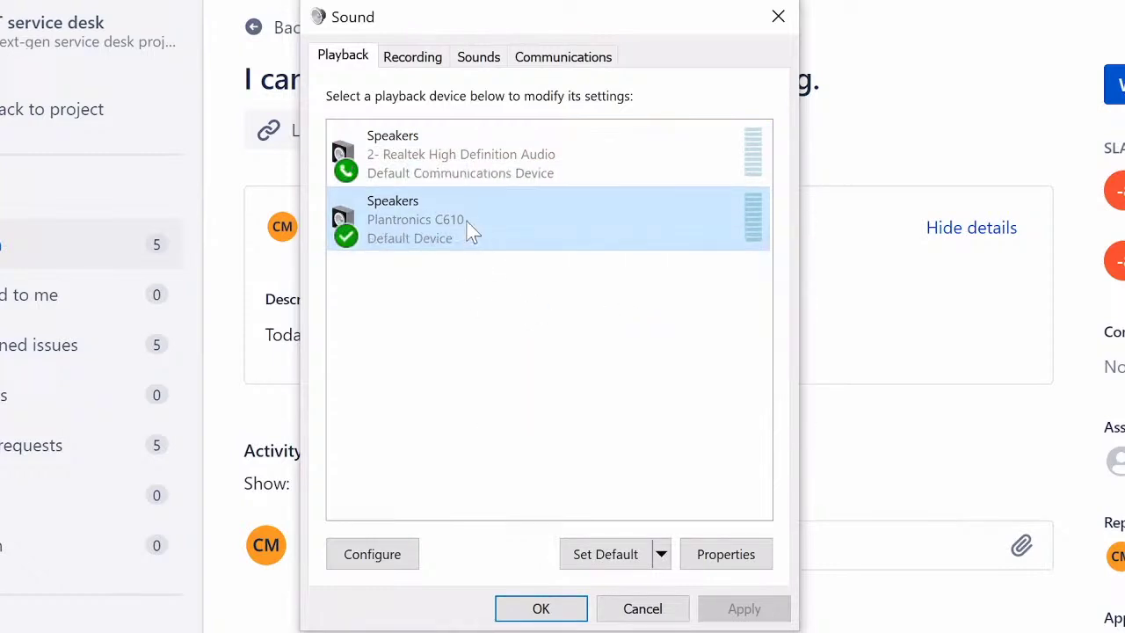
{"action": "left_click", "coordinate": [484, 170]}
{"action": "left_click", "coordinate": [414, 234]}
{"action": "right_click", "coordinate": [413, 228]}
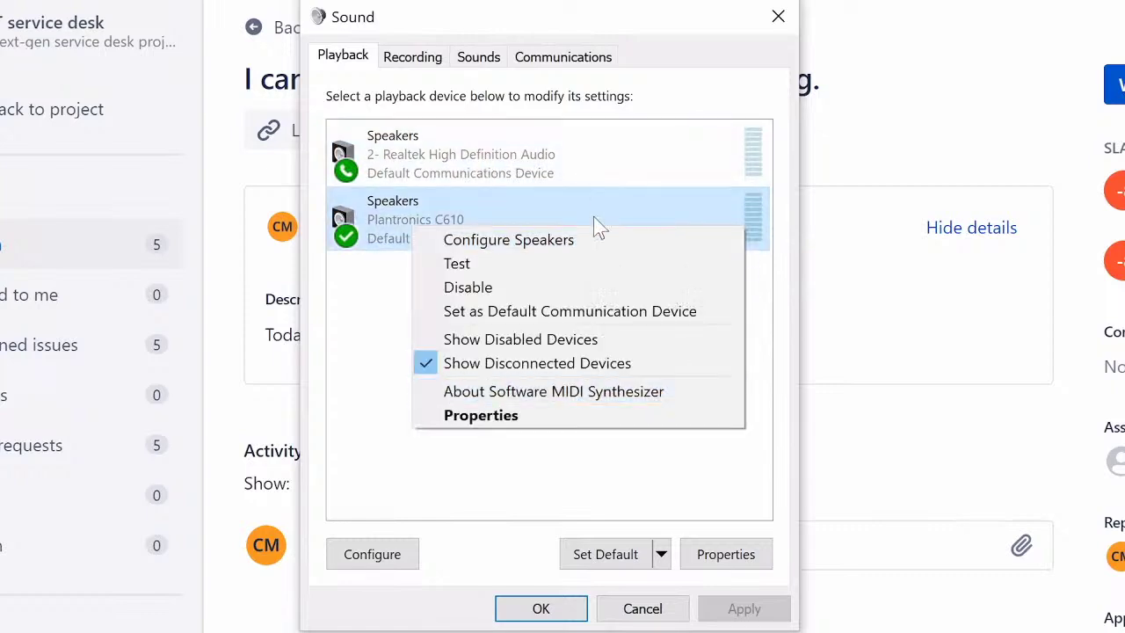
{"action": "left_click", "coordinate": [576, 312]}
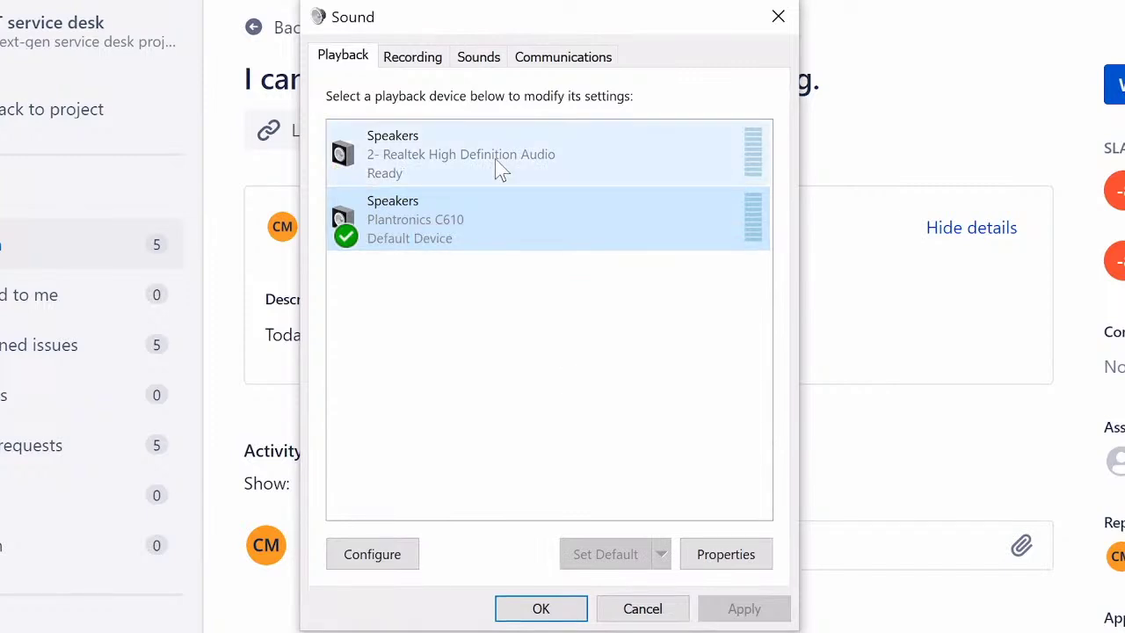
- Review the recording devices (Plantronics C610 microphone, Line In), then cancel out of the Sound window
{"action": "left_click", "coordinate": [414, 55]}
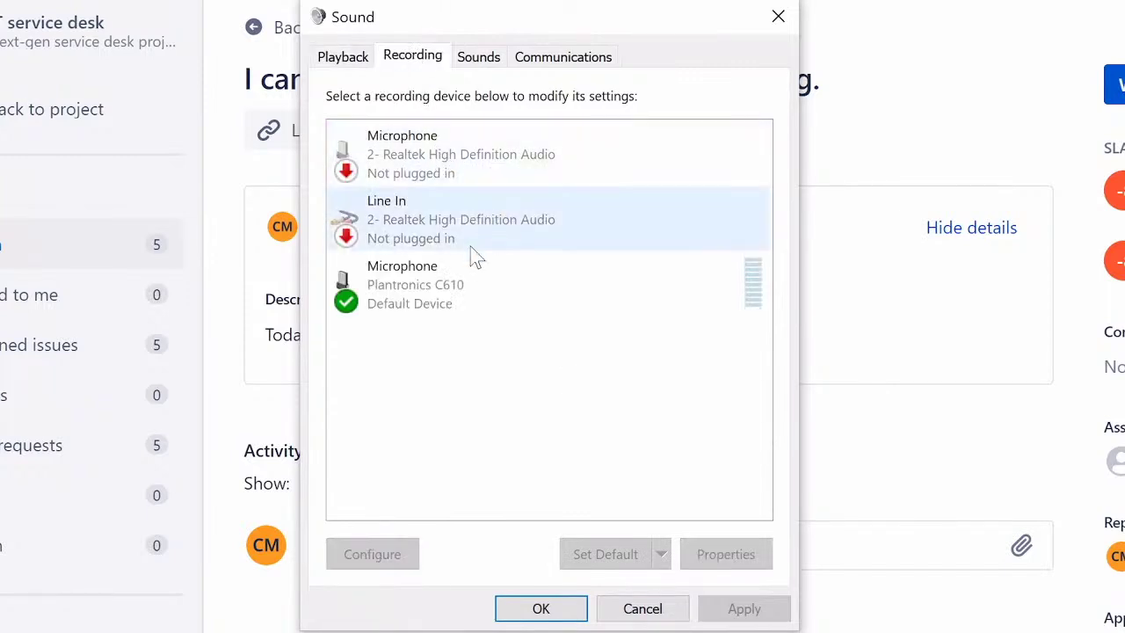
{"action": "left_click", "coordinate": [454, 299]}
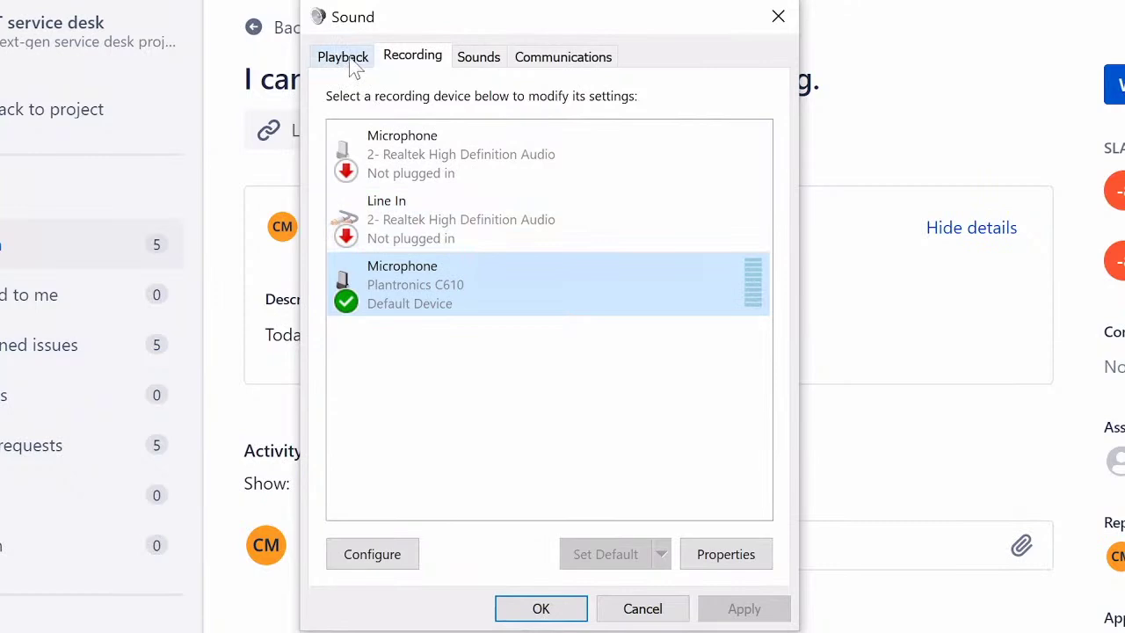
{"action": "left_click", "coordinate": [414, 212]}
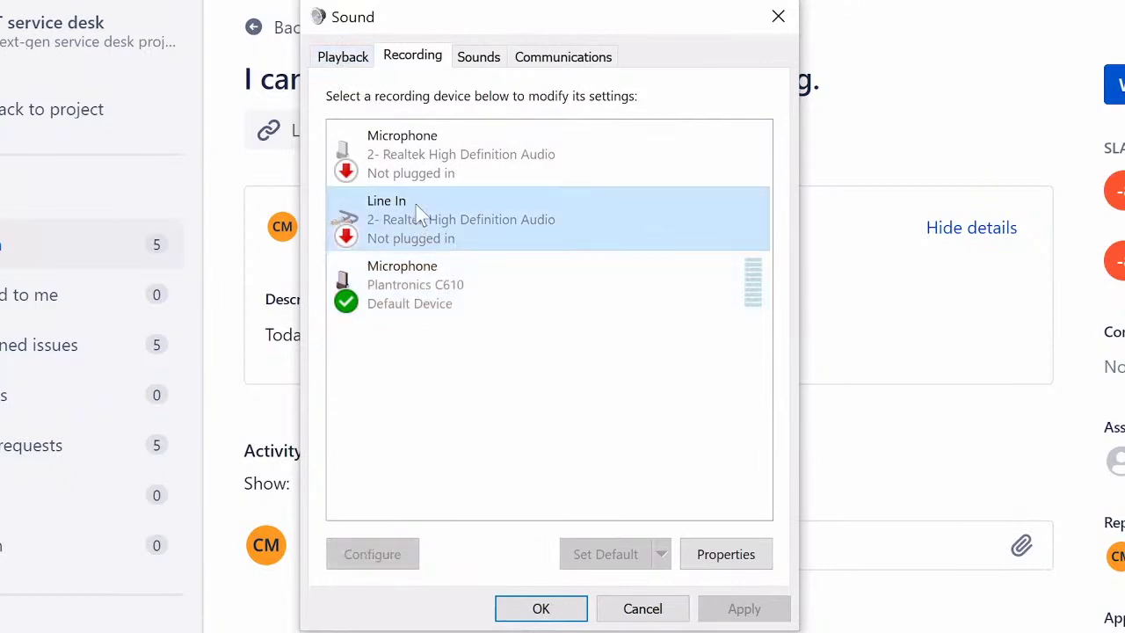
{"action": "left_click", "coordinate": [359, 61]}
{"action": "left_click", "coordinate": [587, 402]}
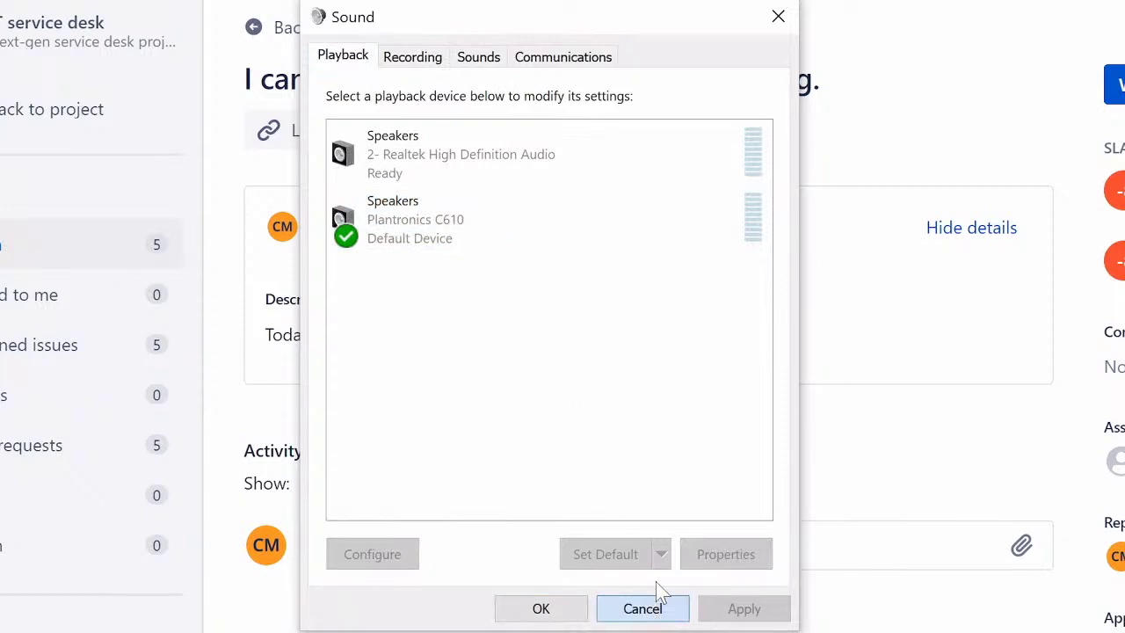
{"action": "left_click", "coordinate": [656, 615]}
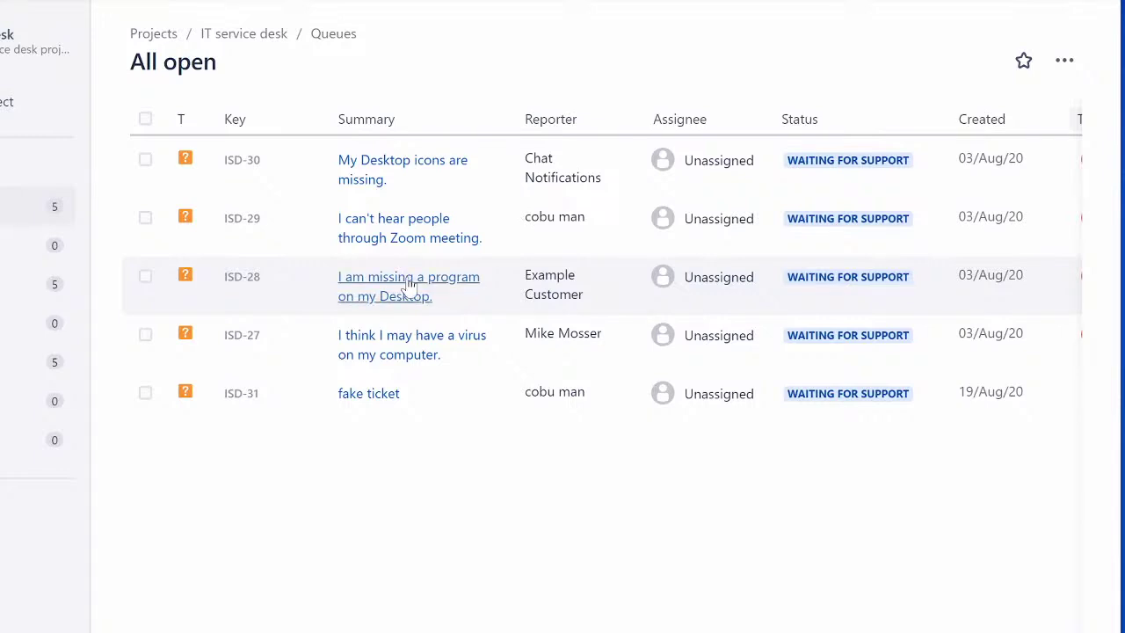
- Open ticket ISD-28, 'I am missing a program on my Desktop.', from the All open queue
{"action": "left_click", "coordinate": [410, 284]}
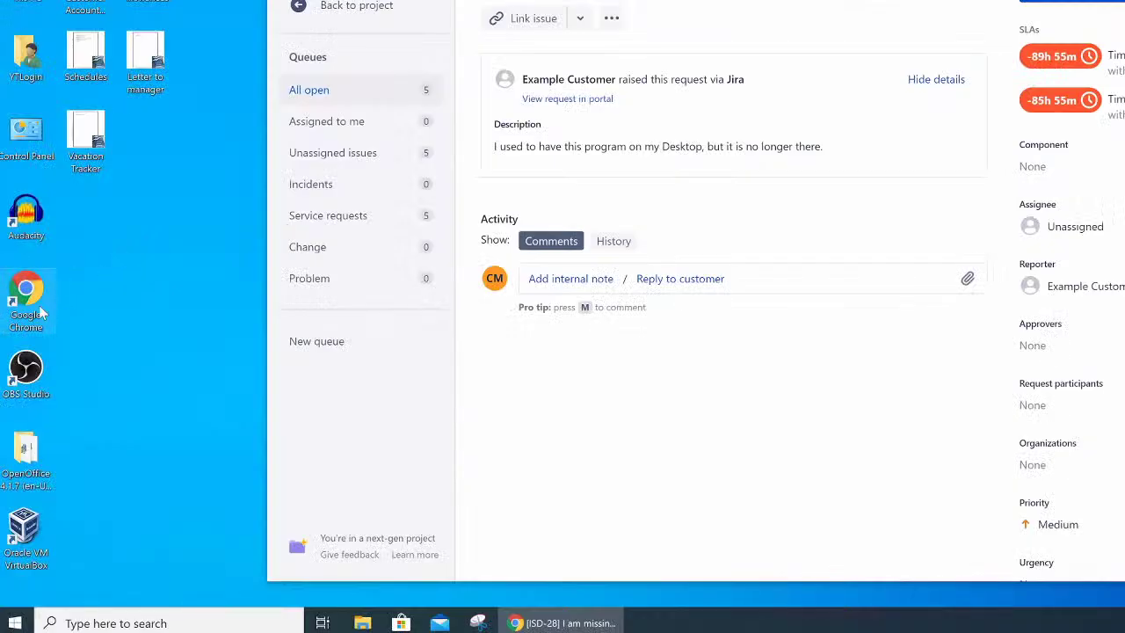
{"action": "left_click_drag", "start_coordinate": [38, 305], "coordinate": [147, 218]}
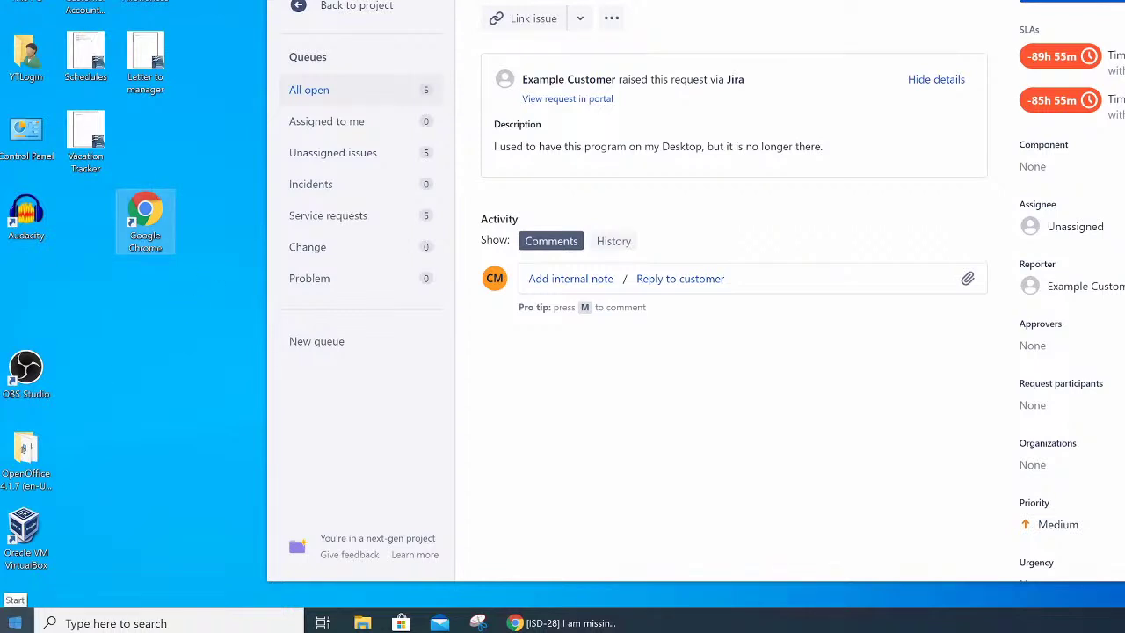
{"action": "left_click", "coordinate": [15, 623]}
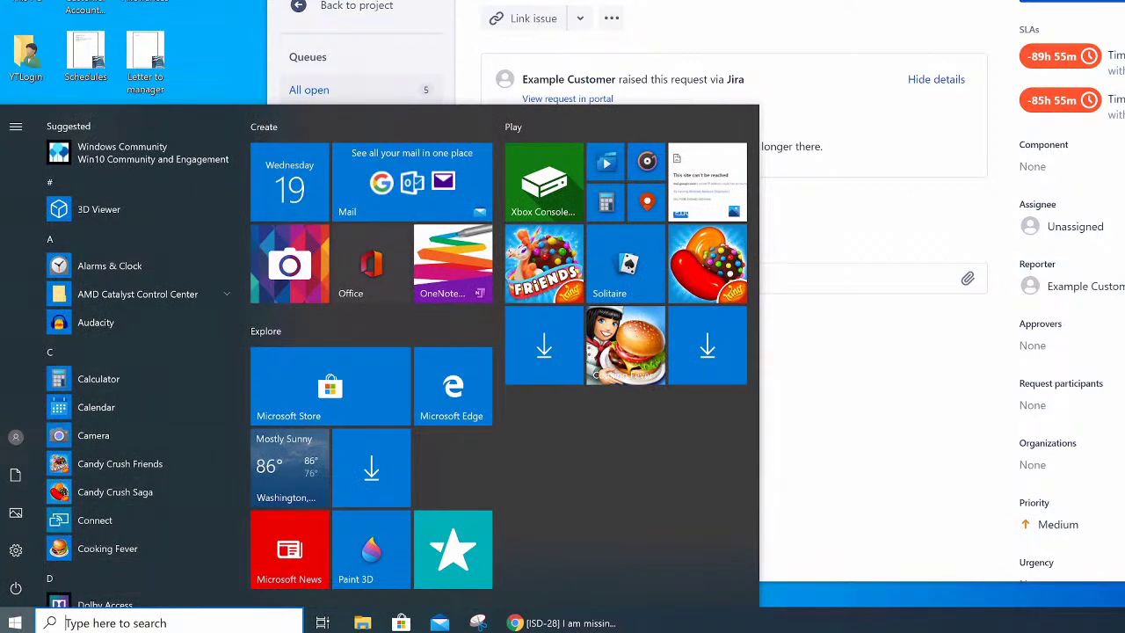
{"action": "key", "text": "Escape"}
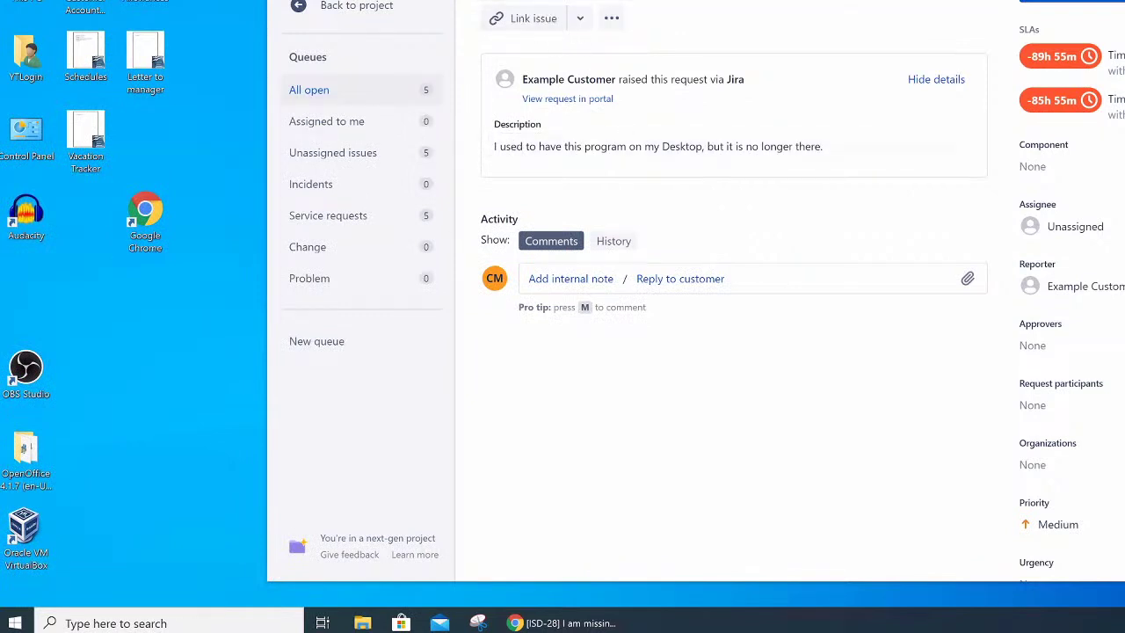
{"action": "left_click_drag", "start_coordinate": [136, 226], "coordinate": [35, 289]}
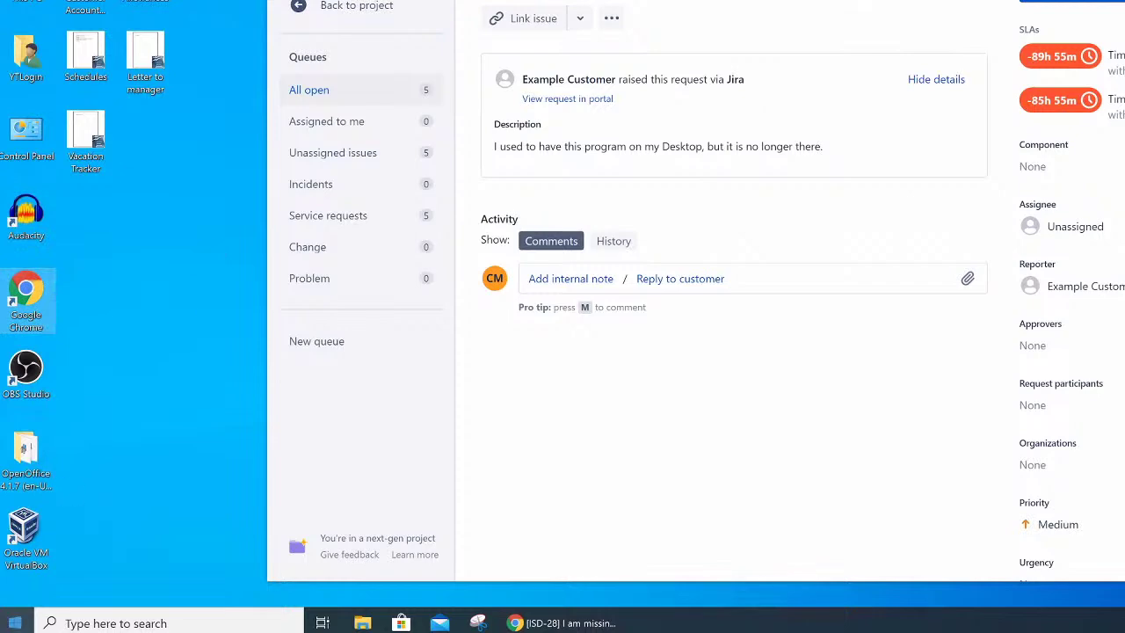
{"action": "left_click", "coordinate": [15, 623]}
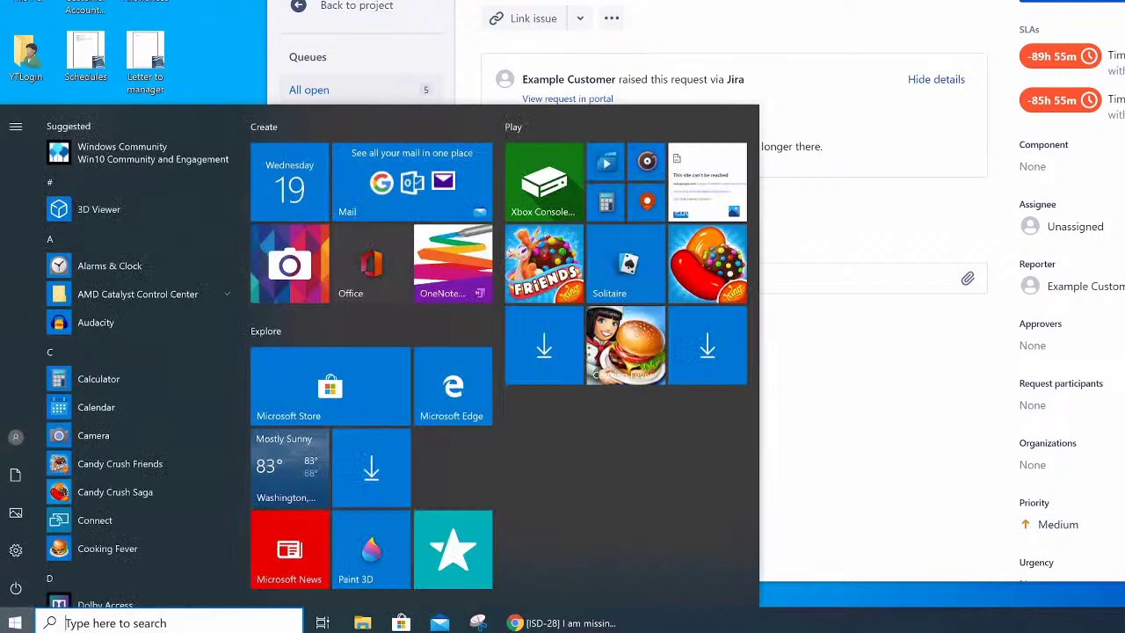
{"action": "key", "text": "Escape"}
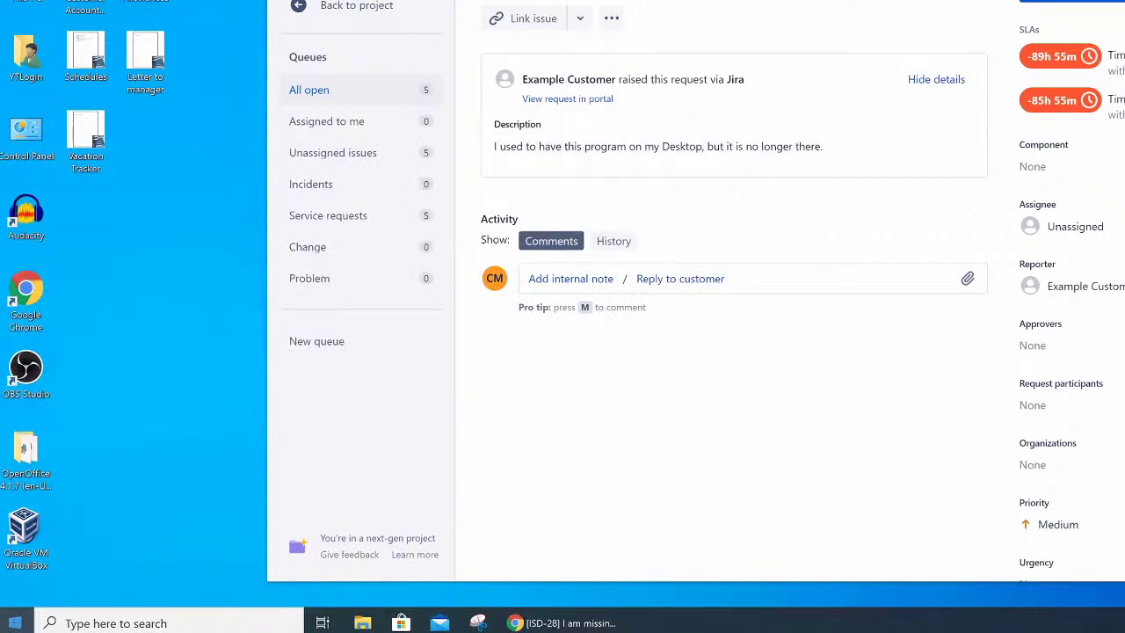
{"action": "left_click", "coordinate": [15, 623]}
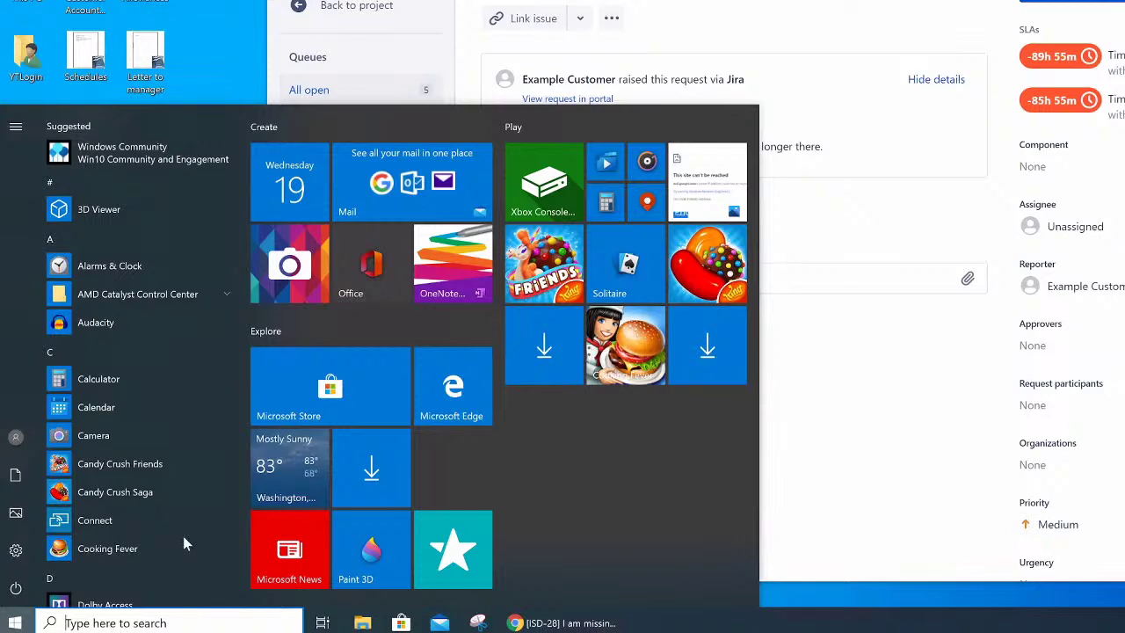
{"action": "scroll", "coordinate": [141, 389], "scroll_direction": "down", "scroll_amount": 4}
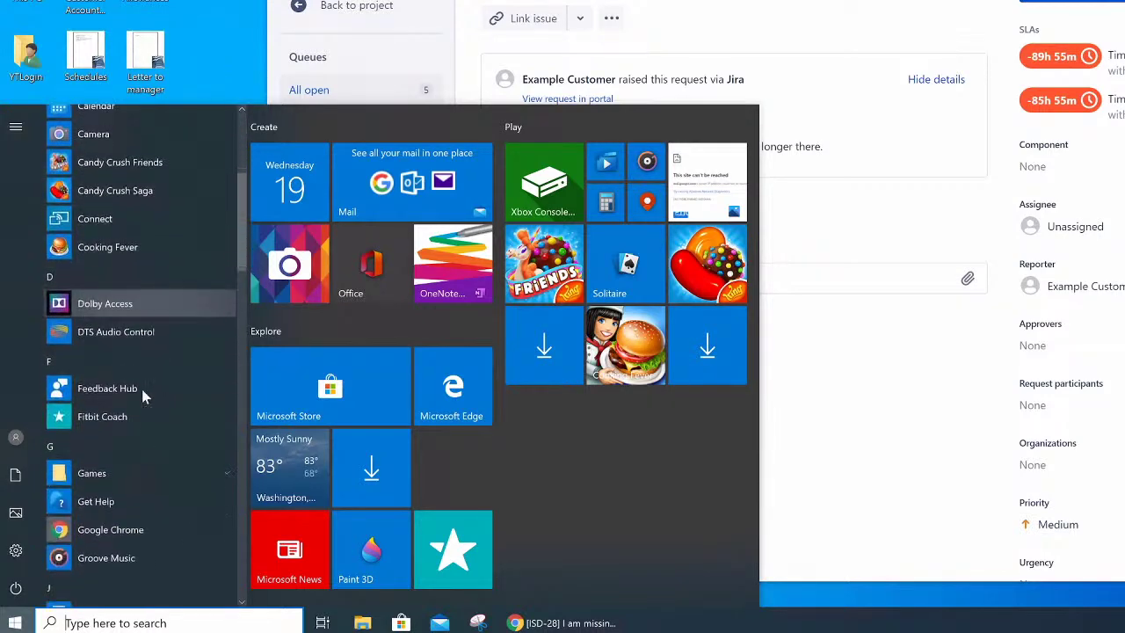
{"action": "scroll", "coordinate": [128, 435], "scroll_direction": "down", "scroll_amount": 3}
{"action": "scroll", "coordinate": [83, 457], "scroll_direction": "down", "scroll_amount": 2}
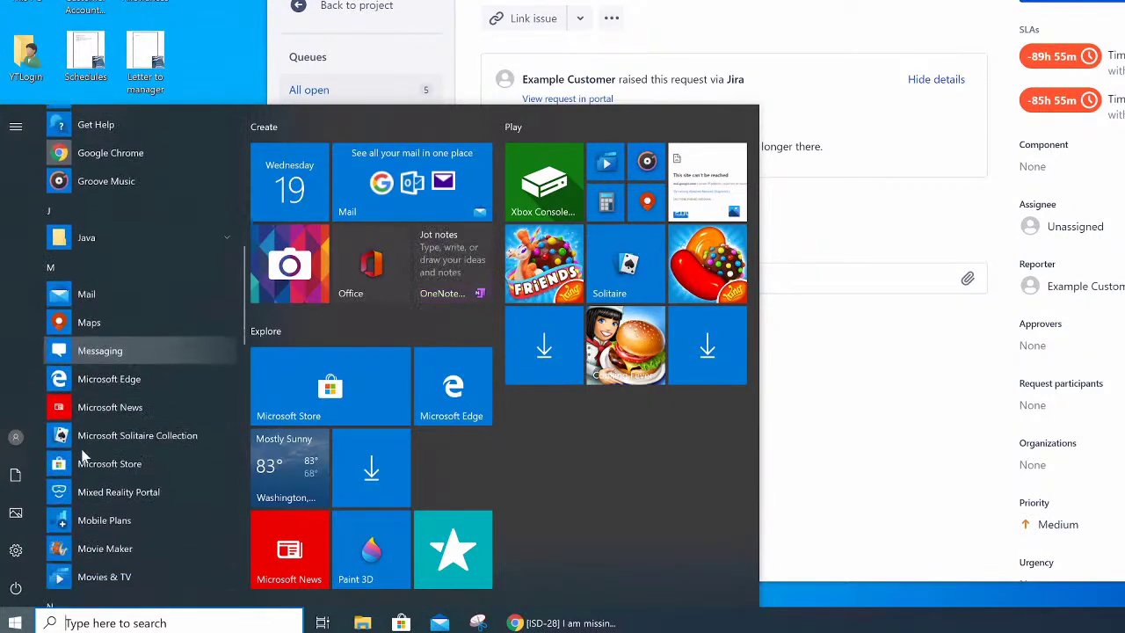
{"action": "scroll", "coordinate": [84, 464], "scroll_direction": "down", "scroll_amount": 3}
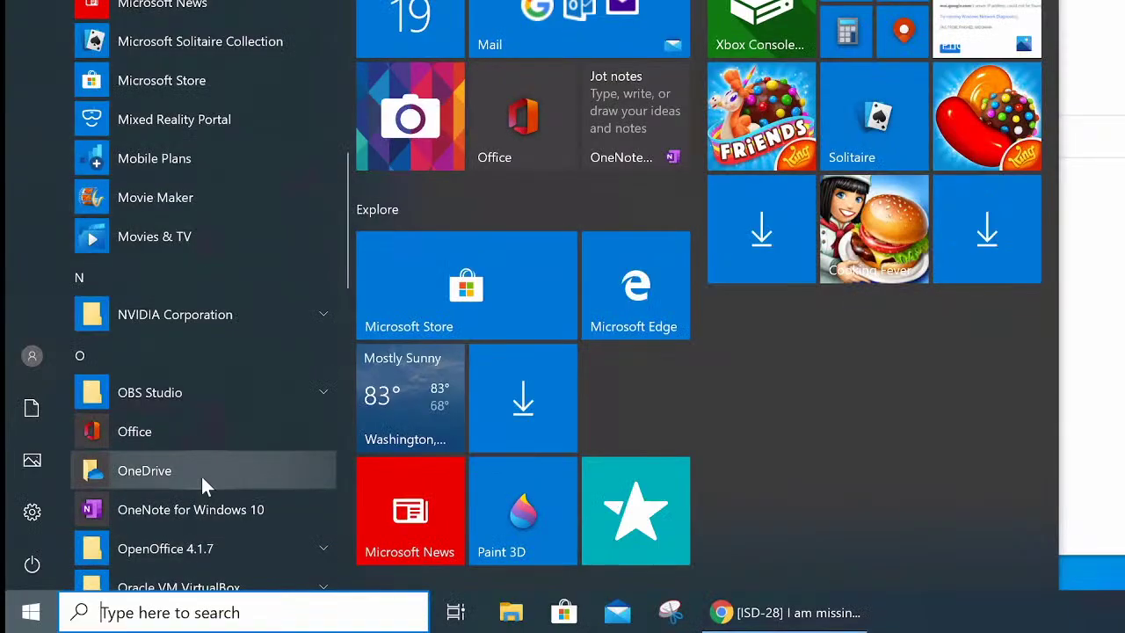
{"action": "scroll", "coordinate": [137, 522], "scroll_direction": "down", "scroll_amount": 2}
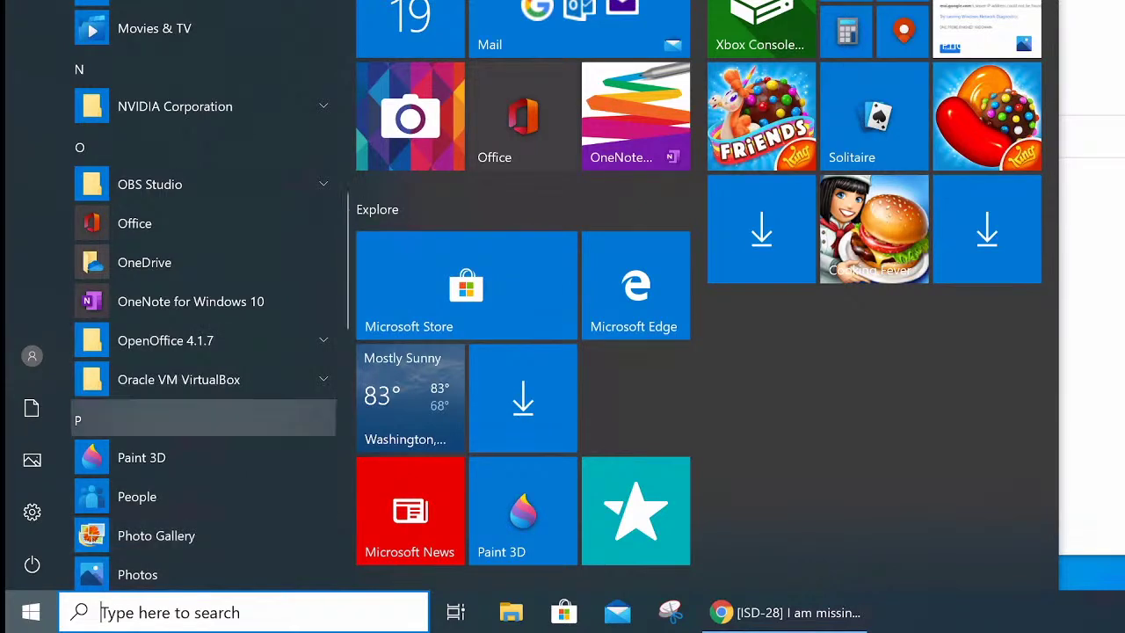
{"action": "key", "text": "Escape"}
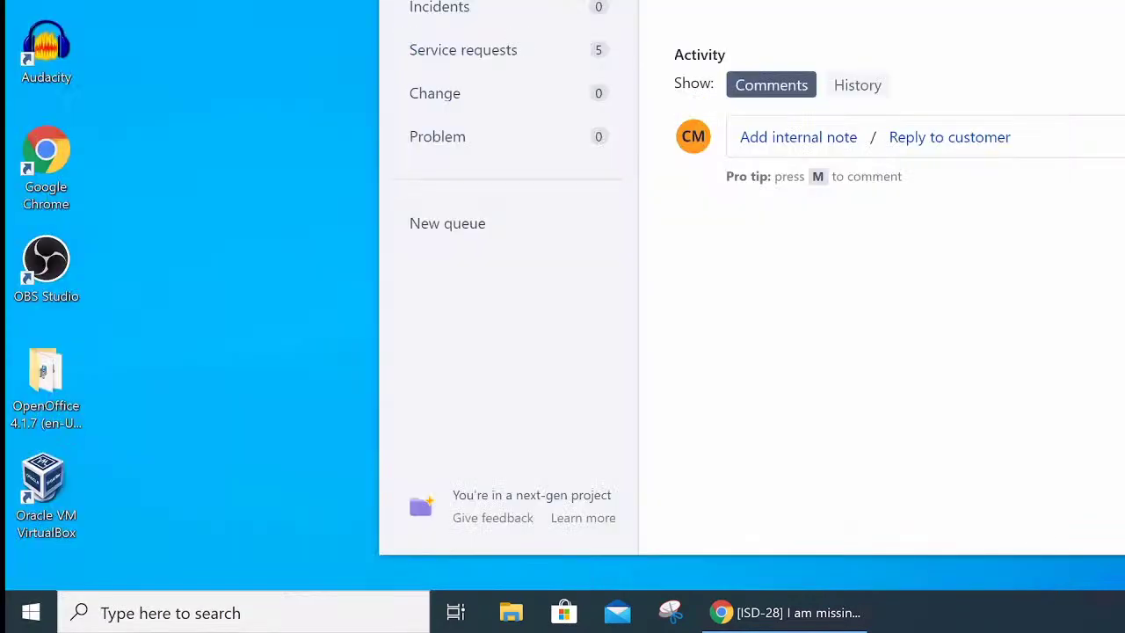
{"action": "left_click", "coordinate": [18, 614]}
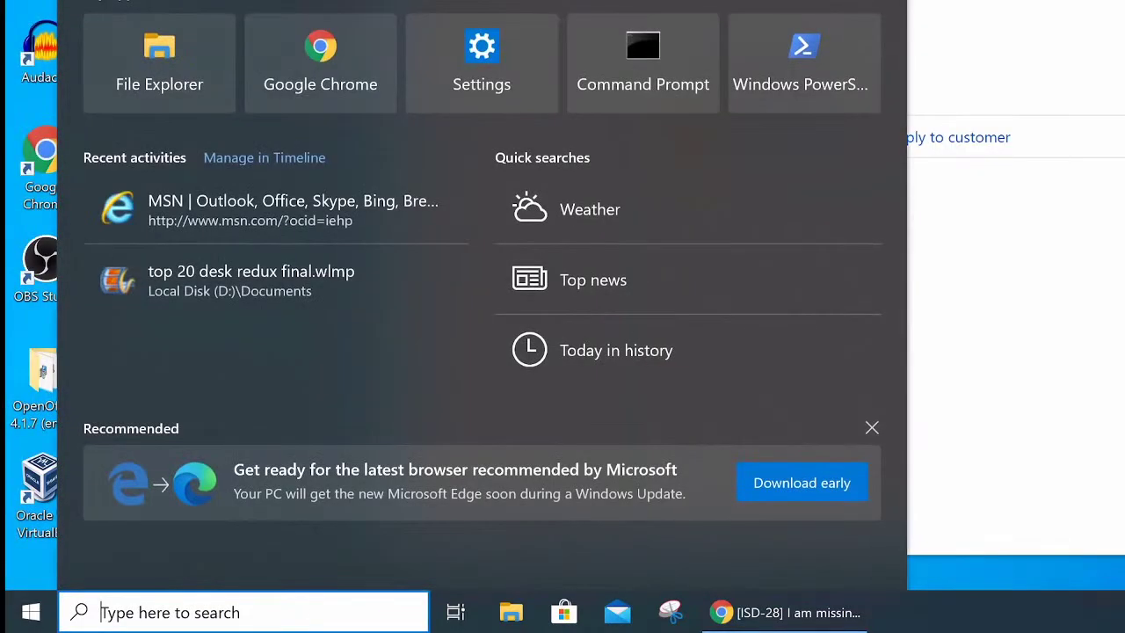
{"action": "key", "text": "Escape"}
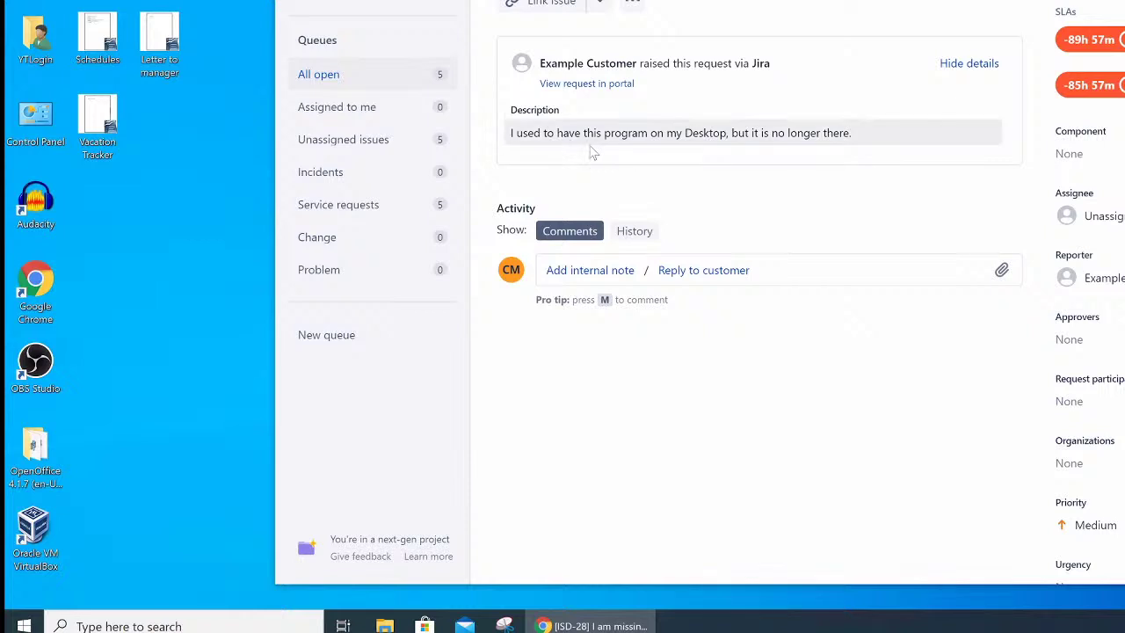
- Highlight 'this program on my Desktop' in ISD-28's description, then open This PC's system properties
{"action": "left_click_drag", "start_coordinate": [594, 133], "coordinate": [728, 132]}
{"action": "left_click_drag", "start_coordinate": [728, 133], "coordinate": [584, 132]}
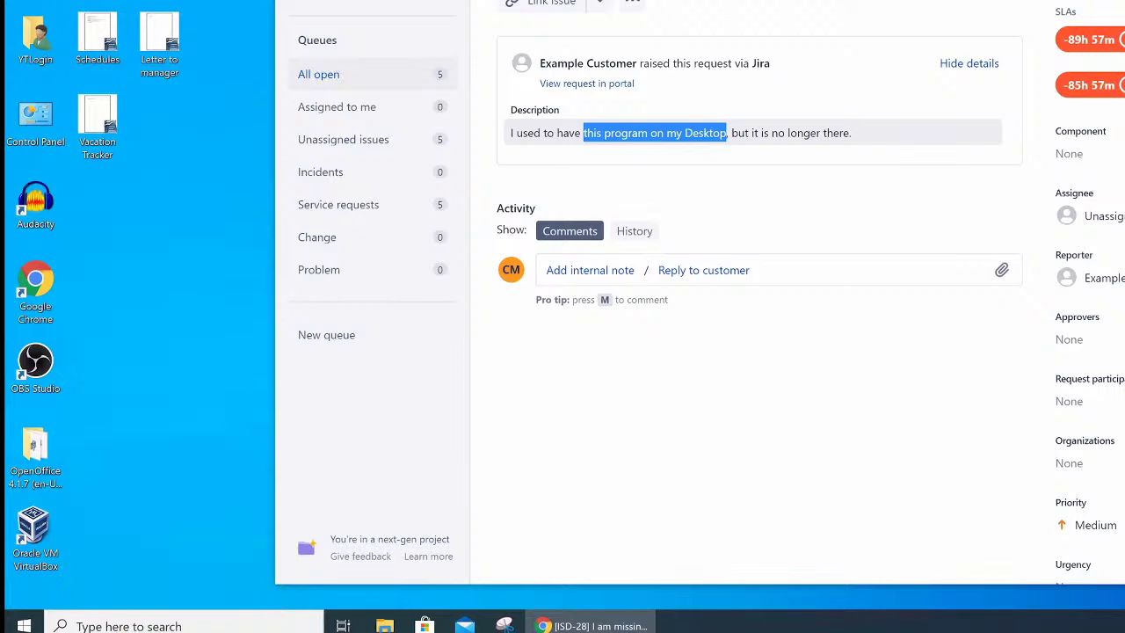
{"action": "right_click", "coordinate": [22, 162]}
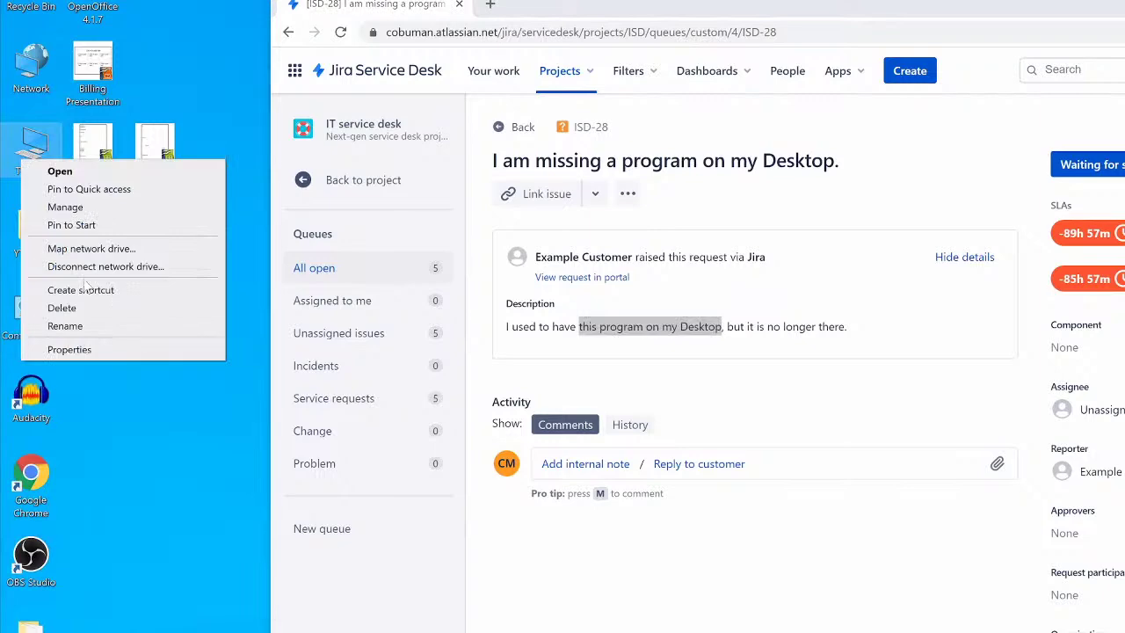
{"action": "left_click", "coordinate": [70, 349]}
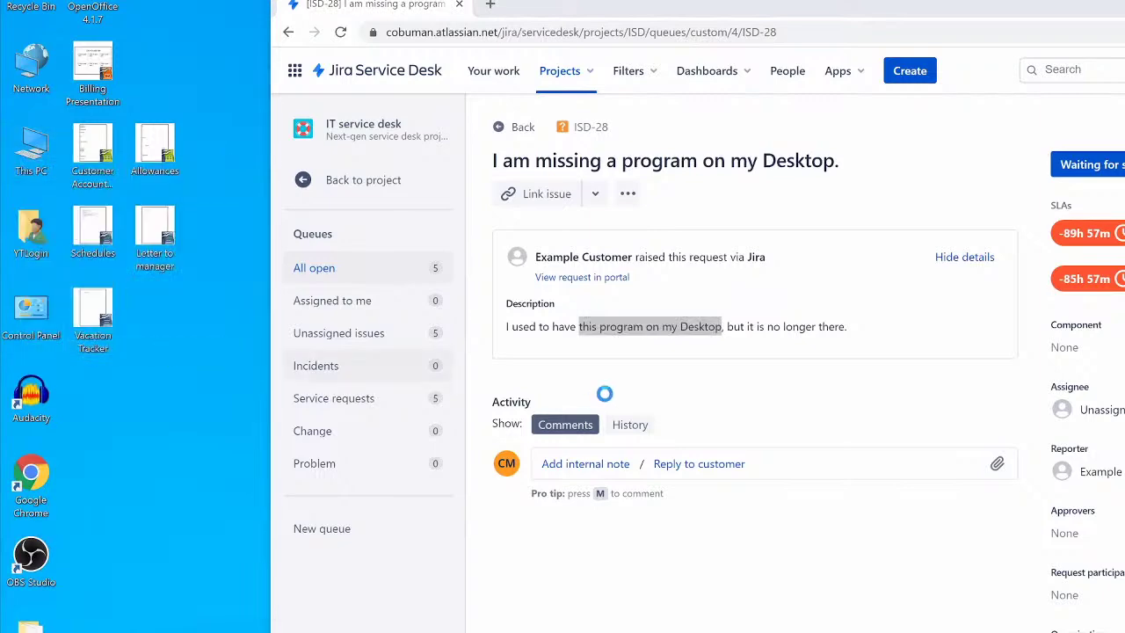
- Move the System window aside to read Windows 10 Pro and 4.00 GB RAM, then clear the highlight
{"action": "left_click_drag", "start_coordinate": [786, 76], "coordinate": [808, 149]}
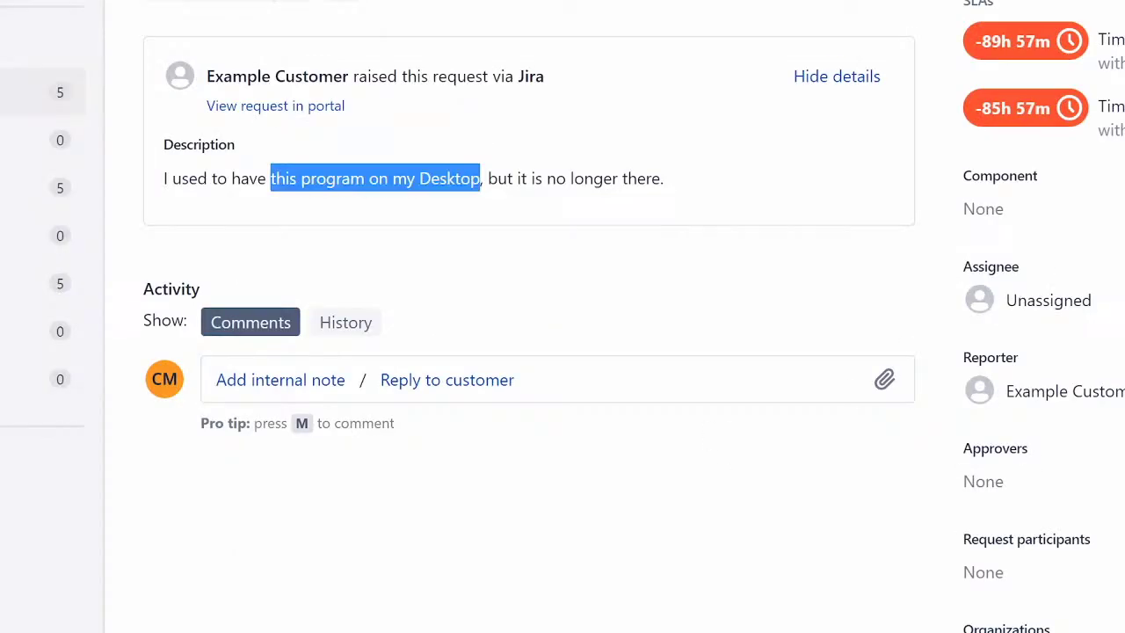
{"action": "left_click", "coordinate": [429, 627]}
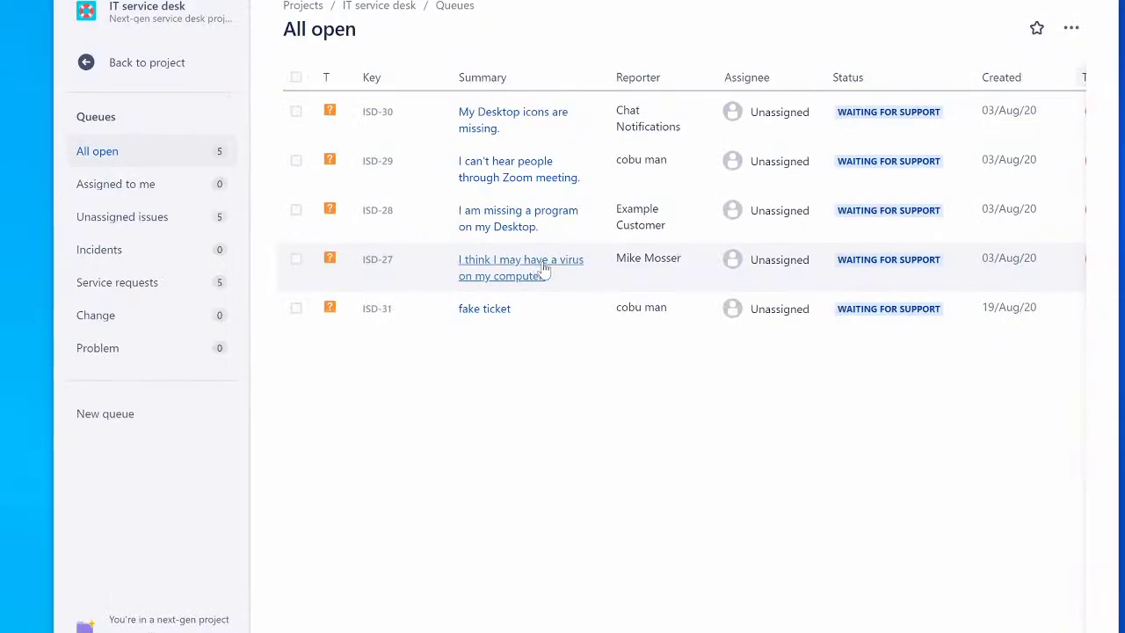
- Open ISD-27 'I think I may have a virus on my computer.' and put its description into edit mode
{"action": "left_click", "coordinate": [576, 266]}
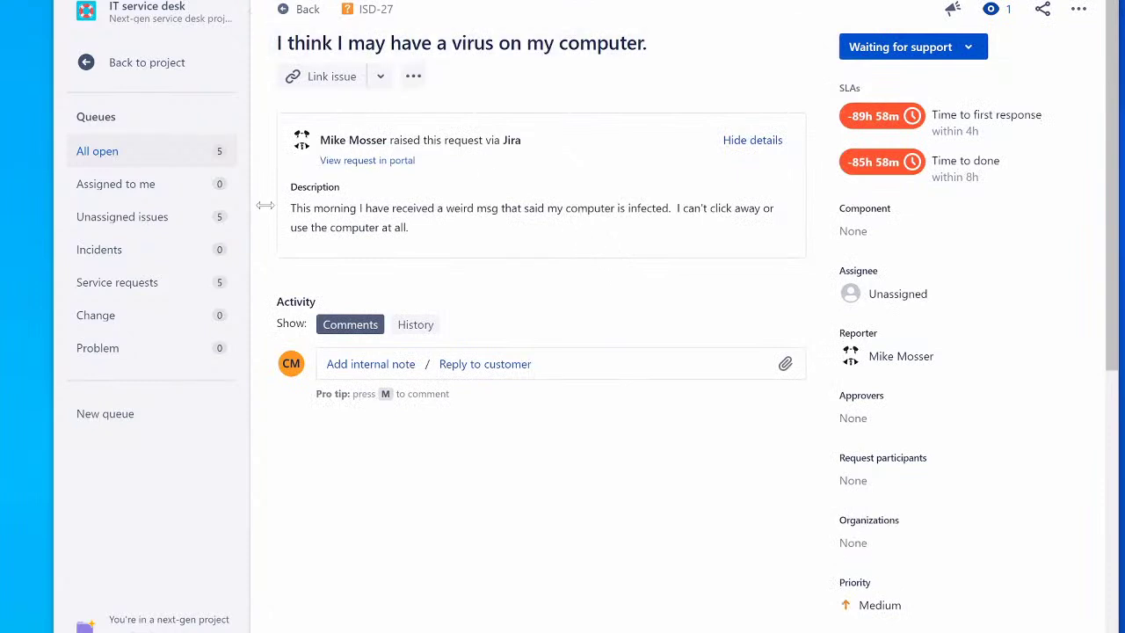
{"action": "left_click", "coordinate": [356, 227]}
{"action": "left_click_drag", "start_coordinate": [449, 243], "coordinate": [291, 185]}
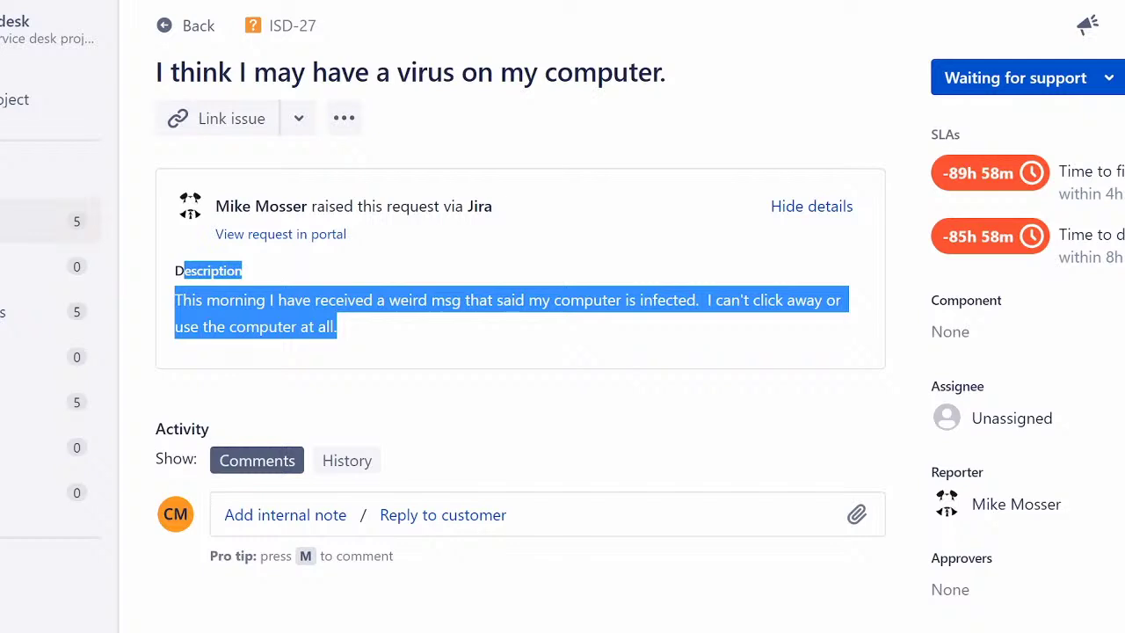
{"action": "left_click_drag", "start_coordinate": [175, 271], "coordinate": [174, 300]}
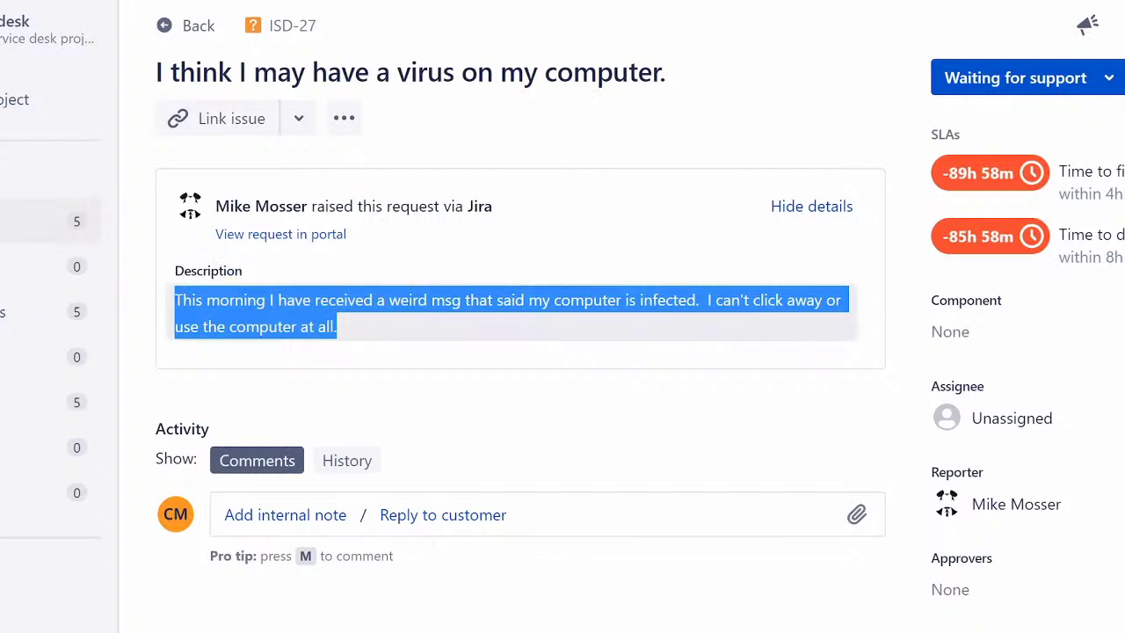
{"action": "left_click", "coordinate": [344, 318]}
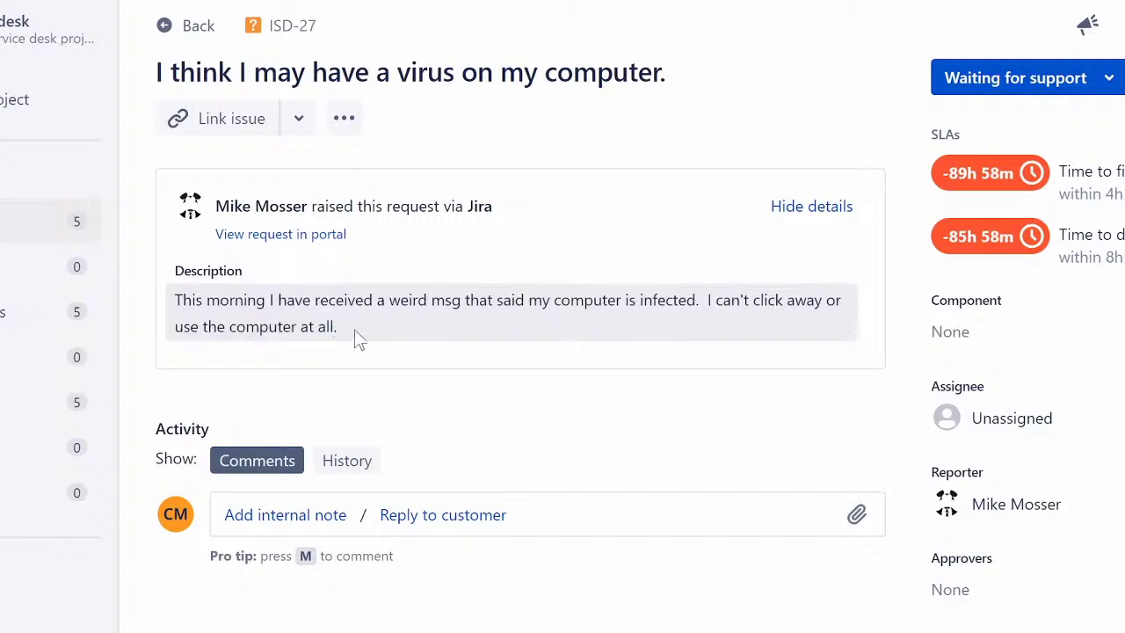
{"action": "left_click", "coordinate": [354, 330]}
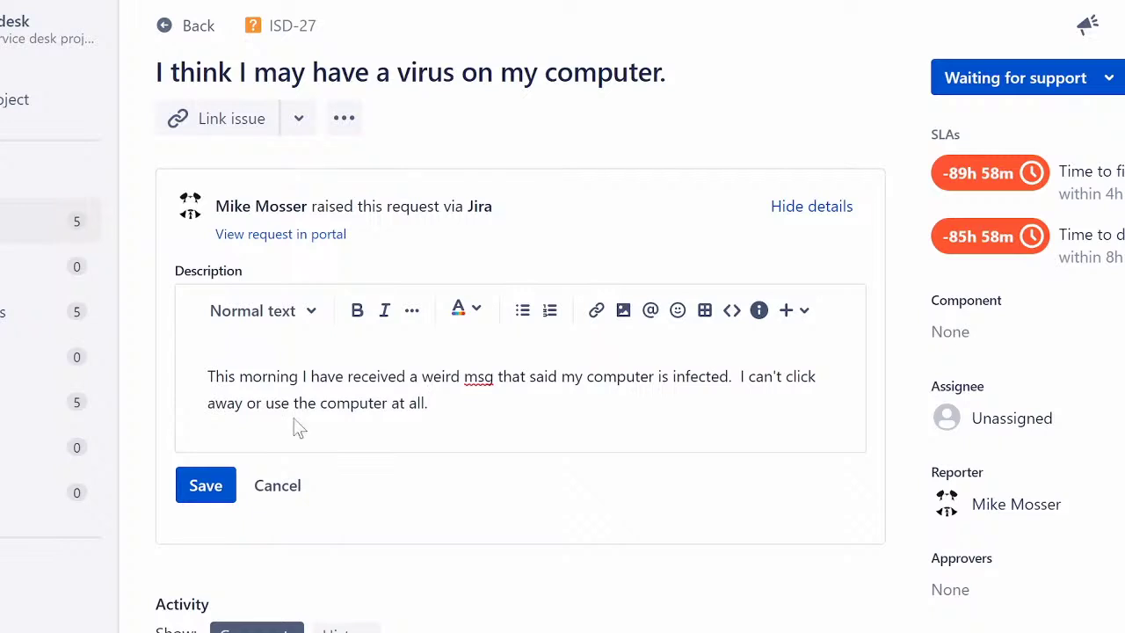
{"action": "left_click_drag", "start_coordinate": [207, 376], "coordinate": [428, 402]}
{"action": "left_click", "coordinate": [428, 402]}
{"action": "left_click_drag", "start_coordinate": [428, 402], "coordinate": [207, 376]}
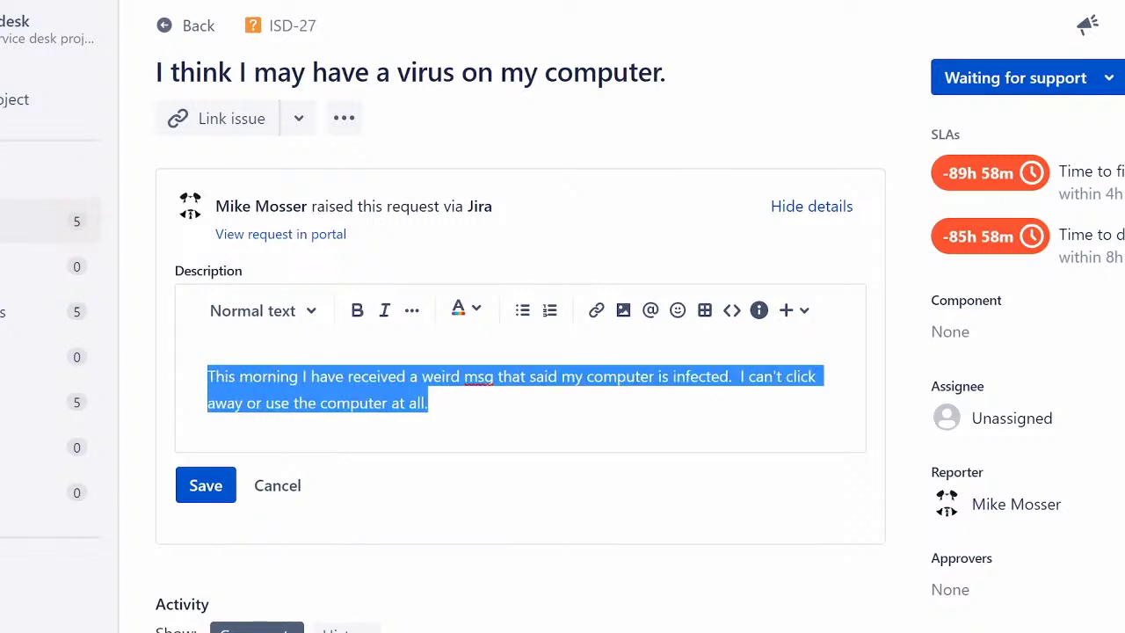
{"action": "left_click", "coordinate": [276, 376]}
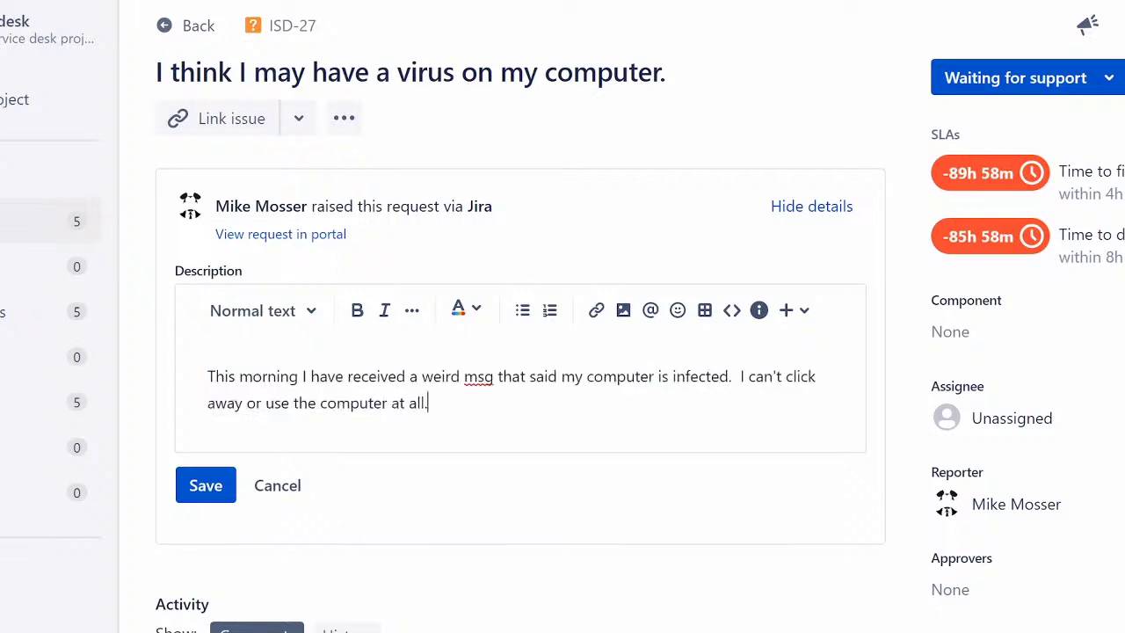
{"action": "left_click_drag", "start_coordinate": [428, 403], "coordinate": [207, 376]}
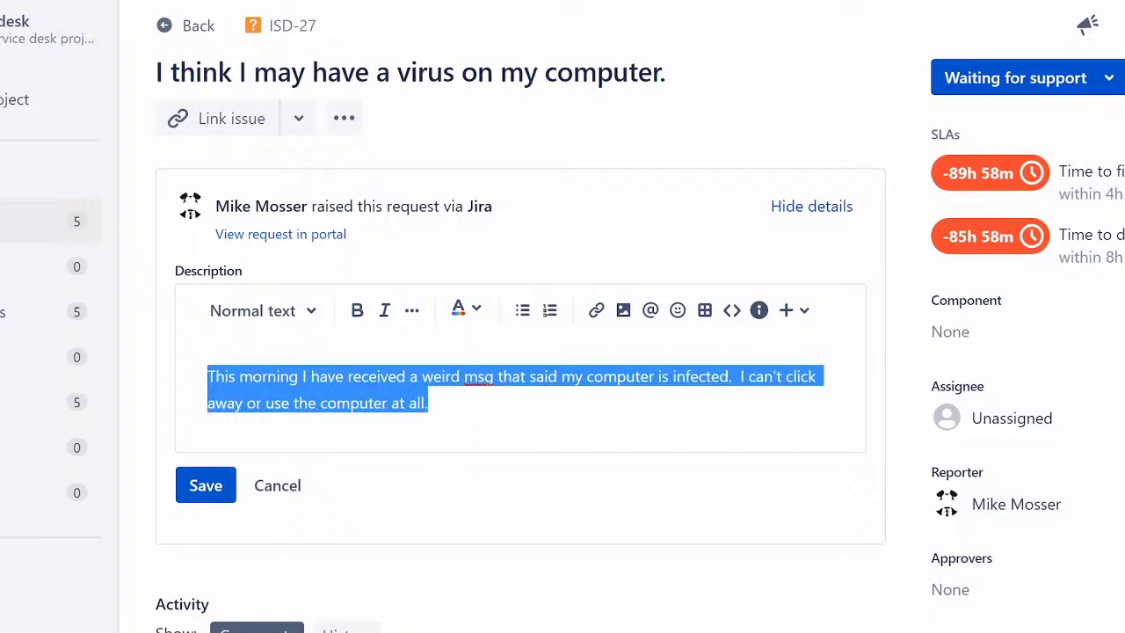
{"action": "left_click", "coordinate": [428, 402]}
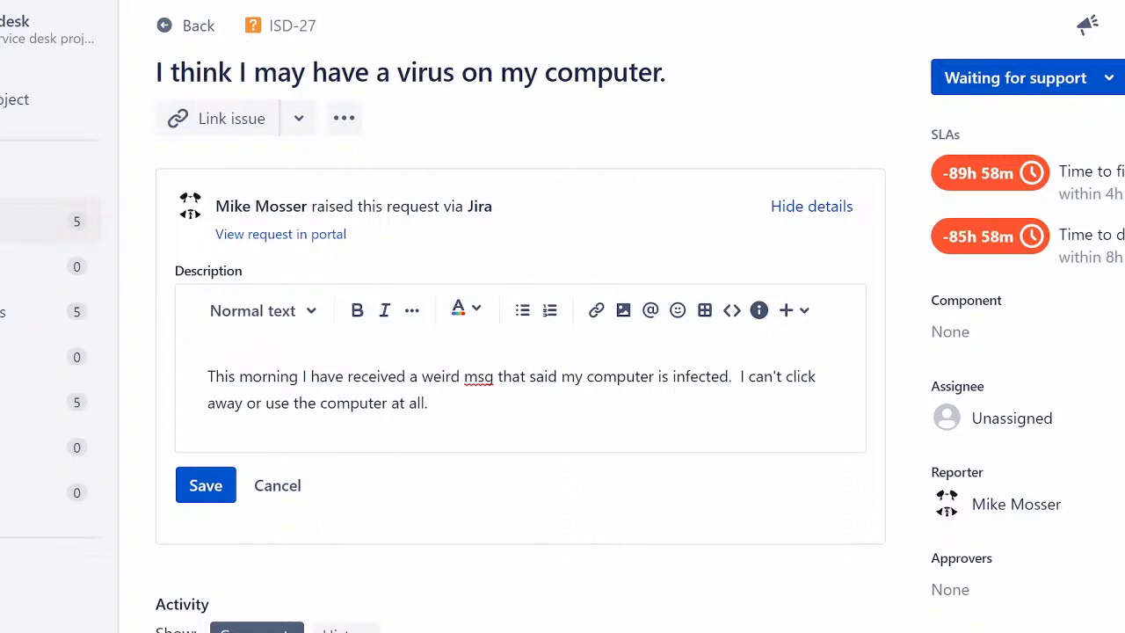
{"action": "left_click_drag", "start_coordinate": [239, 376], "coordinate": [428, 402]}
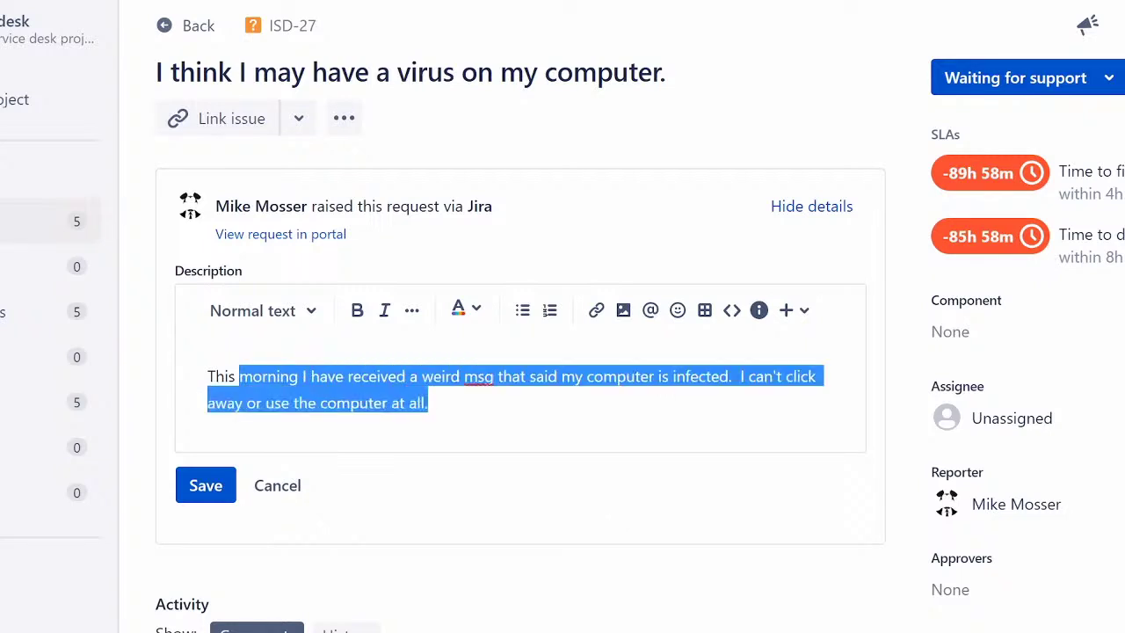
{"action": "left_click", "coordinate": [428, 403]}
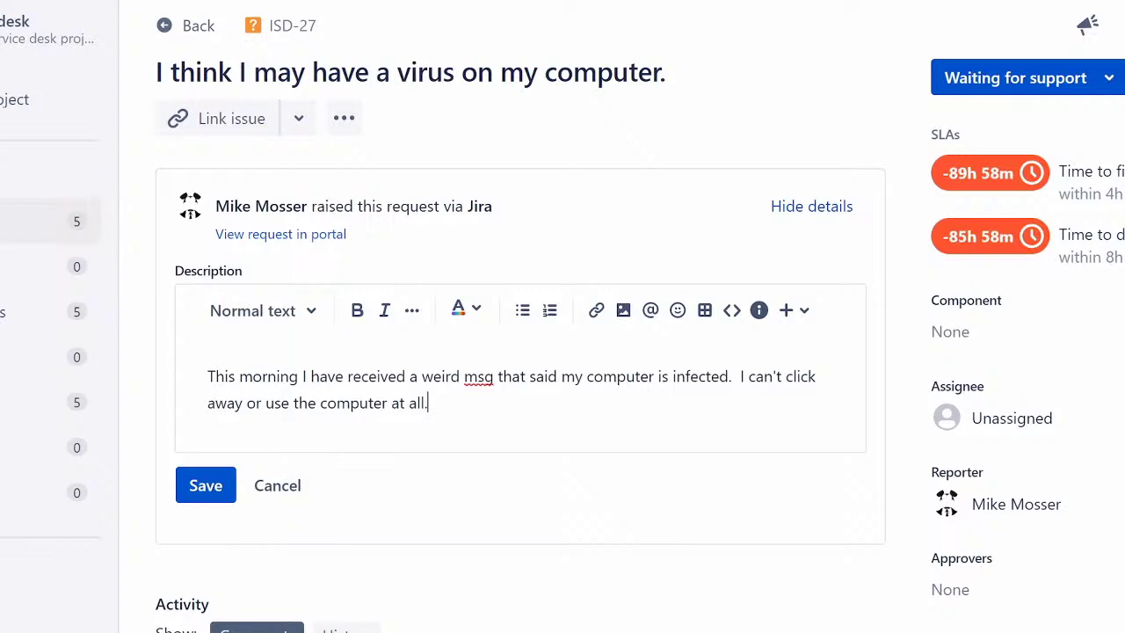
{"action": "left_click", "coordinate": [562, 377]}
{"action": "left_click", "coordinate": [428, 402]}
{"action": "left_click_drag", "start_coordinate": [732, 377], "coordinate": [428, 402]}
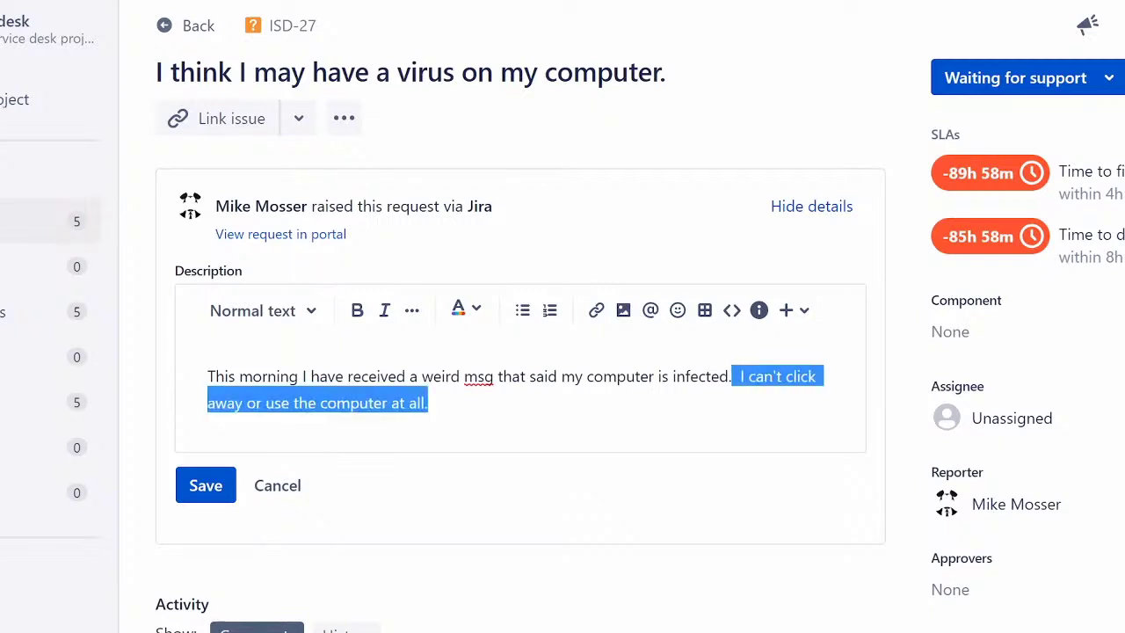
{"action": "left_click", "coordinate": [428, 403]}
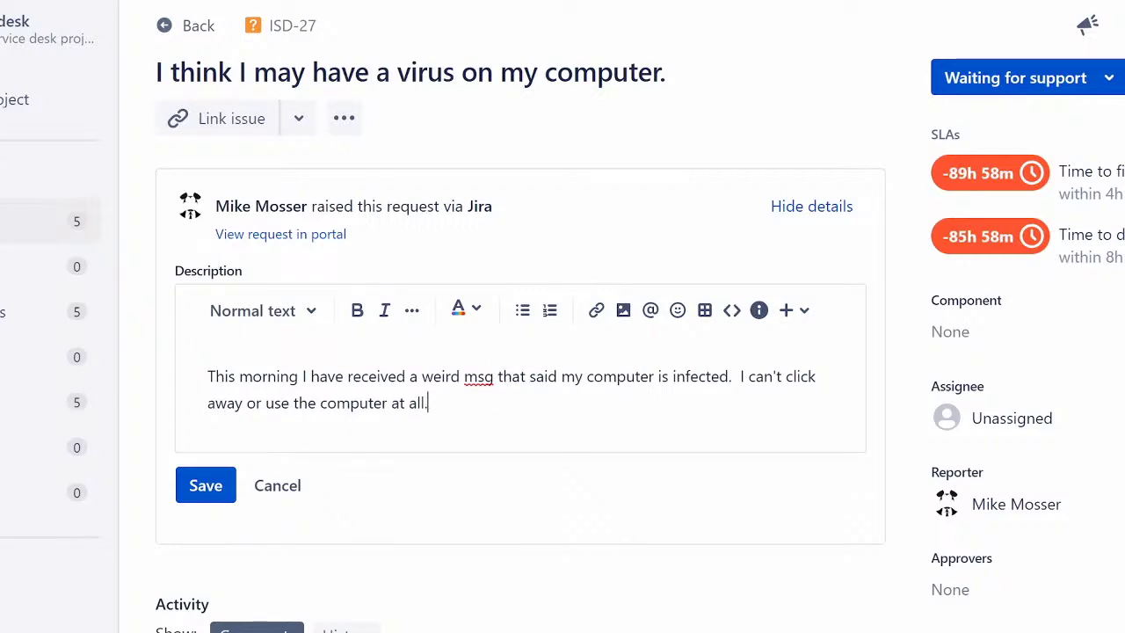
{"action": "left_click_drag", "start_coordinate": [429, 403], "coordinate": [207, 376]}
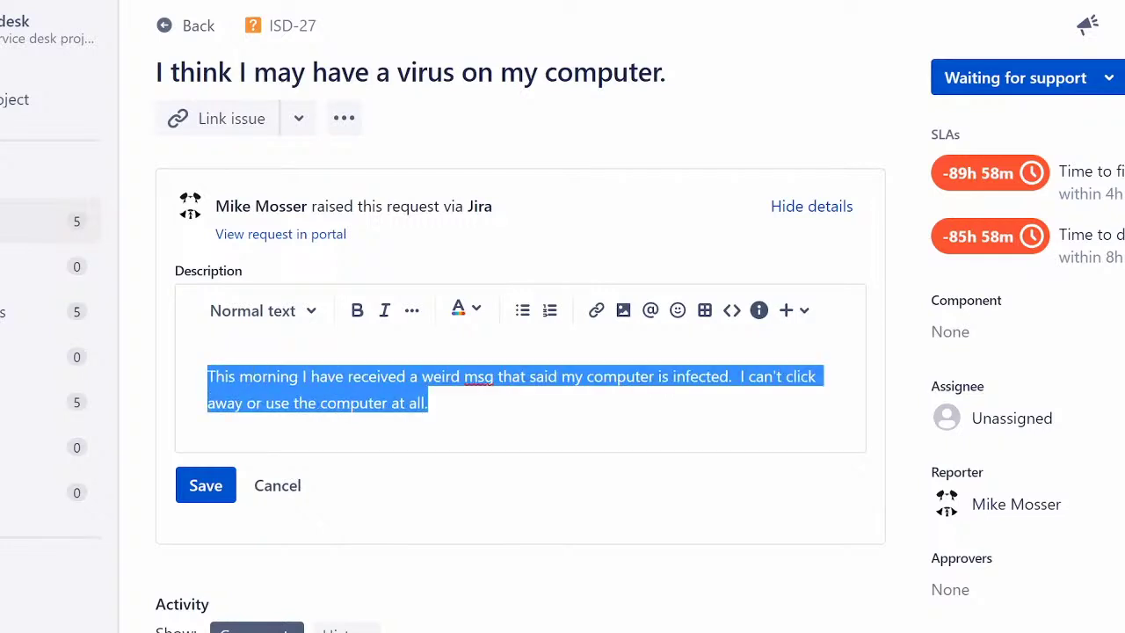
{"action": "left_click", "coordinate": [428, 402]}
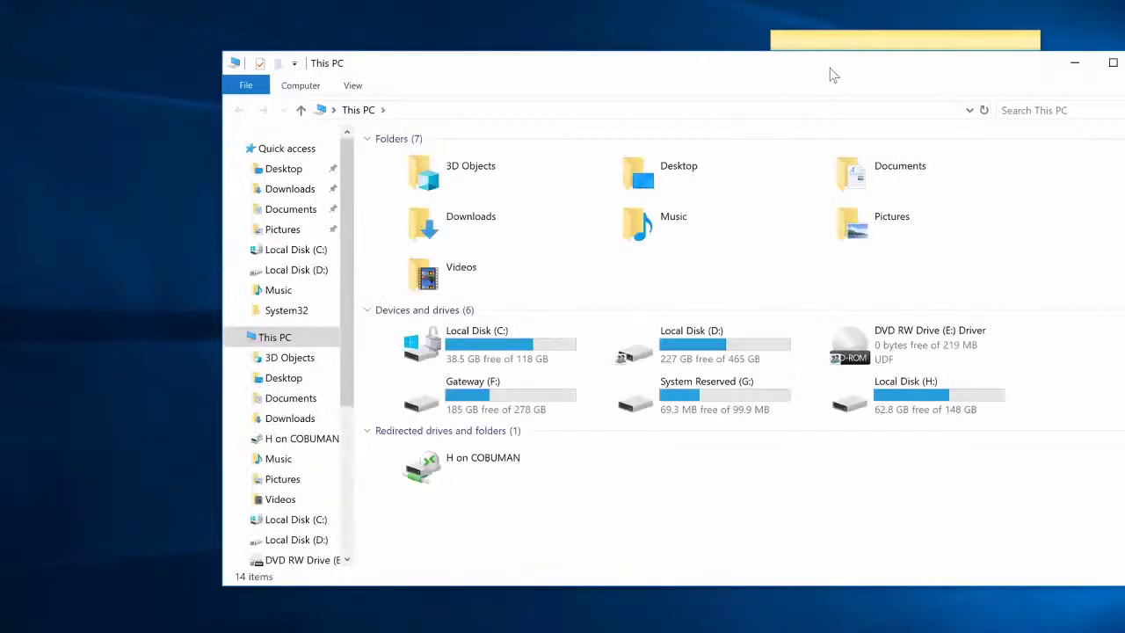
- Shift the This PC window and select the Gateway (F:) drive to check its free space
{"action": "left_click_drag", "start_coordinate": [832, 73], "coordinate": [846, 105]}
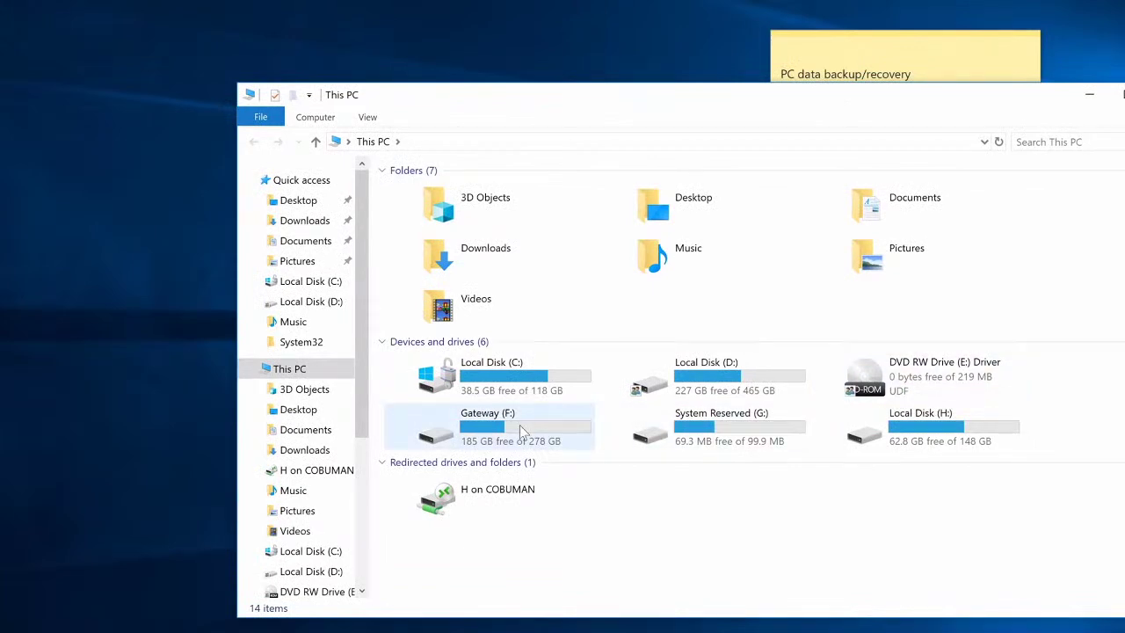
{"action": "mouse_move", "coordinate": [519, 429]}
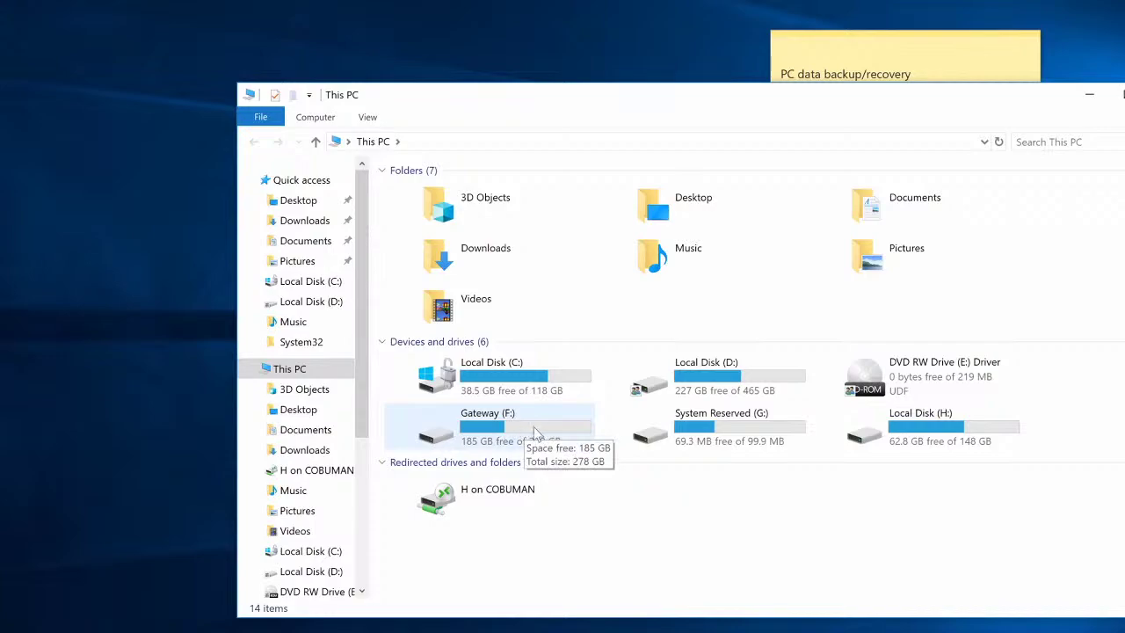
{"action": "left_click", "coordinate": [532, 432]}
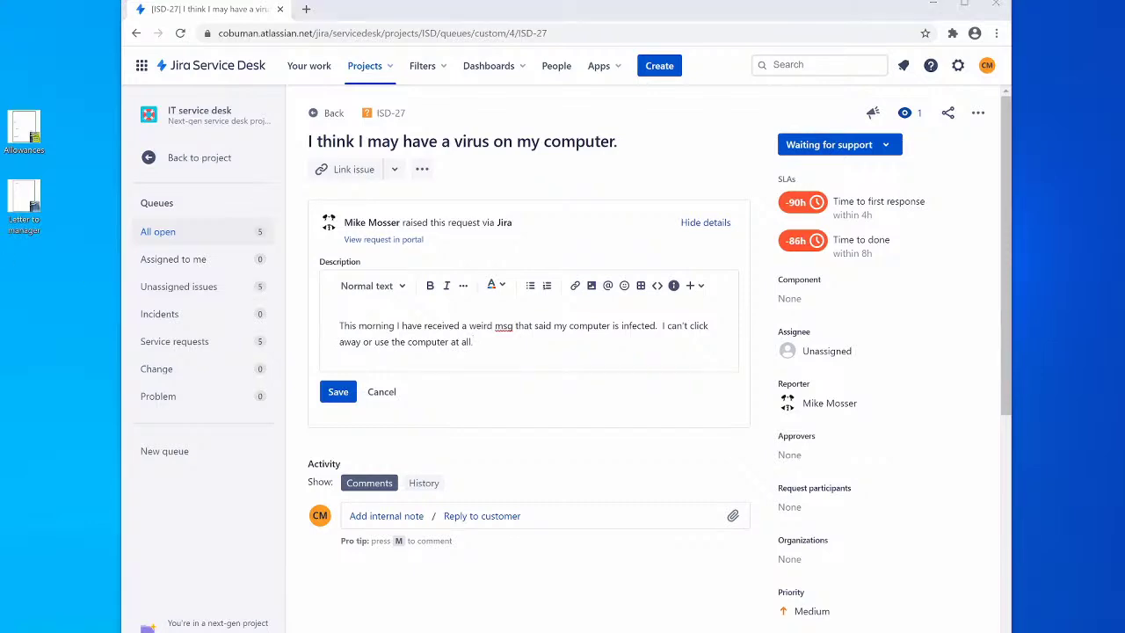
- Open This PC with Win+E and select Local Disk (D:), showing 211 GB free of 465 GB
{"action": "key", "text": "super+e"}
{"action": "left_click", "coordinate": [566, 355]}
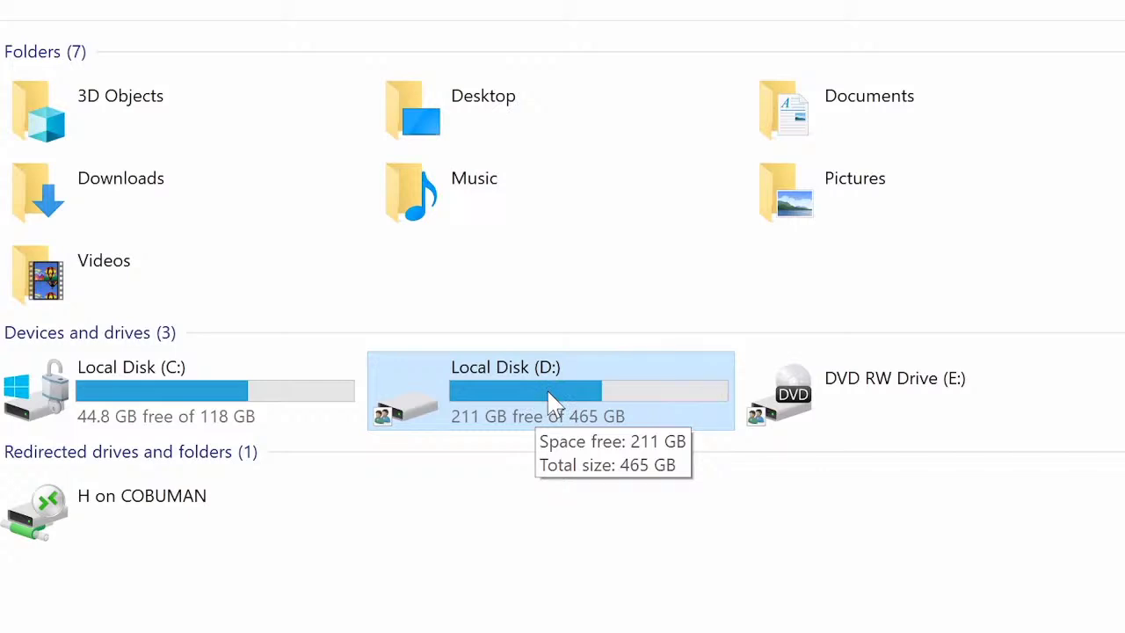
- Select Local Disk (C:), launch Task Manager from the taskbar and place its window up-left
{"action": "left_click", "coordinate": [207, 409]}
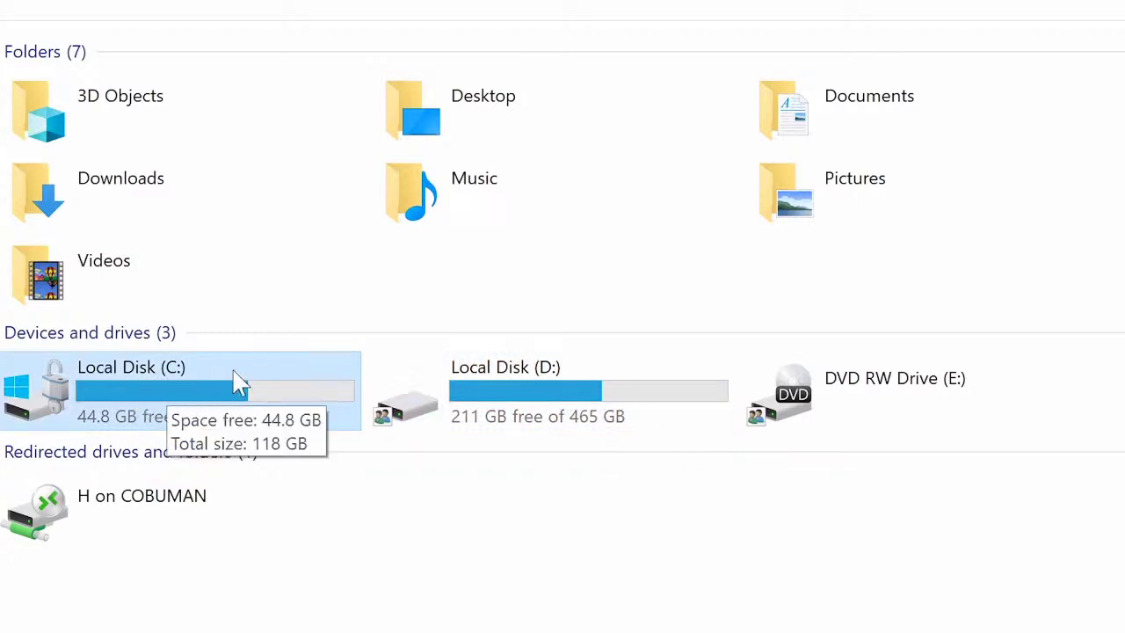
{"action": "right_click", "coordinate": [945, 628]}
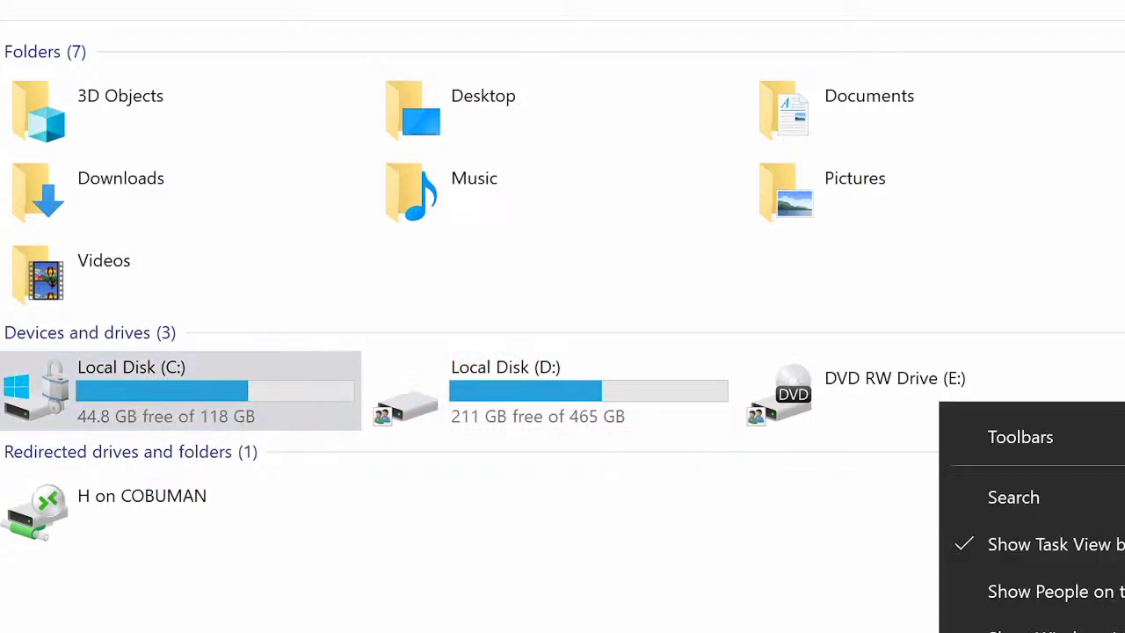
{"action": "left_click", "coordinate": [1028, 629]}
{"action": "left_click_drag", "start_coordinate": [897, 223], "coordinate": [319, 0]}
{"action": "left_click_drag", "start_coordinate": [1082, 156], "coordinate": [1080, 271]}
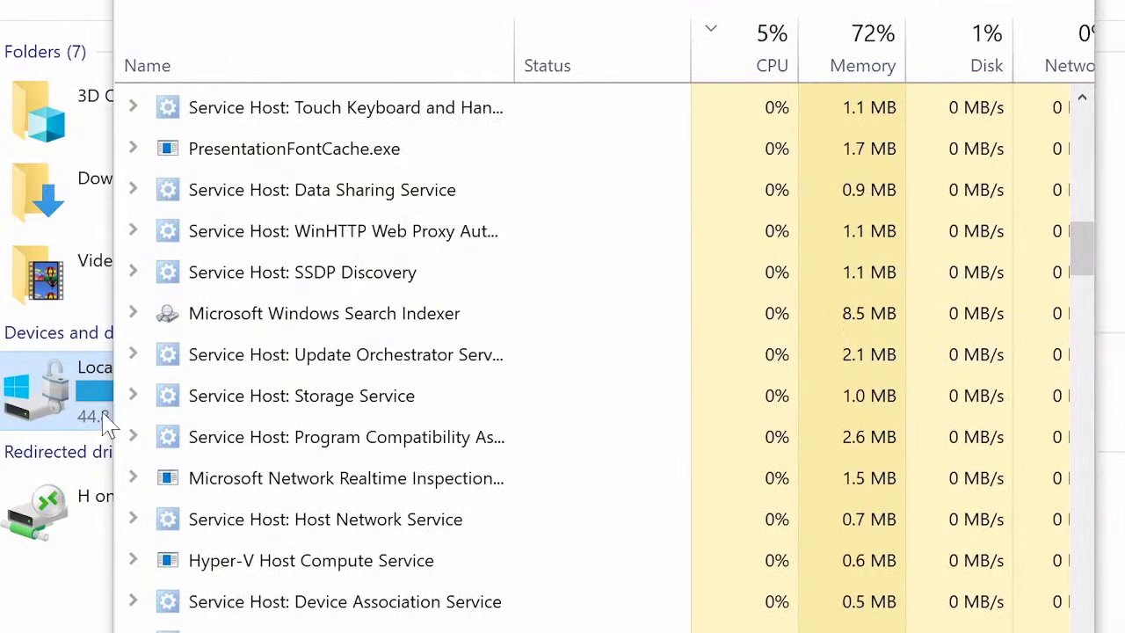
- Drag Task Manager to the right so This PC's drive list shows again
{"action": "left_click_drag", "start_coordinate": [319, 2], "coordinate": [895, 0]}
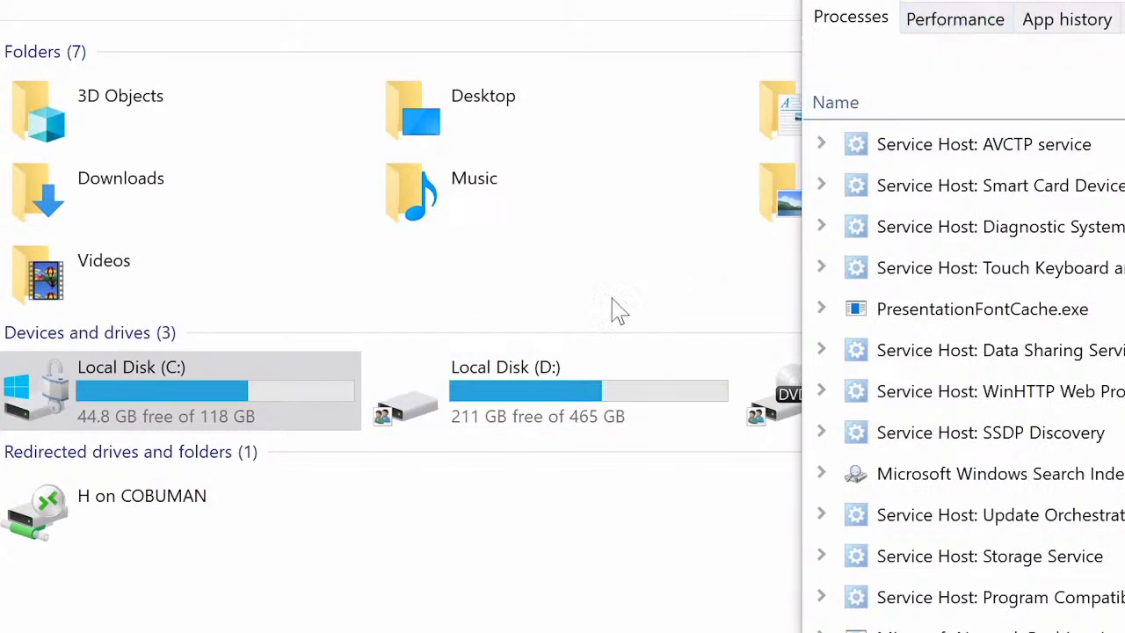
- Open Local Disk (D:) to browse its folders, then go back to the This PC overview
{"action": "left_click", "coordinate": [532, 403]}
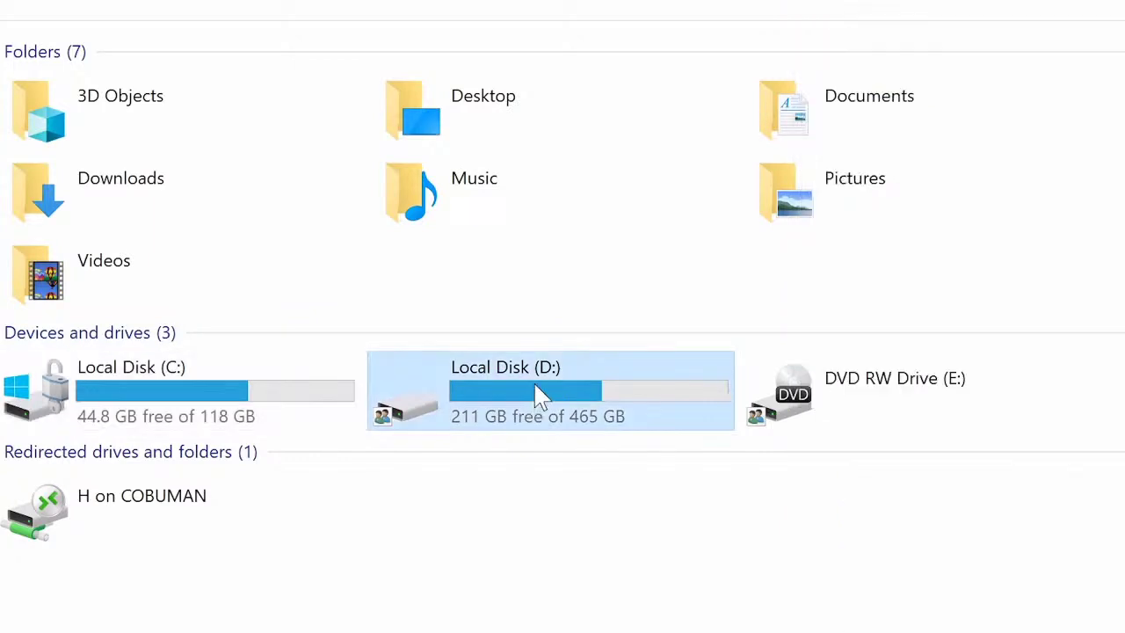
{"action": "right_click", "coordinate": [540, 397]}
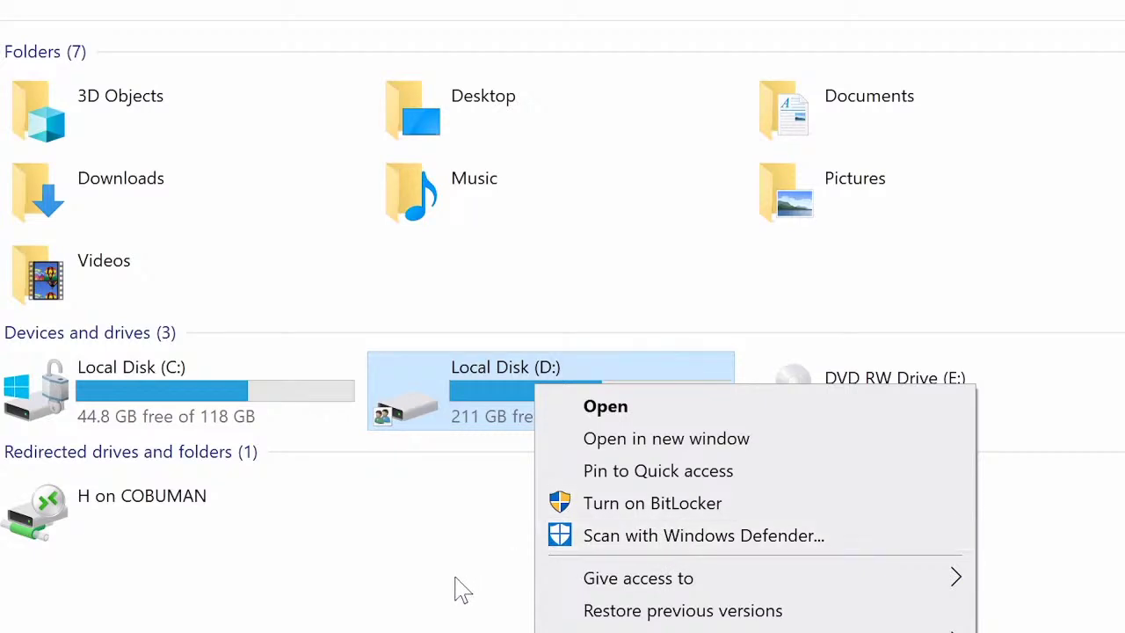
{"action": "double_click", "coordinate": [488, 405]}
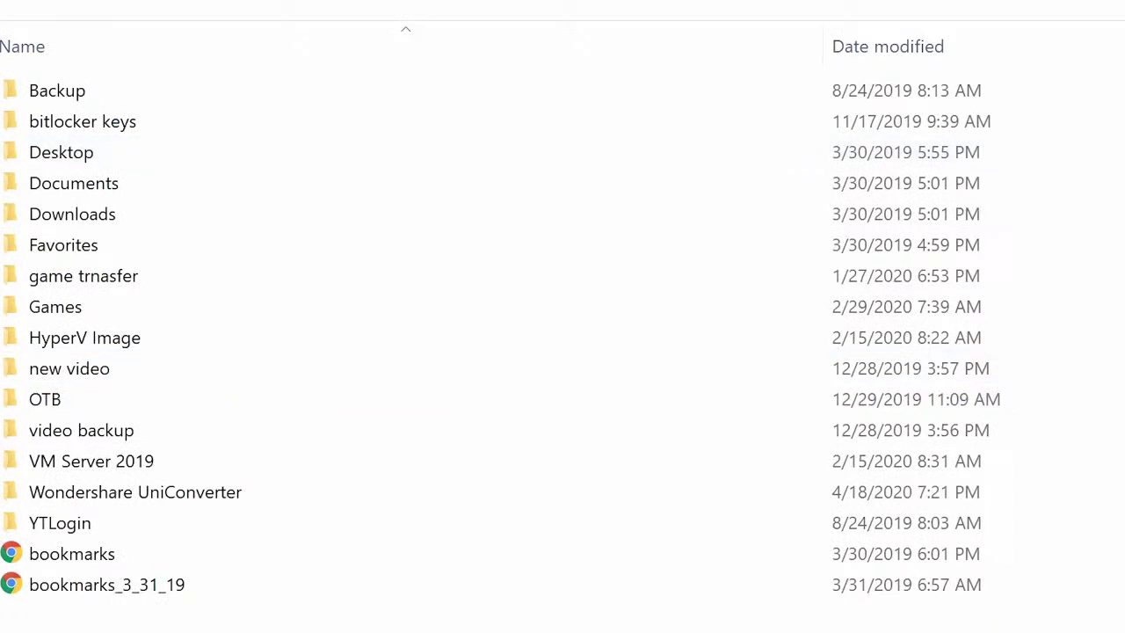
{"action": "key", "text": "alt+Left"}
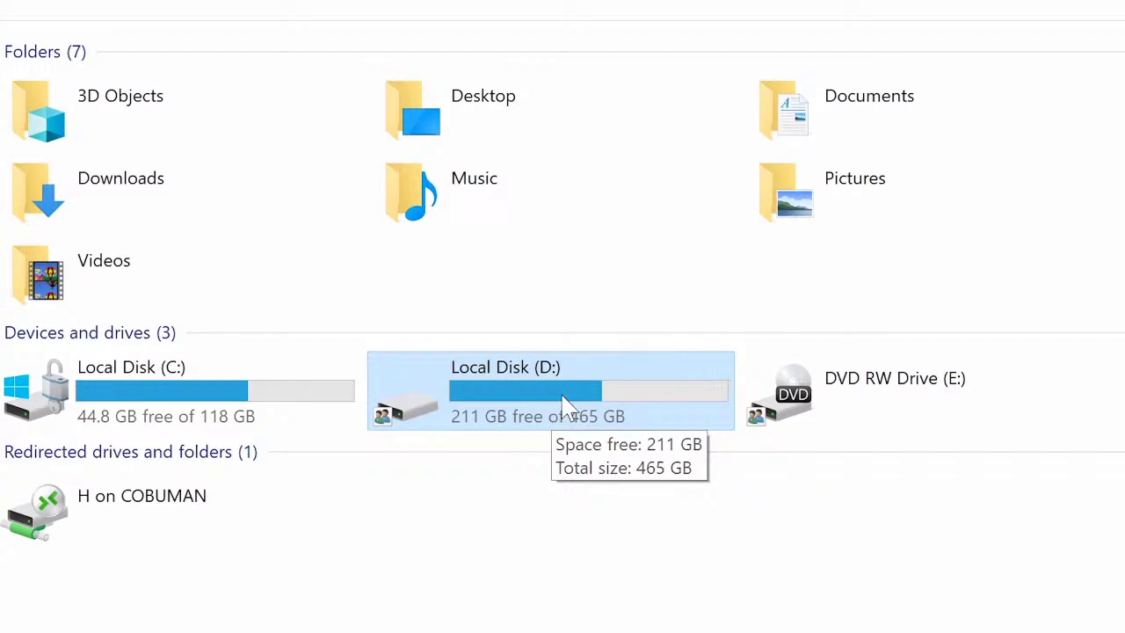
- Unlock Local Disk (H:) through the BitLocker prompt by pasting the 48-digit recovery key
{"action": "left_click", "coordinate": [92, 400]}
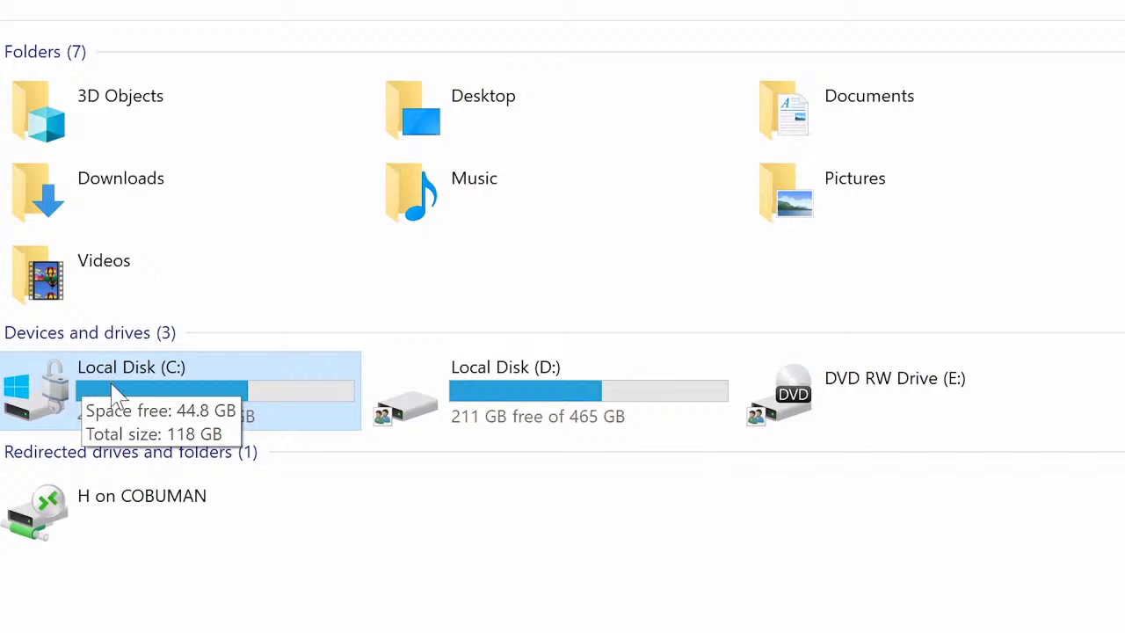
{"action": "right_click", "coordinate": [135, 365]}
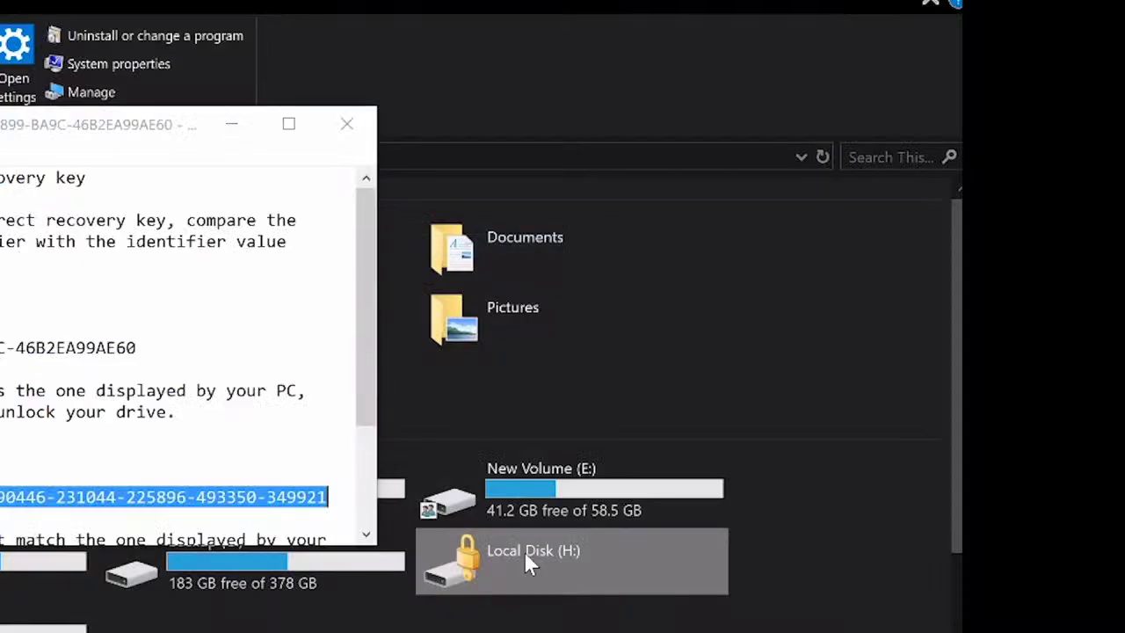
{"action": "double_click", "coordinate": [521, 553]}
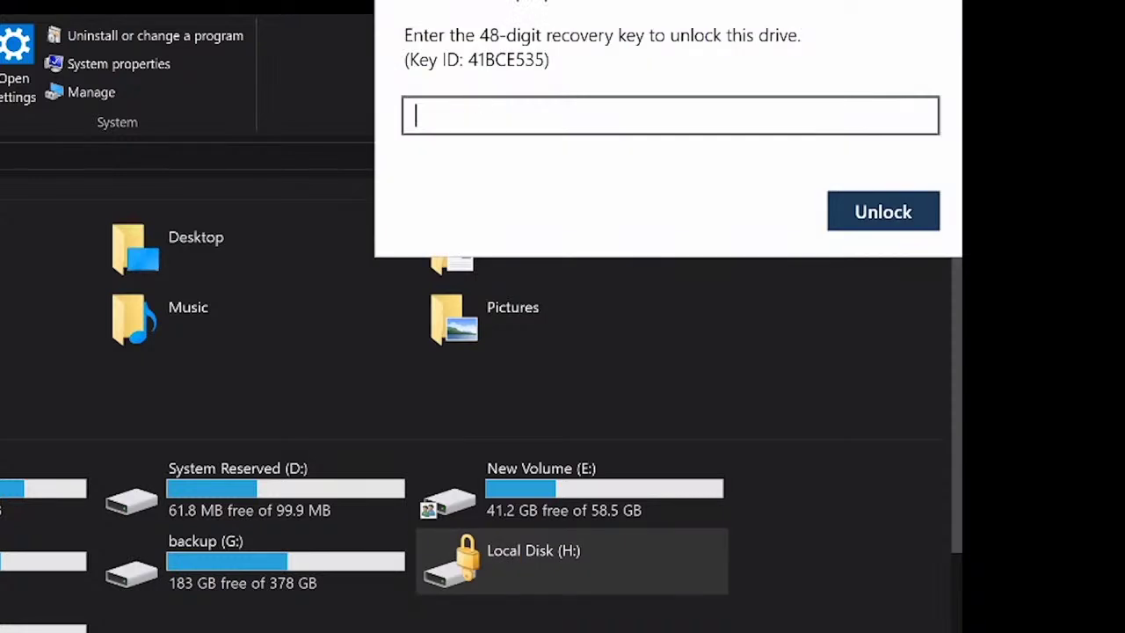
{"action": "key", "text": "ctrl+v"}
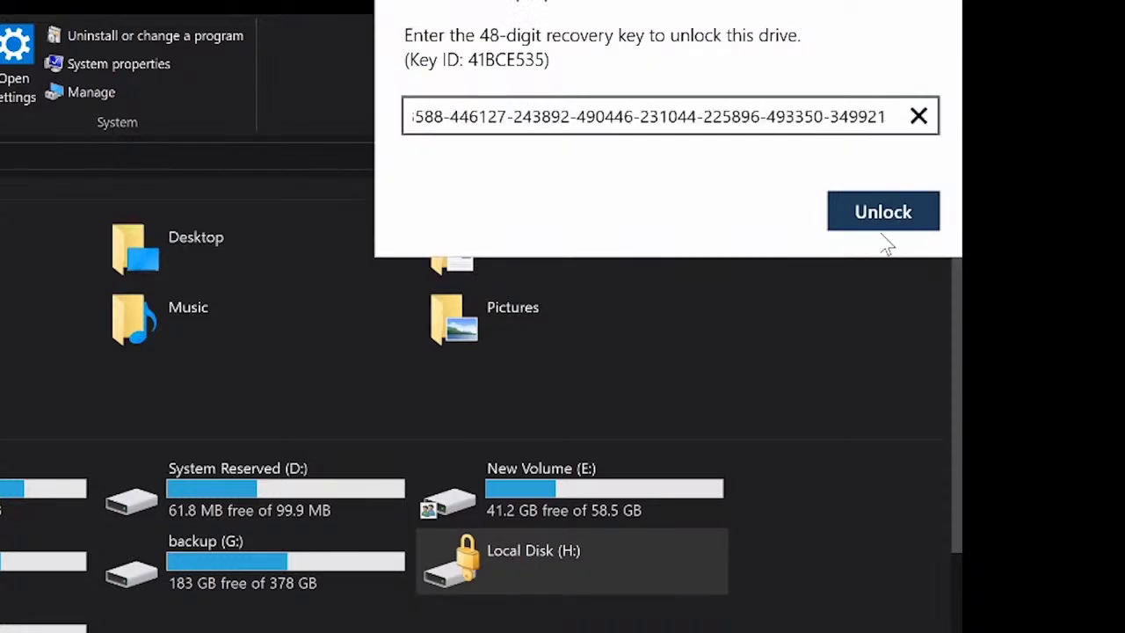
{"action": "left_click", "coordinate": [894, 232]}
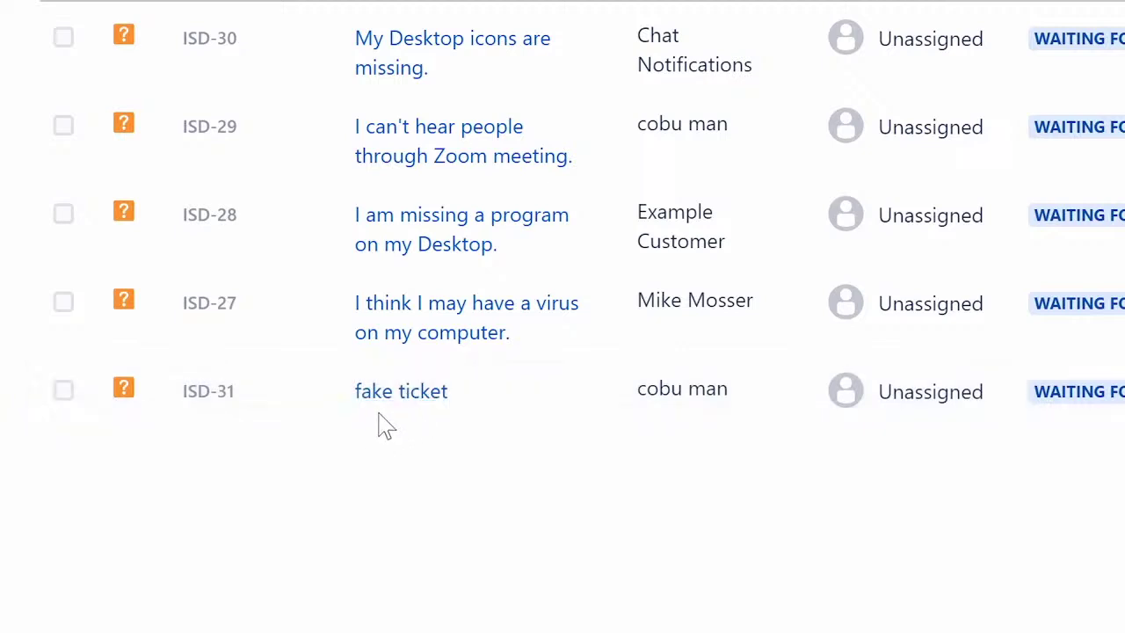
- Open the 'fake ticket' ISD-31, then go back to the All open queue
{"action": "left_click", "coordinate": [394, 397]}
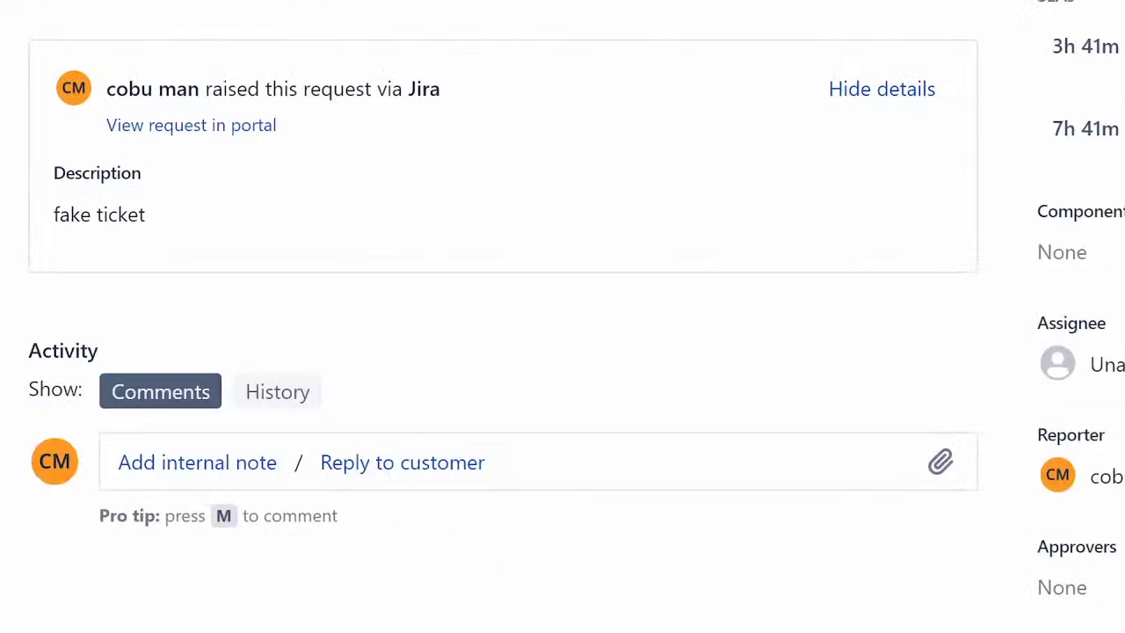
{"action": "key", "text": "alt+Left"}
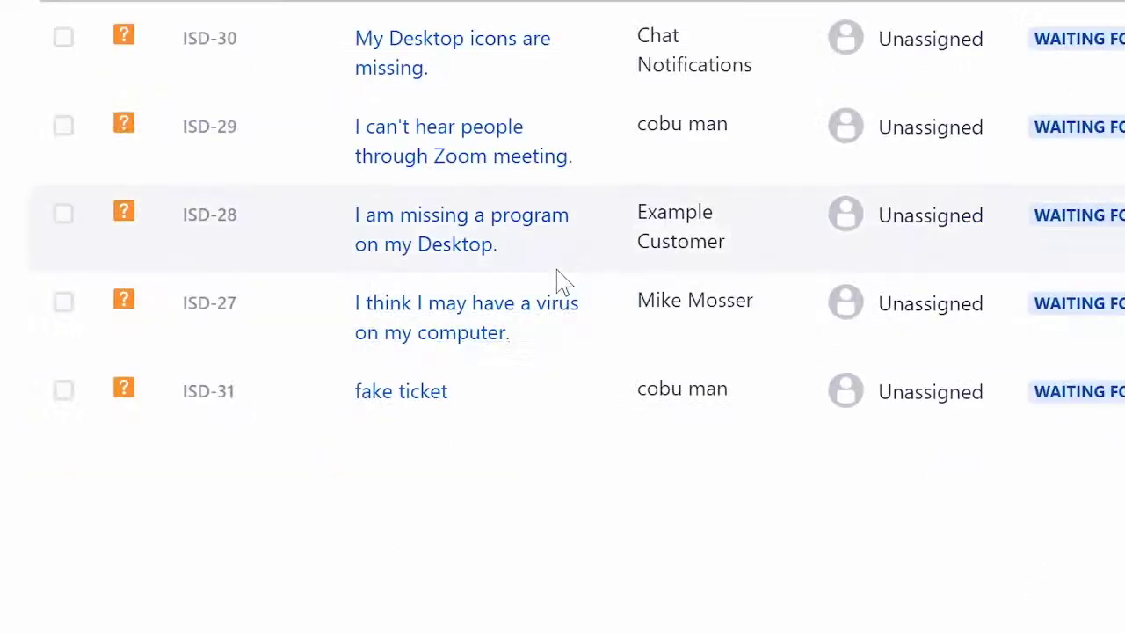
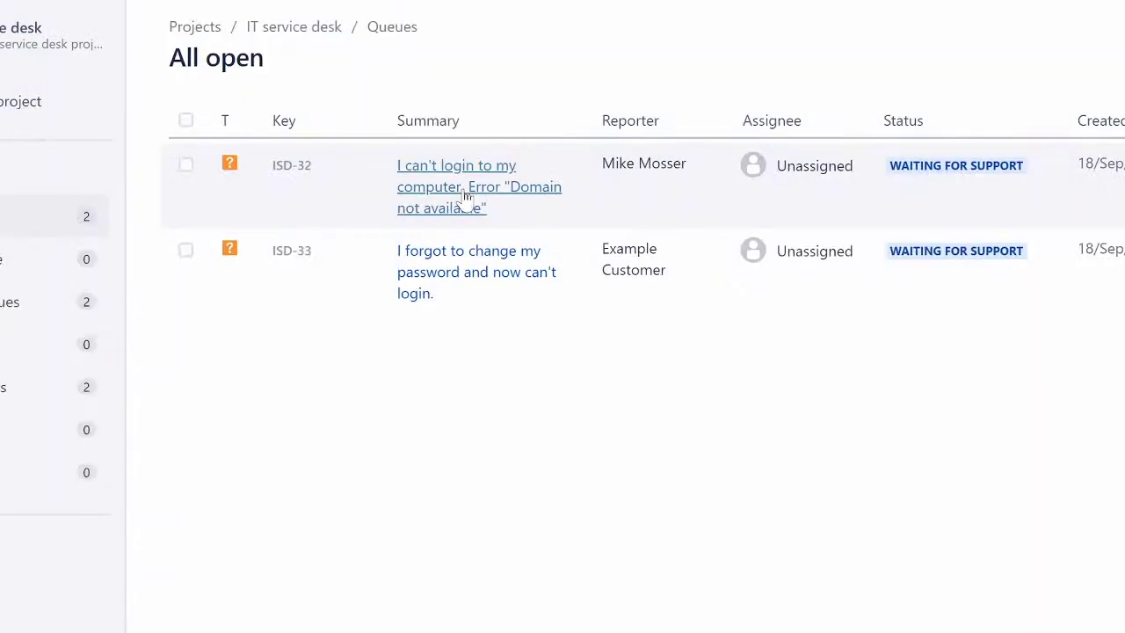
- Open ISD-32 from the All open queue and inspect its title and 'Domain not available' description
{"action": "left_click", "coordinate": [466, 195]}
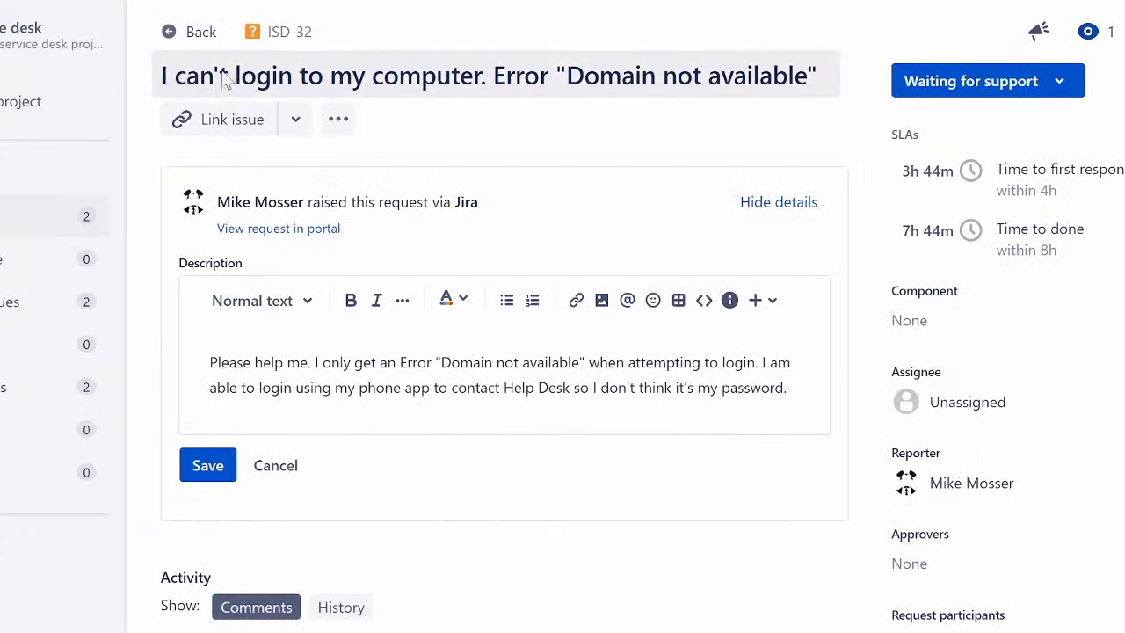
{"action": "left_click_drag", "start_coordinate": [816, 77], "coordinate": [163, 85]}
{"action": "left_click", "coordinate": [164, 85]}
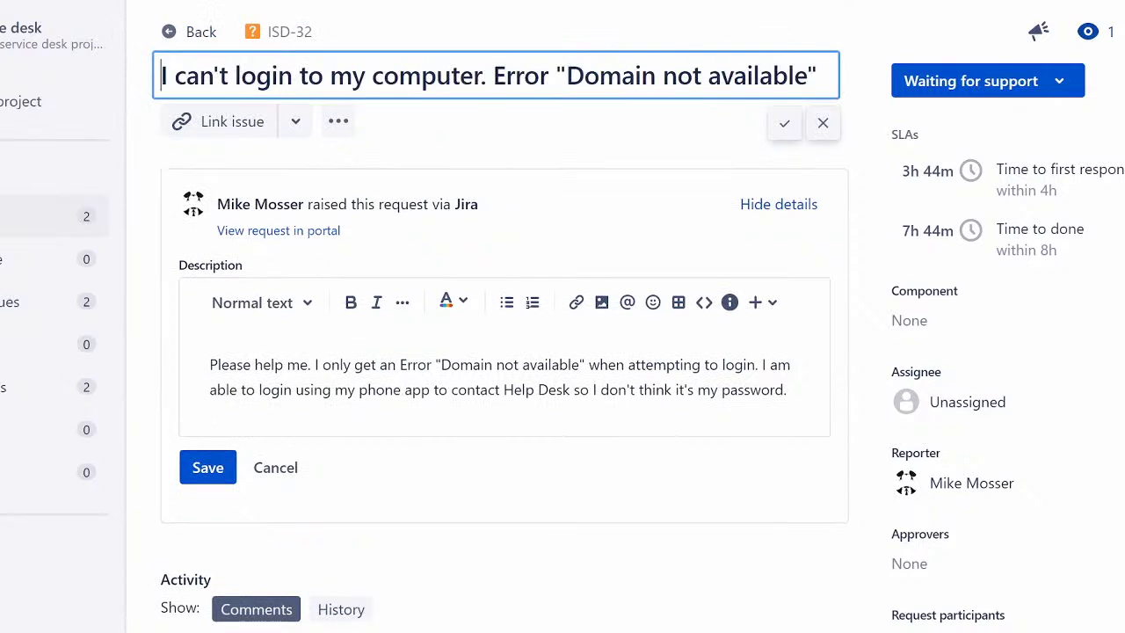
{"action": "left_click_drag", "start_coordinate": [217, 202], "coordinate": [290, 202]}
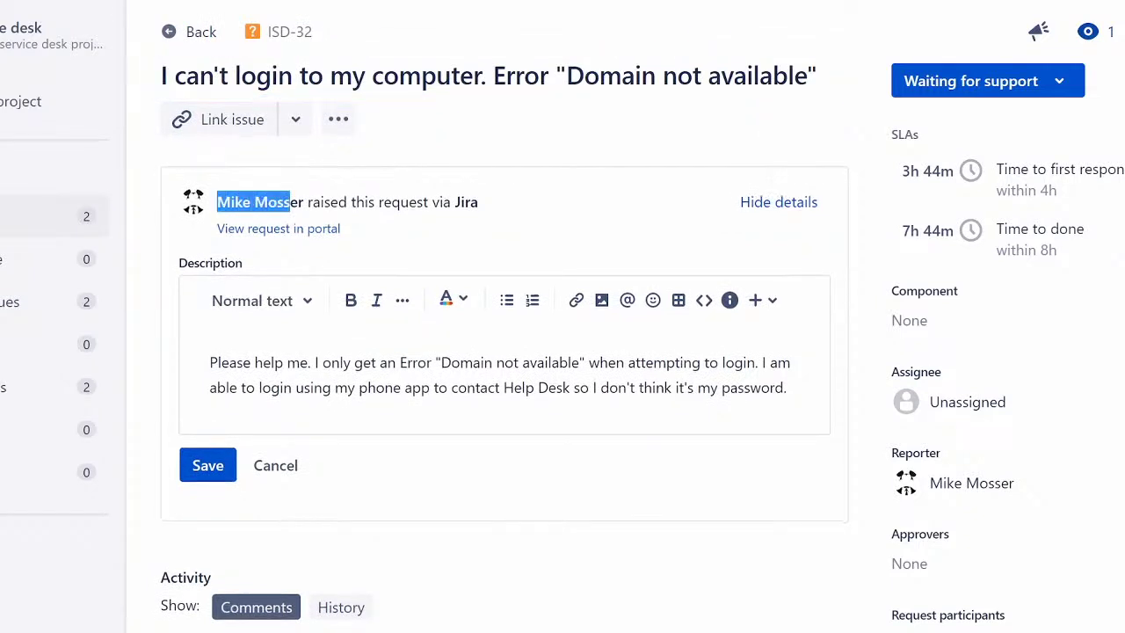
{"action": "left_click_drag", "start_coordinate": [209, 362], "coordinate": [788, 388]}
{"action": "left_click", "coordinate": [761, 362]}
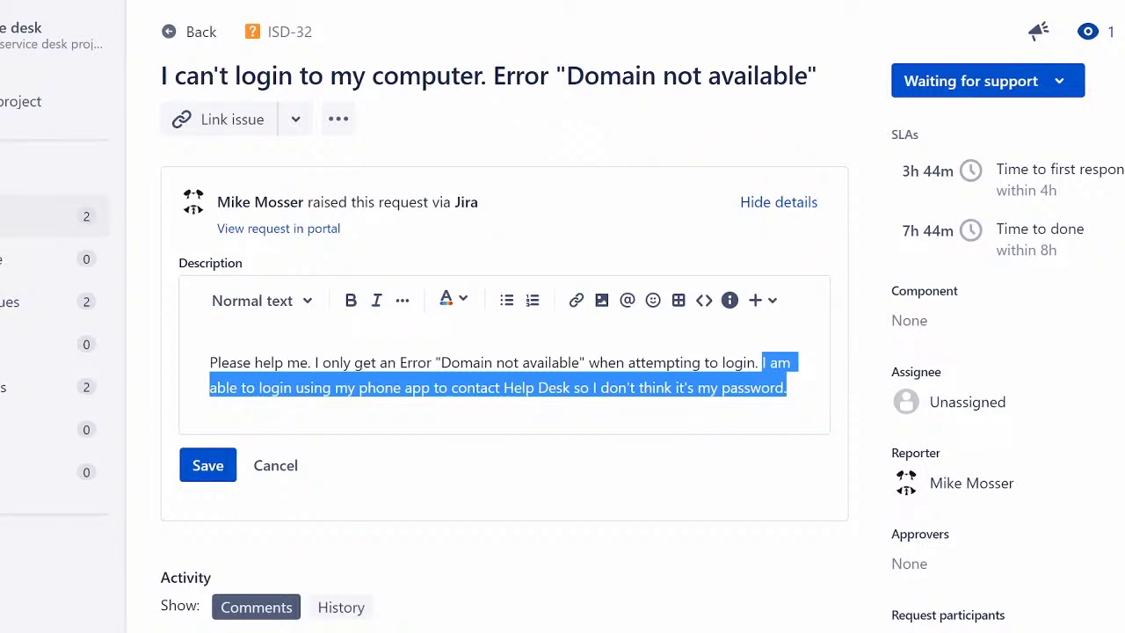
{"action": "left_click", "coordinate": [787, 388]}
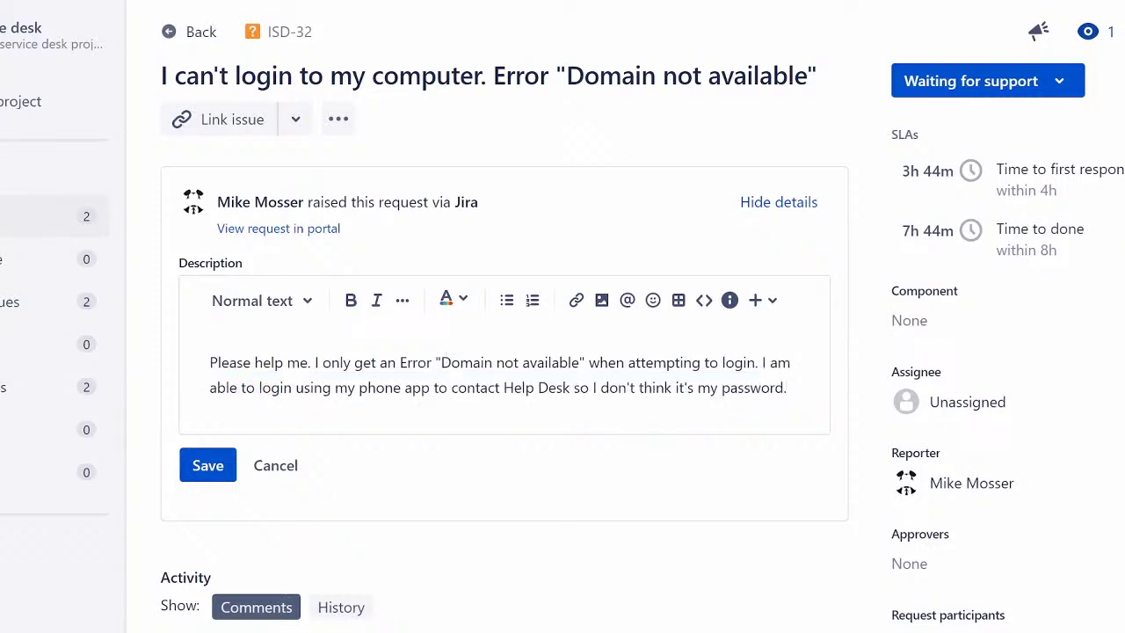
{"action": "left_click_drag", "start_coordinate": [434, 362], "coordinate": [584, 362]}
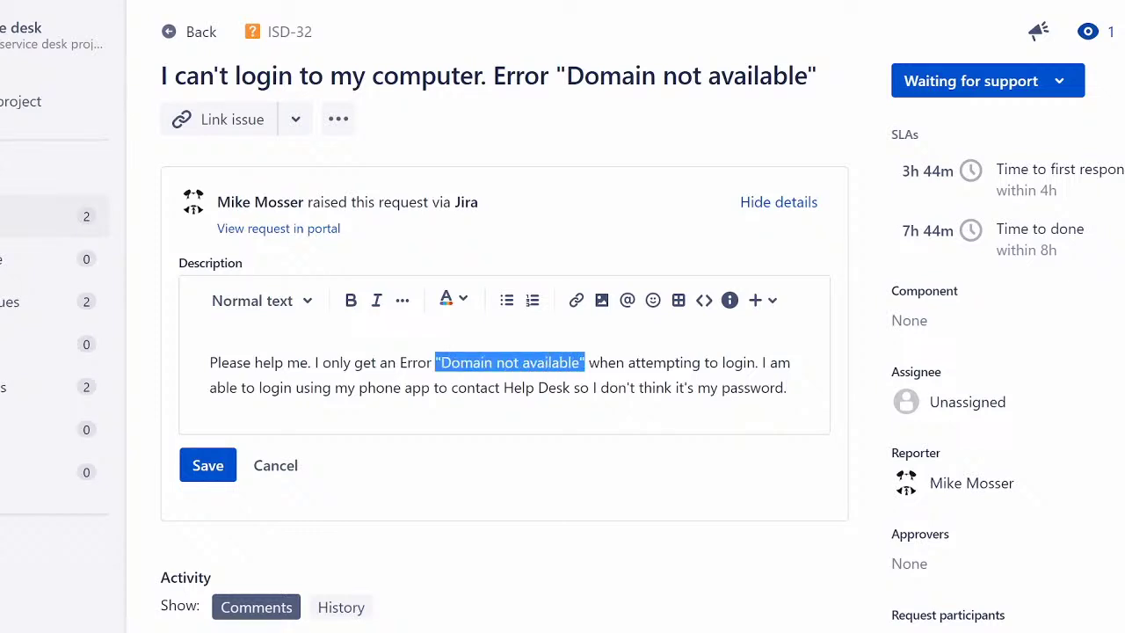
{"action": "left_click", "coordinate": [585, 362]}
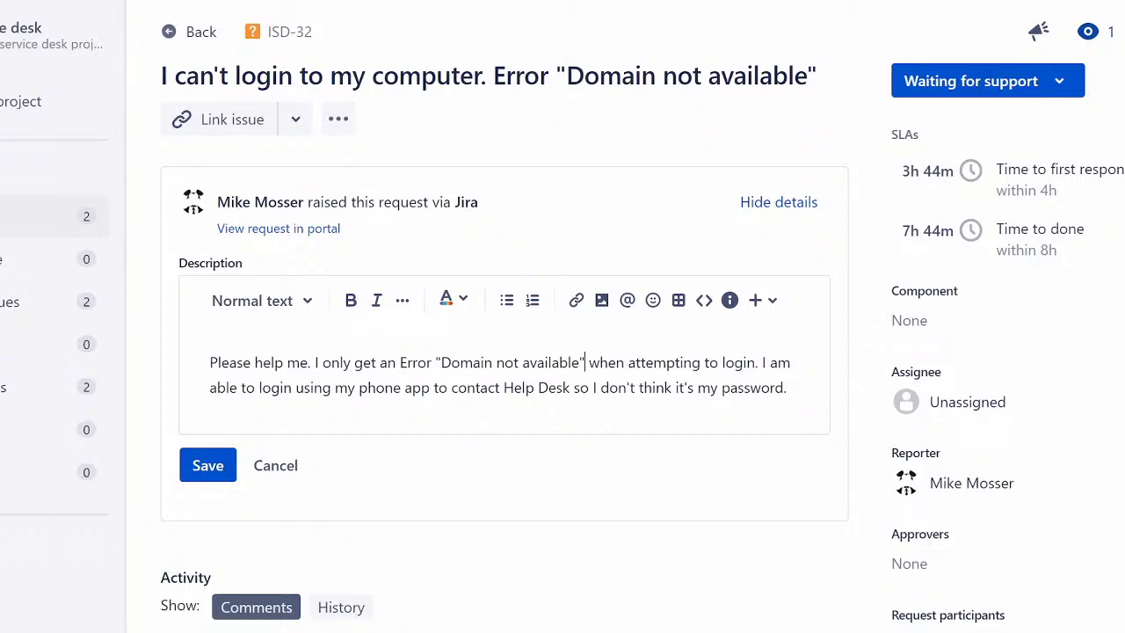
{"action": "left_click_drag", "start_coordinate": [435, 362], "coordinate": [585, 362]}
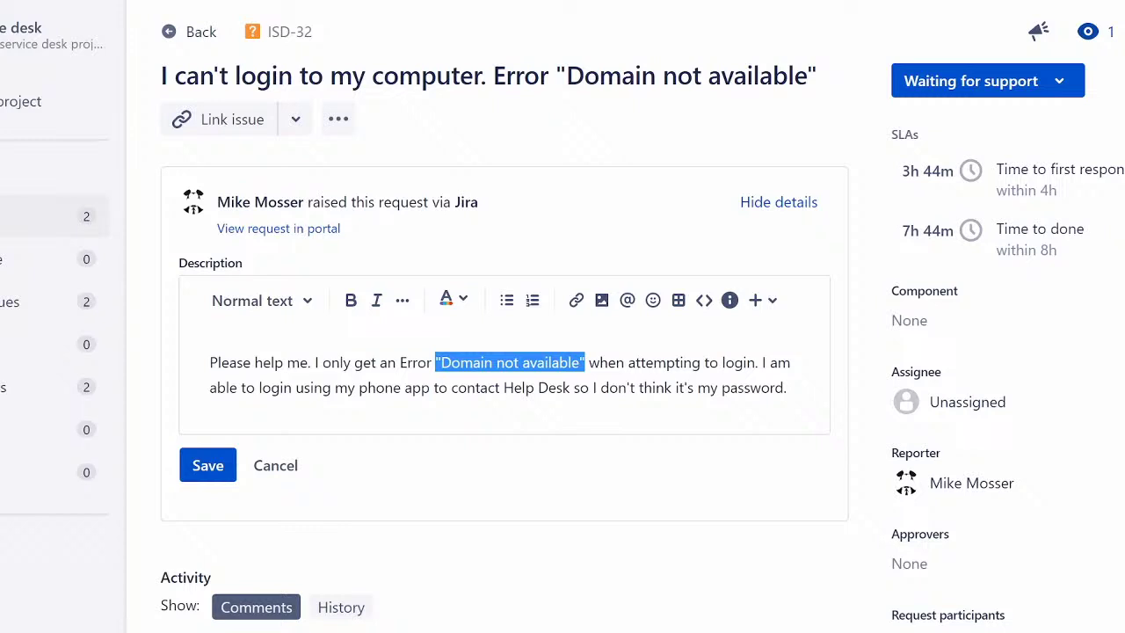
{"action": "left_click", "coordinate": [584, 362]}
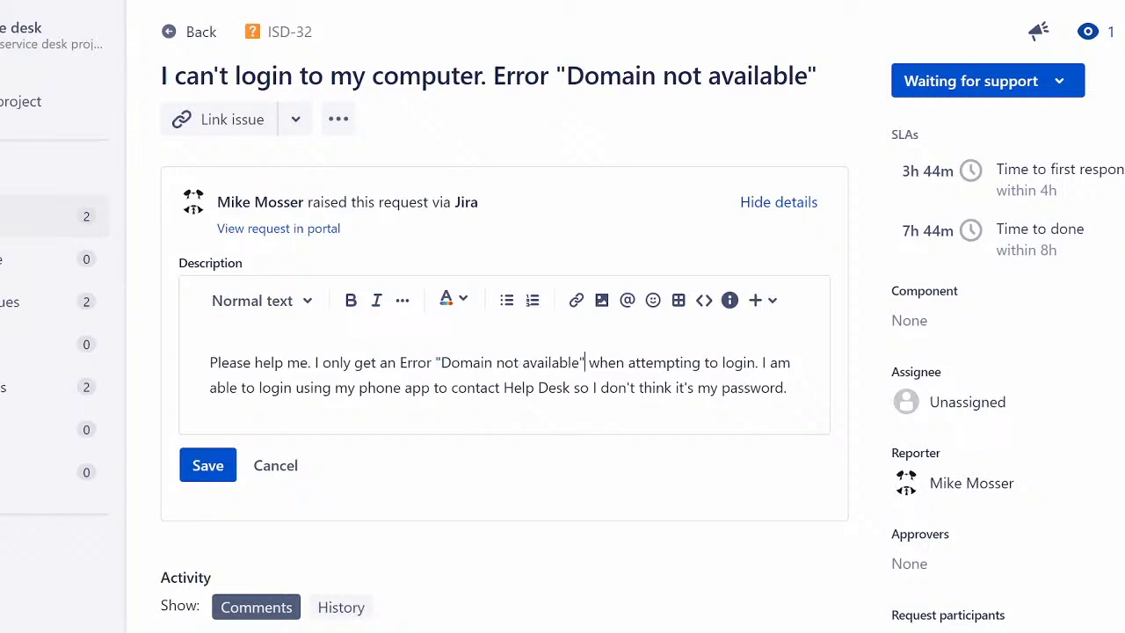
{"action": "mouse_move", "coordinate": [436, 362]}
{"action": "left_mouse_down"}
{"action": "mouse_move", "coordinate": [584, 362]}
{"action": "mouse_move", "coordinate": [435, 362]}
{"action": "left_mouse_up"}
{"action": "left_click", "coordinate": [584, 362]}
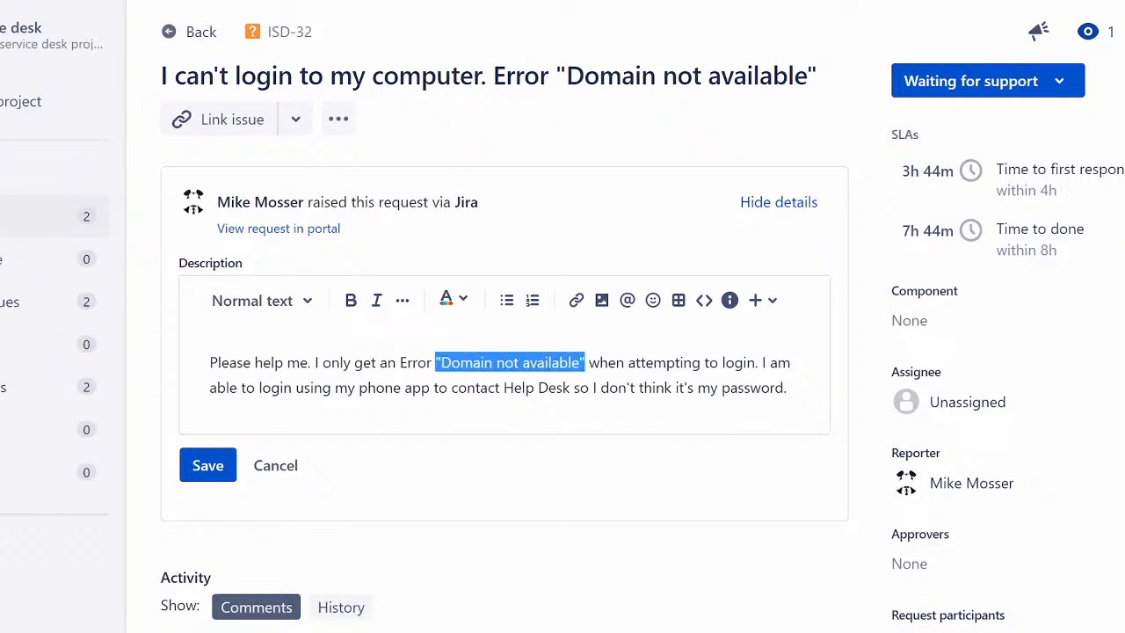
{"action": "left_click", "coordinate": [435, 362]}
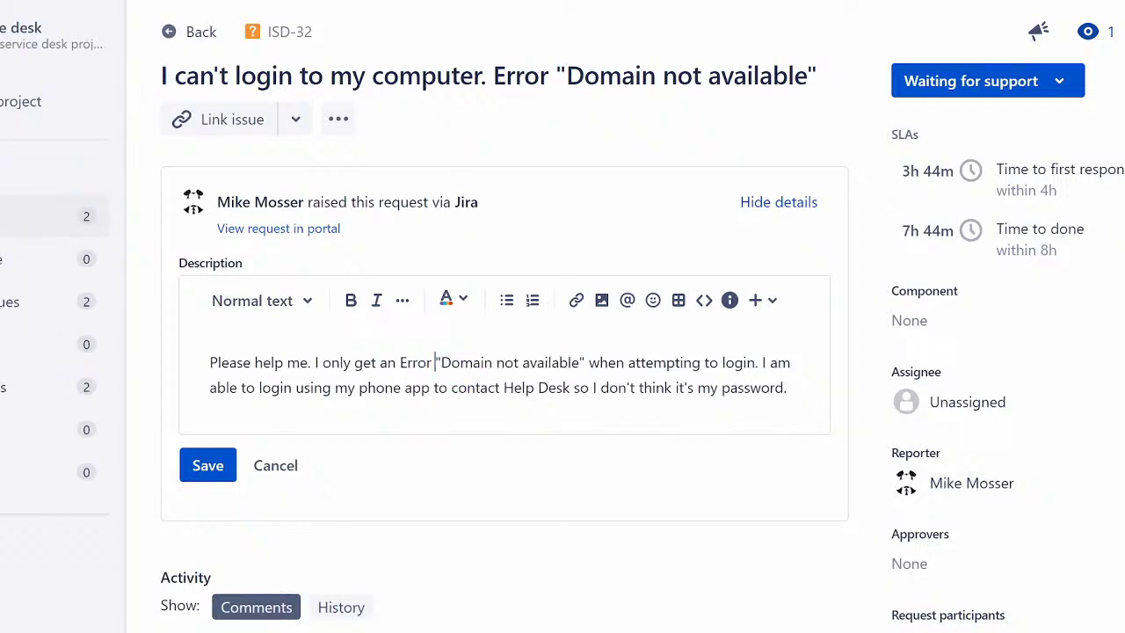
{"action": "left_click_drag", "start_coordinate": [435, 363], "coordinate": [585, 362]}
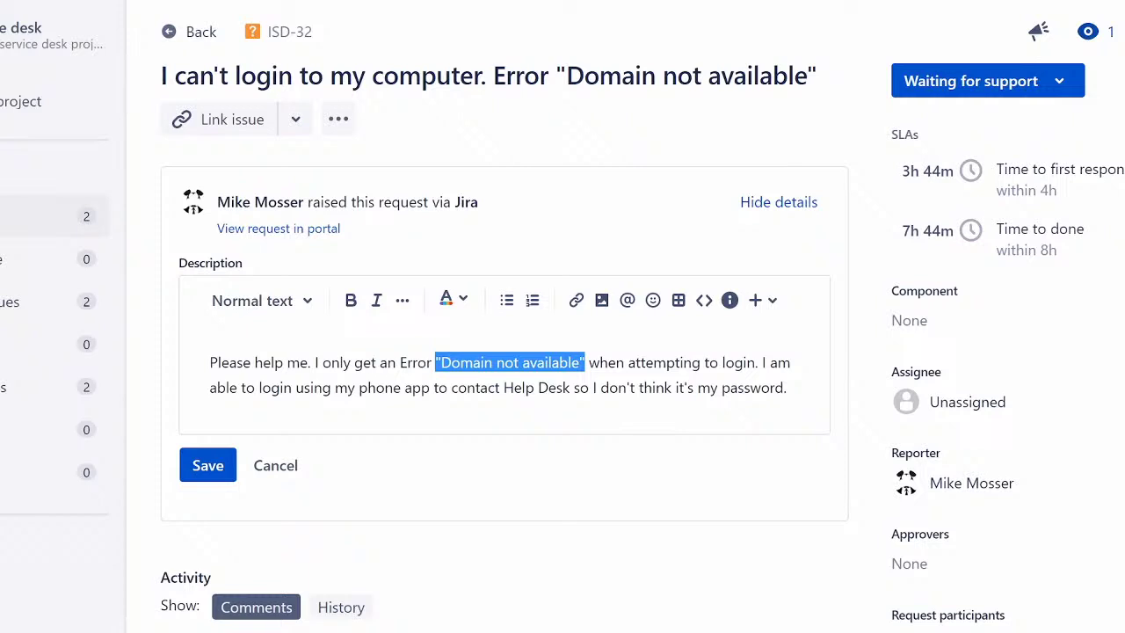
{"action": "mouse_move", "coordinate": [584, 362]}
{"action": "left_mouse_down"}
{"action": "mouse_move", "coordinate": [552, 362]}
{"action": "mouse_move", "coordinate": [584, 363]}
{"action": "left_mouse_up"}
{"action": "left_click", "coordinate": [559, 362]}
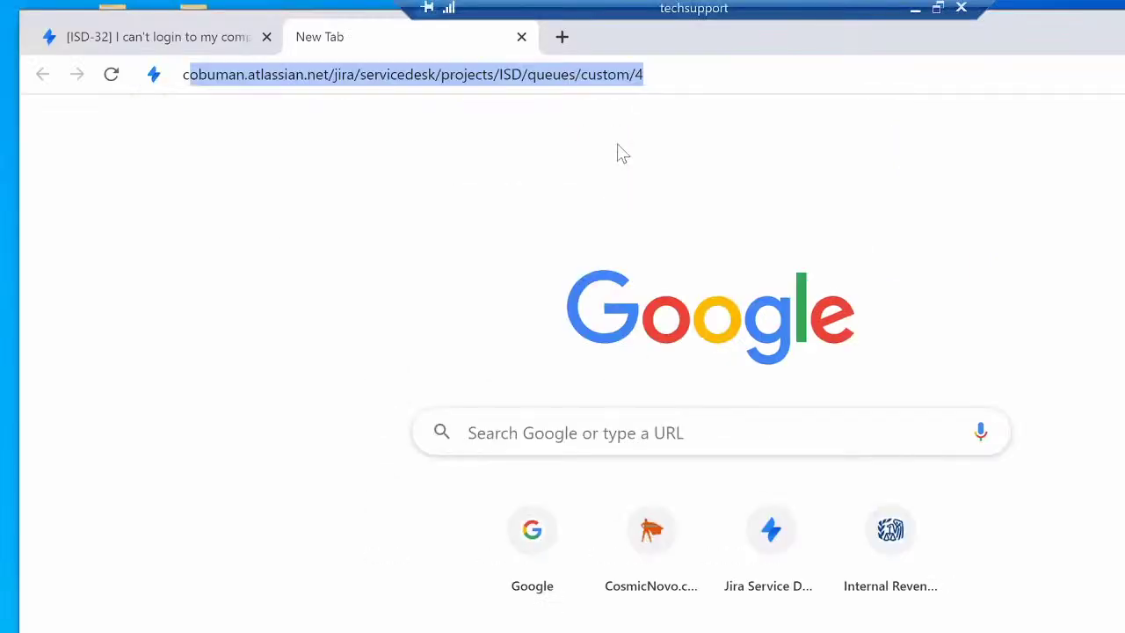
- Load cosmicnovo.com in a new tab from the 'cos' address-bar suggestion
{"action": "type", "text": "cos"}
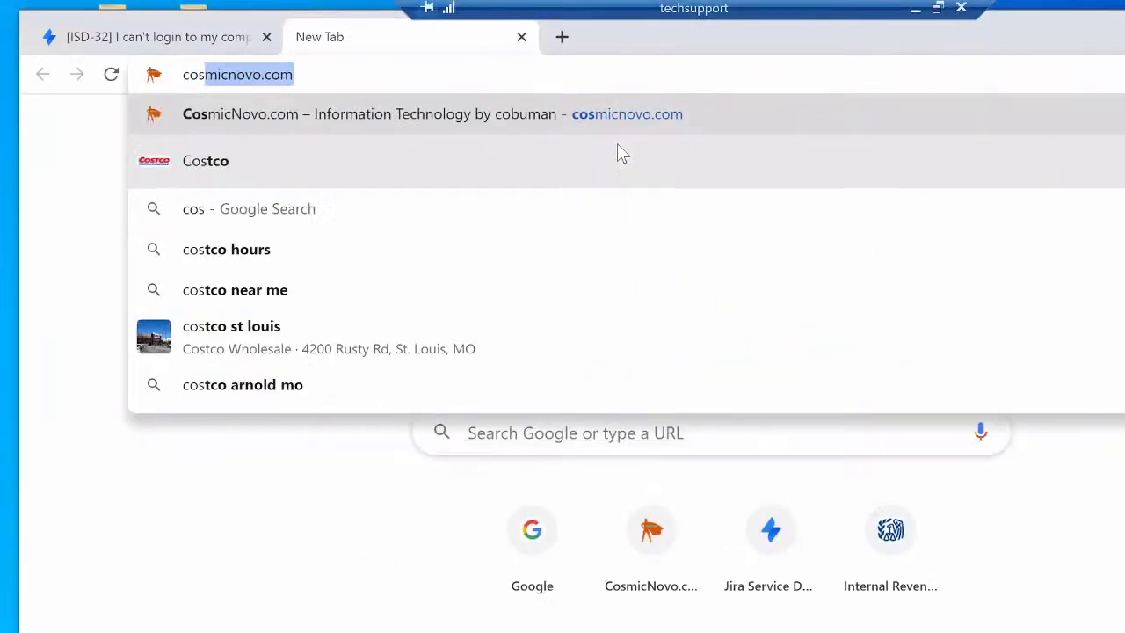
{"action": "key", "text": "Return"}
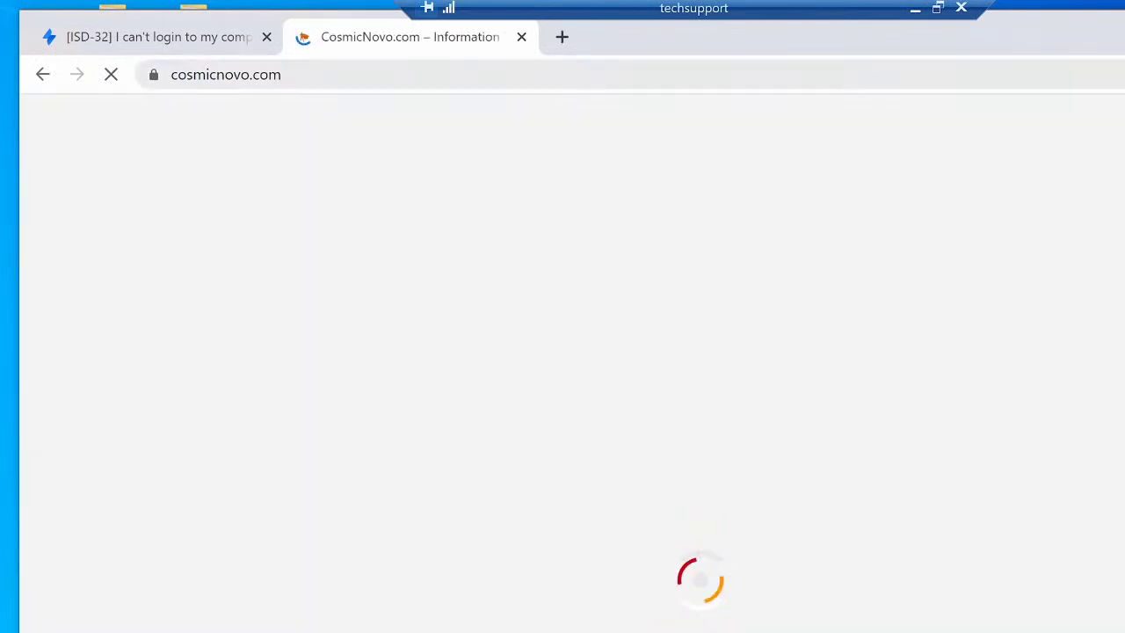
{"action": "key", "text": "ctrl+l"}
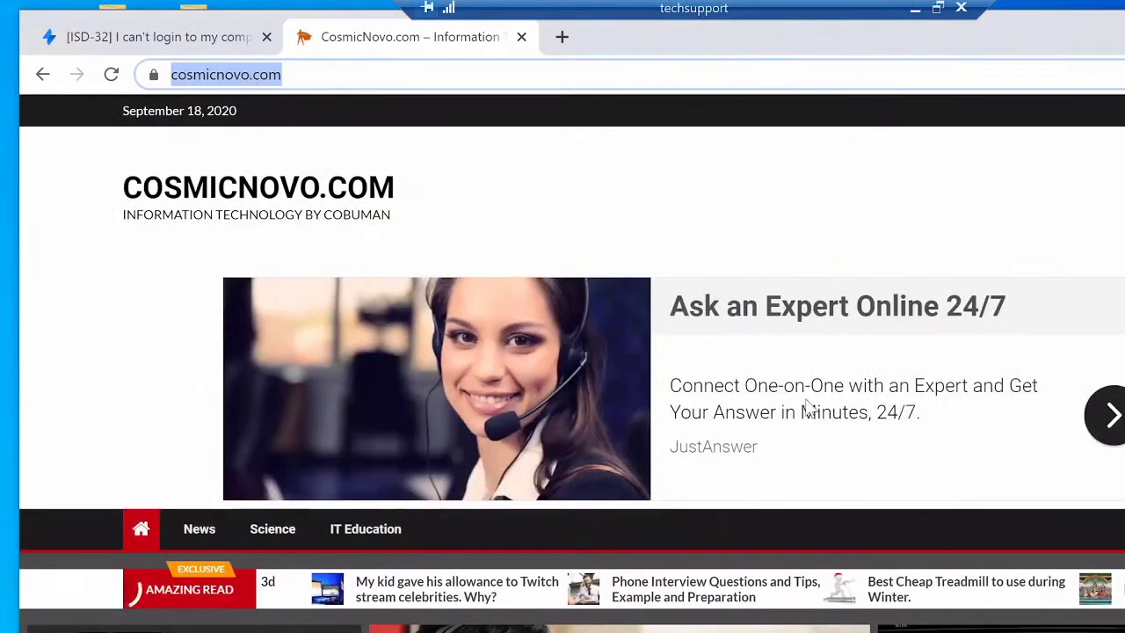
{"action": "scroll", "coordinate": [809, 409], "scroll_direction": "down", "scroll_amount": 5}
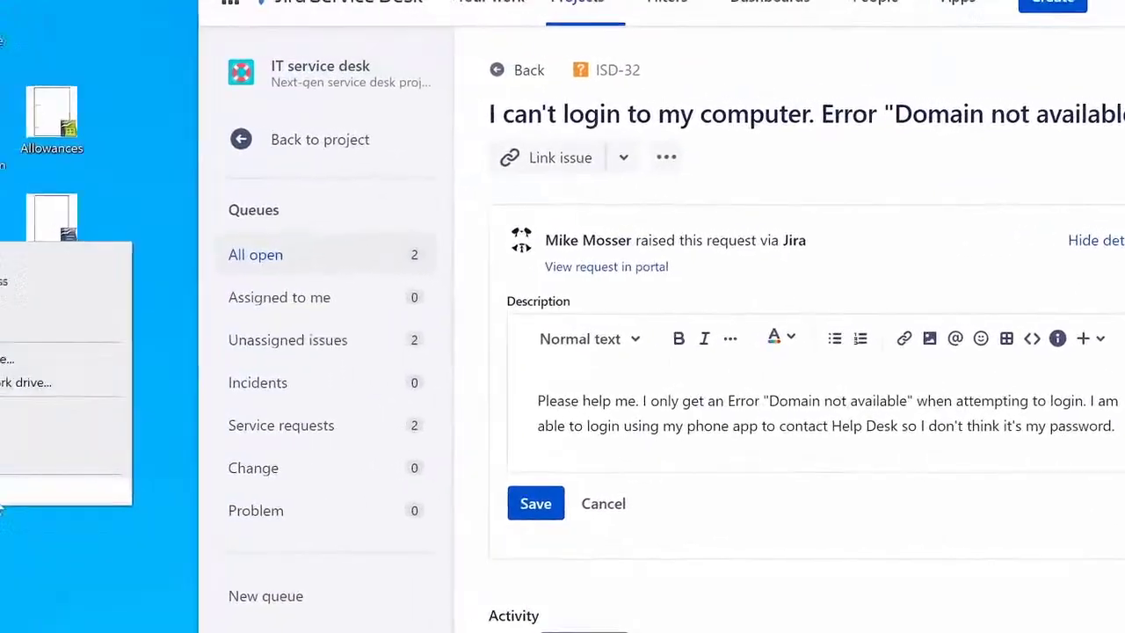
{"action": "left_click", "coordinate": [44, 499]}
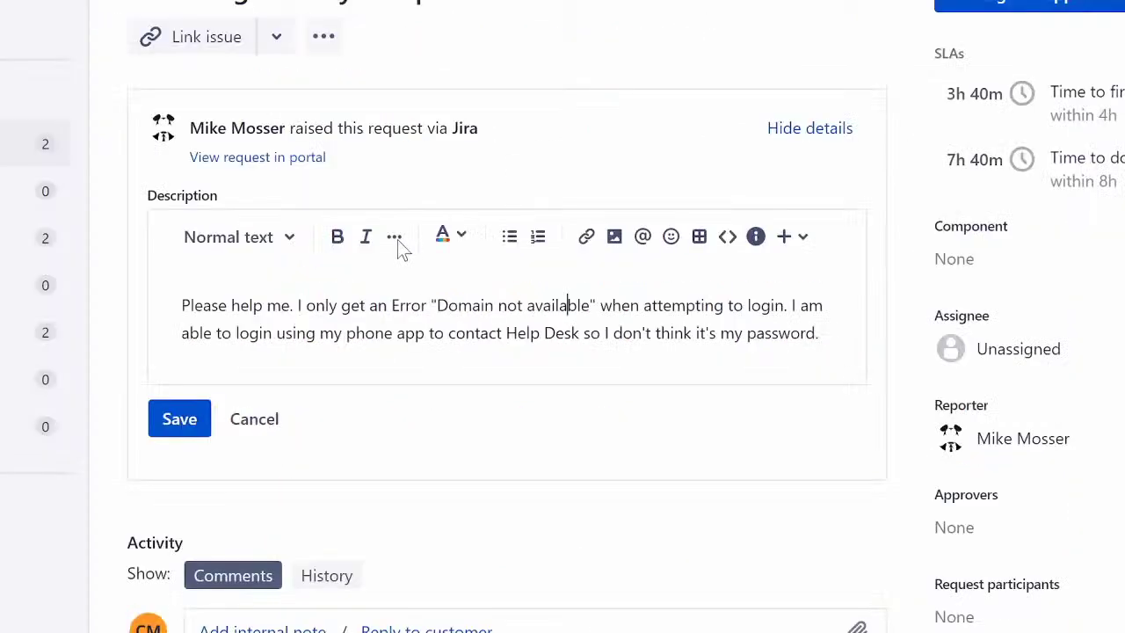
{"action": "left_click", "coordinate": [437, 305]}
{"action": "left_click_drag", "start_coordinate": [430, 305], "coordinate": [448, 290]}
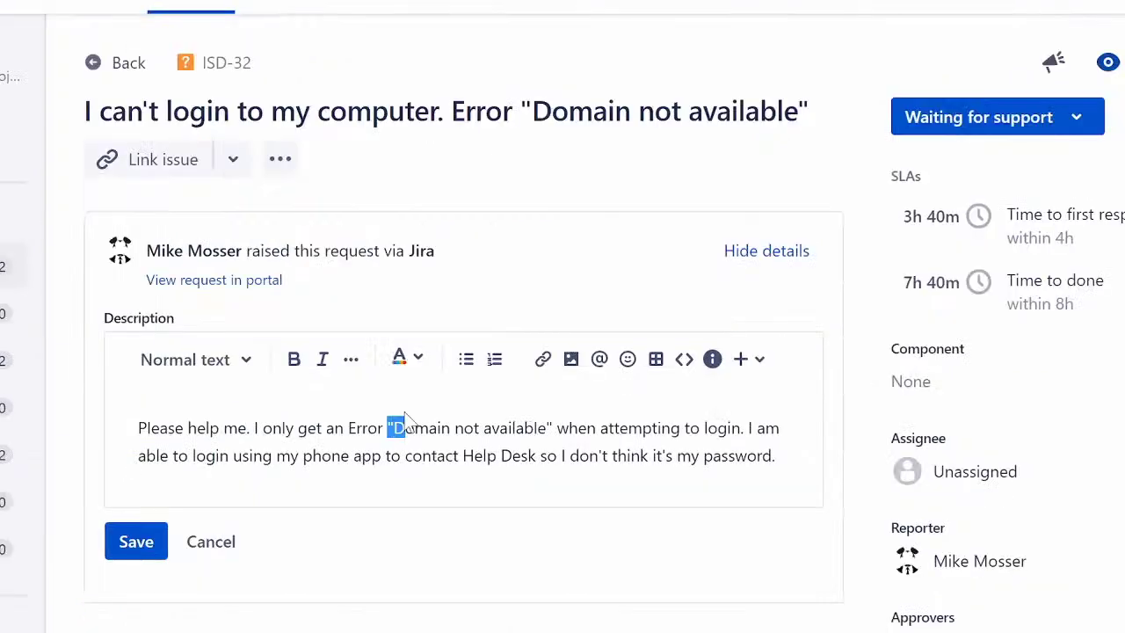
{"action": "left_click_drag", "start_coordinate": [405, 417], "coordinate": [554, 427]}
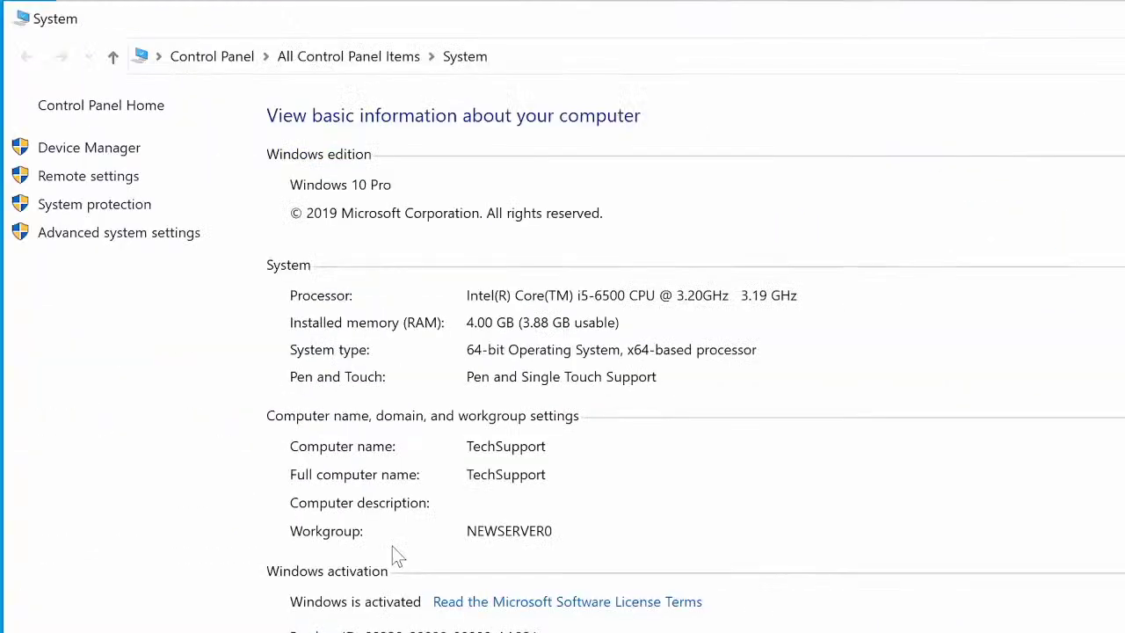
- Open the System Properties Computer Name tab, showing TechSupport in workgroup NEWSERVER0
{"action": "left_click", "coordinate": [130, 244]}
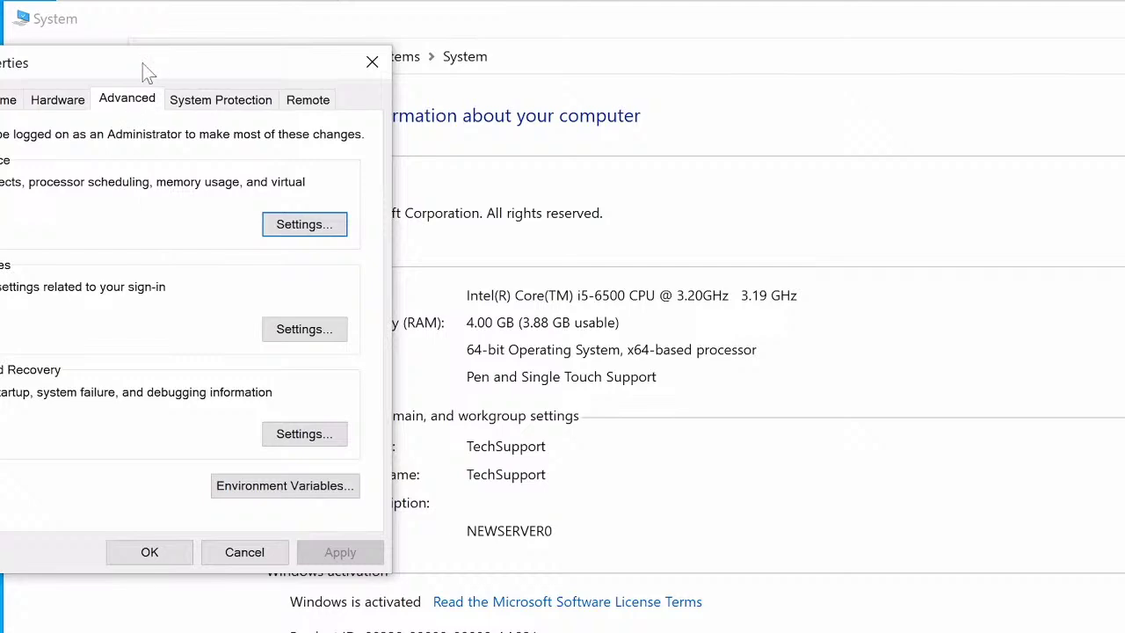
{"action": "left_click_drag", "start_coordinate": [142, 63], "coordinate": [519, 107]}
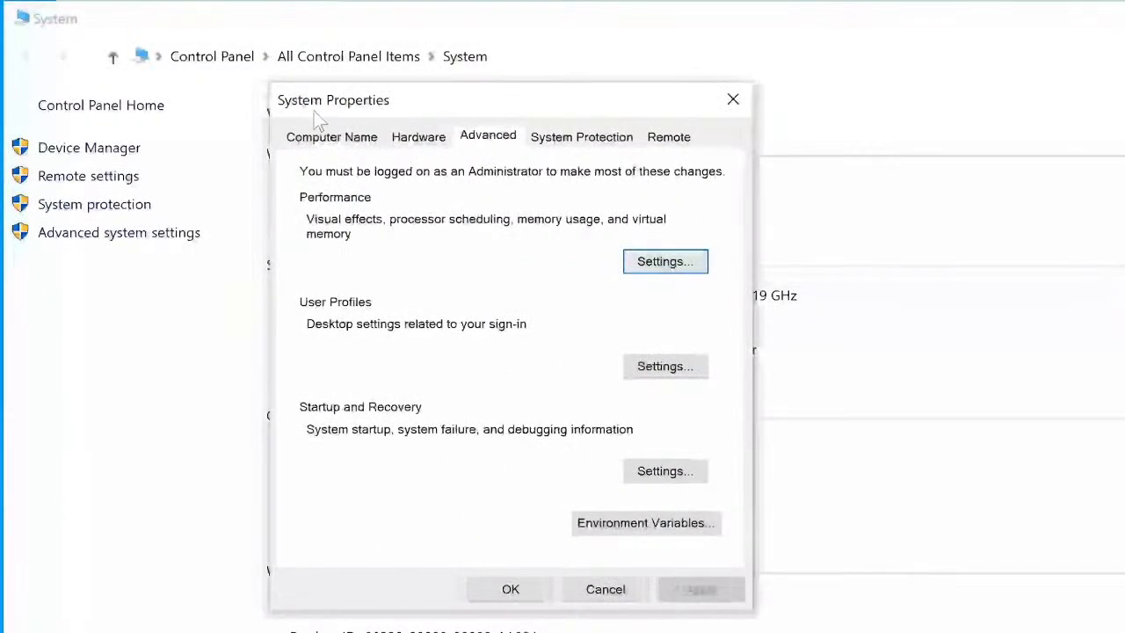
{"action": "left_click", "coordinate": [323, 141]}
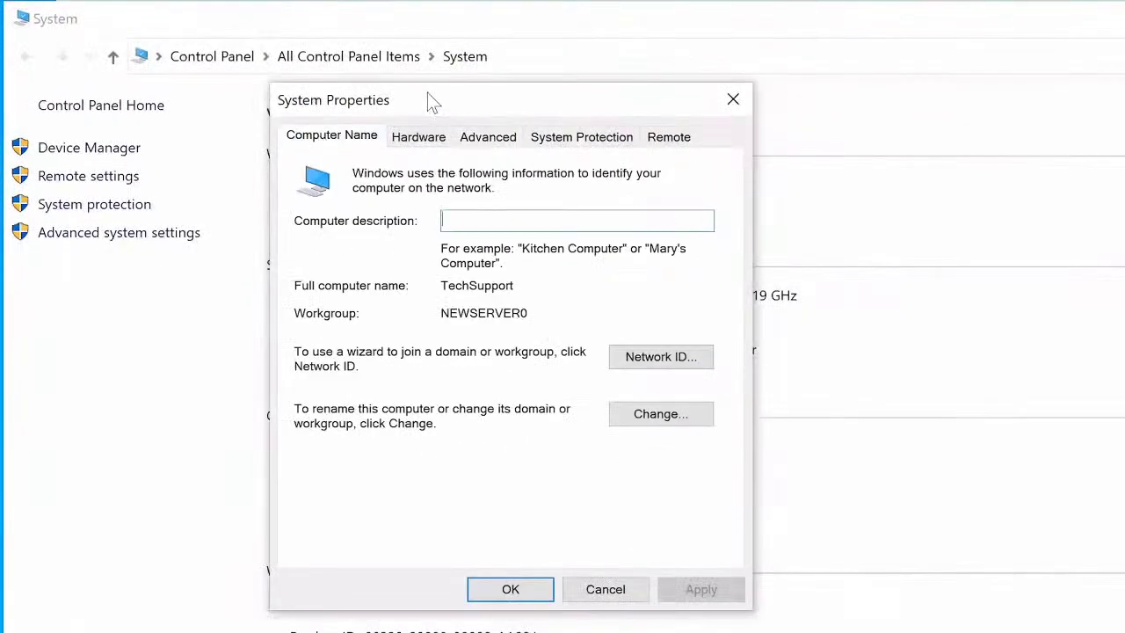
{"action": "left_click_drag", "start_coordinate": [428, 94], "coordinate": [534, 97]}
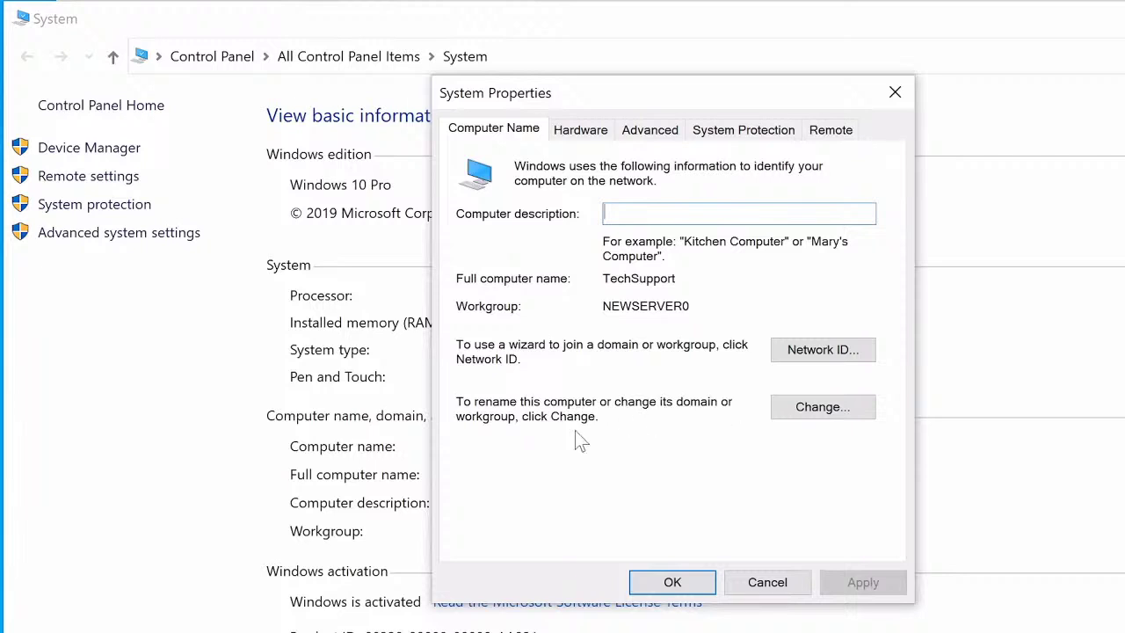
- Try to make the computer a member of domain techsupport.cobuman.com
{"action": "left_click", "coordinate": [809, 408]}
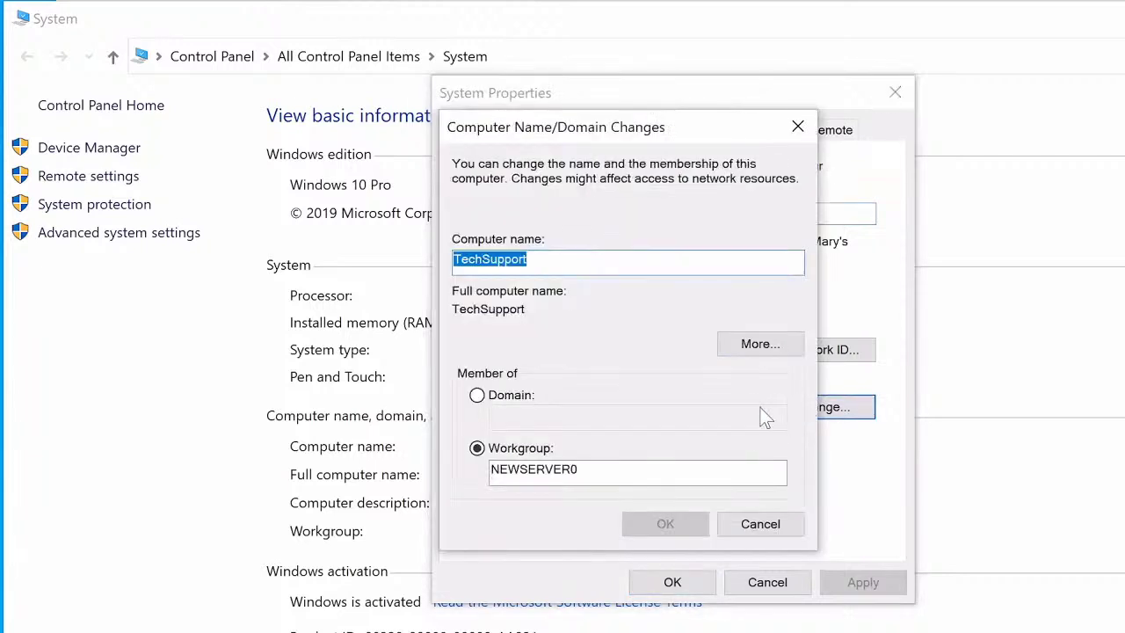
{"action": "left_click", "coordinate": [478, 396]}
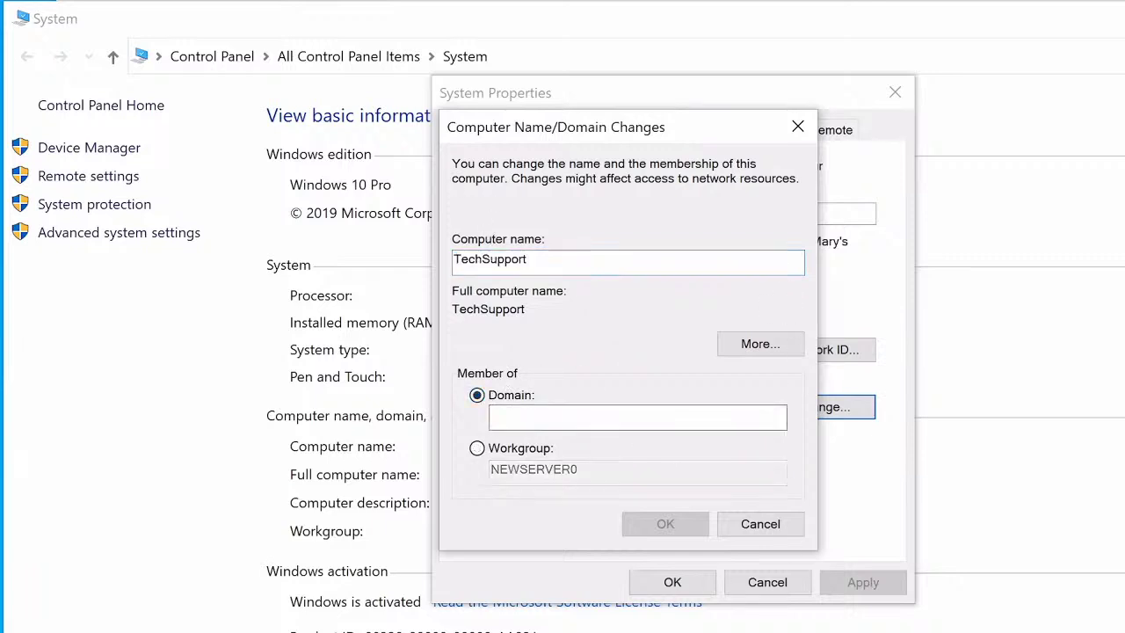
{"action": "left_click", "coordinate": [492, 418]}
{"action": "type", "text": "tech"}
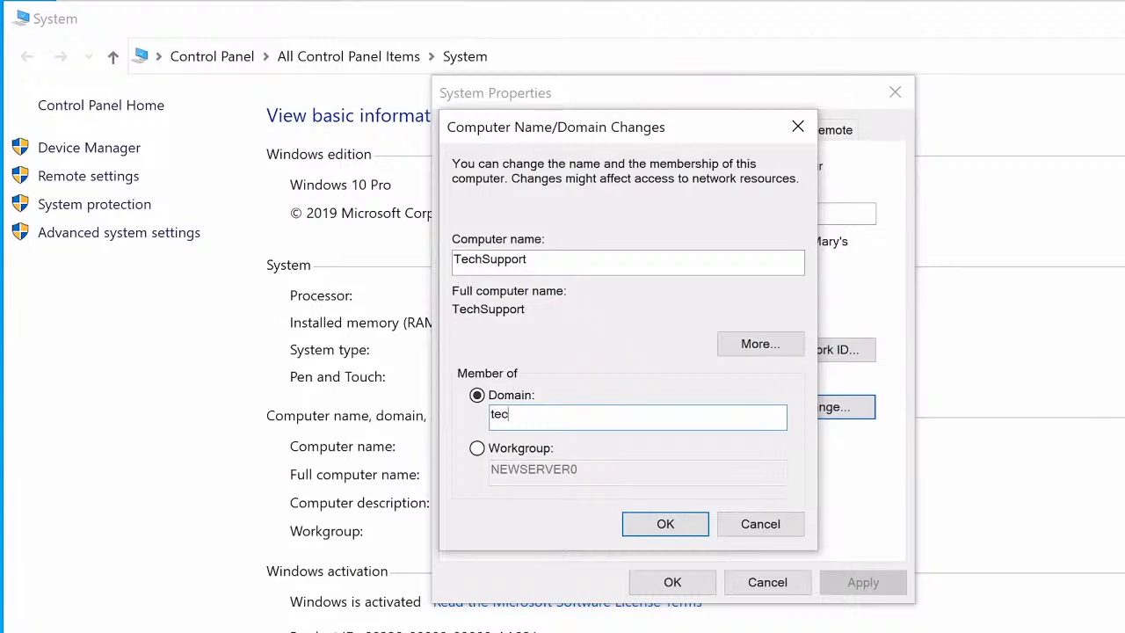
{"action": "type", "text": "support.cobuman.com"}
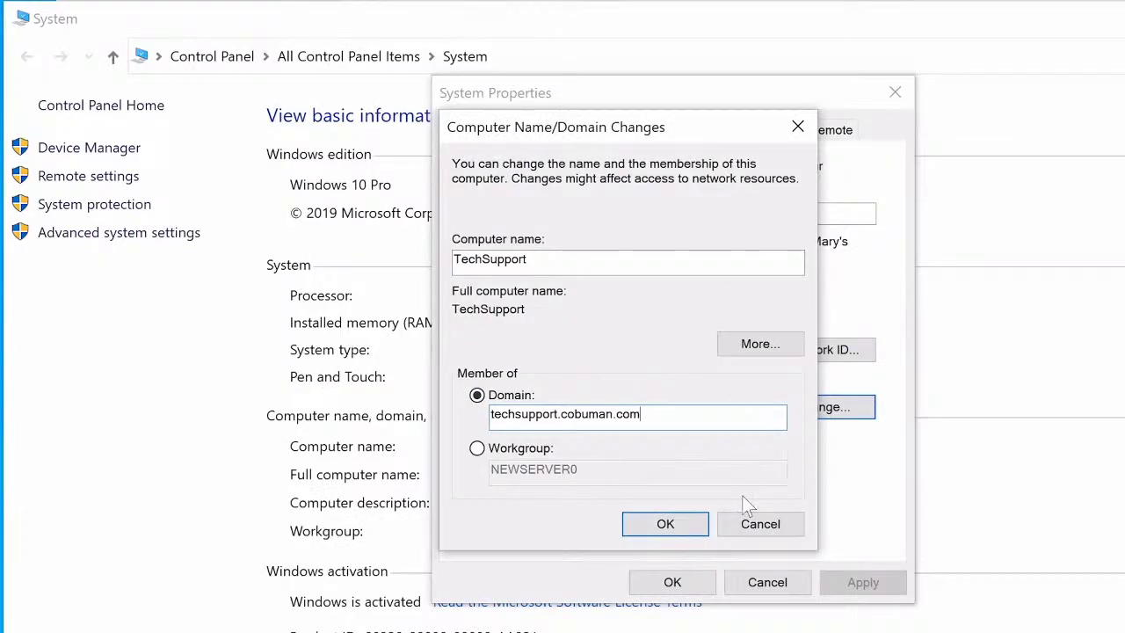
{"action": "left_click", "coordinate": [661, 522]}
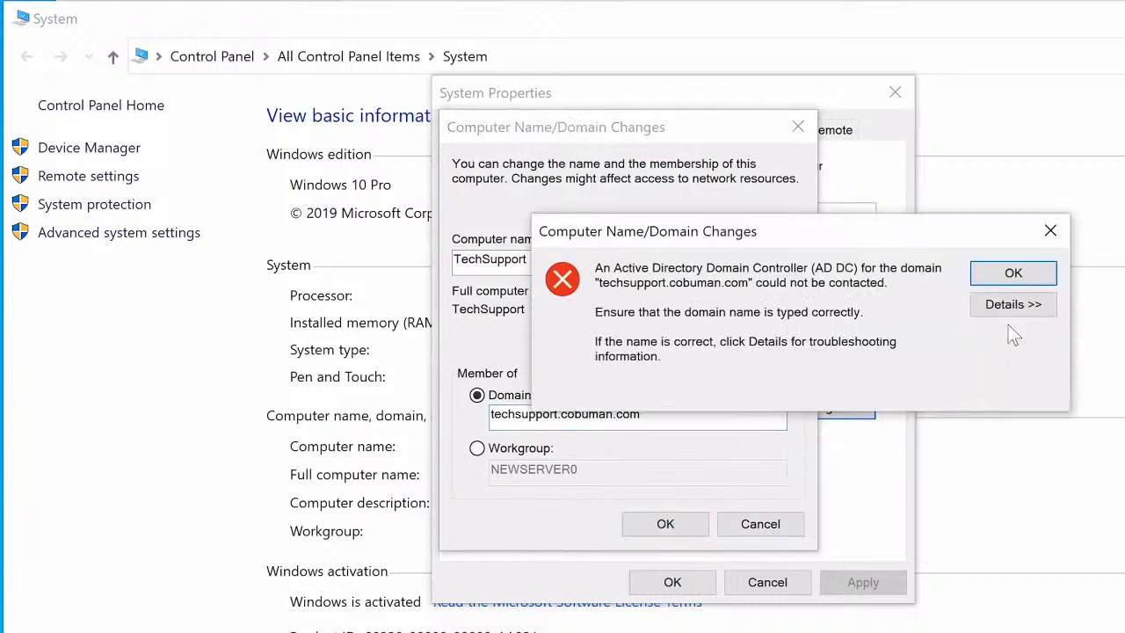
- Dismiss the unreachable domain controller error and cancel the name change and System Properties
{"action": "left_click", "coordinate": [1050, 230]}
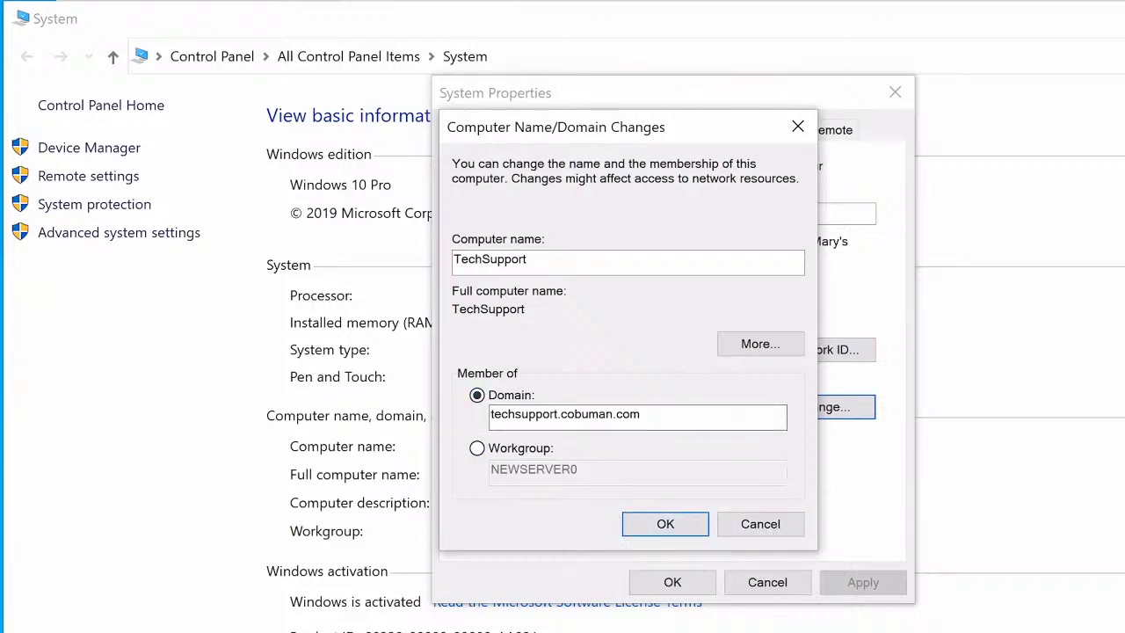
{"action": "left_click", "coordinate": [668, 527]}
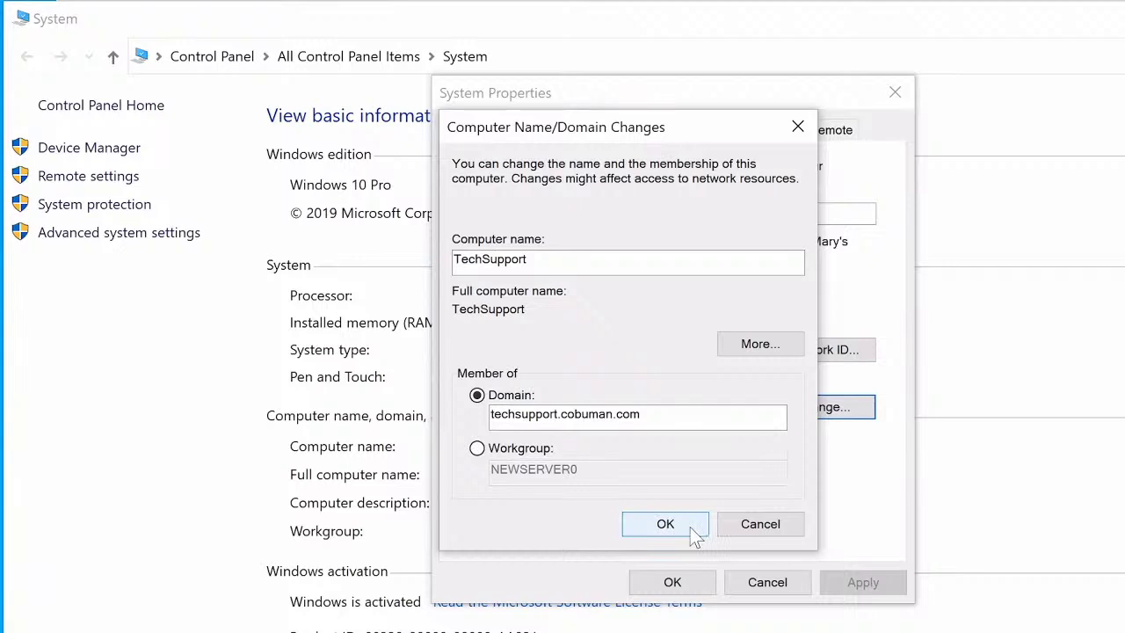
{"action": "left_click", "coordinate": [738, 528]}
{"action": "left_click", "coordinate": [761, 587]}
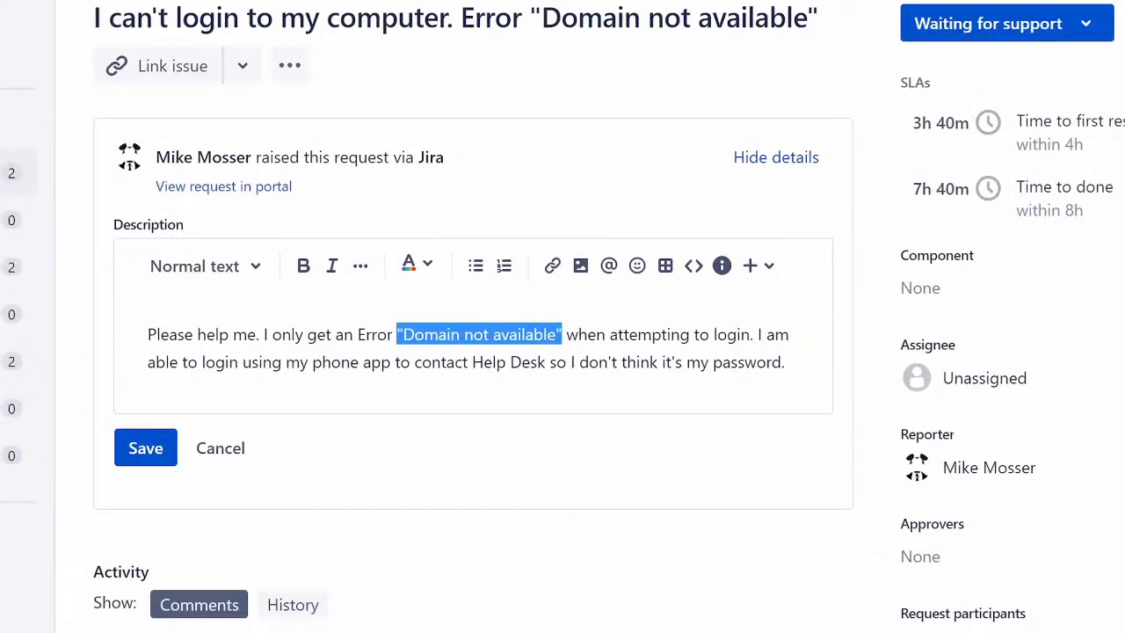
{"action": "left_click", "coordinate": [546, 334]}
{"action": "left_click_drag", "start_coordinate": [563, 334], "coordinate": [395, 334]}
{"action": "left_click", "coordinate": [397, 334]}
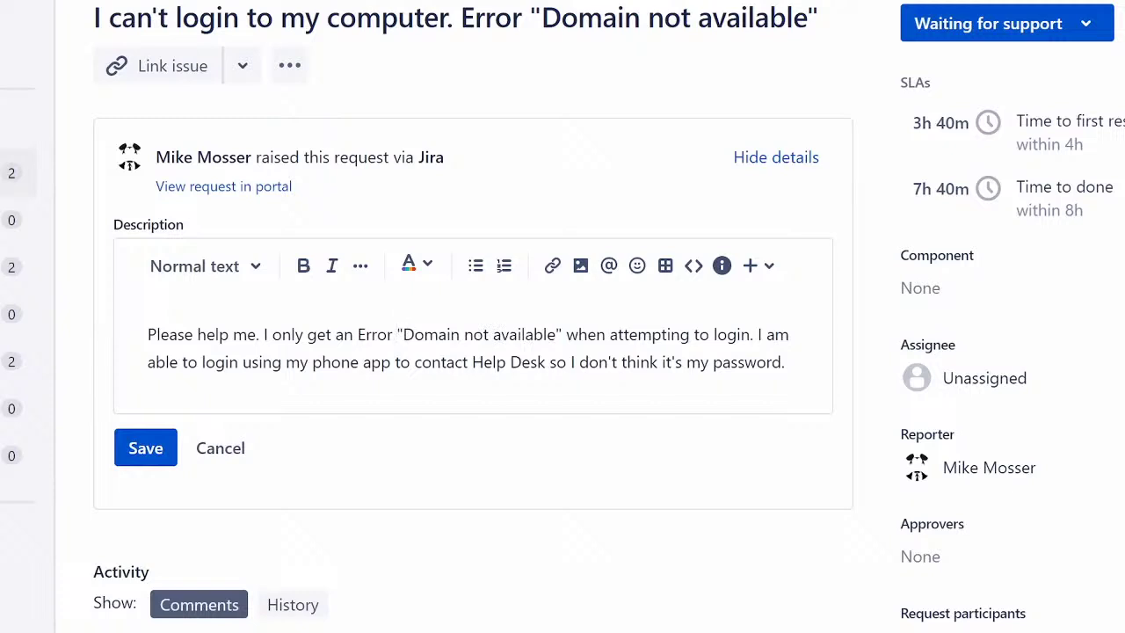
{"action": "left_click_drag", "start_coordinate": [397, 334], "coordinate": [560, 334]}
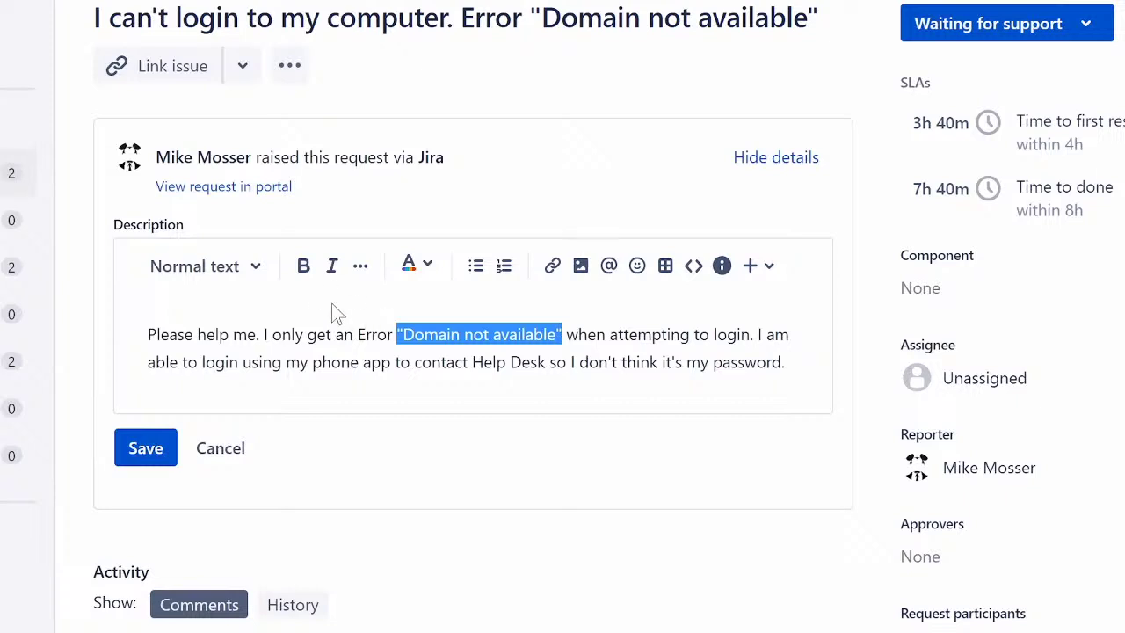
{"action": "left_click", "coordinate": [396, 334]}
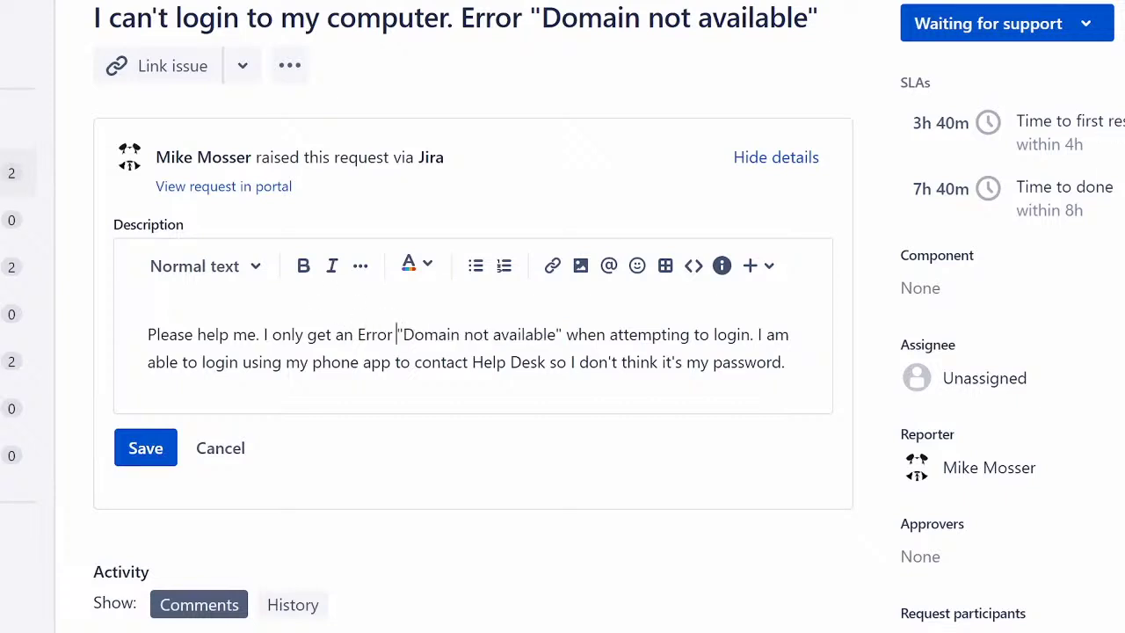
{"action": "left_click_drag", "start_coordinate": [397, 334], "coordinate": [562, 334]}
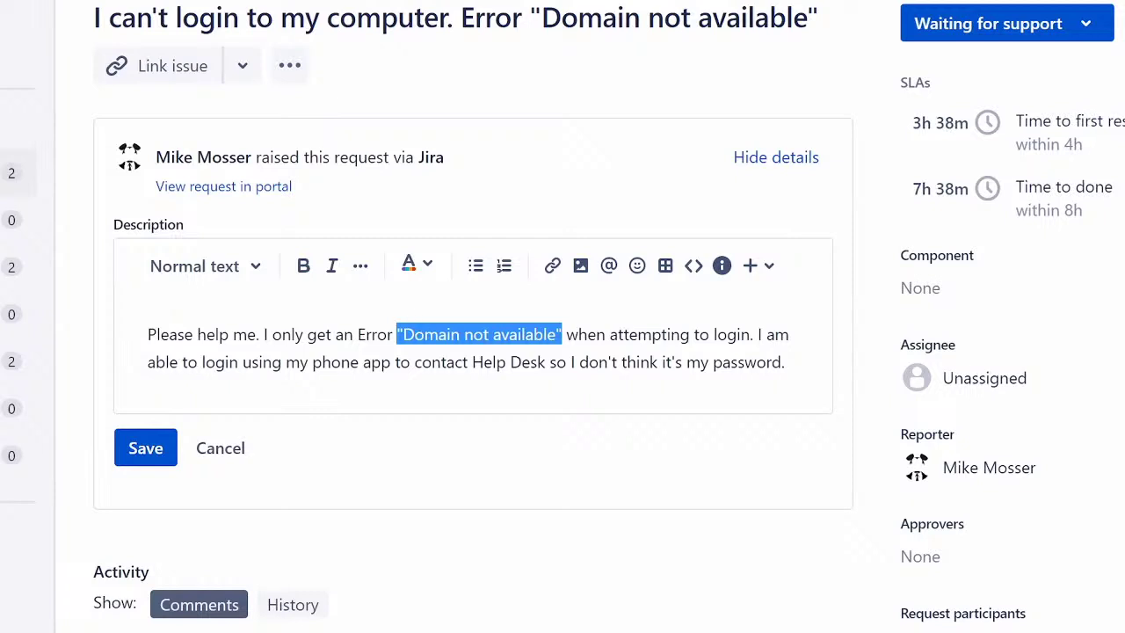
{"action": "left_click", "coordinate": [397, 334]}
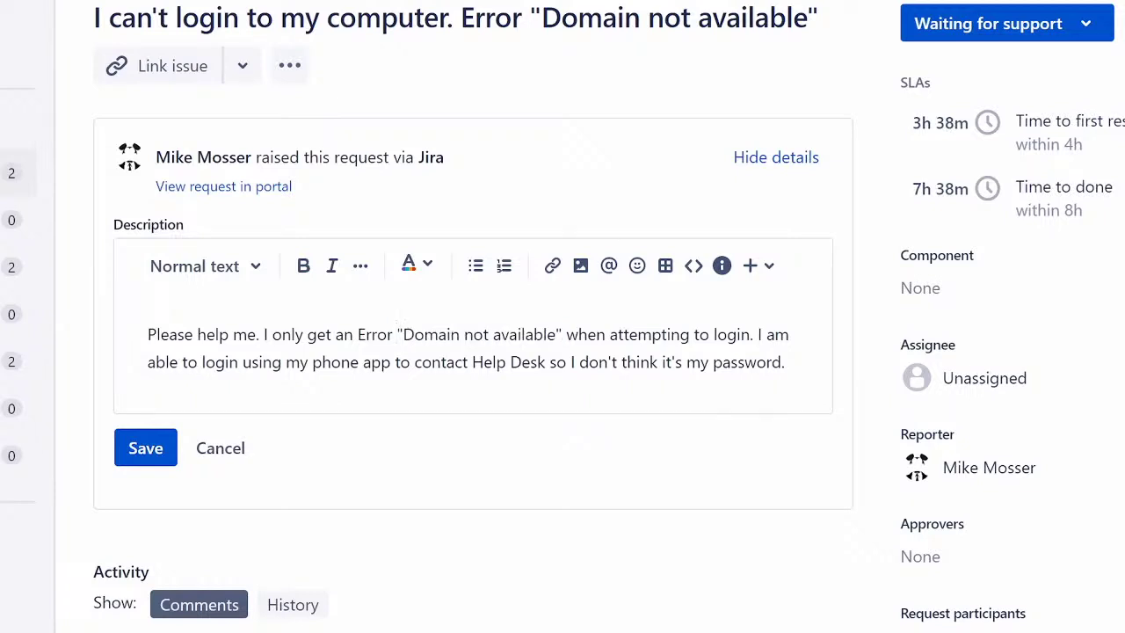
{"action": "left_click_drag", "start_coordinate": [397, 334], "coordinate": [560, 334]}
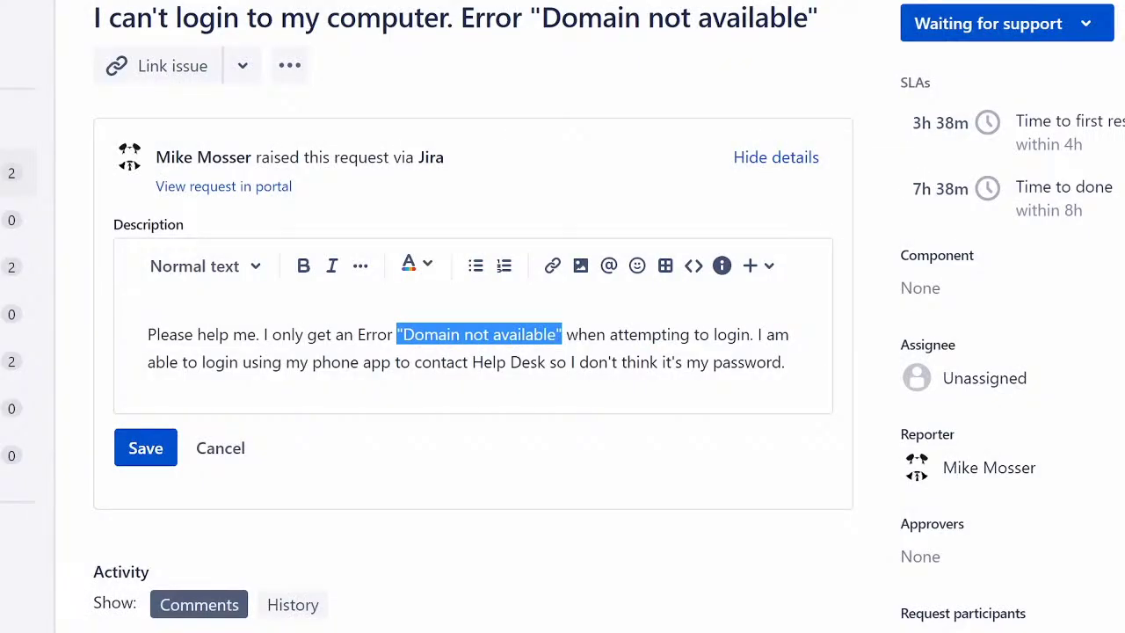
{"action": "left_click", "coordinate": [578, 334]}
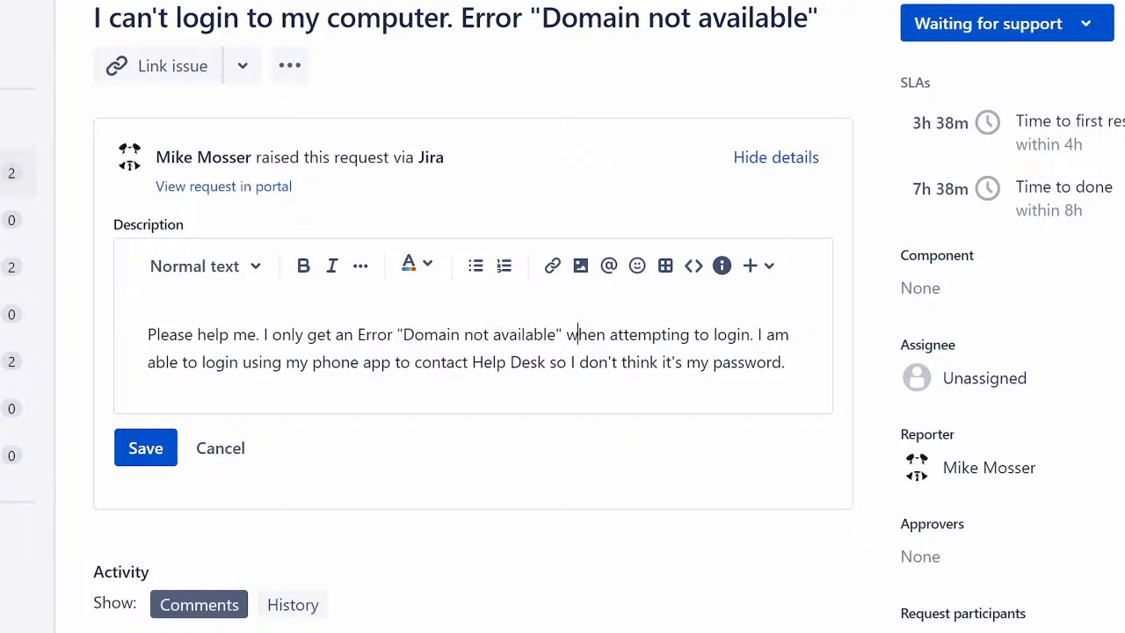
- Repeatedly highlight the quoted "Domain not available" phrase in the ISD-32 description
{"action": "left_click_drag", "start_coordinate": [396, 335], "coordinate": [556, 334]}
{"action": "left_click", "coordinate": [578, 335]}
{"action": "left_click_drag", "start_coordinate": [561, 334], "coordinate": [420, 319]}
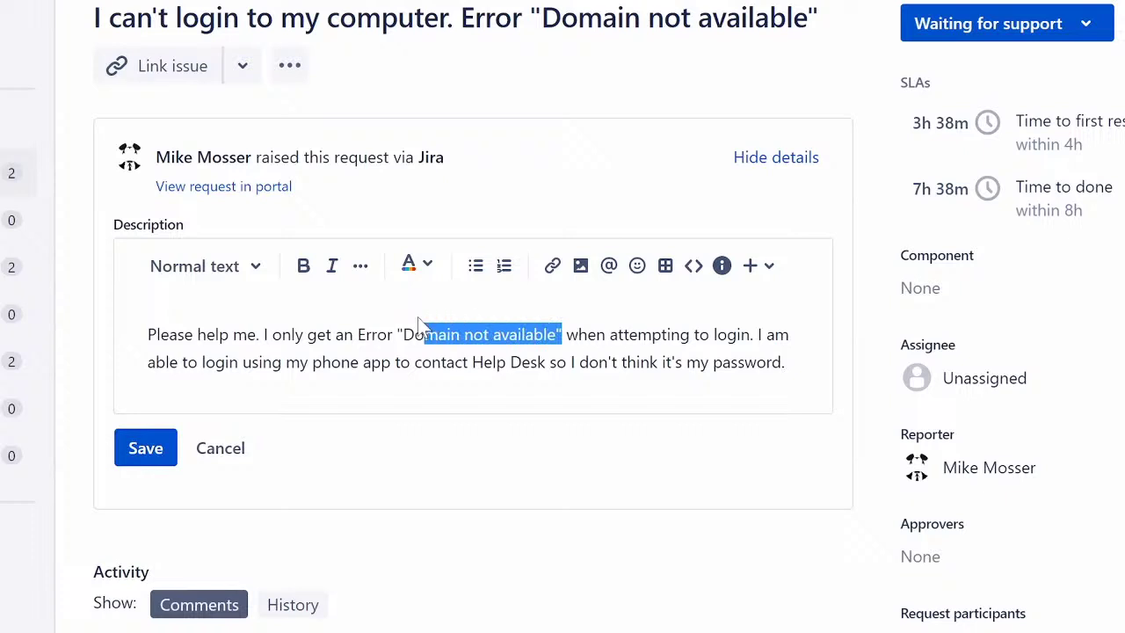
{"action": "left_click", "coordinate": [424, 334]}
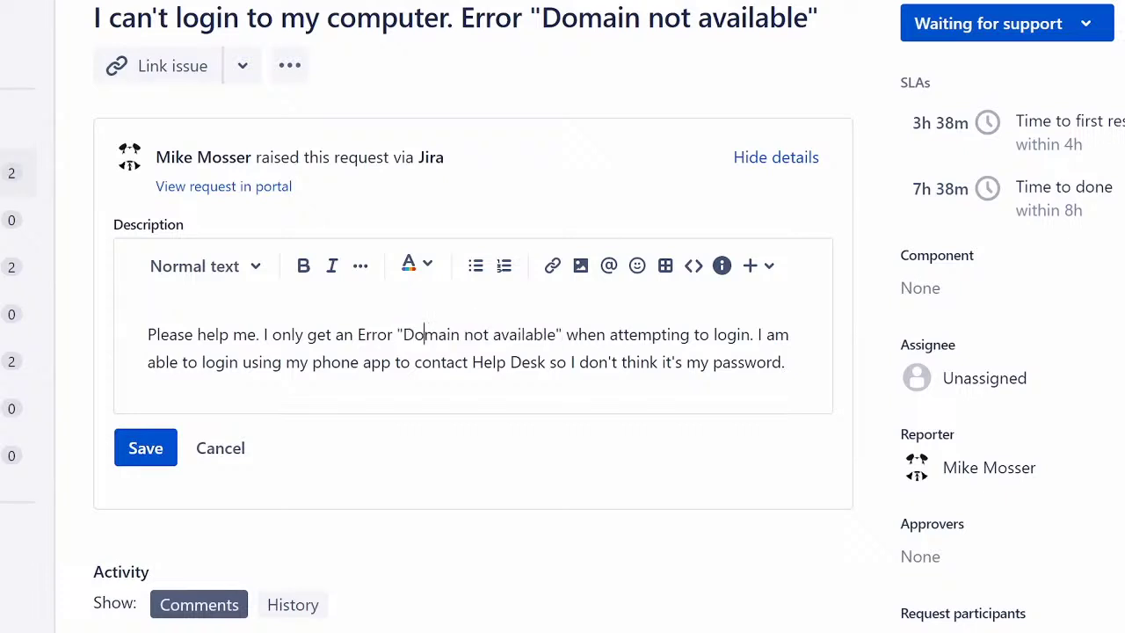
{"action": "left_click", "coordinate": [397, 334]}
{"action": "left_click_drag", "start_coordinate": [396, 334], "coordinate": [563, 334]}
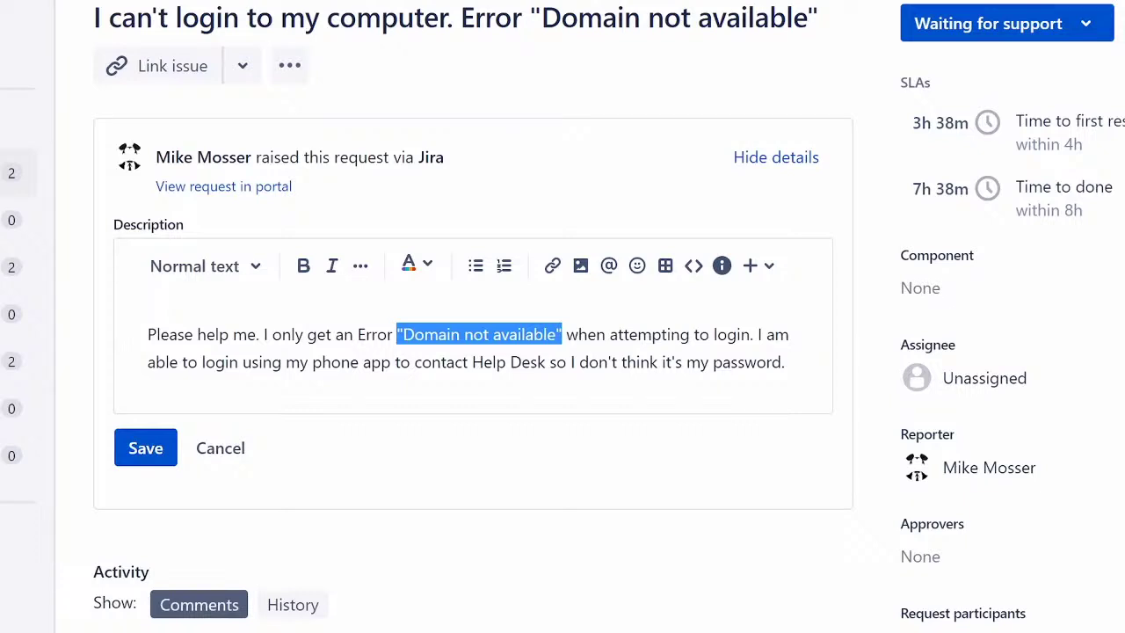
{"action": "left_click", "coordinate": [564, 334]}
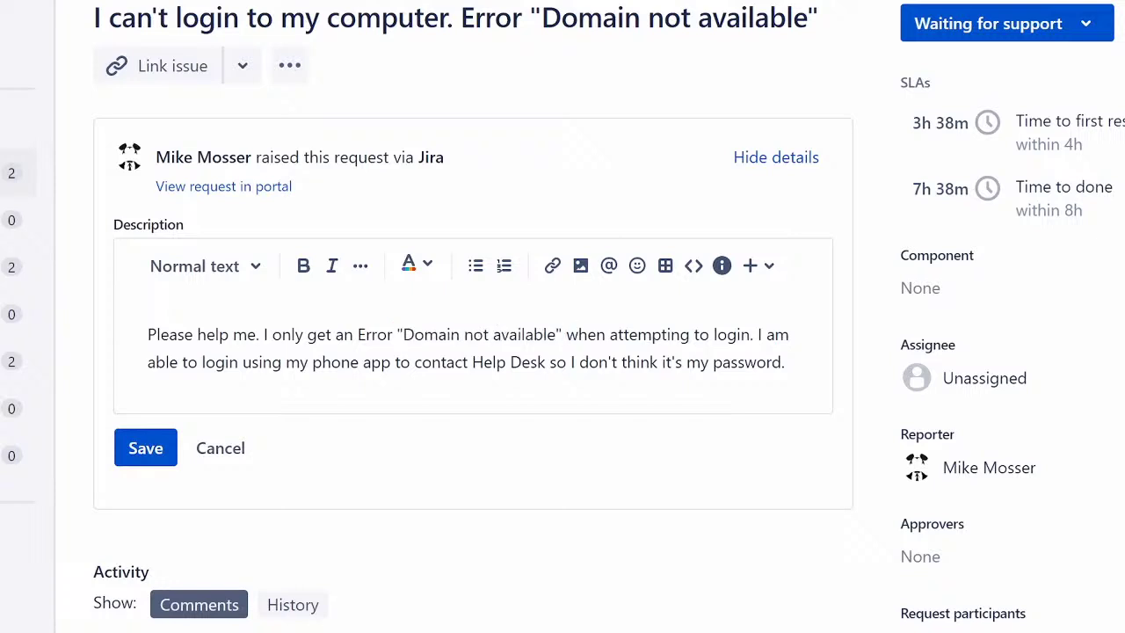
{"action": "left_click_drag", "start_coordinate": [563, 334], "coordinate": [397, 334]}
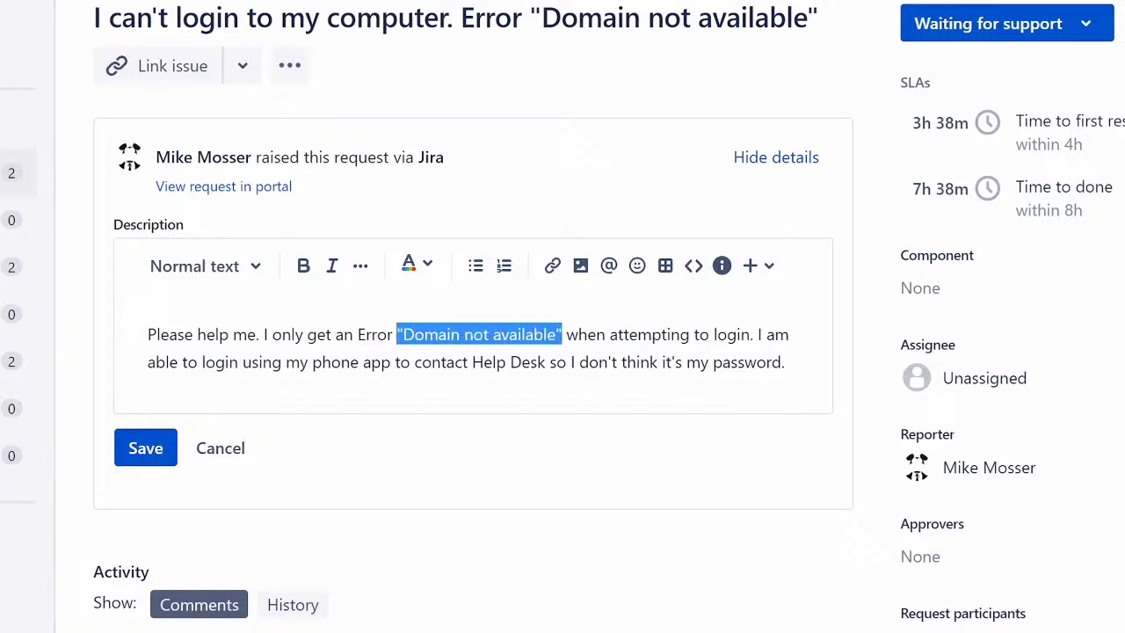
{"action": "left_click", "coordinate": [397, 334]}
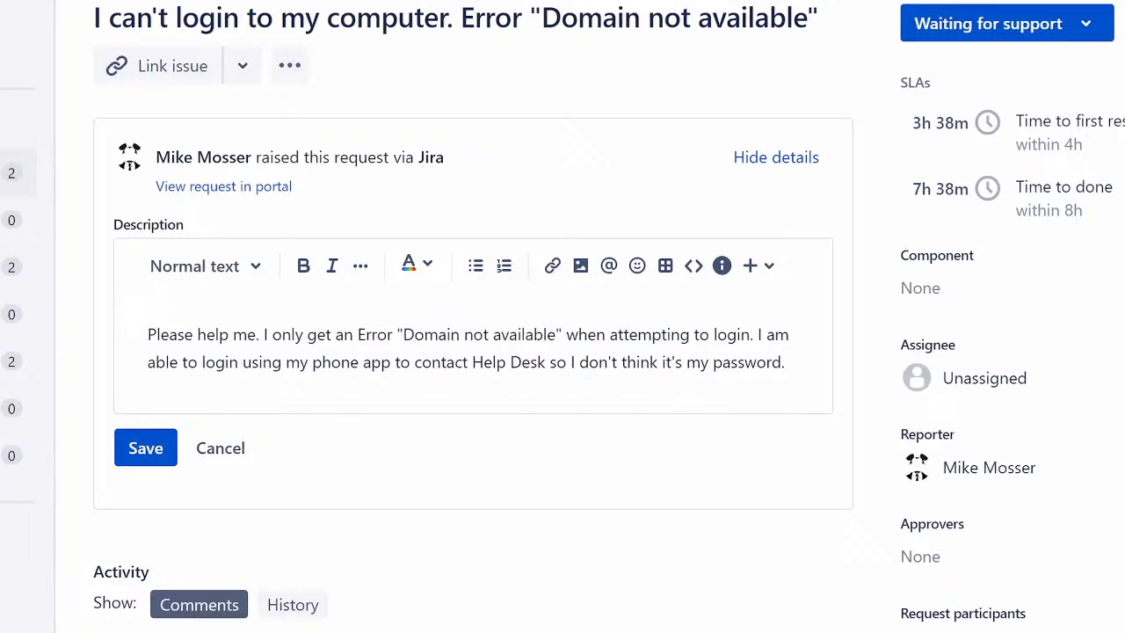
{"action": "left_click_drag", "start_coordinate": [397, 334], "coordinate": [563, 334]}
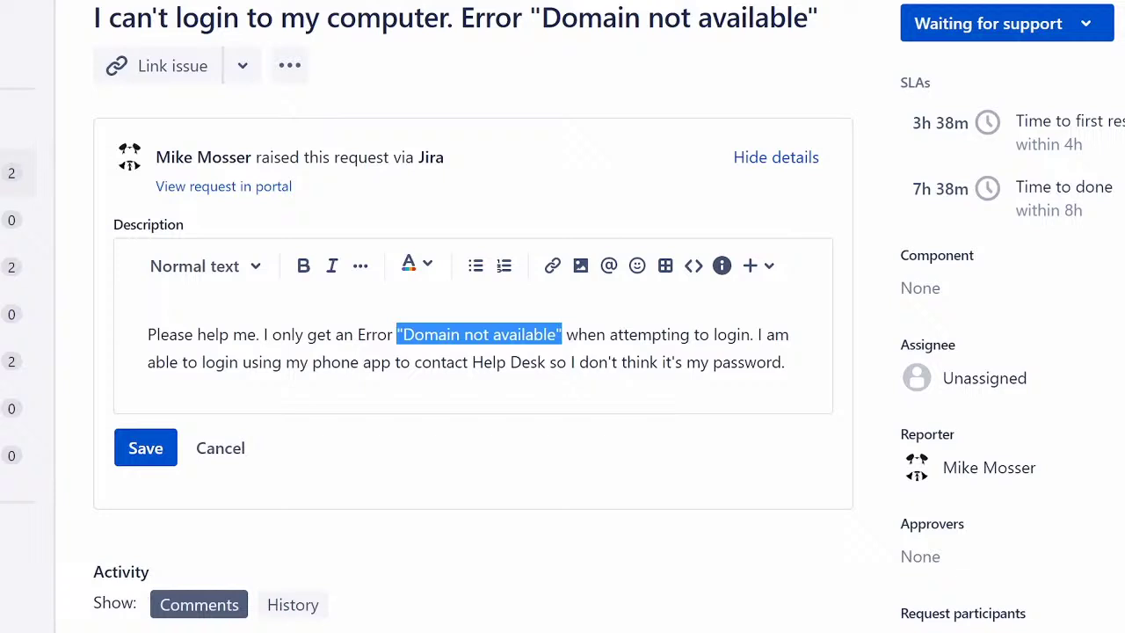
{"action": "left_click", "coordinate": [577, 334]}
{"action": "left_click_drag", "start_coordinate": [563, 334], "coordinate": [397, 334]}
{"action": "left_click_drag", "start_coordinate": [397, 334], "coordinate": [562, 334]}
{"action": "left_click", "coordinate": [562, 334]}
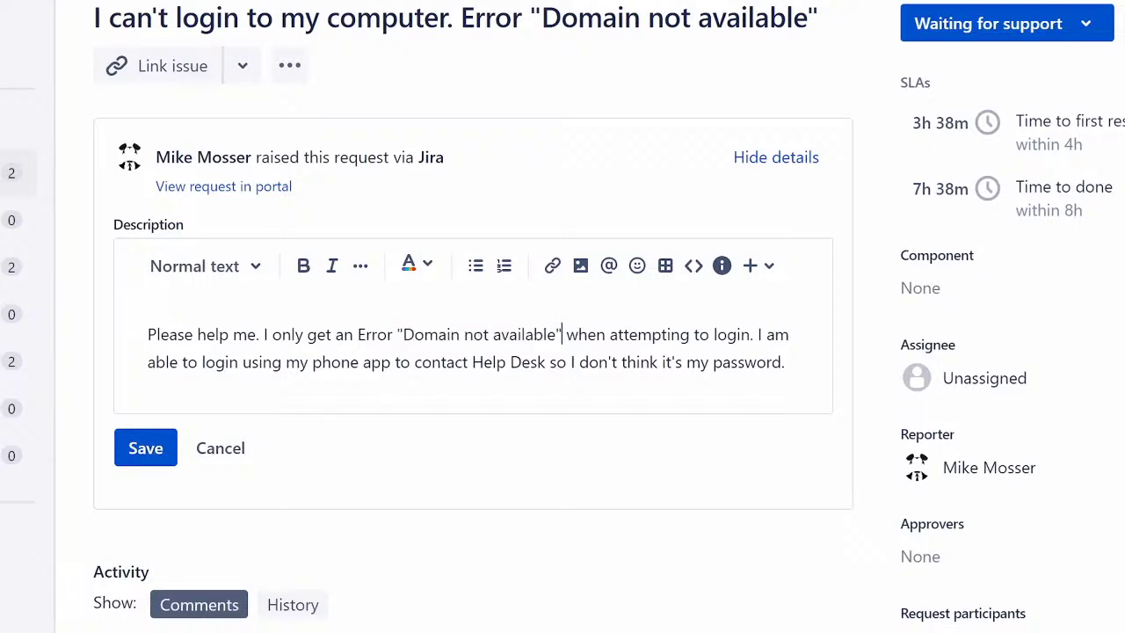
{"action": "left_click_drag", "start_coordinate": [563, 334], "coordinate": [398, 334]}
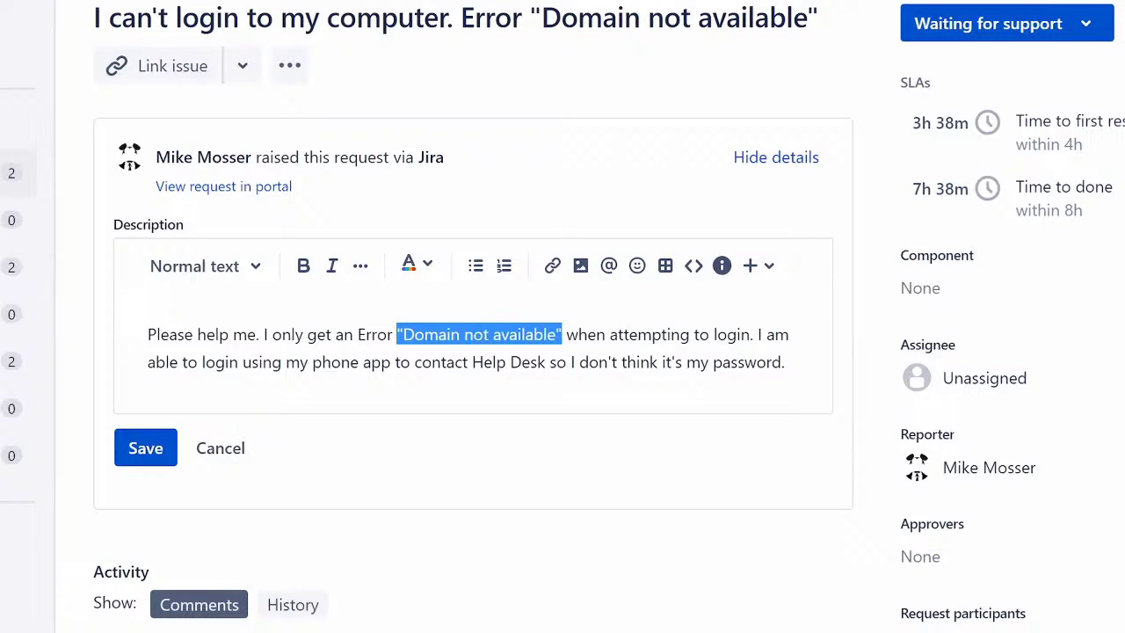
{"action": "left_click", "coordinate": [402, 334]}
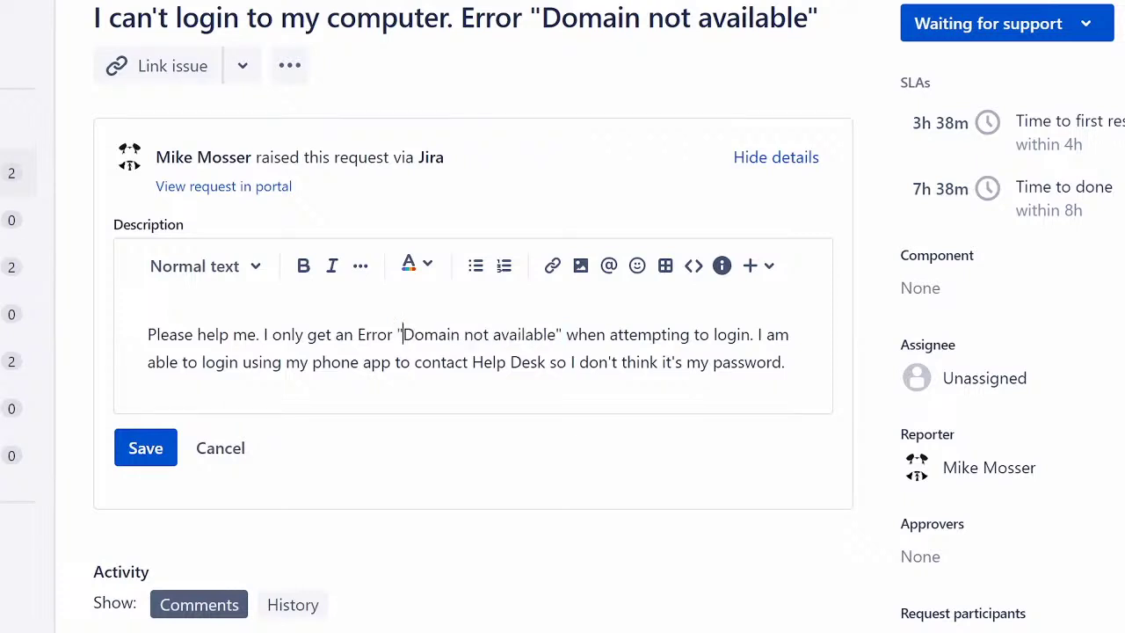
{"action": "left_click_drag", "start_coordinate": [396, 334], "coordinate": [561, 334]}
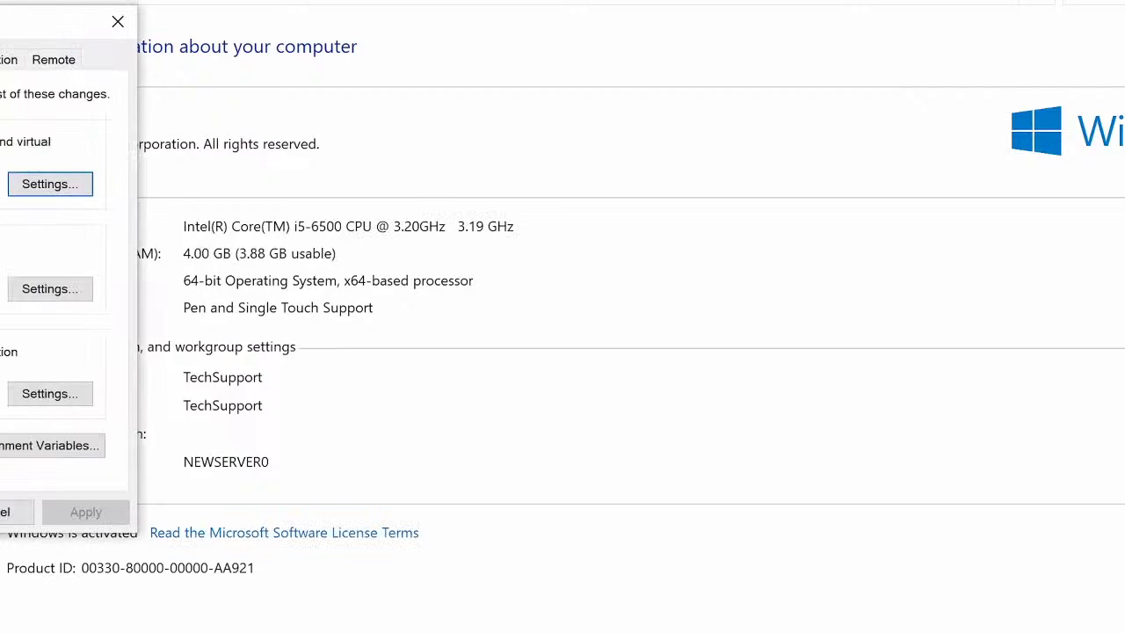
- Confirm in Computer Name/Domain Changes that TechSupport is only in workgroup NEWSERVER0, then cancel both dialogs
{"action": "left_click_drag", "start_coordinate": [0, 13], "coordinate": [626, 133]}
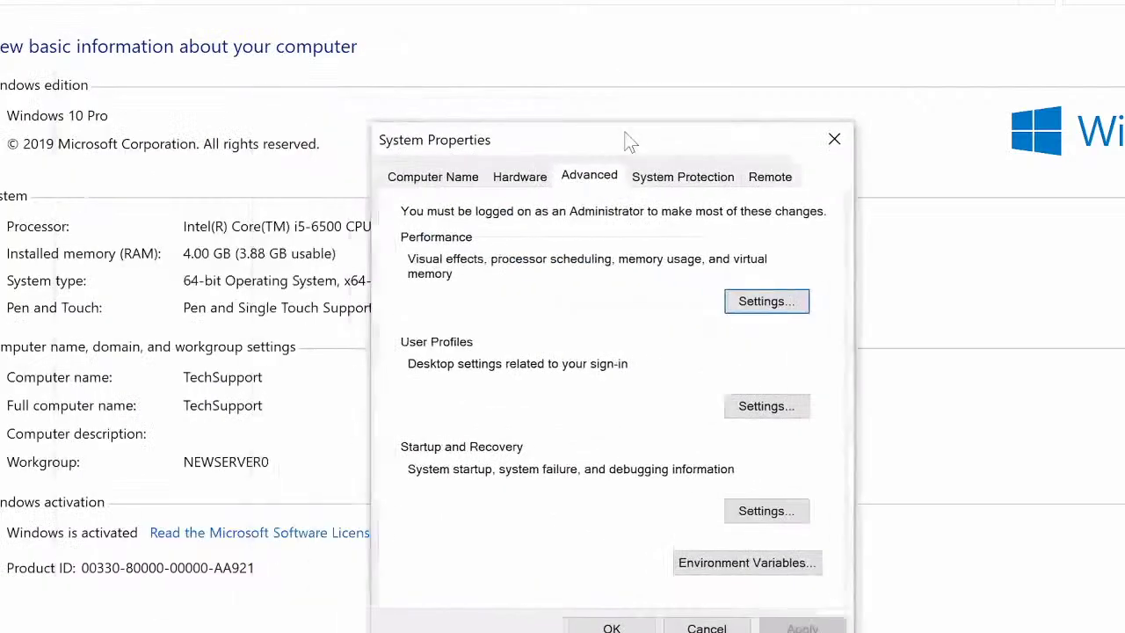
{"action": "left_click", "coordinate": [406, 176]}
{"action": "left_click_drag", "start_coordinate": [508, 145], "coordinate": [332, 36]}
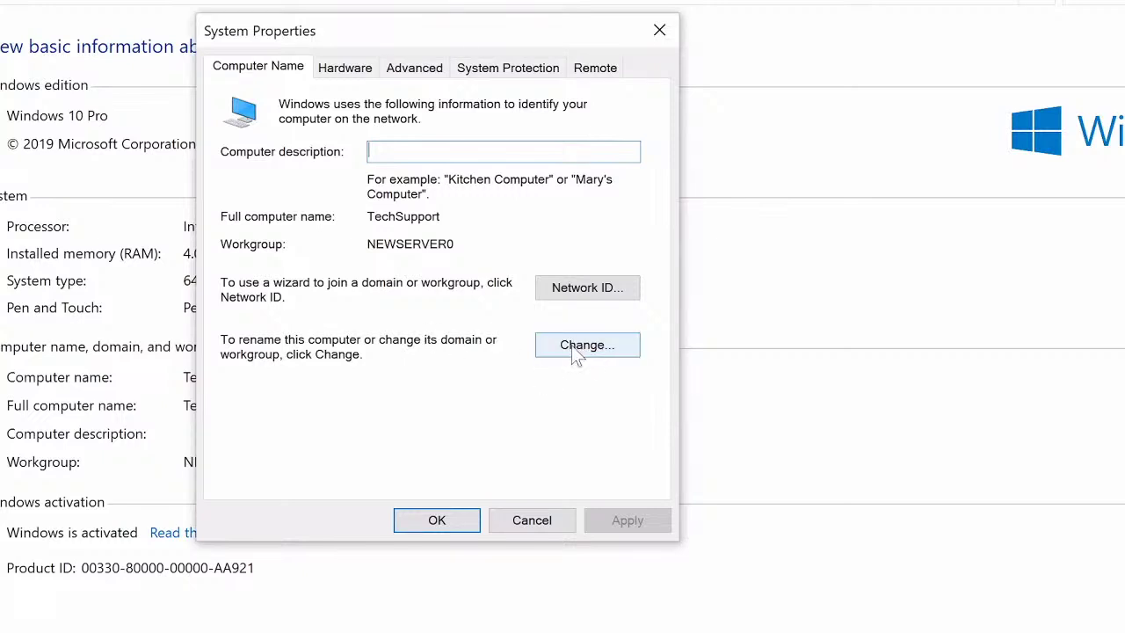
{"action": "left_click", "coordinate": [598, 355]}
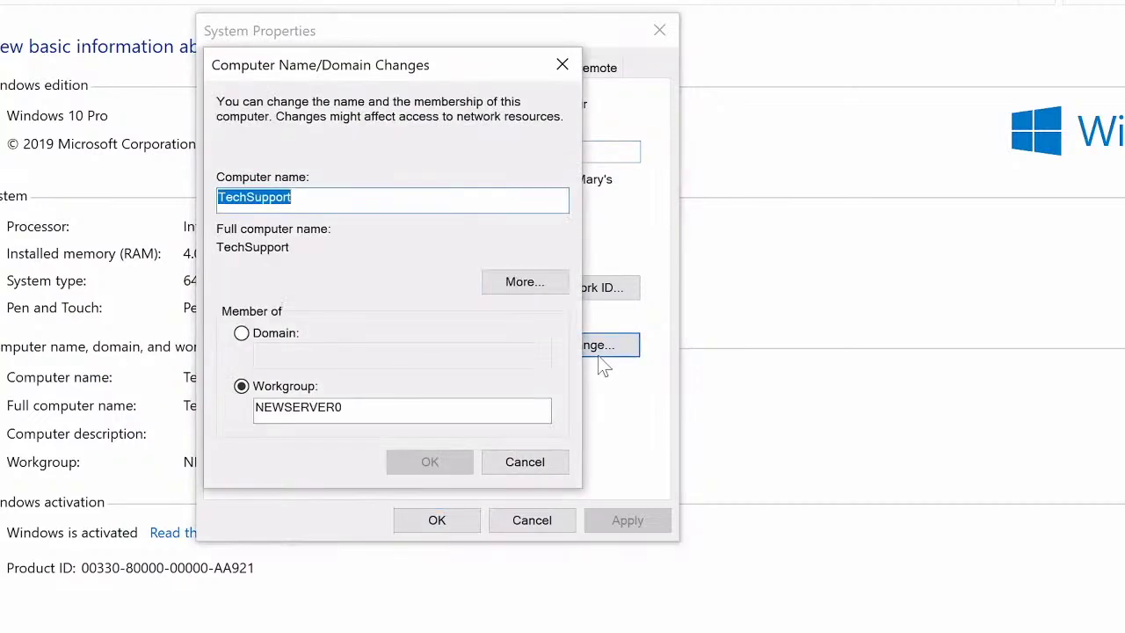
{"action": "left_click", "coordinate": [522, 460]}
{"action": "left_click", "coordinate": [526, 519]}
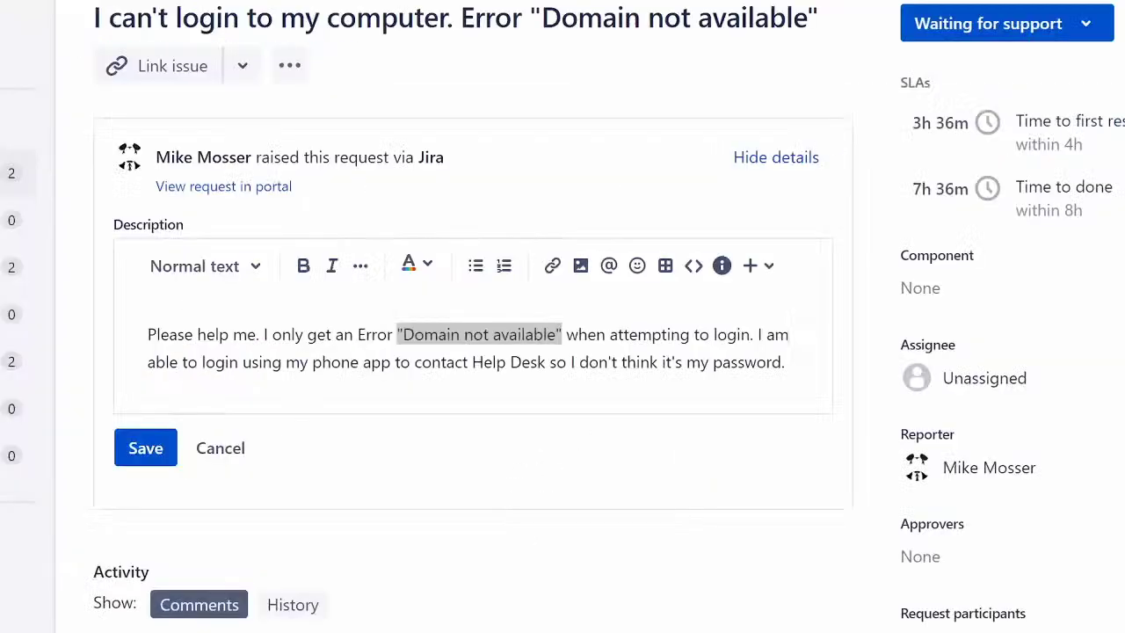
- Cancel the ISD-32 description edit, keeping the reporter's original text
{"action": "left_click", "coordinate": [538, 361]}
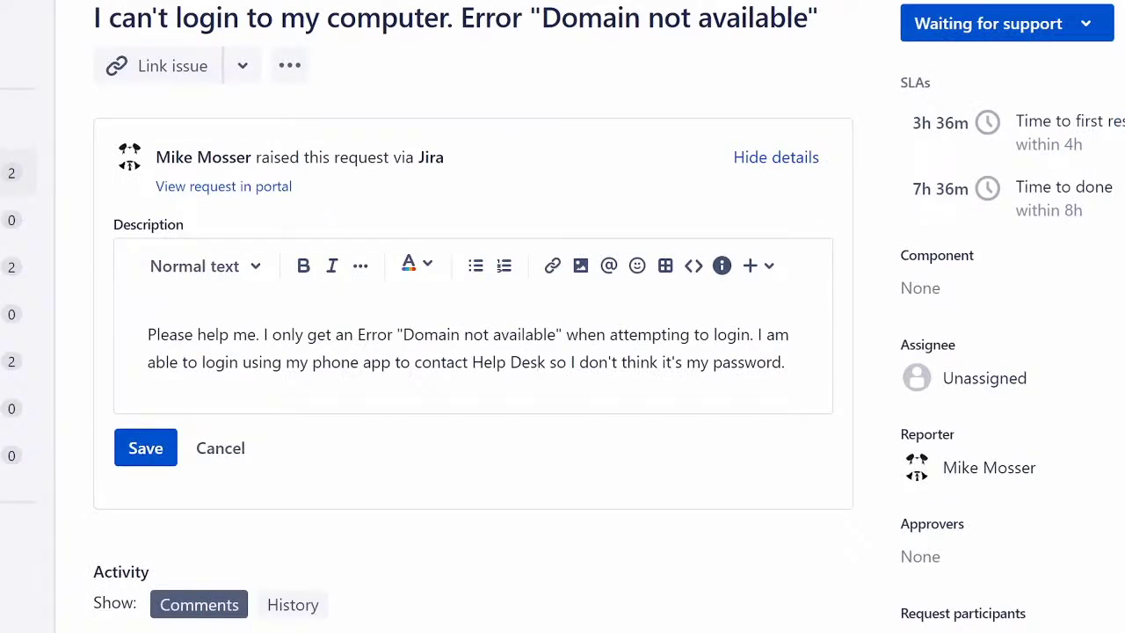
{"action": "left_click", "coordinate": [561, 334]}
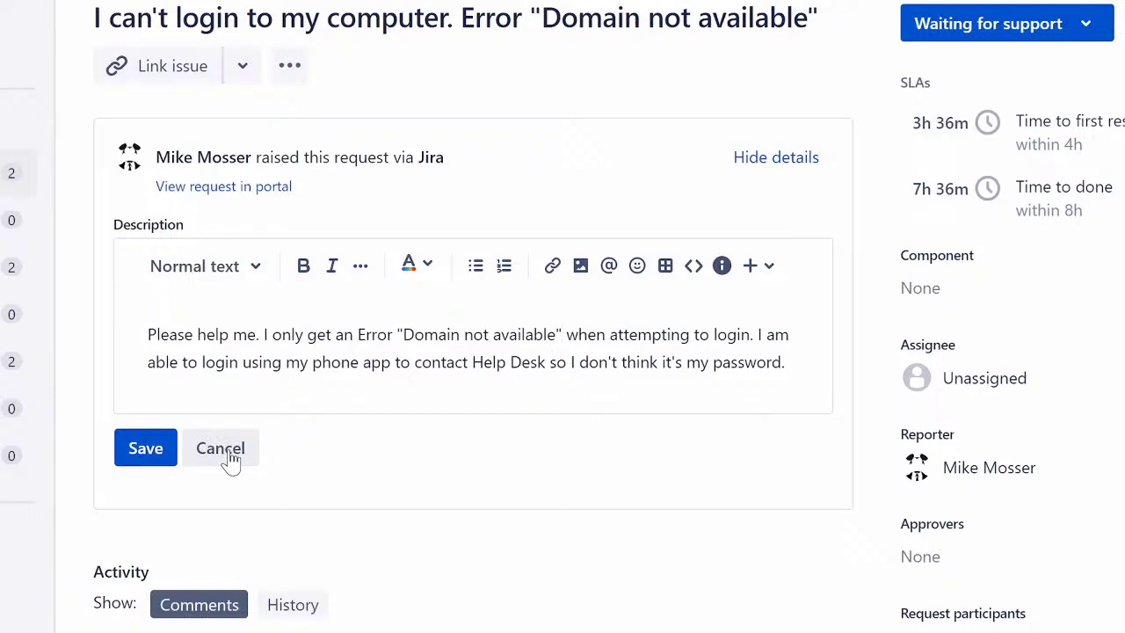
{"action": "left_click", "coordinate": [230, 459]}
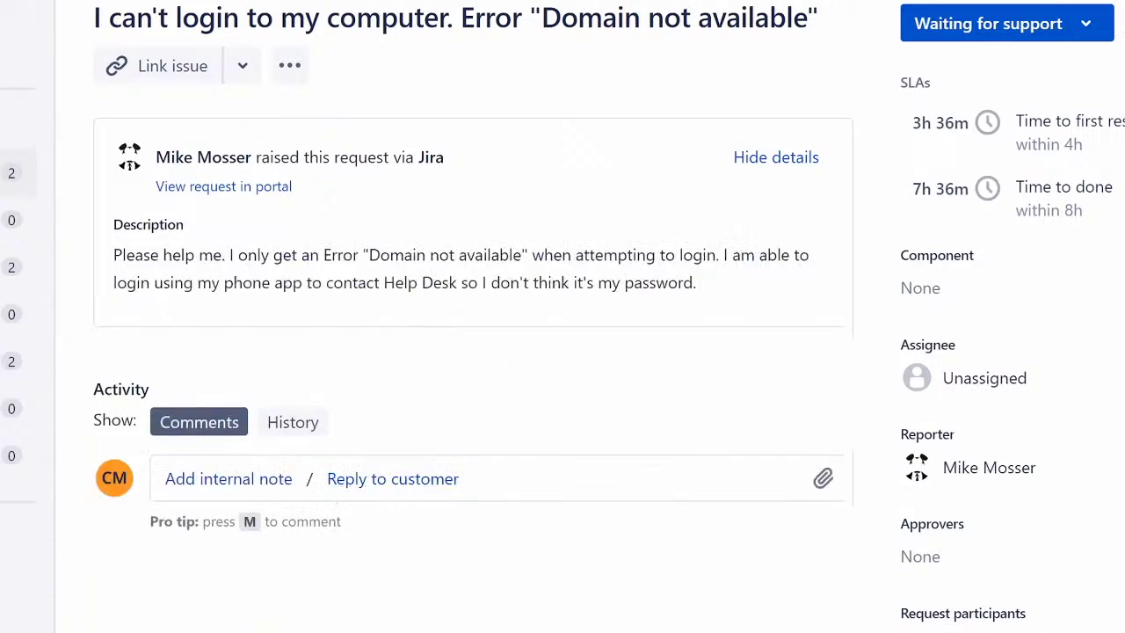
- Post a reply asking to bring the computer to the office, adding 'Computer needs to be added to Domain.'
{"action": "left_click", "coordinate": [393, 479]}
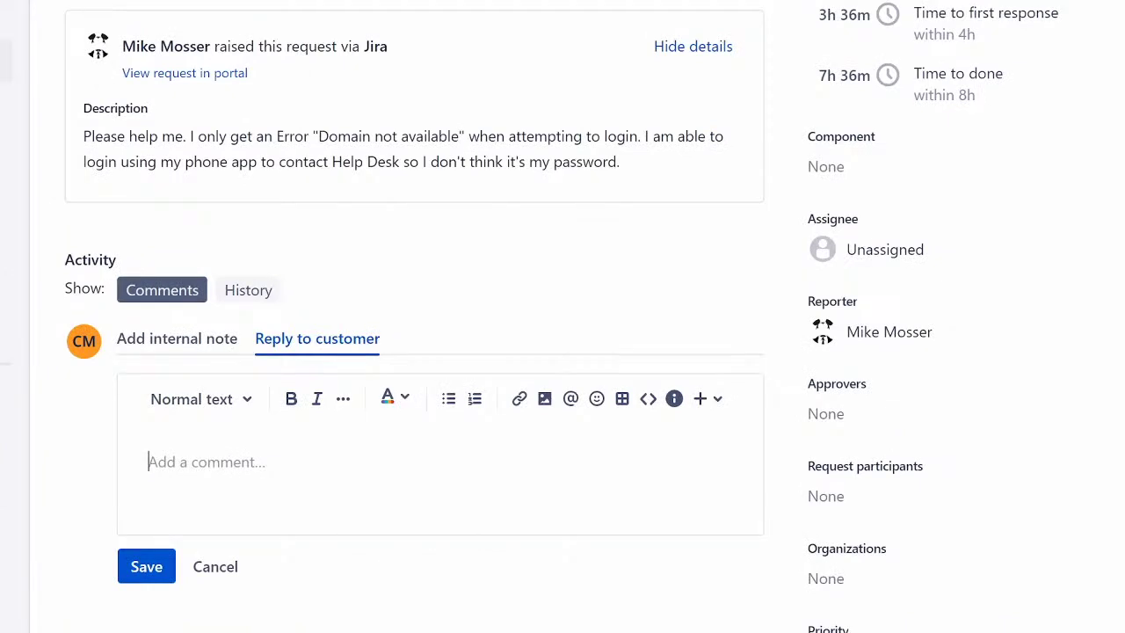
{"action": "type", "text": "Can you "}
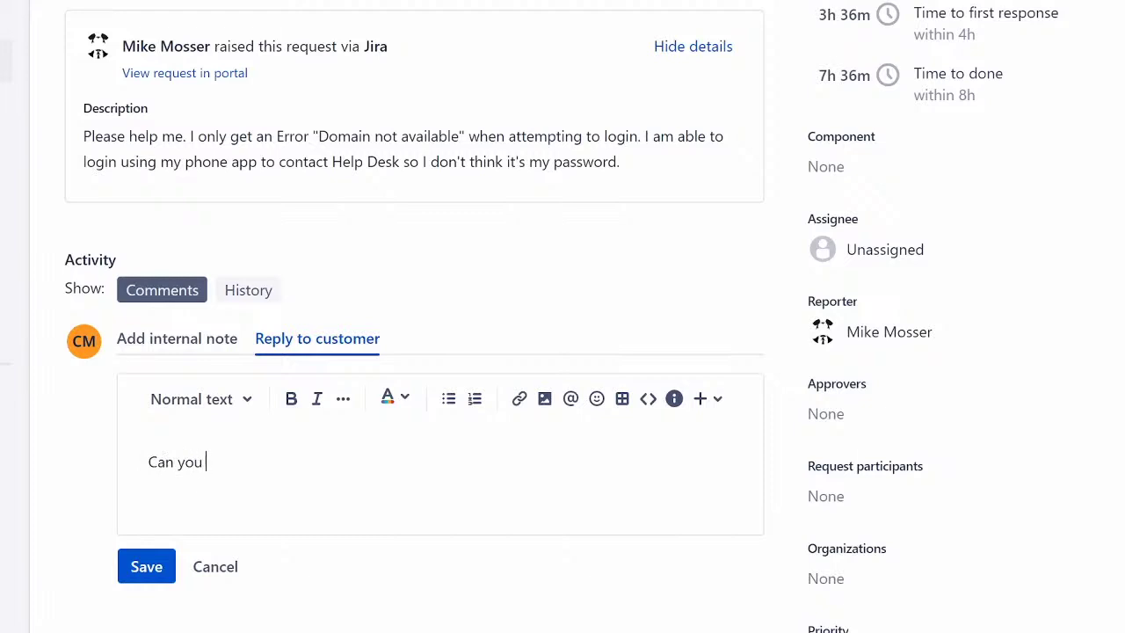
{"action": "type", "text": "please bring "}
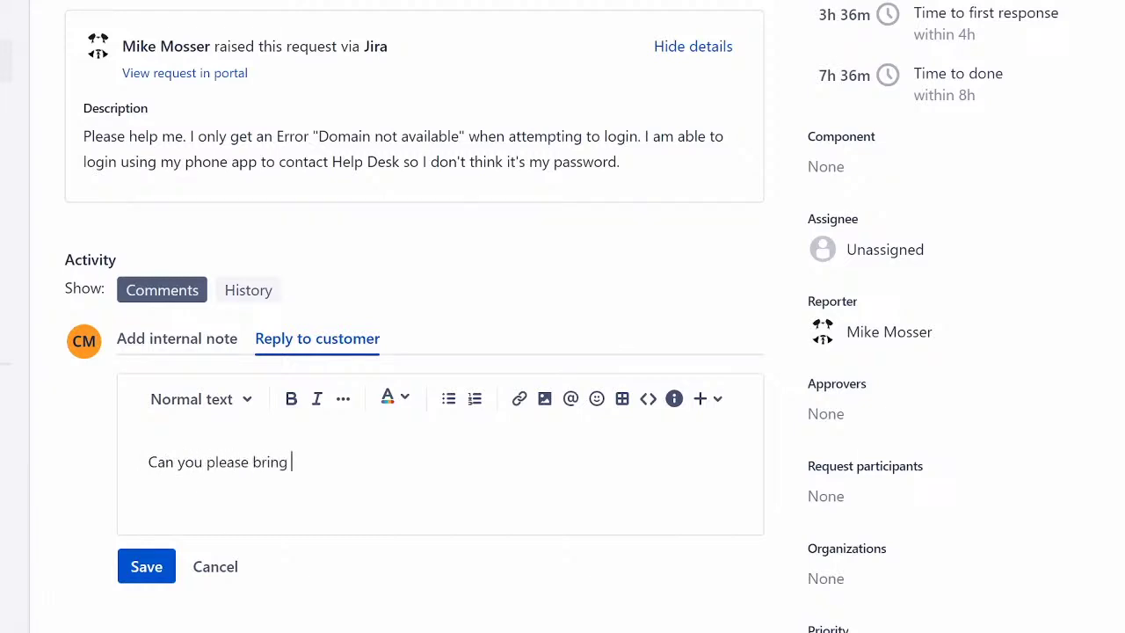
{"action": "type", "text": "back the computer"}
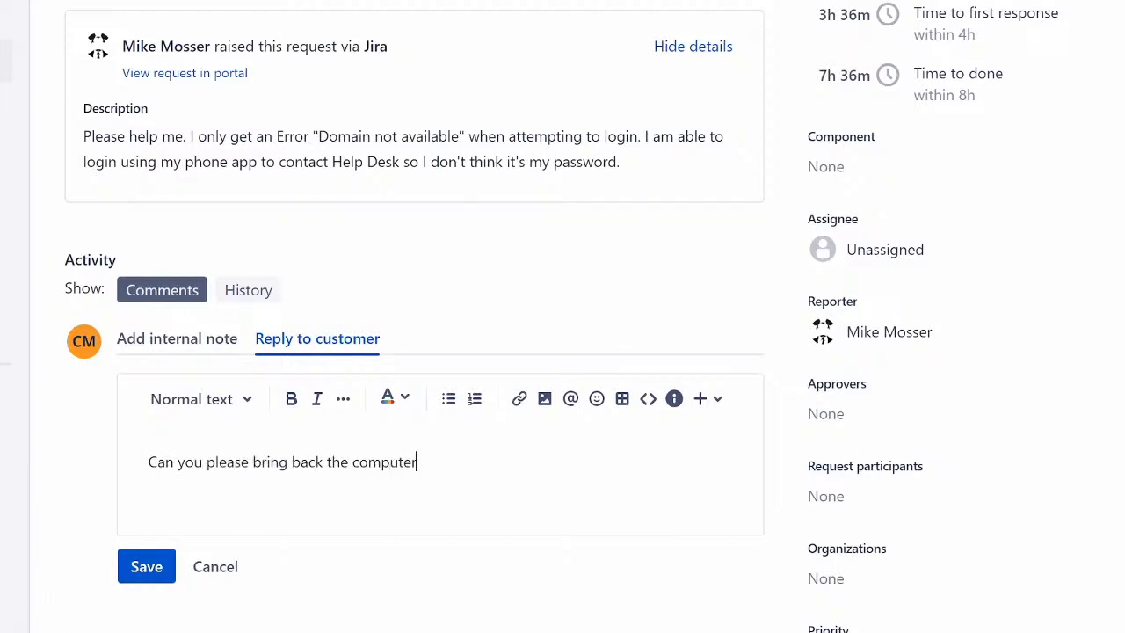
{"action": "type", "text": " to the office so we c"}
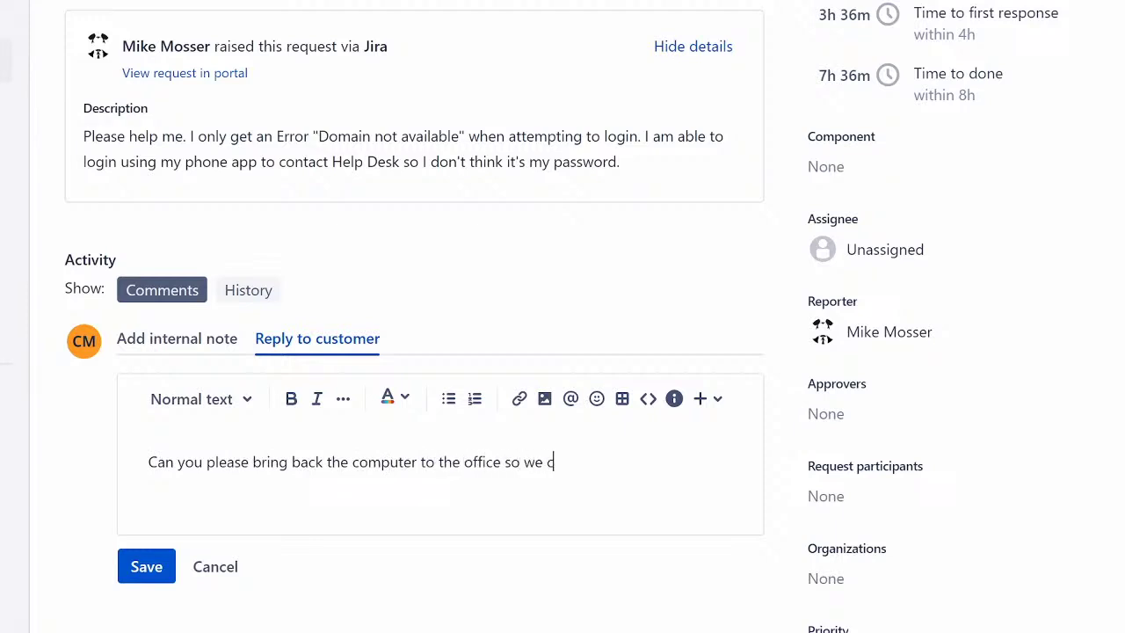
{"action": "type", "text": "an fix it. Ervin"}
{"action": "left_click", "coordinate": [144, 568]}
{"action": "left_click", "coordinate": [605, 462]}
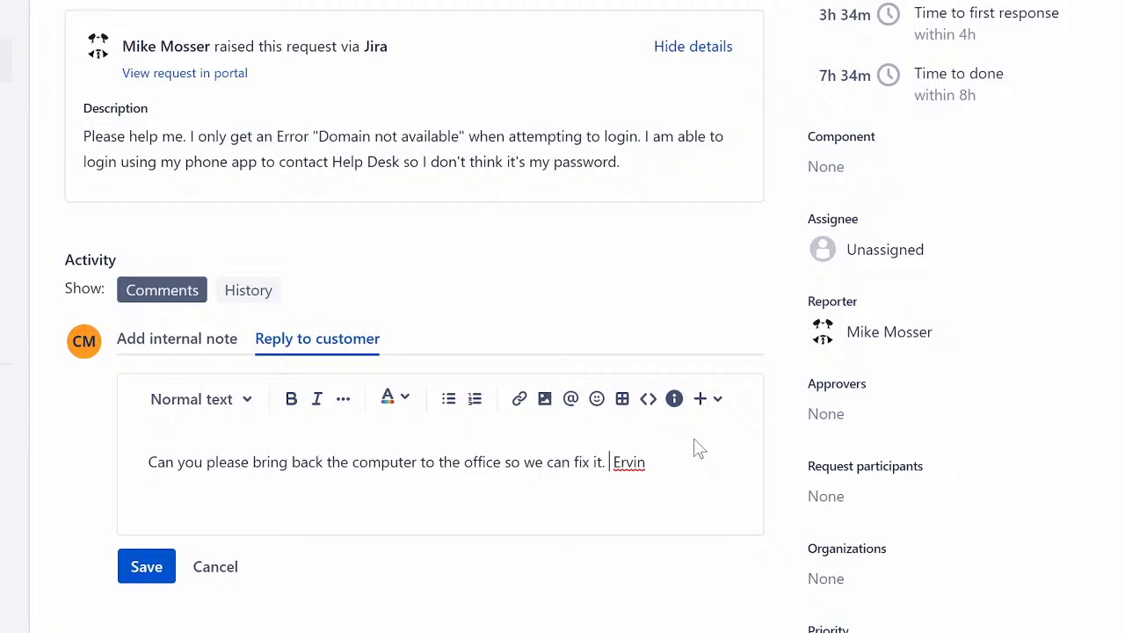
{"action": "type", "text": "Computer "}
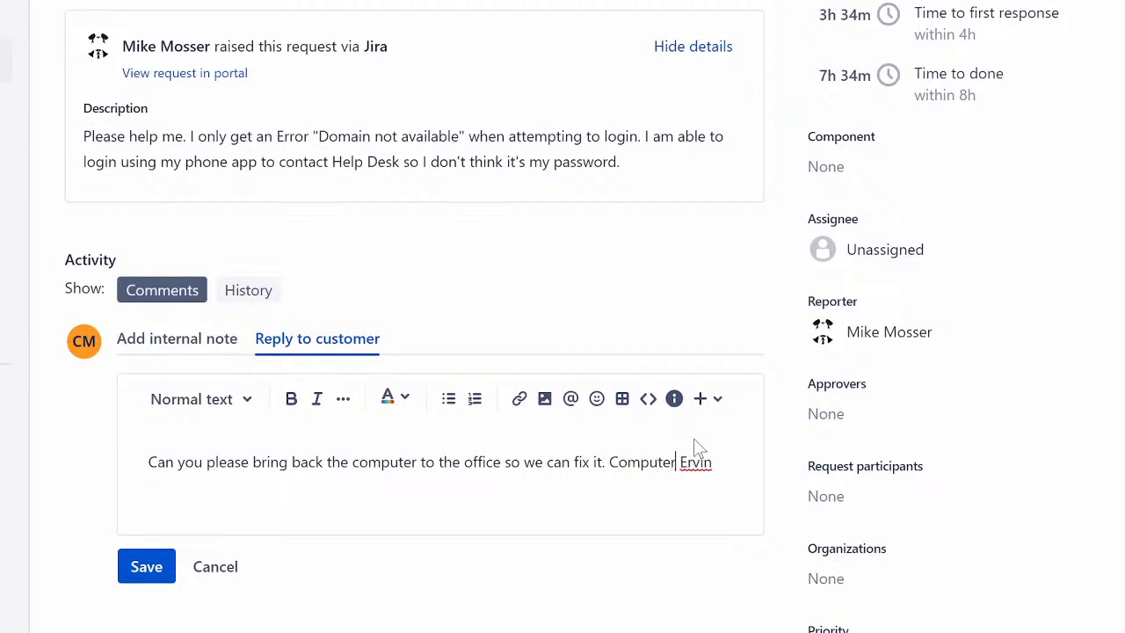
{"action": "type", "text": "needs to be"}
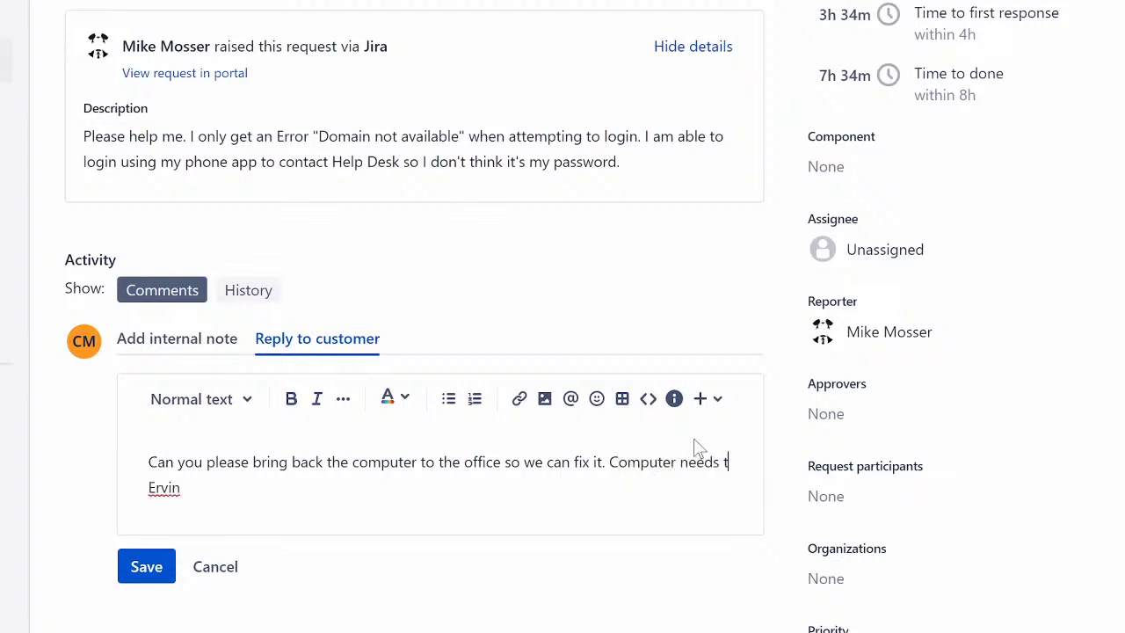
{"action": "type", "text": " added to Do"}
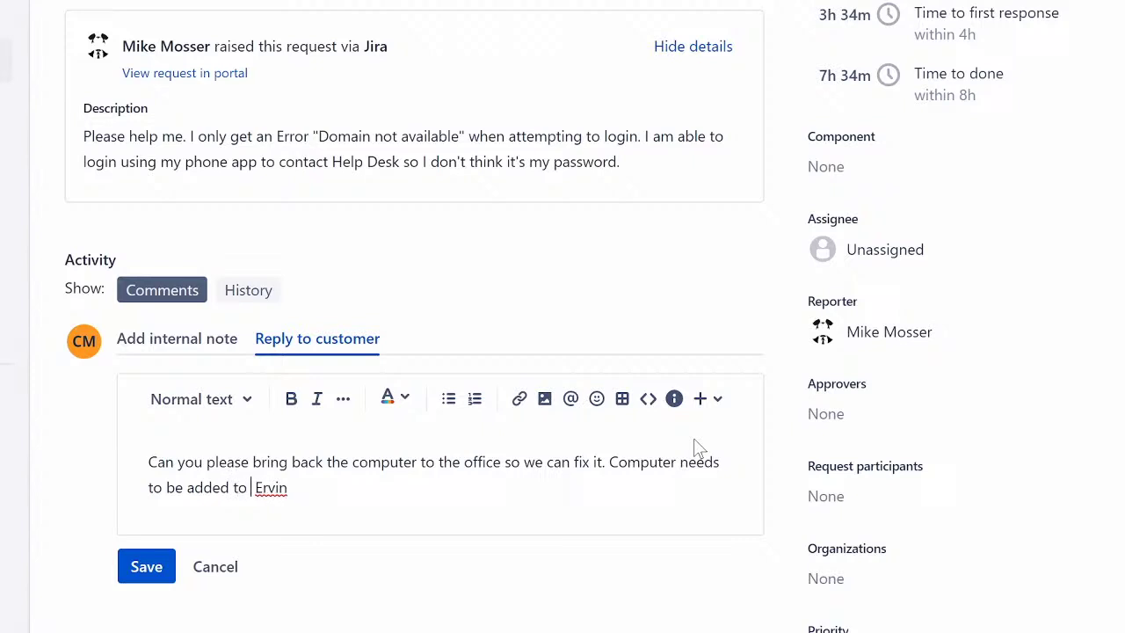
{"action": "type", "text": "main."}
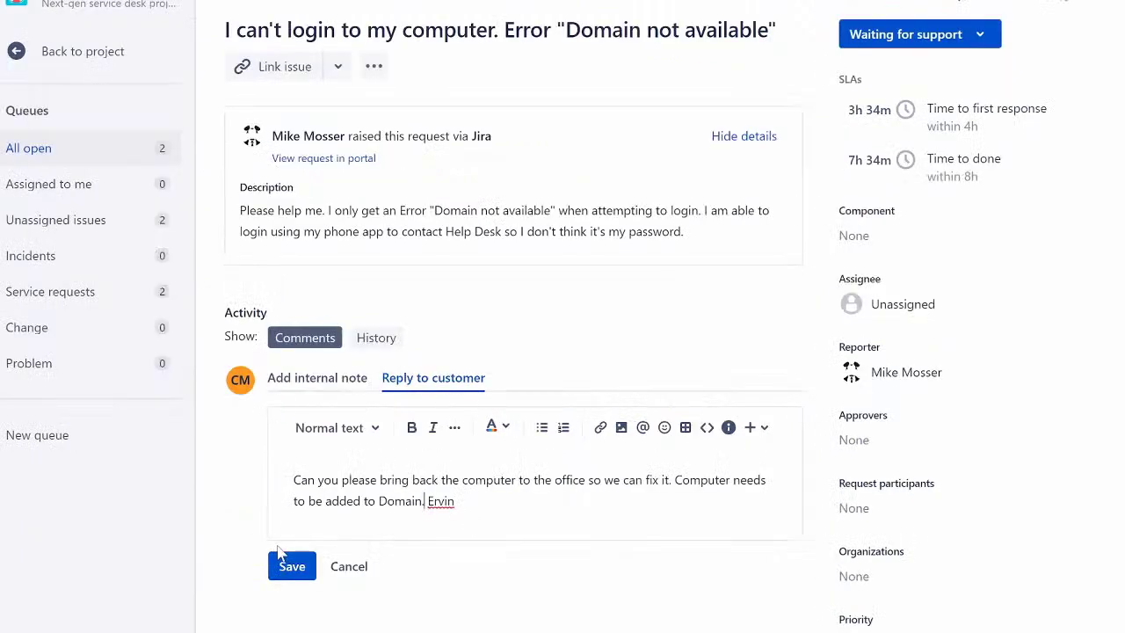
{"action": "left_click", "coordinate": [292, 567]}
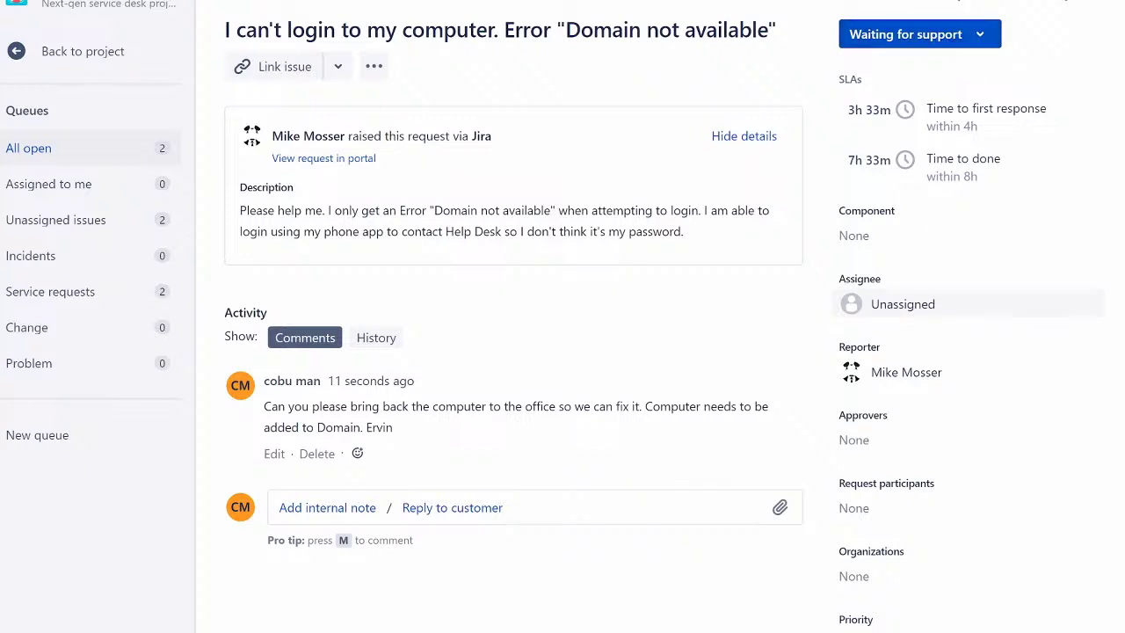
- Change the ISD-32 Assignee from Unassigned to 'Assign to me'
{"action": "left_click", "coordinate": [914, 304]}
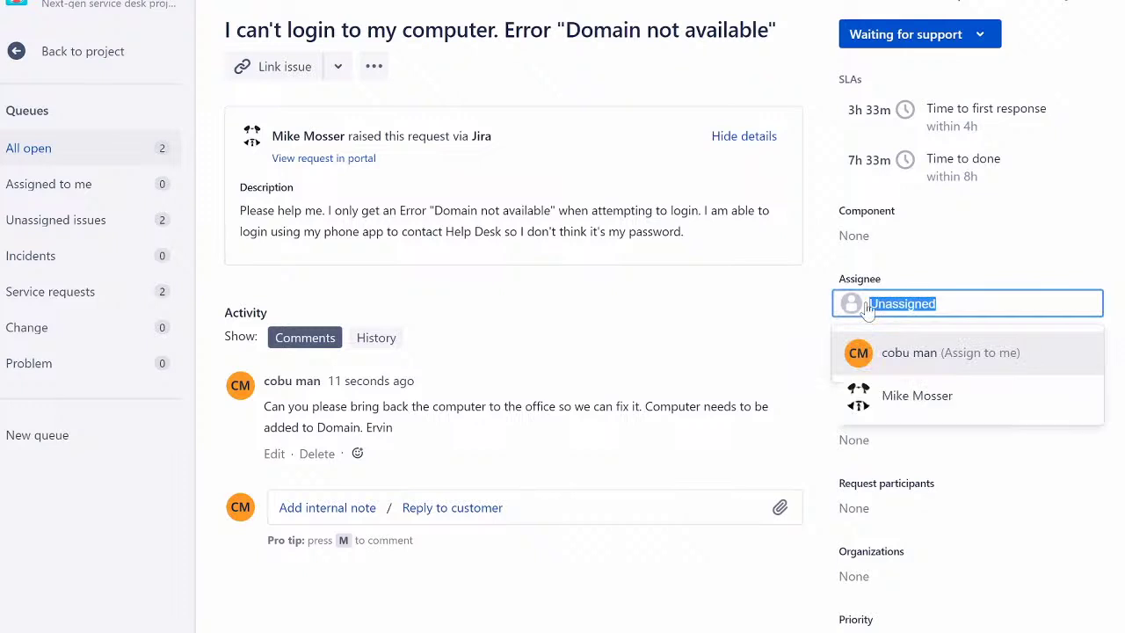
{"action": "left_click", "coordinate": [938, 364]}
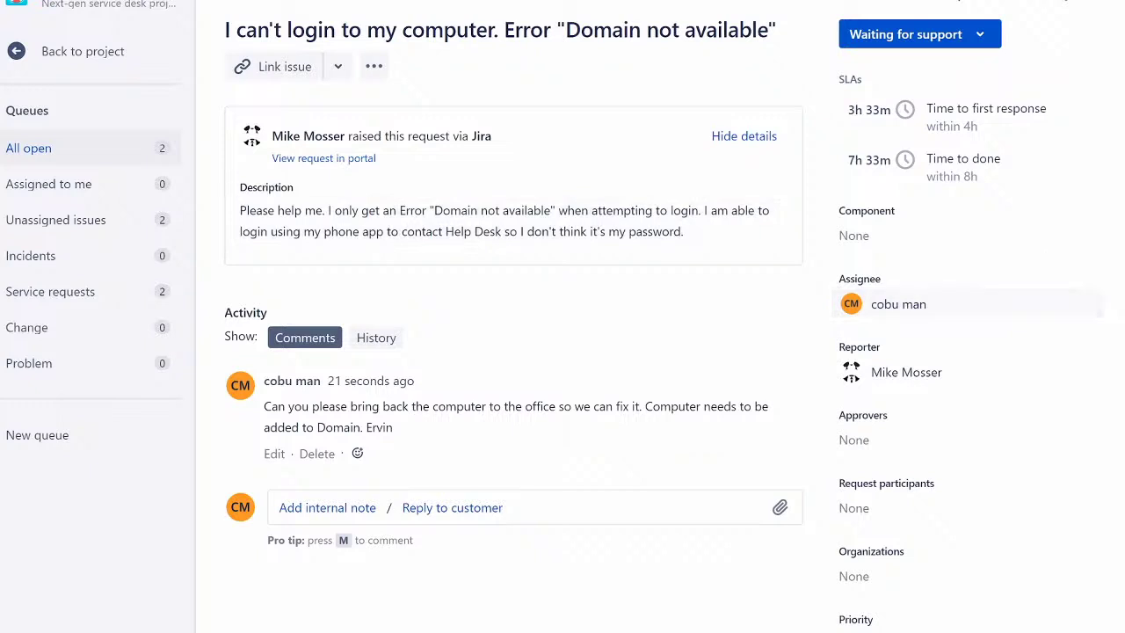
{"action": "scroll", "coordinate": [923, 279], "scroll_direction": "down", "scroll_amount": 1}
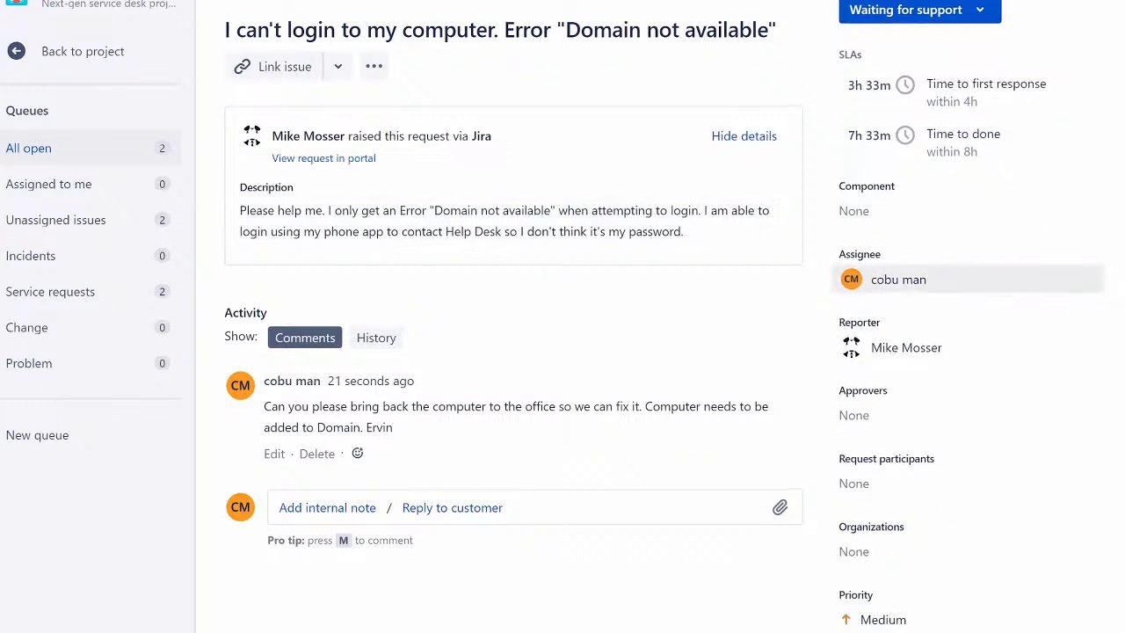
- Open ISD-33, the expired-password login ticket, from the All open queue
{"action": "left_click", "coordinate": [53, 153]}
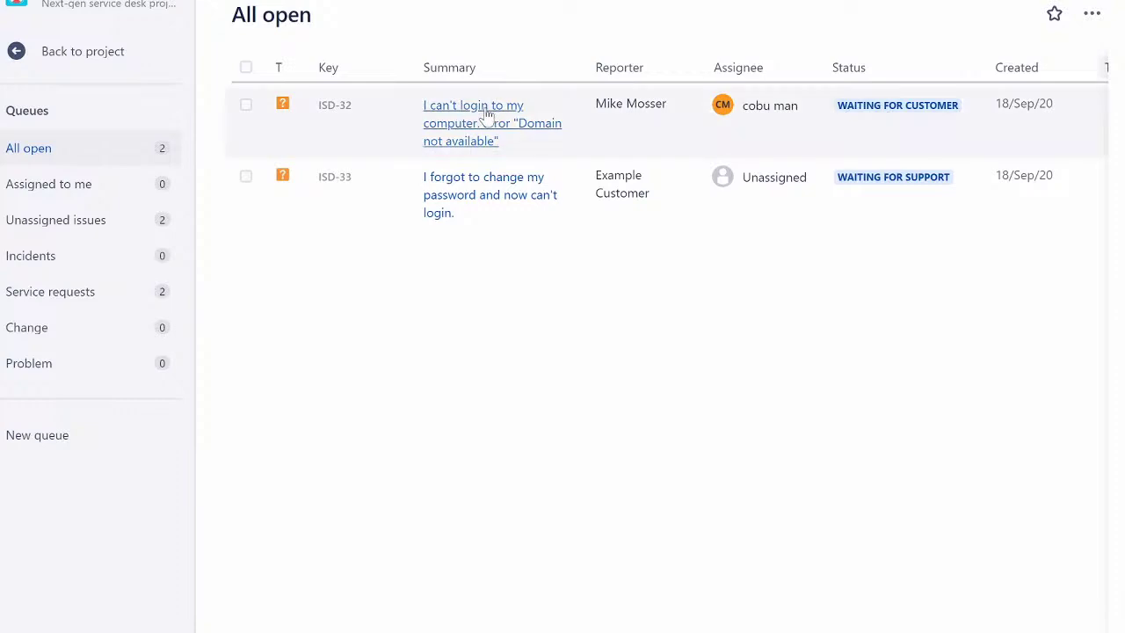
{"action": "mouse_move", "coordinate": [785, 118]}
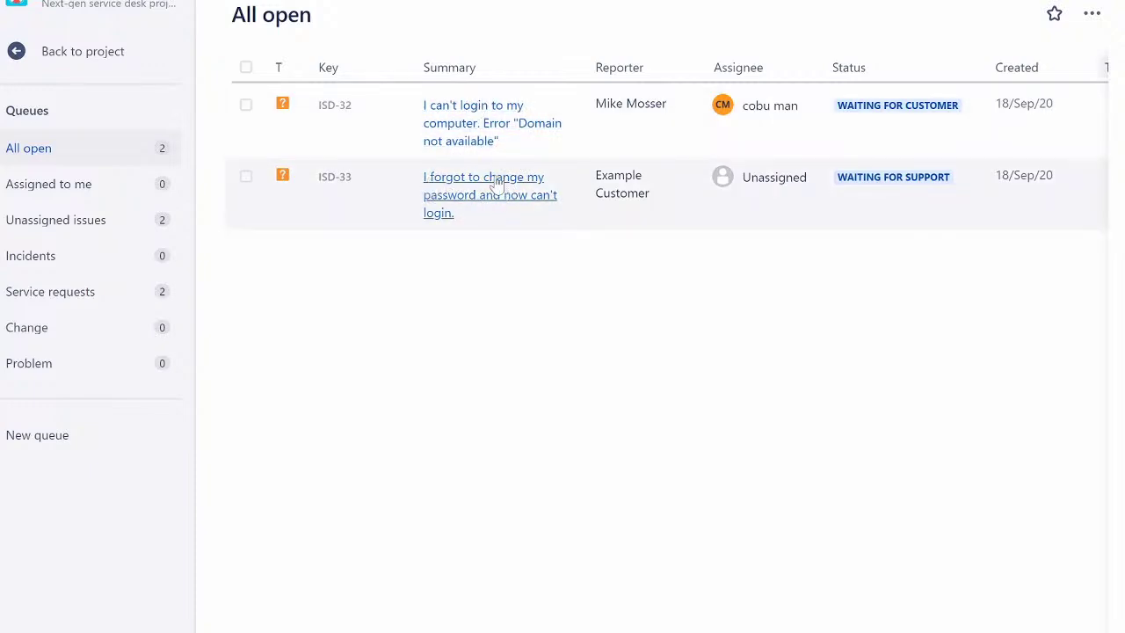
{"action": "left_click", "coordinate": [496, 182]}
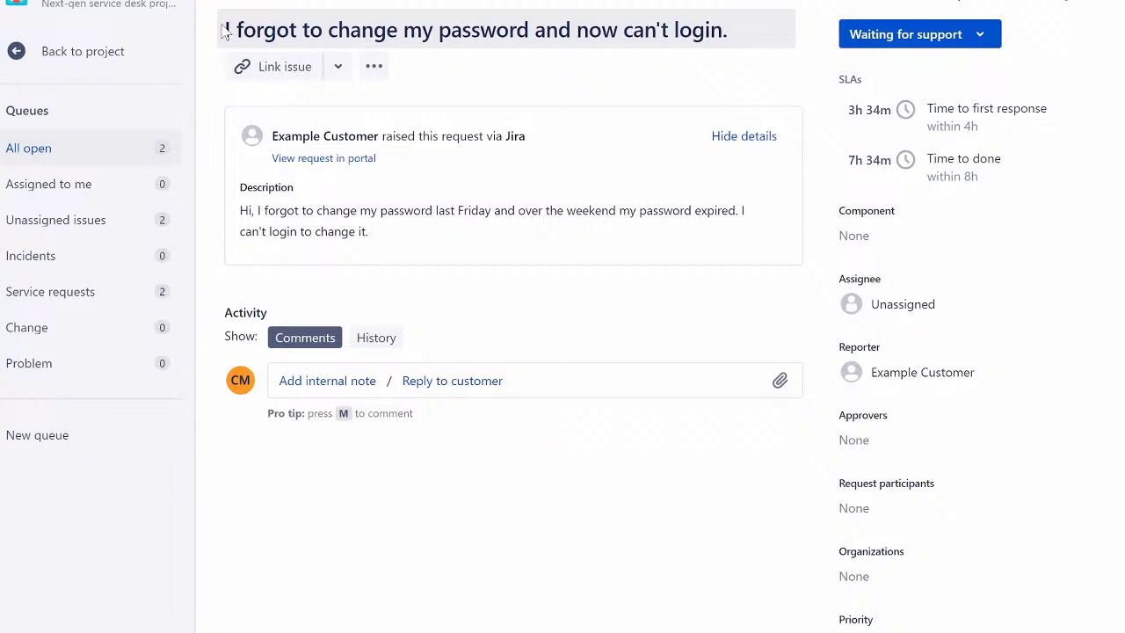
- Read ISD-33's title and description, then assign the ticket to yourself
{"action": "left_click_drag", "start_coordinate": [225, 30], "coordinate": [728, 30]}
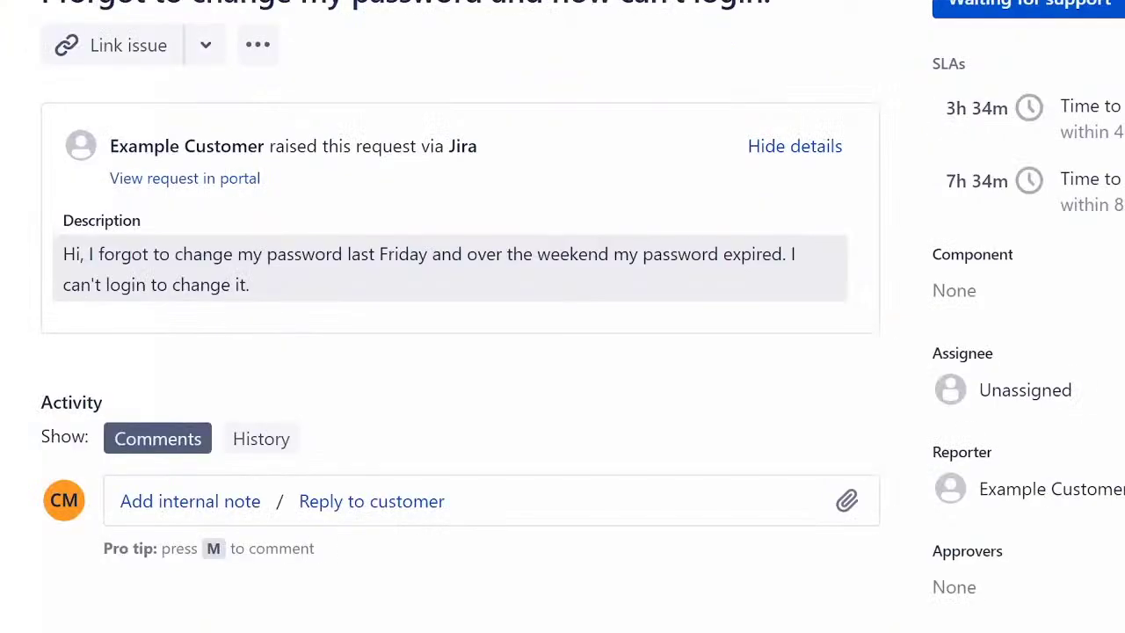
{"action": "left_click_drag", "start_coordinate": [63, 254], "coordinate": [318, 281]}
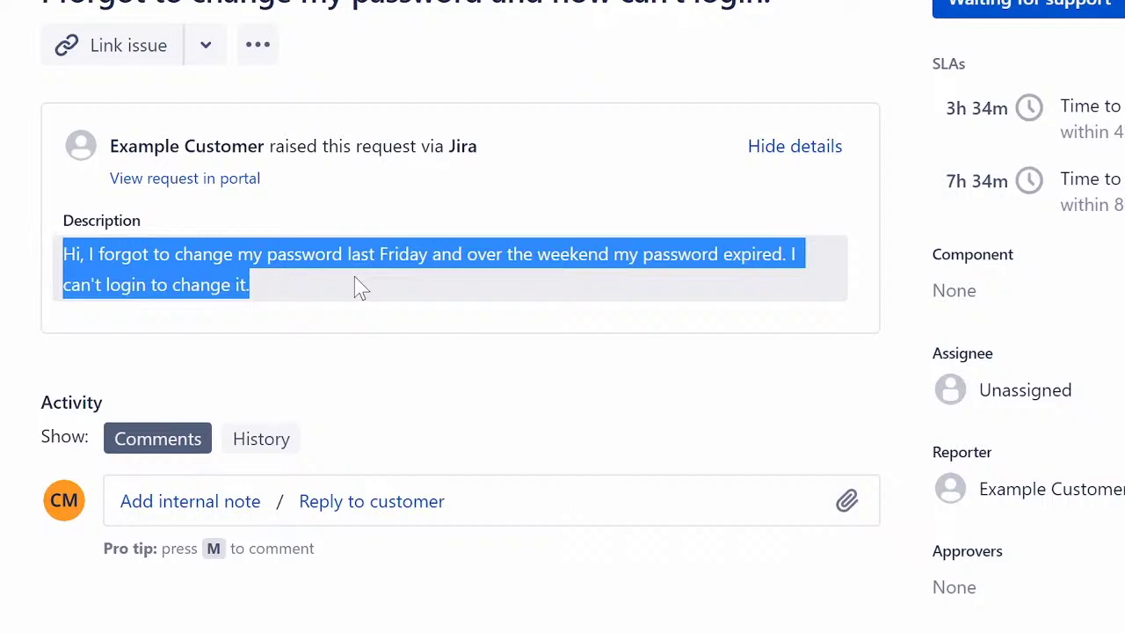
{"action": "left_click", "coordinate": [354, 276]}
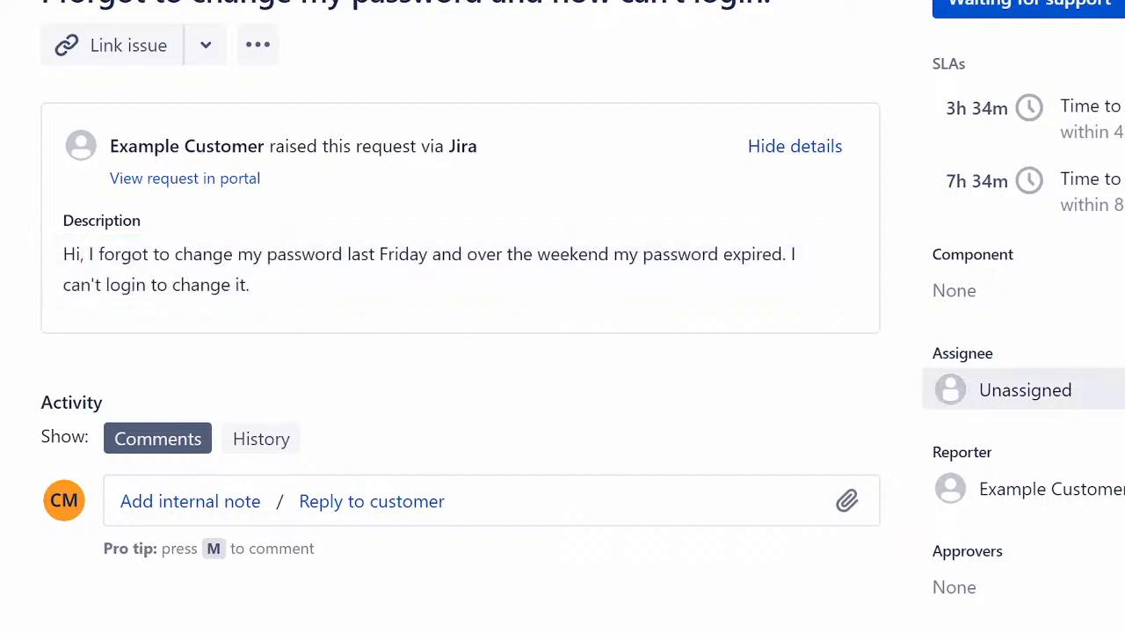
{"action": "left_click", "coordinate": [1024, 389]}
{"action": "left_click", "coordinate": [969, 472]}
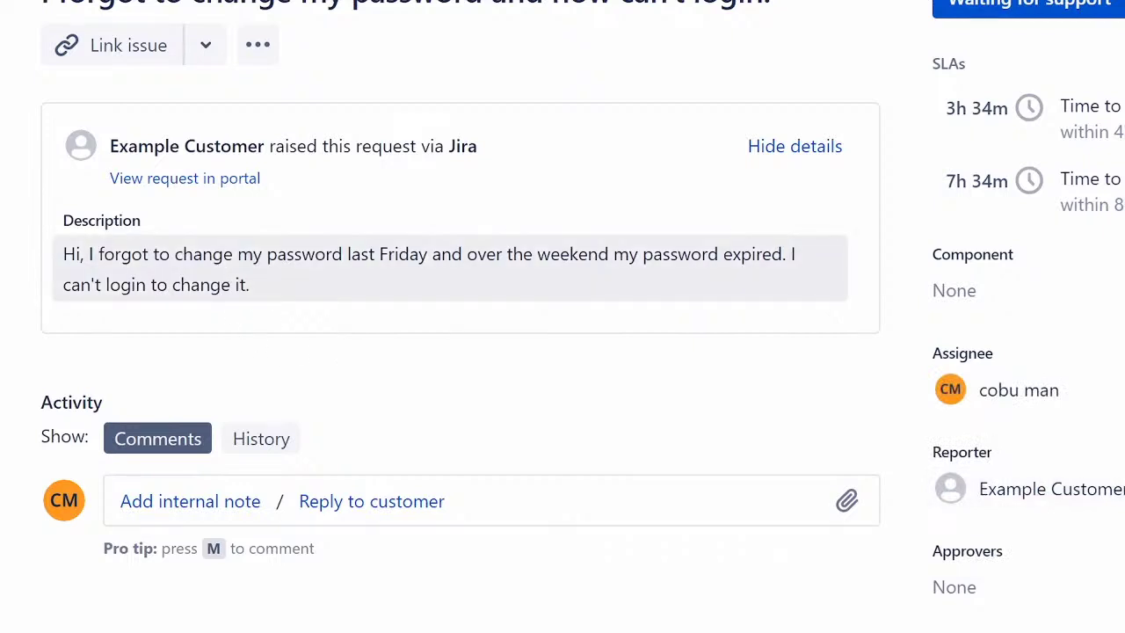
- Review the password-expiry part of the description, then edit and save the description
{"action": "left_click_drag", "start_coordinate": [84, 254], "coordinate": [782, 255]}
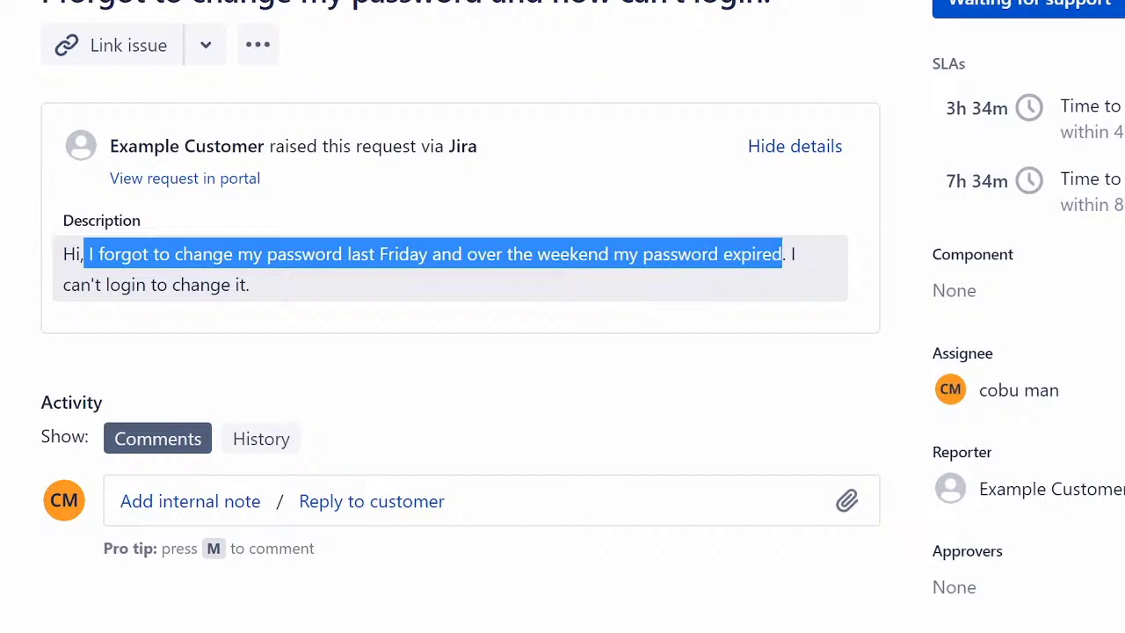
{"action": "left_click", "coordinate": [284, 291]}
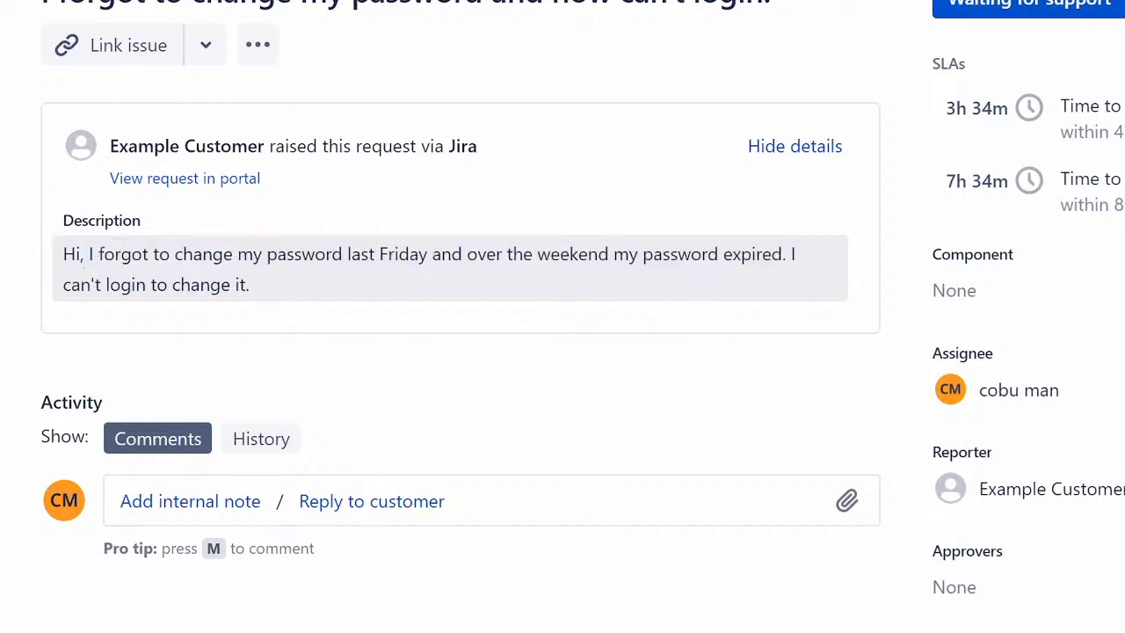
{"action": "left_click", "coordinate": [307, 262]}
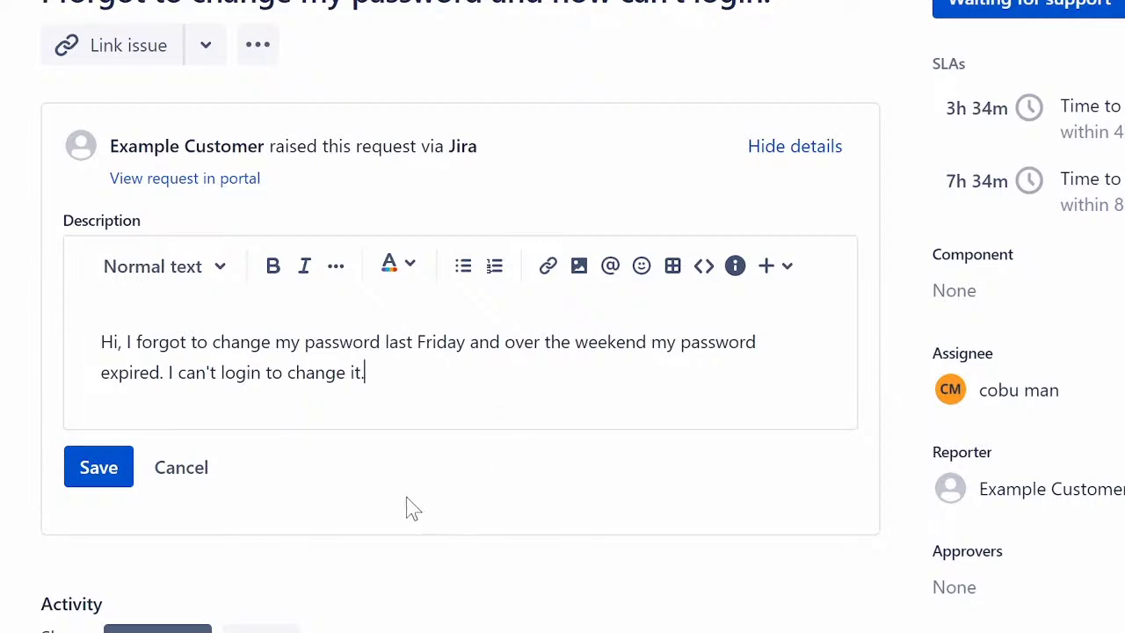
{"action": "left_click", "coordinate": [109, 473]}
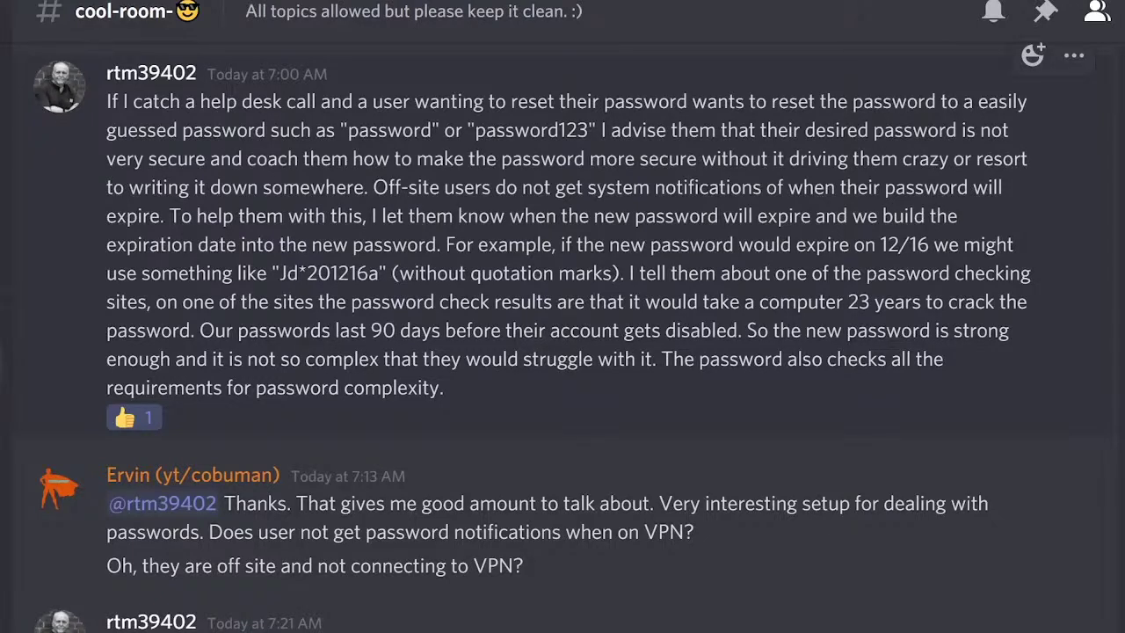
- Go over the advice on weak passwords, the help desk call and off-site users getting no notifications
{"action": "left_click_drag", "start_coordinate": [475, 101], "coordinate": [370, 187]}
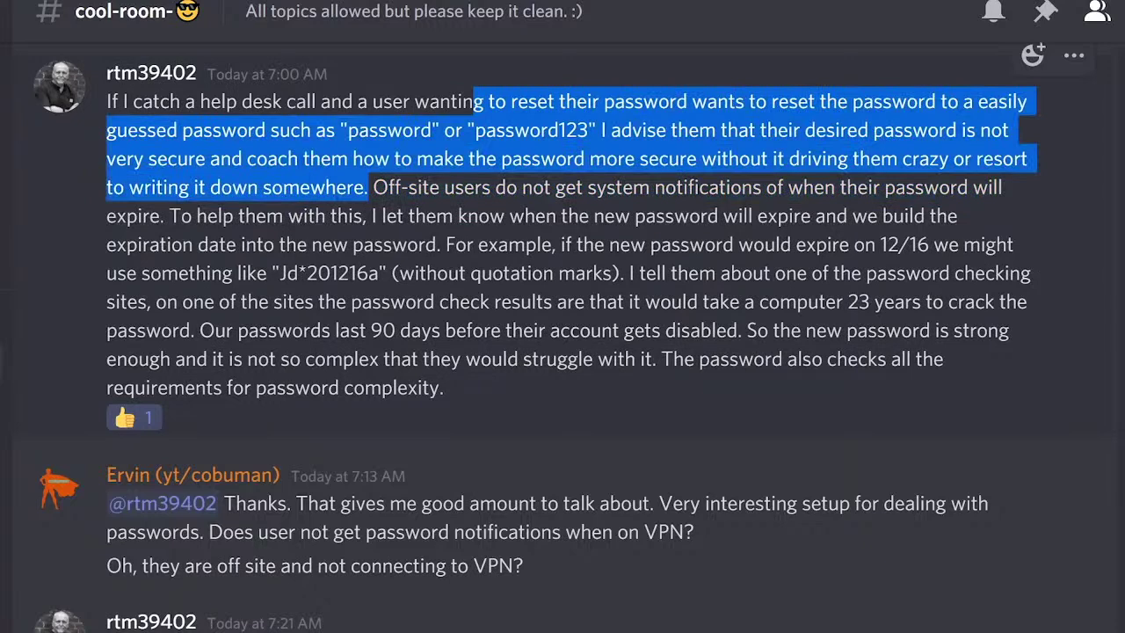
{"action": "left_click", "coordinate": [369, 188]}
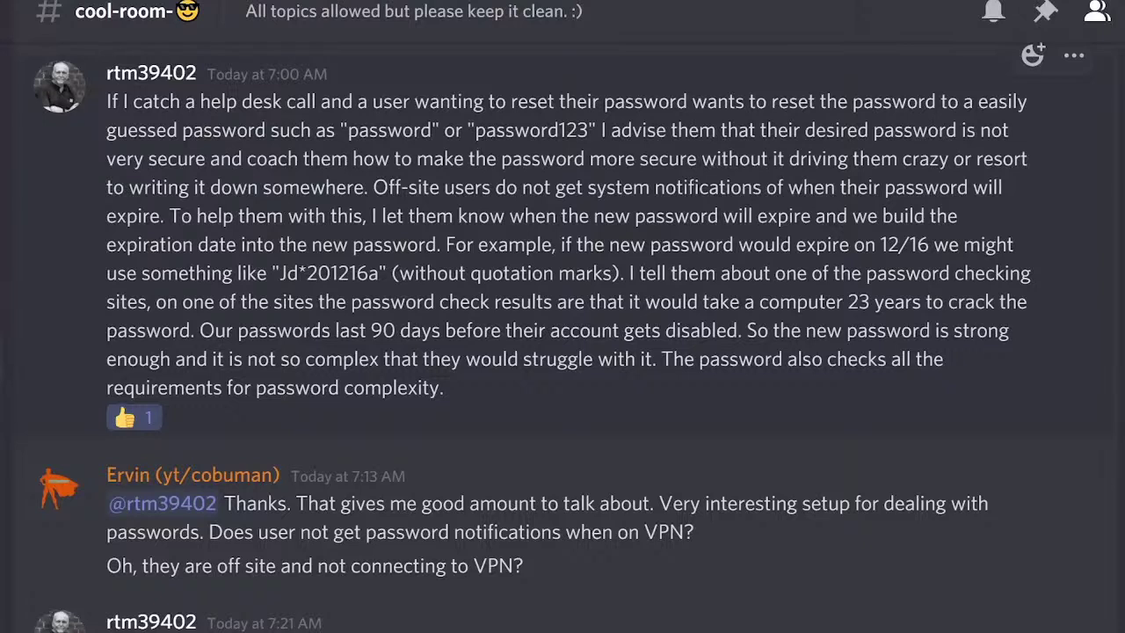
{"action": "left_click_drag", "start_coordinate": [373, 187], "coordinate": [440, 187]}
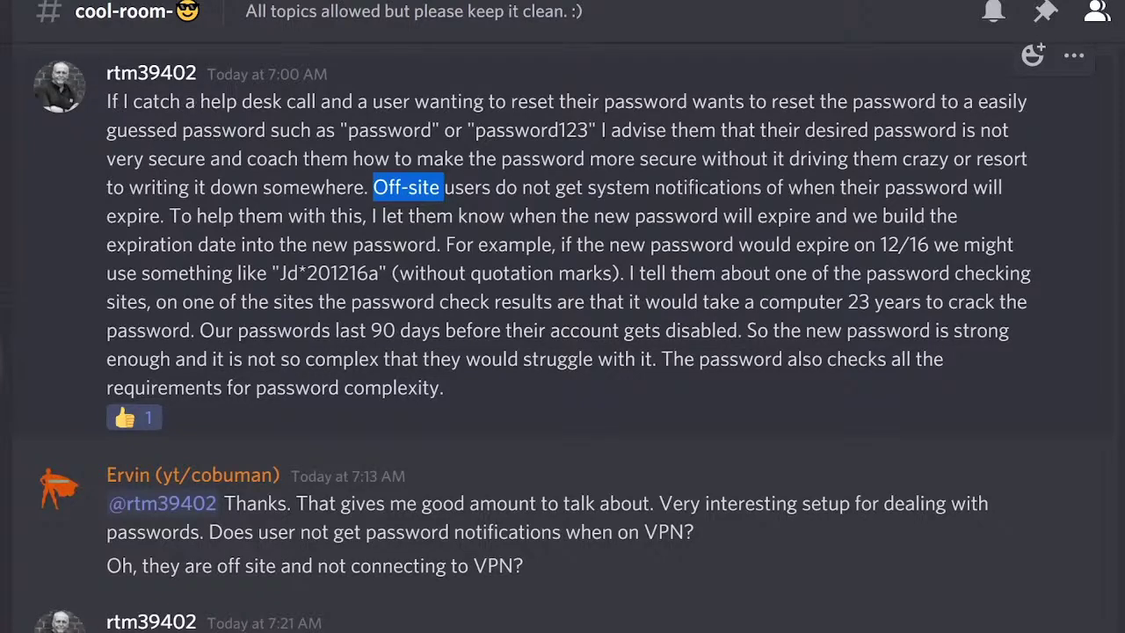
{"action": "left_click_drag", "start_coordinate": [133, 101], "coordinate": [316, 101]}
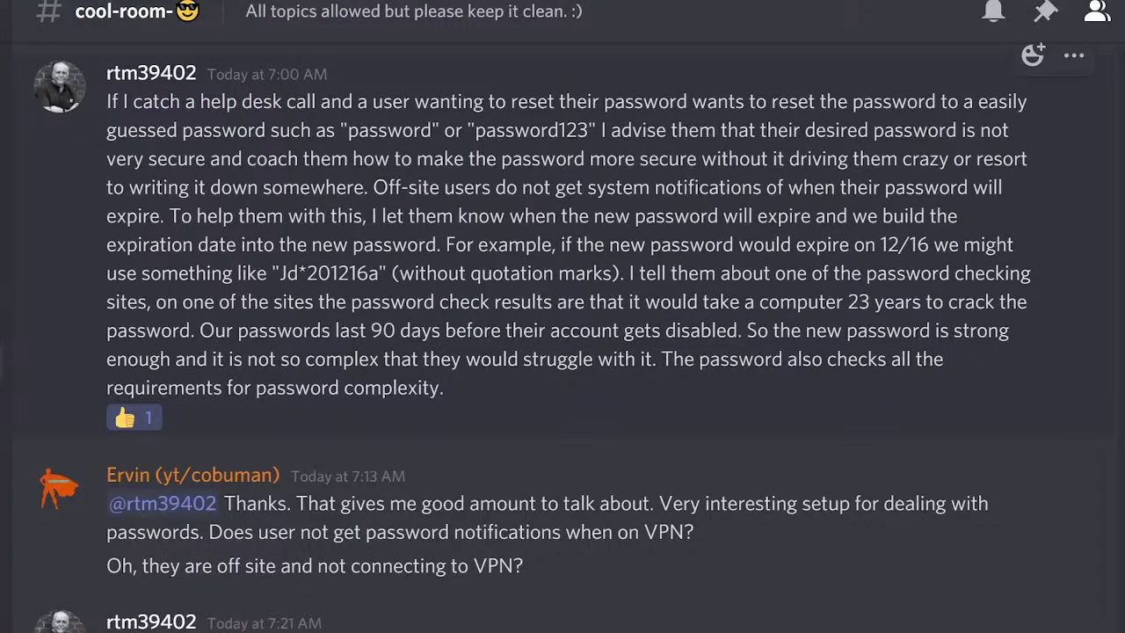
{"action": "left_click_drag", "start_coordinate": [373, 187], "coordinate": [168, 215]}
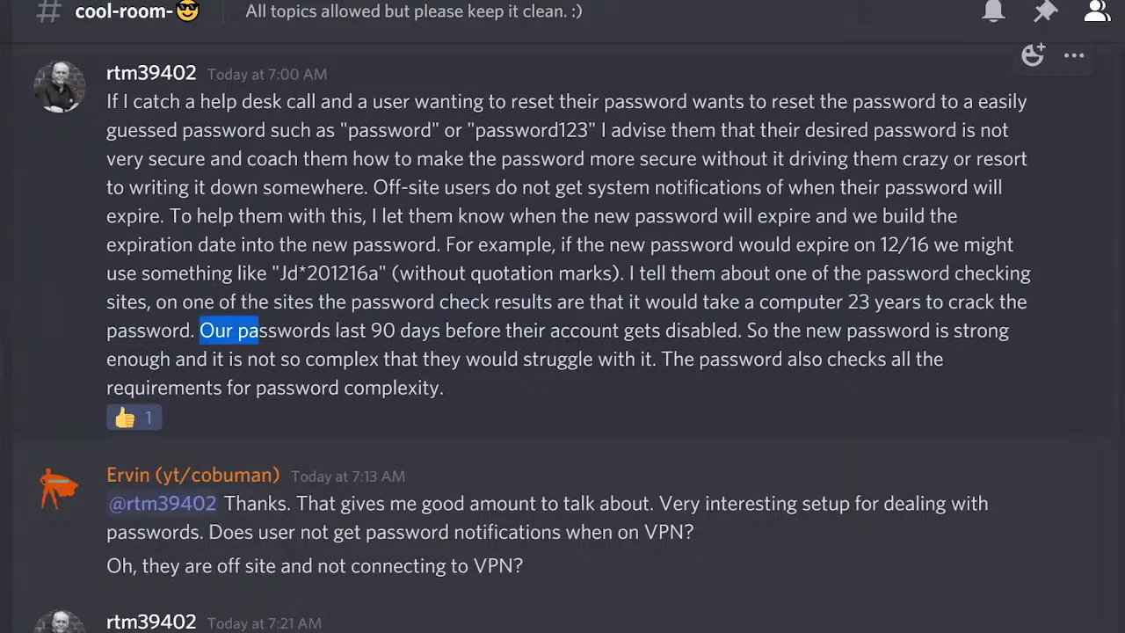
- Review the points on 90-day password expiry, strong but manageable passwords, and the example password
{"action": "left_click_drag", "start_coordinate": [292, 330], "coordinate": [732, 345]}
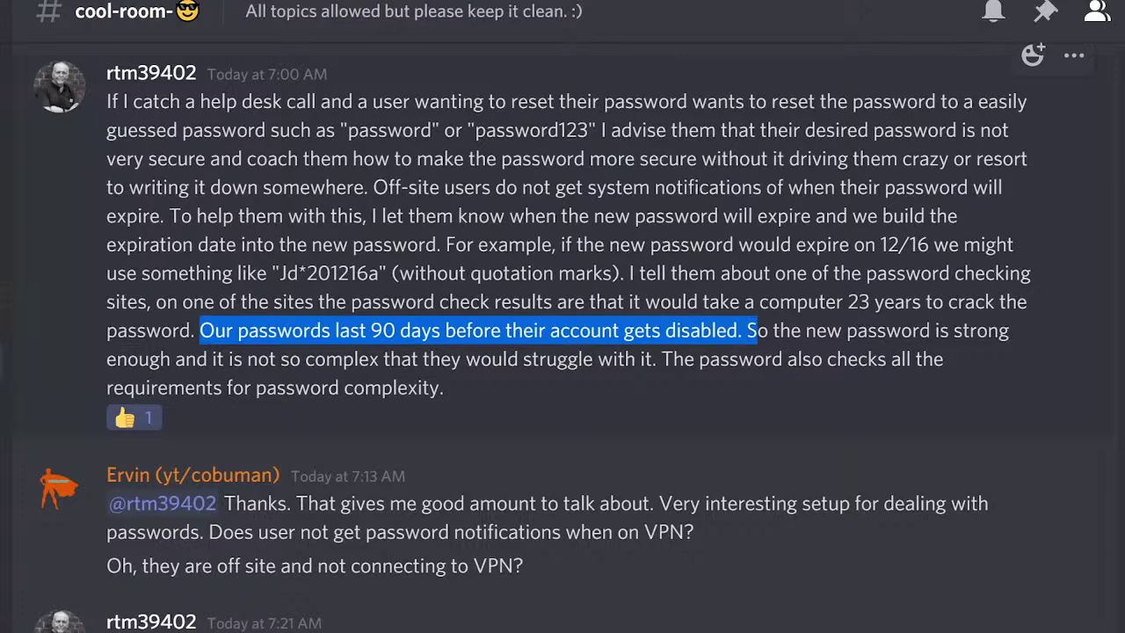
{"action": "left_click_drag", "start_coordinate": [747, 331], "coordinate": [654, 395]}
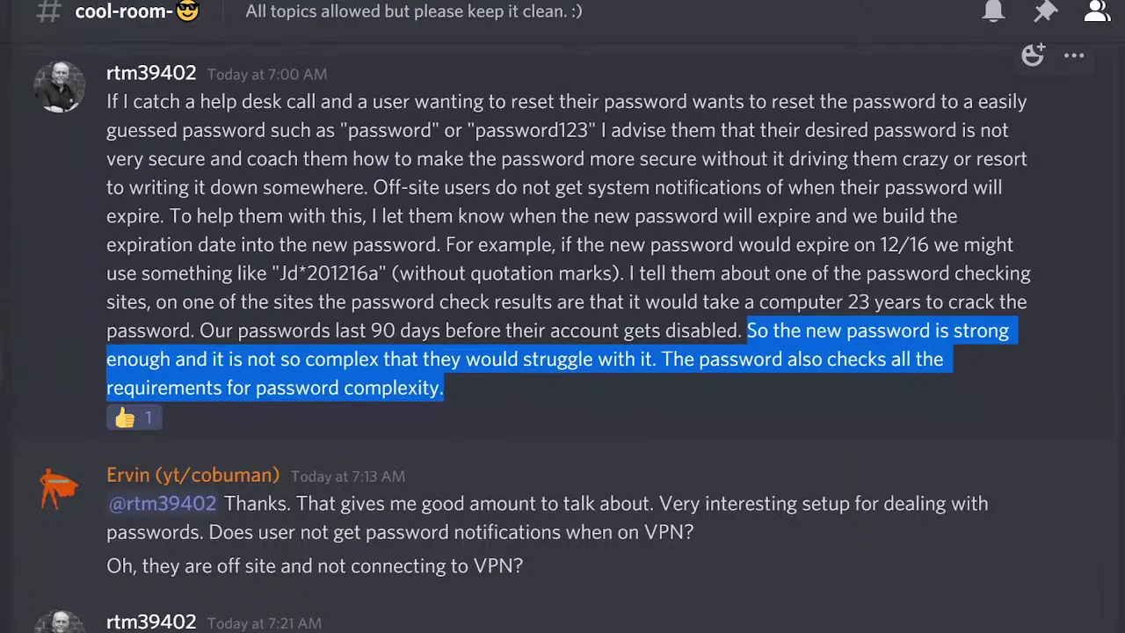
{"action": "left_click", "coordinate": [122, 403]}
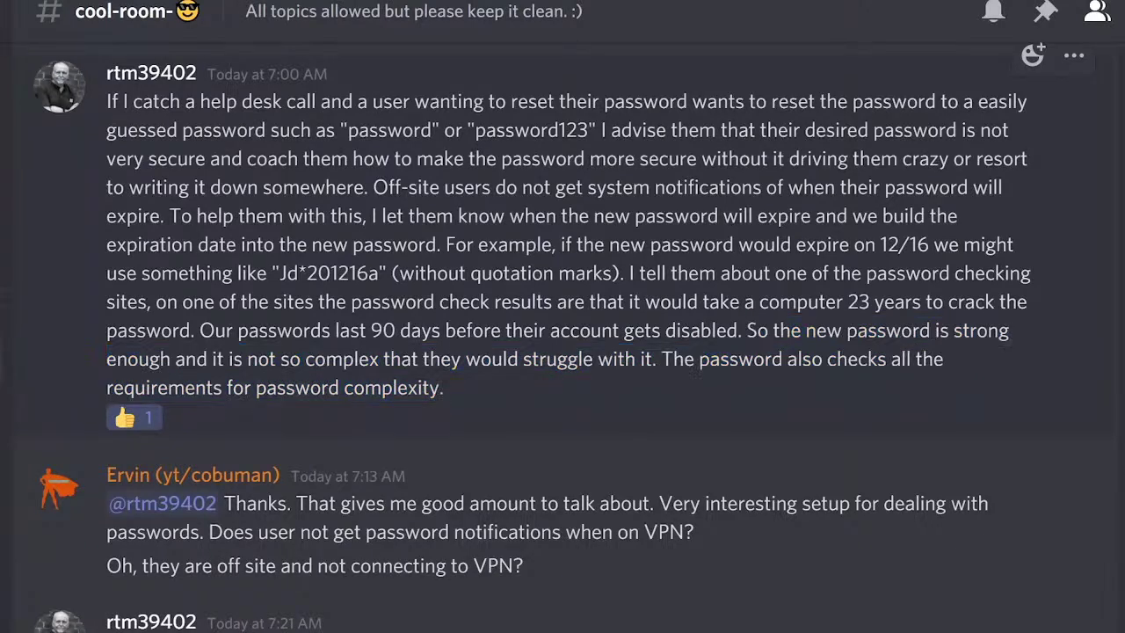
{"action": "left_click_drag", "start_coordinate": [279, 273], "coordinate": [379, 274]}
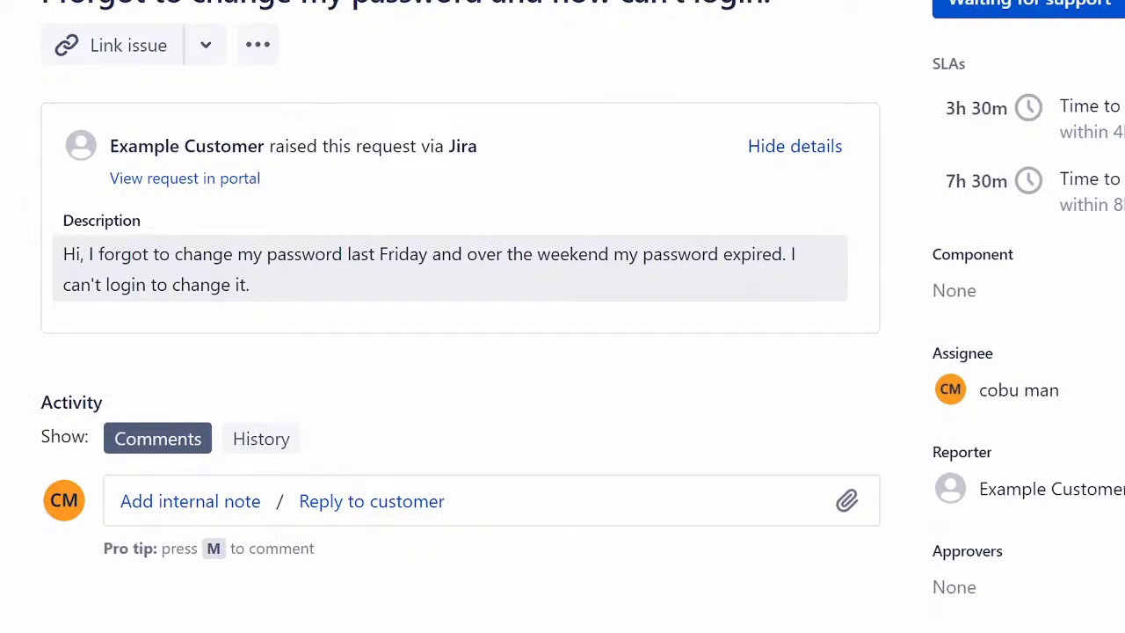
- Click into the ISD-33 description to review the customer's expired-password report
{"action": "left_click", "coordinate": [462, 260]}
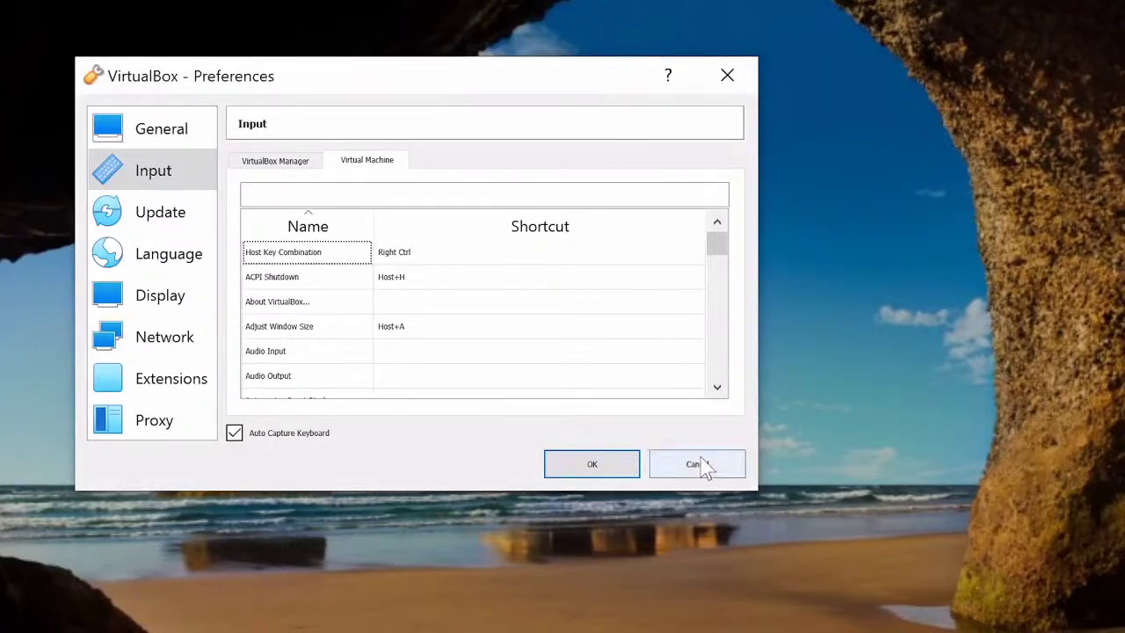
- Dismiss VirtualBox Preferences and sign in to the server VM with the Administrator password
{"action": "left_click", "coordinate": [698, 463]}
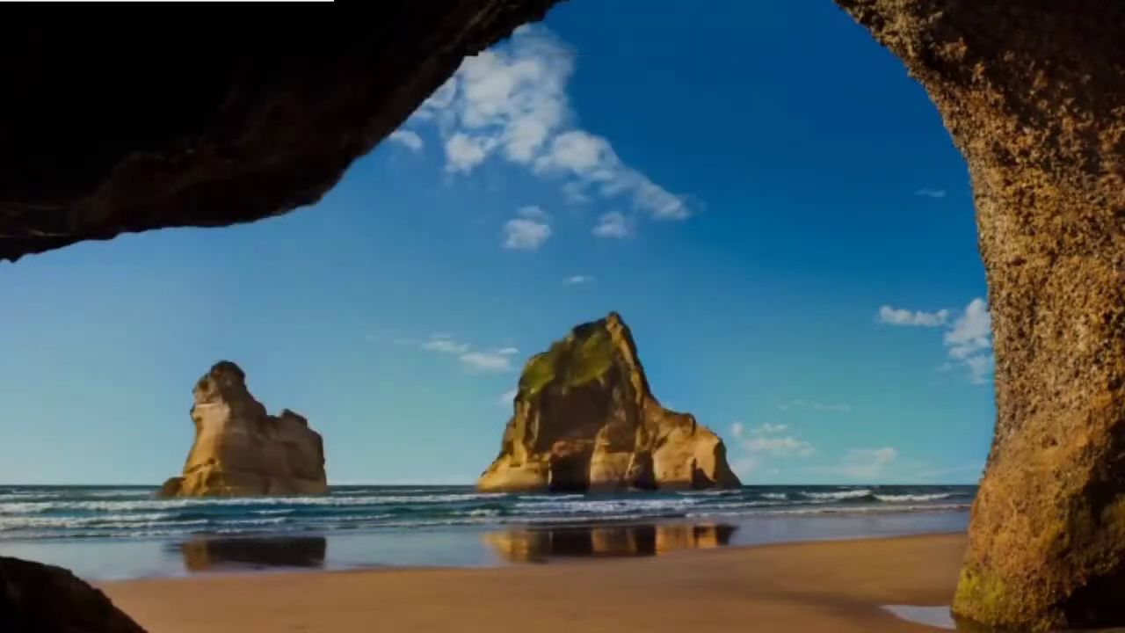
{"action": "key", "text": "ctrl+alt+Delete"}
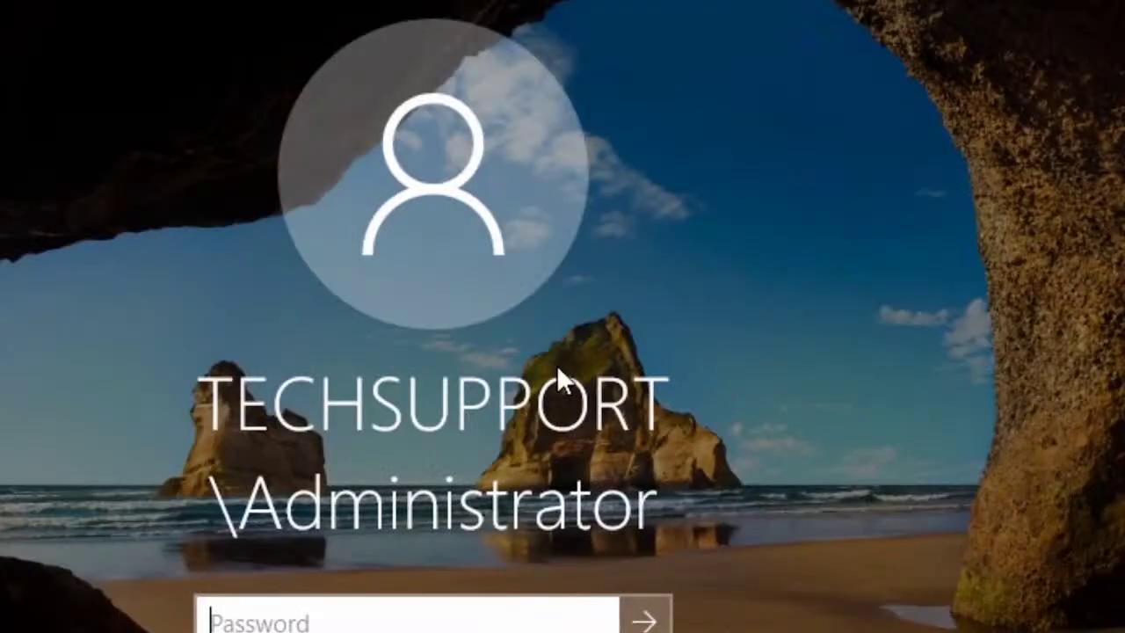
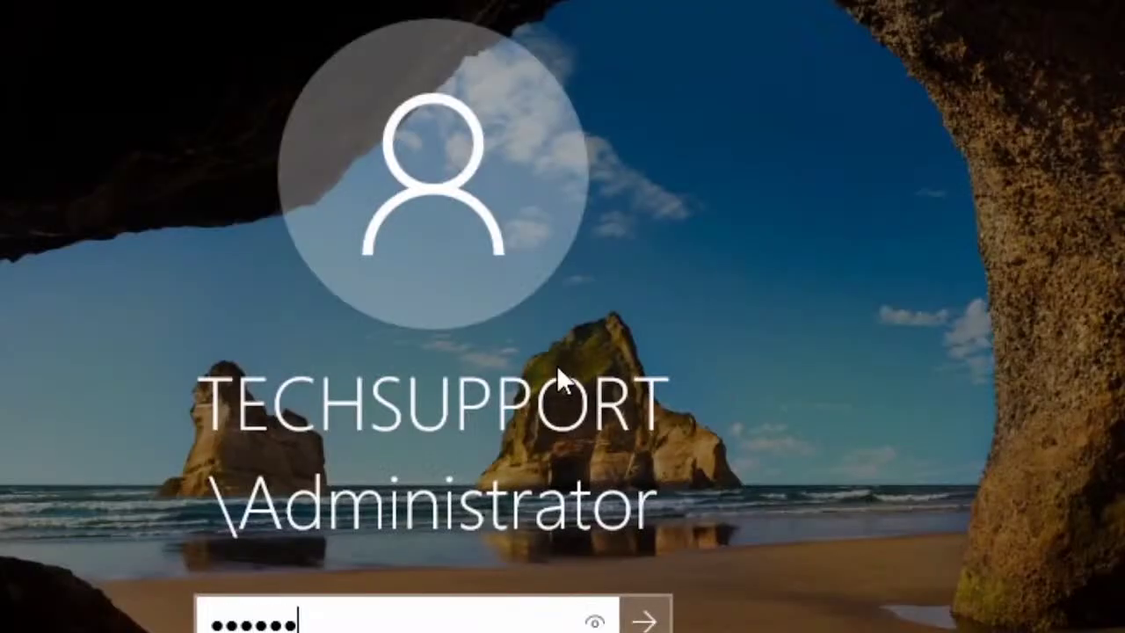
{"action": "key", "text": "Return"}
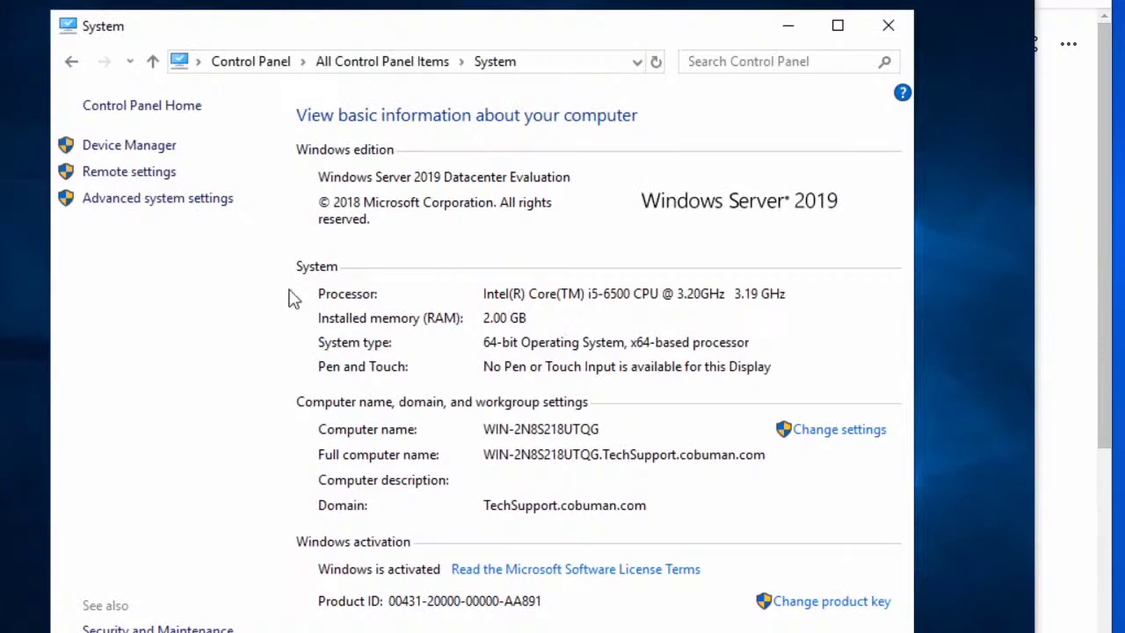
- Search the Users folder for the customer's account by entering their name
{"action": "key", "text": "alt+Tab"}
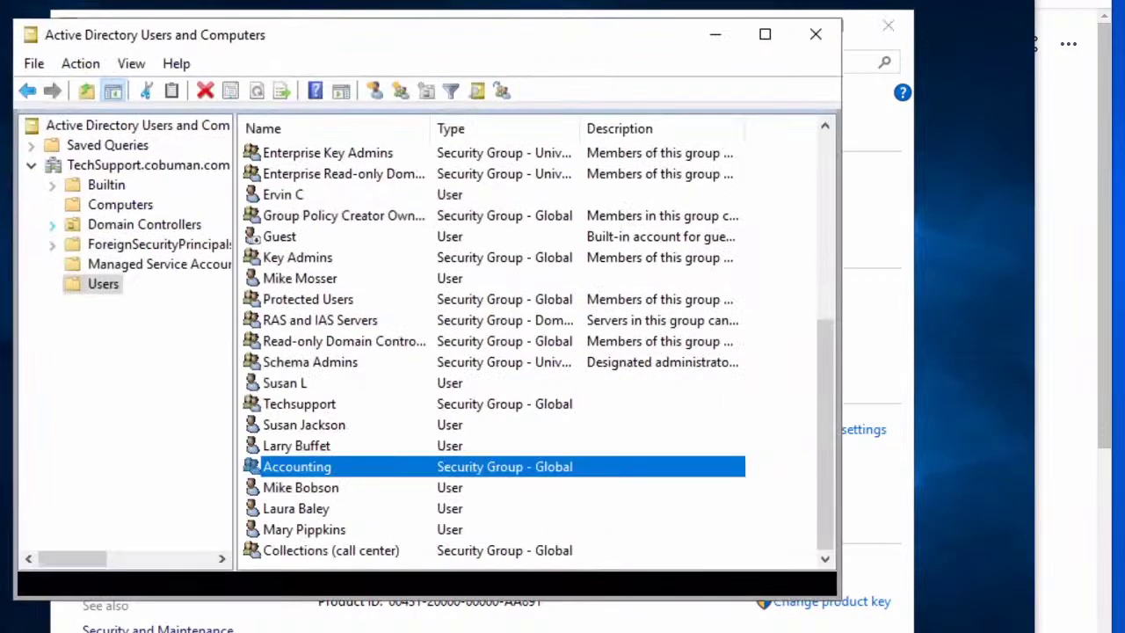
{"action": "left_click", "coordinate": [402, 300]}
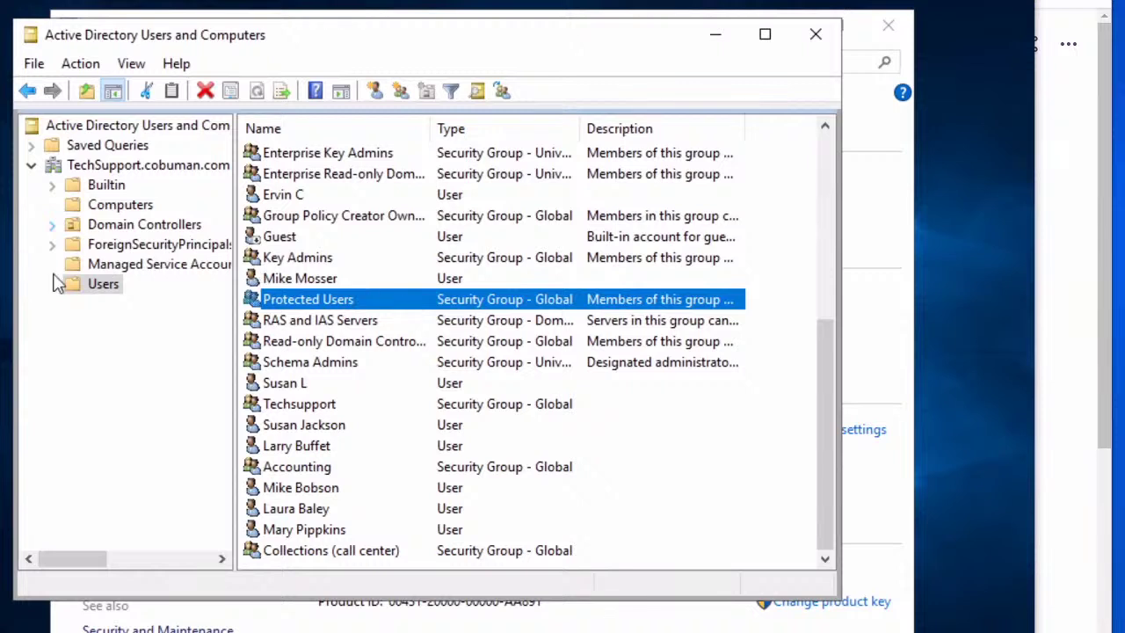
{"action": "right_click", "coordinate": [88, 290]}
{"action": "left_click", "coordinate": [138, 320]}
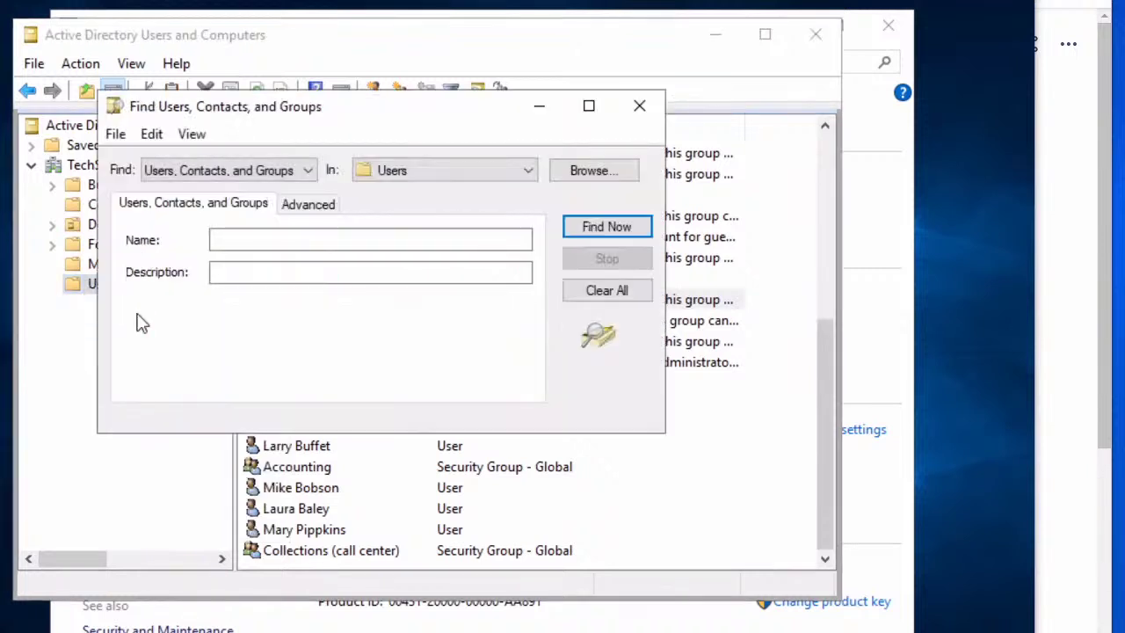
{"action": "left_click", "coordinate": [334, 234]}
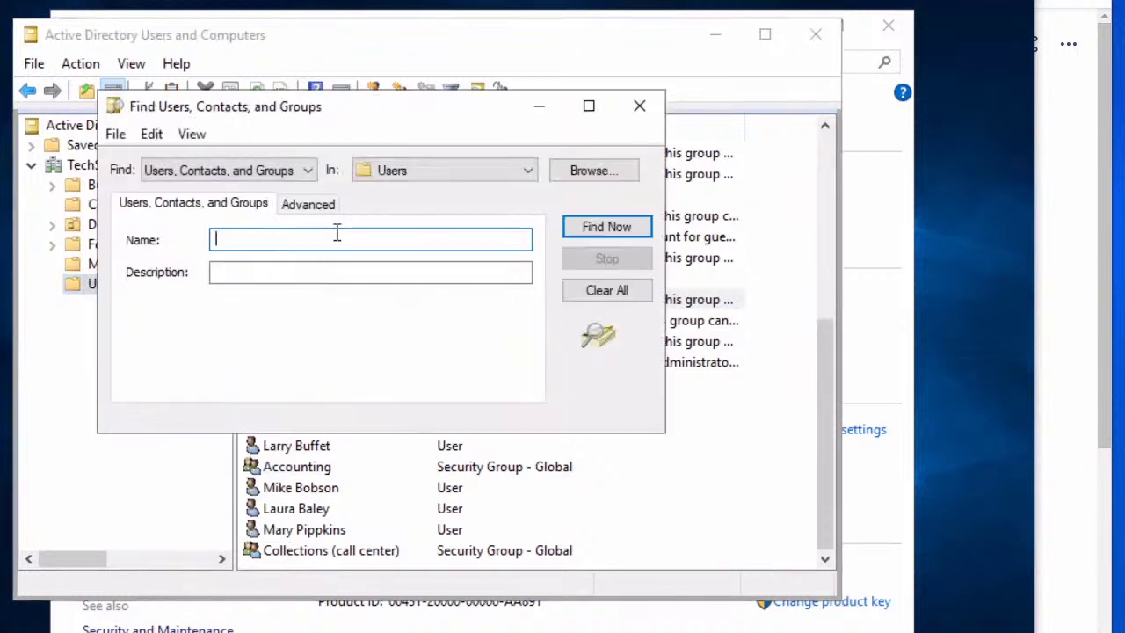
{"action": "type", "text": "mike"}
{"action": "left_click", "coordinate": [584, 231]}
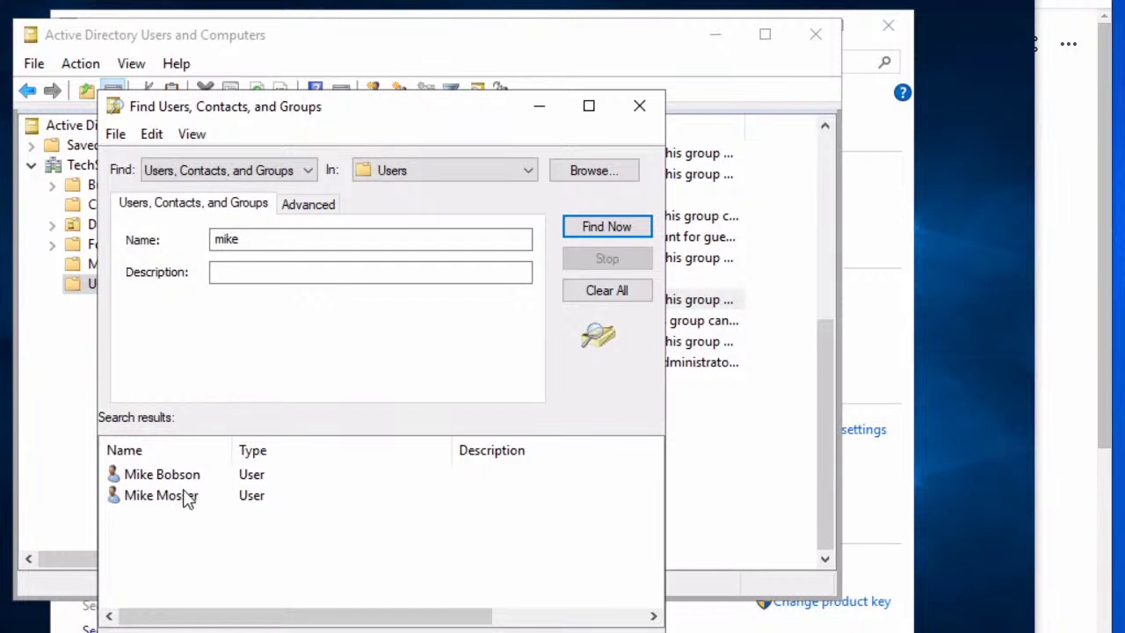
- Pick the customer's account from the results and choose Reset Password
{"action": "left_click", "coordinate": [185, 495]}
{"action": "double_click", "coordinate": [183, 492]}
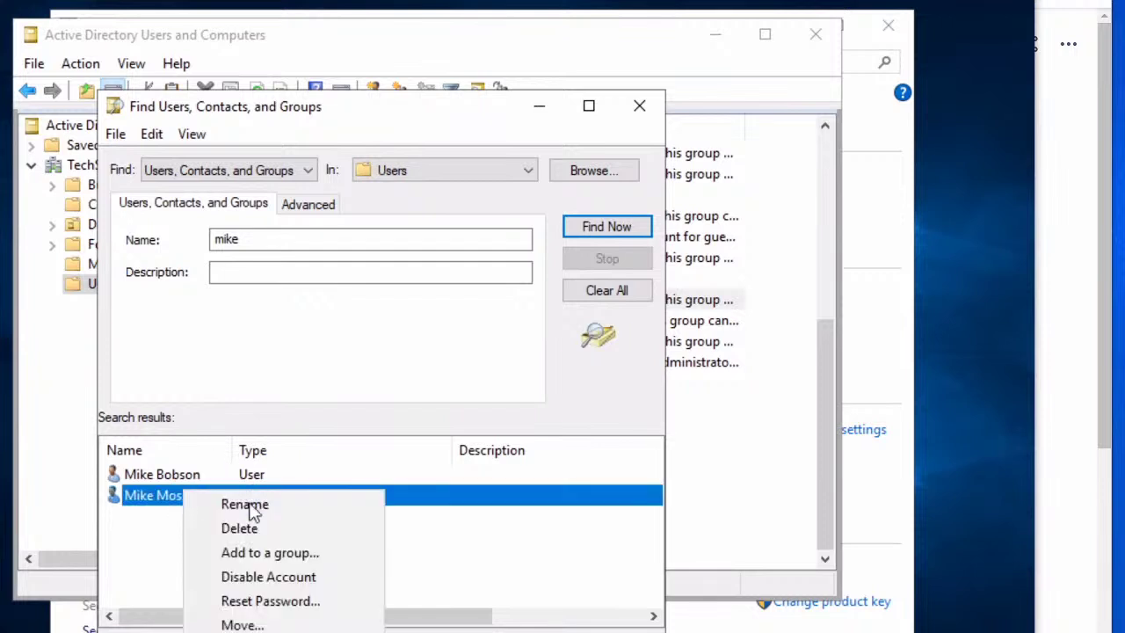
{"action": "left_click", "coordinate": [283, 603]}
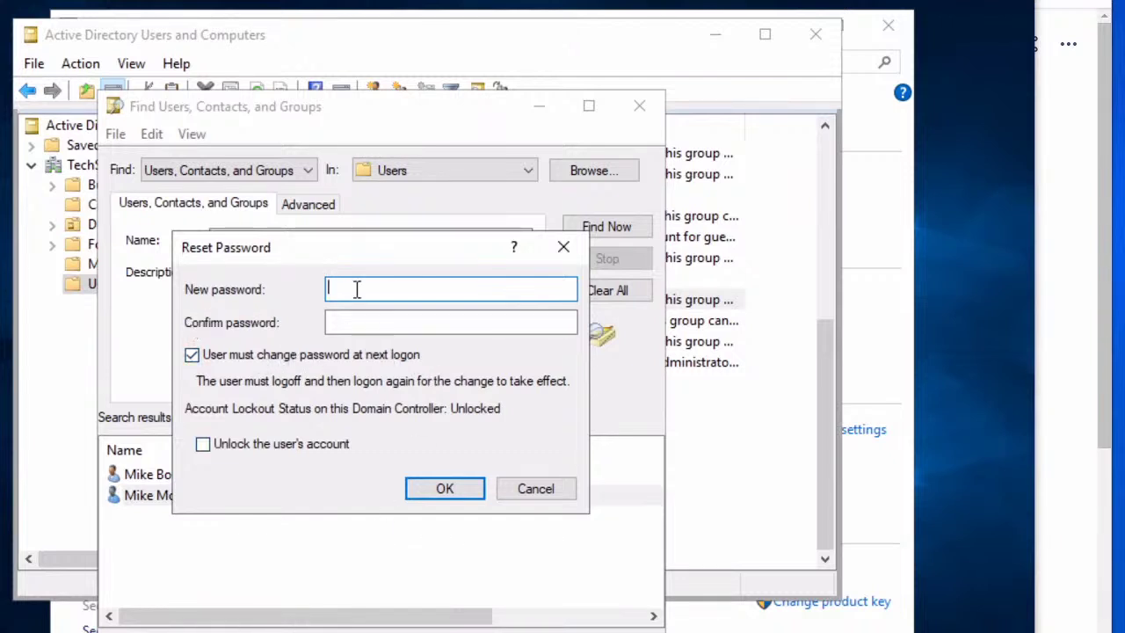
- Fill in the new password and its confirmation, leaving the change-at-next-logon option checked
{"action": "left_click", "coordinate": [349, 315]}
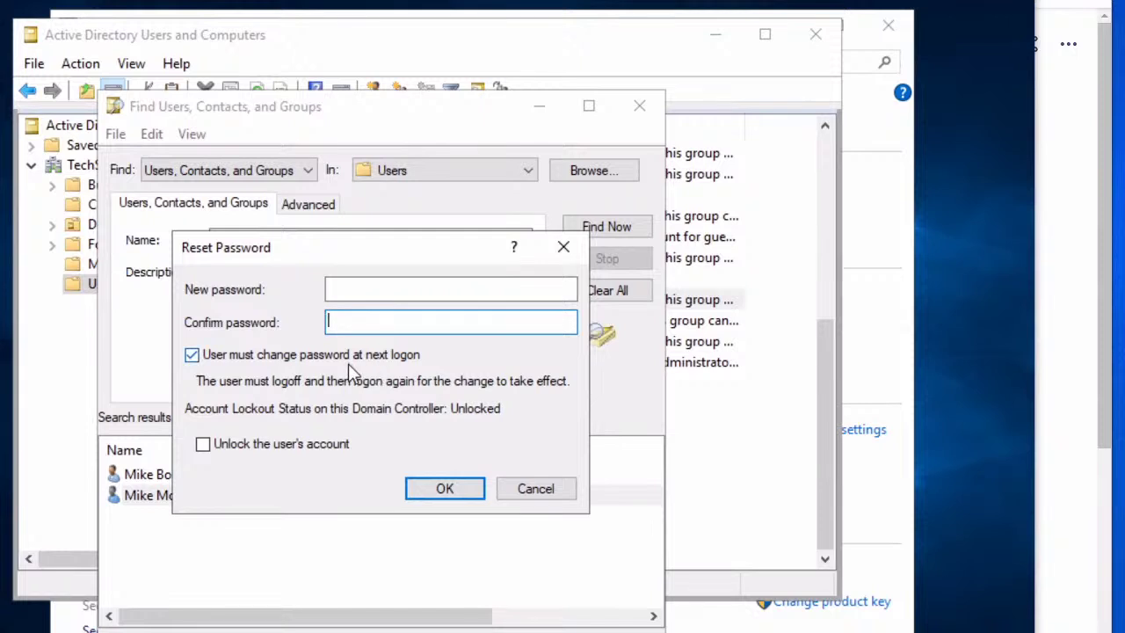
{"action": "left_click", "coordinate": [410, 291]}
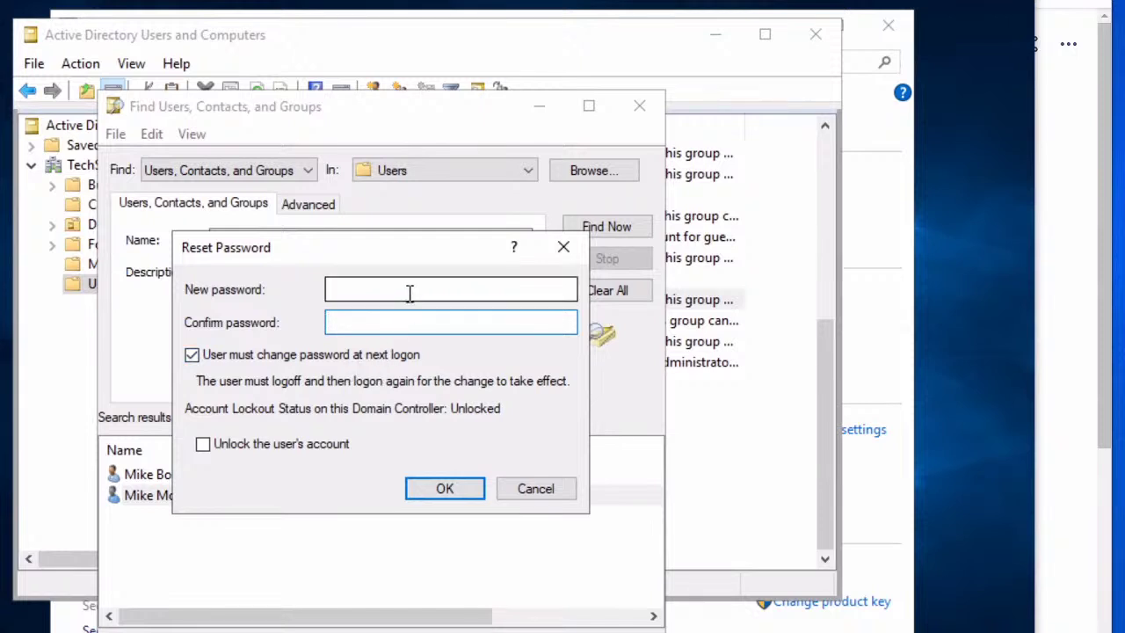
{"action": "left_click", "coordinate": [409, 323]}
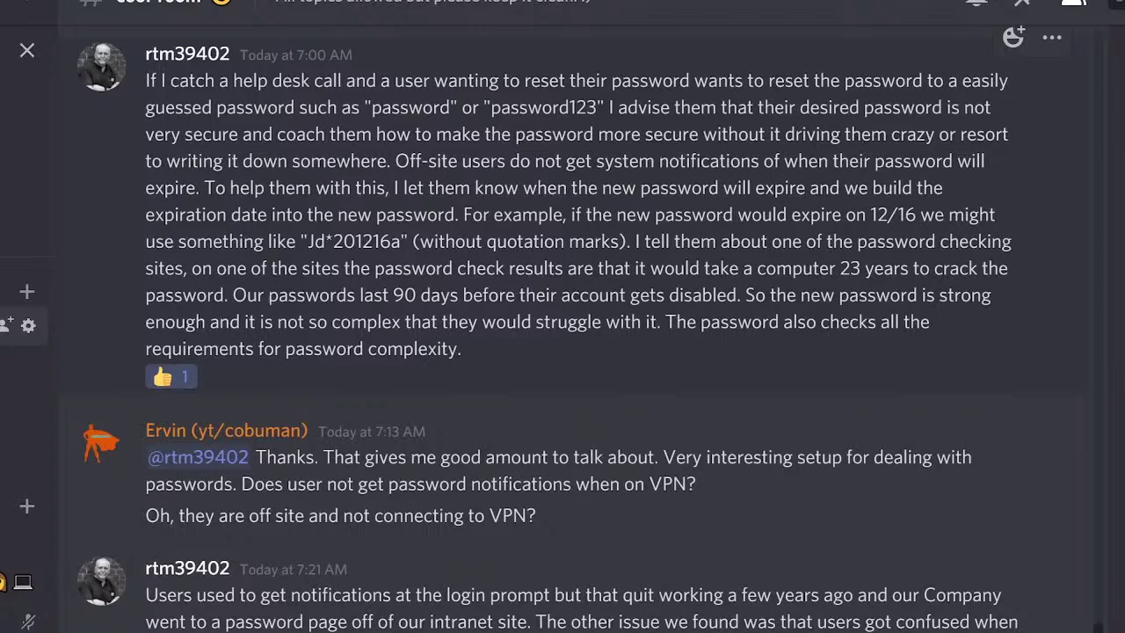
{"action": "left_click_drag", "start_coordinate": [307, 241], "coordinate": [400, 239]}
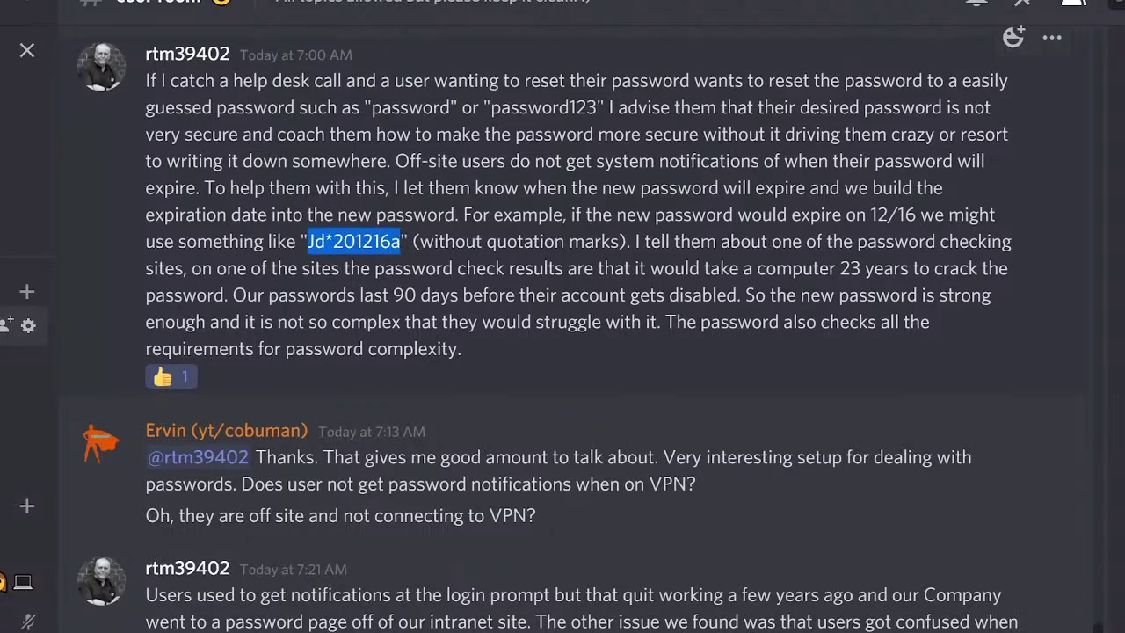
{"action": "left_click_drag", "start_coordinate": [400, 241], "coordinate": [307, 241]}
{"action": "left_click_drag", "start_coordinate": [394, 161], "coordinate": [458, 160]}
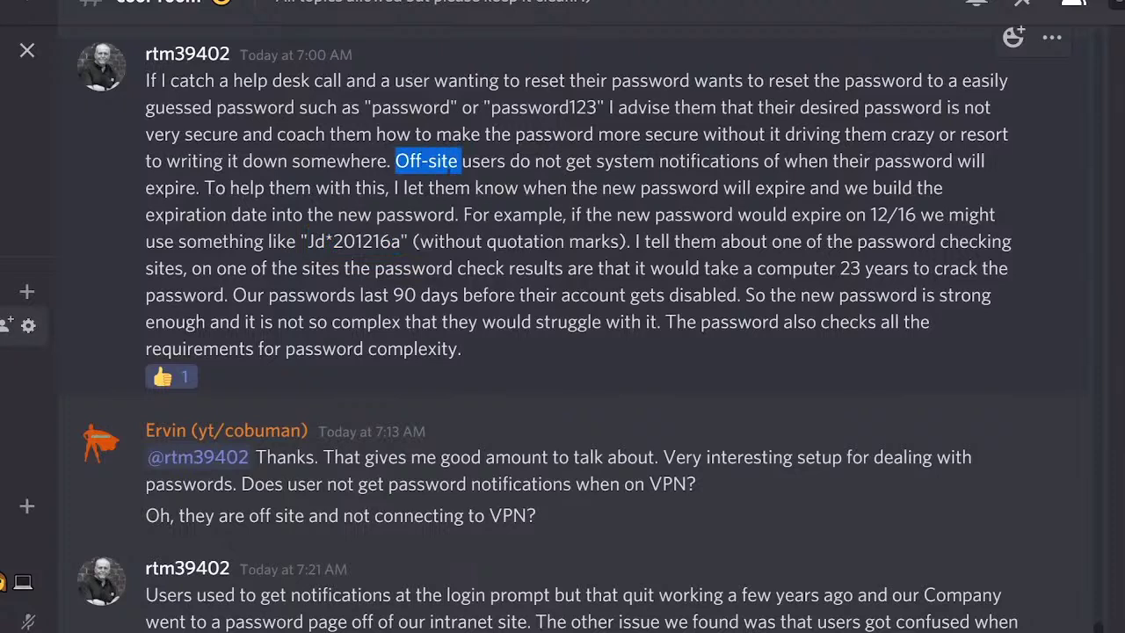
{"action": "left_click_drag", "start_coordinate": [307, 241], "coordinate": [401, 241]}
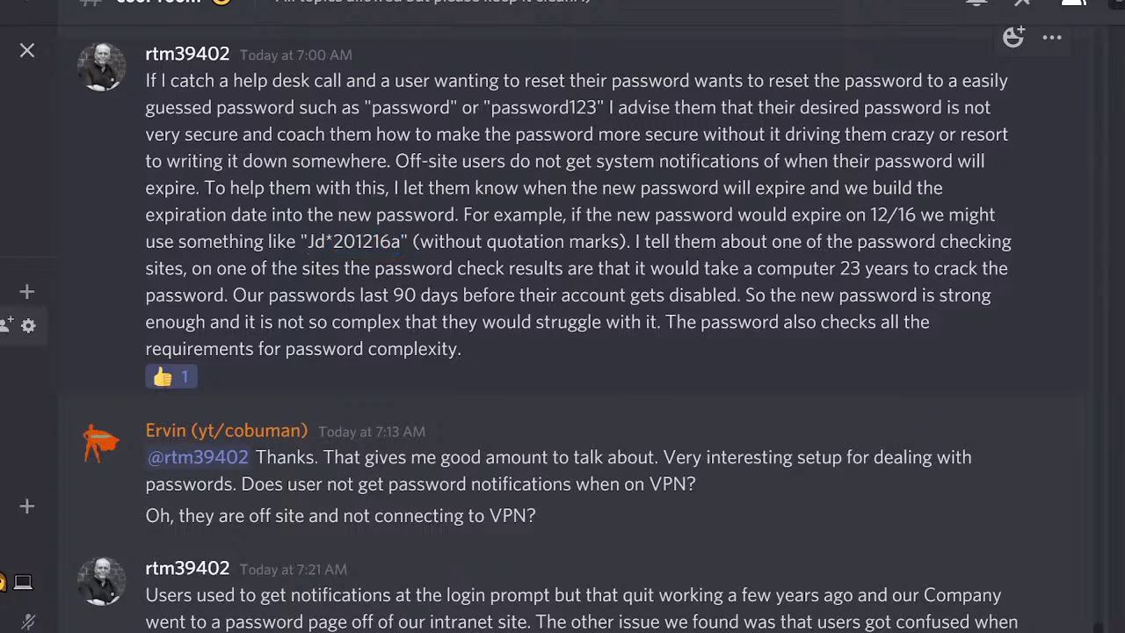
{"action": "left_click_drag", "start_coordinate": [308, 241], "coordinate": [400, 241]}
{"action": "left_click_drag", "start_coordinate": [308, 240], "coordinate": [373, 241]}
- Scroll down and read the follow-up message that opens with 'Thanks'
{"action": "scroll", "coordinate": [680, 266], "scroll_direction": "down", "scroll_amount": 3}
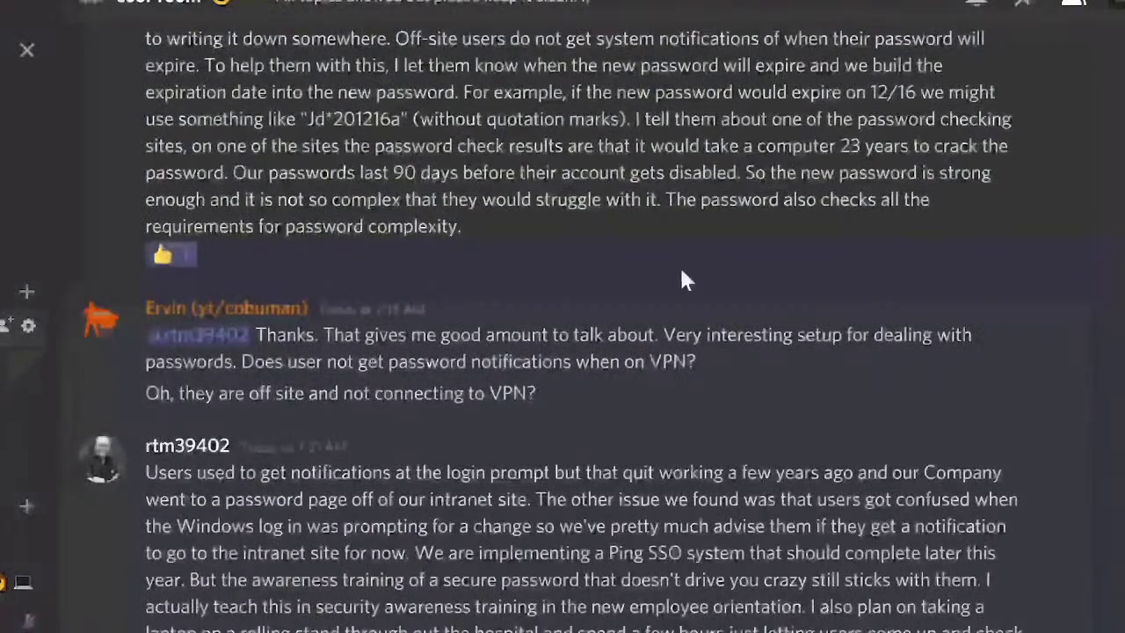
{"action": "scroll", "coordinate": [658, 288], "scroll_direction": "down", "scroll_amount": 3}
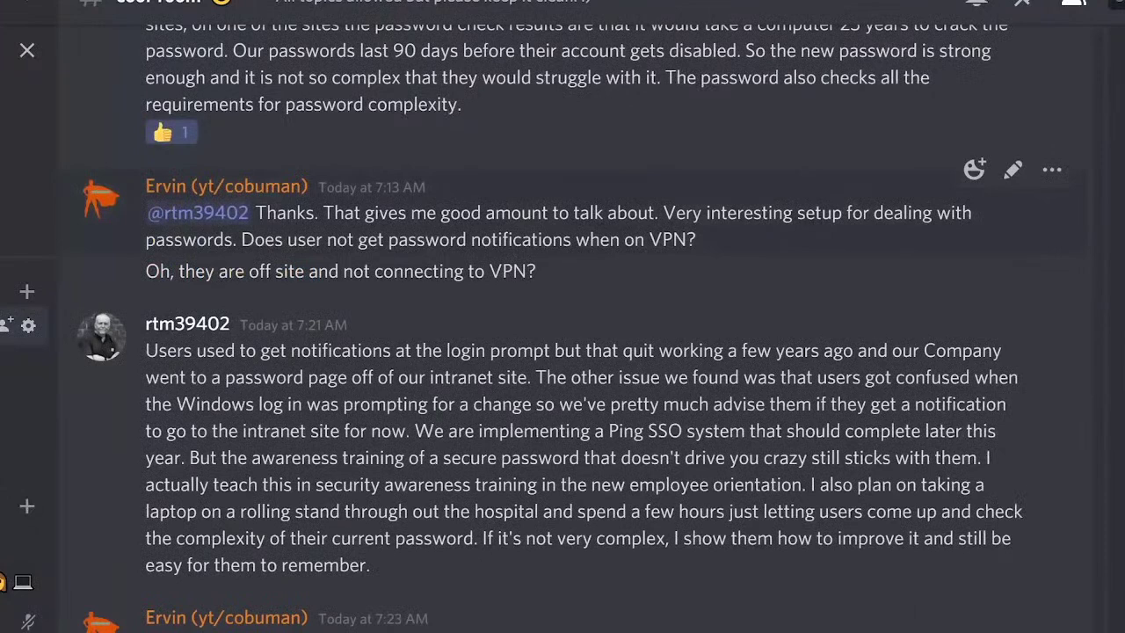
{"action": "left_click_drag", "start_coordinate": [256, 213], "coordinate": [315, 213]}
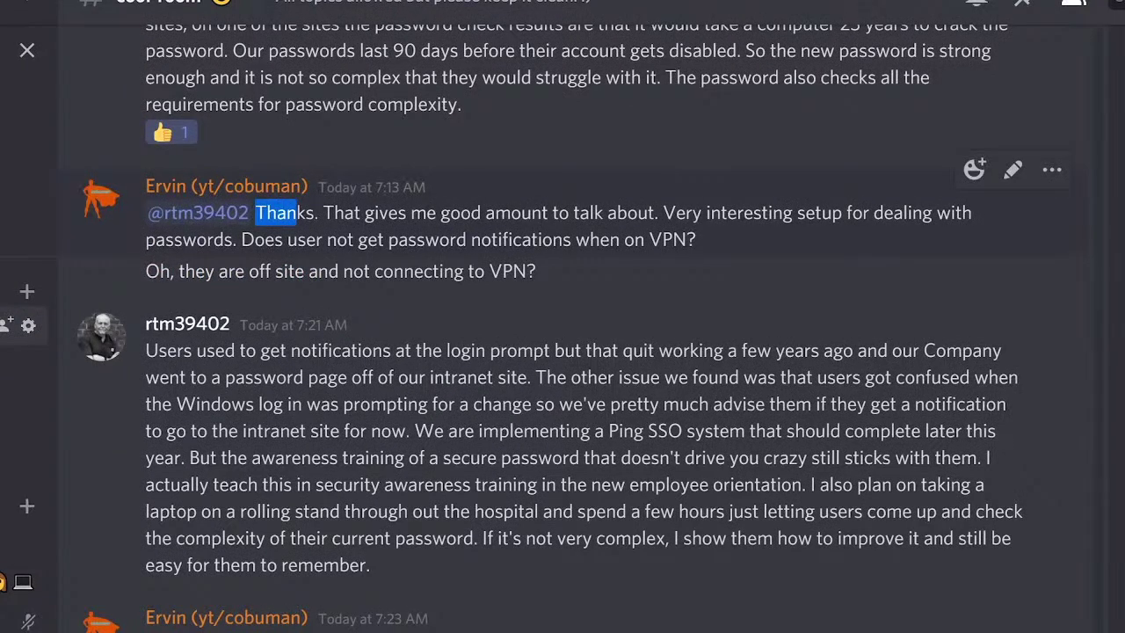
{"action": "left_click_drag", "start_coordinate": [296, 213], "coordinate": [482, 213]}
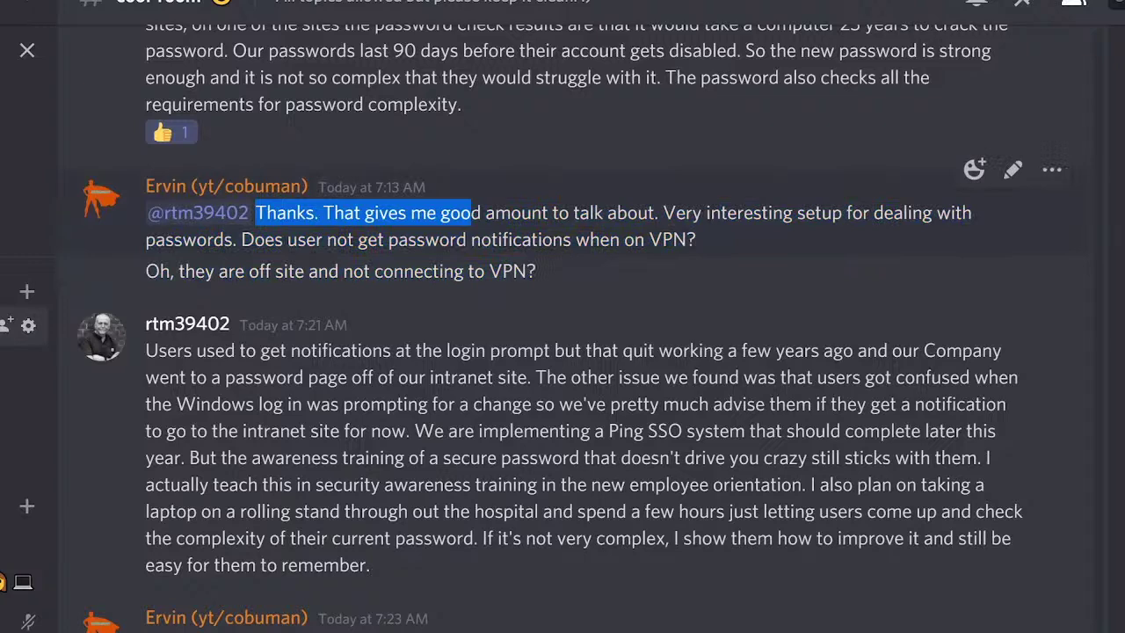
{"action": "left_click", "coordinate": [482, 213]}
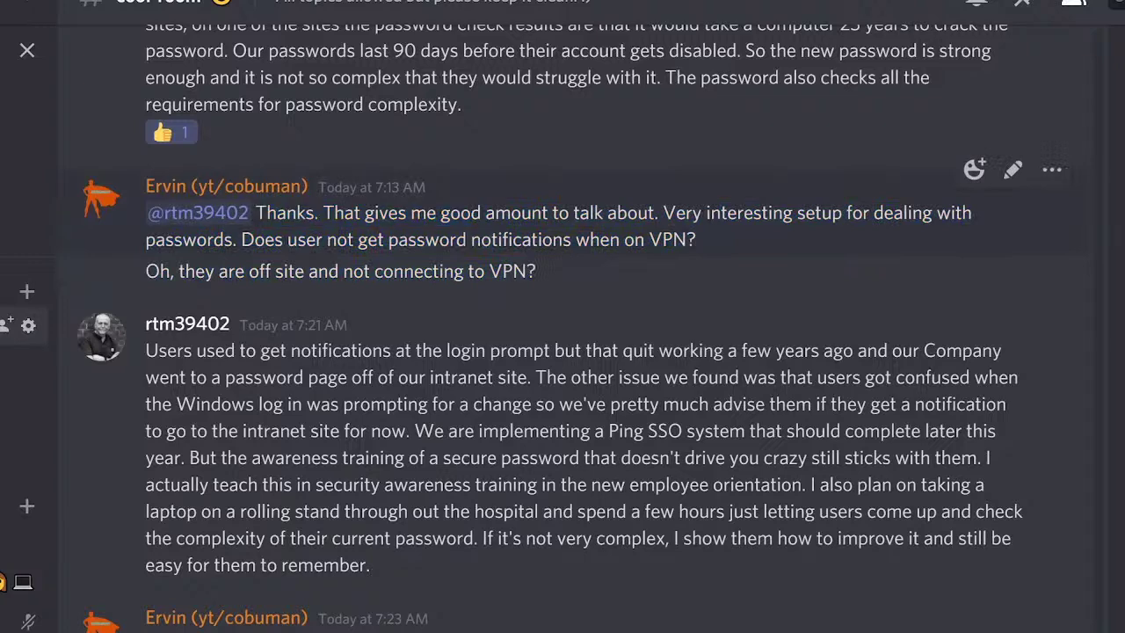
- Review the example expiry-date password format and thank-you sentence, then read the next reply
{"action": "scroll", "coordinate": [467, 219], "scroll_direction": "up", "scroll_amount": 2}
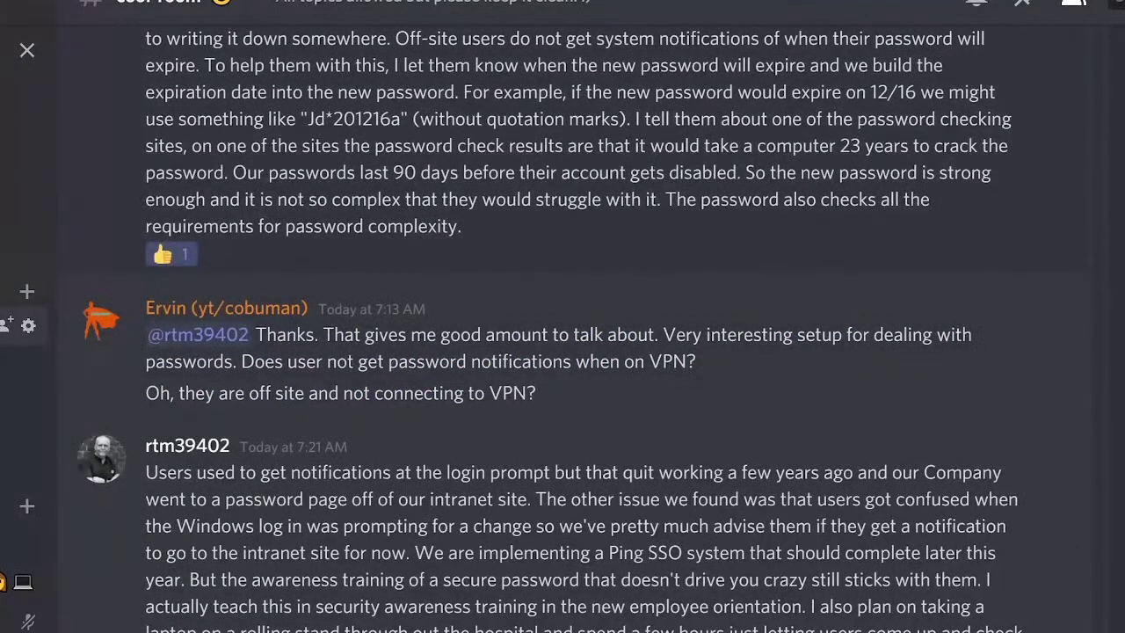
{"action": "left_click_drag", "start_coordinate": [307, 119], "coordinate": [401, 119]}
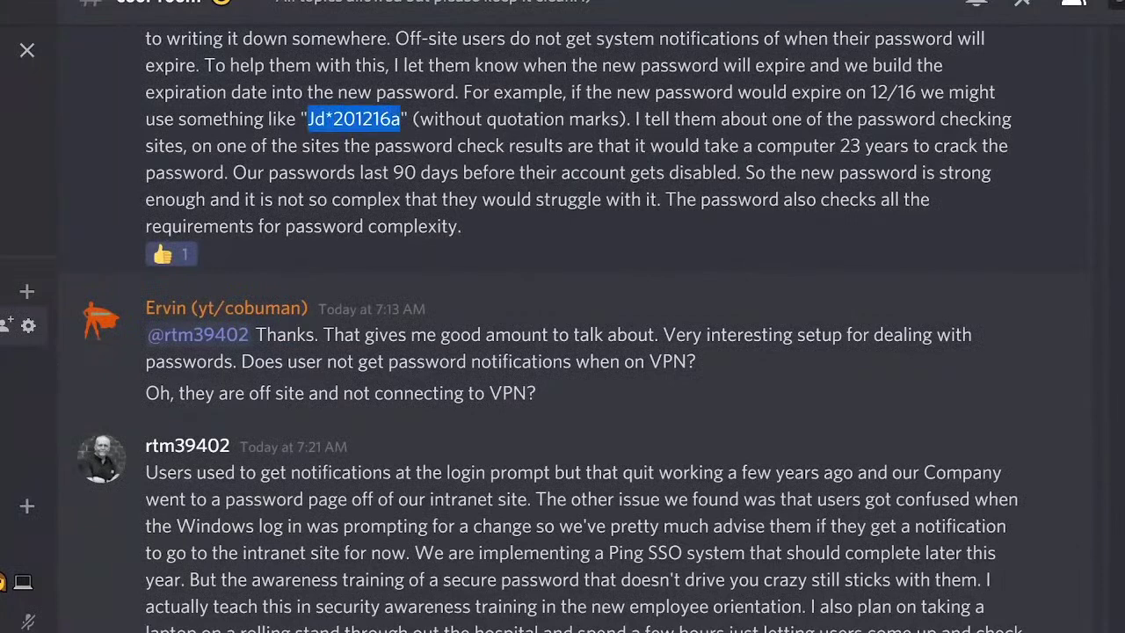
{"action": "left_click", "coordinate": [527, 351]}
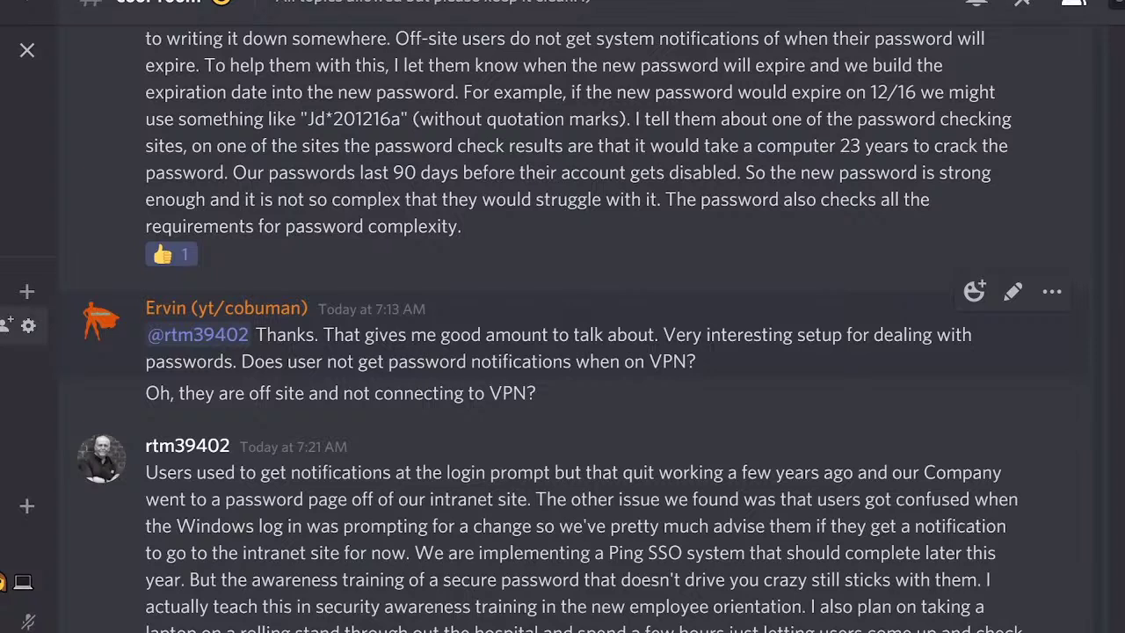
{"action": "left_click_drag", "start_coordinate": [254, 334], "coordinate": [663, 334]}
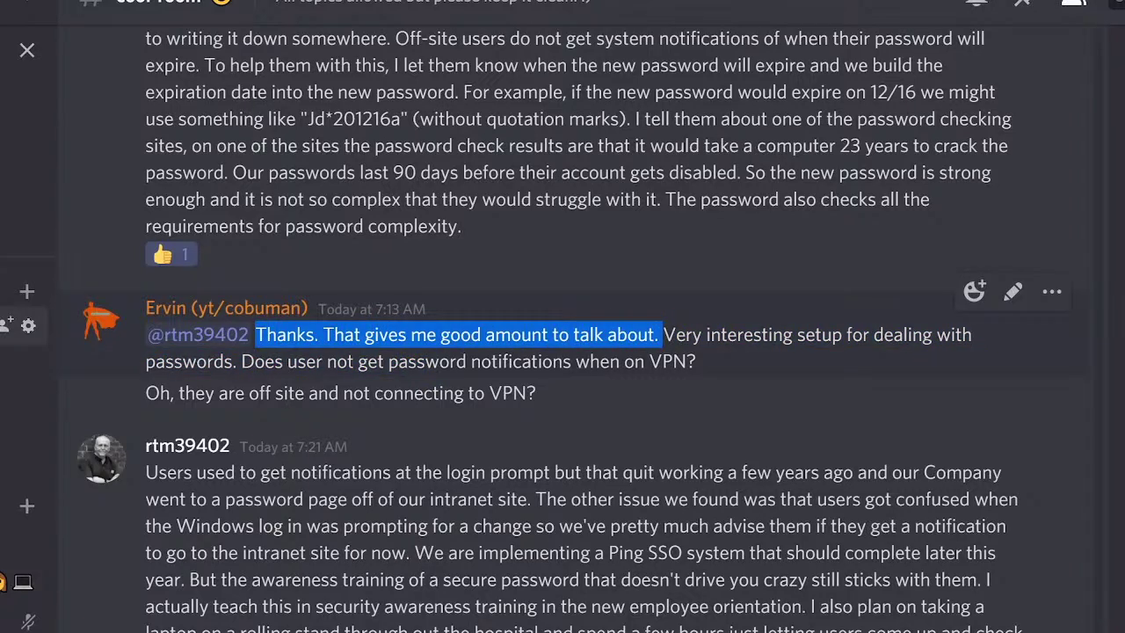
{"action": "left_click", "coordinate": [663, 334]}
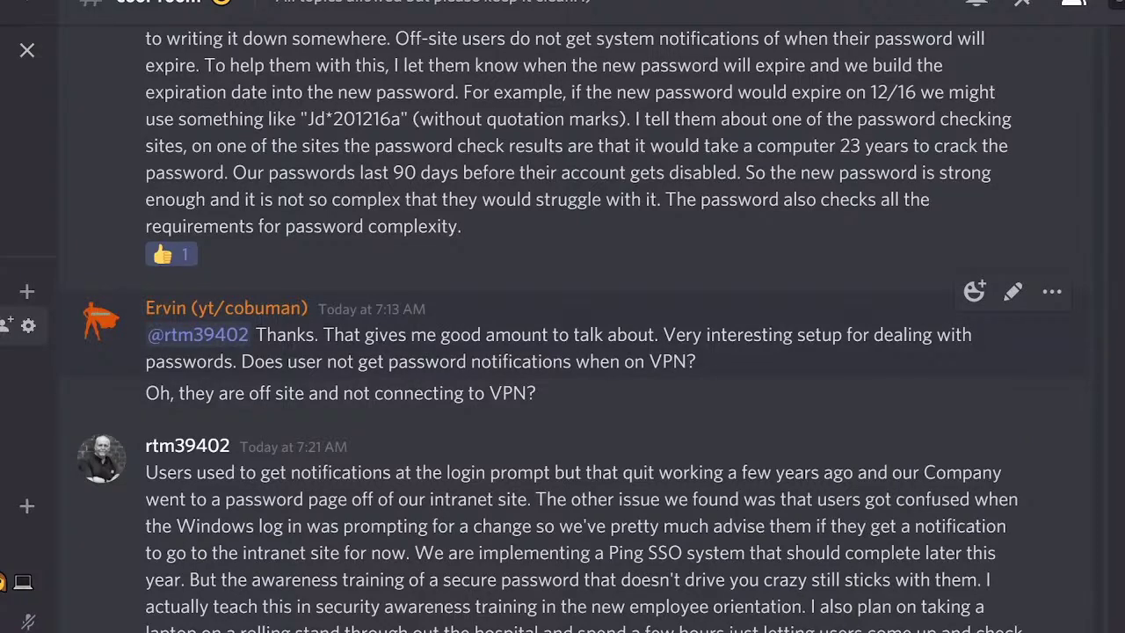
{"action": "scroll", "coordinate": [562, 351], "scroll_direction": "down", "scroll_amount": 5}
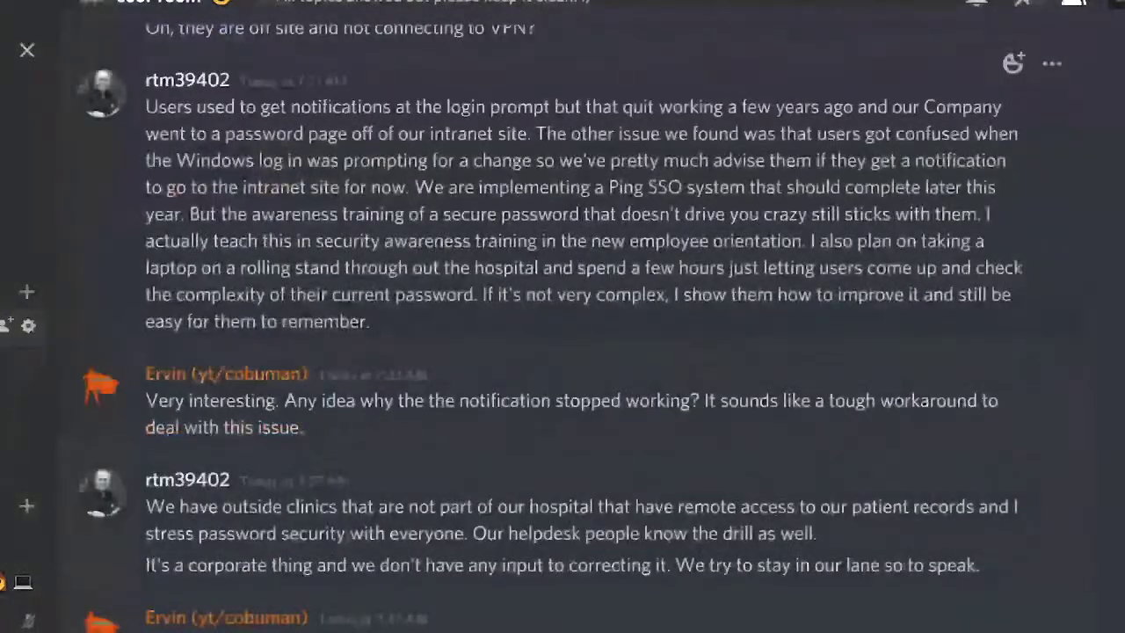
{"action": "left_click_drag", "start_coordinate": [146, 106], "coordinate": [286, 106]}
{"action": "scroll", "coordinate": [298, 102], "scroll_direction": "up", "scroll_amount": 2}
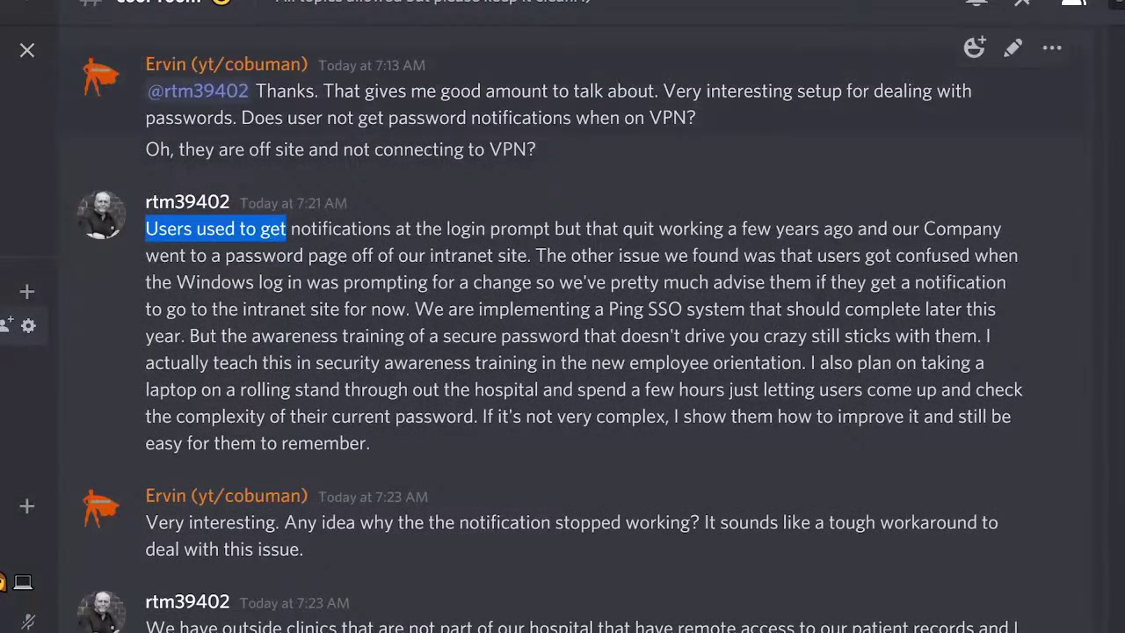
{"action": "left_click_drag", "start_coordinate": [242, 117], "coordinate": [686, 117]}
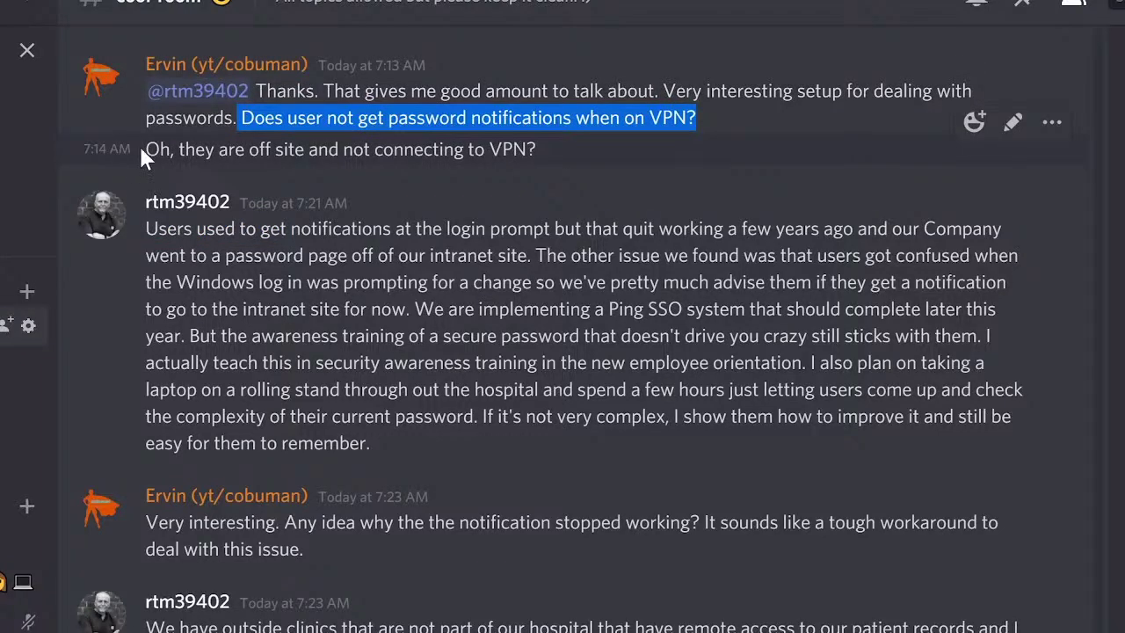
{"action": "left_click_drag", "start_coordinate": [146, 150], "coordinate": [534, 156]}
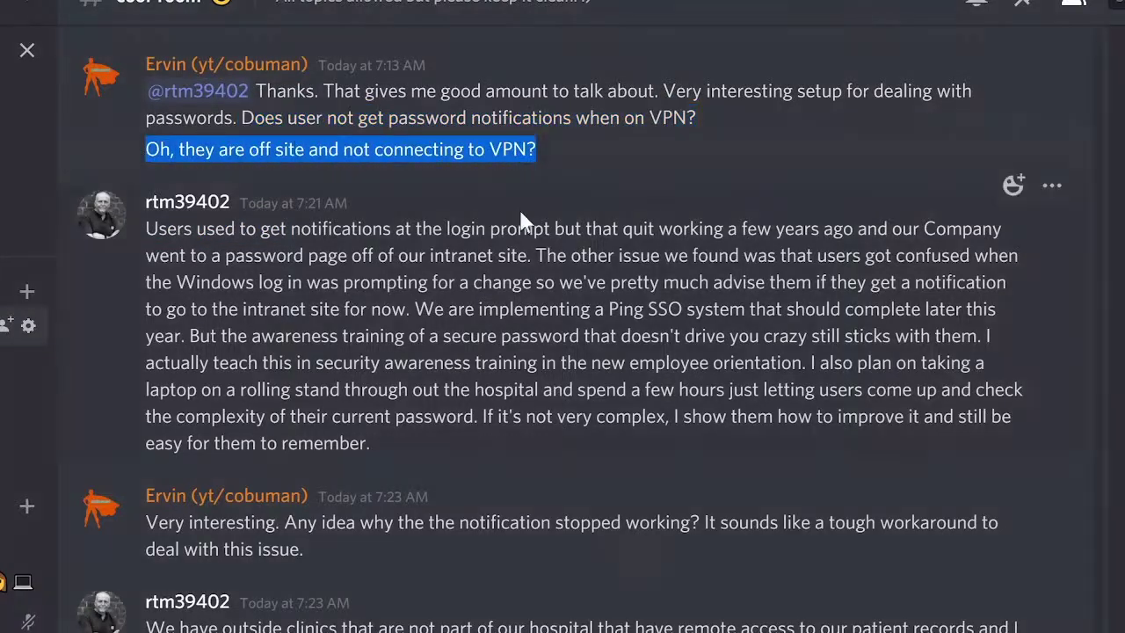
{"action": "left_click", "coordinate": [533, 157]}
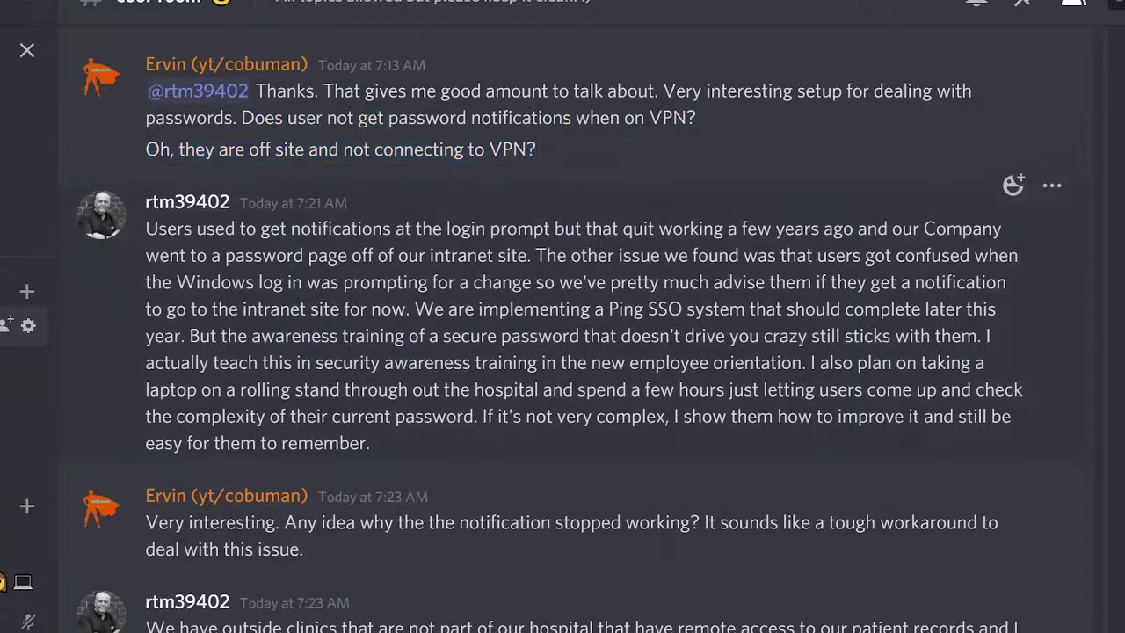
{"action": "left_click_drag", "start_coordinate": [145, 229], "coordinate": [535, 256]}
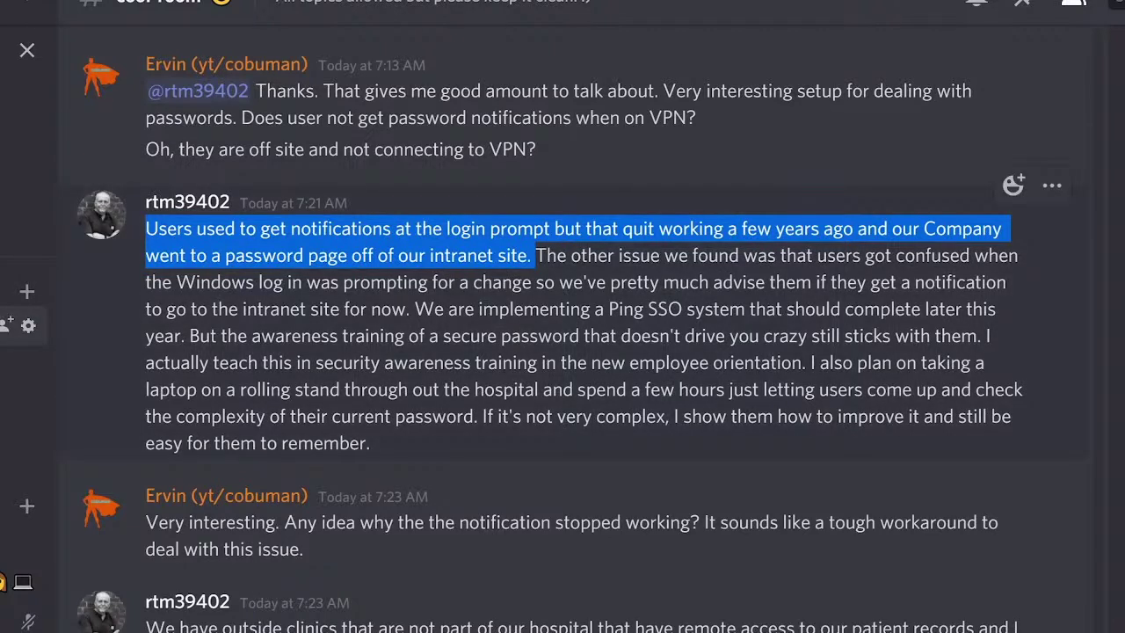
{"action": "left_click", "coordinate": [100, 246]}
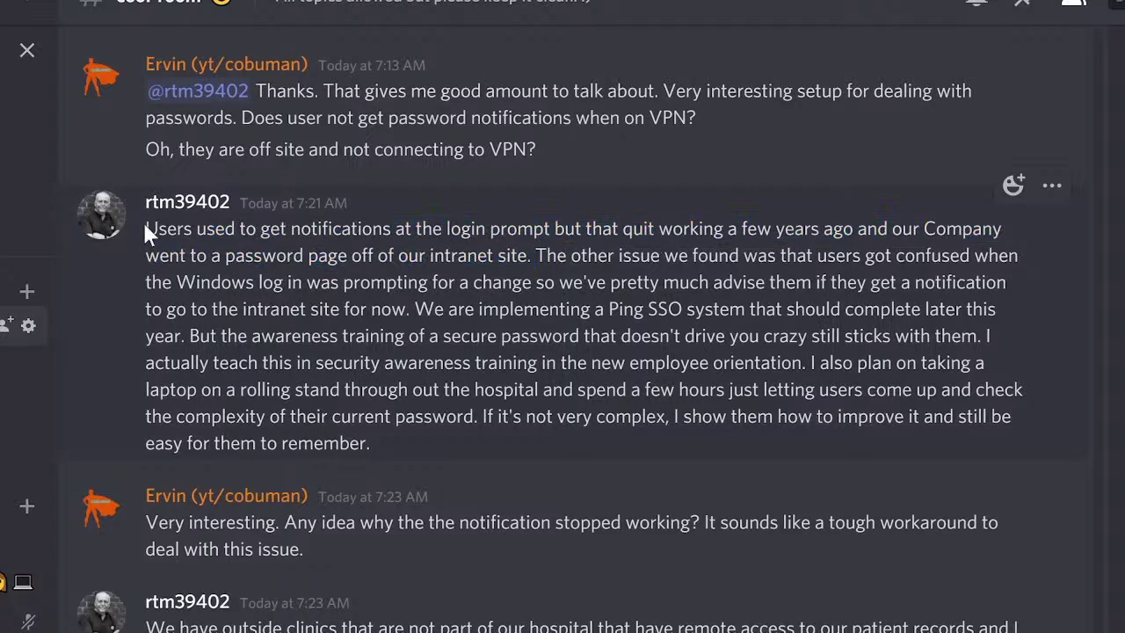
{"action": "left_click_drag", "start_coordinate": [146, 228], "coordinate": [478, 256]}
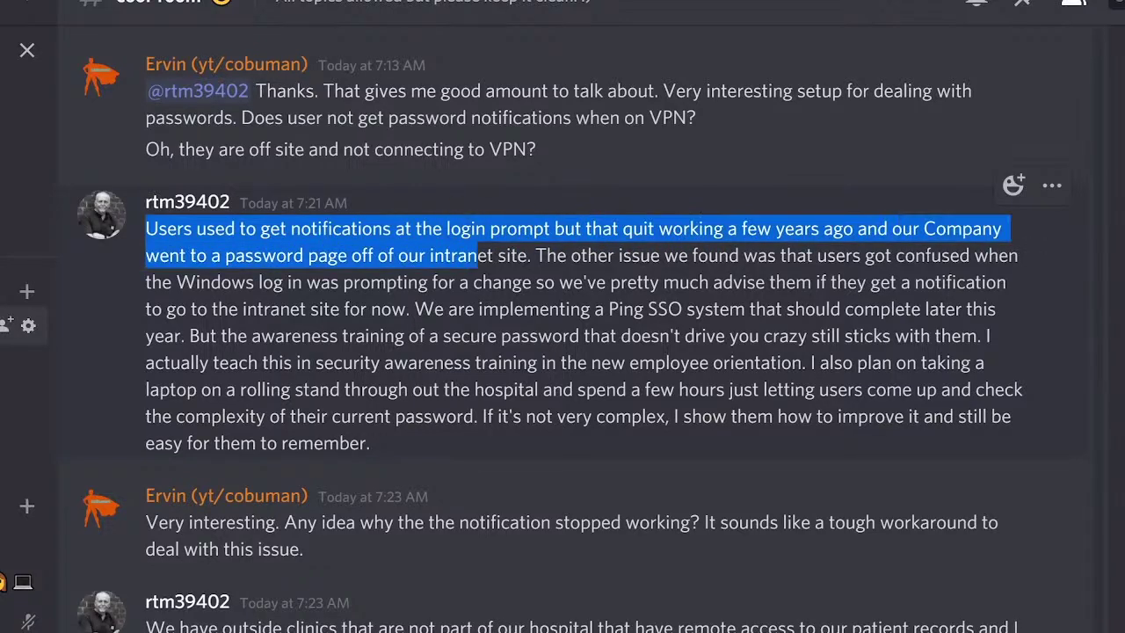
{"action": "left_click_drag", "start_coordinate": [478, 256], "coordinate": [531, 256]}
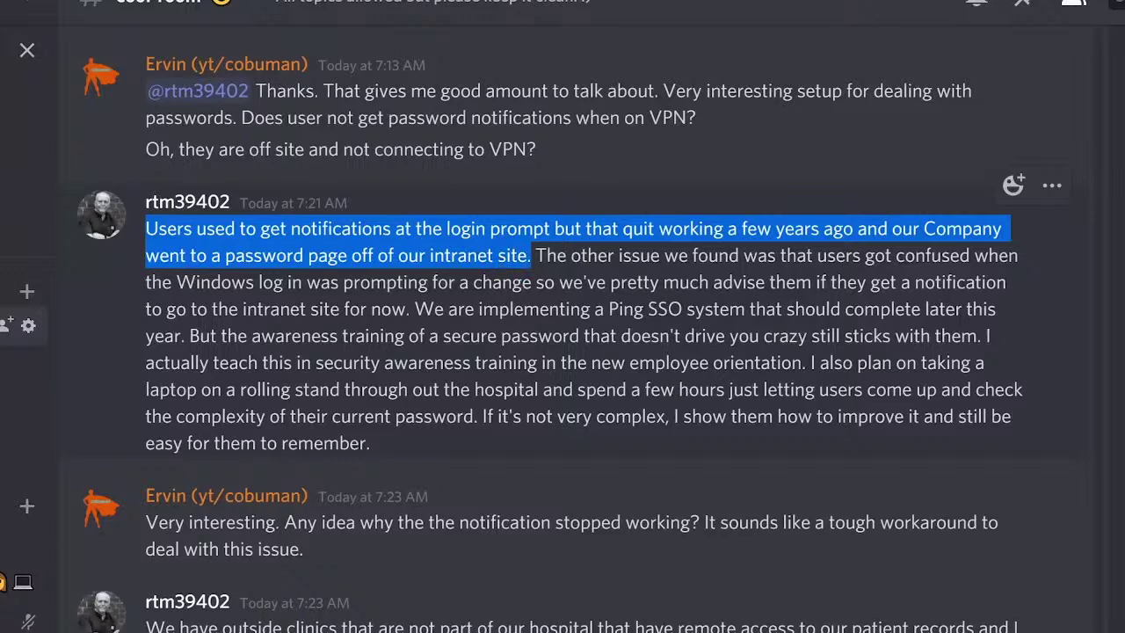
{"action": "left_click", "coordinate": [531, 256]}
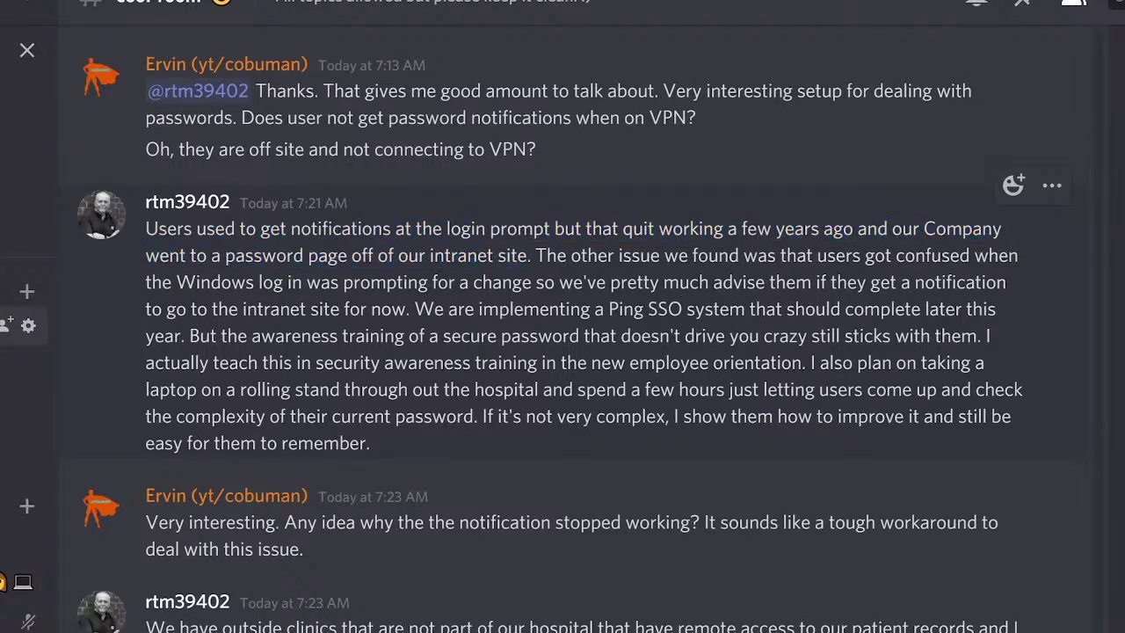
{"action": "left_click_drag", "start_coordinate": [534, 256], "coordinate": [546, 256]}
{"action": "left_click_drag", "start_coordinate": [547, 256], "coordinate": [570, 256]}
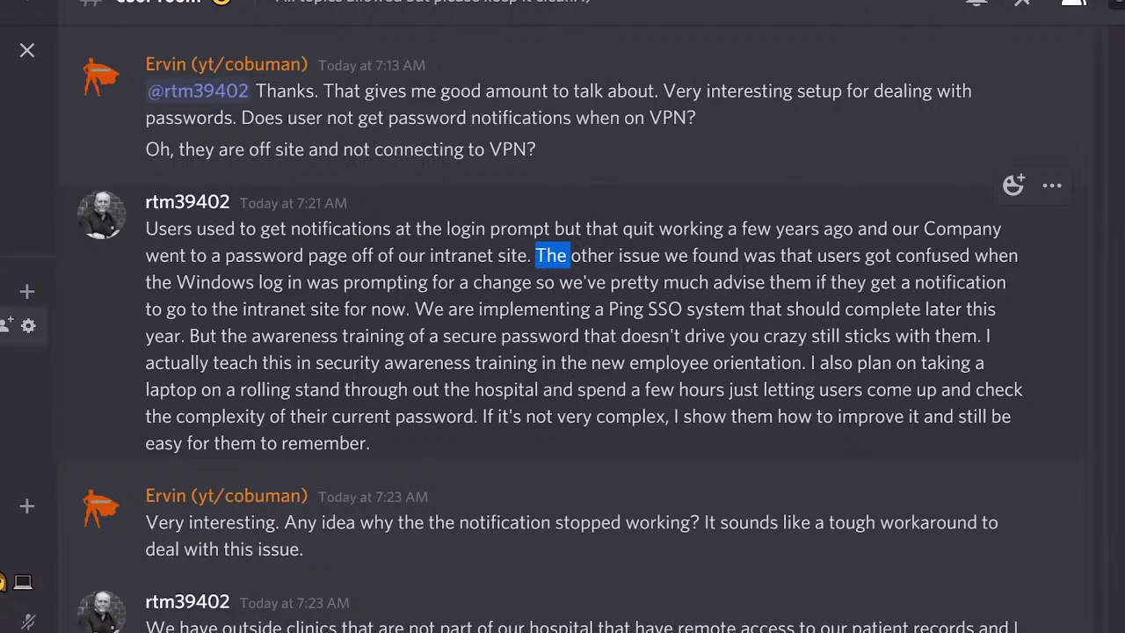
{"action": "left_click_drag", "start_coordinate": [569, 256], "coordinate": [606, 256]}
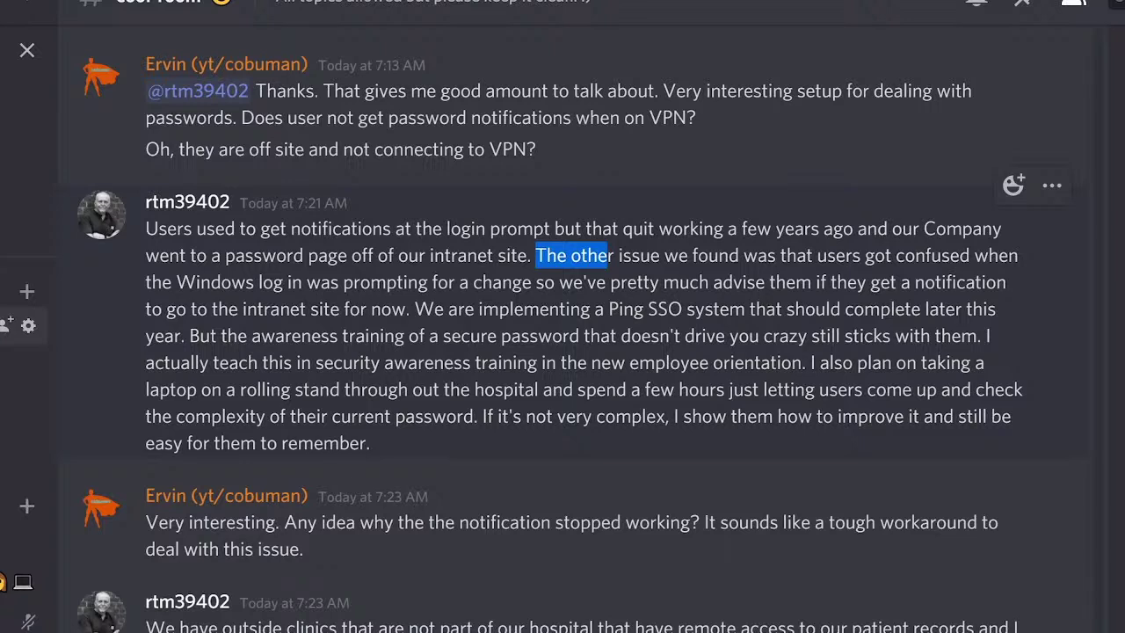
{"action": "left_click_drag", "start_coordinate": [611, 255], "coordinate": [615, 255]}
{"action": "left_click_drag", "start_coordinate": [615, 255], "coordinate": [614, 255]}
{"action": "left_click_drag", "start_coordinate": [614, 255], "coordinate": [606, 282]}
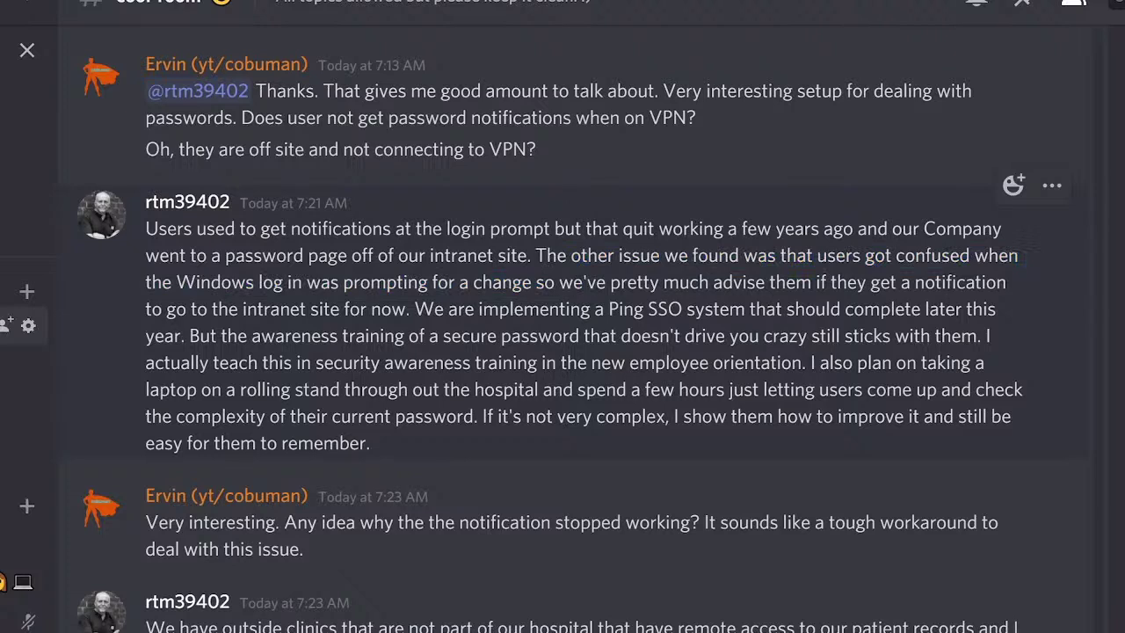
{"action": "left_click_drag", "start_coordinate": [535, 255], "coordinate": [408, 308]}
{"action": "left_click_drag", "start_coordinate": [414, 308], "coordinate": [670, 309]}
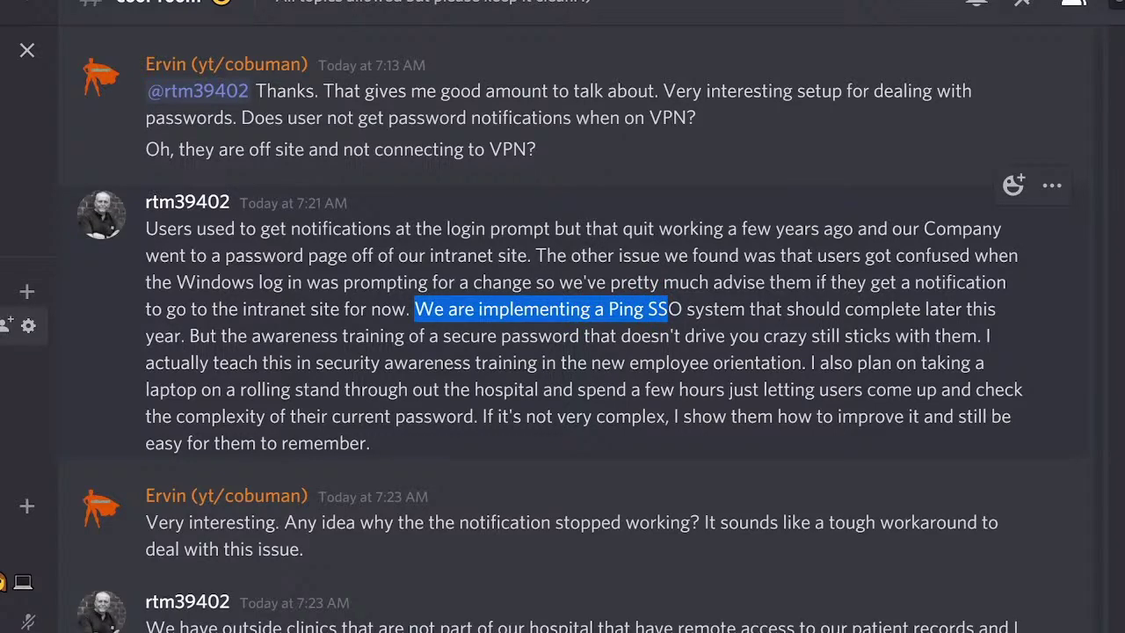
{"action": "left_click_drag", "start_coordinate": [670, 308], "coordinate": [978, 336]}
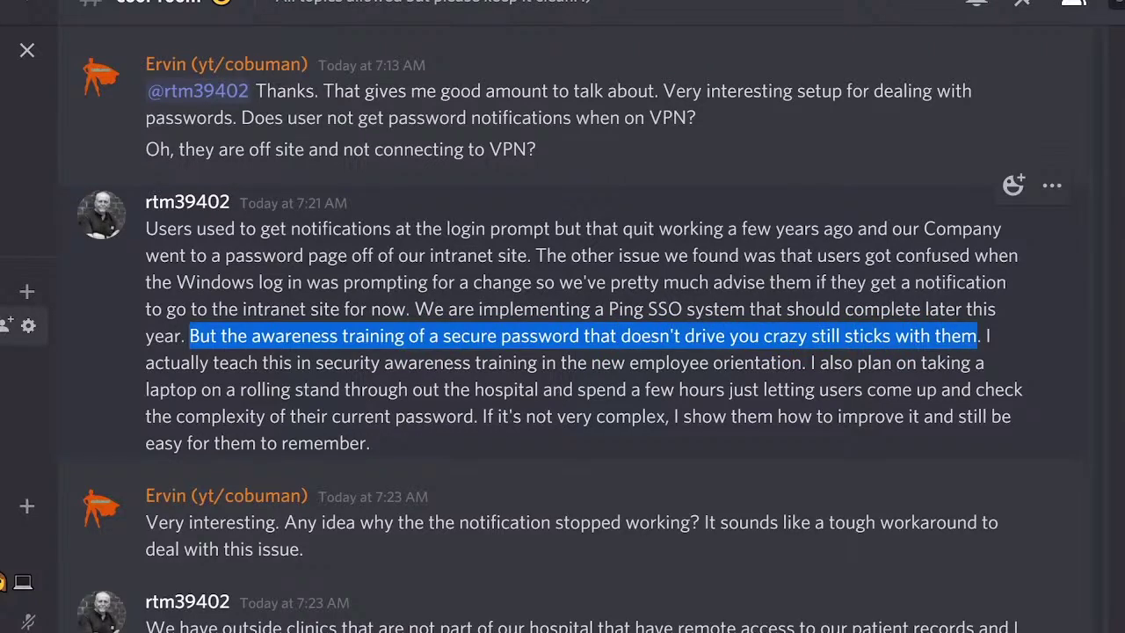
{"action": "left_click", "coordinate": [977, 336]}
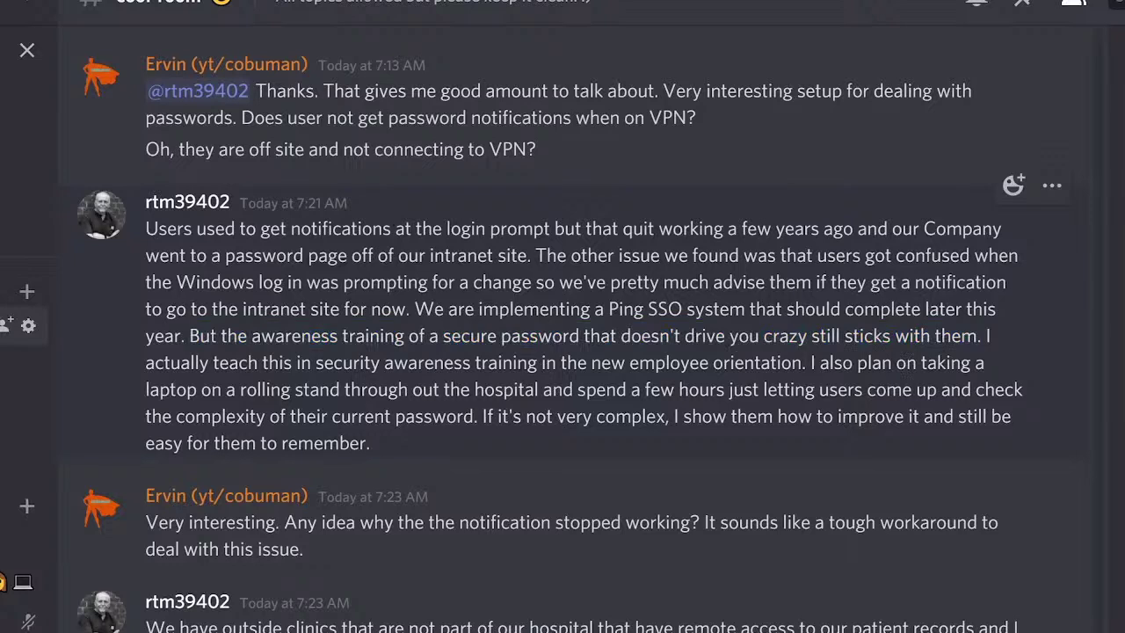
{"action": "left_click_drag", "start_coordinate": [980, 336], "coordinate": [190, 336]}
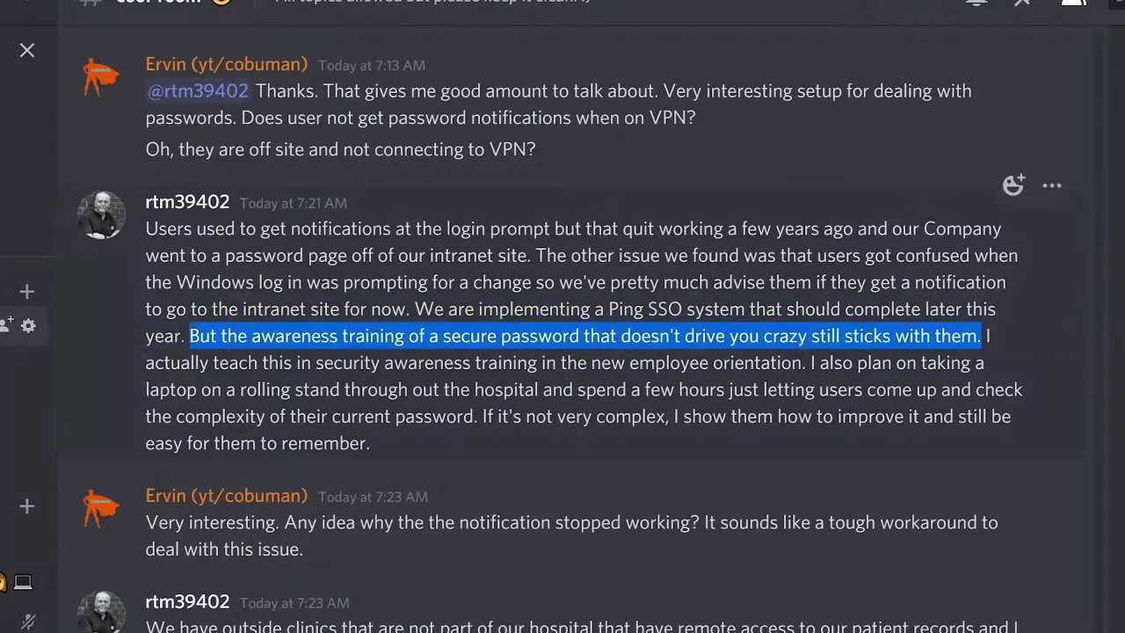
{"action": "key", "text": "Escape"}
{"action": "double_click", "coordinate": [987, 335]}
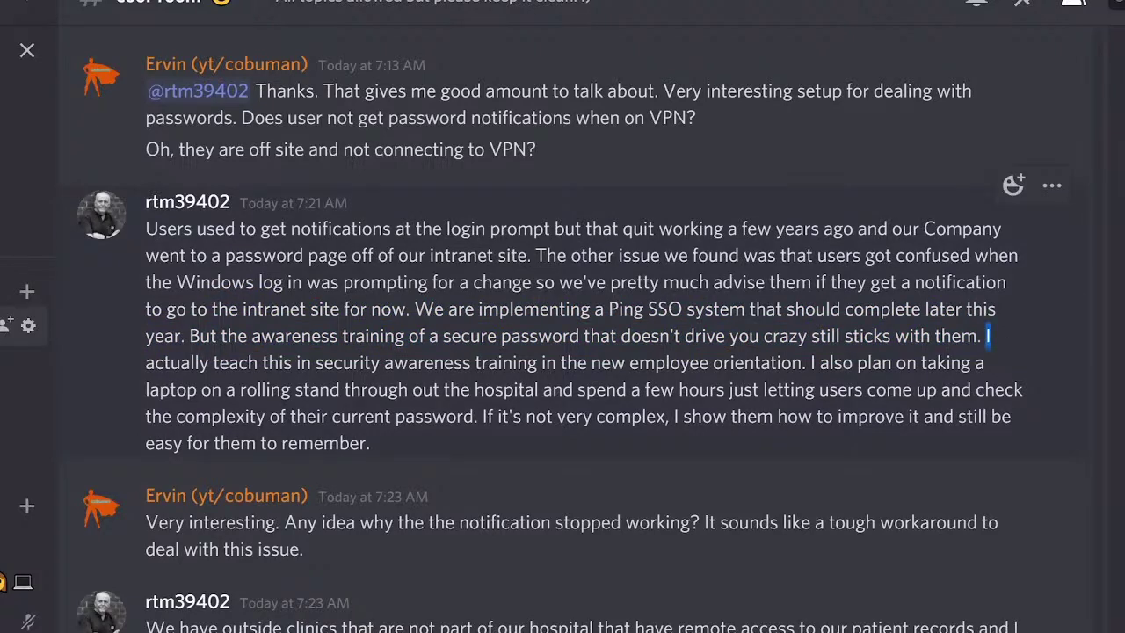
{"action": "left_click_drag", "start_coordinate": [988, 336], "coordinate": [805, 362]}
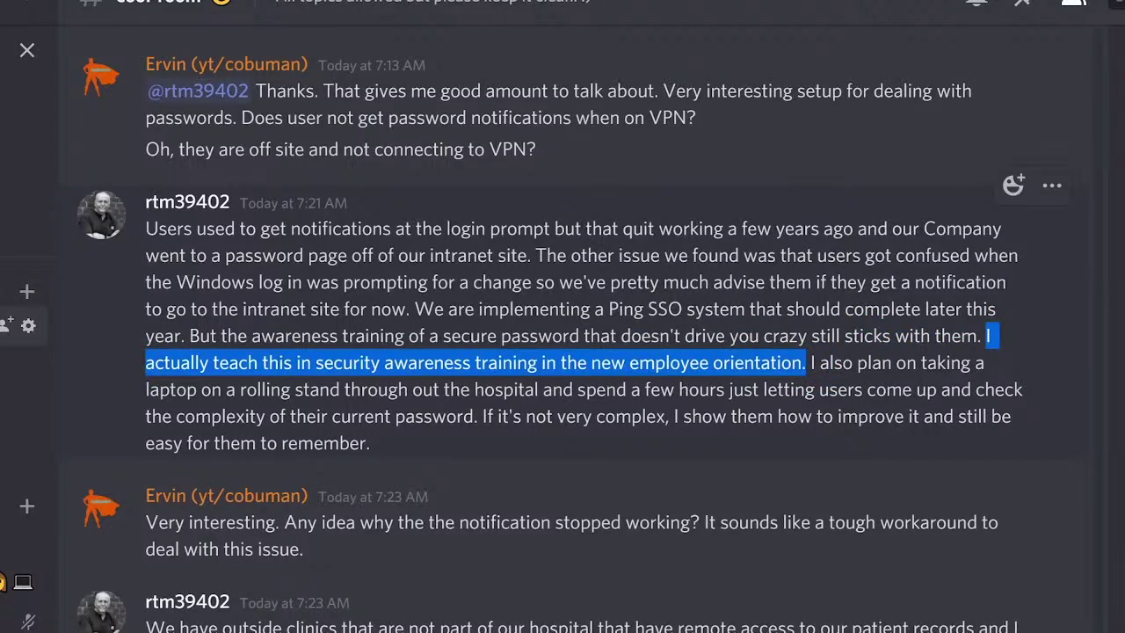
{"action": "key", "text": "Escape"}
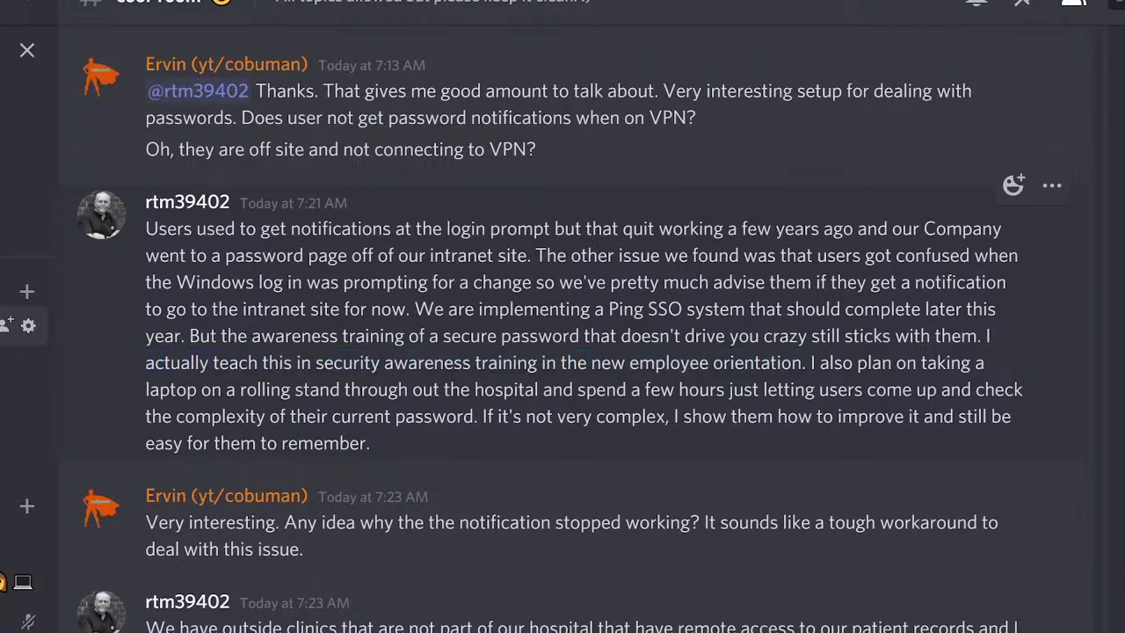
{"action": "left_click_drag", "start_coordinate": [809, 362], "coordinate": [482, 416]}
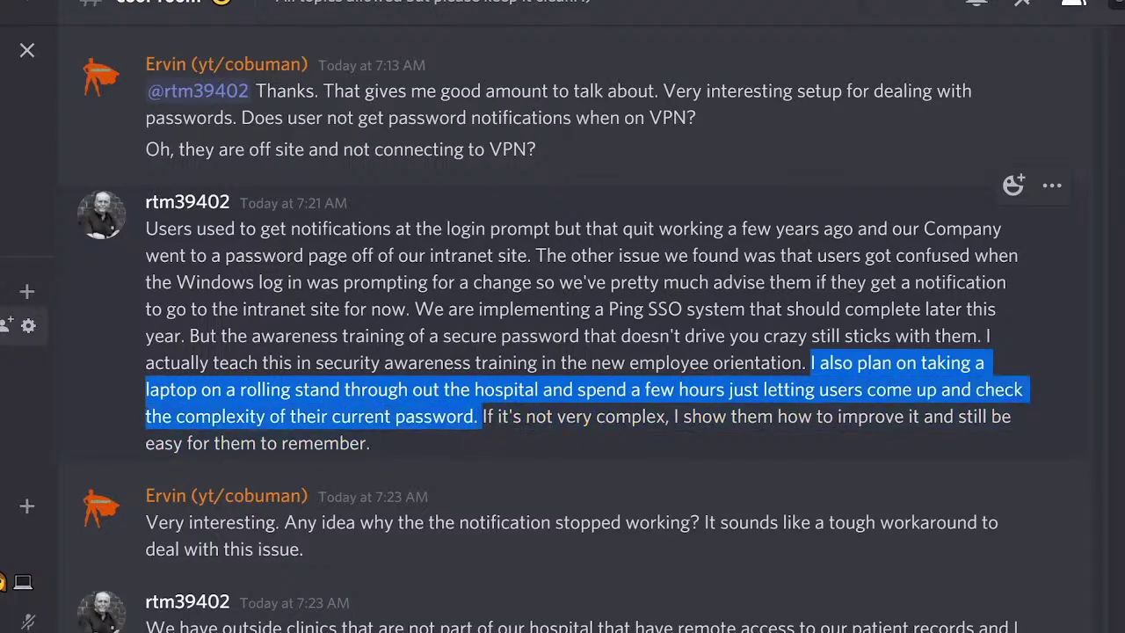
{"action": "left_click", "coordinate": [482, 416]}
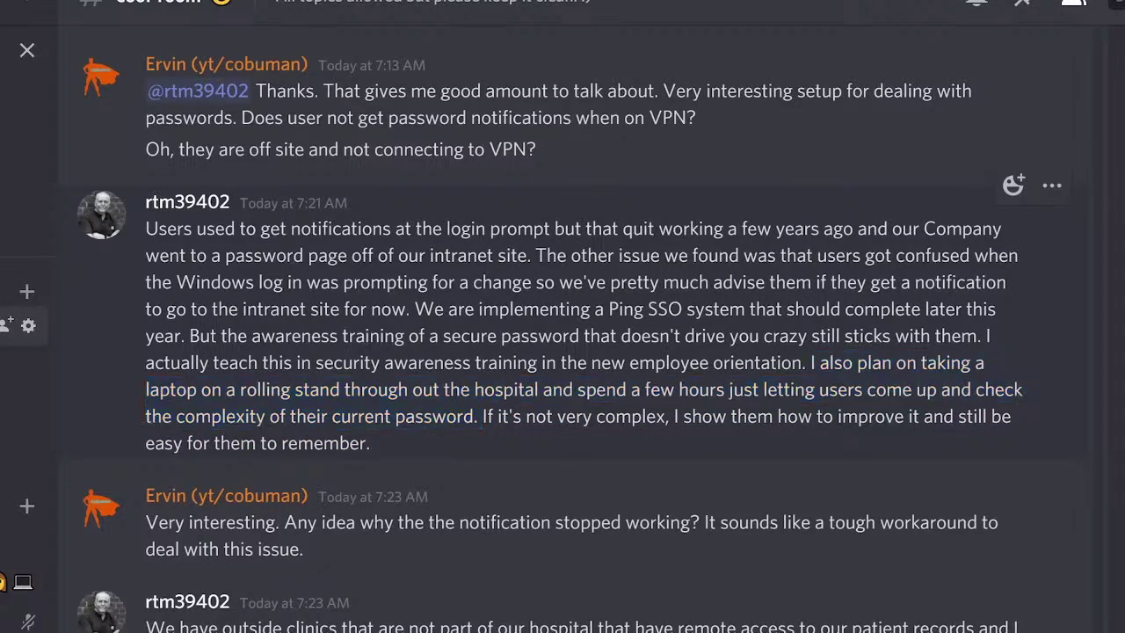
{"action": "left_click_drag", "start_coordinate": [808, 362], "coordinate": [483, 416]}
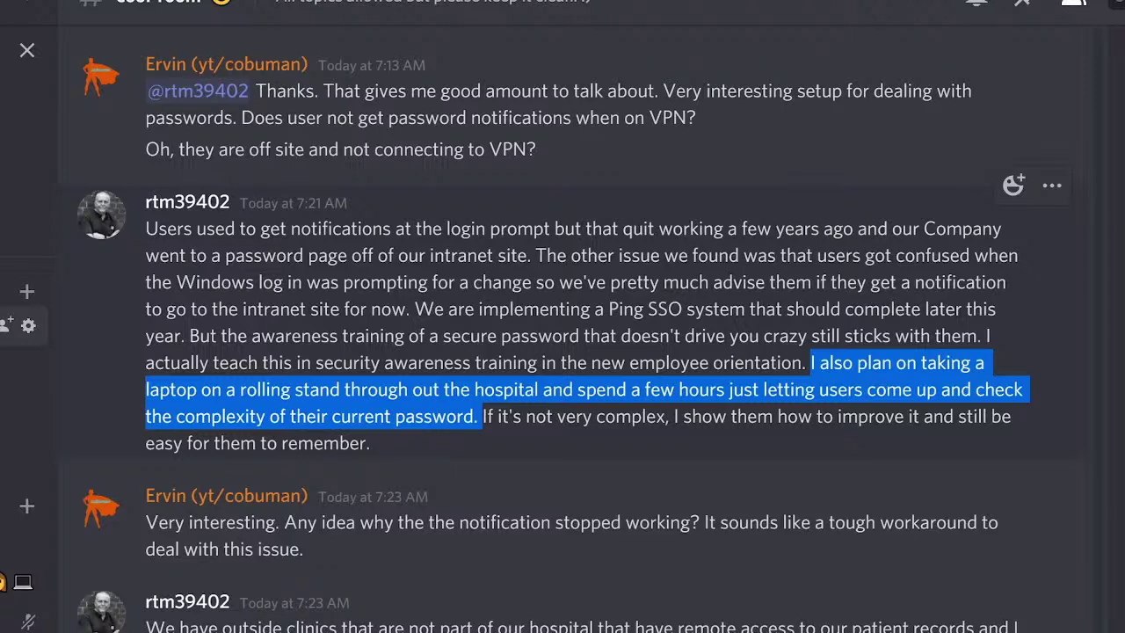
{"action": "left_click", "coordinate": [482, 418]}
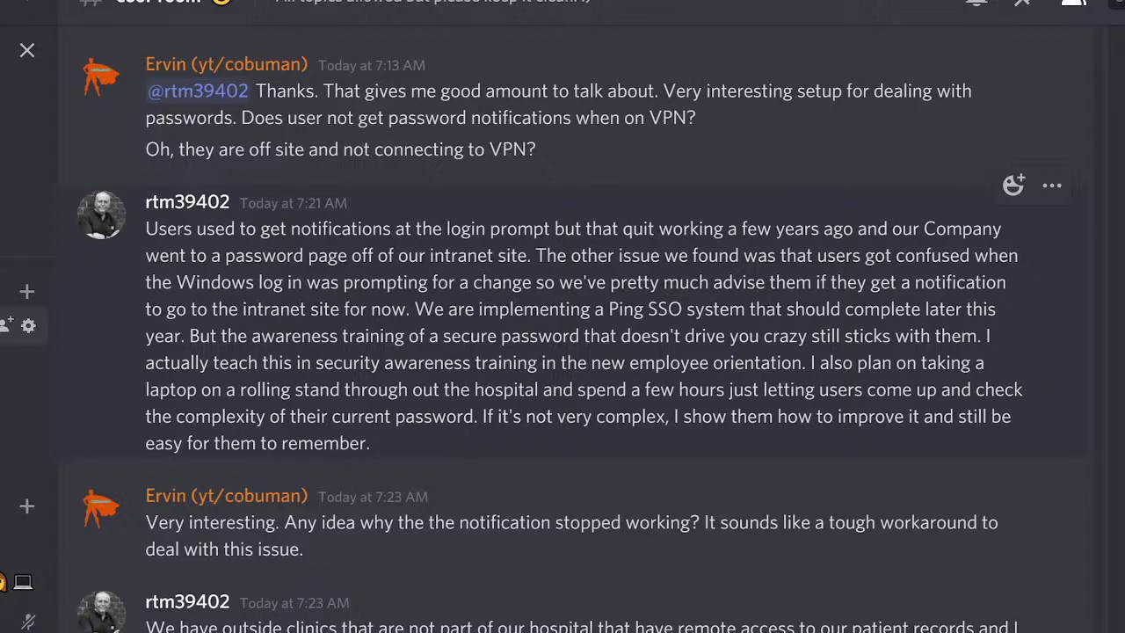
{"action": "left_click_drag", "start_coordinate": [810, 362], "coordinate": [894, 363]}
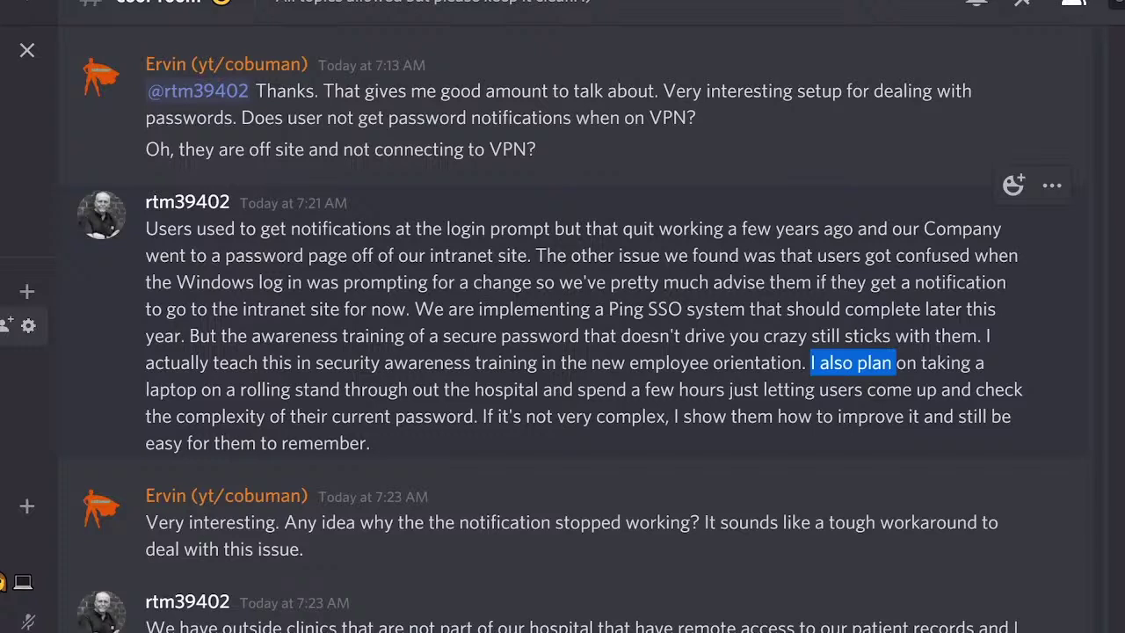
{"action": "left_click", "coordinate": [894, 363]}
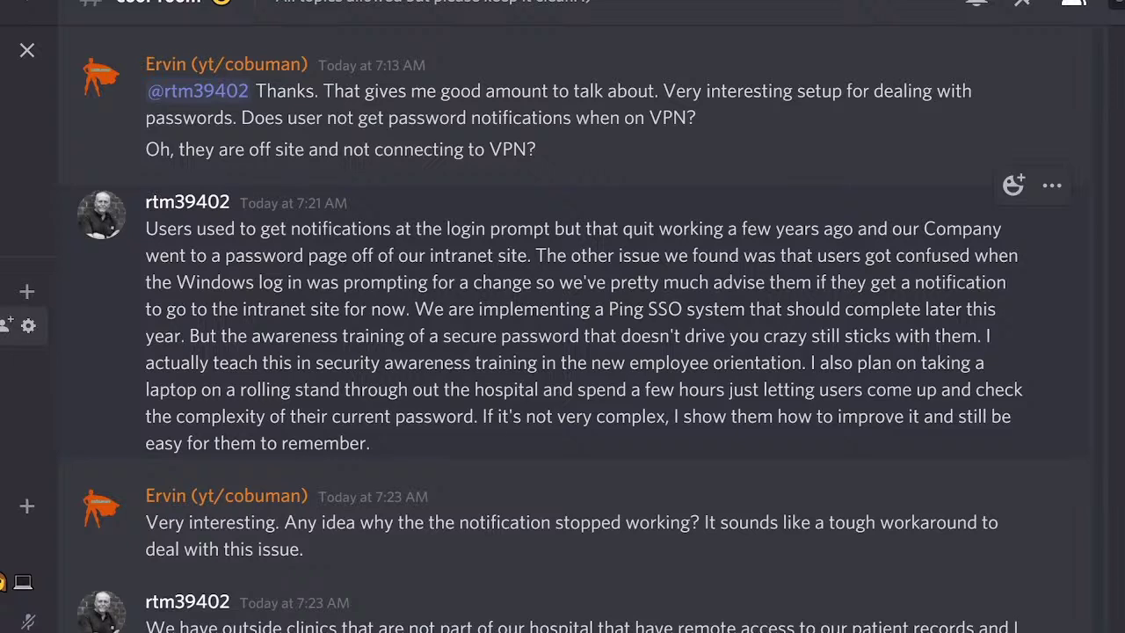
{"action": "left_click_drag", "start_coordinate": [482, 416], "coordinate": [848, 449]}
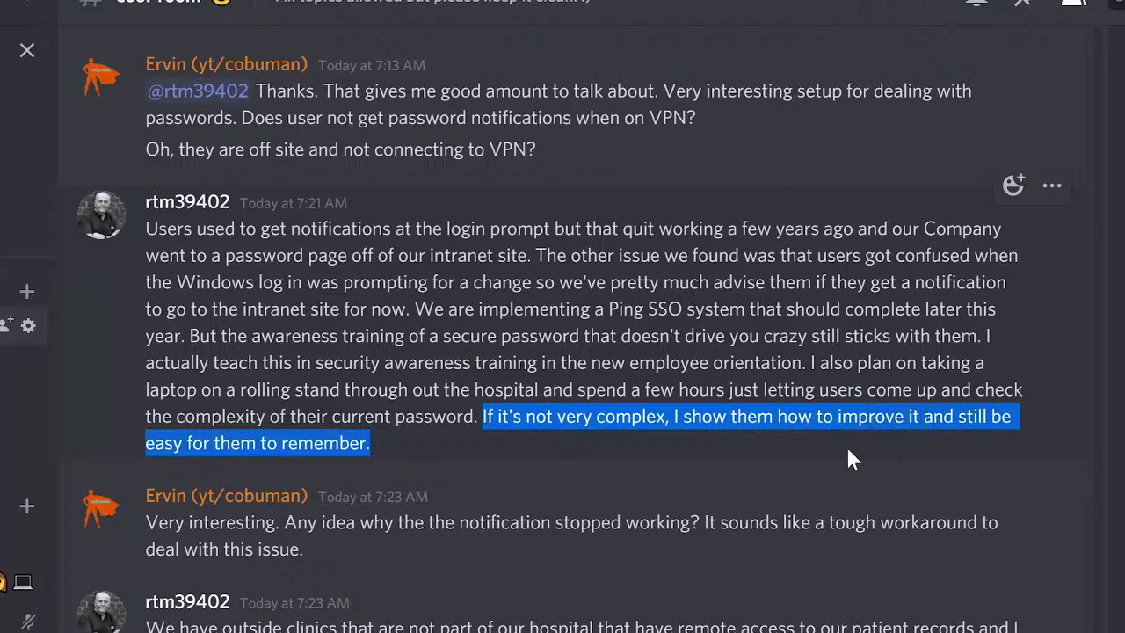
{"action": "key", "text": "Escape"}
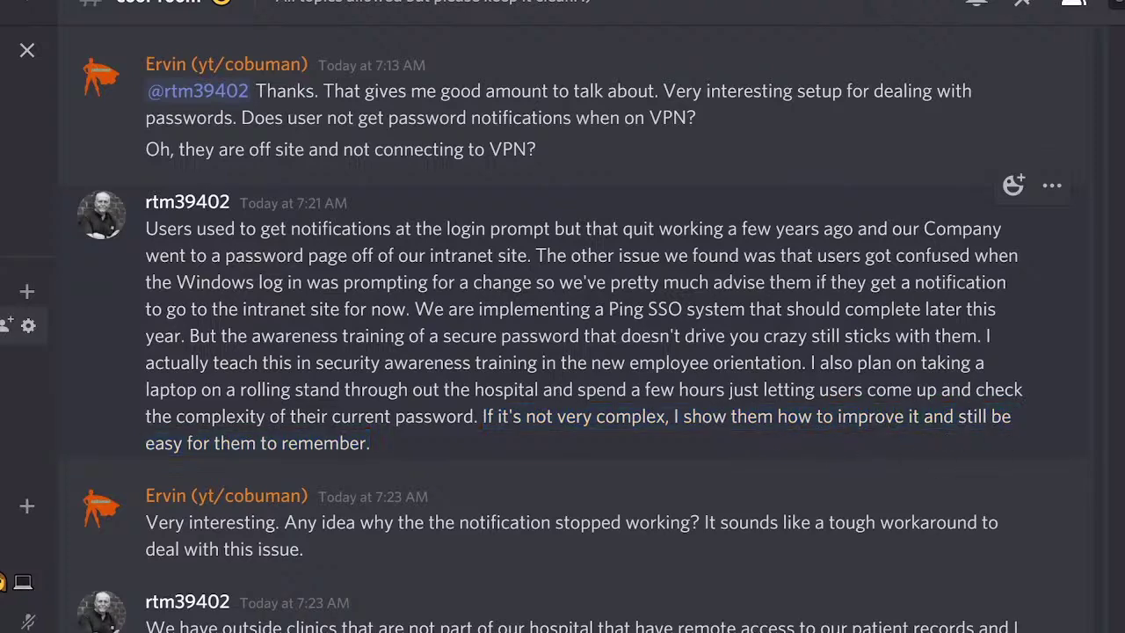
{"action": "scroll", "coordinate": [819, 417], "scroll_direction": "down", "scroll_amount": 3}
{"action": "scroll", "coordinate": [815, 426], "scroll_direction": "down", "scroll_amount": 2}
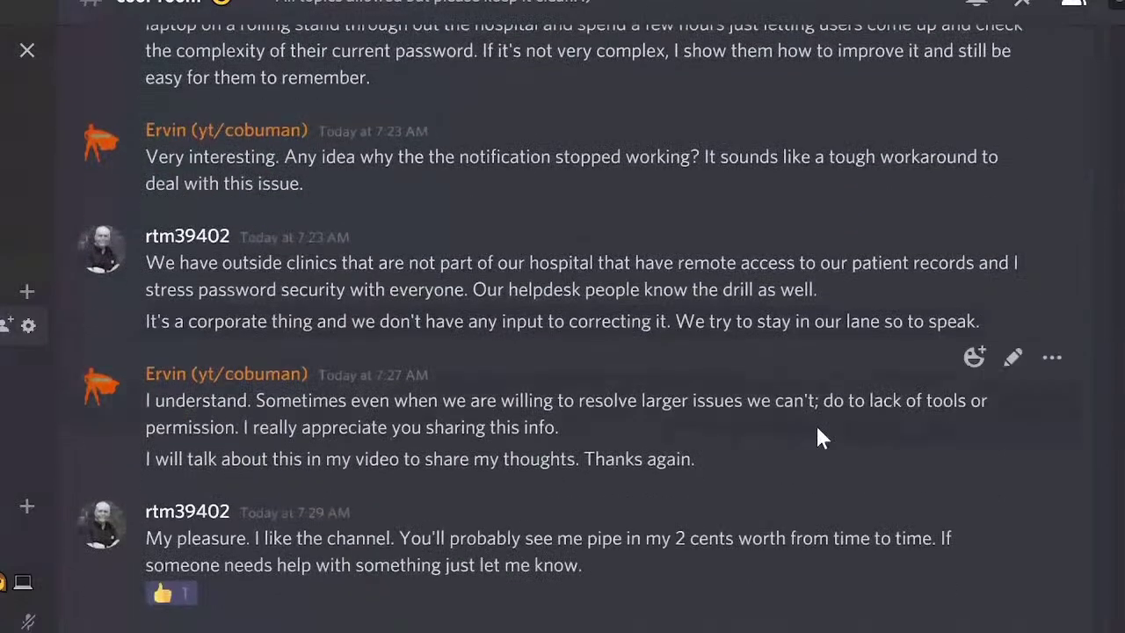
{"action": "scroll", "coordinate": [816, 425], "scroll_direction": "down", "scroll_amount": 1}
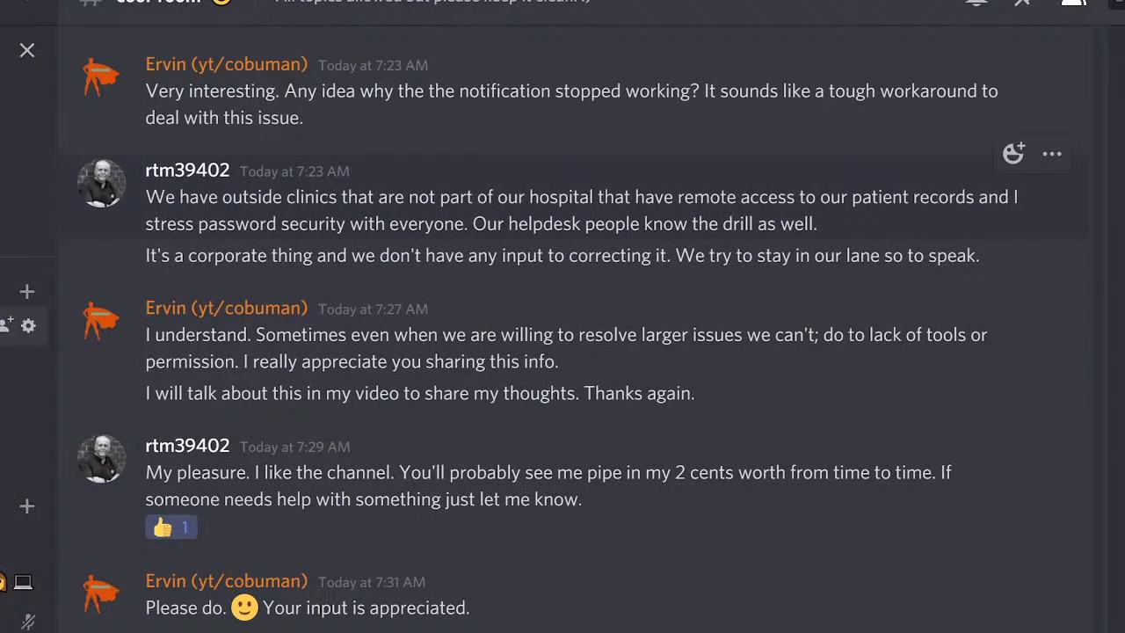
{"action": "left_click_drag", "start_coordinate": [146, 197], "coordinate": [342, 197]}
{"action": "left_click", "coordinate": [440, 184]}
{"action": "left_click_drag", "start_coordinate": [145, 197], "coordinate": [477, 197]}
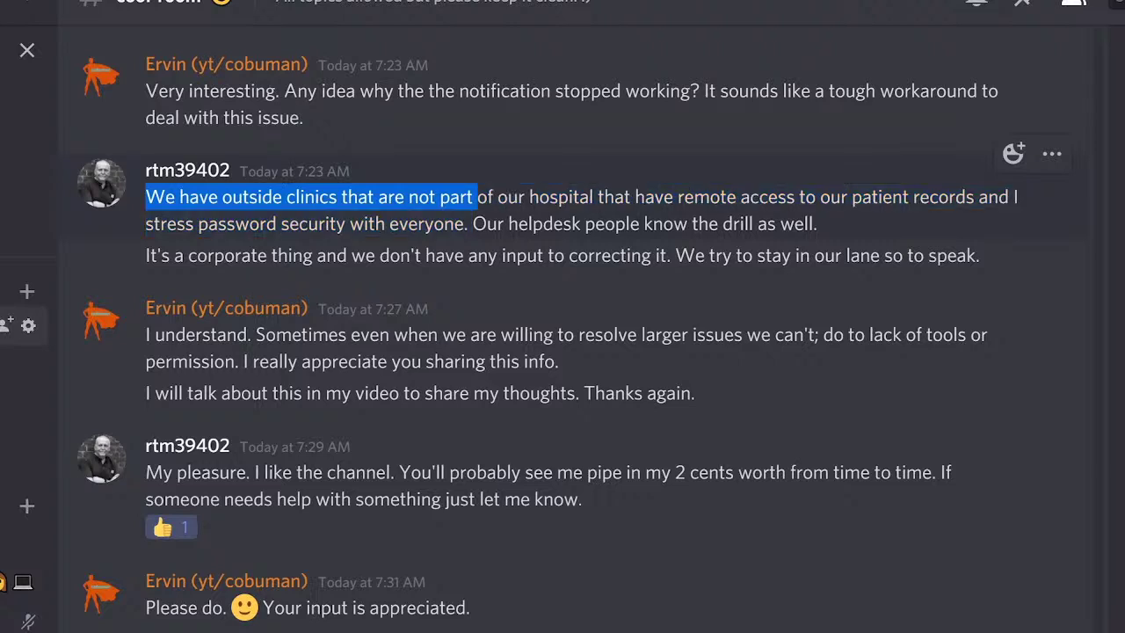
{"action": "left_click_drag", "start_coordinate": [470, 223], "coordinate": [142, 198]}
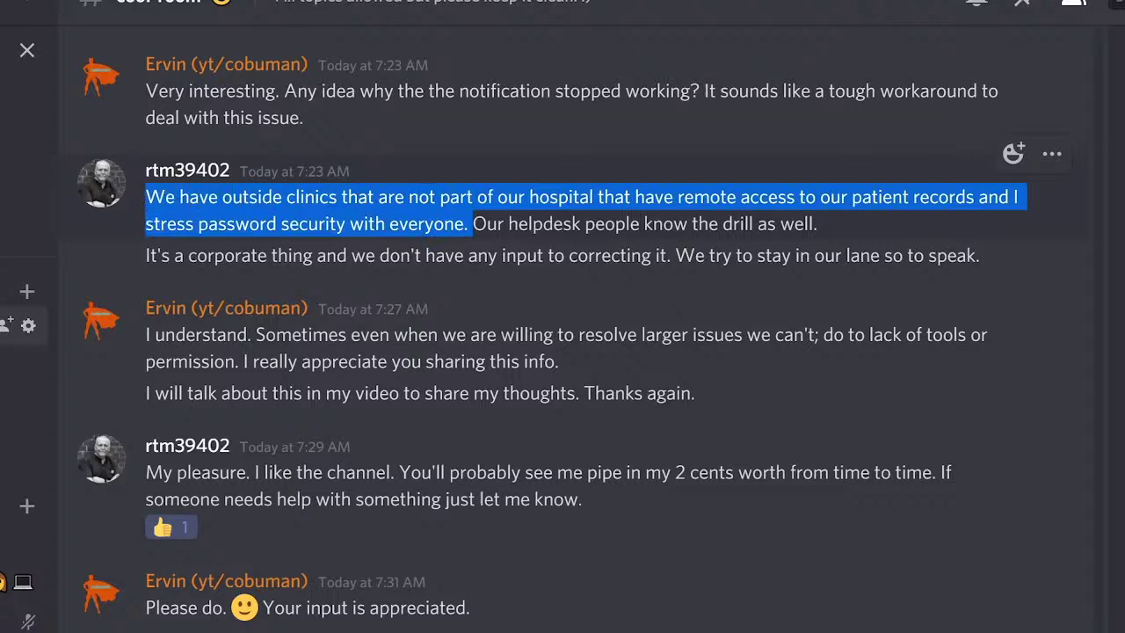
{"action": "key", "text": "Escape"}
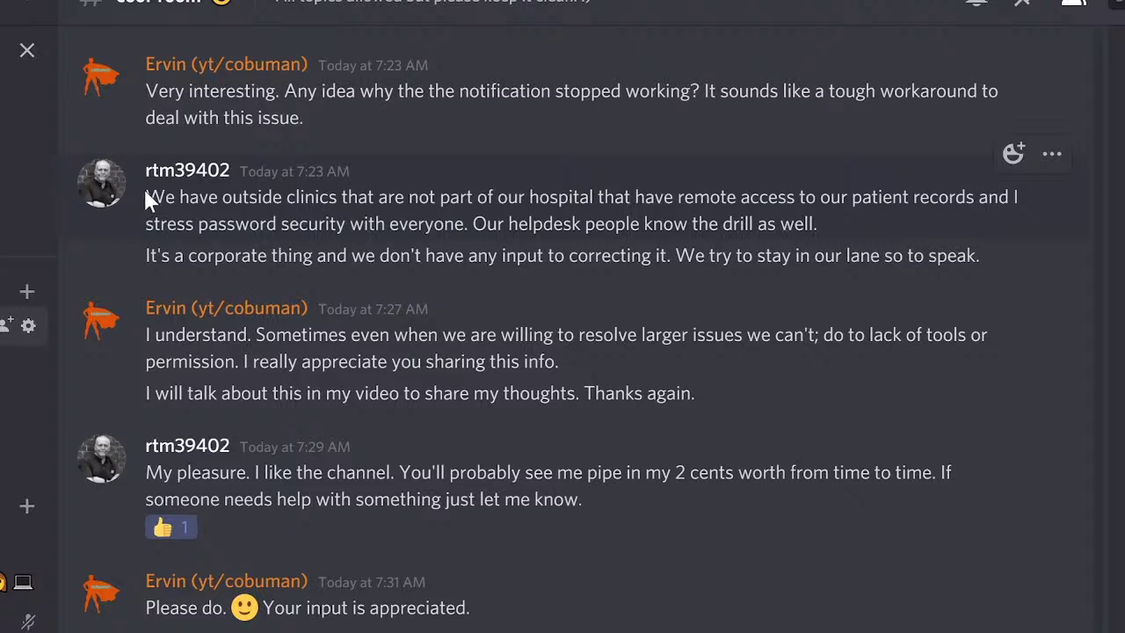
{"action": "left_click_drag", "start_coordinate": [146, 196], "coordinate": [469, 223]}
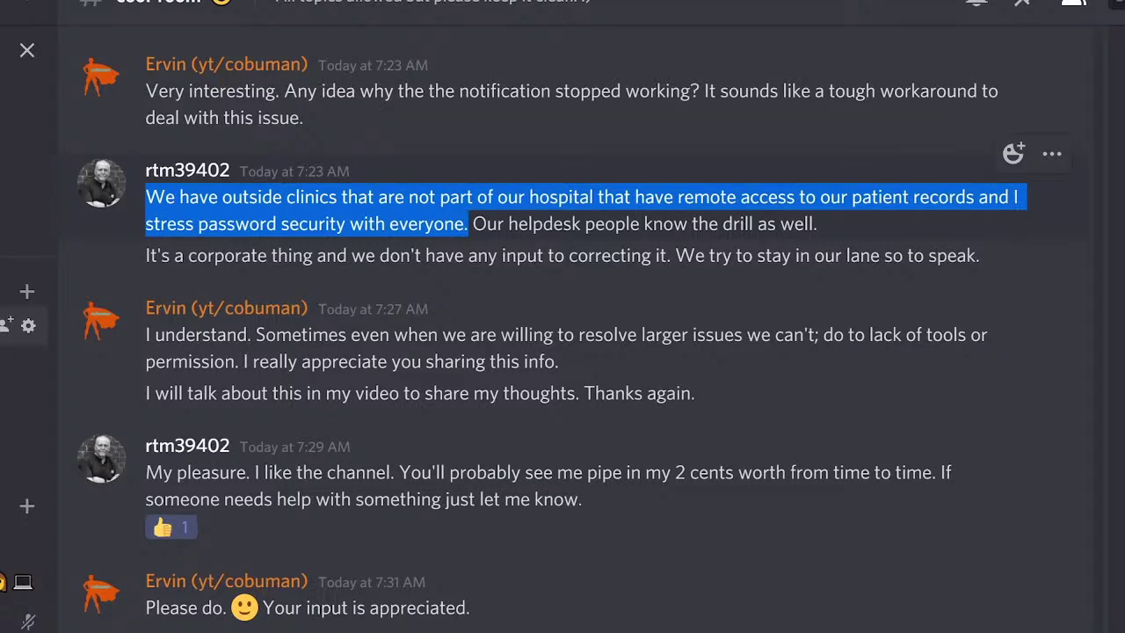
{"action": "left_click", "coordinate": [469, 224]}
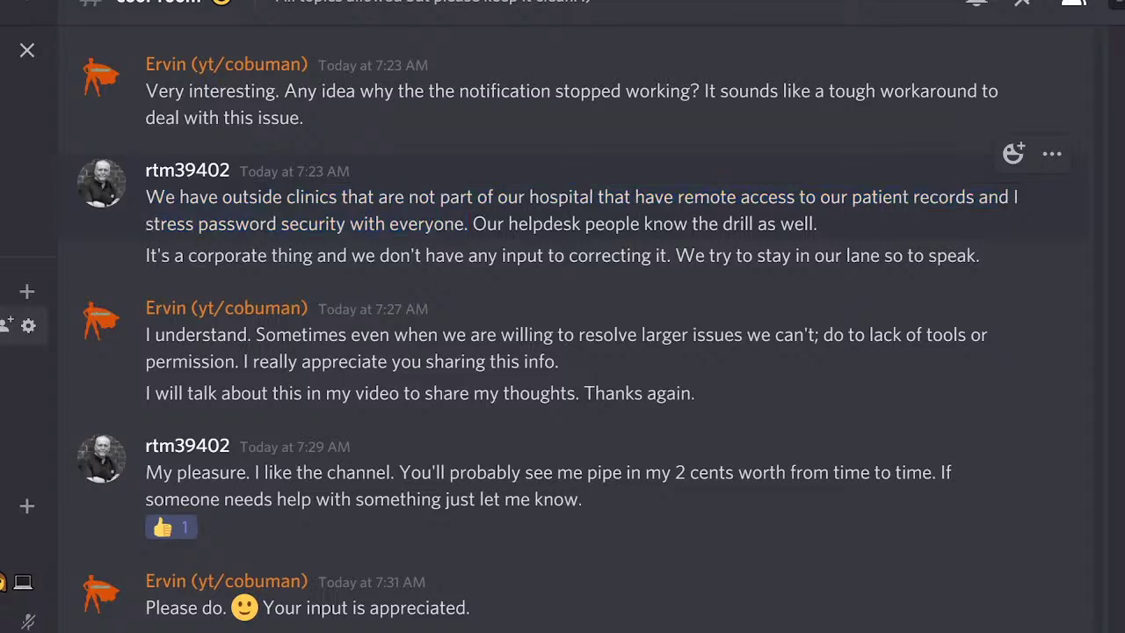
{"action": "left_click_drag", "start_coordinate": [471, 223], "coordinate": [845, 230]}
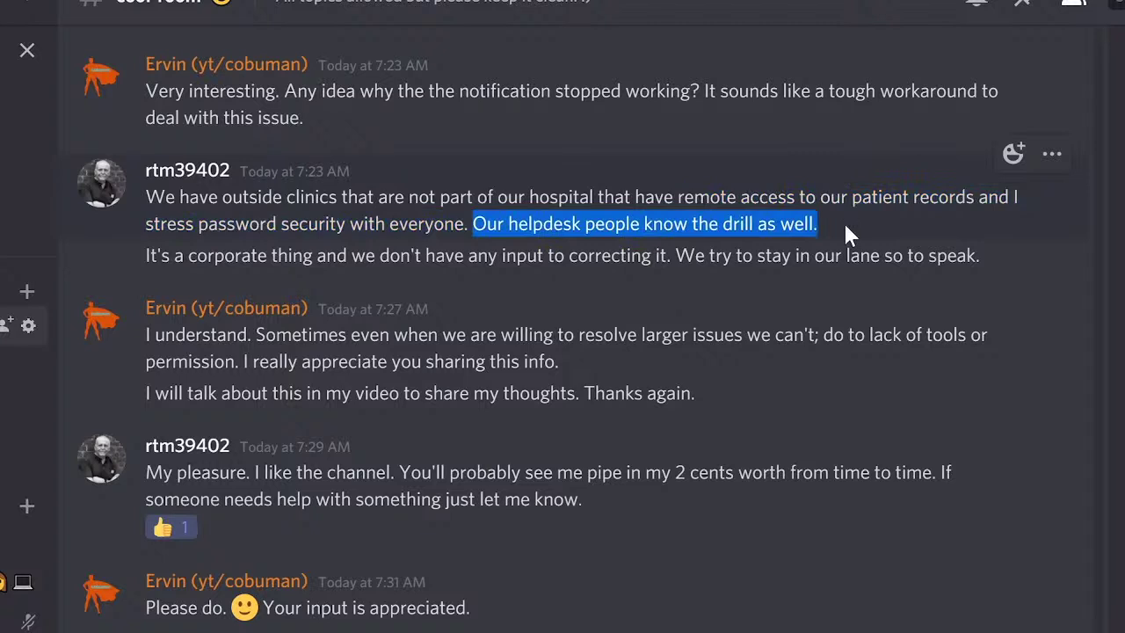
{"action": "left_click", "coordinate": [845, 230]}
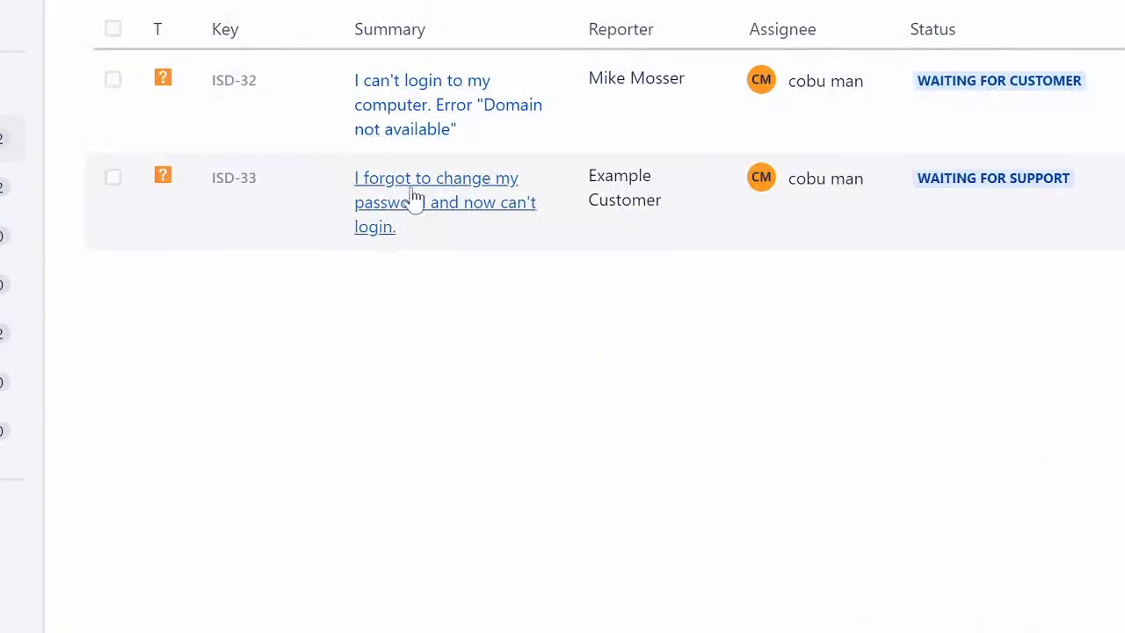
- Open ISD-33, close the description editor, review the customer's problem, and begin a customer reply
{"action": "left_click", "coordinate": [413, 198]}
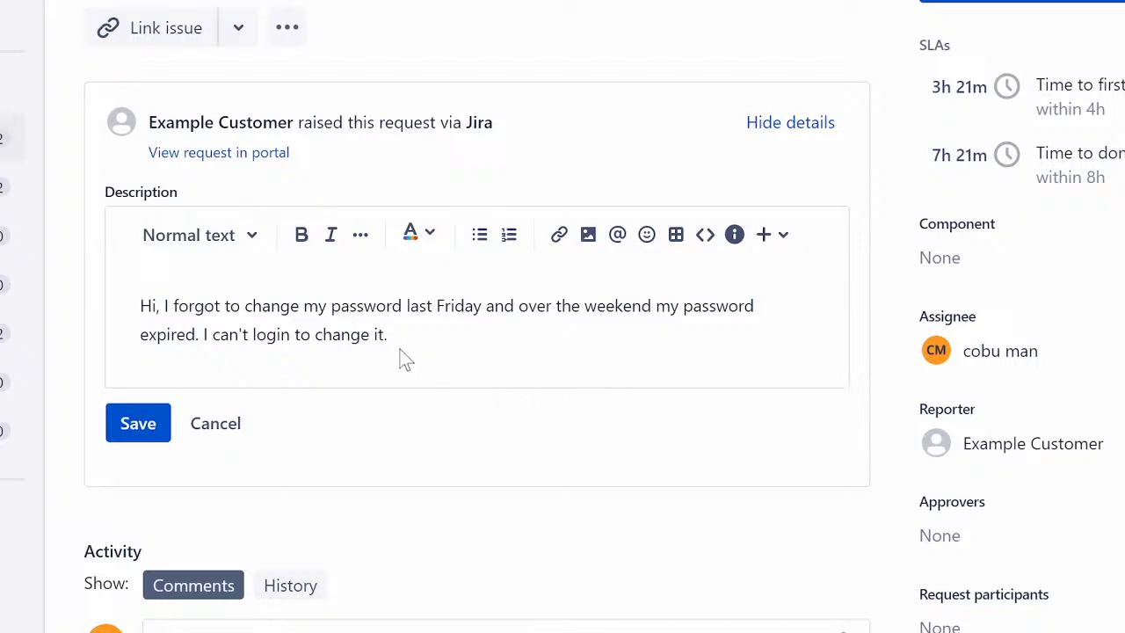
{"action": "left_click", "coordinate": [226, 426]}
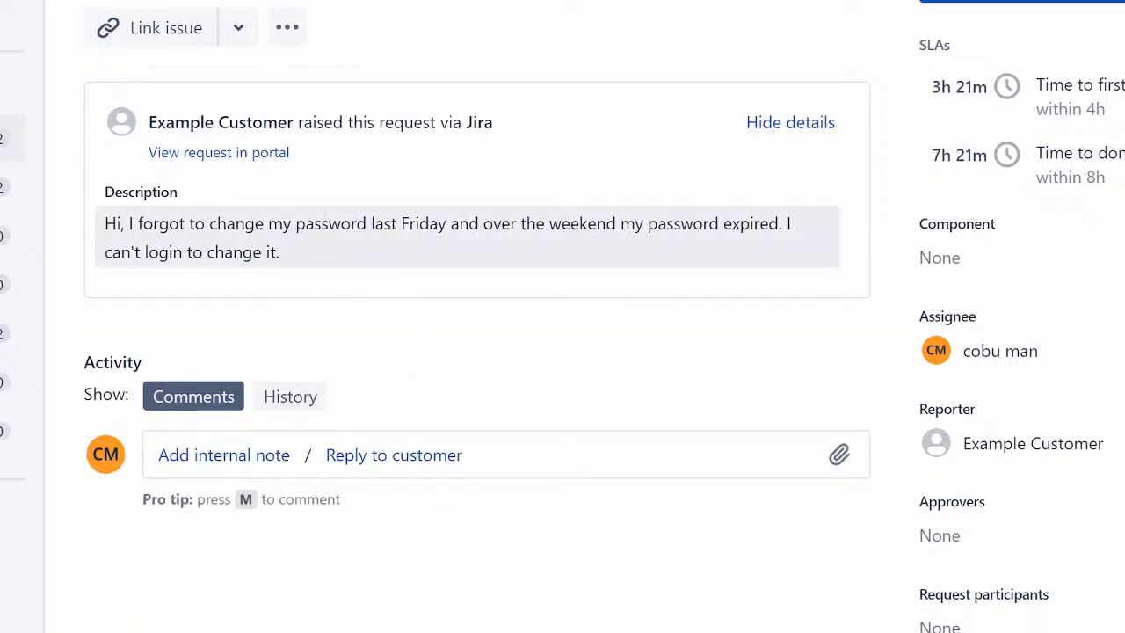
{"action": "left_click_drag", "start_coordinate": [105, 224], "coordinate": [296, 258]}
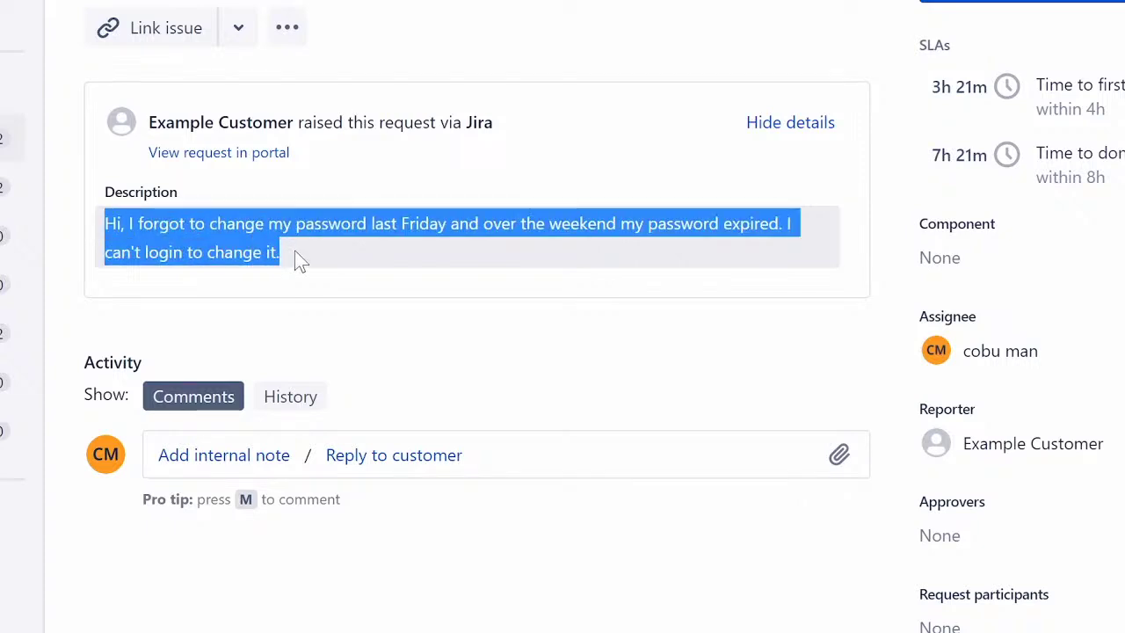
{"action": "left_click", "coordinate": [297, 259]}
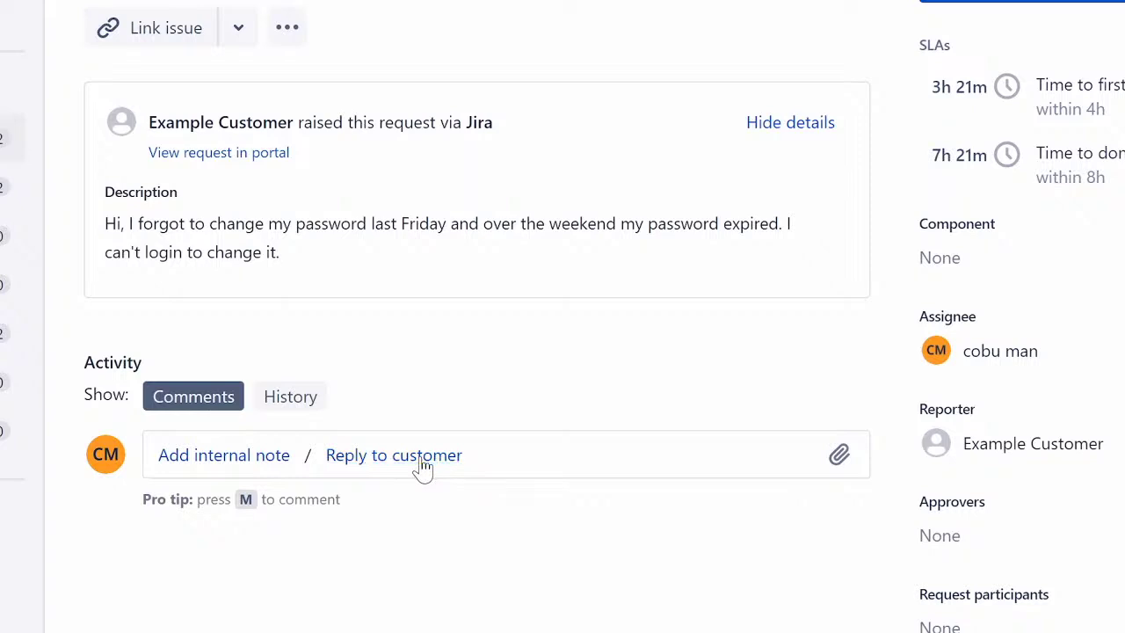
{"action": "left_click", "coordinate": [422, 458]}
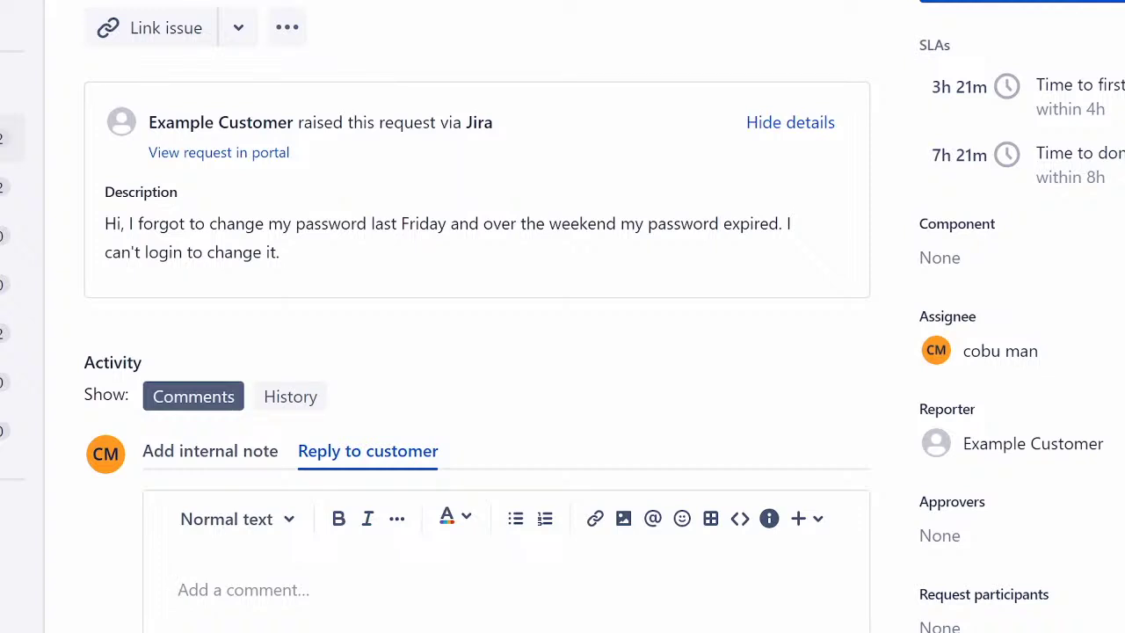
- Add an internal note reading "I've reset user's password." signed with your name
{"action": "left_click", "coordinate": [236, 450]}
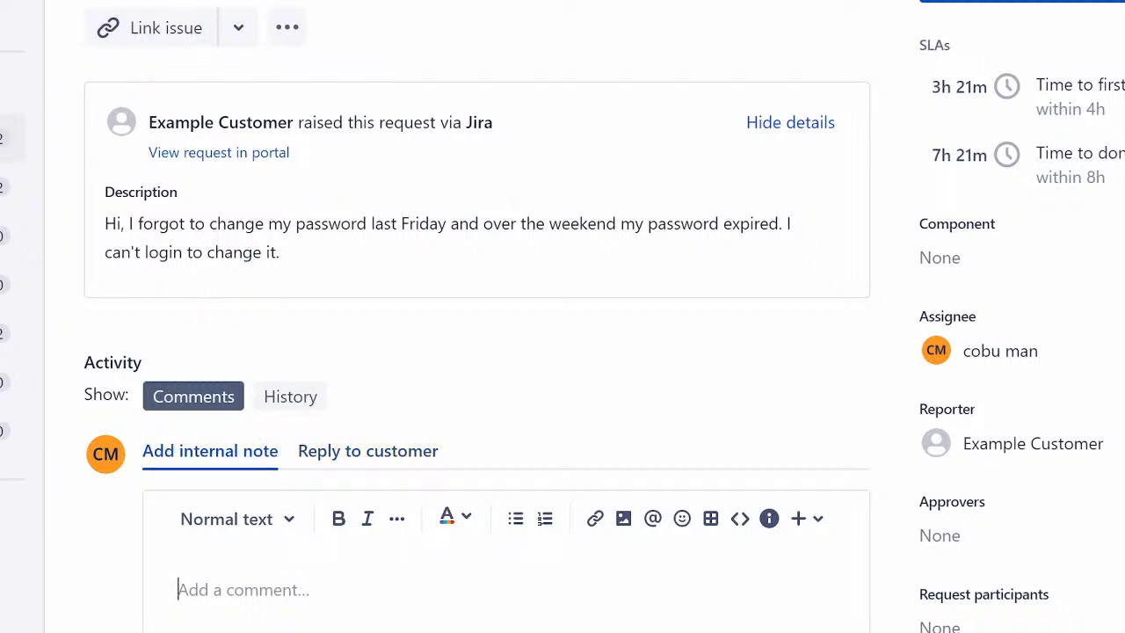
{"action": "type", "text": "I've "}
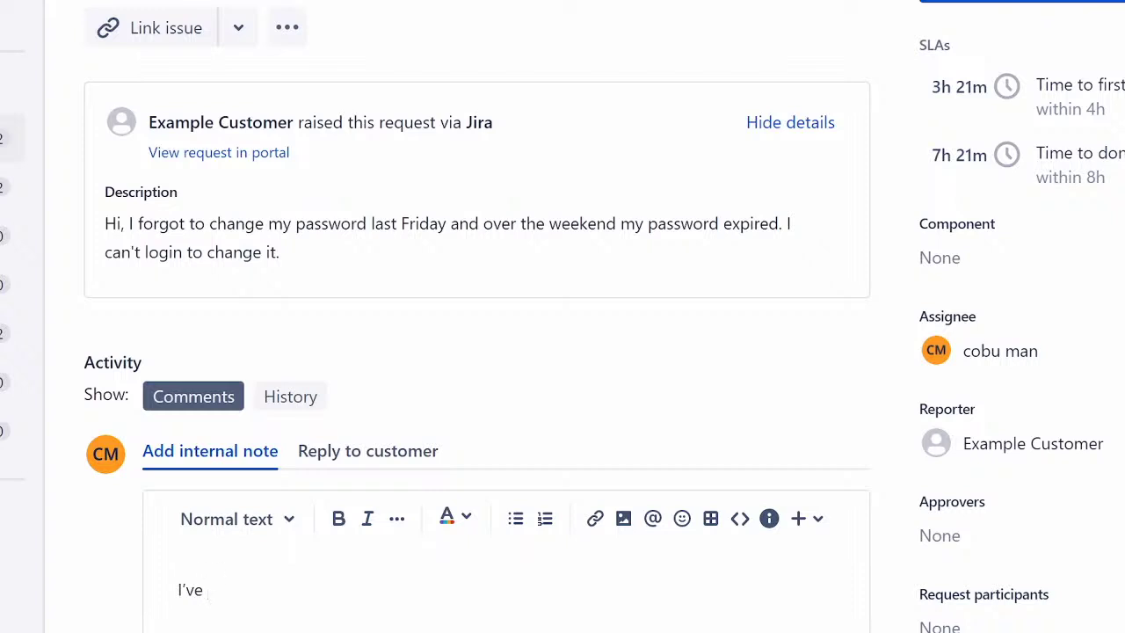
{"action": "type", "text": "reset user's passwor"}
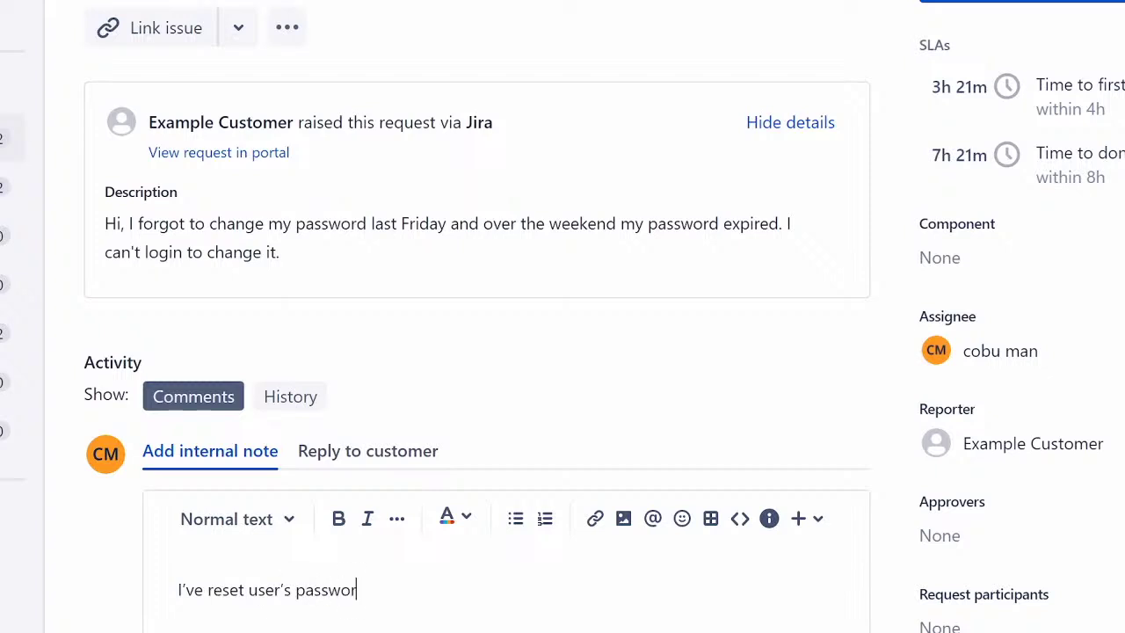
{"action": "type", "text": "d. Ervin"}
{"action": "key", "text": "ctrl+Return"}
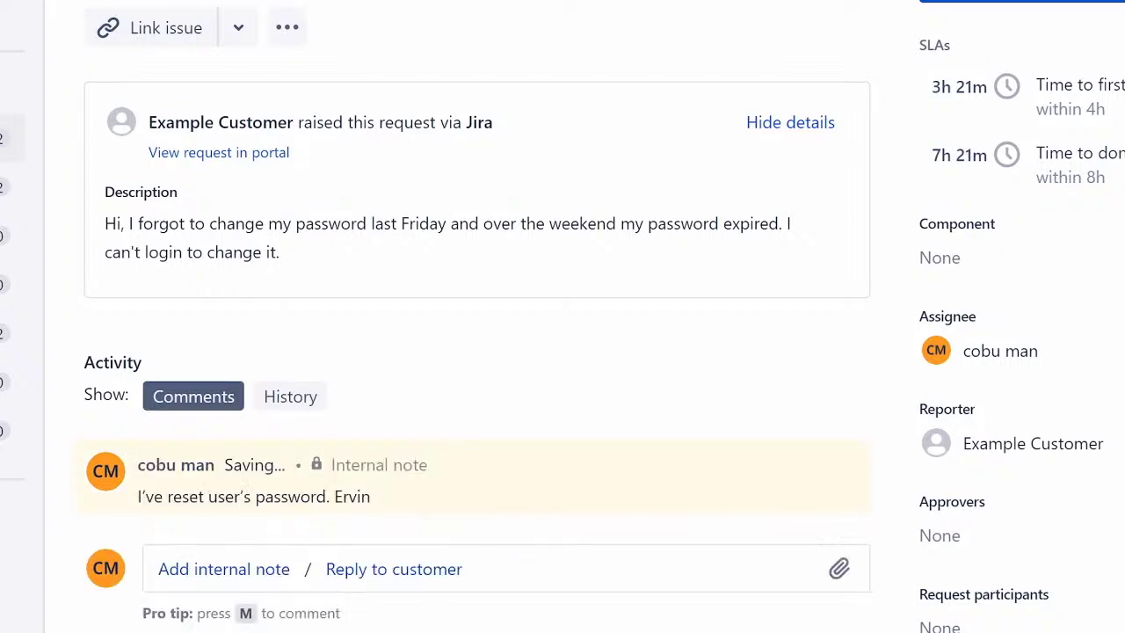
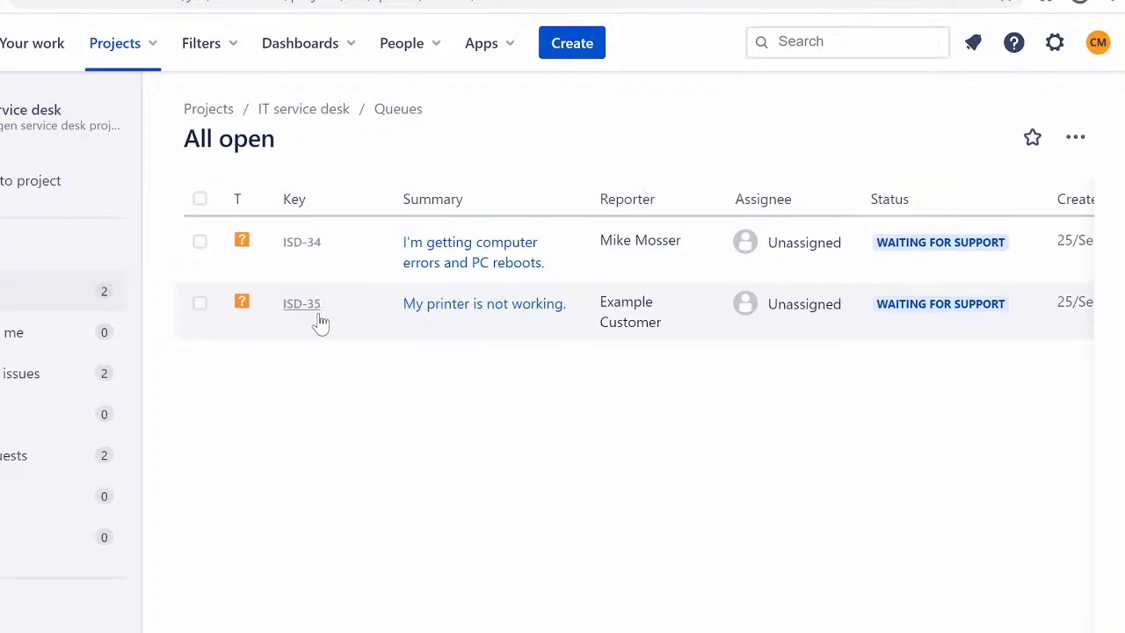
- Check open tickets ISD-34 and ISD-35, then bring up the Discord chat about drivers
{"action": "left_click", "coordinate": [458, 303]}
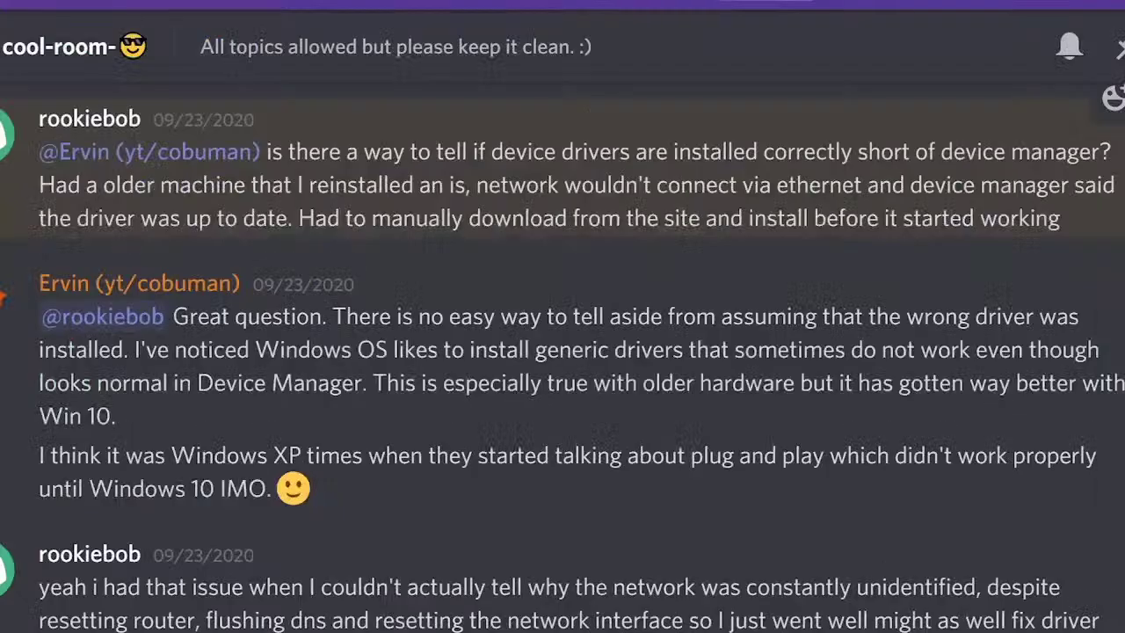
- Highlight the Discord question about verifying that device drivers installed correctly
{"action": "left_click_drag", "start_coordinate": [288, 151], "coordinate": [1072, 231]}
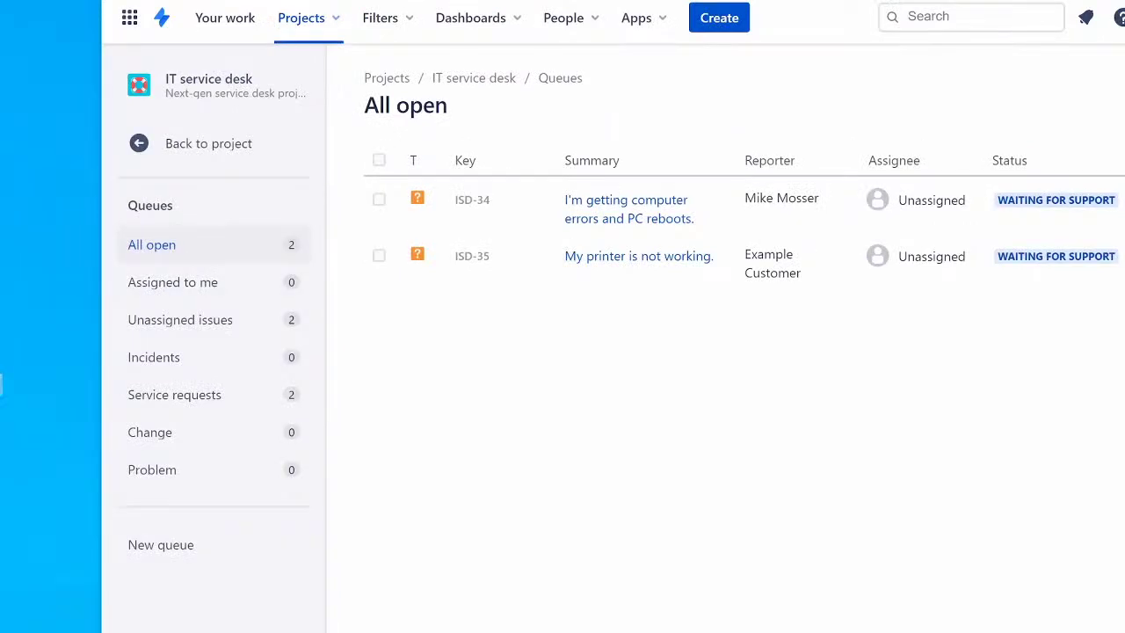
- Open Device Manager from the System panel (Win+Pause) and bring its window fully on screen
{"action": "key", "text": "super+Pause"}
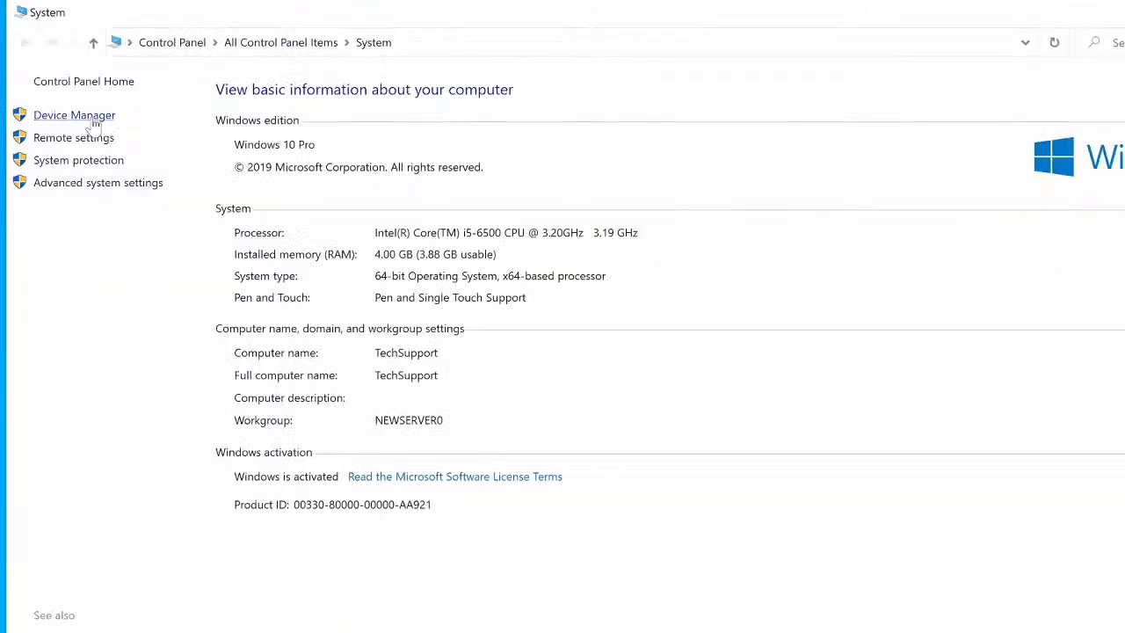
{"action": "left_click", "coordinate": [91, 116]}
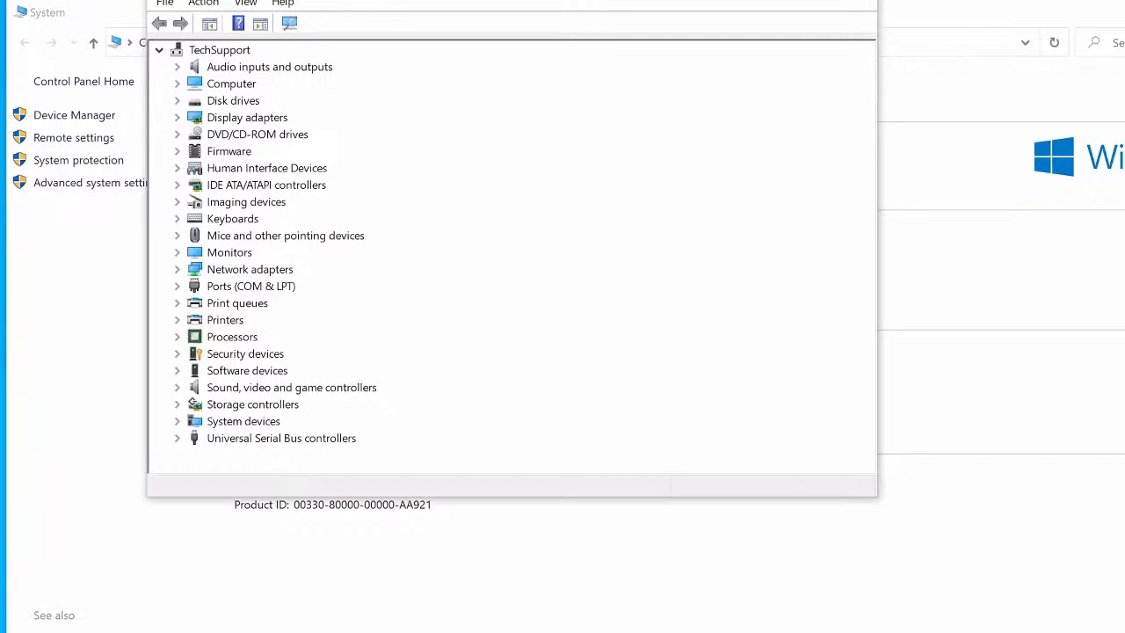
{"action": "left_click_drag", "start_coordinate": [352, 2], "coordinate": [425, 44]}
- Expand Network adapters and go through the Intel I219-LM, VirtualBox Host-Only and Hyper-V adapters
{"action": "left_click", "coordinate": [250, 333]}
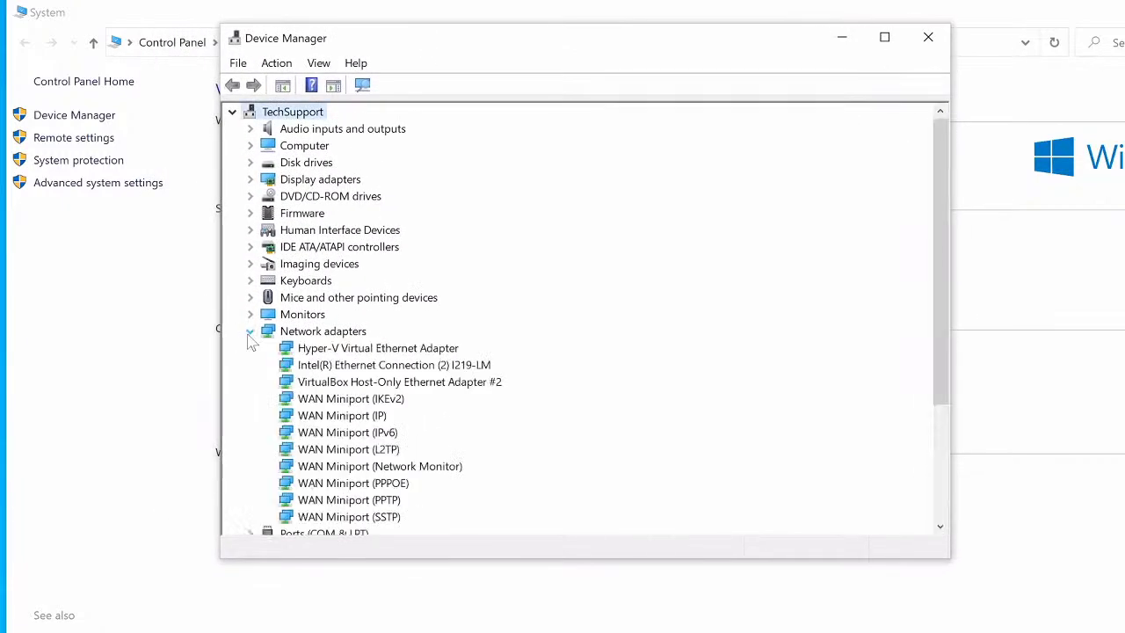
{"action": "left_click", "coordinate": [380, 365]}
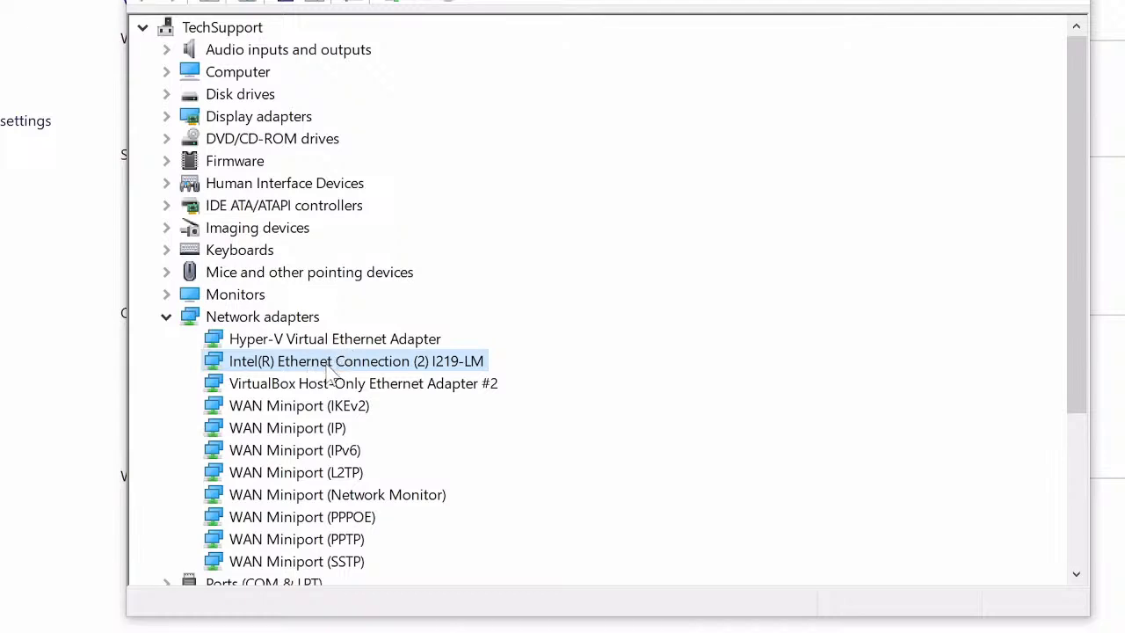
{"action": "left_click", "coordinate": [300, 385]}
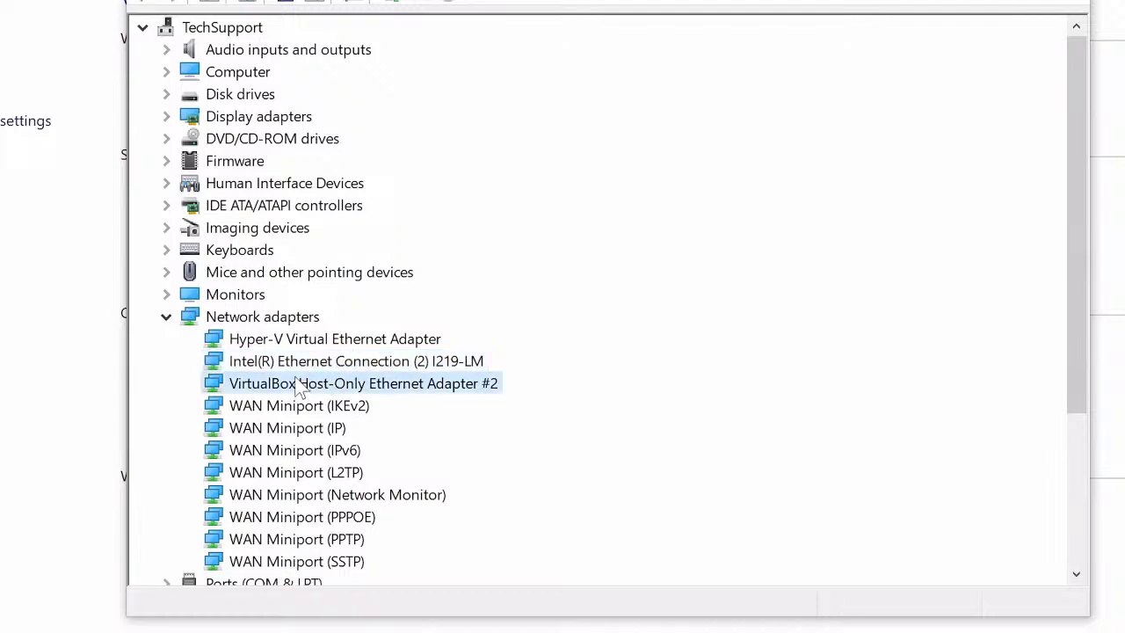
{"action": "left_click", "coordinate": [324, 342]}
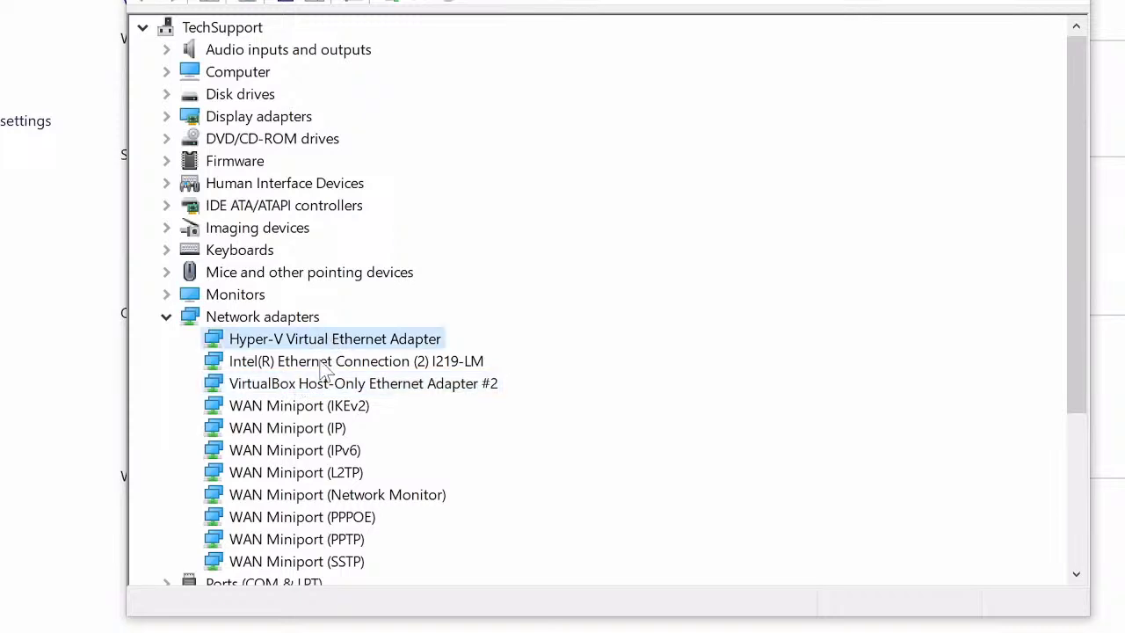
{"action": "left_click", "coordinate": [322, 363]}
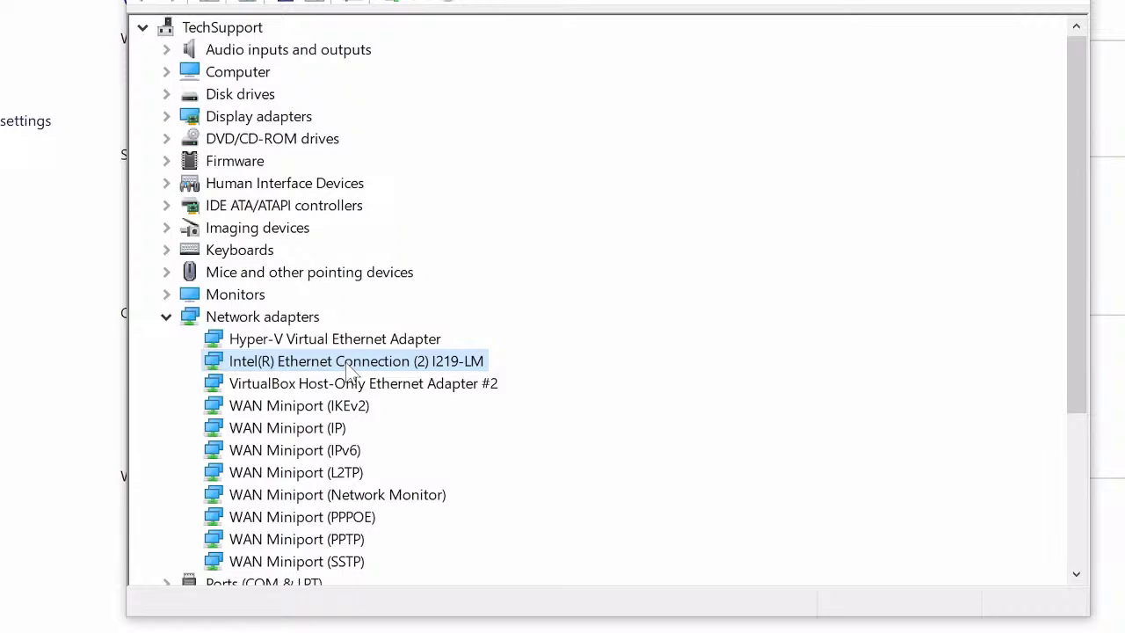
{"action": "scroll", "coordinate": [349, 372], "scroll_direction": "down", "scroll_amount": 3}
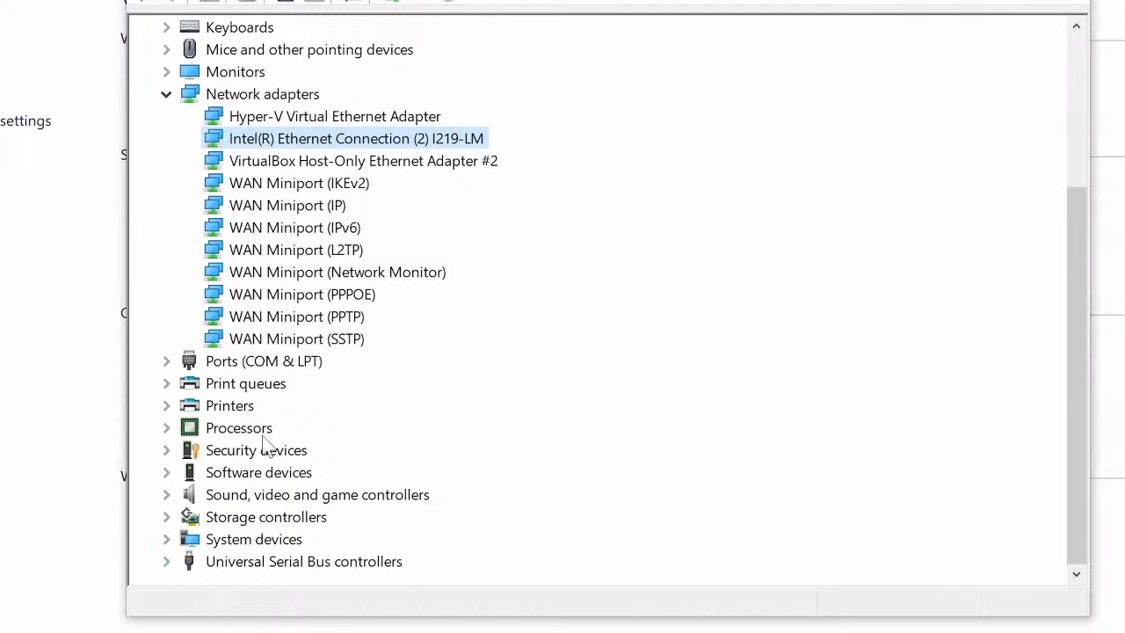
{"action": "scroll", "coordinate": [266, 446], "scroll_direction": "up", "scroll_amount": 2}
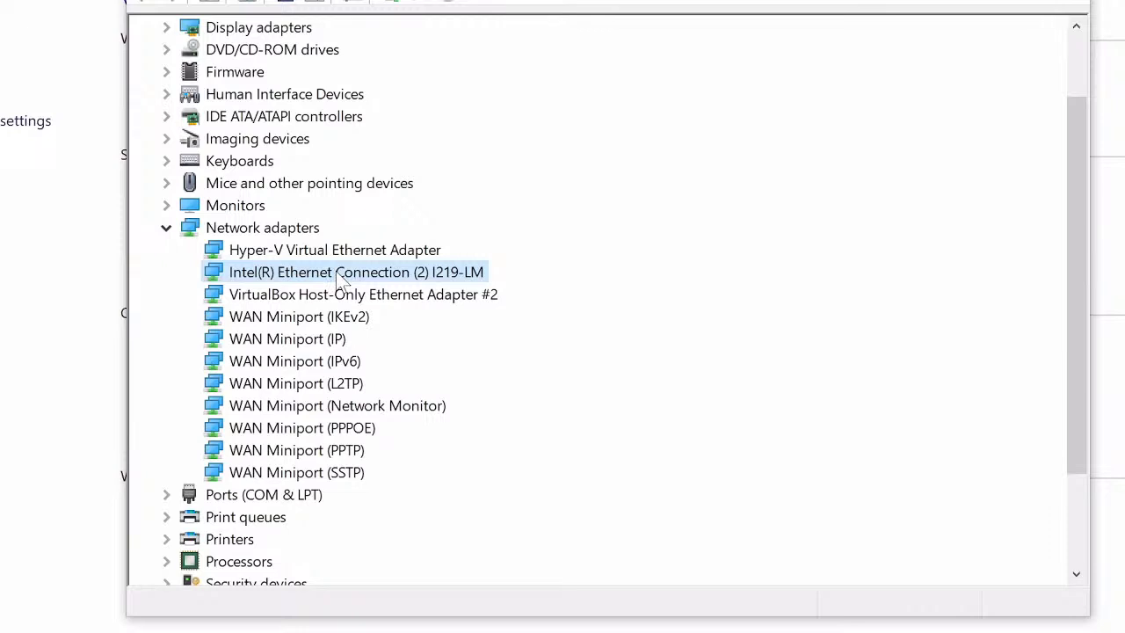
{"action": "right_click", "coordinate": [341, 278]}
- Confirm the Intel Ethernet adapter's Device status reads 'working properly', then cancel out of its properties
{"action": "left_click", "coordinate": [417, 415]}
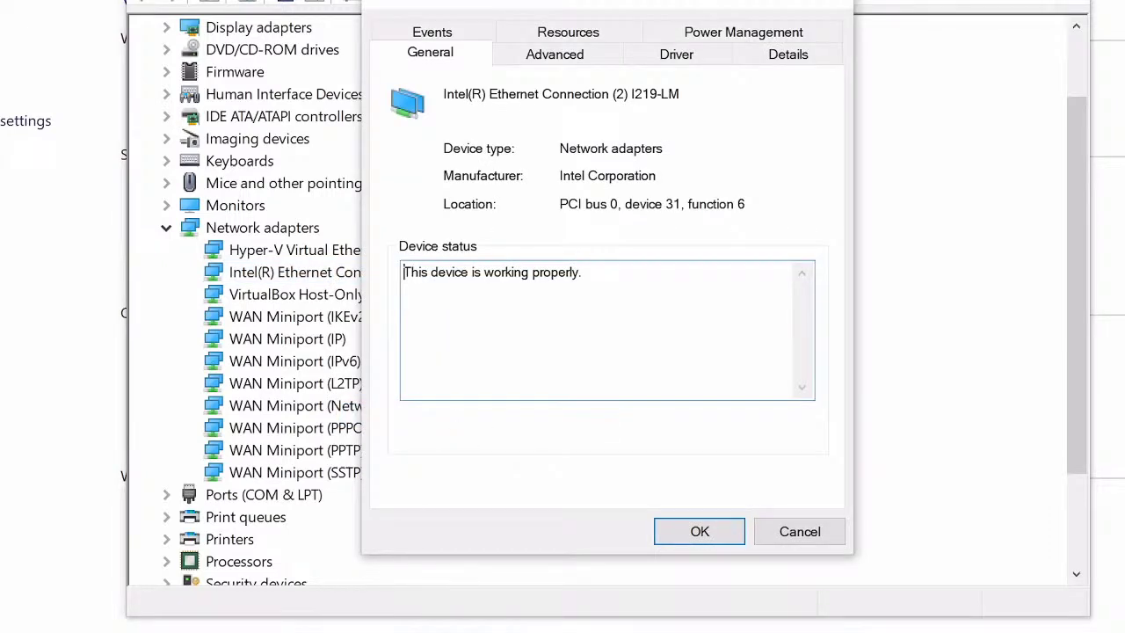
{"action": "key", "text": "End"}
{"action": "key", "text": "ctrl+shift+Left"}
{"action": "key", "text": "ctrl+shift+Left"}
{"action": "key", "text": "ctrl+shift+Left"}
{"action": "key", "text": "ctrl+shift+Left"}
{"action": "key", "text": "ctrl+shift+Left"}
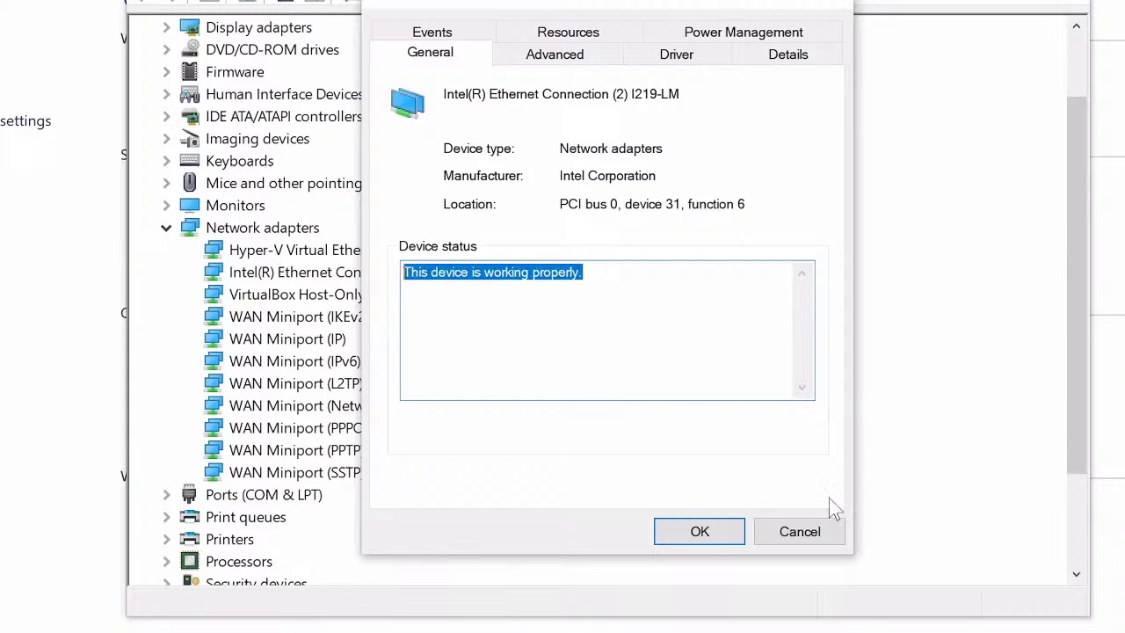
{"action": "left_click", "coordinate": [582, 272]}
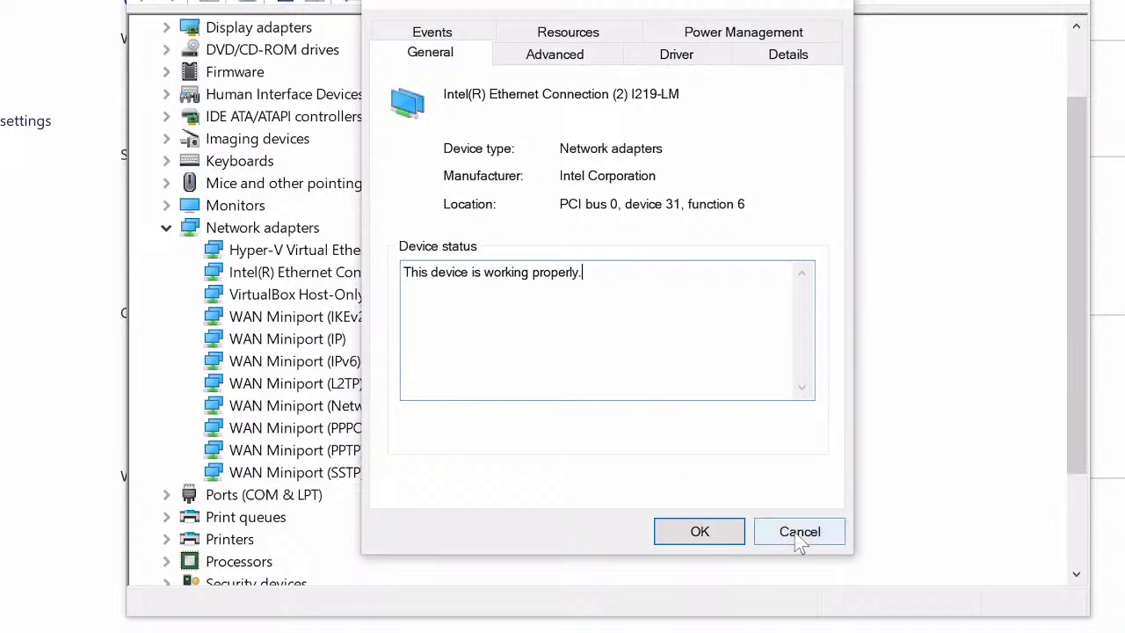
{"action": "left_click_drag", "start_coordinate": [648, 5], "coordinate": [793, 55]}
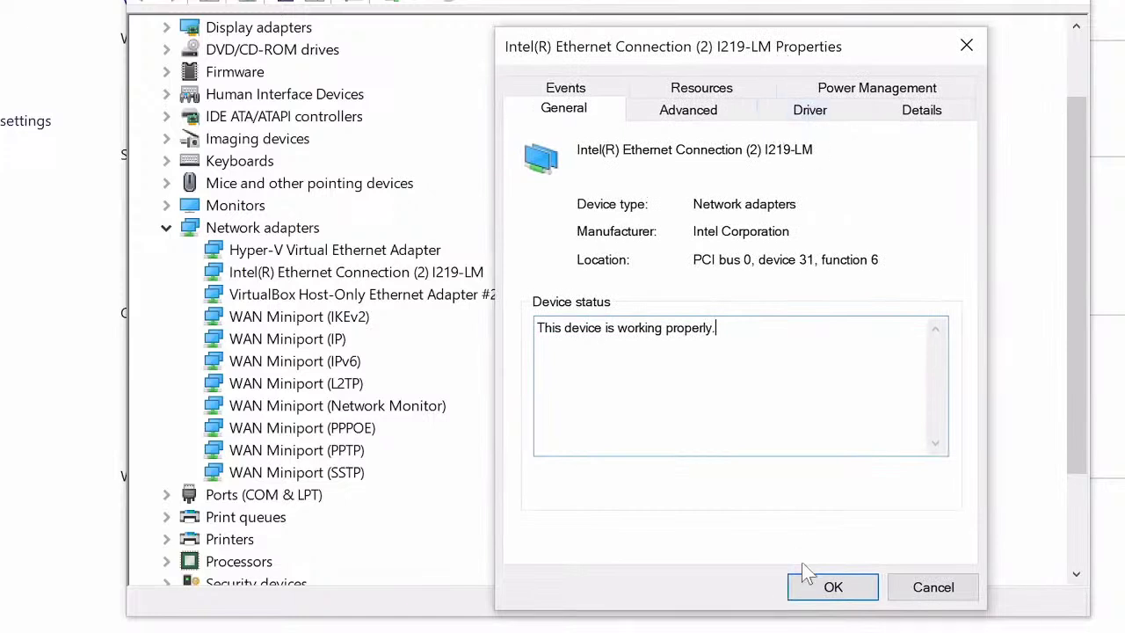
{"action": "left_click", "coordinate": [933, 597]}
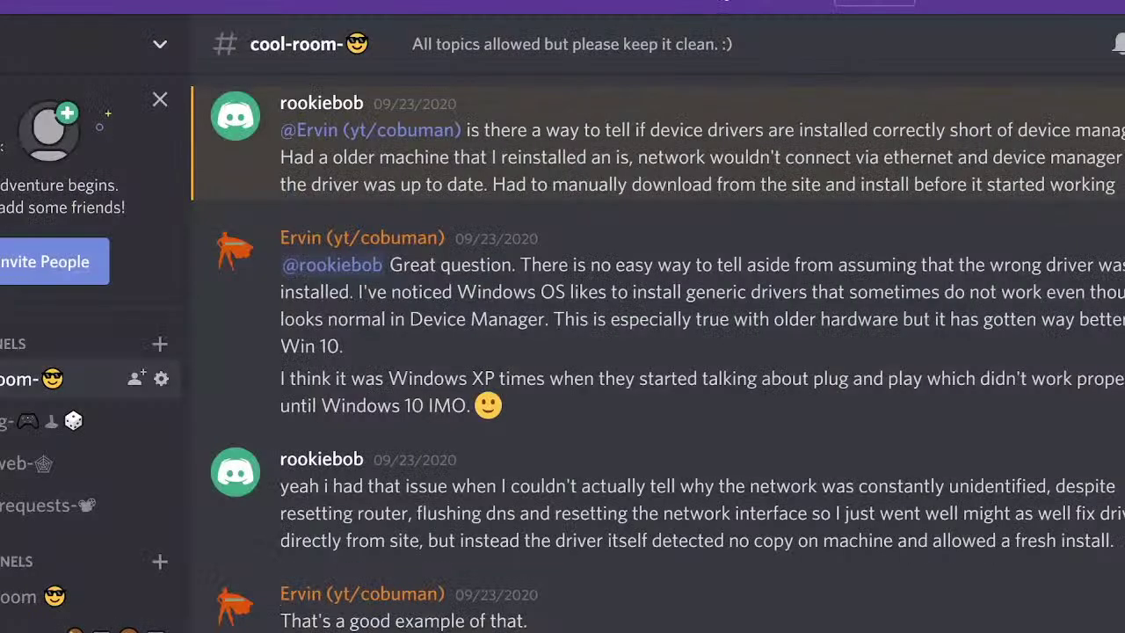
{"action": "left_click_drag", "start_coordinate": [293, 157], "coordinate": [659, 157]}
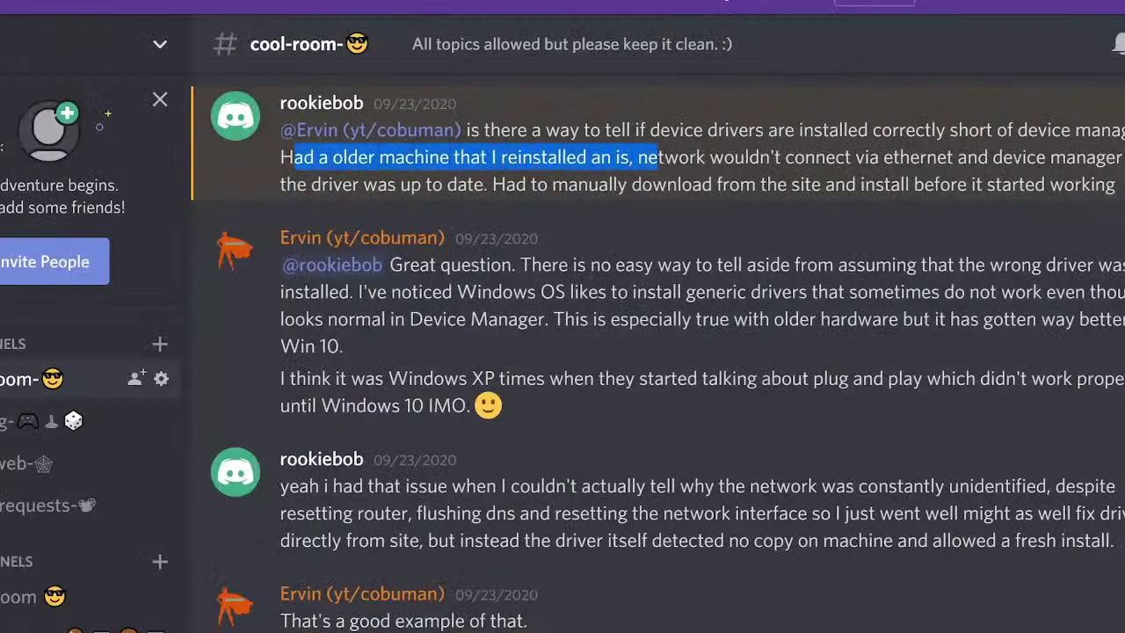
{"action": "left_click", "coordinate": [659, 157]}
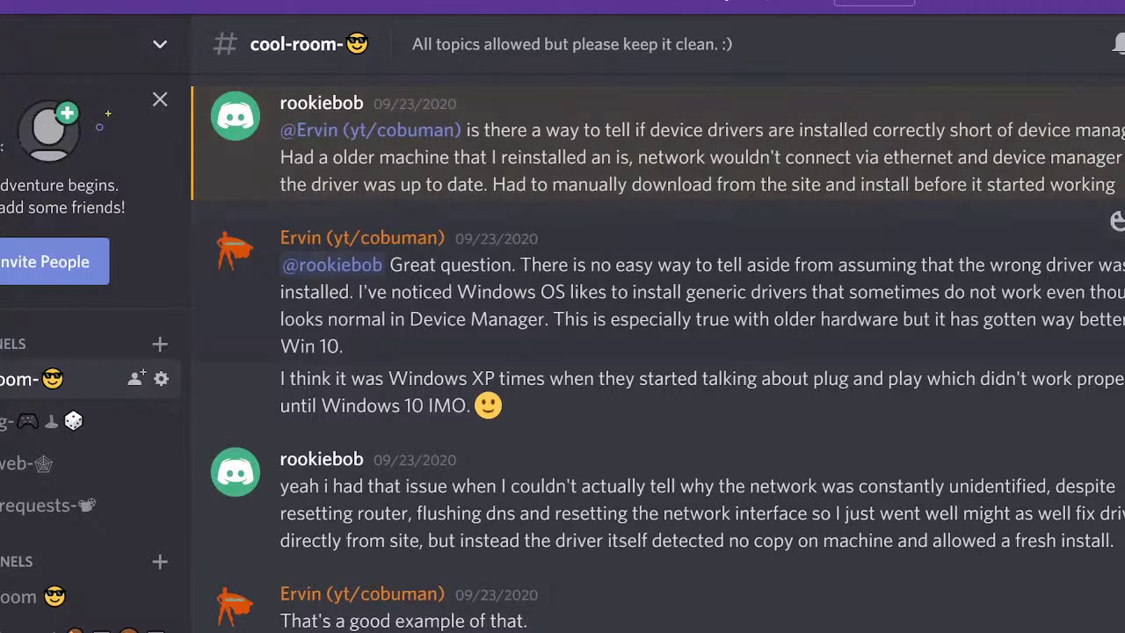
{"action": "left_click_drag", "start_coordinate": [521, 265], "coordinate": [569, 264]}
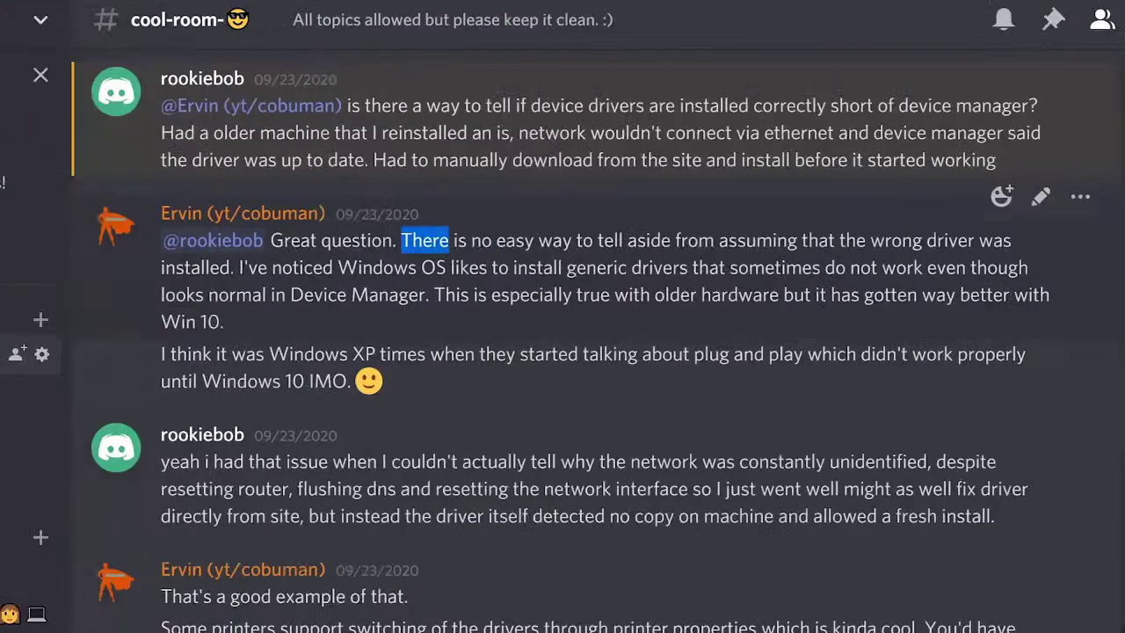
{"action": "left_click_drag", "start_coordinate": [450, 240], "coordinate": [430, 294]}
{"action": "left_click", "coordinate": [244, 268]}
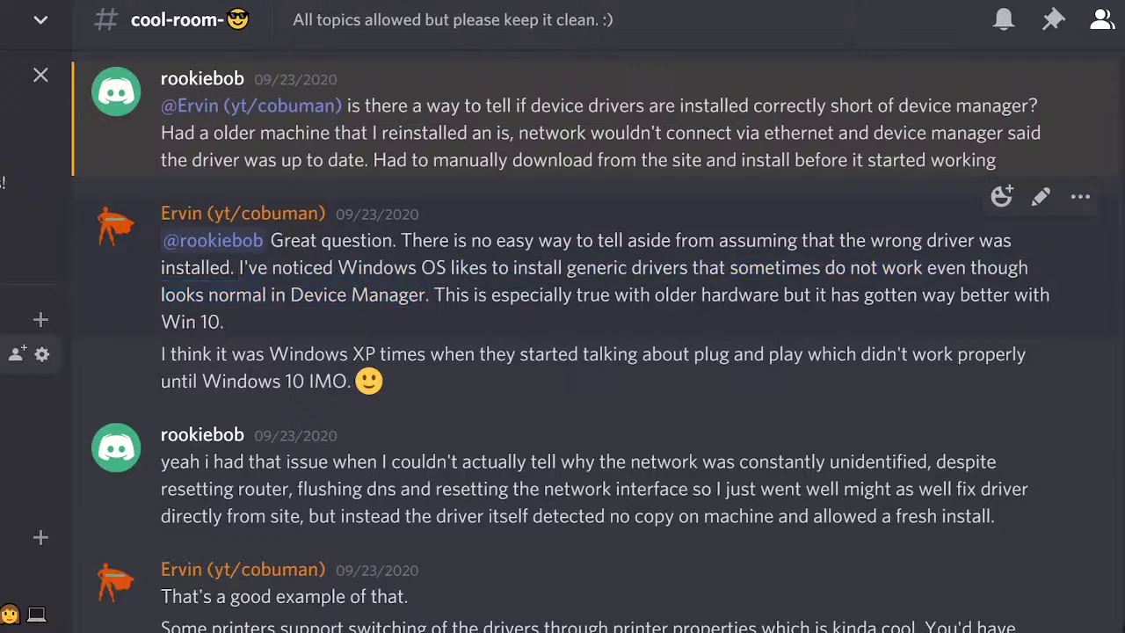
{"action": "left_click_drag", "start_coordinate": [238, 267], "coordinate": [434, 295]}
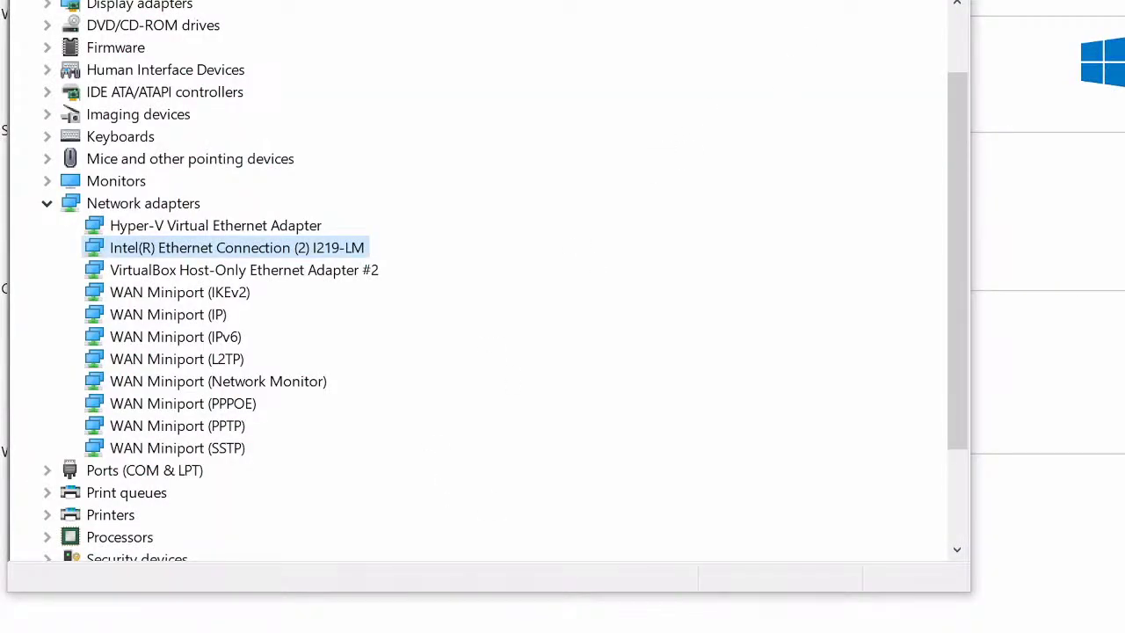
- Show the Intel Ethernet adapter's driver actions, such as Update driver, then dismiss the menu
{"action": "right_click", "coordinate": [184, 248]}
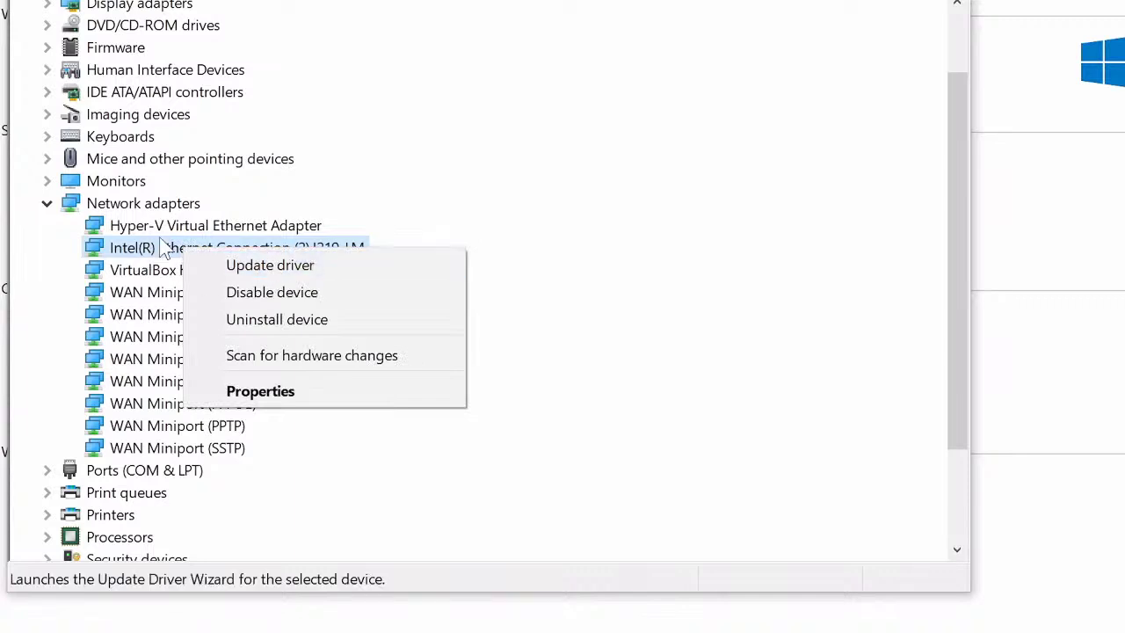
{"action": "left_click", "coordinate": [153, 249]}
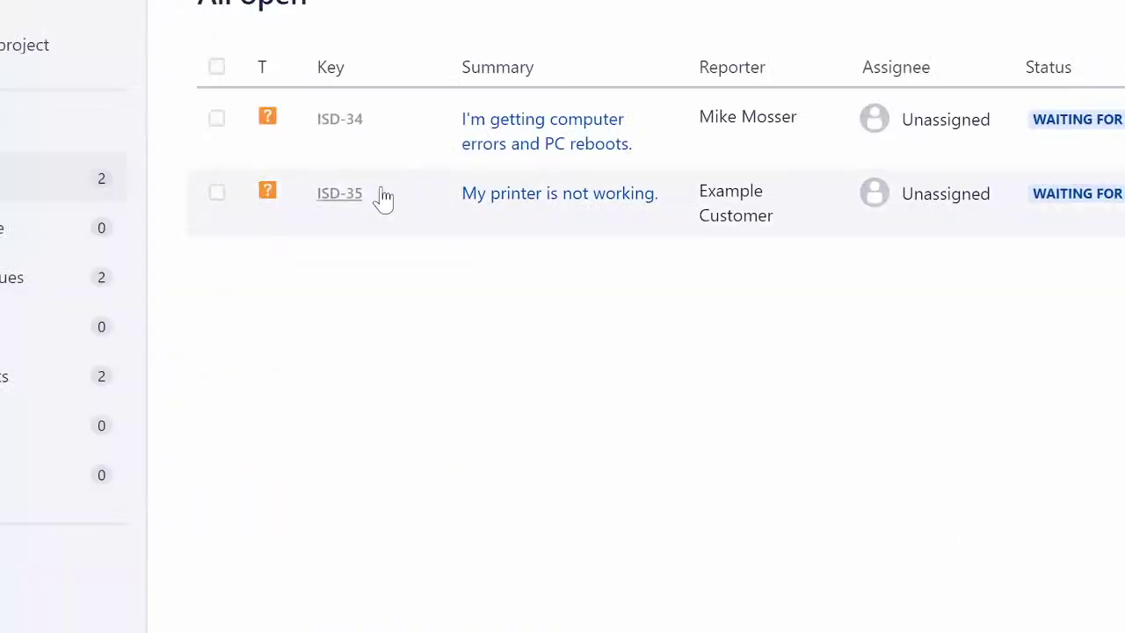
{"action": "left_click", "coordinate": [526, 200]}
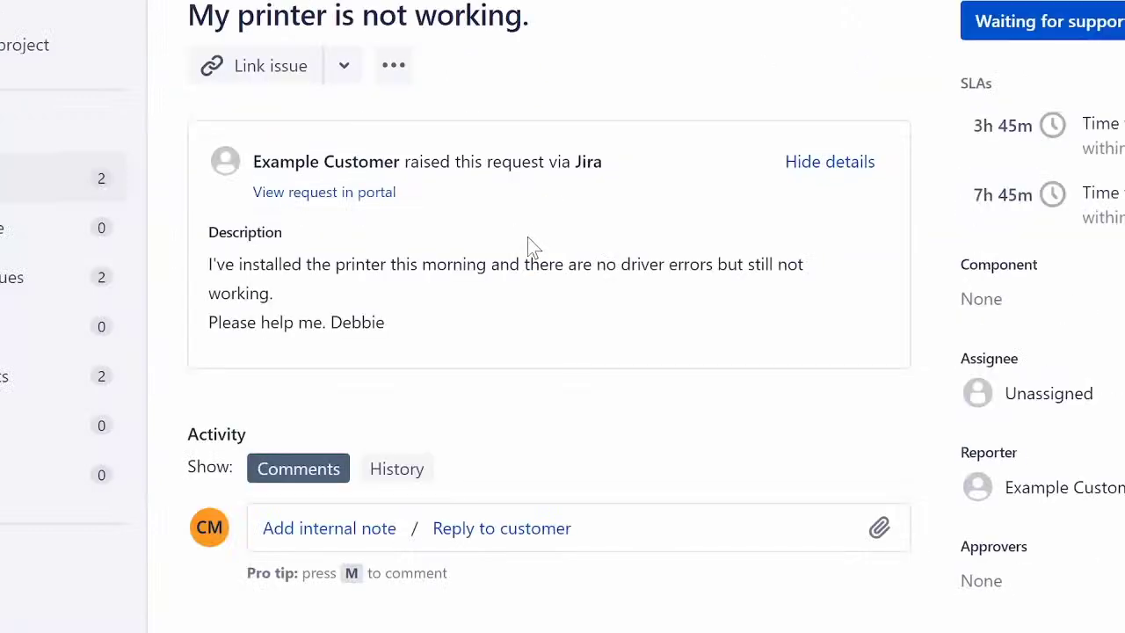
{"action": "left_click", "coordinate": [1048, 393]}
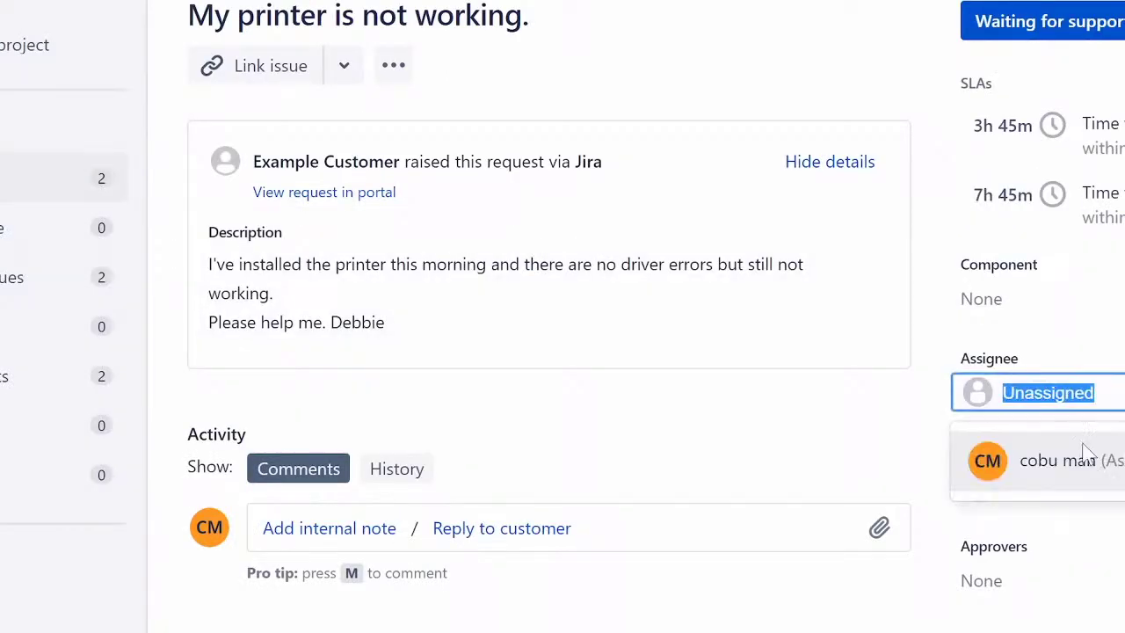
{"action": "left_click", "coordinate": [1095, 468]}
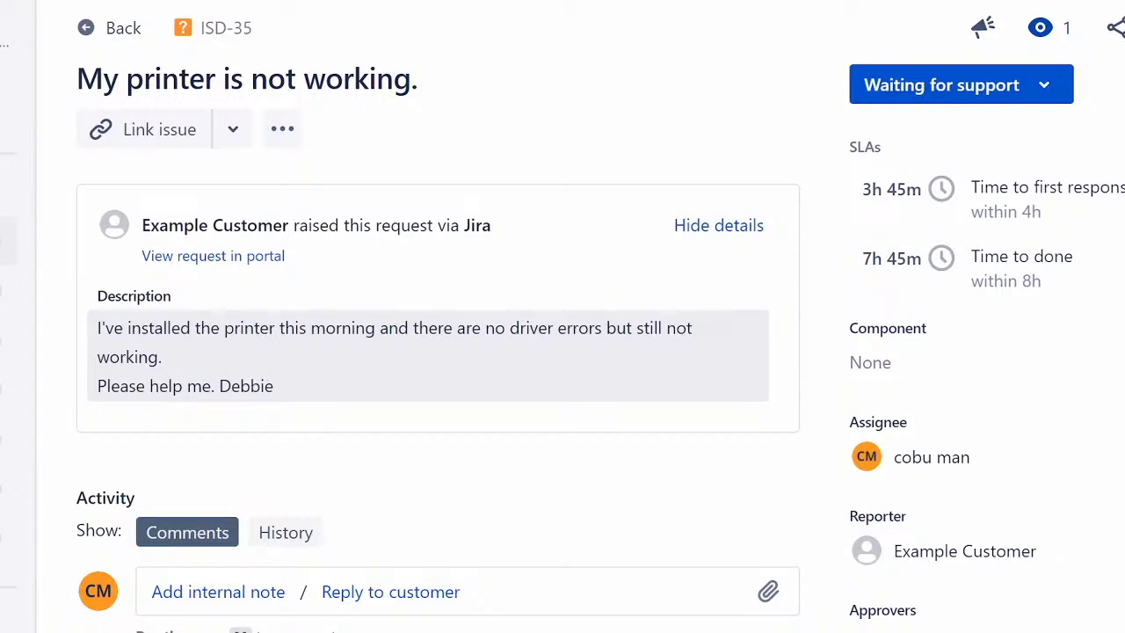
{"action": "left_click_drag", "start_coordinate": [78, 79], "coordinate": [479, 107]}
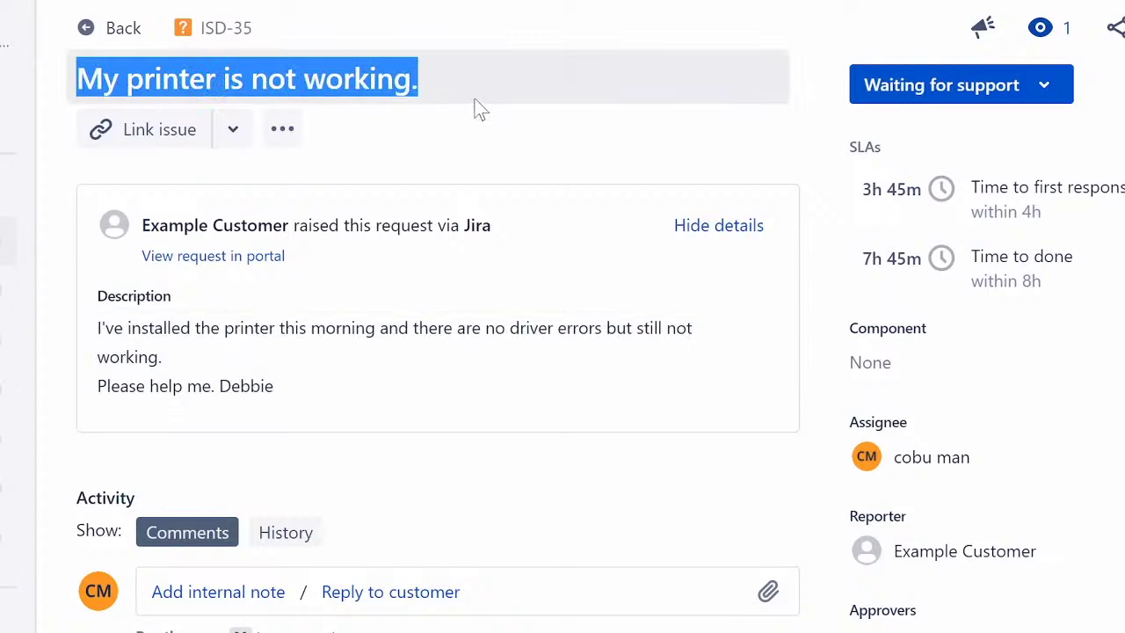
{"action": "triple_click", "coordinate": [98, 338]}
{"action": "left_click", "coordinate": [99, 329]}
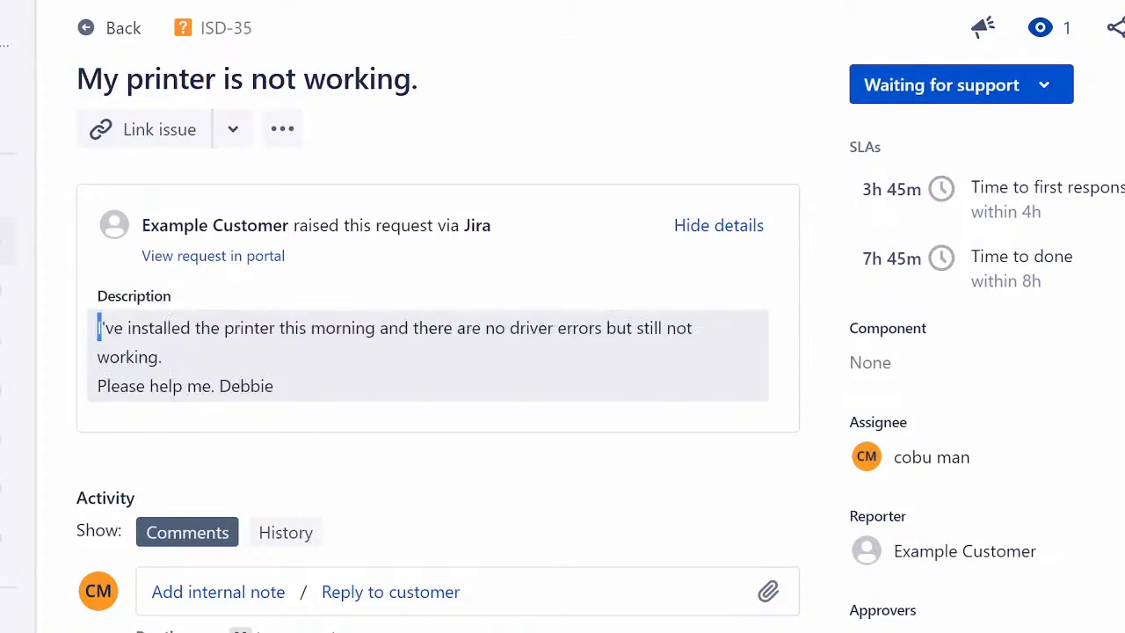
{"action": "triple_click", "coordinate": [98, 328]}
{"action": "left_click", "coordinate": [151, 327]}
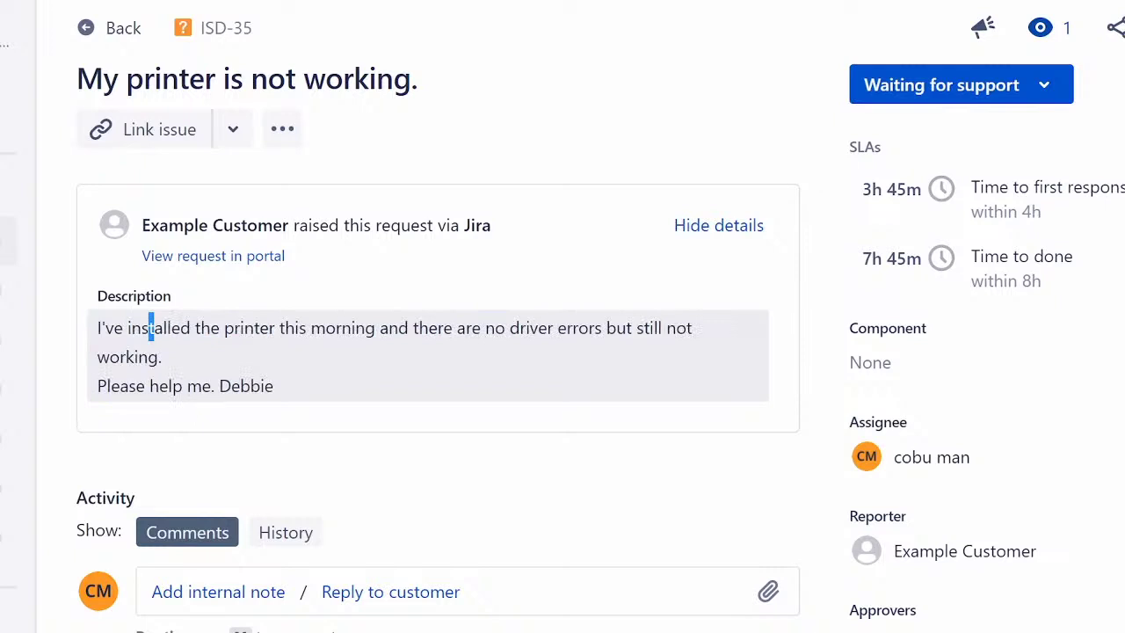
{"action": "triple_click", "coordinate": [99, 330]}
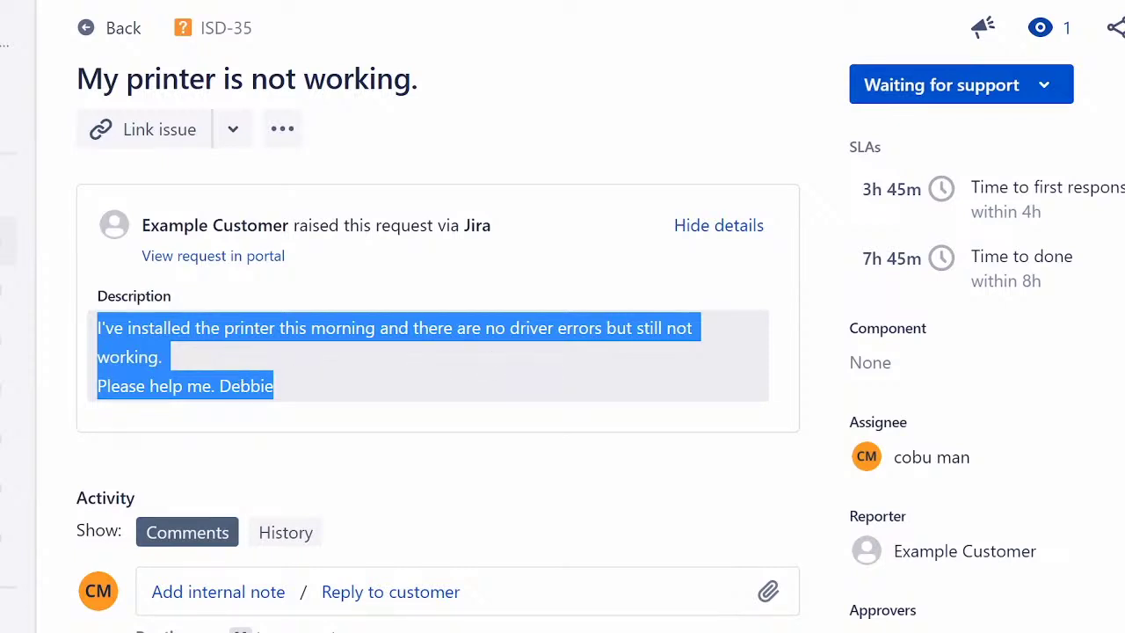
{"action": "left_click", "coordinate": [307, 398]}
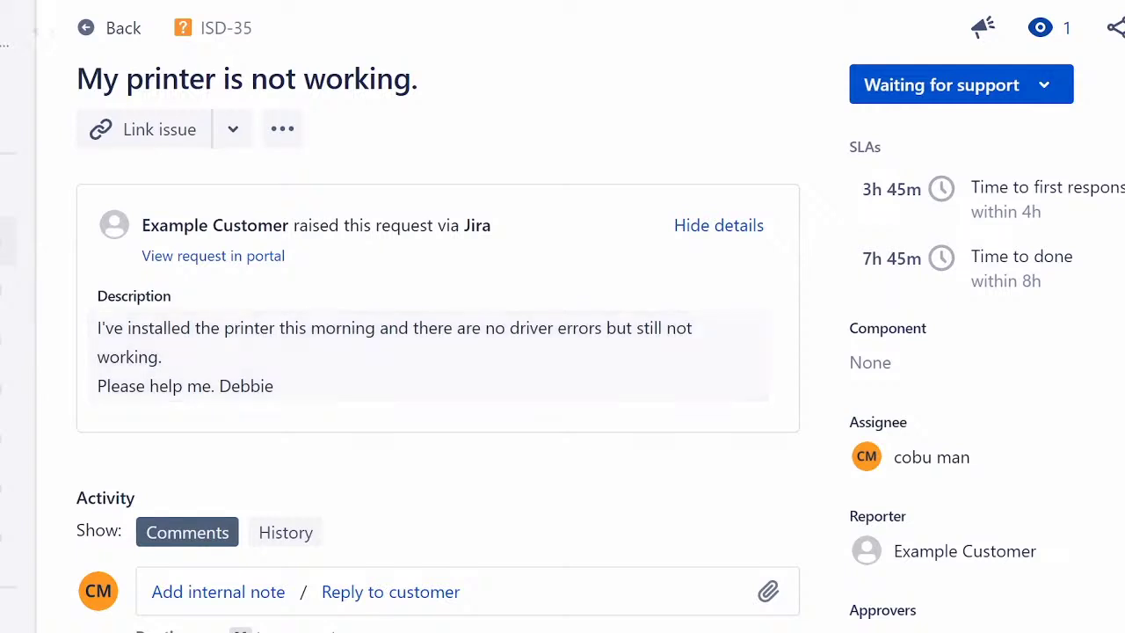
- Search Windows for 'printer' to reach Printers & scanners and open the Canon MP250 series management page
{"action": "key", "text": "super"}
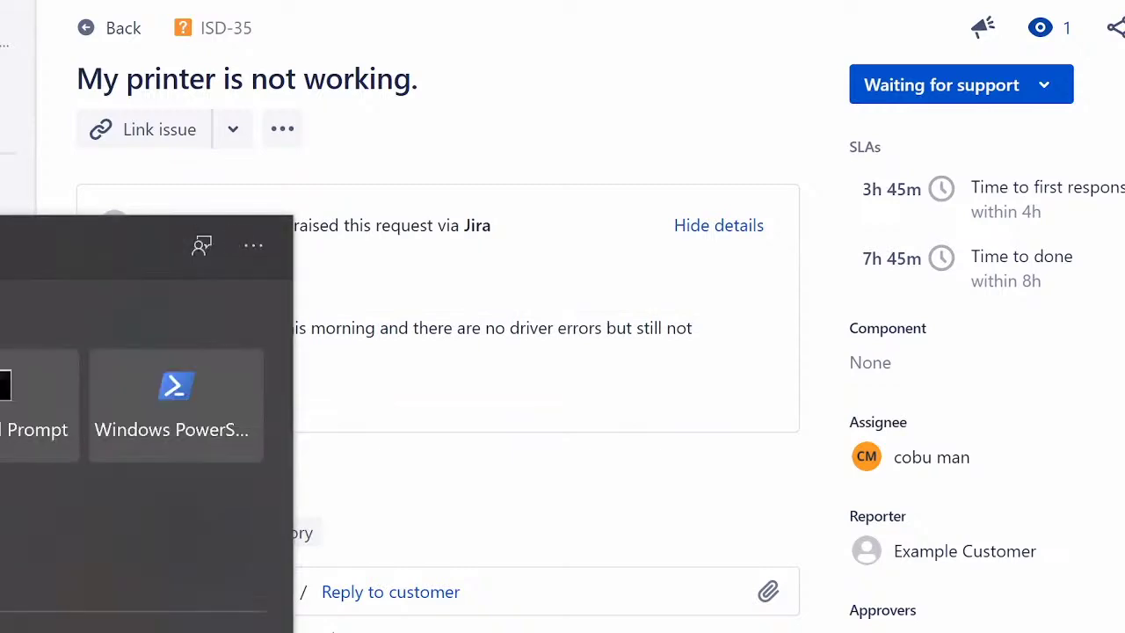
{"action": "type", "text": "devic"}
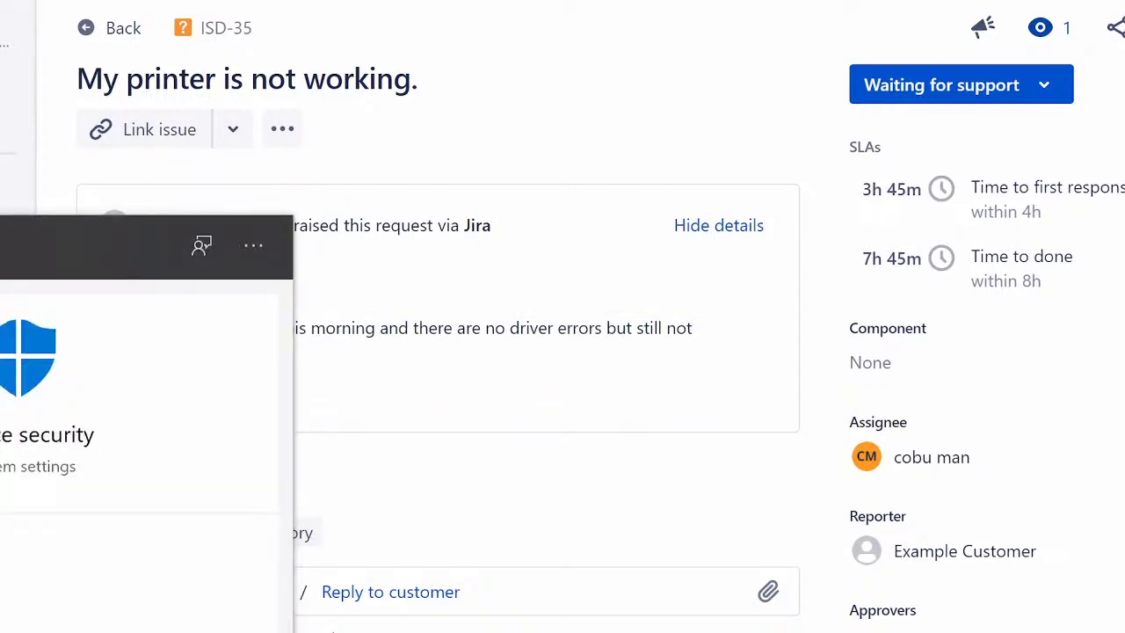
{"action": "key", "text": "BackSpace"}
{"action": "key", "text": "BackSpace"}
{"action": "key", "text": "BackSpace"}
{"action": "key", "text": "BackSpace"}
{"action": "key", "text": "BackSpace"}
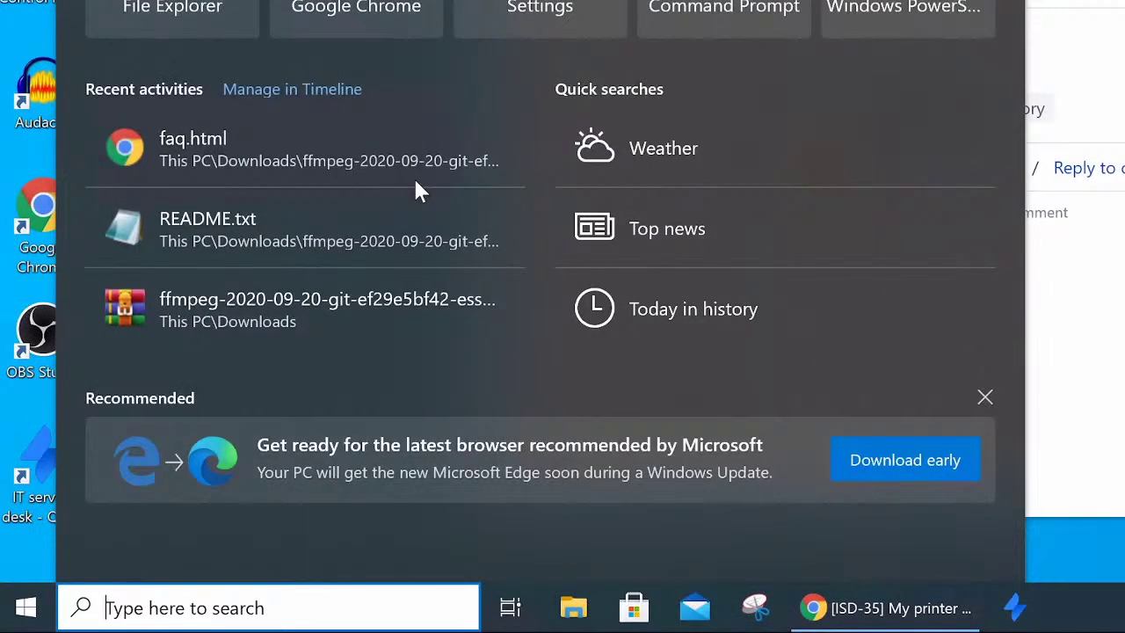
{"action": "type", "text": "printer"}
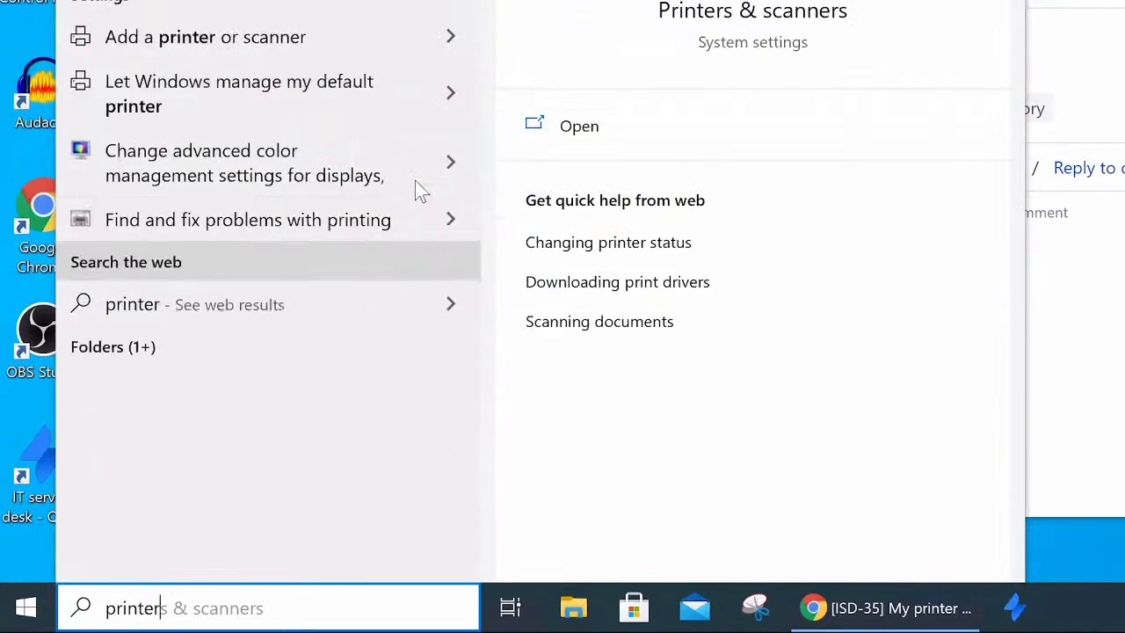
{"action": "key", "text": "Return"}
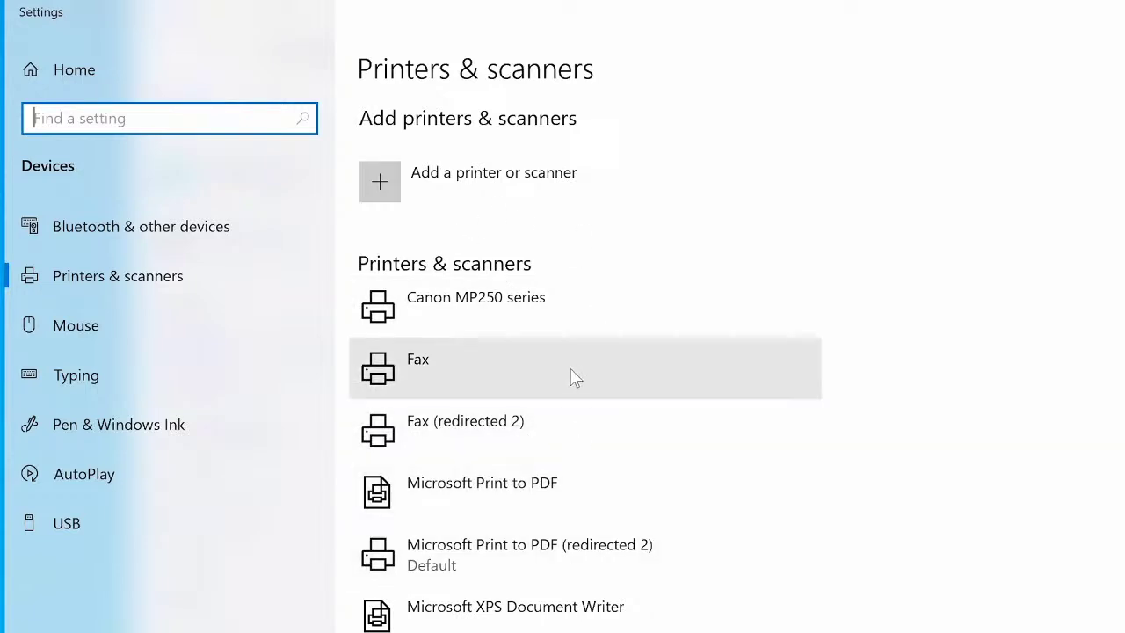
{"action": "left_click", "coordinate": [559, 326]}
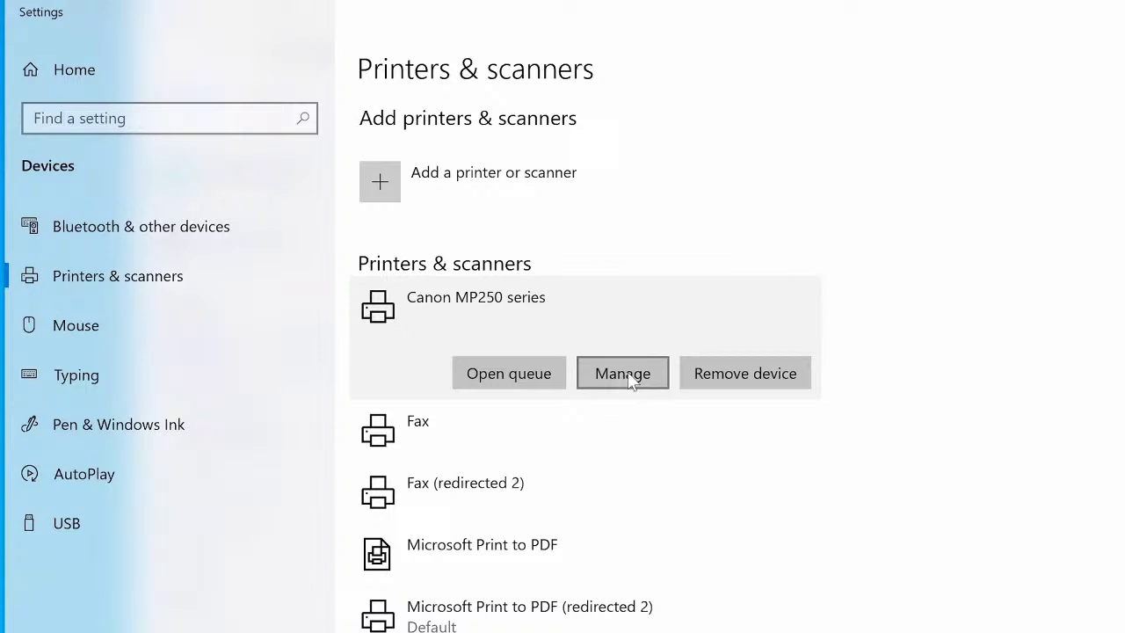
{"action": "left_click", "coordinate": [630, 377]}
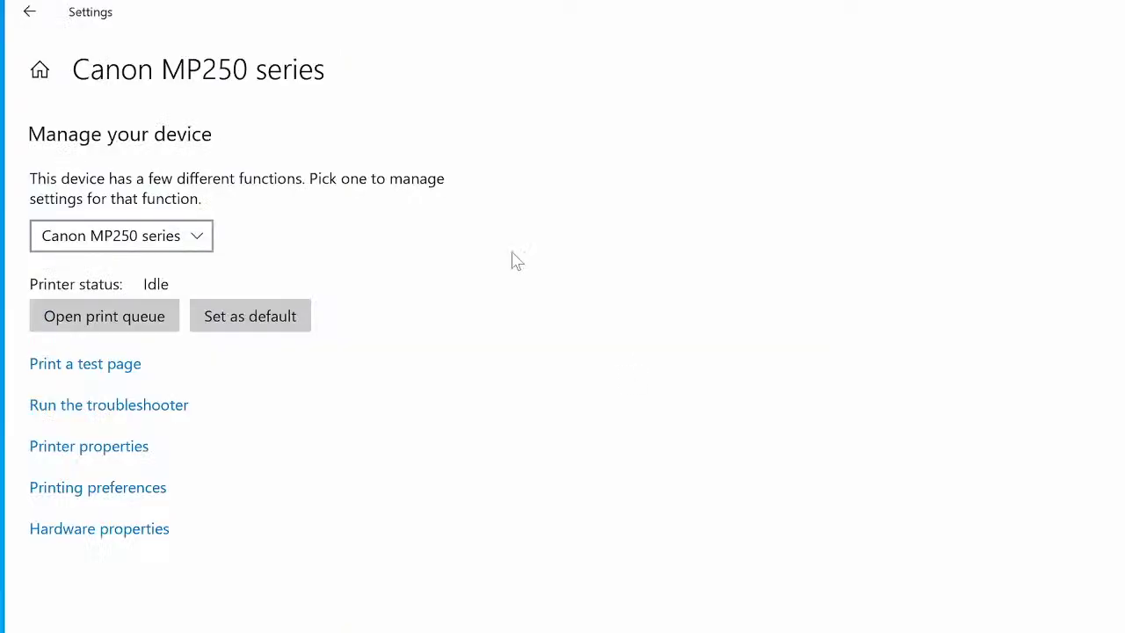
- Drag the Canon MP250 series settings window right and down to uncover the desktop
{"action": "left_click_drag", "start_coordinate": [513, 14], "coordinate": [649, 20]}
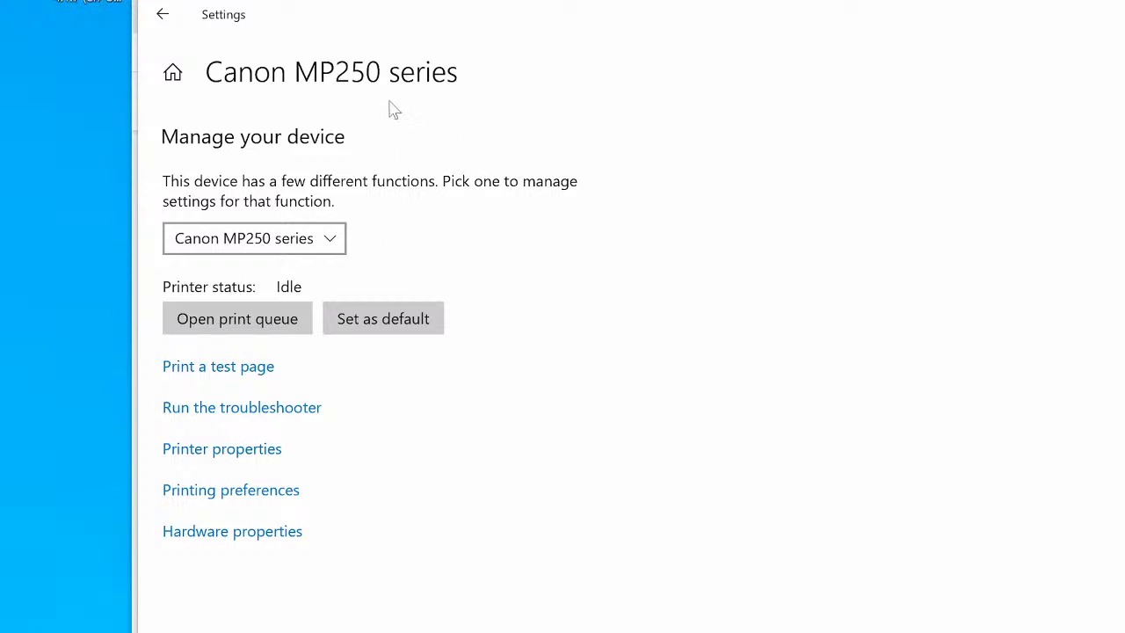
- Slide the Canon MP250 series settings window far right so the Jira ISD-35 ticket shows beside it
{"action": "left_click_drag", "start_coordinate": [359, 35], "coordinate": [422, 30]}
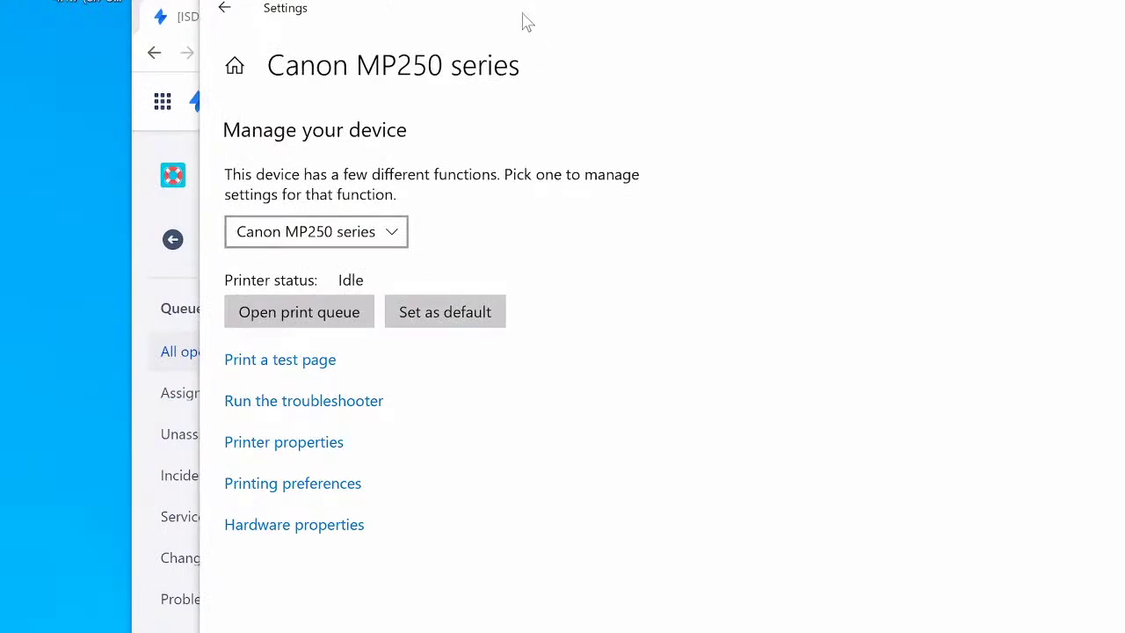
{"action": "left_click_drag", "start_coordinate": [522, 20], "coordinate": [958, 18]}
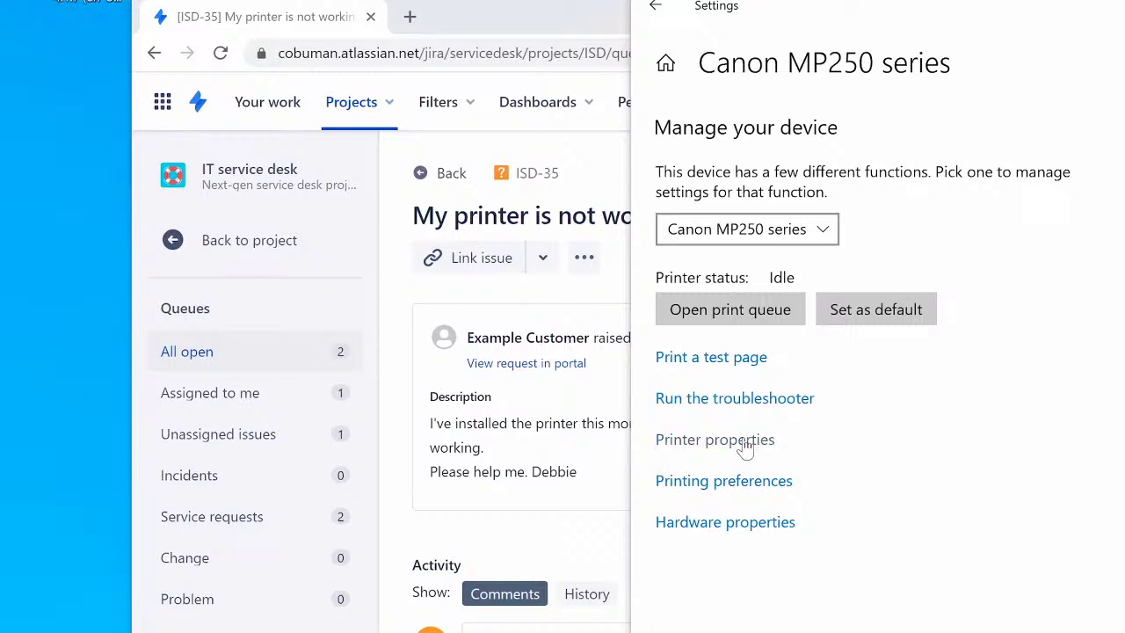
- Open the Canon MP250 series printer properties and centre the dialog to review its General details
{"action": "left_click", "coordinate": [745, 449]}
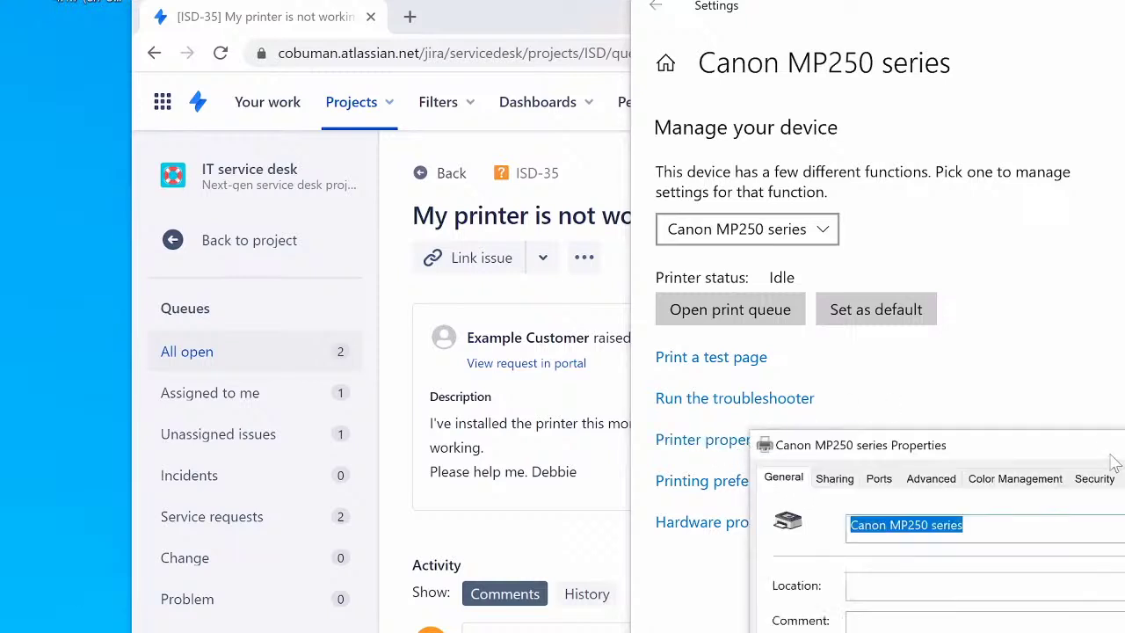
{"action": "left_click_drag", "start_coordinate": [1083, 432], "coordinate": [772, 193]}
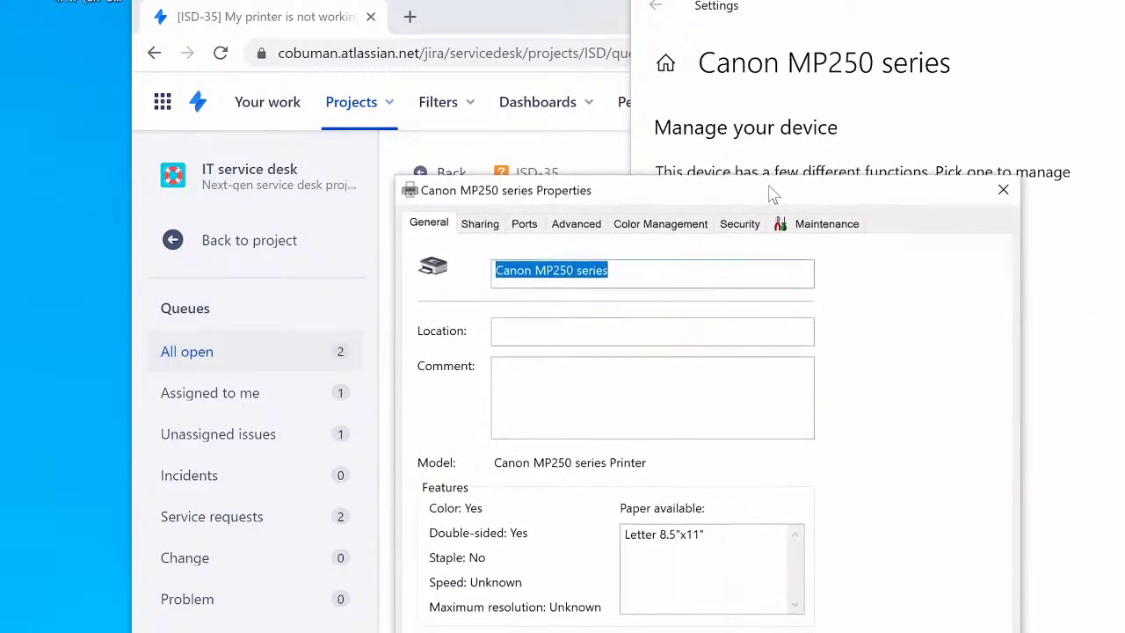
{"action": "left_click", "coordinate": [620, 273]}
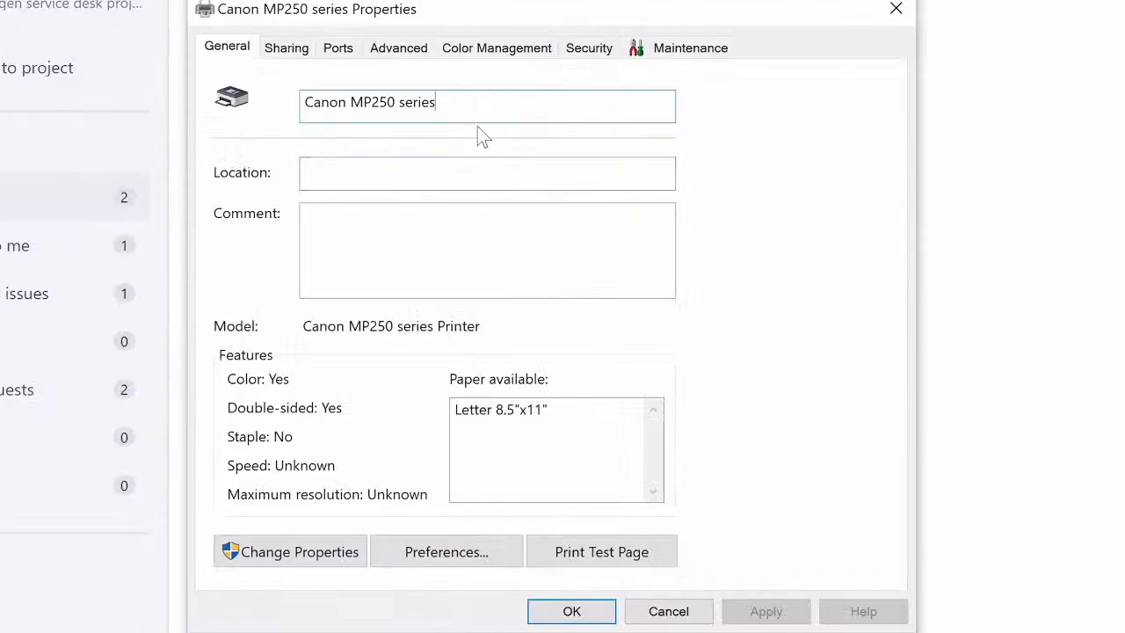
{"action": "left_click", "coordinate": [486, 173]}
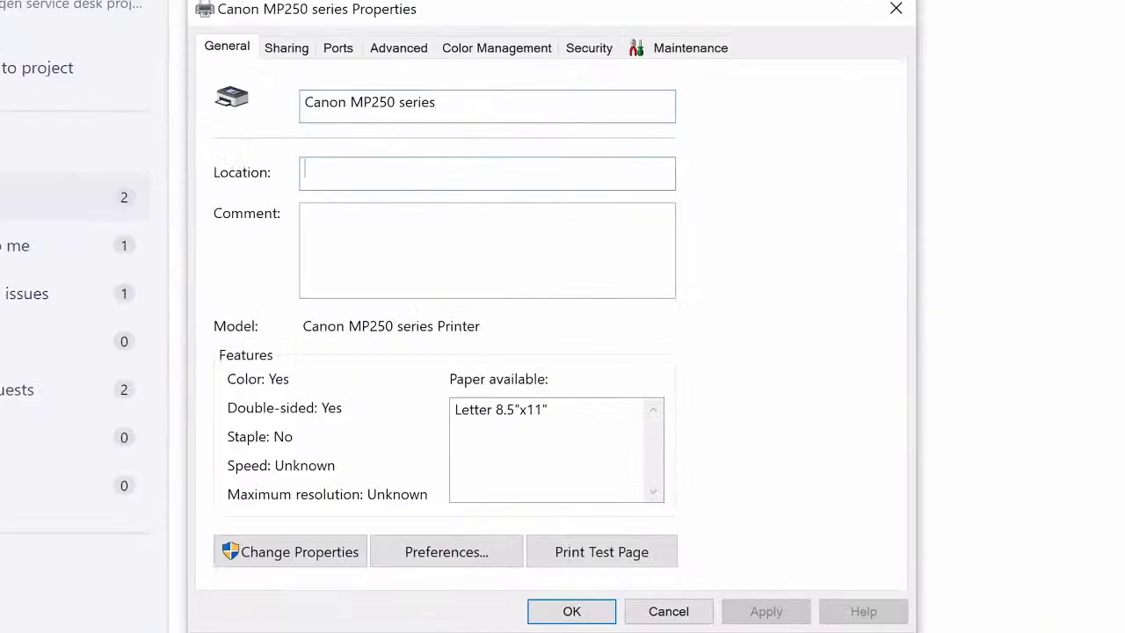
{"action": "left_click_drag", "start_coordinate": [547, 10], "coordinate": [552, 25]}
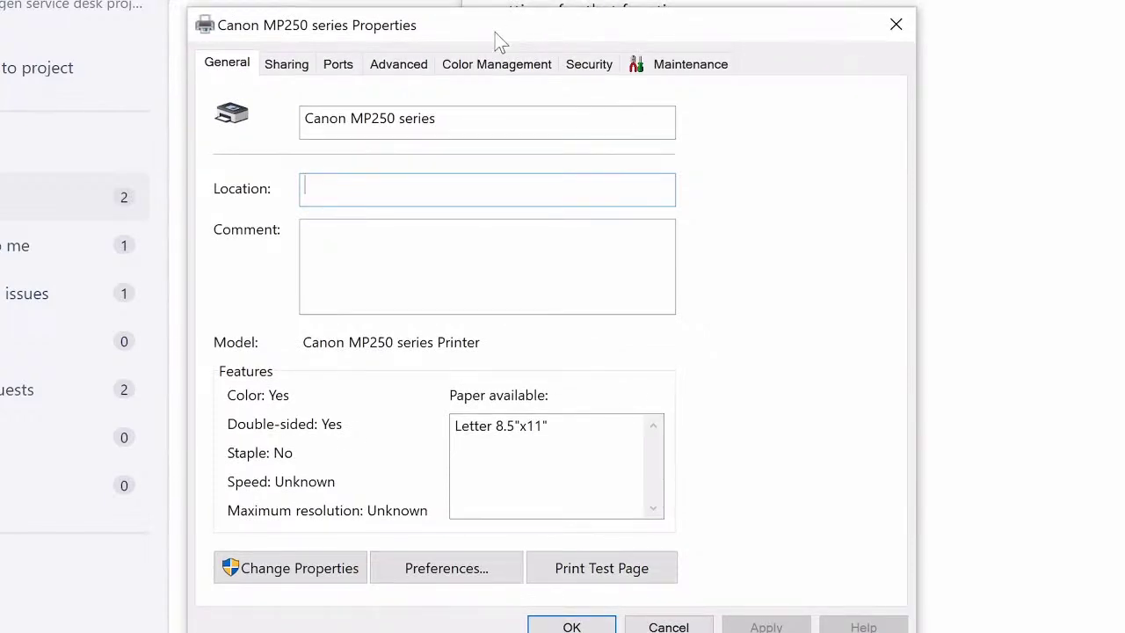
- Show the Advanced tab with the Canon MP250 series driver and spooling options, moving the dialog up-right
{"action": "left_click", "coordinate": [414, 75]}
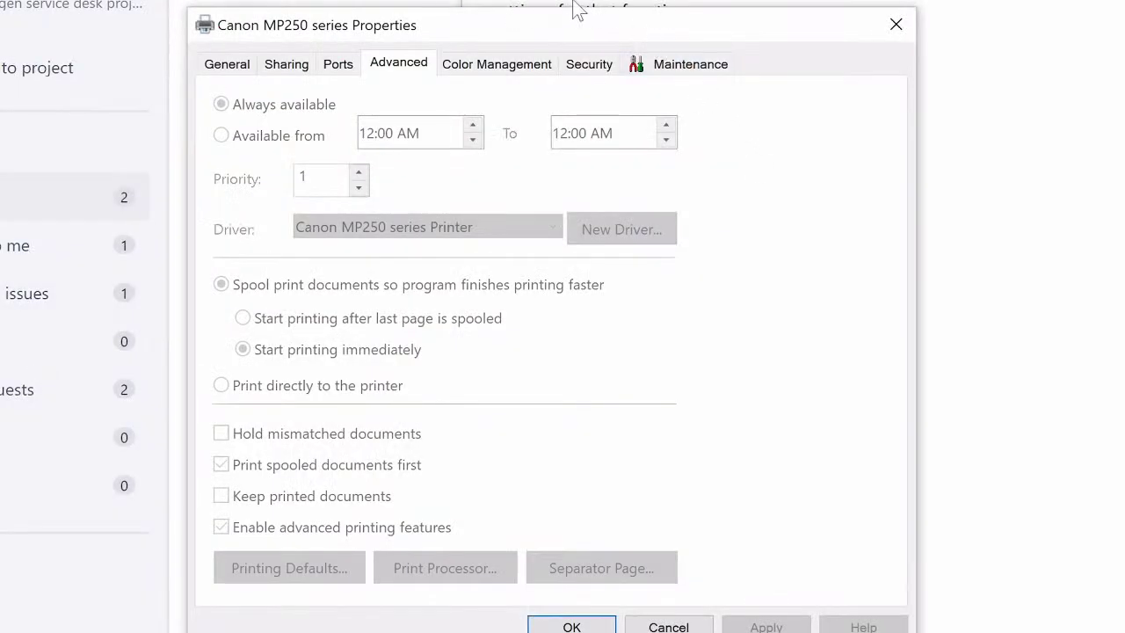
{"action": "left_click_drag", "start_coordinate": [559, 31], "coordinate": [558, 36]}
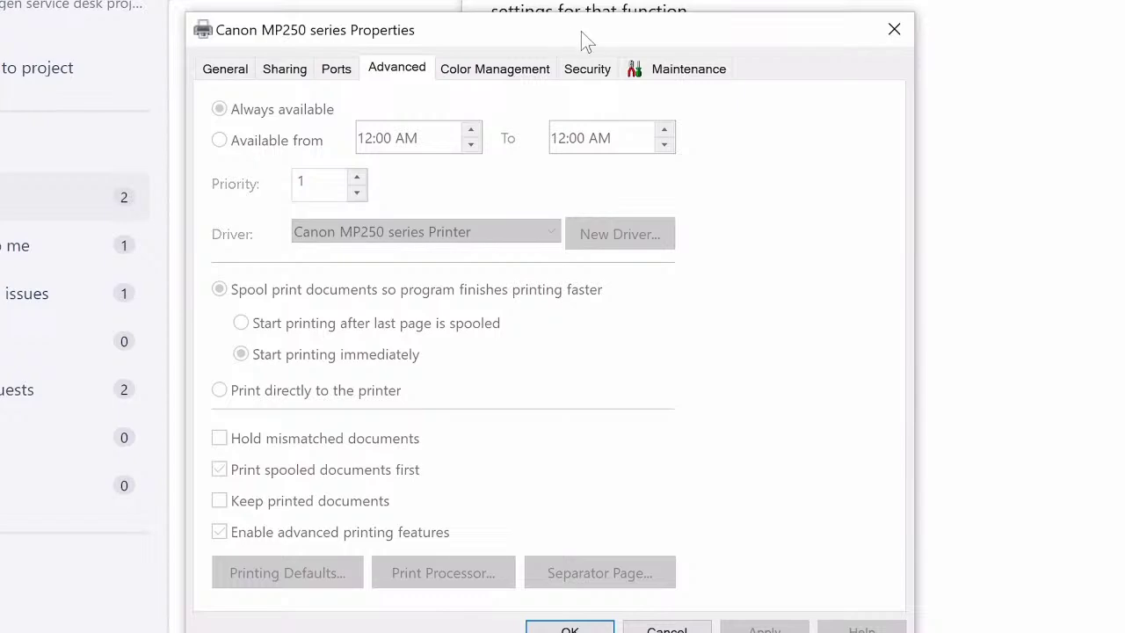
{"action": "left_click_drag", "start_coordinate": [581, 32], "coordinate": [804, 54]}
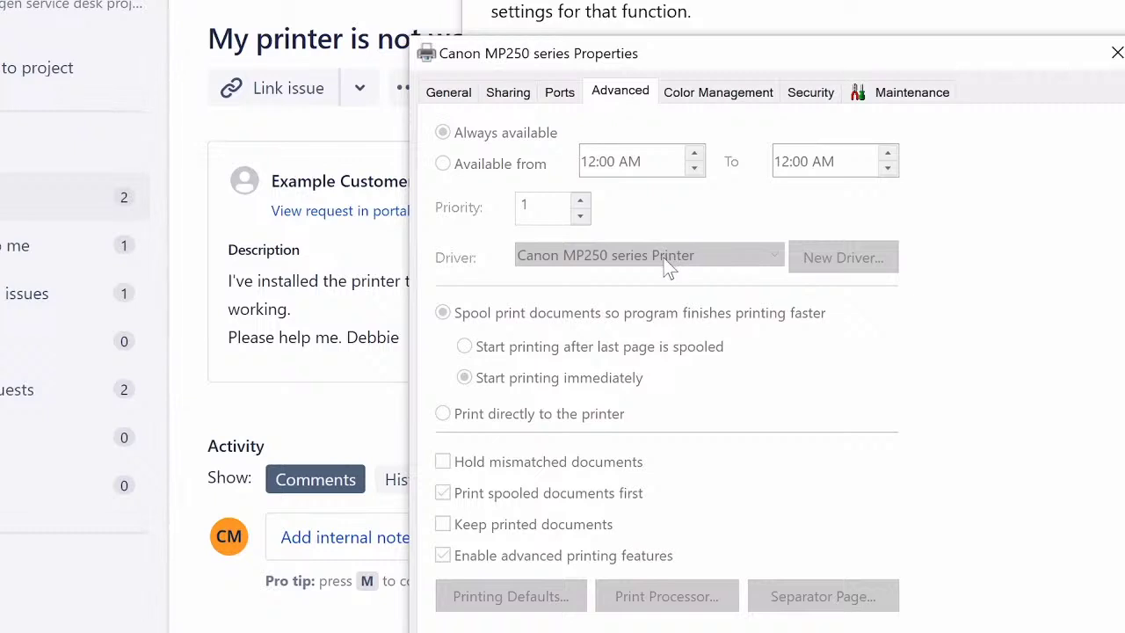
- Close the printer properties dialog, review the ISD-35 description, and open a customer reply
{"action": "key", "text": "Escape"}
{"action": "left_click", "coordinate": [413, 345]}
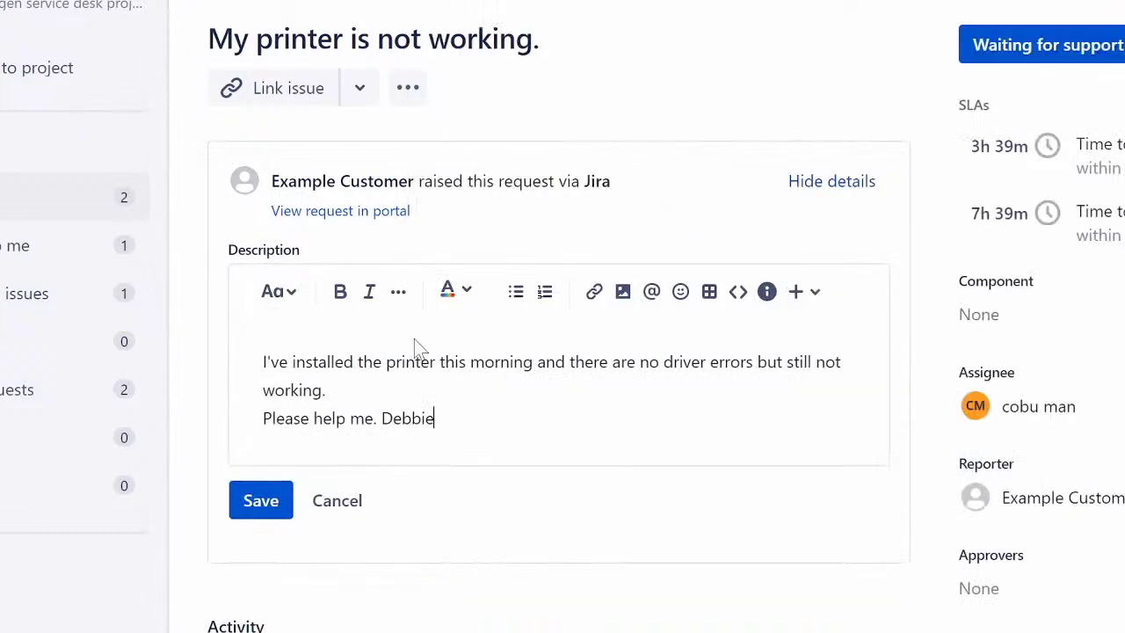
{"action": "key", "text": "Left"}
{"action": "key", "text": "Left"}
{"action": "key", "text": "Left"}
{"action": "key", "text": "Left"}
{"action": "key", "text": "Left"}
{"action": "key", "text": "Left"}
{"action": "key", "text": "Left"}
{"action": "key", "text": "Up"}
{"action": "left_click", "coordinate": [483, 361]}
{"action": "left_click", "coordinate": [329, 389]}
{"action": "left_click", "coordinate": [393, 417]}
{"action": "left_click", "coordinate": [351, 507]}
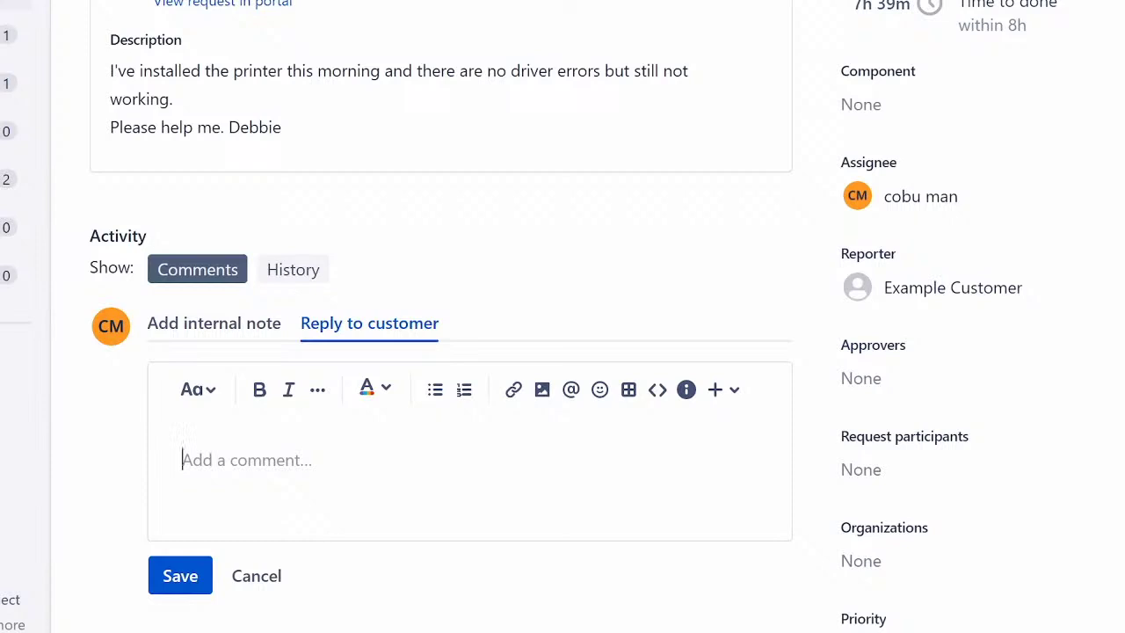
- Post the internal note 'Configured printer as requested by user/customer.' signed with the agent's name
{"action": "left_click", "coordinate": [274, 334]}
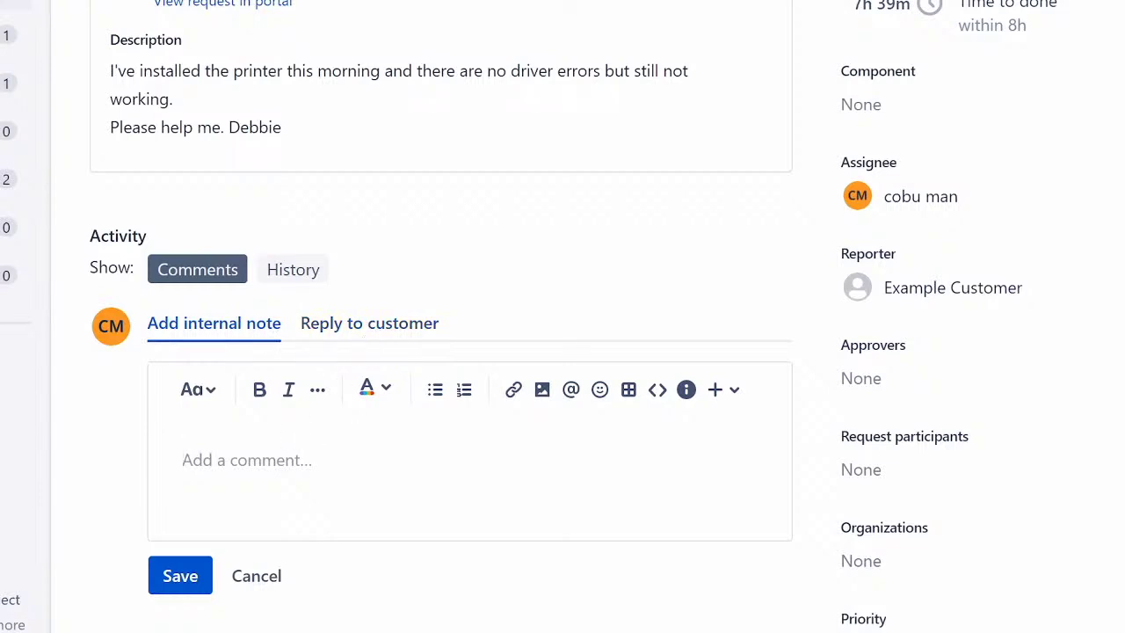
{"action": "type", "text": "Configu"}
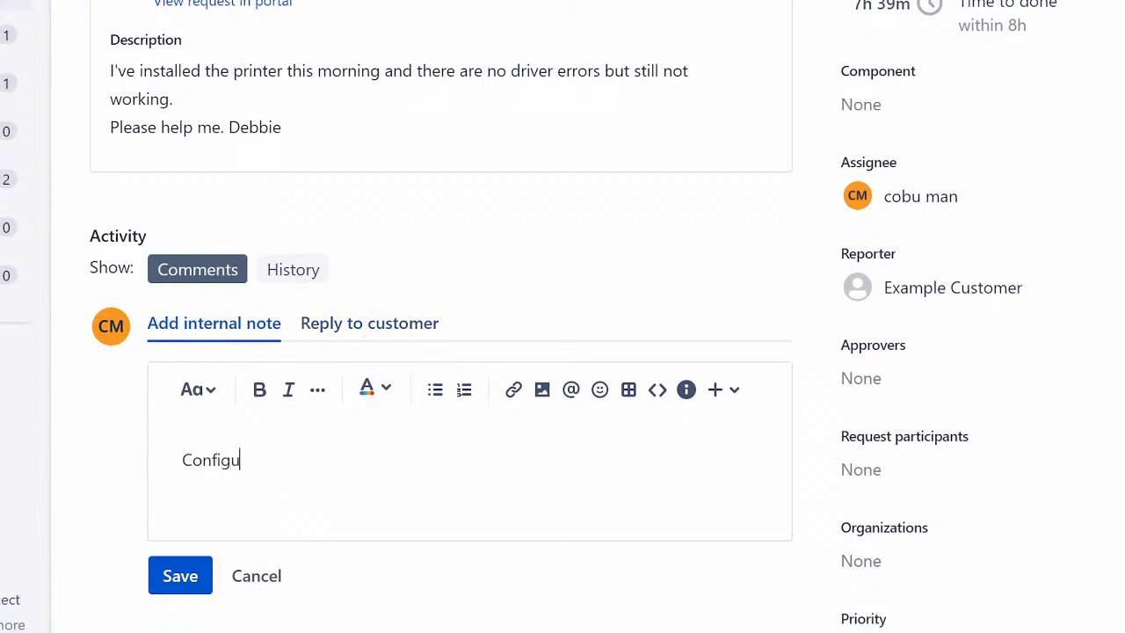
{"action": "type", "text": "red printer "}
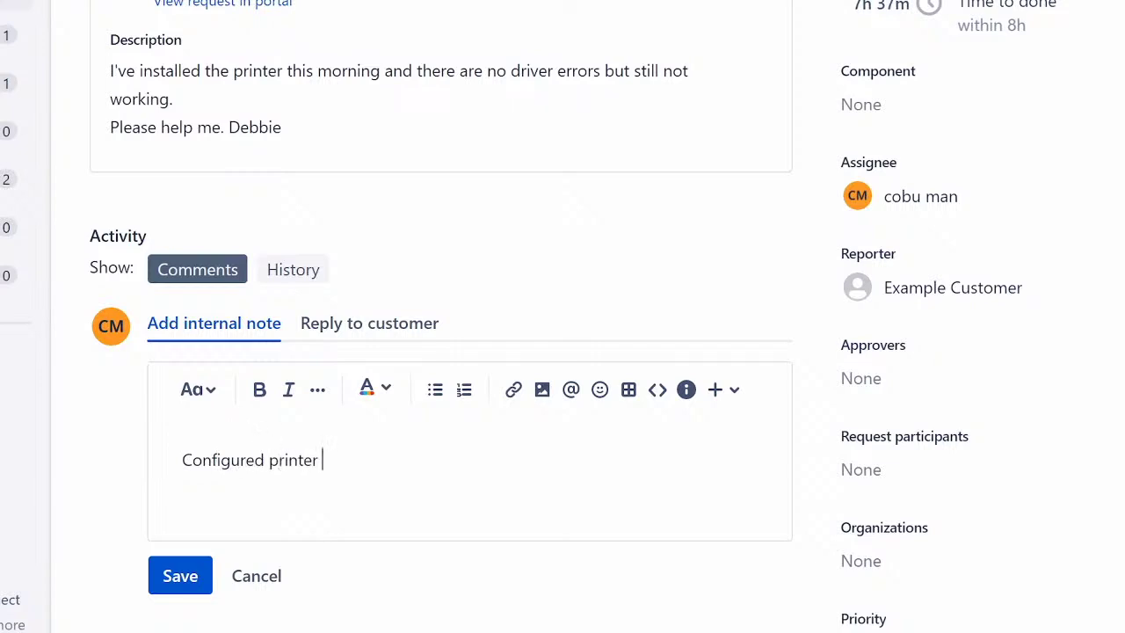
{"action": "type", "text": "as requested "}
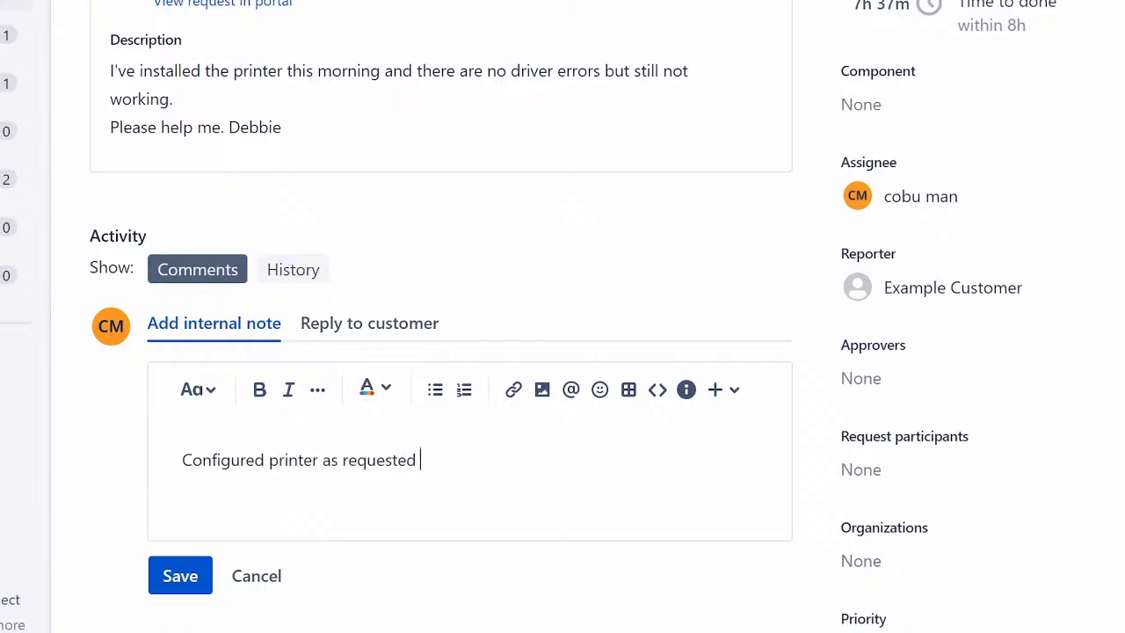
{"action": "type", "text": "by user/customer. Ervin"}
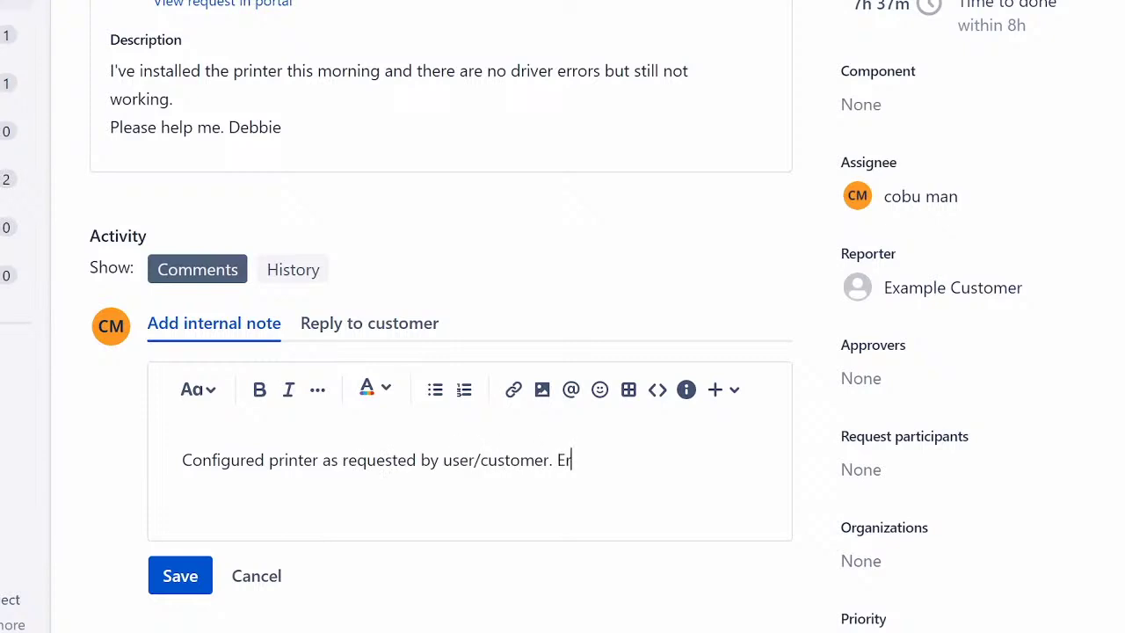
{"action": "left_click", "coordinate": [168, 584]}
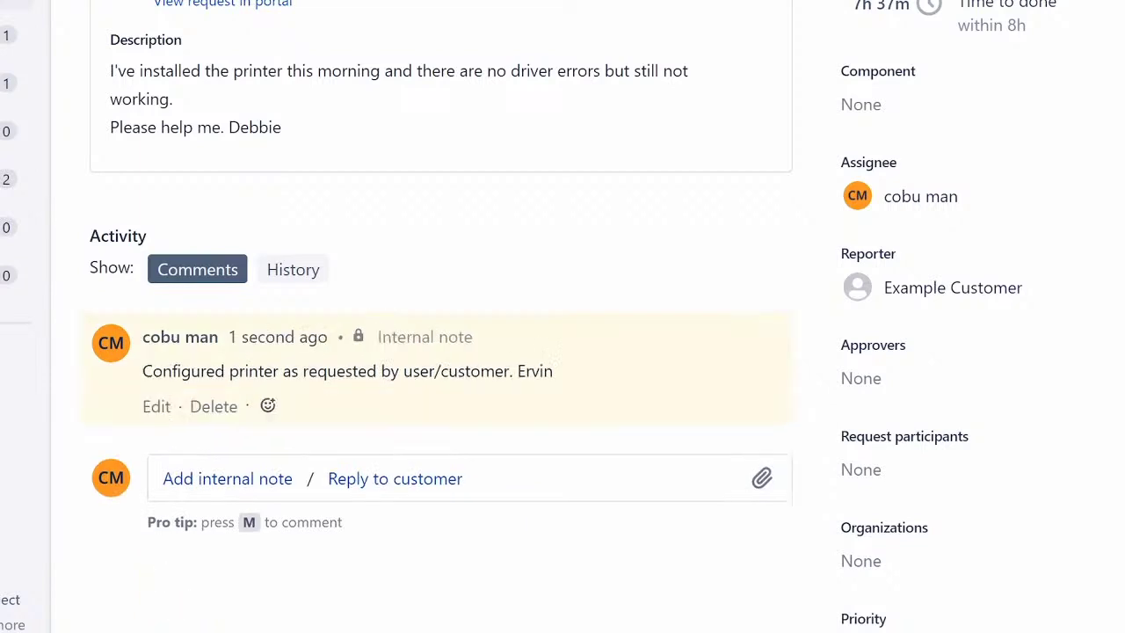
{"action": "left_click", "coordinate": [950, 0]}
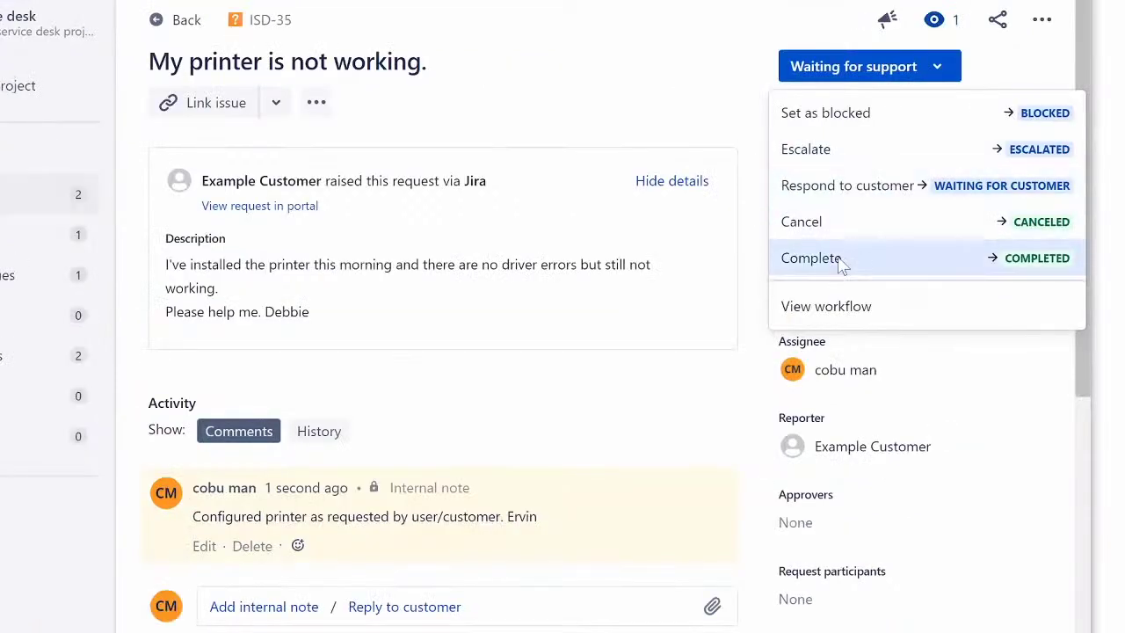
- Mark ISD-35 as Completed and return to the All open queue
{"action": "left_click", "coordinate": [811, 257]}
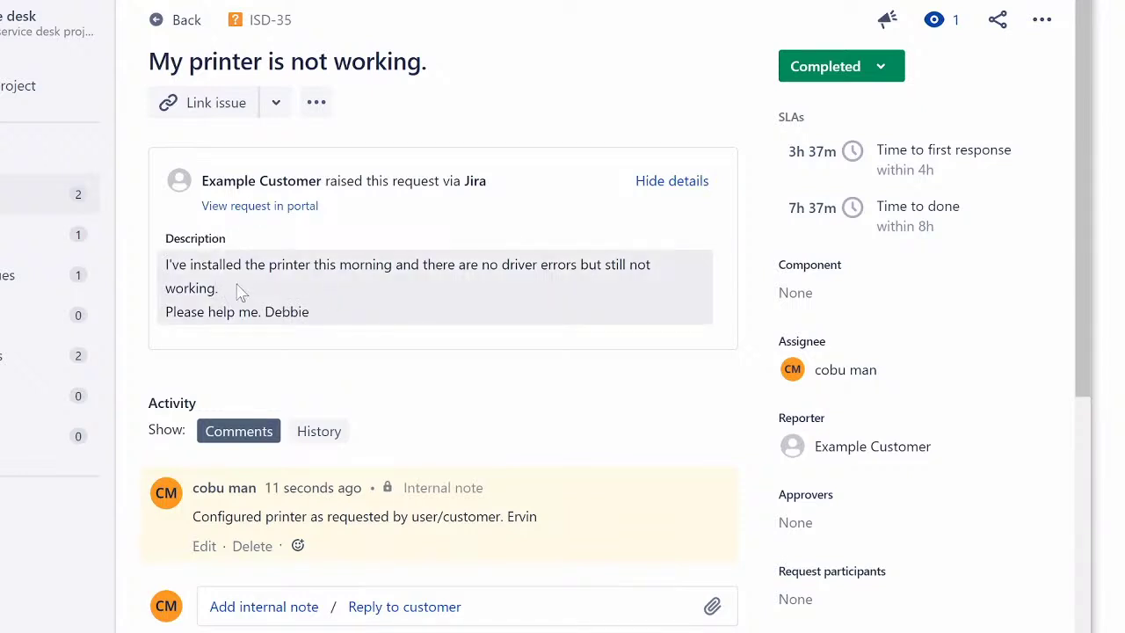
{"action": "left_click", "coordinate": [264, 286]}
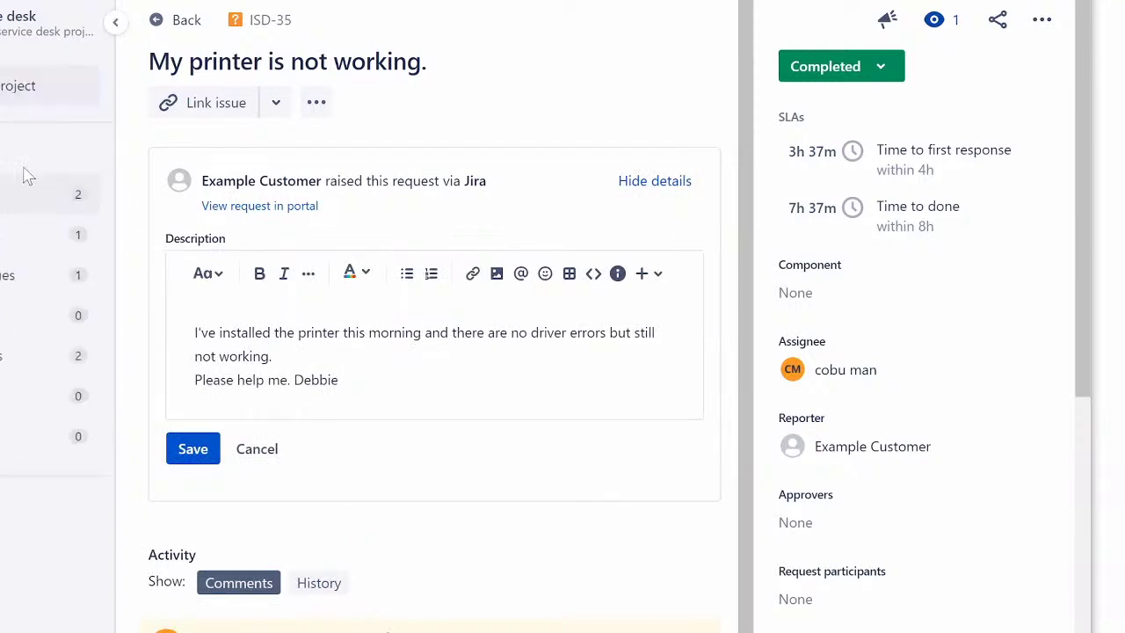
{"action": "left_click", "coordinate": [10, 193]}
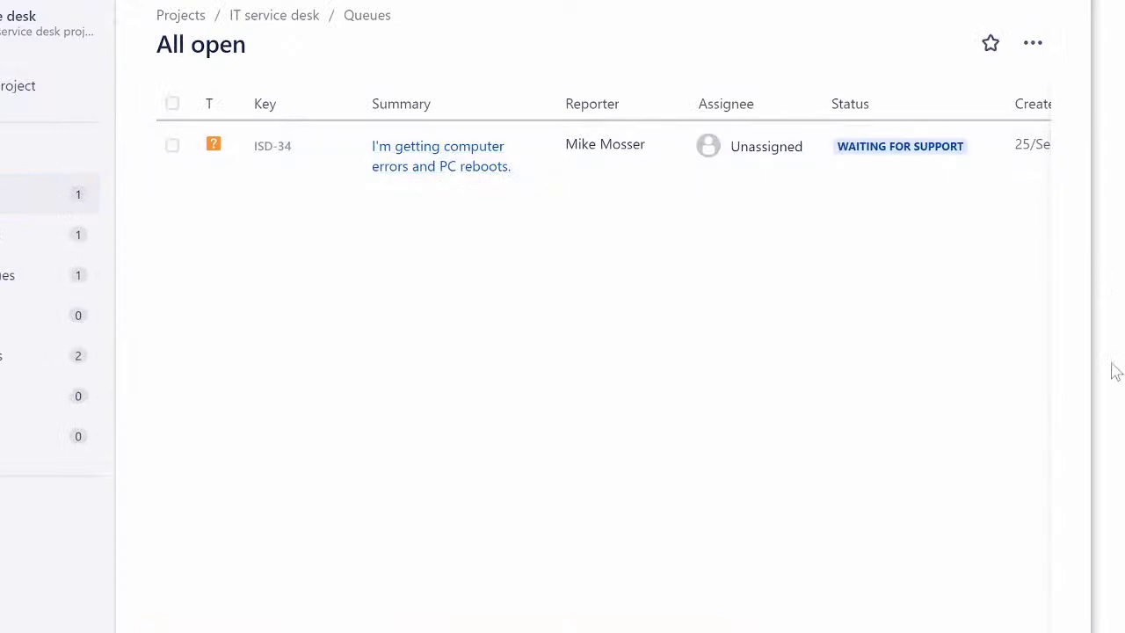
- Open ISD-34 'I'm getting computer errors and PC reboots.', read its description, and make it editable
{"action": "scroll", "coordinate": [600, 135], "scroll_direction": "right", "scroll_amount": 2}
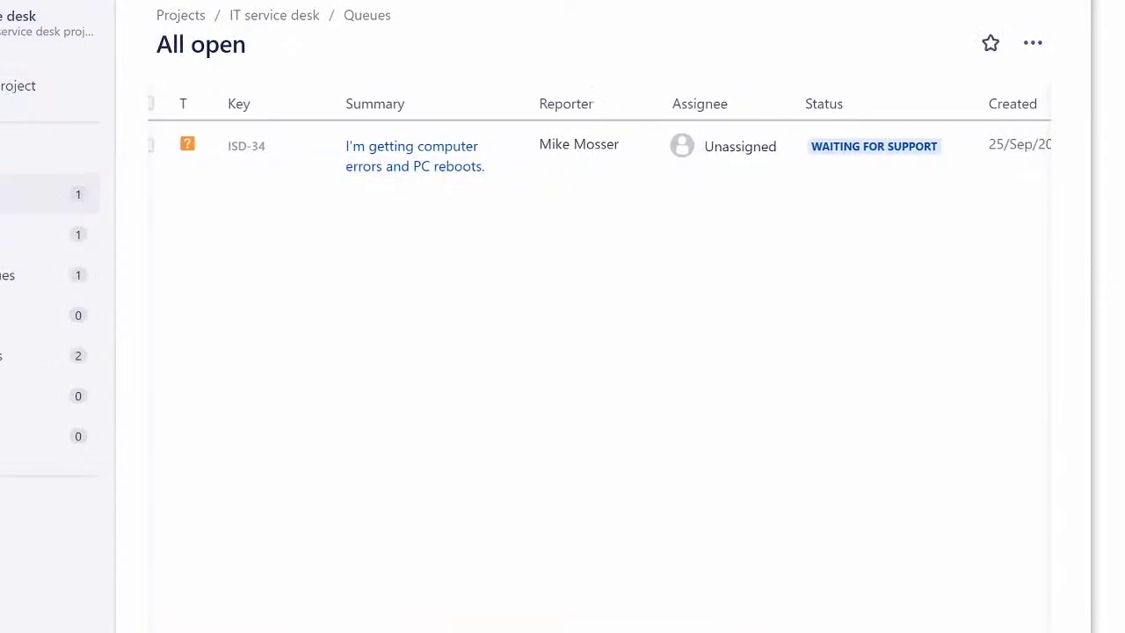
{"action": "scroll", "coordinate": [601, 134], "scroll_direction": "left", "scroll_amount": 2}
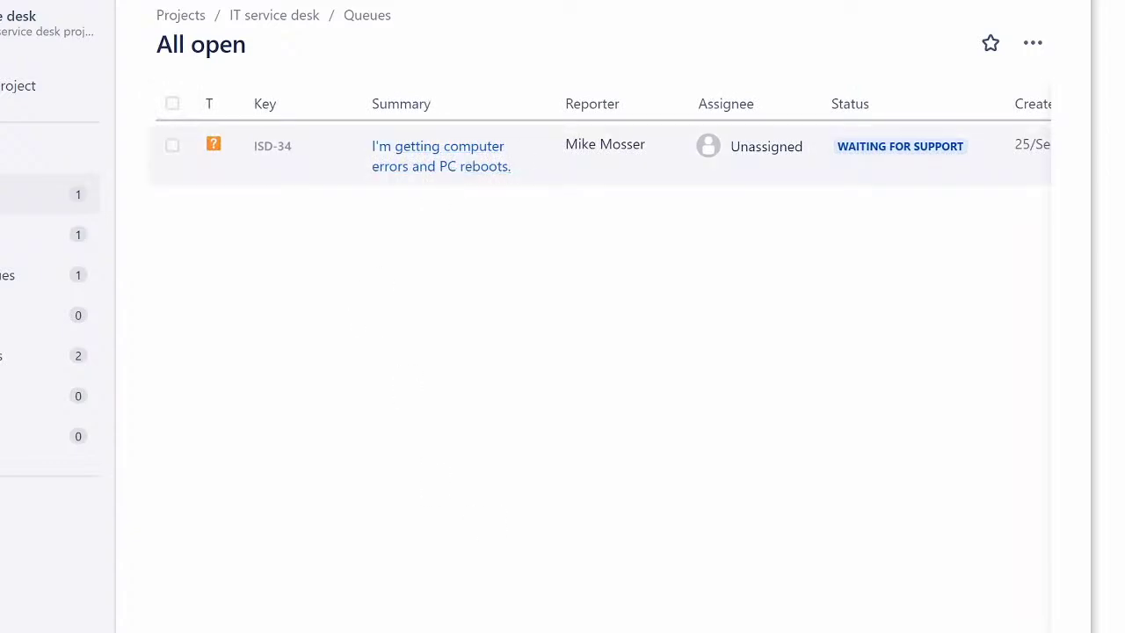
{"action": "left_click", "coordinate": [413, 154]}
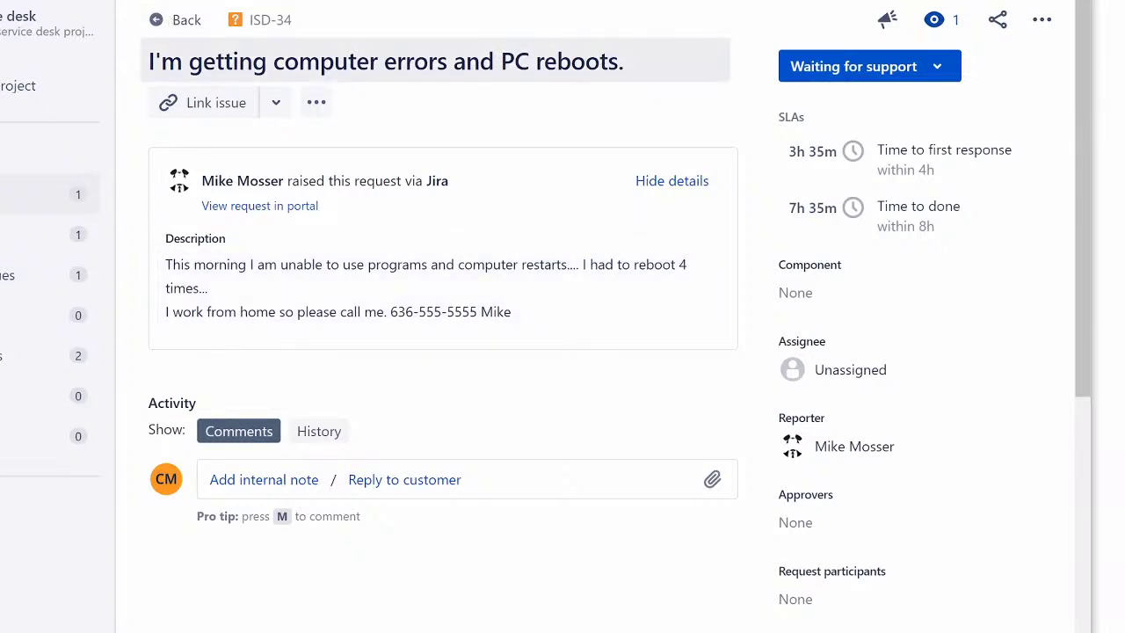
{"action": "left_click_drag", "start_coordinate": [148, 62], "coordinate": [646, 68]}
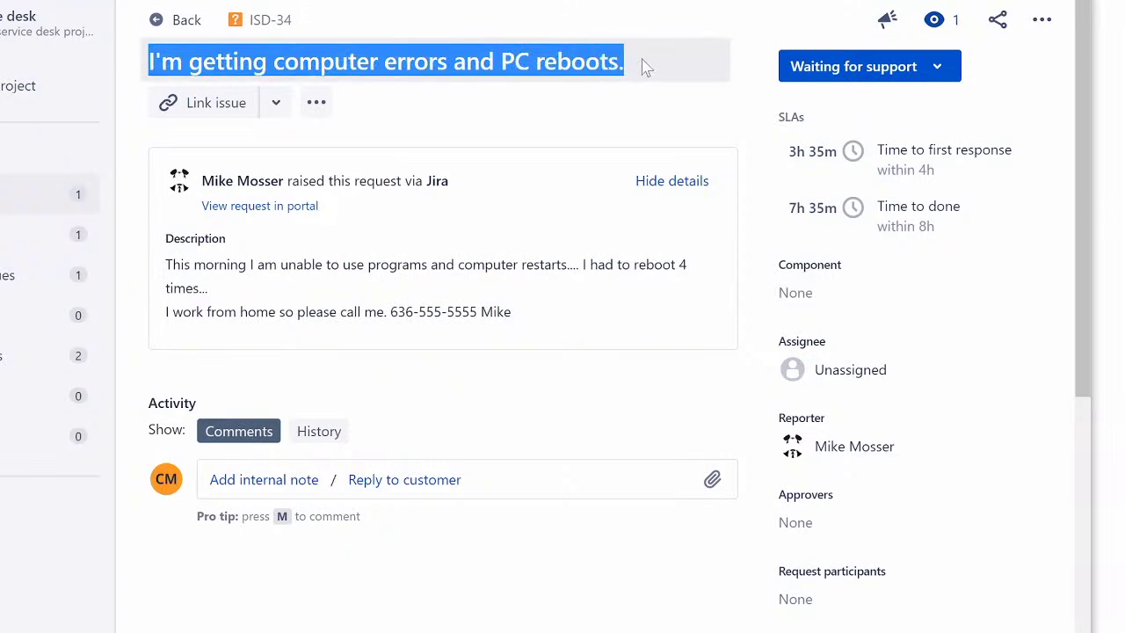
{"action": "left_click_drag", "start_coordinate": [165, 264], "coordinate": [409, 288]}
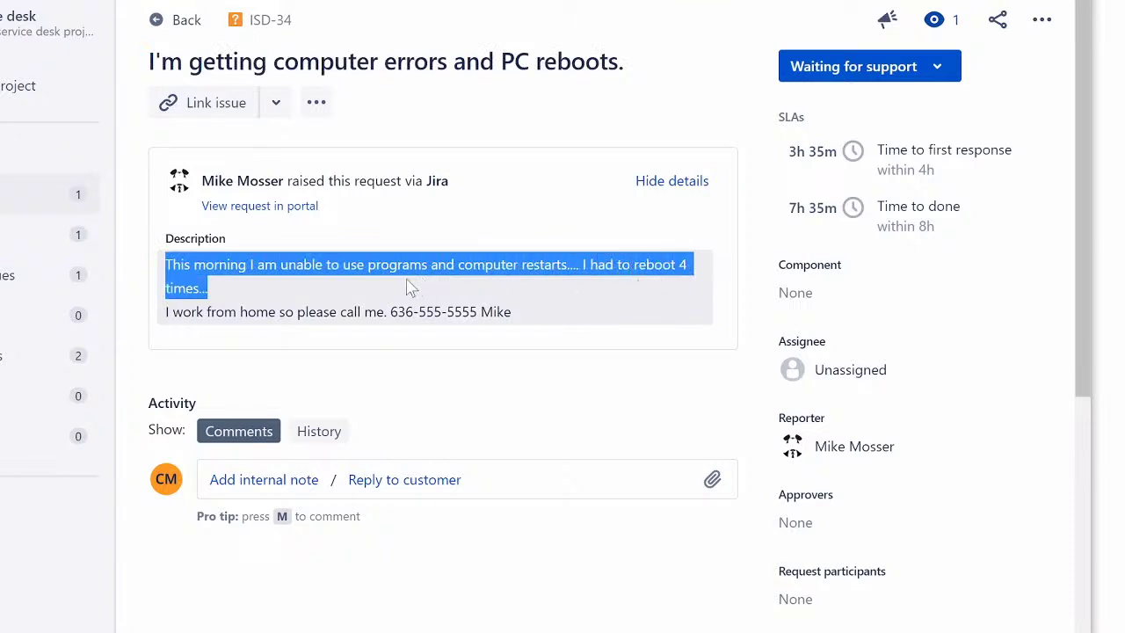
{"action": "left_click", "coordinate": [409, 287]}
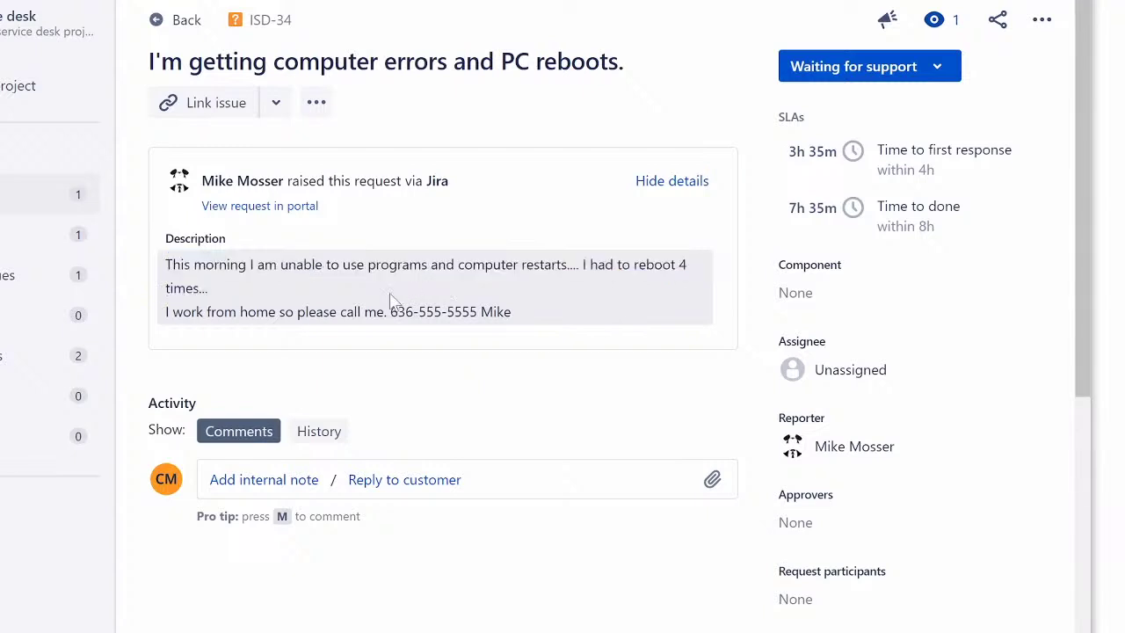
{"action": "left_click_drag", "start_coordinate": [512, 312], "coordinate": [166, 314]}
{"action": "left_click", "coordinate": [167, 314]}
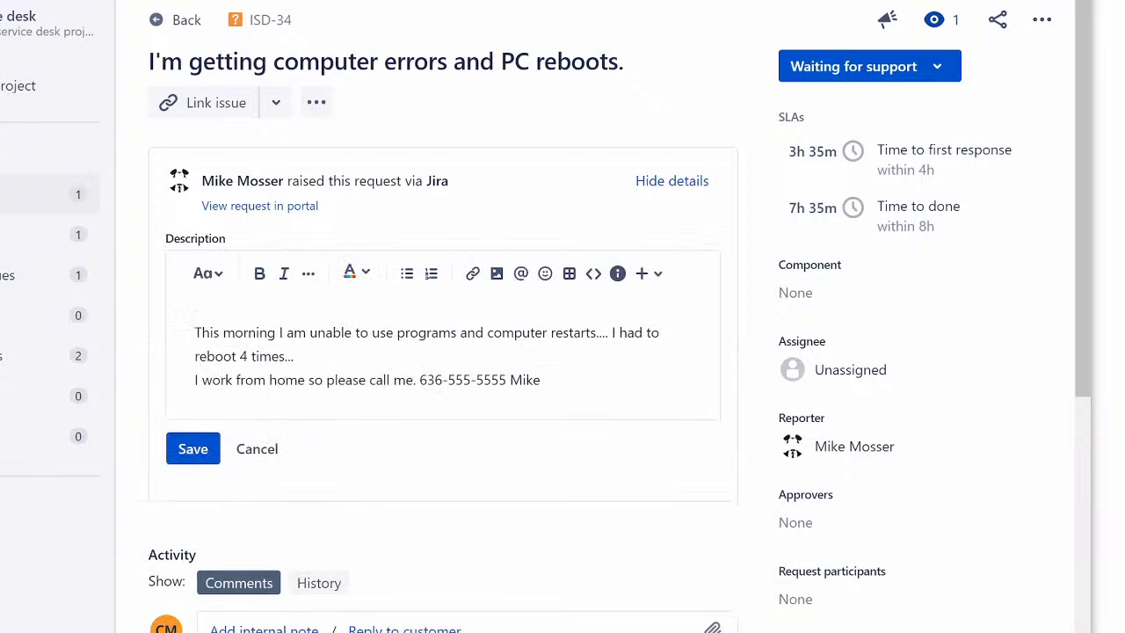
{"action": "left_click", "coordinate": [294, 356]}
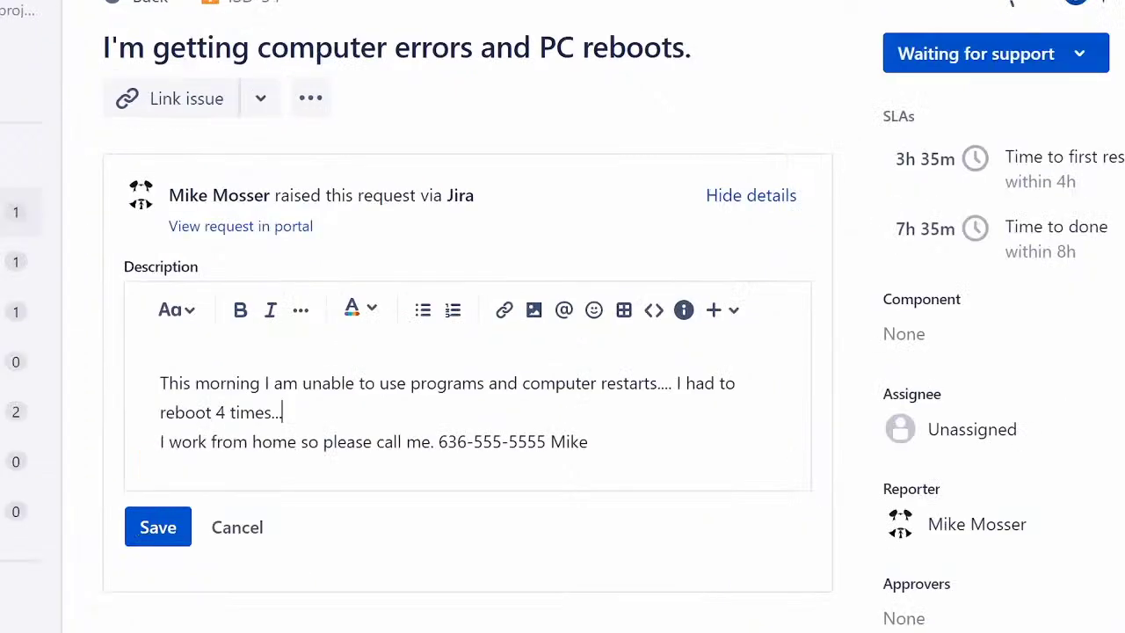
{"action": "left_click", "coordinate": [324, 441]}
{"action": "left_click_drag", "start_coordinate": [281, 413], "coordinate": [676, 383]}
{"action": "left_click", "coordinate": [282, 412]}
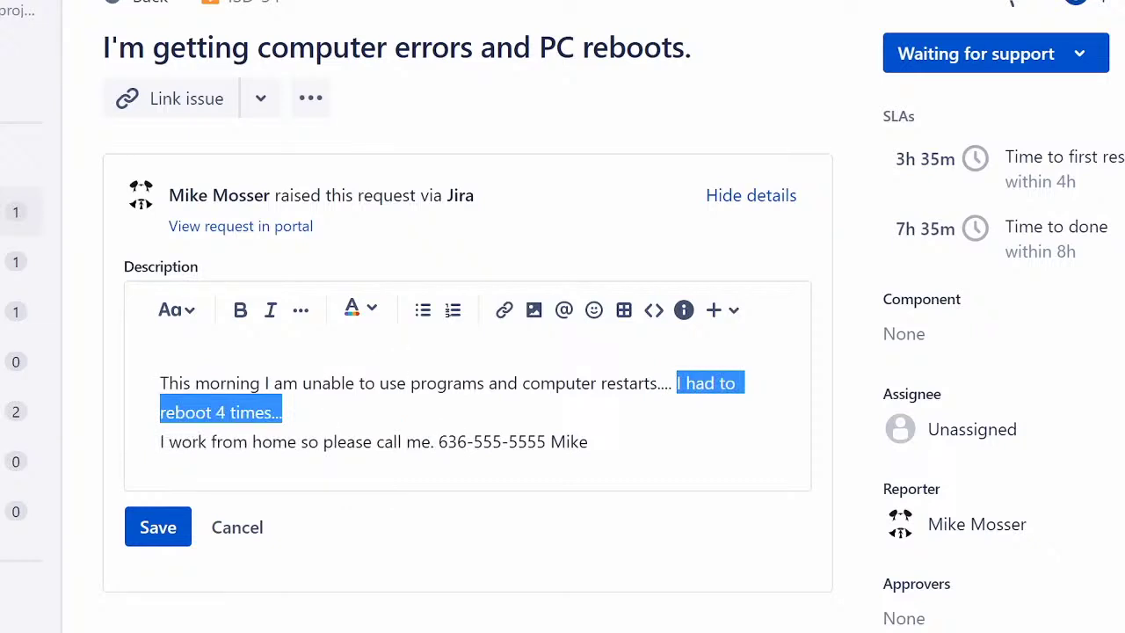
{"action": "left_click", "coordinate": [282, 412]}
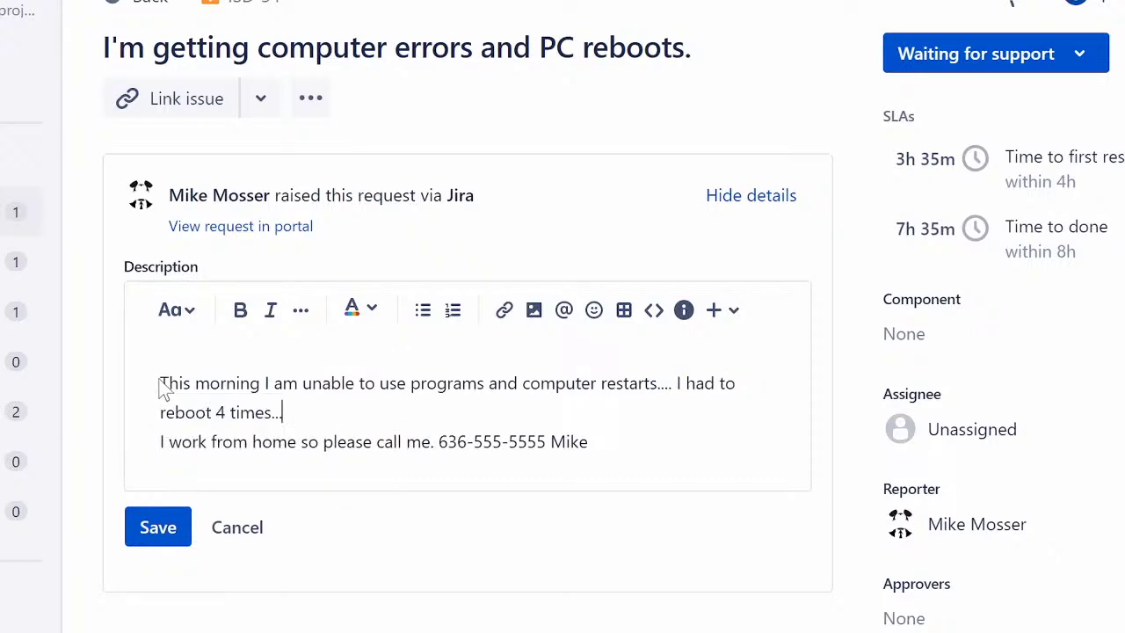
{"action": "left_click_drag", "start_coordinate": [169, 384], "coordinate": [630, 383]}
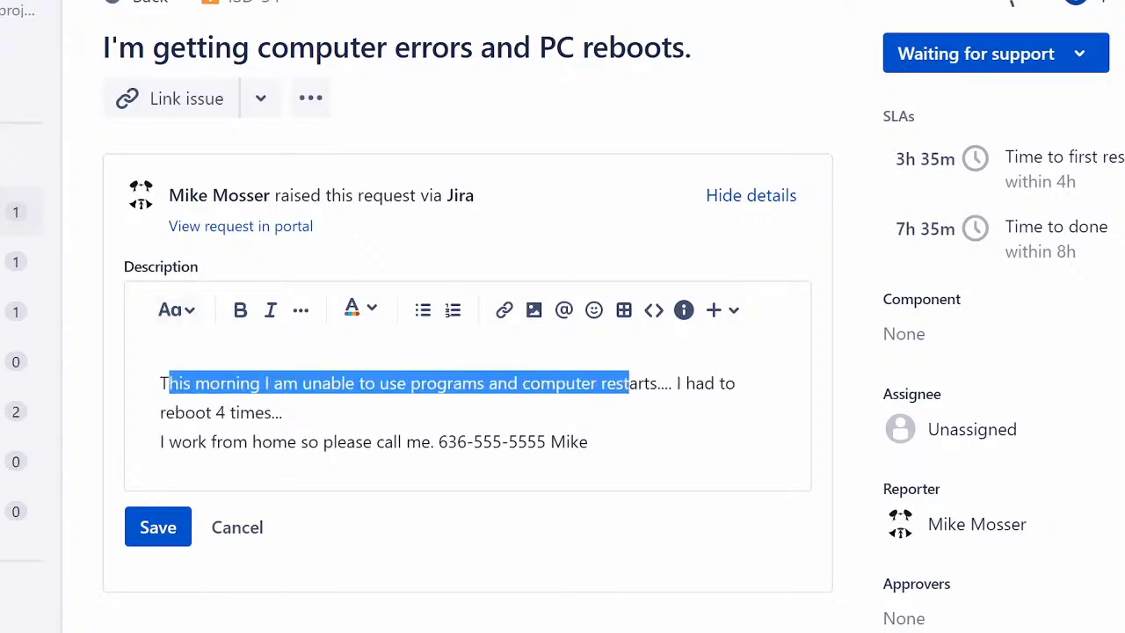
{"action": "left_click", "coordinate": [280, 412]}
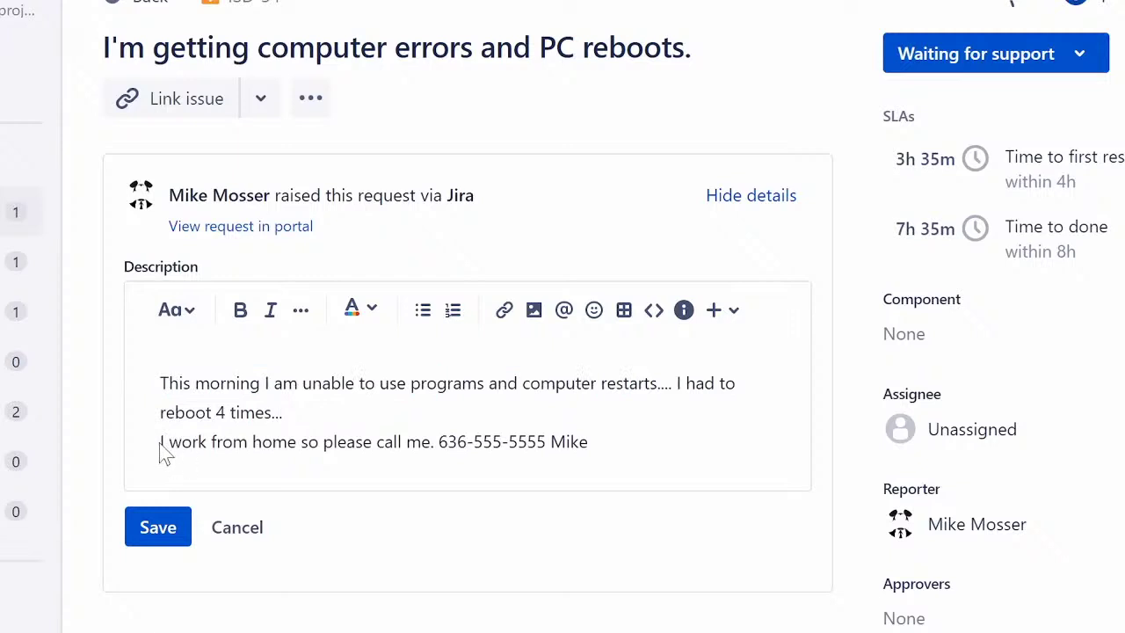
{"action": "key", "text": "ctrl+End"}
{"action": "left_click_drag", "start_coordinate": [160, 383], "coordinate": [673, 383]}
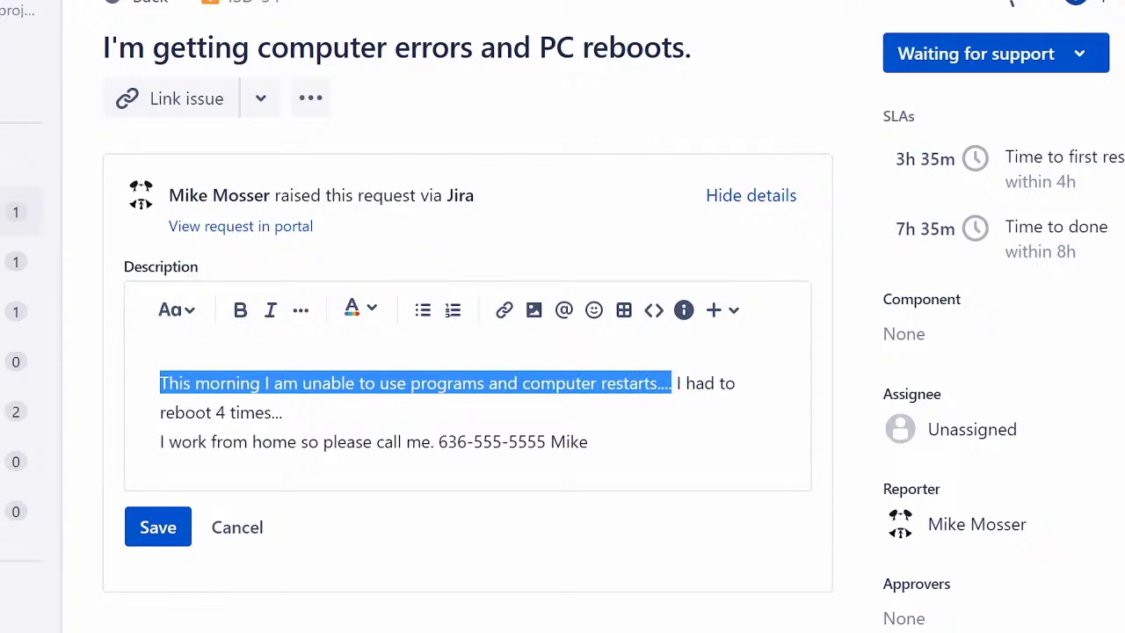
{"action": "left_click", "coordinate": [282, 412]}
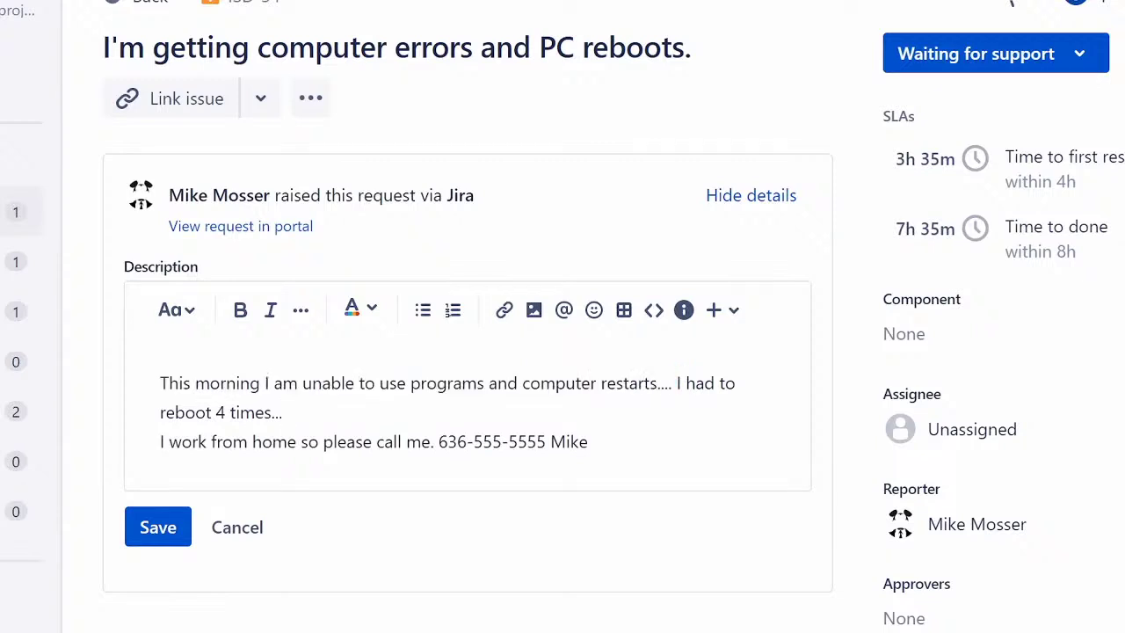
{"action": "left_click_drag", "start_coordinate": [358, 384], "coordinate": [483, 383]}
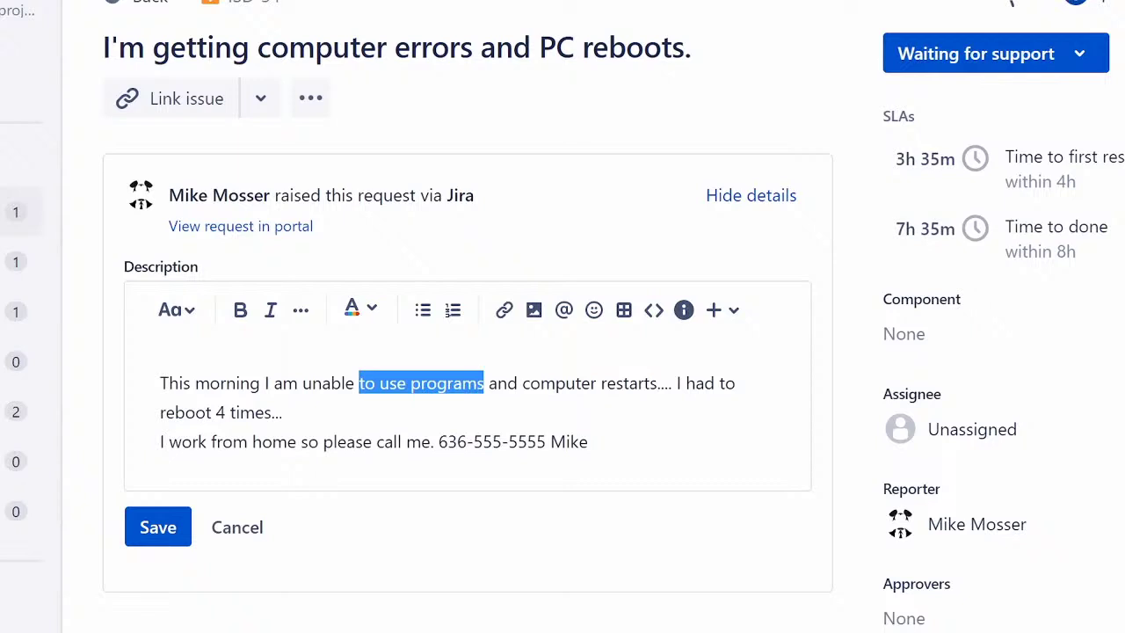
{"action": "left_click", "coordinate": [282, 412]}
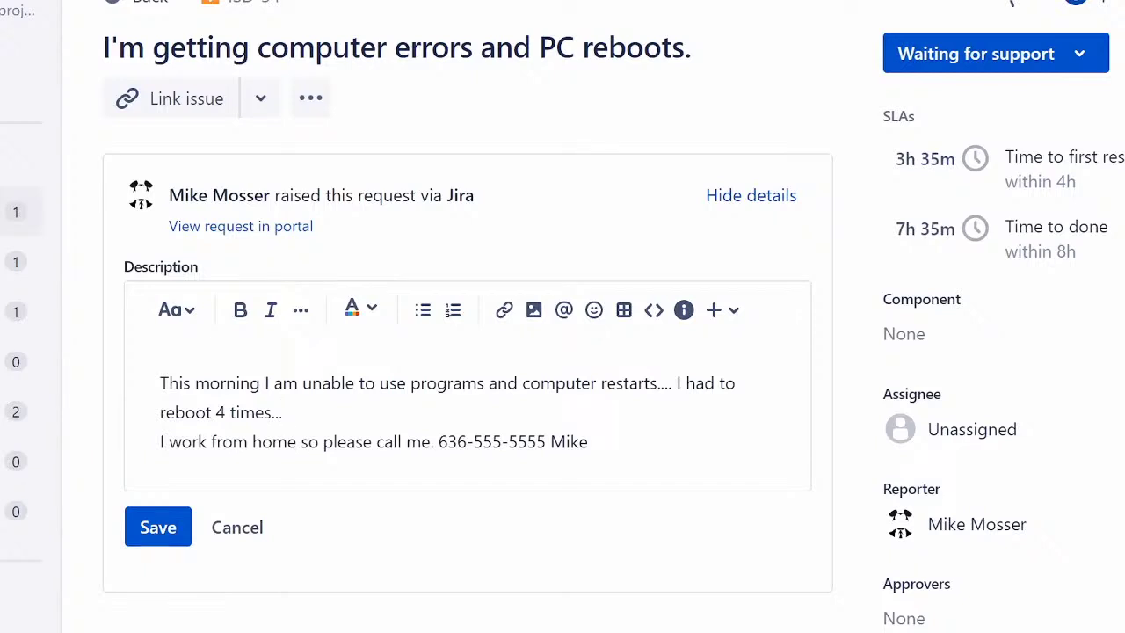
{"action": "mouse_move", "coordinate": [363, 383]}
{"action": "left_mouse_down"}
{"action": "mouse_move", "coordinate": [421, 383]}
{"action": "mouse_move", "coordinate": [355, 383]}
{"action": "left_mouse_up"}
{"action": "left_click", "coordinate": [462, 383]}
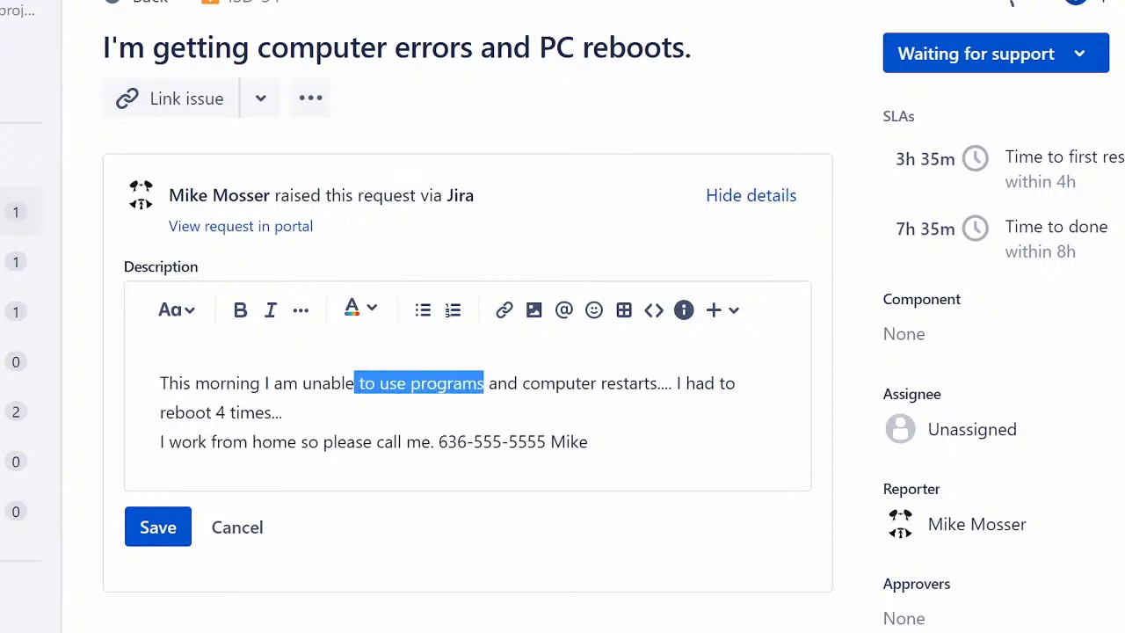
{"action": "left_click", "coordinate": [363, 383]}
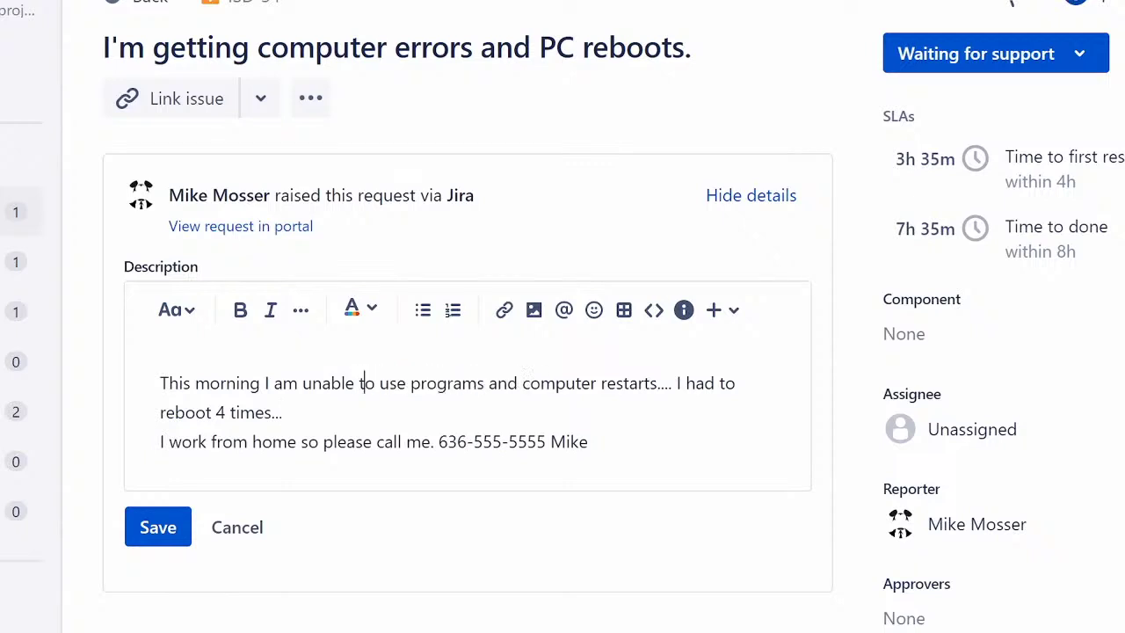
{"action": "left_click_drag", "start_coordinate": [522, 383], "coordinate": [657, 383]}
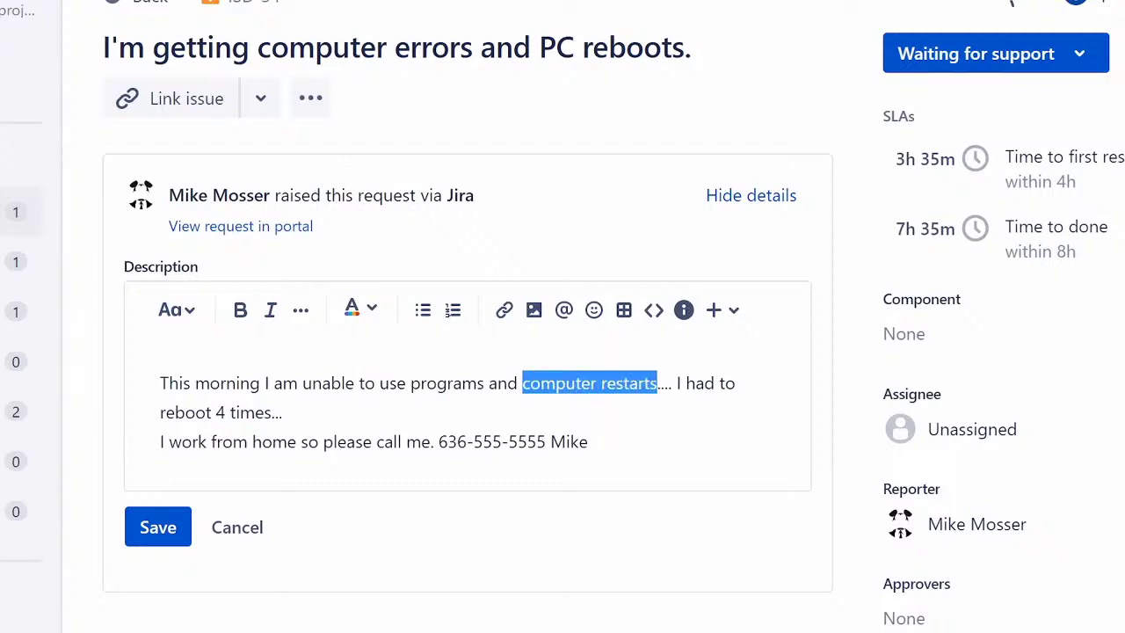
{"action": "left_click", "coordinate": [667, 383]}
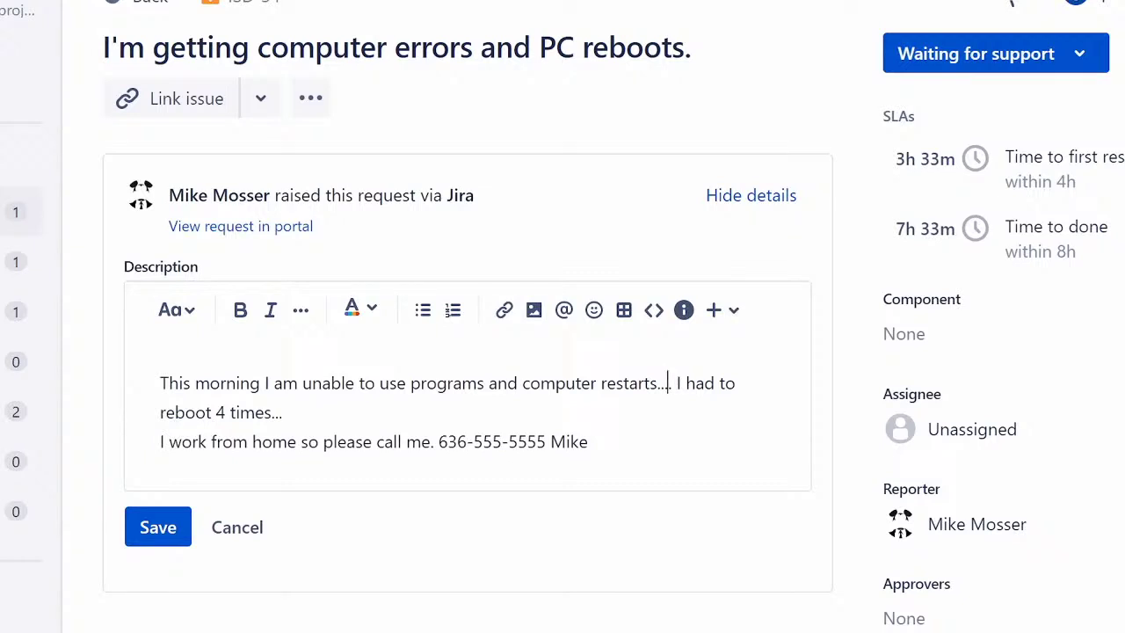
{"action": "left_click", "coordinate": [390, 384]}
{"action": "left_click_drag", "start_coordinate": [520, 383], "coordinate": [661, 383]}
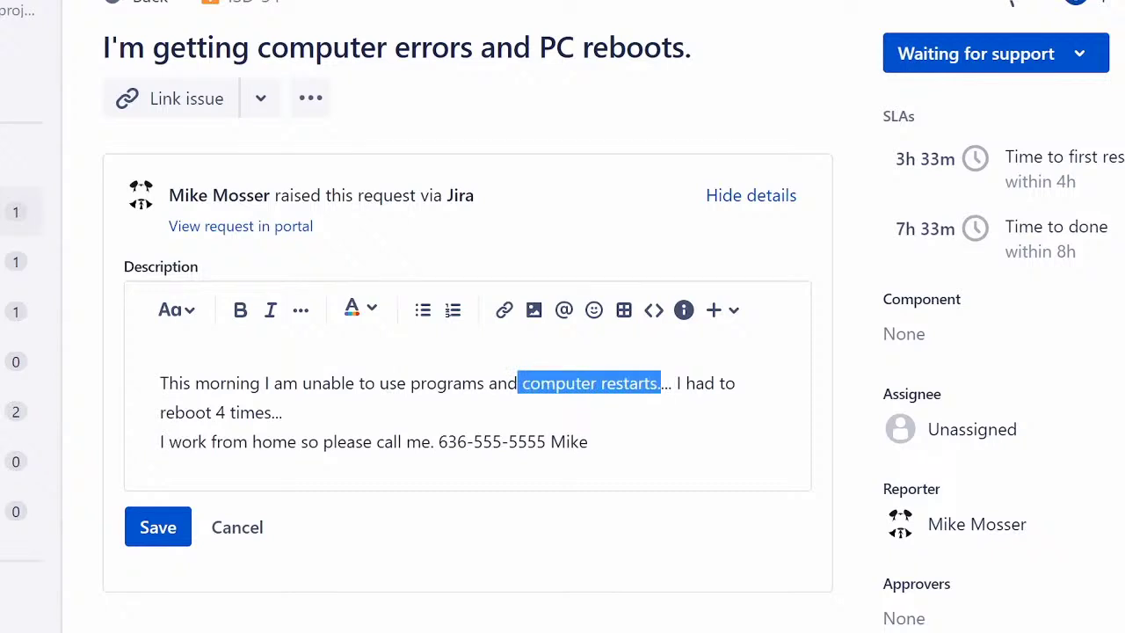
{"action": "left_click", "coordinate": [623, 383]}
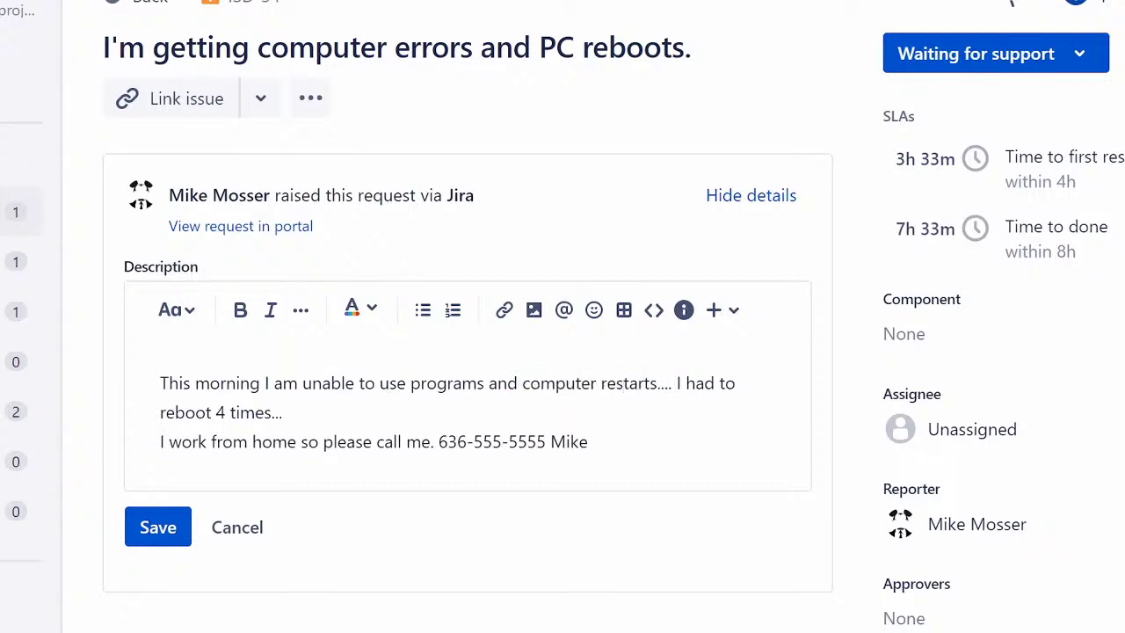
{"action": "left_click_drag", "start_coordinate": [522, 383], "coordinate": [651, 383]}
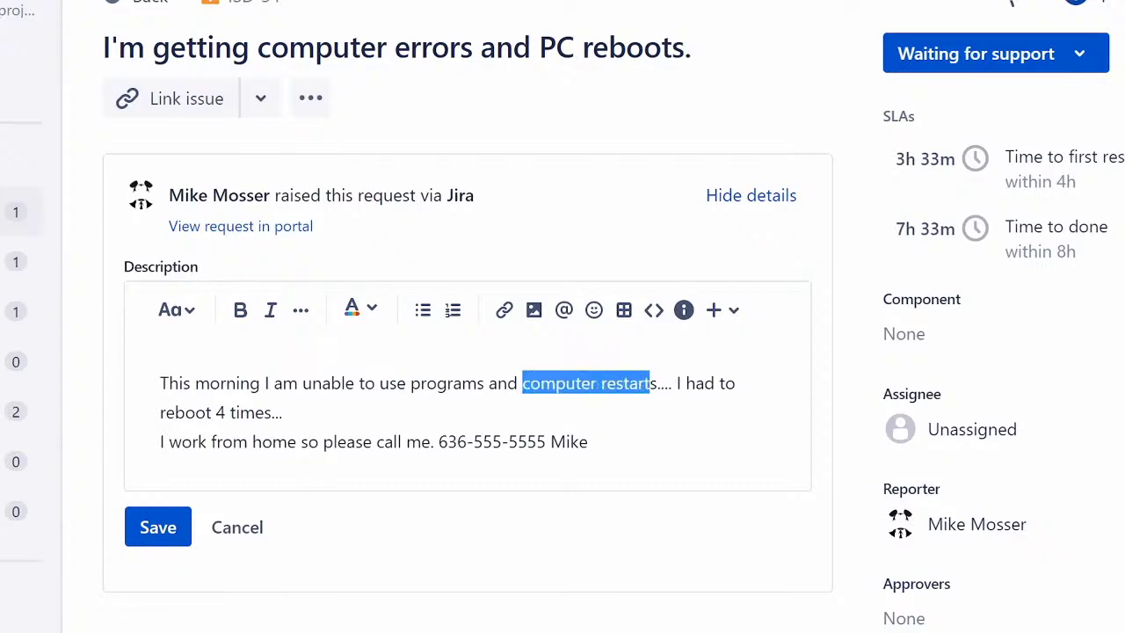
{"action": "left_click_drag", "start_coordinate": [485, 384], "coordinate": [169, 383]}
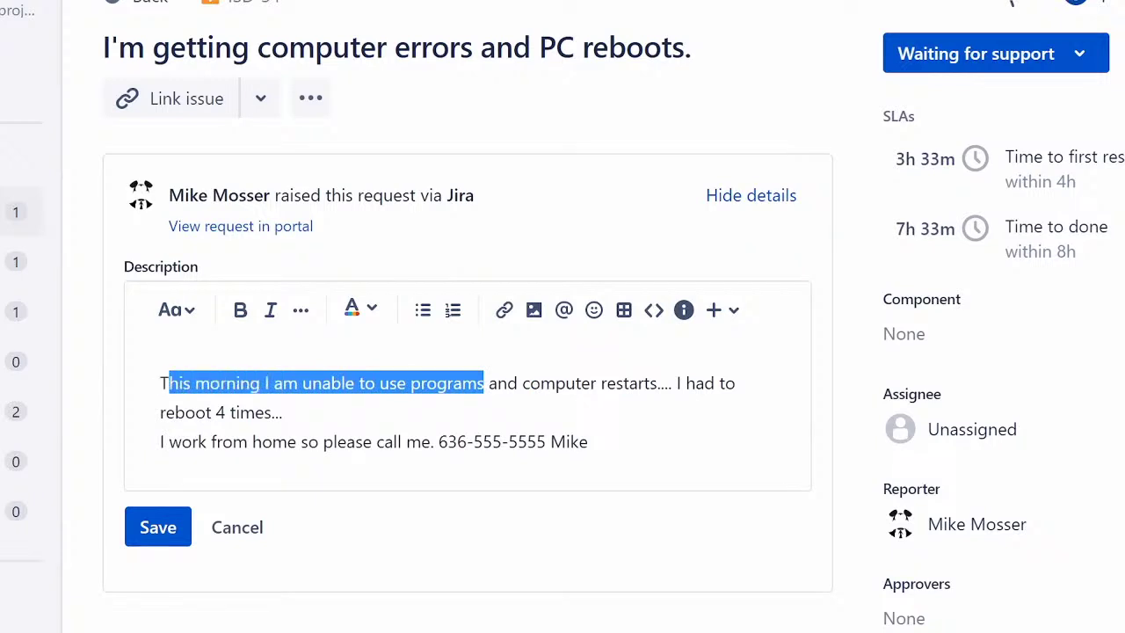
{"action": "left_click", "coordinate": [262, 384]}
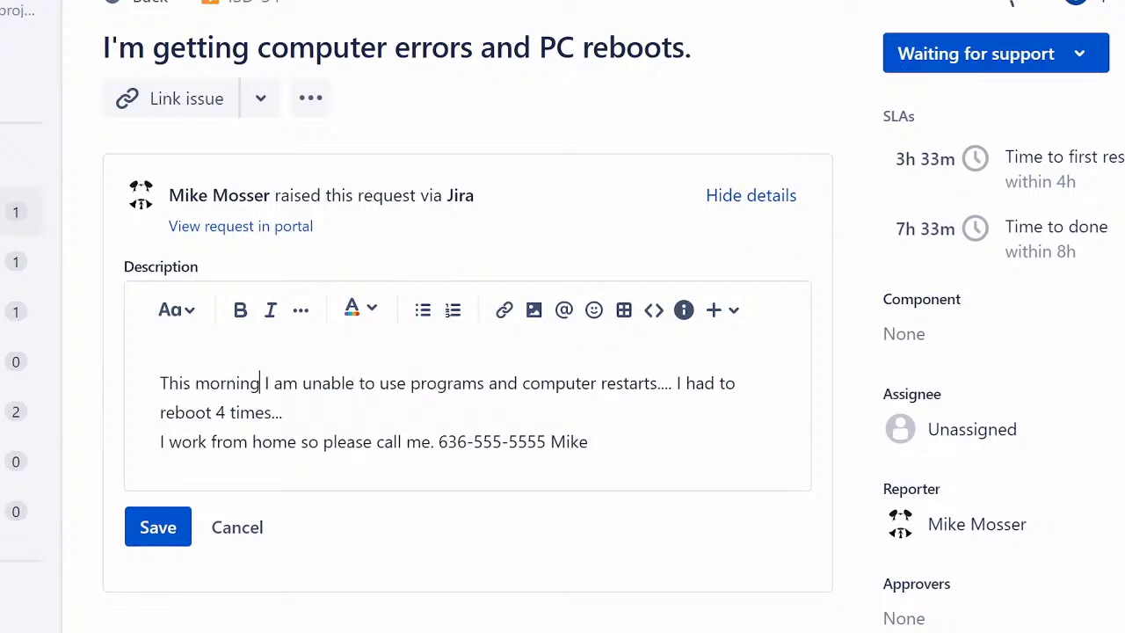
{"action": "left_click_drag", "start_coordinate": [321, 383], "coordinate": [489, 383]}
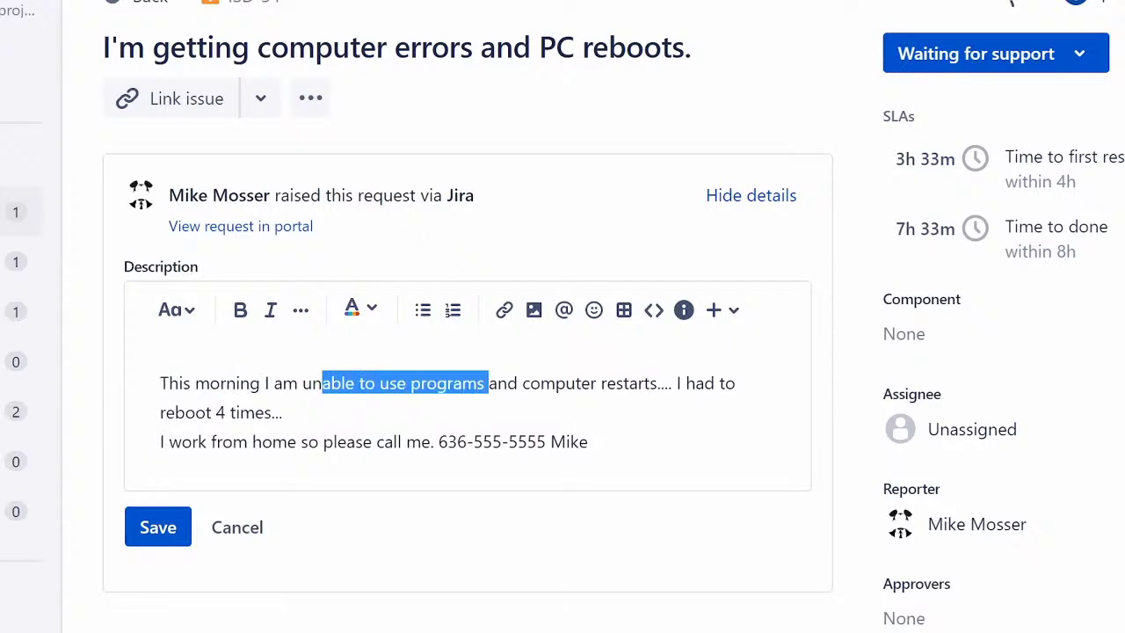
{"action": "left_click", "coordinate": [363, 383]}
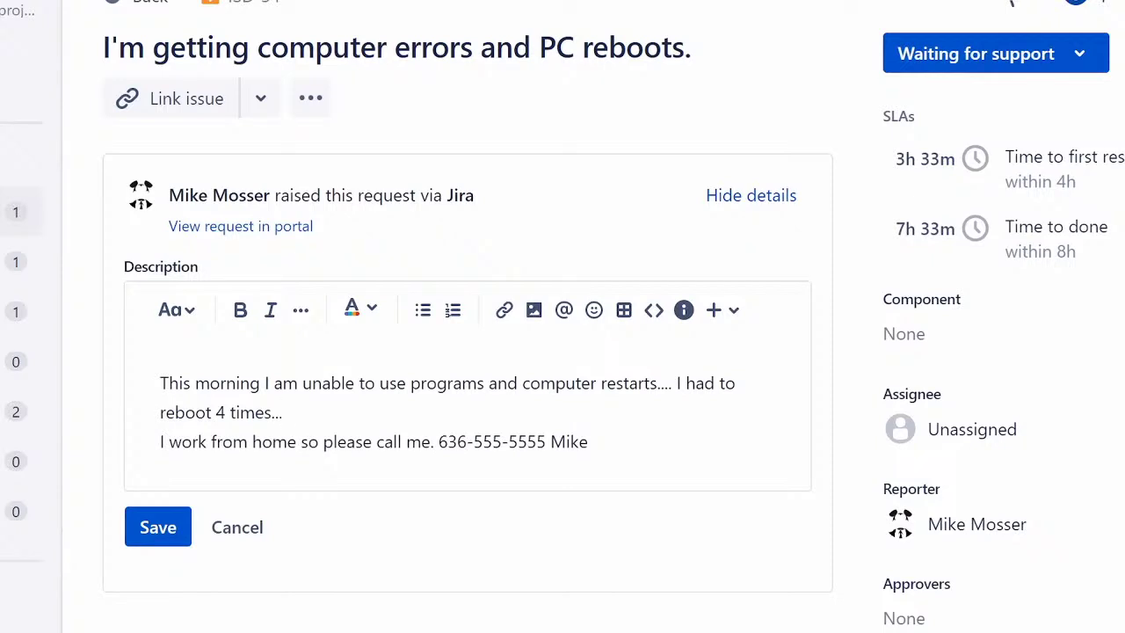
{"action": "key", "text": "shift+Left"}
{"action": "key", "text": "shift+Left"}
{"action": "key", "text": "shift+Left"}
{"action": "key", "text": "shift+Left"}
{"action": "key", "text": "shift+Left"}
{"action": "key", "text": "Right"}
{"action": "key", "text": "ctrl+shift+Left"}
{"action": "key", "text": "ctrl+shift+Left"}
{"action": "key", "text": "ctrl+shift+Left"}
{"action": "key", "text": "ctrl+shift+Left"}
{"action": "key", "text": "ctrl+shift+Left"}
{"action": "key", "text": "ctrl+shift+Left"}
{"action": "key", "text": "ctrl+shift+Left"}
{"action": "key", "text": "shift+Right"}
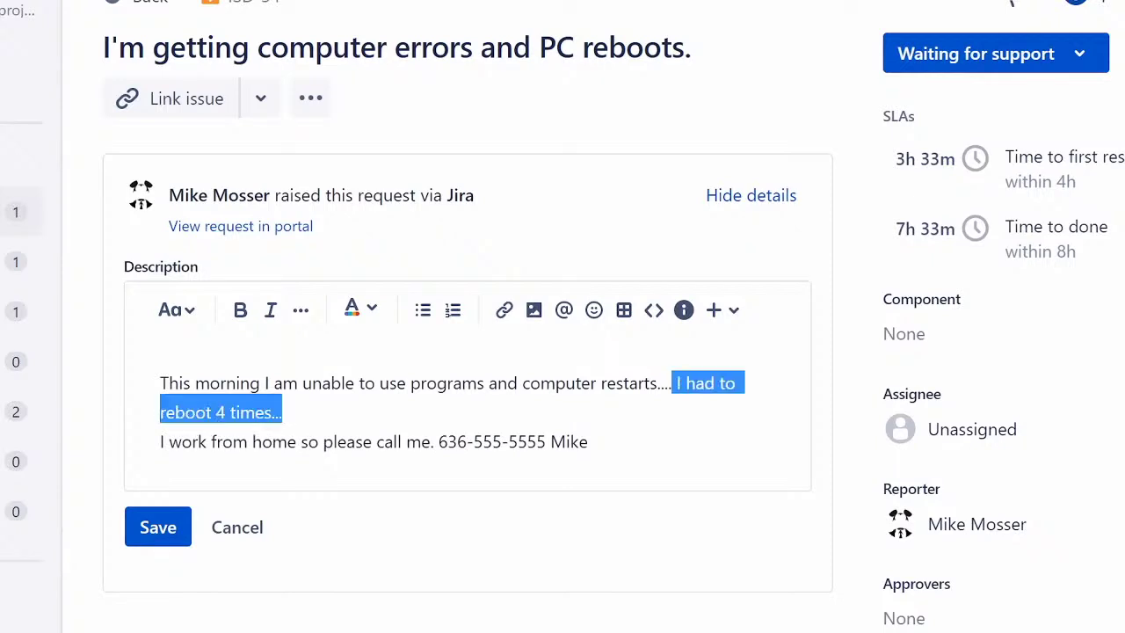
{"action": "key", "text": "shift+Right"}
{"action": "key", "text": "Right"}
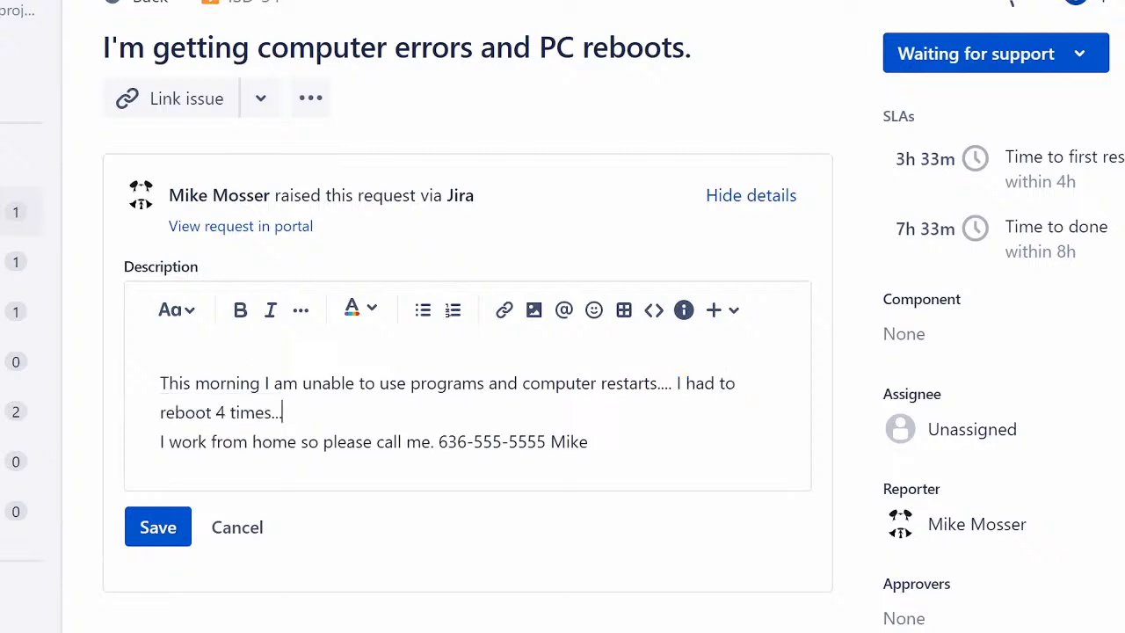
{"action": "key", "text": "shift+Left"}
{"action": "key", "text": "ctrl+shift+Left"}
{"action": "key", "text": "ctrl+shift+Left"}
{"action": "key", "text": "ctrl+shift+Left"}
{"action": "key", "text": "ctrl+shift+Left"}
{"action": "key", "text": "ctrl+shift+Left"}
{"action": "key", "text": "ctrl+shift+Left"}
{"action": "key", "text": "ctrl+shift+Left"}
{"action": "key", "text": "ctrl+shift+Left"}
{"action": "key", "text": "ctrl+shift+Left"}
{"action": "key", "text": "shift+Left"}
{"action": "left_click_drag", "start_coordinate": [642, 364], "coordinate": [675, 361]}
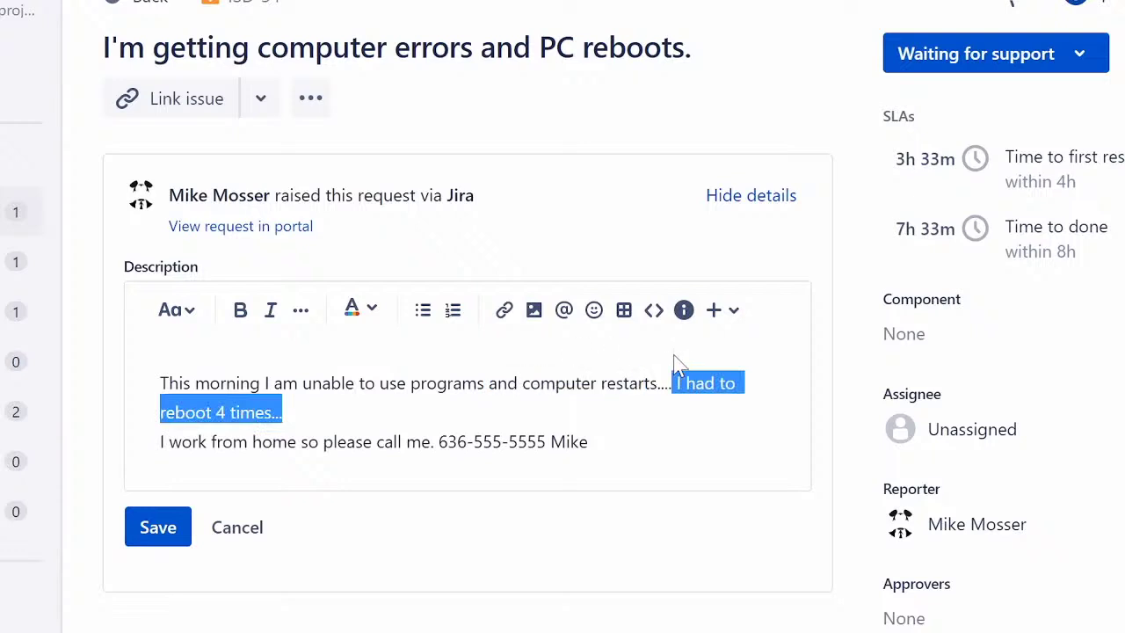
{"action": "left_click", "coordinate": [624, 383]}
- Write 'Good morning,' and ask 'Do you turn off your computer at the end of shift or do you keep in on?'
{"action": "left_click", "coordinate": [518, 441]}
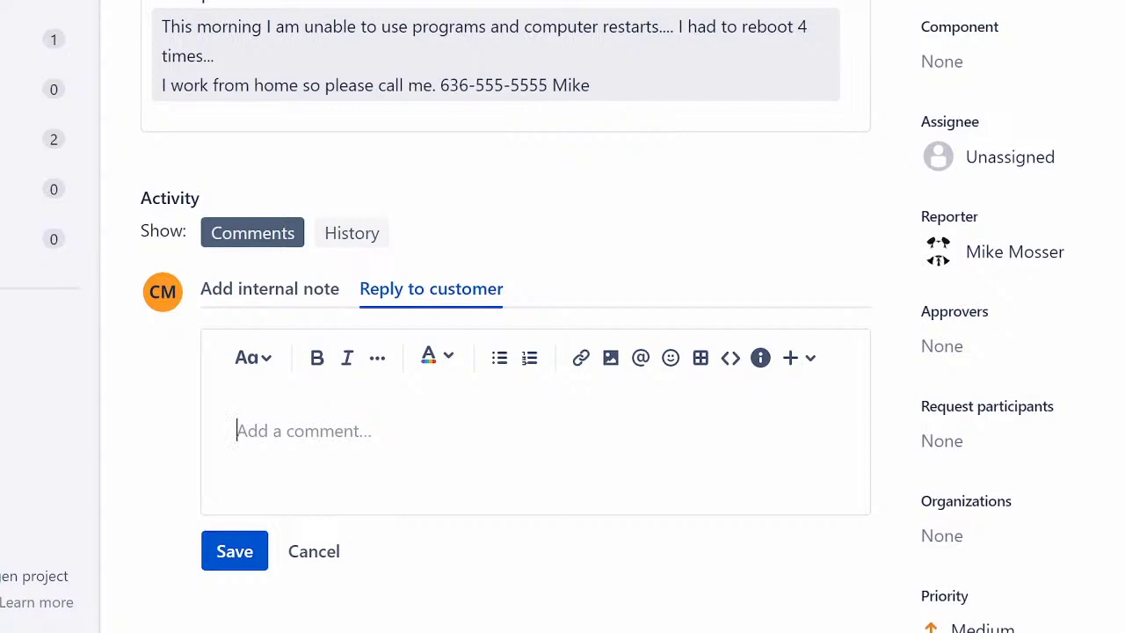
{"action": "type", "text": "Good mron"}
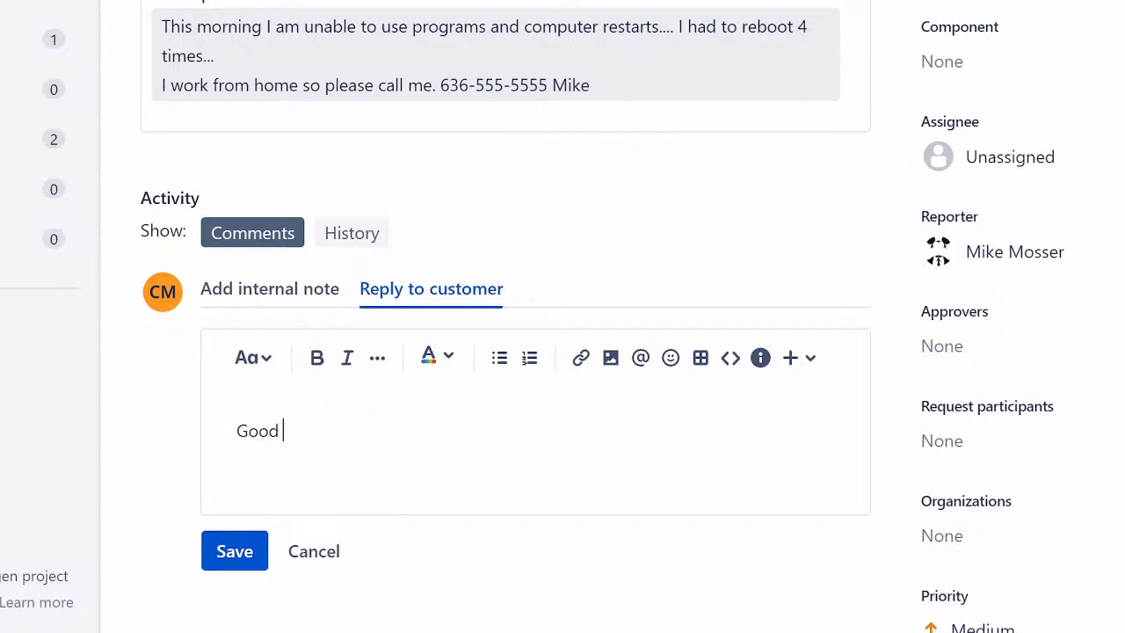
{"action": "key", "text": "BackSpace"}
{"action": "key", "text": "BackSpace"}
{"action": "key", "text": "BackSpace"}
{"action": "type", "text": "orning,"}
{"action": "key", "text": "Return"}
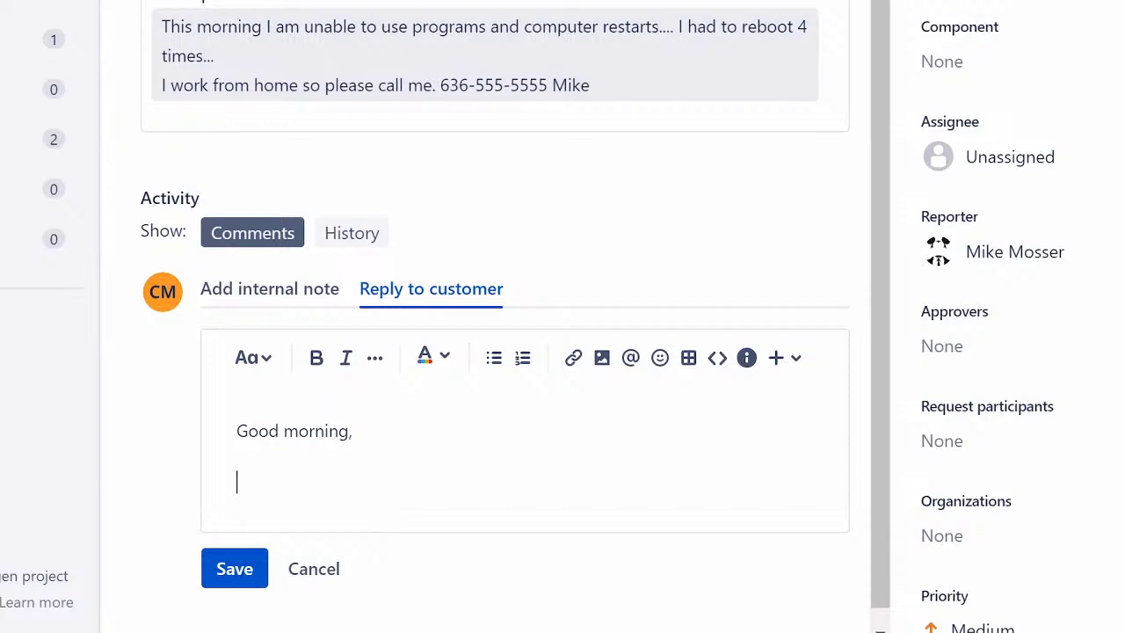
{"action": "type", "text": "Do you turn off your computer ad"}
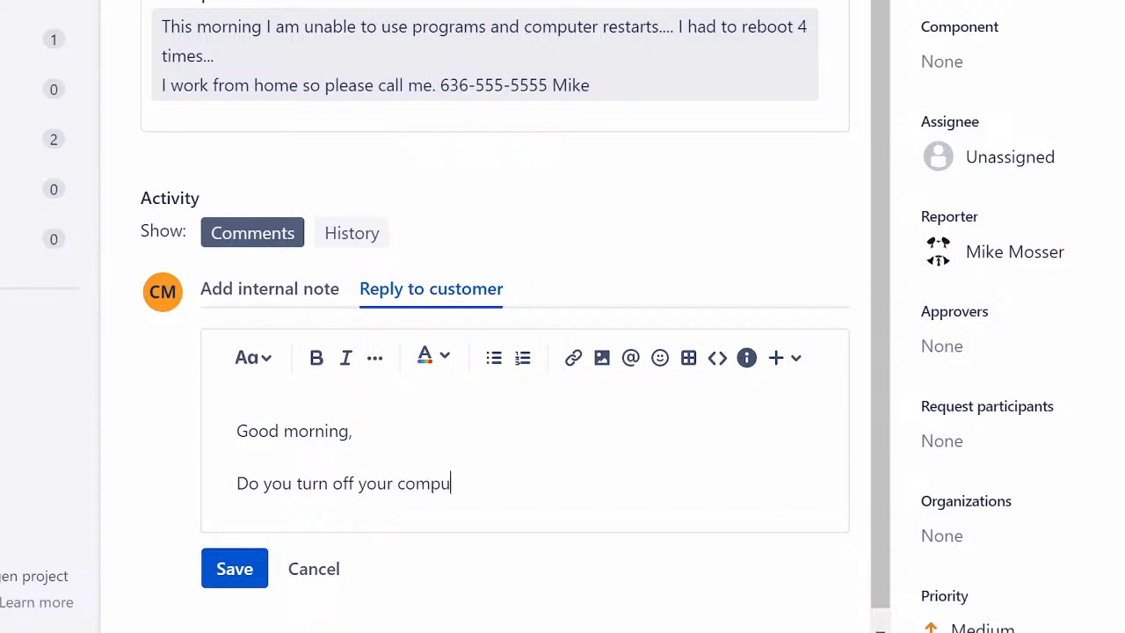
{"action": "key", "text": "BackSpace"}
{"action": "key", "text": "BackSpace"}
{"action": "type", "text": "t the end of shift o"}
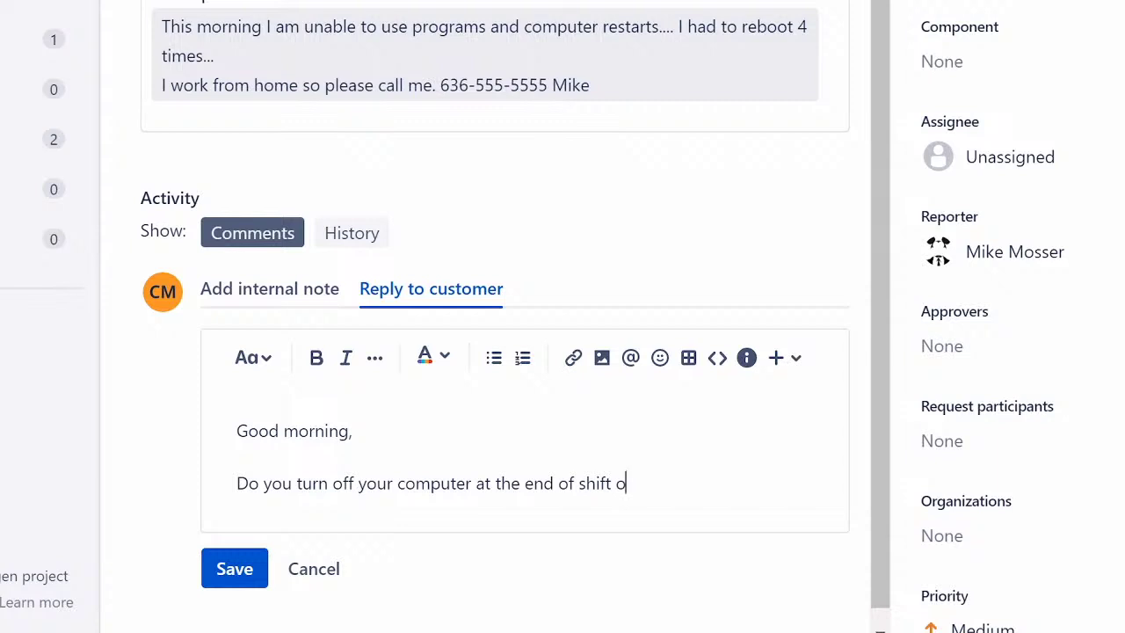
{"action": "type", "text": "r do you keep in on?"}
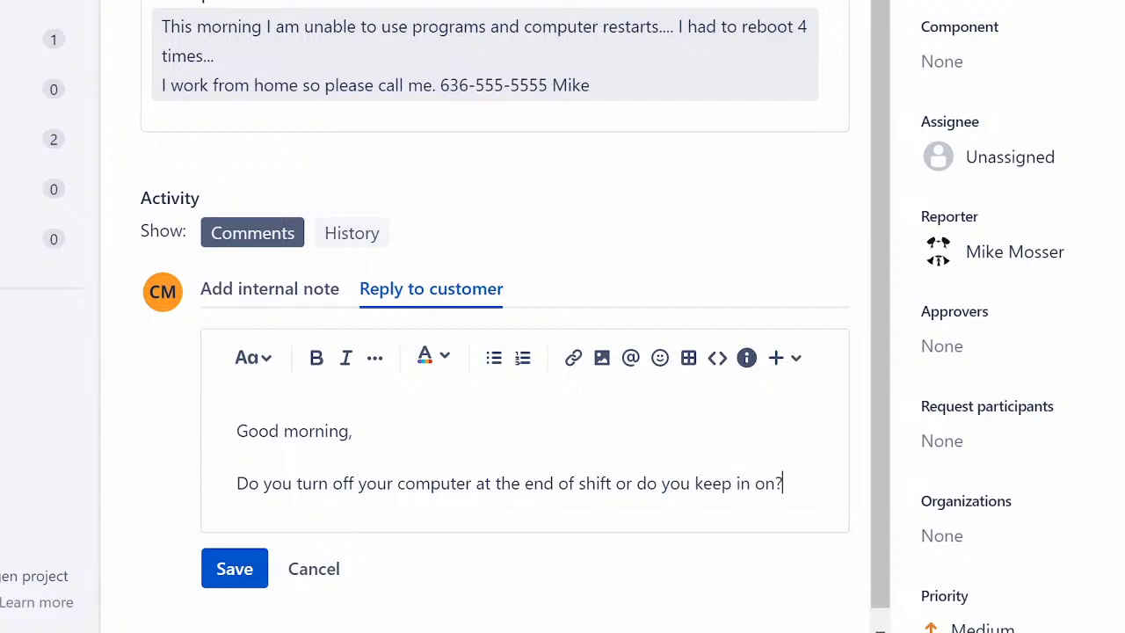
{"action": "key", "text": "Return"}
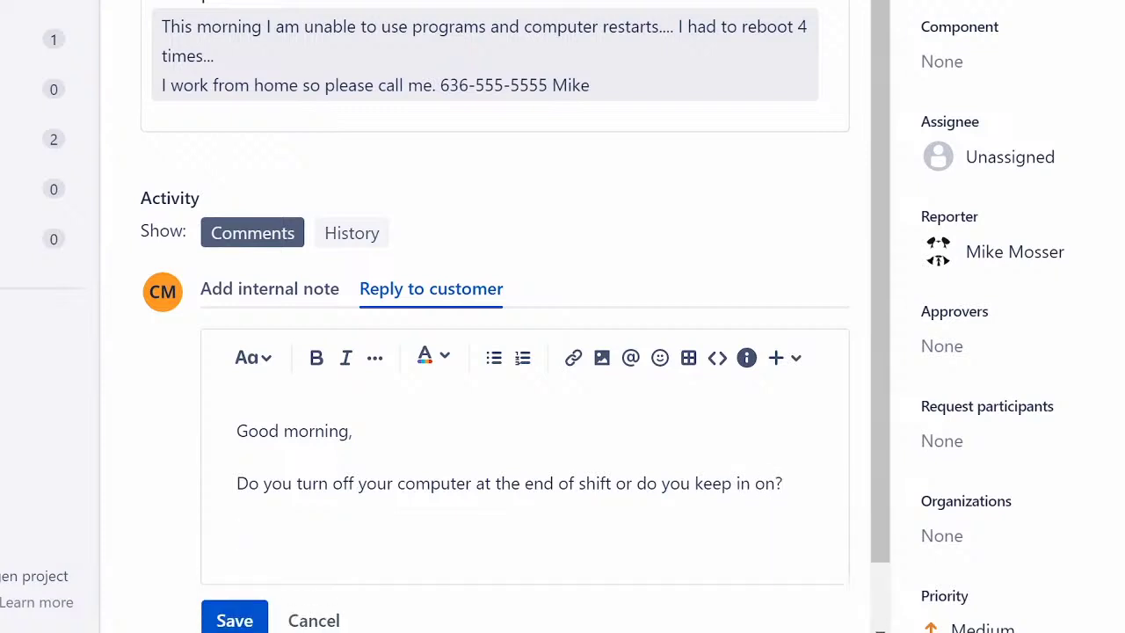
- Record the customer's answer that they turn it off or shut down, then begin 'Me: Please'
{"action": "type", "text": "Mike: I turne"}
{"action": "key", "text": "BackSpace"}
{"action": "type", "text": "it o"}
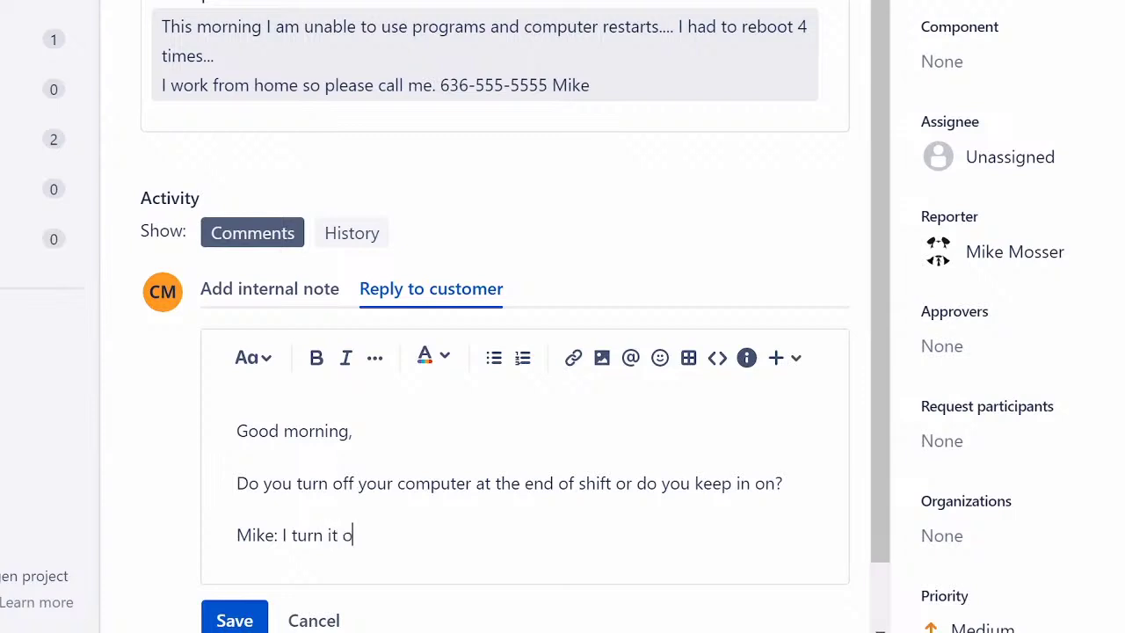
{"action": "type", "text": "ff or shutdown..."}
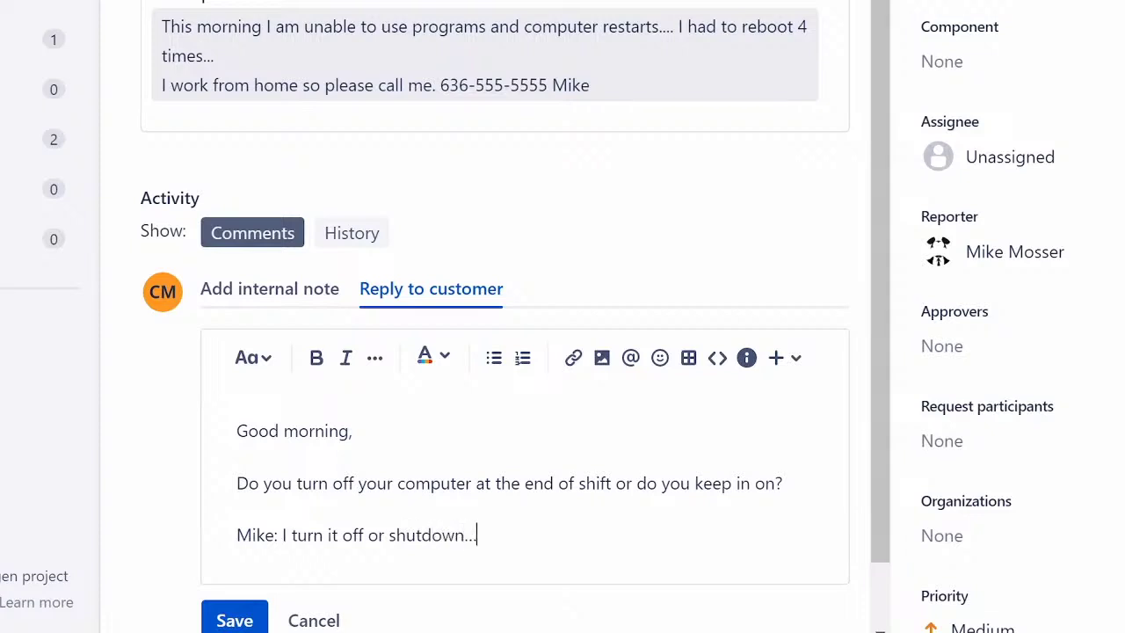
{"action": "key", "text": "Return"}
{"action": "type", "text": "Me: Please"}
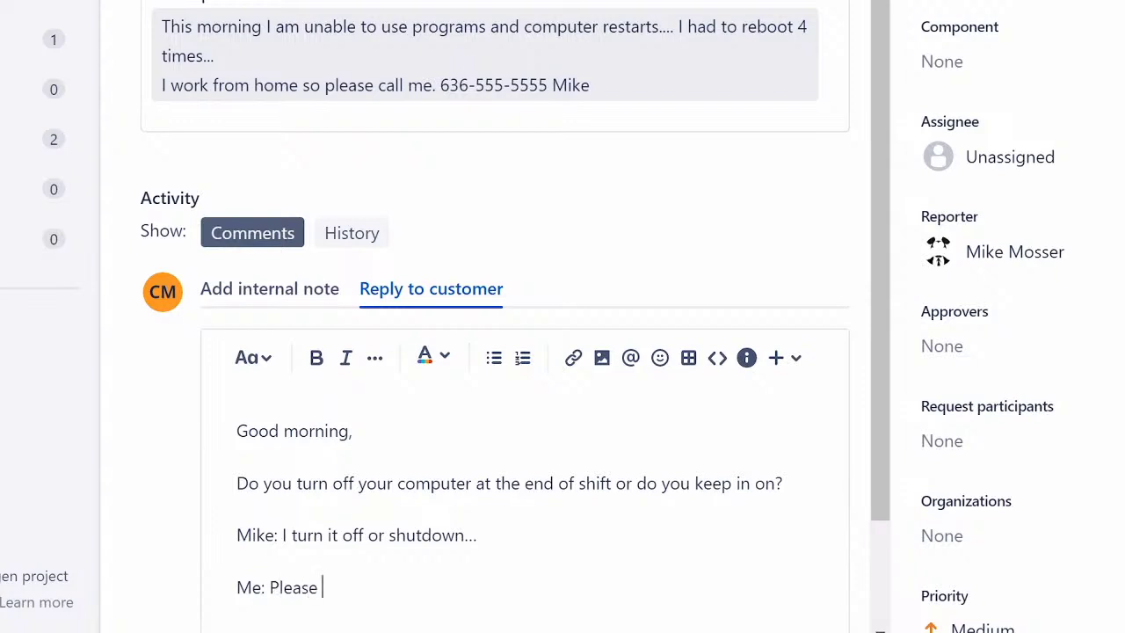
{"action": "scroll", "coordinate": [533, 150], "scroll_direction": "down", "scroll_amount": 2}
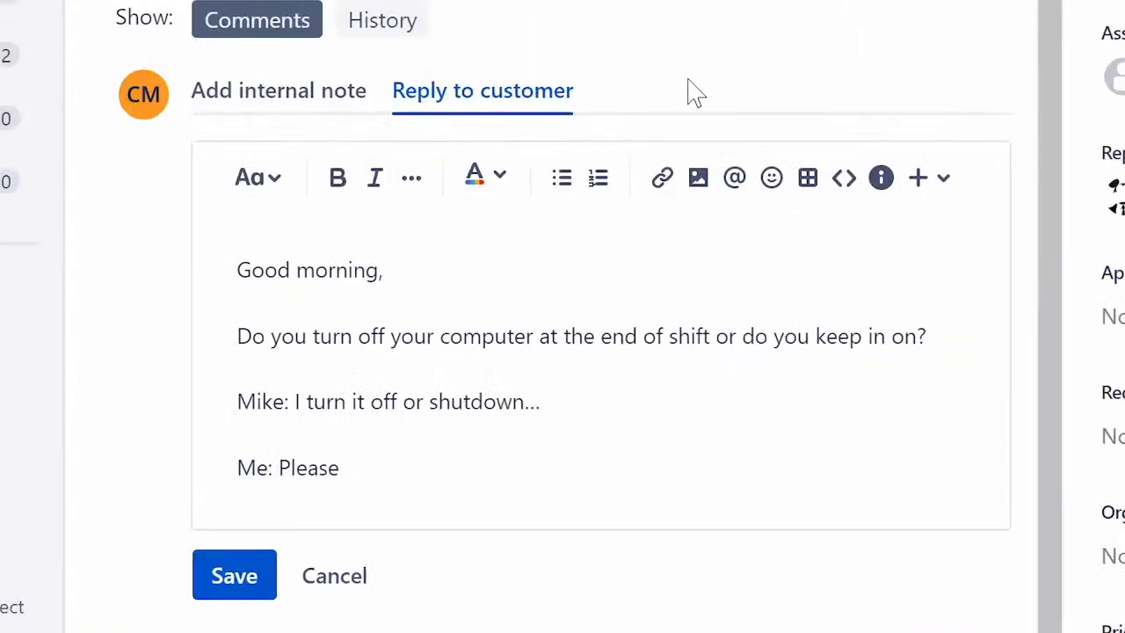
- Finish the reply: leave computer on after work for updates, minimizing restarts and allowing faster login
{"action": "type", "text": "insure"}
{"action": "key", "text": "BackSpace"}
{"action": "key", "text": "BackSpace"}
{"action": "key", "text": "BackSpace"}
{"action": "key", "text": "BackSpace"}
{"action": "key", "text": "BackSpace"}
{"action": "key", "text": "BackSpace"}
{"action": "key", "text": "BackSpace"}
{"action": "type", "text": "leave"}
{"action": "key", "text": "BackSpace"}
{"action": "key", "text": "BackSpace"}
{"action": "key", "text": "BackSpace"}
{"action": "key", "text": "BackSpace"}
{"action": "key", "text": "BackSpace"}
{"action": "type", "text": "inus"}
{"action": "key", "text": "BackSpace"}
{"action": "key", "text": "BackSpace"}
{"action": "type", "text": "sure that"}
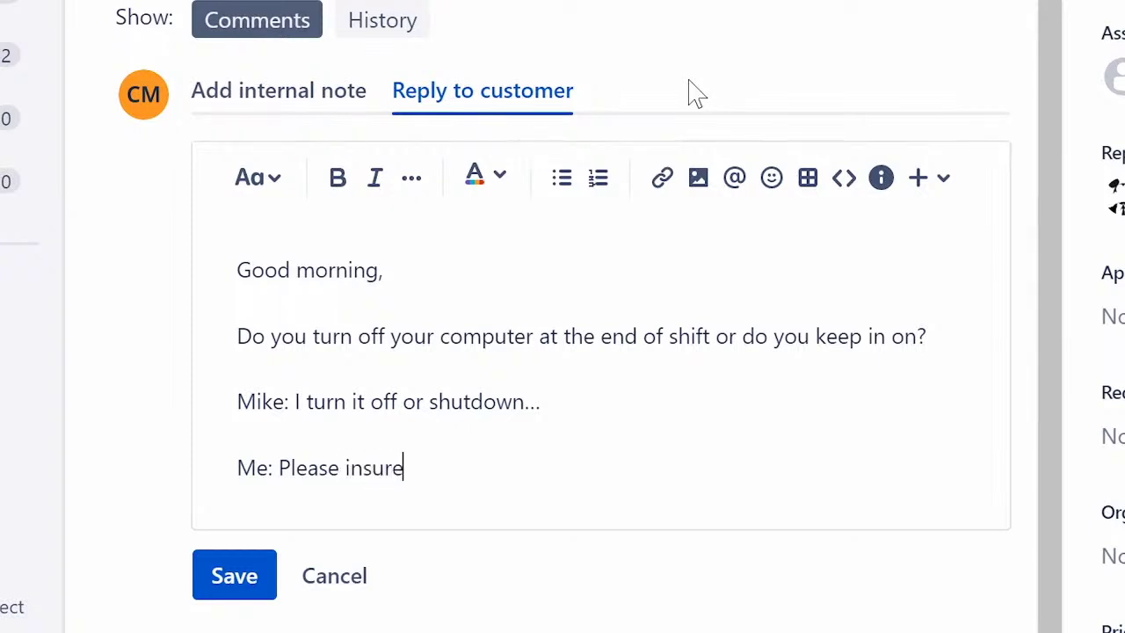
{"action": "key", "text": "BackSpace"}
{"action": "key", "text": "BackSpace"}
{"action": "key", "text": "BackSpace"}
{"action": "key", "text": "BackSpace"}
{"action": "key", "text": "BackSpace"}
{"action": "key", "text": "BackSpace"}
{"action": "key", "text": "BackSpace"}
{"action": "key", "text": "BackSpace"}
{"action": "key", "text": "BackSpace"}
{"action": "key", "text": "BackSpace"}
{"action": "type", "text": "leave computer"}
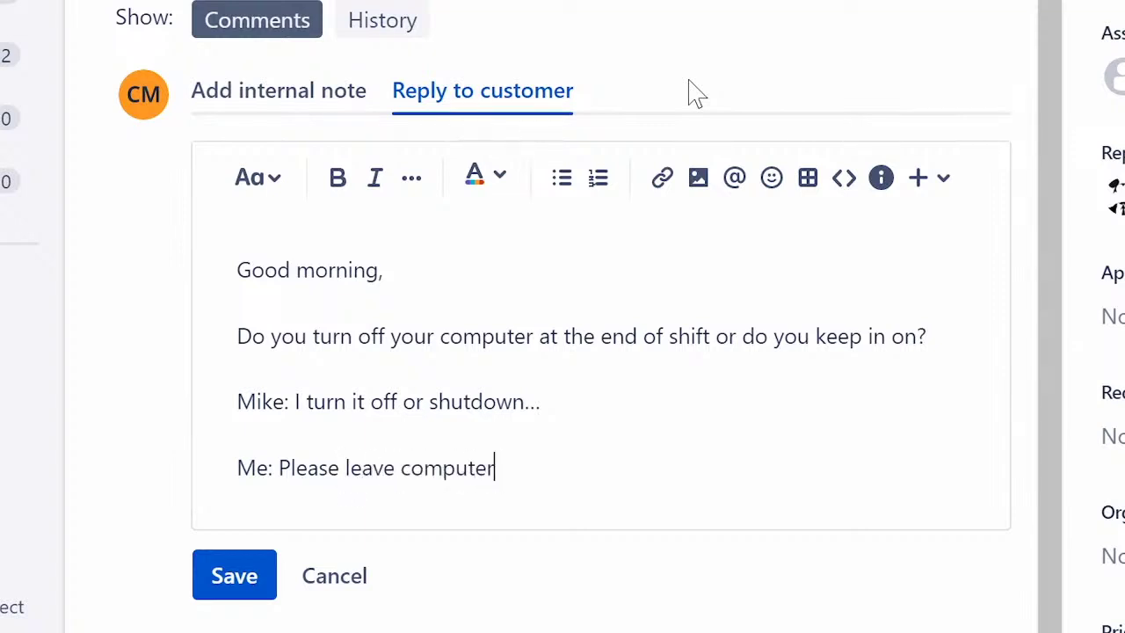
{"action": "type", "text": " on after wor"}
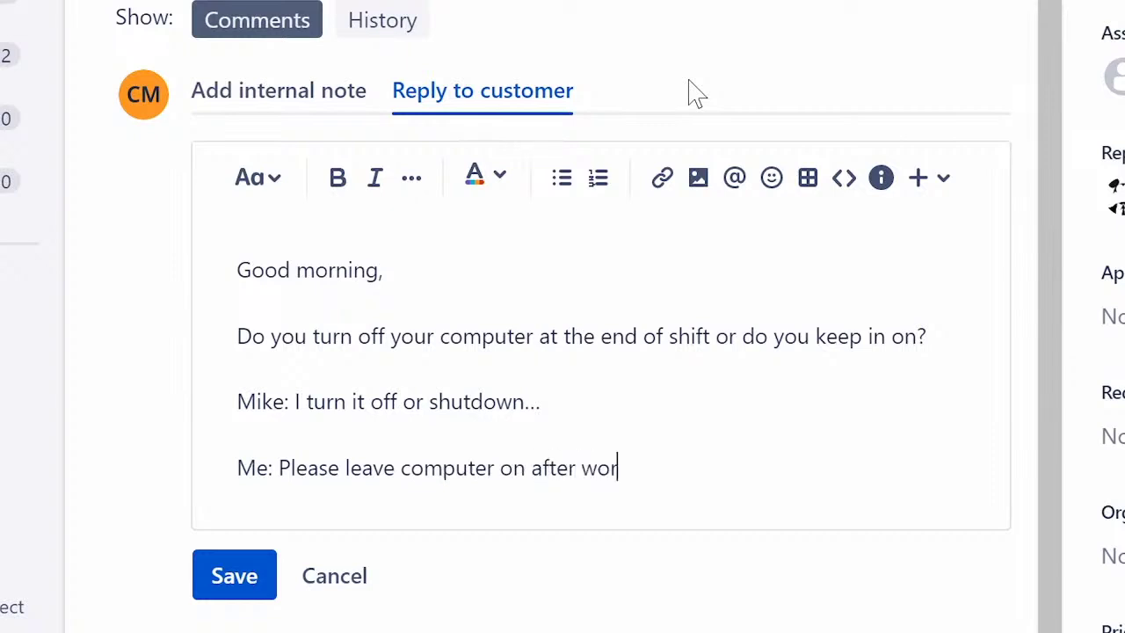
{"action": "type", "text": "k so tha"}
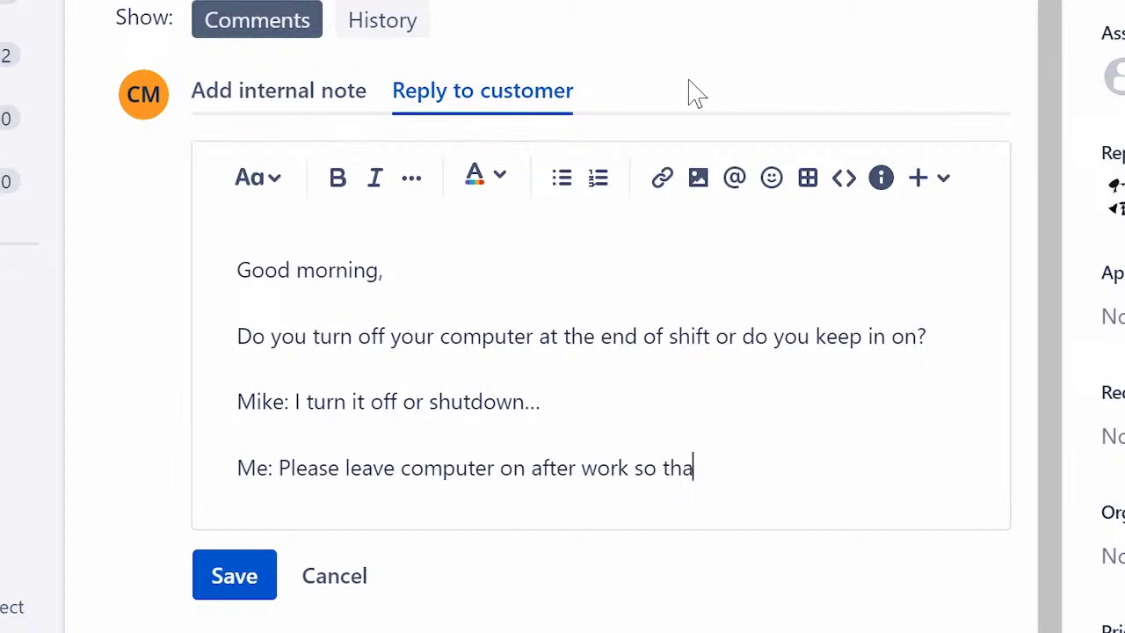
{"action": "type", "text": "t it can get updates"}
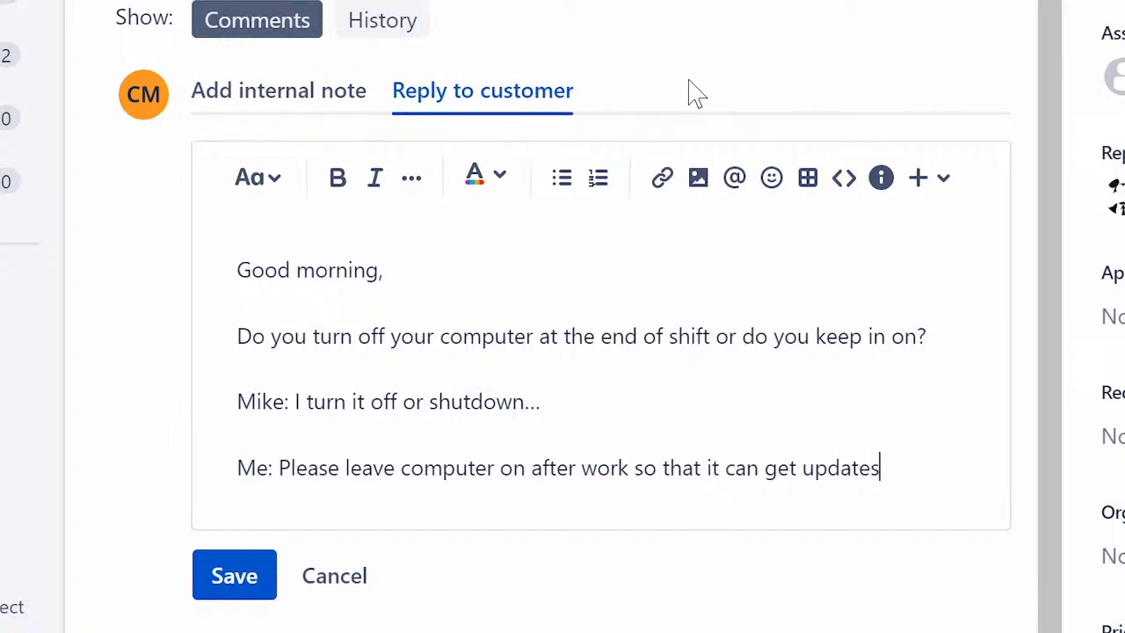
{"action": "type", "text": ". t"}
{"action": "key", "text": "BackSpace"}
{"action": "type", "text": "This will "}
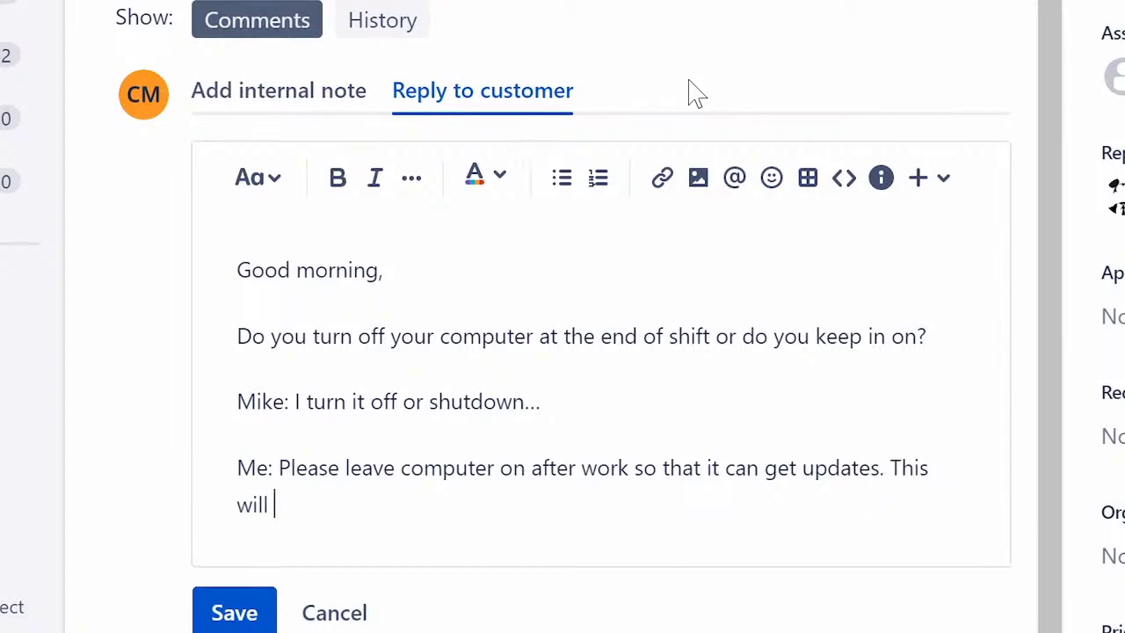
{"action": "type", "text": "i"}
{"action": "key", "text": "BackSpace"}
{"action": "type", "text": "minimize "}
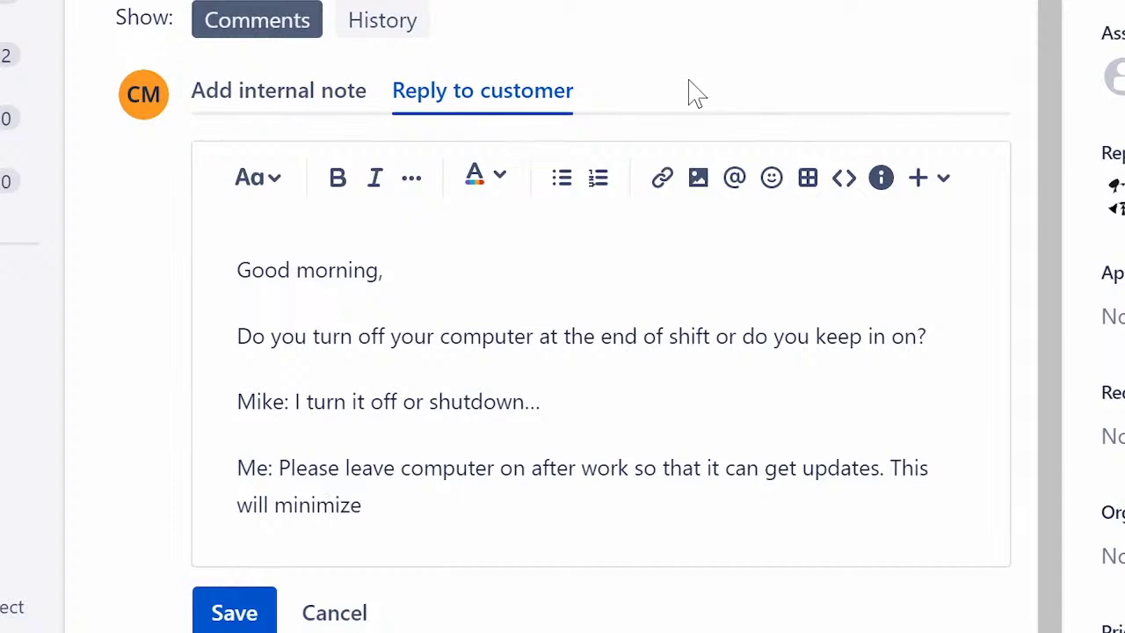
{"action": "type", "text": "restarts and "}
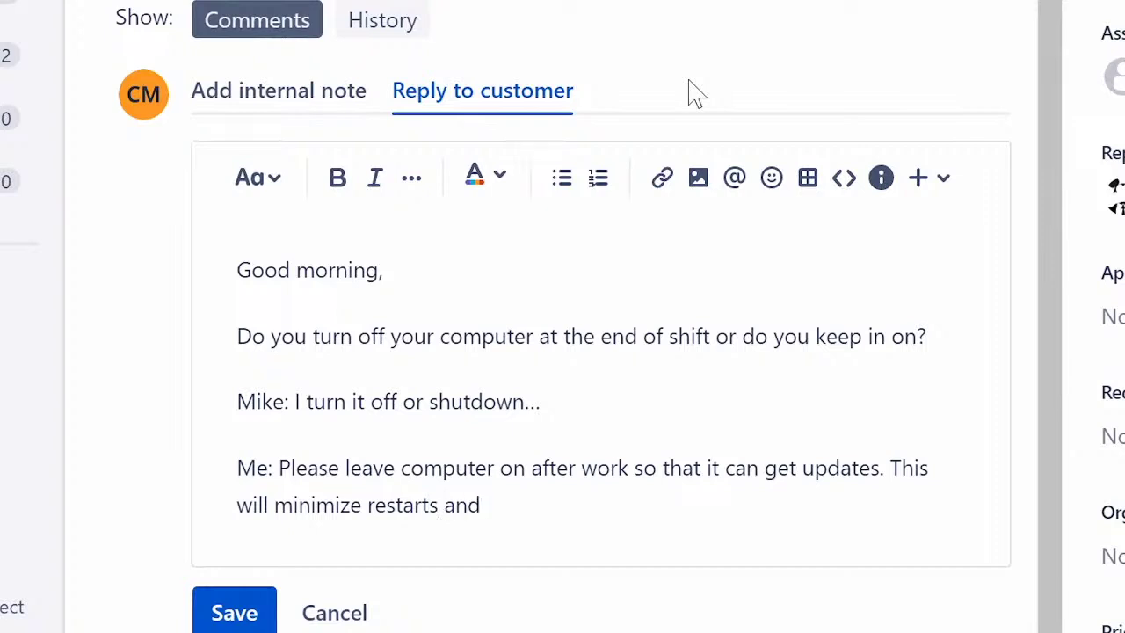
{"action": "type", "text": "will al"}
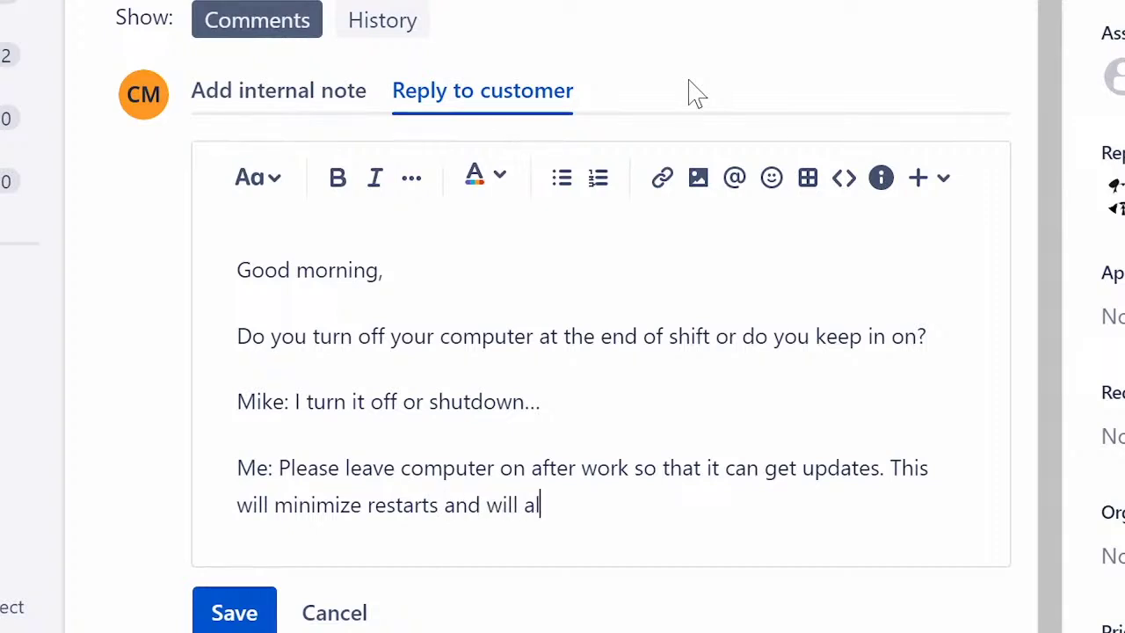
{"action": "type", "text": "low for faste"}
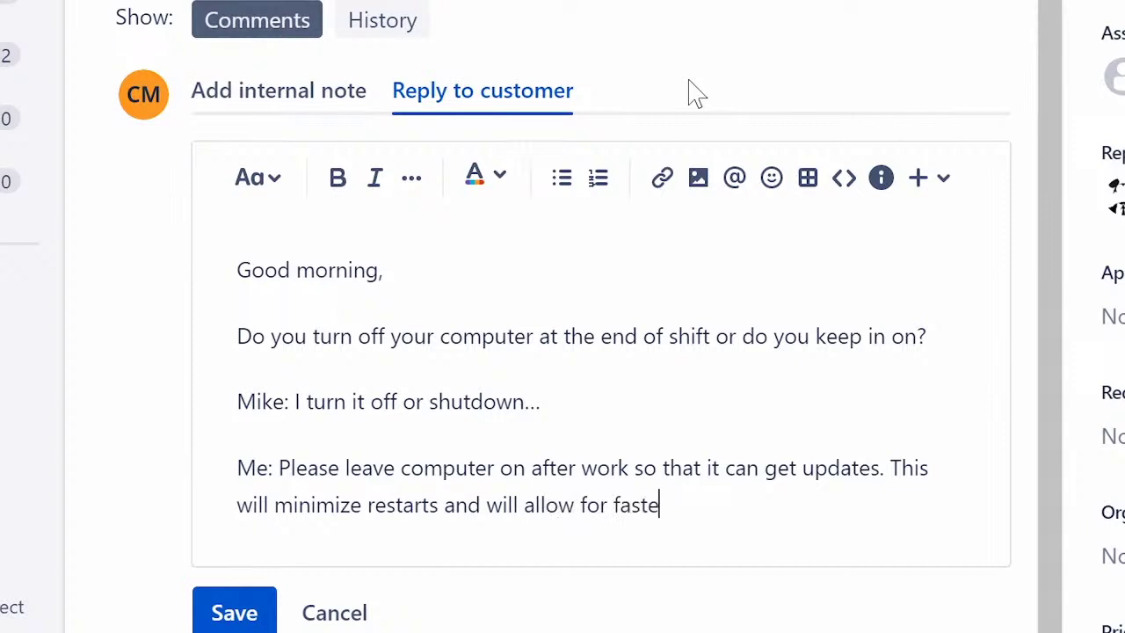
{"action": "type", "text": "r login."}
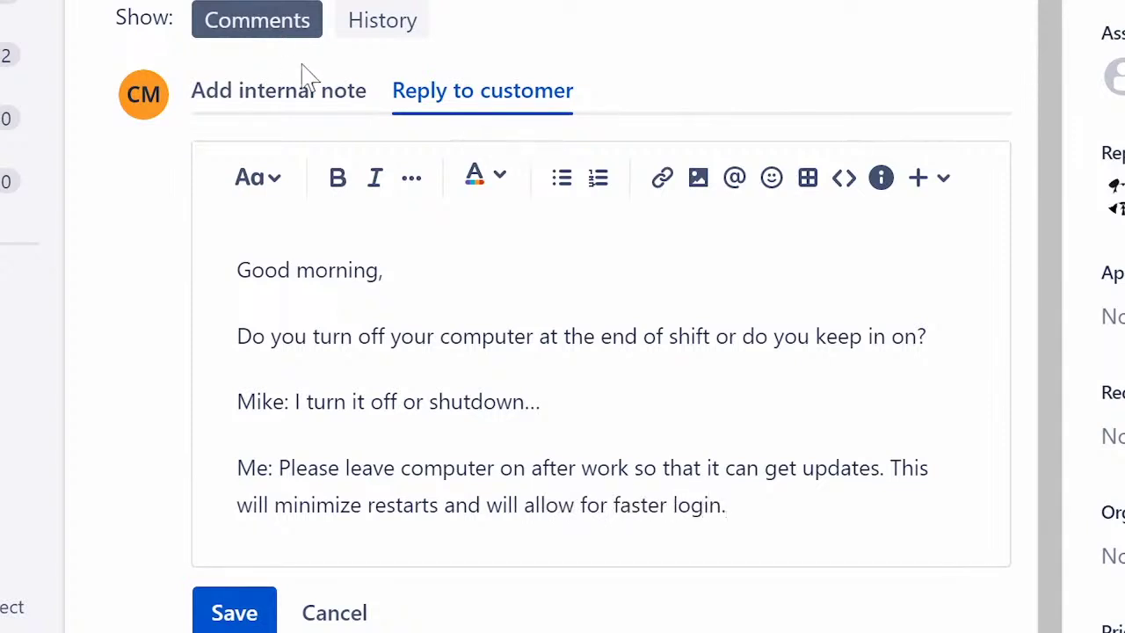
- Review the reply text and scroll back up to the reboot complaint in the description
{"action": "scroll", "coordinate": [564, 316], "scroll_direction": "down", "scroll_amount": 1}
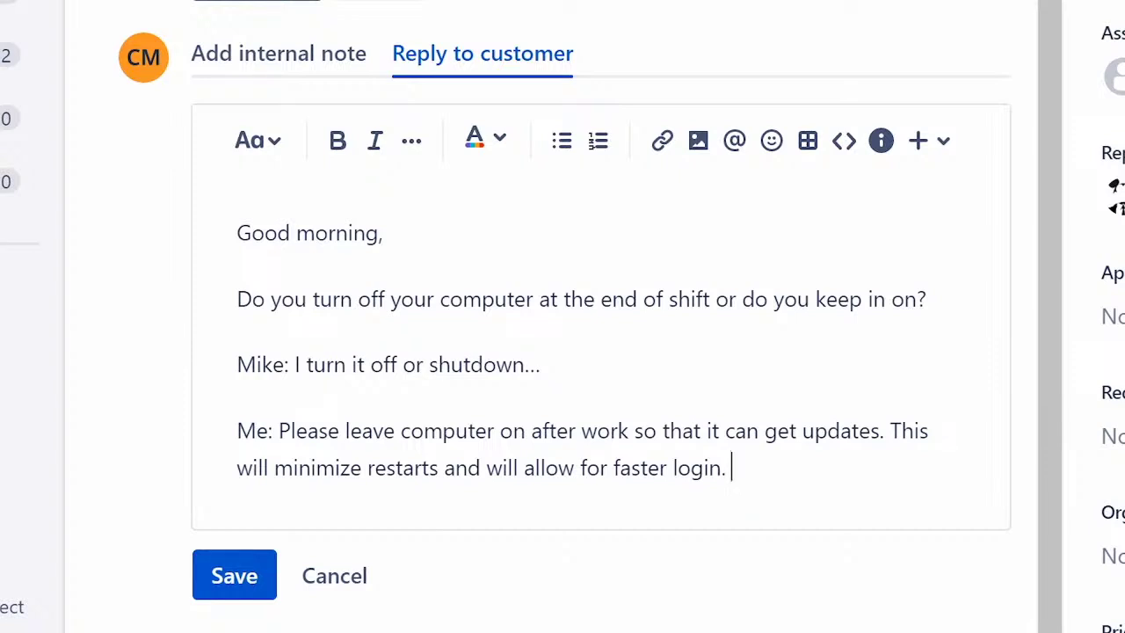
{"action": "left_click_drag", "start_coordinate": [512, 430], "coordinate": [884, 431]}
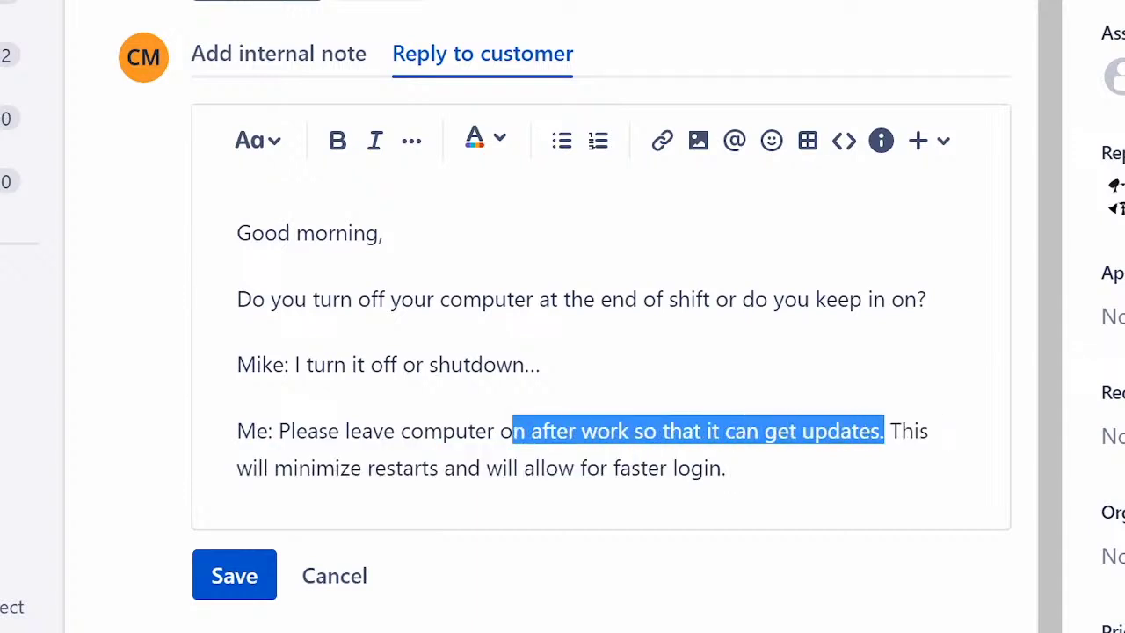
{"action": "left_click", "coordinate": [731, 466]}
{"action": "scroll", "coordinate": [798, 93], "scroll_direction": "up", "scroll_amount": 6}
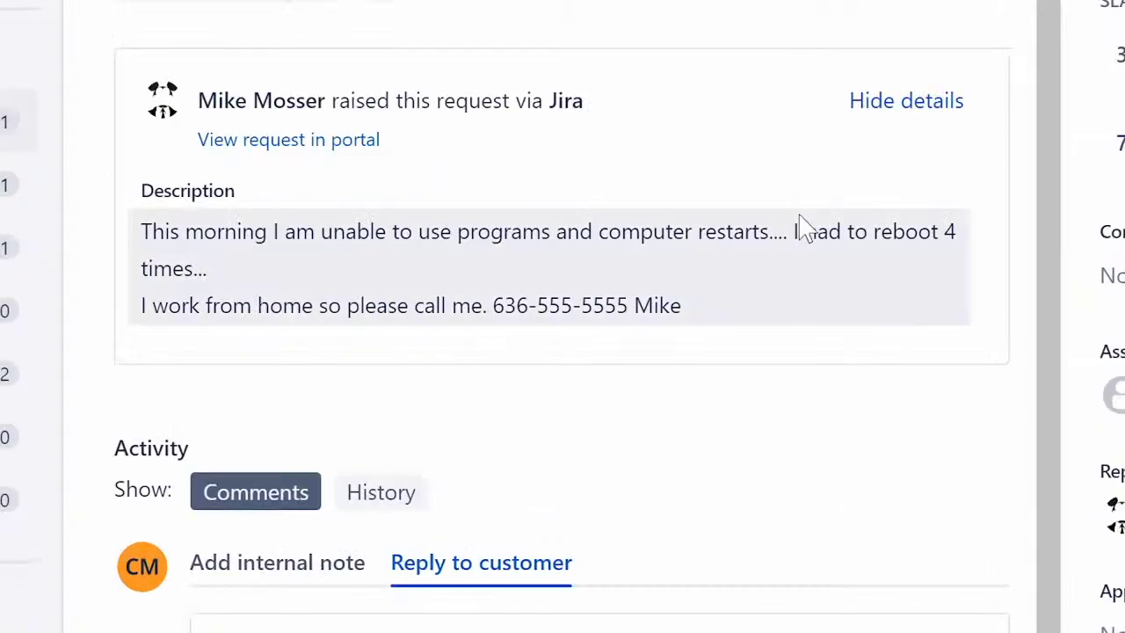
{"action": "left_click_drag", "start_coordinate": [794, 231], "coordinate": [219, 281]}
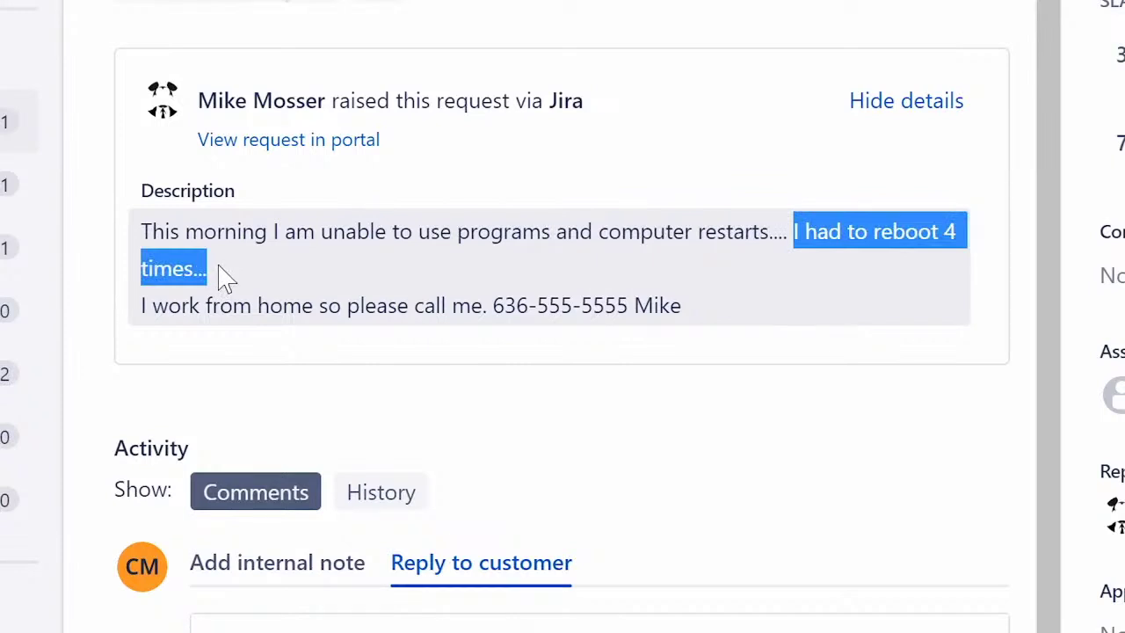
{"action": "left_click", "coordinate": [245, 275]}
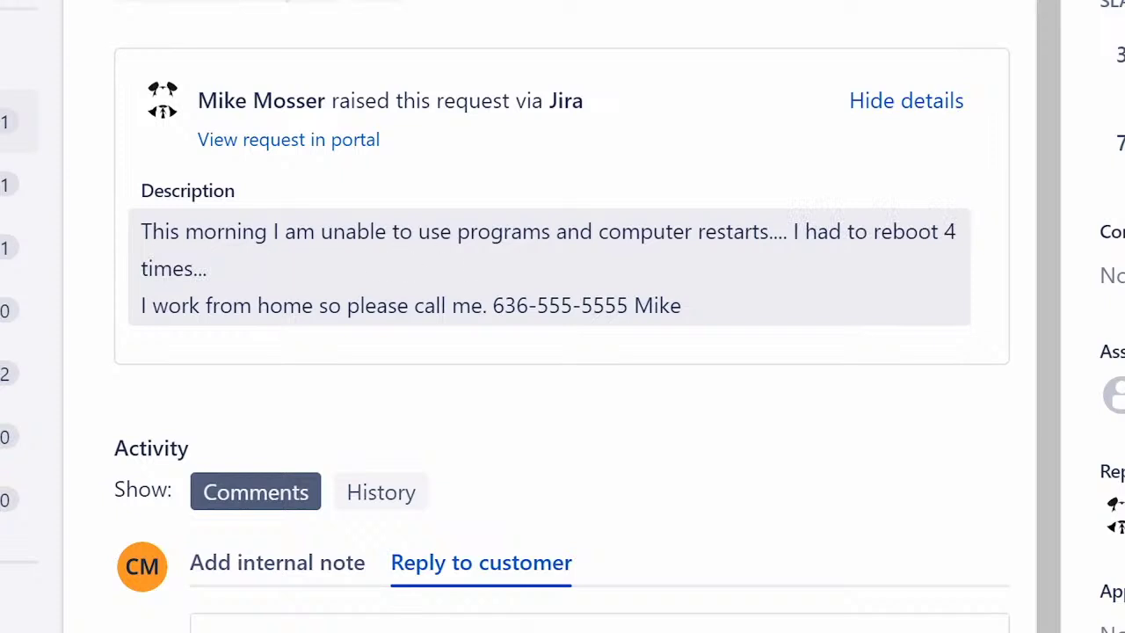
{"action": "left_click_drag", "start_coordinate": [794, 231], "coordinate": [957, 264]}
{"action": "left_click_drag", "start_coordinate": [794, 231], "coordinate": [420, 278]}
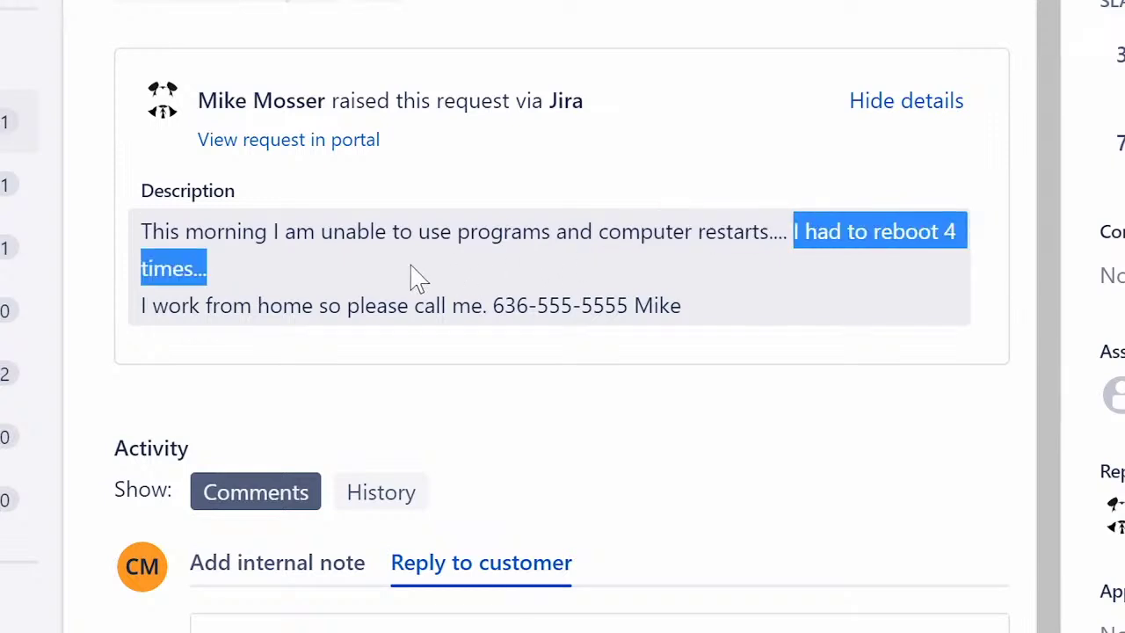
{"action": "left_click", "coordinate": [419, 278]}
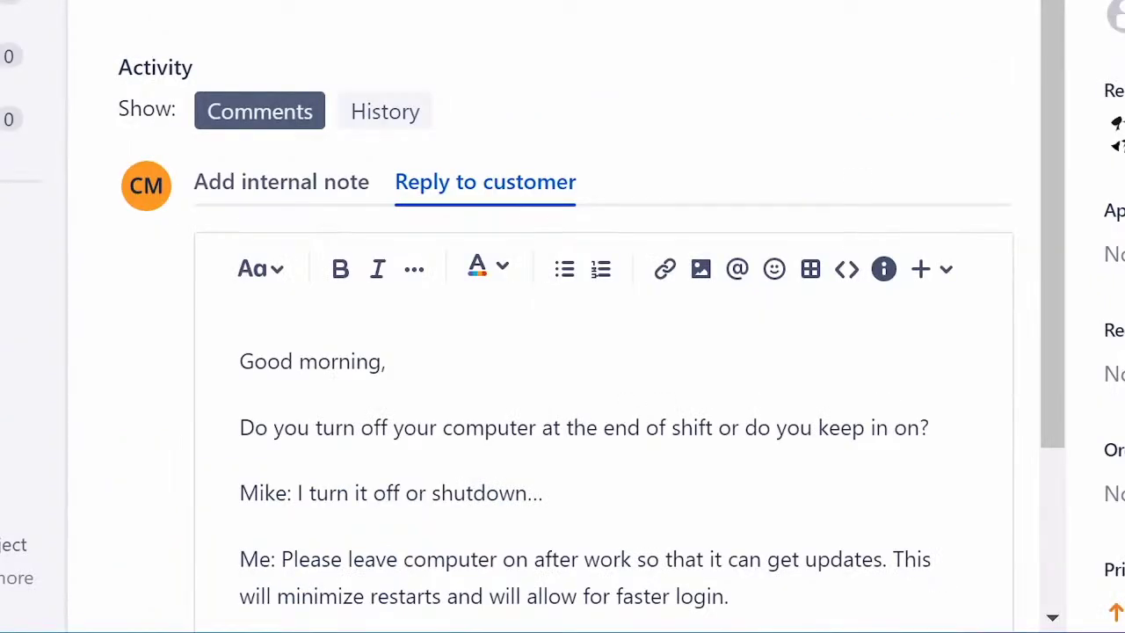
- Add 'Me: Computer uses very little power when not in use... around 8 watts' versus a 60 w bulb
{"action": "scroll", "coordinate": [602, 352], "scroll_direction": "down", "scroll_amount": 2}
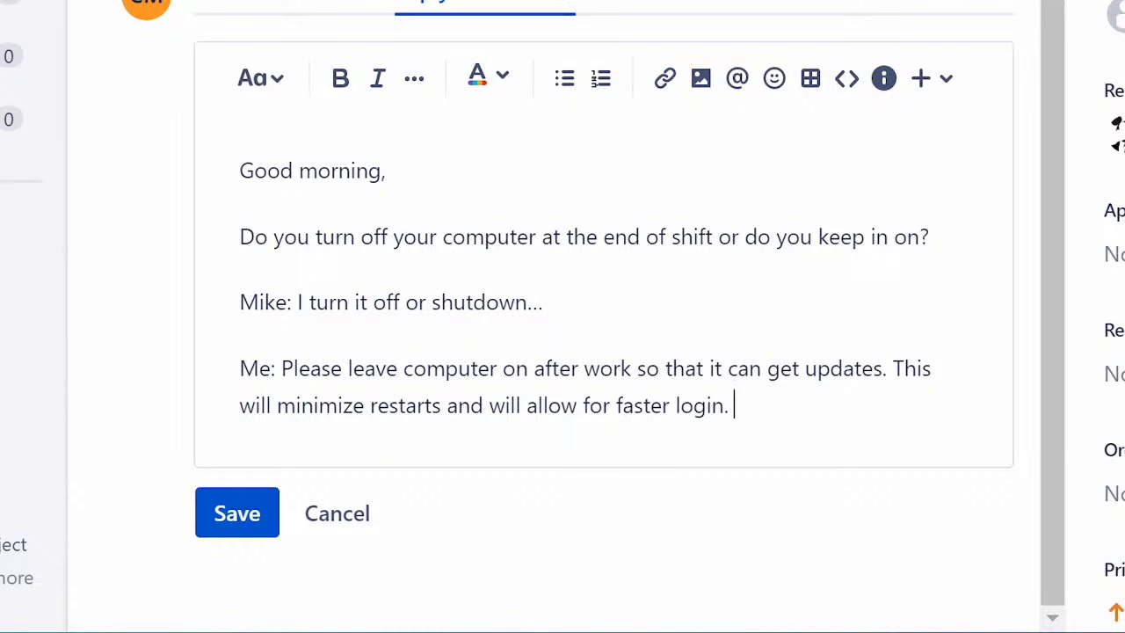
{"action": "key", "text": "Return"}
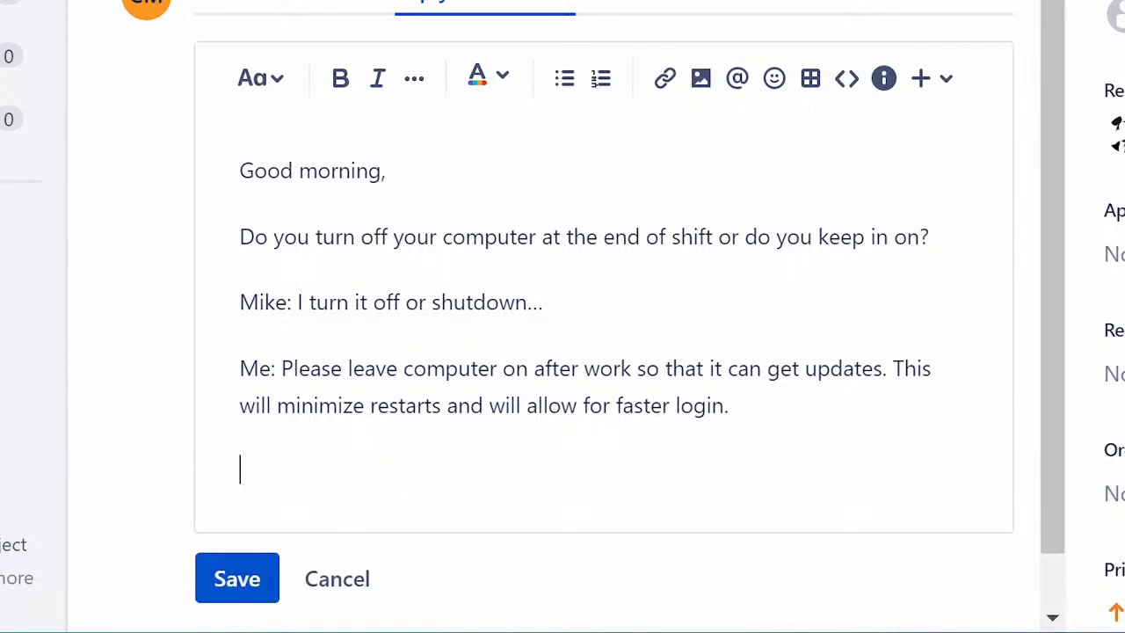
{"action": "type", "text": "Me: "}
{"action": "type", "text": "The"}
{"action": "key", "text": "BackSpace"}
{"action": "key", "text": "BackSpace"}
{"action": "key", "text": "BackSpace"}
{"action": "key", "text": "BackSpace"}
{"action": "type", "text": "Compu"}
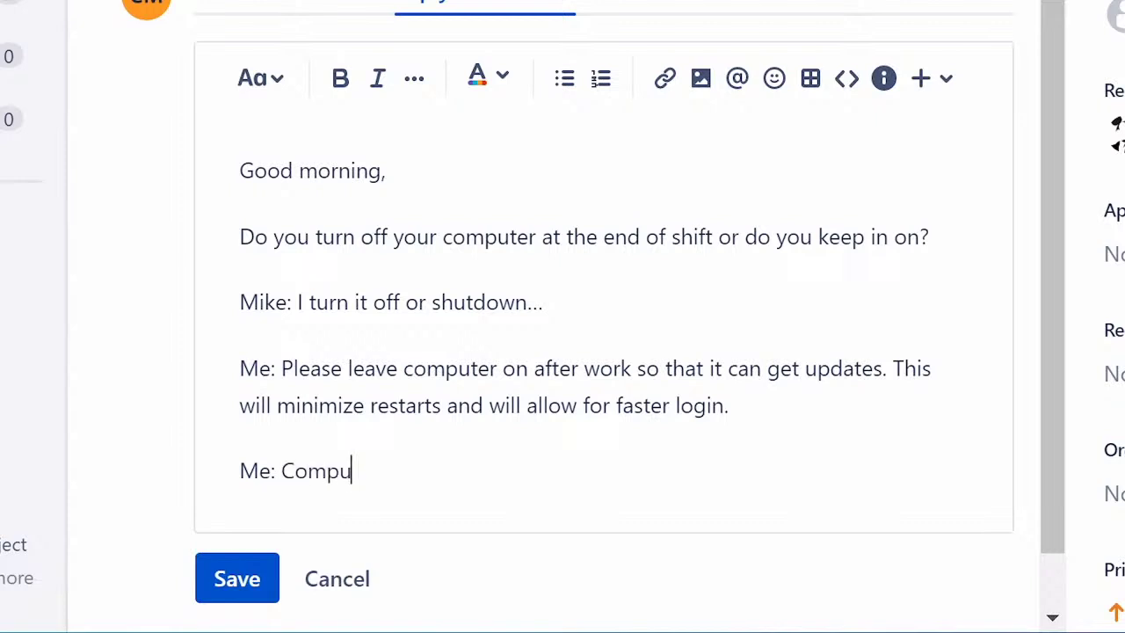
{"action": "type", "text": "ter uses ve"}
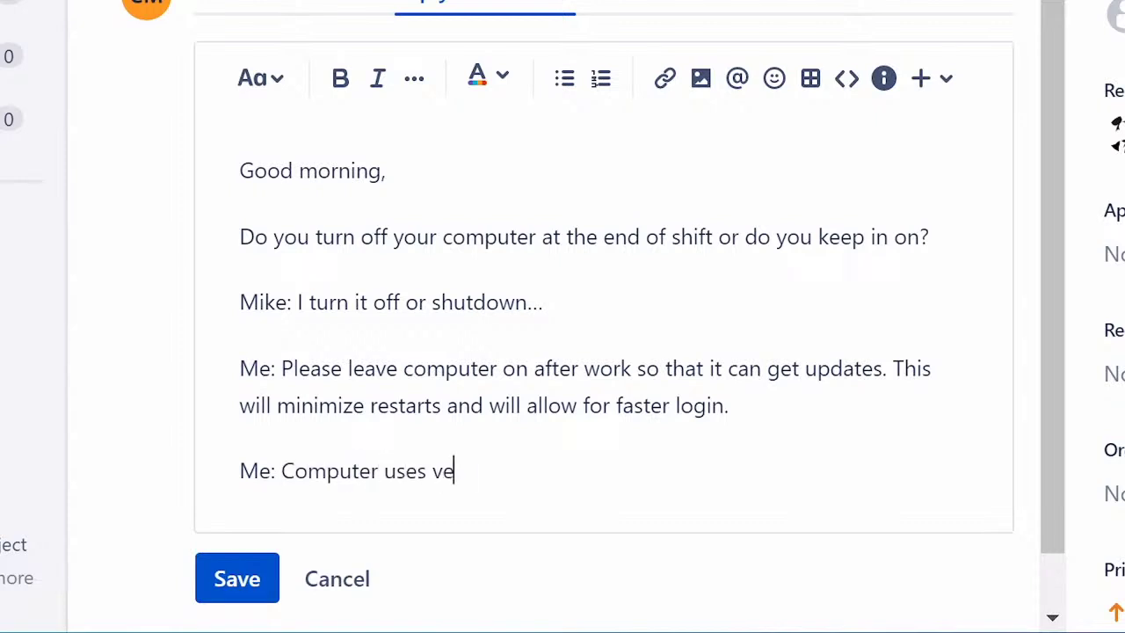
{"action": "type", "text": "ry little power "}
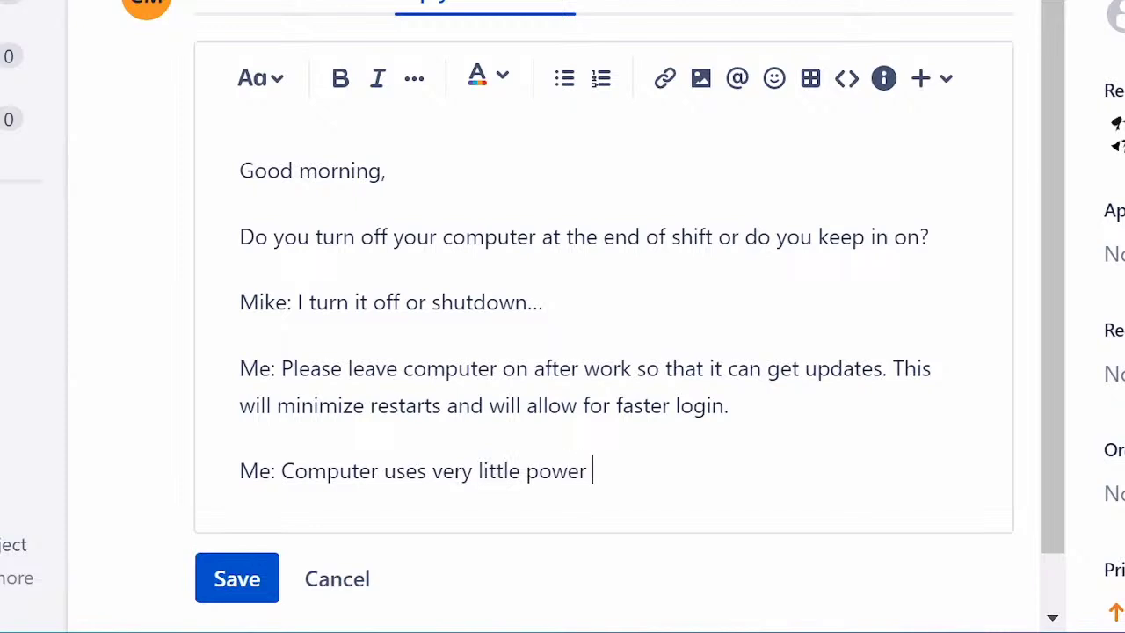
{"action": "type", "text": "when no"}
{"action": "key", "text": "BackSpace"}
{"action": "type", "text": "n"}
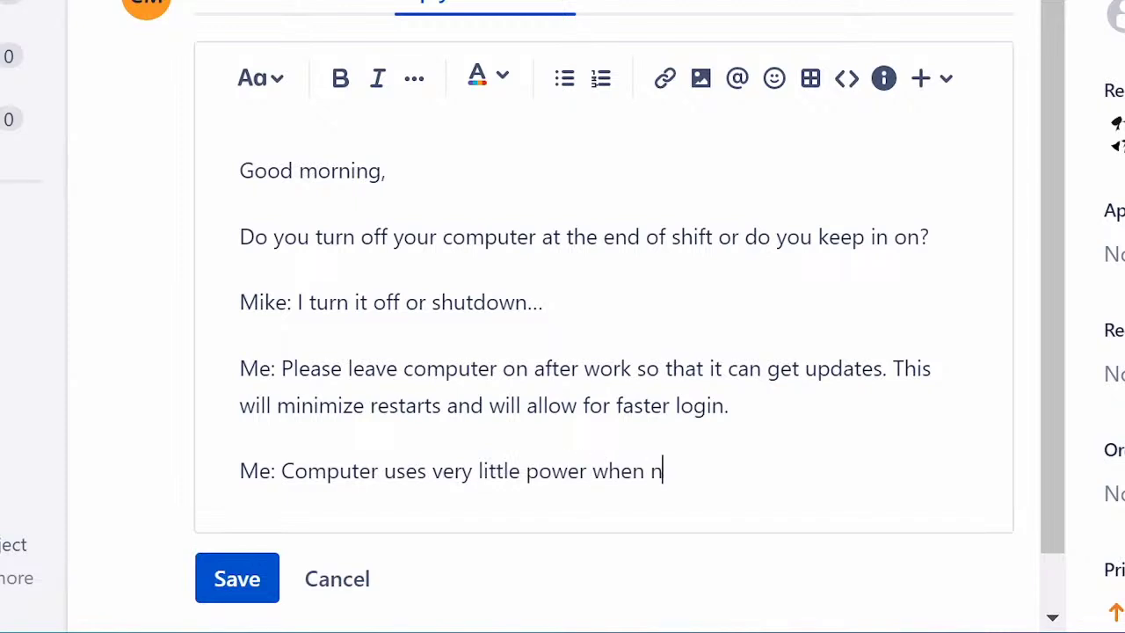
{"action": "type", "text": "ot in use."}
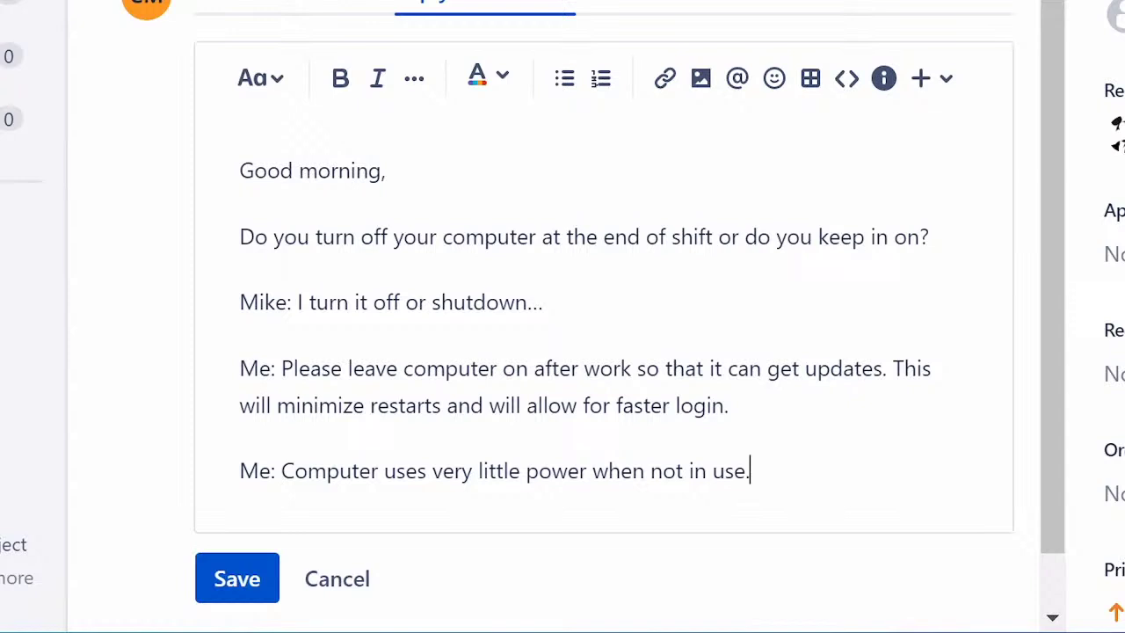
{"action": "type", "text": ".. it uses around"}
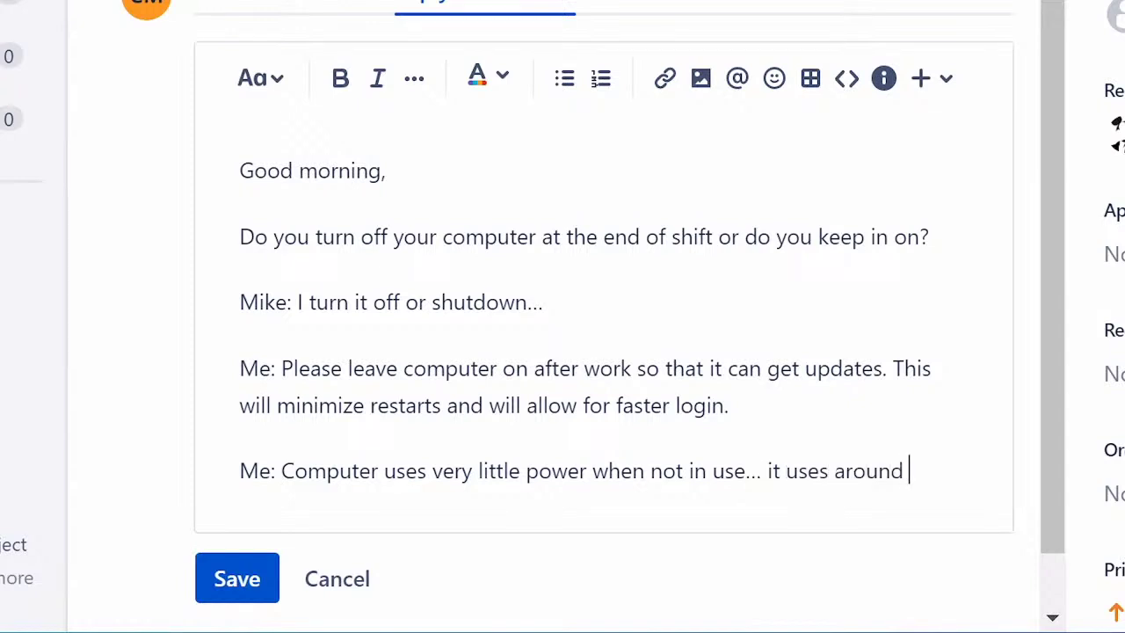
{"action": "type", "text": " 8 watts "}
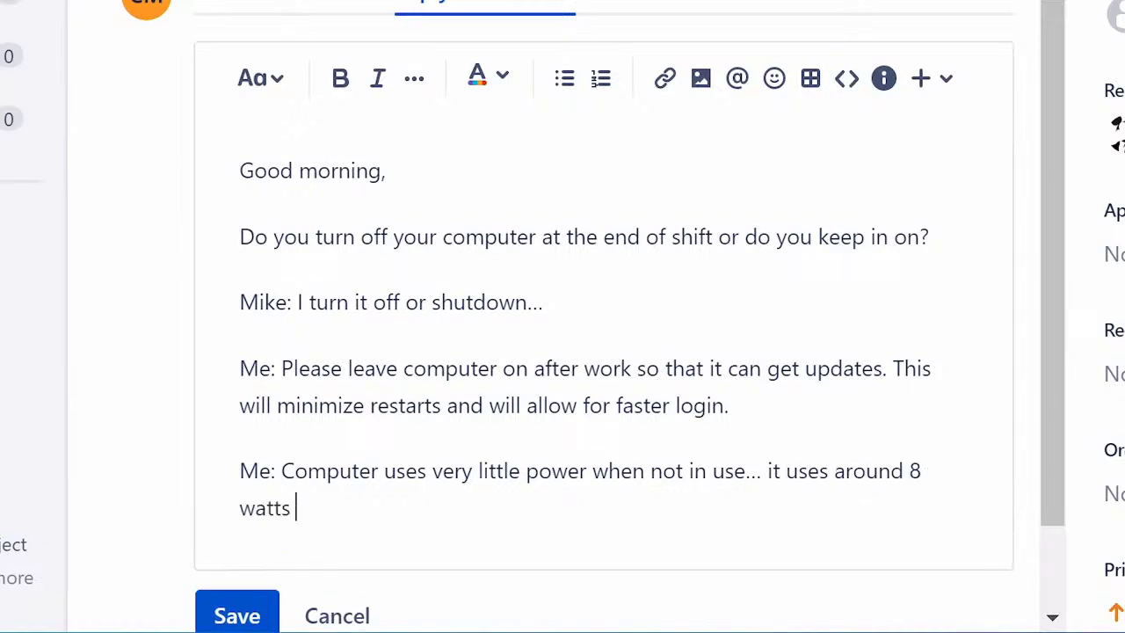
{"action": "type", "text": "compare"}
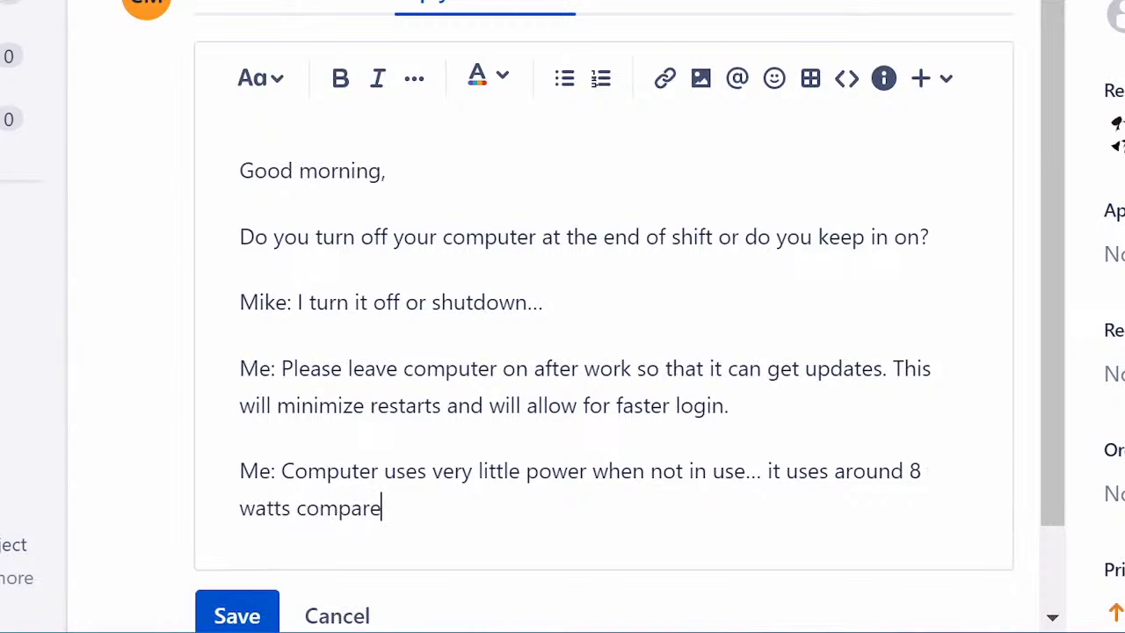
{"action": "type", "text": "d to a light bul whi"}
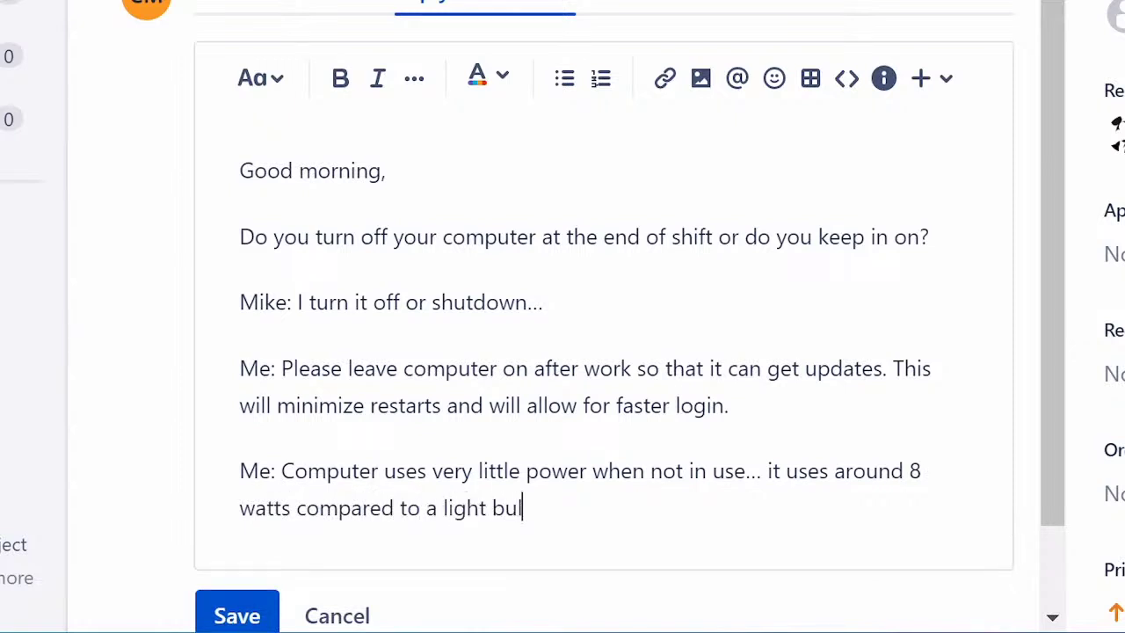
{"action": "key", "text": "BackSpace"}
{"action": "key", "text": "BackSpace"}
{"action": "key", "text": "BackSpace"}
{"action": "key", "text": "BackSpace"}
{"action": "key", "text": "BackSpace"}
{"action": "type", "text": "b"}
{"action": "key", "text": "BackSpace"}
{"action": "type", "text": "lb which is around "}
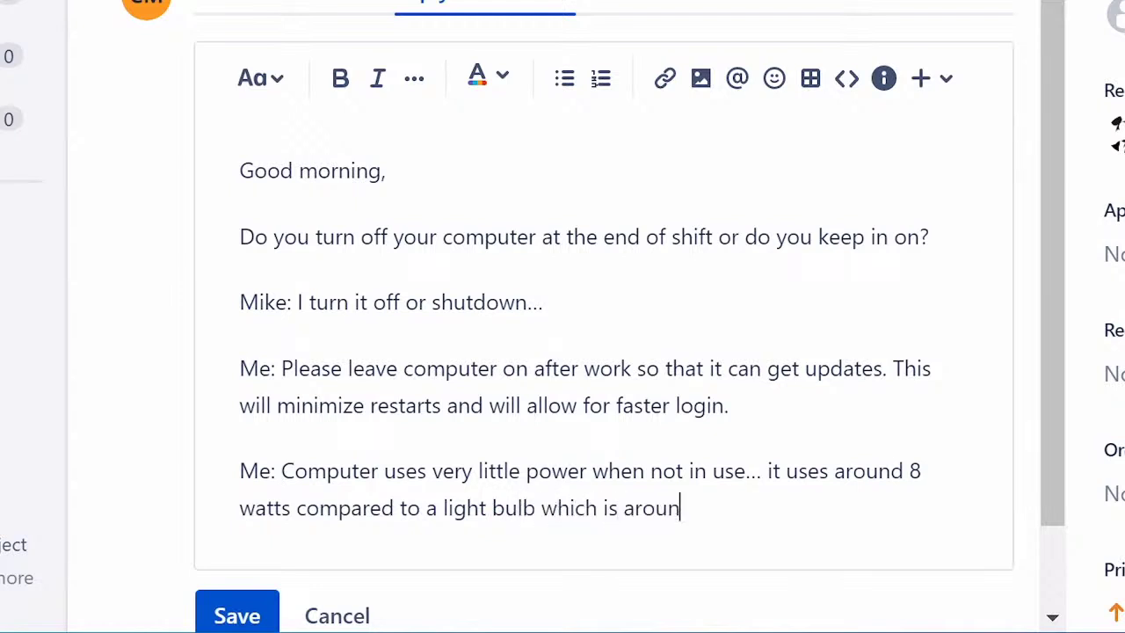
{"action": "type", "text": "60 w..."}
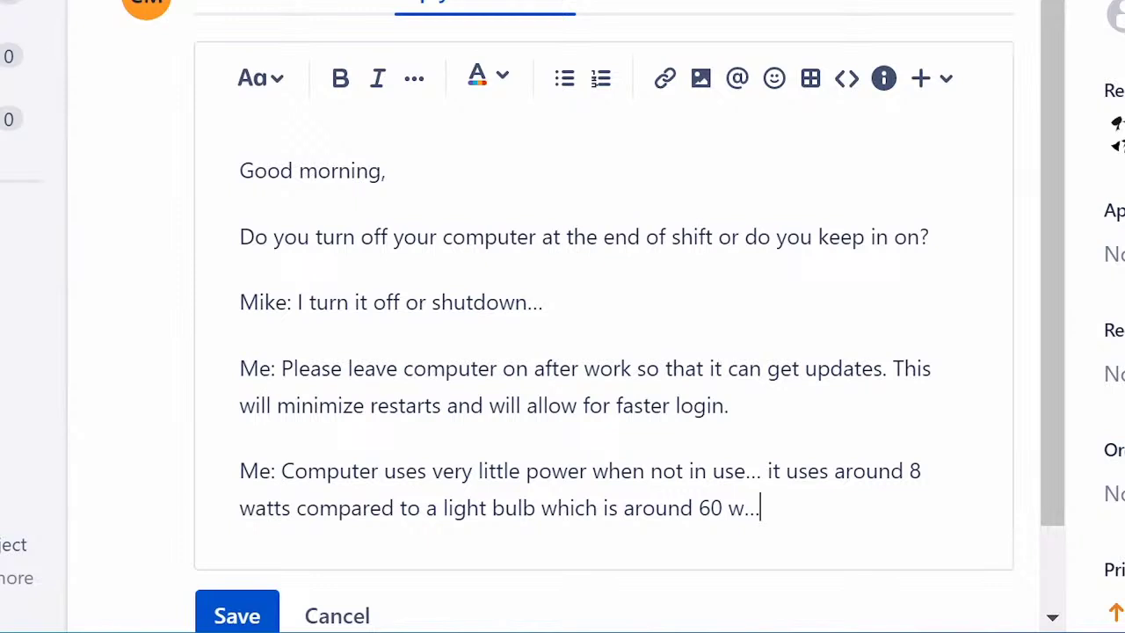
{"action": "key", "text": "Return"}
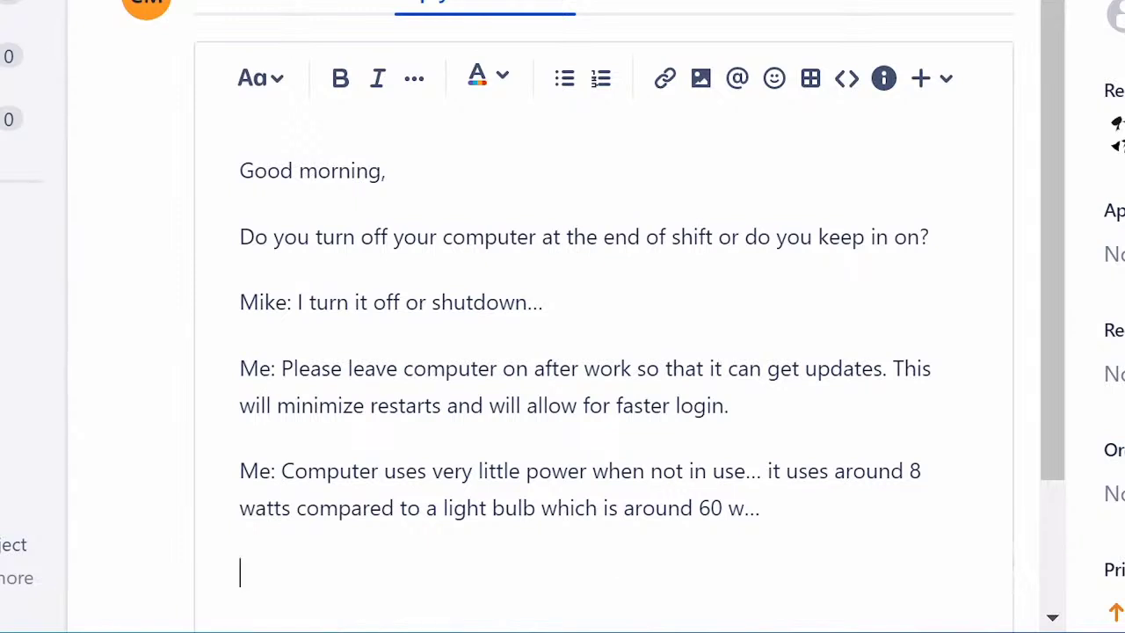
{"action": "scroll", "coordinate": [864, 454], "scroll_direction": "down", "scroll_amount": 2}
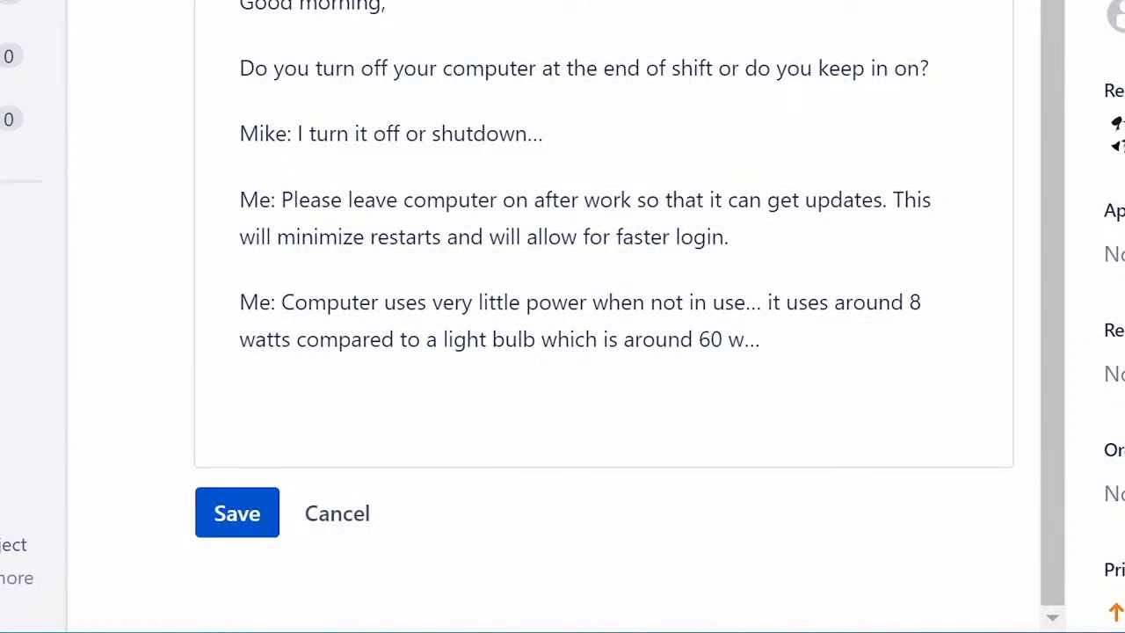
- Add the customer's 'okay, np.' acknowledgement line and start a new 'Me:' line below it
{"action": "left_click_drag", "start_coordinate": [909, 301], "coordinate": [290, 339]}
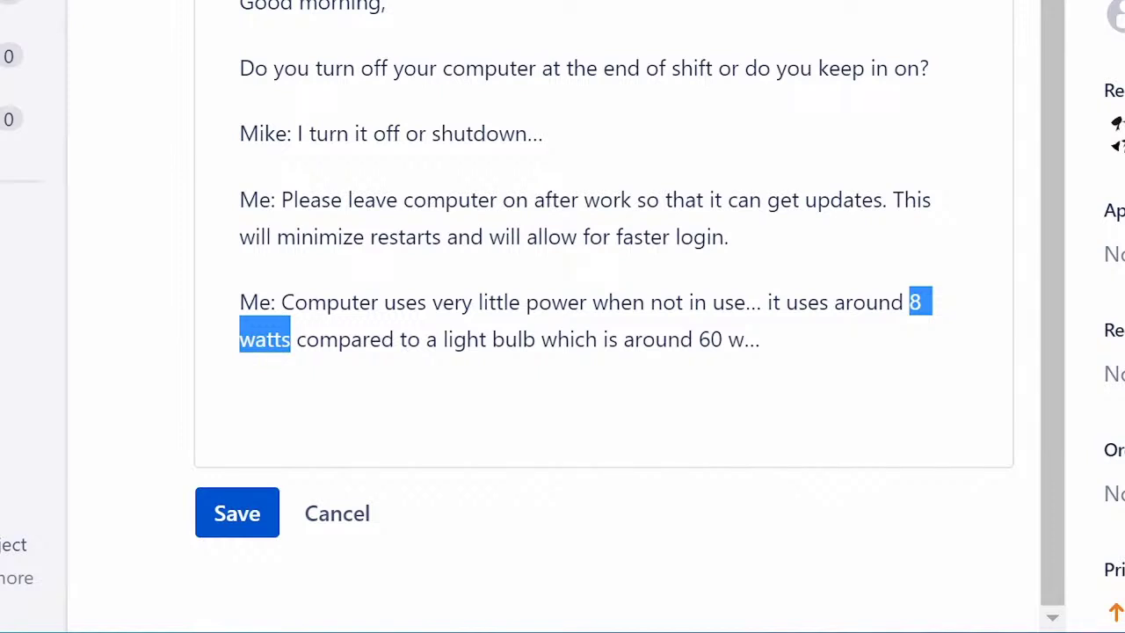
{"action": "left_click", "coordinate": [337, 339]}
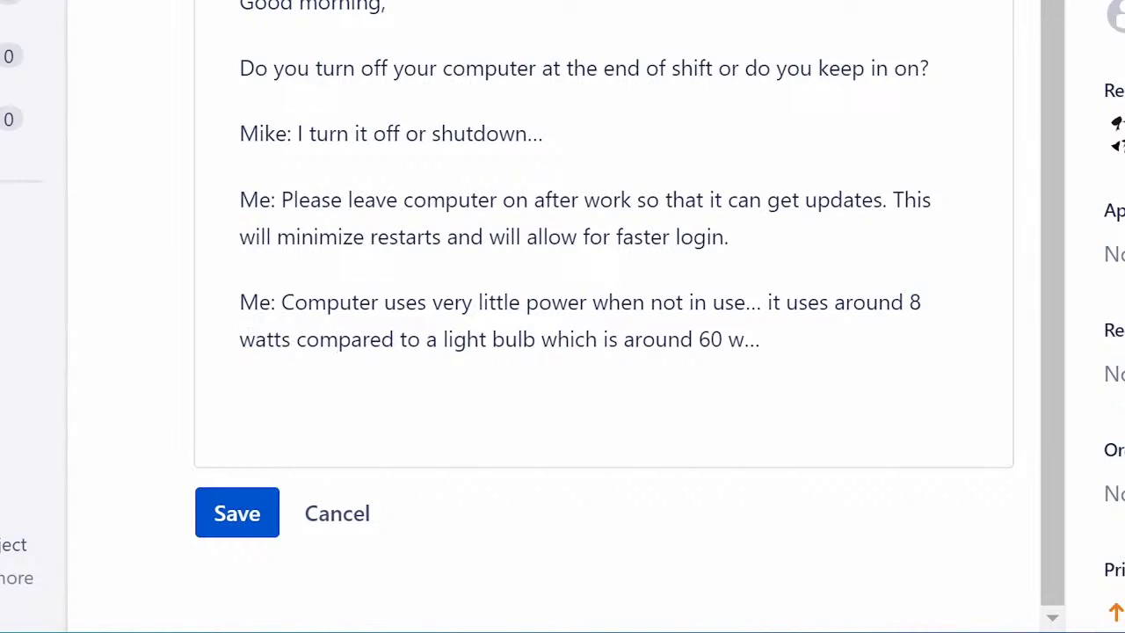
{"action": "left_click", "coordinate": [241, 403]}
{"action": "type", "text": "Mike: okay"}
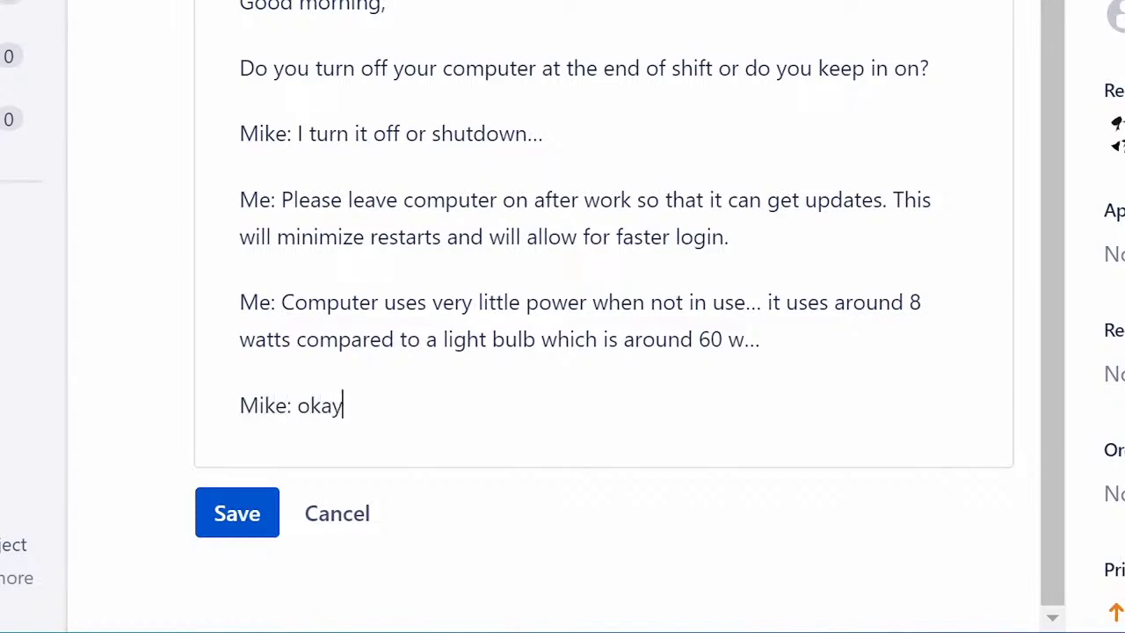
{"action": "type", "text": ", np."}
{"action": "key", "text": "Return"}
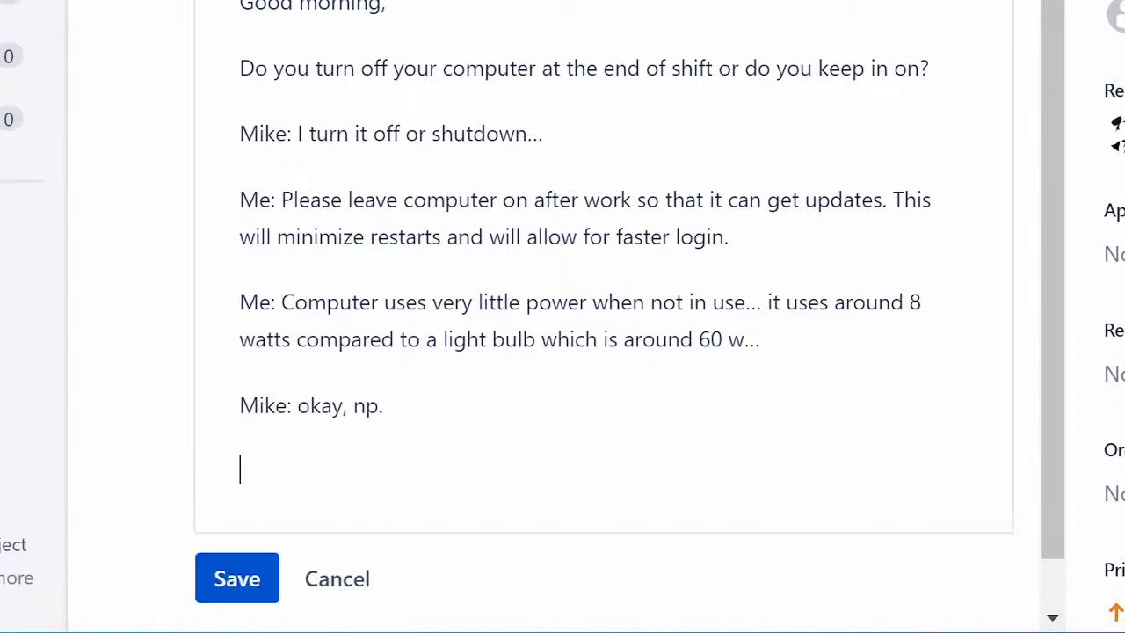
{"action": "type", "text": "Me;"}
{"action": "key", "text": "BackSpace"}
{"action": "key", "text": "BackSpace"}
{"action": "type", "text": ":"}
{"action": "scroll", "coordinate": [604, 316], "scroll_direction": "up", "scroll_amount": 2}
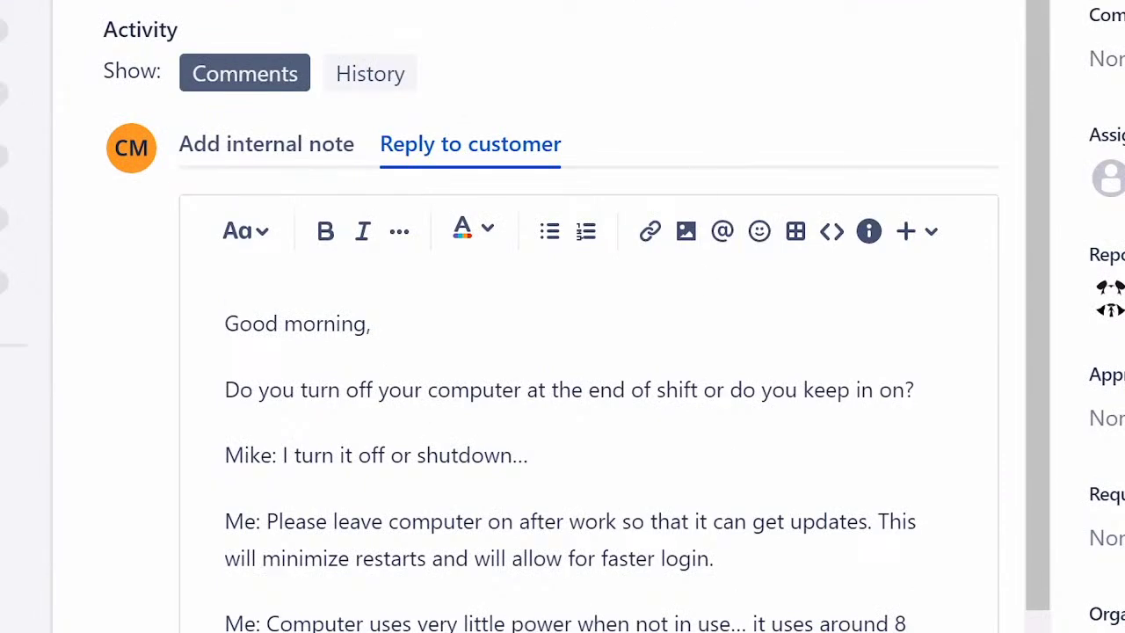
- Type 'A good way to insure programs work properly when working from home is to Login in this order:'
{"action": "scroll", "coordinate": [589, 351], "scroll_direction": "down", "scroll_amount": 3}
{"action": "left_click", "coordinate": [612, 611]}
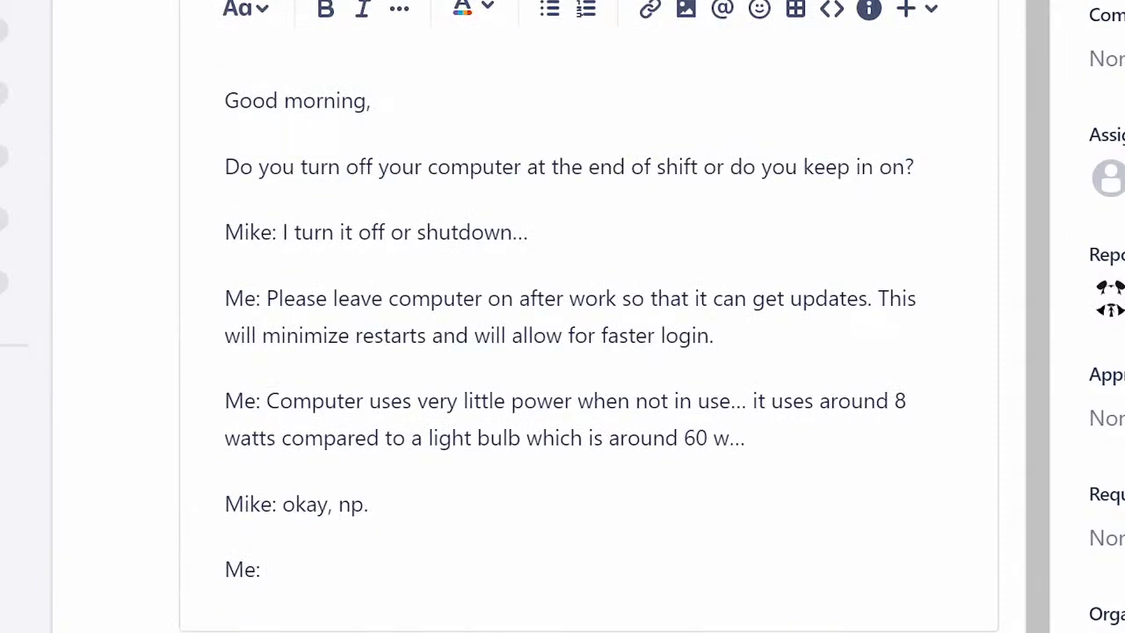
{"action": "type", "text": "a Good"}
{"action": "key", "text": "BackSpace"}
{"action": "key", "text": "BackSpace"}
{"action": "key", "text": "BackSpace"}
{"action": "key", "text": "BackSpace"}
{"action": "key", "text": "BackSpace"}
{"action": "key", "text": "BackSpace"}
{"action": "type", "text": "A good way to"}
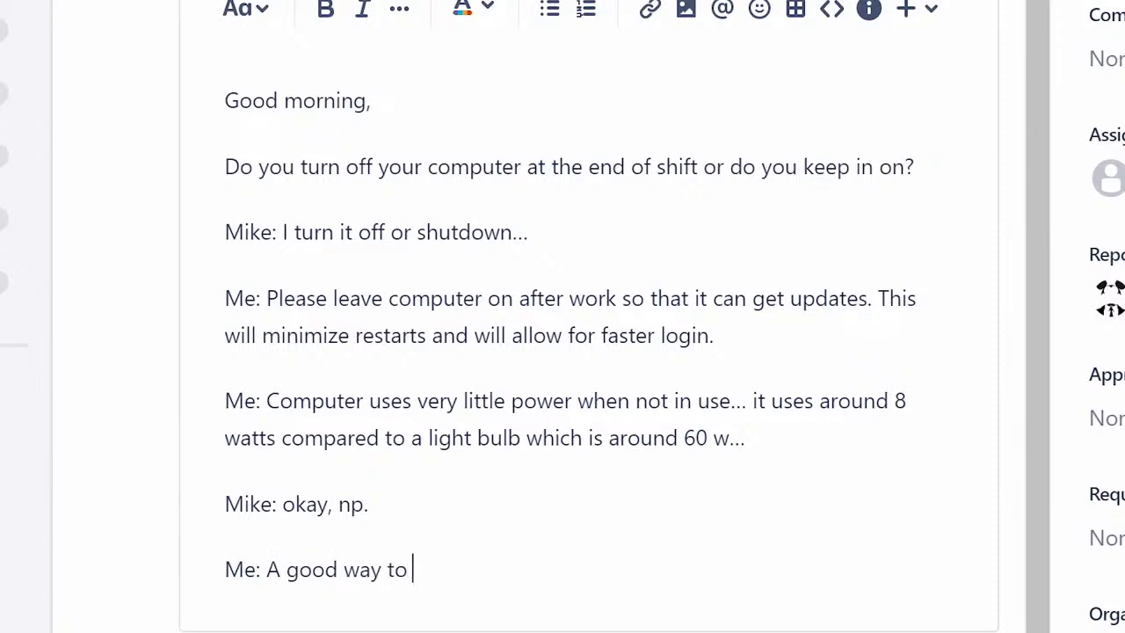
{"action": "type", "text": " insure programs wor"}
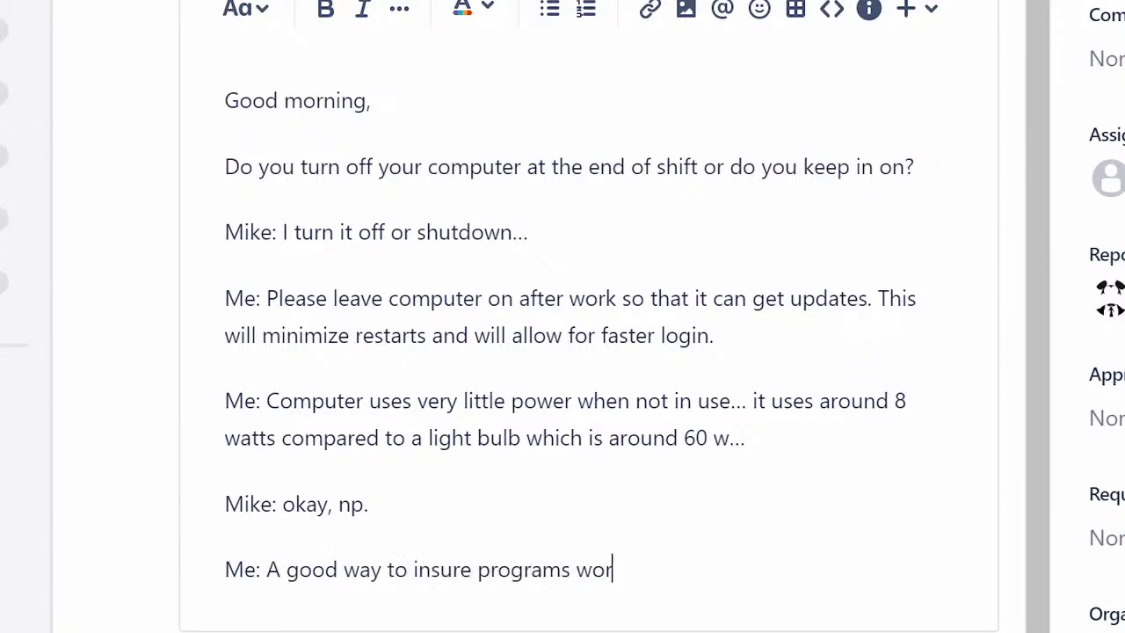
{"action": "type", "text": "k proep"}
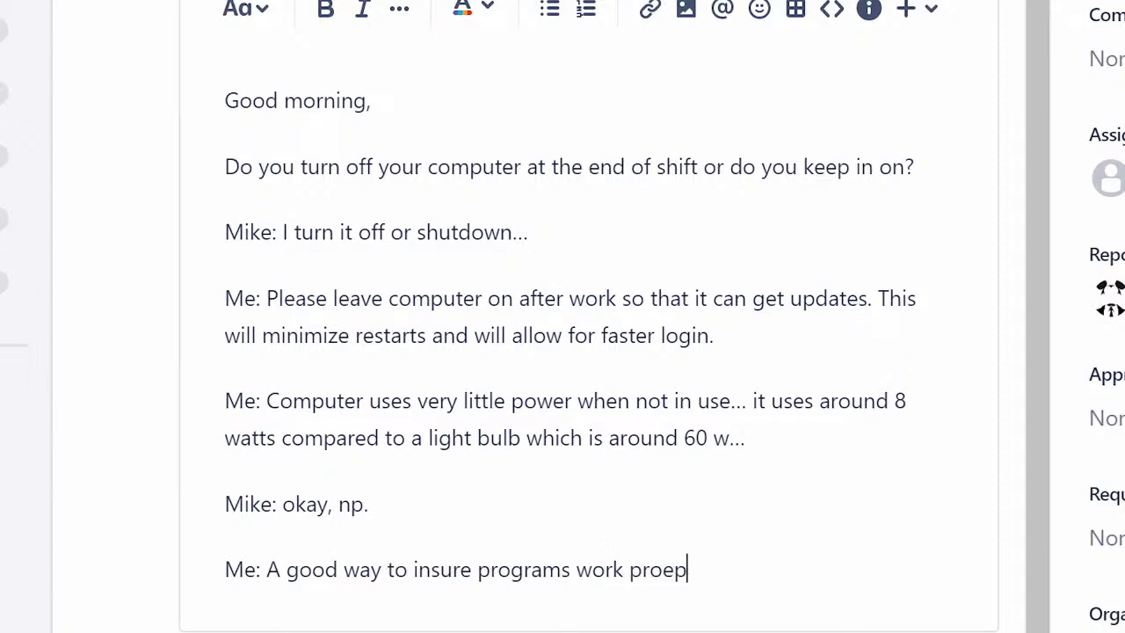
{"action": "key", "text": "BackSpace"}
{"action": "key", "text": "BackSpace"}
{"action": "type", "text": "reply whe"}
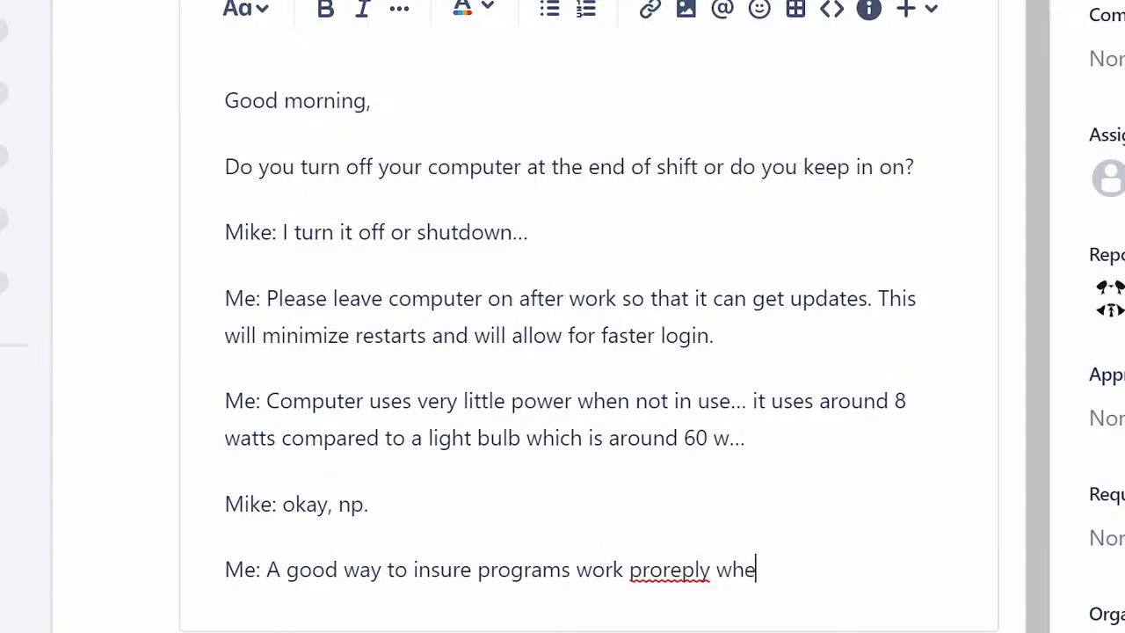
{"action": "type", "text": "n working from "}
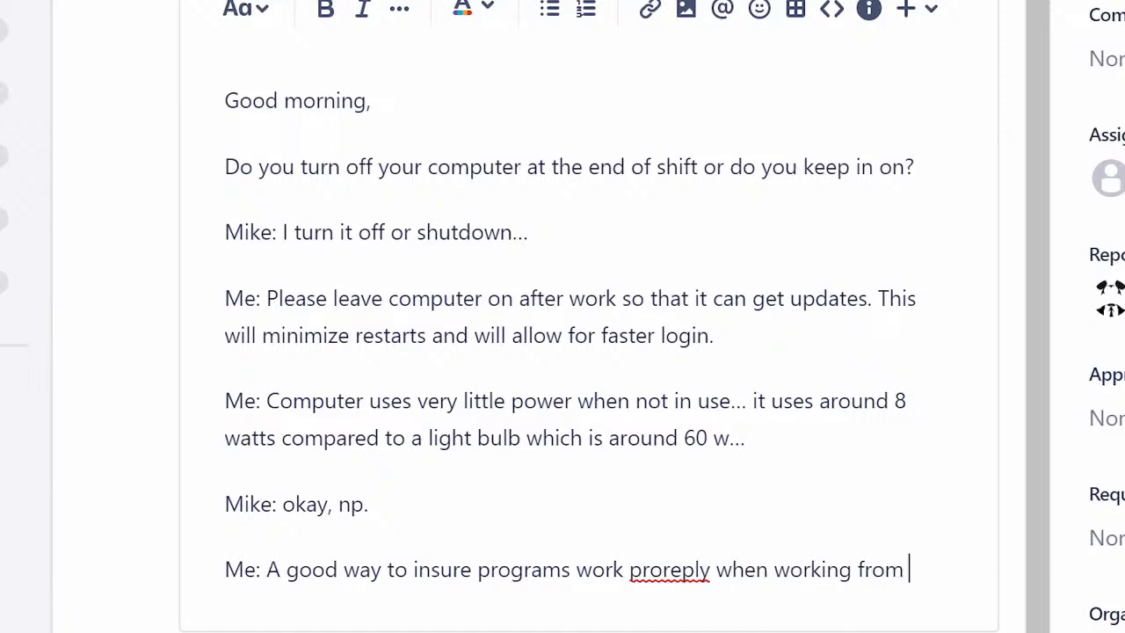
{"action": "type", "text": "home"}
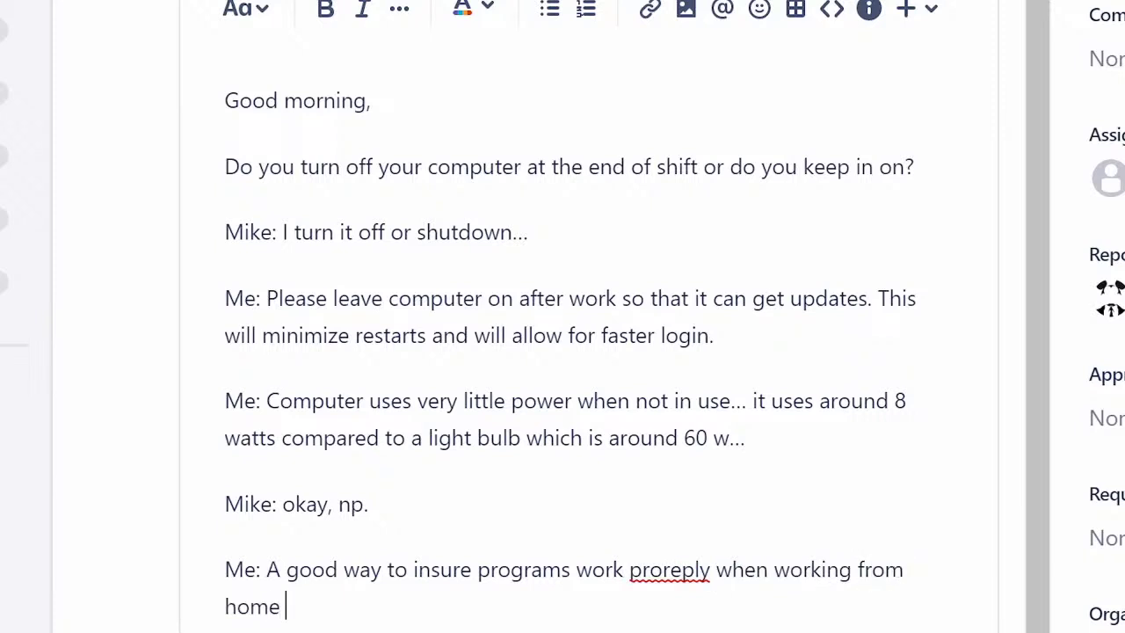
{"action": "right_click", "coordinate": [659, 570]}
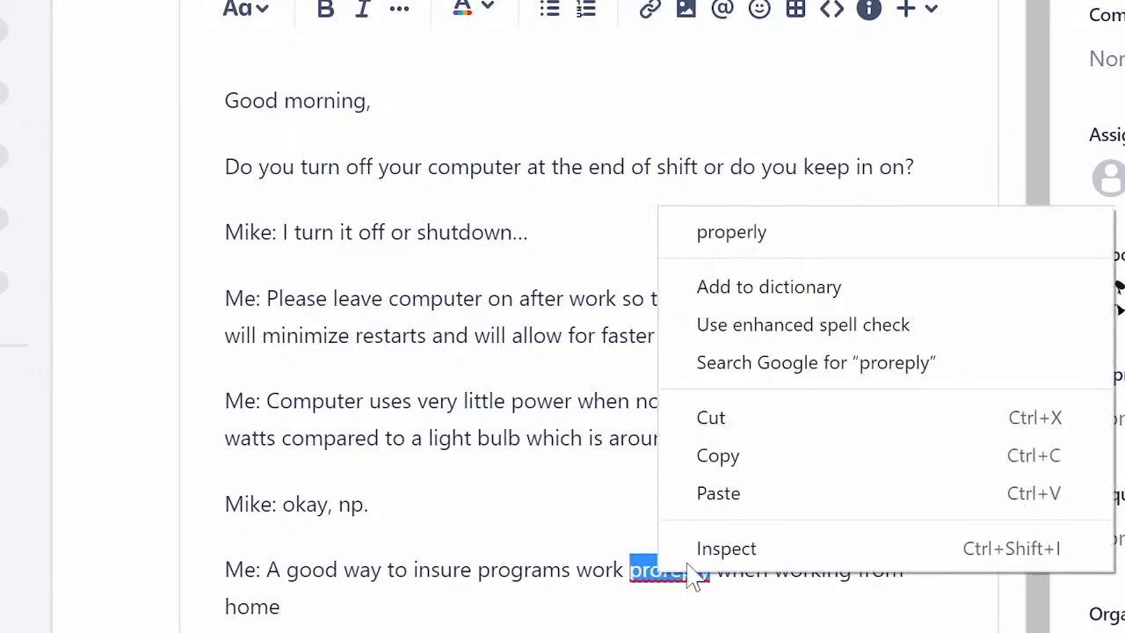
{"action": "left_click", "coordinate": [816, 251]}
{"action": "left_click", "coordinate": [286, 606]}
{"action": "type", "text": "is to "}
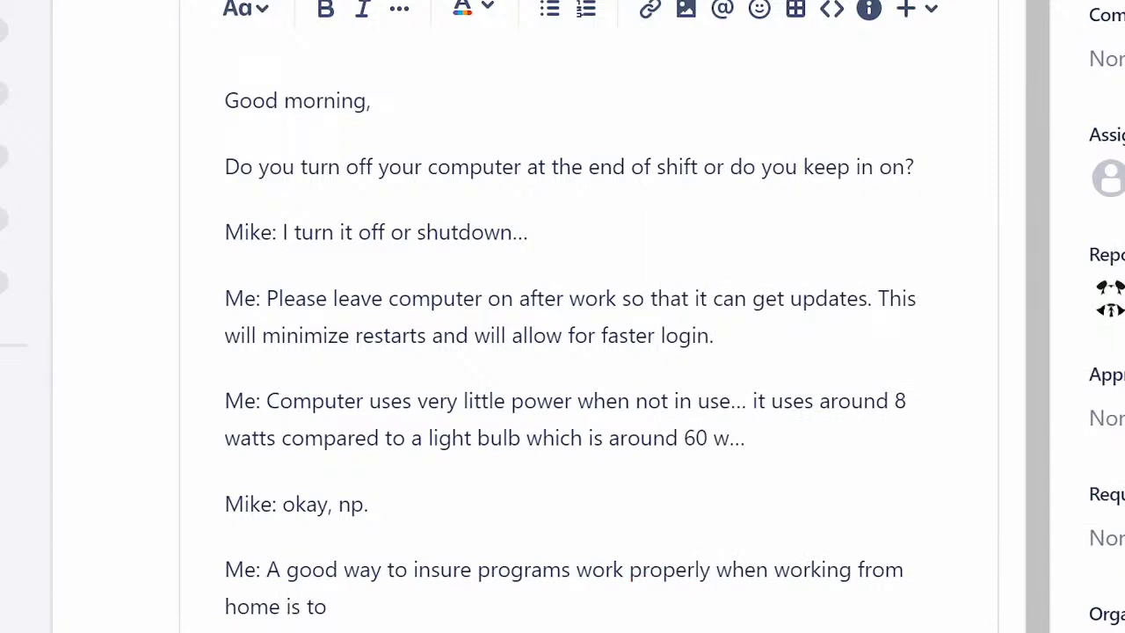
{"action": "type", "text": "Login in this "}
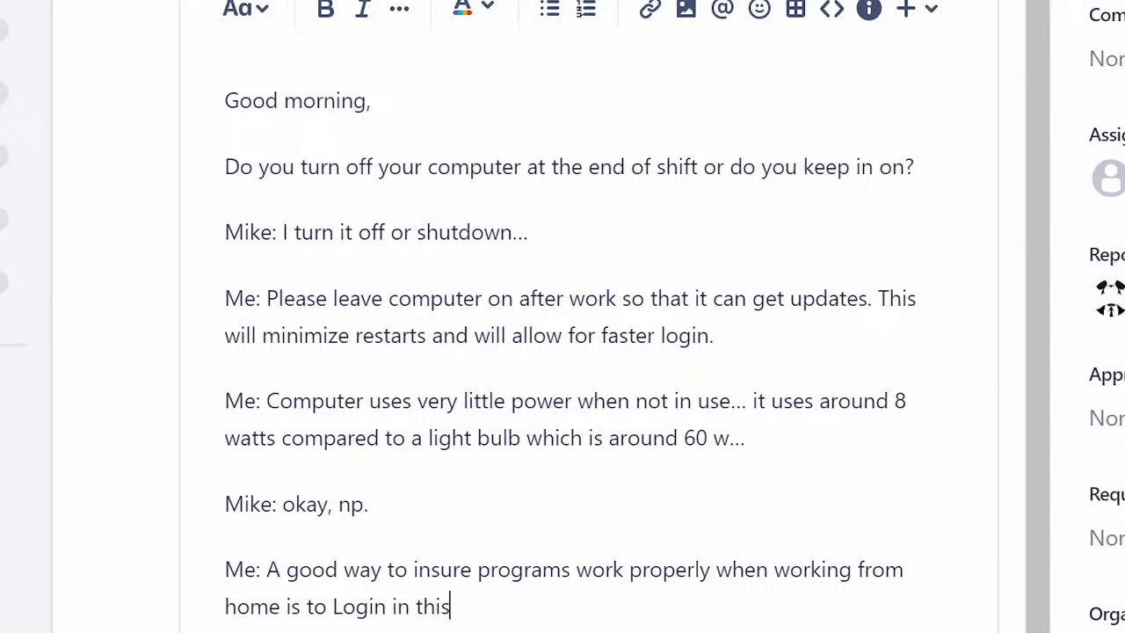
{"action": "type", "text": "order:"}
- Add 'Login to VPN first, then your IP Phone and then everything else', ensuring a proactive work day
{"action": "scroll", "coordinate": [589, 317], "scroll_direction": "down", "scroll_amount": 2}
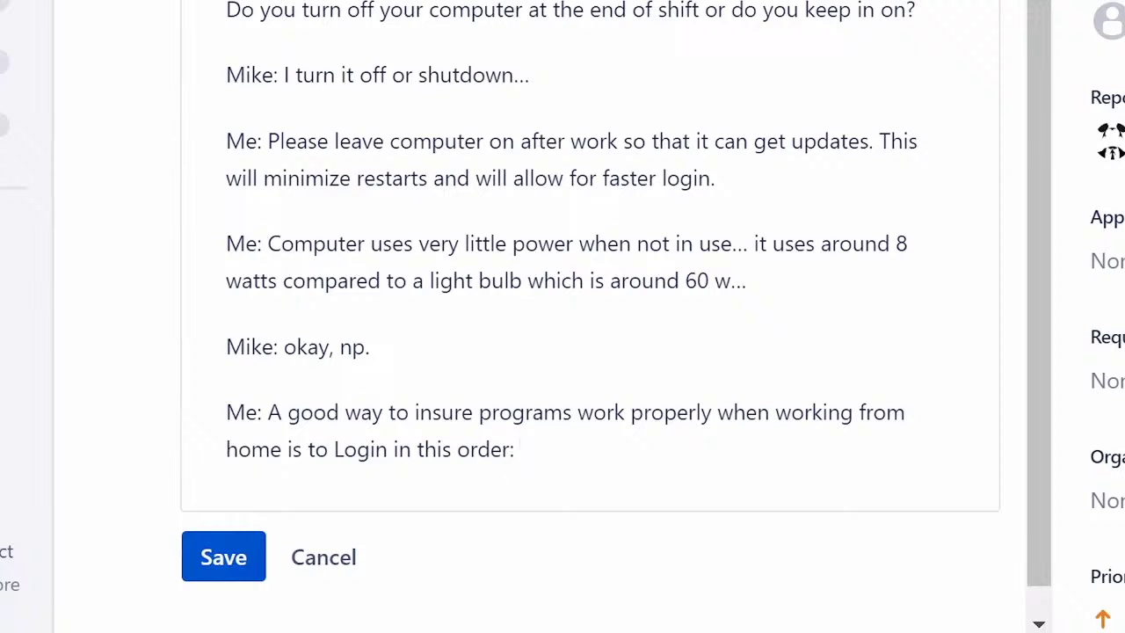
{"action": "type", "text": "Login to V"}
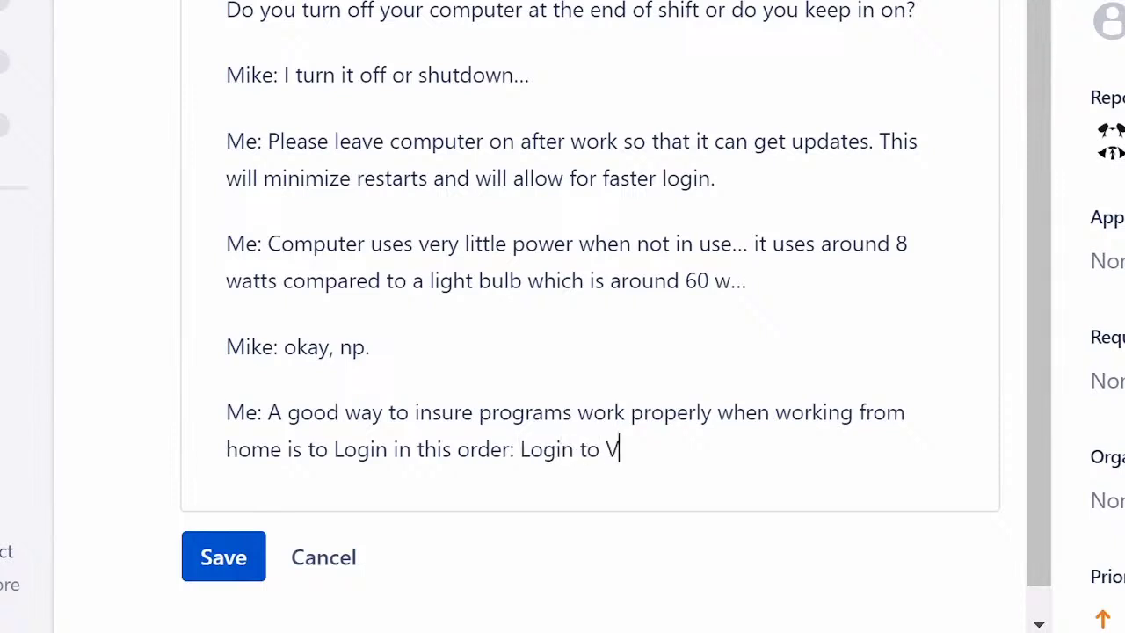
{"action": "type", "text": "PN first"}
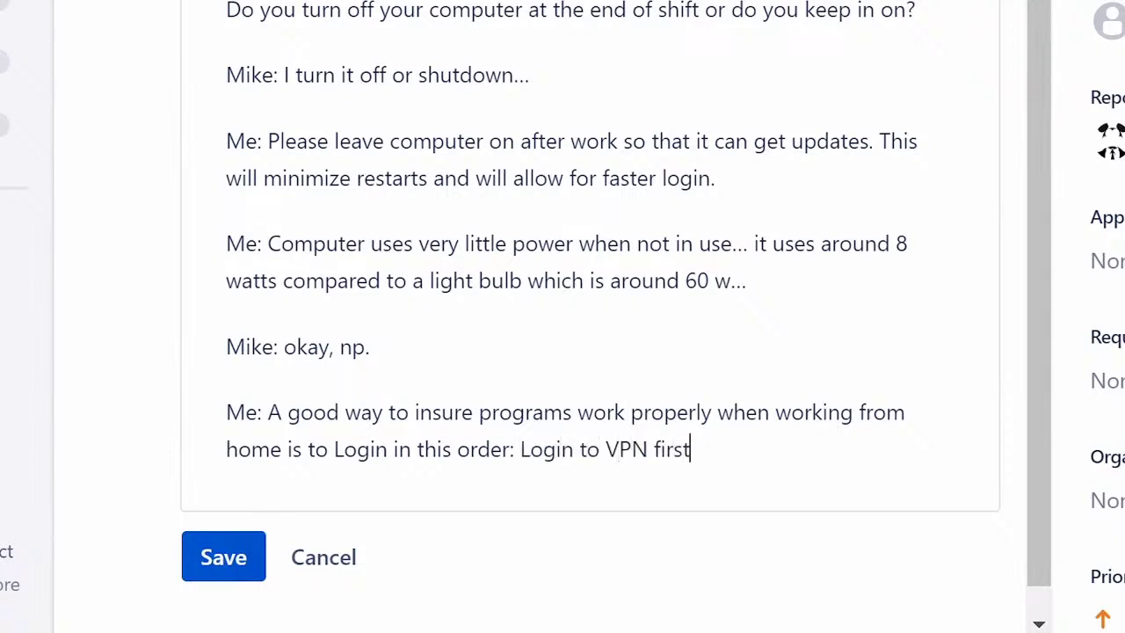
{"action": "type", "text": ", then your "}
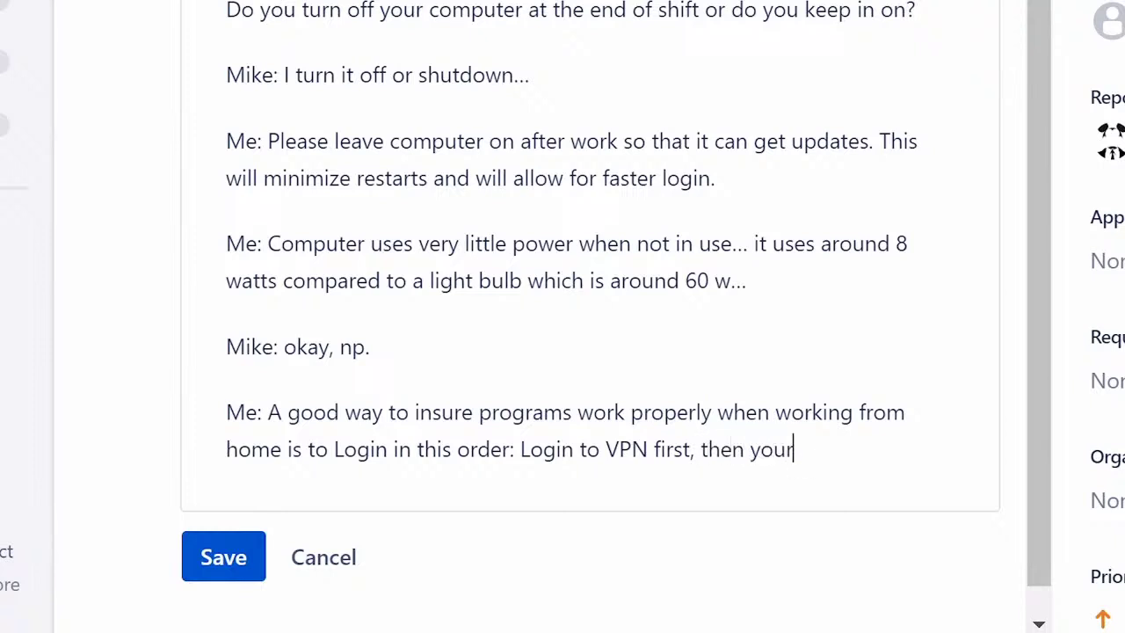
{"action": "type", "text": "IP Phone"}
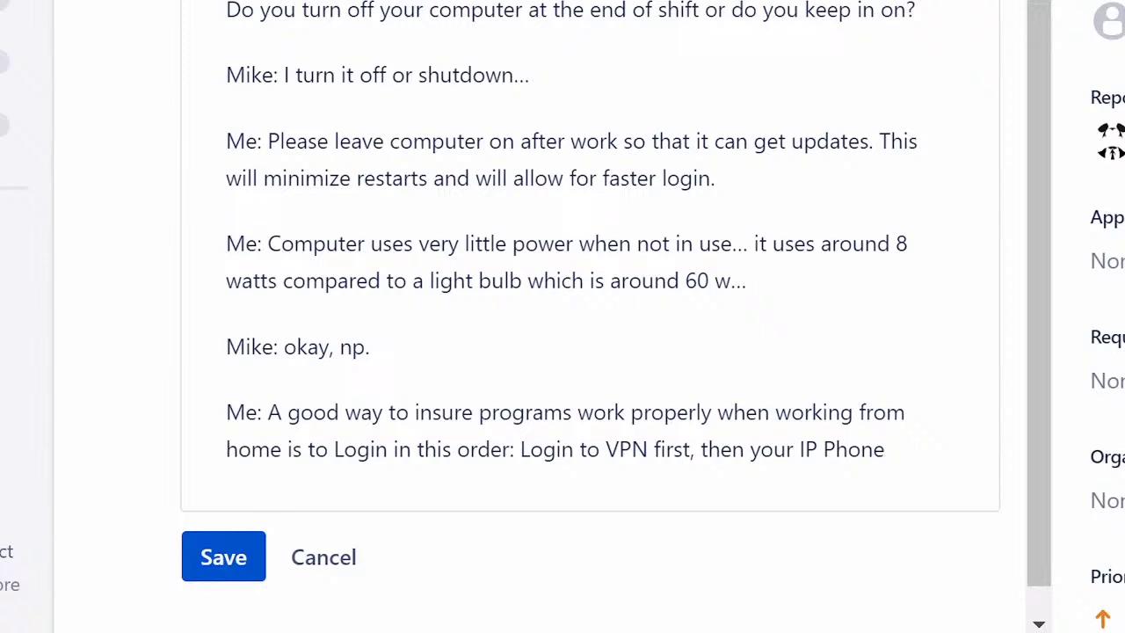
{"action": "type", "text": " and then"}
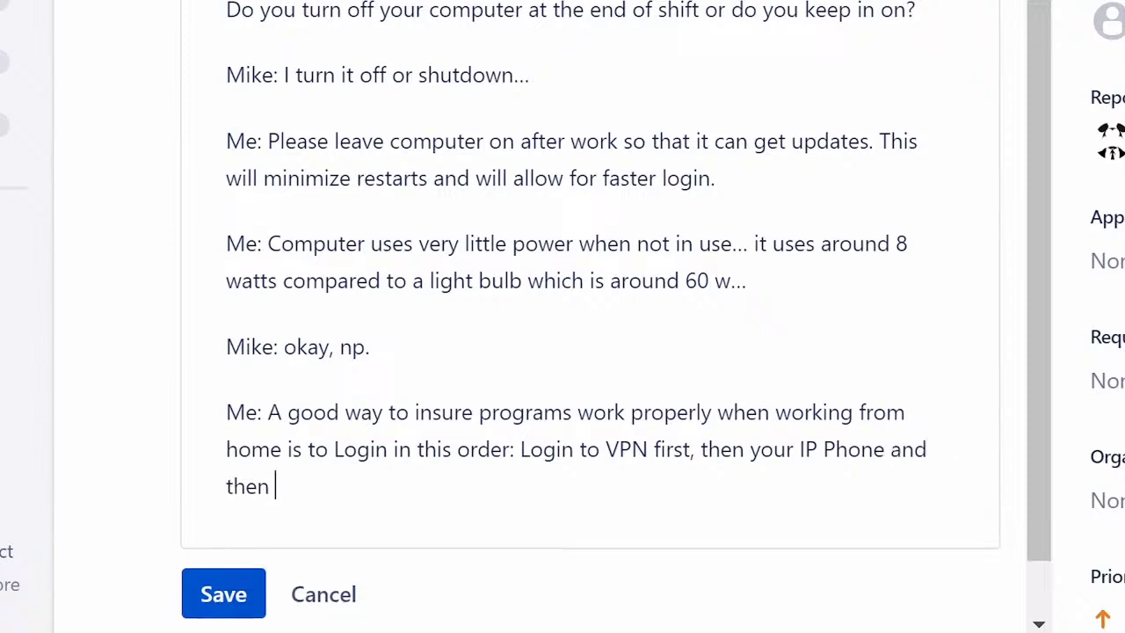
{"action": "type", "text": " everything "}
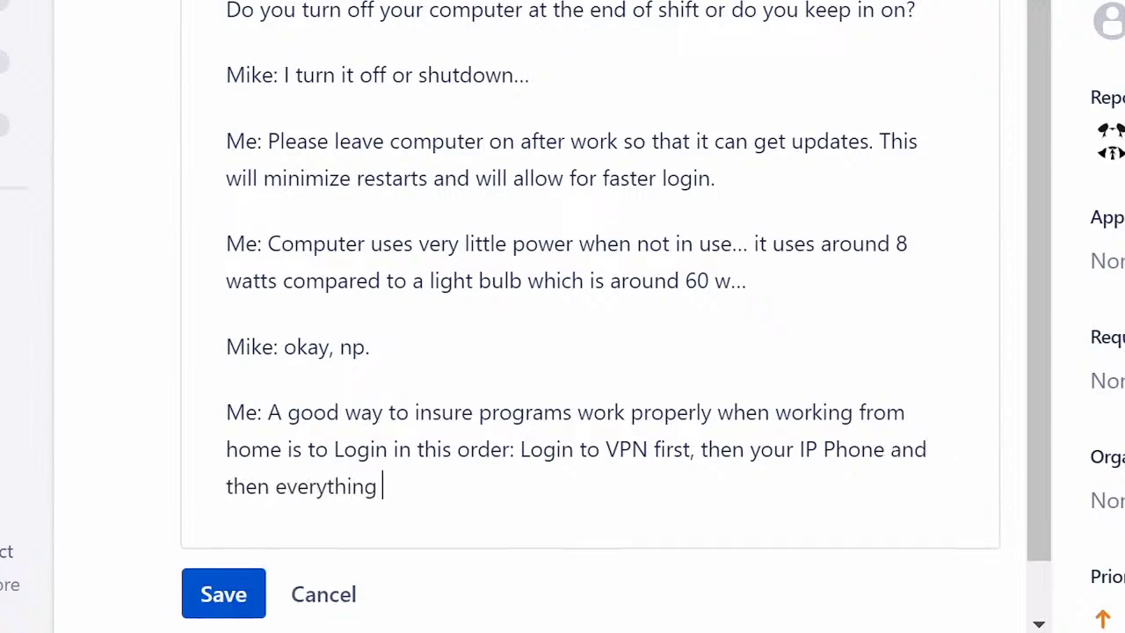
{"action": "type", "text": "else... that"}
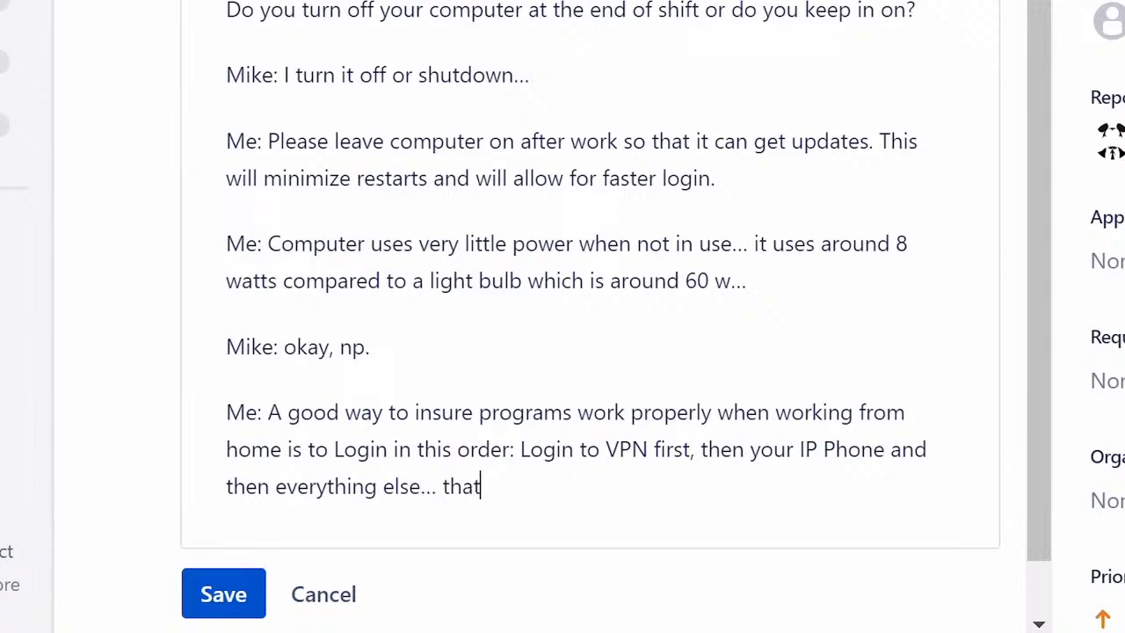
{"action": "key", "text": "BackSpace"}
{"action": "key", "text": "BackSpace"}
{"action": "type", "text": "is will ins"}
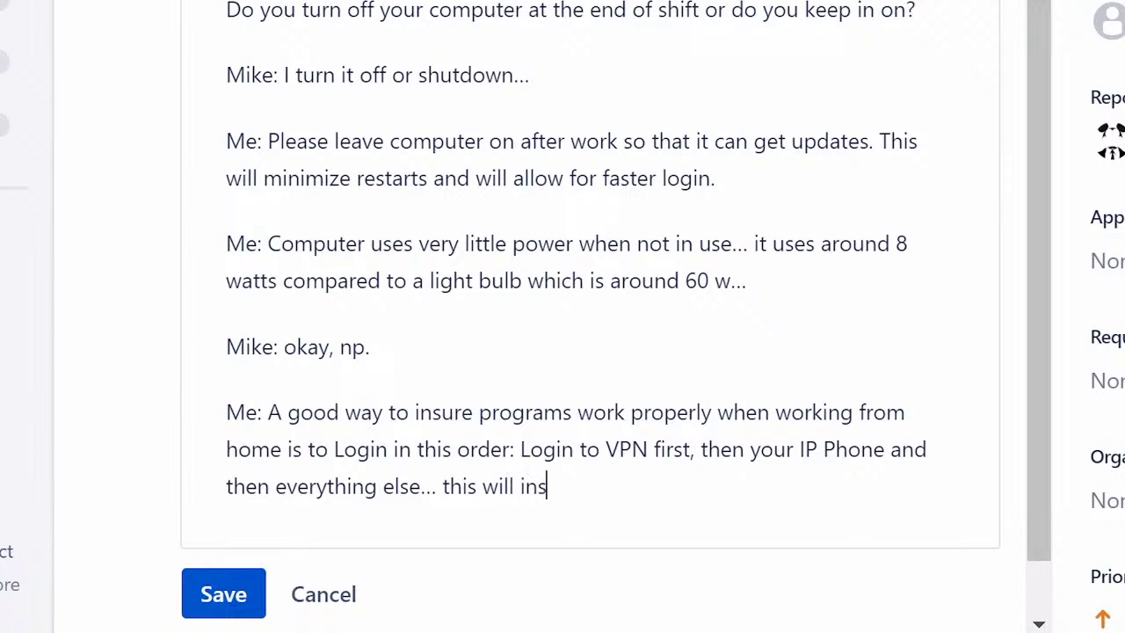
{"action": "type", "text": "ure safe"}
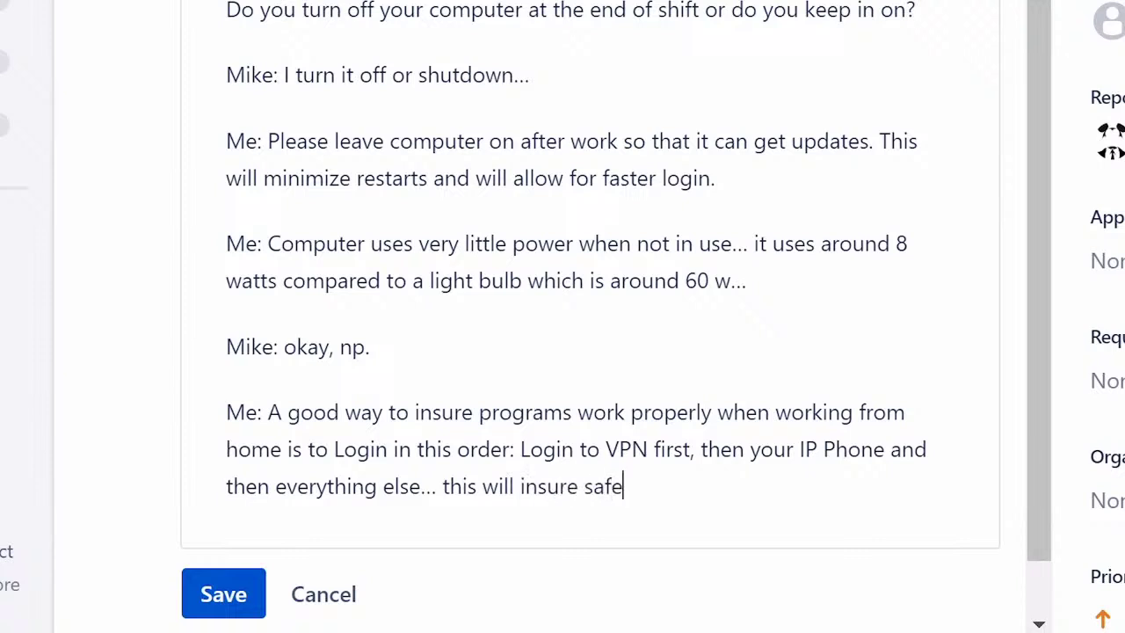
{"action": "key", "text": "BackSpace"}
{"action": "key", "text": "BackSpace"}
{"action": "key", "text": "BackSpace"}
{"action": "key", "text": "BackSpace"}
{"action": "type", "text": "po"}
{"action": "key", "text": "BackSpace"}
{"action": "type", "text": "roactive"}
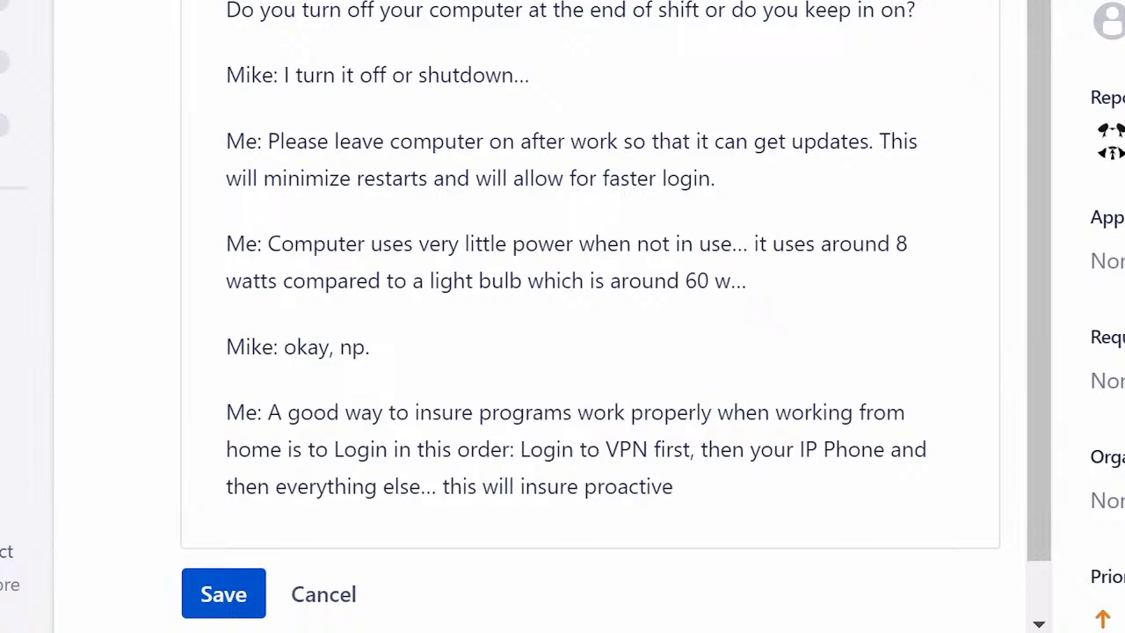
{"action": "type", "text": "work day."}
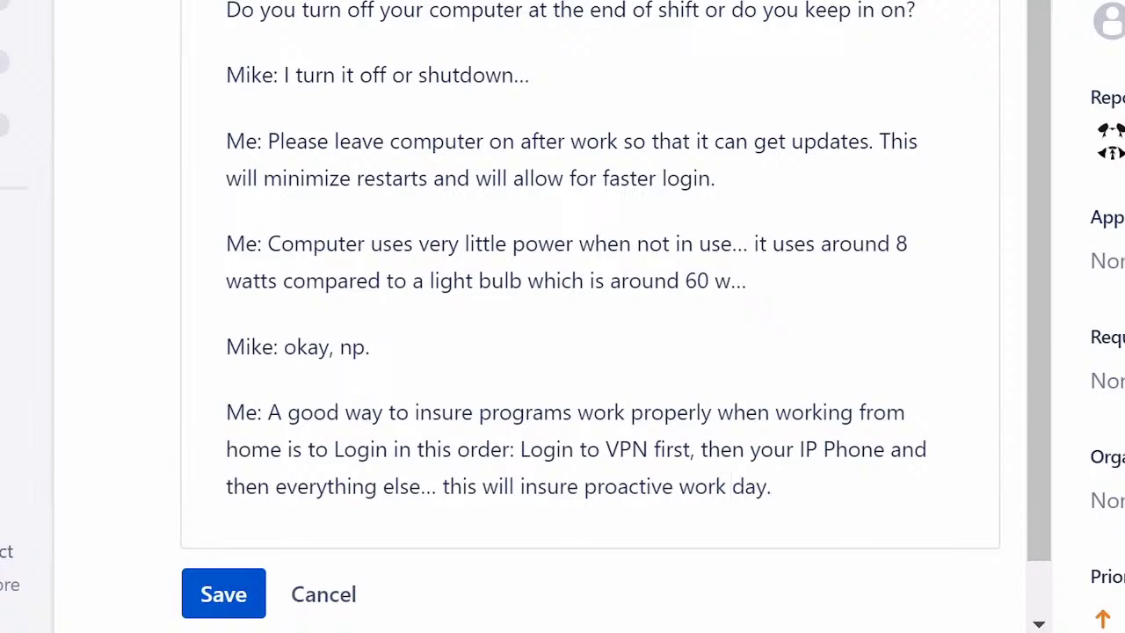
{"action": "key", "text": "Left"}
{"action": "key", "text": "Left"}
{"action": "key", "text": "Left"}
{"action": "key", "text": "Left"}
{"action": "key", "text": "Left"}
{"action": "key", "text": "Left"}
{"action": "key", "text": "Left"}
{"action": "key", "text": "Left"}
{"action": "key", "text": "Left"}
{"action": "key", "text": "Left"}
{"action": "key", "text": "Left"}
{"action": "key", "text": "Left"}
{"action": "key", "text": "Left"}
{"action": "key", "text": "Left"}
{"action": "key", "text": "Left"}
{"action": "key", "text": "Left"}
{"action": "key", "text": "Left"}
{"action": "key", "text": "Left"}
{"action": "key", "text": "Left"}
{"action": "type", "text": "a"}
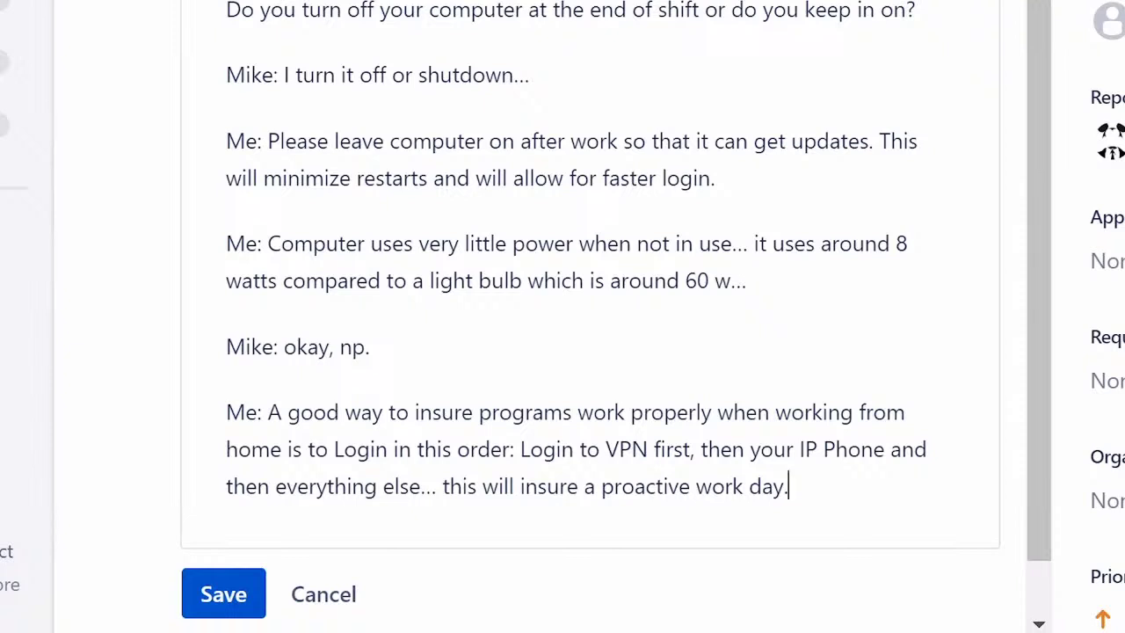
{"action": "left_click_drag", "start_coordinate": [700, 449], "coordinate": [450, 486]}
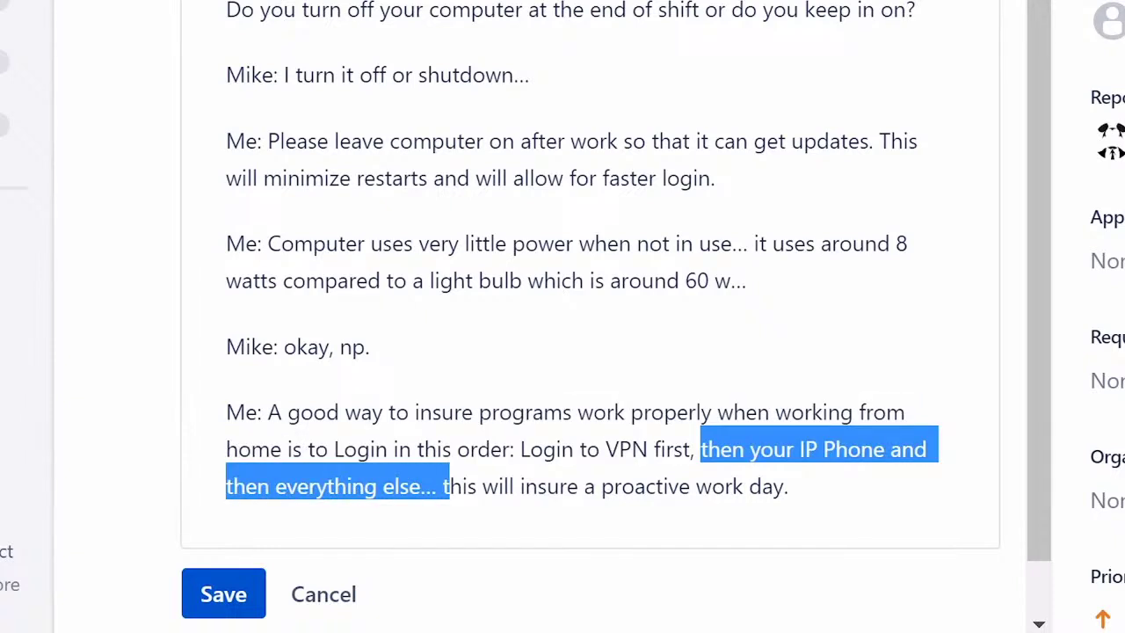
{"action": "left_click_drag", "start_coordinate": [685, 449], "coordinate": [520, 449]}
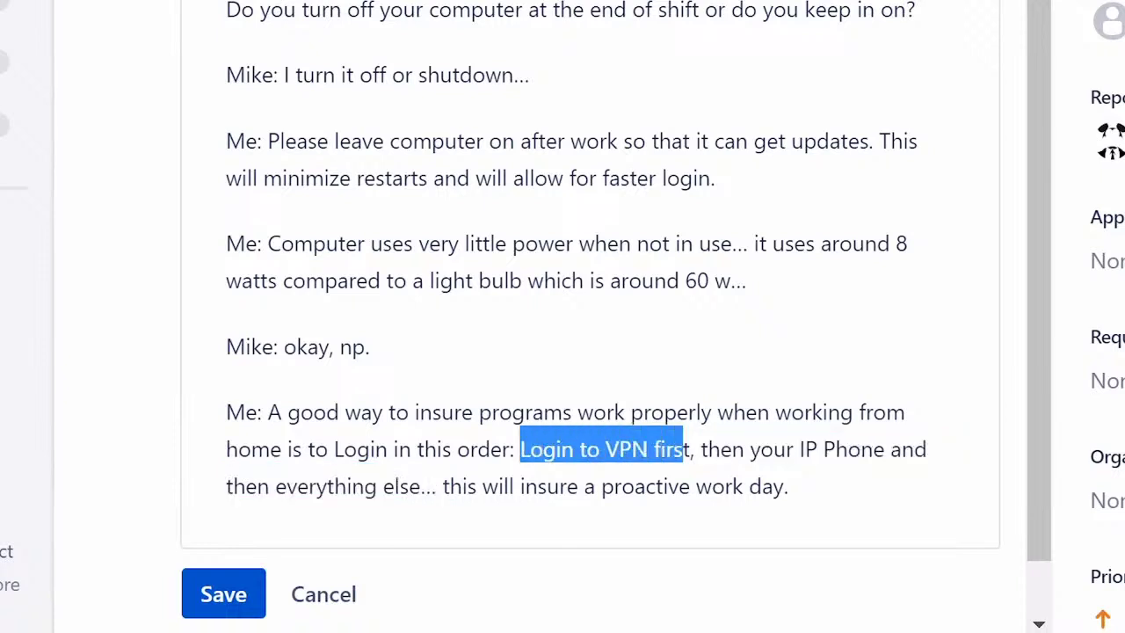
{"action": "left_click", "coordinate": [555, 449]}
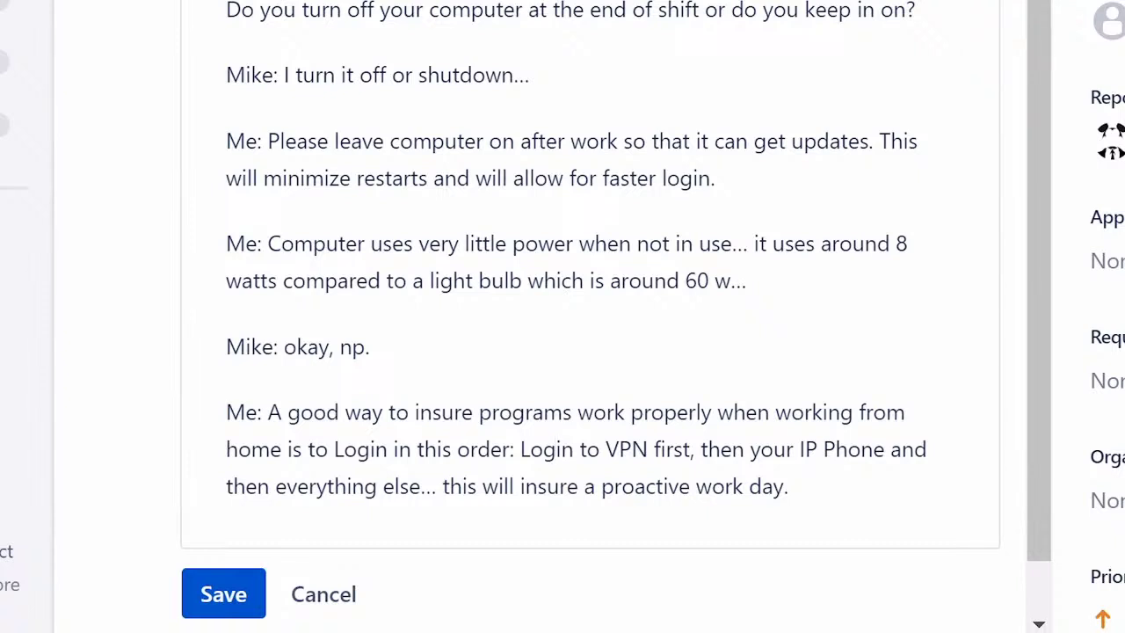
- Review the finished ISD-34 reply and post it to the customer with Ctrl+Enter
{"action": "scroll", "coordinate": [563, 316], "scroll_direction": "down", "scroll_amount": 1}
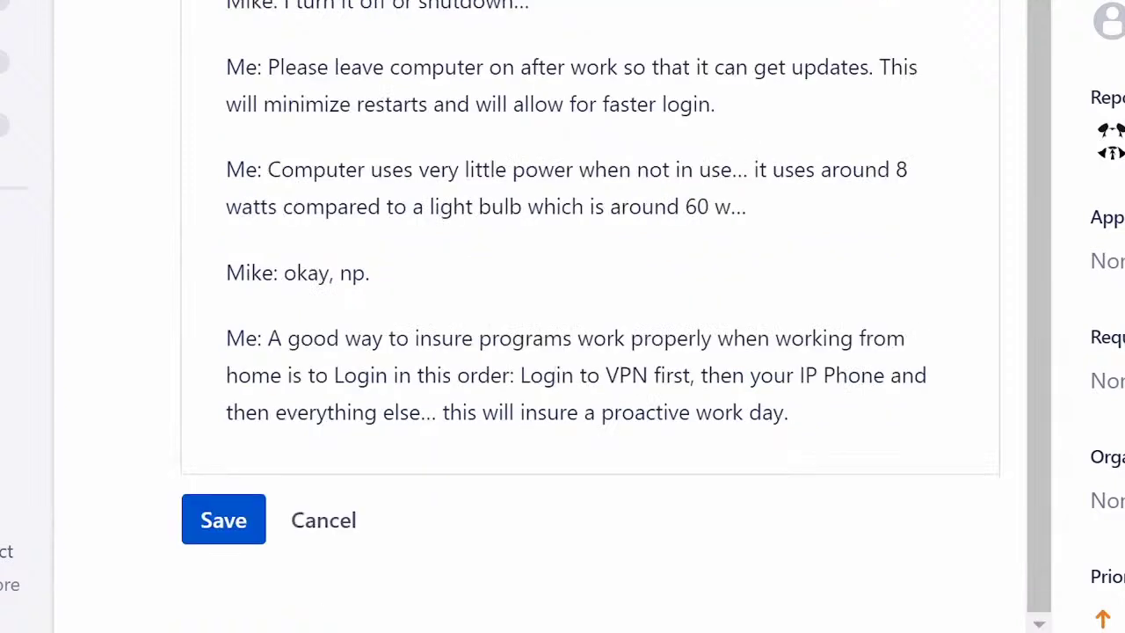
{"action": "left_click", "coordinate": [789, 412]}
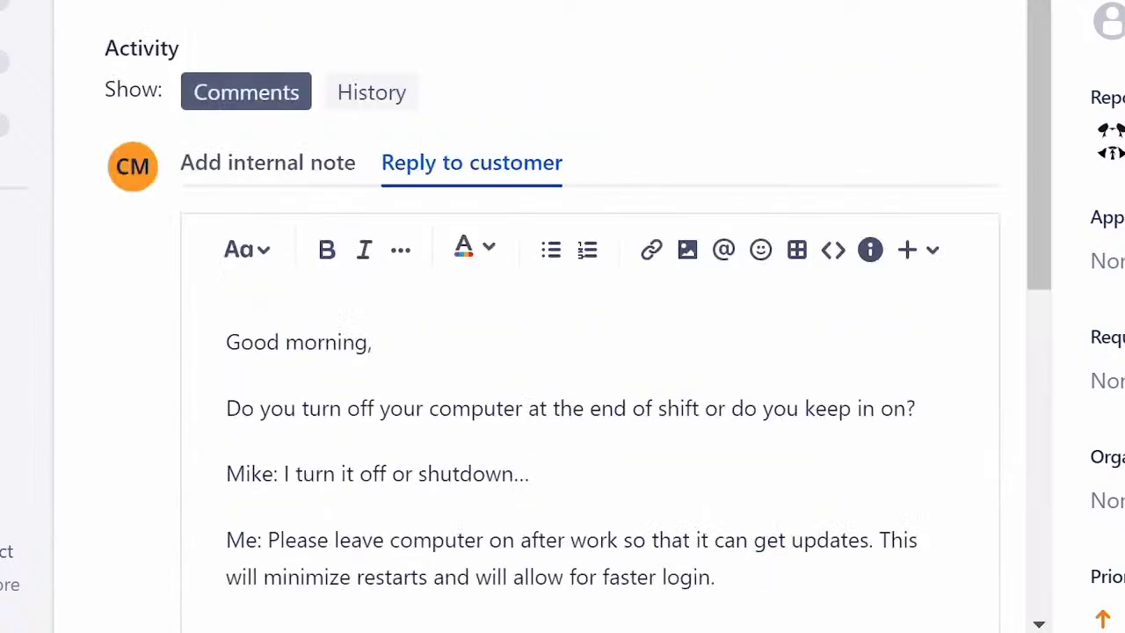
{"action": "scroll", "coordinate": [589, 352], "scroll_direction": "down", "scroll_amount": 5}
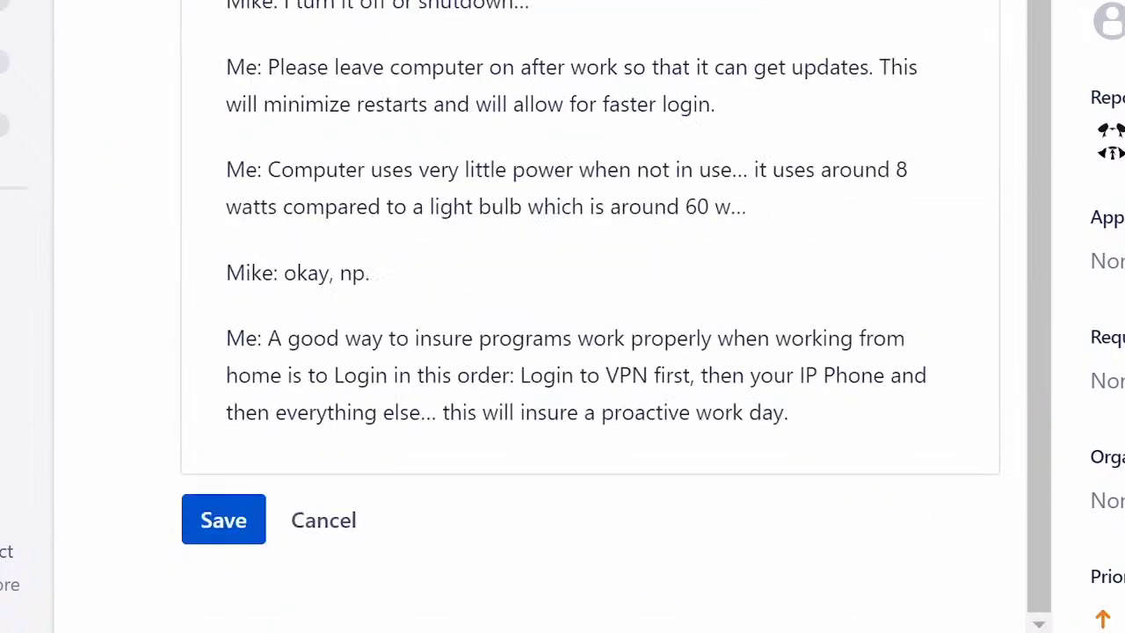
{"action": "left_click", "coordinate": [370, 272]}
{"action": "scroll", "coordinate": [589, 351], "scroll_direction": "up", "scroll_amount": 3}
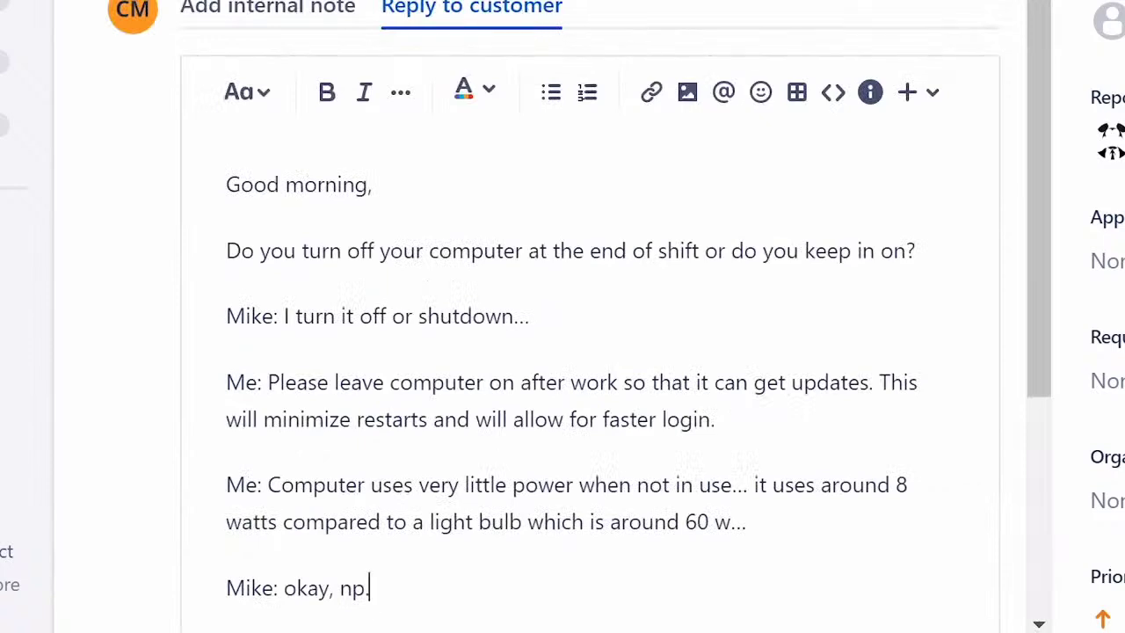
{"action": "scroll", "coordinate": [588, 351], "scroll_direction": "up", "scroll_amount": 2}
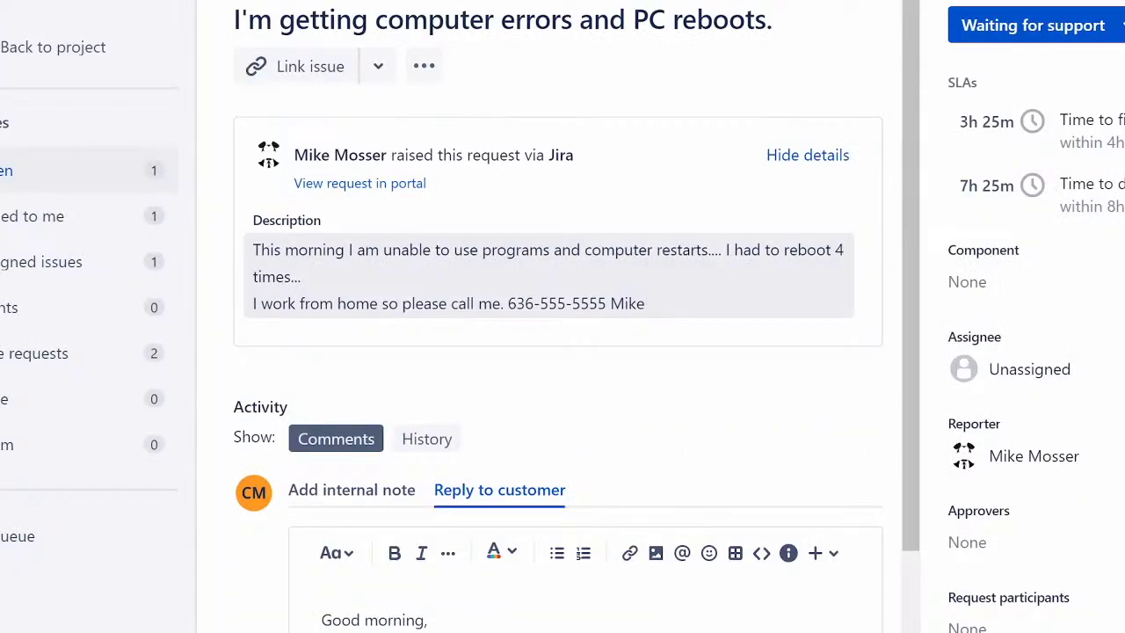
{"action": "scroll", "coordinate": [559, 290], "scroll_direction": "down", "scroll_amount": 4}
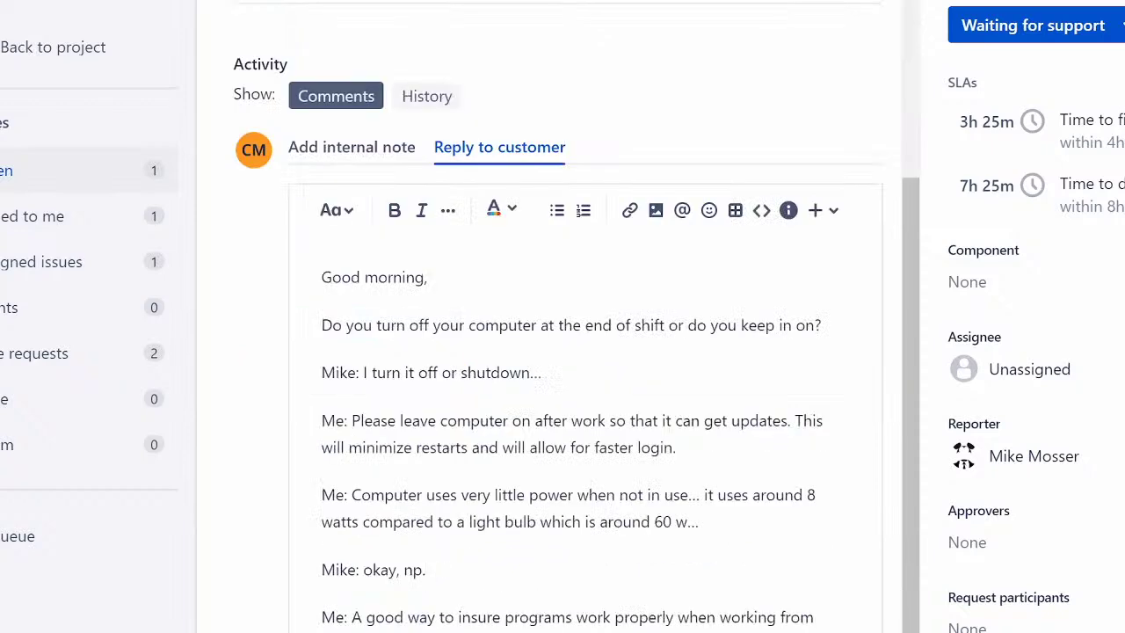
{"action": "scroll", "coordinate": [558, 352], "scroll_direction": "up", "scroll_amount": 4}
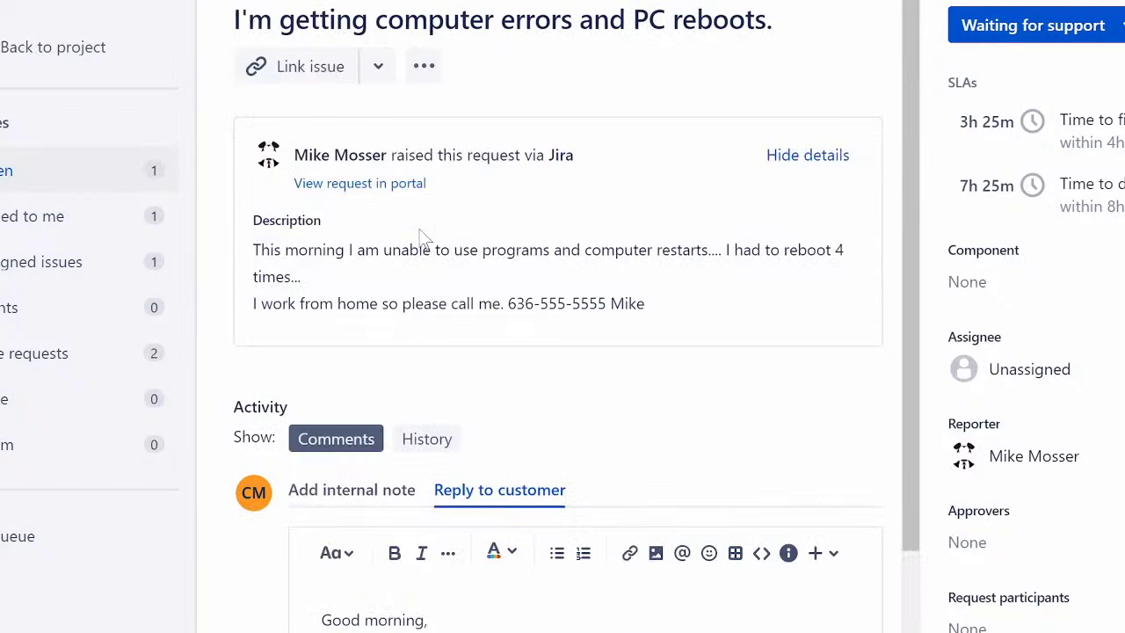
{"action": "scroll", "coordinate": [369, 246], "scroll_direction": "down", "scroll_amount": 3}
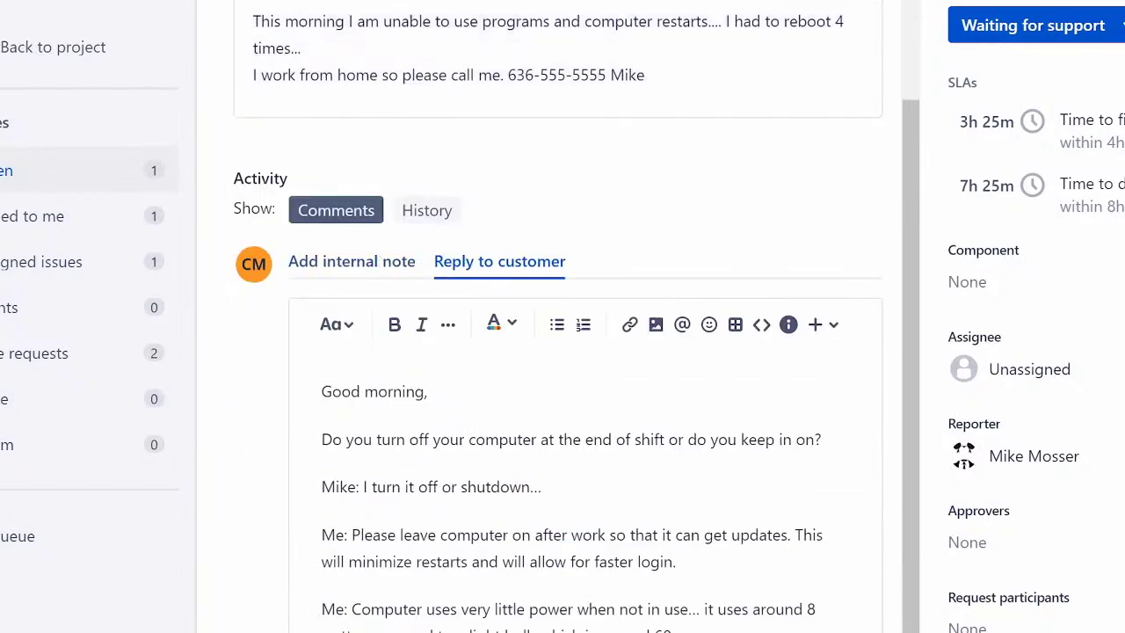
{"action": "scroll", "coordinate": [558, 351], "scroll_direction": "down", "scroll_amount": 2}
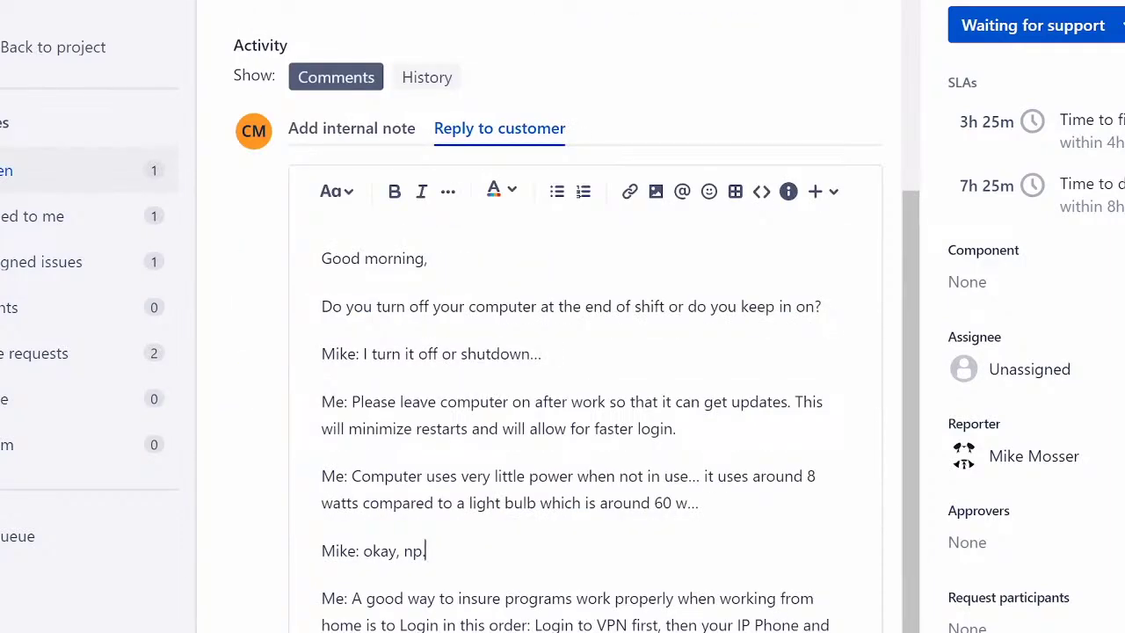
{"action": "key", "text": "ctrl+Return"}
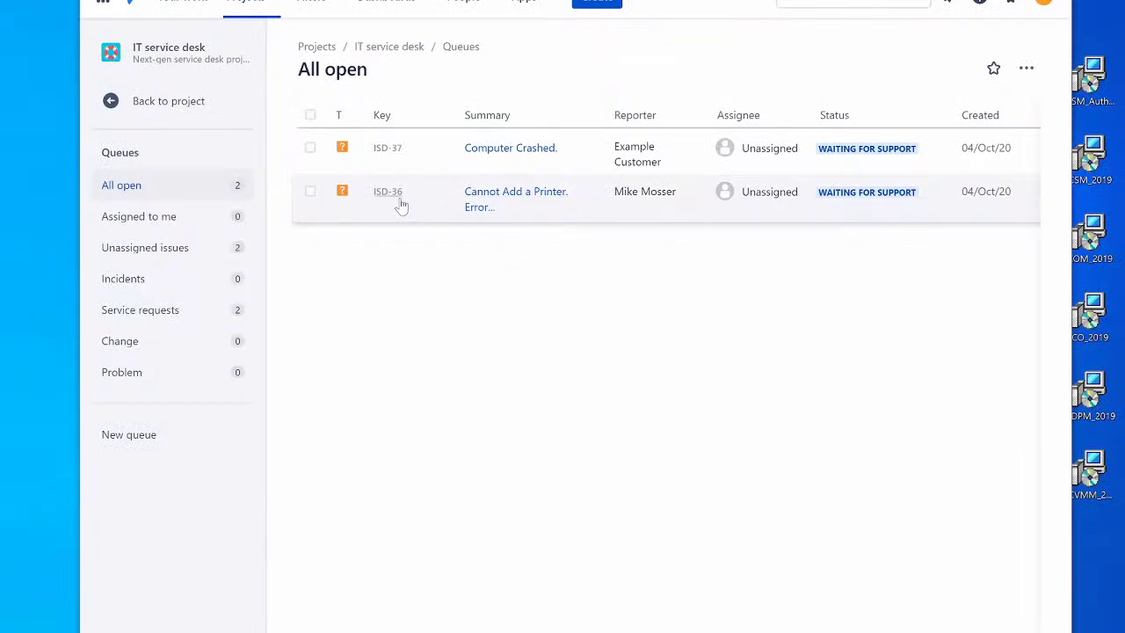
- Open ticket ISD-36 about adding a printer, read its description, and view the attached error screenshot full size
{"action": "left_click", "coordinate": [525, 195]}
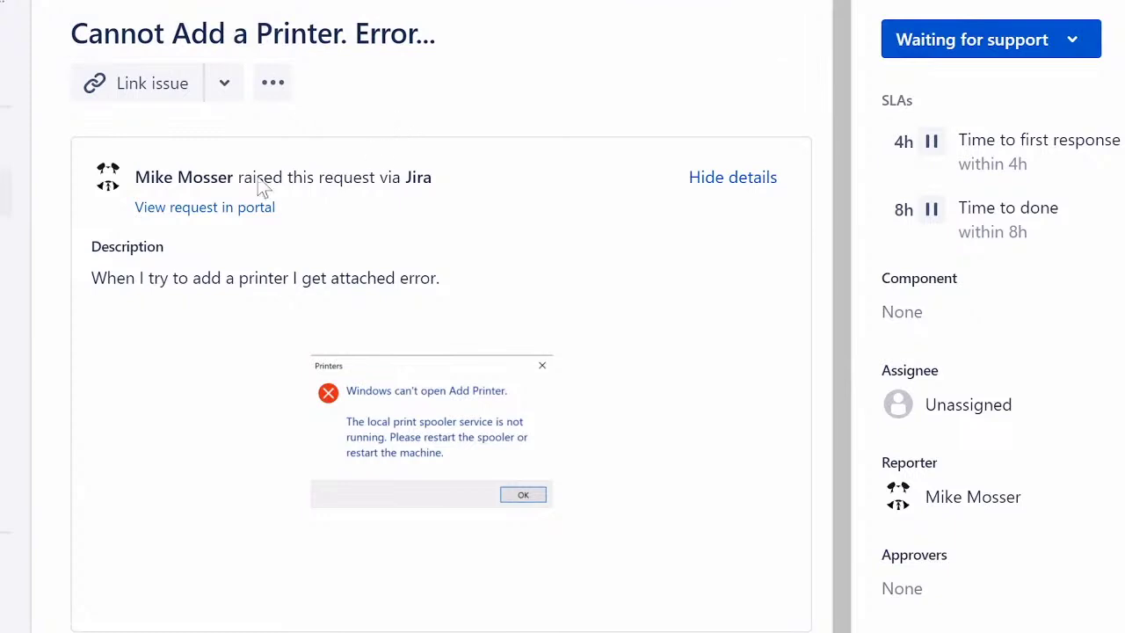
{"action": "left_click_drag", "start_coordinate": [134, 176], "coordinate": [234, 175]}
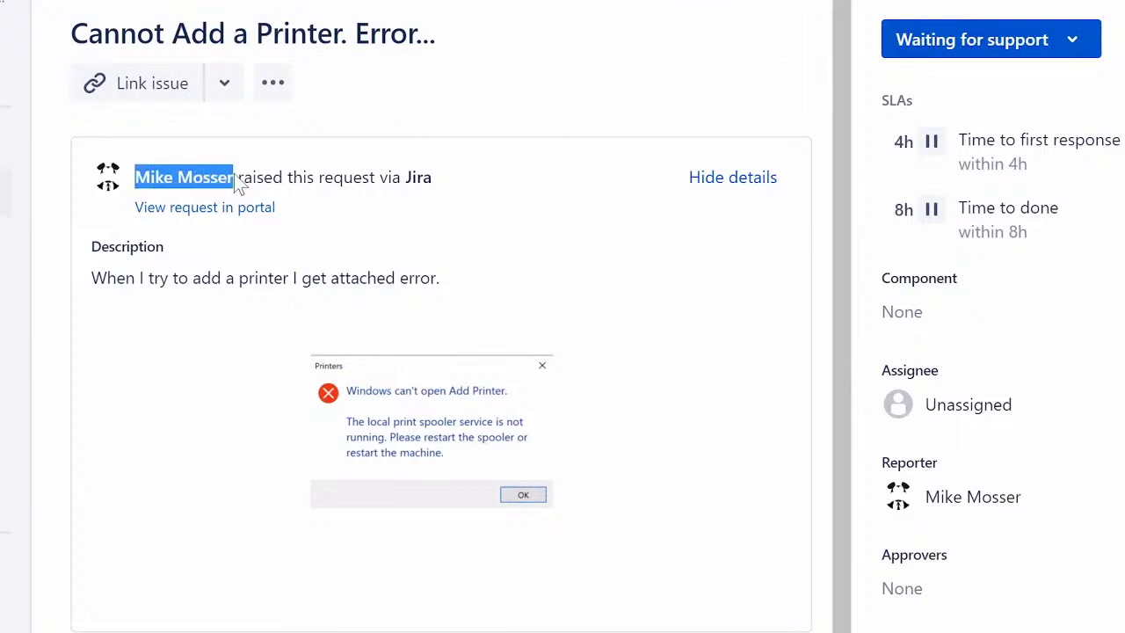
{"action": "left_click", "coordinate": [437, 301]}
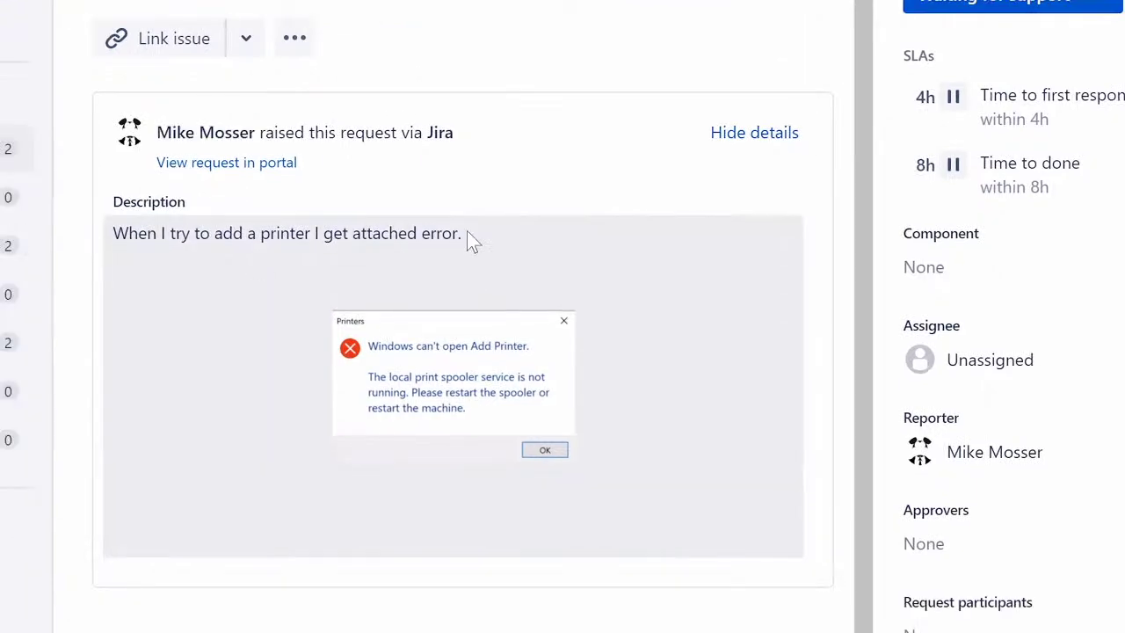
{"action": "left_click_drag", "start_coordinate": [466, 233], "coordinate": [112, 233]}
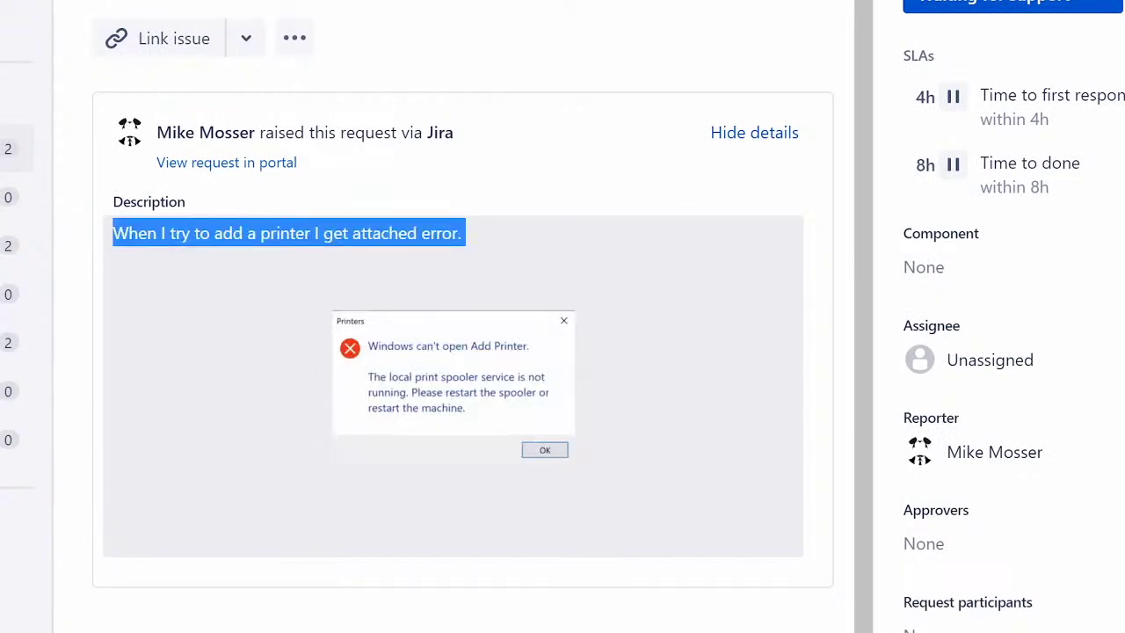
{"action": "left_click", "coordinate": [112, 233]}
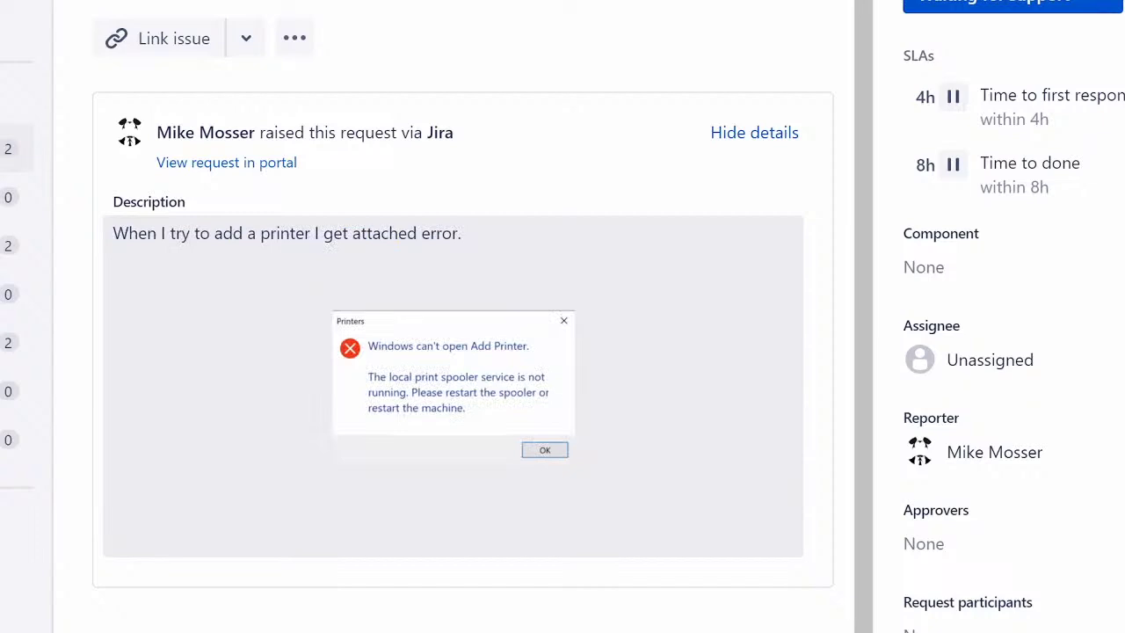
{"action": "left_click_drag", "start_coordinate": [469, 235], "coordinate": [112, 233]}
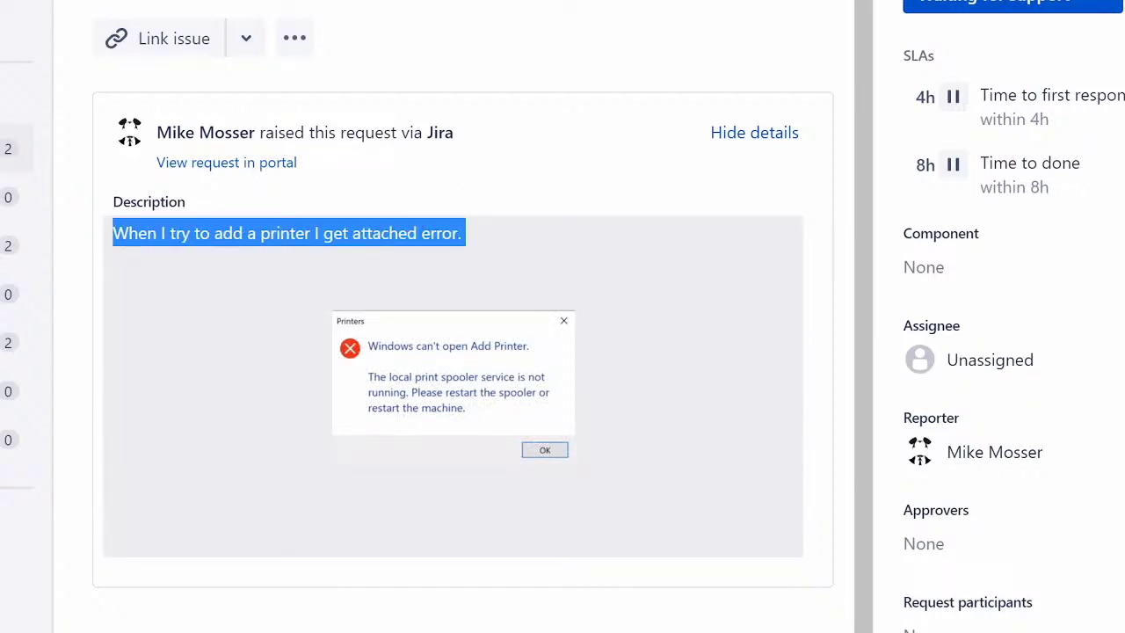
{"action": "left_click", "coordinate": [397, 376]}
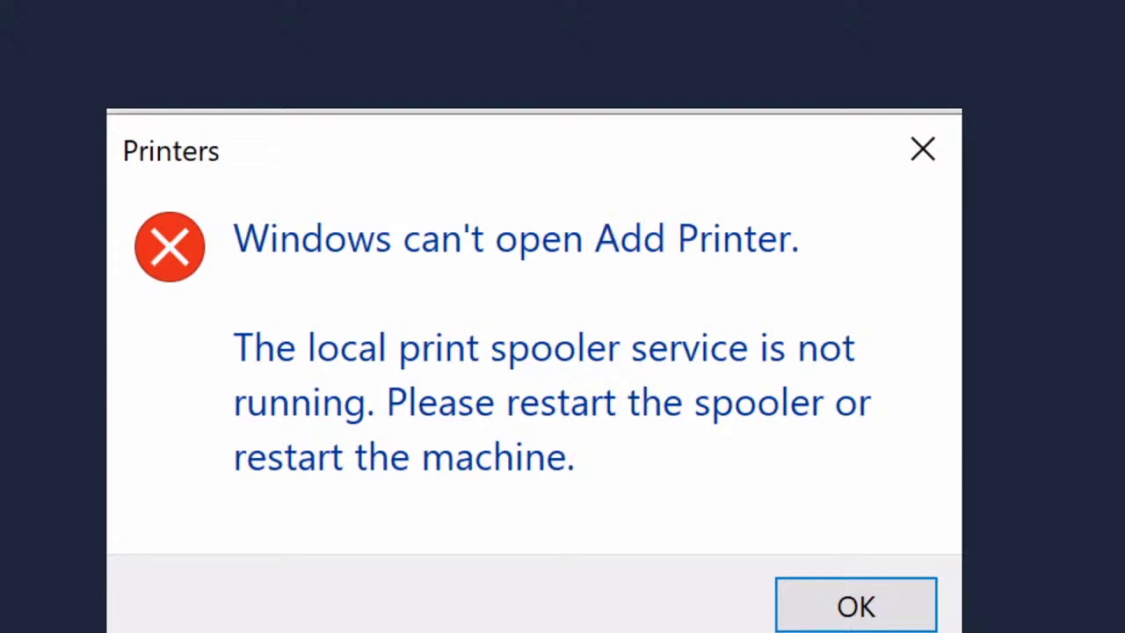
- Close the enlarged print spooler error screenshot with Esc, then enlarge the attachment again
{"action": "key", "text": "Escape"}
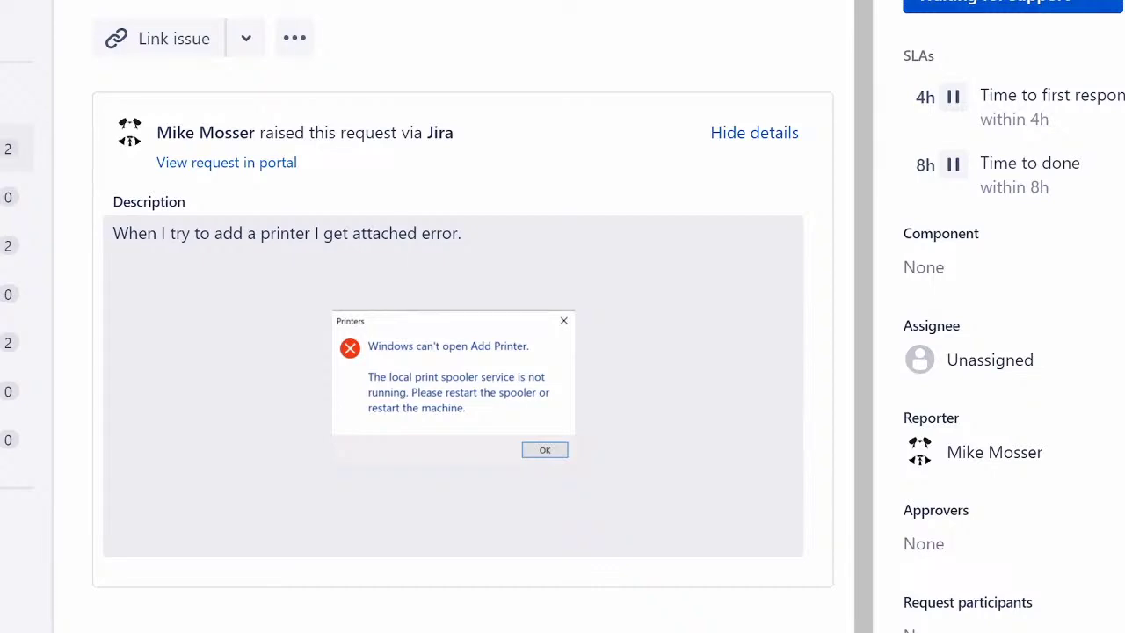
{"action": "left_click", "coordinate": [452, 351]}
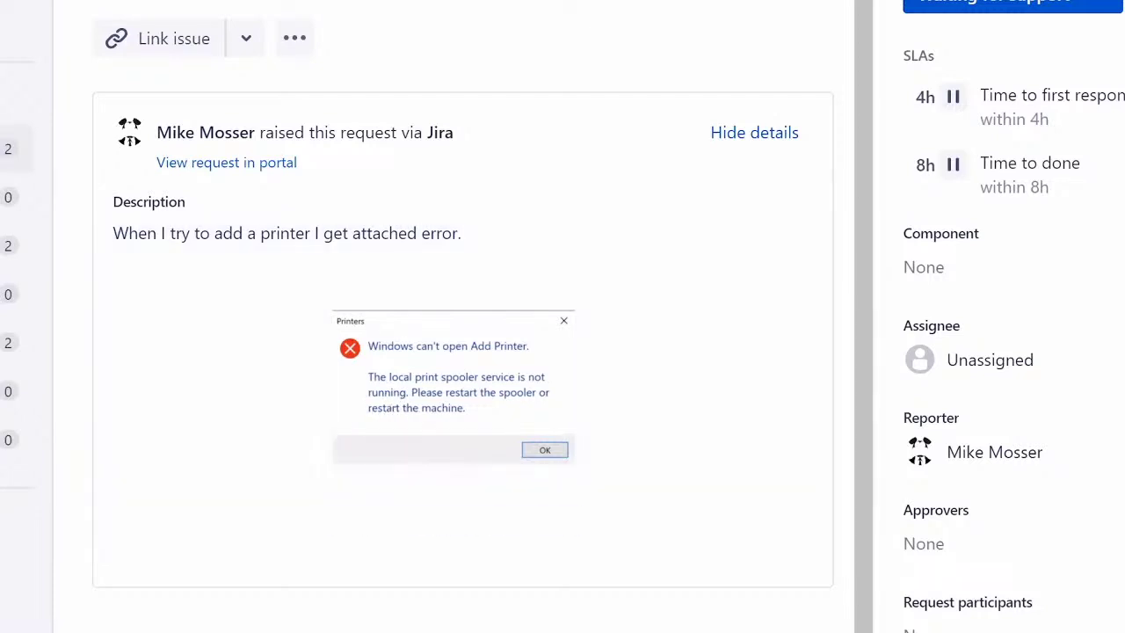
- Search Windows for 'printer', open Printers & scanners, and start adding a printer or scanner
{"action": "key", "text": "super"}
{"action": "type", "text": "s"}
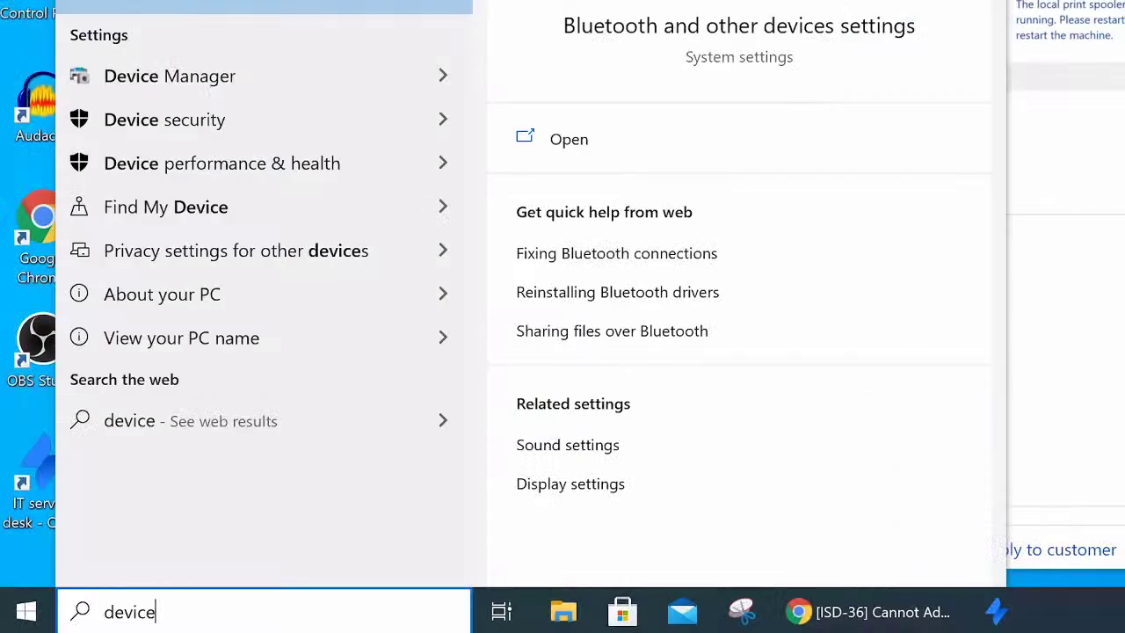
{"action": "key", "text": "BackSpace"}
{"action": "key", "text": "BackSpace"}
{"action": "key", "text": "BackSpace"}
{"action": "key", "text": "BackSpace"}
{"action": "key", "text": "BackSpace"}
{"action": "key", "text": "BackSpace"}
{"action": "type", "text": "printe"}
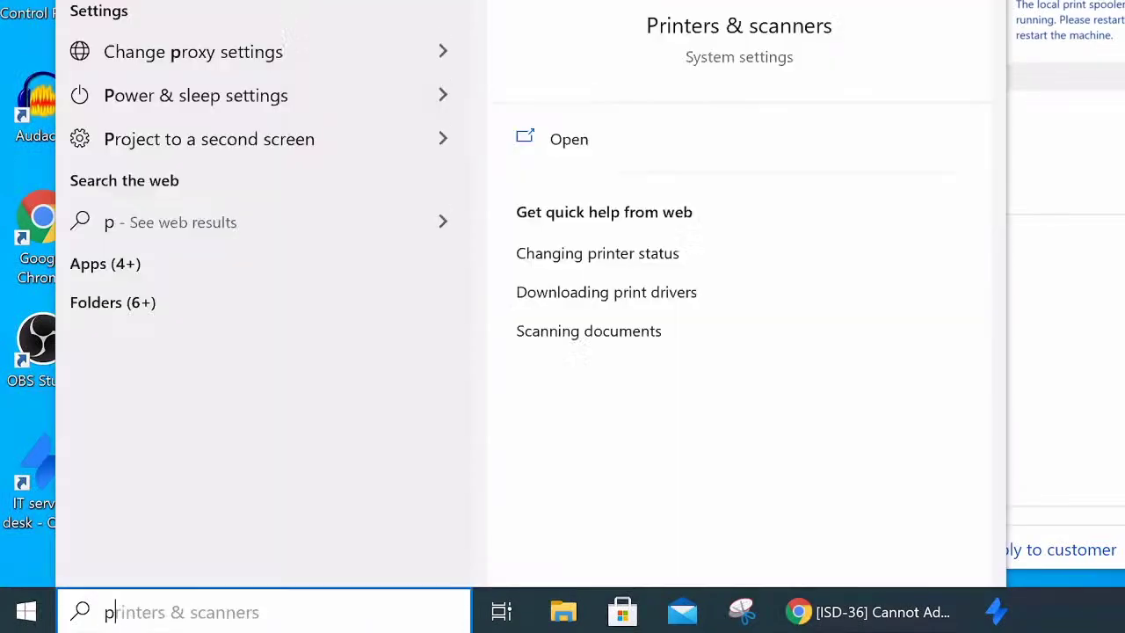
{"action": "type", "text": "r"}
{"action": "key", "text": "Return"}
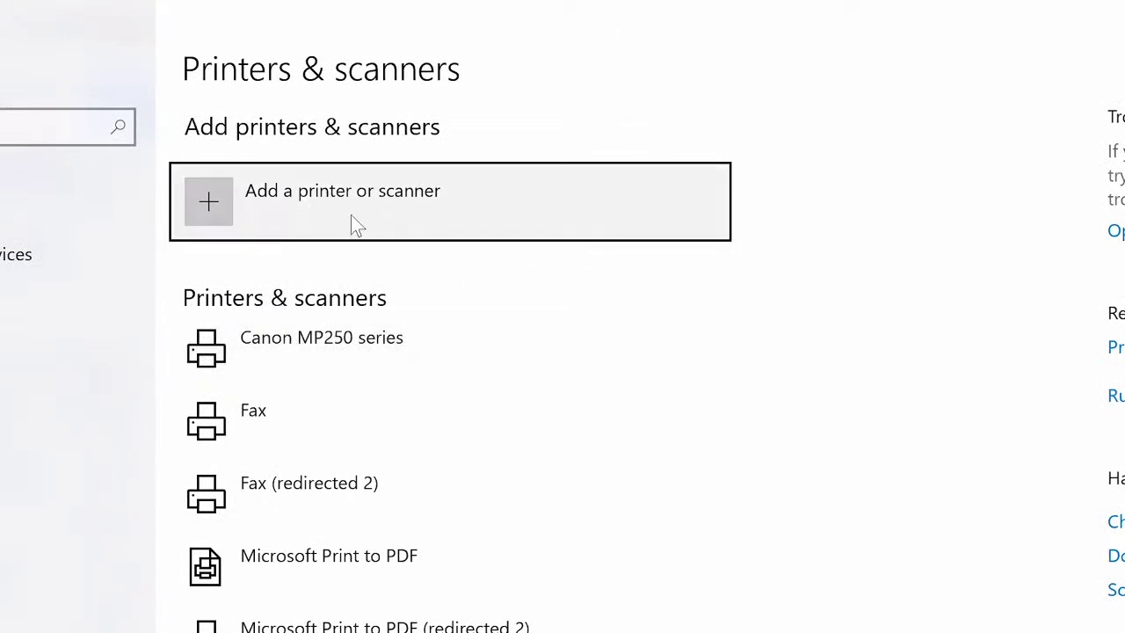
{"action": "left_click", "coordinate": [349, 221]}
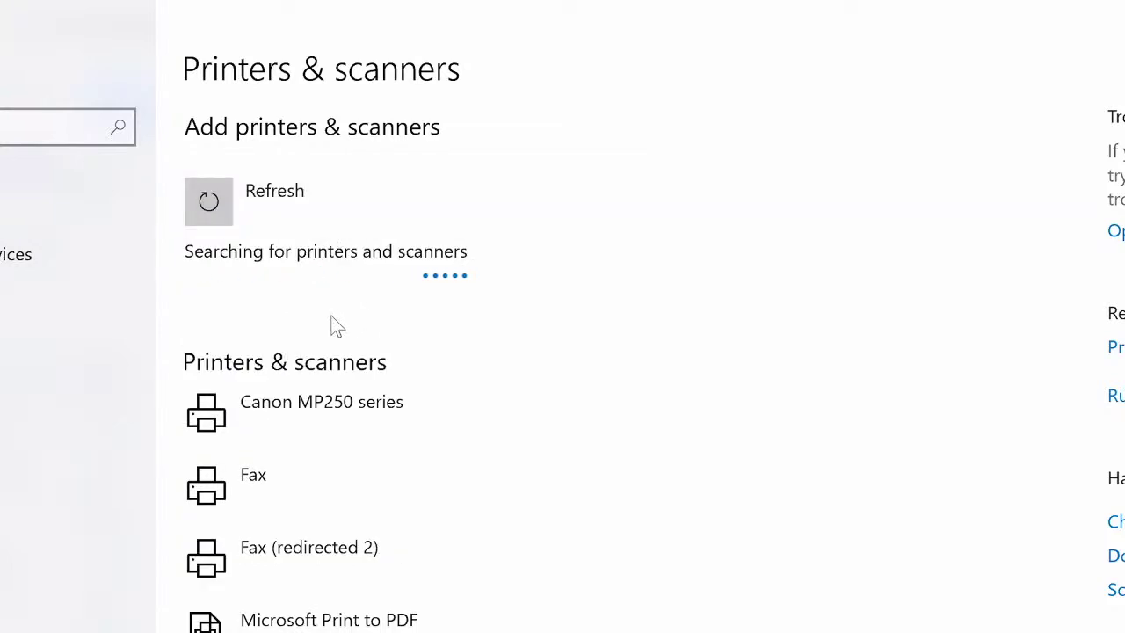
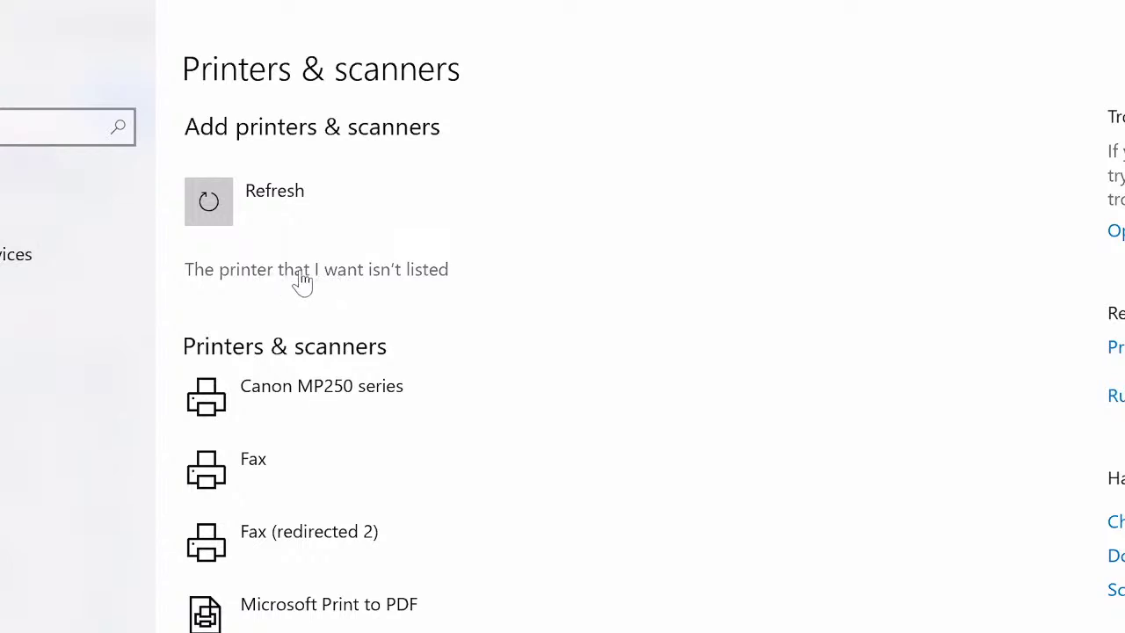
- Try adding an unlisted printer to surface the 'print spooler not running' error, then move it aside
{"action": "left_click", "coordinate": [301, 279]}
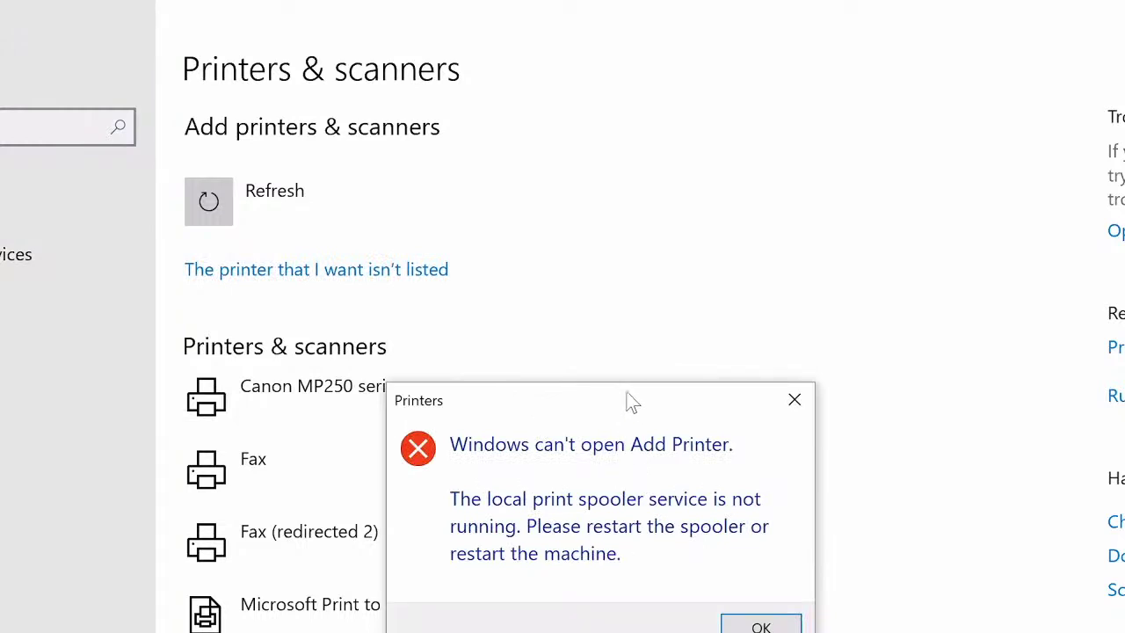
{"action": "left_click_drag", "start_coordinate": [627, 392], "coordinate": [611, 369]}
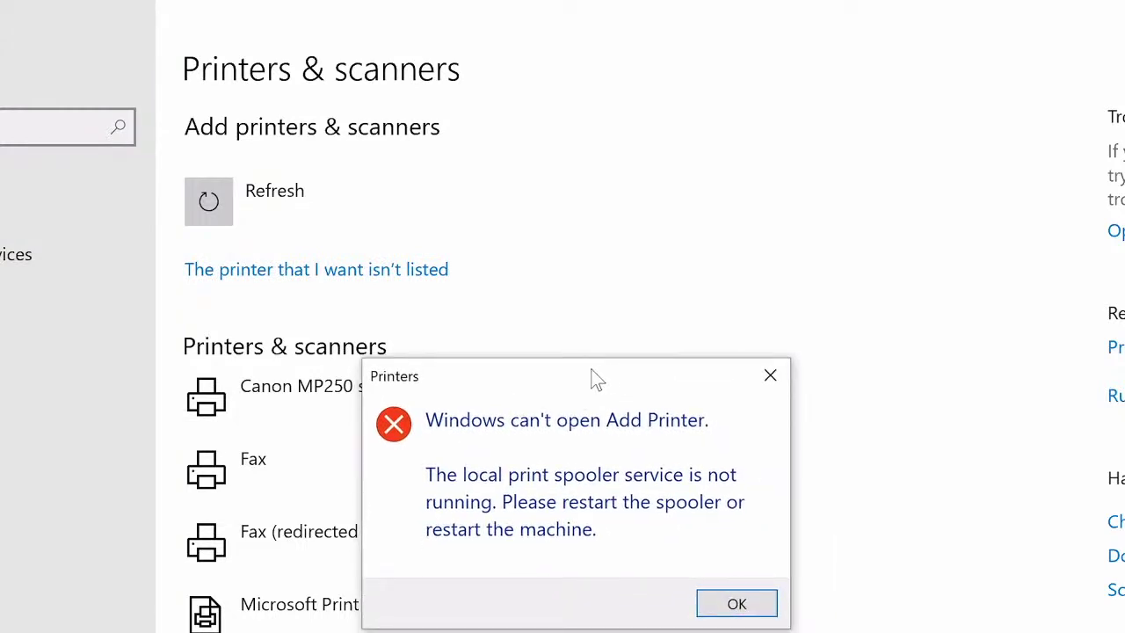
{"action": "left_click_drag", "start_coordinate": [583, 371], "coordinate": [565, 244]}
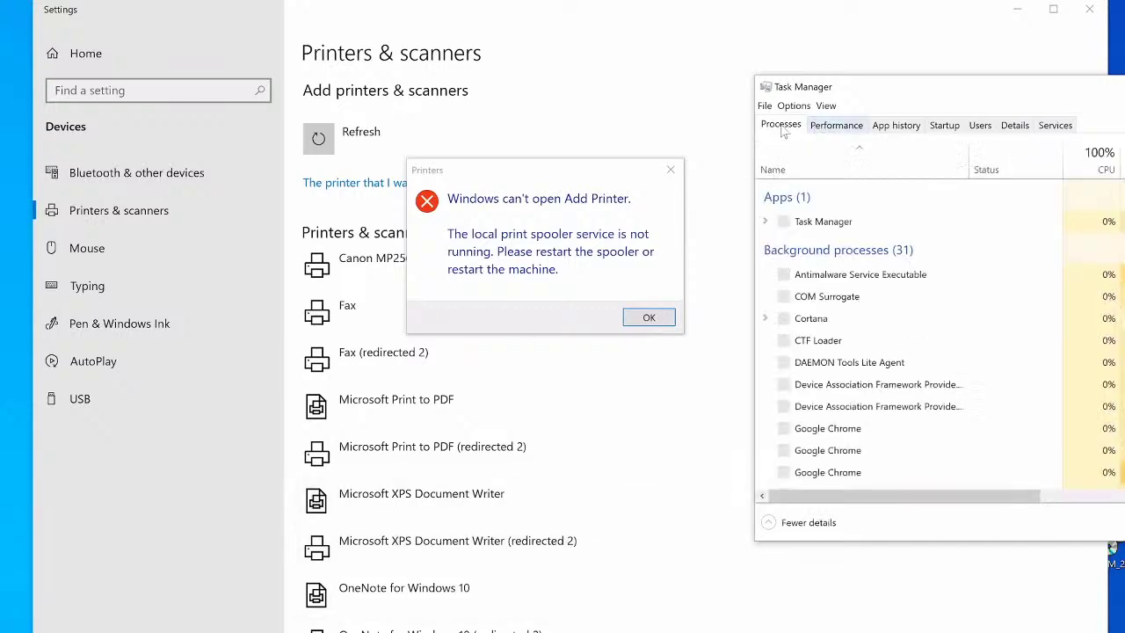
- Center Task Manager, show its Services tab, and launch the full Services console from it
{"action": "left_click_drag", "start_coordinate": [917, 85], "coordinate": [683, 96]}
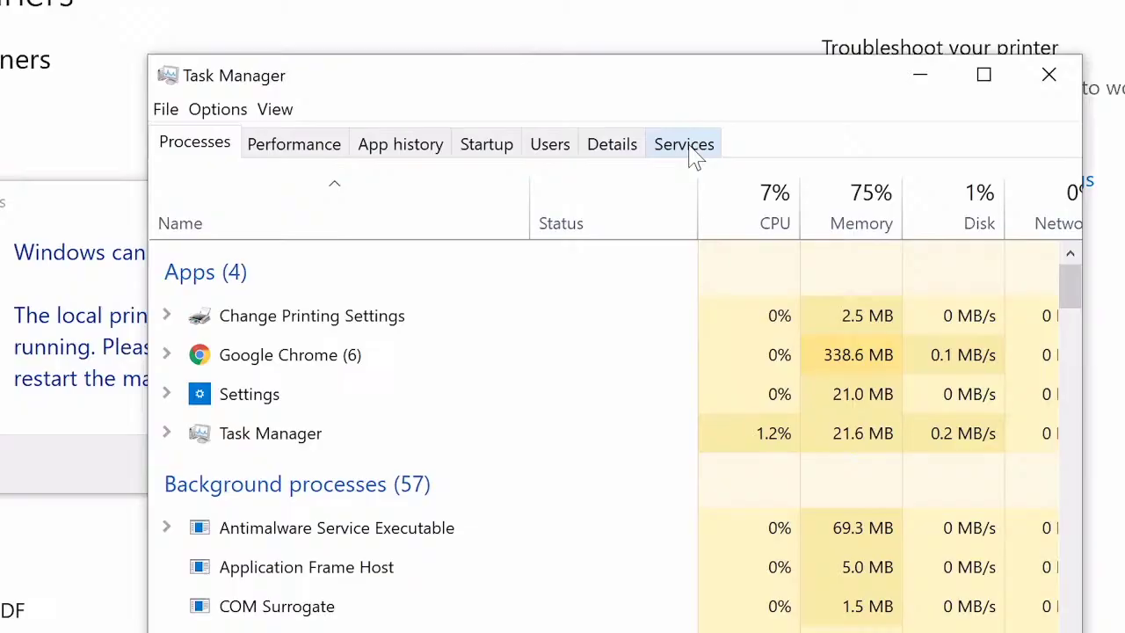
{"action": "left_click", "coordinate": [824, 139]}
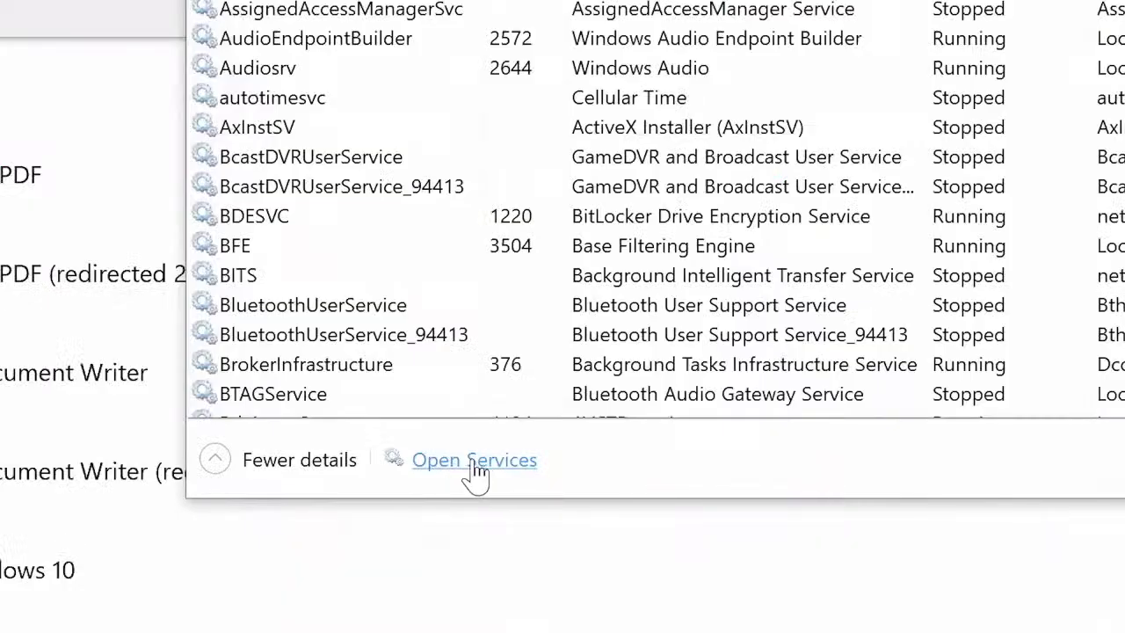
{"action": "left_click", "coordinate": [474, 463]}
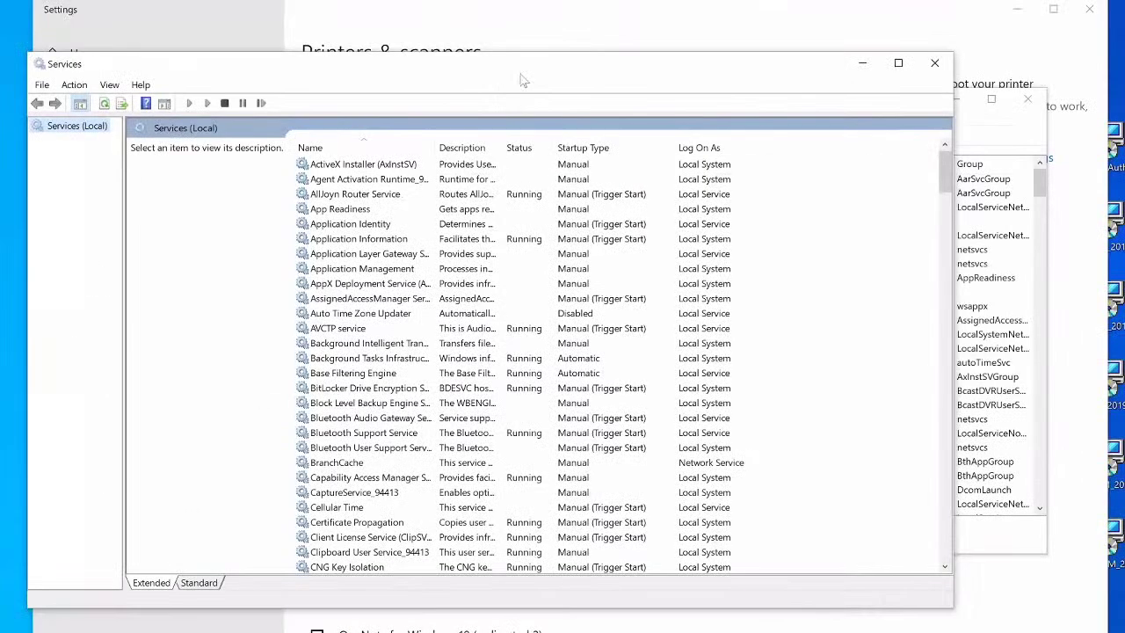
- Place a narrowed Services console on the left and Task Manager on the right
{"action": "left_click_drag", "start_coordinate": [528, 77], "coordinate": [431, 75]}
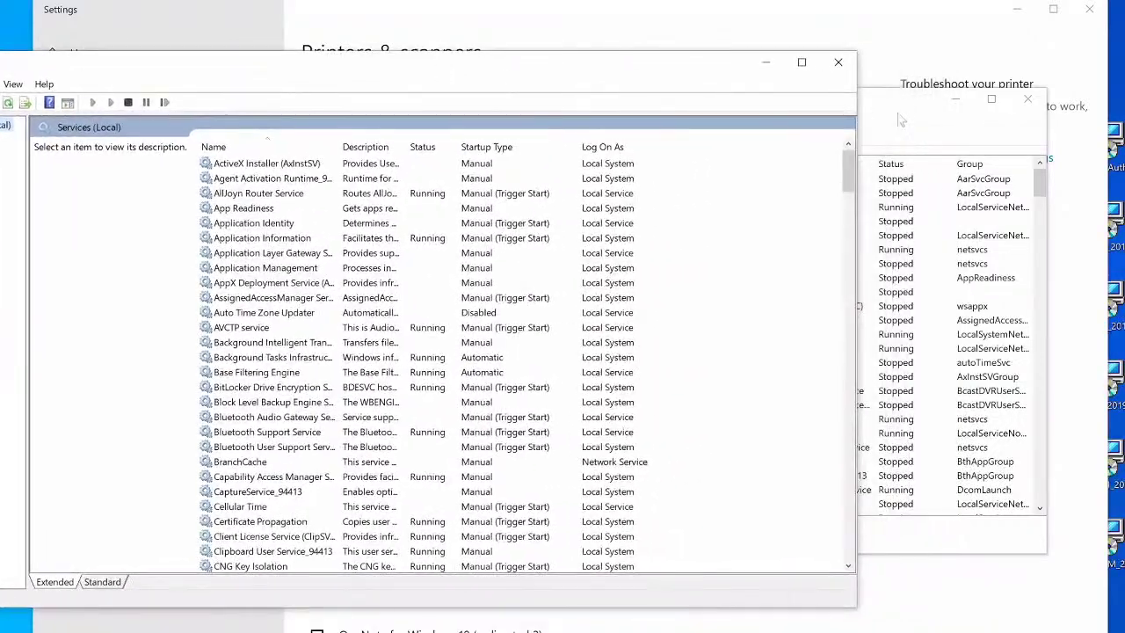
{"action": "left_click", "coordinate": [938, 103]}
{"action": "left_click_drag", "start_coordinate": [939, 103], "coordinate": [941, 89]}
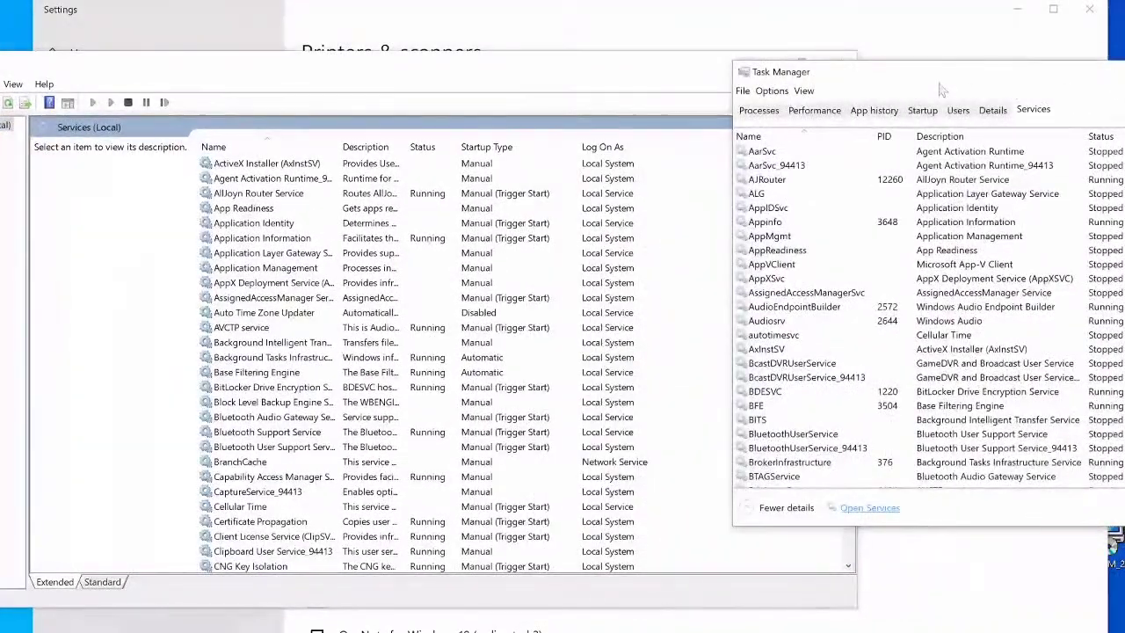
{"action": "left_click", "coordinate": [702, 80]}
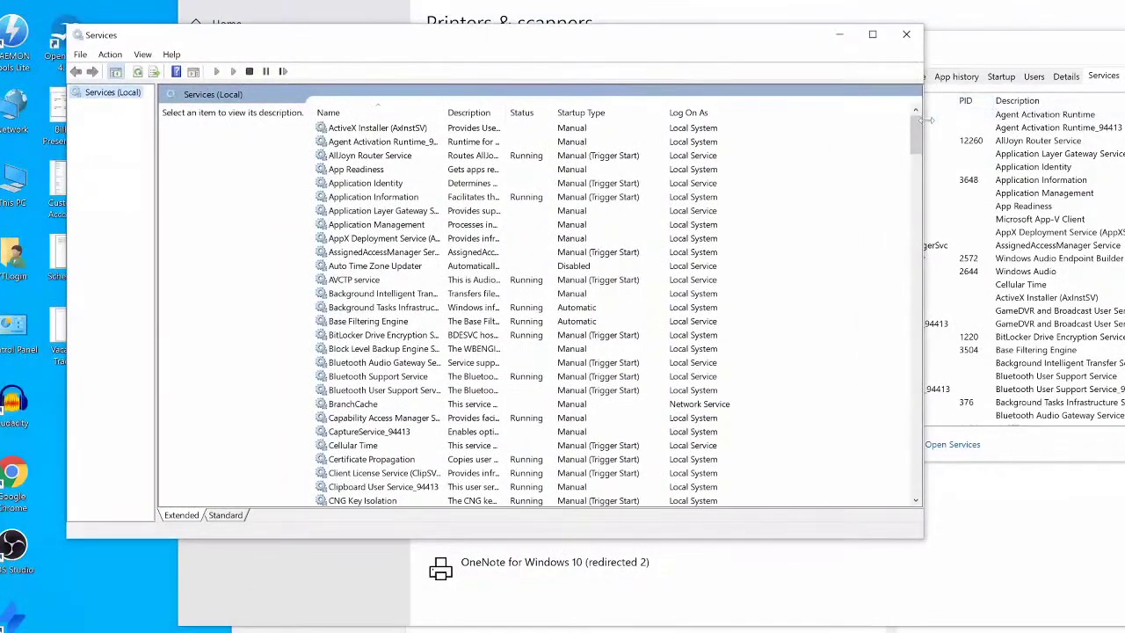
{"action": "left_click_drag", "start_coordinate": [923, 122], "coordinate": [802, 123]}
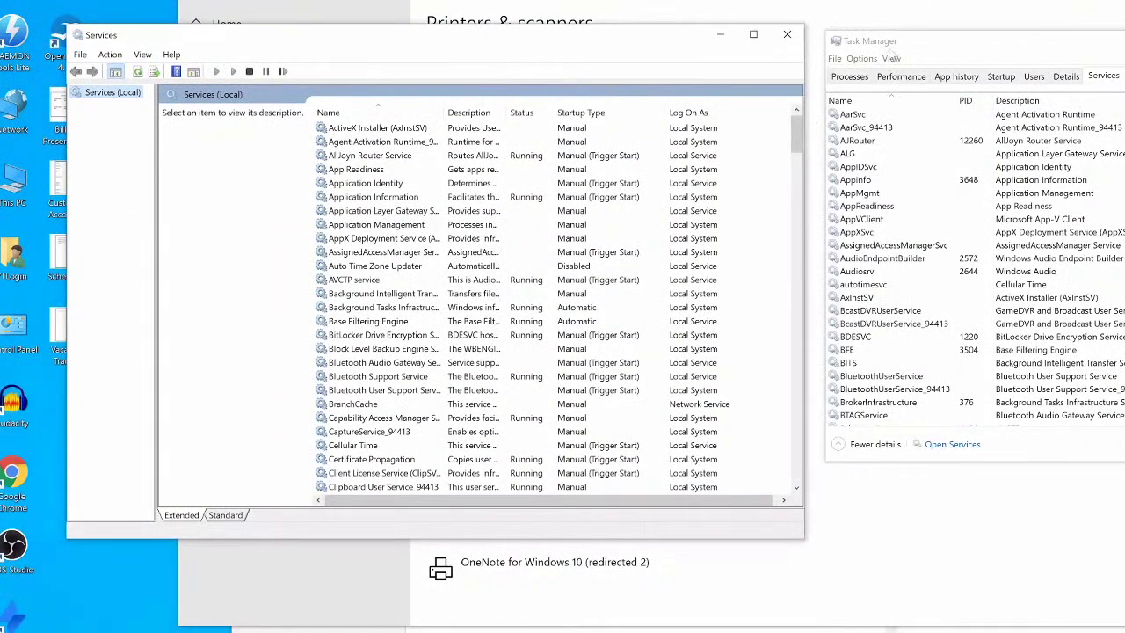
{"action": "left_click", "coordinate": [887, 41]}
{"action": "left_click_drag", "start_coordinate": [887, 42], "coordinate": [884, 34]}
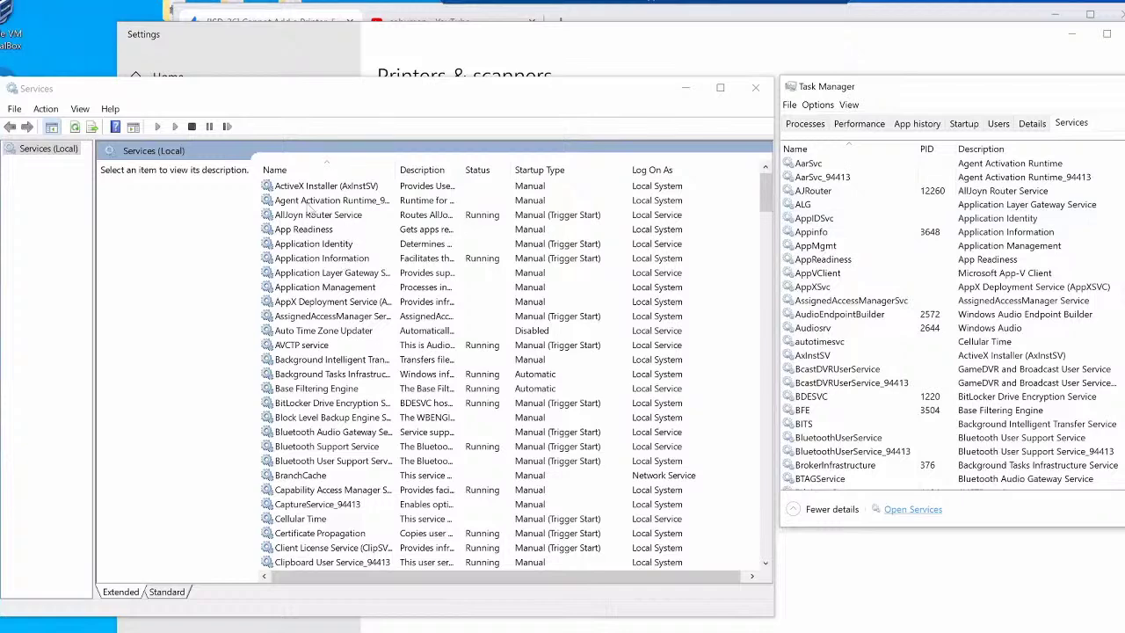
- Compare Agent Activation Runtime, AJRouter, AarSvc, ActiveX Installer, Audiosrv and AxInstSV across both lists
{"action": "left_click", "coordinate": [308, 201]}
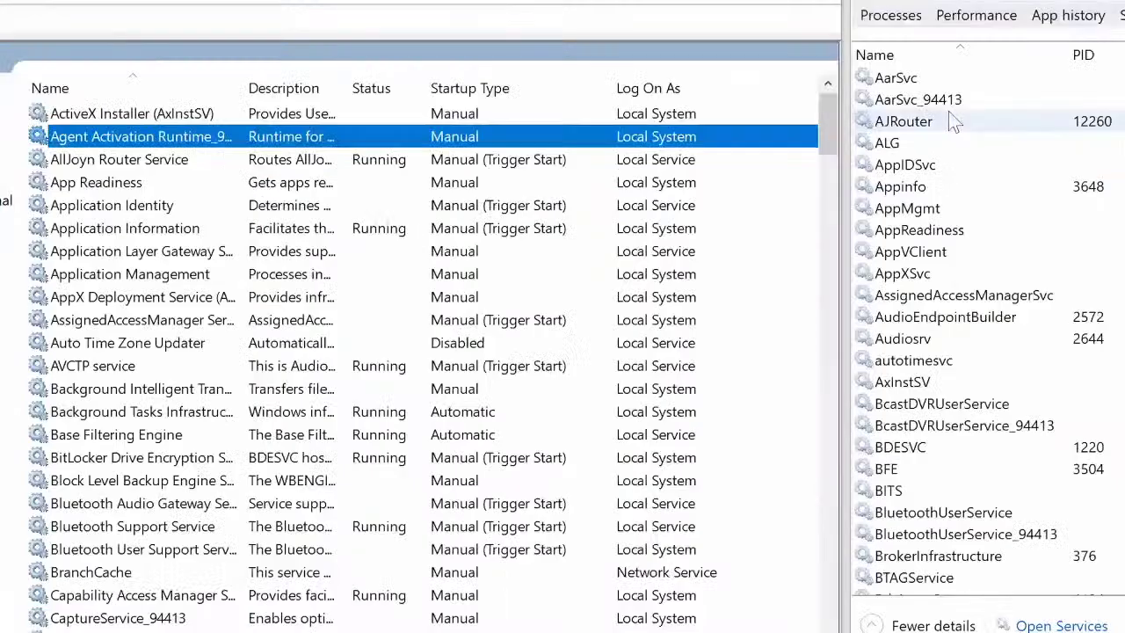
{"action": "left_click", "coordinate": [841, 189]}
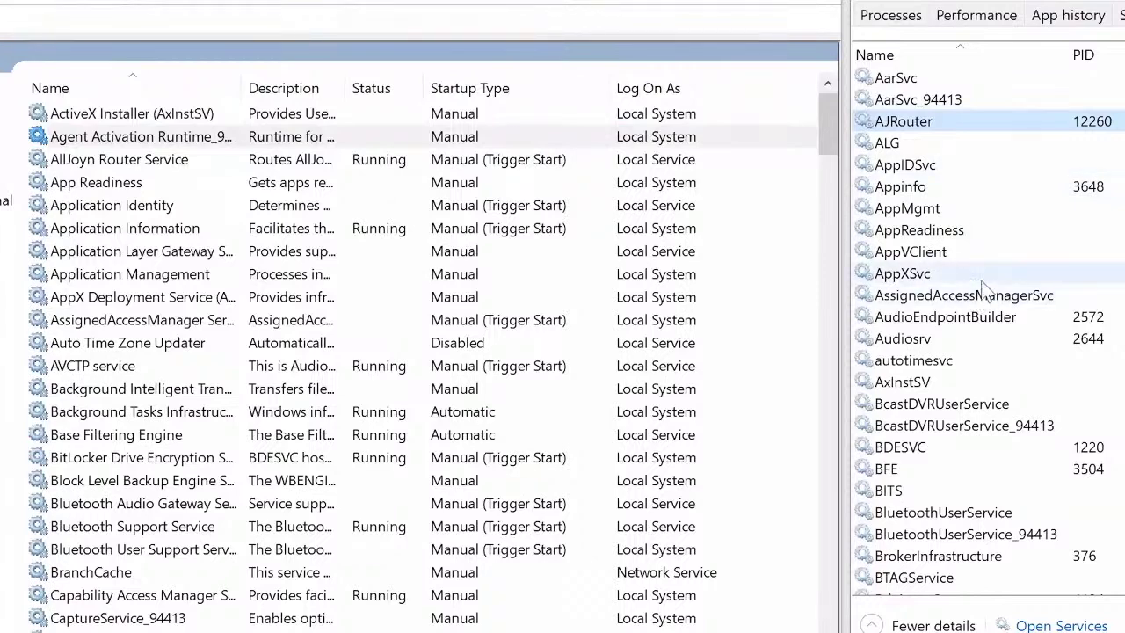
{"action": "left_click", "coordinate": [928, 76]}
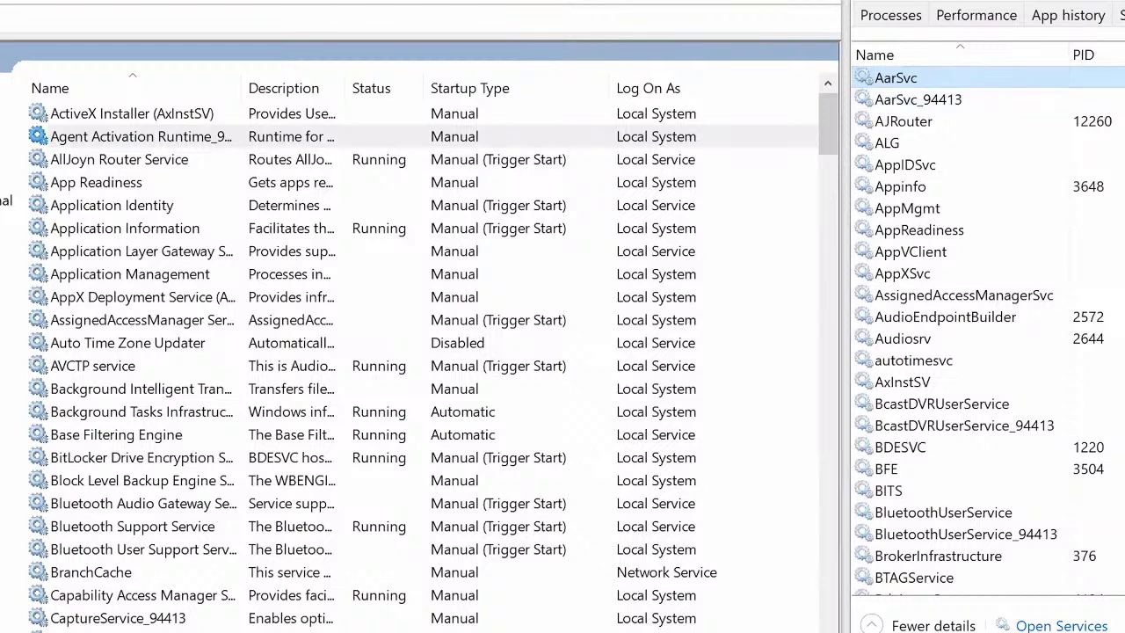
{"action": "left_click", "coordinate": [95, 120]}
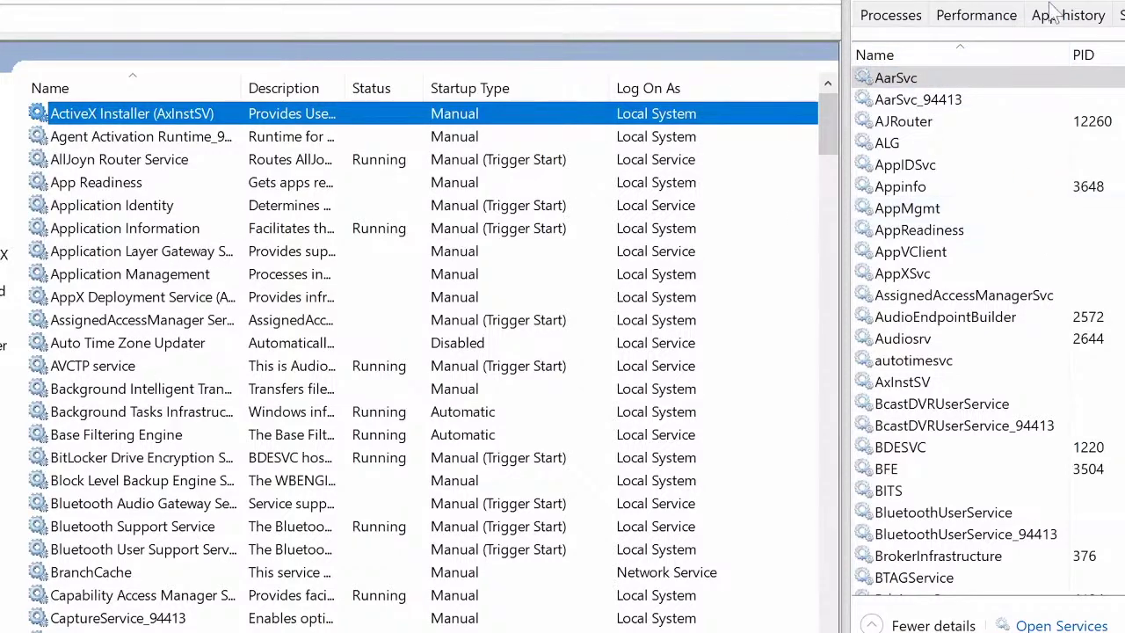
{"action": "left_click", "coordinate": [1019, 339]}
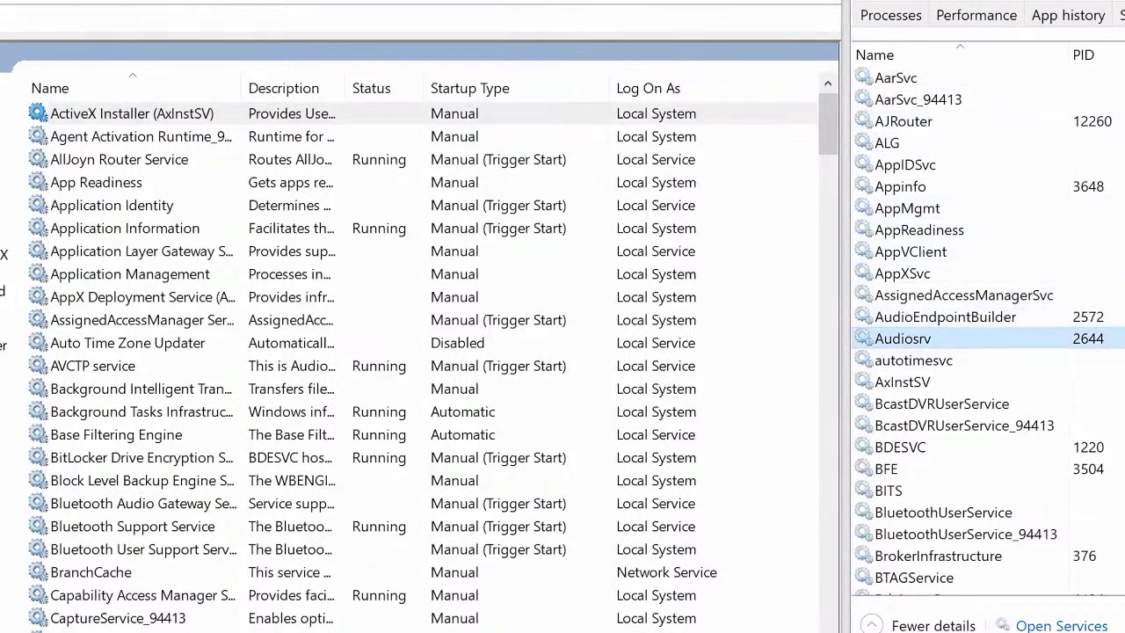
{"action": "left_click", "coordinate": [981, 388]}
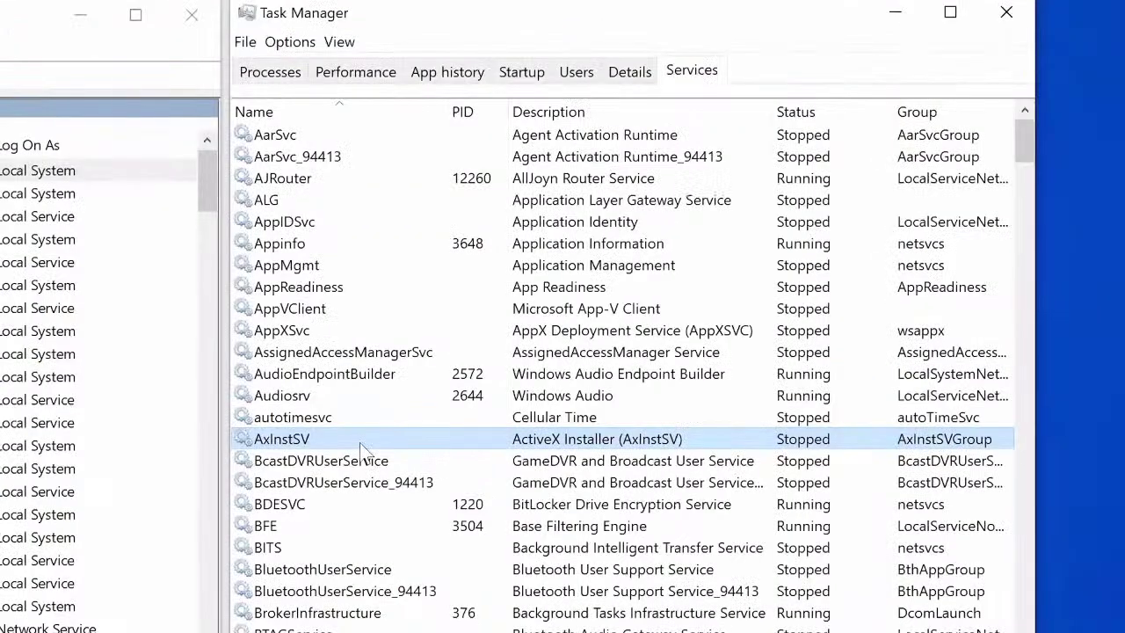
- Jump Task Manager's list to 'pr' and select PrintWorkflowUserSvc, PrintWorkflowUserSvc_94413 and PrintNotify
{"action": "type", "text": "pr"}
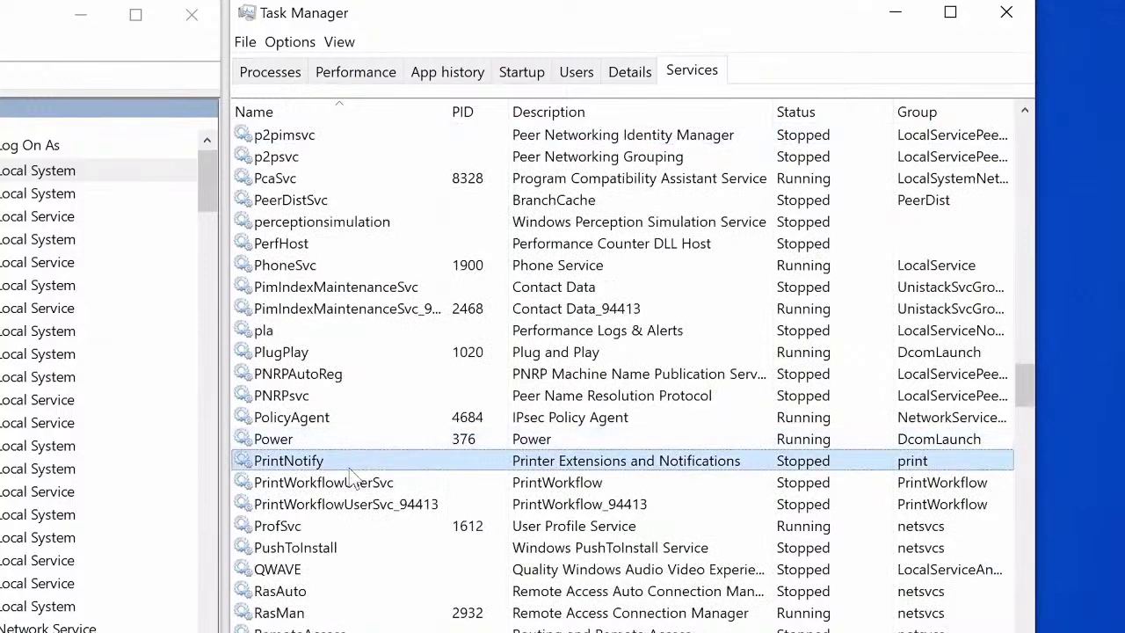
{"action": "left_click", "coordinate": [298, 485]}
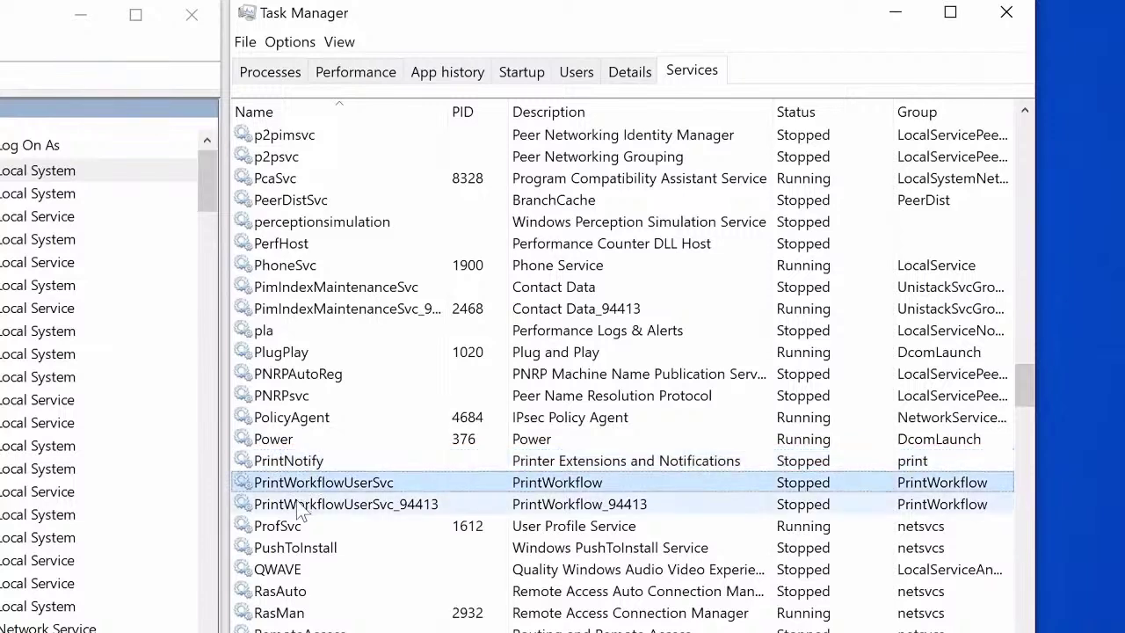
{"action": "left_click", "coordinate": [303, 508]}
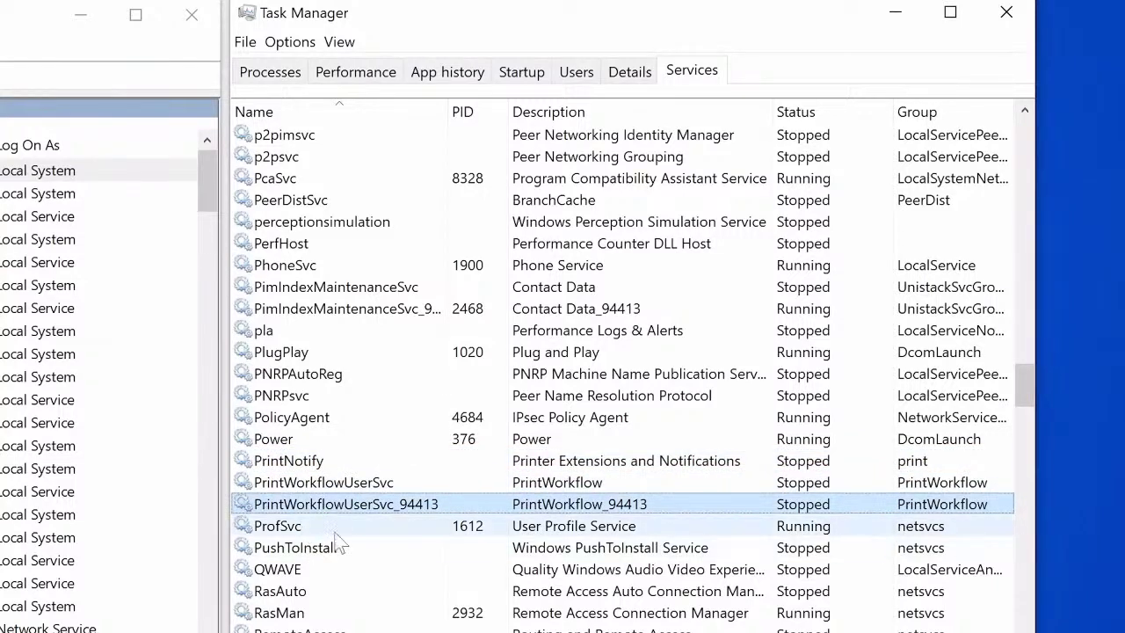
{"action": "left_click", "coordinate": [321, 464]}
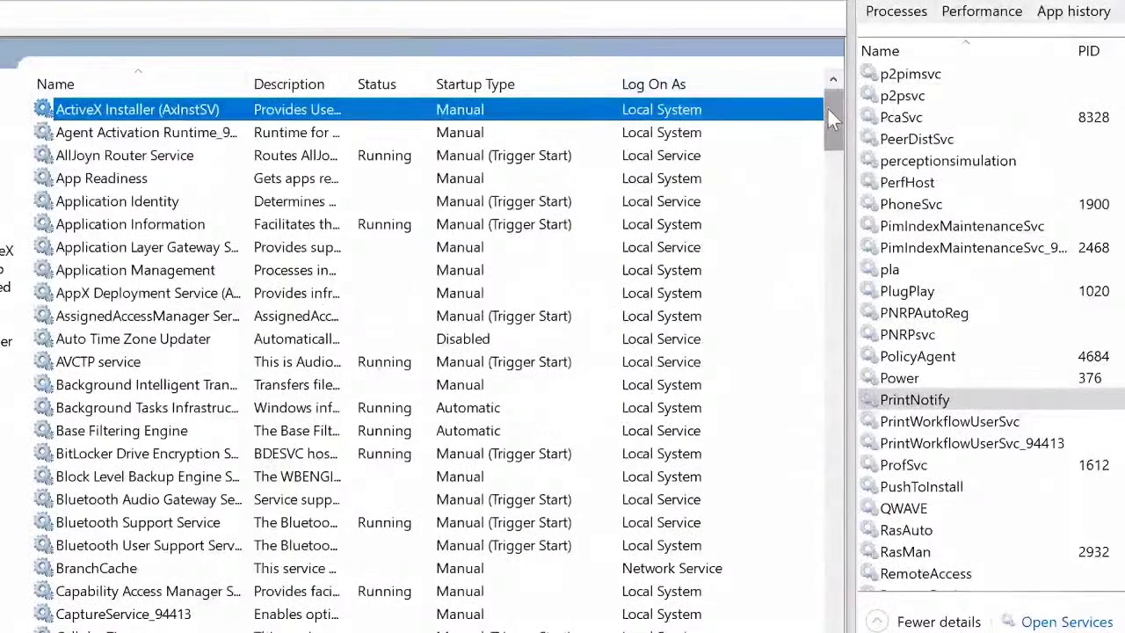
- Scroll the Services console and type 'pr' to reach Print Spooler, not running despite Automatic startup
{"action": "scroll", "coordinate": [201, 167], "scroll_direction": "down", "scroll_amount": 3}
{"action": "scroll", "coordinate": [804, 176], "scroll_direction": "down", "scroll_amount": 10}
{"action": "scroll", "coordinate": [794, 213], "scroll_direction": "up", "scroll_amount": 6}
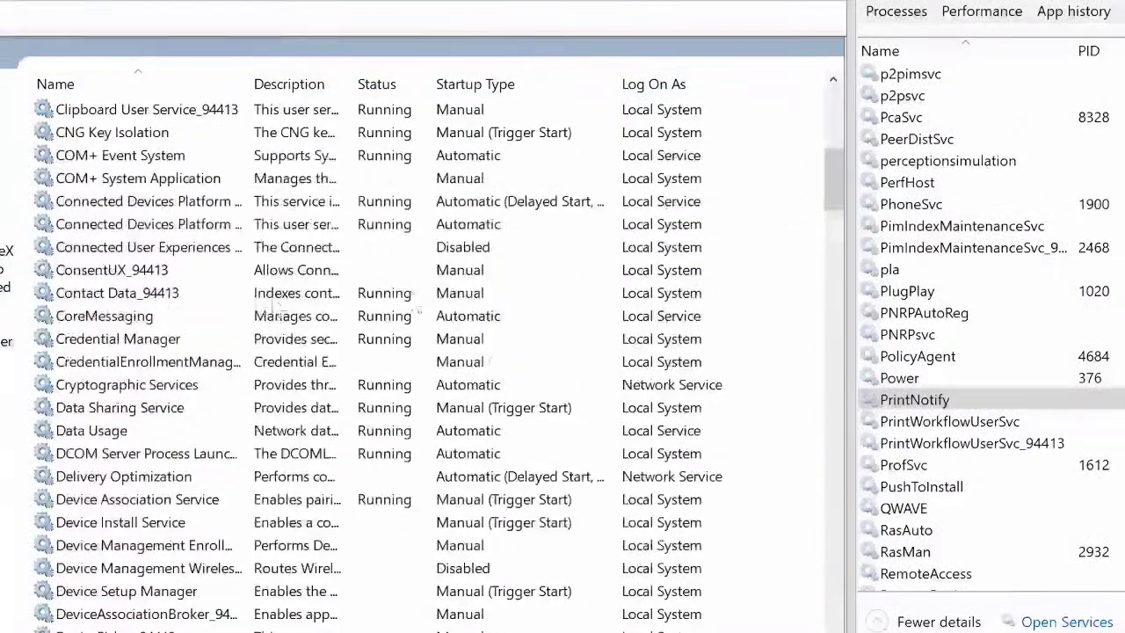
{"action": "left_click", "coordinate": [252, 296]}
{"action": "key", "text": "p"}
{"action": "key", "text": "r"}
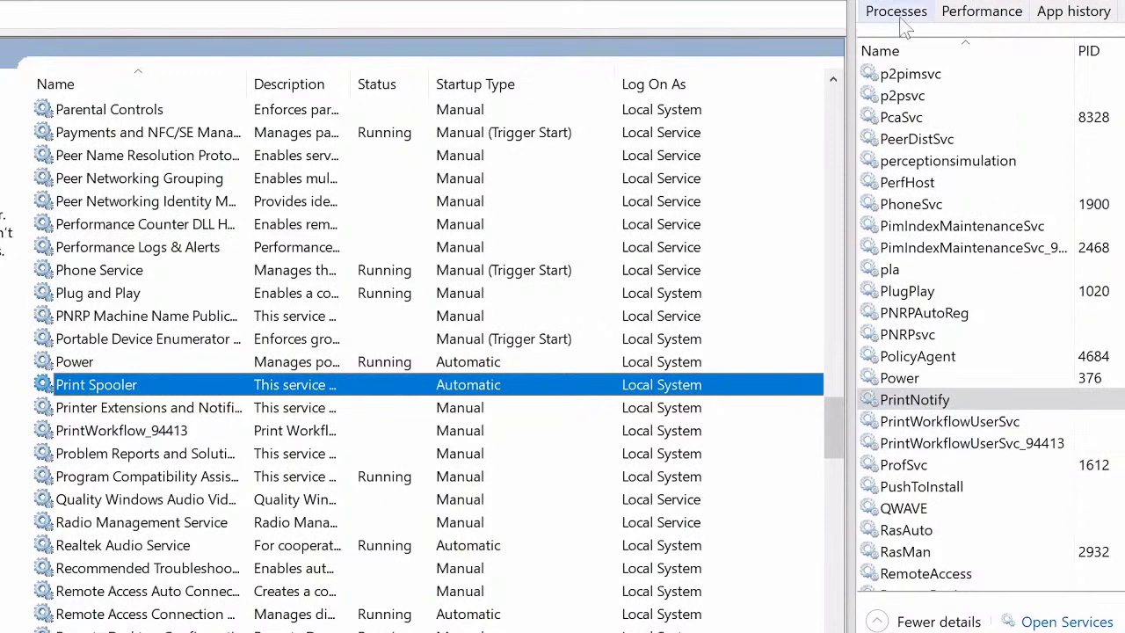
- Select PNRPAutoReg in Task Manager, reposition that window, and bring the Services console forward
{"action": "left_click", "coordinate": [930, 3]}
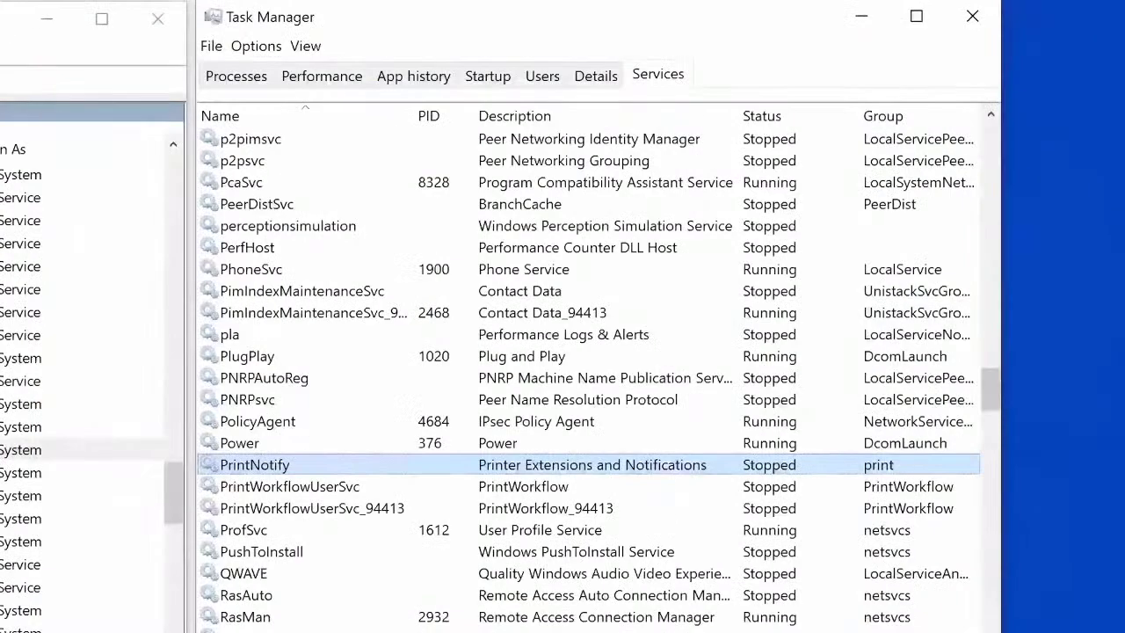
{"action": "left_click", "coordinate": [70, 448]}
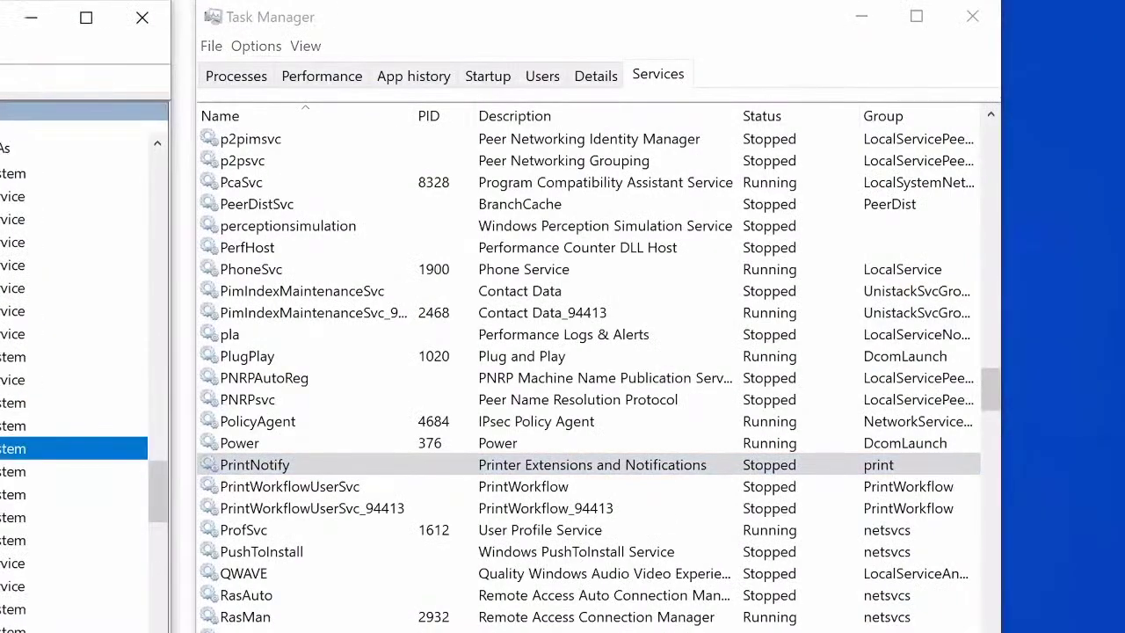
{"action": "left_click", "coordinate": [373, 25]}
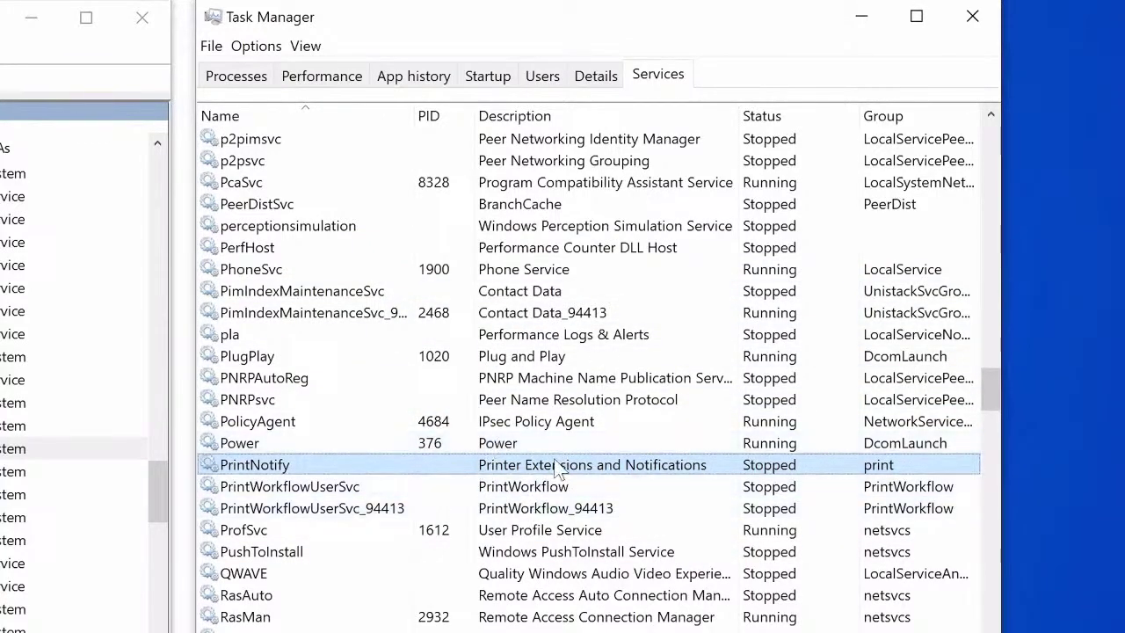
{"action": "left_click", "coordinate": [523, 379]}
{"action": "left_click_drag", "start_coordinate": [550, 28], "coordinate": [563, 54]}
{"action": "left_click_drag", "start_coordinate": [556, 48], "coordinate": [540, 31]}
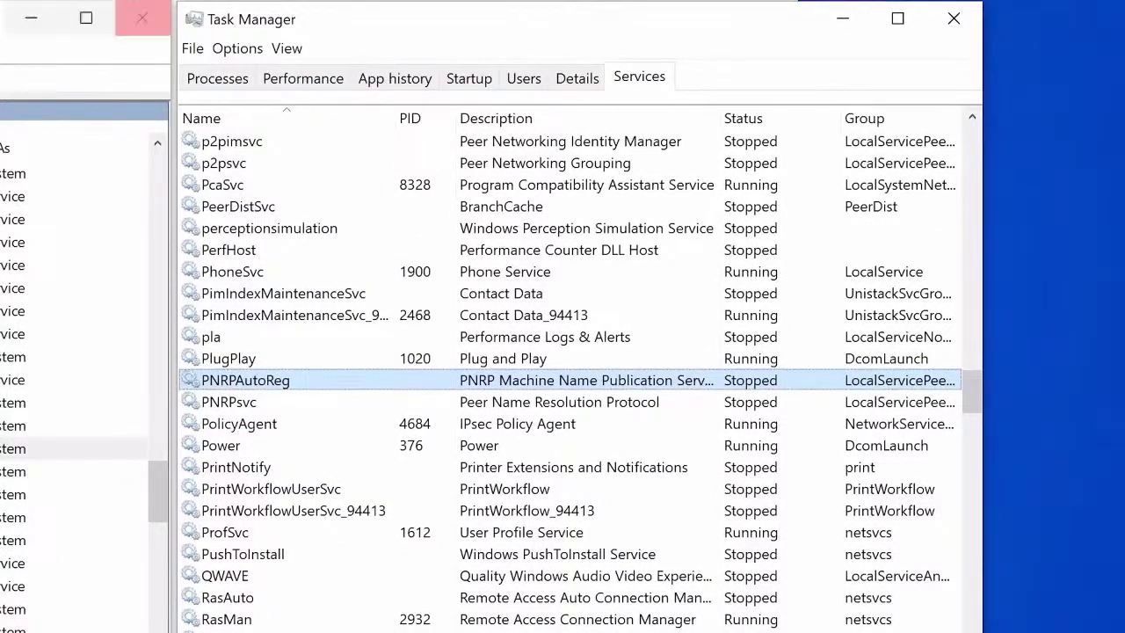
{"action": "left_click", "coordinate": [106, 27]}
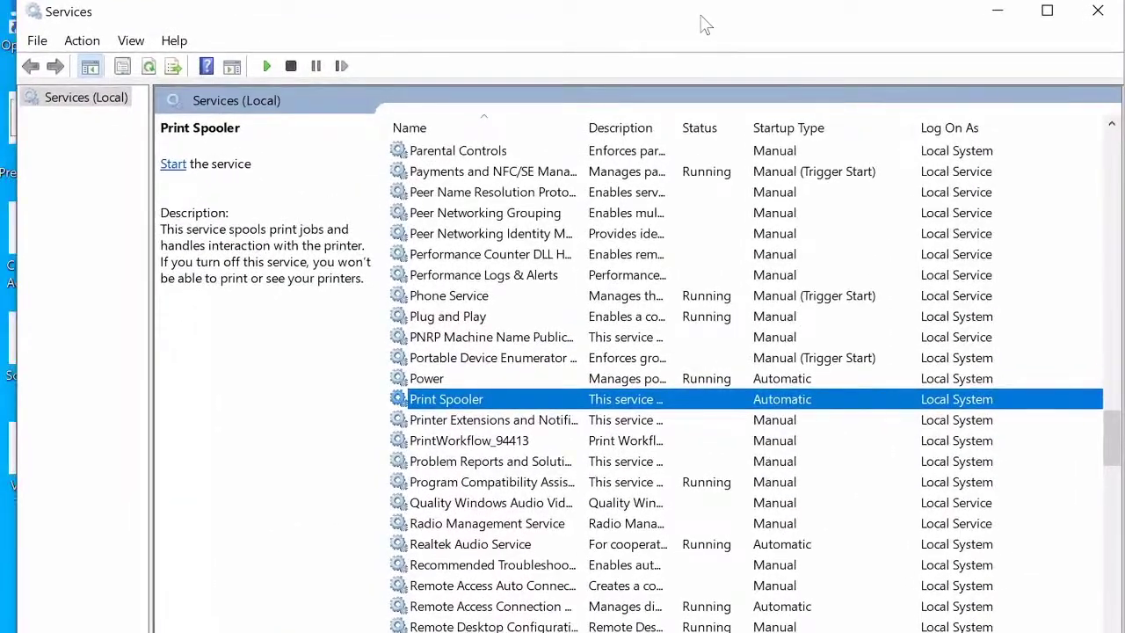
- Start the Print Spooler service from its context menu and bring Services back to front
{"action": "right_click", "coordinate": [472, 406]}
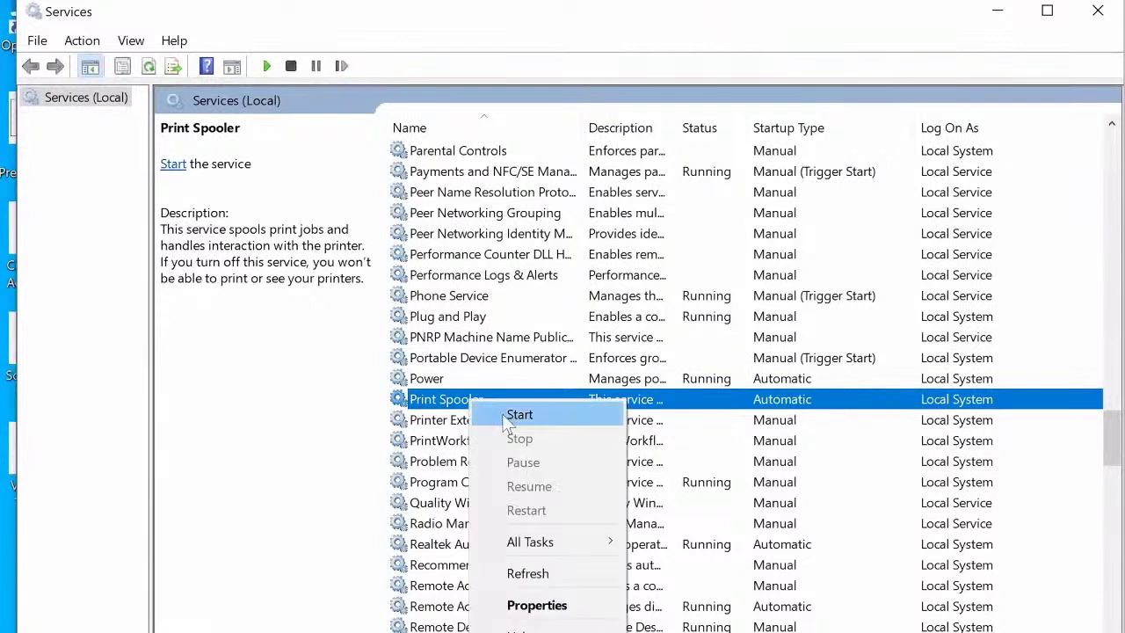
{"action": "left_click", "coordinate": [475, 404]}
{"action": "right_click", "coordinate": [441, 407]}
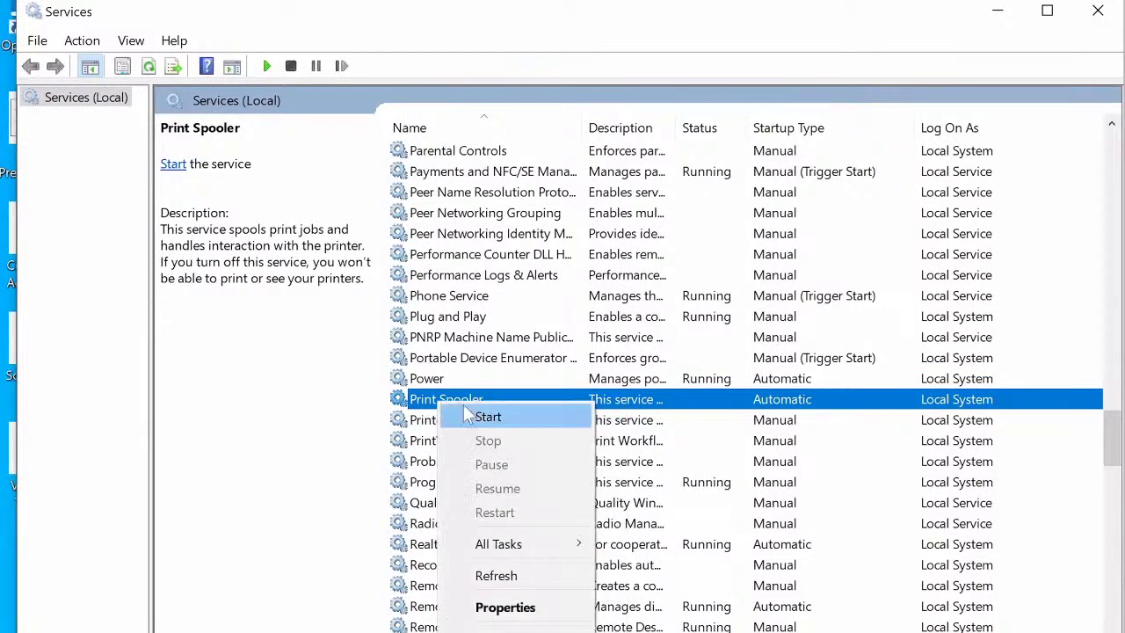
{"action": "left_click", "coordinate": [486, 418]}
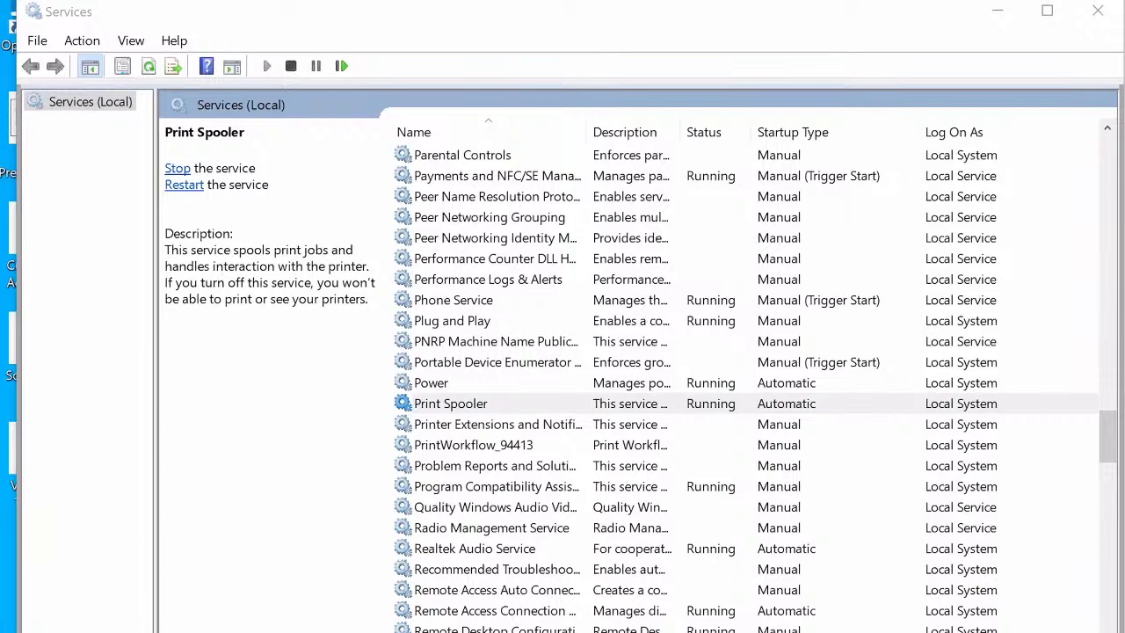
{"action": "left_click", "coordinate": [484, 18]}
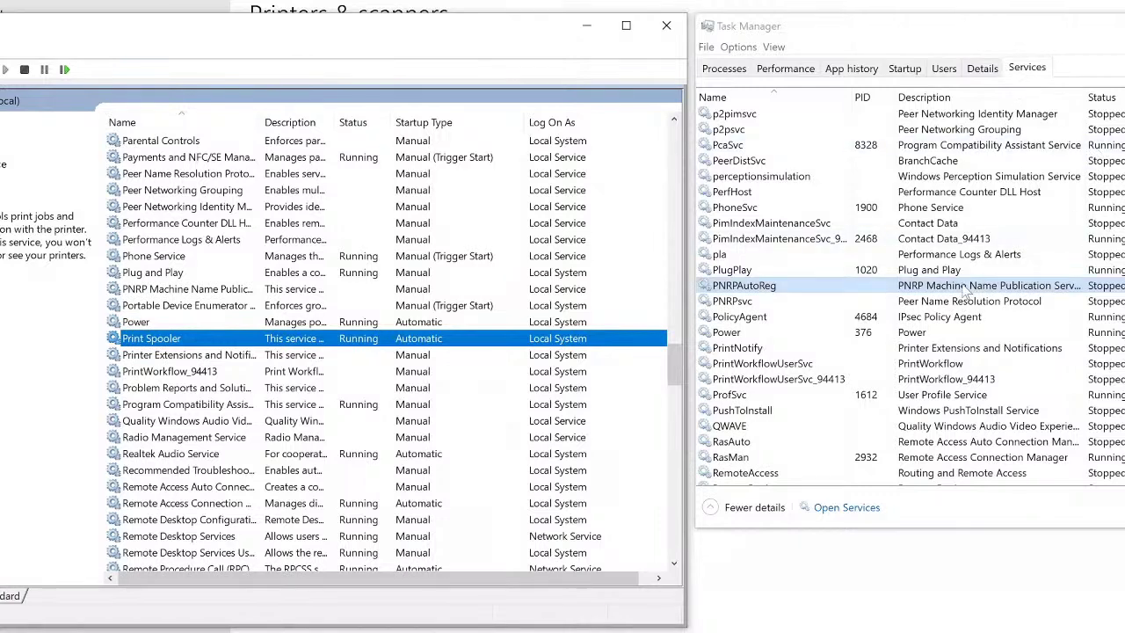
- Select the PlugPlay service in Task Manager's list, then return to the Services window
{"action": "left_click", "coordinate": [884, 32]}
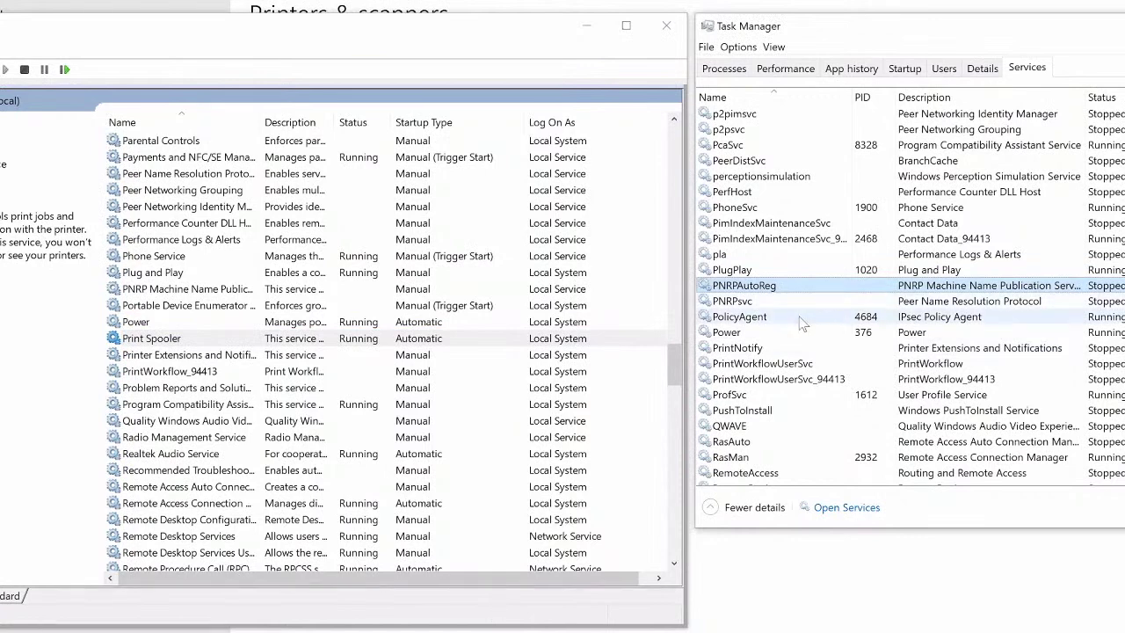
{"action": "left_click", "coordinate": [860, 270]}
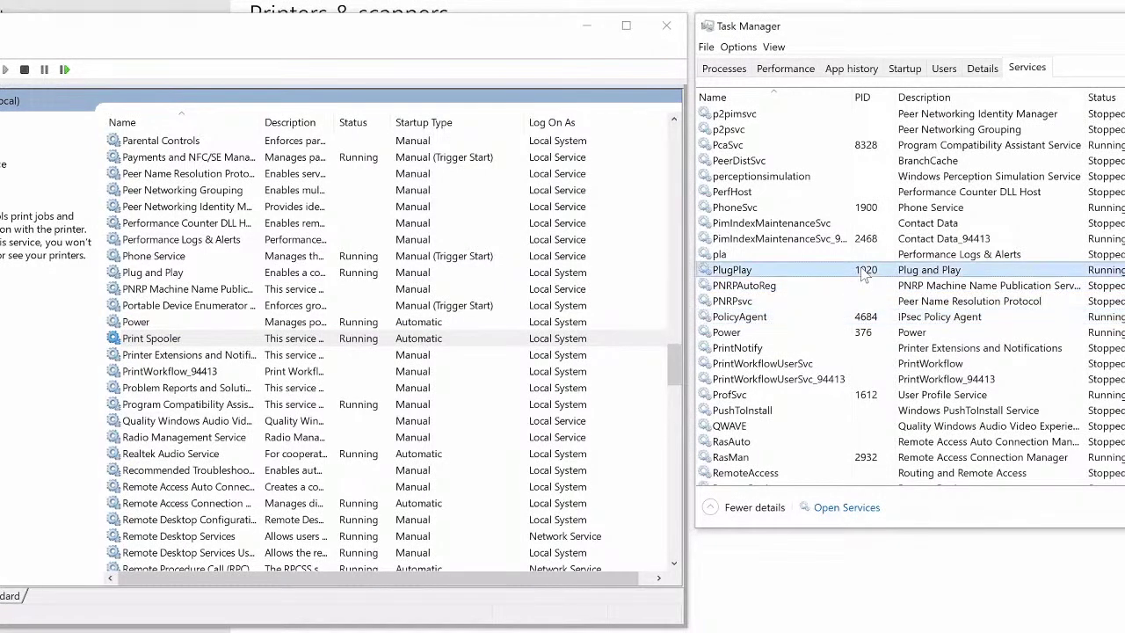
{"action": "scroll", "coordinate": [910, 286], "scroll_direction": "down", "scroll_amount": 2}
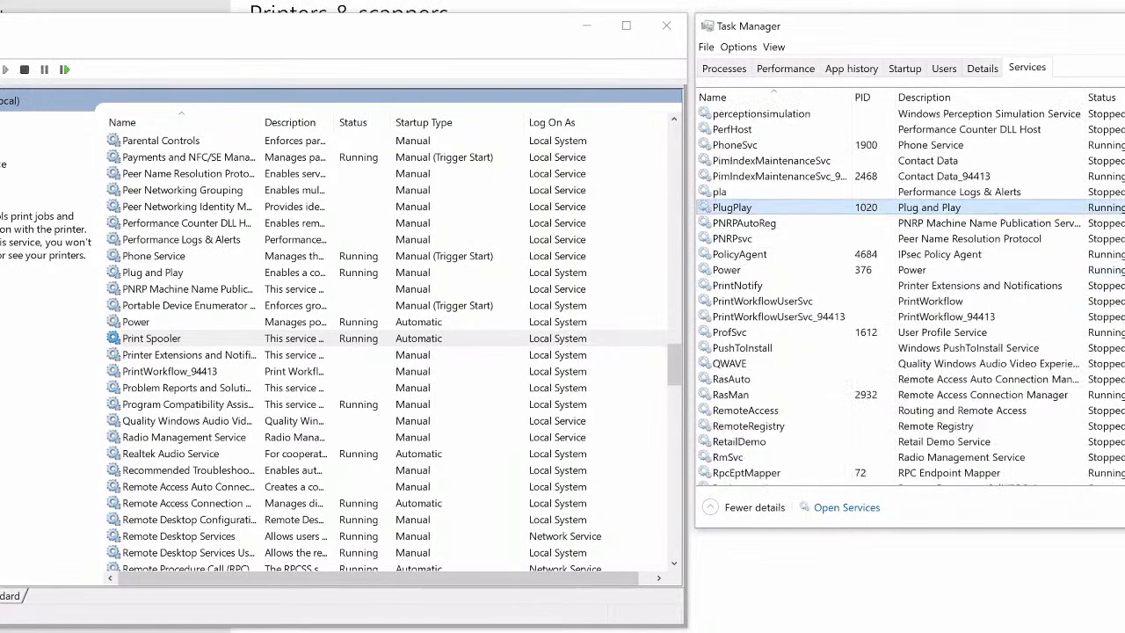
{"action": "scroll", "coordinate": [909, 285], "scroll_direction": "up", "scroll_amount": 4}
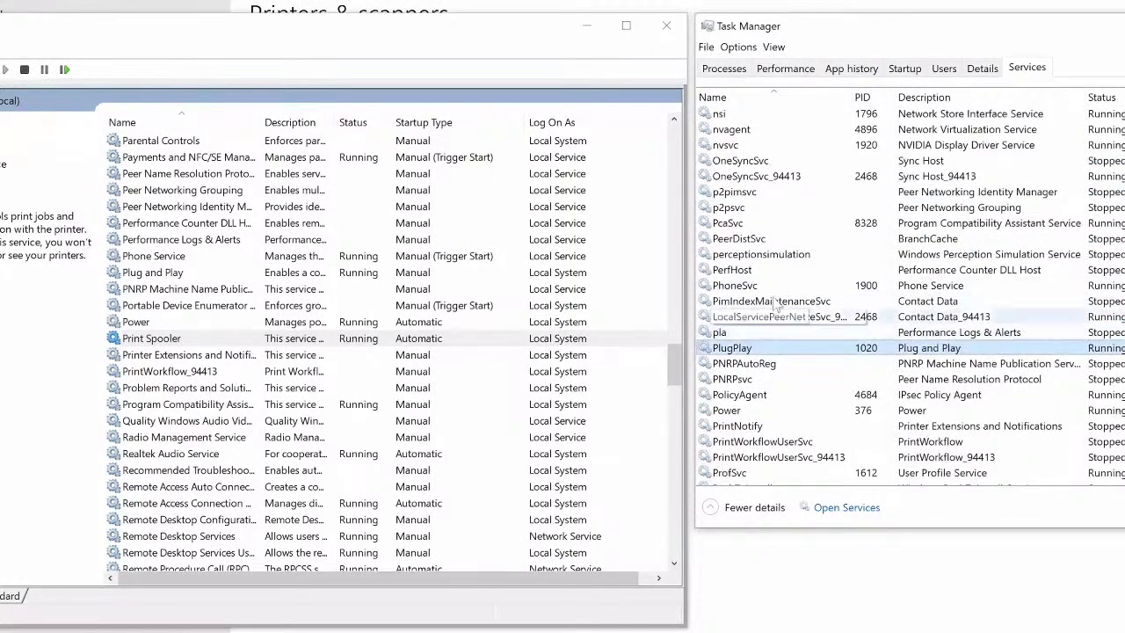
{"action": "left_click", "coordinate": [296, 36]}
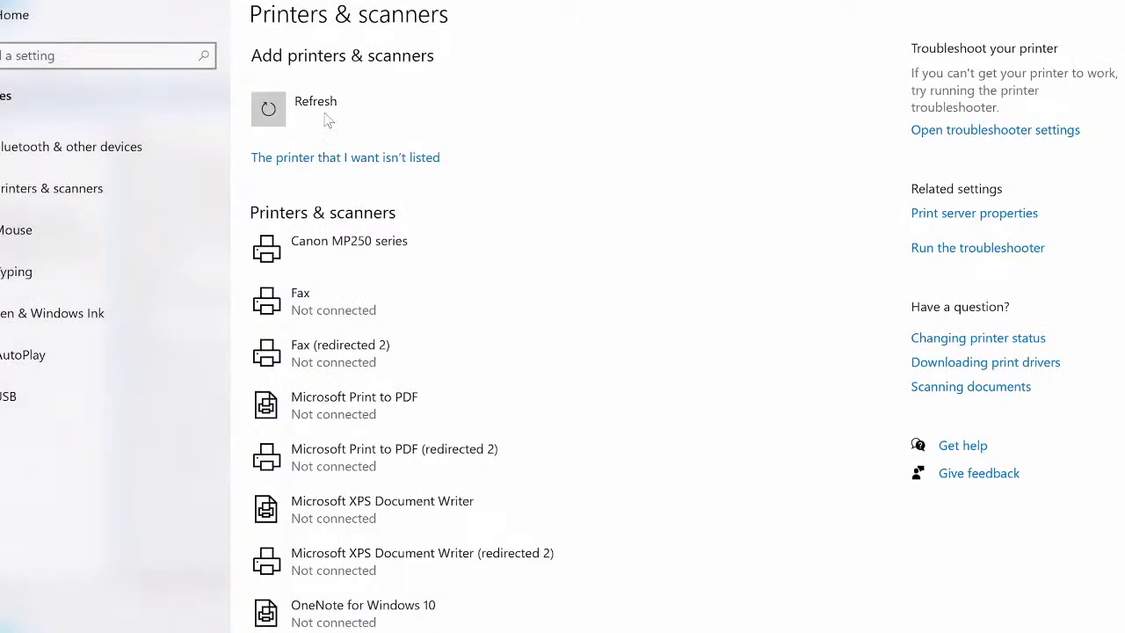
- Open the Add Printer wizard for an unlisted printer, choose the TCP/IP address option, then cancel
{"action": "left_click", "coordinate": [306, 163]}
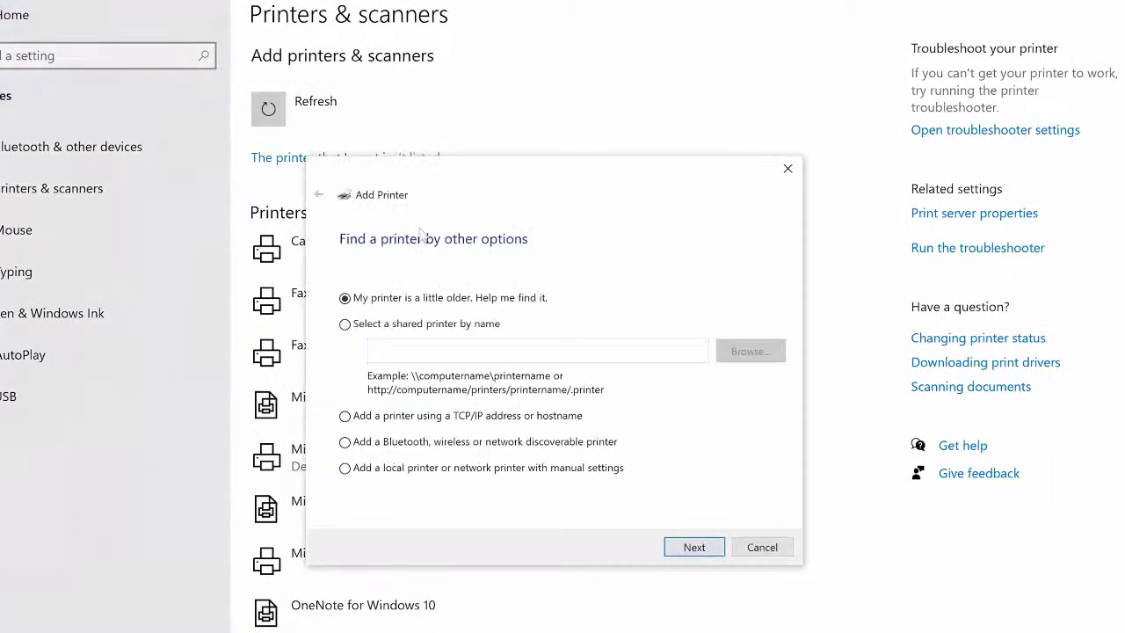
{"action": "left_click_drag", "start_coordinate": [527, 181], "coordinate": [544, 150]}
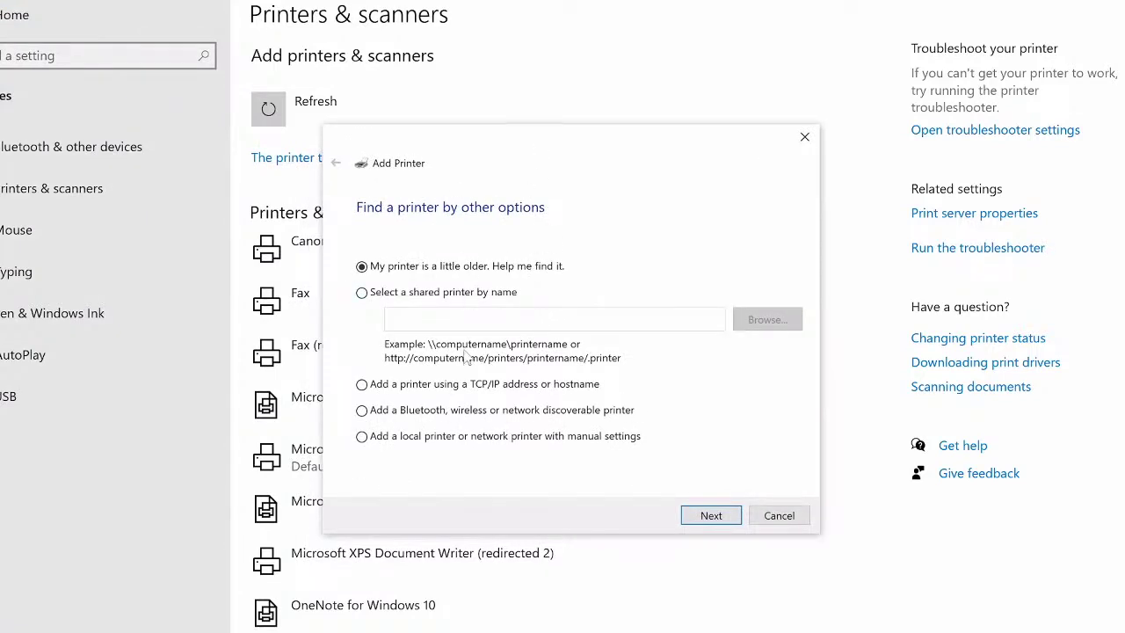
{"action": "left_click", "coordinate": [388, 394]}
{"action": "left_click", "coordinate": [781, 514]}
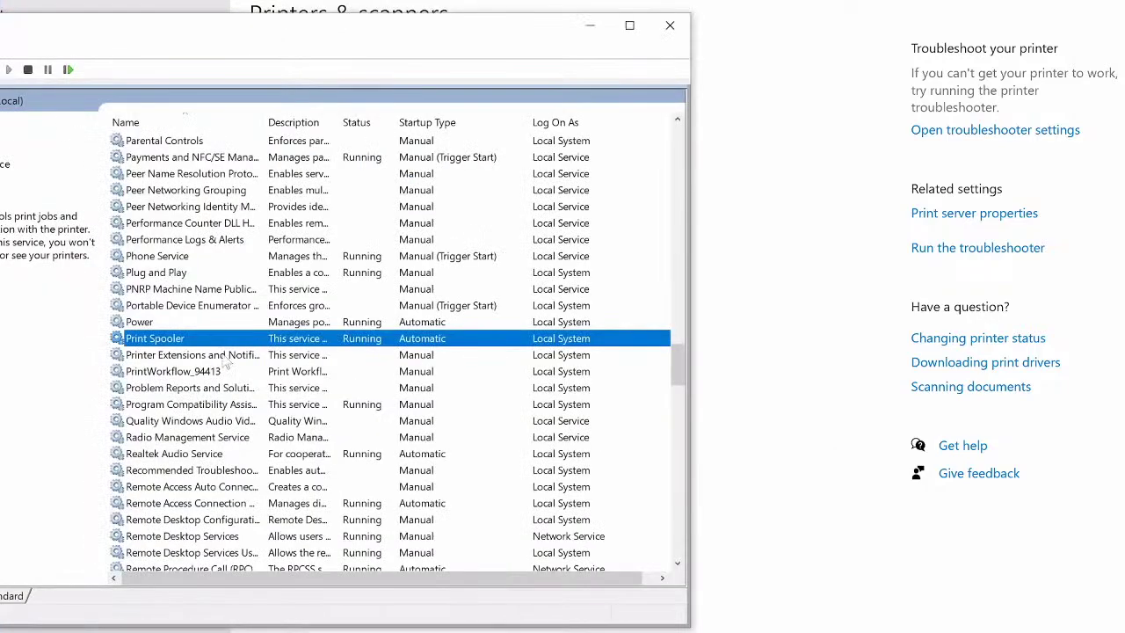
- Stop the Print Spooler service and widen the Description column
{"action": "right_click", "coordinate": [224, 343]}
{"action": "left_click", "coordinate": [259, 372]}
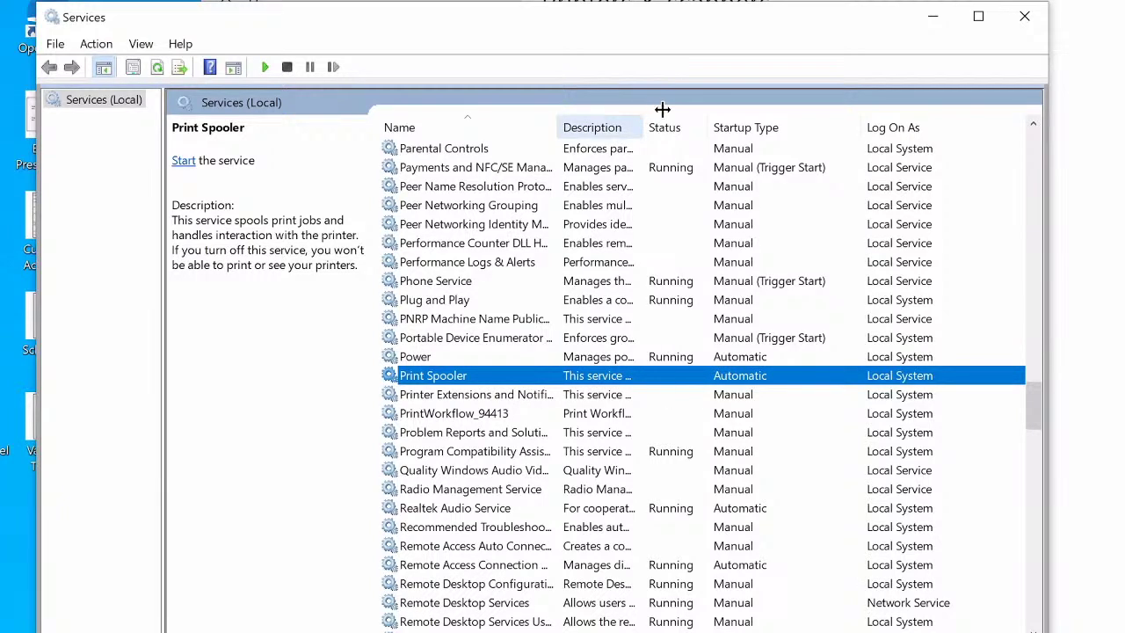
{"action": "left_click_drag", "start_coordinate": [663, 109], "coordinate": [684, 111]}
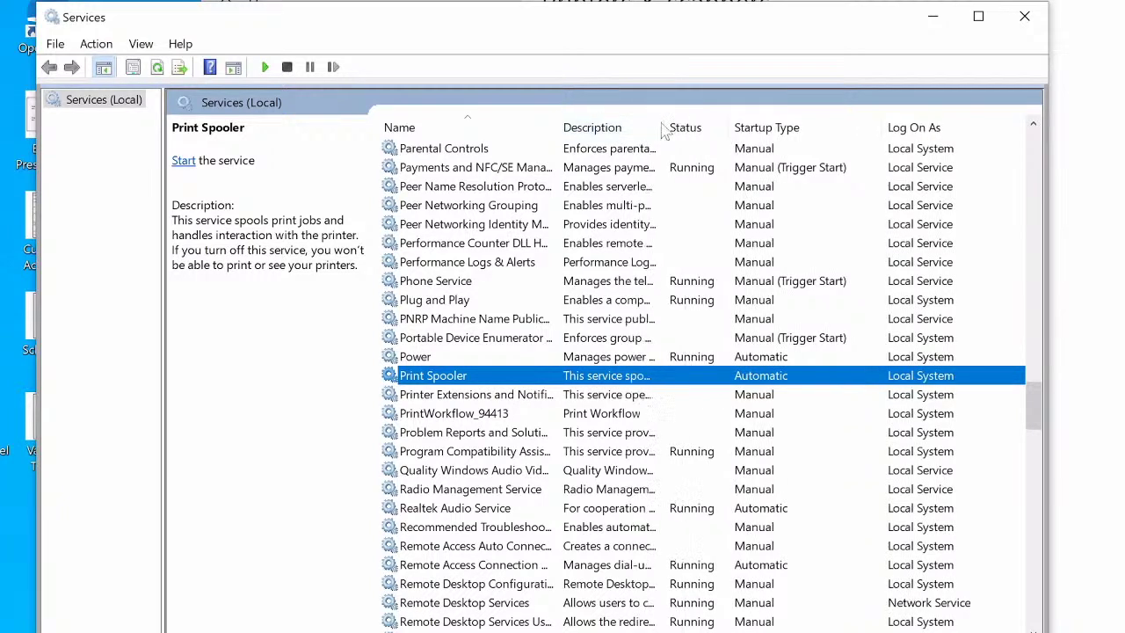
- In Print Spooler properties, apply Disabled startup, then switch back to Automatic, apply and close
{"action": "right_click", "coordinate": [541, 383]}
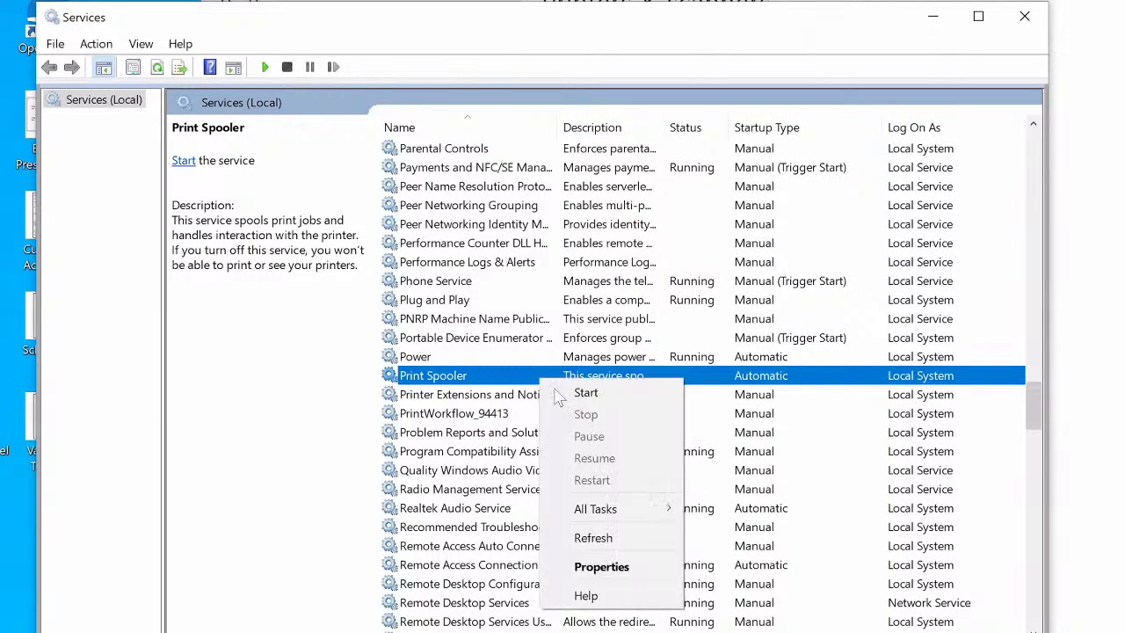
{"action": "left_click", "coordinate": [601, 566]}
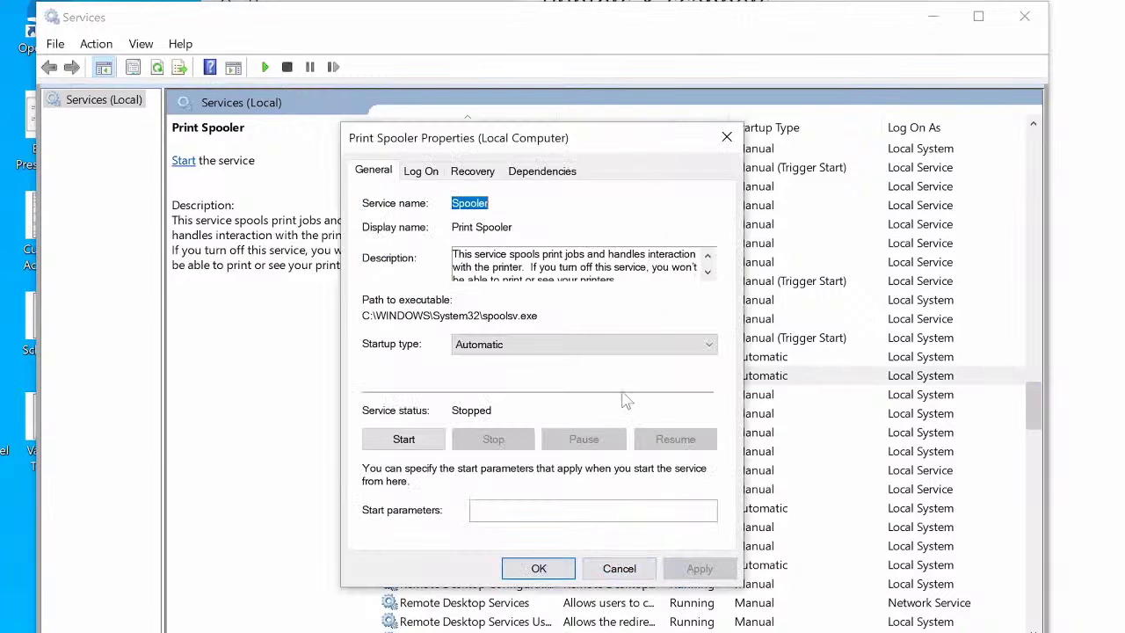
{"action": "left_click_drag", "start_coordinate": [645, 150], "coordinate": [950, 155]}
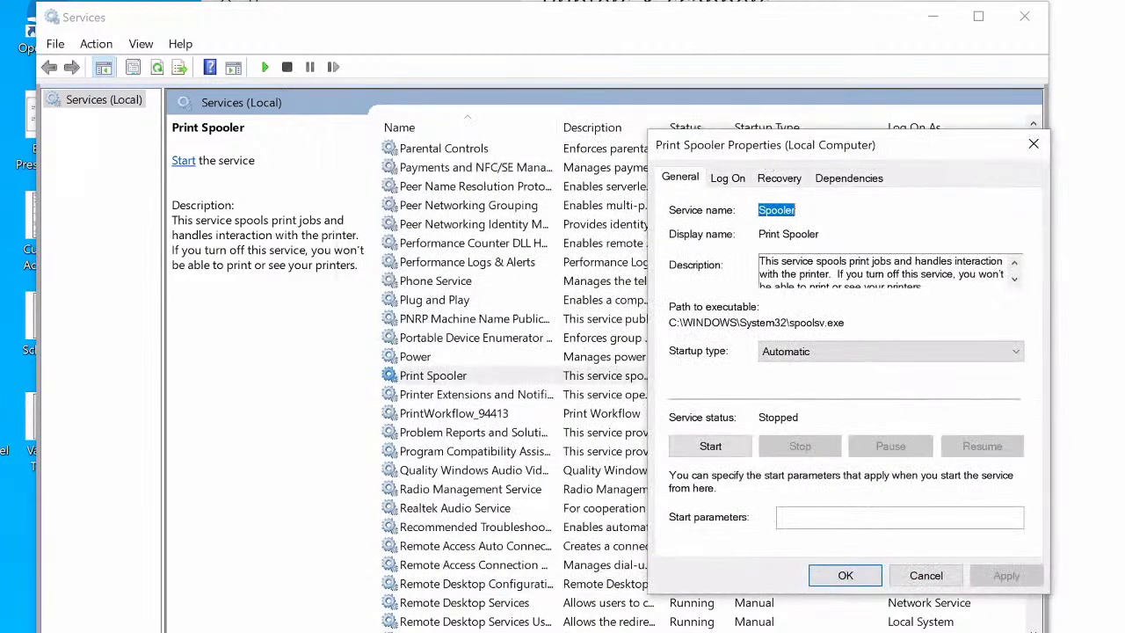
{"action": "left_click", "coordinate": [812, 353]}
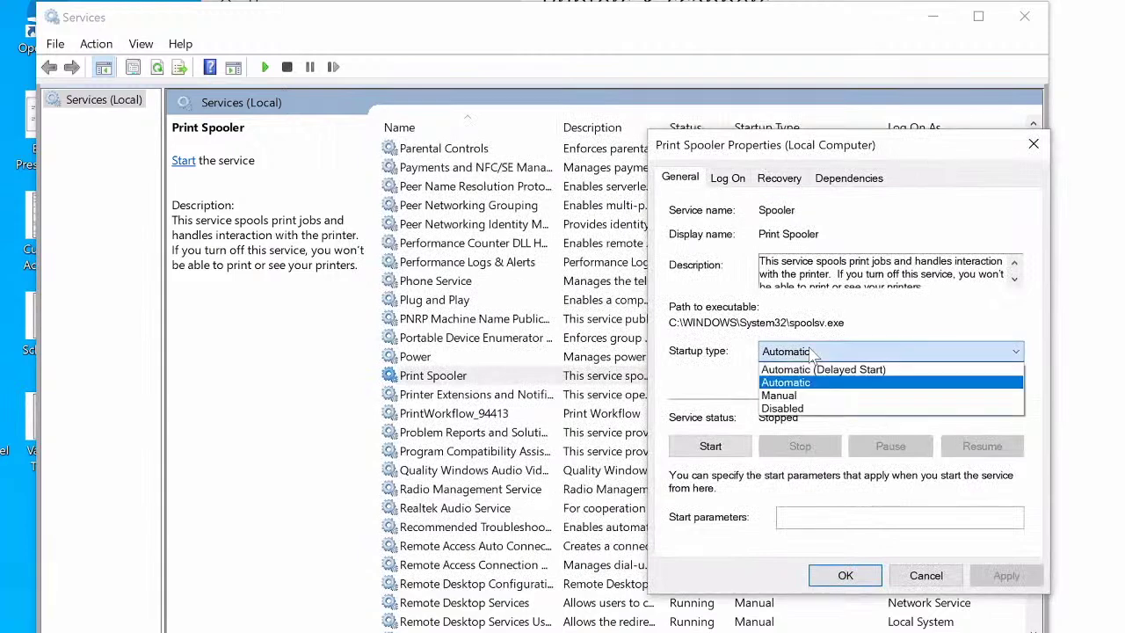
{"action": "left_click", "coordinate": [804, 405]}
{"action": "left_click", "coordinate": [1009, 580]}
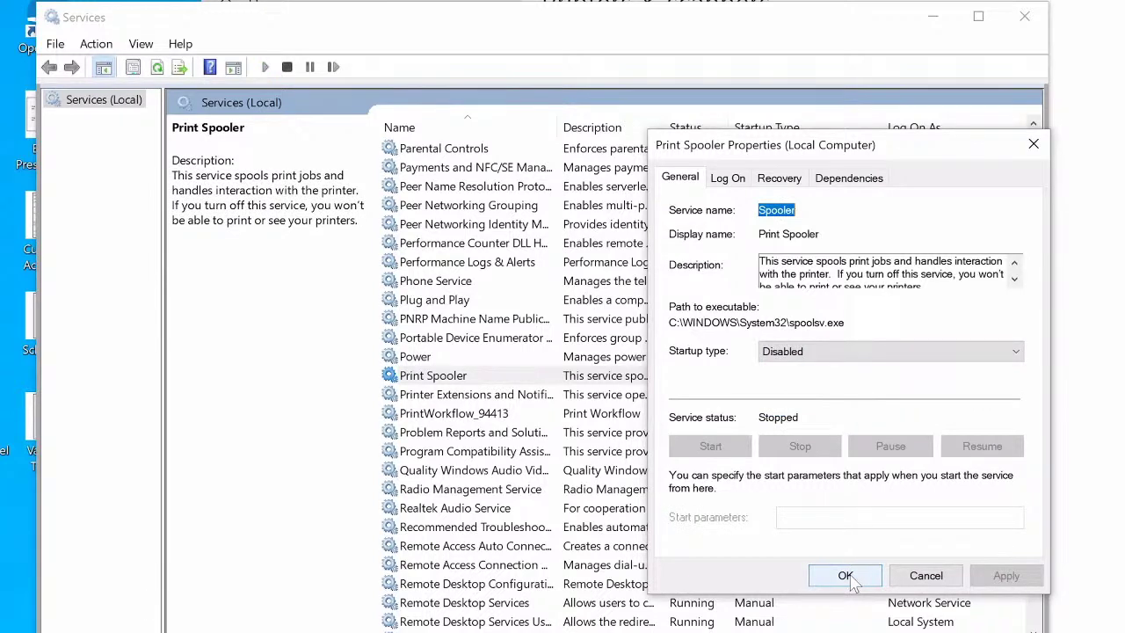
{"action": "left_click", "coordinate": [871, 351]}
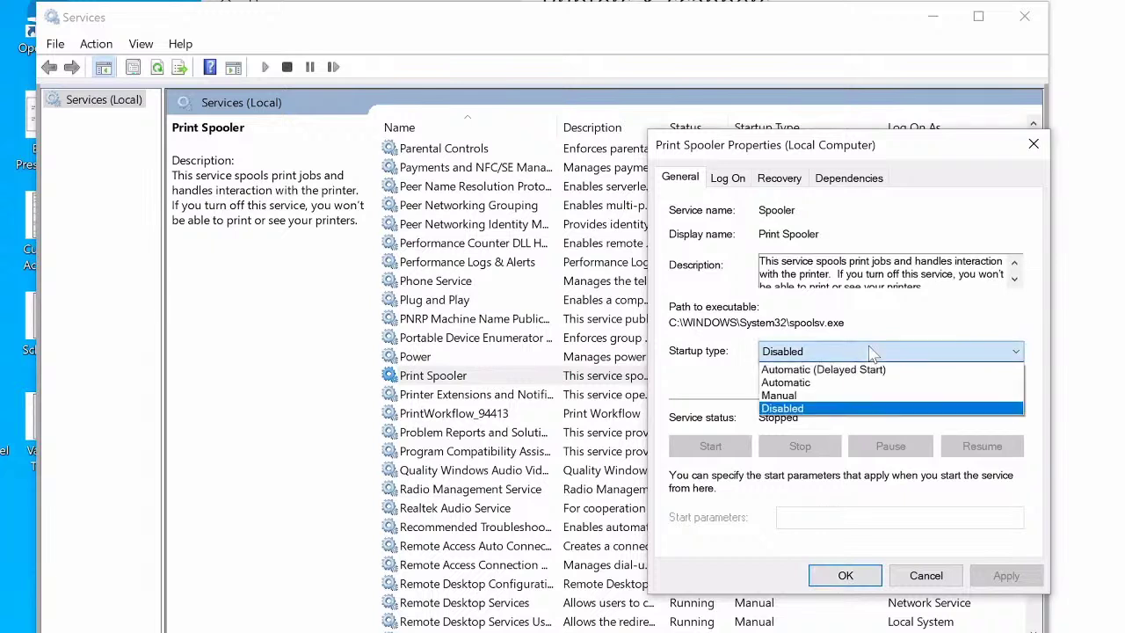
{"action": "left_click", "coordinate": [823, 383]}
{"action": "left_click", "coordinate": [1006, 575]}
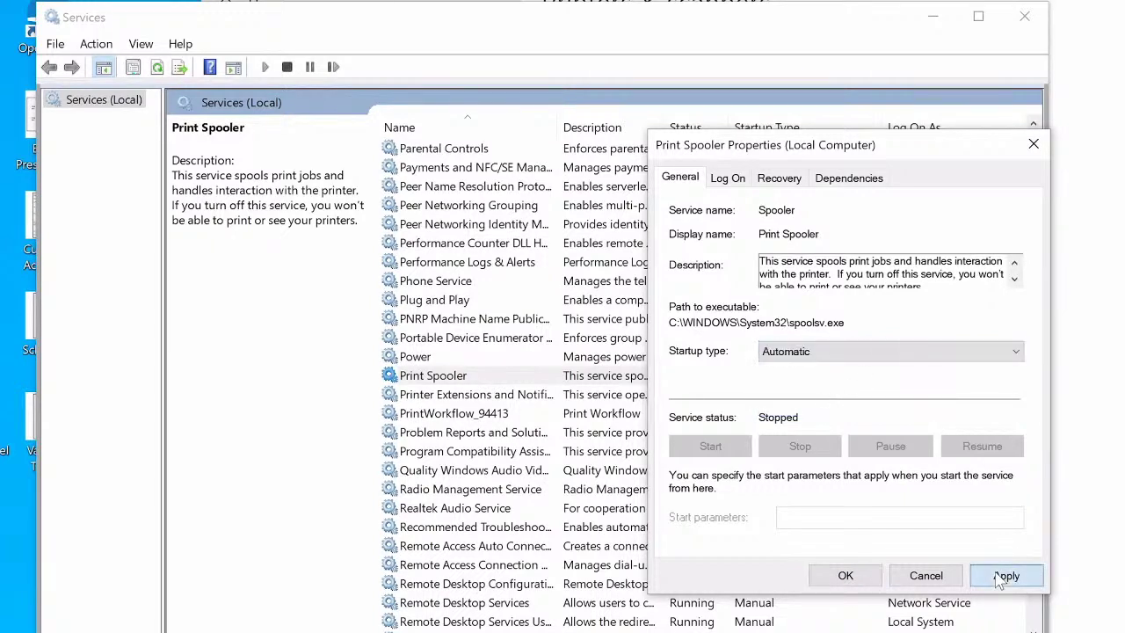
{"action": "left_click", "coordinate": [843, 577]}
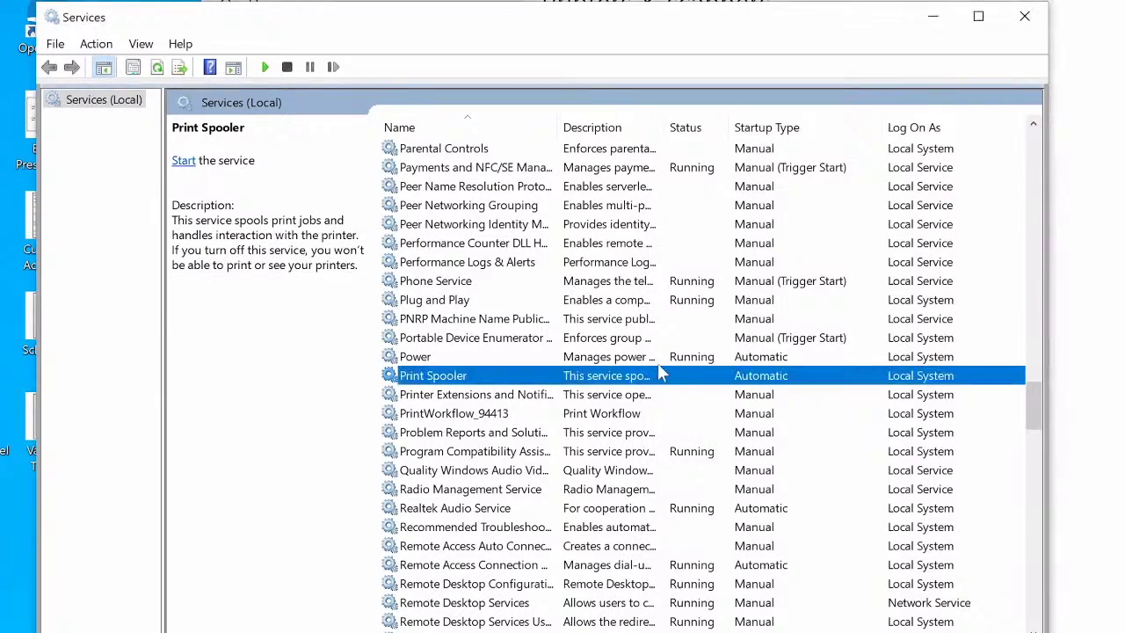
- Reopen the Services app through Windows search and move it over the Jira page
{"action": "right_click", "coordinate": [624, 378]}
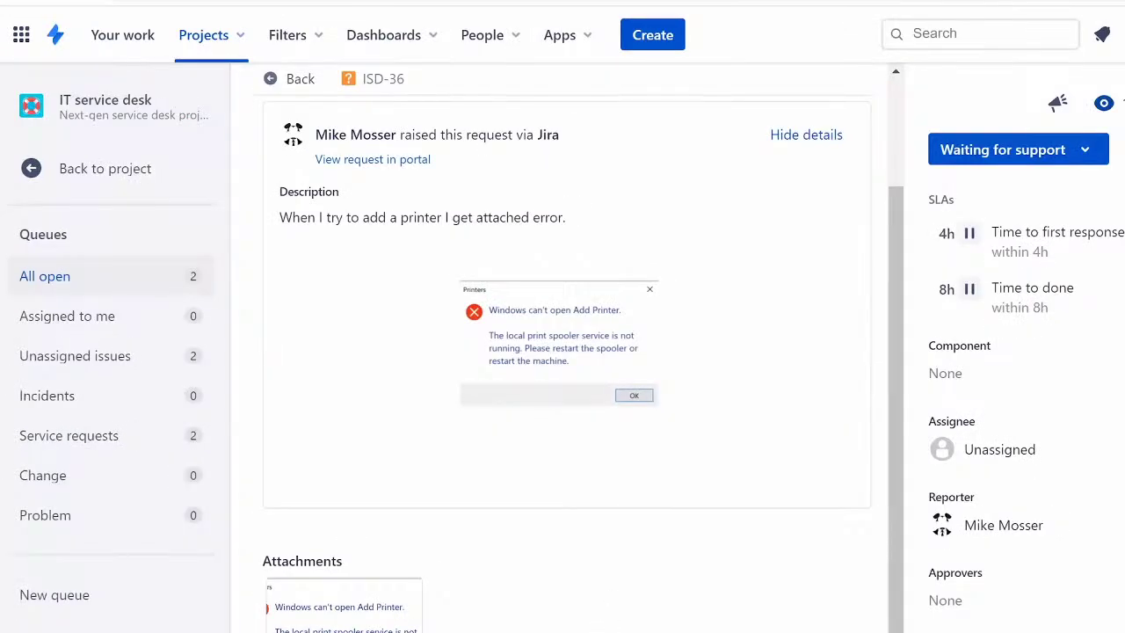
{"action": "key", "text": "super"}
{"action": "type", "text": "services"}
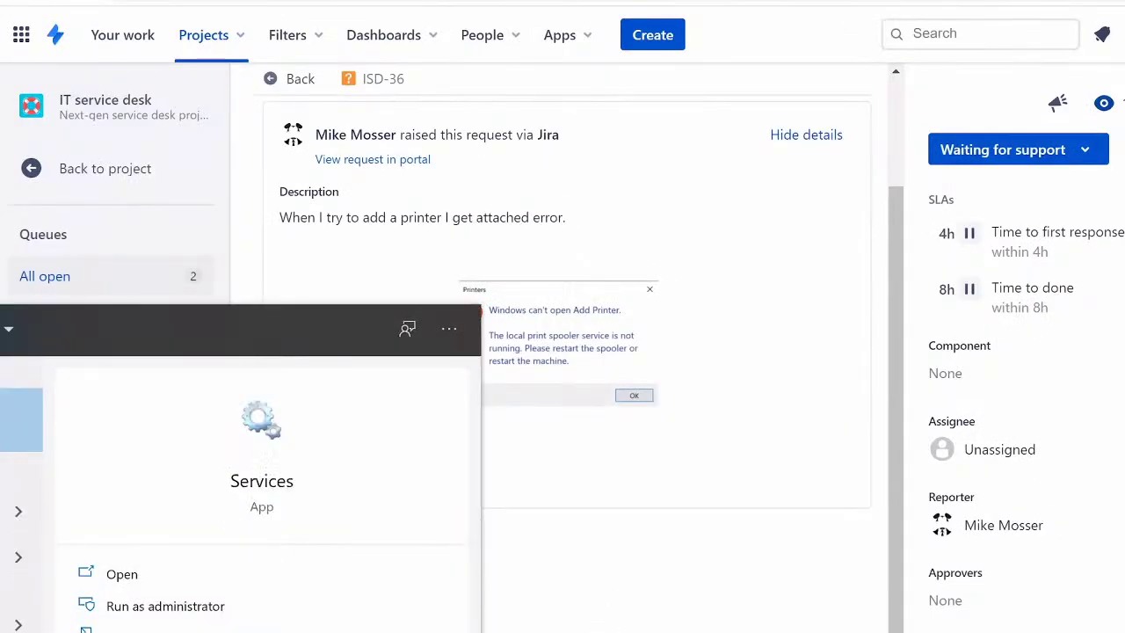
{"action": "key", "text": "Return"}
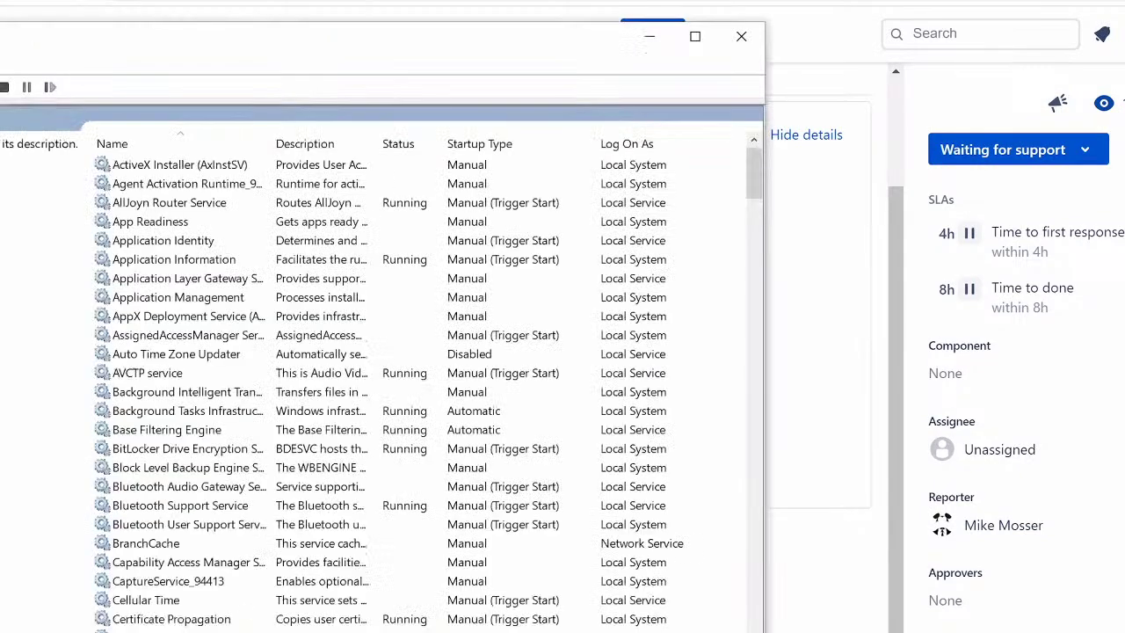
{"action": "left_click_drag", "start_coordinate": [503, 30], "coordinate": [770, 186]}
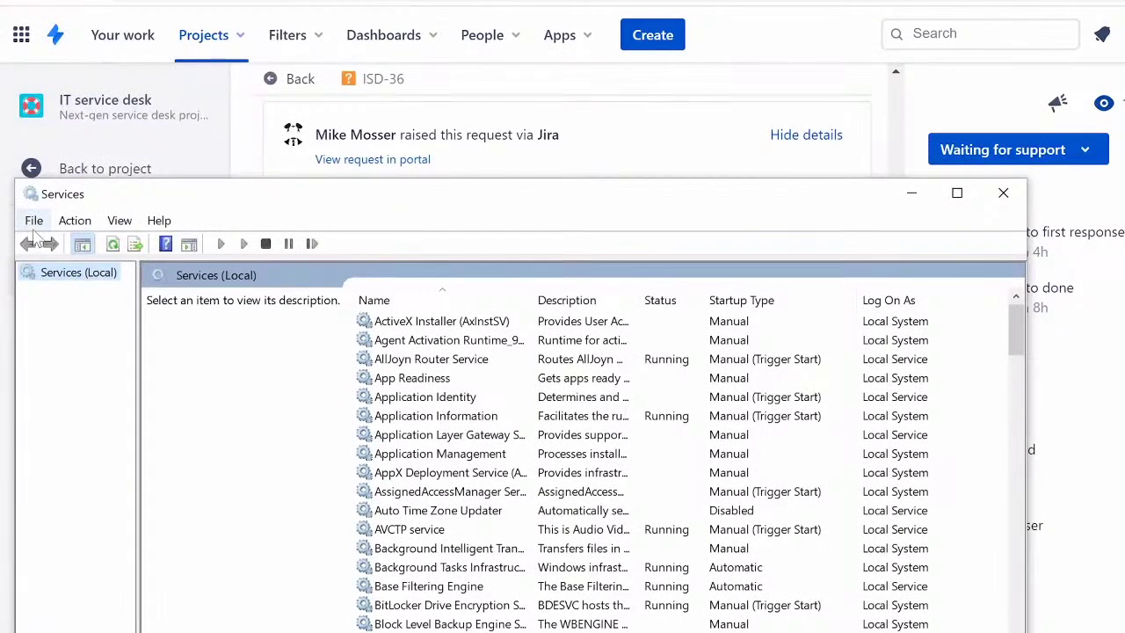
- Start connecting to another computer, enter a computer name, cancel, then close the Services console
{"action": "left_click", "coordinate": [35, 225]}
{"action": "mouse_move", "coordinate": [75, 225]}
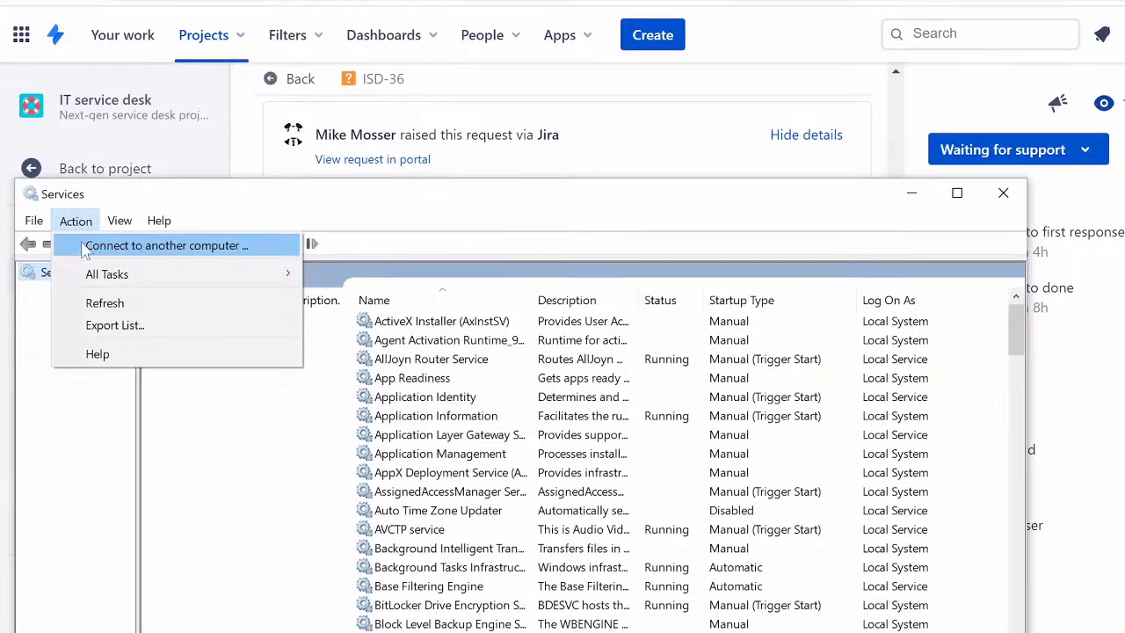
{"action": "left_click", "coordinate": [92, 248]}
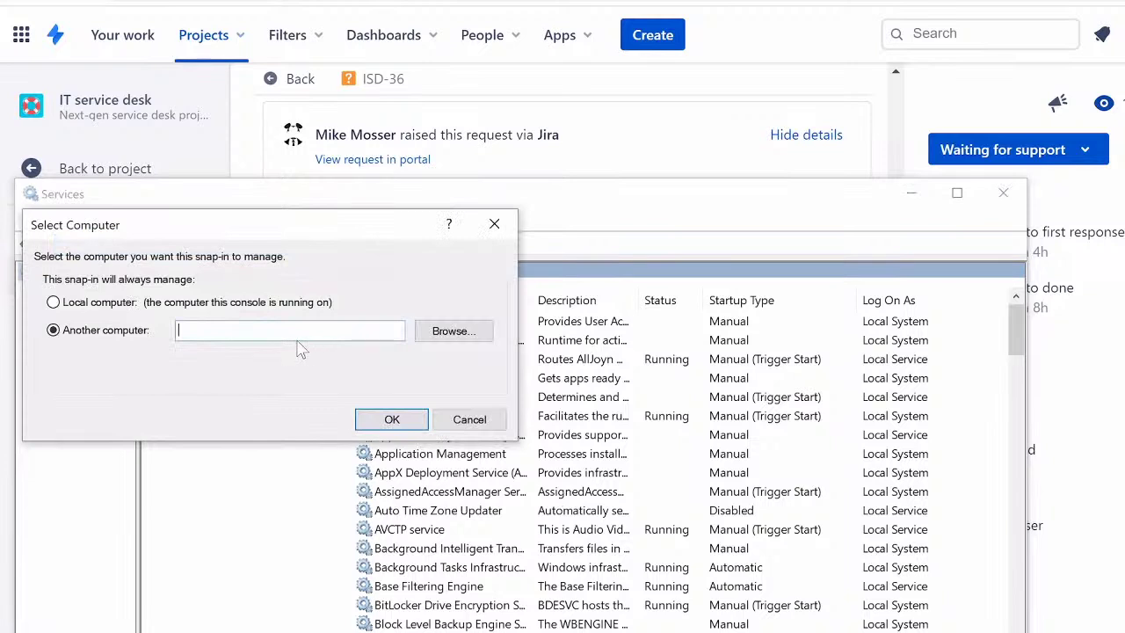
{"action": "type", "text": "mikescomputername"}
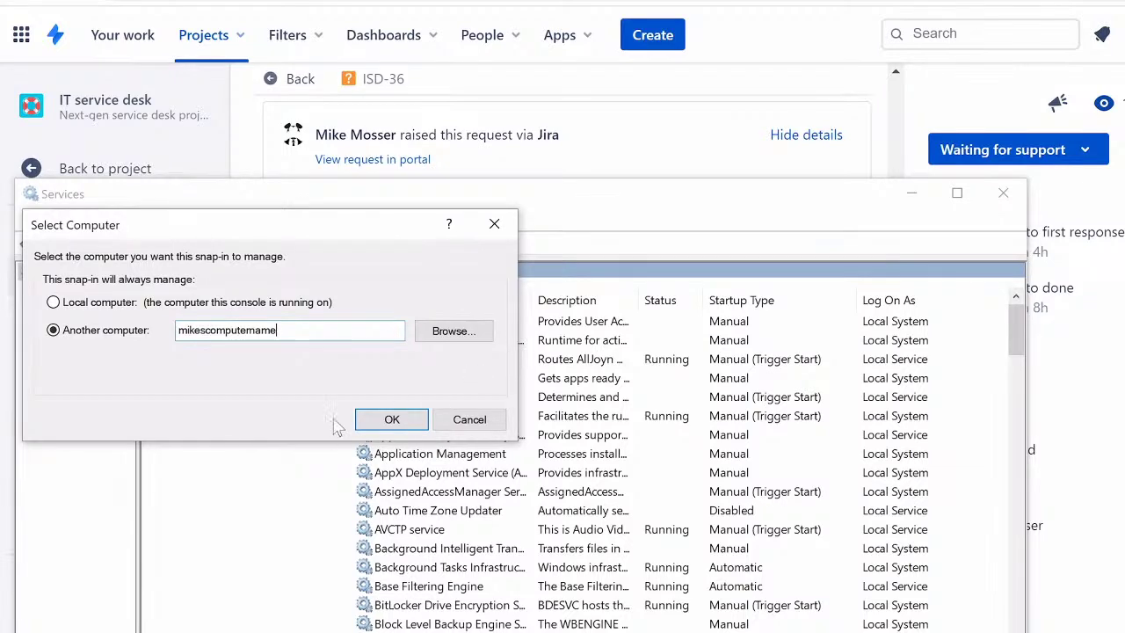
{"action": "left_click", "coordinate": [474, 420]}
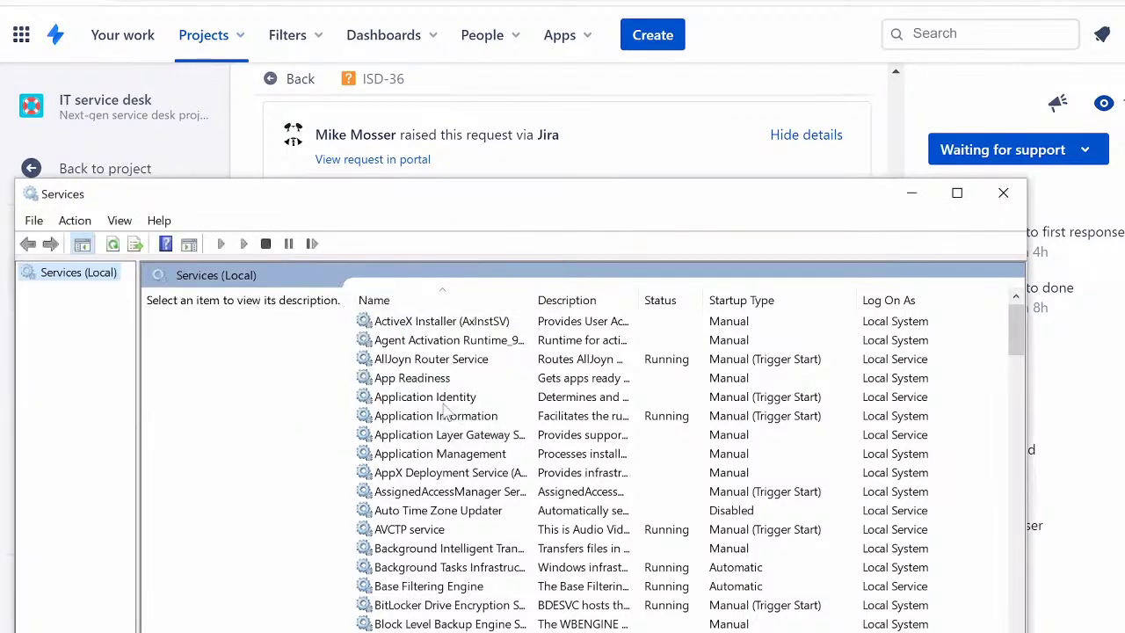
{"action": "left_click_drag", "start_coordinate": [469, 201], "coordinate": [433, 91]}
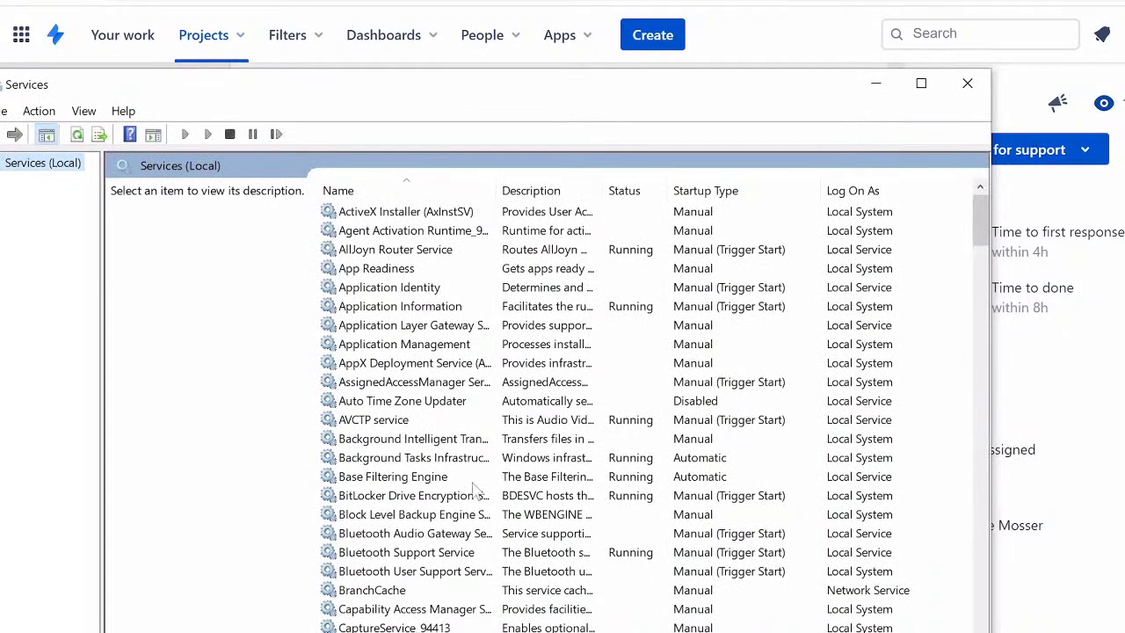
{"action": "left_click", "coordinate": [968, 82]}
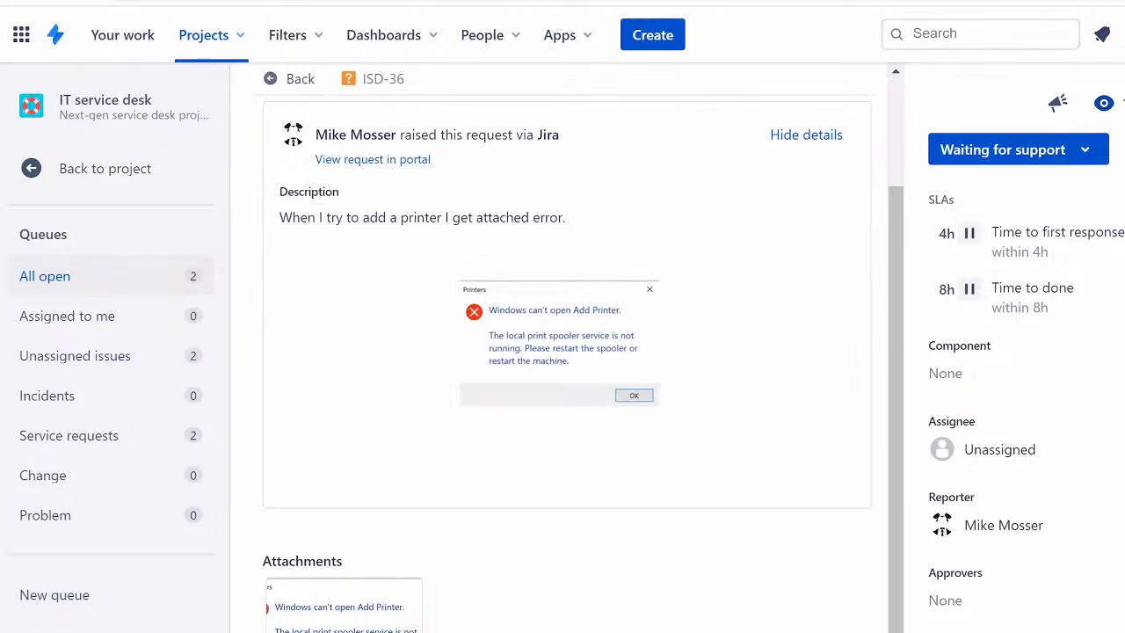
- Reply to the ISD-36 customer, by name, that printing is enabled on their computer and to retry
{"action": "scroll", "coordinate": [566, 365], "scroll_direction": "down", "scroll_amount": 3}
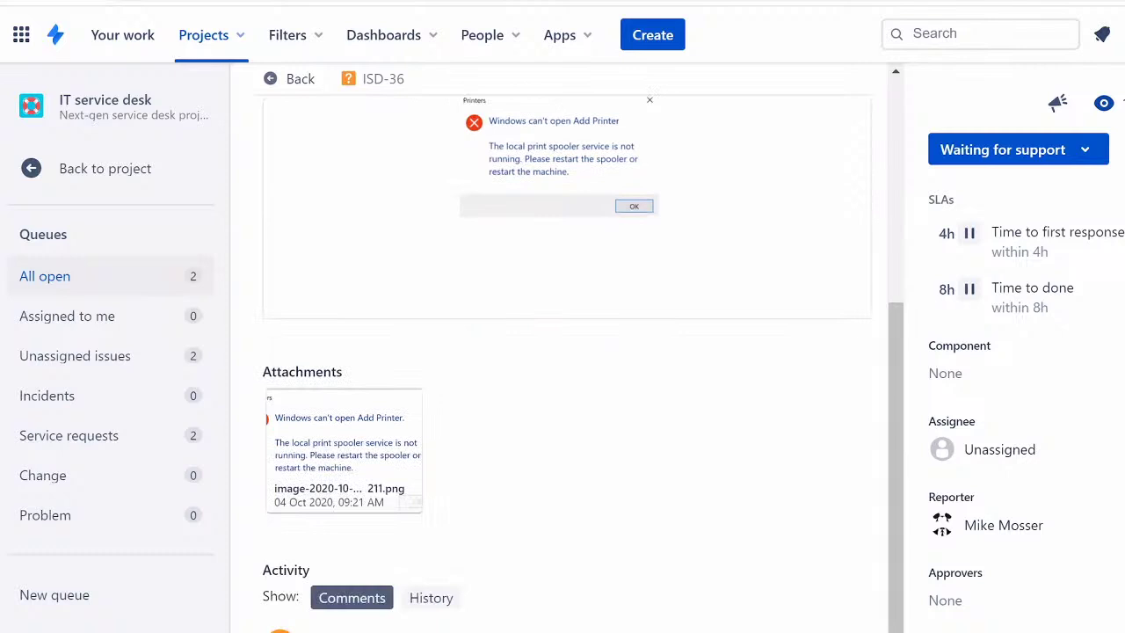
{"action": "type", "text": "Hel"}
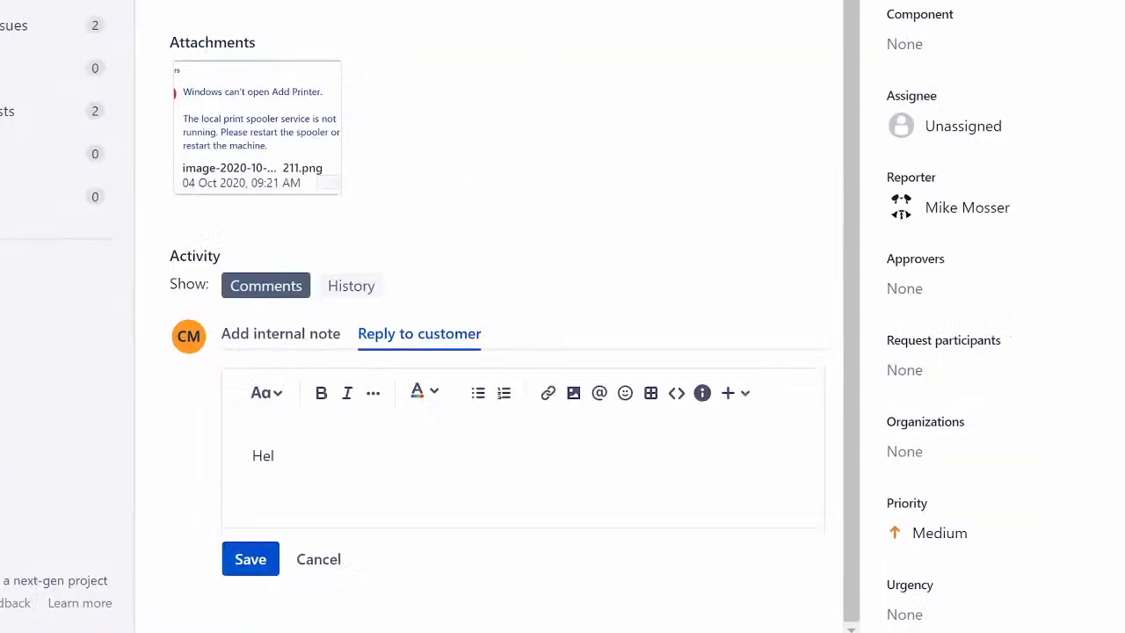
{"action": "type", "text": "olo Mike, I have ena"}
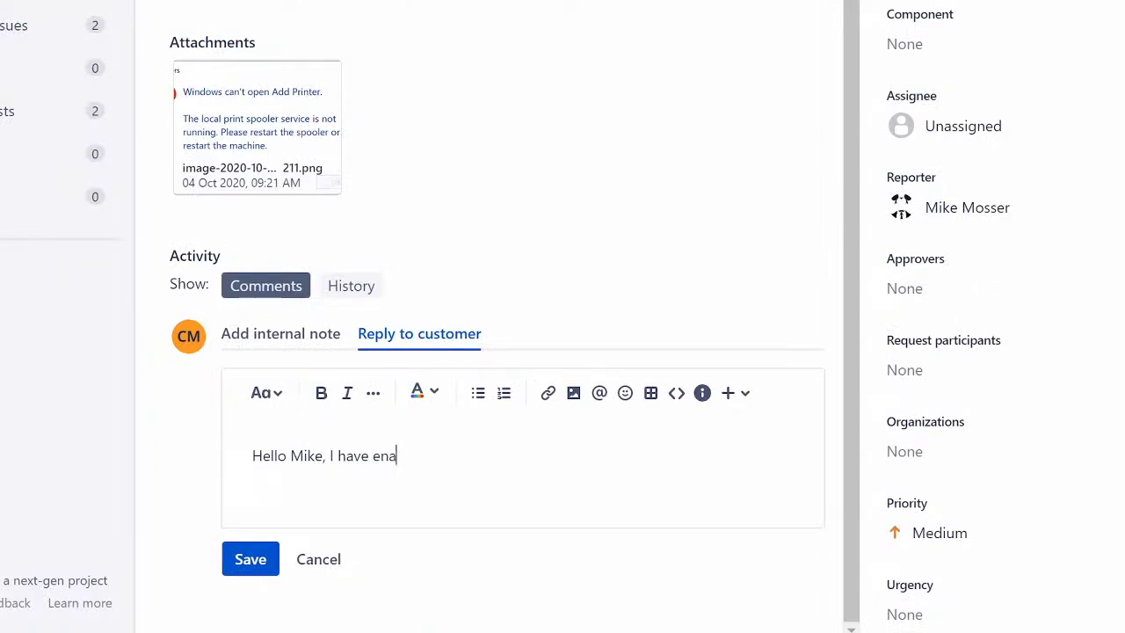
{"action": "type", "text": "bled"}
{"action": "type", "text": "Printing on yuour"}
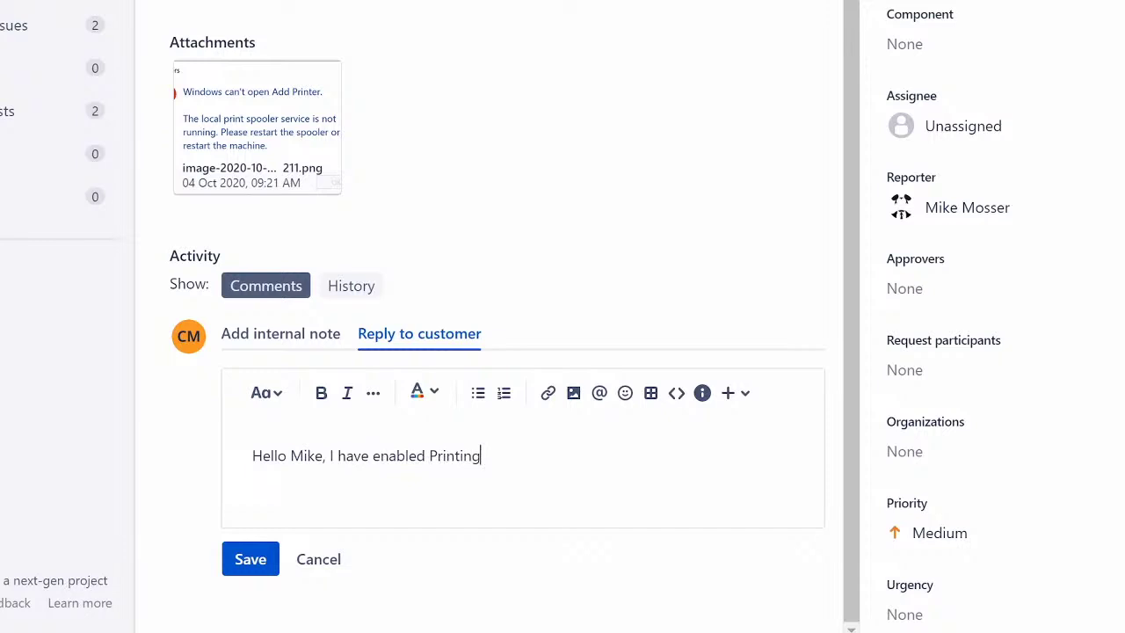
{"action": "key", "text": "BackSpace"}
{"action": "key", "text": "BackSpace"}
{"action": "key", "text": "BackSpace"}
{"action": "key", "text": "BackSpace"}
{"action": "key", "text": "BackSpace"}
{"action": "type", "text": "our com"}
{"action": "type", "text": "puter4"}
{"action": "key", "text": "BackSpace"}
{"action": "key", "text": "BackSpace"}
{"action": "type", "text": "r. Plea"}
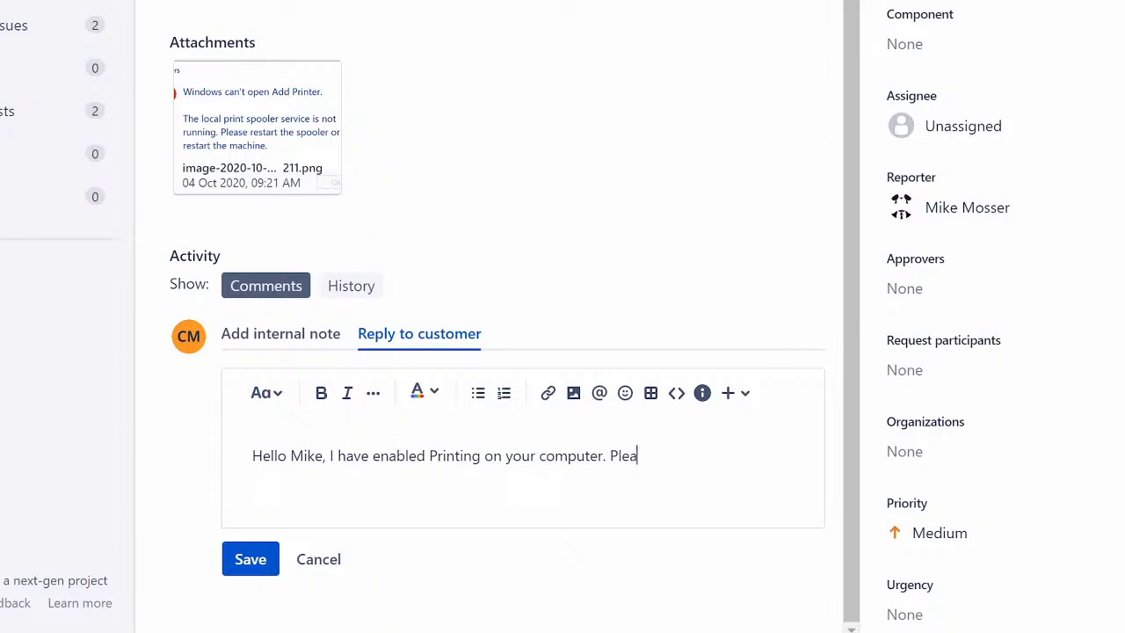
{"action": "type", "text": "se try again and let me know "}
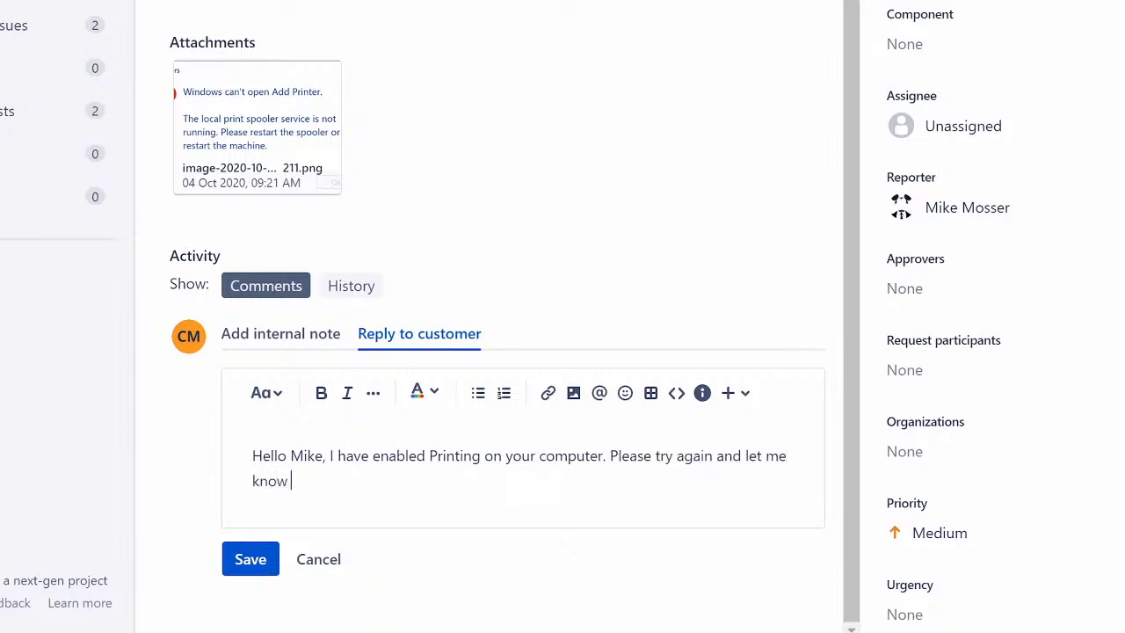
{"action": "type", "text": "if any issues. Ervin"}
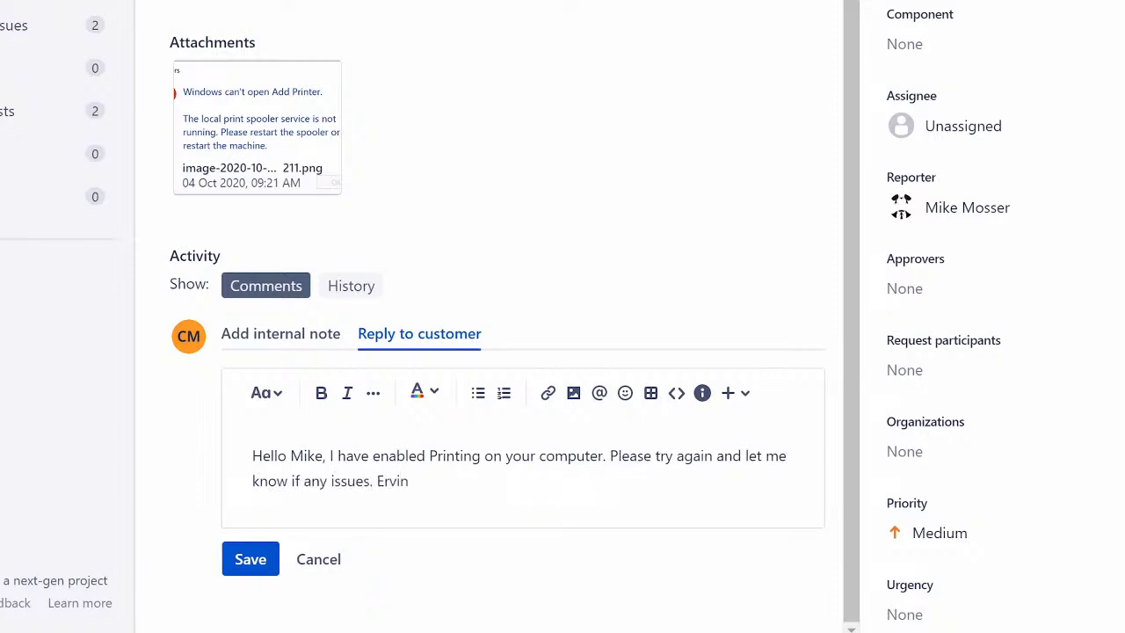
{"action": "left_click", "coordinate": [251, 559]}
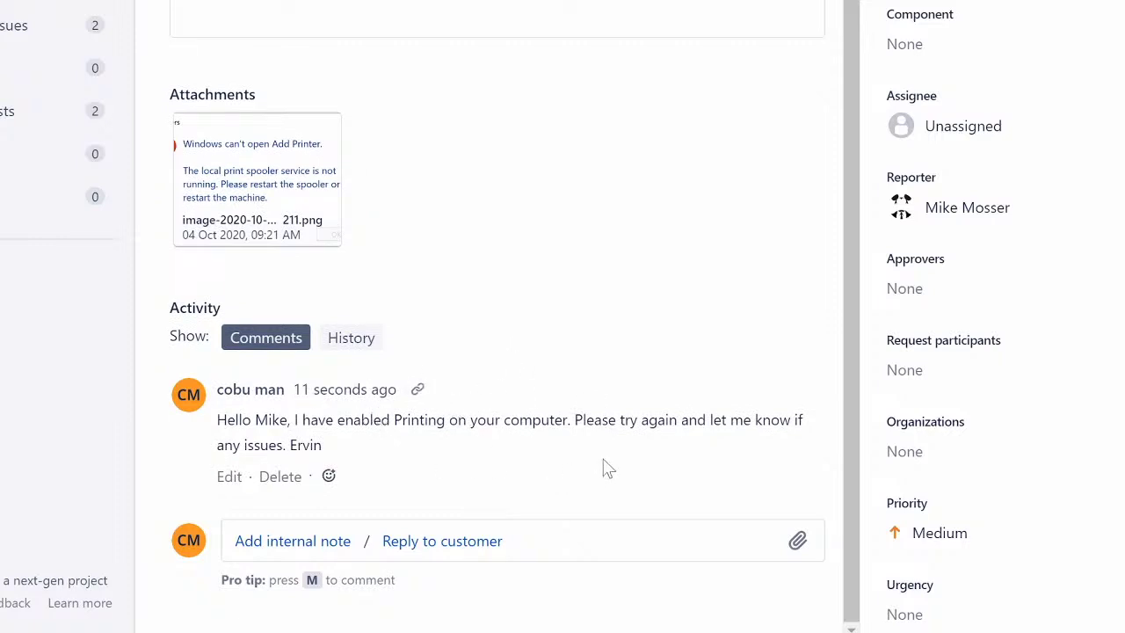
- Post the internal note 'Printing now works fine.', signed with the agent's name, on ISD-36
{"action": "left_click_drag", "start_coordinate": [609, 420], "coordinate": [598, 444]}
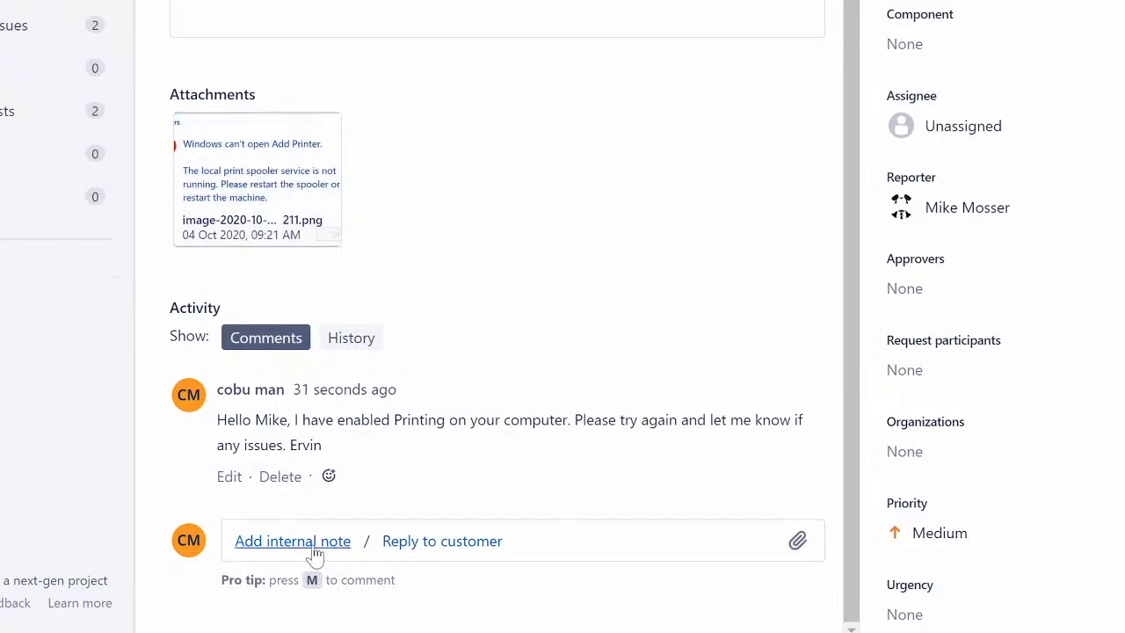
{"action": "key", "text": "m"}
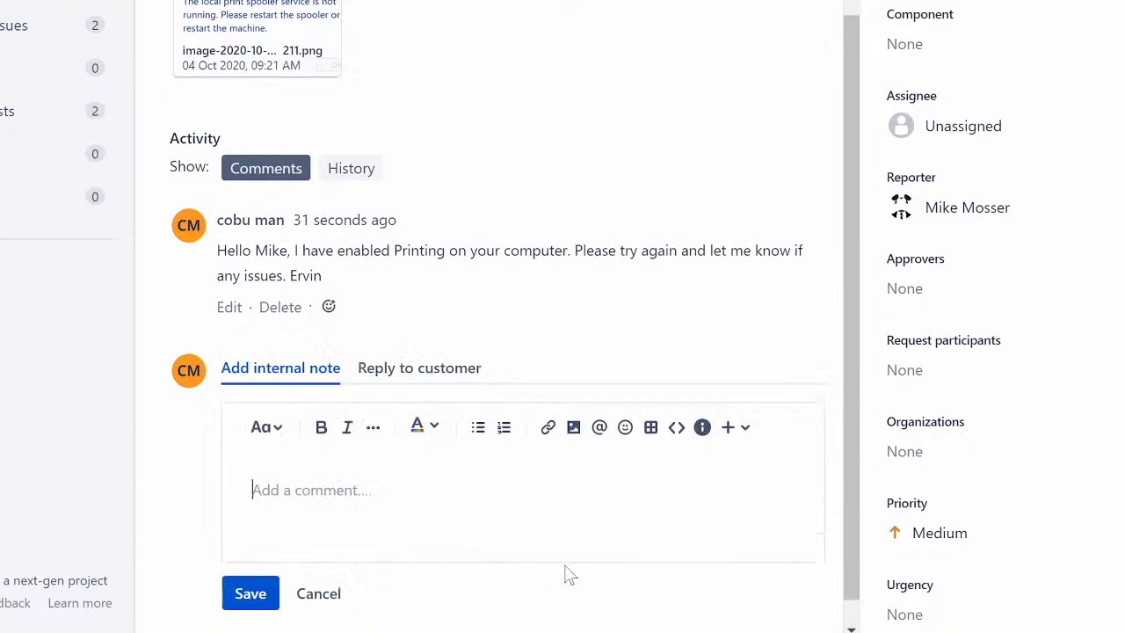
{"action": "type", "text": "Print"}
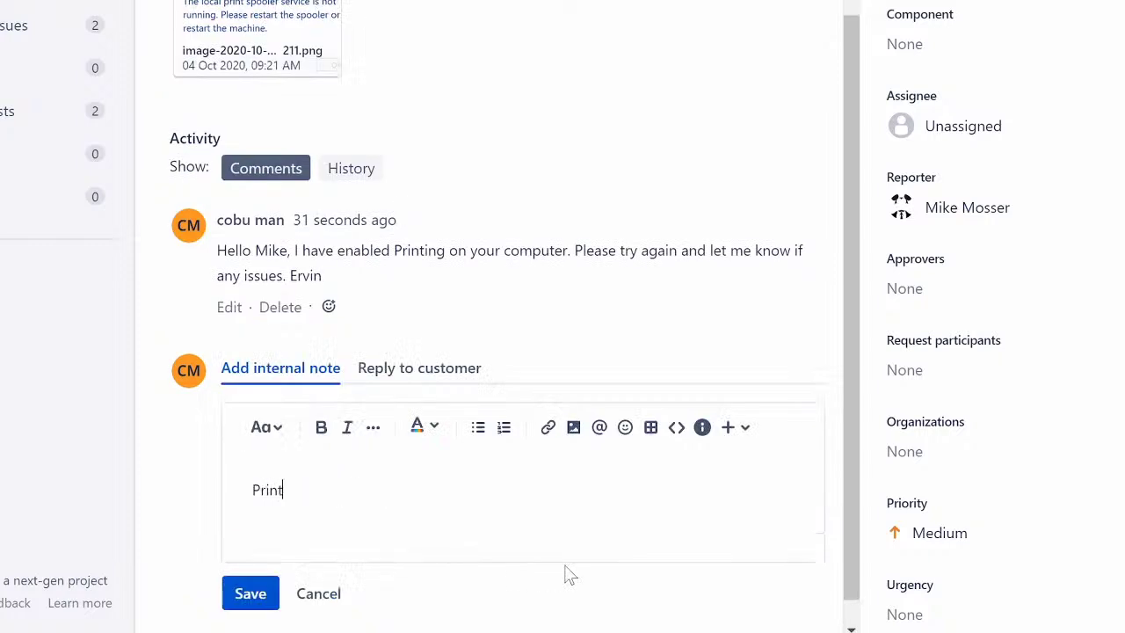
{"action": "type", "text": "ing now worki"}
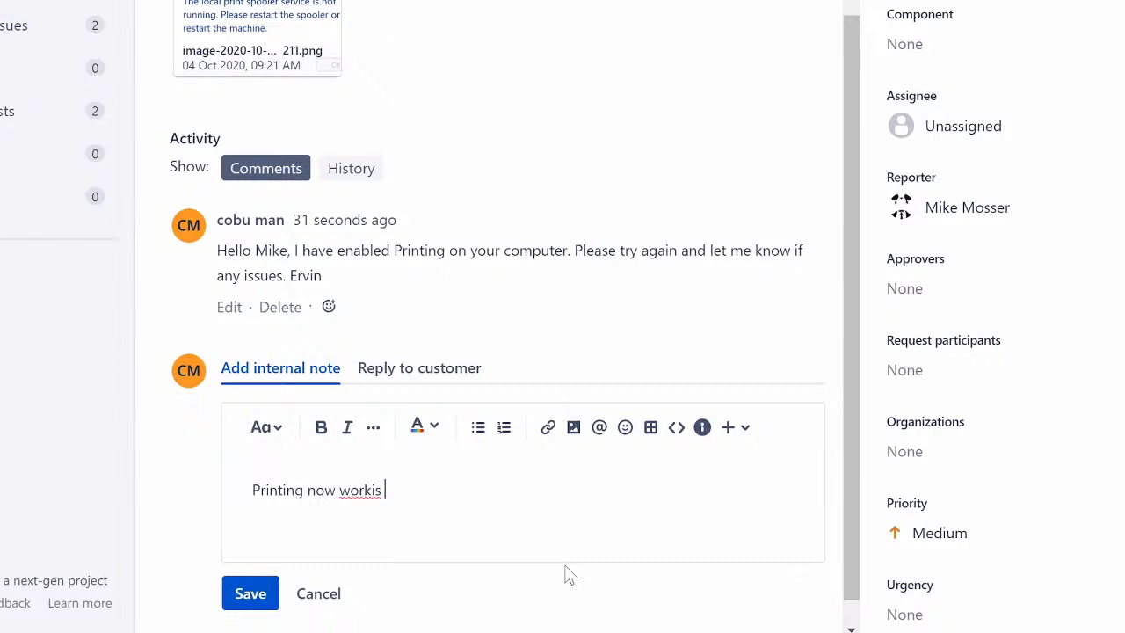
{"action": "key", "text": "BackSpace"}
{"action": "type", "text": "s fine. Ervin"}
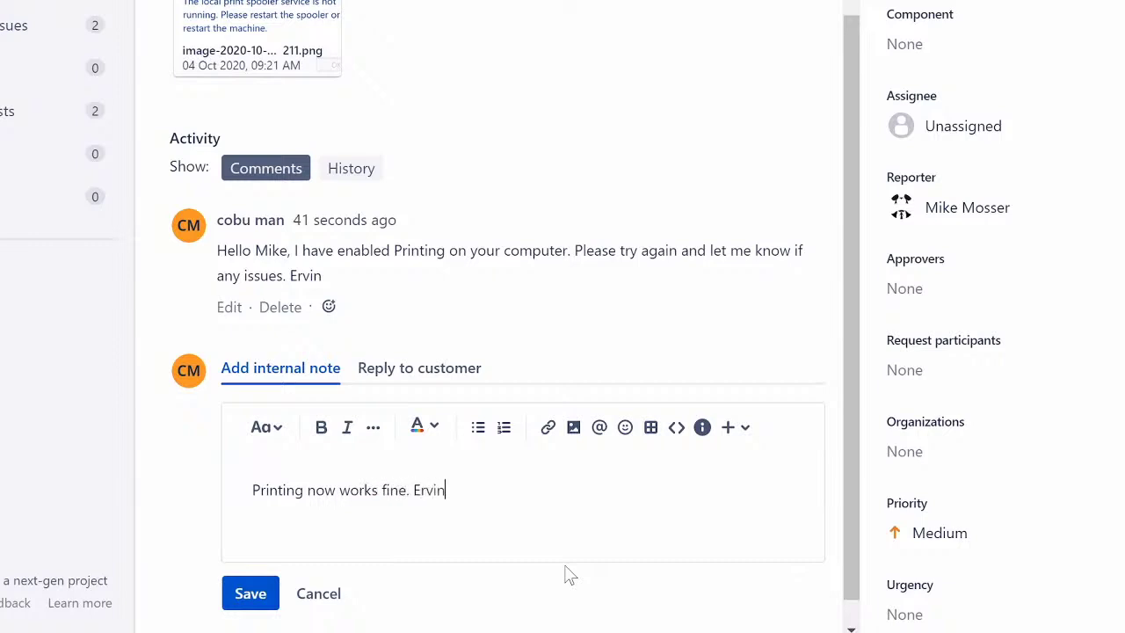
{"action": "left_click", "coordinate": [251, 594]}
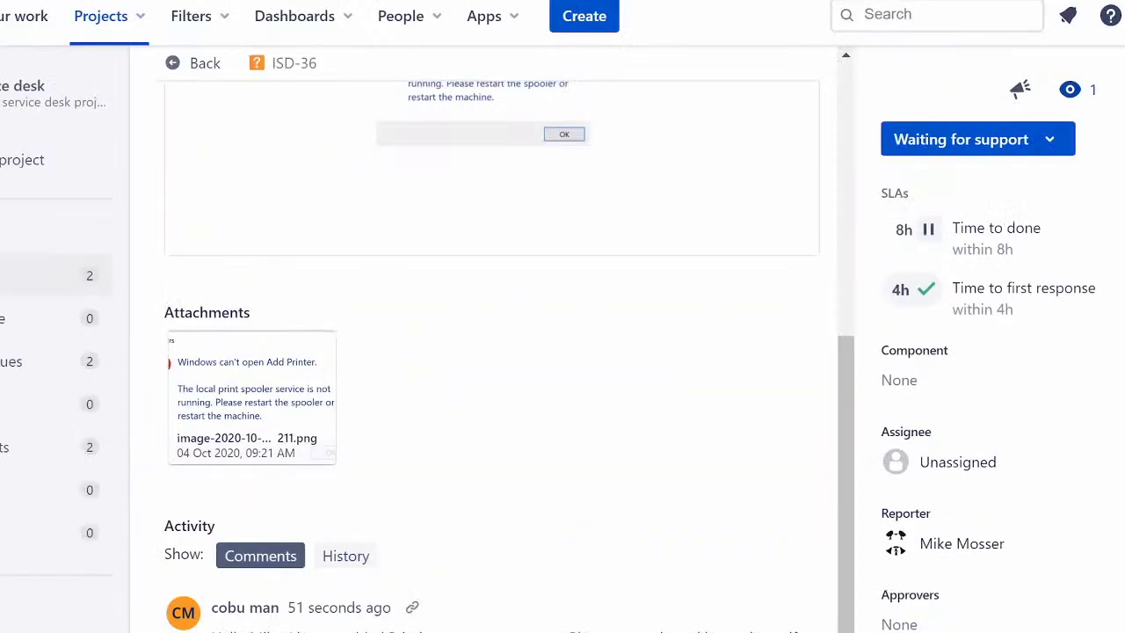
- Change the ISD-36 status from Waiting for support to Complete
{"action": "scroll", "coordinate": [492, 352], "scroll_direction": "up", "scroll_amount": 3}
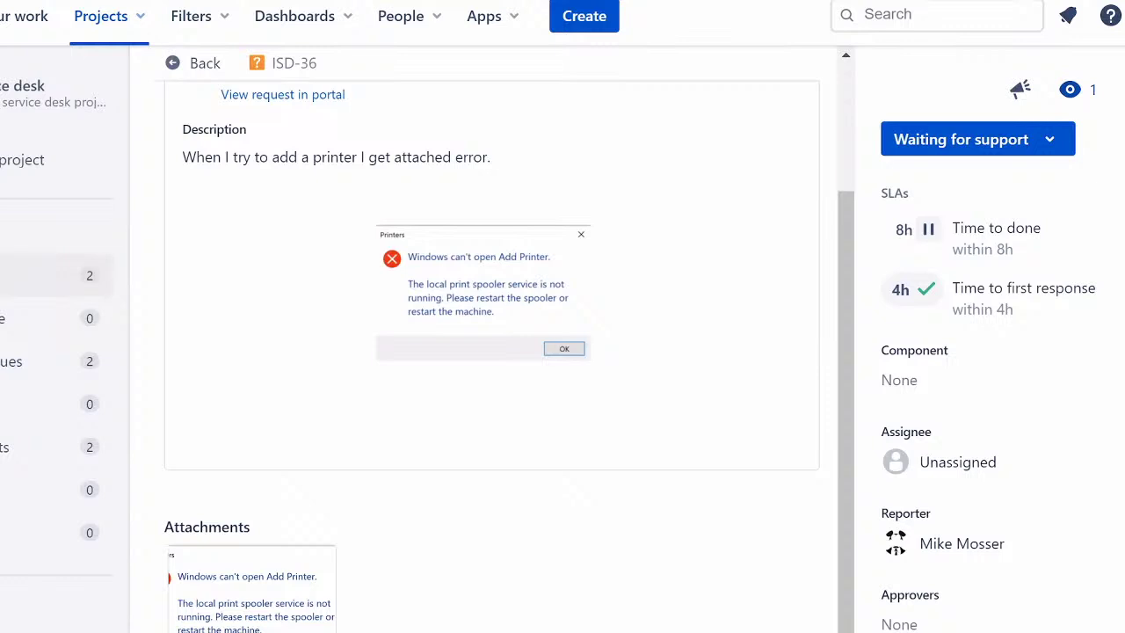
{"action": "scroll", "coordinate": [492, 351], "scroll_direction": "down", "scroll_amount": 3}
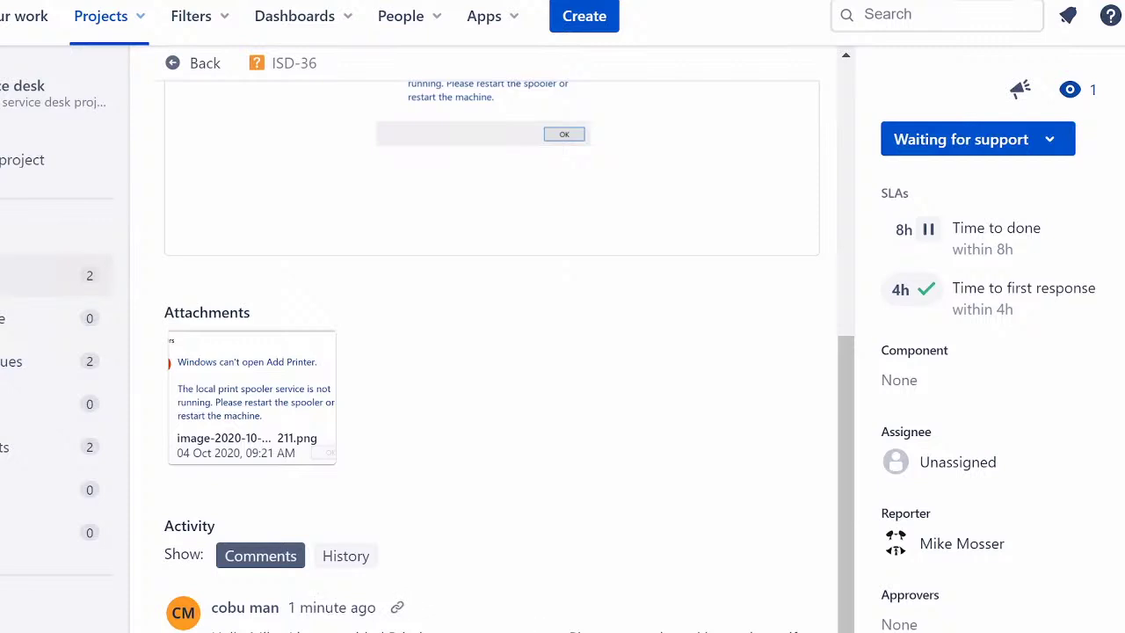
{"action": "scroll", "coordinate": [493, 352], "scroll_direction": "up", "scroll_amount": 5}
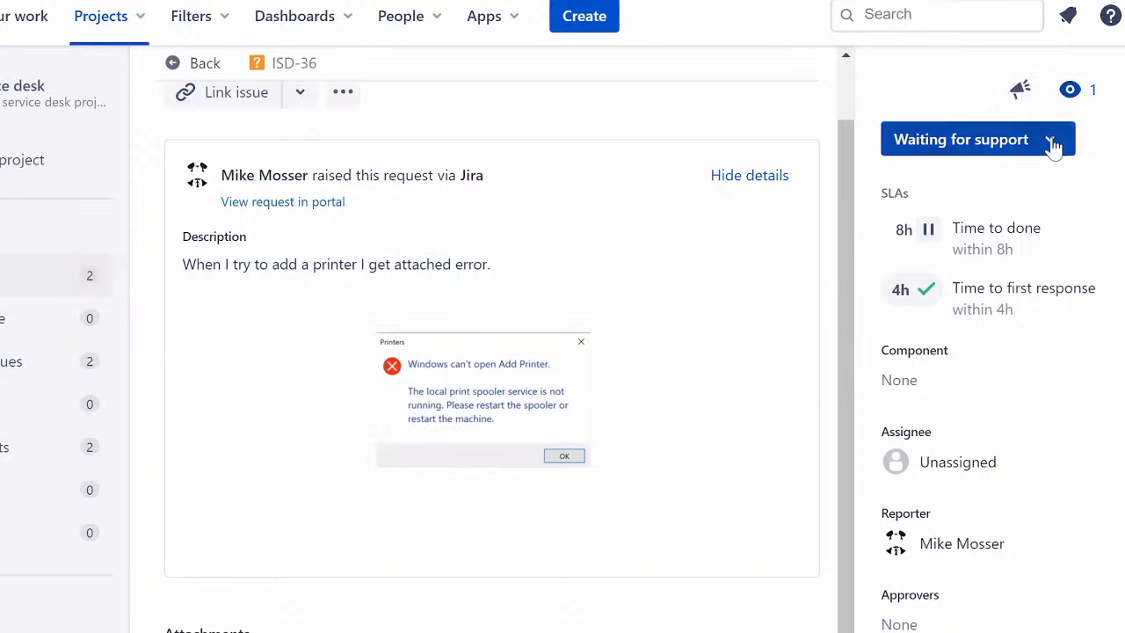
{"action": "left_click", "coordinate": [1054, 145]}
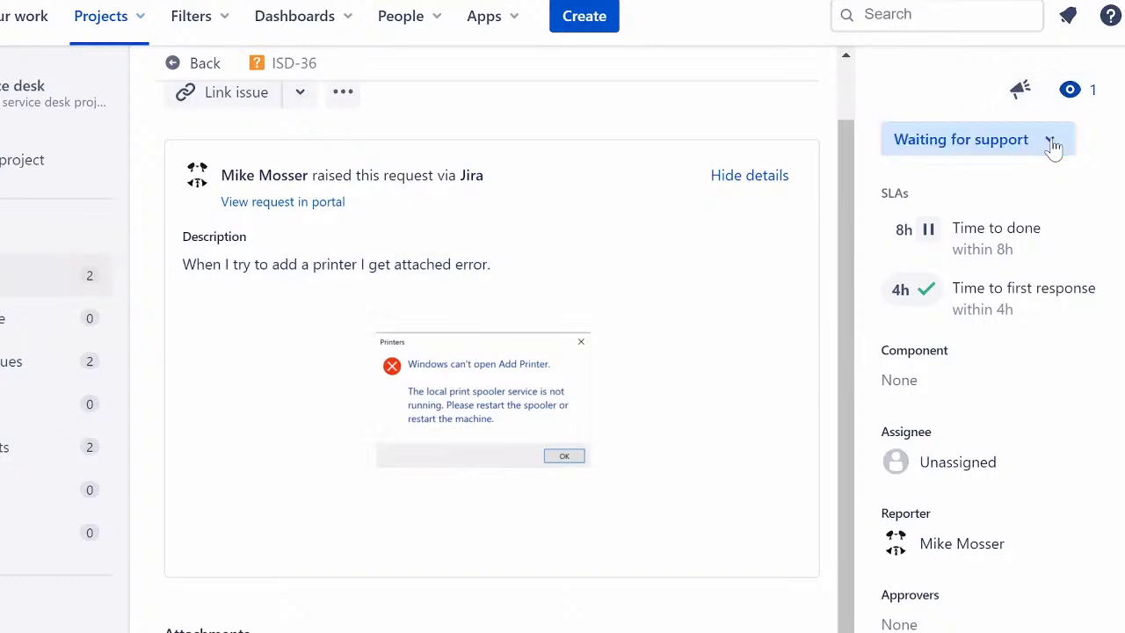
{"action": "left_click", "coordinate": [981, 342]}
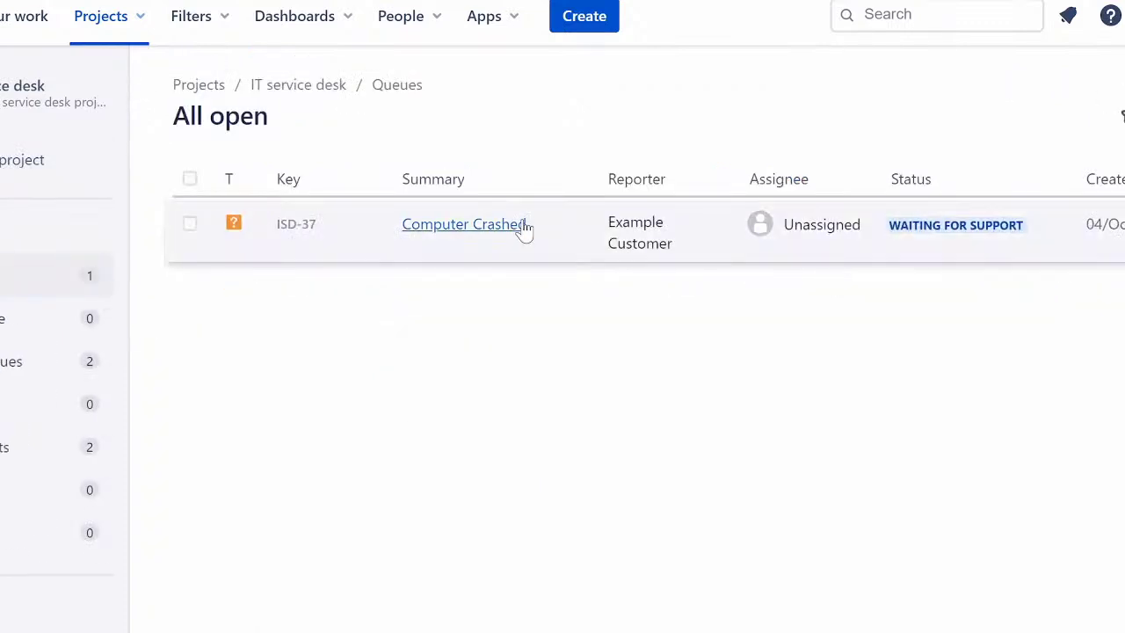
- Open ISD-37 'Computer Crashed.' and read its description about the burning plastic smell
{"action": "left_click", "coordinate": [484, 229]}
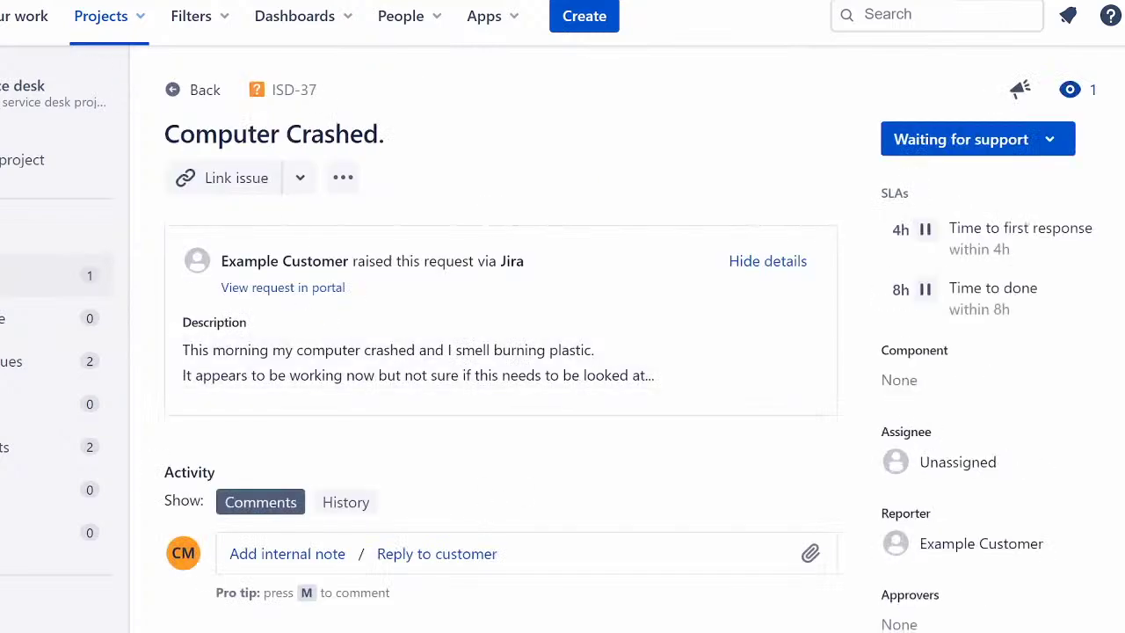
{"action": "left_click_drag", "start_coordinate": [190, 350], "coordinate": [615, 368]}
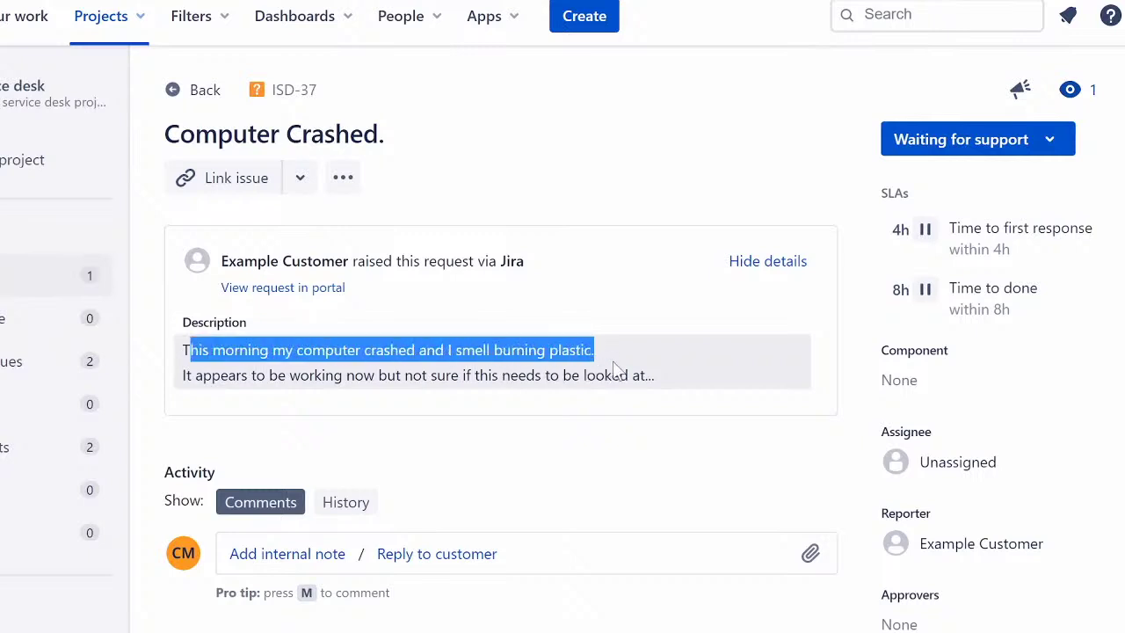
{"action": "left_click", "coordinate": [176, 381]}
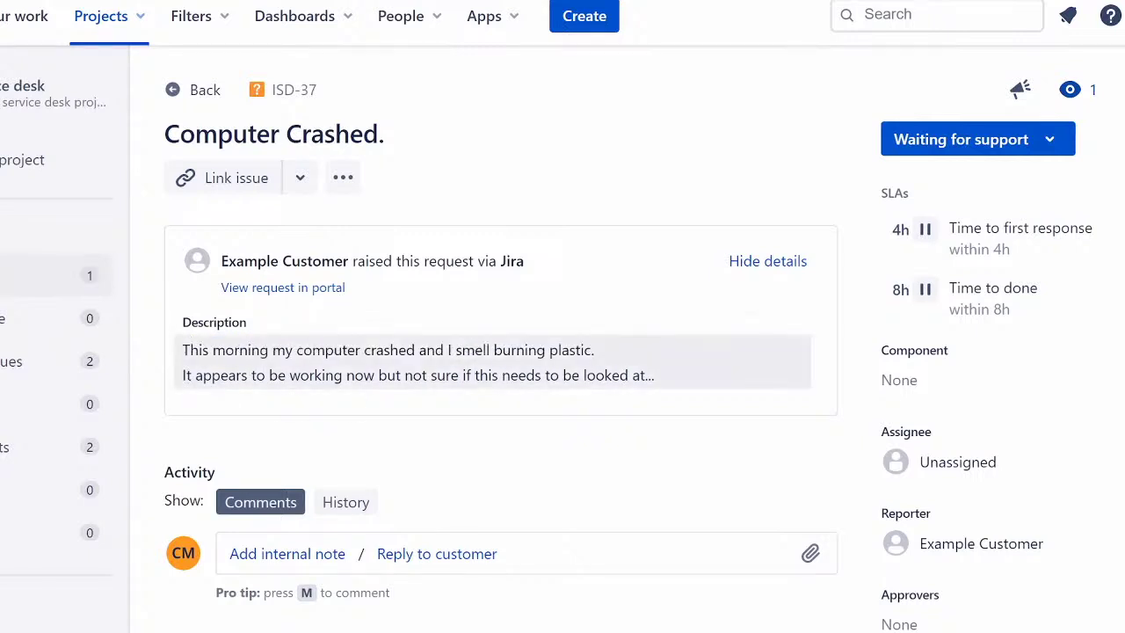
{"action": "left_click_drag", "start_coordinate": [655, 376], "coordinate": [183, 376]}
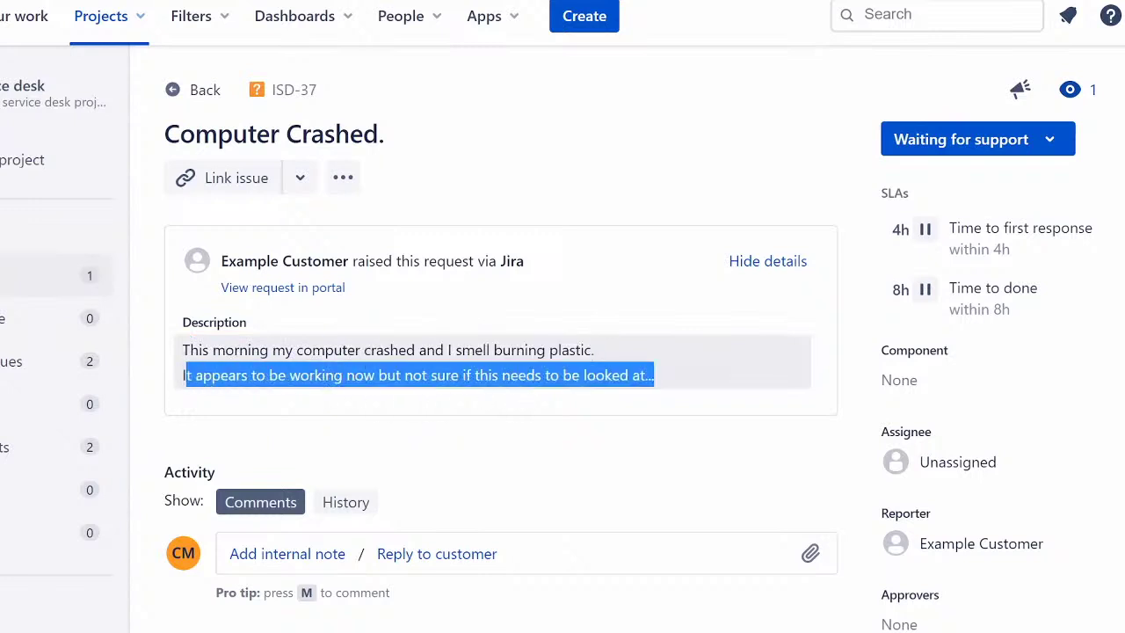
{"action": "left_click", "coordinate": [185, 378]}
{"action": "left_click_drag", "start_coordinate": [655, 376], "coordinate": [192, 376]}
{"action": "left_click", "coordinate": [191, 376]}
{"action": "left_click_drag", "start_coordinate": [655, 376], "coordinate": [182, 376]}
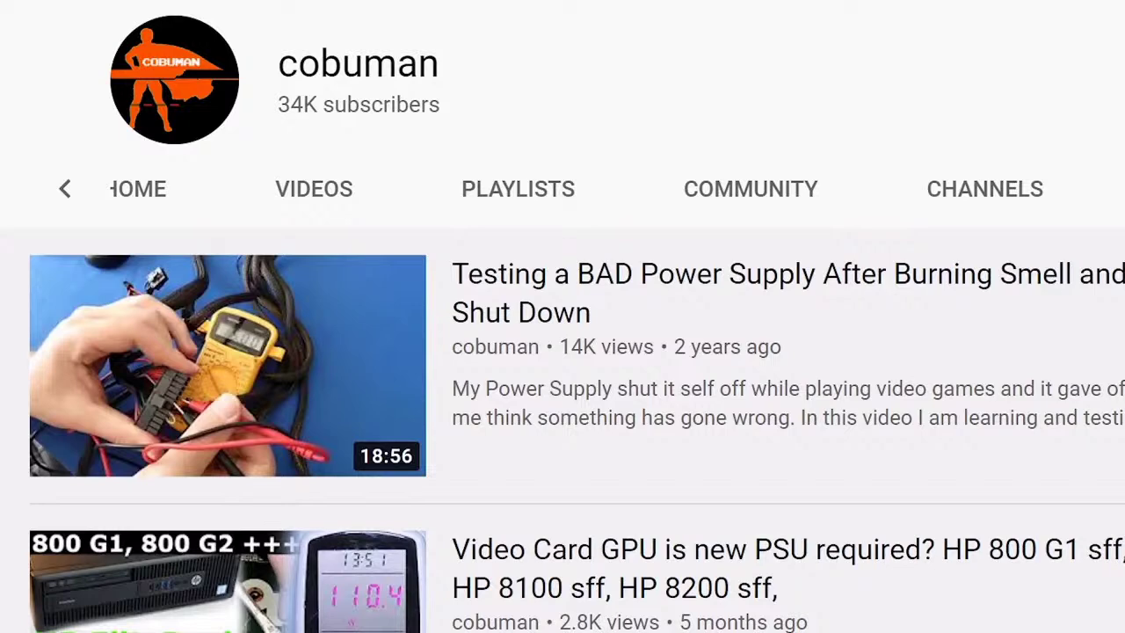
- Show the YouTube channel's video list led by 'Testing a BAD Power Supply After Burning Smell and Shut Down'
{"action": "mouse_move", "coordinate": [708, 390]}
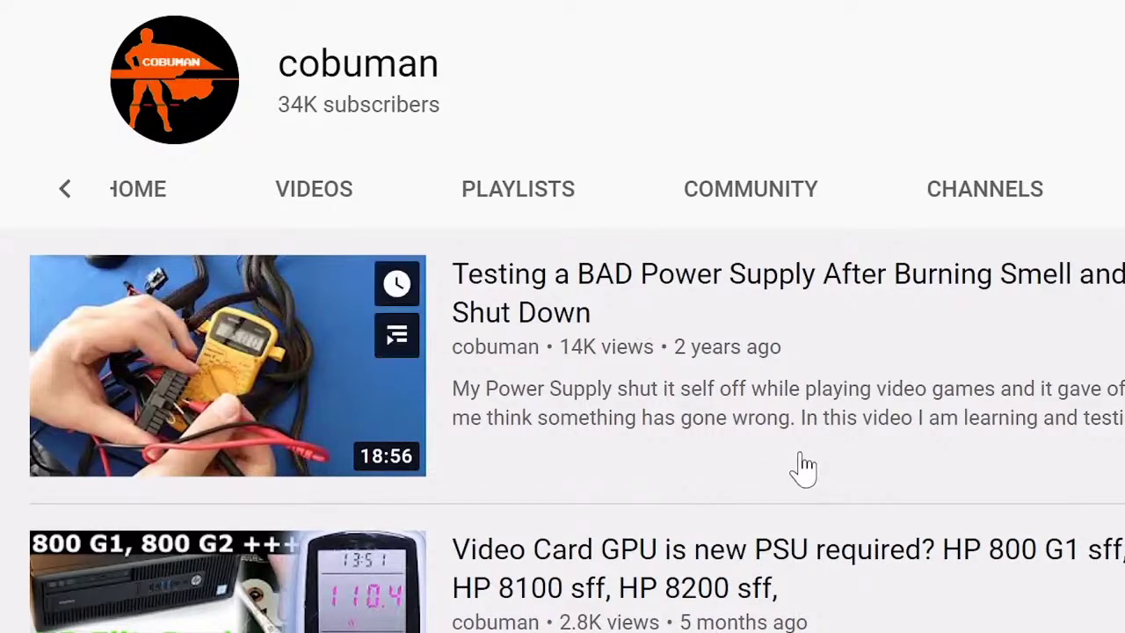
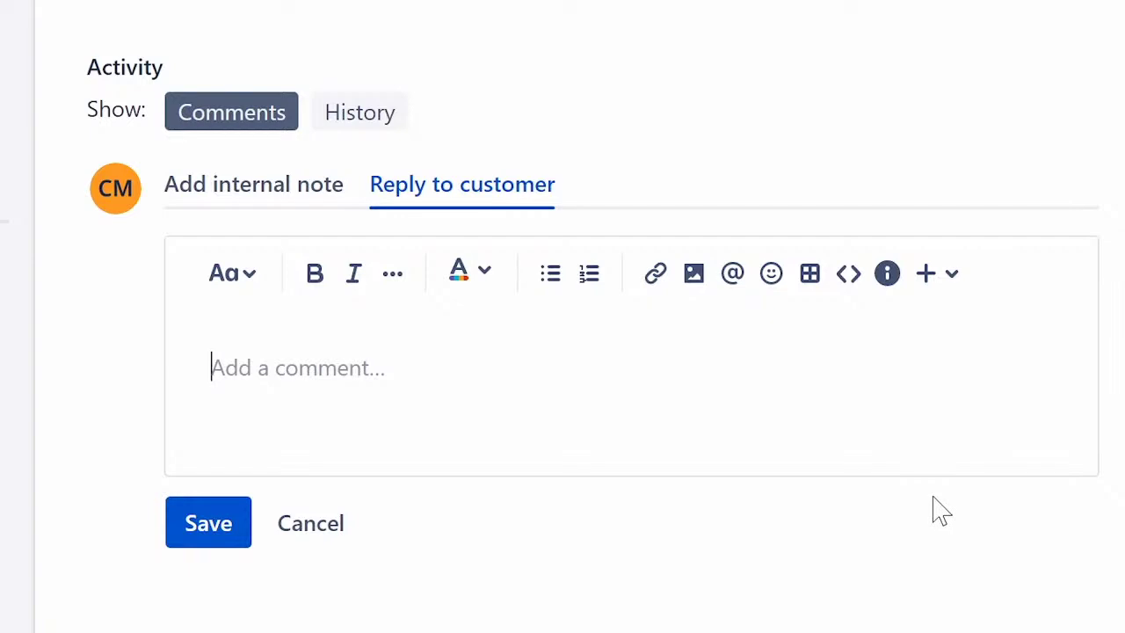
- Reply that the PSU sounds bad and to take the computer to a local PC tech, signed with your name
{"action": "type", "text": "Please"}
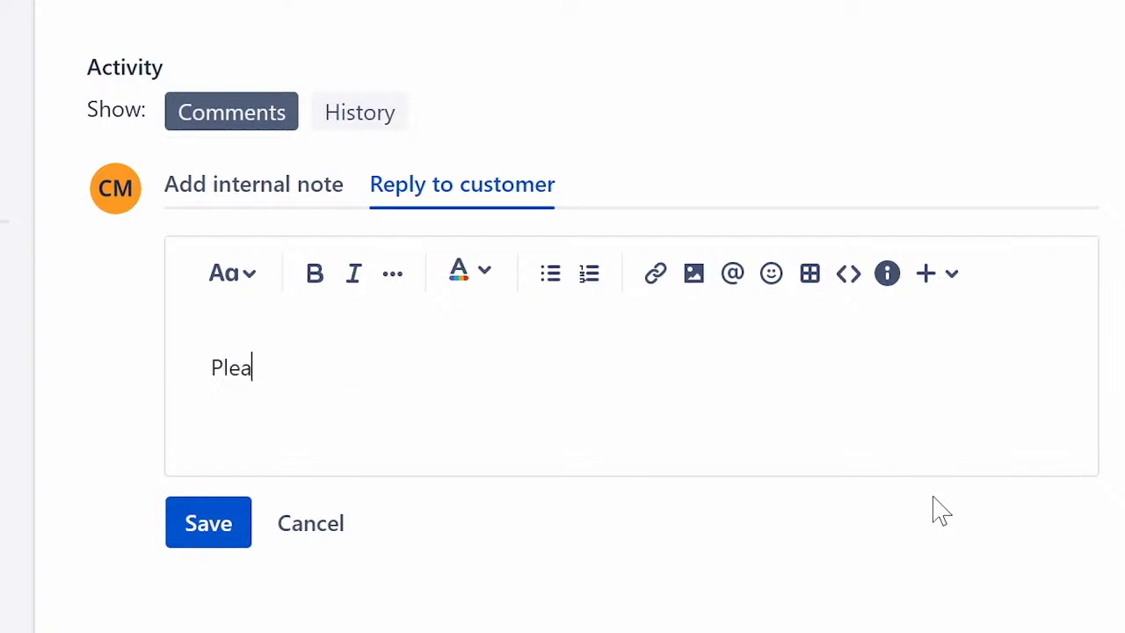
{"action": "key", "text": "BackSpace"}
{"action": "key", "text": "BackSpace"}
{"action": "key", "text": "BackSpace"}
{"action": "key", "text": "BackSpace"}
{"action": "key", "text": "BackSpace"}
{"action": "key", "text": "BackSpace"}
{"action": "type", "text": "Hello, it soun"}
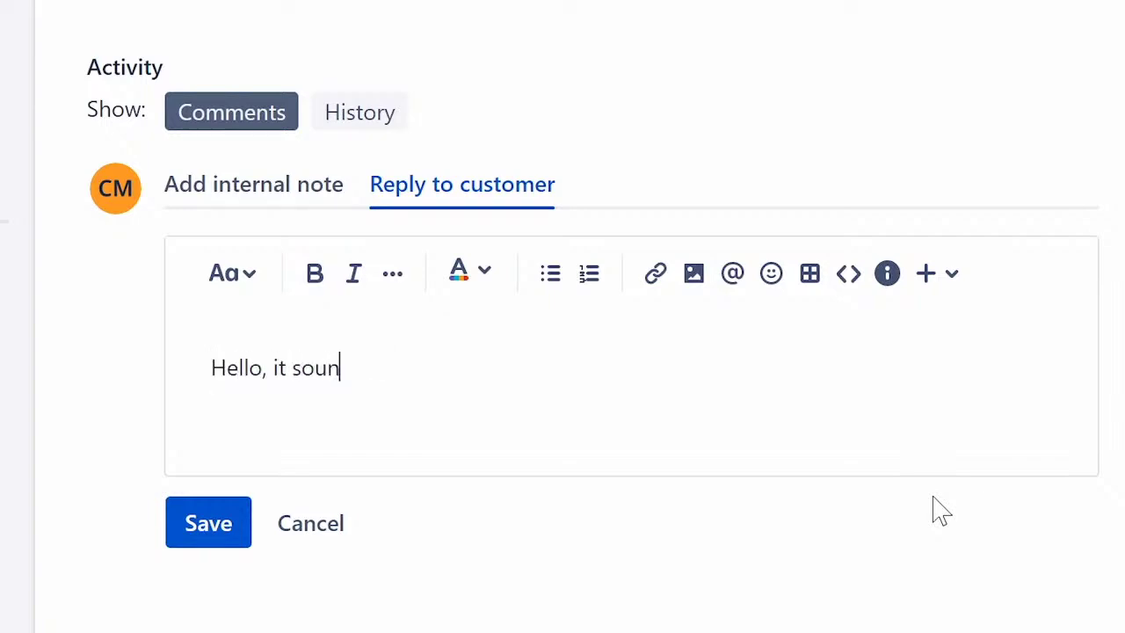
{"action": "type", "text": "ds like you hav"}
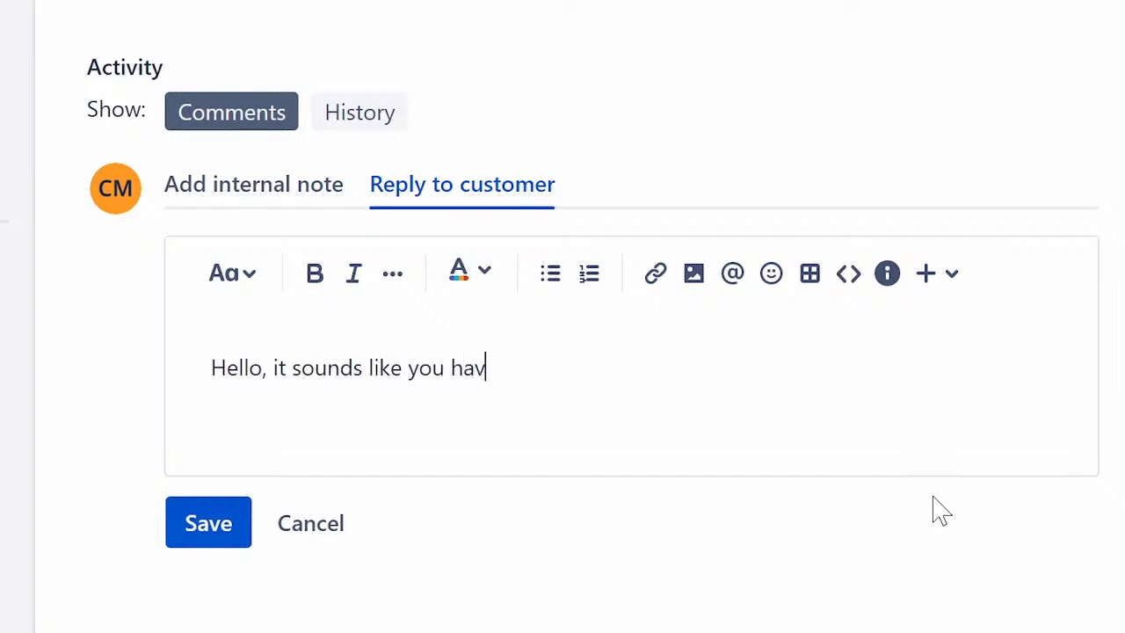
{"action": "type", "text": "e a bad PSU"}
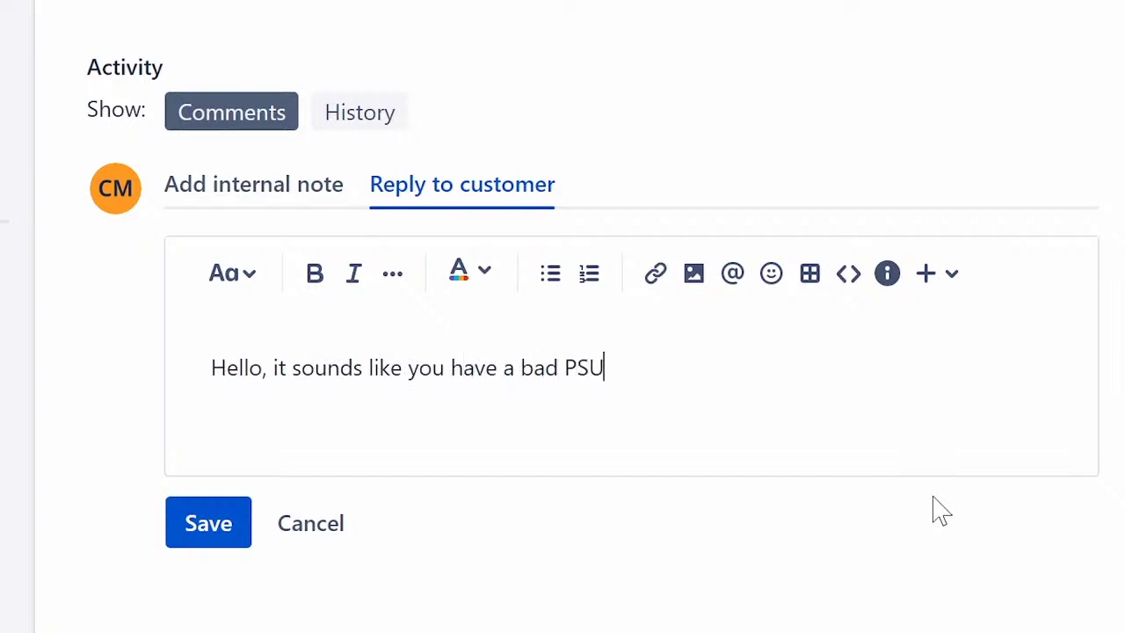
{"action": "type", "text": ". Please take y"}
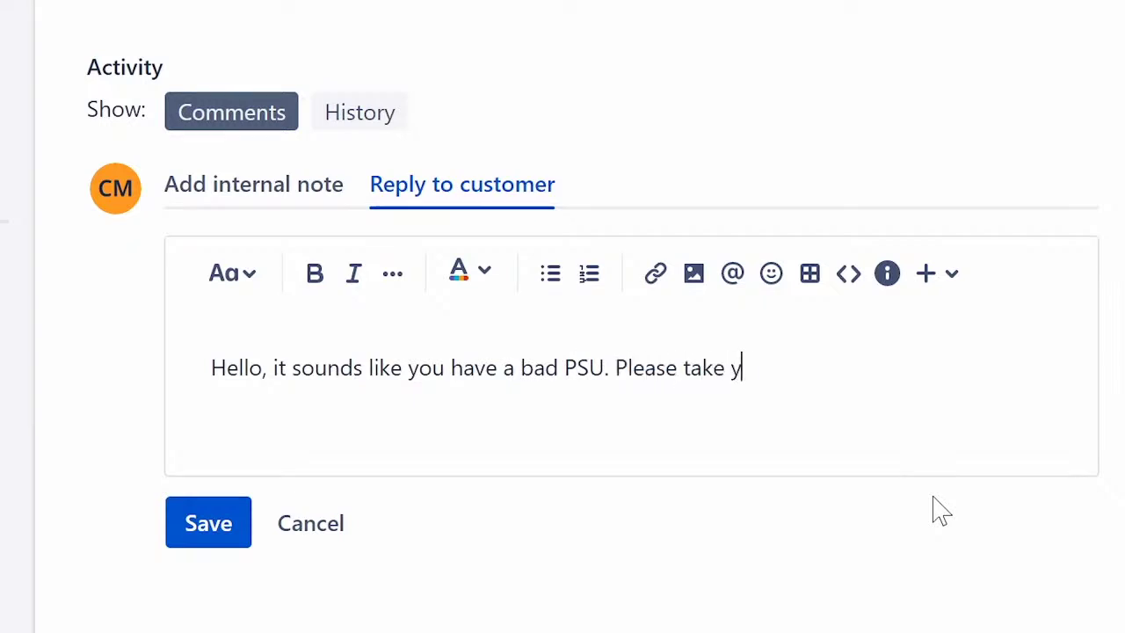
{"action": "type", "text": "our computer"}
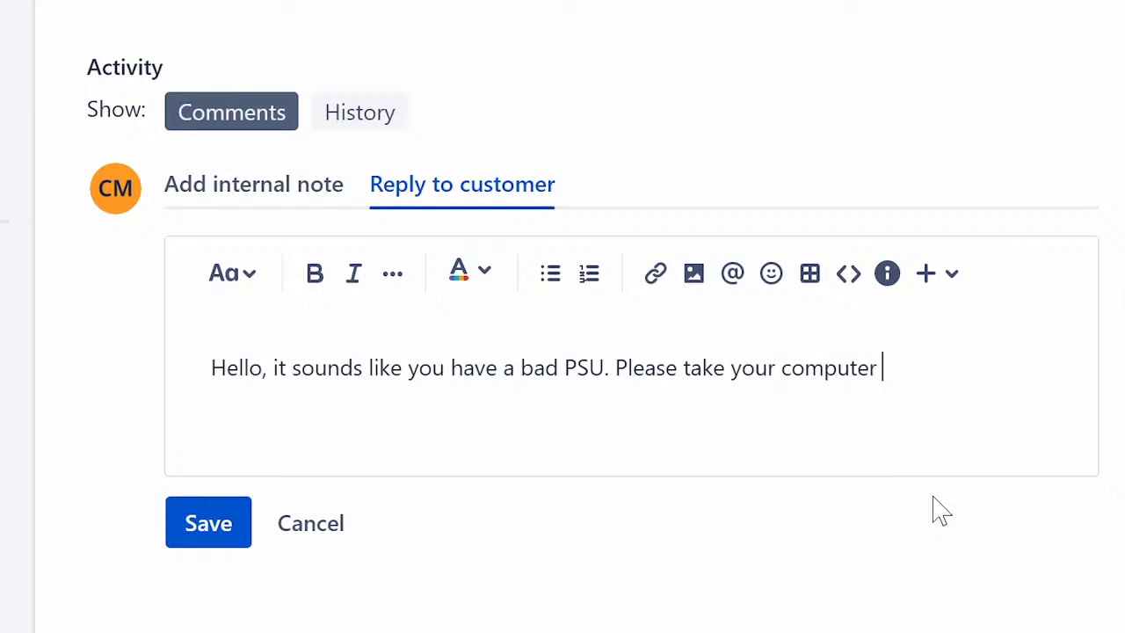
{"action": "type", "text": " to local Pc "}
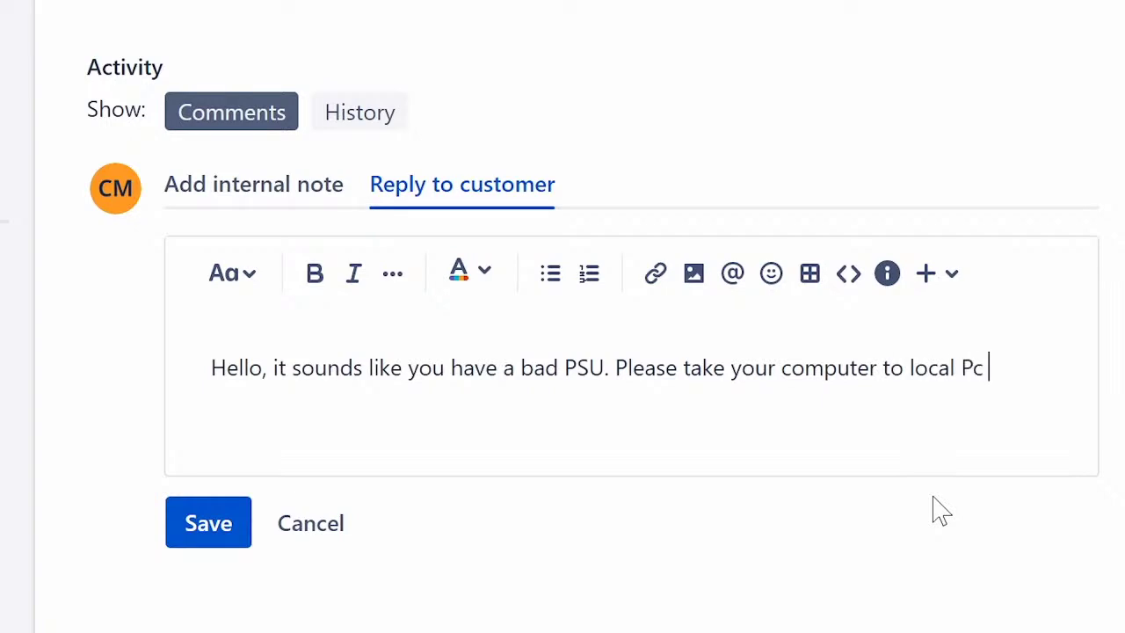
{"action": "type", "text": "tech to h"}
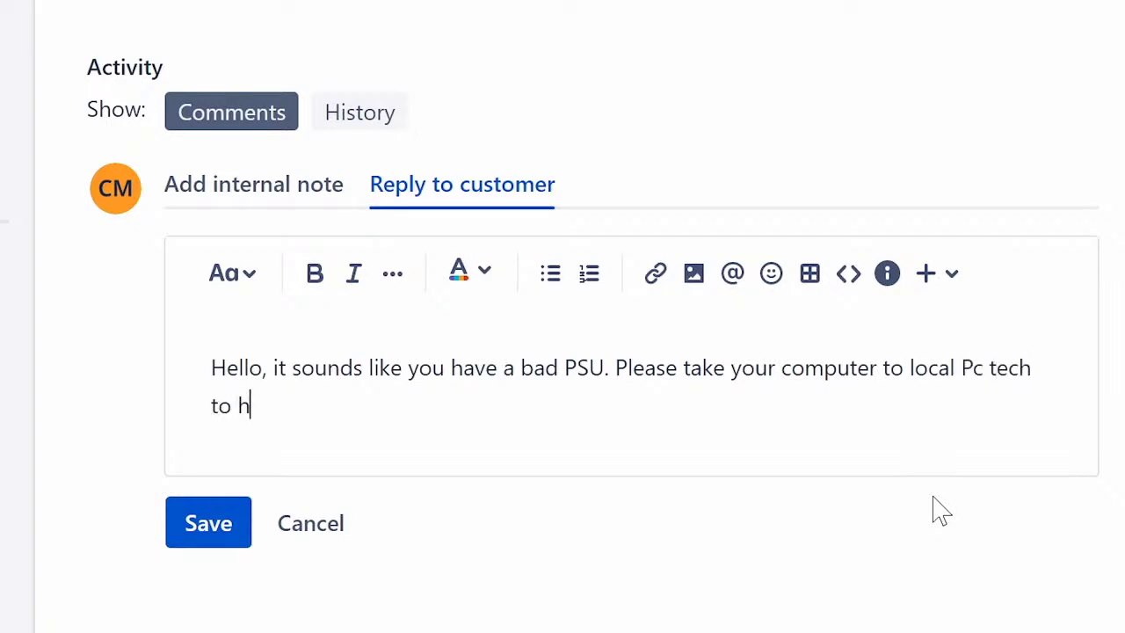
{"action": "key", "text": "BackSpace"}
{"action": "type", "text": "take a lo"}
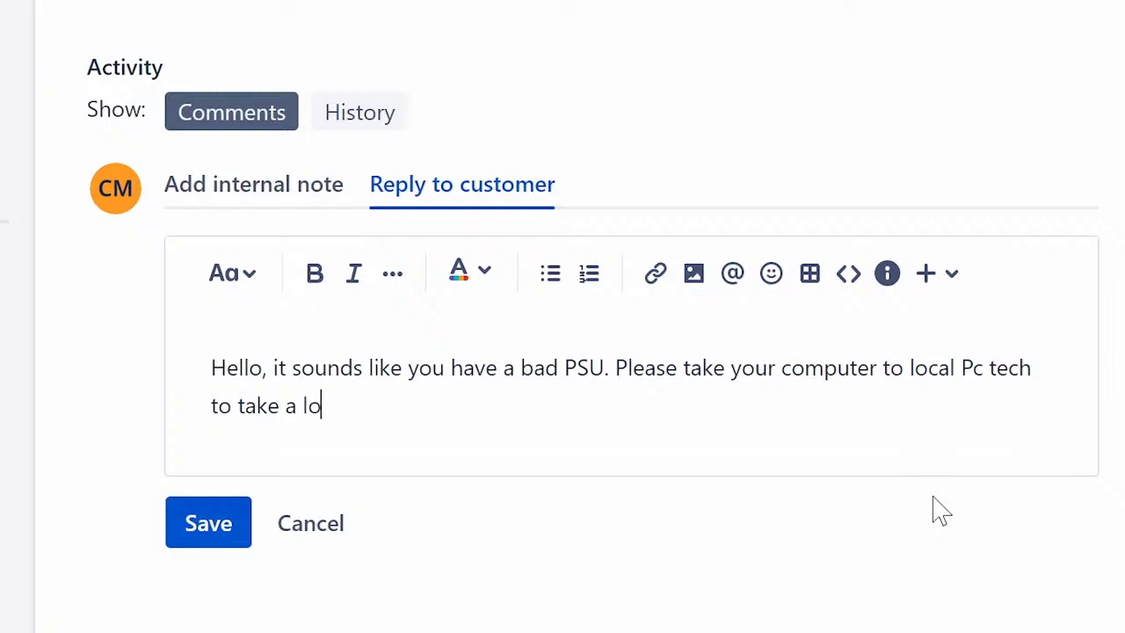
{"action": "type", "text": "ok. Ervin"}
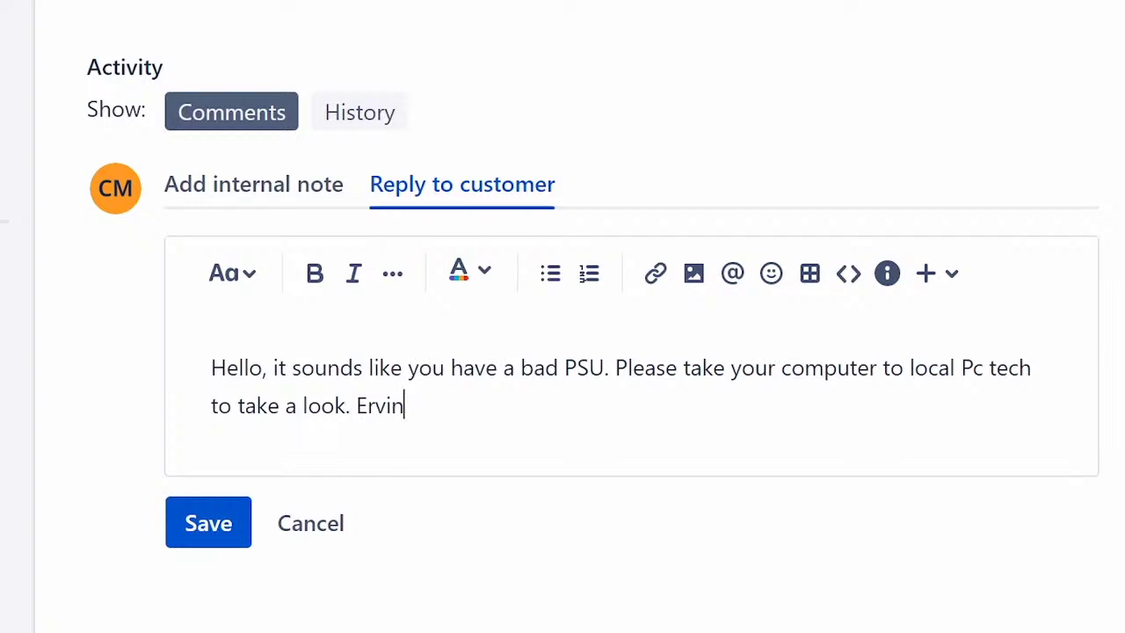
{"action": "left_click", "coordinate": [502, 367]}
{"action": "left_click", "coordinate": [677, 367]}
{"action": "left_click", "coordinate": [195, 529]}
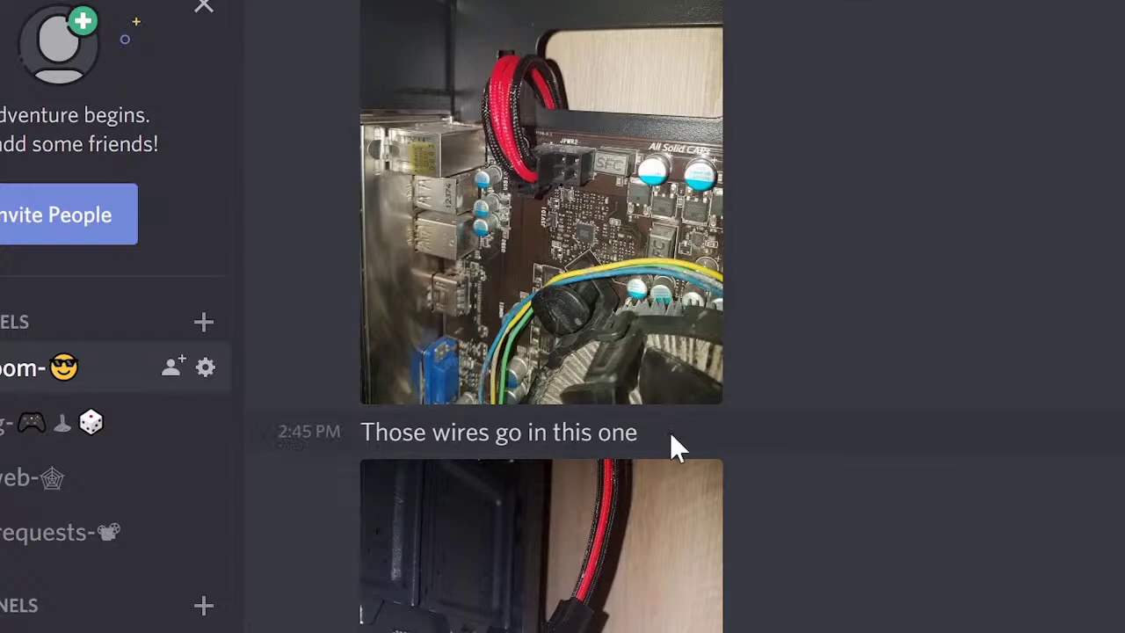
- Scroll through the Discord chat's power-supply photos, then return to Jira's All open queue
{"action": "scroll", "coordinate": [670, 431], "scroll_direction": "down", "scroll_amount": 10}
{"action": "scroll", "coordinate": [729, 364], "scroll_direction": "up", "scroll_amount": 3}
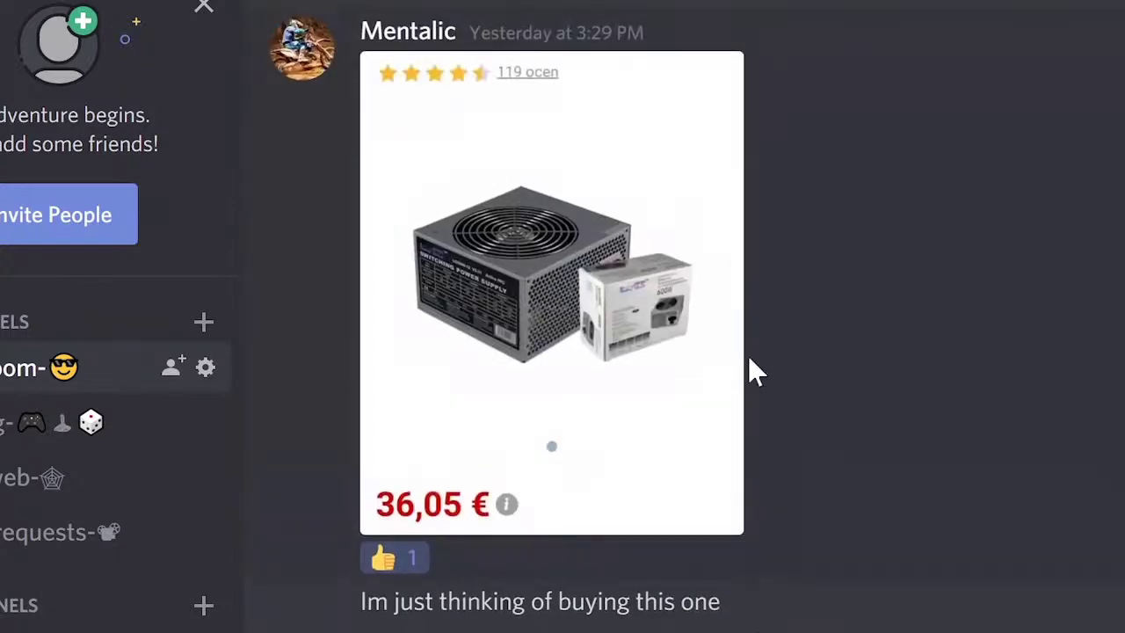
{"action": "scroll", "coordinate": [844, 449], "scroll_direction": "up", "scroll_amount": 3}
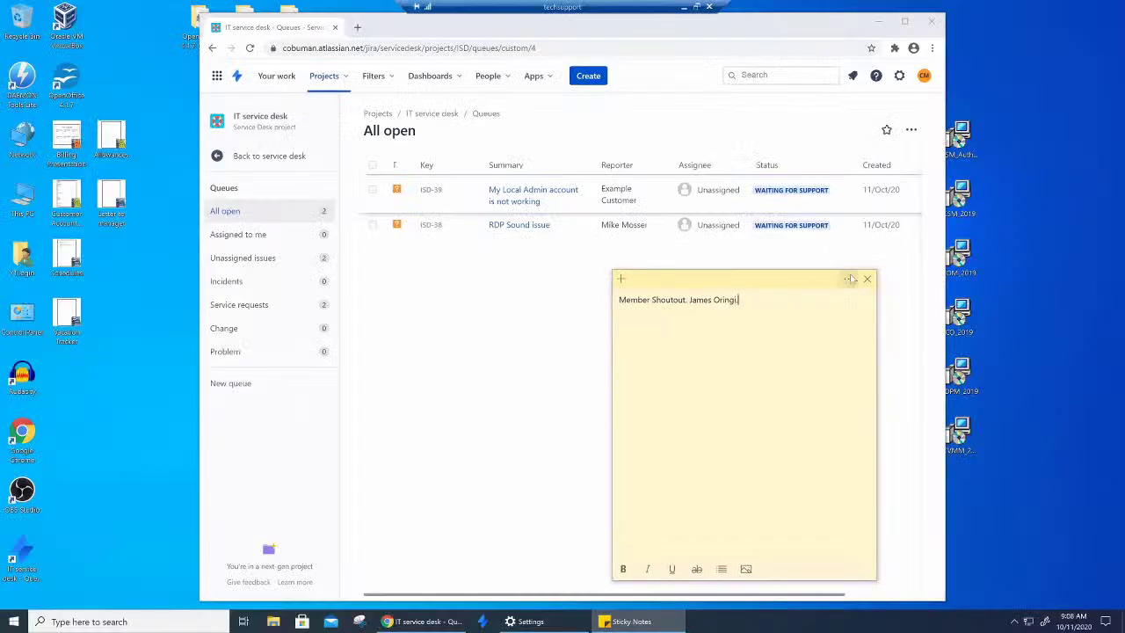
{"action": "left_click", "coordinate": [506, 202]}
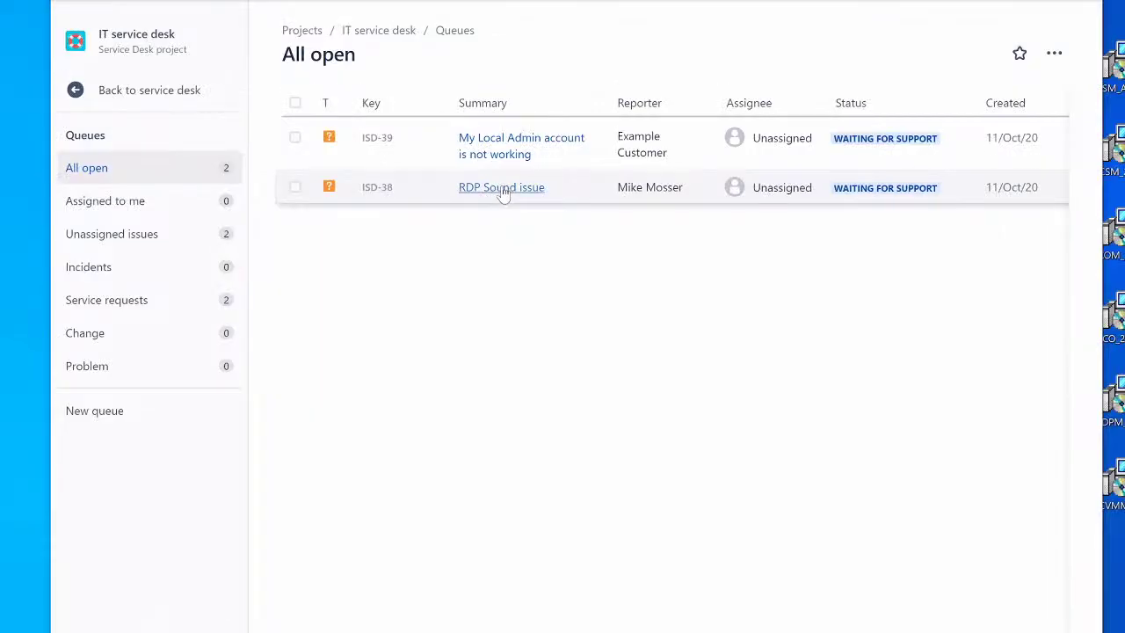
- Open ISD-38 'RDP Sound issue' and highlight the Remote Desktop and 2nd PC phrases in its description
{"action": "left_click", "coordinate": [503, 191]}
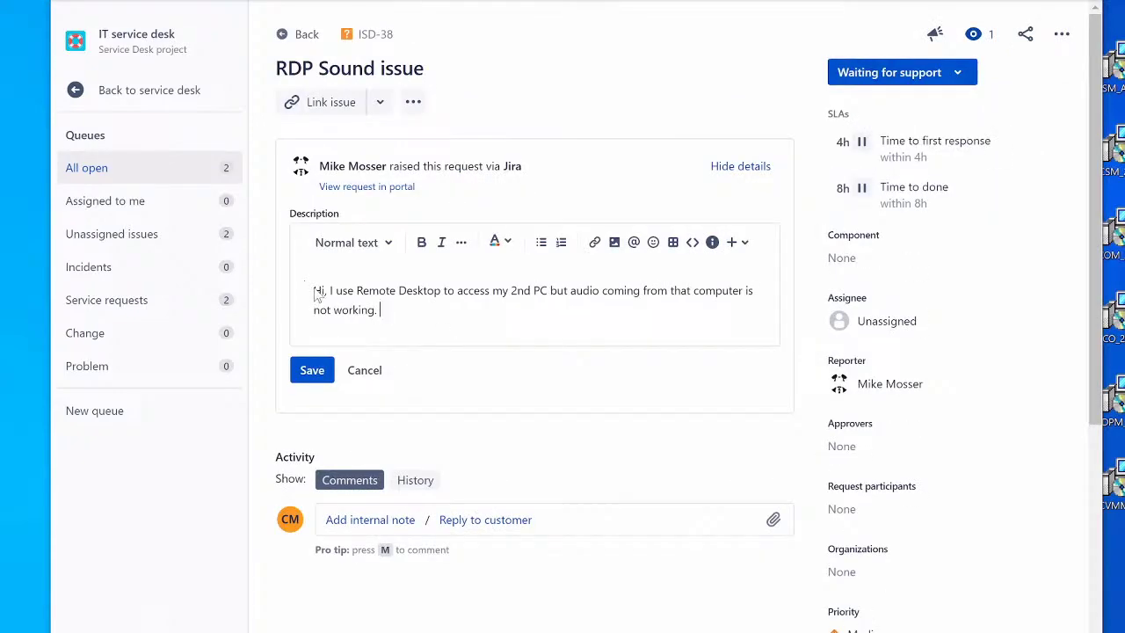
{"action": "key", "text": "ctrl+a"}
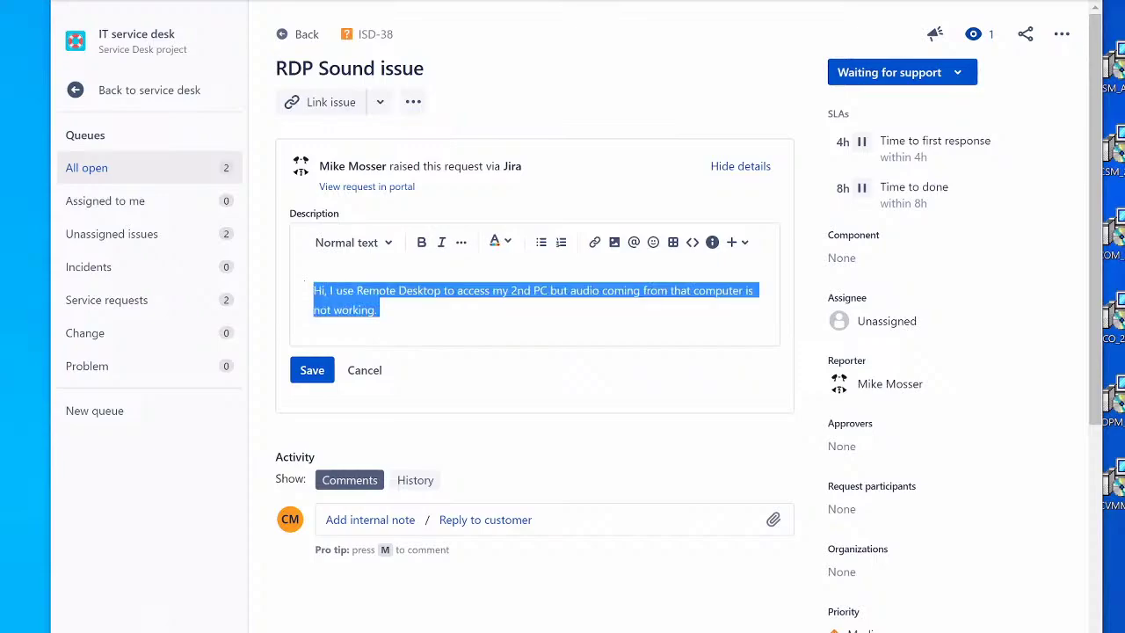
{"action": "left_click", "coordinate": [425, 290]}
{"action": "left_click_drag", "start_coordinate": [399, 290], "coordinate": [427, 334]}
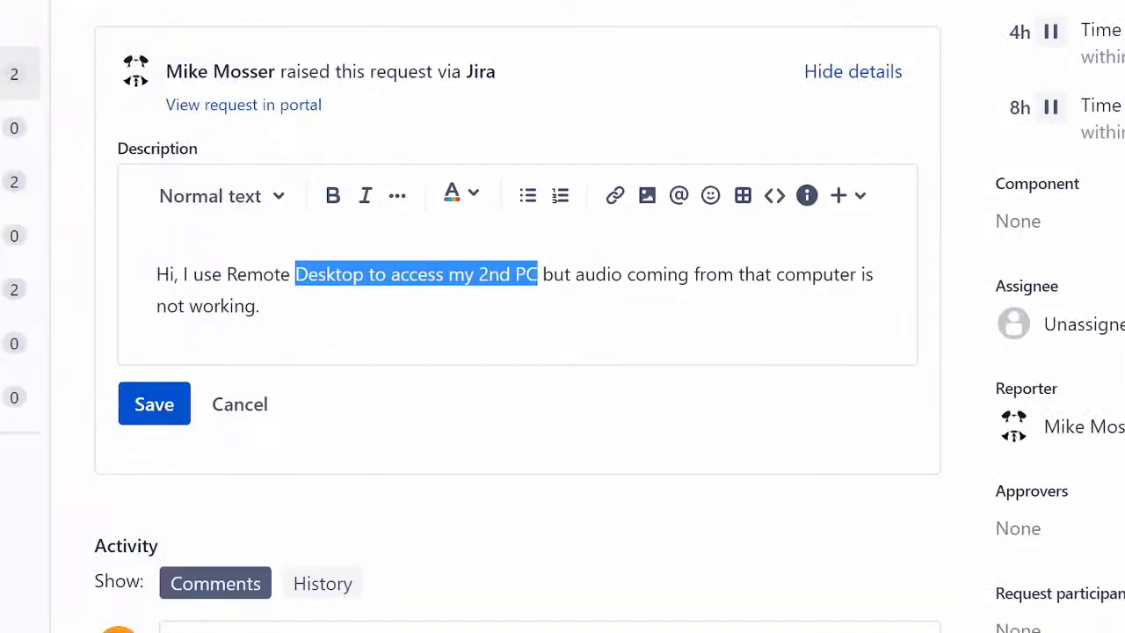
{"action": "left_click", "coordinate": [553, 274]}
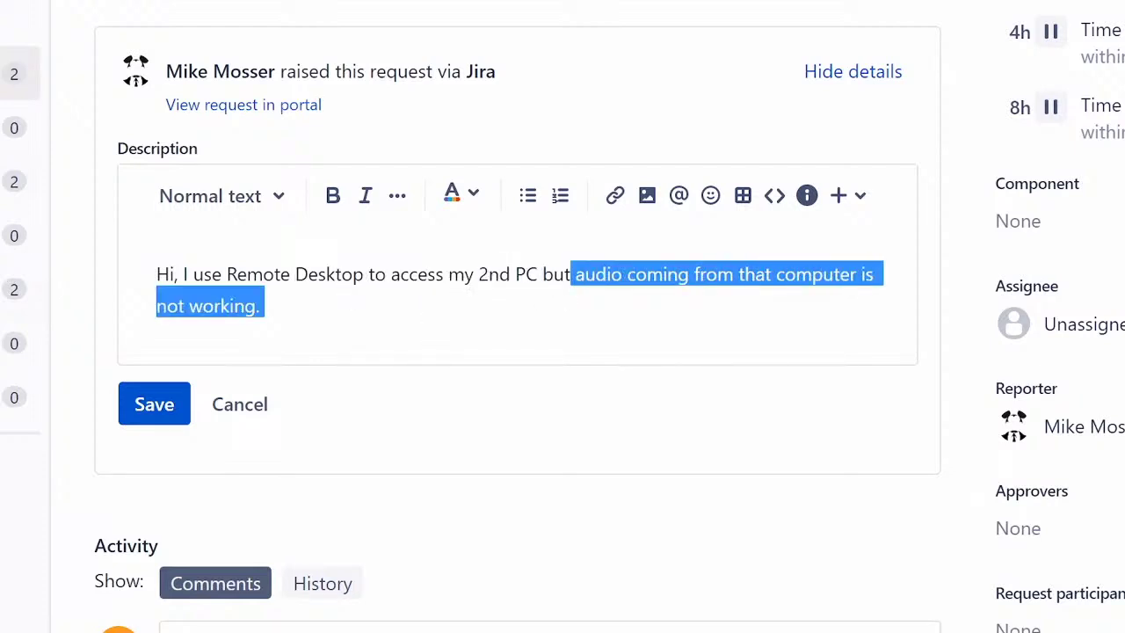
{"action": "left_click", "coordinate": [263, 306]}
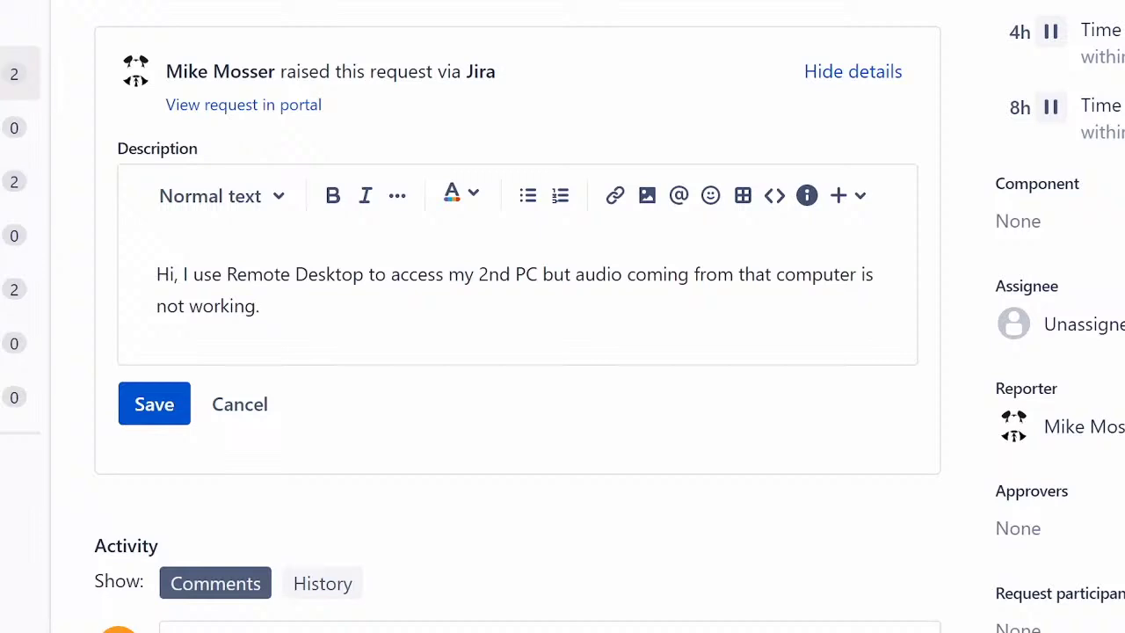
{"action": "left_click_drag", "start_coordinate": [226, 274], "coordinate": [364, 274]}
{"action": "left_click", "coordinate": [478, 274]}
{"action": "left_click_drag", "start_coordinate": [478, 274], "coordinate": [537, 274]}
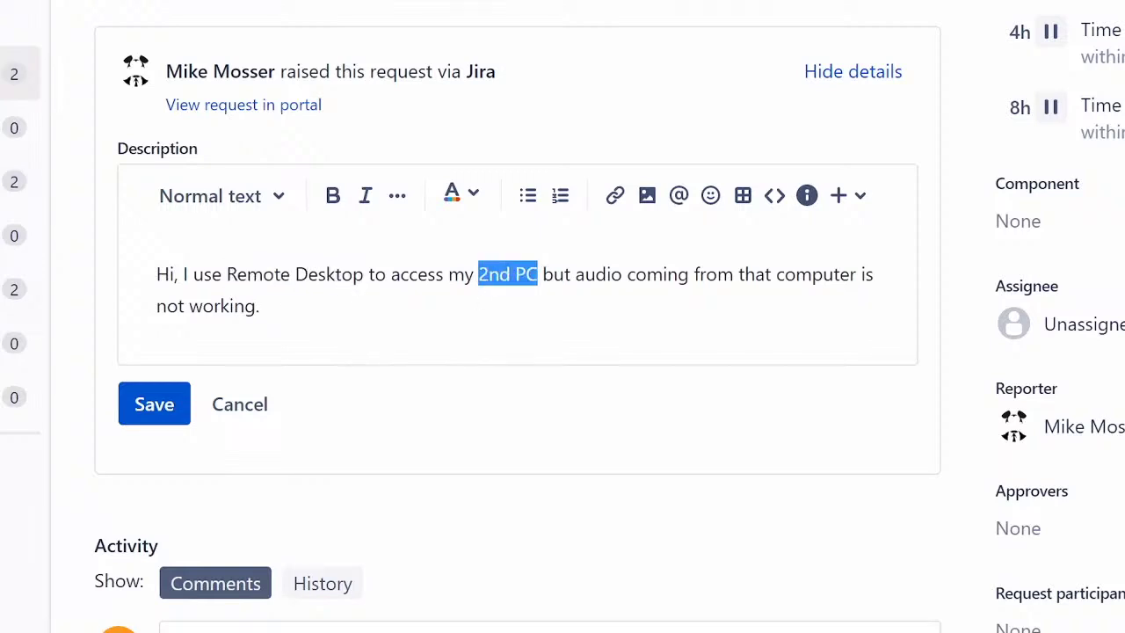
{"action": "left_click", "coordinate": [264, 305]}
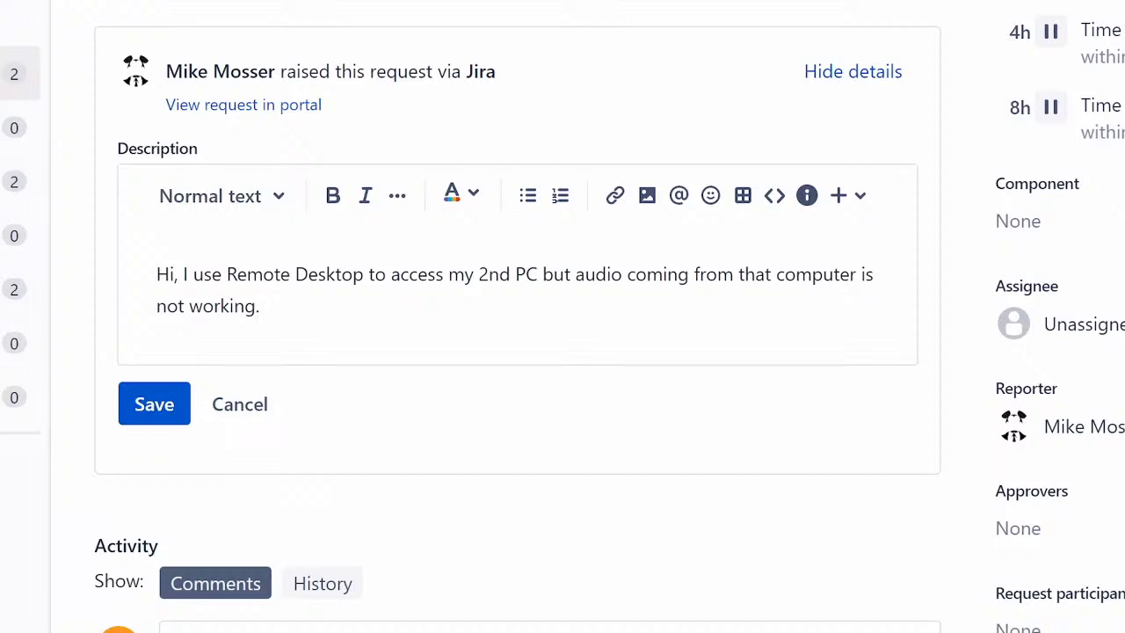
- Reread the description, selecting Remote Desktop, 2nd PC and the audio-from-that-computer phrase
{"action": "left_click", "coordinate": [226, 274]}
{"action": "key", "text": "ctrl+shift+Right"}
{"action": "key", "text": "ctrl+shift+Right"}
{"action": "key", "text": "shift+Left"}
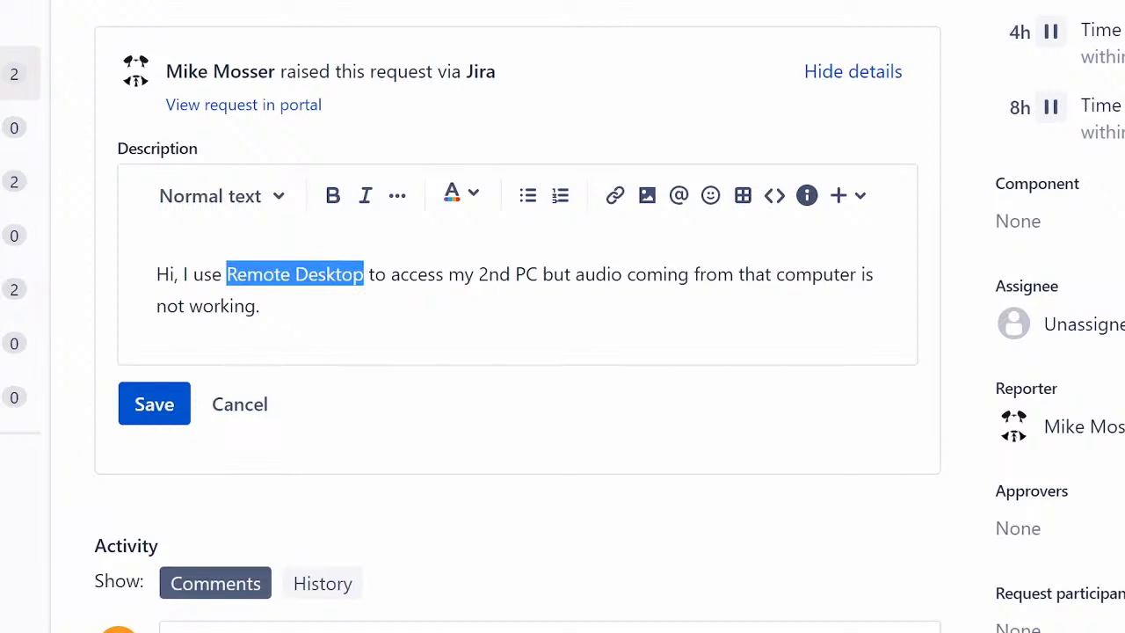
{"action": "key", "text": "ctrl+End"}
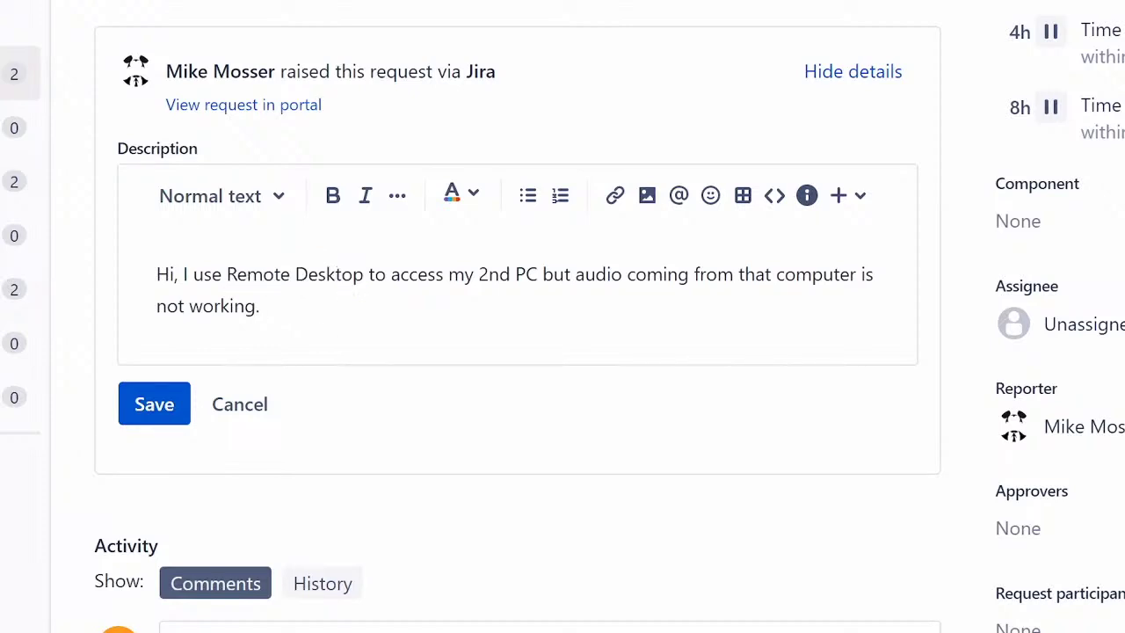
{"action": "left_click", "coordinate": [538, 274]}
{"action": "key", "text": "ctrl+shift+Left"}
{"action": "key", "text": "ctrl+shift+Left"}
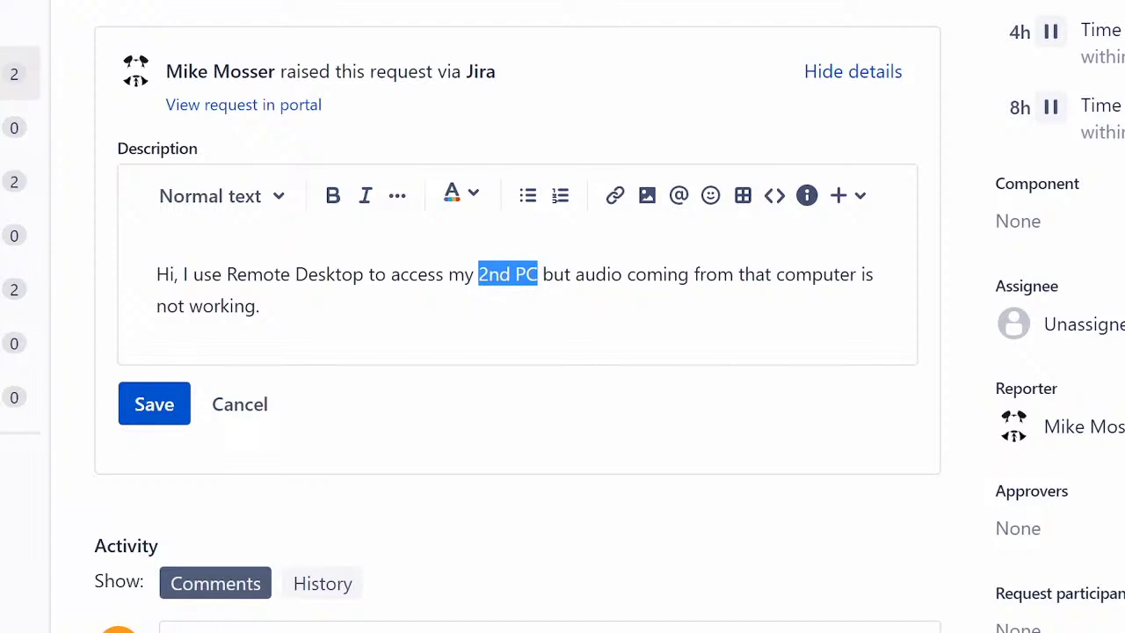
{"action": "left_click", "coordinate": [265, 306]}
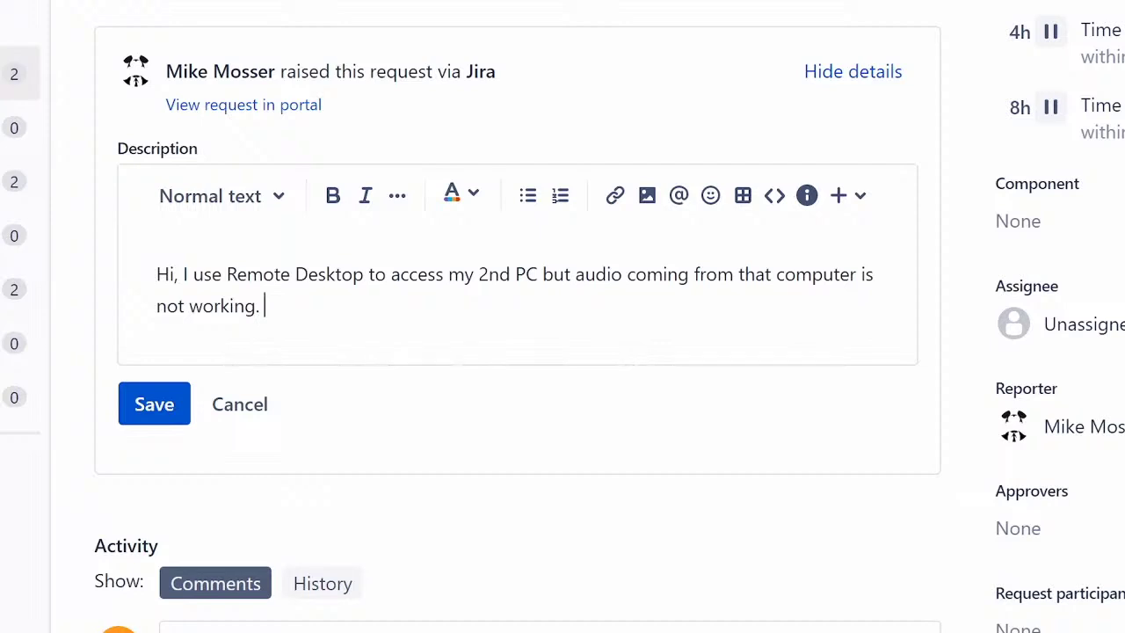
{"action": "key", "text": "shift+Right"}
{"action": "key", "text": "shift+Right"}
{"action": "key", "text": "shift+Right"}
{"action": "key", "text": "shift+Right"}
{"action": "key", "text": "shift+Right"}
{"action": "key", "text": "shift+Right"}
{"action": "key", "text": "shift+Right"}
{"action": "key", "text": "shift+Right"}
{"action": "key", "text": "shift+Right"}
{"action": "key", "text": "shift+Right"}
{"action": "key", "text": "shift+Right"}
{"action": "key", "text": "shift+Right"}
{"action": "key", "text": "shift+Right"}
{"action": "key", "text": "shift+Right"}
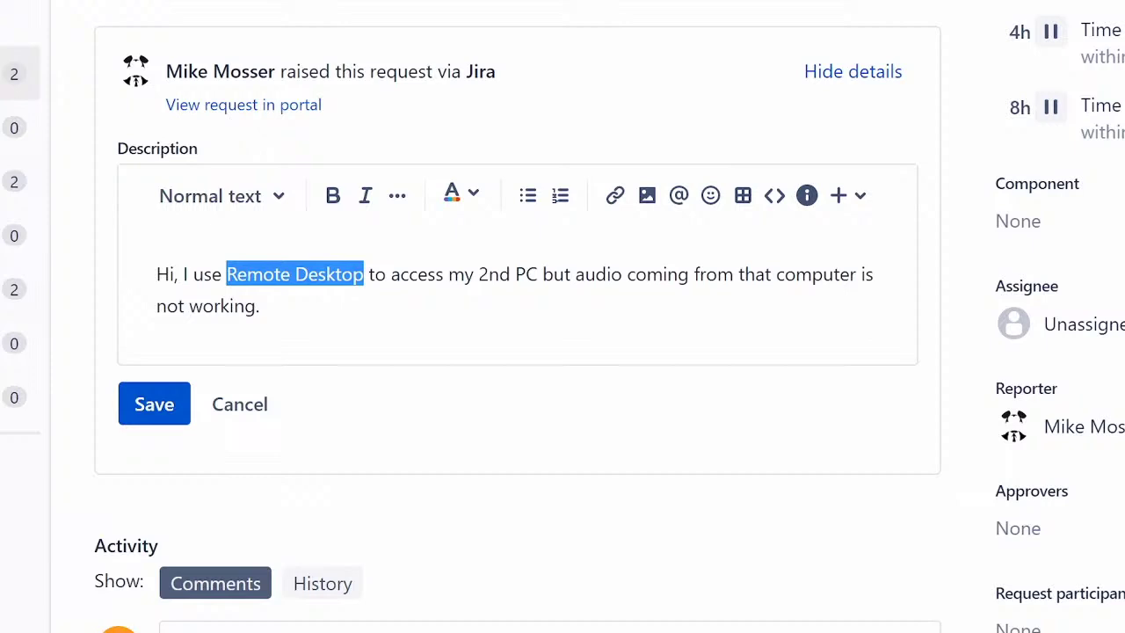
{"action": "key", "text": "ctrl+Right"}
{"action": "key", "text": "ctrl+Right"}
{"action": "key", "text": "ctrl+Right"}
{"action": "key", "text": "shift+Right"}
{"action": "key", "text": "shift+Right"}
{"action": "key", "text": "shift+Right"}
{"action": "key", "text": "shift+Right"}
{"action": "key", "text": "shift+Right"}
{"action": "key", "text": "shift+Right"}
{"action": "key", "text": "shift+Right"}
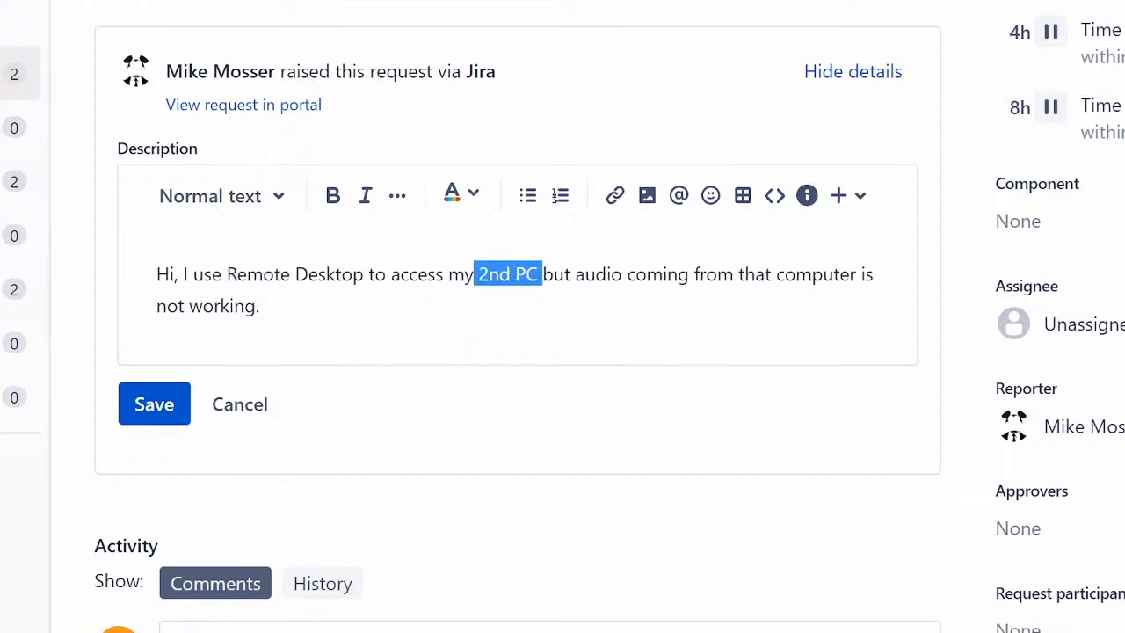
{"action": "key", "text": "ctrl+Right"}
{"action": "key", "text": "ctrl+Right"}
{"action": "key", "text": "shift+Right"}
{"action": "key", "text": "shift+Right"}
{"action": "key", "text": "shift+Right"}
{"action": "key", "text": "shift+Right"}
{"action": "key", "text": "shift+Right"}
{"action": "key", "text": "shift+Right"}
{"action": "key", "text": "shift+Right"}
{"action": "key", "text": "shift+Right"}
{"action": "key", "text": "shift+Right"}
{"action": "key", "text": "shift+Right"}
{"action": "key", "text": "shift+Right"}
{"action": "key", "text": "shift+Right"}
{"action": "key", "text": "shift+Right"}
{"action": "key", "text": "shift+Right"}
{"action": "key", "text": "shift+Right"}
{"action": "key", "text": "shift+Right"}
{"action": "key", "text": "shift+Right"}
{"action": "key", "text": "shift+Right"}
{"action": "key", "text": "shift+Right"}
{"action": "key", "text": "shift+Right"}
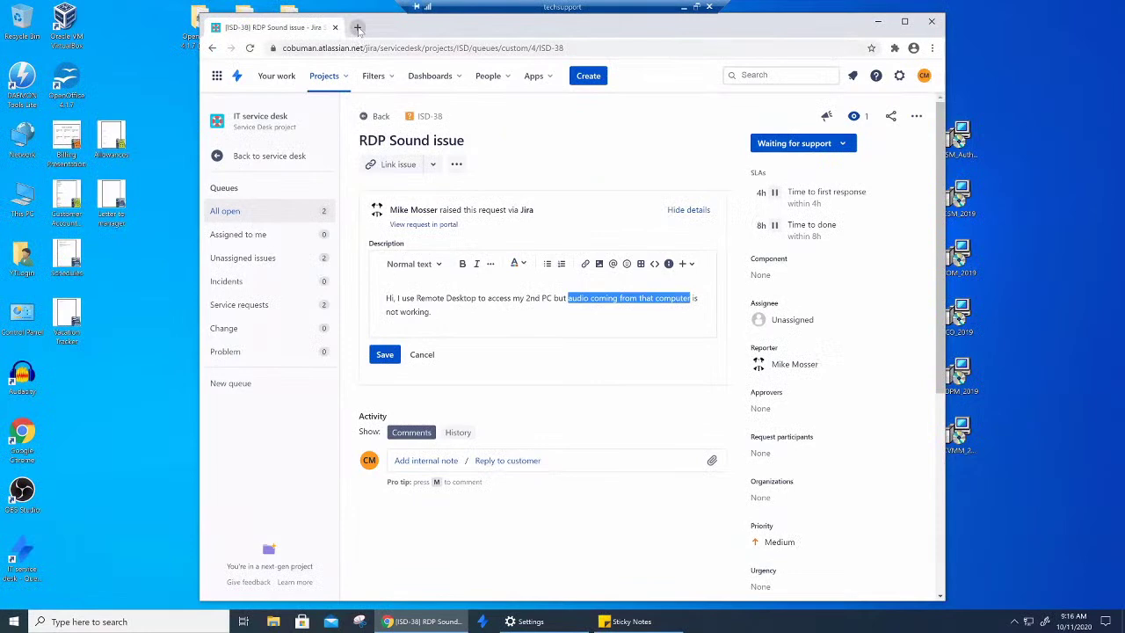
{"action": "left_click", "coordinate": [631, 298]}
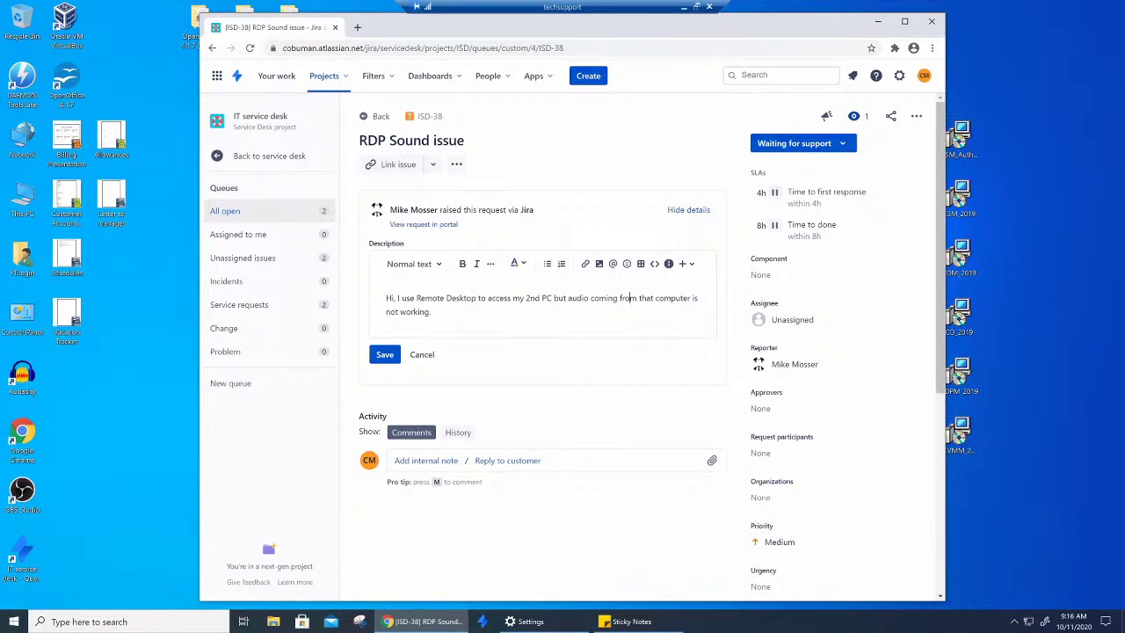
{"action": "left_click_drag", "start_coordinate": [568, 298], "coordinate": [432, 312]}
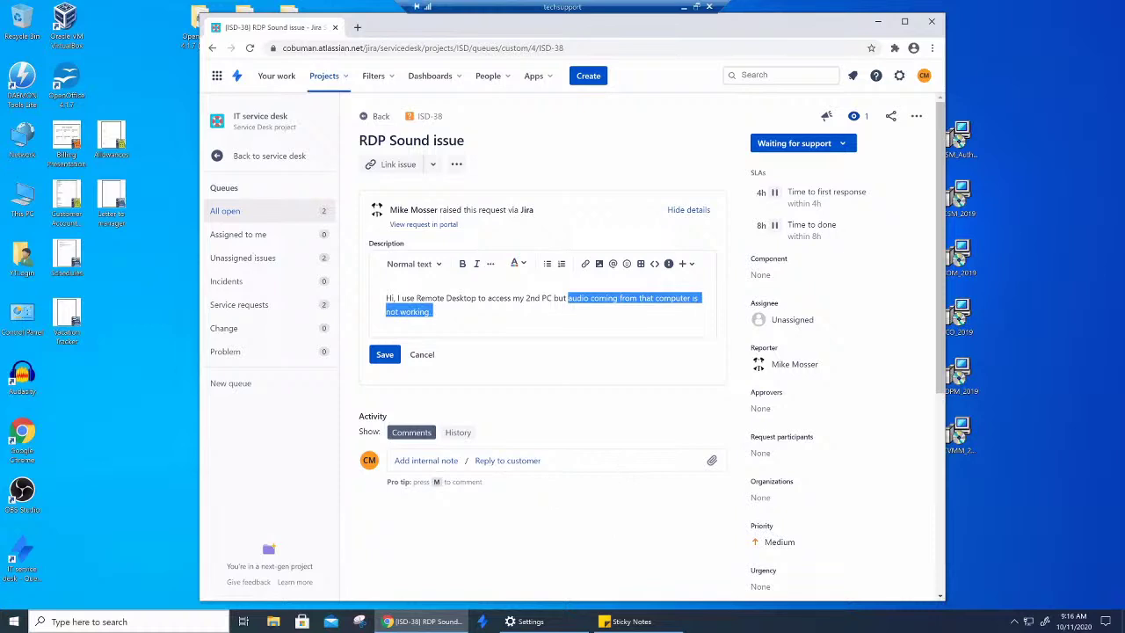
- Launch Remote Desktop Connection and expand it to show all connection options
{"action": "left_click", "coordinate": [180, 618]}
{"action": "type", "text": "remote"}
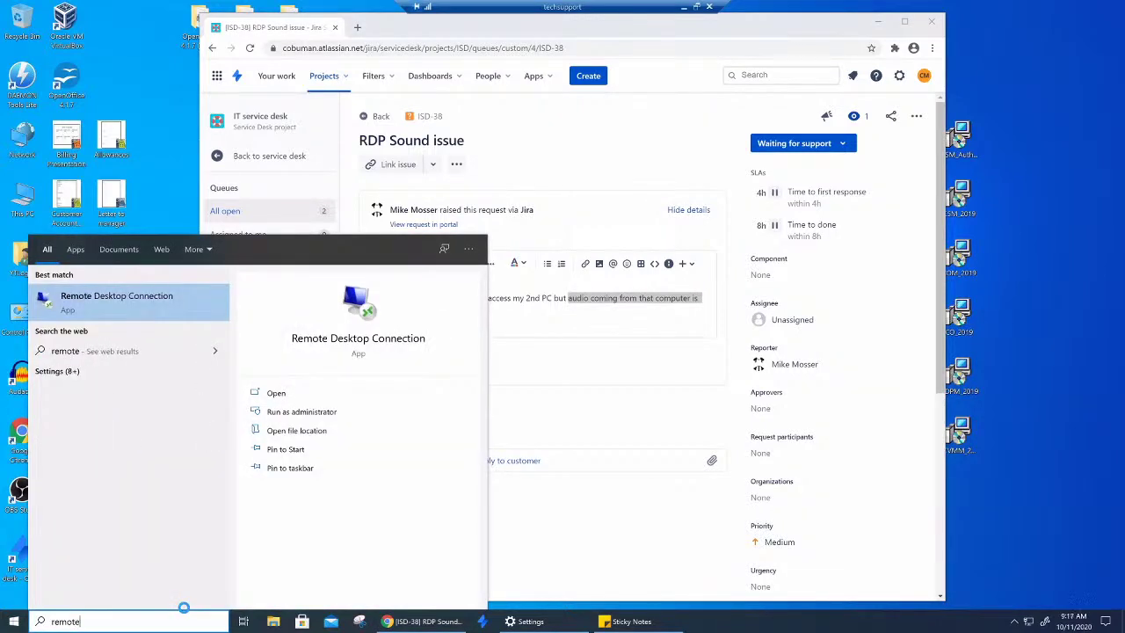
{"action": "key", "text": "Return"}
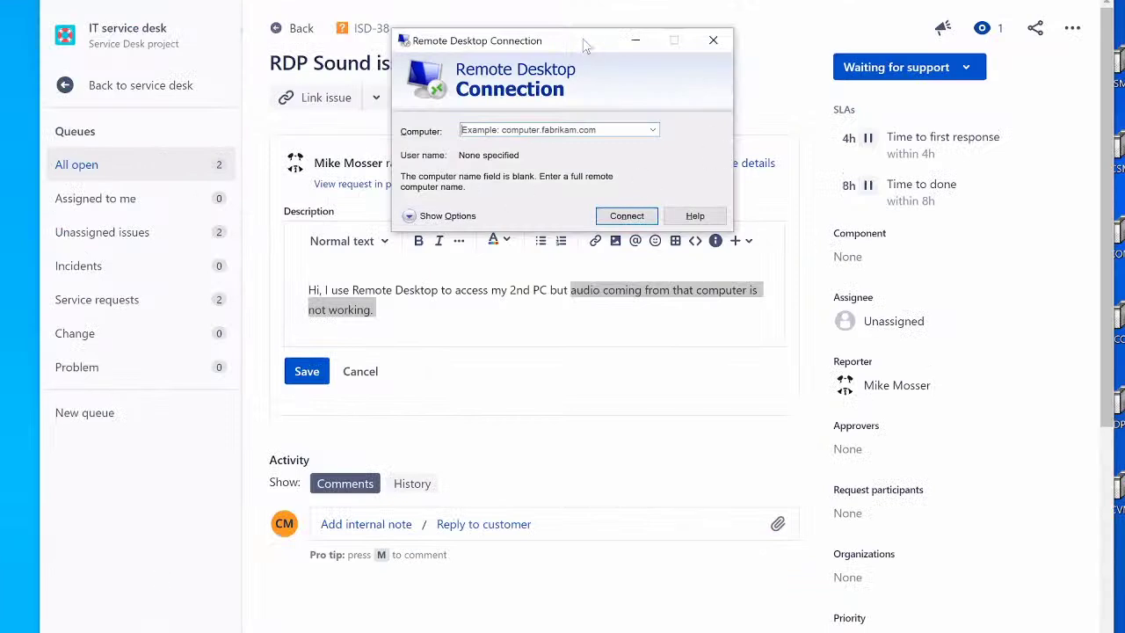
{"action": "left_click_drag", "start_coordinate": [586, 46], "coordinate": [584, 217]}
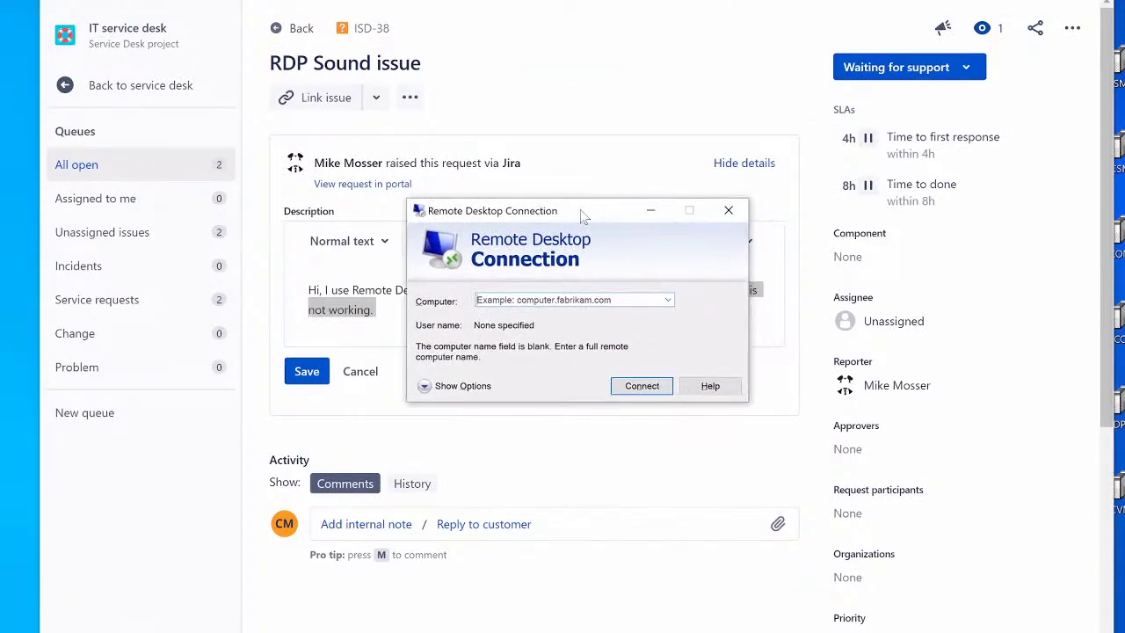
{"action": "left_click", "coordinate": [452, 389]}
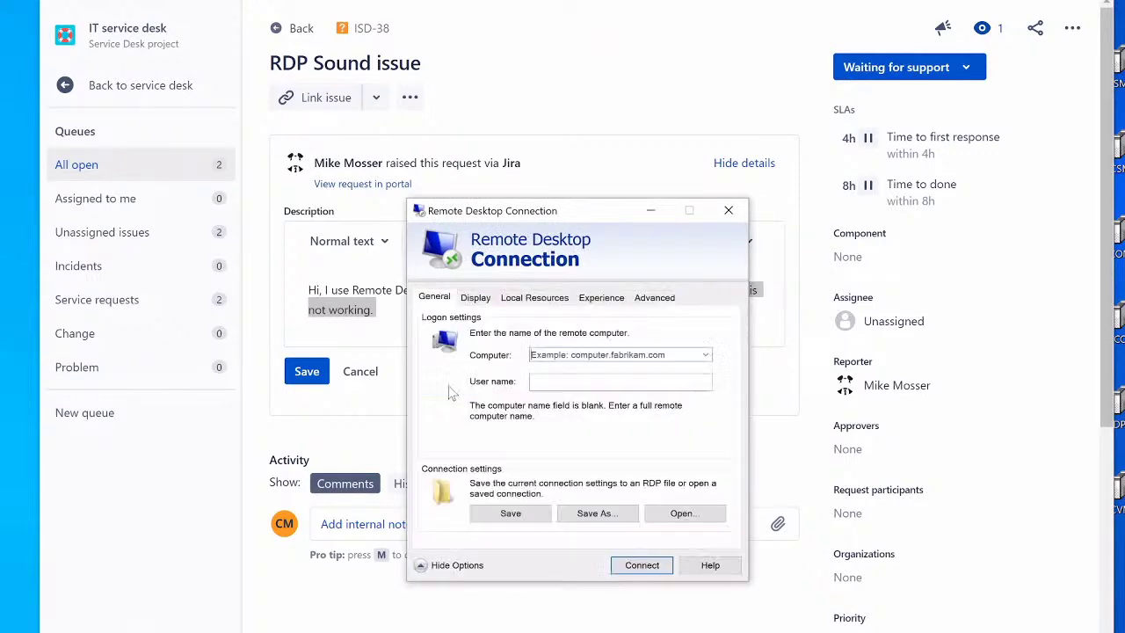
{"action": "left_click_drag", "start_coordinate": [585, 214], "coordinate": [576, 141]}
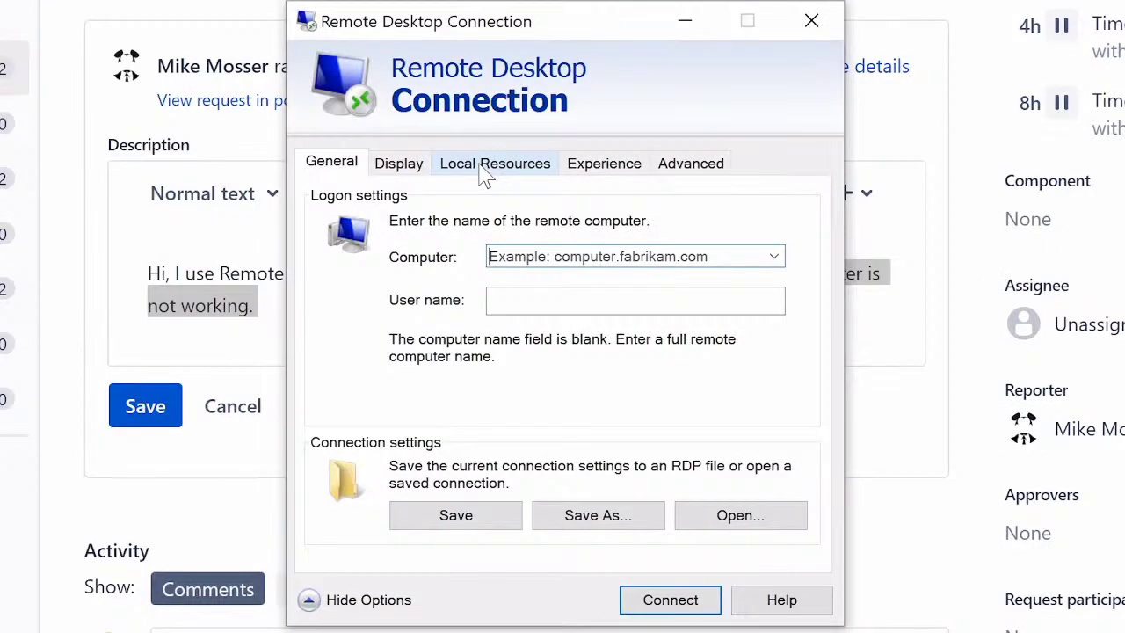
- Confirm Local Resources remote audio plays on this computer, cancel unchanged, and minimize the window
{"action": "left_click", "coordinate": [486, 167]}
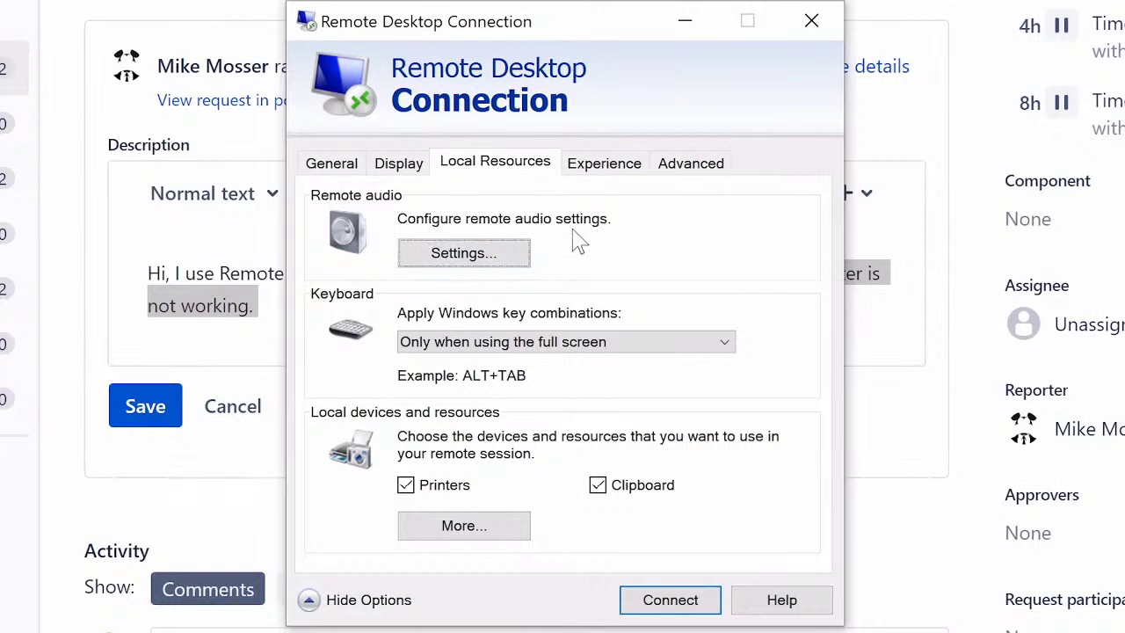
{"action": "left_click", "coordinate": [453, 259]}
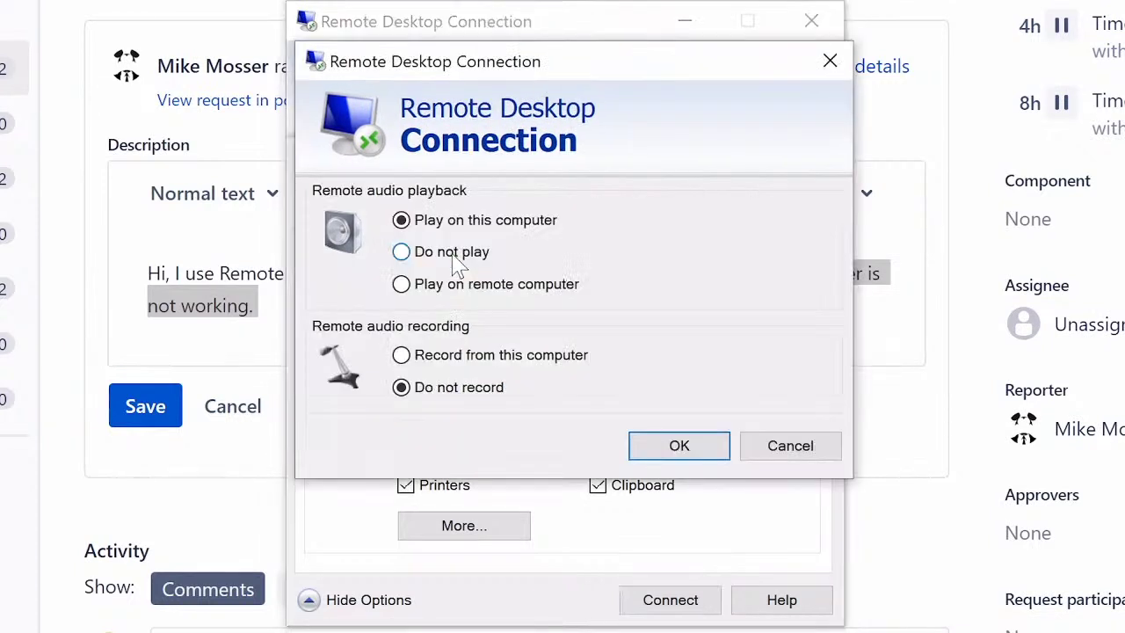
{"action": "left_click_drag", "start_coordinate": [552, 61], "coordinate": [535, 184]}
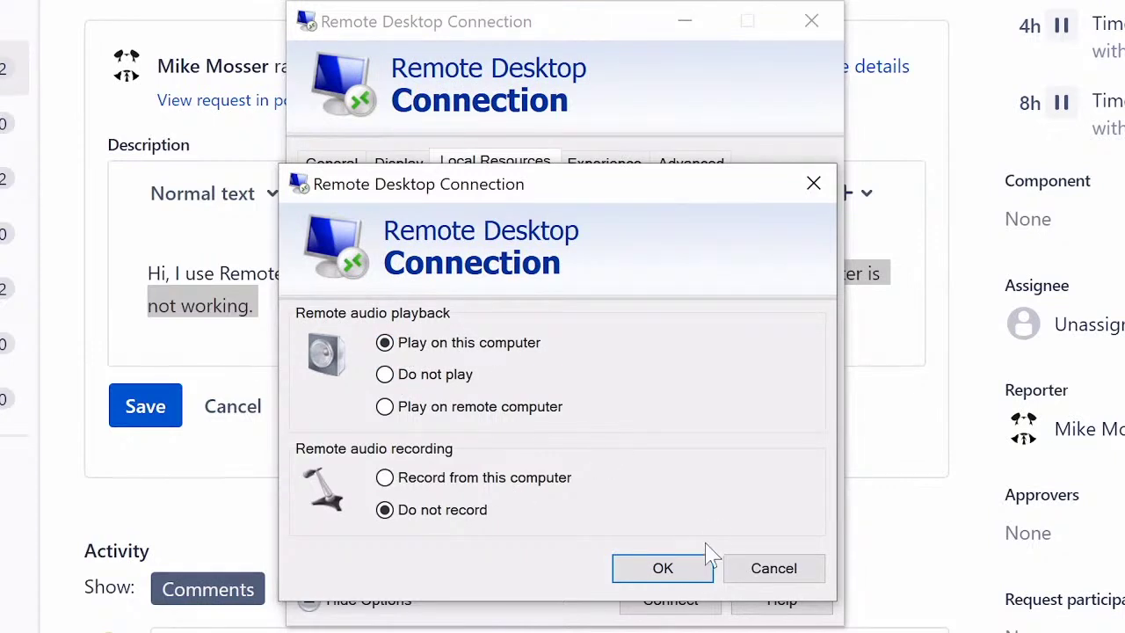
{"action": "left_click", "coordinate": [789, 576]}
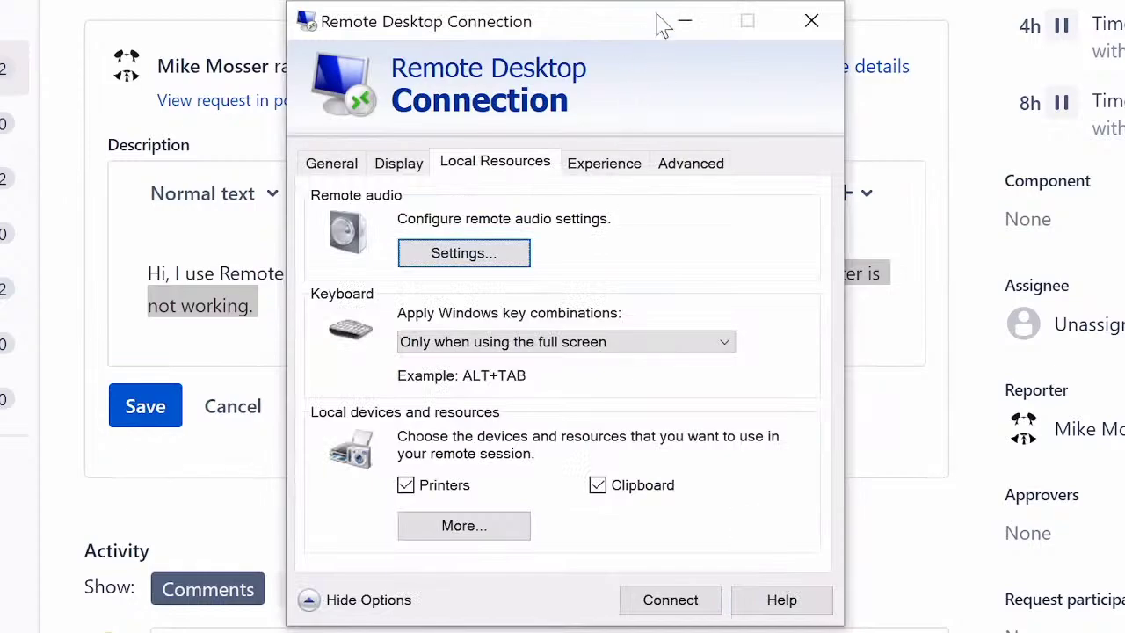
{"action": "left_click", "coordinate": [684, 22]}
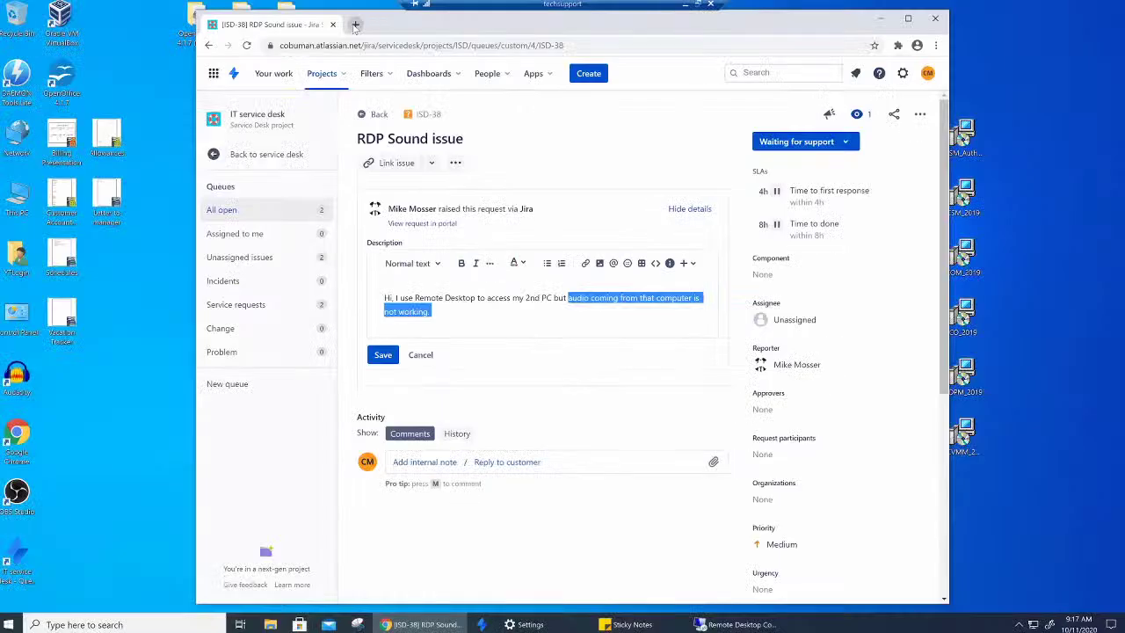
- Open the cobuman YouTube channel page in a new tab
{"action": "key", "text": "ctrl+t"}
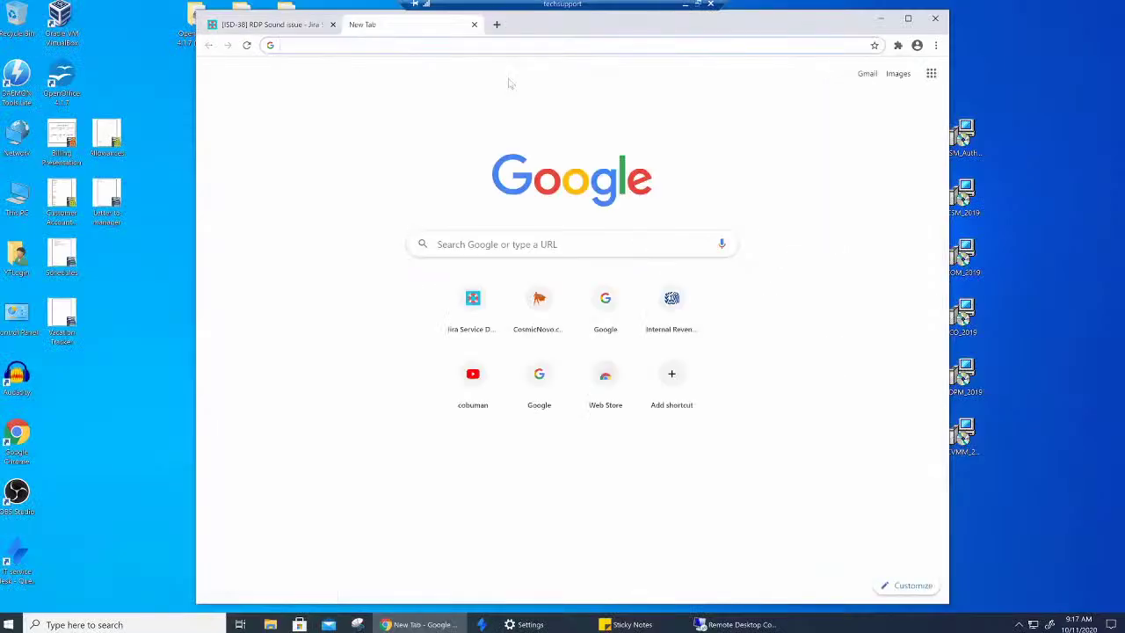
{"action": "type", "text": "youtube"}
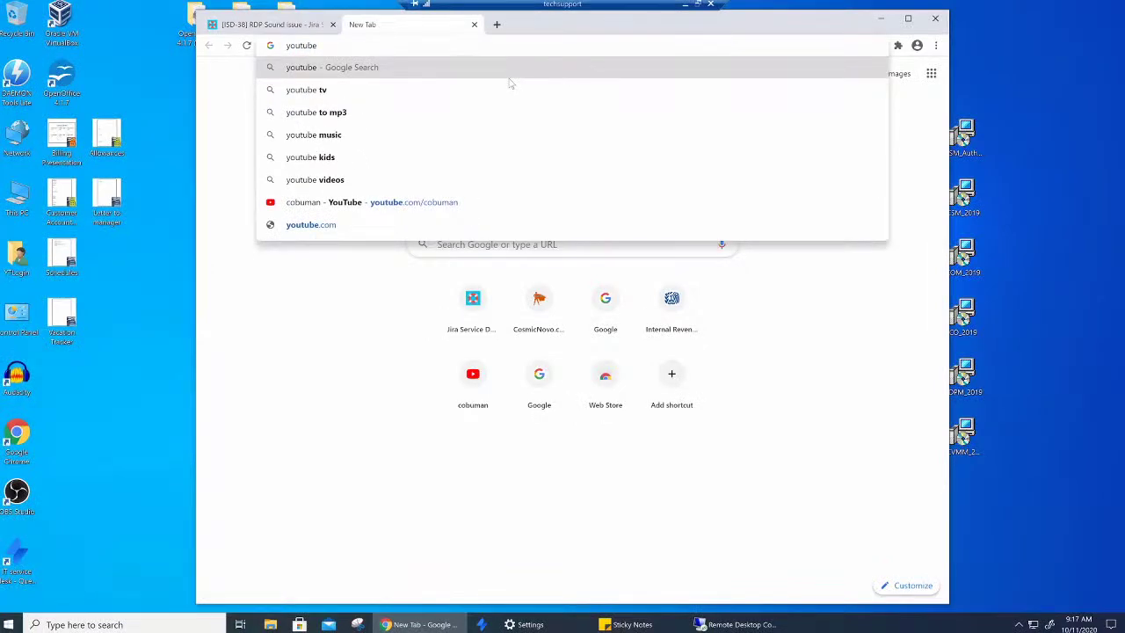
{"action": "type", "text": ".com"}
{"action": "key", "text": "Down"}
{"action": "key", "text": "Down"}
{"action": "key", "text": "Down"}
{"action": "key", "text": "Down"}
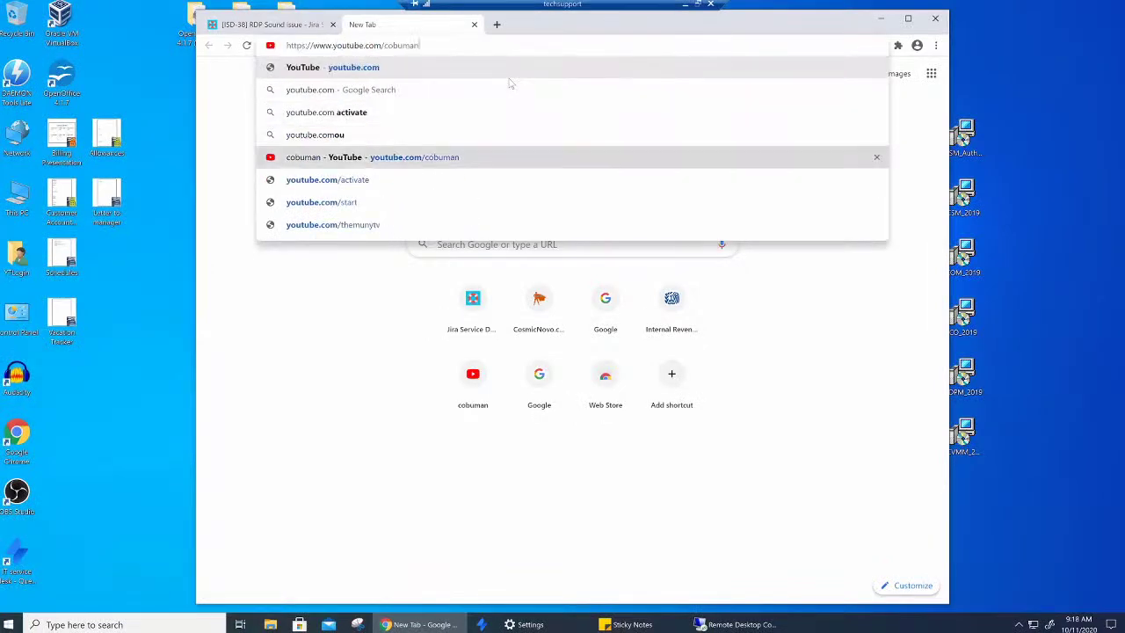
{"action": "key", "text": "Return"}
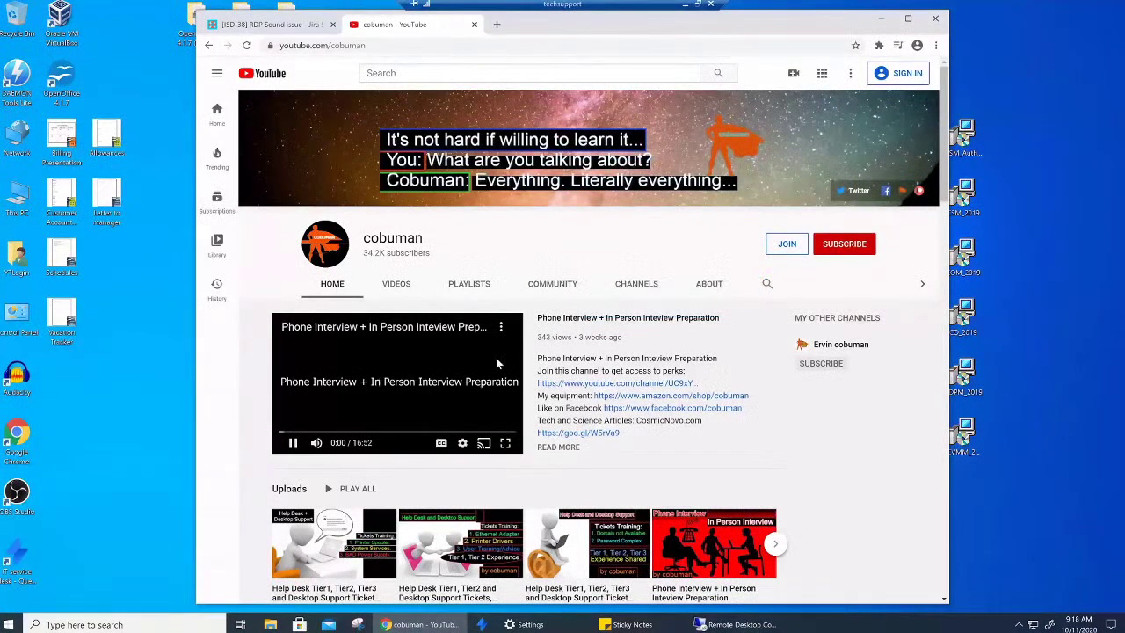
{"action": "scroll", "coordinate": [492, 369], "scroll_direction": "down", "scroll_amount": 1}
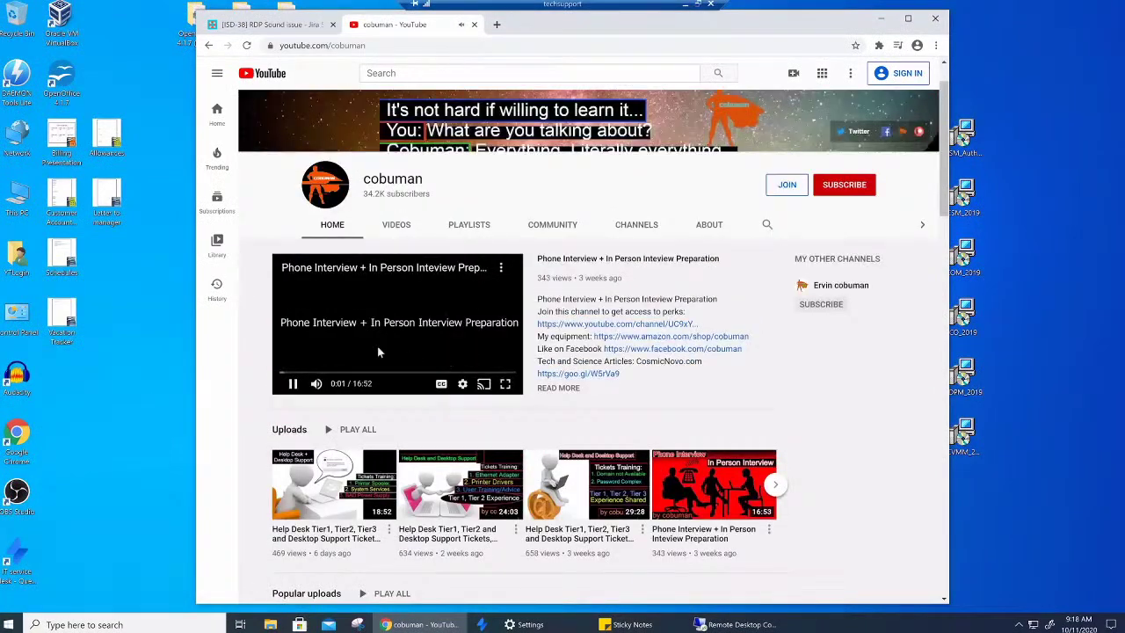
- Skip the Phone Interview video ahead, raise the volume, and pause it at 1:54
{"action": "left_click", "coordinate": [304, 376]}
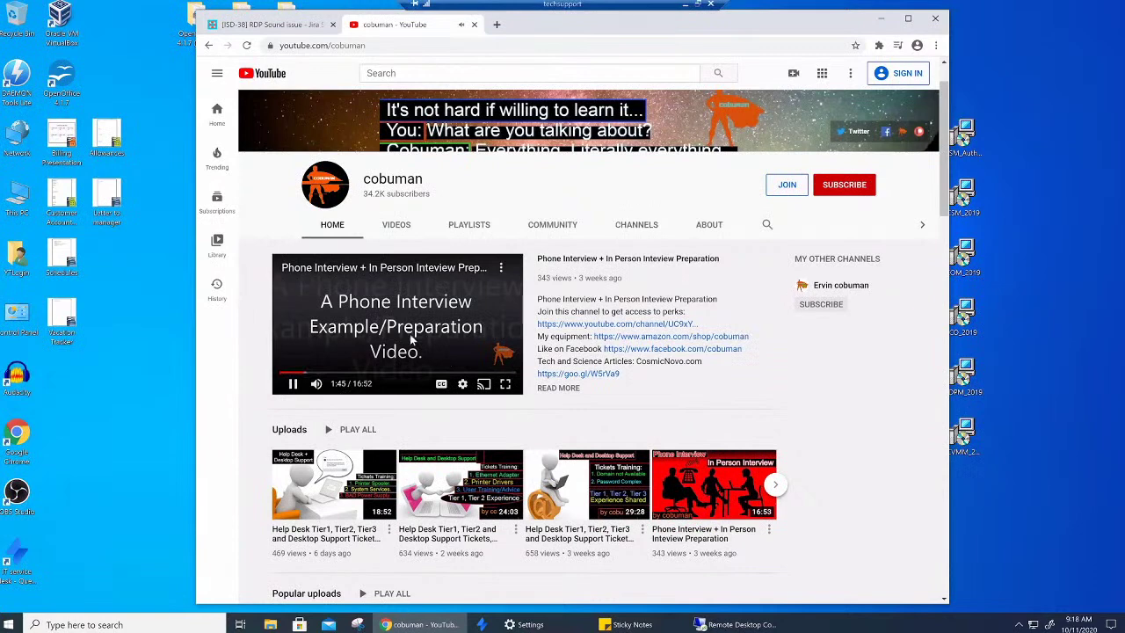
{"action": "key", "text": "XF86AudioLowerVolume"}
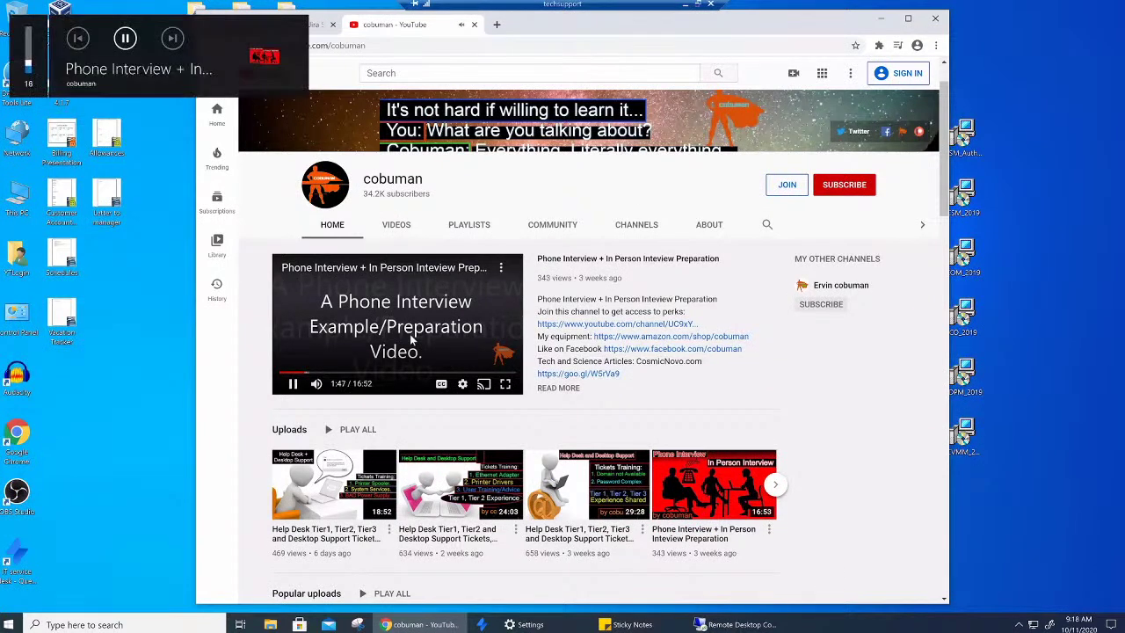
{"action": "key", "text": "XF86AudioRaiseVolume"}
{"action": "key", "text": "XF86AudioRaiseVolume"}
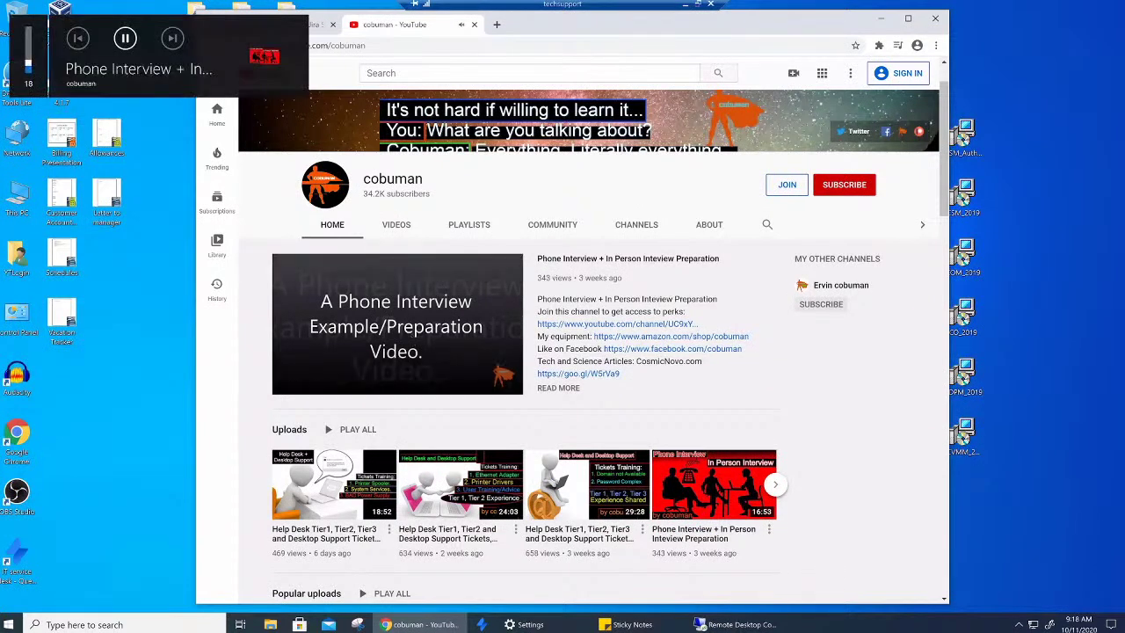
{"action": "mouse_move", "coordinate": [294, 387]}
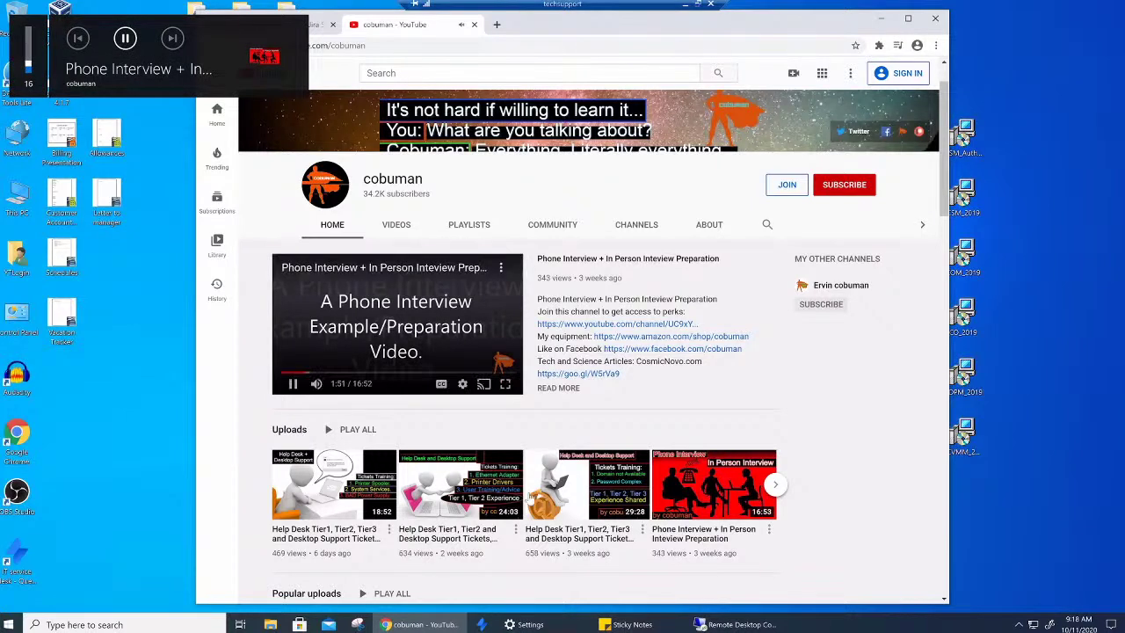
{"action": "left_click", "coordinate": [295, 386]}
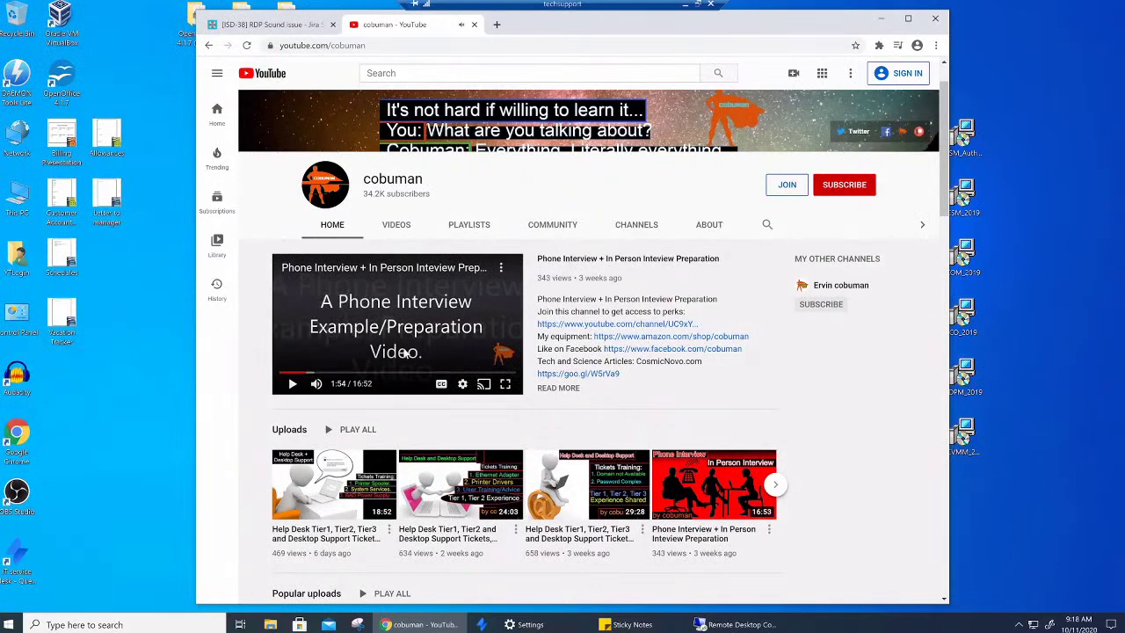
- Restore Remote Desktop Connection, recheck the remote audio setting without changes, and close it
{"action": "left_click", "coordinate": [743, 624]}
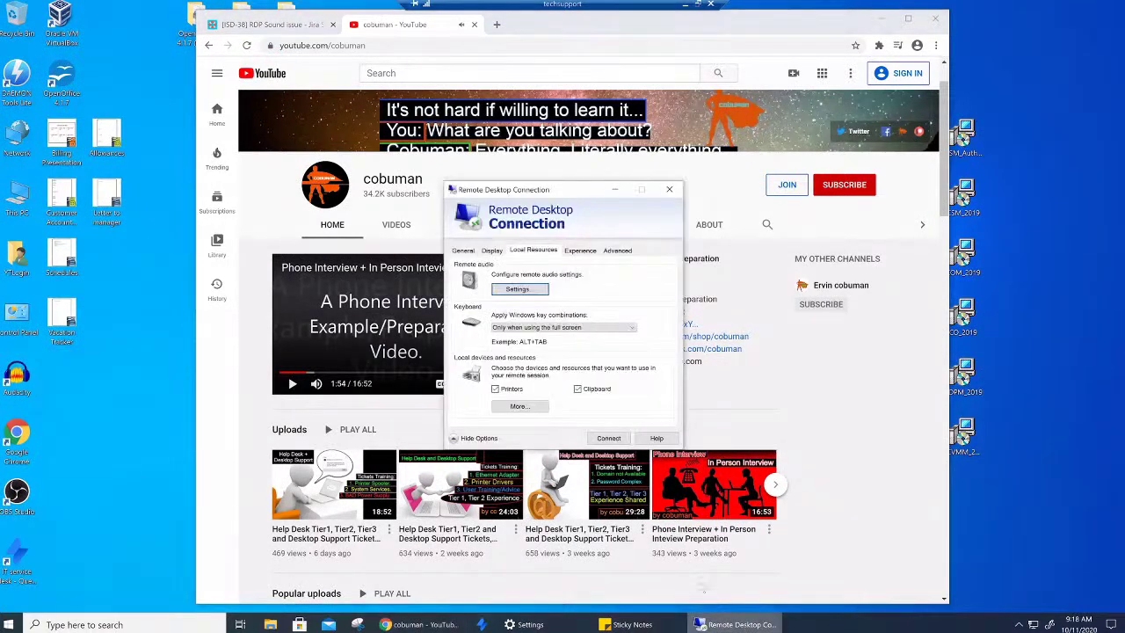
{"action": "left_click", "coordinate": [516, 290]}
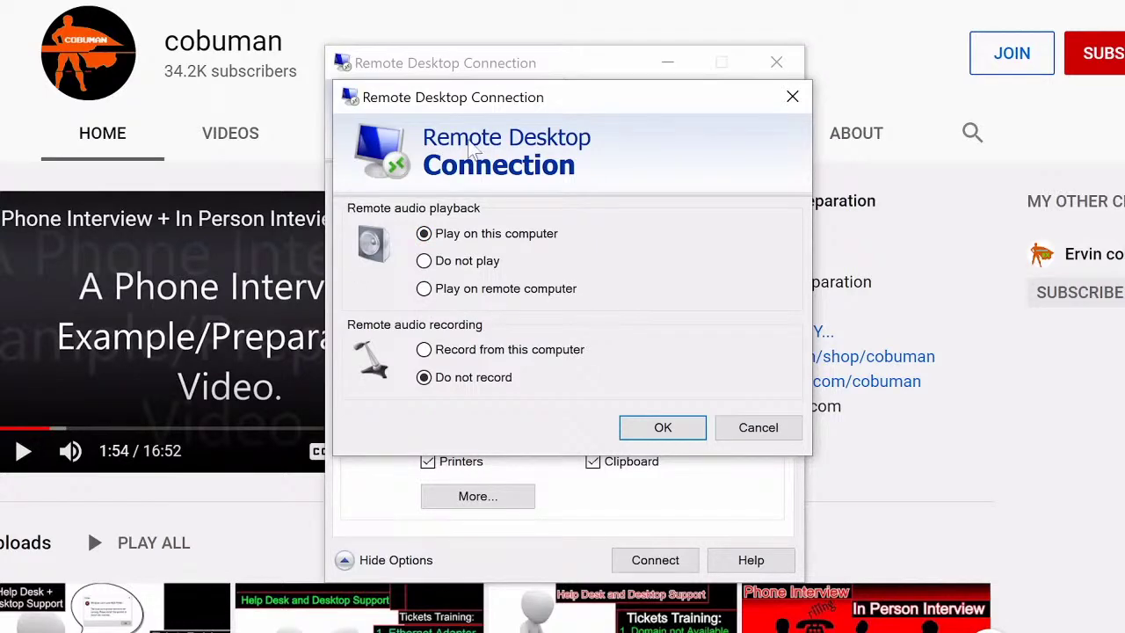
{"action": "left_click", "coordinate": [761, 434]}
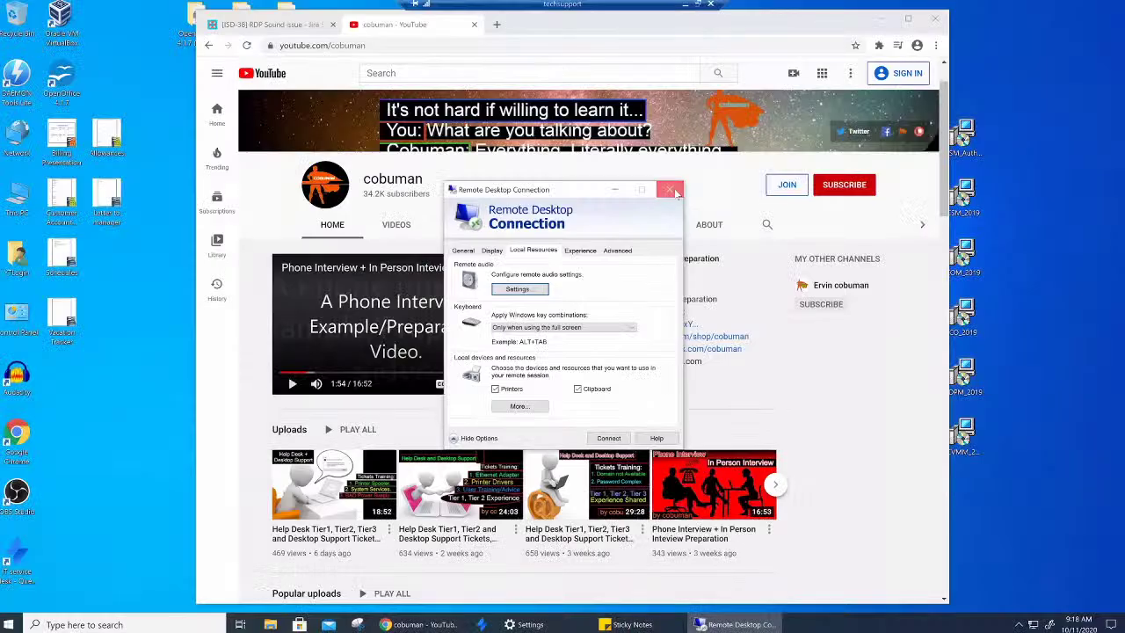
{"action": "left_click", "coordinate": [673, 189]}
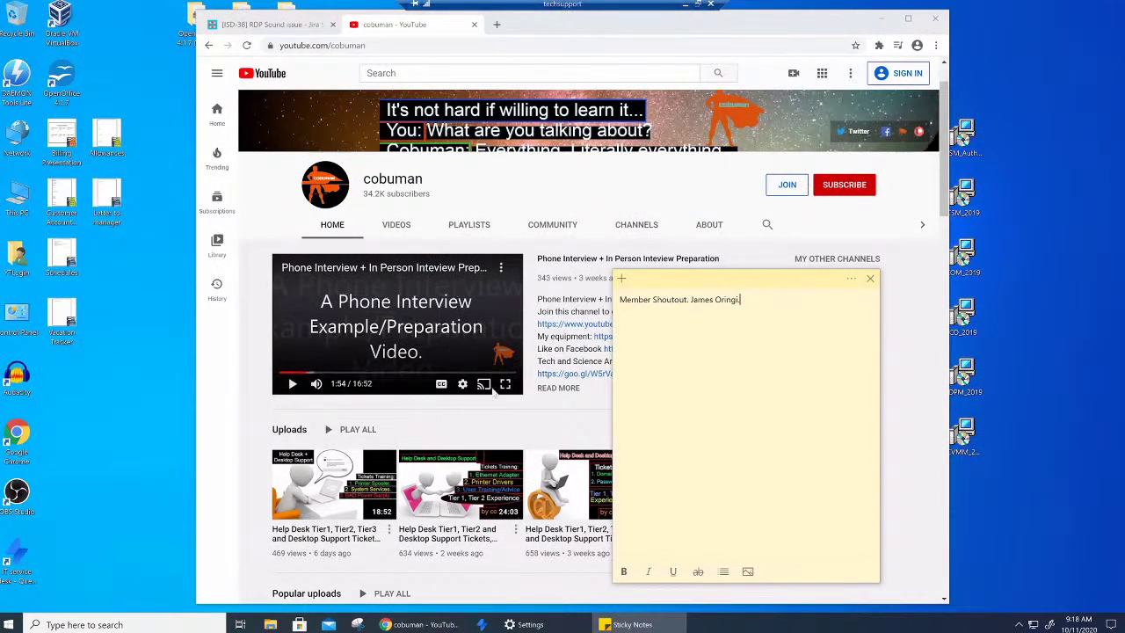
- Relaunch Remote Desktop Connection and set remote audio to remote computer, then back to this computer
{"action": "left_click", "coordinate": [83, 624]}
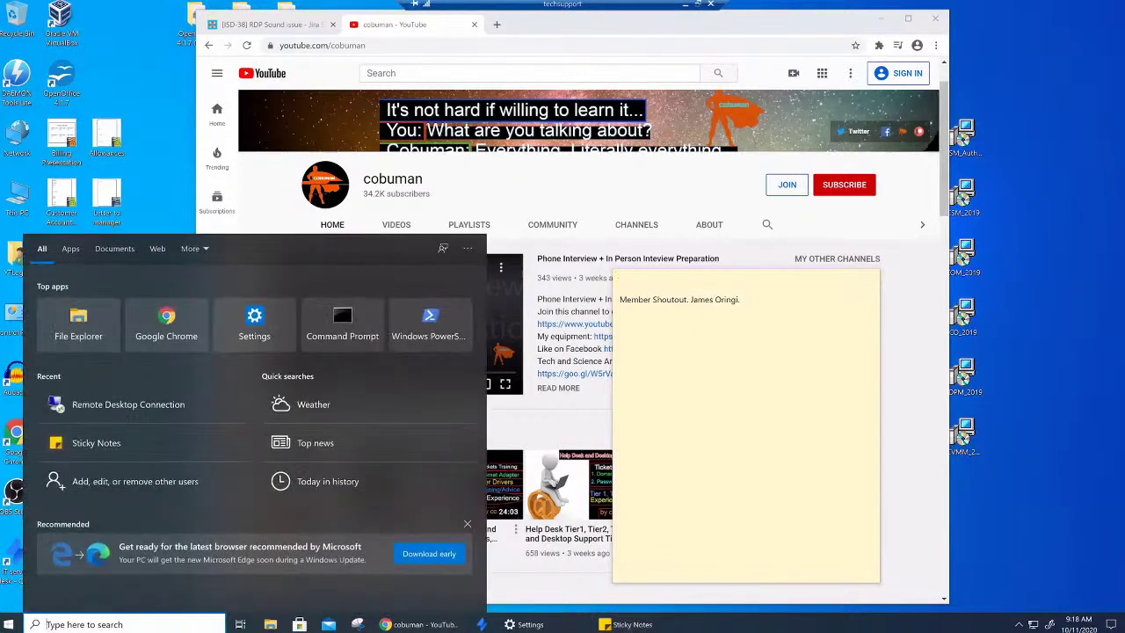
{"action": "type", "text": "remote"}
{"action": "key", "text": "Return"}
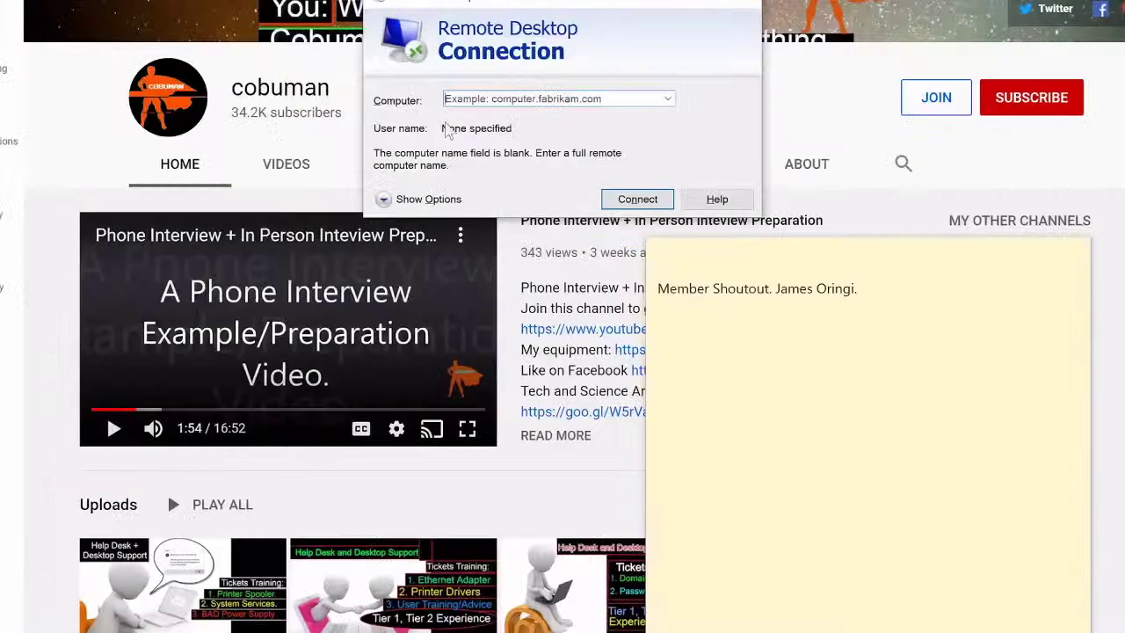
{"action": "left_click", "coordinate": [385, 199]}
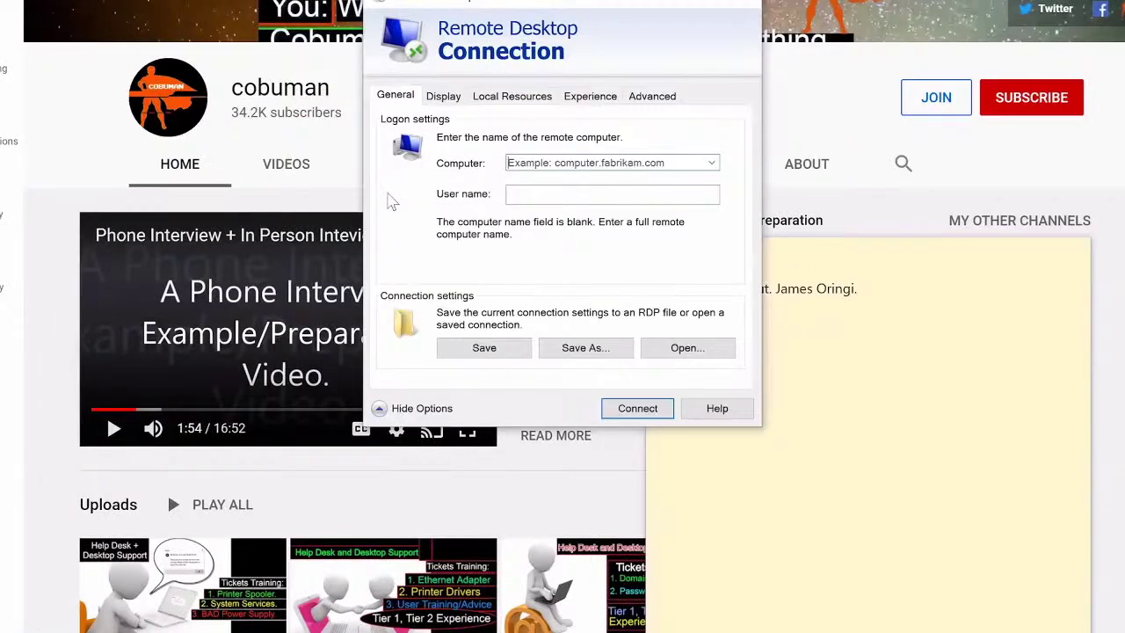
{"action": "left_click", "coordinate": [511, 97]}
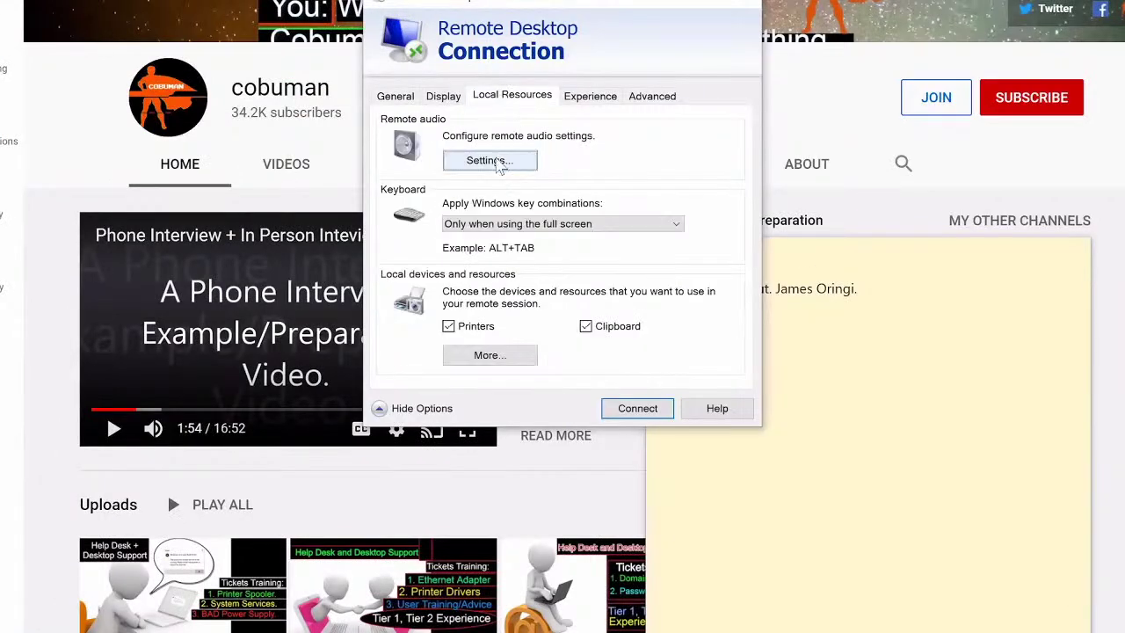
{"action": "left_click", "coordinate": [489, 160]}
{"action": "left_click", "coordinate": [496, 184]}
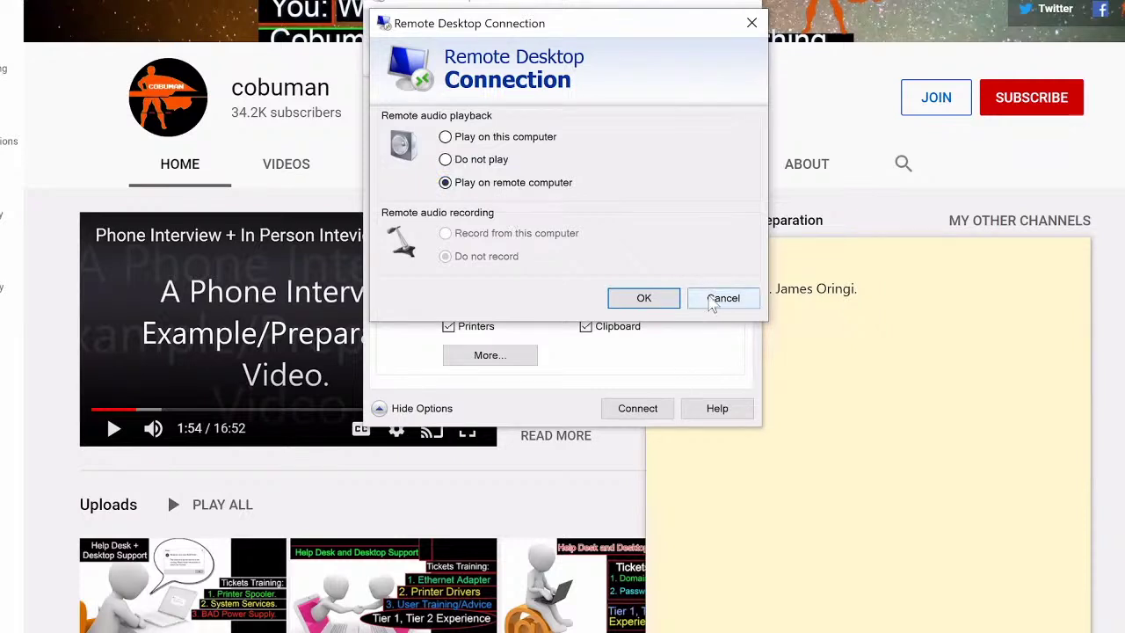
{"action": "left_click", "coordinate": [473, 142]}
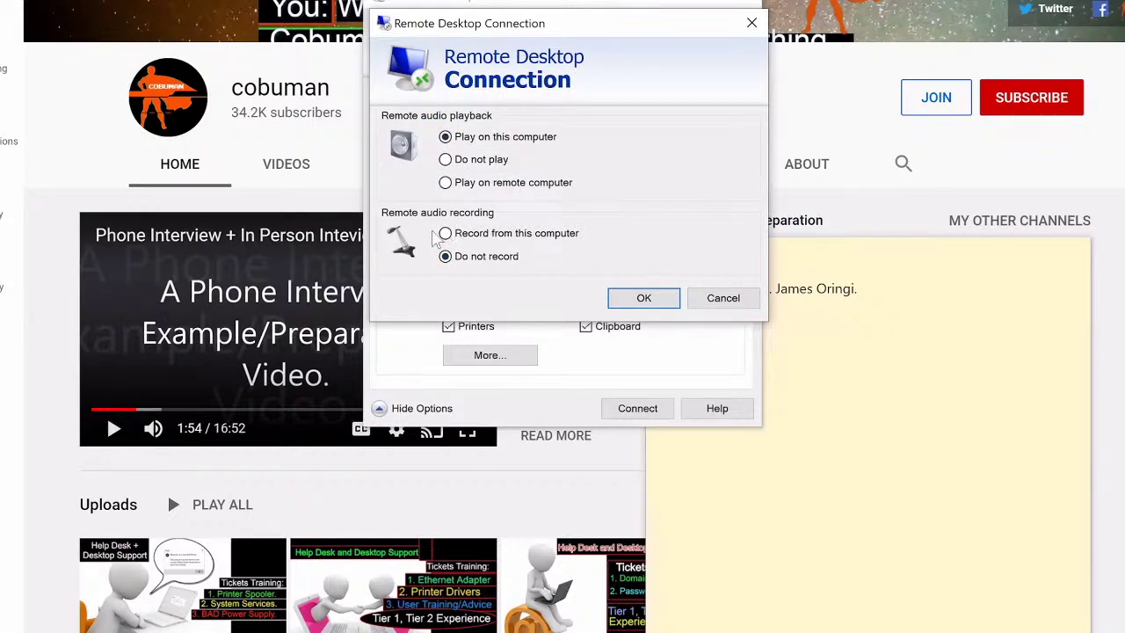
{"action": "left_click", "coordinate": [642, 298]}
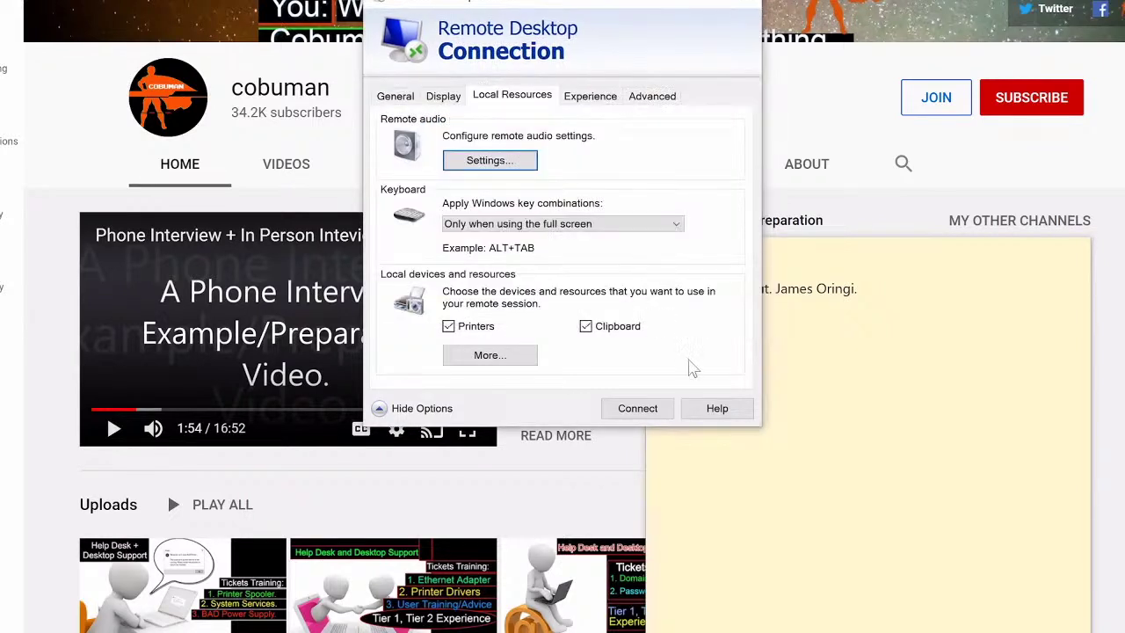
- Try connecting, dismiss the invalid computer name error, recheck audio, and close the window
{"action": "left_click", "coordinate": [640, 408]}
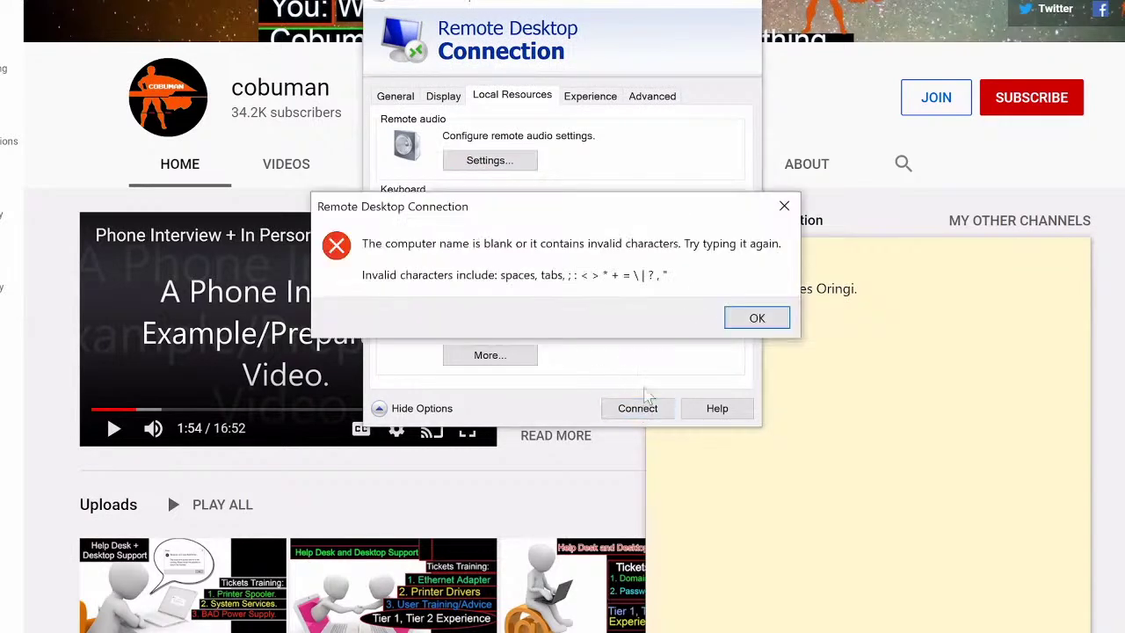
{"action": "left_click", "coordinate": [754, 318]}
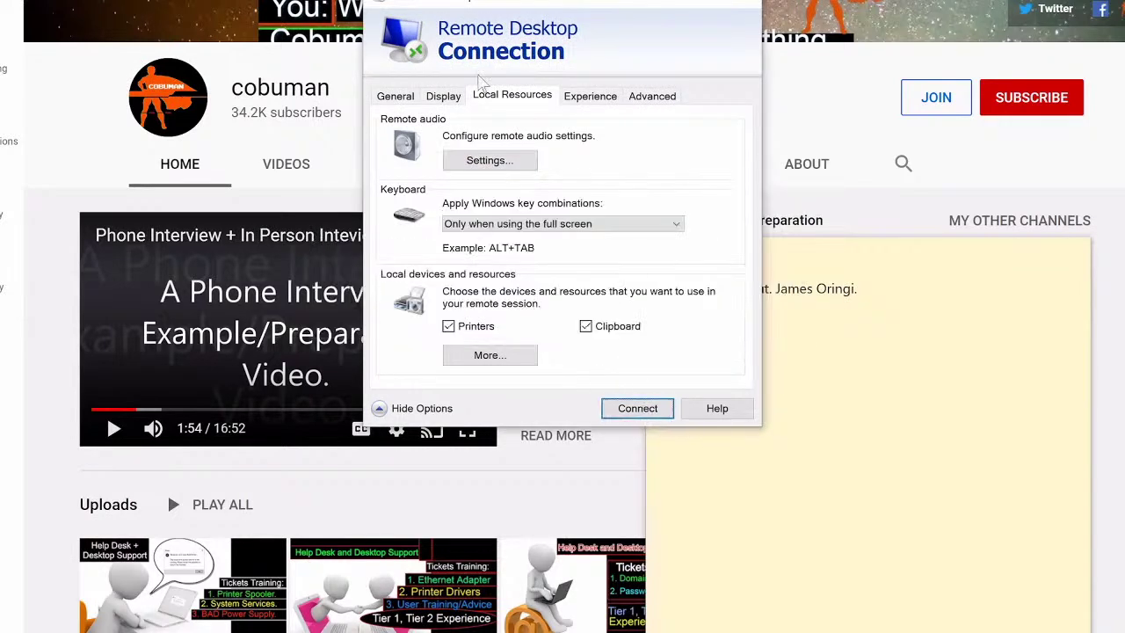
{"action": "left_click", "coordinate": [486, 162]}
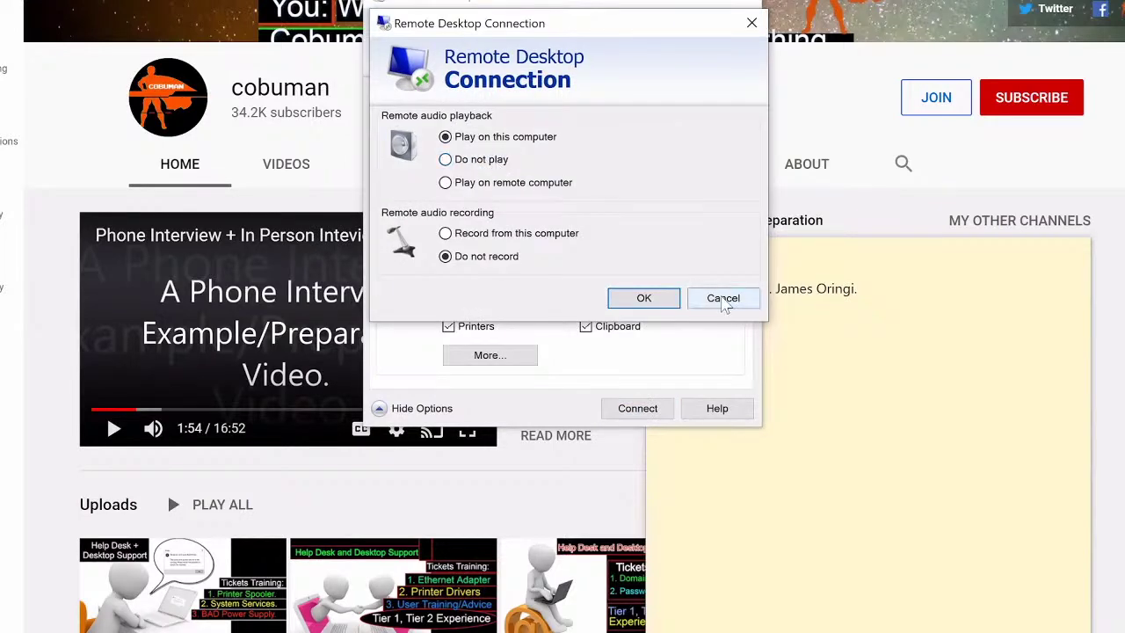
{"action": "left_click", "coordinate": [723, 299]}
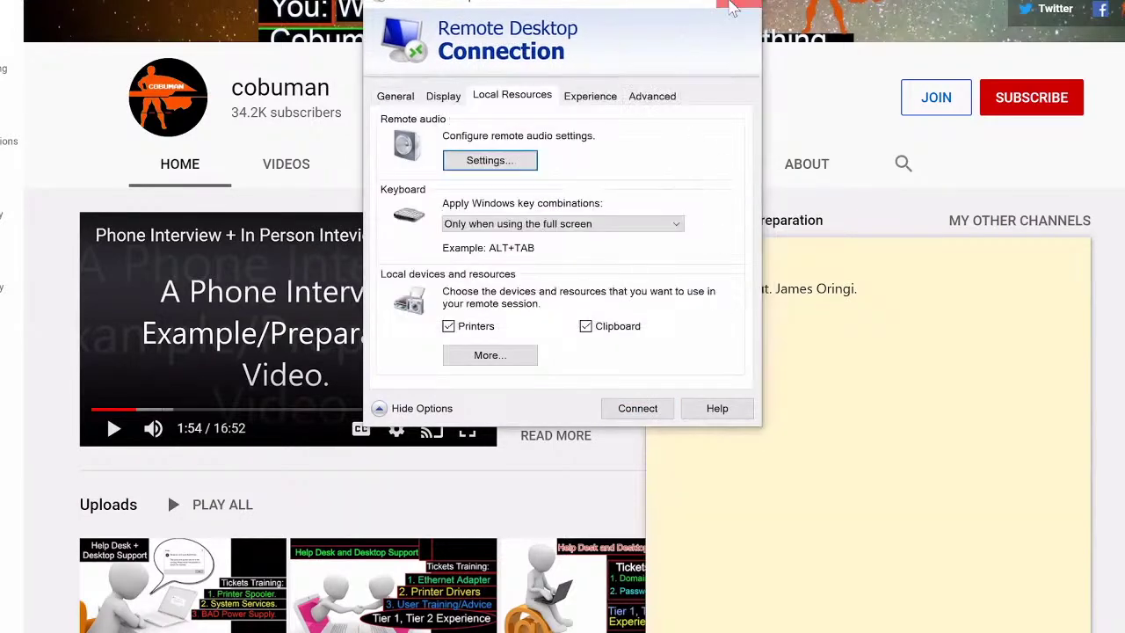
{"action": "left_click", "coordinate": [731, 4]}
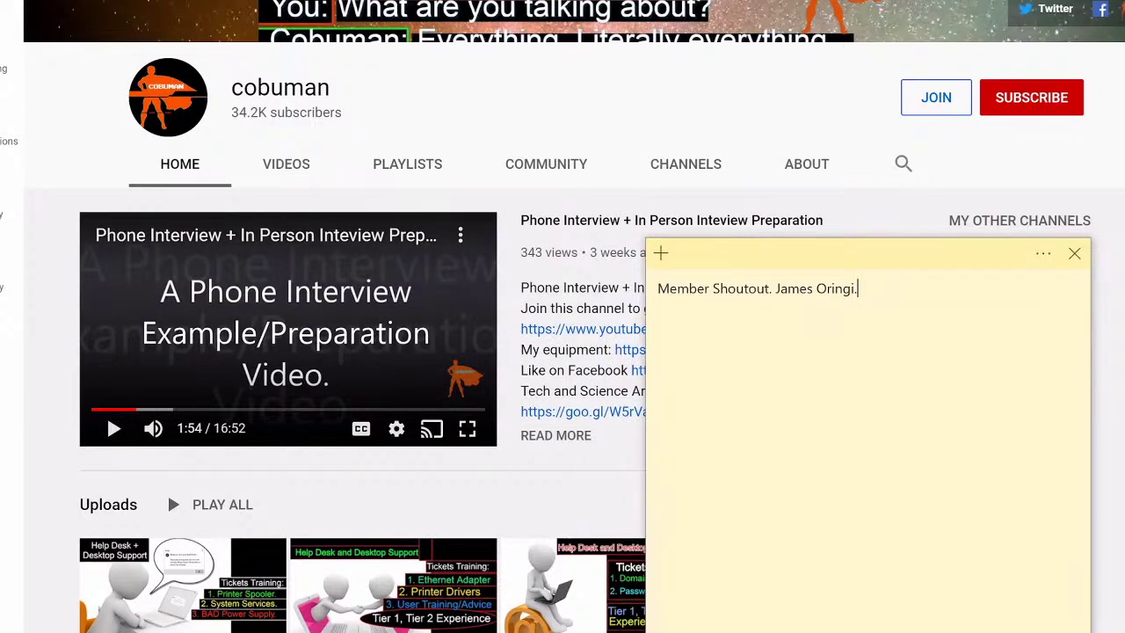
- Close the sticky note and cancel editing the ISD-38 description
{"action": "left_click", "coordinate": [1074, 254]}
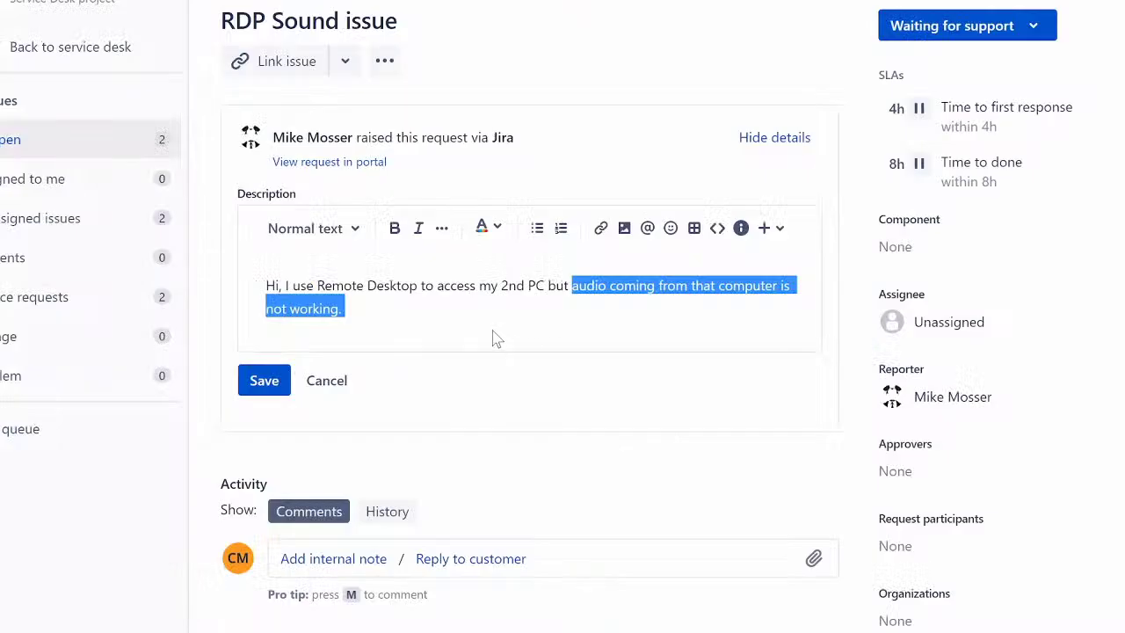
{"action": "left_click", "coordinate": [494, 337]}
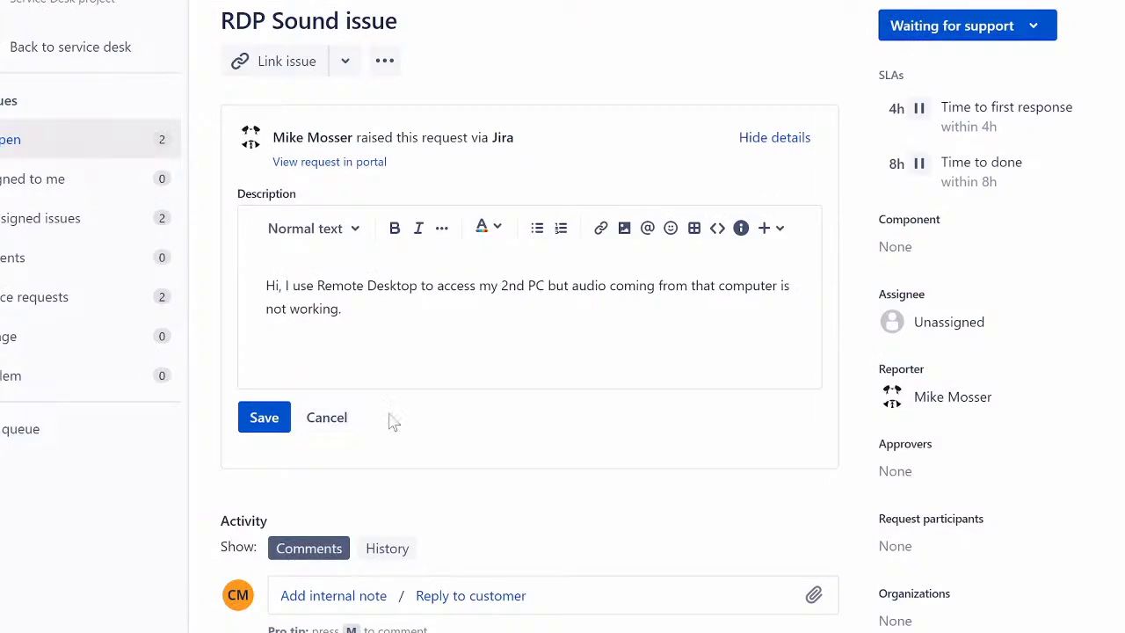
{"action": "left_click", "coordinate": [326, 418]}
- Add internal note 'Changed Remote Desktop Settings to play audio on a local computer.'
{"action": "left_click", "coordinate": [338, 409]}
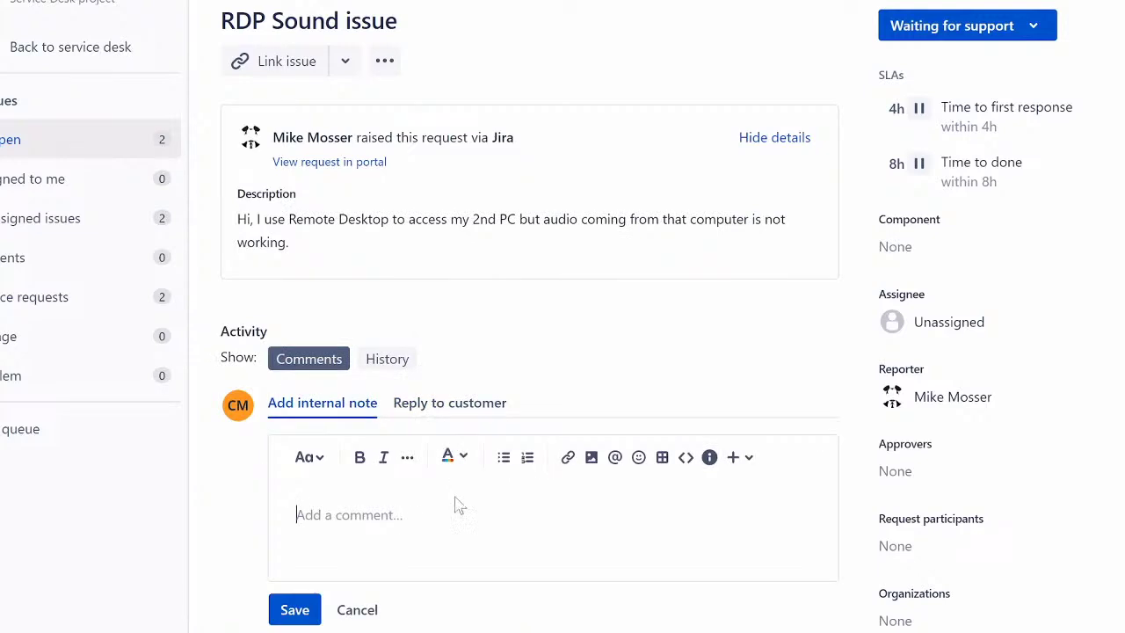
{"action": "type", "text": "Ch"}
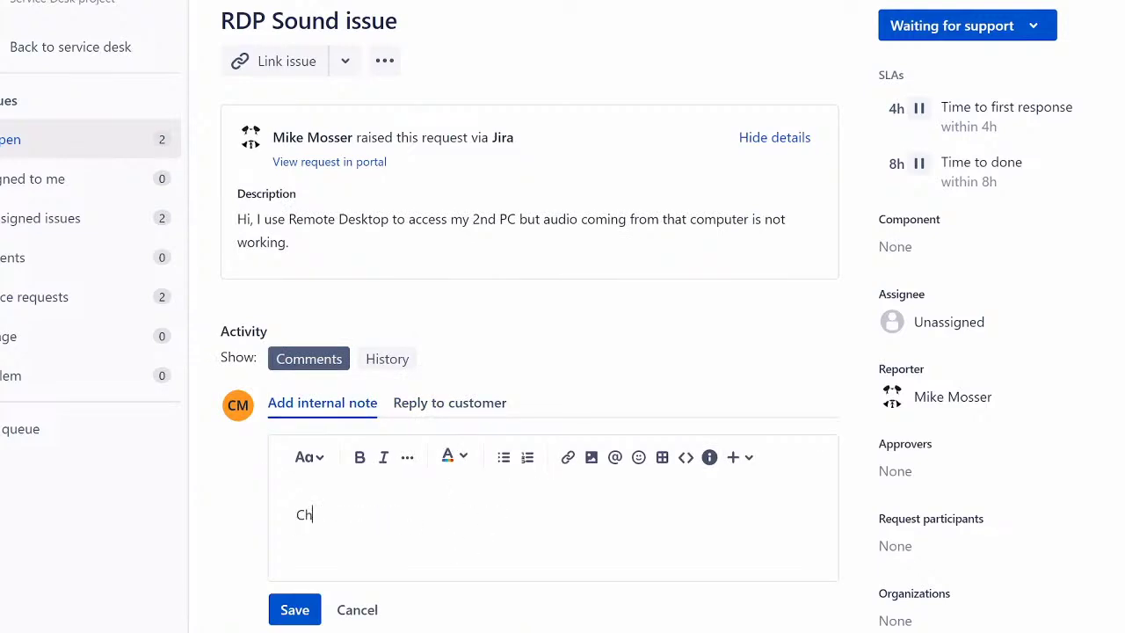
{"action": "type", "text": "anged se"}
{"action": "type", "text": "Remote D"}
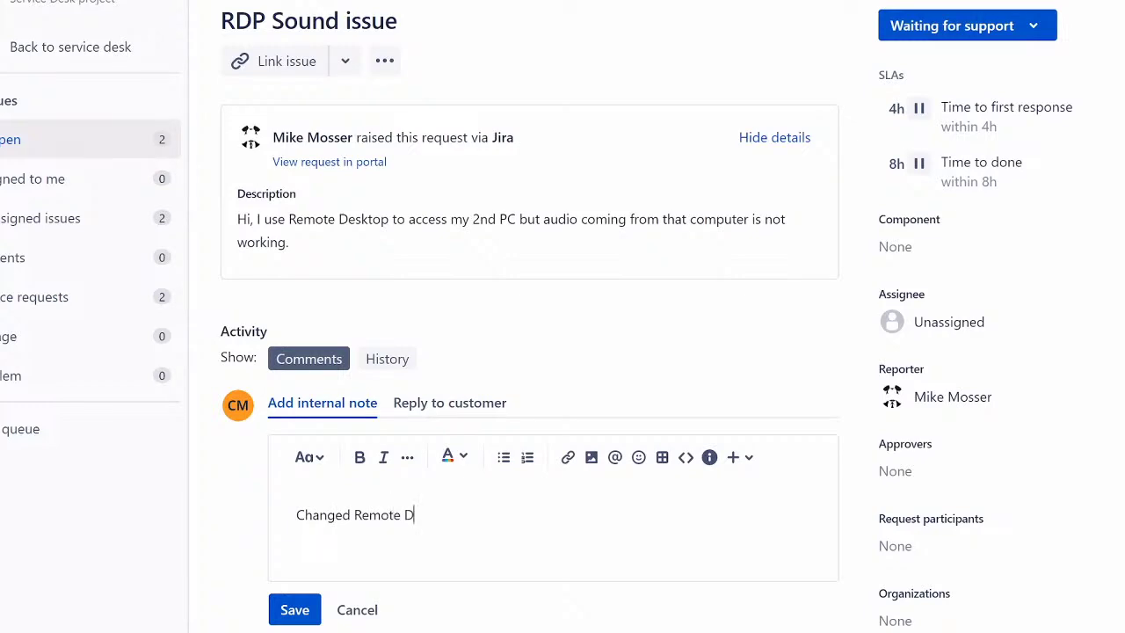
{"action": "type", "text": "eskotp"}
{"action": "key", "text": "BackSpace"}
{"action": "type", "text": "top Settings to play adui"}
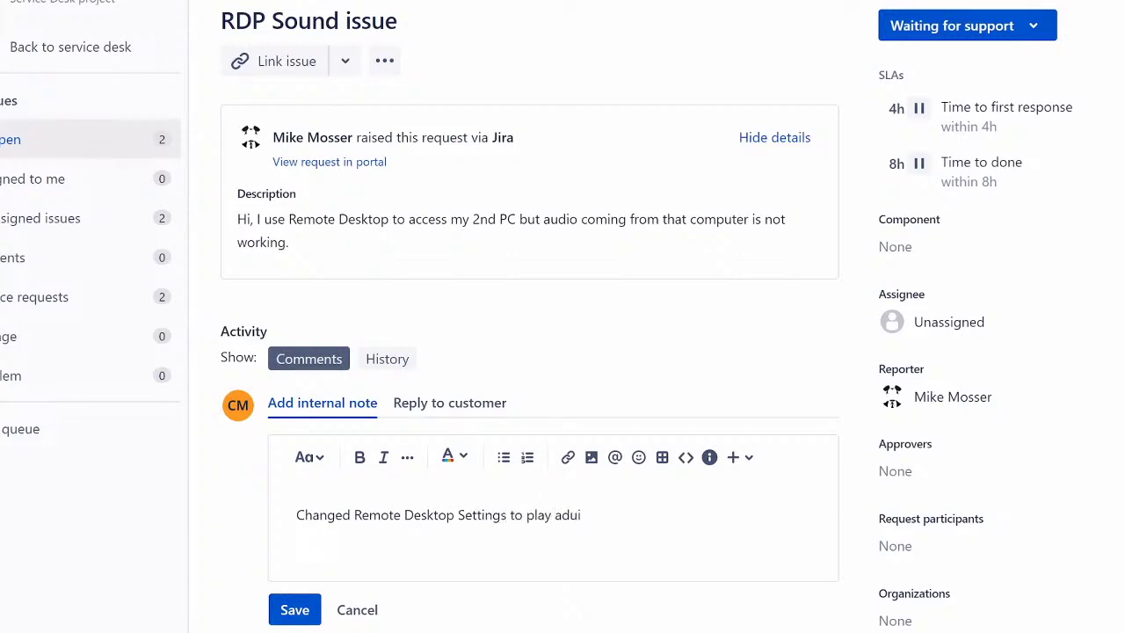
{"action": "type", "text": "io udio on a local computer."}
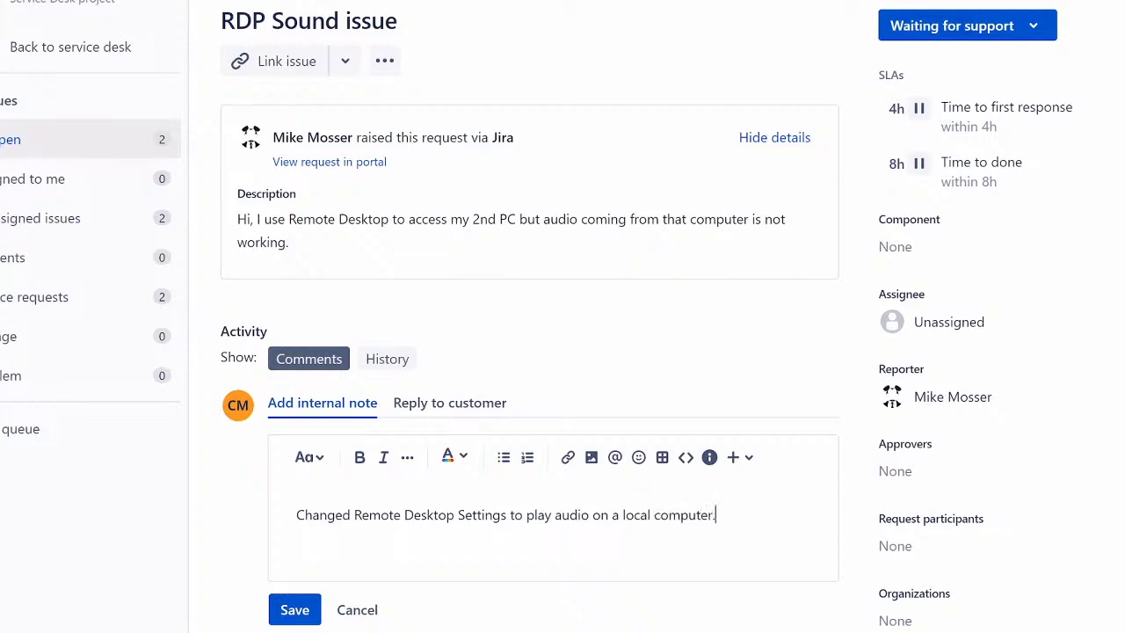
{"action": "left_click", "coordinate": [296, 610]}
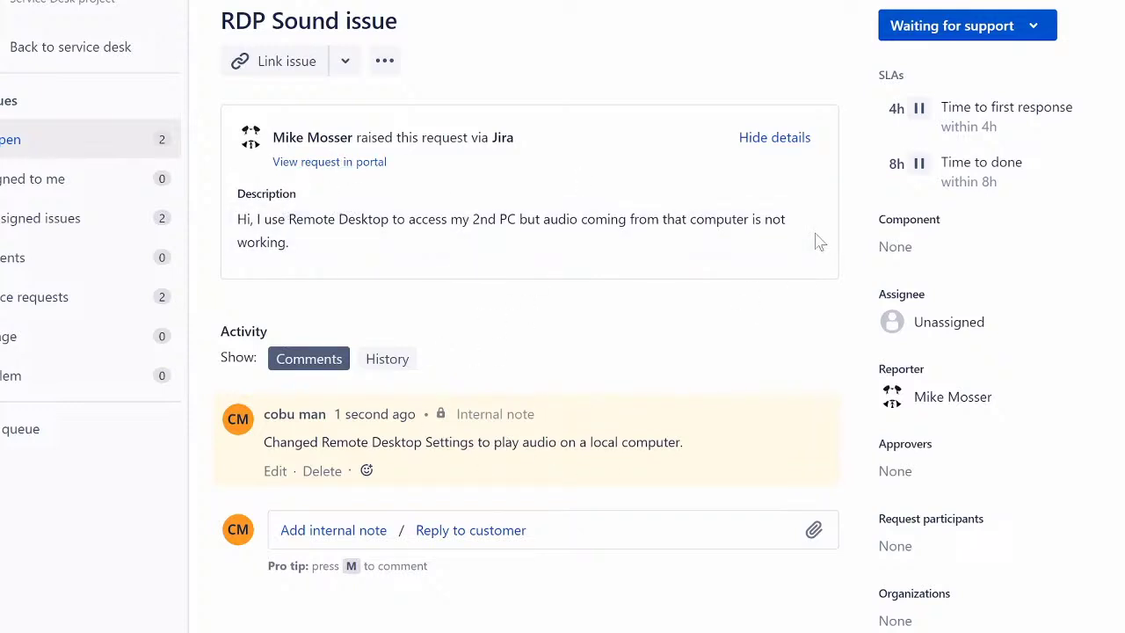
- Assign ISD-38 to yourself and change its status to Completed
{"action": "left_click", "coordinate": [953, 322]}
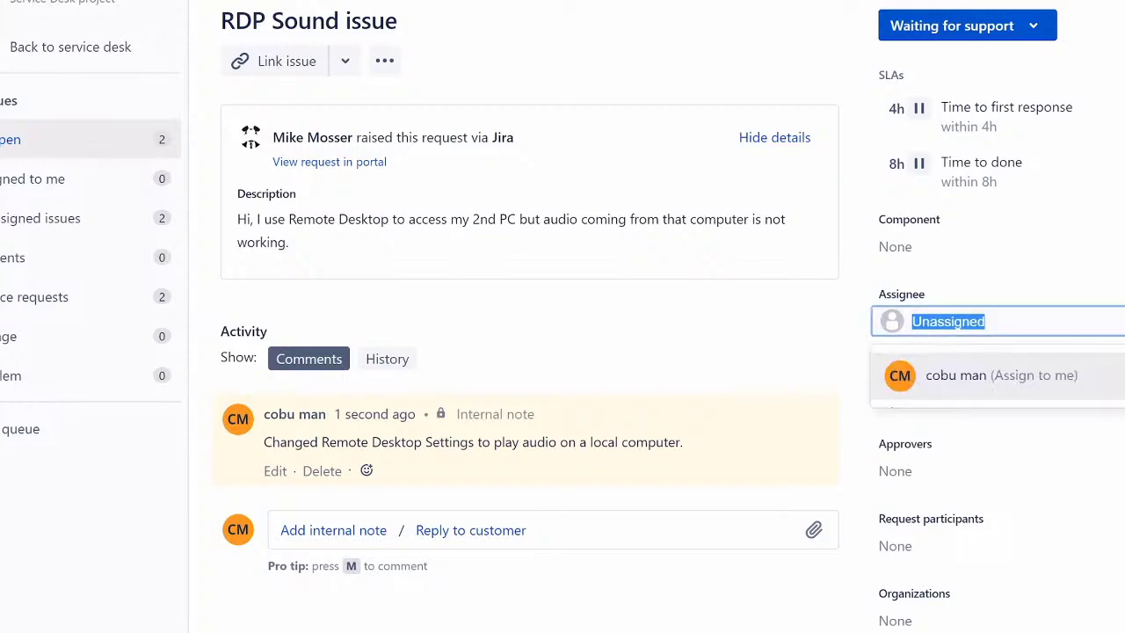
{"action": "left_click", "coordinate": [954, 375]}
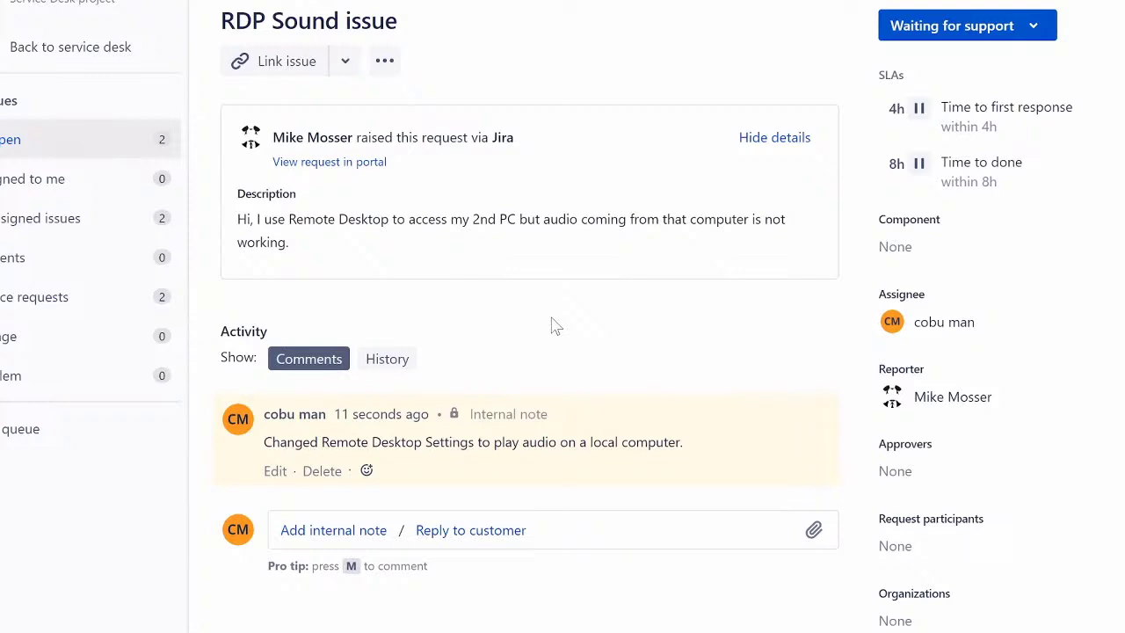
{"action": "left_click", "coordinate": [1028, 32]}
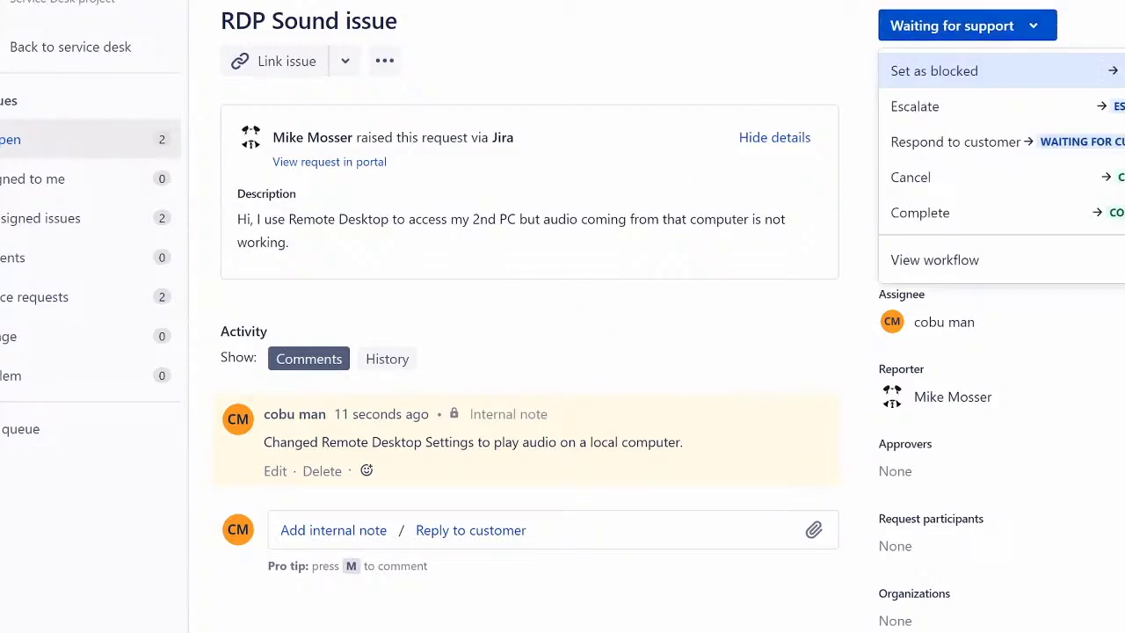
{"action": "left_click", "coordinate": [1024, 216]}
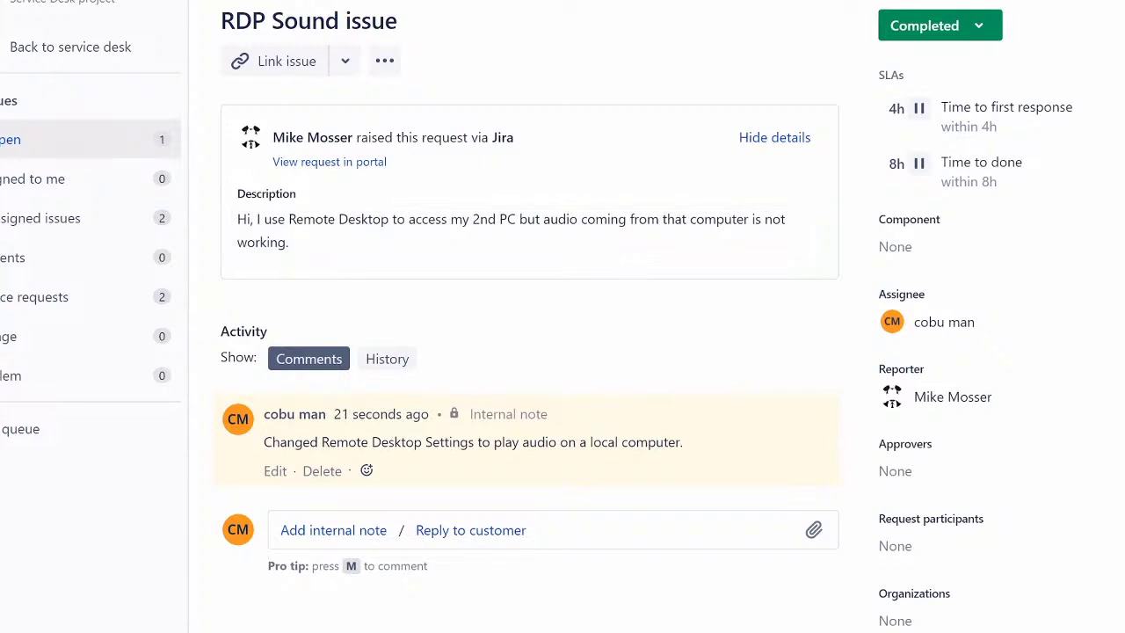
{"action": "key", "text": "super"}
- Launch Remote Desktop Connection locally and again on the remote computer
{"action": "type", "text": "remote desktop"}
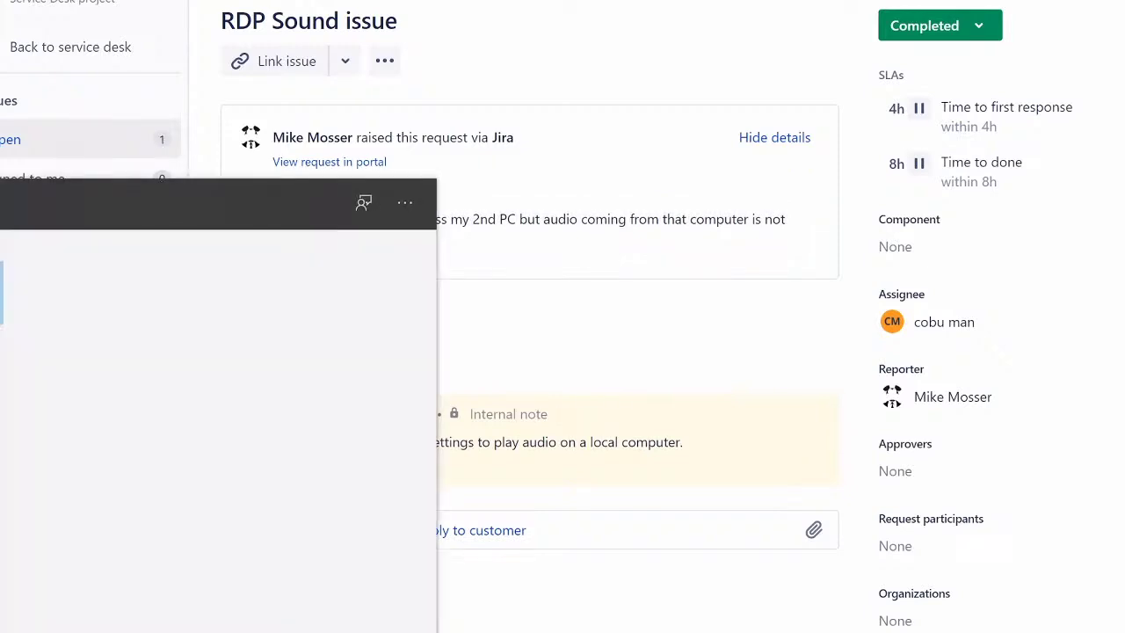
{"action": "key", "text": "Return"}
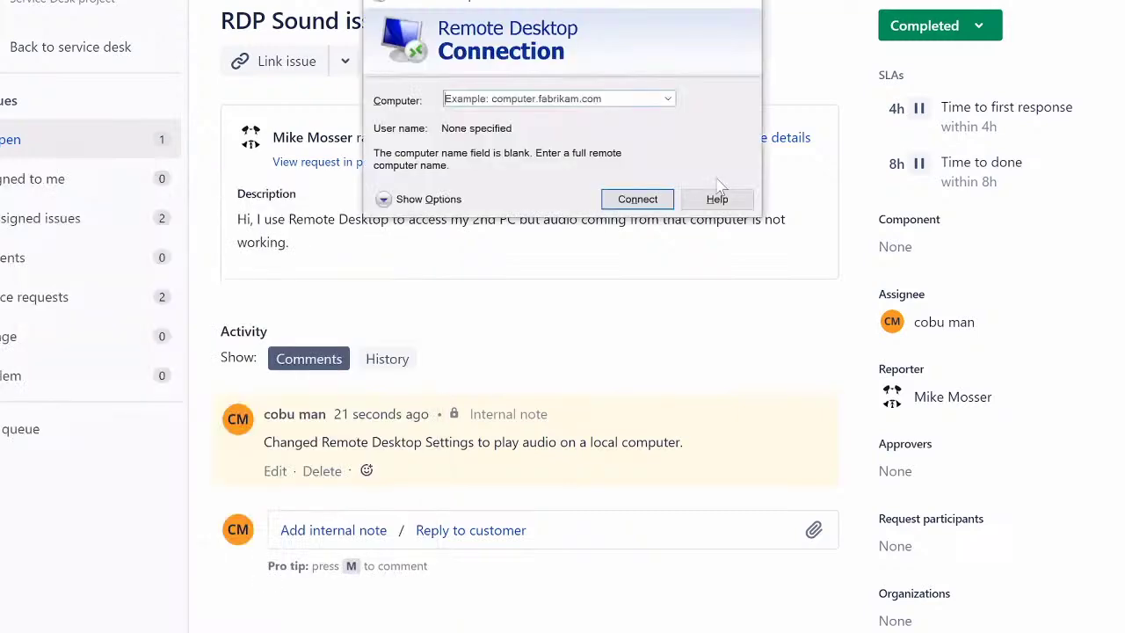
{"action": "left_click", "coordinate": [420, 200]}
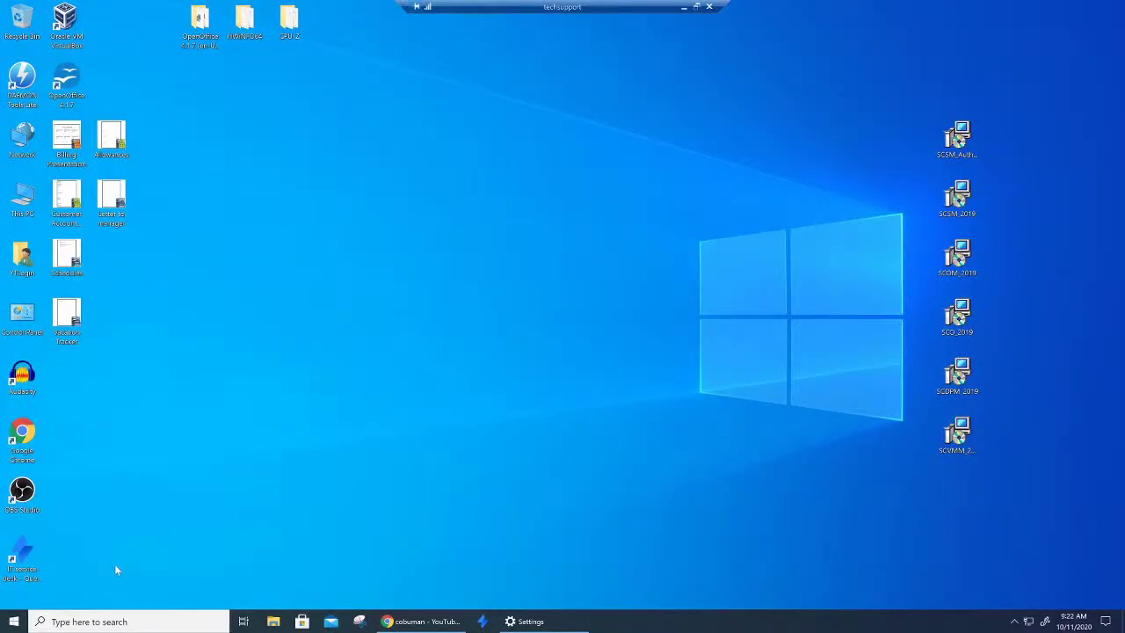
{"action": "left_click", "coordinate": [115, 622]}
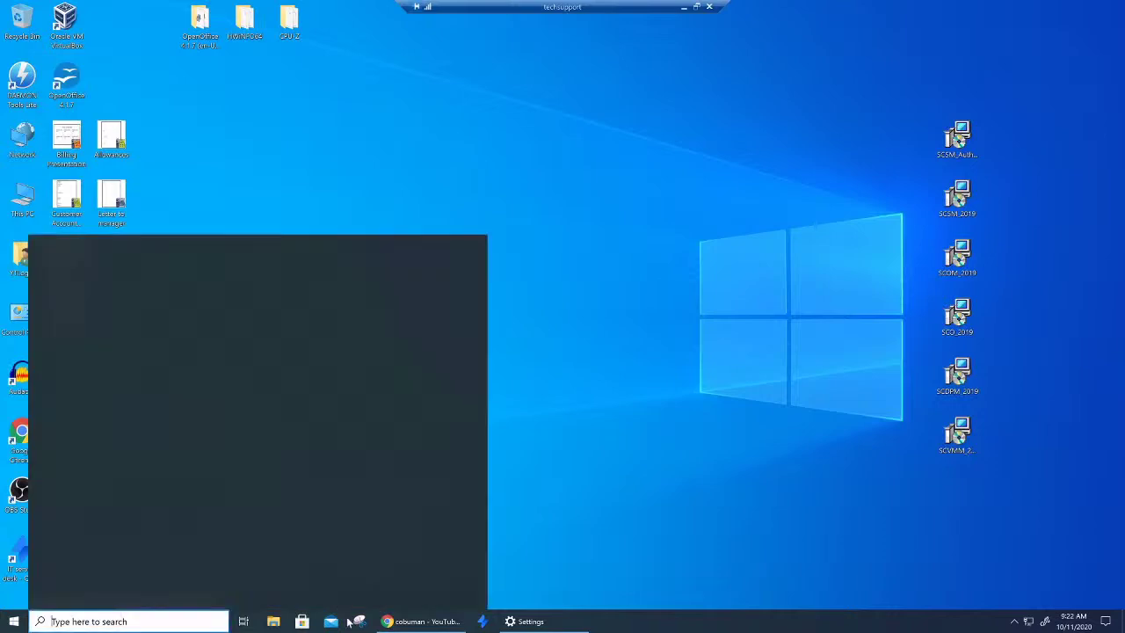
{"action": "type", "text": "remote"}
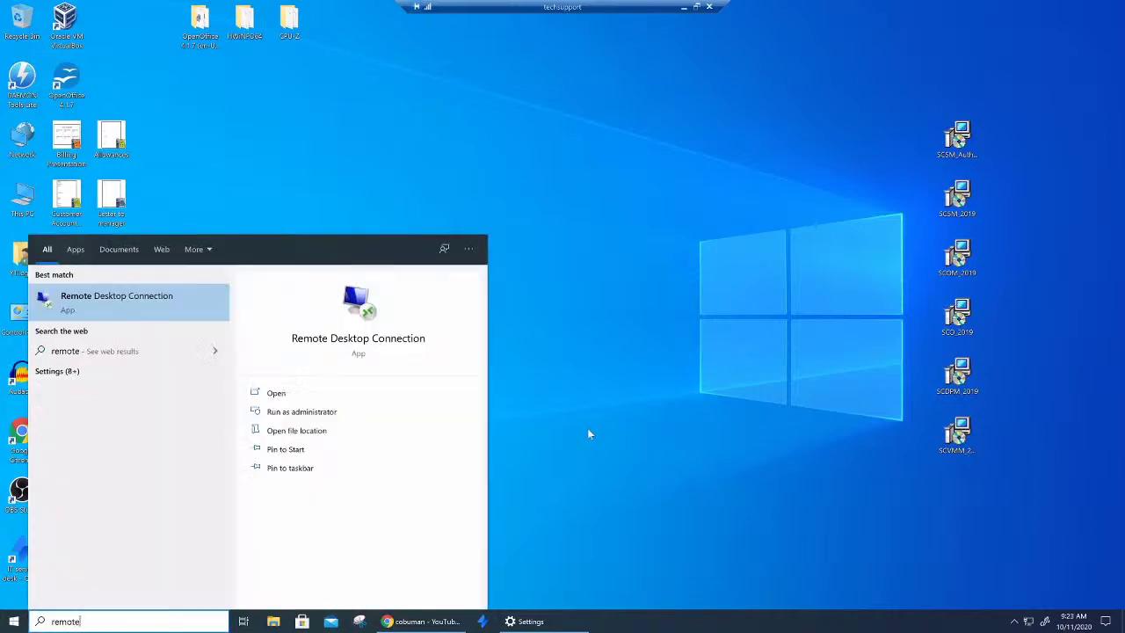
{"action": "key", "text": "Return"}
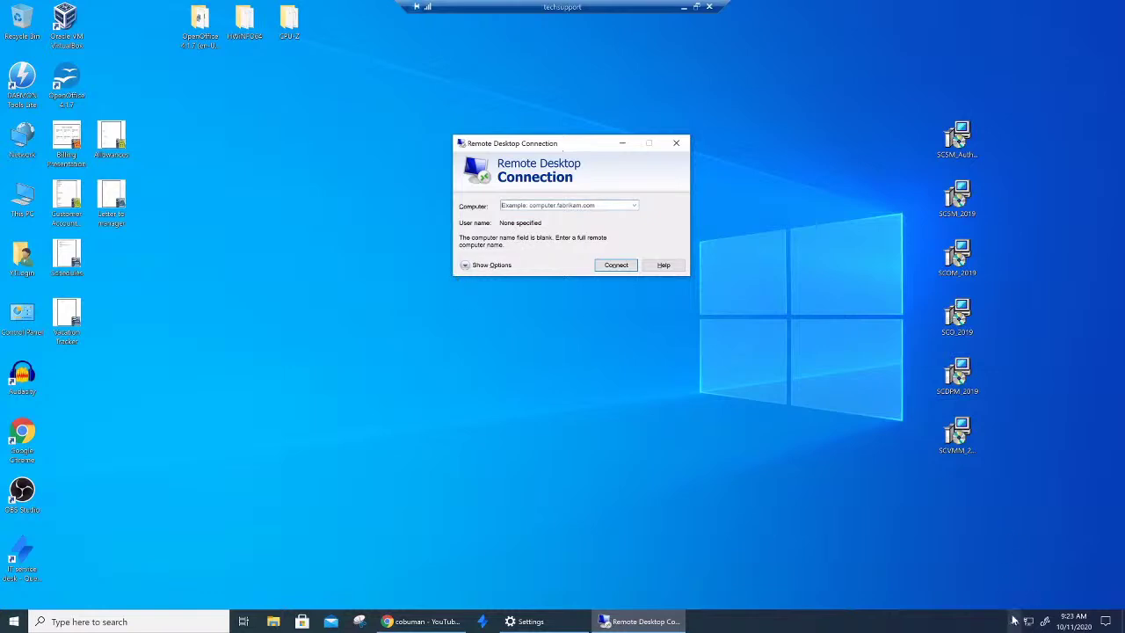
{"action": "left_click_drag", "start_coordinate": [562, 145], "coordinate": [556, 160]}
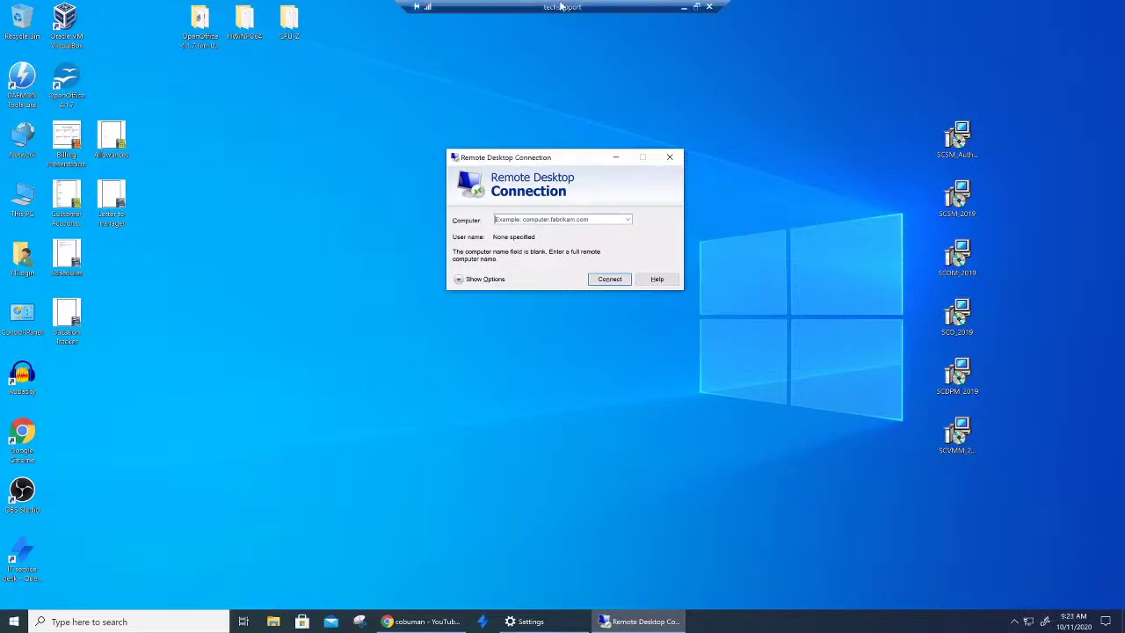
- Check the Remote Audio volume level, then bring up the speaker's sound options menu
{"action": "left_click", "coordinate": [1014, 619]}
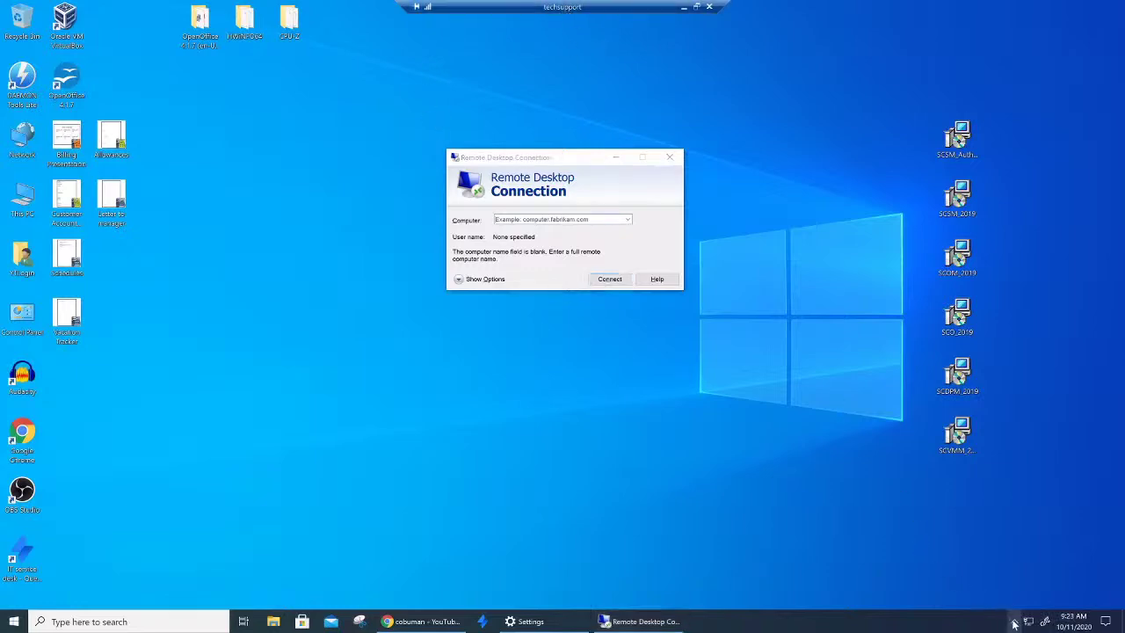
{"action": "left_click", "coordinate": [878, 498]}
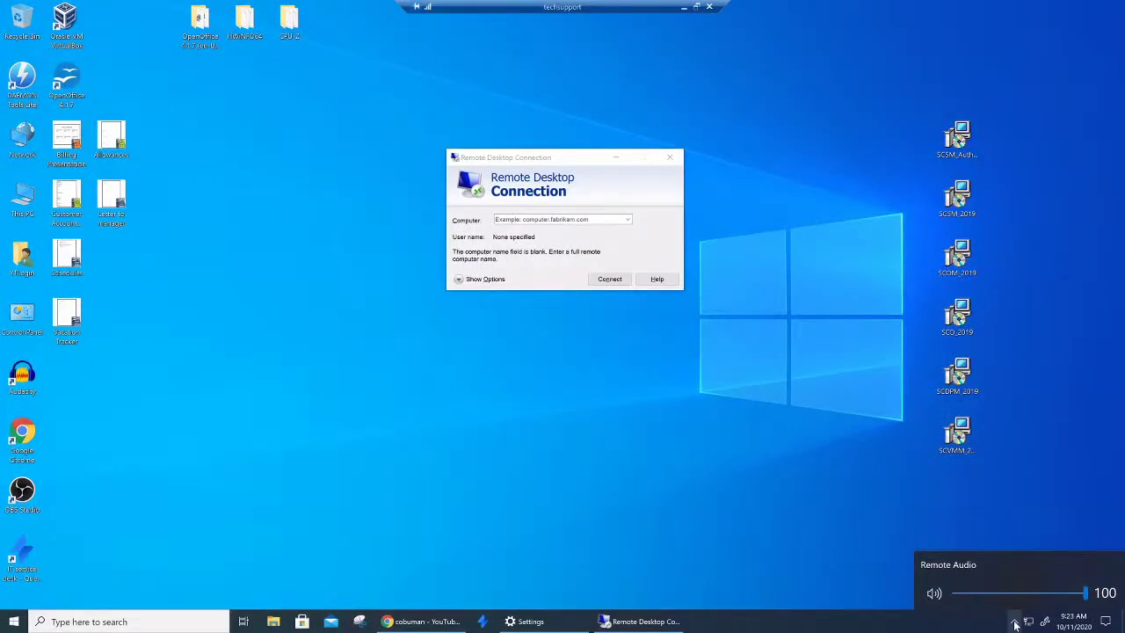
{"action": "left_click", "coordinate": [1025, 603]}
{"action": "left_click", "coordinate": [1015, 622]}
{"action": "right_click", "coordinate": [1013, 580]}
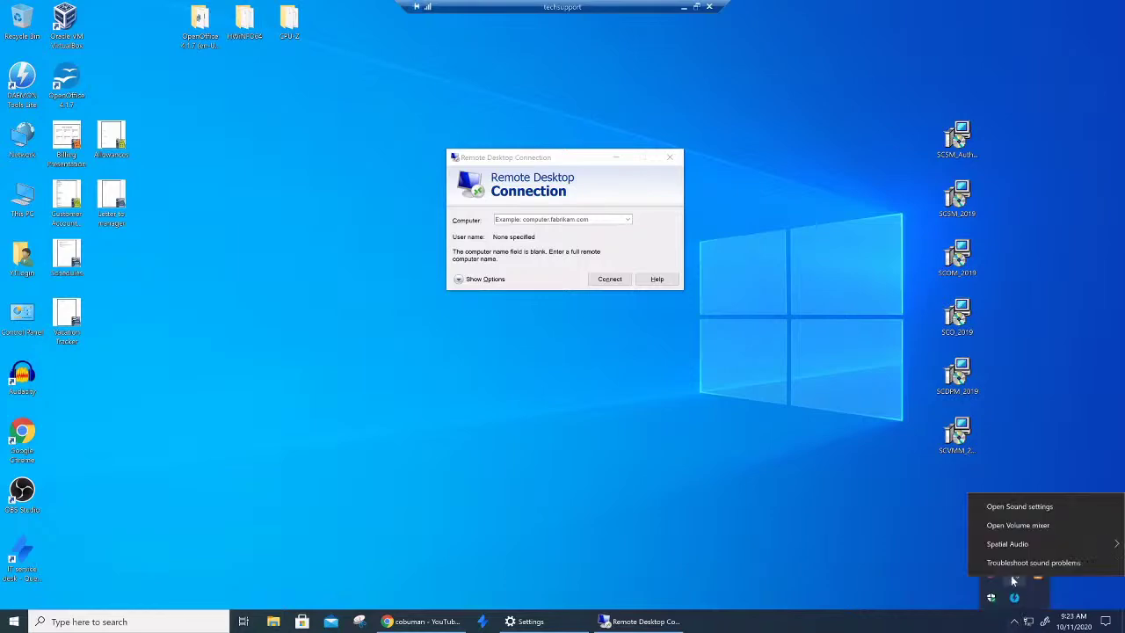
- Open Sound settings and confirm the output device is Remote Audio
{"action": "left_click", "coordinate": [1033, 506]}
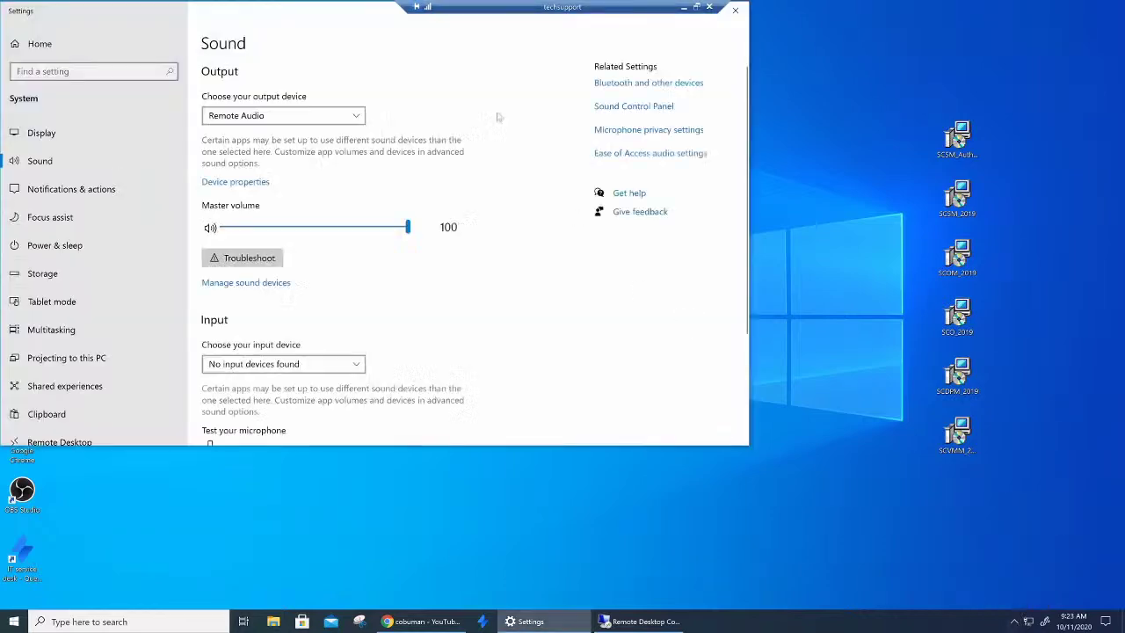
{"action": "left_click_drag", "start_coordinate": [268, 14], "coordinate": [440, 96]}
{"action": "left_click", "coordinate": [492, 176]}
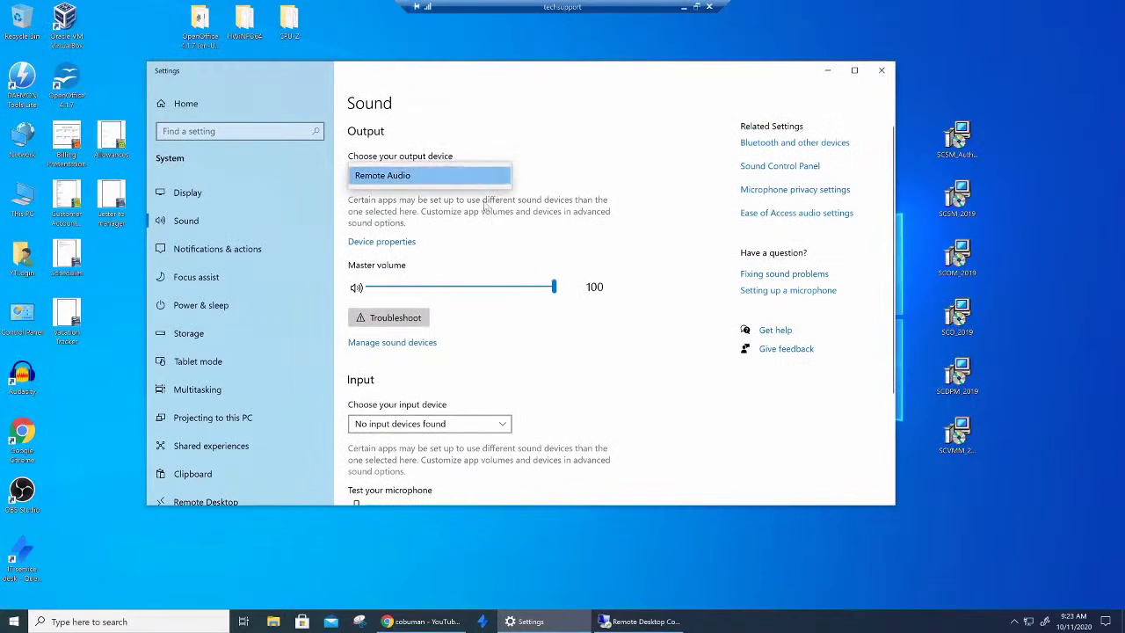
{"action": "left_click", "coordinate": [552, 214]}
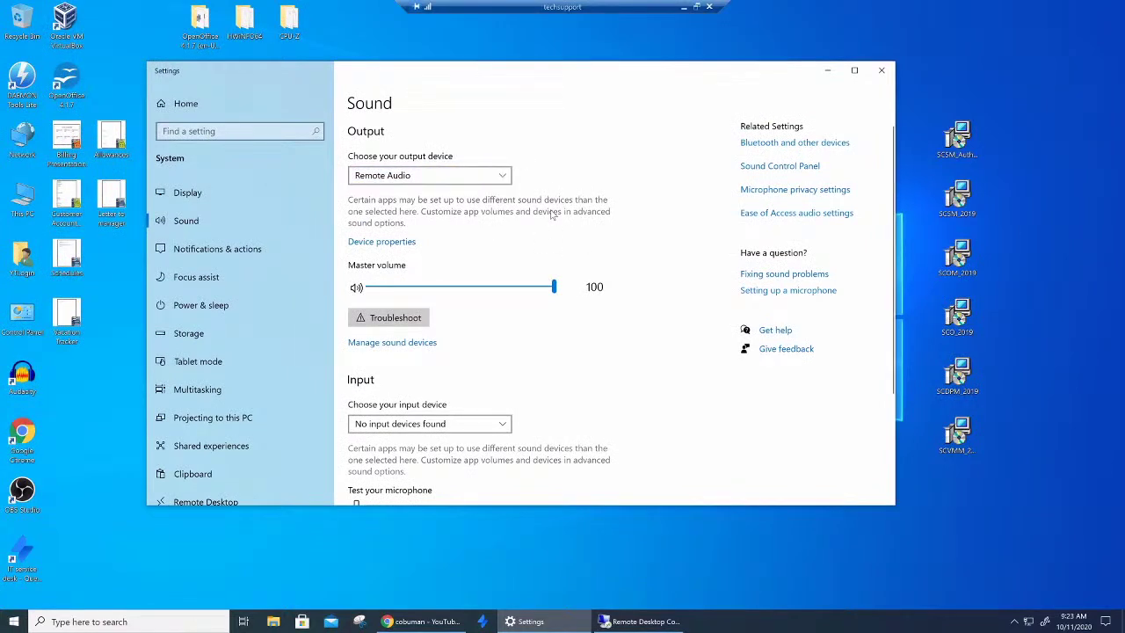
- Close Sound settings and show Remote Desktop Connection's Local Resources options
{"action": "left_click_drag", "start_coordinate": [611, 71], "coordinate": [650, 81]}
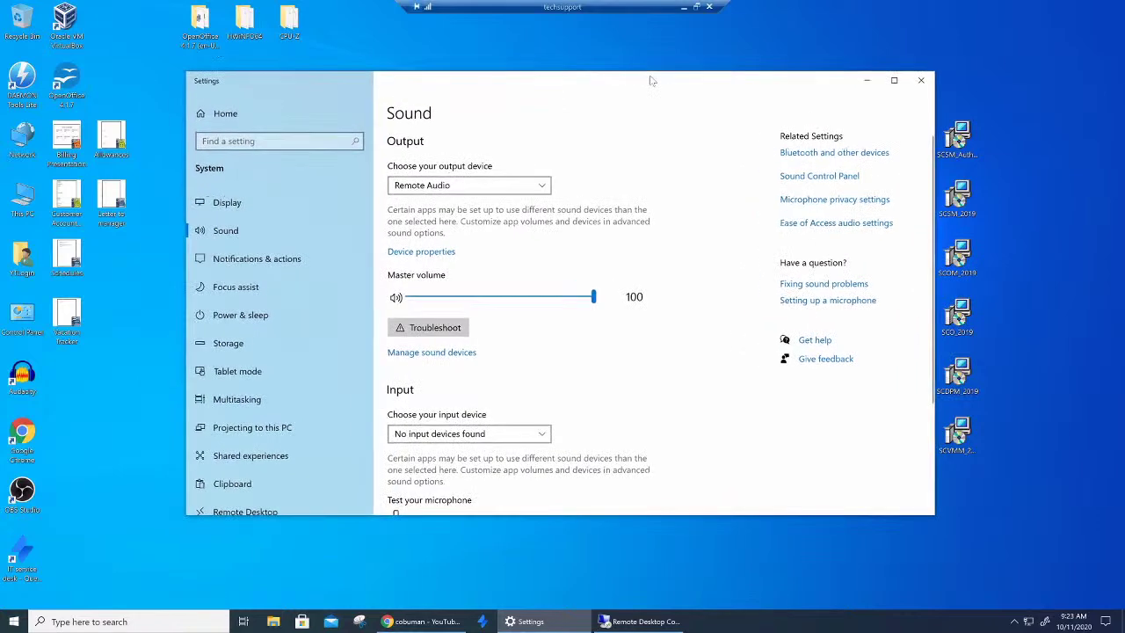
{"action": "left_click", "coordinate": [922, 83]}
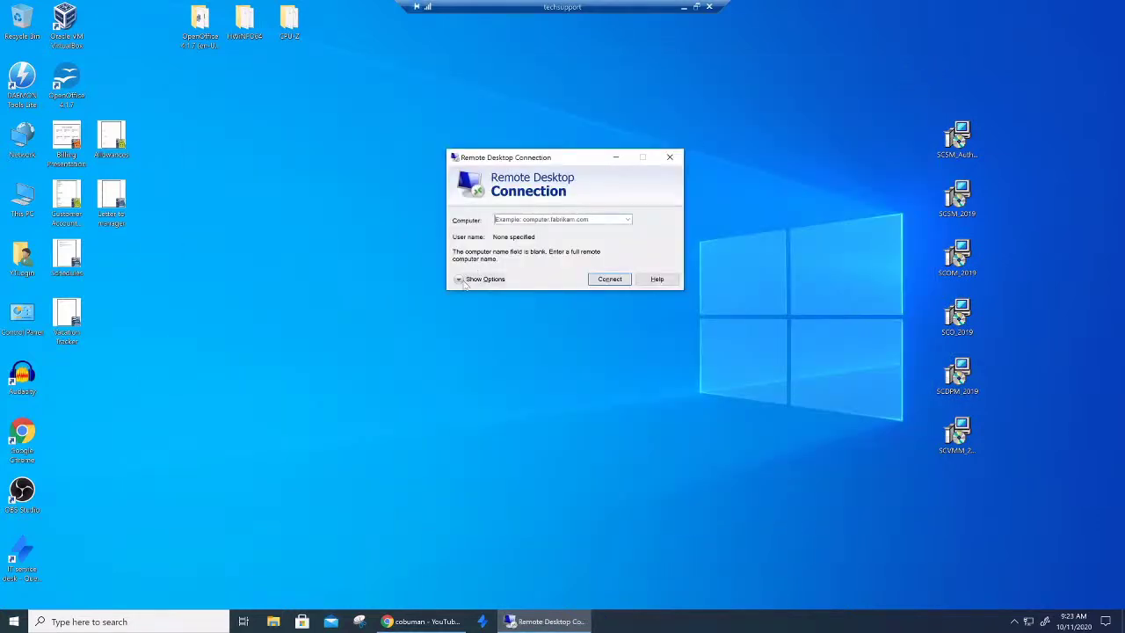
{"action": "left_click", "coordinate": [464, 283]}
{"action": "left_click", "coordinate": [534, 217]}
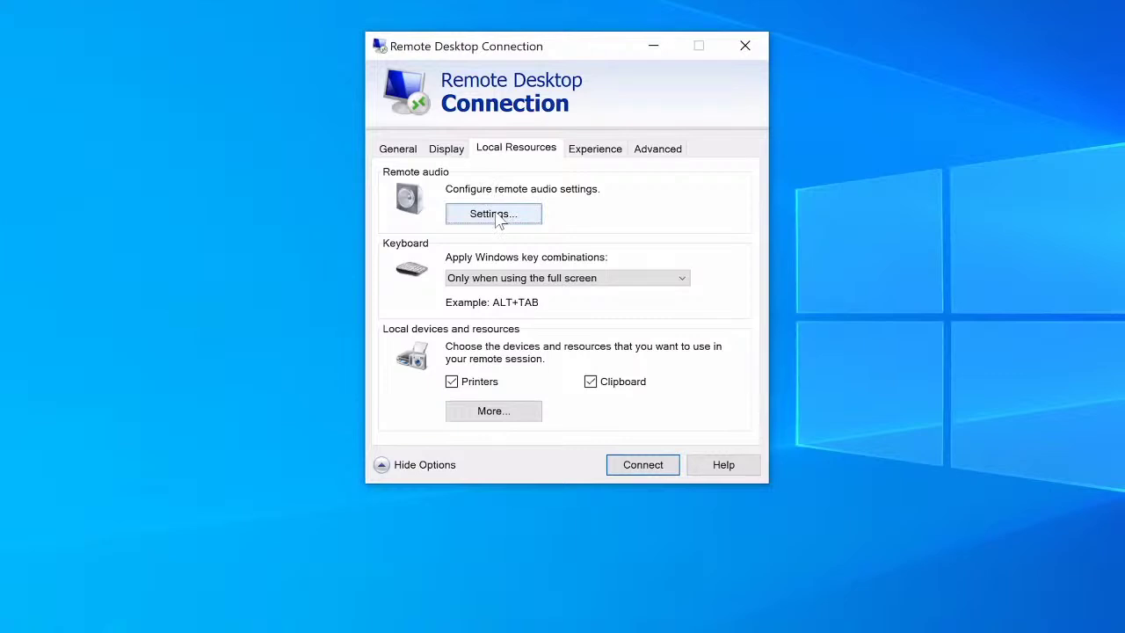
- Set remote audio to Play on remote computer and confirm
{"action": "left_click", "coordinate": [495, 215]}
{"action": "left_click", "coordinate": [481, 241]}
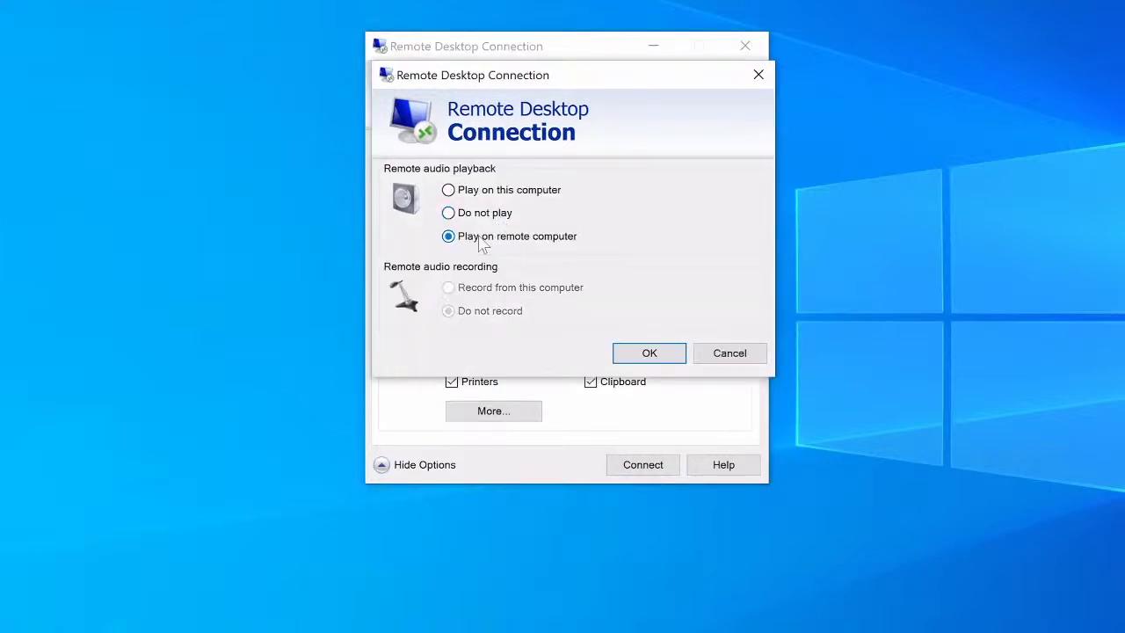
{"action": "left_click", "coordinate": [648, 355]}
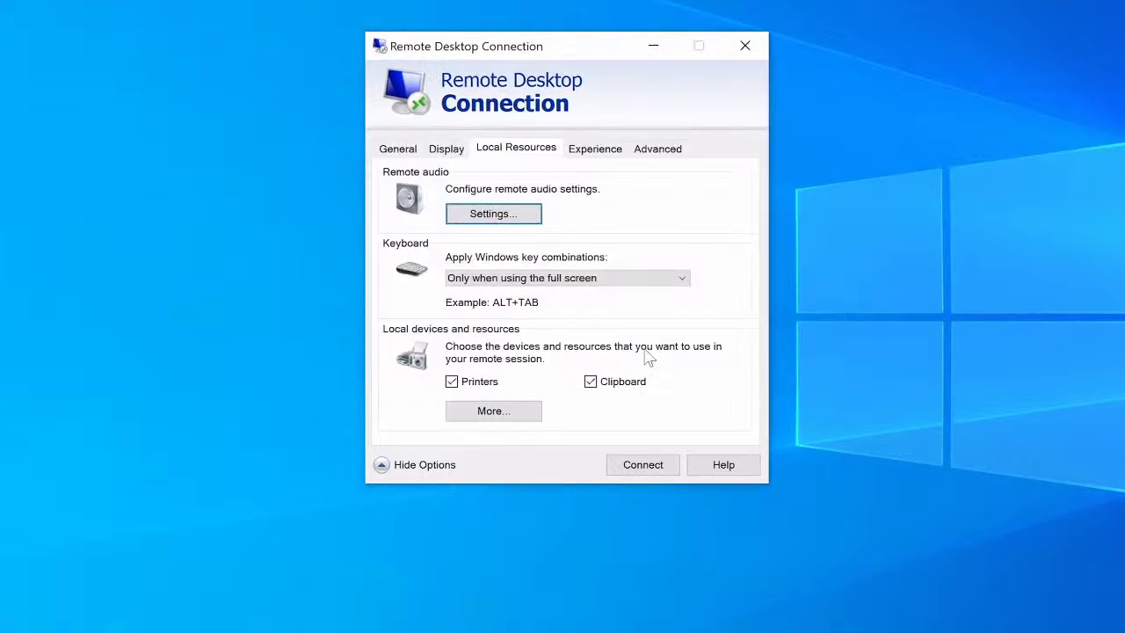
- Enter userscomputername as the computer and connect
{"action": "left_click", "coordinate": [398, 149]}
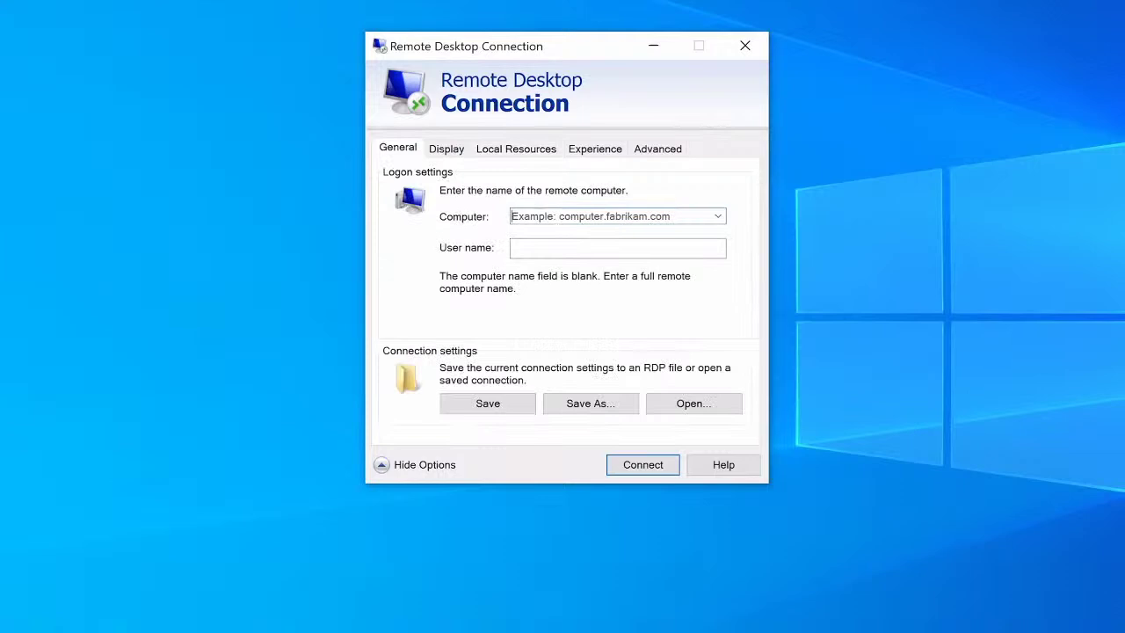
{"action": "type", "text": "userscompute"}
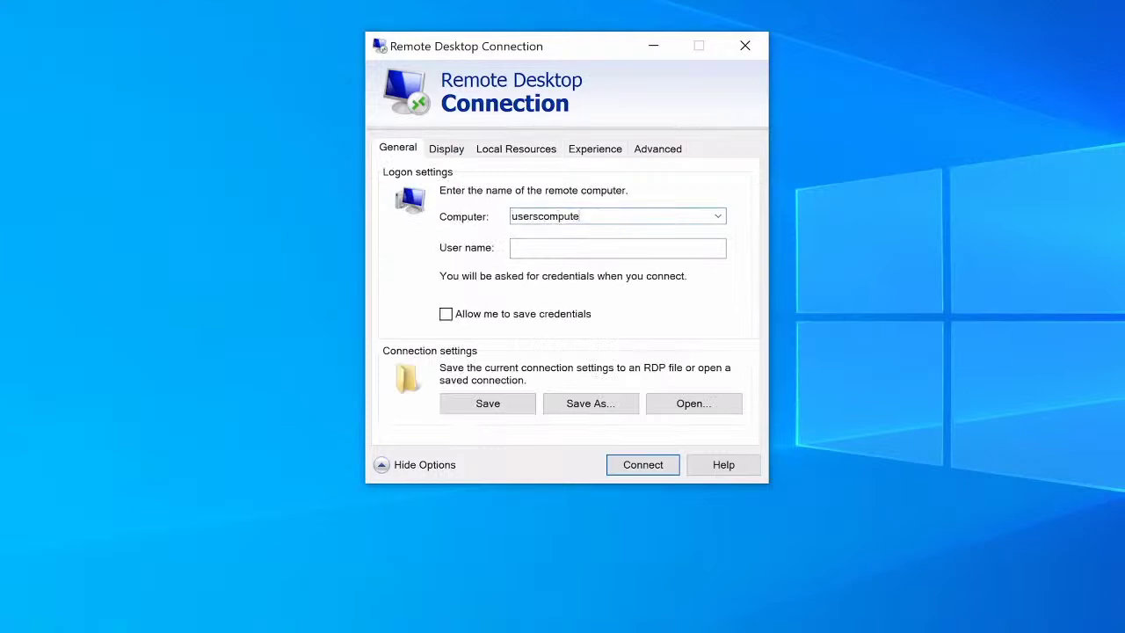
{"action": "type", "text": "rname"}
{"action": "left_click", "coordinate": [642, 464]}
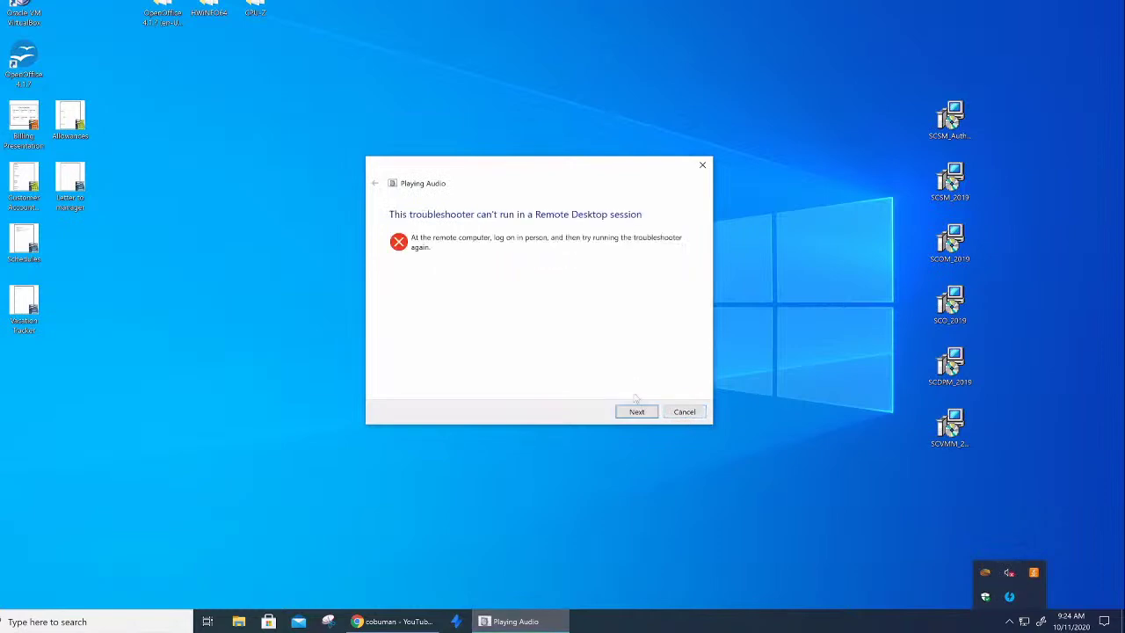
- Dismiss the audio troubleshooter that cannot run in a remote session
{"action": "left_click", "coordinate": [640, 413]}
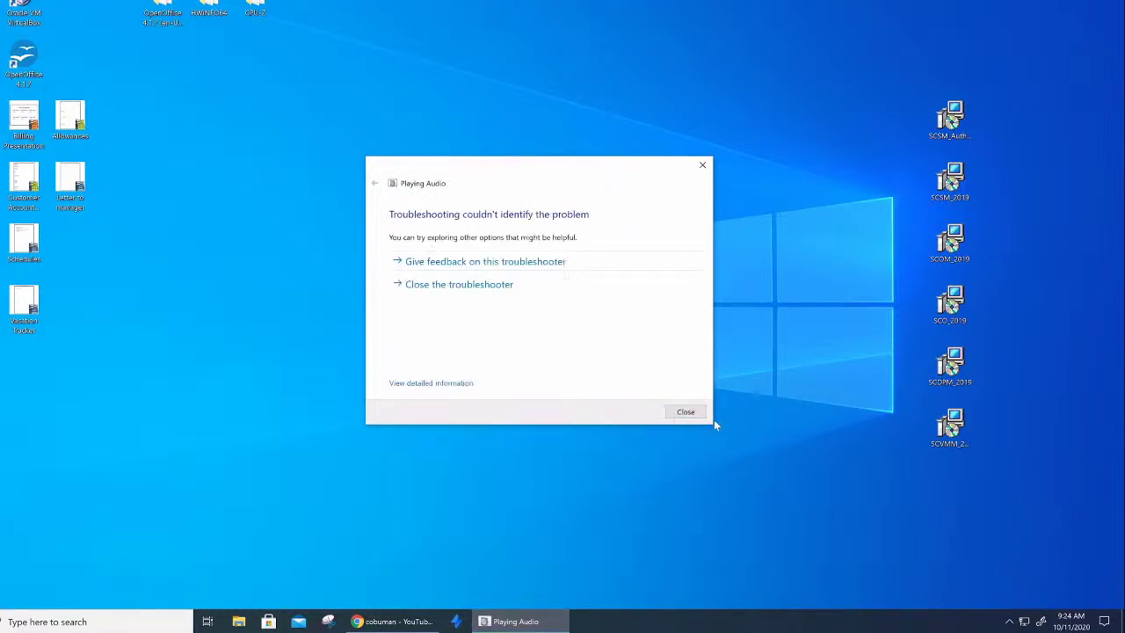
{"action": "left_click", "coordinate": [685, 411]}
{"action": "left_click", "coordinate": [1010, 620]}
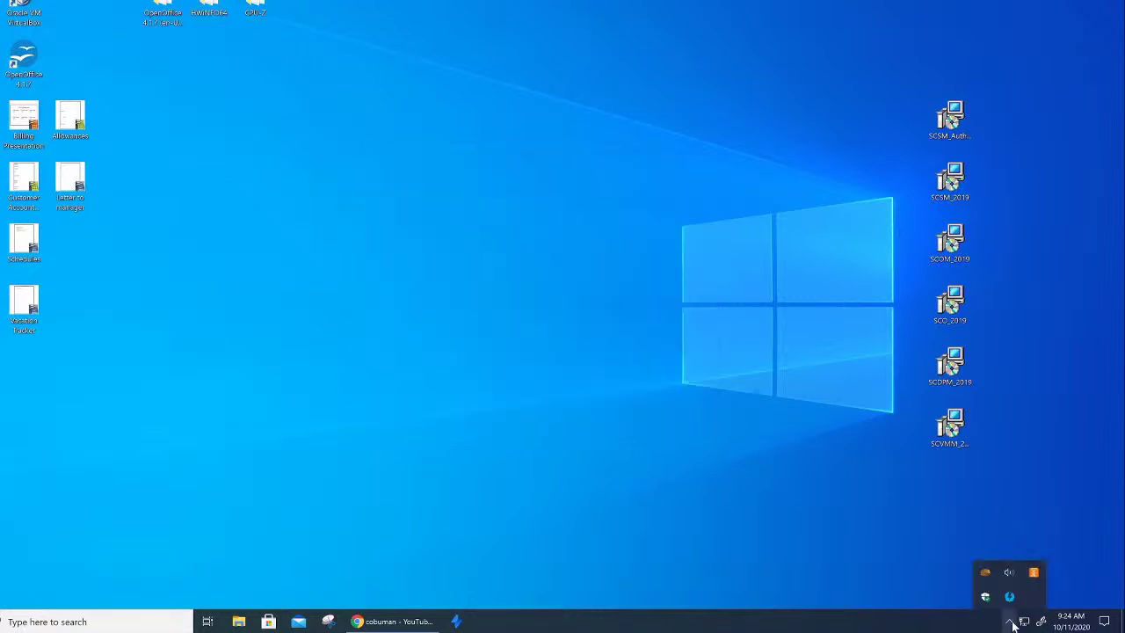
{"action": "left_click", "coordinate": [1010, 575]}
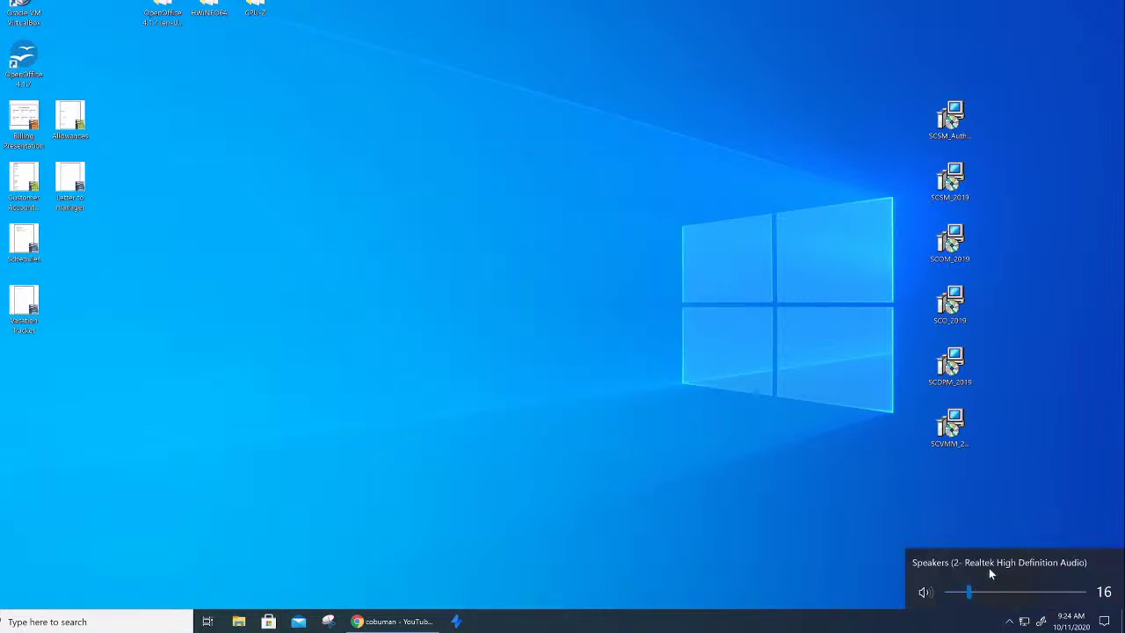
{"action": "left_click", "coordinate": [1023, 616]}
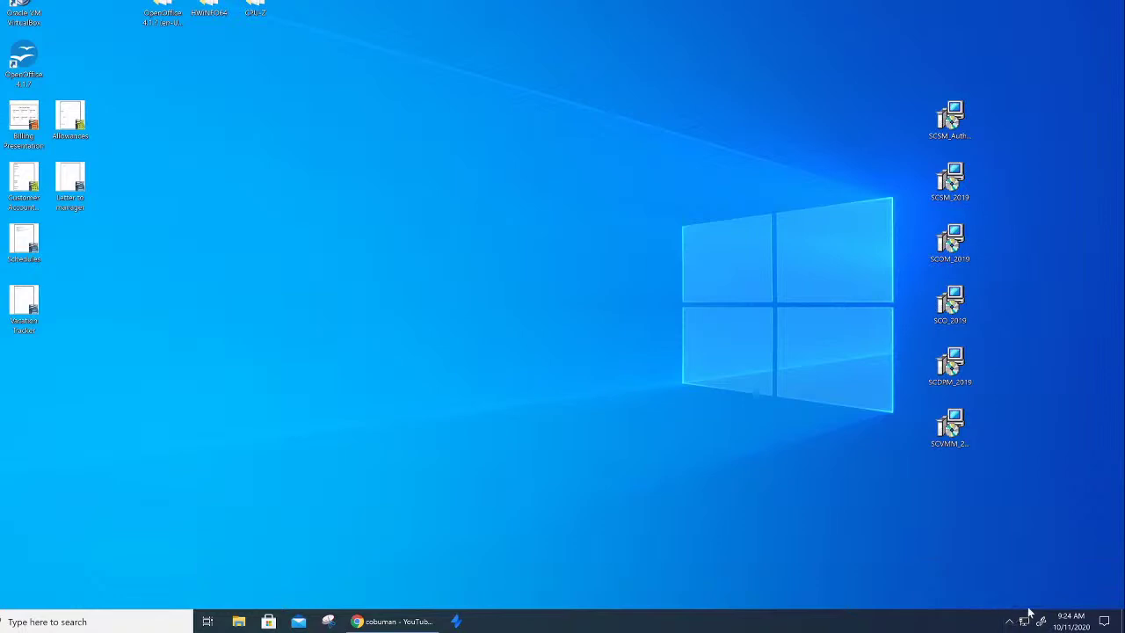
- Open Sound settings from the tray speaker icon and review the output device list
{"action": "left_click", "coordinate": [1010, 620]}
{"action": "right_click", "coordinate": [1009, 575]}
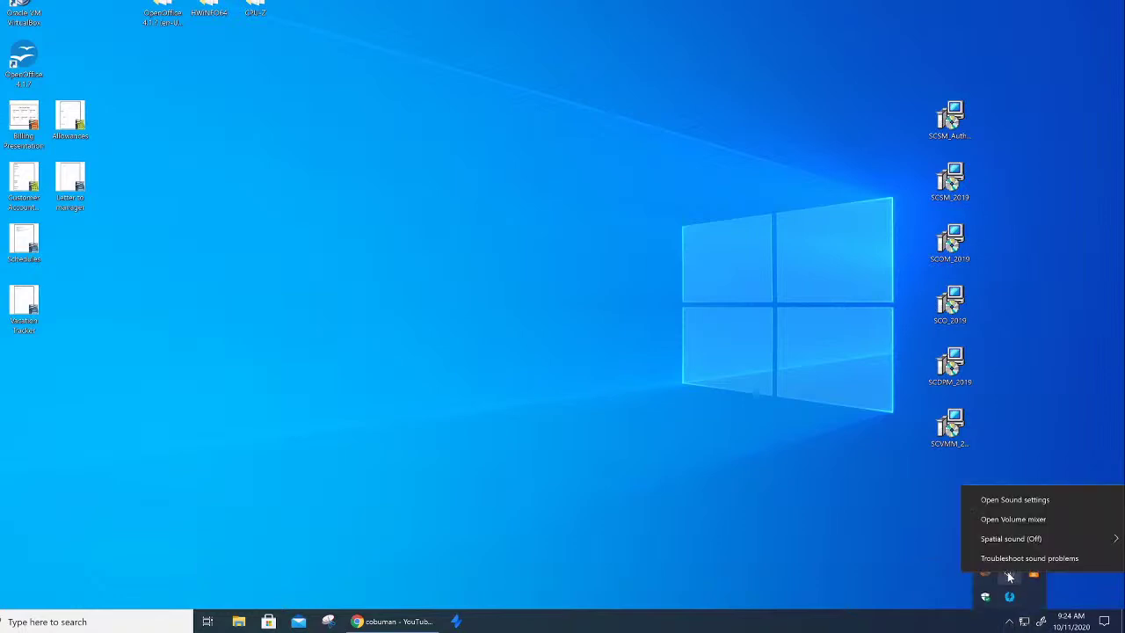
{"action": "left_click", "coordinate": [1035, 500]}
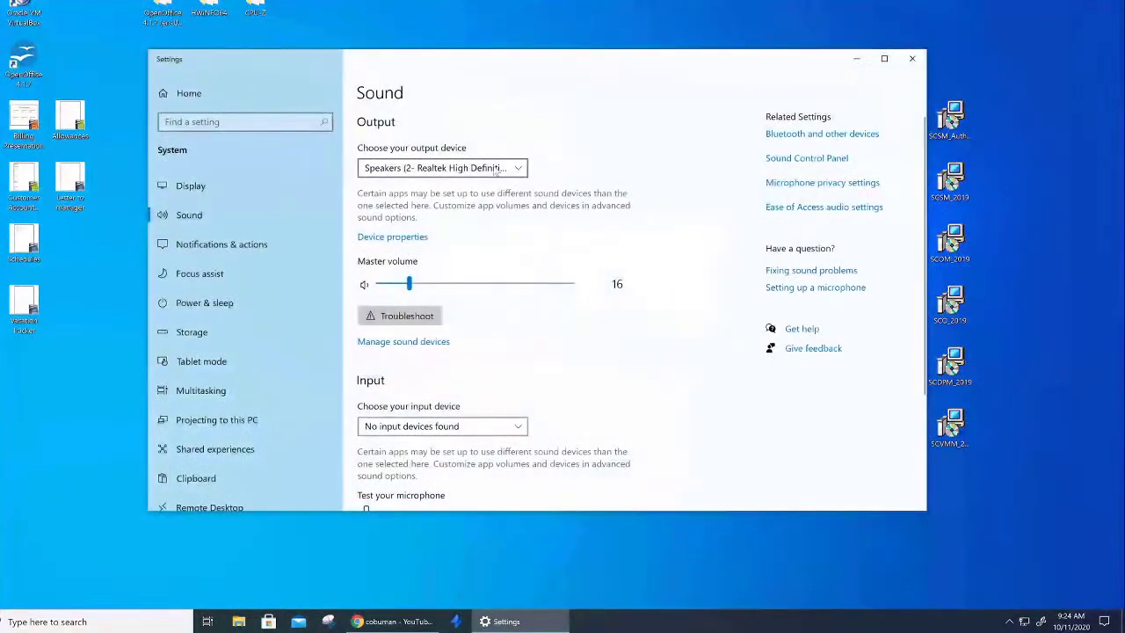
{"action": "left_click", "coordinate": [496, 171]}
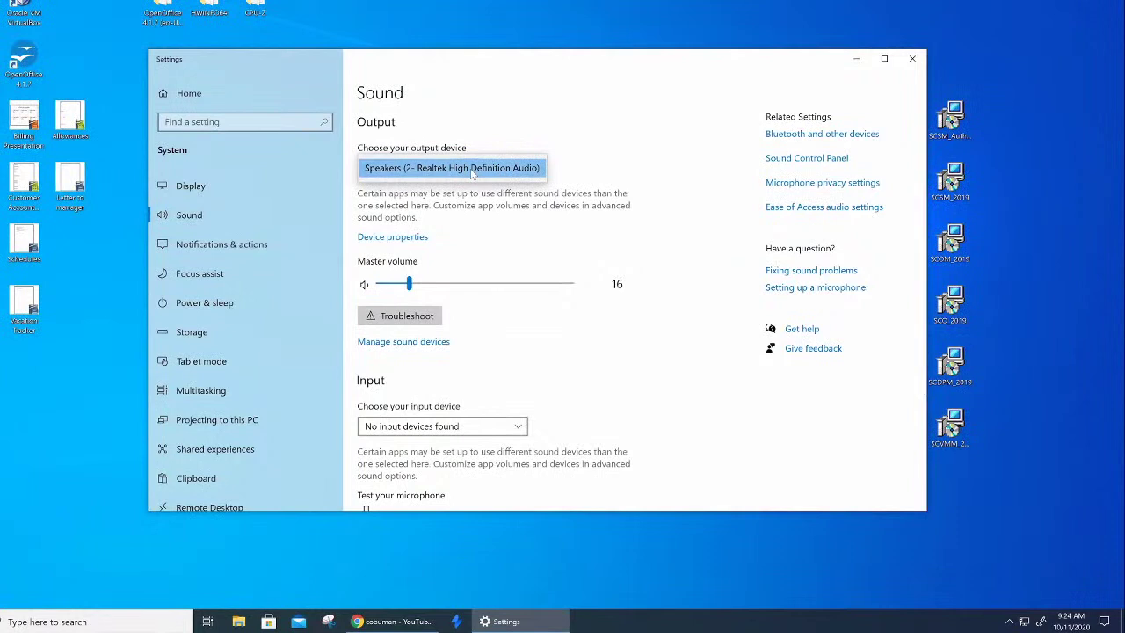
{"action": "left_click", "coordinate": [480, 204]}
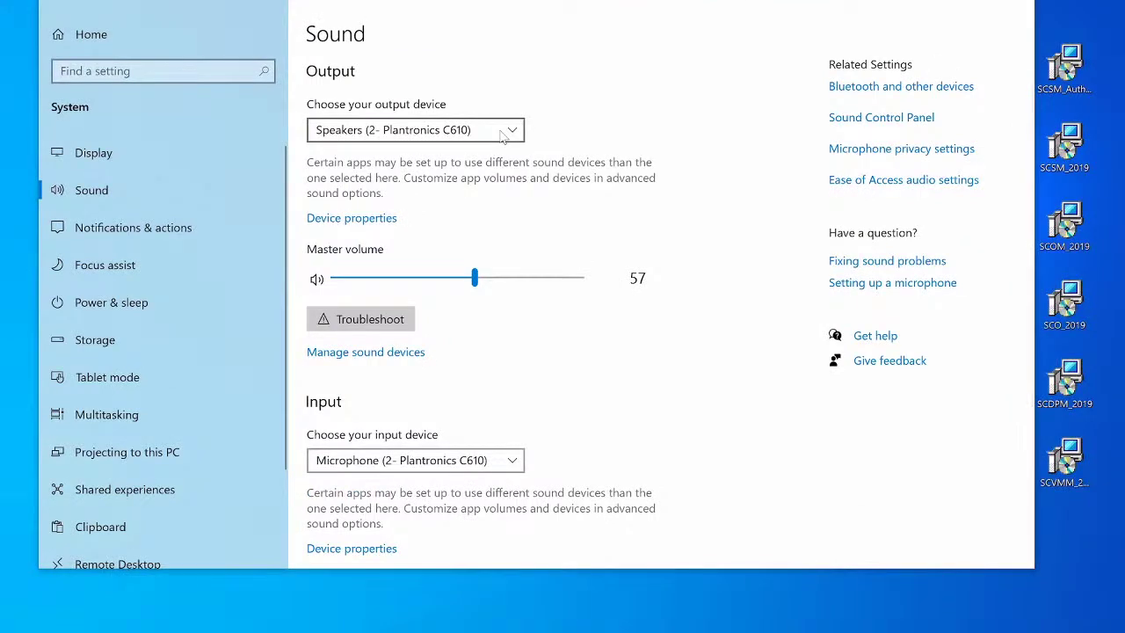
- Keep Plantronics C610 speakers as output and review Remote Desktop's remote audio setting without saving
{"action": "left_click", "coordinate": [504, 132]}
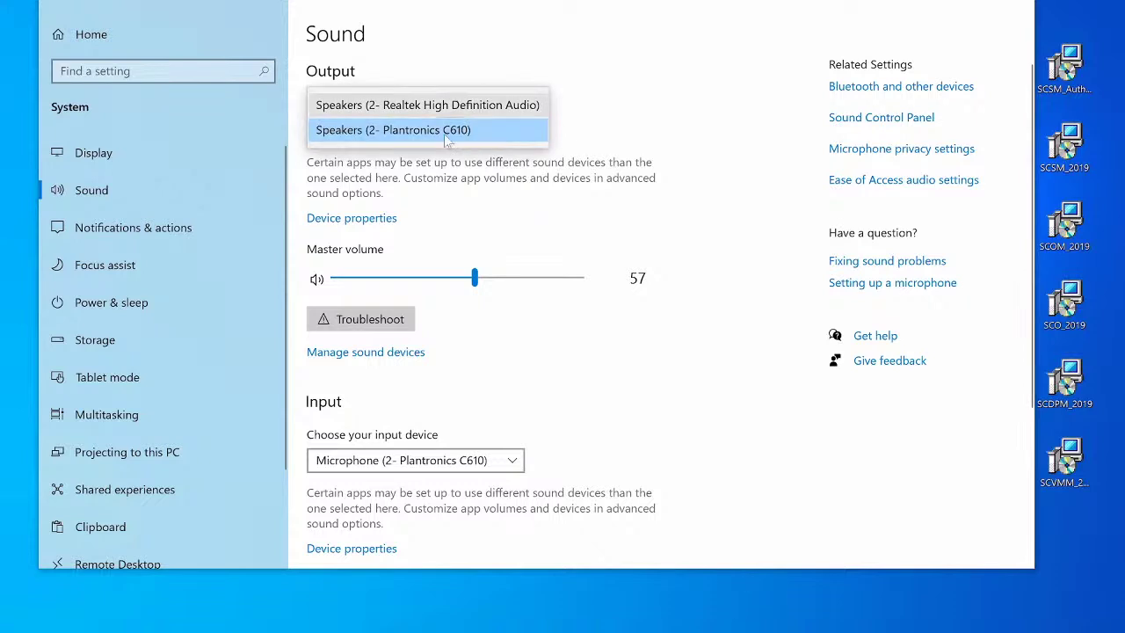
{"action": "left_click", "coordinate": [531, 211]}
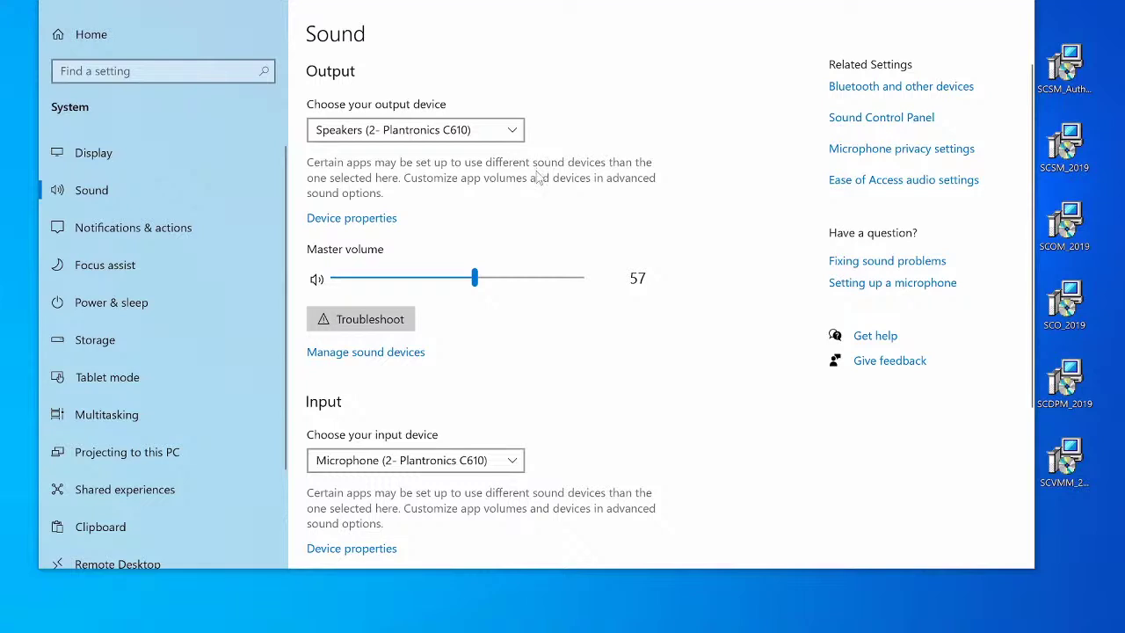
{"action": "key", "text": "super"}
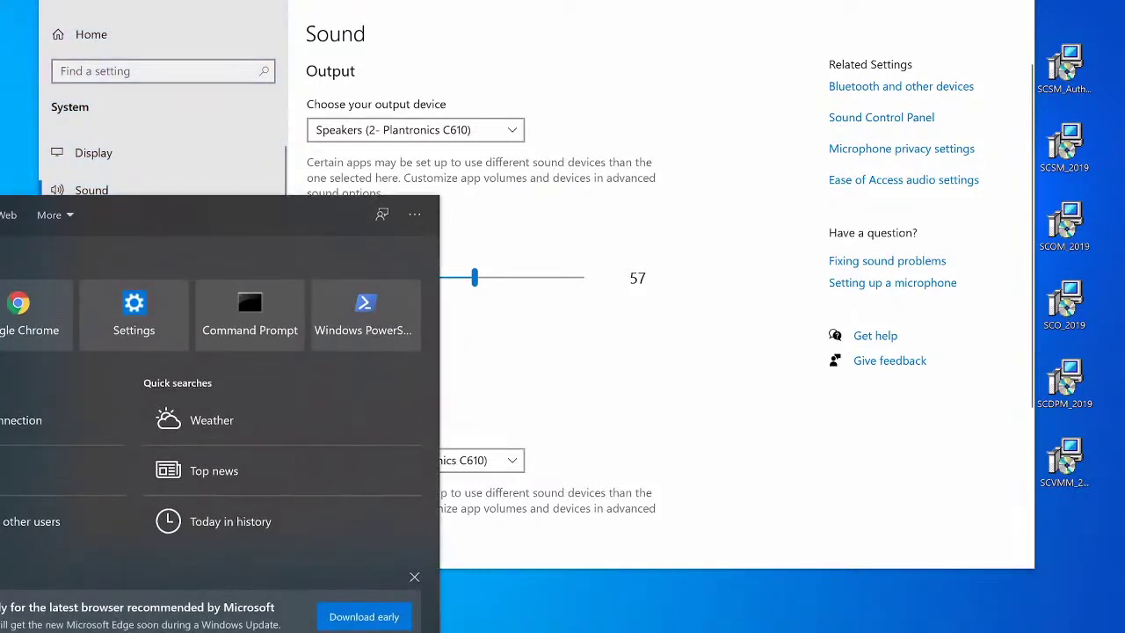
{"action": "type", "text": "remote"}
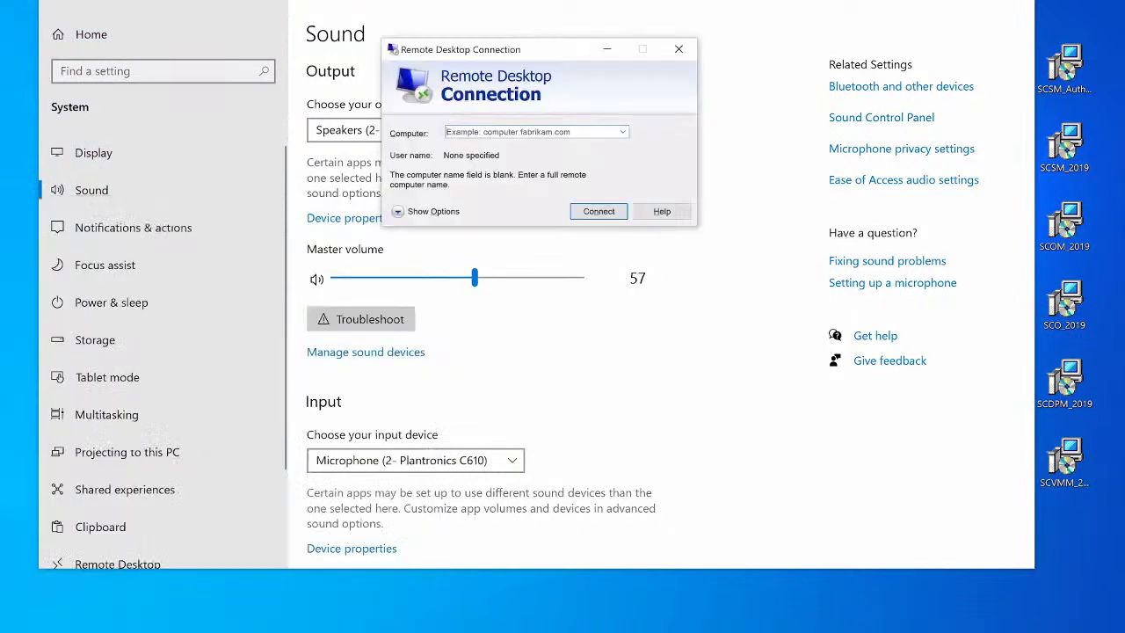
{"action": "left_click", "coordinate": [399, 212]}
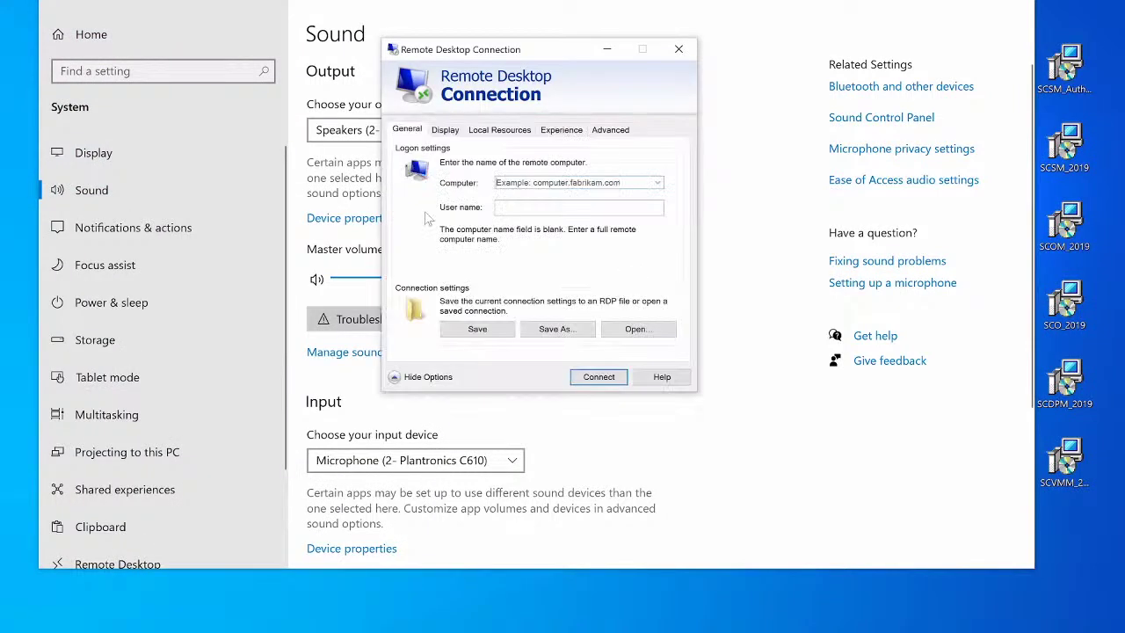
{"action": "left_click", "coordinate": [498, 130]}
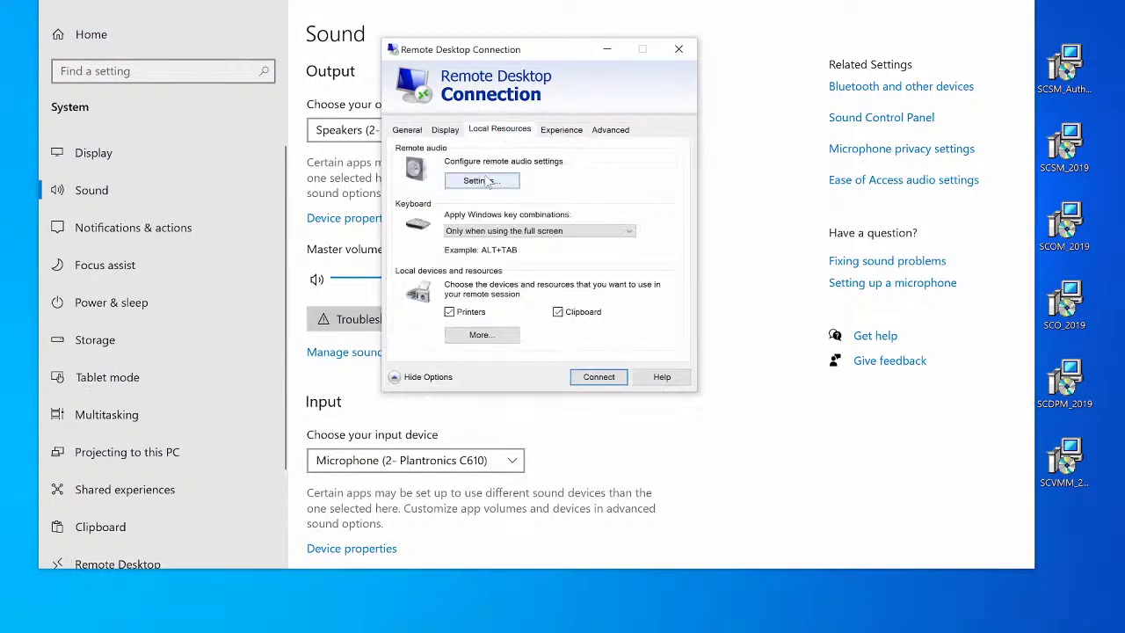
{"action": "left_click", "coordinate": [482, 181]}
{"action": "left_click", "coordinate": [482, 199]}
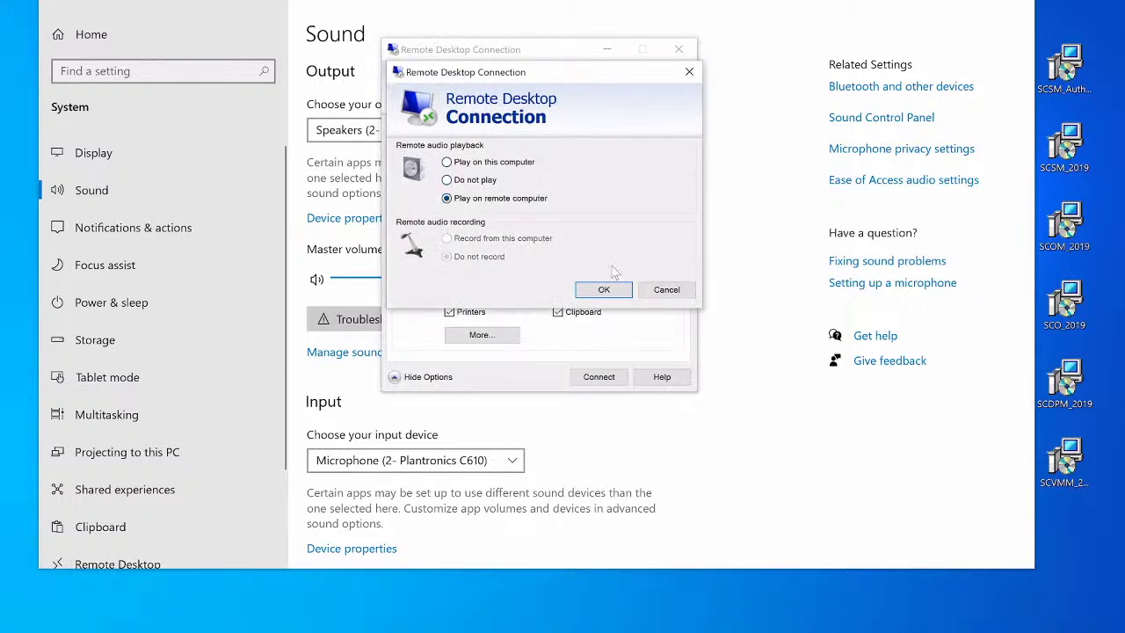
{"action": "left_click", "coordinate": [667, 293]}
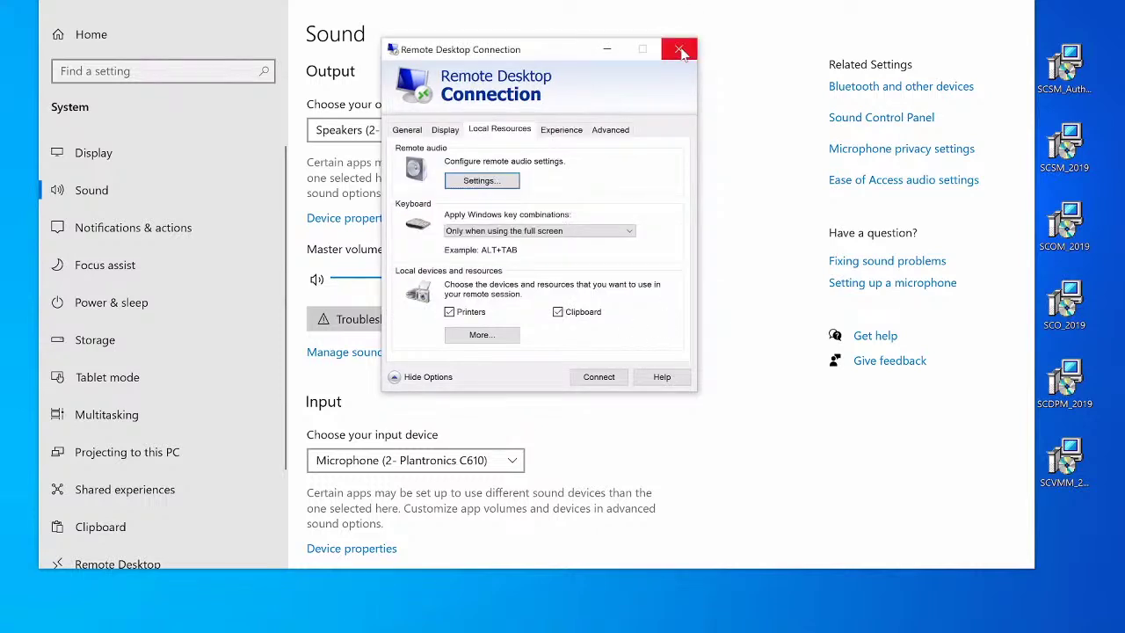
- Close the Remote Desktop Connection and Sound settings windows
{"action": "left_click_drag", "start_coordinate": [554, 61], "coordinate": [547, 94]}
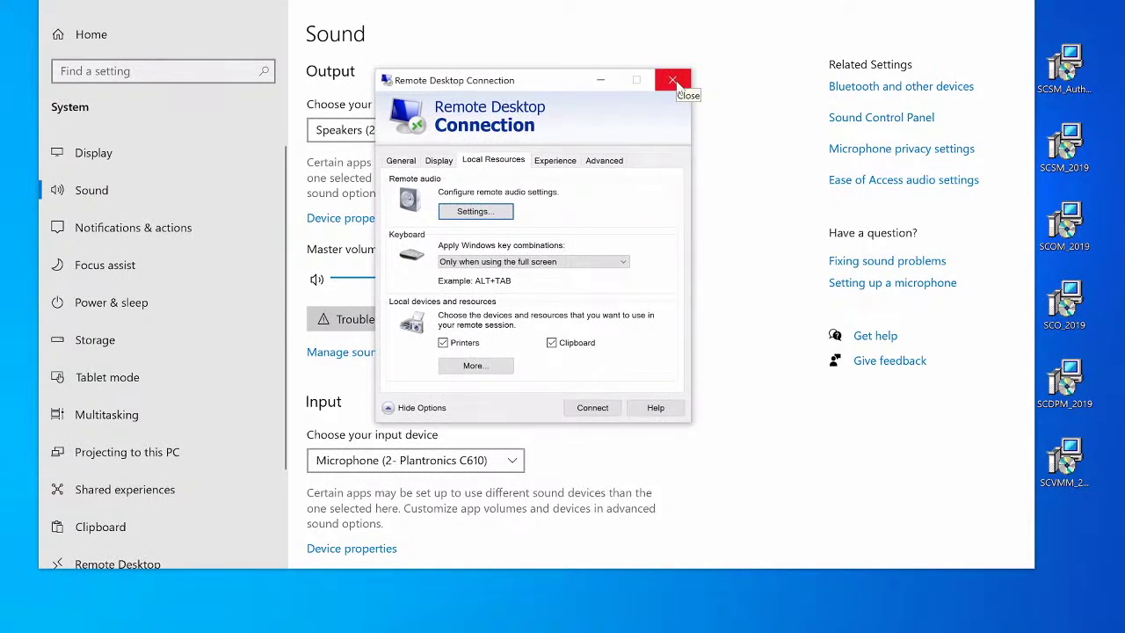
{"action": "left_click", "coordinate": [675, 82]}
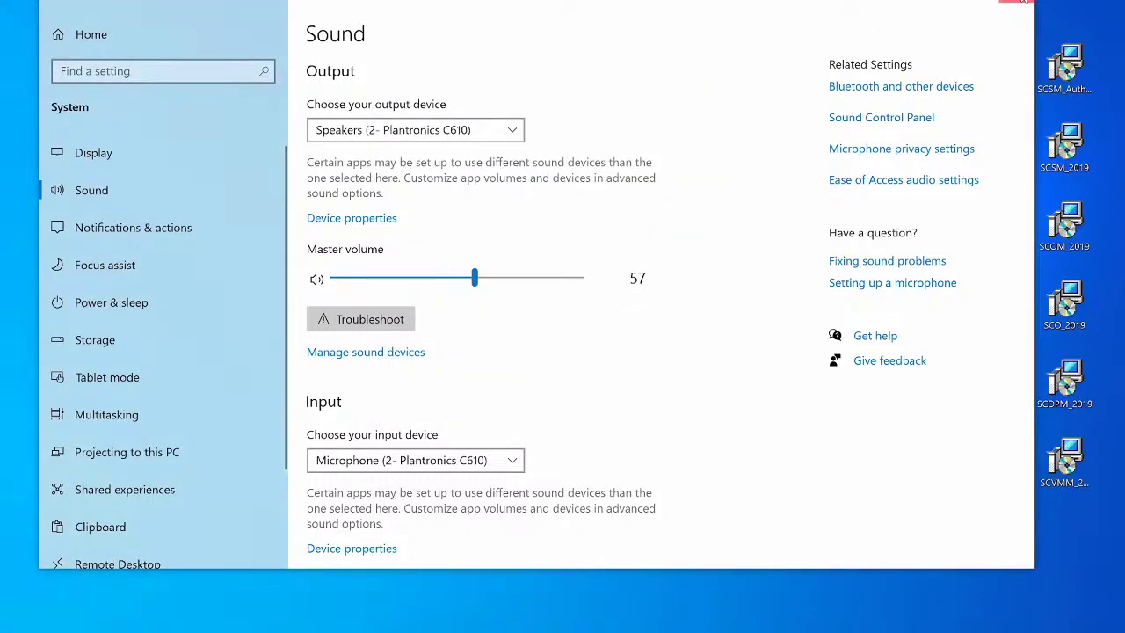
{"action": "left_click", "coordinate": [1019, 3]}
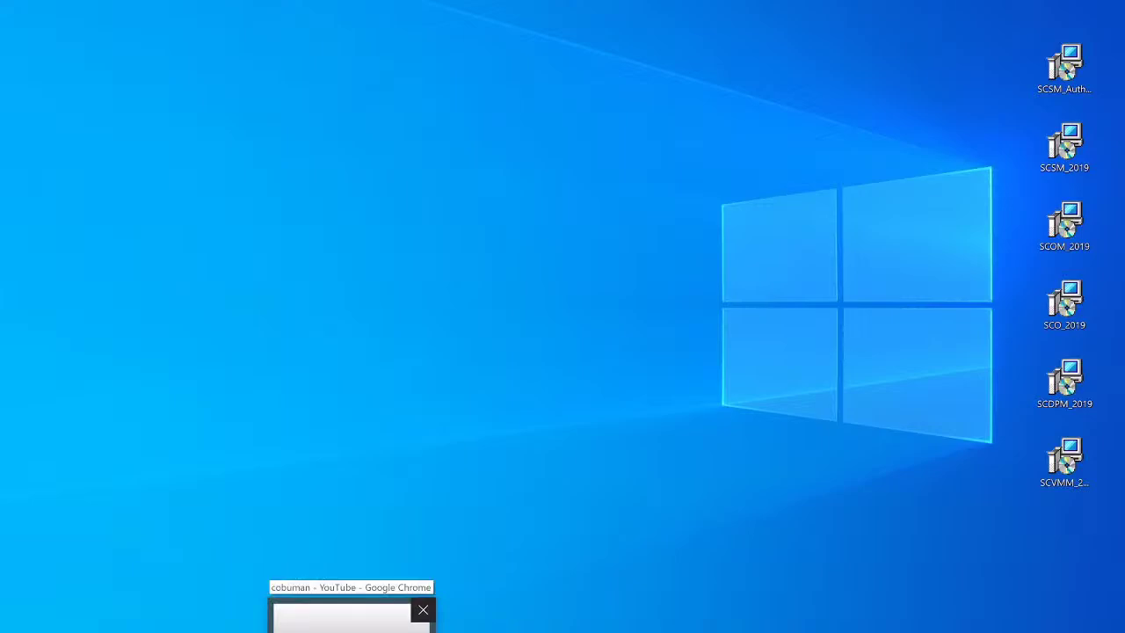
- Open ISD-39 'My Local Admin account is not working' from Chrome and edit its description
{"action": "left_click", "coordinate": [347, 615]}
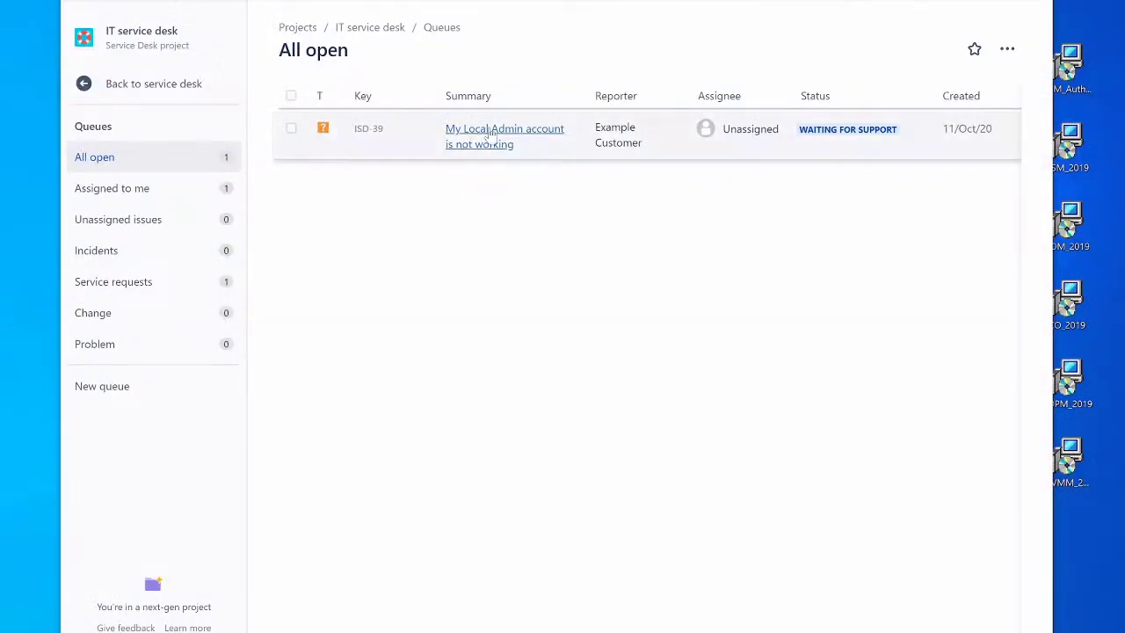
{"action": "left_click", "coordinate": [486, 133]}
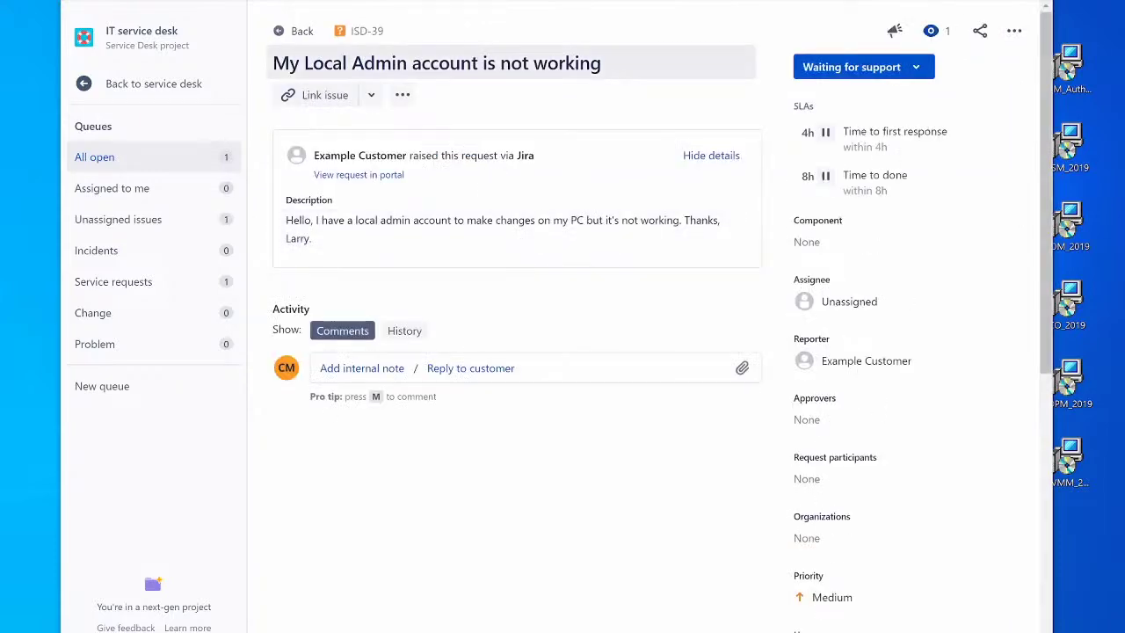
{"action": "left_click_drag", "start_coordinate": [273, 63], "coordinate": [529, 66]}
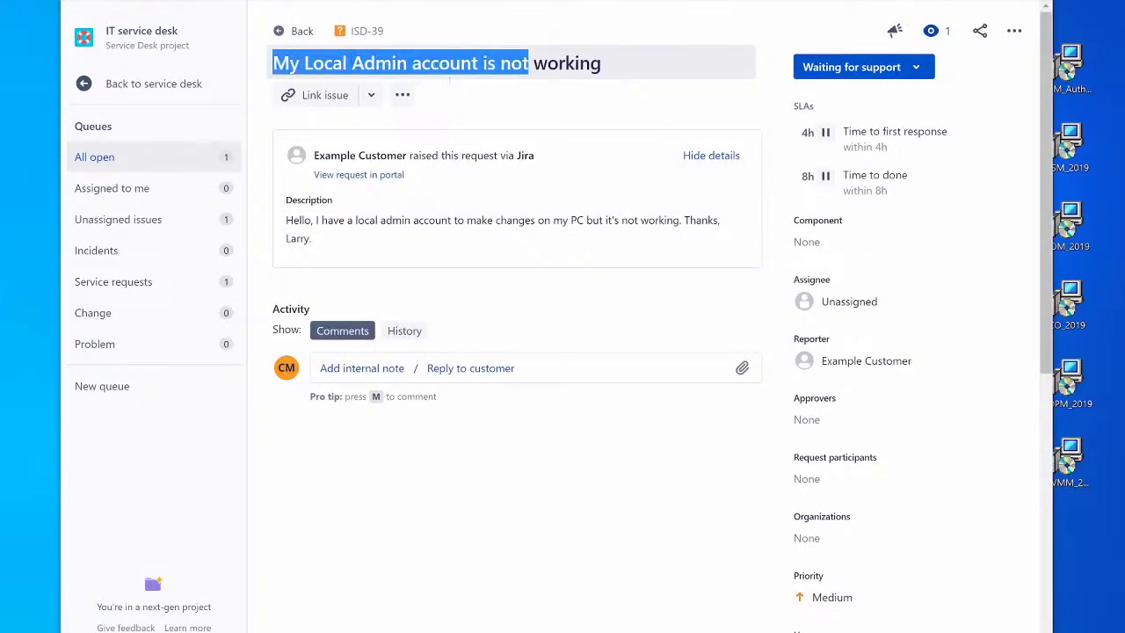
{"action": "left_click_drag", "start_coordinate": [286, 221], "coordinate": [578, 221]}
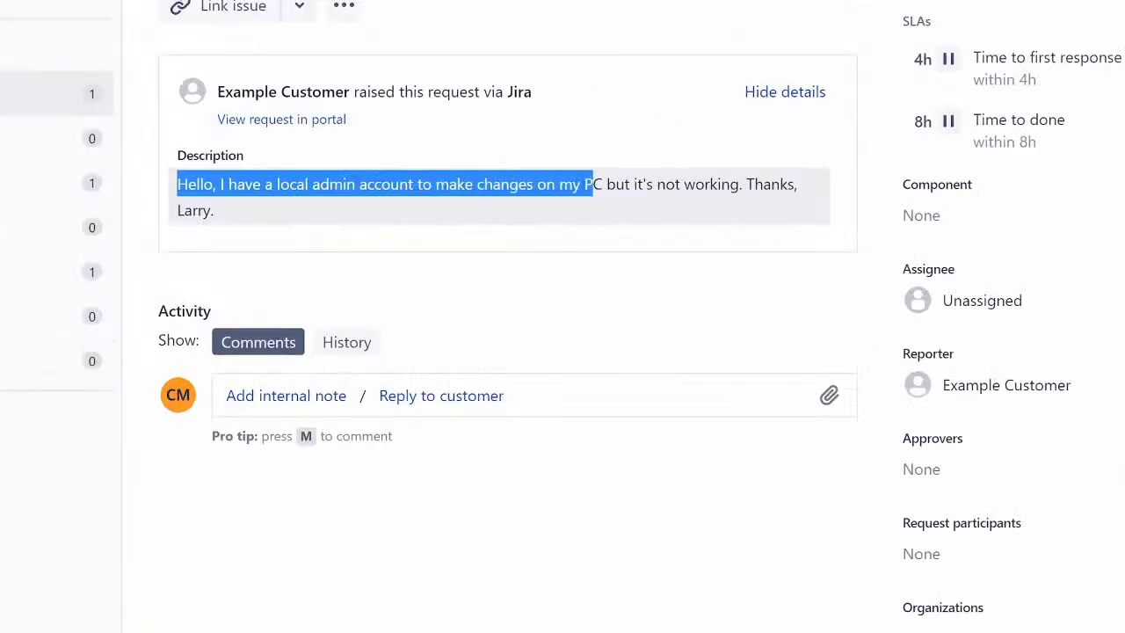
{"action": "left_click_drag", "start_coordinate": [594, 184], "coordinate": [742, 185]}
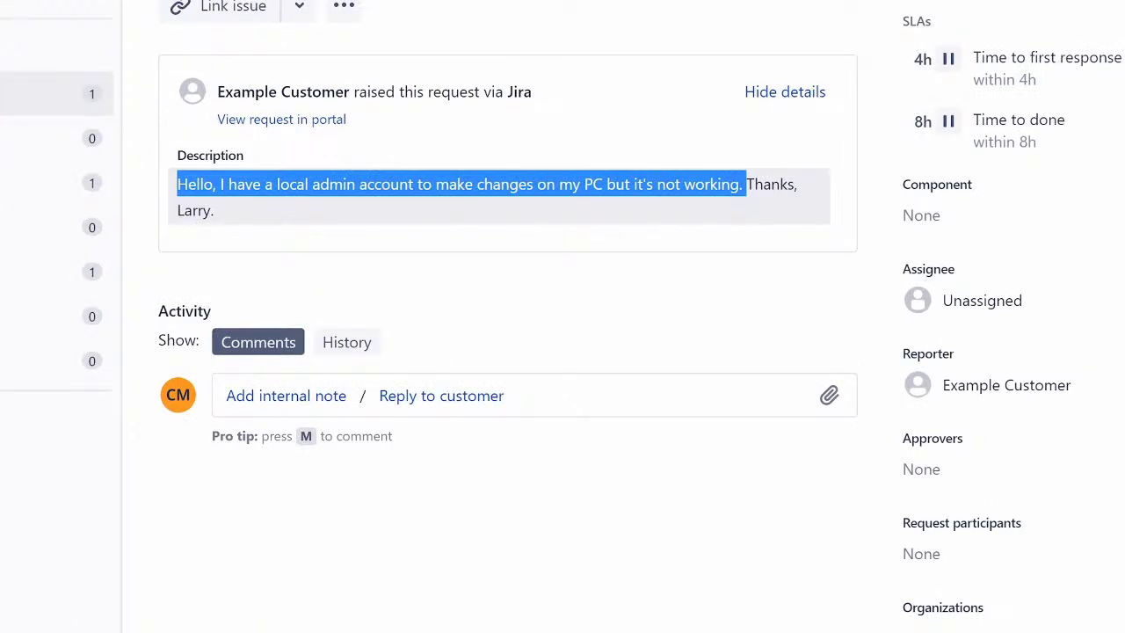
{"action": "left_click_drag", "start_coordinate": [744, 184], "coordinate": [219, 185]}
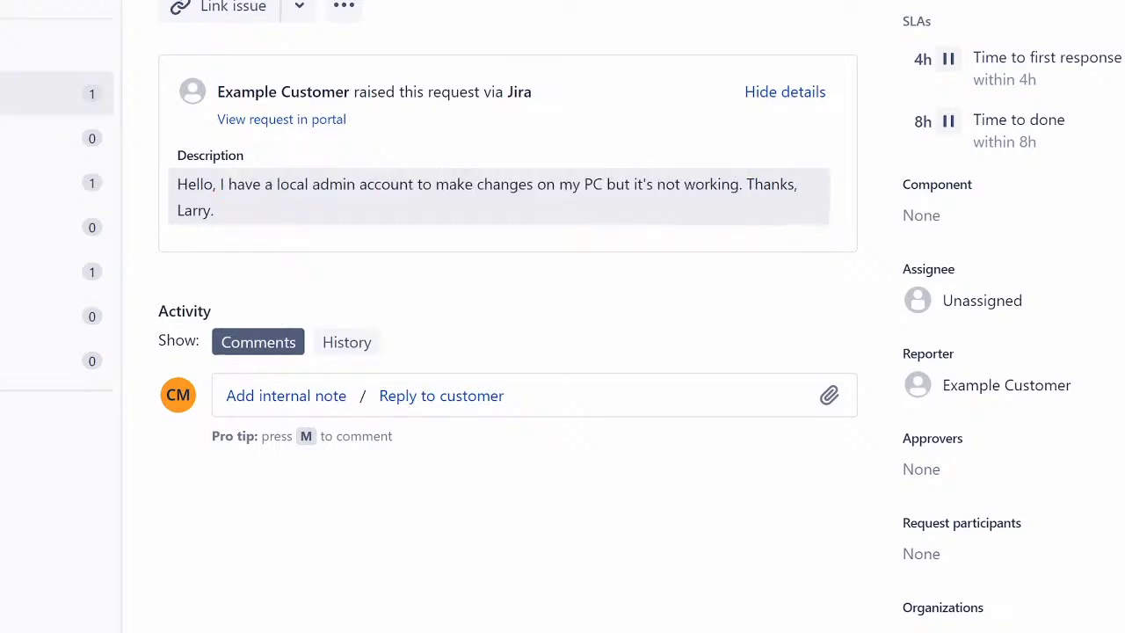
{"action": "left_click", "coordinate": [279, 194]}
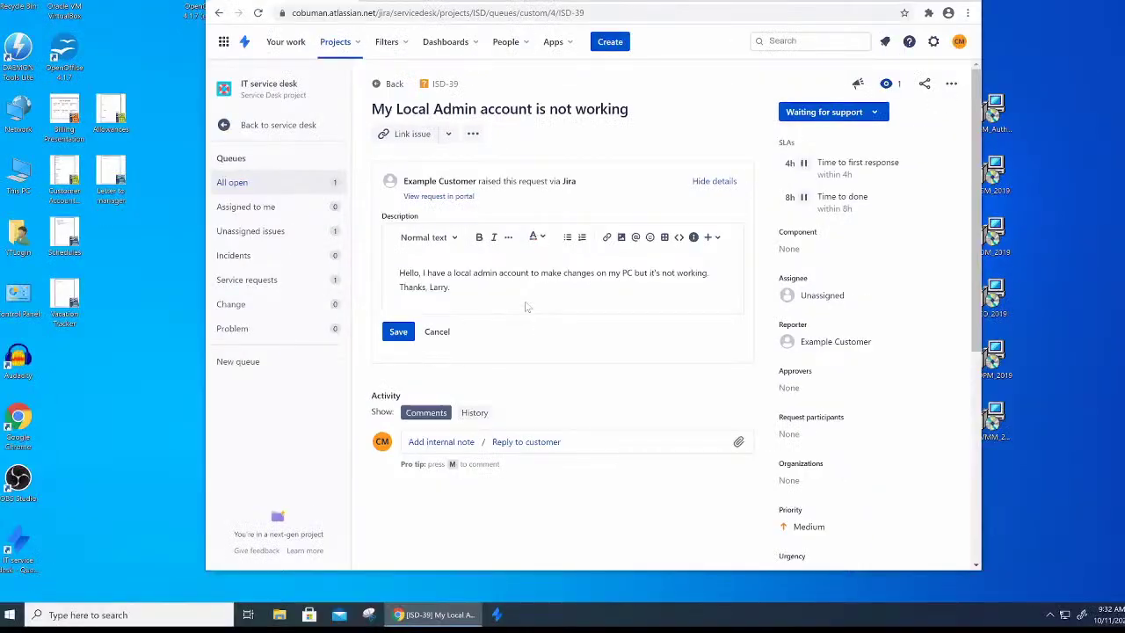
- Assign ticket ISD-39 to the current agent
{"action": "left_click", "coordinate": [821, 297]}
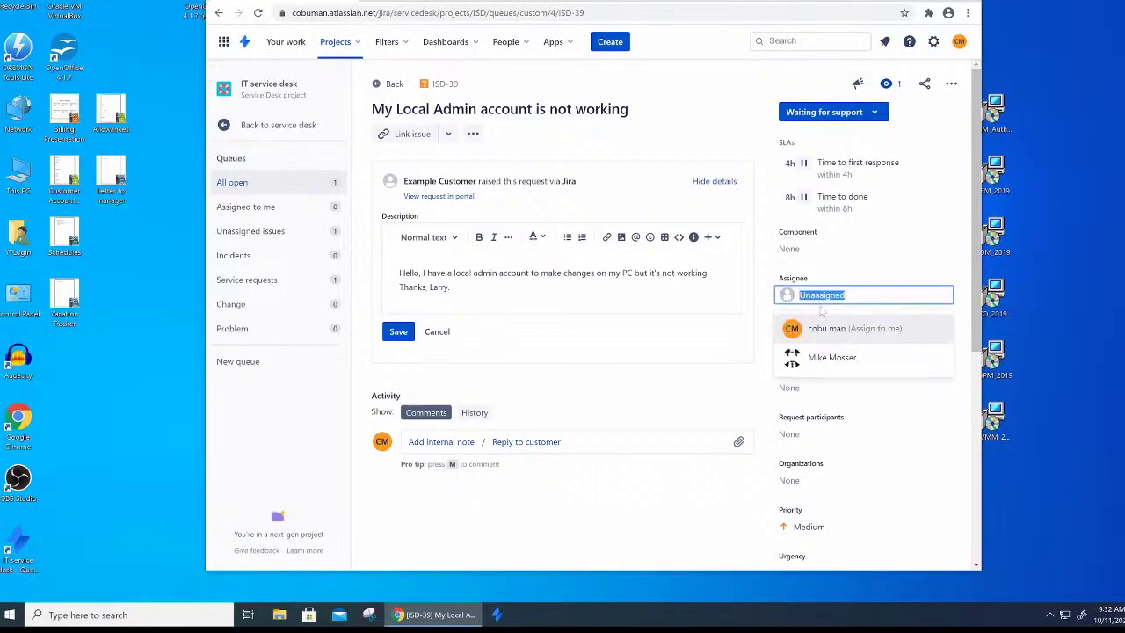
{"action": "left_click", "coordinate": [836, 330]}
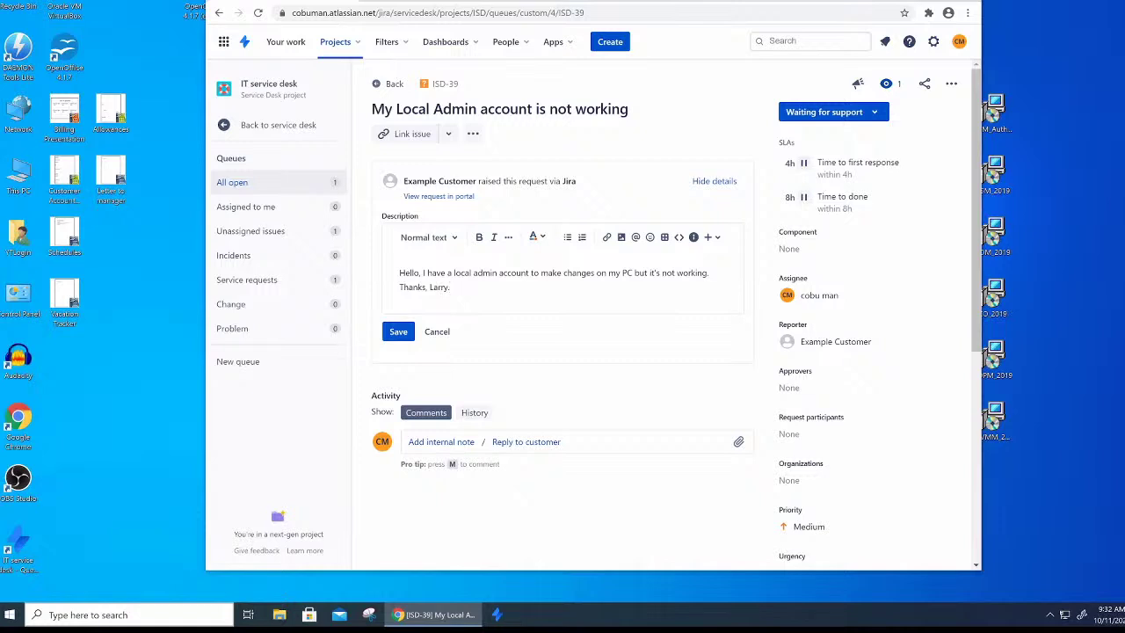
{"action": "key", "text": "super+s"}
- Open the Other users settings page and inspect the two administrator accounts
{"action": "type", "text": "use"}
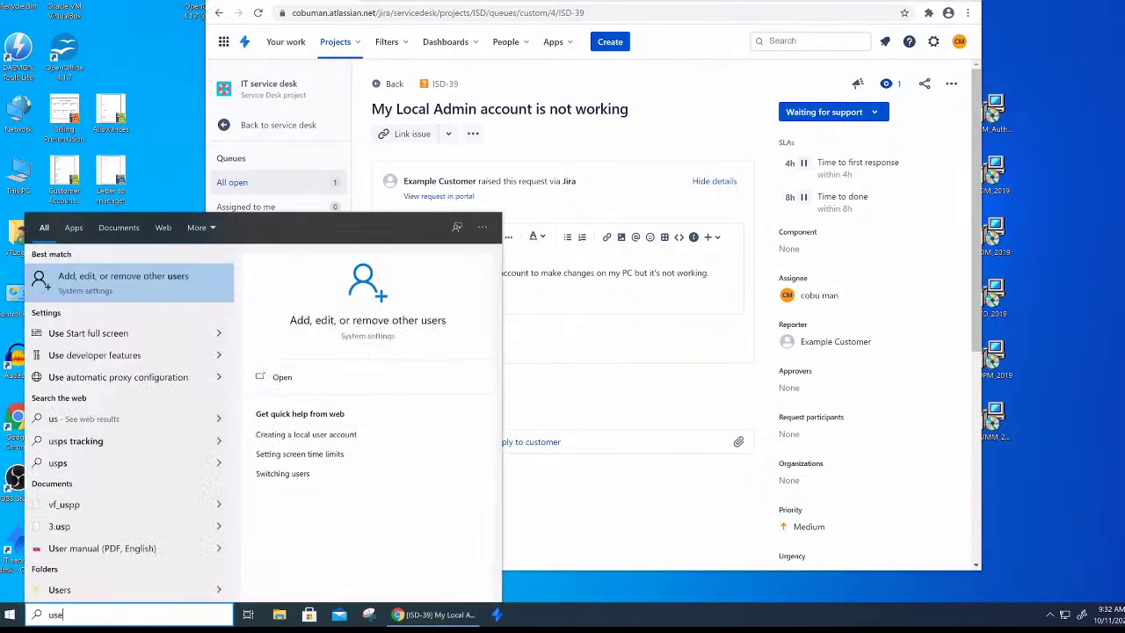
{"action": "type", "text": "rs"}
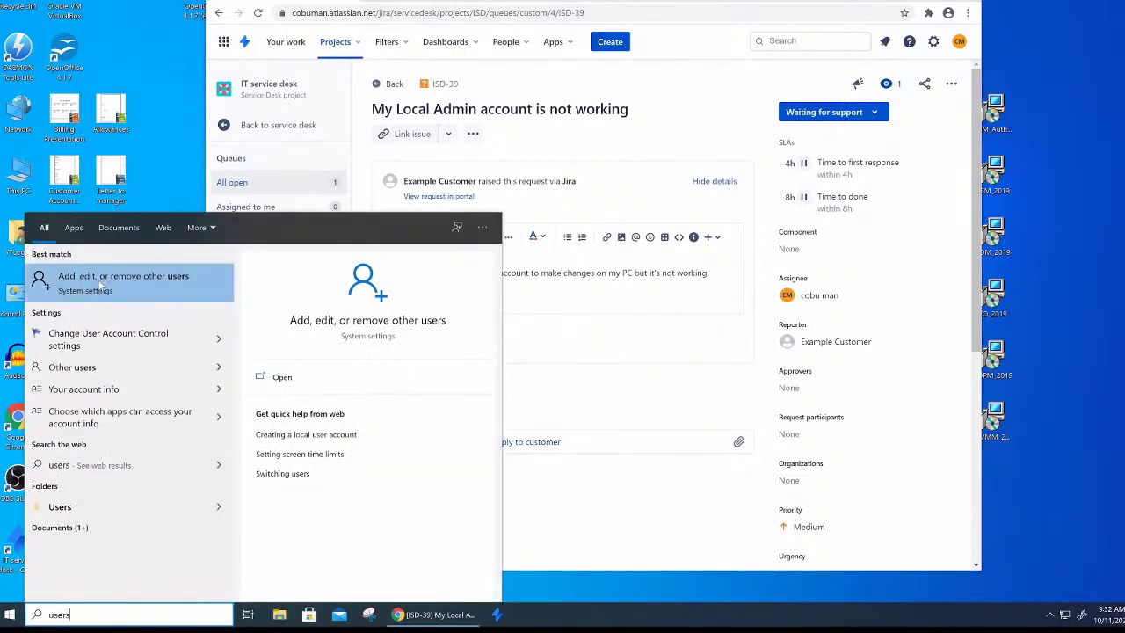
{"action": "left_click", "coordinate": [101, 284]}
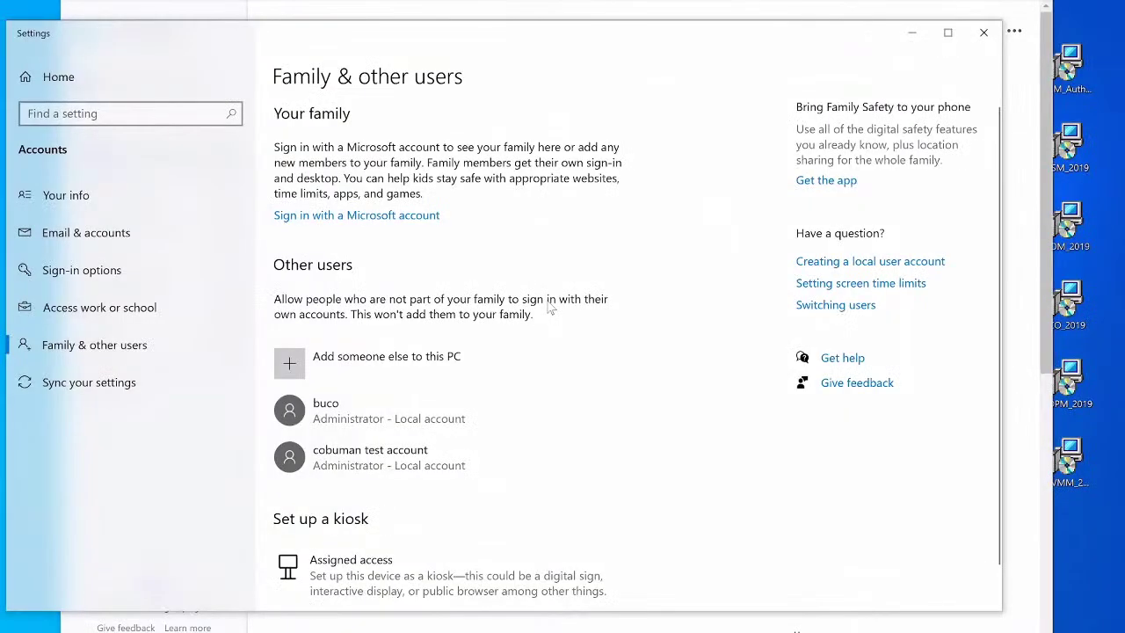
{"action": "scroll", "coordinate": [587, 300], "scroll_direction": "down", "scroll_amount": 1}
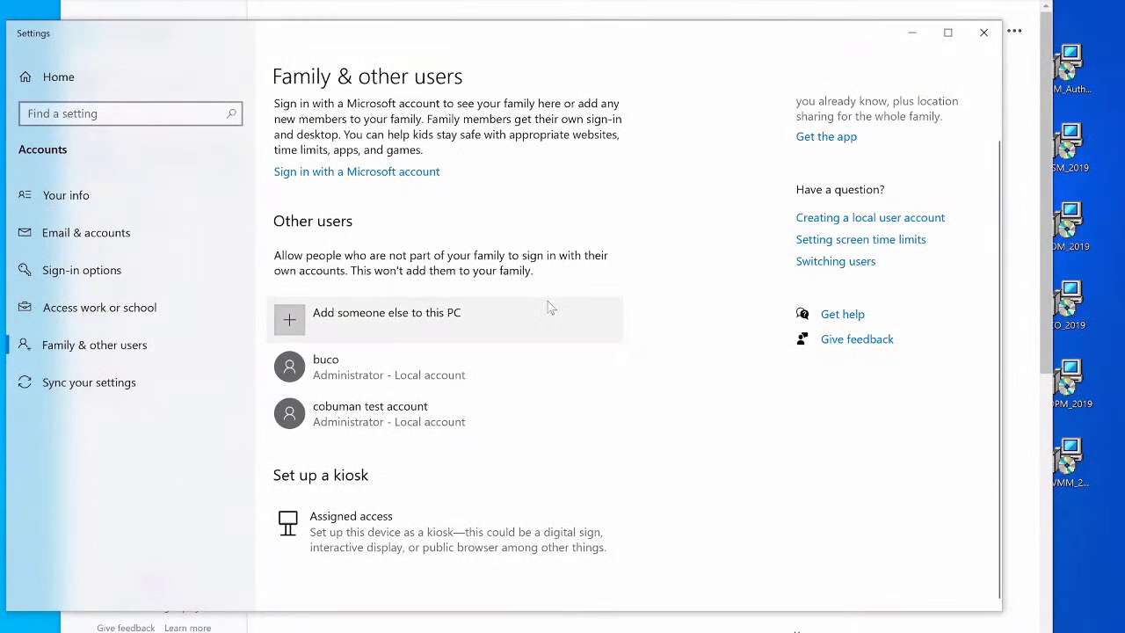
{"action": "left_click", "coordinate": [476, 378]}
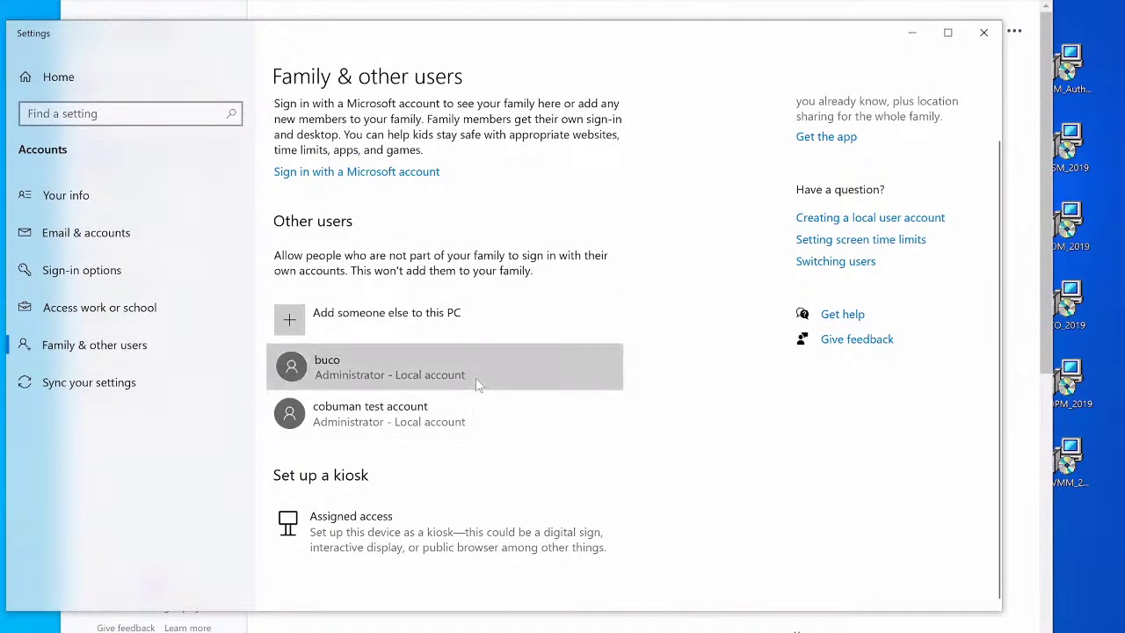
{"action": "left_click", "coordinate": [452, 457]}
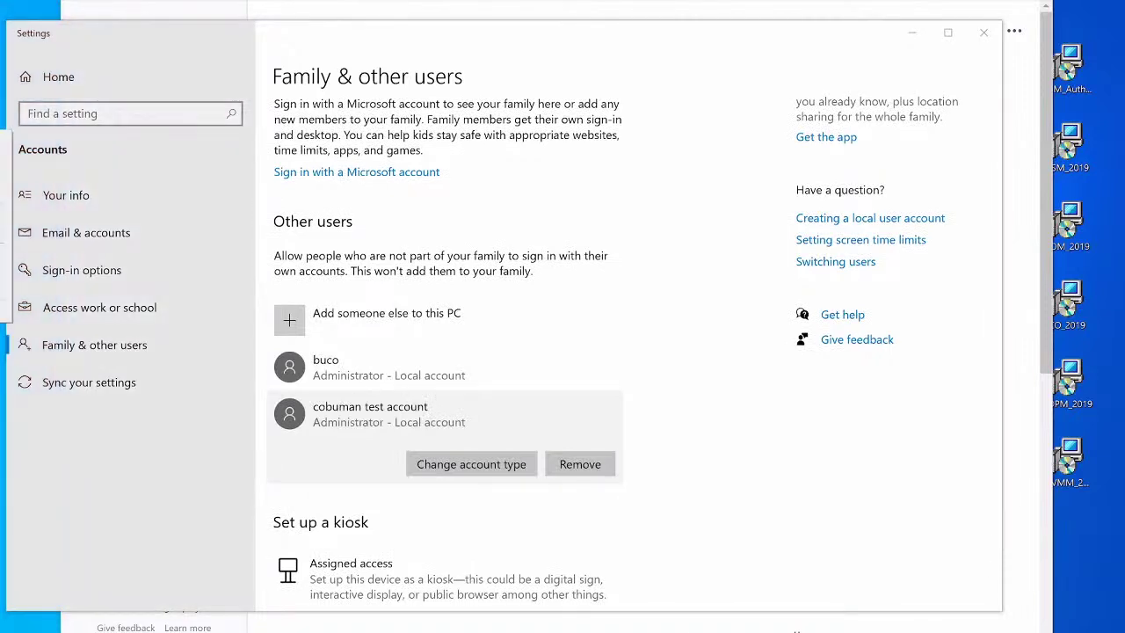
- Open the User Profiles list from System Properties and arrange it beside Settings
{"action": "key", "text": "super+Pause"}
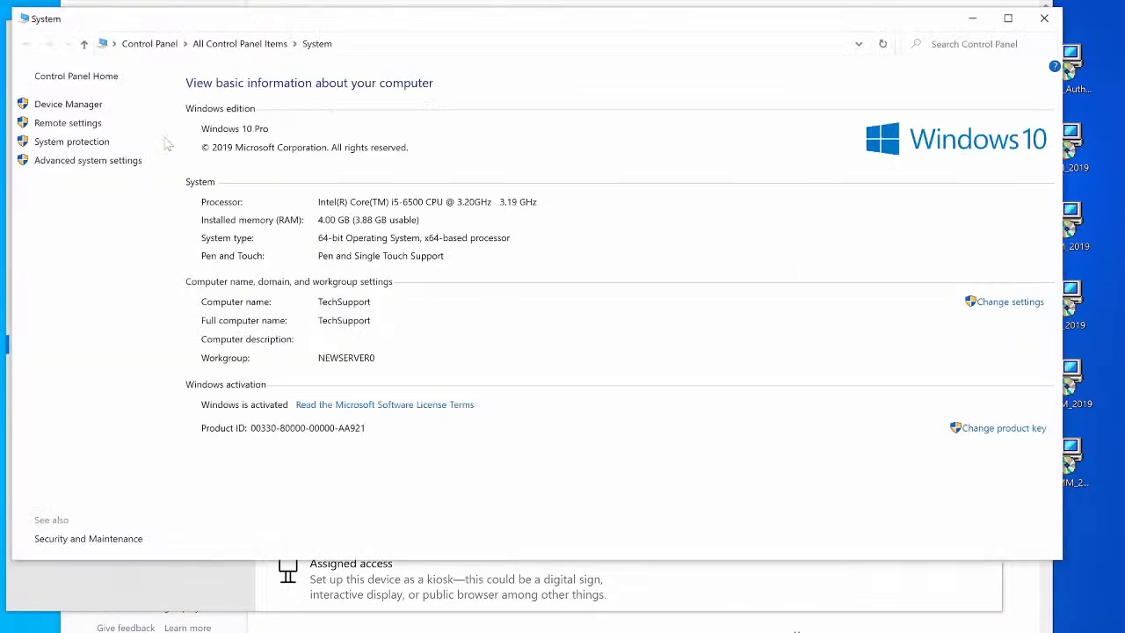
{"action": "left_click", "coordinate": [73, 164]}
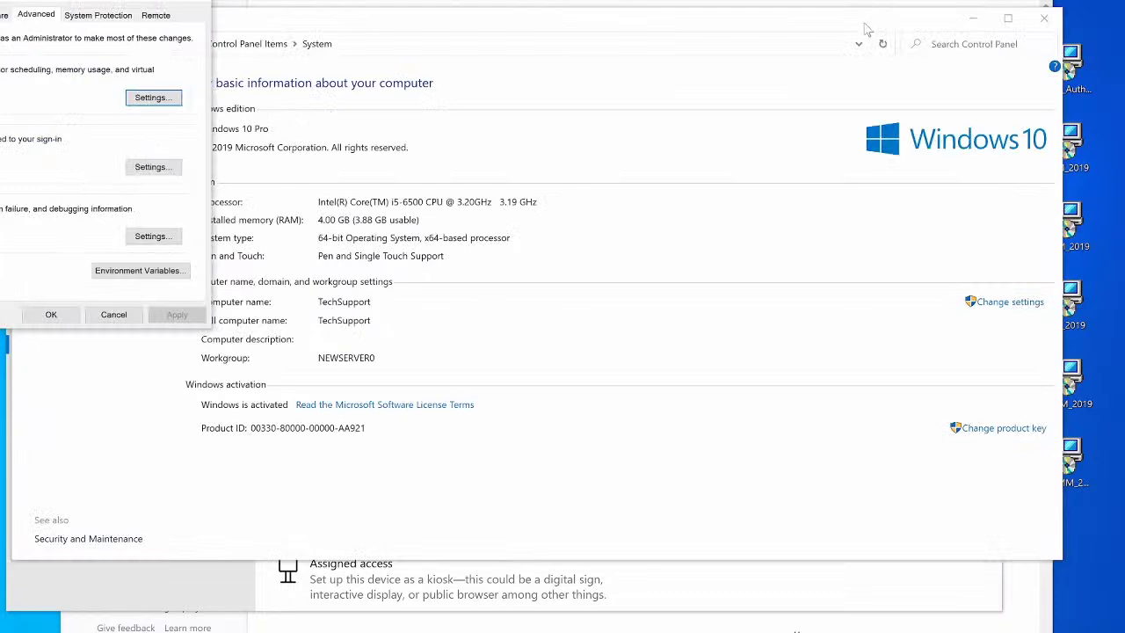
{"action": "left_click", "coordinate": [1044, 17]}
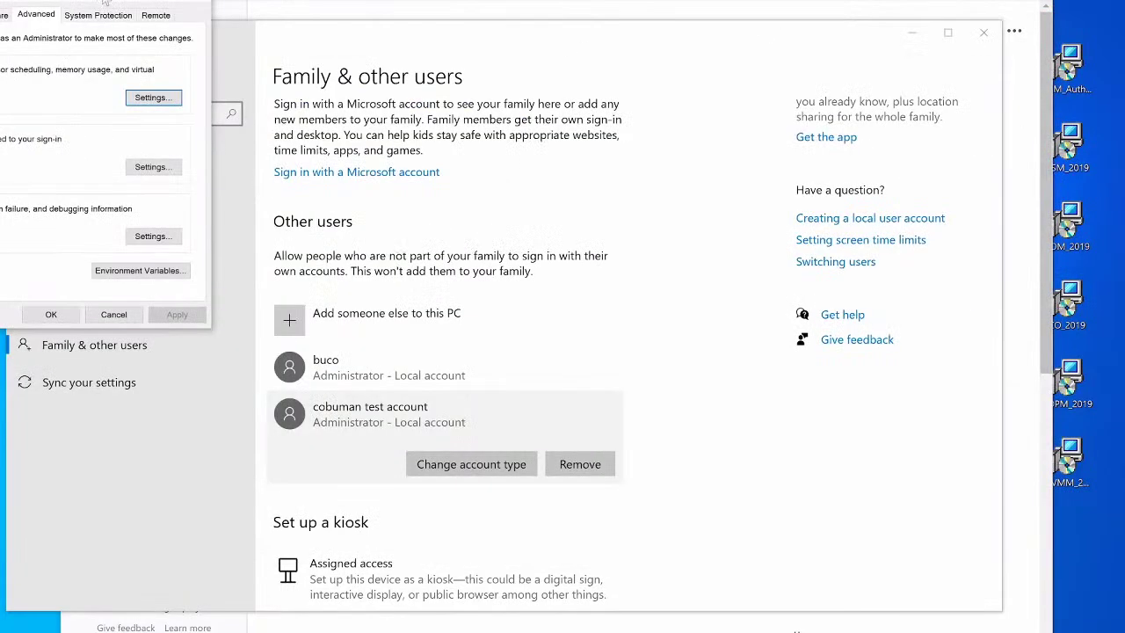
{"action": "left_click_drag", "start_coordinate": [104, 3], "coordinate": [258, 94]}
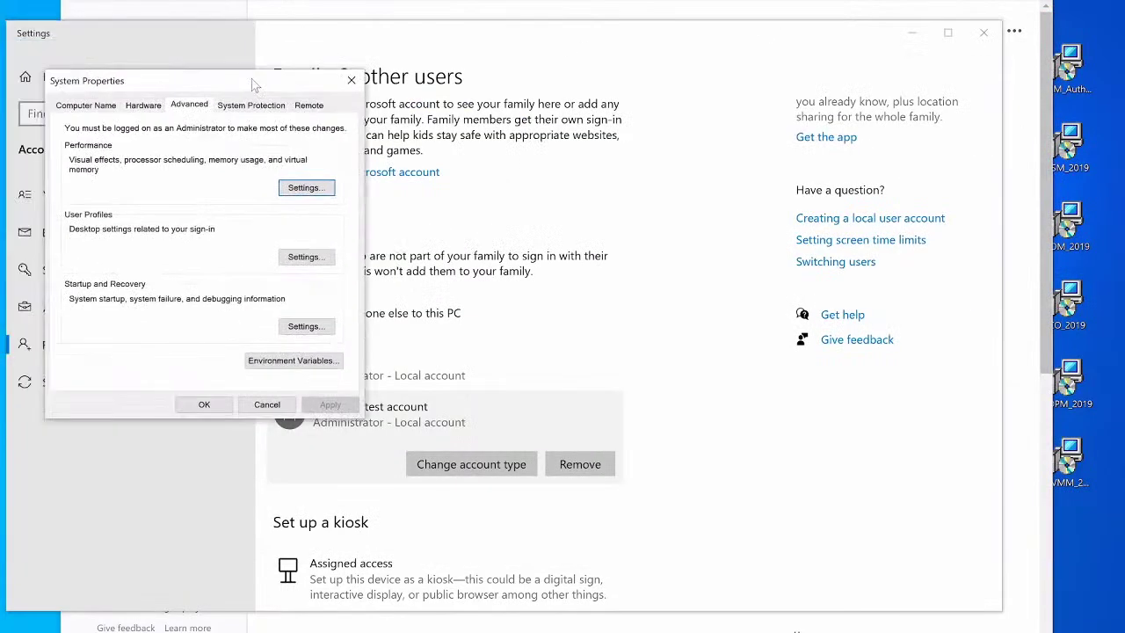
{"action": "left_click", "coordinate": [307, 260]}
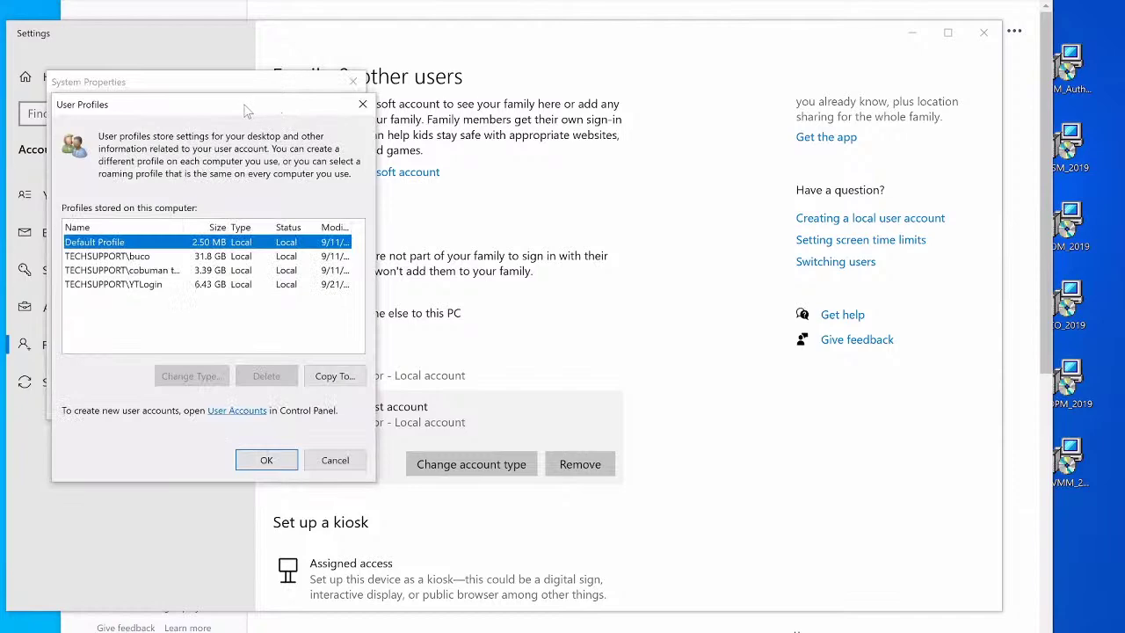
{"action": "left_click_drag", "start_coordinate": [237, 109], "coordinate": [189, 112]}
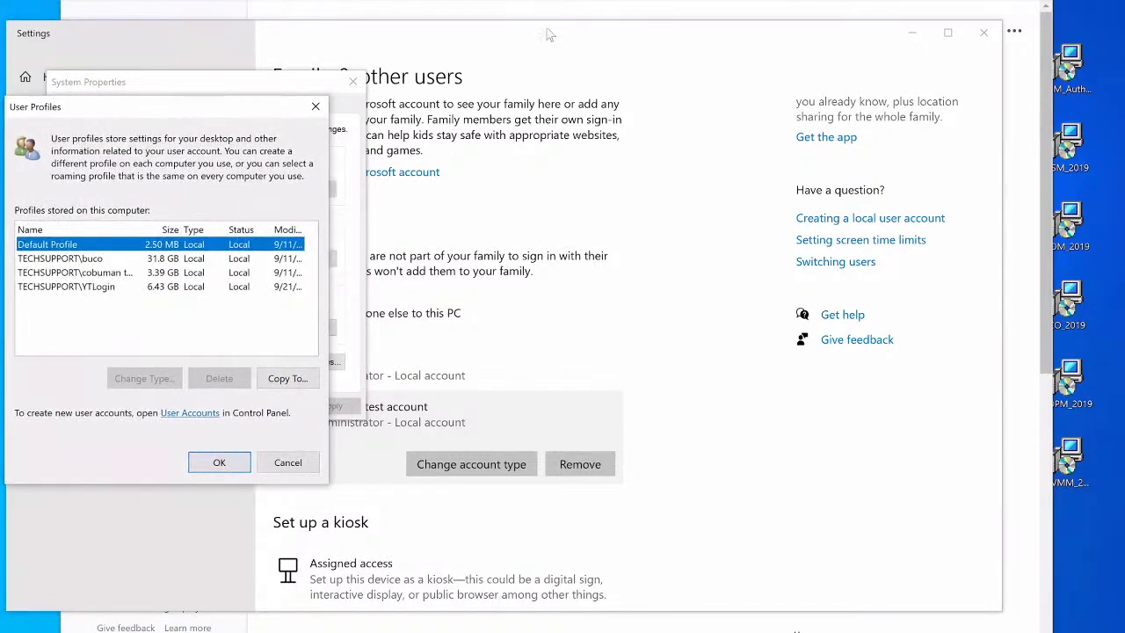
{"action": "left_click_drag", "start_coordinate": [547, 33], "coordinate": [719, 26]}
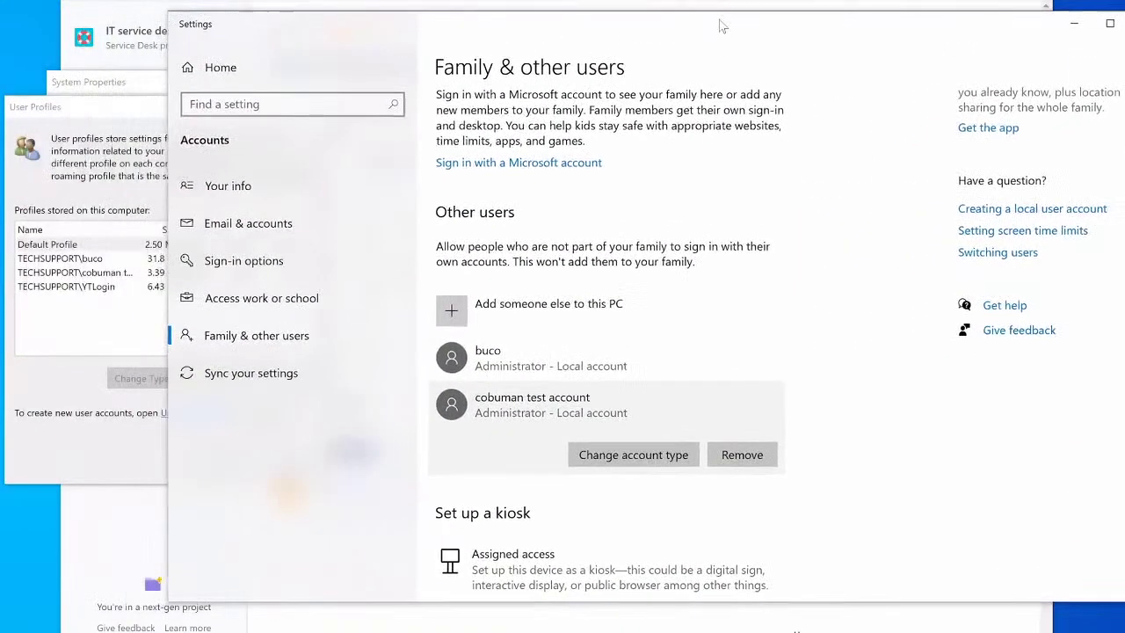
{"action": "left_click", "coordinate": [138, 107]}
{"action": "left_click_drag", "start_coordinate": [138, 107], "coordinate": [233, 232]}
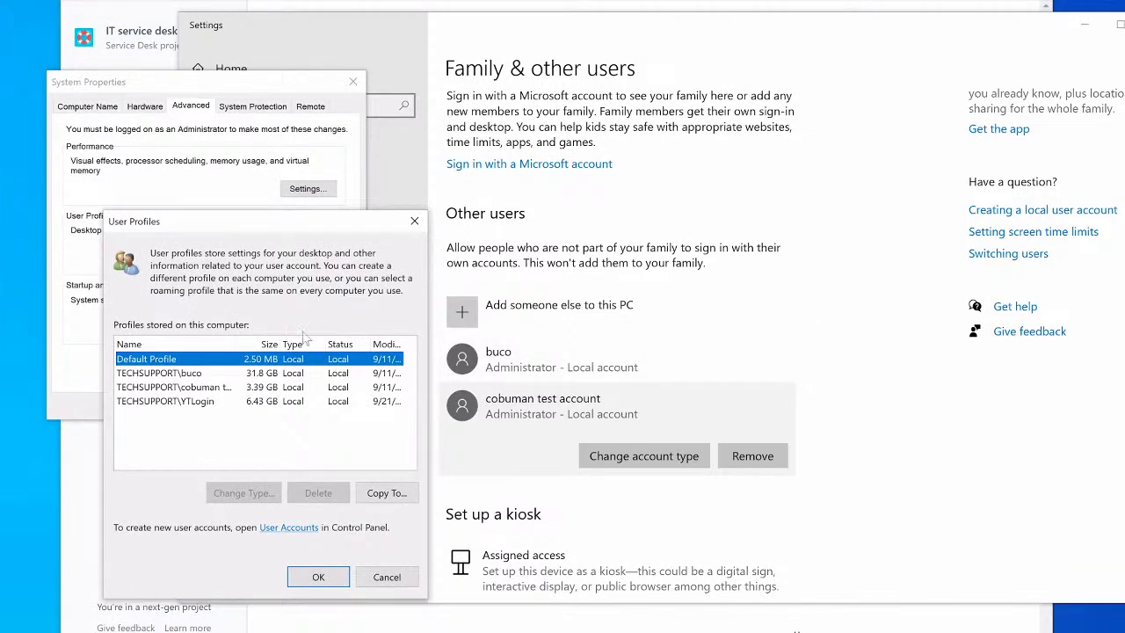
{"action": "left_click", "coordinate": [507, 80]}
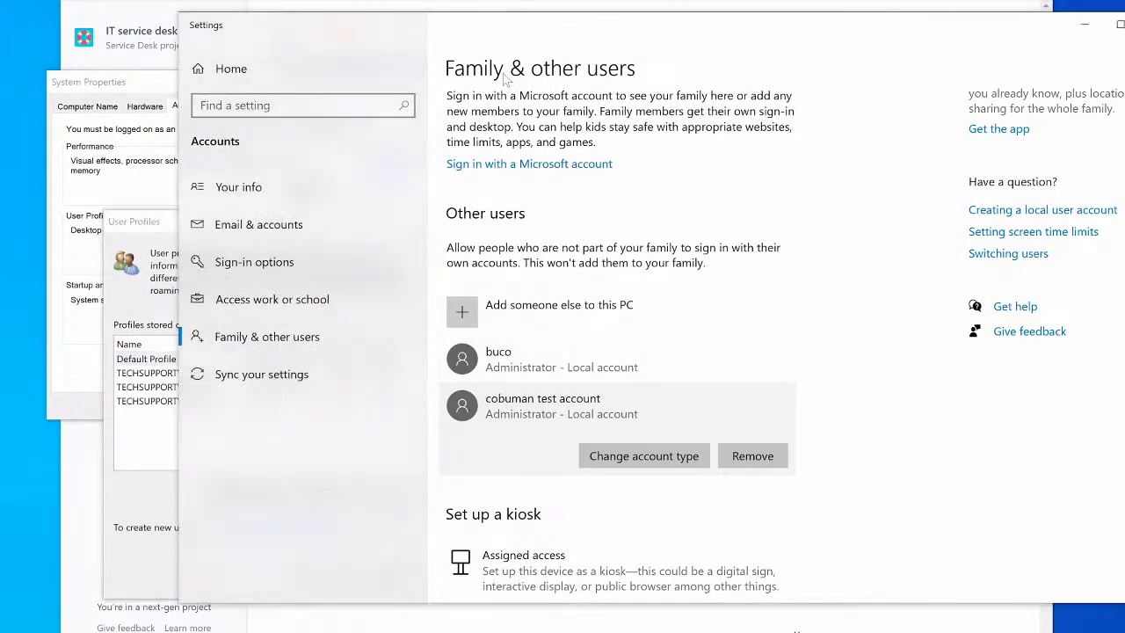
{"action": "left_click_drag", "start_coordinate": [431, 30], "coordinate": [360, 20]}
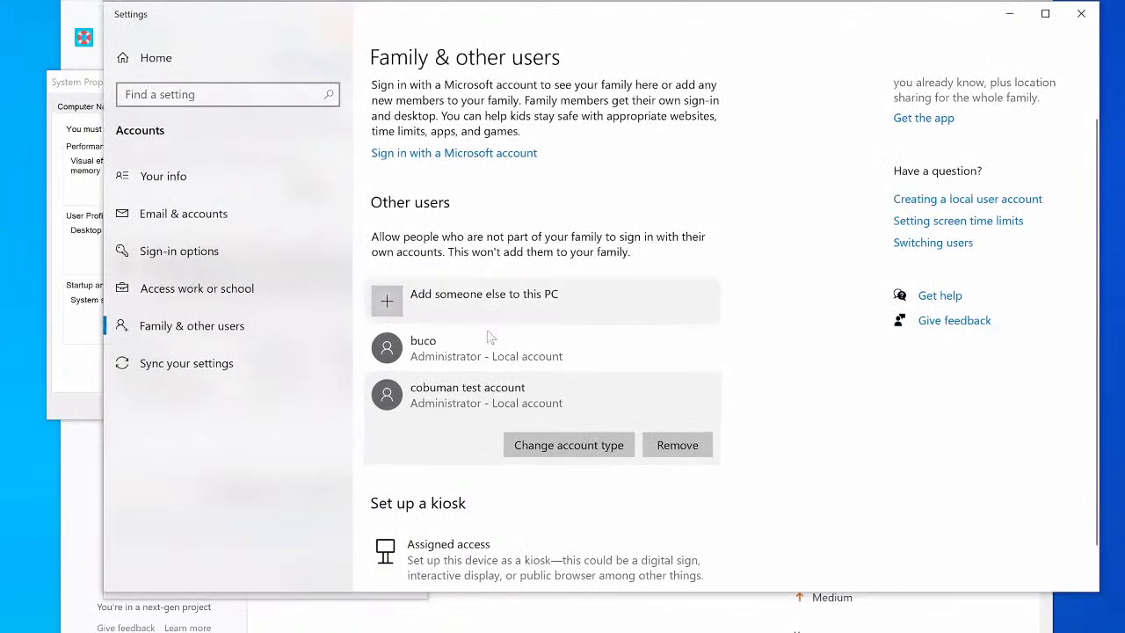
- Compare the administrator accounts with the 31.8 GB, 3.39 GB and 6.43 GB stored profiles
{"action": "left_click", "coordinate": [479, 342]}
{"action": "left_click", "coordinate": [478, 448]}
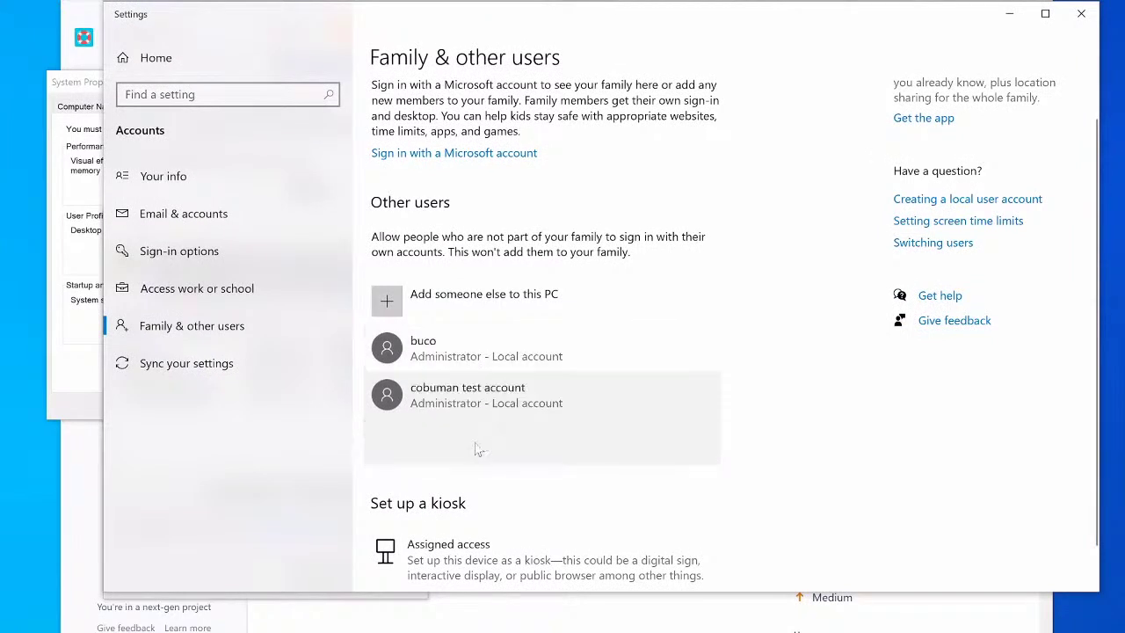
{"action": "left_click", "coordinate": [488, 369]}
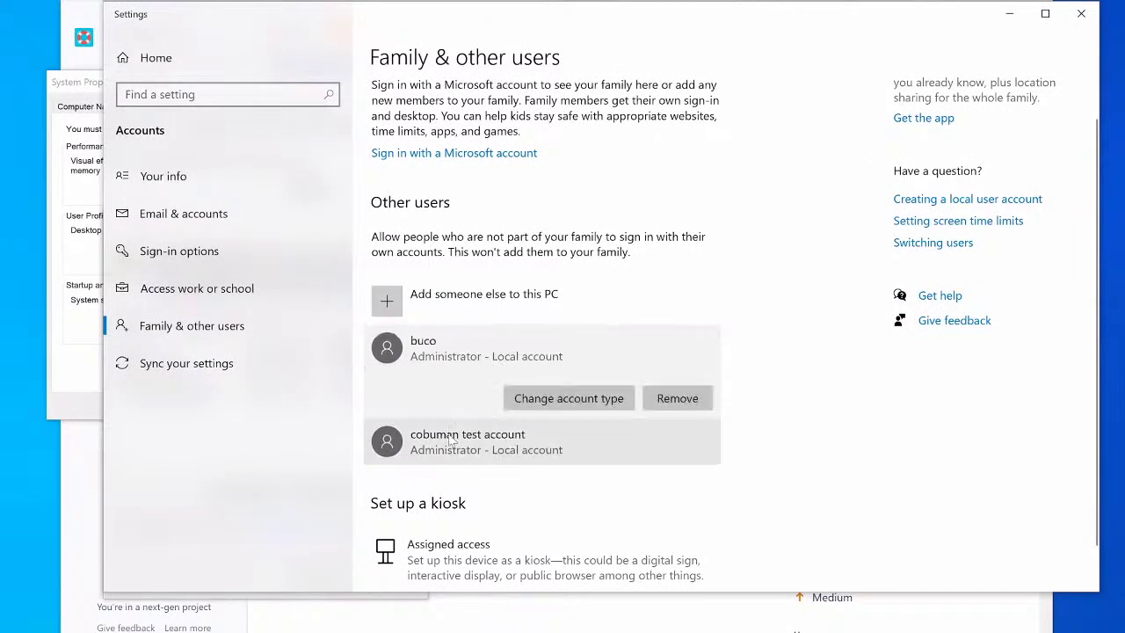
{"action": "left_click", "coordinate": [466, 441]}
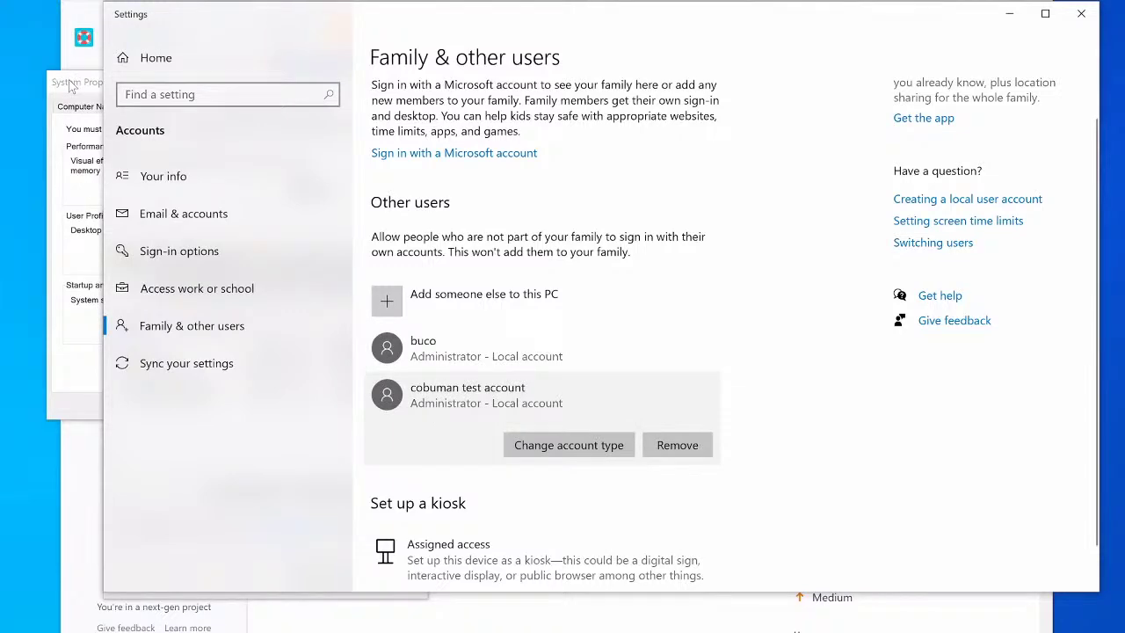
{"action": "left_click", "coordinate": [70, 85]}
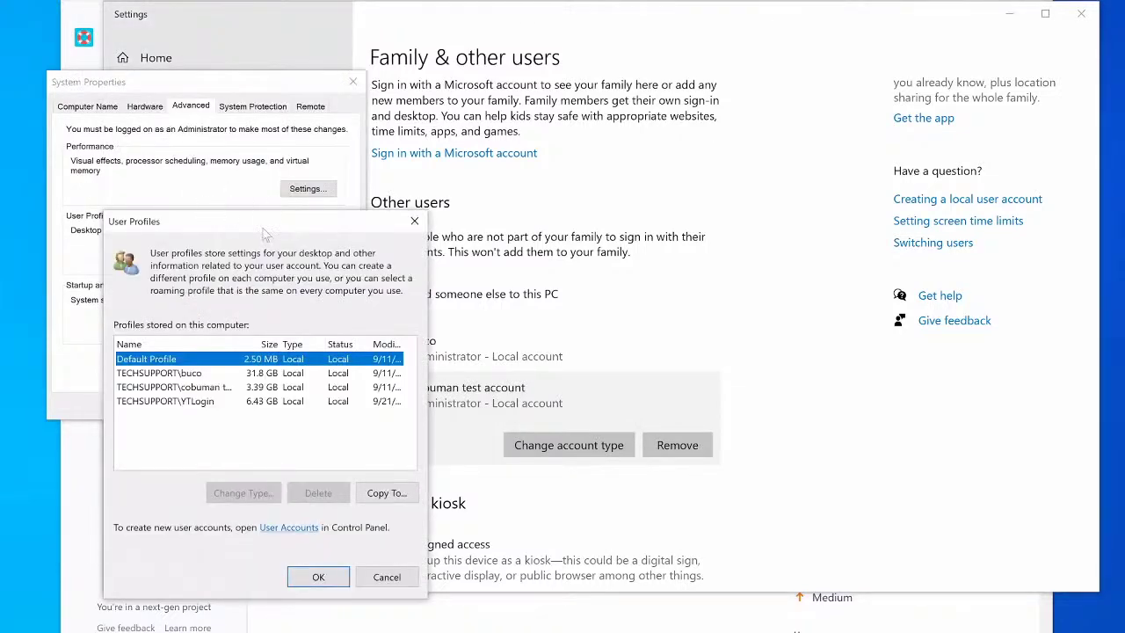
{"action": "left_click", "coordinate": [205, 386]}
{"action": "left_click", "coordinate": [198, 402]}
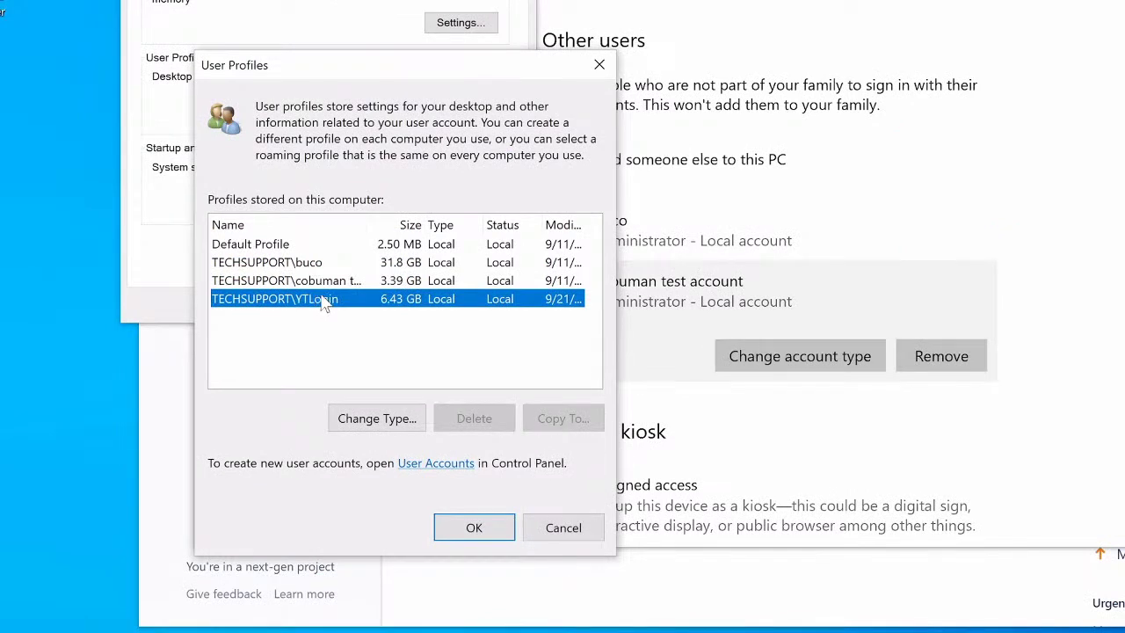
{"action": "left_click", "coordinate": [355, 283]}
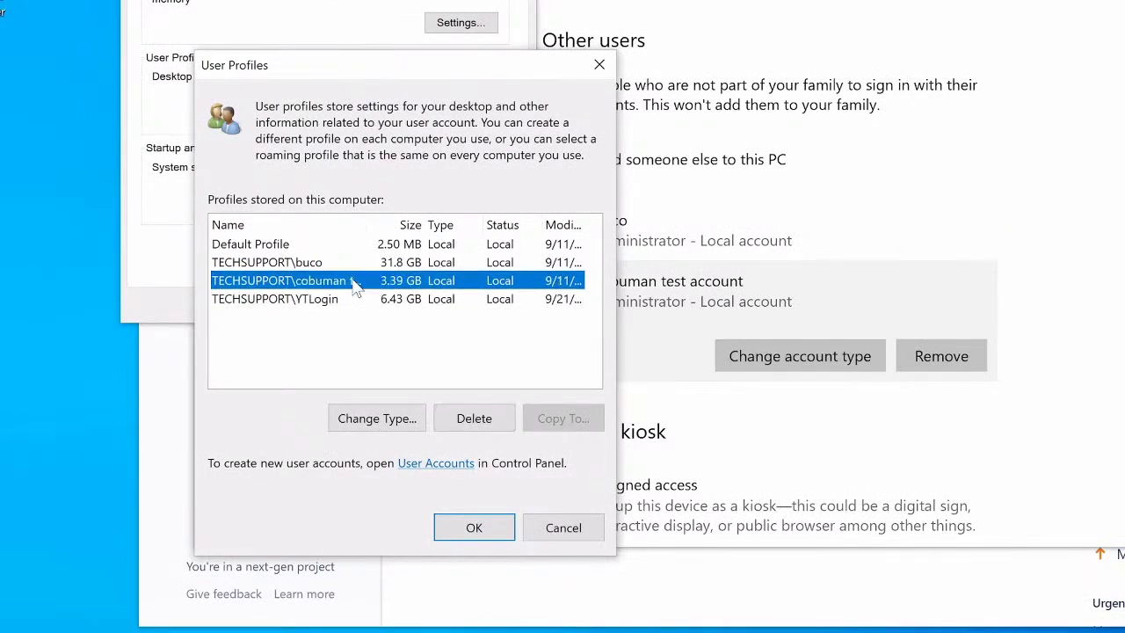
{"action": "left_click", "coordinate": [358, 265]}
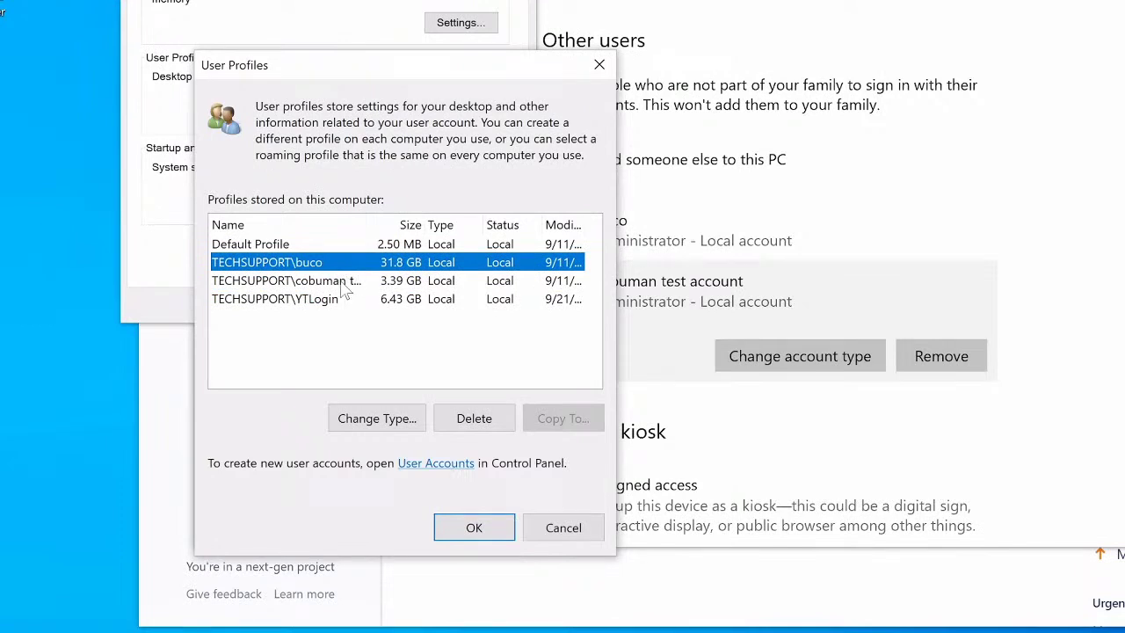
{"action": "left_click", "coordinate": [342, 283]}
{"action": "left_click", "coordinate": [365, 269]}
{"action": "left_click", "coordinate": [366, 281]}
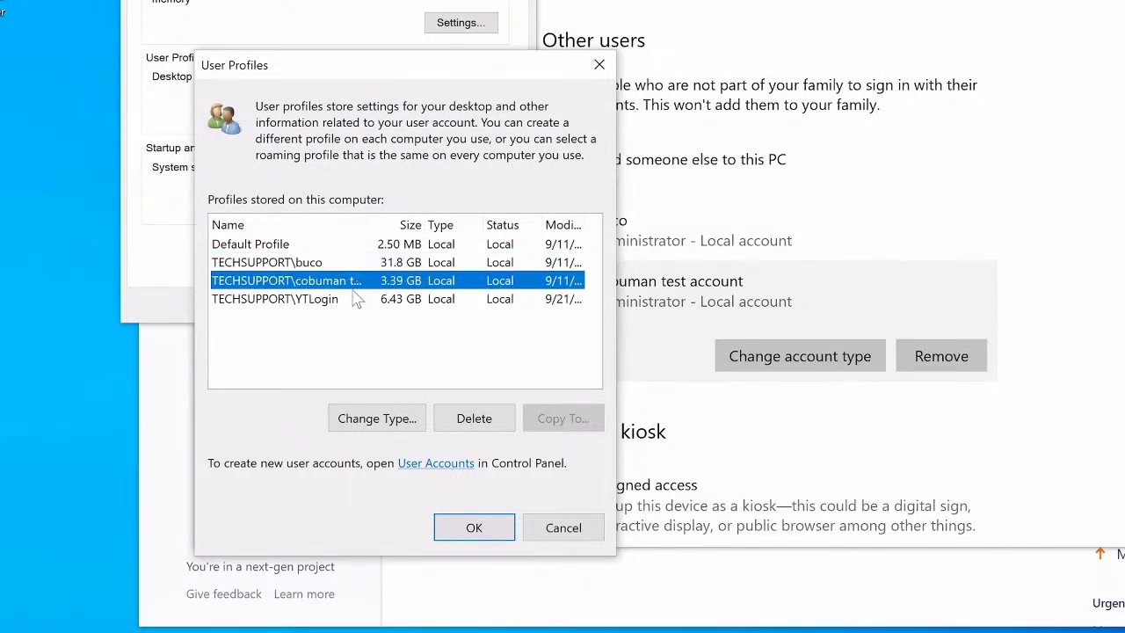
{"action": "left_click", "coordinate": [352, 301]}
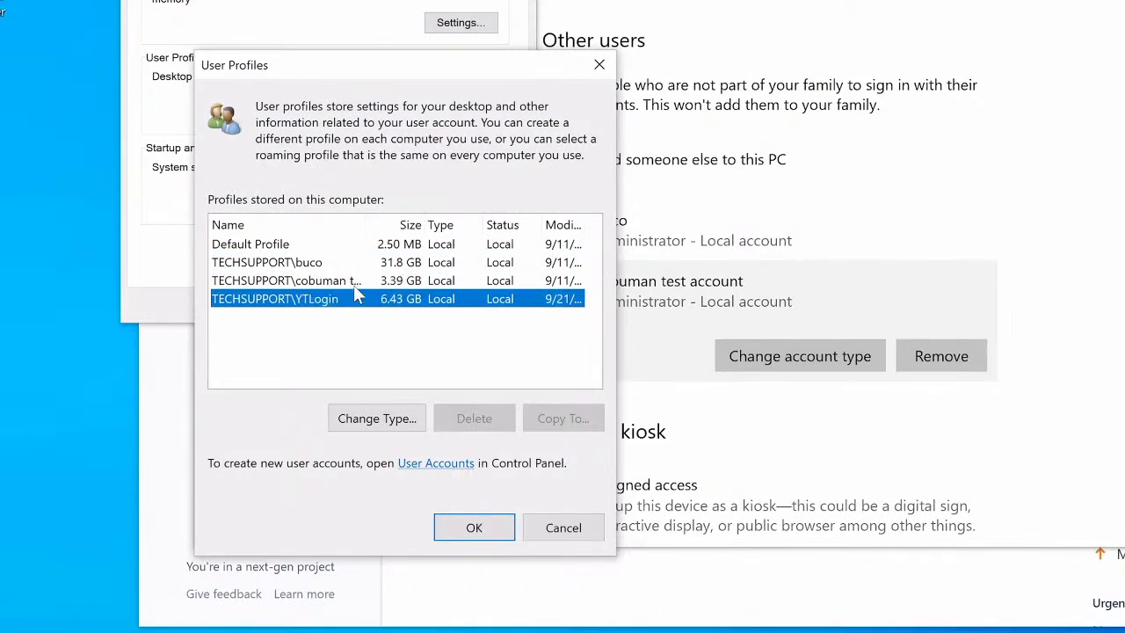
{"action": "left_click", "coordinate": [369, 267]}
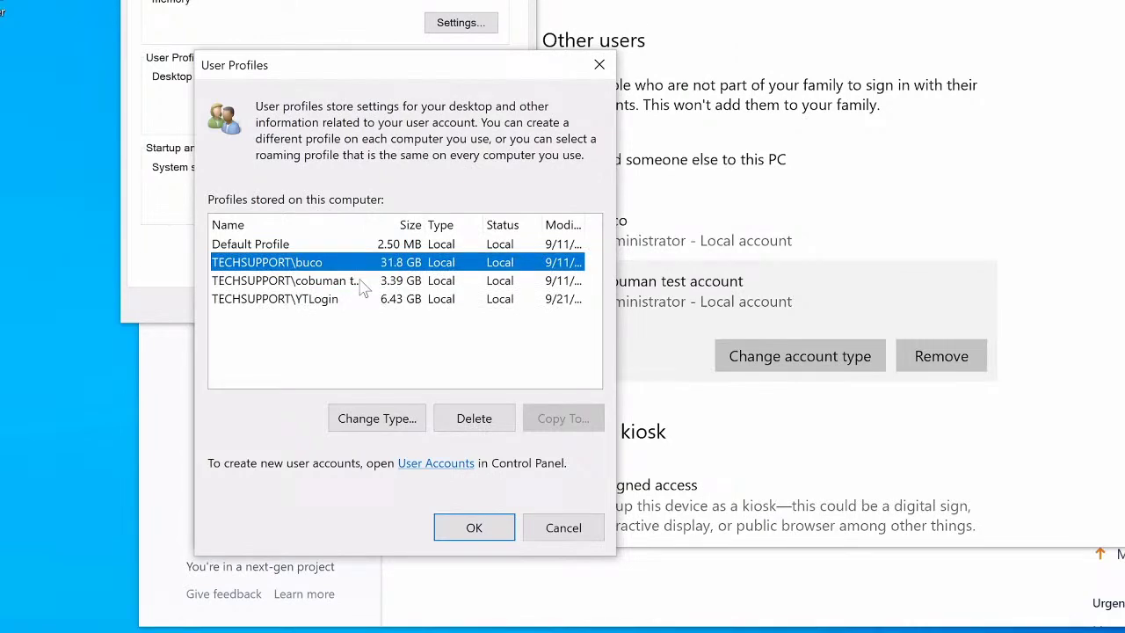
{"action": "left_click", "coordinate": [359, 282]}
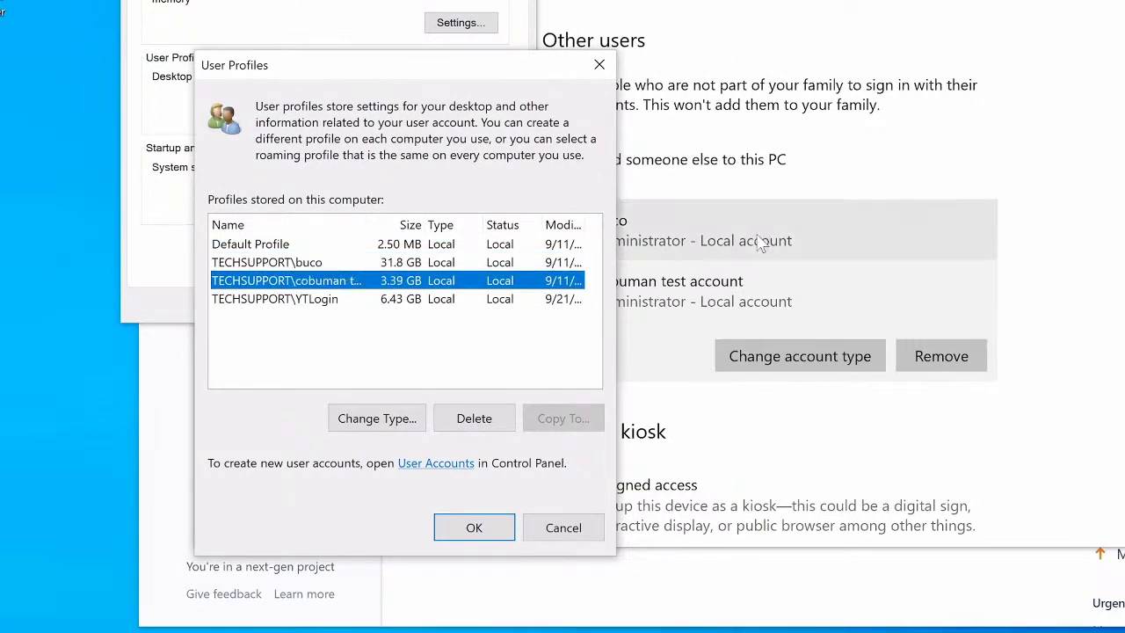
- Check whether the 31.8 GB profile can be deleted, and open a File Explorer window
{"action": "left_click_drag", "start_coordinate": [460, 67], "coordinate": [359, 35]}
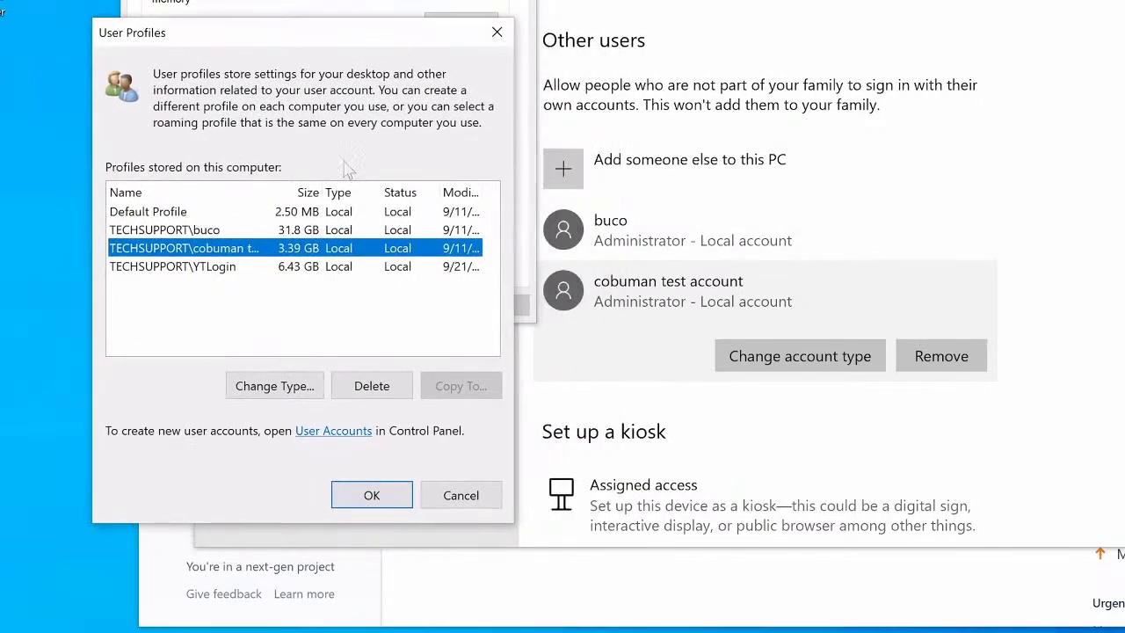
{"action": "left_click", "coordinate": [283, 229]}
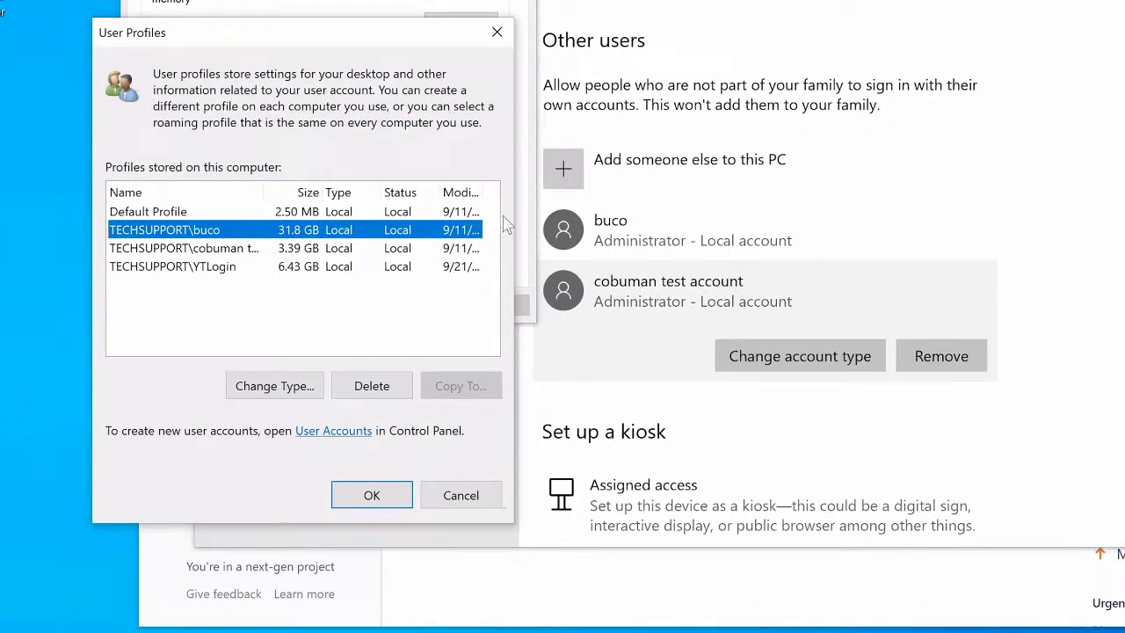
{"action": "left_click", "coordinate": [353, 385]}
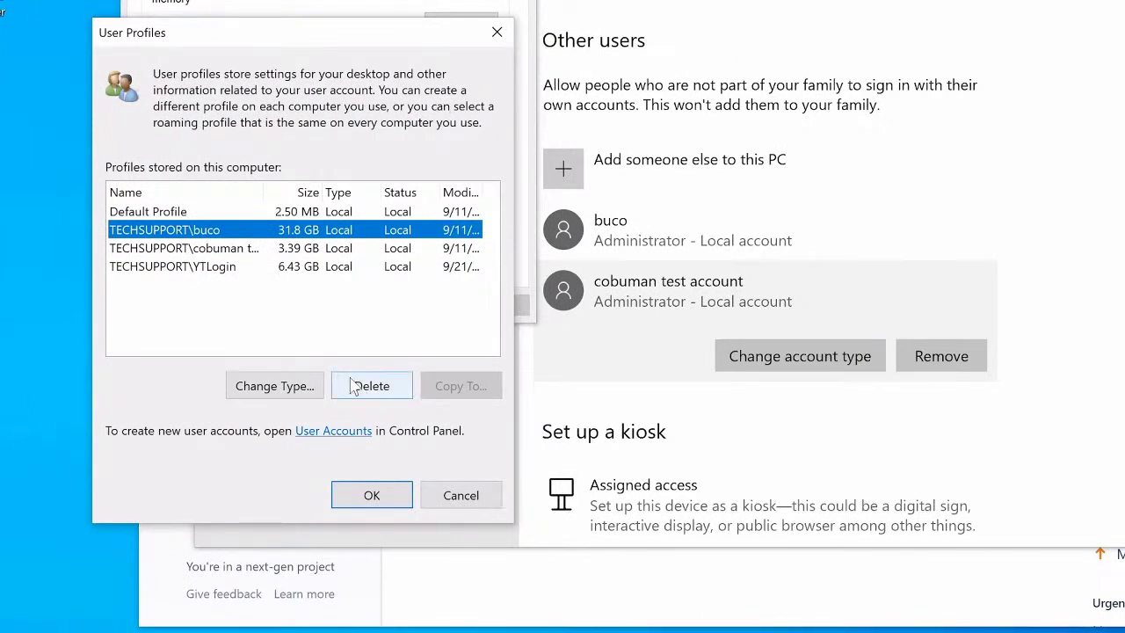
{"action": "left_click", "coordinate": [324, 250]}
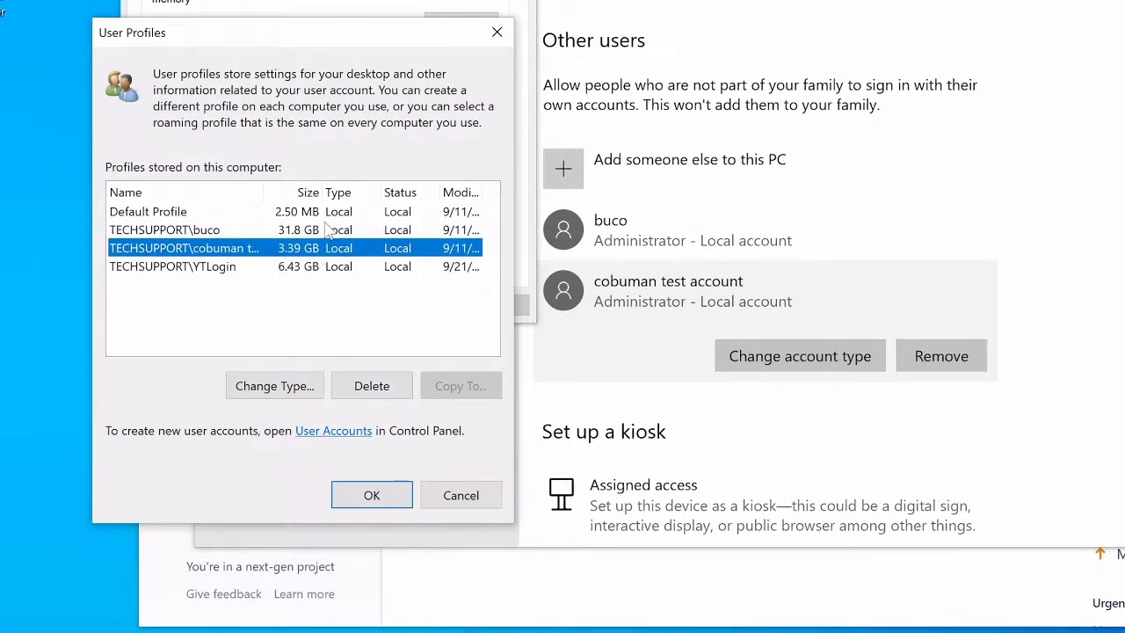
{"action": "left_click", "coordinate": [324, 231]}
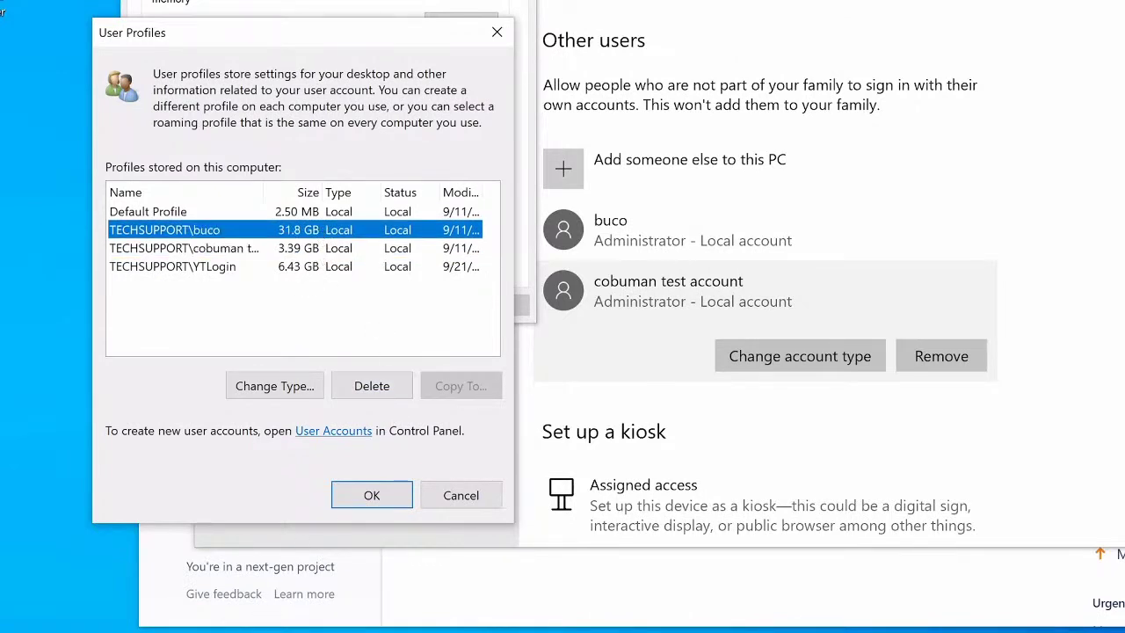
{"action": "left_click", "coordinate": [272, 625]}
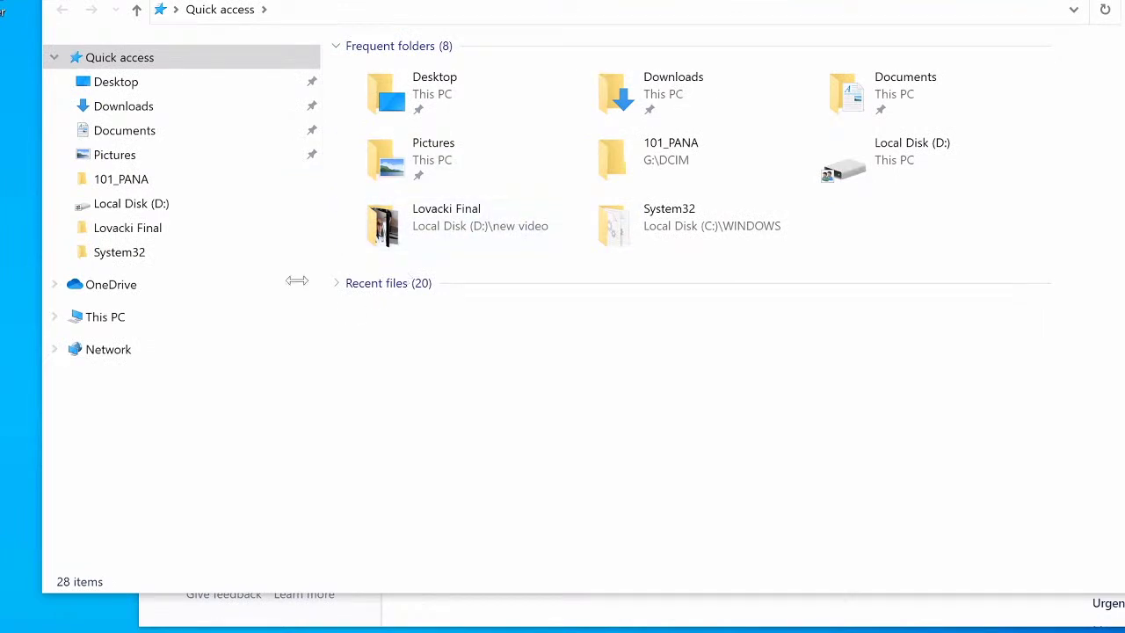
- Browse to the C:\Users folder via This PC
{"action": "left_click", "coordinate": [132, 322]}
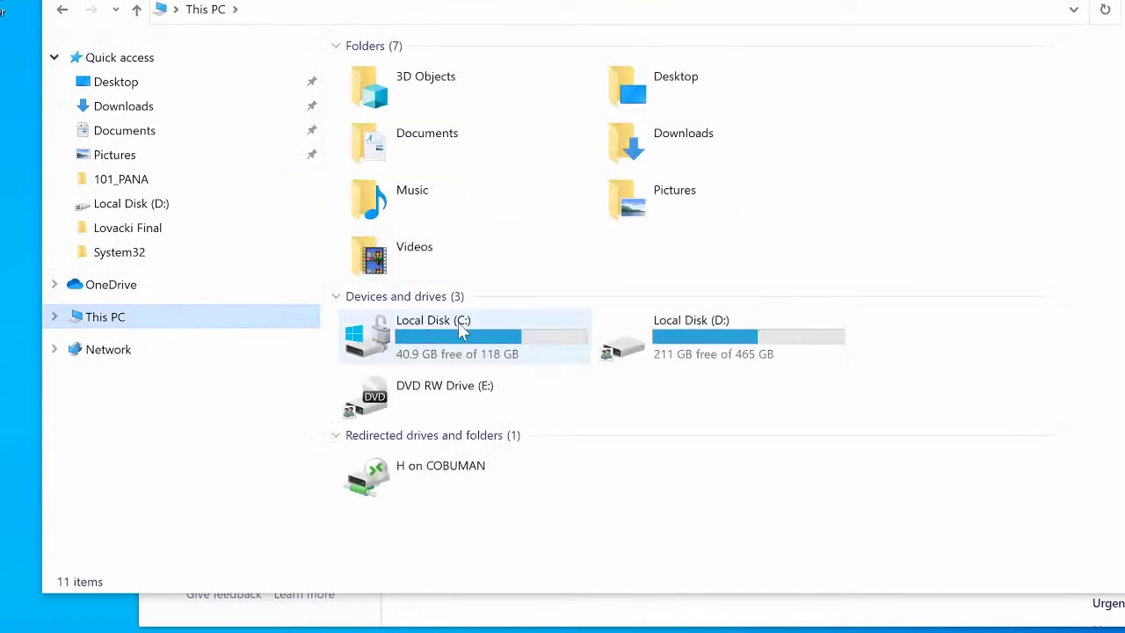
{"action": "double_click", "coordinate": [458, 322]}
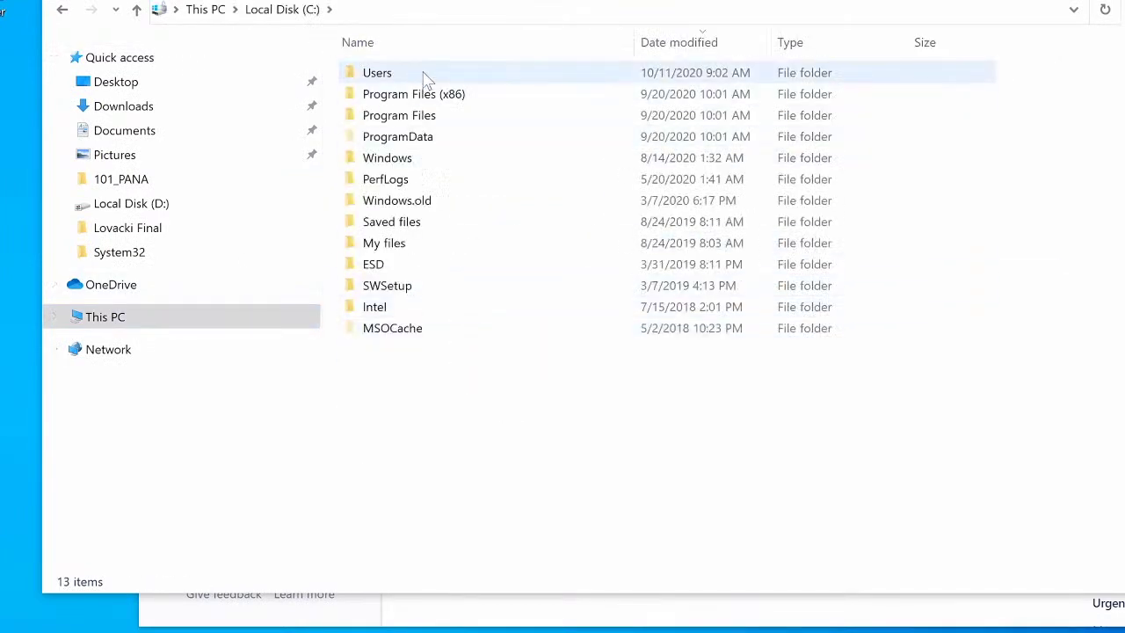
{"action": "double_click", "coordinate": [421, 75]}
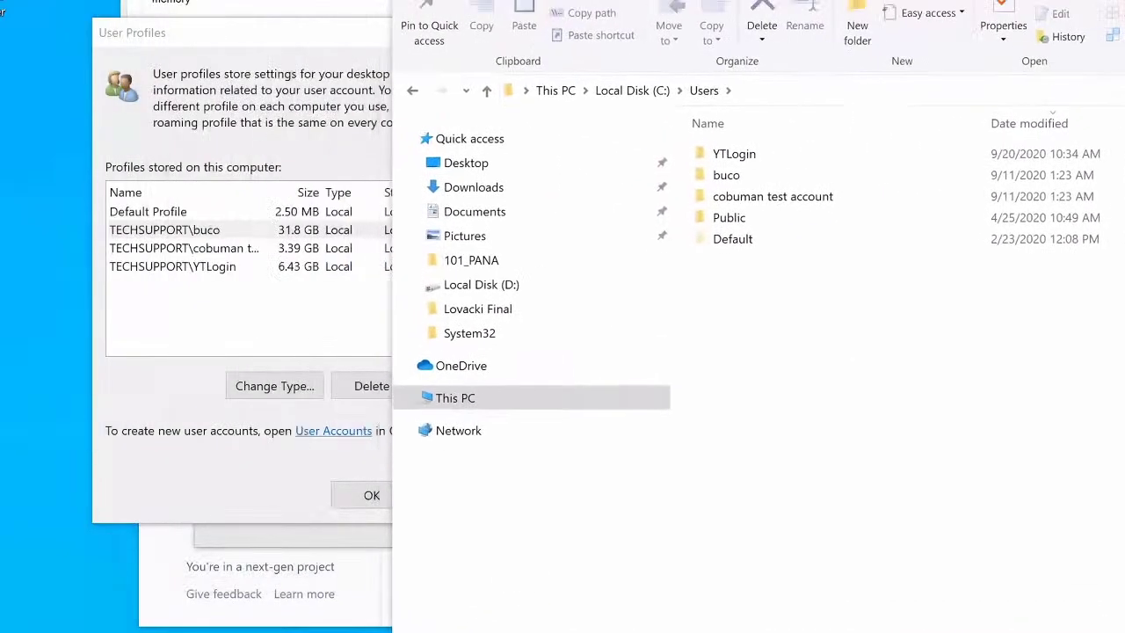
- Match the cobuman and YTLogin folders to their stored profiles and check deletability
{"action": "left_click", "coordinate": [726, 176]}
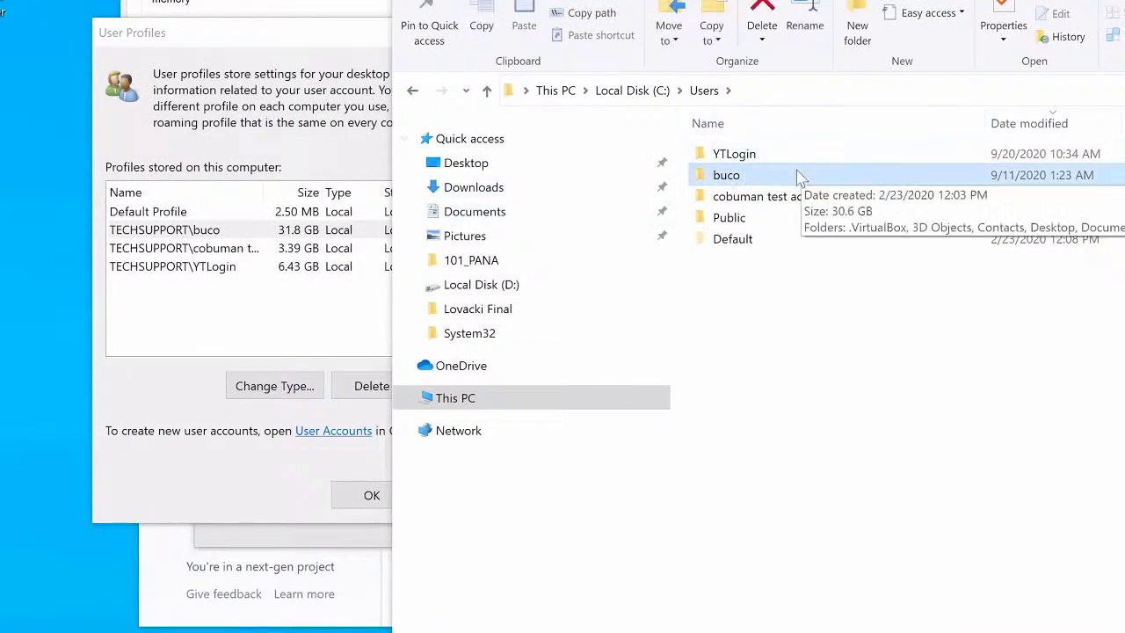
{"action": "left_click", "coordinate": [766, 200]}
{"action": "left_click", "coordinate": [223, 248]}
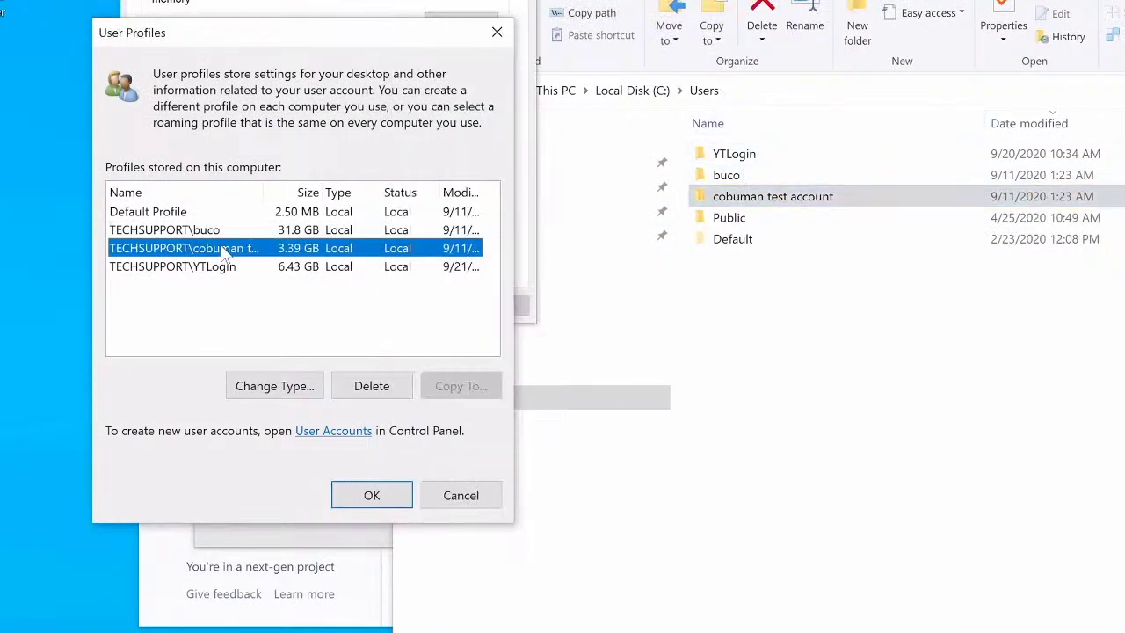
{"action": "left_click", "coordinate": [732, 154]}
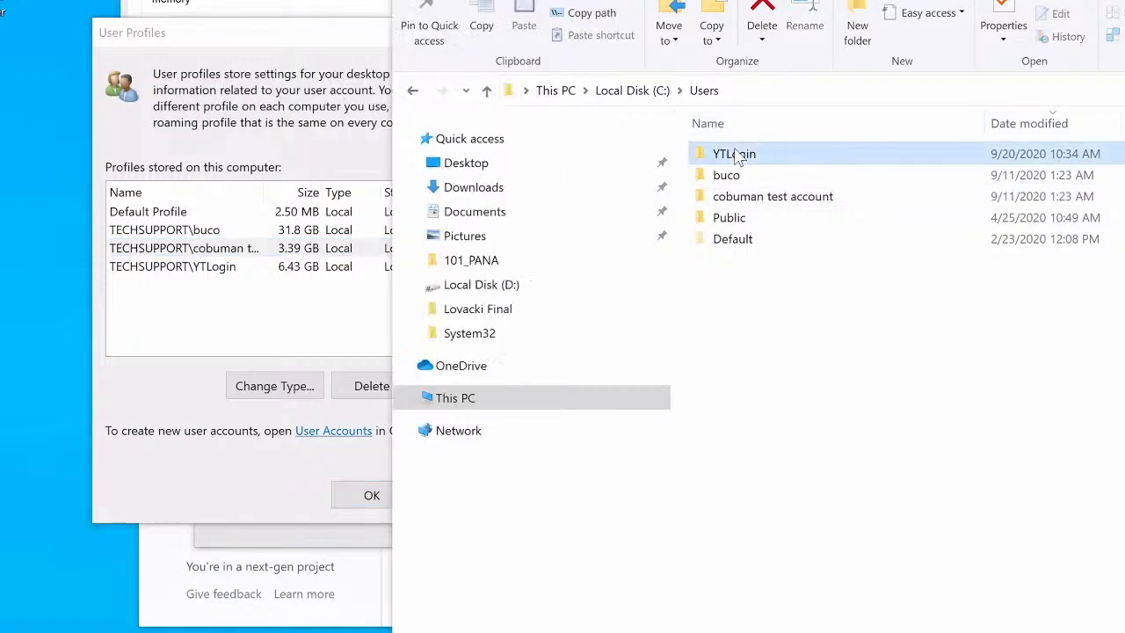
{"action": "left_click", "coordinate": [203, 269]}
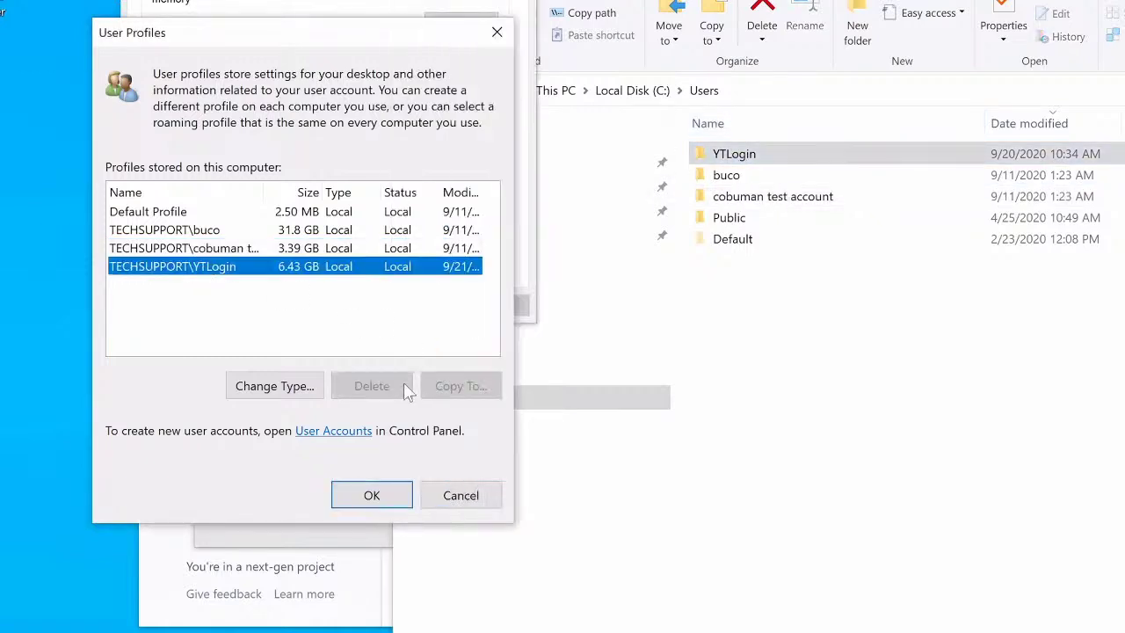
{"action": "left_click", "coordinate": [399, 269]}
{"action": "left_click", "coordinate": [361, 247]}
{"action": "left_click", "coordinate": [338, 269]}
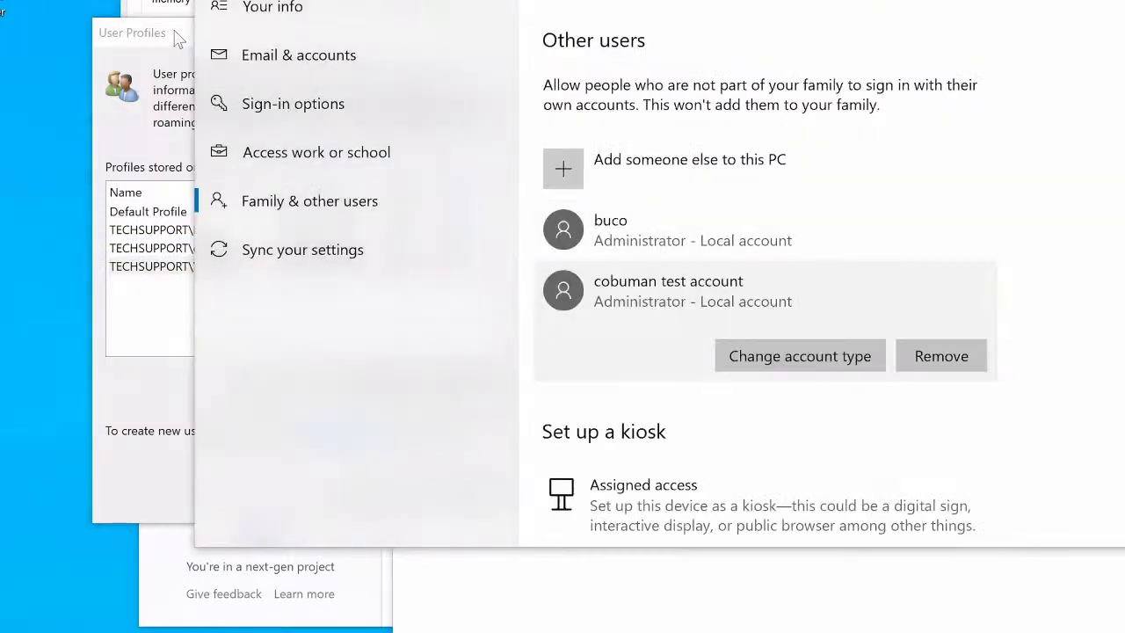
{"action": "left_click_drag", "start_coordinate": [172, 37], "coordinate": [142, 26]}
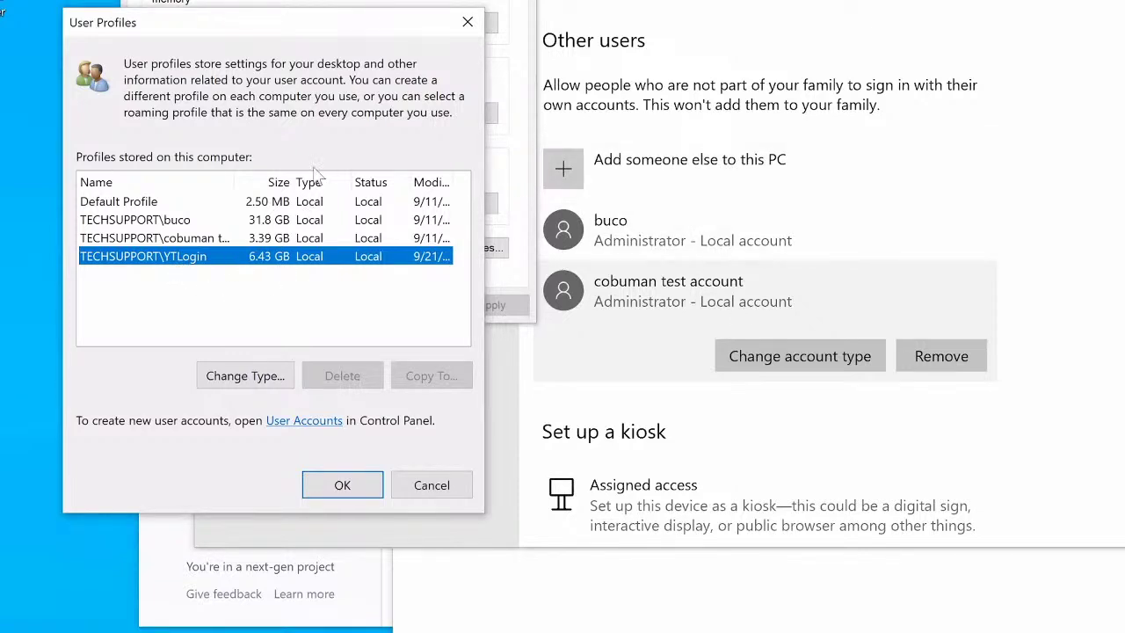
- Match the buco folder to its profile and open the buco user folder
{"action": "key", "text": "alt+Tab"}
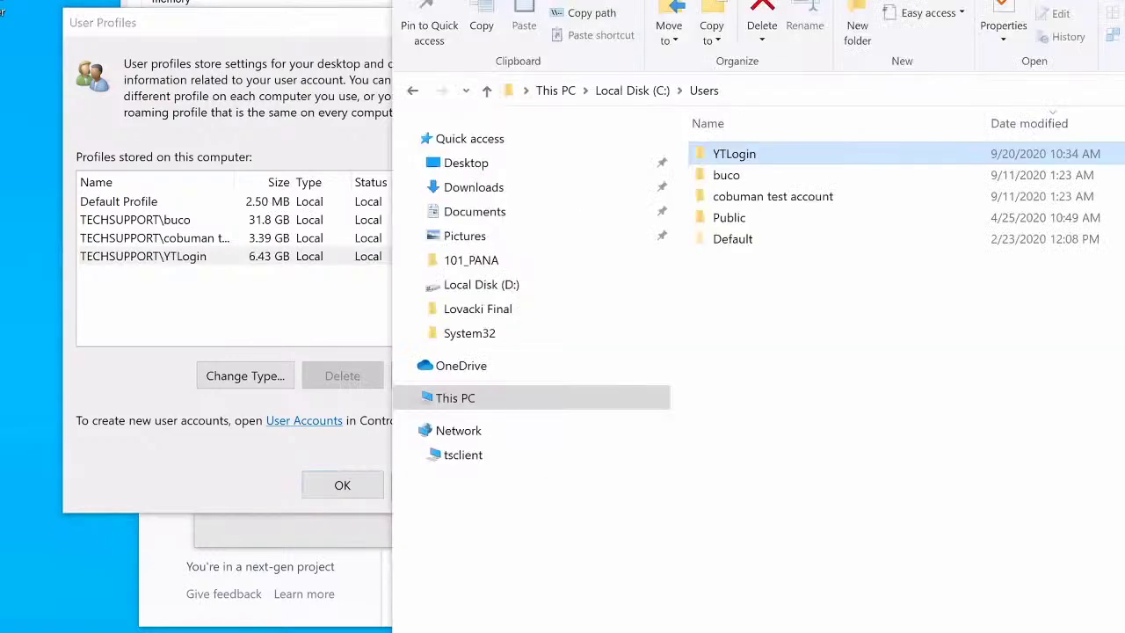
{"action": "left_click_drag", "start_coordinate": [301, 28], "coordinate": [466, 7]}
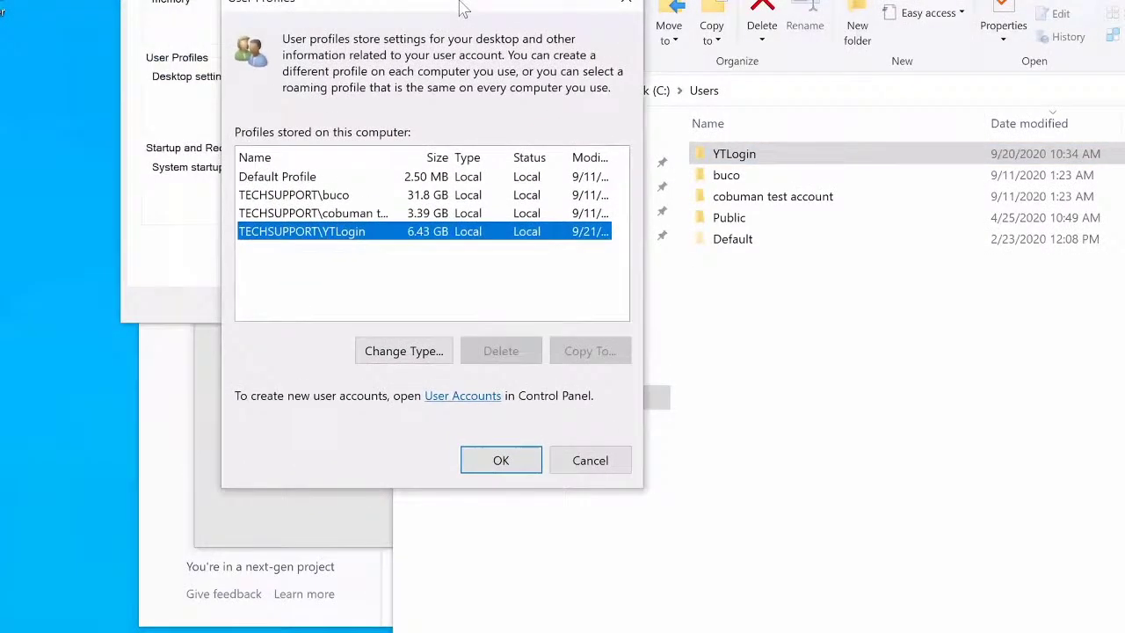
{"action": "left_click", "coordinate": [471, 199]}
{"action": "left_click", "coordinate": [726, 175]}
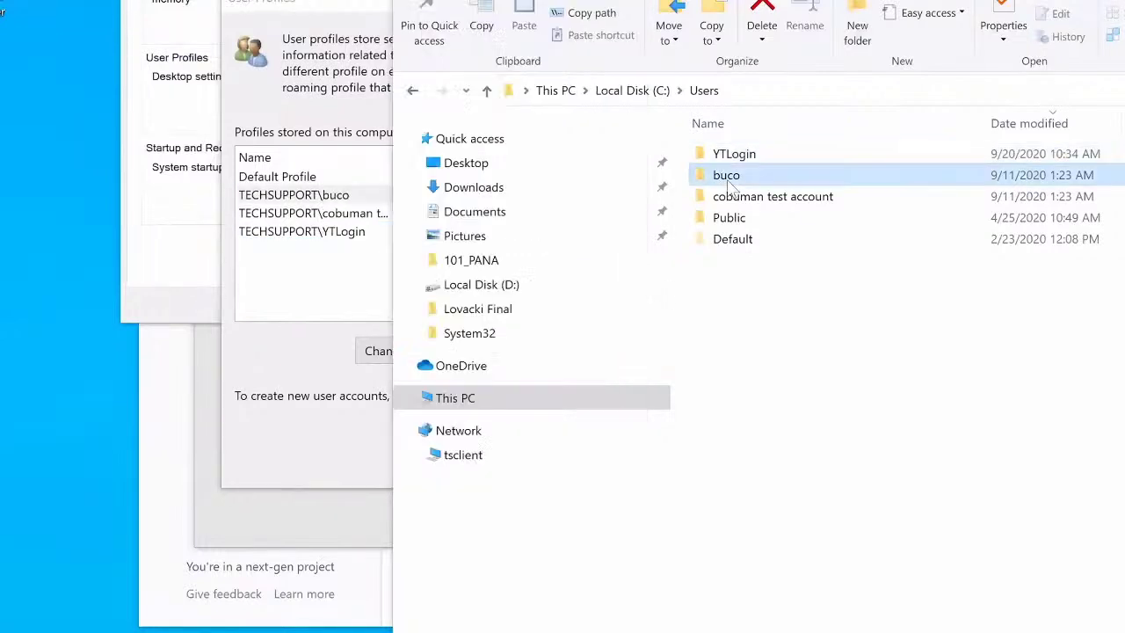
{"action": "left_click", "coordinate": [344, 196]}
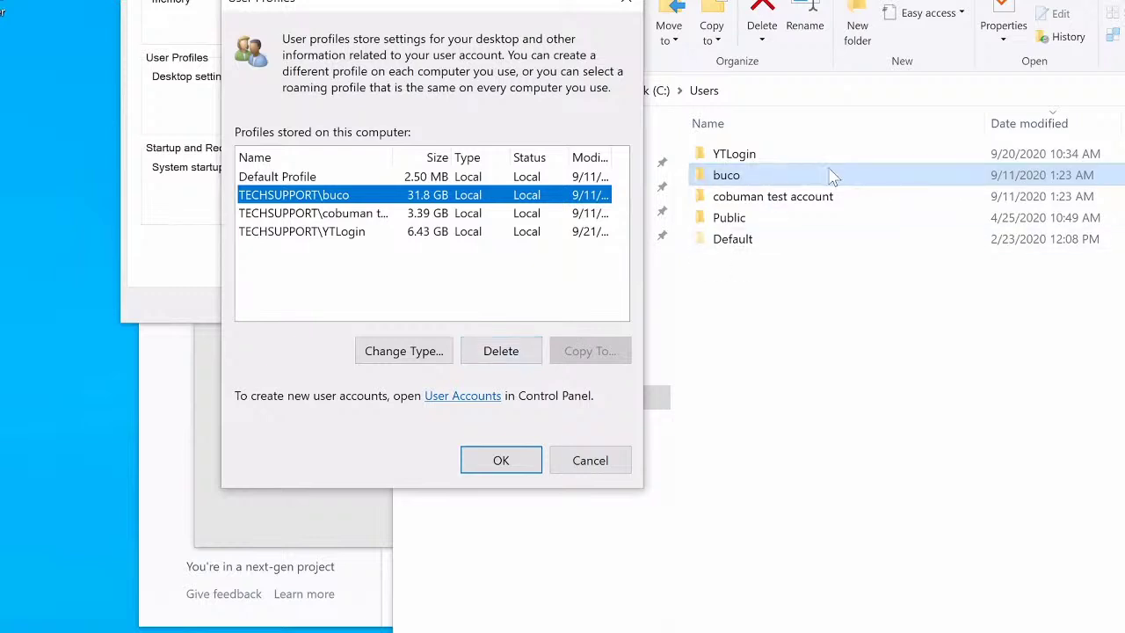
{"action": "double_click", "coordinate": [748, 180]}
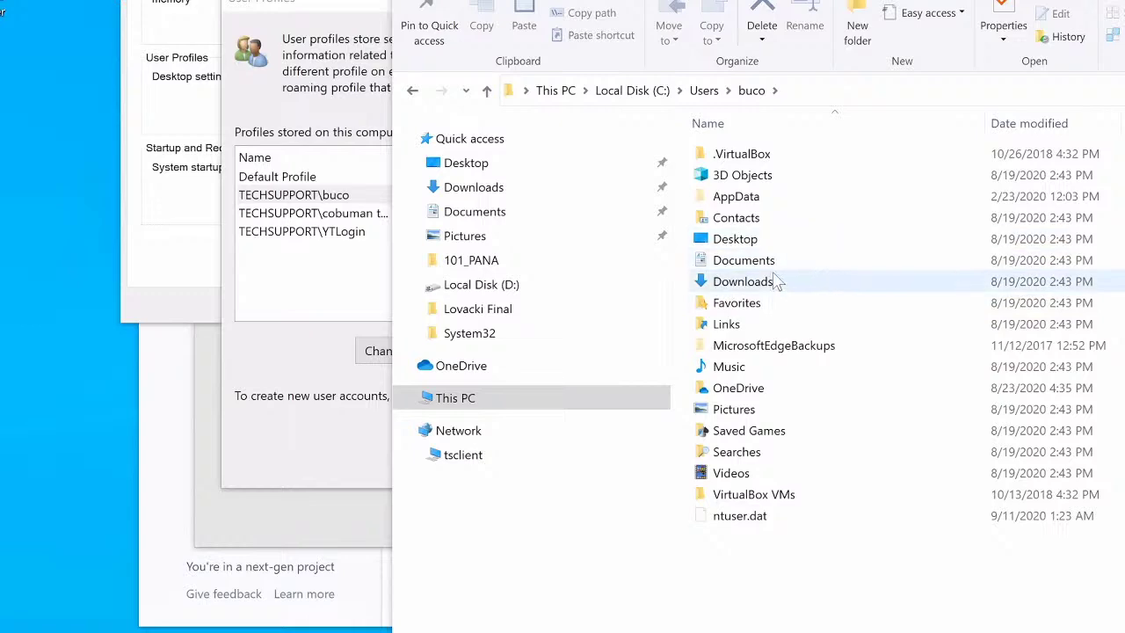
{"action": "left_click_drag", "start_coordinate": [352, 19], "coordinate": [222, 5]}
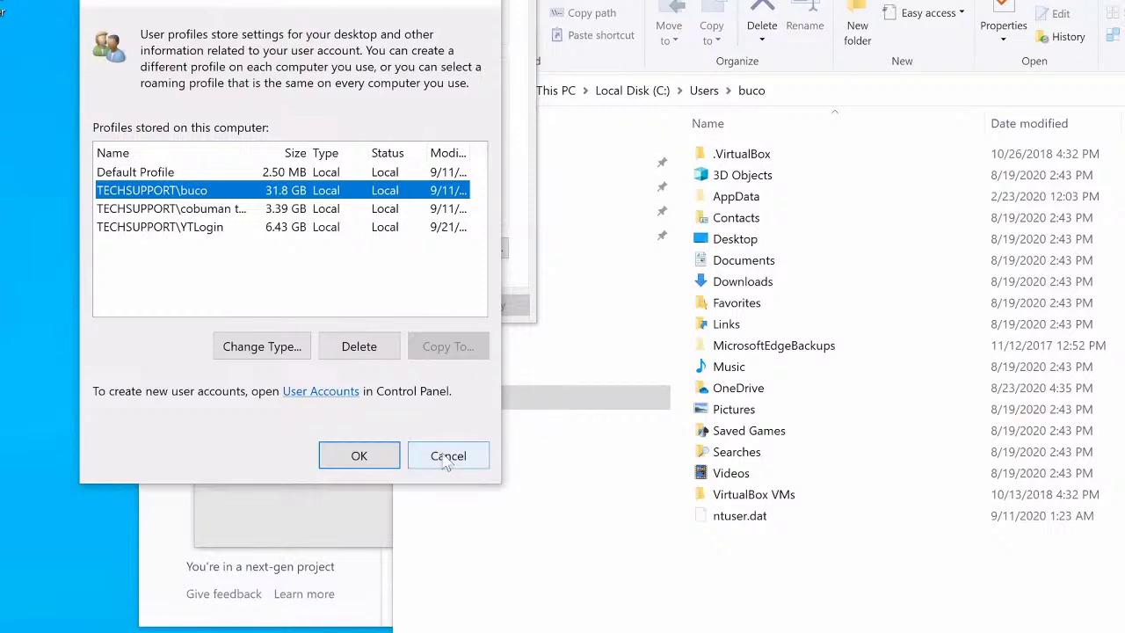
- Cancel User Profiles and return to the Family & other users settings
{"action": "left_click", "coordinate": [447, 456]}
{"action": "left_click_drag", "start_coordinate": [334, 2], "coordinate": [85, 0]}
{"action": "key", "text": "alt+Tab"}
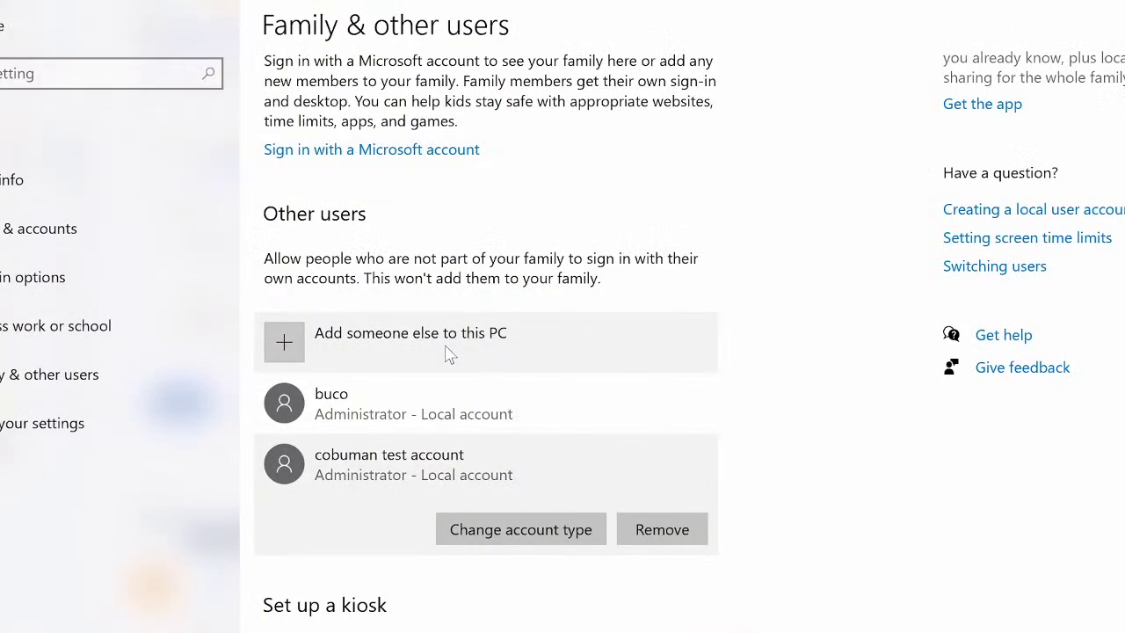
- Add someone else to this PC without sign-in info or a Microsoft account
{"action": "left_click", "coordinate": [449, 352]}
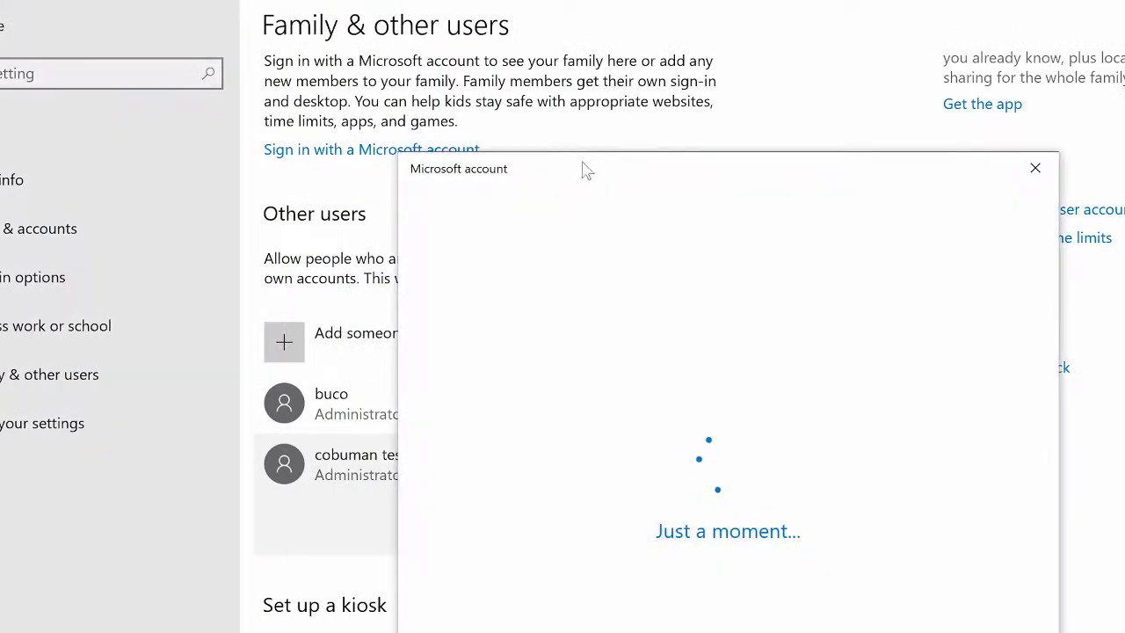
{"action": "left_click_drag", "start_coordinate": [527, 154], "coordinate": [319, 43]}
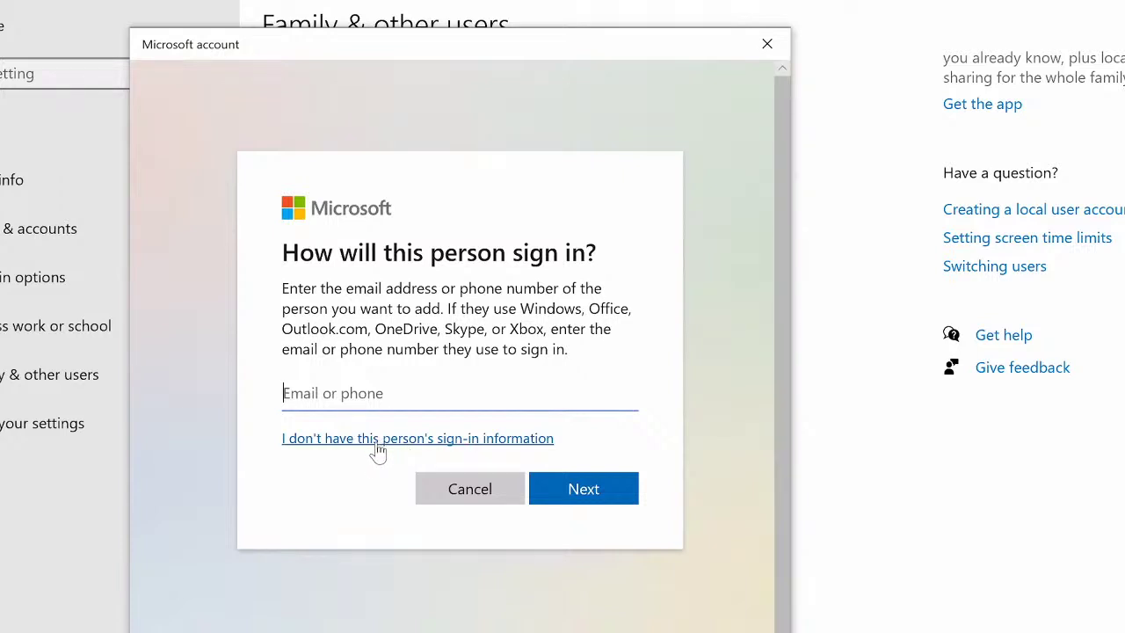
{"action": "left_click", "coordinate": [392, 439]}
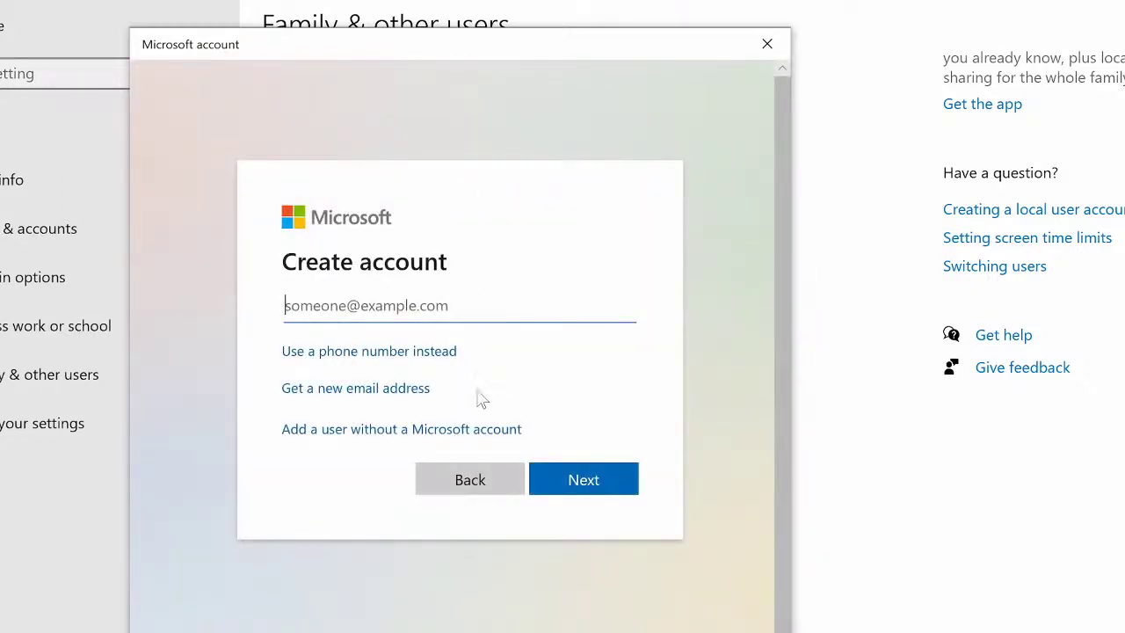
{"action": "left_click", "coordinate": [349, 440]}
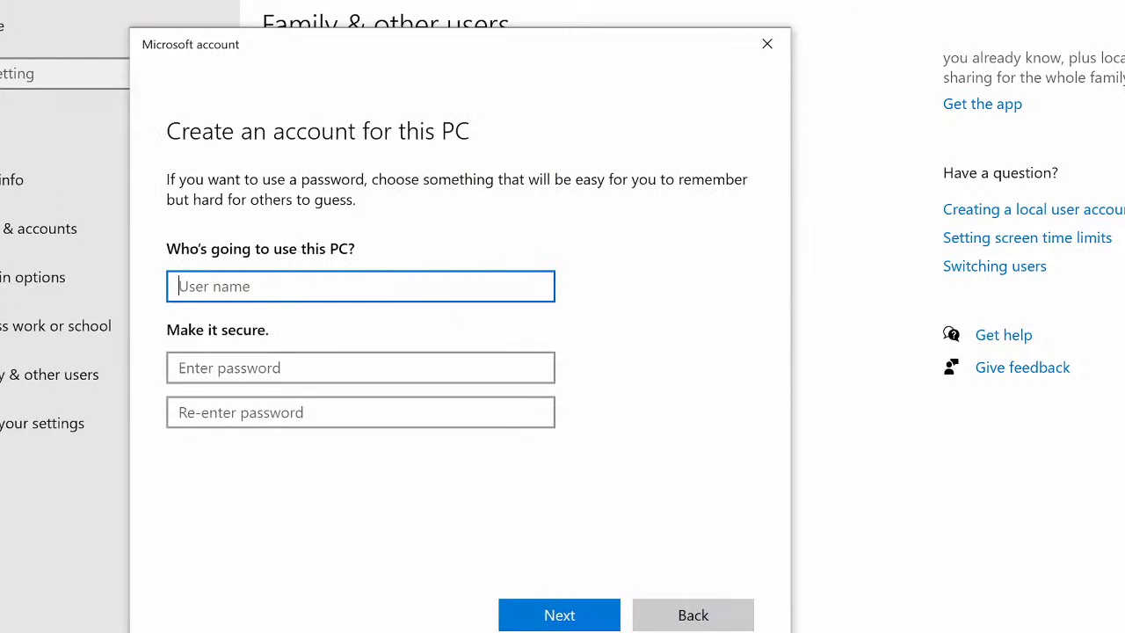
- Enter LocalAdmin as the user name and type the account password twice
{"action": "type", "text": "LocalAdmin"}
{"action": "left_click", "coordinate": [179, 368]}
{"action": "type", "text": "••••••••"}
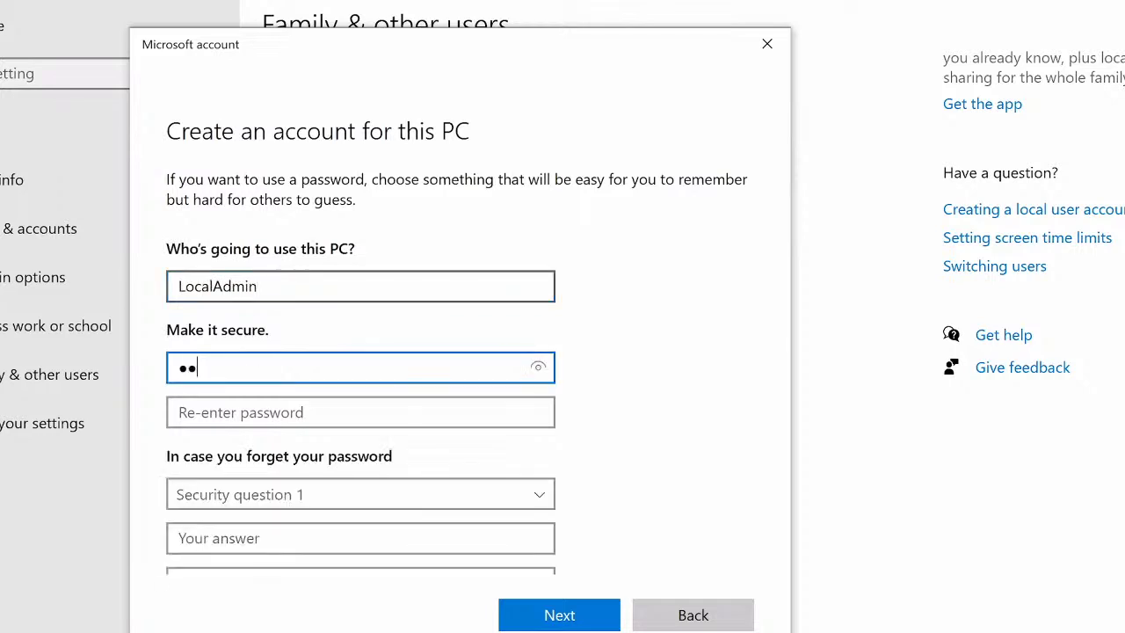
{"action": "left_click", "coordinate": [180, 412]}
{"action": "type", "text": "••••••"}
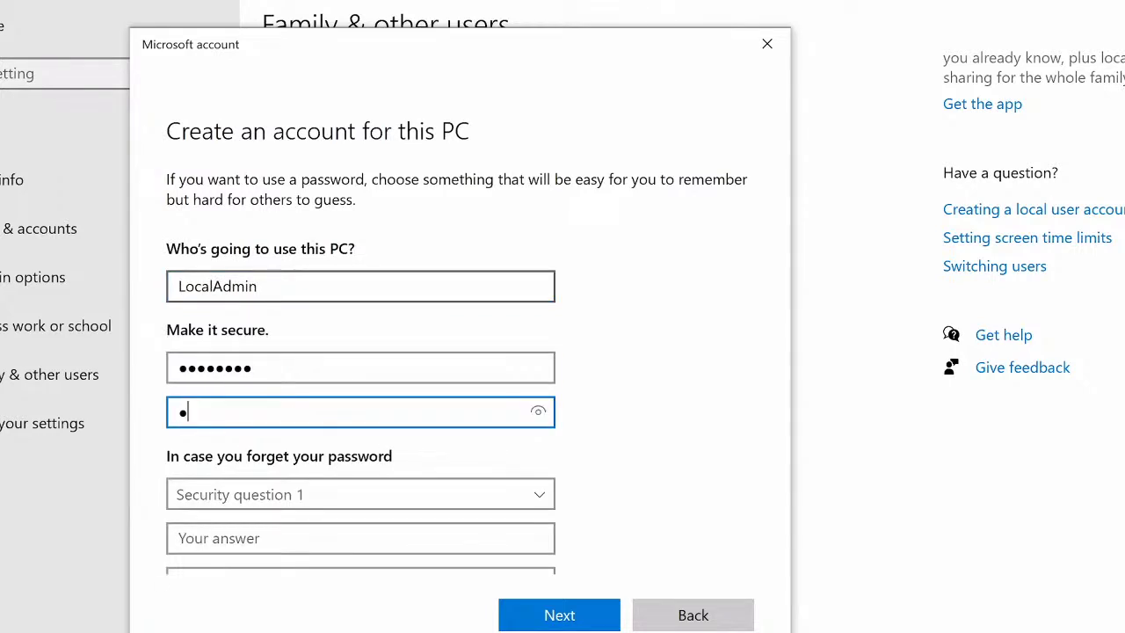
{"action": "type", "text": "••"}
- Choose the first pet's name security question and enter its answer
{"action": "scroll", "coordinate": [633, 378], "scroll_direction": "down", "scroll_amount": 3}
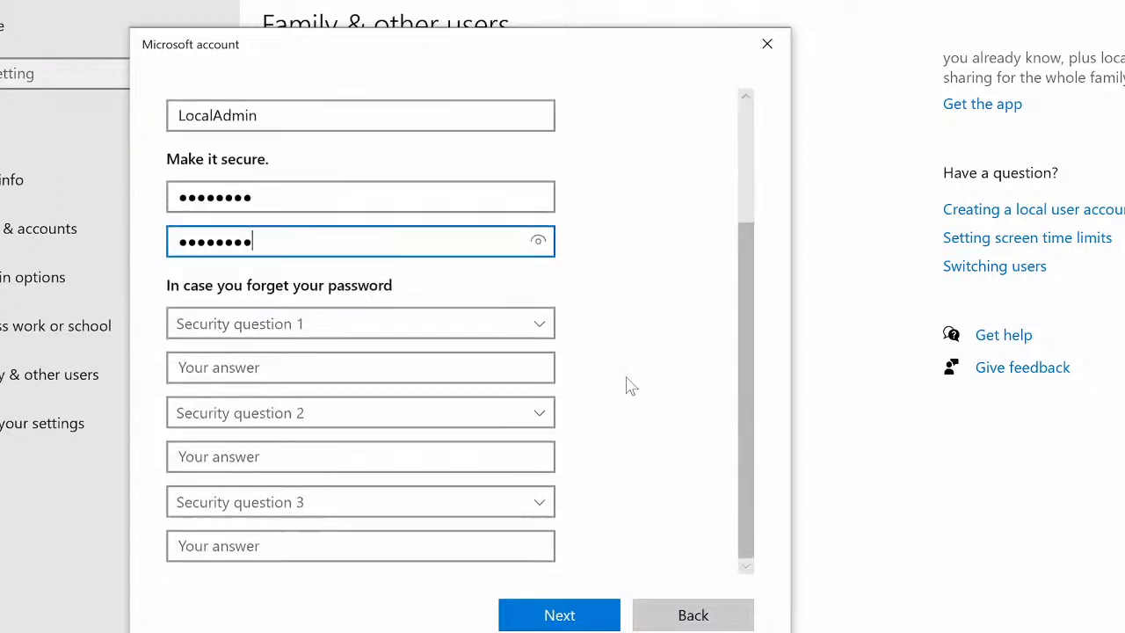
{"action": "left_click", "coordinate": [510, 322]}
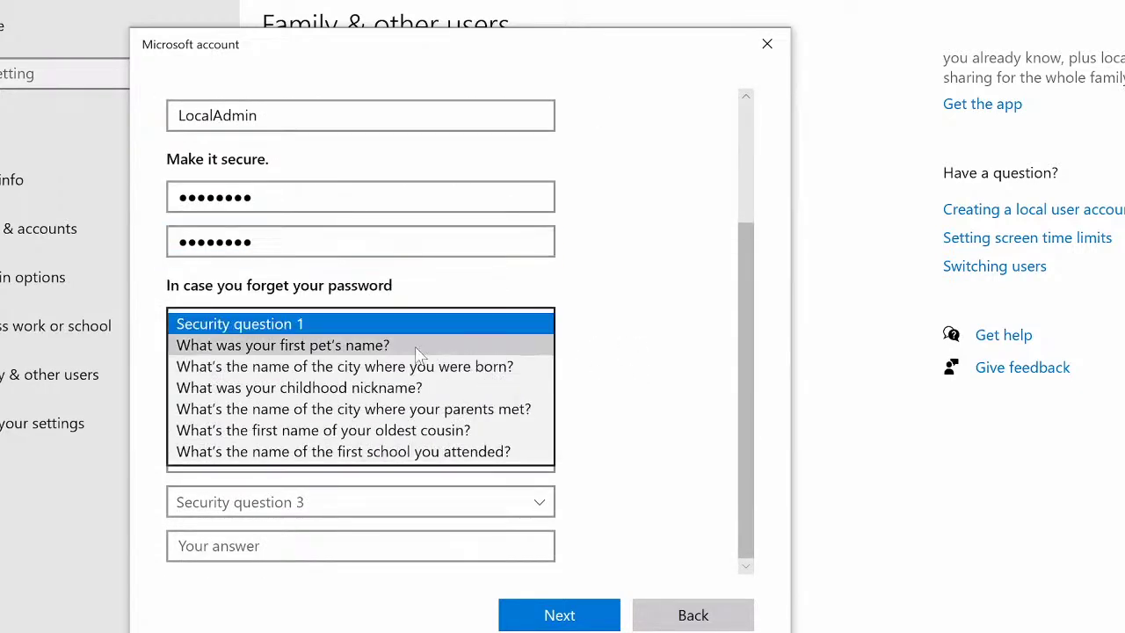
{"action": "left_click", "coordinate": [420, 346]}
{"action": "key", "text": "Tab"}
- Answer the birth city and childhood nickname security questions, then create the account
{"action": "left_click", "coordinate": [364, 414]}
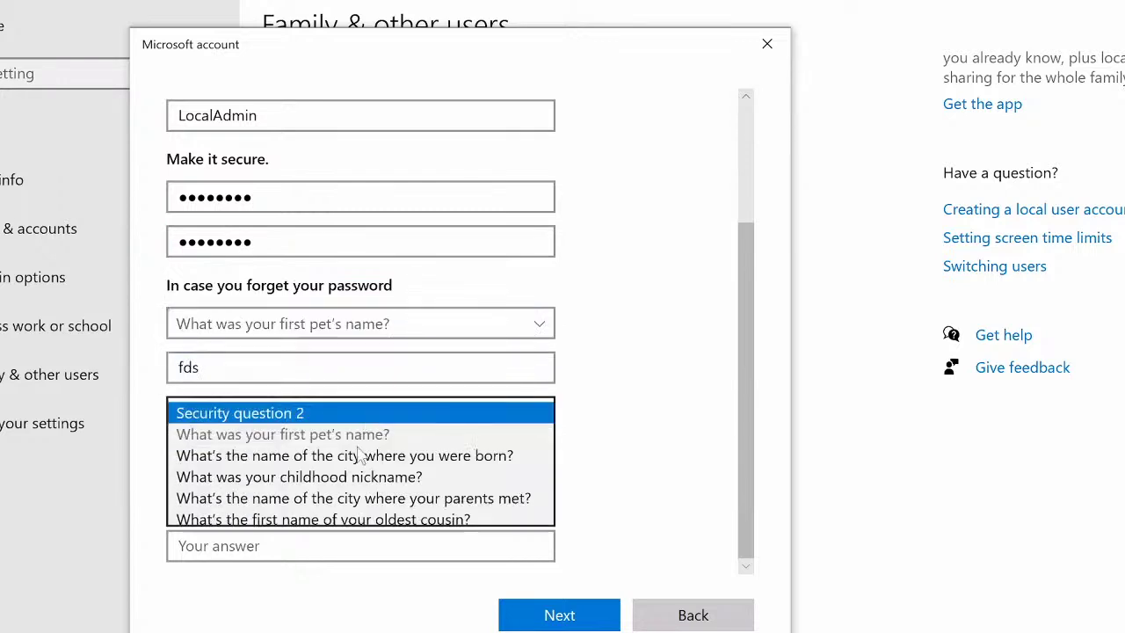
{"action": "left_click", "coordinate": [359, 455]}
{"action": "key", "text": "Tab"}
{"action": "left_click", "coordinate": [457, 502]}
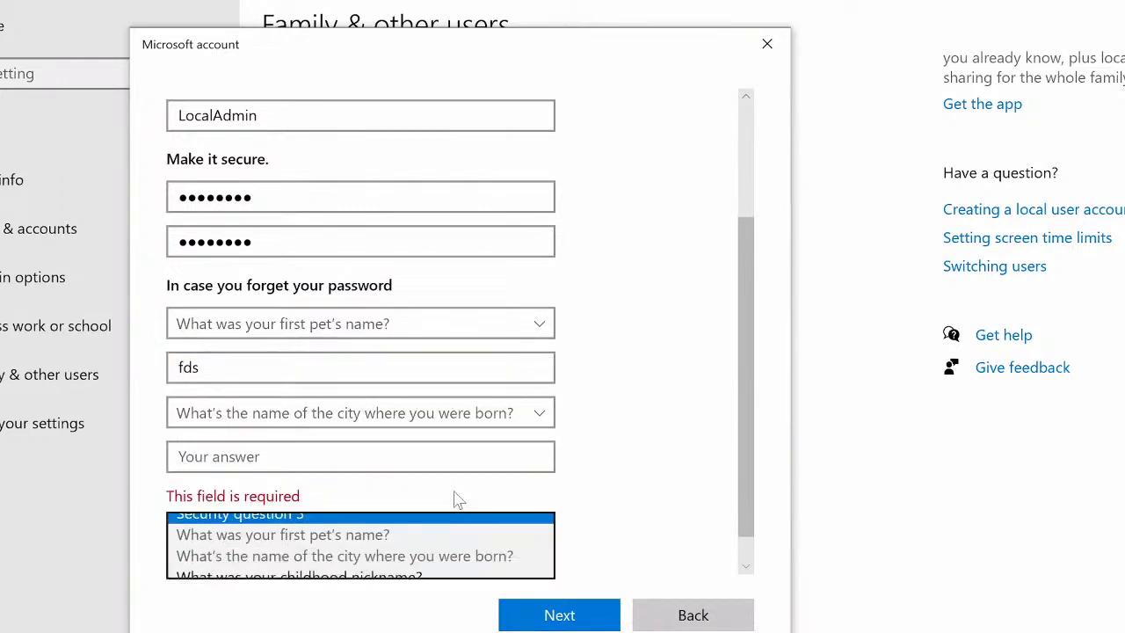
{"action": "left_click", "coordinate": [444, 479]}
{"action": "left_click", "coordinate": [495, 512]}
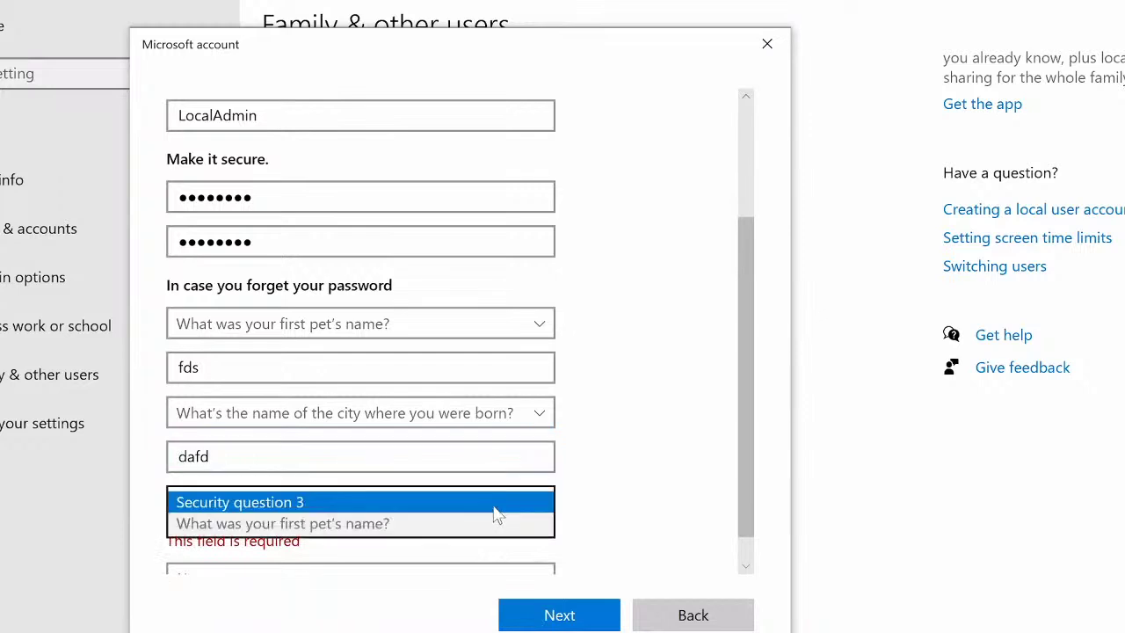
{"action": "left_click", "coordinate": [397, 565]}
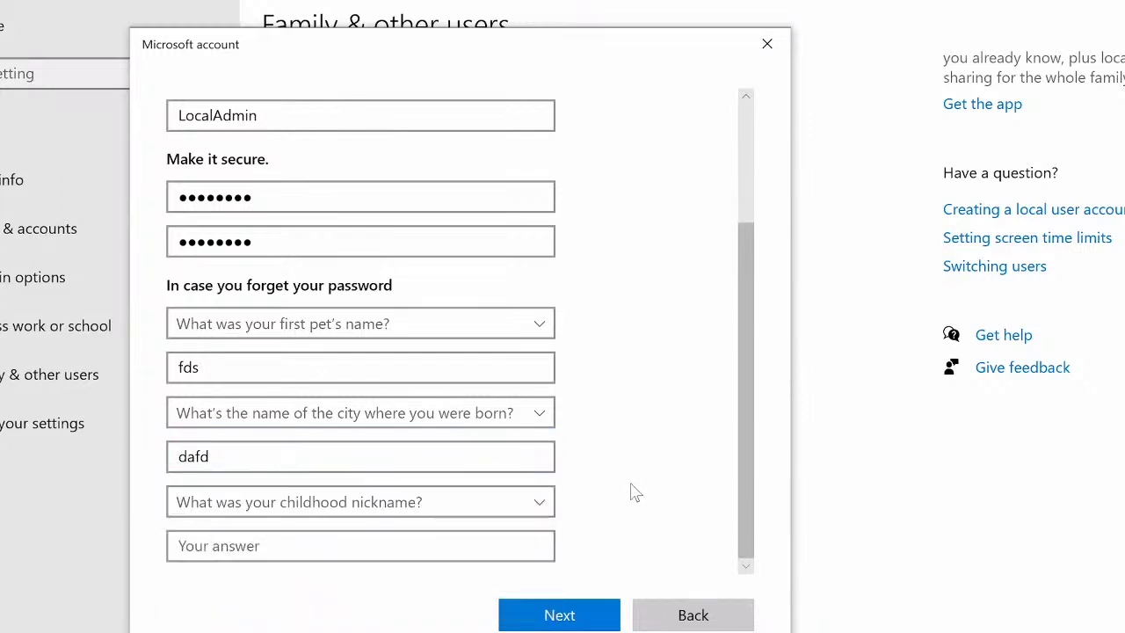
{"action": "left_click", "coordinate": [237, 546]}
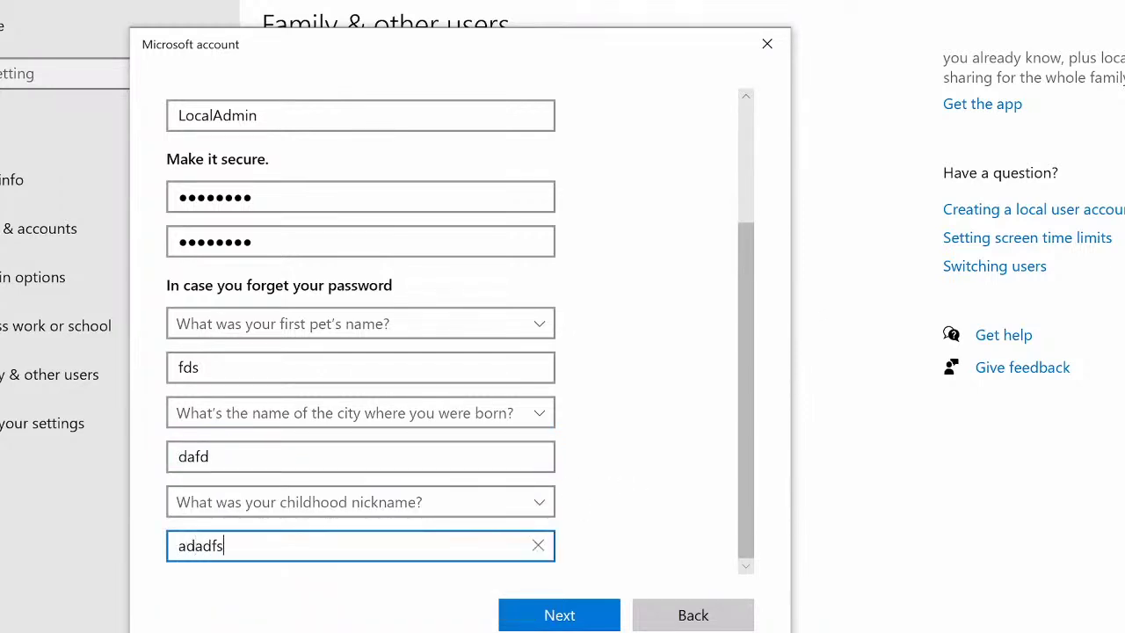
{"action": "left_click", "coordinate": [555, 613]}
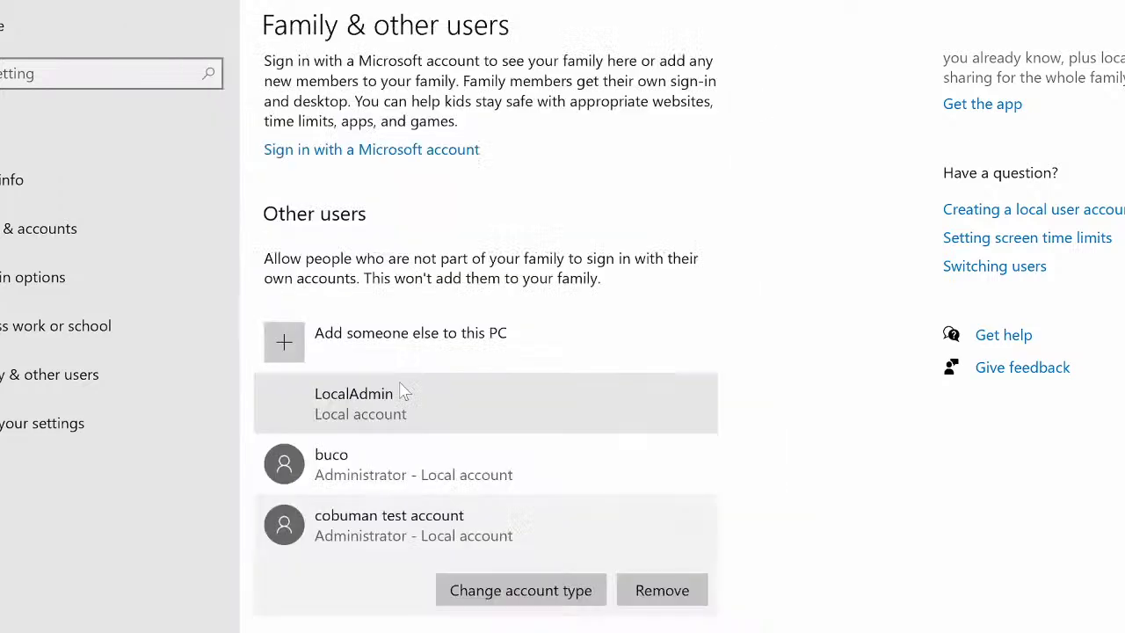
- Change the LocalAdmin account type from Standard User to Administrator
{"action": "left_click", "coordinate": [380, 410]}
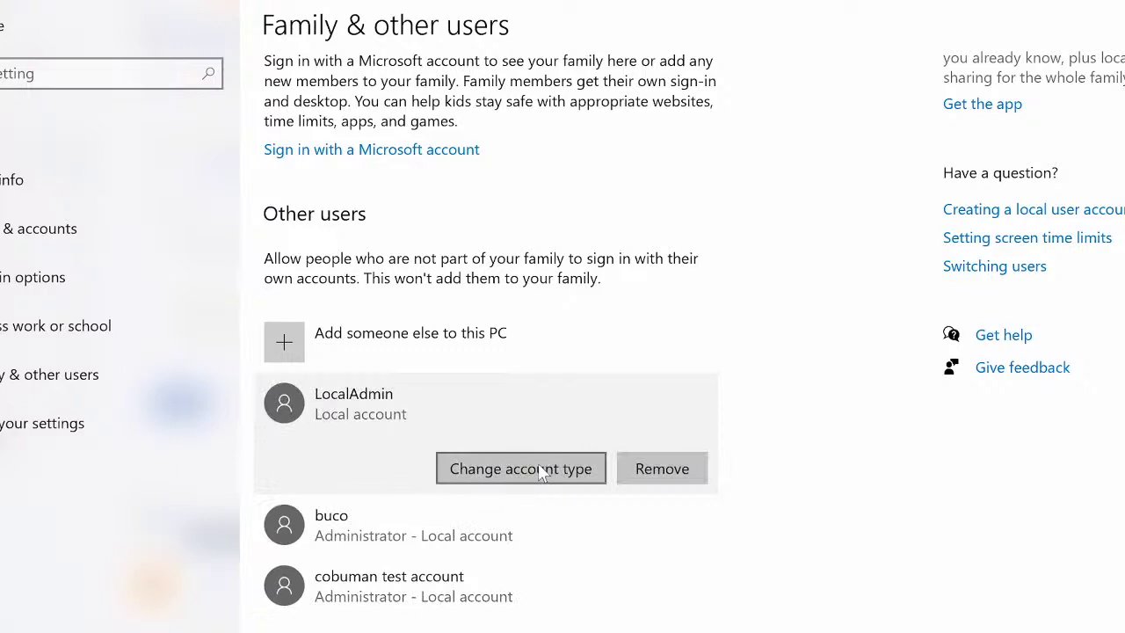
{"action": "left_click", "coordinate": [532, 470]}
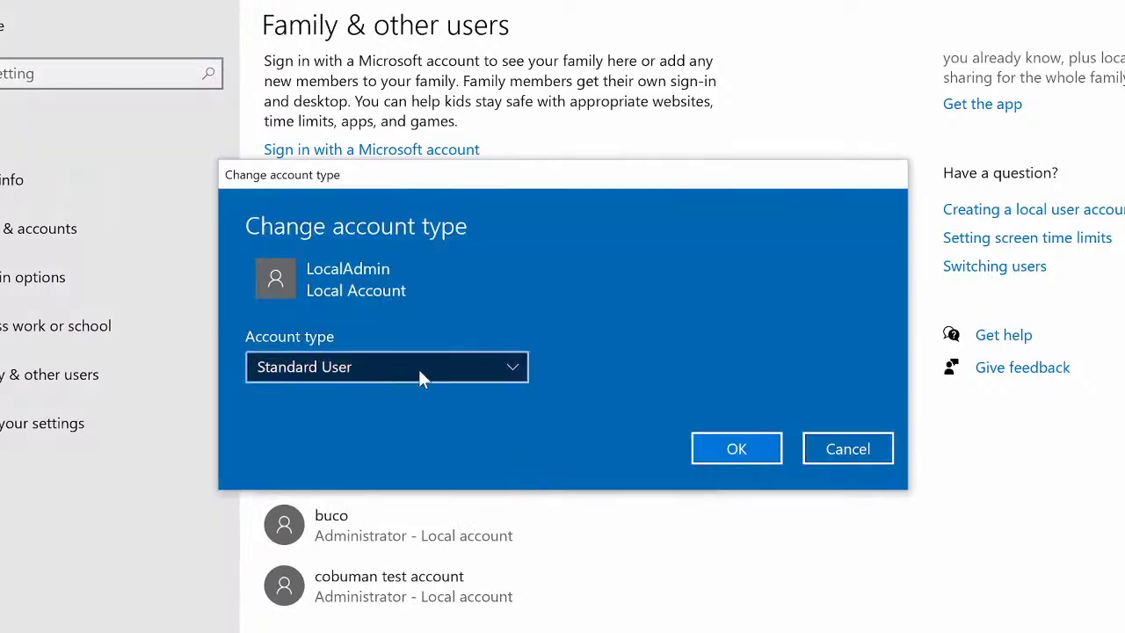
{"action": "left_click", "coordinate": [418, 370]}
{"action": "left_click", "coordinate": [368, 335]}
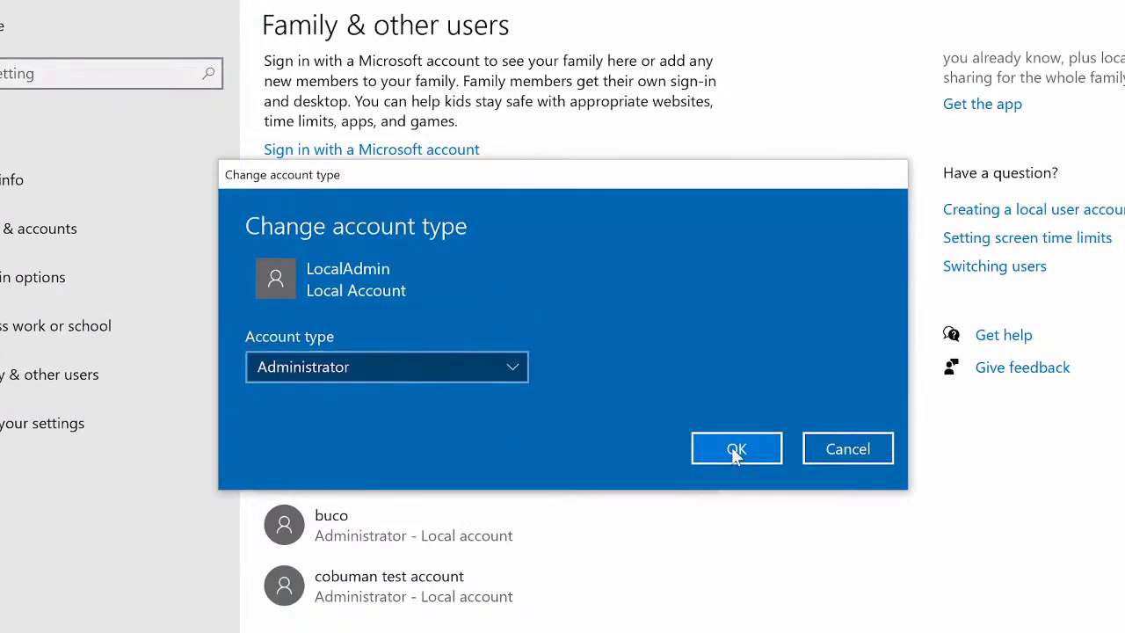
{"action": "left_click", "coordinate": [736, 450]}
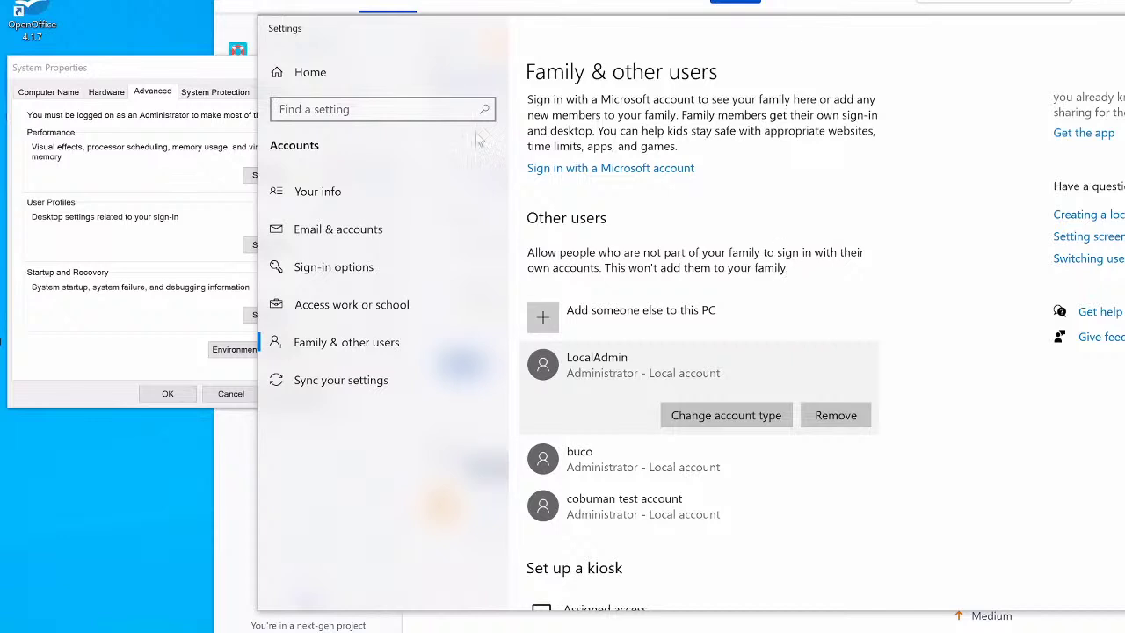
- Open System Properties' User Profiles list, select the buco and cobuman test account profiles, and launch File Explorer
{"action": "left_click", "coordinate": [139, 182]}
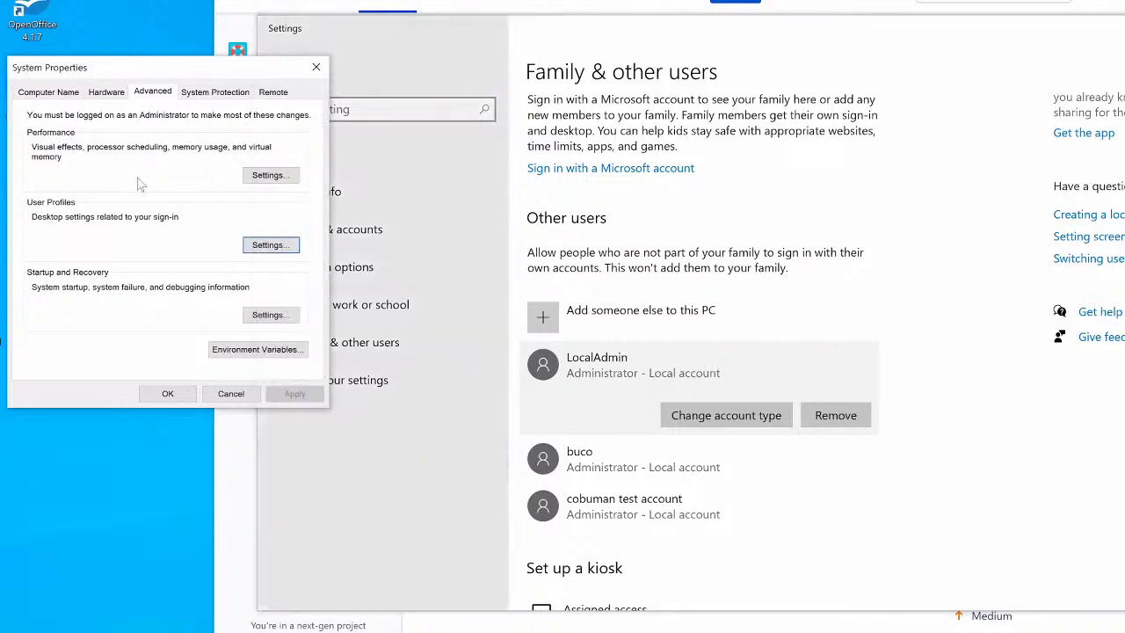
{"action": "left_click", "coordinate": [270, 246]}
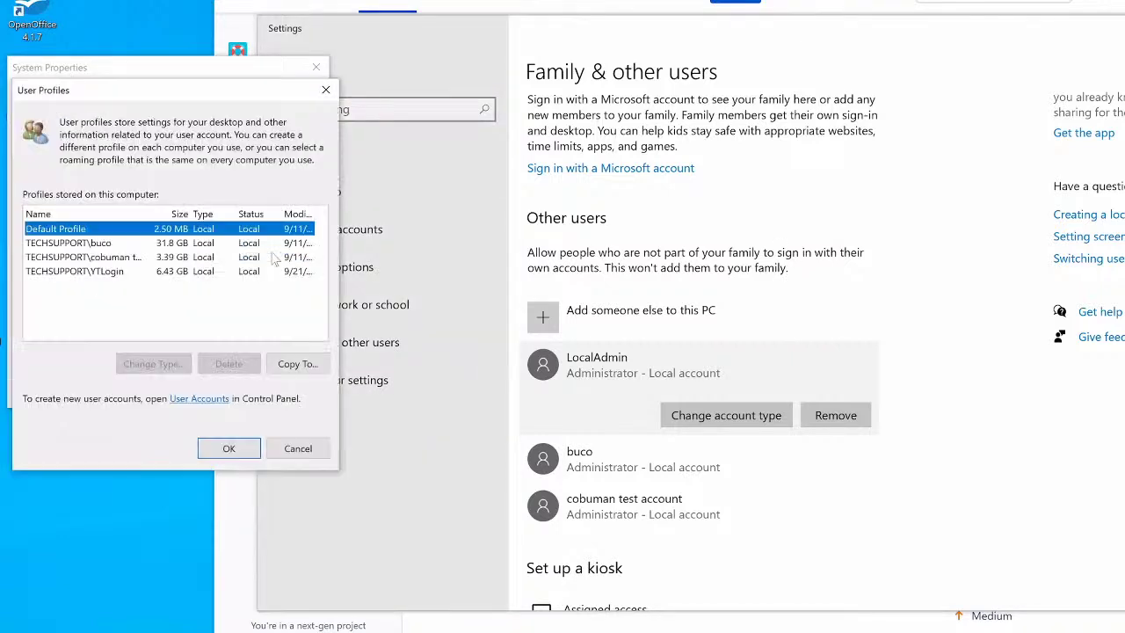
{"action": "left_click", "coordinate": [111, 244]}
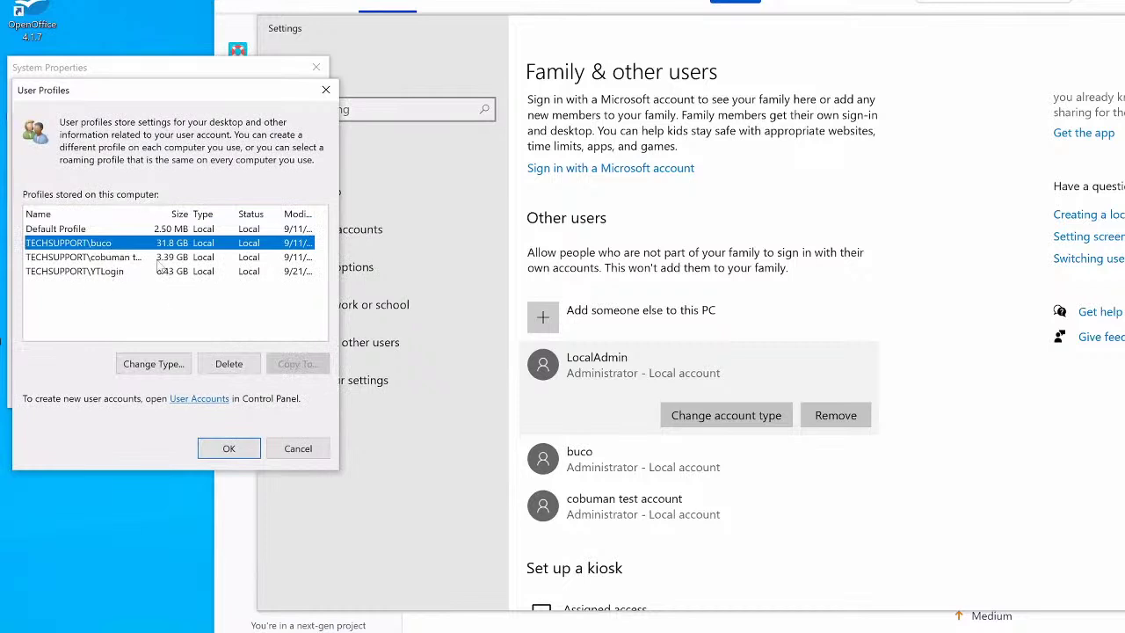
{"action": "left_click", "coordinate": [151, 258]}
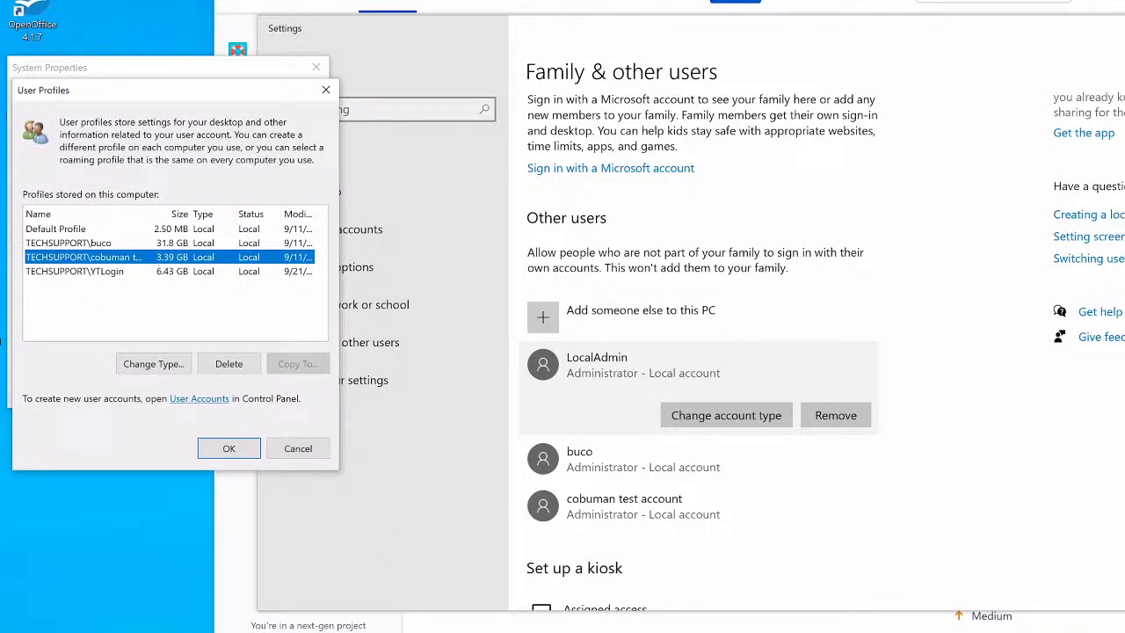
{"action": "key", "text": "super+e"}
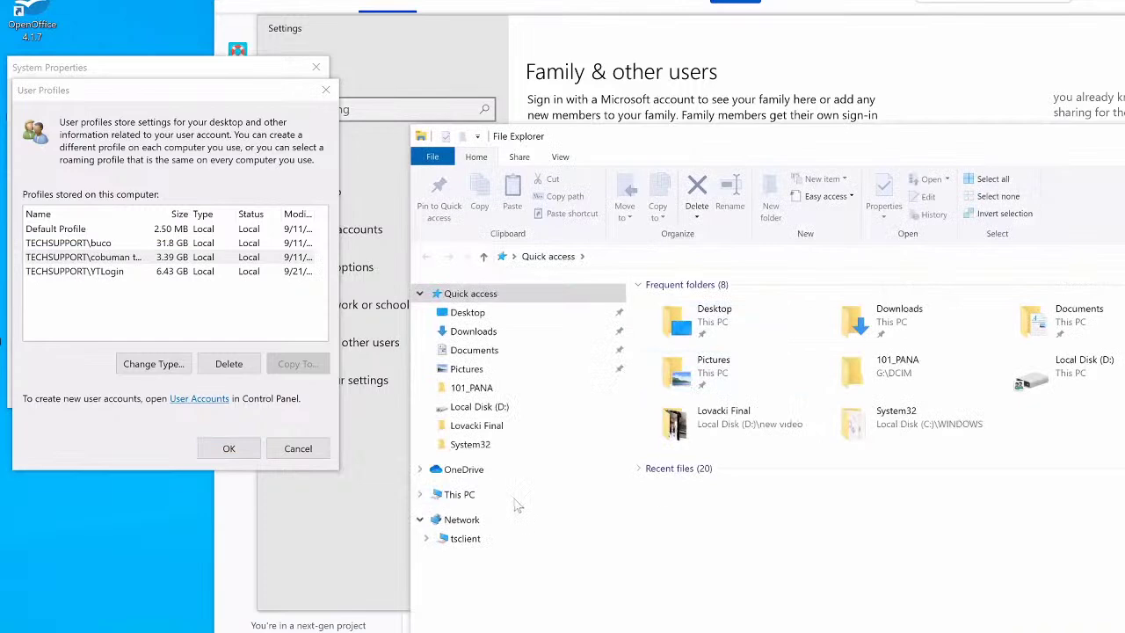
- Browse to C:\Users, listing the YTLogin, buco, cobuman test account, Public and Default folders
{"action": "left_click", "coordinate": [462, 494]}
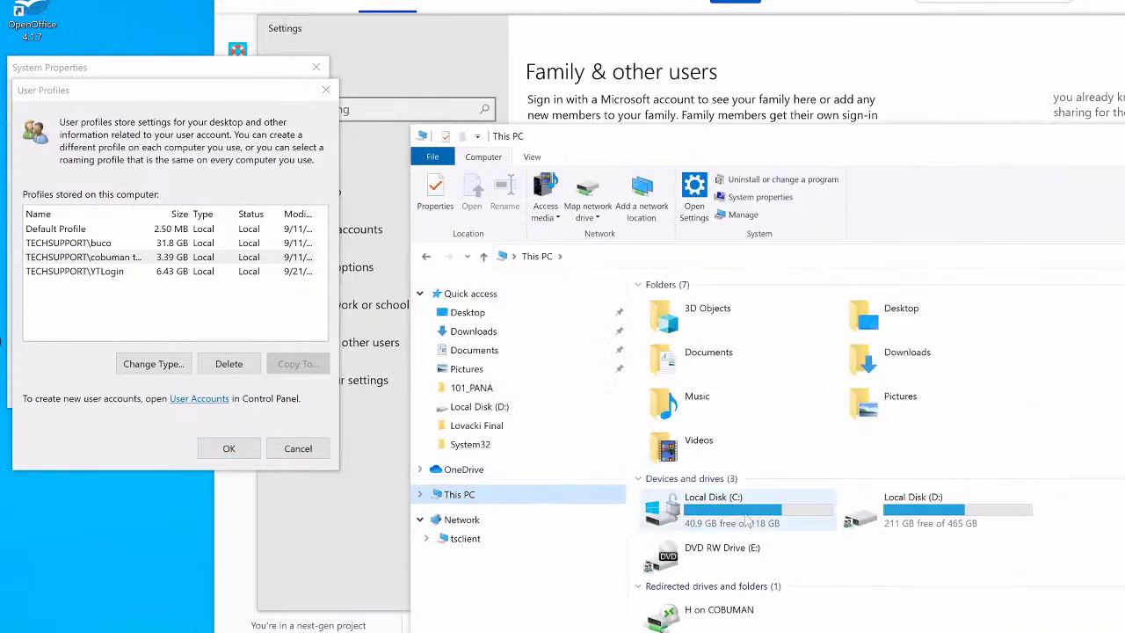
{"action": "left_click", "coordinate": [747, 520]}
{"action": "left_click_drag", "start_coordinate": [834, 141], "coordinate": [707, 14]}
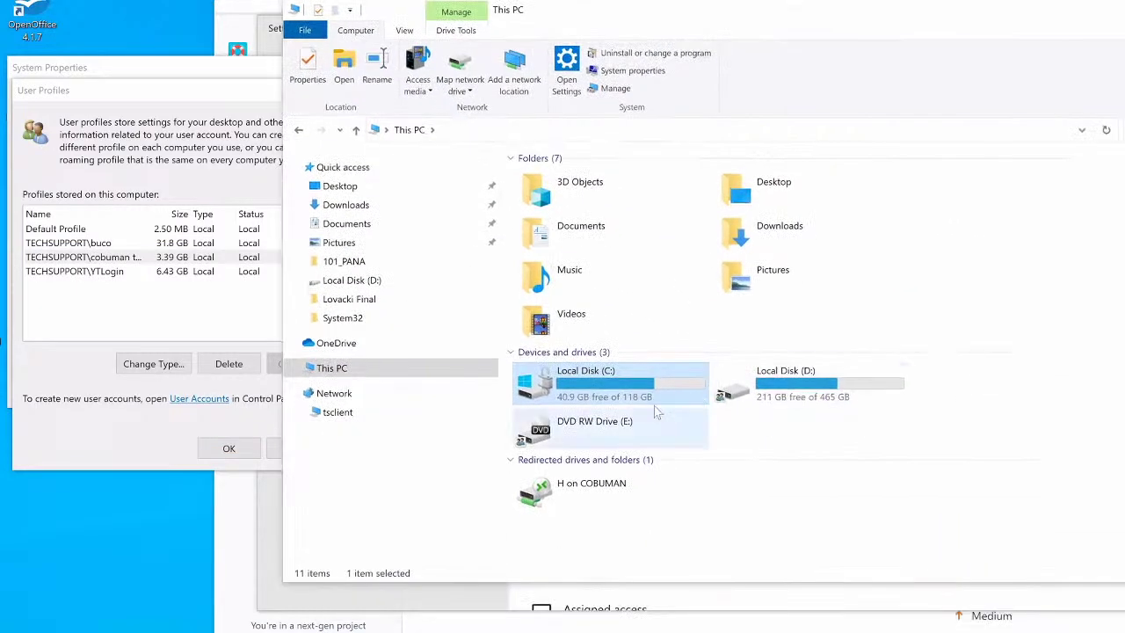
{"action": "double_click", "coordinate": [632, 386]}
{"action": "left_click", "coordinate": [581, 180]}
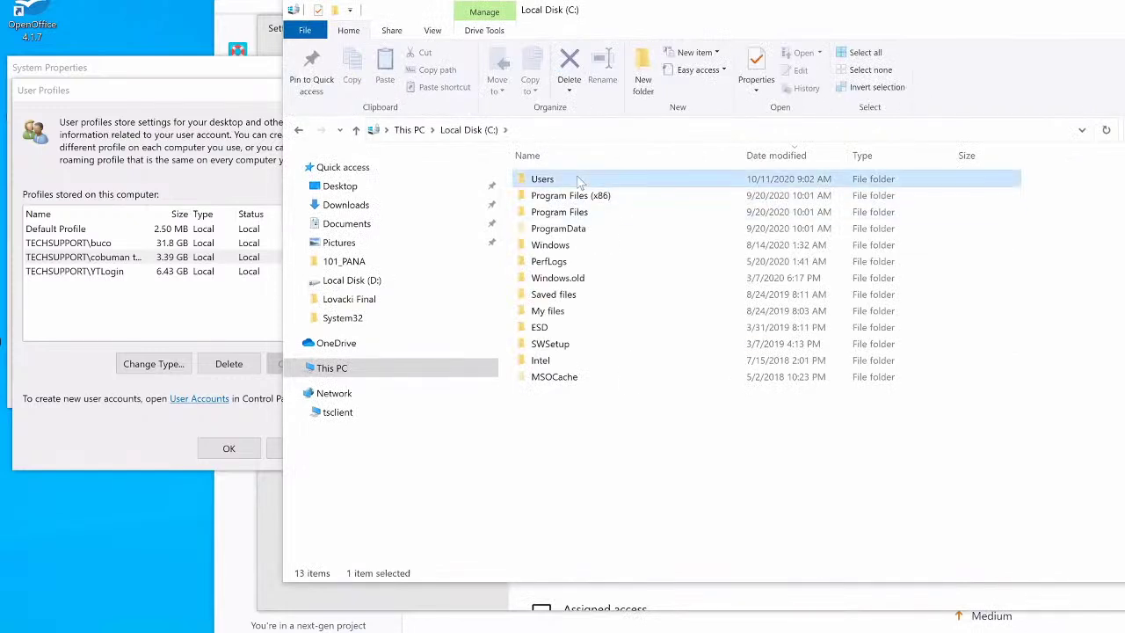
{"action": "double_click", "coordinate": [580, 180]}
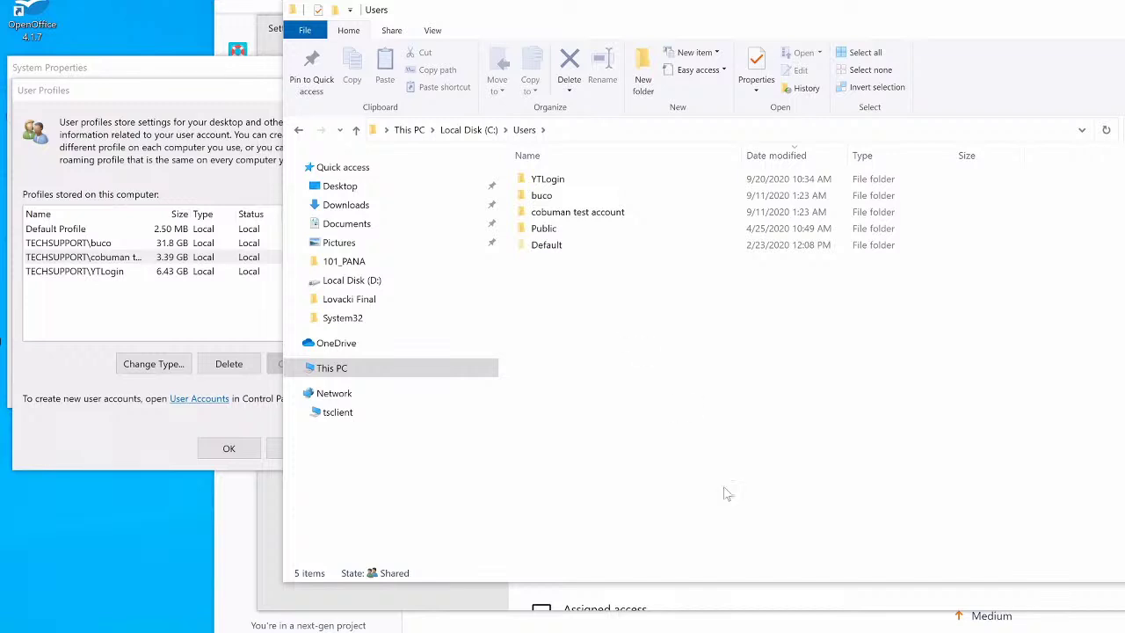
{"action": "left_click", "coordinate": [456, 603]}
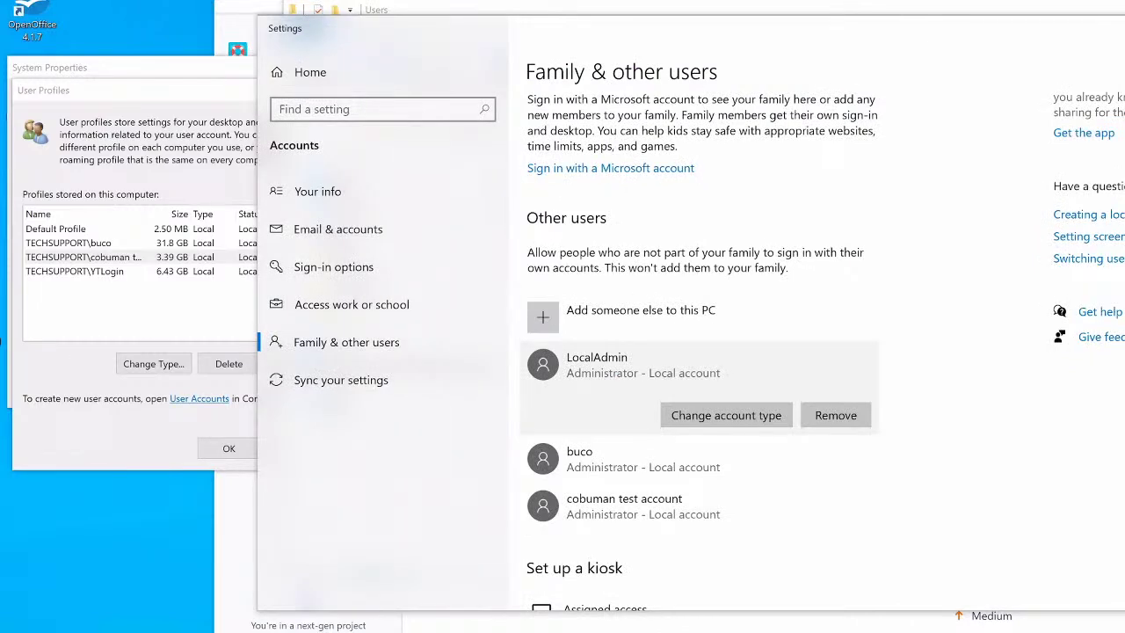
{"action": "left_click", "coordinate": [765, 13]}
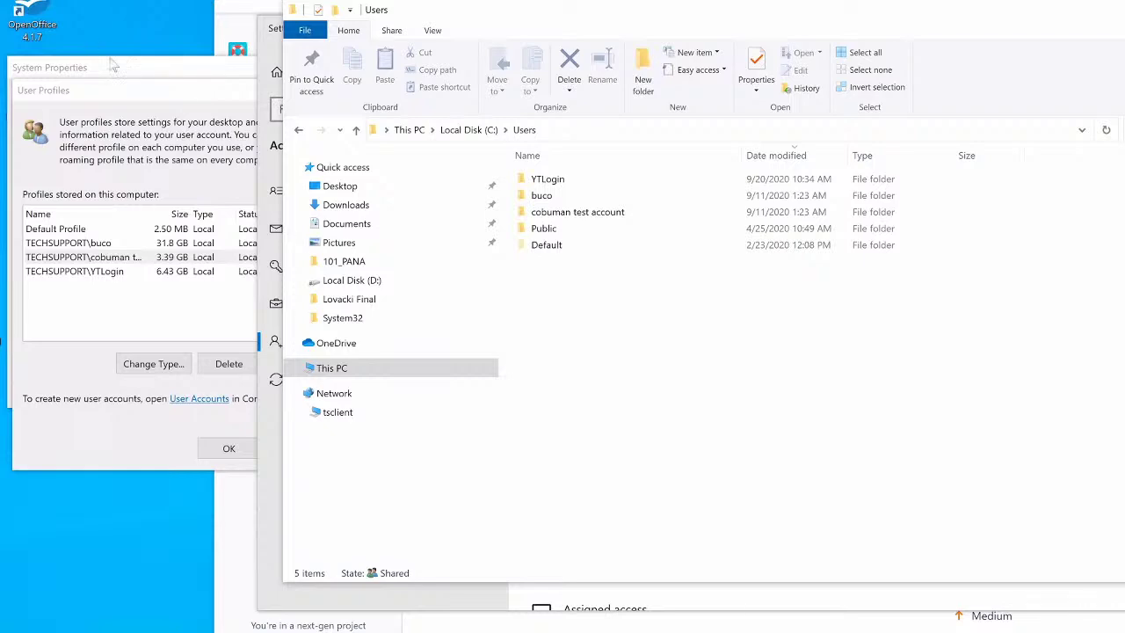
- Close the User Profiles list and move System Properties aside
{"action": "left_click", "coordinate": [187, 105]}
{"action": "left_click_drag", "start_coordinate": [295, 92], "coordinate": [373, 65]}
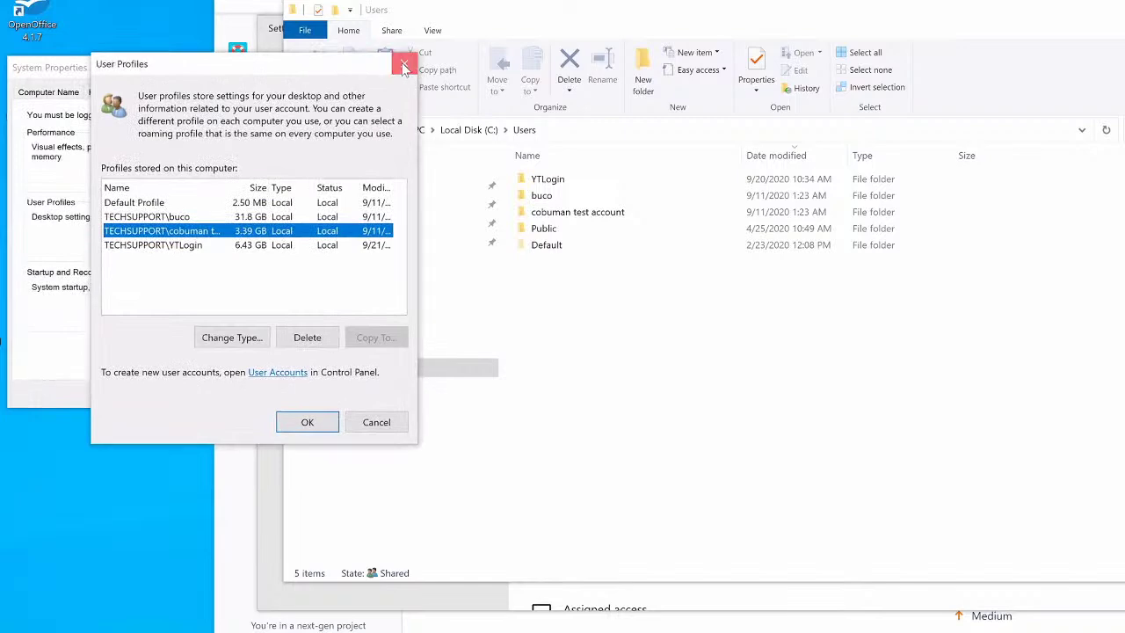
{"action": "left_click", "coordinate": [405, 63]}
{"action": "left_click_drag", "start_coordinate": [109, 71], "coordinate": [218, 43]}
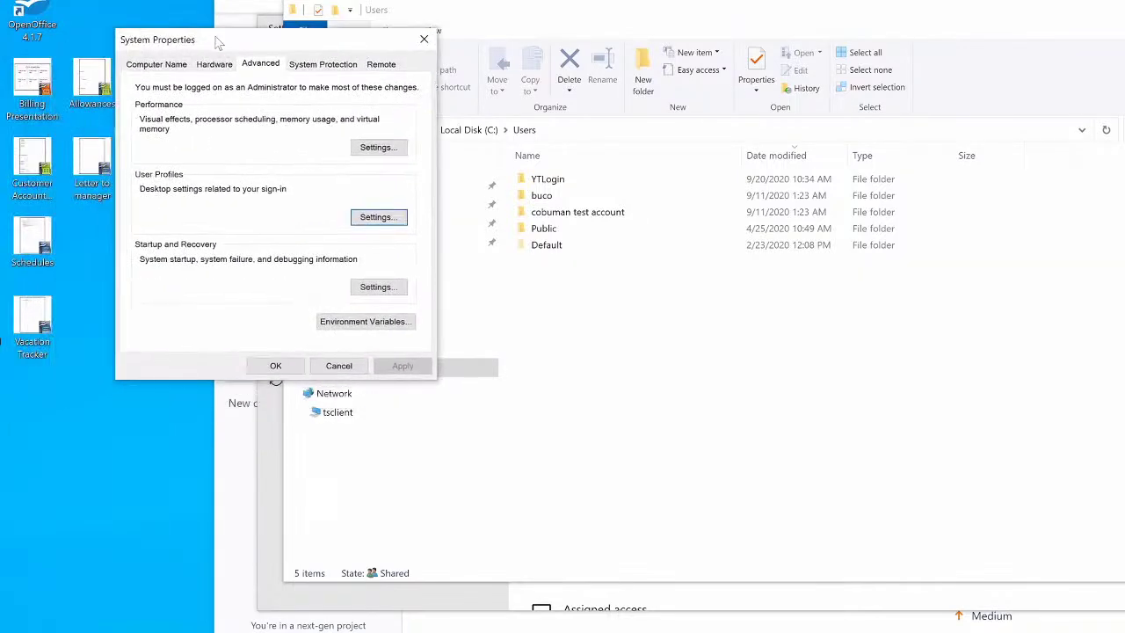
- Launch the Google Chrome desktop shortcut with Run as different user
{"action": "left_click", "coordinate": [0, 483]}
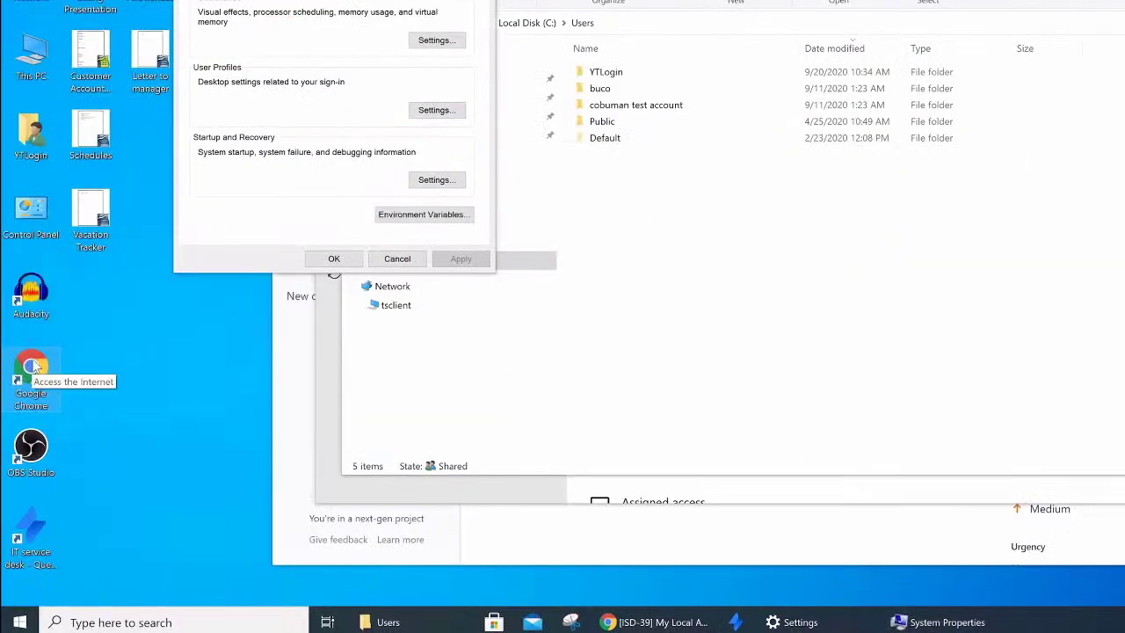
{"action": "right_click", "coordinate": [32, 367]}
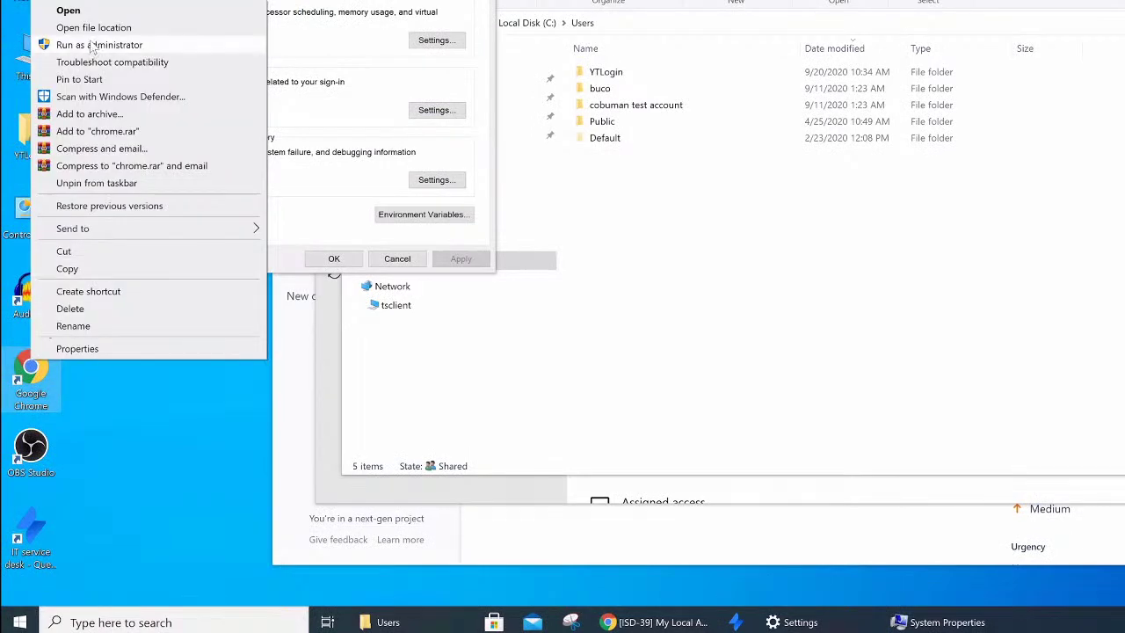
{"action": "right_click", "coordinate": [25, 387]}
{"action": "right_click", "coordinate": [25, 387]}
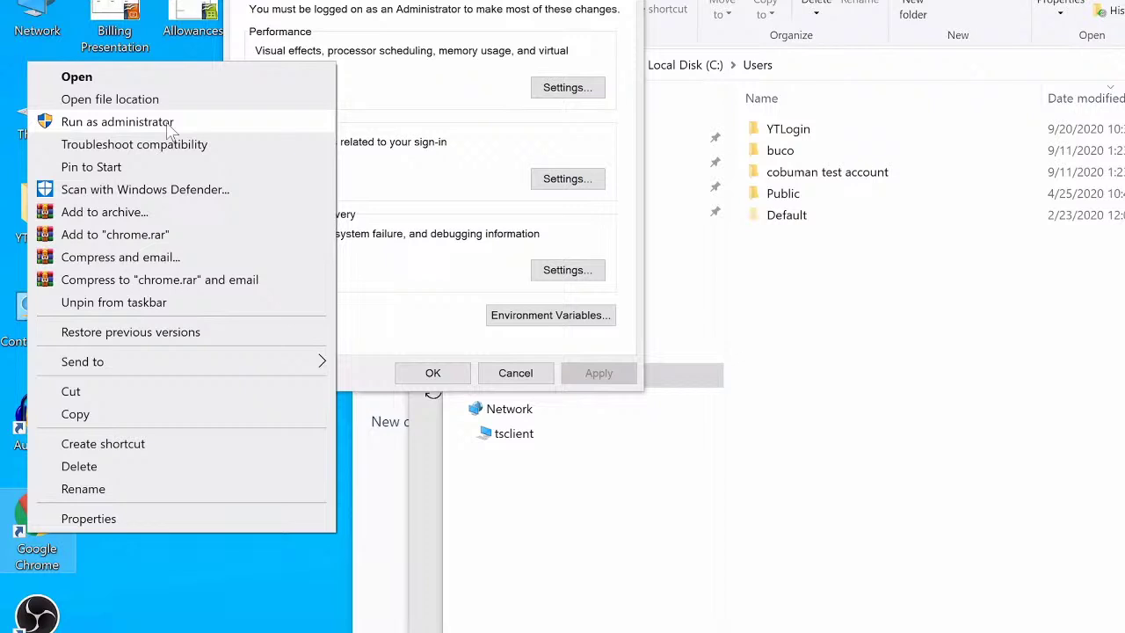
{"action": "left_click", "coordinate": [115, 580]}
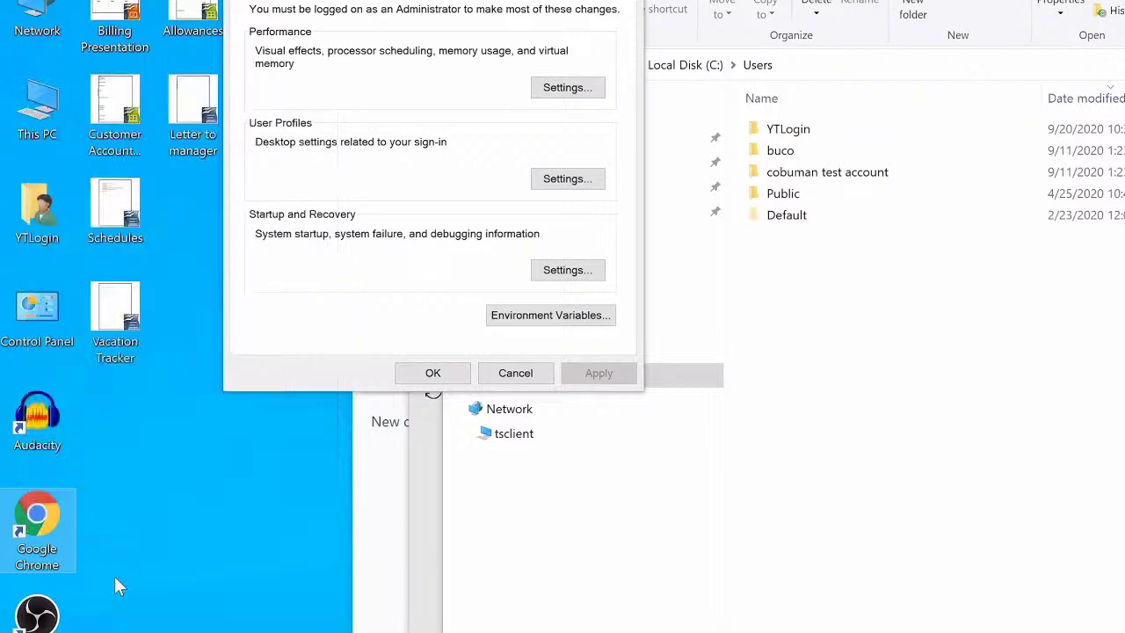
{"action": "right_click", "coordinate": [31, 531]}
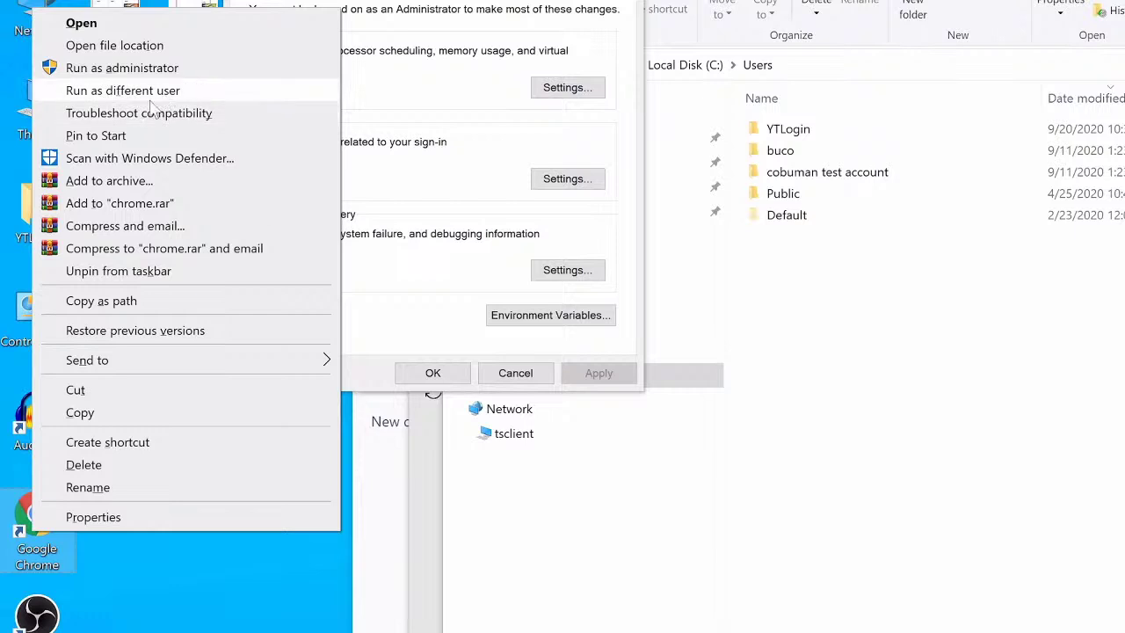
{"action": "left_click", "coordinate": [32, 527]}
{"action": "right_click", "coordinate": [31, 523]}
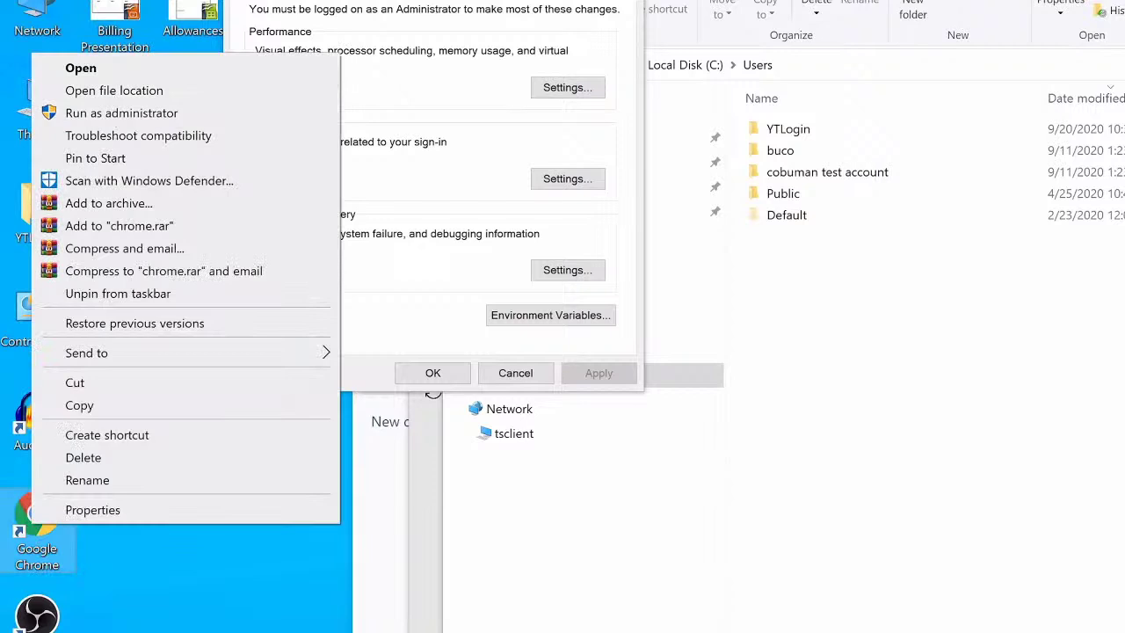
{"action": "left_click", "coordinate": [28, 533]}
{"action": "right_click", "coordinate": [29, 526]}
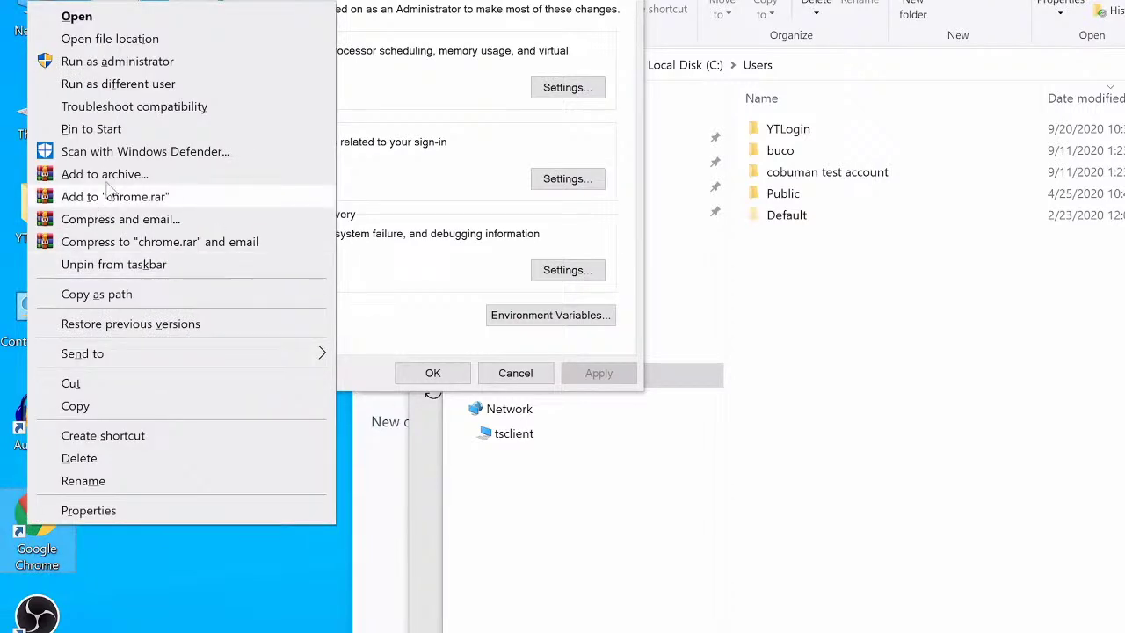
{"action": "left_click", "coordinate": [143, 85]}
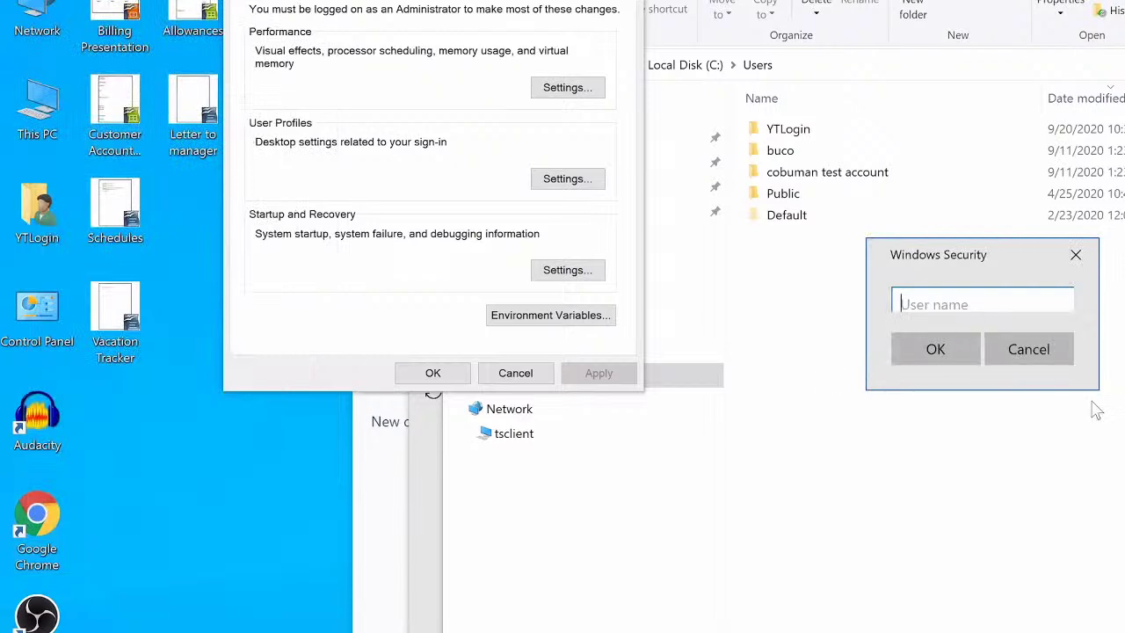
- Enter LocalAdmin as the user name and its credentials in Windows Security to start Chrome
{"action": "left_click_drag", "start_coordinate": [881, 250], "coordinate": [844, 198]}
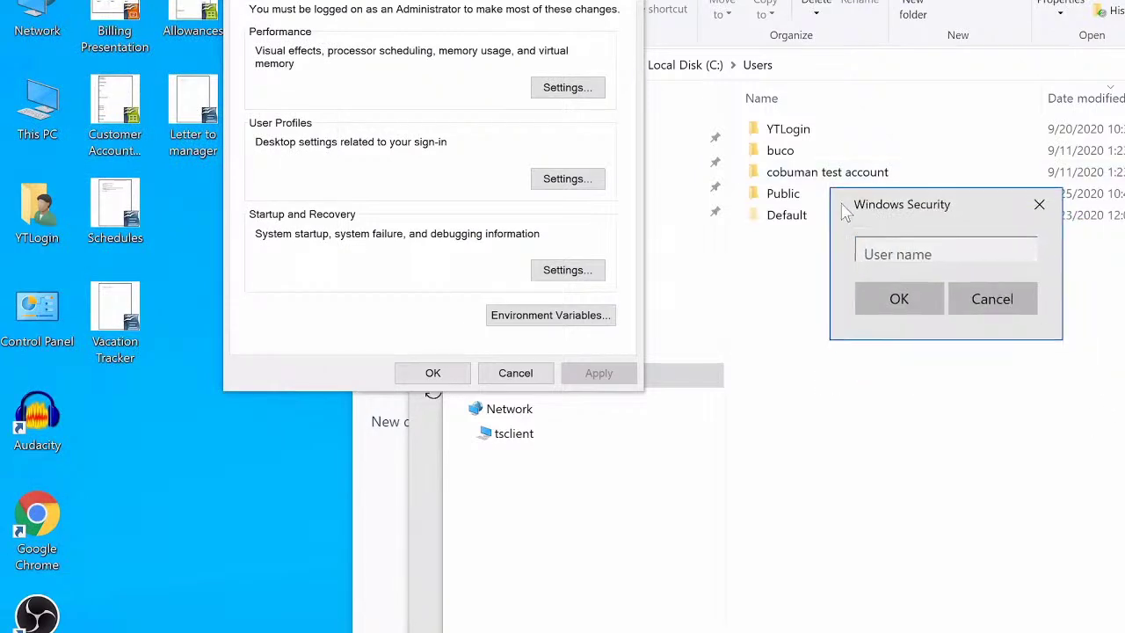
{"action": "left_click", "coordinate": [646, 370]}
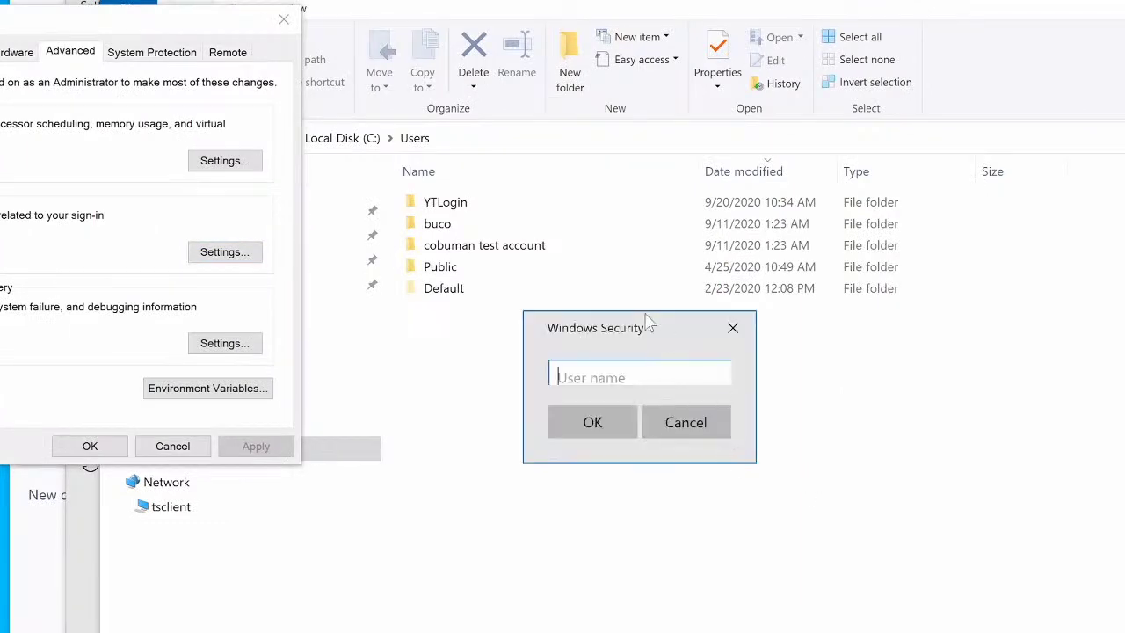
{"action": "left_click_drag", "start_coordinate": [648, 323], "coordinate": [593, 299]}
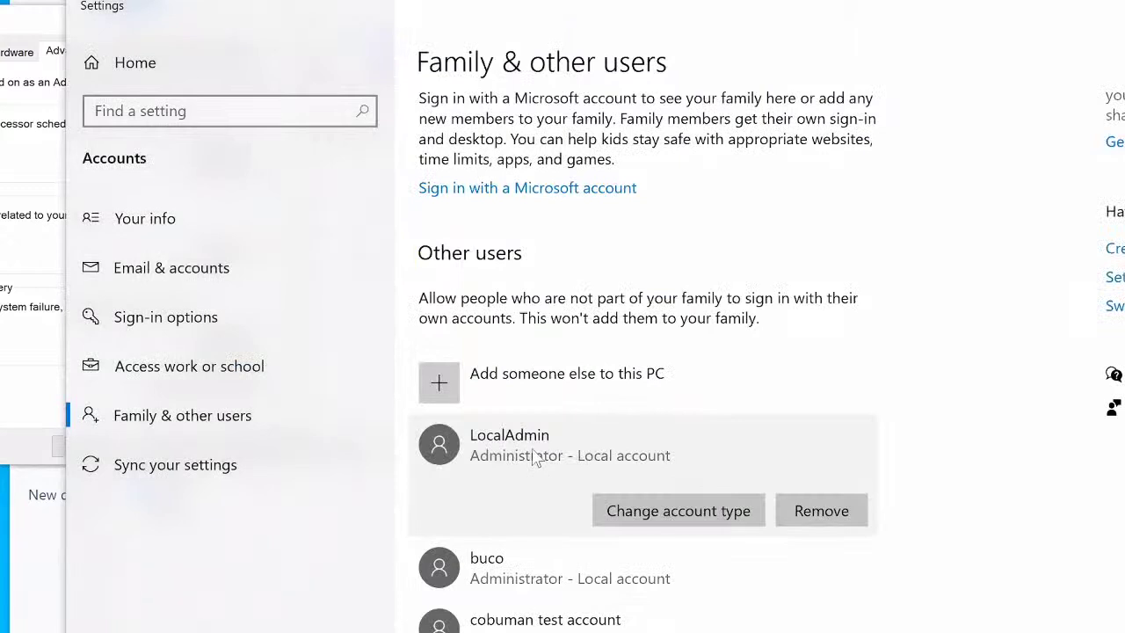
{"action": "left_click", "coordinate": [678, 510]}
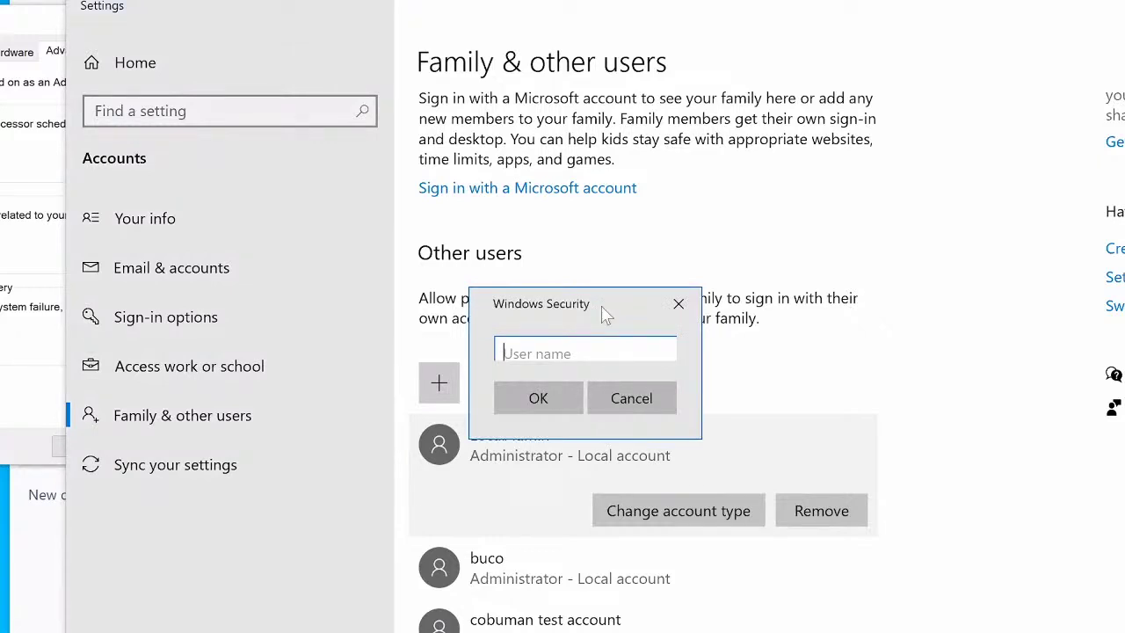
{"action": "type", "text": "L"}
{"action": "left_click_drag", "start_coordinate": [606, 314], "coordinate": [607, 214]}
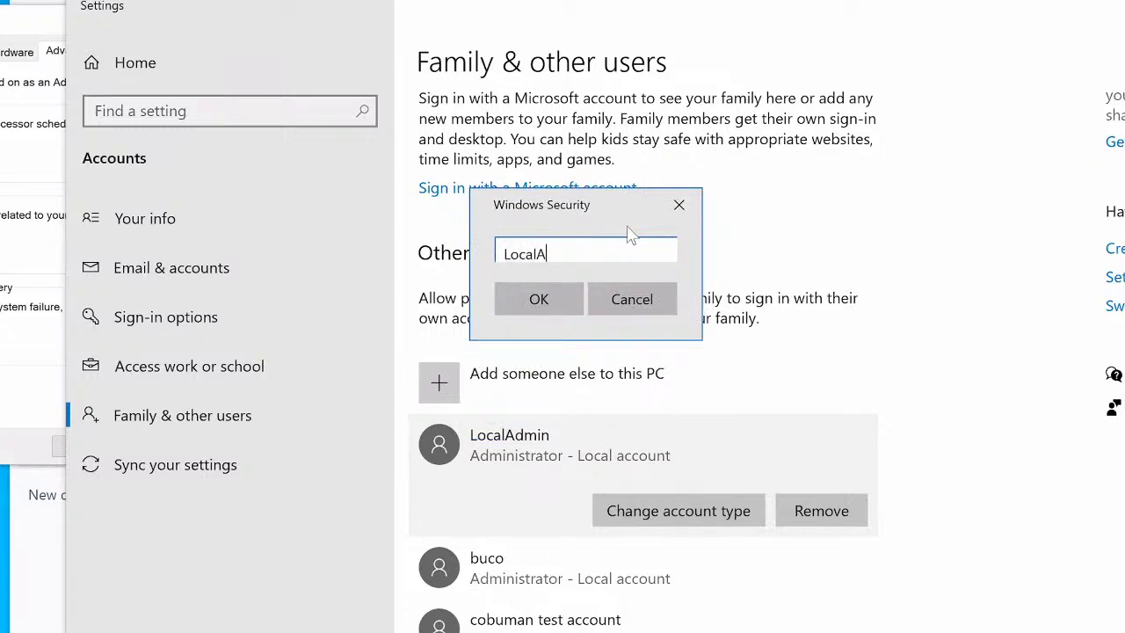
{"action": "key", "text": "Return"}
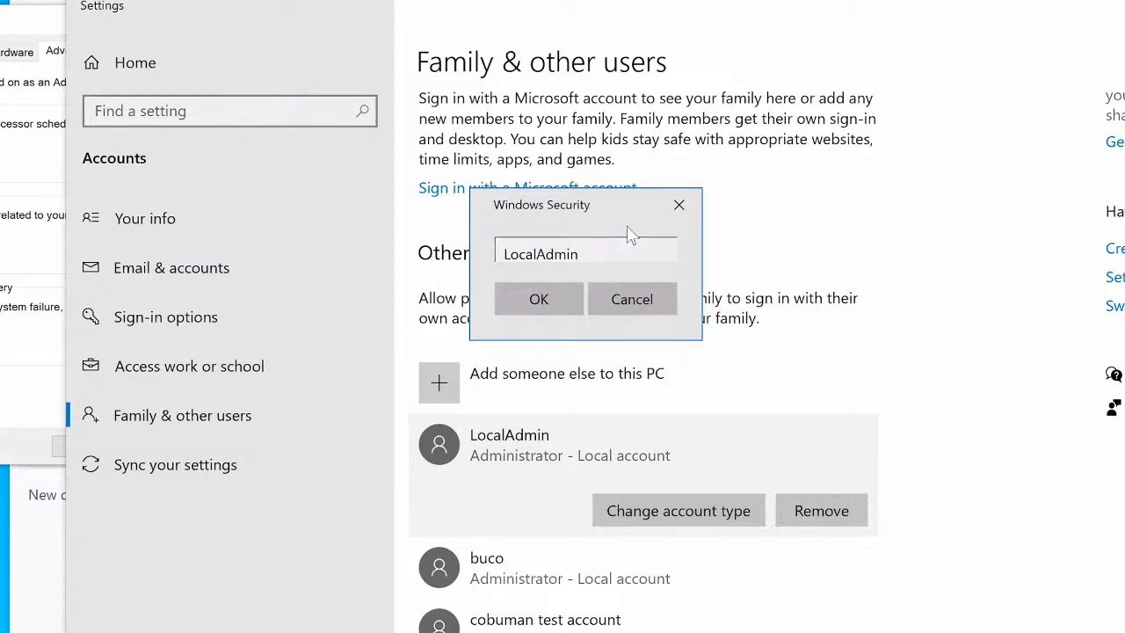
{"action": "left_click", "coordinate": [549, 308]}
{"action": "left_click", "coordinate": [557, 299]}
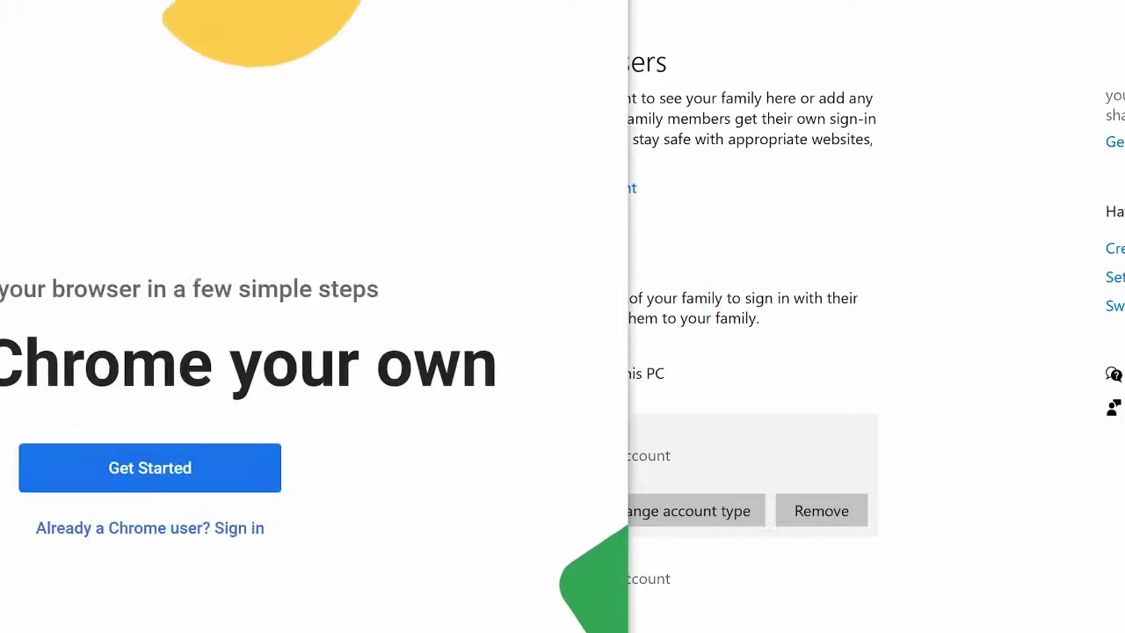
- Position the LocalAdmin Chrome welcome window beside the Jira ISD-39 ticket window
{"action": "left_click_drag", "start_coordinate": [406, 26], "coordinate": [649, 35]}
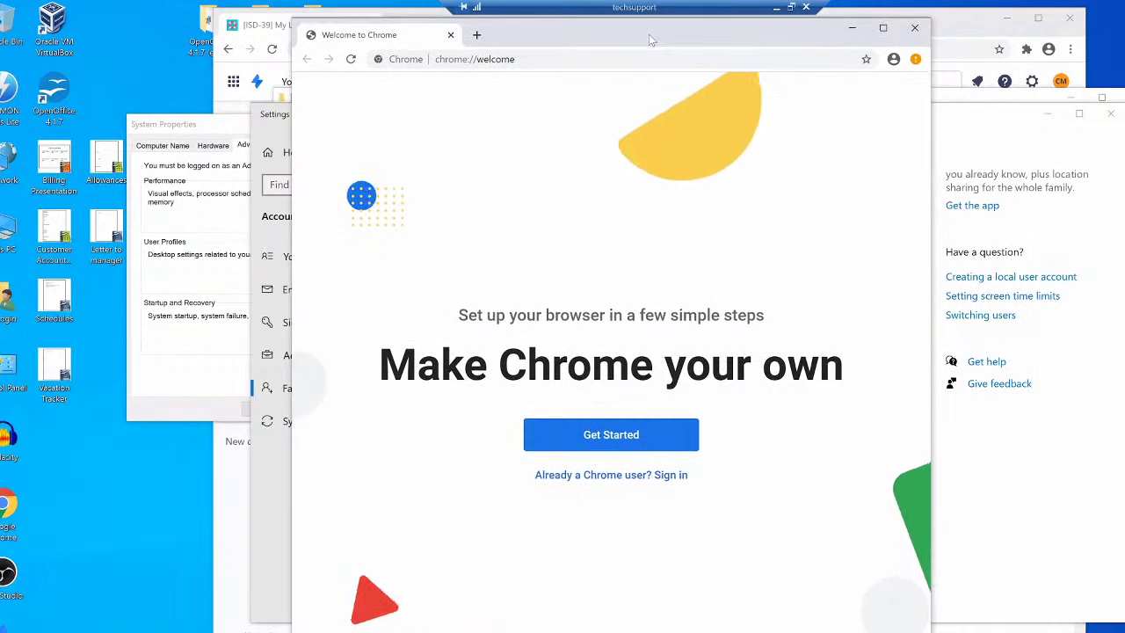
{"action": "left_click_drag", "start_coordinate": [649, 34], "coordinate": [442, 72]}
{"action": "left_click_drag", "start_coordinate": [539, 70], "coordinate": [482, 48]}
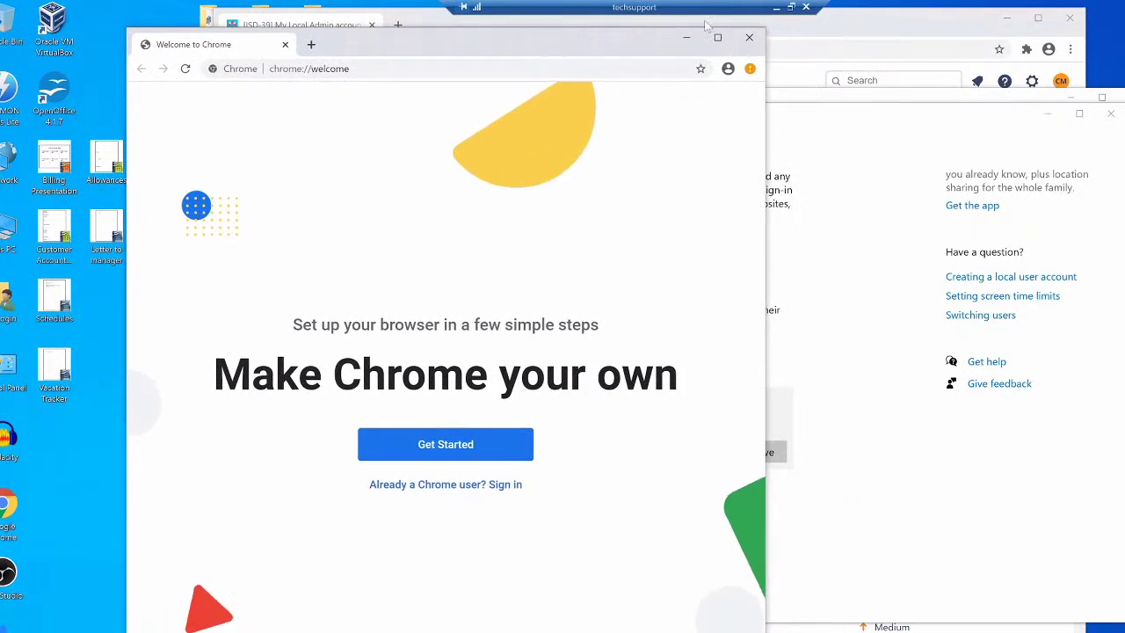
{"action": "left_click", "coordinate": [851, 26]}
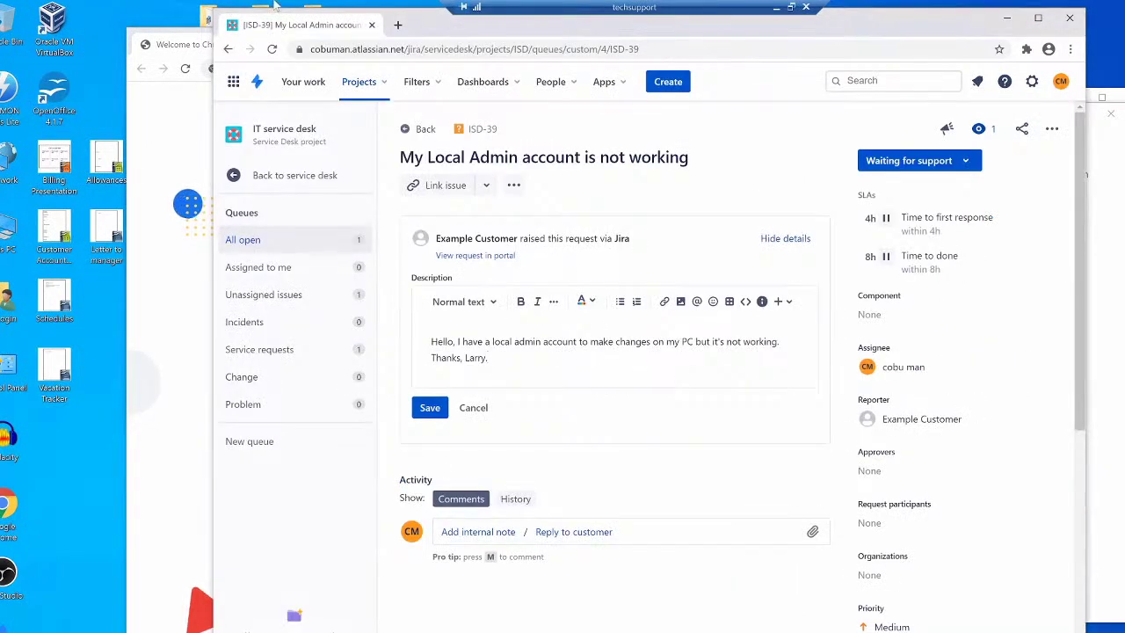
{"action": "left_click", "coordinate": [167, 44]}
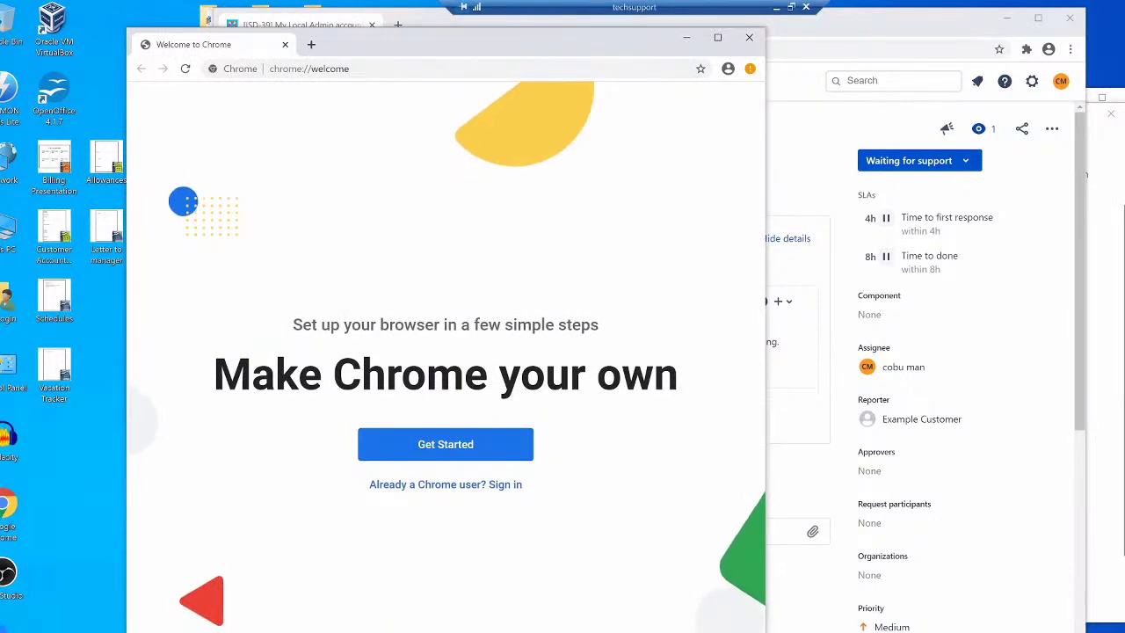
{"action": "key", "text": "alt+Tab"}
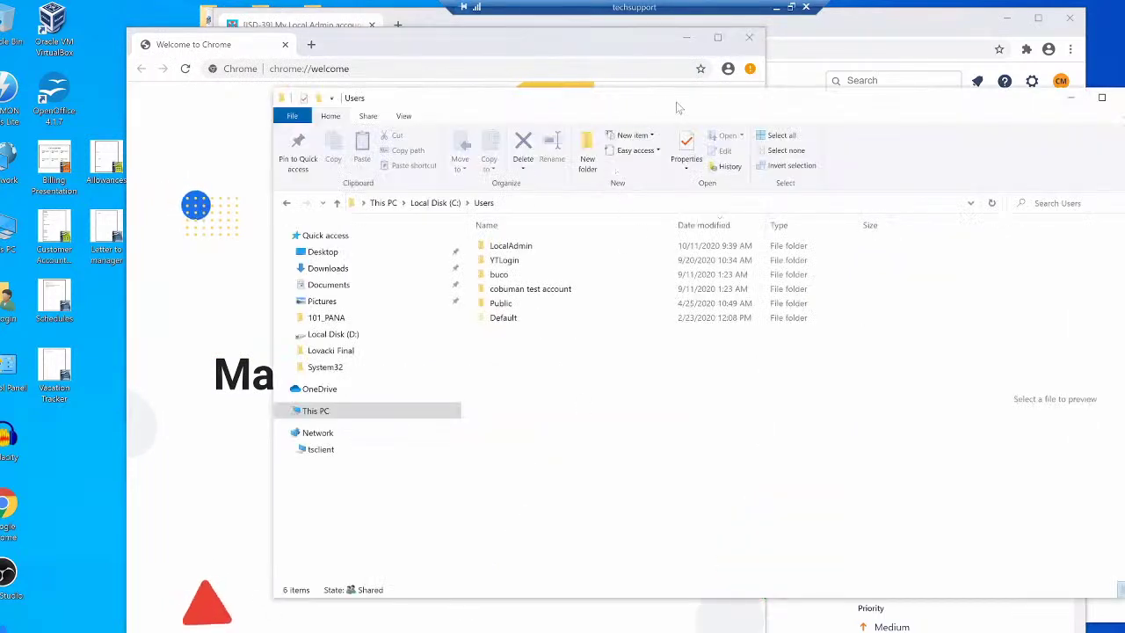
- Select the new LocalAdmin profile folder in C:\Users
{"action": "left_click_drag", "start_coordinate": [676, 101], "coordinate": [746, 130]}
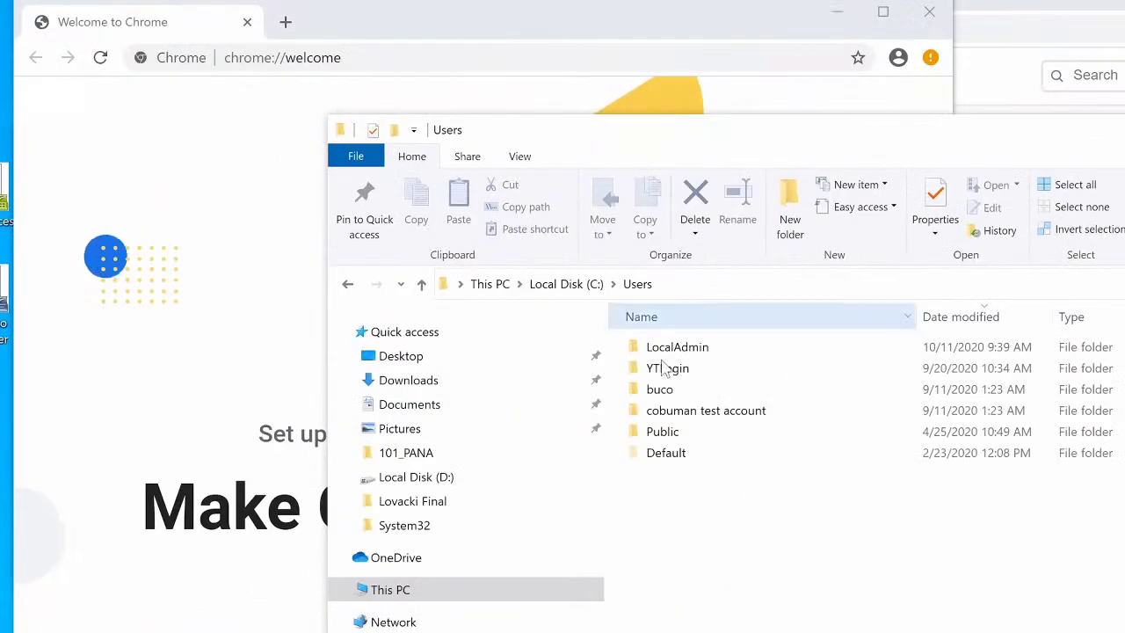
{"action": "left_click", "coordinate": [689, 354]}
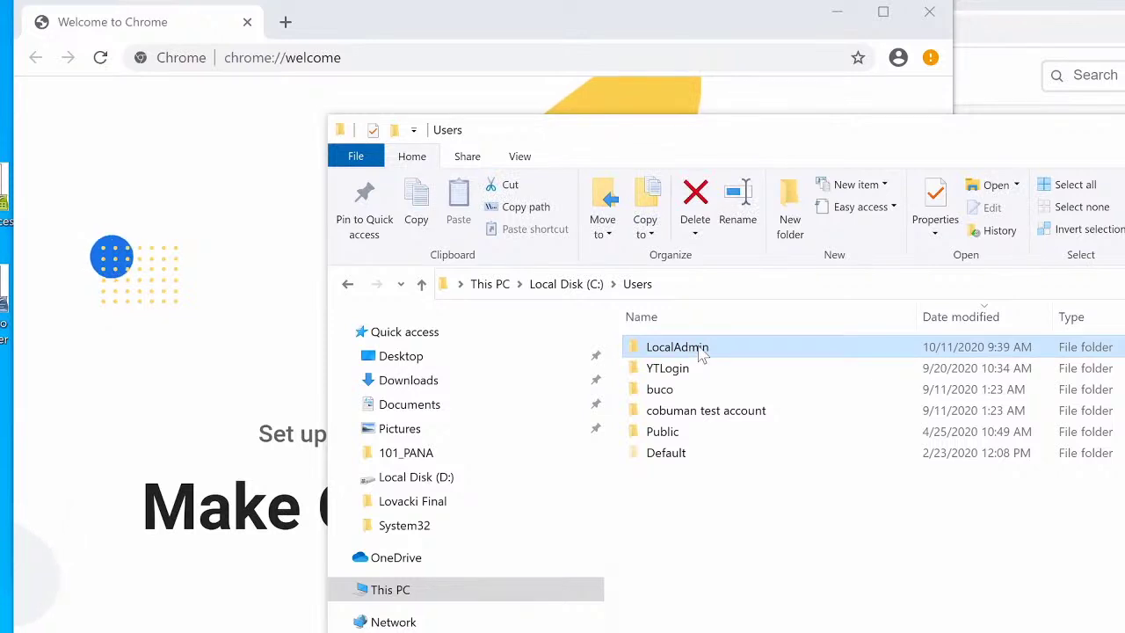
{"action": "mouse_move", "coordinate": [702, 351]}
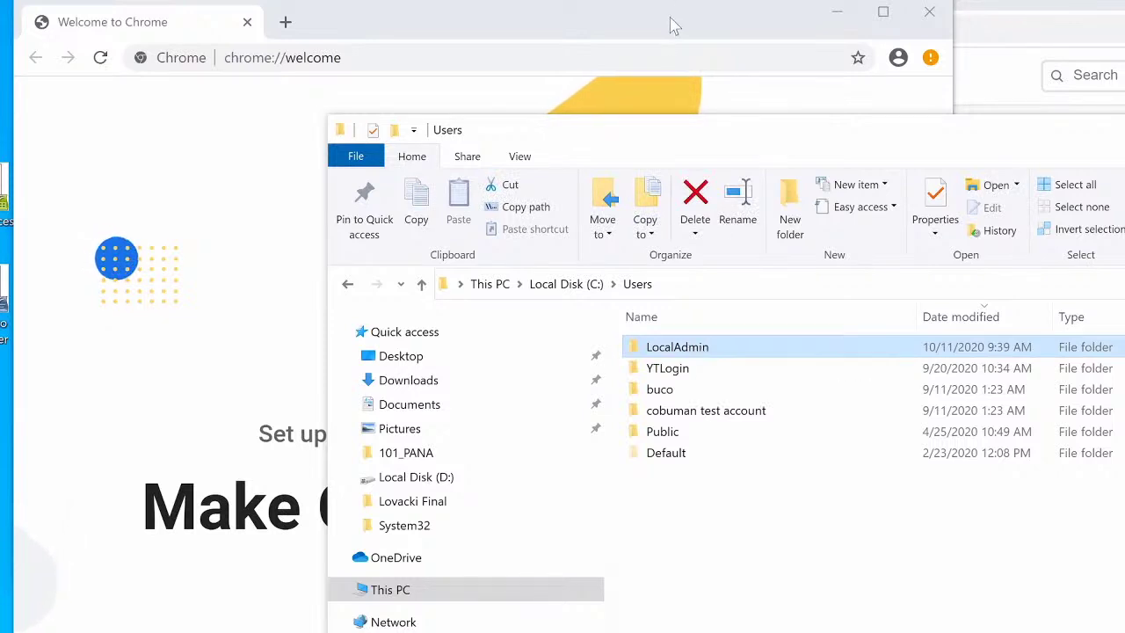
{"action": "left_click_drag", "start_coordinate": [670, 24], "coordinate": [586, 33]}
{"action": "left_click", "coordinate": [1008, 143]}
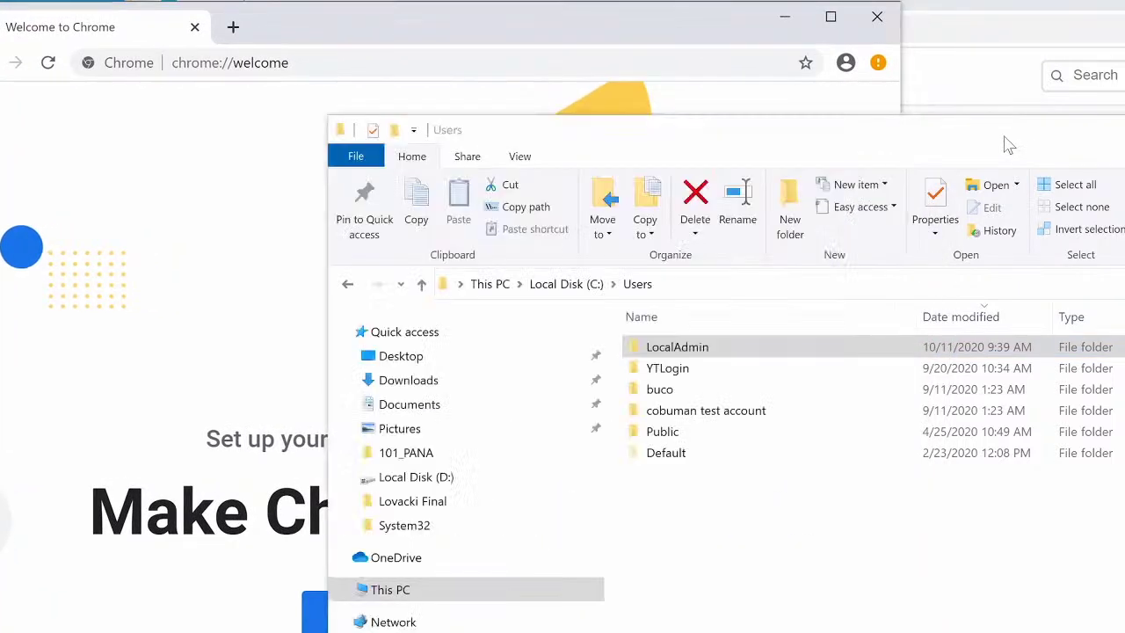
- Try opening the LocalAdmin folder and cancel the permission prompt without gaining access
{"action": "double_click", "coordinate": [694, 350]}
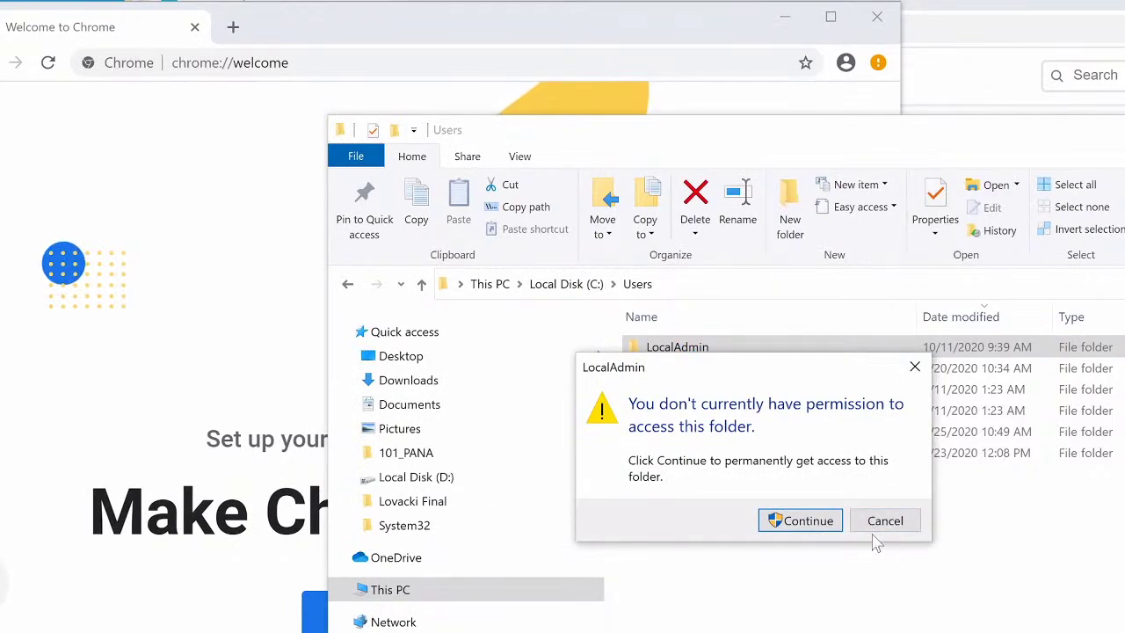
{"action": "left_click", "coordinate": [824, 538]}
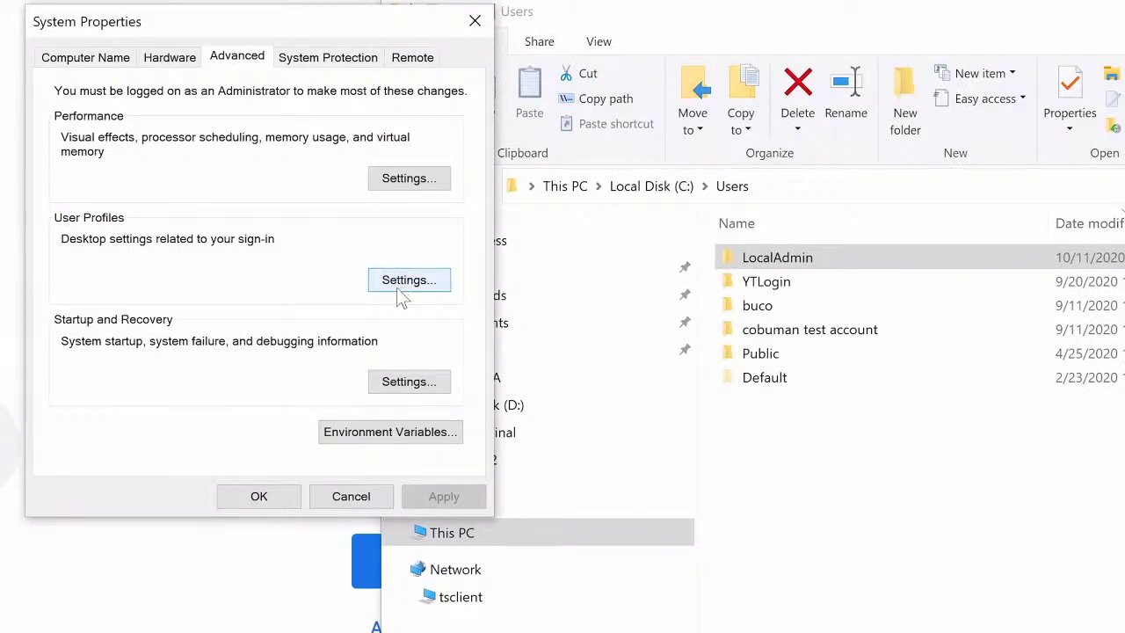
{"action": "left_click", "coordinate": [386, 279]}
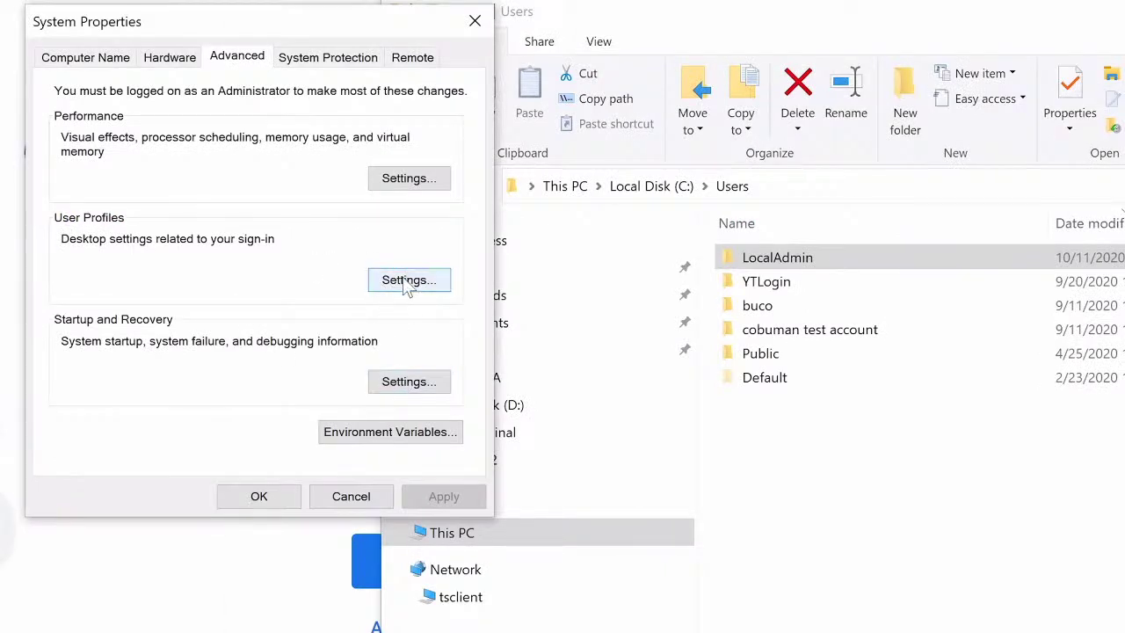
- Select the TECHSUPPORT\LocalAdmin profile (78.1 MB) in the User Profiles list
{"action": "left_click", "coordinate": [402, 280]}
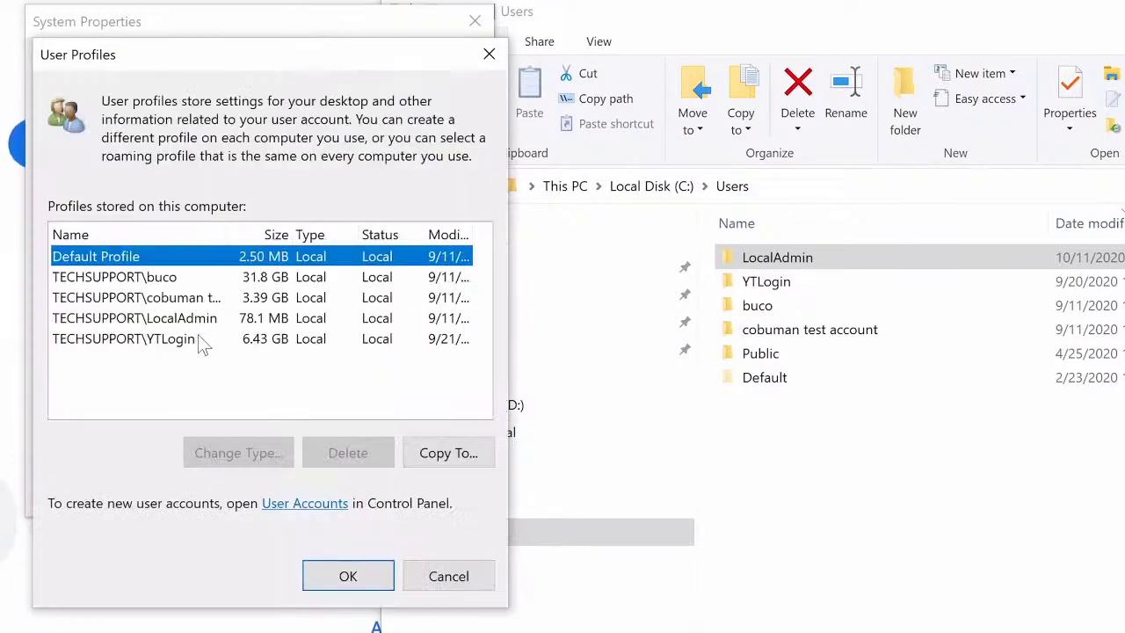
{"action": "left_click", "coordinate": [254, 322]}
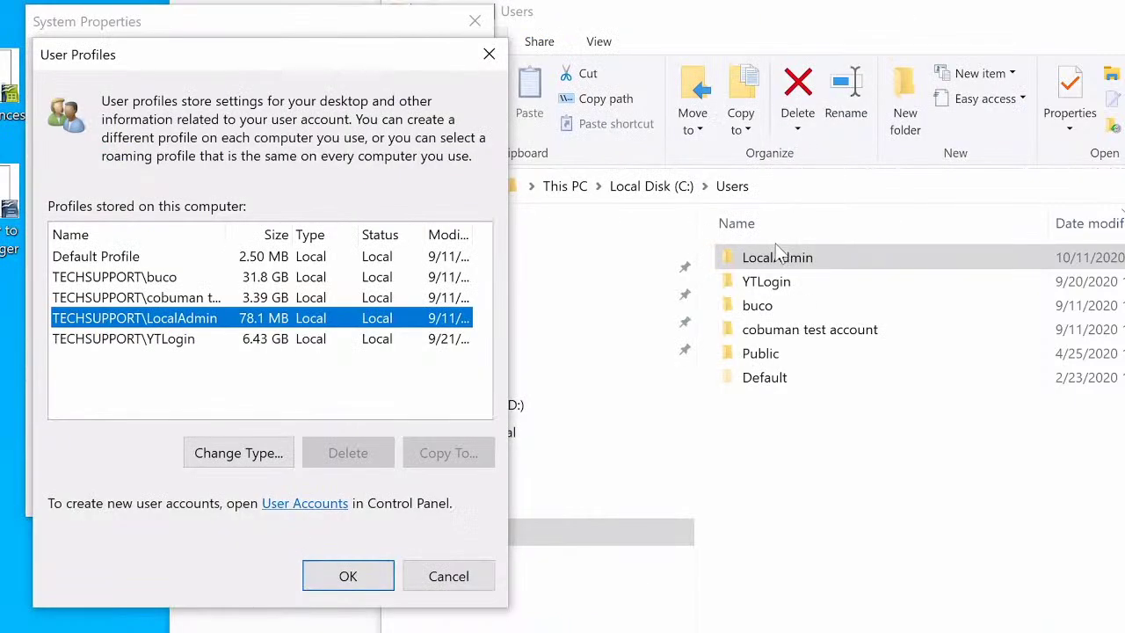
{"action": "right_click", "coordinate": [776, 254]}
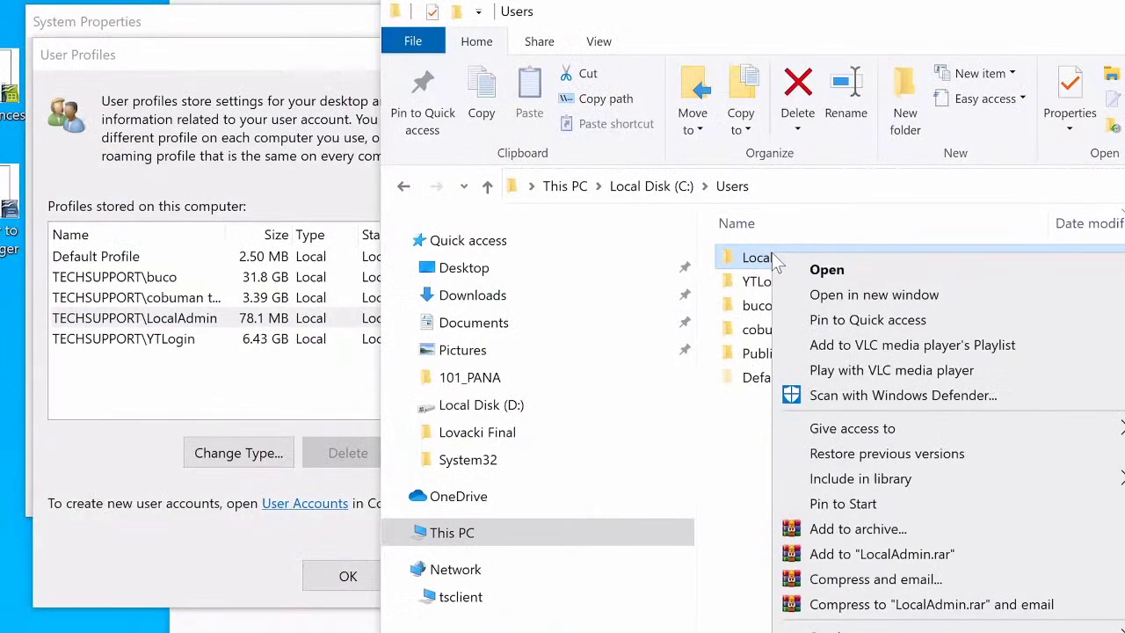
- Grant permanent access to the LocalAdmin folder and open its AppData\Local folder
{"action": "left_click", "coordinate": [826, 269]}
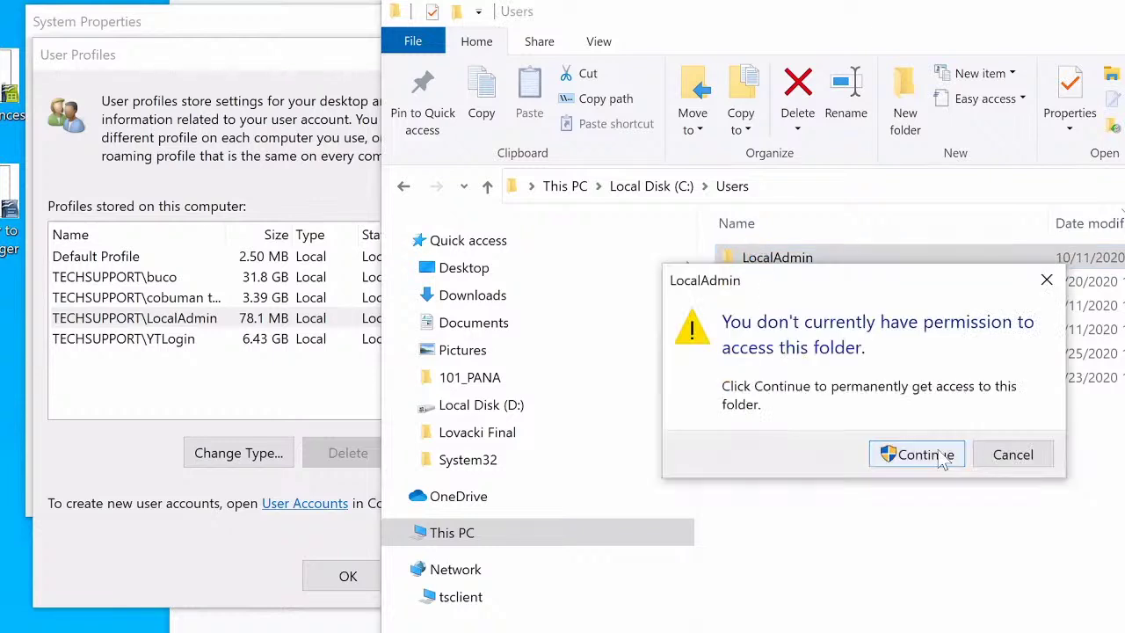
{"action": "left_click", "coordinate": [941, 457]}
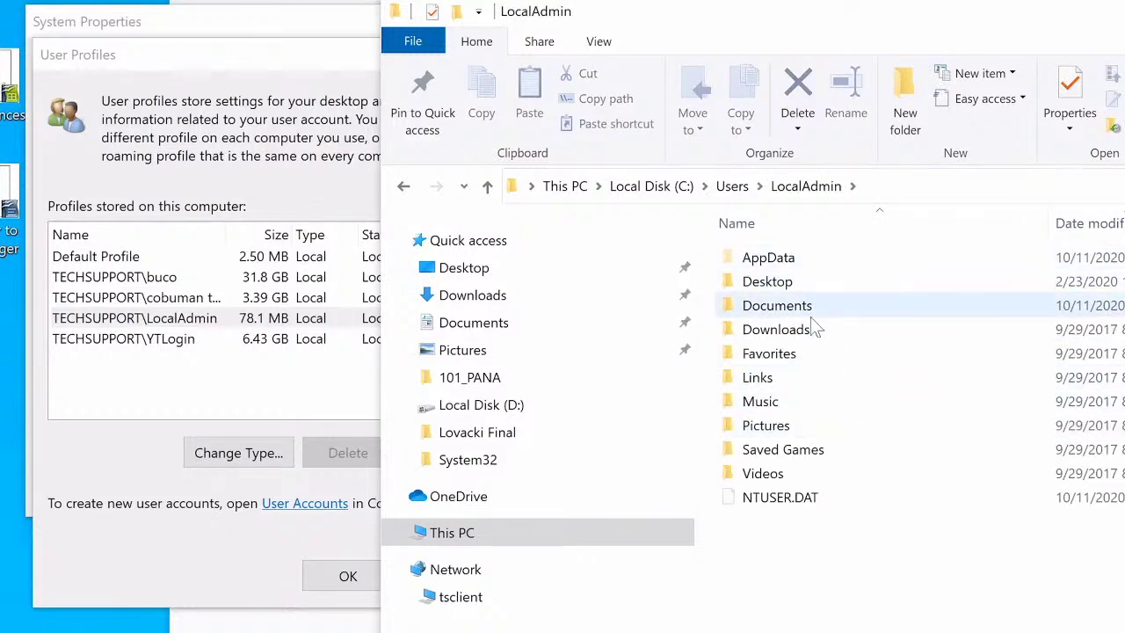
{"action": "mouse_move", "coordinate": [820, 312]}
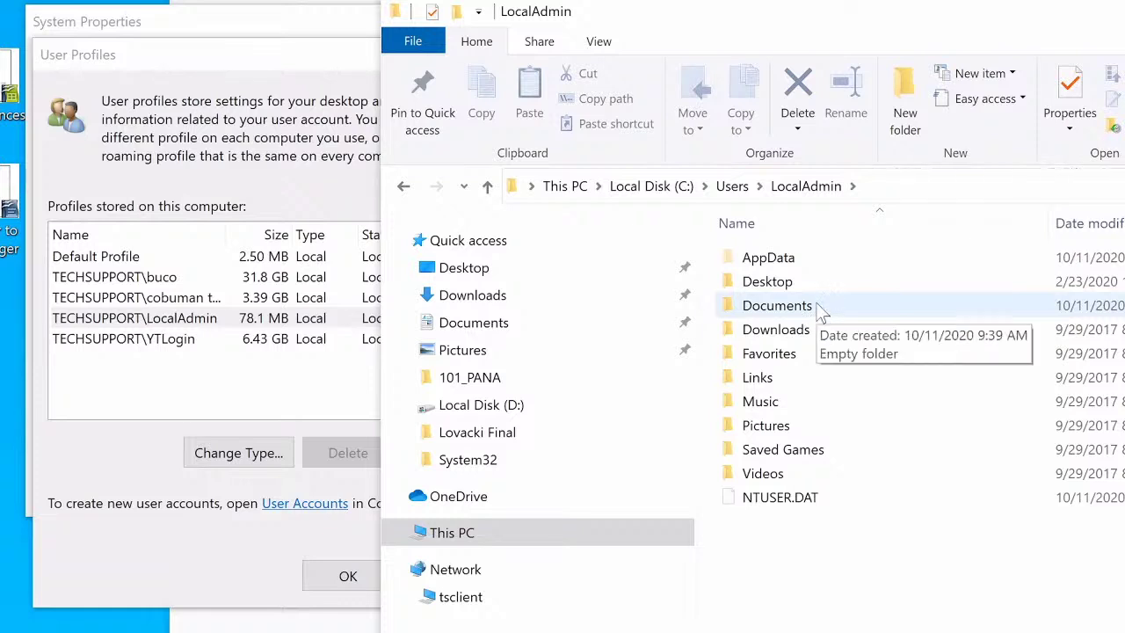
{"action": "double_click", "coordinate": [822, 274]}
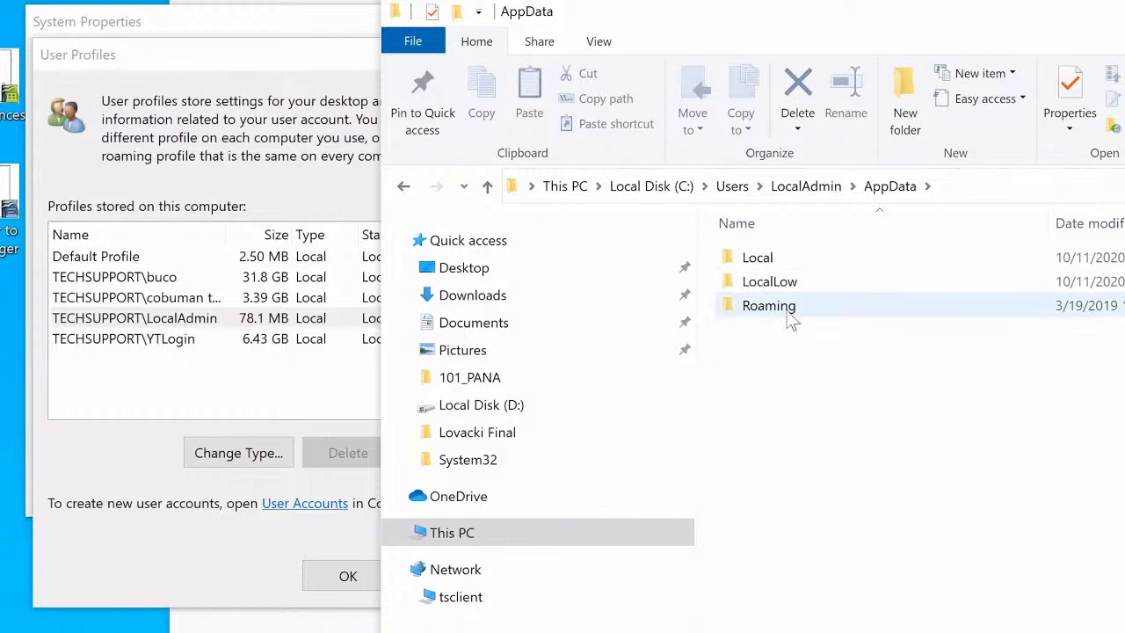
{"action": "double_click", "coordinate": [800, 260]}
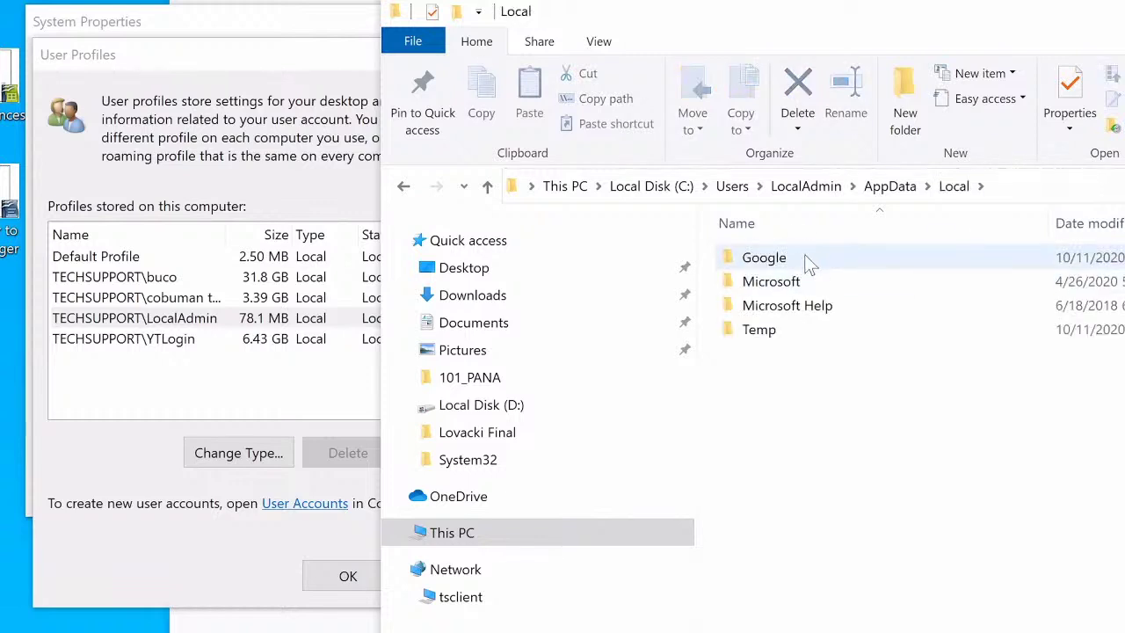
- Browse the Google, Microsoft, Microsoft Help and Temp folders inside AppData\Local
{"action": "left_click", "coordinate": [804, 254]}
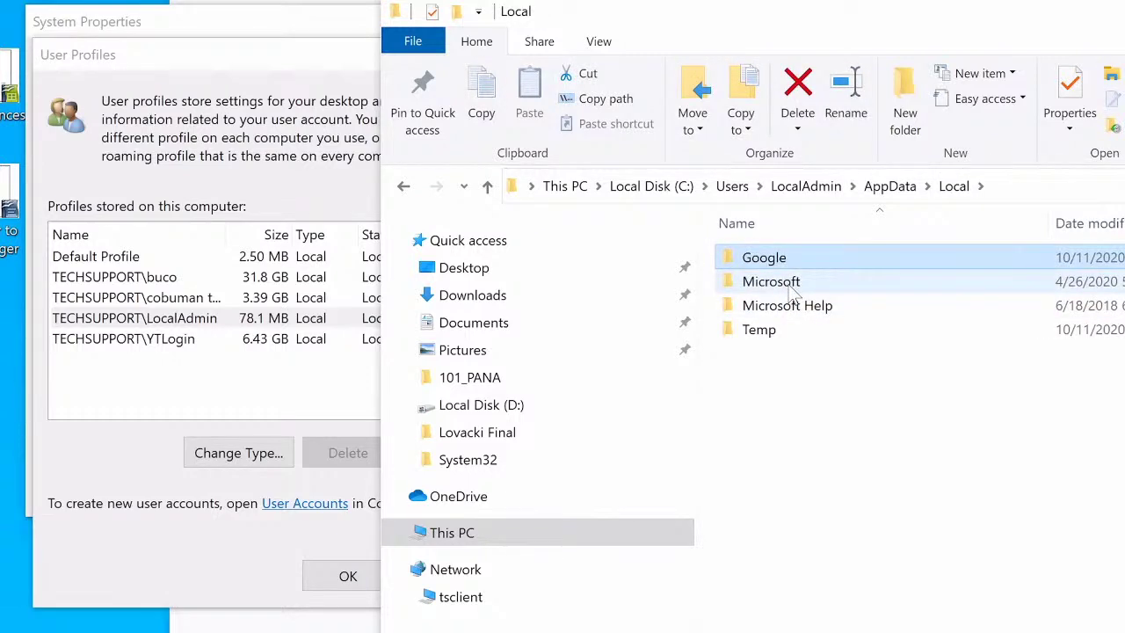
{"action": "left_click", "coordinate": [789, 286]}
{"action": "left_click", "coordinate": [789, 308]}
{"action": "left_click", "coordinate": [769, 332]}
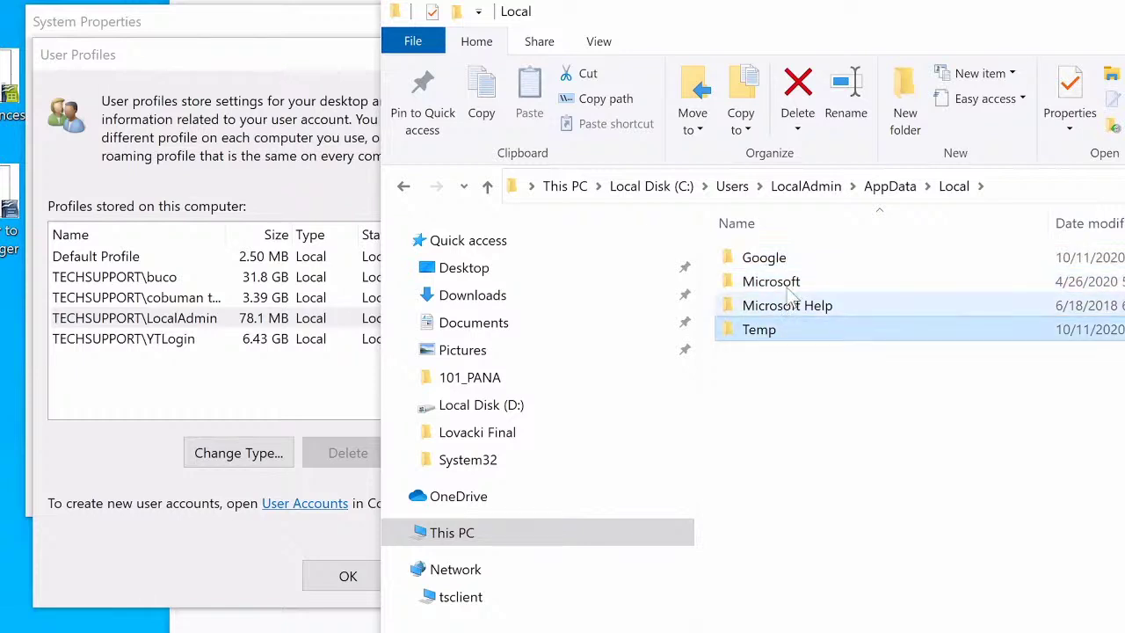
{"action": "left_click", "coordinate": [782, 283]}
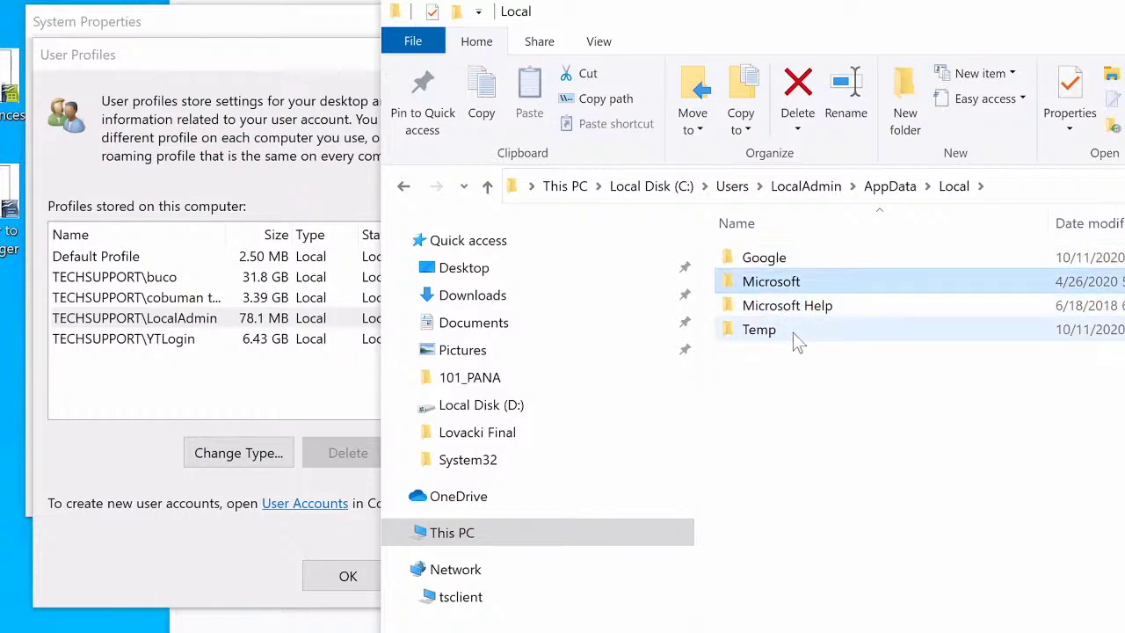
{"action": "left_click", "coordinate": [803, 261]}
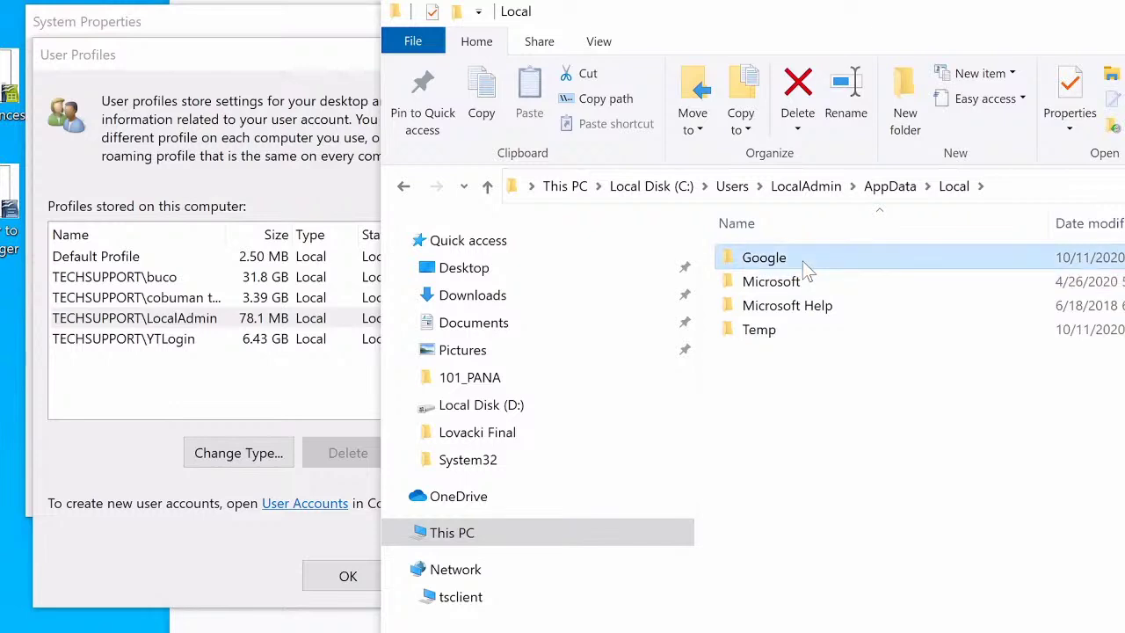
{"action": "mouse_move", "coordinate": [783, 258]}
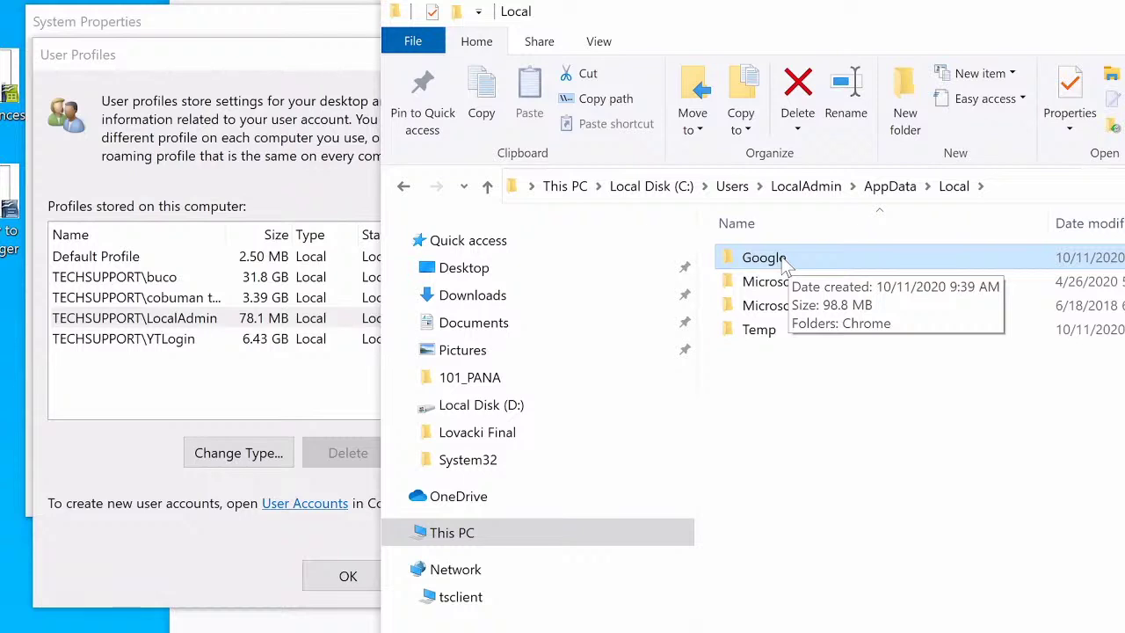
- Check the LocalLow folder, then go back up to Local Disk (C:) and reopen Users
{"action": "left_click", "coordinate": [405, 182]}
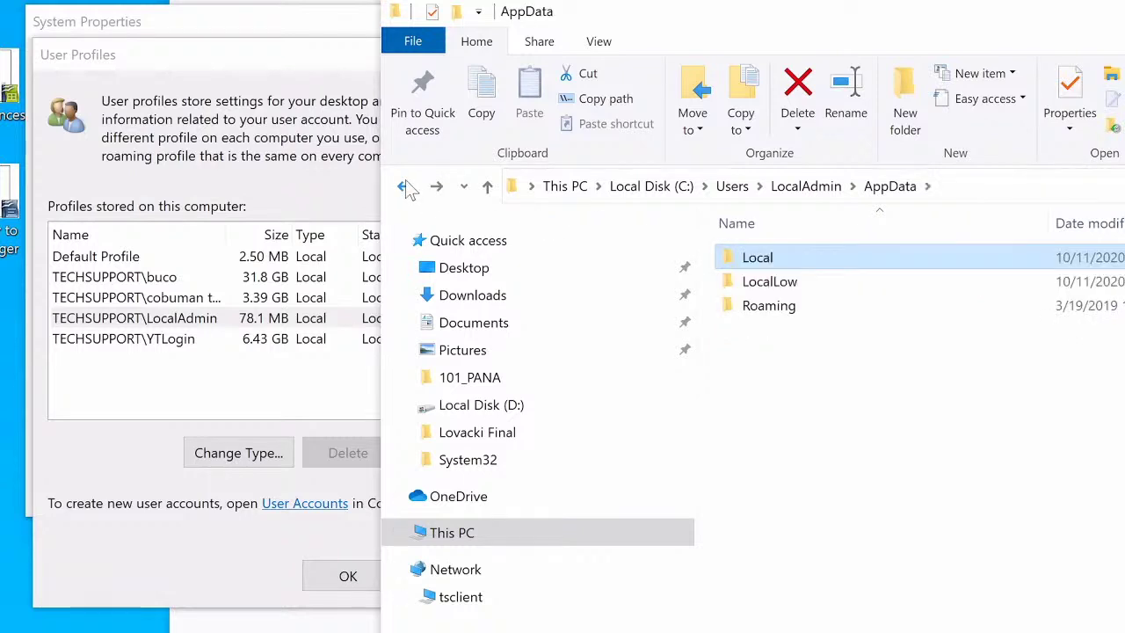
{"action": "left_click", "coordinate": [826, 268]}
{"action": "left_click", "coordinate": [784, 281]}
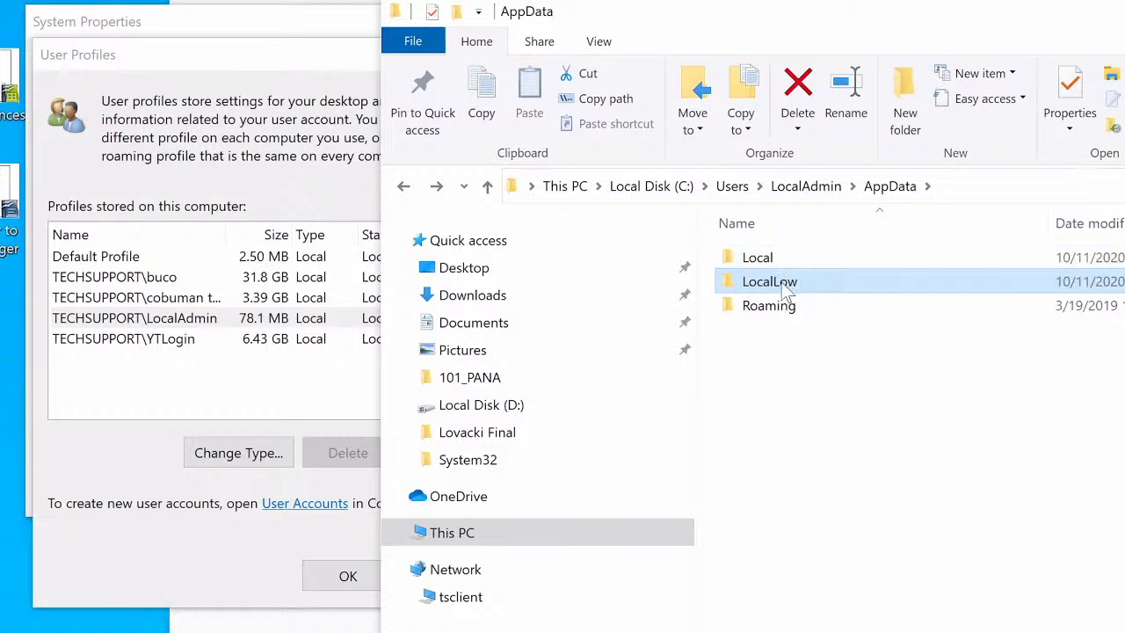
{"action": "left_click", "coordinate": [405, 190]}
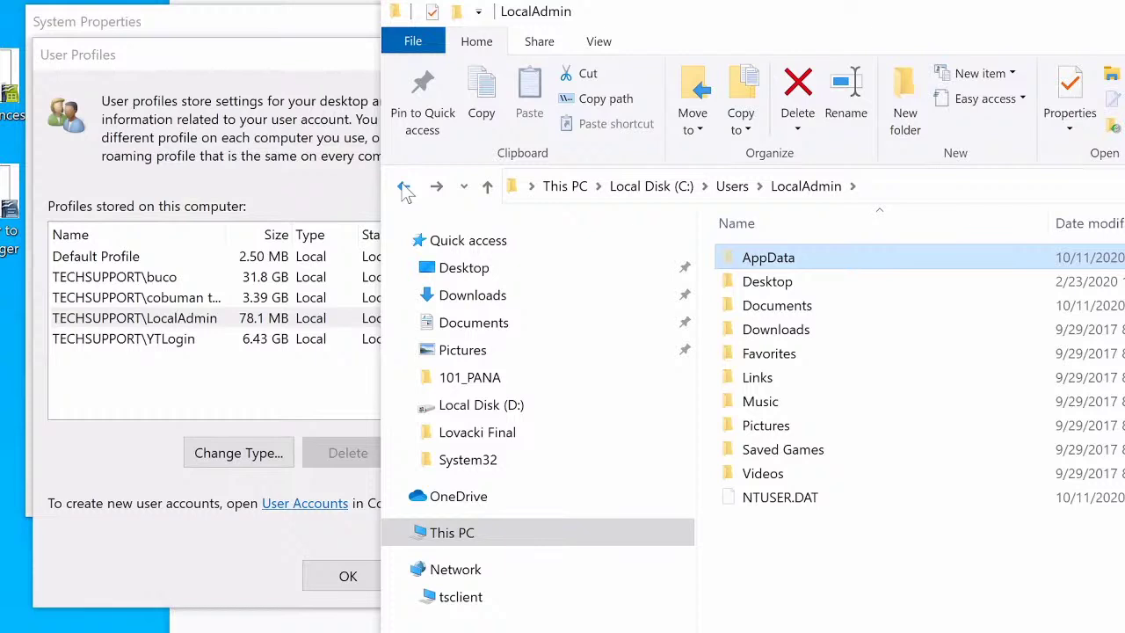
{"action": "left_click", "coordinate": [405, 188]}
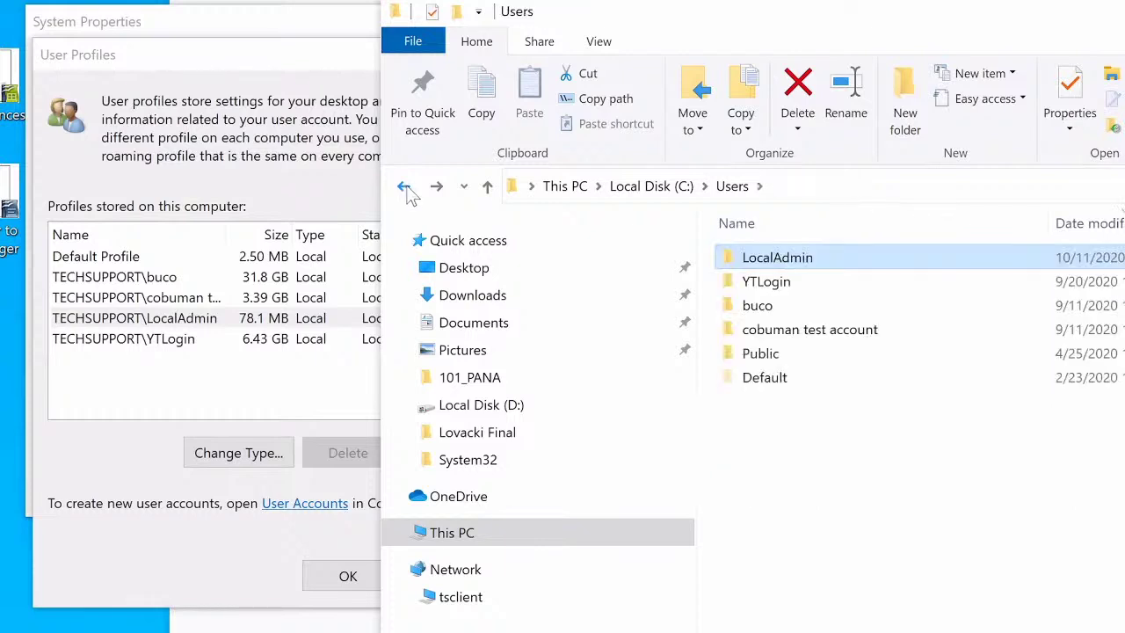
{"action": "left_click", "coordinate": [404, 188]}
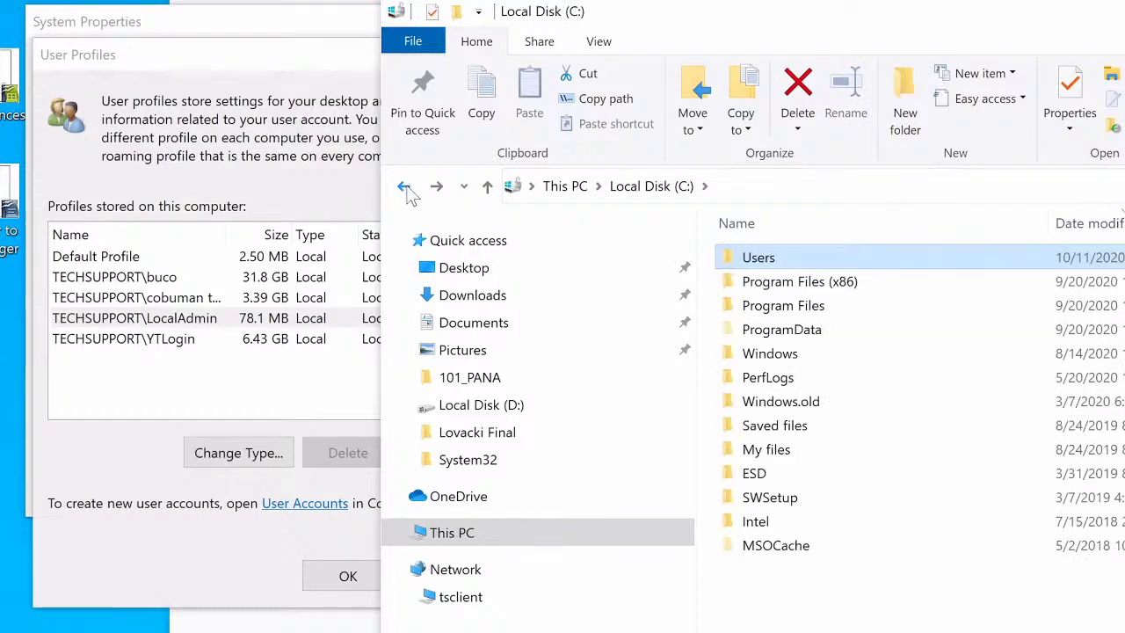
{"action": "double_click", "coordinate": [781, 264]}
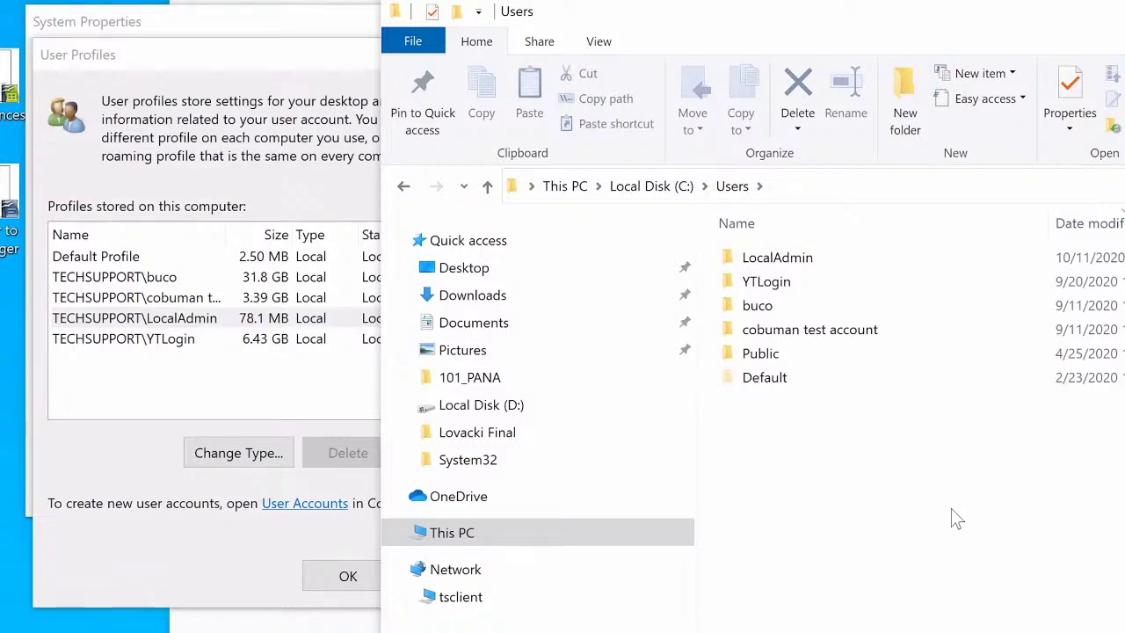
- Compare the LocalAdmin folder in C:\Users with its entry in the User Profiles list
{"action": "left_click", "coordinate": [849, 253]}
{"action": "left_click", "coordinate": [849, 253]}
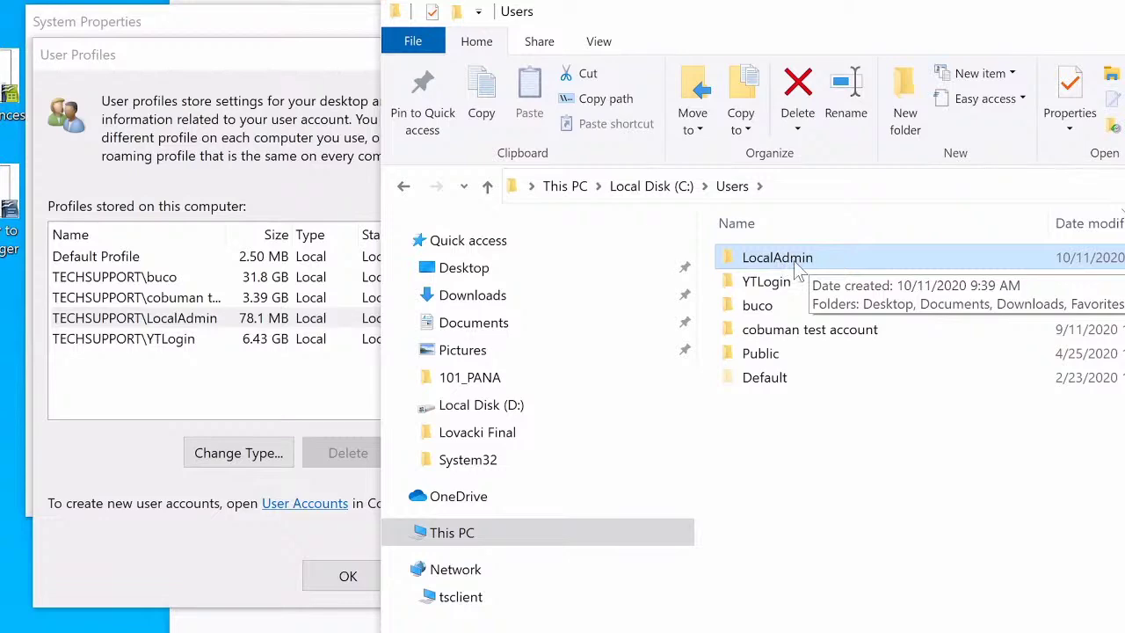
{"action": "left_click_drag", "start_coordinate": [303, 66], "coordinate": [253, 54]}
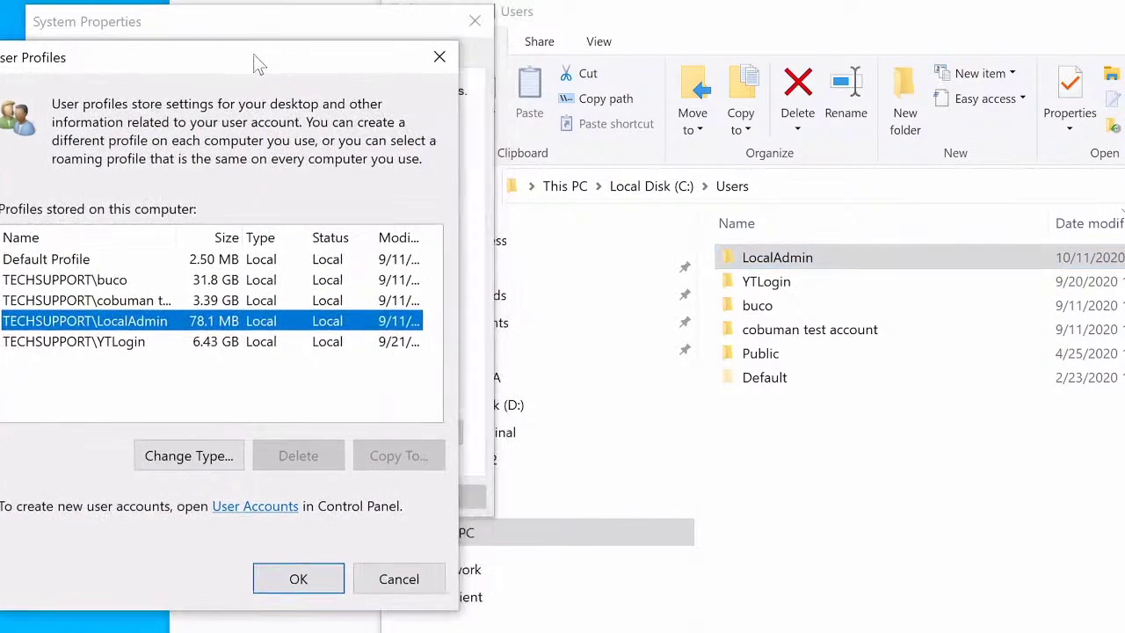
{"action": "left_click", "coordinate": [795, 283]}
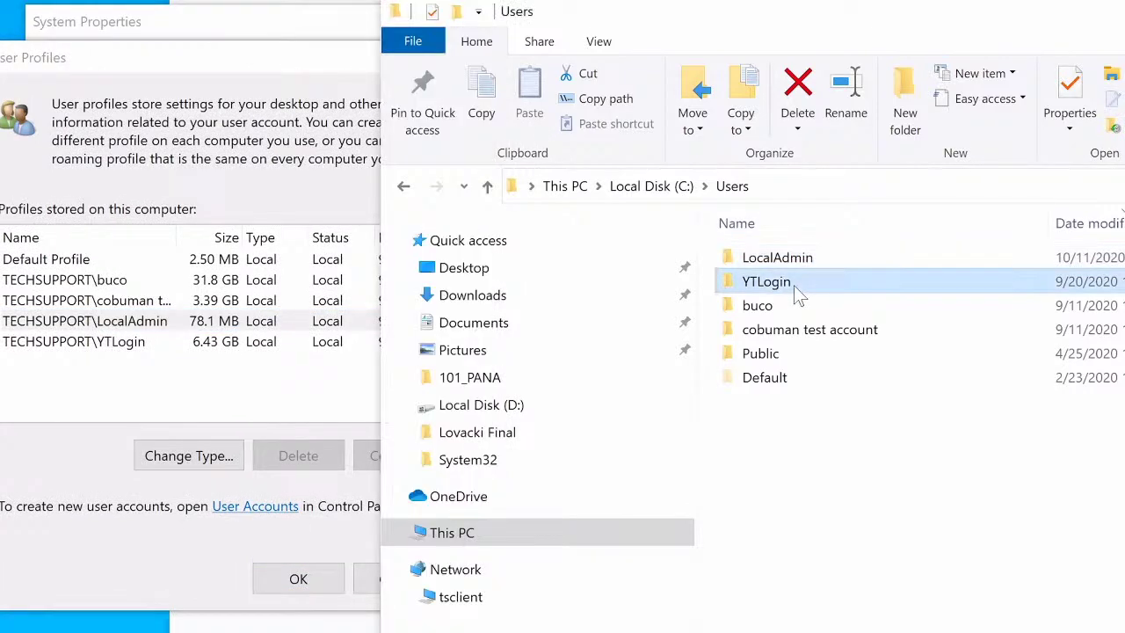
{"action": "left_click", "coordinate": [232, 329]}
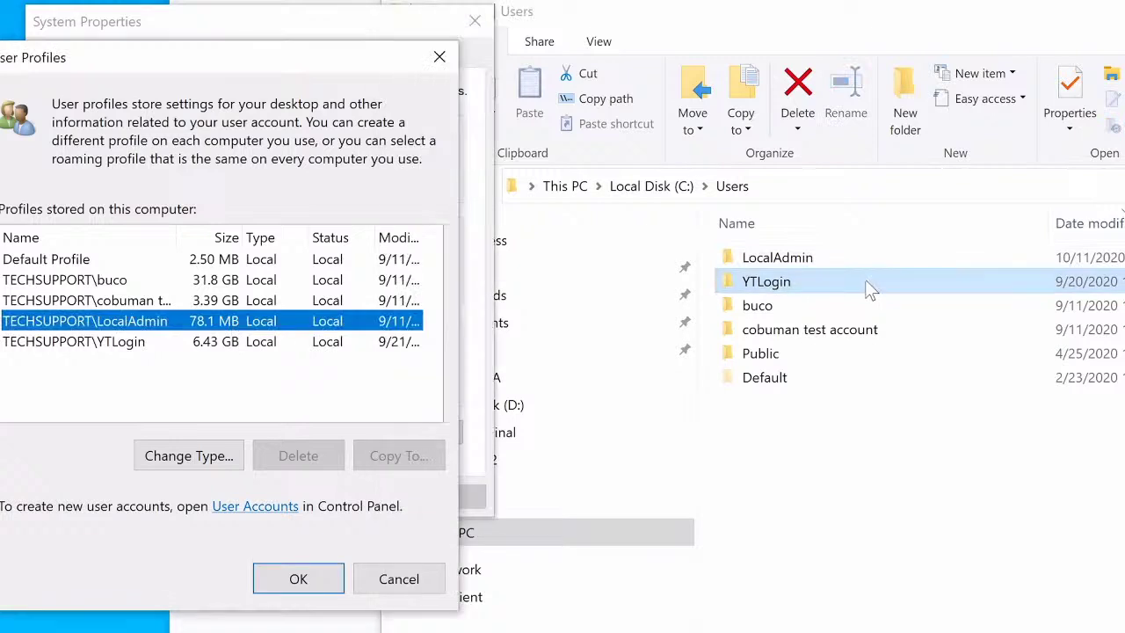
{"action": "left_click", "coordinate": [833, 256]}
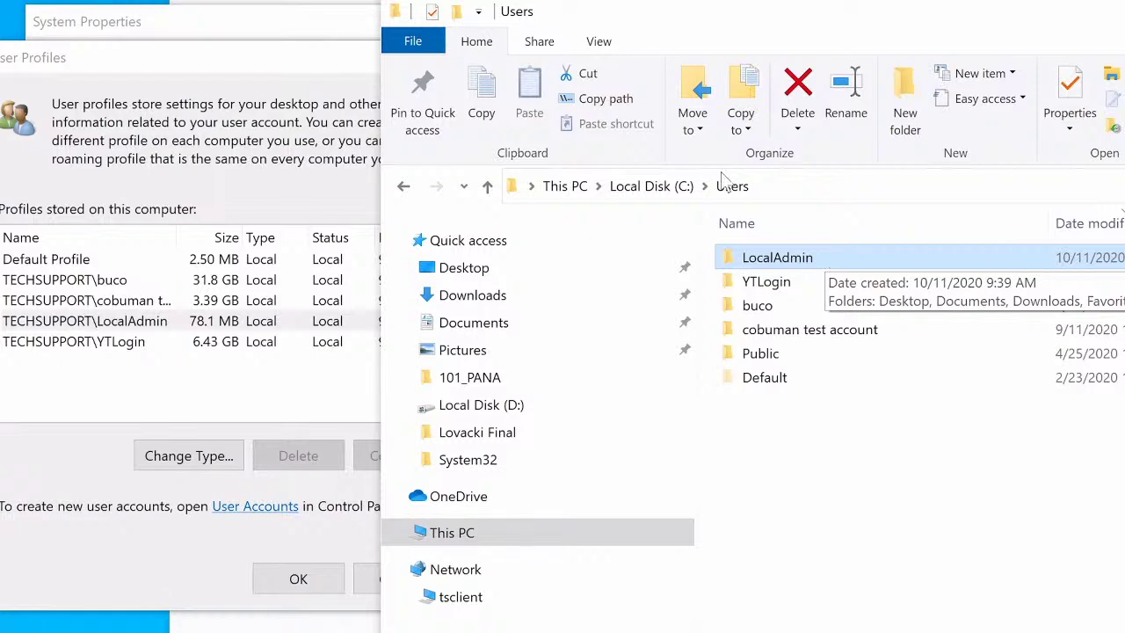
- Close the User Profiles list and the System Properties window
{"action": "left_click", "coordinate": [305, 55]}
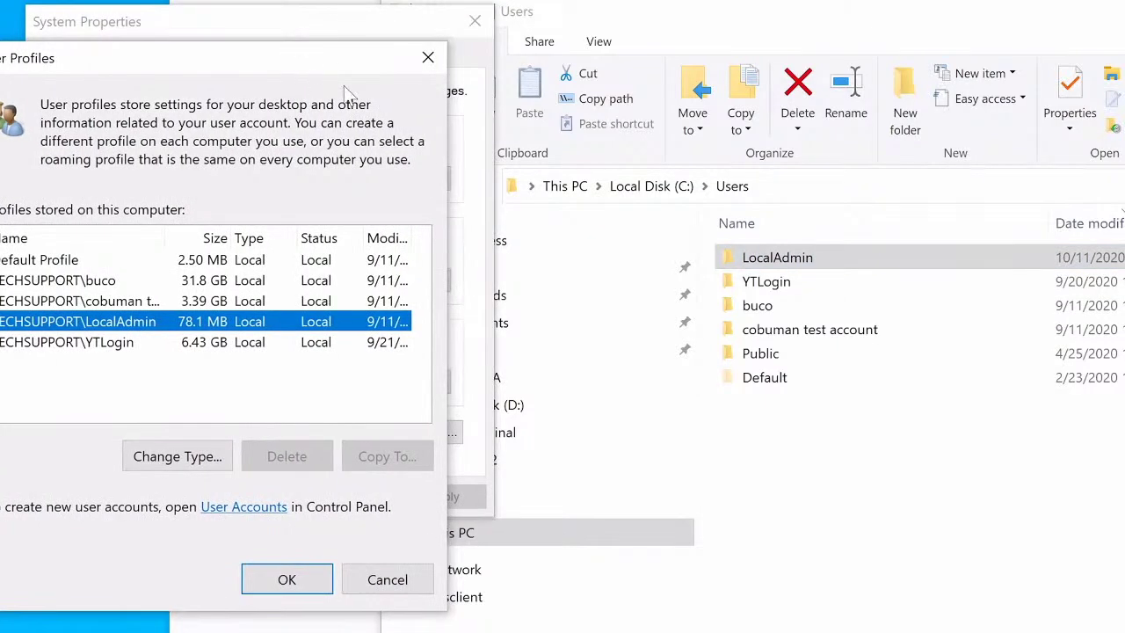
{"action": "left_click", "coordinate": [426, 61]}
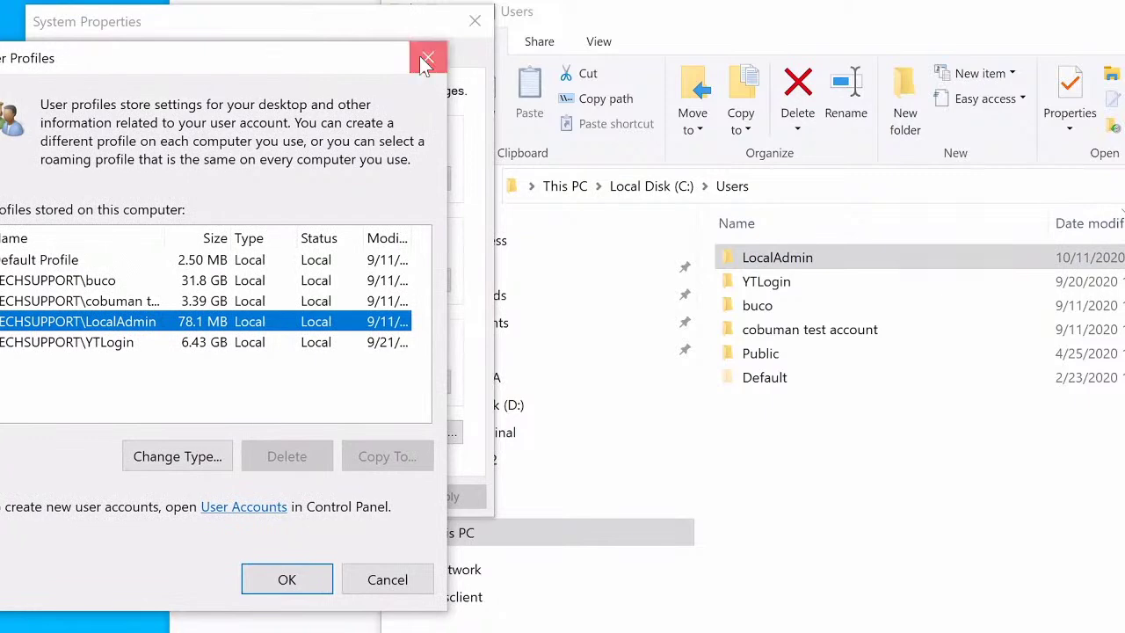
{"action": "left_click", "coordinate": [475, 22]}
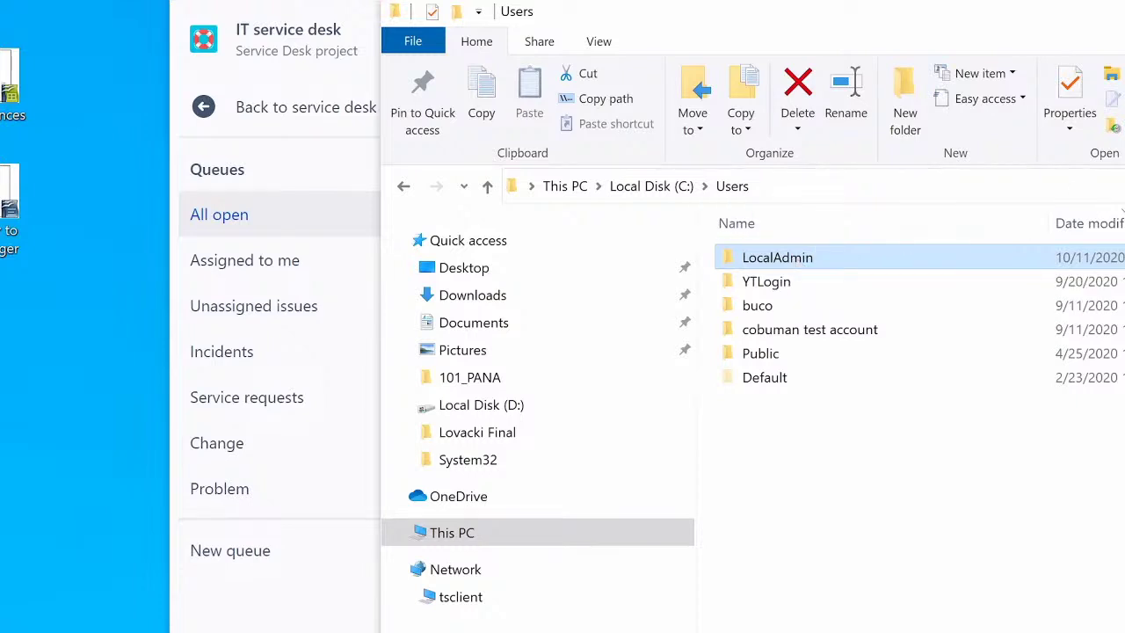
- Save a customer reply on ISD-39 saying local admin profile 'LocalAdmin' was created, with its password
{"action": "key", "text": "alt+Tab"}
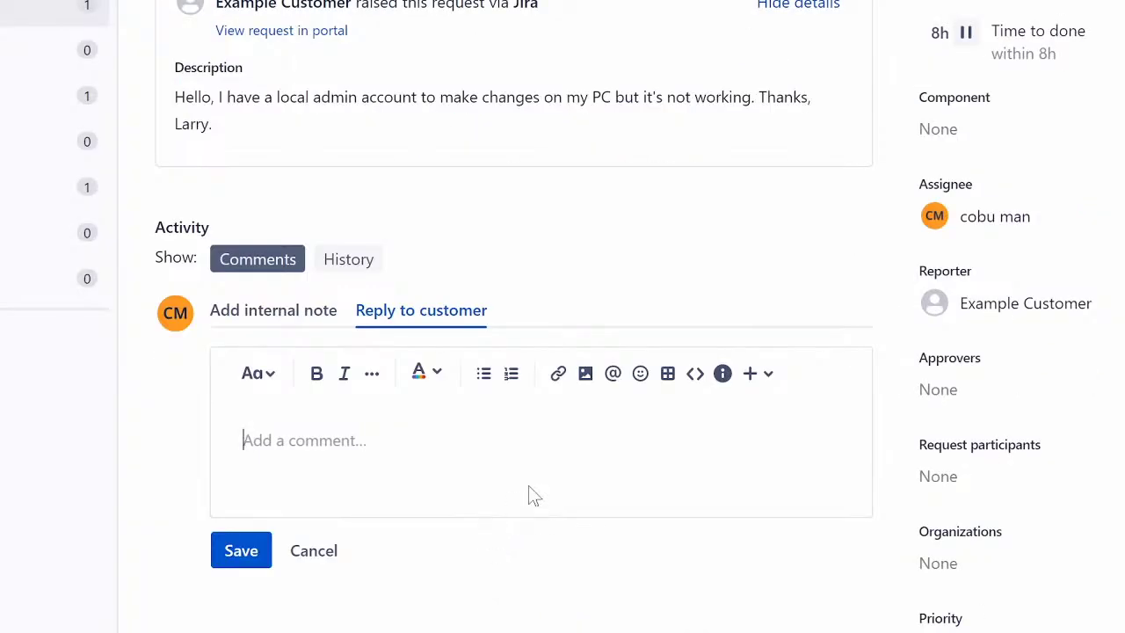
{"action": "type", "text": "Hello La"}
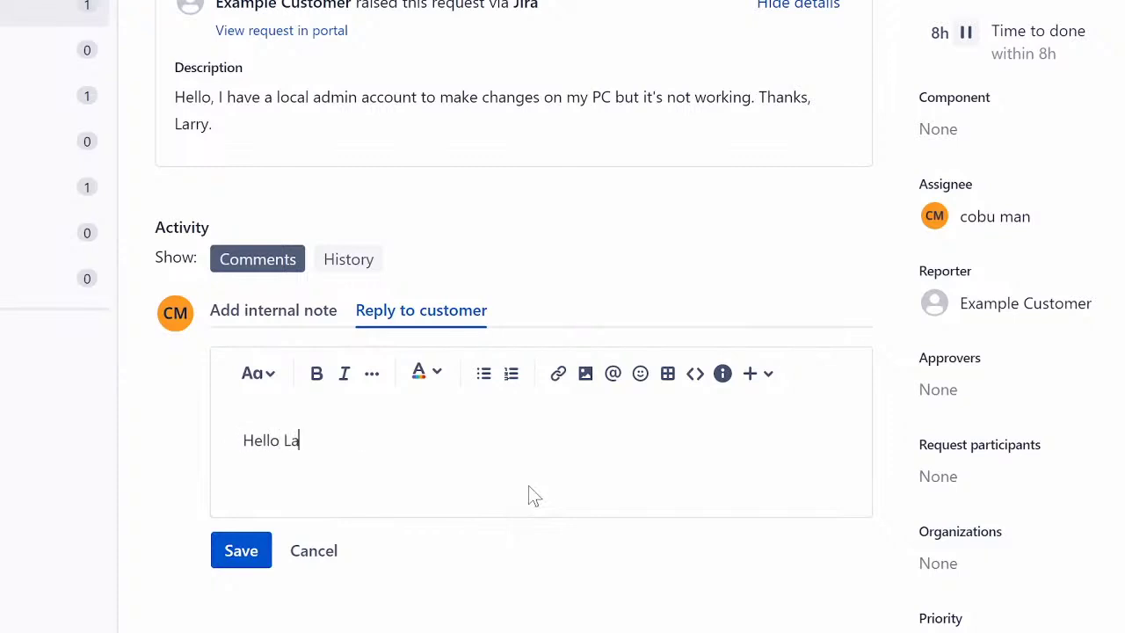
{"action": "type", "text": "rry, I've created aloc"}
{"action": "key", "text": "BackSpace"}
{"action": "key", "text": "BackSpace"}
{"action": "key", "text": "BackSpace"}
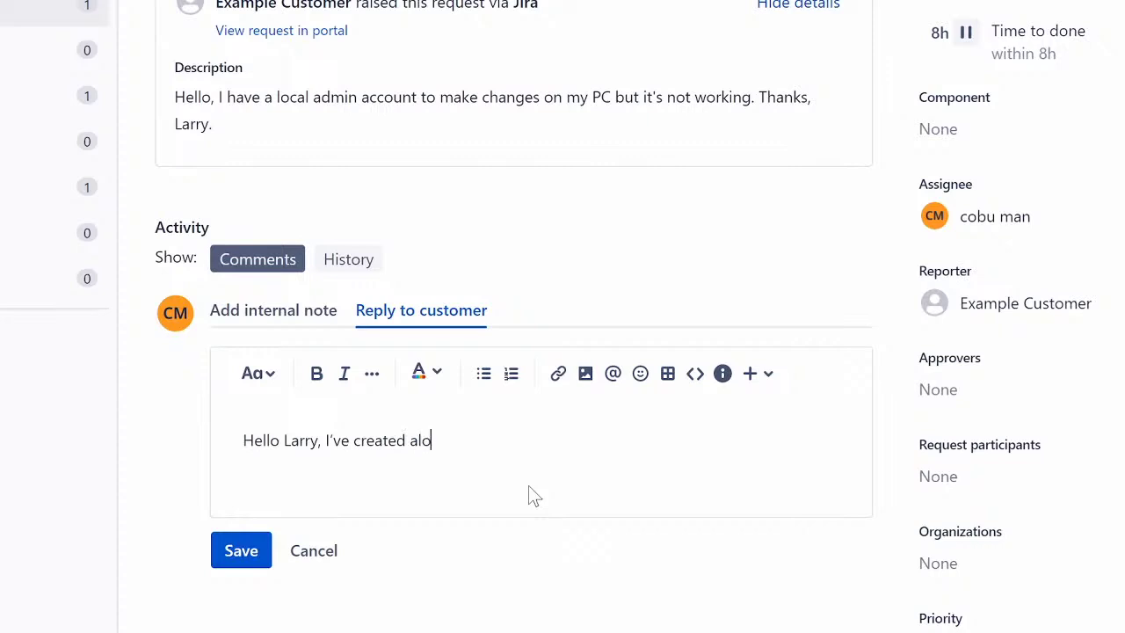
{"action": "type", "text": "local admin profi"}
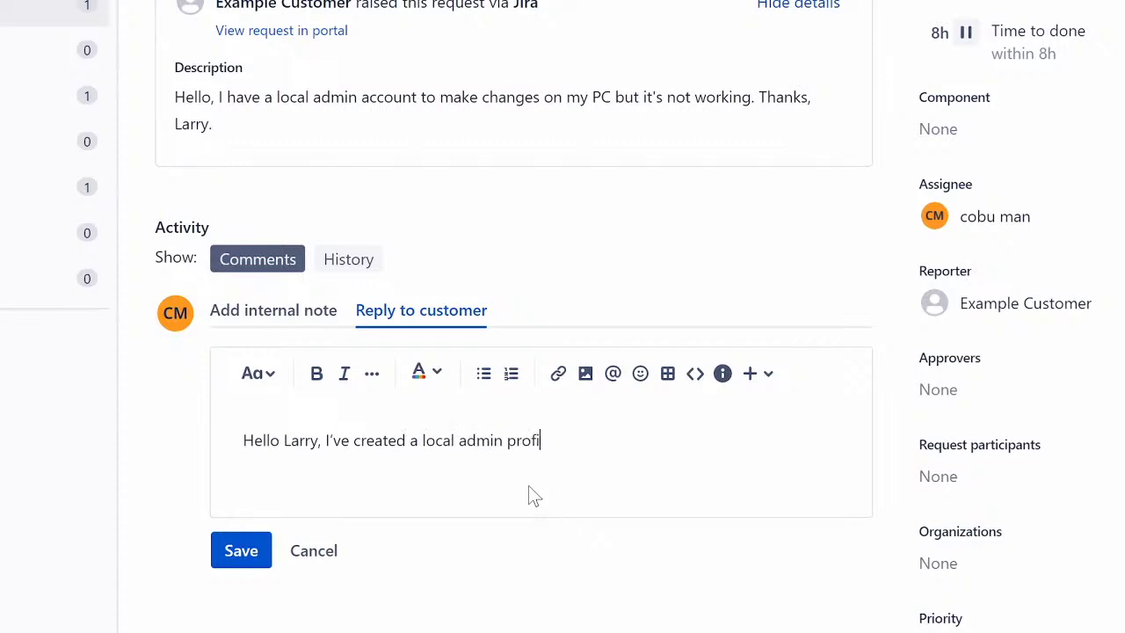
{"action": "type", "text": "le named Loc"}
{"action": "type", "text": "al"}
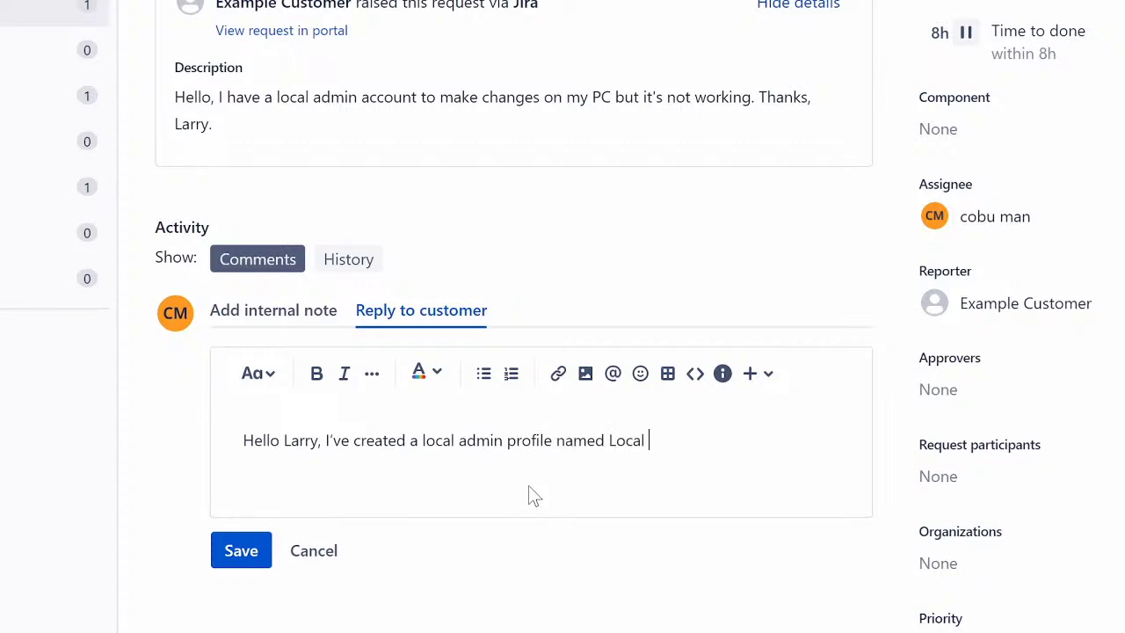
{"action": "type", "text": "Admin"}
{"action": "type", "text": " and t"}
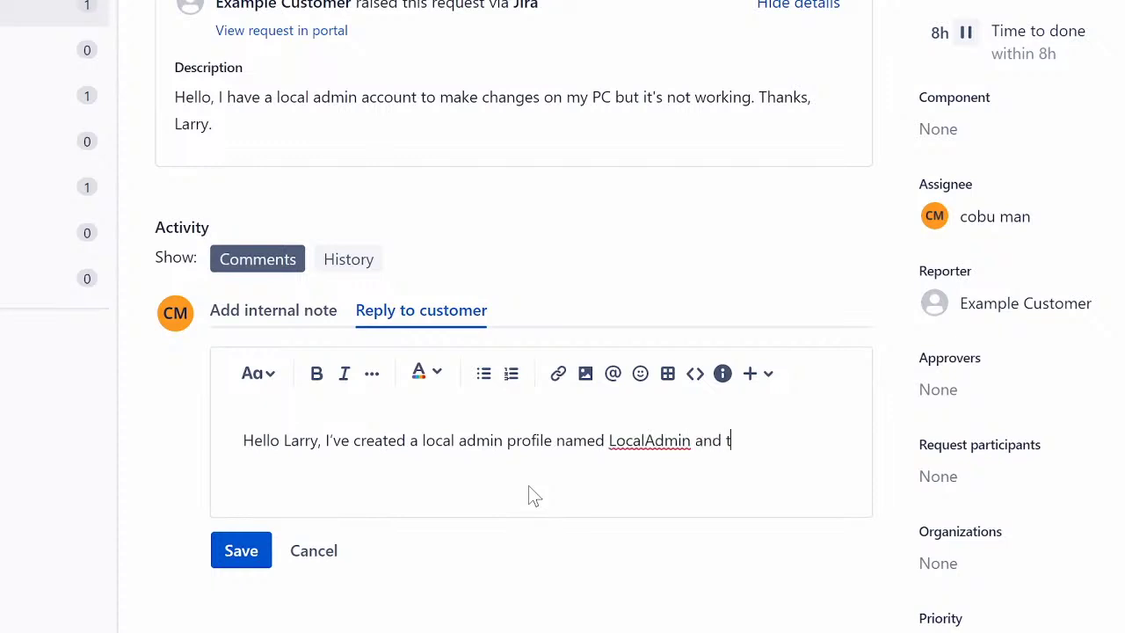
{"action": "type", "text": "he password is"}
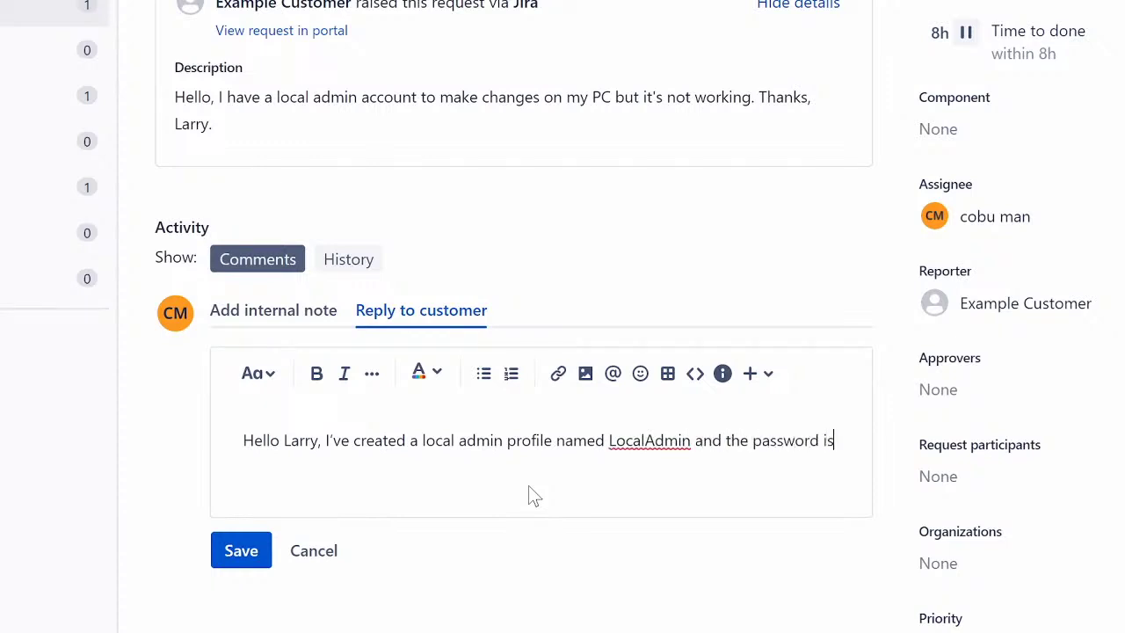
{"action": "type", "text": " XXXXXX. Ervin"}
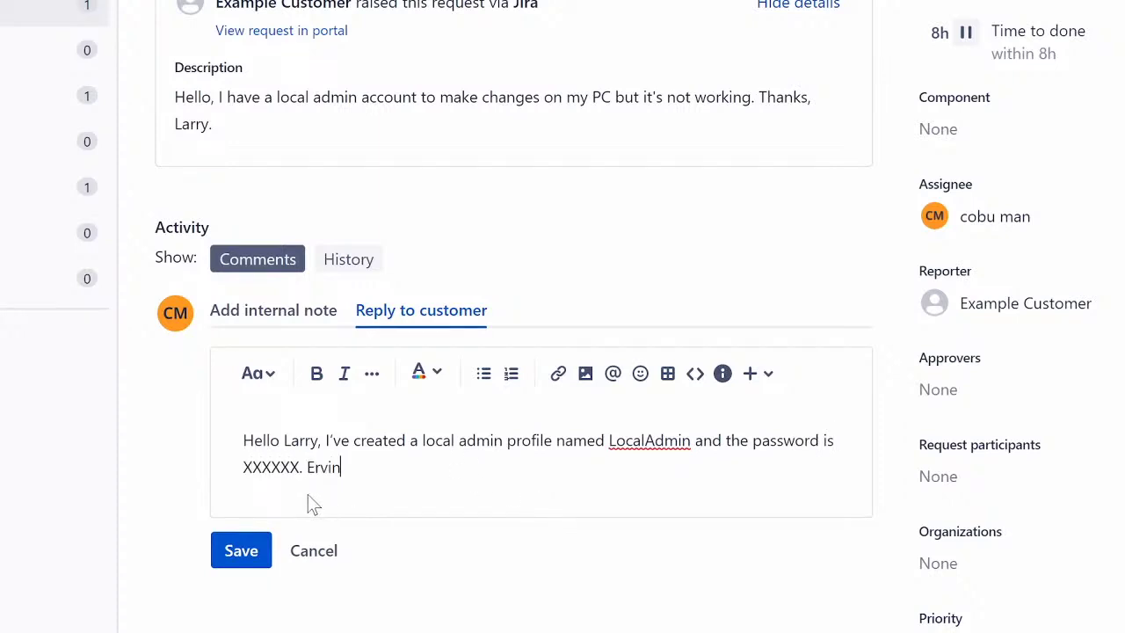
{"action": "left_click_drag", "start_coordinate": [608, 441], "coordinate": [691, 441]}
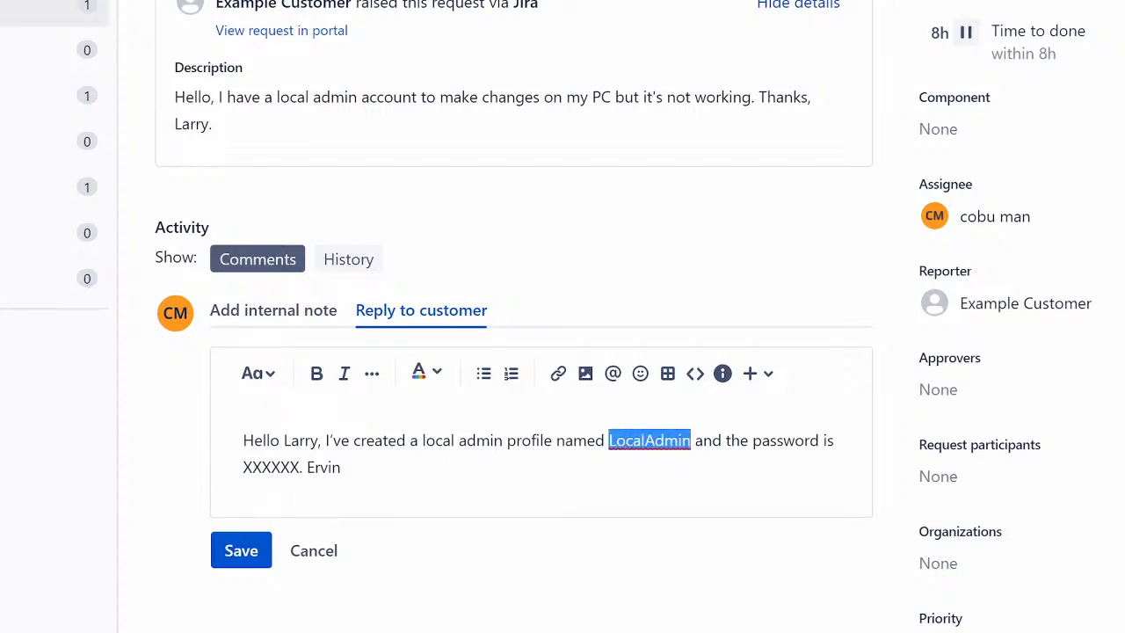
{"action": "left_click", "coordinate": [475, 441]}
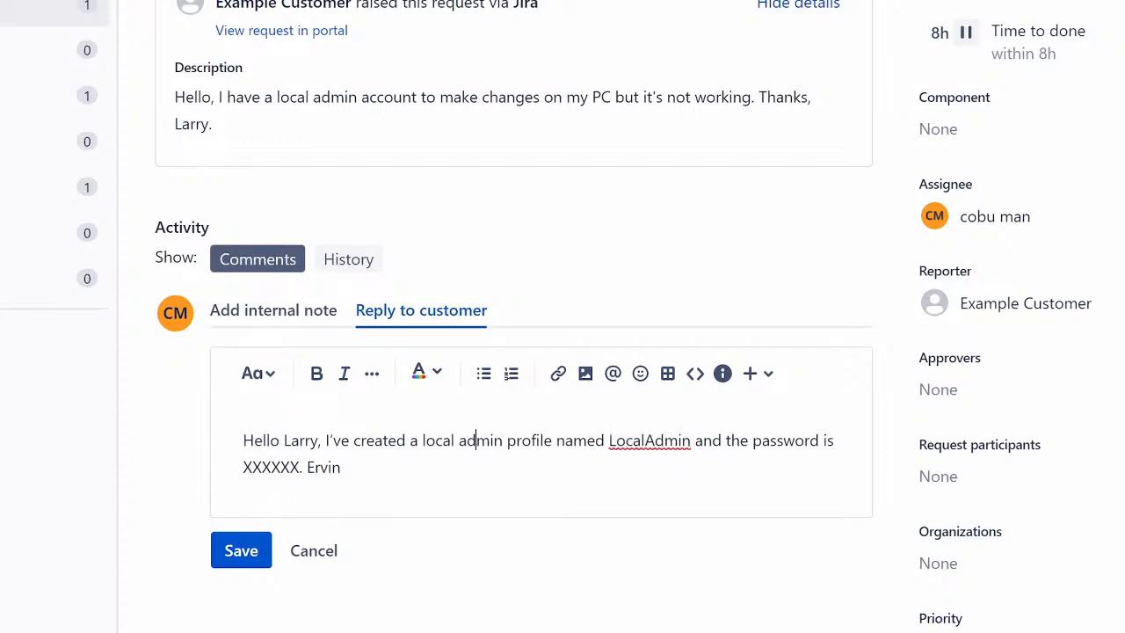
{"action": "left_click", "coordinate": [239, 552]}
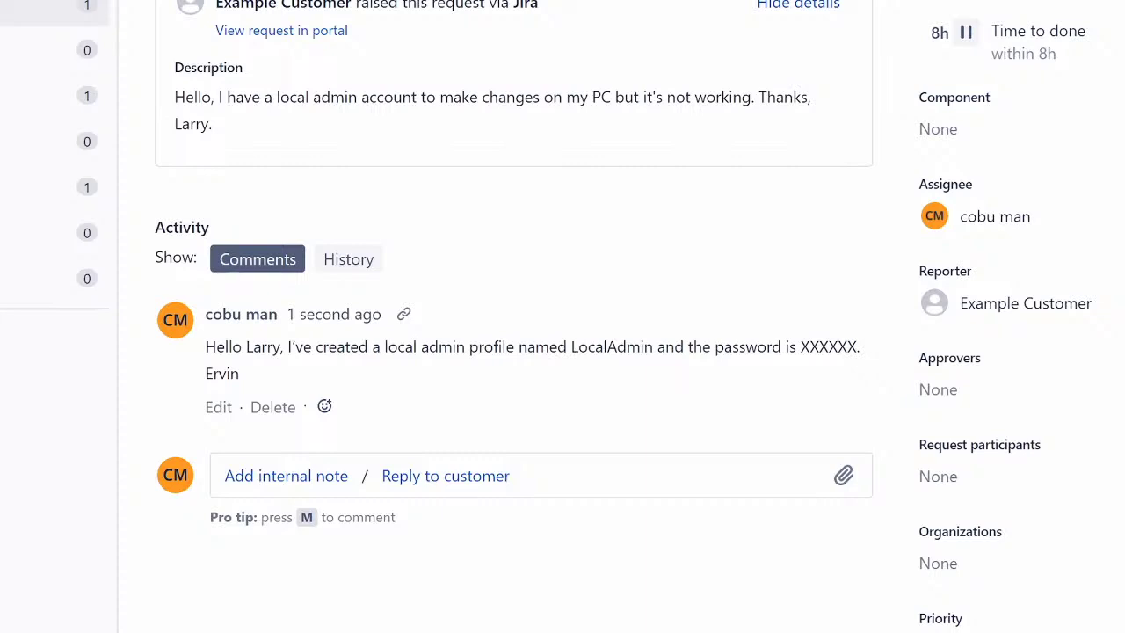
{"action": "left_click_drag", "start_coordinate": [569, 346], "coordinate": [653, 346]}
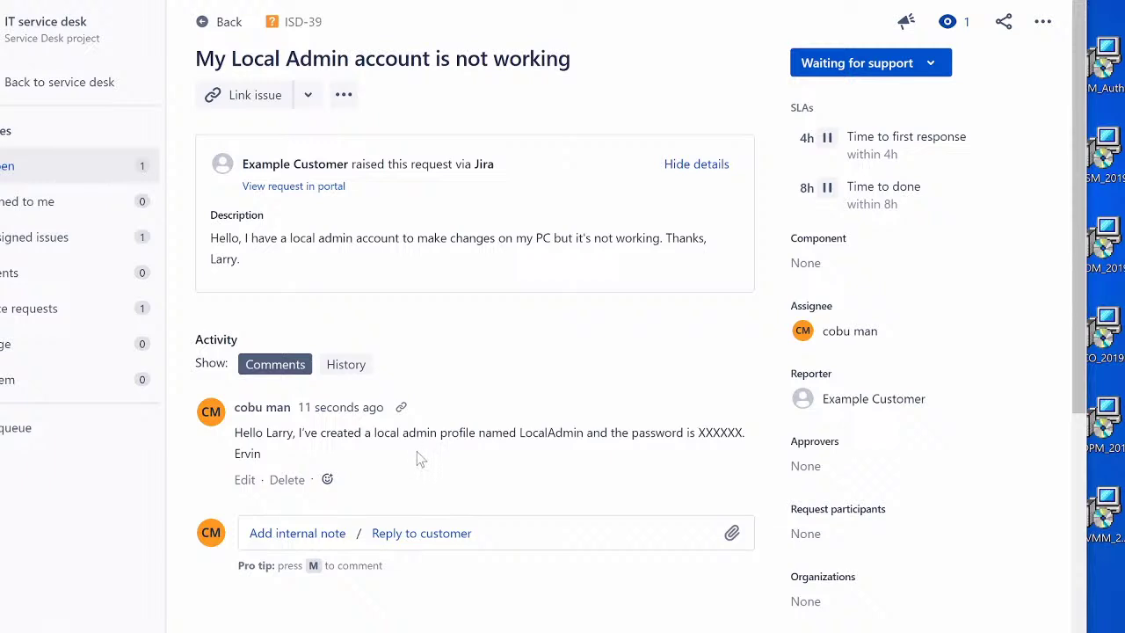
- Change ISD-39's status from Waiting for support to Completed
{"action": "left_click", "coordinate": [918, 66]}
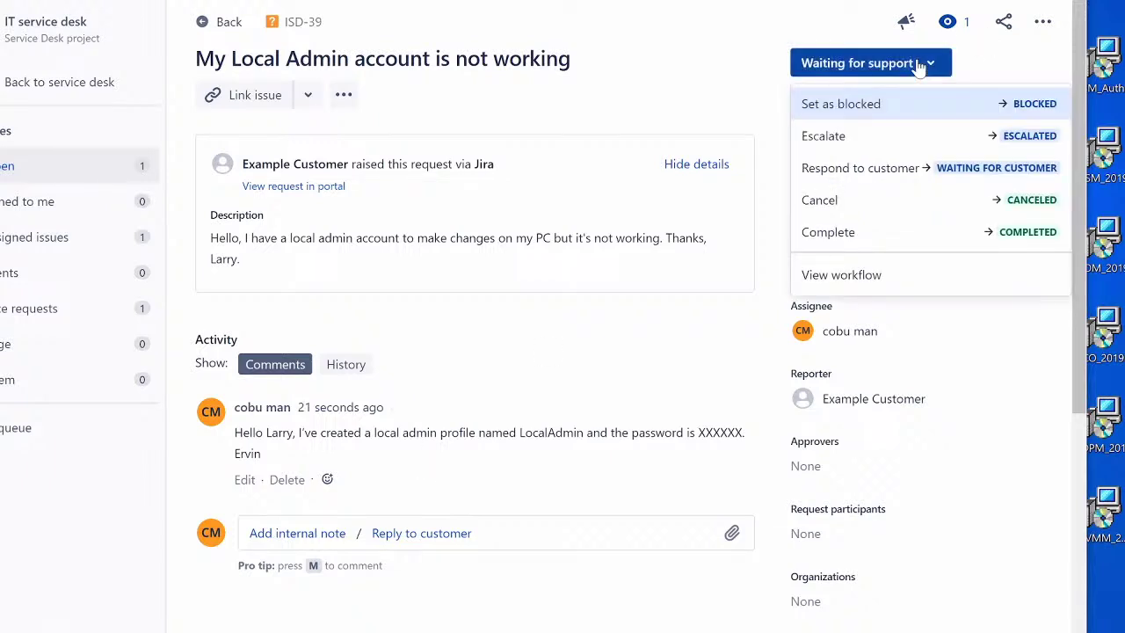
{"action": "left_click", "coordinate": [930, 242]}
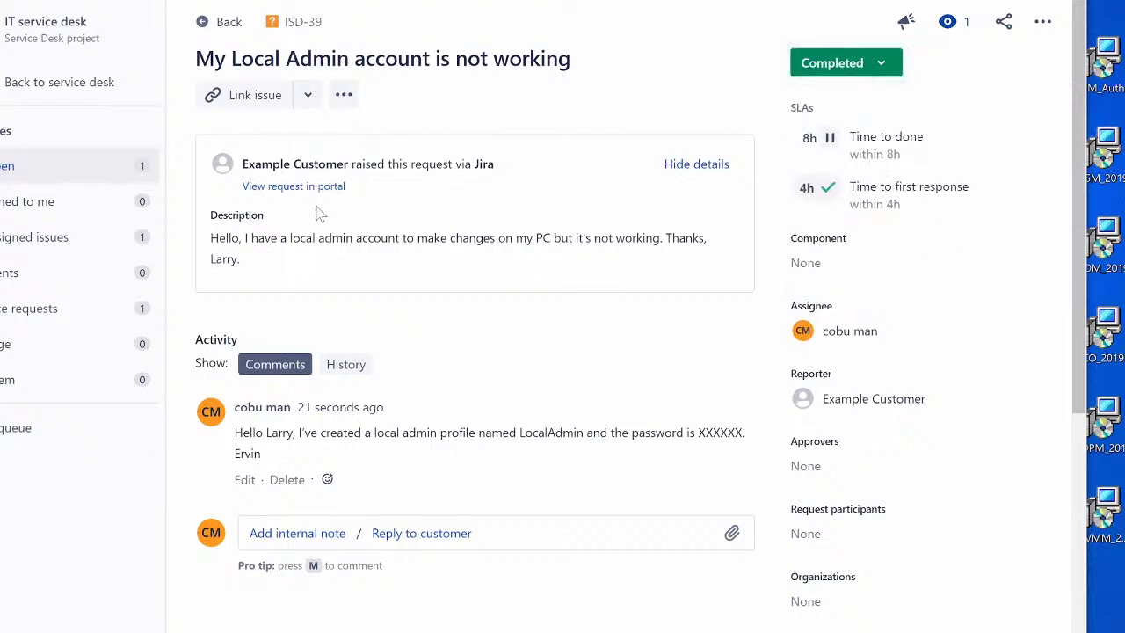
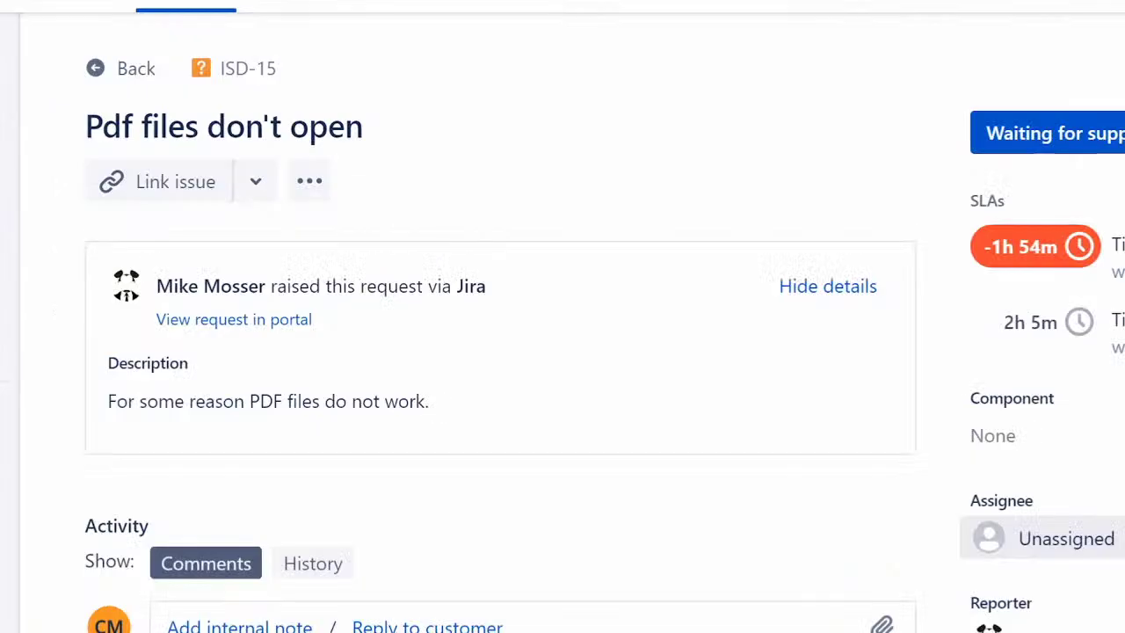
- Assign ISD-15 'Pdf files don't open' to yourself with Assign to me
{"action": "left_click", "coordinate": [868, 306]}
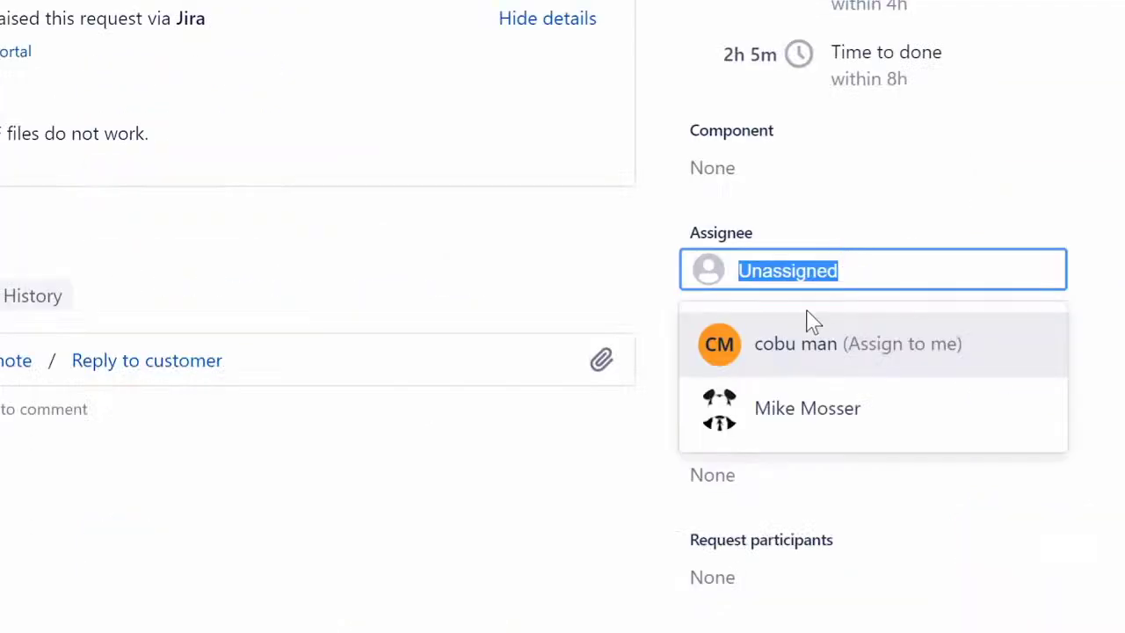
{"action": "left_click", "coordinate": [776, 346]}
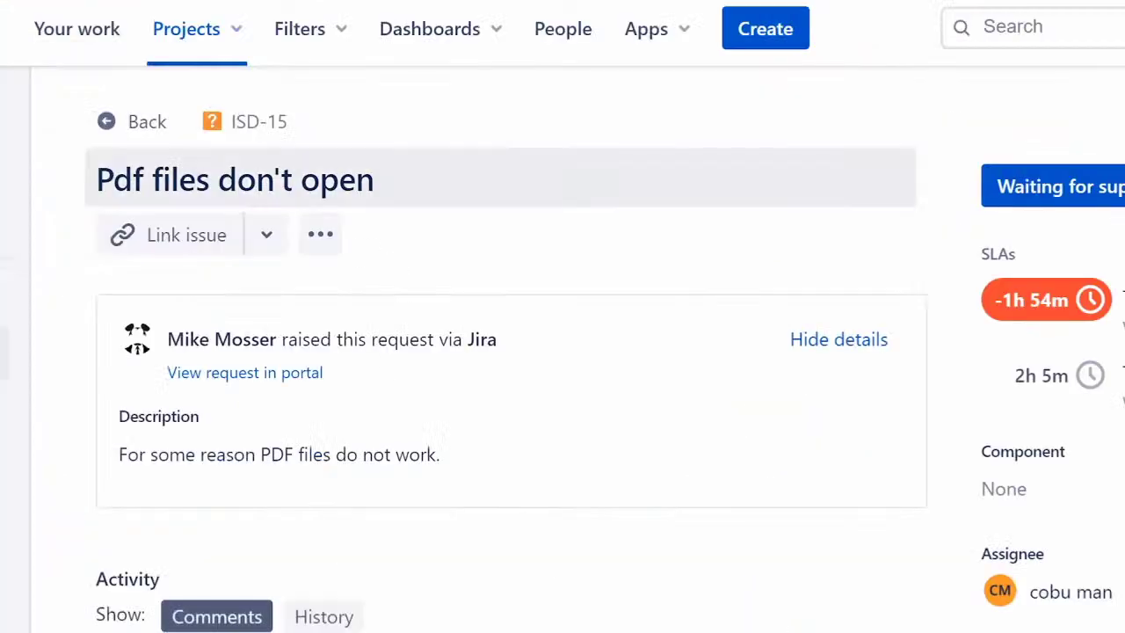
{"action": "mouse_move", "coordinate": [376, 179]}
{"action": "left_mouse_down"}
{"action": "mouse_move", "coordinate": [216, 180]}
{"action": "mouse_move", "coordinate": [352, 615]}
{"action": "mouse_move", "coordinate": [376, 180]}
{"action": "left_mouse_up"}
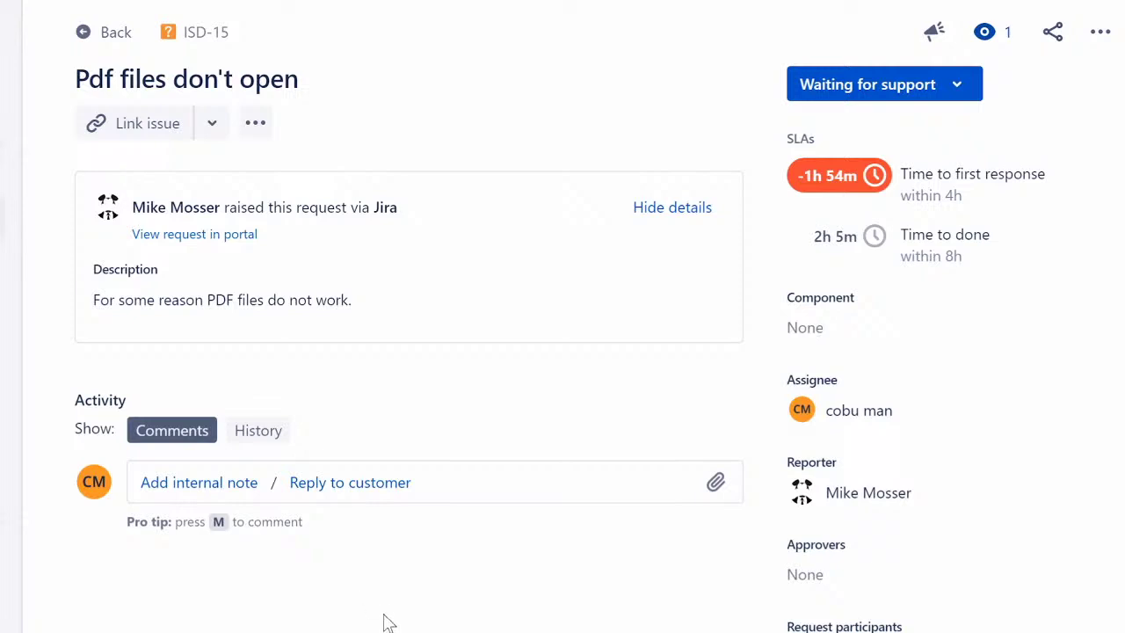
- Post a customer reply on ISD-15 introducing Help Desk support and requesting the computer name or IP address
{"action": "left_click", "coordinate": [369, 489]}
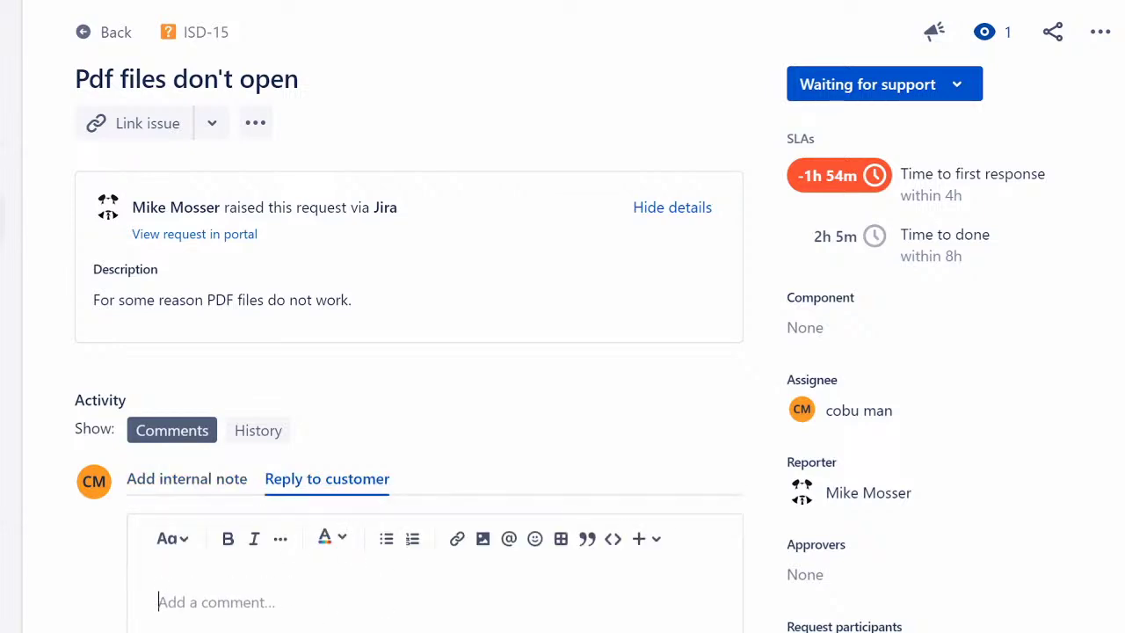
{"action": "type", "text": "Hello, "}
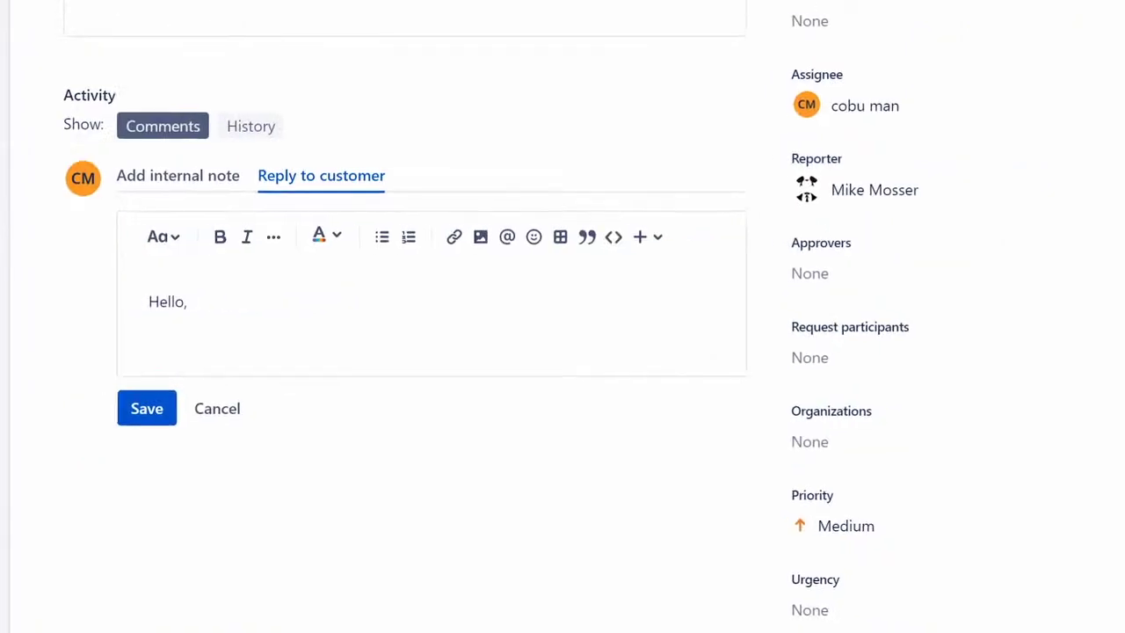
{"action": "type", "text": "My"}
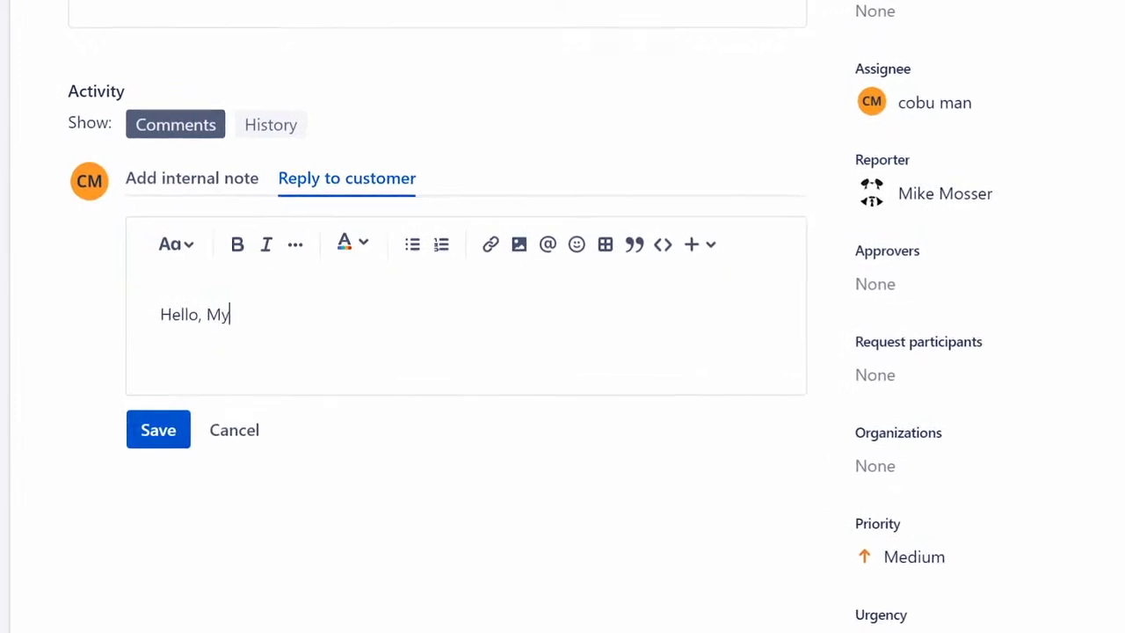
{"action": "type", "text": " nam eis"}
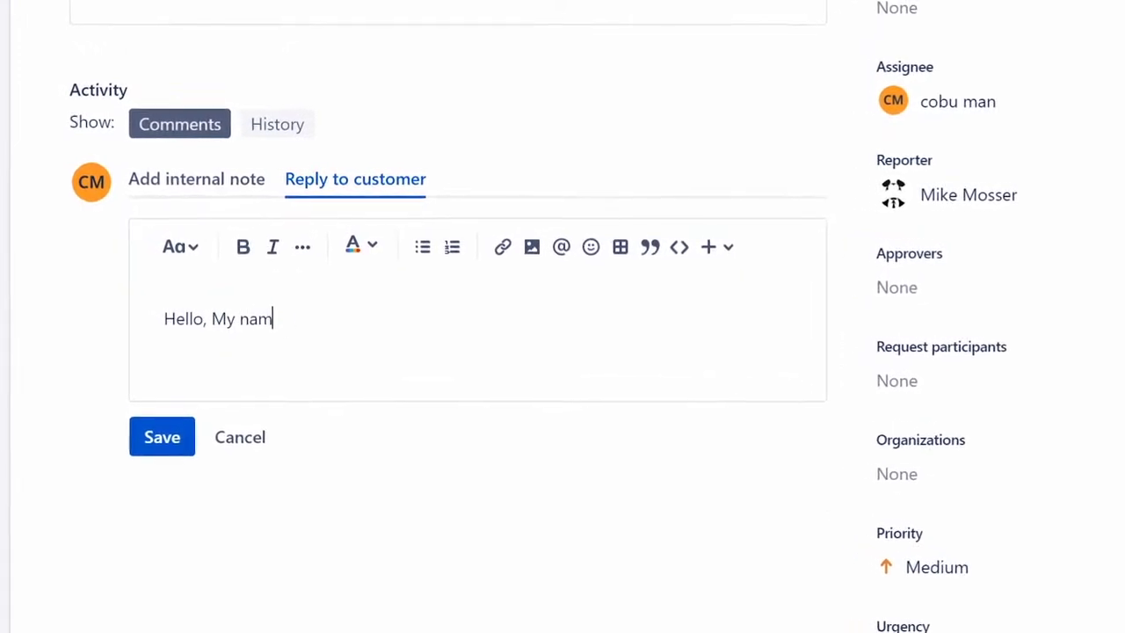
{"action": "key", "text": "BackSpace"}
{"action": "key", "text": "BackSpace"}
{"action": "key", "text": "BackSpace"}
{"action": "key", "text": "BackSpace"}
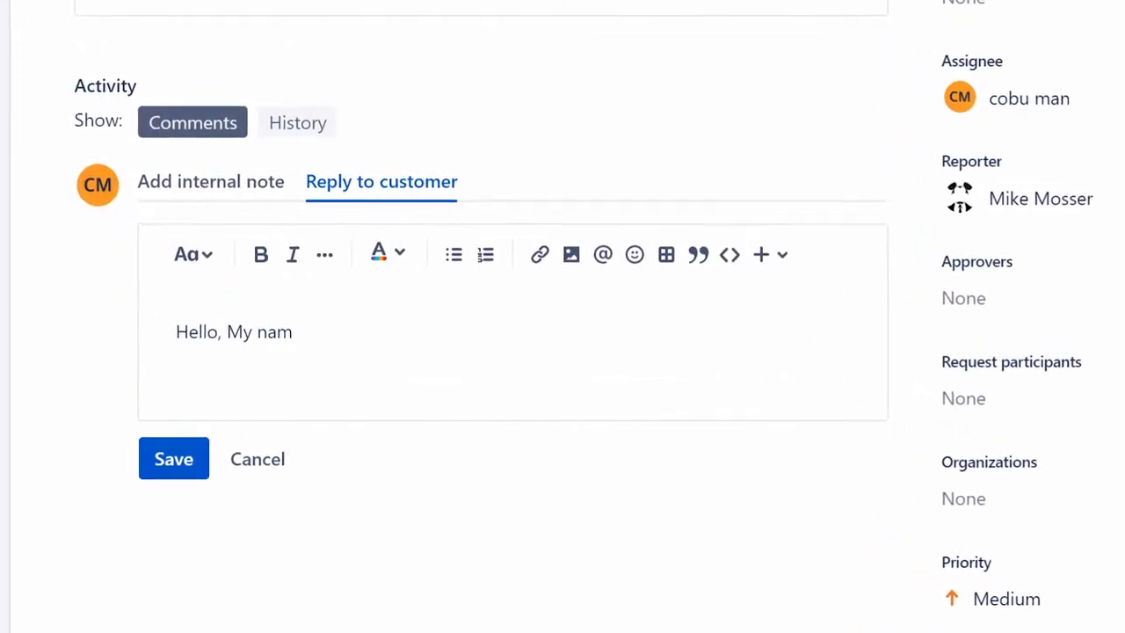
{"action": "type", "text": "e is Ervin w"}
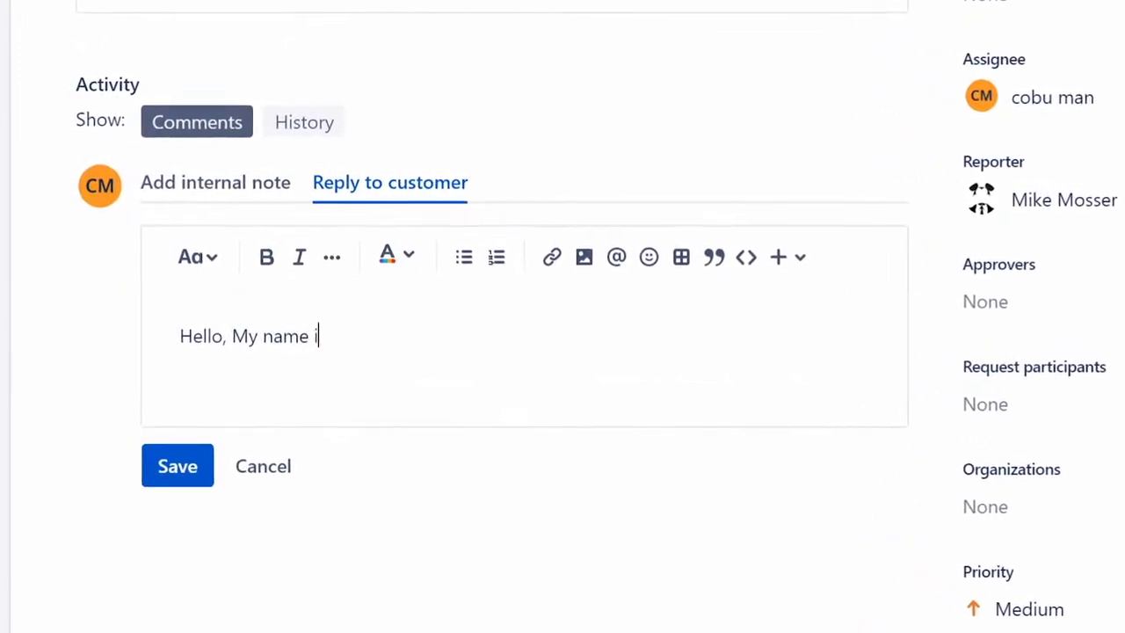
{"action": "type", "text": "tih"}
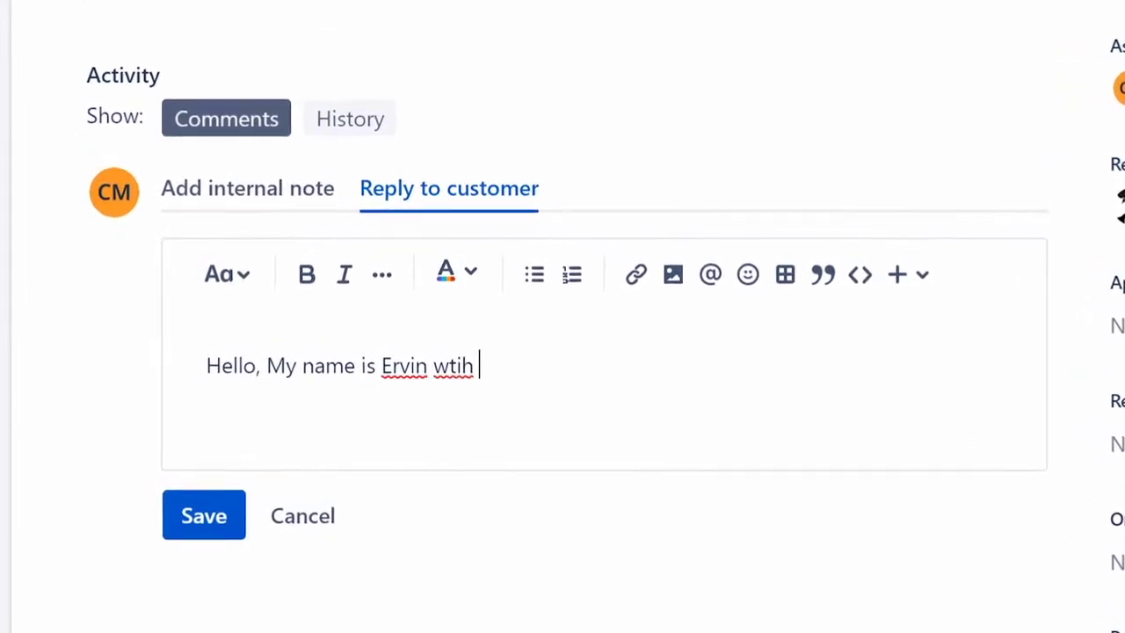
{"action": "key", "text": "BackSpace"}
{"action": "key", "text": "BackSpace"}
{"action": "key", "text": "BackSpace"}
{"action": "key", "text": "BackSpace"}
{"action": "type", "text": "ith "}
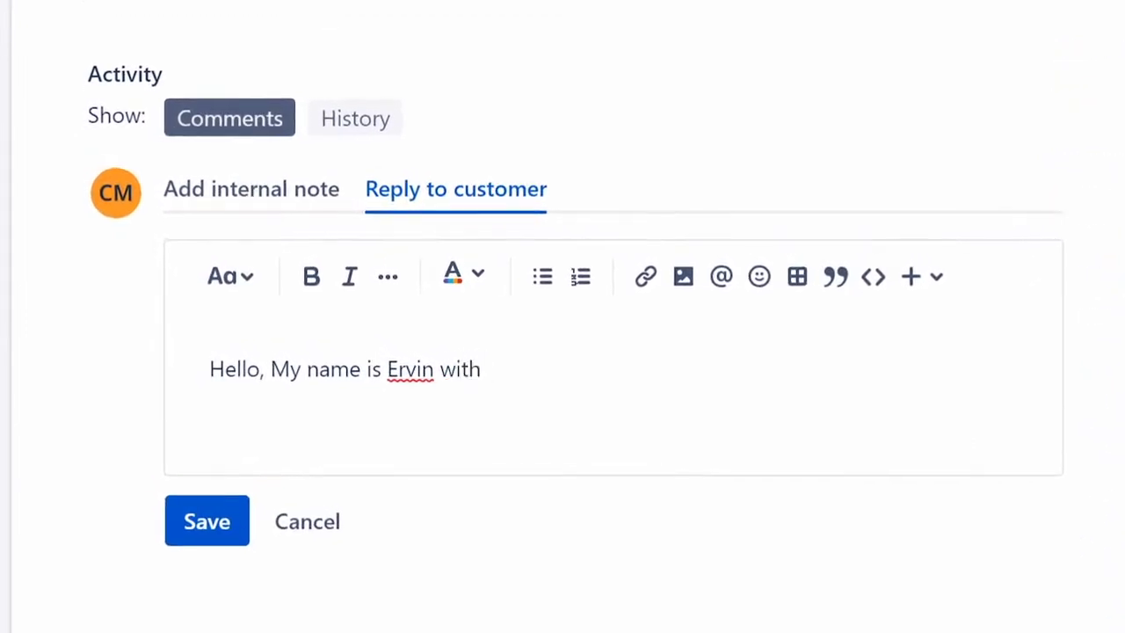
{"action": "type", "text": "Help Desk support. "}
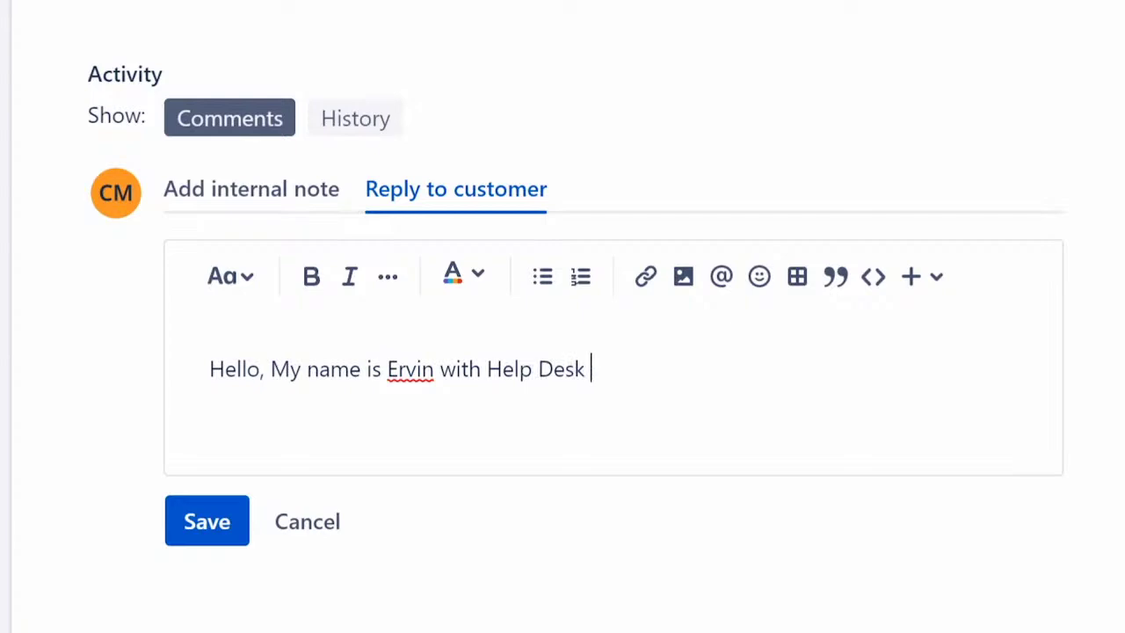
{"action": "type", "text": "I ha"}
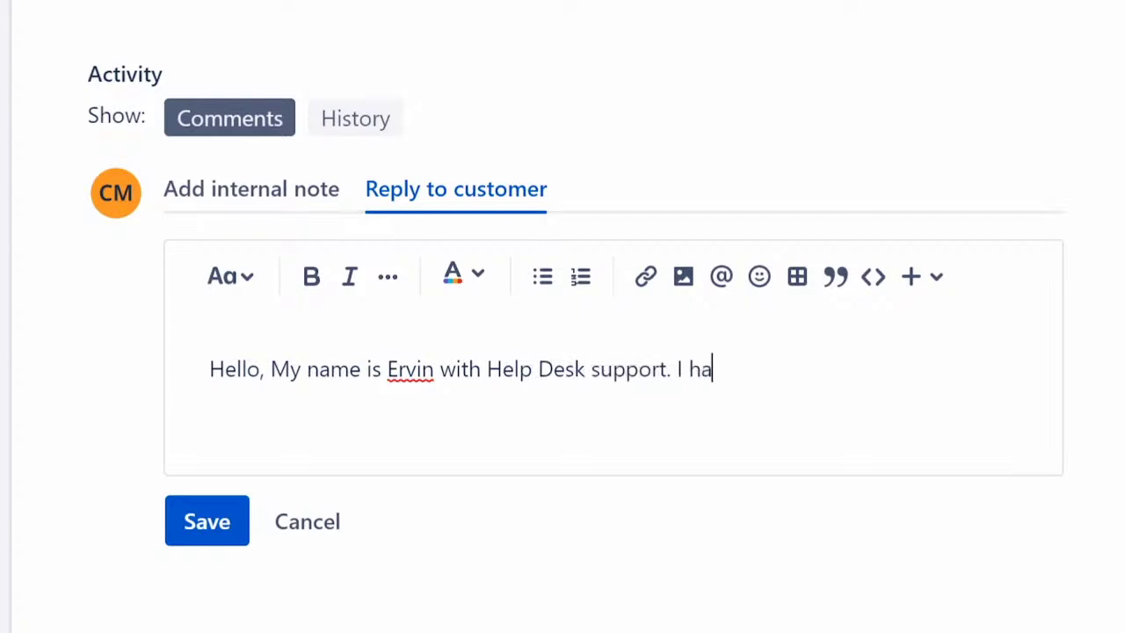
{"action": "type", "text": "ve your ticket "}
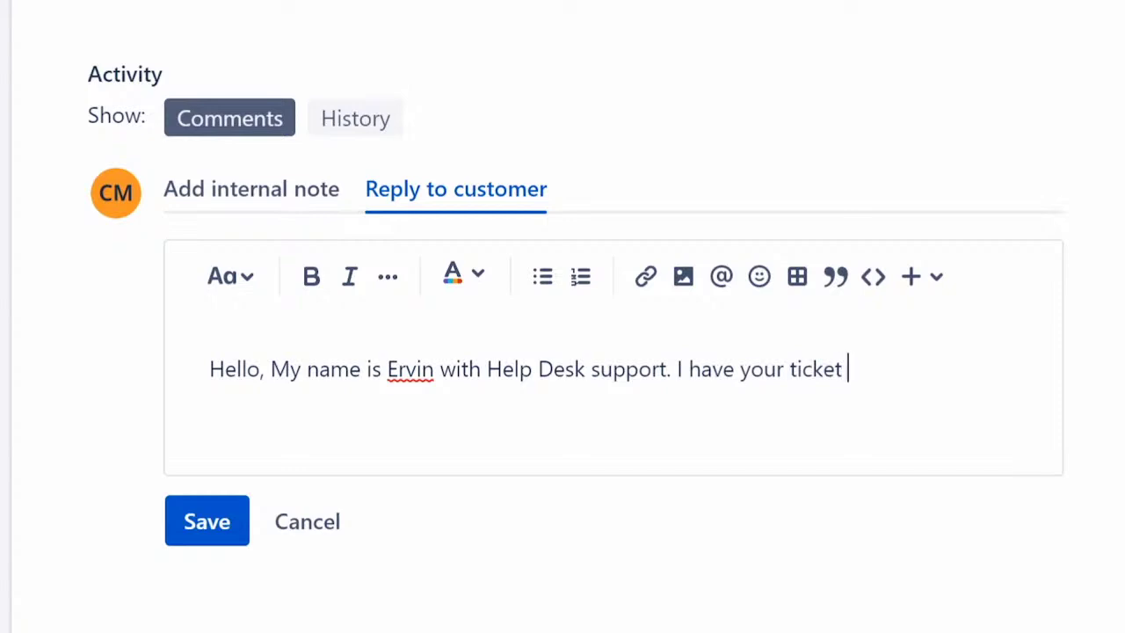
{"action": "type", "text": "about p"}
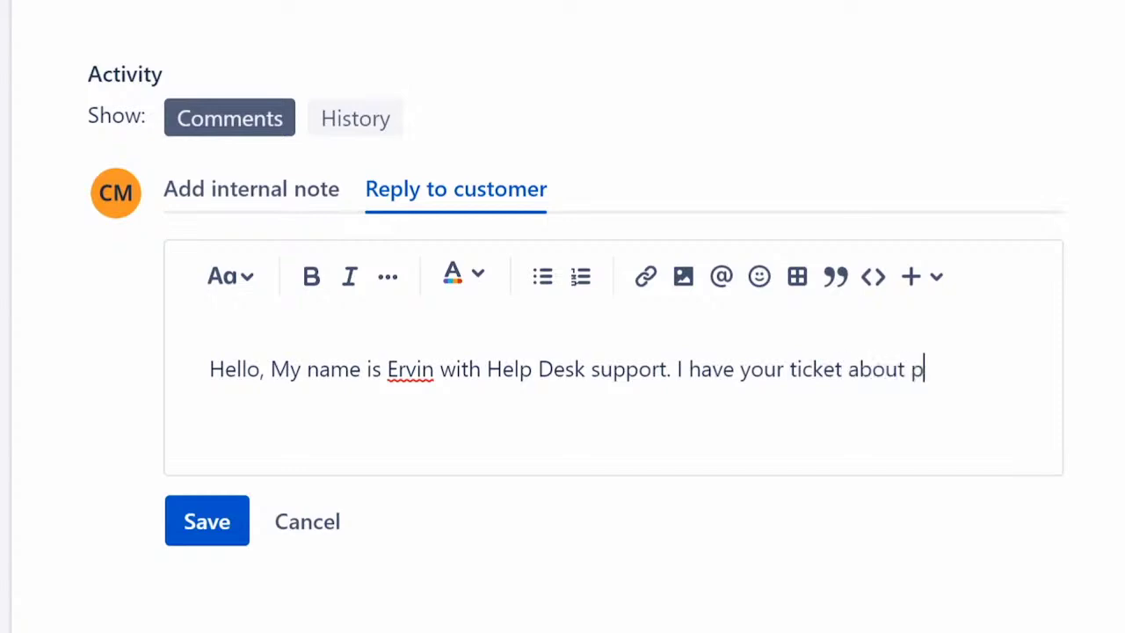
{"action": "type", "text": "df files not w"}
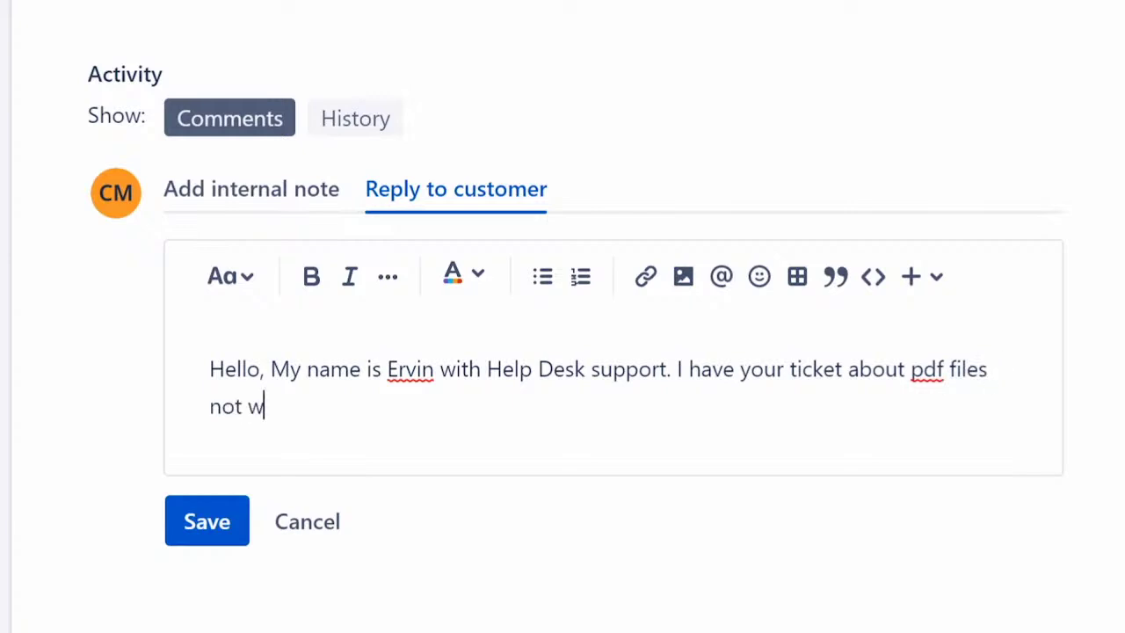
{"action": "type", "text": "orking. Can y"}
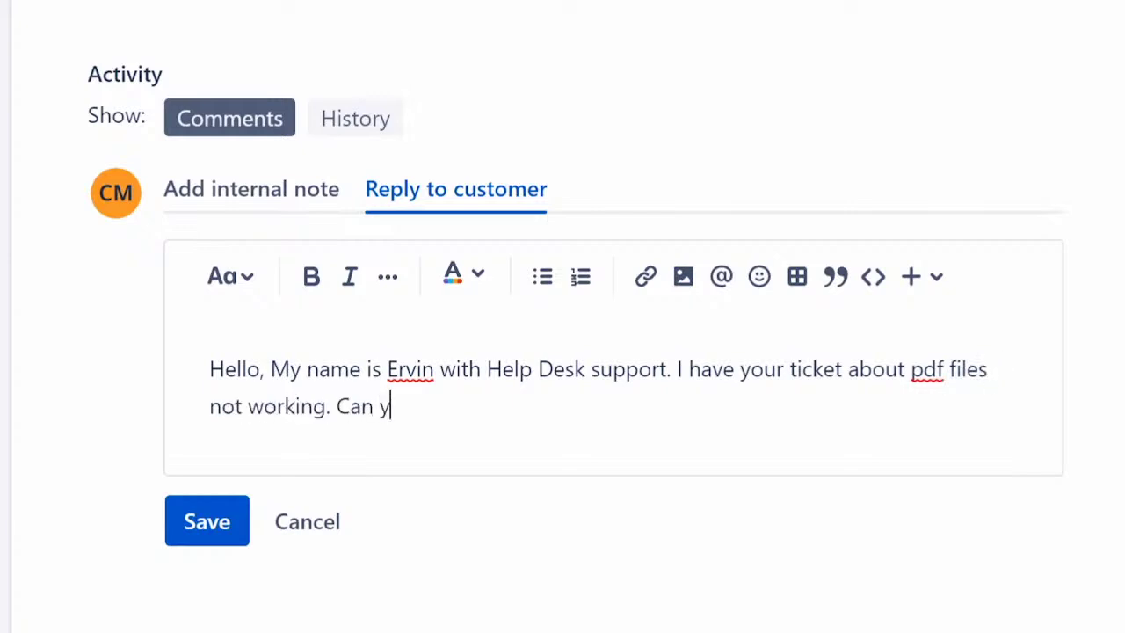
{"action": "type", "text": "ou please se"}
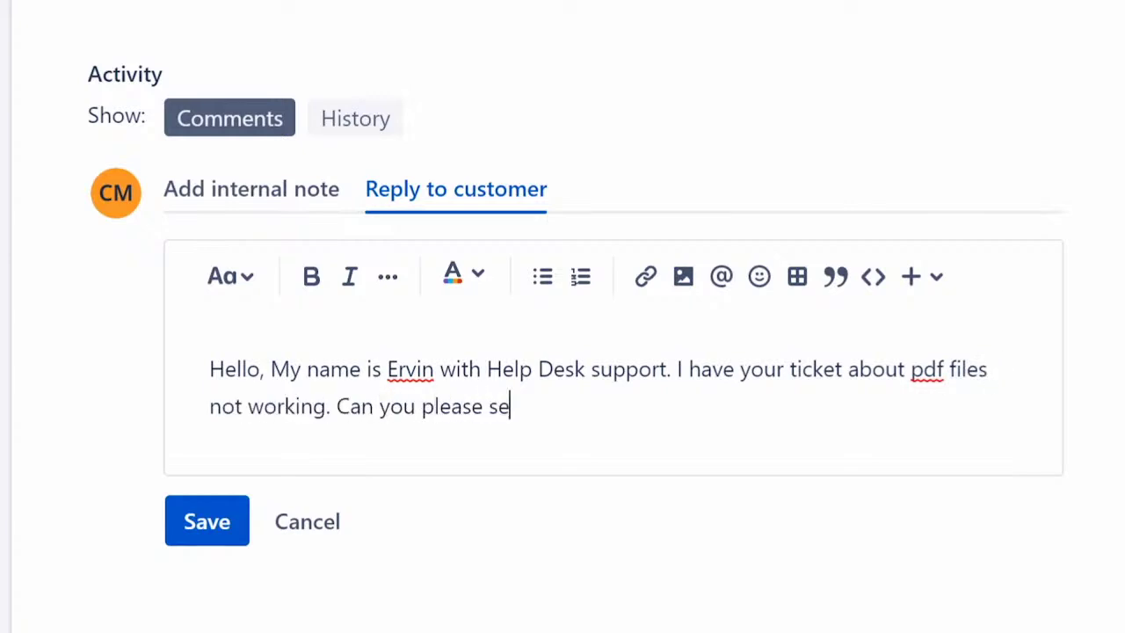
{"action": "type", "text": "nd me your "}
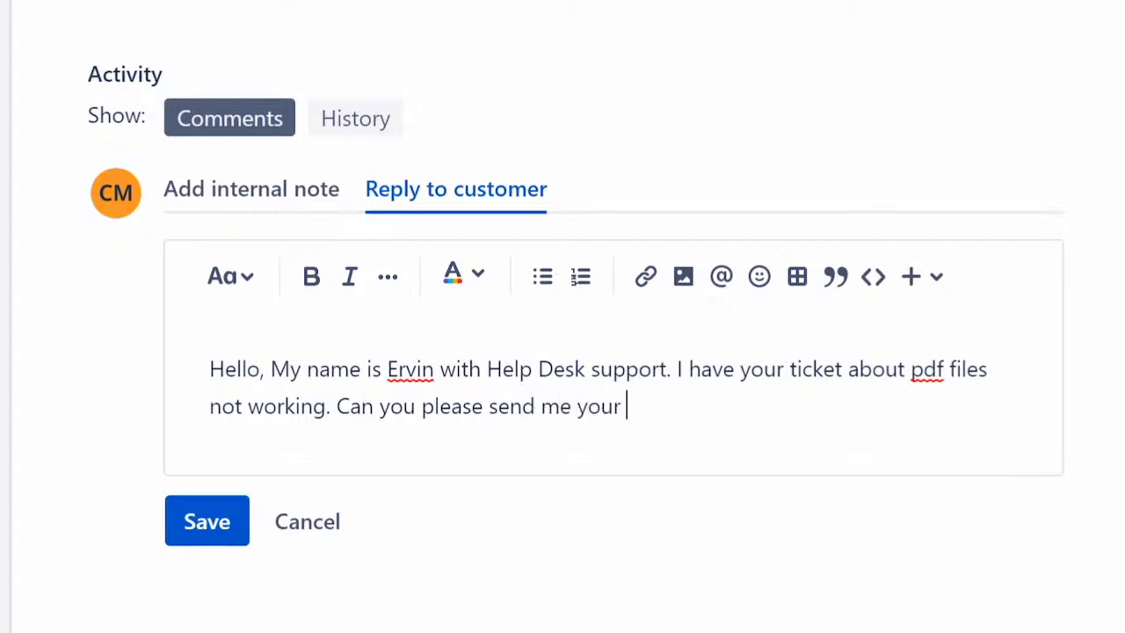
{"action": "type", "text": "computer name "}
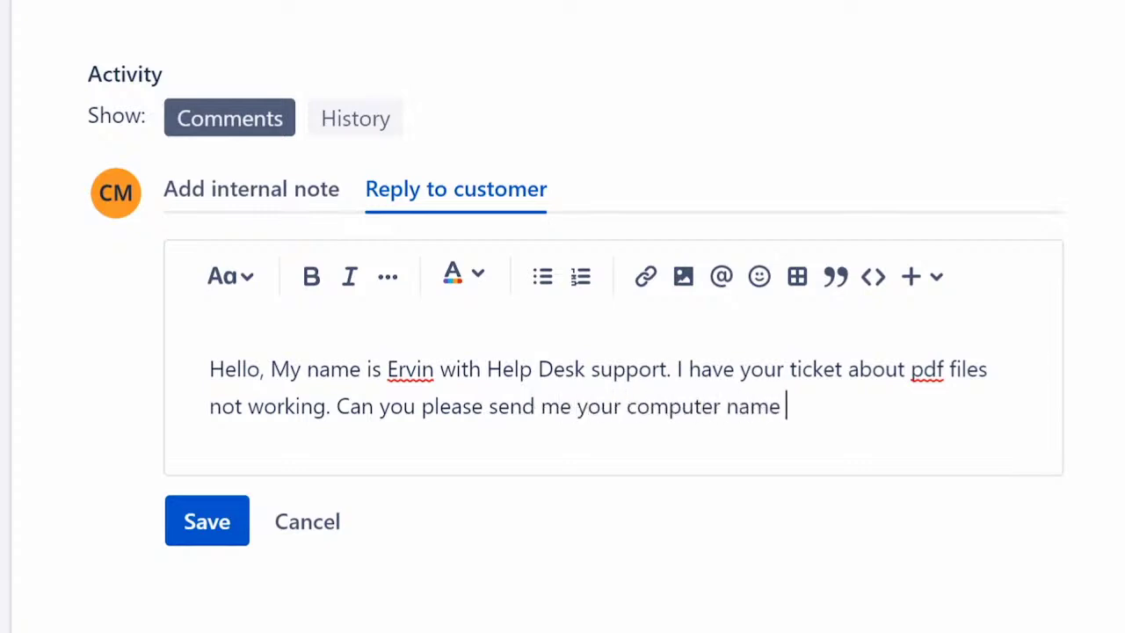
{"action": "type", "text": "or ip address."}
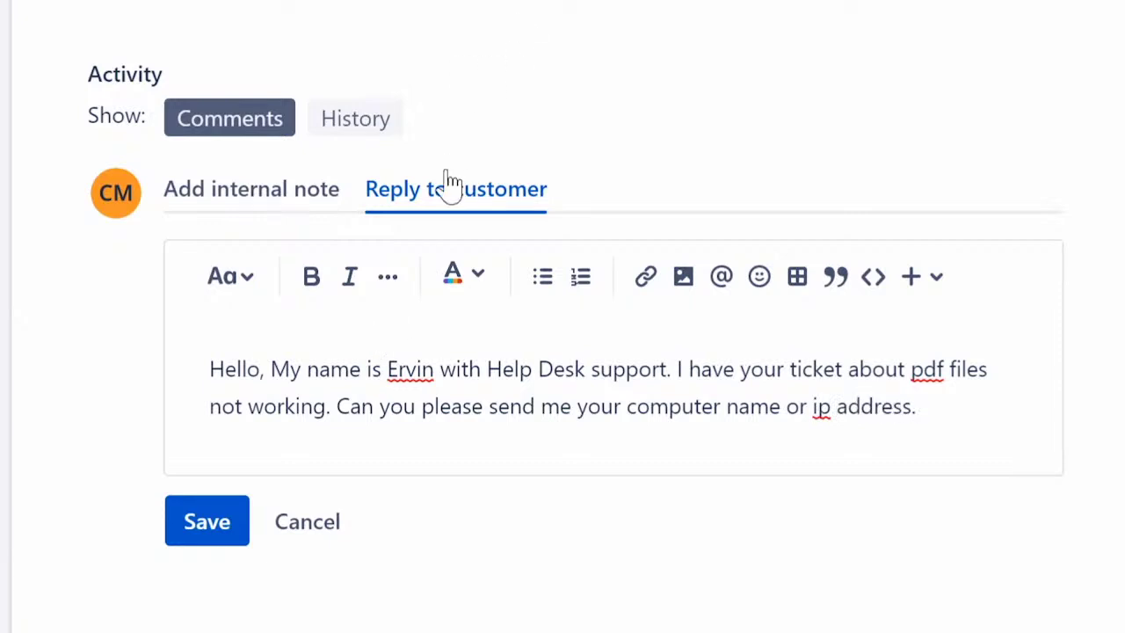
{"action": "left_click", "coordinate": [215, 540]}
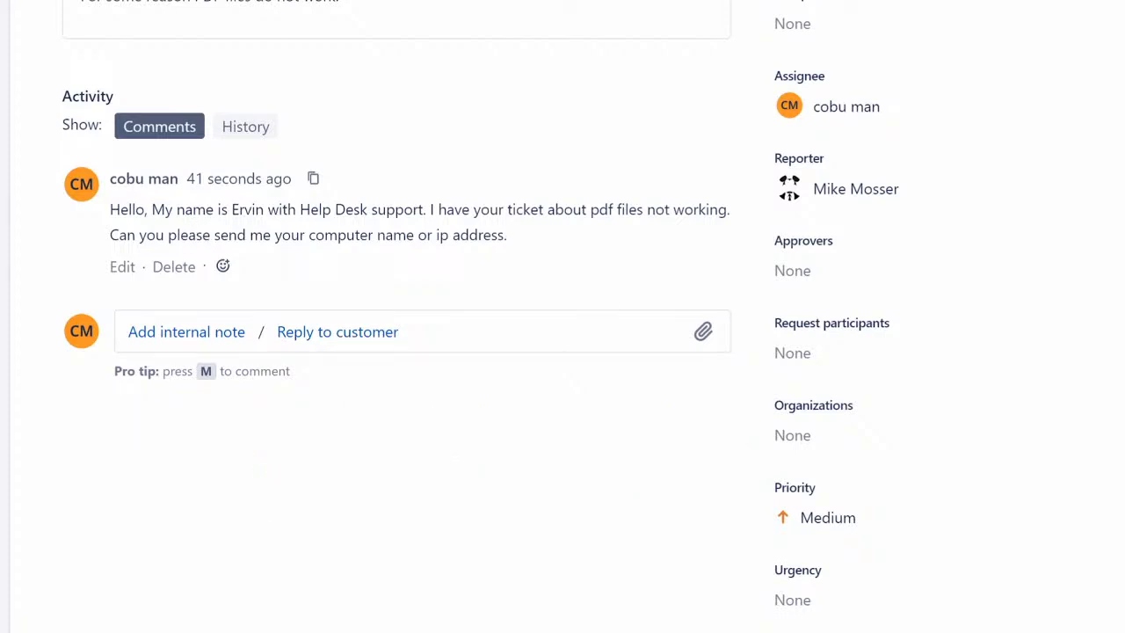
{"action": "left_click_drag", "start_coordinate": [308, 235], "coordinate": [413, 234]}
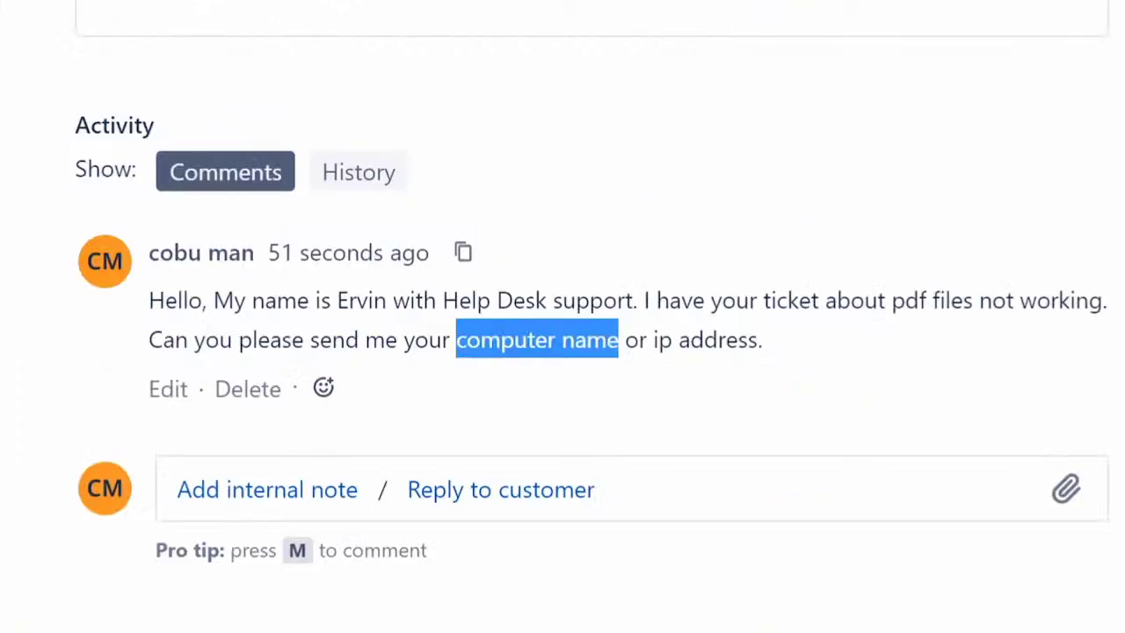
{"action": "left_click_drag", "start_coordinate": [653, 340], "coordinate": [762, 340]}
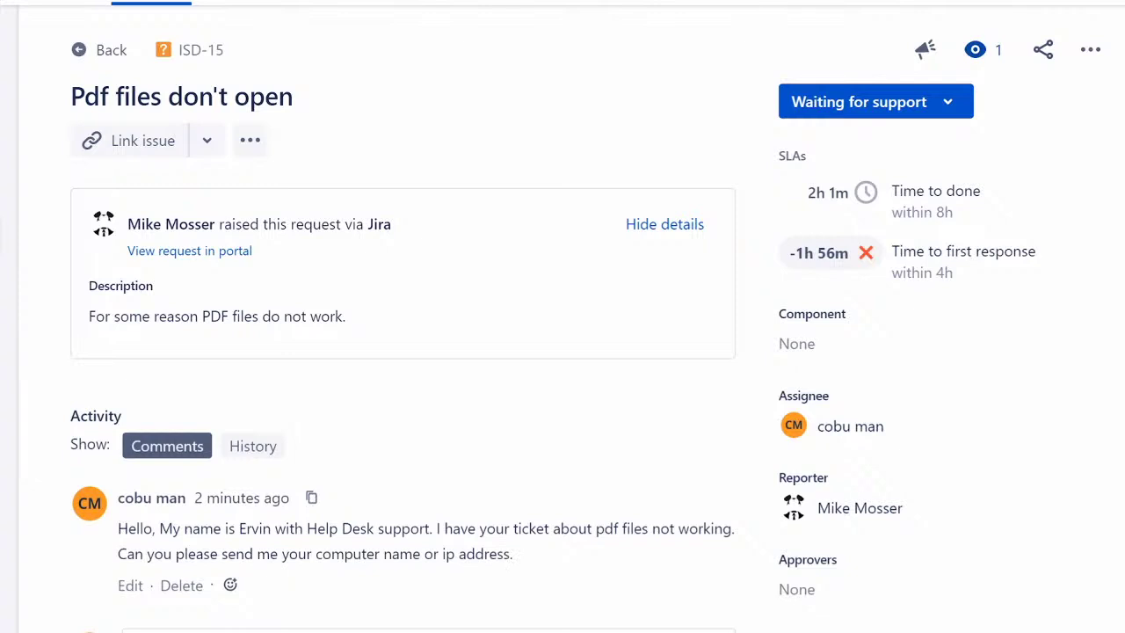
- Save an internal note on ISD-15 reading 'Users's pc name is cobuman1.'
{"action": "scroll", "coordinate": [367, 552], "scroll_direction": "down", "scroll_amount": 3}
{"action": "left_click", "coordinate": [316, 469]}
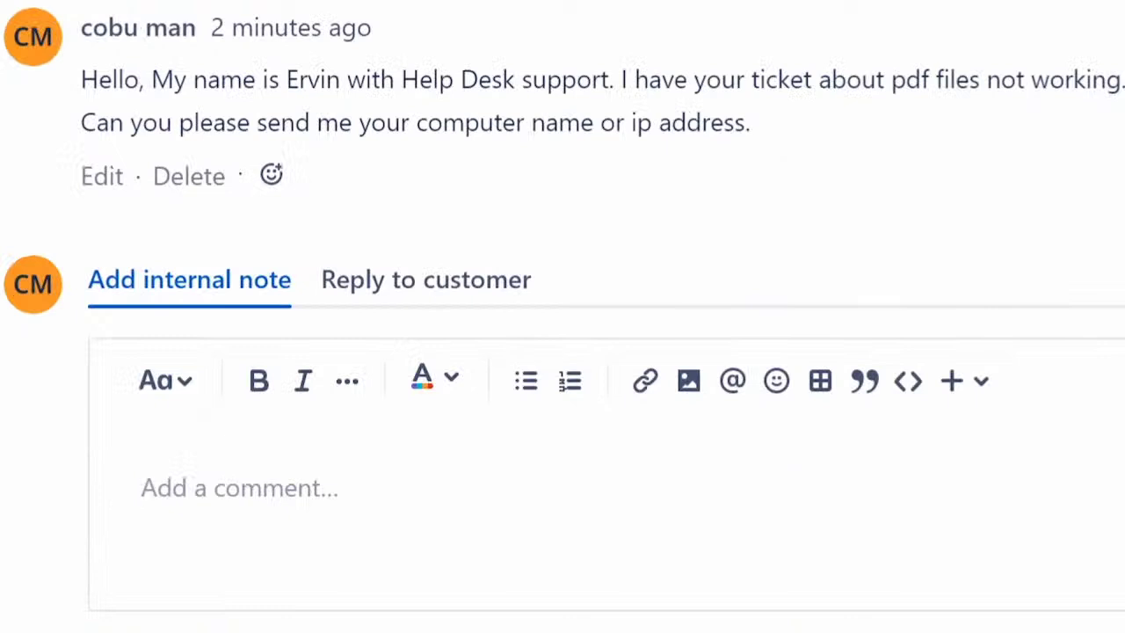
{"action": "type", "text": "cobuman"}
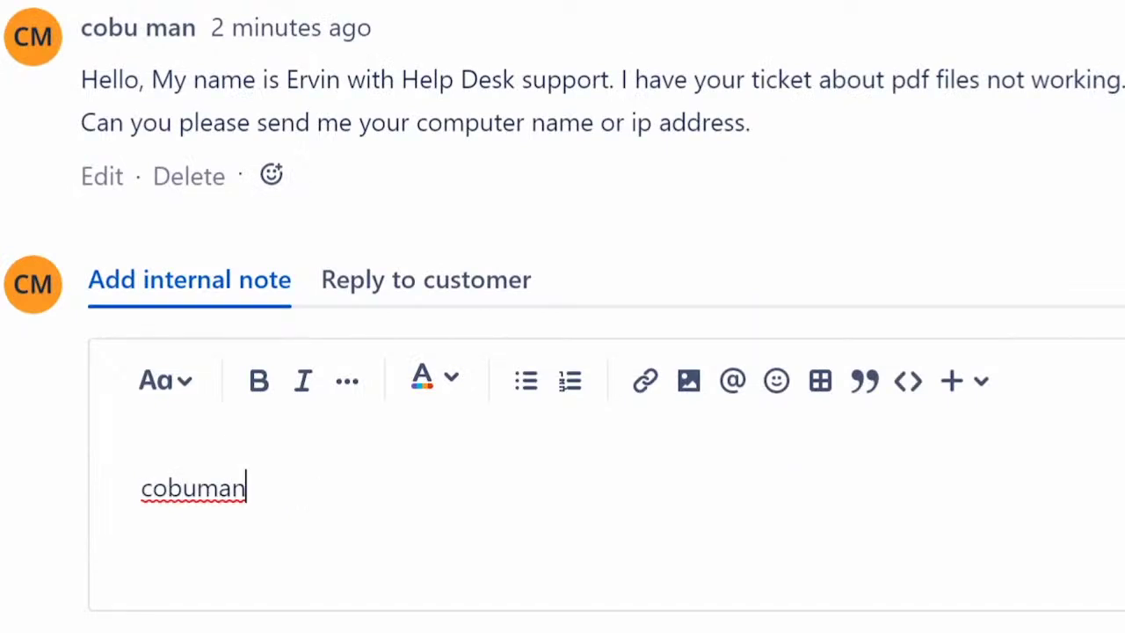
{"action": "type", "text": "1"}
{"action": "key", "text": "Left"}
{"action": "key", "text": "Left"}
{"action": "key", "text": "Left"}
{"action": "key", "text": "Left"}
{"action": "key", "text": "Left"}
{"action": "key", "text": "Left"}
{"action": "key", "text": "Left"}
{"action": "key", "text": "Left"}
{"action": "type", "text": "cus"}
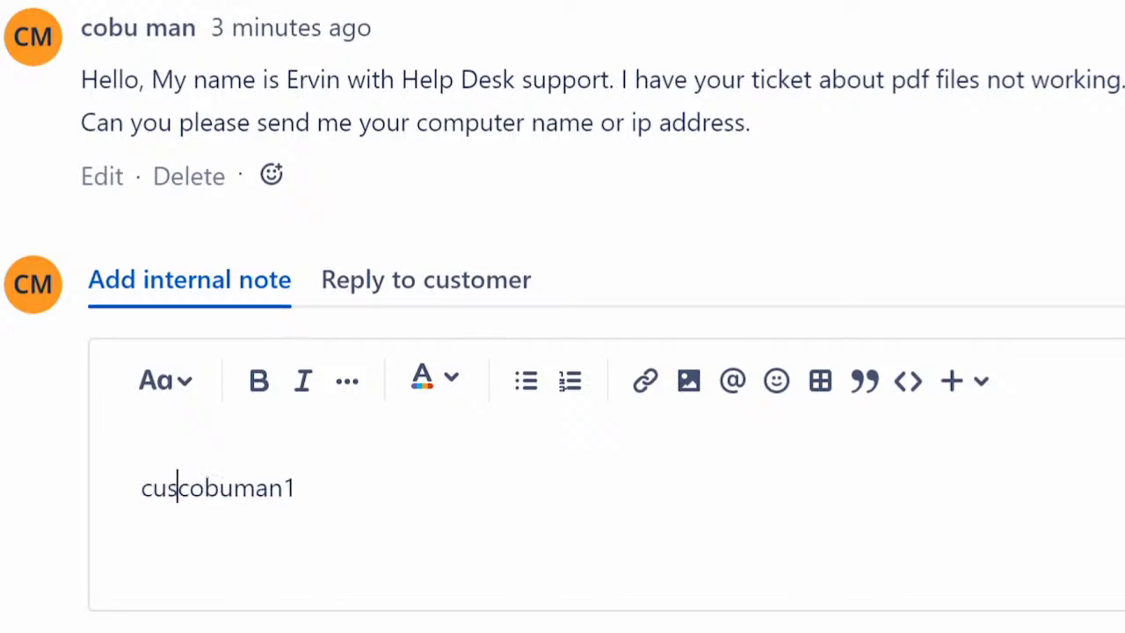
{"action": "key", "text": "BackSpace"}
{"action": "key", "text": "BackSpace"}
{"action": "key", "text": "BackSpace"}
{"action": "type", "text": "user"}
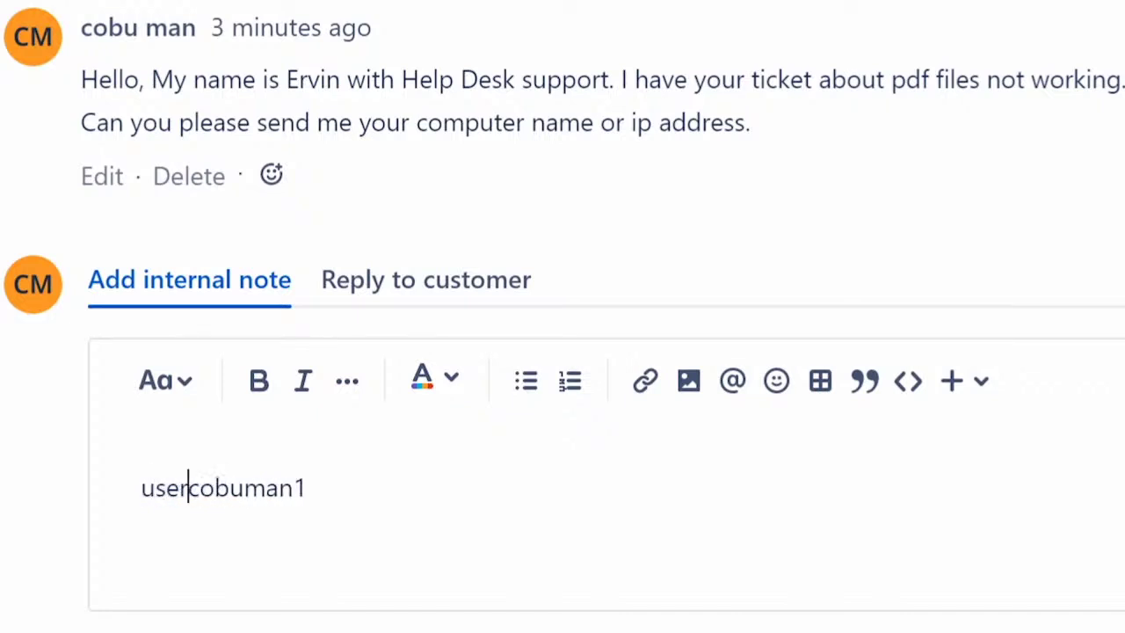
{"action": "key", "text": "BackSpace"}
{"action": "key", "text": "BackSpace"}
{"action": "key", "text": "BackSpace"}
{"action": "key", "text": "BackSpace"}
{"action": "type", "text": "Users's "}
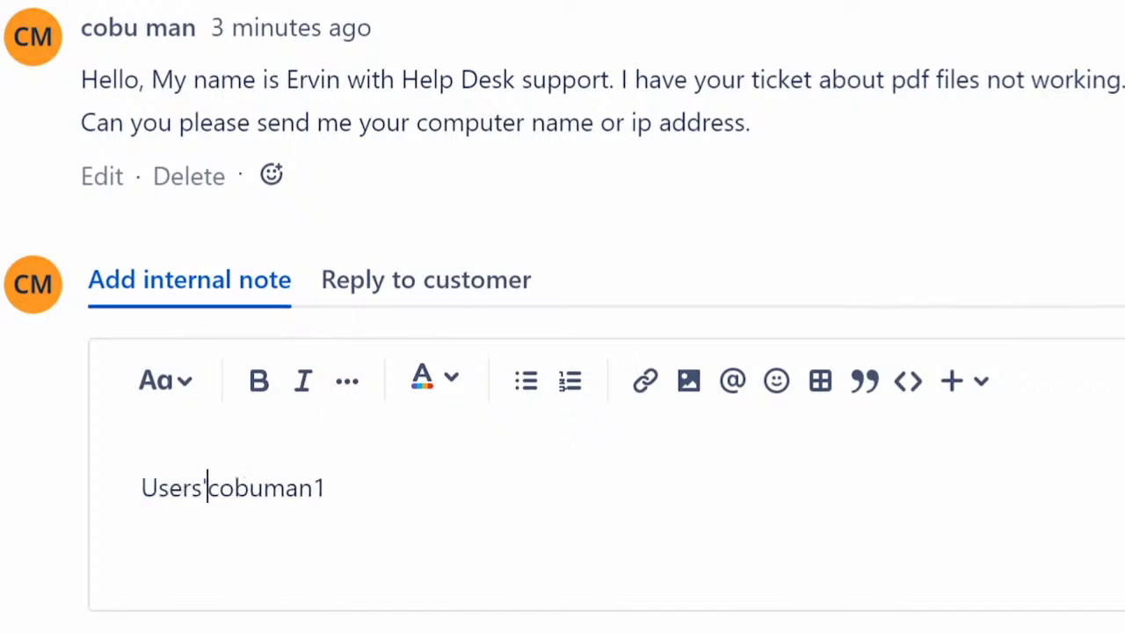
{"action": "type", "text": "pc name "}
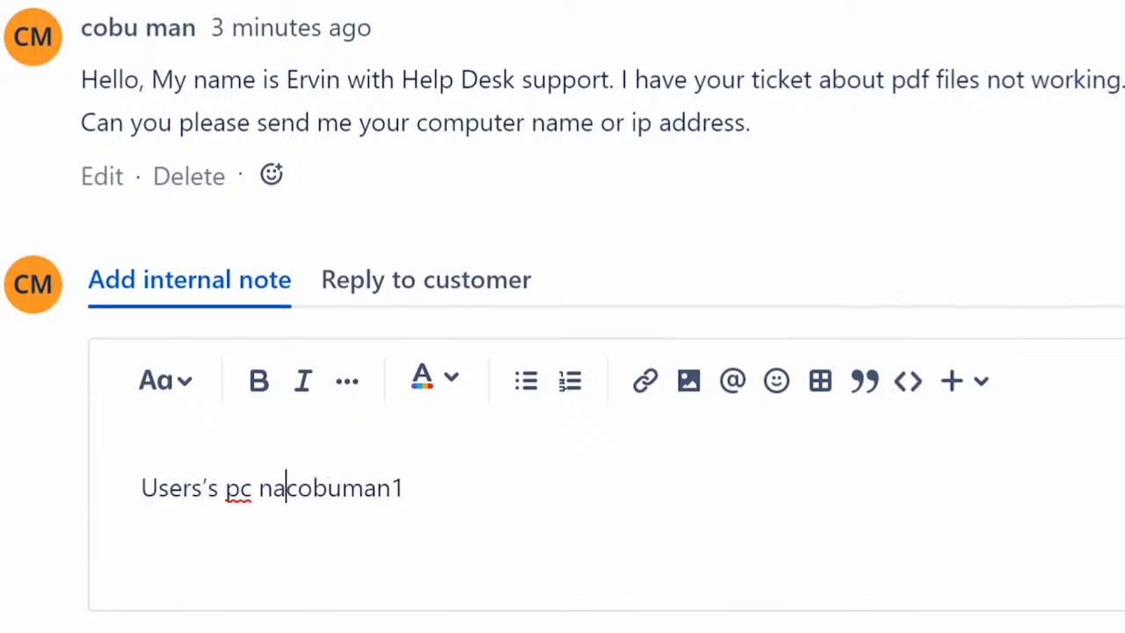
{"action": "type", "text": "is"}
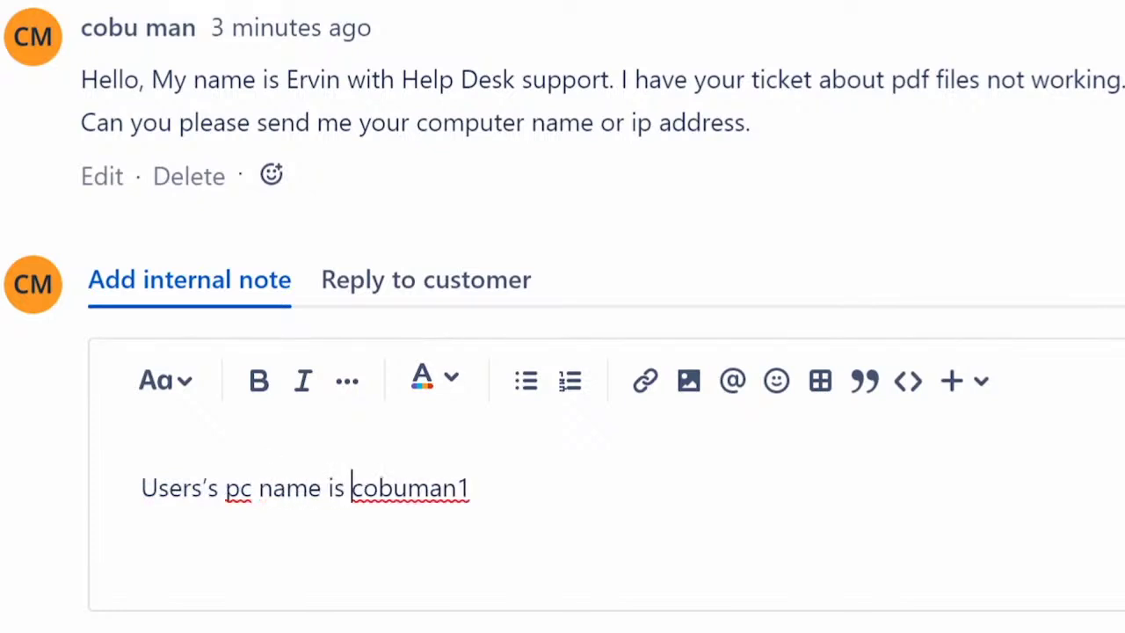
{"action": "left_click", "coordinate": [362, 488]}
{"action": "left_click", "coordinate": [470, 488]}
{"action": "type", "text": "."}
{"action": "left_click", "coordinate": [170, 615]}
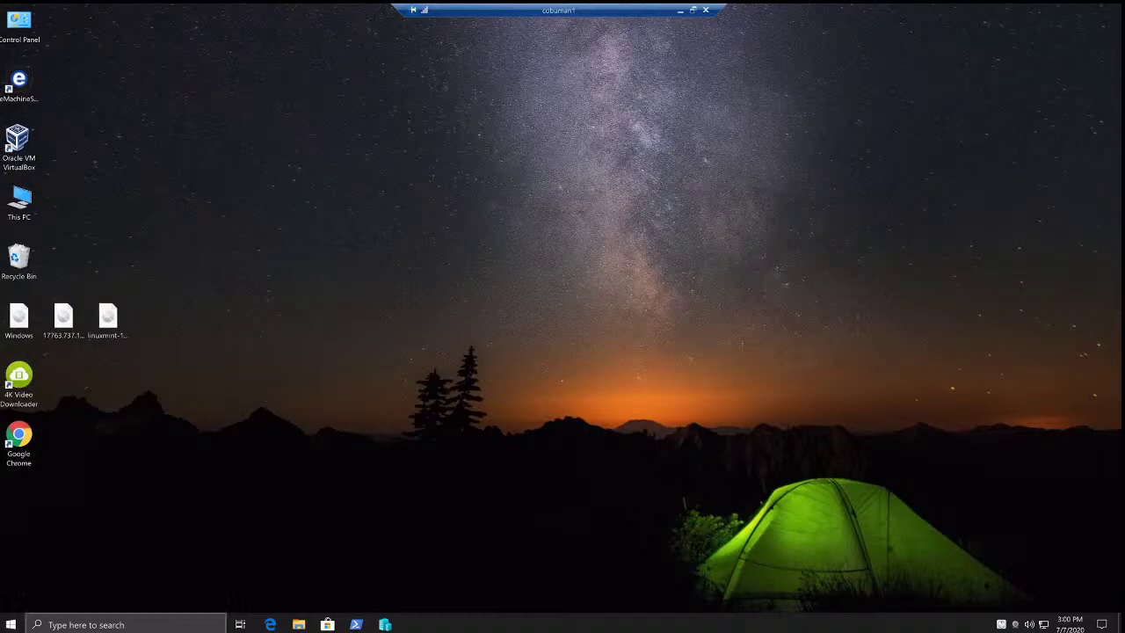
- Search the remote PC for 'adobe', then dismiss the search results
{"action": "left_click", "coordinate": [106, 624]}
{"action": "type", "text": "adobe"}
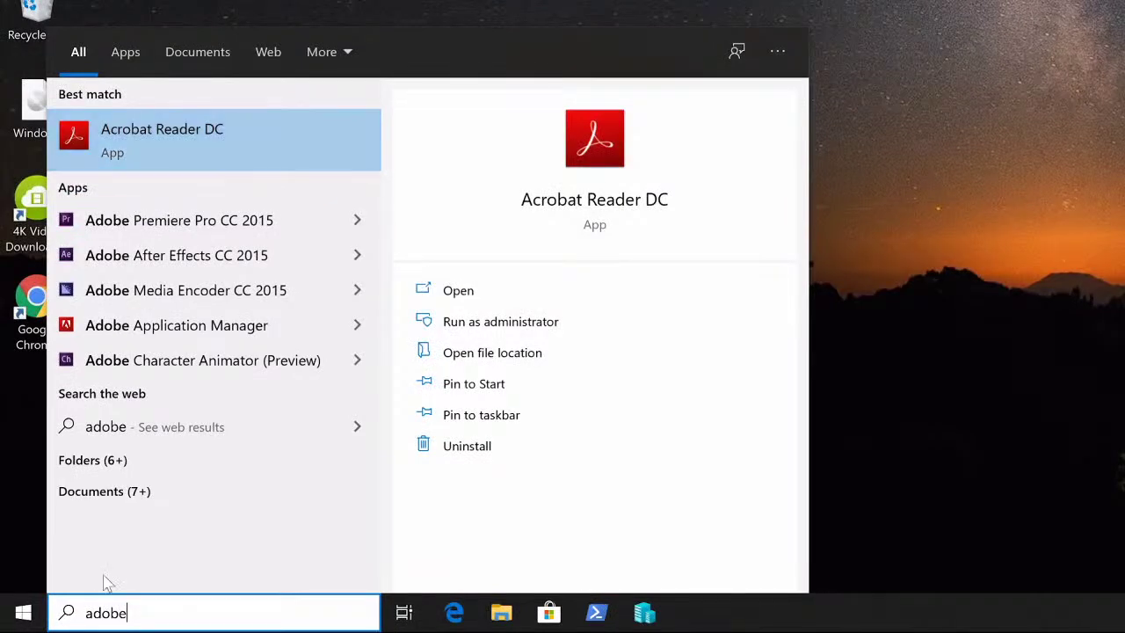
{"action": "left_click", "coordinate": [26, 620]}
{"action": "left_click", "coordinate": [27, 620]}
{"action": "left_click", "coordinate": [27, 620]}
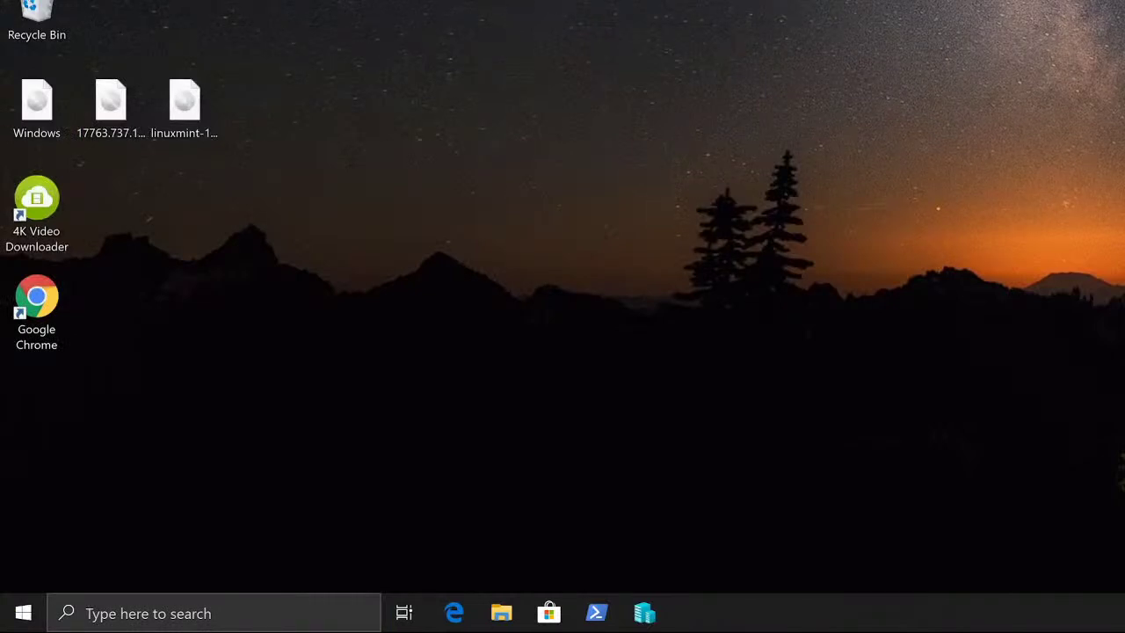
- Search 'file asso' and open 'Choose a default app for each type of file'
{"action": "left_click", "coordinate": [201, 605]}
{"action": "type", "text": "fi"}
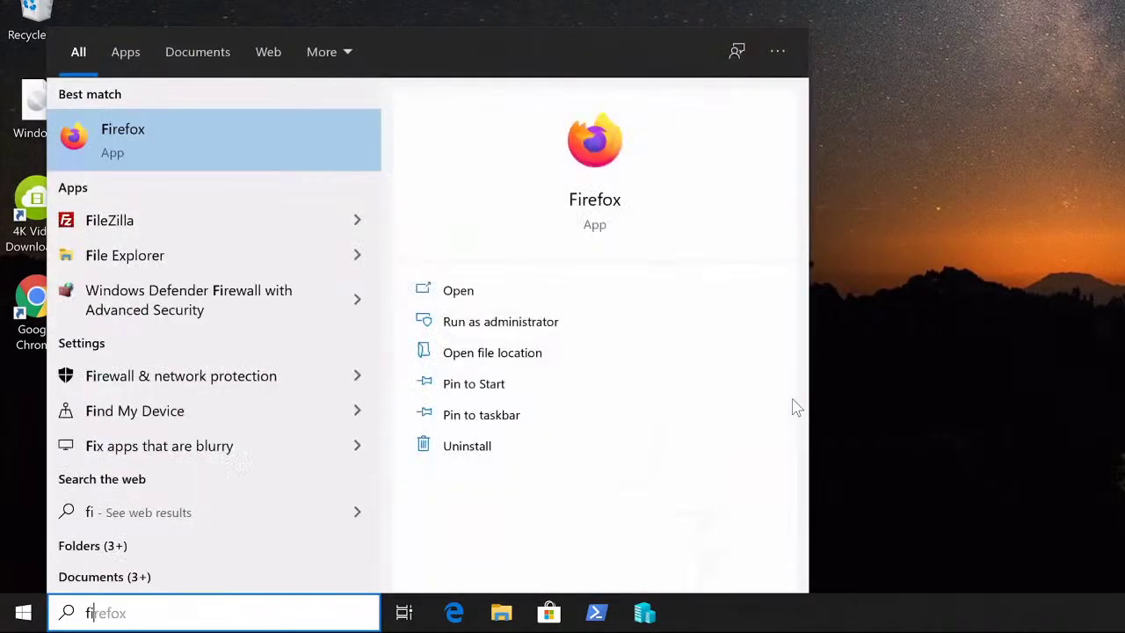
{"action": "type", "text": "le asso"}
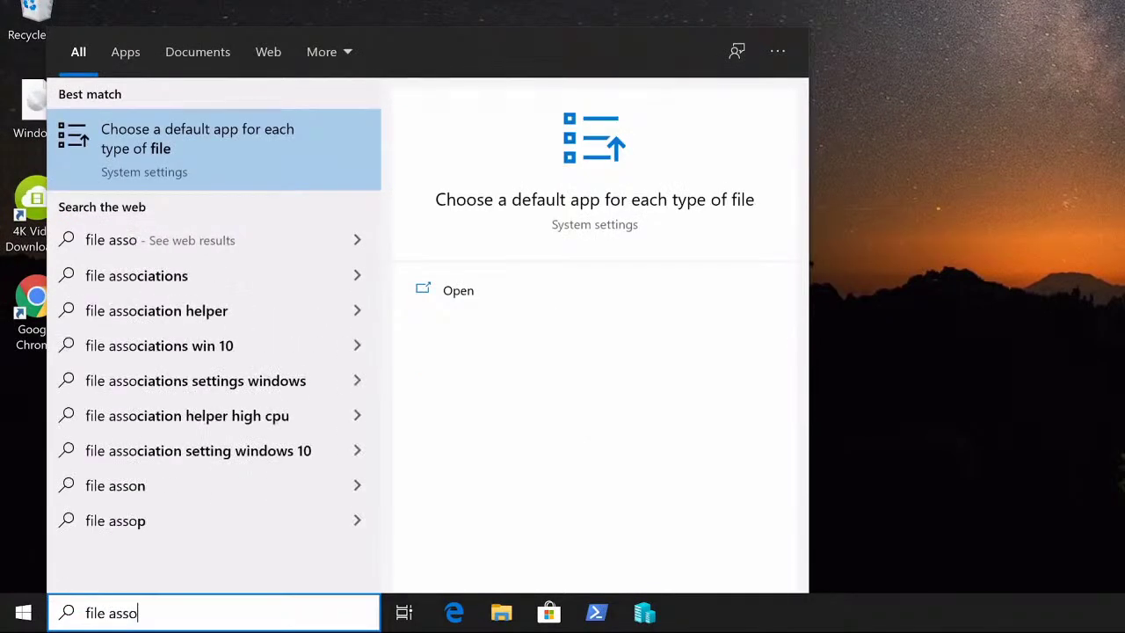
{"action": "left_click", "coordinate": [218, 151]}
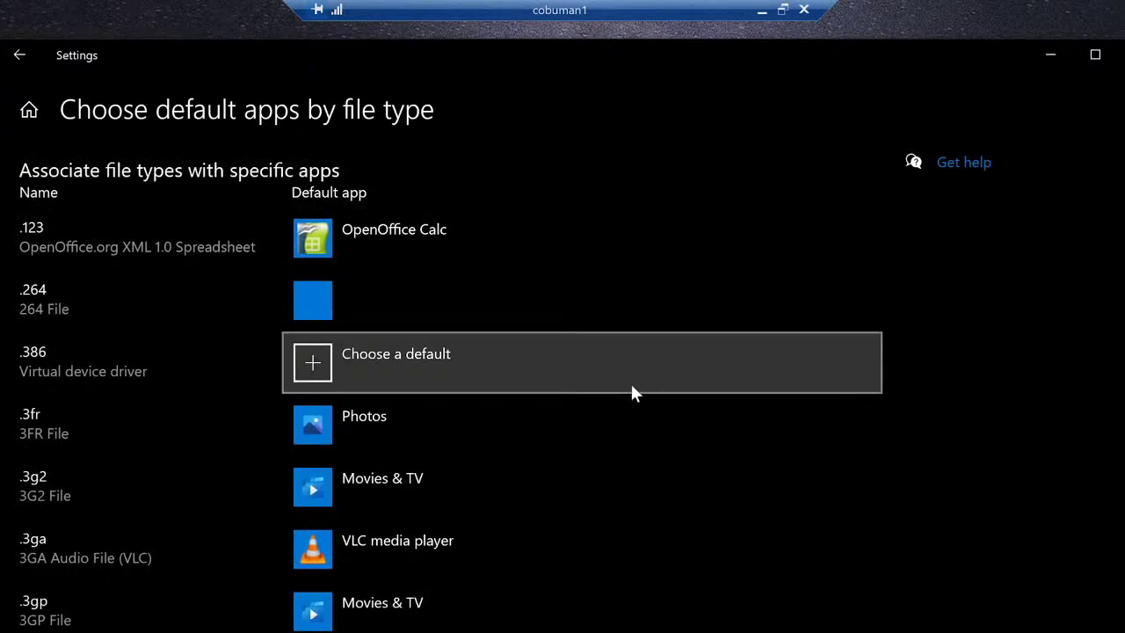
- Change the .pdf default app from Microsoft Edge to Adobe Acrobat Reader DC
{"action": "scroll", "coordinate": [629, 384], "scroll_direction": "down", "scroll_amount": 10}
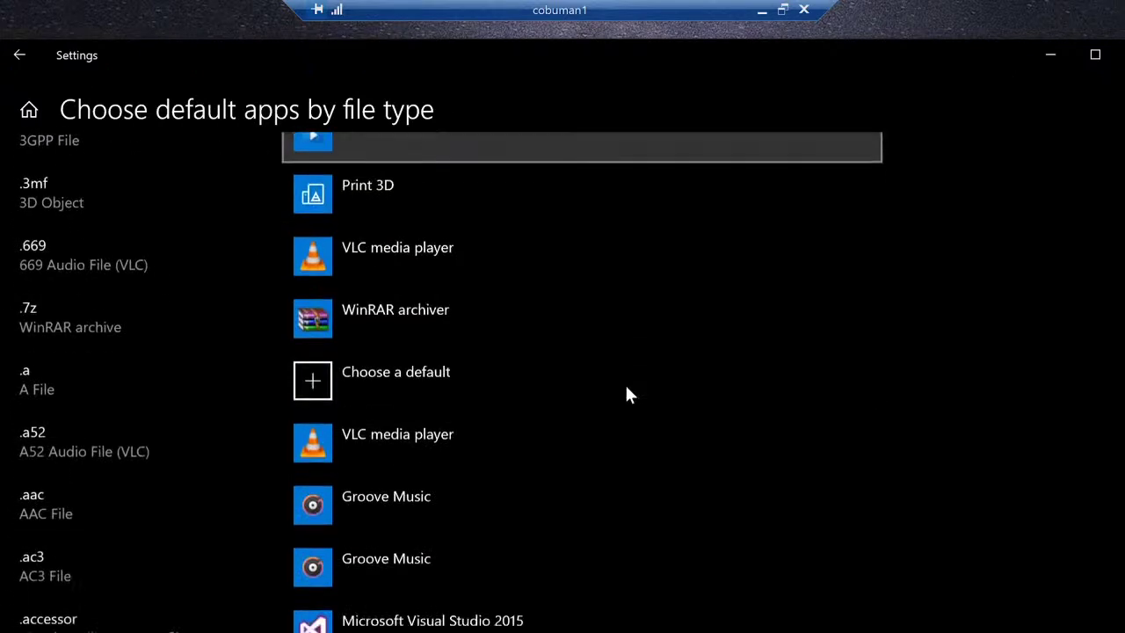
{"action": "scroll", "coordinate": [625, 387], "scroll_direction": "down", "scroll_amount": 5}
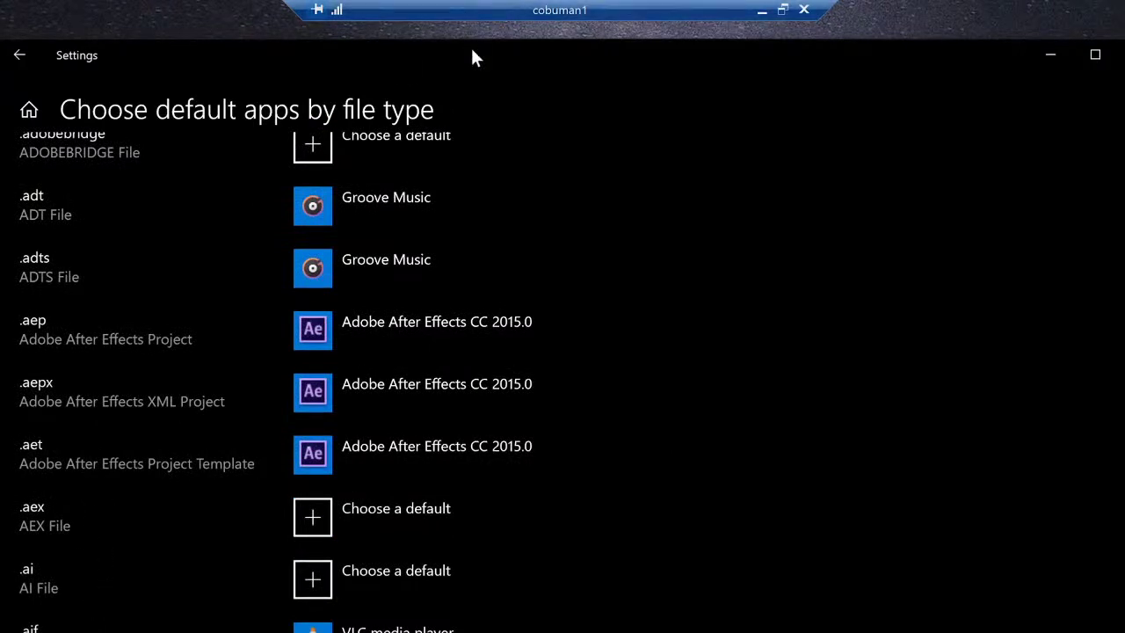
{"action": "left_click_drag", "start_coordinate": [470, 46], "coordinate": [631, 33]}
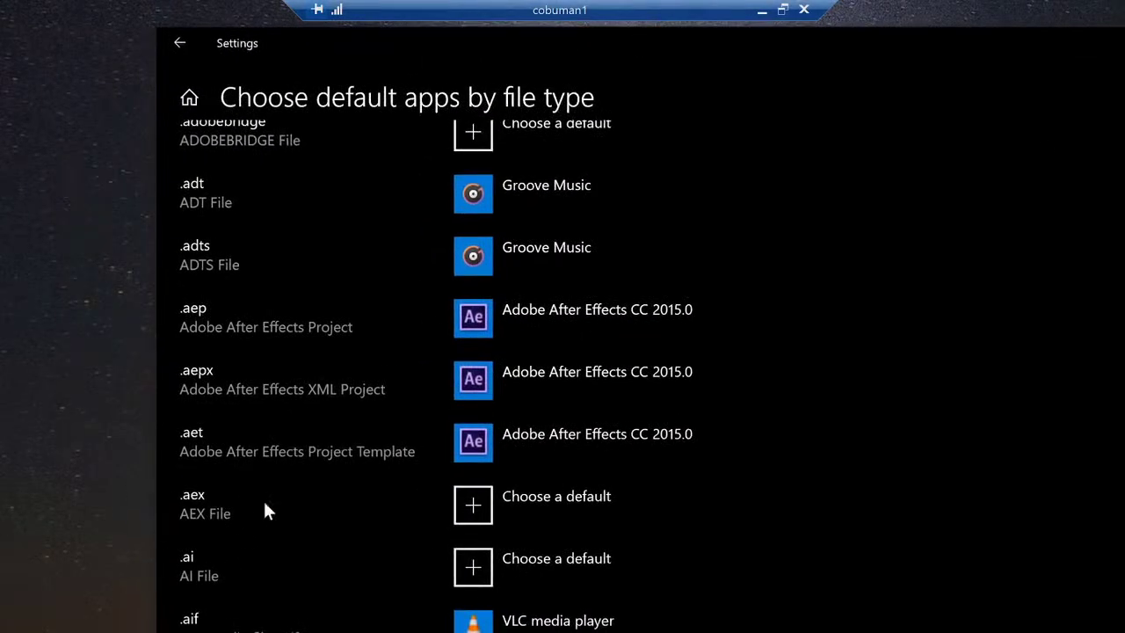
{"action": "scroll", "coordinate": [263, 508], "scroll_direction": "down", "scroll_amount": 15}
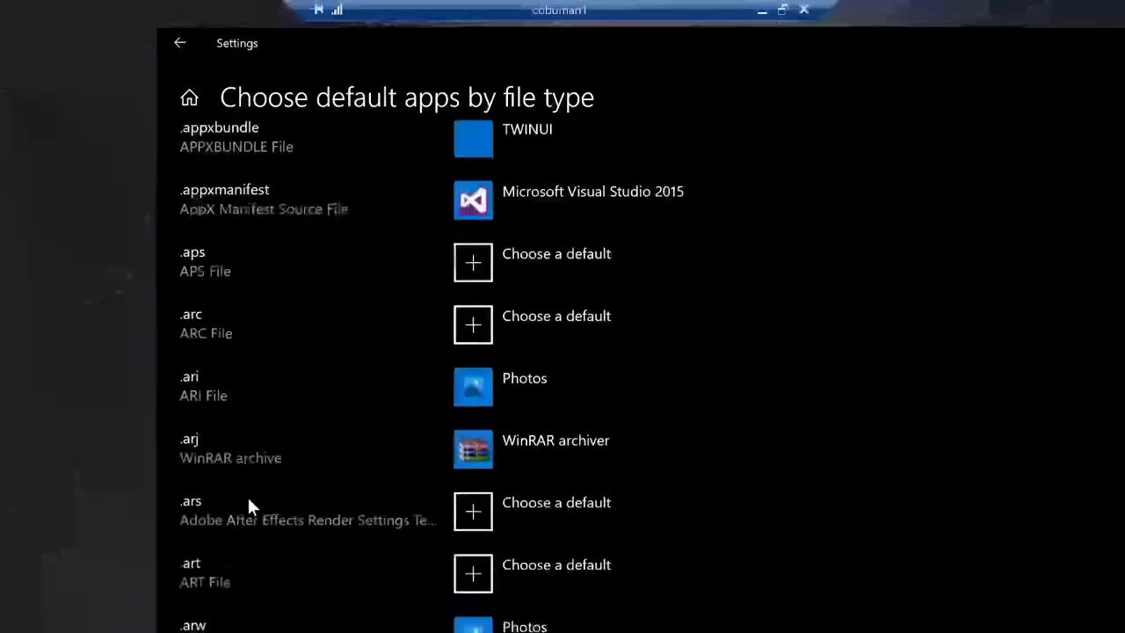
{"action": "scroll", "coordinate": [248, 501], "scroll_direction": "down", "scroll_amount": 20}
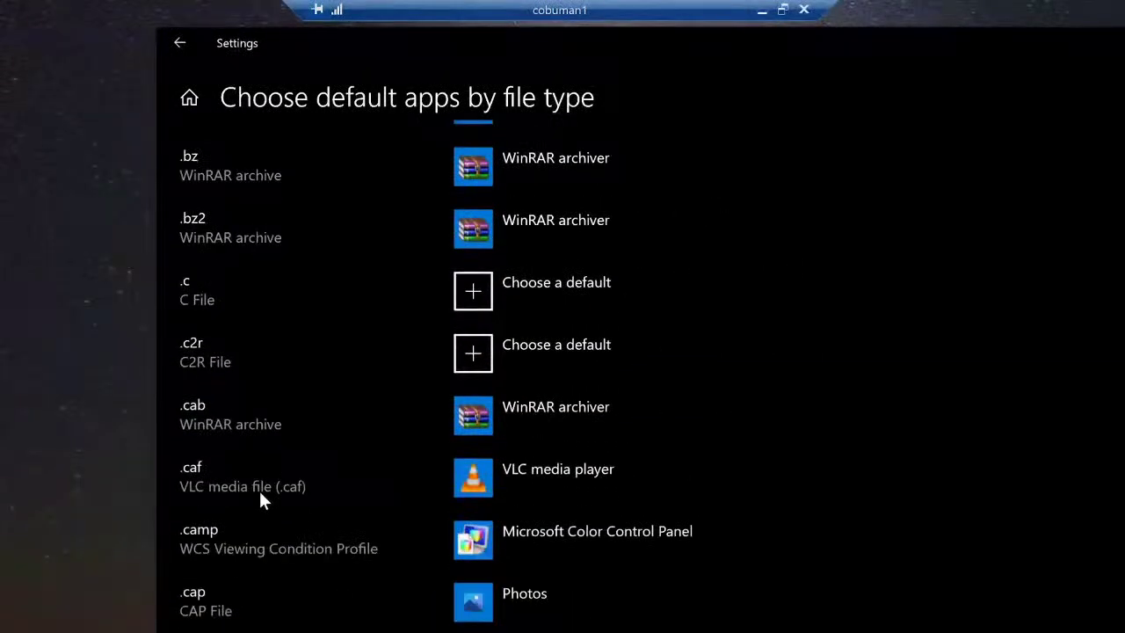
{"action": "scroll", "coordinate": [260, 494], "scroll_direction": "down", "scroll_amount": 20}
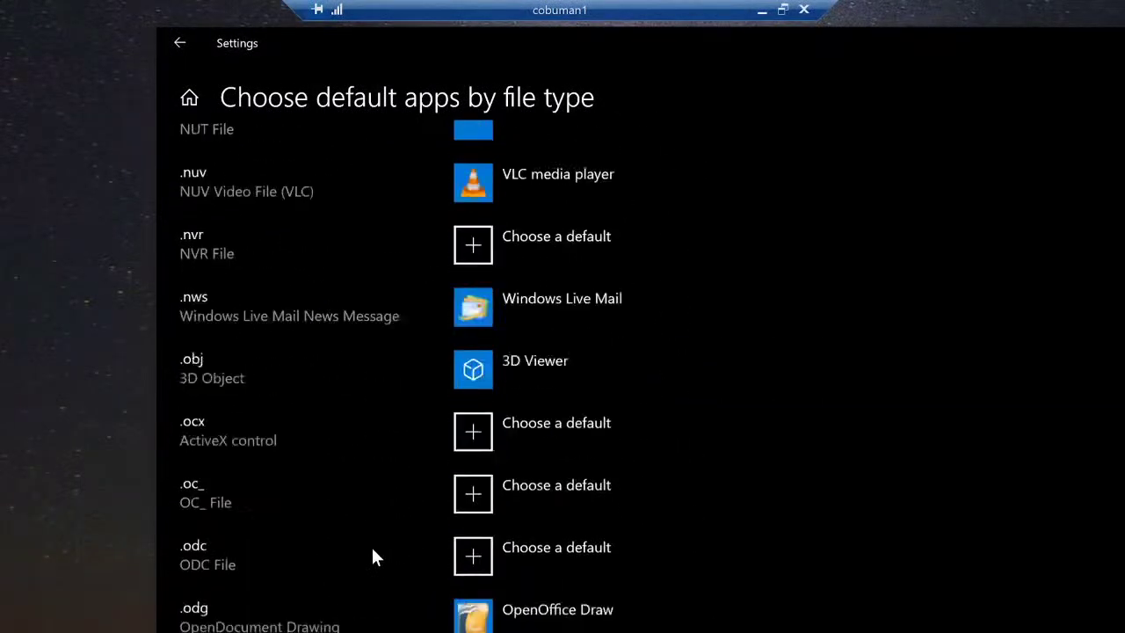
{"action": "scroll", "coordinate": [373, 557], "scroll_direction": "down", "scroll_amount": 15}
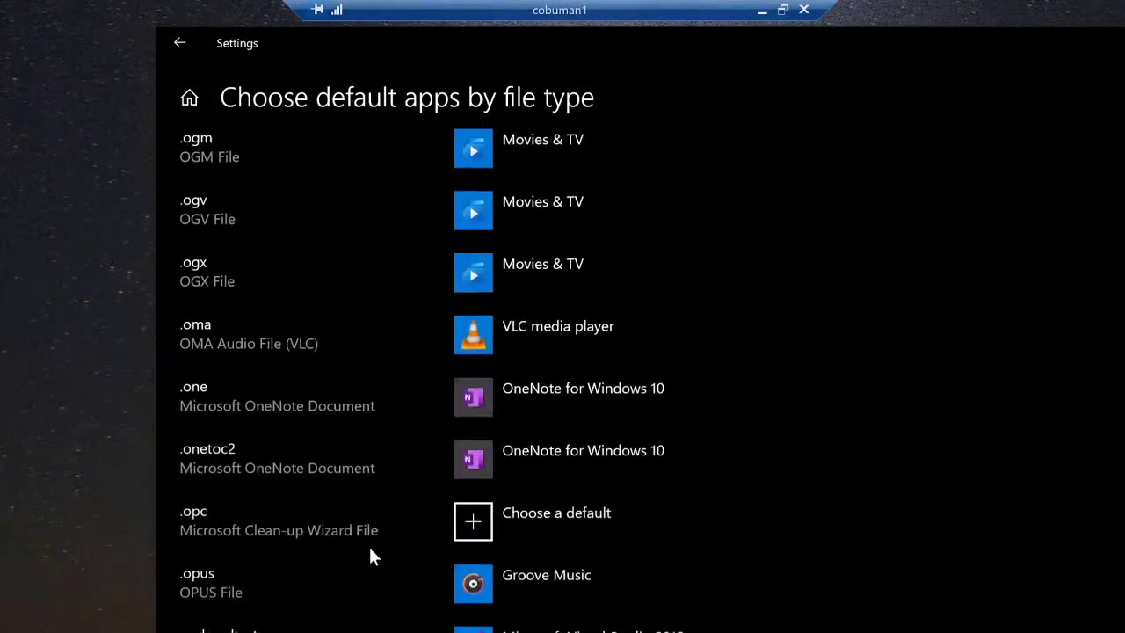
{"action": "scroll", "coordinate": [373, 556], "scroll_direction": "down", "scroll_amount": 15}
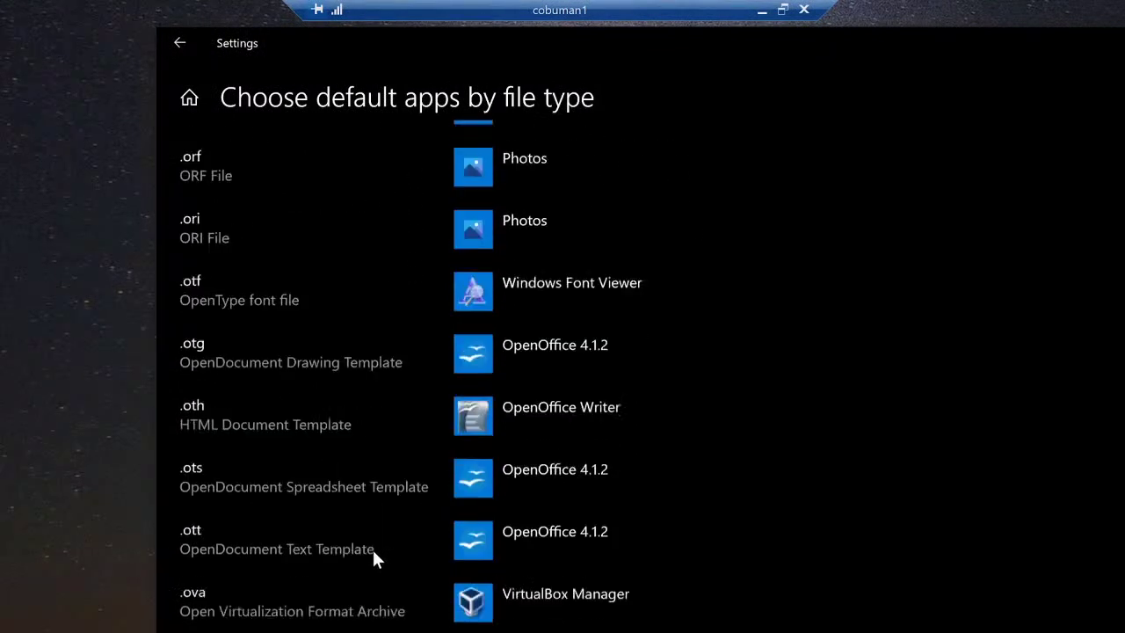
{"action": "scroll", "coordinate": [374, 559], "scroll_direction": "down", "scroll_amount": 6}
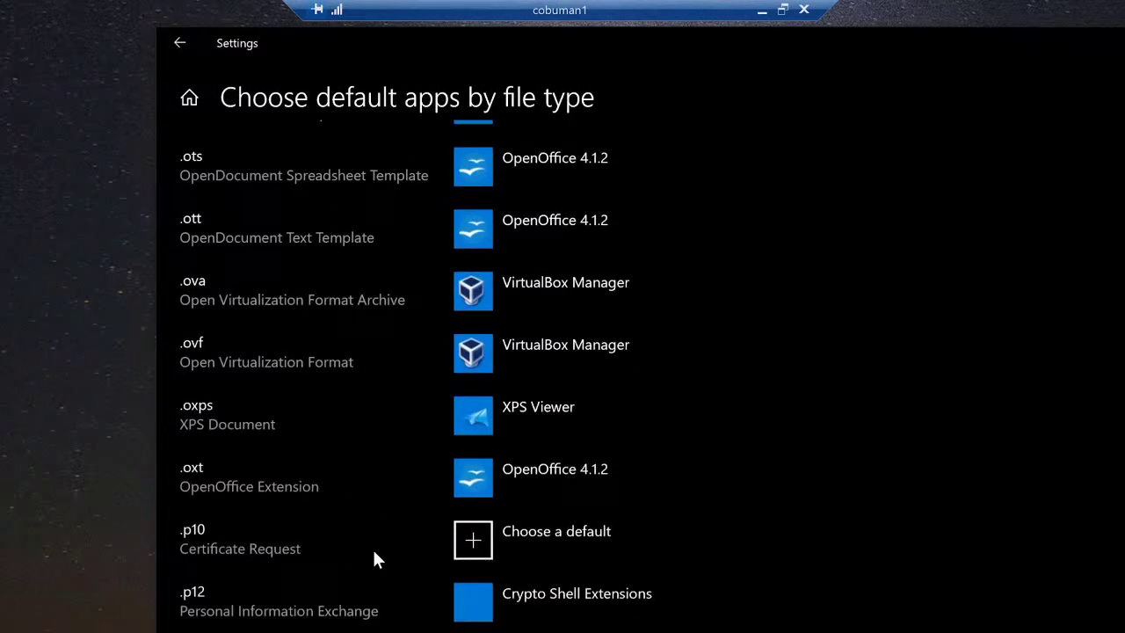
{"action": "scroll", "coordinate": [373, 559], "scroll_direction": "down", "scroll_amount": 5}
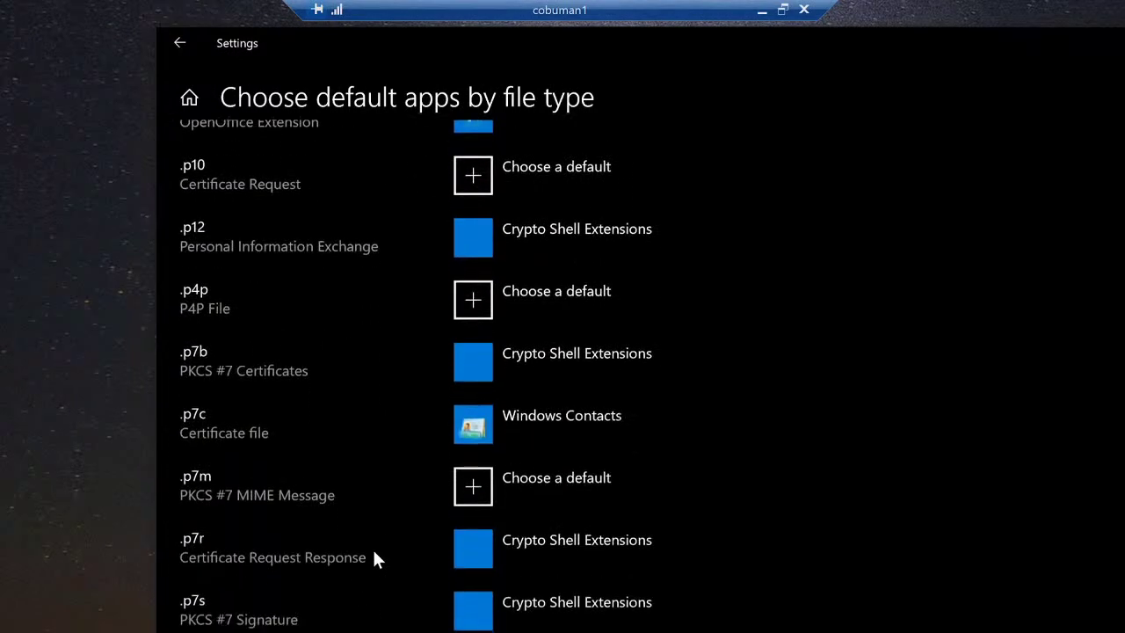
{"action": "scroll", "coordinate": [373, 557], "scroll_direction": "down", "scroll_amount": 3}
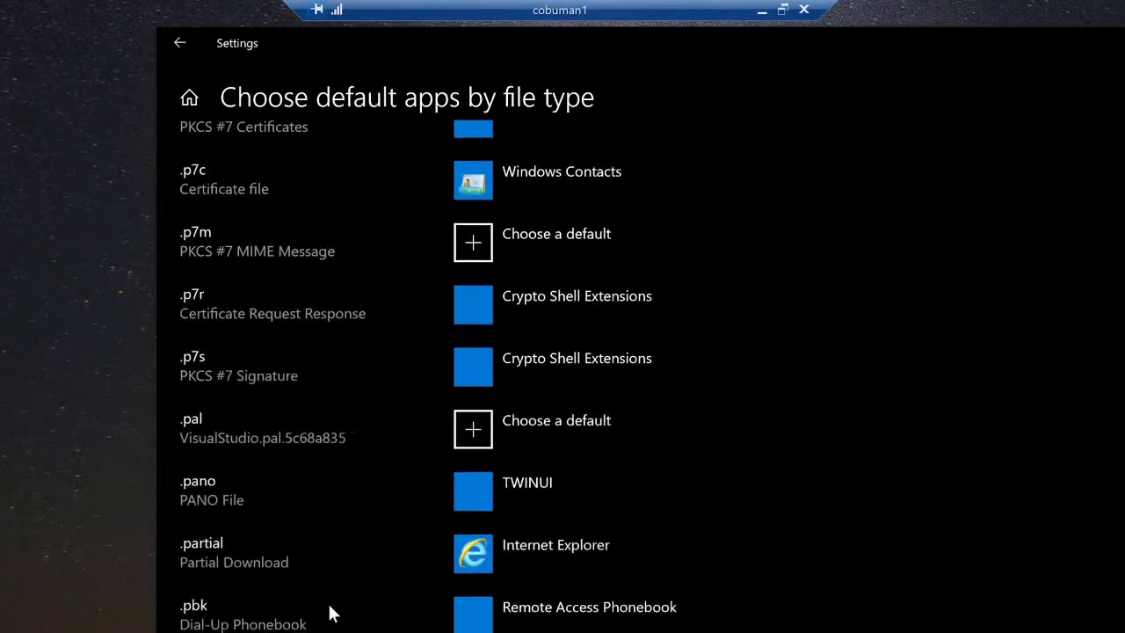
{"action": "scroll", "coordinate": [308, 584], "scroll_direction": "down", "scroll_amount": 2}
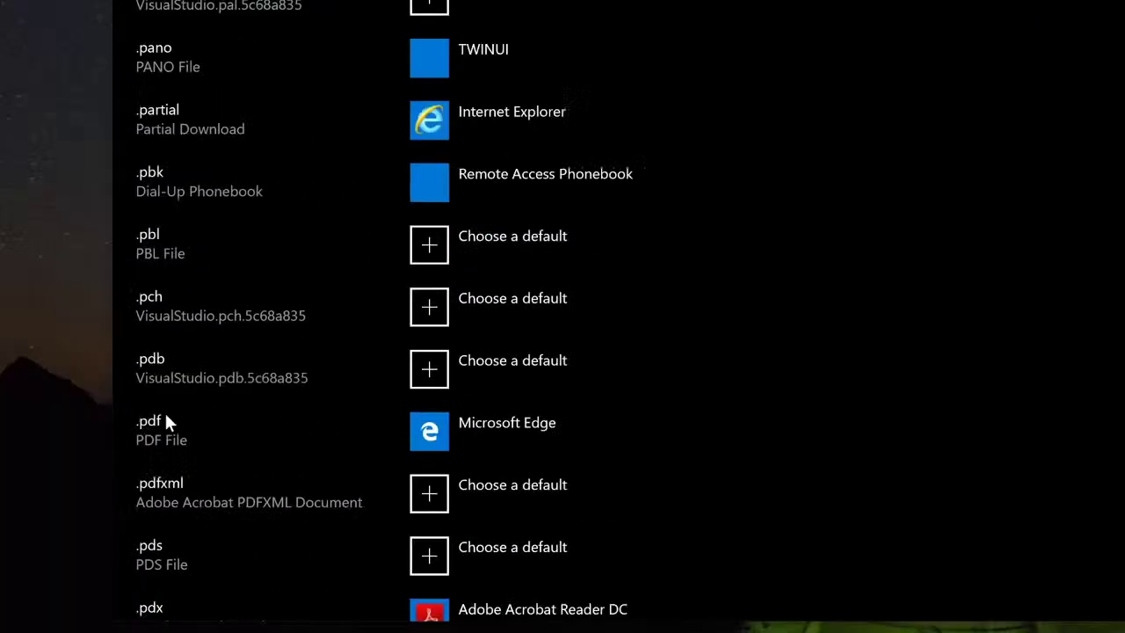
{"action": "scroll", "coordinate": [198, 405], "scroll_direction": "down", "scroll_amount": 2}
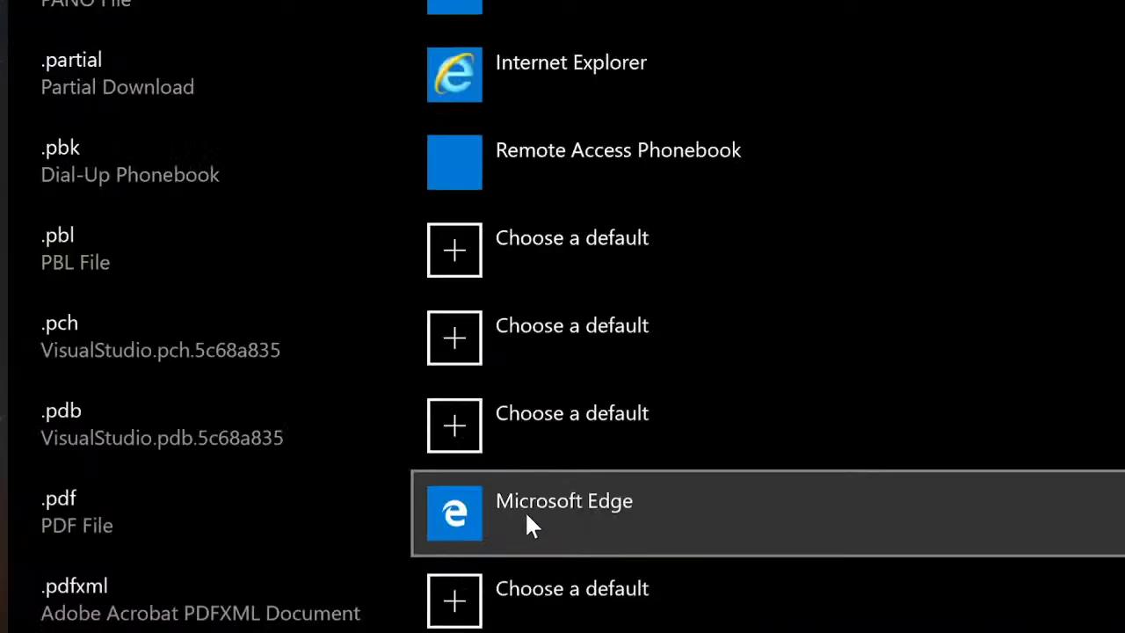
{"action": "left_click", "coordinate": [563, 516]}
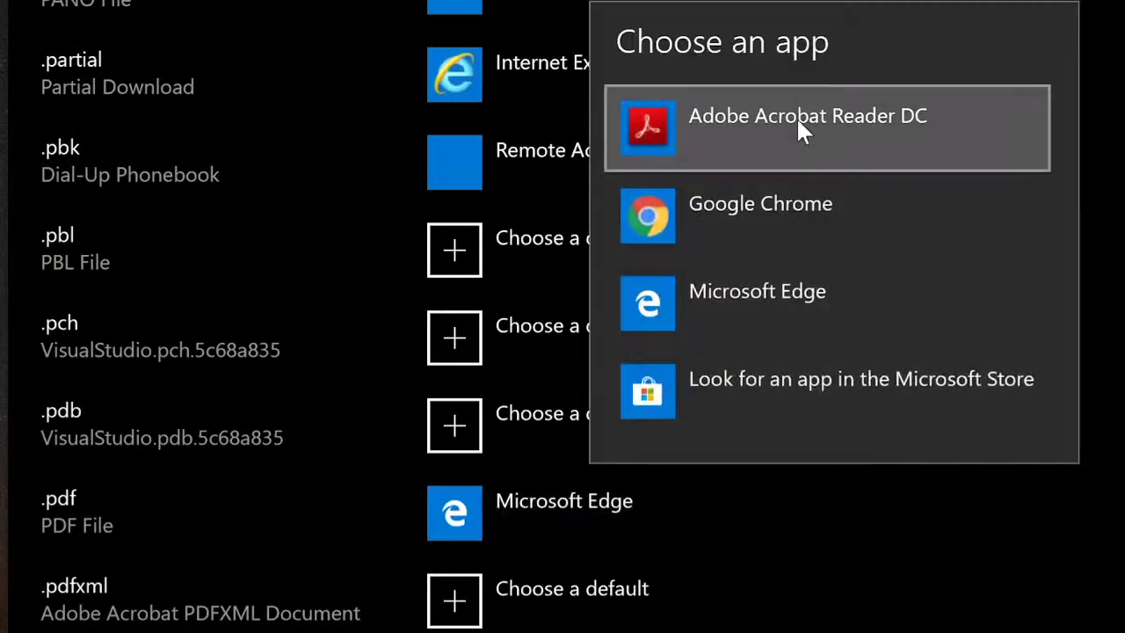
{"action": "left_click", "coordinate": [796, 117]}
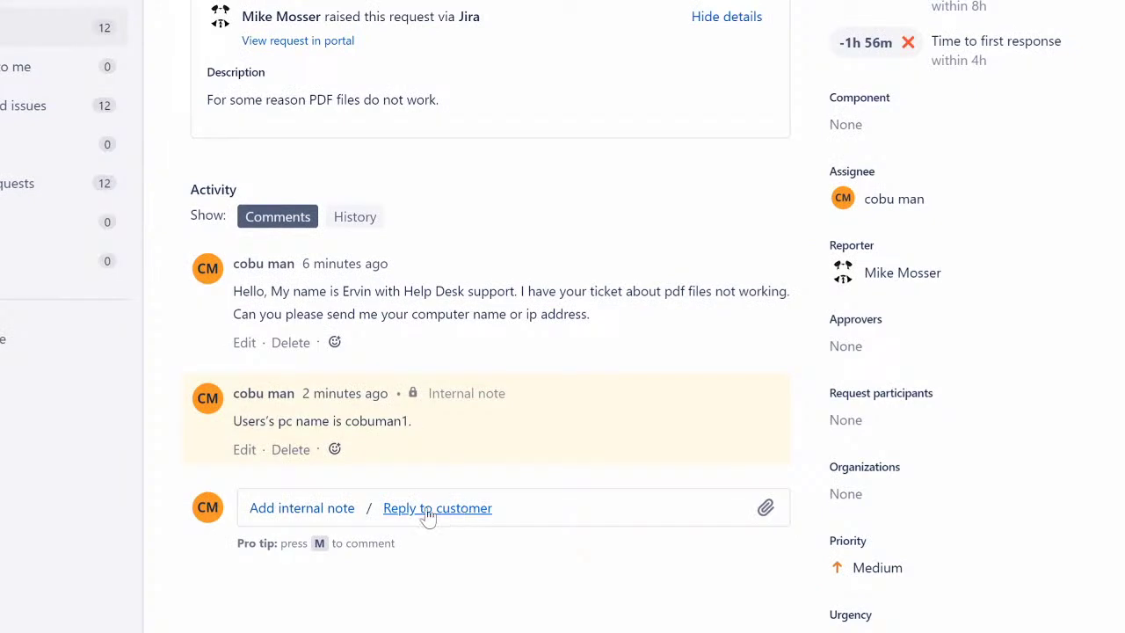
- Save an internal note 'Changed file association to resolve .pdf issues.' signed with the agent's name
{"action": "key", "text": "m"}
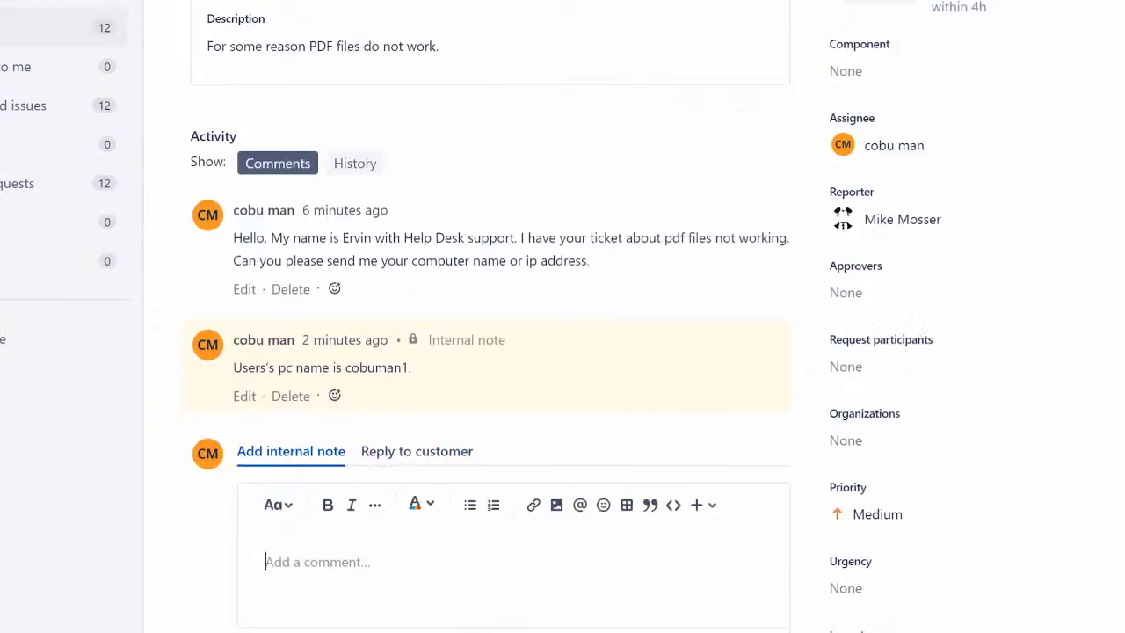
{"action": "type", "text": "Changed ff"}
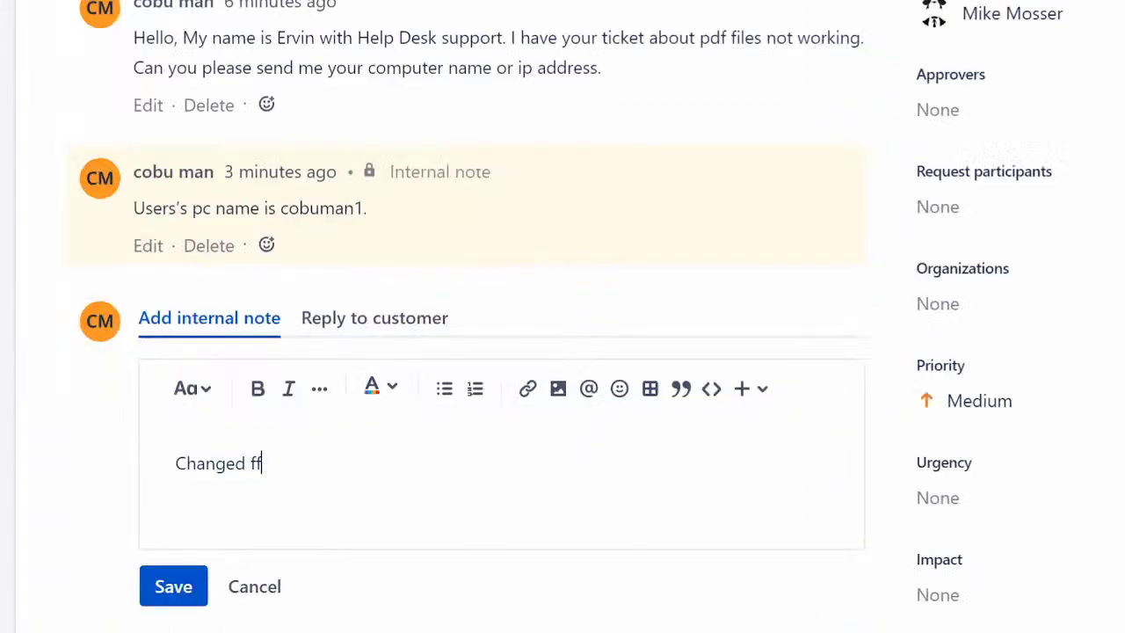
{"action": "key", "text": "BackSpace"}
{"action": "type", "text": "ile associ"}
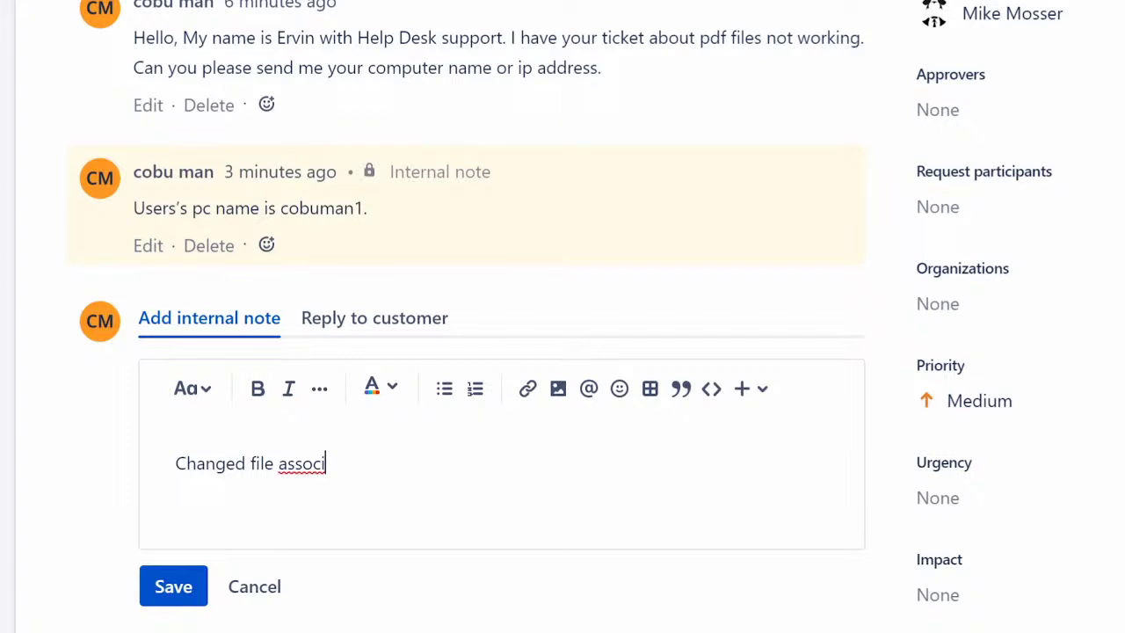
{"action": "type", "text": "taion"}
{"action": "right_click", "coordinate": [360, 466]}
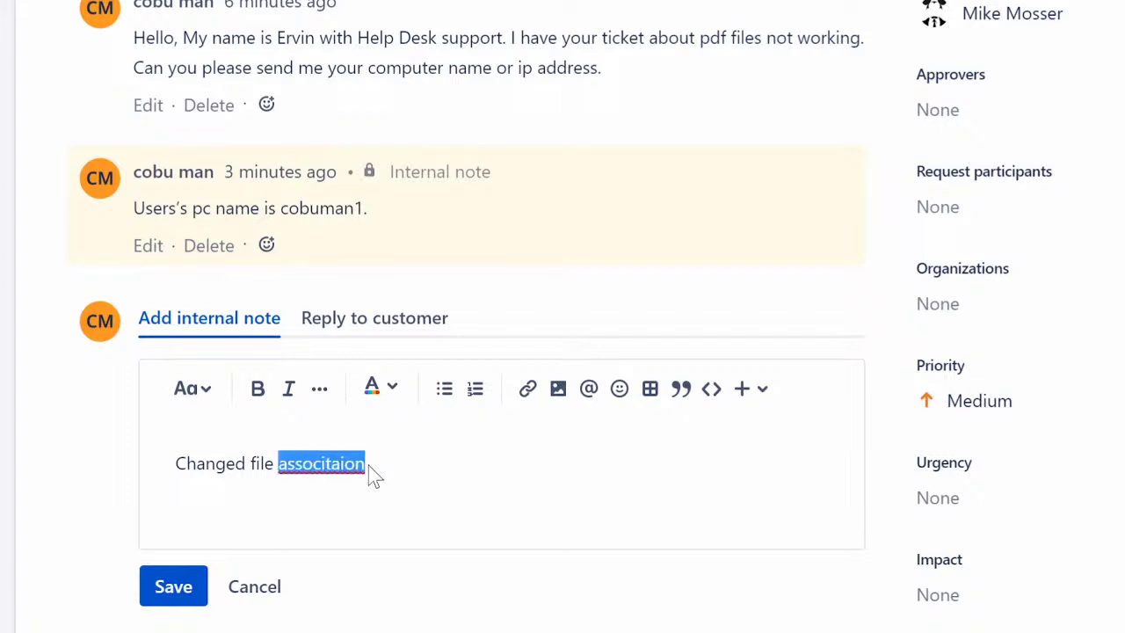
{"action": "left_click", "coordinate": [457, 155]}
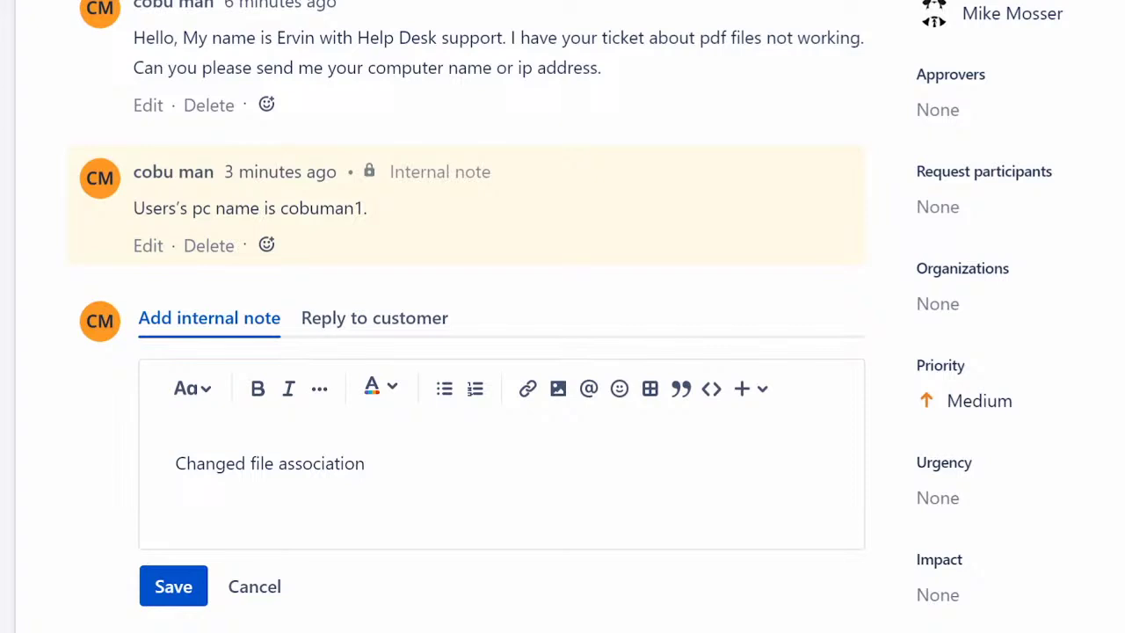
{"action": "type", "text": "to allow pdf"}
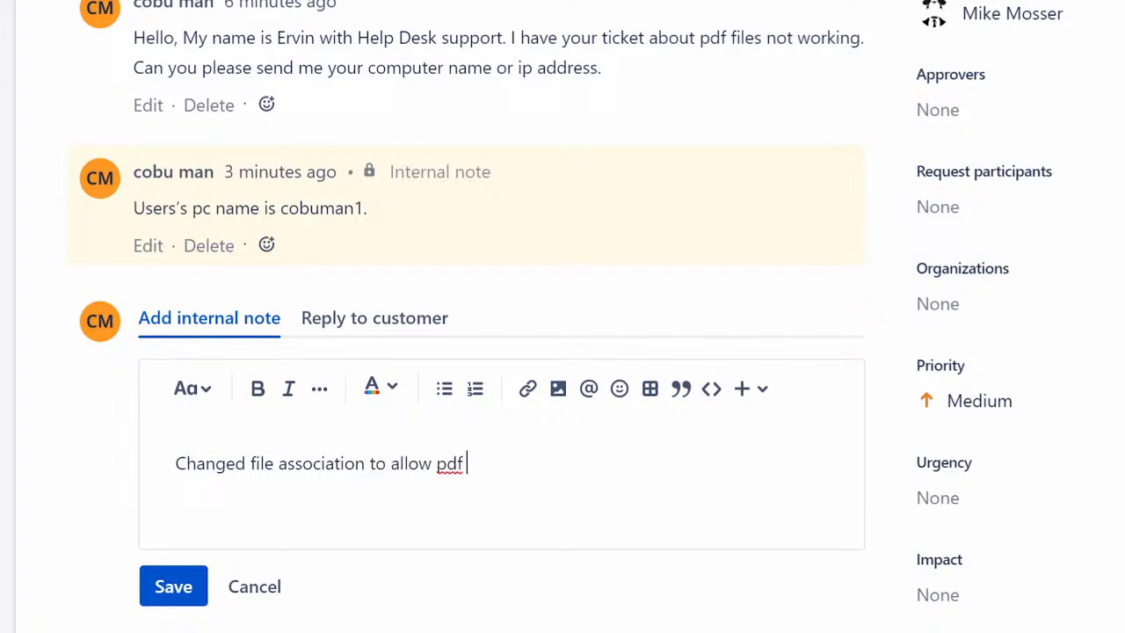
{"action": "key", "text": "BackSpace"}
{"action": "key", "text": "BackSpace"}
{"action": "key", "text": "BackSpace"}
{"action": "key", "text": "BackSpace"}
{"action": "key", "text": "BackSpace"}
{"action": "key", "text": "BackSpace"}
{"action": "key", "text": "BackSpace"}
{"action": "key", "text": "BackSpace"}
{"action": "key", "text": "BackSpace"}
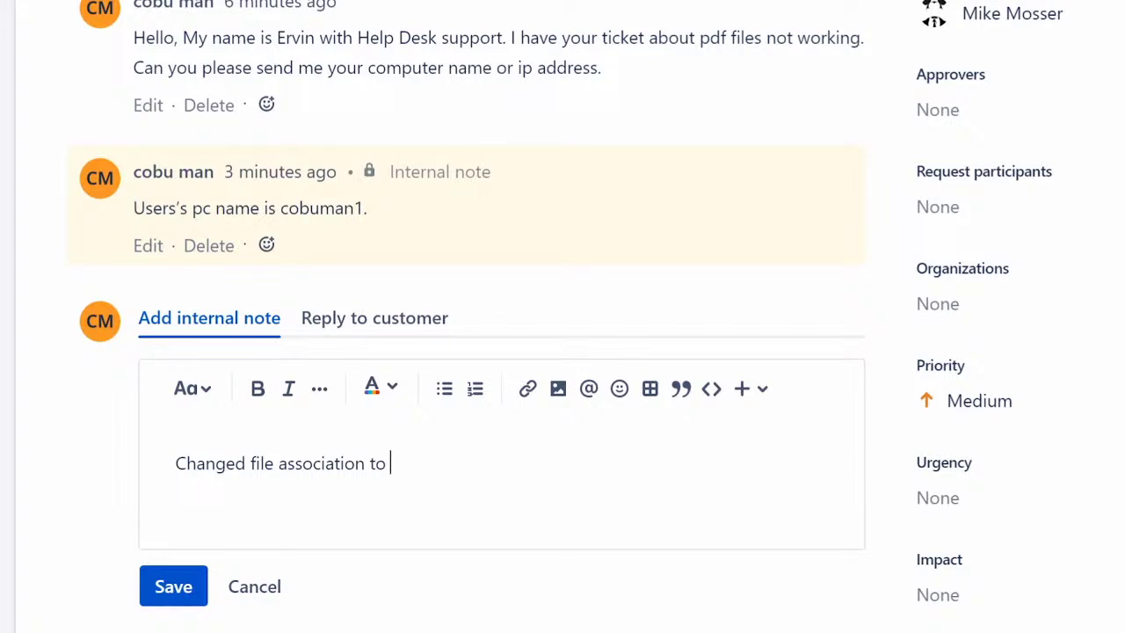
{"action": "type", "text": "resolve .pdf i"}
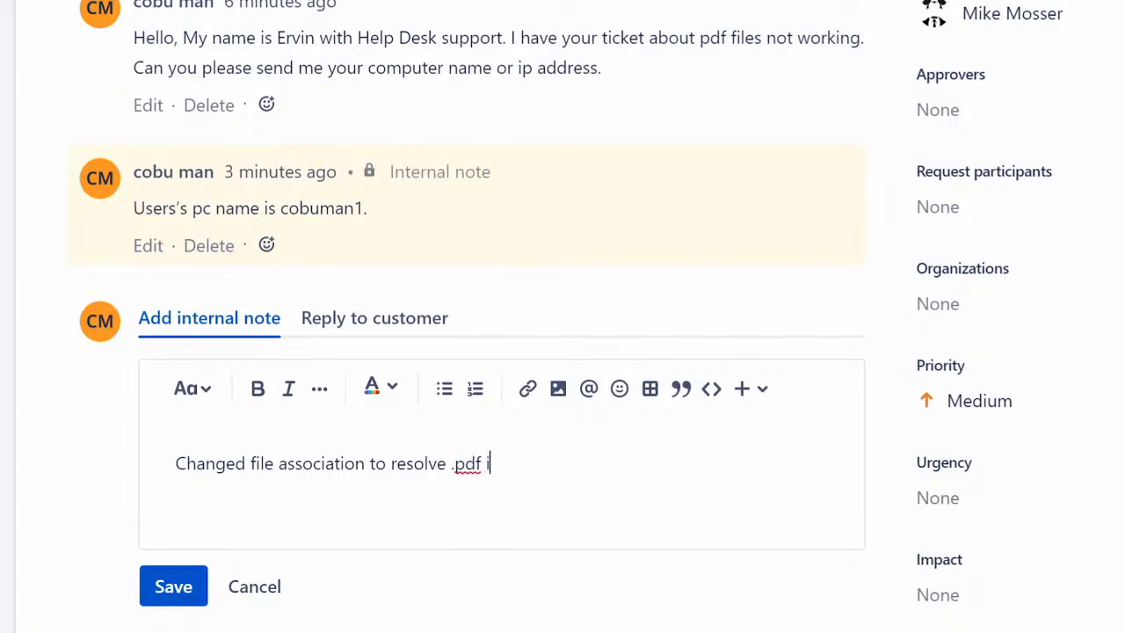
{"action": "type", "text": "ssues. Ervin"}
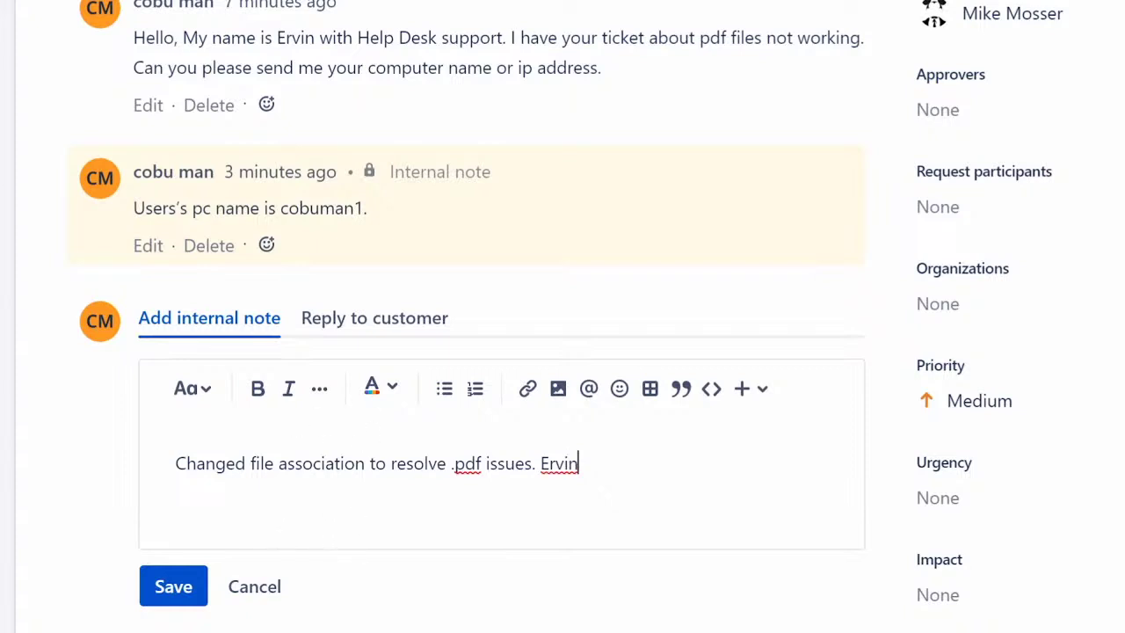
{"action": "left_click", "coordinate": [176, 588]}
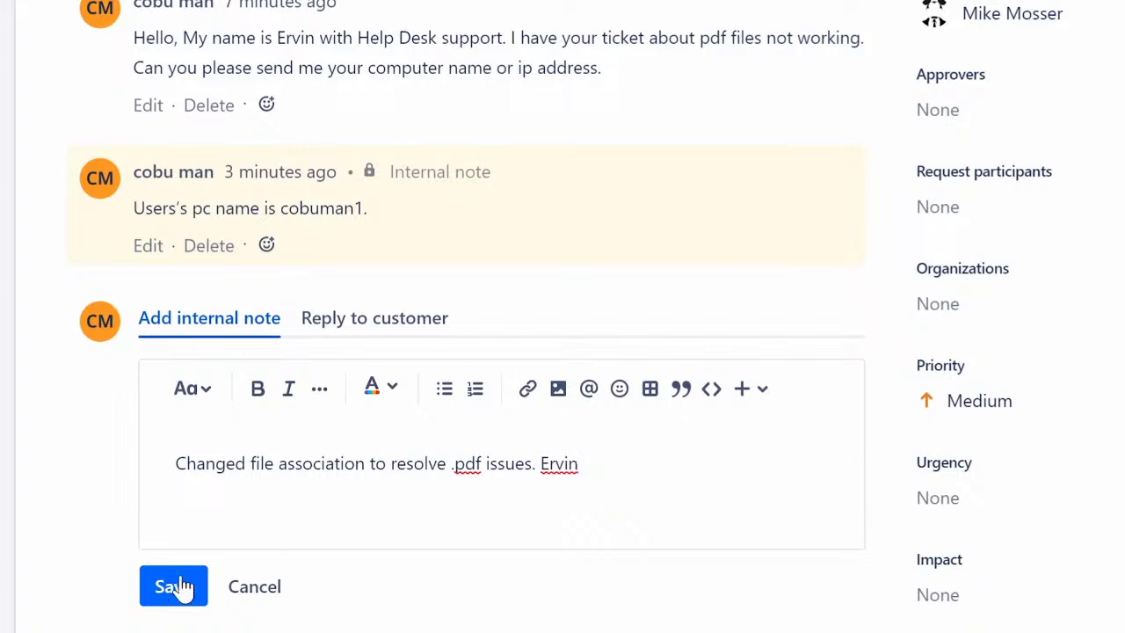
{"action": "left_click", "coordinate": [170, 590]}
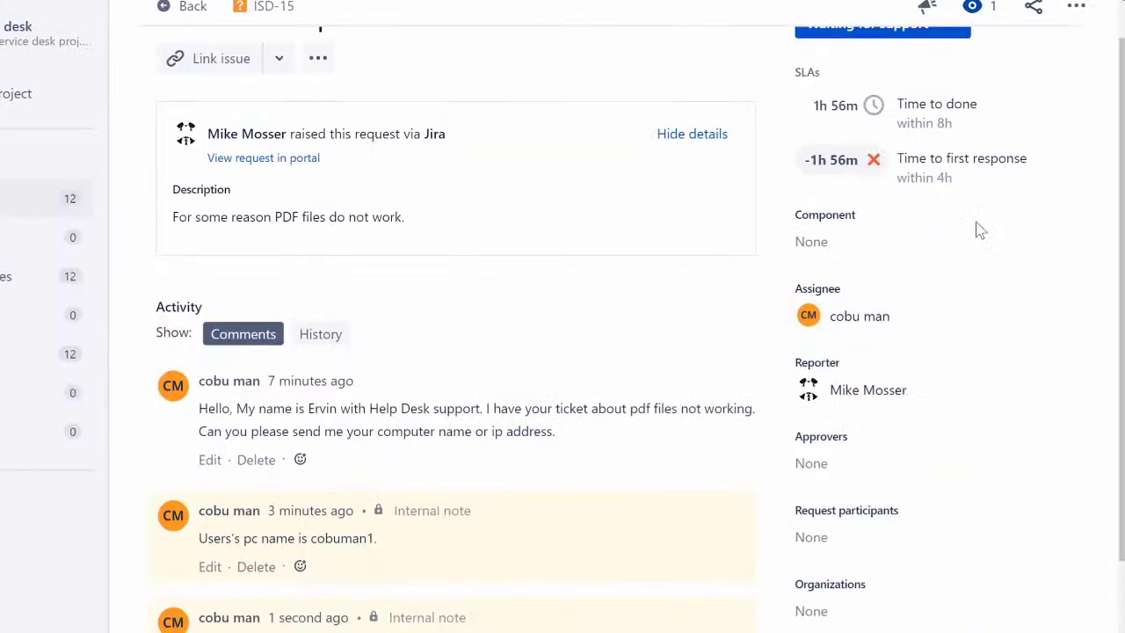
- Set ISD-15 to Complete and return to the All open queue
{"action": "scroll", "coordinate": [999, 238], "scroll_direction": "up", "scroll_amount": 1}
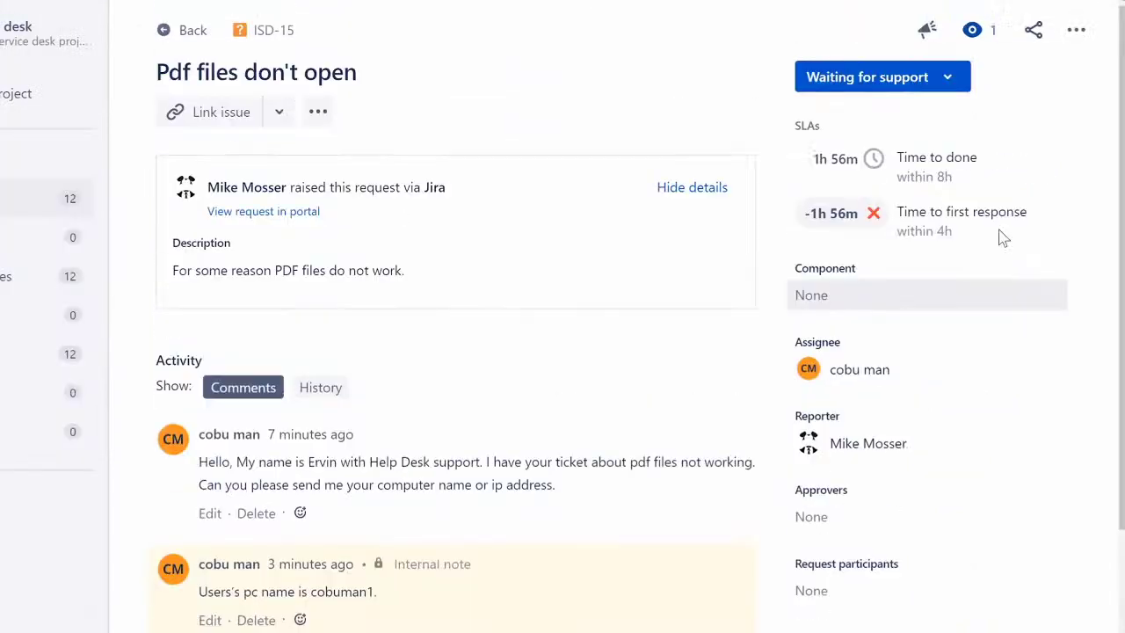
{"action": "left_click", "coordinate": [899, 88]}
{"action": "left_click", "coordinate": [841, 428]}
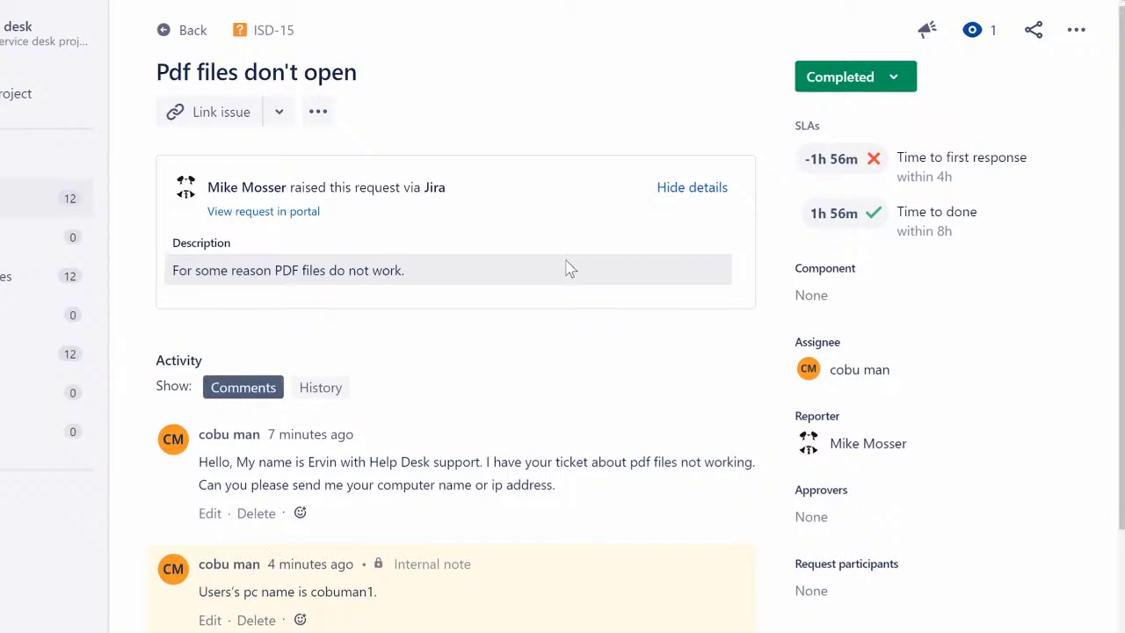
{"action": "left_click", "coordinate": [194, 39]}
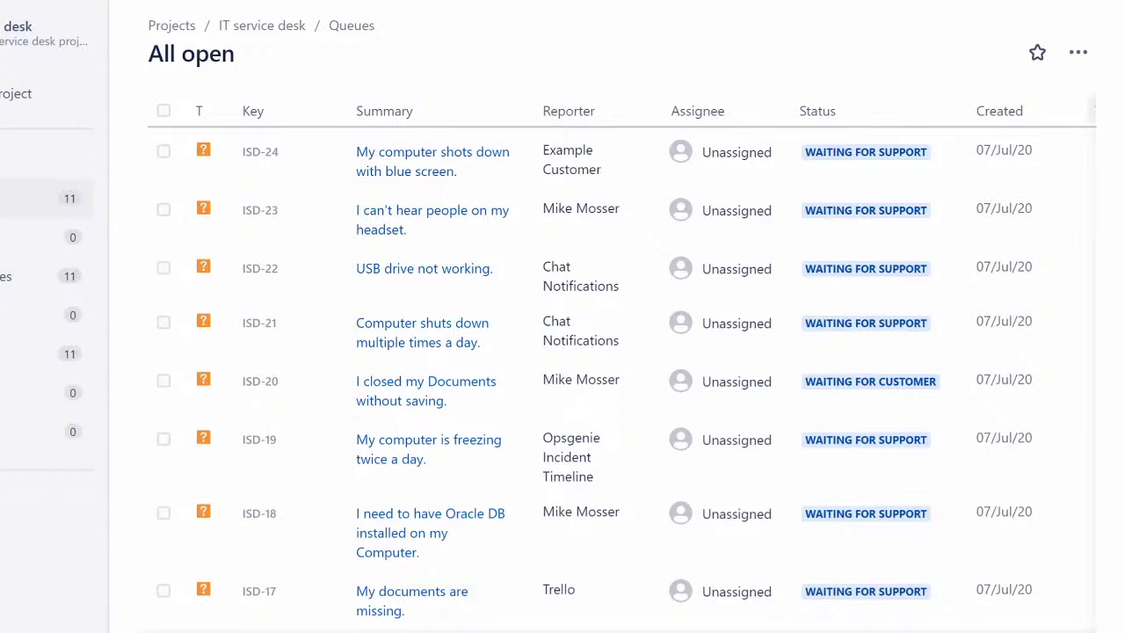
- Open 'Websites are super slow.' (ISD-16), assign it to yourself, and cancel the description edit
{"action": "left_click", "coordinate": [489, 601]}
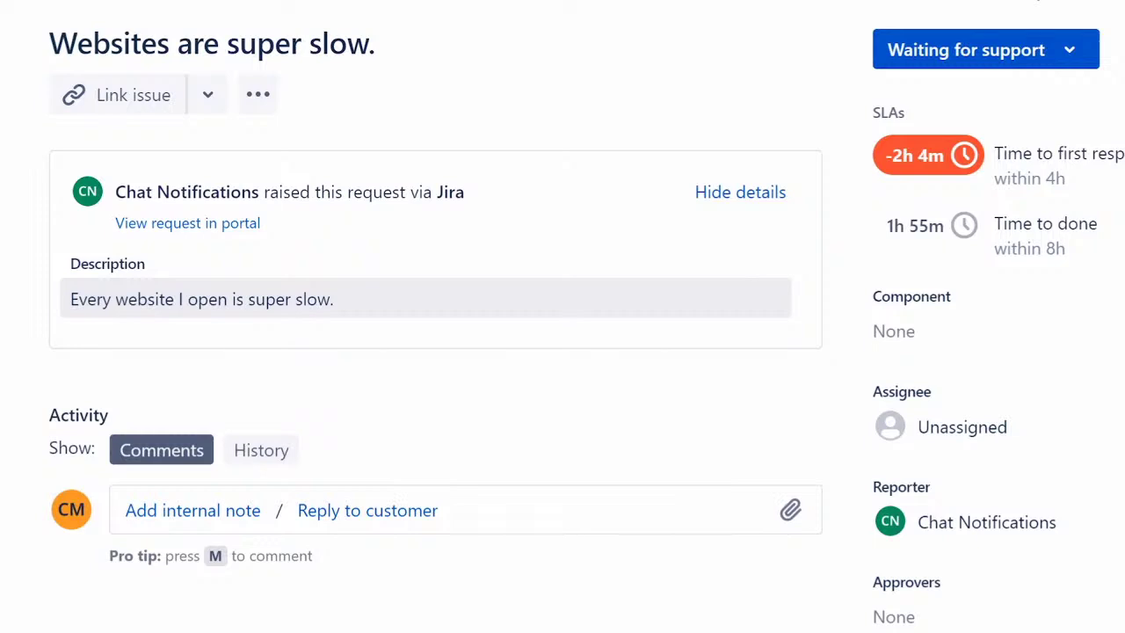
{"action": "left_click", "coordinate": [323, 309]}
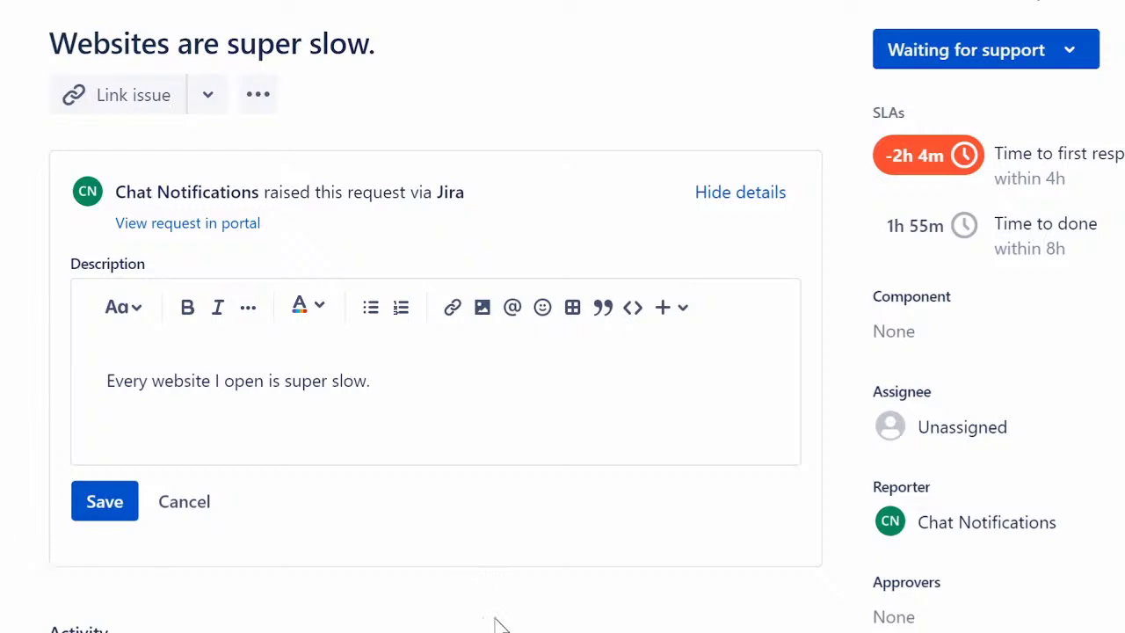
{"action": "left_click", "coordinate": [1019, 431]}
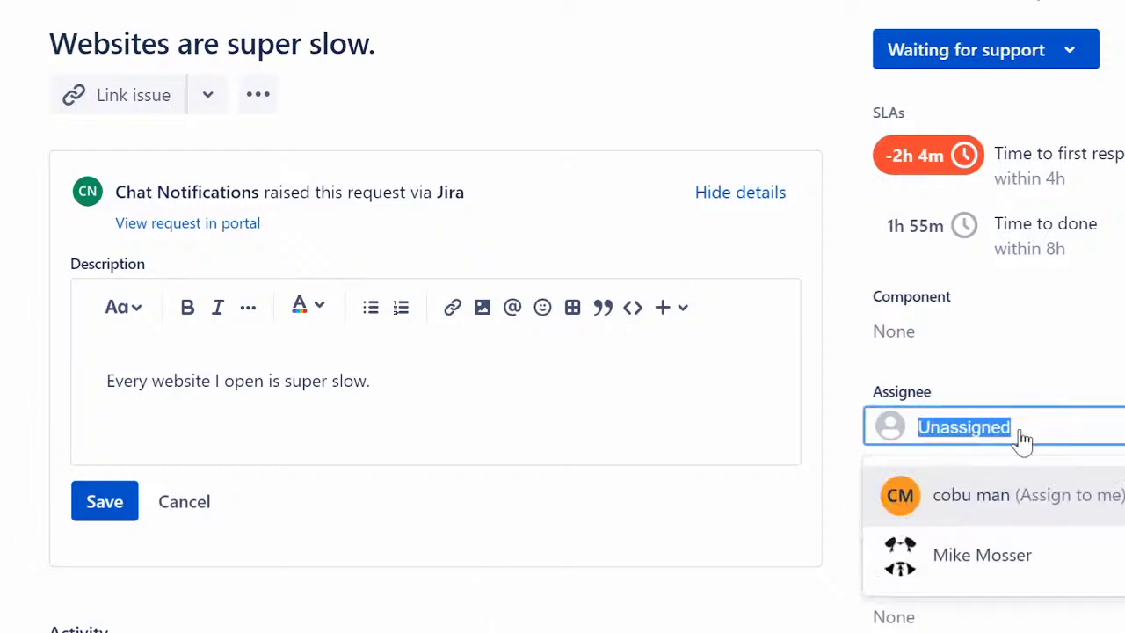
{"action": "left_click", "coordinate": [1051, 497]}
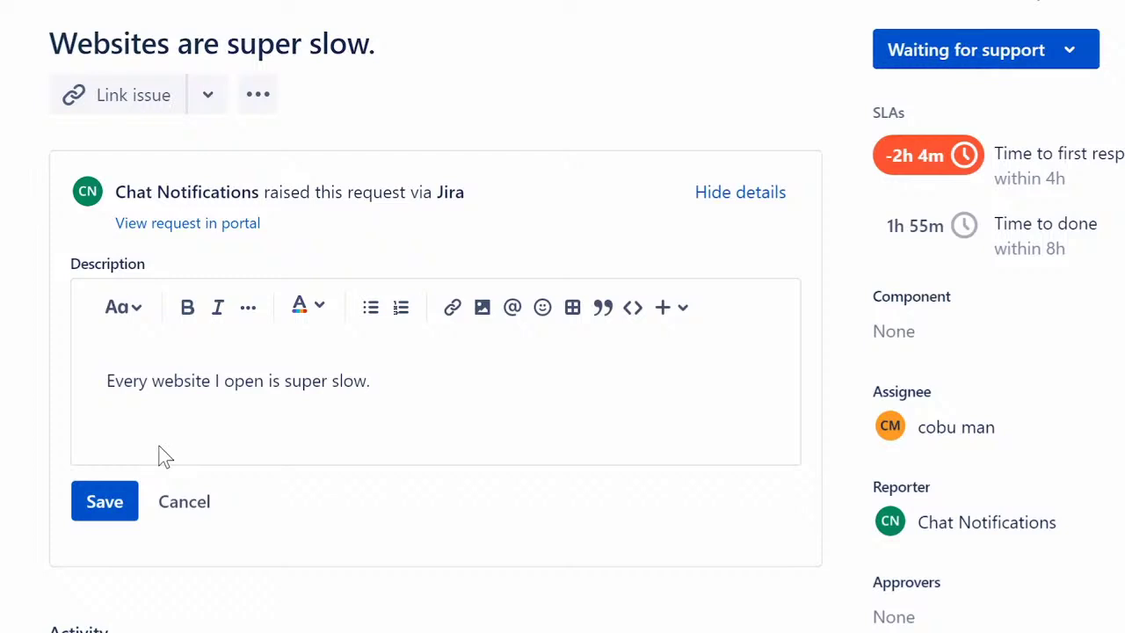
{"action": "left_click", "coordinate": [204, 513]}
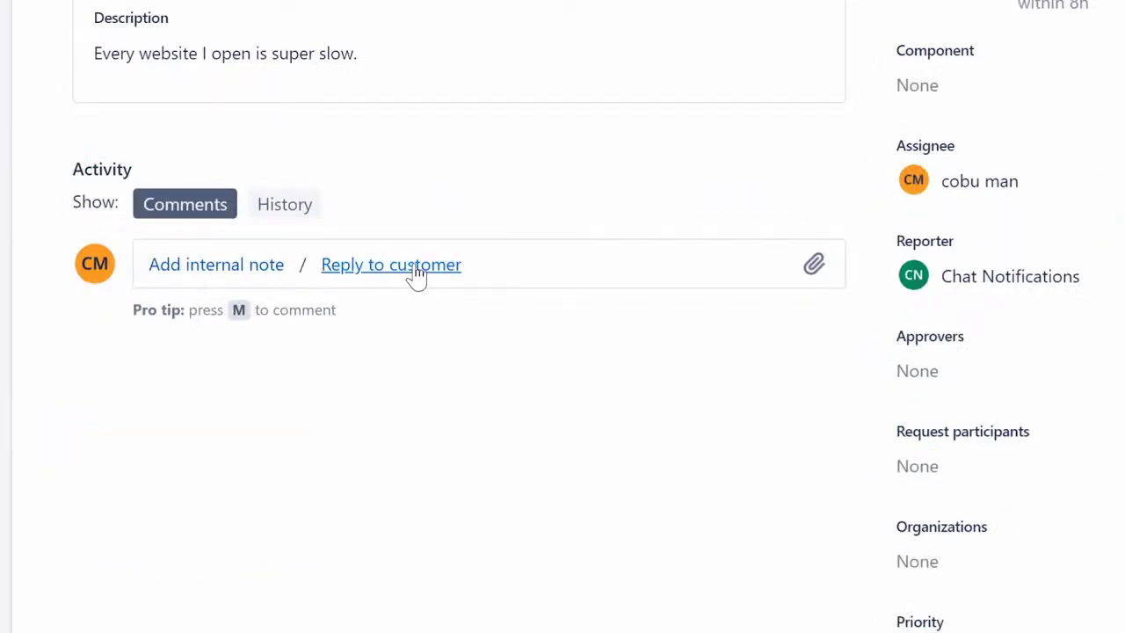
- Reply to the customer offering help with slow websites and asking for their PC name or IP address
{"action": "left_click", "coordinate": [417, 271]}
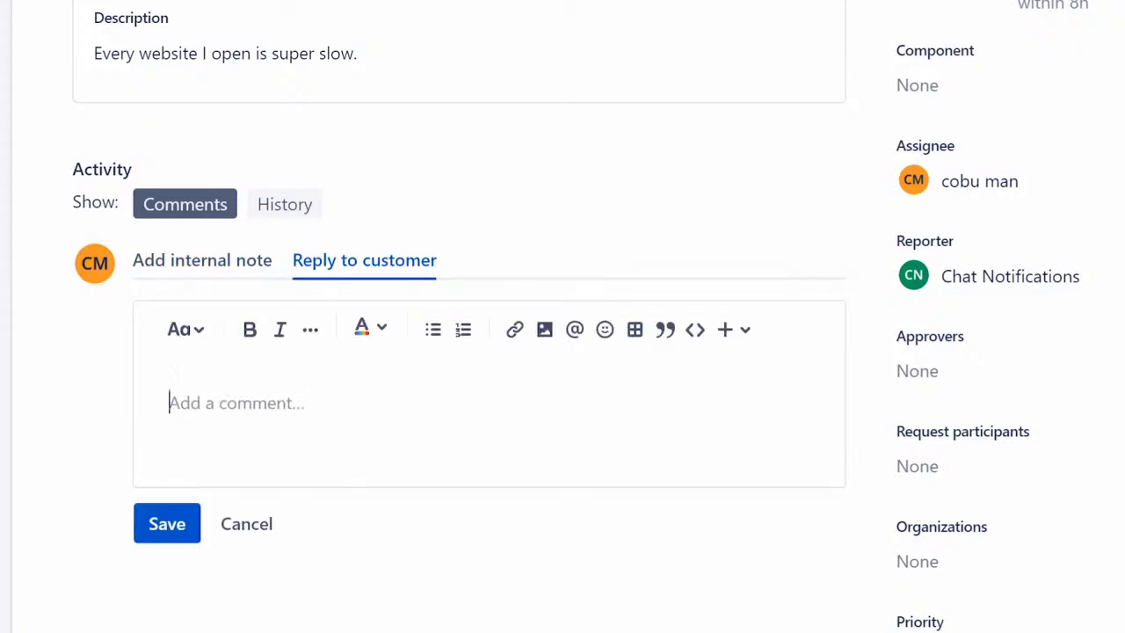
{"action": "type", "text": "Hello"}
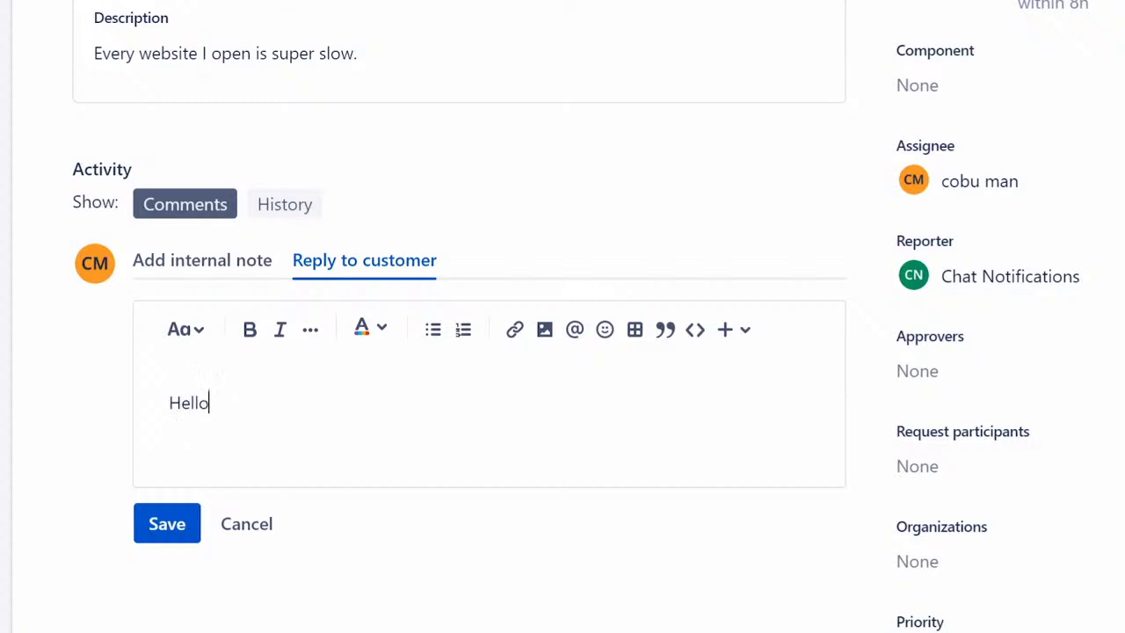
{"action": "type", "text": ", my n"}
{"action": "type", "text": "ame is Ervin"}
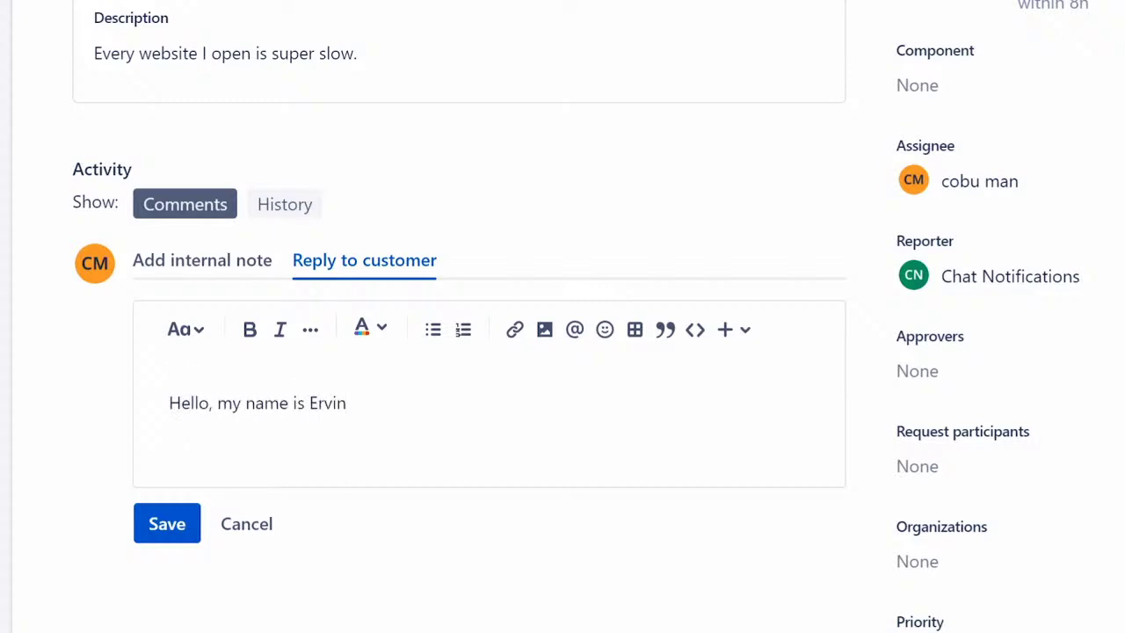
{"action": "type", "text": " with Tech Sup"}
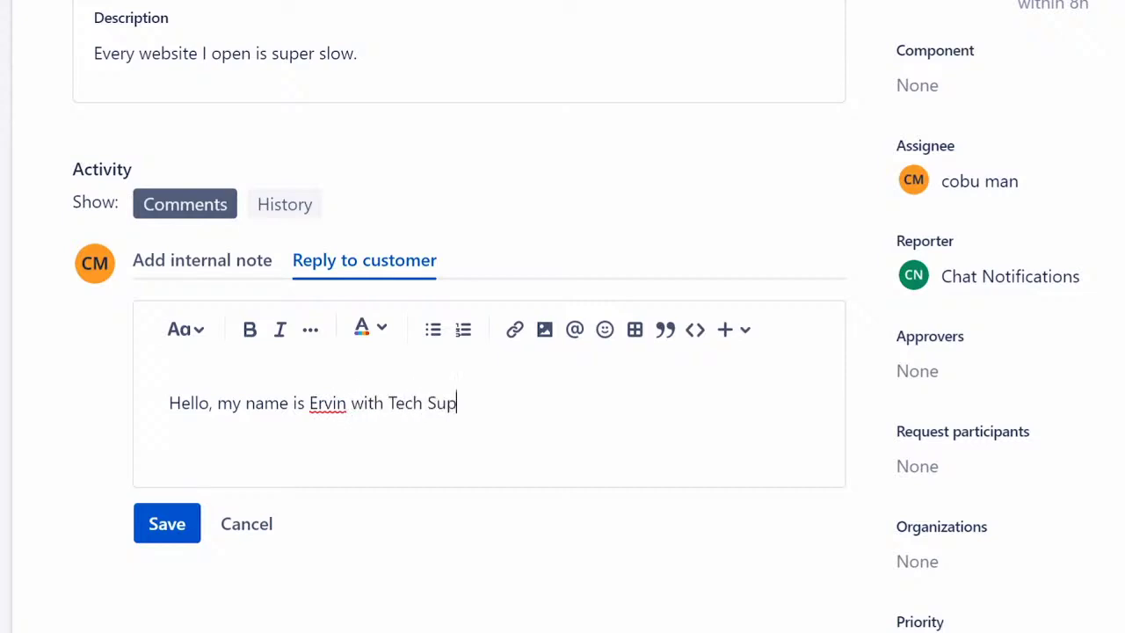
{"action": "type", "text": "port. C"}
{"action": "key", "text": "BackSpace"}
{"action": "type", "text": "I can help you with "}
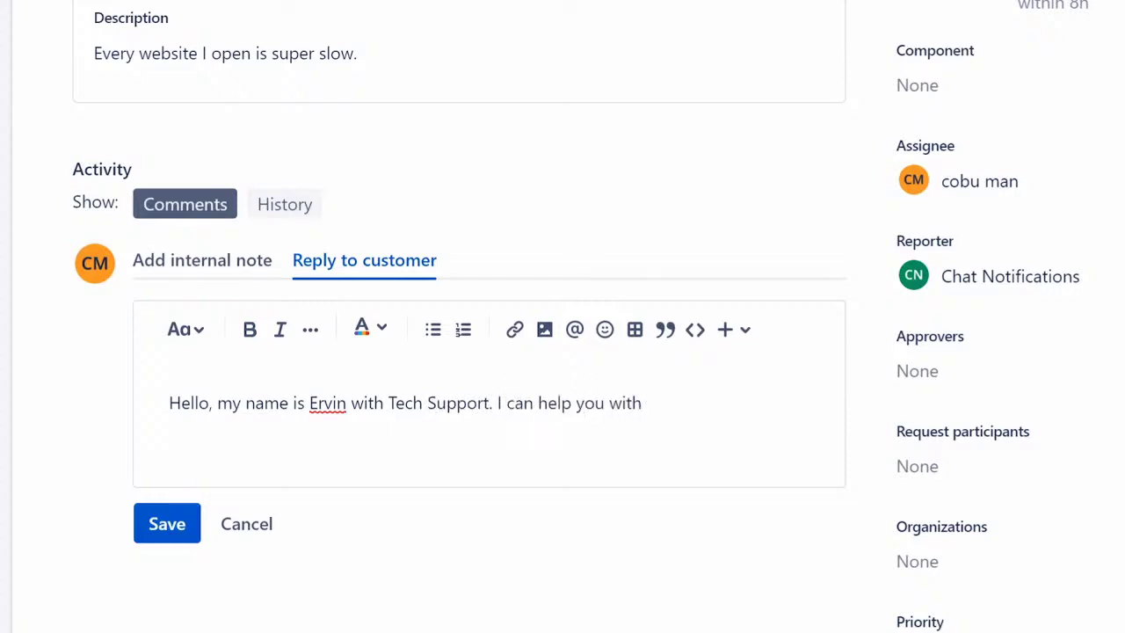
{"action": "type", "text": "slow website issue"}
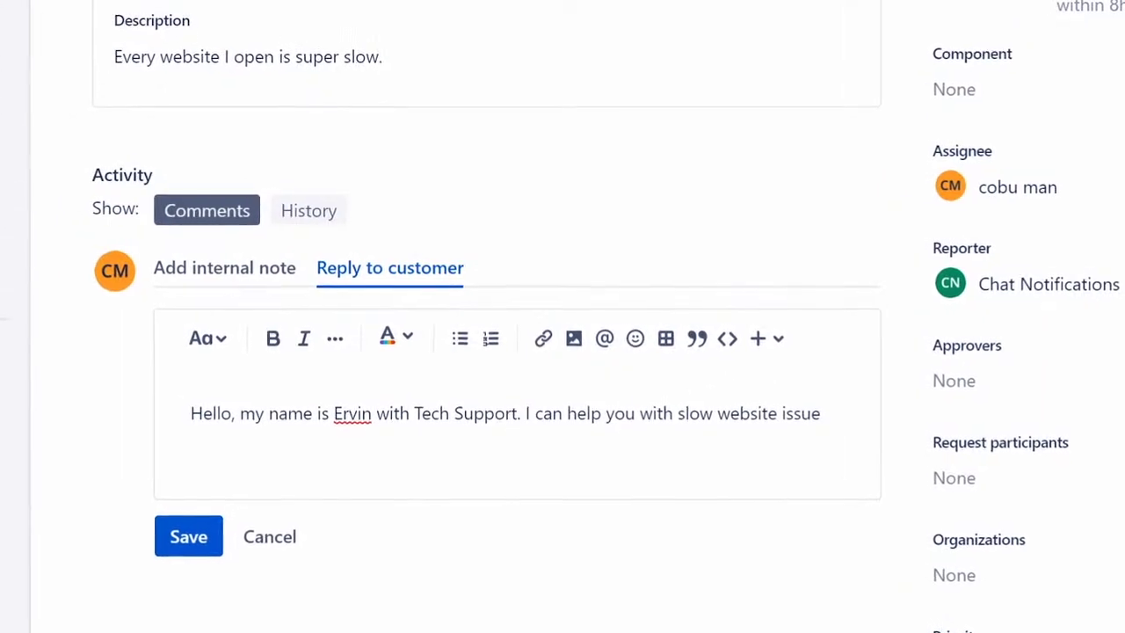
{"action": "type", "text": "... can "}
{"action": "type", "text": "you please"}
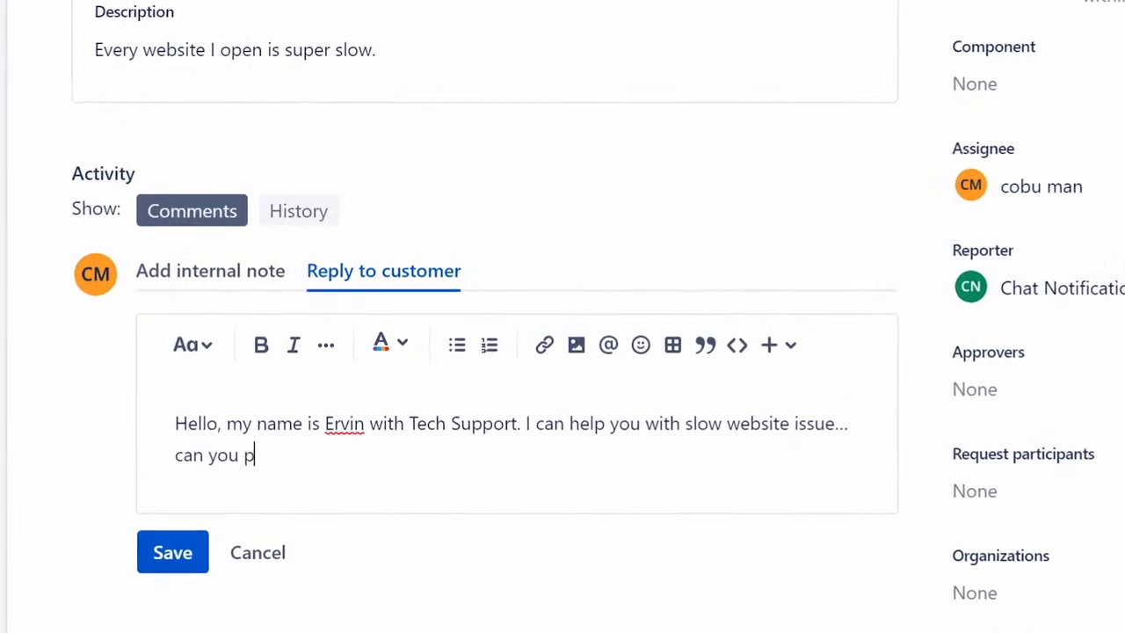
{"action": "type", "text": " provide pc na"}
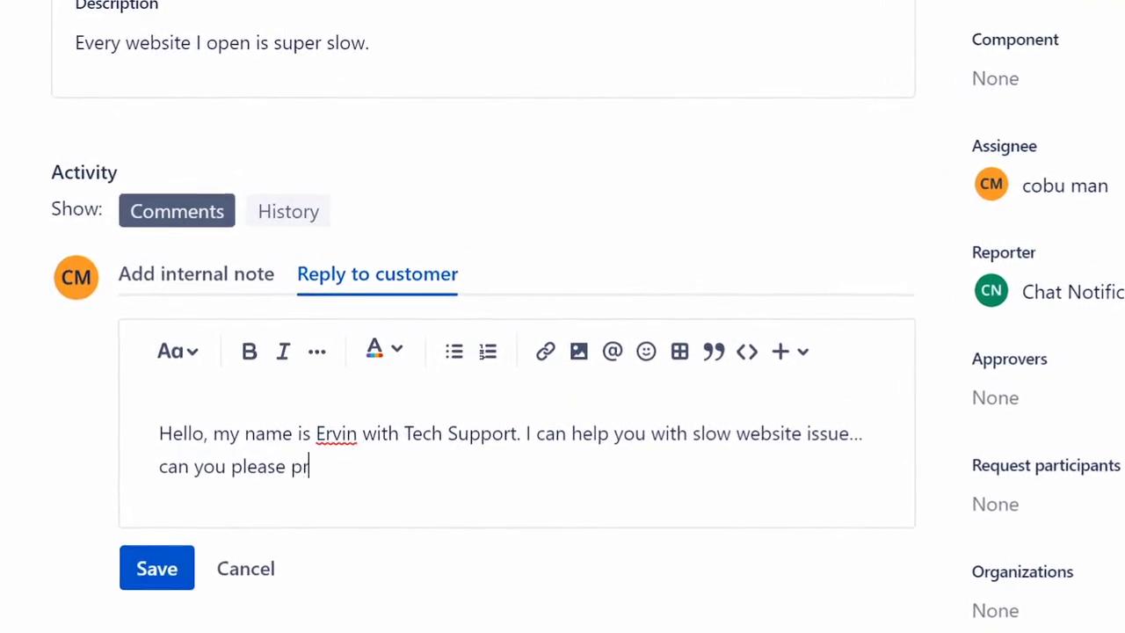
{"action": "type", "text": "me or i"}
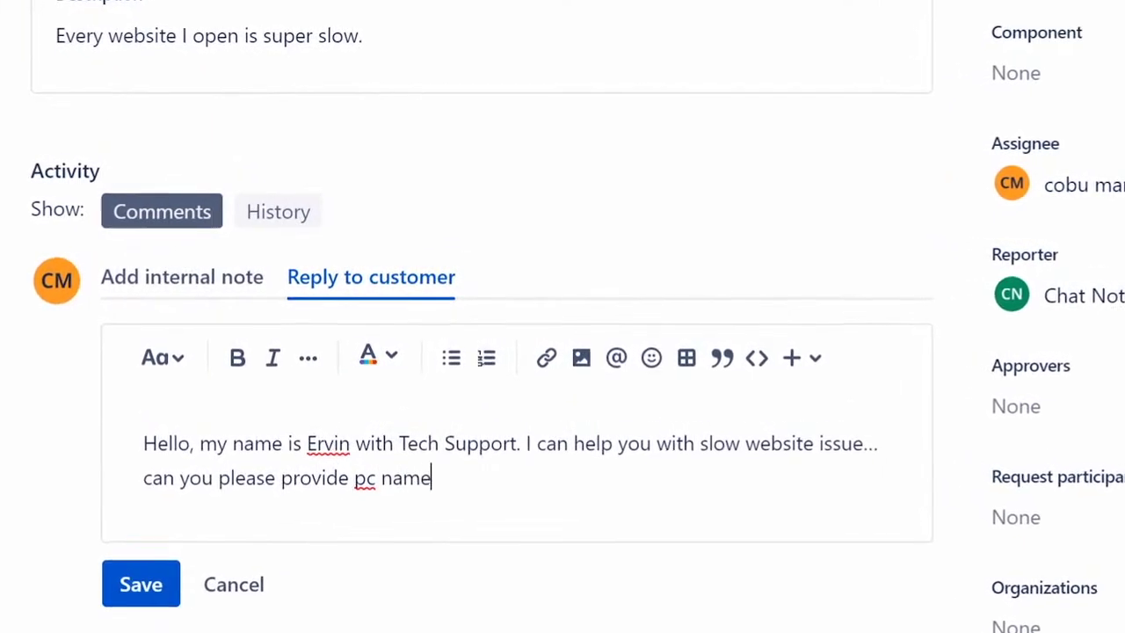
{"action": "type", "text": "p addree"}
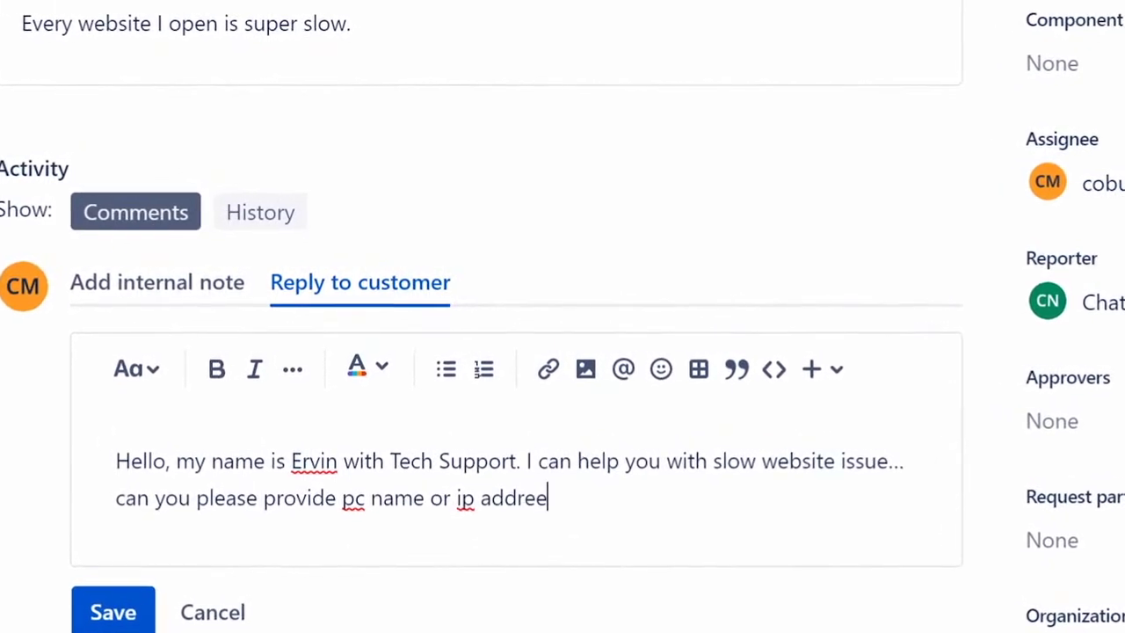
{"action": "key", "text": "BackSpace"}
{"action": "type", "text": "ss so that I "}
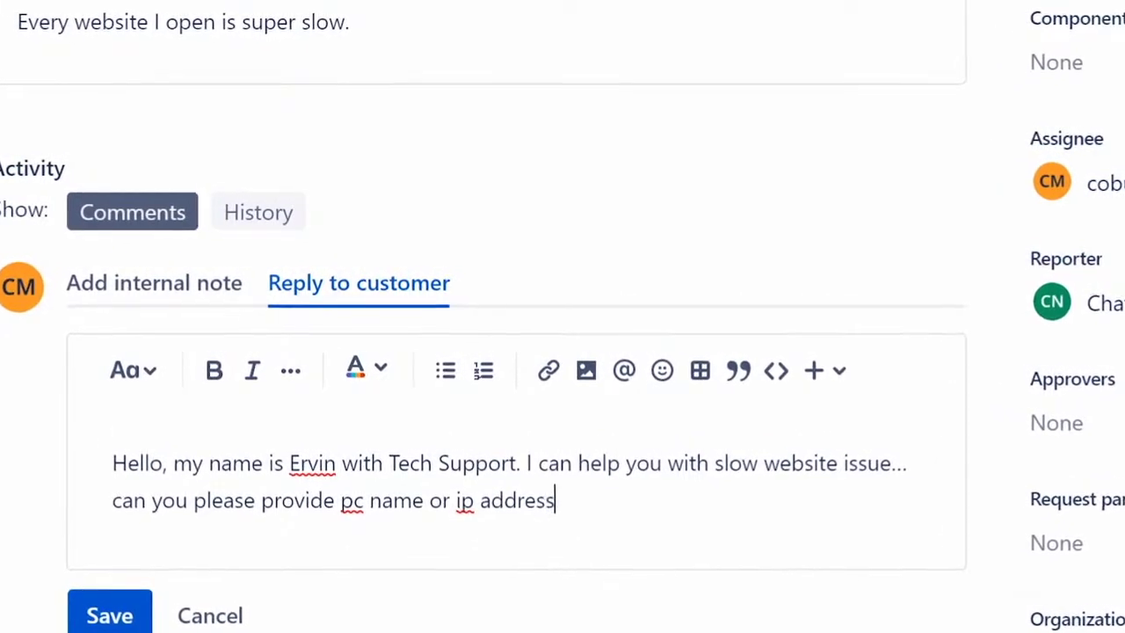
{"action": "type", "text": "can take a lo"}
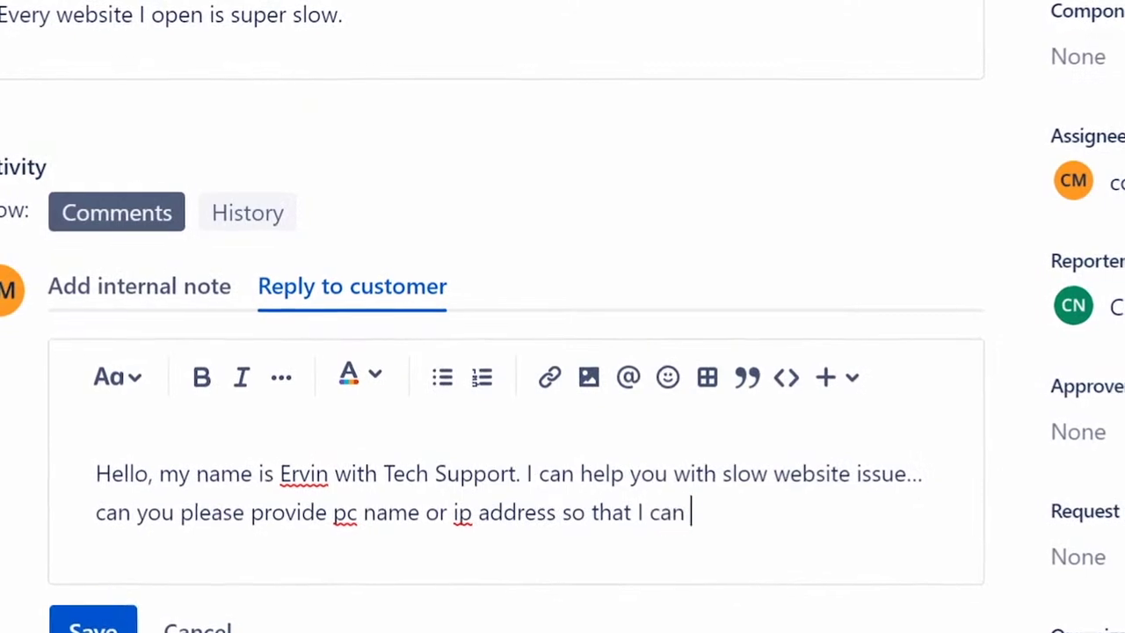
{"action": "type", "text": "ok."}
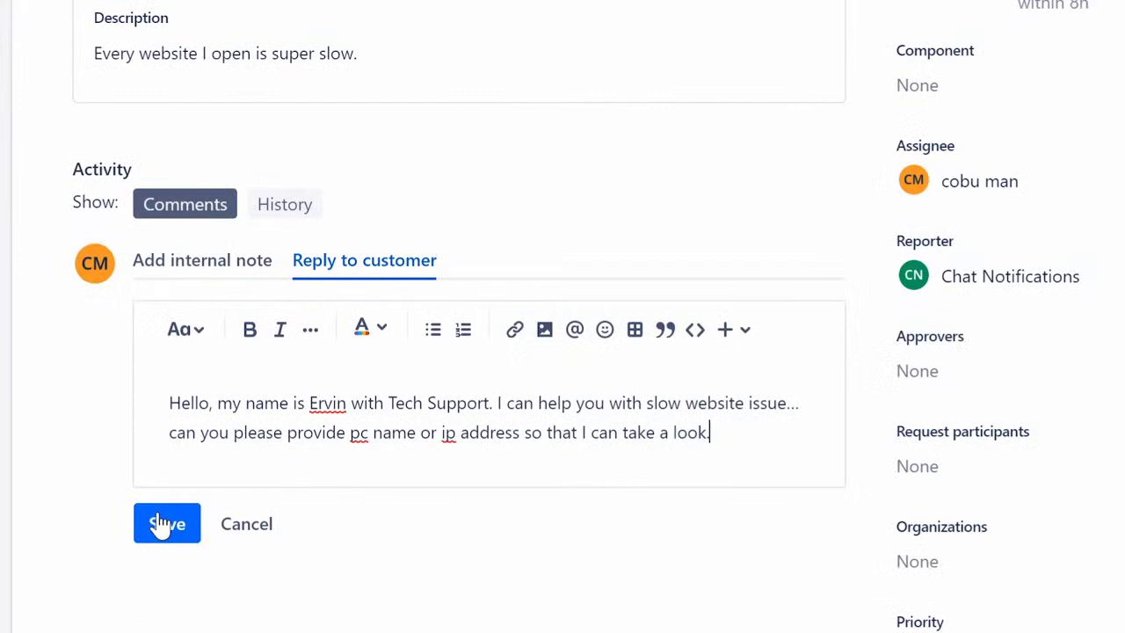
{"action": "left_click", "coordinate": [161, 525]}
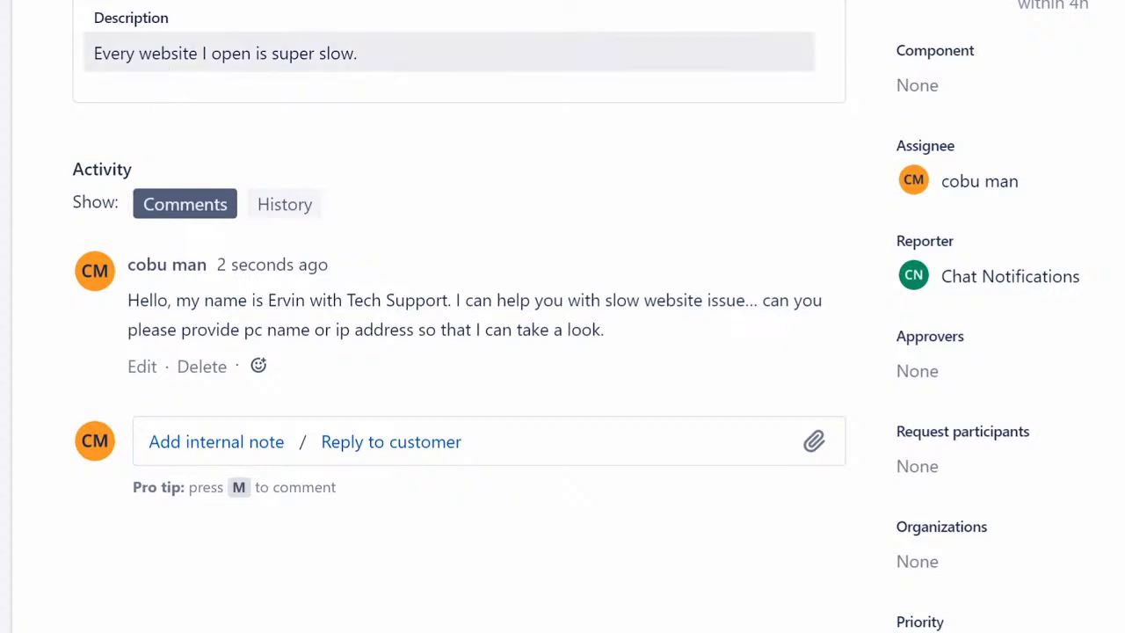
{"action": "left_click_drag", "start_coordinate": [201, 53], "coordinate": [102, 53]}
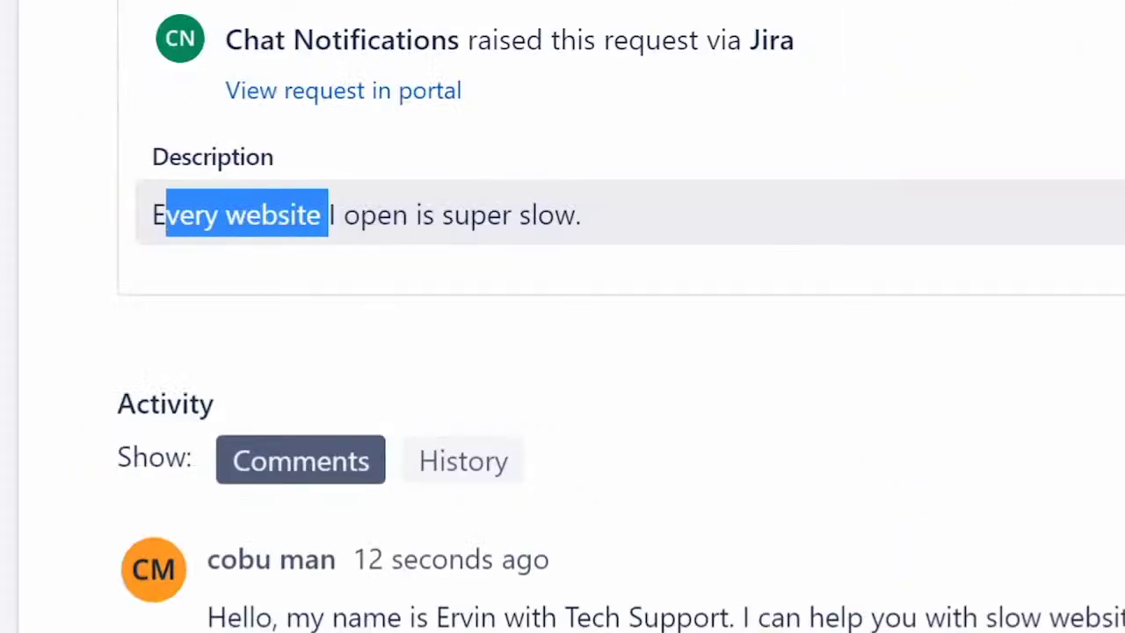
{"action": "left_click_drag", "start_coordinate": [166, 215], "coordinate": [152, 214]}
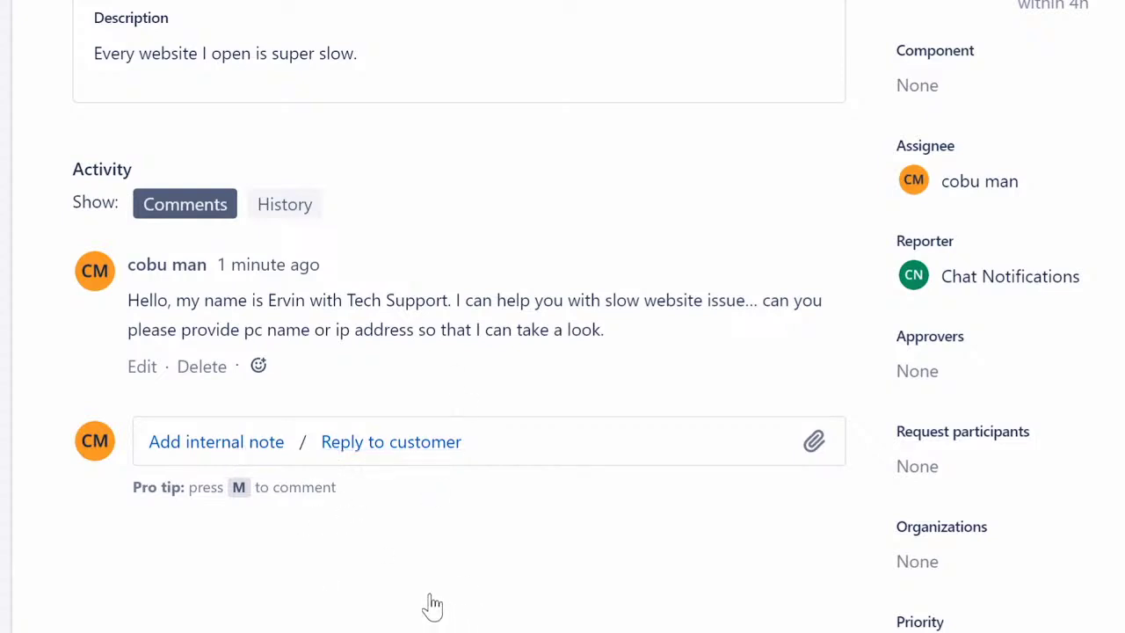
- Post an internal note on ISD-16 stating 'cobuman1 is user's pc name.'
{"action": "type", "text": "m"}
{"action": "type", "text": "cobuman1"}
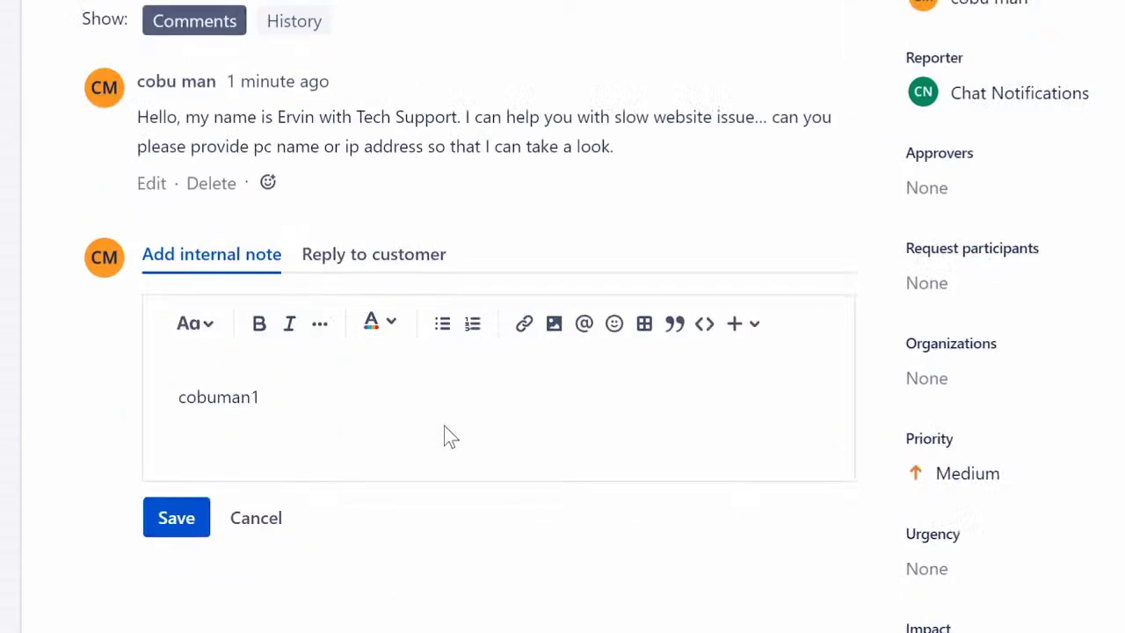
{"action": "type", "text": " is user's pc name."}
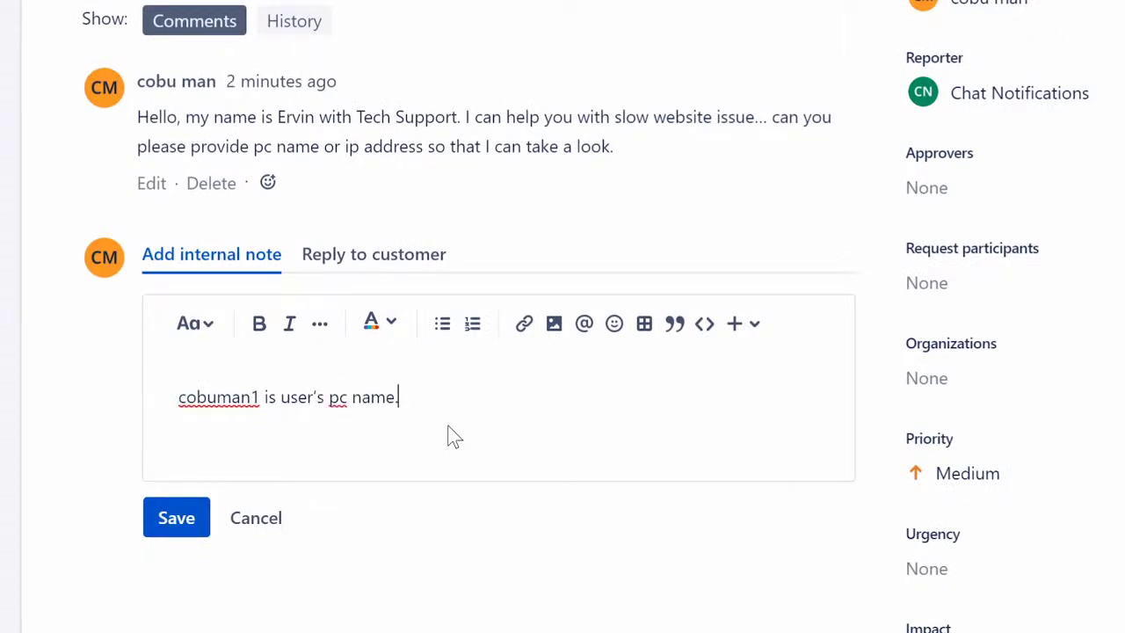
{"action": "type", "text": " Ervin"}
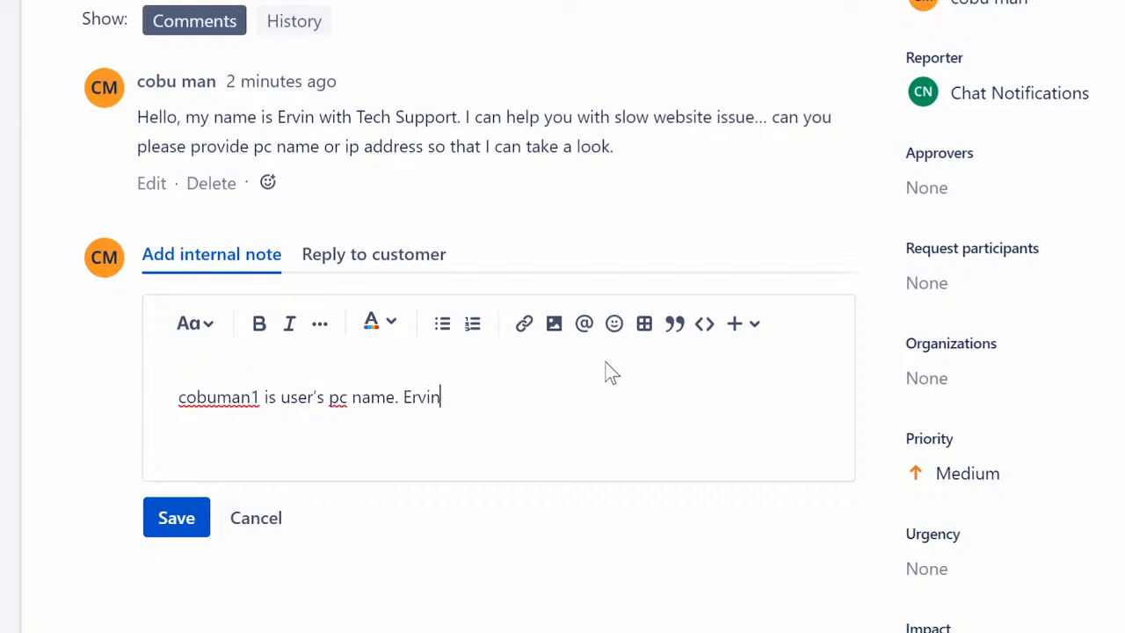
{"action": "left_click", "coordinate": [176, 518]}
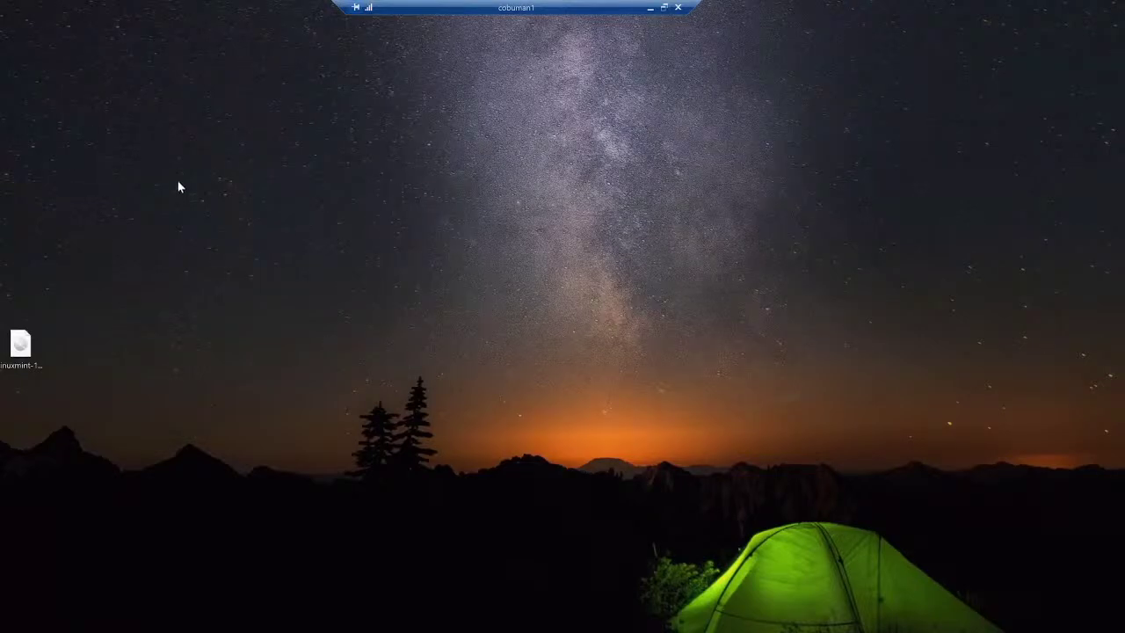
- Search Windows for 'update' and run Check for updates on the remote PC
{"action": "key", "text": "super+s"}
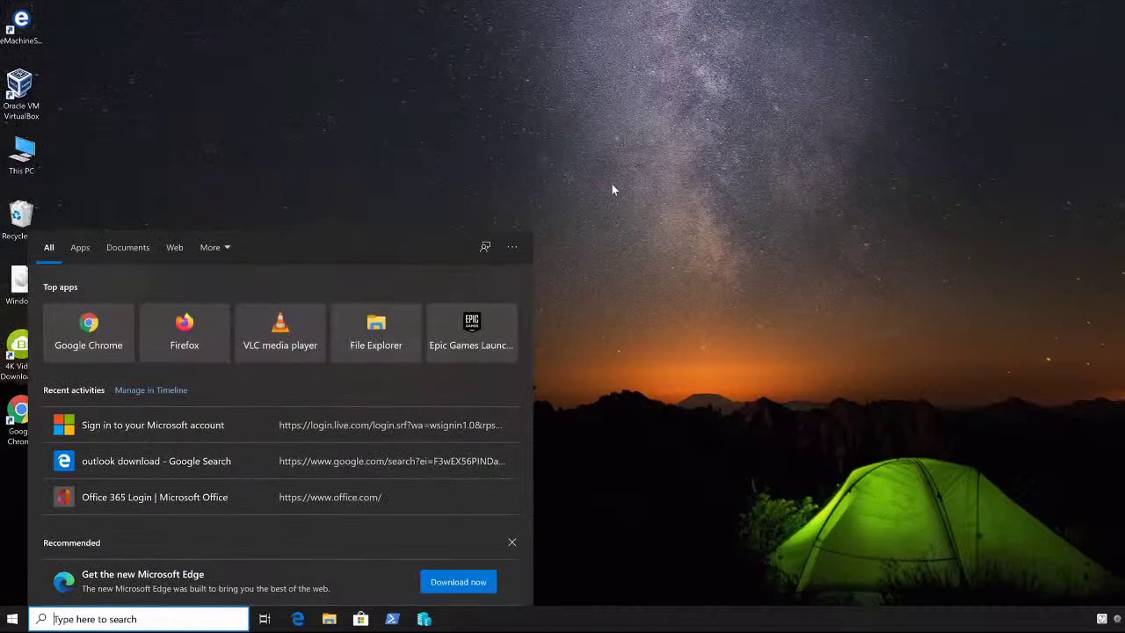
{"action": "left_click", "coordinate": [610, 185]}
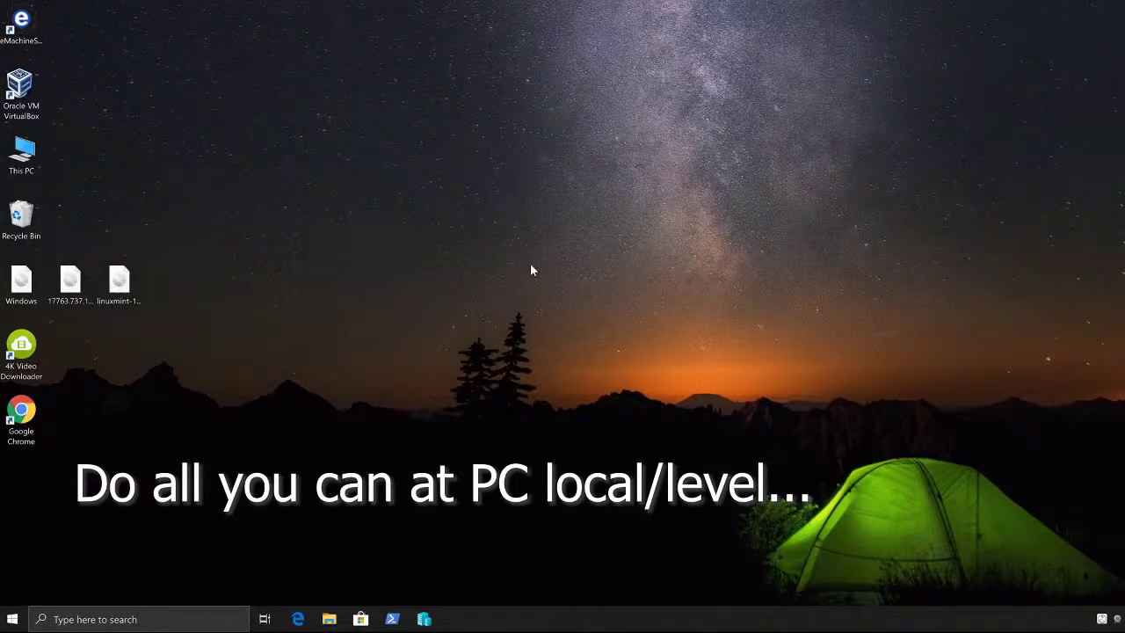
{"action": "left_click", "coordinate": [132, 618]}
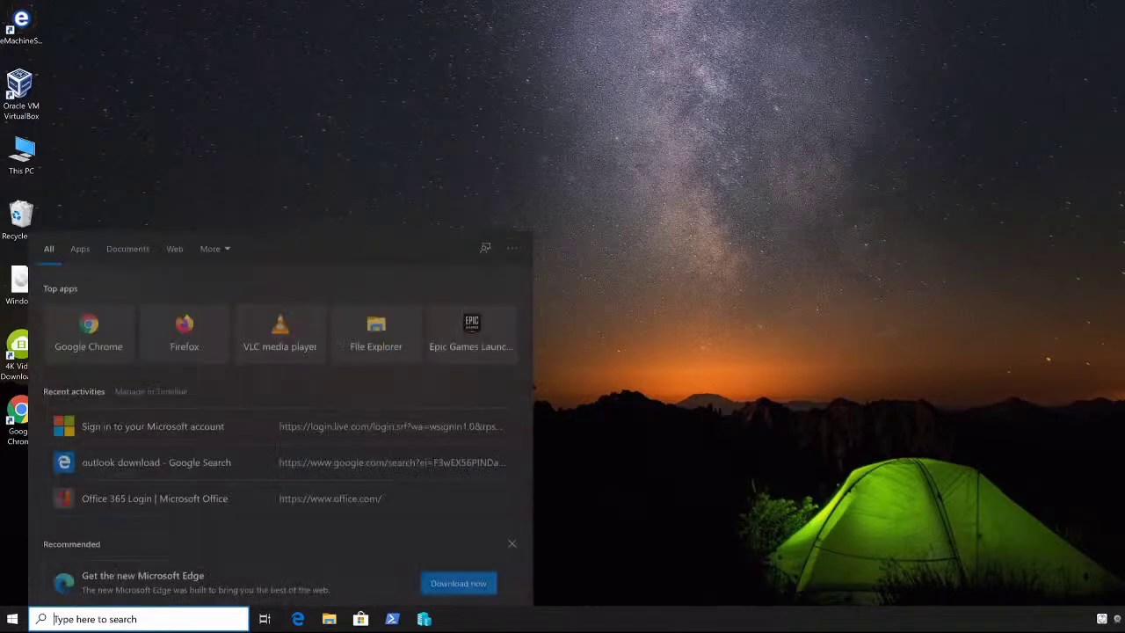
{"action": "type", "text": "update"}
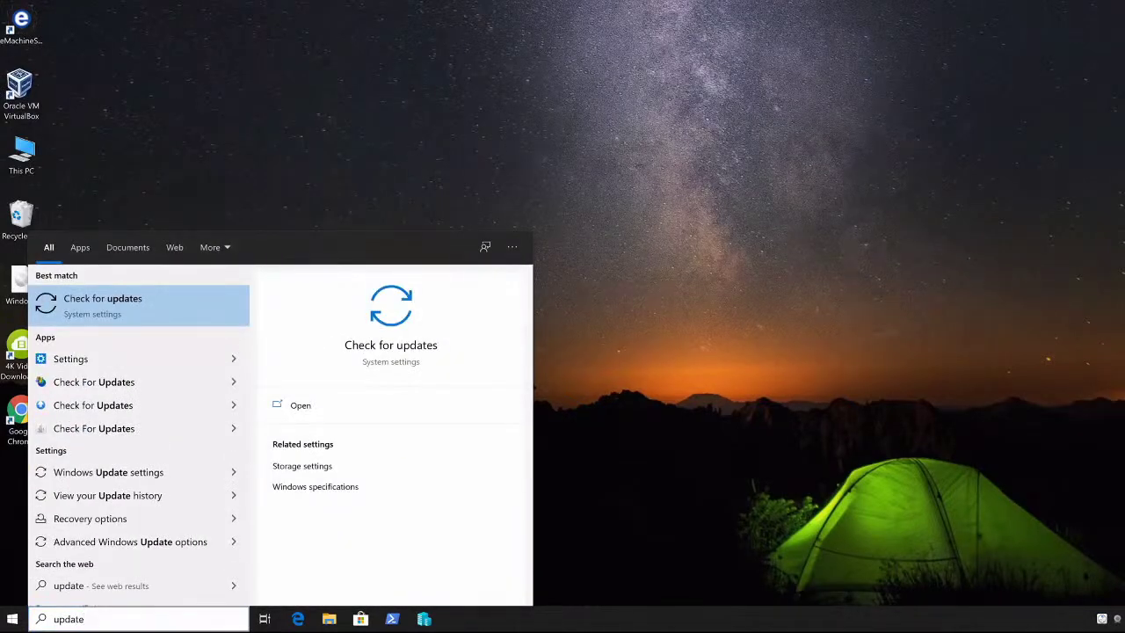
{"action": "key", "text": "Return"}
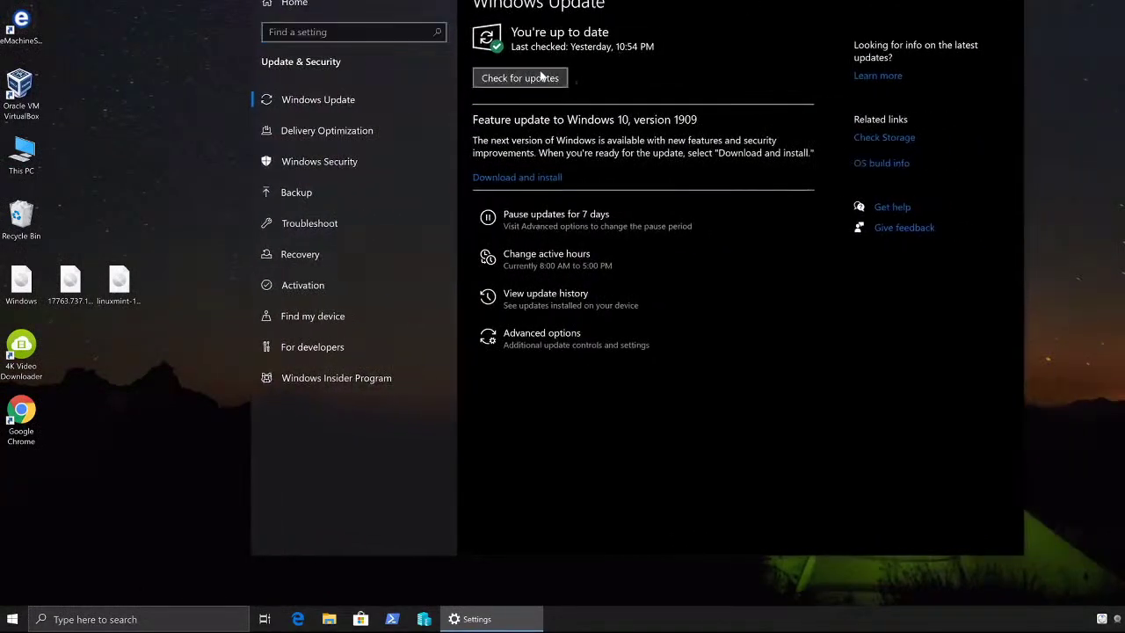
{"action": "left_click", "coordinate": [543, 77]}
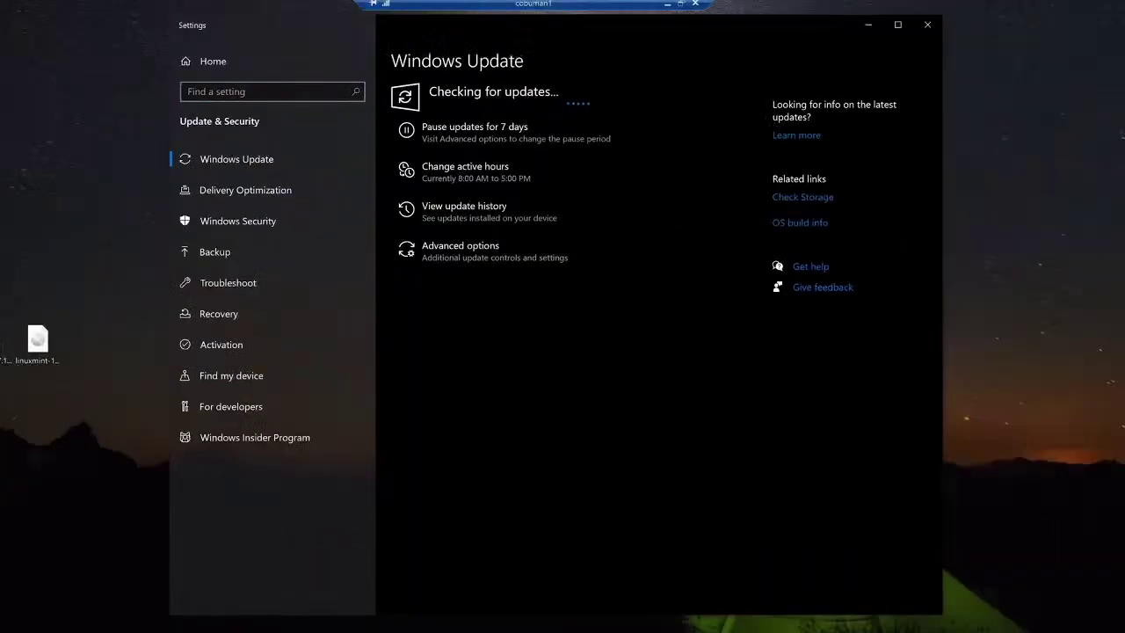
- Launch Task Manager from the taskbar, place it over the update page, and view Ethernet performance
{"action": "right_click", "coordinate": [761, 632]}
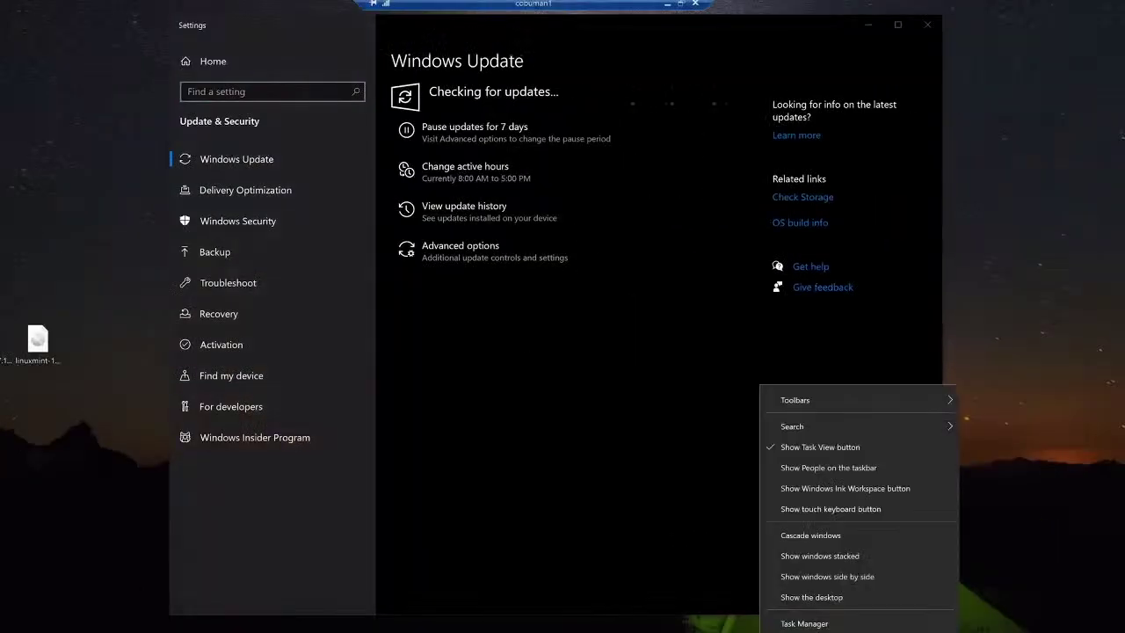
{"action": "left_click", "coordinate": [829, 625]}
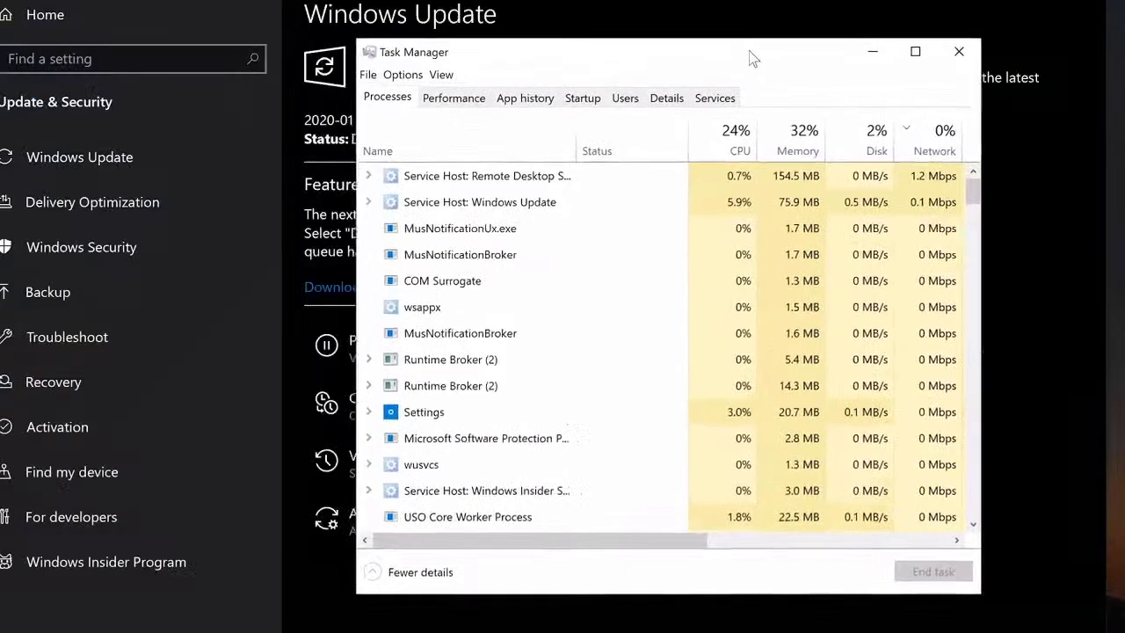
{"action": "left_click_drag", "start_coordinate": [752, 58], "coordinate": [888, 254]}
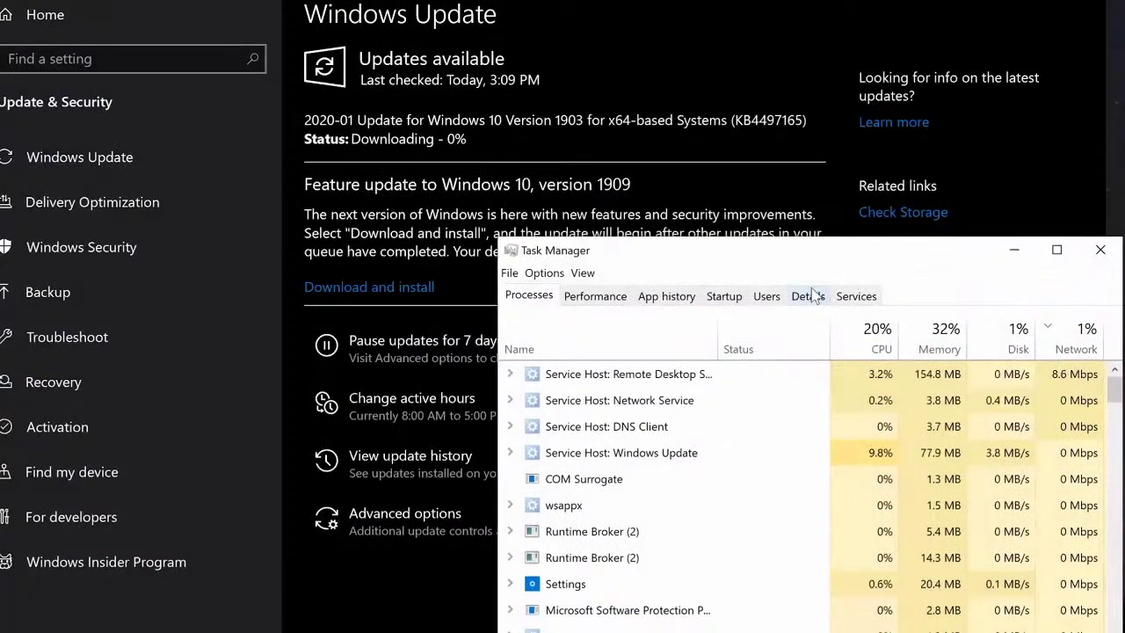
{"action": "left_click_drag", "start_coordinate": [801, 256], "coordinate": [800, 272]}
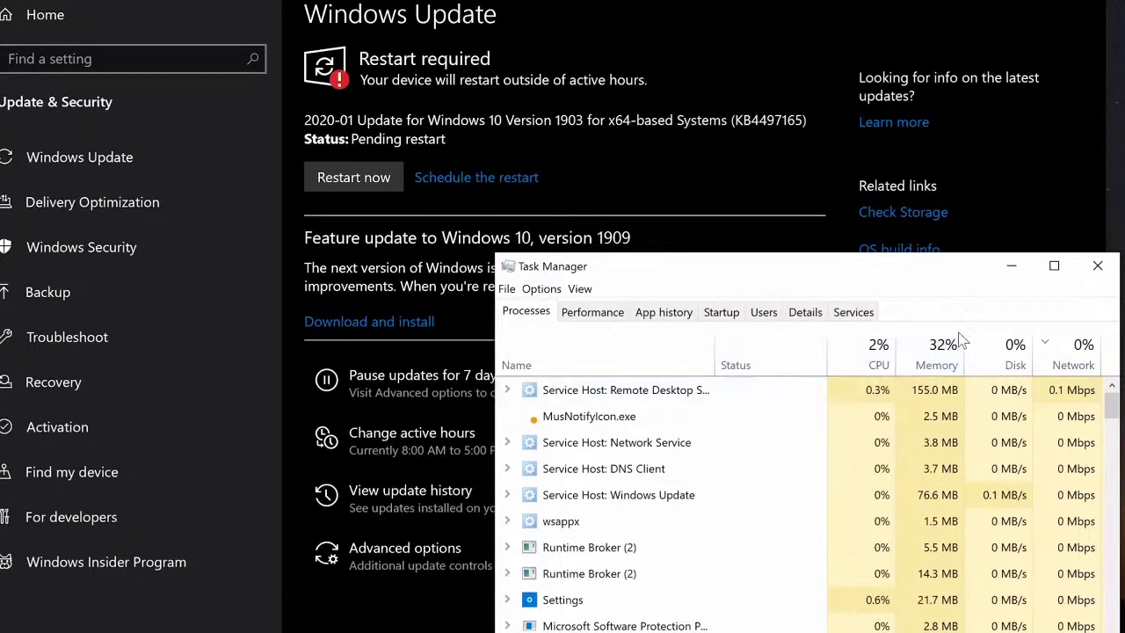
{"action": "left_click_drag", "start_coordinate": [710, 273], "coordinate": [672, 248]}
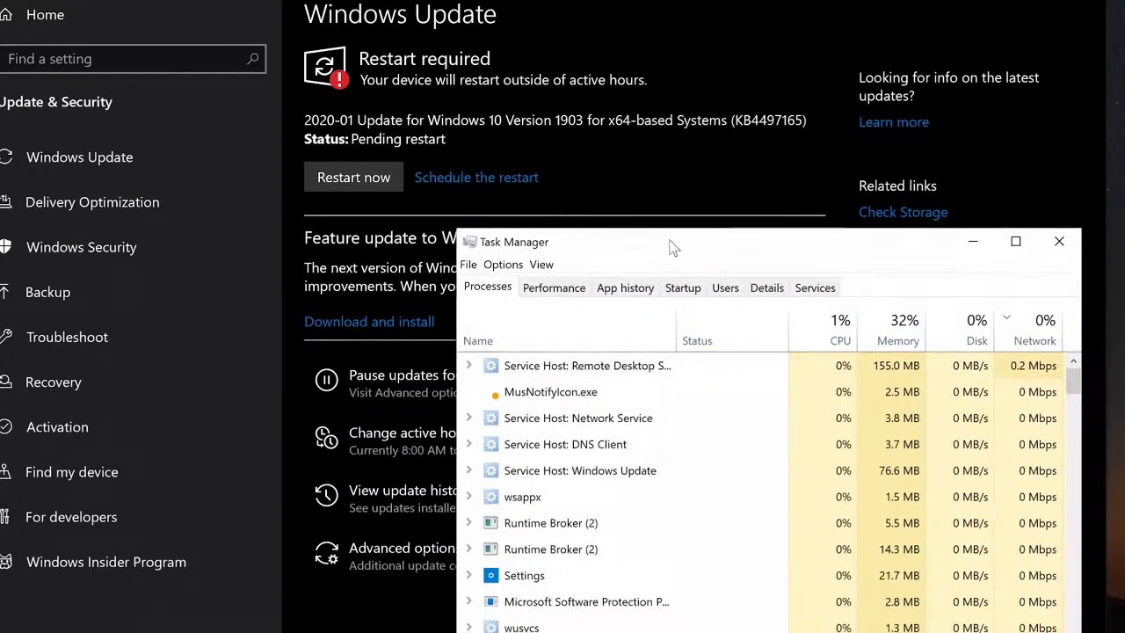
{"action": "left_click", "coordinate": [572, 295]}
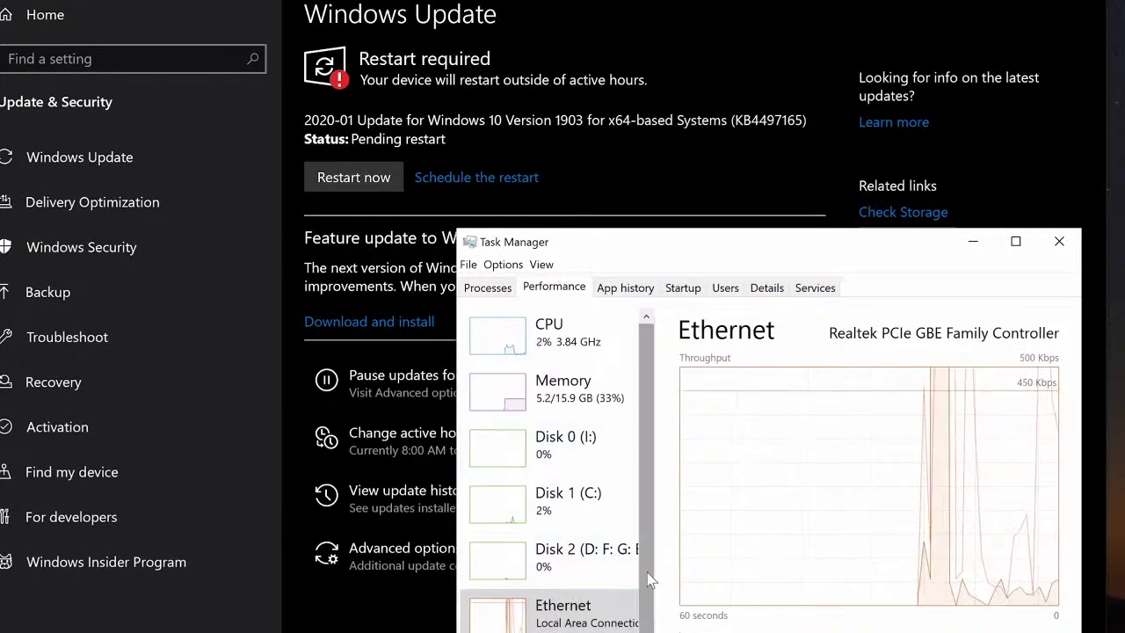
- Scroll through the Performance device list, then switch Task Manager back to the Processes list
{"action": "scroll", "coordinate": [545, 580], "scroll_direction": "down", "scroll_amount": 2}
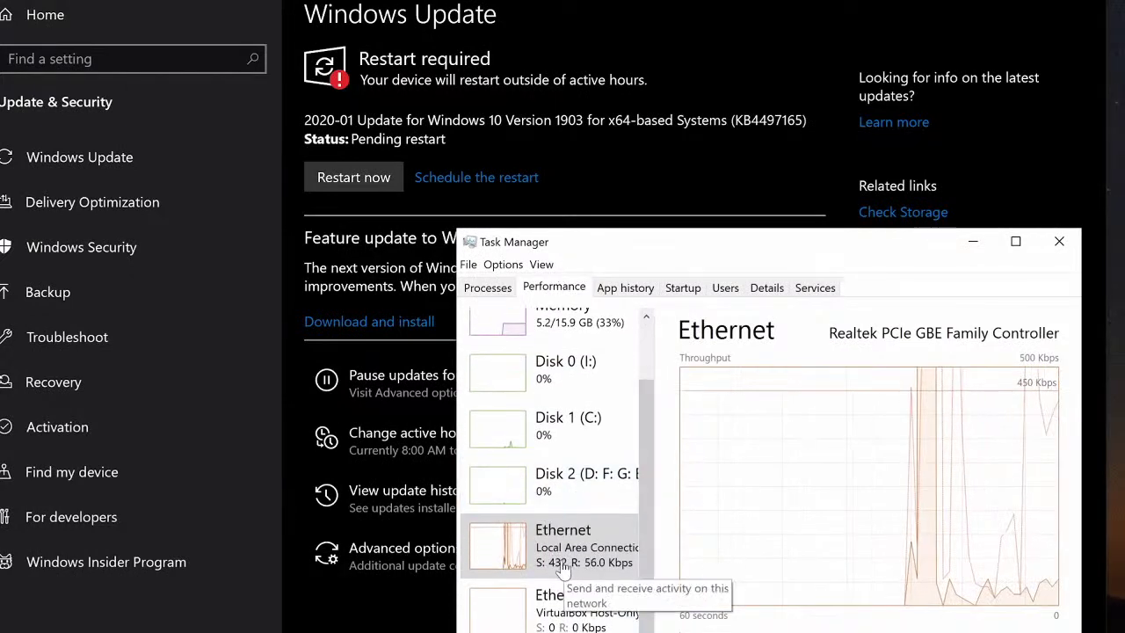
{"action": "scroll", "coordinate": [538, 505], "scroll_direction": "down", "scroll_amount": 1}
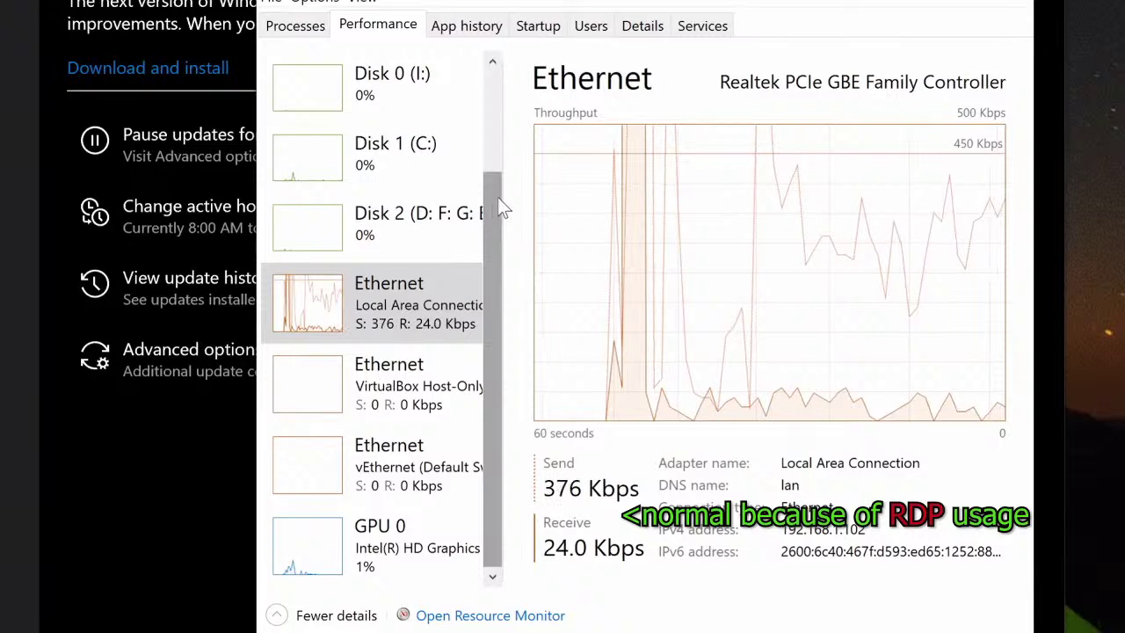
{"action": "left_click_drag", "start_coordinate": [490, 313], "coordinate": [505, 205]}
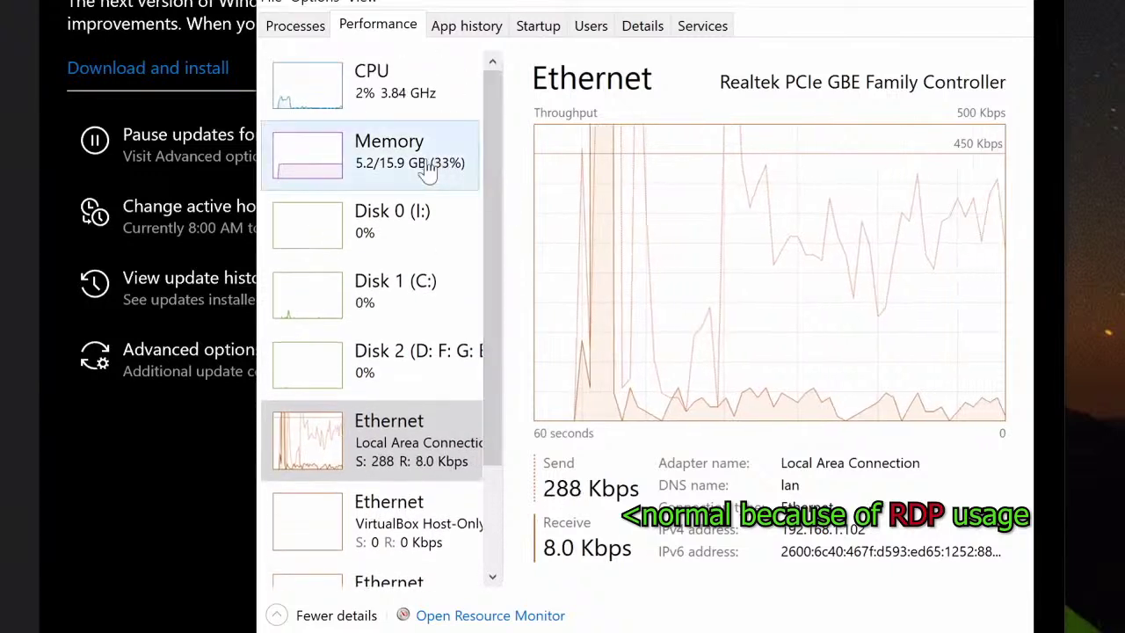
{"action": "left_click", "coordinate": [320, 35]}
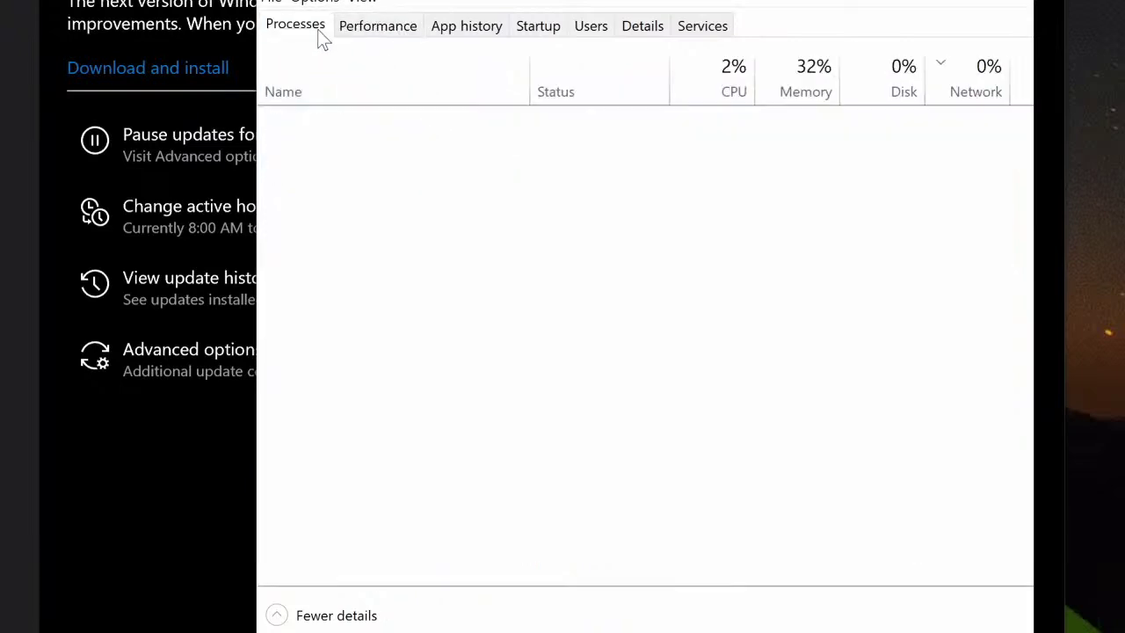
- Sort processes by CPU, expand Service Host: Remote Desktop, then close Task Manager
{"action": "left_click", "coordinate": [707, 72]}
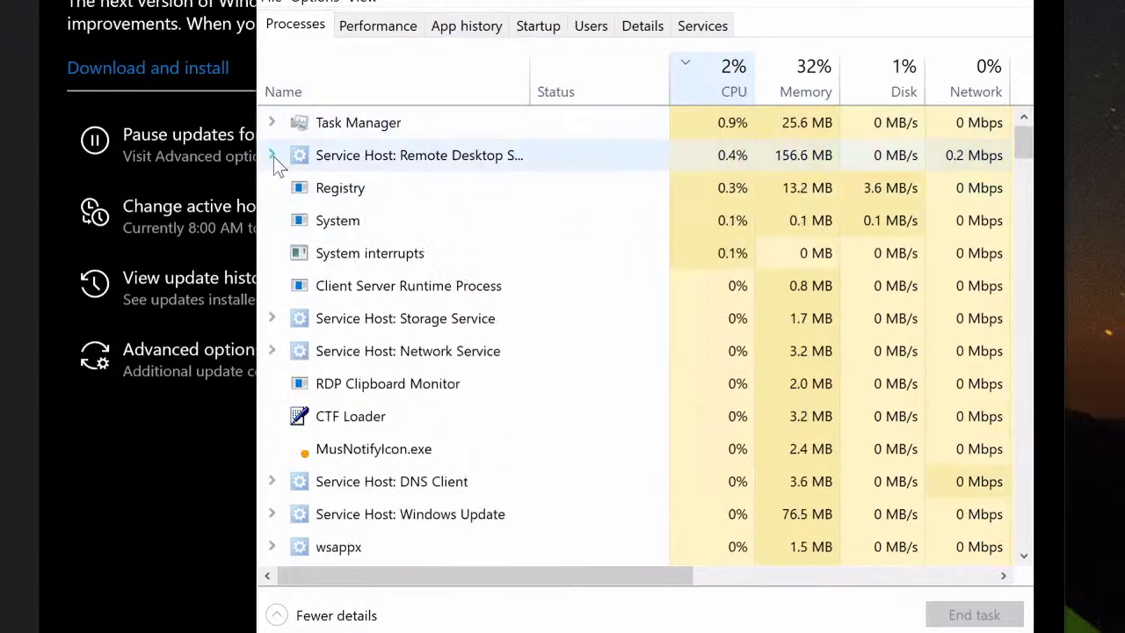
{"action": "left_click", "coordinate": [272, 154]}
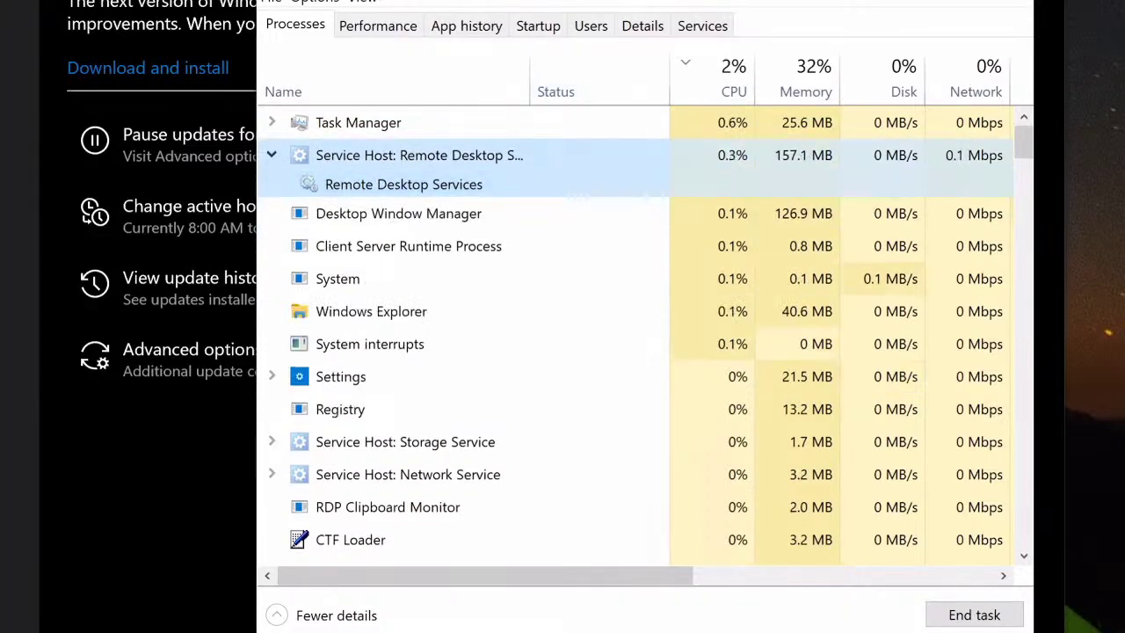
{"action": "key", "text": "alt+F4"}
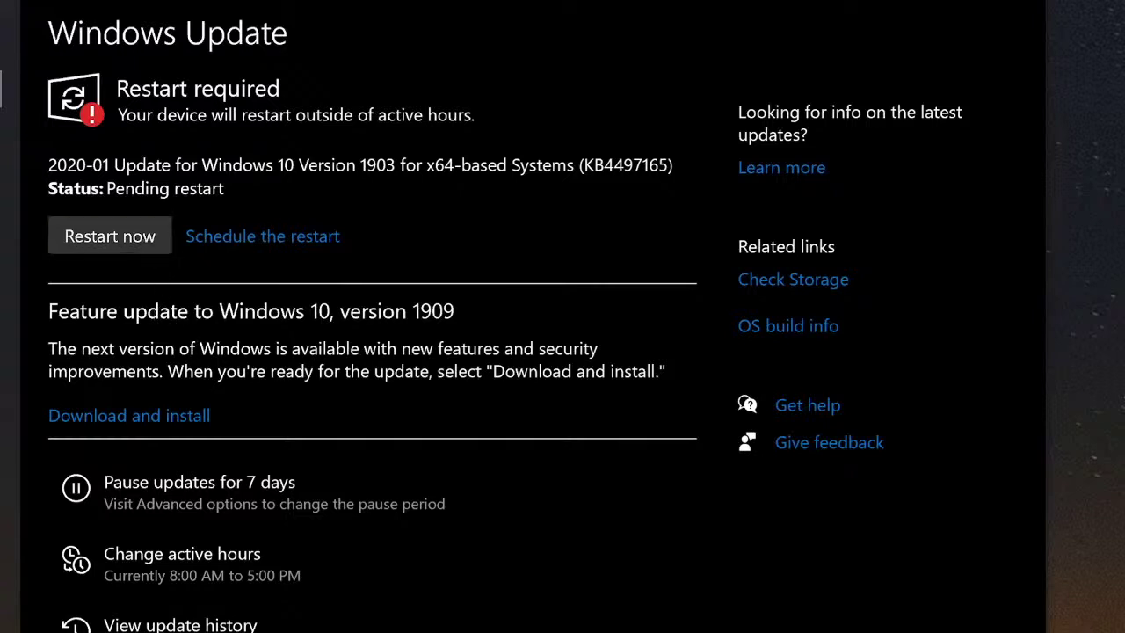
- Reopen Task Manager with Ctrl+Shift+Esc on the Performance tab and move it left
{"action": "key", "text": "ctrl+shift+Escape"}
{"action": "left_click", "coordinate": [358, 373]}
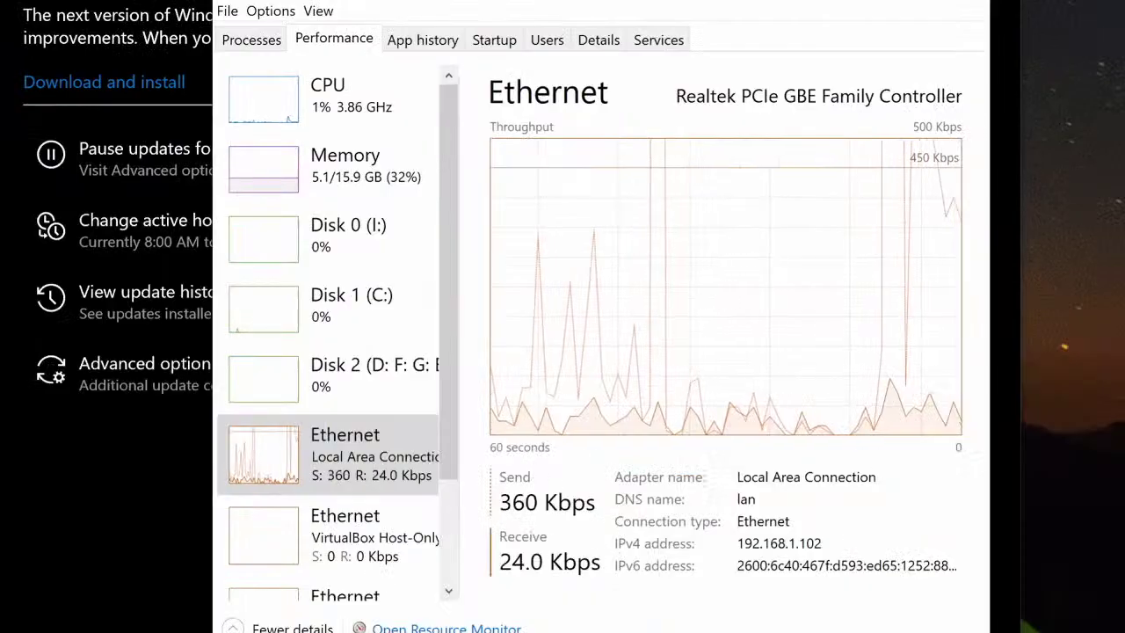
{"action": "left_click_drag", "start_coordinate": [510, 0], "coordinate": [431, 8]}
{"action": "left_click_drag", "start_coordinate": [576, 4], "coordinate": [434, 15]}
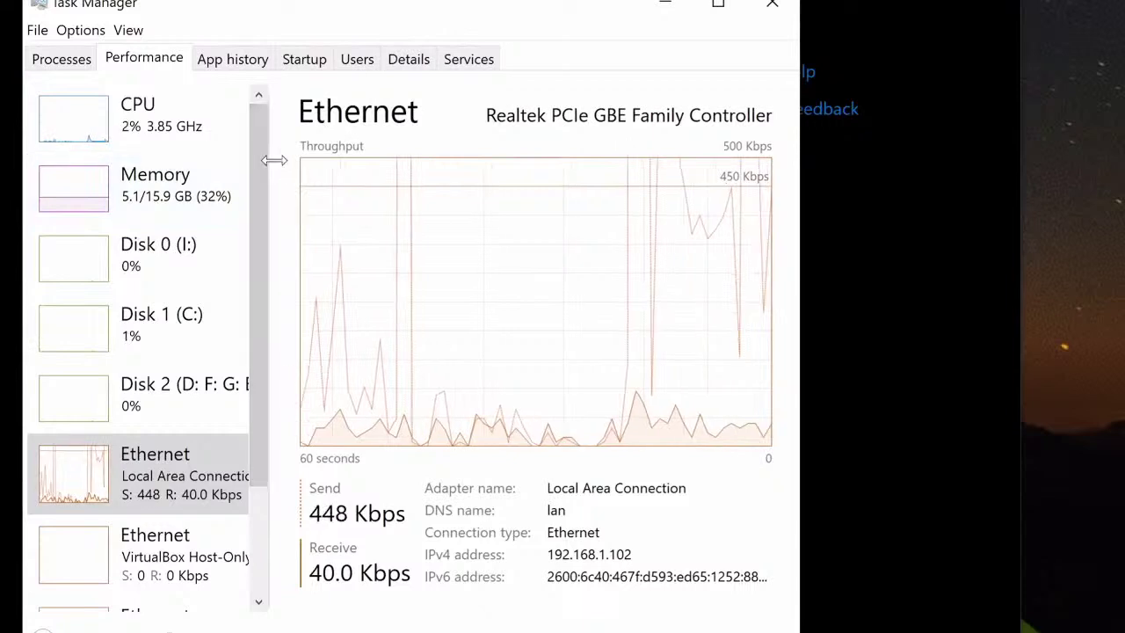
- Widen the device list and enlarge the window, then return to the Processes list
{"action": "left_click_drag", "start_coordinate": [274, 160], "coordinate": [333, 146]}
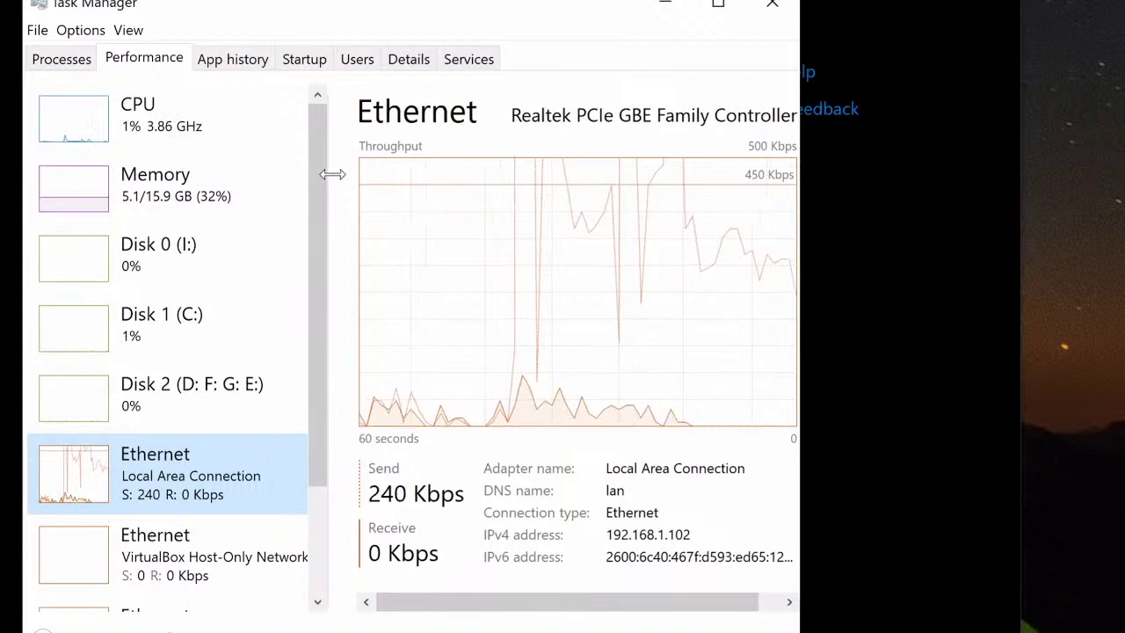
{"action": "mouse_move", "coordinate": [329, 206]}
{"action": "left_mouse_down"}
{"action": "mouse_move", "coordinate": [372, 185]}
{"action": "mouse_move", "coordinate": [327, 187]}
{"action": "left_mouse_up"}
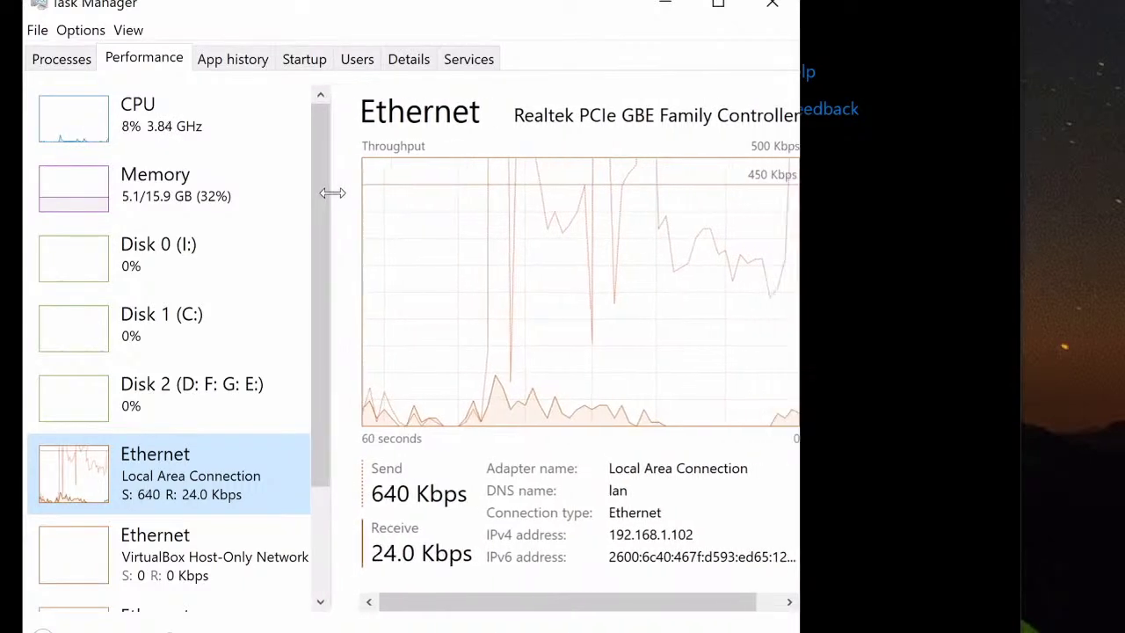
{"action": "left_click_drag", "start_coordinate": [800, 317], "coordinate": [970, 316]}
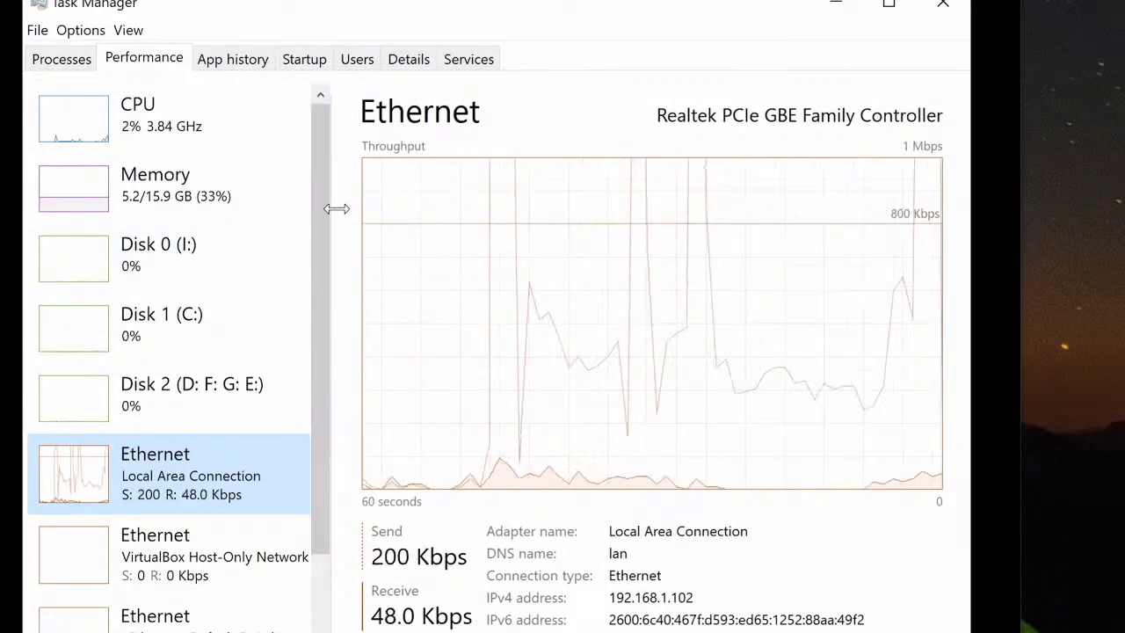
{"action": "left_click_drag", "start_coordinate": [336, 208], "coordinate": [395, 200]}
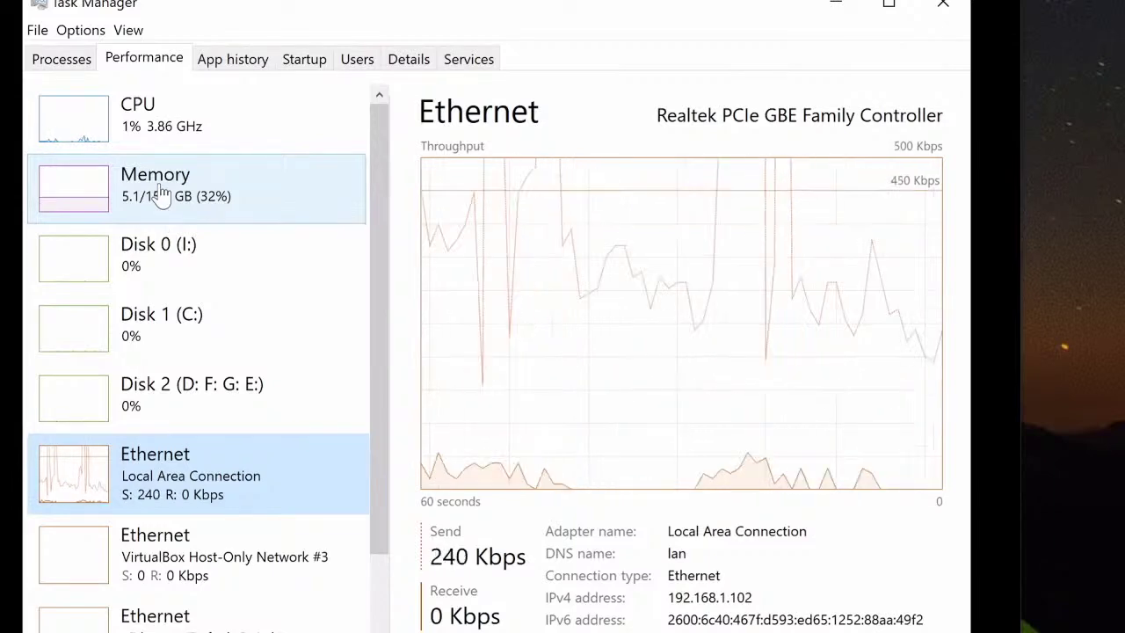
{"action": "left_click", "coordinate": [60, 58]}
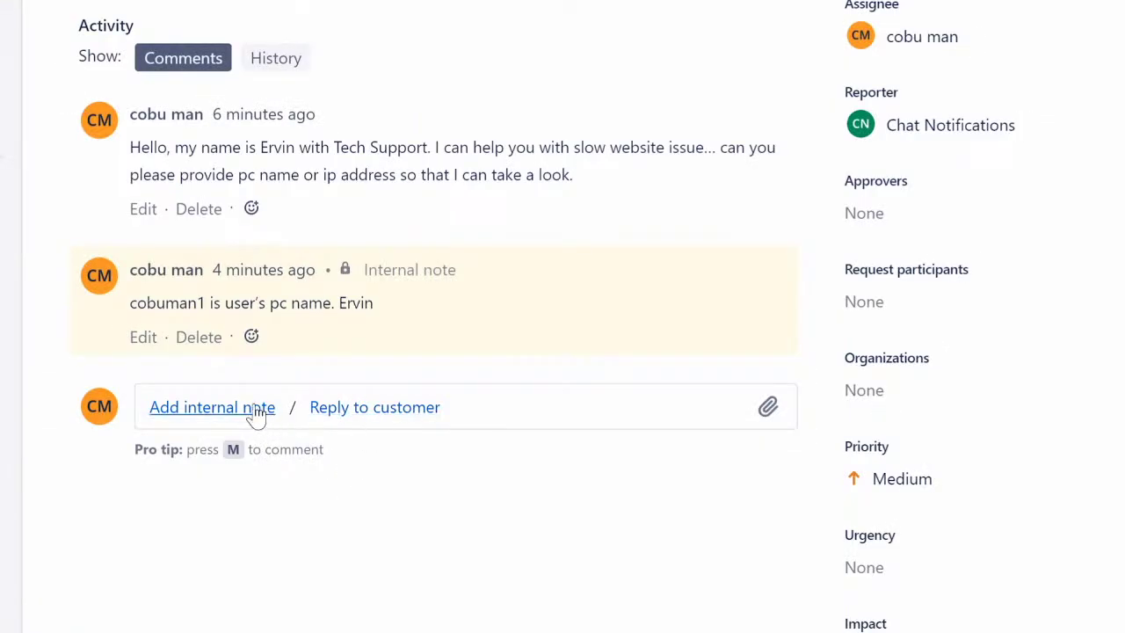
- Save an internal note: 'There are no issues at the moment. I will keep the ticket open for 24hrs to monitor.', signed by the agent
{"action": "left_click", "coordinate": [201, 404]}
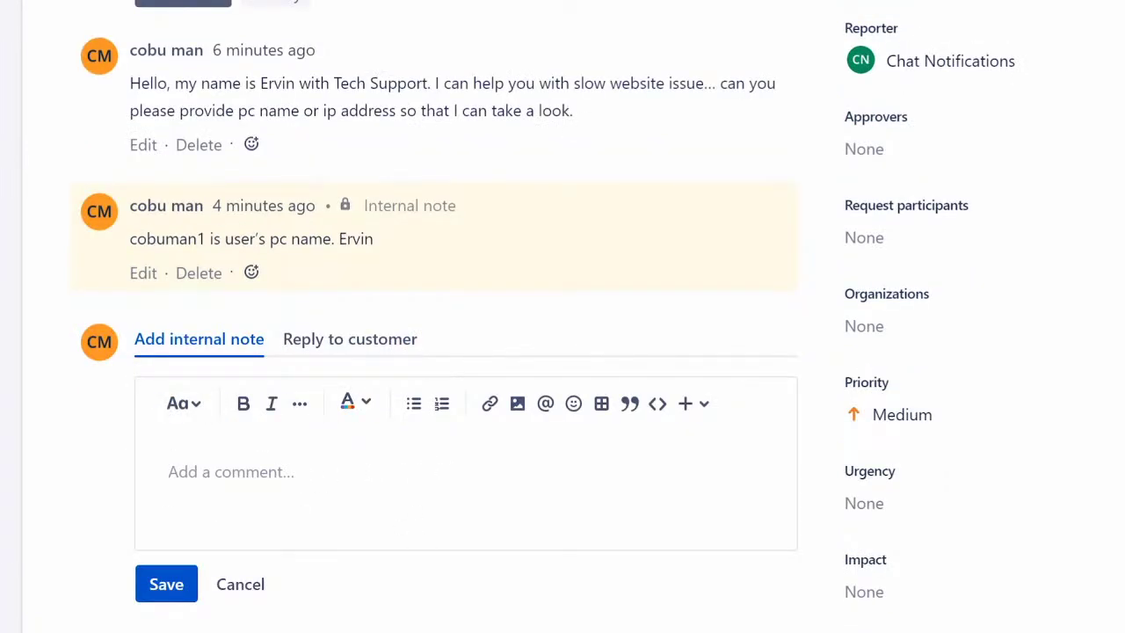
{"action": "type", "text": "T"}
{"action": "type", "text": "here are"}
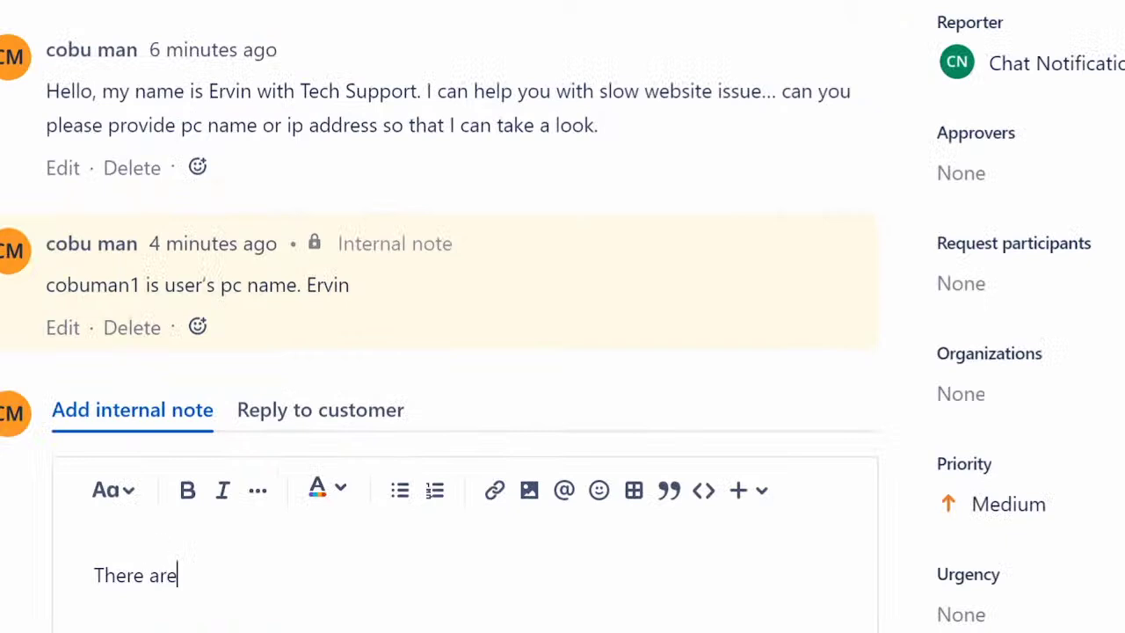
{"action": "type", "text": " no issues at th"}
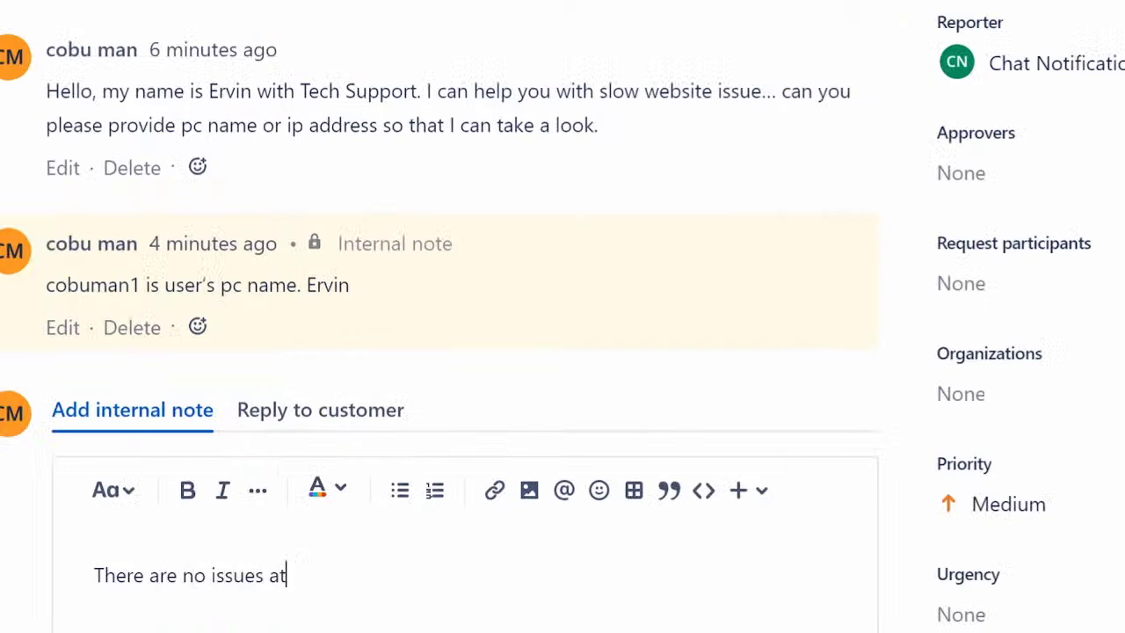
{"action": "type", "text": "e moment."}
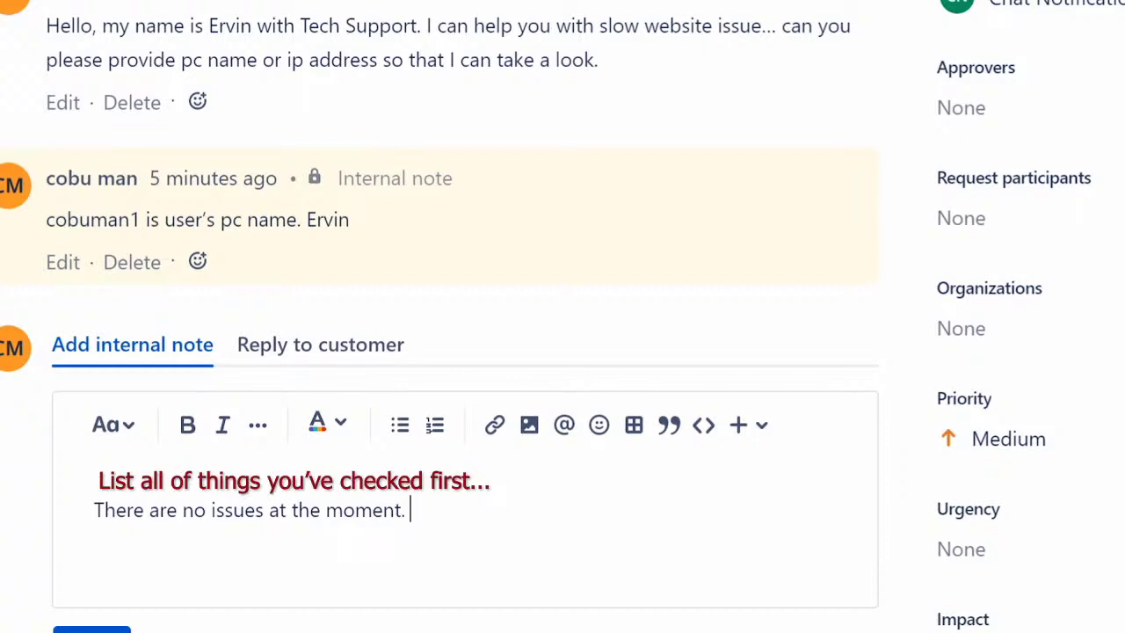
{"action": "type", "text": "I will keep the ticke topne"}
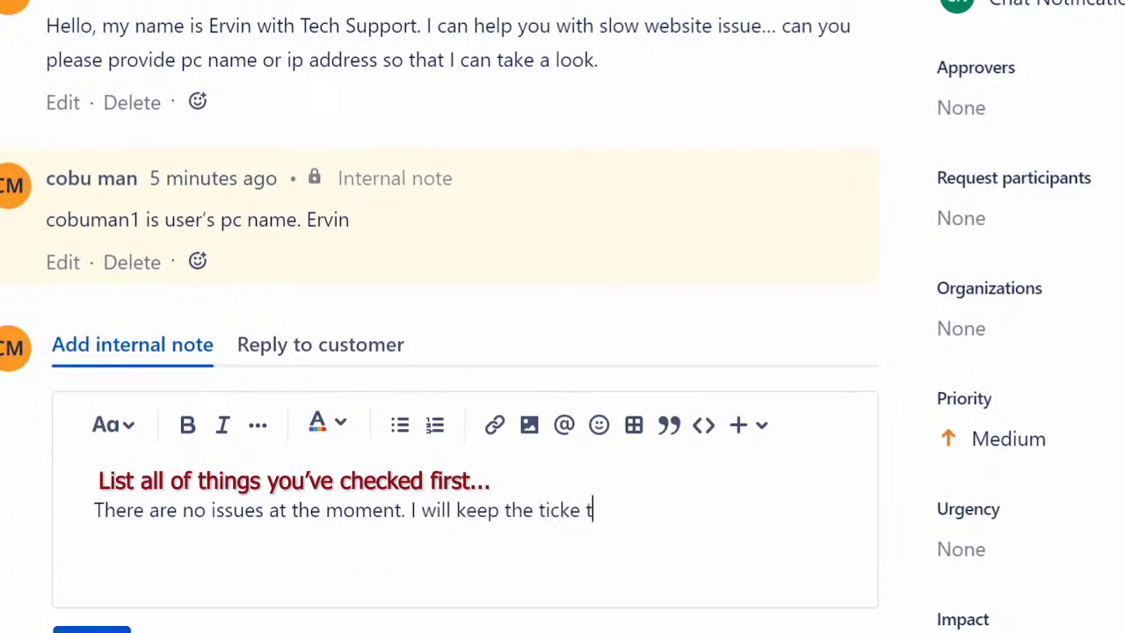
{"action": "key", "text": "BackSpace"}
{"action": "key", "text": "BackSpace"}
{"action": "key", "text": "BackSpace"}
{"action": "key", "text": "BackSpace"}
{"action": "key", "text": "BackSpace"}
{"action": "key", "text": "BackSpace"}
{"action": "type", "text": "t open for "}
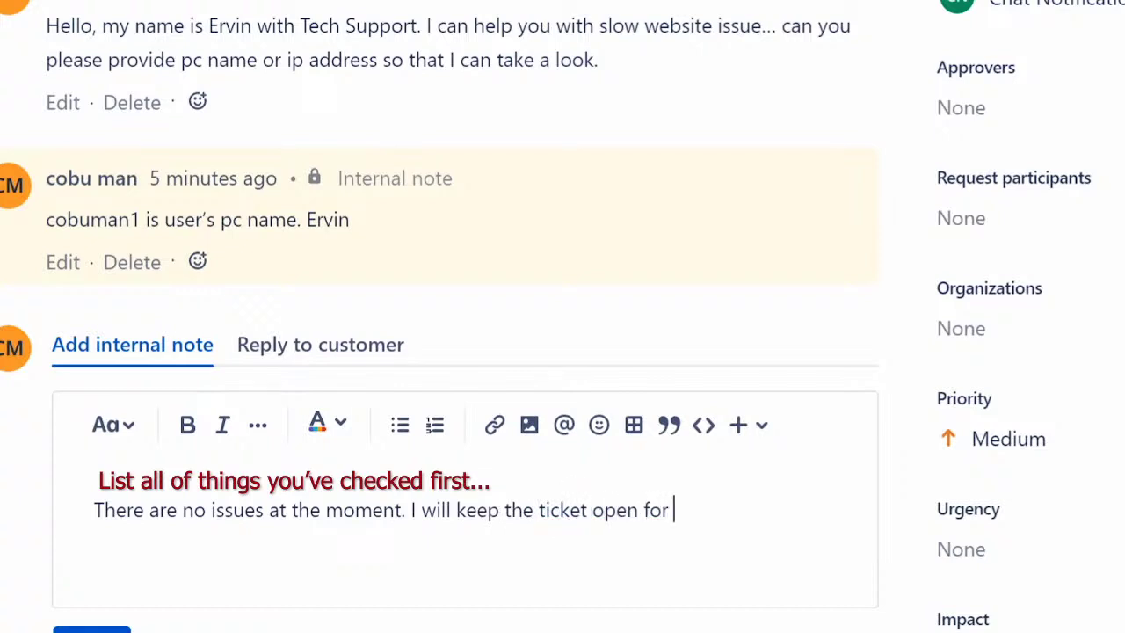
{"action": "type", "text": "24hrs to monitor"}
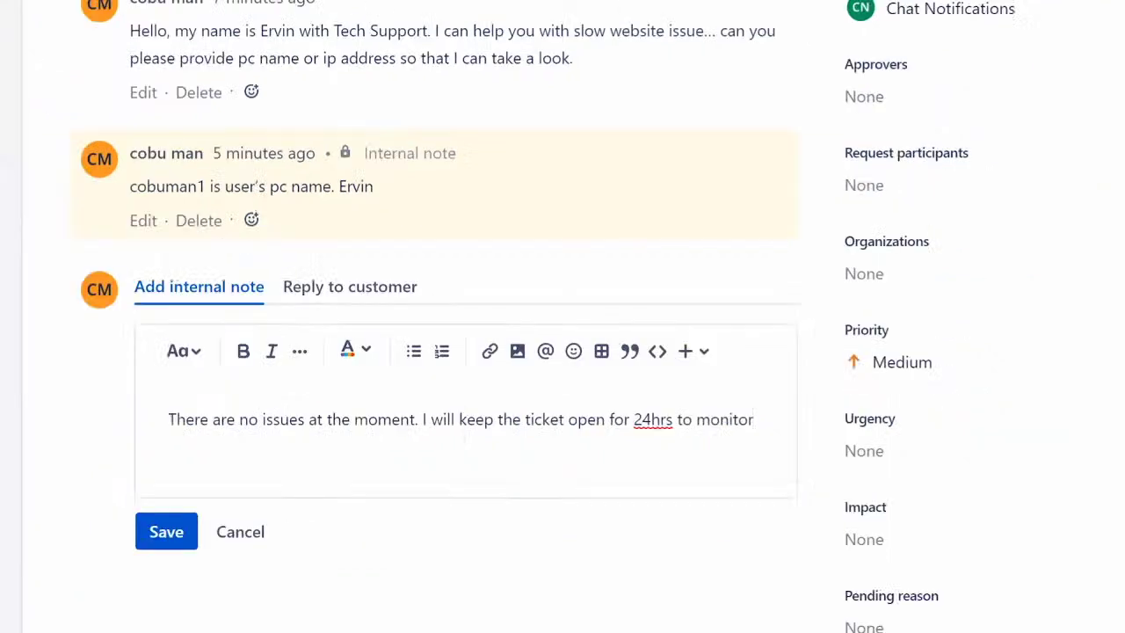
{"action": "type", "text": "."}
{"action": "key", "text": "Return"}
{"action": "type", "text": "Ervin"}
{"action": "left_click", "coordinate": [179, 535]}
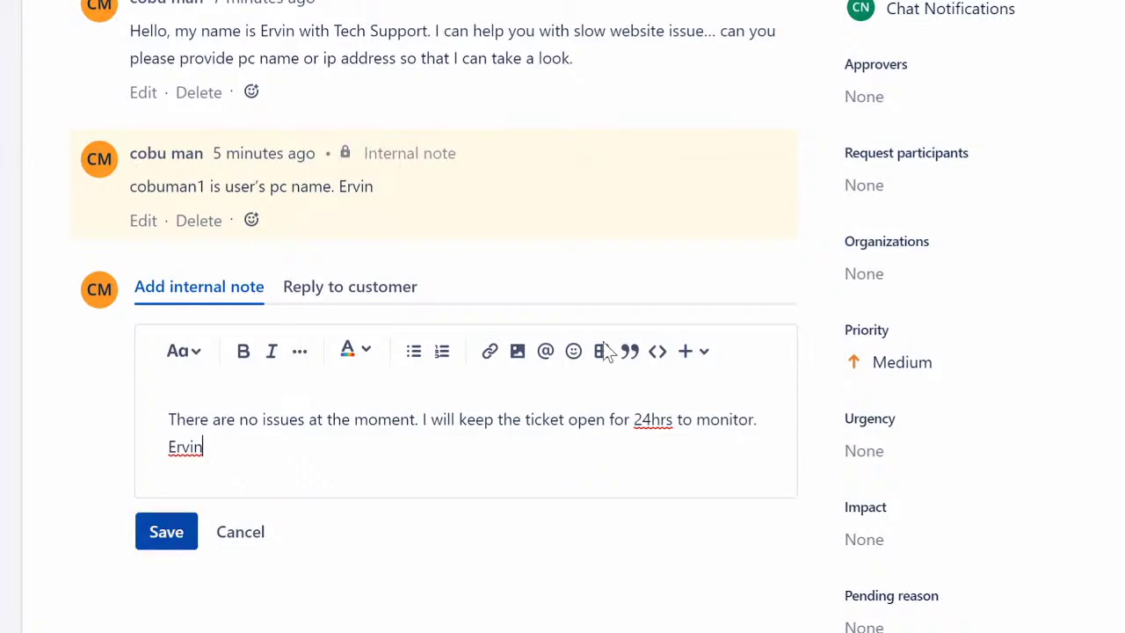
{"action": "scroll", "coordinate": [690, 226], "scroll_direction": "up", "scroll_amount": 2}
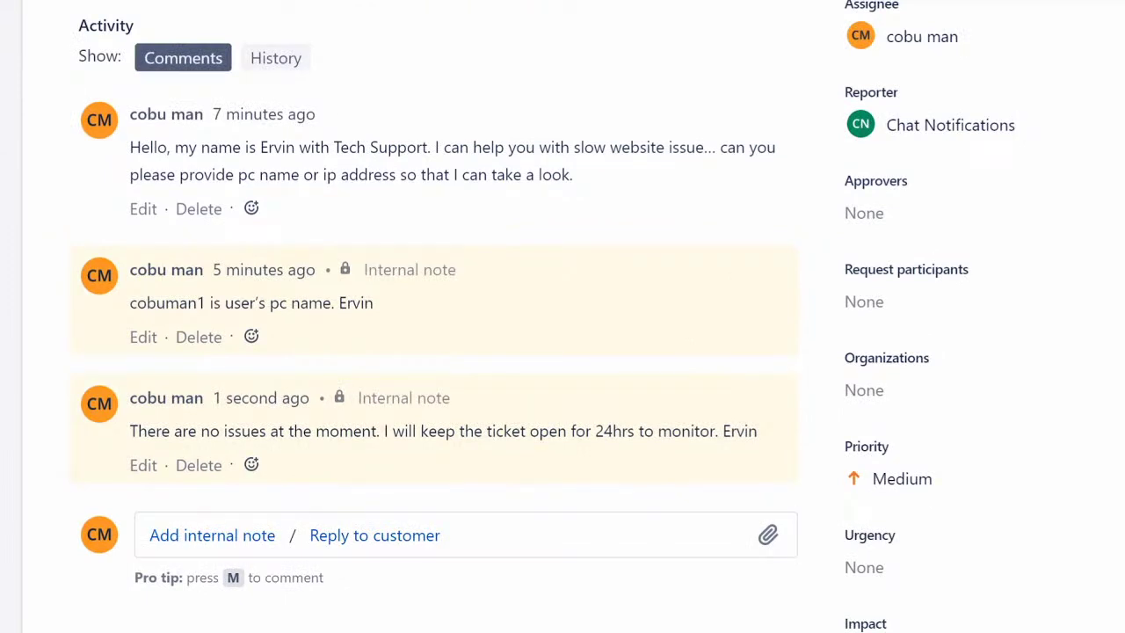
{"action": "left_click", "coordinate": [830, 42]}
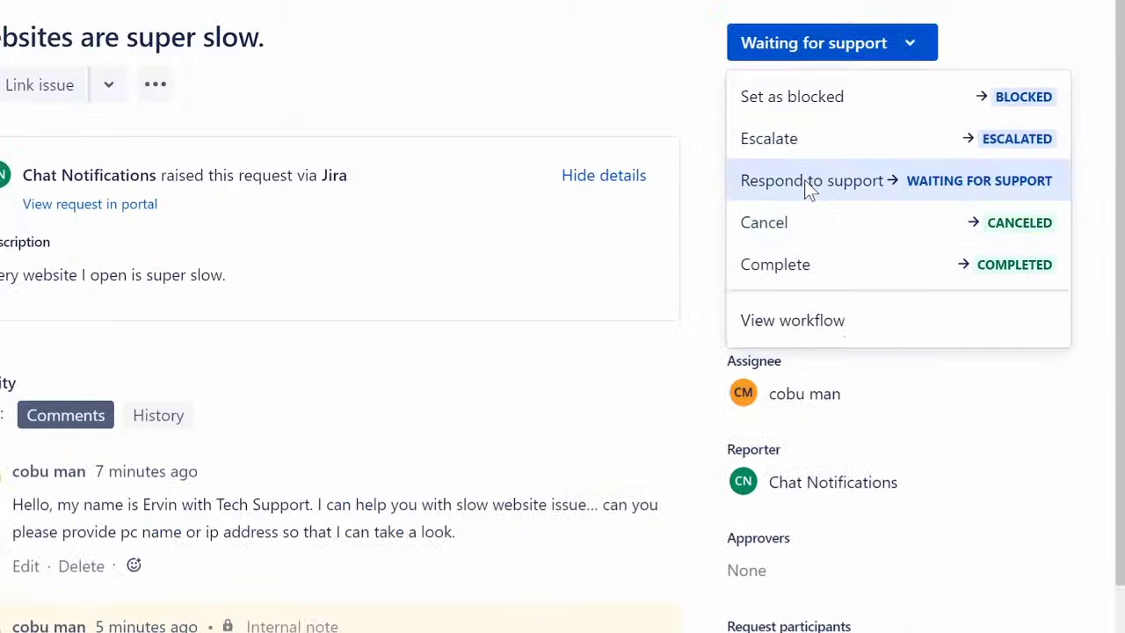
- Transition the slow-websites ticket to the Waiting for customer status
{"action": "left_click", "coordinate": [858, 180]}
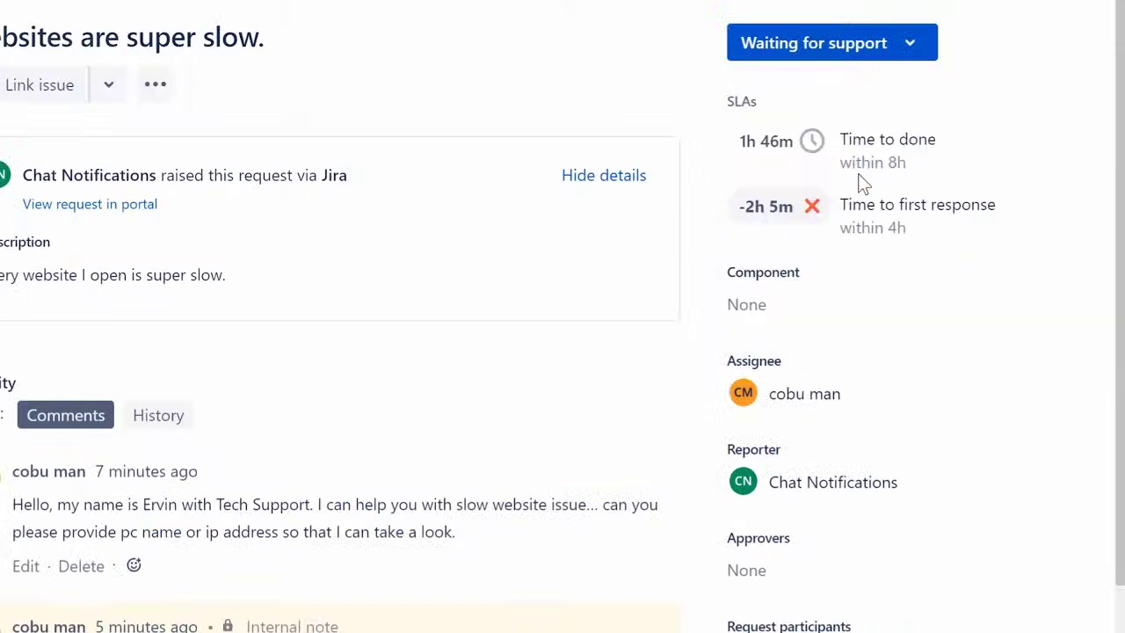
{"action": "left_click", "coordinate": [896, 44]}
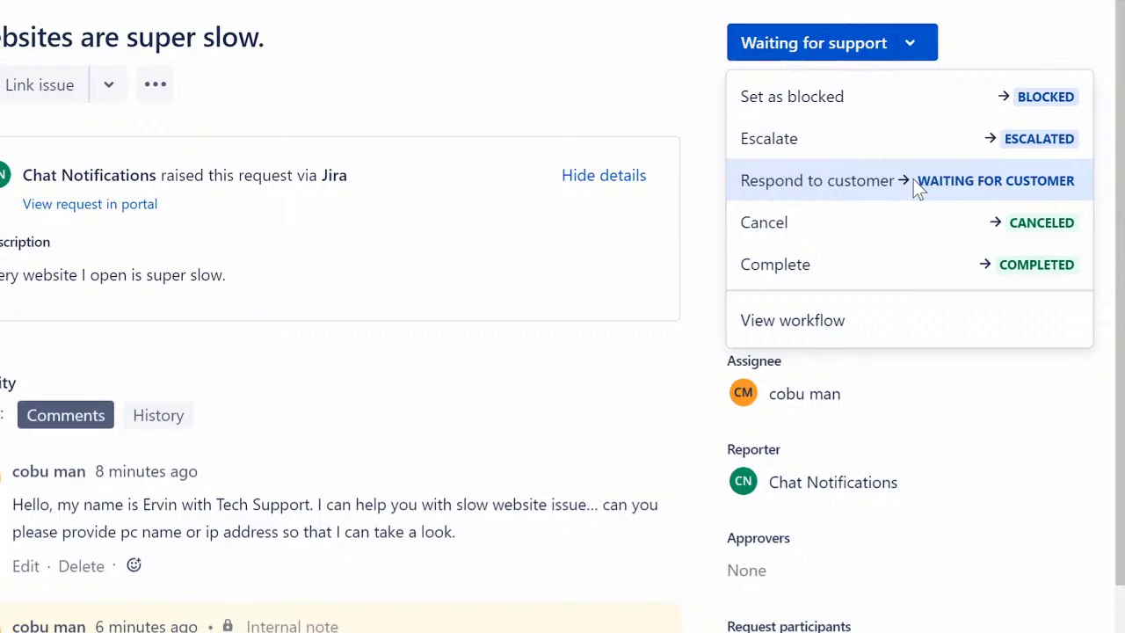
{"action": "left_click", "coordinate": [913, 184]}
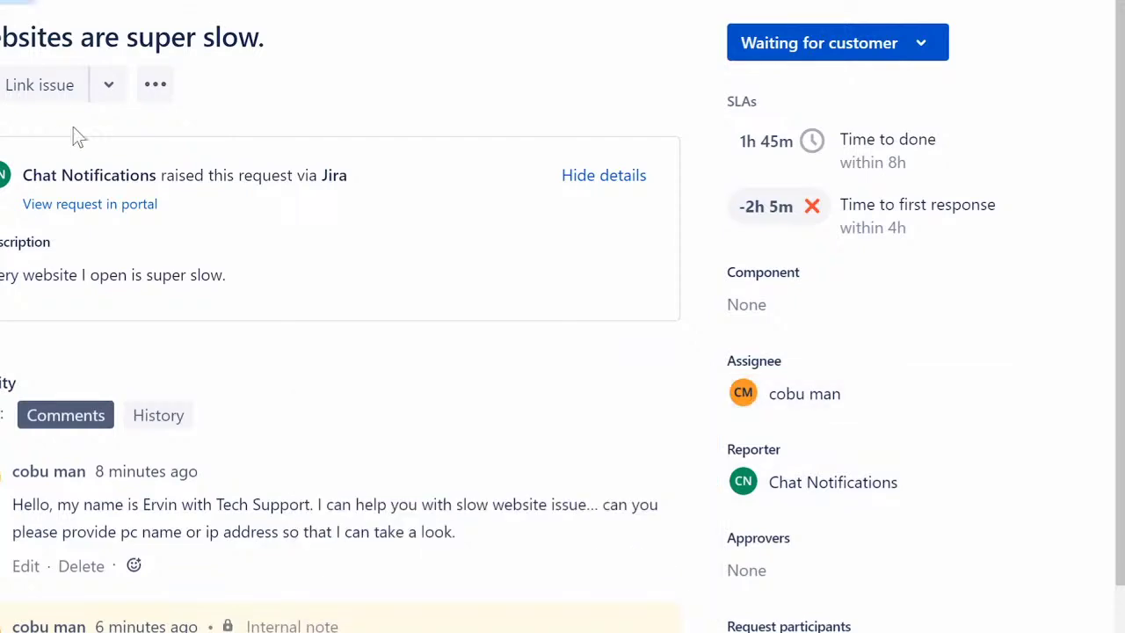
- Open ISD-17 'My documents are missing.' from the queue and assign it to yourself
{"action": "key", "text": "alt+Left"}
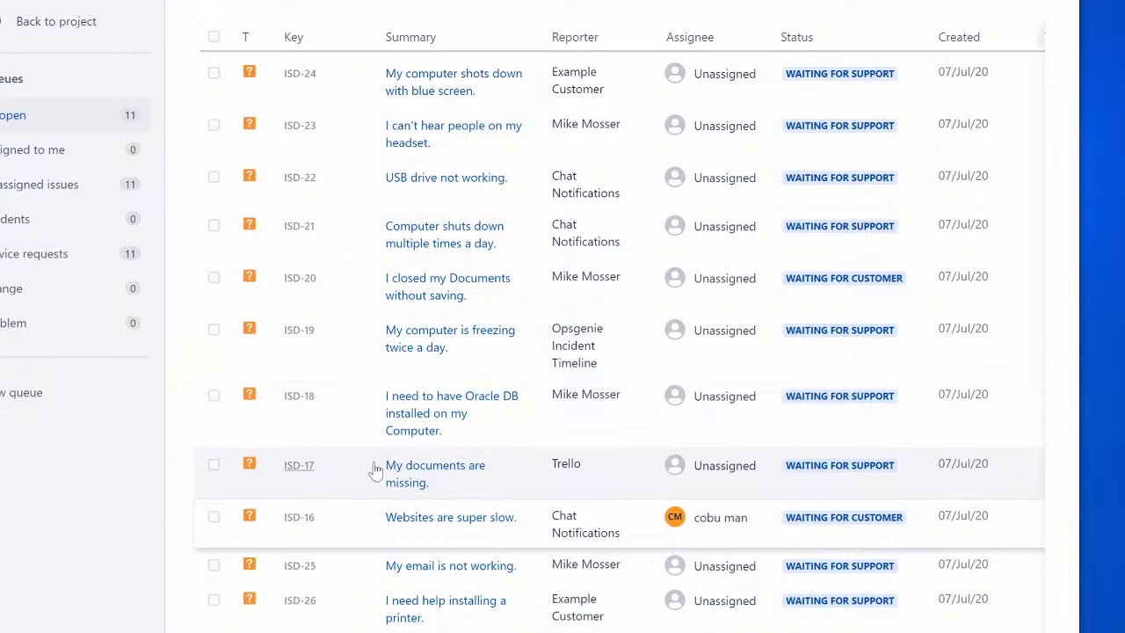
{"action": "left_click", "coordinate": [455, 474]}
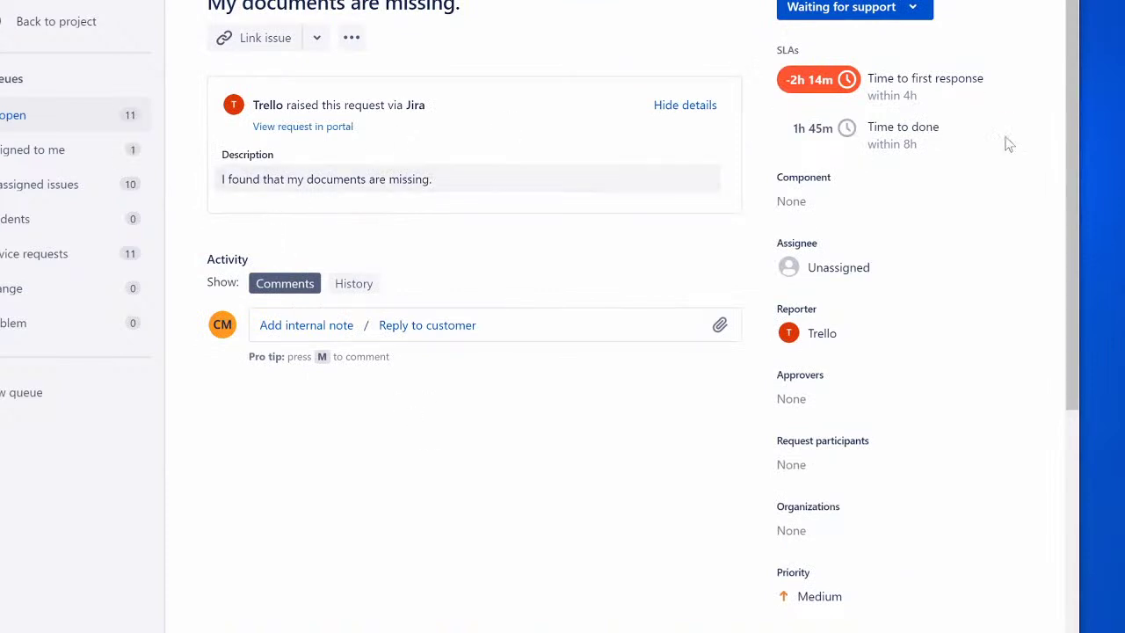
{"action": "left_click", "coordinate": [928, 420]}
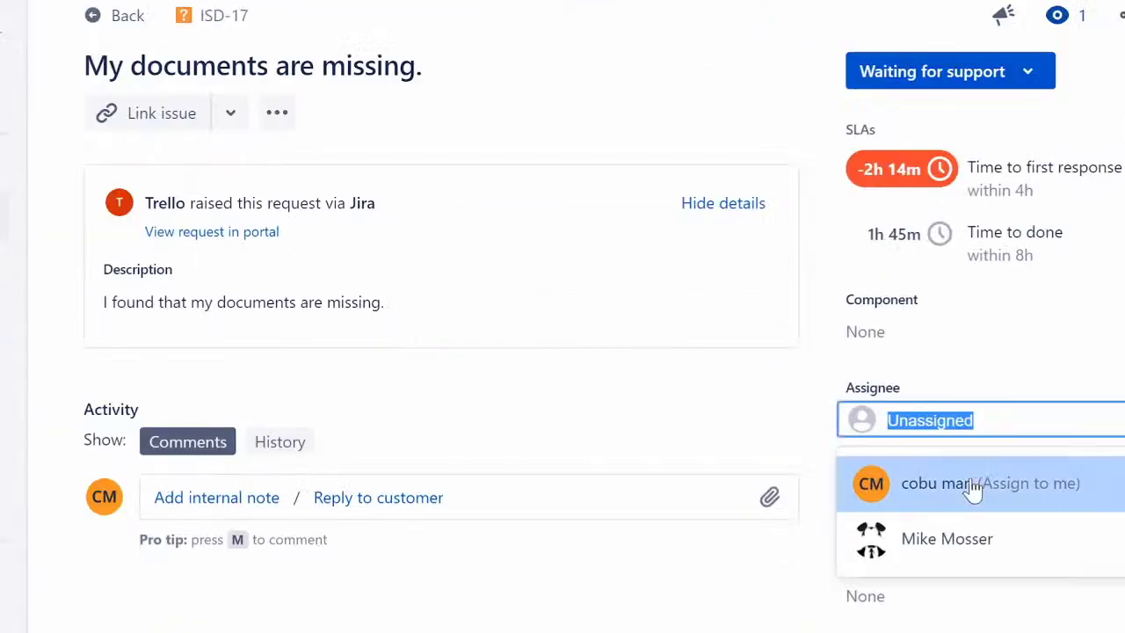
{"action": "left_click", "coordinate": [982, 492]}
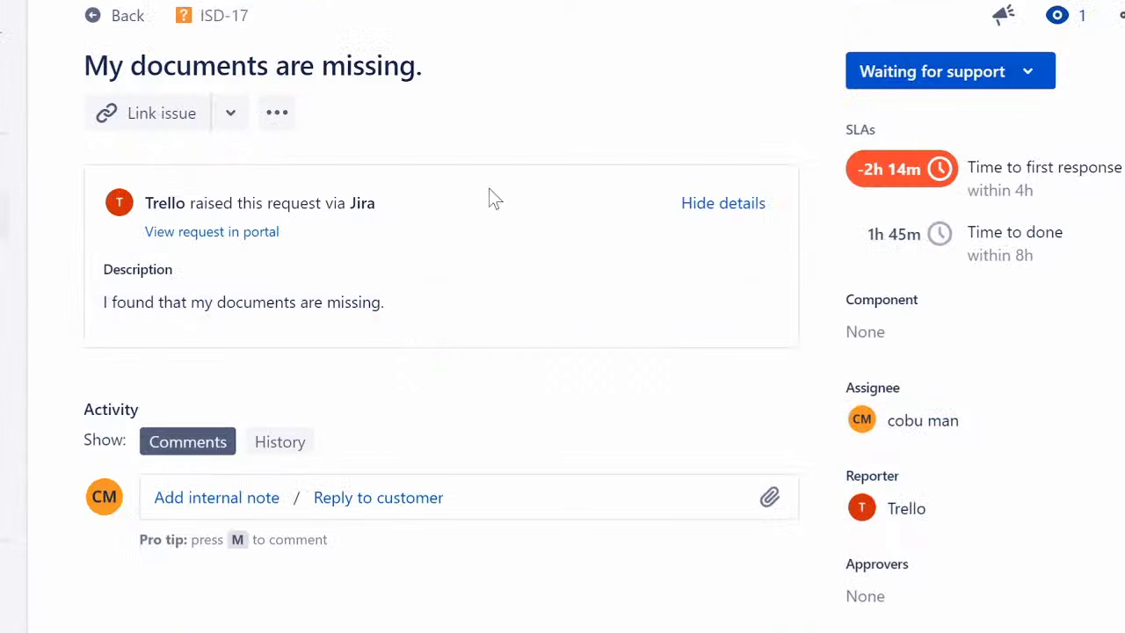
- Read through the ISD-17 title and description, then start a reply to the customer
{"action": "left_click_drag", "start_coordinate": [433, 69], "coordinate": [30, 55]}
{"action": "left_click", "coordinate": [356, 281]}
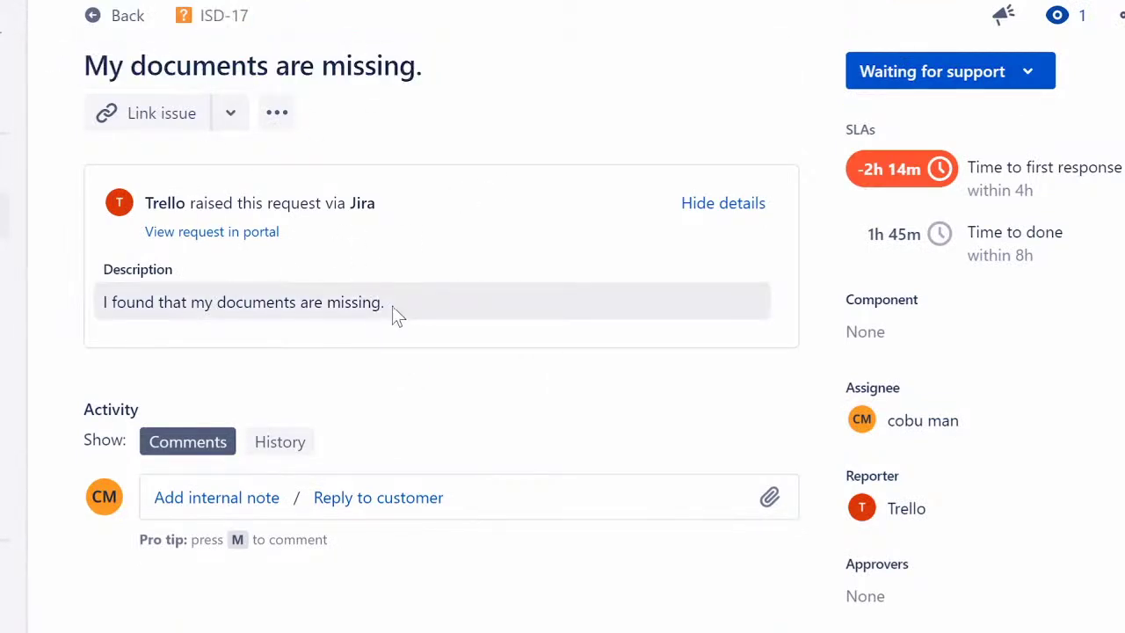
{"action": "left_click_drag", "start_coordinate": [392, 306], "coordinate": [125, 303]}
{"action": "left_click_drag", "start_coordinate": [392, 306], "coordinate": [104, 302]}
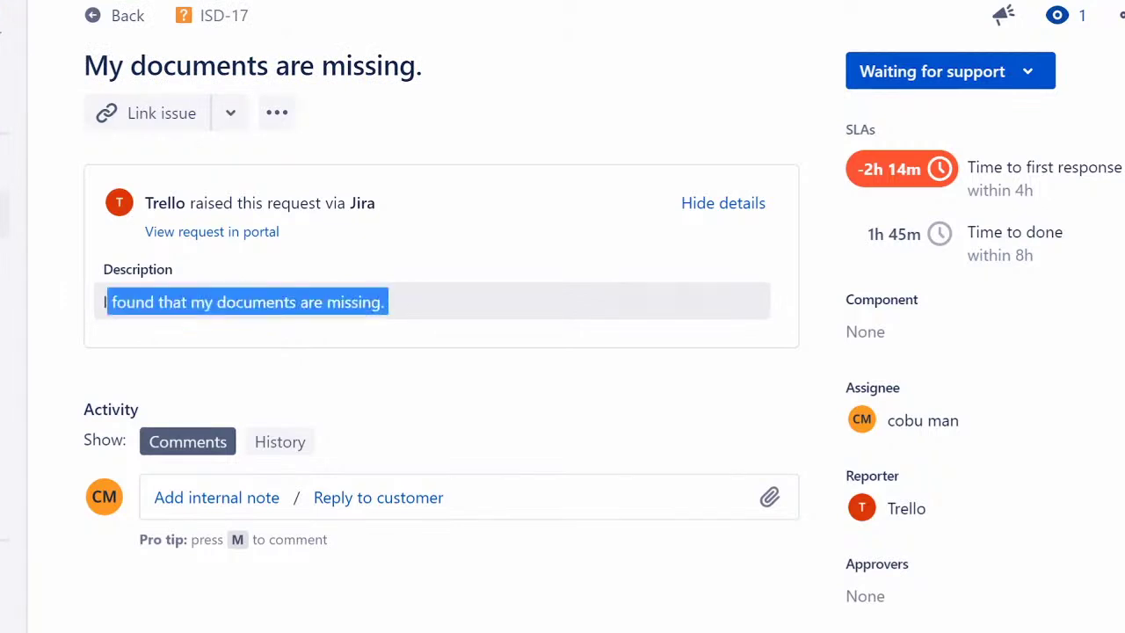
{"action": "left_click", "coordinate": [264, 302]}
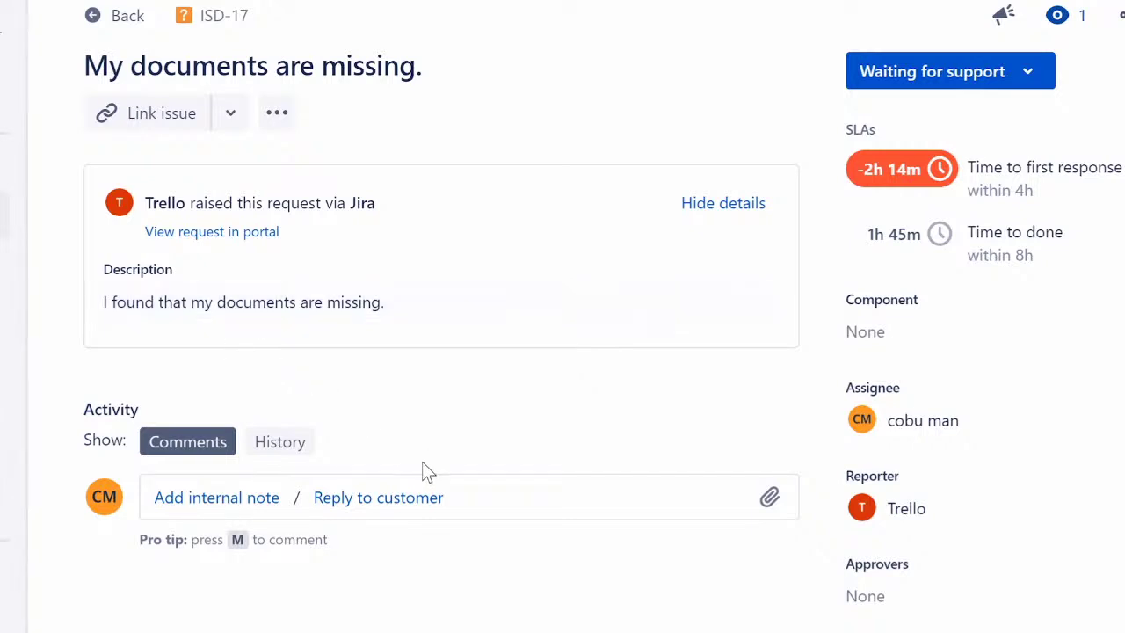
{"action": "left_click", "coordinate": [387, 498]}
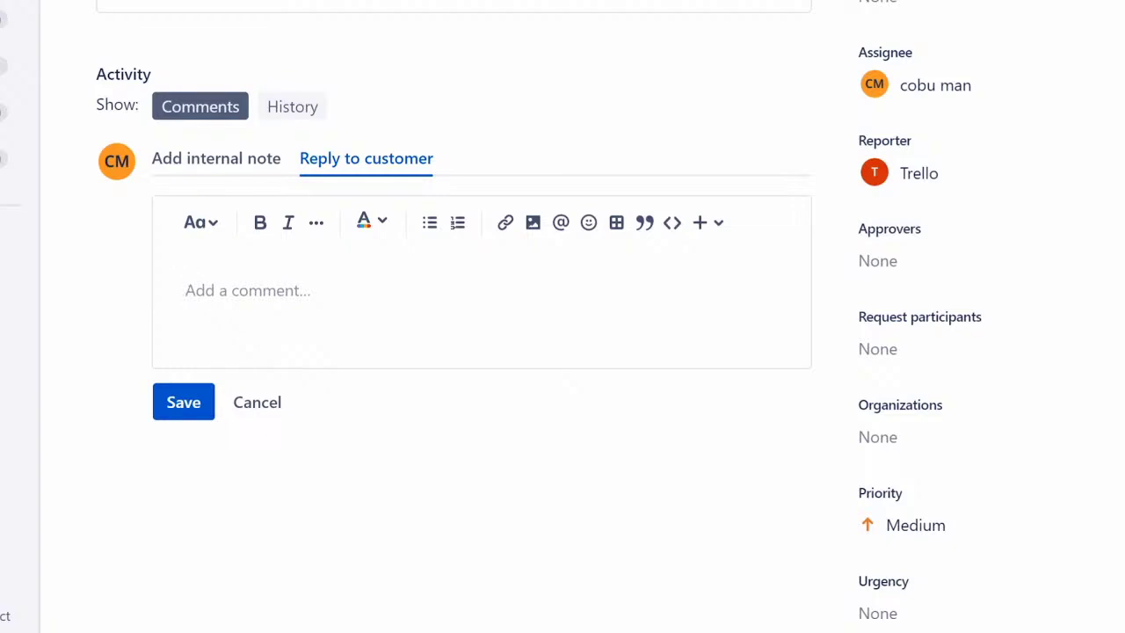
- Post a reply about the missing files asking 'Can you please provide your Pc name?', correcting 'missiling' to 'missing'
{"action": "type", "text": "Hello, this is Ervin with"}
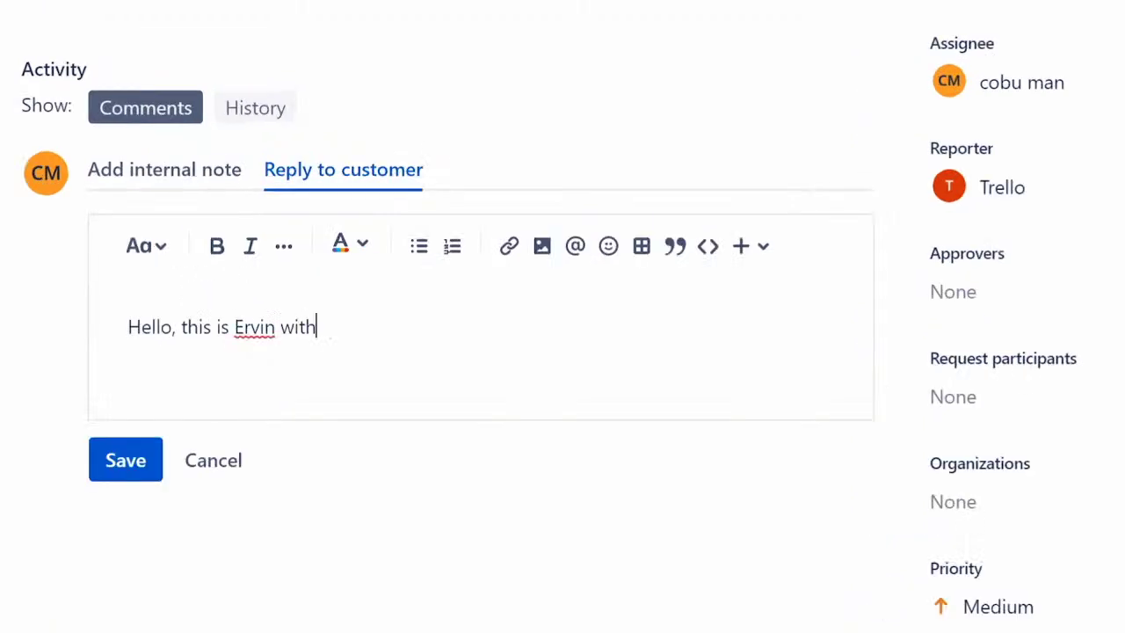
{"action": "type", "text": " c"}
{"action": "key", "text": "BackSpace"}
{"action": "type", "text": "Pc support. I h"}
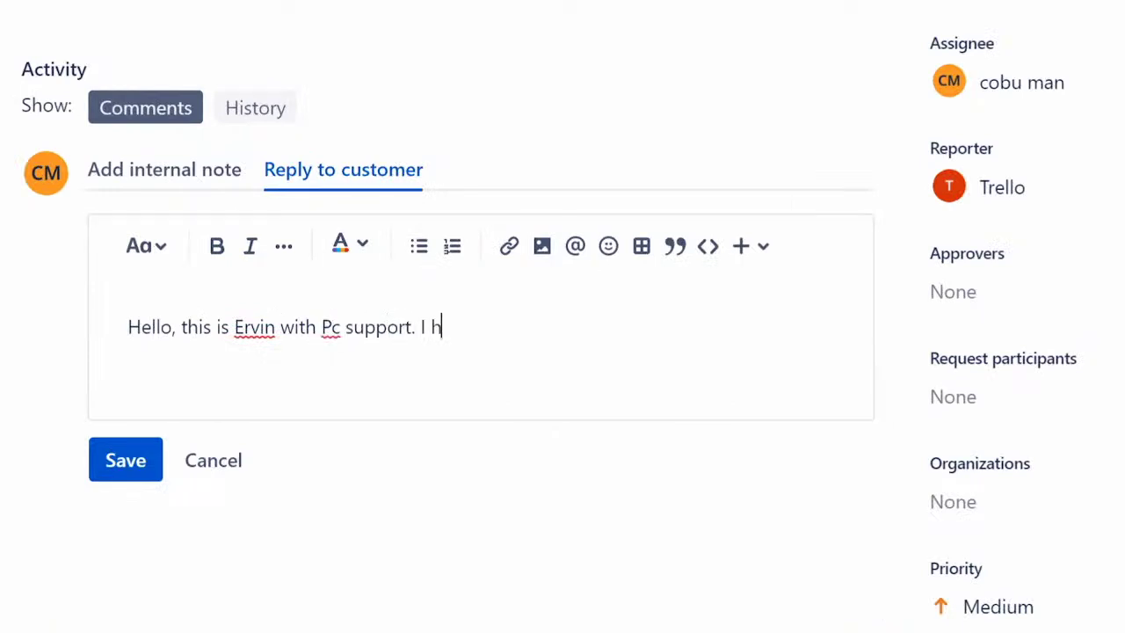
{"action": "type", "text": "ave your ticket"}
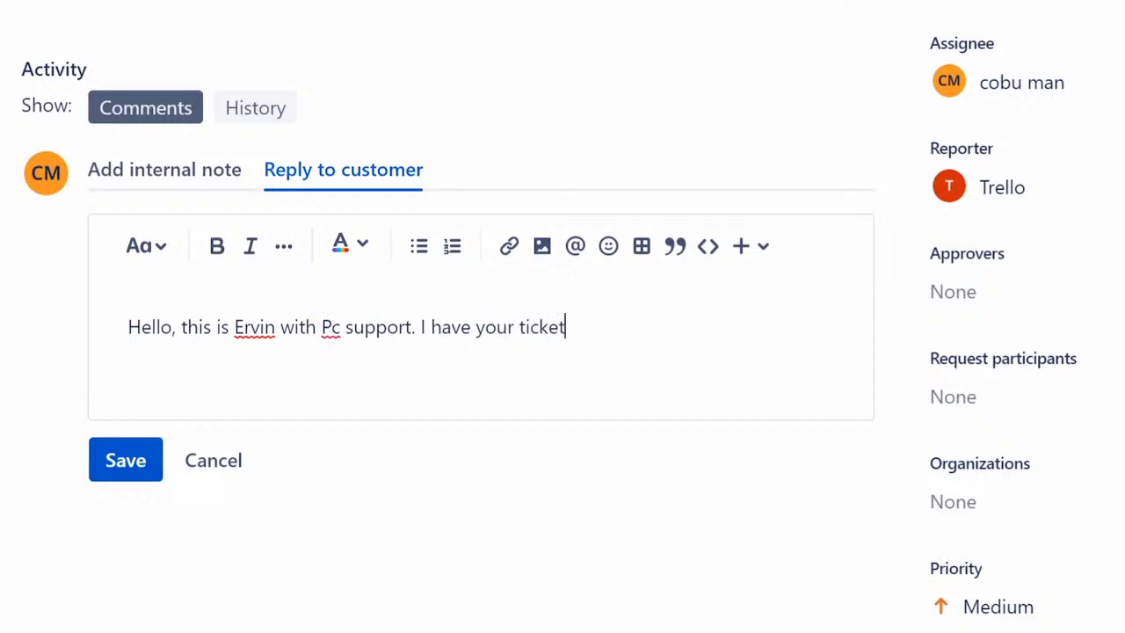
{"action": "type", "text": " about missiling files"}
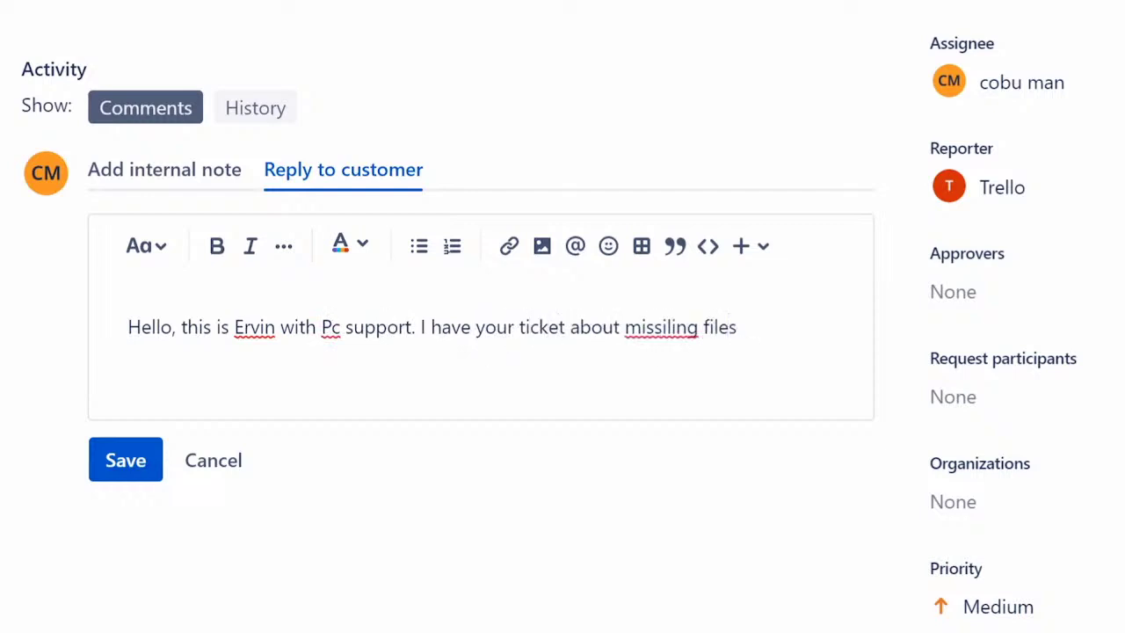
{"action": "left_click", "coordinate": [653, 327]}
{"action": "right_click", "coordinate": [654, 327]}
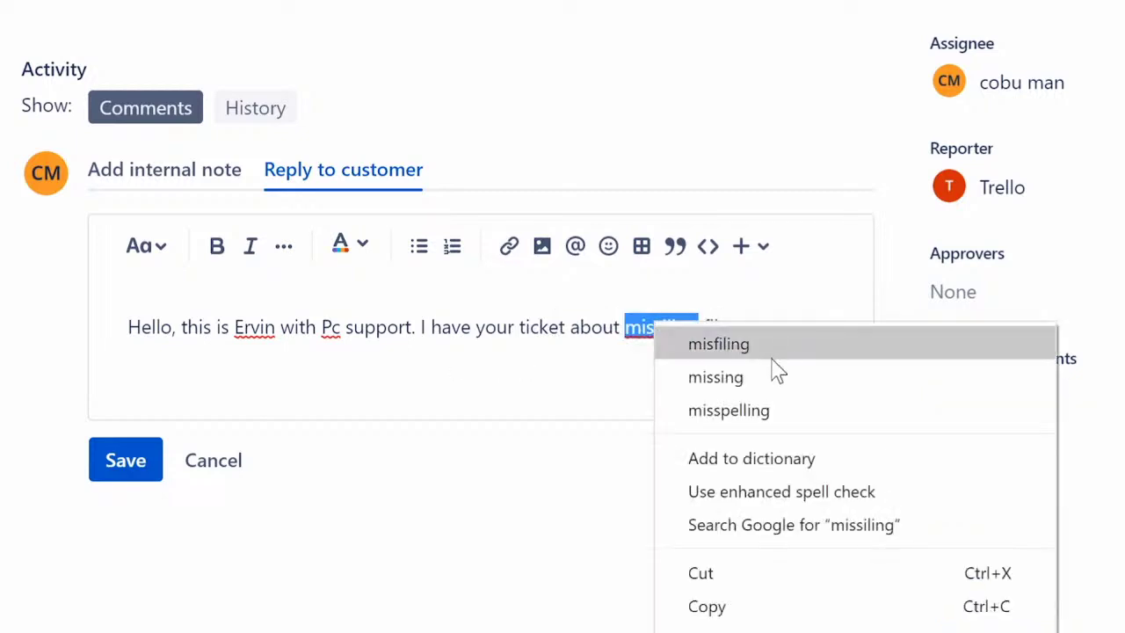
{"action": "left_click", "coordinate": [715, 377]}
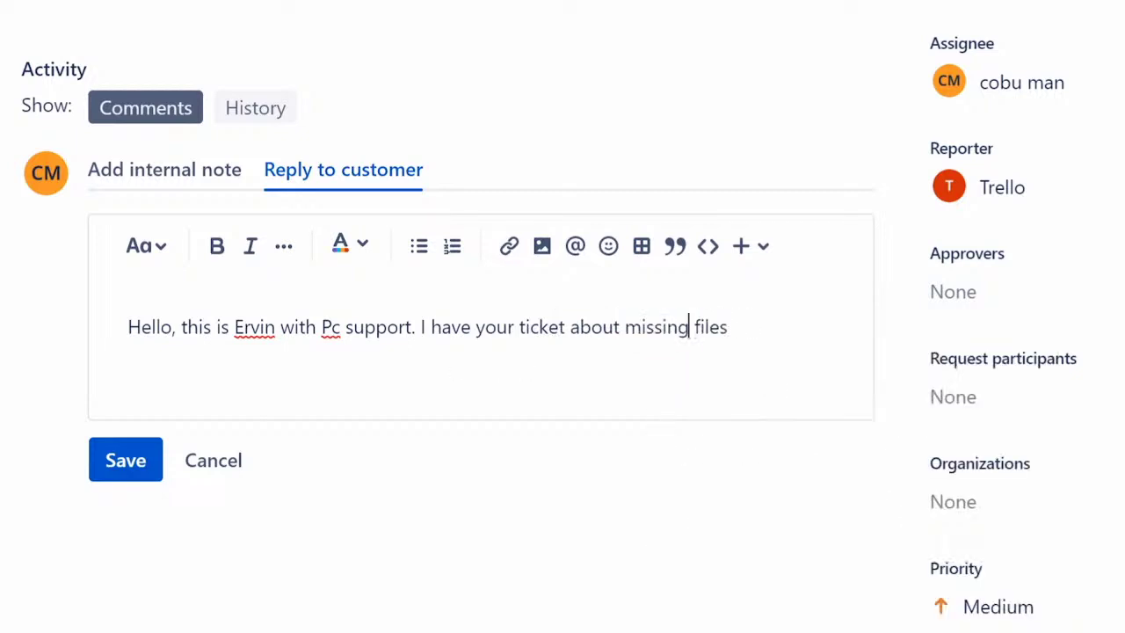
{"action": "type", "text": ". Can you please provide"}
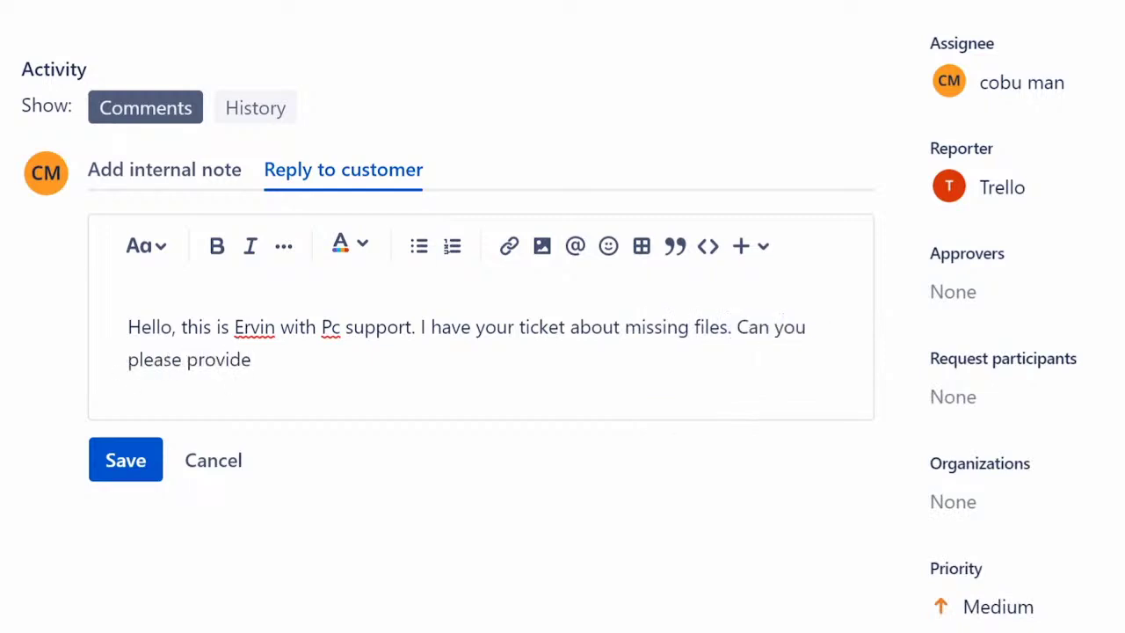
{"action": "type", "text": " your Pc name"}
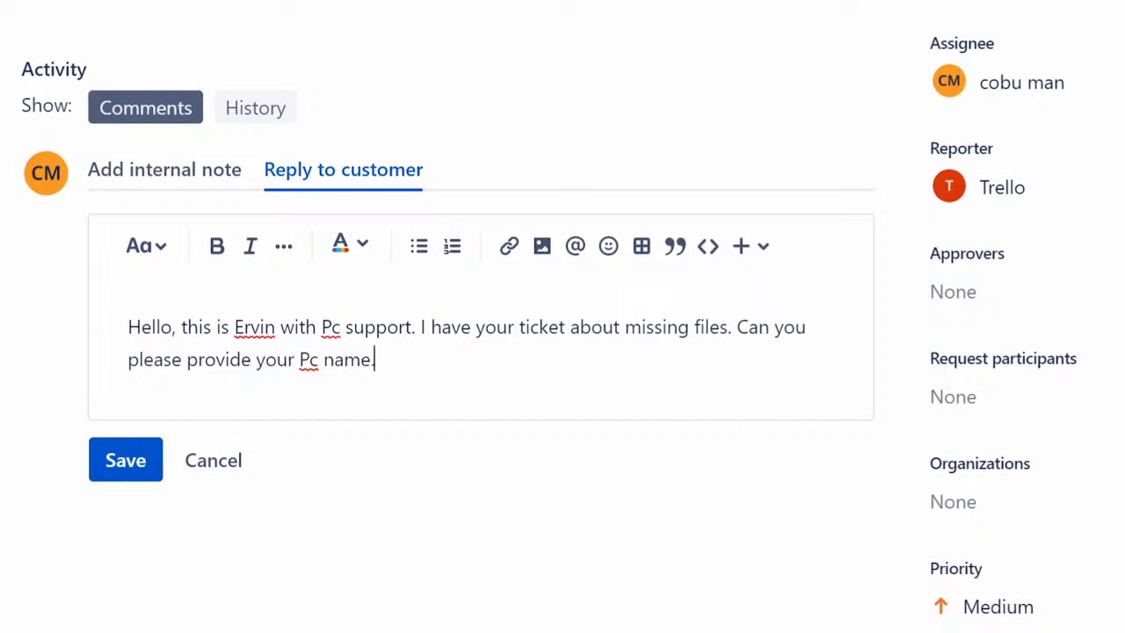
{"action": "type", "text": "?"}
{"action": "key", "text": "Left"}
{"action": "key", "text": "Left"}
{"action": "key", "text": "Left"}
{"action": "key", "text": "Left"}
{"action": "key", "text": "Left"}
{"action": "key", "text": "Left"}
{"action": "key", "text": "Left"}
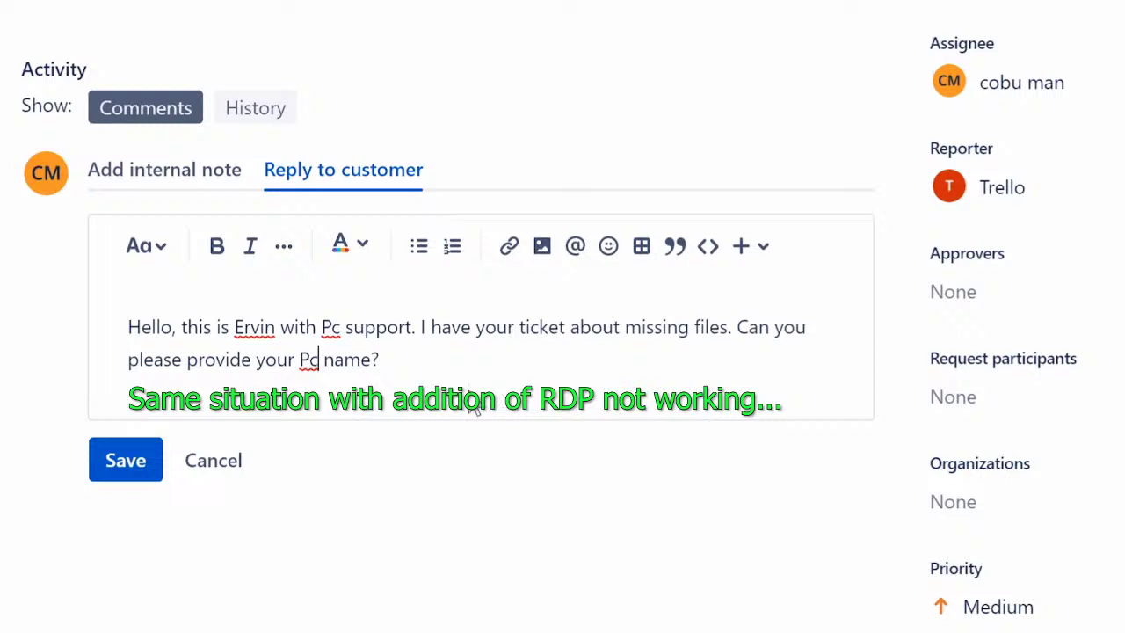
{"action": "left_click", "coordinate": [151, 466]}
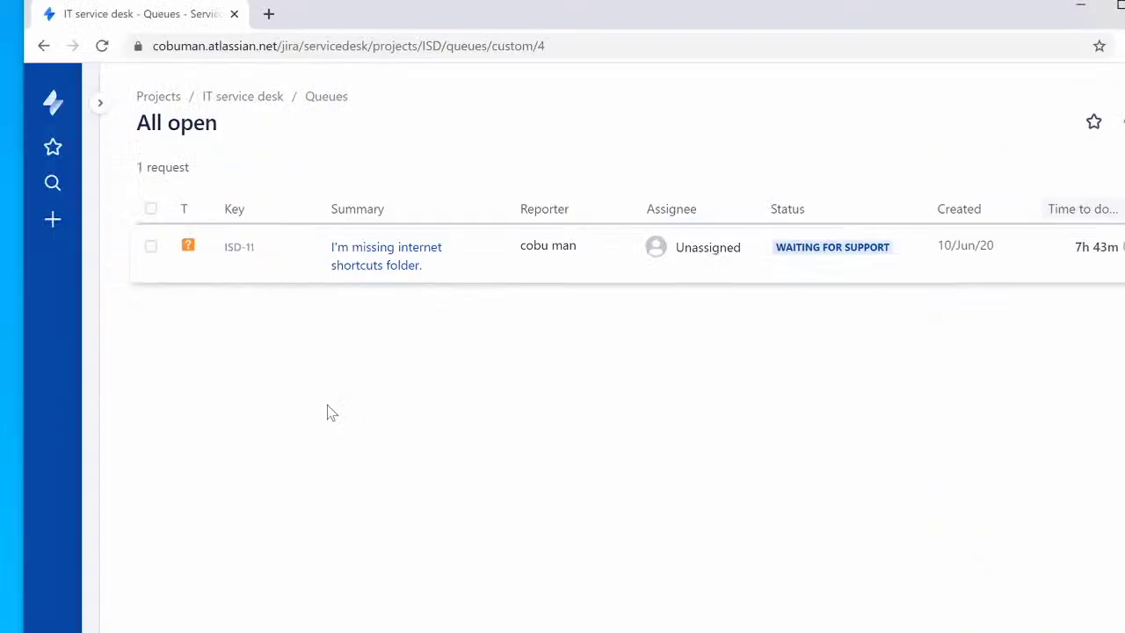
- Open ISD-11 'I'm missing internet shortcuts folder.' and review its title and description
{"action": "left_click", "coordinate": [402, 255]}
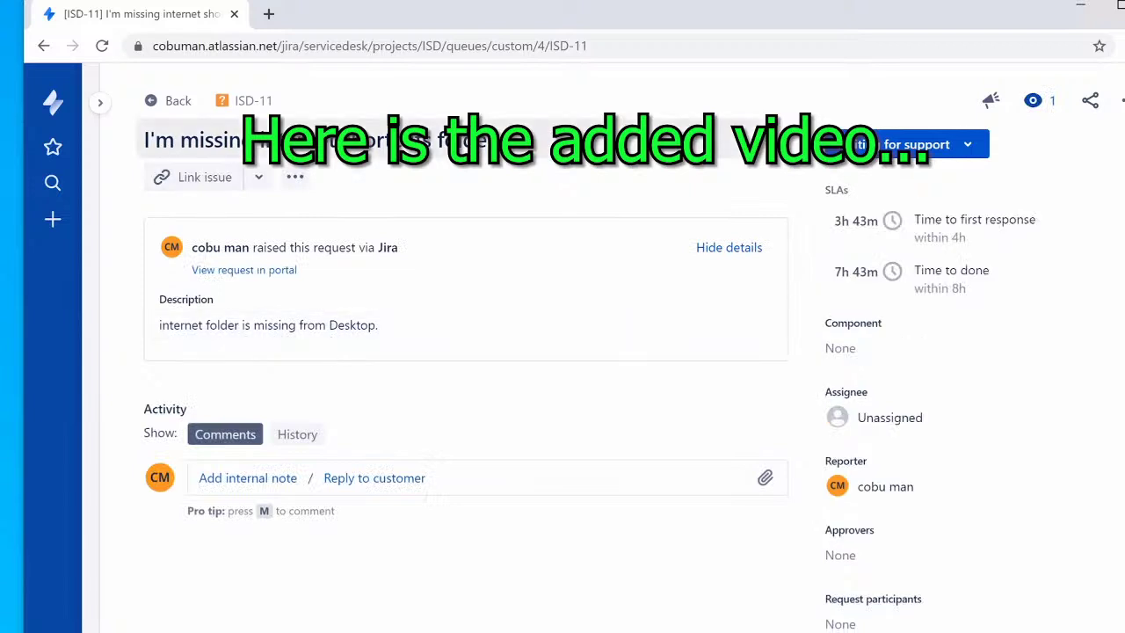
{"action": "left_click_drag", "start_coordinate": [145, 140], "coordinate": [494, 139]}
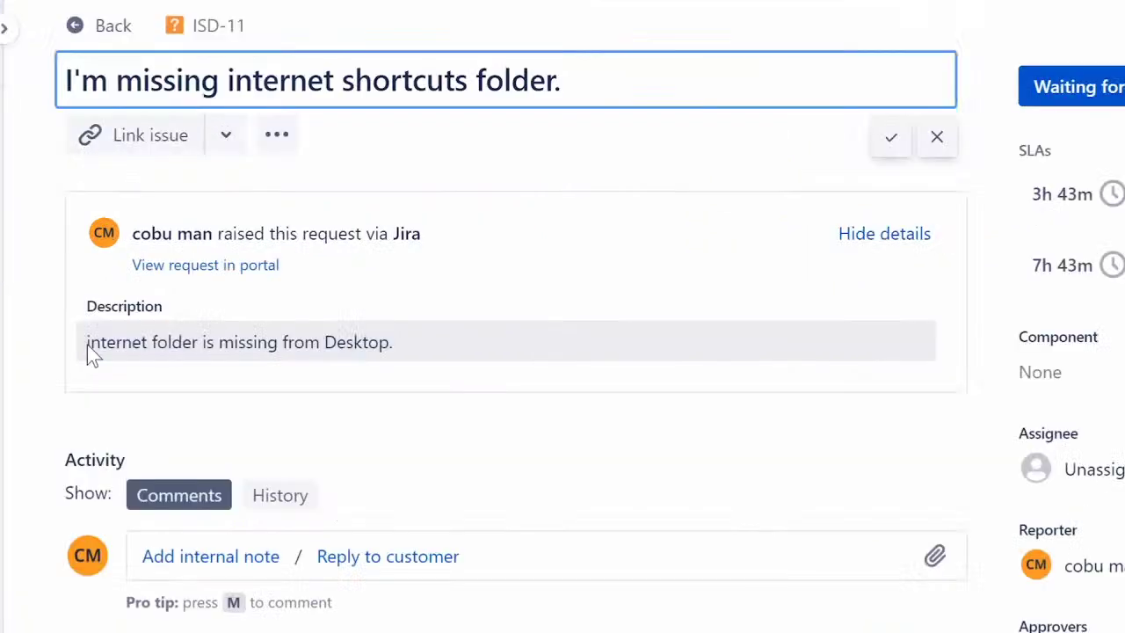
{"action": "left_click_drag", "start_coordinate": [392, 342], "coordinate": [144, 344]}
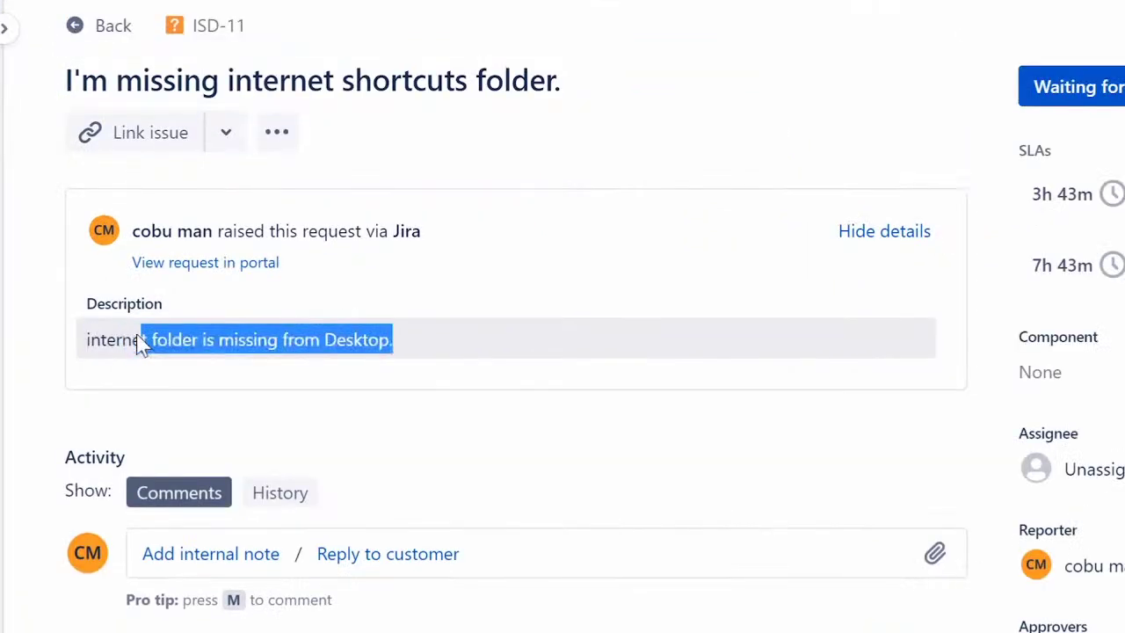
{"action": "left_click", "coordinate": [360, 334]}
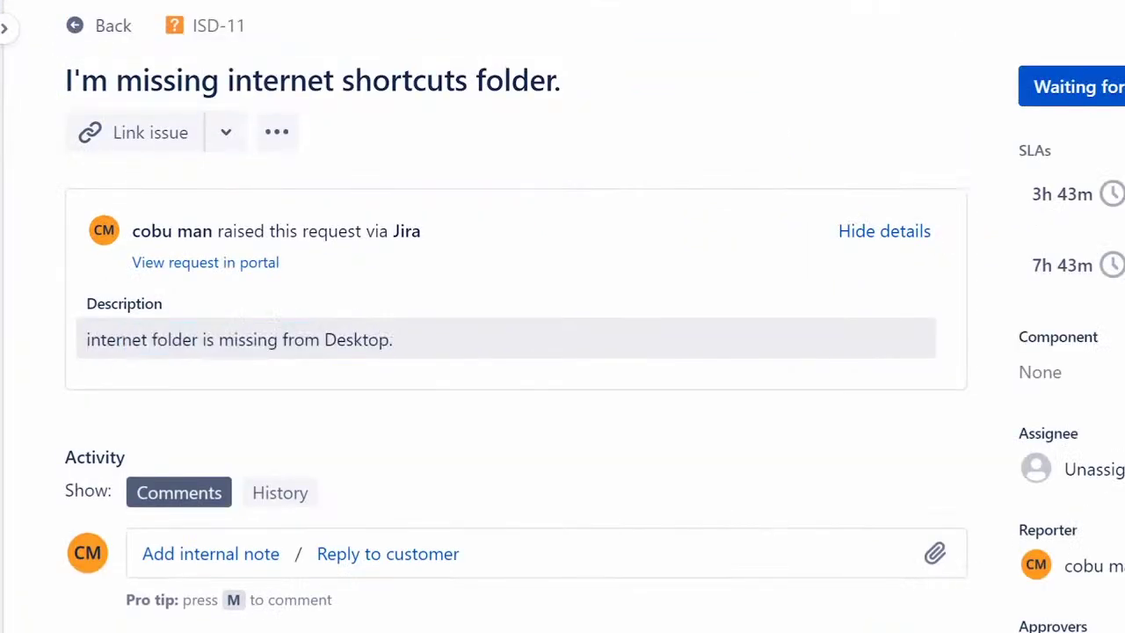
{"action": "left_click", "coordinate": [395, 350]}
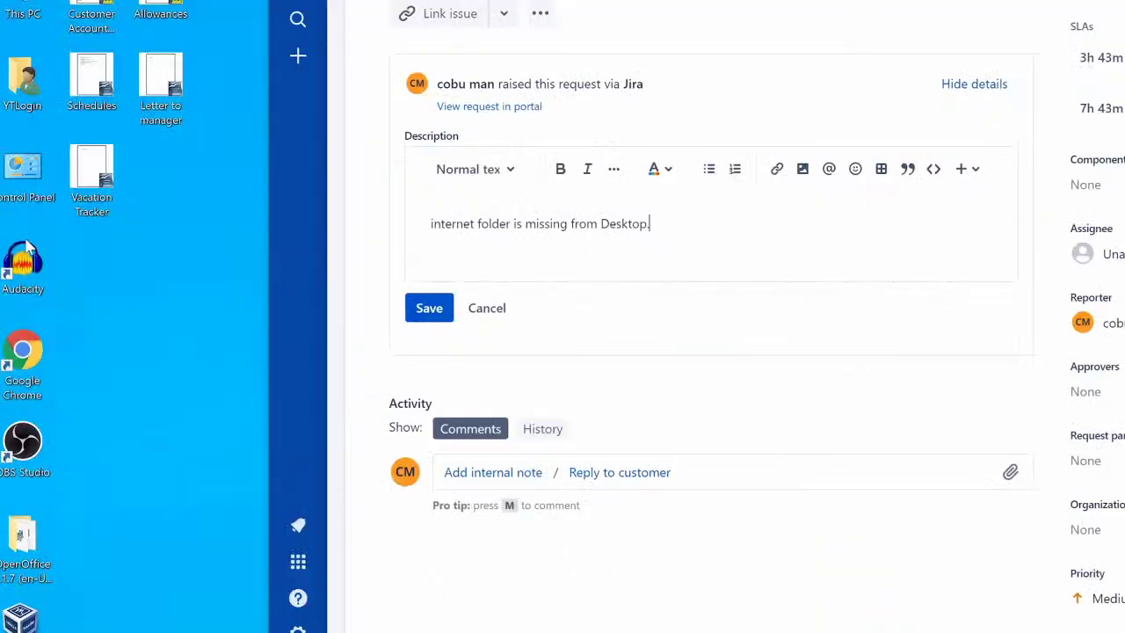
{"action": "mouse_move", "coordinate": [24, 530]}
{"action": "left_mouse_down"}
{"action": "mouse_move", "coordinate": [108, 463]}
{"action": "mouse_move", "coordinate": [136, 257]}
{"action": "mouse_move", "coordinate": [109, 314]}
{"action": "mouse_move", "coordinate": [56, 314]}
{"action": "mouse_move", "coordinate": [80, 321]}
{"action": "mouse_move", "coordinate": [240, 130]}
{"action": "mouse_move", "coordinate": [136, 344]}
{"action": "mouse_move", "coordinate": [26, 528]}
{"action": "left_mouse_up"}
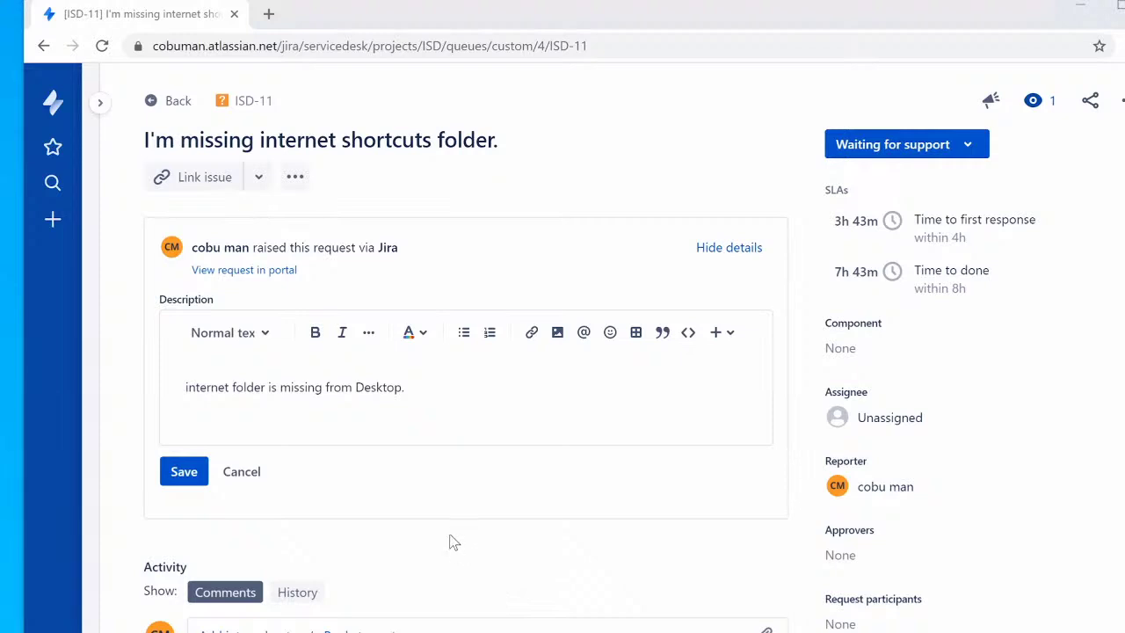
{"action": "left_click", "coordinate": [726, 14]}
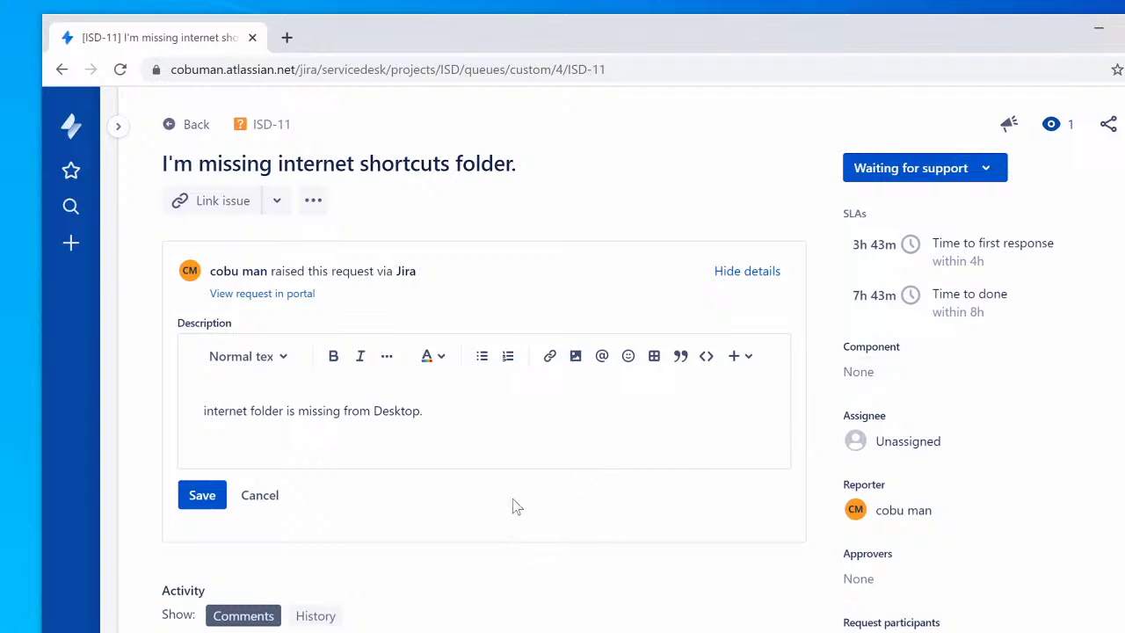
{"action": "key", "text": "Return"}
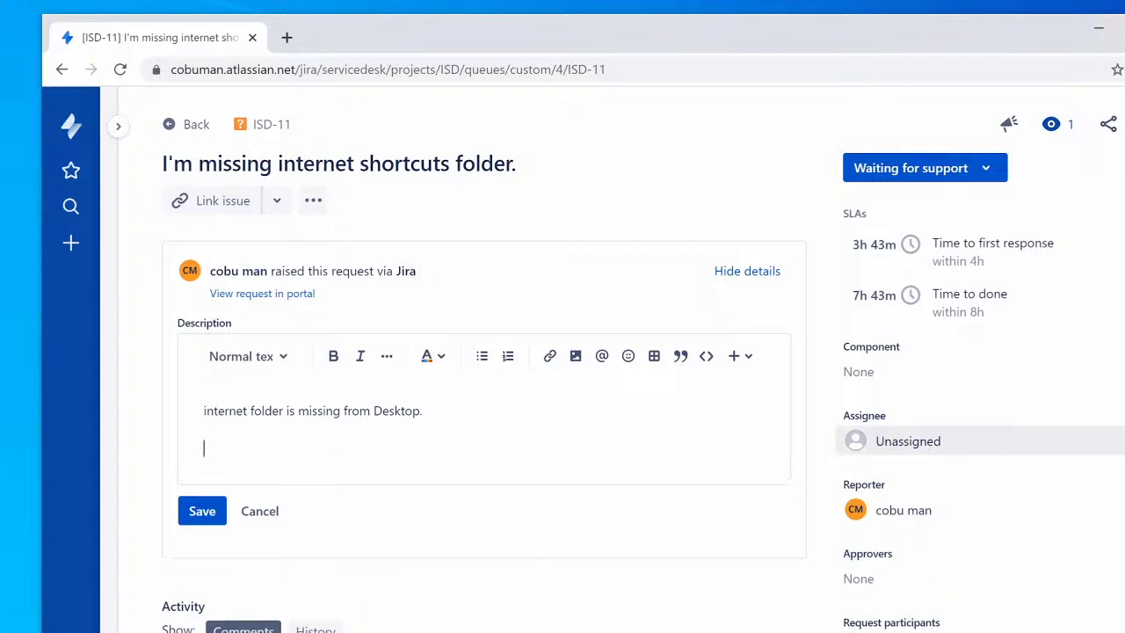
- Assign ISD-11 to its reporter and start a reply to the customer
{"action": "left_click", "coordinate": [953, 441]}
{"action": "left_click", "coordinate": [954, 490]}
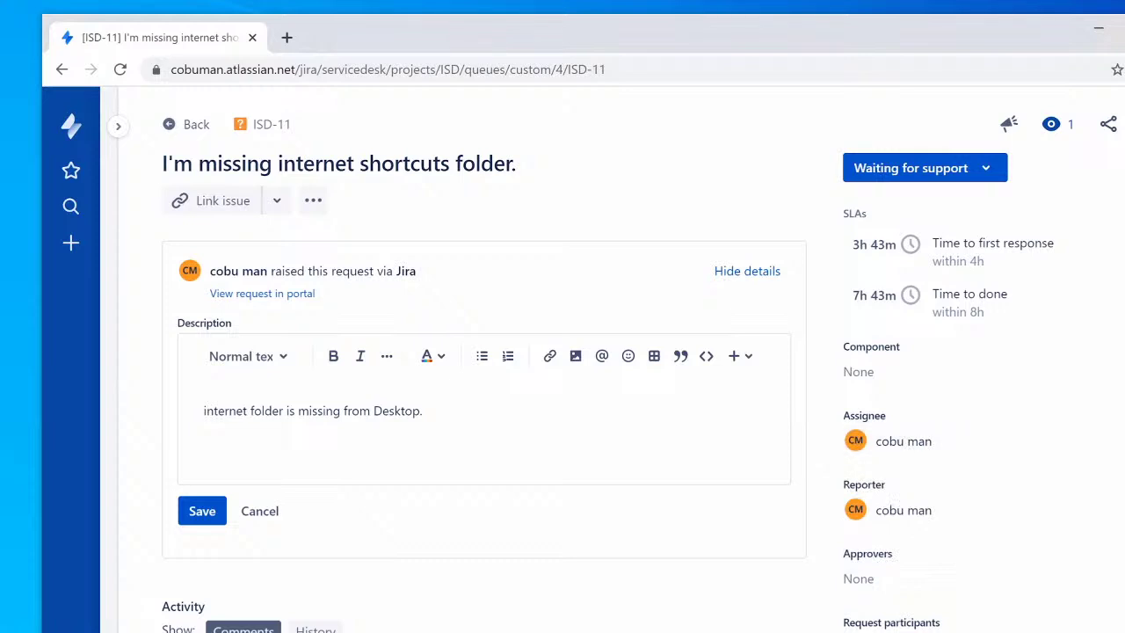
{"action": "scroll", "coordinate": [447, 598], "scroll_direction": "down", "scroll_amount": 2}
{"action": "left_click", "coordinate": [390, 494]}
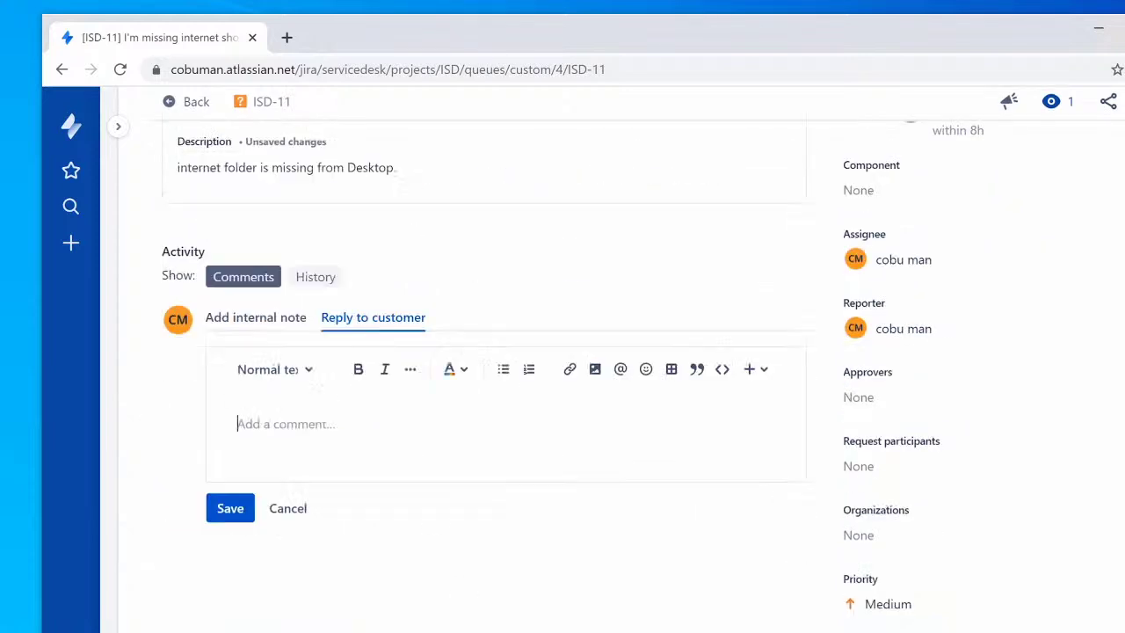
- Post a Help Desk reply on ISD-11 asking the customer for their PC name to restore their folder
{"action": "type", "text": "Hello,"}
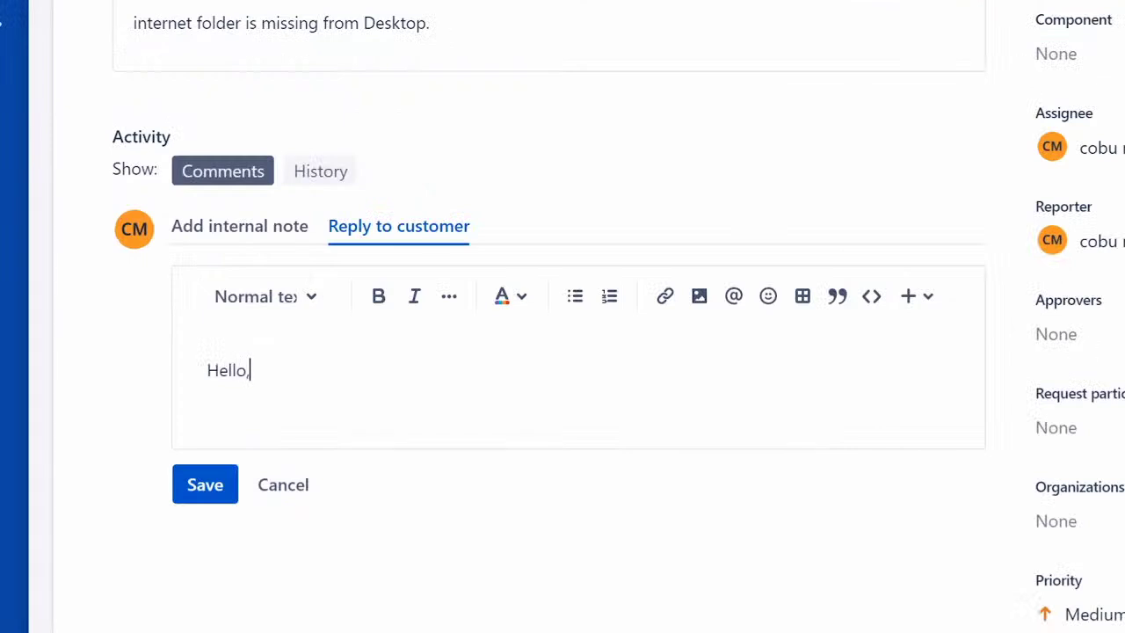
{"action": "type", "text": " this is Ervin with EUS"}
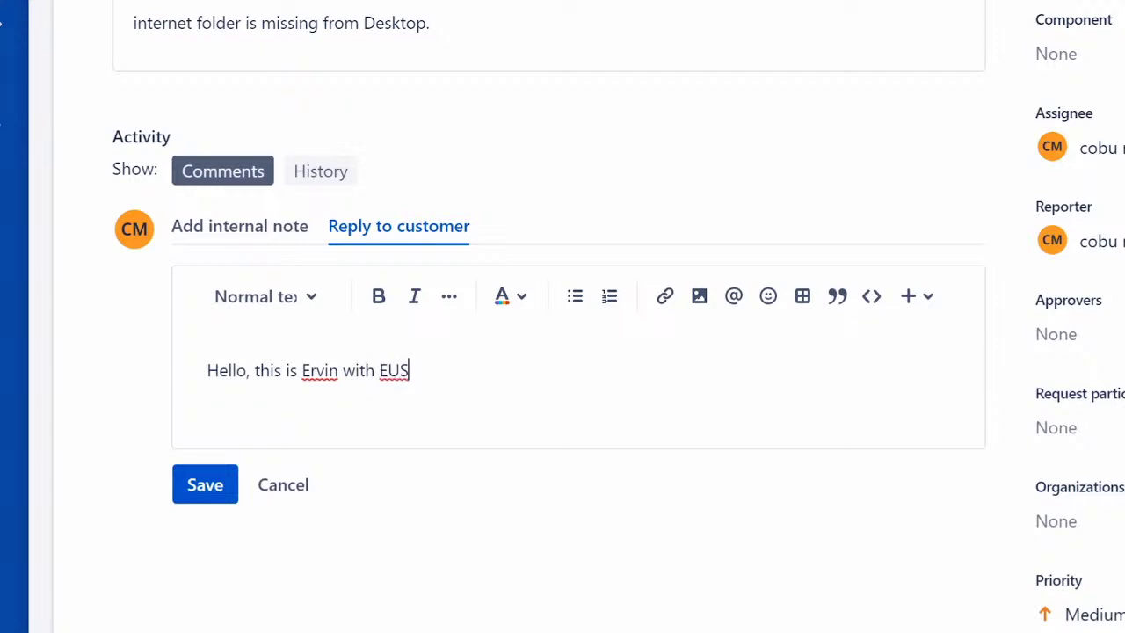
{"action": "key", "text": "BackSpace"}
{"action": "key", "text": "BackSpace"}
{"action": "key", "text": "BackSpace"}
{"action": "type", "text": "tech suppor"}
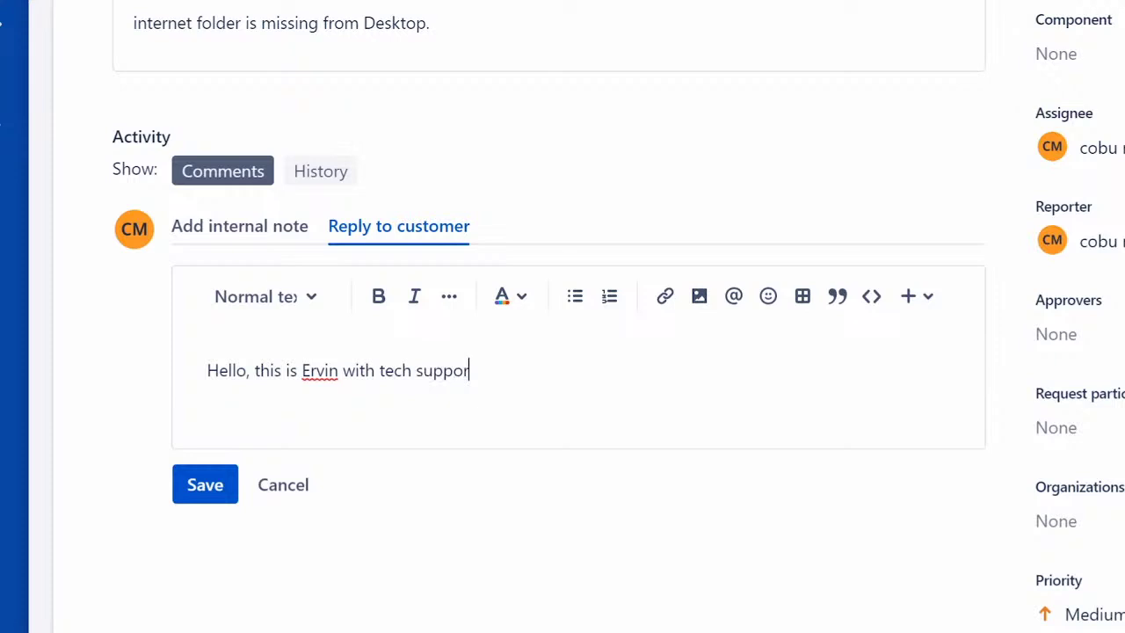
{"action": "type", "text": "t."}
{"action": "key", "text": "BackSpace"}
{"action": "key", "text": "BackSpace"}
{"action": "key", "text": "BackSpace"}
{"action": "key", "text": "BackSpace"}
{"action": "key", "text": "BackSpace"}
{"action": "key", "text": "BackSpace"}
{"action": "key", "text": "BackSpace"}
{"action": "key", "text": "BackSpace"}
{"action": "key", "text": "BackSpace"}
{"action": "key", "text": "BackSpace"}
{"action": "key", "text": "BackSpace"}
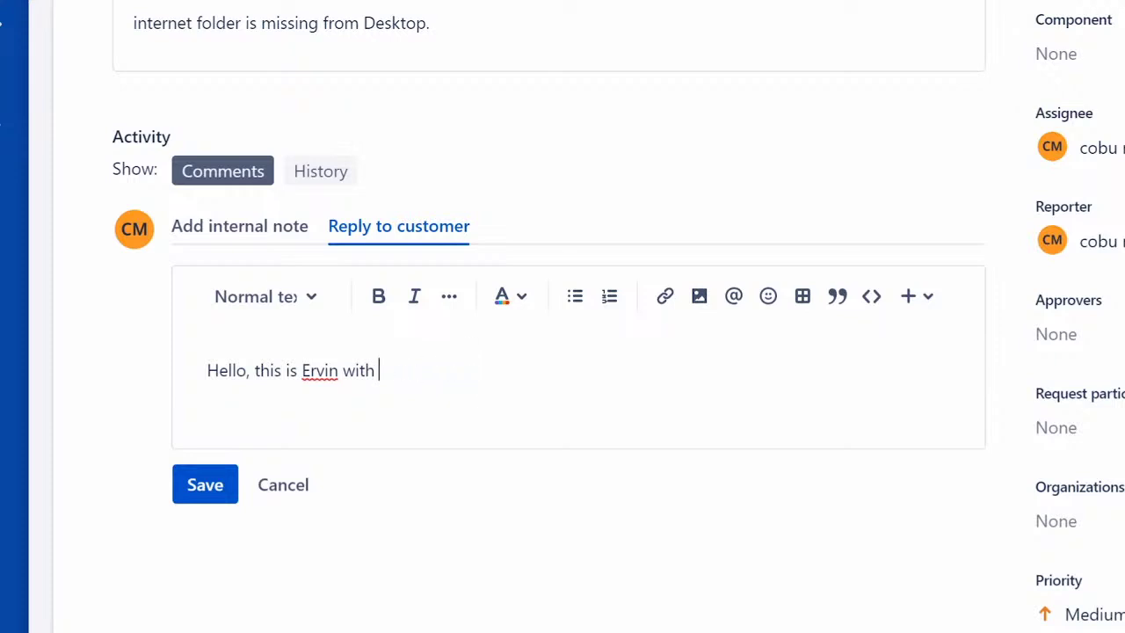
{"action": "type", "text": "Help Desk. "}
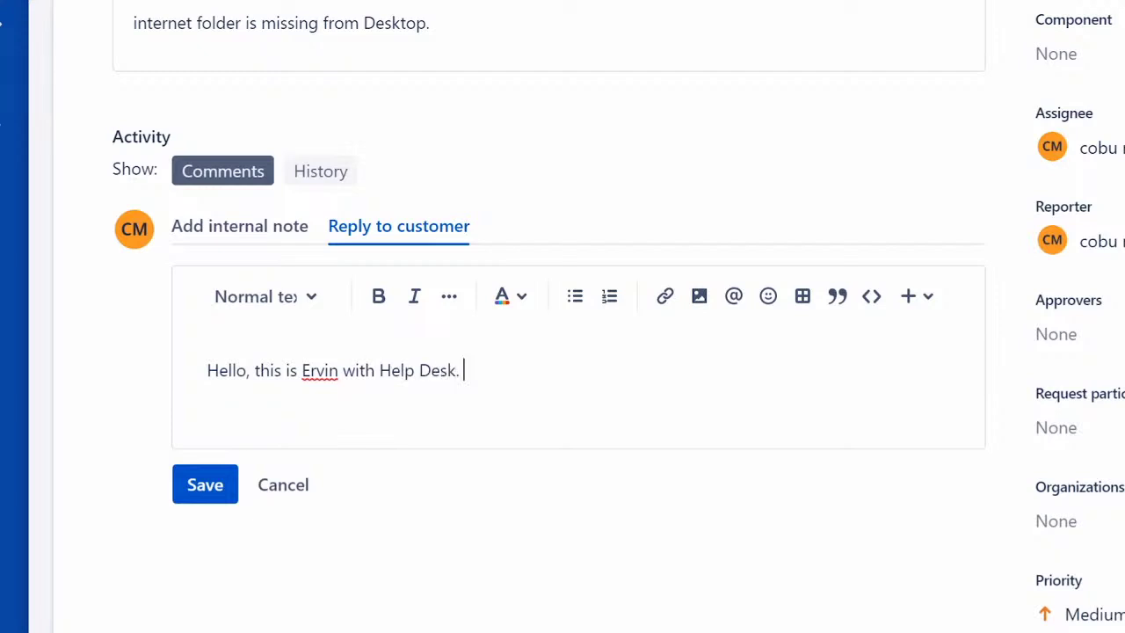
{"action": "type", "text": "Can you please"}
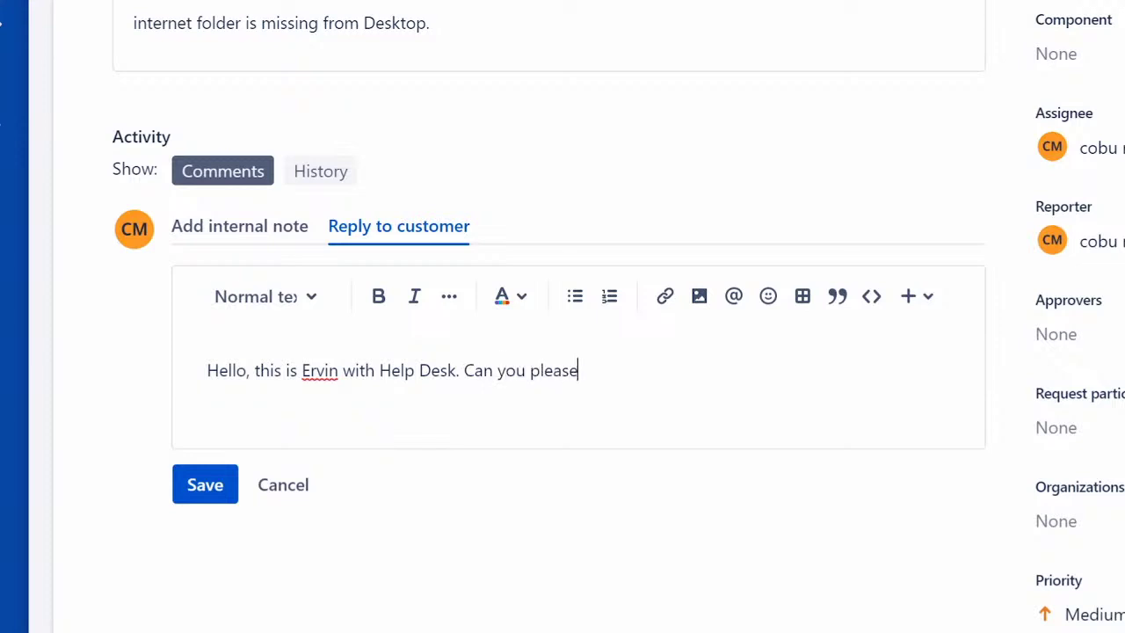
{"action": "type", "text": " provide your "}
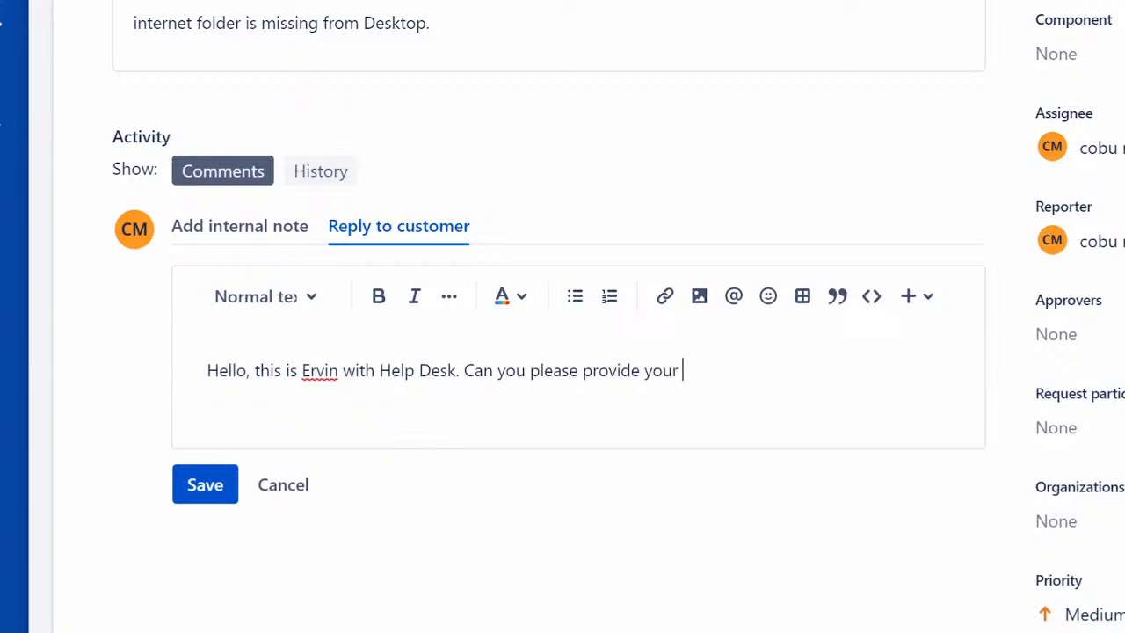
{"action": "type", "text": "PC name so that I can re"}
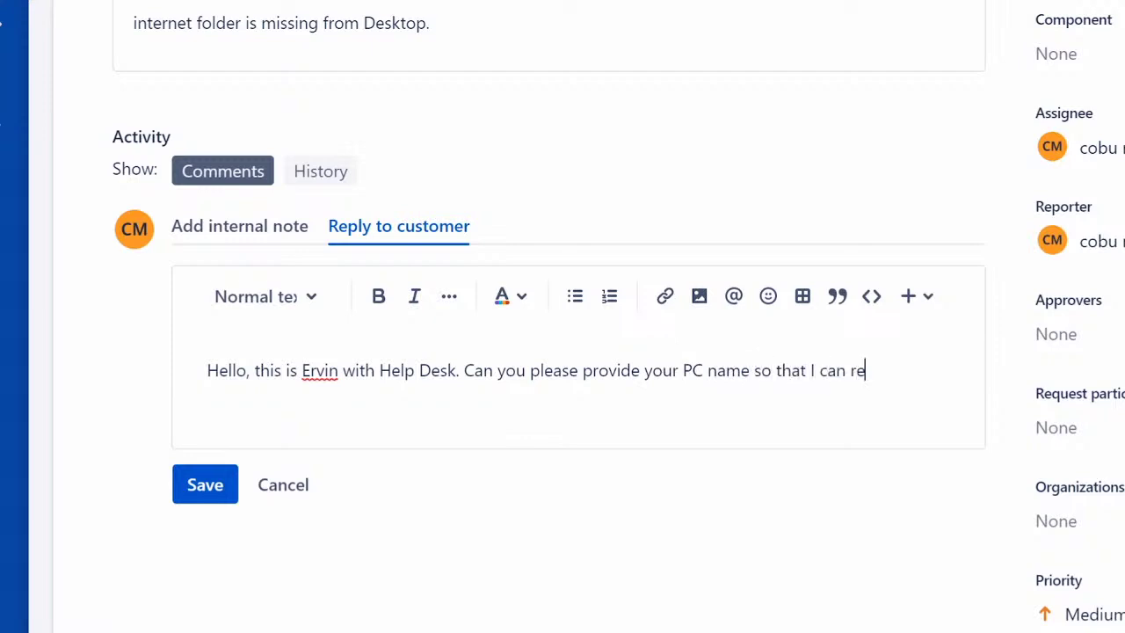
{"action": "type", "text": "store your fol"}
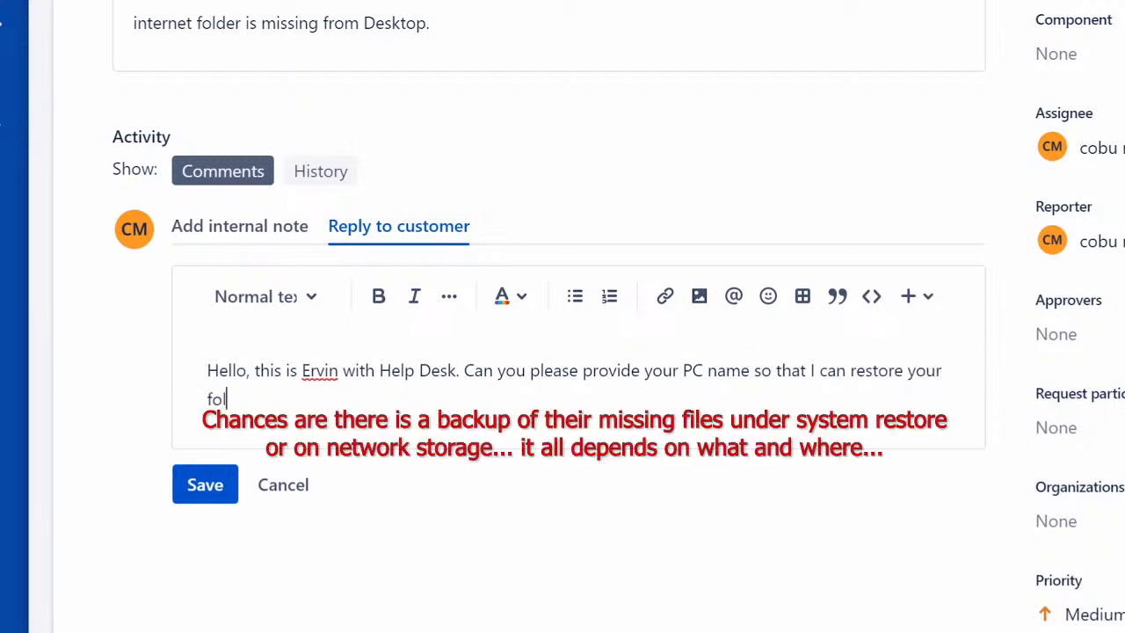
{"action": "type", "text": "der? Thanks yo"}
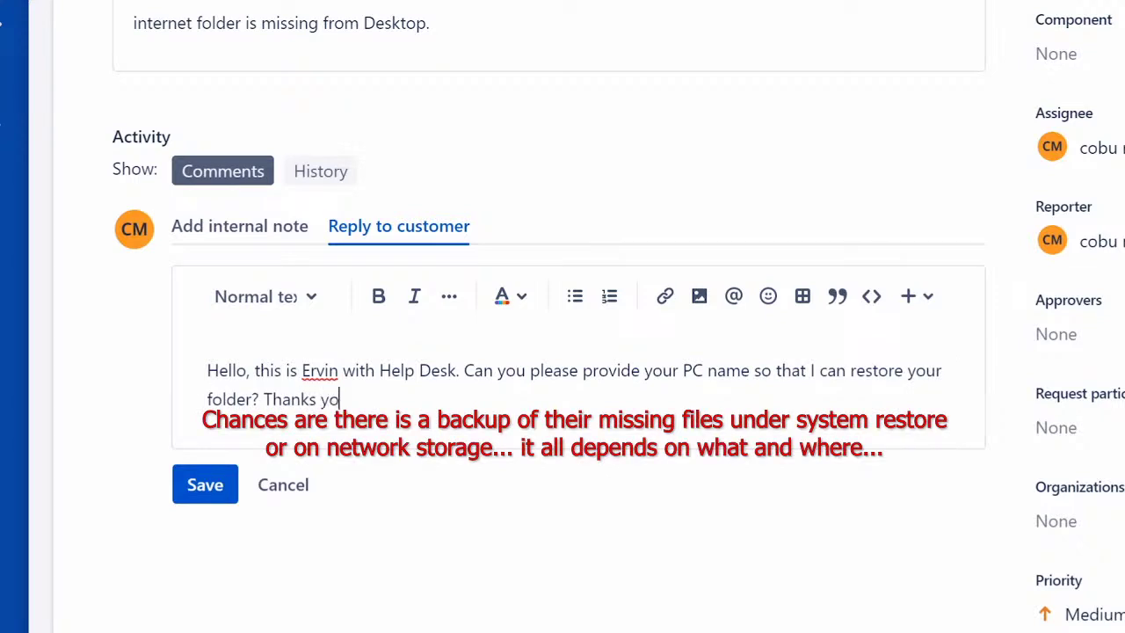
{"action": "key", "text": "BackSpace"}
{"action": "key", "text": "BackSpace"}
{"action": "type", "text": ", Ervin."}
{"action": "left_click", "coordinate": [205, 484]}
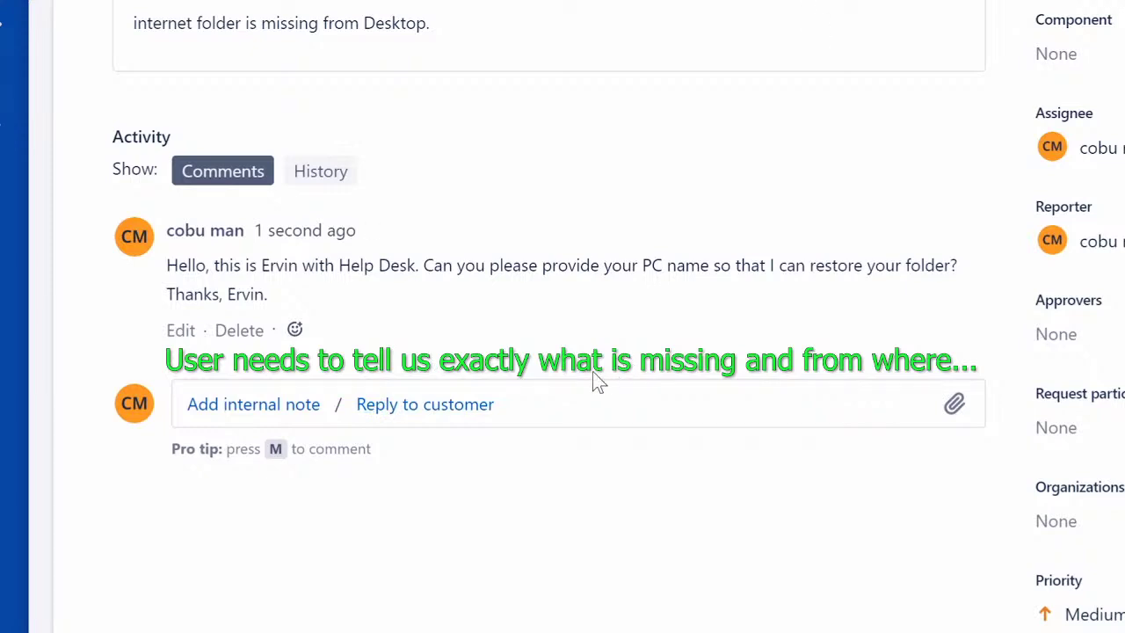
- Add an internal note on ISD-11 stating the user's PC name is cobuman1
{"action": "scroll", "coordinate": [592, 373], "scroll_direction": "up", "scroll_amount": 3}
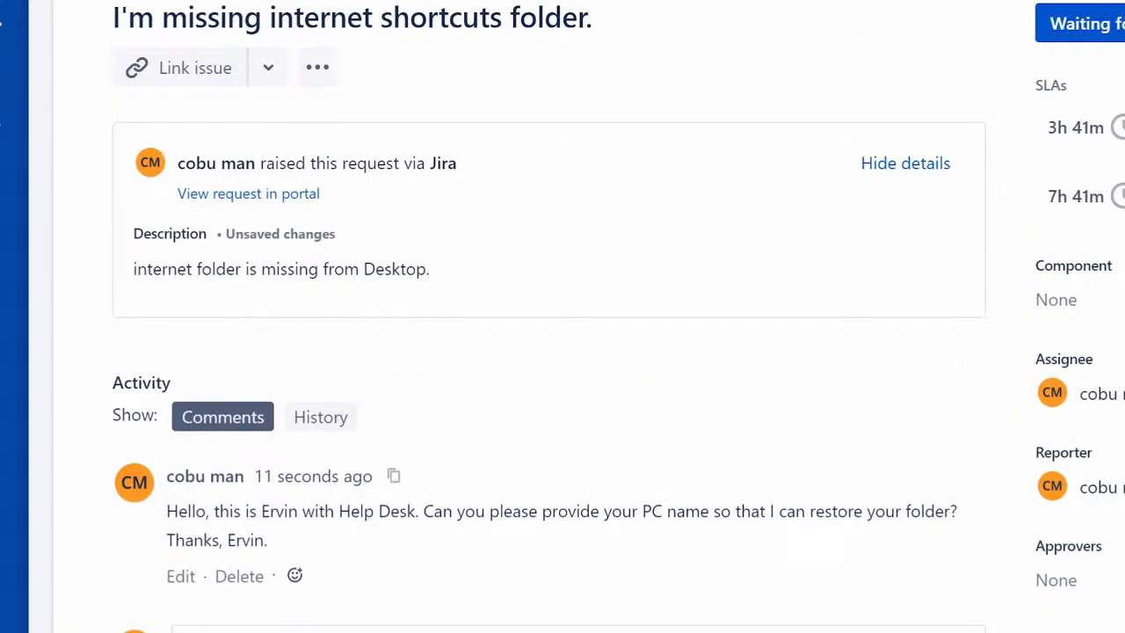
{"action": "left_click", "coordinate": [539, 451]}
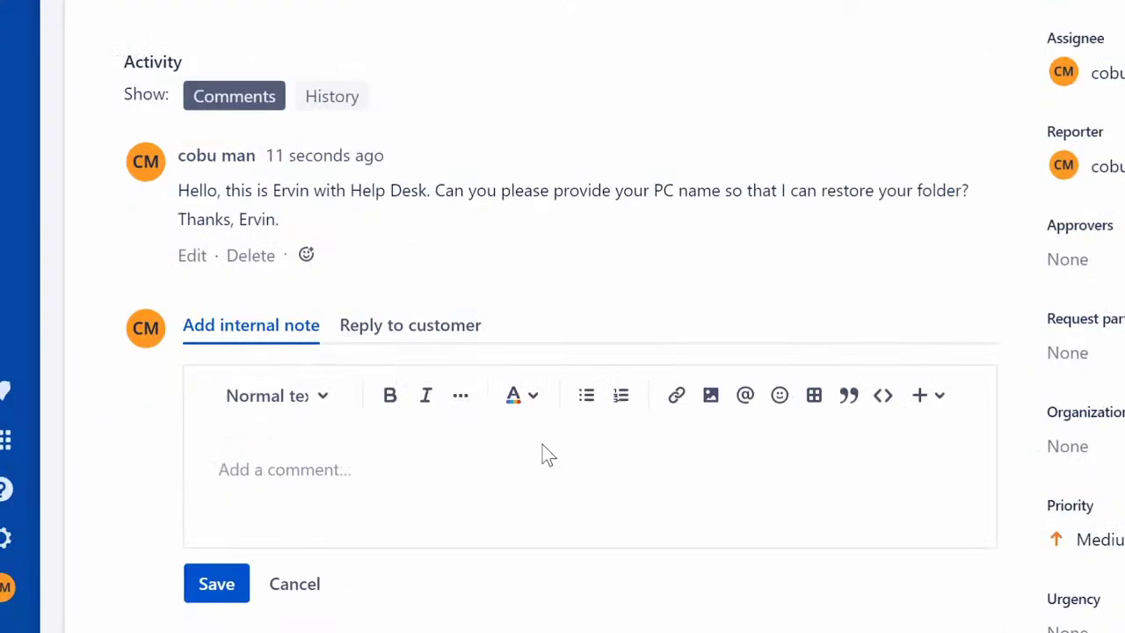
{"action": "type", "text": "the pc"}
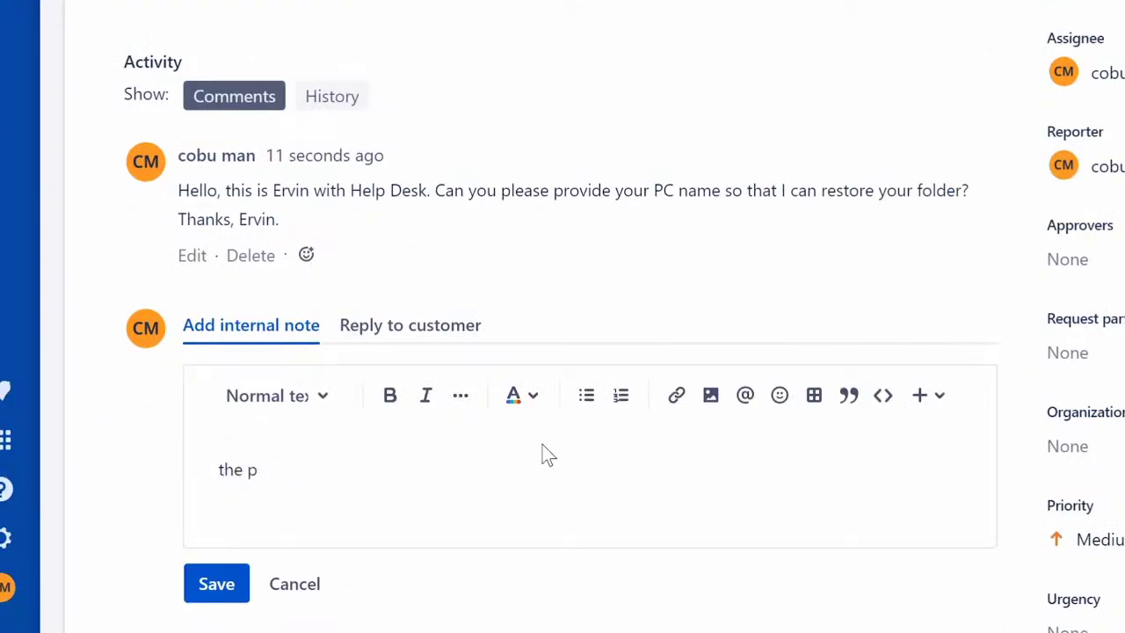
{"action": "key", "text": "BackSpace"}
{"action": "key", "text": "BackSpace"}
{"action": "key", "text": "BackSpace"}
{"action": "key", "text": "BackSpace"}
{"action": "key", "text": "BackSpace"}
{"action": "type", "text": "user's Pc name is"}
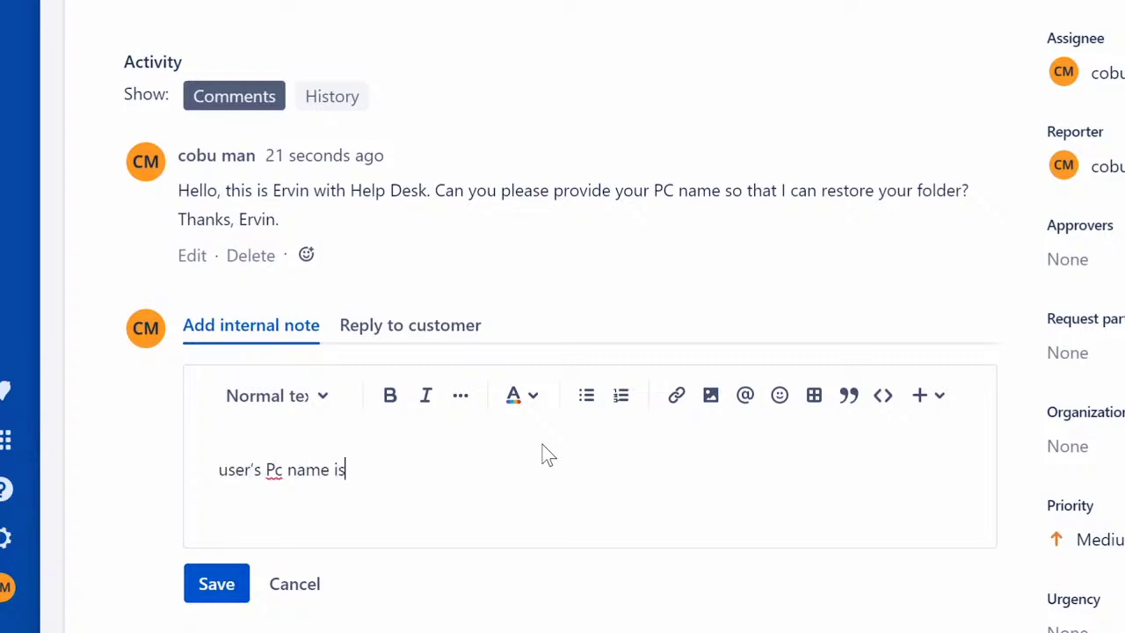
{"action": "type", "text": " cobuman1"}
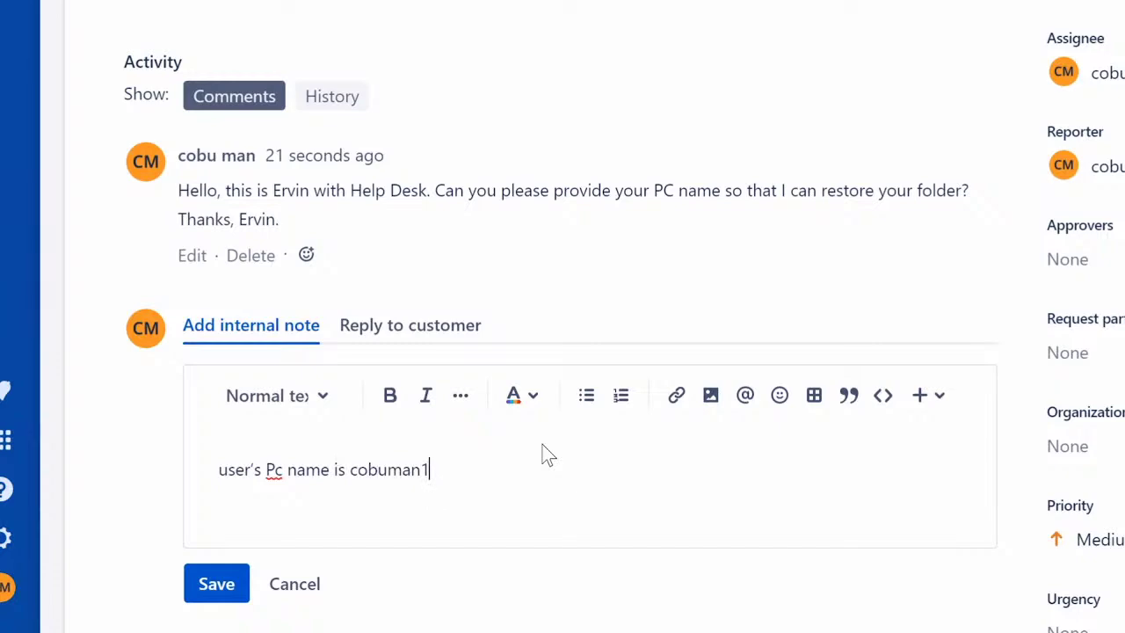
{"action": "left_click", "coordinate": [212, 584]}
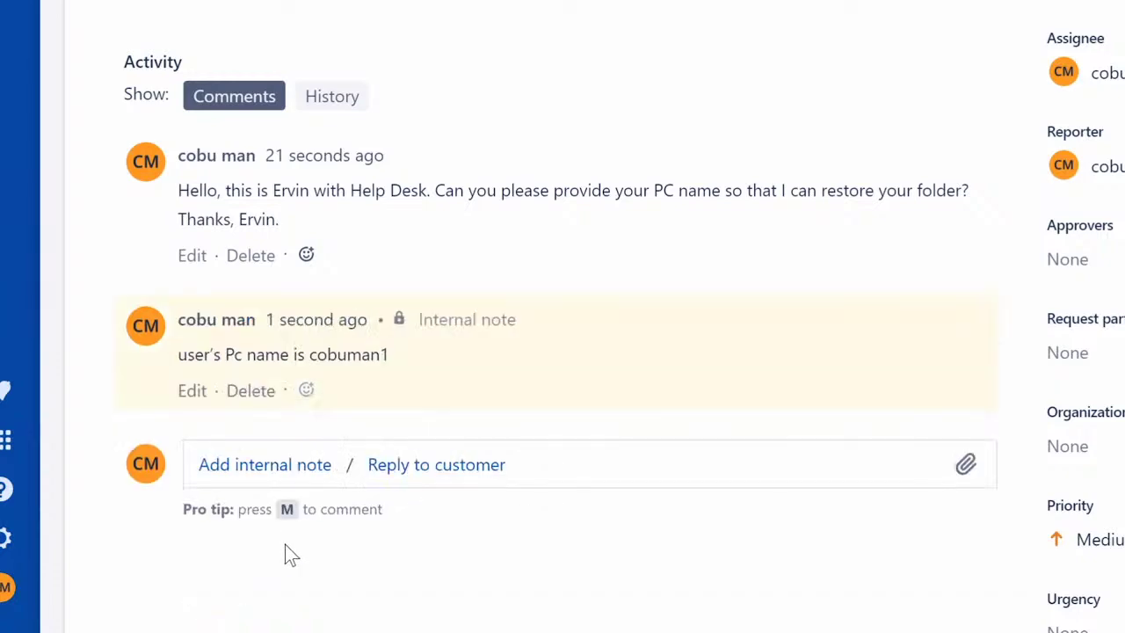
- In File Explorer, open the user's Desktop folder and create a new folder named 'Internet Shortcuts'
{"action": "mouse_move", "coordinate": [199, 632]}
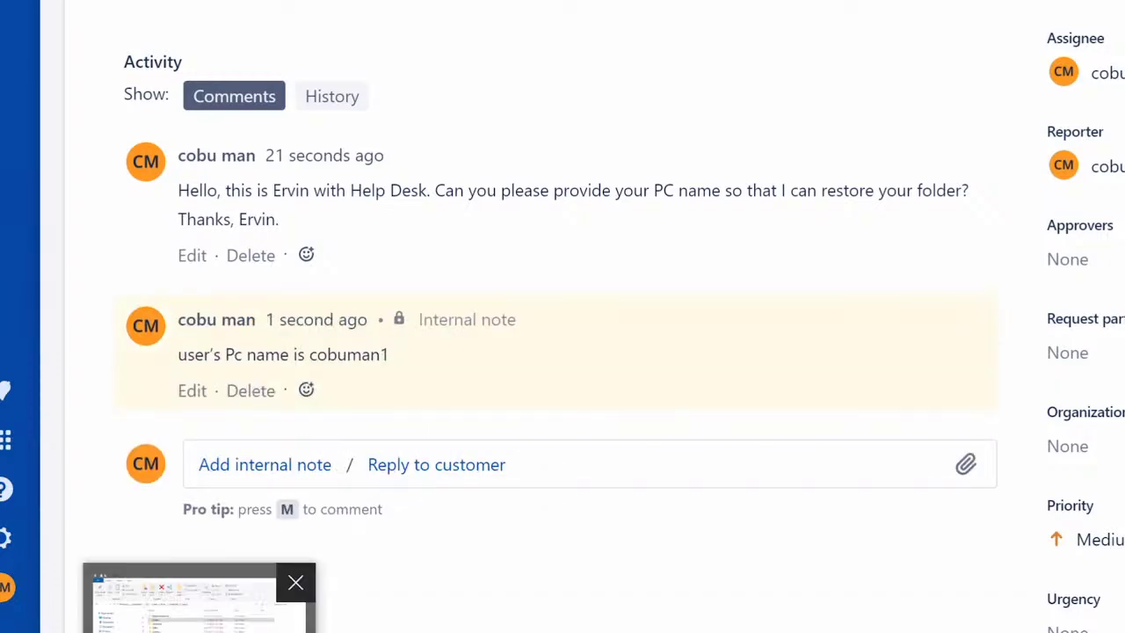
{"action": "left_click", "coordinate": [193, 602]}
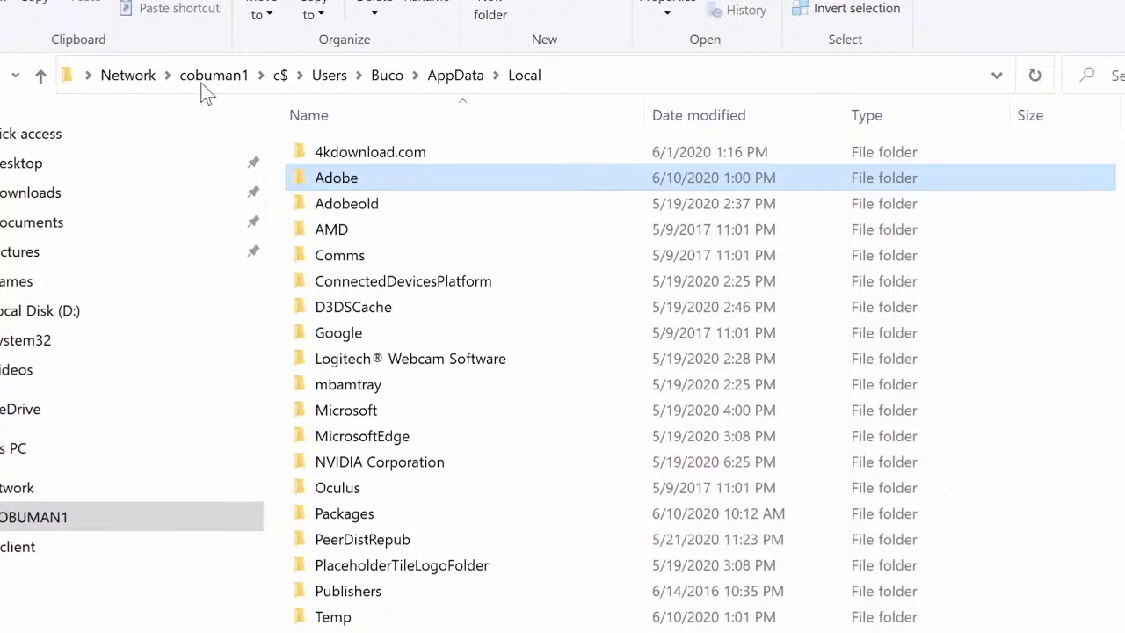
{"action": "left_click", "coordinate": [391, 76]}
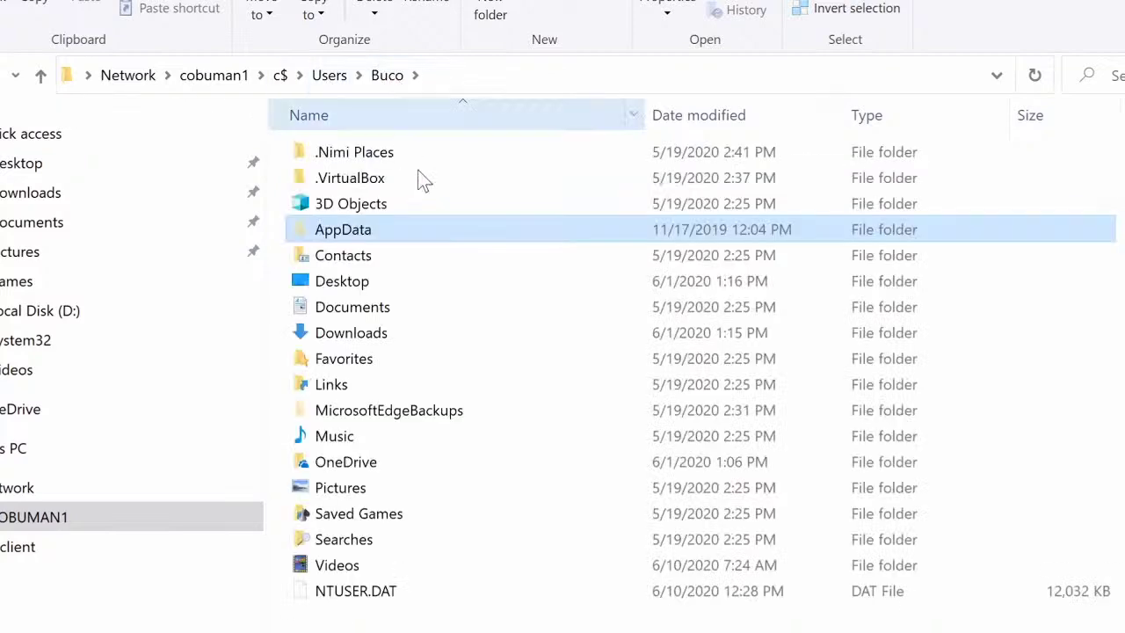
{"action": "double_click", "coordinate": [393, 283]}
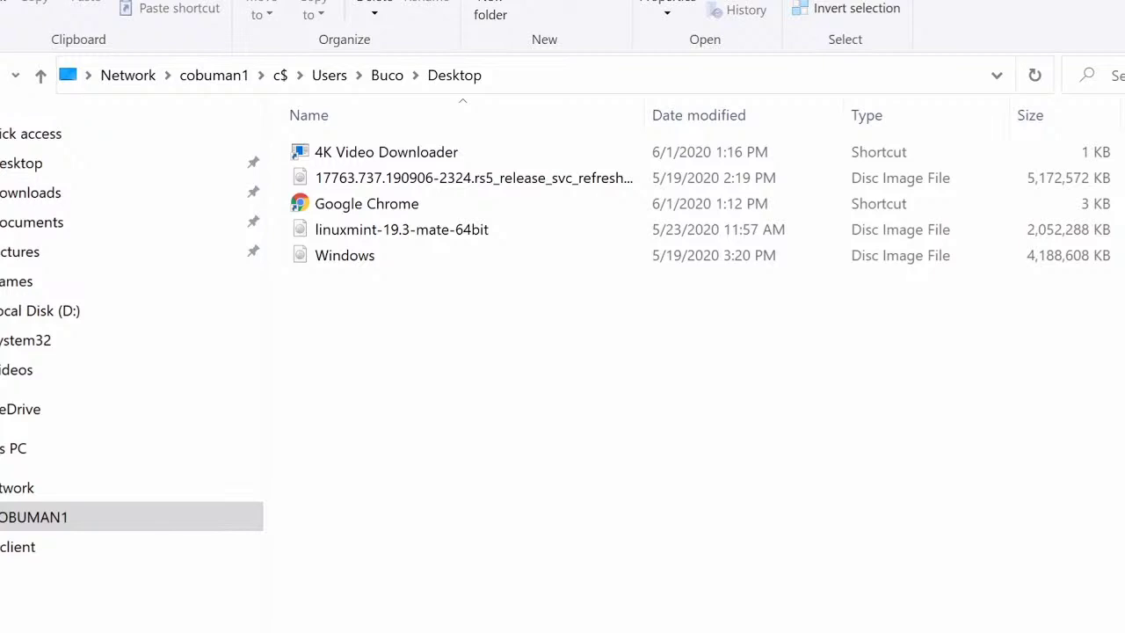
{"action": "mouse_move", "coordinate": [302, 574]}
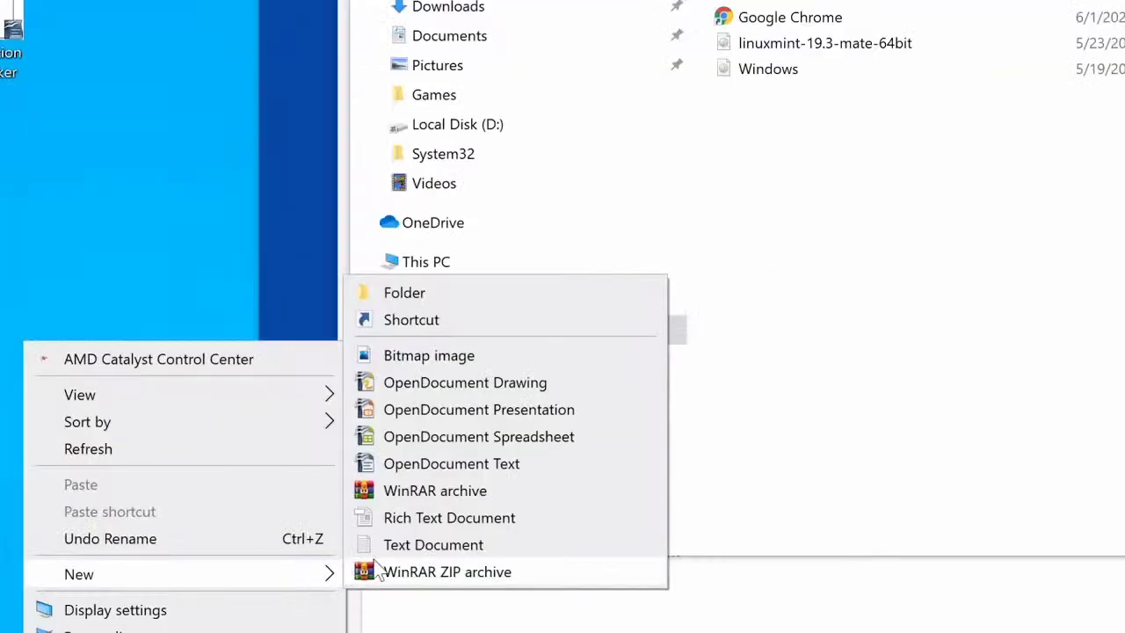
{"action": "left_click", "coordinate": [474, 295]}
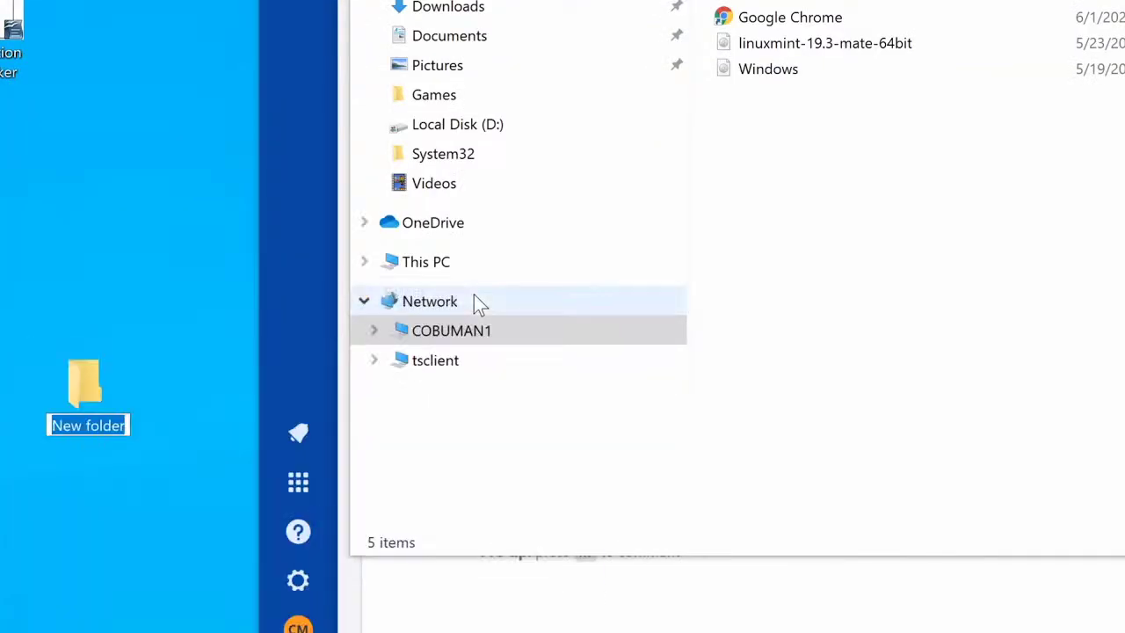
{"action": "type", "text": "Interne"}
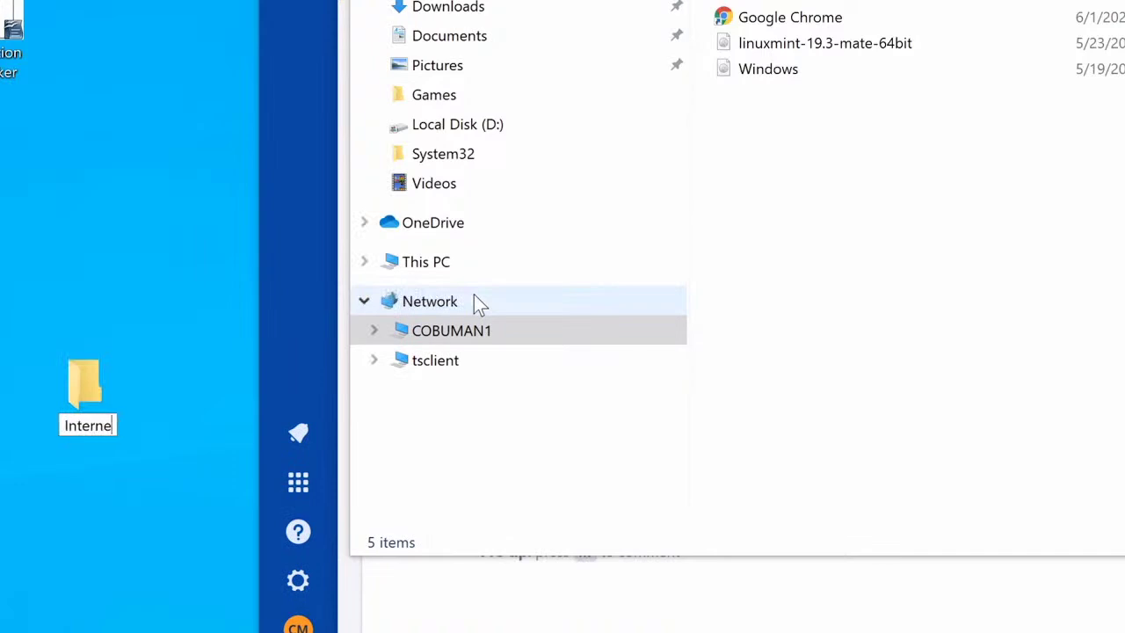
{"action": "type", "text": "t Shortcuts"}
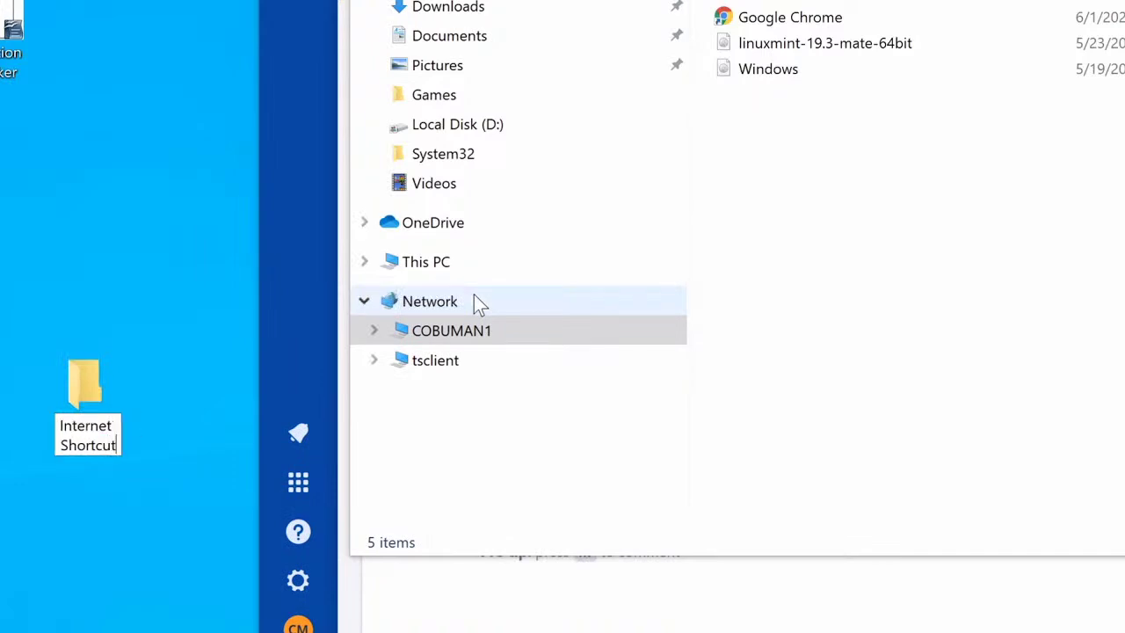
{"action": "key", "text": "Return"}
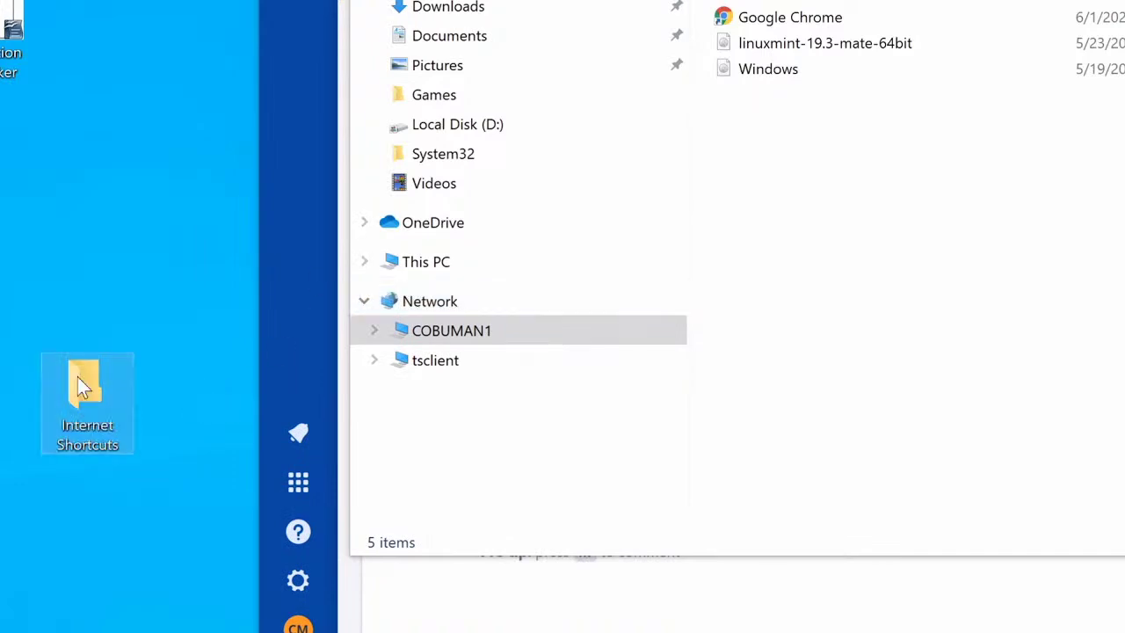
- Copy the Internet Shortcuts folder and paste the copy into the Desktop folder
{"action": "right_click", "coordinate": [78, 376]}
{"action": "left_click", "coordinate": [188, 237]}
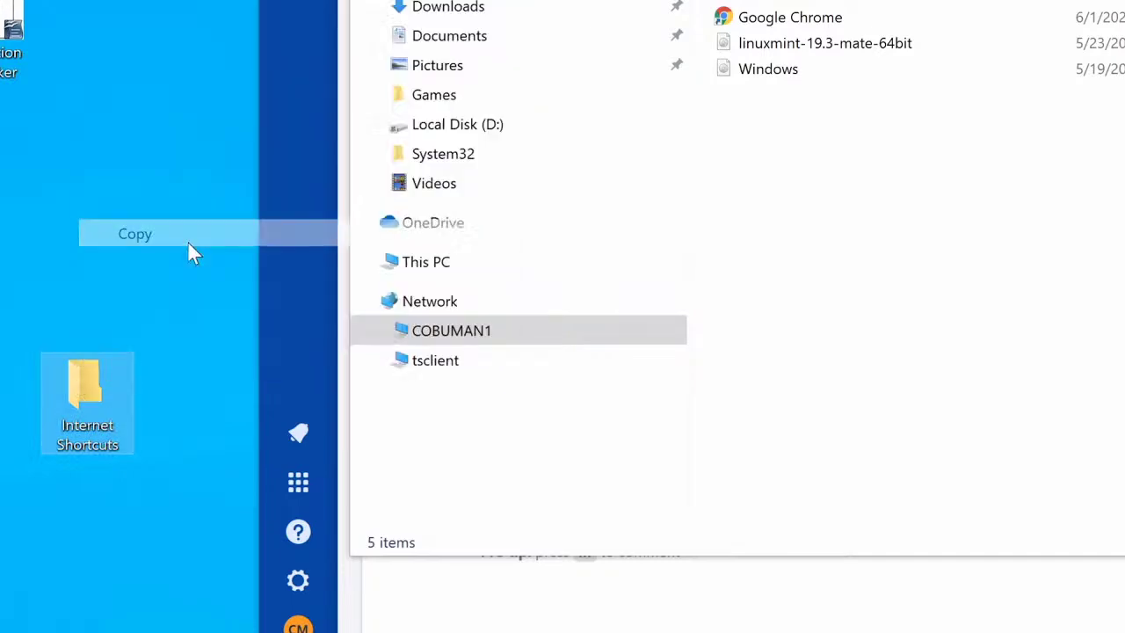
{"action": "right_click", "coordinate": [897, 233]}
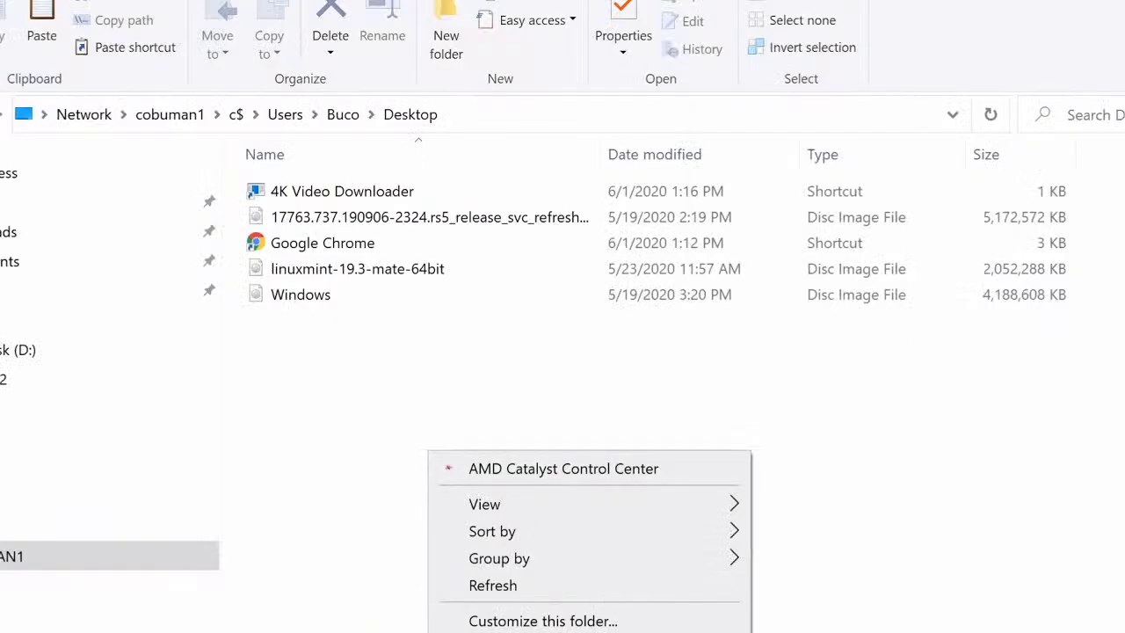
{"action": "left_click", "coordinate": [492, 632]}
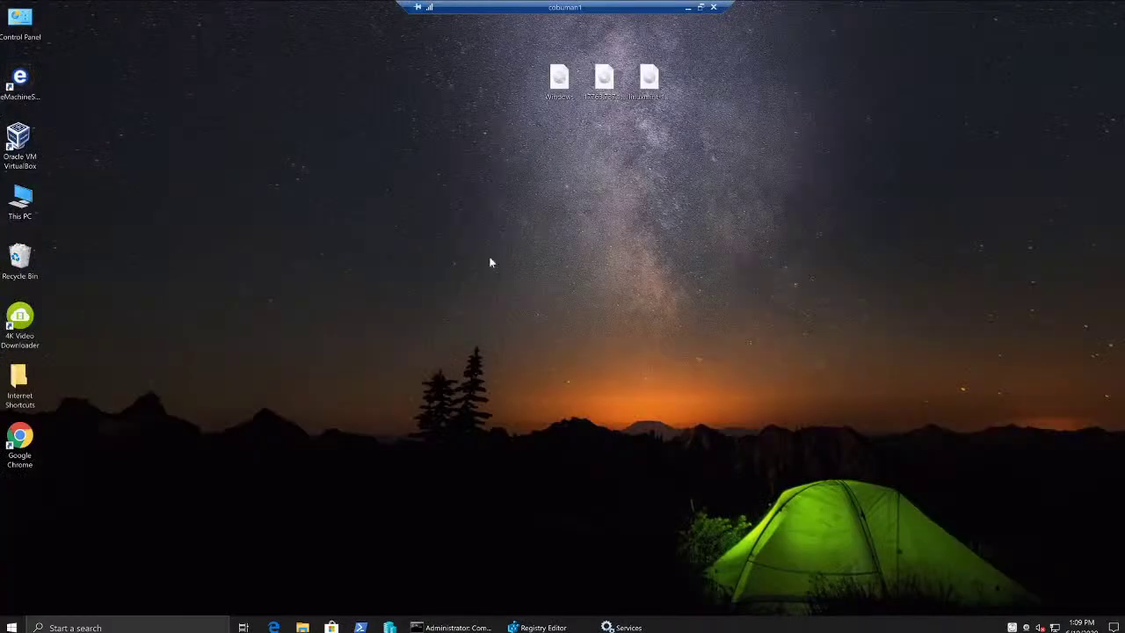
- Drag the Internet Shortcuts folder to the top centre of the remote desktop, below the disc image files
{"action": "left_click_drag", "start_coordinate": [18, 383], "coordinate": [441, 224]}
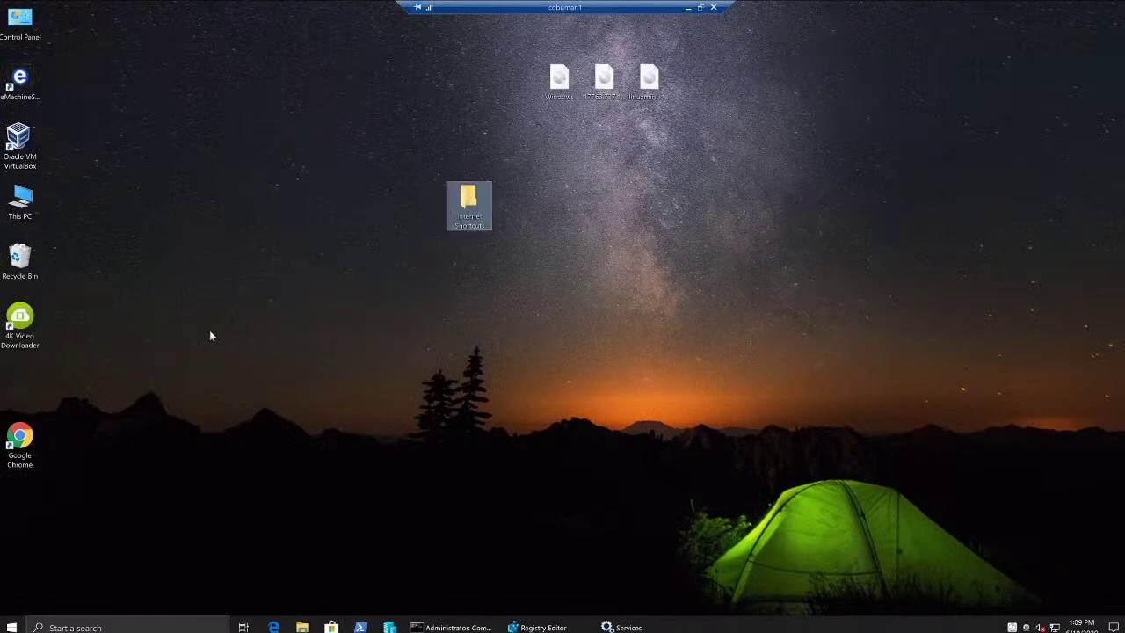
{"action": "left_click", "coordinate": [426, 219]}
{"action": "left_click", "coordinate": [474, 211]}
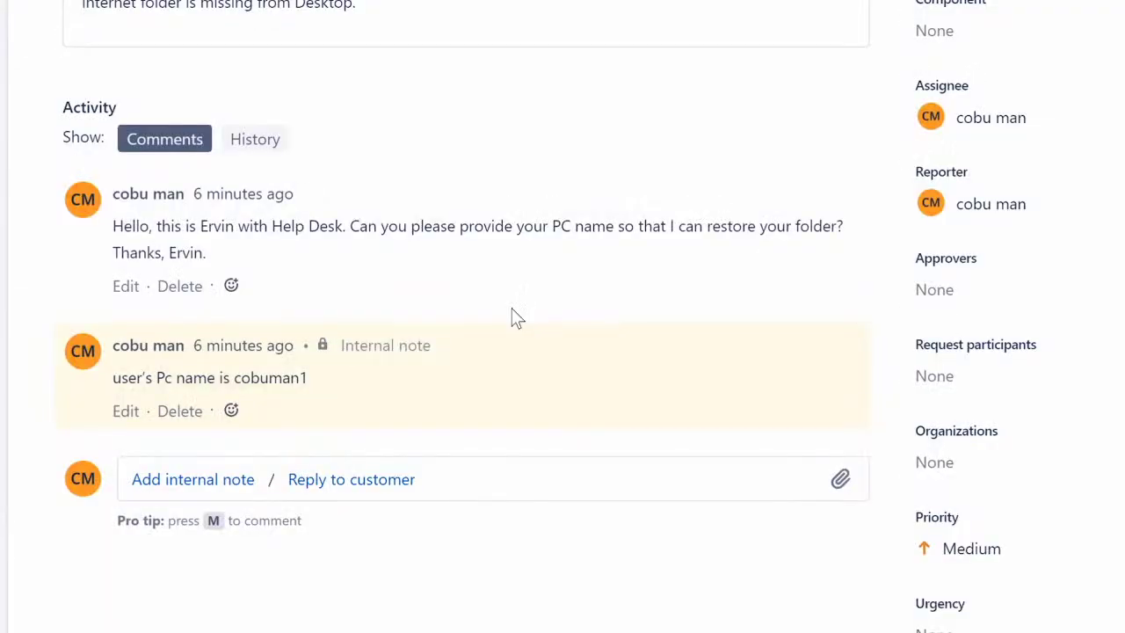
- Post a customer reply on ISD-11: 'made a copy of internet folder to desktop.'
{"action": "scroll", "coordinate": [517, 318], "scroll_direction": "down", "scroll_amount": 1}
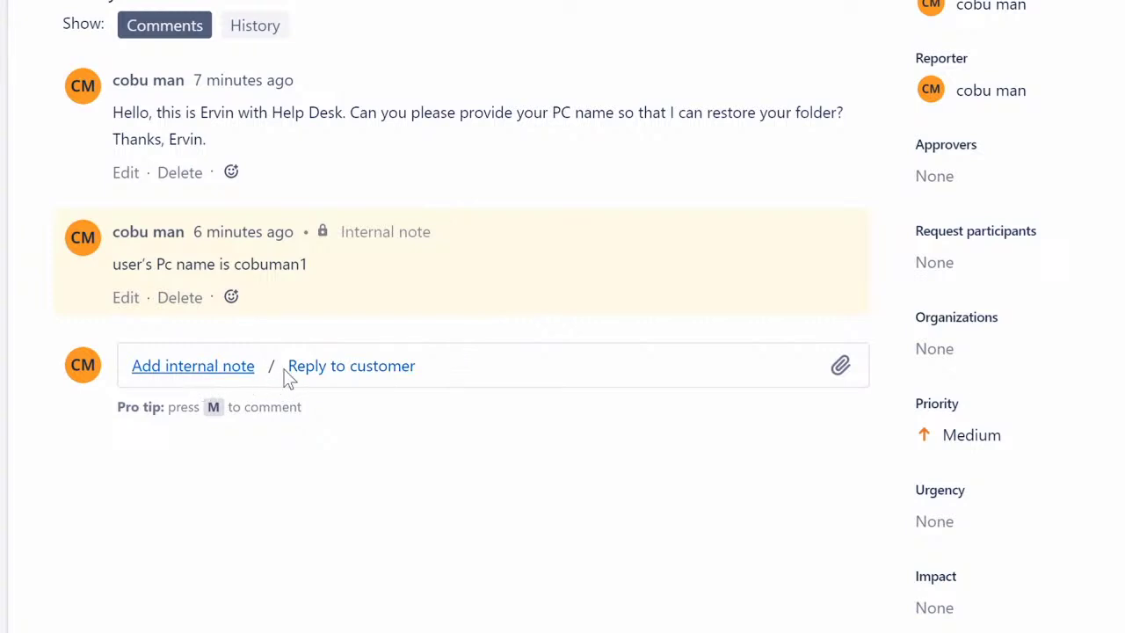
{"action": "left_click", "coordinate": [345, 368]}
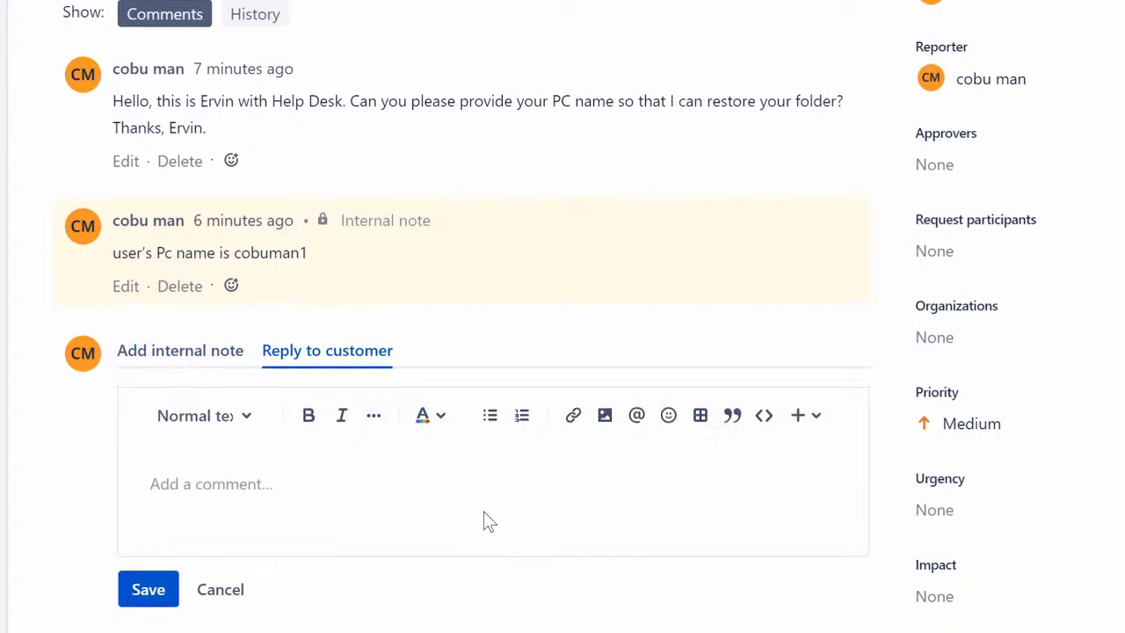
{"action": "type", "text": "mad"}
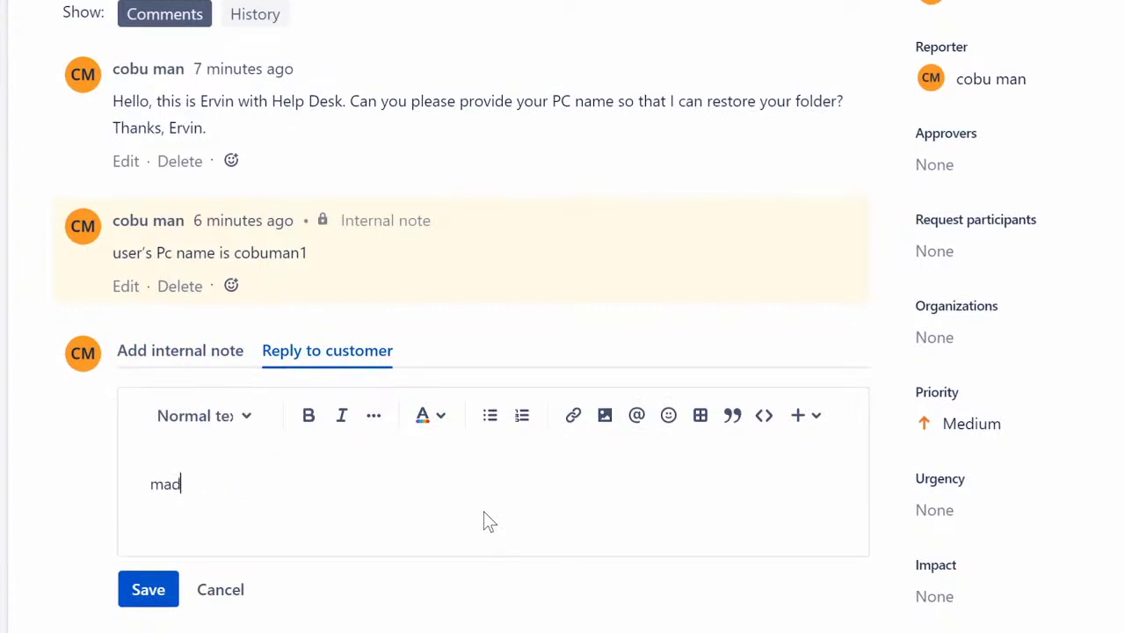
{"action": "type", "text": "e a copy of "}
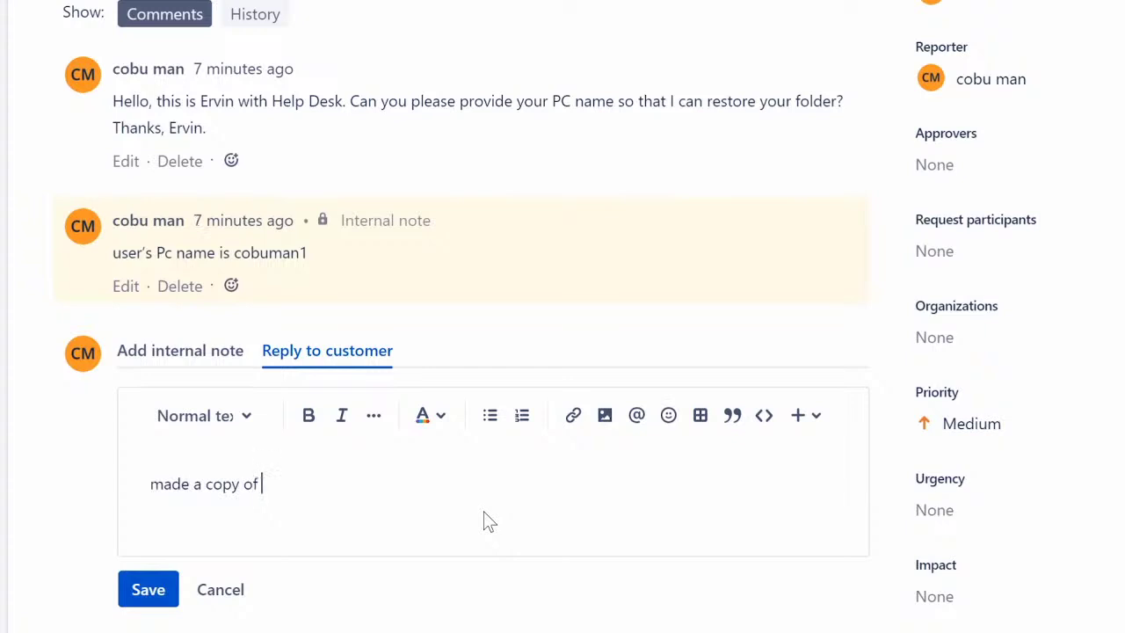
{"action": "type", "text": "internet folder "}
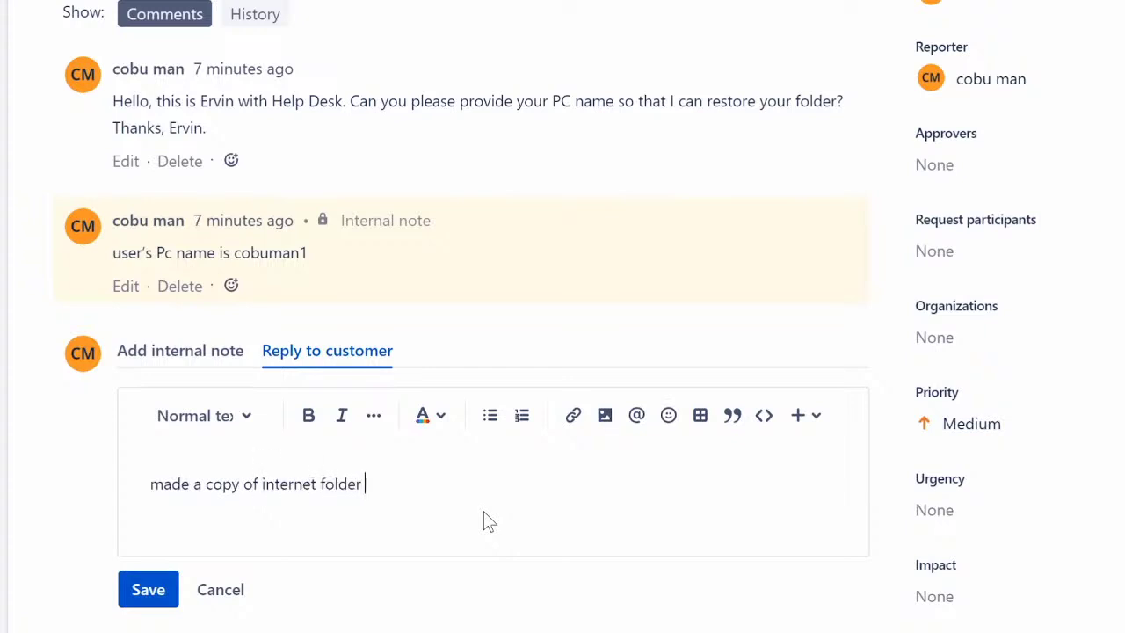
{"action": "type", "text": "to desktop. Ervin"}
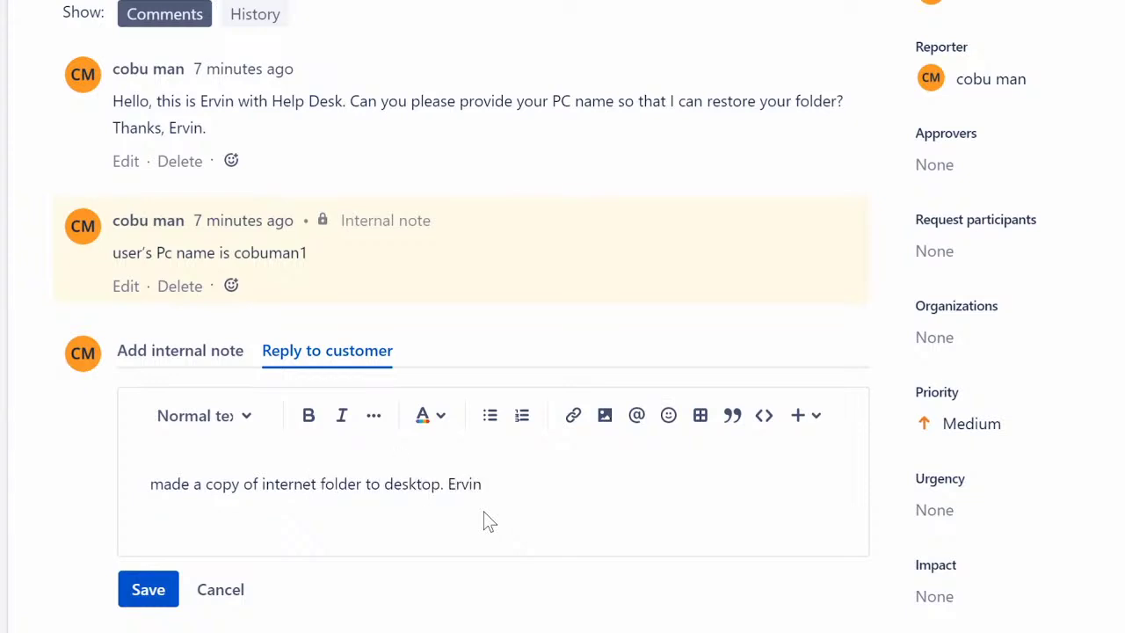
{"action": "left_click", "coordinate": [146, 588]}
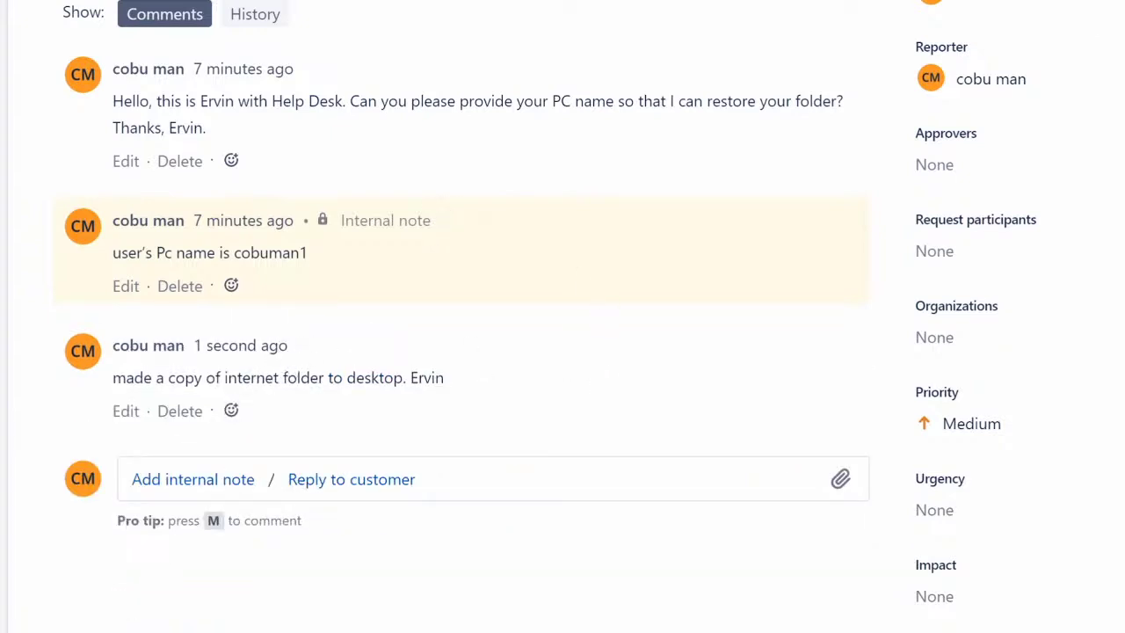
{"action": "scroll", "coordinate": [466, 316], "scroll_direction": "up", "scroll_amount": 2}
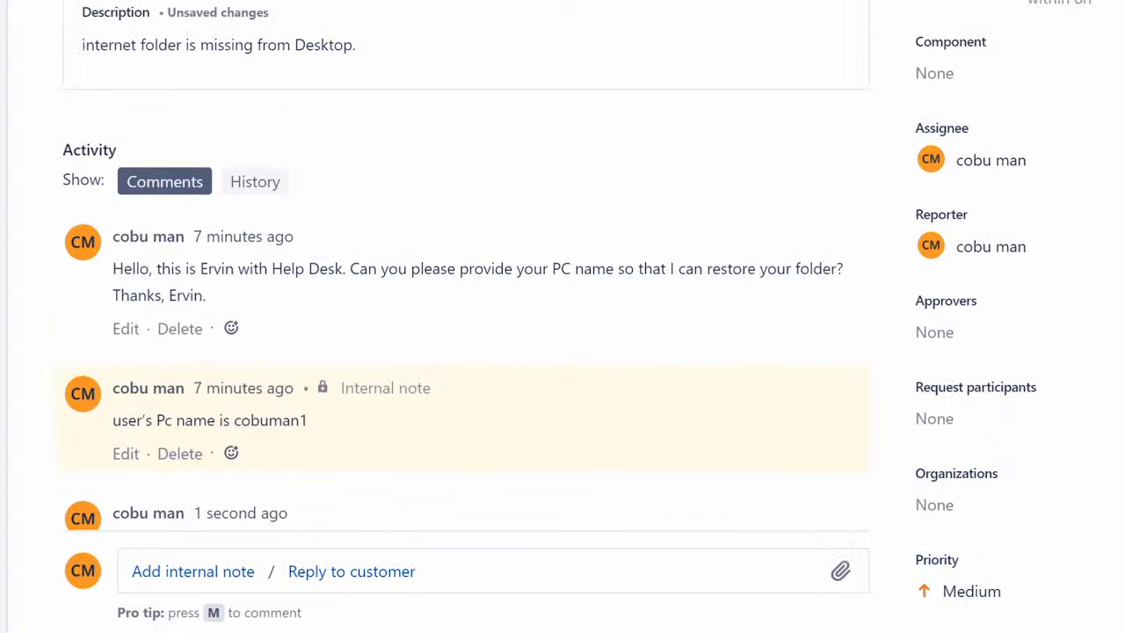
- Open ISD-18, the Oracle DB installation request, from the All open queue
{"action": "left_click", "coordinate": [1084, 35]}
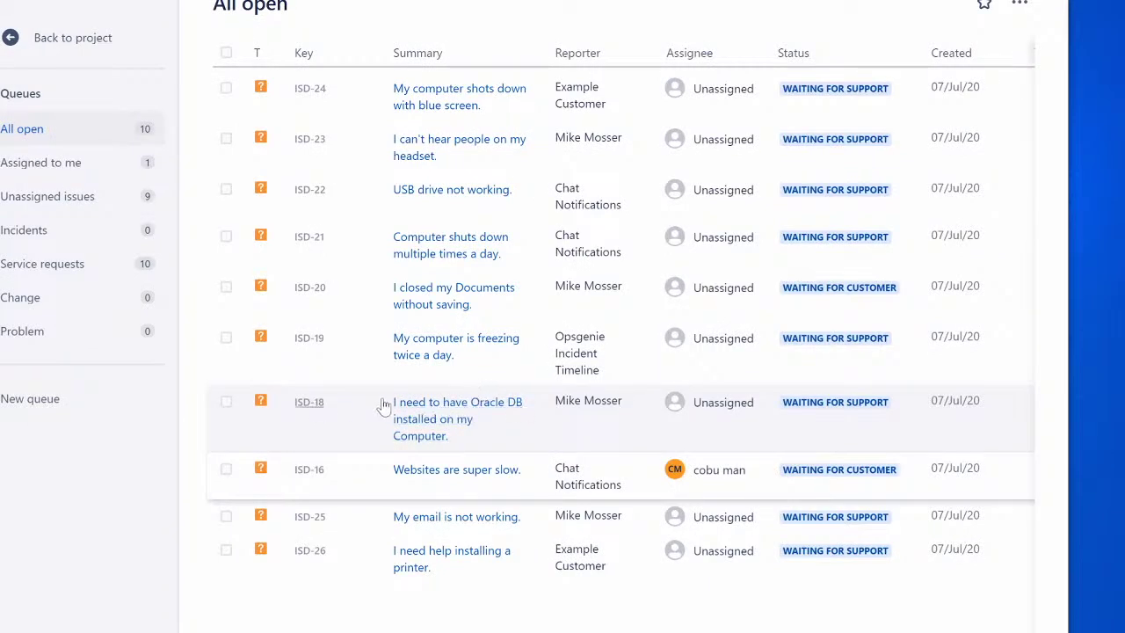
{"action": "left_click", "coordinate": [458, 406]}
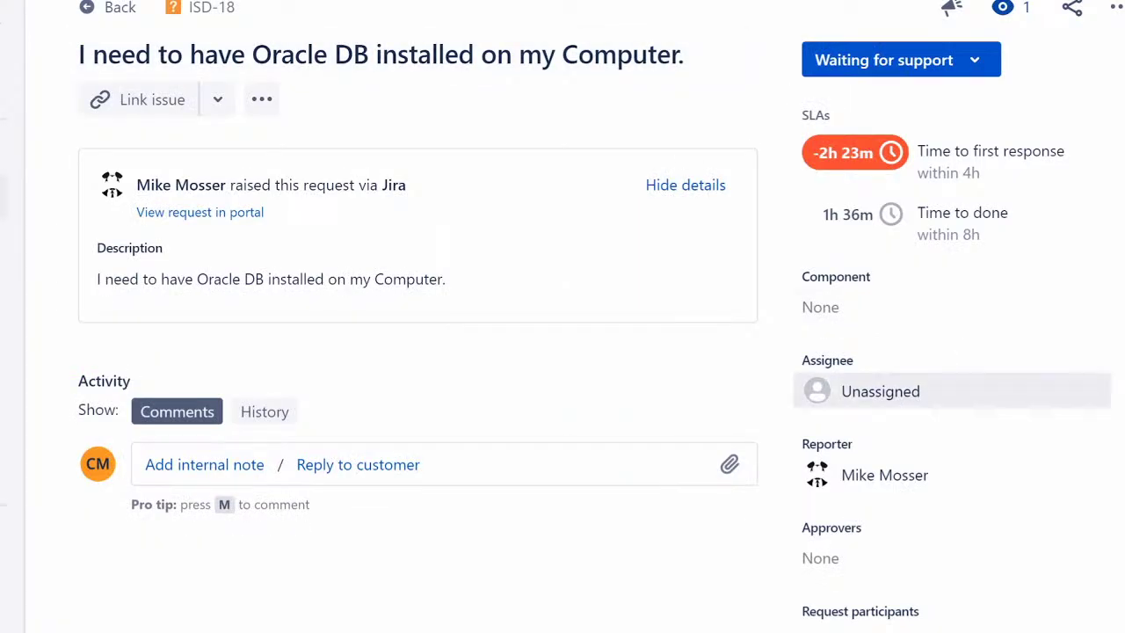
- Assign ISD-18 to yourself, then highlight the ticket title and the reporter's name
{"action": "left_click", "coordinate": [924, 402]}
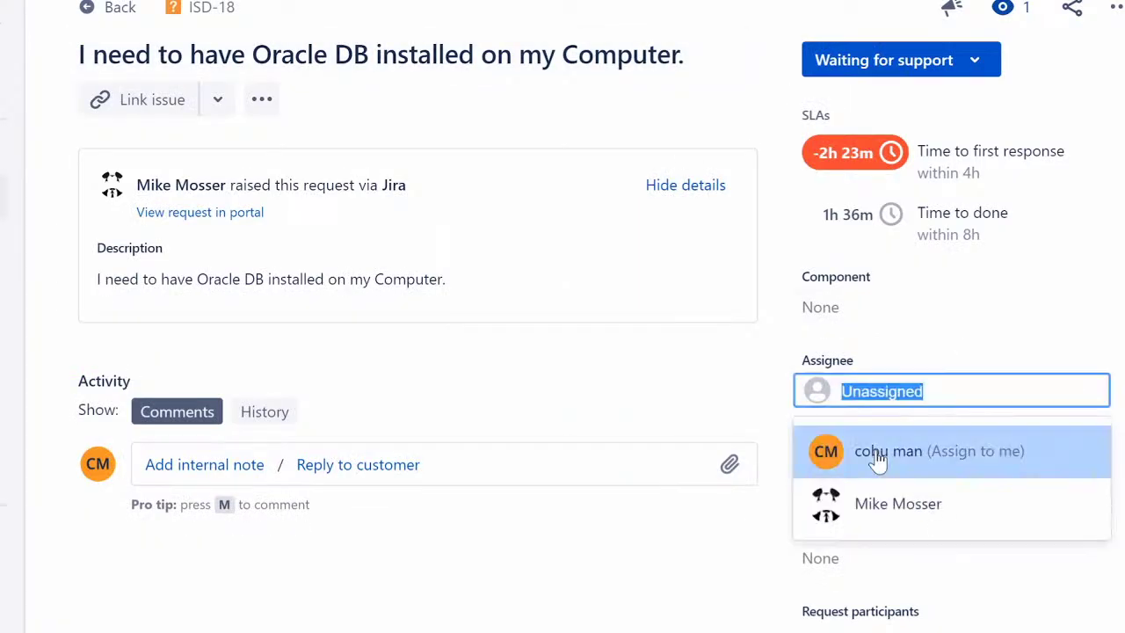
{"action": "left_click", "coordinate": [868, 451]}
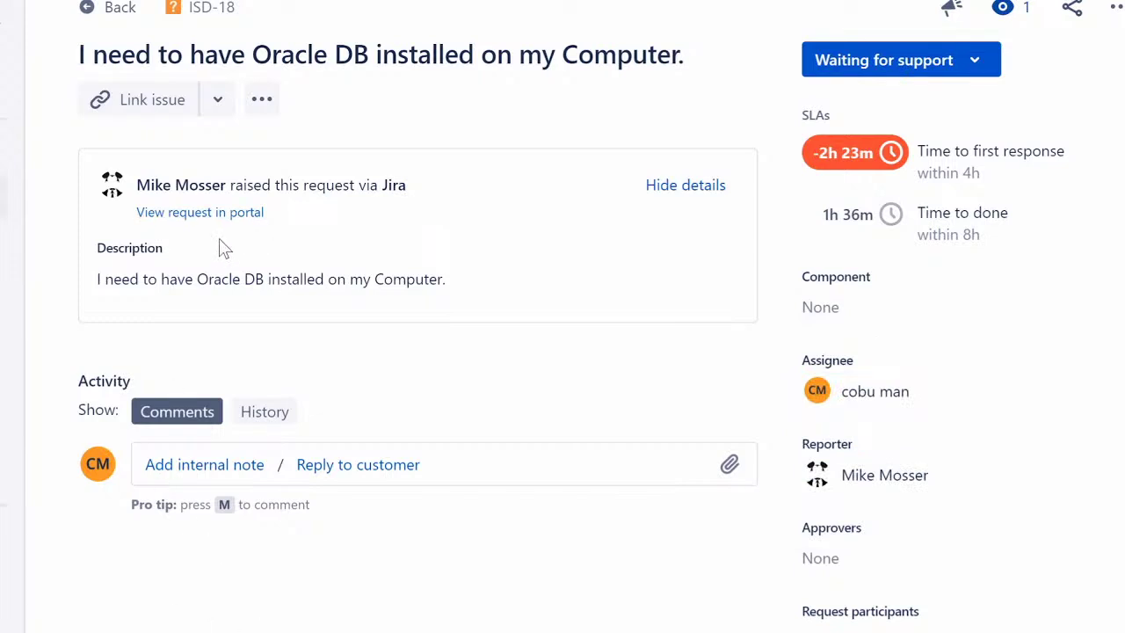
{"action": "left_click_drag", "start_coordinate": [78, 55], "coordinate": [700, 68]}
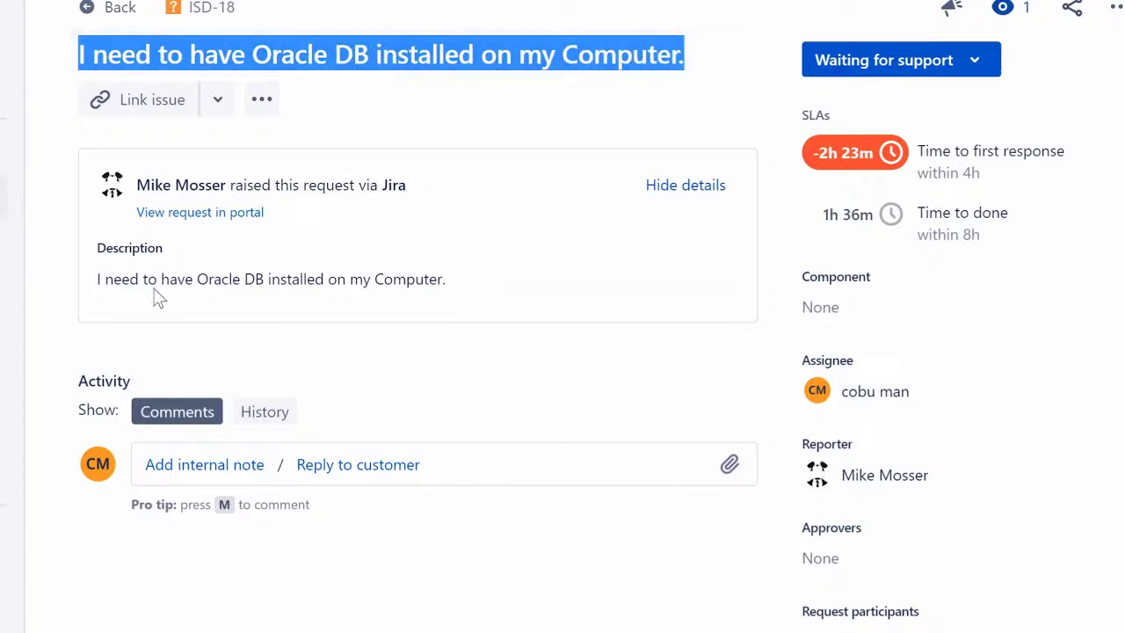
{"action": "left_click", "coordinate": [497, 304]}
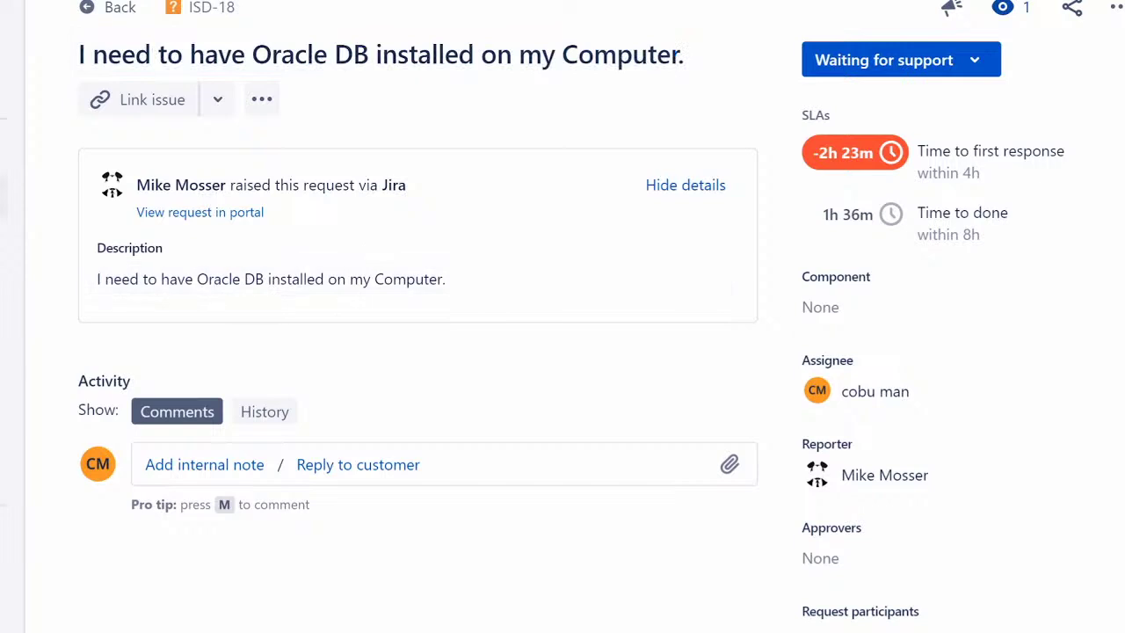
{"action": "left_click_drag", "start_coordinate": [227, 187], "coordinate": [136, 193]}
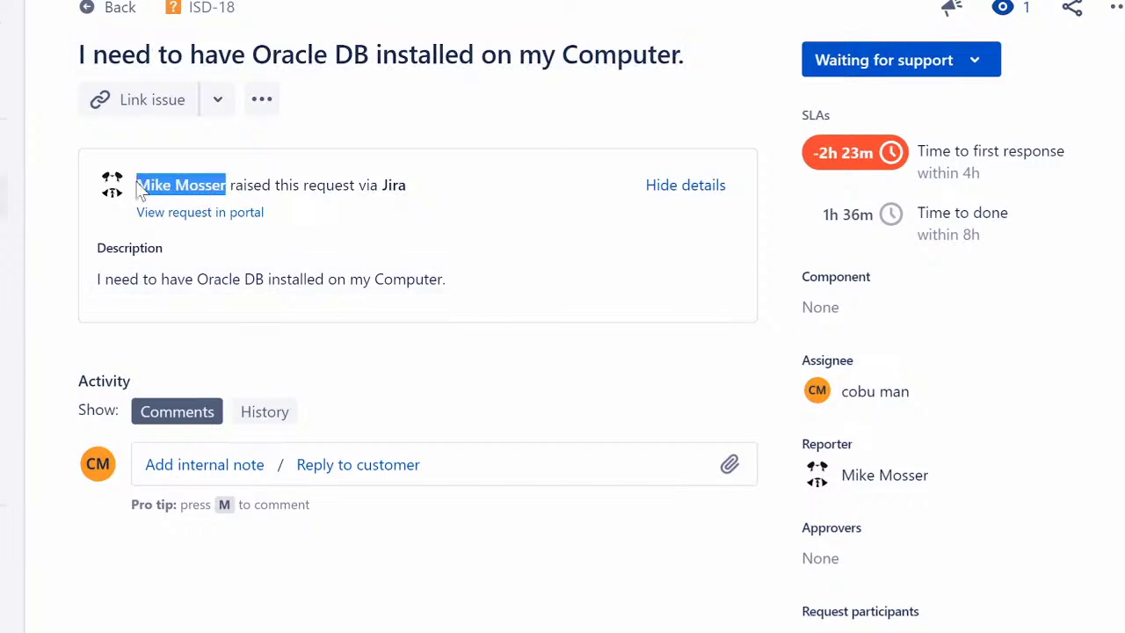
{"action": "left_click", "coordinate": [413, 290]}
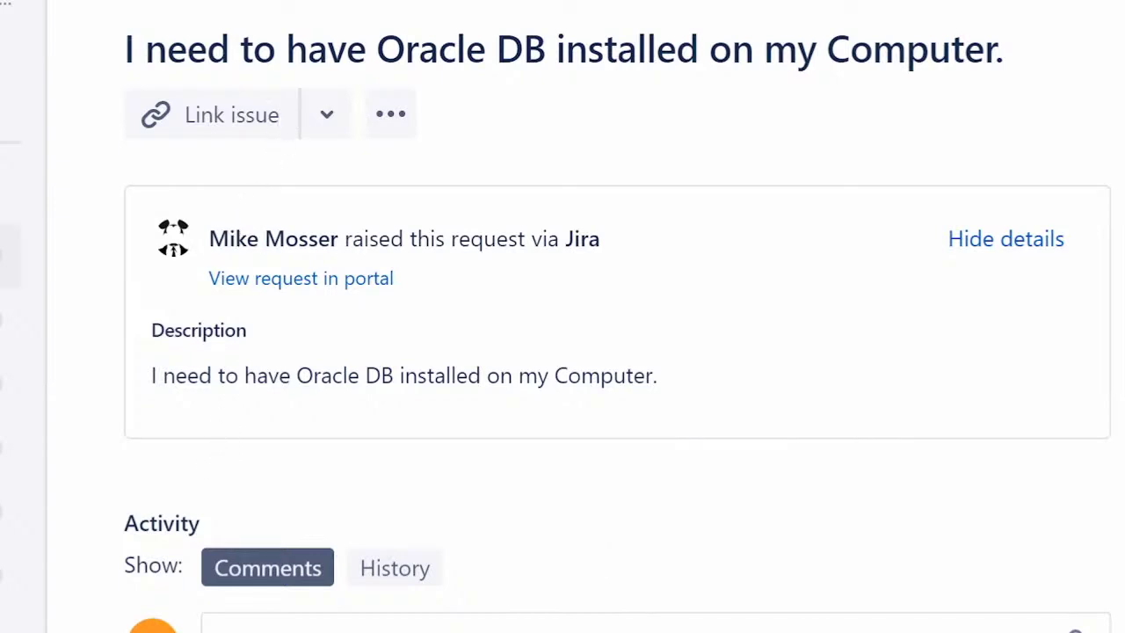
- Highlight the reporter's name again, then open and close the title and description editors unchanged
{"action": "left_click_drag", "start_coordinate": [209, 238], "coordinate": [343, 238]}
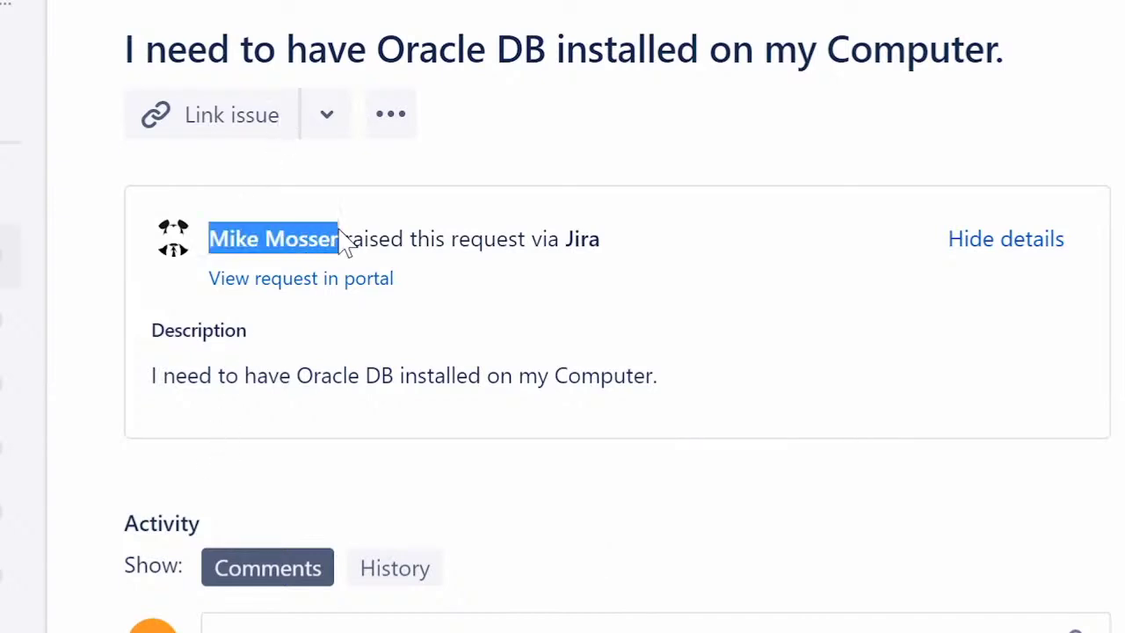
{"action": "left_click", "coordinate": [316, 220]}
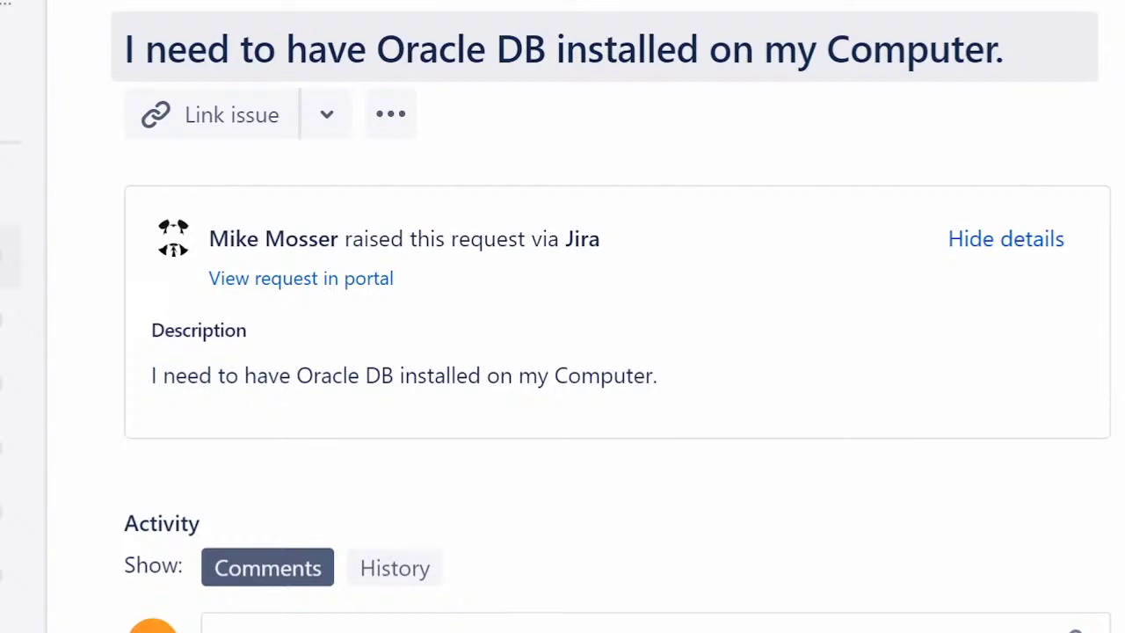
{"action": "left_click", "coordinate": [522, 48]}
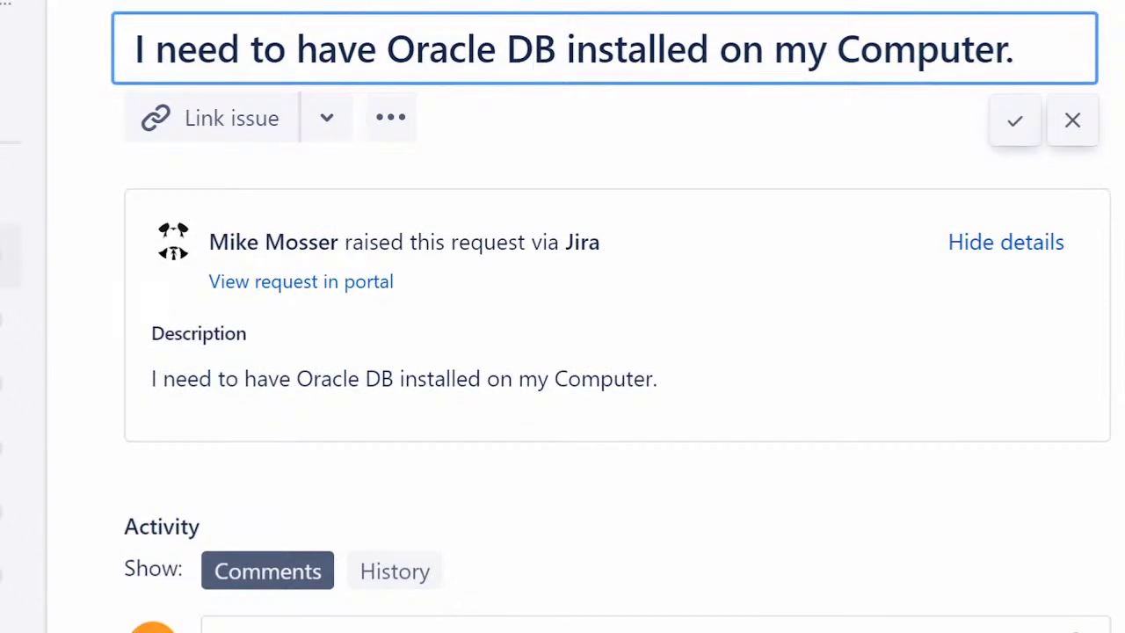
{"action": "left_click", "coordinate": [544, 48]}
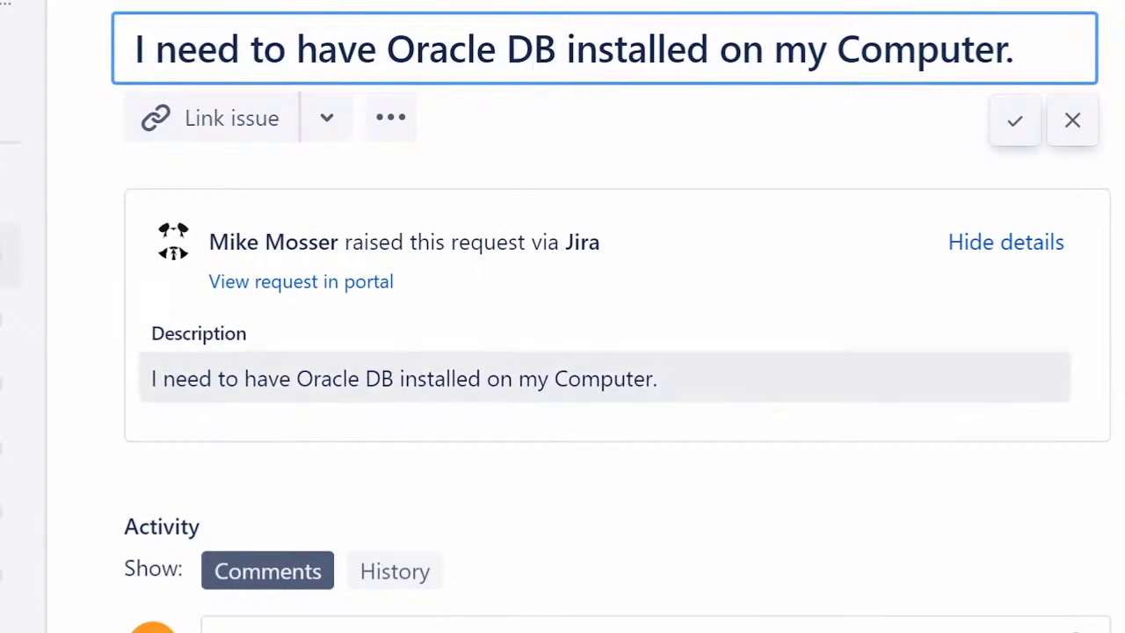
{"action": "left_click", "coordinate": [439, 378]}
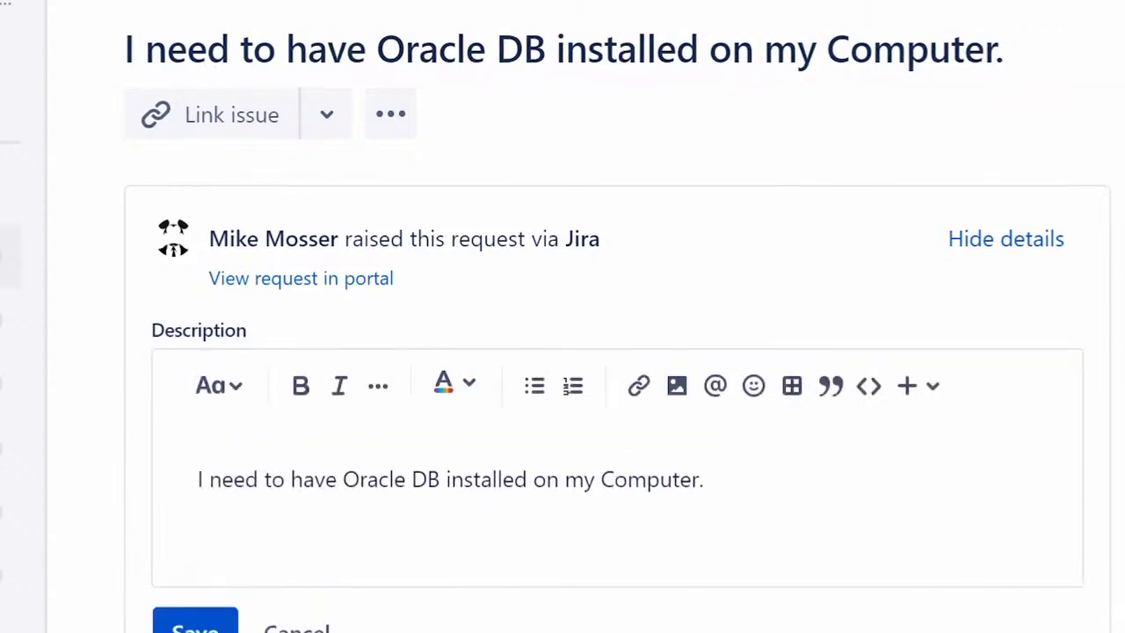
{"action": "key", "text": "ctrl+Return"}
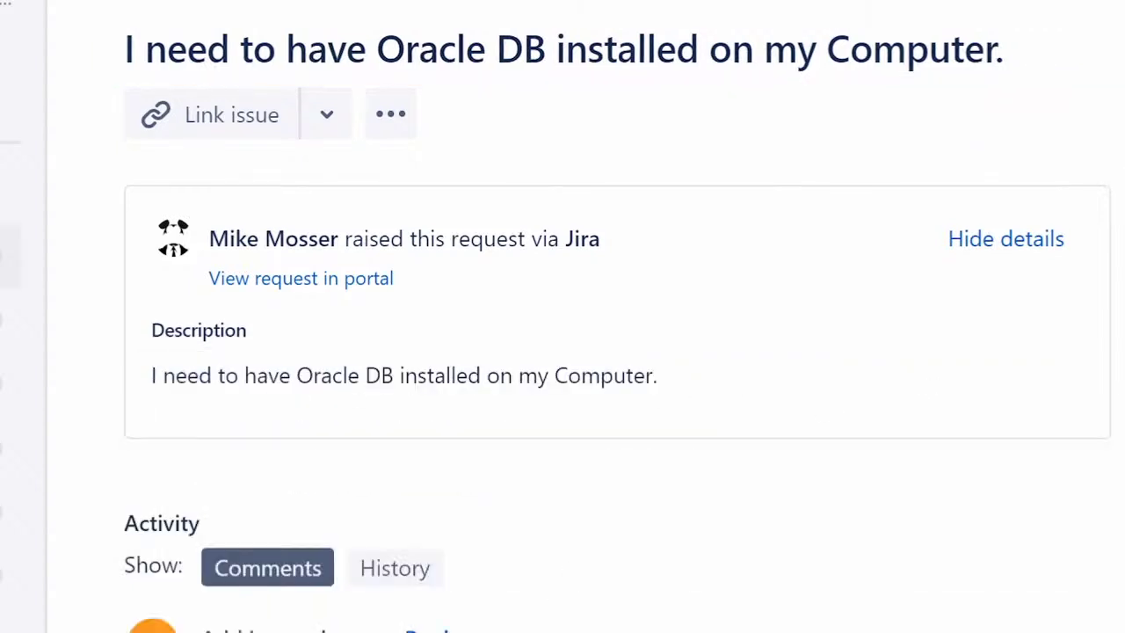
- Start a customer reply introducing PC support, citing the Oracle DB ticket and asking about a software license
{"action": "left_click", "coordinate": [474, 630]}
{"action": "type", "text": "Hello, m"}
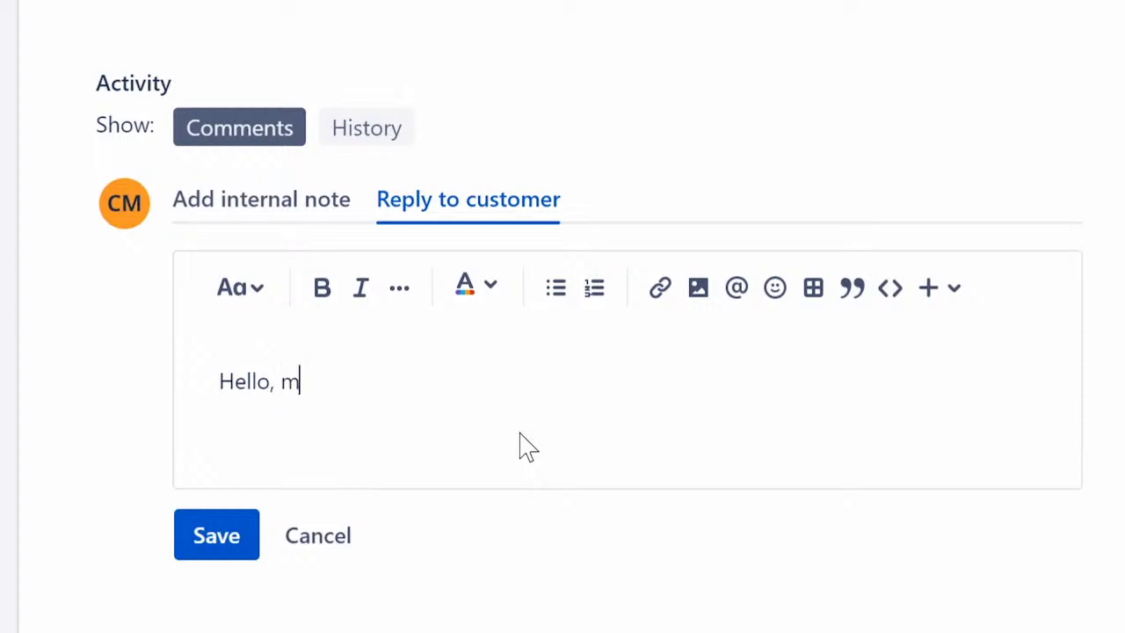
{"action": "type", "text": "y names i"}
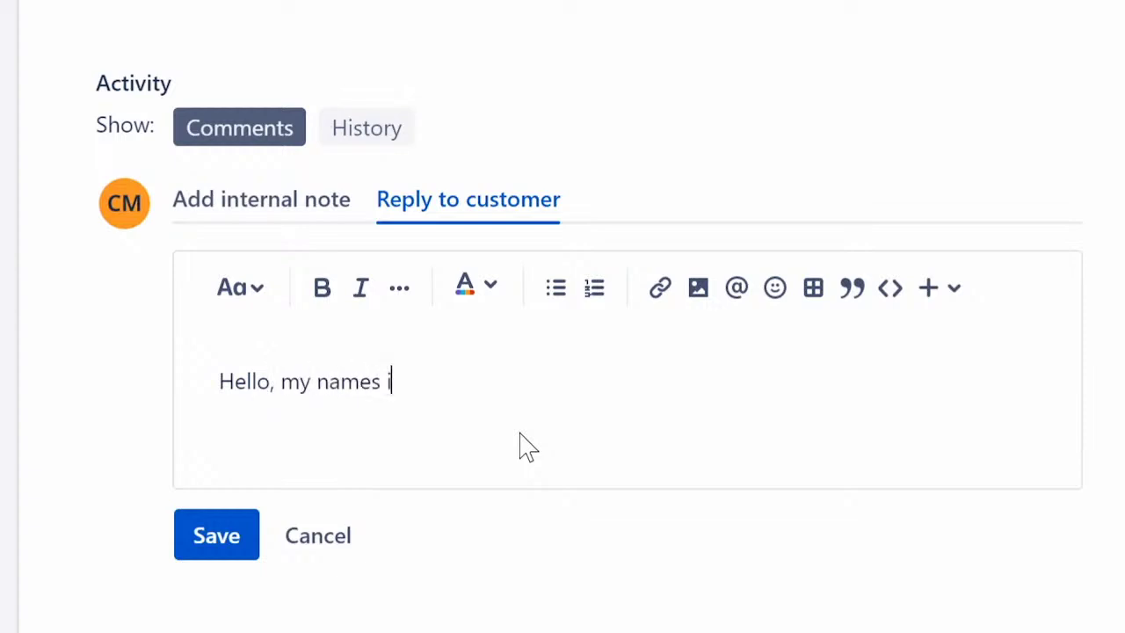
{"action": "type", "text": "s Ervin"}
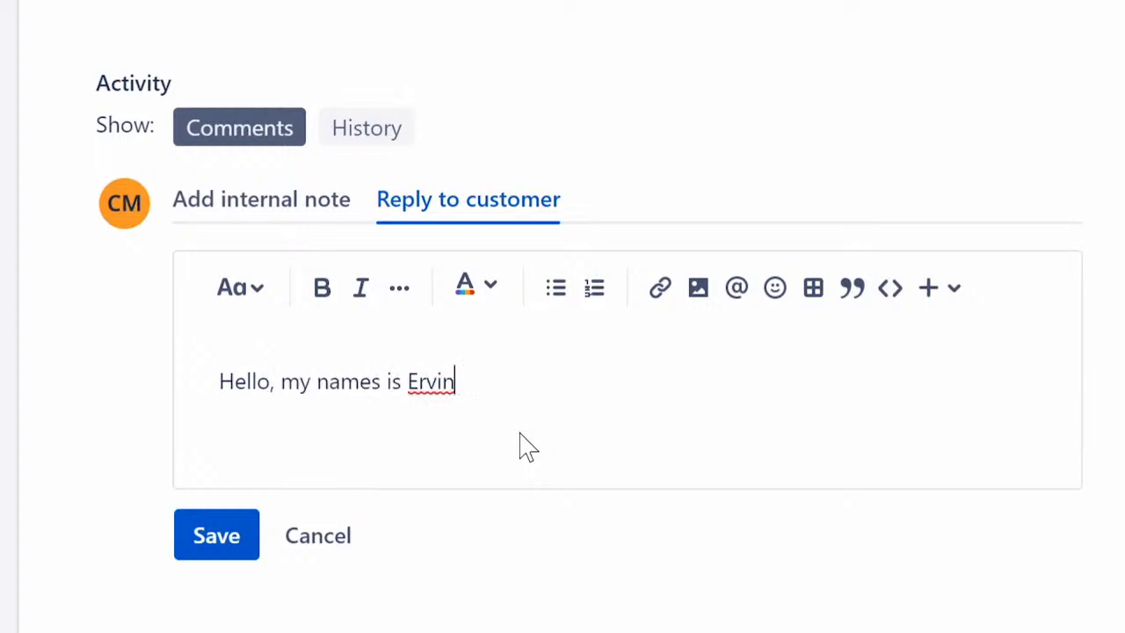
{"action": "type", "text": "."}
{"action": "key", "text": "BackSpace"}
{"action": "type", "text": "with P"}
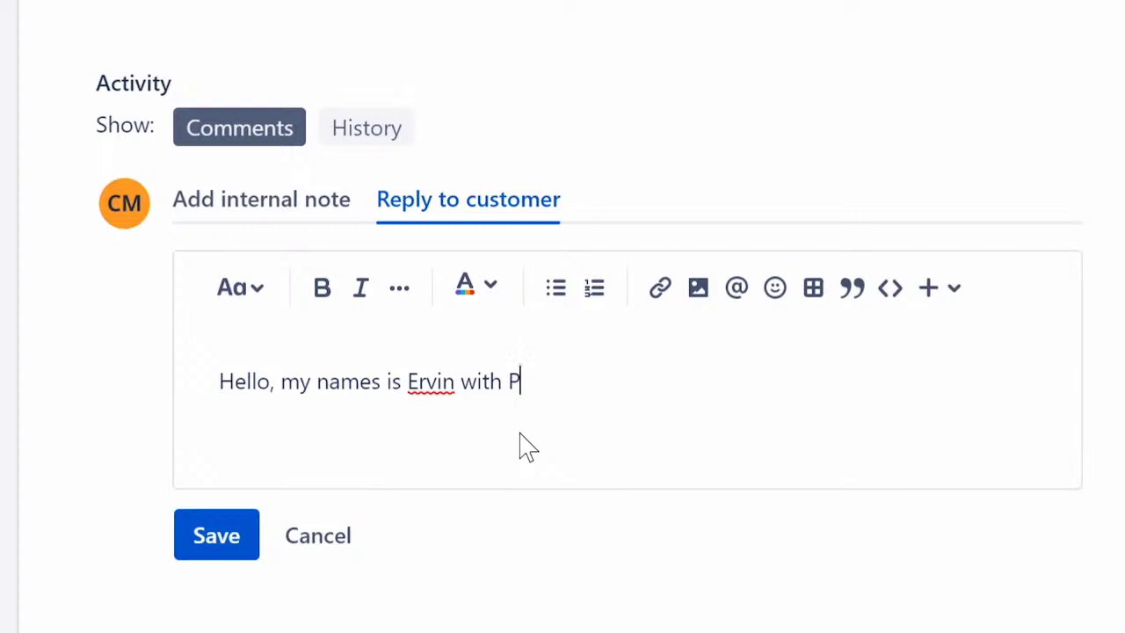
{"action": "type", "text": "c support. "}
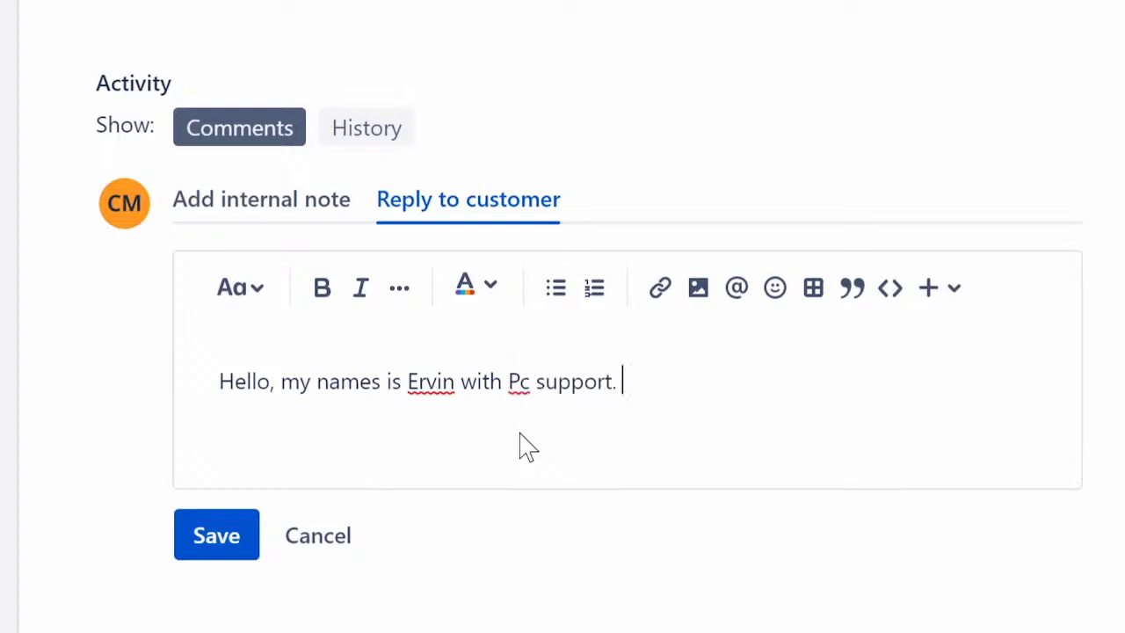
{"action": "type", "text": "I have your "}
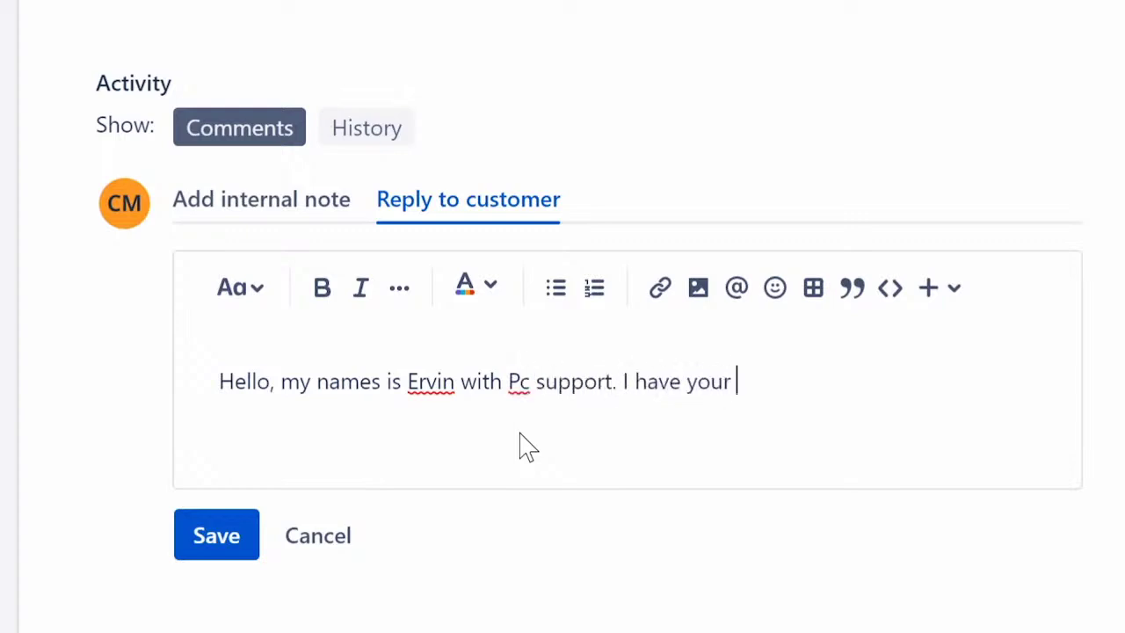
{"action": "type", "text": "ticket about"}
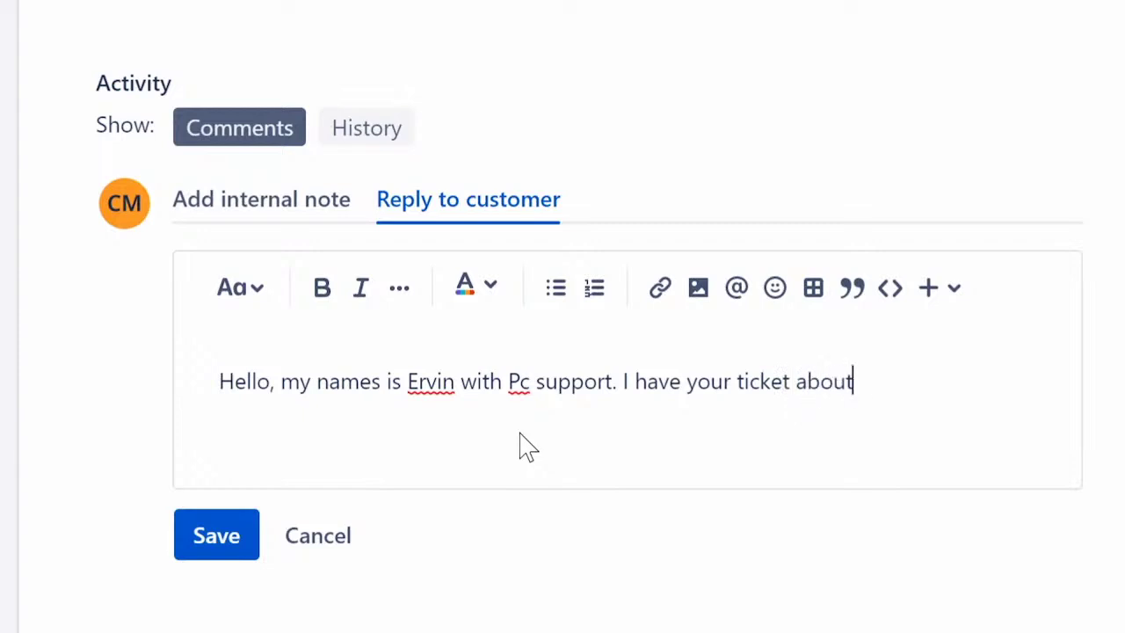
{"action": "type", "text": " instal"}
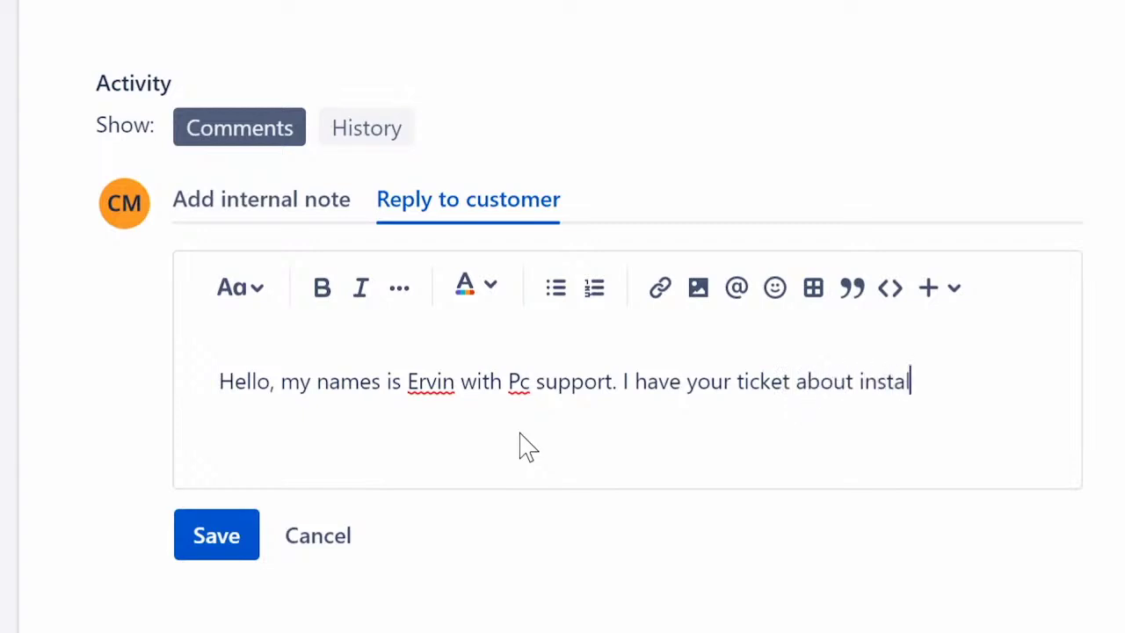
{"action": "type", "text": "ling o"}
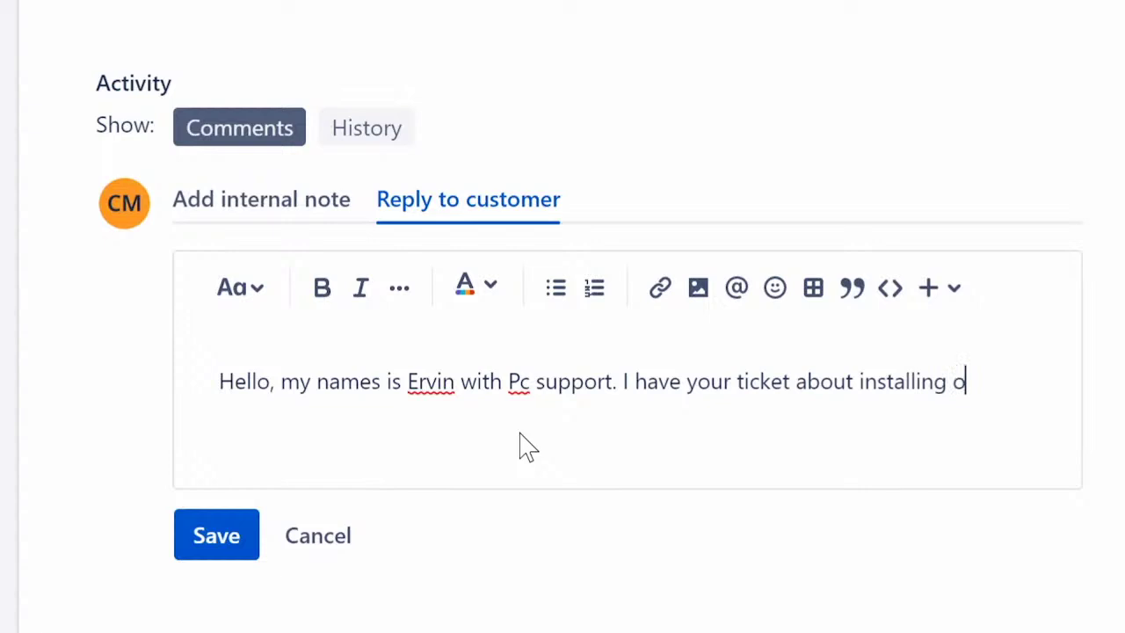
{"action": "key", "text": "BackSpace"}
{"action": "type", "text": "Oracle DB"}
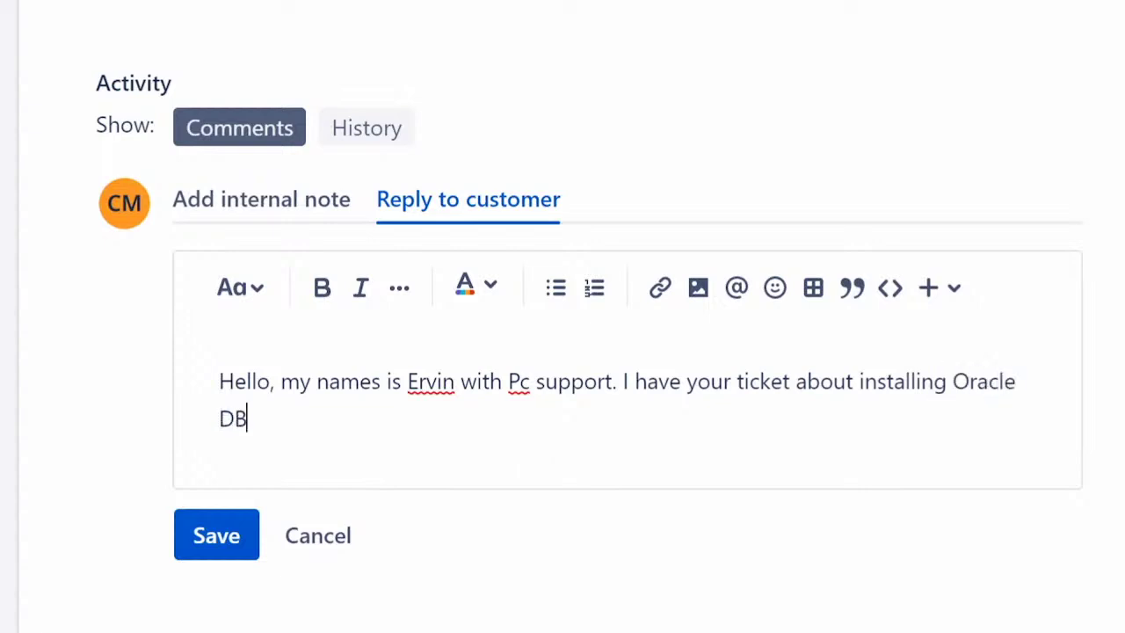
{"action": "type", "text": "; "}
{"action": "type", "text": "do you "}
{"action": "type", "text": "have"}
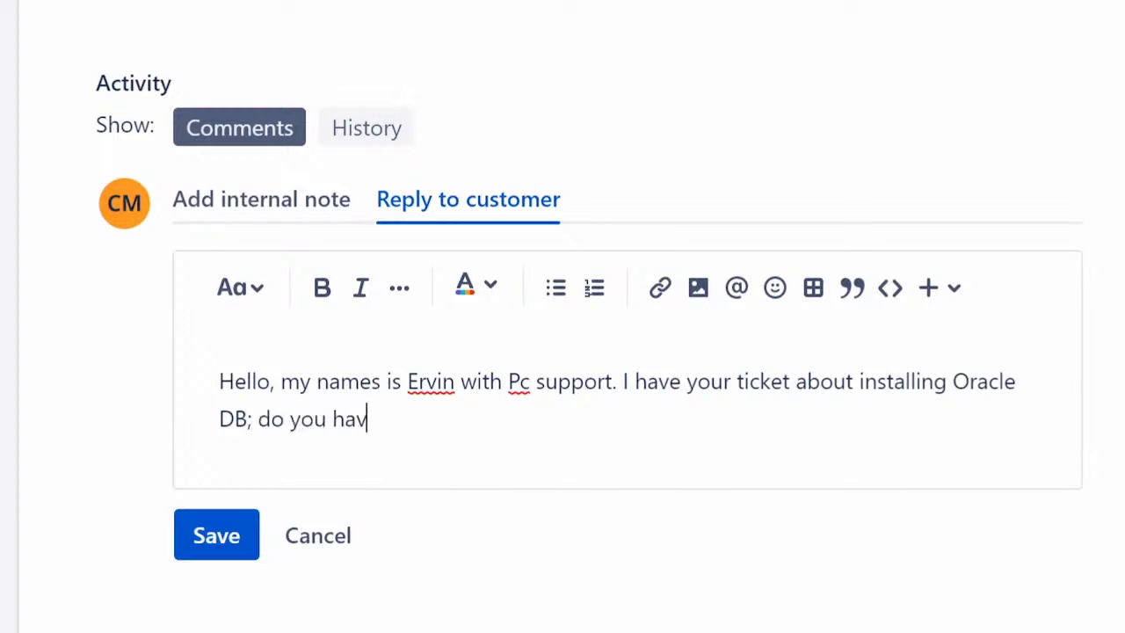
{"action": "key", "text": "BackSpace"}
{"action": "key", "text": "BackSpace"}
{"action": "key", "text": "BackSpace"}
{"action": "key", "text": "BackSpace"}
{"action": "key", "text": "BackSpace"}
{"action": "key", "text": "BackSpace"}
{"action": "key", "text": "BackSpace"}
{"action": "key", "text": "BackSpace"}
{"action": "key", "text": "BackSpace"}
{"action": "key", "text": "BackSpace"}
{"action": "key", "text": "BackSpace"}
{"action": "type", "text": "i"}
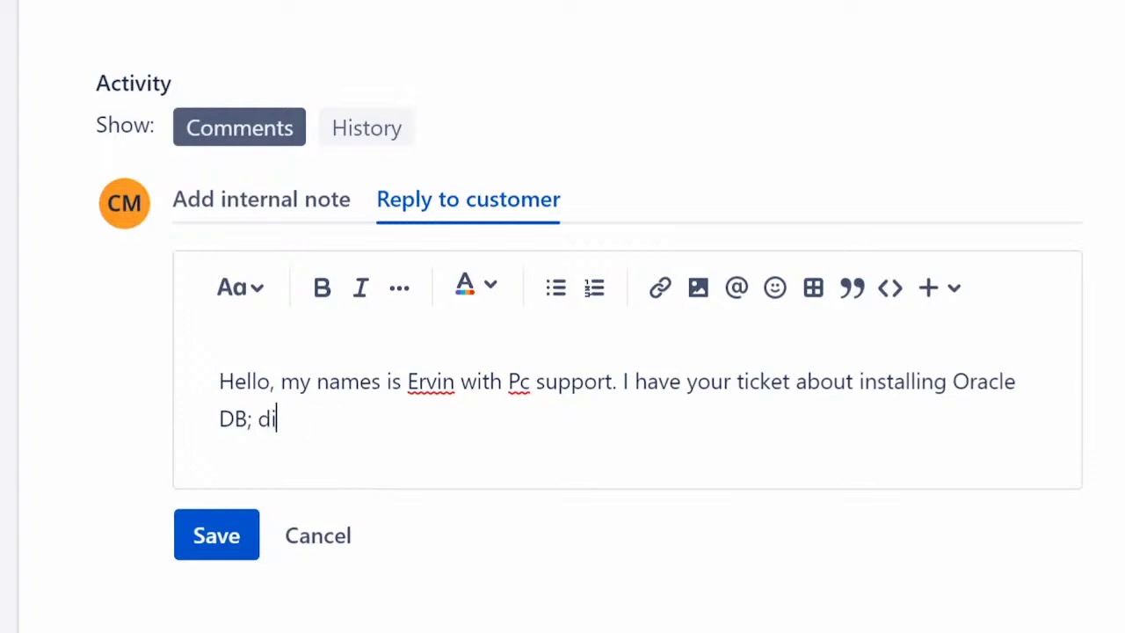
{"action": "type", "text": "d you request"}
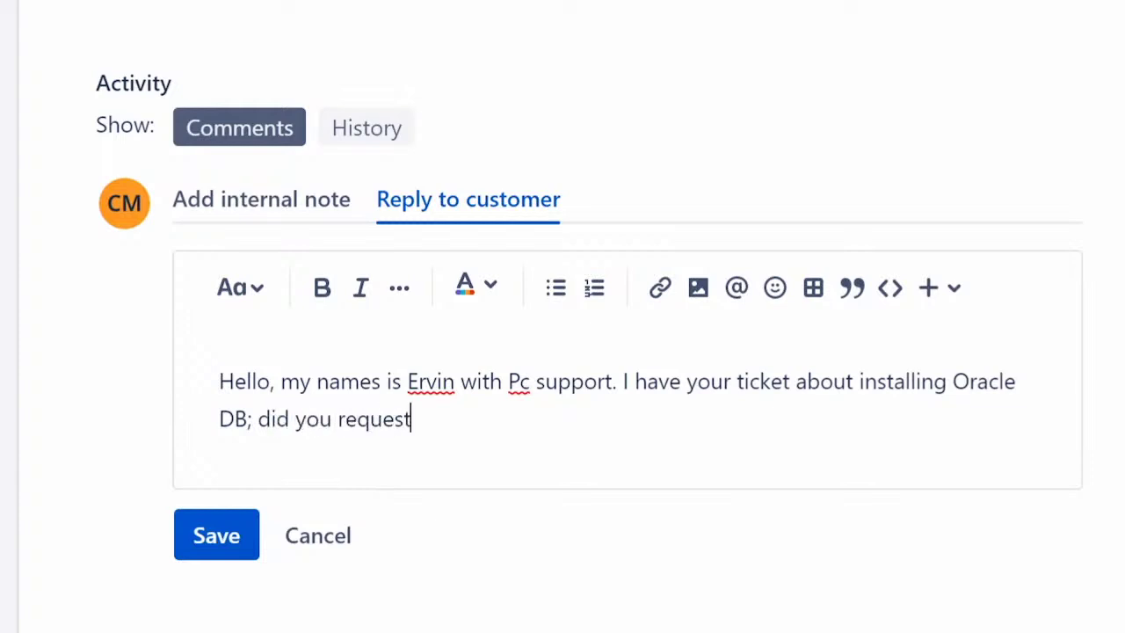
{"action": "type", "text": " a license for this "}
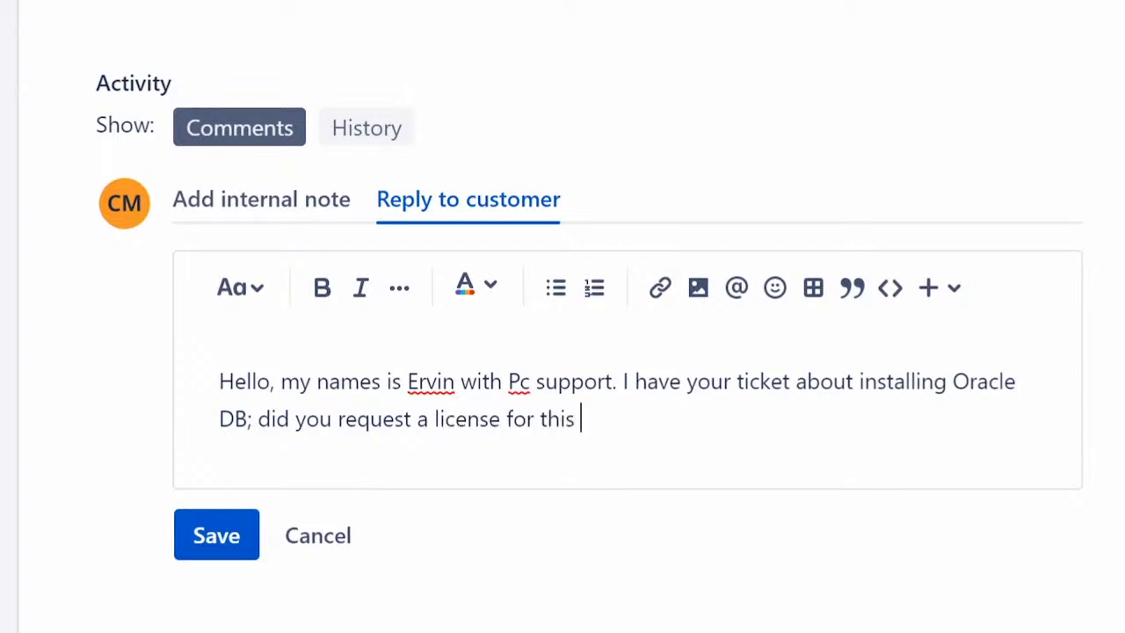
{"action": "type", "text": "foftwar"}
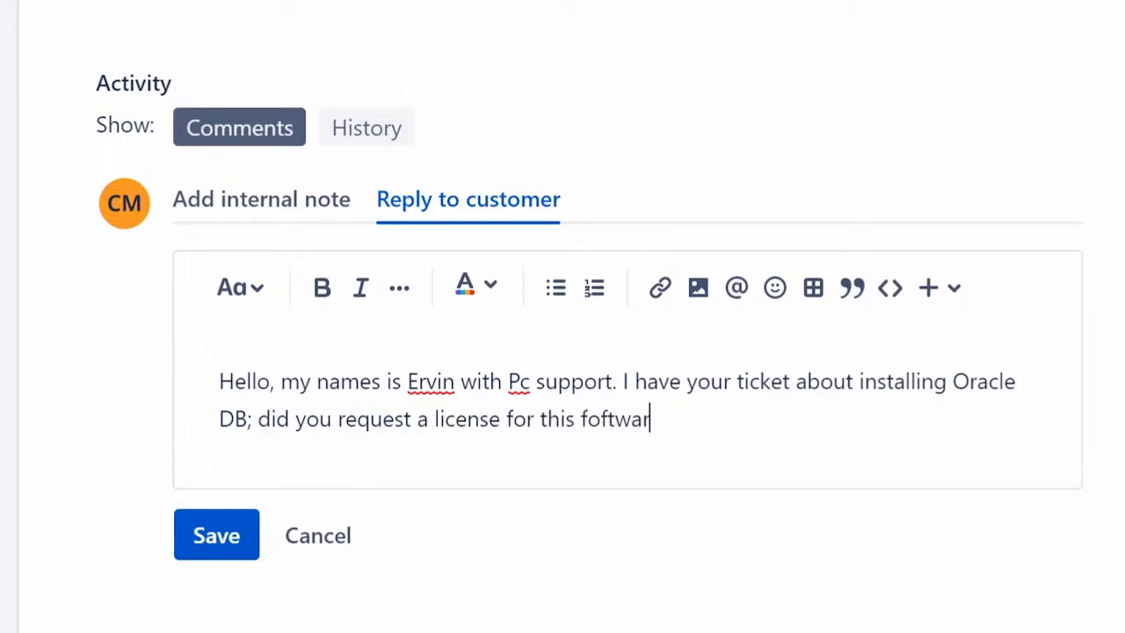
{"action": "key", "text": "BackSpace"}
{"action": "key", "text": "BackSpace"}
{"action": "key", "text": "BackSpace"}
{"action": "key", "text": "BackSpace"}
{"action": "key", "text": "BackSpace"}
{"action": "key", "text": "BackSpace"}
{"action": "key", "text": "BackSpace"}
{"action": "type", "text": "software"}
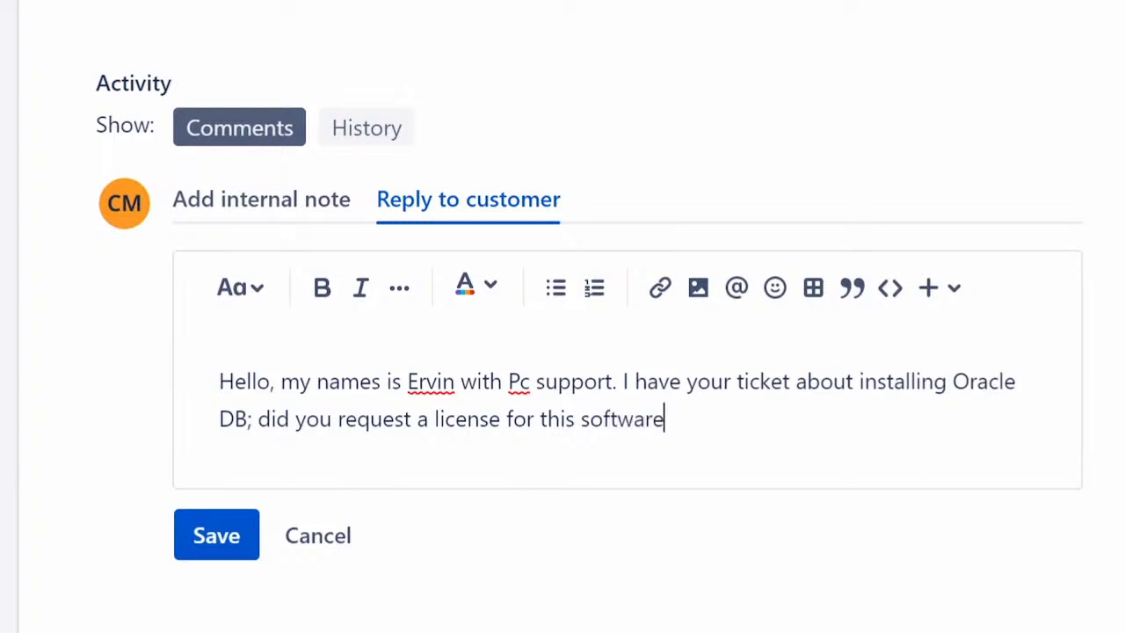
{"action": "type", "text": "."}
{"action": "key", "text": "BackSpace"}
{"action": "type", "text": "?"}
- Replace the license question with 'before I install this software I have check to see if it's on approved software list...'
{"action": "key", "text": "BackSpace"}
{"action": "key", "text": "BackSpace"}
{"action": "key", "text": "BackSpace"}
{"action": "key", "text": "BackSpace"}
{"action": "key", "text": "BackSpace"}
{"action": "key", "text": "BackSpace"}
{"action": "key", "text": "BackSpace"}
{"action": "key", "text": "BackSpace"}
{"action": "key", "text": "BackSpace"}
{"action": "key", "text": "BackSpace"}
{"action": "key", "text": "BackSpace"}
{"action": "key", "text": "BackSpace"}
{"action": "key", "text": "BackSpace"}
{"action": "key", "text": "BackSpace"}
{"action": "key", "text": "BackSpace"}
{"action": "key", "text": "BackSpace"}
{"action": "key", "text": "BackSpace"}
{"action": "key", "text": "BackSpace"}
{"action": "key", "text": "BackSpace"}
{"action": "key", "text": "BackSpace"}
{"action": "key", "text": "BackSpace"}
{"action": "key", "text": "BackSpace"}
{"action": "key", "text": "BackSpace"}
{"action": "key", "text": "BackSpace"}
{"action": "key", "text": "BackSpace"}
{"action": "key", "text": "BackSpace"}
{"action": "key", "text": "BackSpace"}
{"action": "key", "text": "BackSpace"}
{"action": "key", "text": "BackSpace"}
{"action": "key", "text": "BackSpace"}
{"action": "key", "text": "BackSpace"}
{"action": "key", "text": "BackSpace"}
{"action": "key", "text": "BackSpace"}
{"action": "key", "text": "BackSpace"}
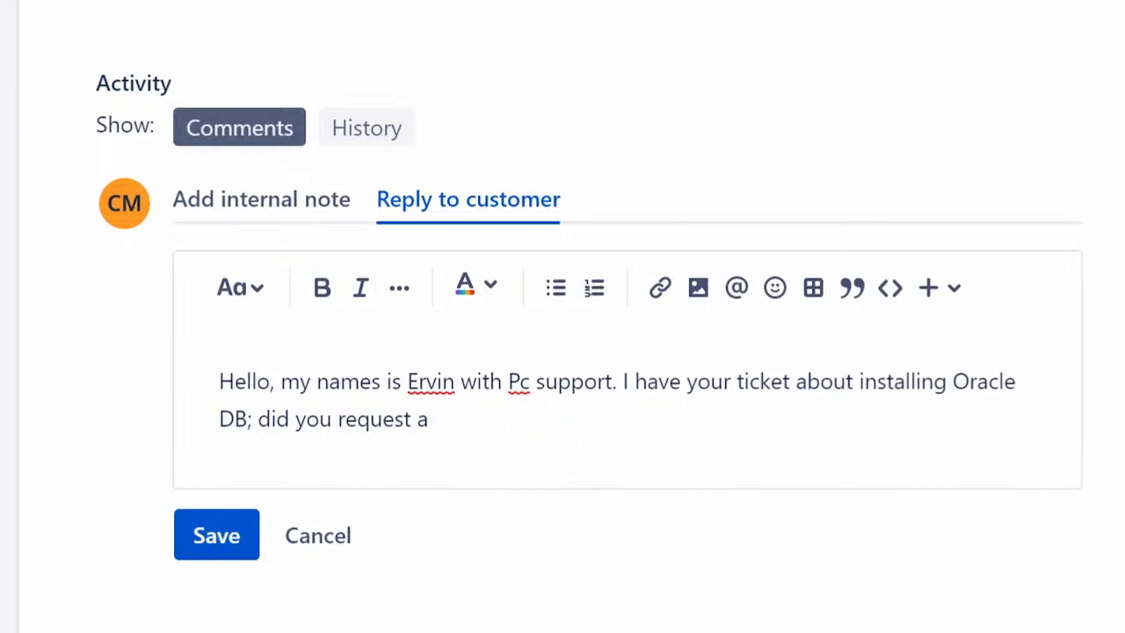
{"action": "key", "text": "BackSpace"}
{"action": "key", "text": "BackSpace"}
{"action": "key", "text": "BackSpace"}
{"action": "key", "text": "BackSpace"}
{"action": "key", "text": "BackSpace"}
{"action": "key", "text": "BackSpace"}
{"action": "key", "text": "BackSpace"}
{"action": "key", "text": "BackSpace"}
{"action": "key", "text": "BackSpace"}
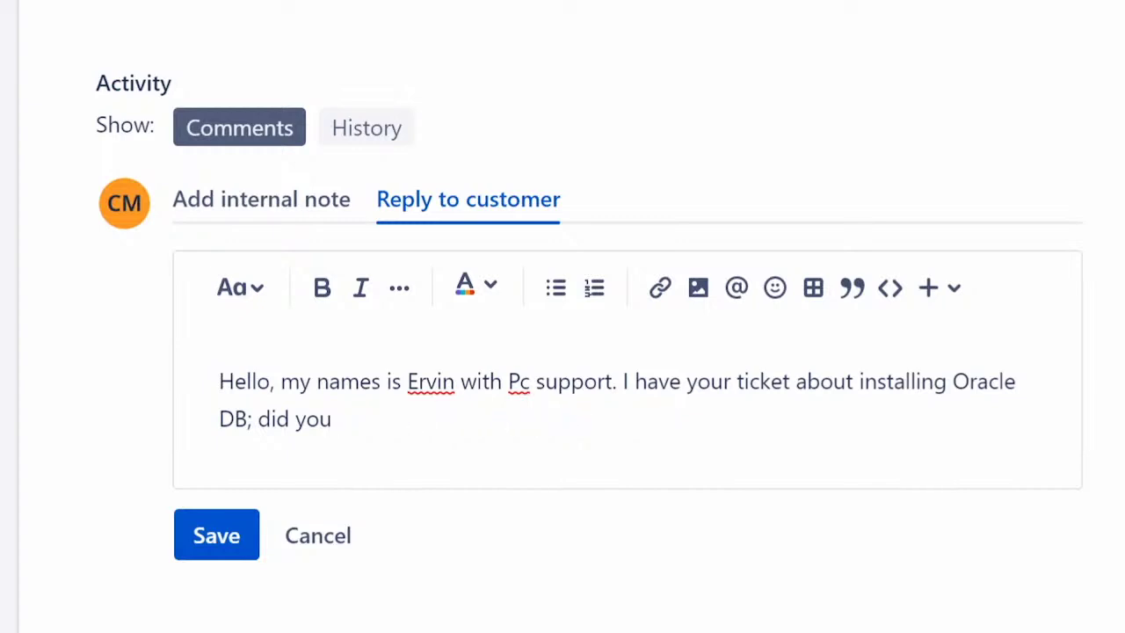
{"action": "key", "text": "BackSpace"}
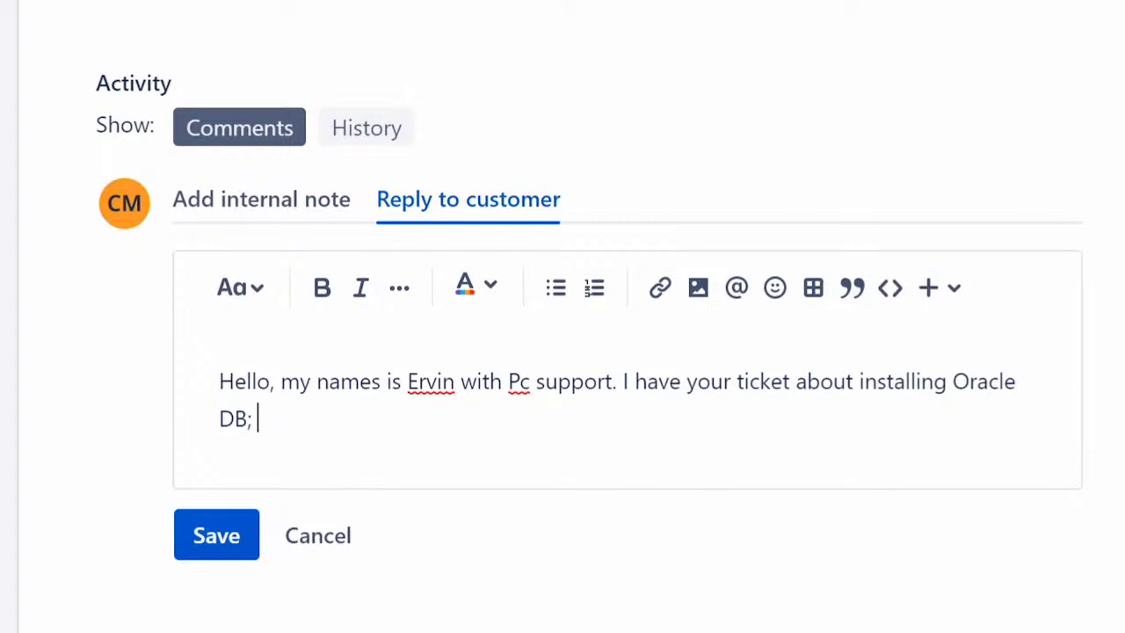
{"action": "type", "text": "before I install this fo"}
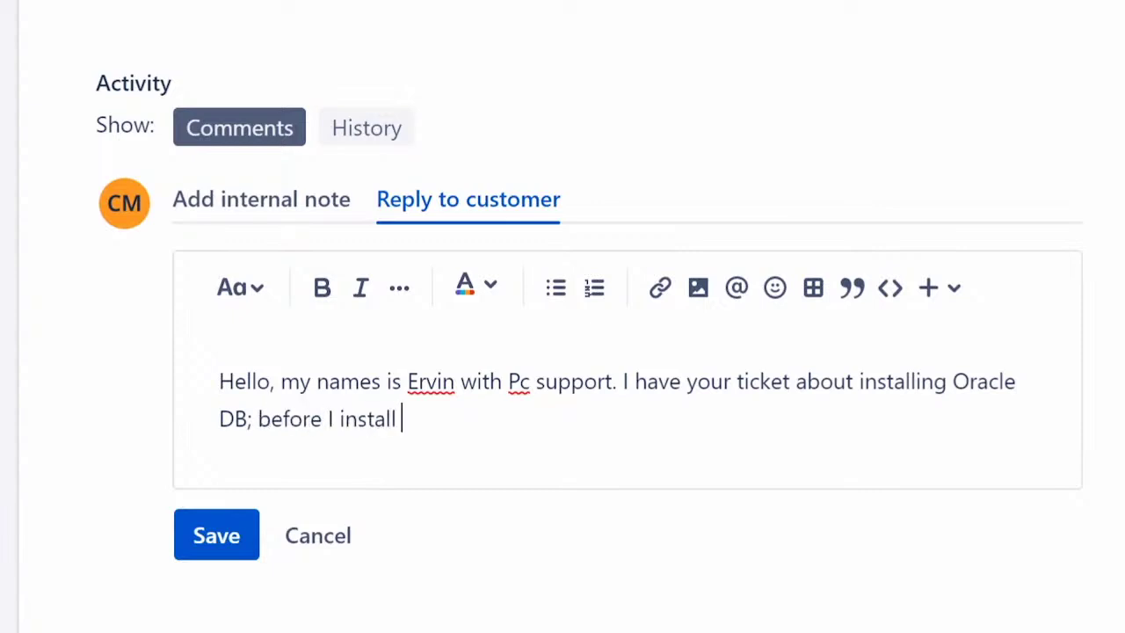
{"action": "key", "text": "BackSpace"}
{"action": "key", "text": "BackSpace"}
{"action": "type", "text": "software I ha"}
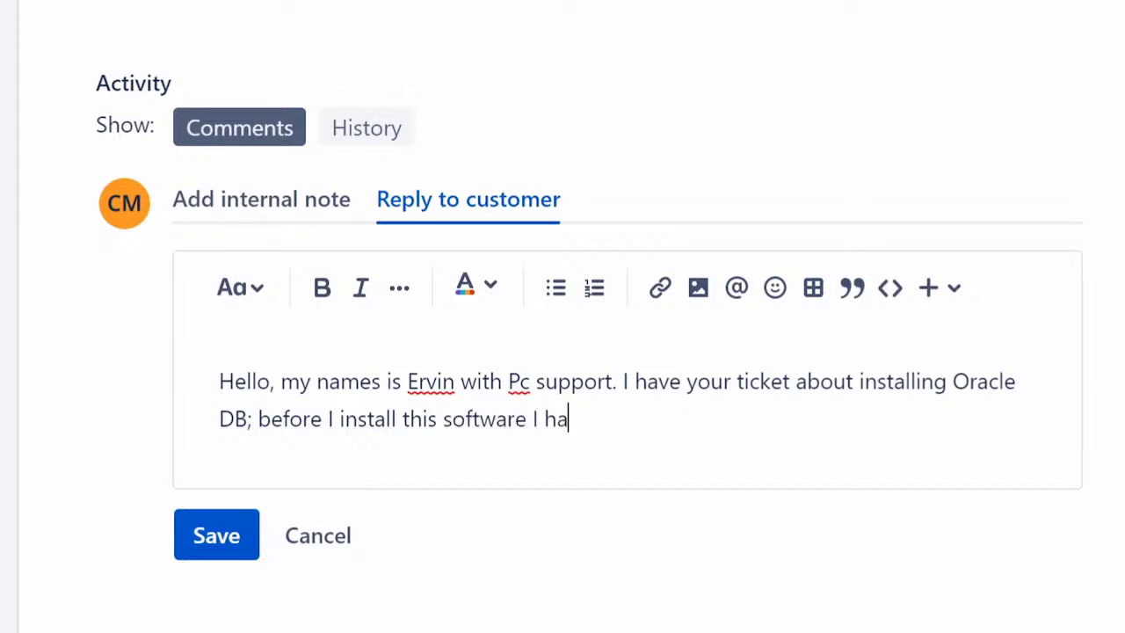
{"action": "type", "text": "ve che"}
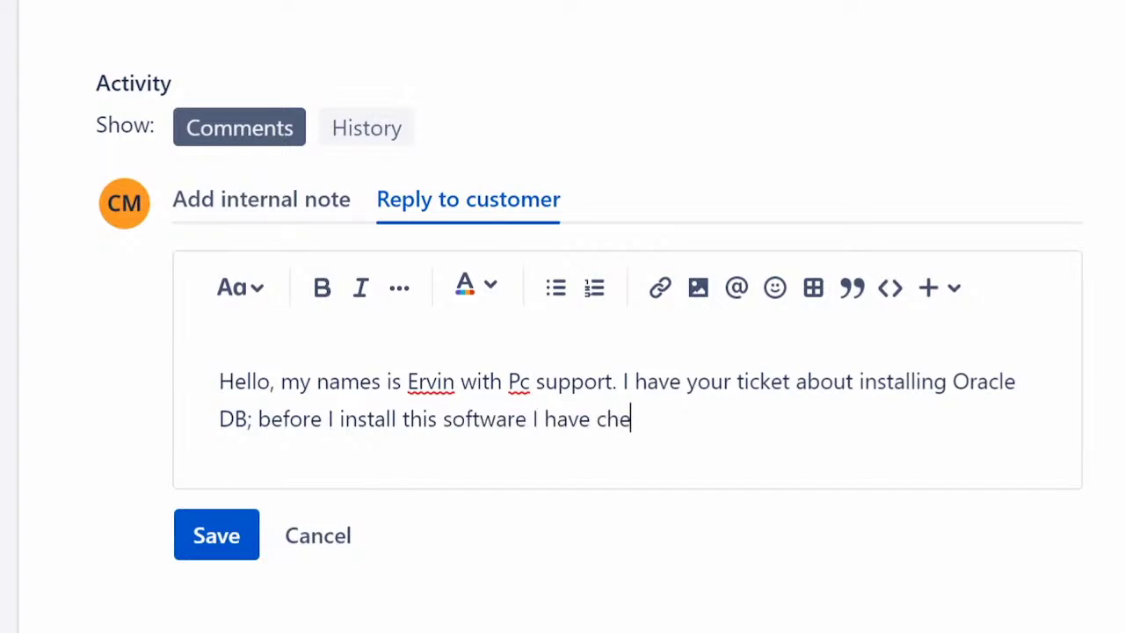
{"action": "type", "text": "ck to see if it's "}
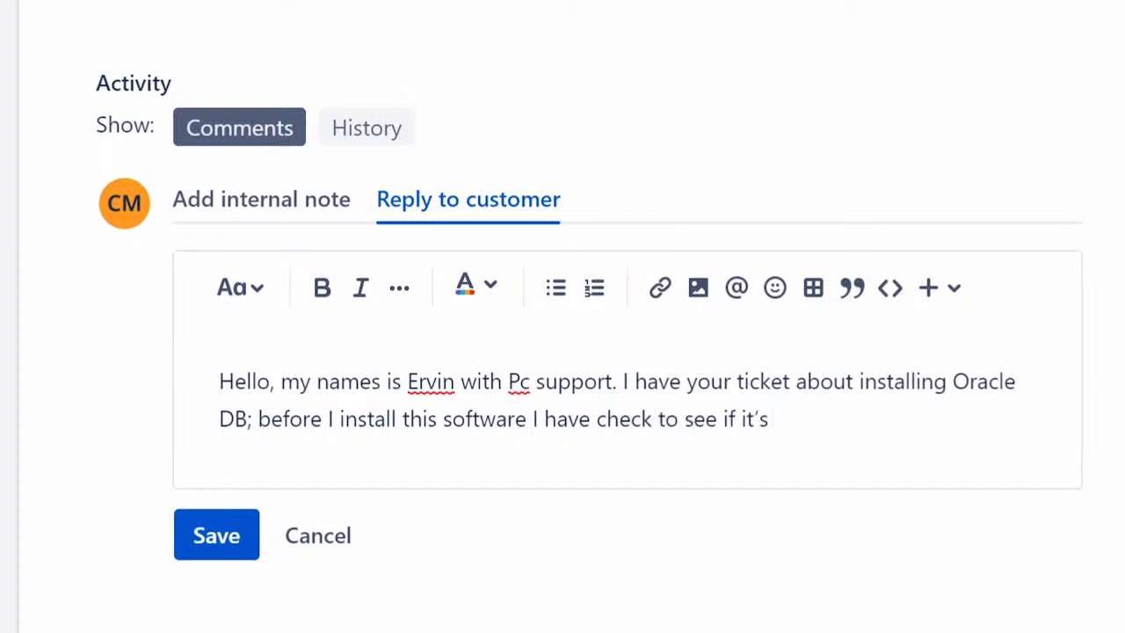
{"action": "type", "text": "on approve"}
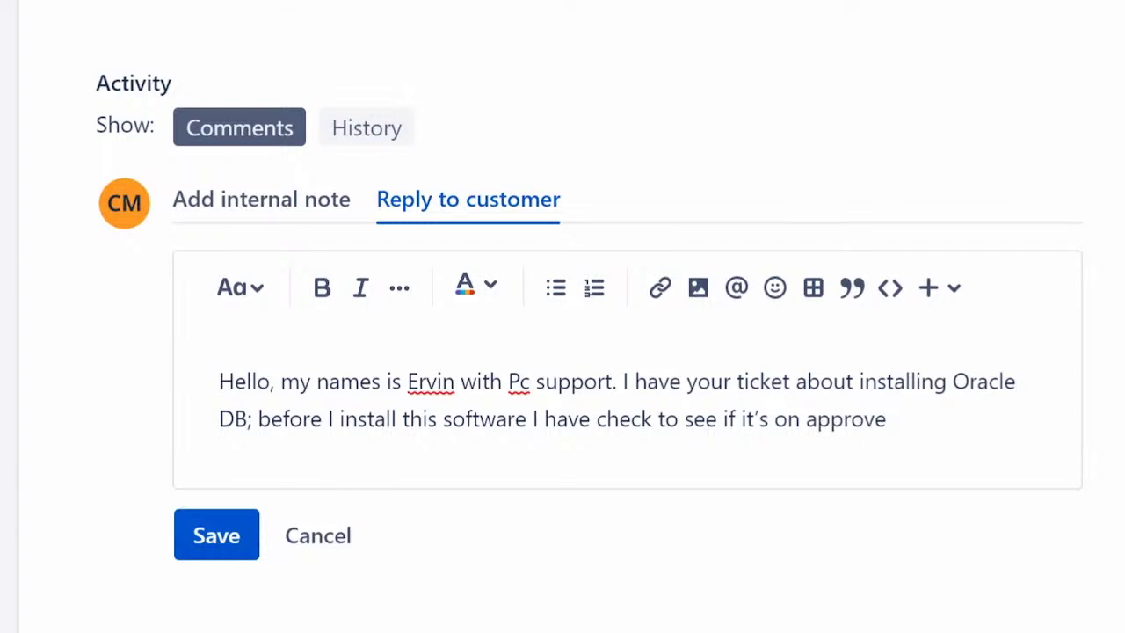
{"action": "type", "text": "d software list..."}
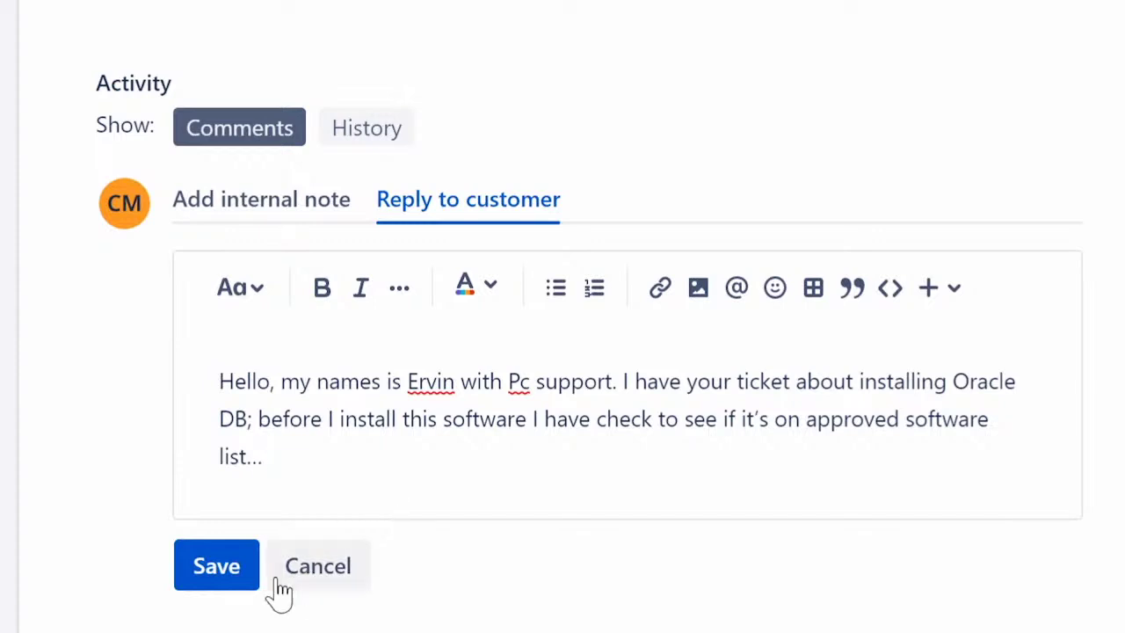
- Post the approved-software reply, then open the description for editing and select the requester's name
{"action": "left_click", "coordinate": [224, 573]}
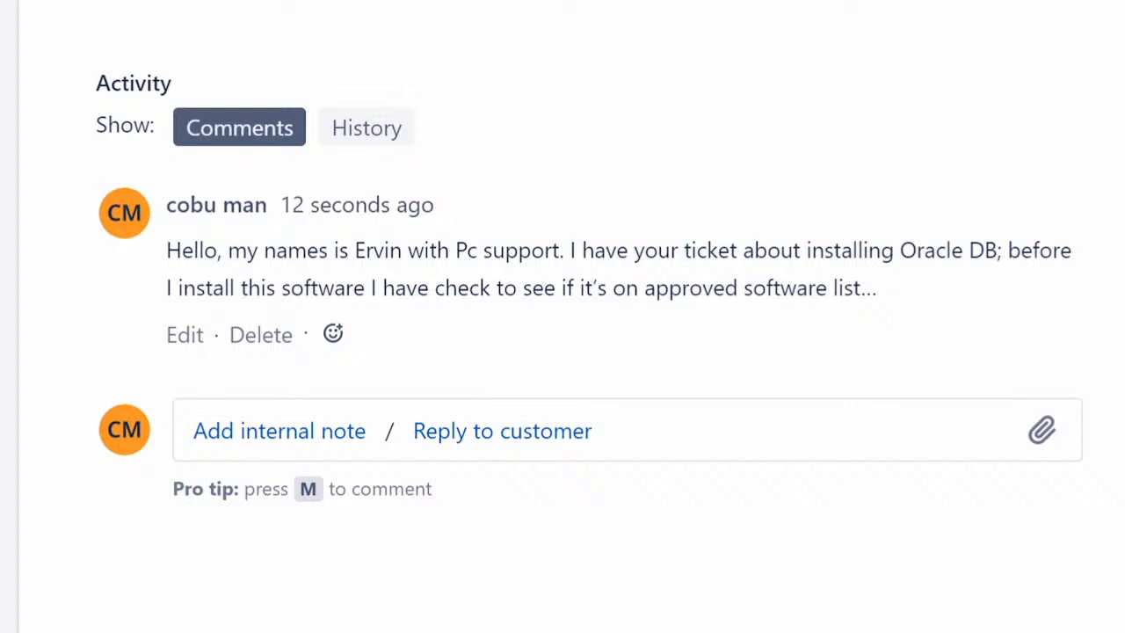
{"action": "scroll", "coordinate": [563, 316], "scroll_direction": "up", "scroll_amount": 1}
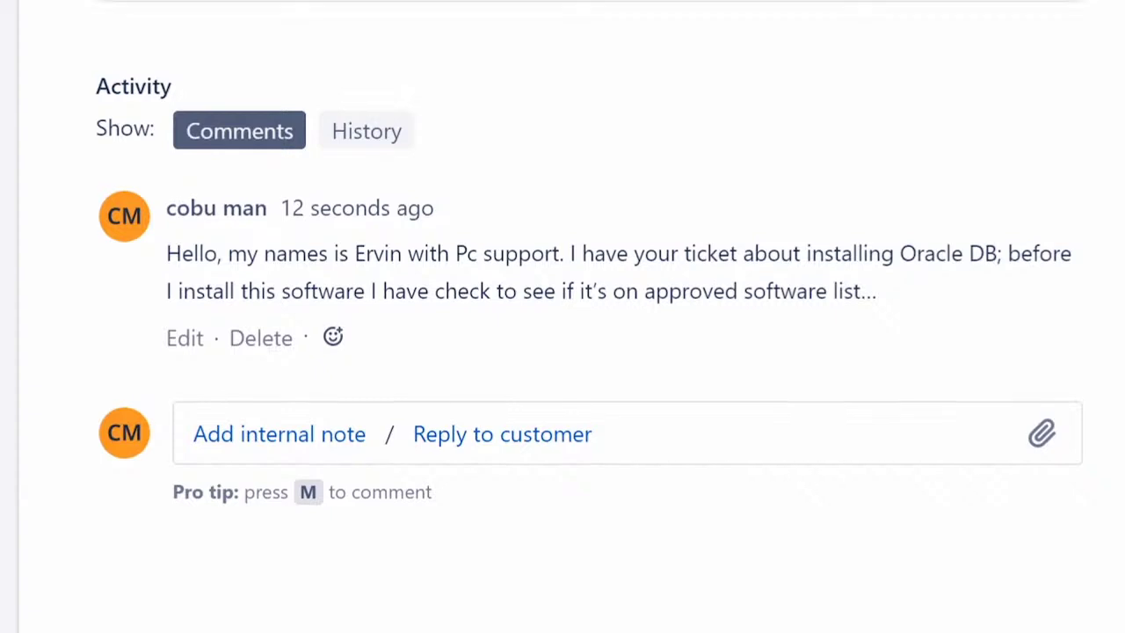
{"action": "left_click", "coordinate": [146, 181]}
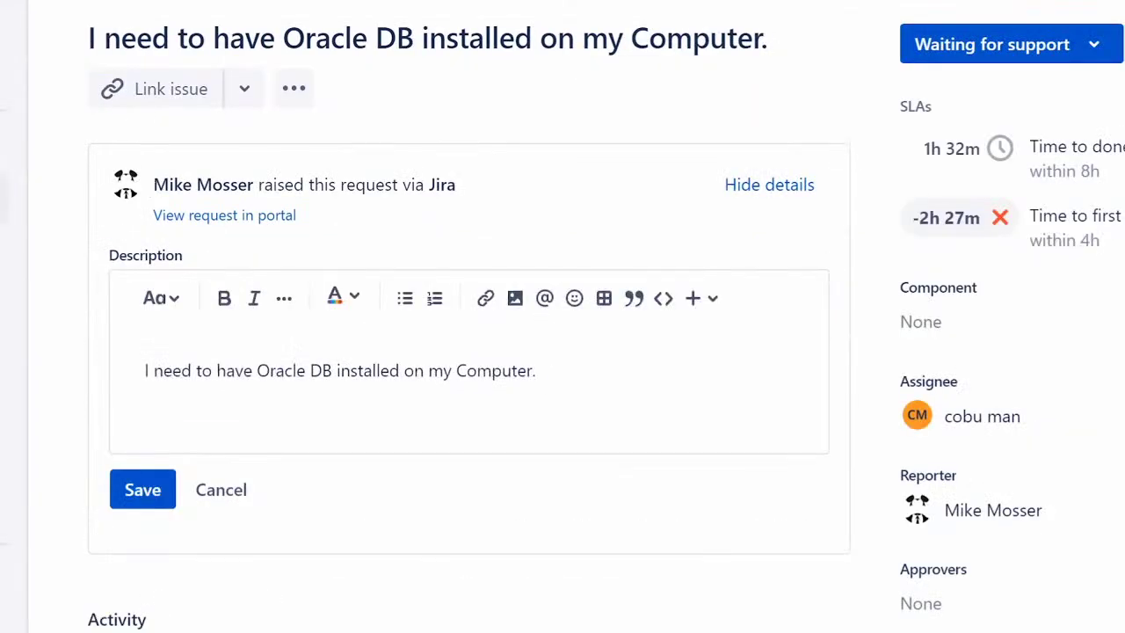
{"action": "left_click_drag", "start_coordinate": [154, 184], "coordinate": [259, 183]}
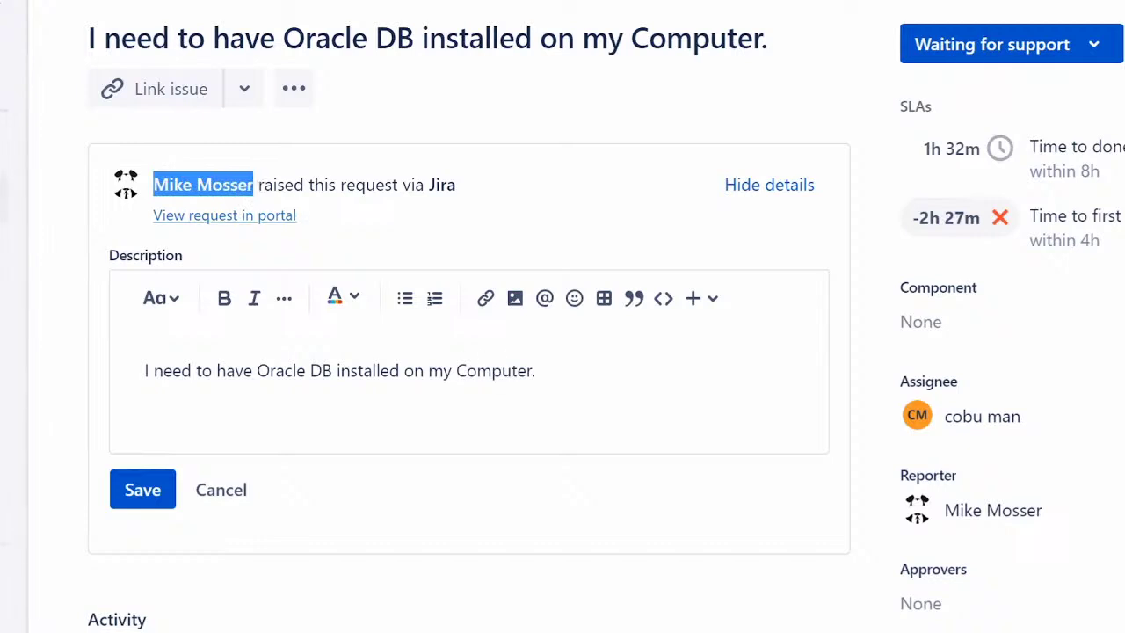
{"action": "left_click", "coordinate": [536, 370]}
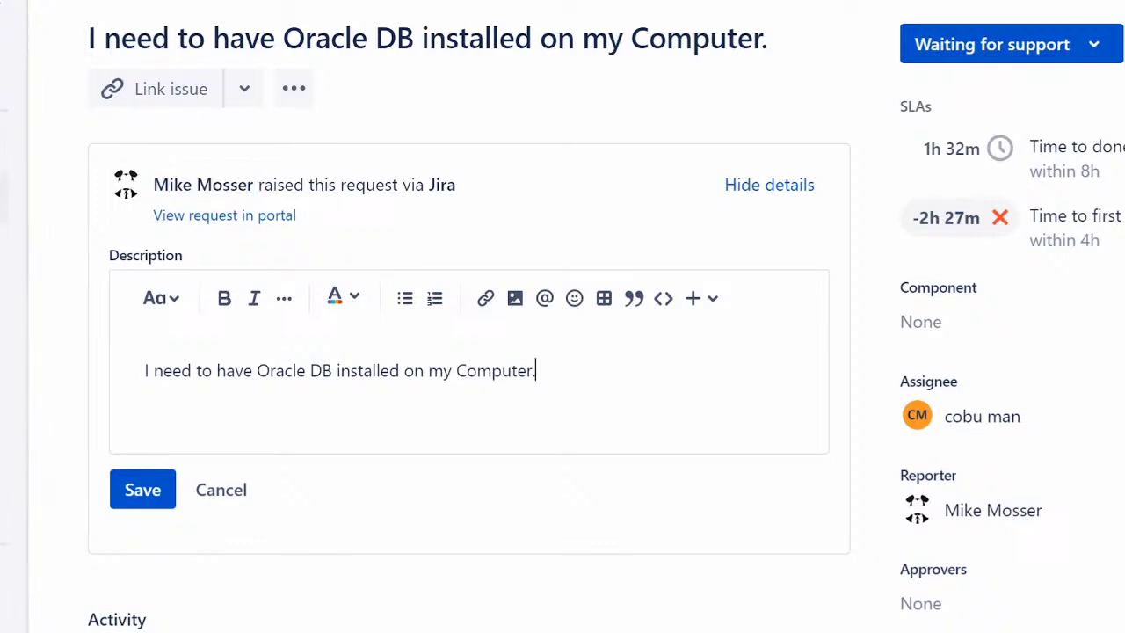
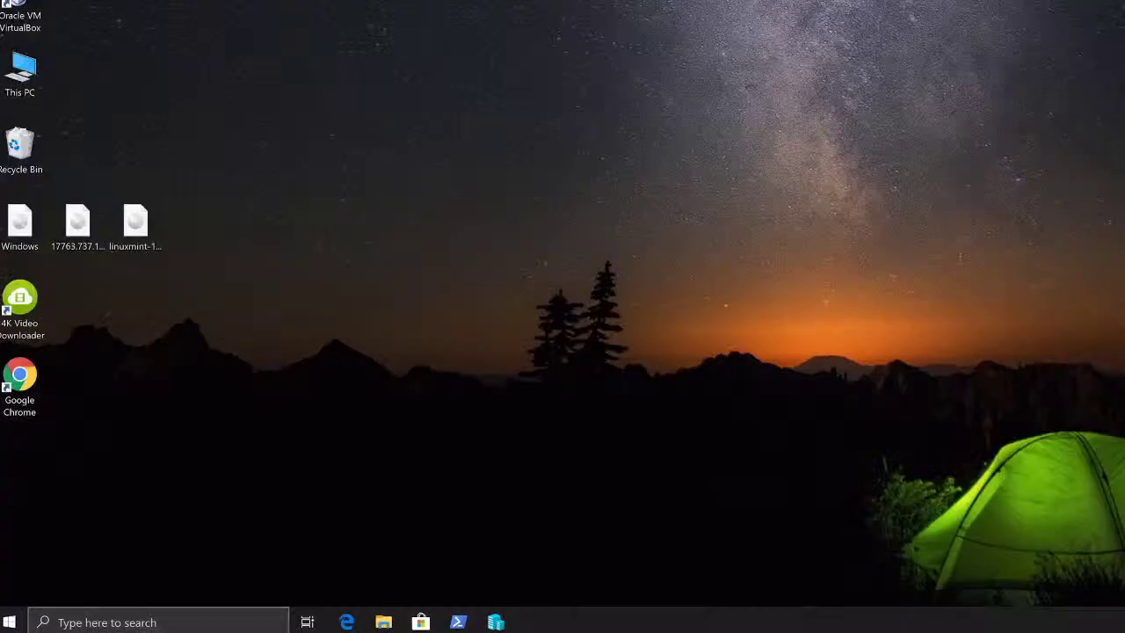
- Find Control Panel from the taskbar search and go to its Administrative Tools folder
{"action": "left_click", "coordinate": [158, 622]}
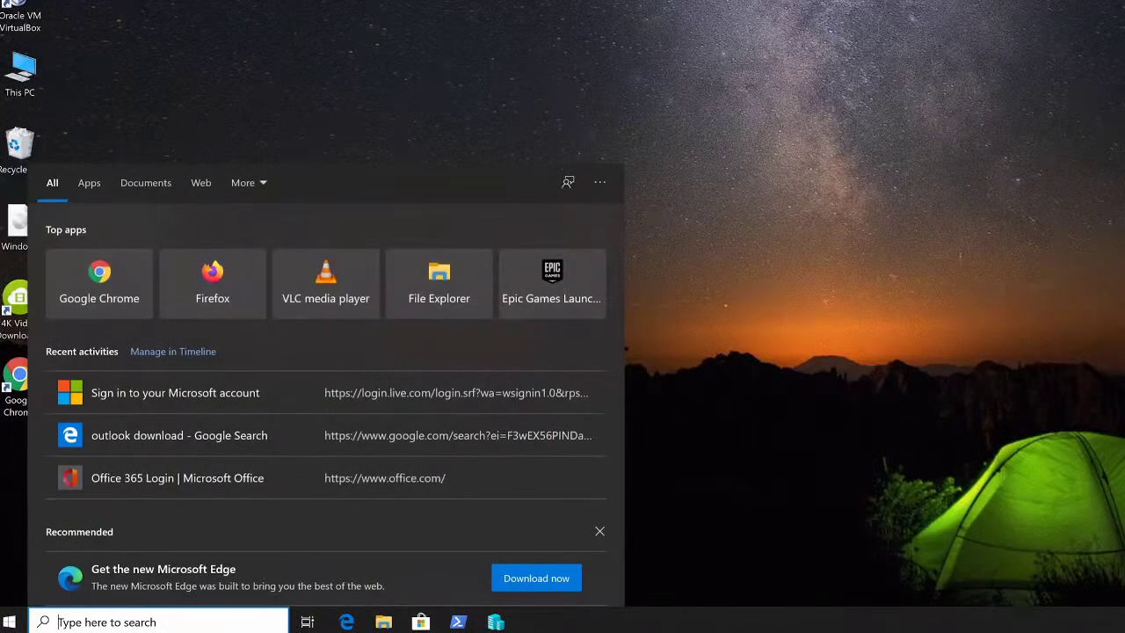
{"action": "type", "text": "co"}
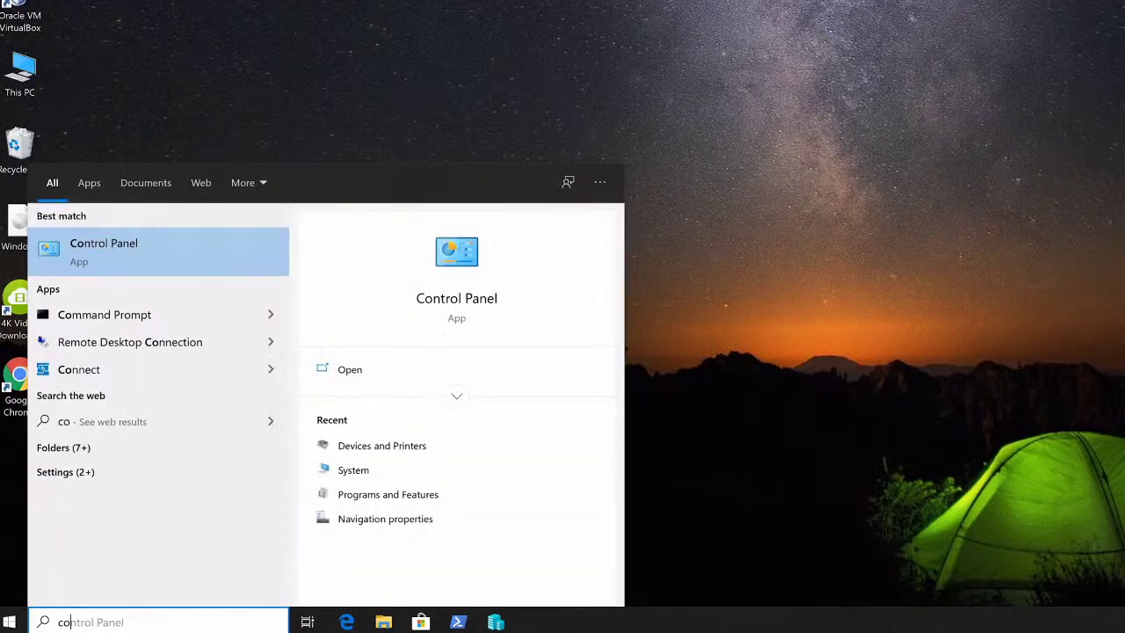
{"action": "key", "text": "Return"}
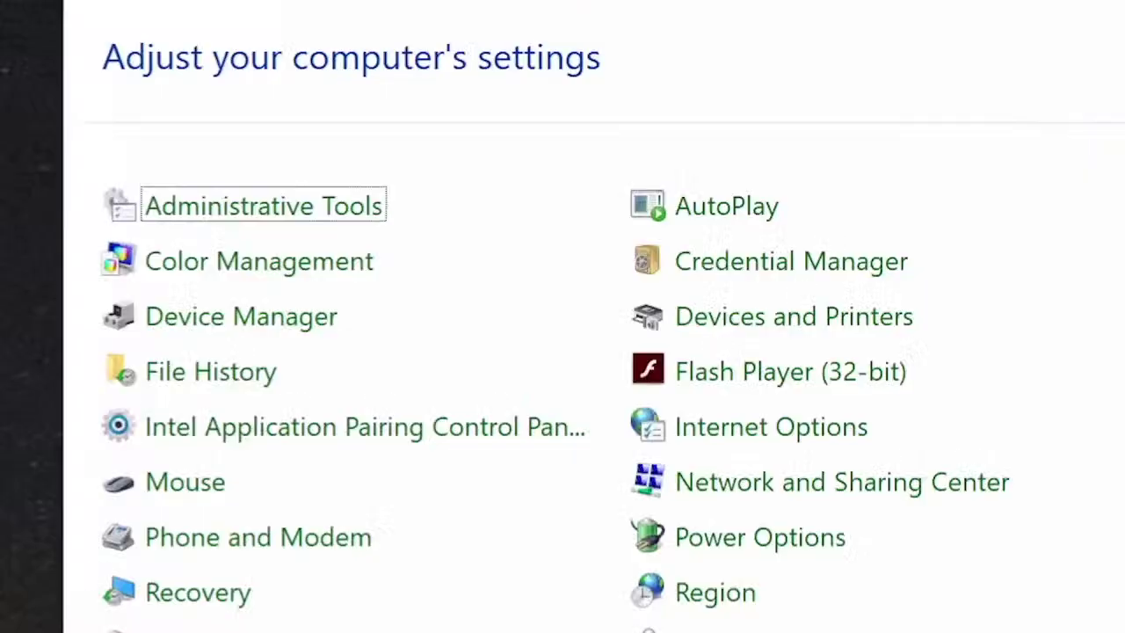
{"action": "left_click", "coordinate": [242, 226]}
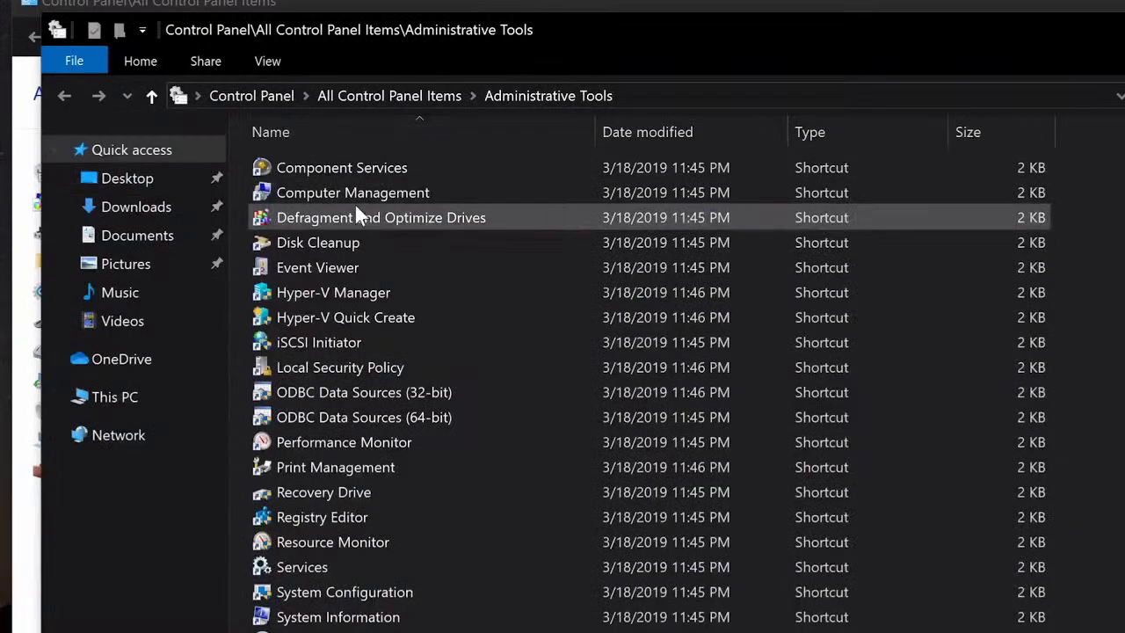
{"action": "double_click", "coordinate": [356, 415]}
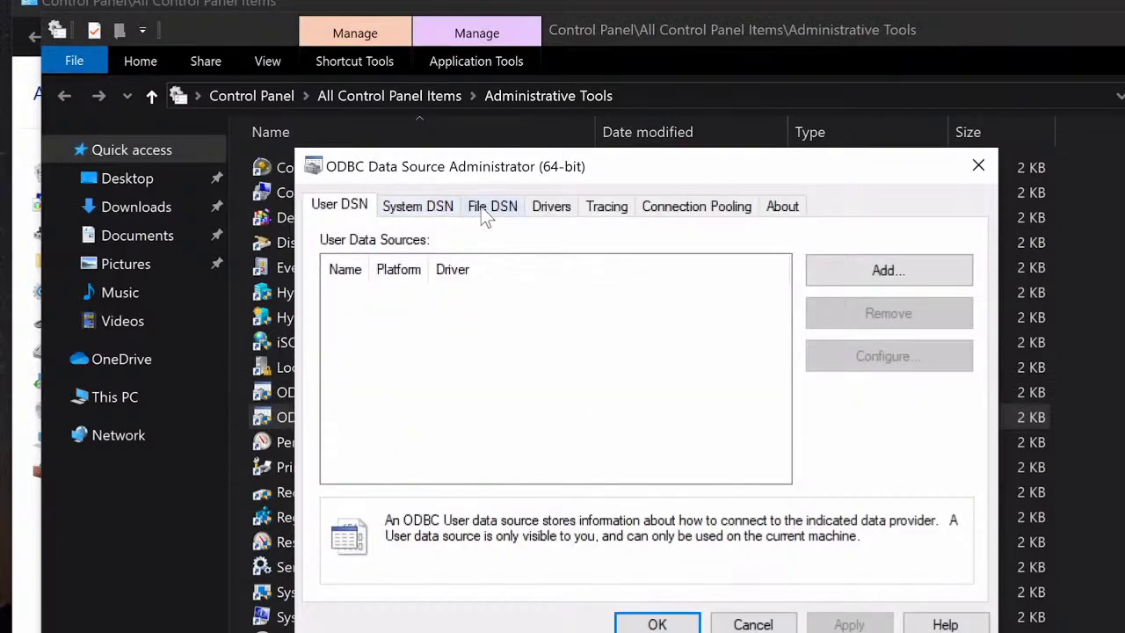
{"action": "left_click", "coordinate": [487, 210]}
{"action": "left_click", "coordinate": [423, 211]}
{"action": "left_click", "coordinate": [336, 209]}
{"action": "left_click", "coordinate": [552, 209]}
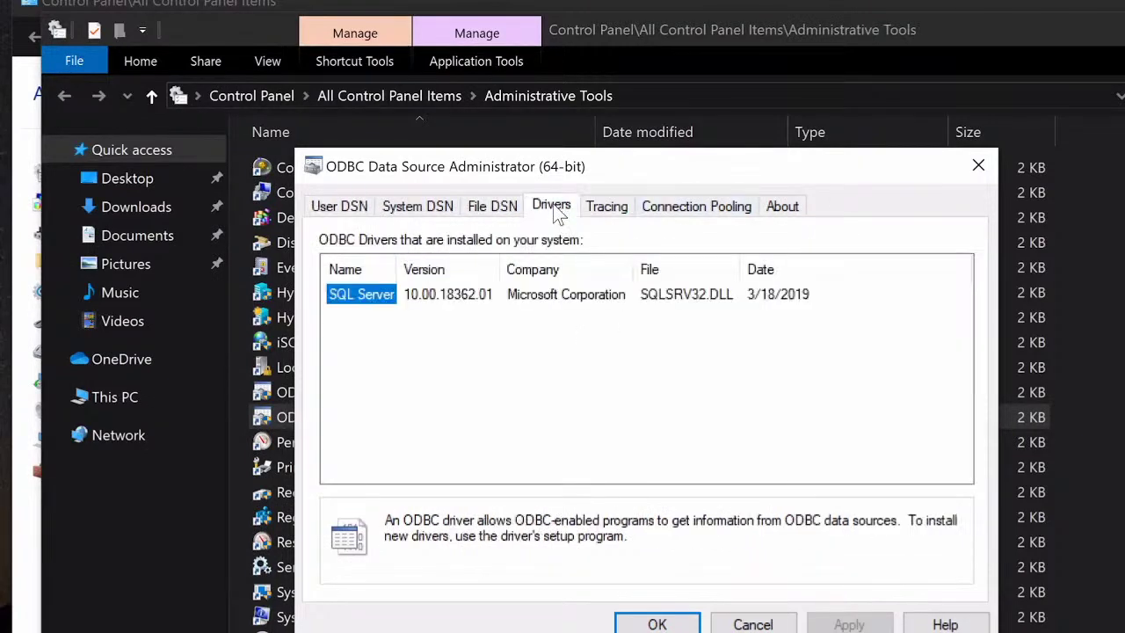
{"action": "left_click", "coordinate": [393, 356]}
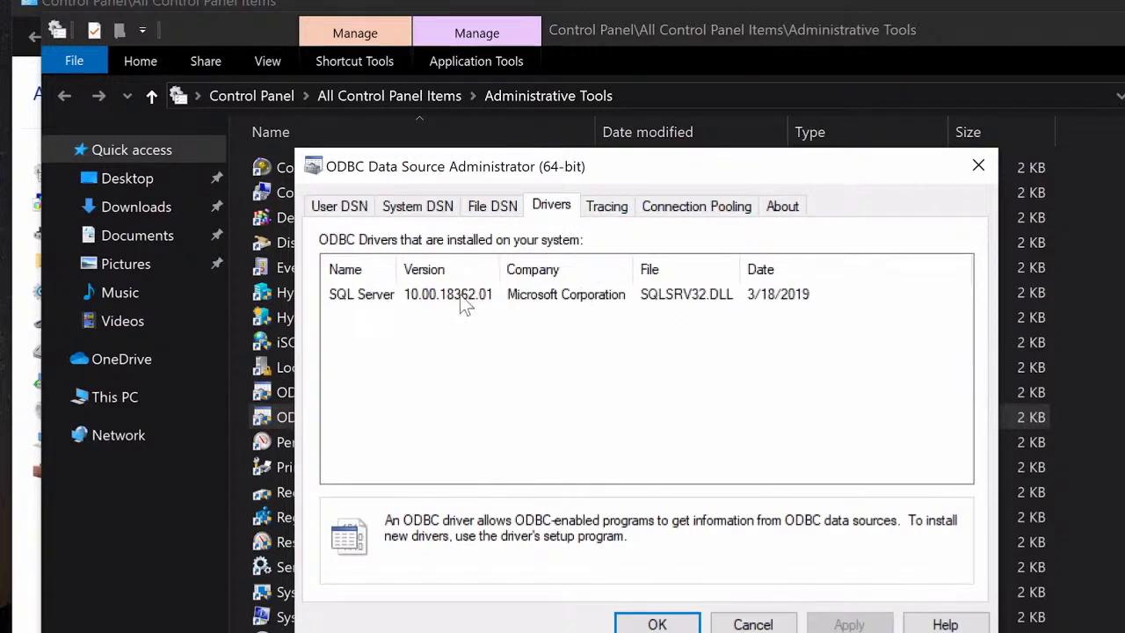
{"action": "left_click", "coordinate": [357, 298]}
{"action": "left_click", "coordinate": [339, 207]}
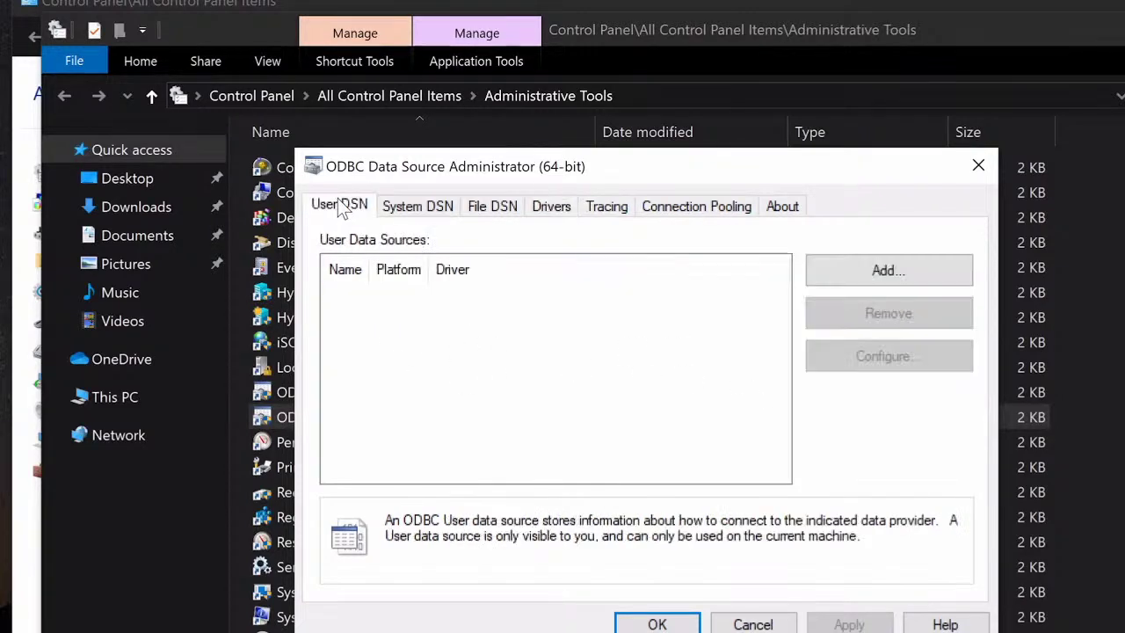
{"action": "left_click", "coordinate": [435, 211]}
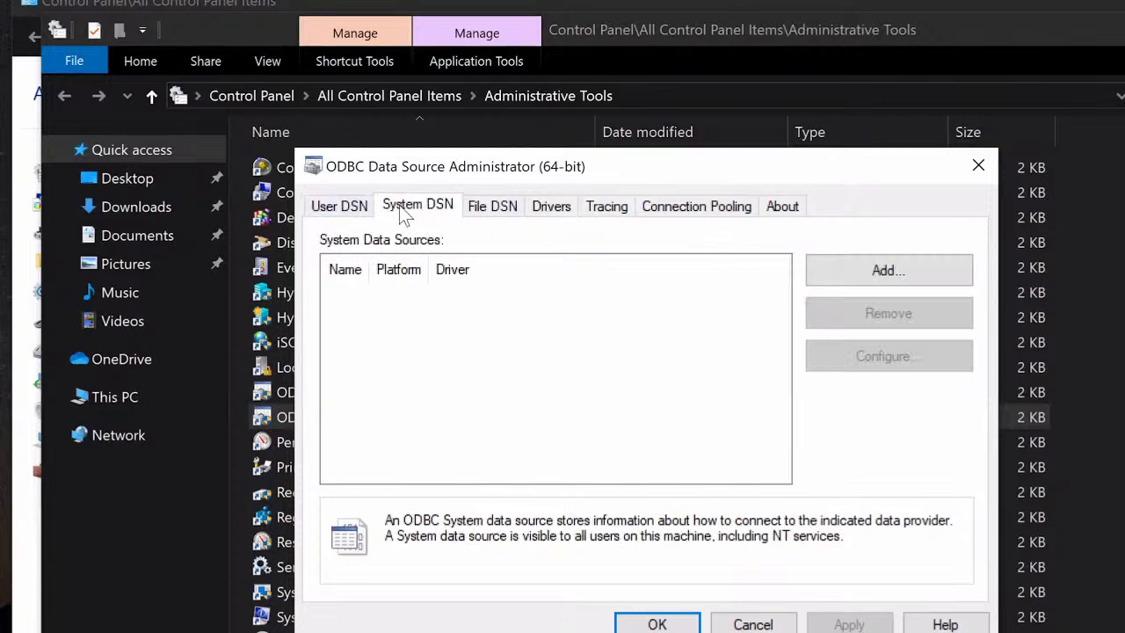
{"action": "left_click", "coordinate": [884, 271]}
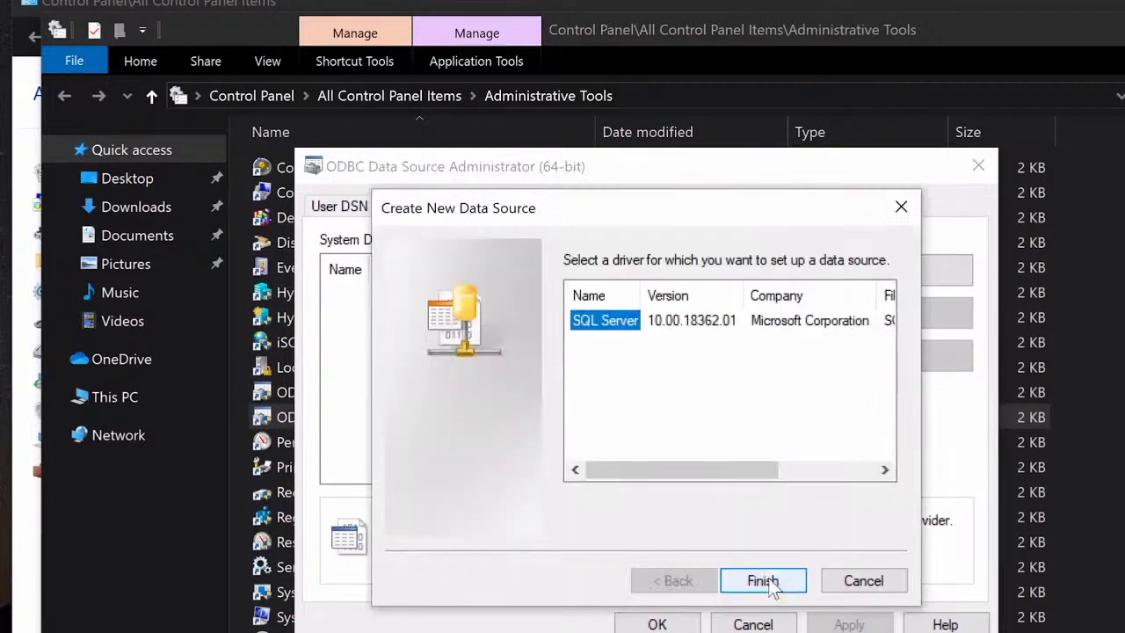
{"action": "left_click", "coordinate": [761, 351]}
{"action": "left_click", "coordinate": [860, 578]}
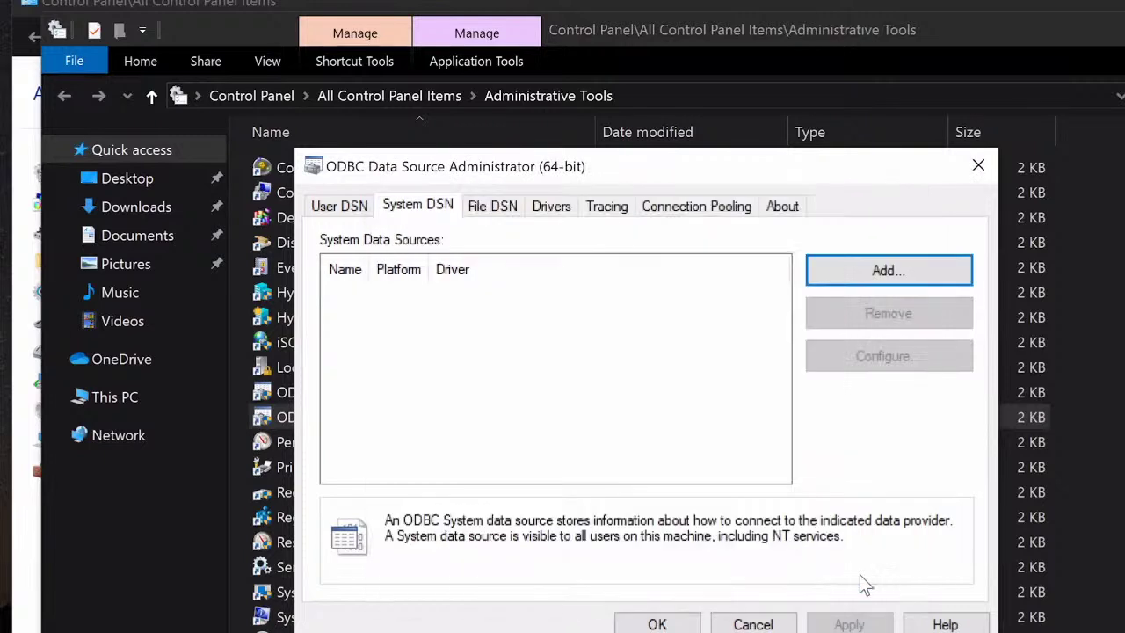
{"action": "left_click", "coordinate": [778, 624]}
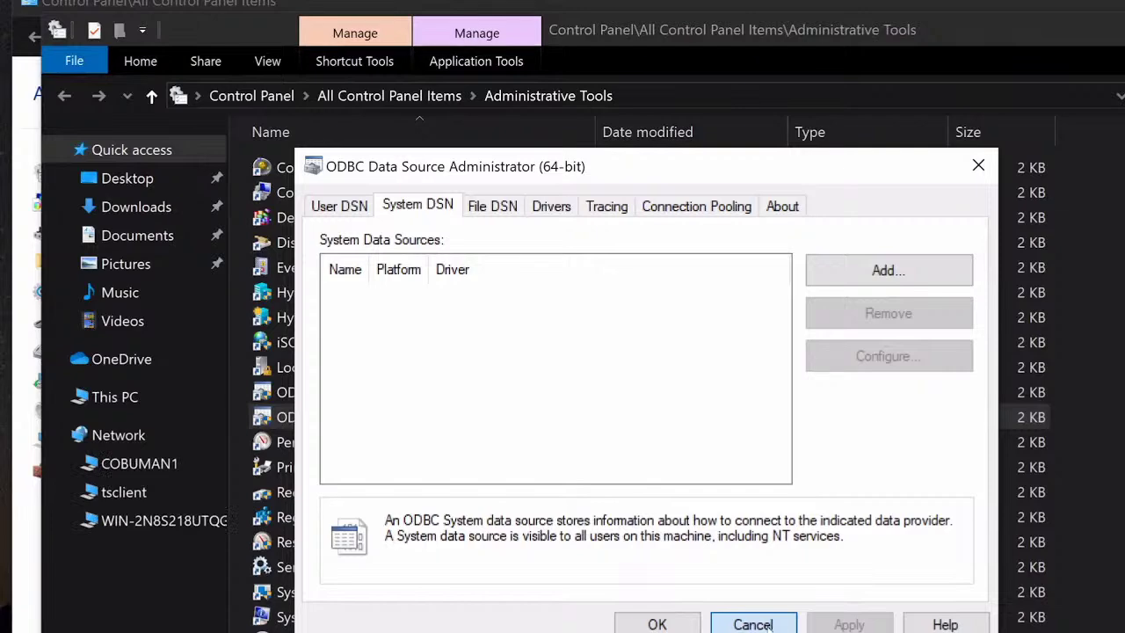
{"action": "left_click", "coordinate": [779, 624]}
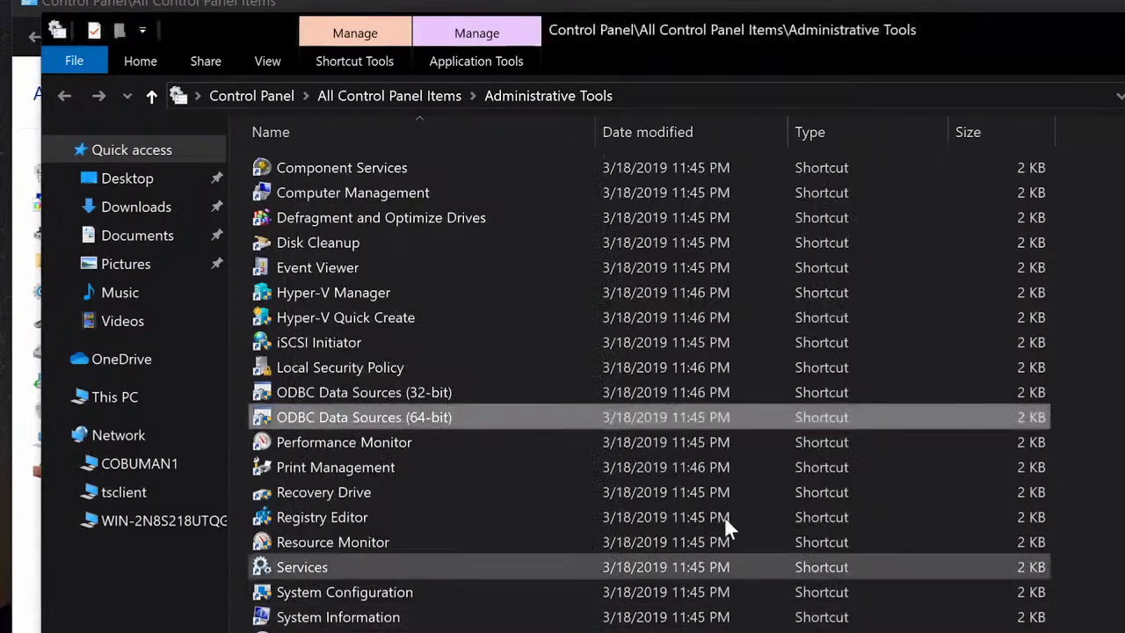
{"action": "left_click", "coordinate": [663, 386]}
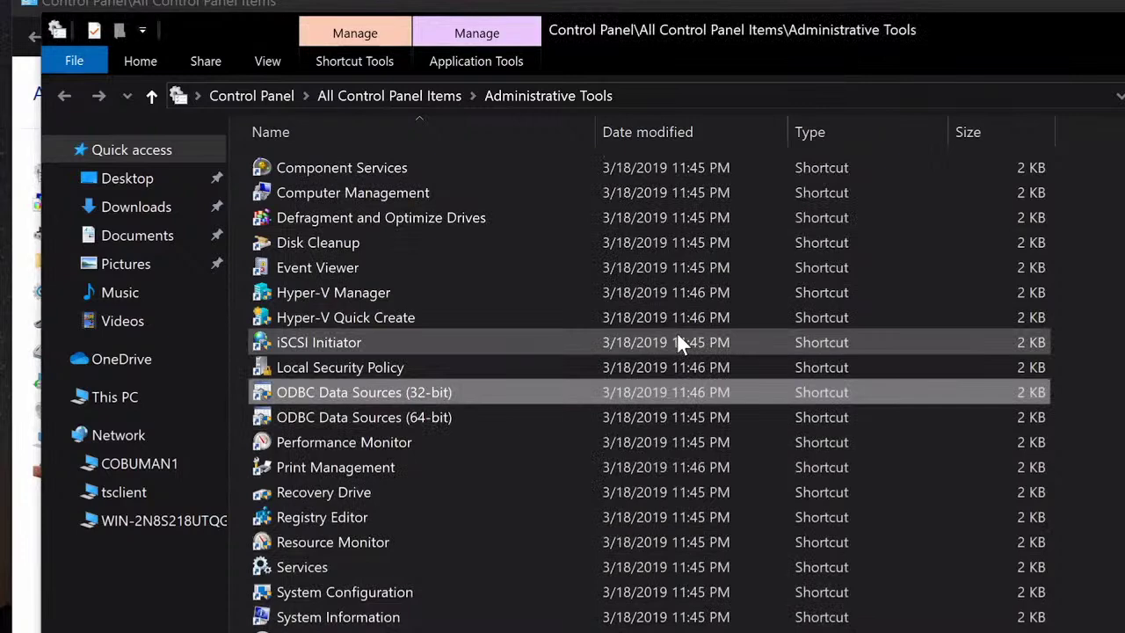
{"action": "left_click", "coordinate": [677, 338]}
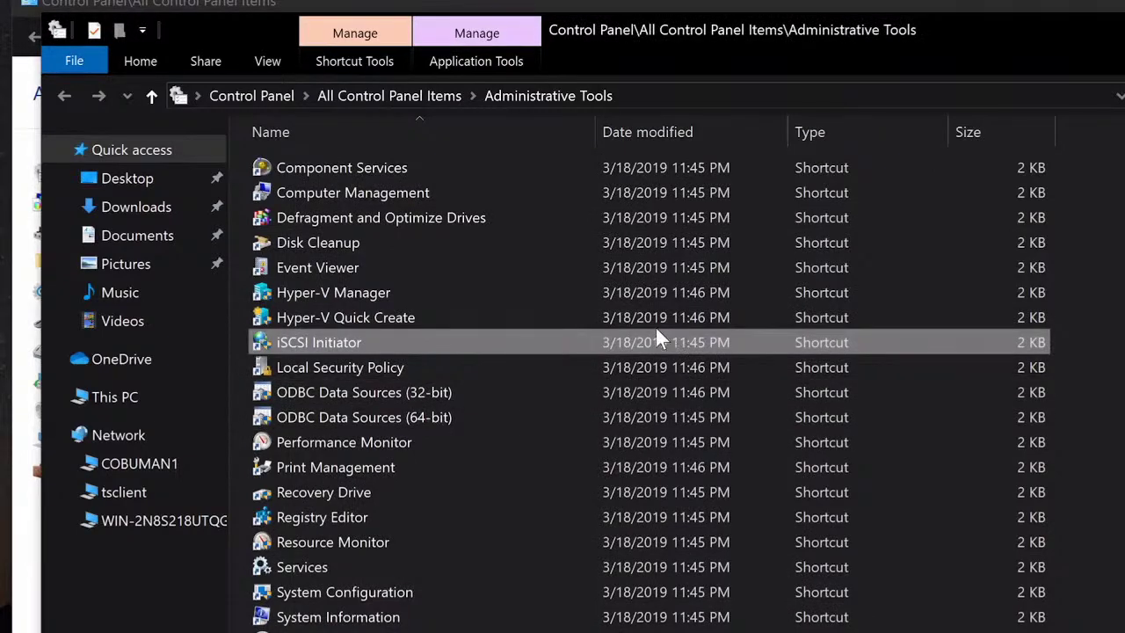
{"action": "left_click", "coordinate": [661, 317]}
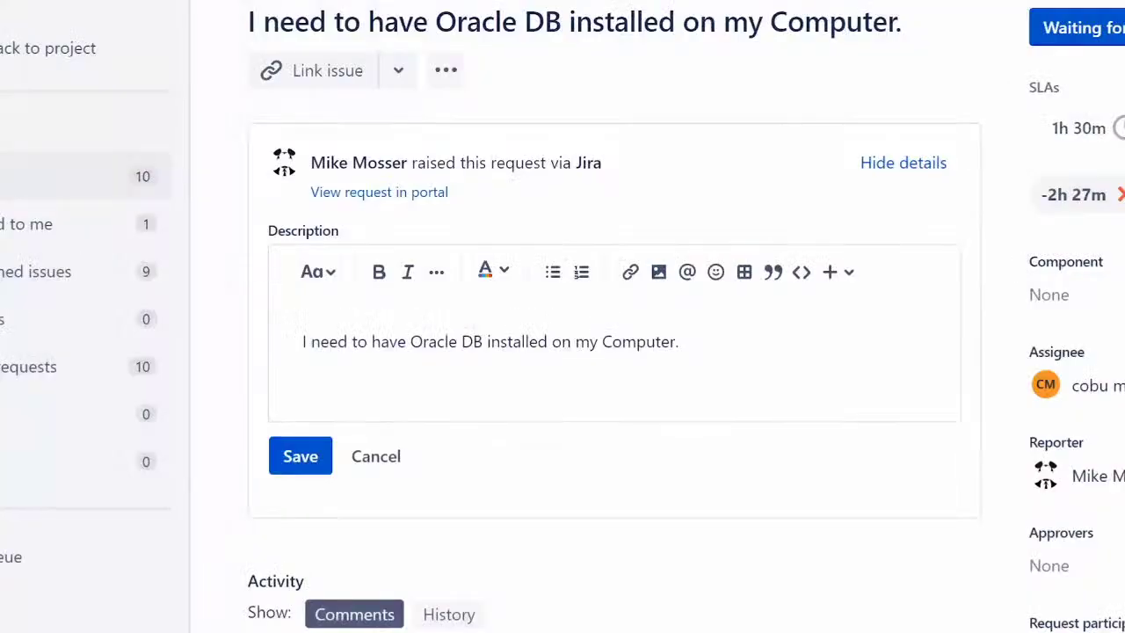
- Save an internal note 'Subscribed PC to Oracle DB/installed software as requested.' signed with the agent's name
{"action": "scroll", "coordinate": [507, 434], "scroll_direction": "down", "scroll_amount": 3}
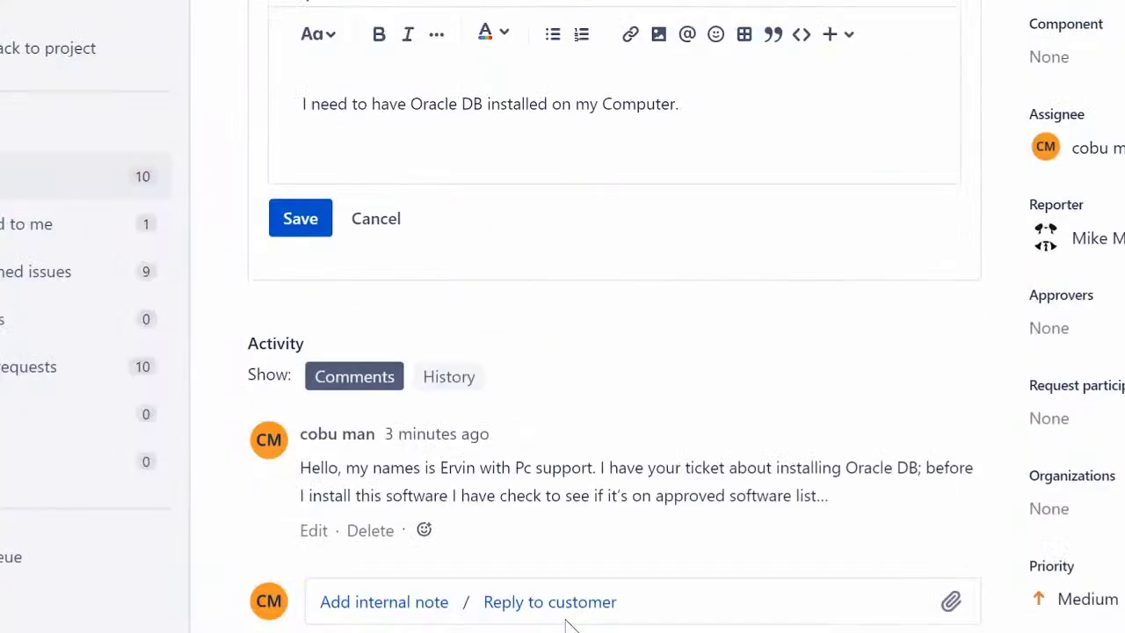
{"action": "left_click", "coordinate": [406, 603]}
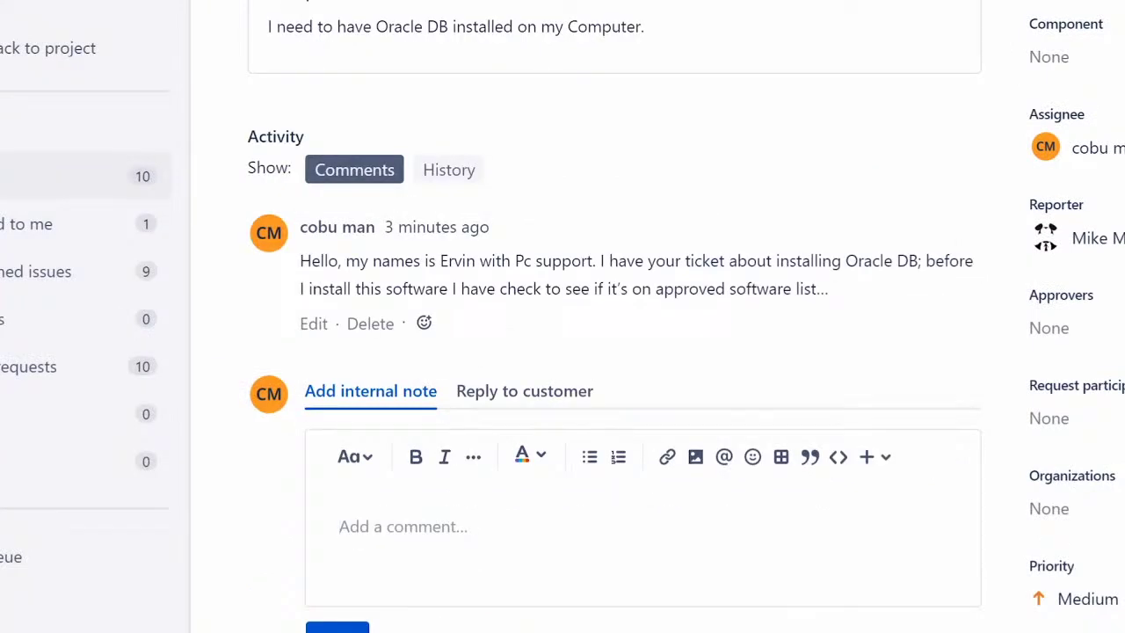
{"action": "type", "text": "IN"}
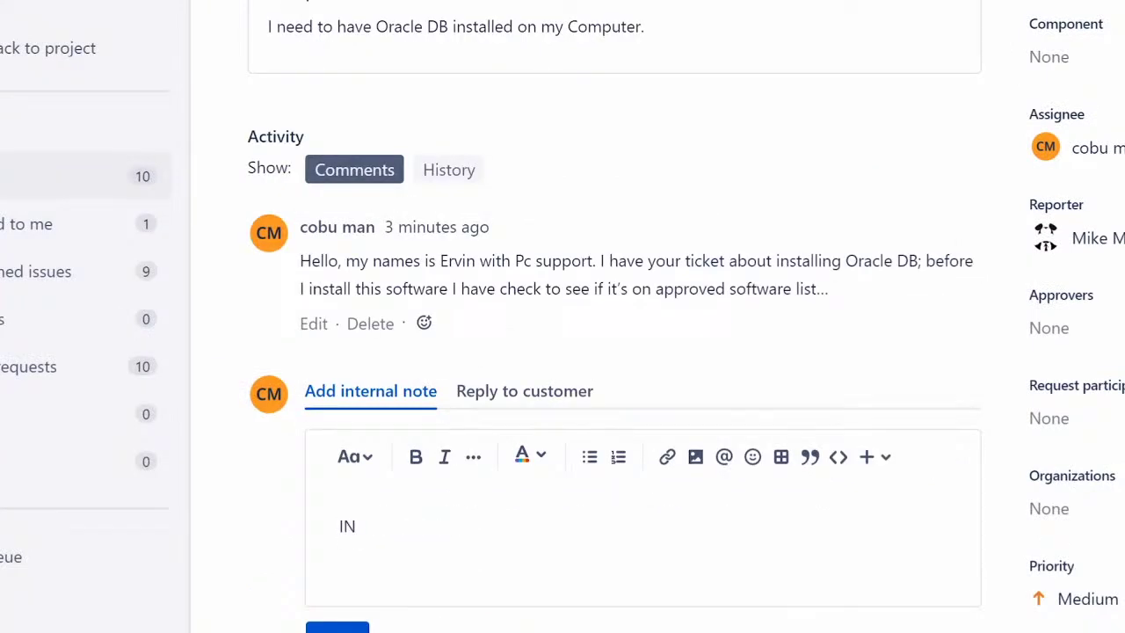
{"action": "key", "text": "BackSpace"}
{"action": "type", "text": "nstall"}
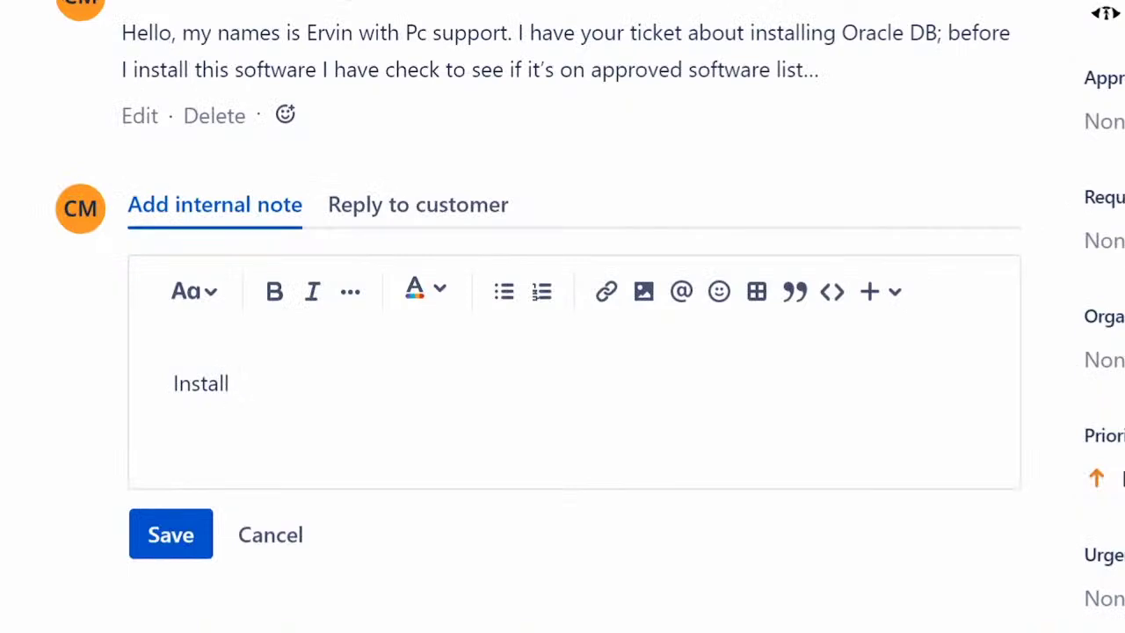
{"action": "key", "text": "BackSpace"}
{"action": "key", "text": "BackSpace"}
{"action": "key", "text": "BackSpace"}
{"action": "key", "text": "BackSpace"}
{"action": "key", "text": "BackSpace"}
{"action": "key", "text": "BackSpace"}
{"action": "key", "text": "BackSpace"}
{"action": "type", "text": "Subscri"}
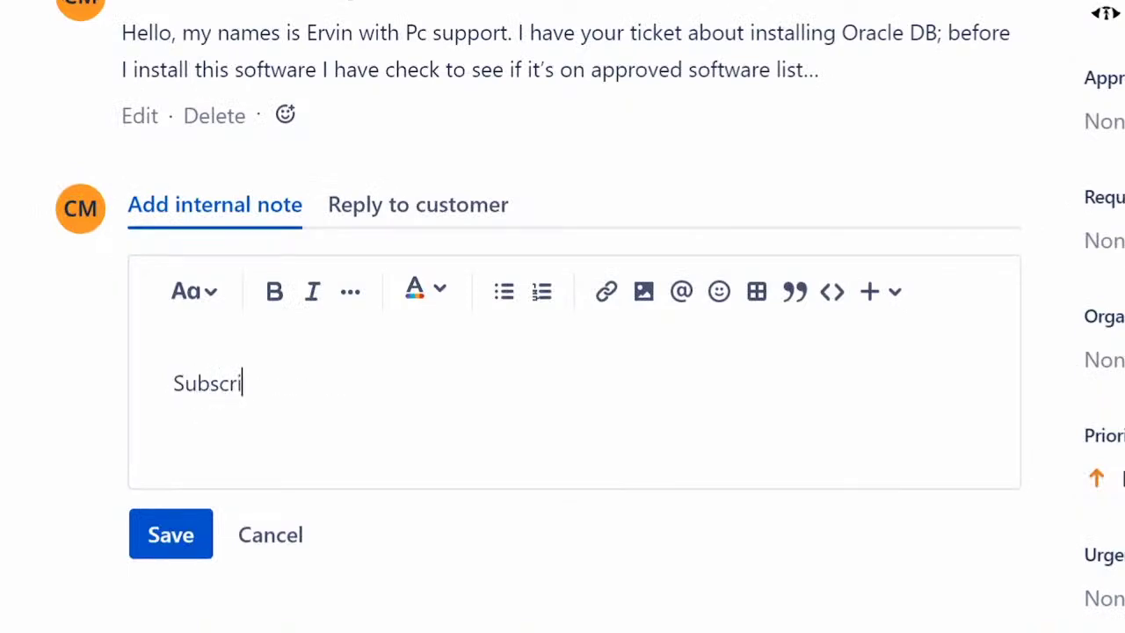
{"action": "type", "text": "bed Pc"}
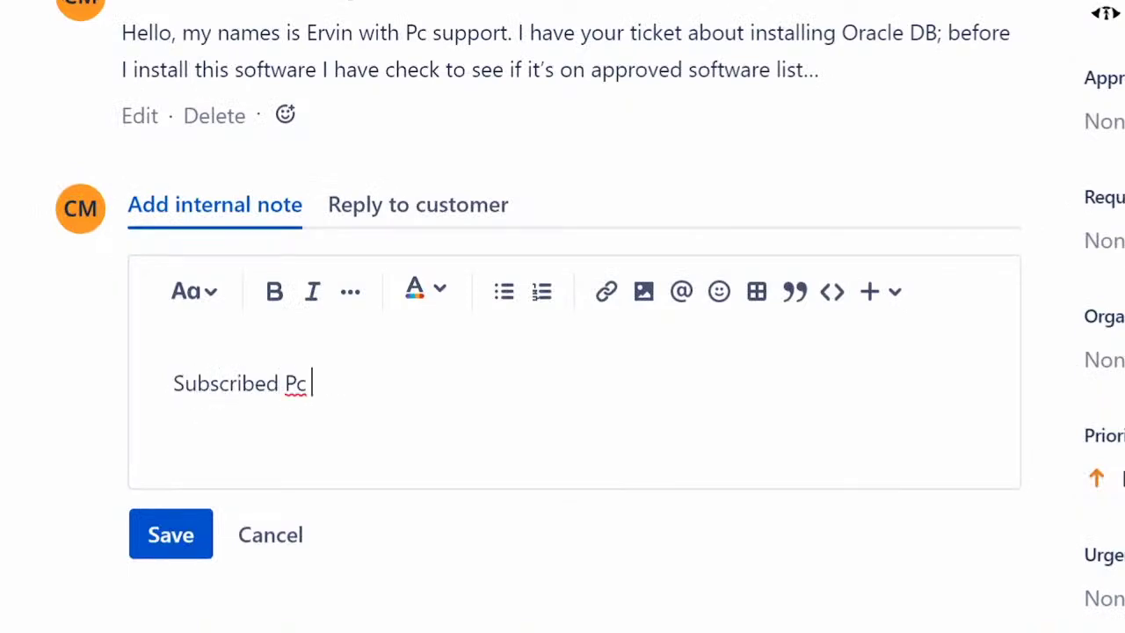
{"action": "key", "text": "BackSpace"}
{"action": "type", "text": "C to Oracle "}
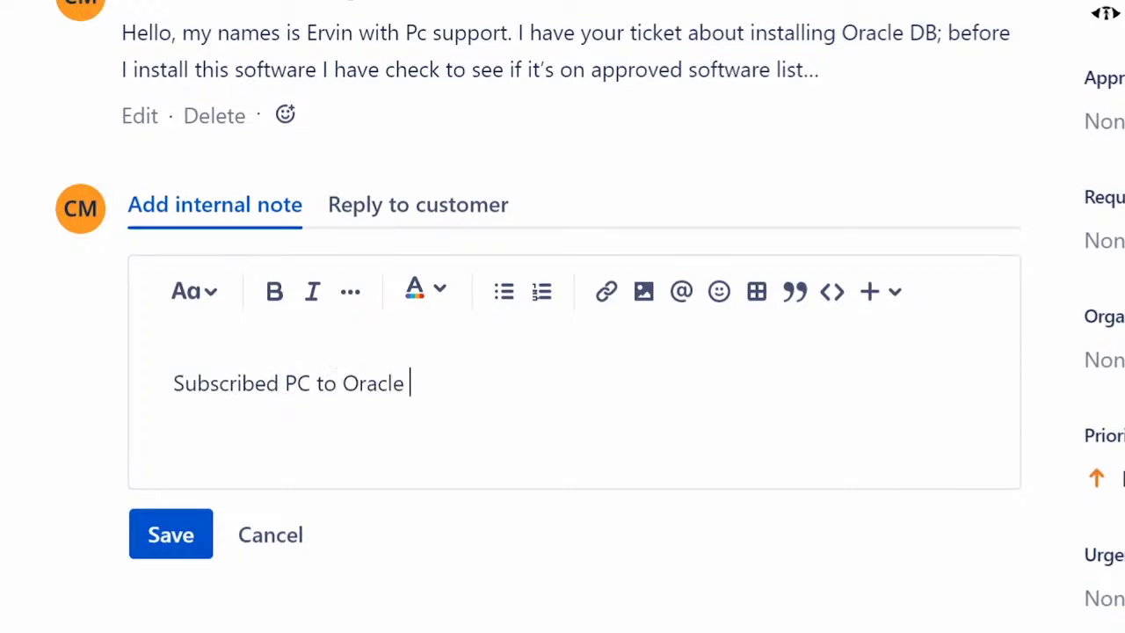
{"action": "type", "text": "DB,"}
{"action": "key", "text": "BackSpace"}
{"action": "key", "text": "BackSpace"}
{"action": "type", "text": "/installed "}
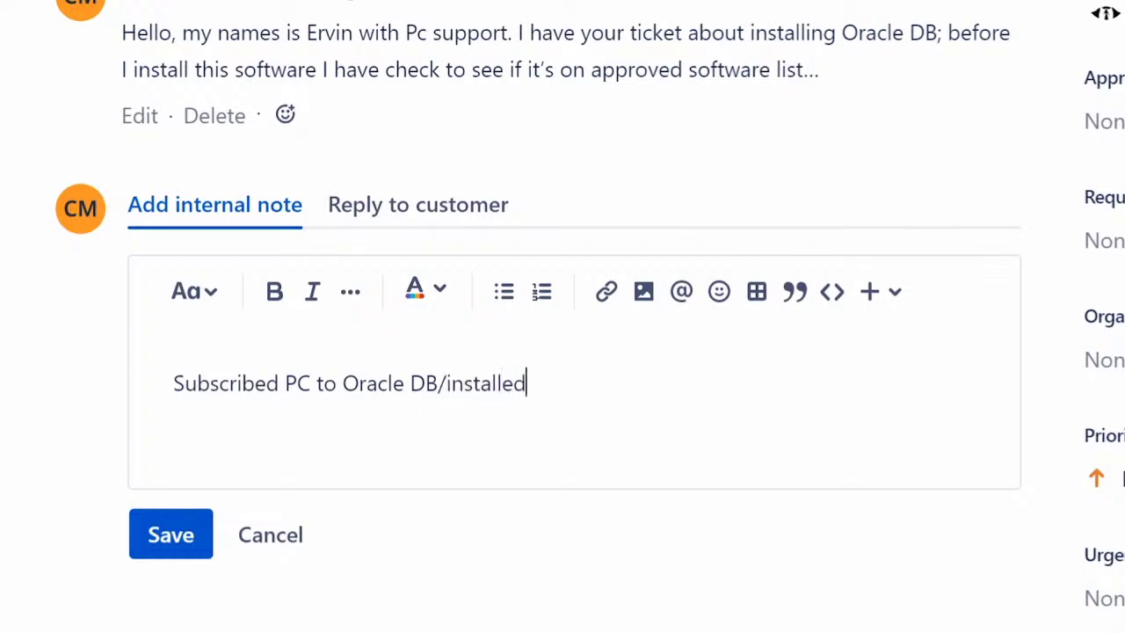
{"action": "type", "text": "softwar"}
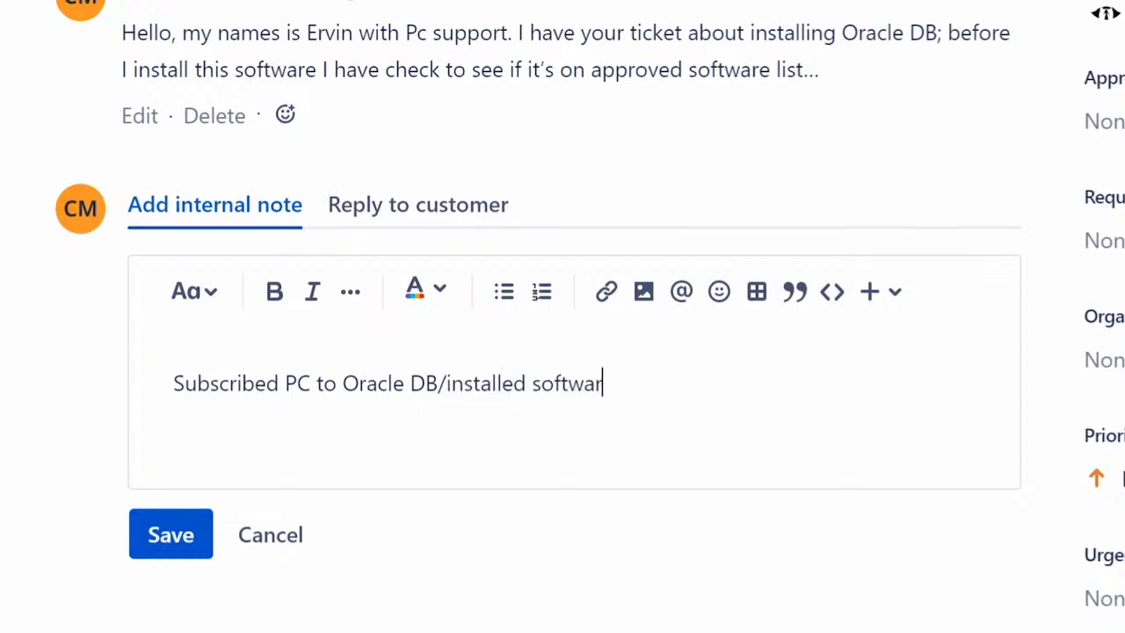
{"action": "type", "text": "e as reques"}
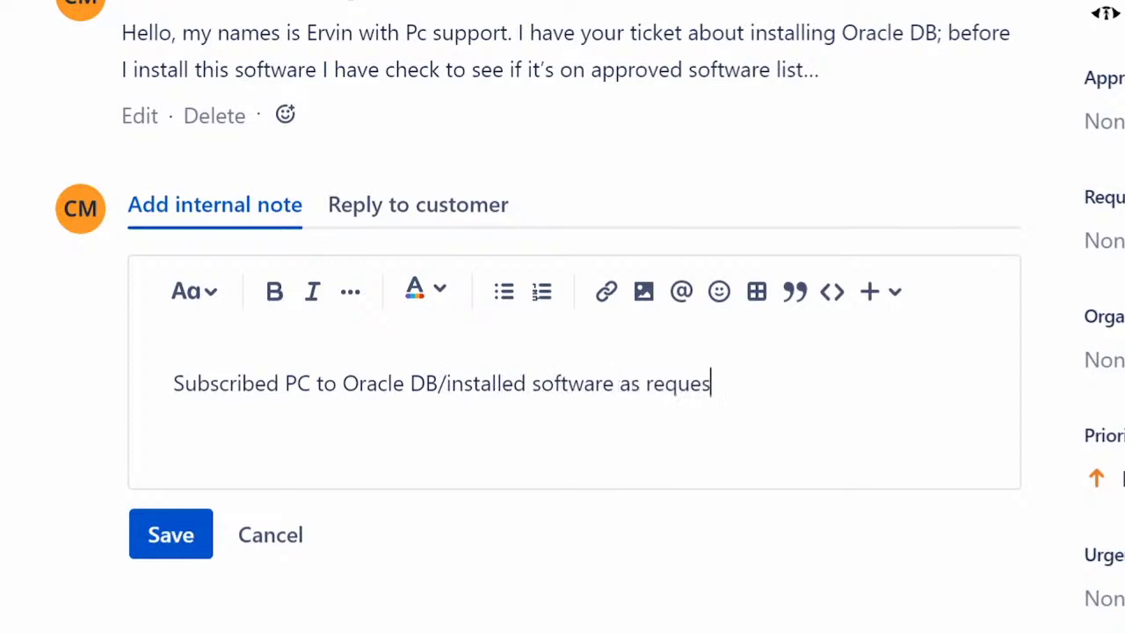
{"action": "type", "text": "ted. Ervin"}
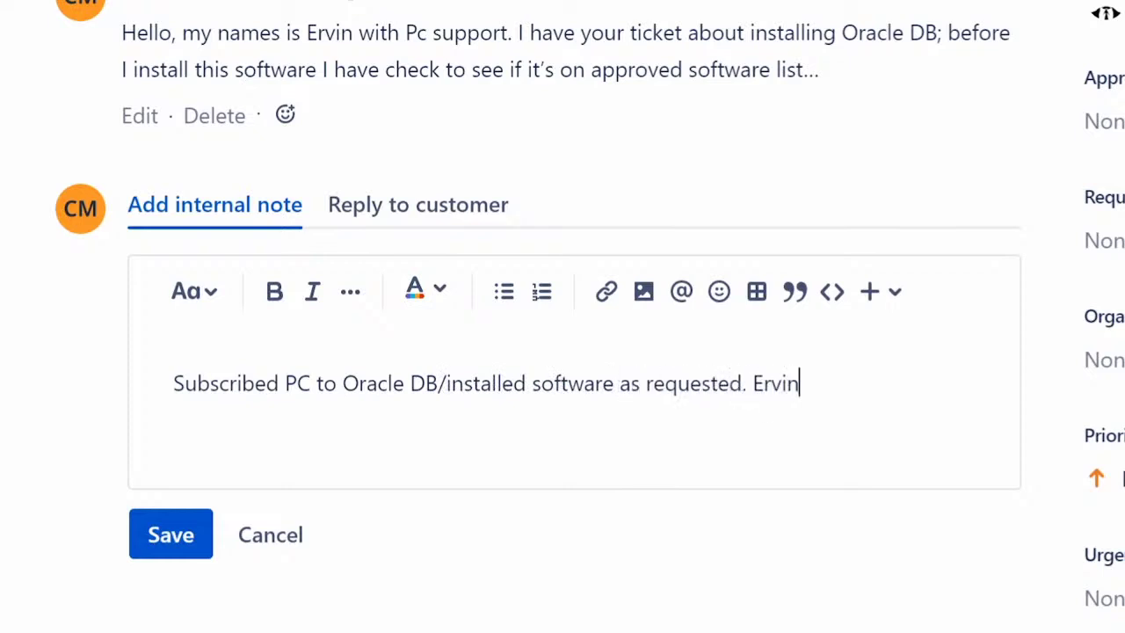
{"action": "left_click", "coordinate": [182, 547]}
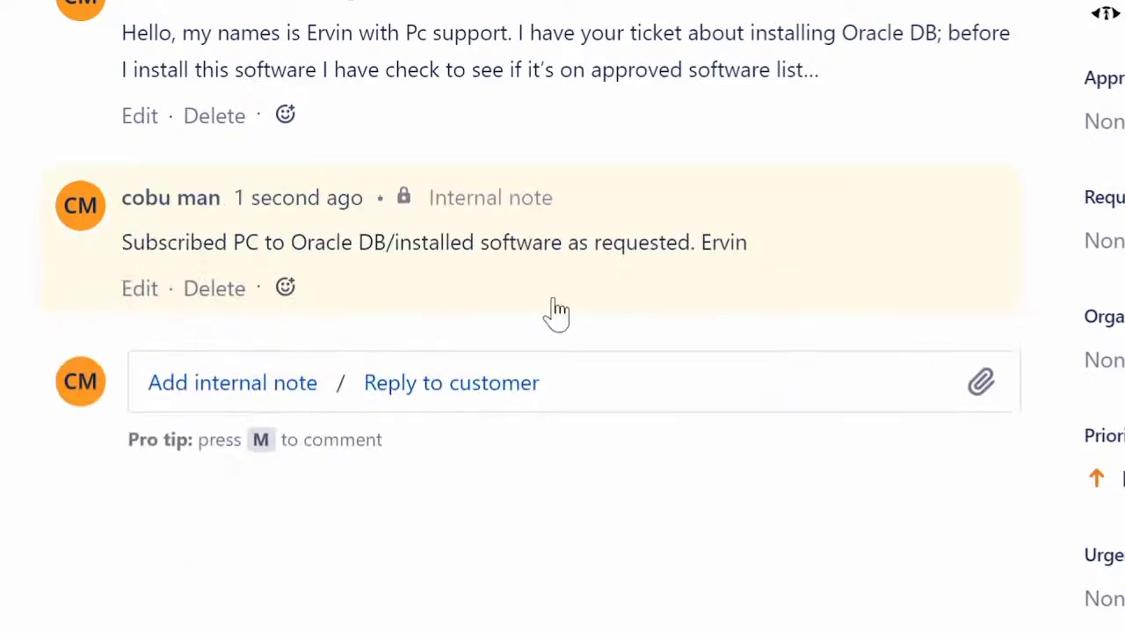
{"action": "scroll", "coordinate": [602, 266], "scroll_direction": "up", "scroll_amount": 3}
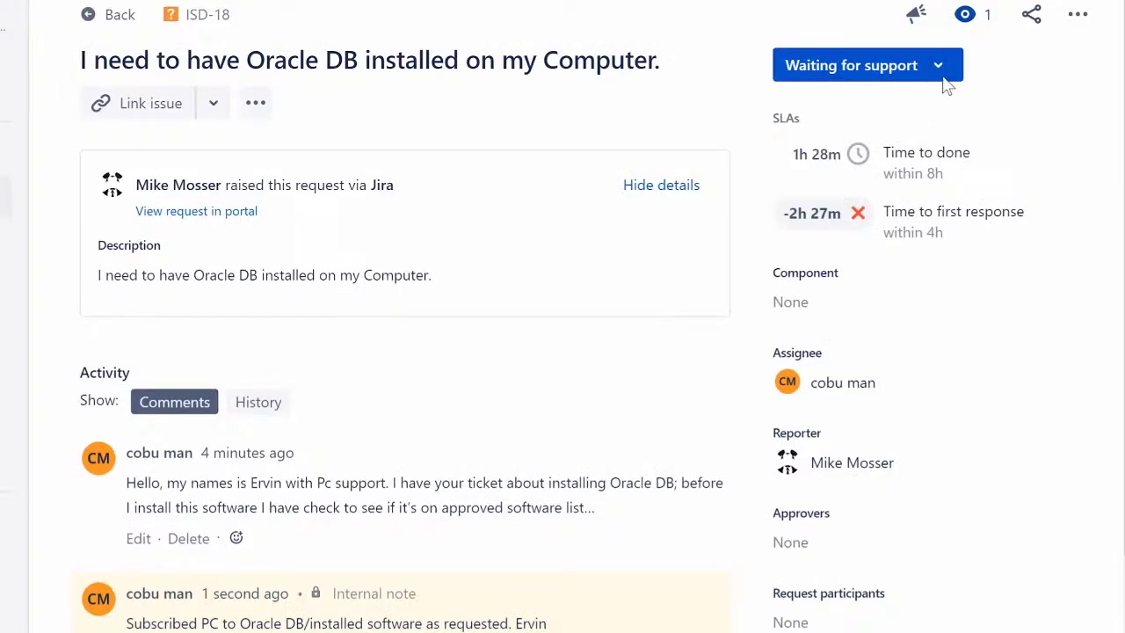
- Mark the Oracle DB ticket Complete, then open ISD-19 from the All open queue
{"action": "left_click", "coordinate": [941, 75]}
{"action": "left_click", "coordinate": [911, 262]}
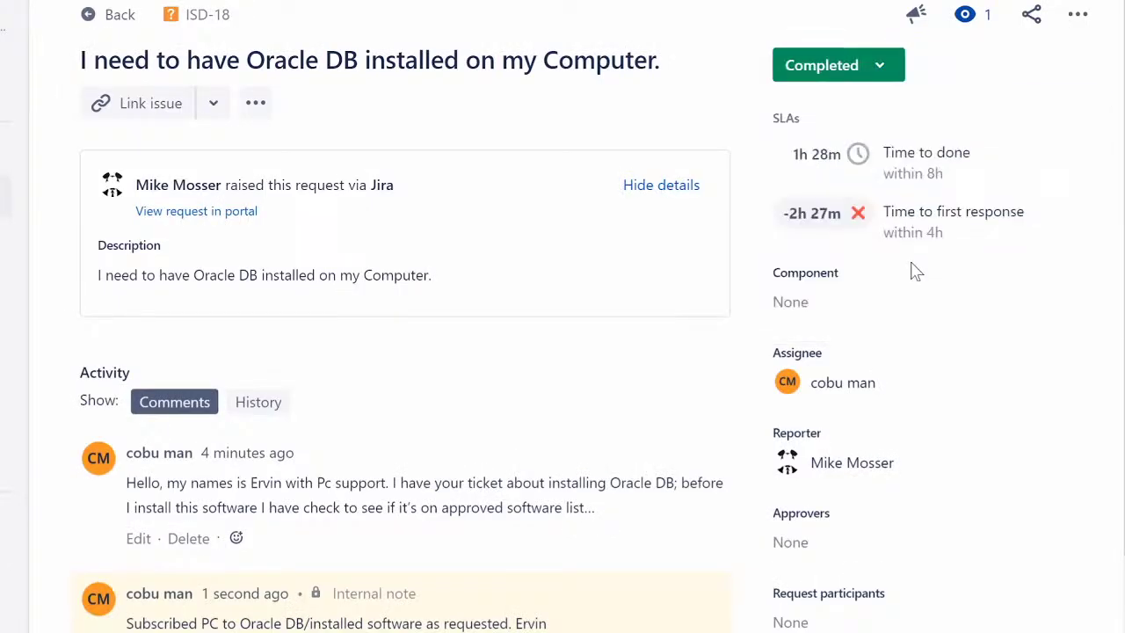
{"action": "left_click", "coordinate": [108, 19]}
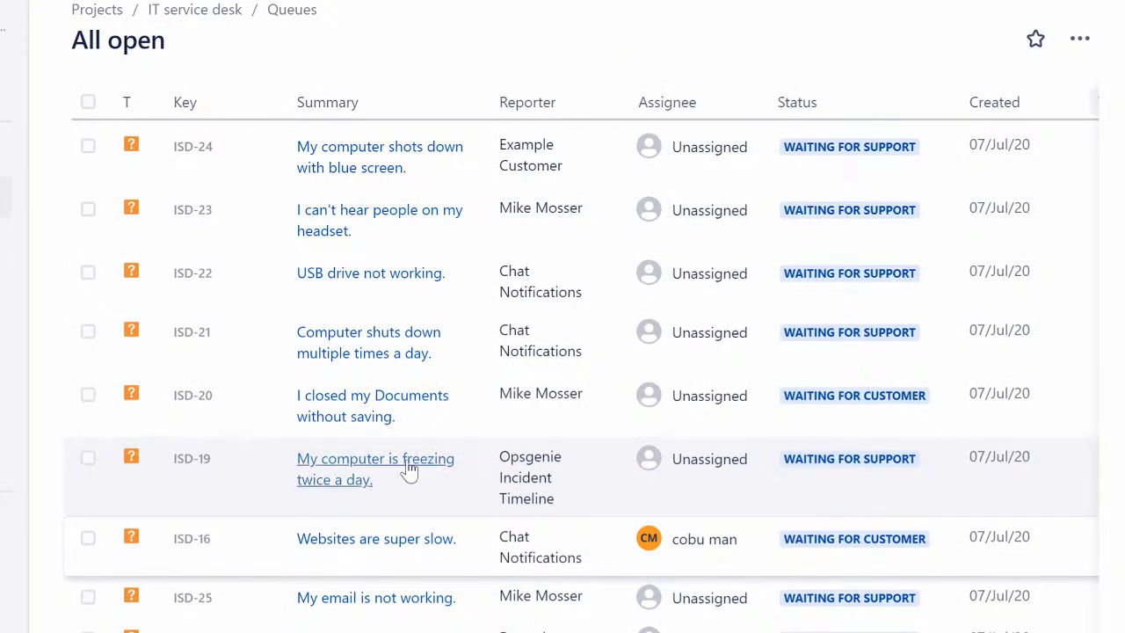
{"action": "left_click", "coordinate": [408, 469]}
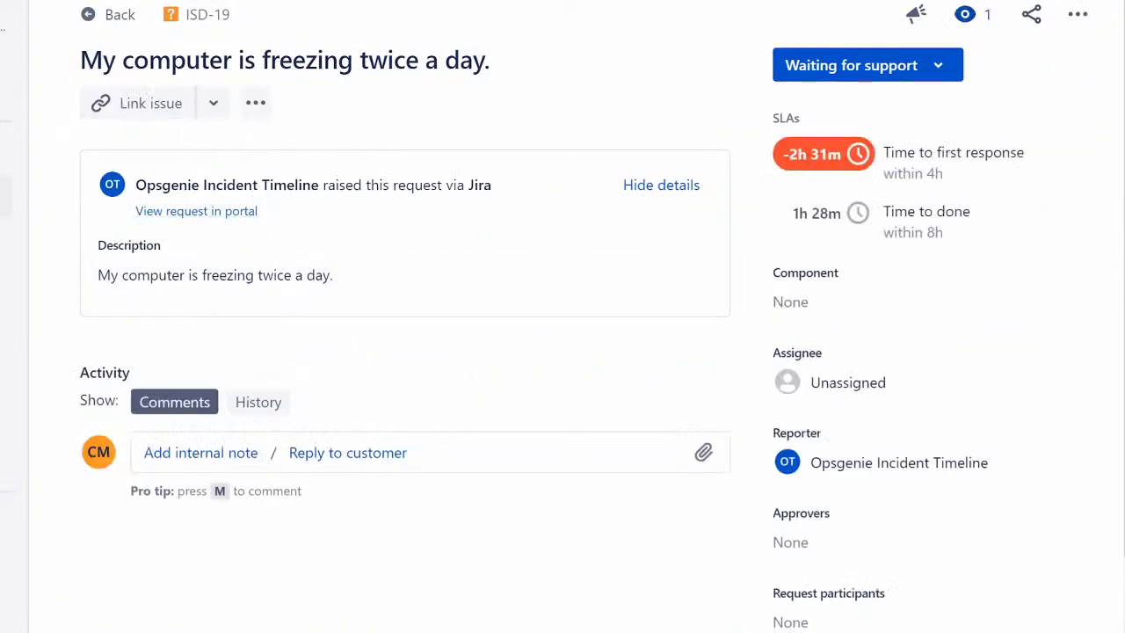
- Assign the computer-freezing ticket ISD-19 to yourself
{"action": "left_click", "coordinate": [879, 380]}
{"action": "left_click", "coordinate": [889, 453]}
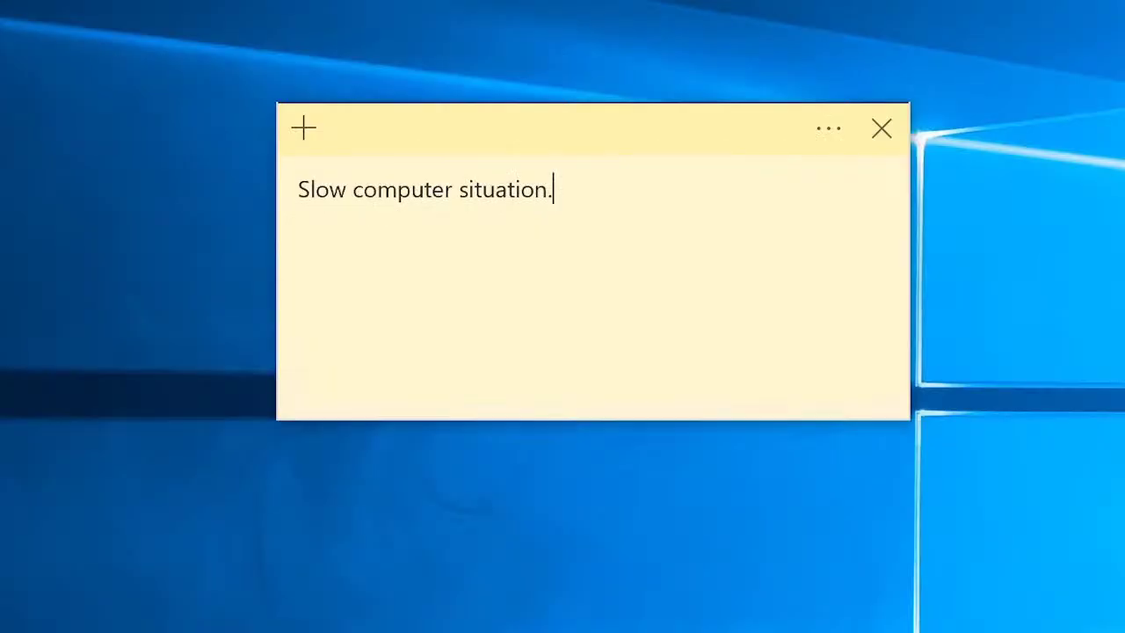
{"action": "key", "text": "shift+Left"}
{"action": "key", "text": "shift+Left"}
{"action": "key", "text": "shift+Left"}
{"action": "key", "text": "shift+Left"}
{"action": "key", "text": "shift+Left"}
{"action": "key", "text": "shift+Left"}
{"action": "key", "text": "shift+Left"}
{"action": "key", "text": "shift+Left"}
{"action": "key", "text": "shift+Left"}
{"action": "key", "text": "shift+Left"}
{"action": "key", "text": "shift+Left"}
{"action": "key", "text": "shift+Left"}
{"action": "key", "text": "shift+Left"}
{"action": "key", "text": "shift+Left"}
{"action": "key", "text": "shift+Left"}
{"action": "key", "text": "shift+Left"}
{"action": "key", "text": "shift+Left"}
{"action": "key", "text": "shift+Left"}
{"action": "key", "text": "shift+Left"}
{"action": "key", "text": "shift+Left"}
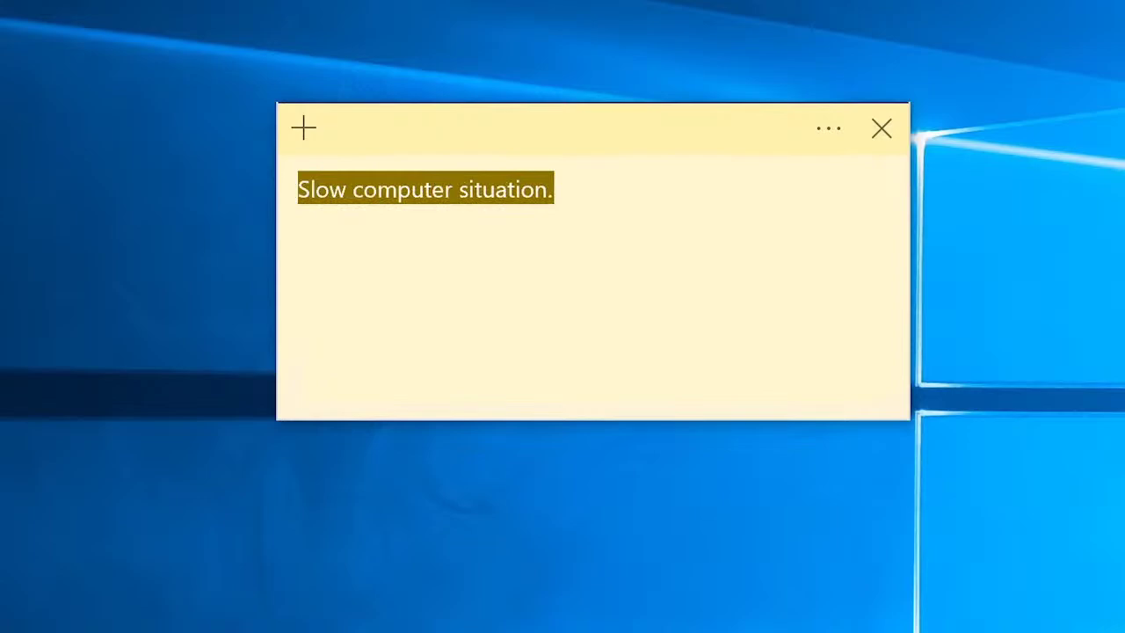
{"action": "key", "text": "Right"}
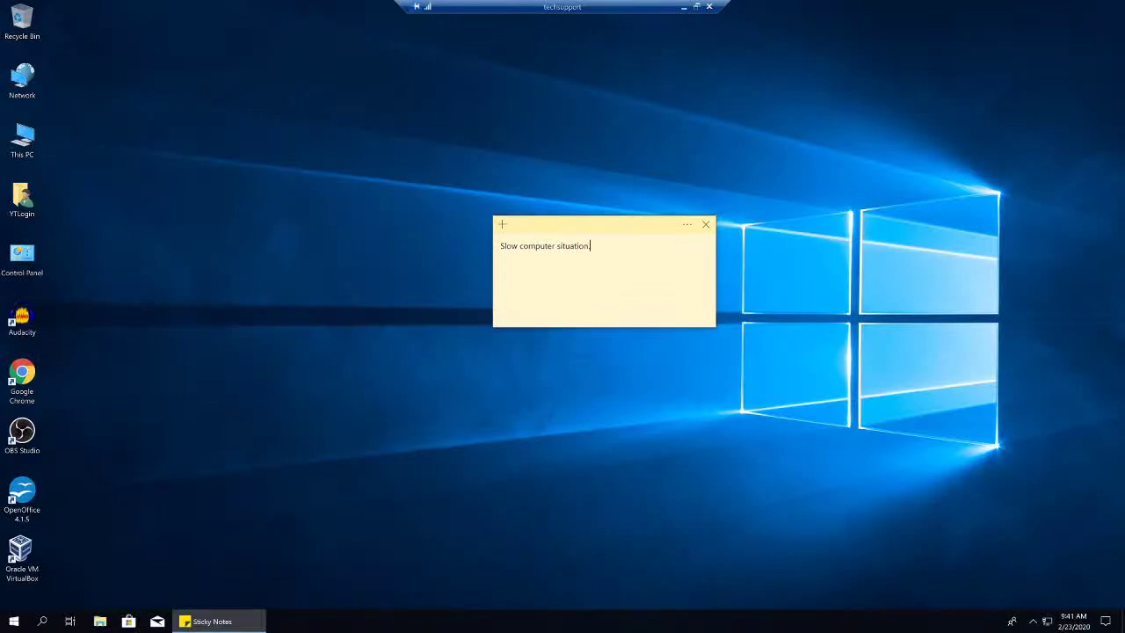
- Search 'update' to bring up the Windows Update settings page and reposition the Settings window
{"action": "left_click", "coordinate": [42, 621]}
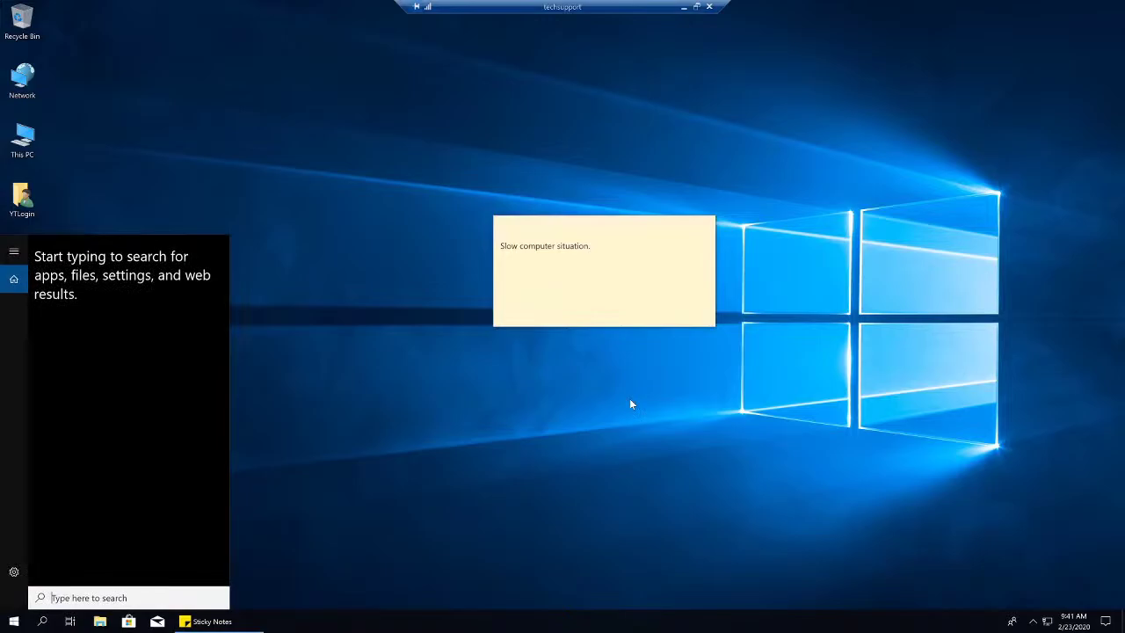
{"action": "type", "text": "update"}
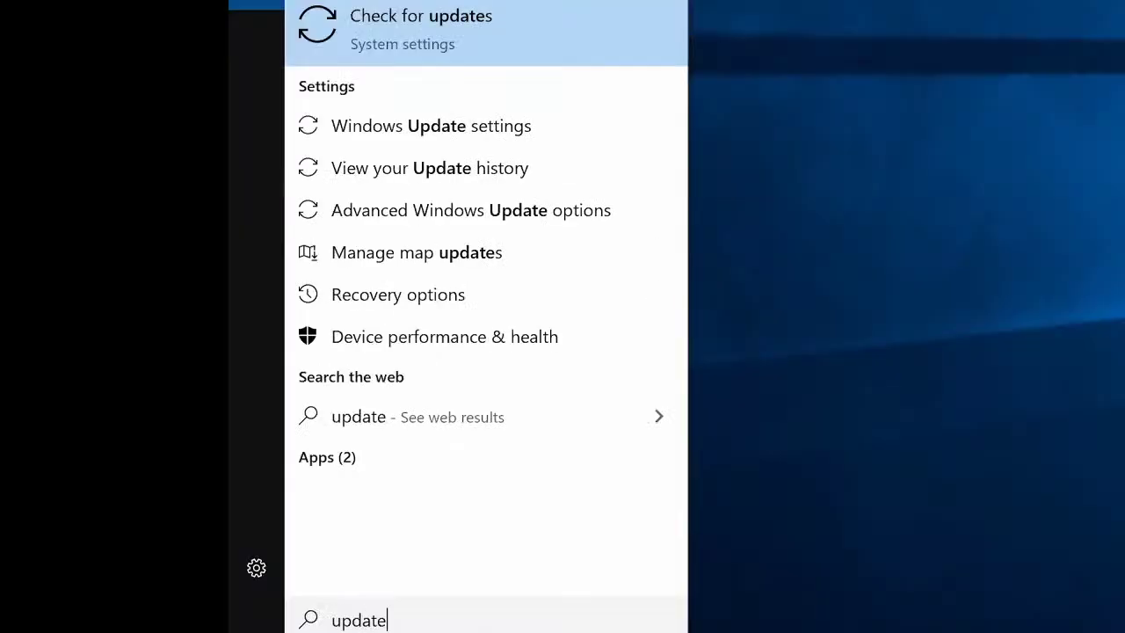
{"action": "key", "text": "Return"}
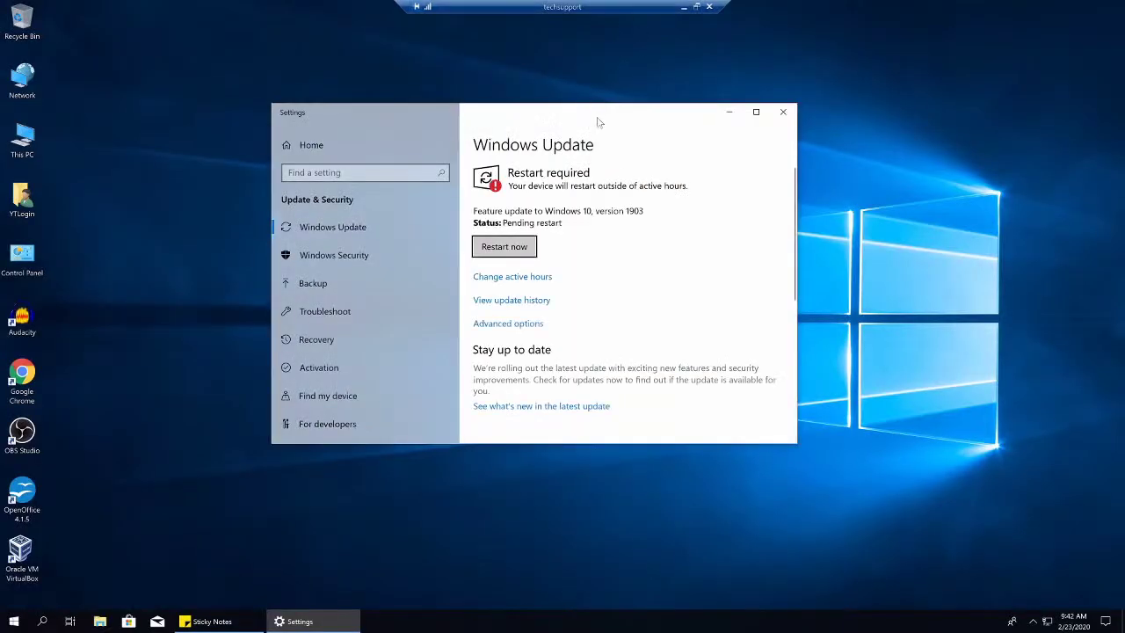
{"action": "left_click_drag", "start_coordinate": [598, 121], "coordinate": [624, 156]}
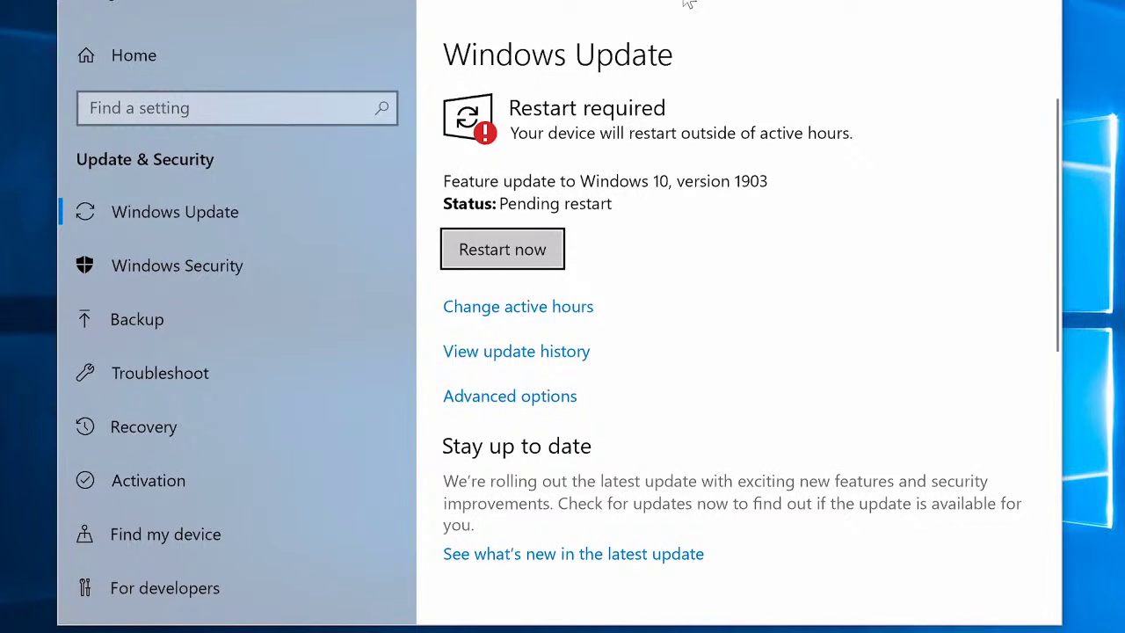
- Nudge the Settings window slightly upward
{"action": "left_click_drag", "start_coordinate": [688, 0], "coordinate": [693, 0]}
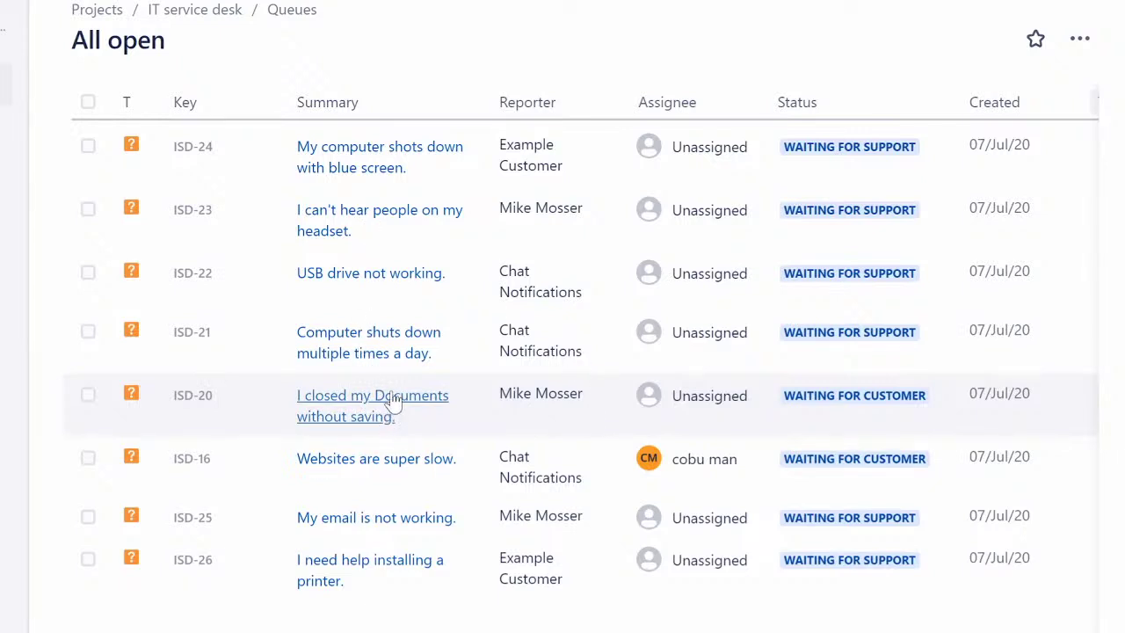
- Open ISD-20 about closing Documents without saving and assign it to yourself
{"action": "left_click", "coordinate": [426, 401]}
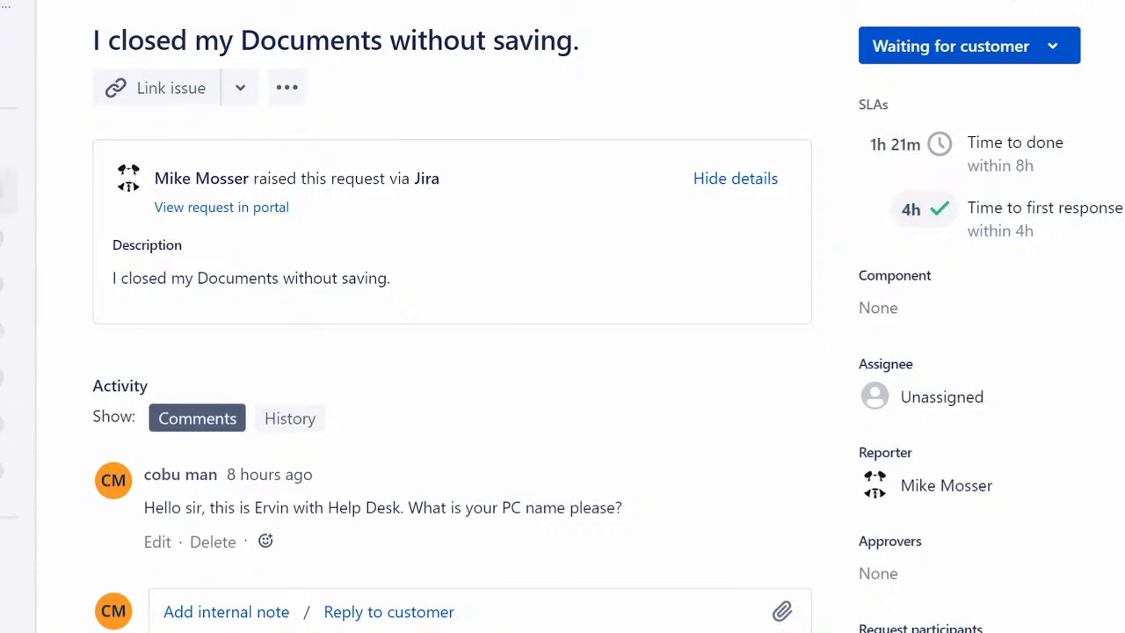
{"action": "left_click", "coordinate": [942, 396]}
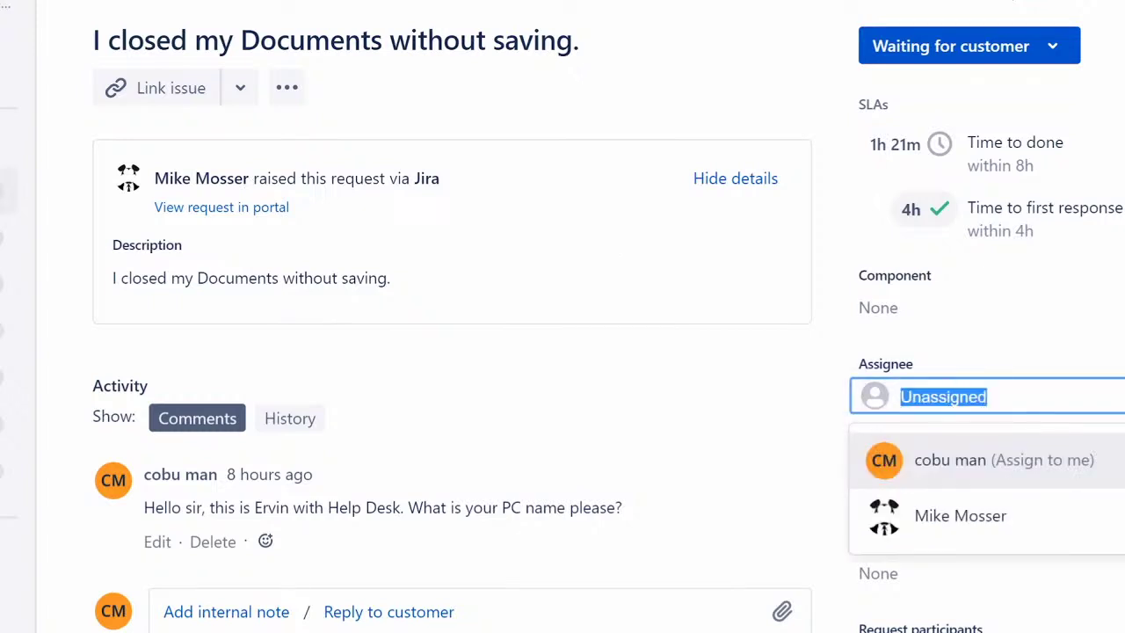
{"action": "left_click", "coordinate": [950, 461]}
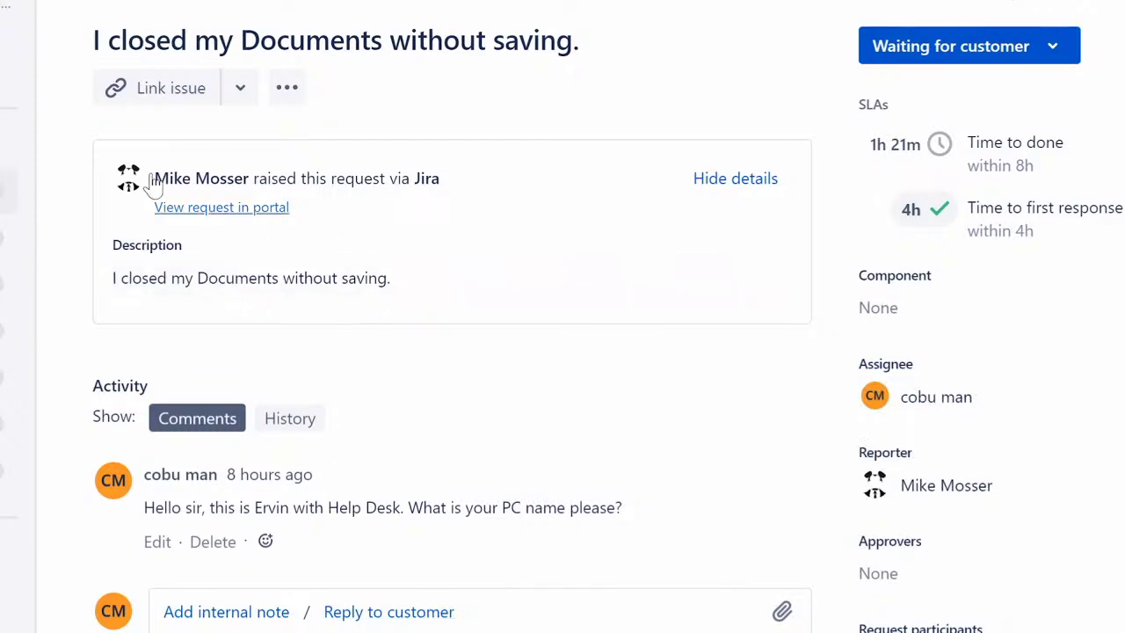
{"action": "left_click_drag", "start_coordinate": [168, 179], "coordinate": [221, 178]}
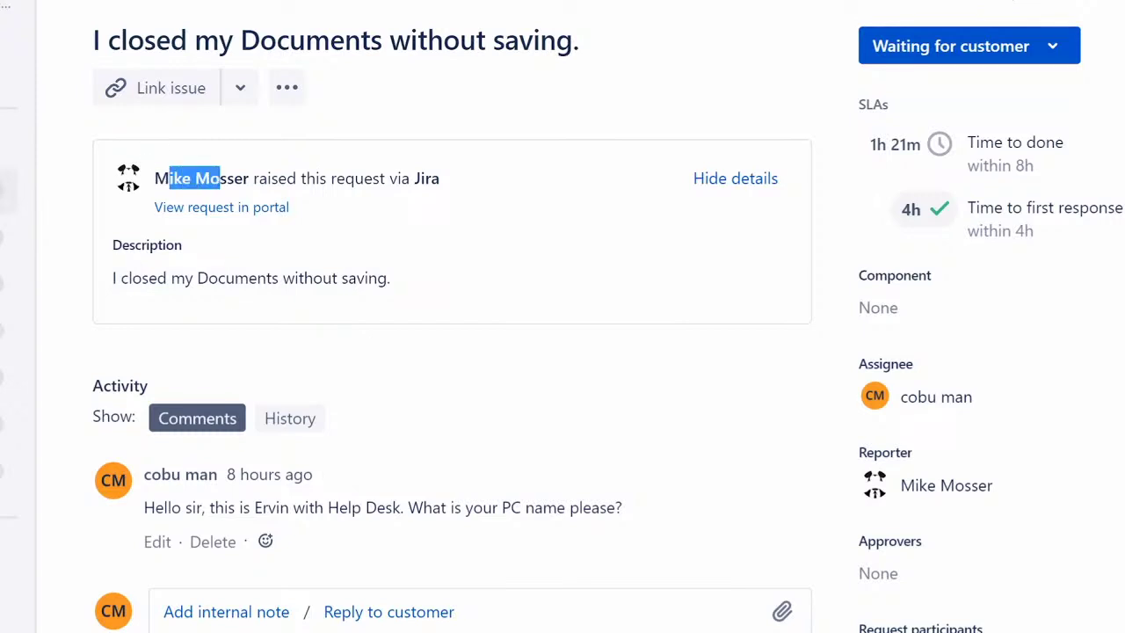
{"action": "left_click", "coordinate": [222, 179]}
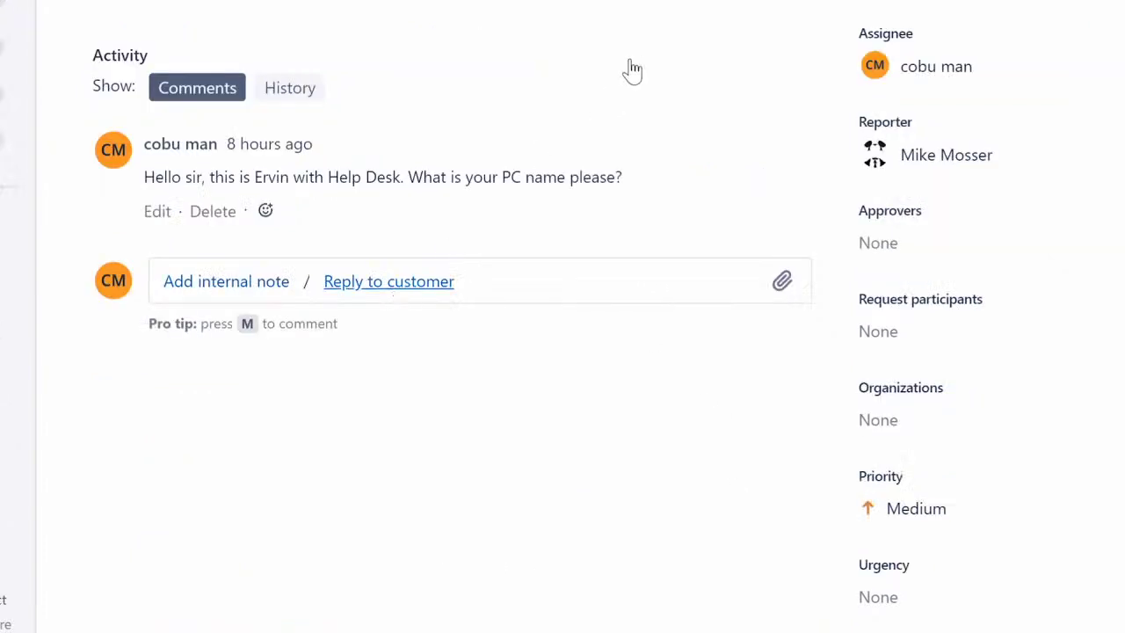
- Start the customer reply, introducing yourself from Help Desk Tier1 about the unsaved document ticket
{"action": "left_click", "coordinate": [413, 283]}
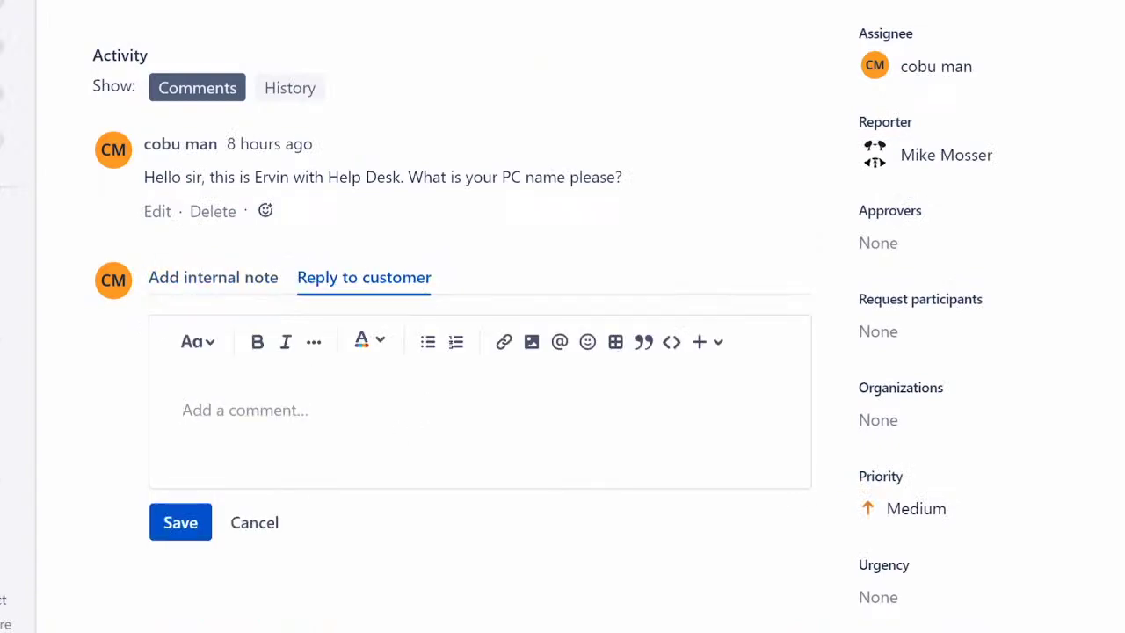
{"action": "type", "text": "H"}
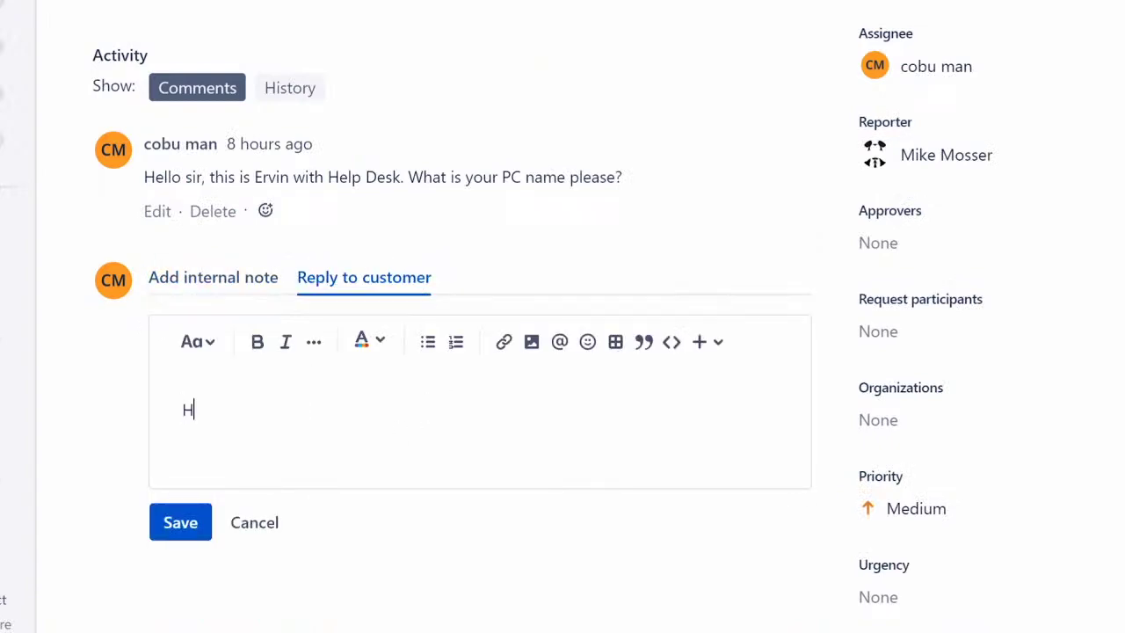
{"action": "type", "text": "ello, my name"}
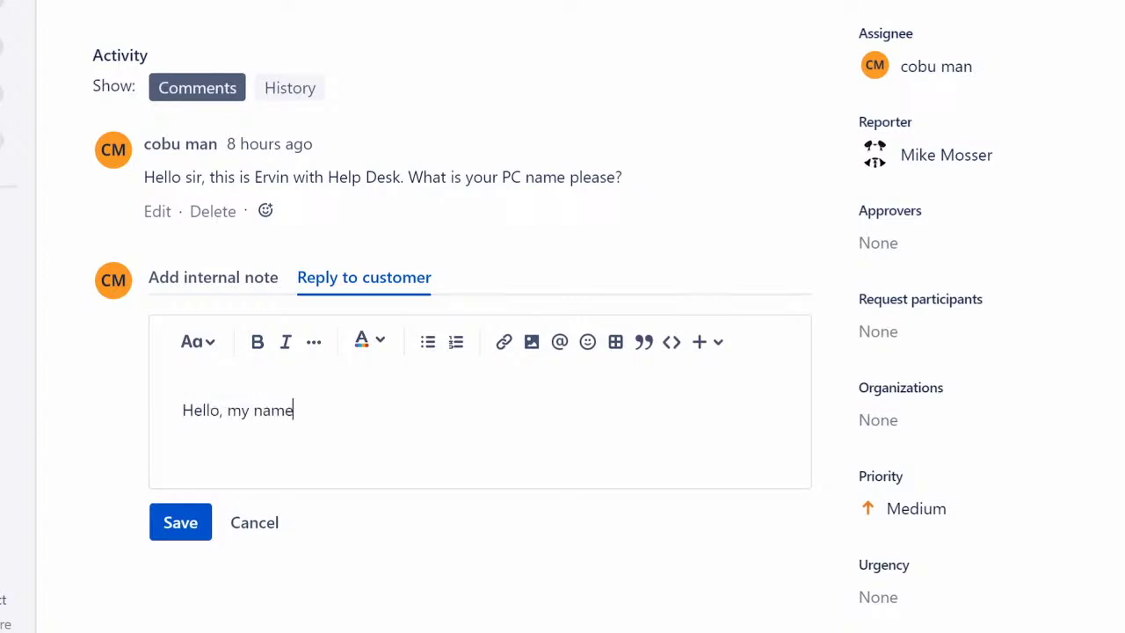
{"action": "type", "text": " is Ervin with Help Desk"}
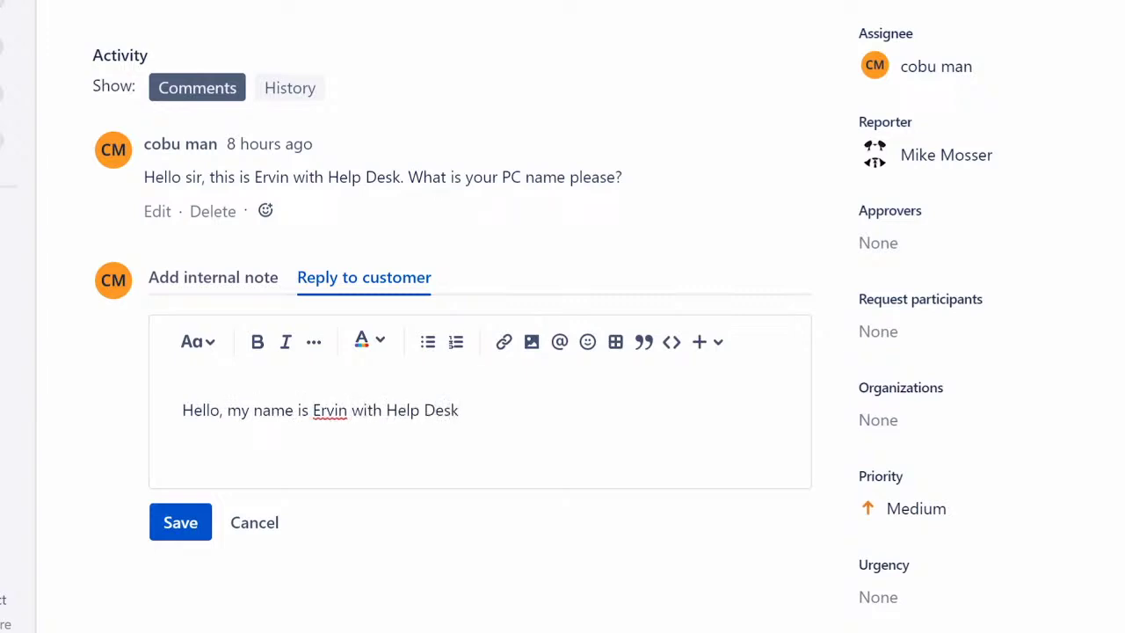
{"action": "type", "text": " Tier"}
{"action": "type", "text": "1"}
{"action": "type", "text": ","}
{"action": "key", "text": "BackSpace"}
{"action": "key", "text": "BackSpace"}
{"action": "type", "text": ". I hav"}
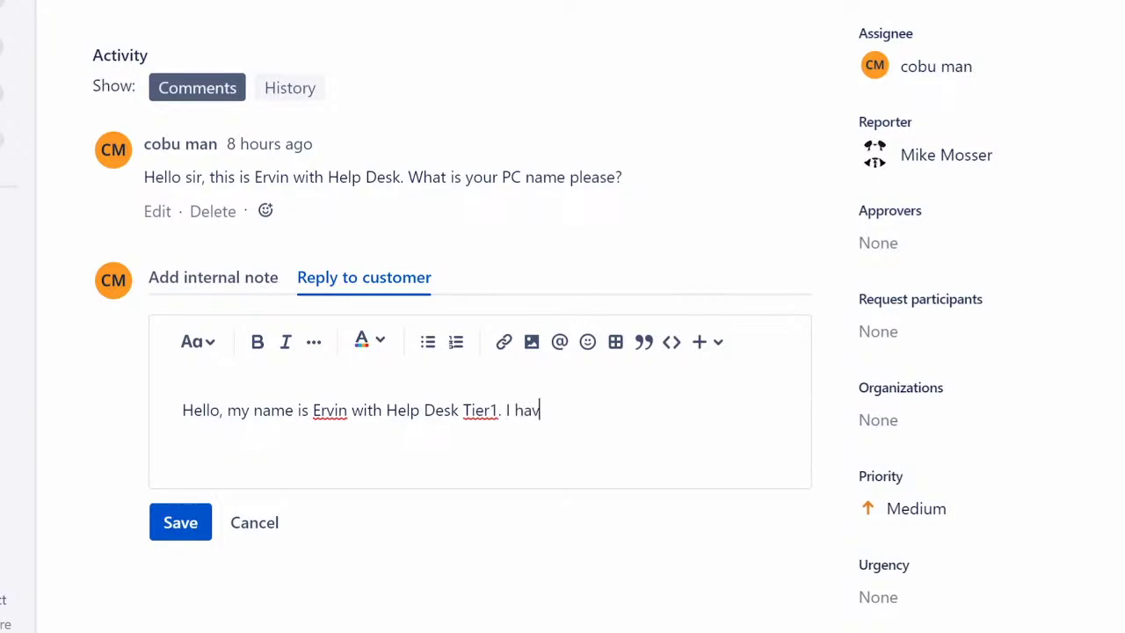
{"action": "type", "text": "e your ticket about "}
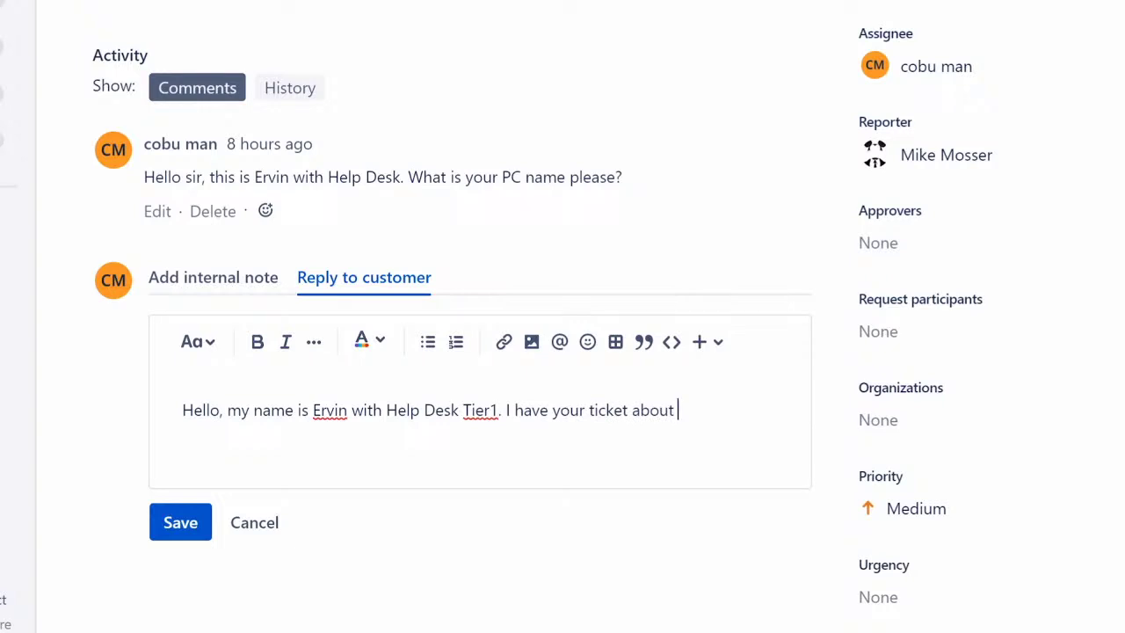
{"action": "type", "text": "closing a dcou"}
{"action": "key", "text": "BackSpace"}
{"action": "key", "text": "BackSpace"}
{"action": "key", "text": "BackSpace"}
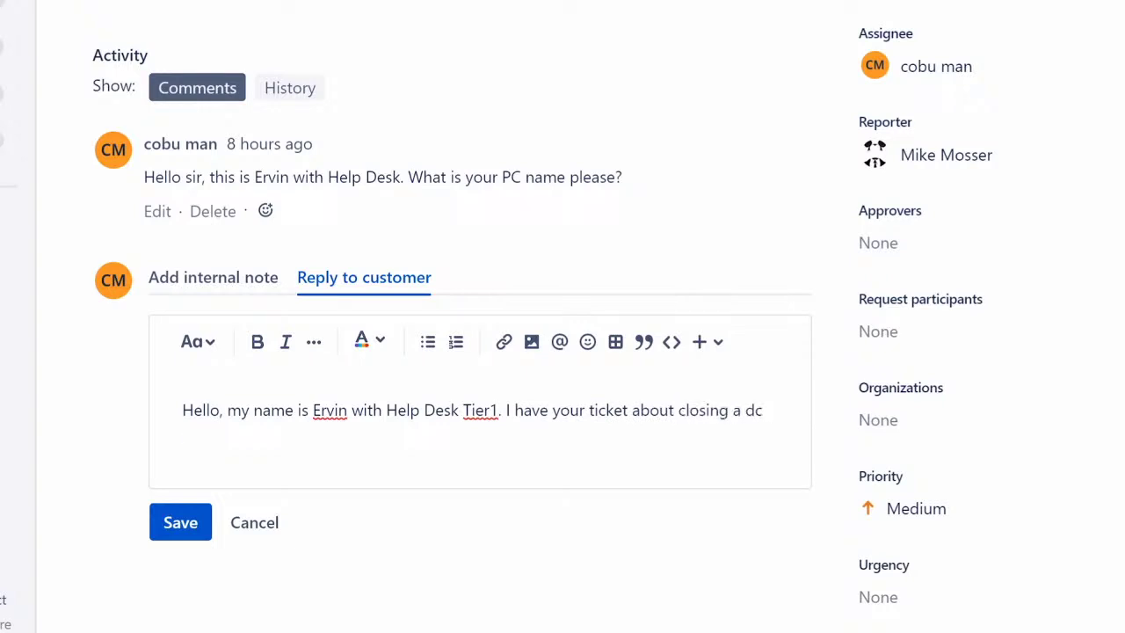
- Ask whether the document was saved elsewhere or the window just closed, add a smiley emoji, and post
{"action": "type", "text": "ocument "}
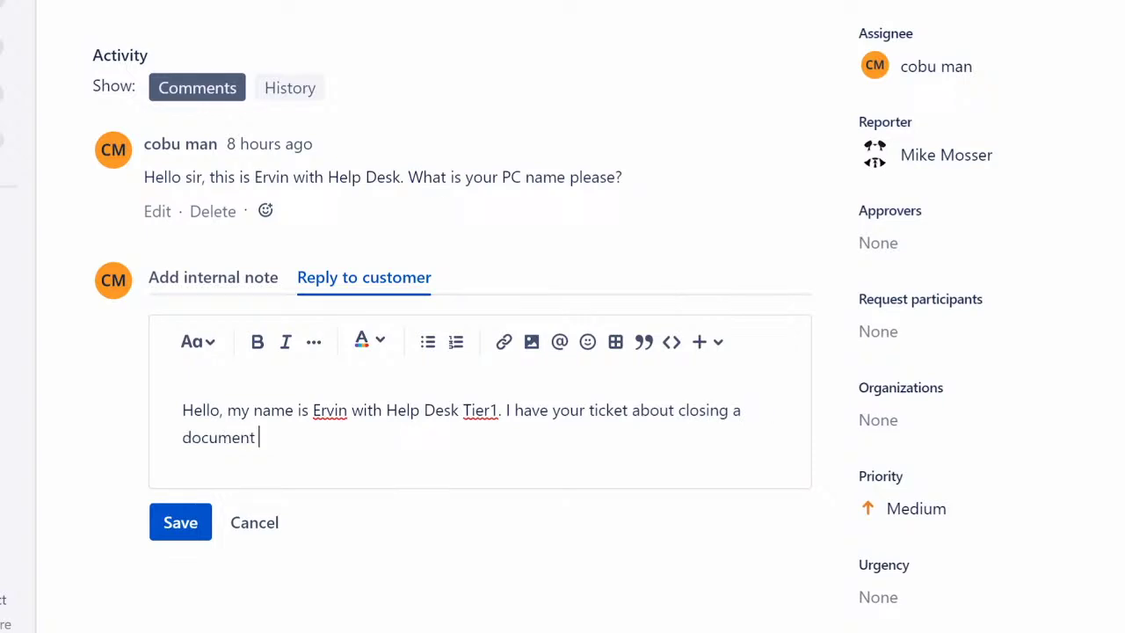
{"action": "type", "text": "without saving it"}
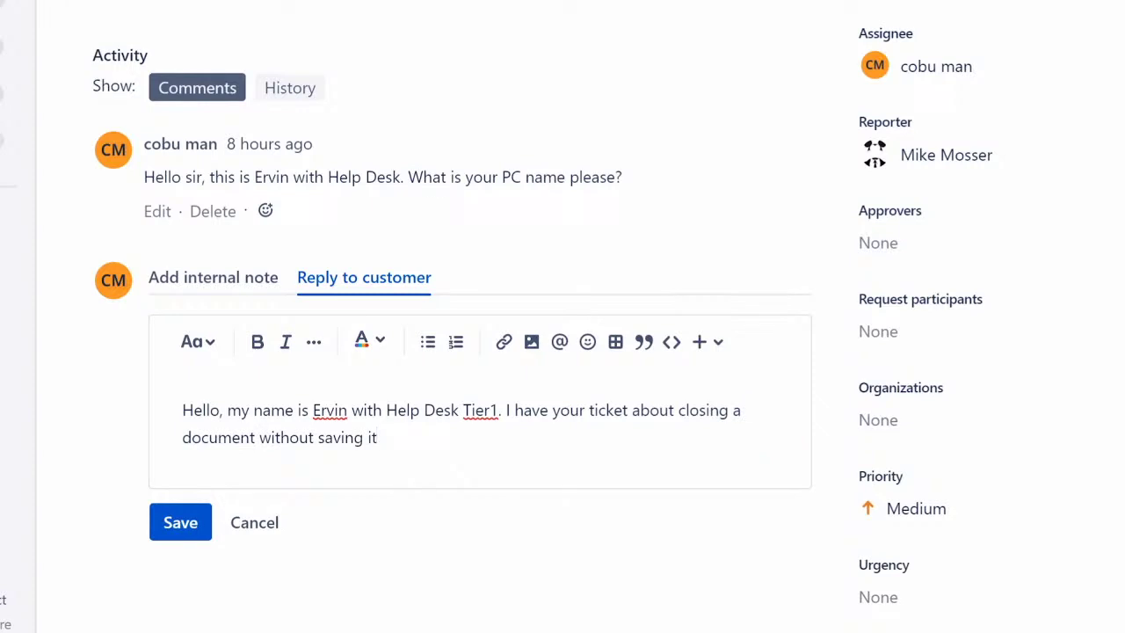
{"action": "type", "text": "... Did you happen "}
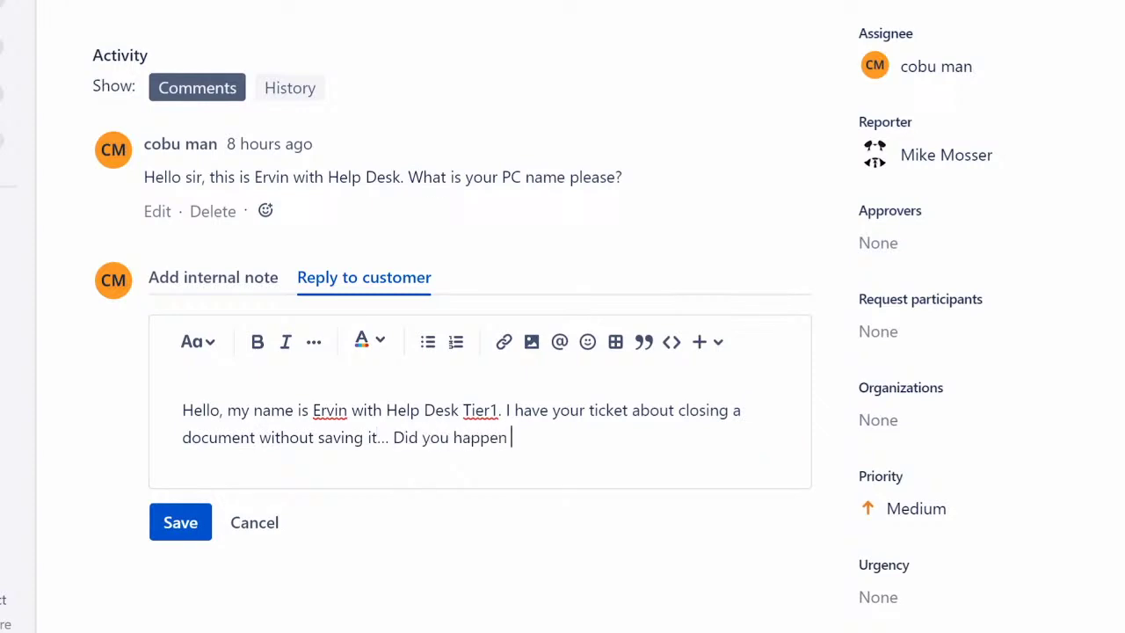
{"action": "type", "text": "to save it som"}
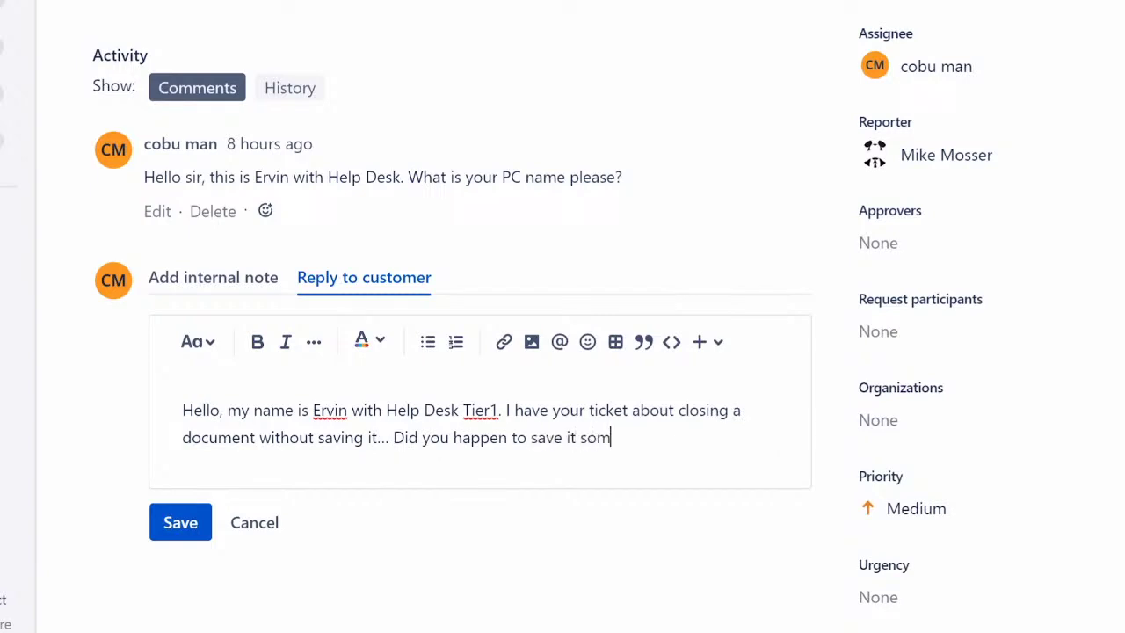
{"action": "type", "text": "ewhere else?"}
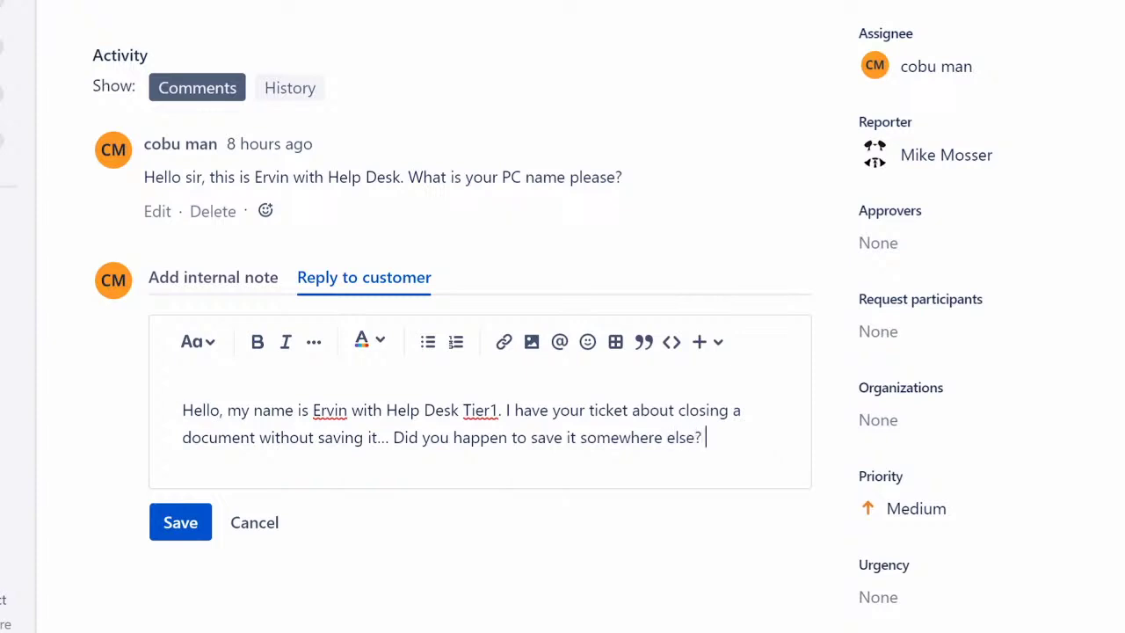
{"action": "type", "text": " or"}
{"action": "key", "text": "BackSpace"}
{"action": "key", "text": "BackSpace"}
{"action": "key", "text": "BackSpace"}
{"action": "key", "text": "BackSpace"}
{"action": "type", "text": "or did just close the d"}
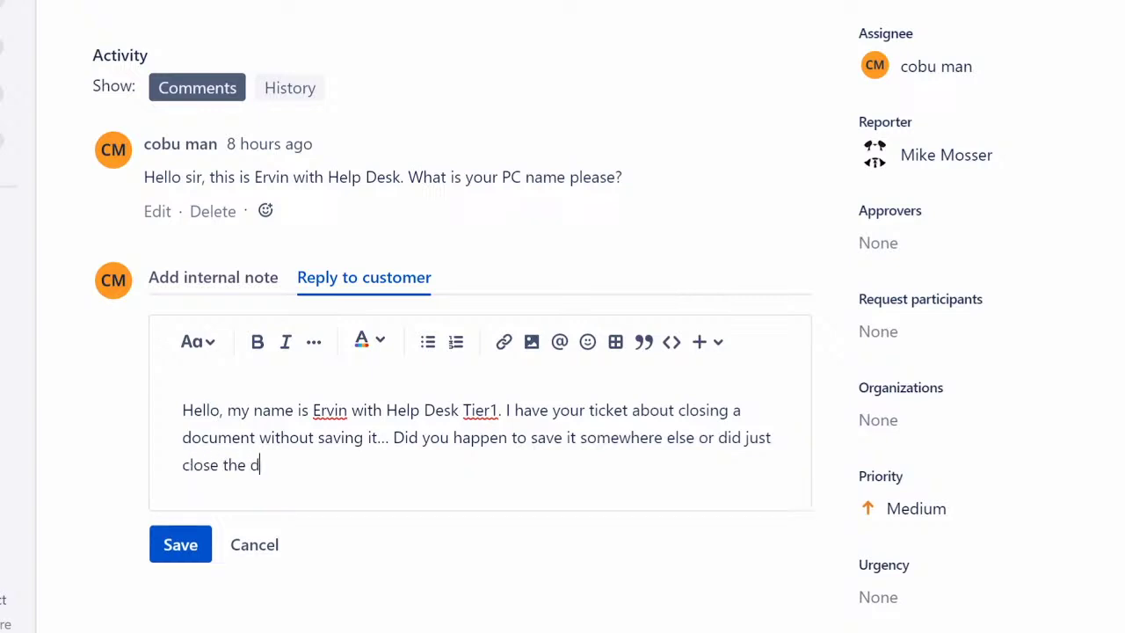
{"action": "key", "text": "BackSpace"}
{"action": "type", "text": "window?"}
{"action": "type", "text": ":)"}
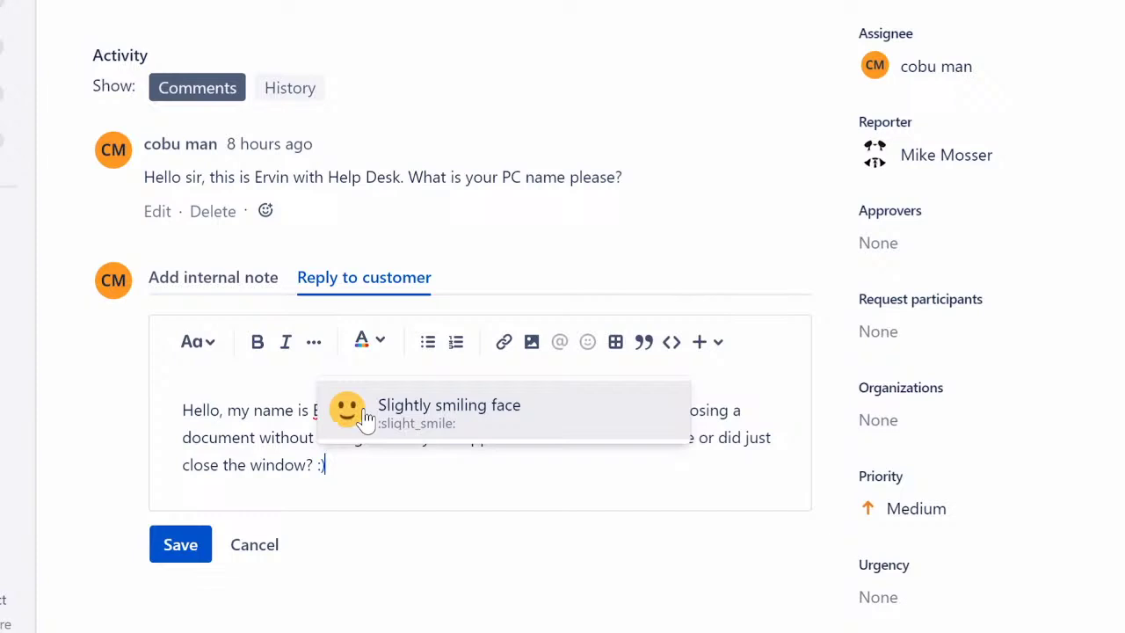
{"action": "key", "text": "Return"}
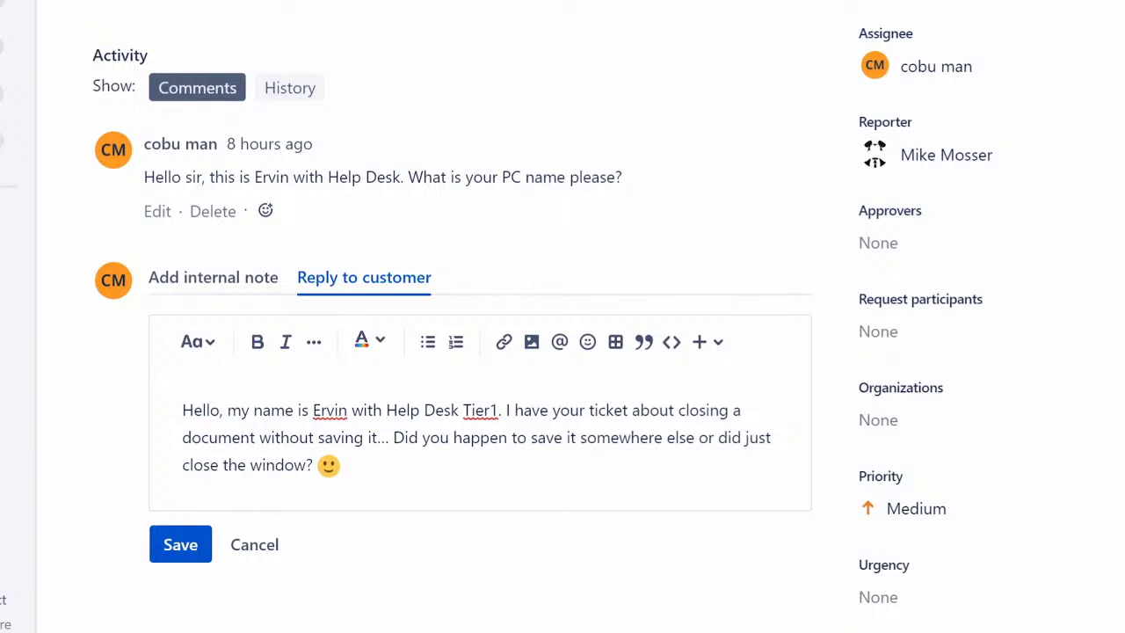
{"action": "left_click", "coordinate": [184, 547]}
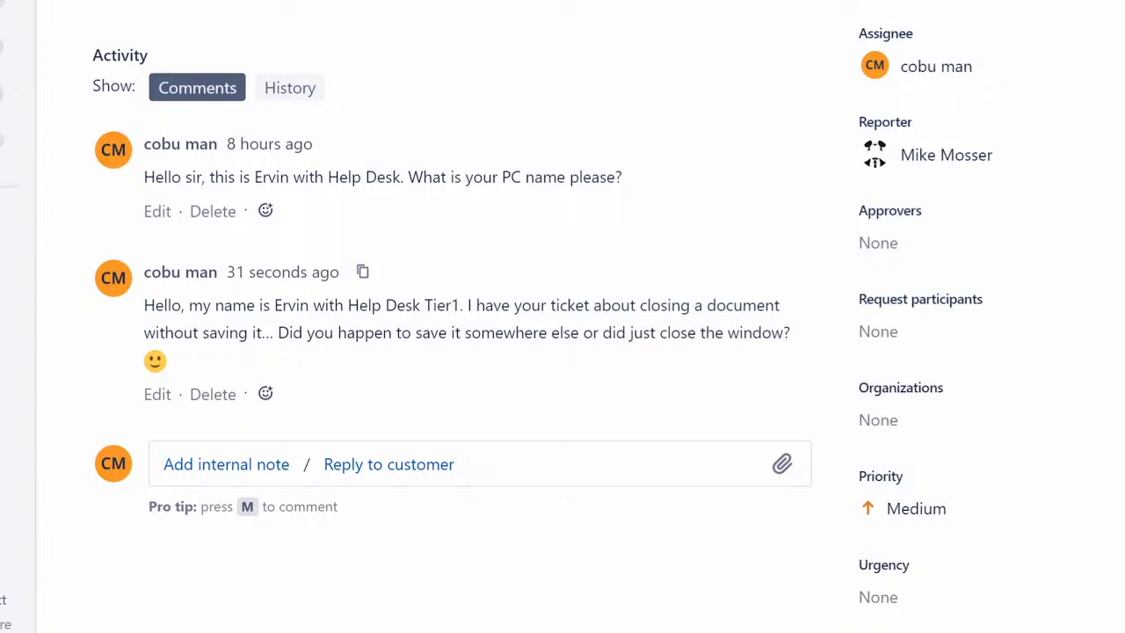
- Begin a new reply: 'Unfortunately, we don't have a way to recover that file... it is gone' plus a disappointed emoji
{"action": "left_click", "coordinate": [390, 469]}
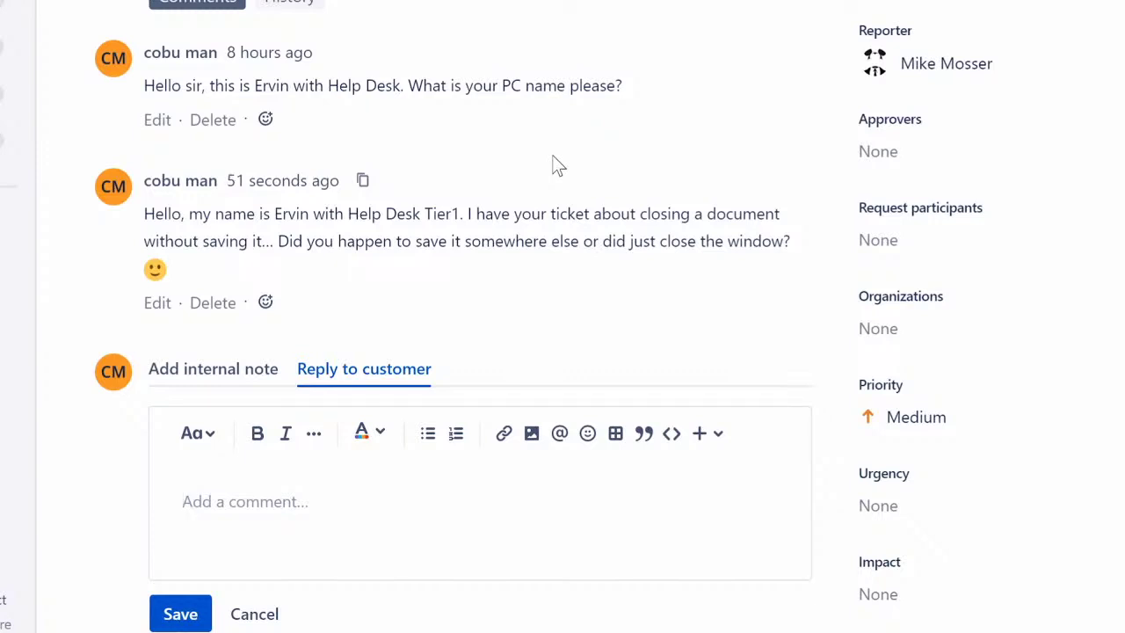
{"action": "type", "text": "Unfo"}
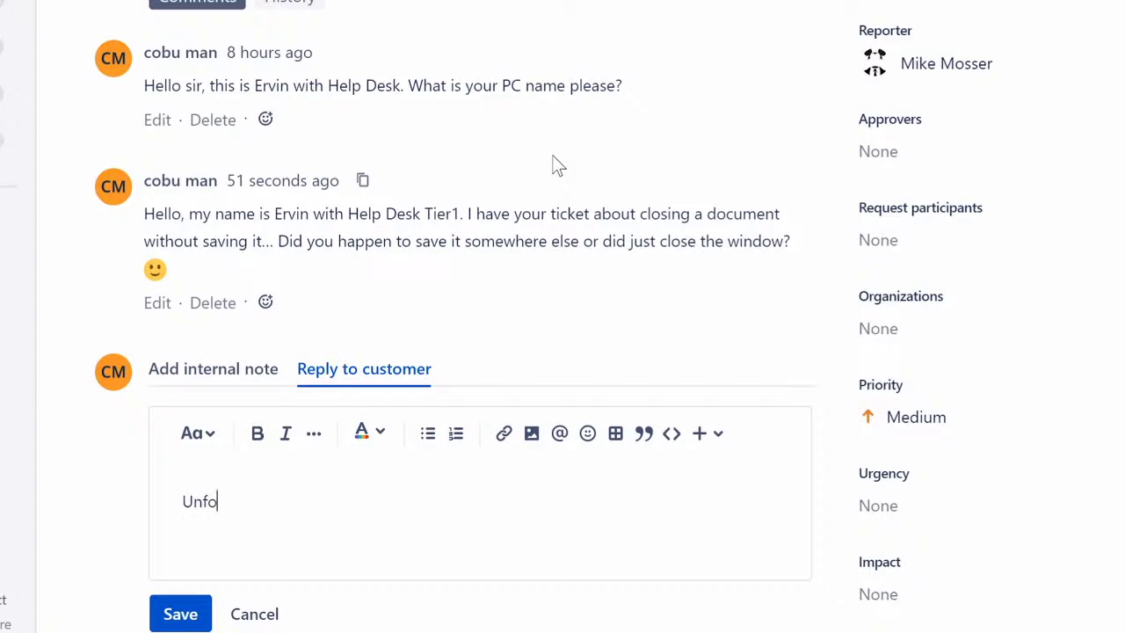
{"action": "type", "text": "rtunatelly, "}
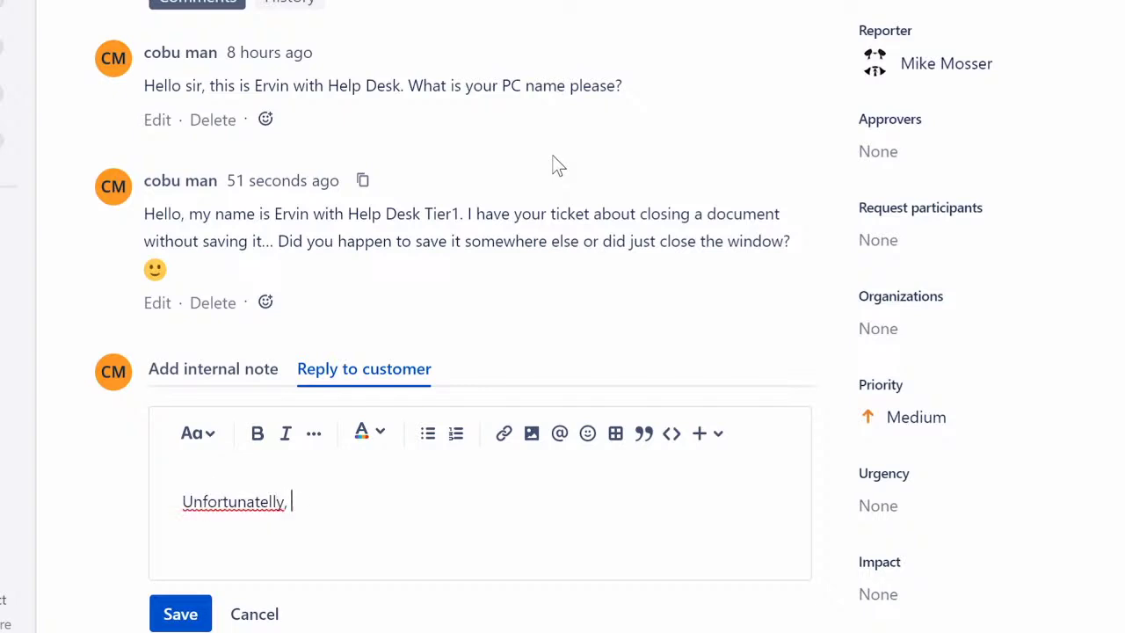
{"action": "type", "text": "we dont'"}
{"action": "double_click", "coordinate": [216, 501]}
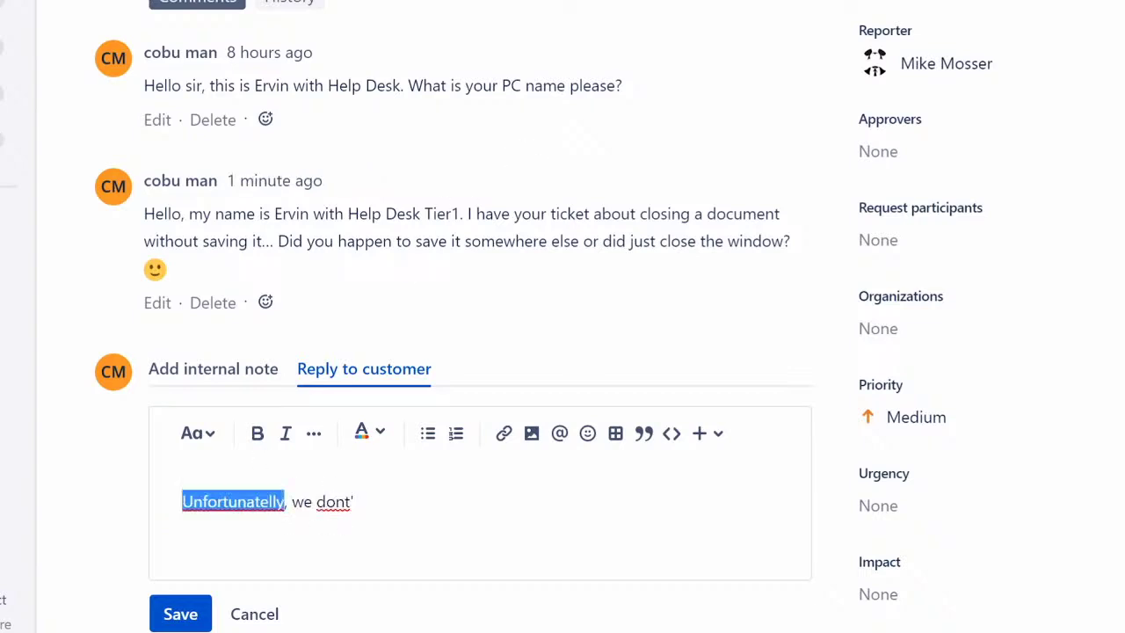
{"action": "right_click", "coordinate": [269, 508]}
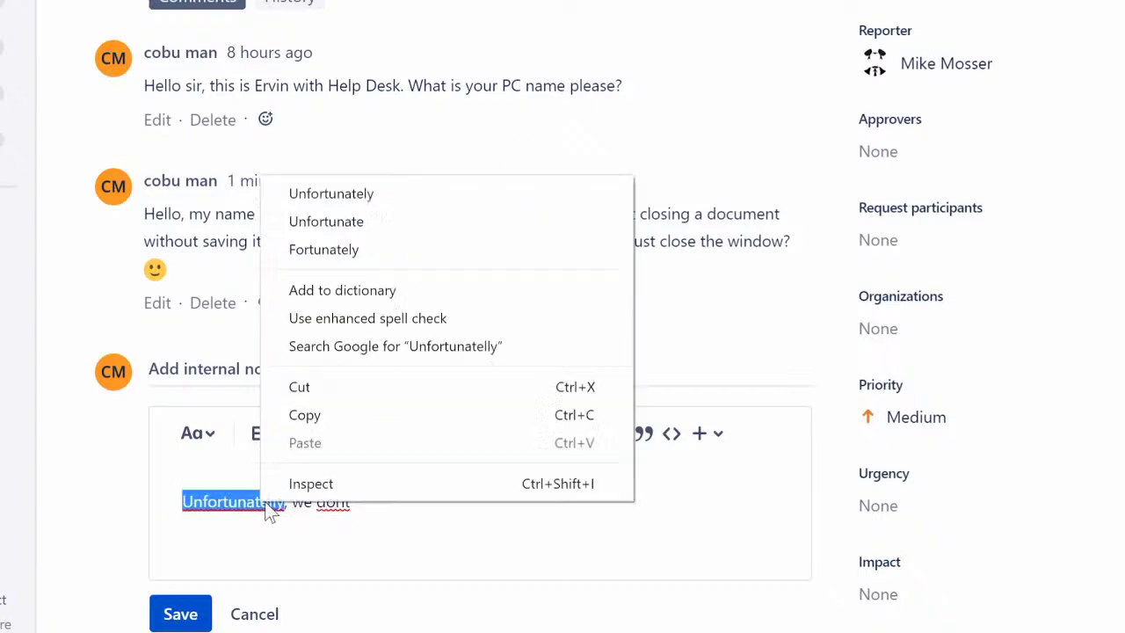
{"action": "left_click", "coordinate": [425, 191]}
{"action": "left_click", "coordinate": [351, 501]}
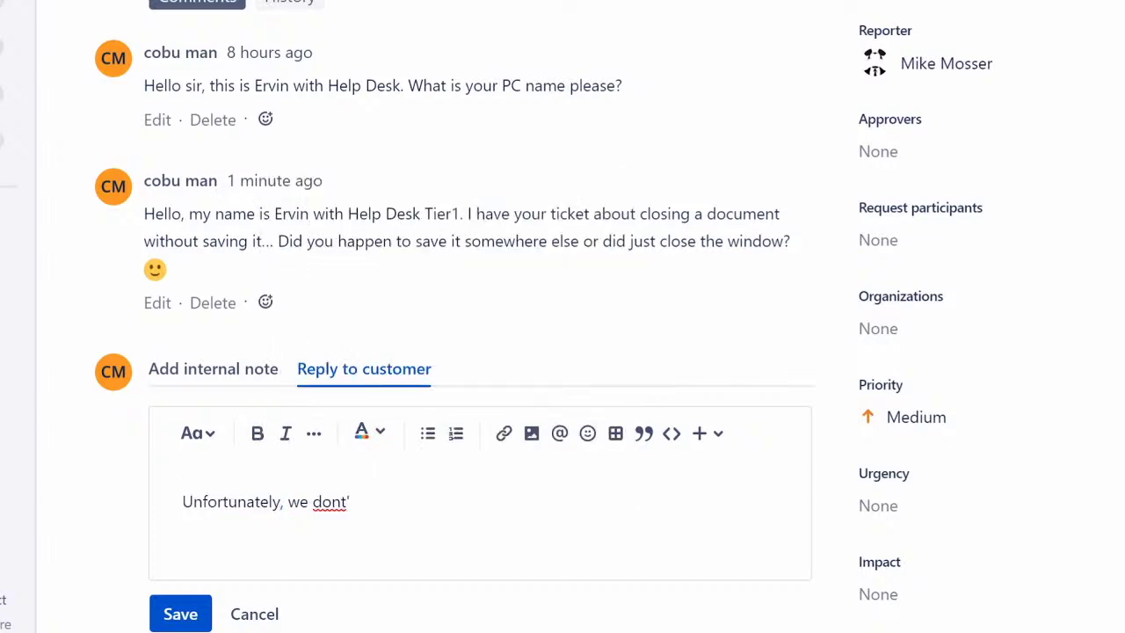
{"action": "key", "text": "BackSpace"}
{"action": "key", "text": "BackSpace"}
{"action": "type", "text": "'t "}
{"action": "type", "text": "have a way t"}
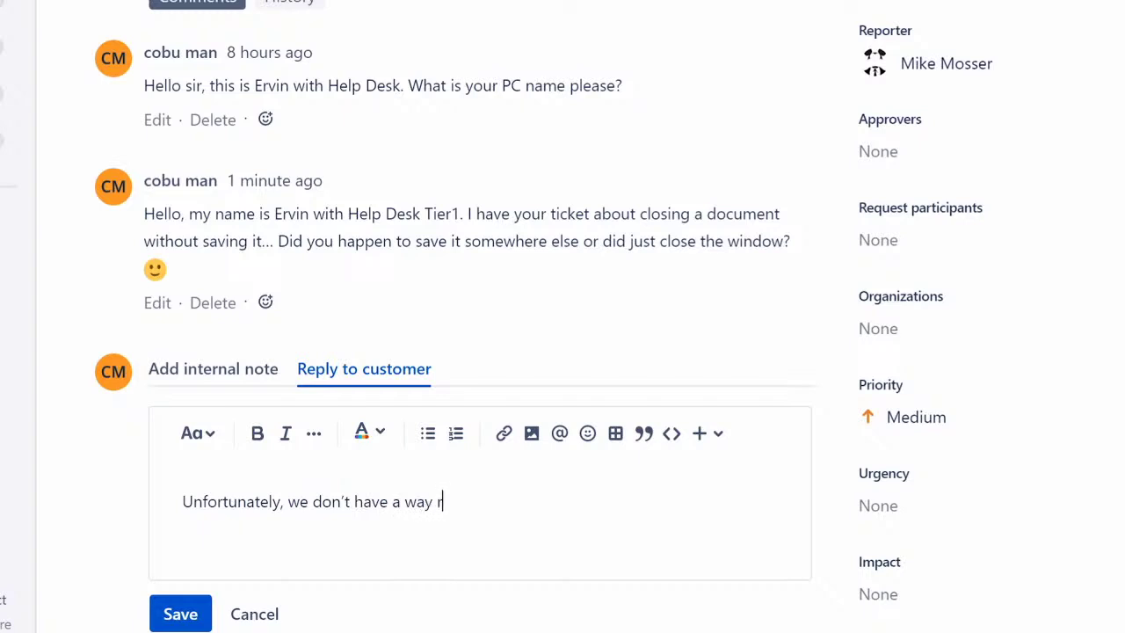
{"action": "type", "text": "o recover "}
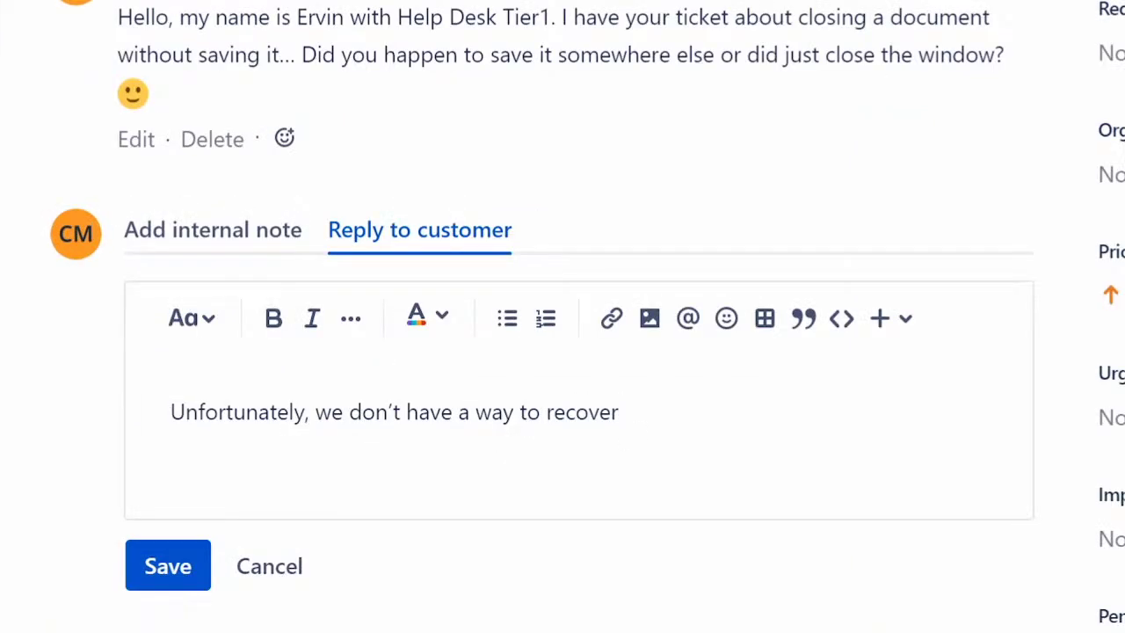
{"action": "type", "text": "that file."}
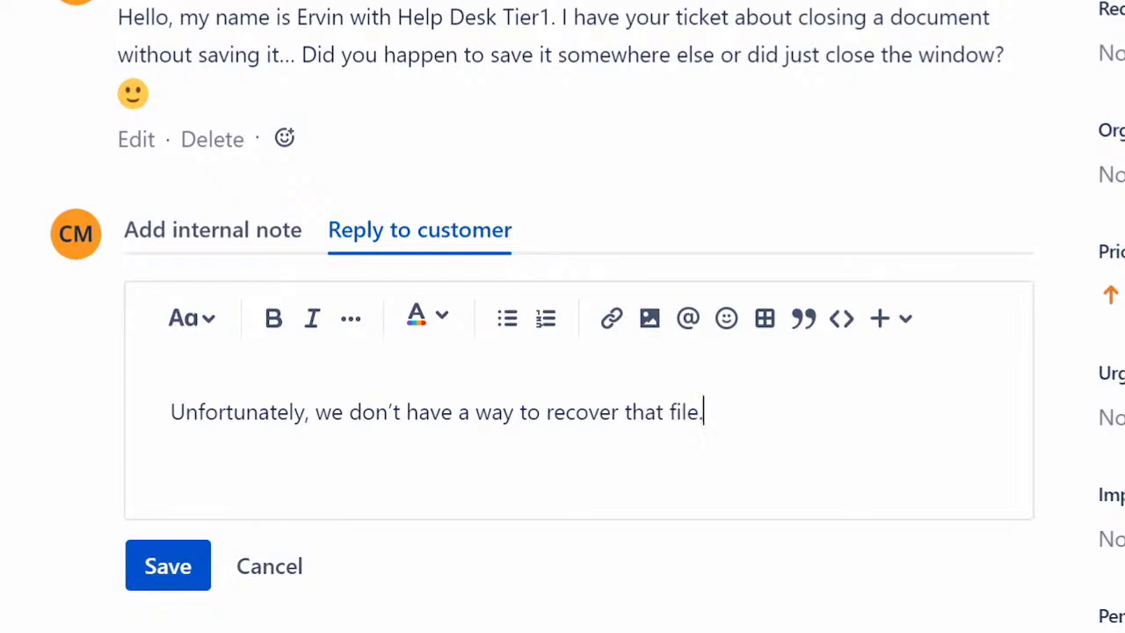
{"action": "type", "text": ".. once you close"}
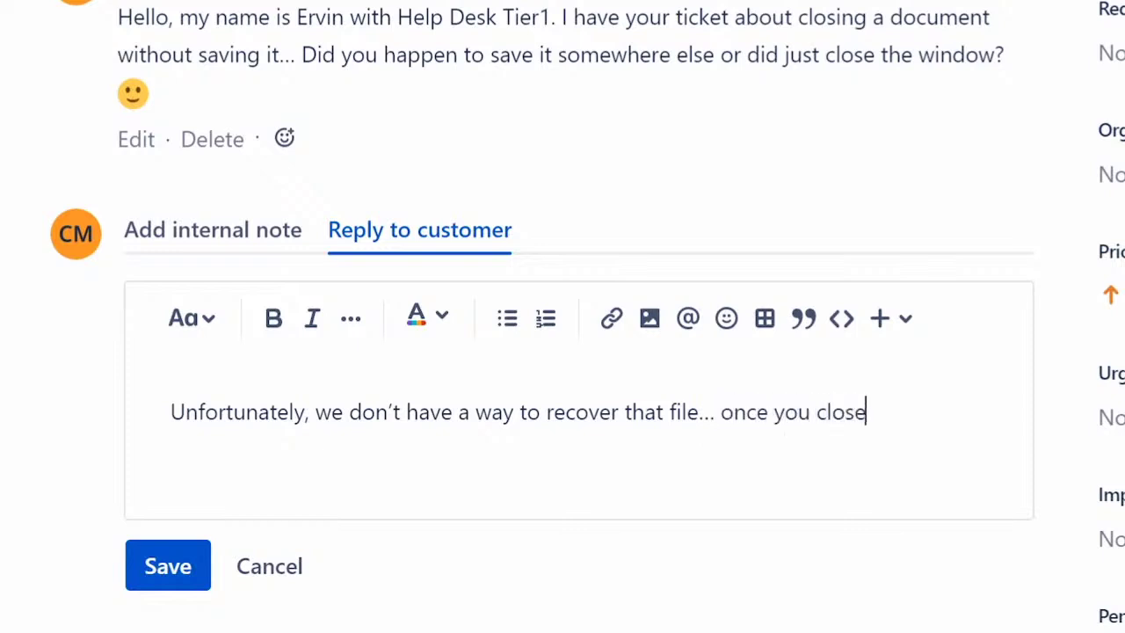
{"action": "type", "text": " the window"}
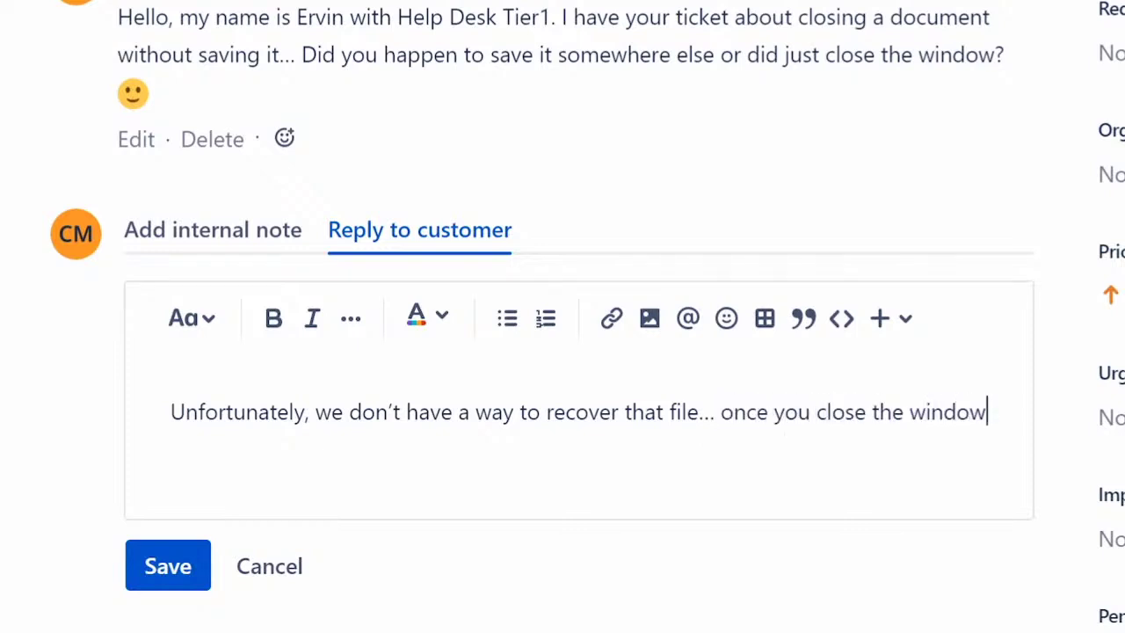
{"action": "type", "text": " like that"}
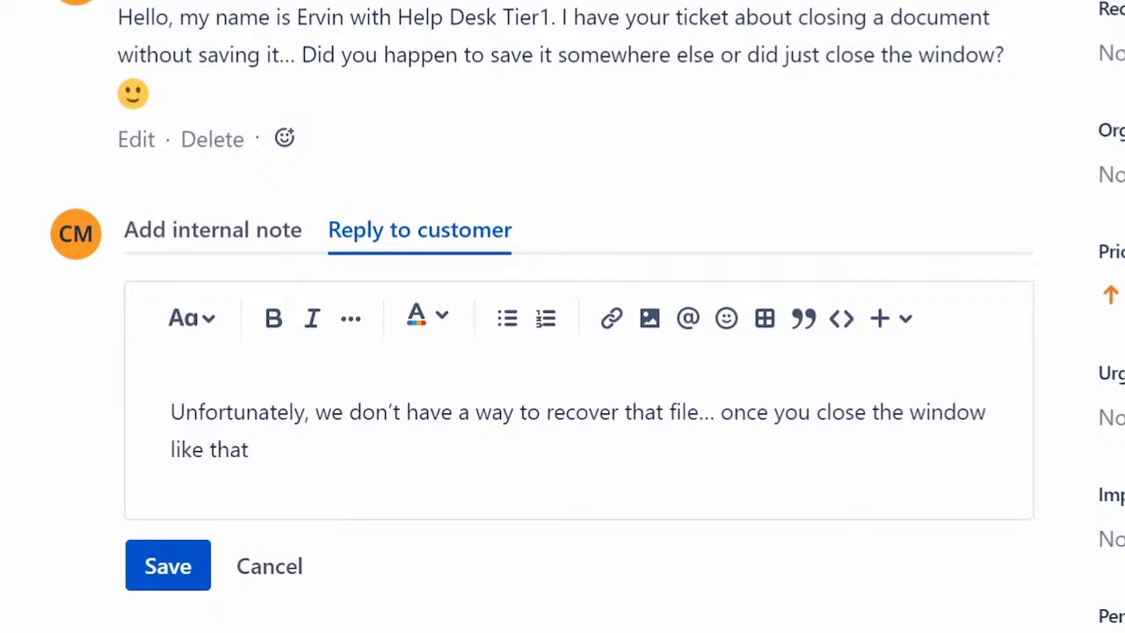
{"action": "type", "text": " it is gone"}
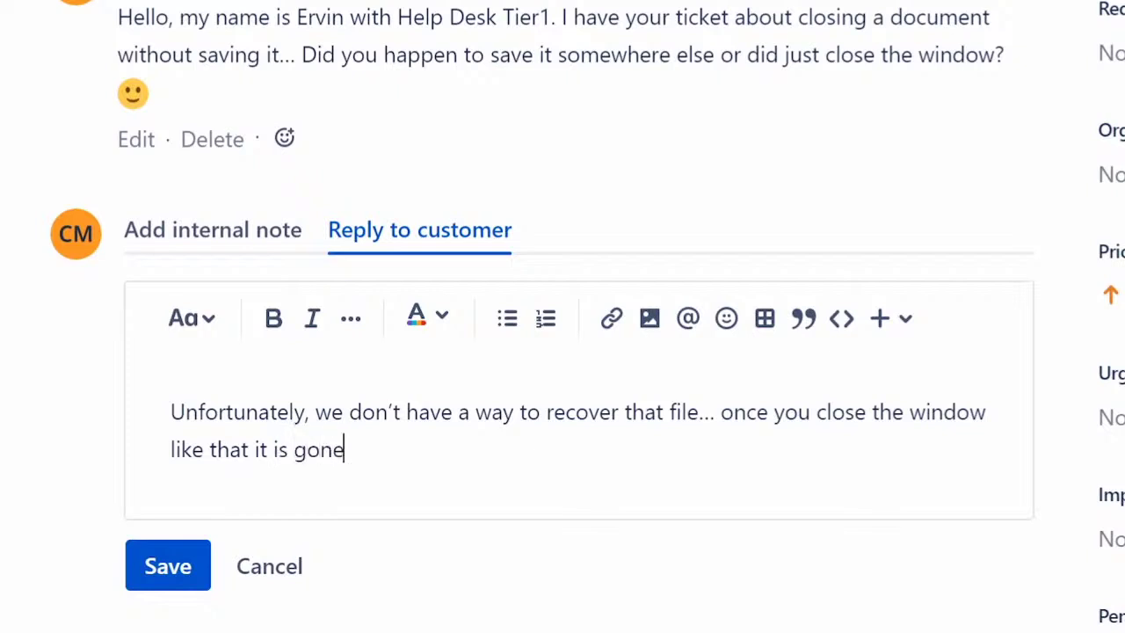
{"action": "type", "text": " forever. "}
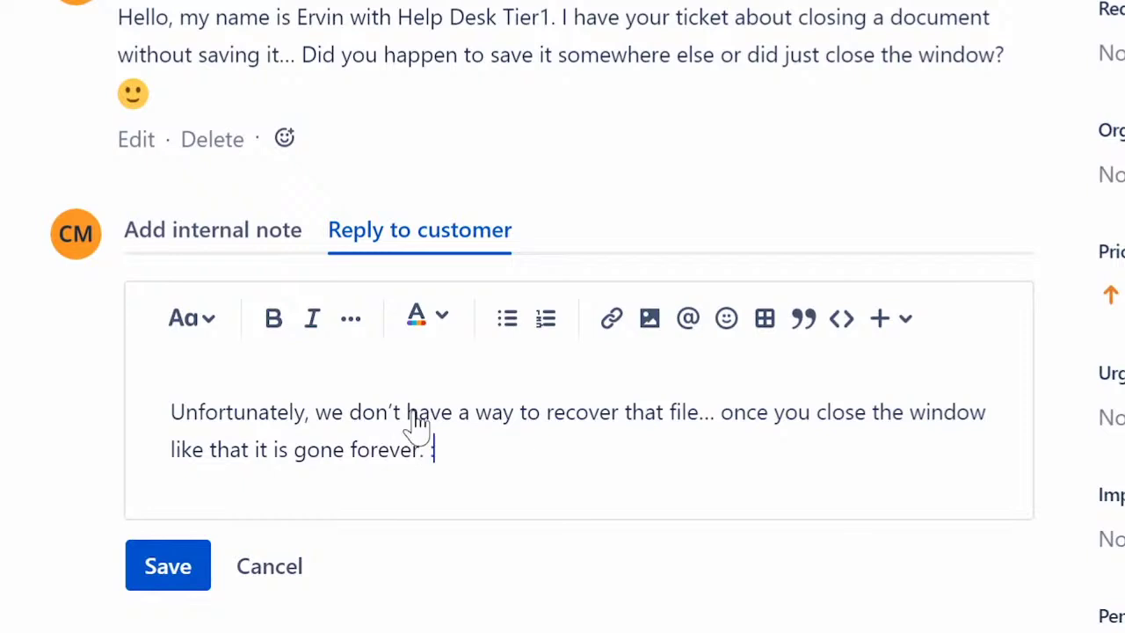
{"action": "type", "text": ":("}
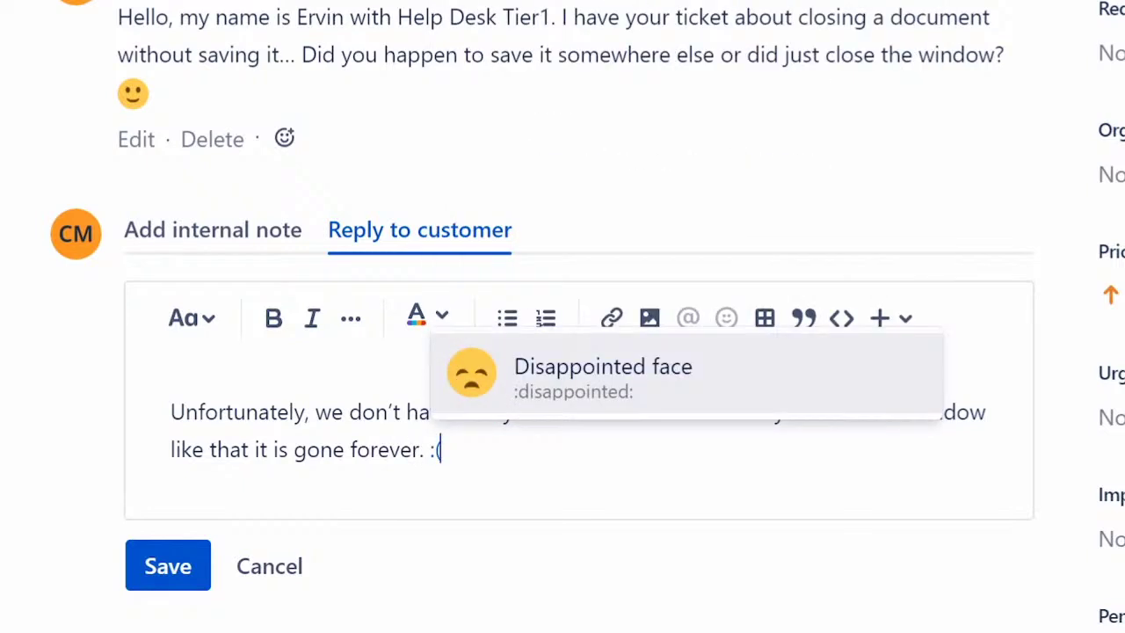
{"action": "left_click", "coordinate": [620, 398]}
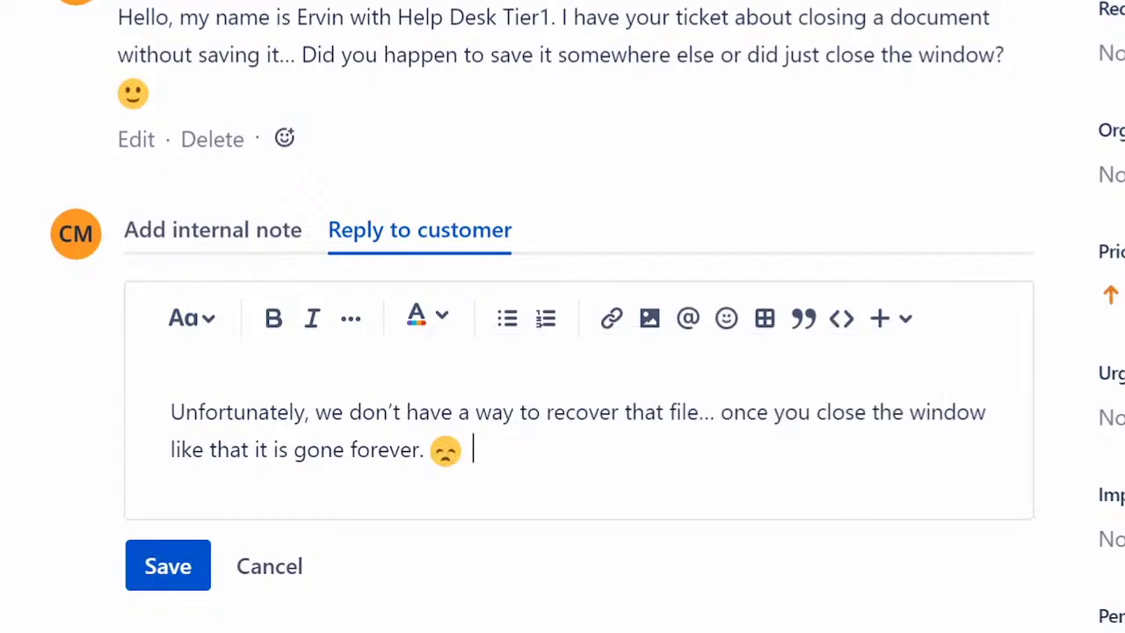
- Add that you can check their PC for a time based saved backup, but aren't 100% sure
{"action": "type", "text": "However, "}
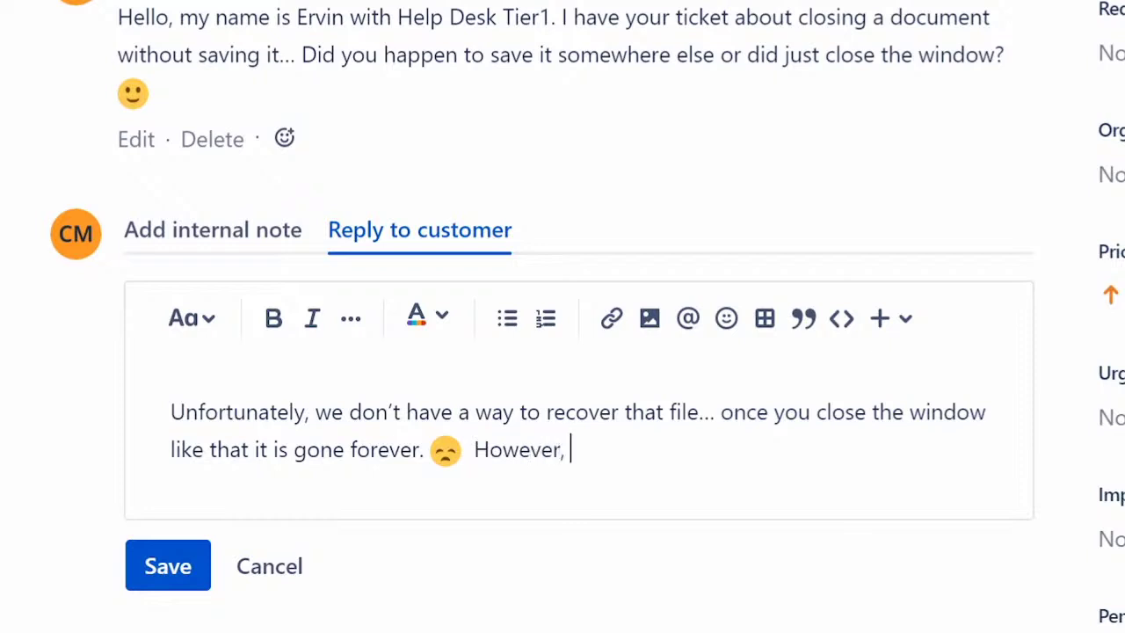
{"action": "type", "text": "I can t"}
{"action": "key", "text": "BackSpace"}
{"action": "type", "text": "n take"}
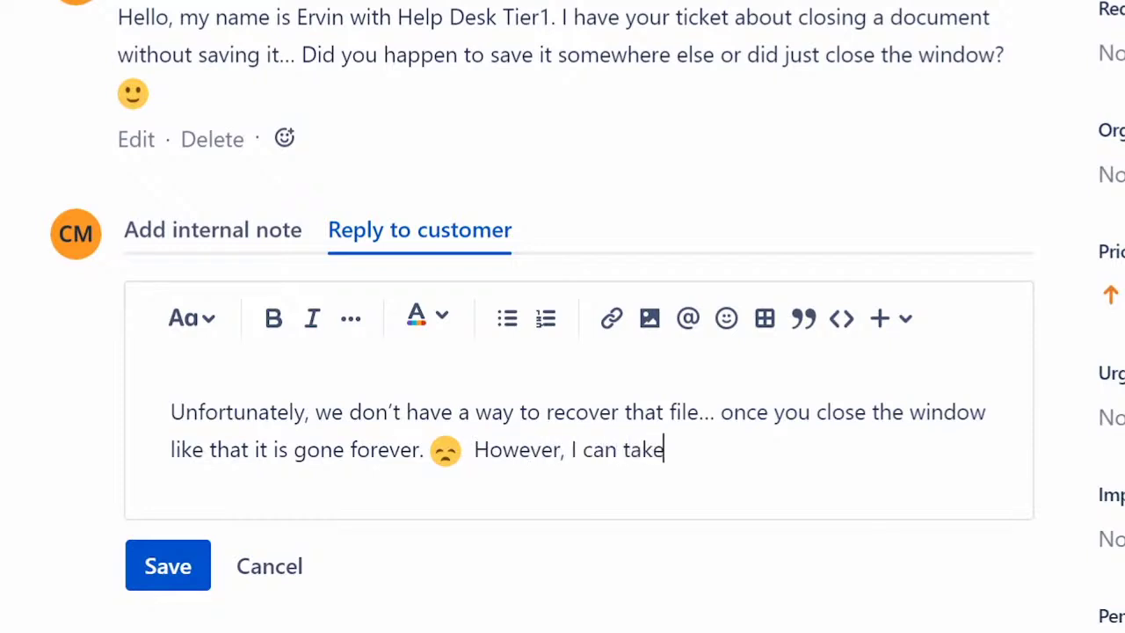
{"action": "type", "text": " a look at y"}
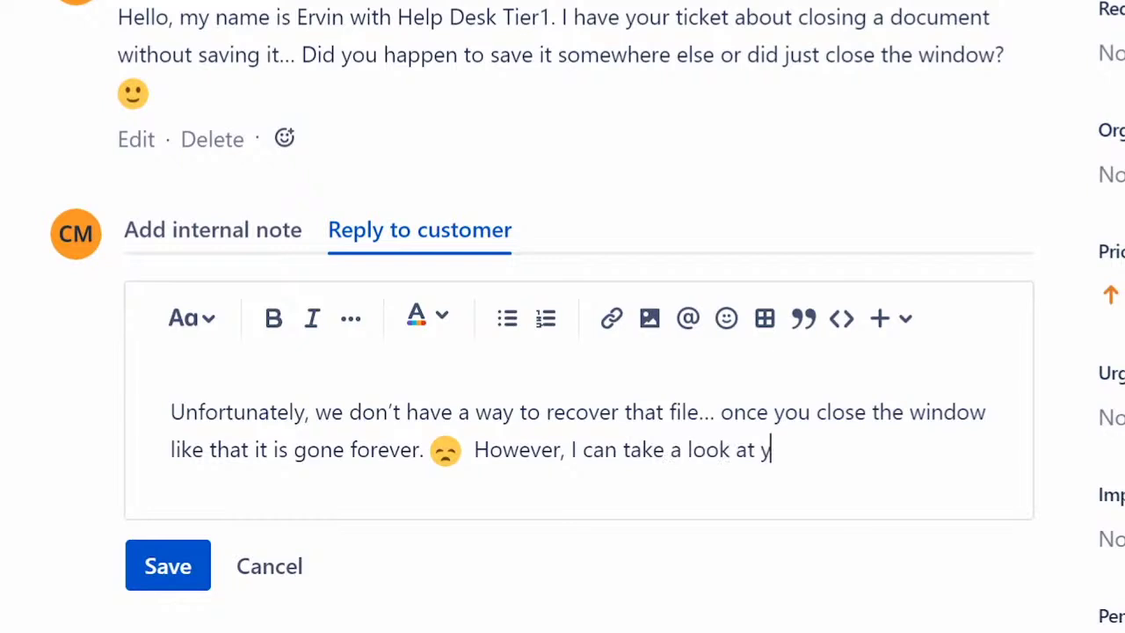
{"action": "type", "text": "our Pc"}
{"action": "key", "text": "BackSpace"}
{"action": "type", "text": "C to see "}
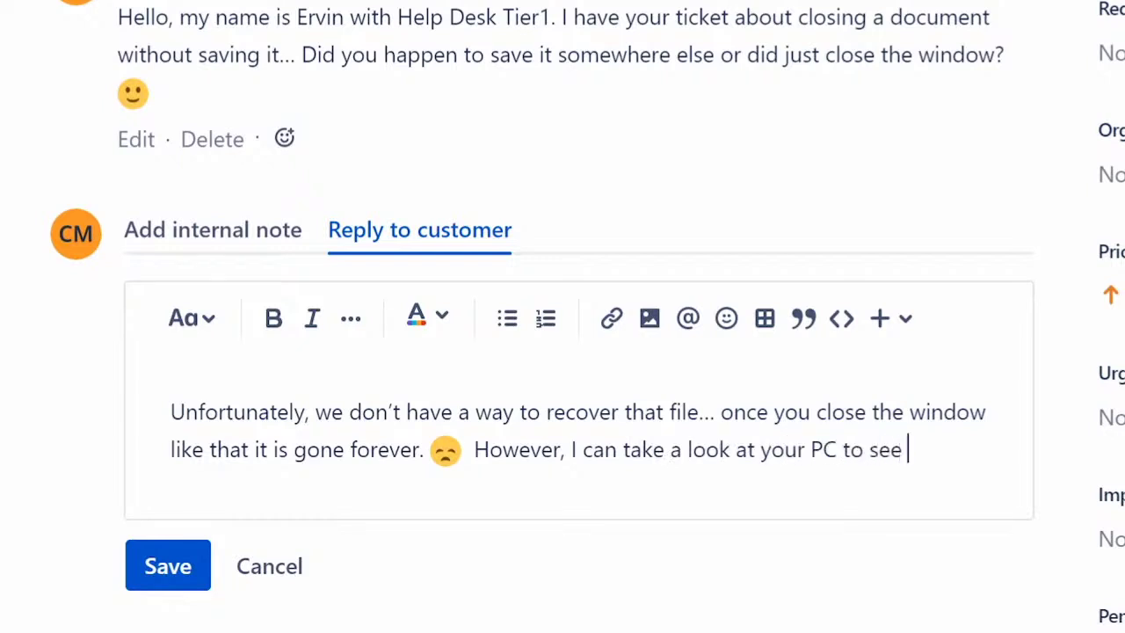
{"action": "type", "text": "if I can f"}
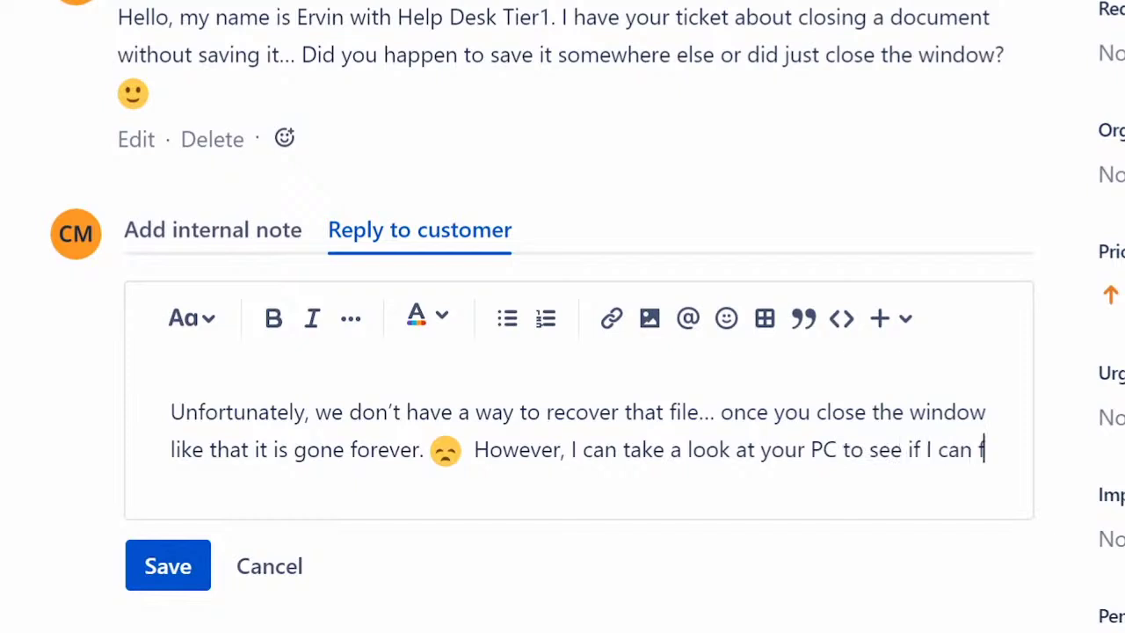
{"action": "type", "text": "ind a ti"}
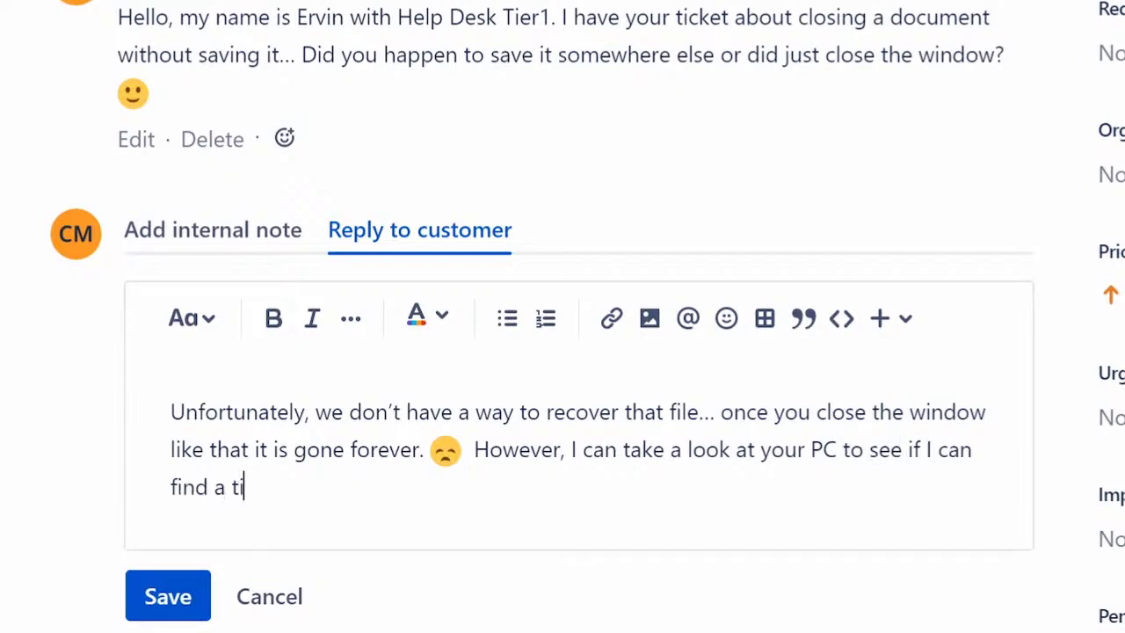
{"action": "type", "text": "me based "}
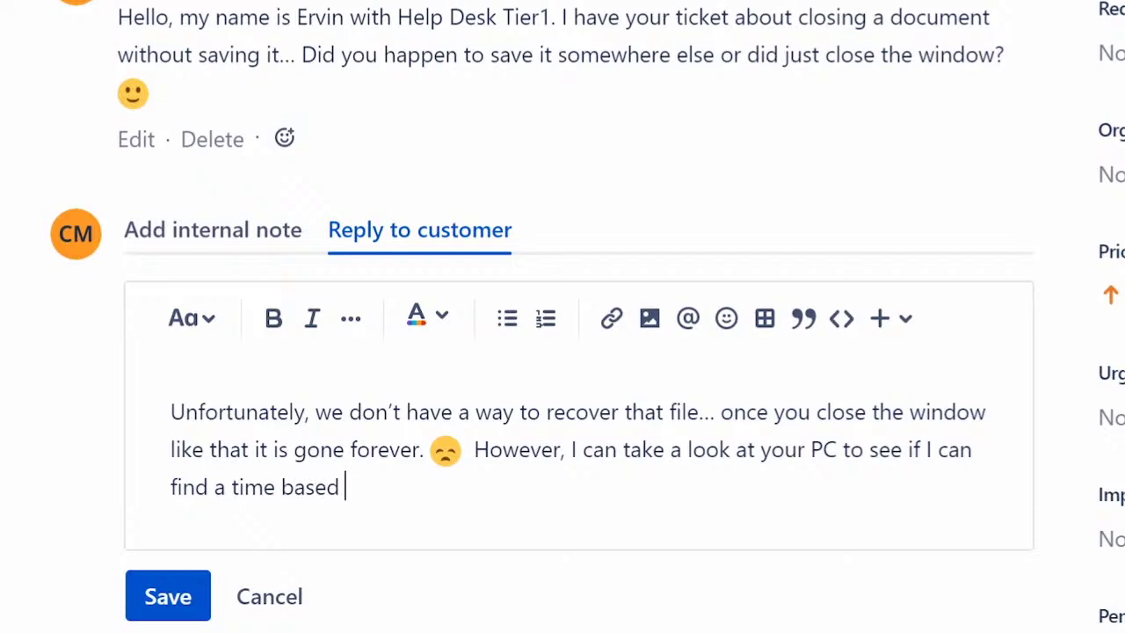
{"action": "type", "text": "backup"}
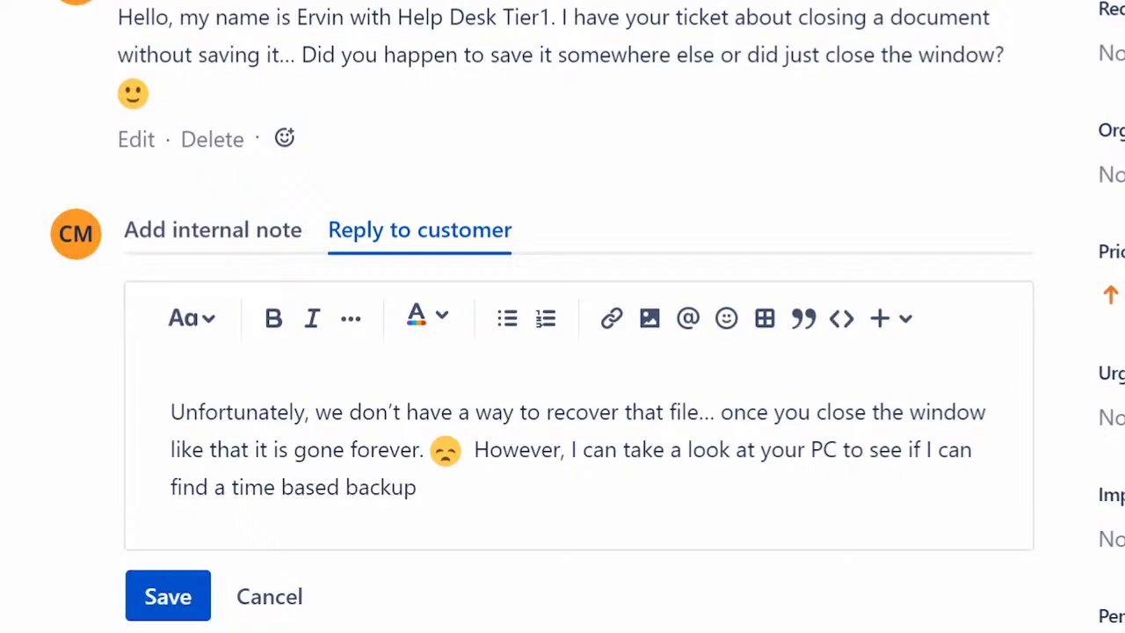
{"action": "key", "text": "Left"}
{"action": "key", "text": "Left"}
{"action": "key", "text": "Left"}
{"action": "key", "text": "Left"}
{"action": "key", "text": "Left"}
{"action": "key", "text": "Left"}
{"action": "type", "text": "s"}
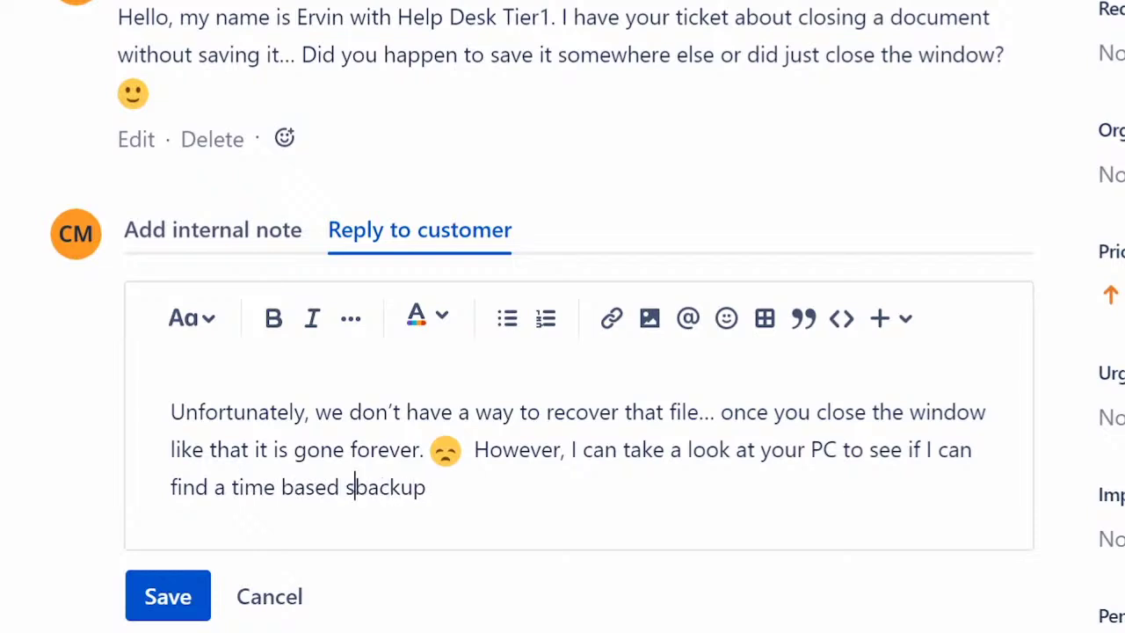
{"action": "type", "text": "aved"}
{"action": "key", "text": "Right"}
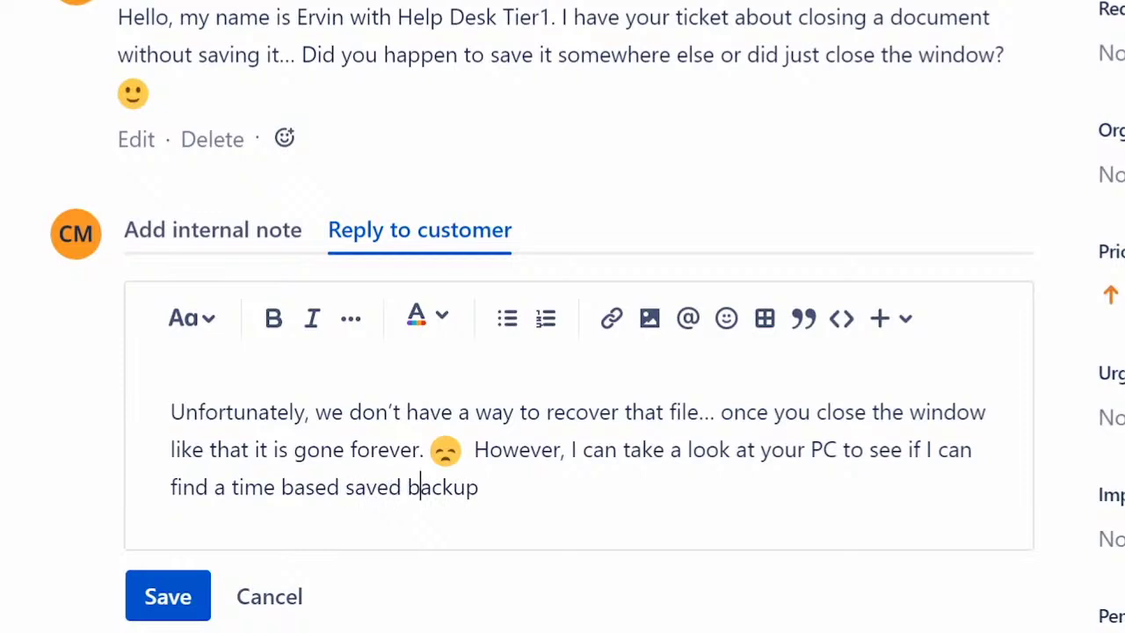
{"action": "key", "text": "End"}
{"action": "type", "text": "... but I'm not"}
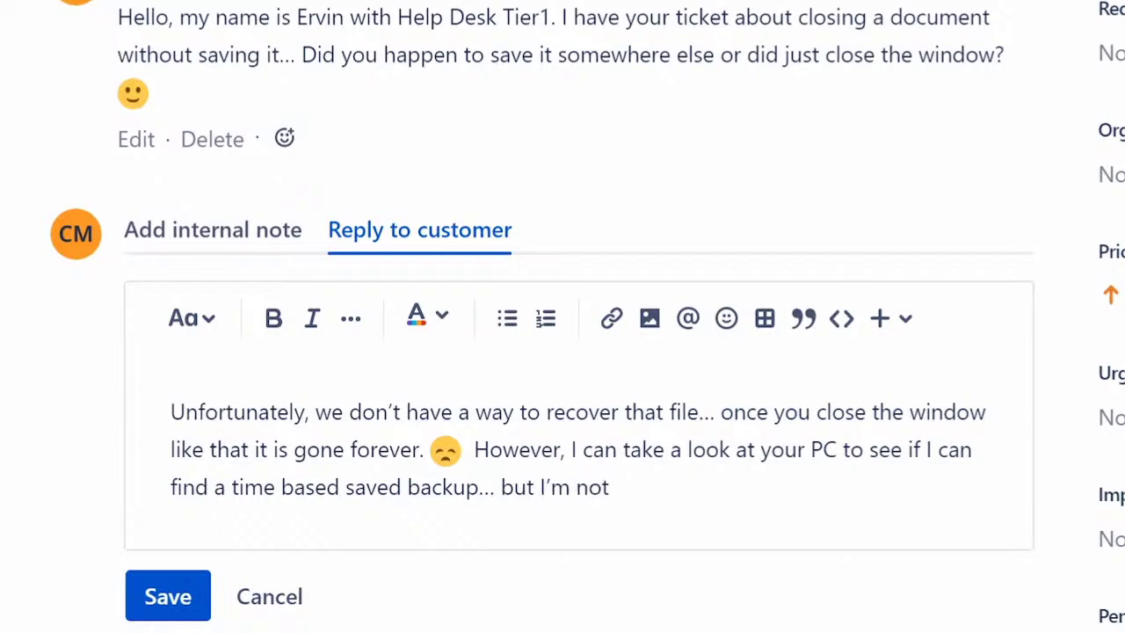
{"action": "type", "text": " con"}
{"action": "key", "text": "BackSpace"}
{"action": "key", "text": "BackSpace"}
{"action": "key", "text": "BackSpace"}
{"action": "type", "text": "100% sure "}
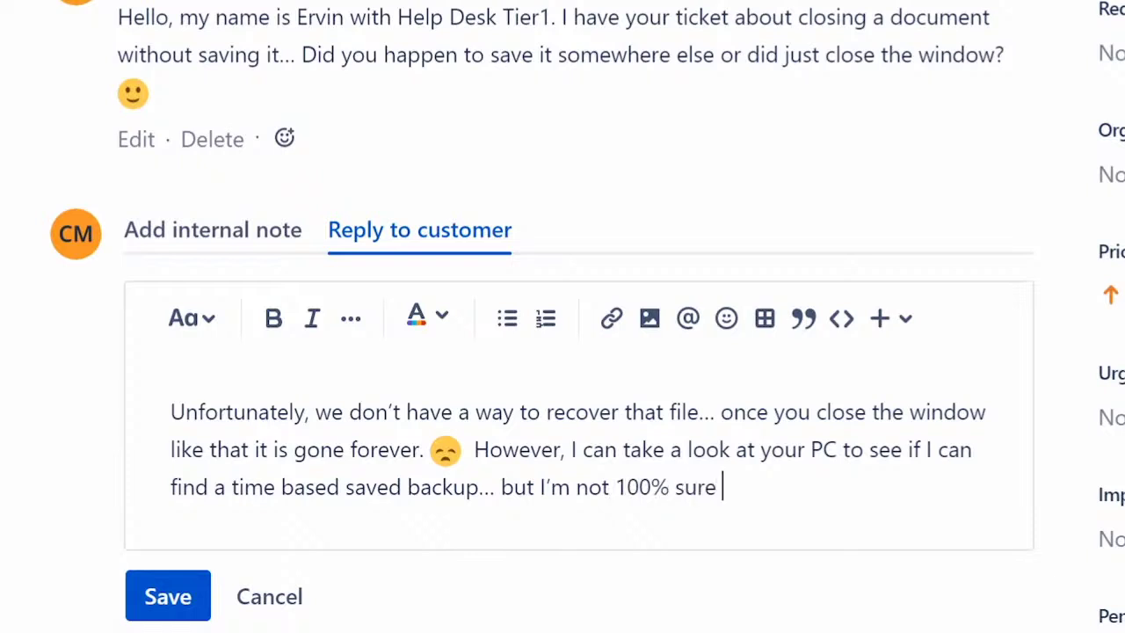
{"action": "type", "text": "there is someth"}
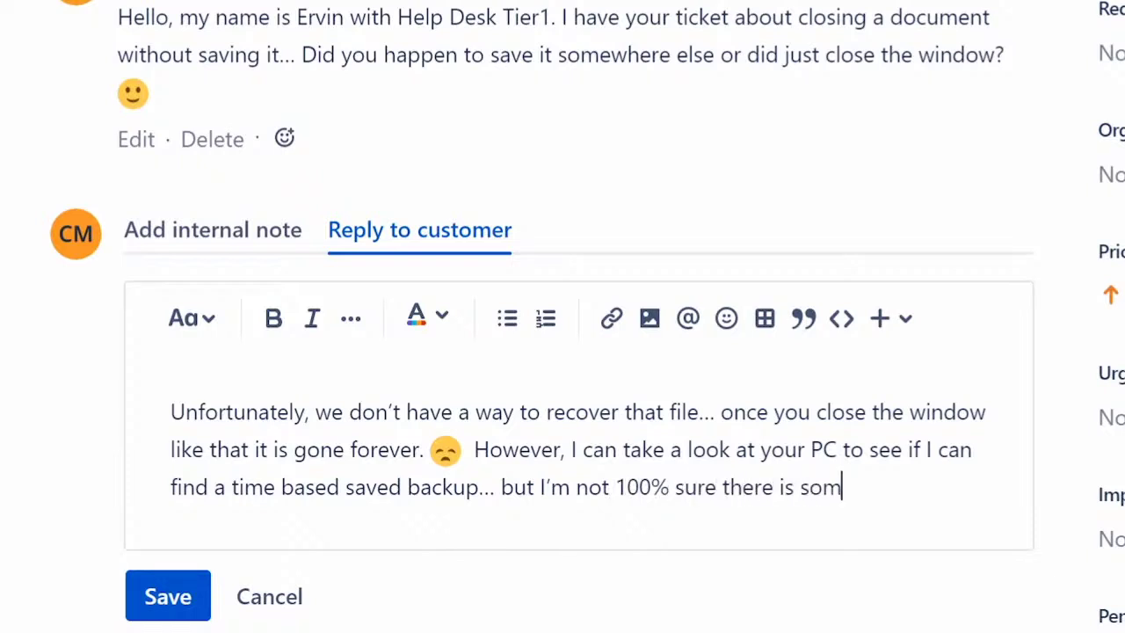
{"action": "type", "text": "ing there."}
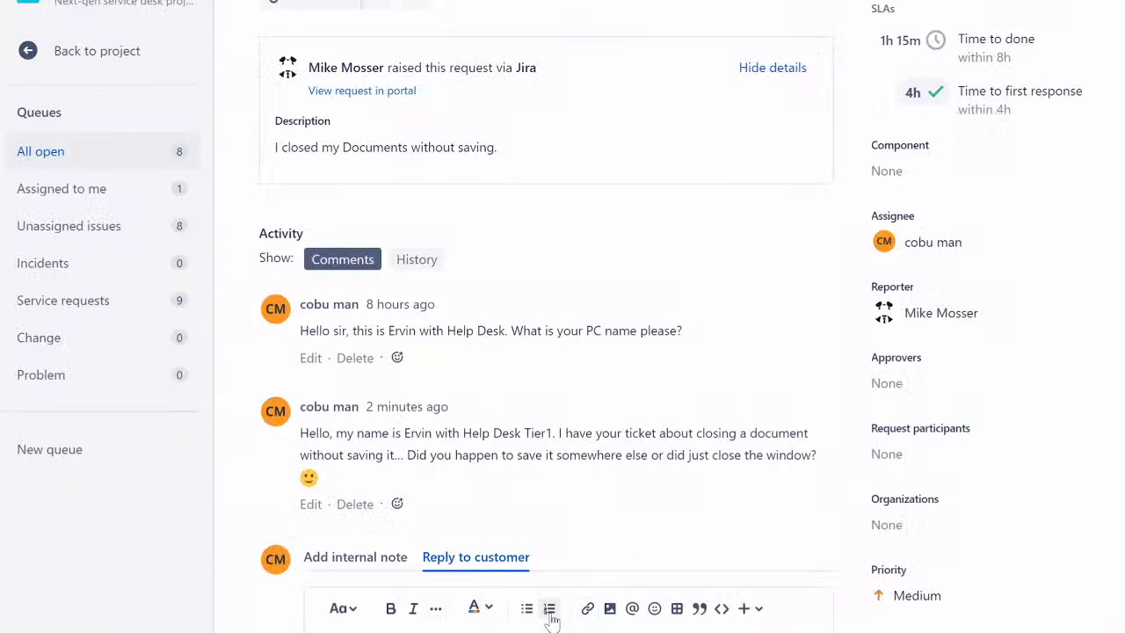
{"action": "scroll", "coordinate": [553, 620], "scroll_direction": "down", "scroll_amount": 3}
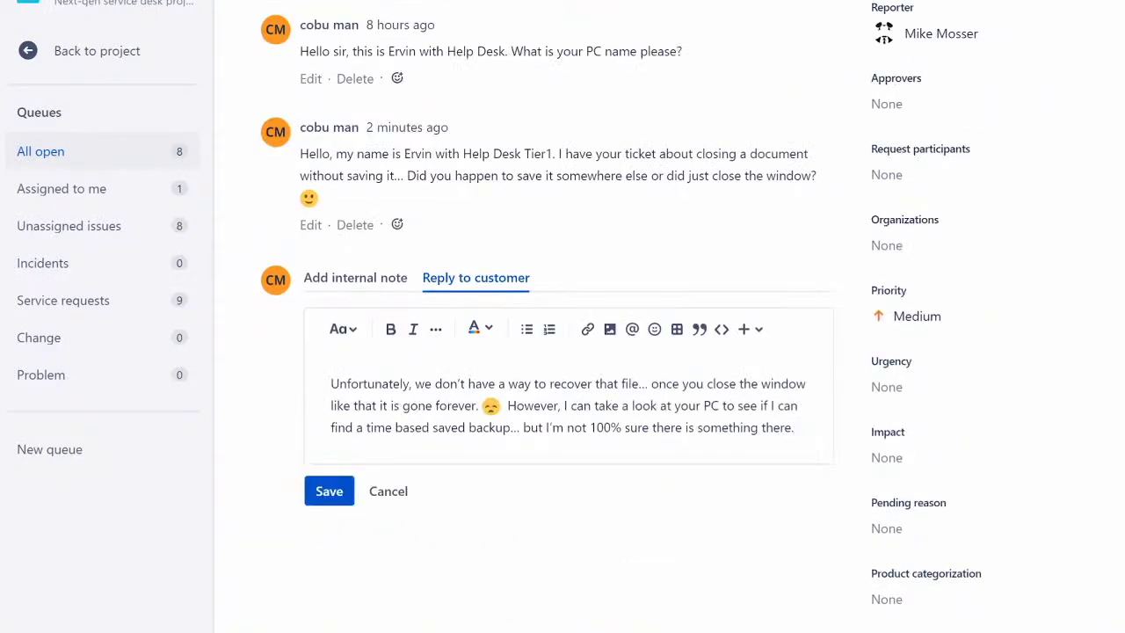
- Post the backup-check reply on ISD-20 and return to the top of the ticket
{"action": "left_click", "coordinate": [334, 500]}
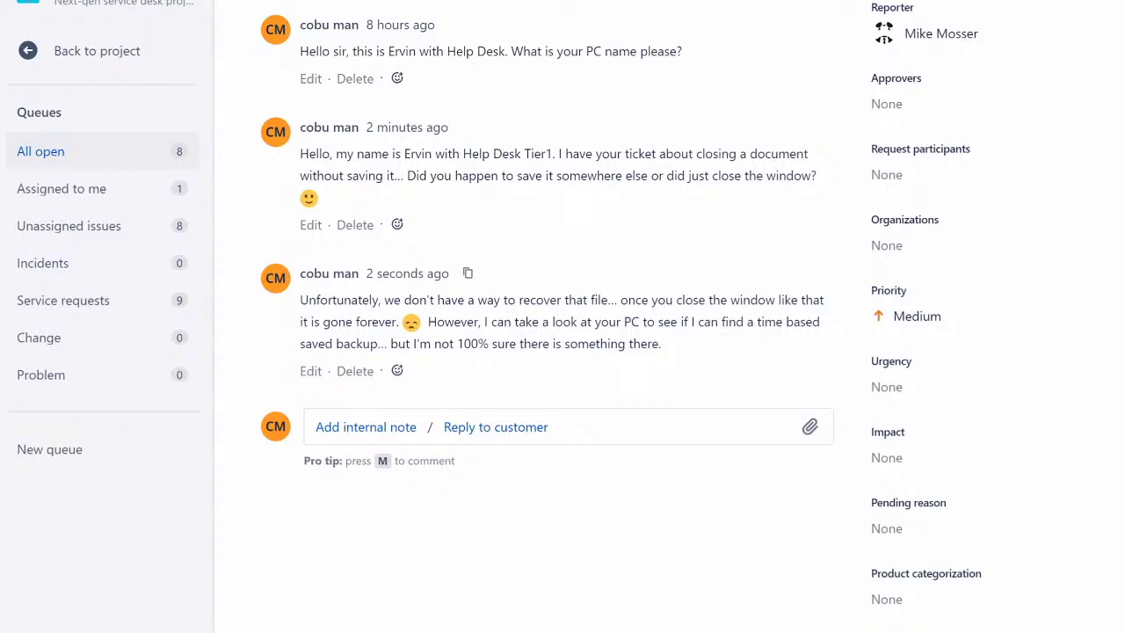
{"action": "scroll", "coordinate": [510, 346], "scroll_direction": "up", "scroll_amount": 3}
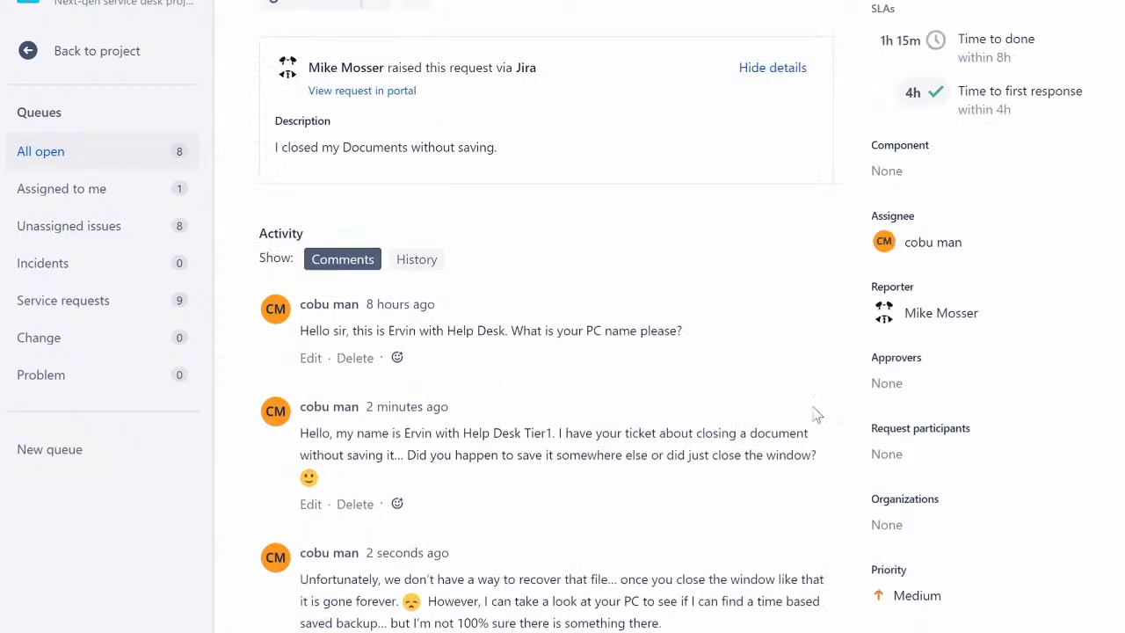
{"action": "scroll", "coordinate": [809, 413], "scroll_direction": "up", "scroll_amount": 1}
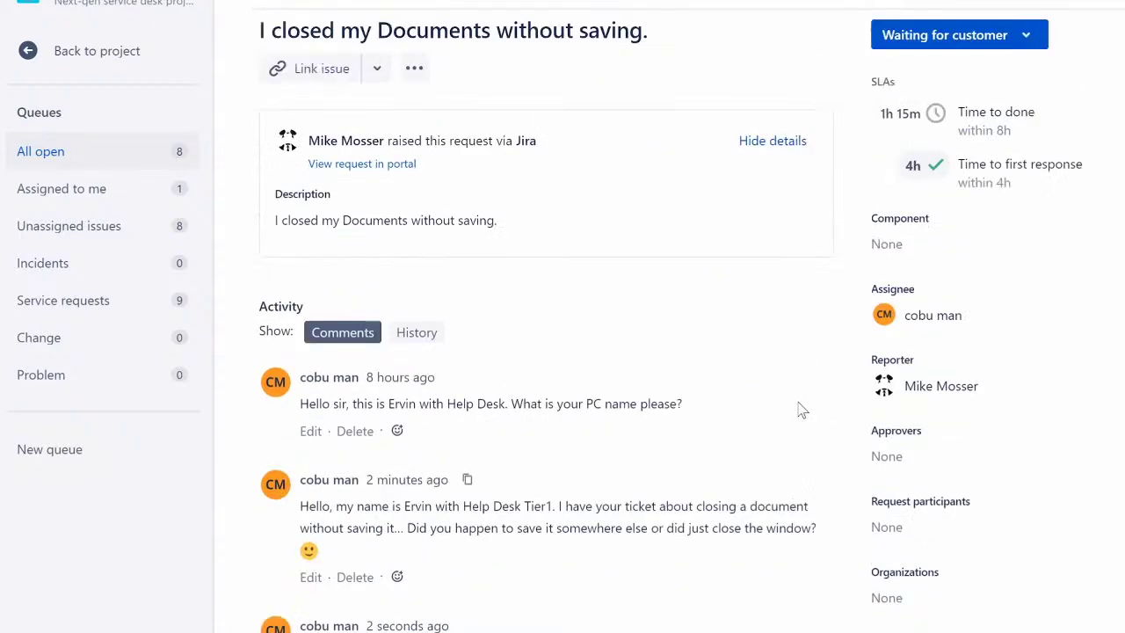
- Change ticket ISD-20's status from Waiting for customer to Completed
{"action": "left_click", "coordinate": [1021, 35]}
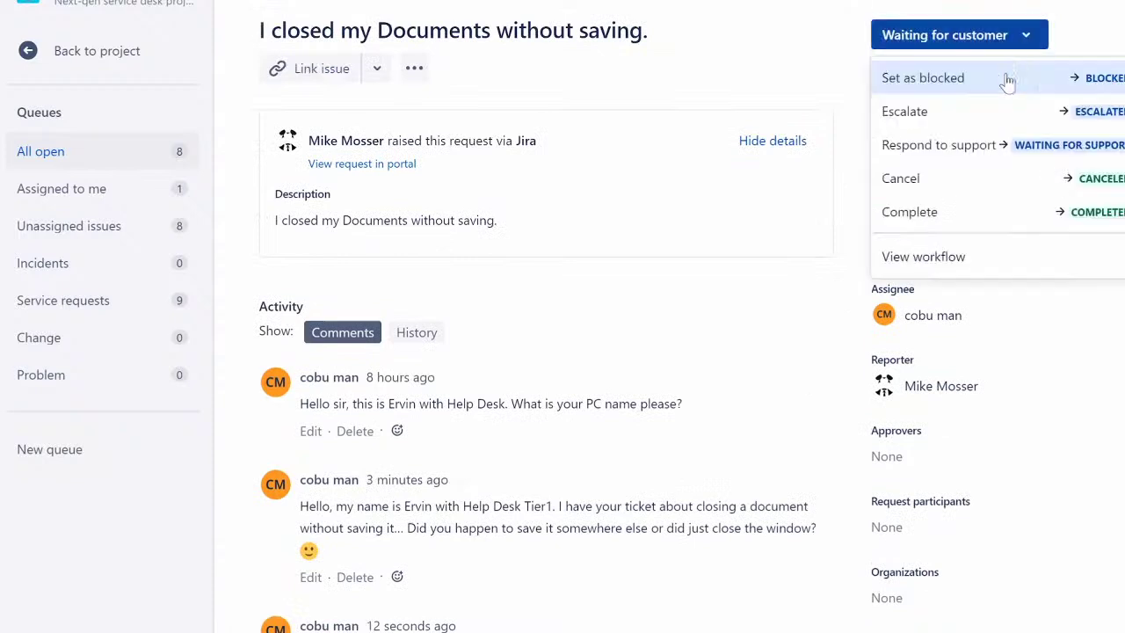
{"action": "left_click", "coordinate": [973, 208]}
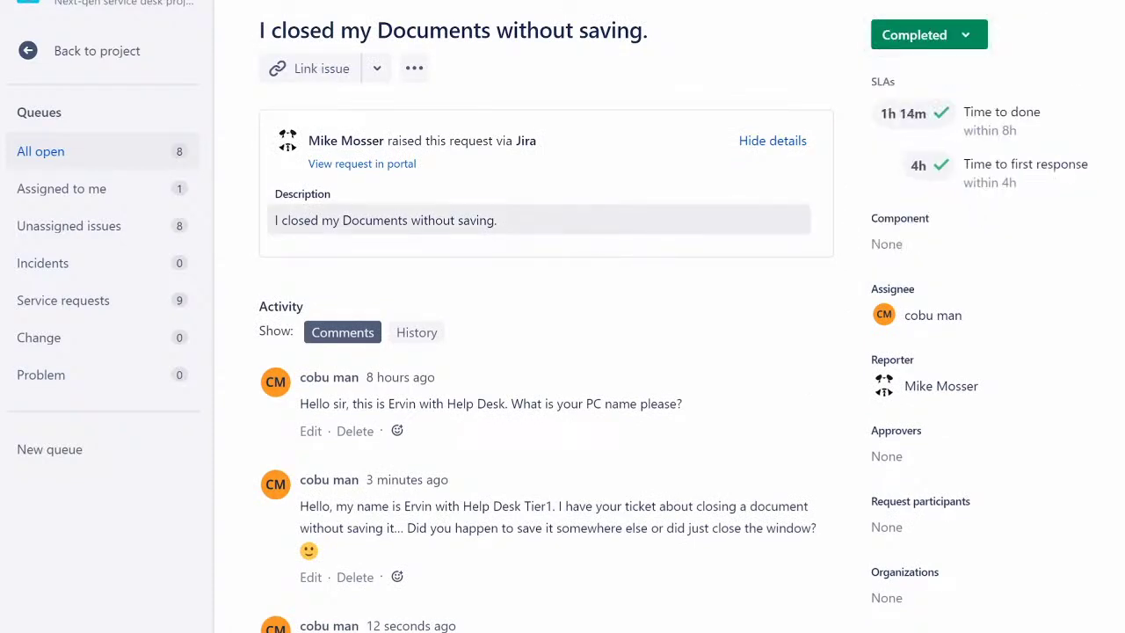
{"action": "left_click", "coordinate": [485, 233]}
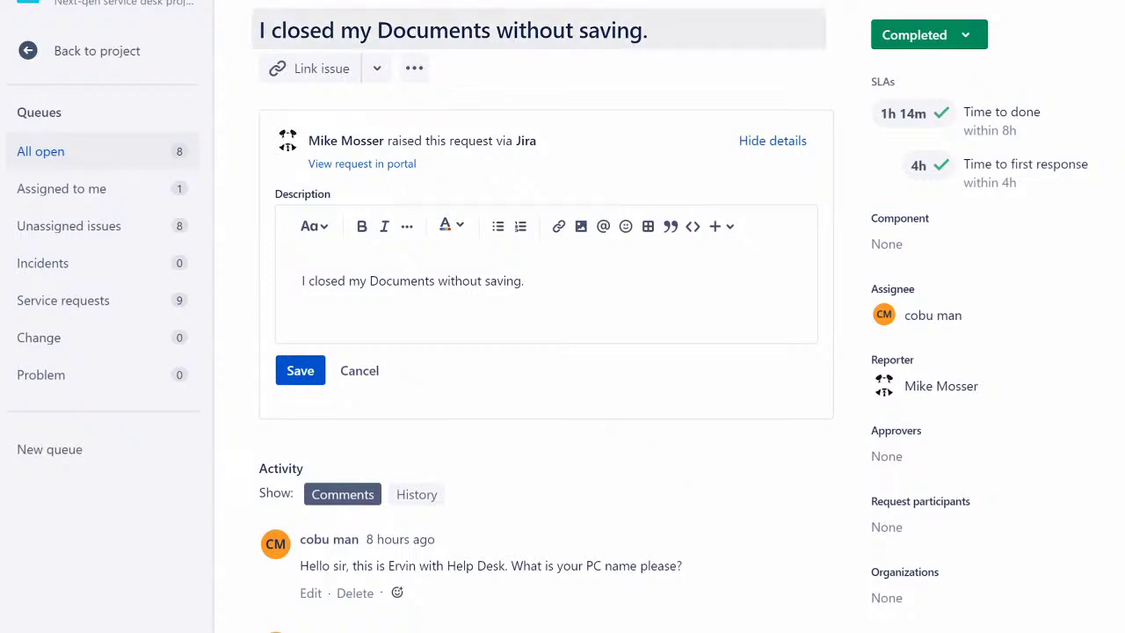
{"action": "left_click", "coordinate": [261, 30]}
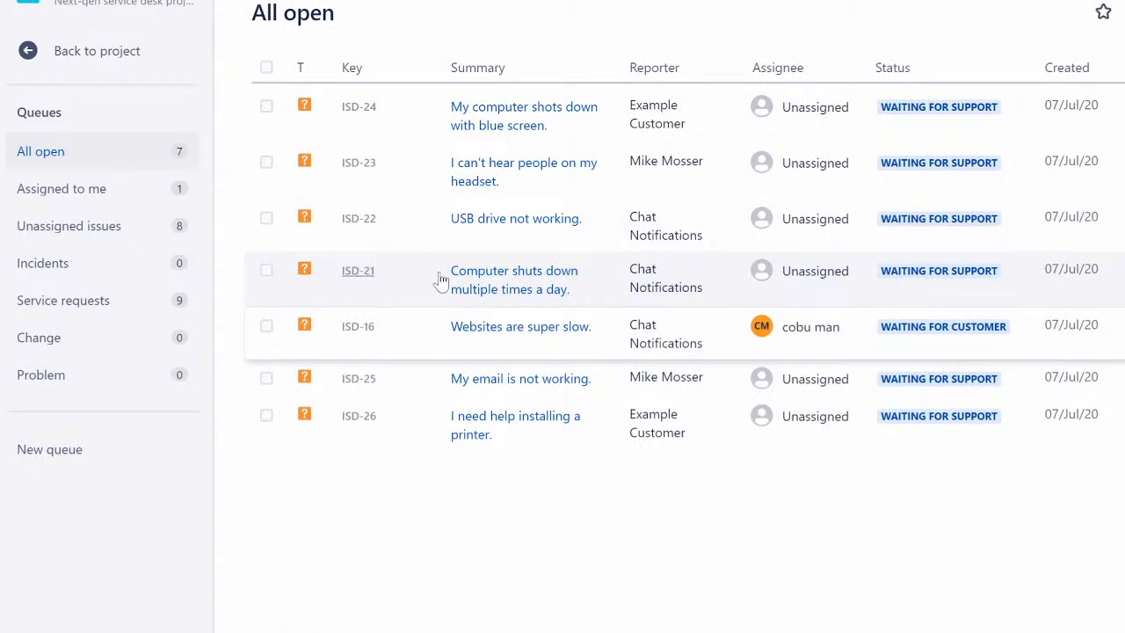
- Open ISD-21 'Computer shuts down multiple times a day.' and assign it to yourself
{"action": "left_click", "coordinate": [522, 275]}
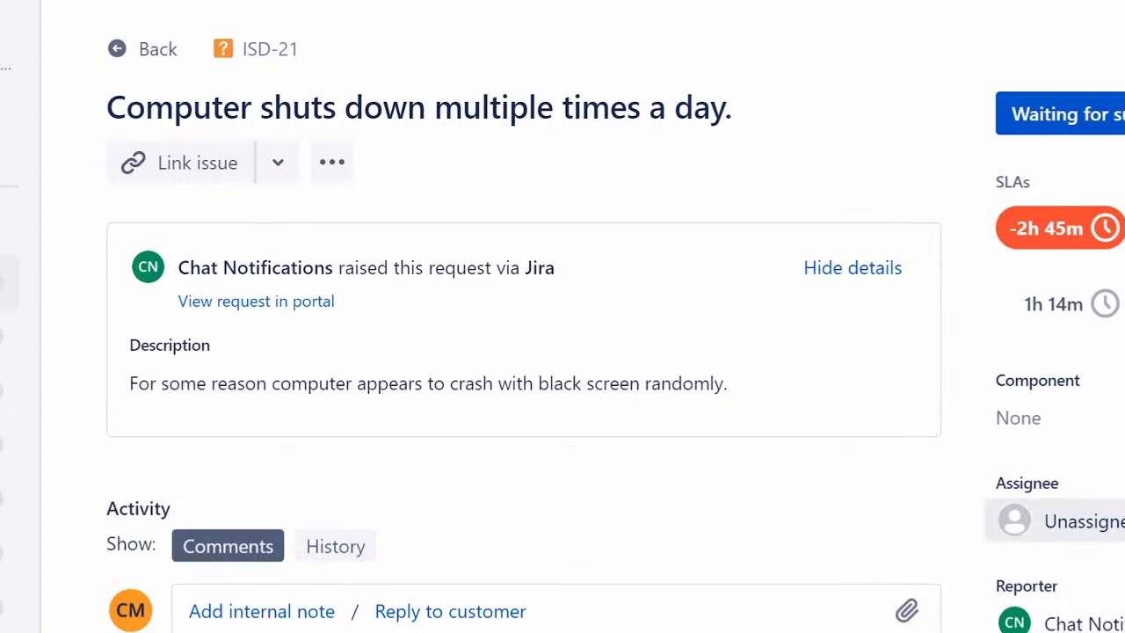
{"action": "left_click", "coordinate": [1090, 521]}
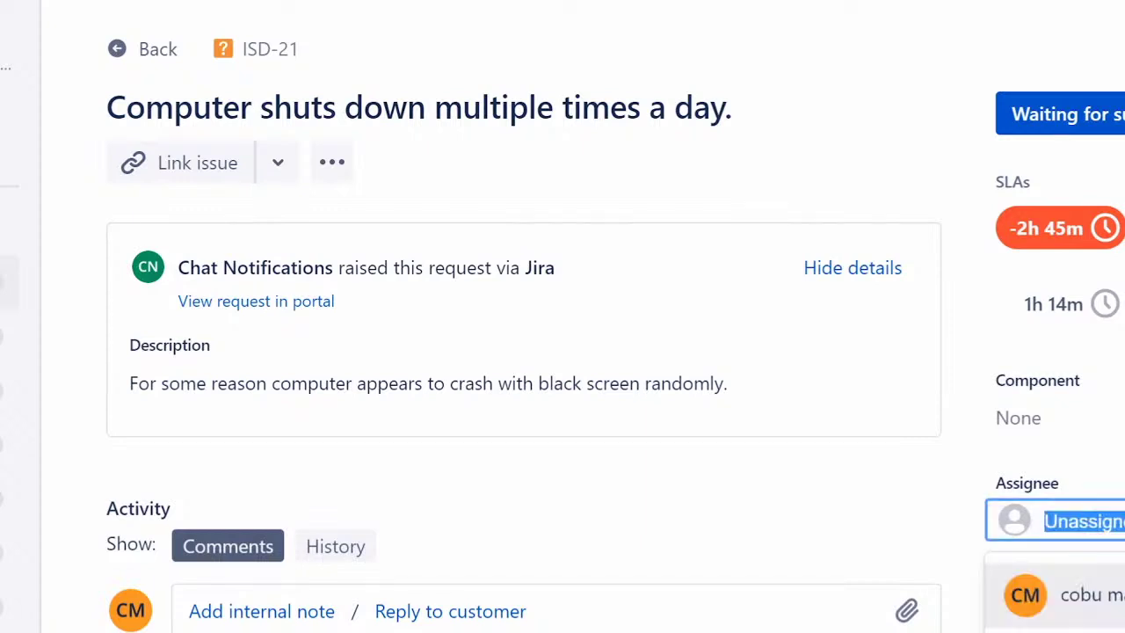
{"action": "left_click", "coordinate": [1113, 615]}
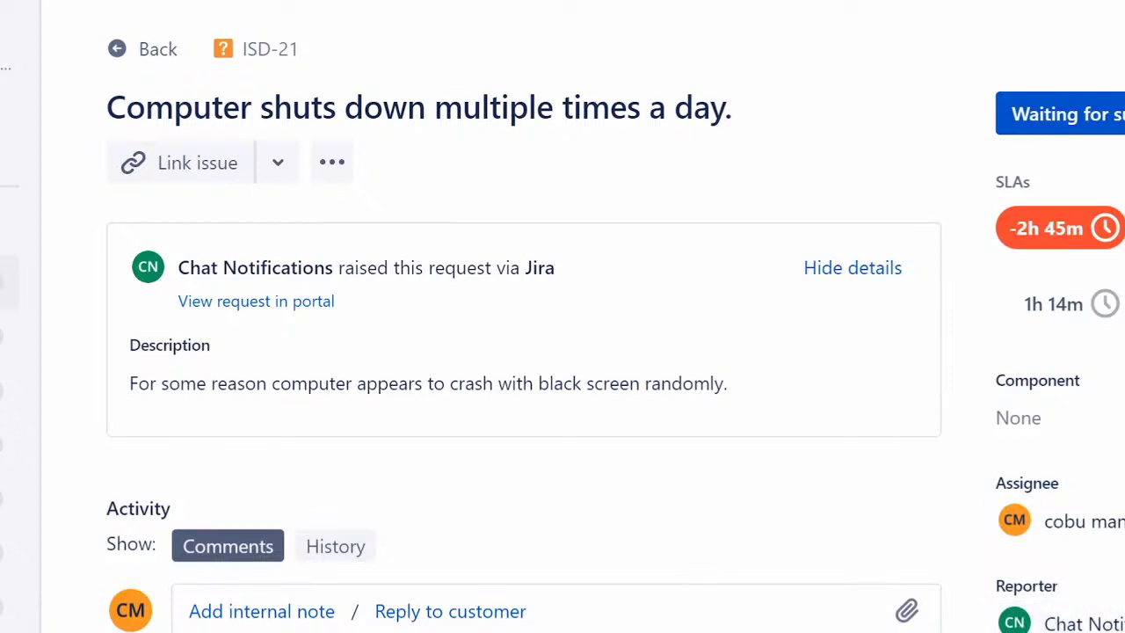
- Post a PC support reply asking whether shutdowns show an error or the screen goes dark
{"action": "key", "text": "m"}
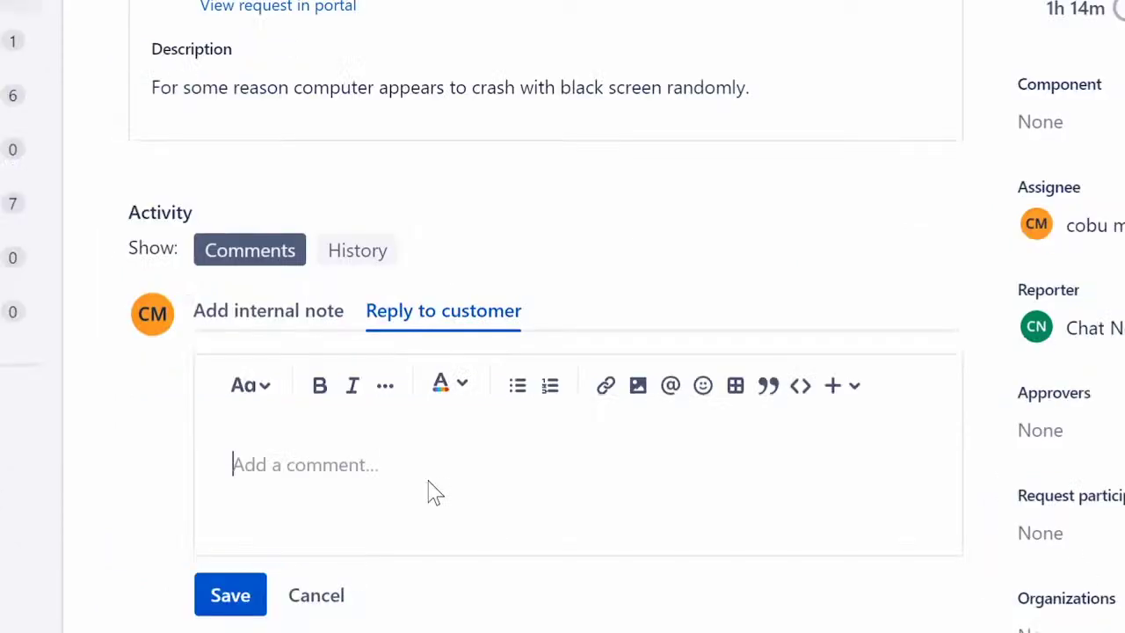
{"action": "type", "text": "Hello"}
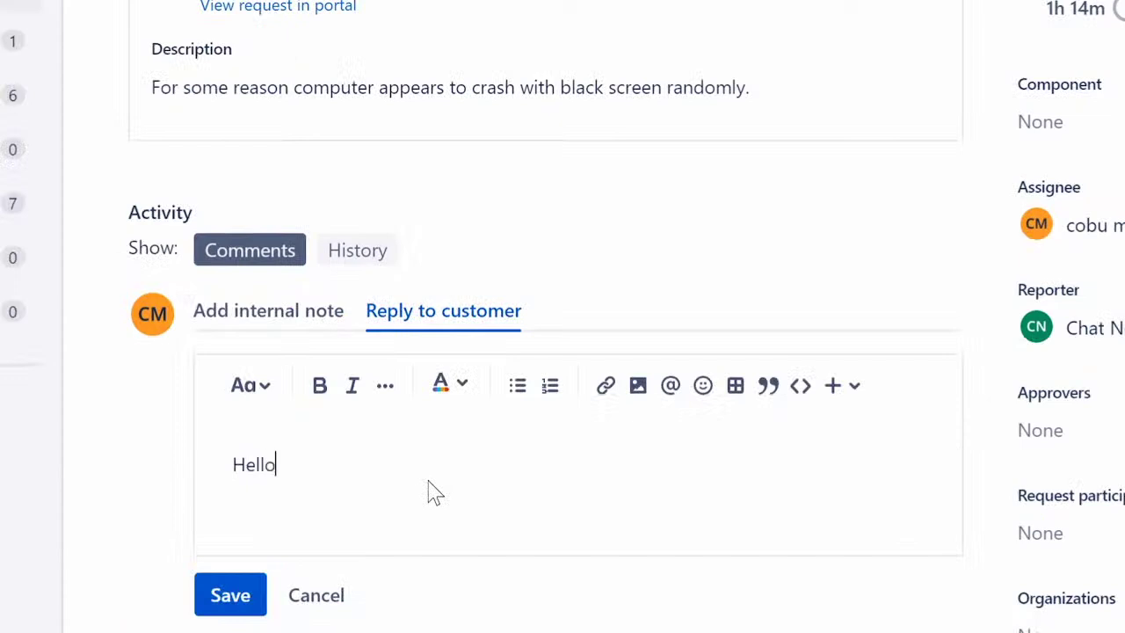
{"action": "type", "text": ", this i"}
{"action": "key", "text": "BackSpace"}
{"action": "type", "text": "is Ervin with "}
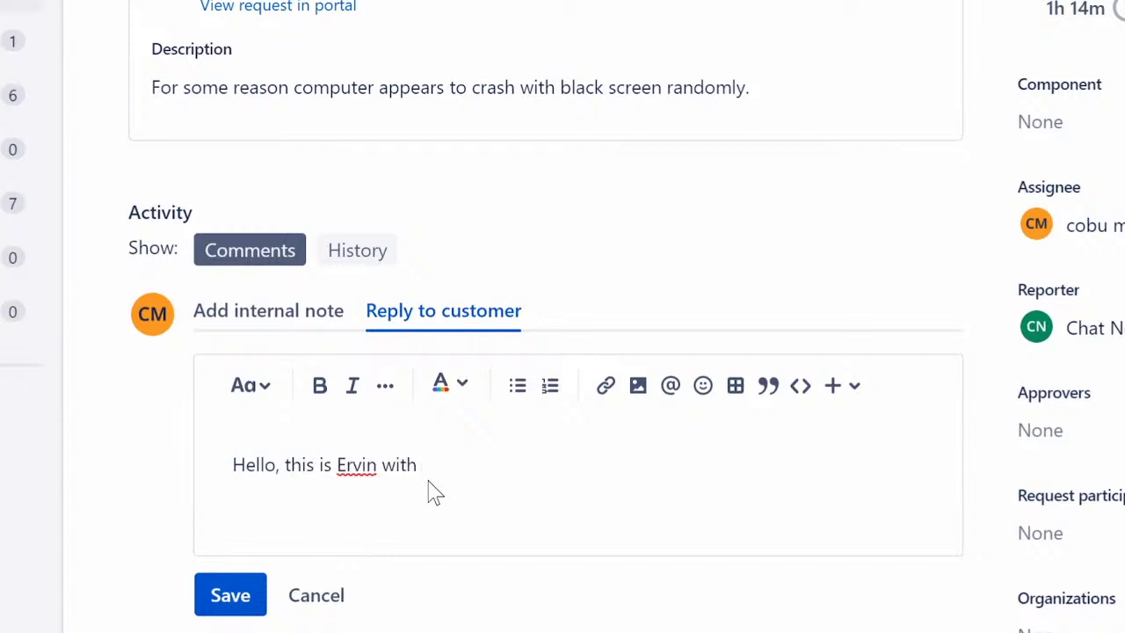
{"action": "type", "text": "Pc support."}
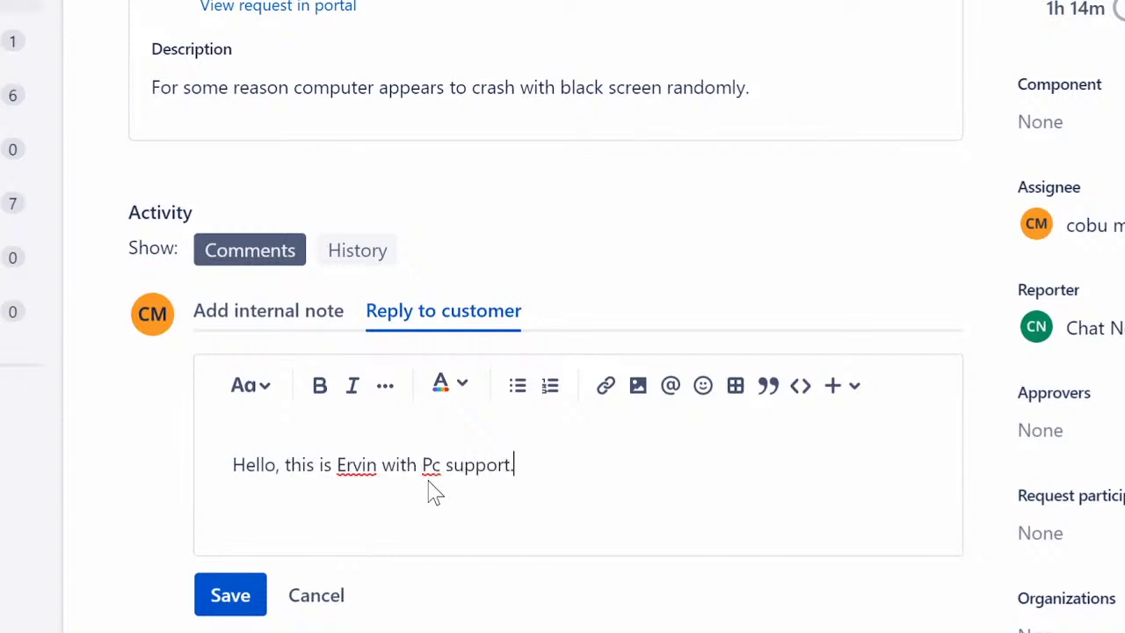
{"action": "type", "text": " When your computer d"}
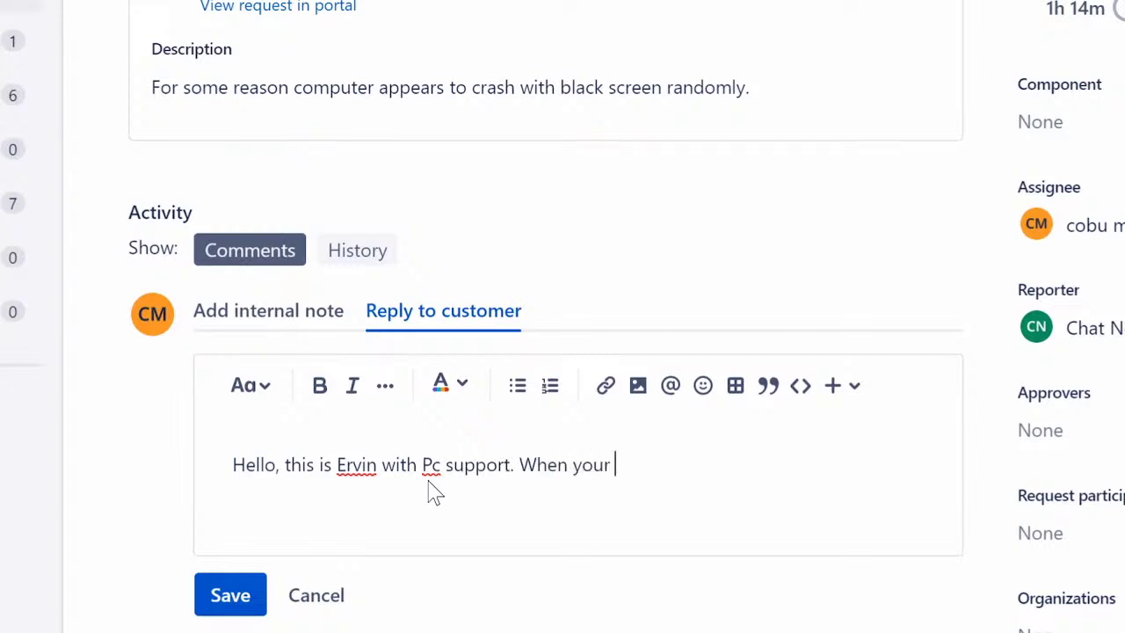
{"action": "key", "text": "BackSpace"}
{"action": "type", "text": "shutd"}
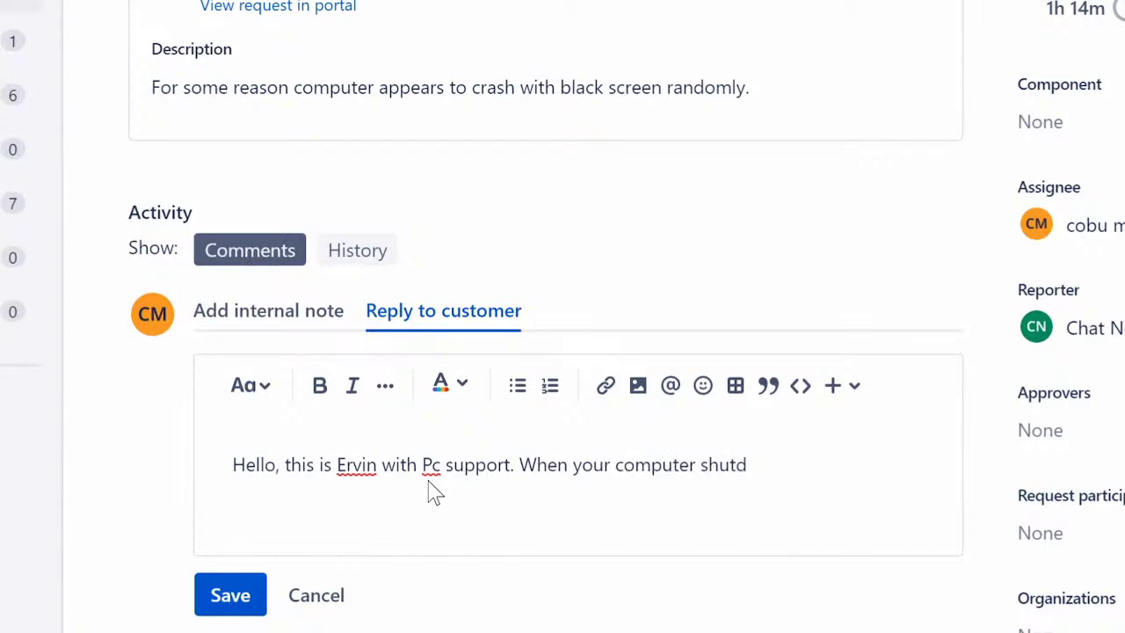
{"action": "key", "text": "BackSpace"}
{"action": "type", "text": "s down... does it give "}
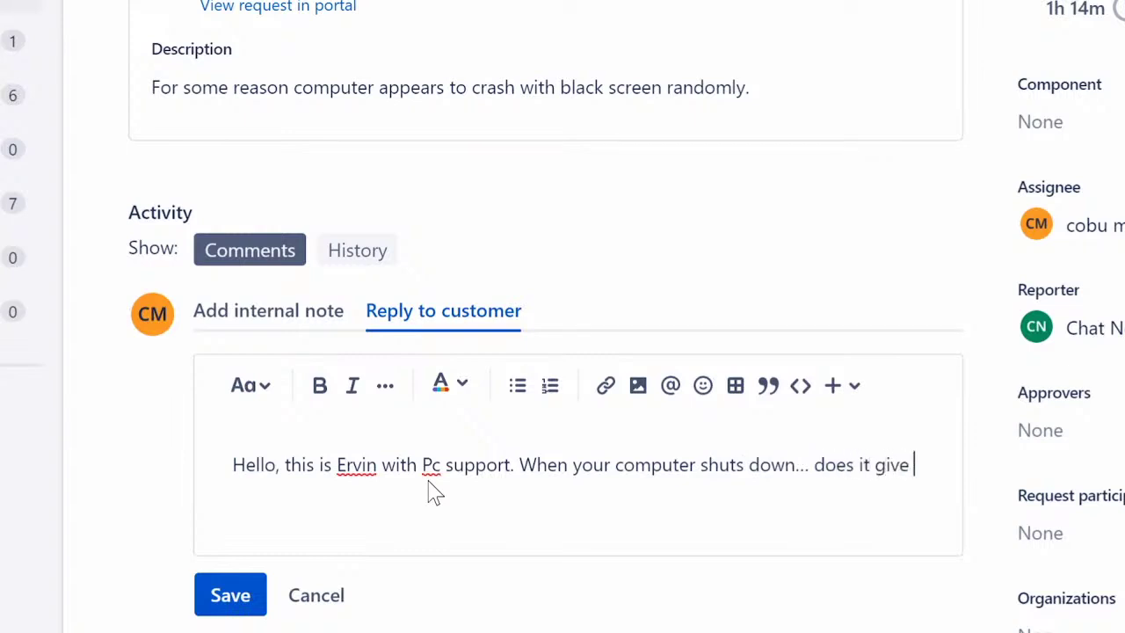
{"action": "type", "text": "you any er"}
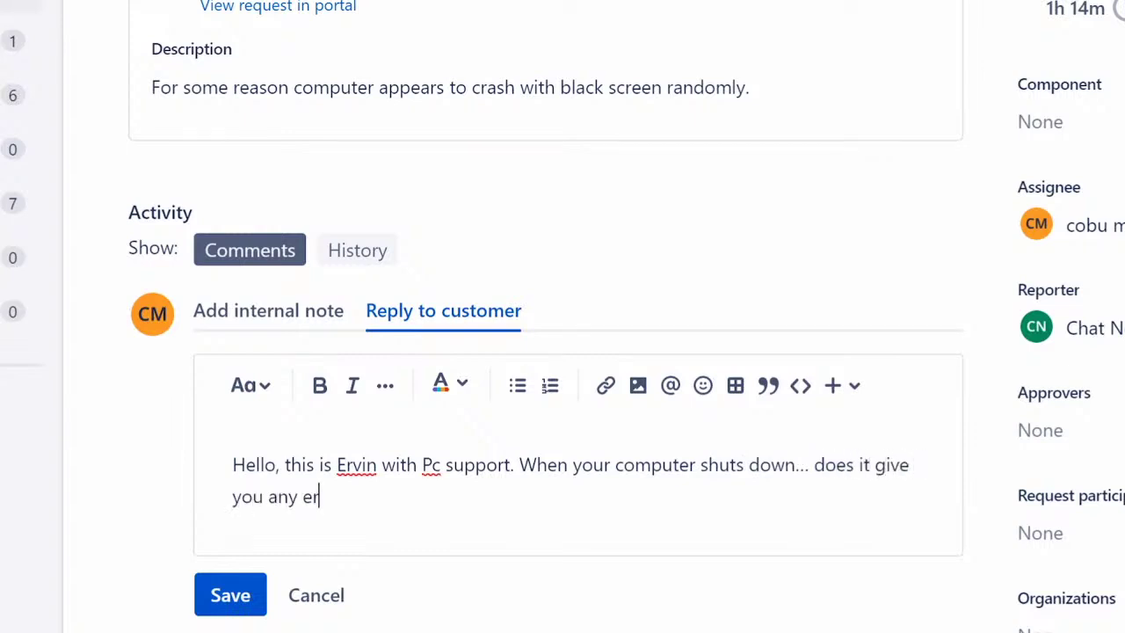
{"action": "type", "text": "ror or does"}
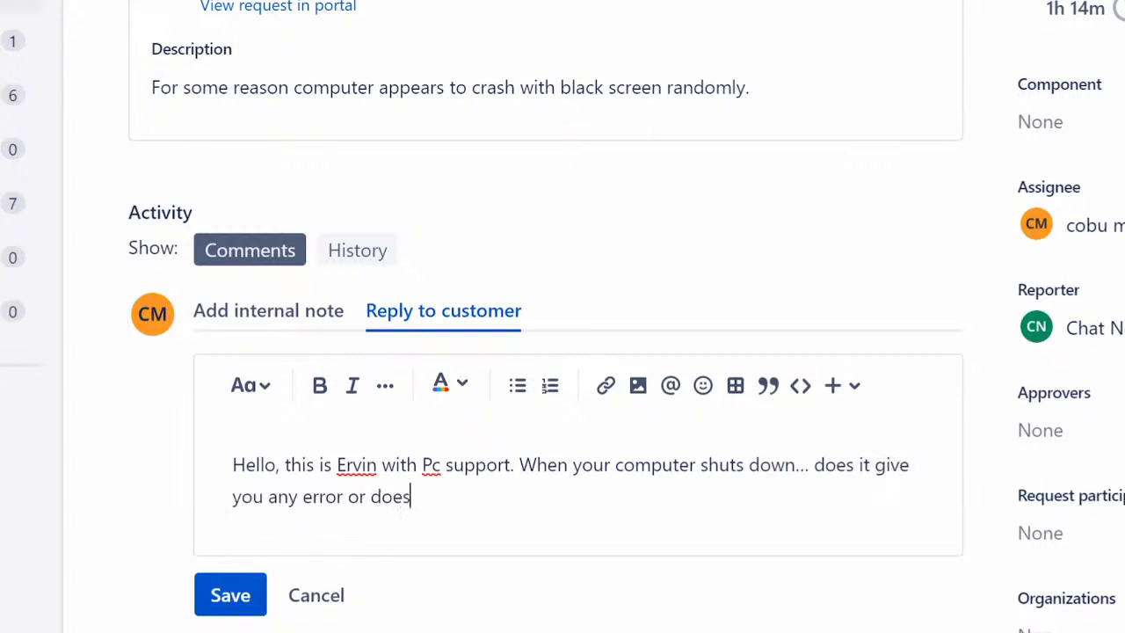
{"action": "type", "text": " screen simply go"}
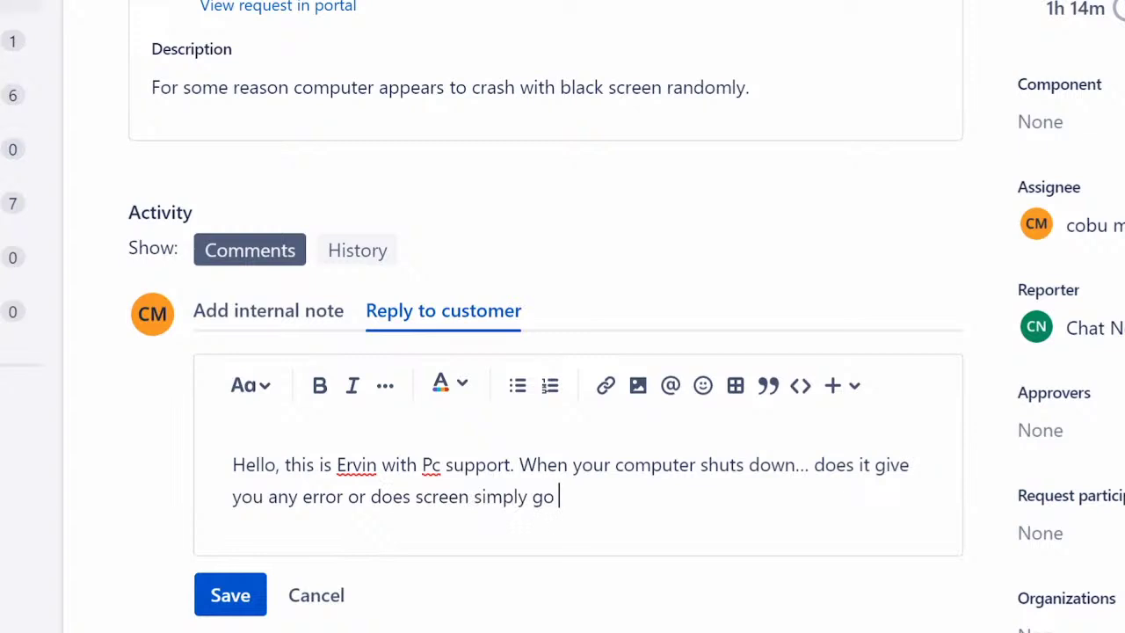
{"action": "type", "text": " dark?"}
{"action": "key", "text": "BackSpace"}
{"action": "key", "text": "BackSpace"}
{"action": "key", "text": "BackSpace"}
{"action": "key", "text": "BackSpace"}
{"action": "key", "text": "BackSpace"}
{"action": "key", "text": "BackSpace"}
{"action": "key", "text": "BackSpace"}
{"action": "key", "text": "BackSpace"}
{"action": "key", "text": "BackSpace"}
{"action": "key", "text": "BackSpace"}
{"action": "key", "text": "BackSpace"}
{"action": "key", "text": "BackSpace"}
{"action": "key", "text": "BackSpace"}
{"action": "key", "text": "BackSpace"}
{"action": "key", "text": "BackSpace"}
{"action": "key", "text": "BackSpace"}
{"action": "key", "text": "BackSpace"}
{"action": "key", "text": "BackSpace"}
{"action": "key", "text": "BackSpace"}
{"action": "key", "text": "BackSpace"}
{"action": "key", "text": "BackSpace"}
{"action": "key", "text": "BackSpace"}
{"action": "key", "text": "BackSpace"}
{"action": "key", "text": "BackSpace"}
{"action": "key", "text": "BackSpace"}
{"action": "key", "text": "BackSpace"}
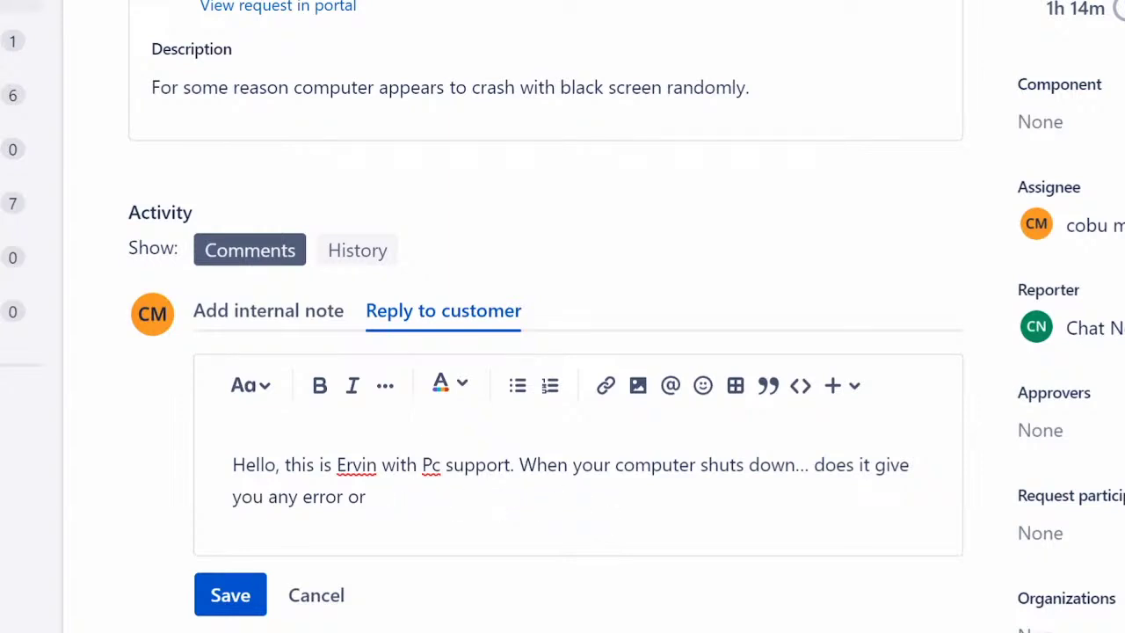
{"action": "key", "text": "ctrl+z"}
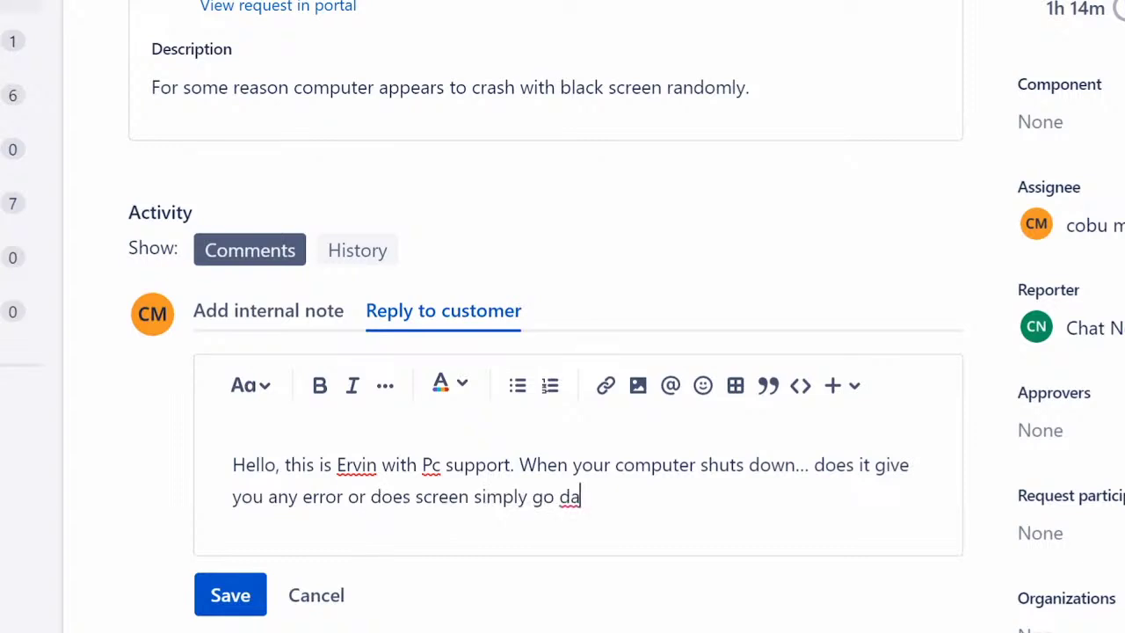
{"action": "type", "text": "rk?"}
{"action": "left_click", "coordinate": [215, 615]}
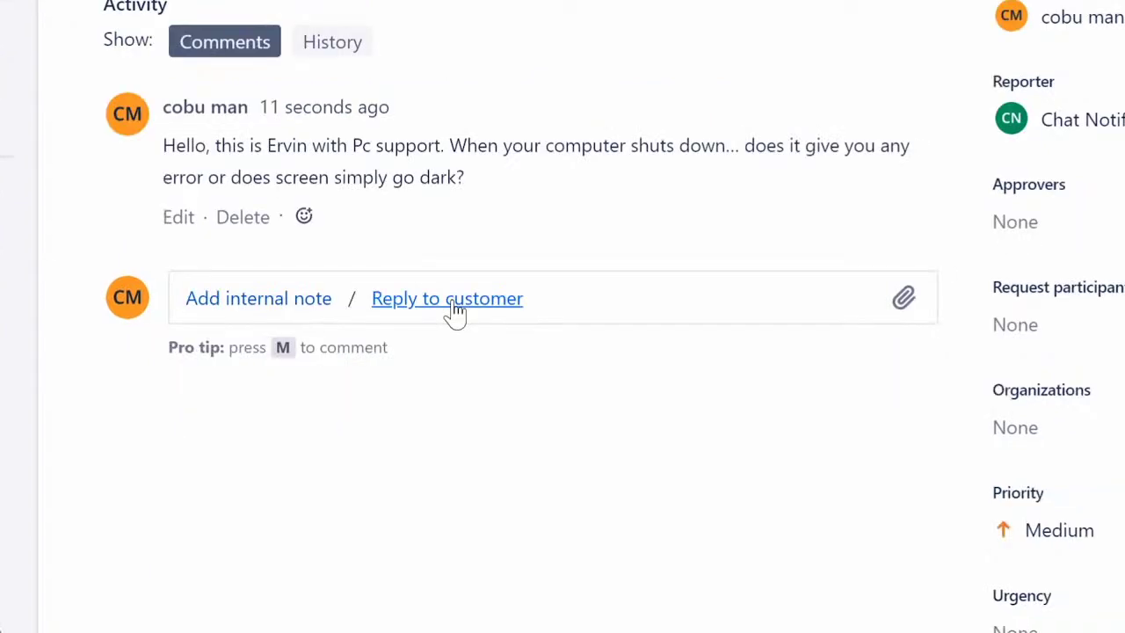
- Draft a reply saying it may be a hardware issue needing a hardware diagnostic on this computer
{"action": "left_click", "coordinate": [455, 310]}
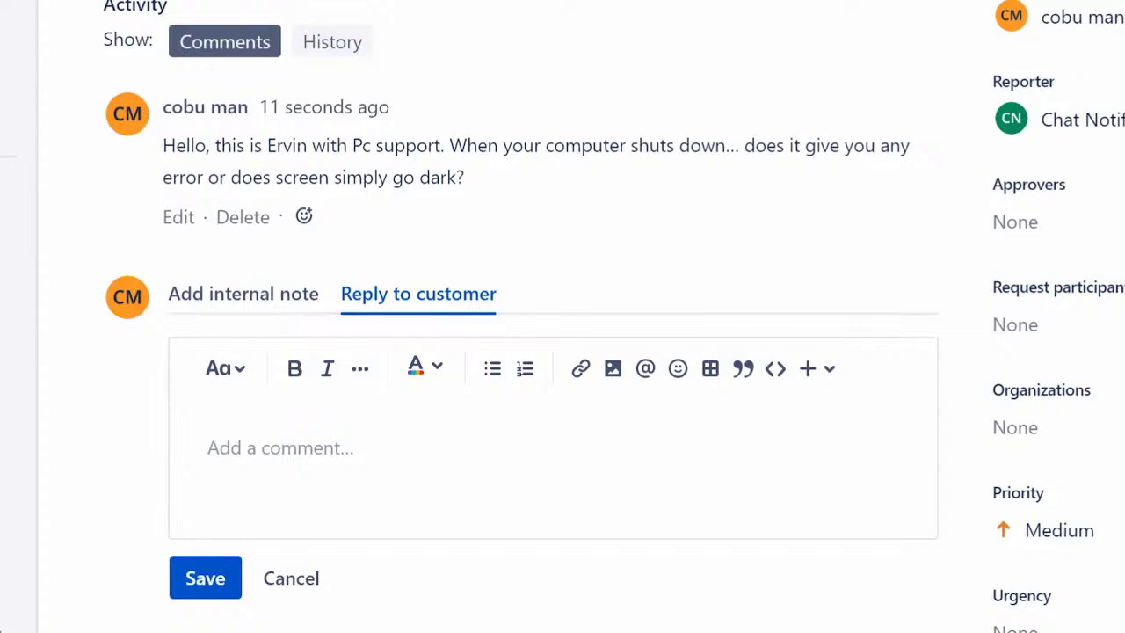
{"action": "type", "text": "It sounds "}
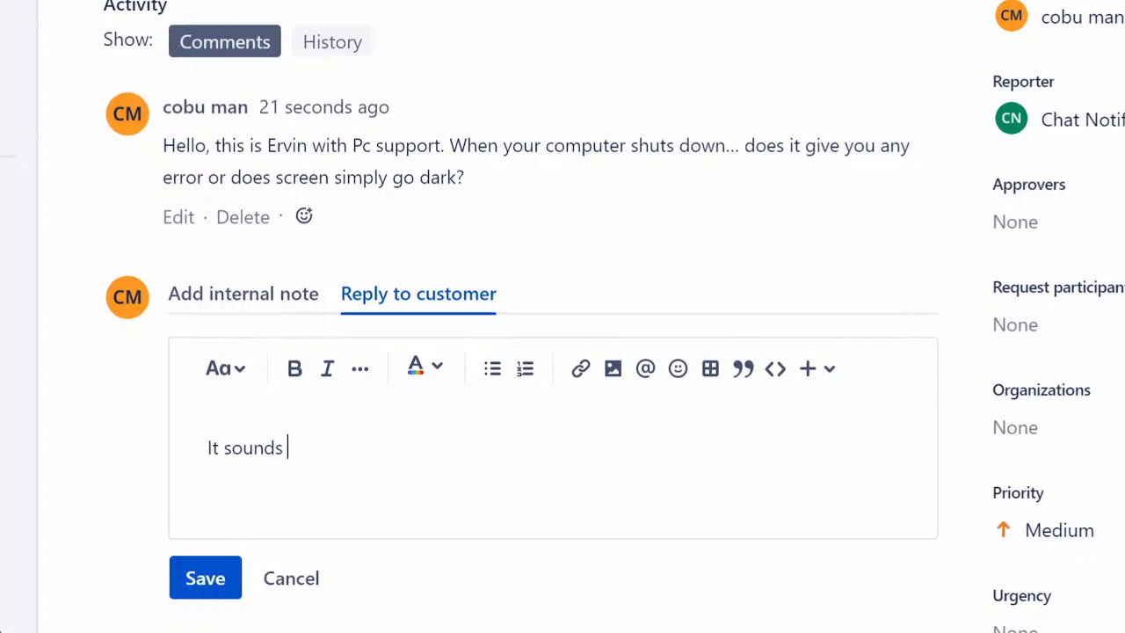
{"action": "type", "text": "like it could "}
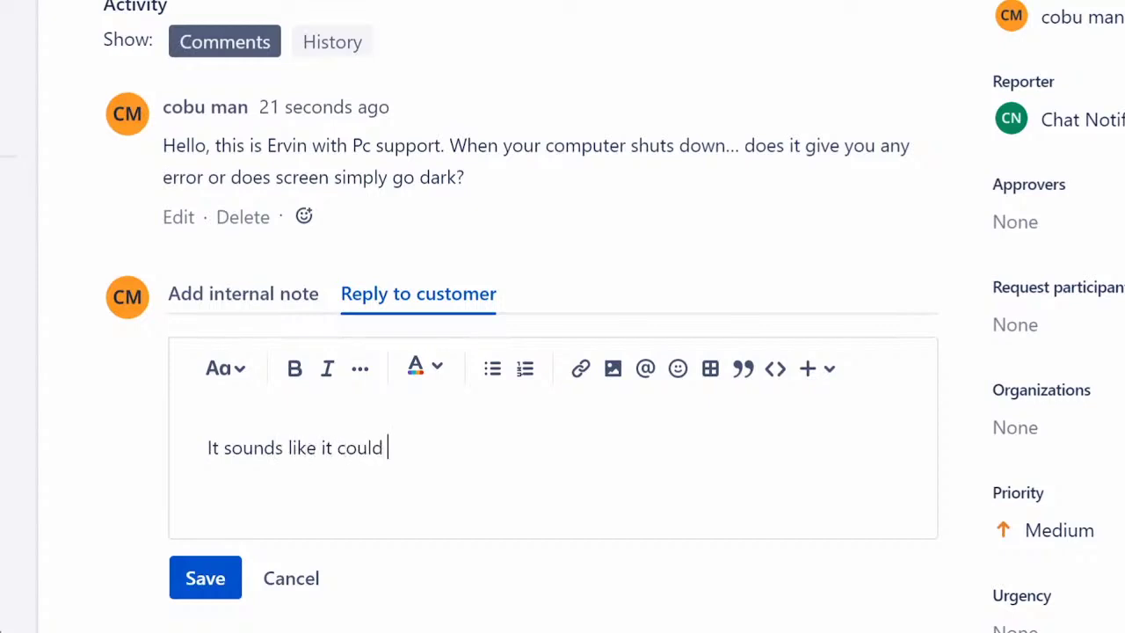
{"action": "type", "text": "a hardware issue"}
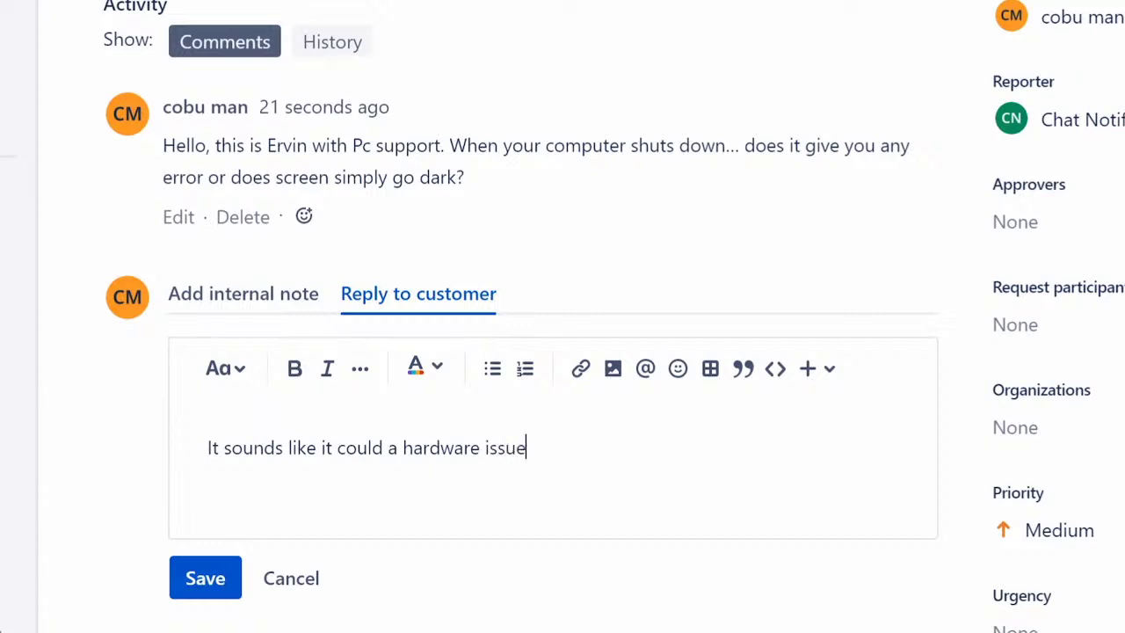
{"action": "type", "text": "... We will need to di"}
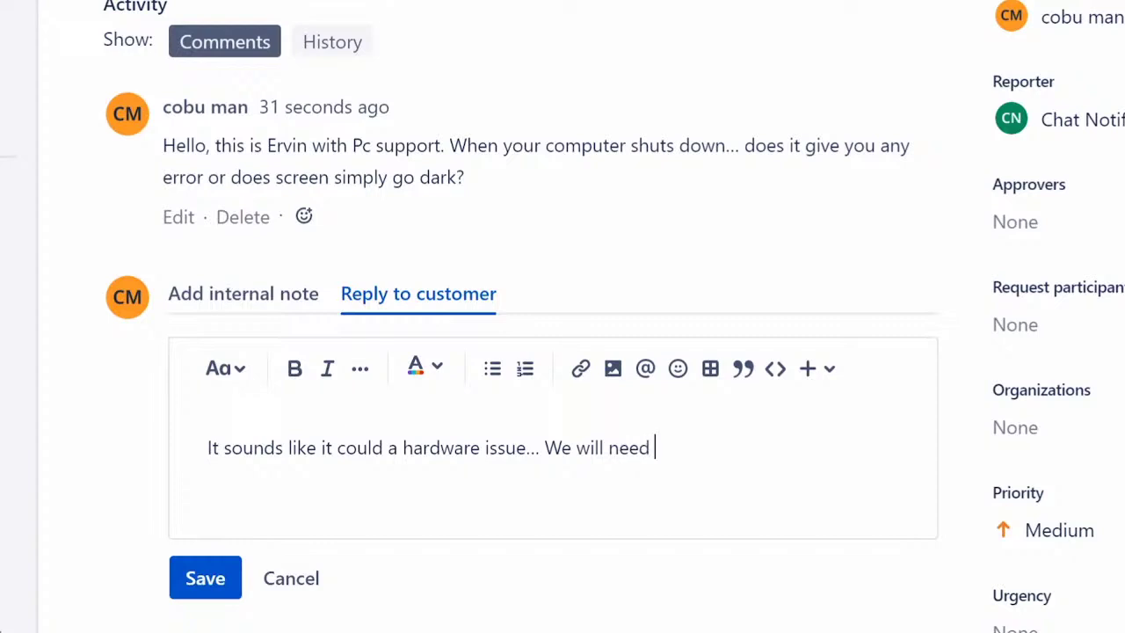
{"action": "key", "text": "BackSpace"}
{"action": "key", "text": "BackSpace"}
{"action": "type", "text": "perform"}
{"action": "type", "text": " a"}
{"action": "key", "text": "BackSpace"}
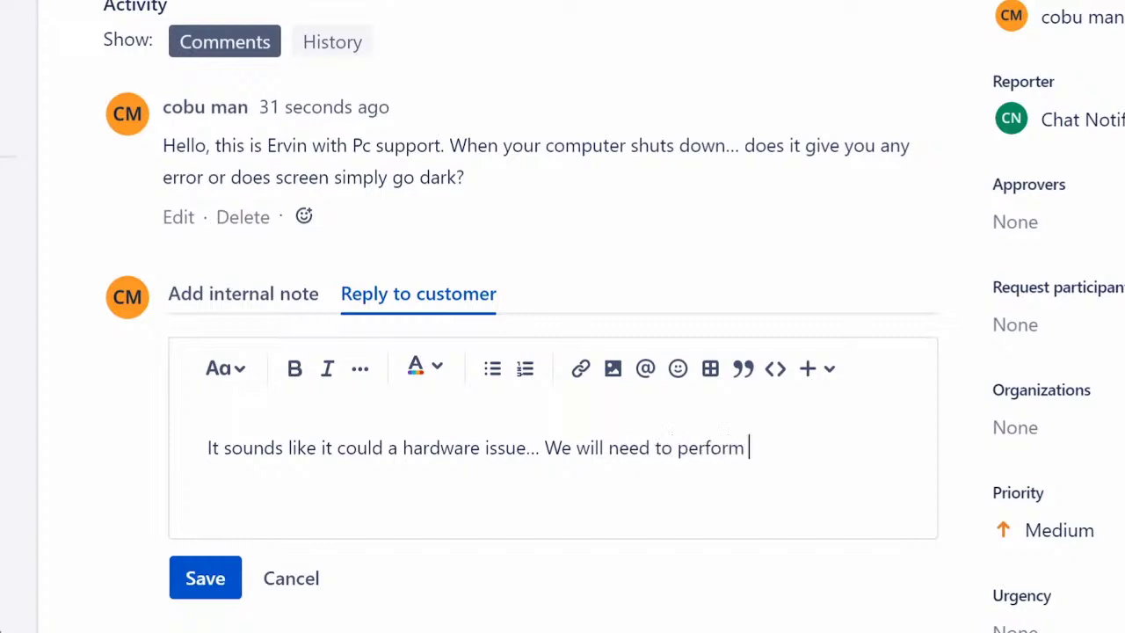
{"action": "type", "text": "a di"}
{"action": "key", "text": "BackSpace"}
{"action": "key", "text": "BackSpace"}
{"action": "type", "text": "hardw"}
{"action": "type", "text": "are "}
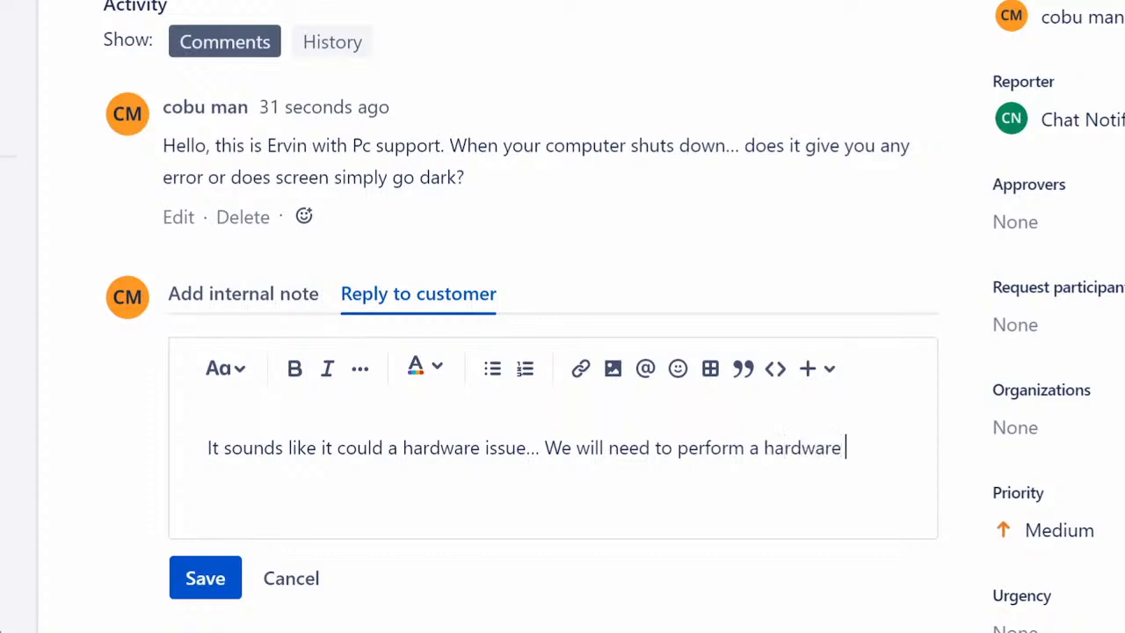
{"action": "type", "text": "diagionsit"}
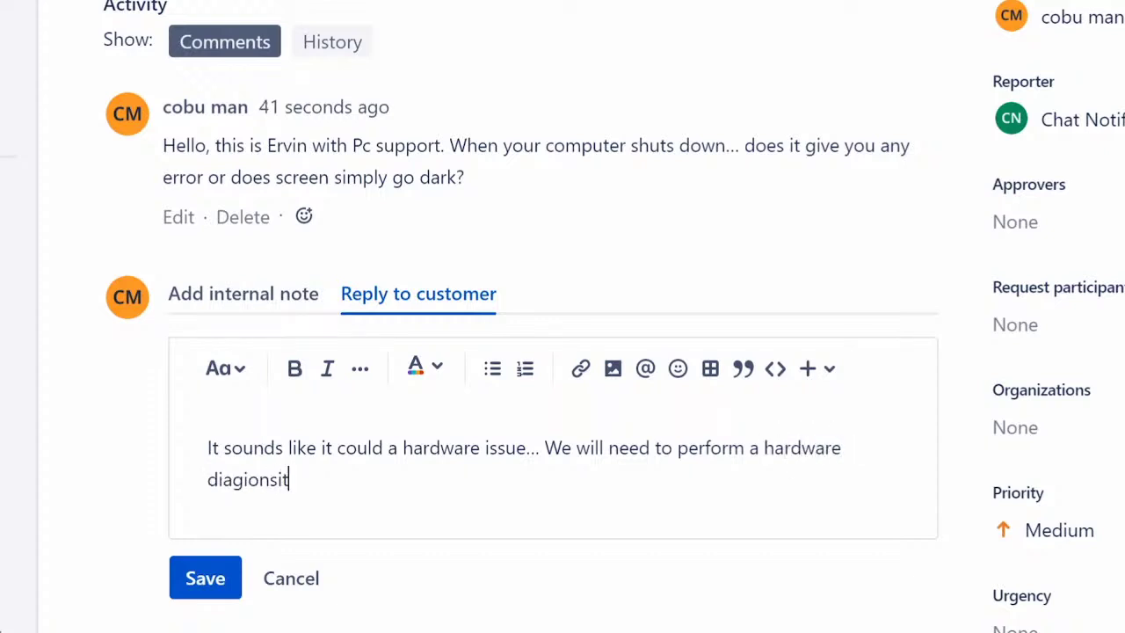
{"action": "key", "text": "BackSpace"}
{"action": "key", "text": "BackSpace"}
{"action": "type", "text": "tic "}
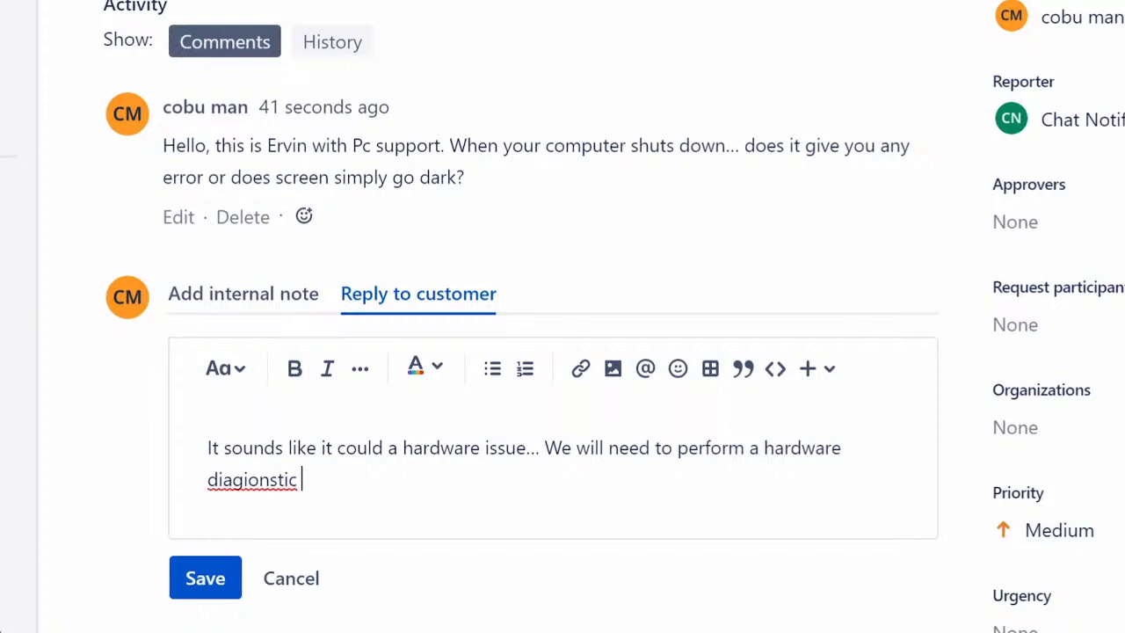
{"action": "type", "text": "on this computer."}
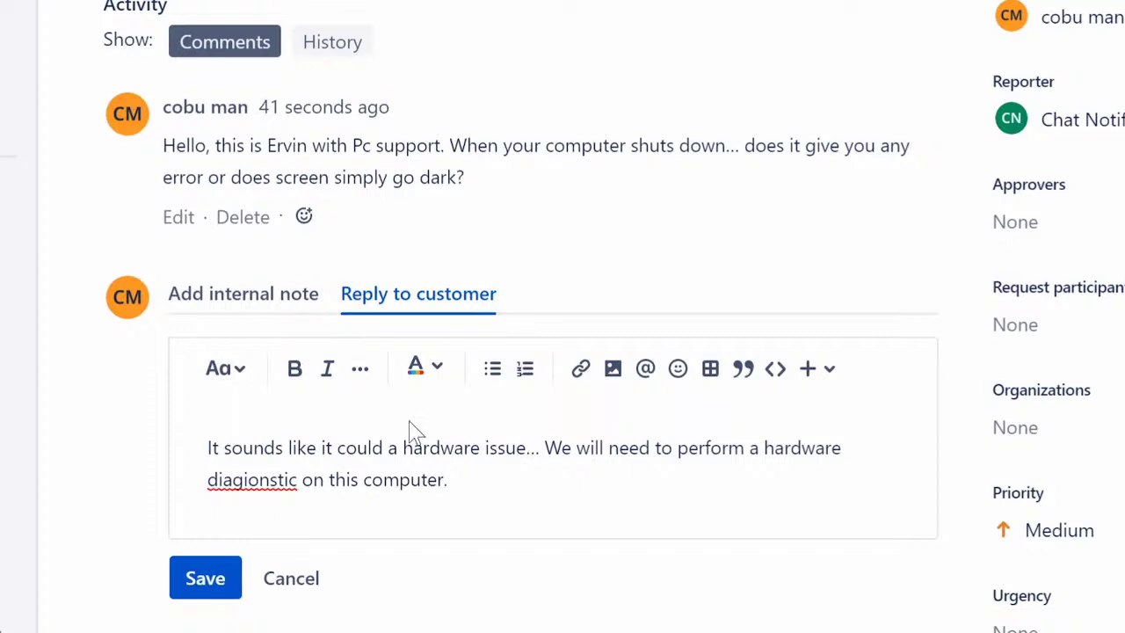
{"action": "left_click", "coordinate": [258, 479]}
- Correct 'diagionstic' to 'diagnostics' via spell-check suggestions and post the reply
{"action": "right_click", "coordinate": [259, 478]}
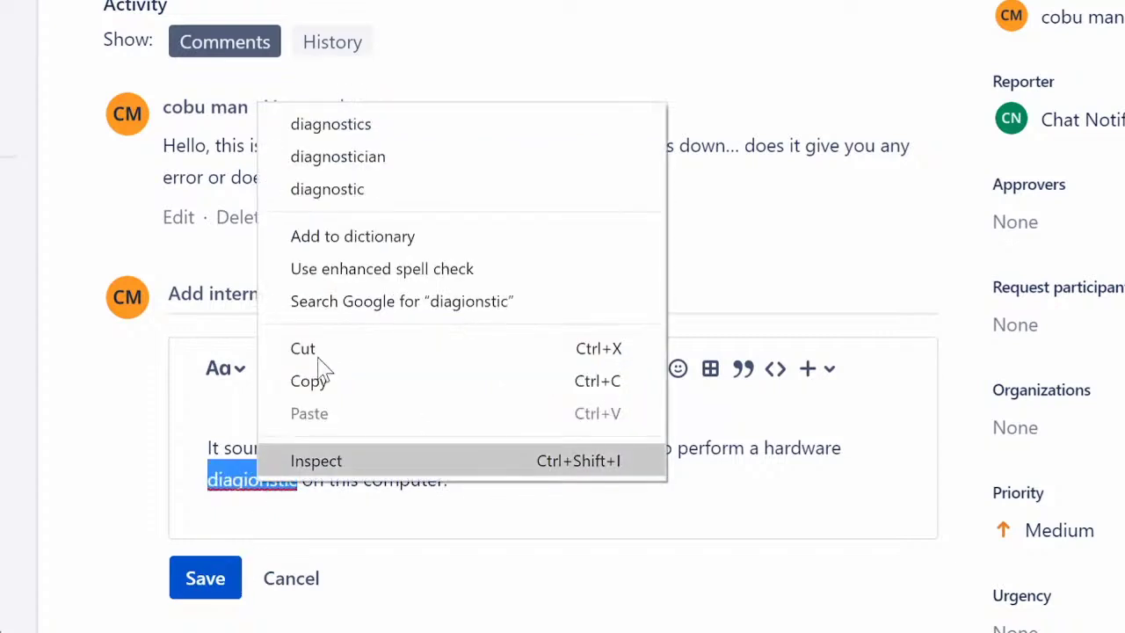
{"action": "left_click", "coordinate": [431, 131]}
{"action": "left_click", "coordinate": [452, 479]}
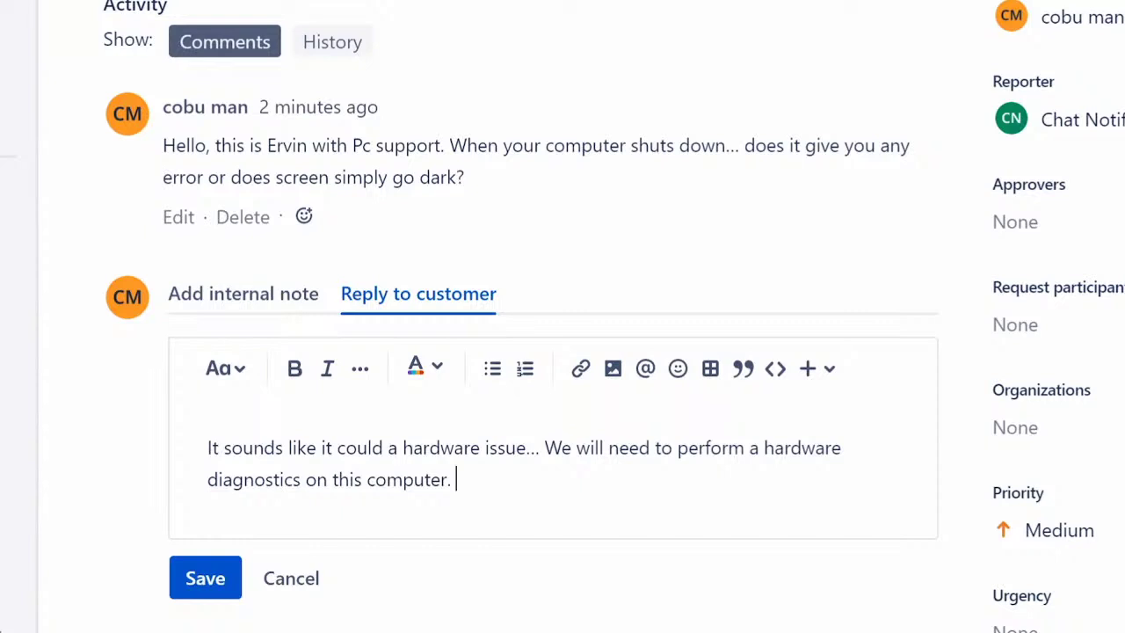
{"action": "left_click", "coordinate": [206, 582]}
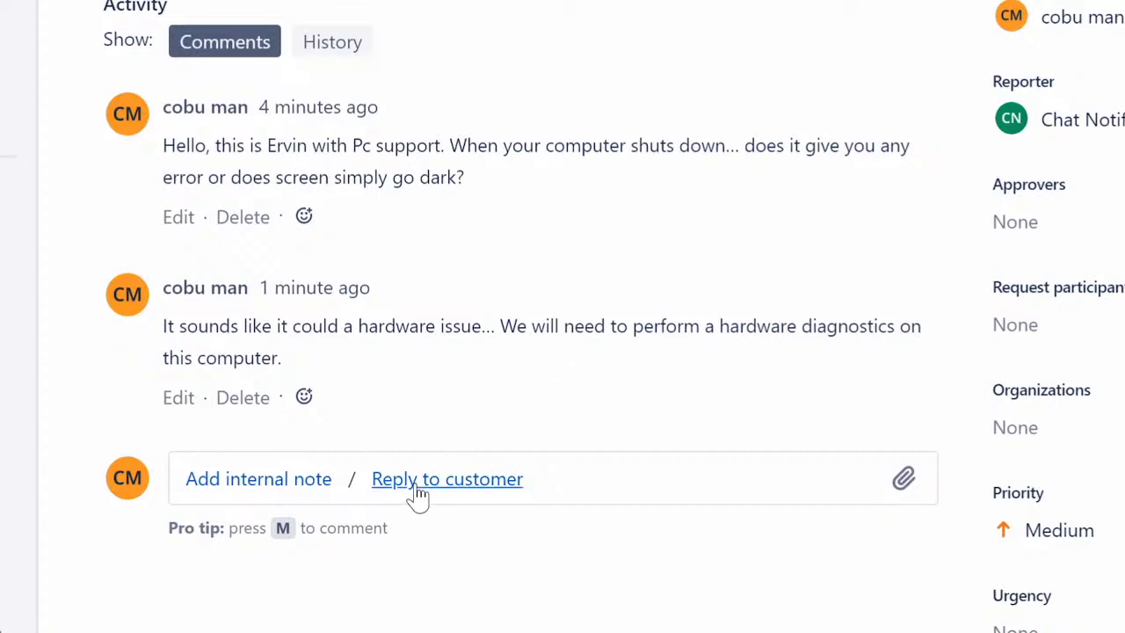
- Post an internal note recording the user's PC name, then launch Event Viewer from the Win+X menu
{"action": "left_click", "coordinate": [732, 503]}
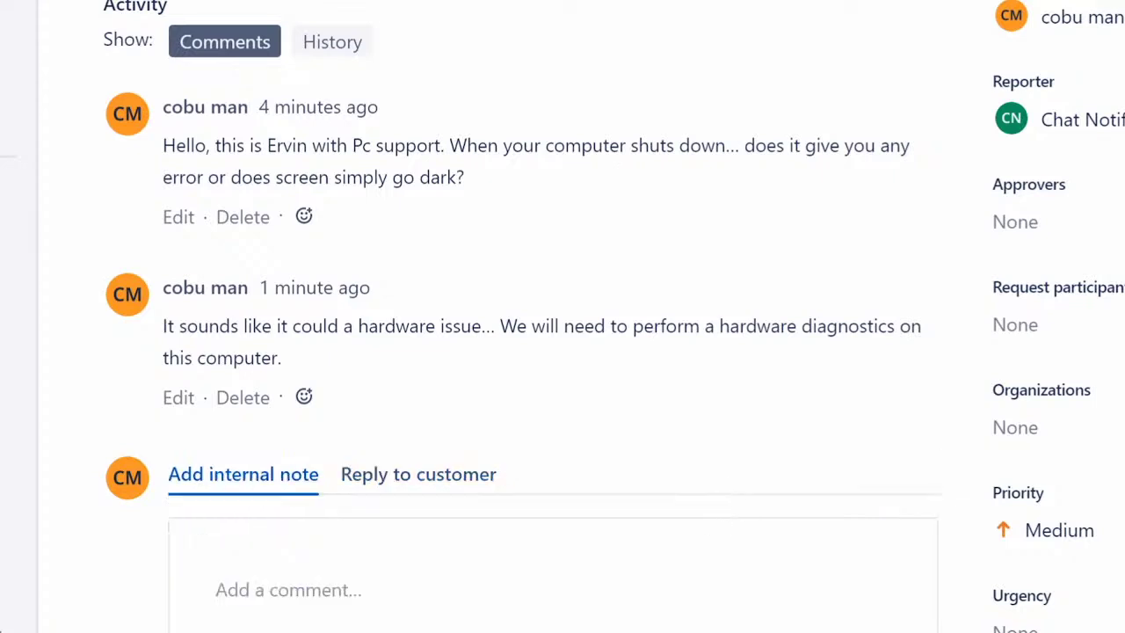
{"action": "left_click", "coordinate": [360, 603]}
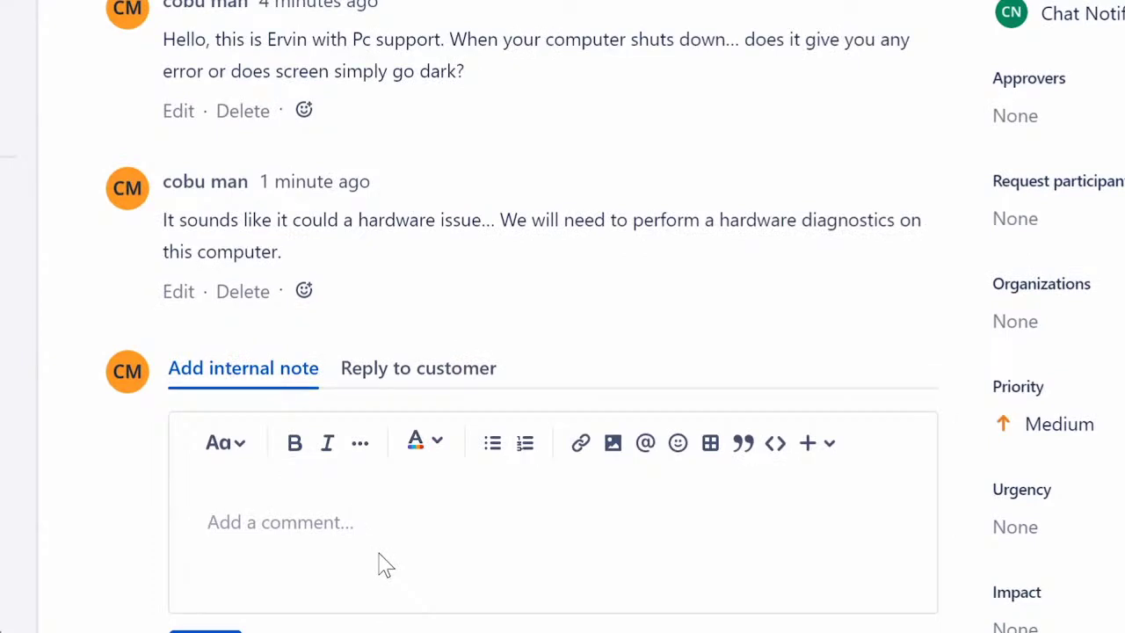
{"action": "type", "text": "User'"}
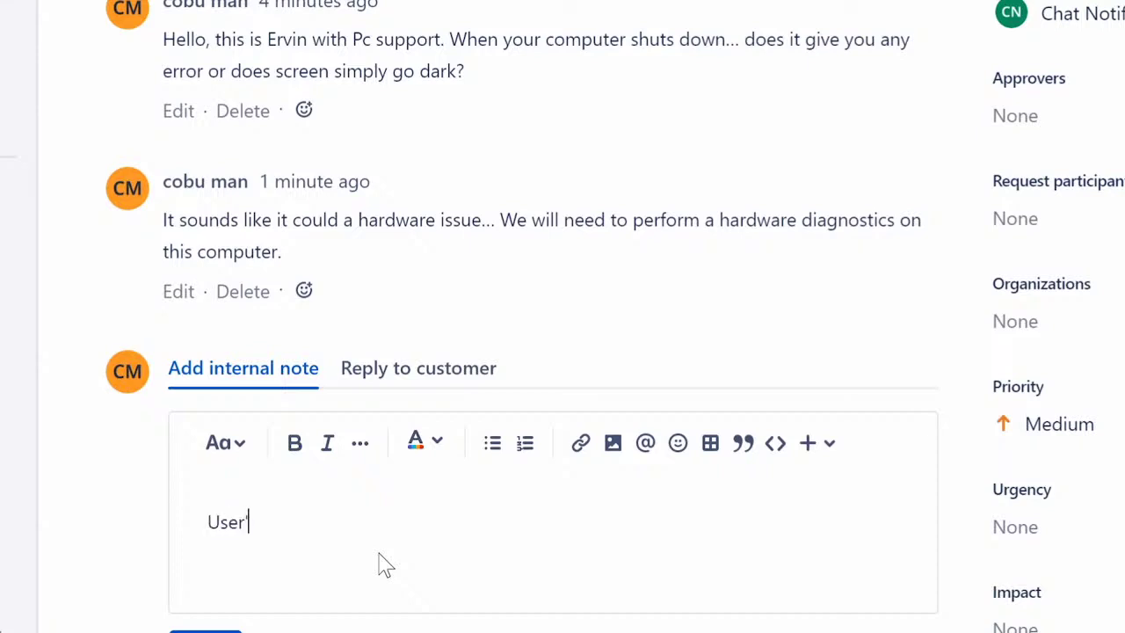
{"action": "type", "text": "s Pc nam"}
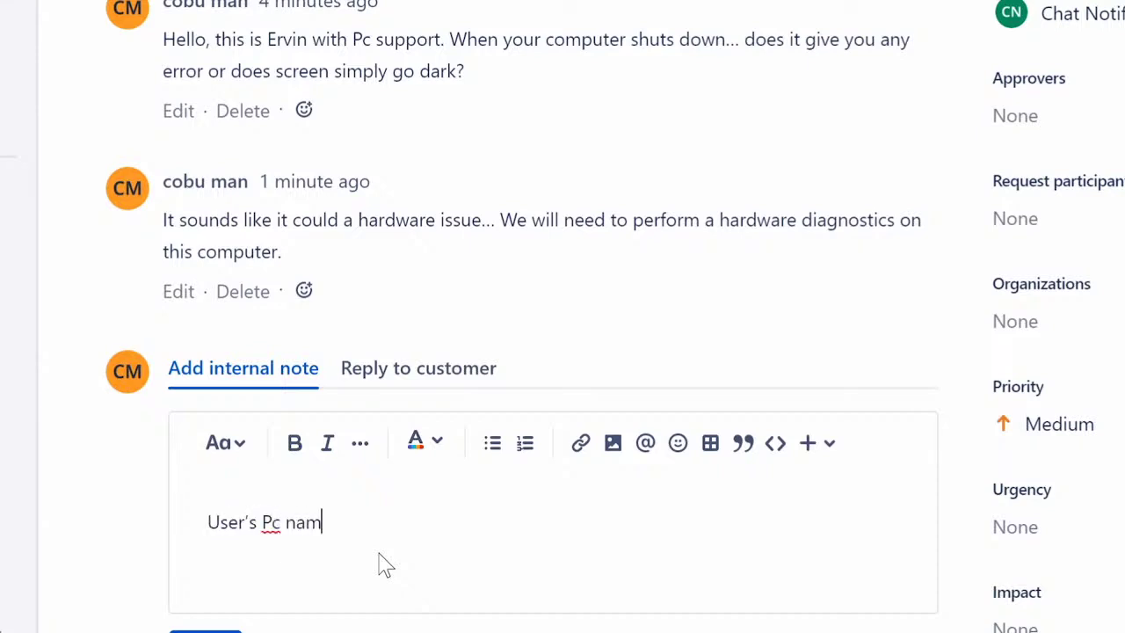
{"action": "type", "text": "e is cobuman1. Ervin"}
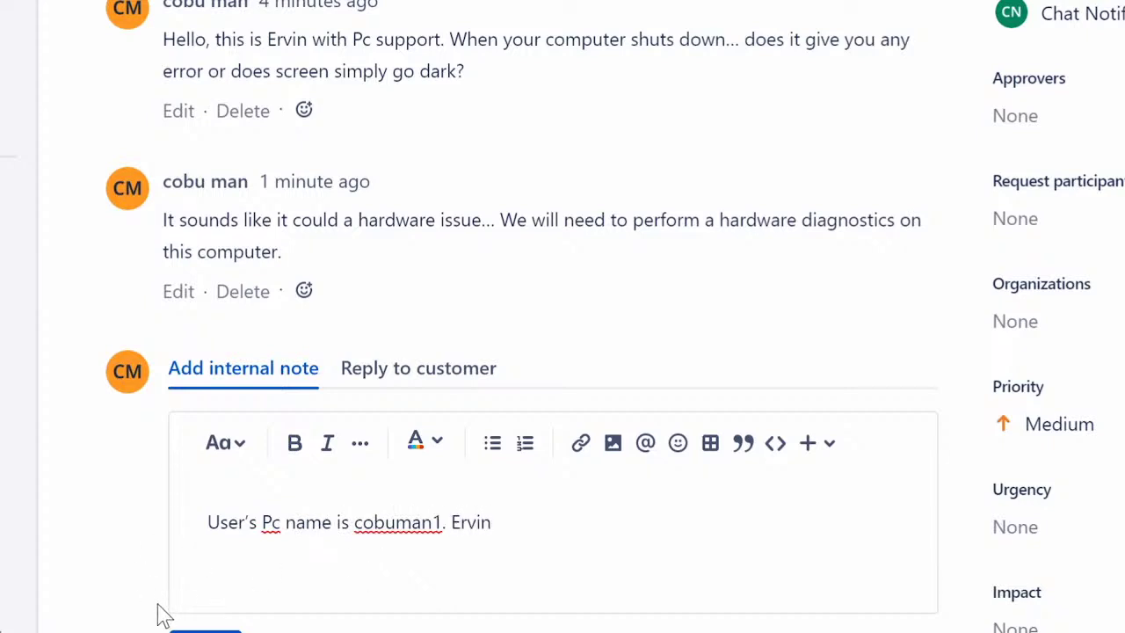
{"action": "key", "text": "ctrl+Return"}
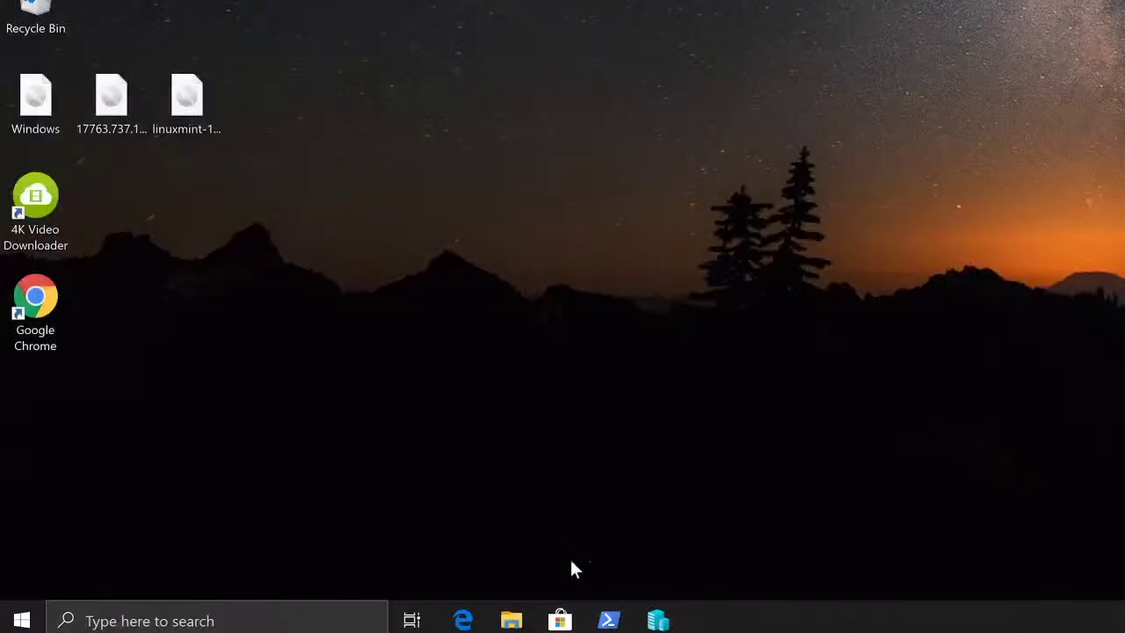
{"action": "right_click", "coordinate": [22, 621]}
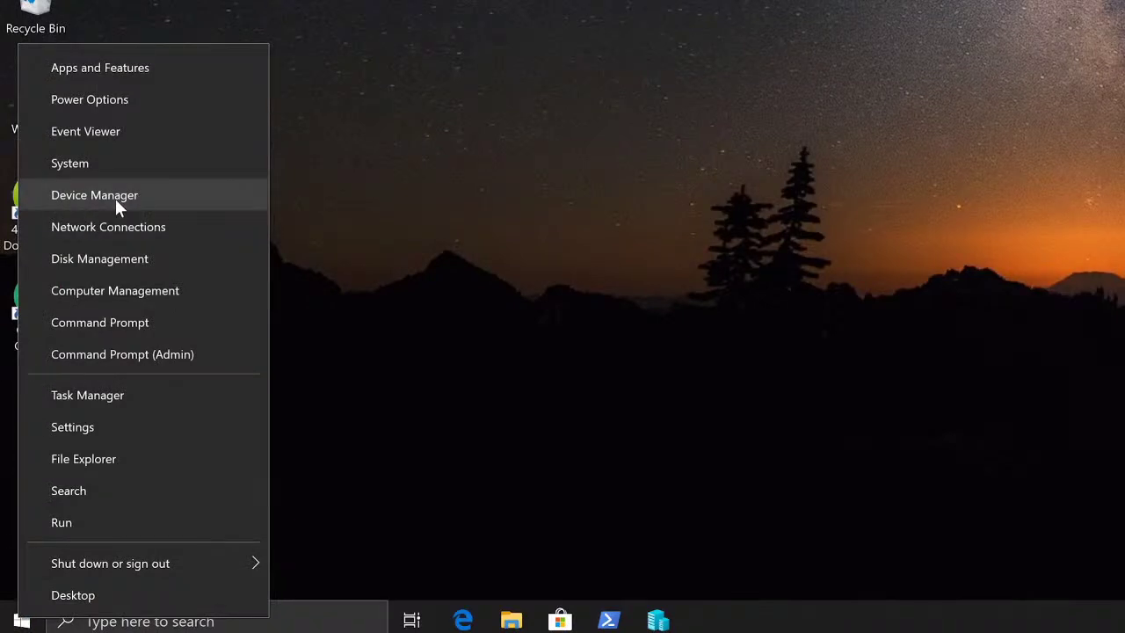
{"action": "left_click", "coordinate": [128, 132]}
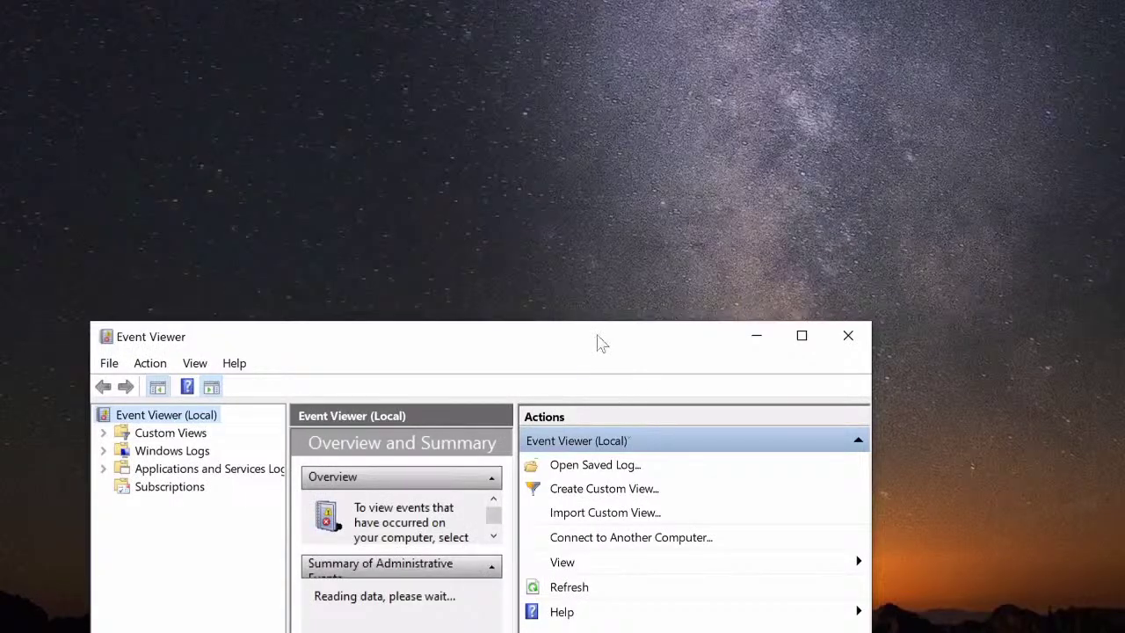
- Reposition and enlarge Event Viewer, open Windows Logs > System, and maximize the window
{"action": "left_click_drag", "start_coordinate": [595, 342], "coordinate": [619, 143]}
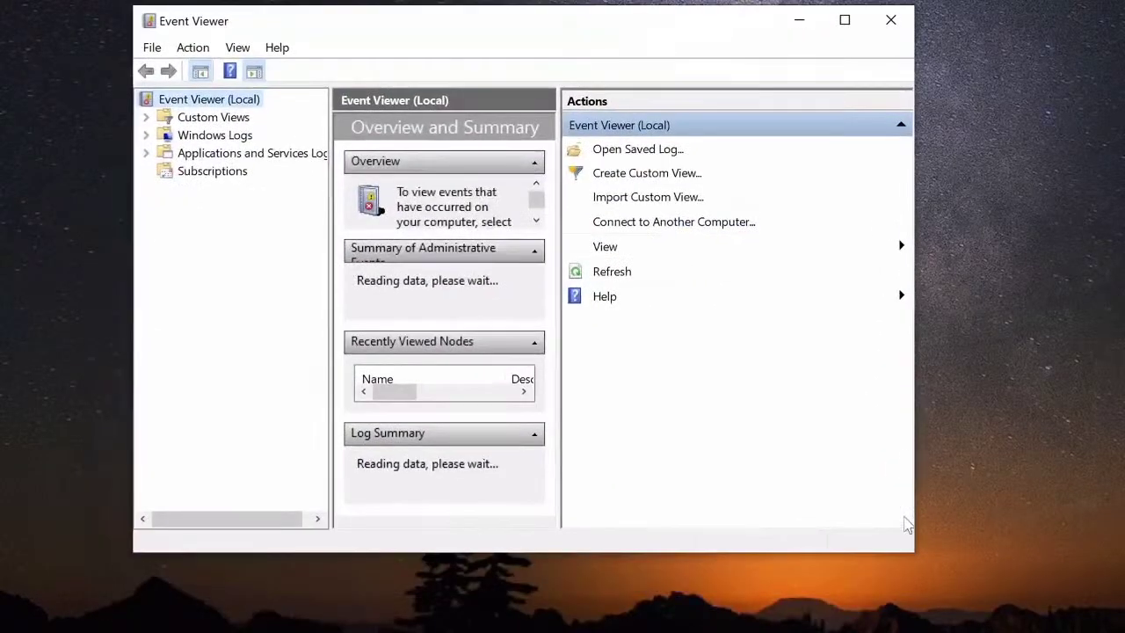
{"action": "left_click_drag", "start_coordinate": [914, 555], "coordinate": [1091, 631]}
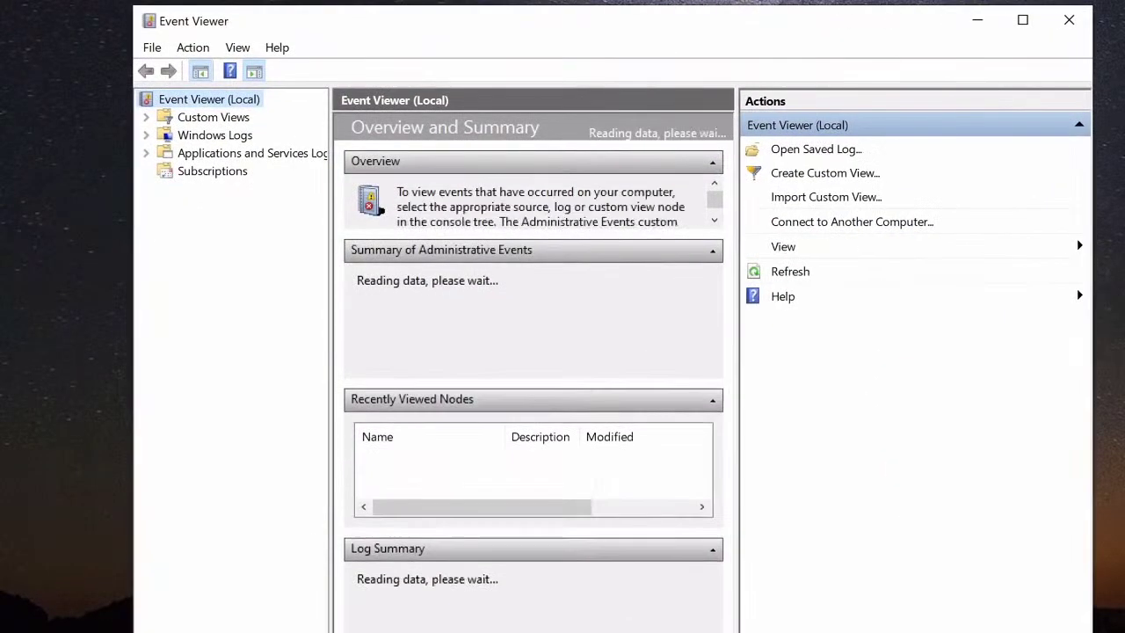
{"action": "left_click", "coordinate": [146, 136]}
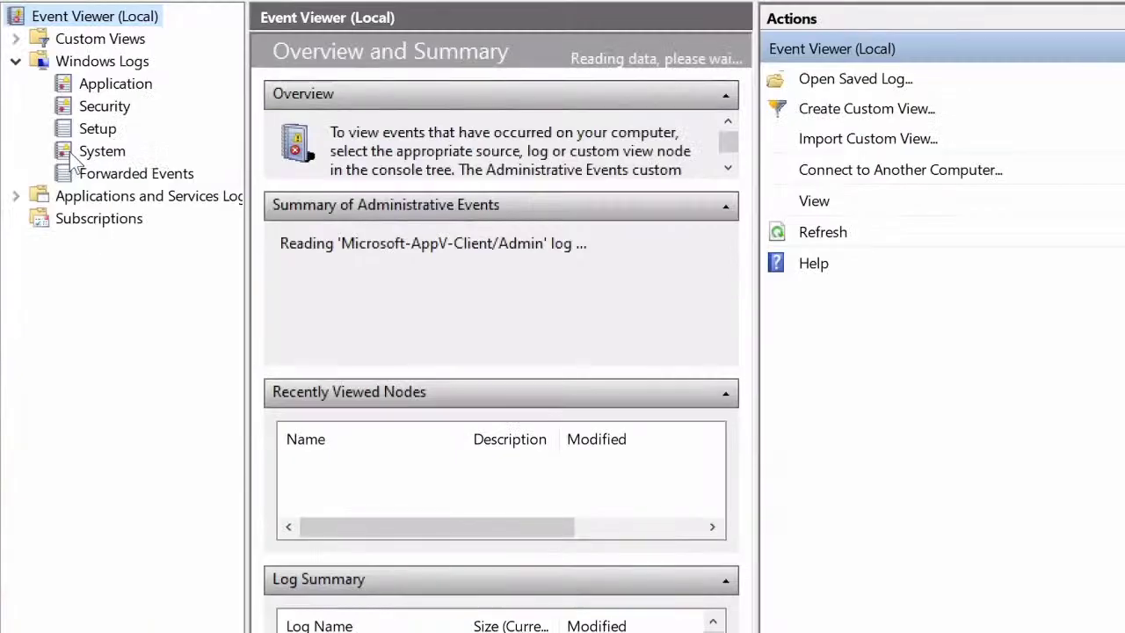
{"action": "left_click", "coordinate": [203, 209]}
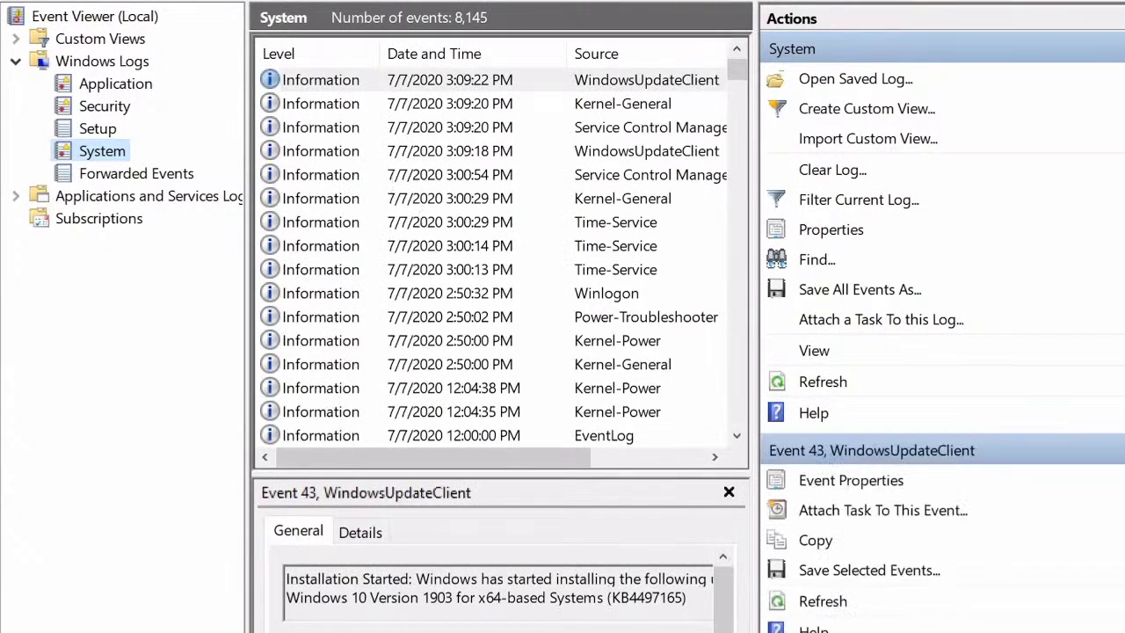
{"action": "key", "text": "super+Up"}
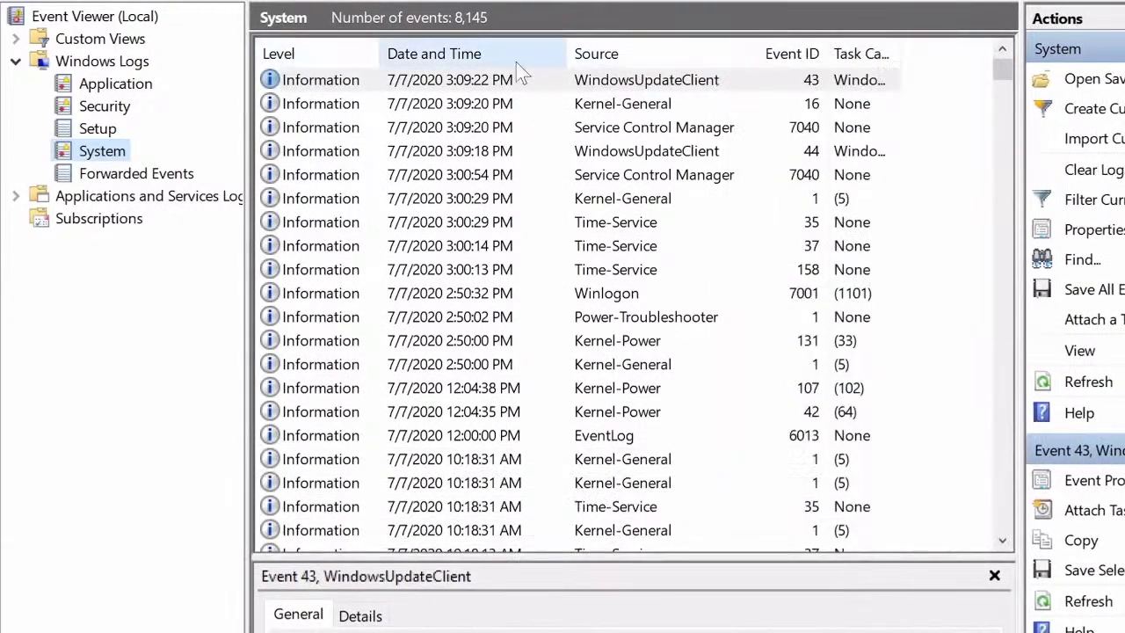
- Sort the System log by Level and scroll through the sorted events
{"action": "left_click", "coordinate": [302, 55]}
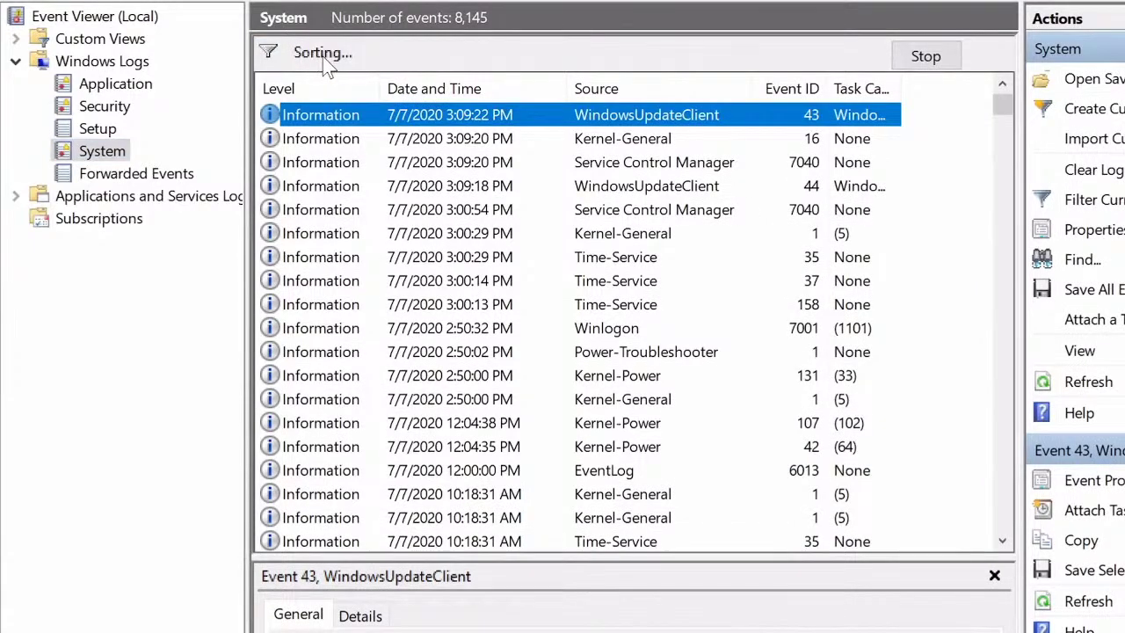
{"action": "scroll", "coordinate": [515, 220], "scroll_direction": "down", "scroll_amount": 2}
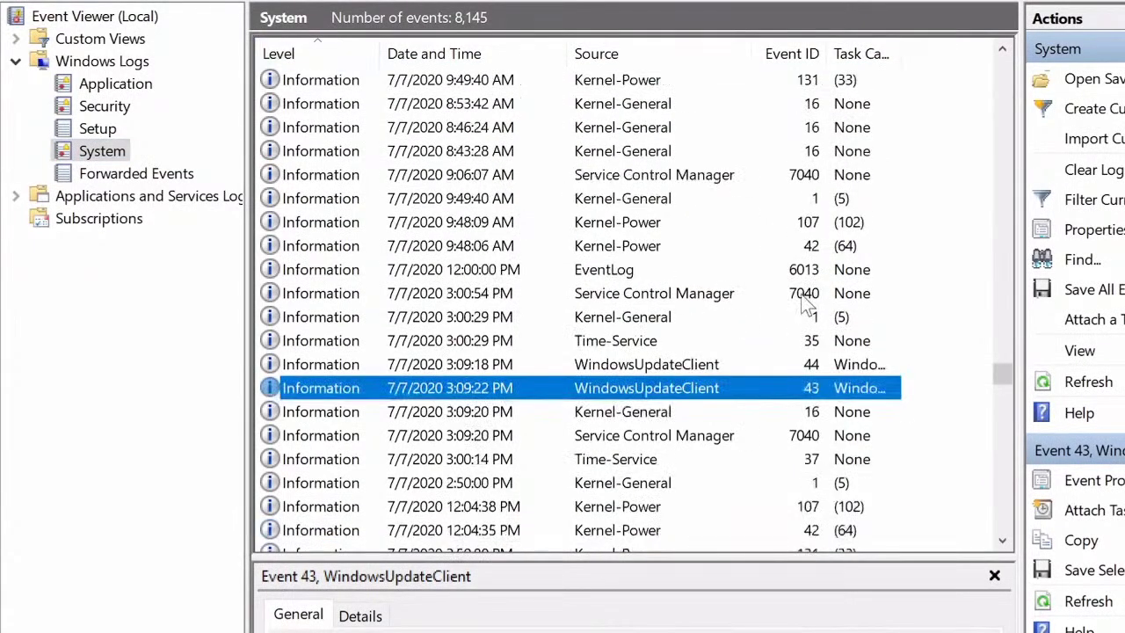
{"action": "scroll", "coordinate": [801, 299], "scroll_direction": "up", "scroll_amount": 15}
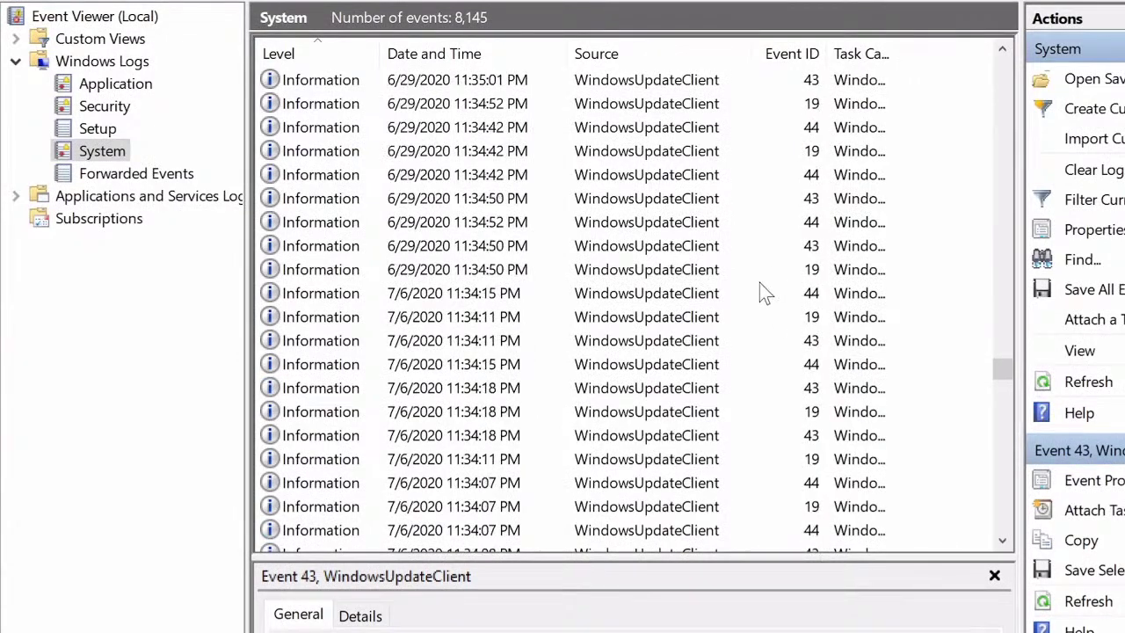
{"action": "scroll", "coordinate": [761, 290], "scroll_direction": "up", "scroll_amount": 12}
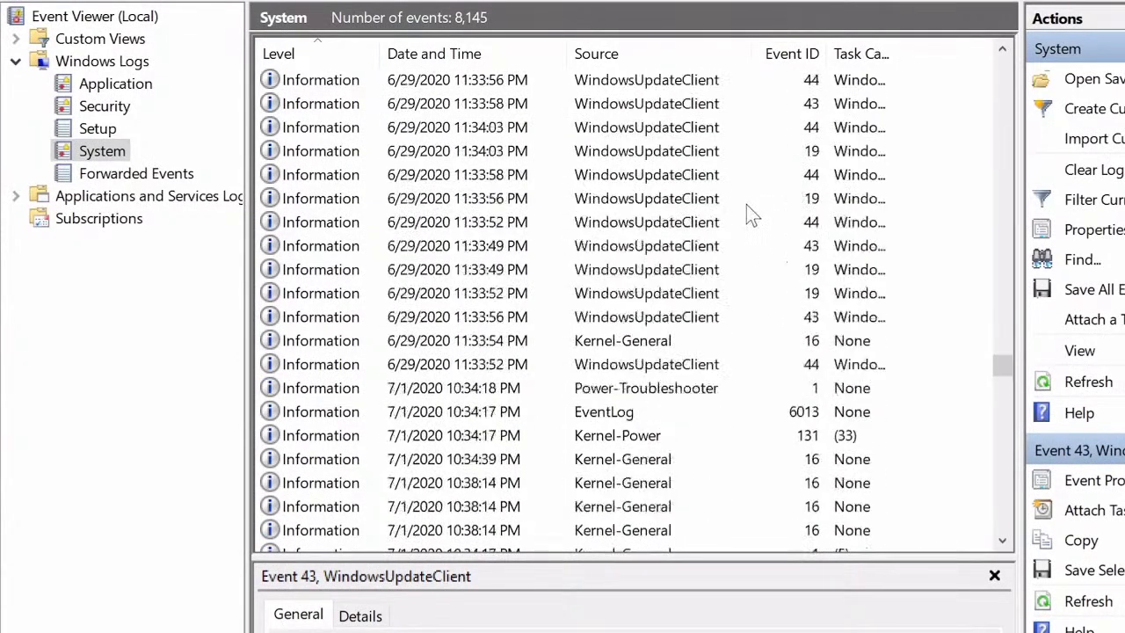
{"action": "scroll", "coordinate": [747, 205], "scroll_direction": "down", "scroll_amount": 10}
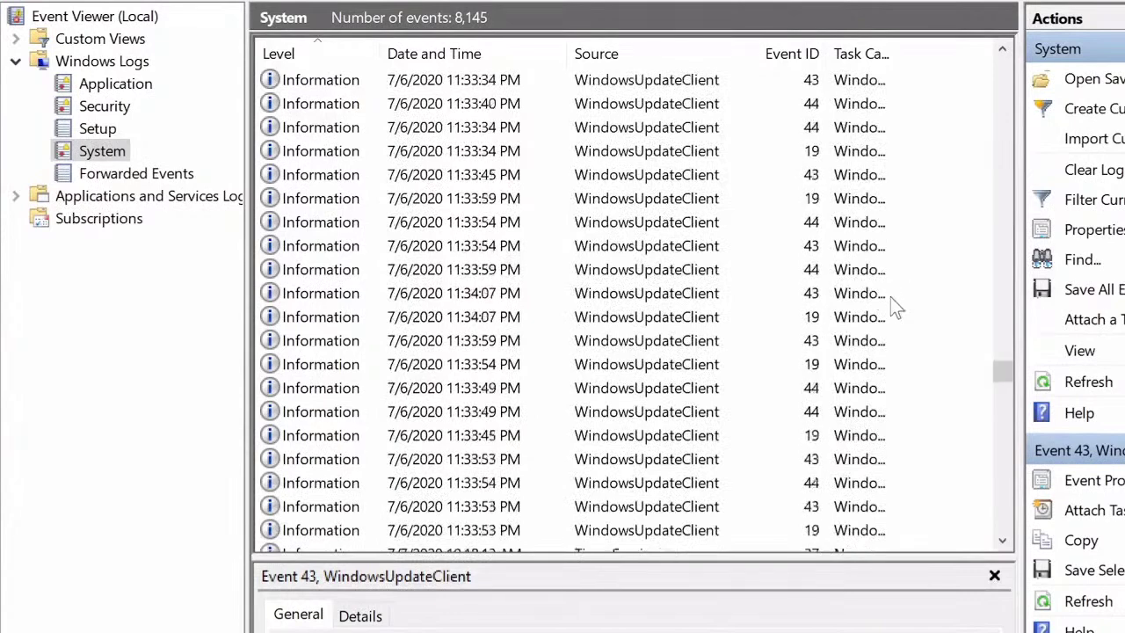
{"action": "scroll", "coordinate": [890, 304], "scroll_direction": "down", "scroll_amount": 10}
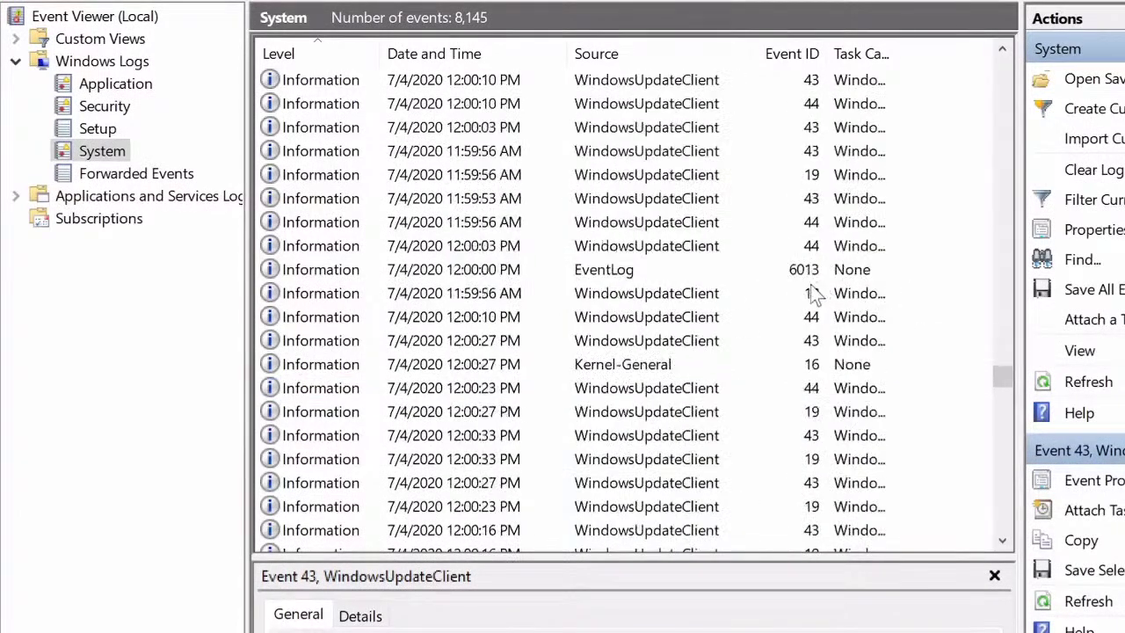
{"action": "scroll", "coordinate": [813, 295], "scroll_direction": "down", "scroll_amount": 5}
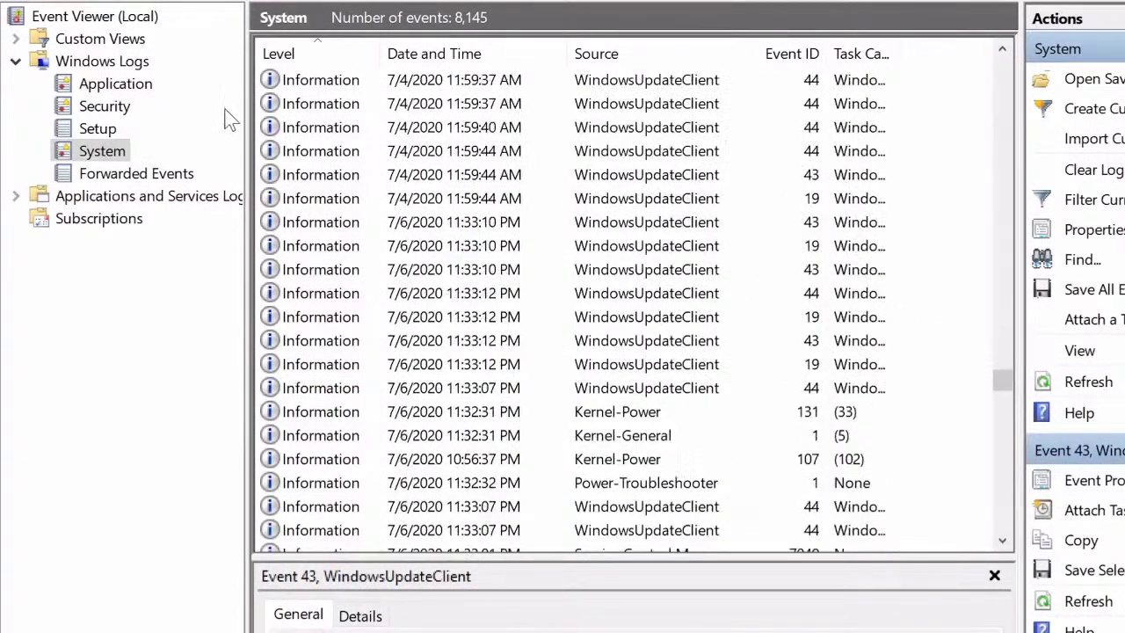
{"action": "scroll", "coordinate": [227, 119], "scroll_direction": "right", "scroll_amount": 1}
{"action": "scroll", "coordinate": [527, 183], "scroll_direction": "down", "scroll_amount": 8}
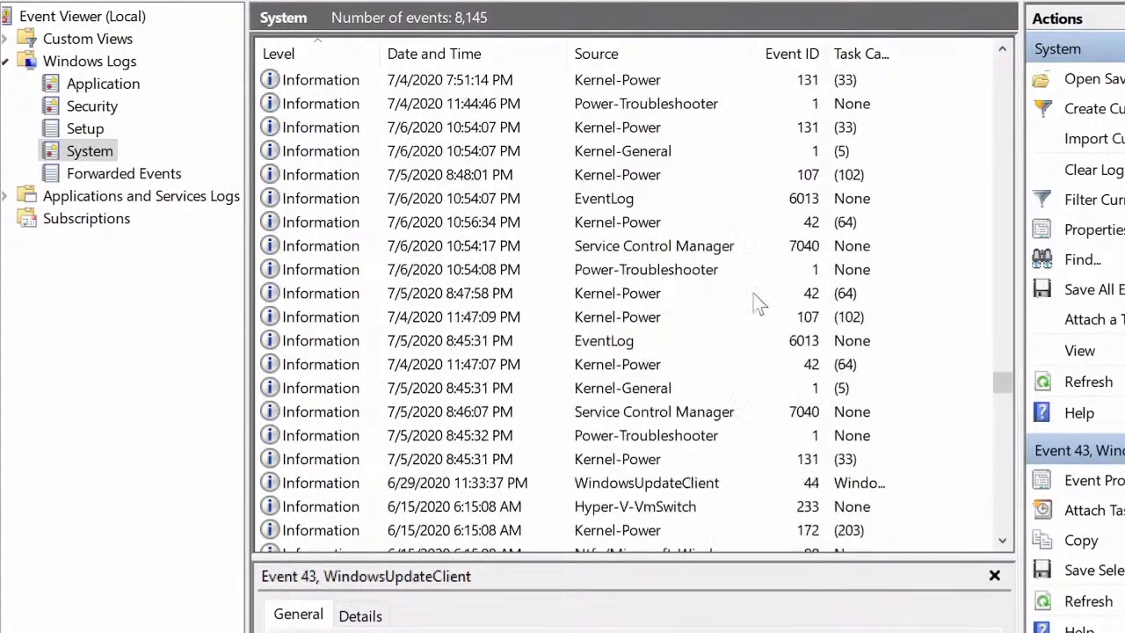
{"action": "scroll", "coordinate": [758, 304], "scroll_direction": "down", "scroll_amount": 3}
{"action": "left_click_drag", "start_coordinate": [1006, 382], "coordinate": [1007, 545]}
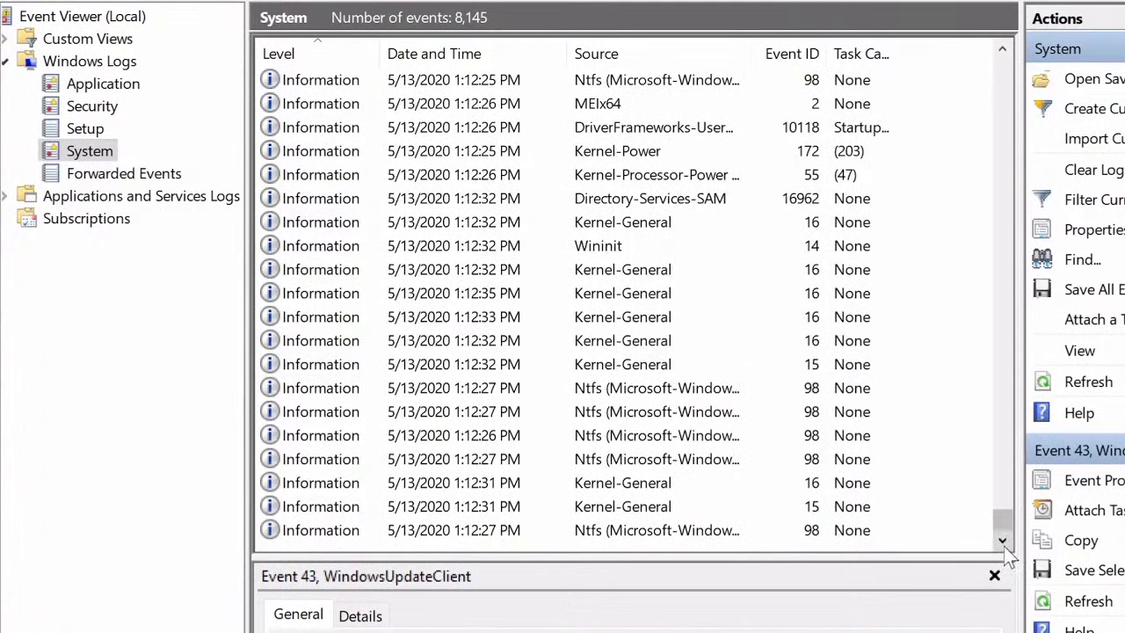
- Inspect the Ntfs health events for volumes E and G, then scroll to the Warning entries
{"action": "left_click", "coordinate": [691, 411]}
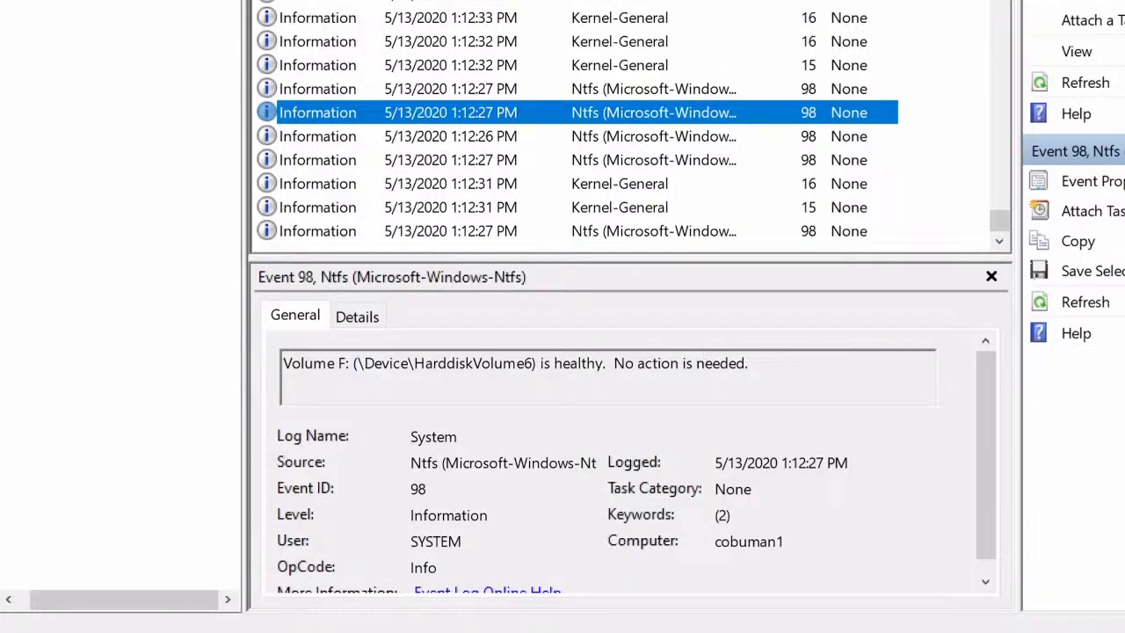
{"action": "left_click_drag", "start_coordinate": [749, 363], "coordinate": [281, 363]}
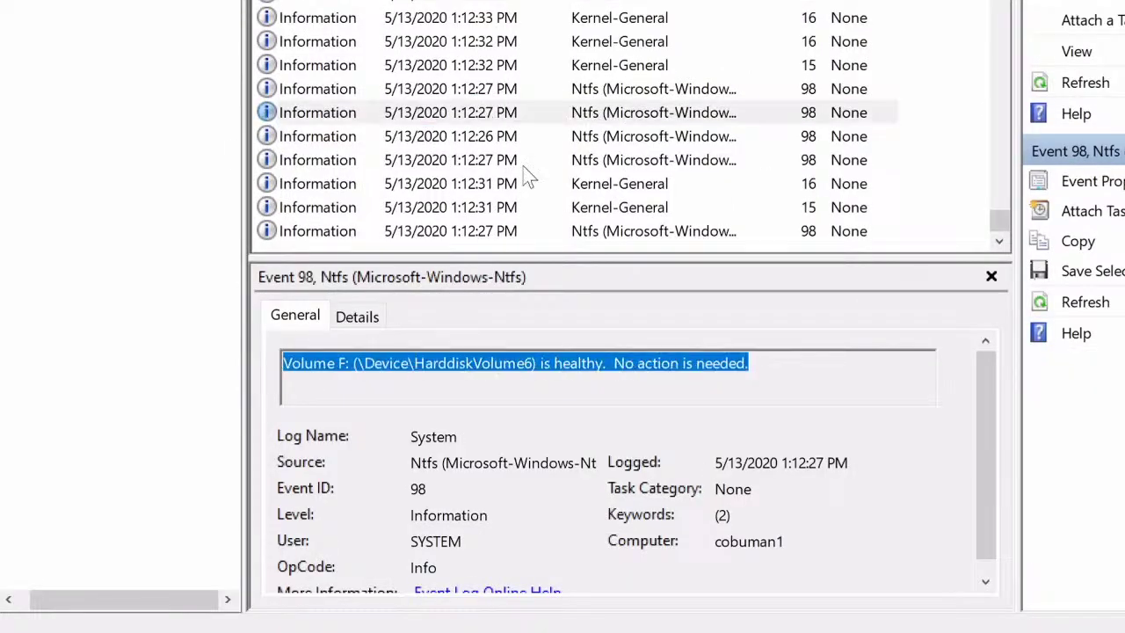
{"action": "left_click", "coordinate": [406, 132]}
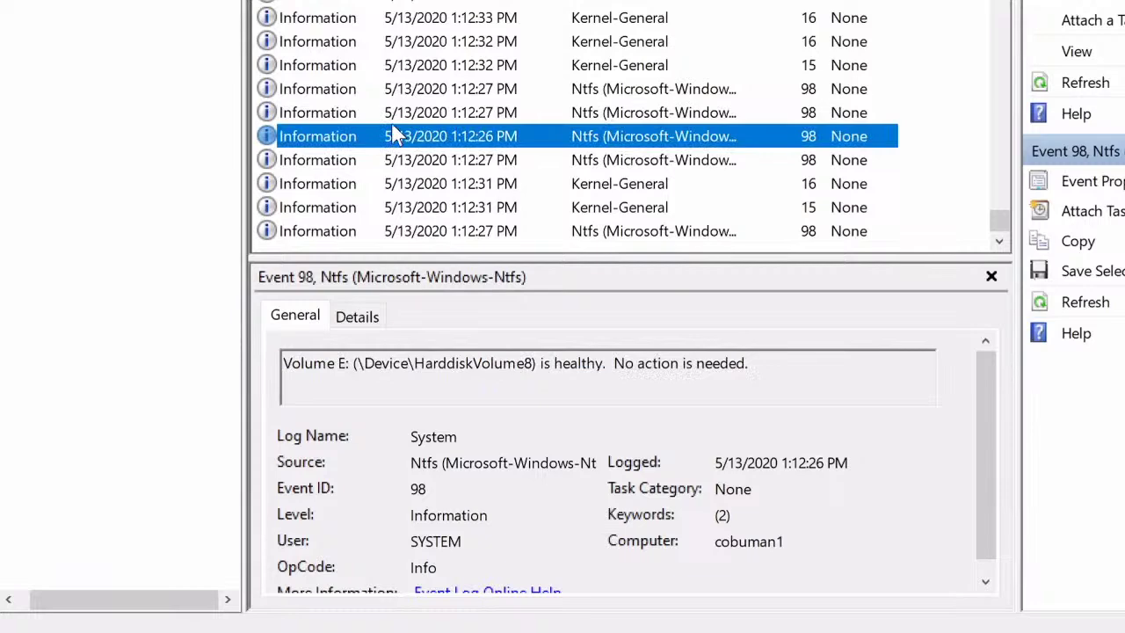
{"action": "left_click", "coordinate": [290, 95]}
{"action": "scroll", "coordinate": [292, 101], "scroll_direction": "down", "scroll_amount": 10}
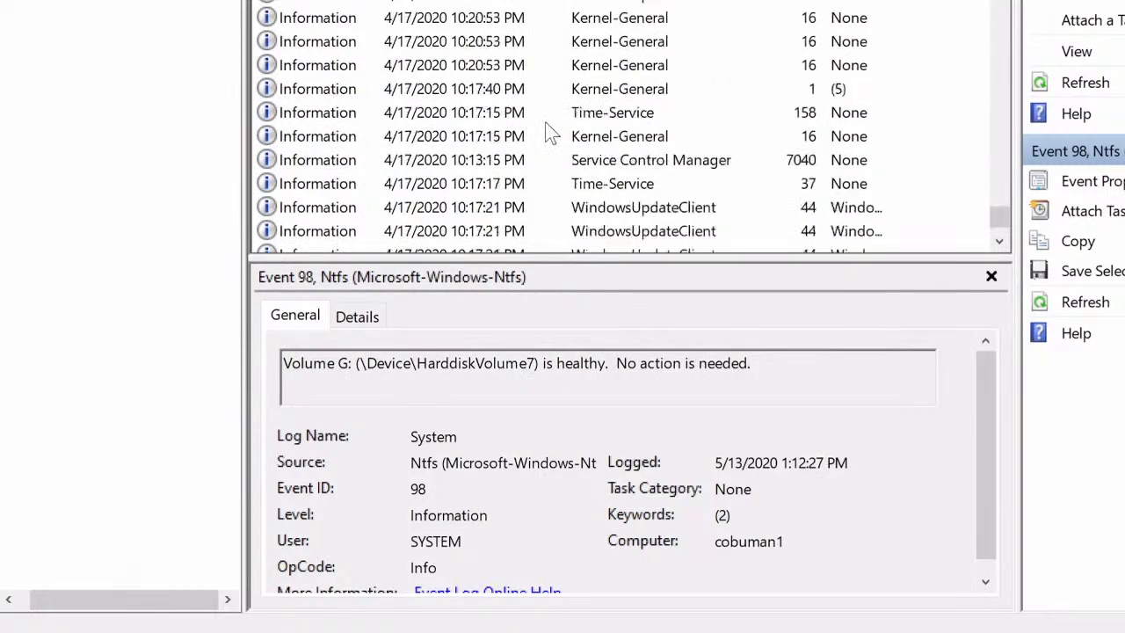
{"action": "scroll", "coordinate": [651, 132], "scroll_direction": "down", "scroll_amount": 10}
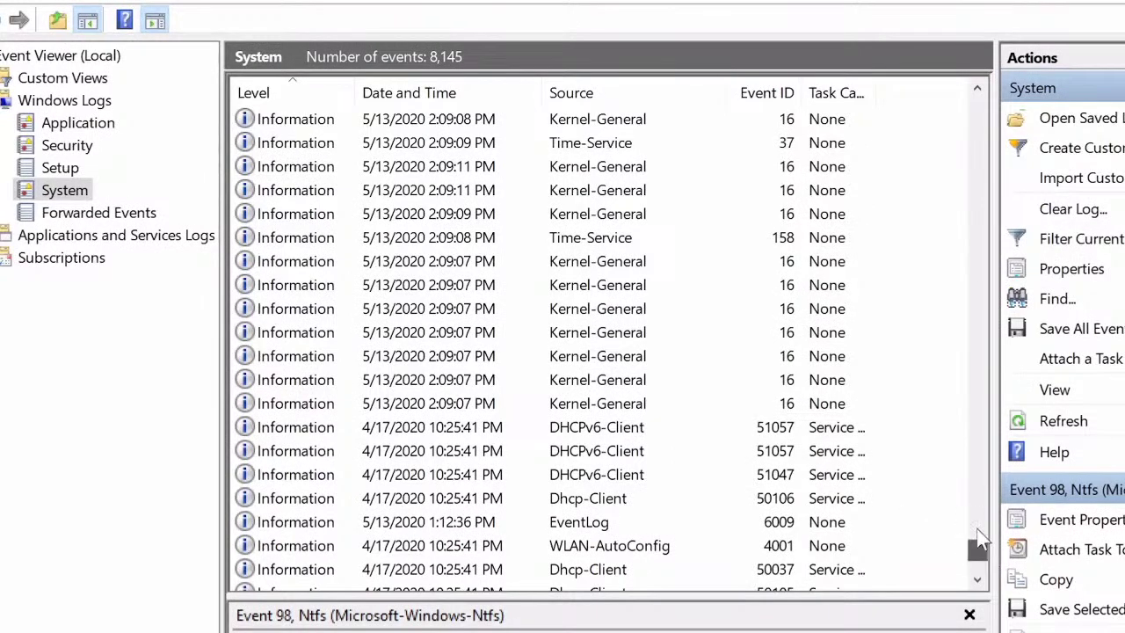
{"action": "left_click_drag", "start_coordinate": [981, 541], "coordinate": [979, 118]}
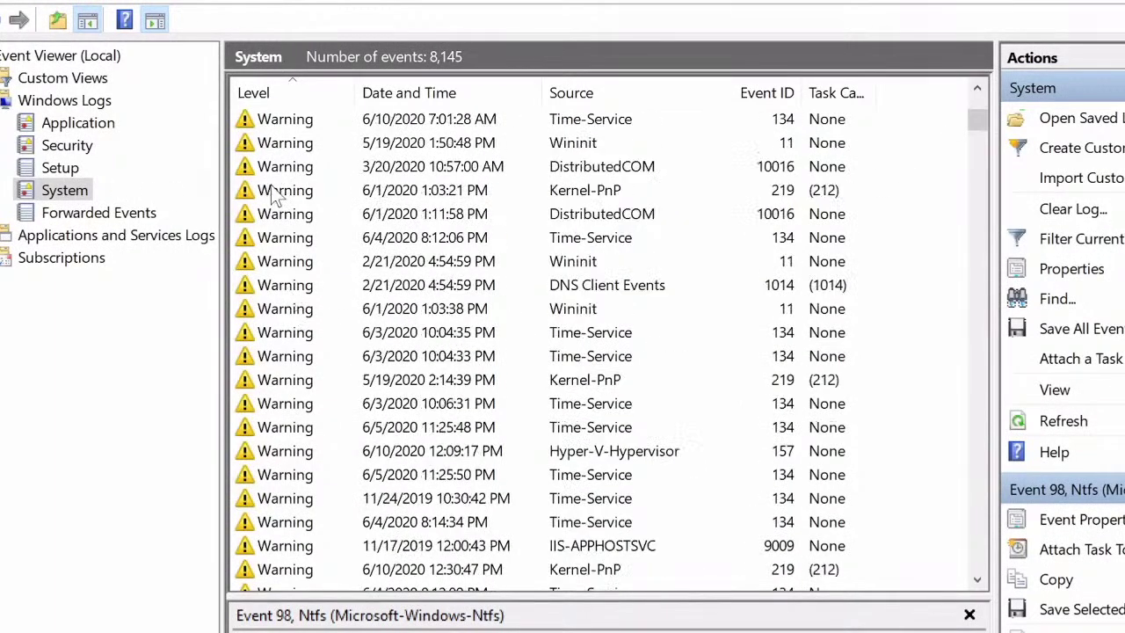
- Inspect the Kernel-PnP warning, HttpEvent 15016 error and DistributedCOM 10010 errors
{"action": "left_click", "coordinate": [275, 191]}
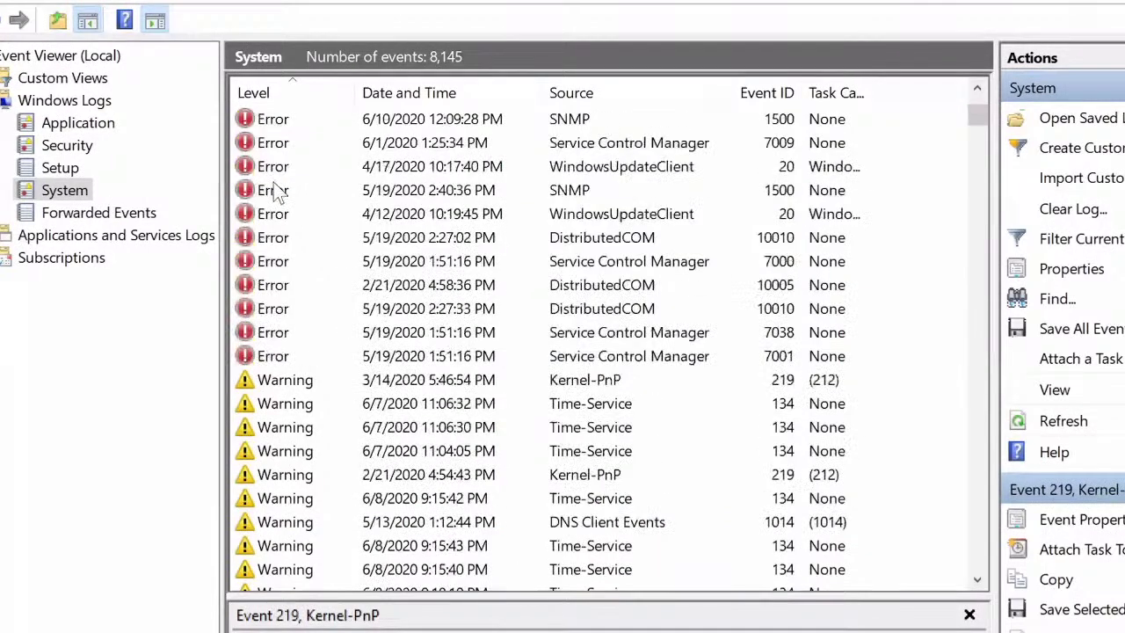
{"action": "left_click", "coordinate": [297, 212]}
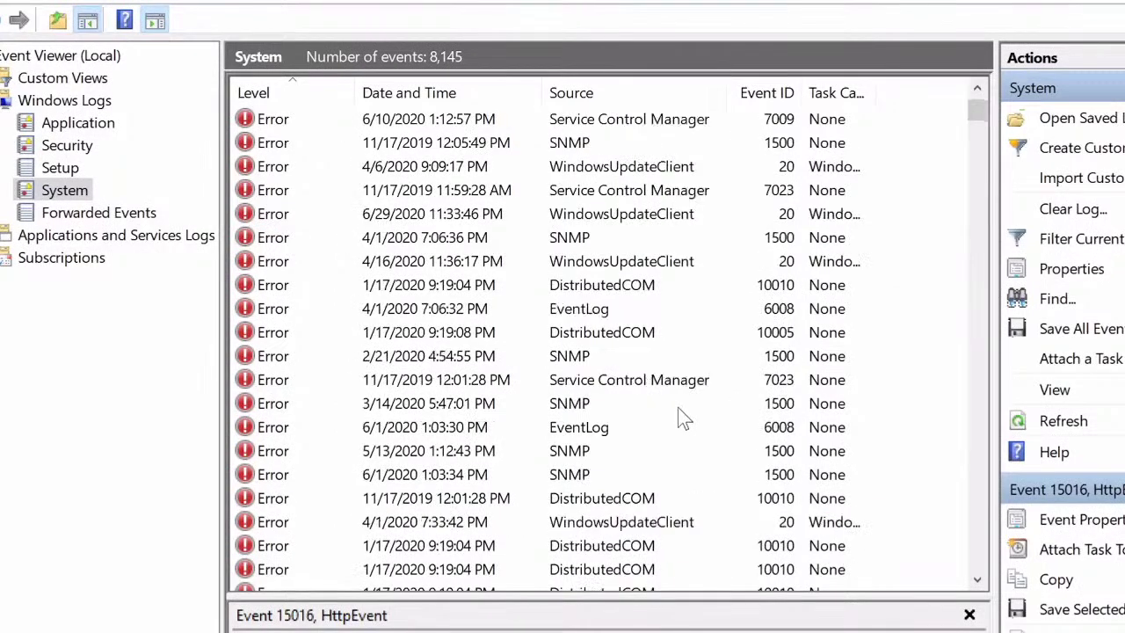
{"action": "left_click", "coordinate": [575, 426]}
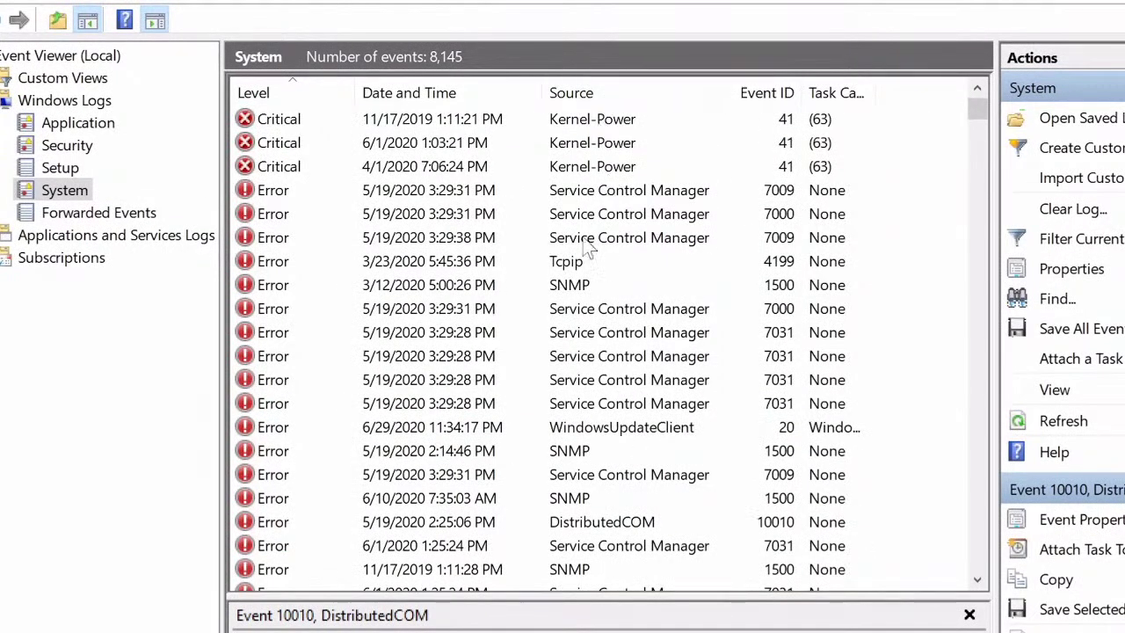
{"action": "scroll", "coordinate": [602, 264], "scroll_direction": "down", "scroll_amount": 8}
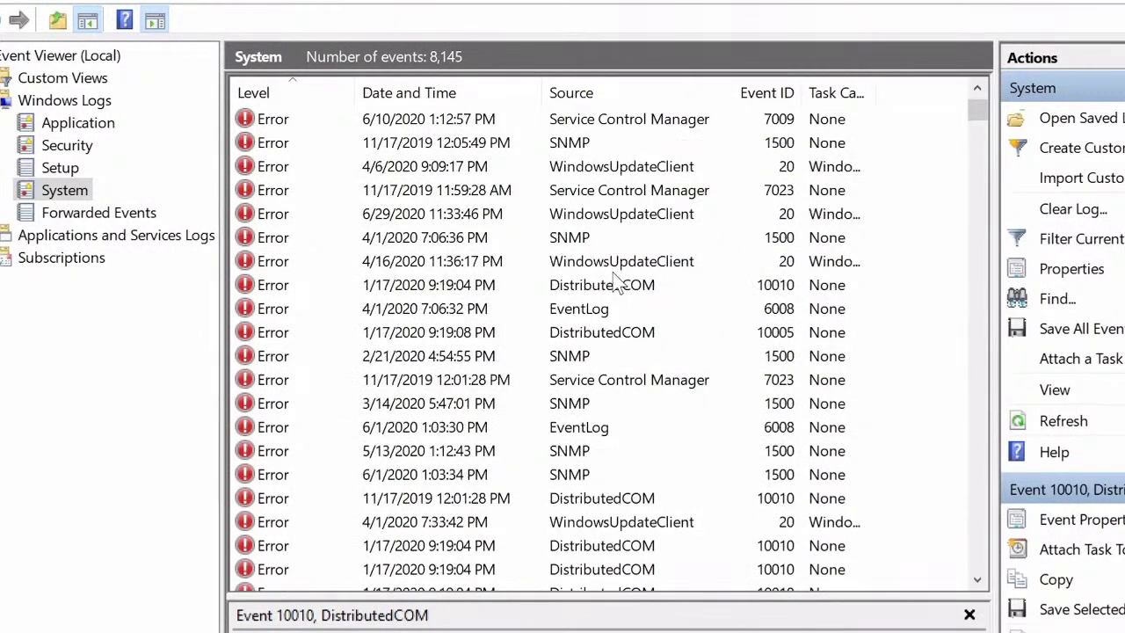
{"action": "scroll", "coordinate": [624, 277], "scroll_direction": "down", "scroll_amount": 12}
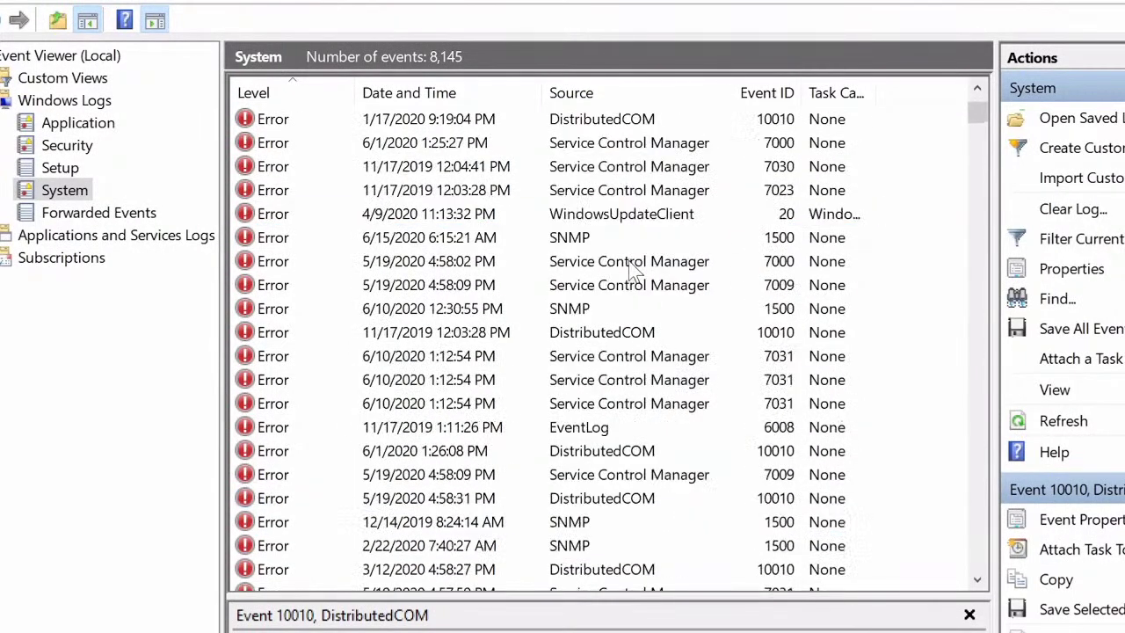
{"action": "scroll", "coordinate": [631, 271], "scroll_direction": "down", "scroll_amount": 12}
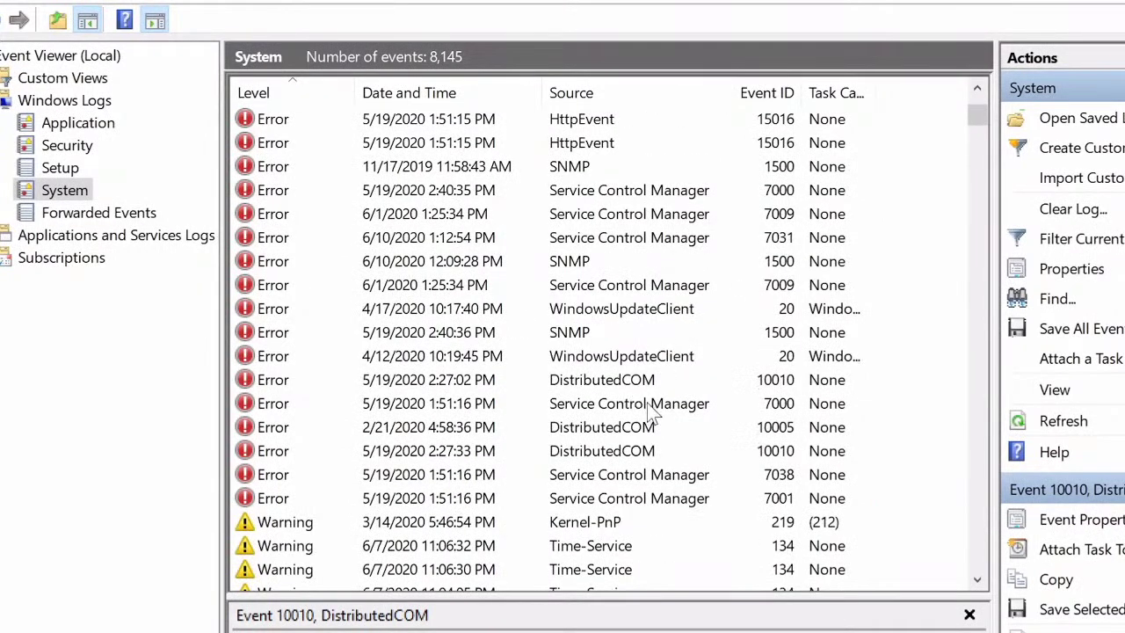
{"action": "scroll", "coordinate": [631, 406], "scroll_direction": "up", "scroll_amount": 3}
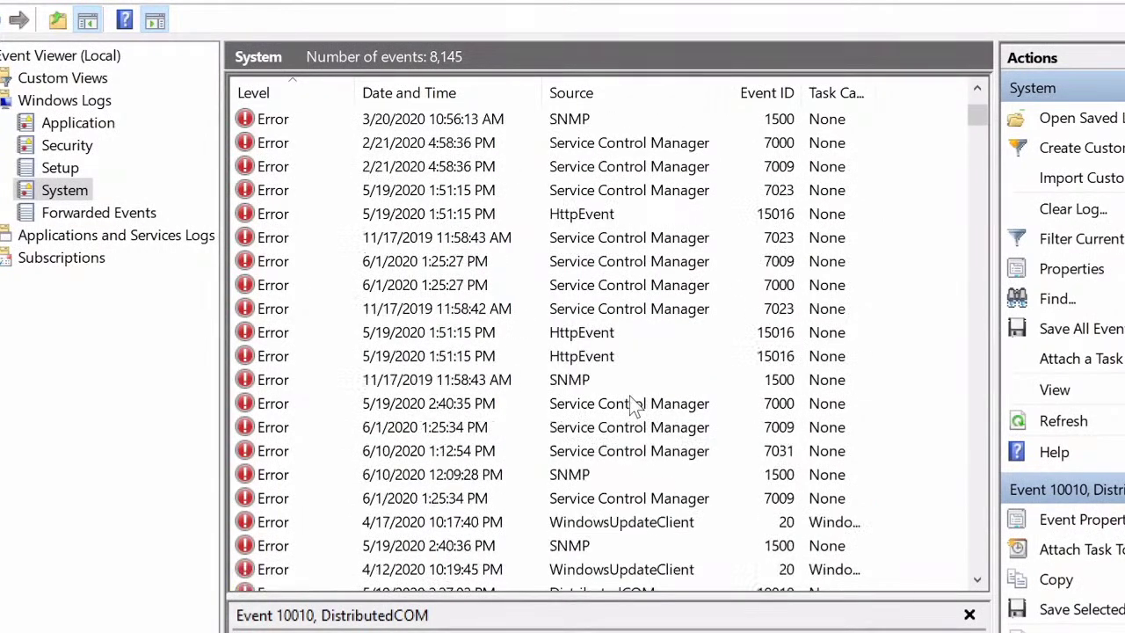
{"action": "scroll", "coordinate": [655, 401], "scroll_direction": "down", "scroll_amount": 4}
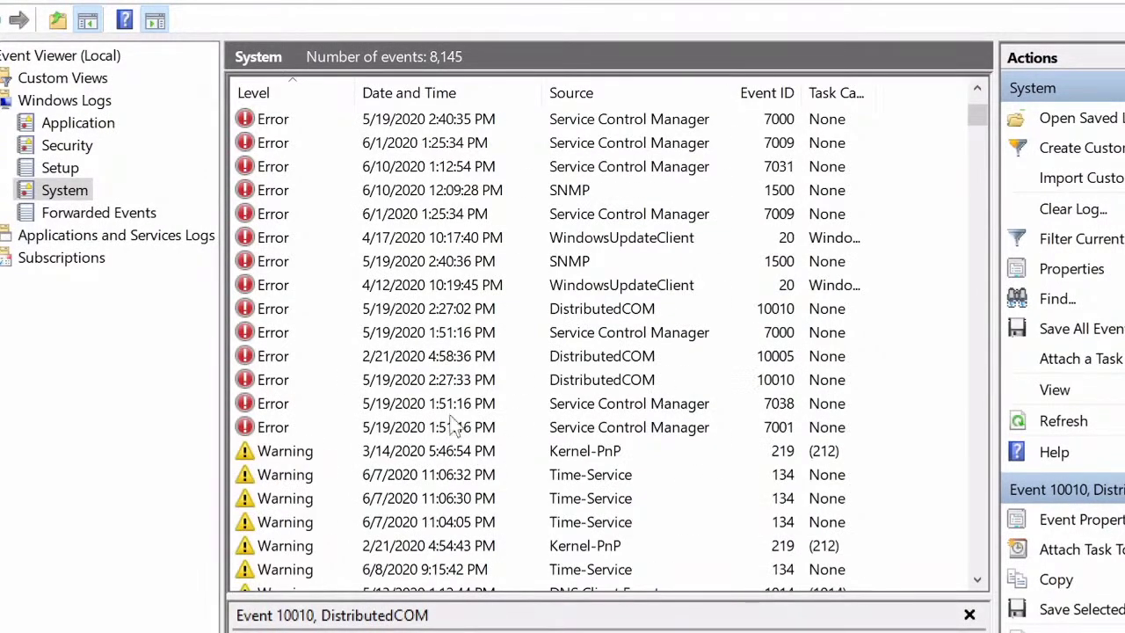
{"action": "left_click", "coordinate": [288, 387]}
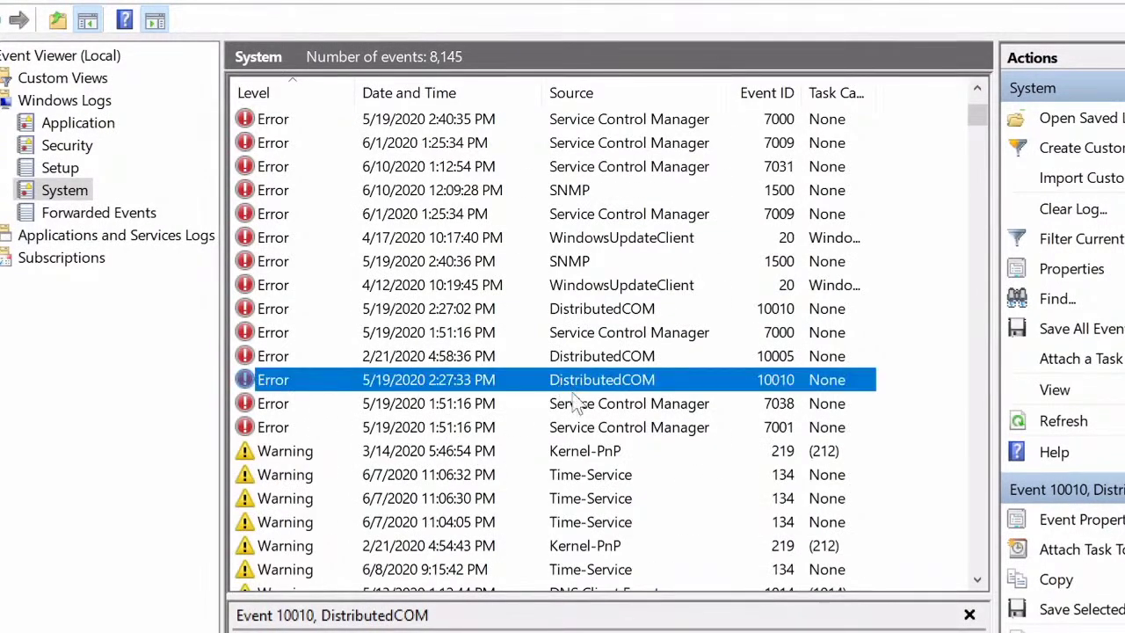
{"action": "scroll", "coordinate": [576, 403], "scroll_direction": "down", "scroll_amount": 9}
{"action": "scroll", "coordinate": [566, 395], "scroll_direction": "up", "scroll_amount": 10}
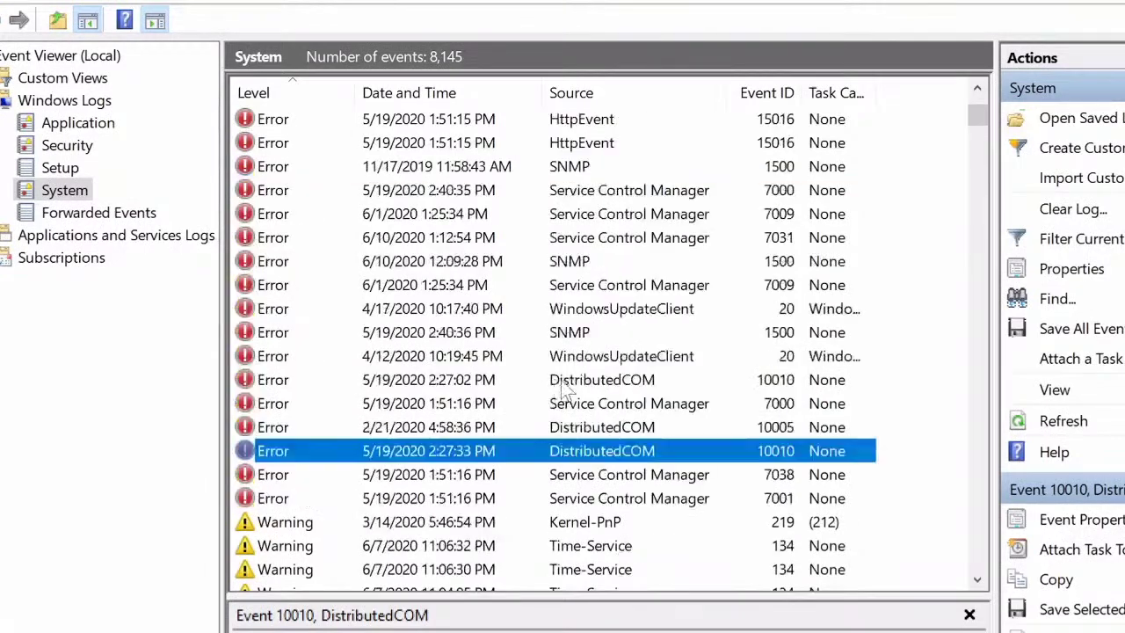
{"action": "scroll", "coordinate": [567, 391], "scroll_direction": "up", "scroll_amount": 13}
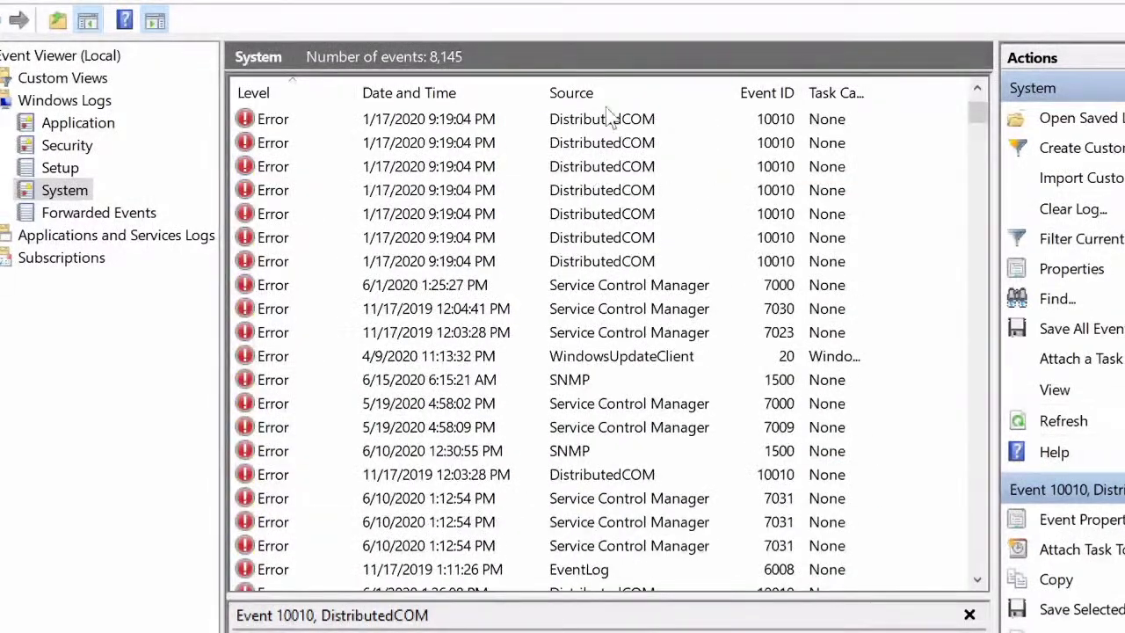
- Inspect an SNMP 1500 error and scroll through the rest of the error list
{"action": "left_click", "coordinate": [663, 380]}
{"action": "scroll", "coordinate": [641, 379], "scroll_direction": "down", "scroll_amount": 4}
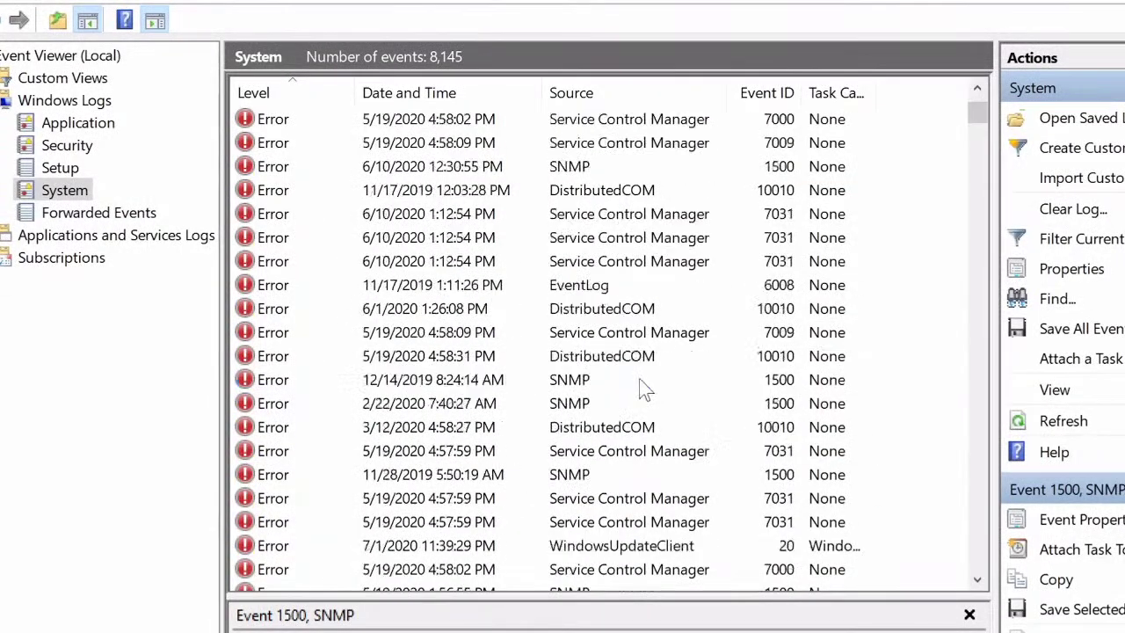
{"action": "scroll", "coordinate": [643, 388], "scroll_direction": "down", "scroll_amount": 15}
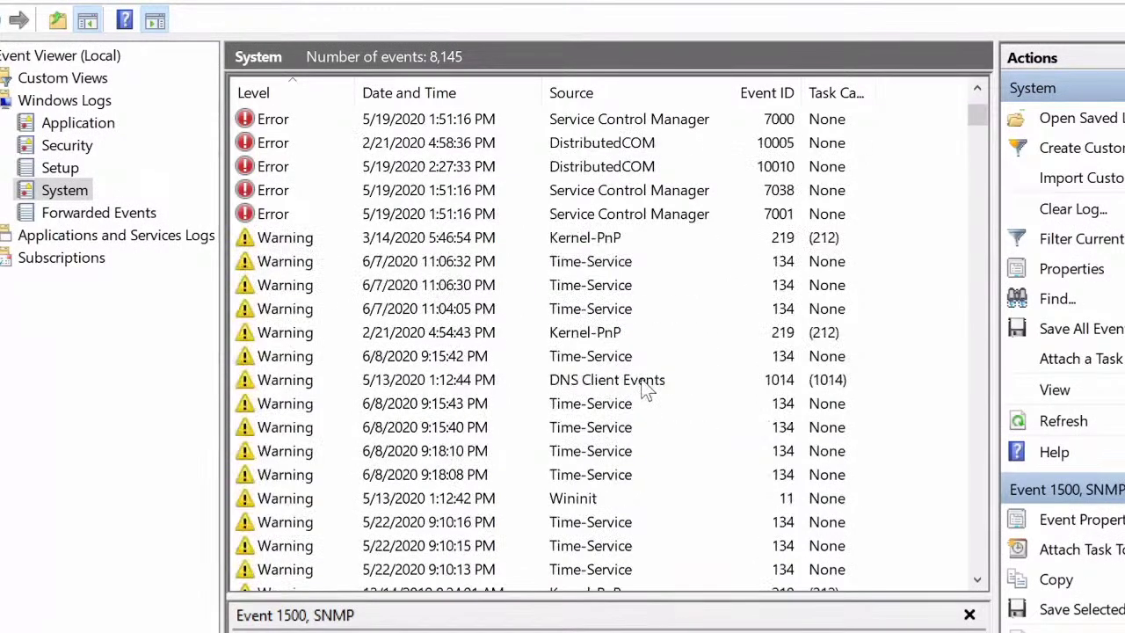
{"action": "scroll", "coordinate": [646, 387], "scroll_direction": "down", "scroll_amount": 15}
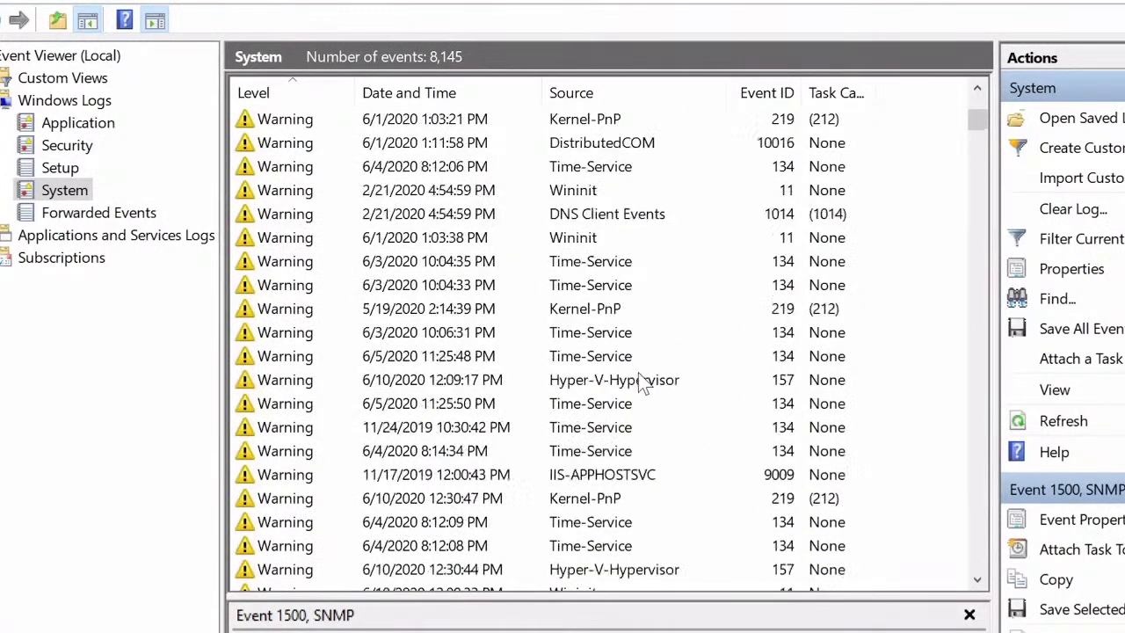
{"action": "scroll", "coordinate": [648, 378], "scroll_direction": "down", "scroll_amount": 15}
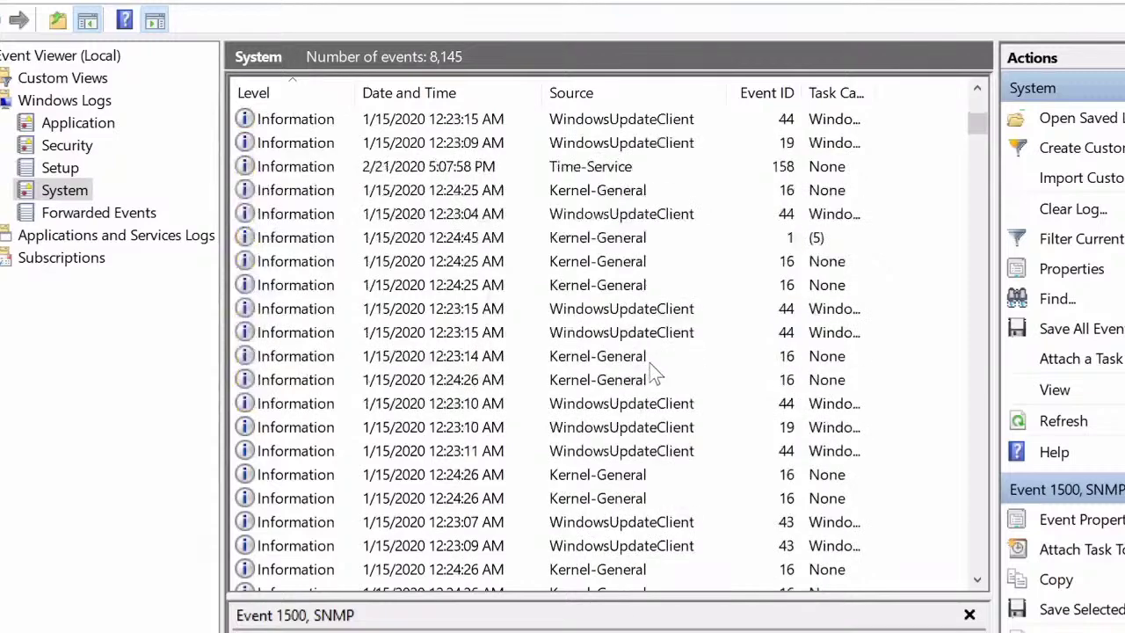
{"action": "scroll", "coordinate": [655, 373], "scroll_direction": "down", "scroll_amount": 15}
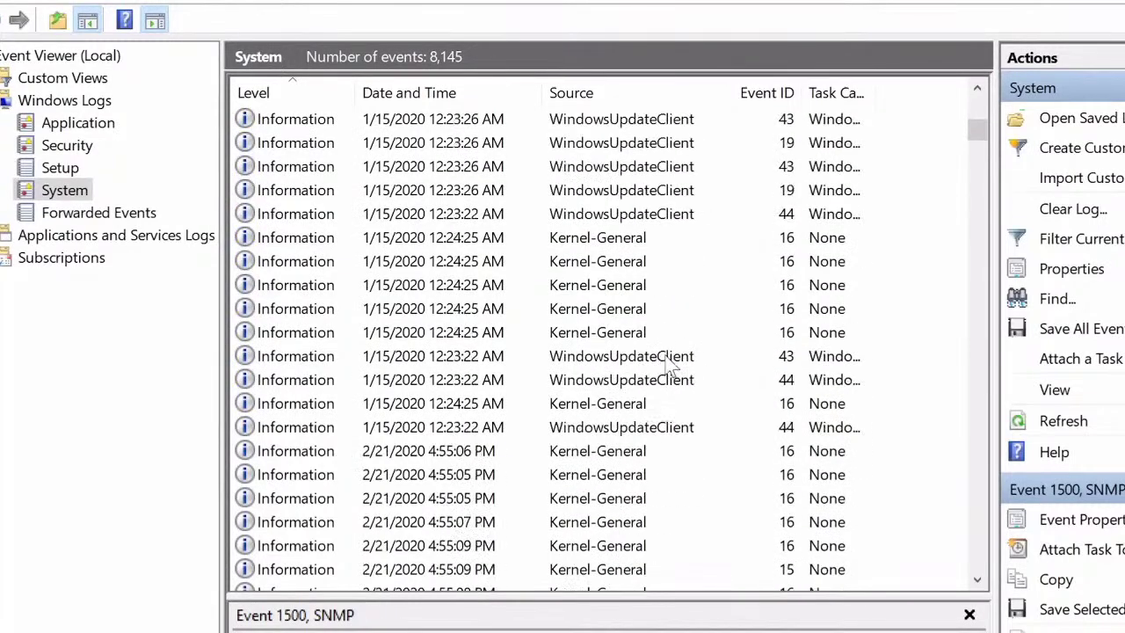
{"action": "scroll", "coordinate": [659, 374], "scroll_direction": "down", "scroll_amount": 15}
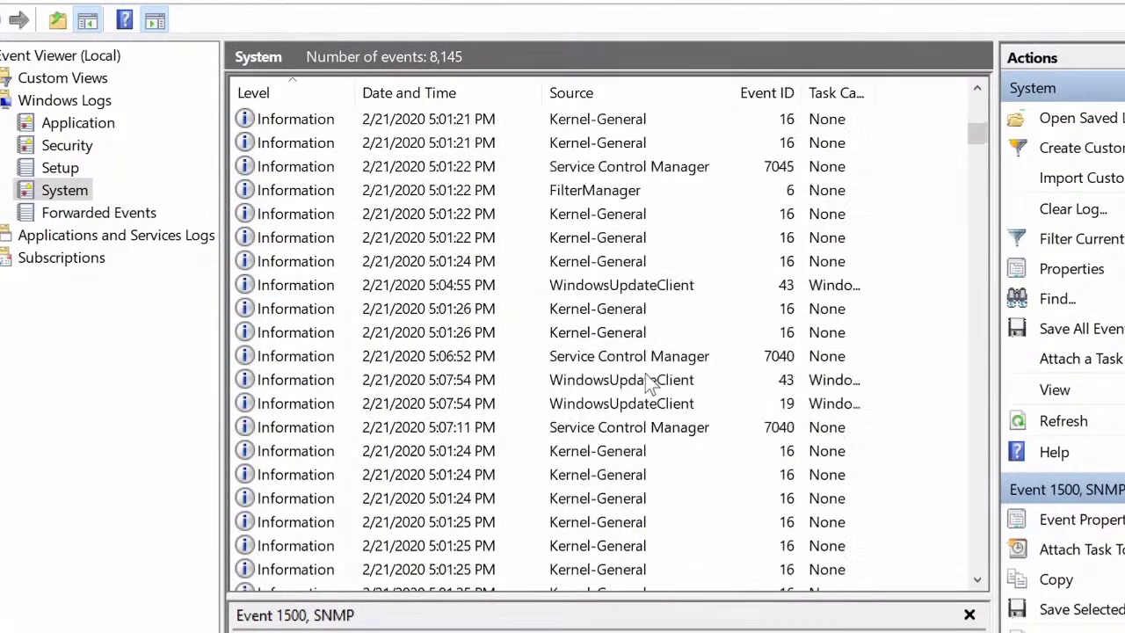
{"action": "scroll", "coordinate": [651, 378], "scroll_direction": "up", "scroll_amount": 10}
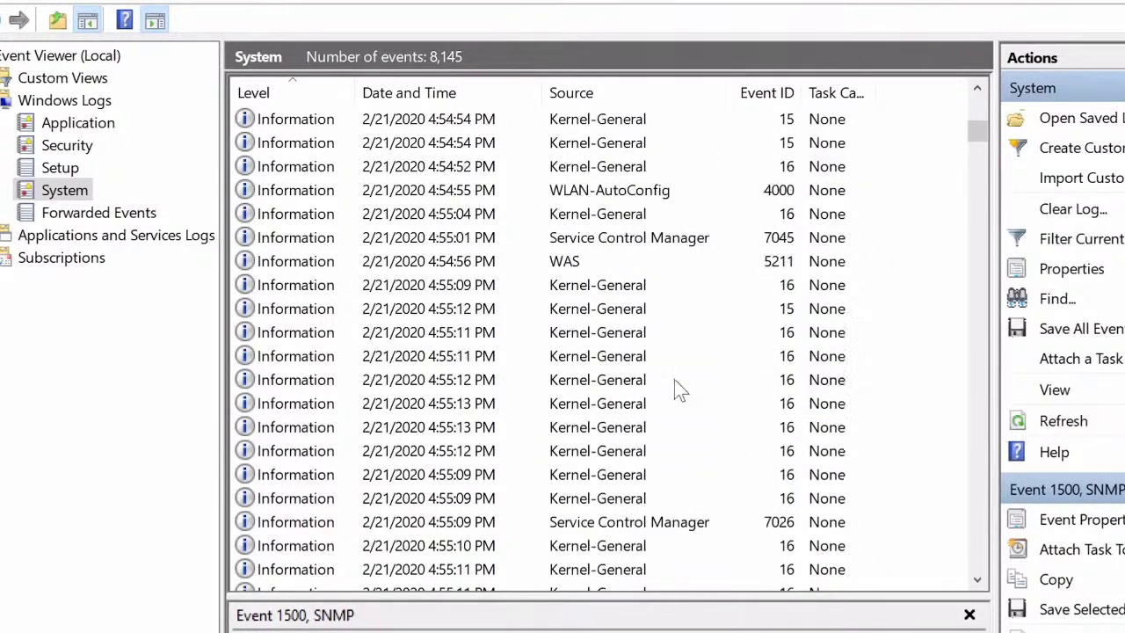
{"action": "scroll", "coordinate": [657, 374], "scroll_direction": "up", "scroll_amount": 10}
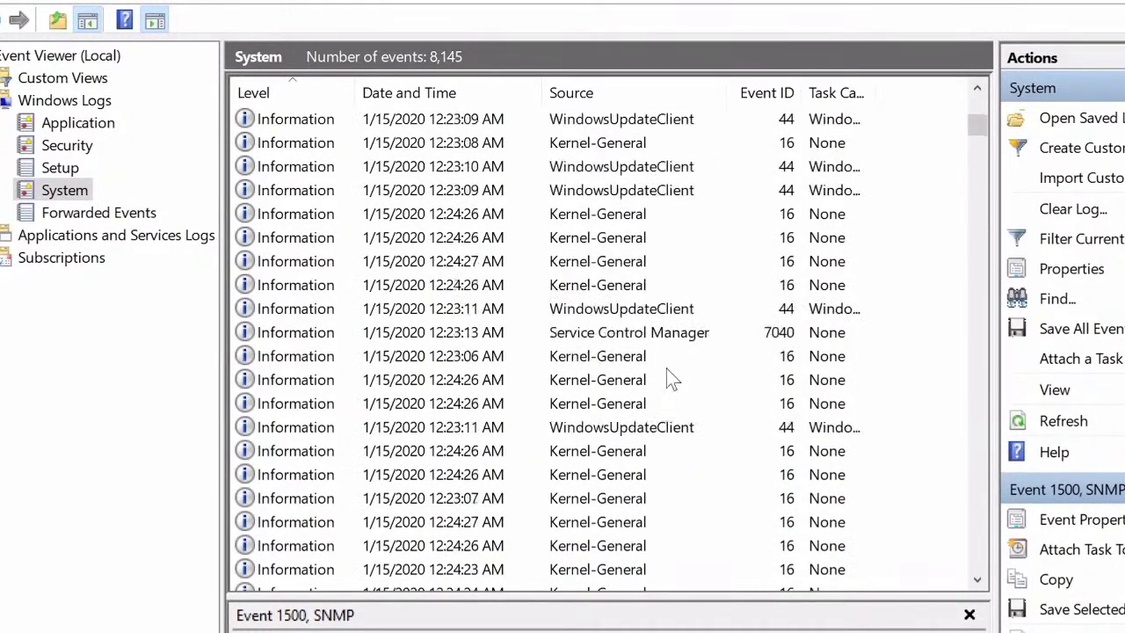
{"action": "scroll", "coordinate": [657, 376], "scroll_direction": "up", "scroll_amount": 10}
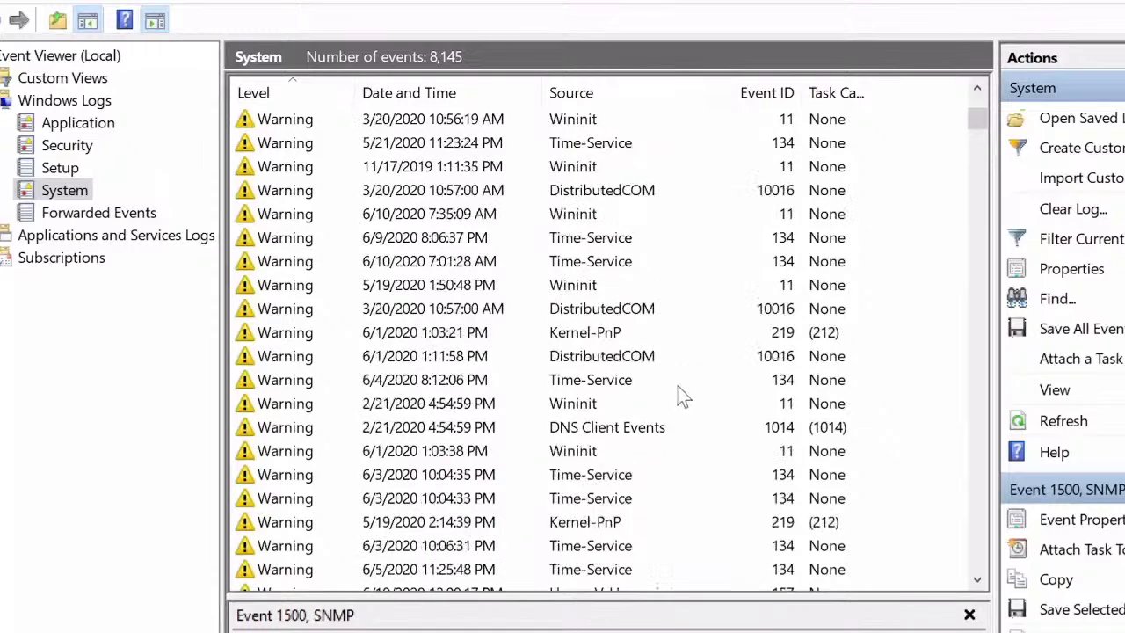
{"action": "scroll", "coordinate": [666, 388], "scroll_direction": "up", "scroll_amount": 5}
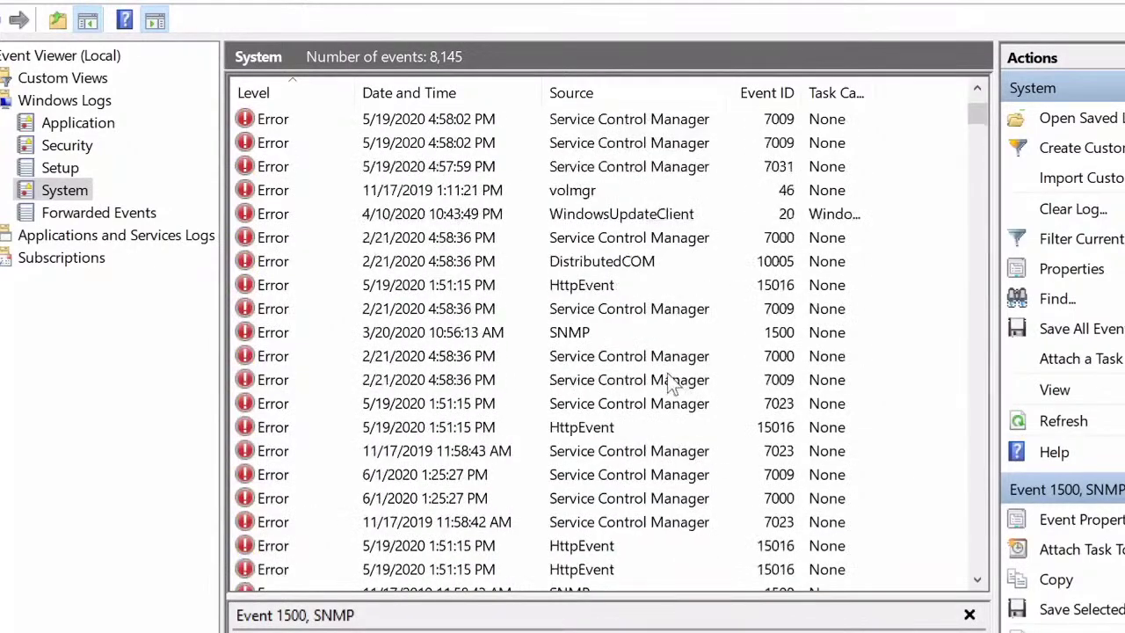
- Review the 7009 timeout and 7000 Service Control Manager errors, ending on the Audiosrv event
{"action": "left_click", "coordinate": [596, 142]}
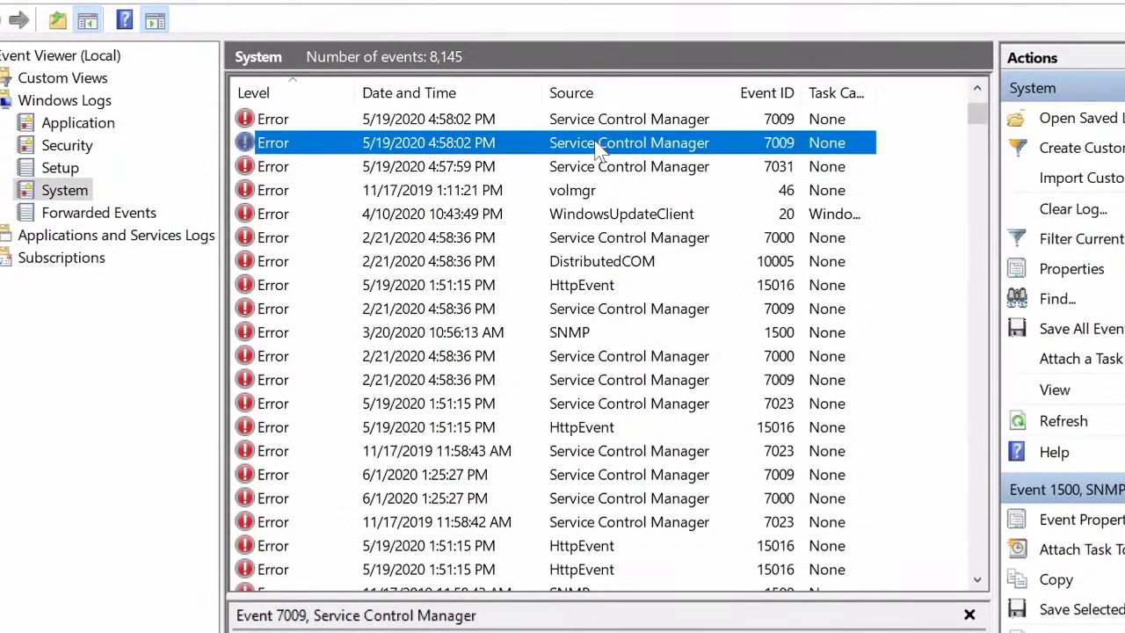
{"action": "left_click", "coordinate": [618, 239]}
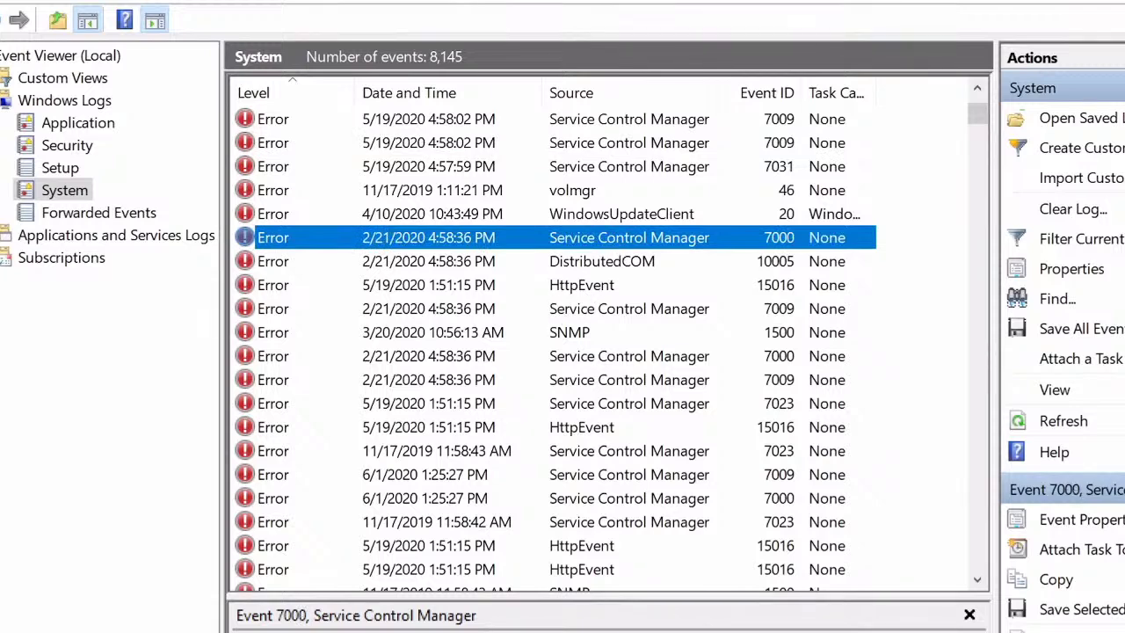
{"action": "key", "text": "Tab"}
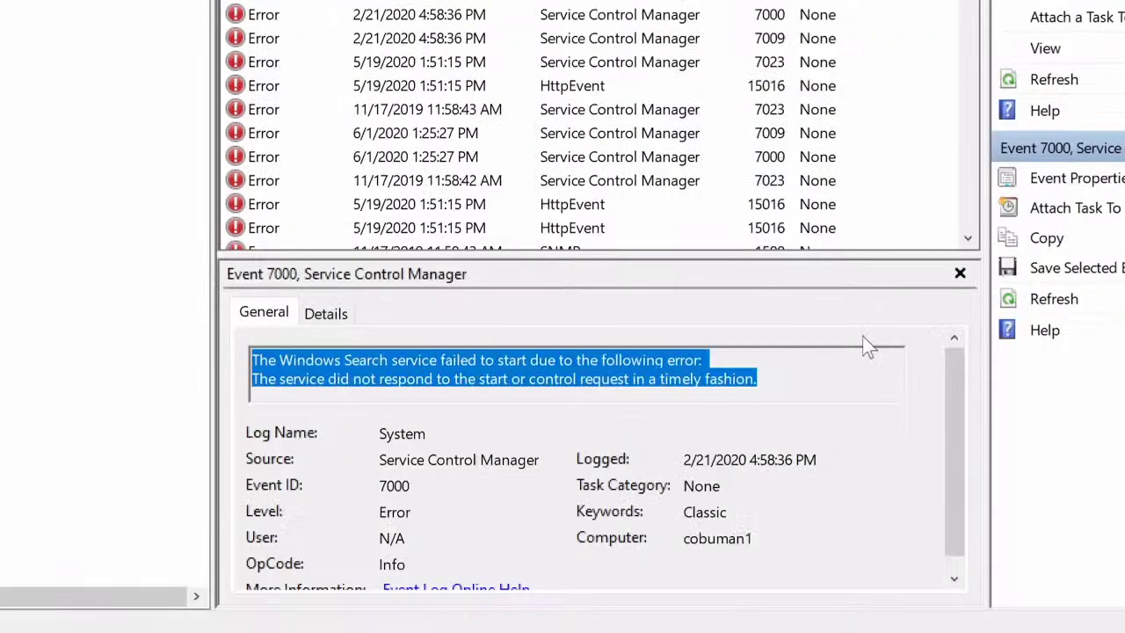
{"action": "left_click", "coordinate": [683, 133]}
{"action": "scroll", "coordinate": [731, 193], "scroll_direction": "down", "scroll_amount": 10}
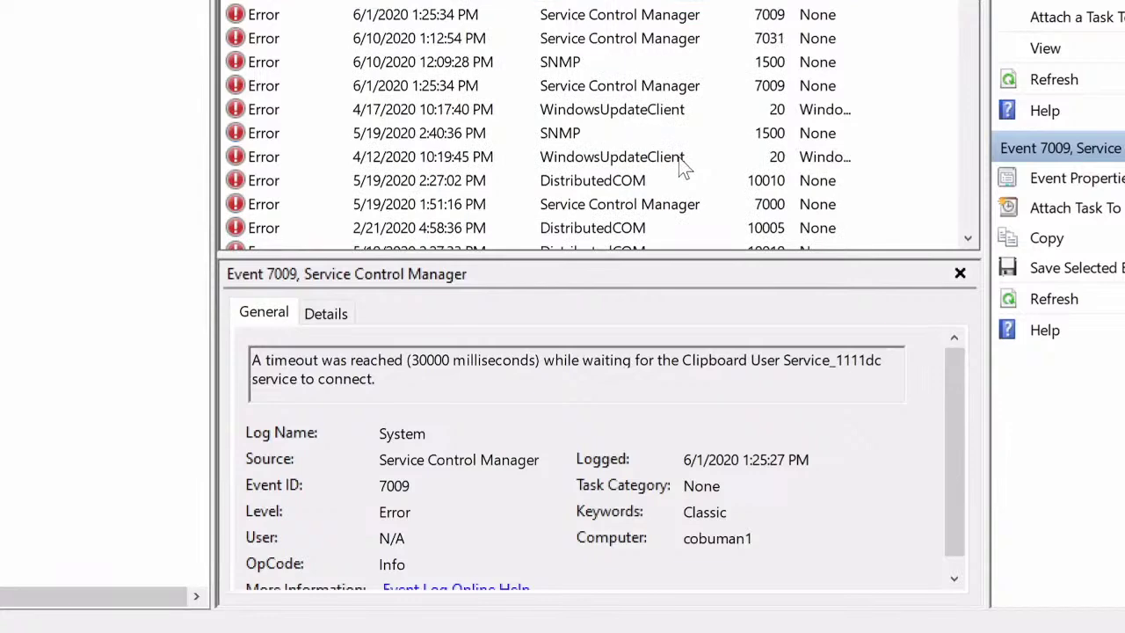
{"action": "scroll", "coordinate": [707, 201], "scroll_direction": "up", "scroll_amount": 10}
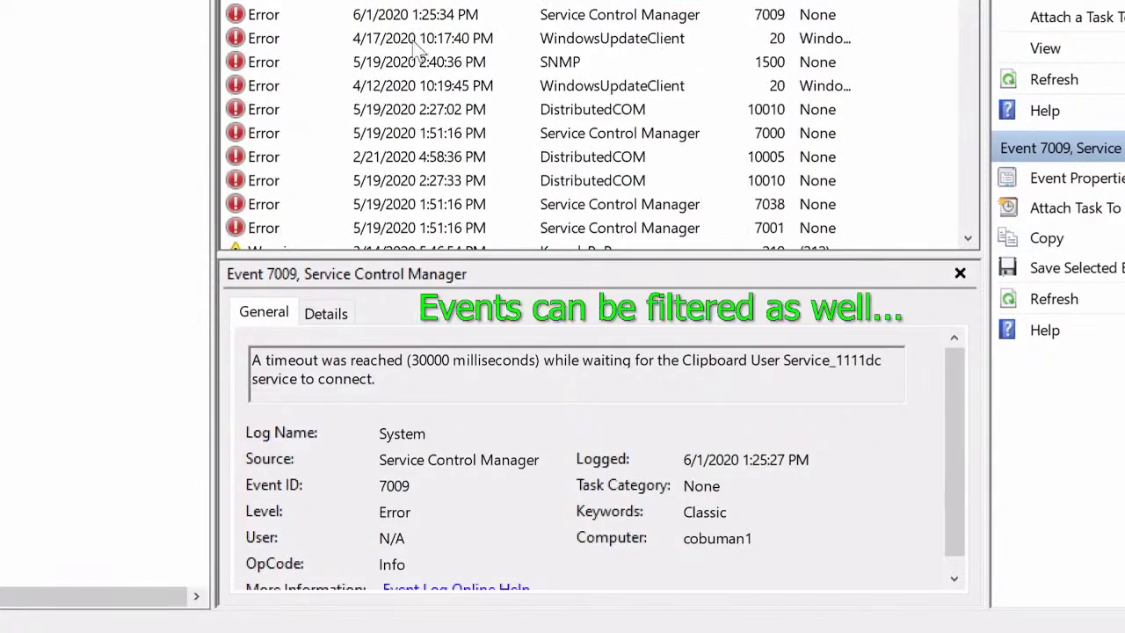
{"action": "left_click", "coordinate": [358, 141]}
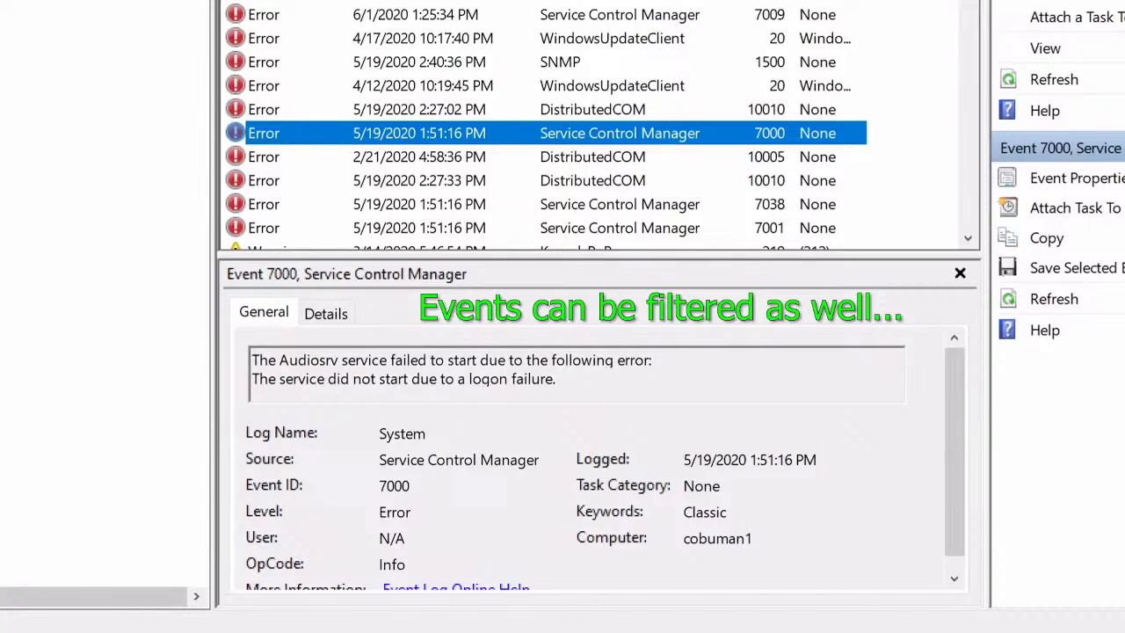
- Search Start for reliability monitor, then replace the query with 'control' to open Control Panel
{"action": "key", "text": "super"}
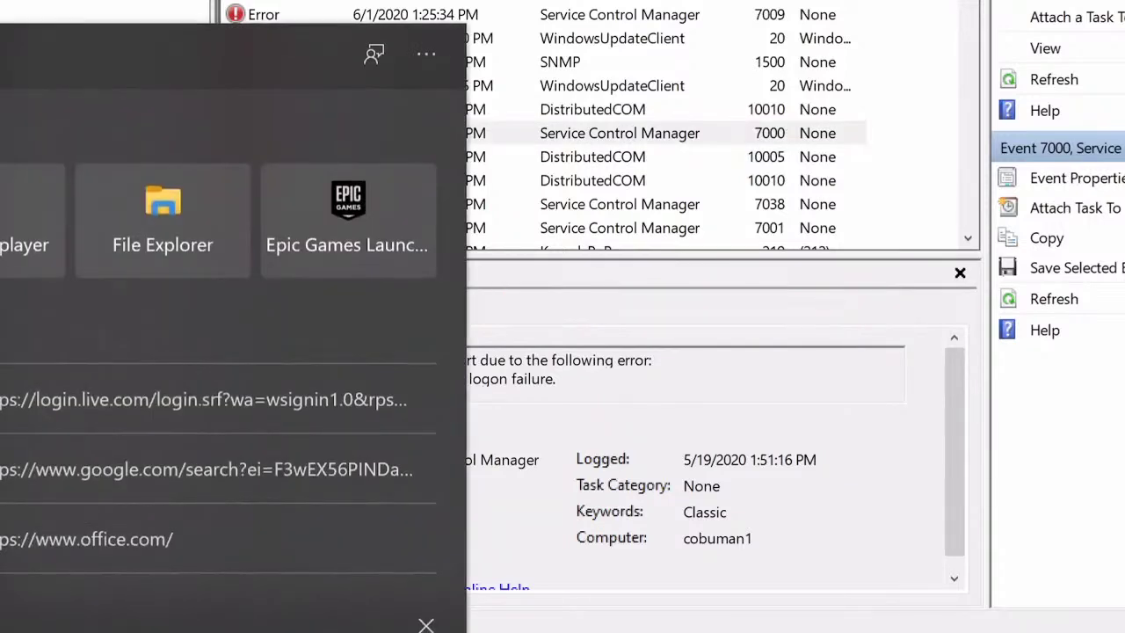
{"action": "type", "text": "a"}
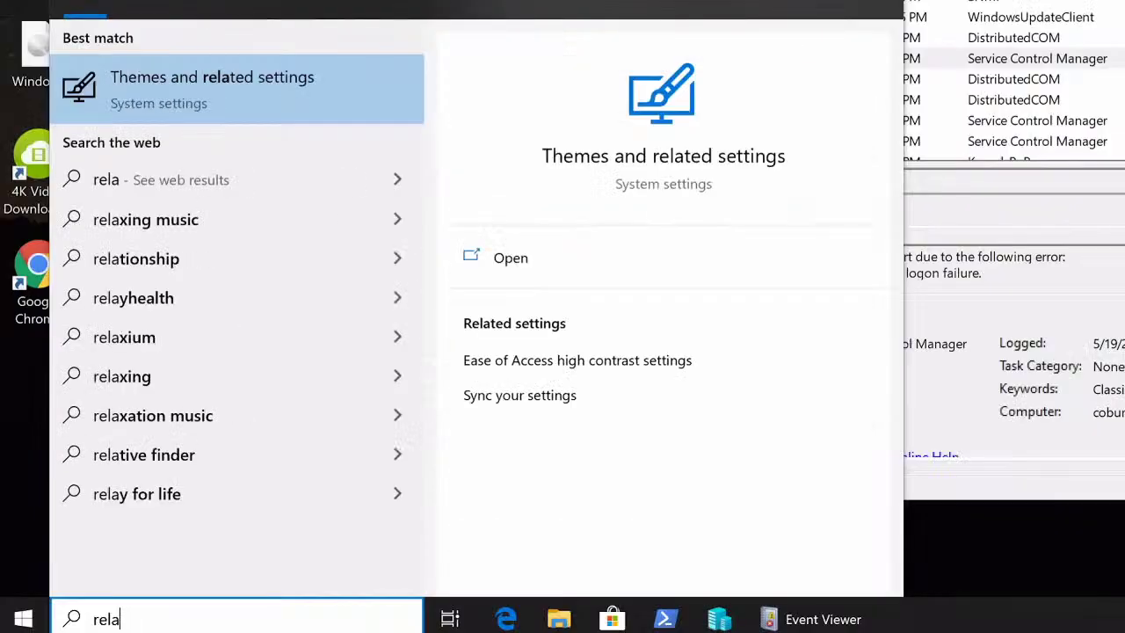
{"action": "type", "text": "i"}
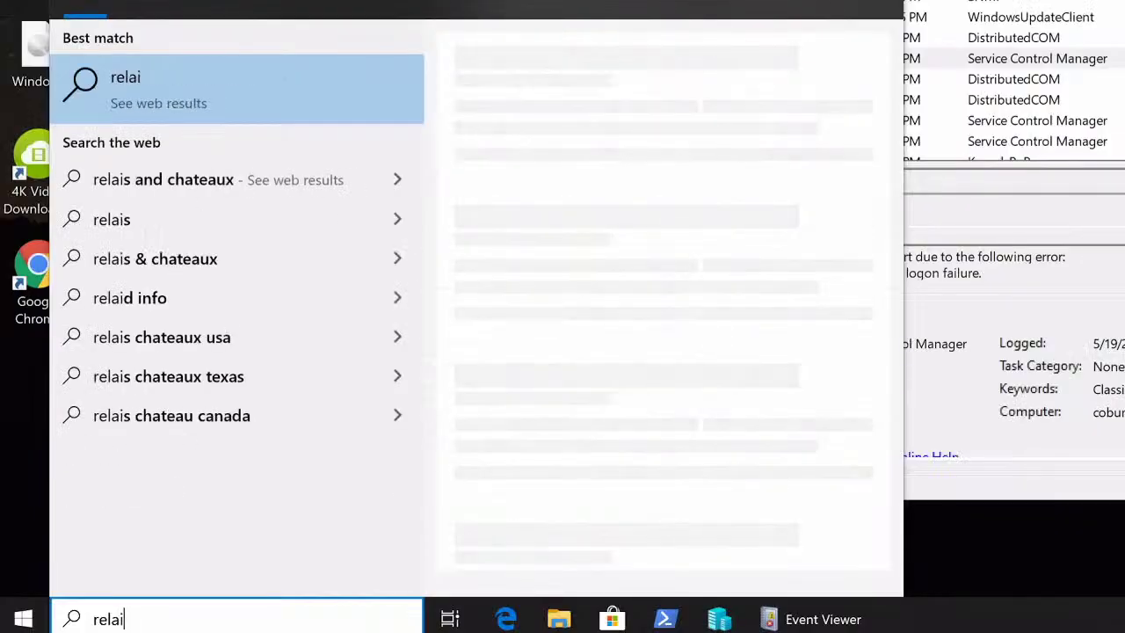
{"action": "type", "text": "bility mon"}
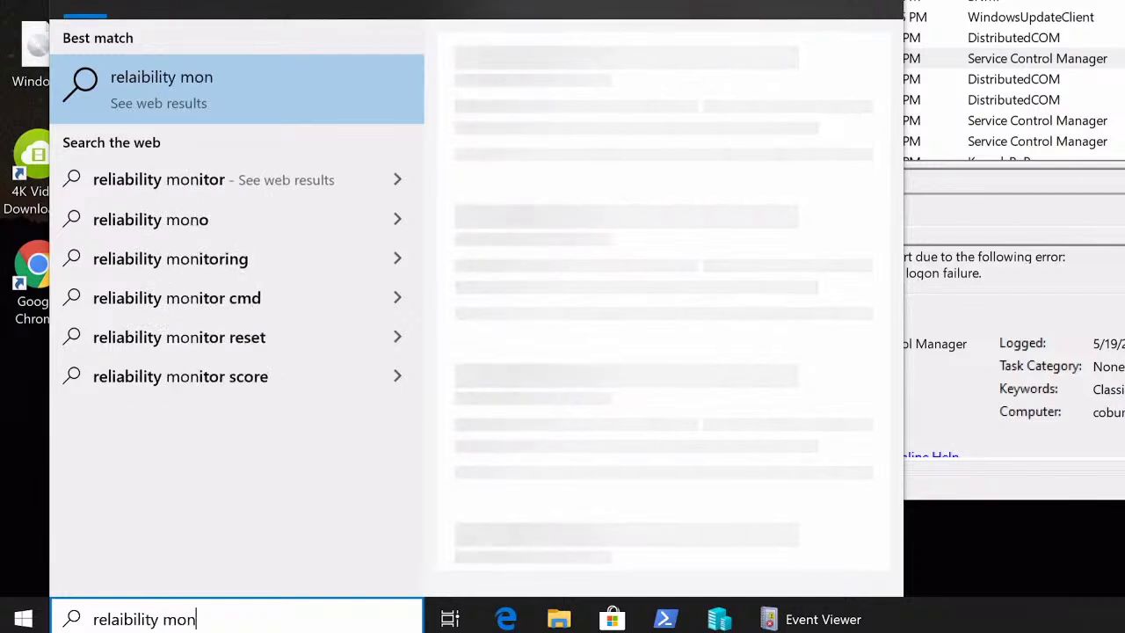
{"action": "type", "text": "tor"}
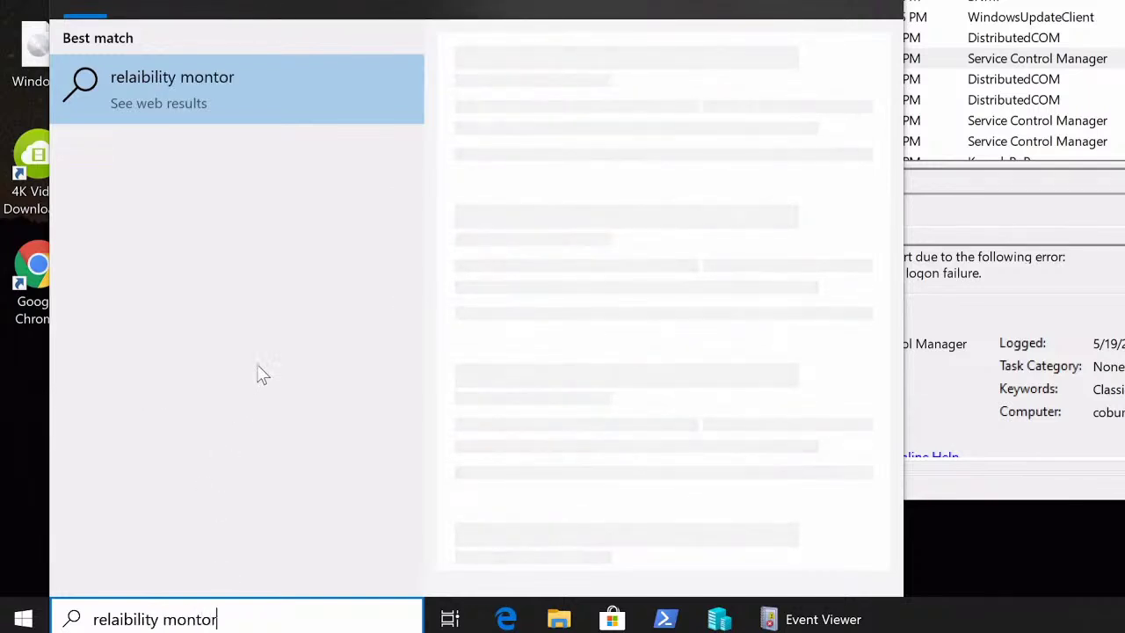
{"action": "key", "text": "shift+Left"}
{"action": "key", "text": "shift+Left"}
{"action": "key", "text": "shift+Left"}
{"action": "key", "text": "shift+Left"}
{"action": "key", "text": "shift+Left"}
{"action": "key", "text": "shift+Left"}
{"action": "key", "text": "shift+Left"}
{"action": "key", "text": "shift+Left"}
{"action": "key", "text": "shift+Left"}
{"action": "key", "text": "shift+Left"}
{"action": "key", "text": "shift+Left"}
{"action": "key", "text": "shift+Left"}
{"action": "key", "text": "shift+Left"}
{"action": "key", "text": "shift+Left"}
{"action": "key", "text": "shift+Left"}
{"action": "key", "text": "shift+Left"}
{"action": "key", "text": "shift+Left"}
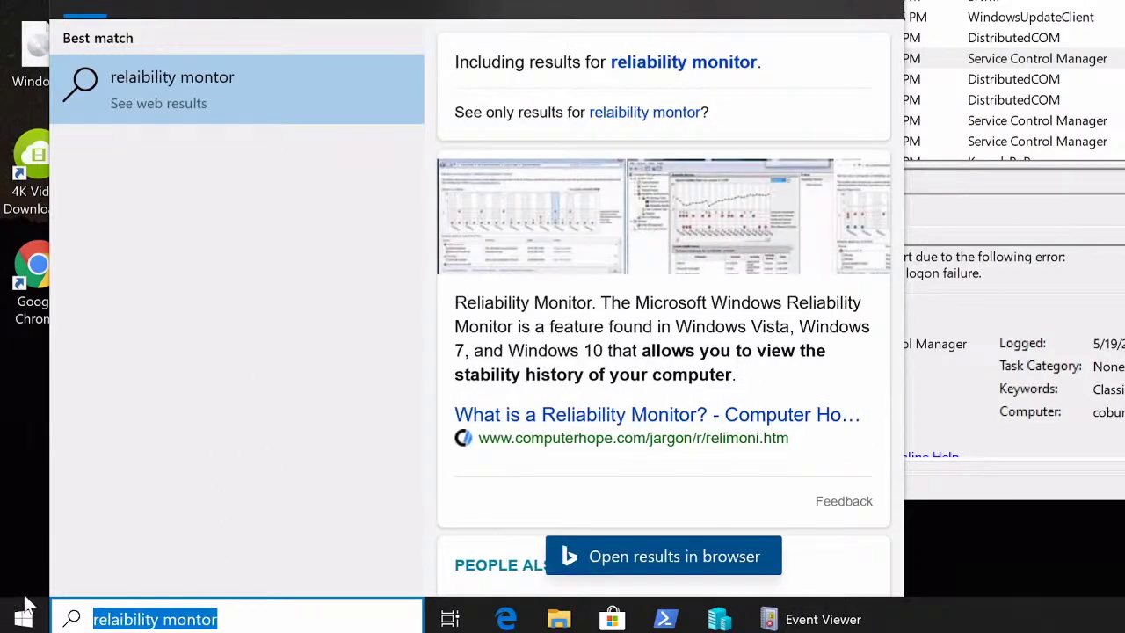
{"action": "type", "text": "contro"}
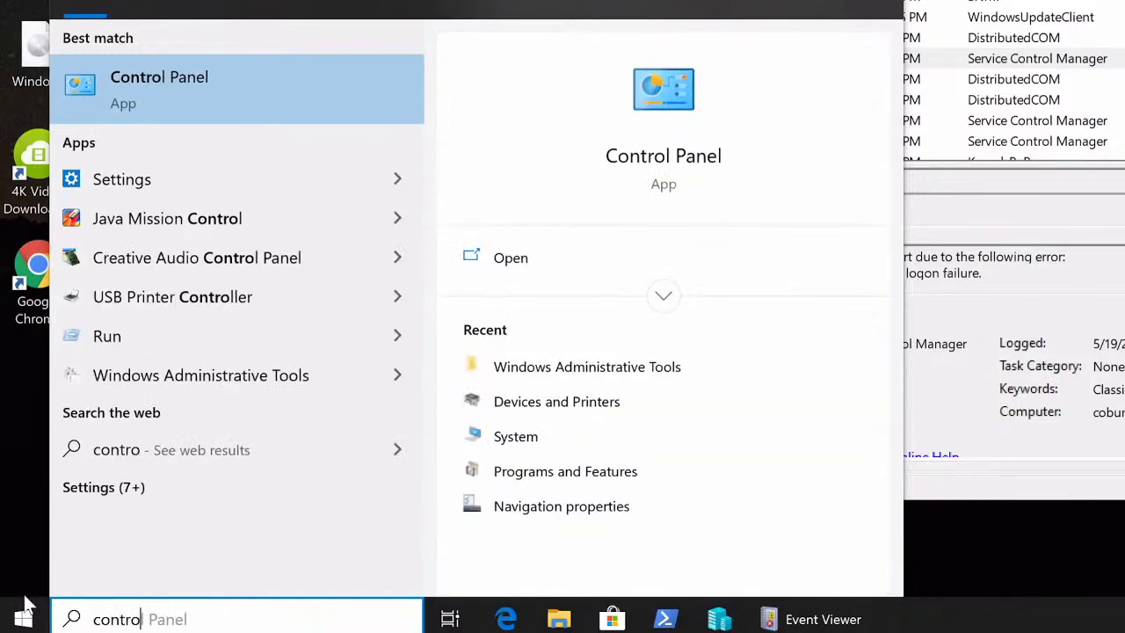
{"action": "key", "text": "Return"}
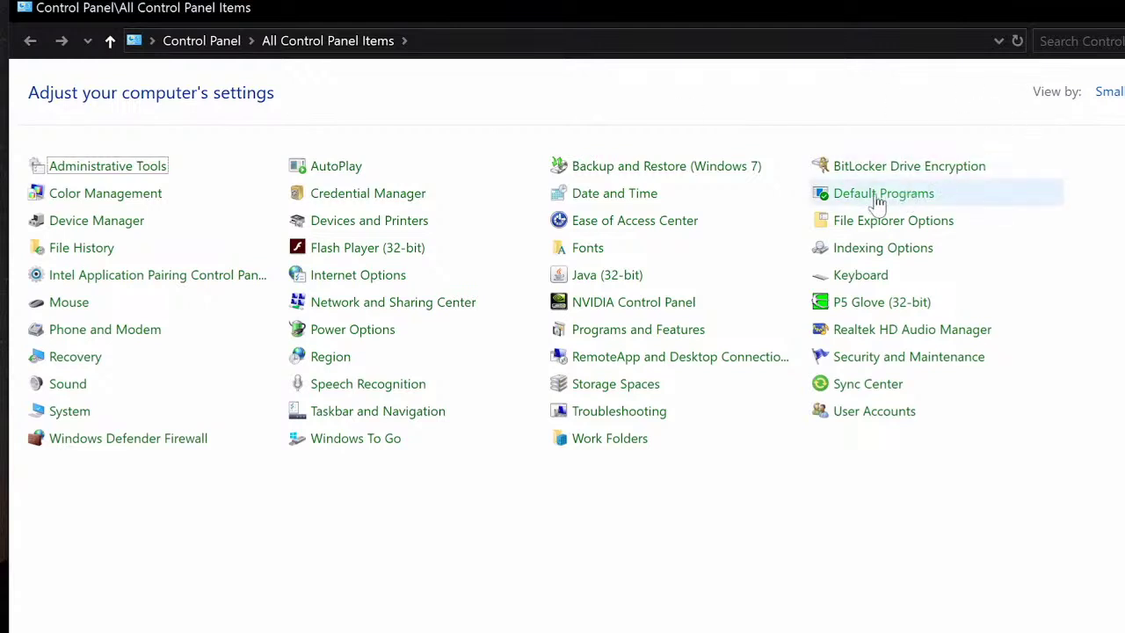
- Open Security and Maintenance and expand its Security section
{"action": "left_click", "coordinate": [883, 357]}
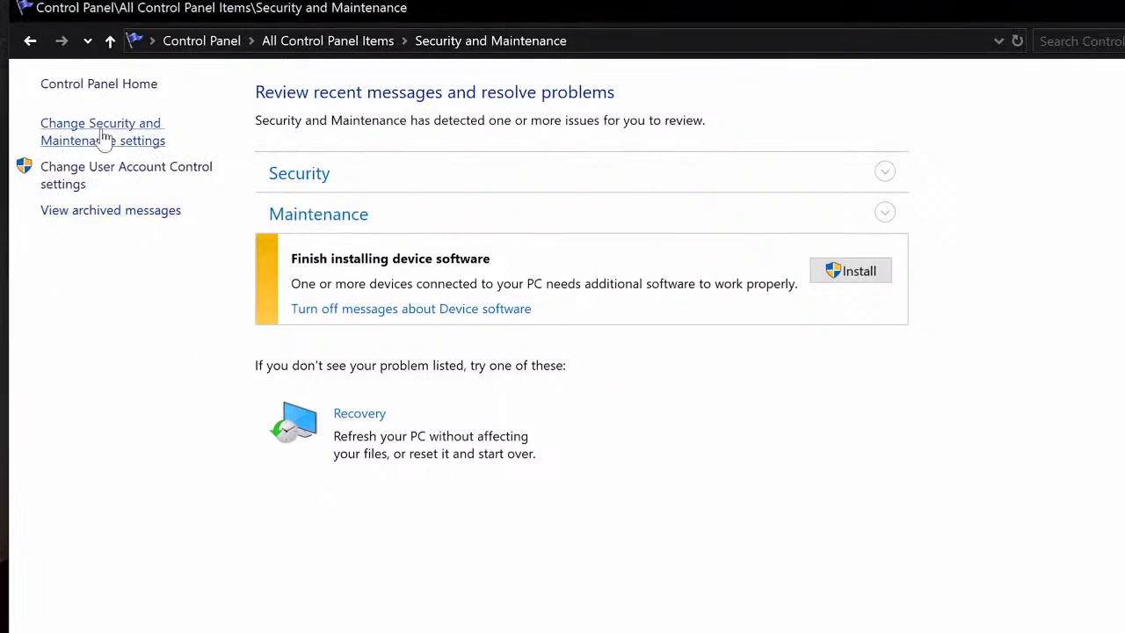
{"action": "left_click", "coordinate": [326, 175]}
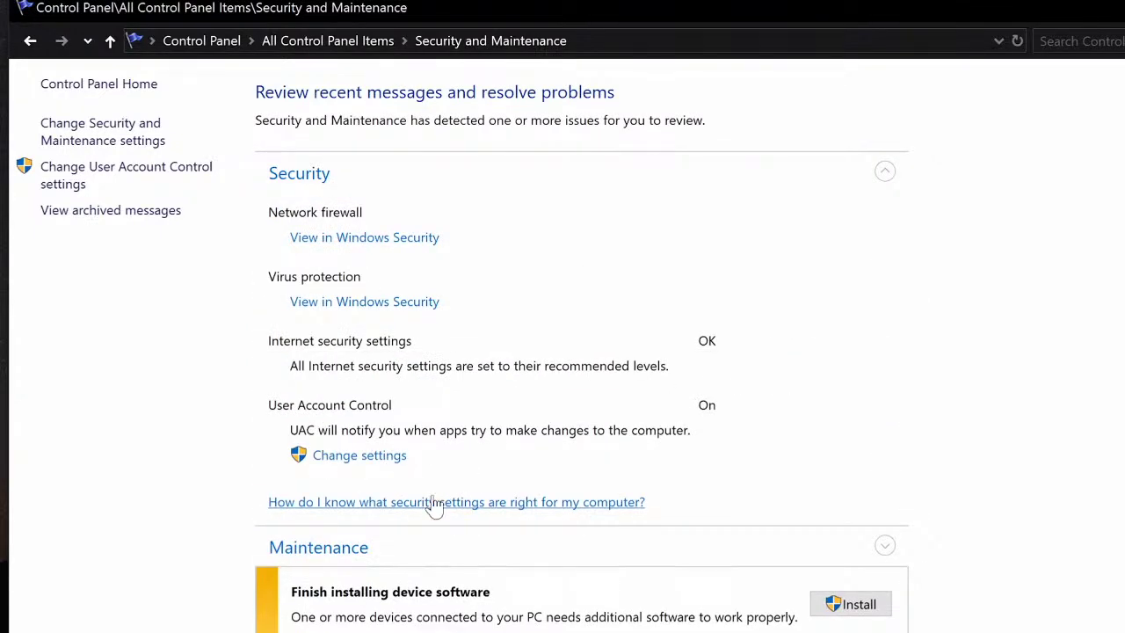
{"action": "scroll", "coordinate": [475, 483], "scroll_direction": "down", "scroll_amount": 1}
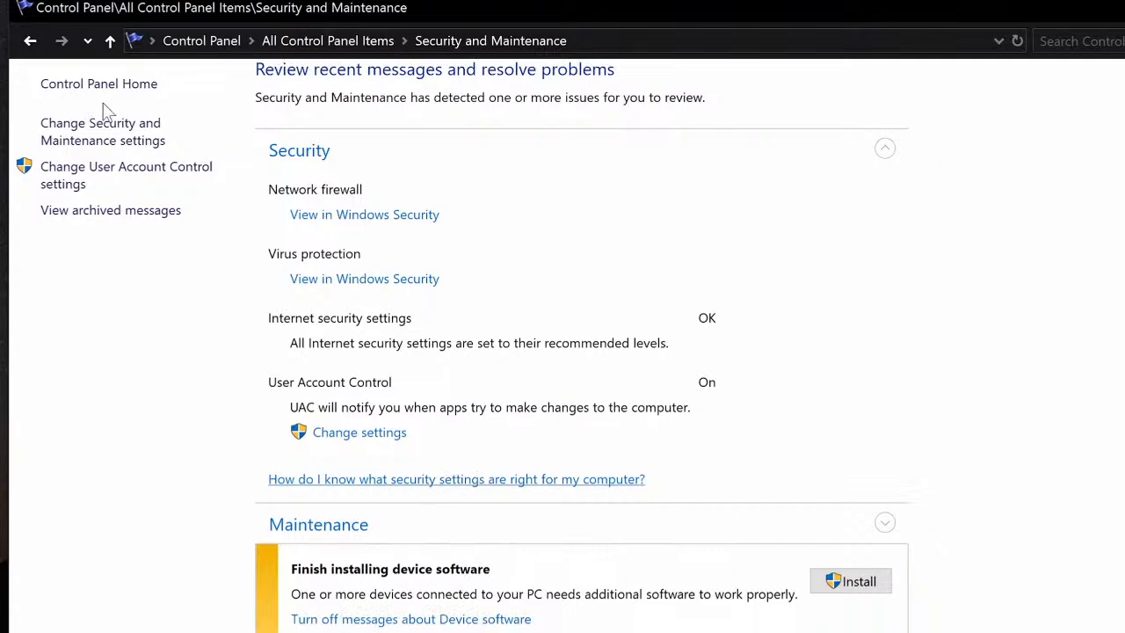
- Check the Security and Maintenance settings, re-expand Security, and search Control Panel for 're'
{"action": "left_click", "coordinate": [98, 135]}
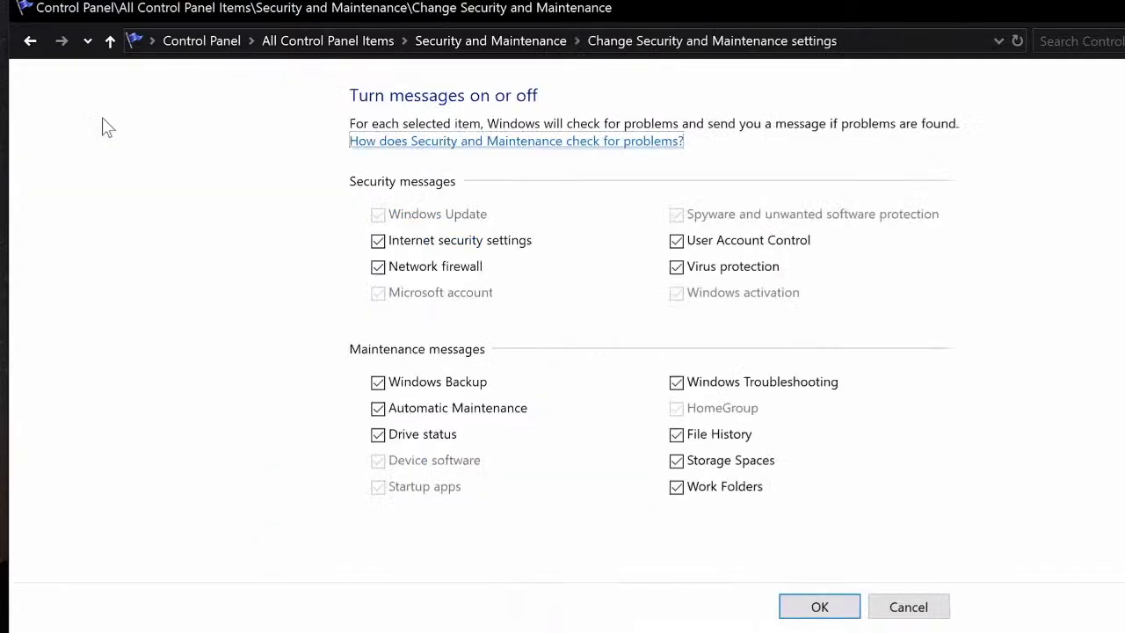
{"action": "left_click", "coordinate": [28, 41]}
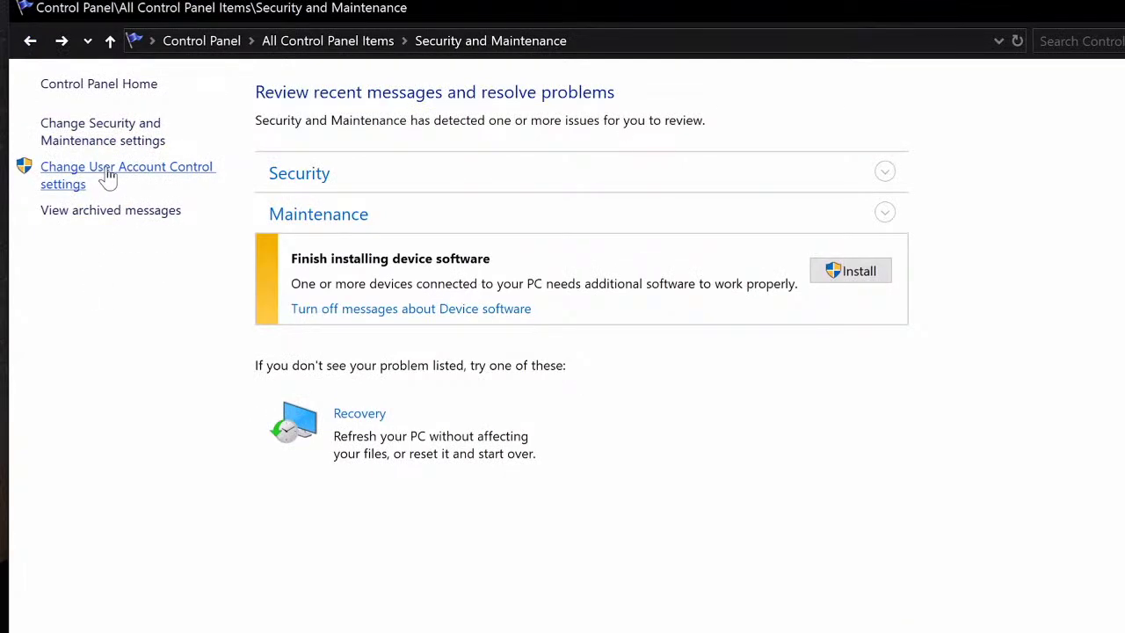
{"action": "left_click", "coordinate": [327, 191]}
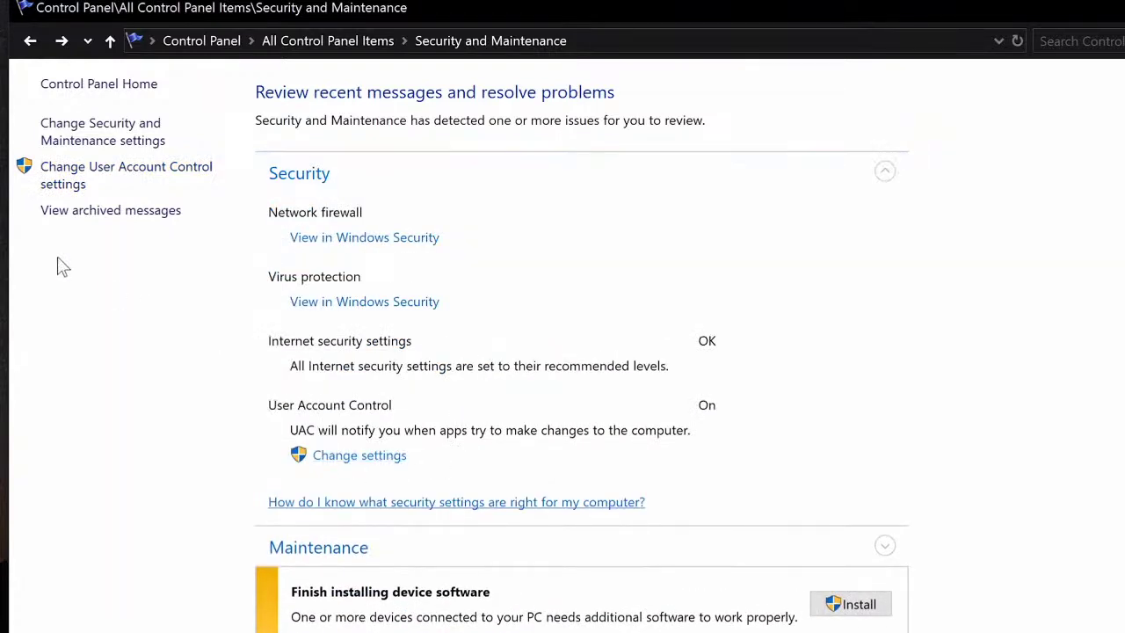
{"action": "key", "text": "ctrl+e"}
{"action": "type", "text": "re"}
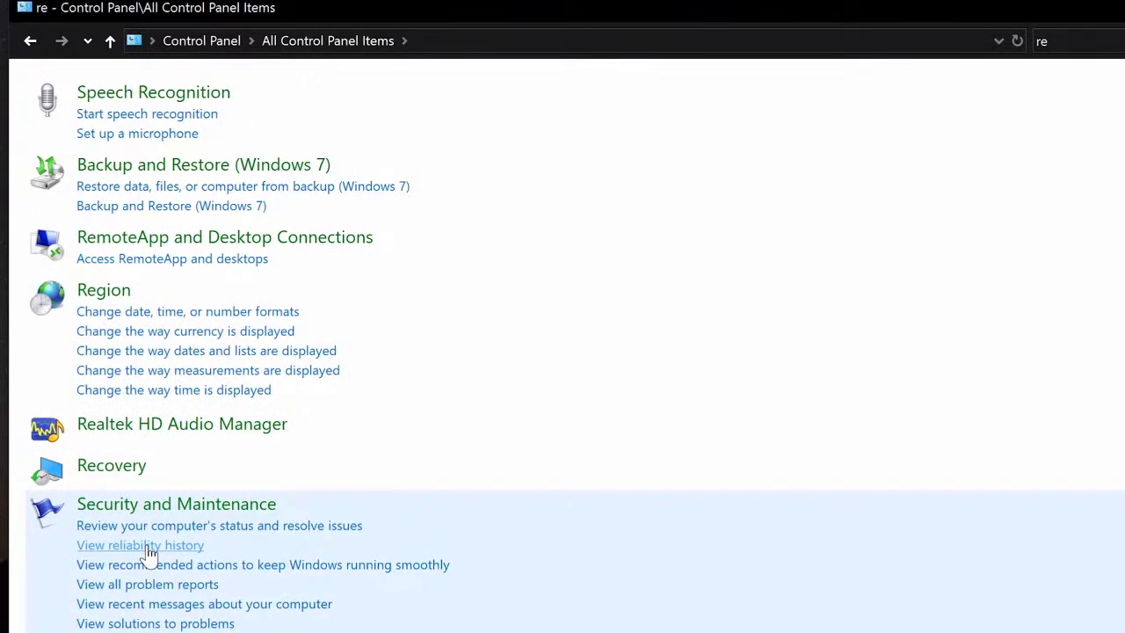
- Open the 6/27/2020 Windows hardware error report in reliability history, showing LiveKernelEvent code 190
{"action": "left_click", "coordinate": [145, 546]}
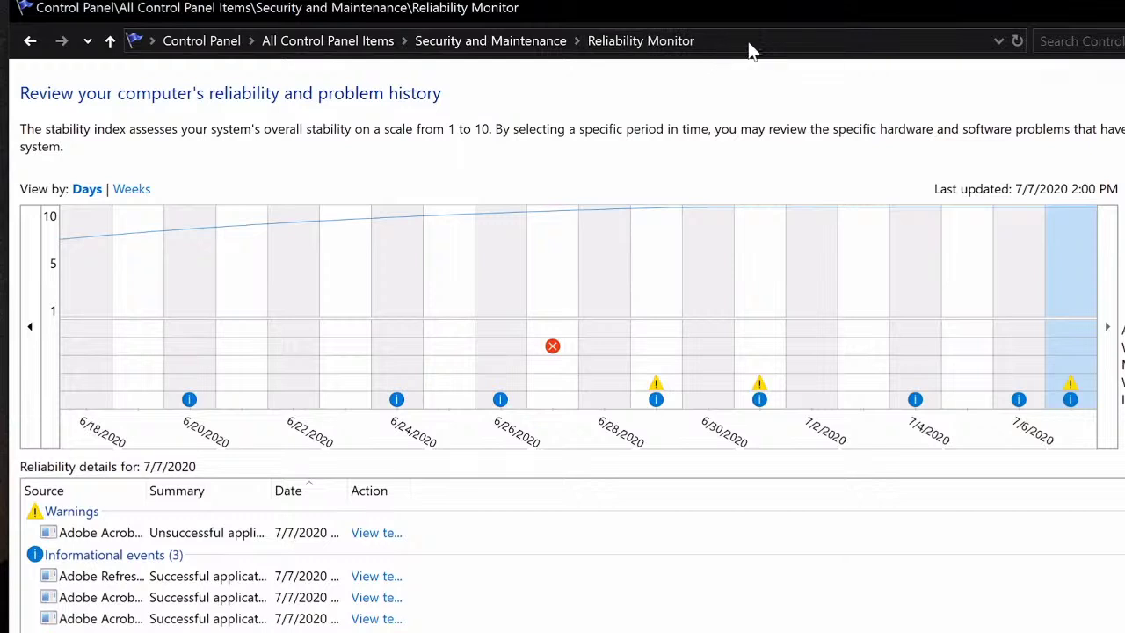
{"action": "left_click", "coordinate": [553, 350]}
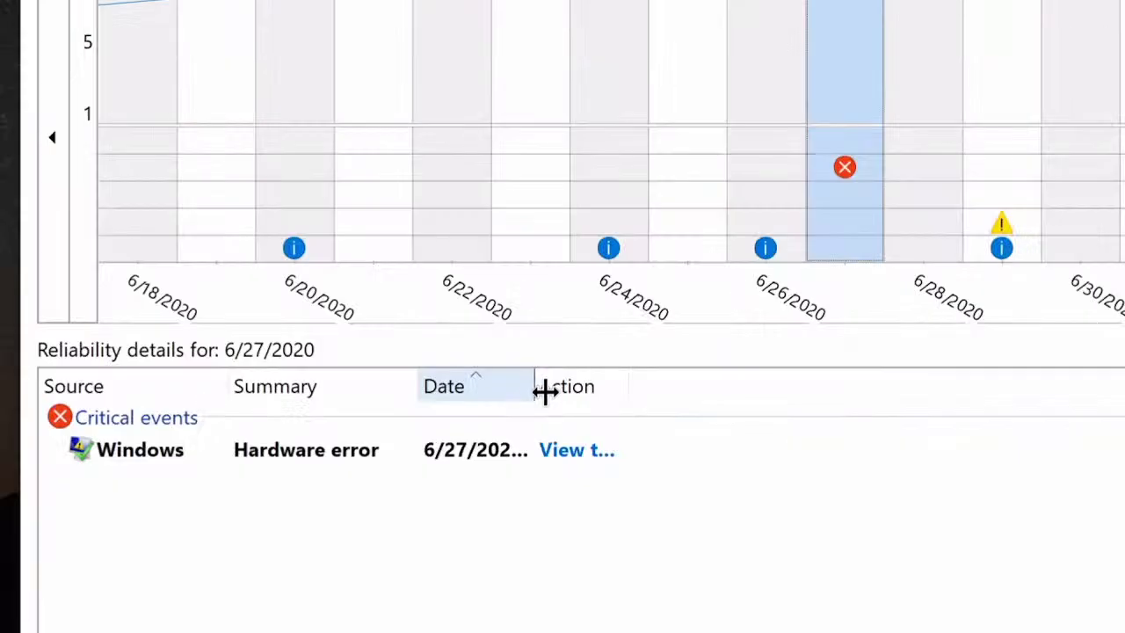
{"action": "left_click_drag", "start_coordinate": [351, 489], "coordinate": [414, 489]}
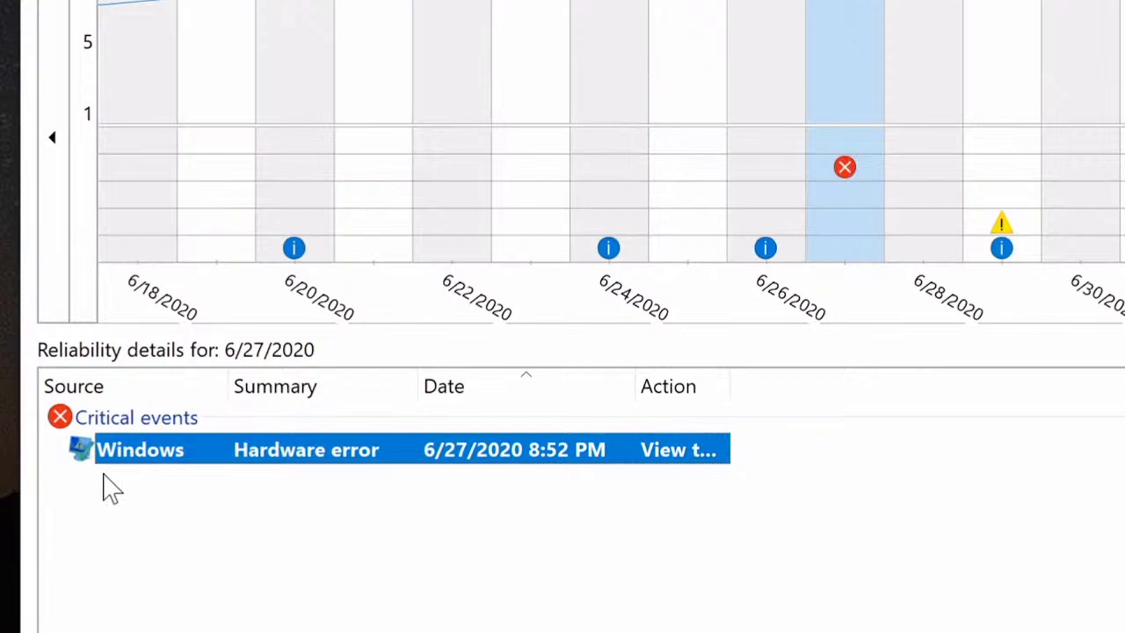
{"action": "double_click", "coordinate": [163, 465]}
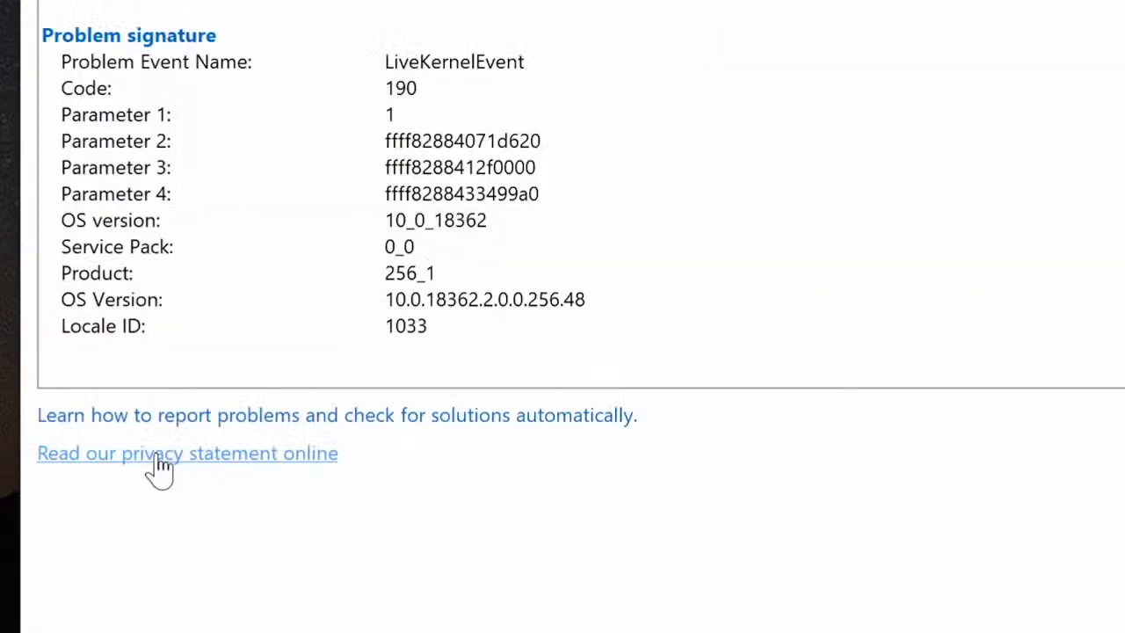
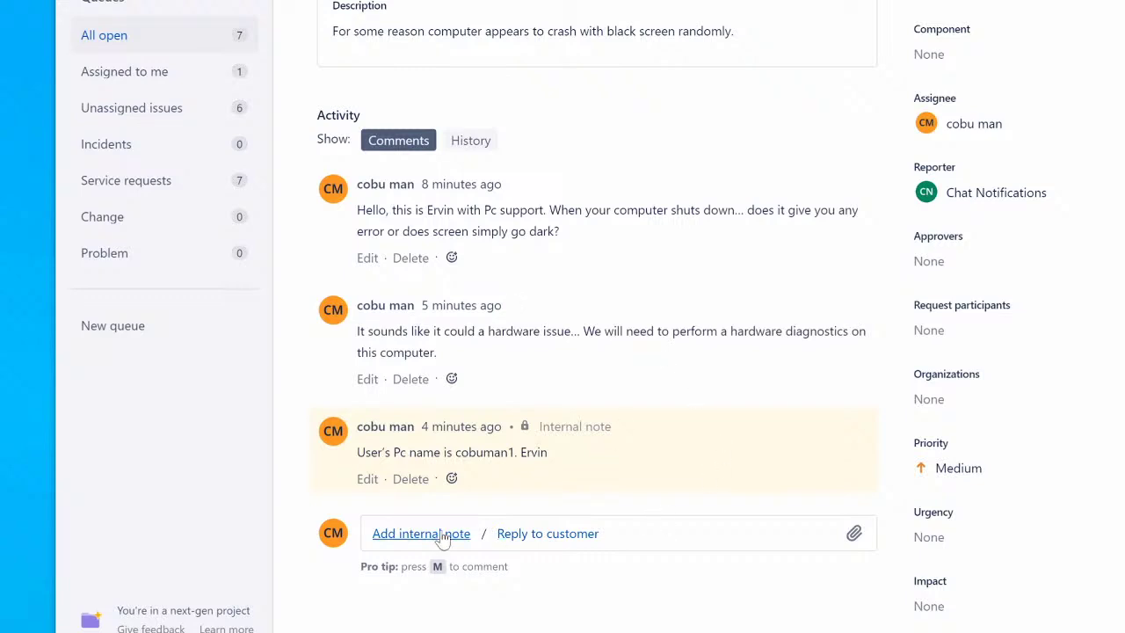
- Write an ISD-21 internal note: 'Routed issue to local pc support to troubleshoot hardware issues.', signed
{"action": "left_click", "coordinate": [549, 533]}
{"action": "scroll", "coordinate": [460, 562], "scroll_direction": "down", "scroll_amount": 5}
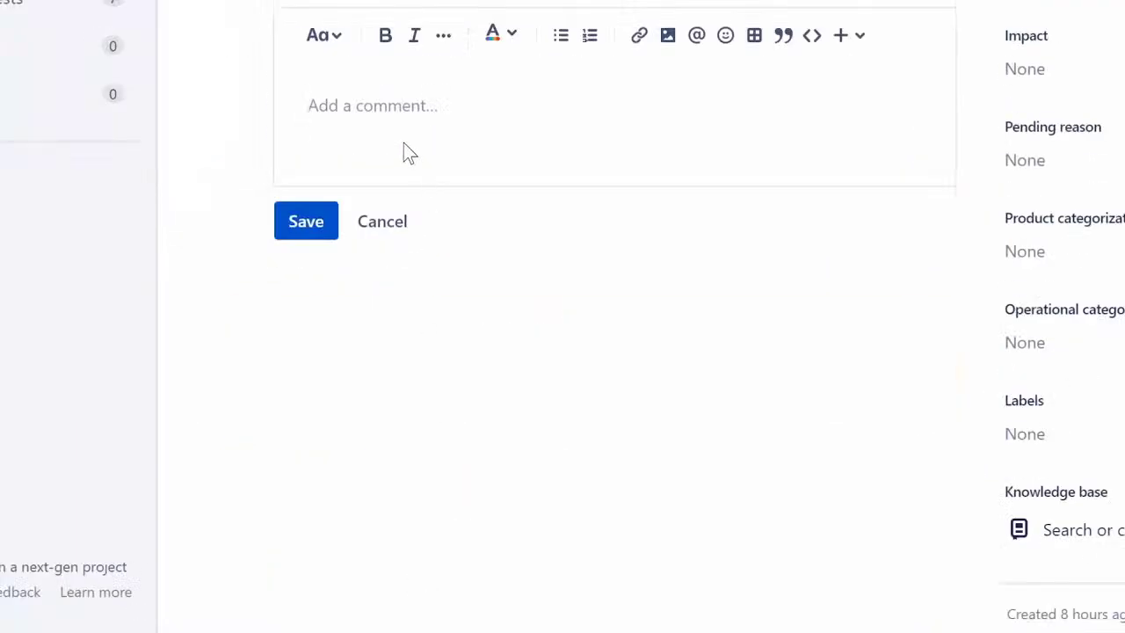
{"action": "type", "text": "Route"}
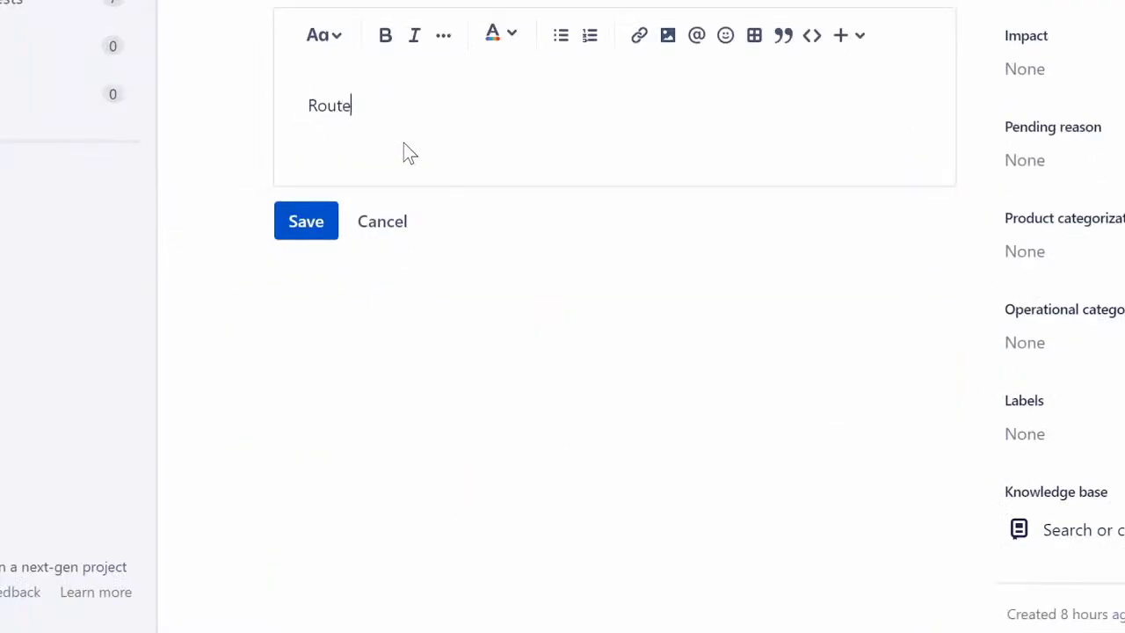
{"action": "type", "text": "d issue to local "}
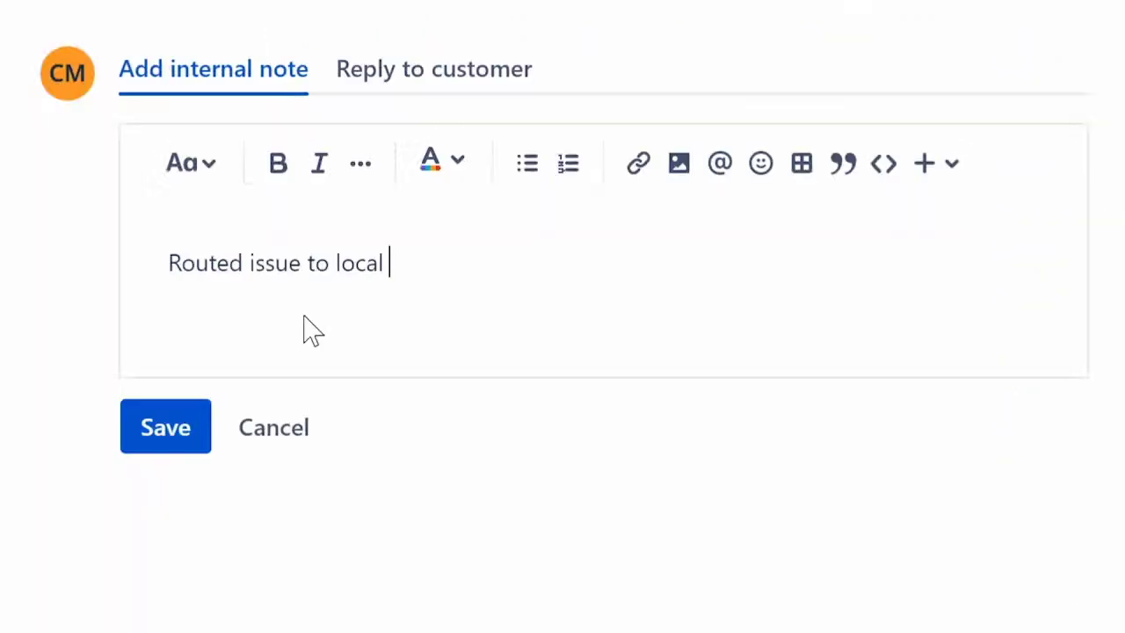
{"action": "type", "text": "pc ss"}
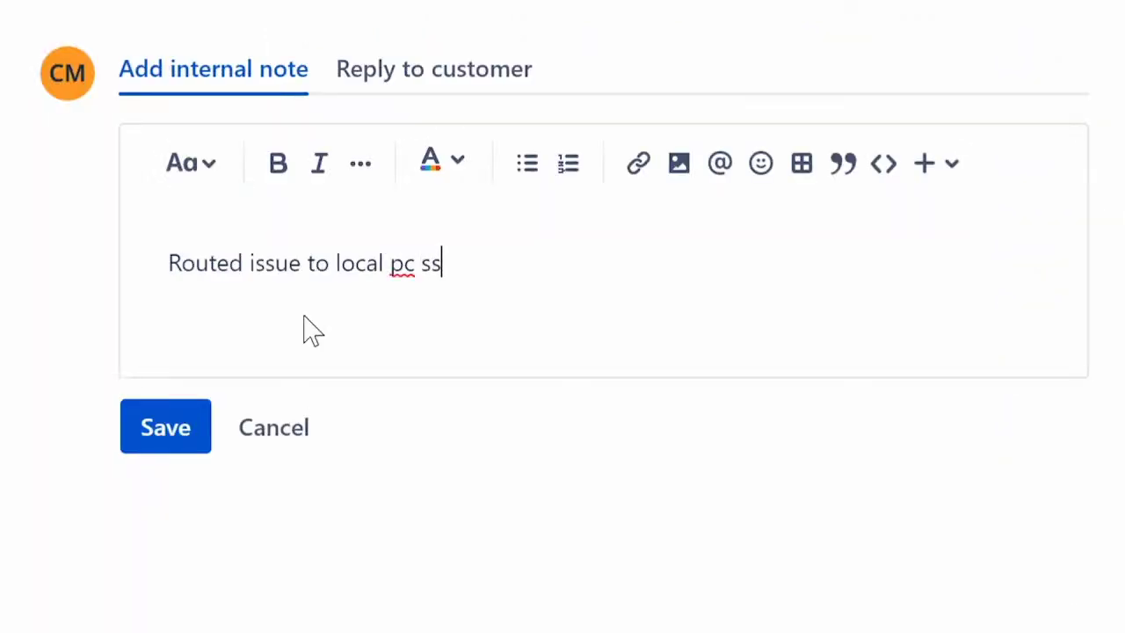
{"action": "key", "text": "BackSpace"}
{"action": "type", "text": "uppo"}
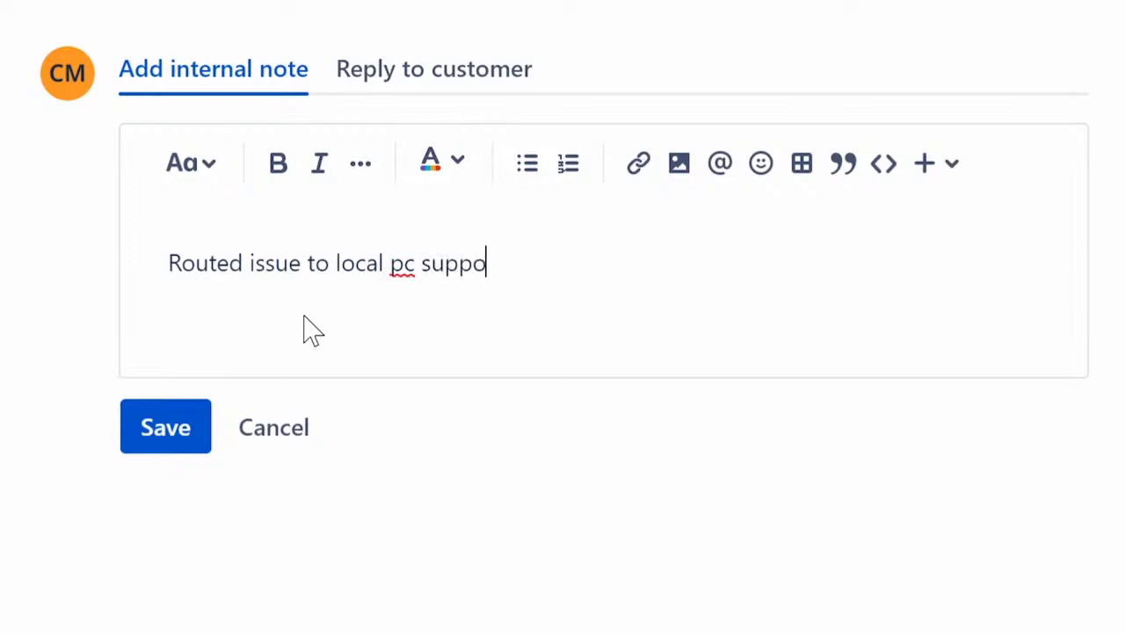
{"action": "type", "text": "rt to tro"}
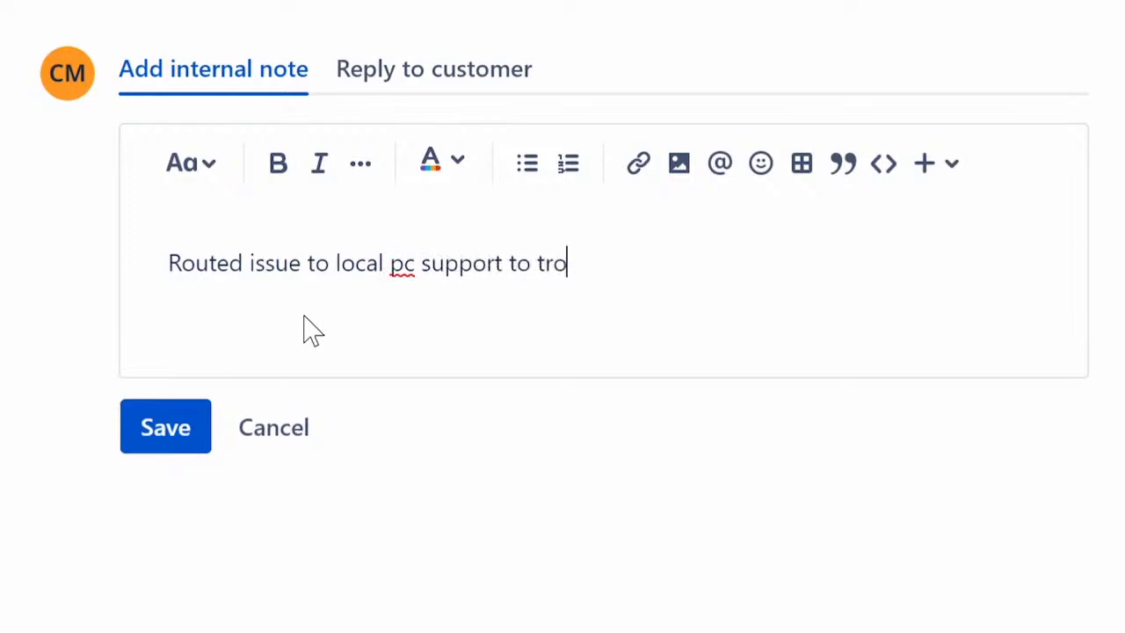
{"action": "type", "text": "ublshoo"}
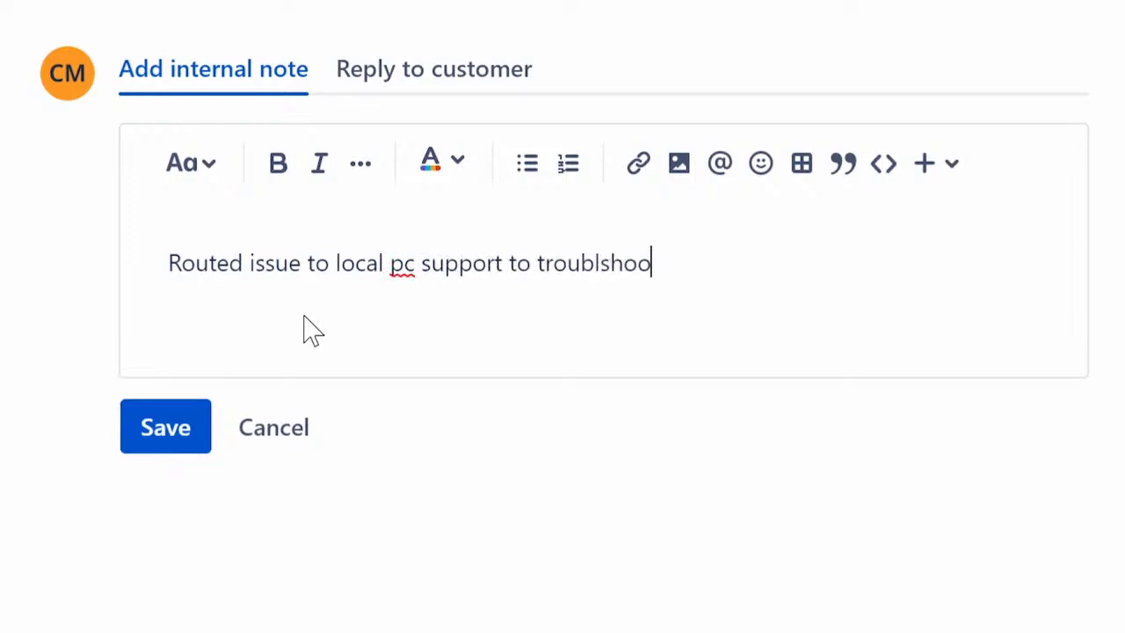
{"action": "type", "text": "t hardware is"}
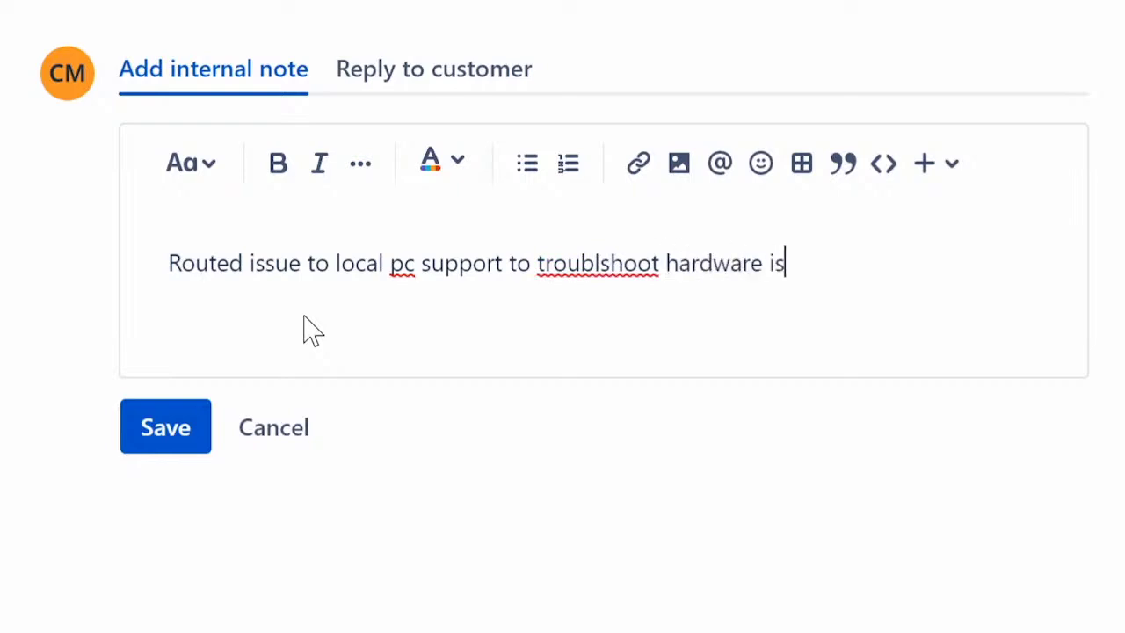
{"action": "type", "text": "sues. Ervin"}
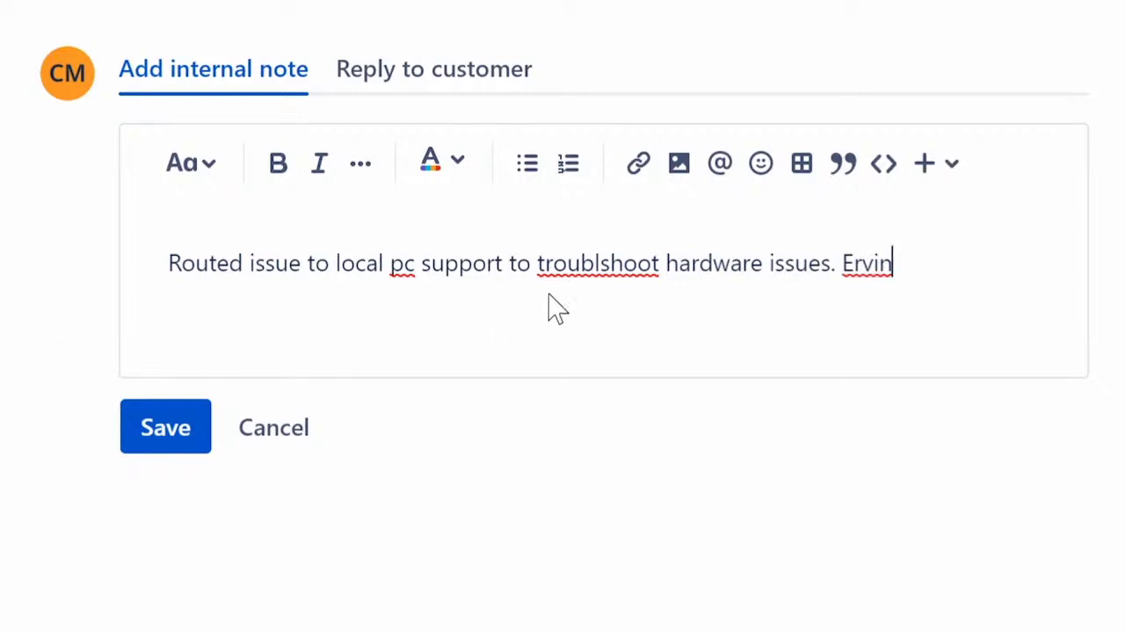
- Correct 'troublshoot' to 'troubleshoot' and save the internal note
{"action": "right_click", "coordinate": [615, 268]}
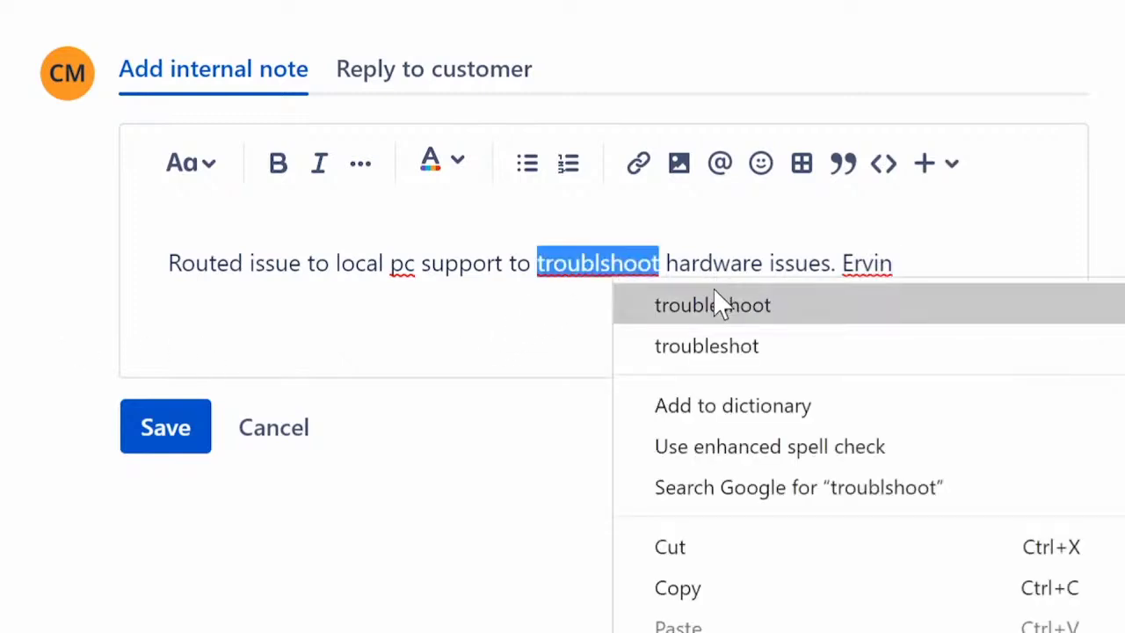
{"action": "left_click", "coordinate": [716, 303]}
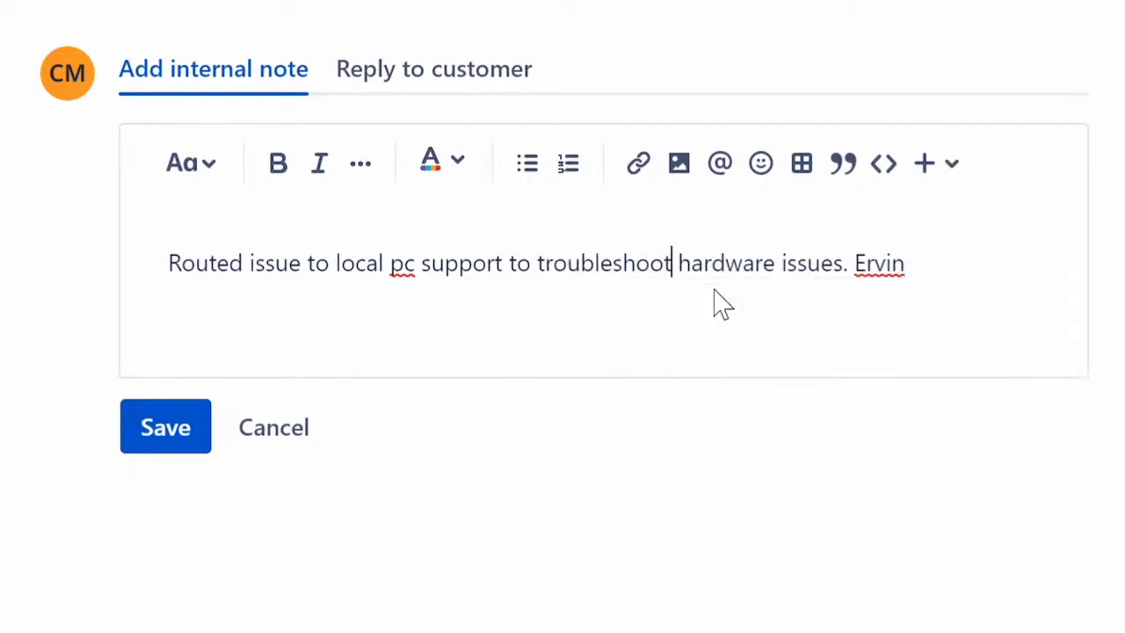
{"action": "left_click", "coordinate": [171, 434]}
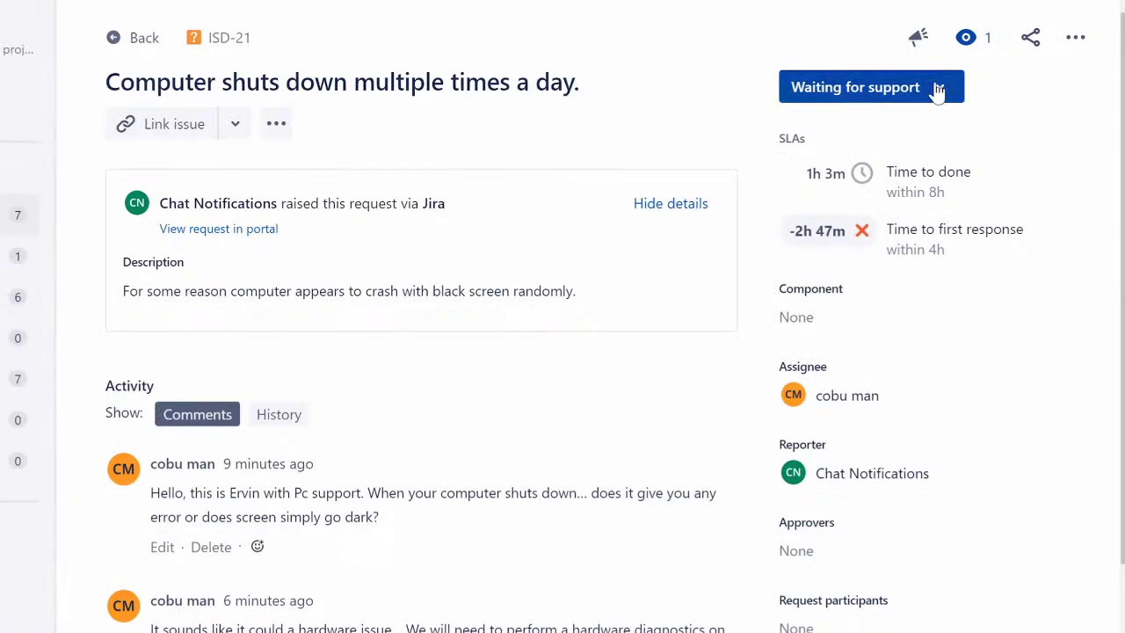
- Transition ISD-21 from Waiting for support to Completed and return to the All open queue
{"action": "left_click", "coordinate": [927, 95]}
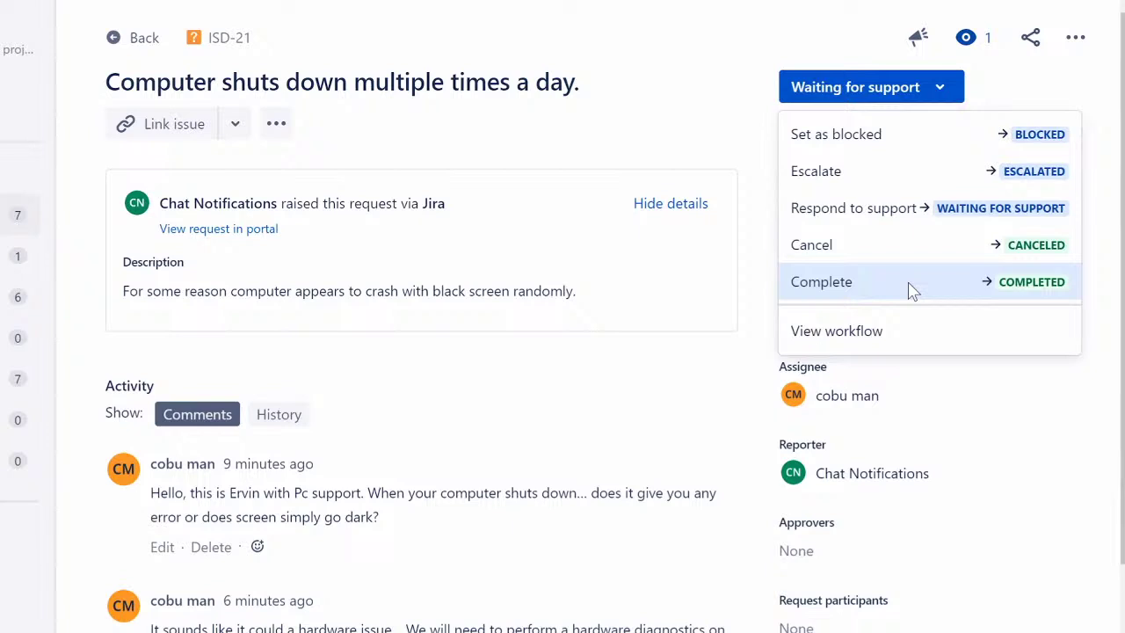
{"action": "left_click", "coordinate": [910, 290]}
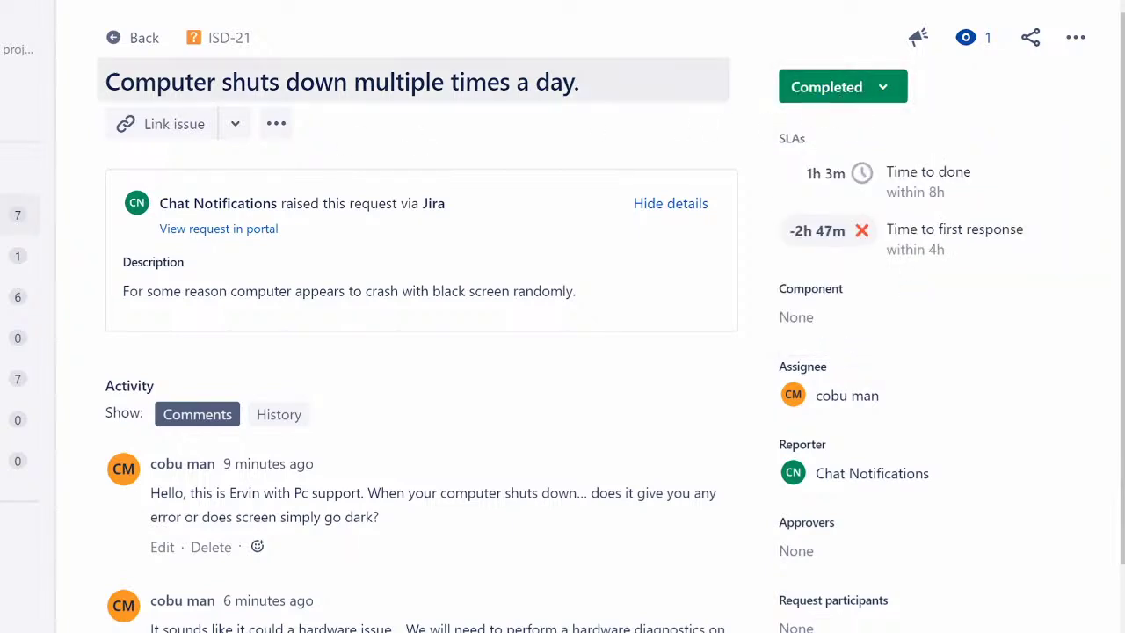
{"action": "left_click", "coordinate": [128, 37]}
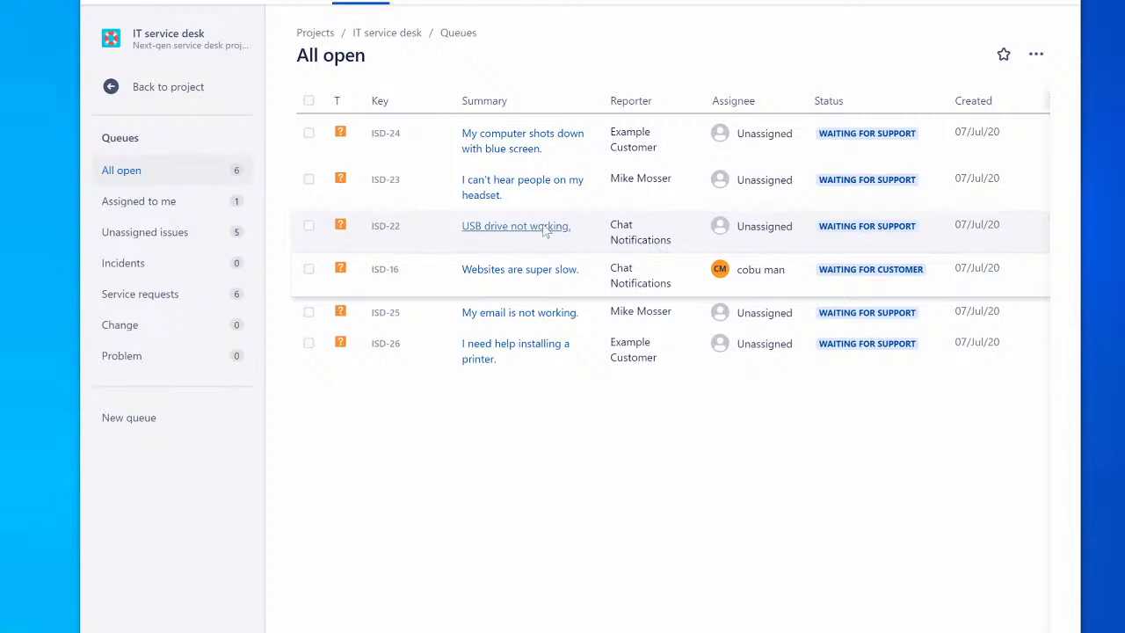
- Open ISD-22 'USB drive not working.' and assign it to yourself
{"action": "left_click", "coordinate": [545, 230]}
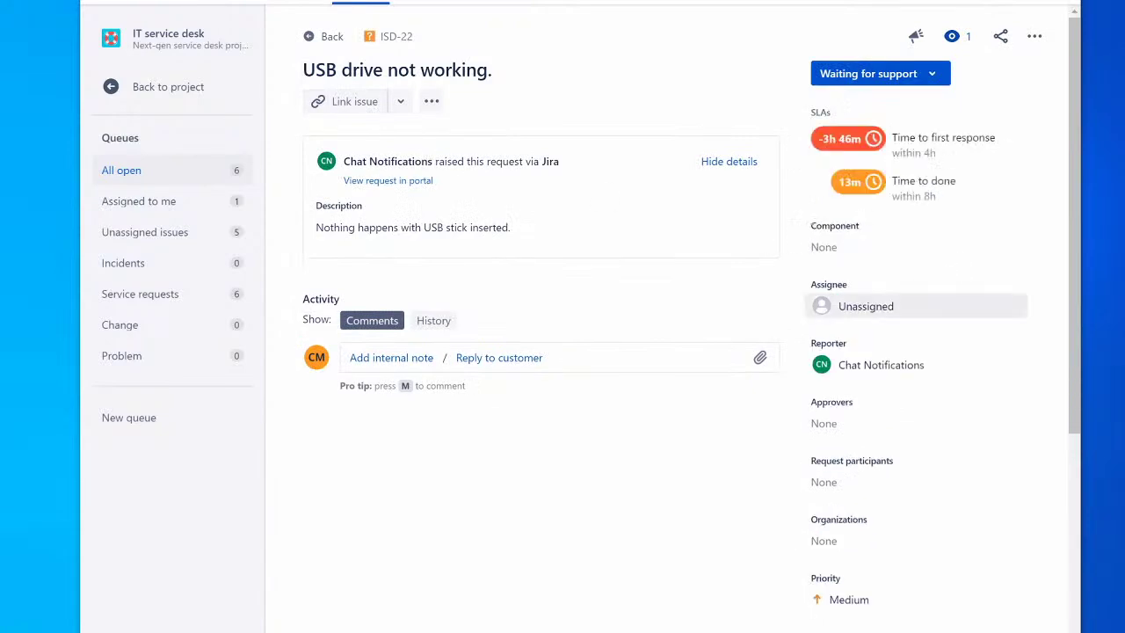
{"action": "left_click", "coordinate": [929, 315]}
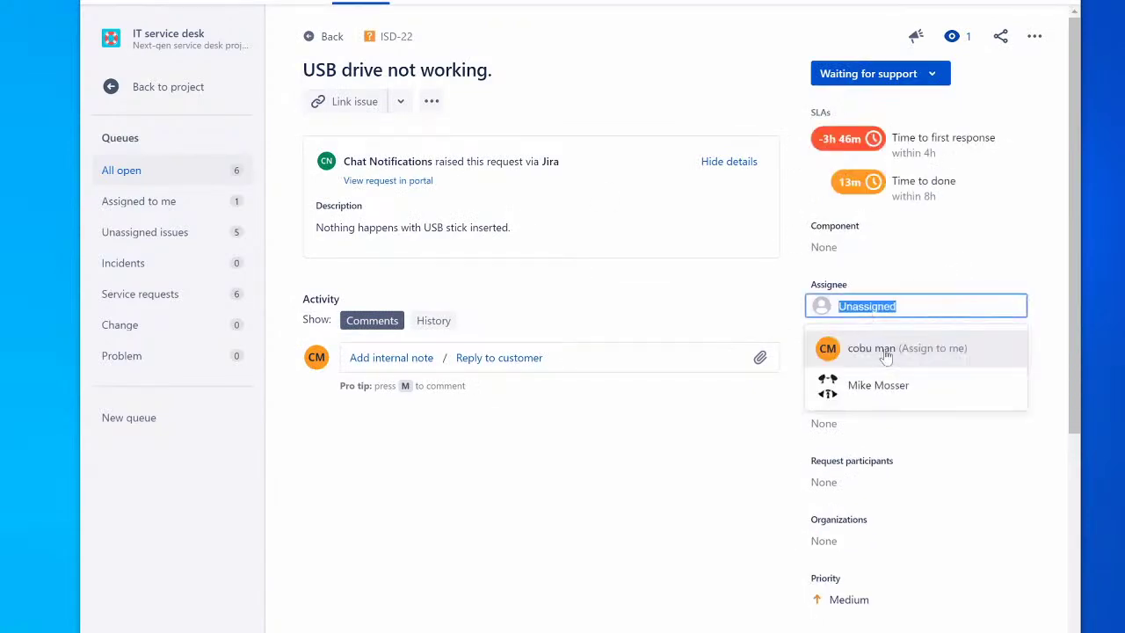
{"action": "left_click", "coordinate": [884, 350]}
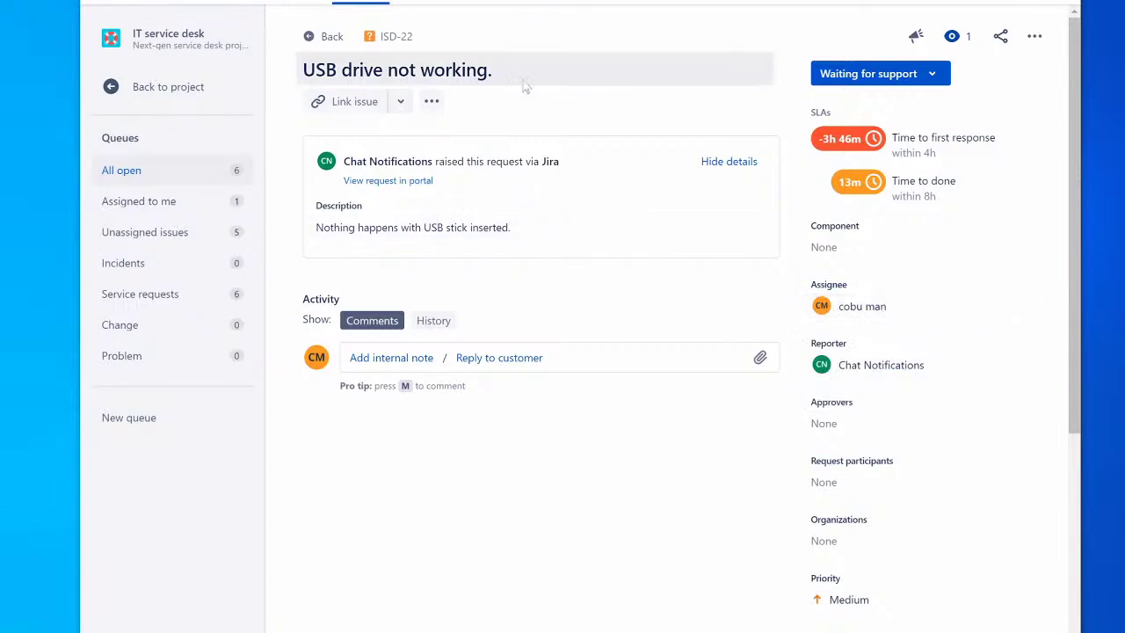
- Highlight the ticket title and the description 'Nothing happens with USB stick inserted.'
{"action": "left_click_drag", "start_coordinate": [504, 75], "coordinate": [302, 71]}
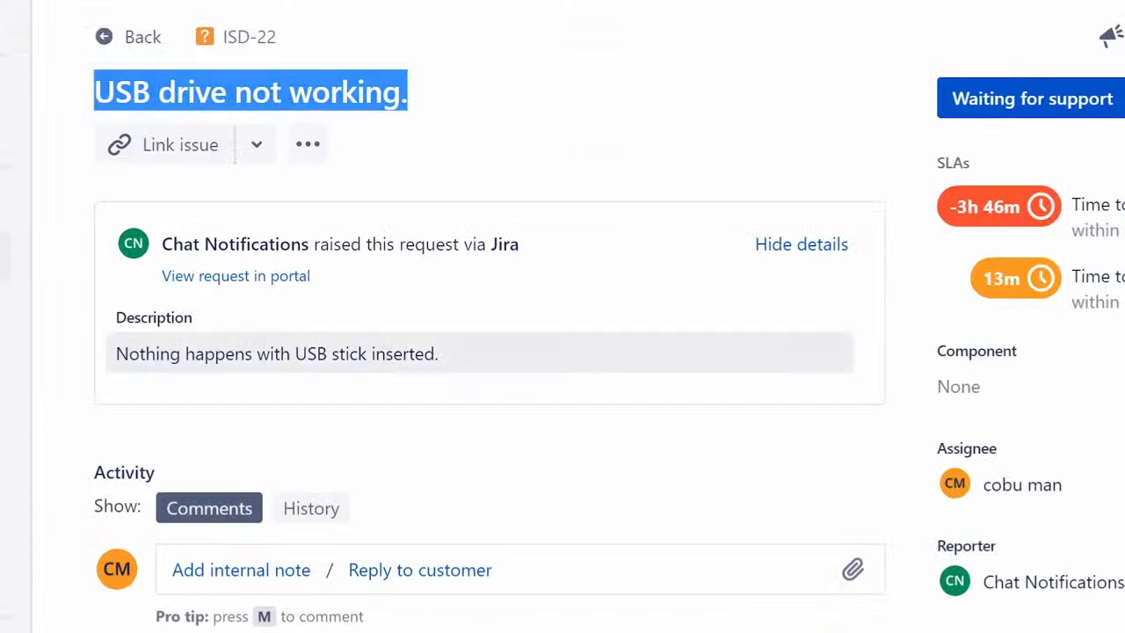
{"action": "left_click_drag", "start_coordinate": [442, 353], "coordinate": [131, 353]}
{"action": "left_click_drag", "start_coordinate": [442, 354], "coordinate": [116, 354]}
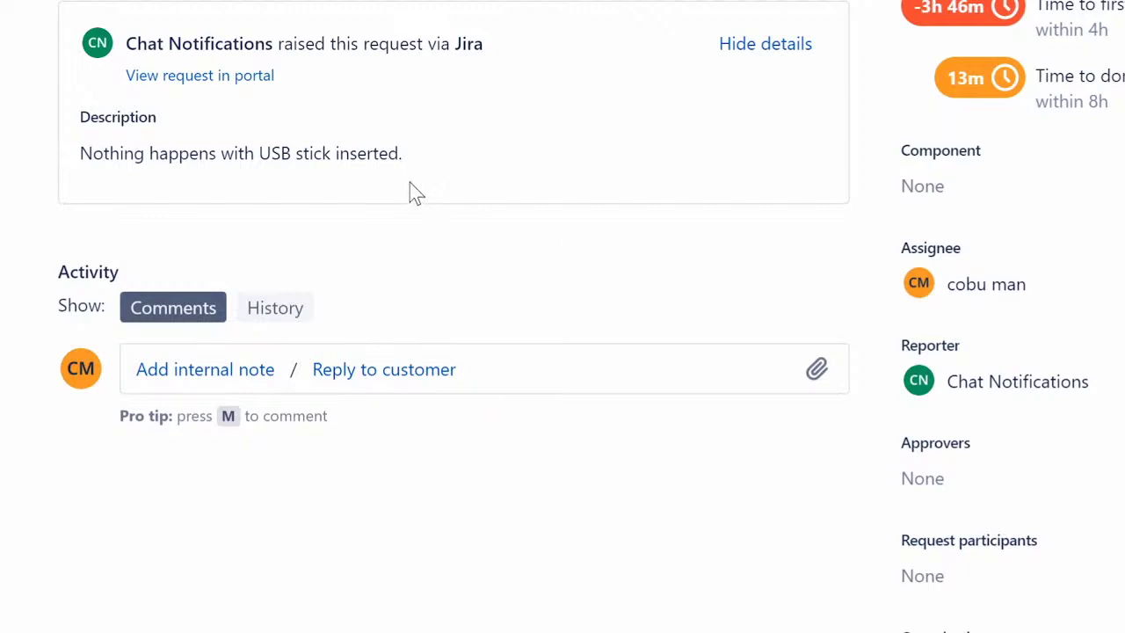
{"action": "left_click_drag", "start_coordinate": [416, 150], "coordinate": [82, 138]}
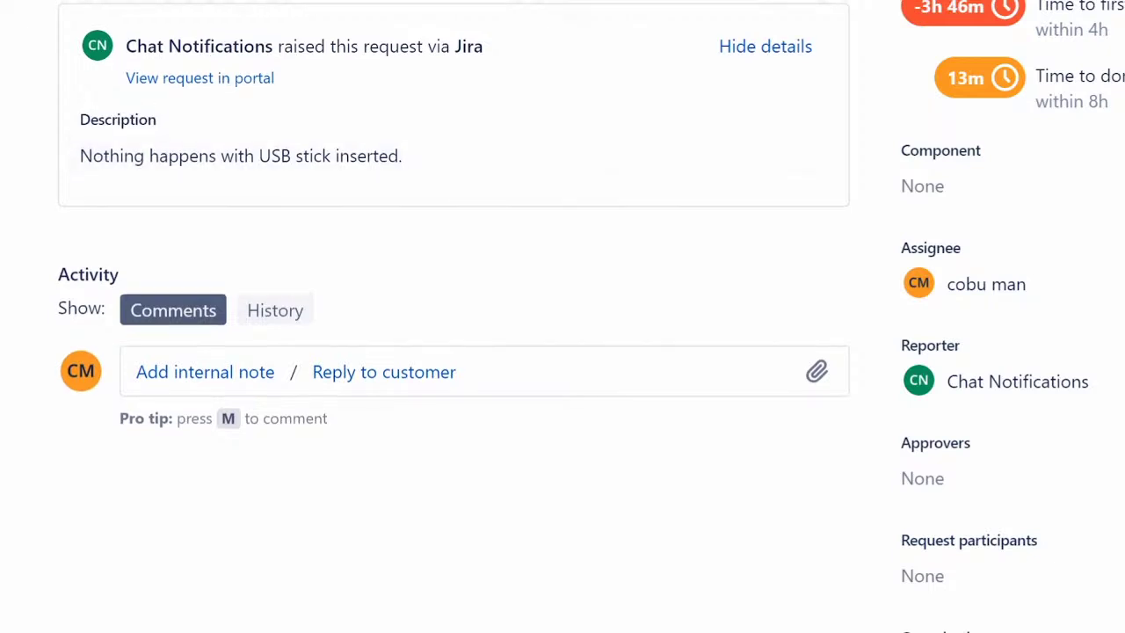
- Open the ISD-22 description editor, cancel, then reopen it without changing the text
{"action": "left_click", "coordinate": [258, 167]}
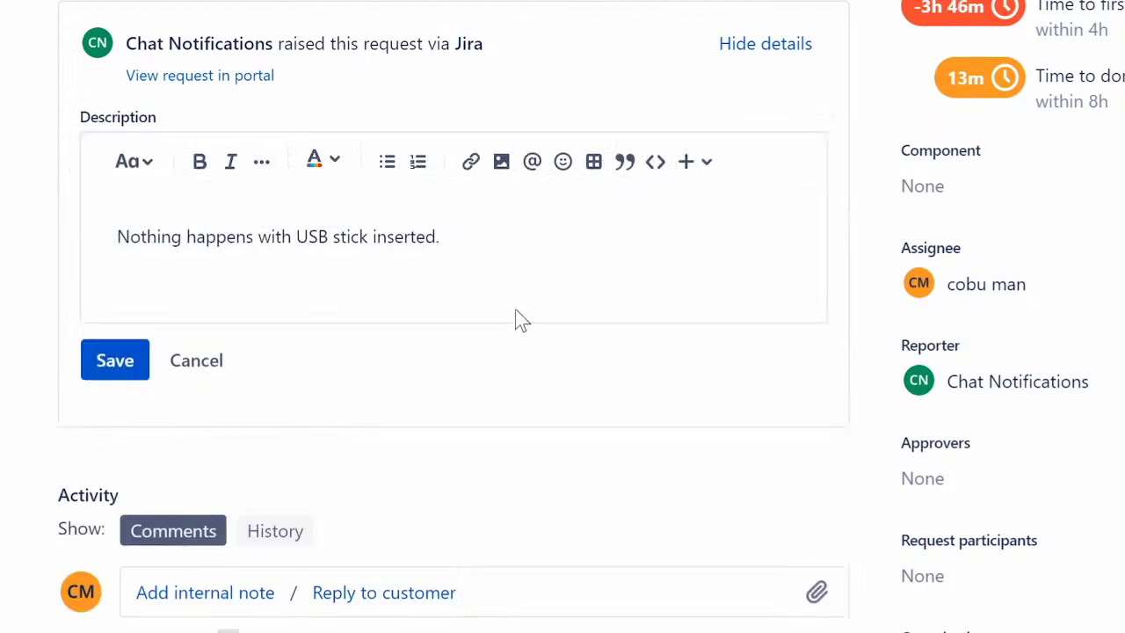
{"action": "left_click", "coordinate": [208, 360]}
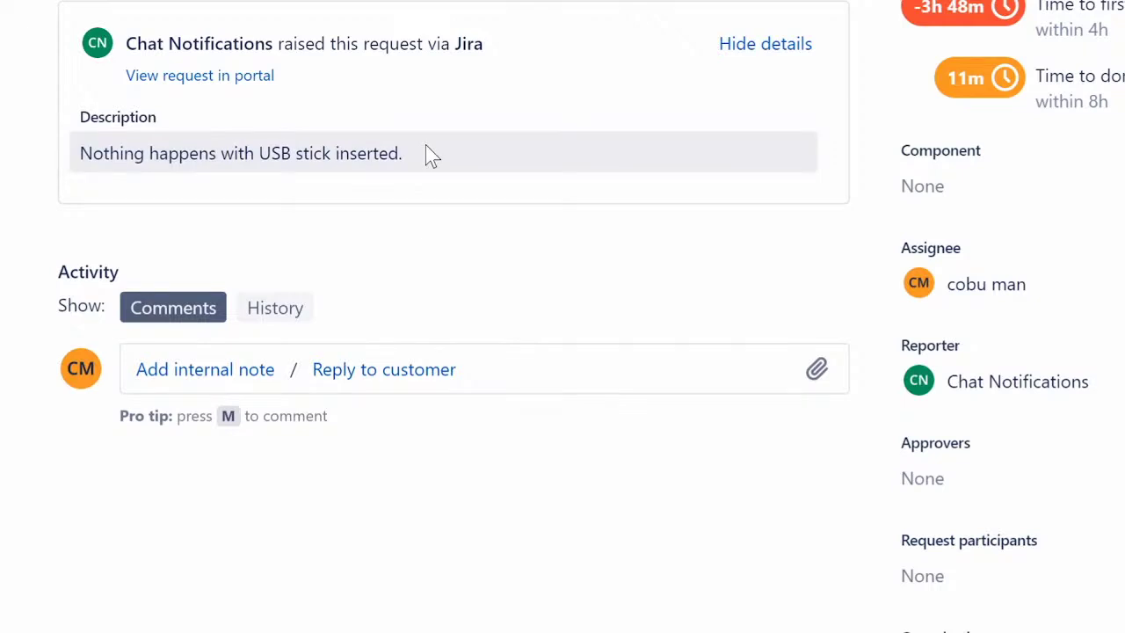
{"action": "left_click", "coordinate": [430, 154]}
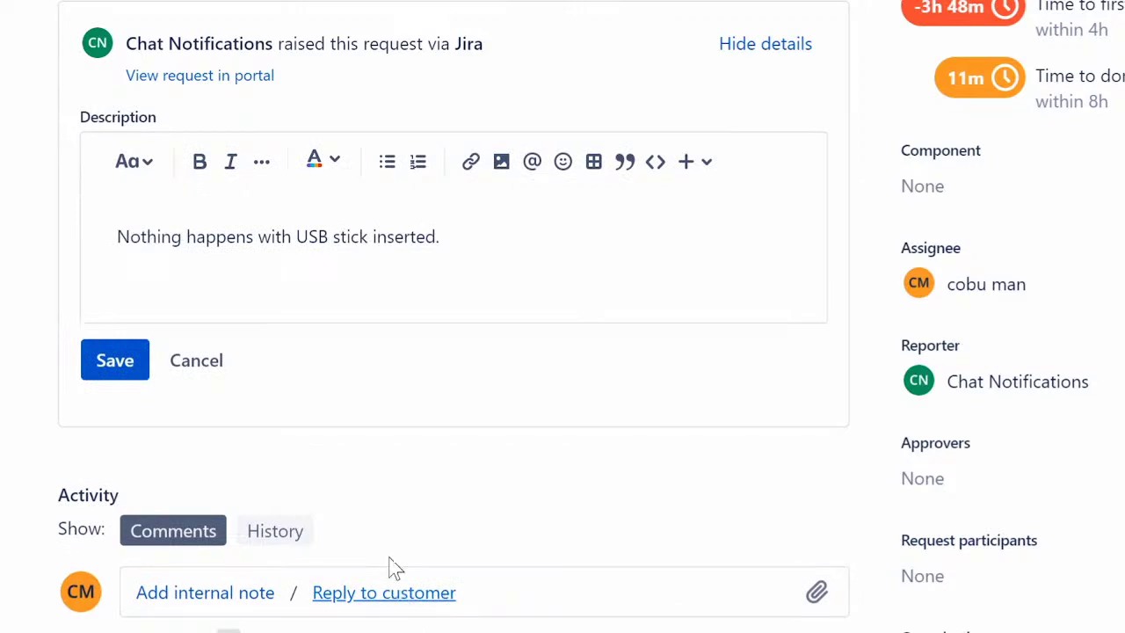
- Start a customer reply introducing yourself from Tech Support, correcting 'Unfortunatlly' to 'Unfortunately'
{"action": "left_click", "coordinate": [551, 617]}
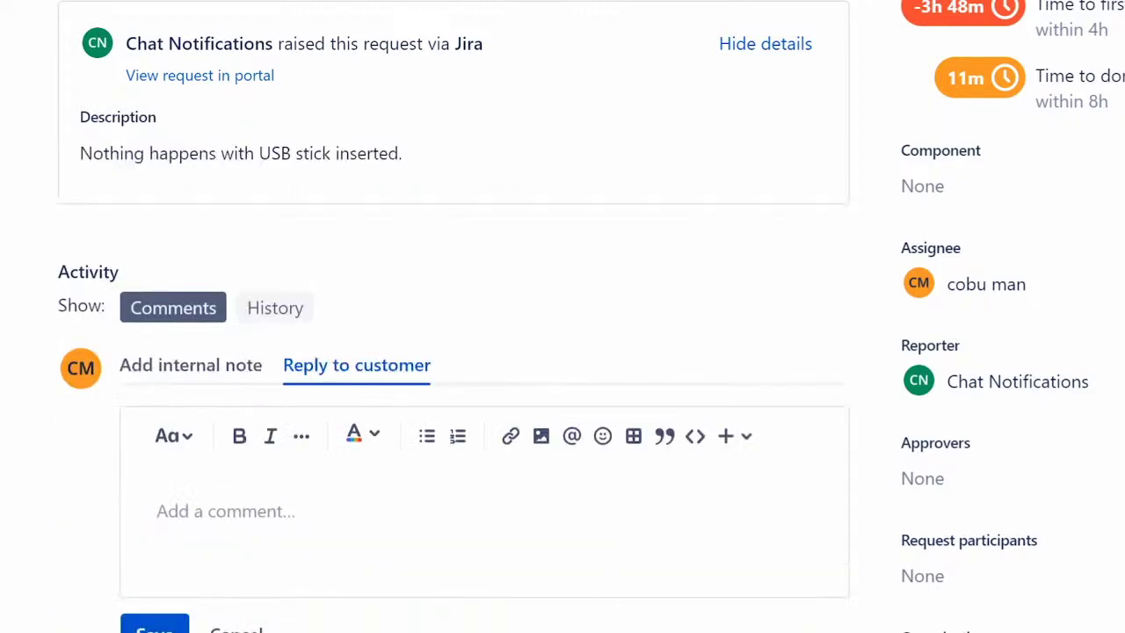
{"action": "left_click", "coordinate": [384, 545]}
{"action": "type", "text": "Hello, "}
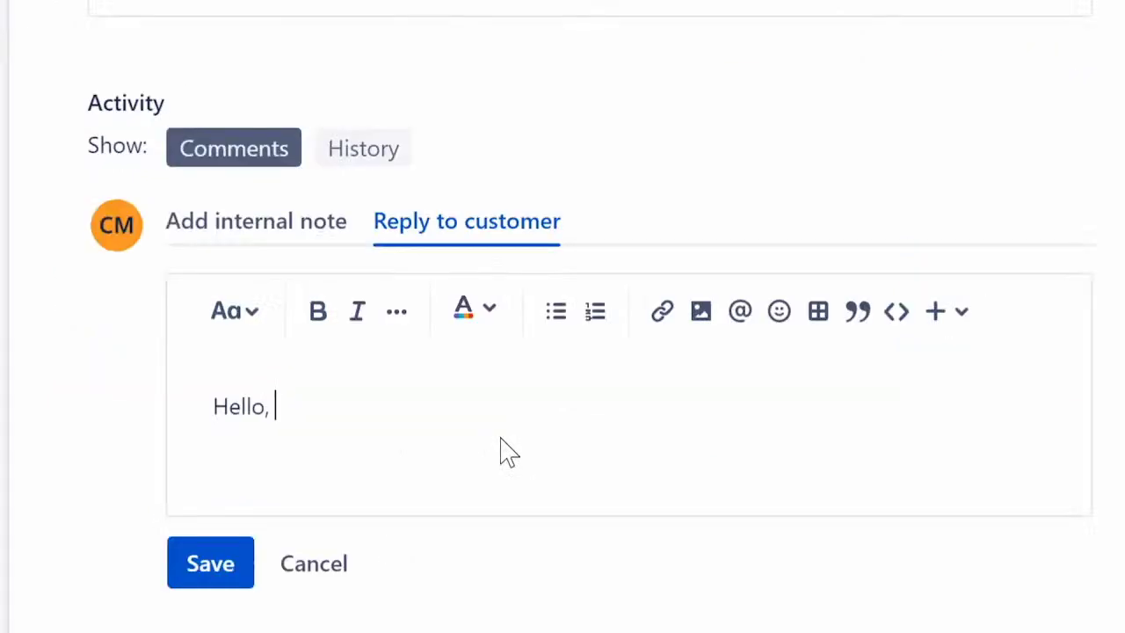
{"action": "type", "text": "my name is Erv"}
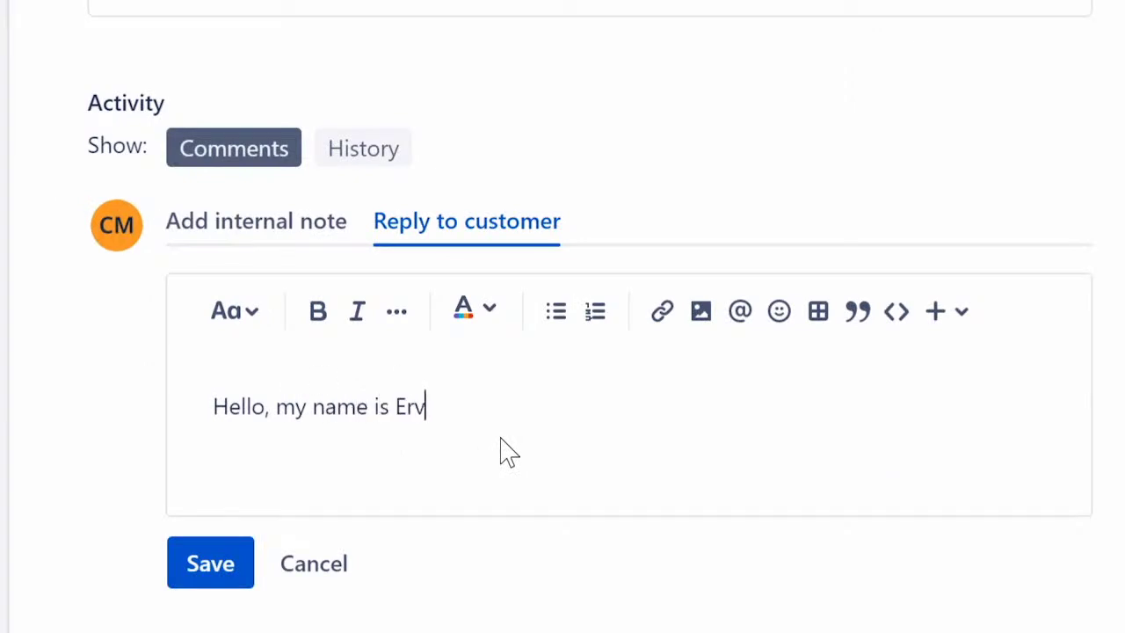
{"action": "type", "text": "in with Tech "}
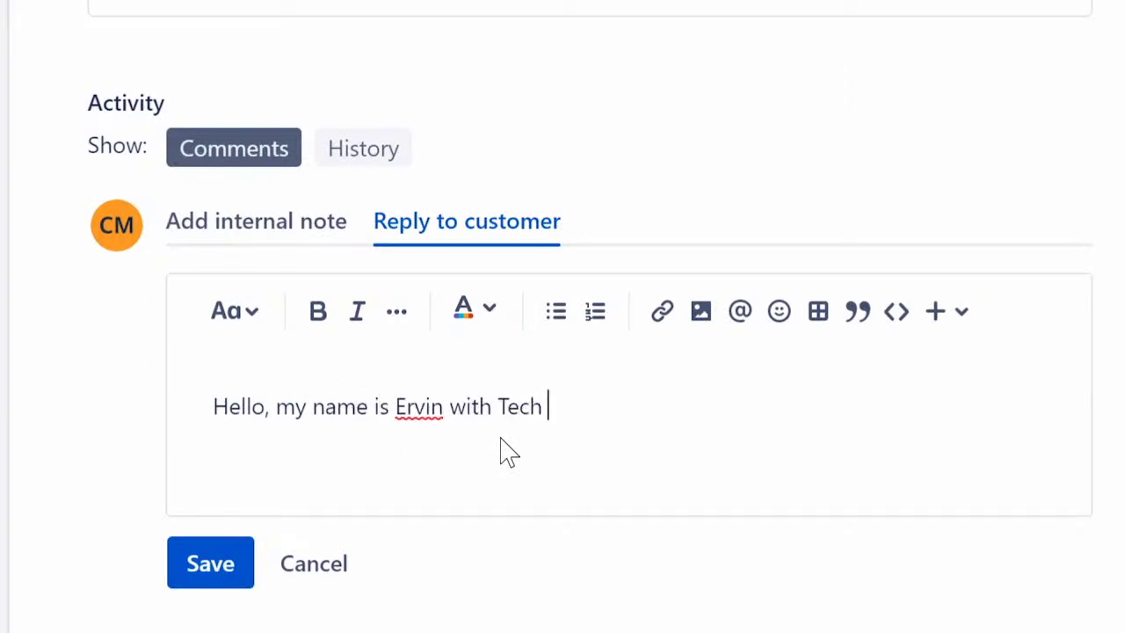
{"action": "type", "text": "Support."}
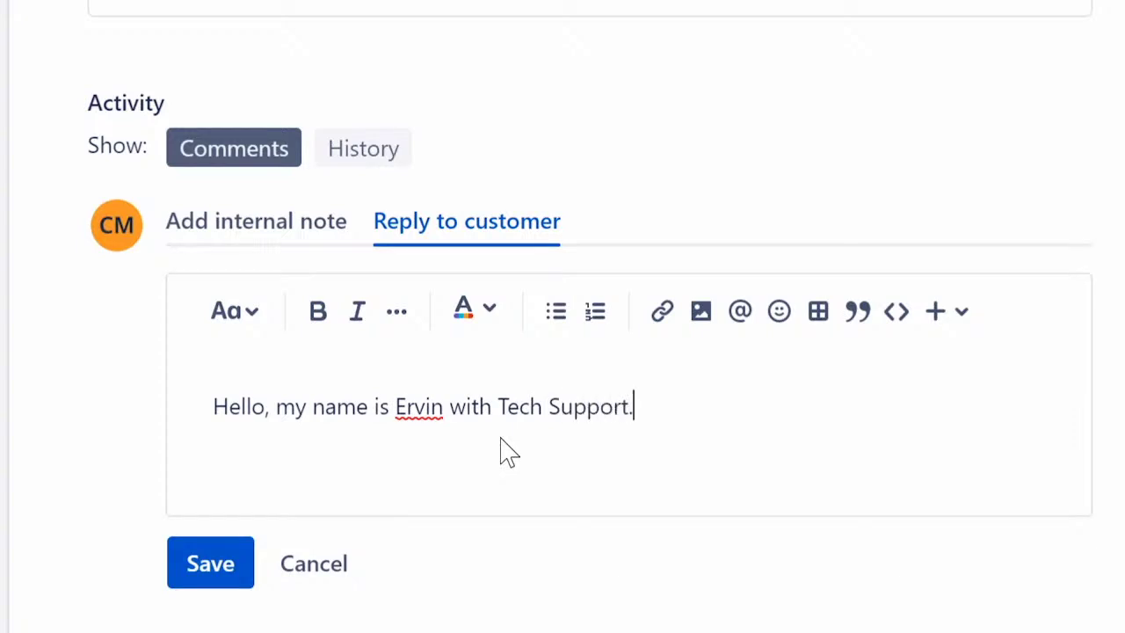
{"action": "type", "text": " Unfortunatlly,"}
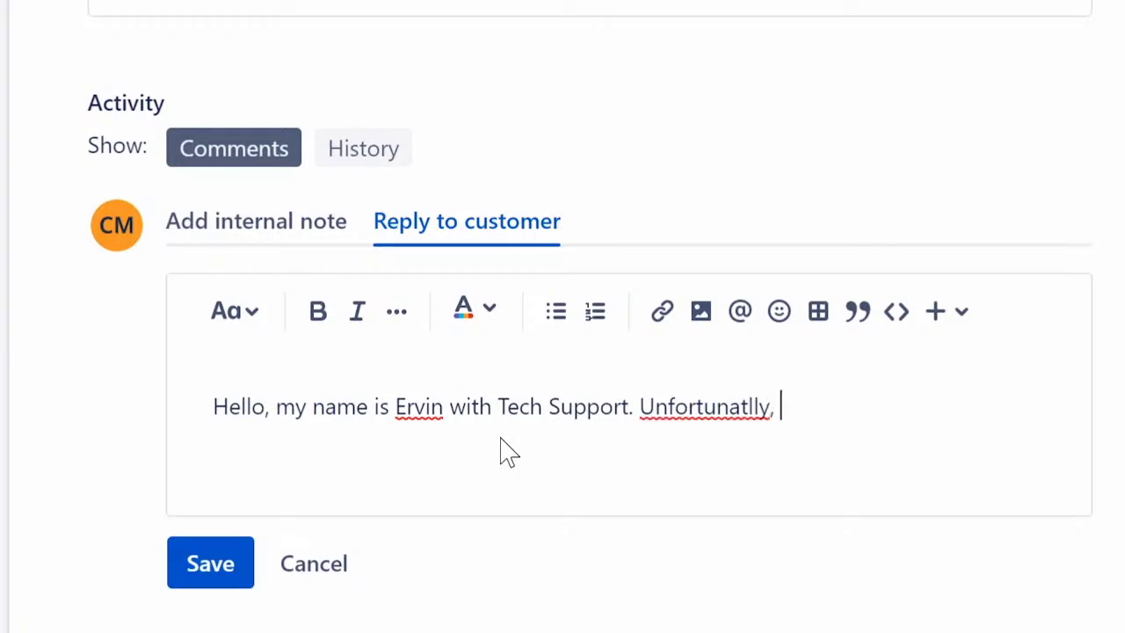
{"action": "right_click", "coordinate": [753, 406]}
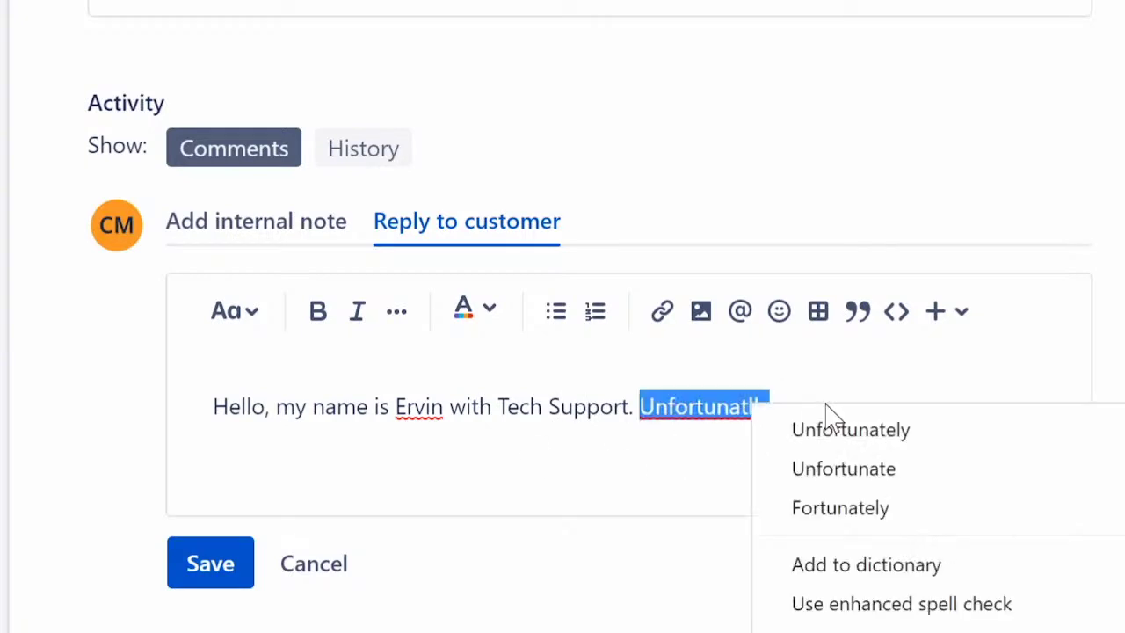
{"action": "left_click", "coordinate": [824, 427]}
- Continue the reply: USB ports are disabled as part of company security policy; offer further assistance
{"action": "key", "text": "End"}
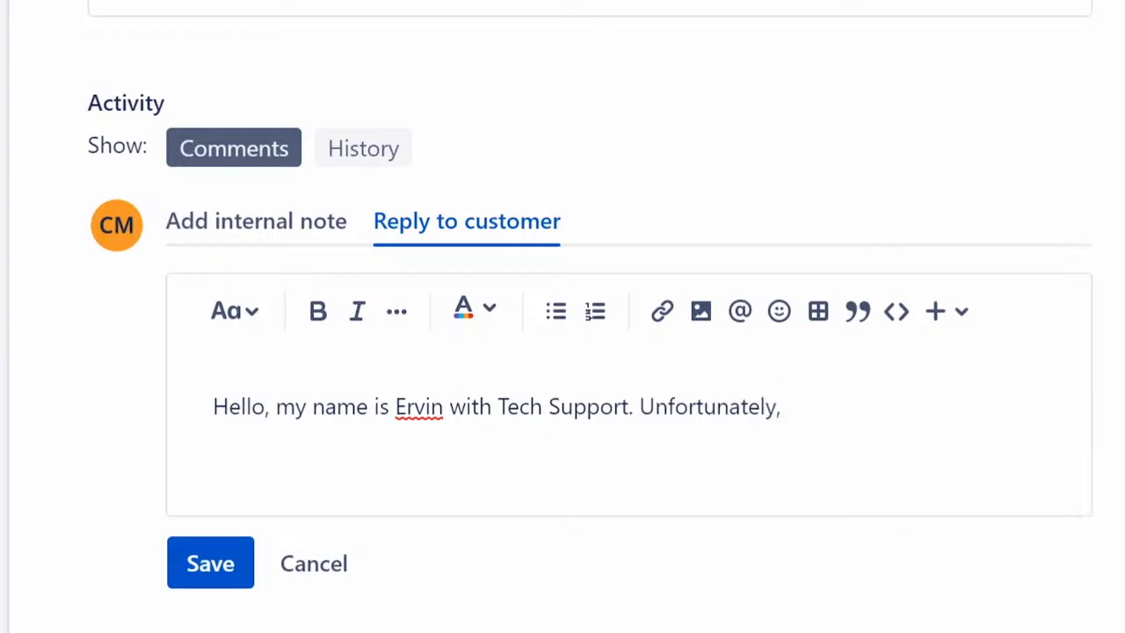
{"action": "type", "text": "our company ha"}
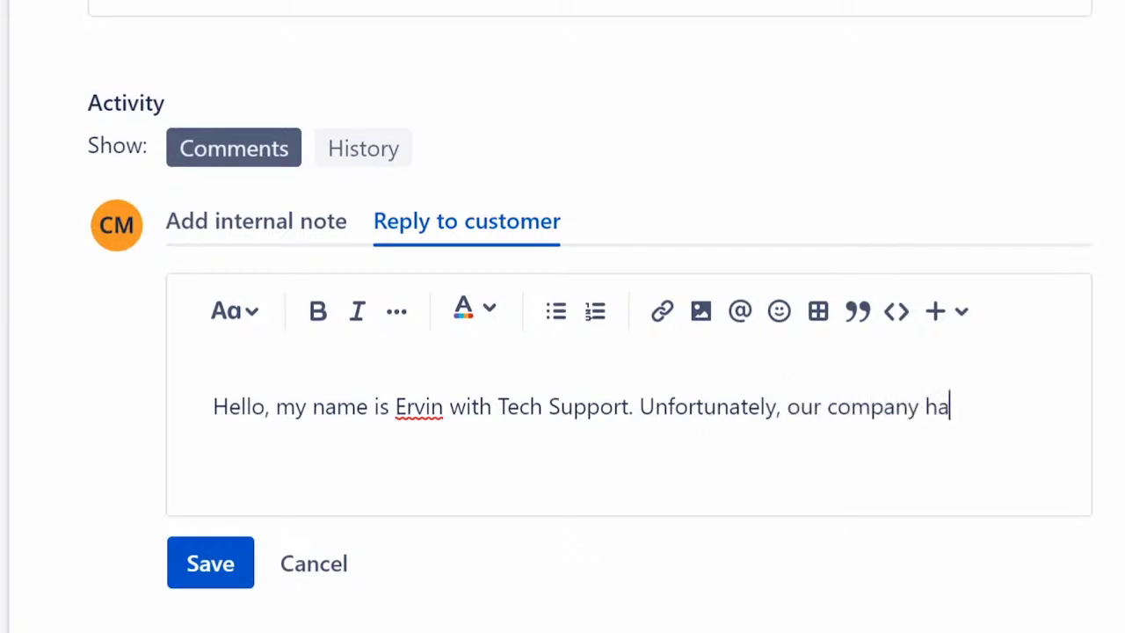
{"action": "type", "text": "s USB "}
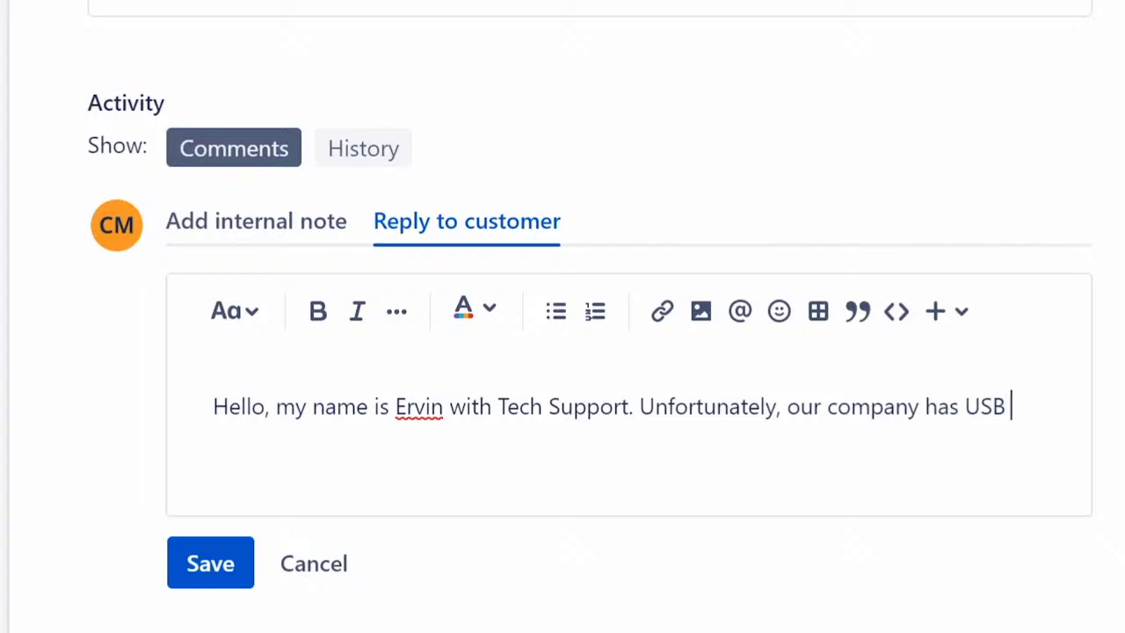
{"action": "type", "text": "port disa"}
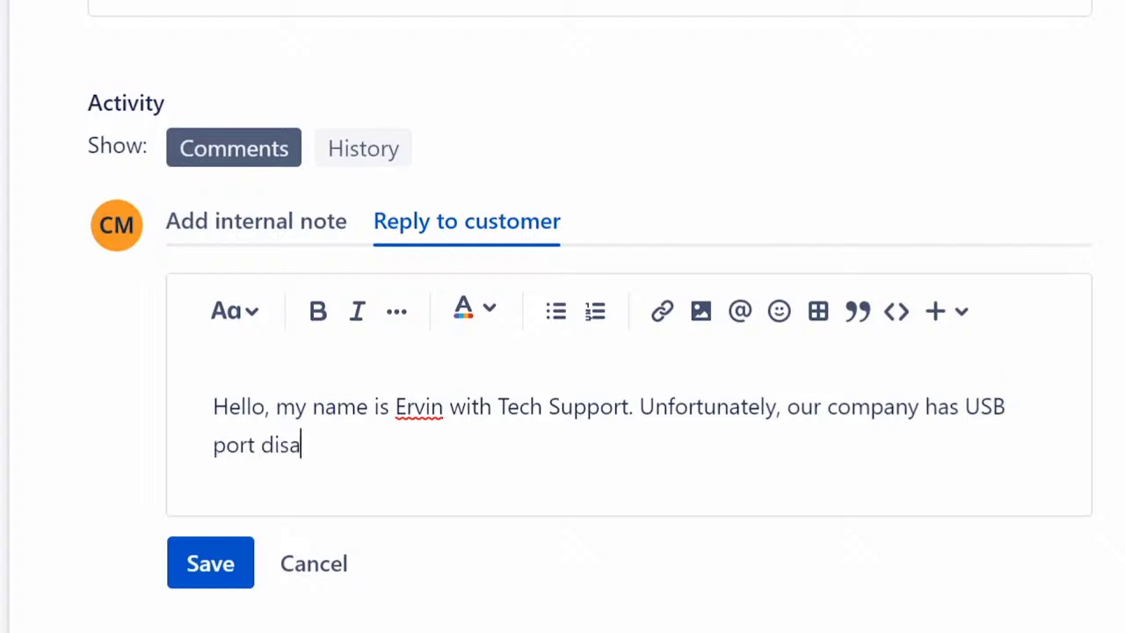
{"action": "type", "text": "bled by"}
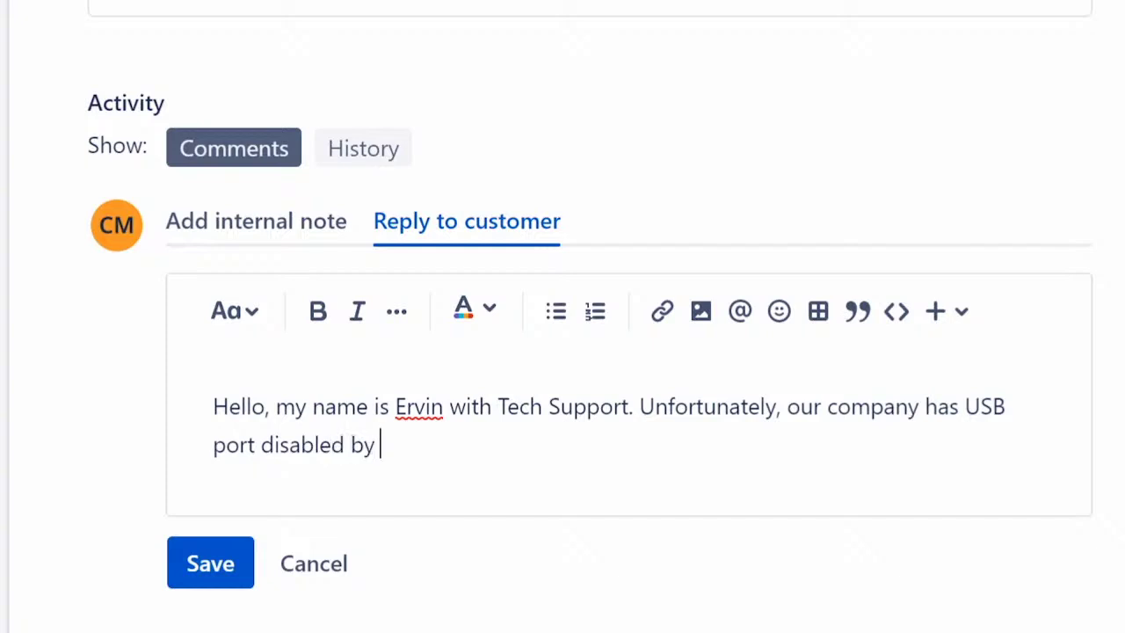
{"action": "key", "text": "BackSpace"}
{"action": "key", "text": "BackSpace"}
{"action": "key", "text": "BackSpace"}
{"action": "type", "text": "as USB po"}
{"action": "key", "text": "BackSpace"}
{"action": "type", "text": "art of "}
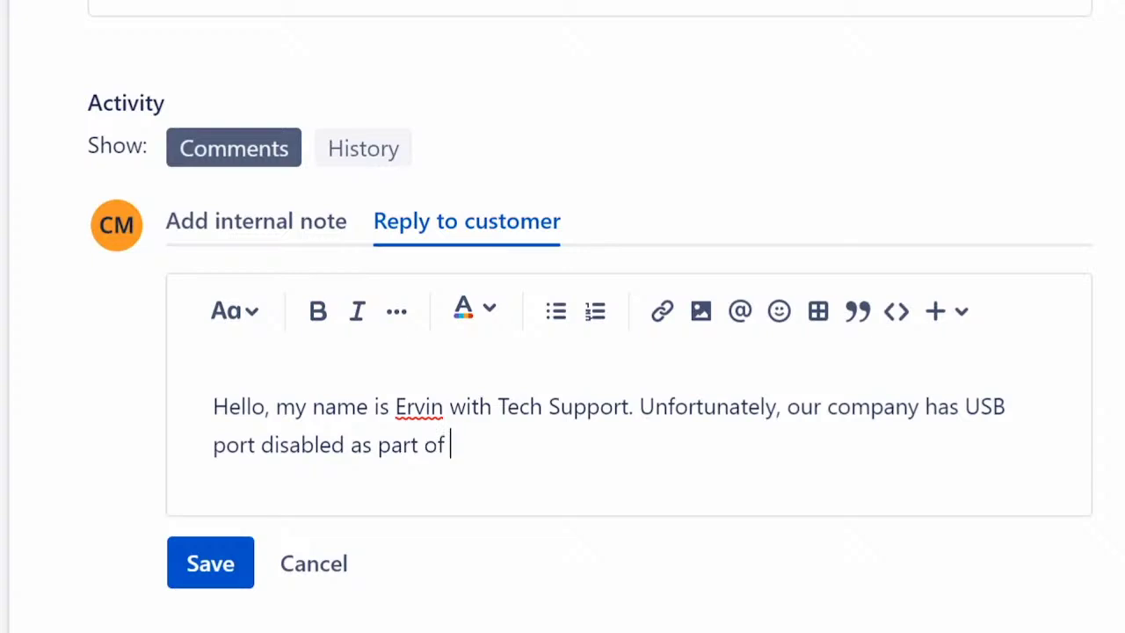
{"action": "type", "text": "companie"}
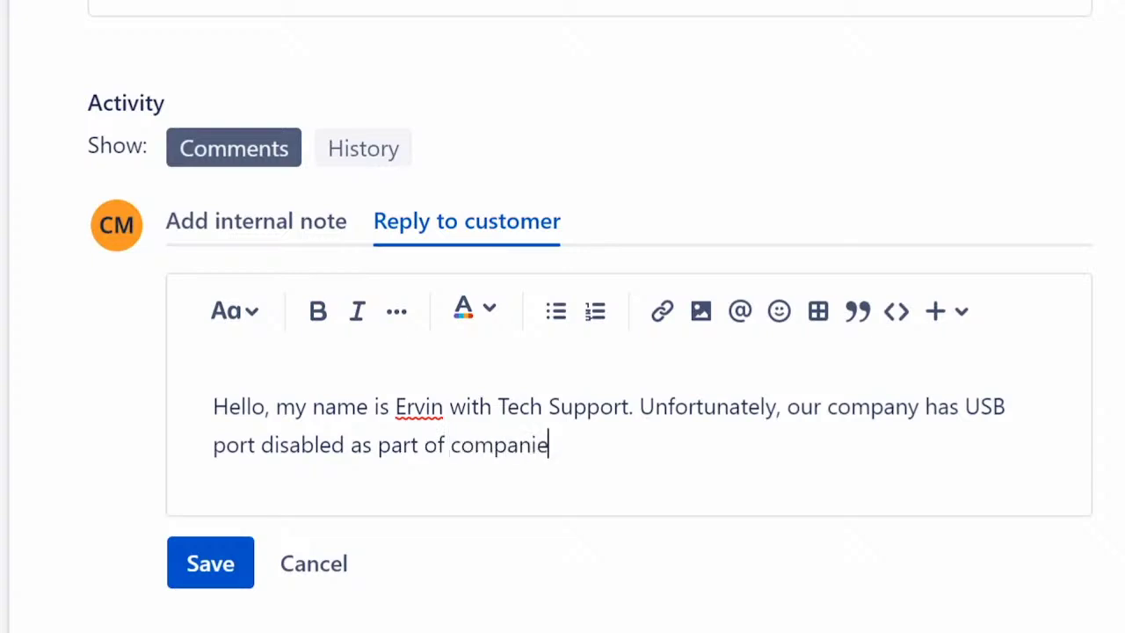
{"action": "key", "text": "BackSpace"}
{"action": "key", "text": "BackSpace"}
{"action": "type", "text": "y pol"}
{"action": "key", "text": "BackSpace"}
{"action": "key", "text": "BackSpace"}
{"action": "key", "text": "BackSpace"}
{"action": "type", "text": "security poli"}
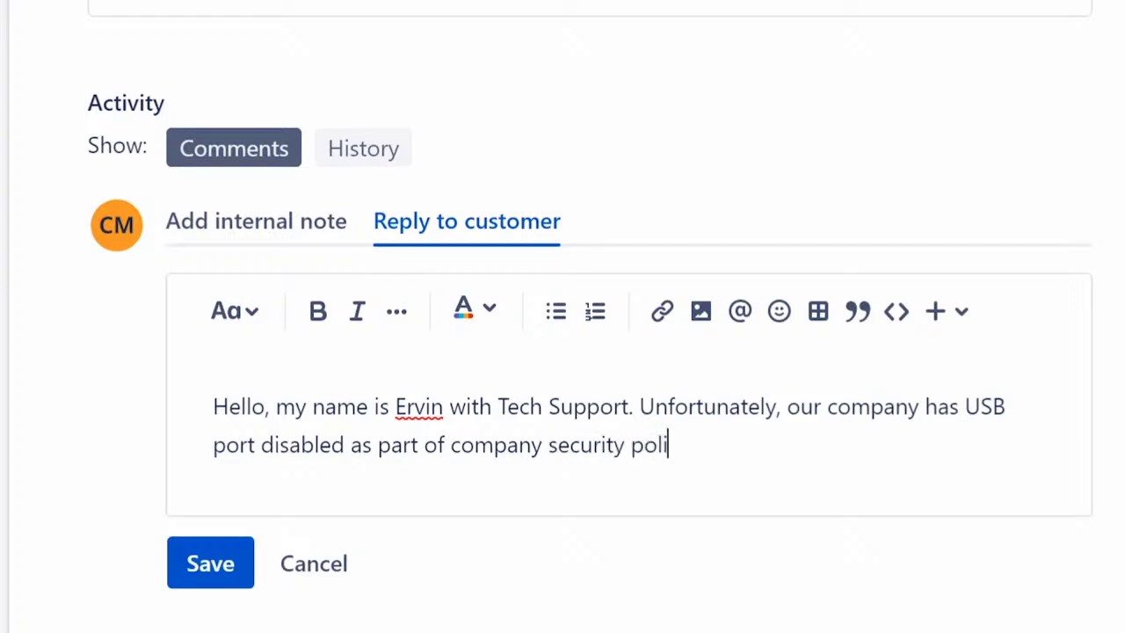
{"action": "type", "text": "cy."}
{"action": "type", "text": "If you need "}
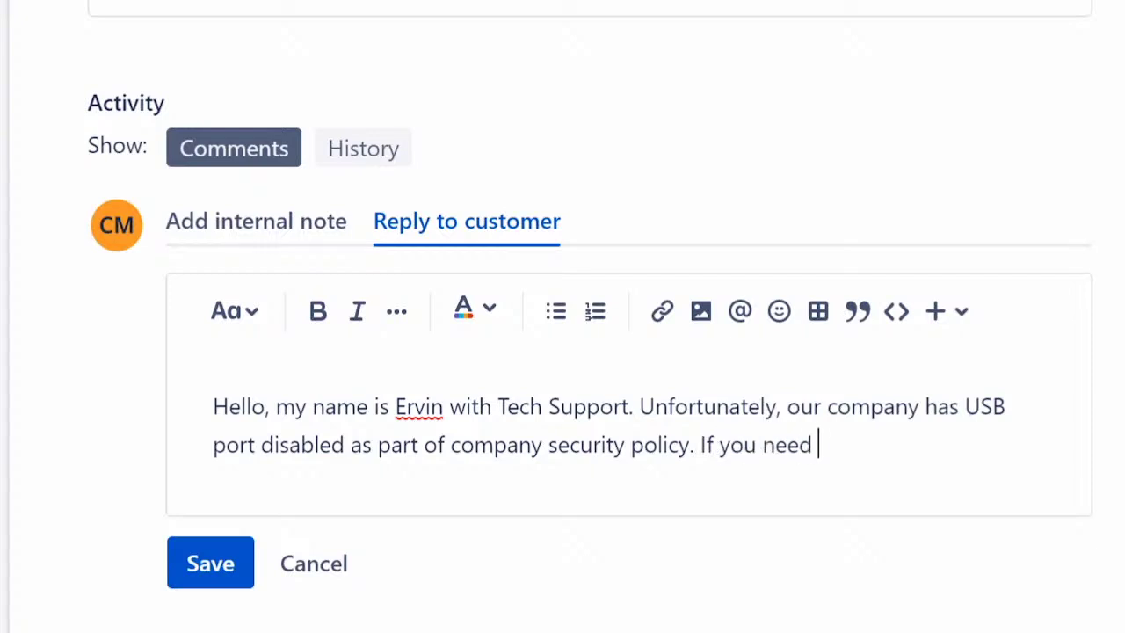
{"action": "type", "text": "further assista"}
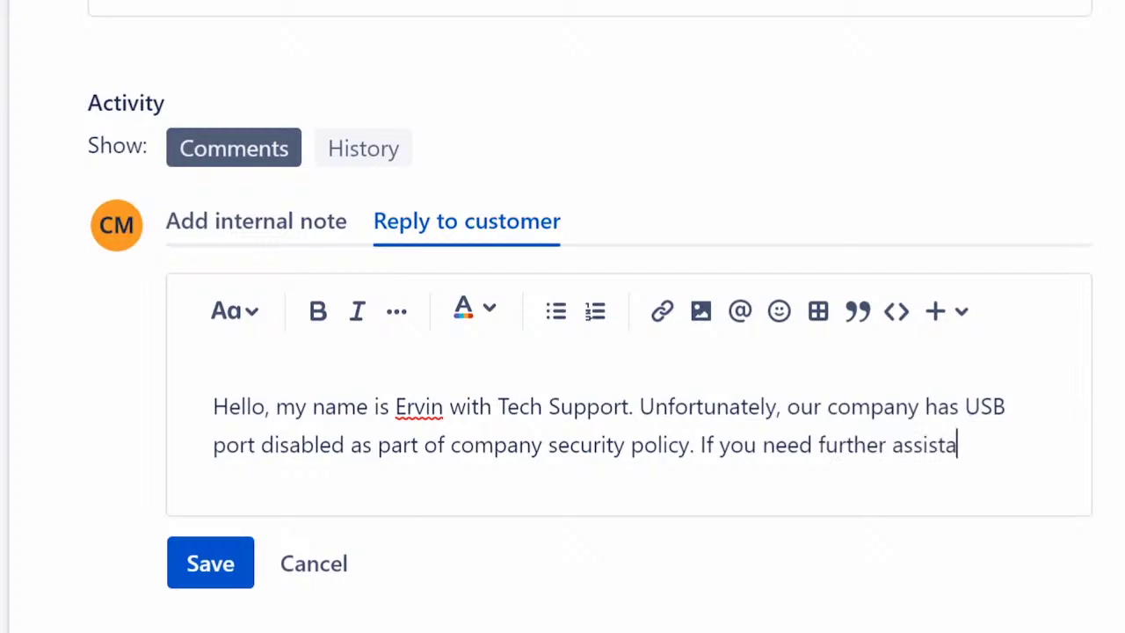
{"action": "type", "text": "nce p"}
{"action": "type", "text": "lea"}
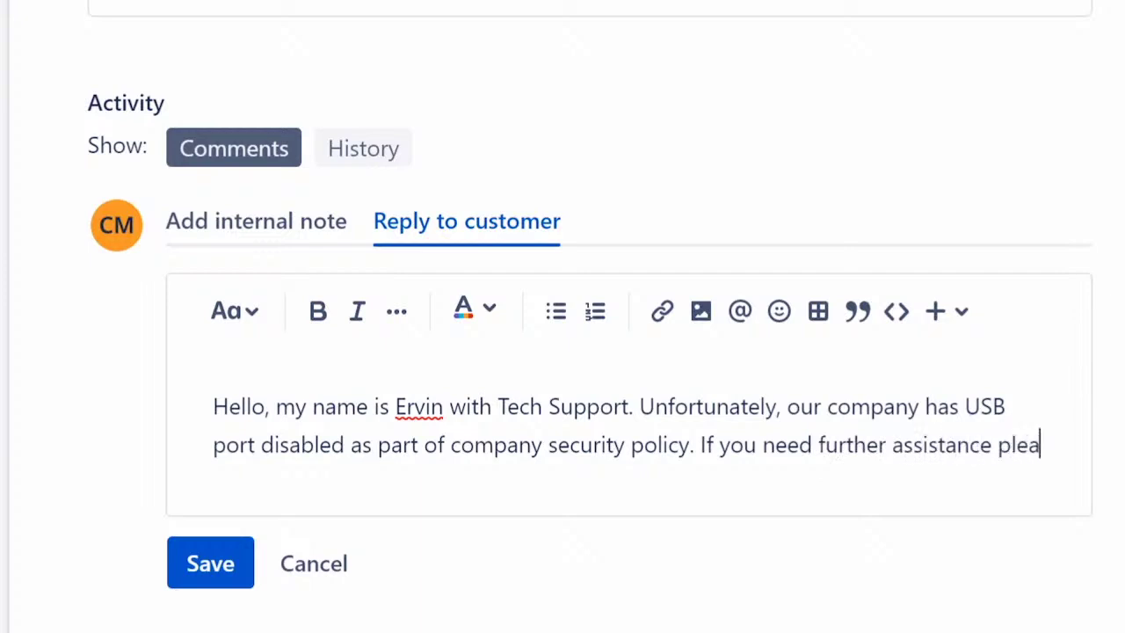
{"action": "type", "text": "se let me know"}
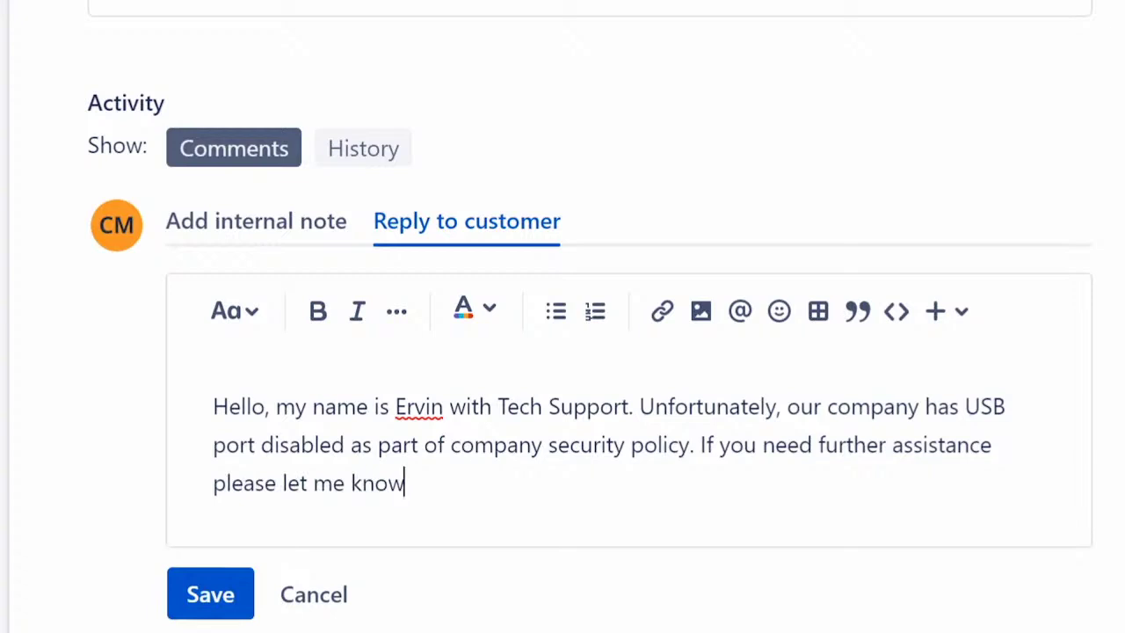
{"action": "type", "text": "..."}
- Append 'but, when it comes to USB ports this is something controlled by Security team.' to the reply
{"action": "left_click_drag", "start_coordinate": [214, 445], "coordinate": [695, 444]}
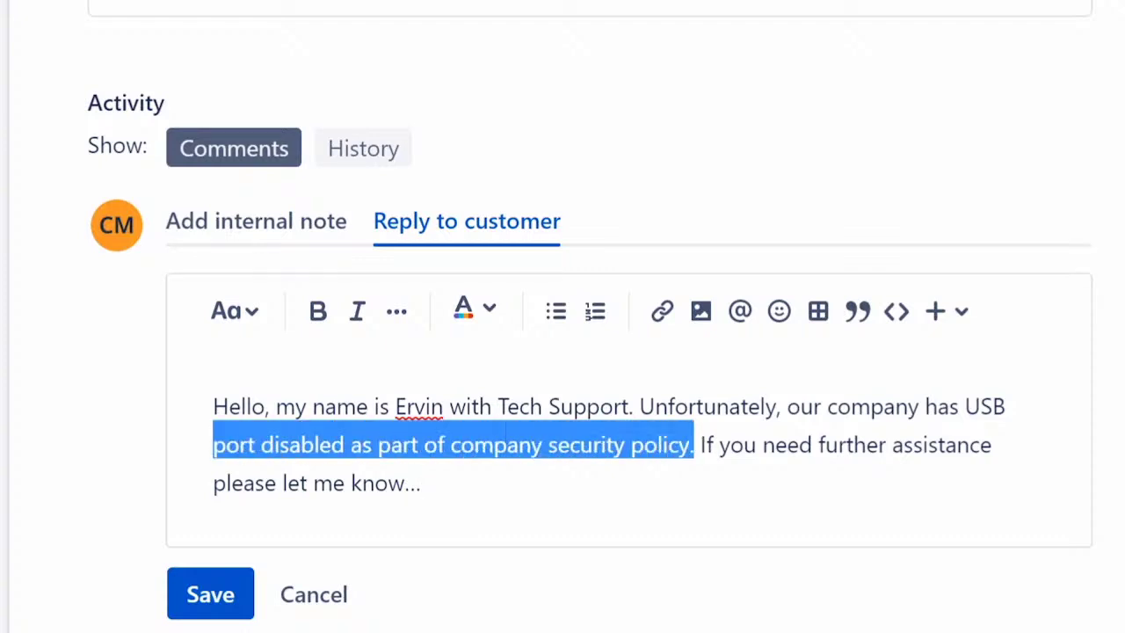
{"action": "left_click", "coordinate": [421, 483]}
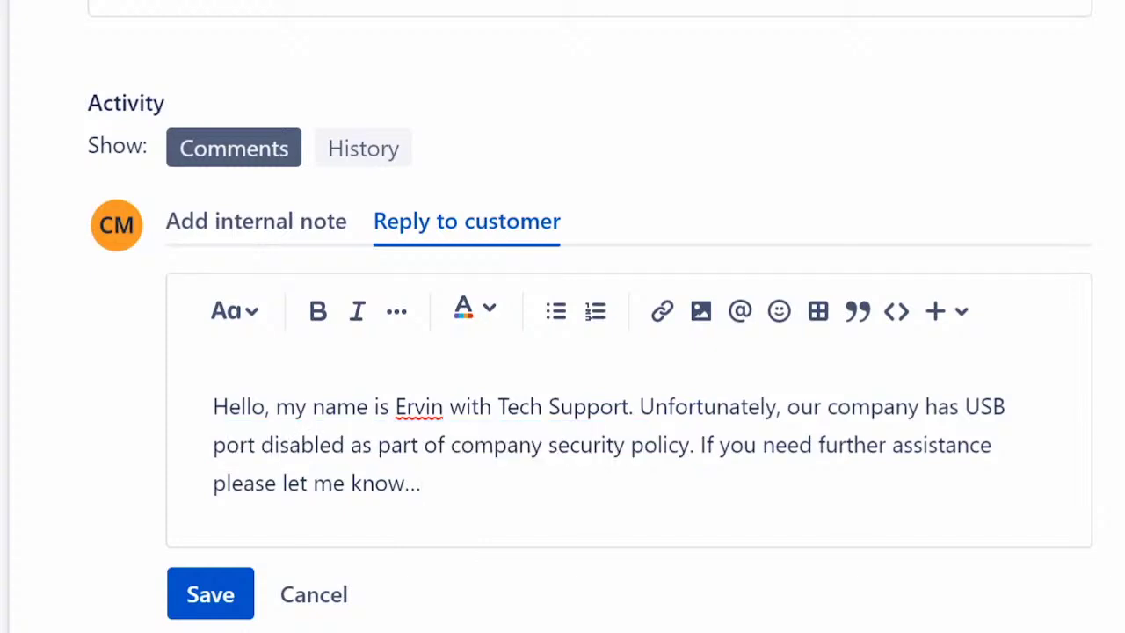
{"action": "left_click_drag", "start_coordinate": [421, 482], "coordinate": [694, 445]}
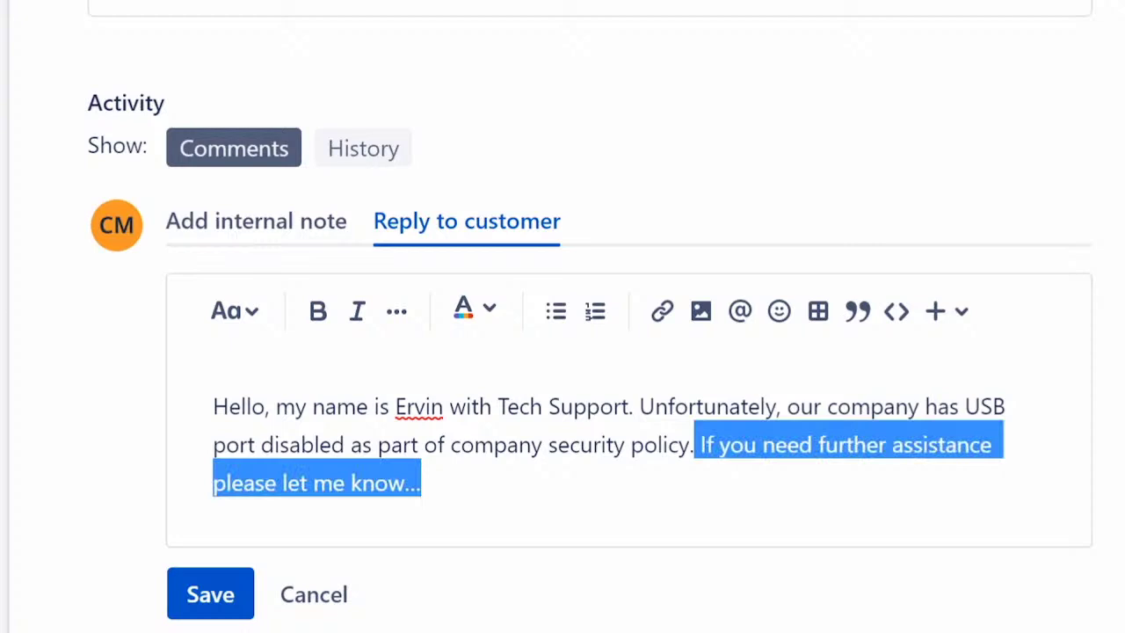
{"action": "mouse_move", "coordinate": [695, 445]}
{"action": "left_mouse_down"}
{"action": "mouse_move", "coordinate": [715, 445]}
{"action": "mouse_move", "coordinate": [700, 445]}
{"action": "left_mouse_up"}
{"action": "left_click", "coordinate": [421, 483]}
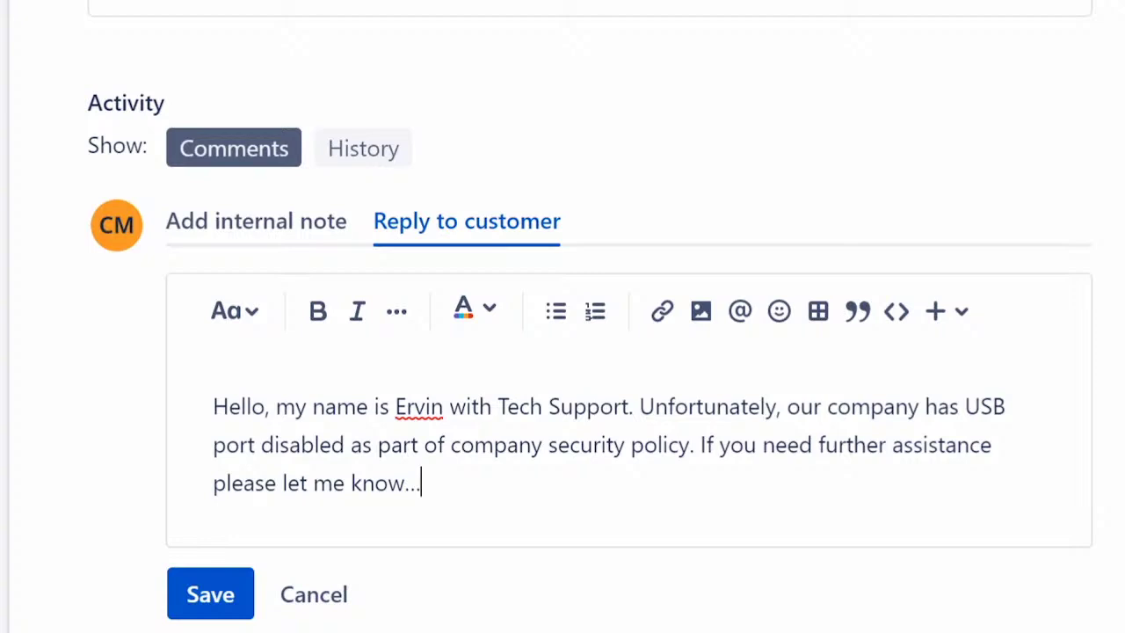
{"action": "type", "text": "but , when it "}
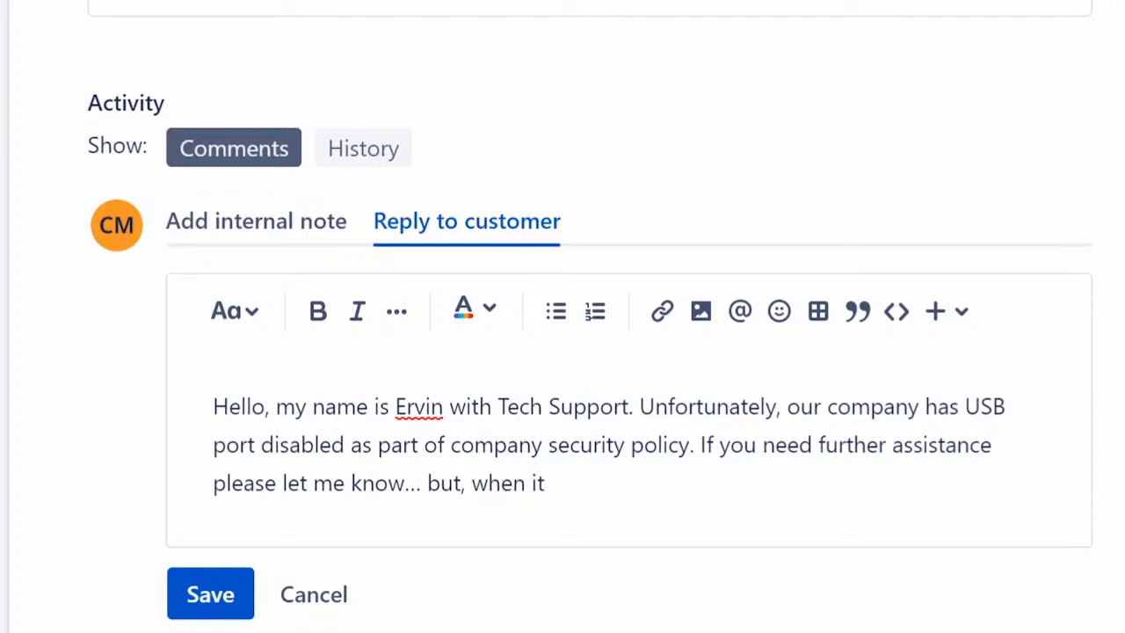
{"action": "type", "text": "comes to "}
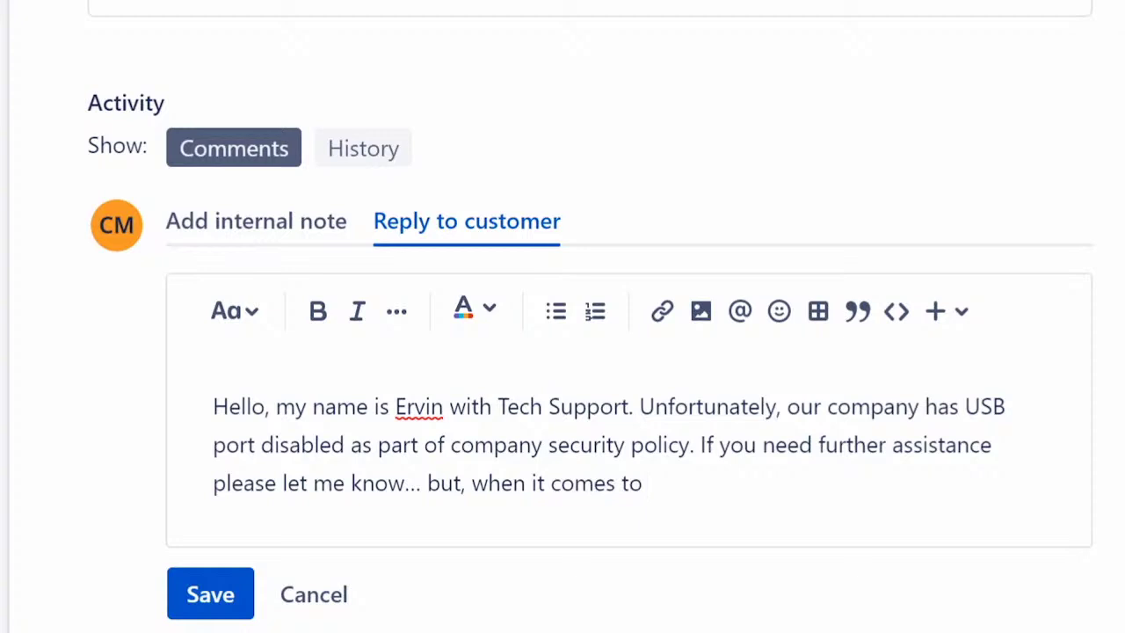
{"action": "type", "text": "USB por"}
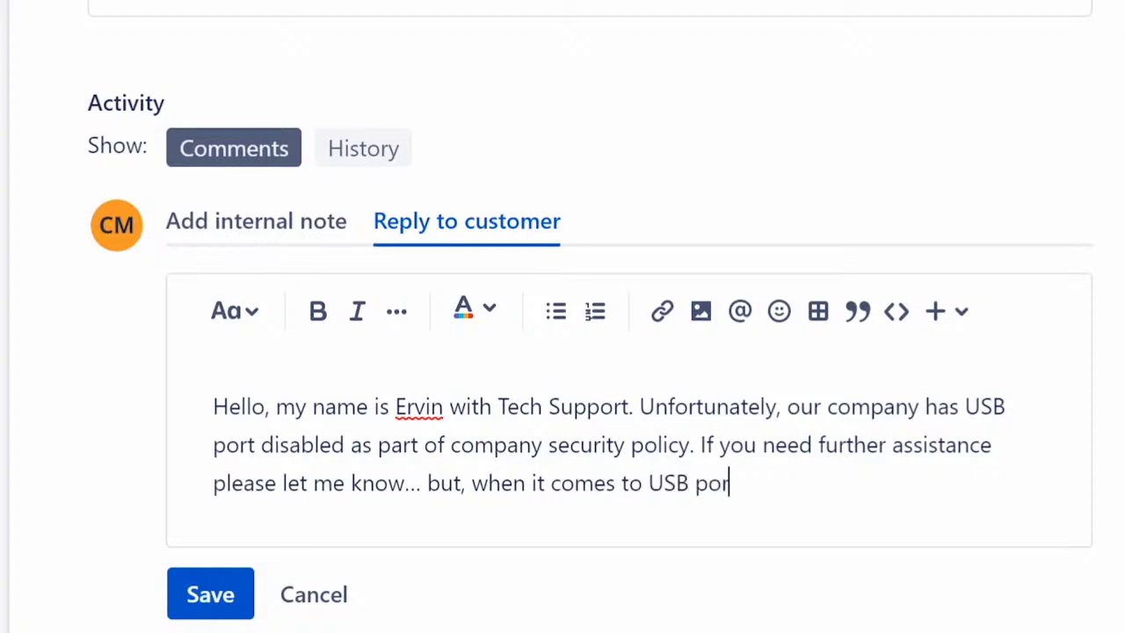
{"action": "type", "text": "ts this is so"}
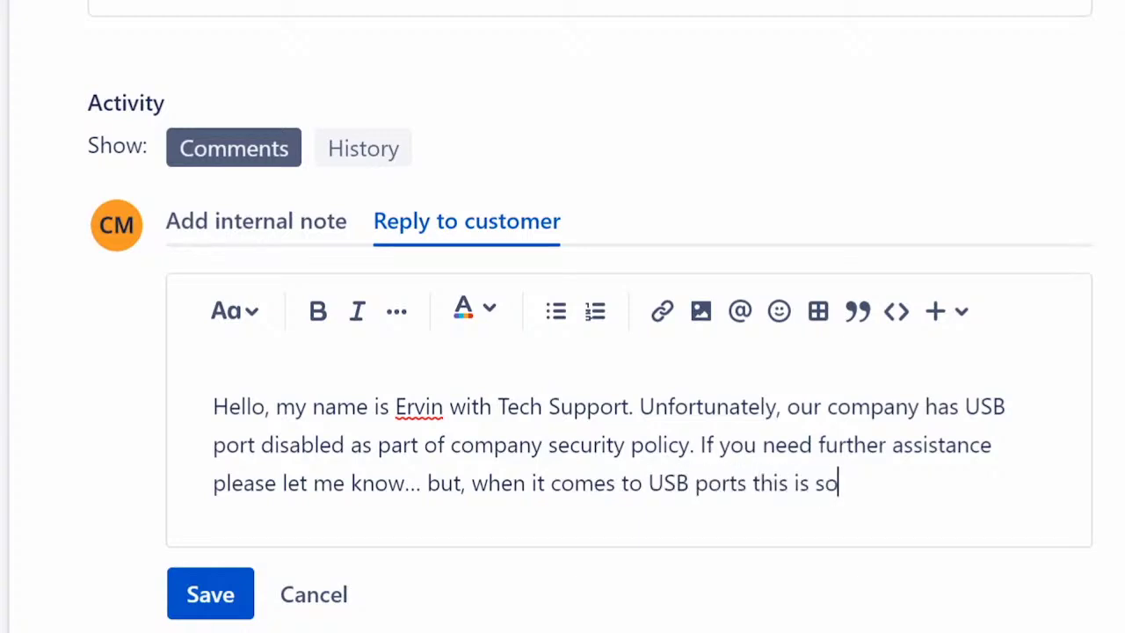
{"action": "type", "text": "mething controll"}
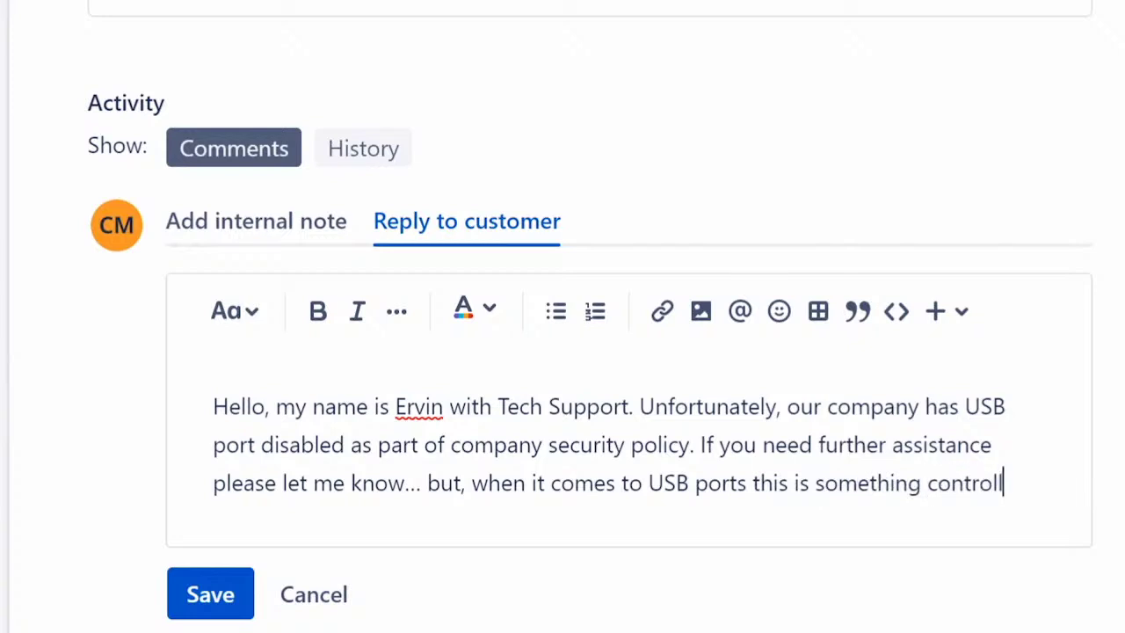
{"action": "type", "text": "ed by "}
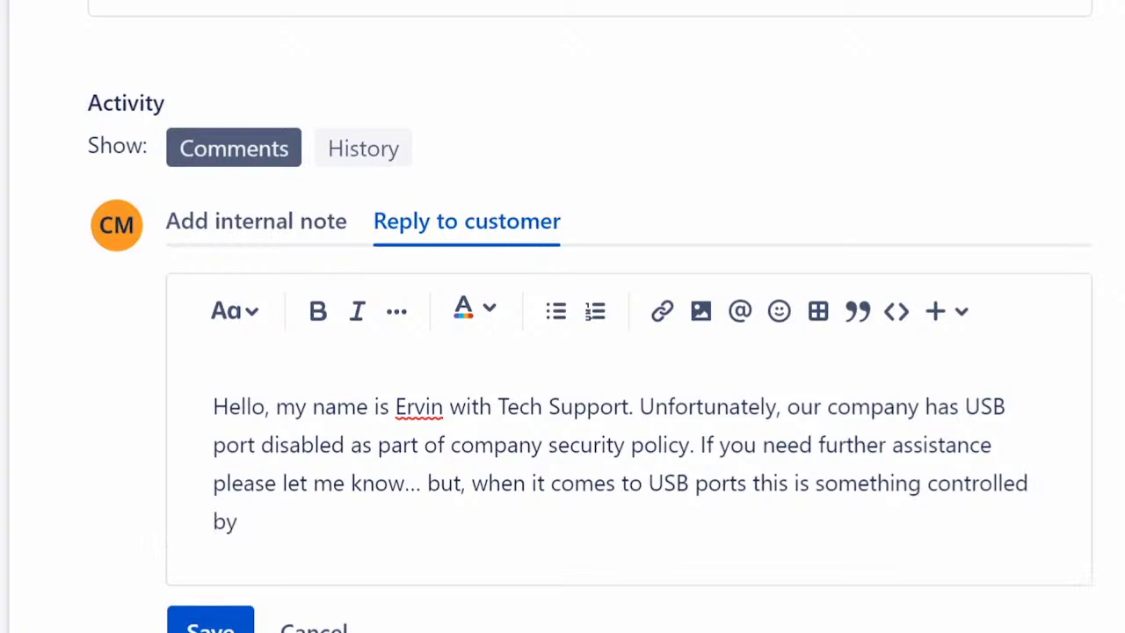
{"action": "type", "text": "Security team."}
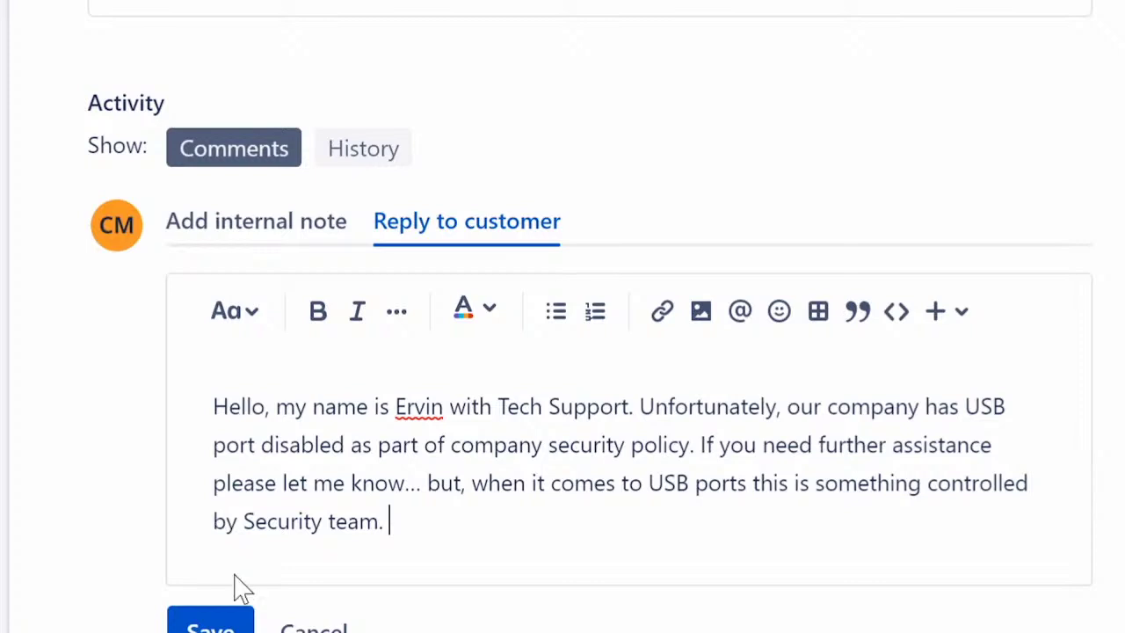
- Post the customer reply and launch Device Manager from the Start button's Win+X menu
{"action": "left_click", "coordinate": [221, 624]}
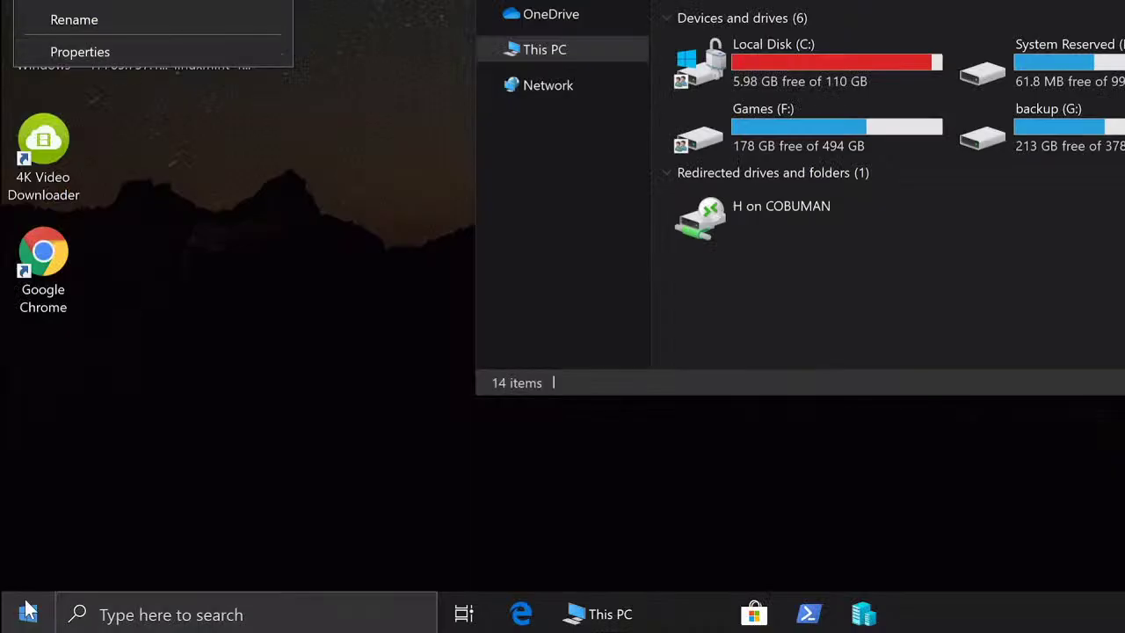
{"action": "right_click", "coordinate": [26, 612]}
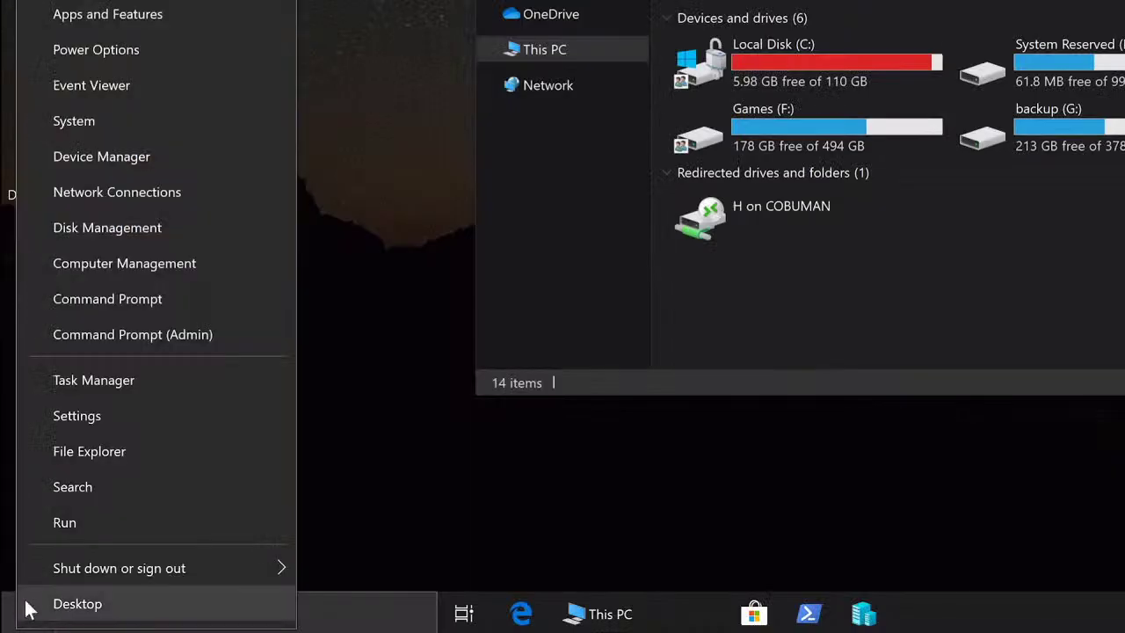
{"action": "left_click", "coordinate": [107, 159]}
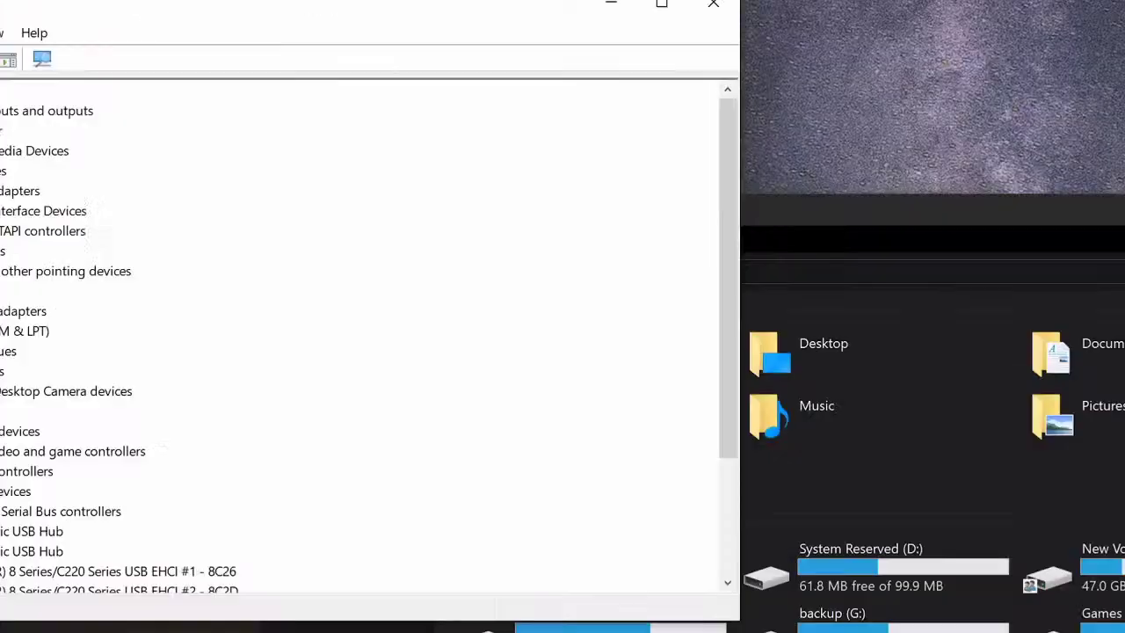
- Open the Unknown USB Device properties, review its Code 43 device status, and close the dialog
{"action": "left_click_drag", "start_coordinate": [244, 12], "coordinate": [537, 20]}
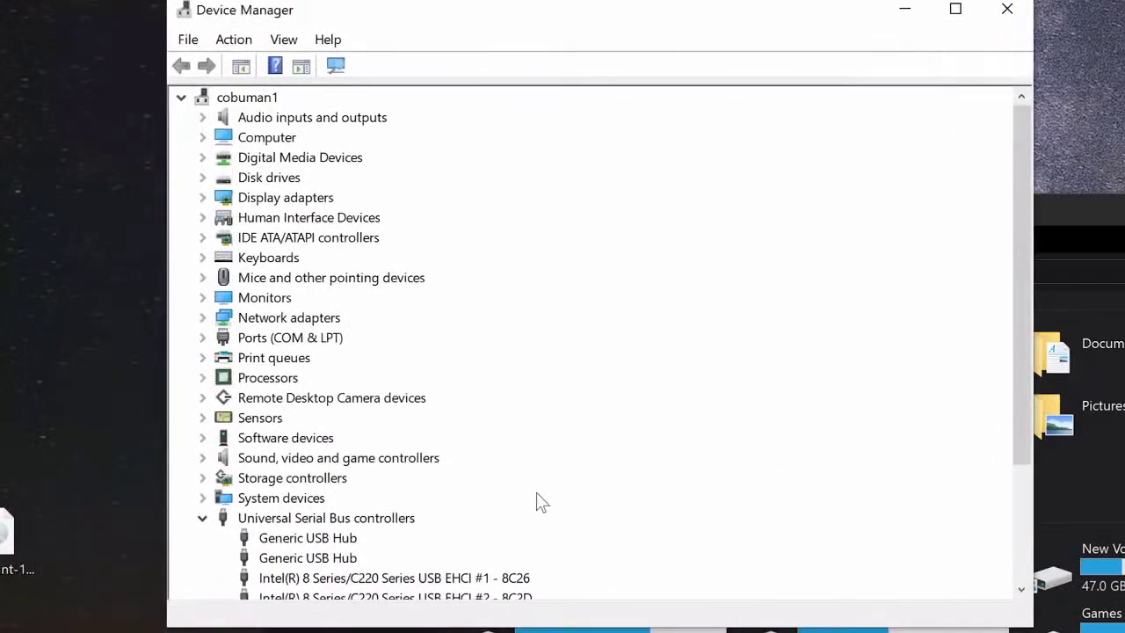
{"action": "scroll", "coordinate": [537, 499], "scroll_direction": "down", "scroll_amount": 3}
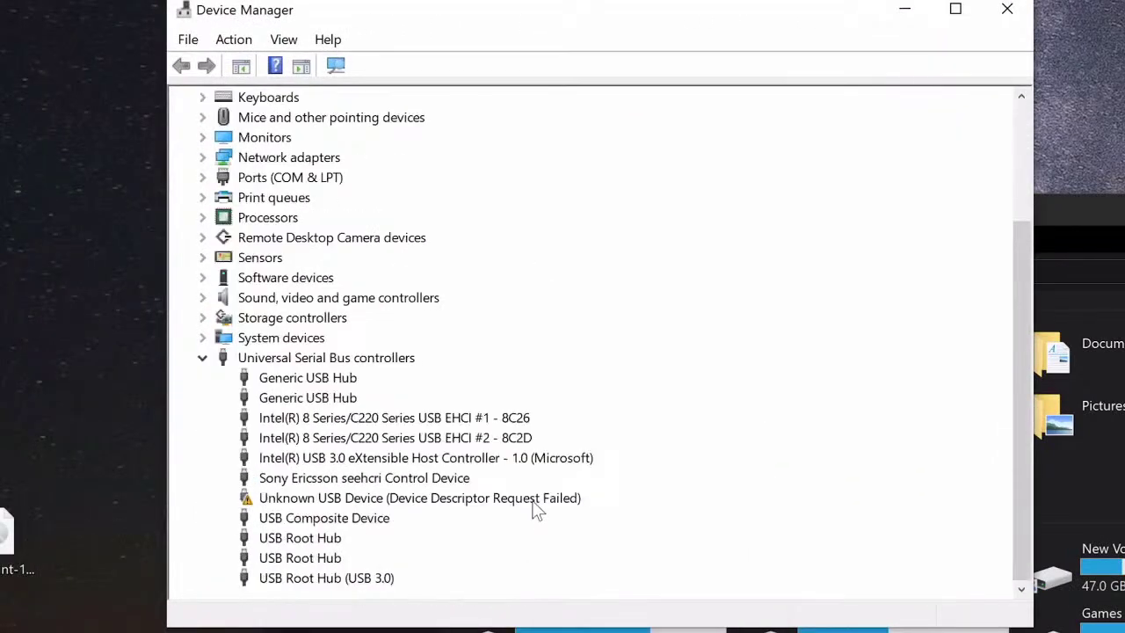
{"action": "left_click", "coordinate": [401, 503]}
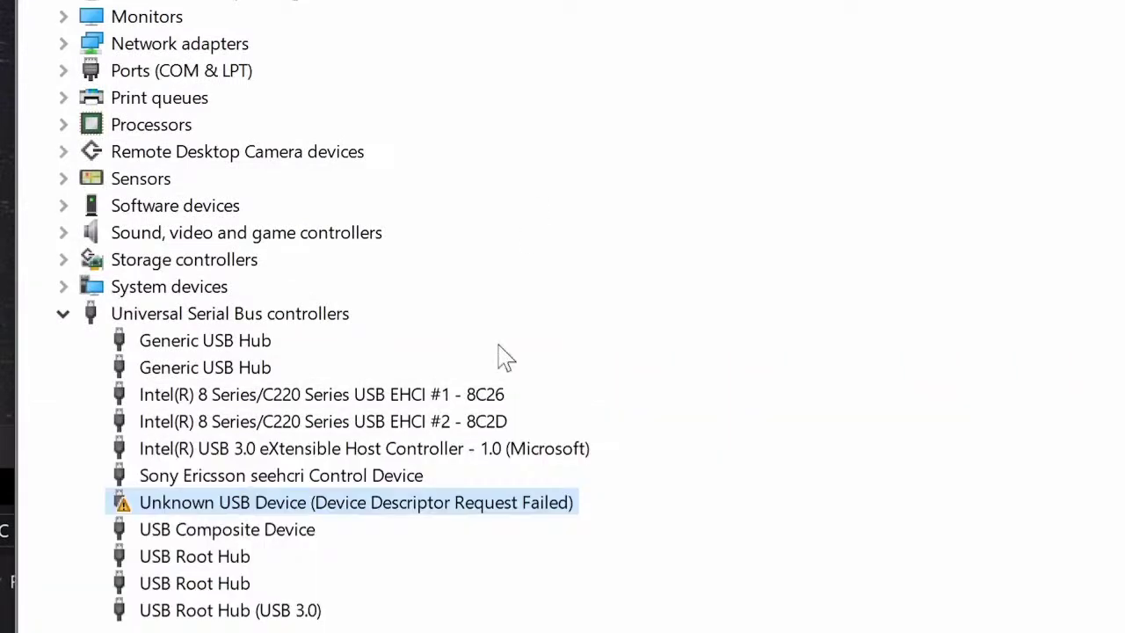
{"action": "right_click", "coordinate": [168, 499]}
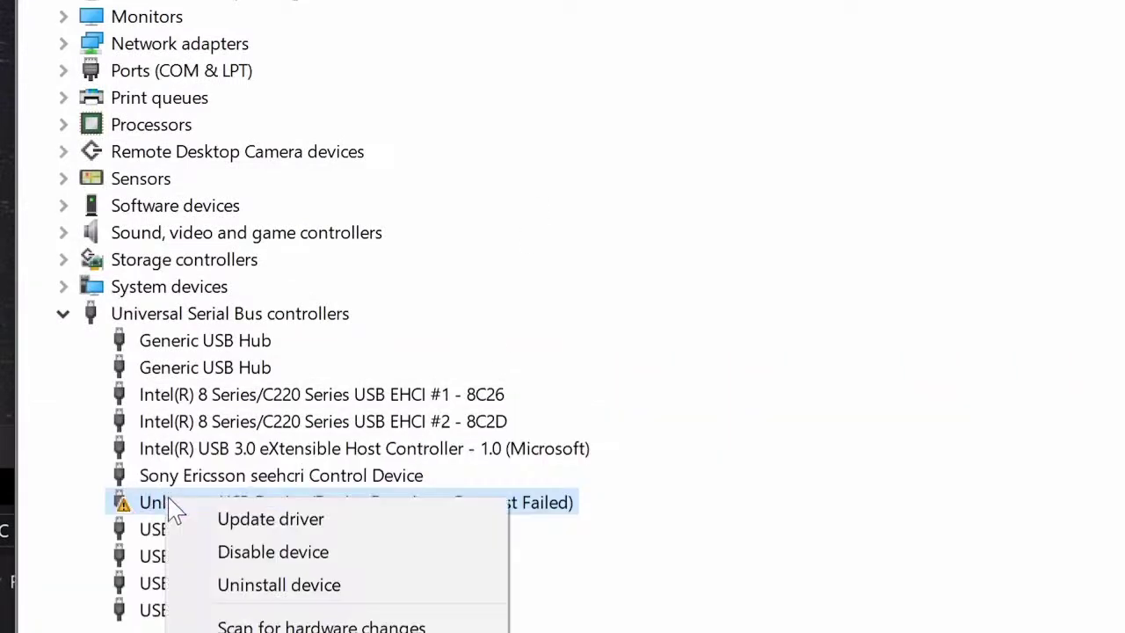
{"action": "left_click", "coordinate": [272, 632]}
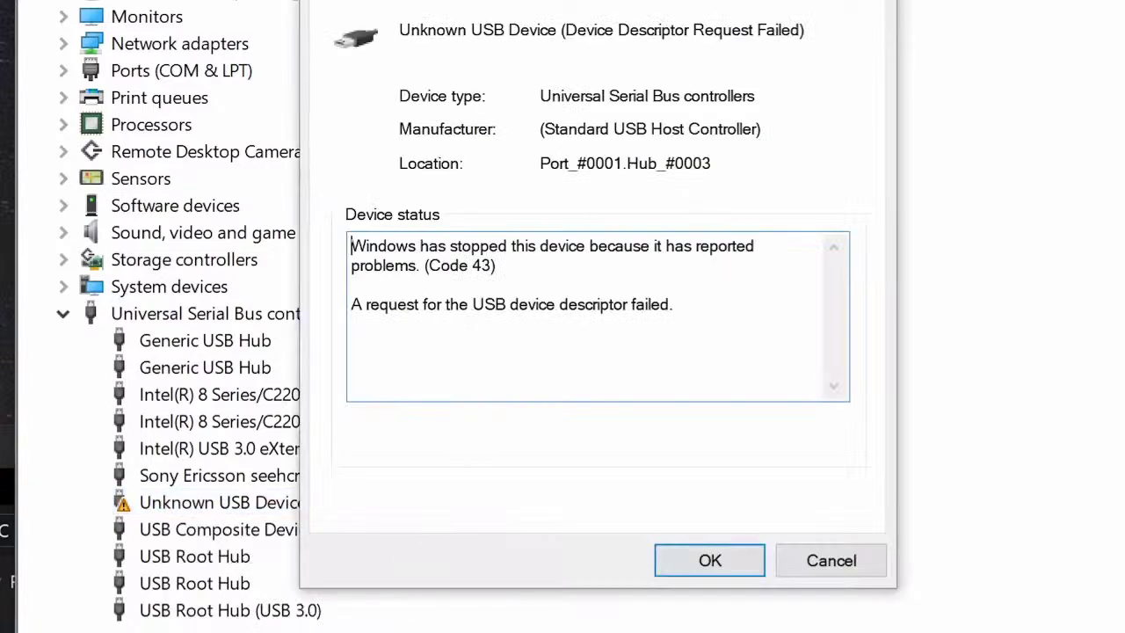
{"action": "left_click_drag", "start_coordinate": [498, 265], "coordinate": [351, 247]}
{"action": "left_click", "coordinate": [497, 265]}
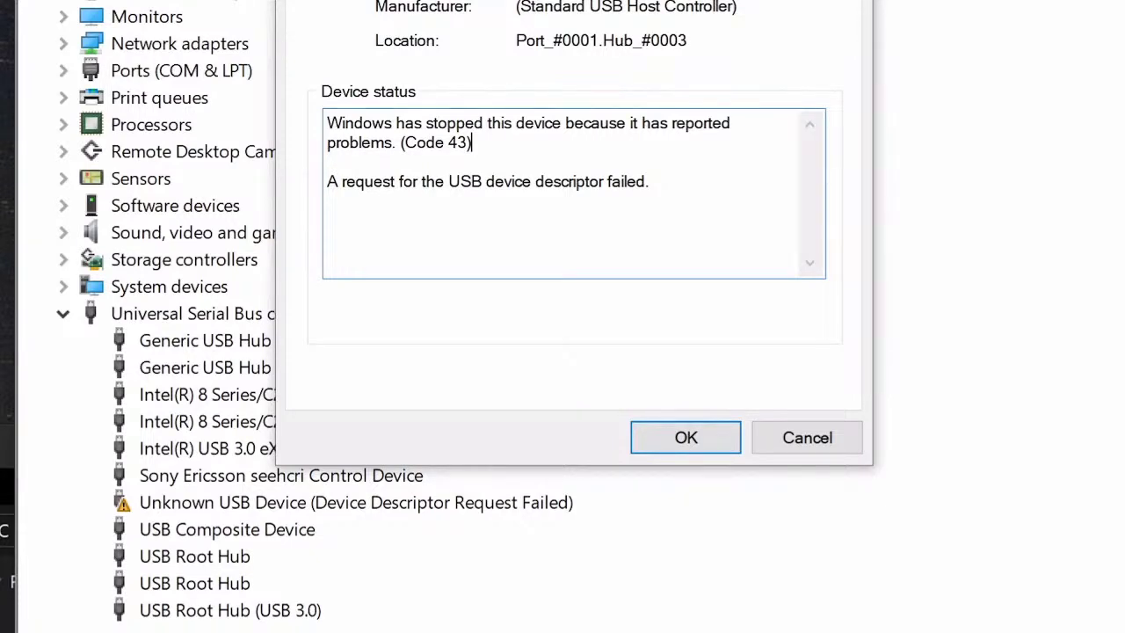
{"action": "key", "text": "Return"}
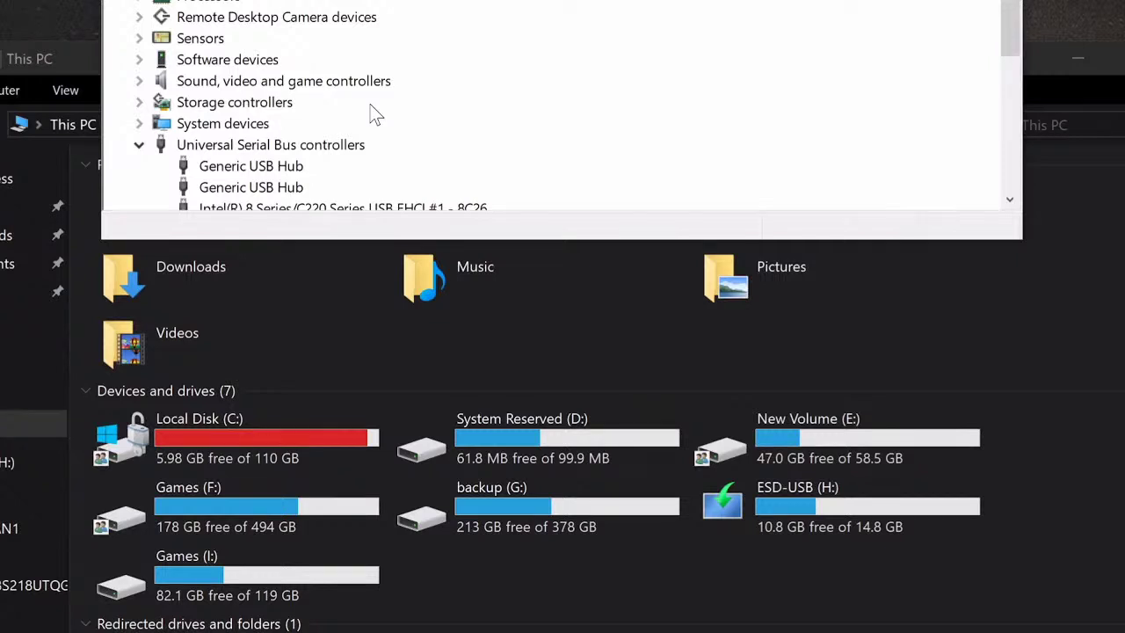
{"action": "scroll", "coordinate": [373, 115], "scroll_direction": "down", "scroll_amount": 3}
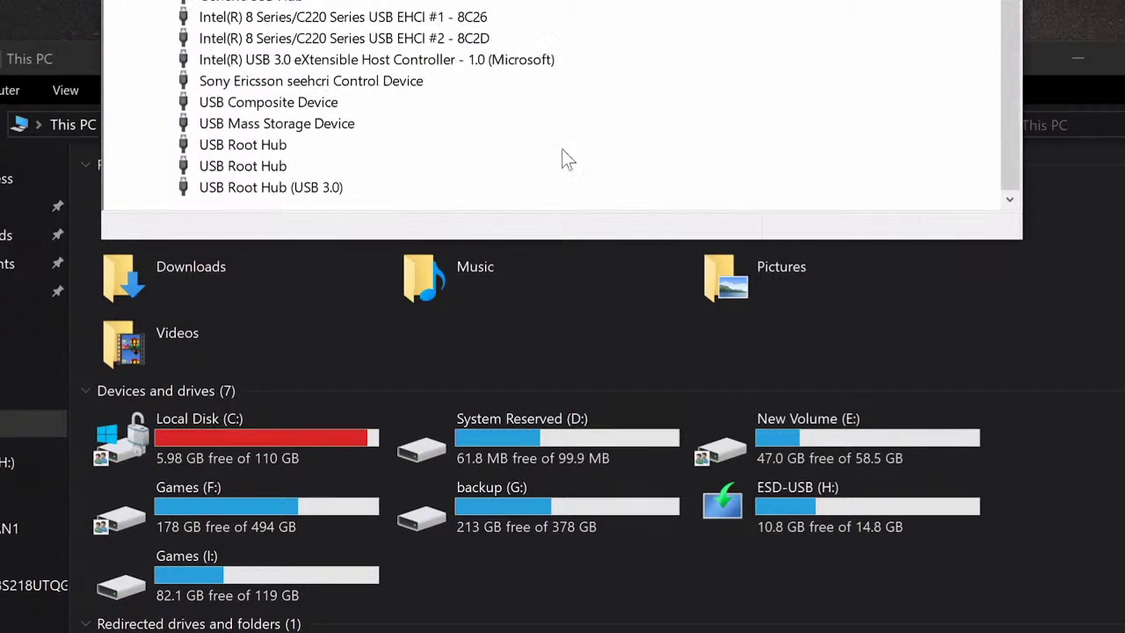
{"action": "scroll", "coordinate": [413, 110], "scroll_direction": "up", "scroll_amount": 3}
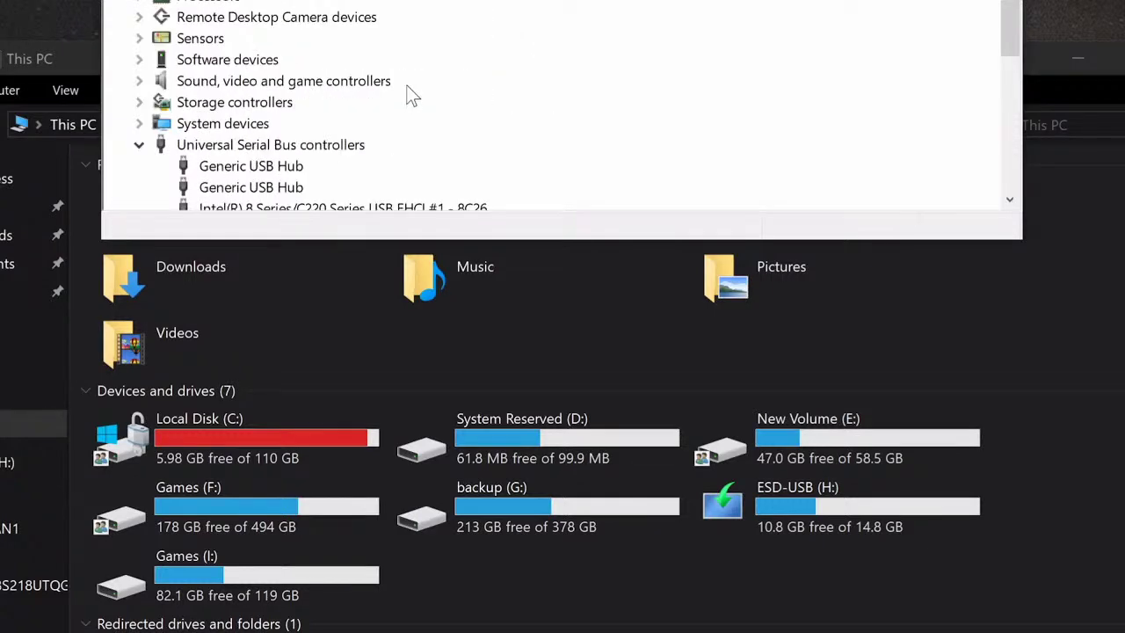
{"action": "left_click", "coordinate": [1049, 76]}
{"action": "left_click_drag", "start_coordinate": [1003, 73], "coordinate": [972, 46]}
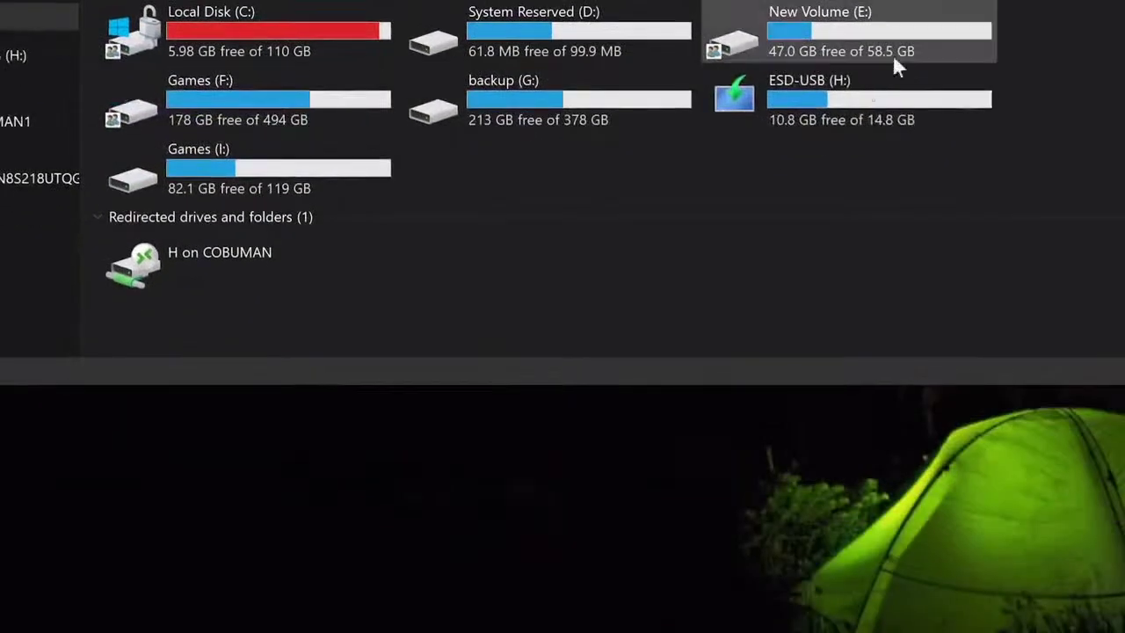
{"action": "left_click", "coordinate": [812, 464]}
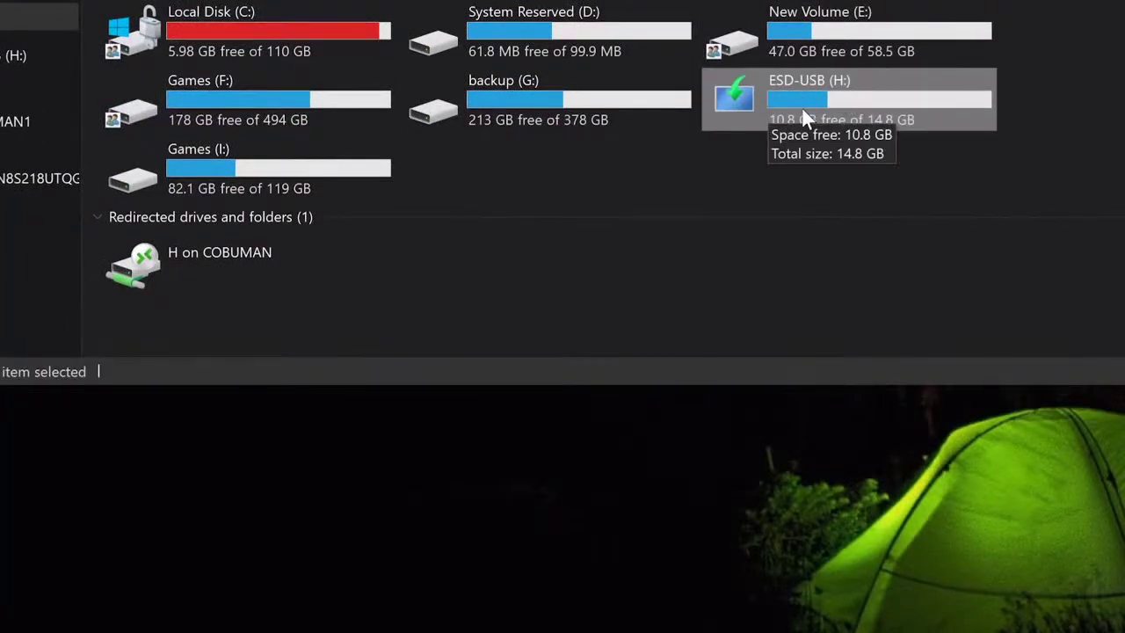
{"action": "key", "text": "alt+Tab"}
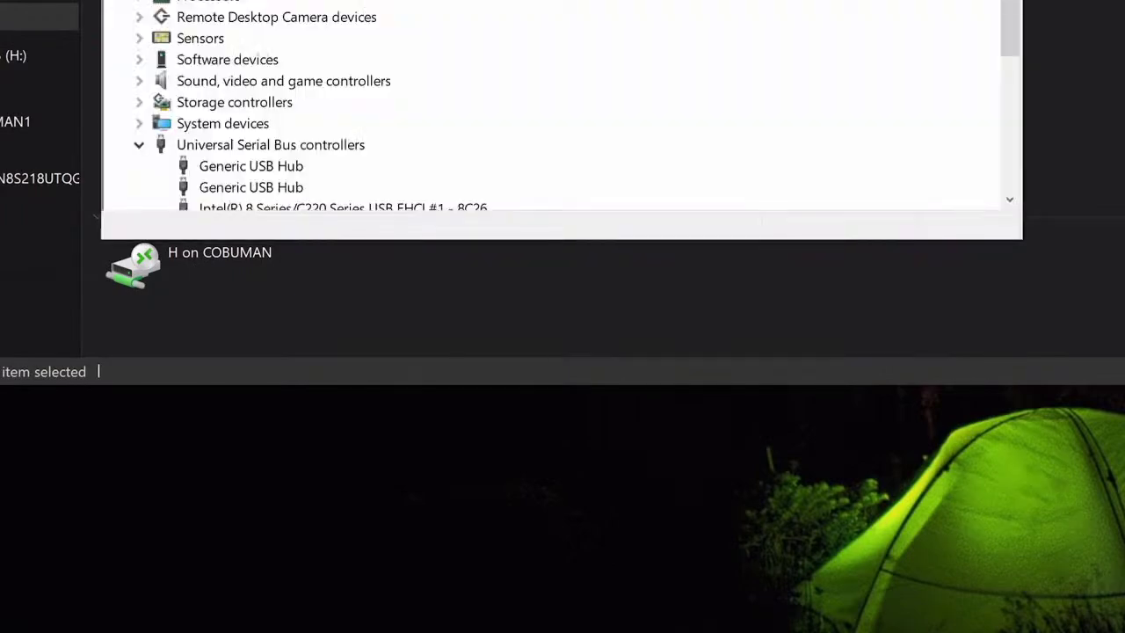
{"action": "scroll", "coordinate": [563, 106], "scroll_direction": "down", "scroll_amount": 3}
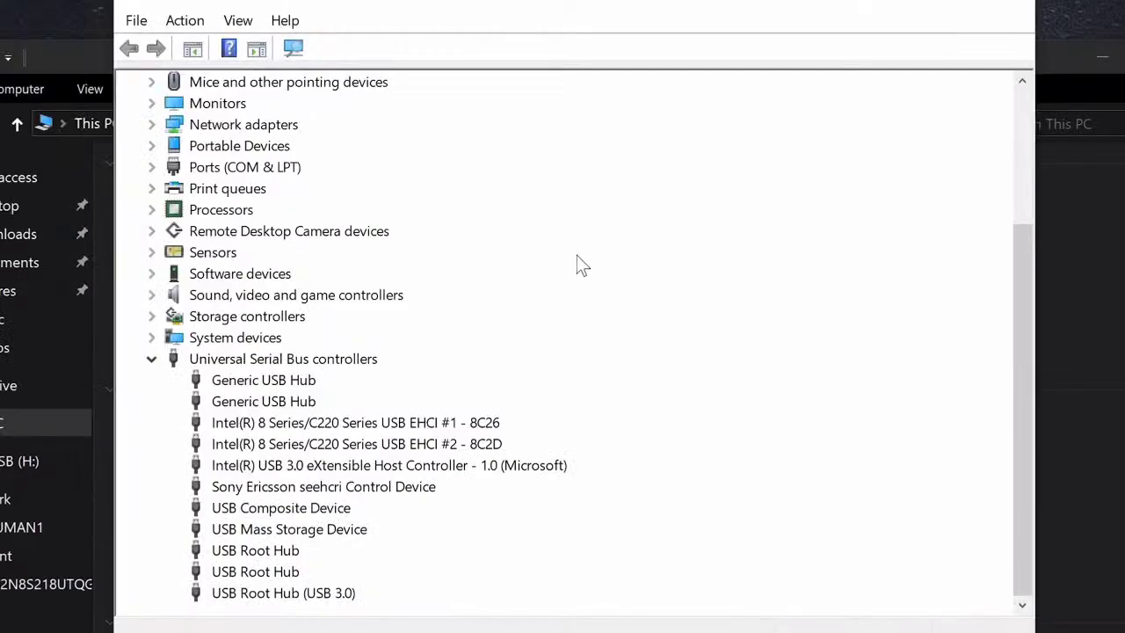
{"action": "left_click", "coordinate": [156, 315]}
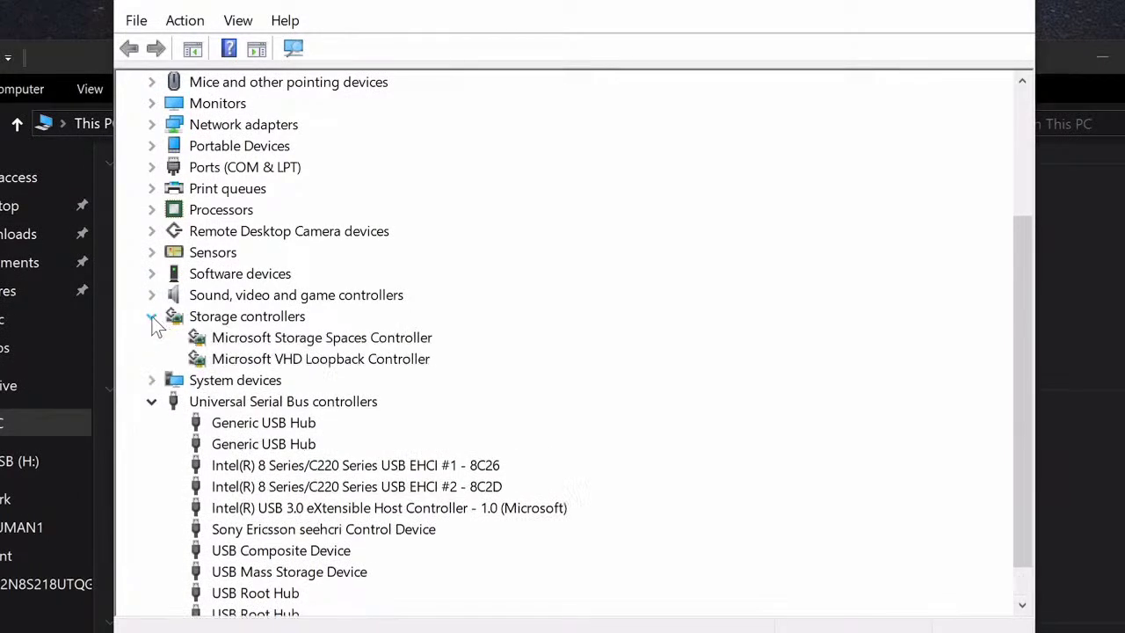
{"action": "left_click", "coordinate": [149, 316]}
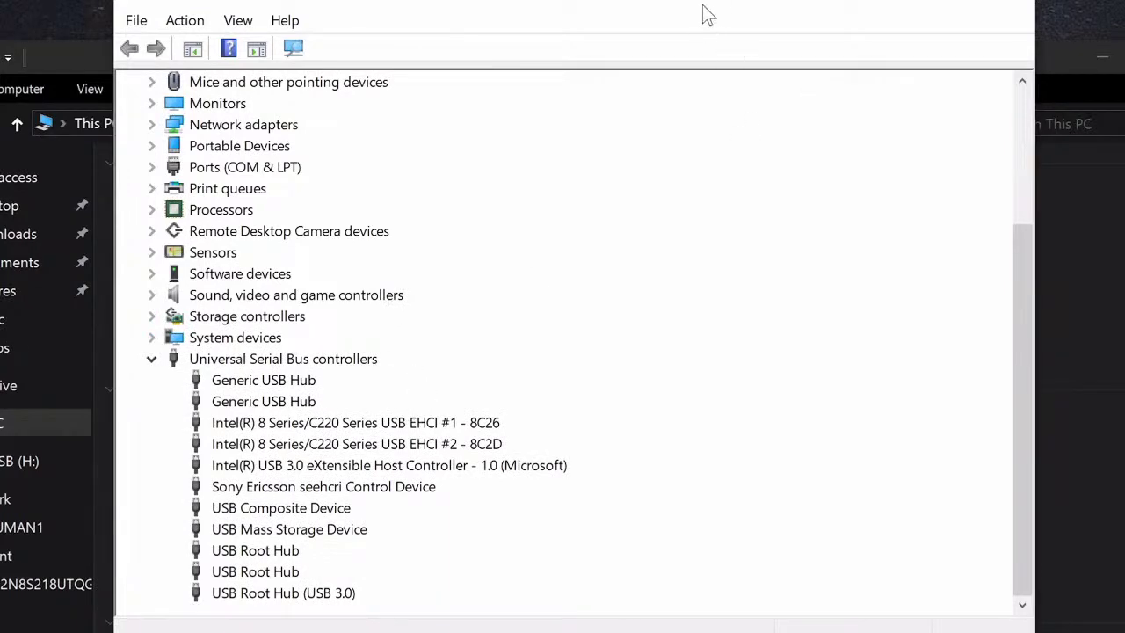
{"action": "left_click_drag", "start_coordinate": [705, 11], "coordinate": [677, 218]}
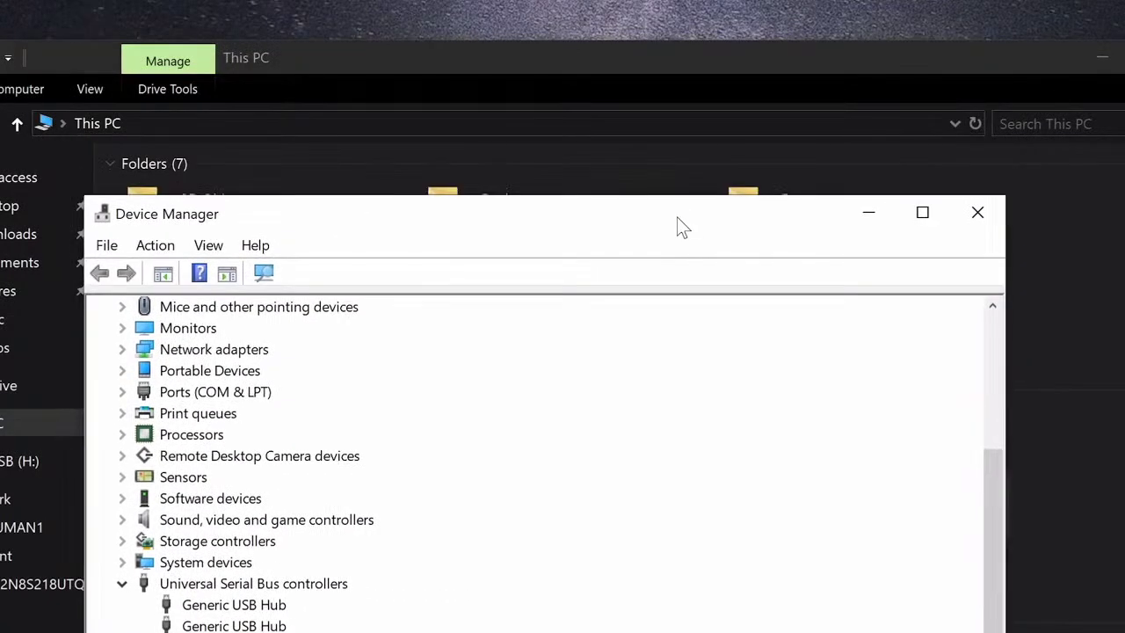
- Close Device Manager to return to the ISD-22 ticket
{"action": "left_click", "coordinate": [977, 214]}
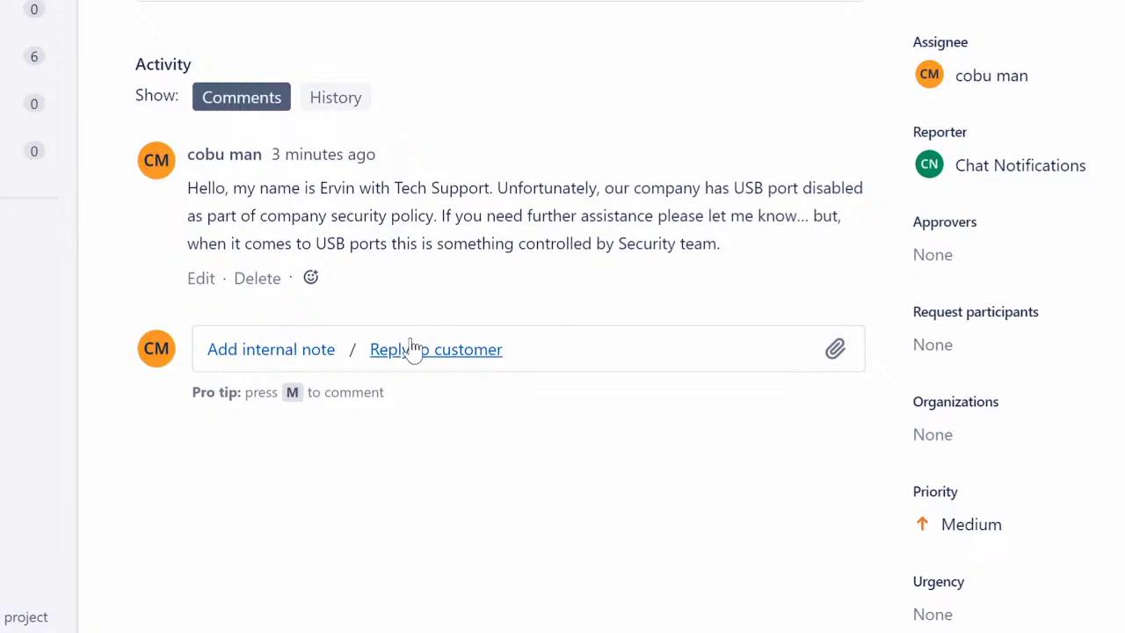
- Write an internal note: user notified of security policy; USB ports are disabled by default
{"action": "left_click", "coordinate": [305, 349]}
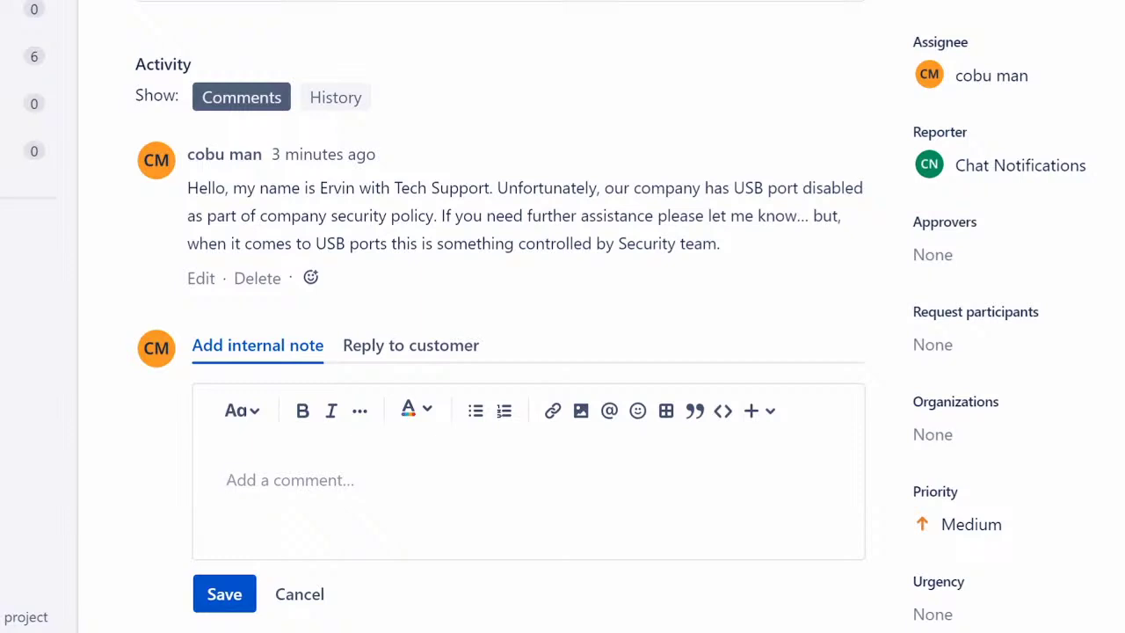
{"action": "type", "text": "NOt"}
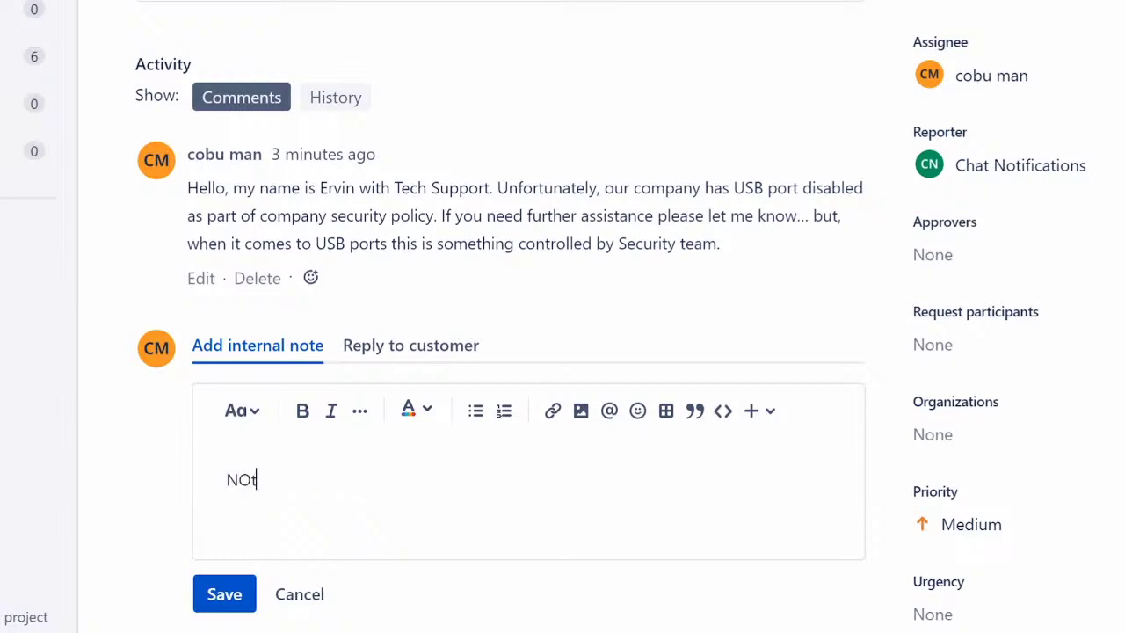
{"action": "key", "text": "BackSpace"}
{"action": "key", "text": "BackSpace"}
{"action": "type", "text": "otified user of "}
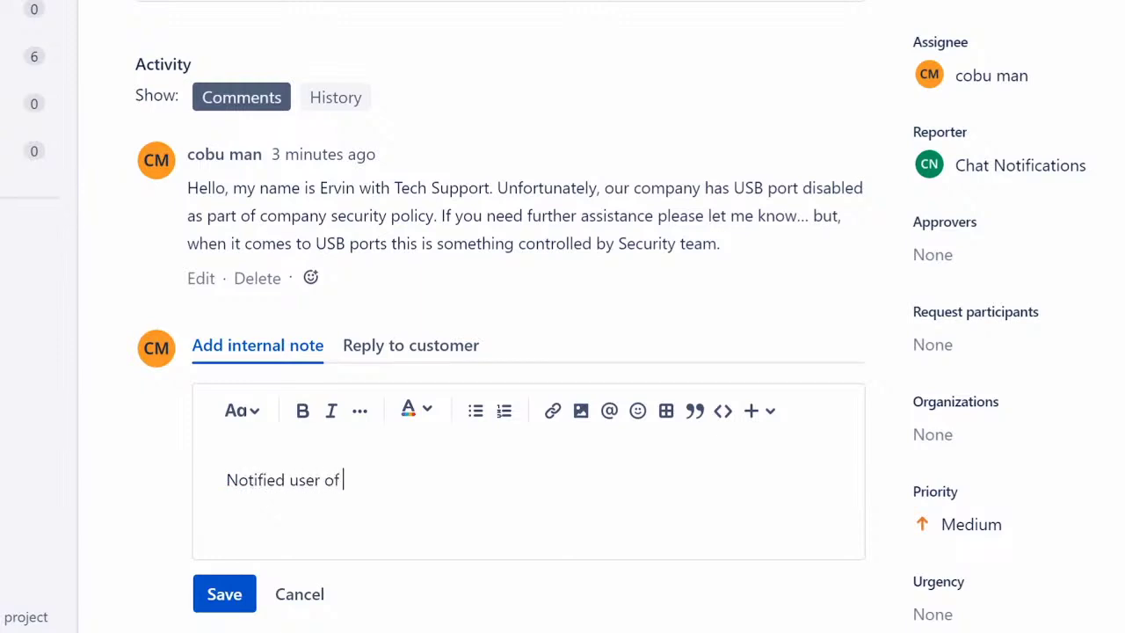
{"action": "type", "text": "company security "}
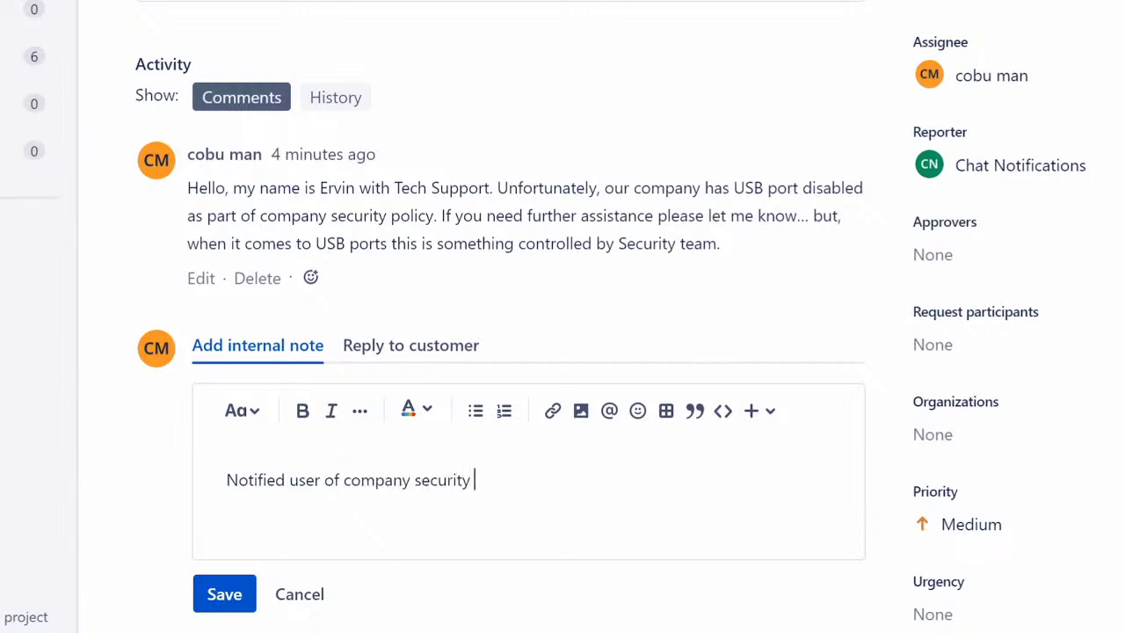
{"action": "type", "text": "policy in regeards"}
{"action": "key", "text": "BackSpace"}
{"action": "key", "text": "BackSpace"}
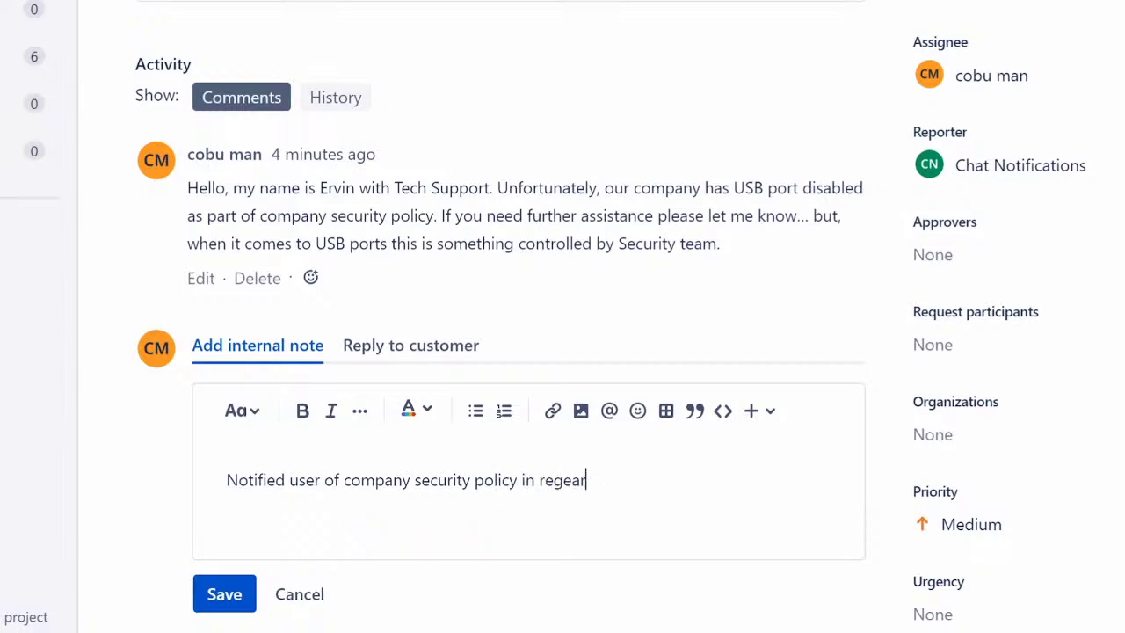
{"action": "key", "text": "BackSpace"}
{"action": "key", "text": "BackSpace"}
{"action": "key", "text": "BackSpace"}
{"action": "type", "text": "ards to Usb po"}
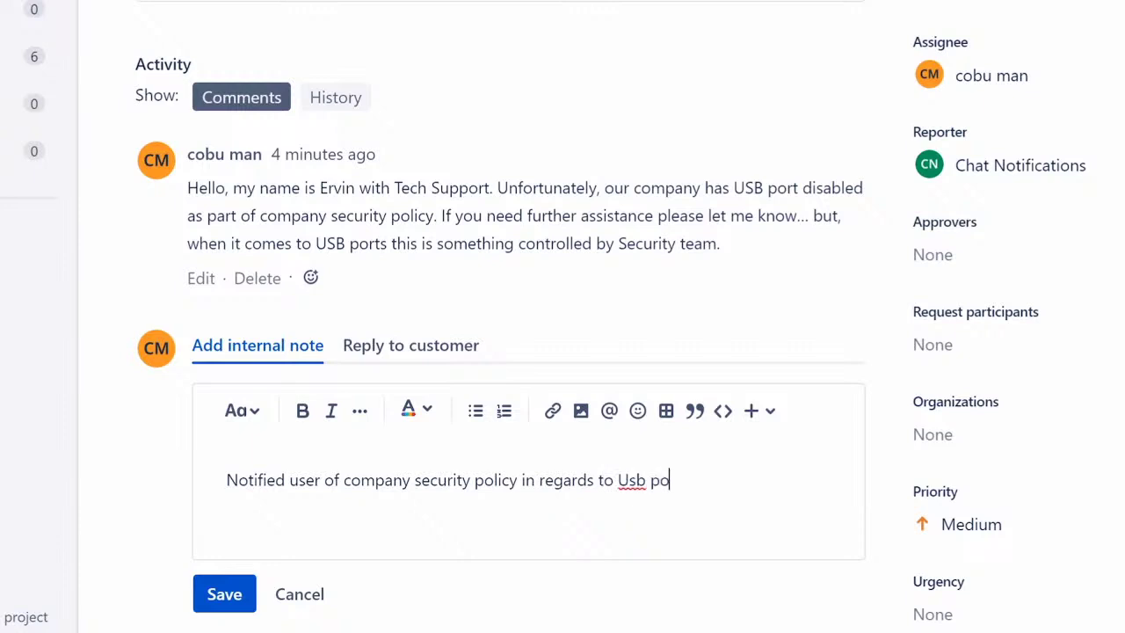
{"action": "type", "text": "rts. The are disabled "}
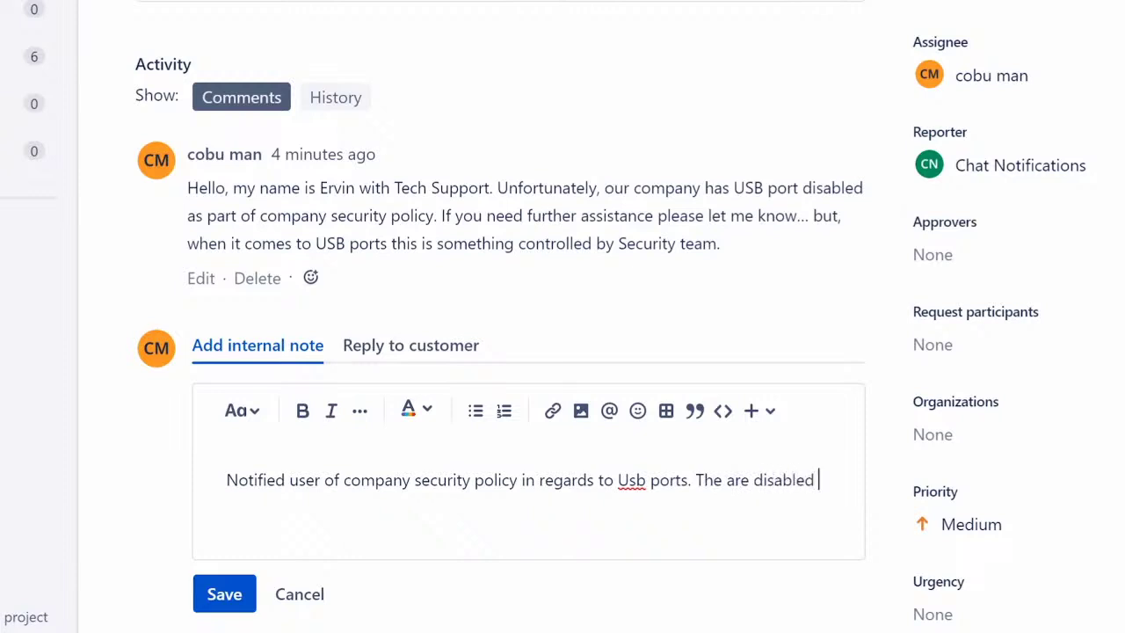
{"action": "type", "text": "by default. ERvin"}
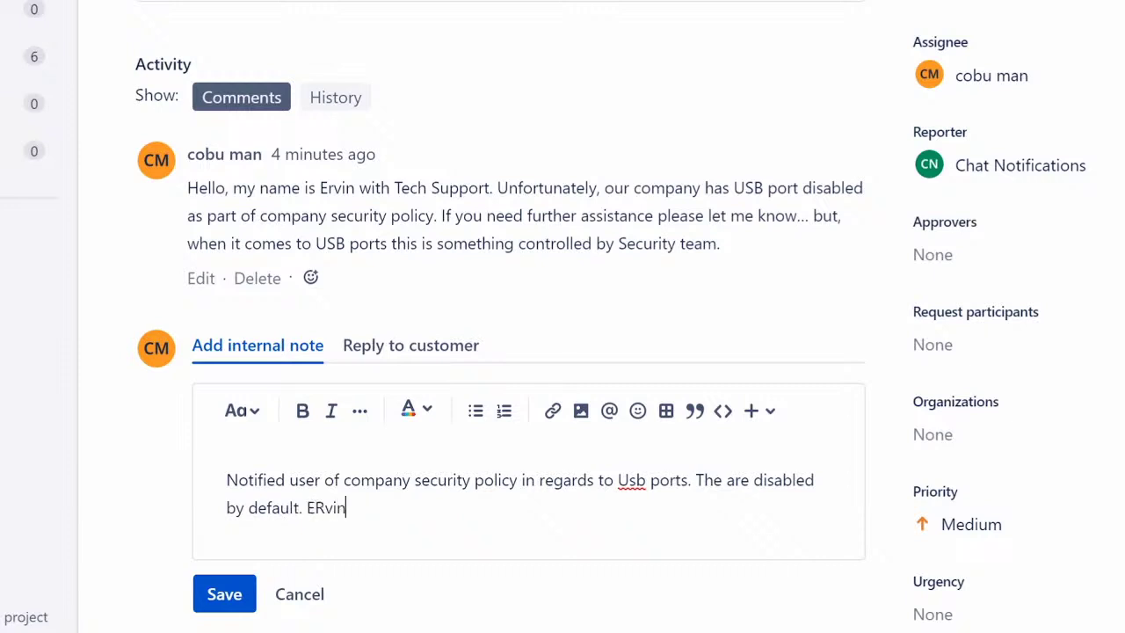
- Fix the signature's capitalisation and save the internal note
{"action": "key", "text": "BackSpace"}
{"action": "key", "text": "BackSpace"}
{"action": "key", "text": "BackSpace"}
{"action": "key", "text": "BackSpace"}
{"action": "type", "text": "rvin"}
{"action": "left_click_drag", "start_coordinate": [414, 480], "coordinate": [538, 480]}
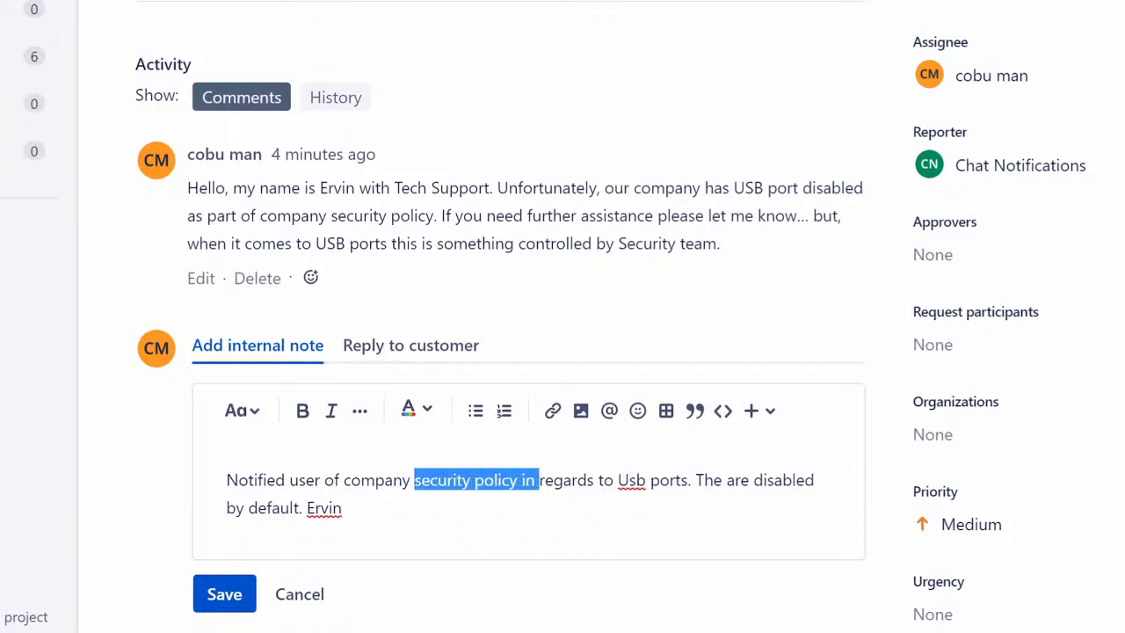
{"action": "left_click", "coordinate": [345, 508]}
{"action": "left_click", "coordinate": [224, 595]}
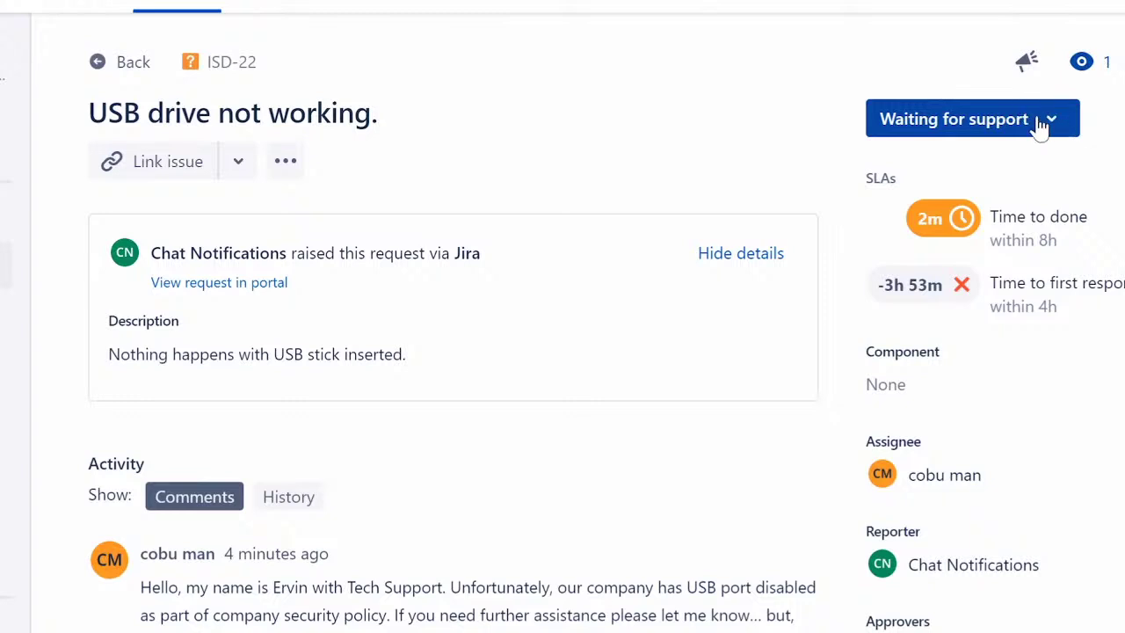
- Change ISD-22's status from Waiting for support to Complete
{"action": "left_click", "coordinate": [1042, 123]}
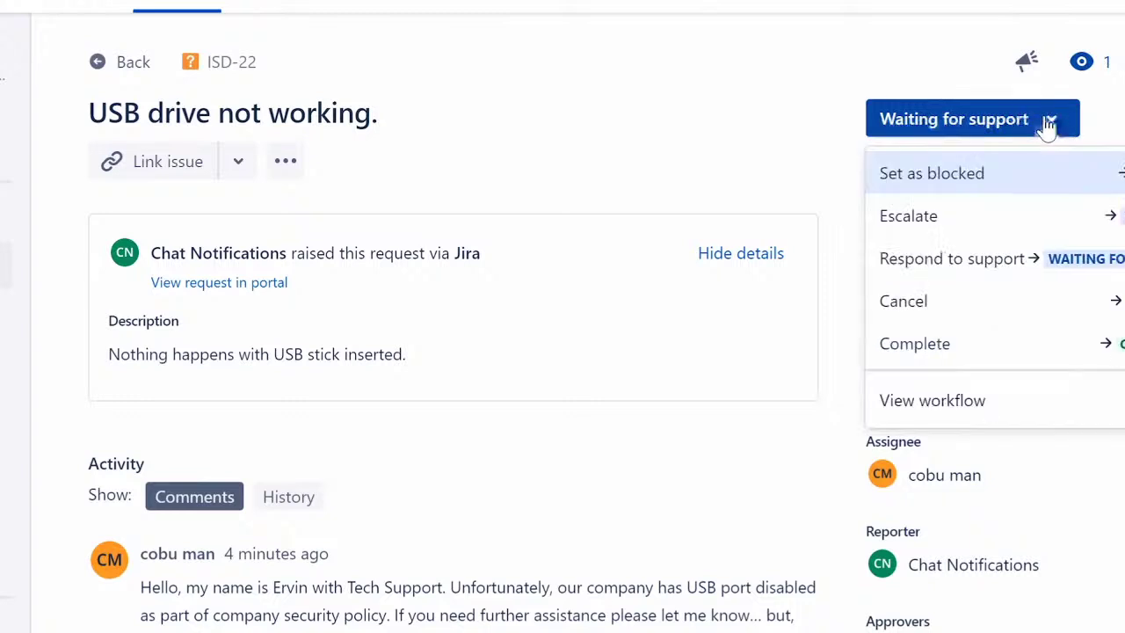
{"action": "left_click", "coordinate": [991, 337]}
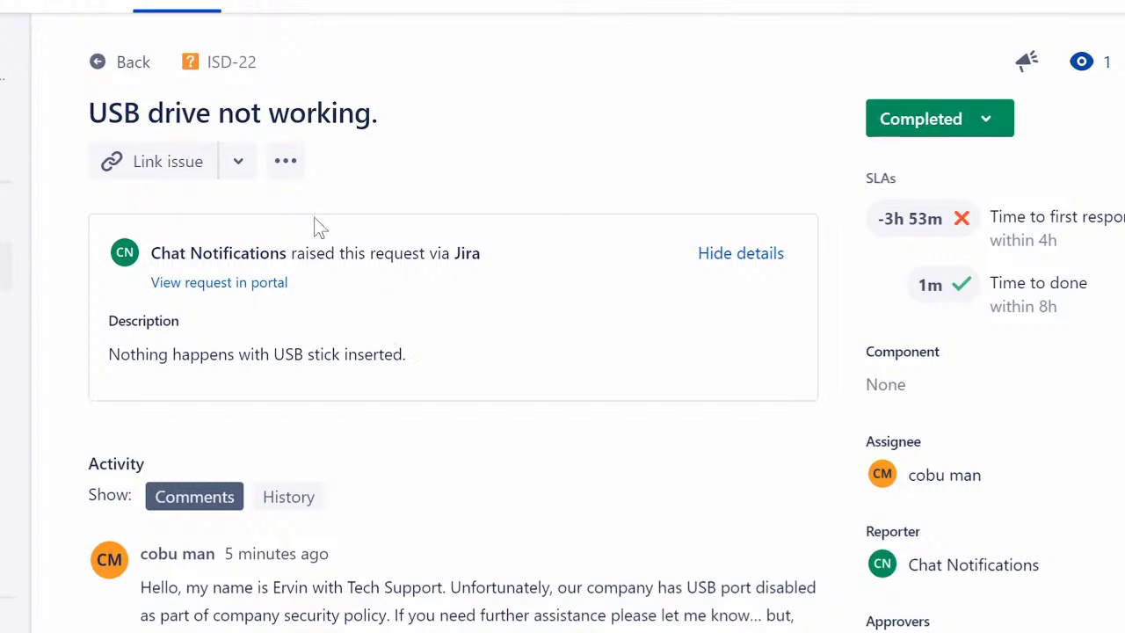
- Return to the All open queue and open headset ticket ISD-23
{"action": "left_click", "coordinate": [114, 68]}
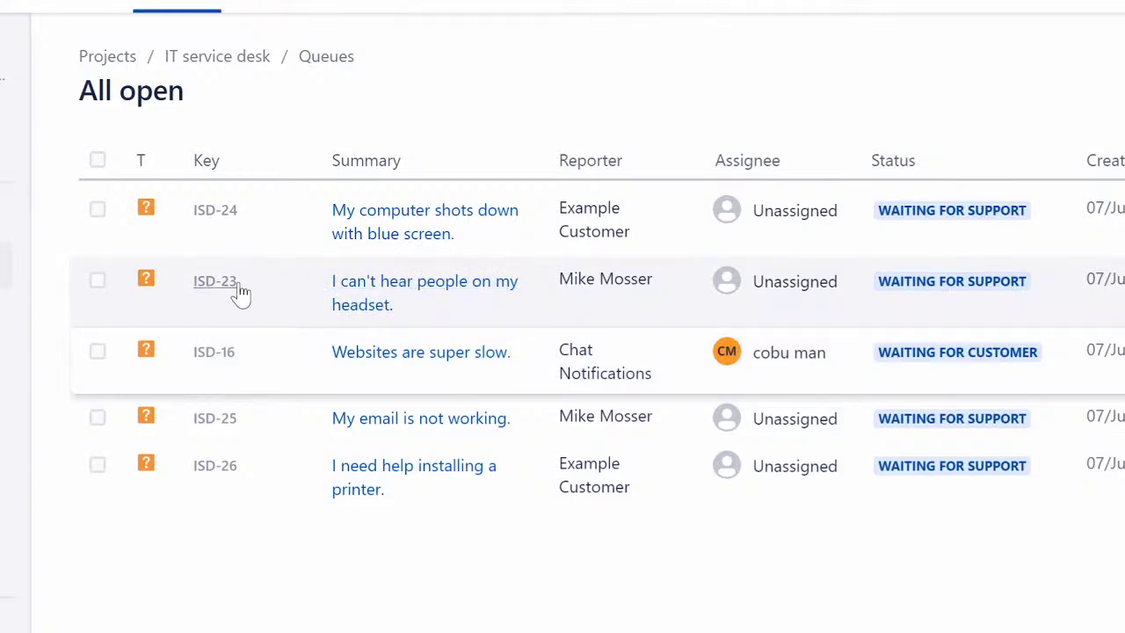
{"action": "left_click", "coordinate": [435, 285]}
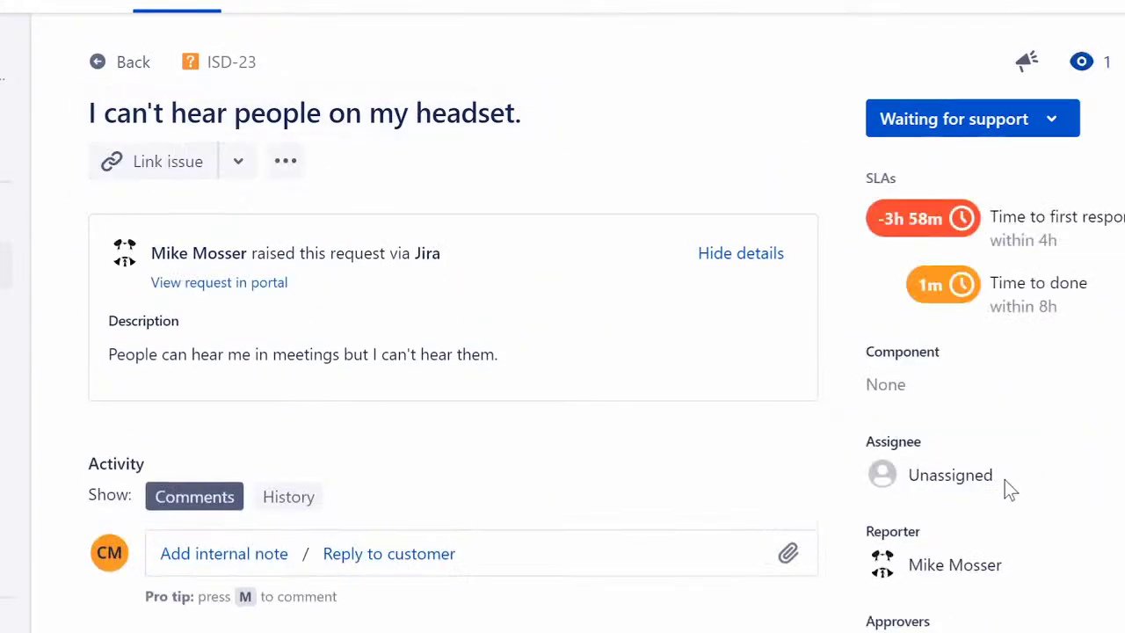
- Assign ISD-23 to yourself, then start and cancel a description edit without changes
{"action": "left_click", "coordinate": [949, 479]}
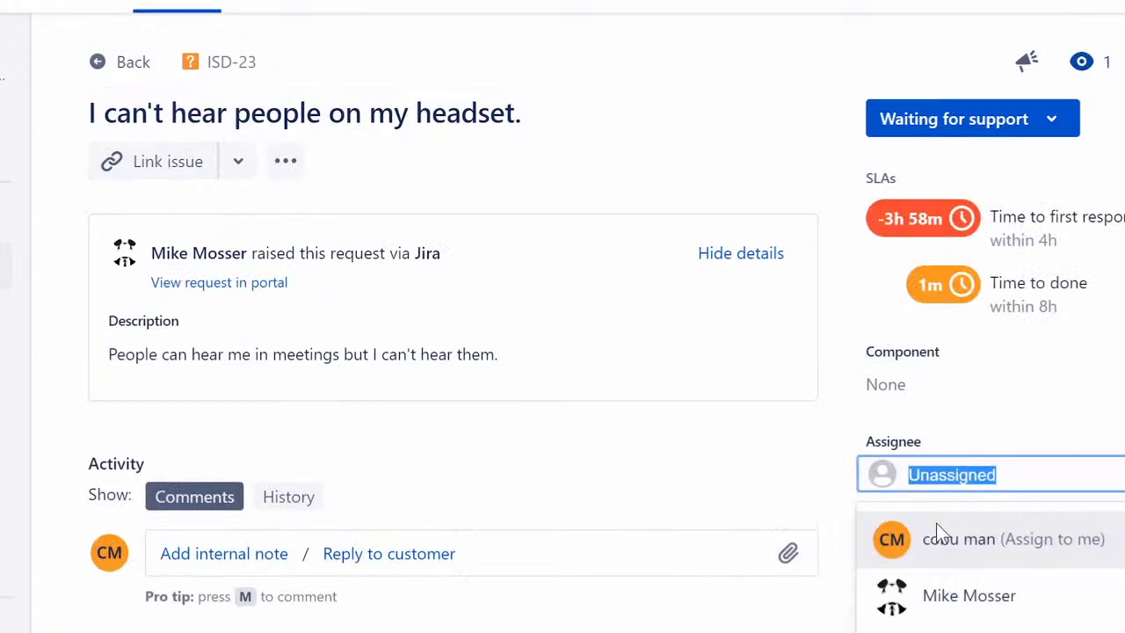
{"action": "left_click", "coordinate": [934, 538]}
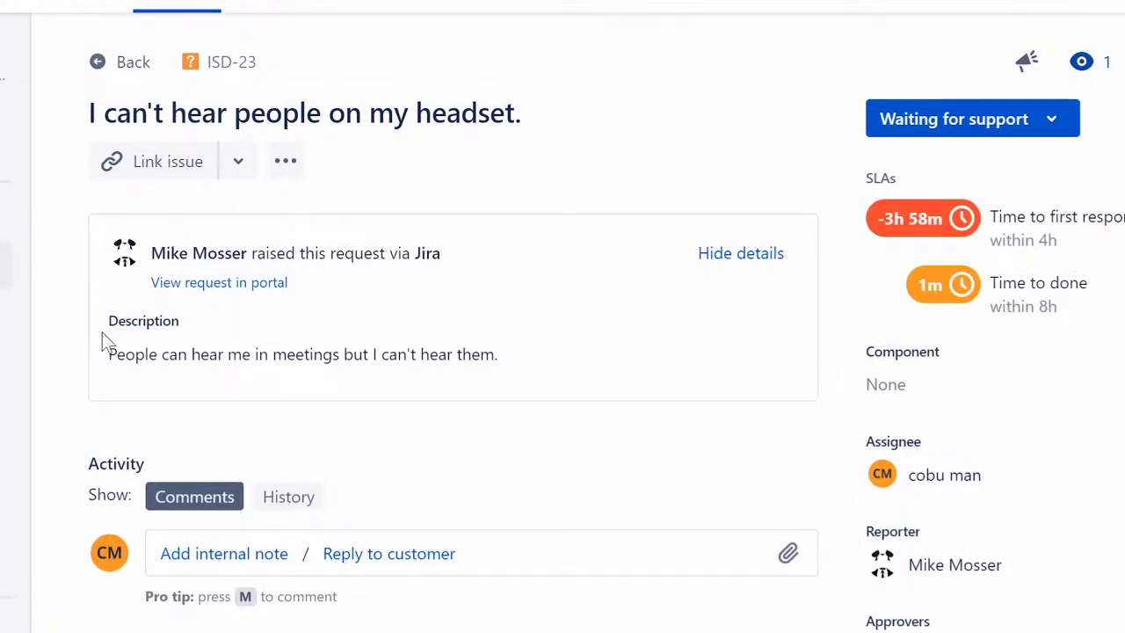
{"action": "left_click_drag", "start_coordinate": [109, 354], "coordinate": [472, 354]}
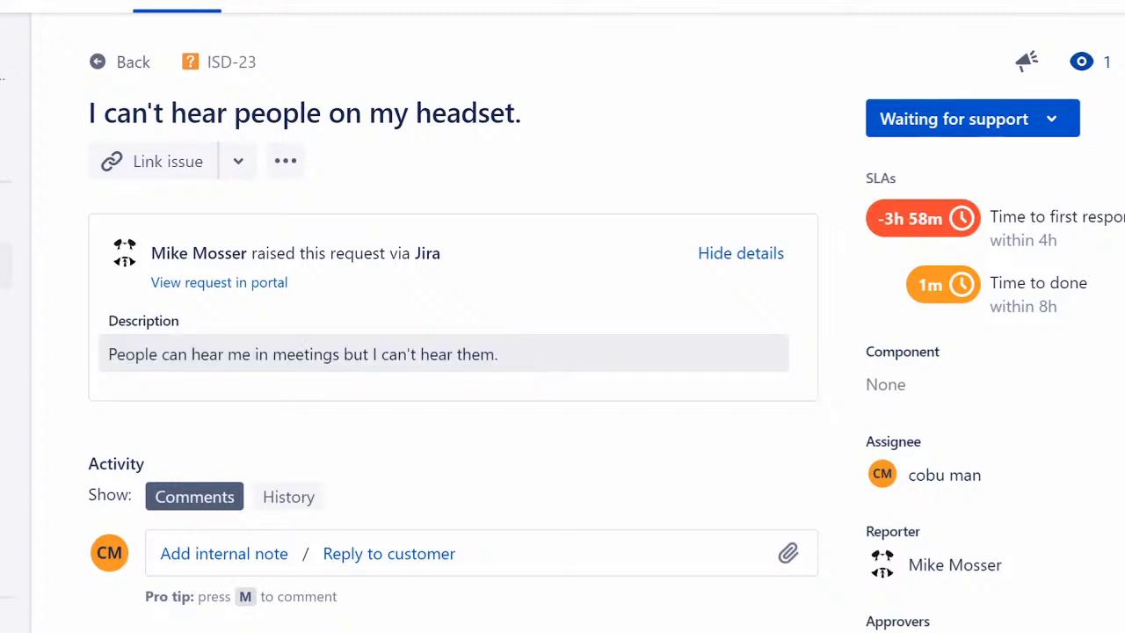
{"action": "left_click", "coordinate": [488, 355]}
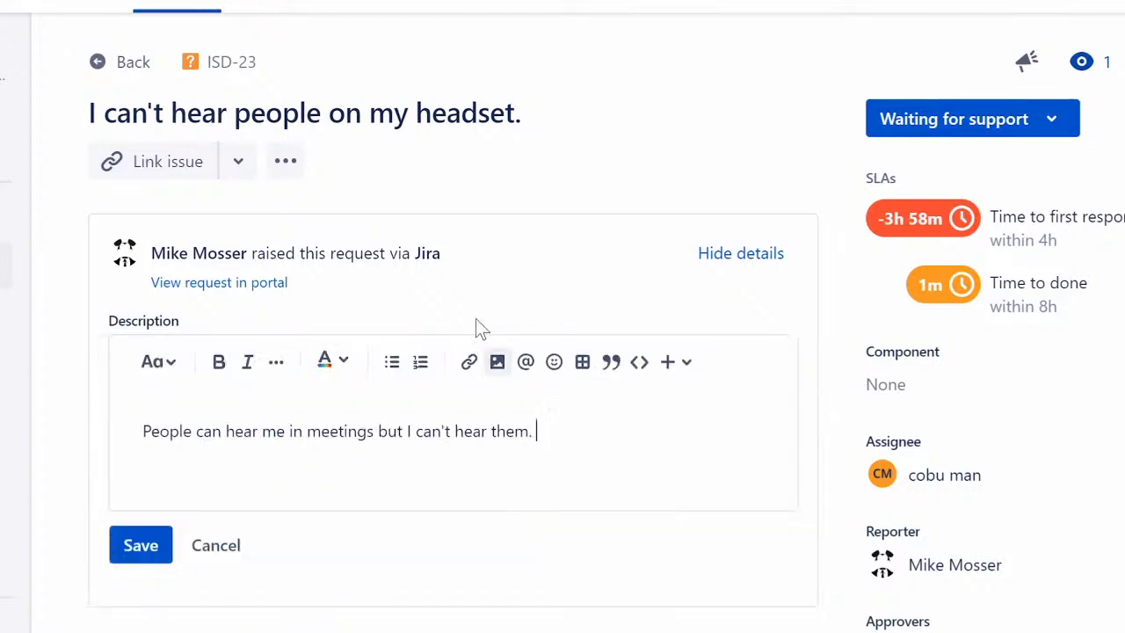
{"action": "left_click", "coordinate": [227, 546]}
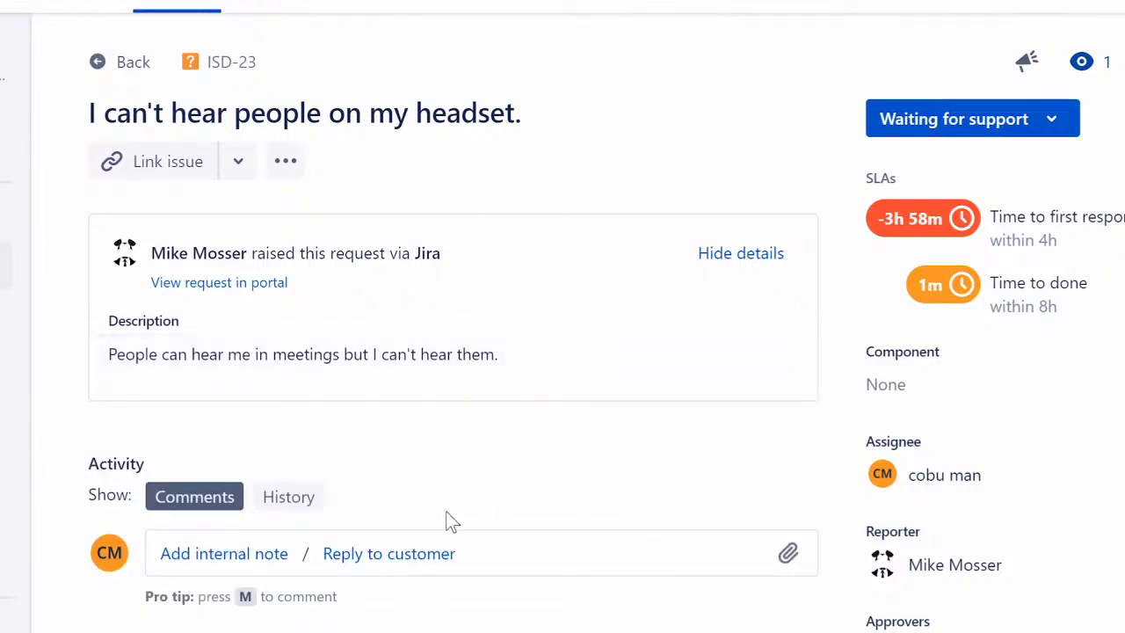
- Post a customer reply offering remote control to fix the headset and requesting the PC name or IP address
{"action": "left_click", "coordinate": [416, 554]}
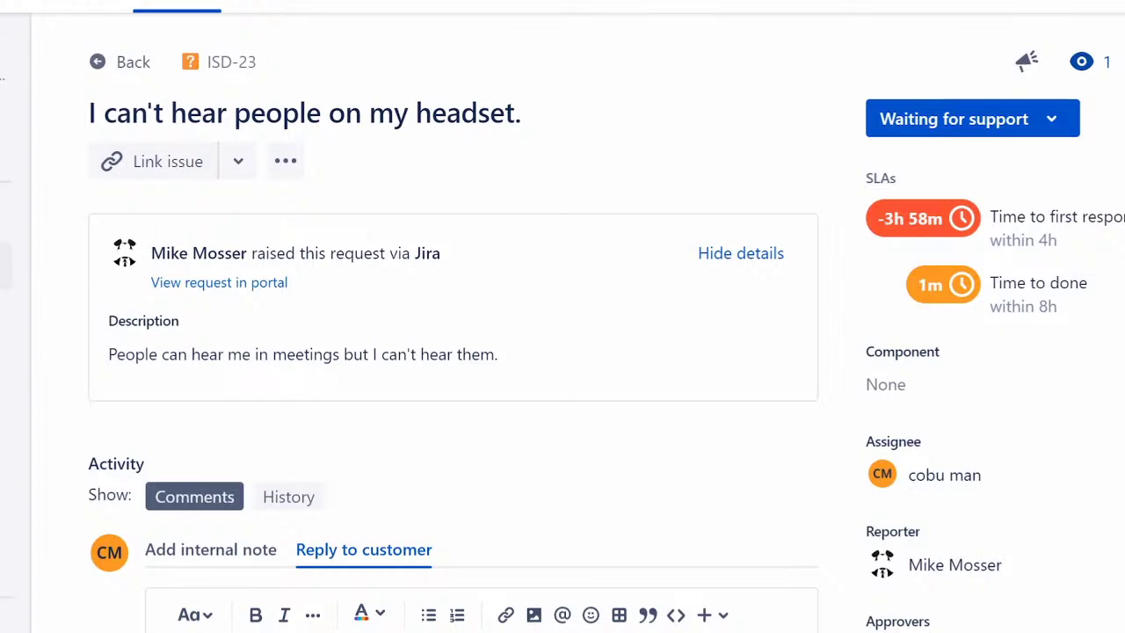
{"action": "type", "text": "Hello, this is "}
{"action": "type", "text": "Ervin with "}
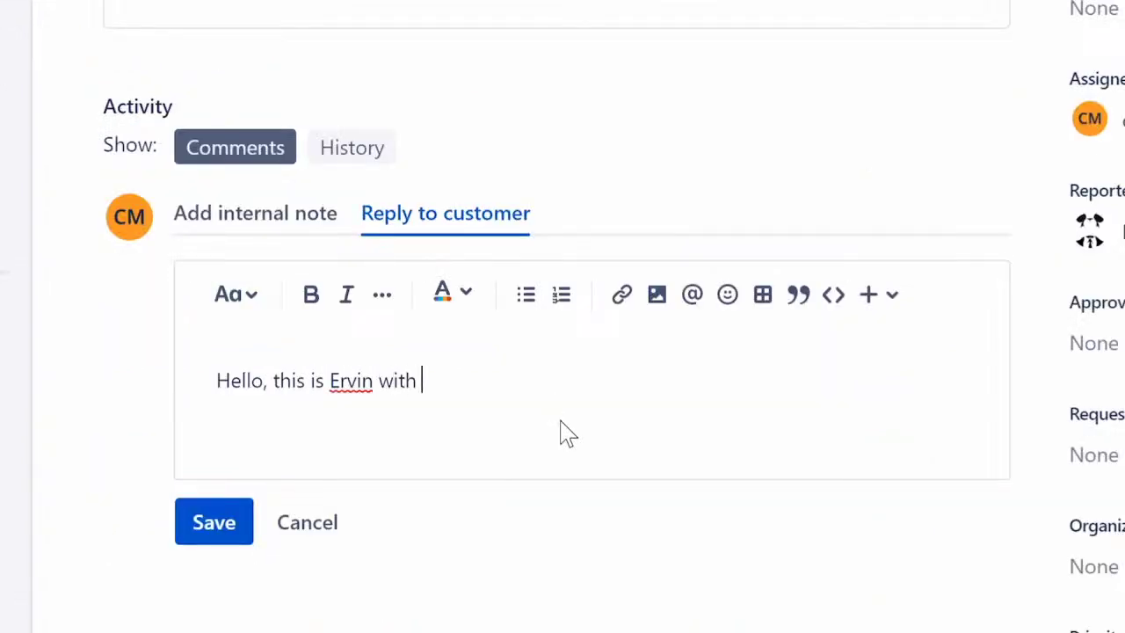
{"action": "type", "text": "Help Desk. "}
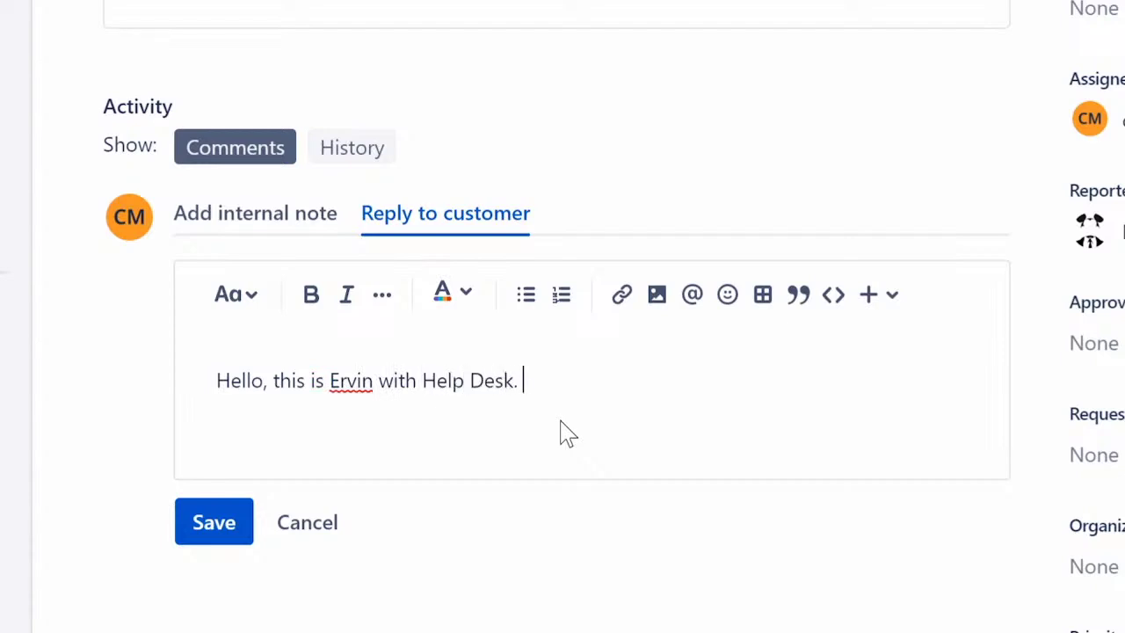
{"action": "type", "text": "I can help you with "}
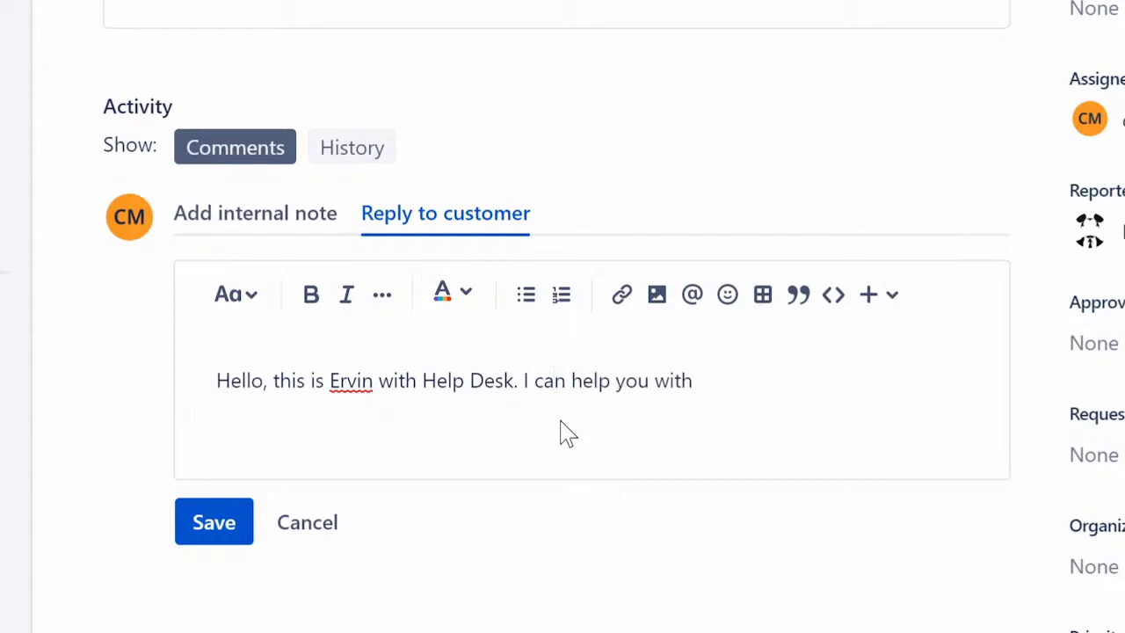
{"action": "type", "text": "headset"}
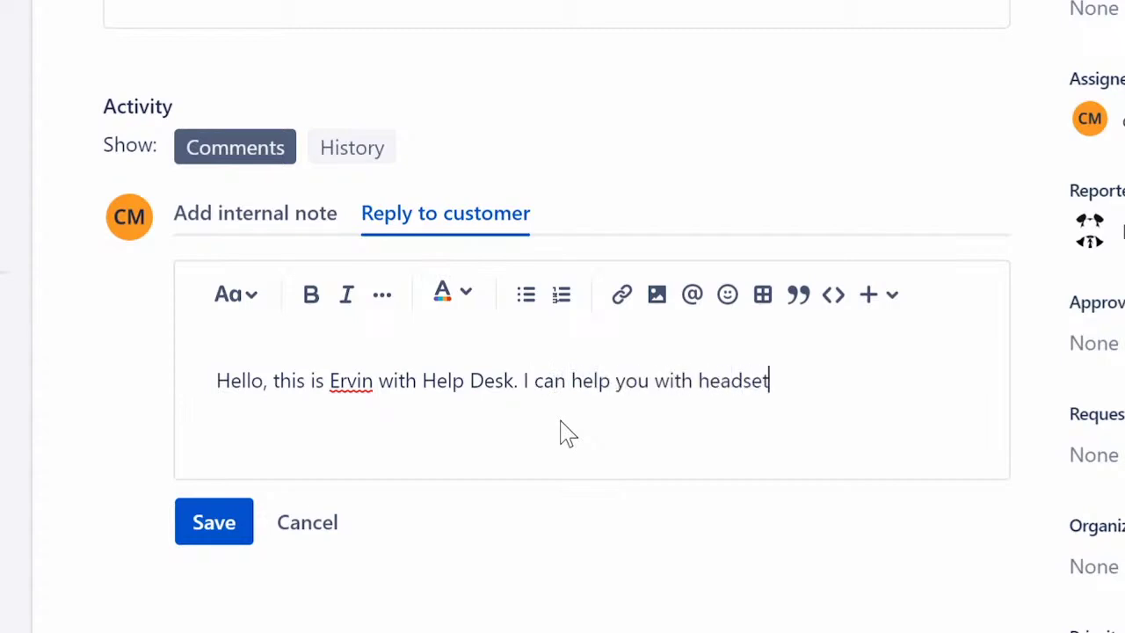
{"action": "type", "text": " issue. May I ta"}
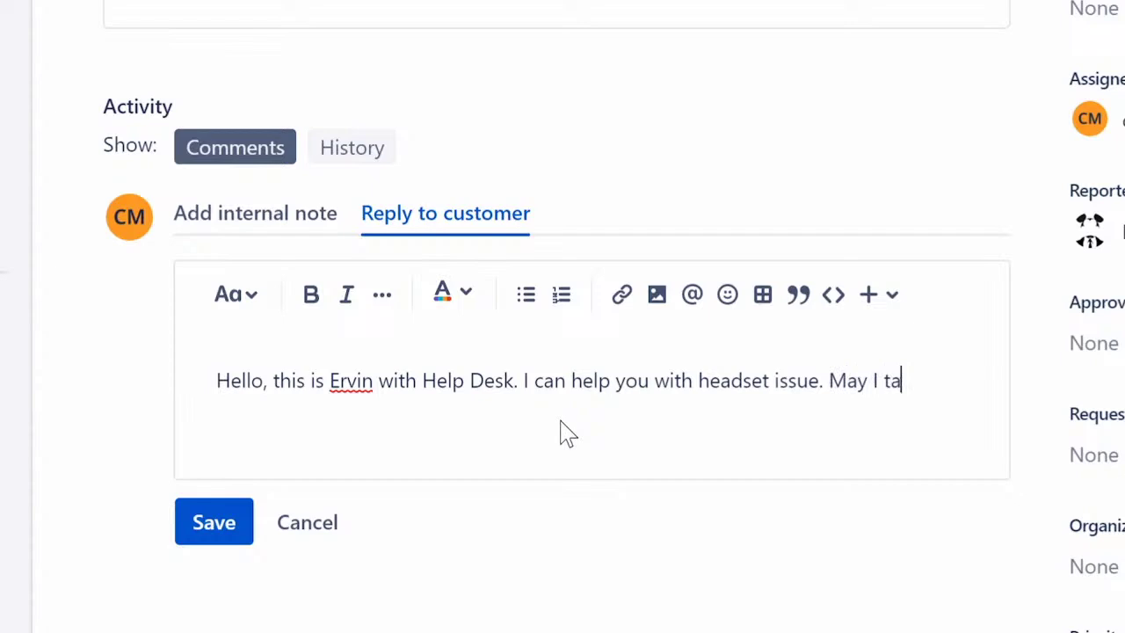
{"action": "type", "text": "ke"}
{"action": "key", "text": "BackSpace"}
{"action": "type", "text": "ke tontrol of ryou"}
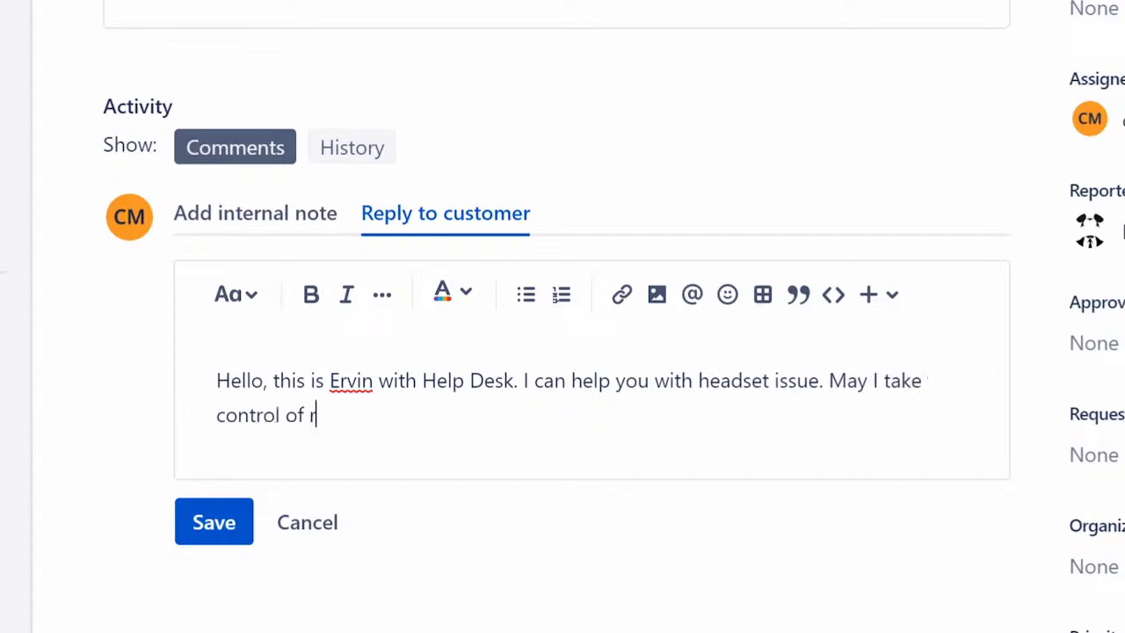
{"action": "key", "text": "BackSpace"}
{"action": "key", "text": "BackSpace"}
{"action": "key", "text": "BackSpace"}
{"action": "key", "text": "BackSpace"}
{"action": "type", "text": "your computer to "}
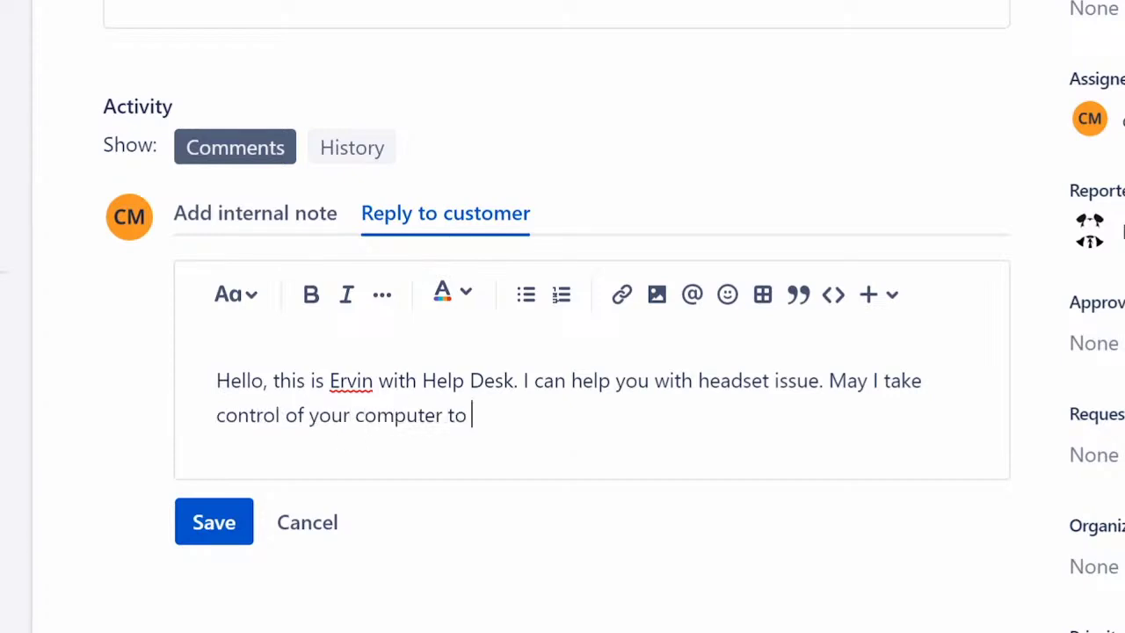
{"action": "type", "text": "fix it?"}
{"action": "type", "text": "If so, plea"}
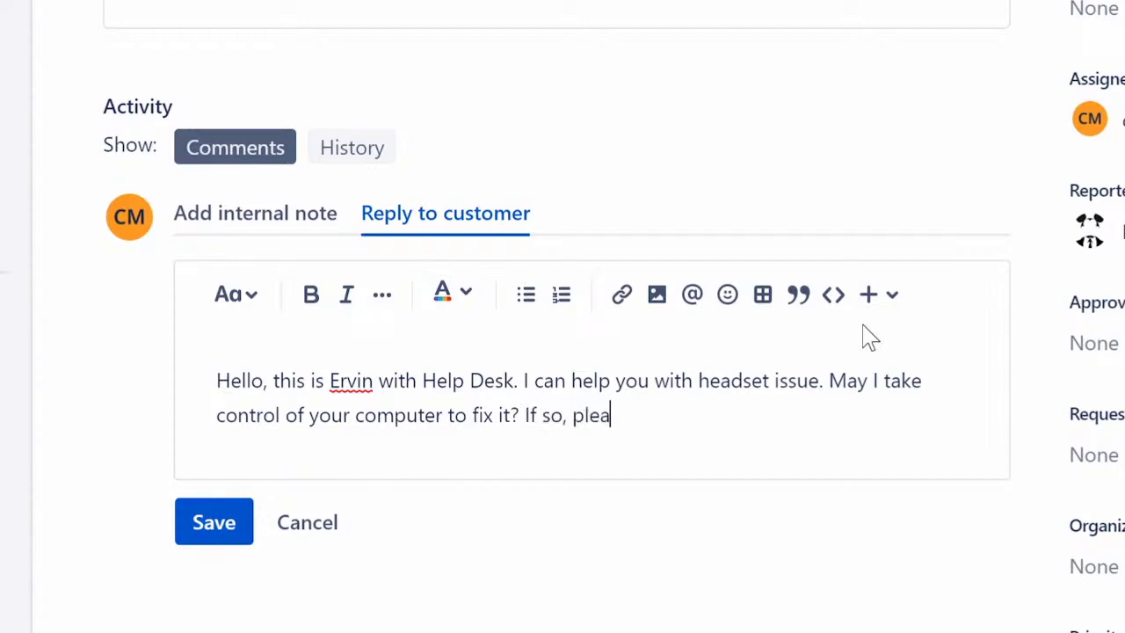
{"action": "type", "text": "se send me yo"}
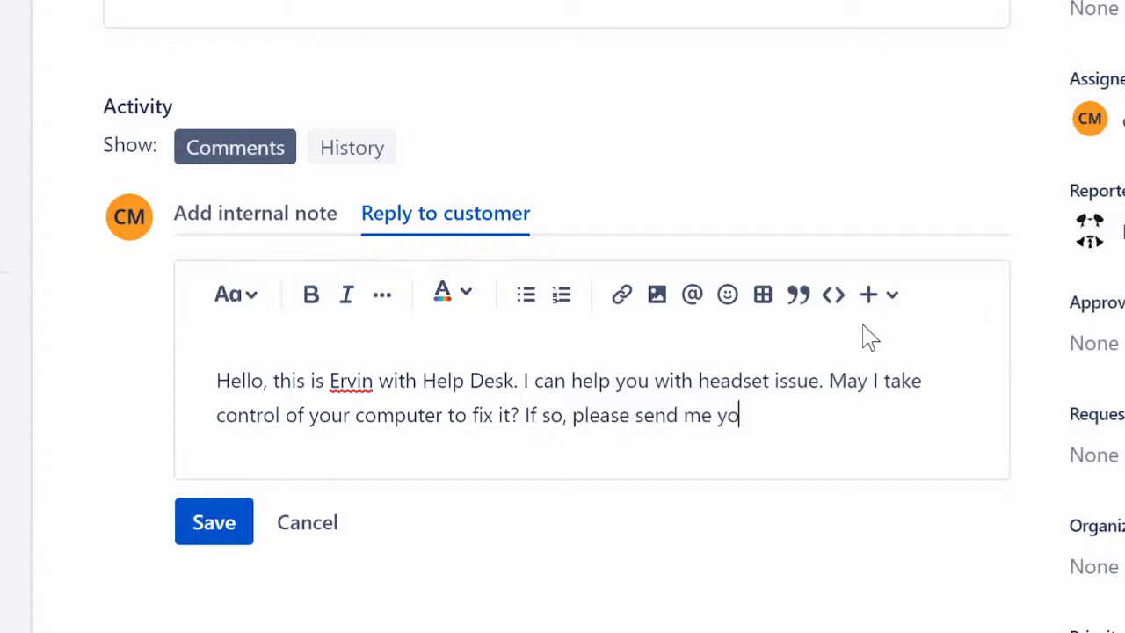
{"action": "type", "text": "ur PC na"}
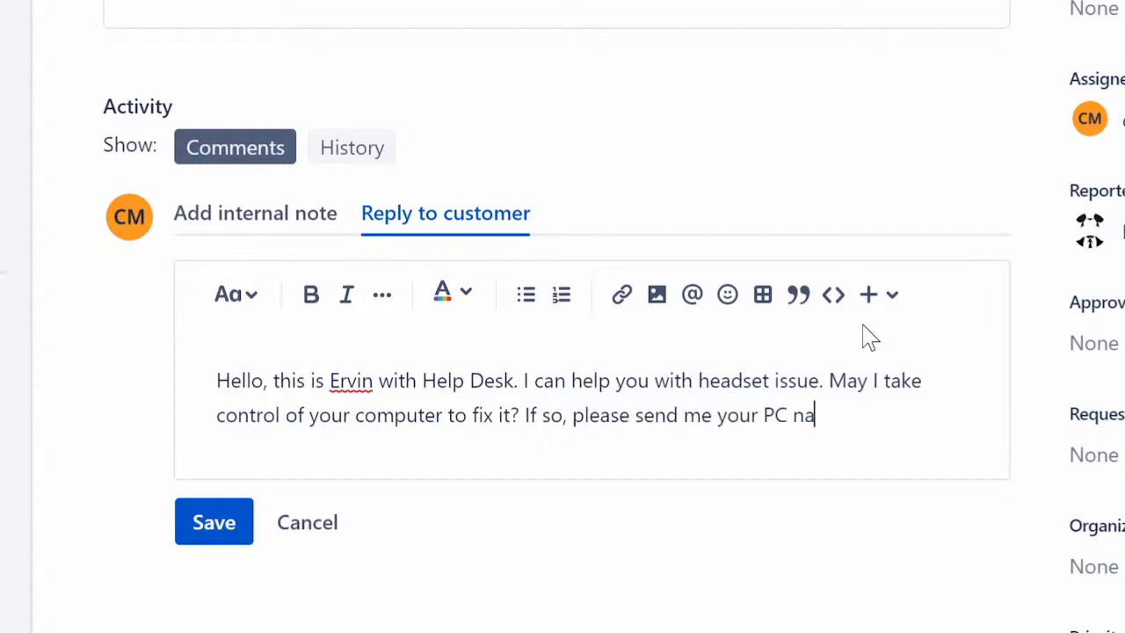
{"action": "type", "text": "me or ip"}
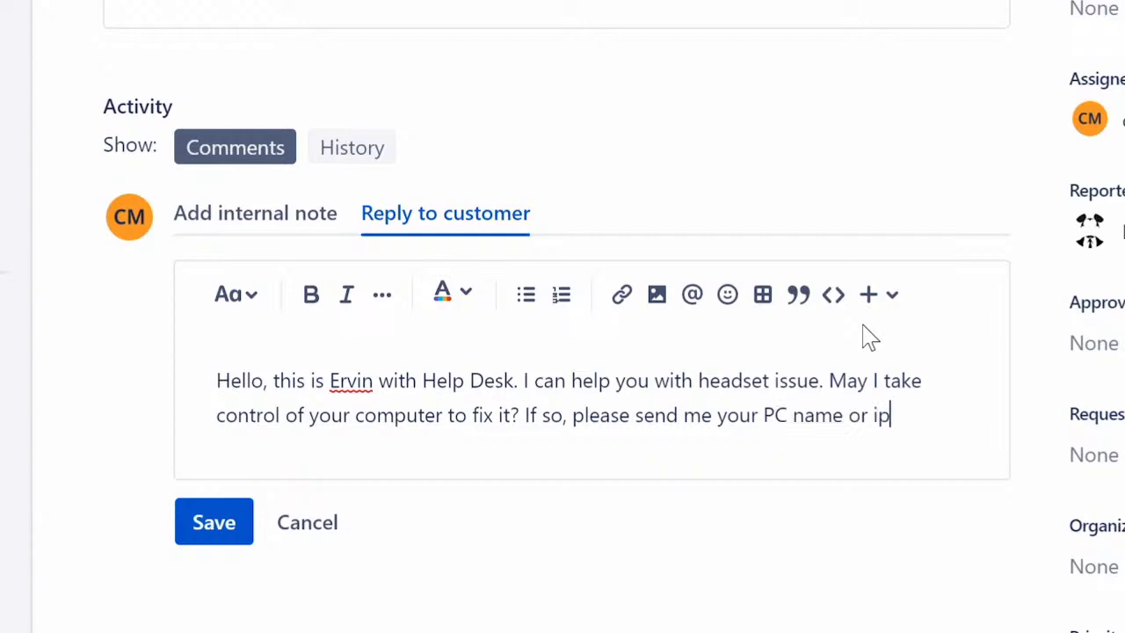
{"action": "type", "text": " address"}
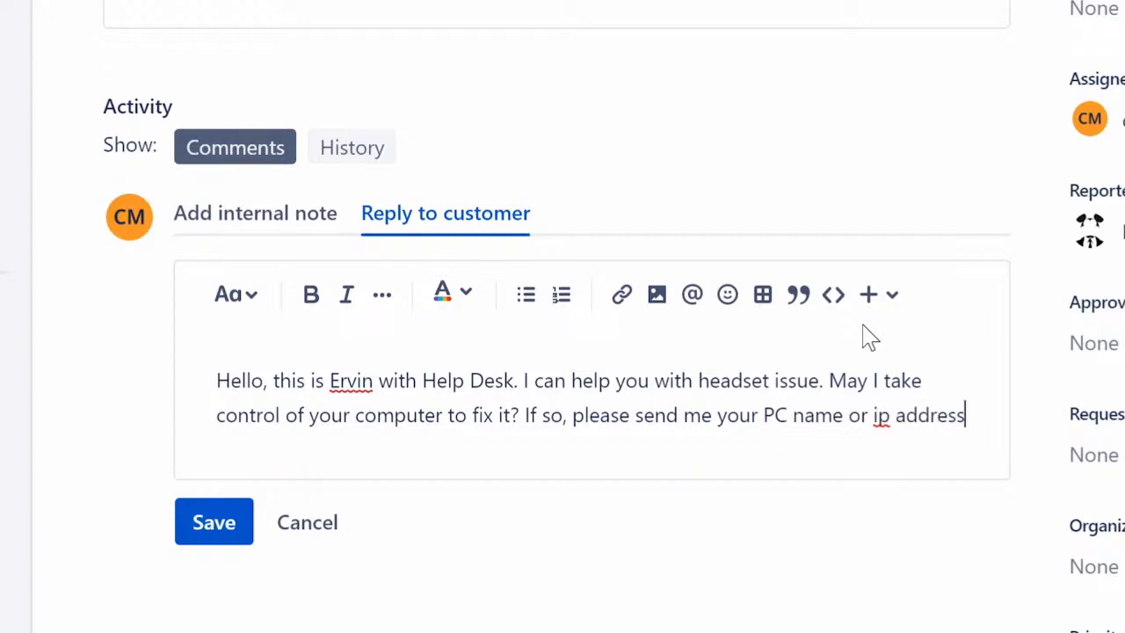
{"action": "type", "text": "."}
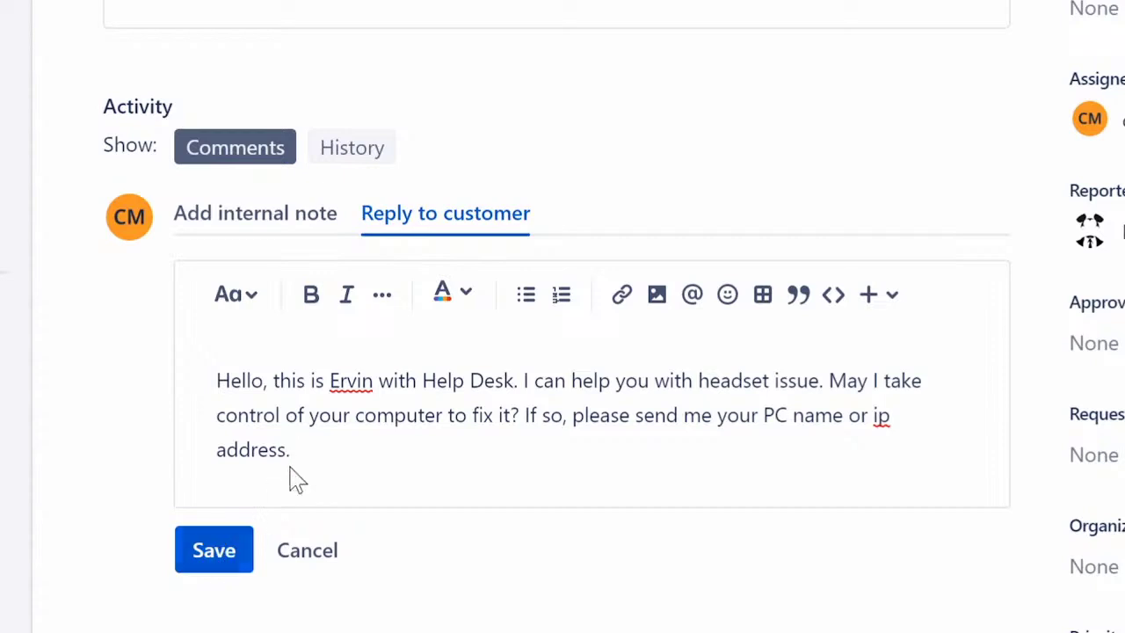
{"action": "left_click", "coordinate": [204, 555]}
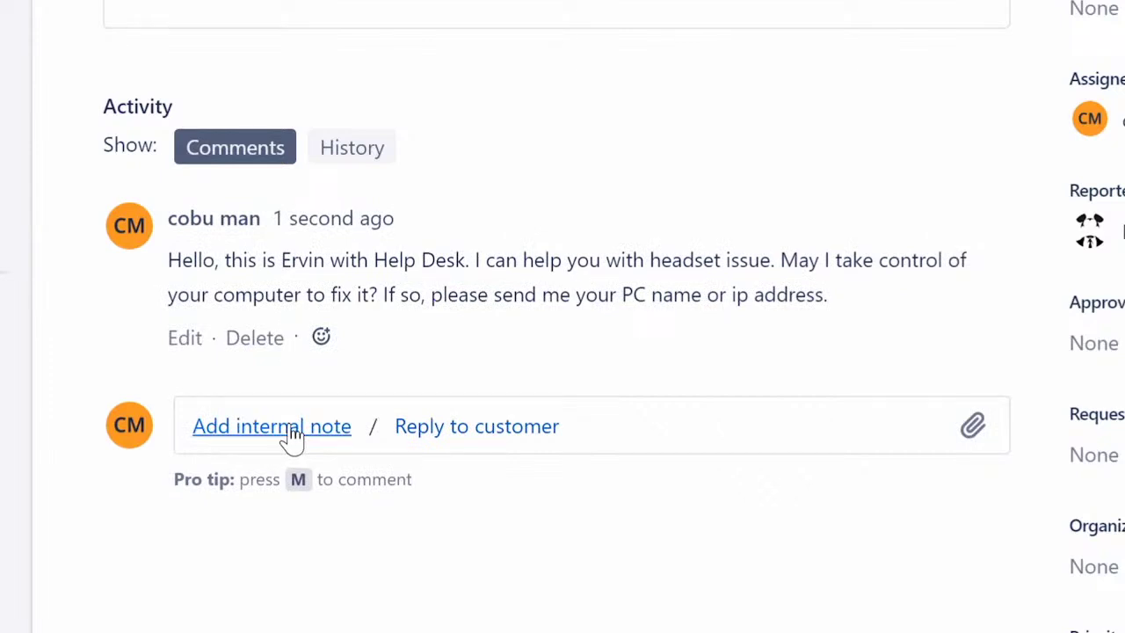
- Save the internal note "user's pc name is cobuman1" on ISD-23
{"action": "left_click", "coordinate": [290, 436]}
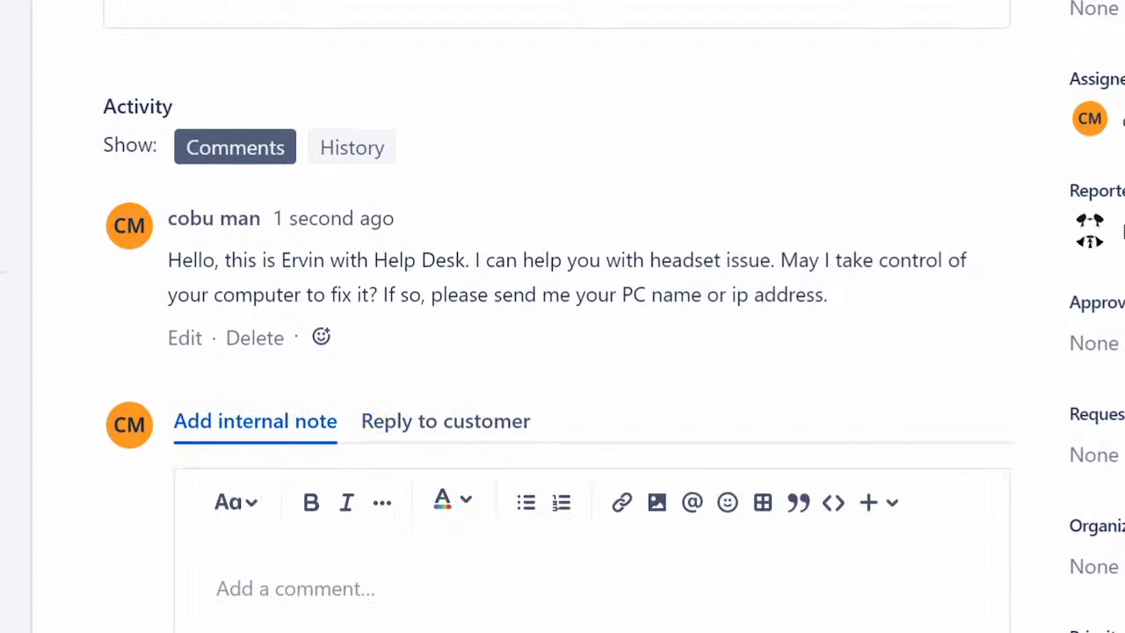
{"action": "type", "text": "user"}
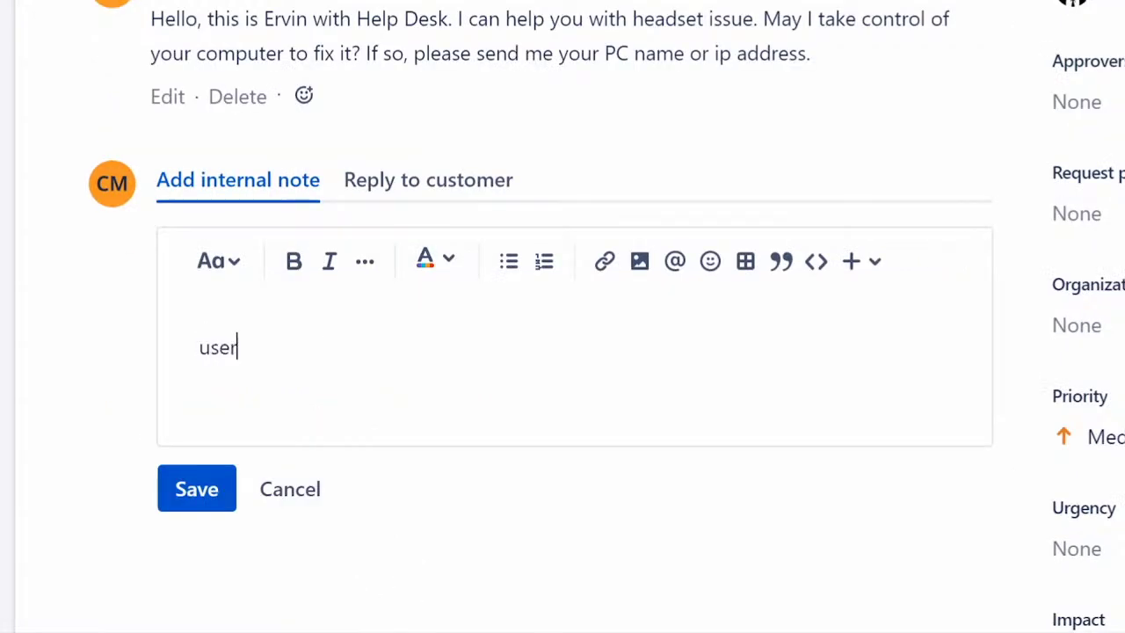
{"action": "type", "text": "'s pc name is"}
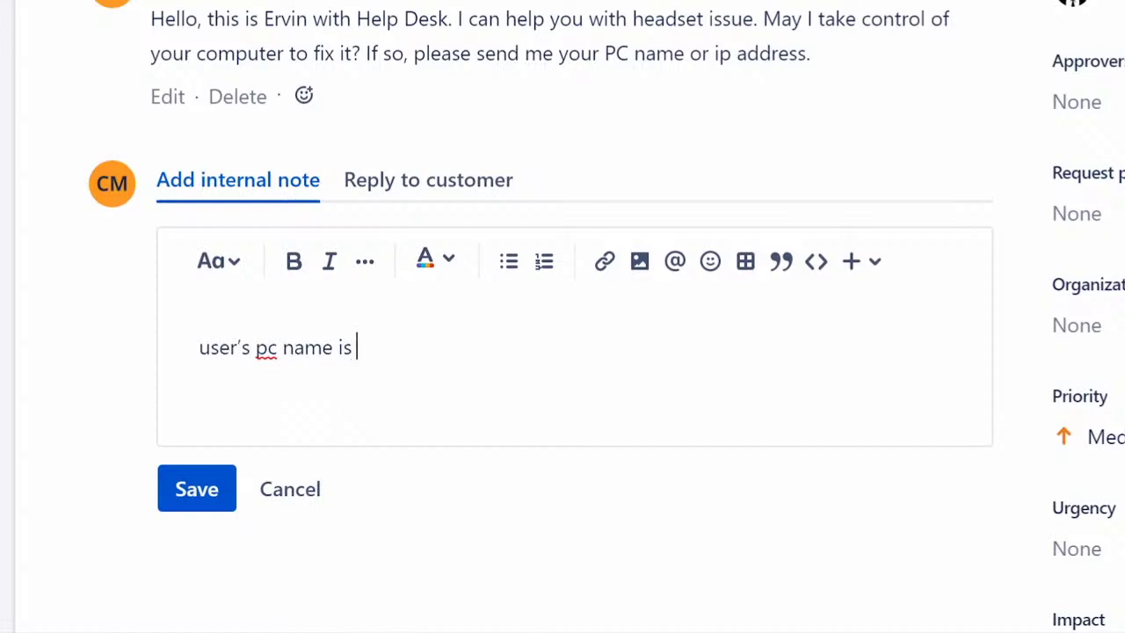
{"action": "type", "text": " cobuman1"}
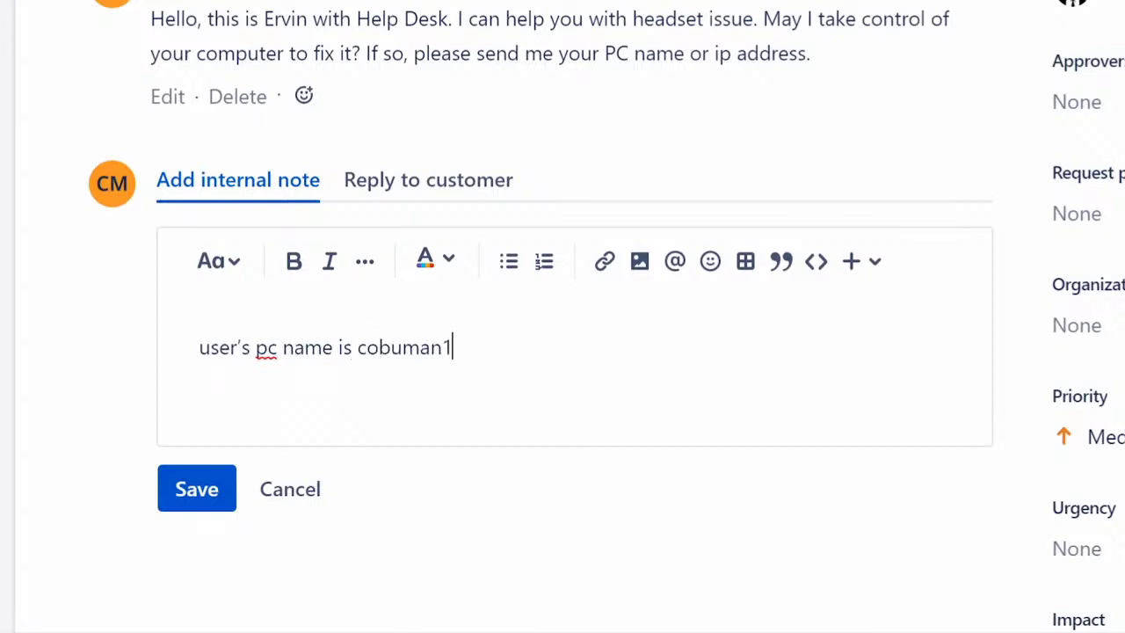
{"action": "left_click", "coordinate": [183, 503]}
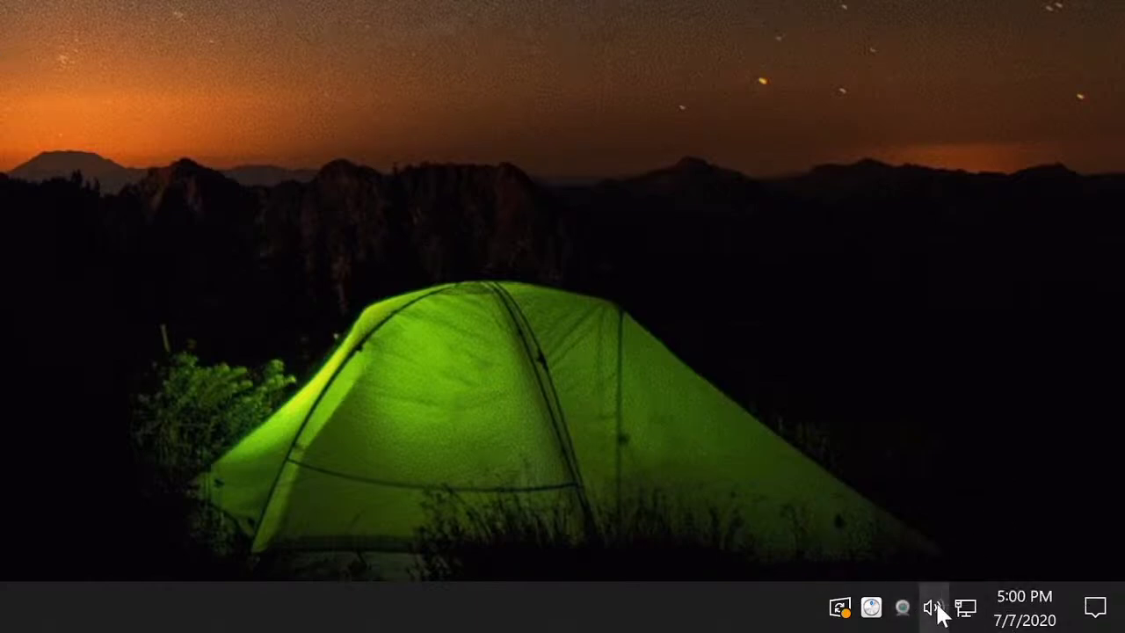
- Check the tray speaker volume and open Windows Sound settings from its right-click menu
{"action": "left_click", "coordinate": [933, 608]}
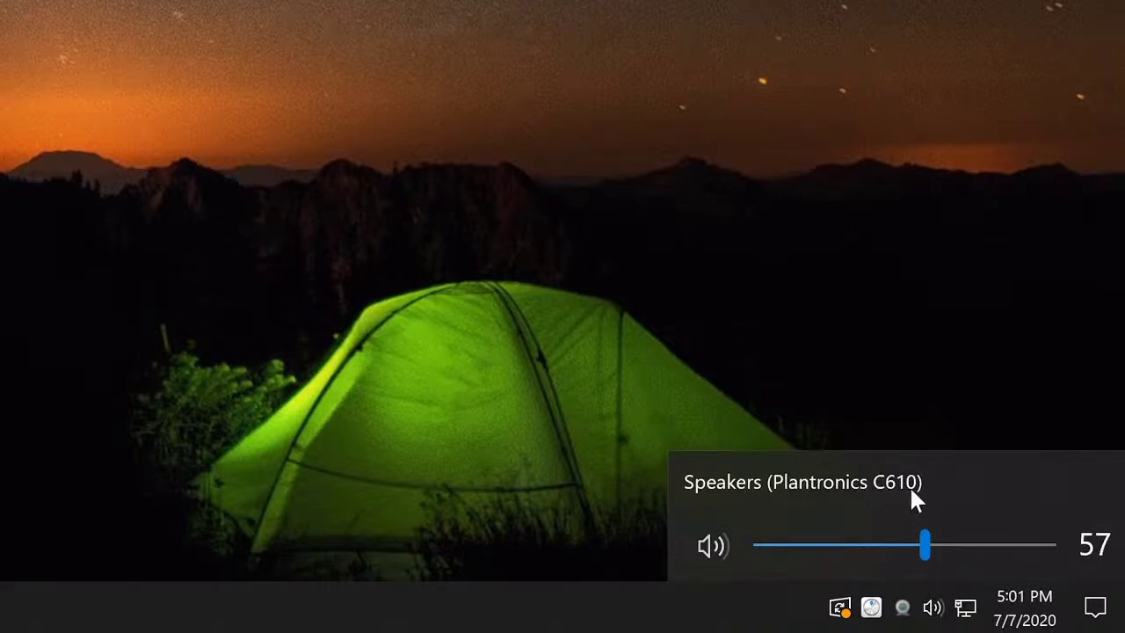
{"action": "right_click", "coordinate": [933, 607]}
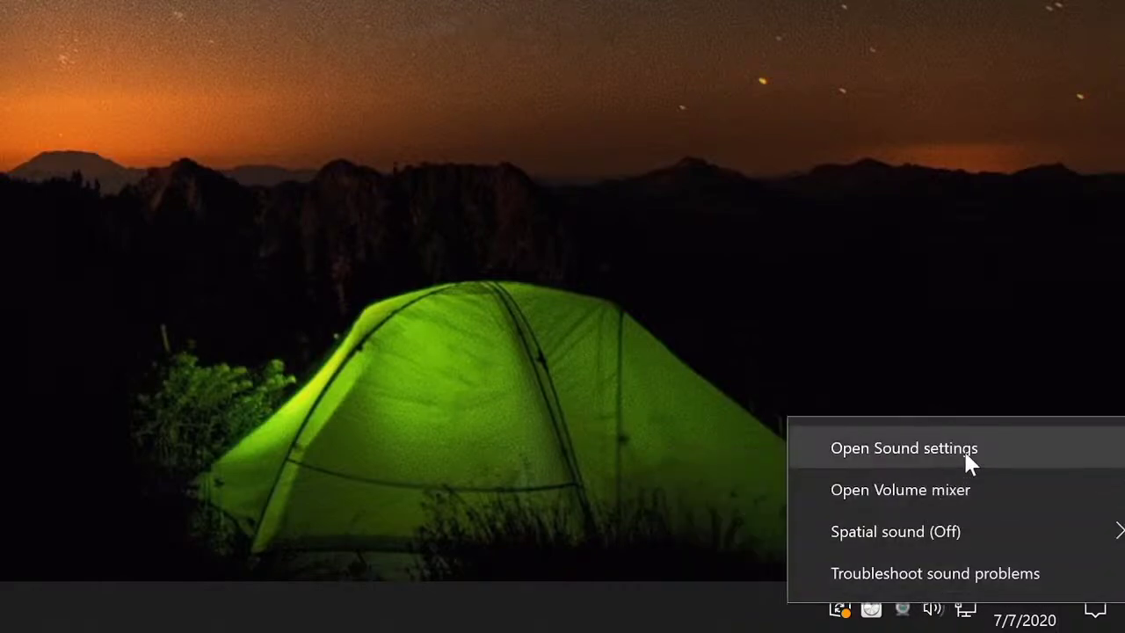
{"action": "left_click", "coordinate": [963, 448]}
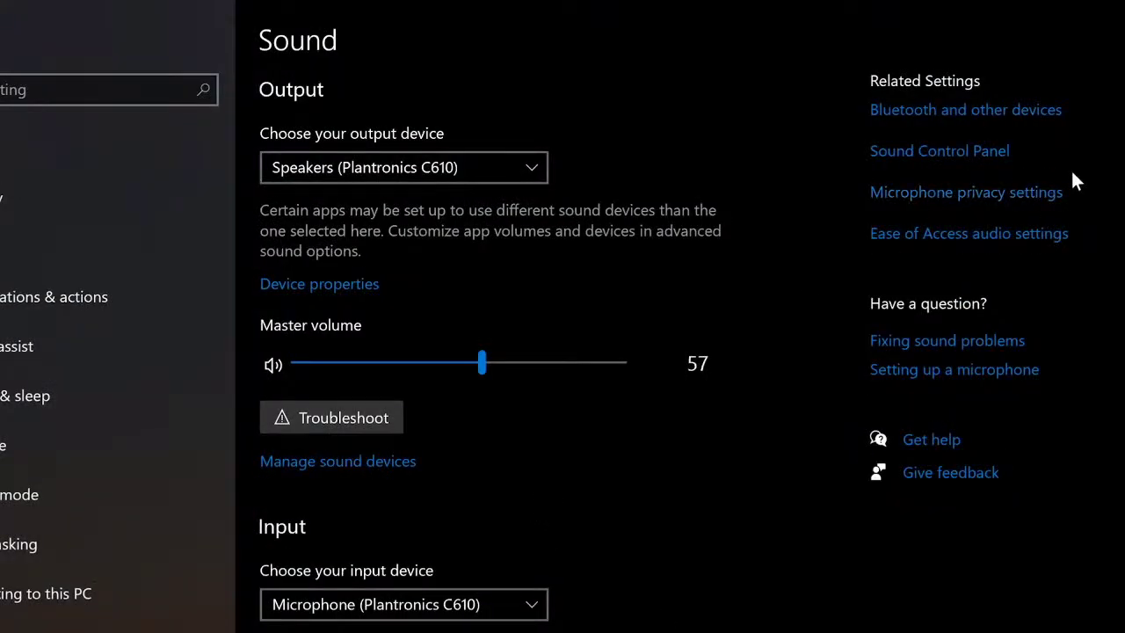
- Review the output device list, leaving Speakers (Plantronics C610) selected
{"action": "left_click", "coordinate": [362, 170]}
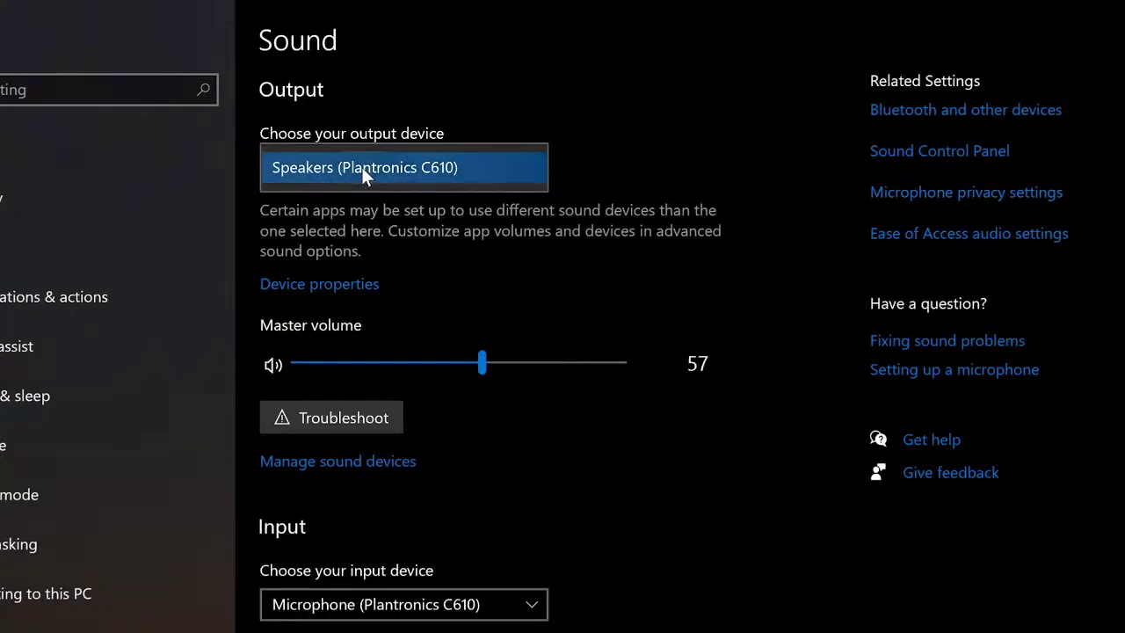
{"action": "left_click", "coordinate": [563, 205]}
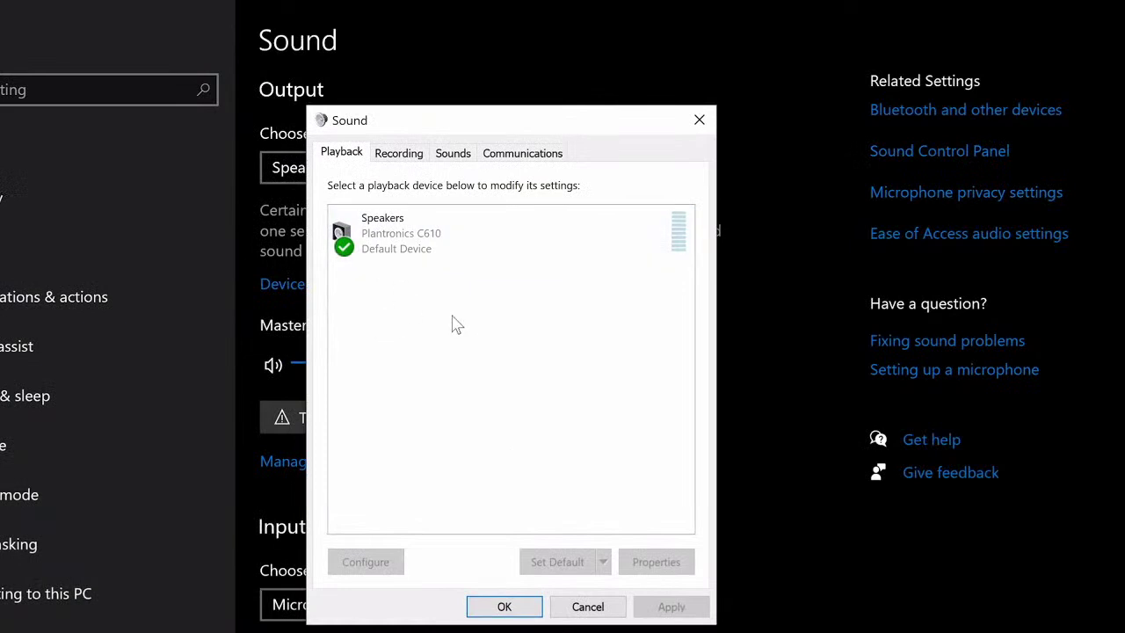
- Make the Playback tab show disabled devices
{"action": "right_click", "coordinate": [475, 355]}
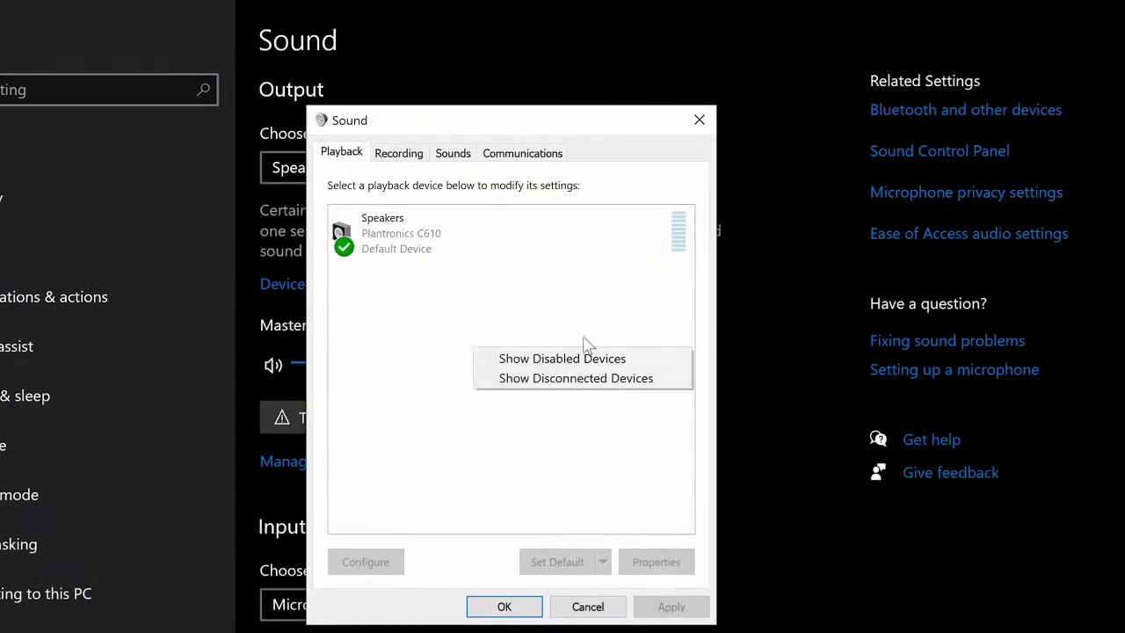
{"action": "right_click", "coordinate": [417, 323]}
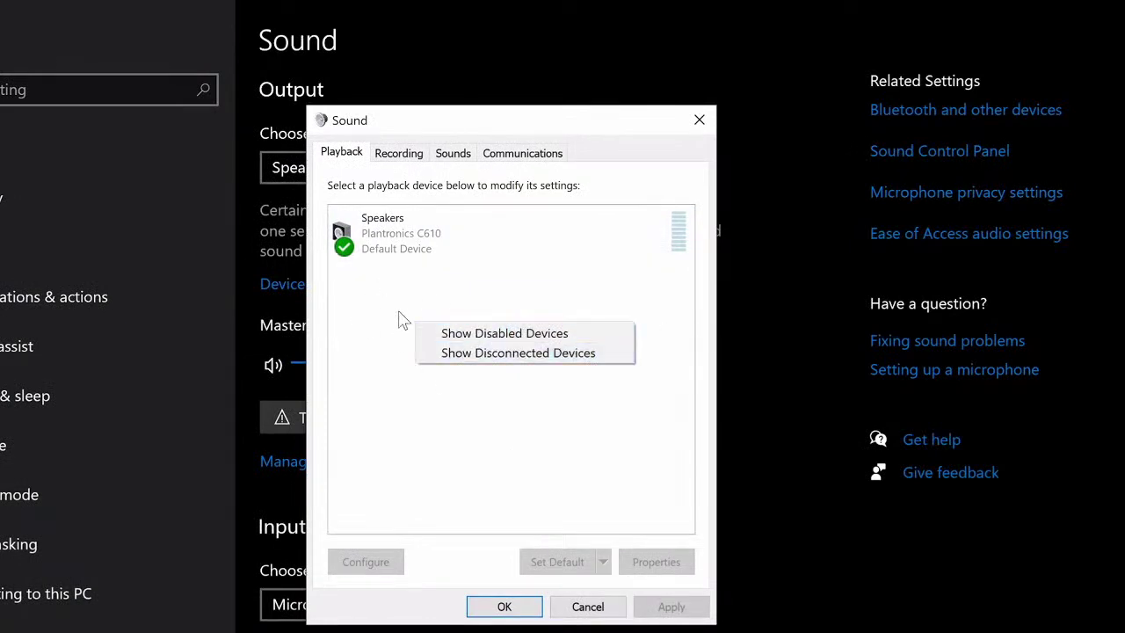
{"action": "left_click", "coordinate": [459, 334]}
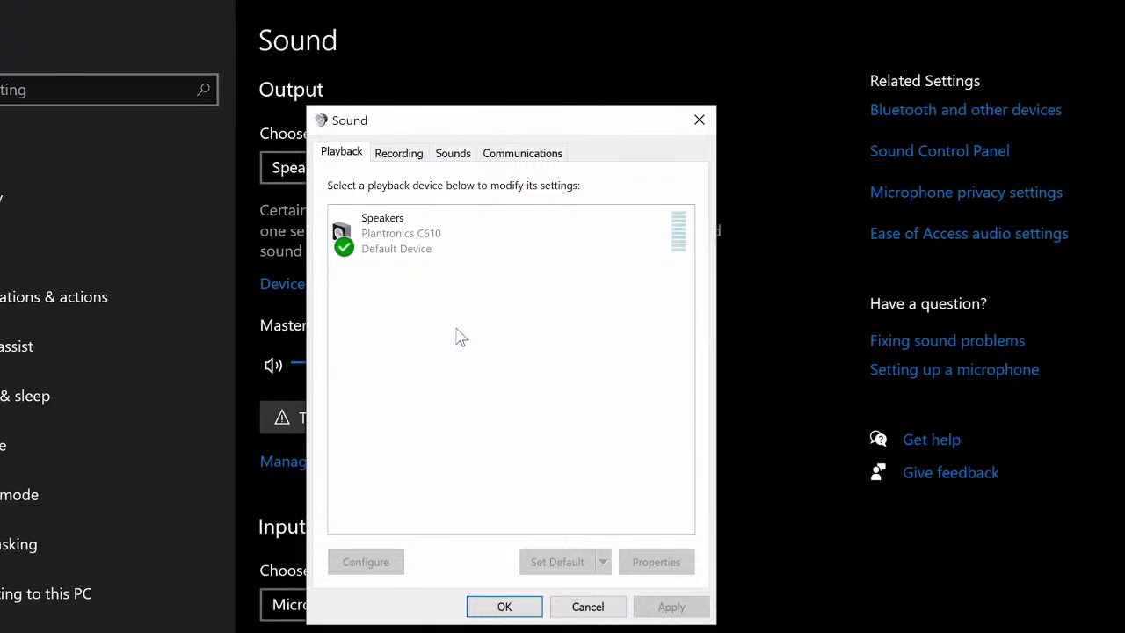
{"action": "right_click", "coordinate": [494, 419]}
{"action": "left_click", "coordinate": [403, 363]}
- Disable and then re-enable the Plantronics C610 Speakers playback device
{"action": "left_click", "coordinate": [410, 239]}
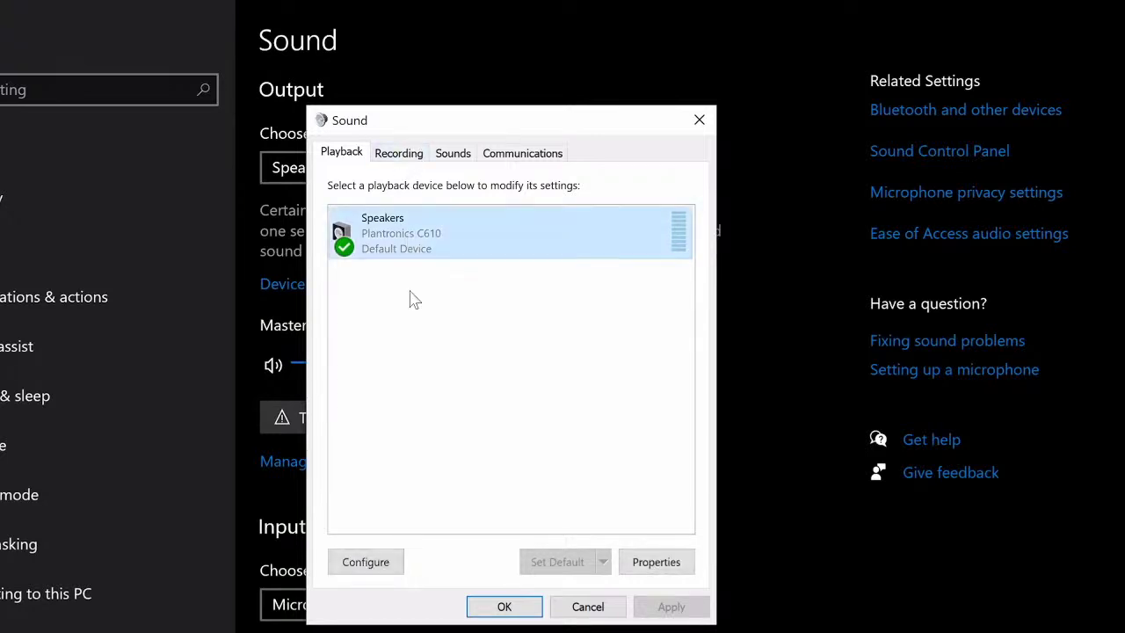
{"action": "right_click", "coordinate": [423, 375]}
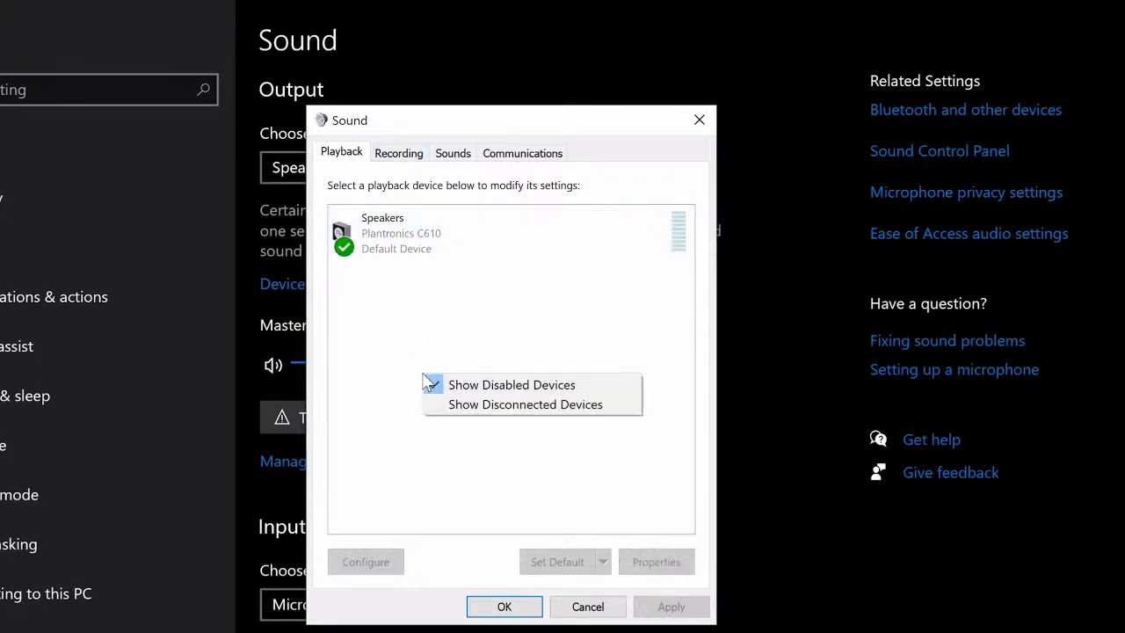
{"action": "right_click", "coordinate": [399, 240]}
{"action": "left_click", "coordinate": [447, 301]}
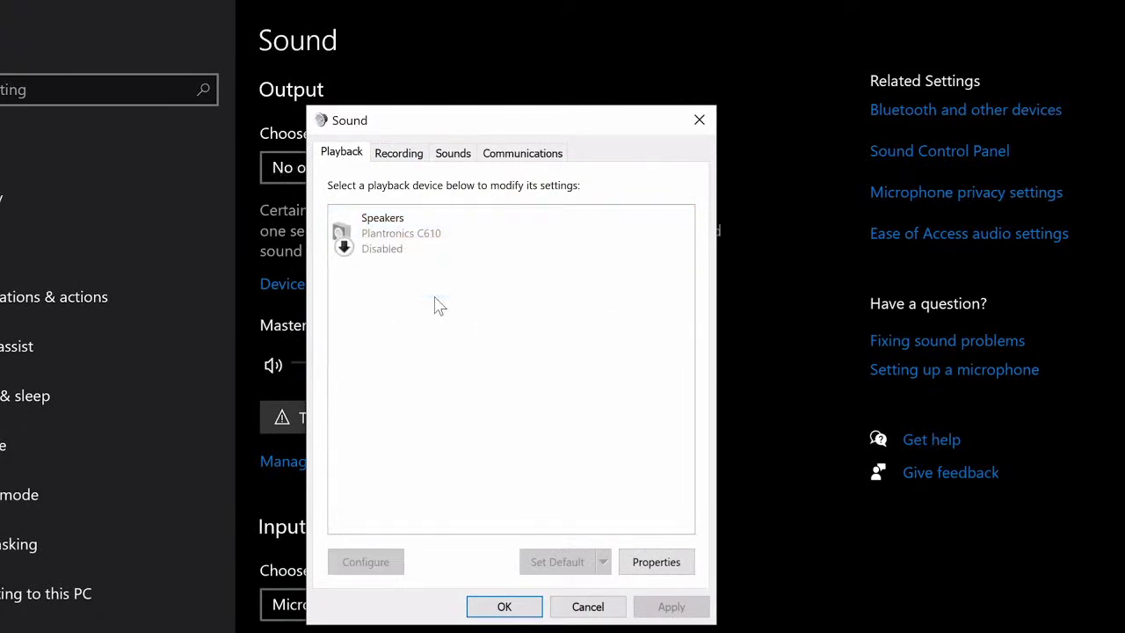
{"action": "right_click", "coordinate": [395, 219]}
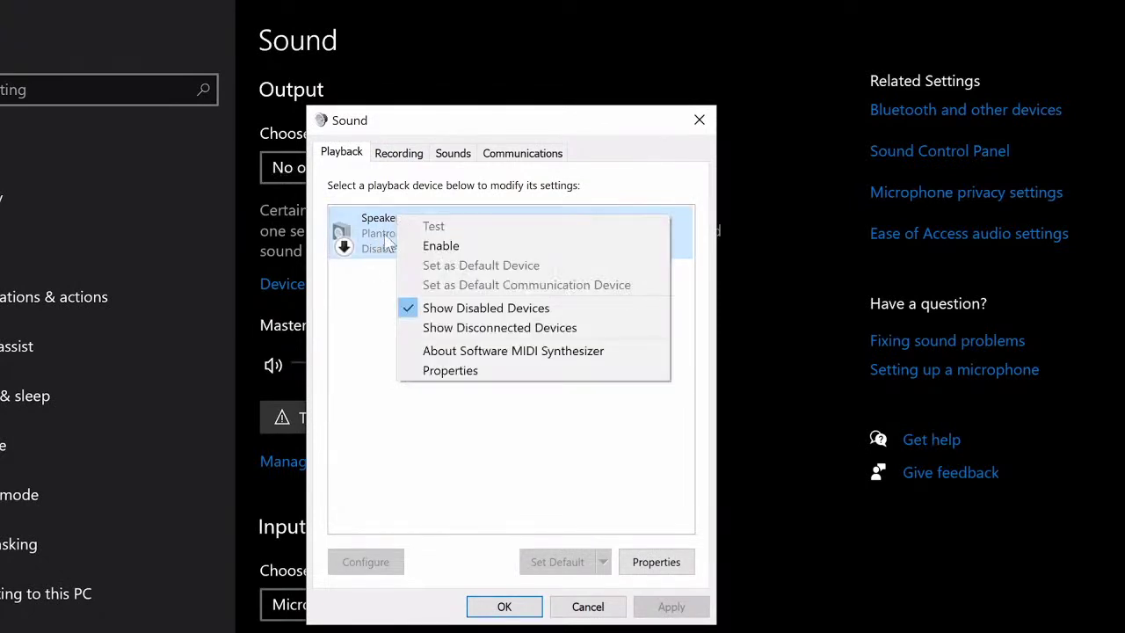
{"action": "left_click", "coordinate": [444, 246]}
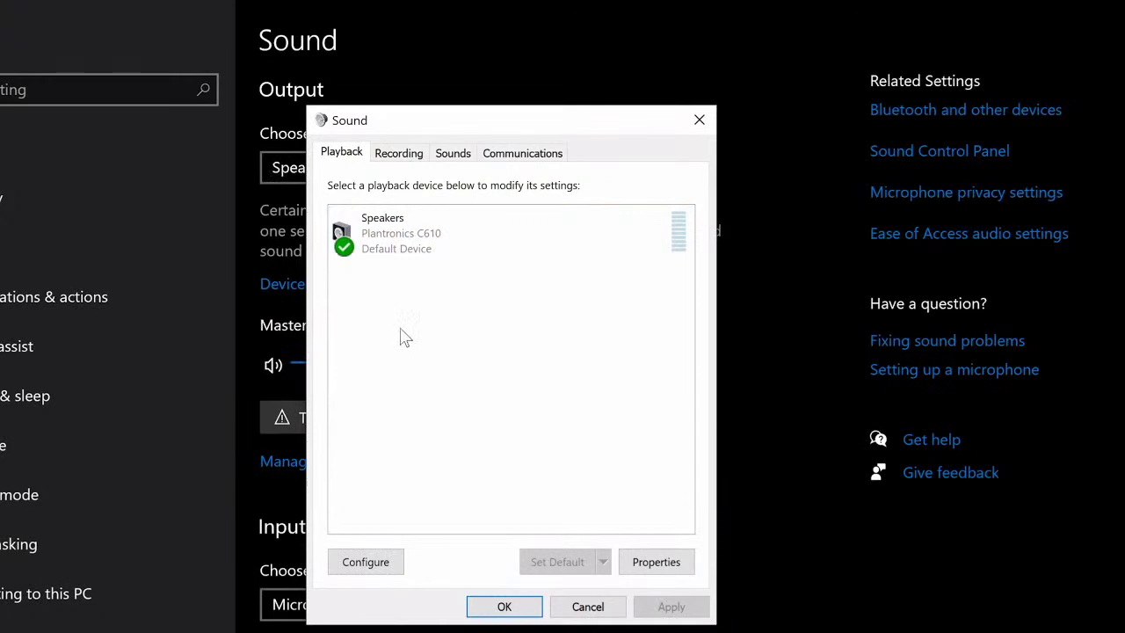
- Raise the Plantronics microphone level to 77, close the Sound dialog, and keep Plantronics speakers as output
{"action": "left_click", "coordinate": [406, 154]}
{"action": "left_click", "coordinate": [444, 248]}
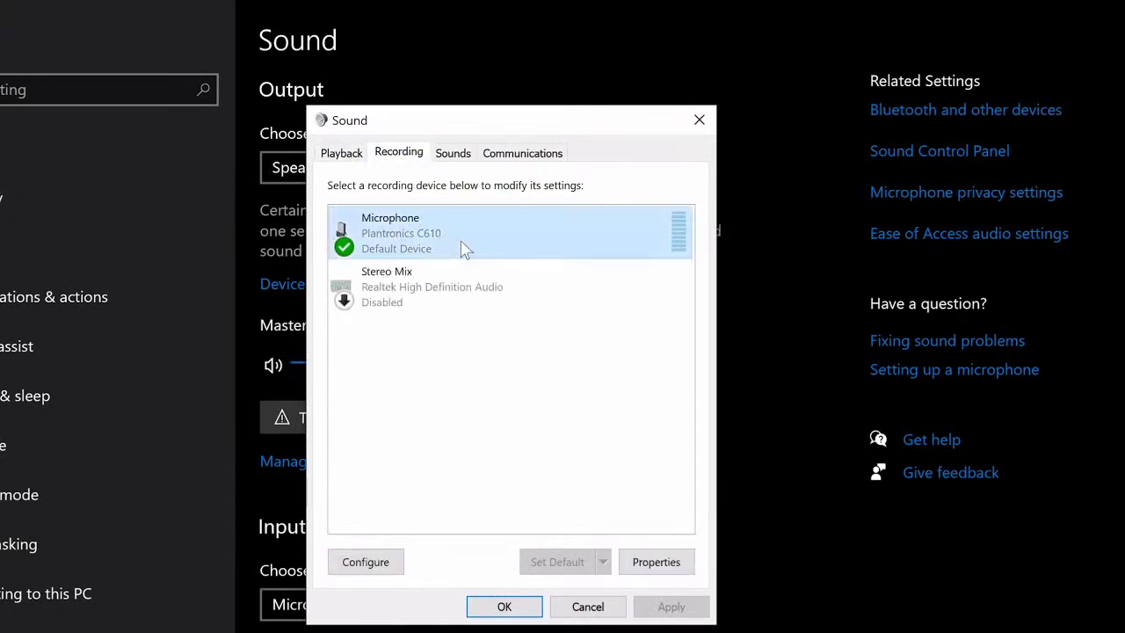
{"action": "left_click", "coordinate": [432, 293]}
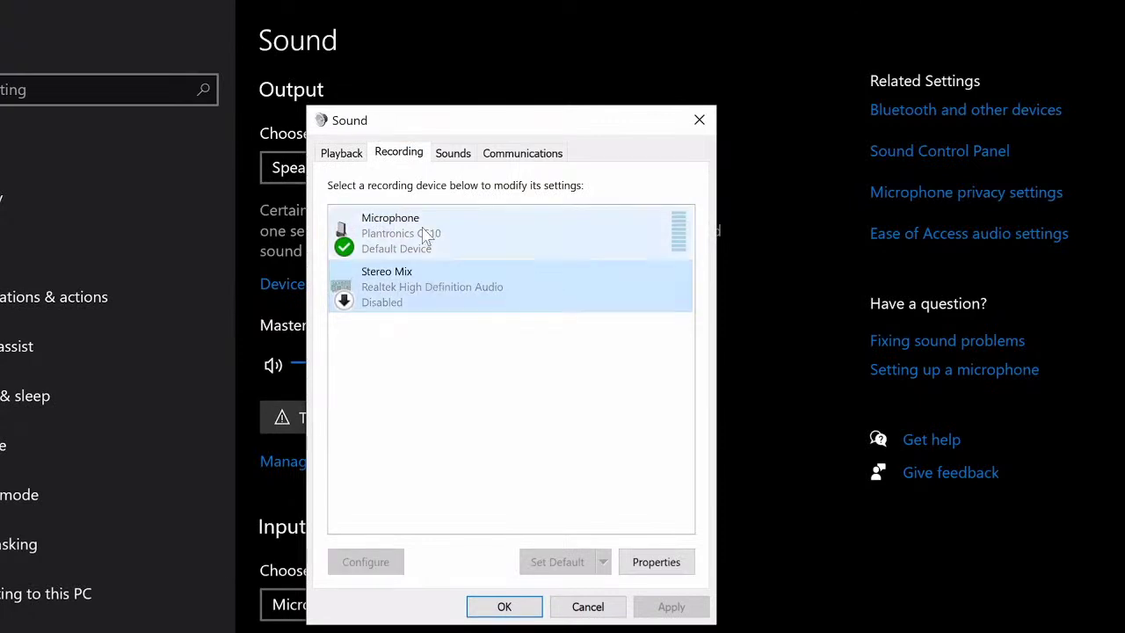
{"action": "left_click", "coordinate": [428, 246]}
{"action": "double_click", "coordinate": [448, 239]}
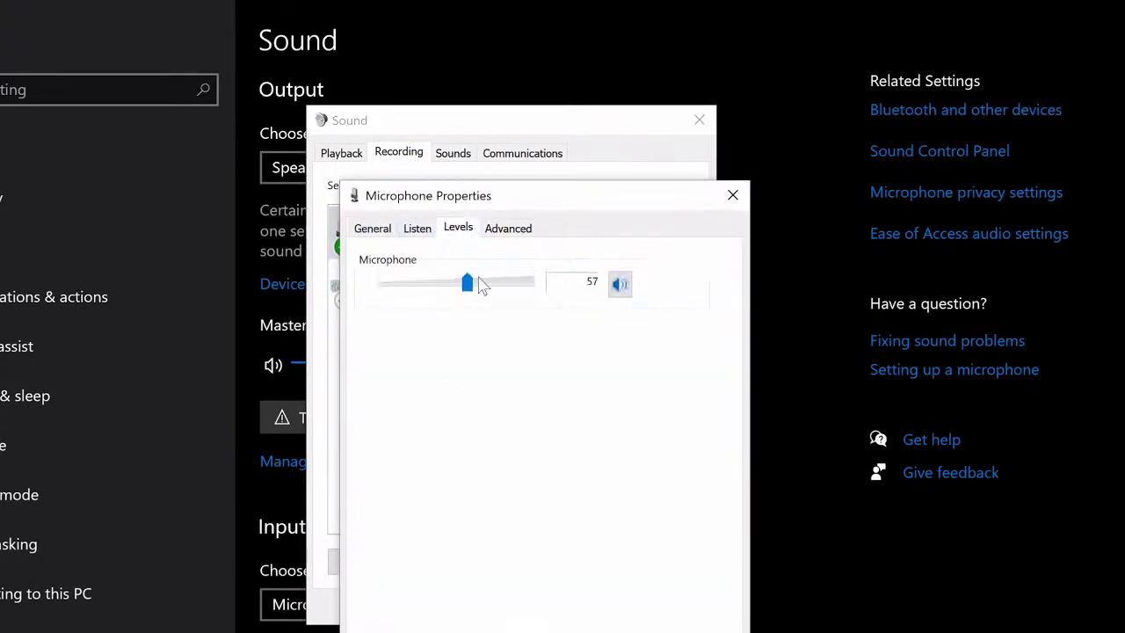
{"action": "left_click", "coordinate": [479, 285]}
{"action": "key", "text": "Return"}
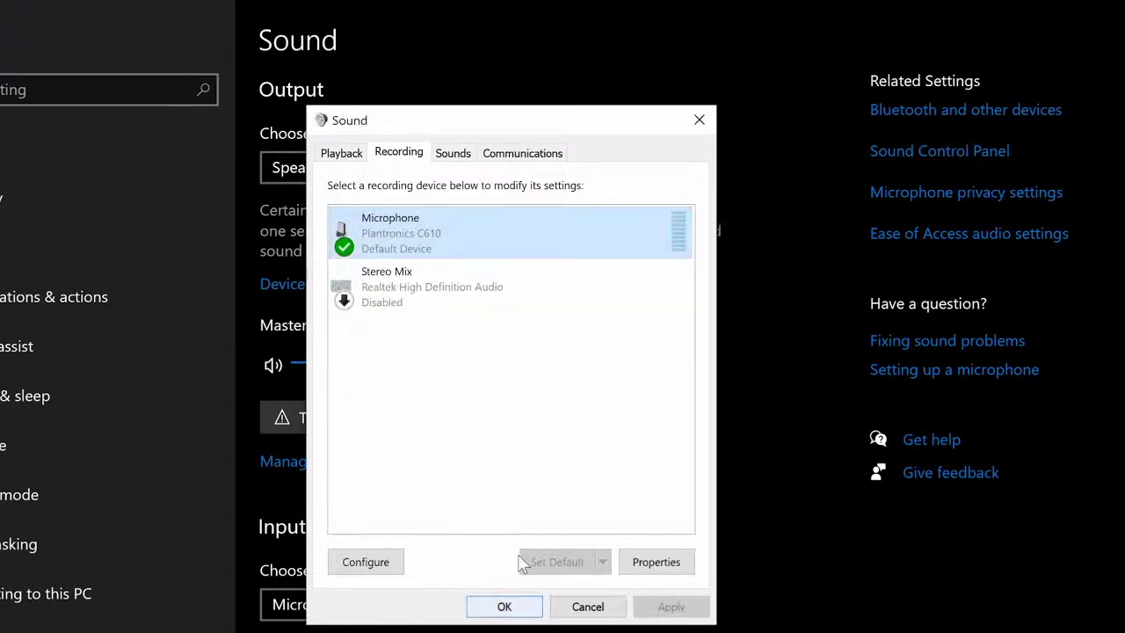
{"action": "left_click", "coordinate": [504, 606]}
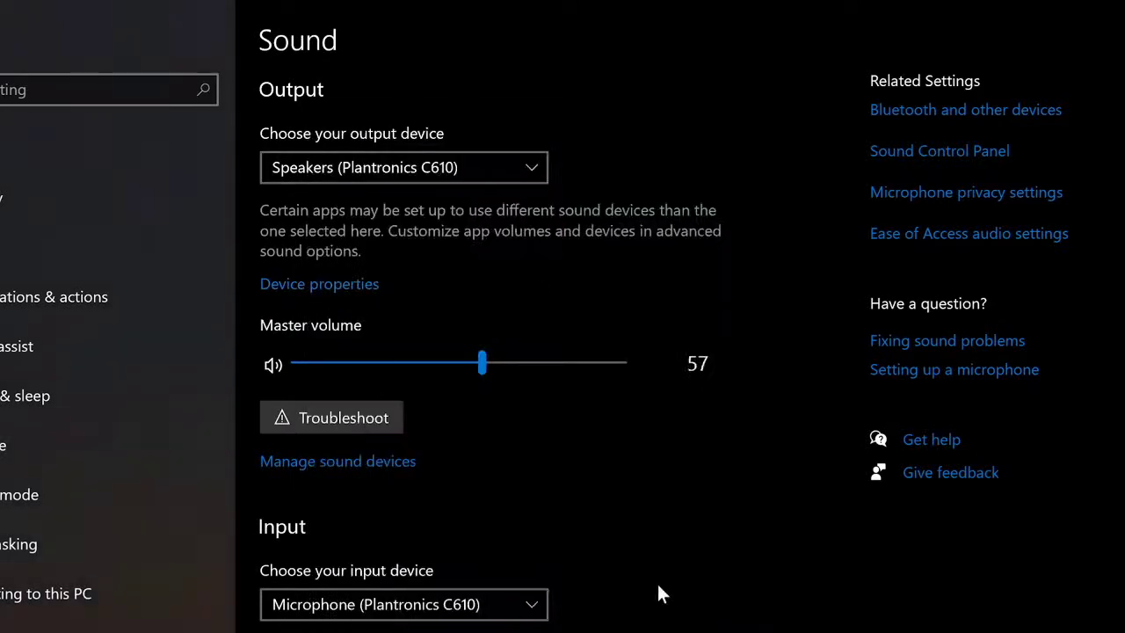
{"action": "left_click", "coordinate": [395, 161]}
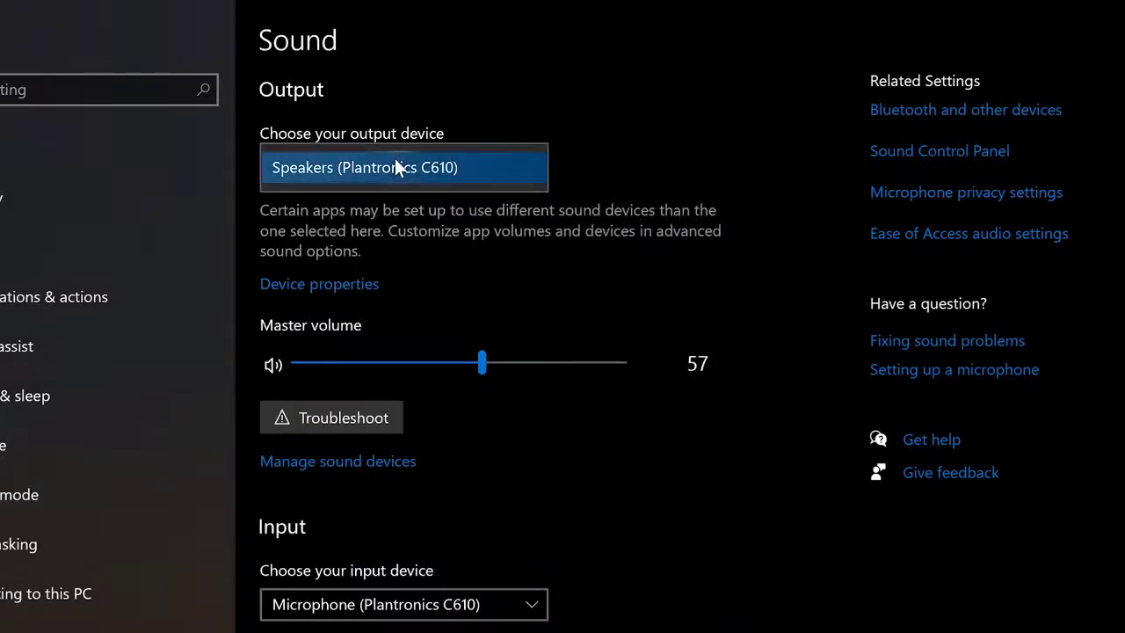
{"action": "left_click", "coordinate": [443, 223]}
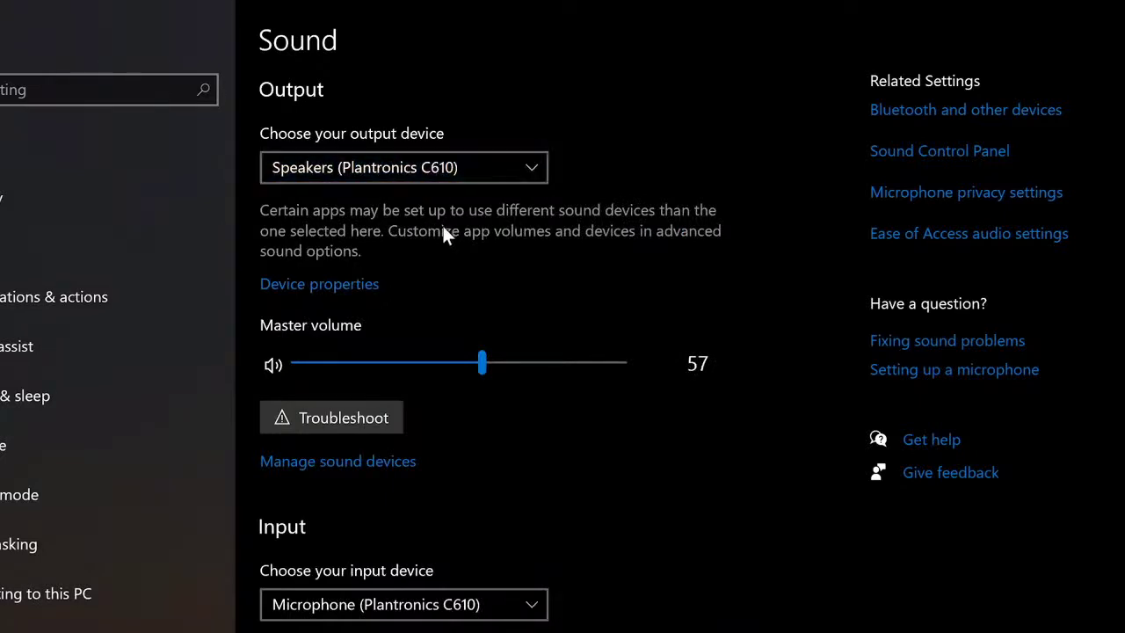
{"action": "left_click", "coordinate": [393, 169]}
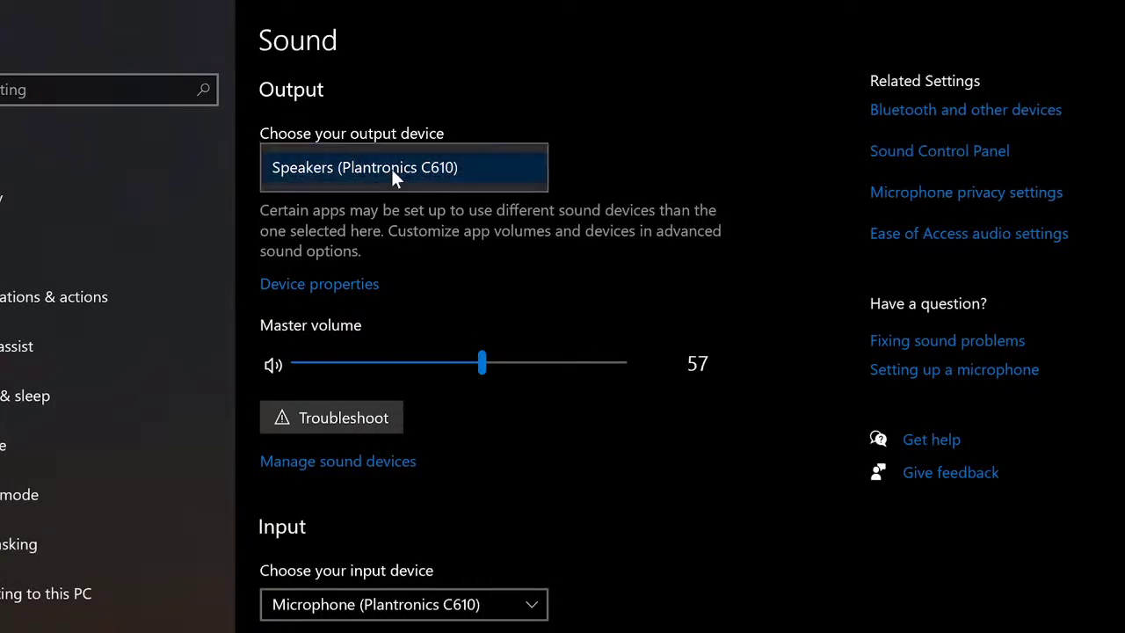
{"action": "left_click", "coordinate": [472, 207]}
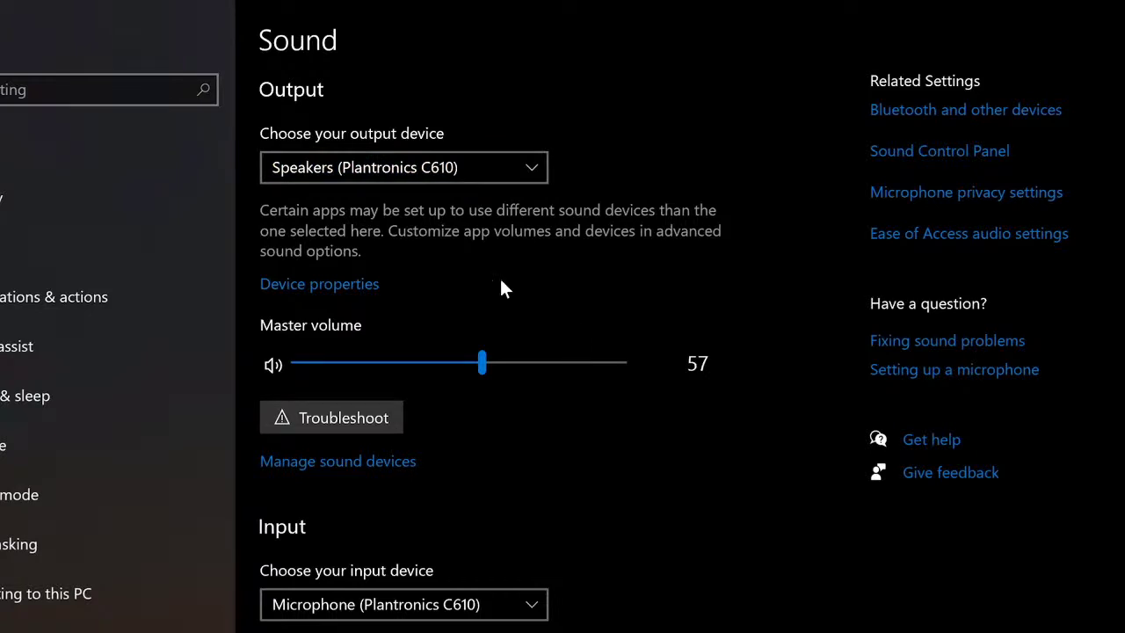
{"action": "left_click", "coordinate": [483, 363]}
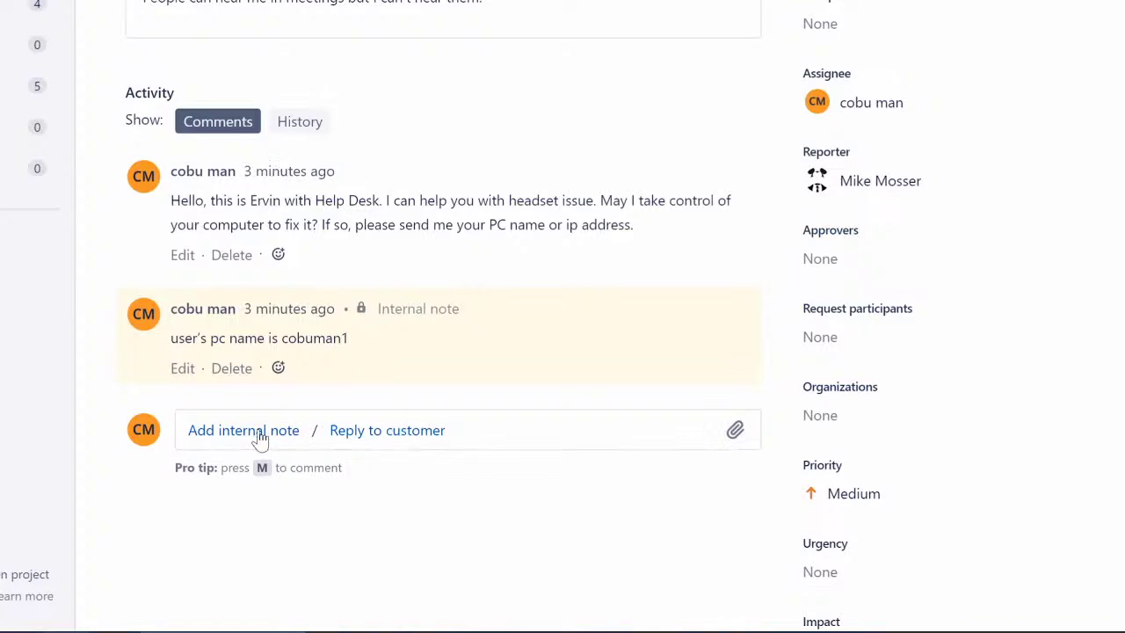
- Save the note "I have configured the headset and tested", signed with the agent's name, then mark ISD-23 Completed
{"action": "type", "text": "m"}
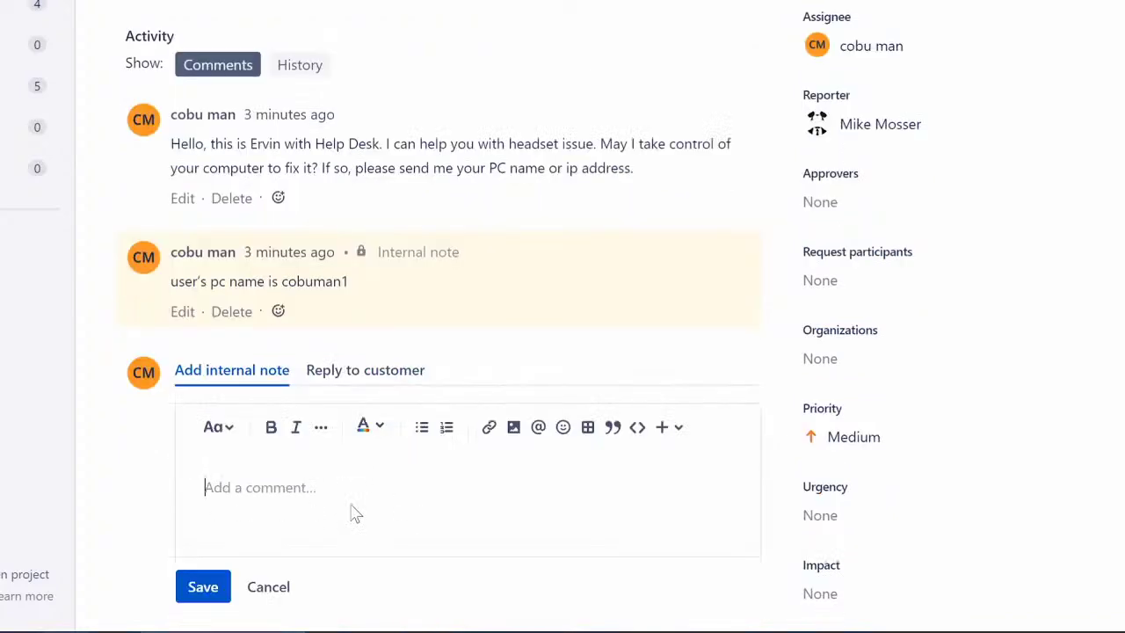
{"action": "type", "text": "I have co"}
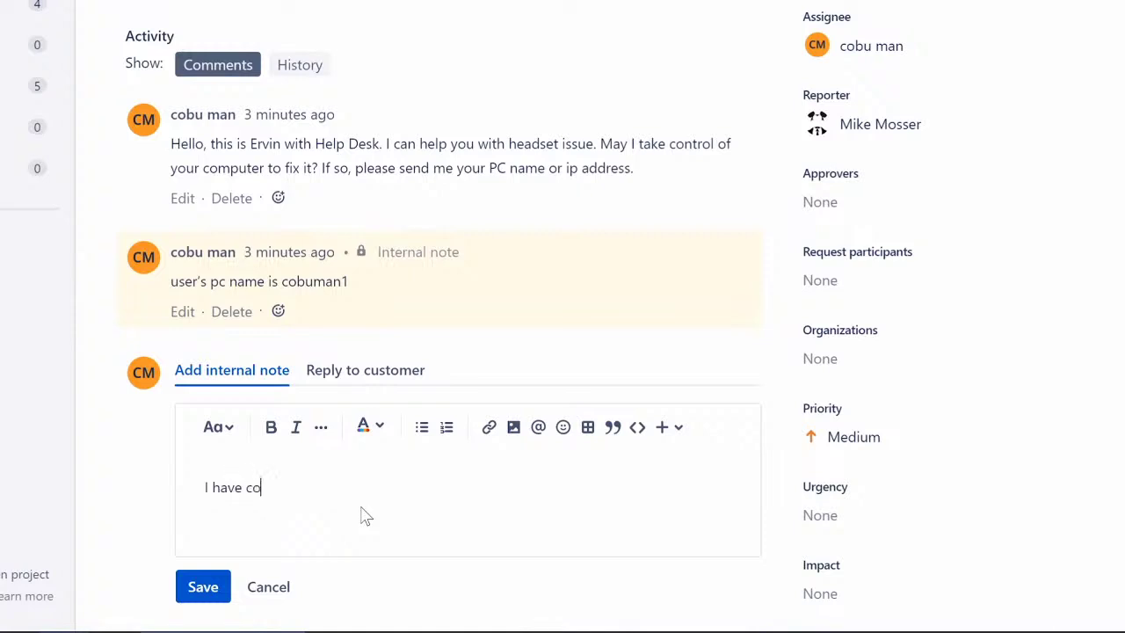
{"action": "type", "text": "nfigured the headset and t"}
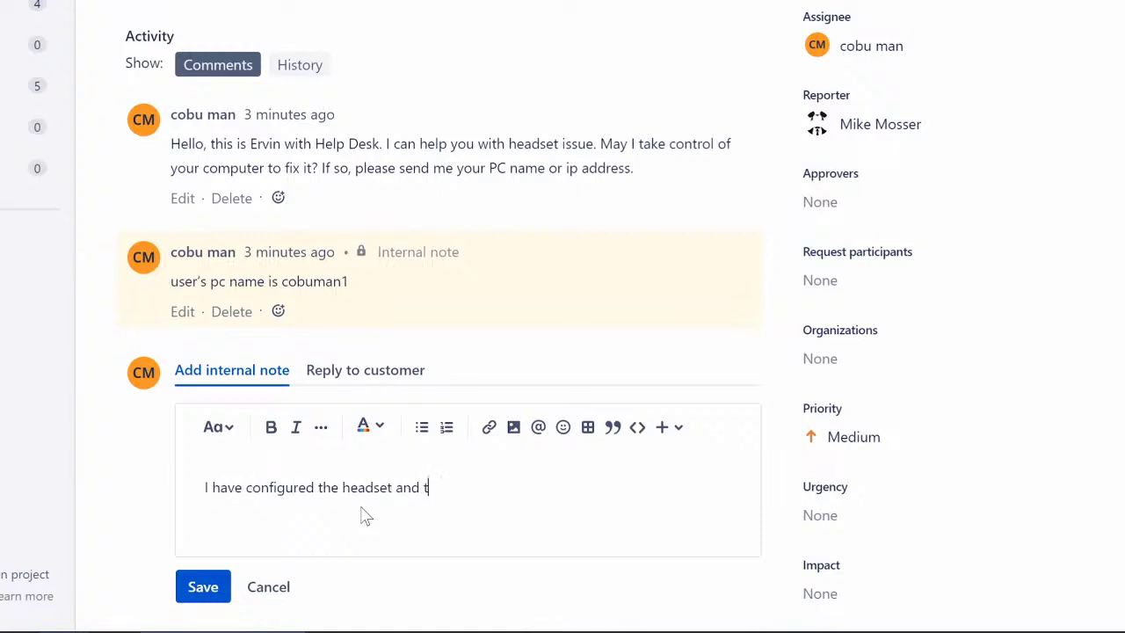
{"action": "type", "text": "ested."}
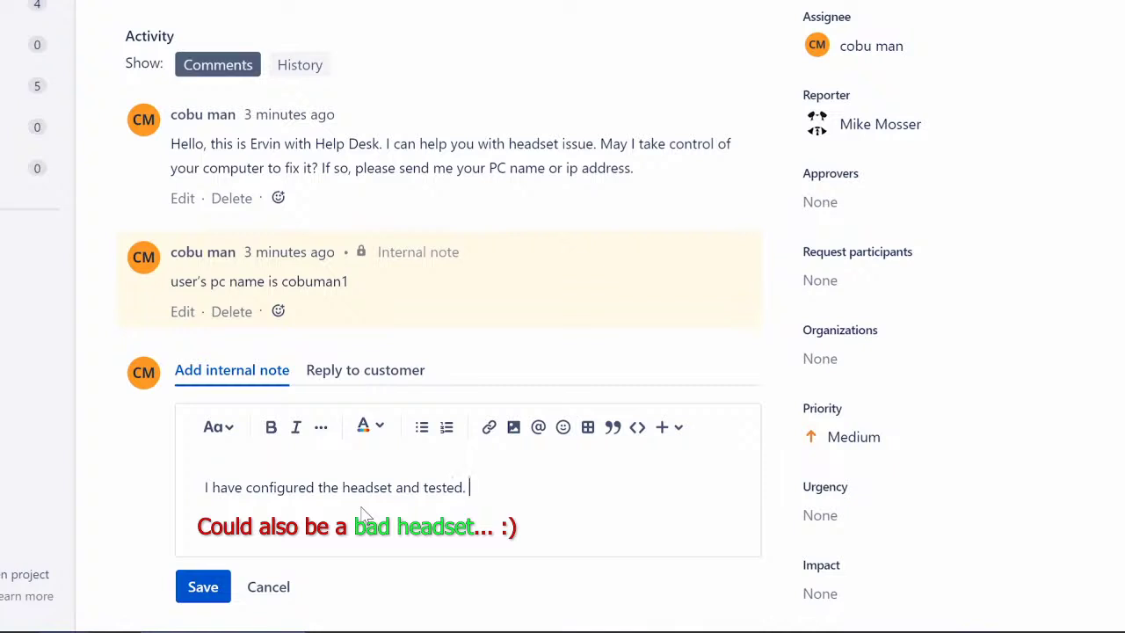
{"action": "type", "text": " Ervin"}
{"action": "left_click", "coordinate": [195, 589]}
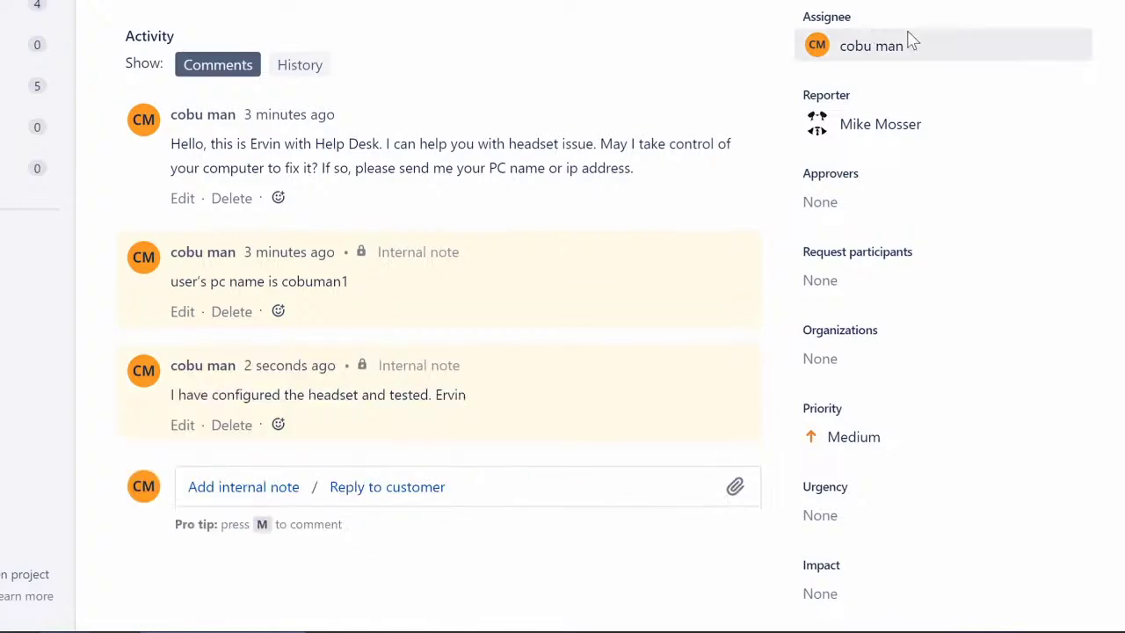
{"action": "scroll", "coordinate": [909, 30], "scroll_direction": "up", "scroll_amount": 1}
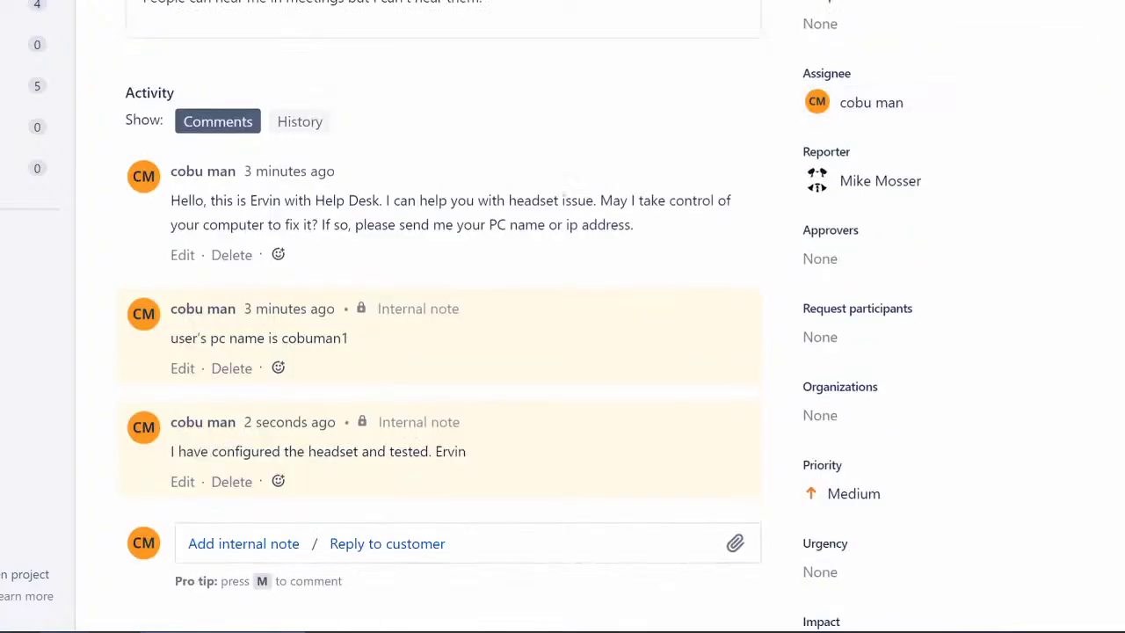
{"action": "left_click", "coordinate": [853, 56]}
{"action": "left_click", "coordinate": [984, 260]}
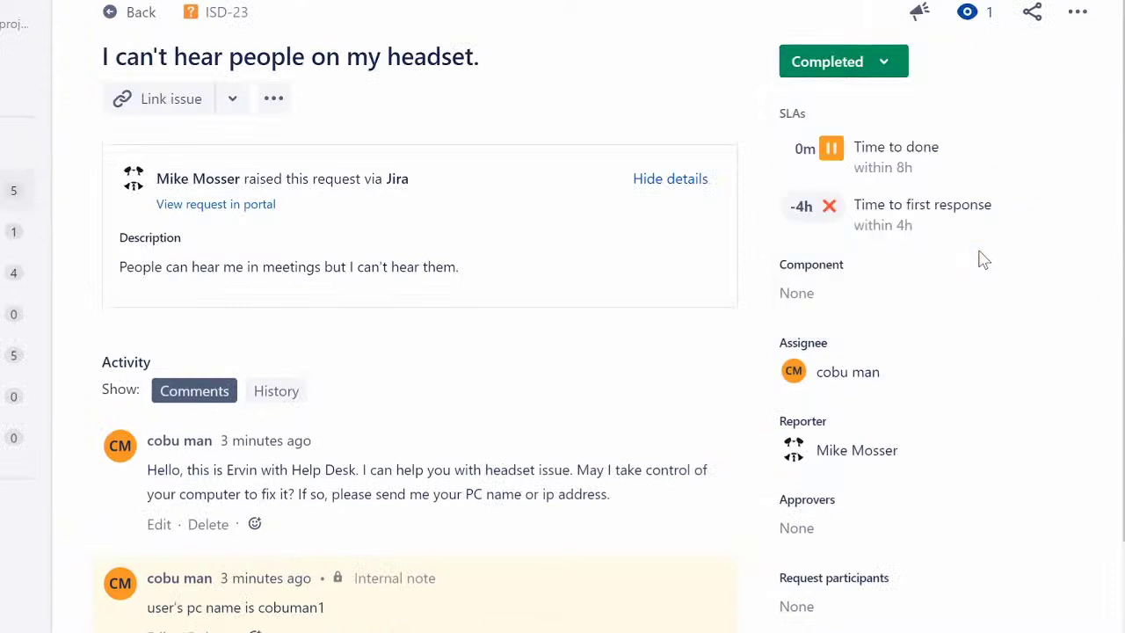
- Open blue-screen ticket ISD-24 from the queue and assign it to yourself
{"action": "left_click", "coordinate": [136, 20]}
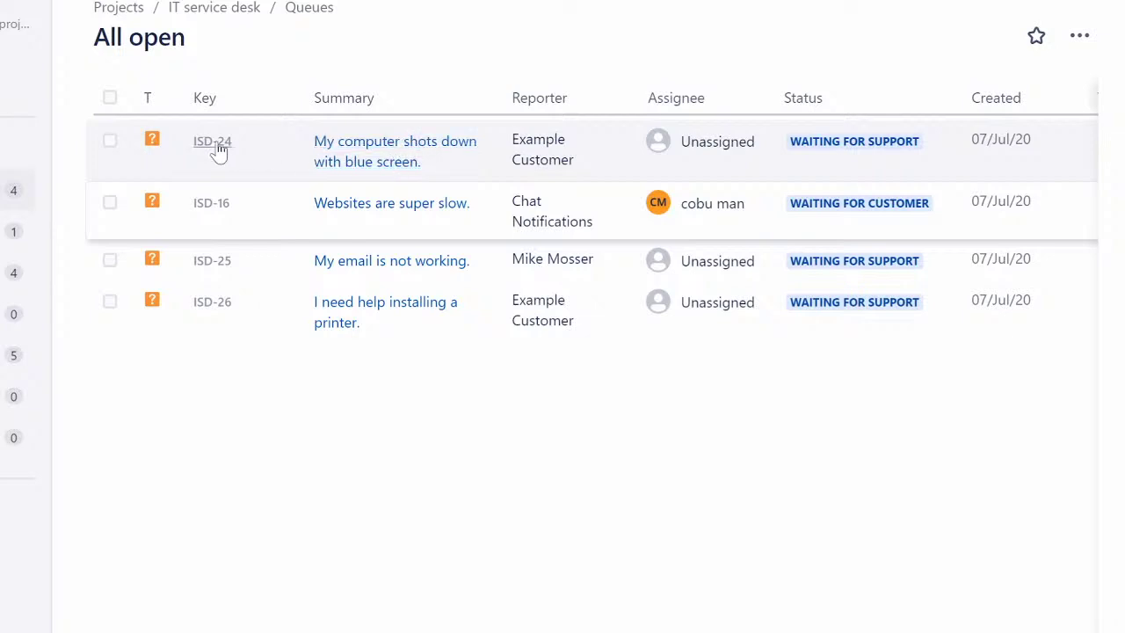
{"action": "left_click", "coordinate": [437, 149]}
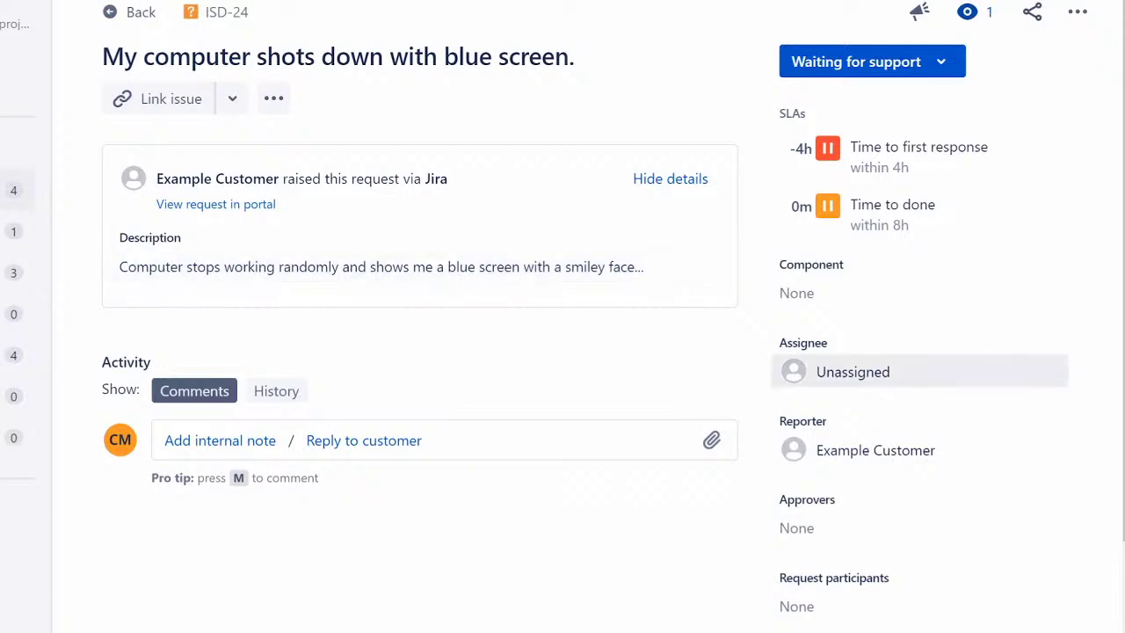
{"action": "left_click", "coordinate": [852, 371]}
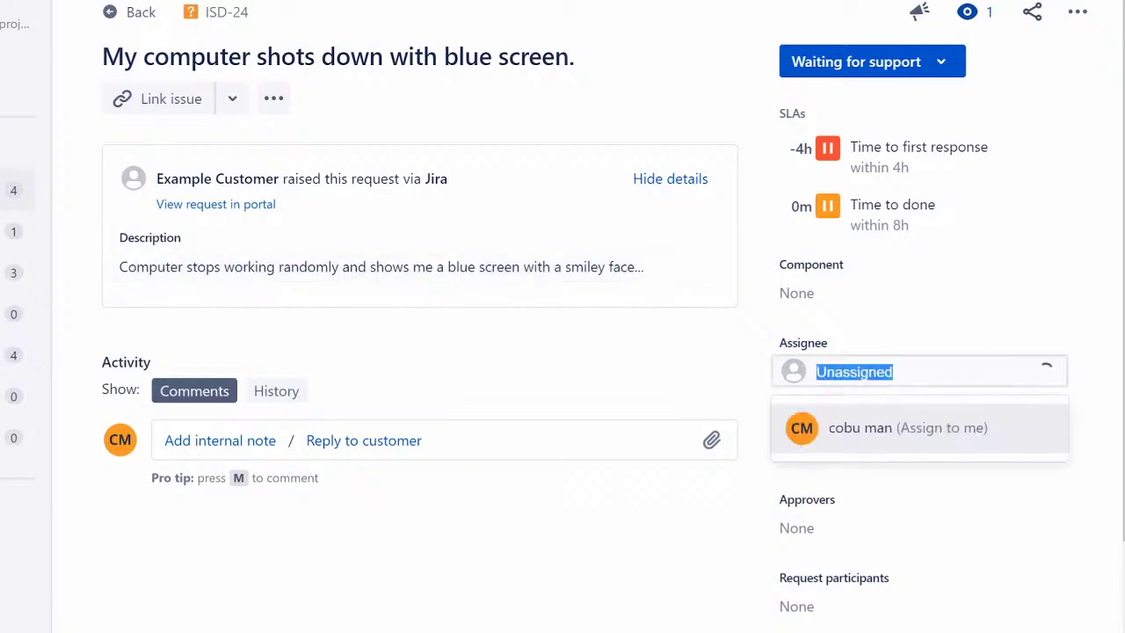
{"action": "left_click", "coordinate": [853, 436]}
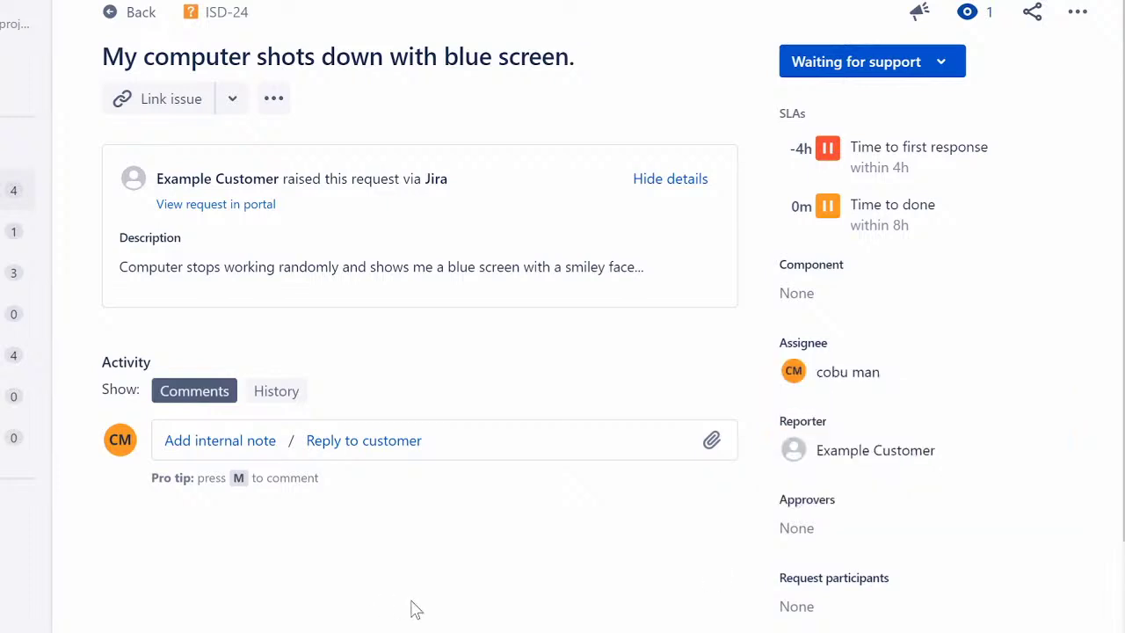
- Select the ISD-24 title text and the blue screen wording in its description
{"action": "left_click", "coordinate": [411, 272]}
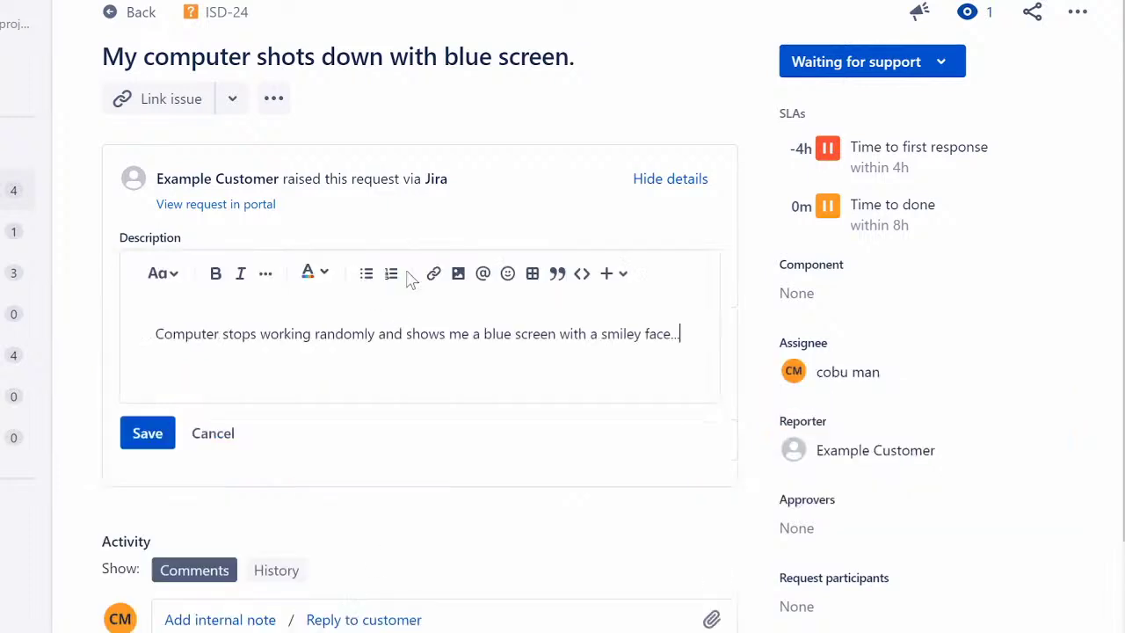
{"action": "left_click", "coordinate": [123, 57]}
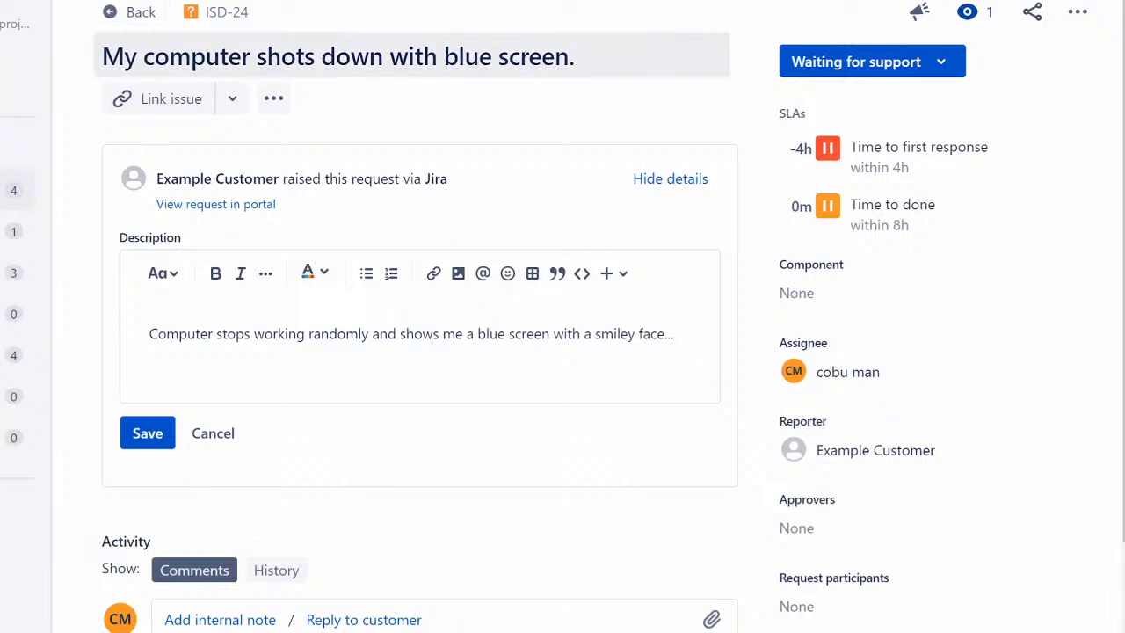
{"action": "left_click_drag", "start_coordinate": [123, 56], "coordinate": [545, 98]}
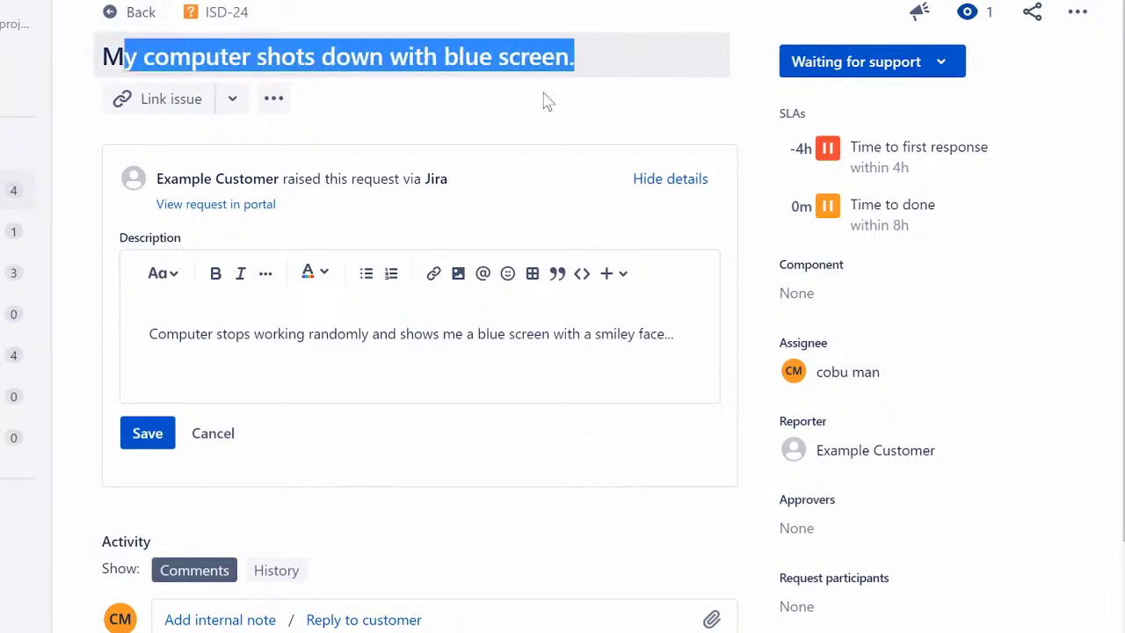
{"action": "left_click", "coordinate": [674, 334]}
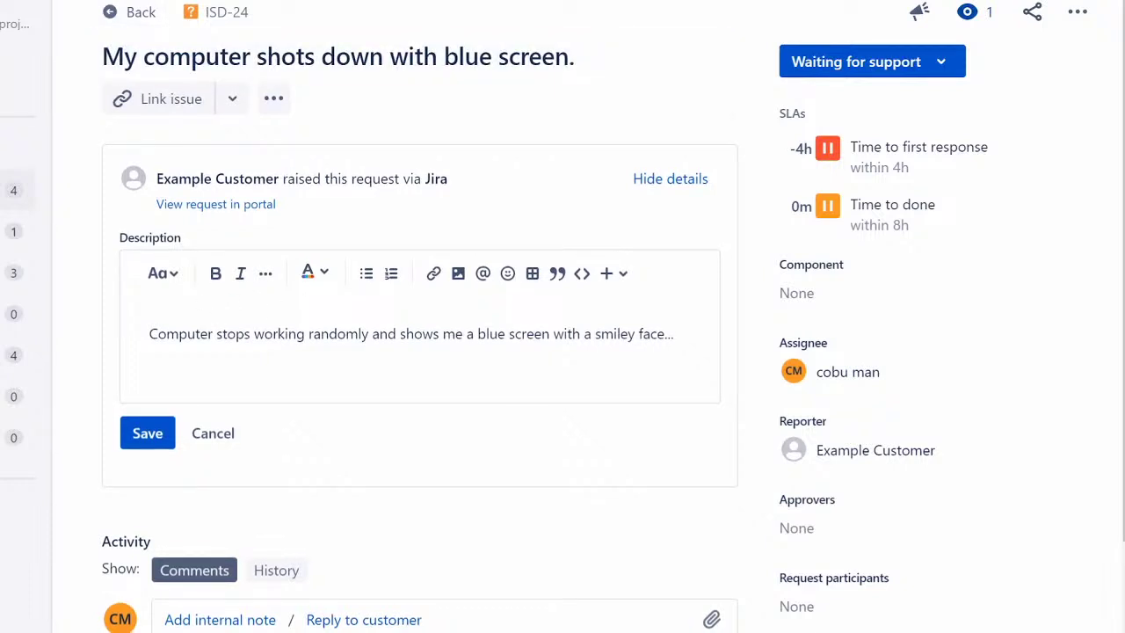
{"action": "left_click_drag", "start_coordinate": [674, 334], "coordinate": [158, 334]}
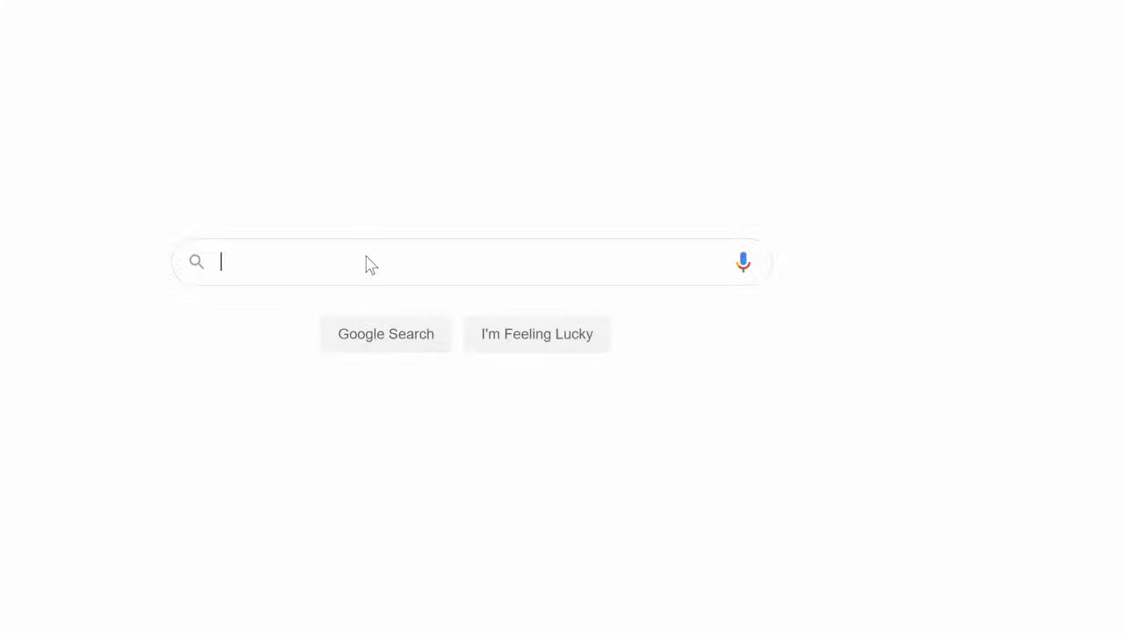
- Search Google for 'blue screen with smiley face' and preview one of the image results
{"action": "type", "text": "blue "}
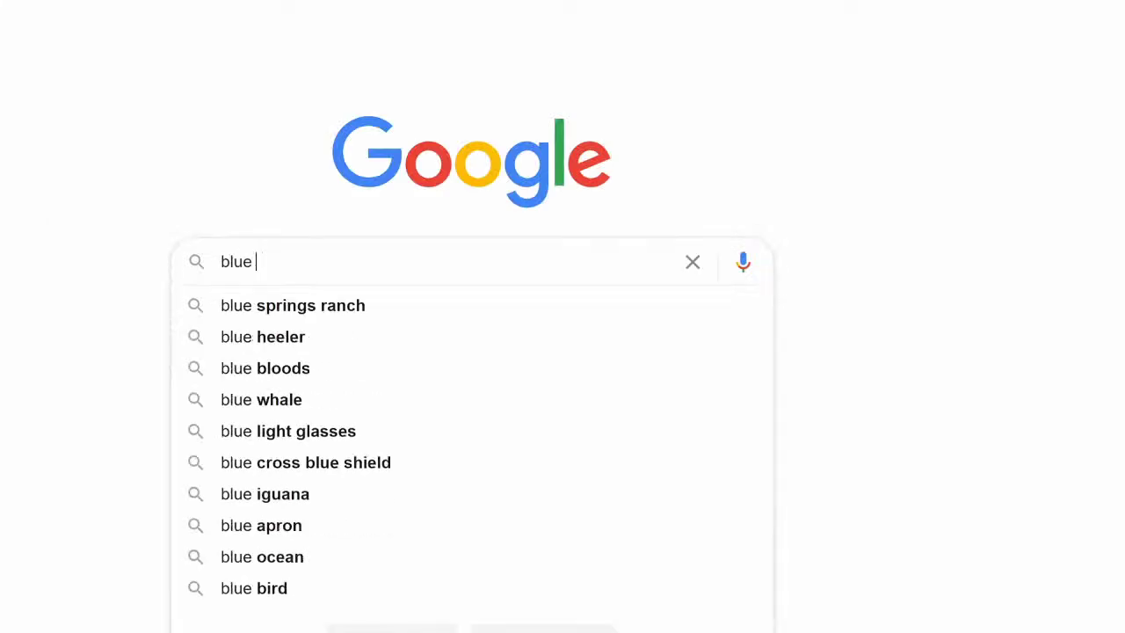
{"action": "type", "text": "scree"}
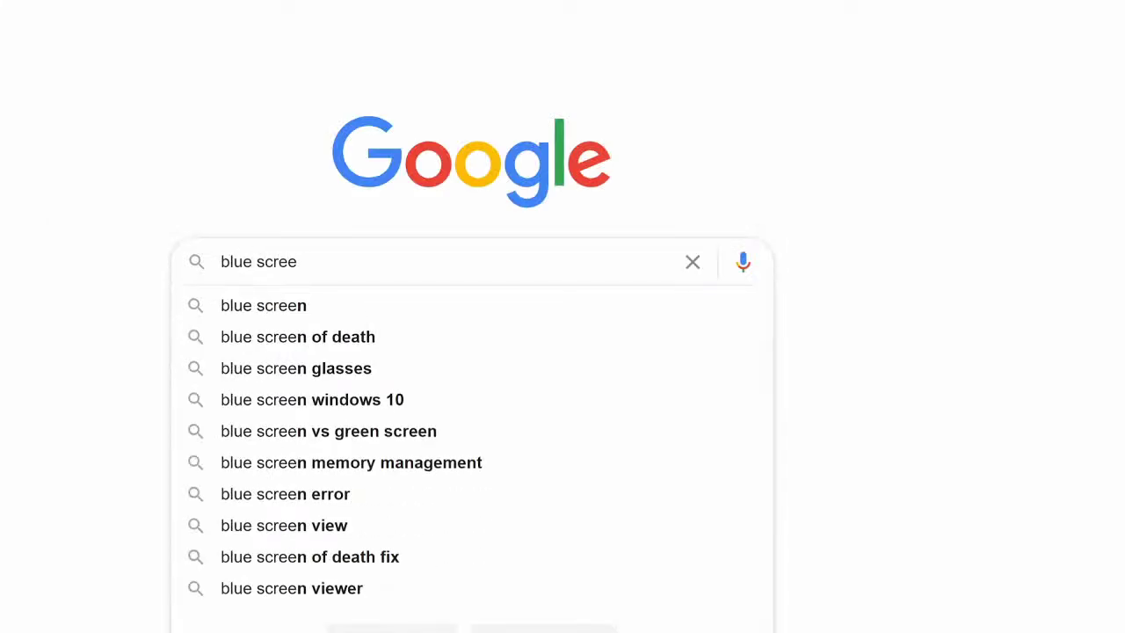
{"action": "type", "text": "n"}
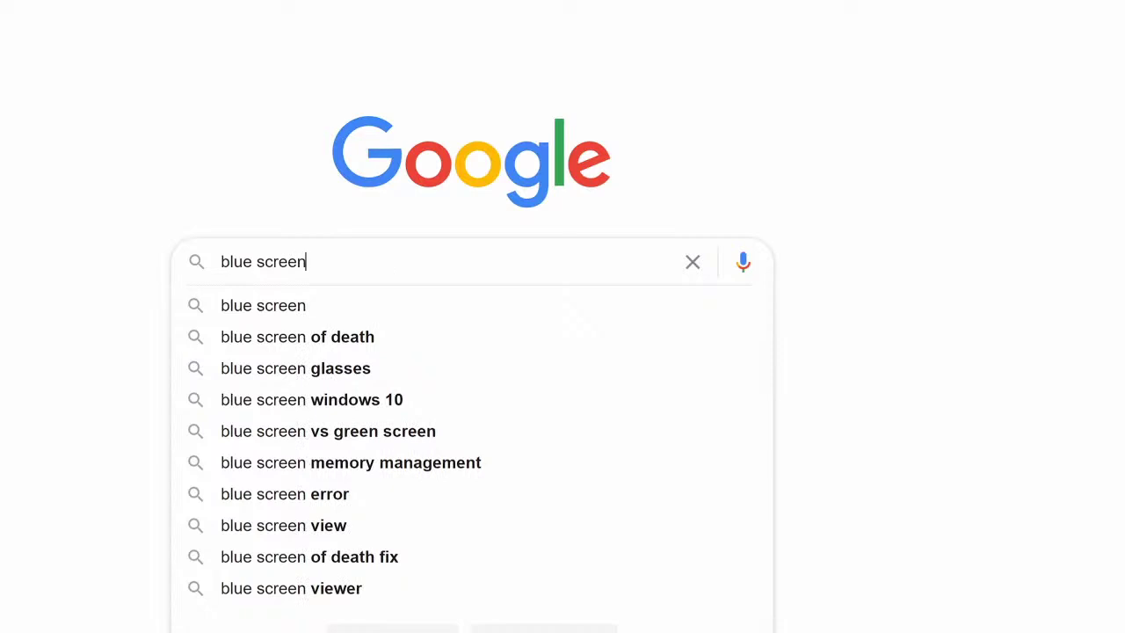
{"action": "type", "text": " with s"}
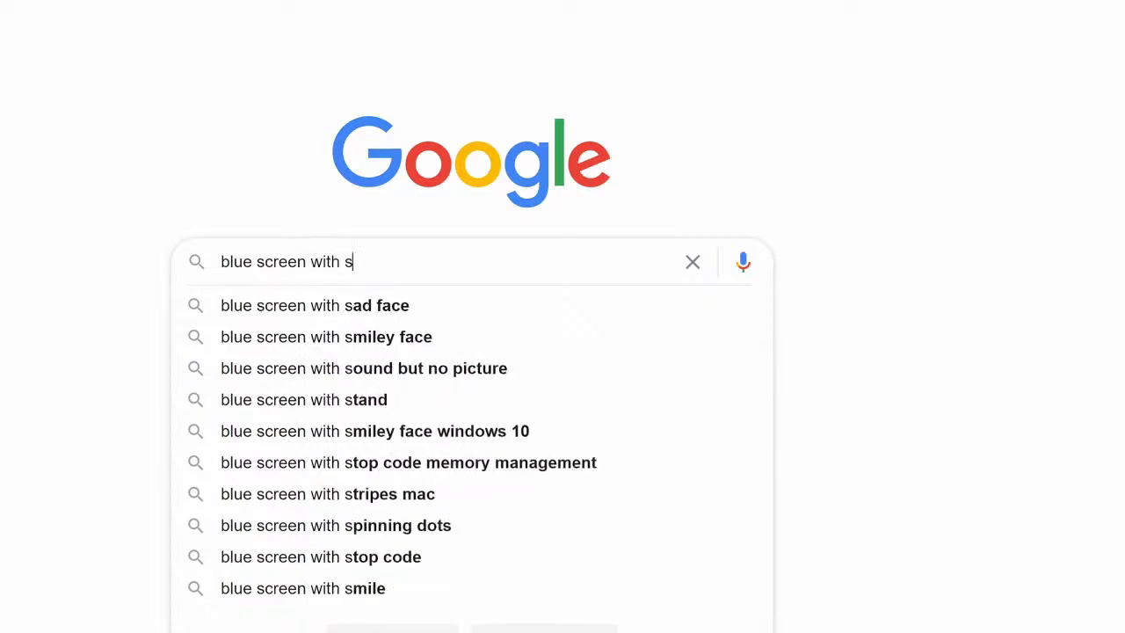
{"action": "key", "text": "Down"}
{"action": "key", "text": "Down"}
{"action": "key", "text": "Return"}
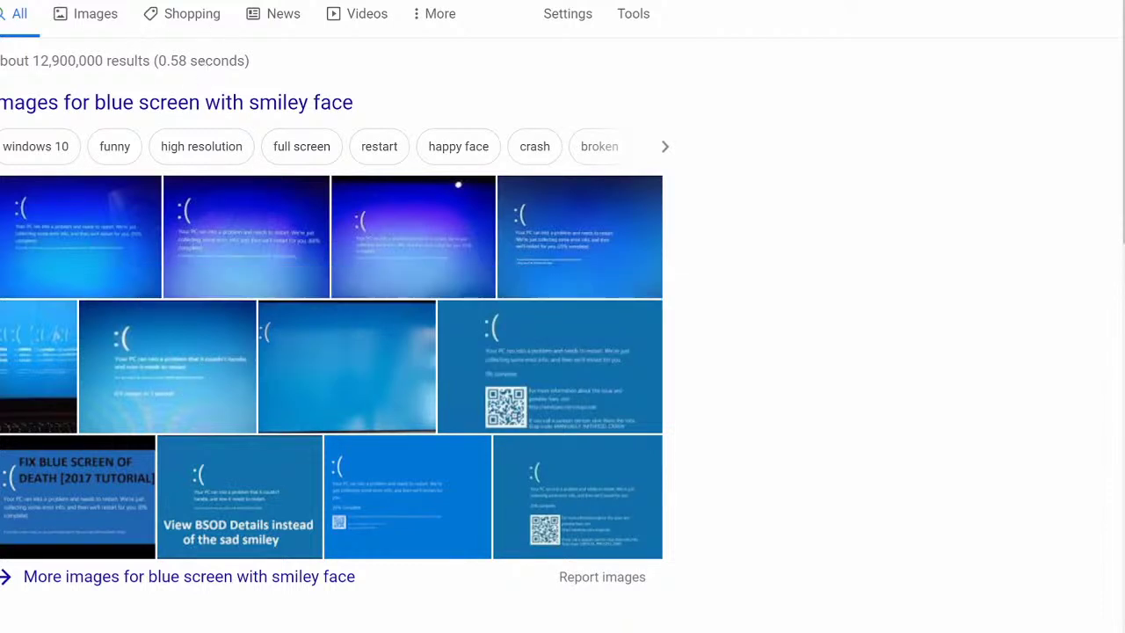
{"action": "left_click", "coordinate": [75, 235]}
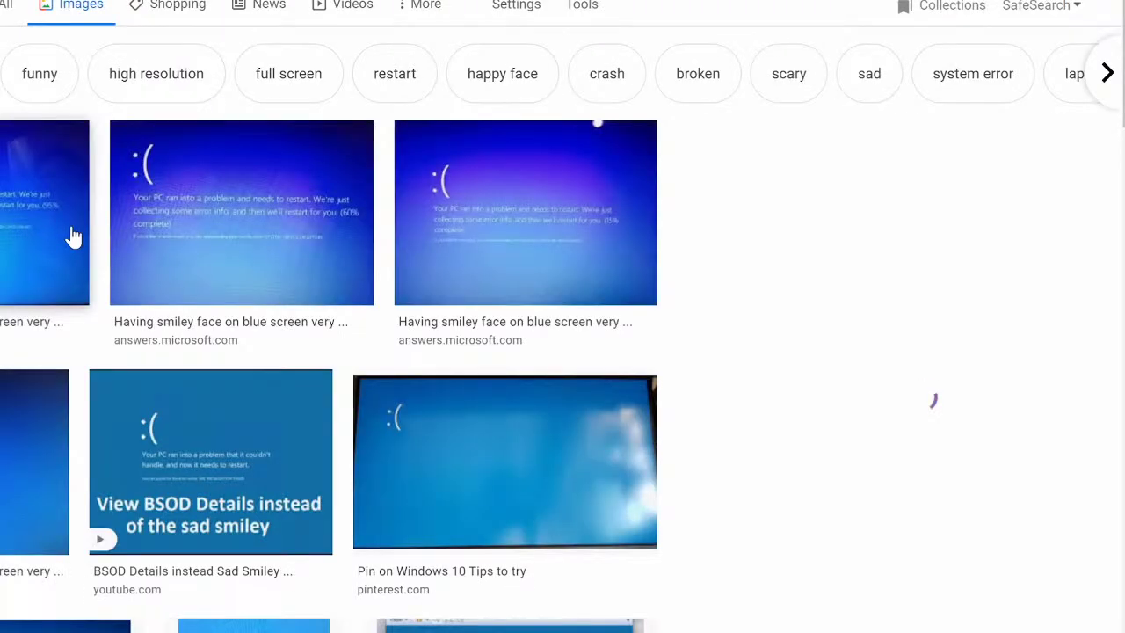
{"action": "left_click", "coordinate": [73, 237]}
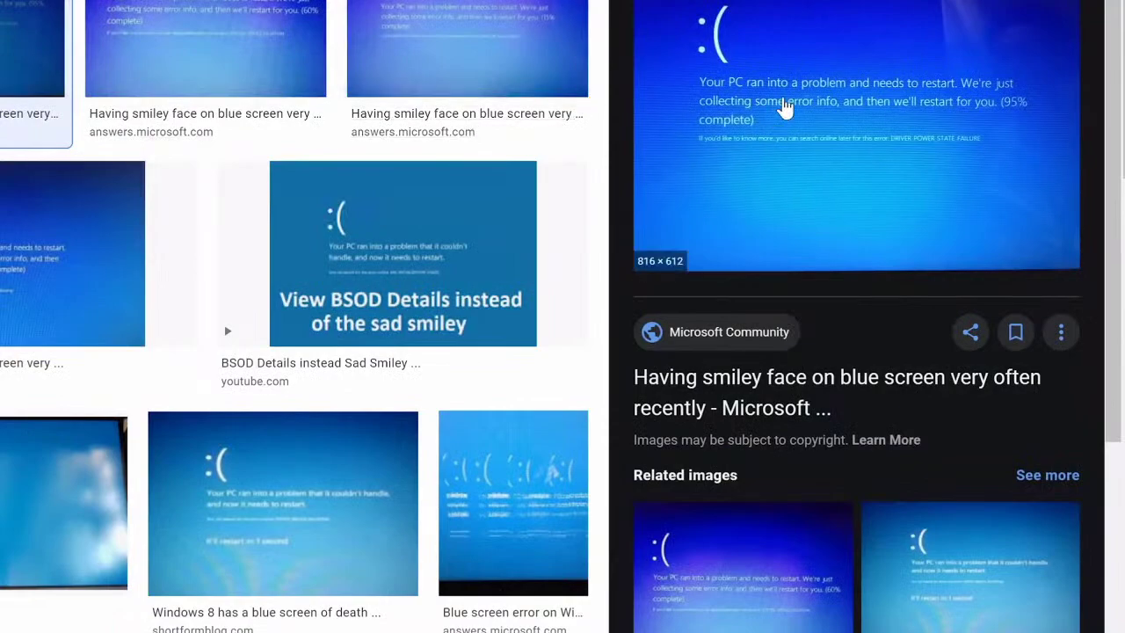
{"action": "scroll", "coordinate": [640, 156], "scroll_direction": "up", "scroll_amount": 1}
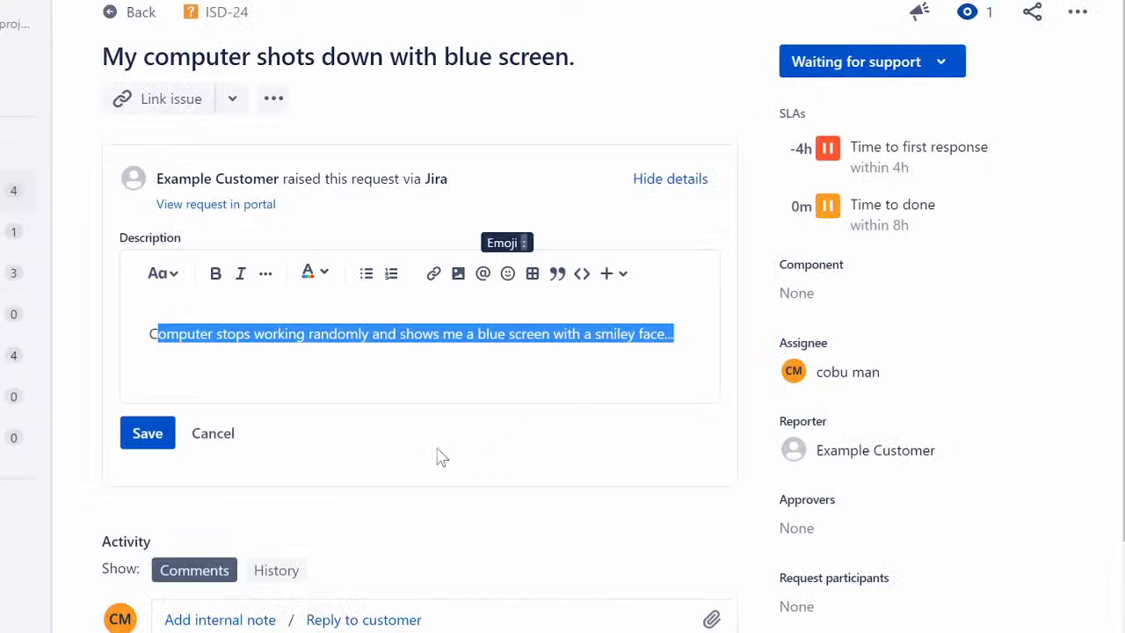
- Start an internal note on ISD-24 reading 'Talked to user to confirm that the issue is BSOD.'
{"action": "left_click", "coordinate": [497, 578]}
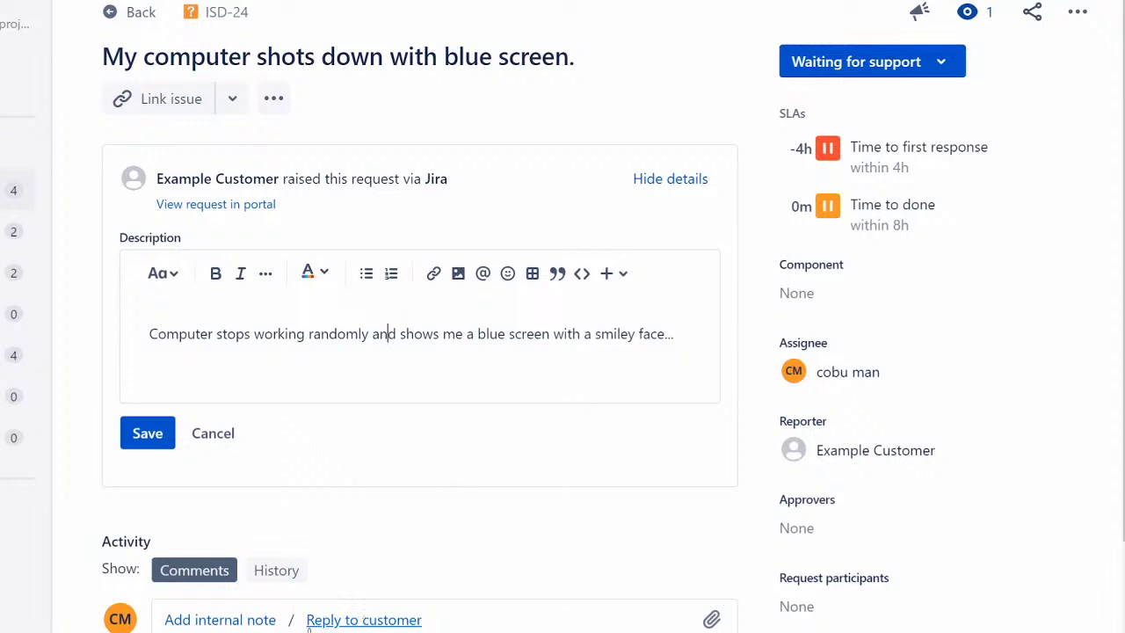
{"action": "left_click", "coordinate": [264, 620]}
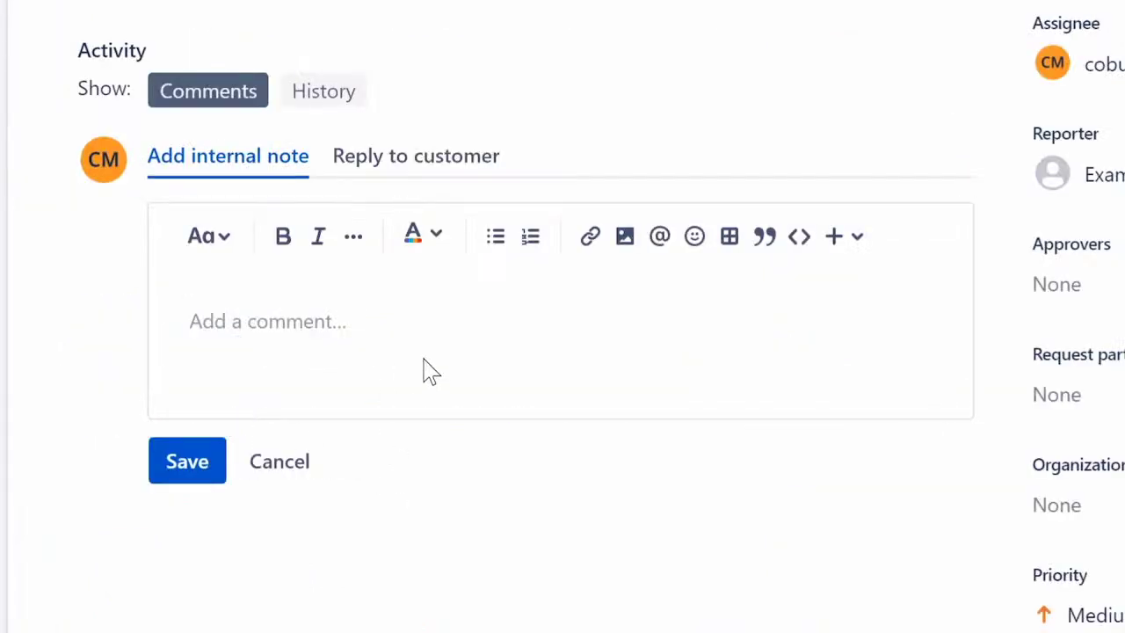
{"action": "type", "text": "Talked"}
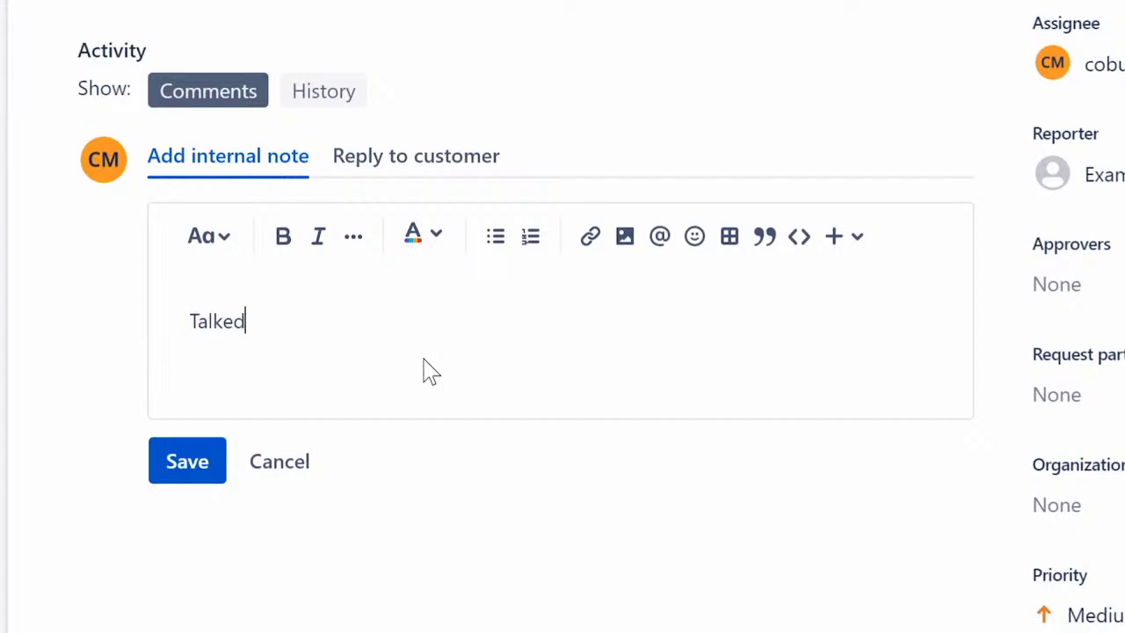
{"action": "type", "text": " to user and"}
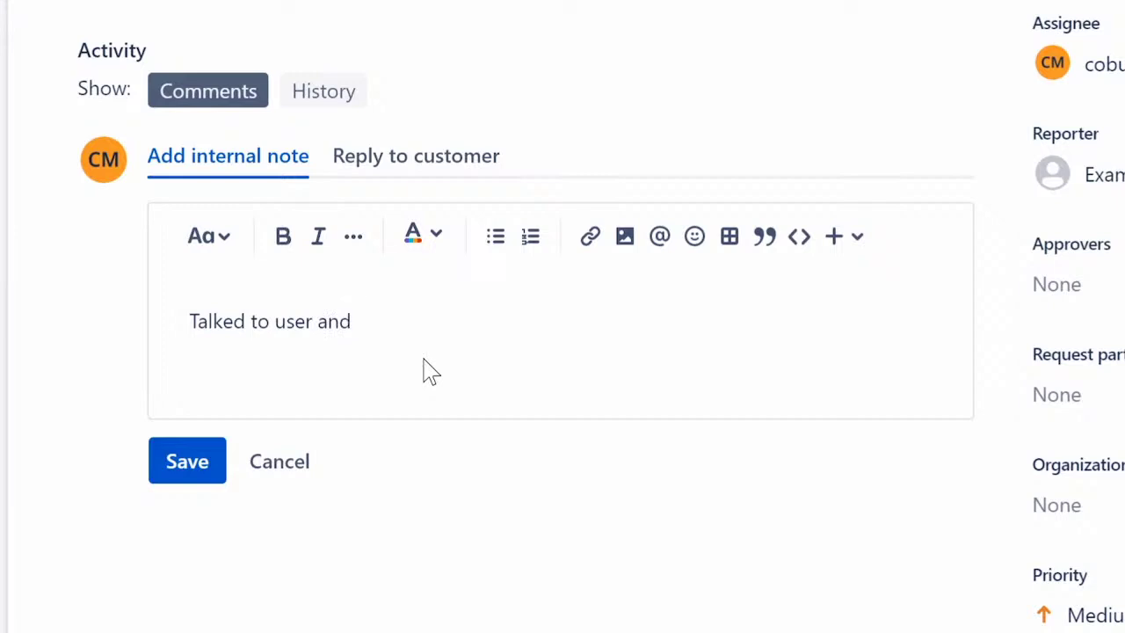
{"action": "key", "text": "BackSpace"}
{"action": "key", "text": "BackSpace"}
{"action": "key", "text": "BackSpace"}
{"action": "type", "text": "t"}
{"action": "key", "text": "BackSpace"}
{"action": "key", "text": "BackSpace"}
{"action": "type", "text": "to confir"}
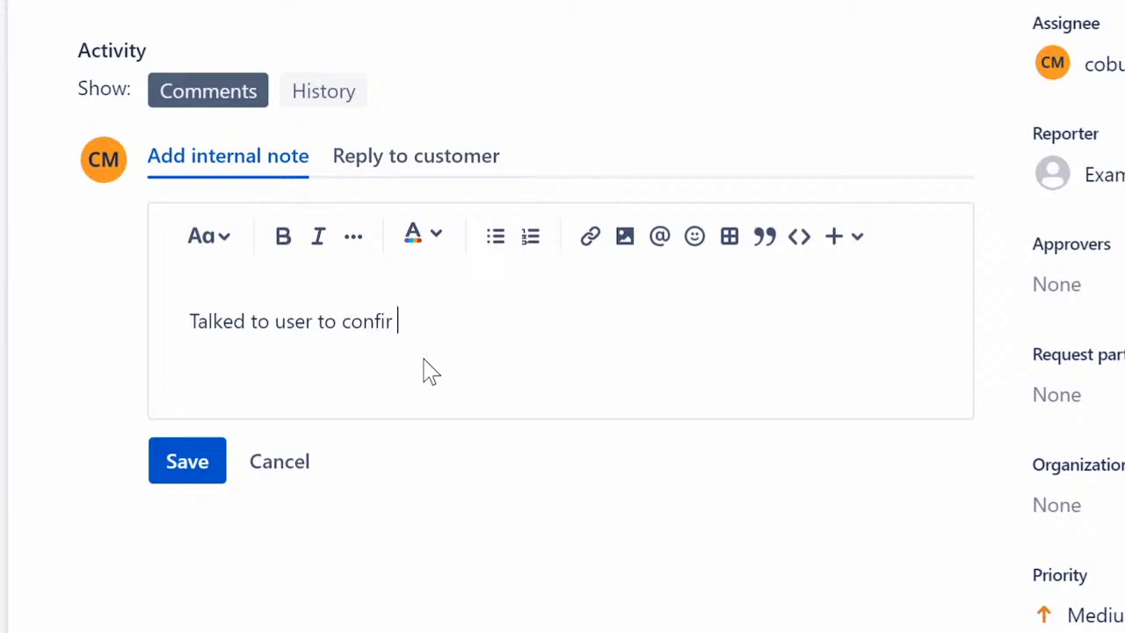
{"action": "key", "text": "BackSpace"}
{"action": "key", "text": "BackSpace"}
{"action": "type", "text": "rm that the issue is "}
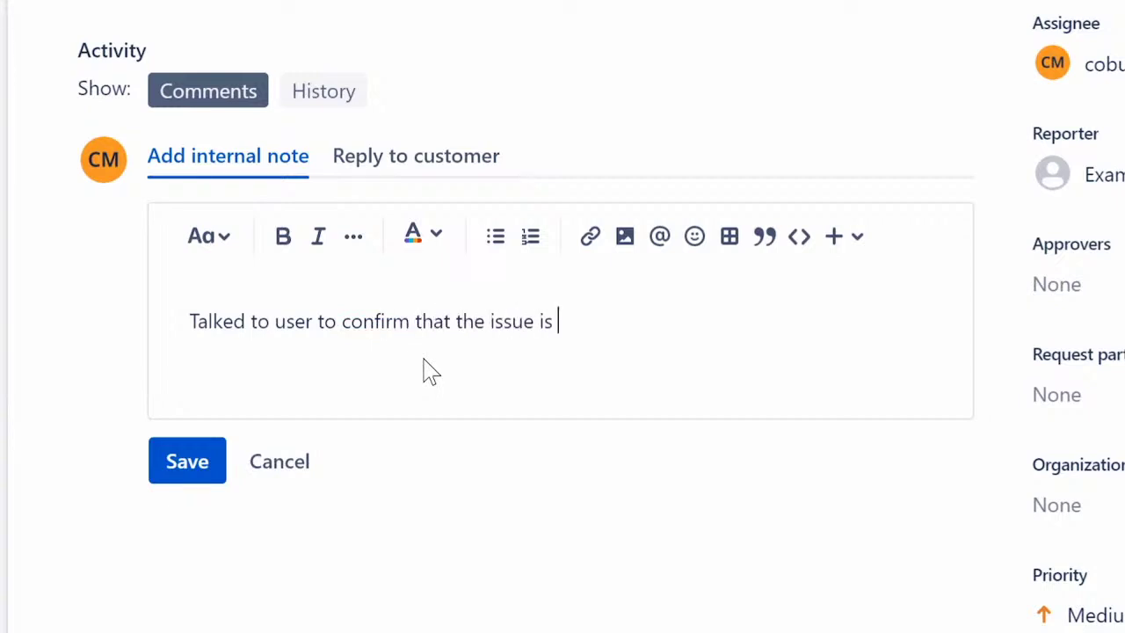
{"action": "type", "text": "BSOD."}
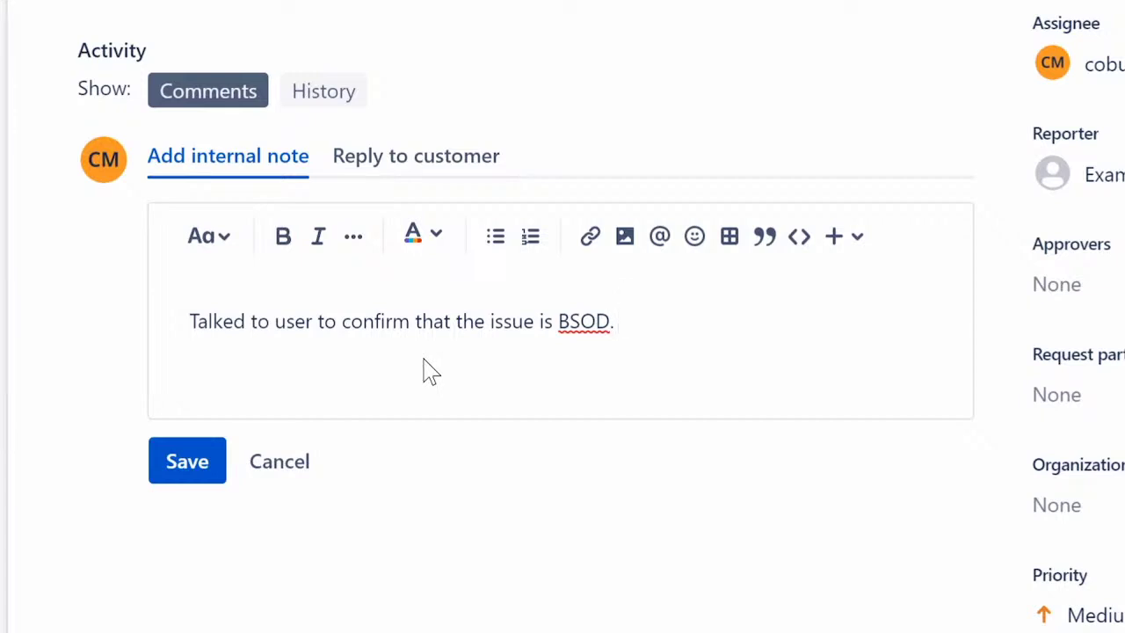
- Append 'Recommended to user', fixing the misspelled 'Recommonded' with the spelling suggestion
{"action": "type", "text": "Recommonded to user"}
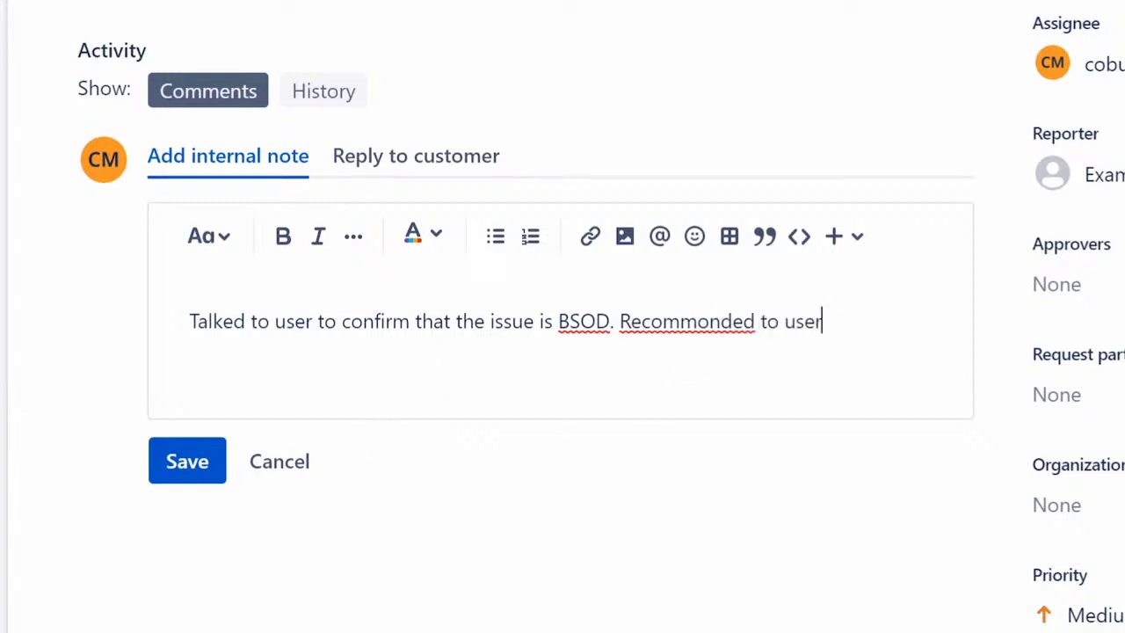
{"action": "double_click", "coordinate": [719, 322]}
{"action": "right_click", "coordinate": [718, 322]}
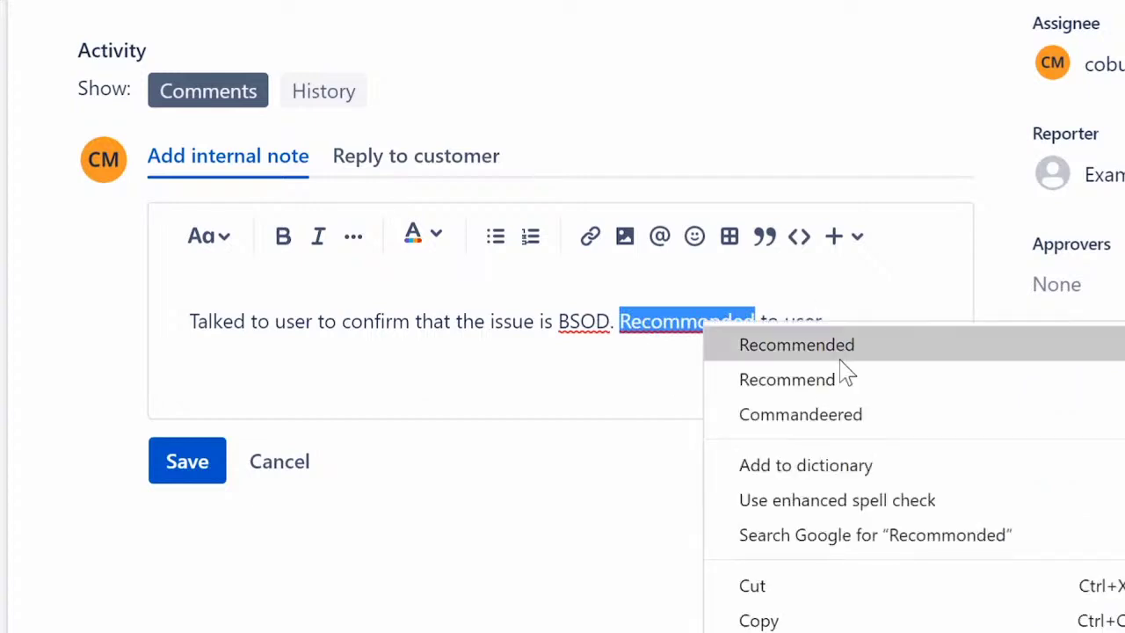
{"action": "left_click", "coordinate": [844, 351]}
{"action": "left_click", "coordinate": [822, 321]}
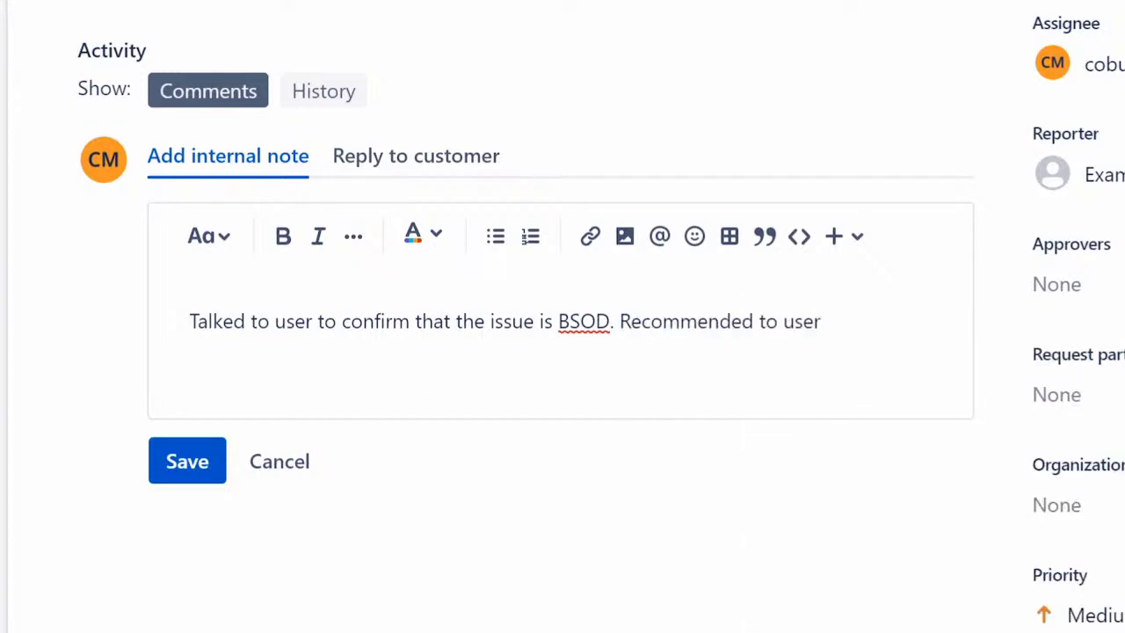
- Continue the note with 'to take computer for hardware diagnostic; to her local Pc support.' and sign with the agent's name
{"action": "type", "text": "to take computer "}
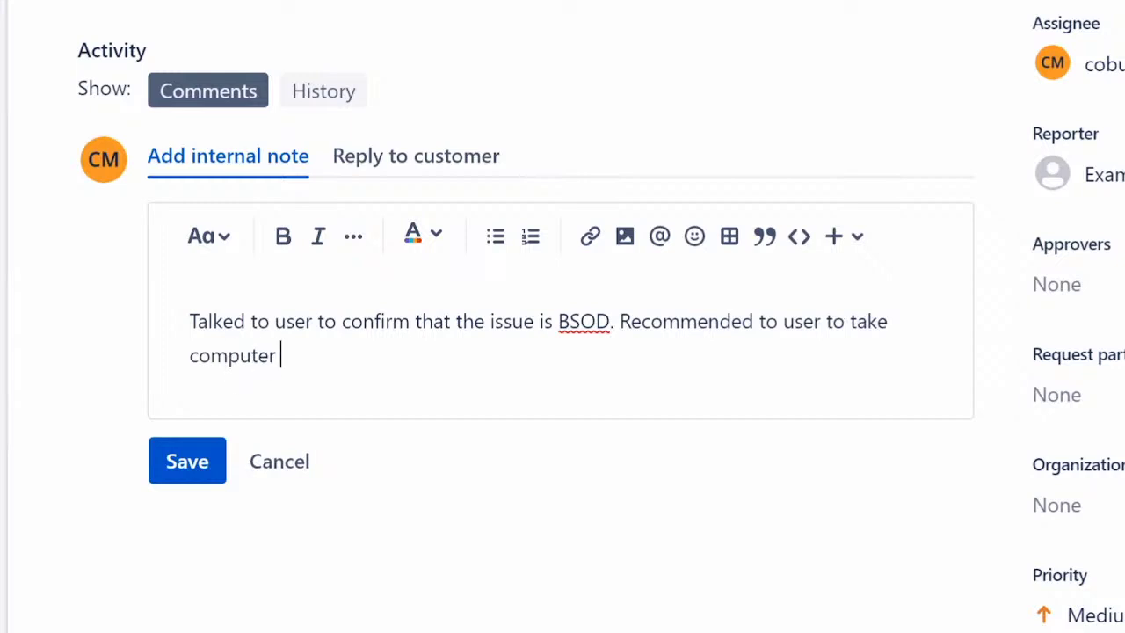
{"action": "type", "text": "for hardwar"}
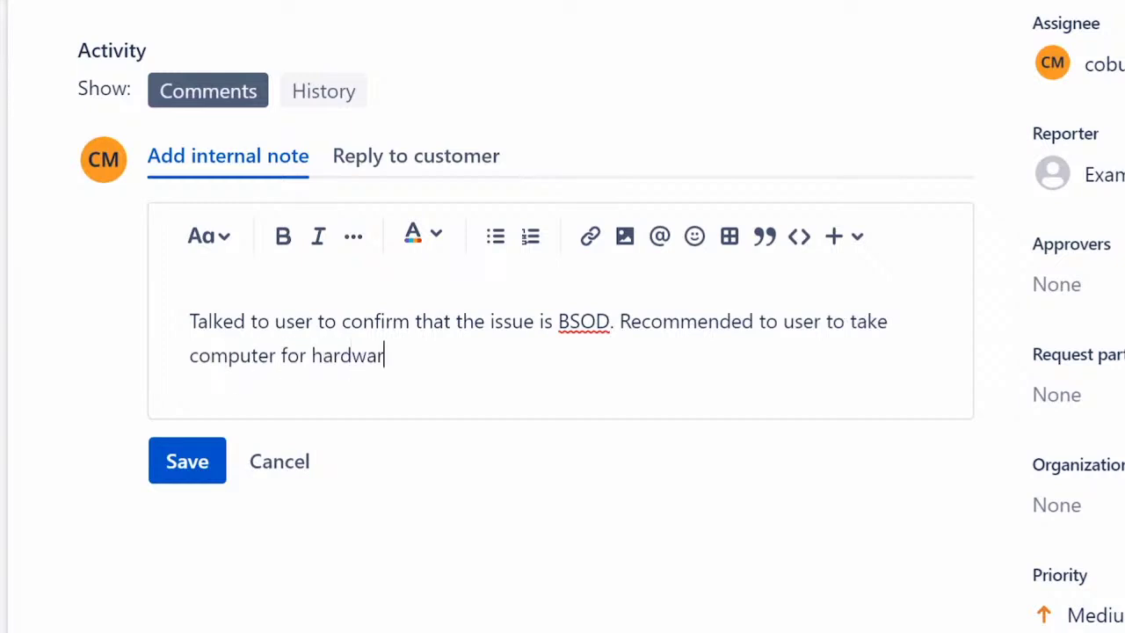
{"action": "type", "text": "e diagnostic"}
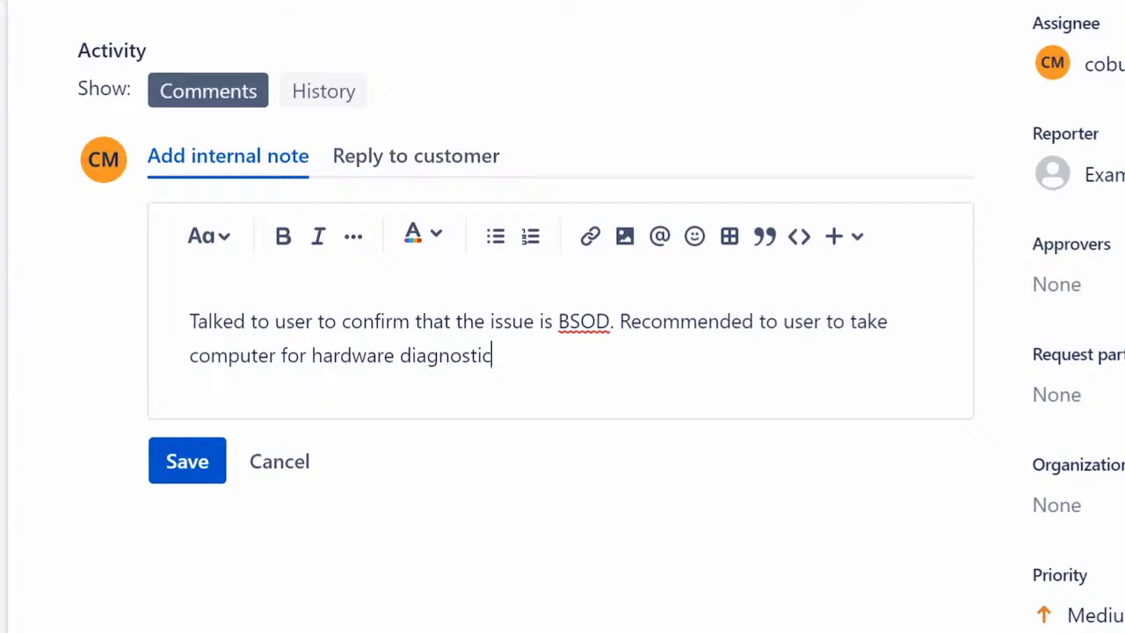
{"action": "type", "text": "; to he"}
{"action": "key", "text": "BackSpace"}
{"action": "key", "text": "BackSpace"}
{"action": "type", "text": "her local Pc support."}
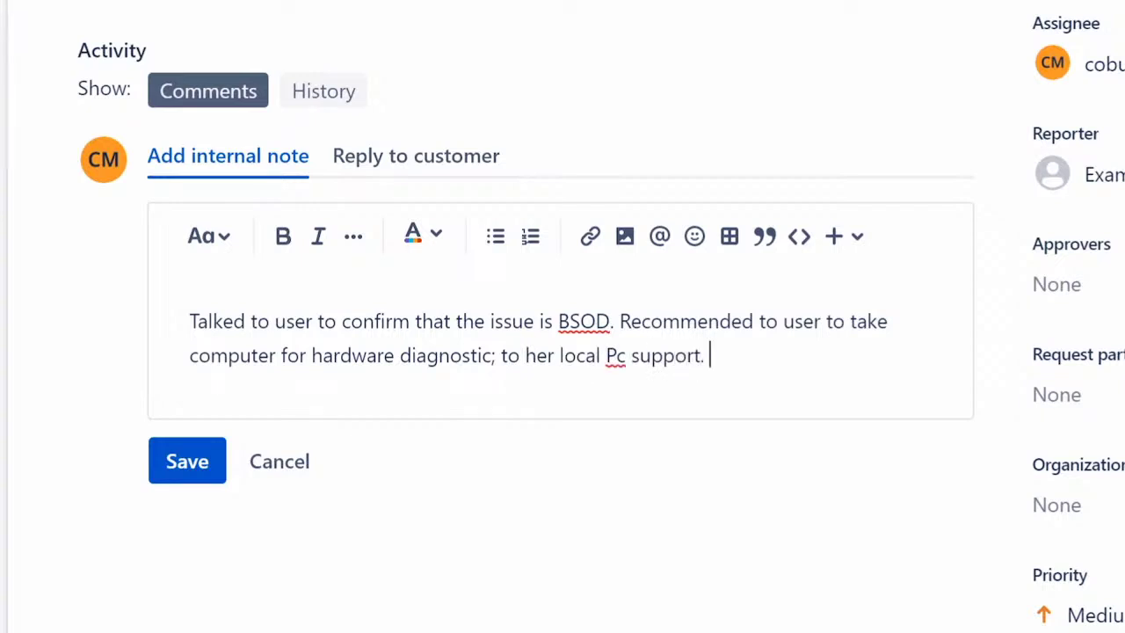
{"action": "type", "text": " ERvin"}
{"action": "key", "text": "BackSpace"}
{"action": "key", "text": "BackSpace"}
{"action": "key", "text": "BackSpace"}
{"action": "key", "text": "BackSpace"}
{"action": "type", "text": "rvin"}
- Correct 'Pc' to 'PC' in the note
{"action": "key", "text": "Left"}
{"action": "key", "text": "Left"}
{"action": "key", "text": "Left"}
{"action": "key", "text": "Left"}
{"action": "key", "text": "Left"}
{"action": "key", "text": "Left"}
{"action": "key", "text": "Left"}
{"action": "key", "text": "Left"}
{"action": "key", "text": "Left"}
{"action": "key", "text": "Left"}
{"action": "key", "text": "Left"}
{"action": "key", "text": "Left"}
{"action": "key", "text": "Left"}
{"action": "key", "text": "Left"}
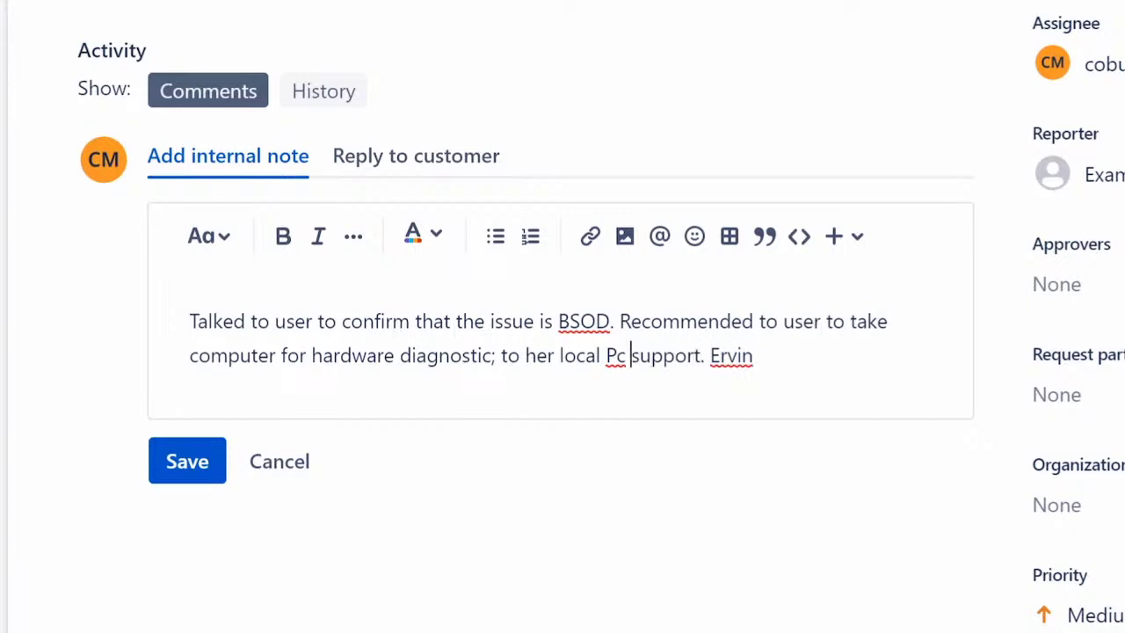
{"action": "key", "text": "Left"}
{"action": "key", "text": "BackSpace"}
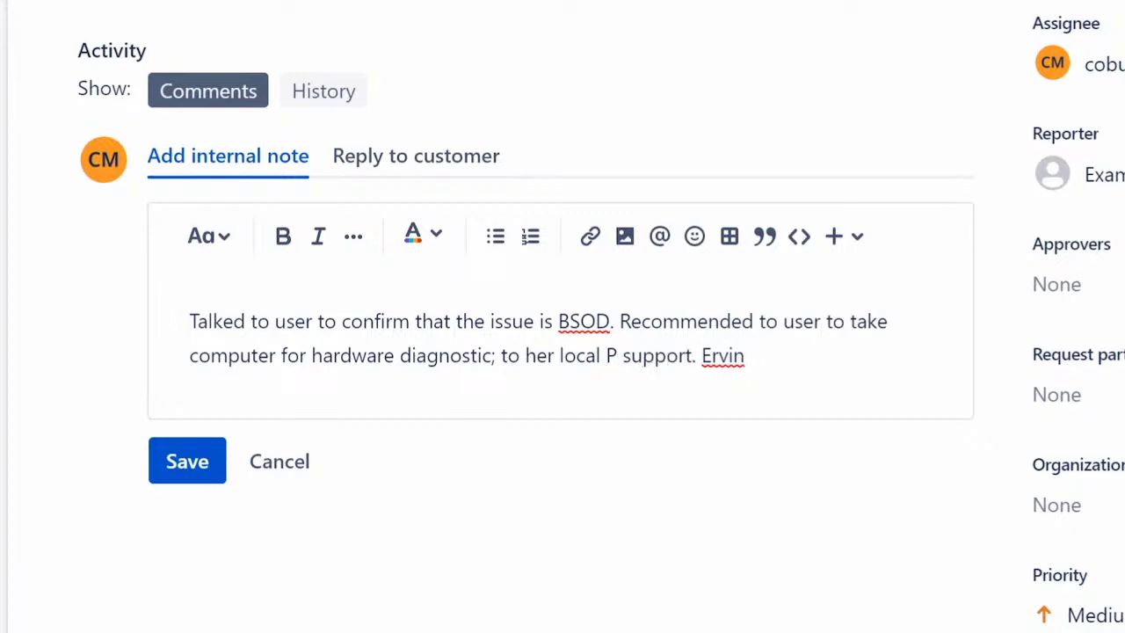
{"action": "type", "text": "C"}
{"action": "key", "text": "Right"}
{"action": "key", "text": "Right"}
{"action": "key", "text": "Right"}
{"action": "key", "text": "Right"}
{"action": "key", "text": "Right"}
{"action": "key", "text": "Right"}
{"action": "key", "text": "Right"}
{"action": "key", "text": "Right"}
{"action": "key", "text": "Right"}
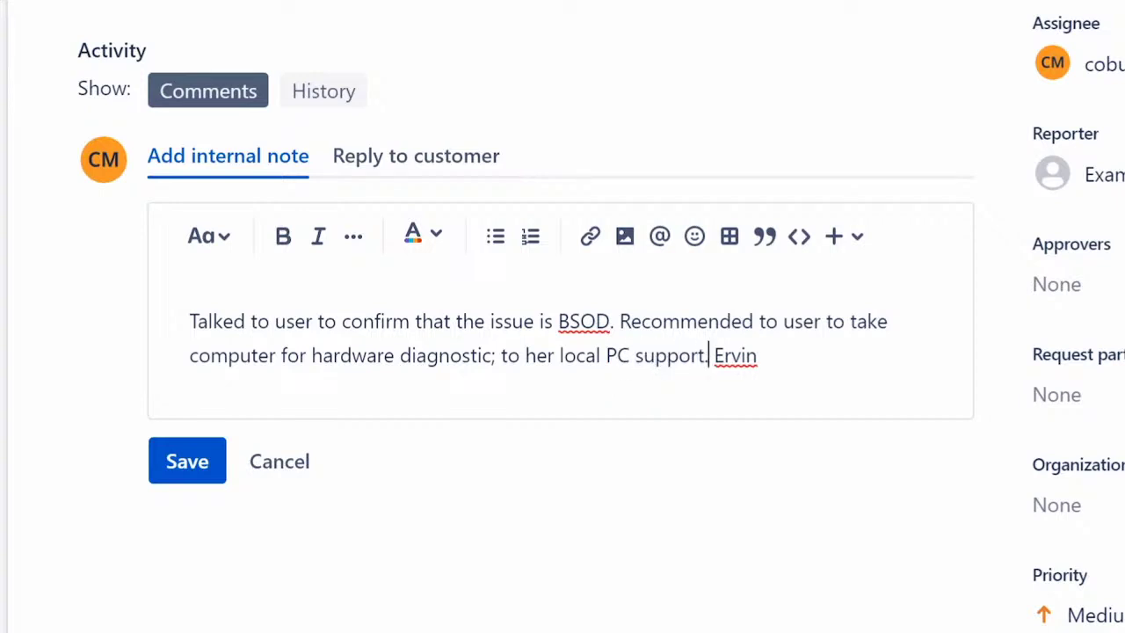
{"action": "key", "text": "Right"}
- Add 'Routed ticket to local Pc support.' before the signature and save the internal note
{"action": "type", "text": "Rout"}
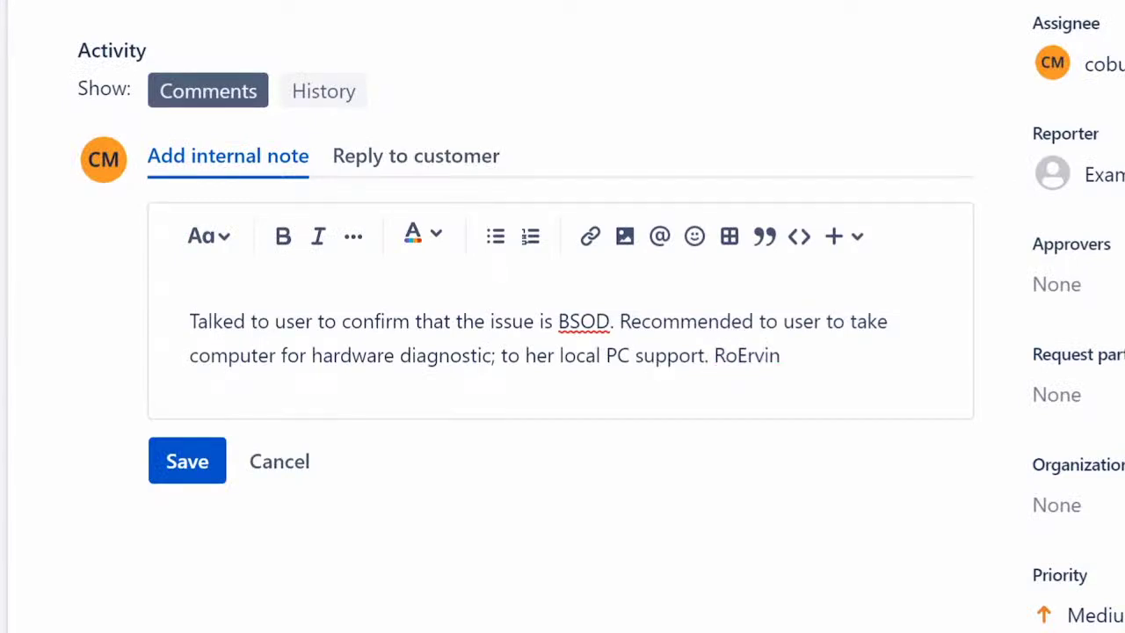
{"action": "type", "text": "ed ticket "}
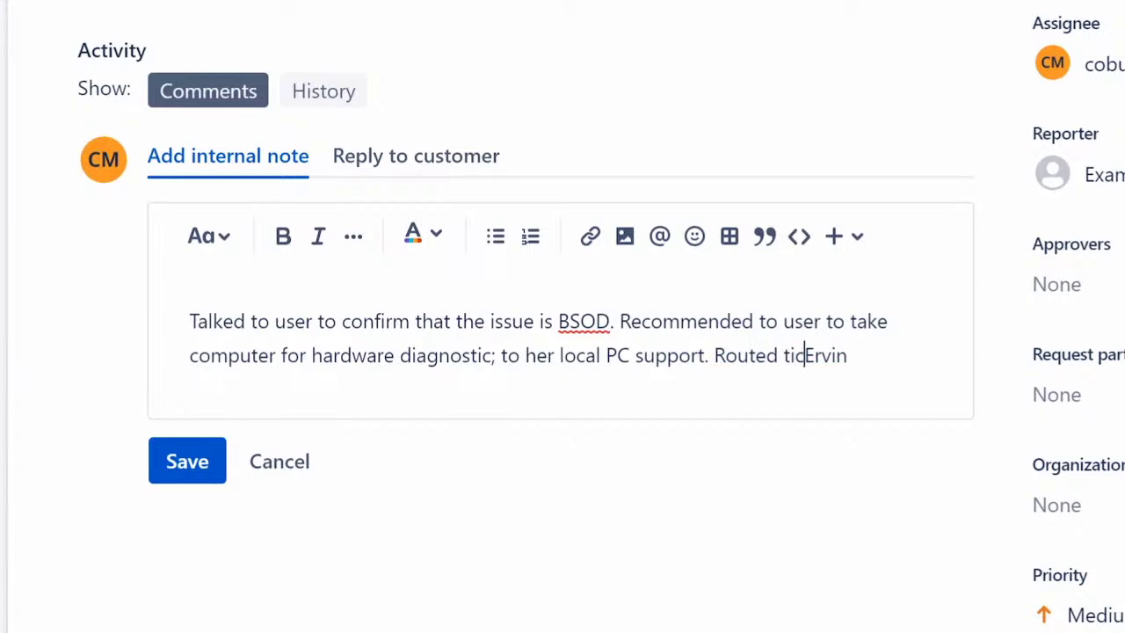
{"action": "type", "text": "to loc"}
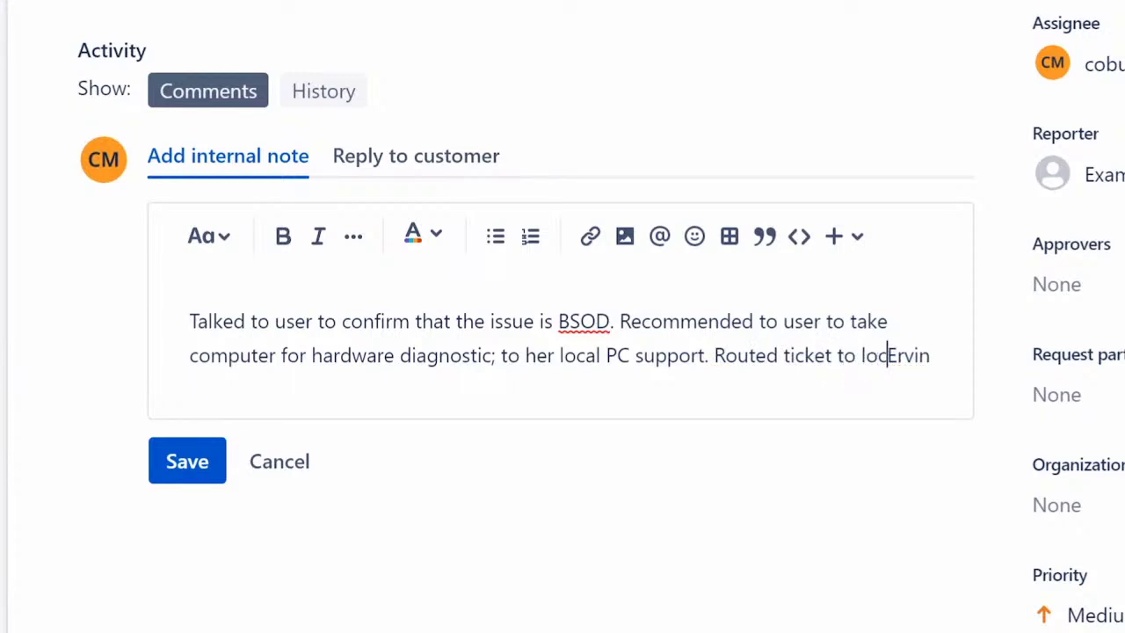
{"action": "type", "text": "al Pc support."}
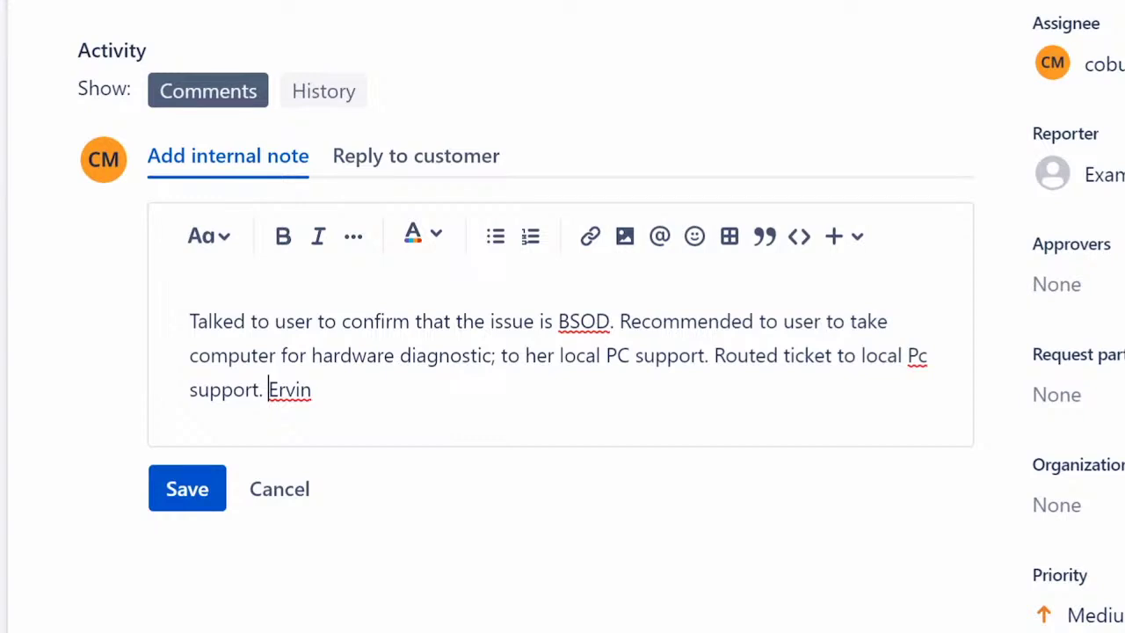
{"action": "left_click_drag", "start_coordinate": [312, 355], "coordinate": [492, 355]}
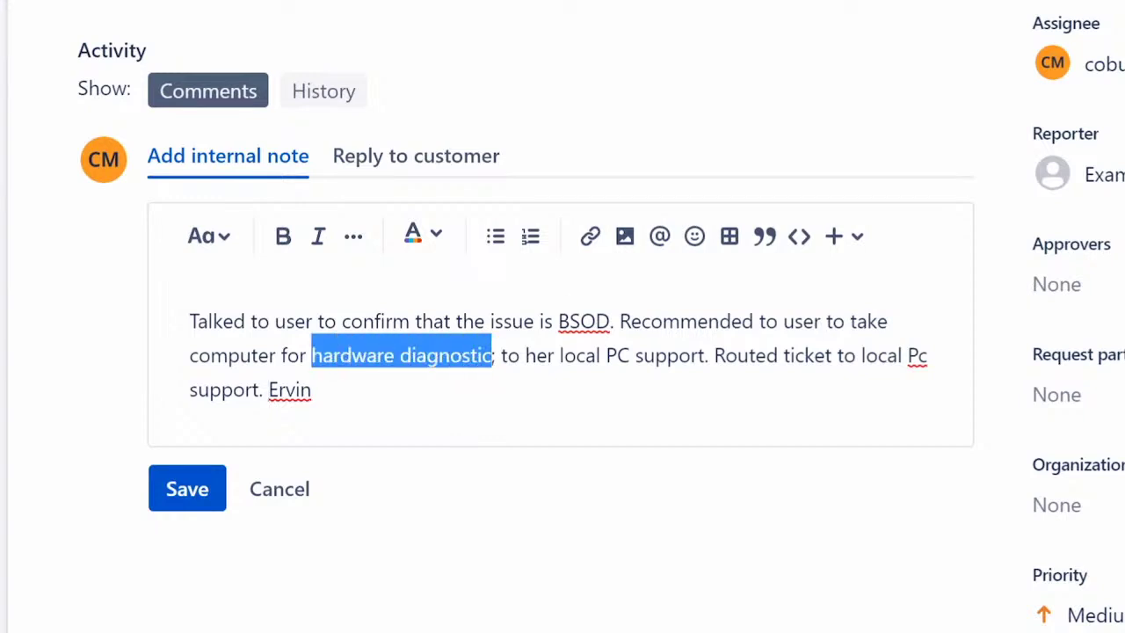
{"action": "left_click", "coordinate": [176, 497]}
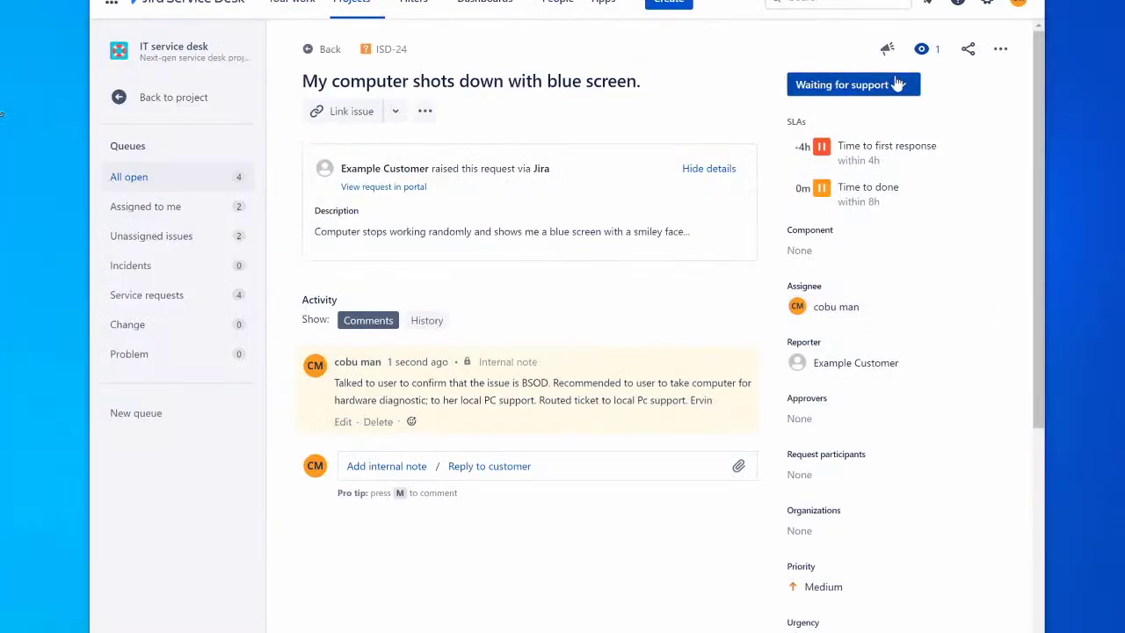
- Mark ISD-24 Completed, then open 'My email is not working.' from the All open queue
{"action": "left_click", "coordinate": [894, 84]}
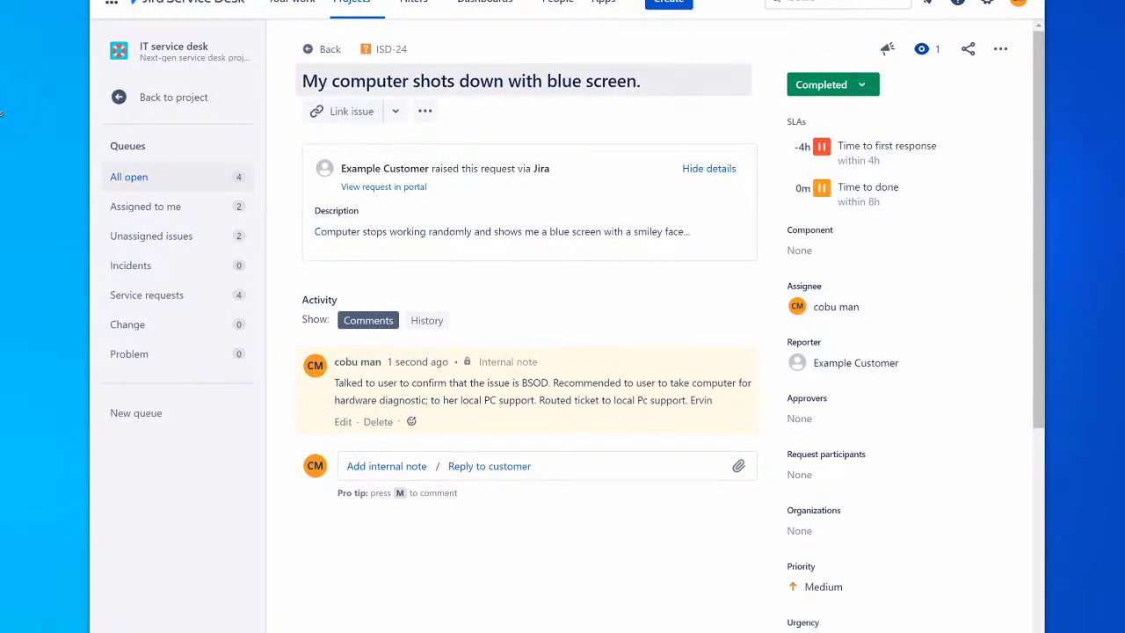
{"action": "left_click", "coordinate": [326, 53]}
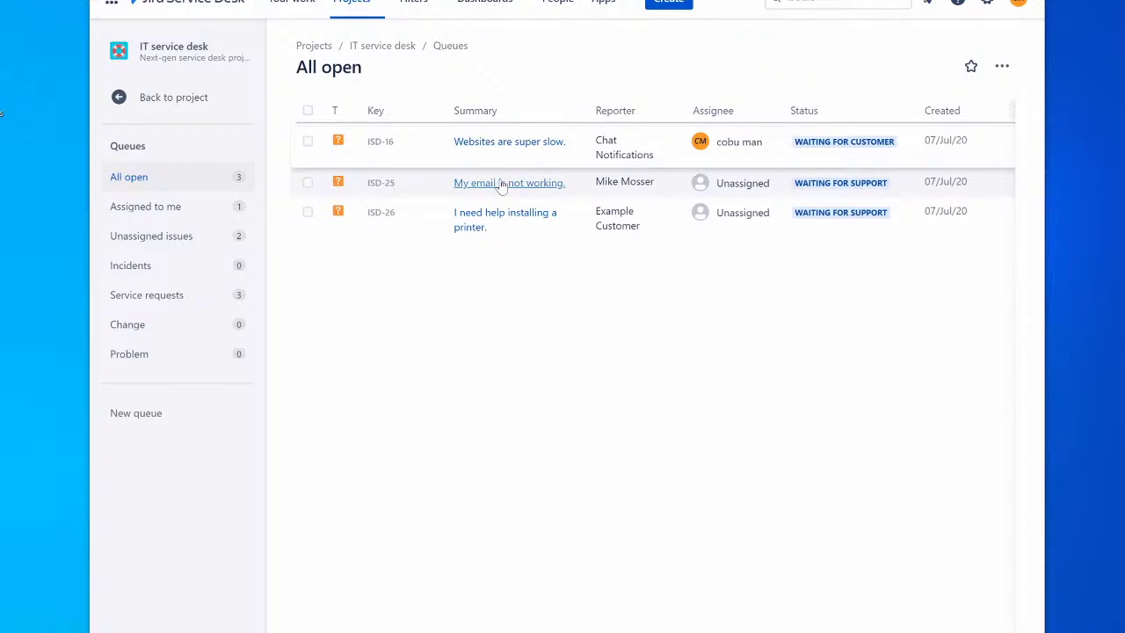
{"action": "left_click", "coordinate": [503, 186]}
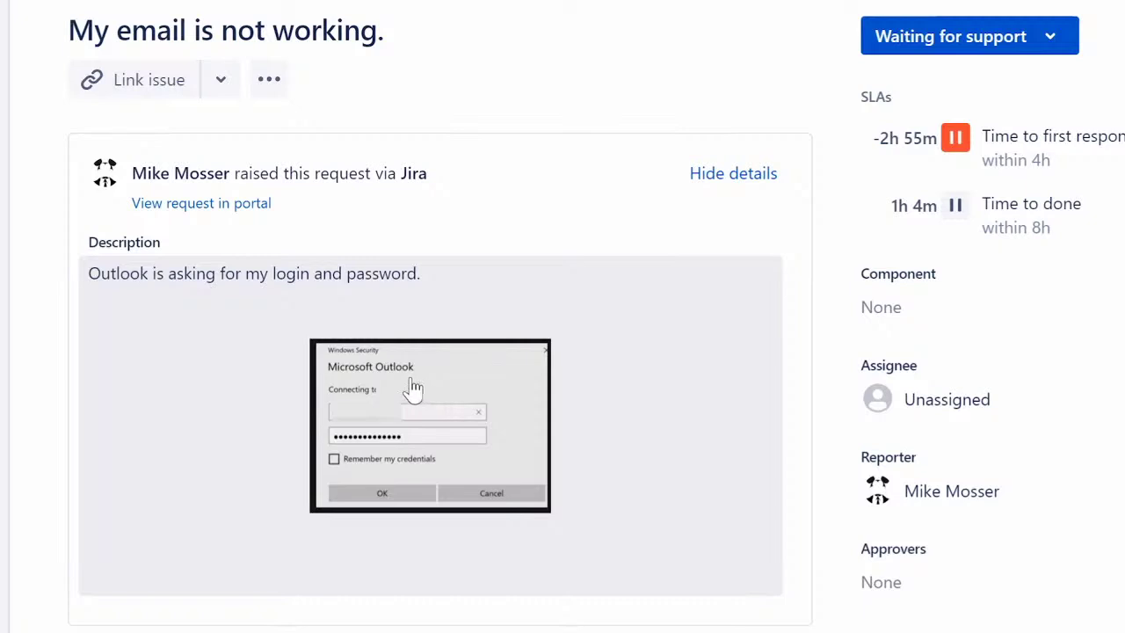
- Assign ticket ISD-25 'My email is not working.' to yourself with Assign to me
{"action": "left_click", "coordinate": [455, 432]}
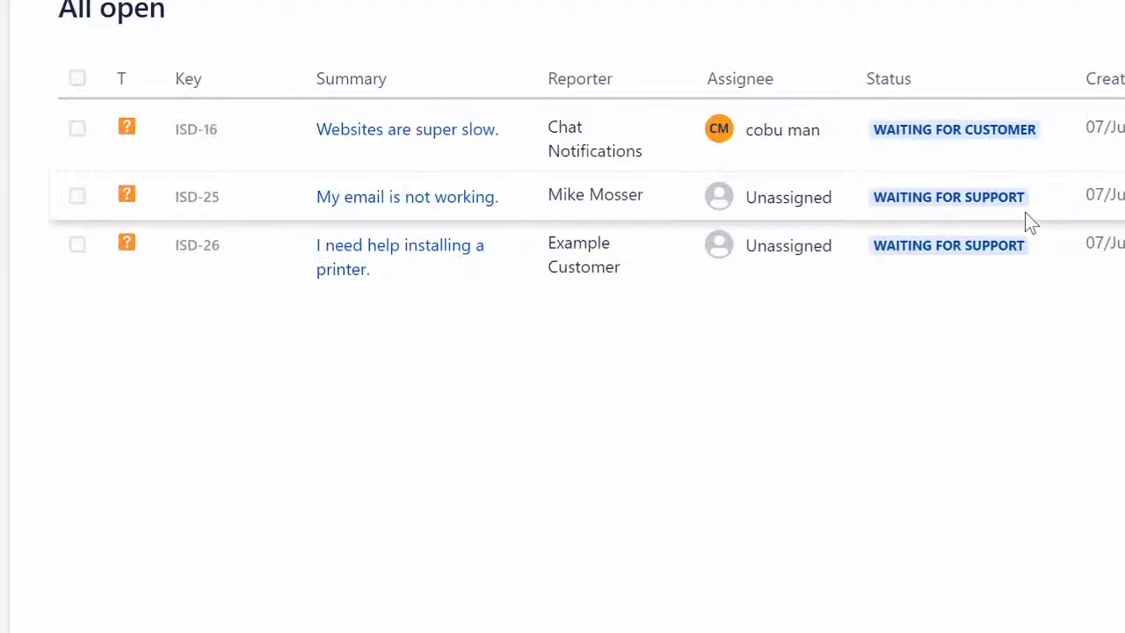
{"action": "left_click", "coordinate": [404, 198]}
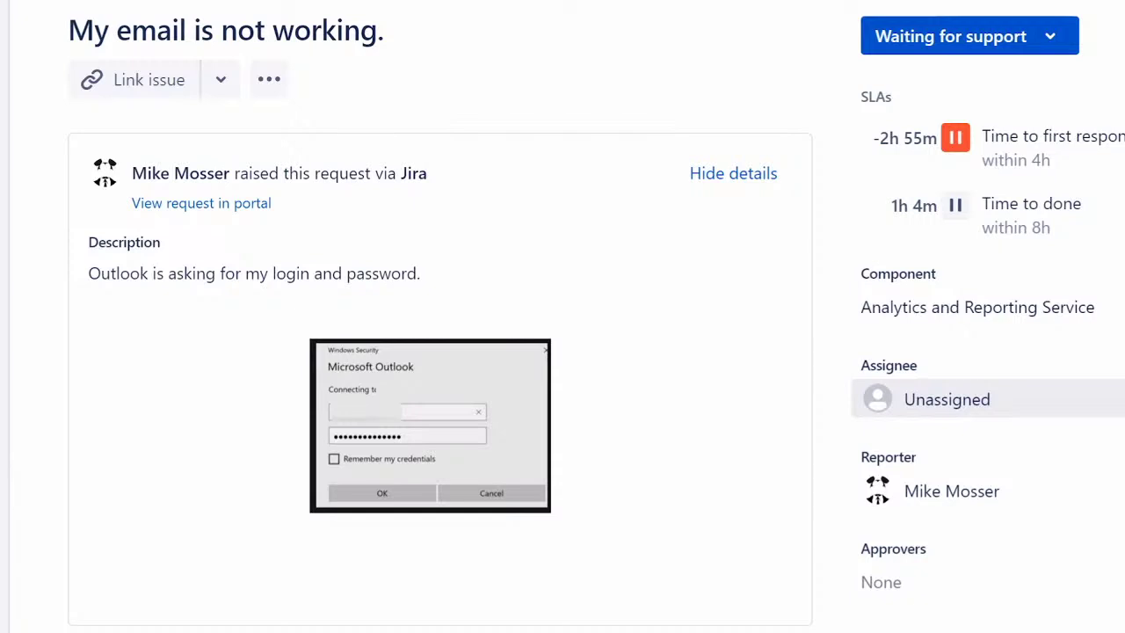
{"action": "left_click", "coordinate": [940, 399]}
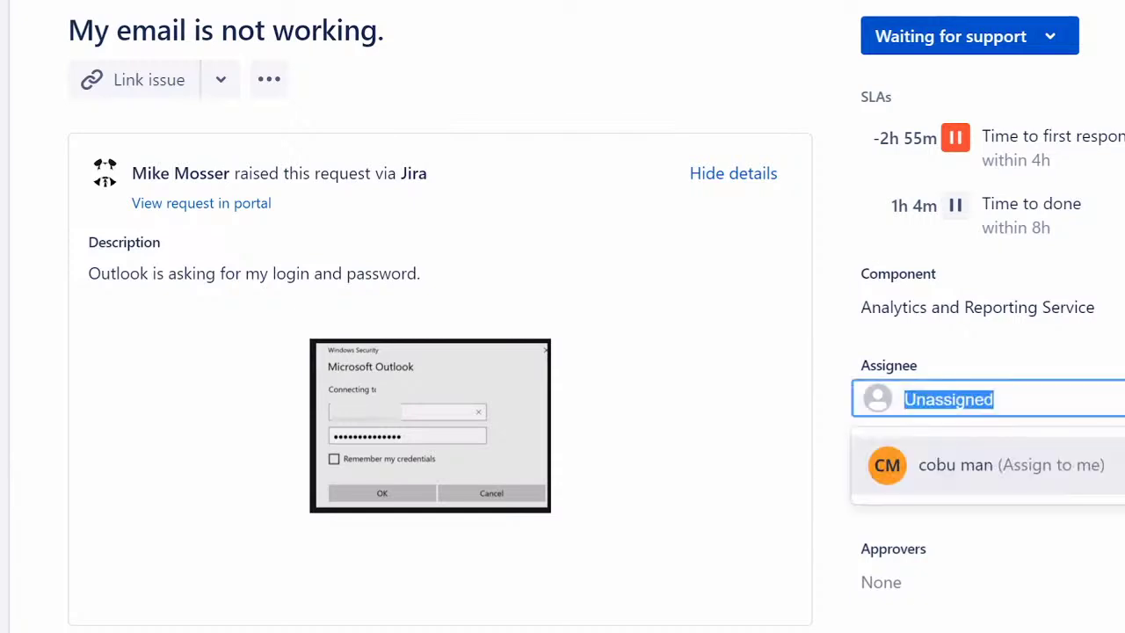
{"action": "left_click", "coordinate": [935, 459]}
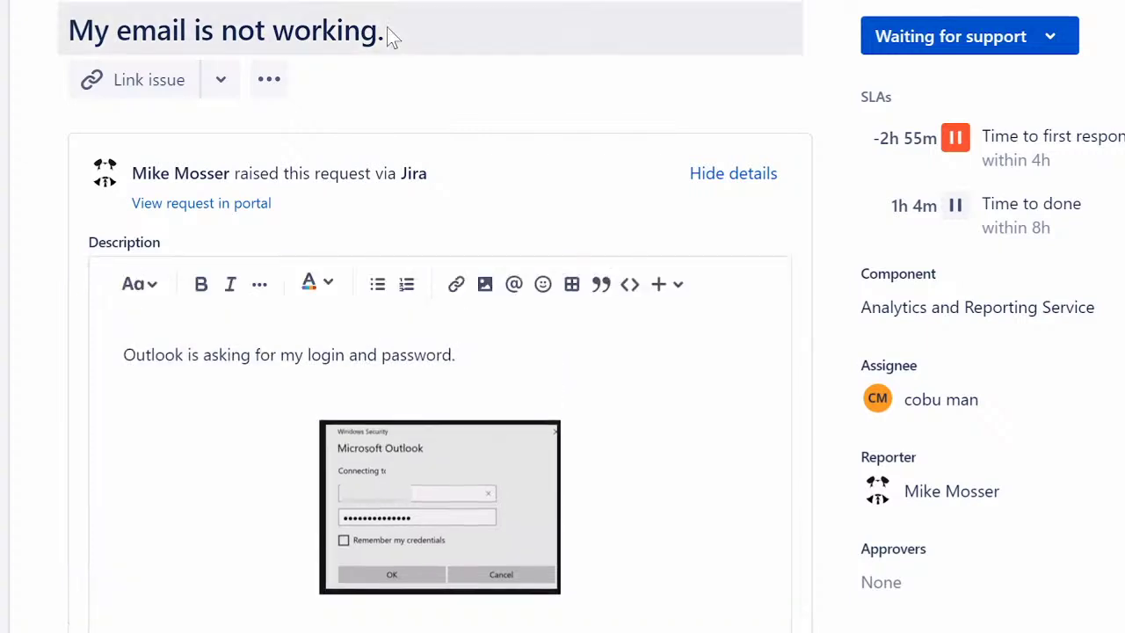
{"action": "left_click_drag", "start_coordinate": [390, 33], "coordinate": [48, 25]}
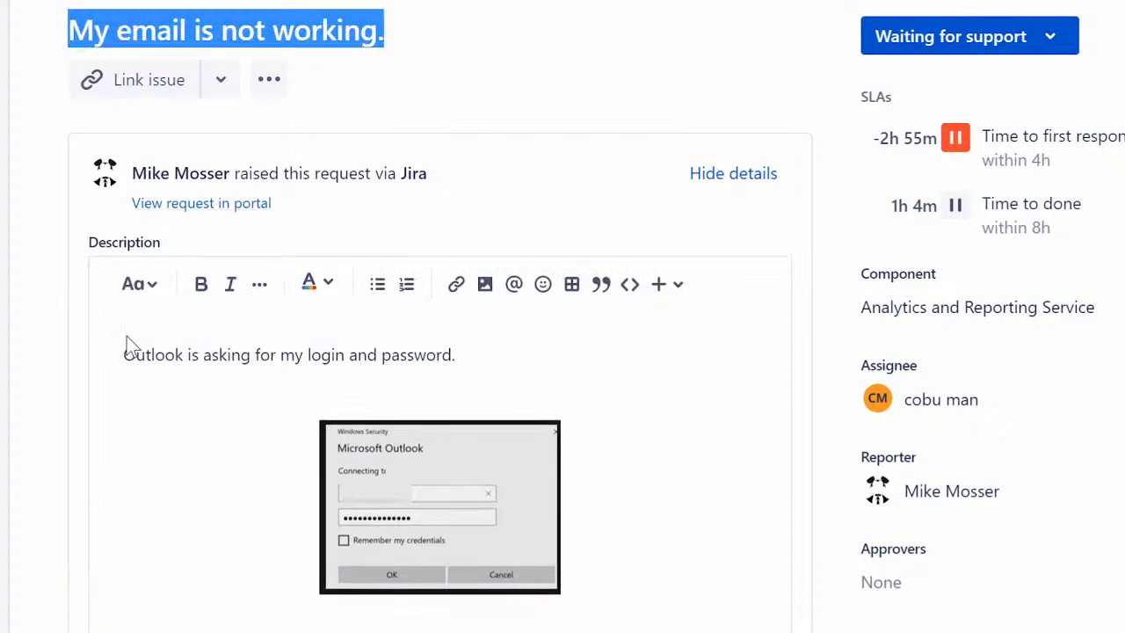
- Edit ISD-25's description, selecting its 'Outlook is asking for my login and password.' text and embedded screenshot
{"action": "left_click_drag", "start_coordinate": [124, 354], "coordinate": [459, 355]}
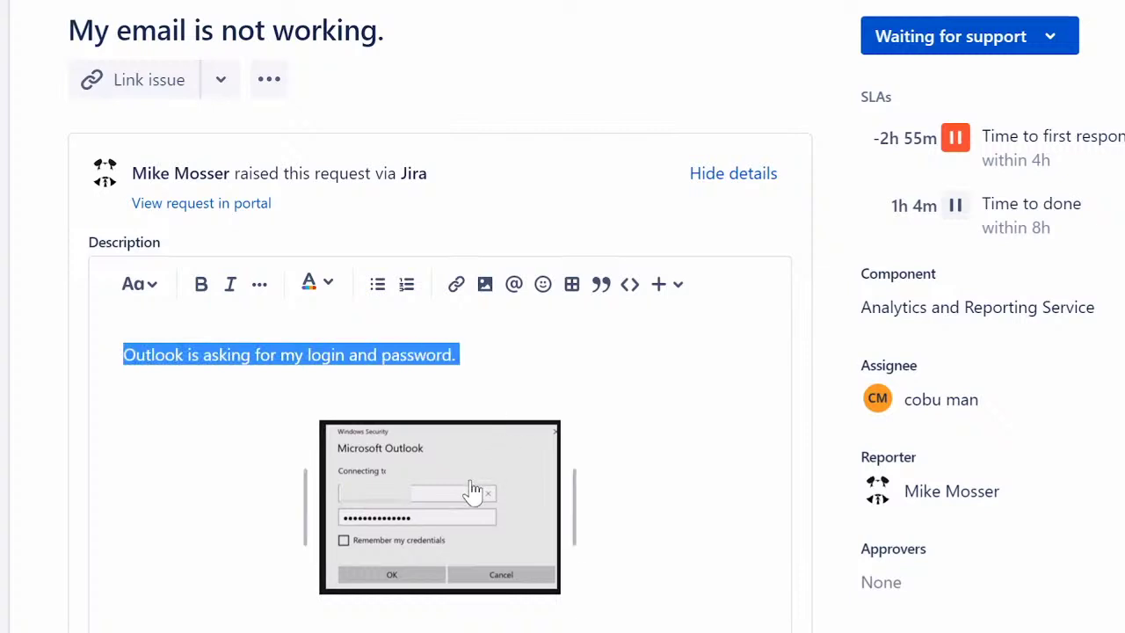
{"action": "scroll", "coordinate": [487, 460], "scroll_direction": "down", "scroll_amount": 3}
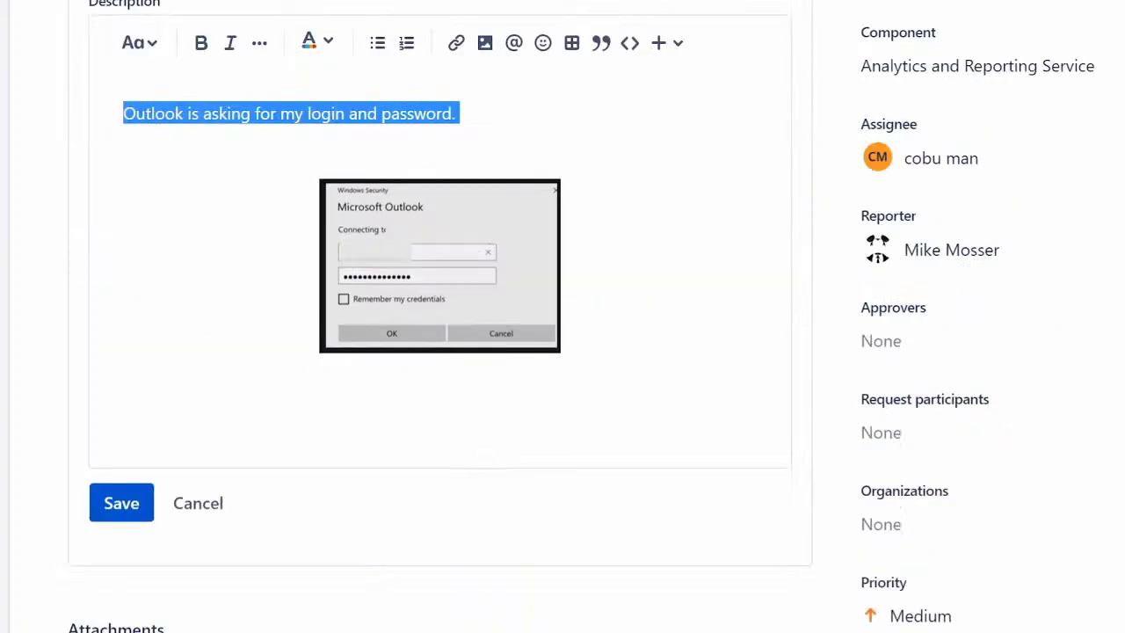
{"action": "scroll", "coordinate": [439, 352], "scroll_direction": "down", "scroll_amount": 3}
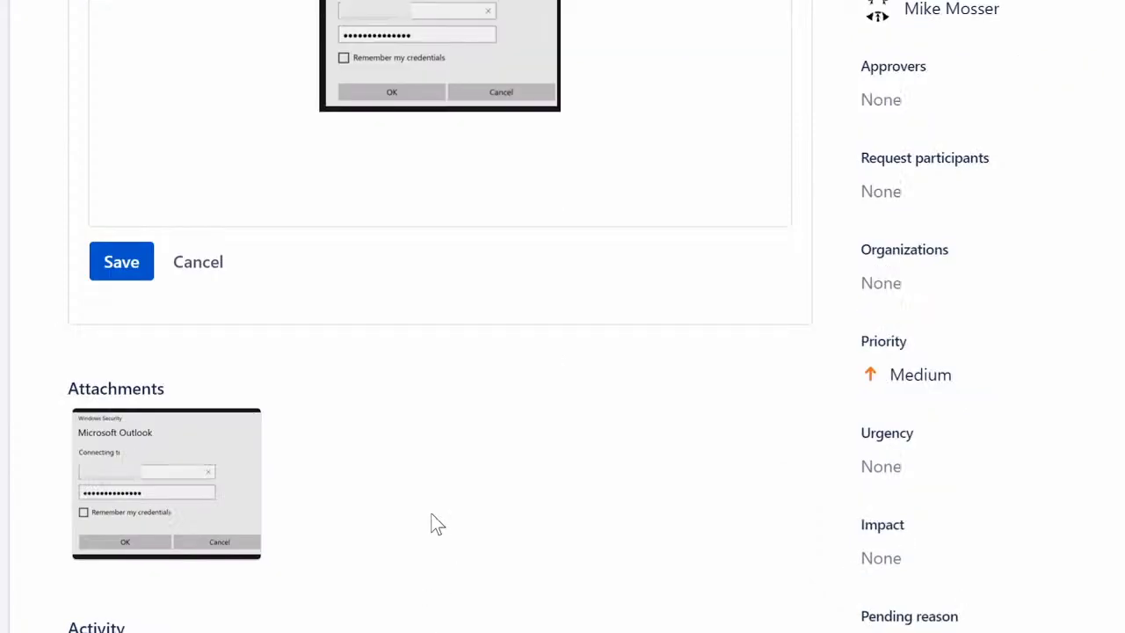
{"action": "scroll", "coordinate": [429, 519], "scroll_direction": "up", "scroll_amount": 6}
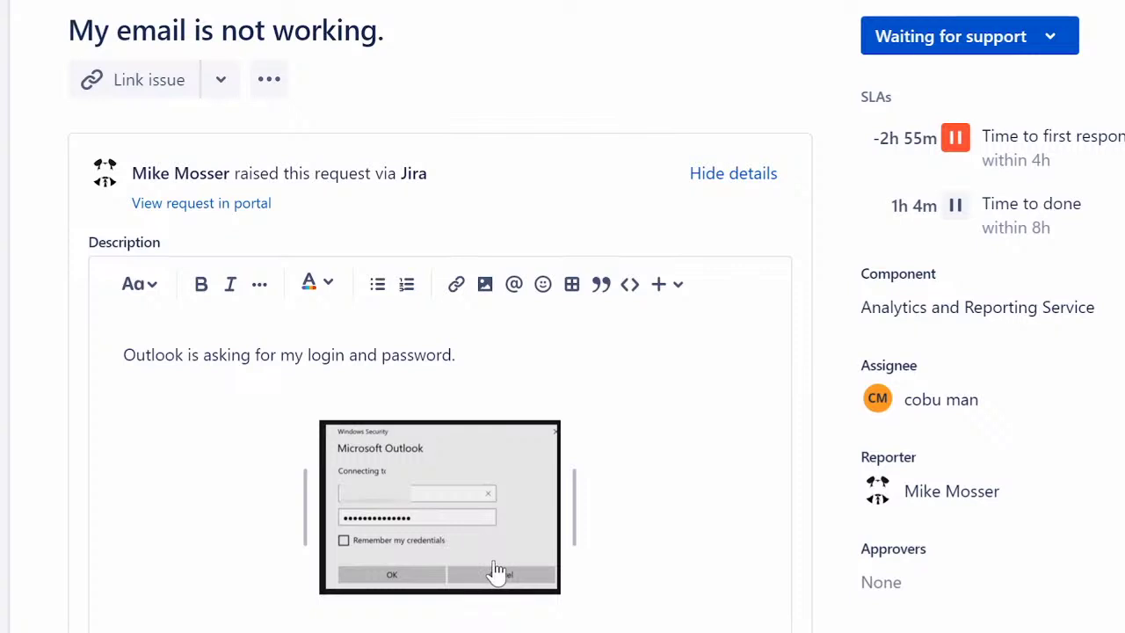
{"action": "left_click", "coordinate": [431, 481]}
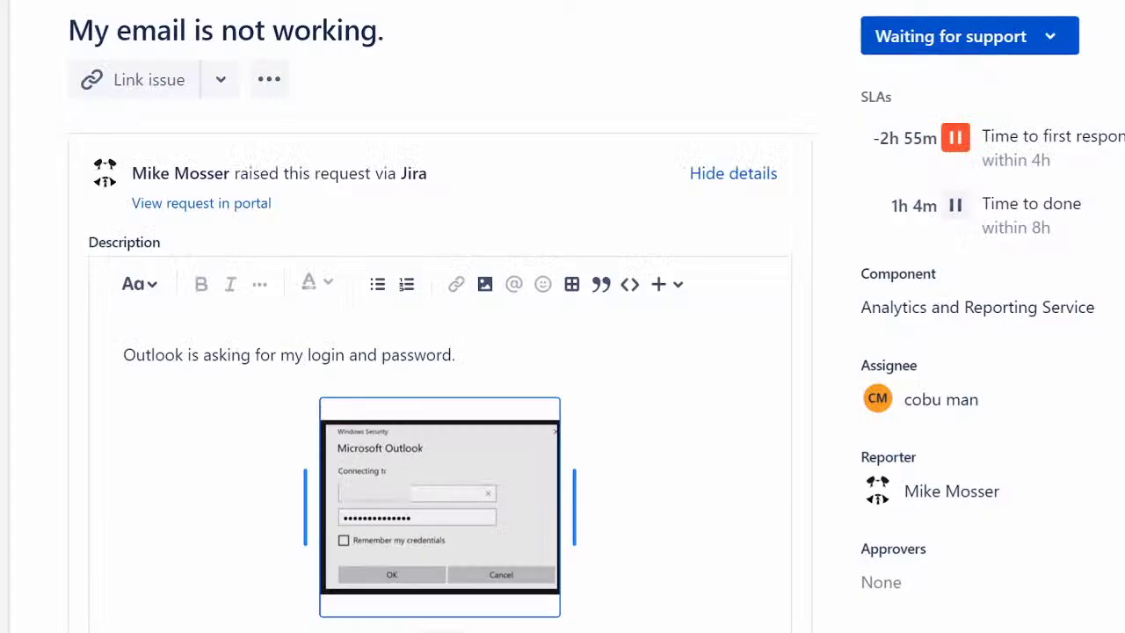
{"action": "scroll", "coordinate": [610, 445], "scroll_direction": "down", "scroll_amount": 3}
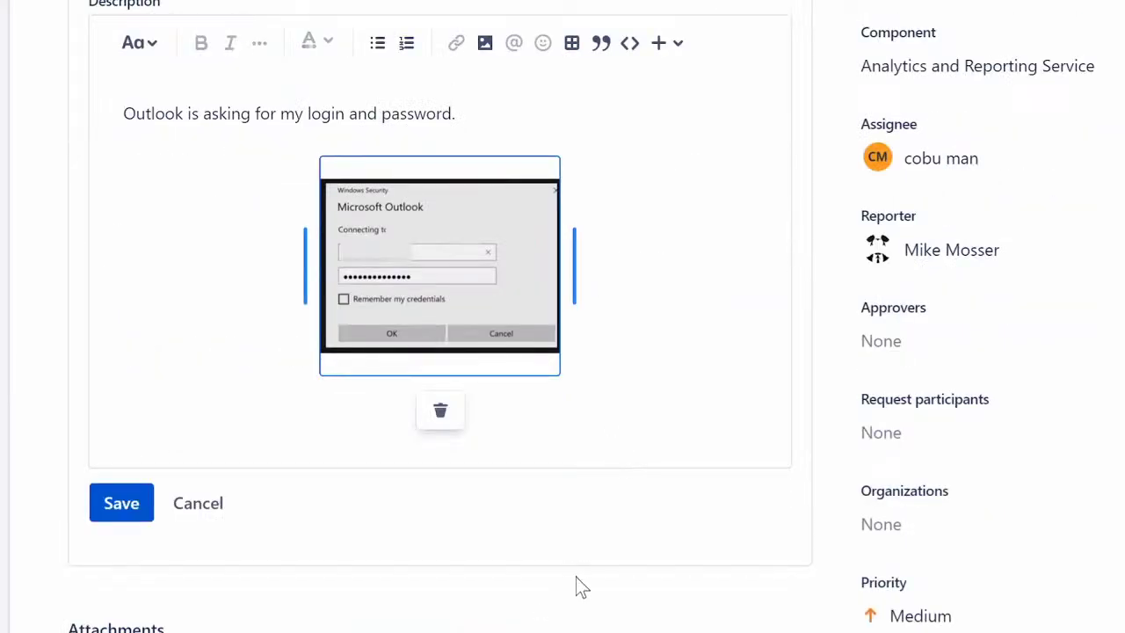
{"action": "scroll", "coordinate": [580, 589], "scroll_direction": "down", "scroll_amount": 4}
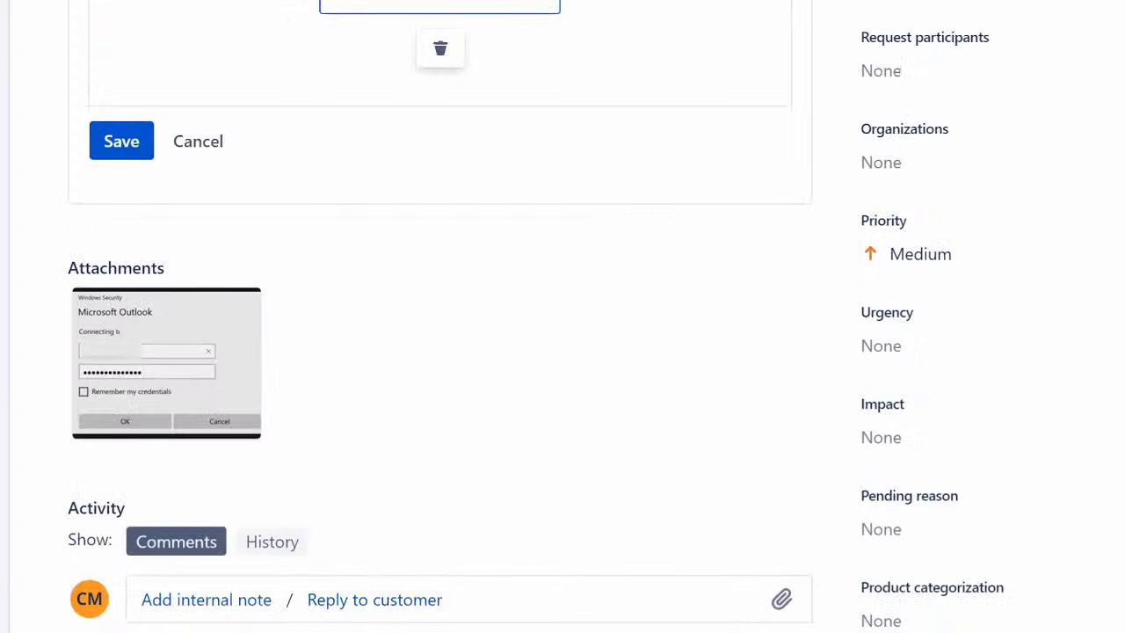
- Start a customer reply introducing the agent by name as being with Pc support
{"action": "left_click", "coordinate": [374, 599]}
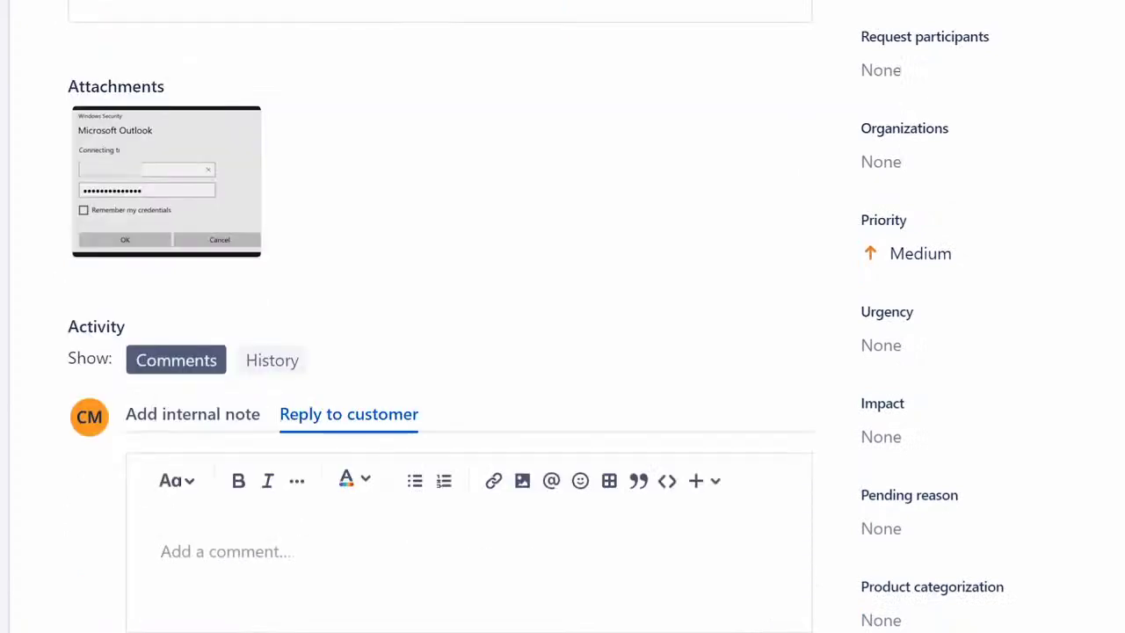
{"action": "type", "text": "Hello, my na"}
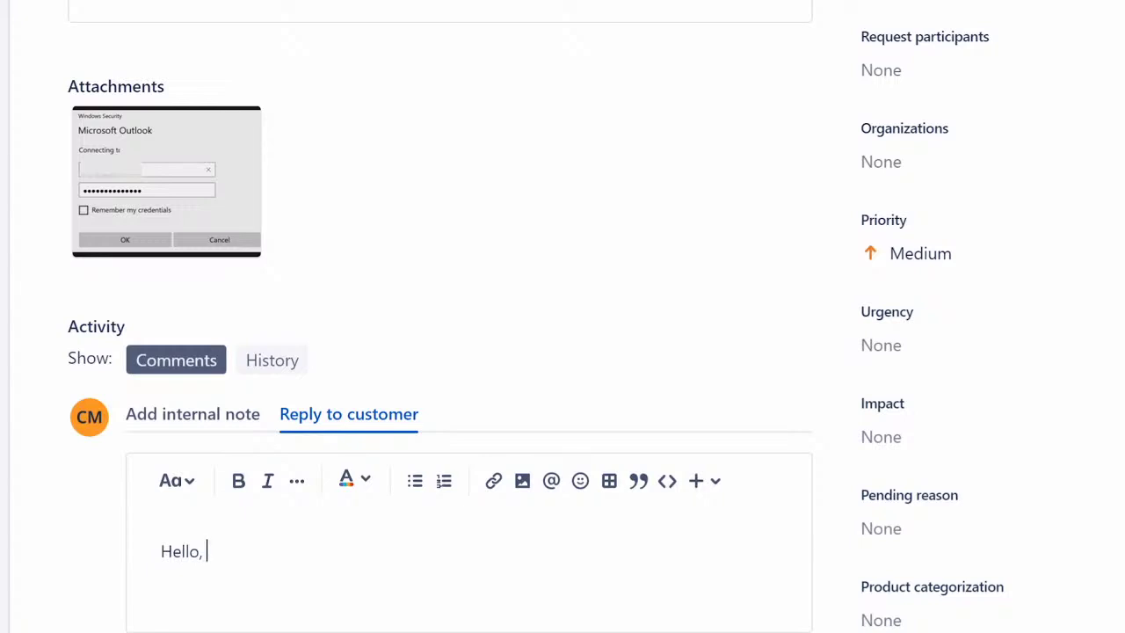
{"action": "type", "text": "me is Ervi"}
{"action": "type", "text": "n with "}
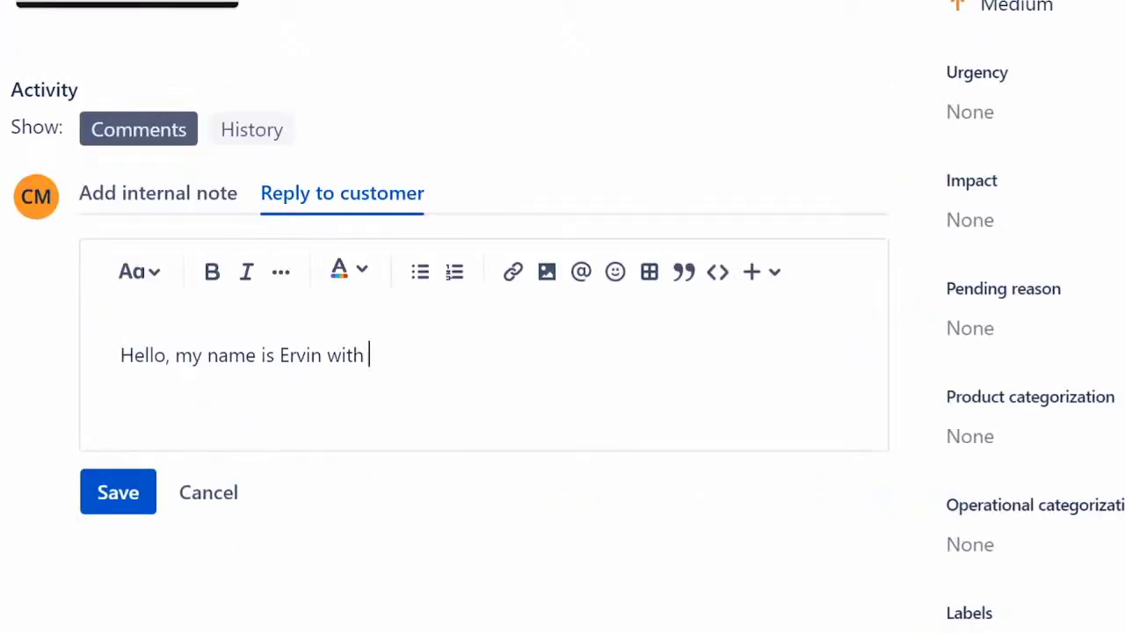
{"action": "type", "text": "Pc support."}
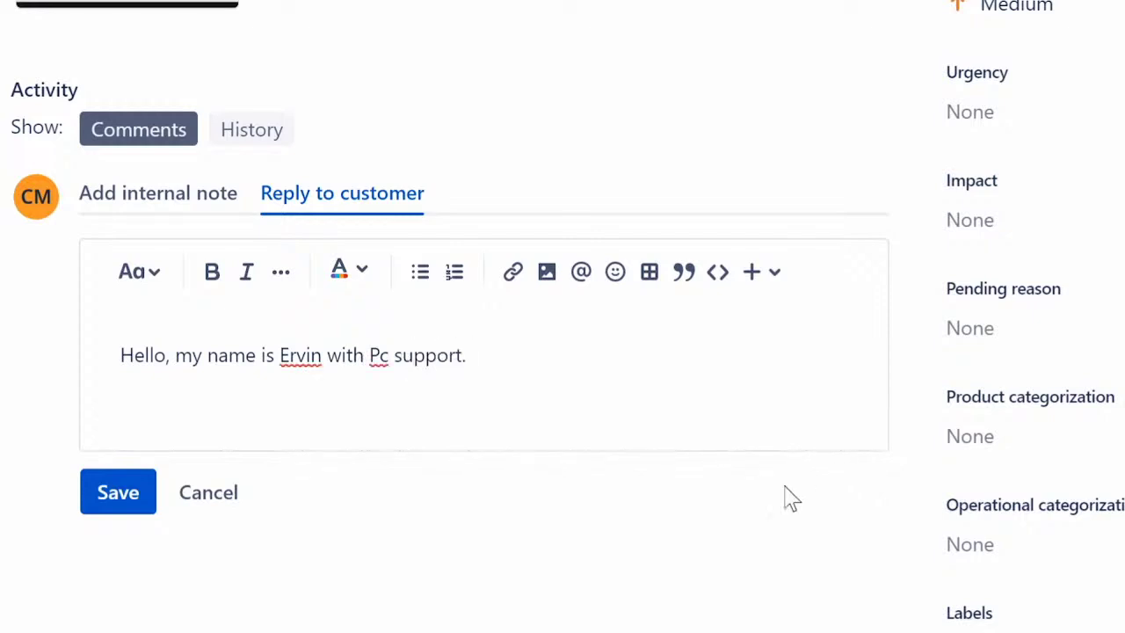
{"action": "scroll", "coordinate": [719, 450], "scroll_direction": "up", "scroll_amount": 5}
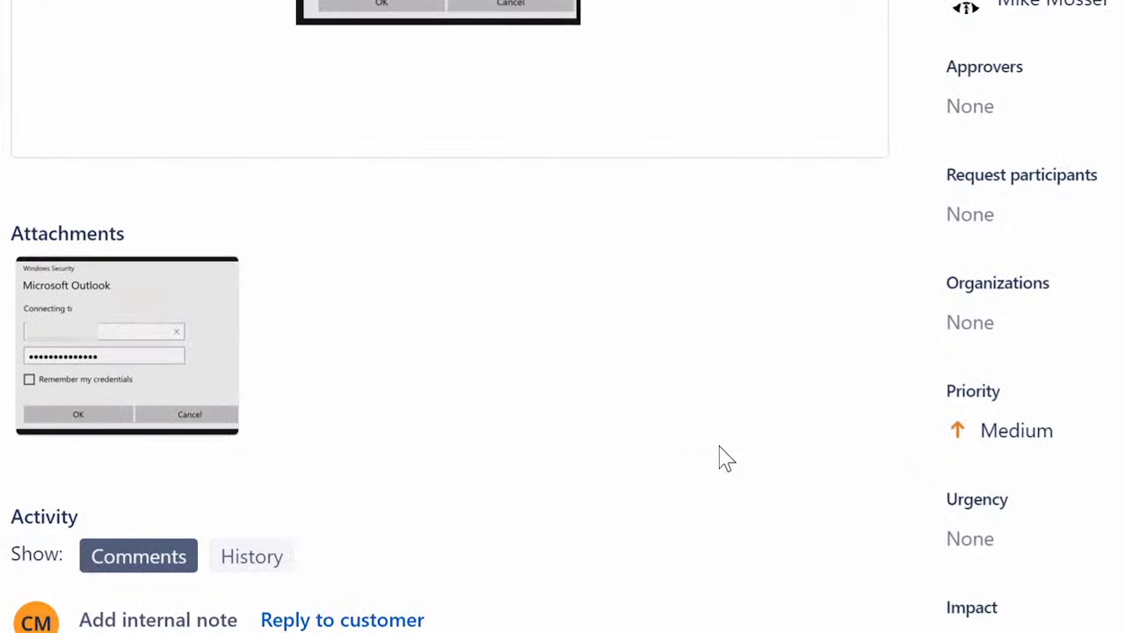
{"action": "scroll", "coordinate": [719, 457], "scroll_direction": "up", "scroll_amount": 3}
{"action": "scroll", "coordinate": [721, 457], "scroll_direction": "down", "scroll_amount": 8}
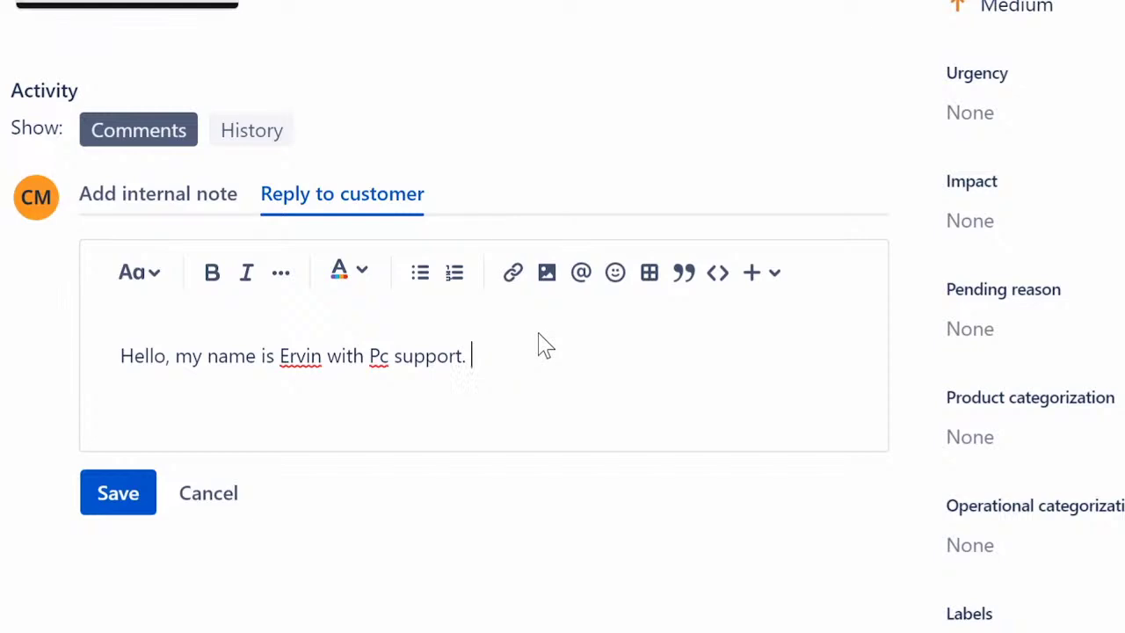
- Add 'I have your ticket about email not working. Did you by chance change you password recently?' and post the reply
{"action": "type", "text": "I hae you"}
{"action": "key", "text": "BackSpace"}
{"action": "key", "text": "BackSpace"}
{"action": "key", "text": "BackSpace"}
{"action": "key", "text": "BackSpace"}
{"action": "key", "text": "BackSpace"}
{"action": "type", "text": "ve your jtic"}
{"action": "key", "text": "BackSpace"}
{"action": "key", "text": "BackSpace"}
{"action": "key", "text": "BackSpace"}
{"action": "key", "text": "BackSpace"}
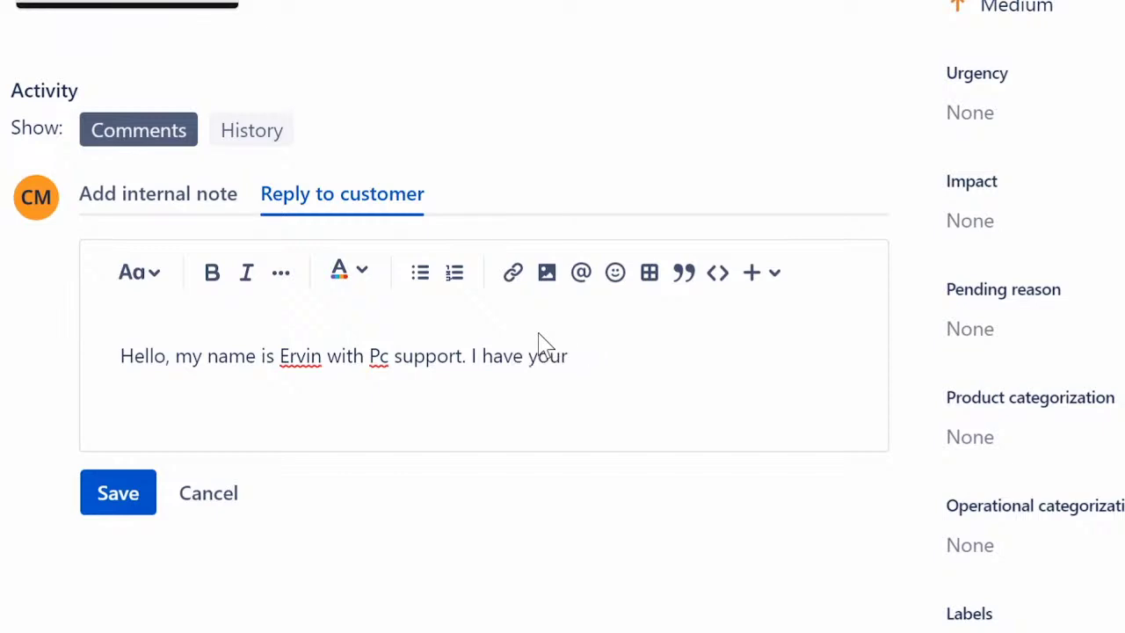
{"action": "type", "text": "ticket ab"}
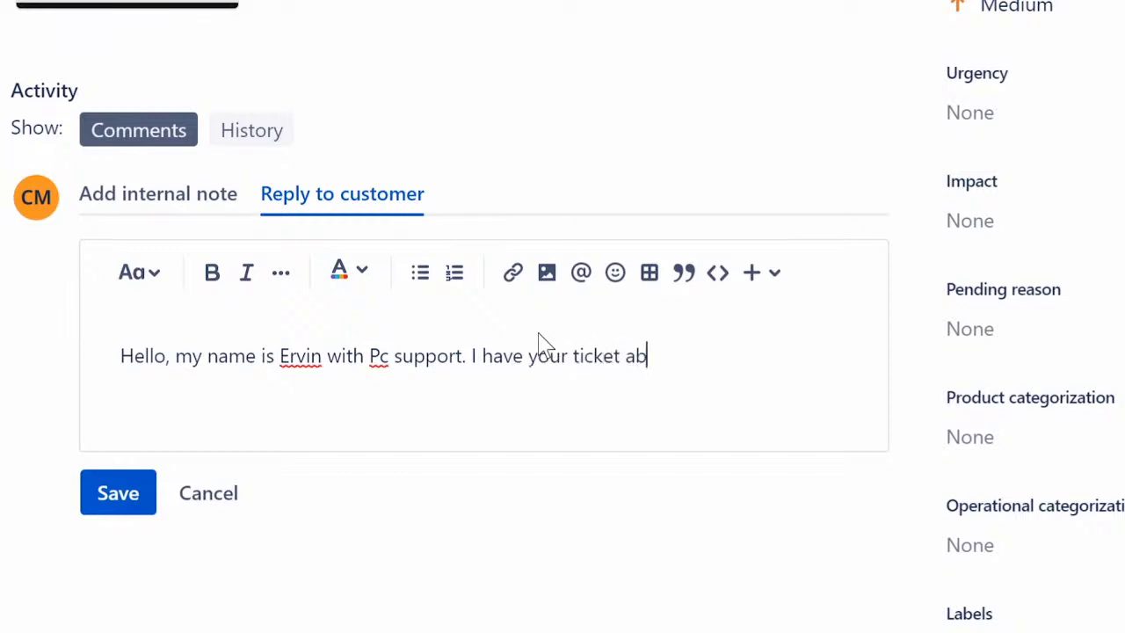
{"action": "type", "text": "out email not w"}
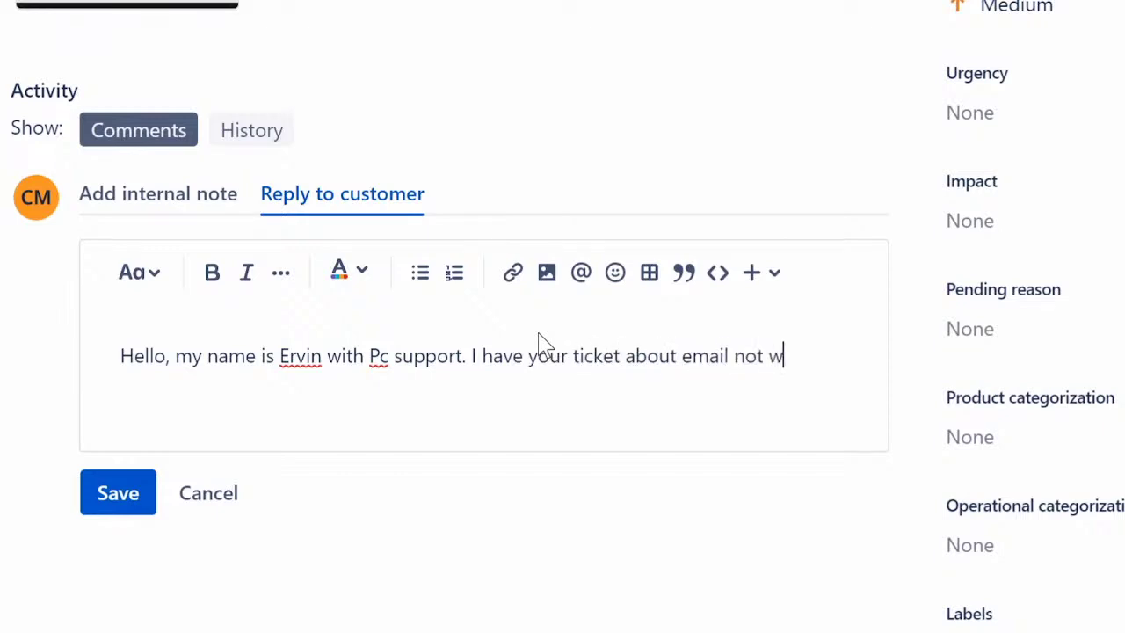
{"action": "type", "text": "orking. Did"}
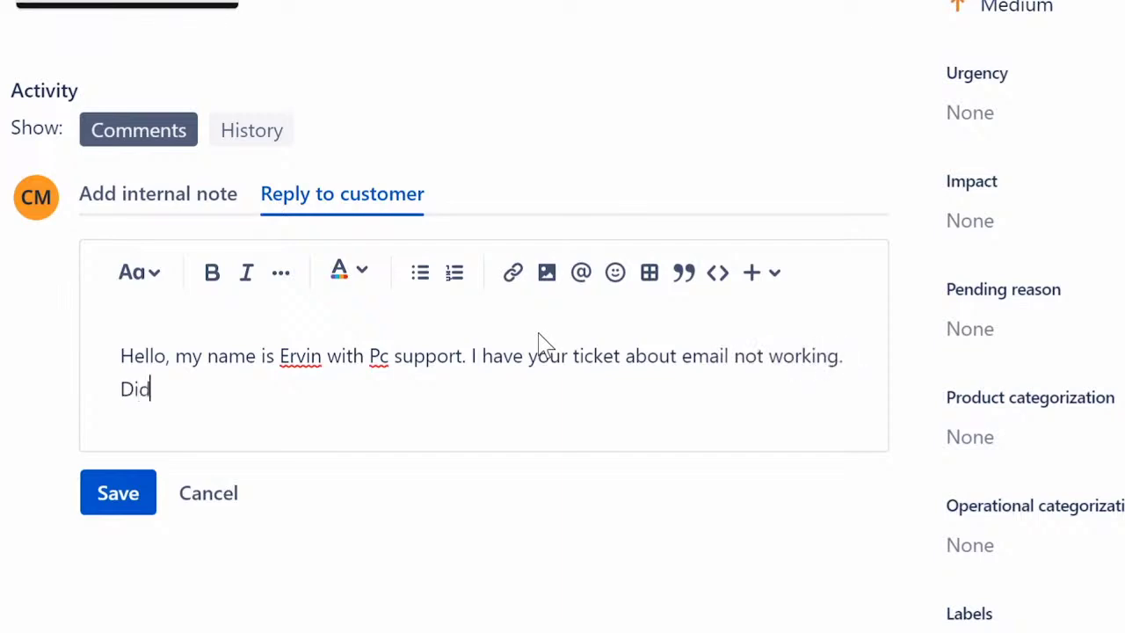
{"action": "type", "text": " you by chance"}
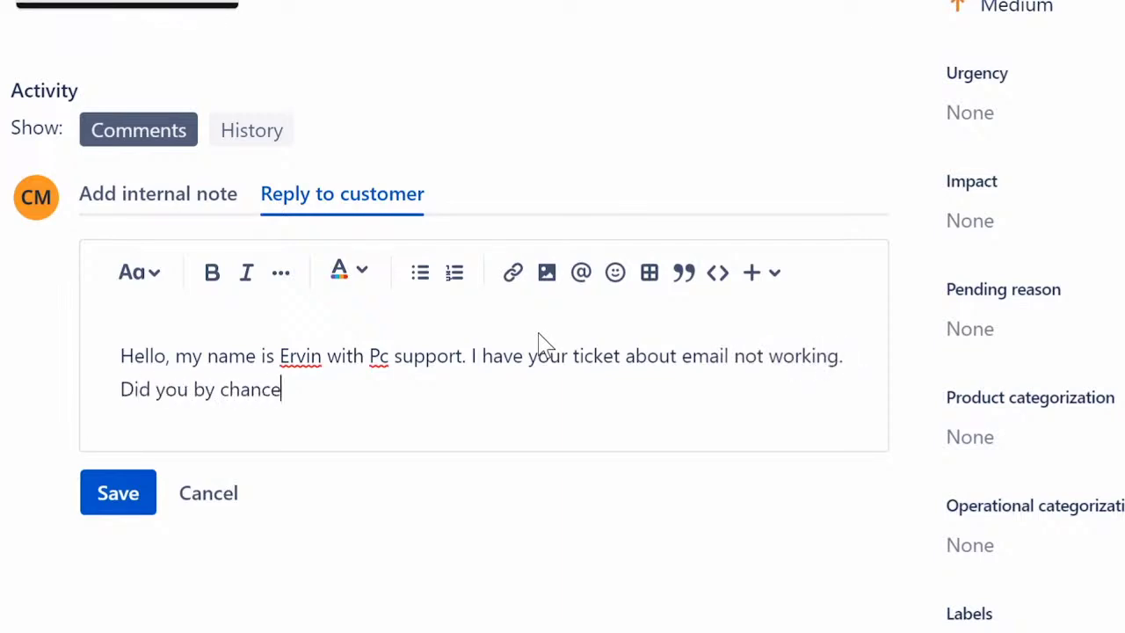
{"action": "type", "text": " change"}
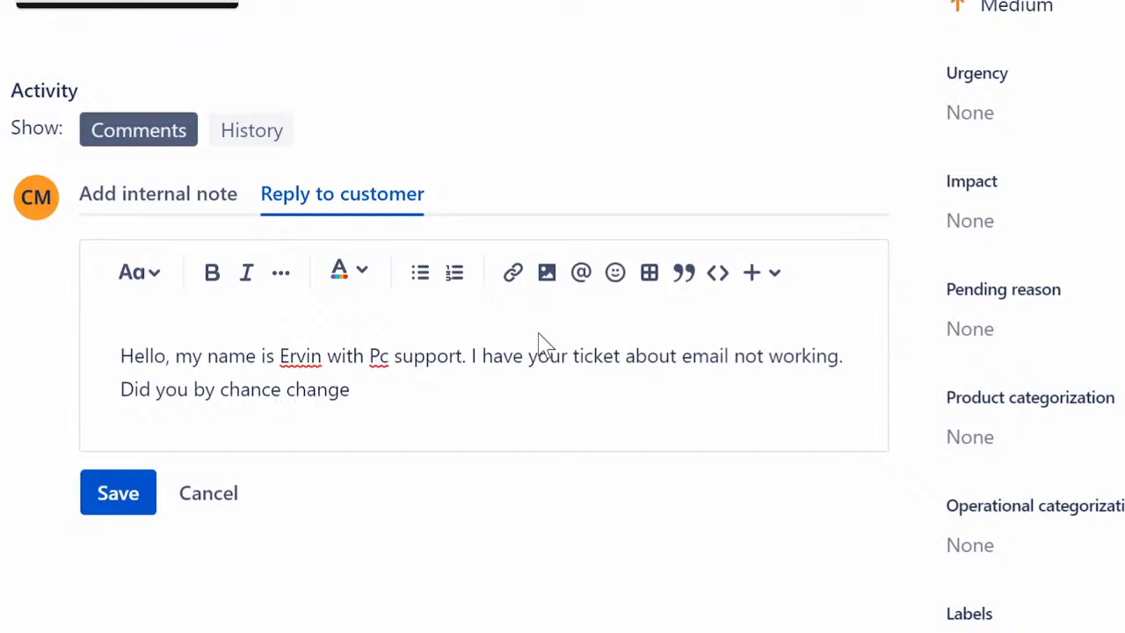
{"action": "type", "text": " you passwor"}
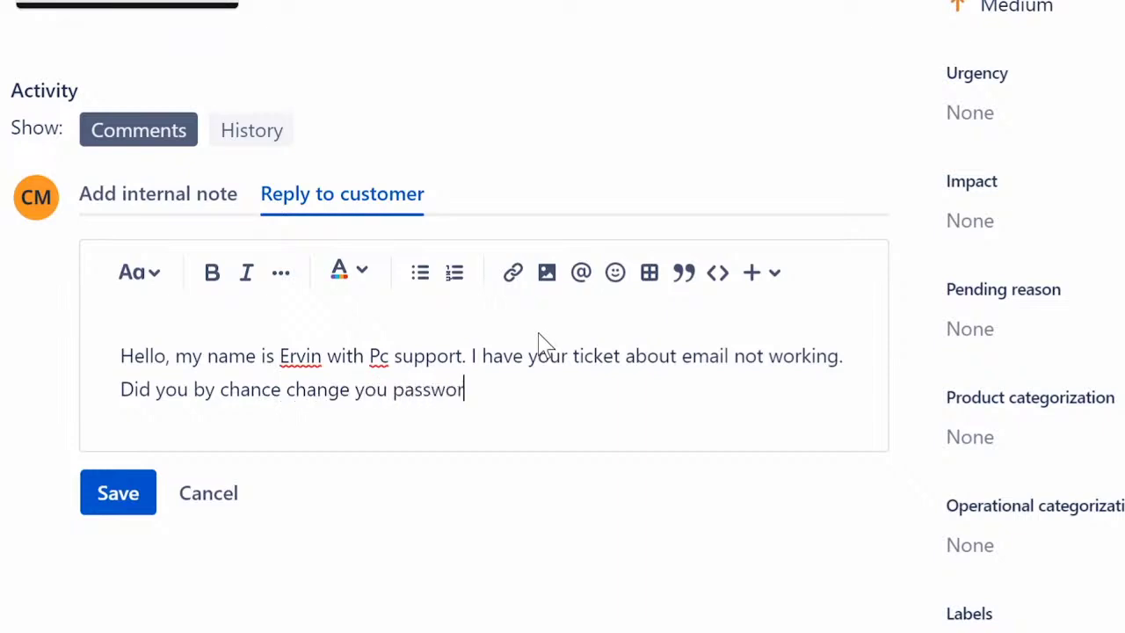
{"action": "type", "text": "d recene"}
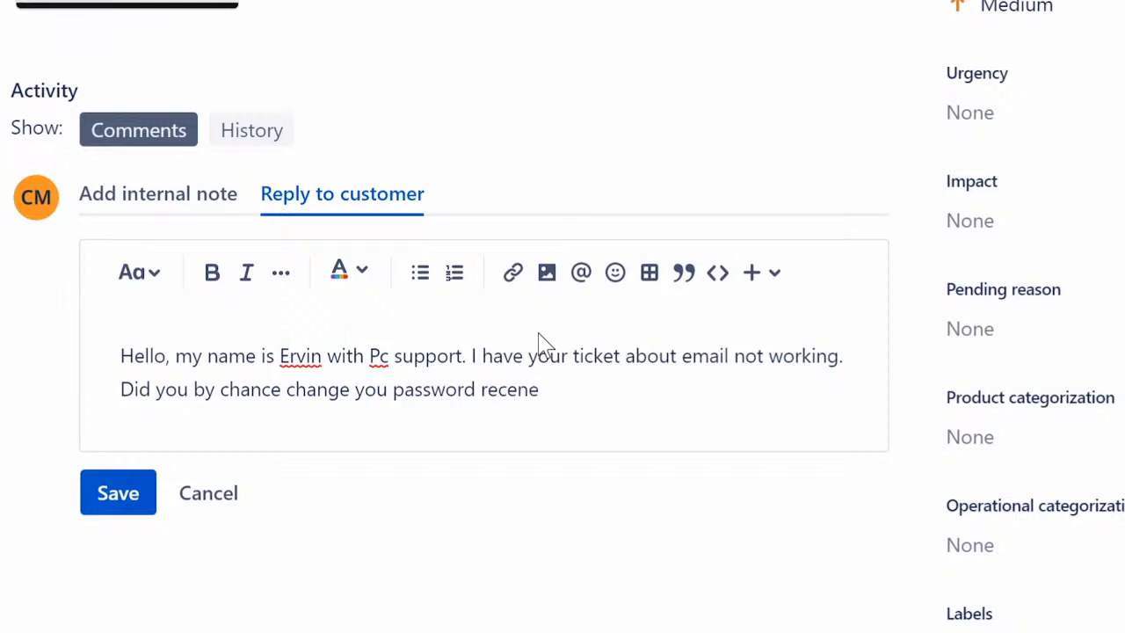
{"action": "key", "text": "BackSpace"}
{"action": "type", "text": "tly?"}
{"action": "left_click", "coordinate": [115, 497]}
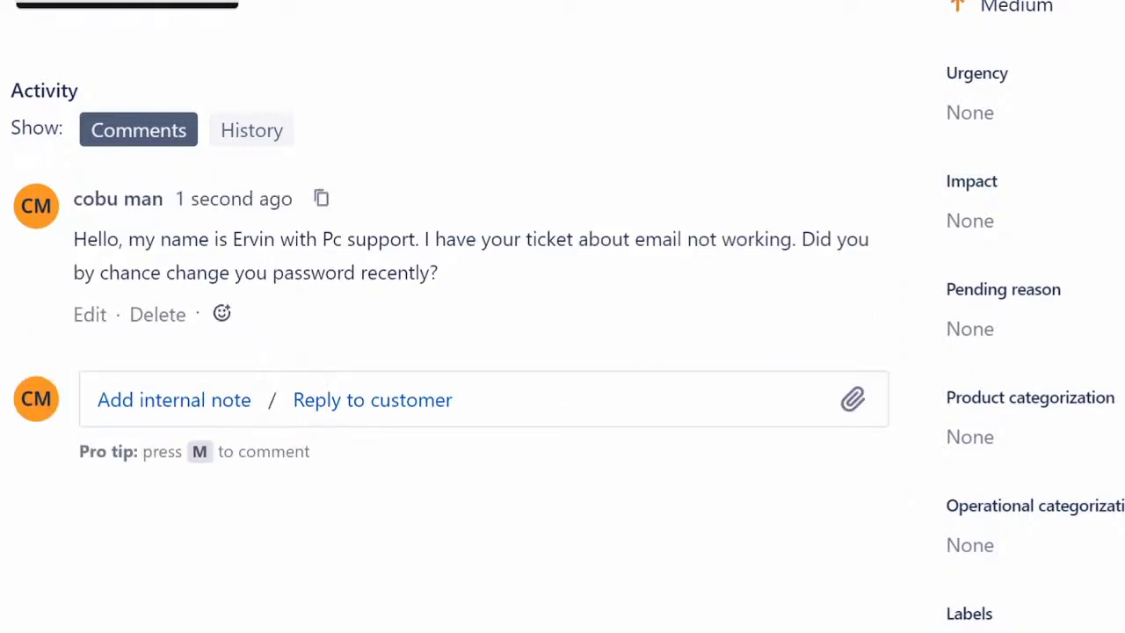
{"action": "scroll", "coordinate": [409, 278], "scroll_direction": "up", "scroll_amount": 5}
{"action": "scroll", "coordinate": [413, 278], "scroll_direction": "up", "scroll_amount": 8}
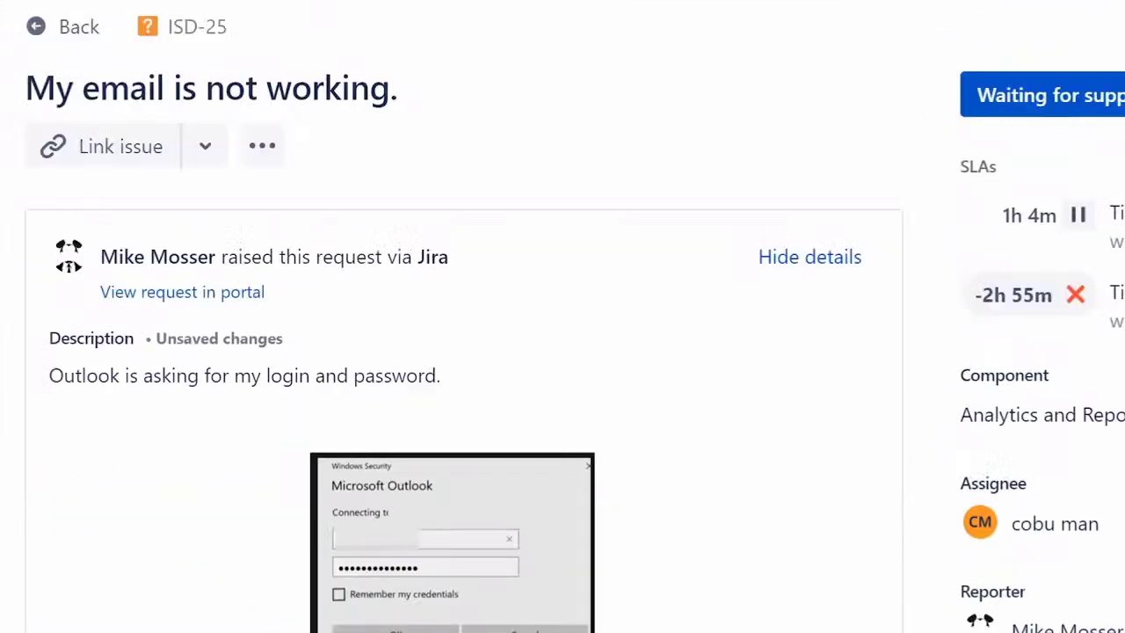
{"action": "left_click_drag", "start_coordinate": [99, 257], "coordinate": [216, 256]}
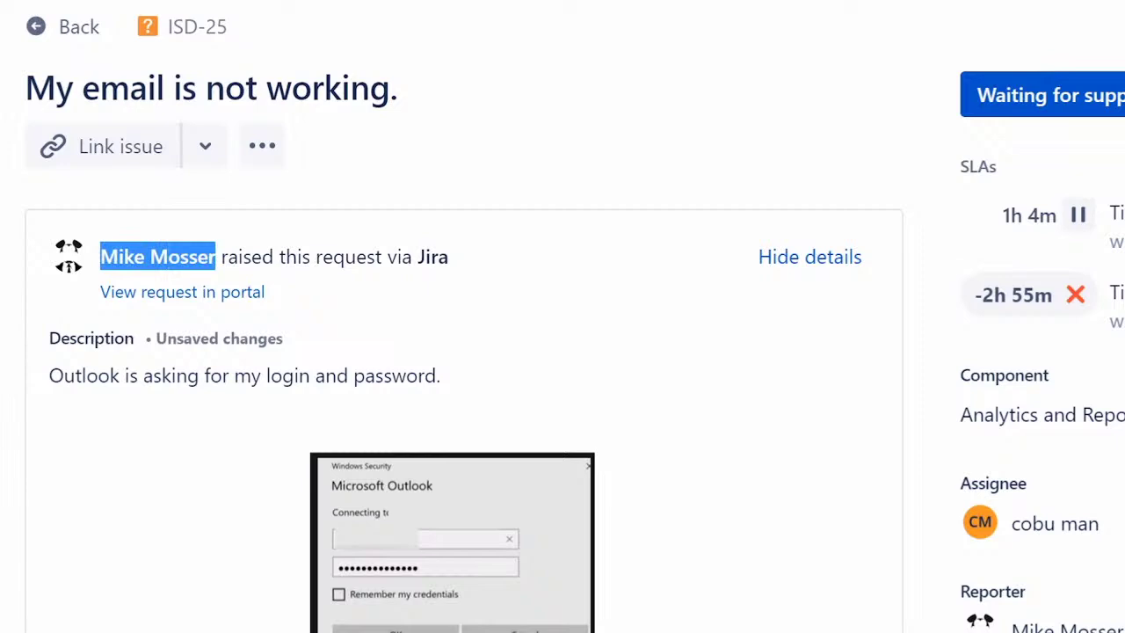
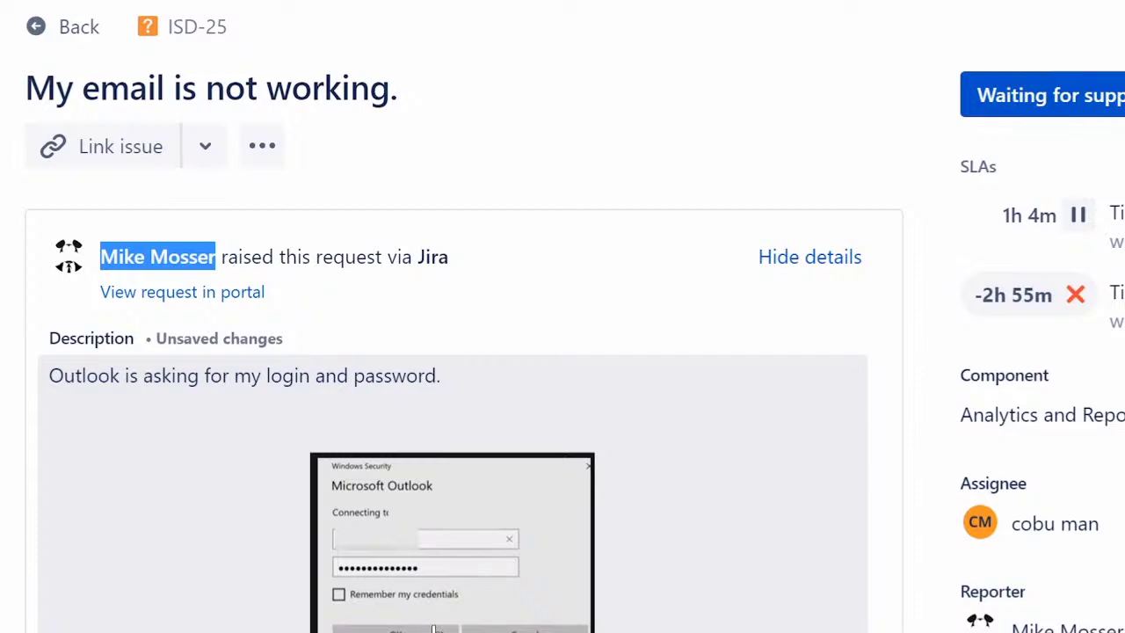
- Scroll through the email ticket's description, Outlook screenshot attachment and comments
{"action": "scroll", "coordinate": [432, 627], "scroll_direction": "down", "scroll_amount": 2}
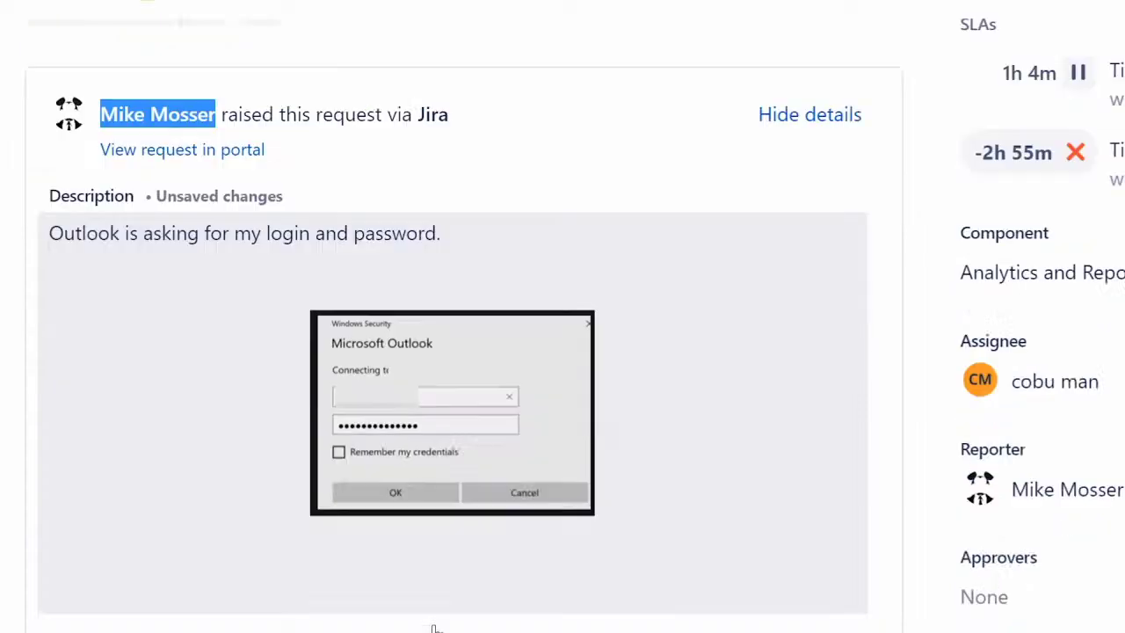
{"action": "scroll", "coordinate": [433, 628], "scroll_direction": "down", "scroll_amount": 6}
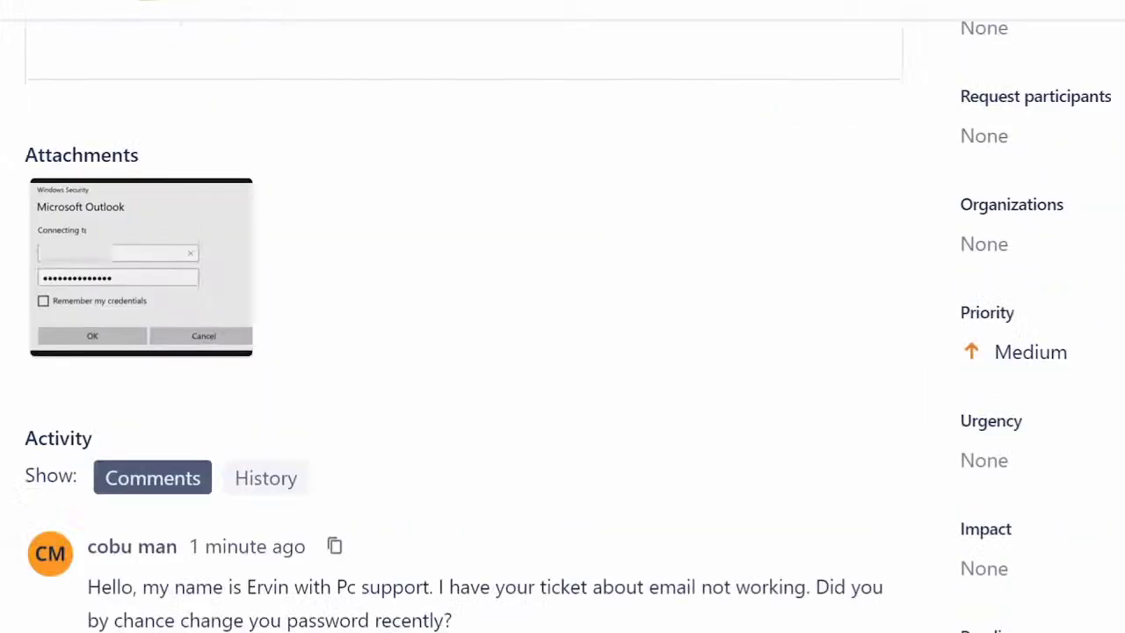
{"action": "scroll", "coordinate": [465, 352], "scroll_direction": "down", "scroll_amount": 5}
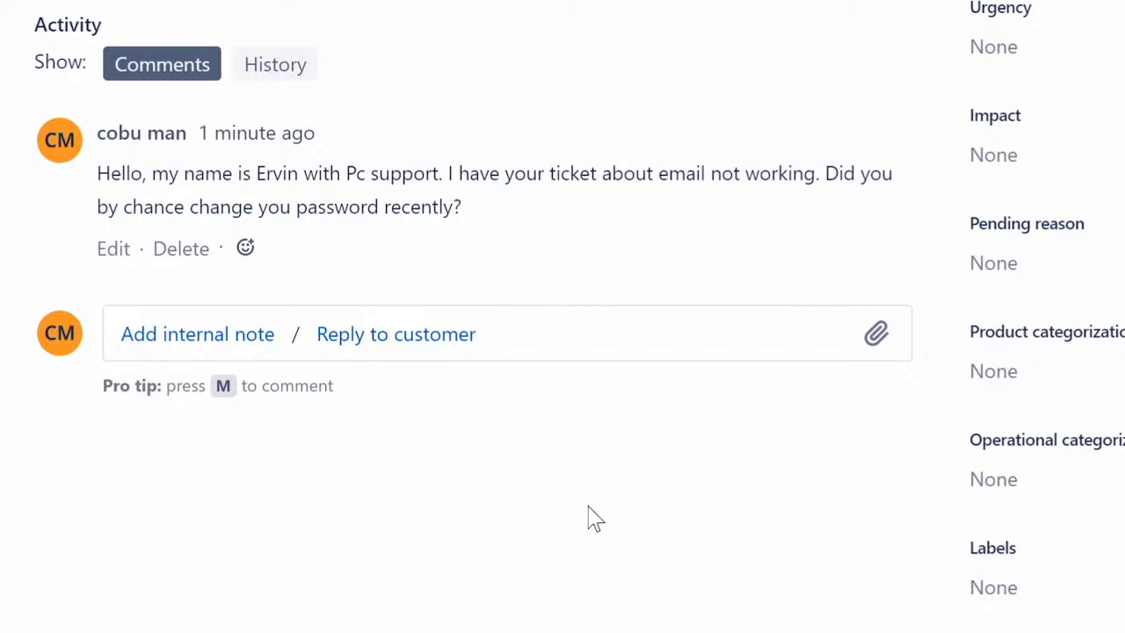
{"action": "scroll", "coordinate": [588, 509], "scroll_direction": "up", "scroll_amount": 5}
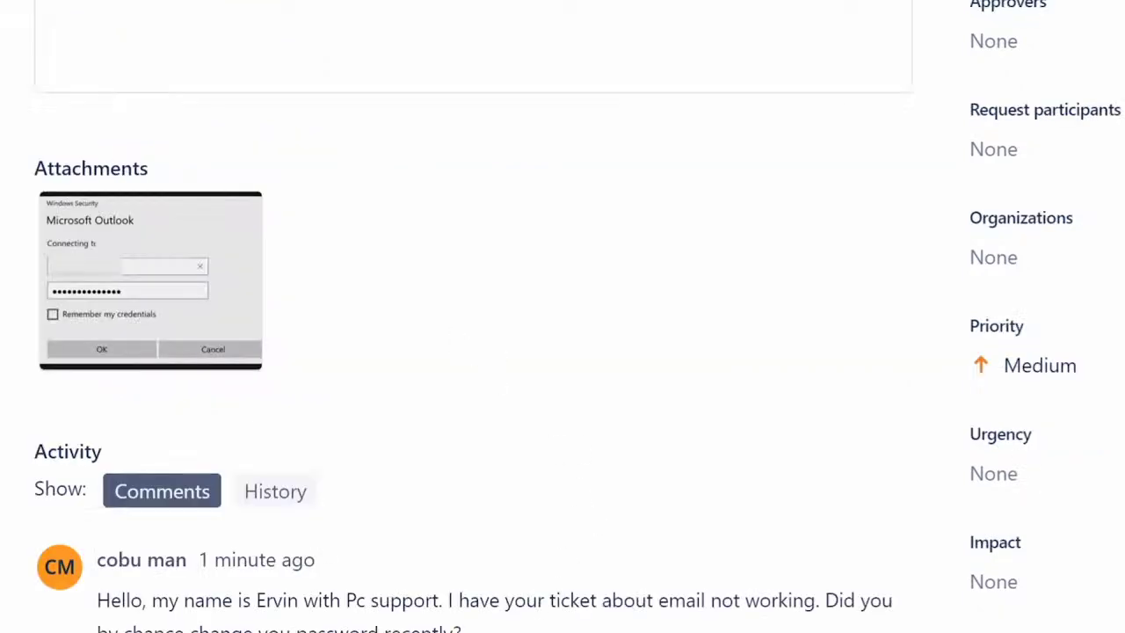
{"action": "scroll", "coordinate": [536, 21], "scroll_direction": "up", "scroll_amount": 3}
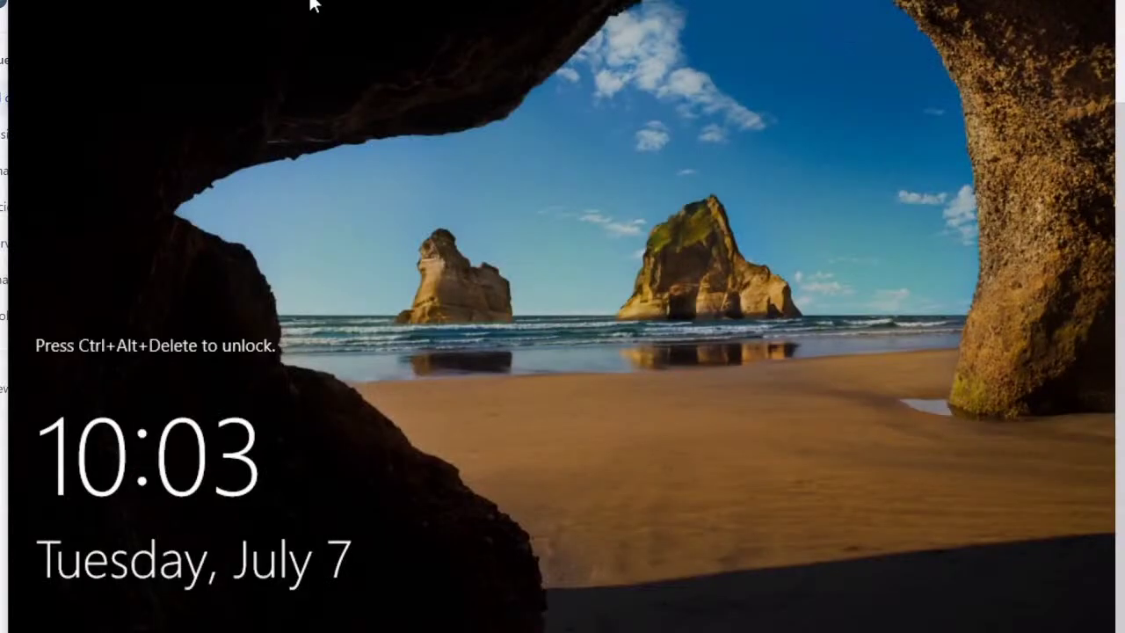
- Send Ctrl+Alt+Del via the VirtualBox Input menu and sign in as Administrator
{"action": "left_click", "coordinate": [312, 5]}
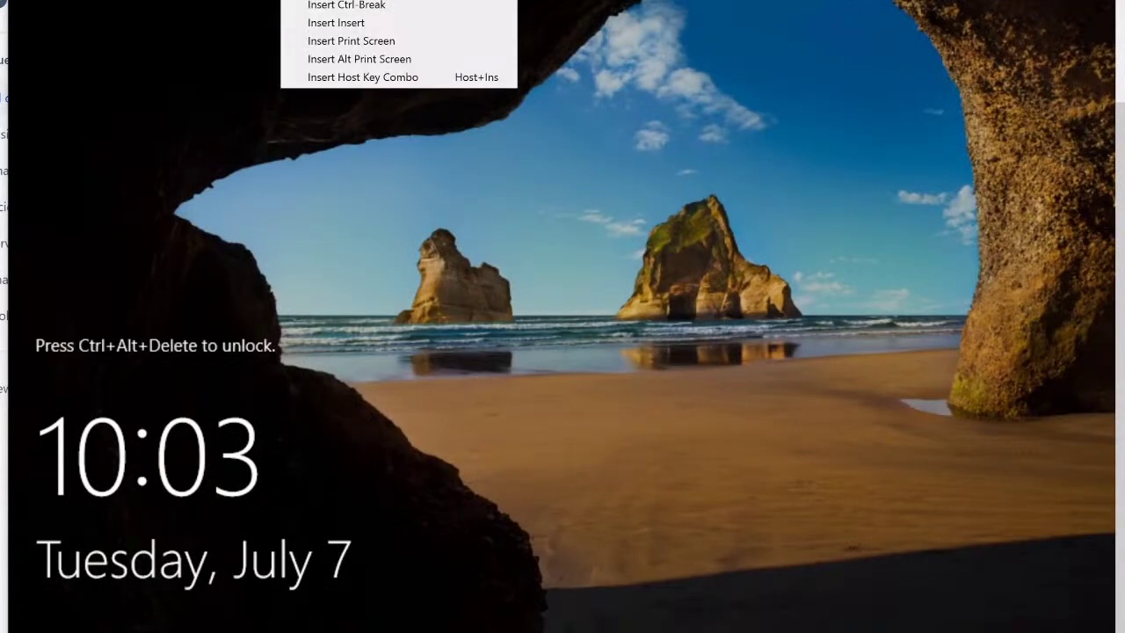
{"action": "left_click", "coordinate": [314, 4]}
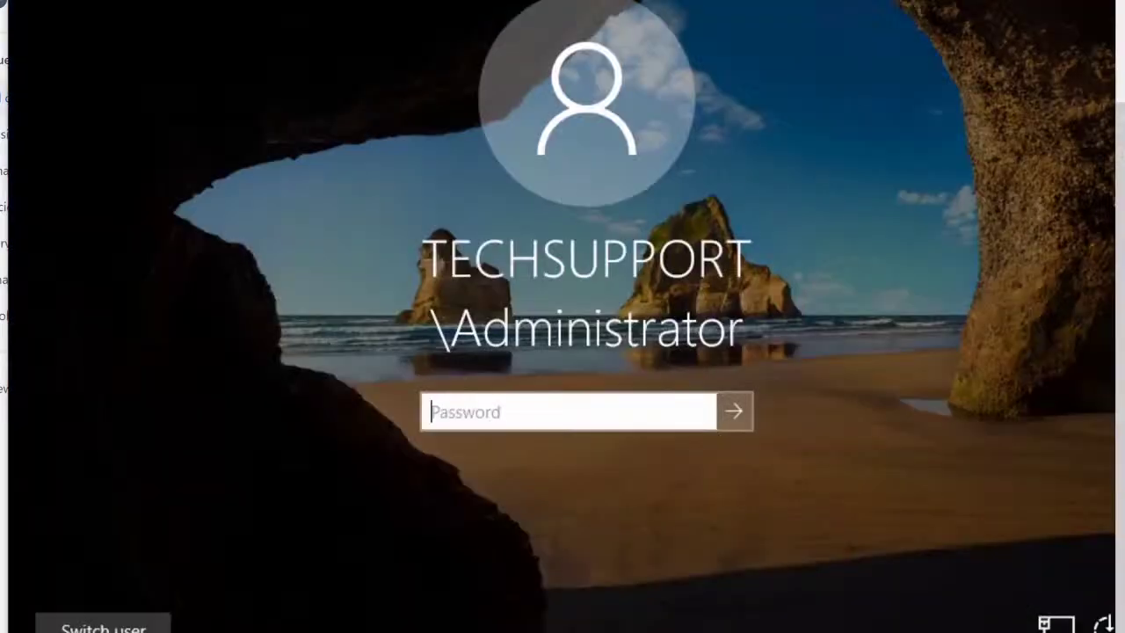
{"action": "type", "text": "•••••"}
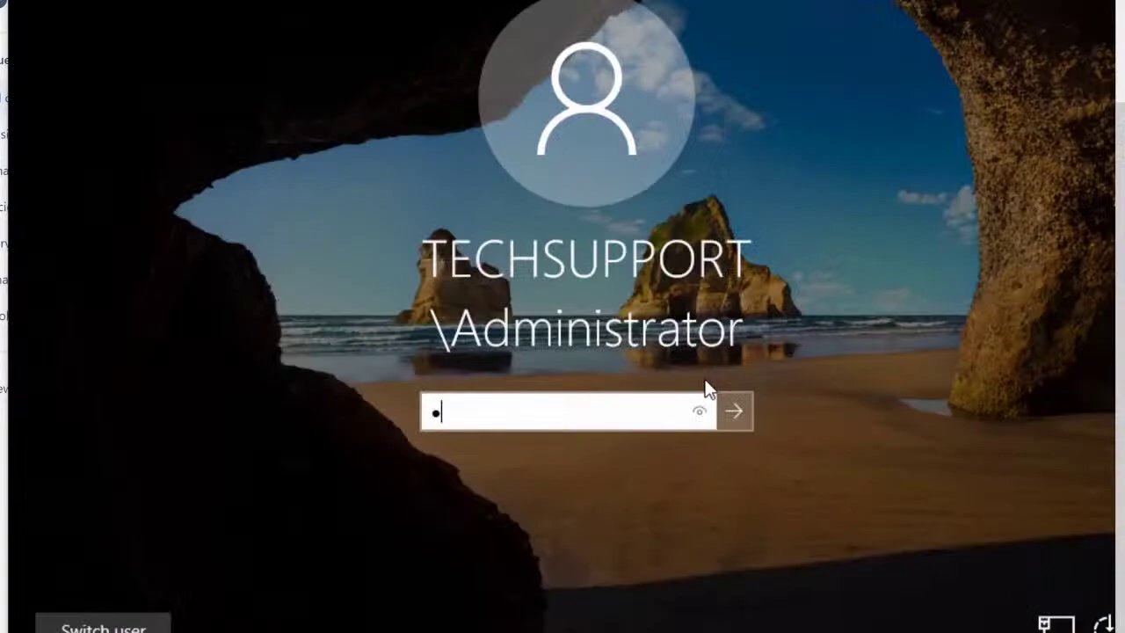
{"action": "type", "text": "••"}
{"action": "key", "text": "Return"}
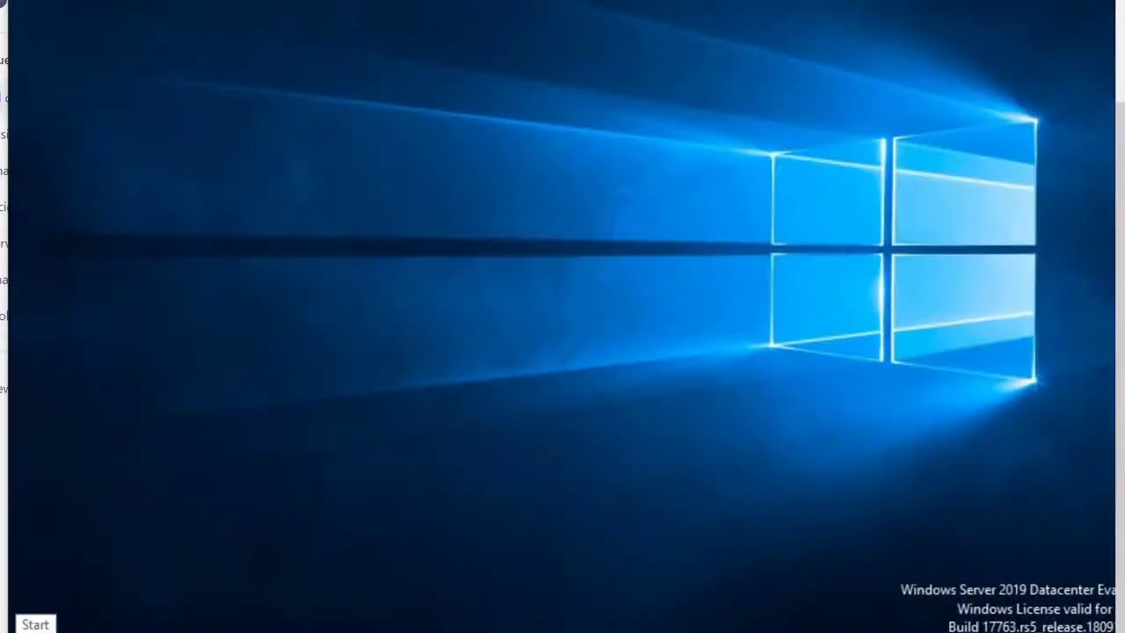
- Launch Active Directory Users and Computers from Windows Administrative Tools
{"action": "left_click", "coordinate": [18, 627]}
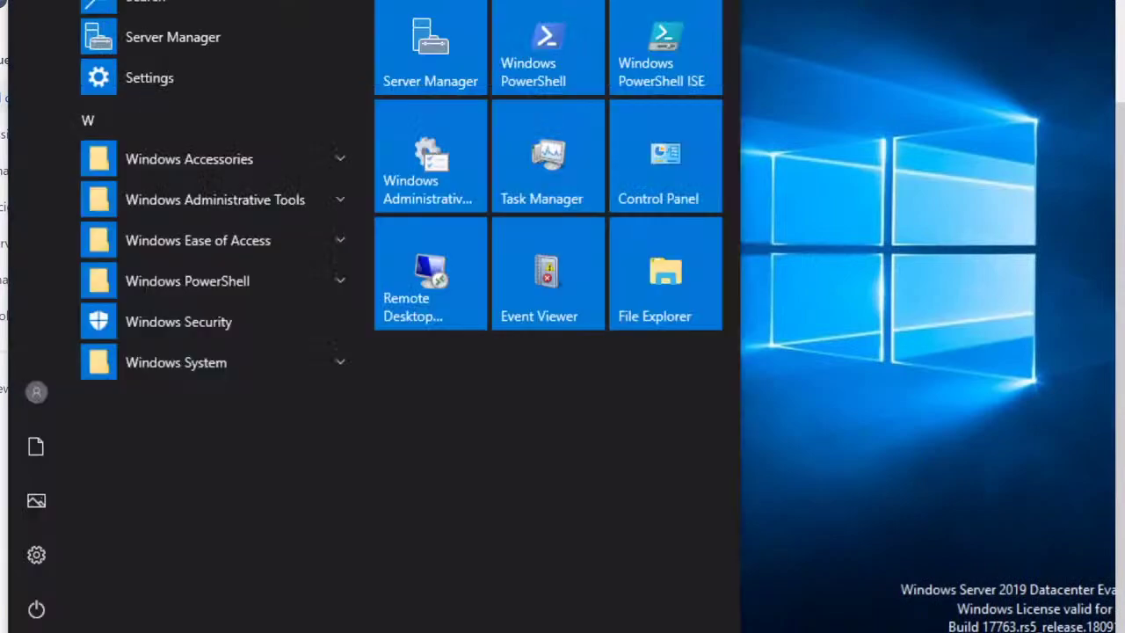
{"action": "left_click", "coordinate": [255, 204]}
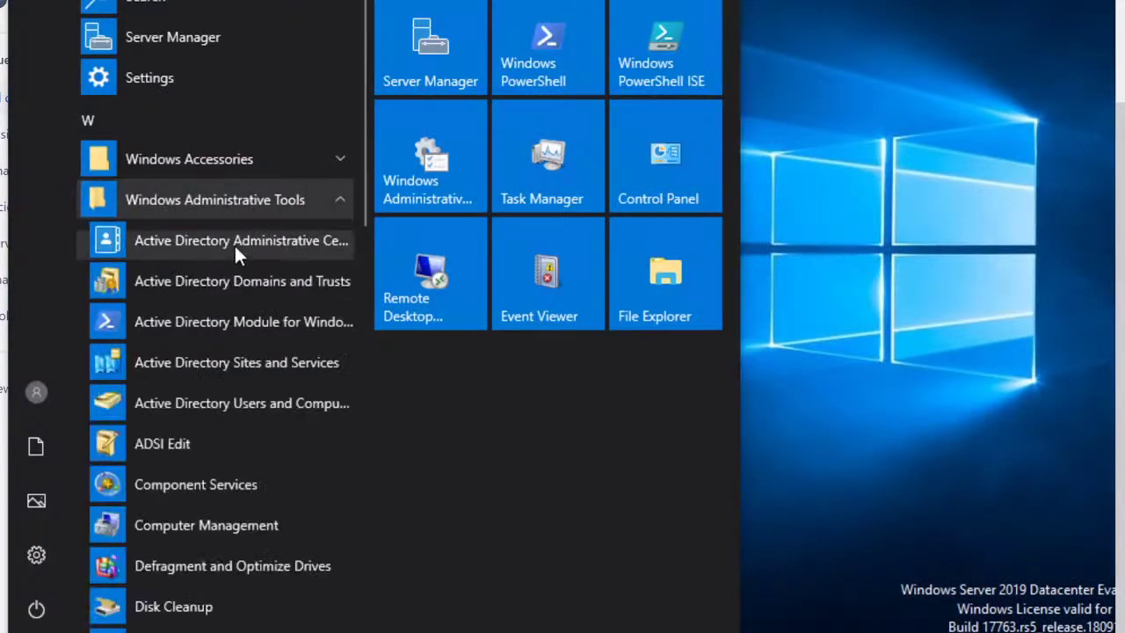
{"action": "left_click", "coordinate": [200, 397]}
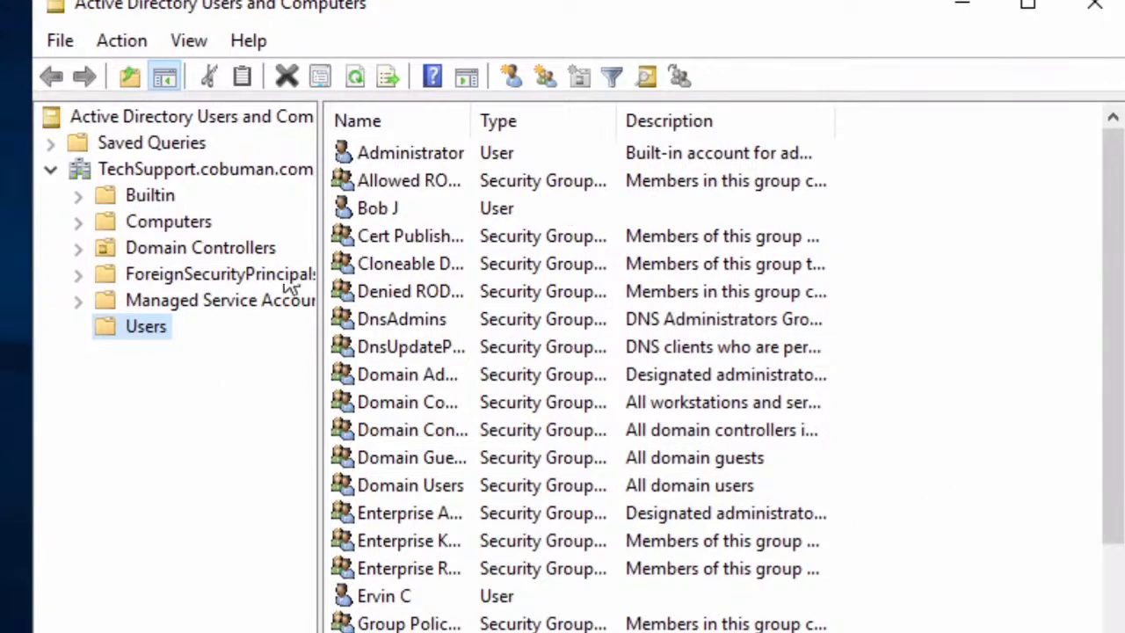
- Search the Users container for the ticket reporter's name and select the matching account
{"action": "right_click", "coordinate": [155, 346]}
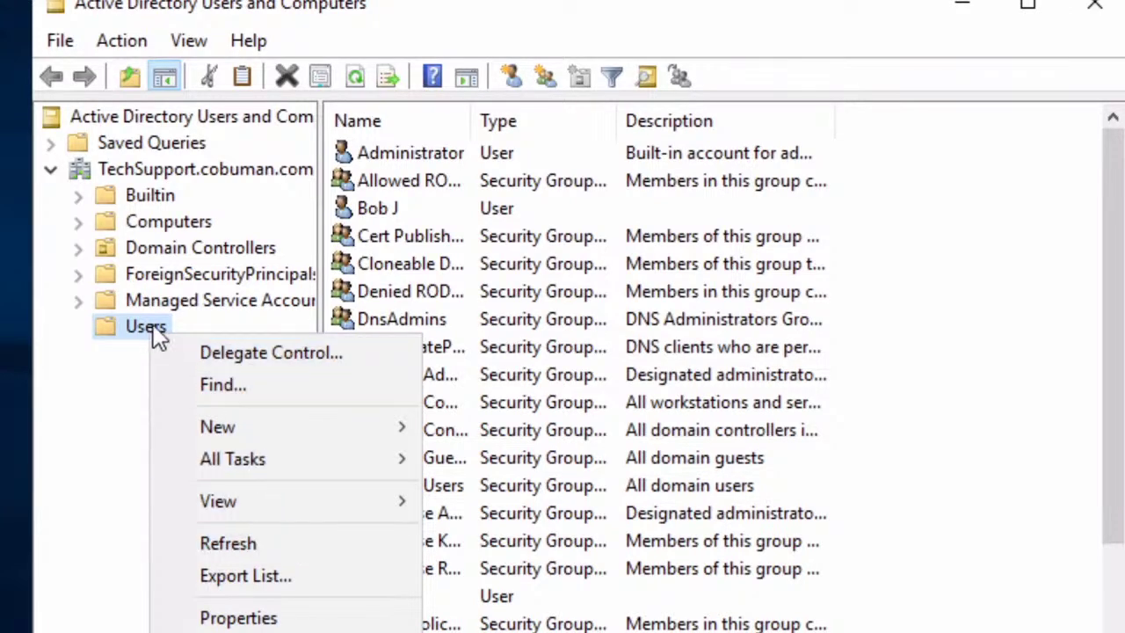
{"action": "left_click", "coordinate": [211, 384]}
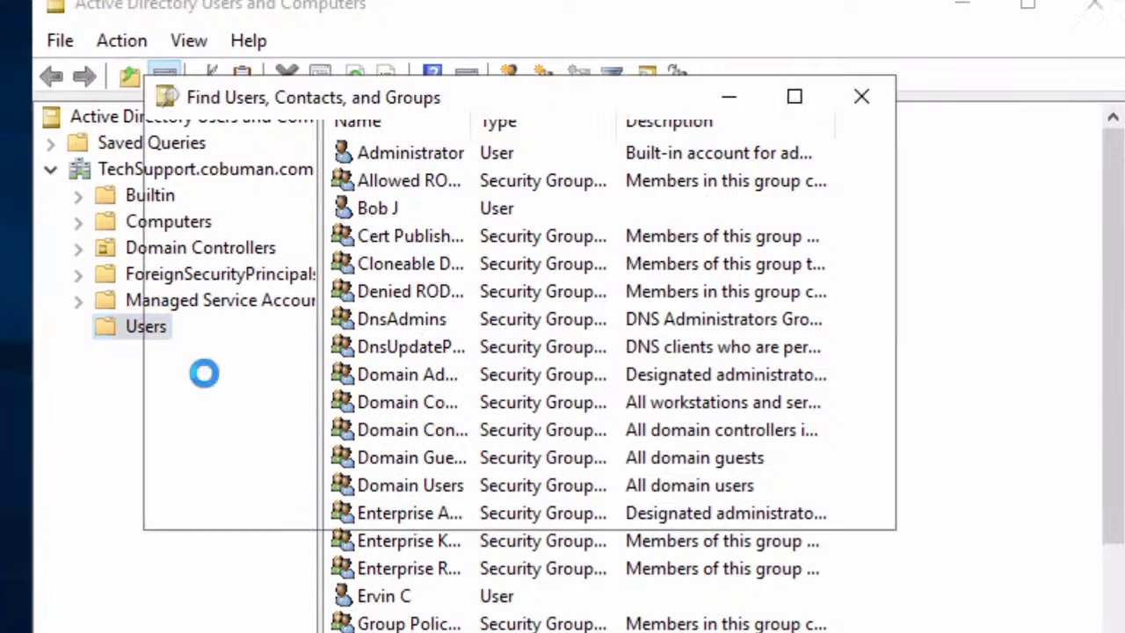
{"action": "left_click", "coordinate": [347, 272]}
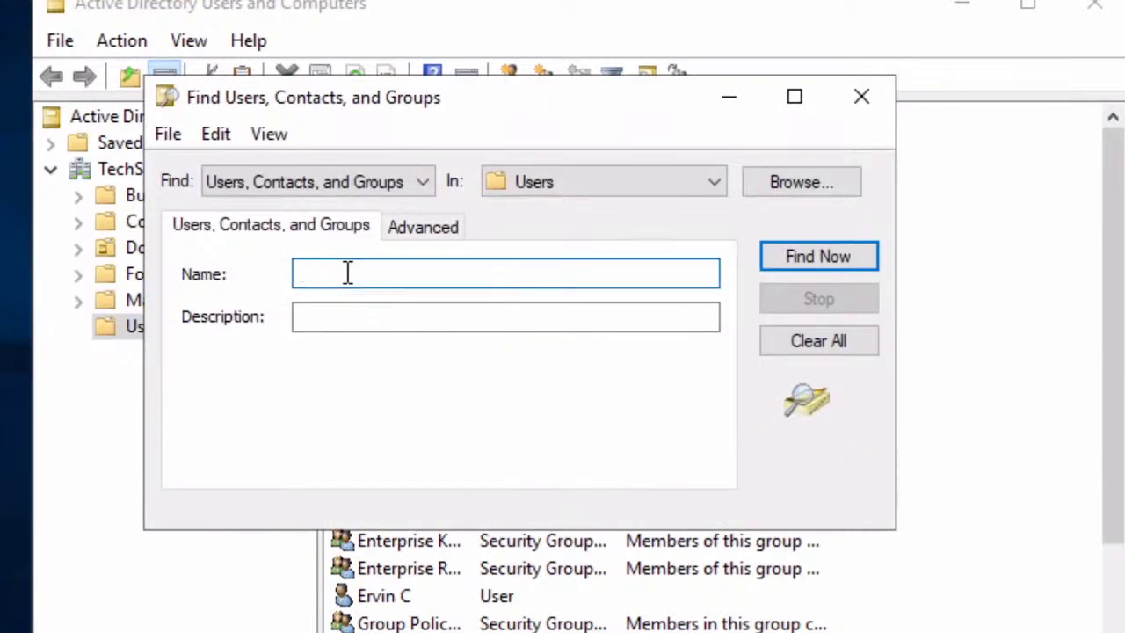
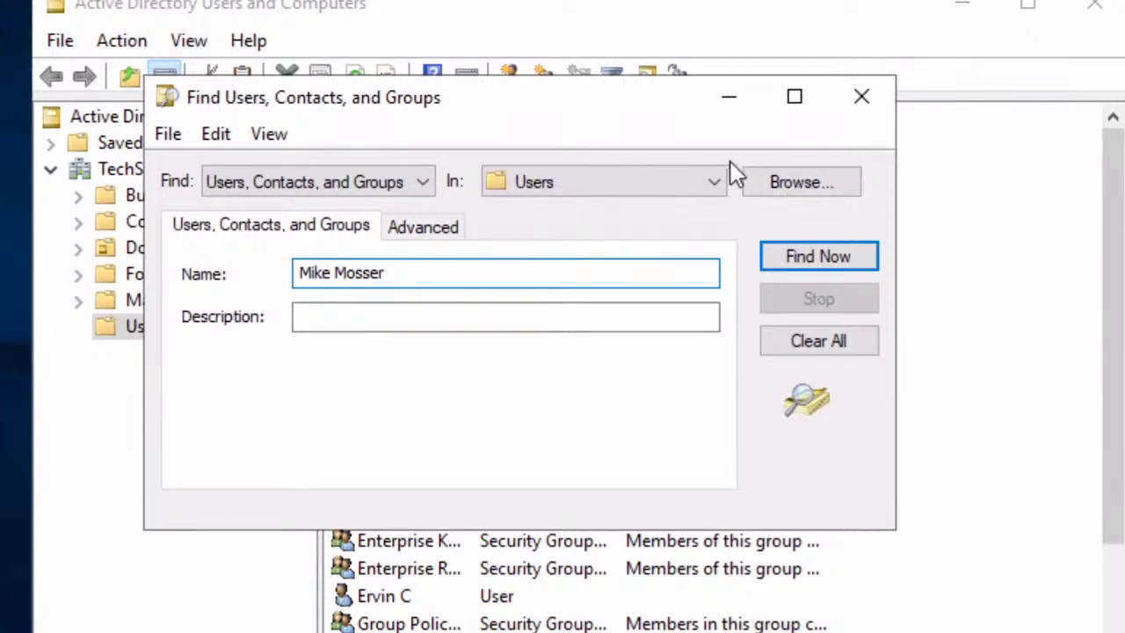
{"action": "left_click", "coordinate": [798, 252]}
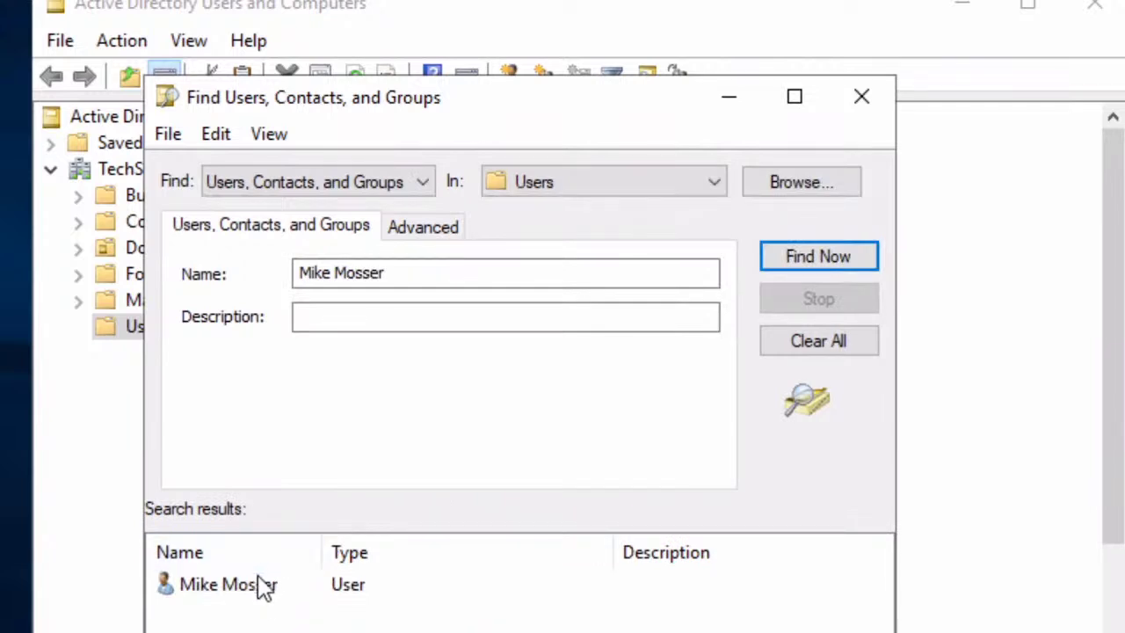
{"action": "left_click", "coordinate": [258, 602]}
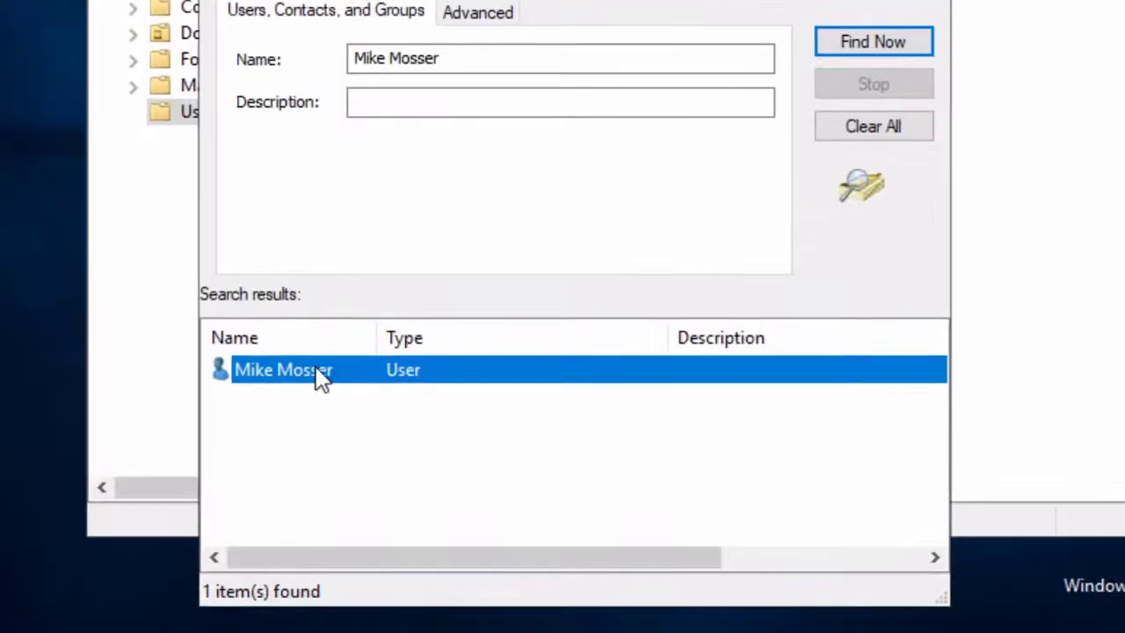
- Open Reset Password for the user and enter the new password and its confirmation
{"action": "right_click", "coordinate": [321, 377]}
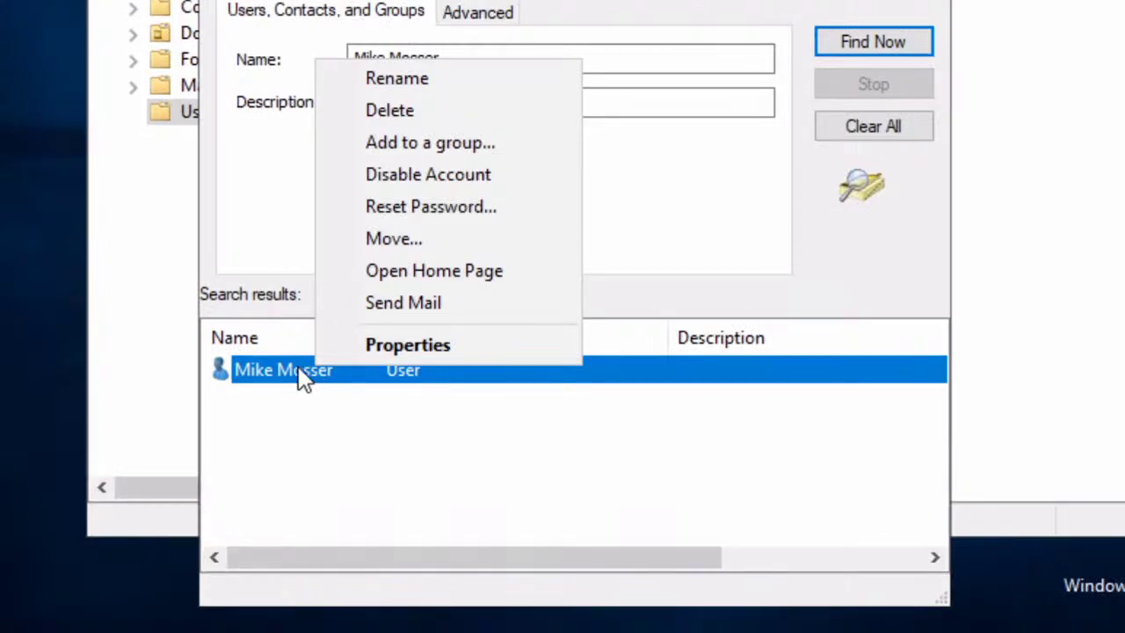
{"action": "left_click", "coordinate": [430, 204]}
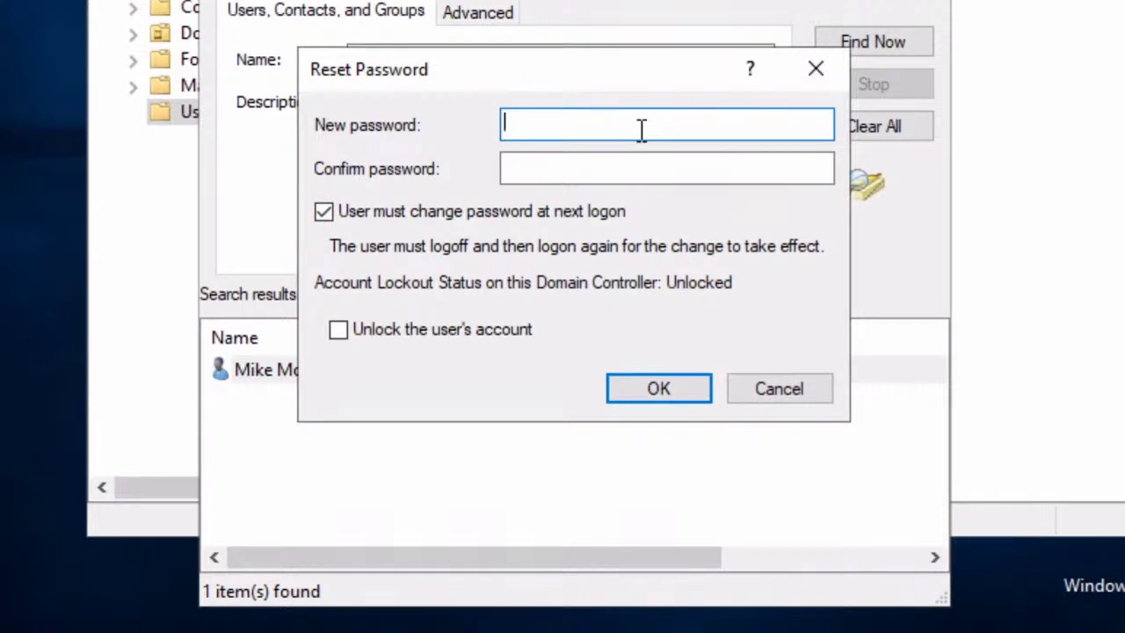
{"action": "type", "text": "•••••••••••••"}
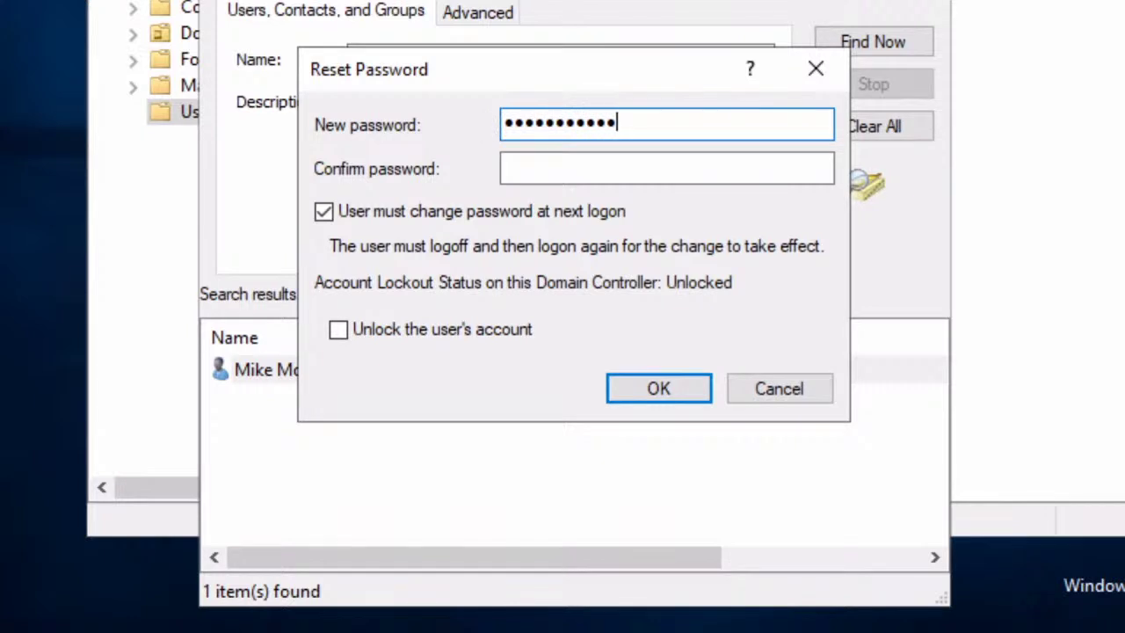
{"action": "key", "text": "Tab"}
{"action": "type", "text": "•••••••"}
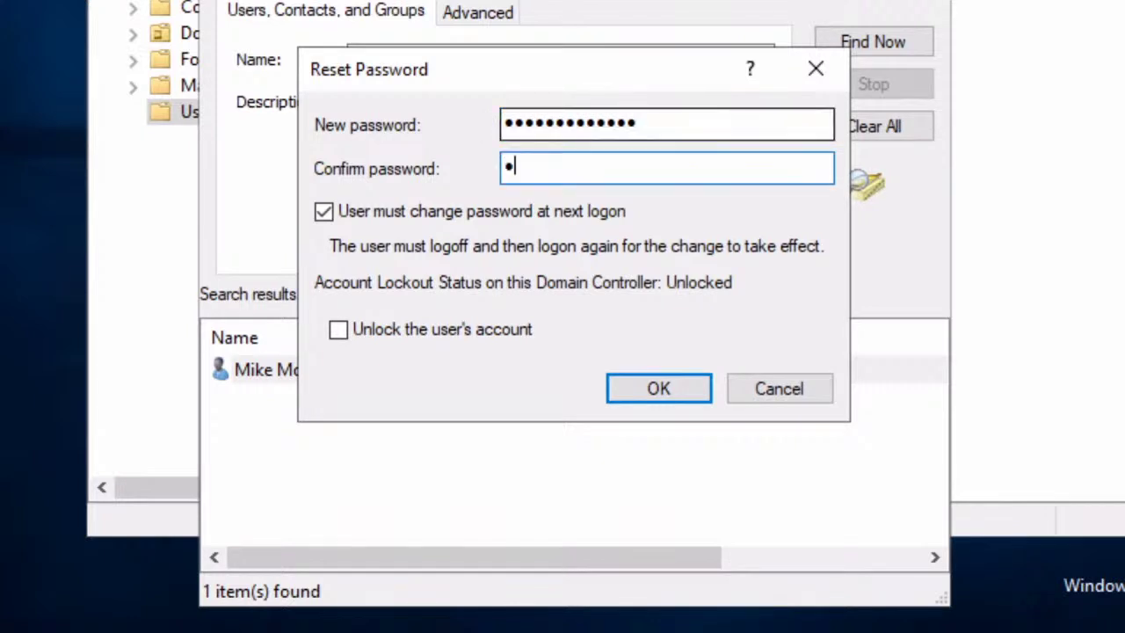
{"action": "type", "text": "••••••"}
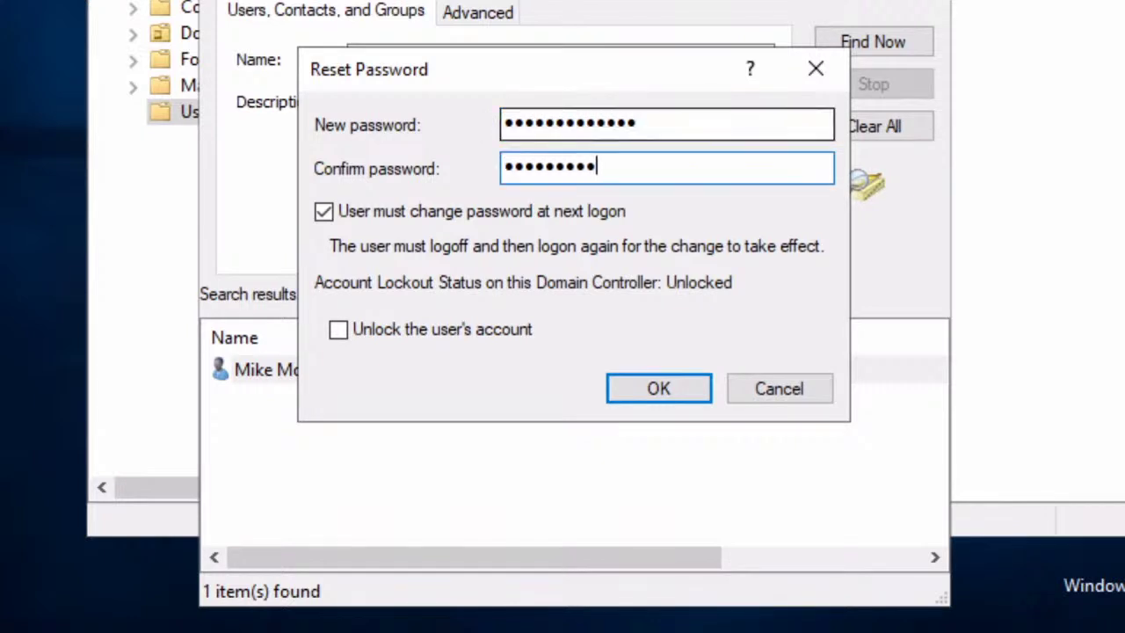
{"action": "type", "text": "•"}
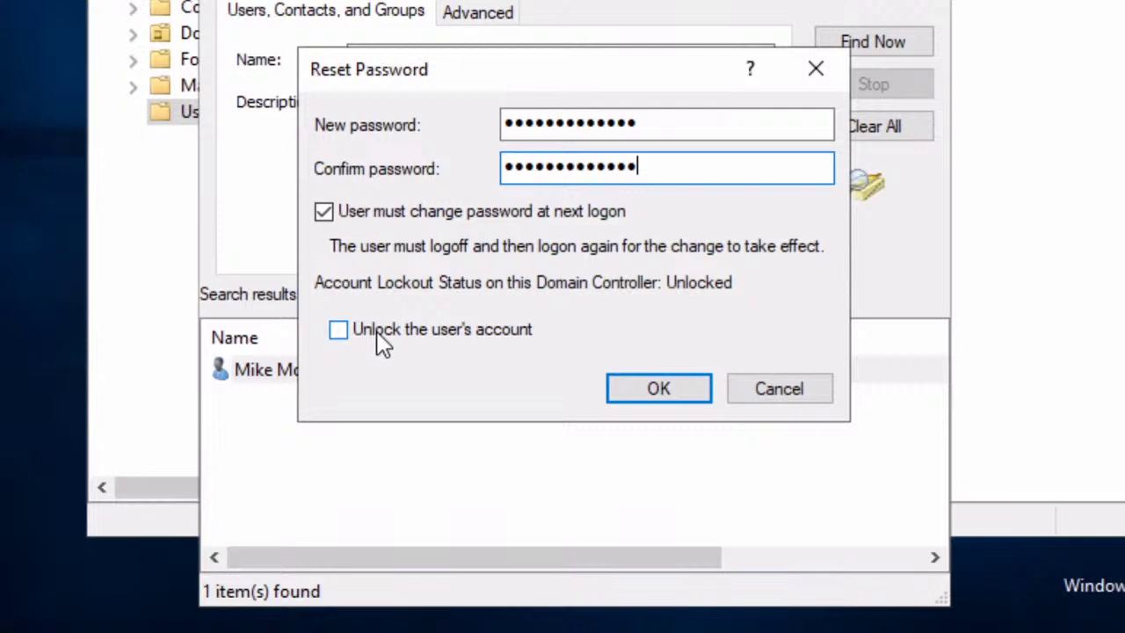
- Recheck both password fields, tick 'Unlock the user's account', and apply the reset
{"action": "left_click", "coordinate": [656, 124]}
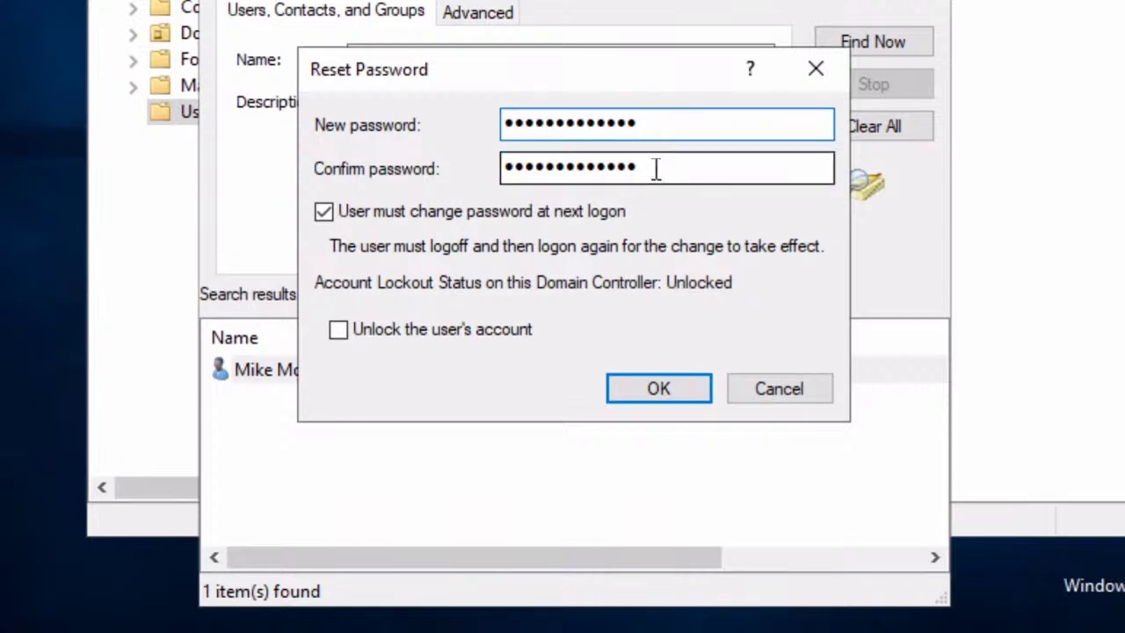
{"action": "left_click", "coordinate": [656, 170]}
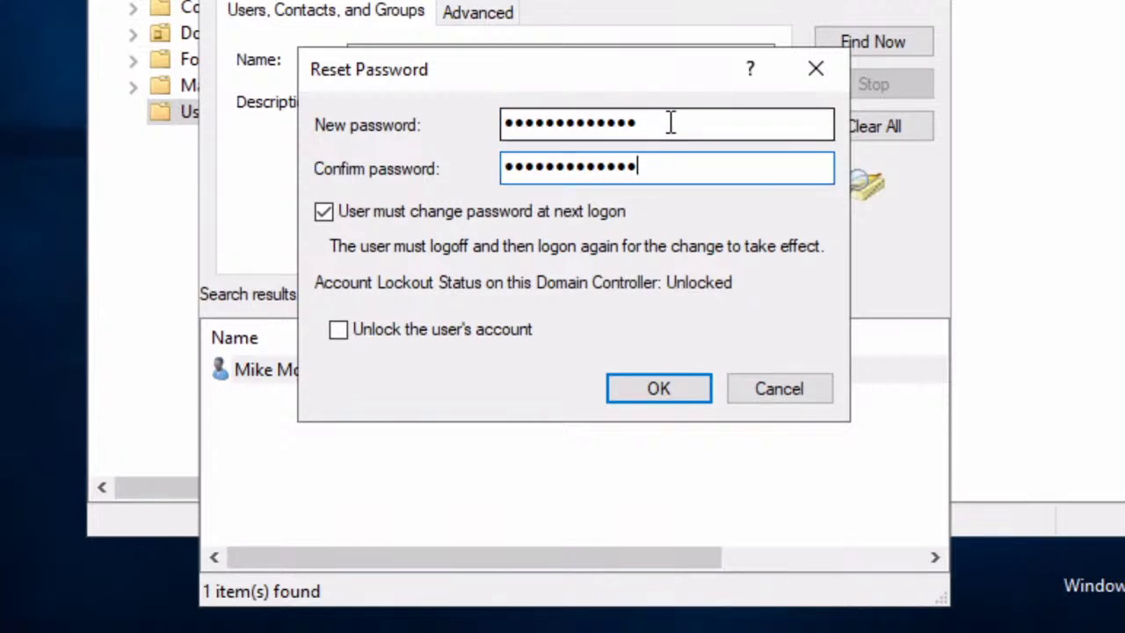
{"action": "left_click", "coordinate": [670, 123]}
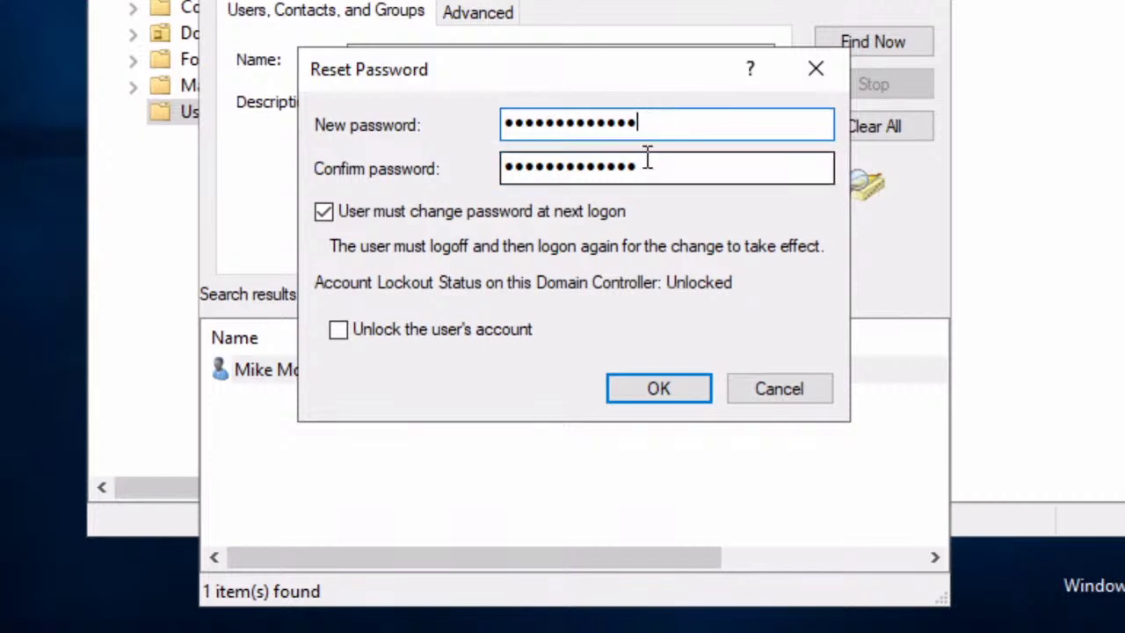
{"action": "left_click", "coordinate": [647, 160]}
{"action": "left_click", "coordinate": [661, 122]}
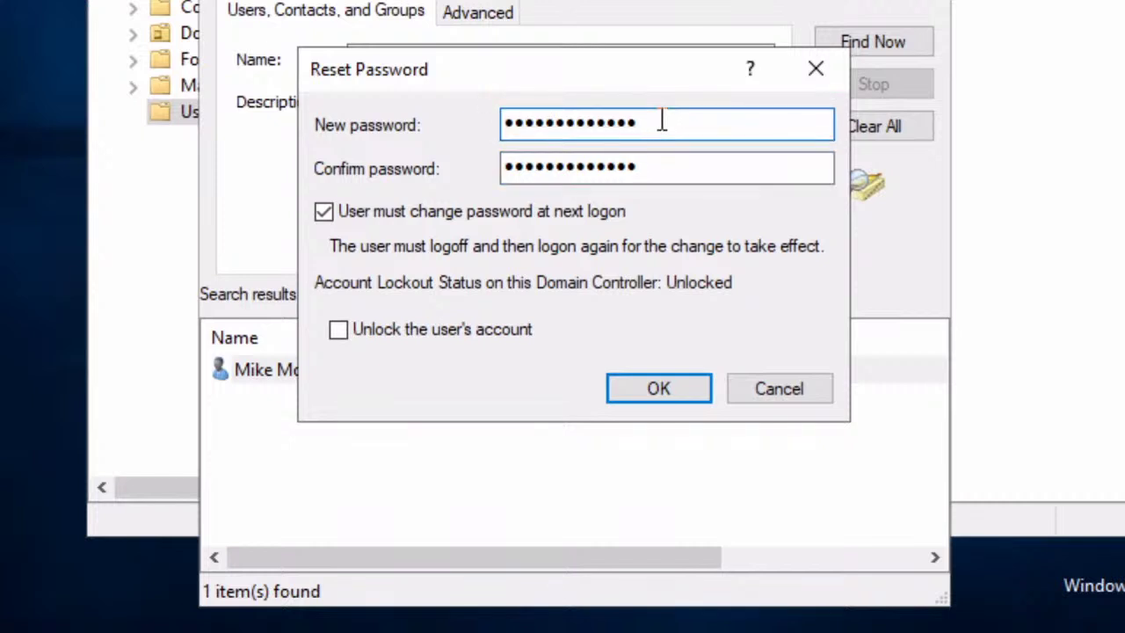
{"action": "left_click", "coordinate": [643, 167]}
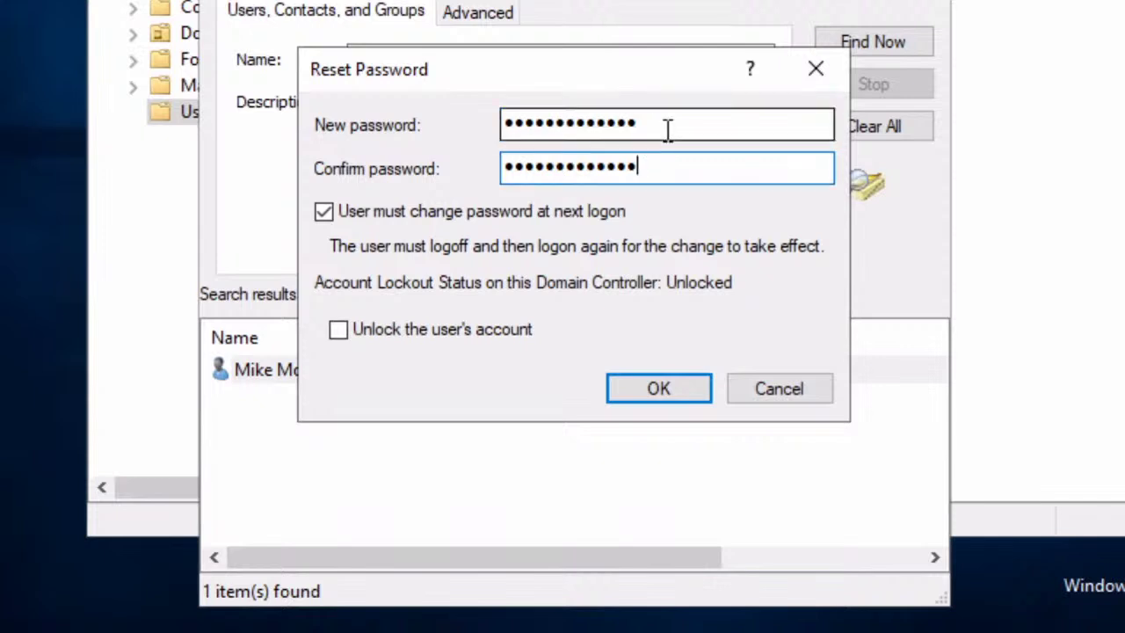
{"action": "left_click", "coordinate": [668, 130]}
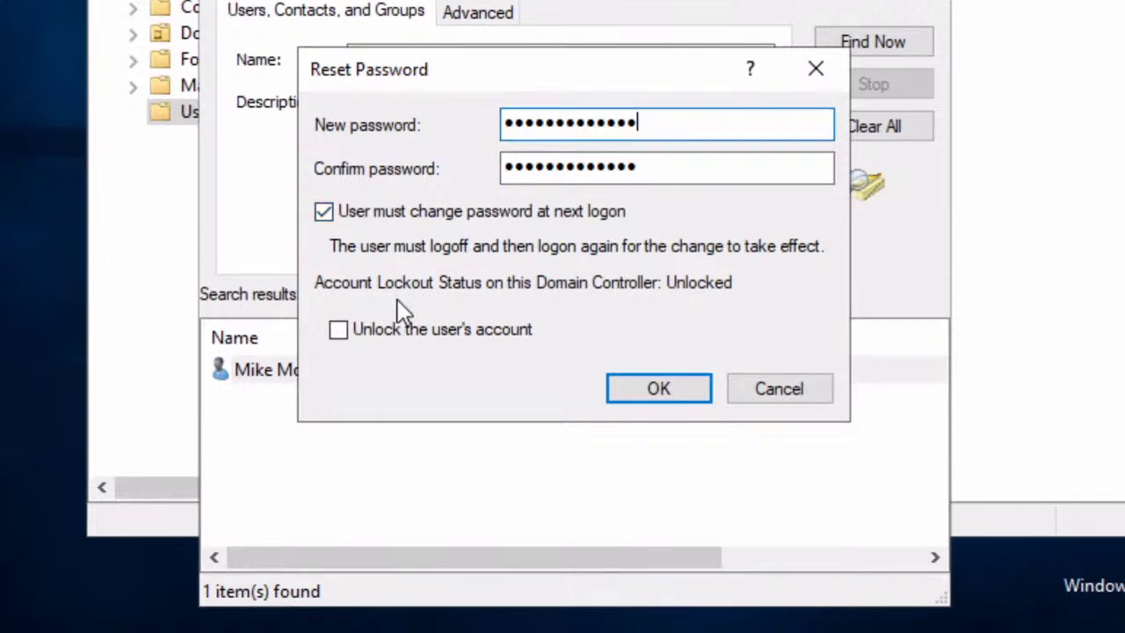
{"action": "left_click", "coordinate": [342, 332]}
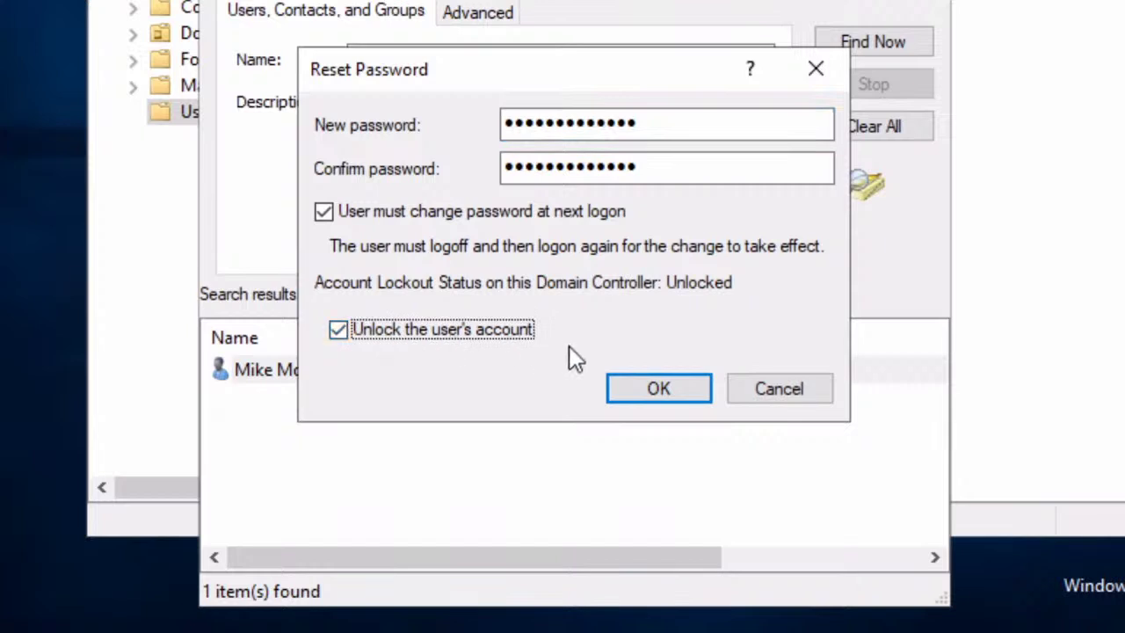
{"action": "left_click", "coordinate": [634, 386]}
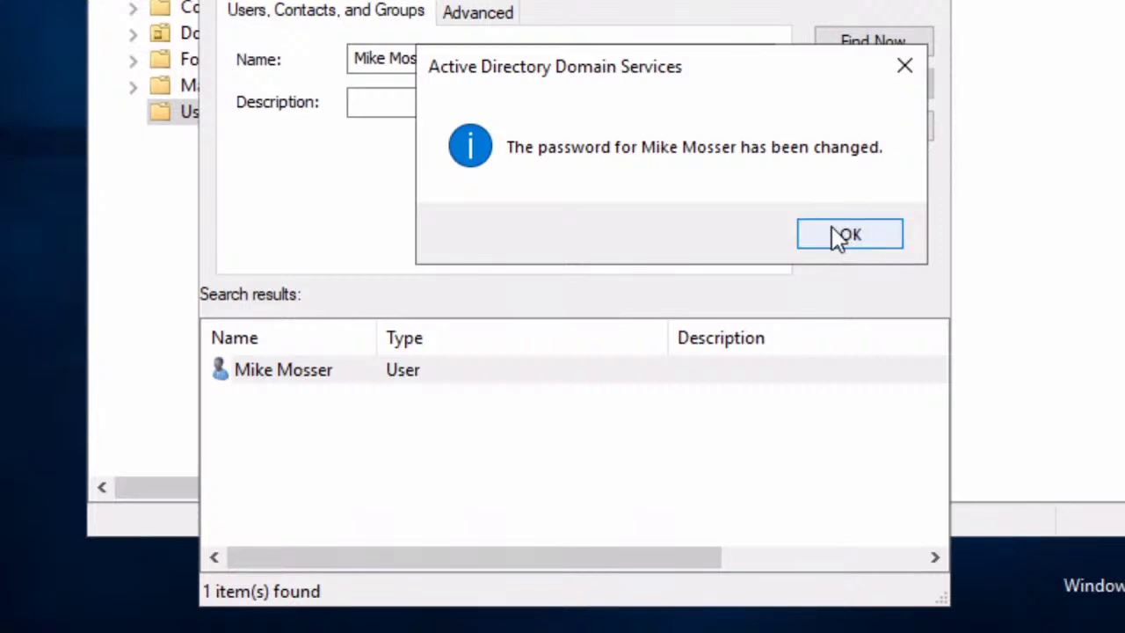
- Dismiss the password-changed message and lock the Administrator session from the Start menu
{"action": "left_click", "coordinate": [847, 235]}
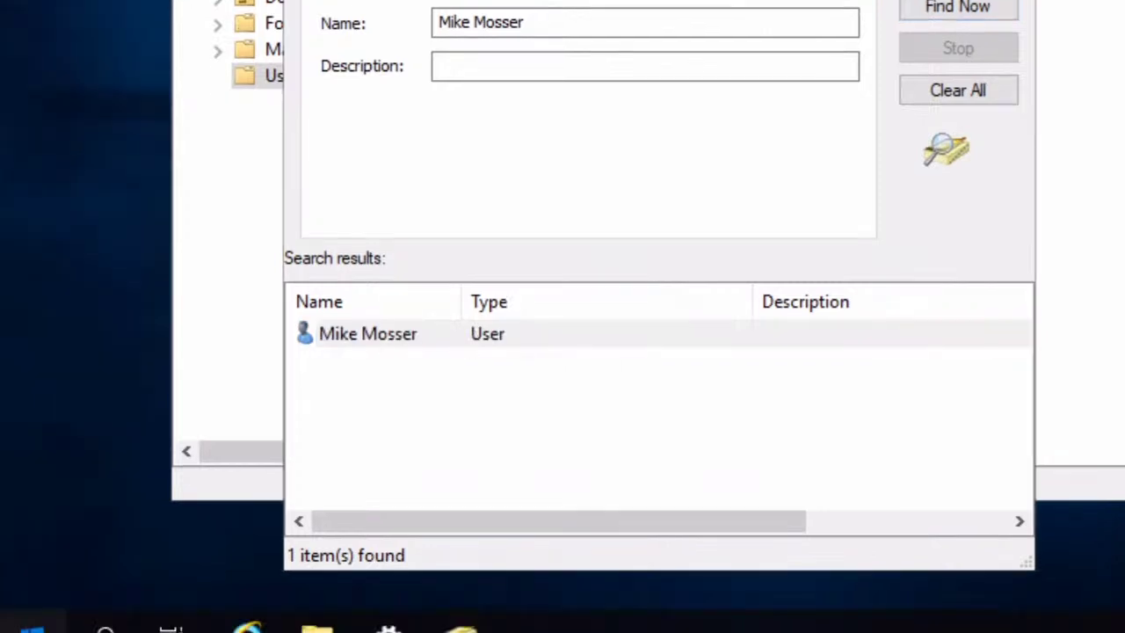
{"action": "key", "text": "super"}
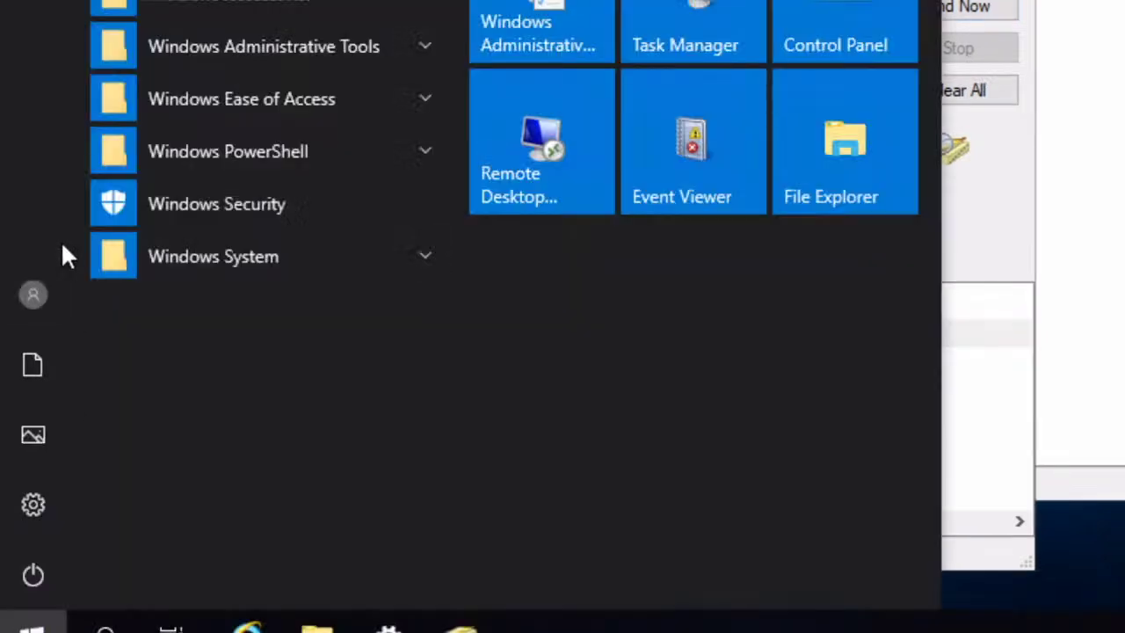
{"action": "left_click", "coordinate": [35, 285]}
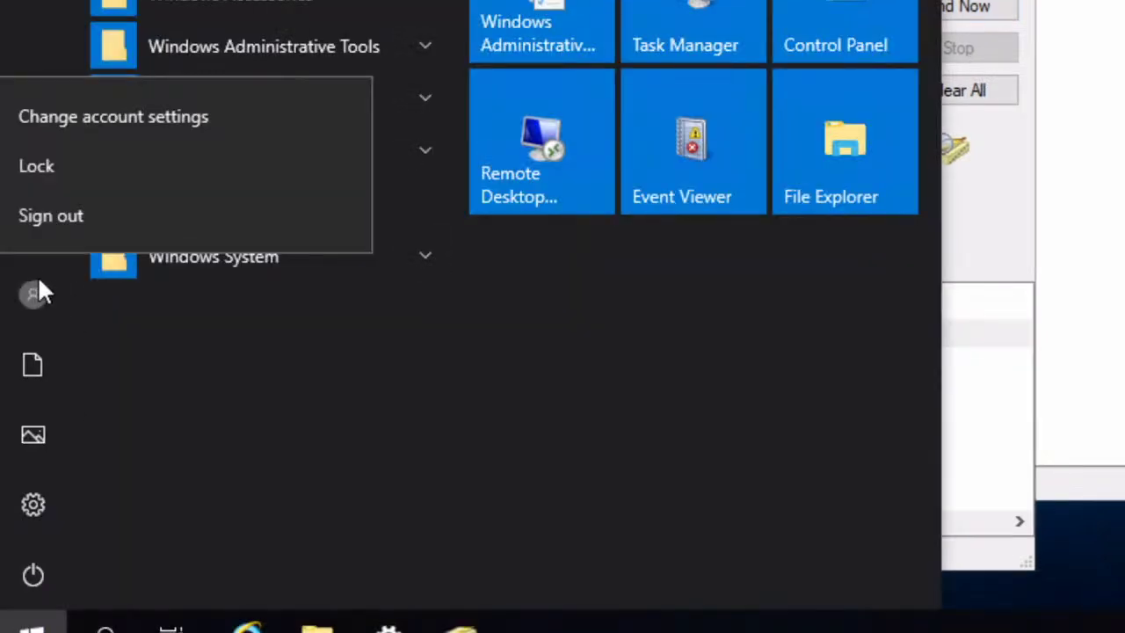
{"action": "left_click", "coordinate": [94, 167]}
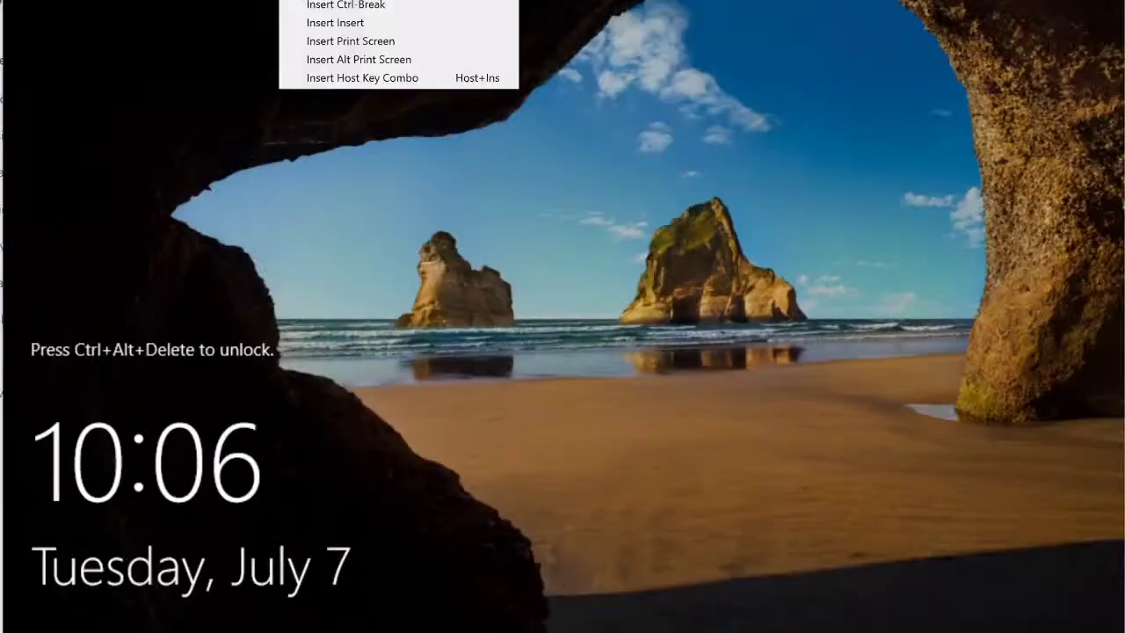
- Send Ctrl+Alt+Del via VirtualBox to show the password sign-in screen
{"action": "left_click", "coordinate": [339, 1]}
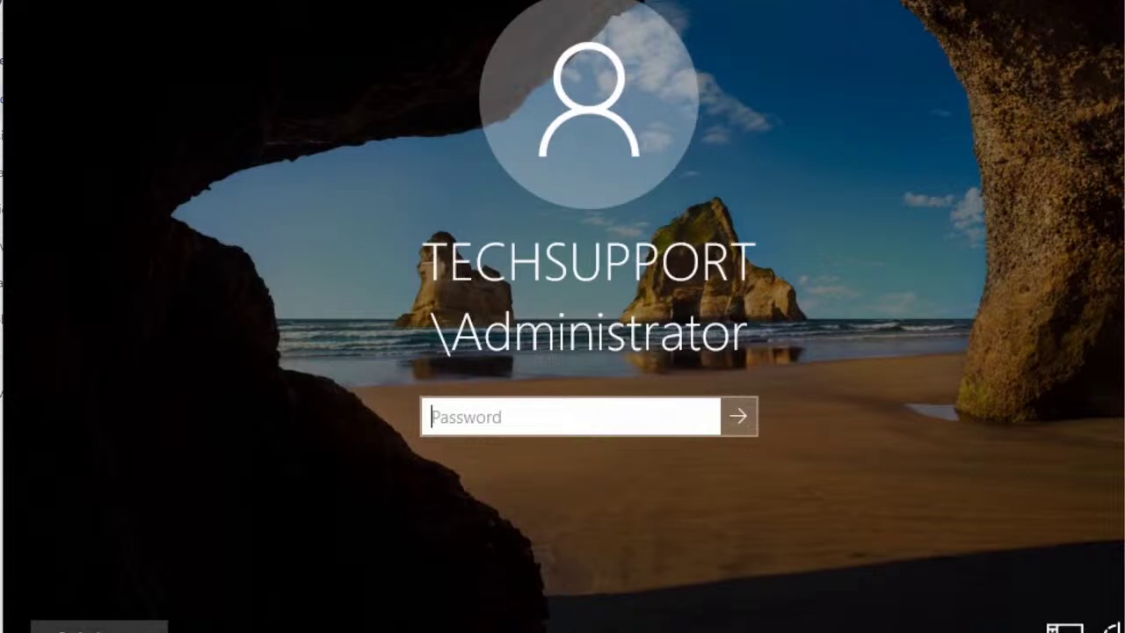
{"action": "left_click", "coordinate": [52, 0]}
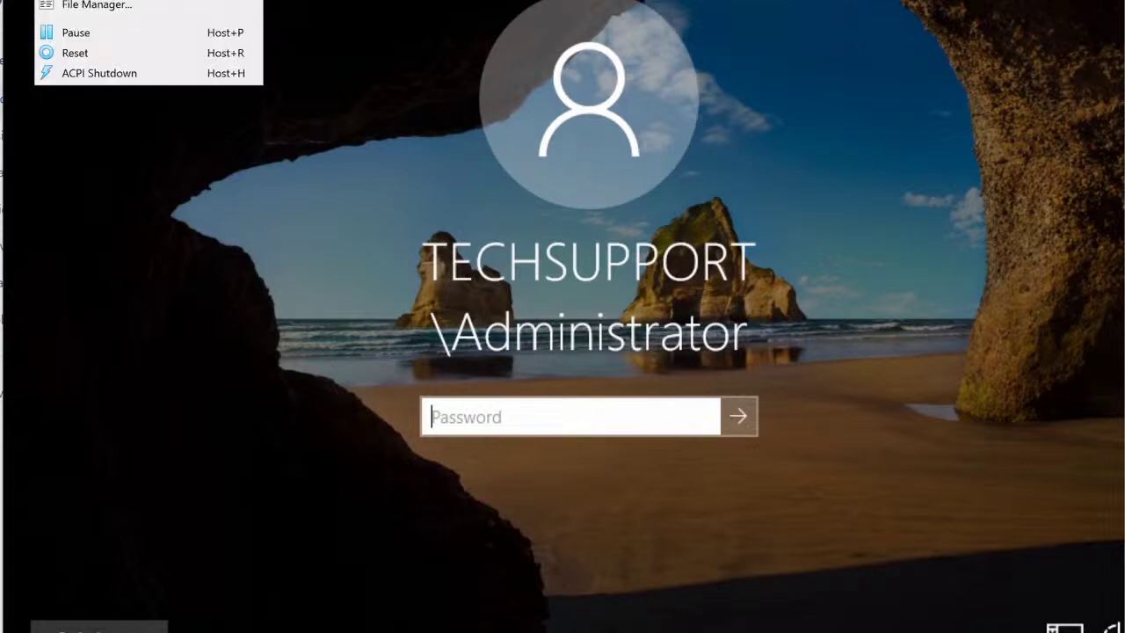
{"action": "left_click", "coordinate": [97, 33]}
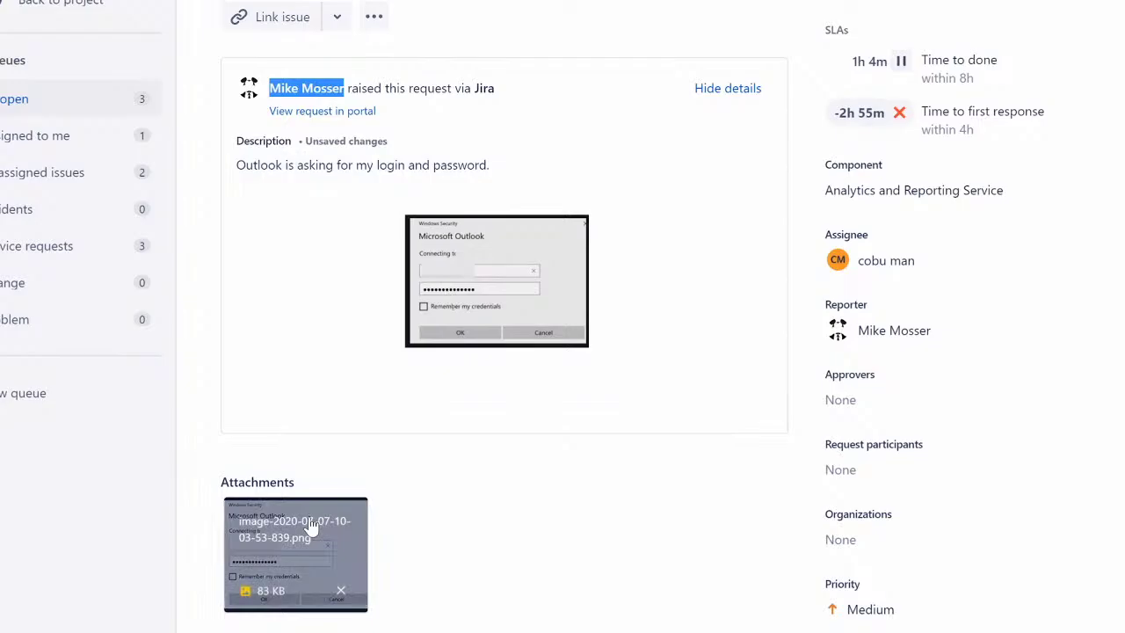
{"action": "left_click", "coordinate": [315, 523]}
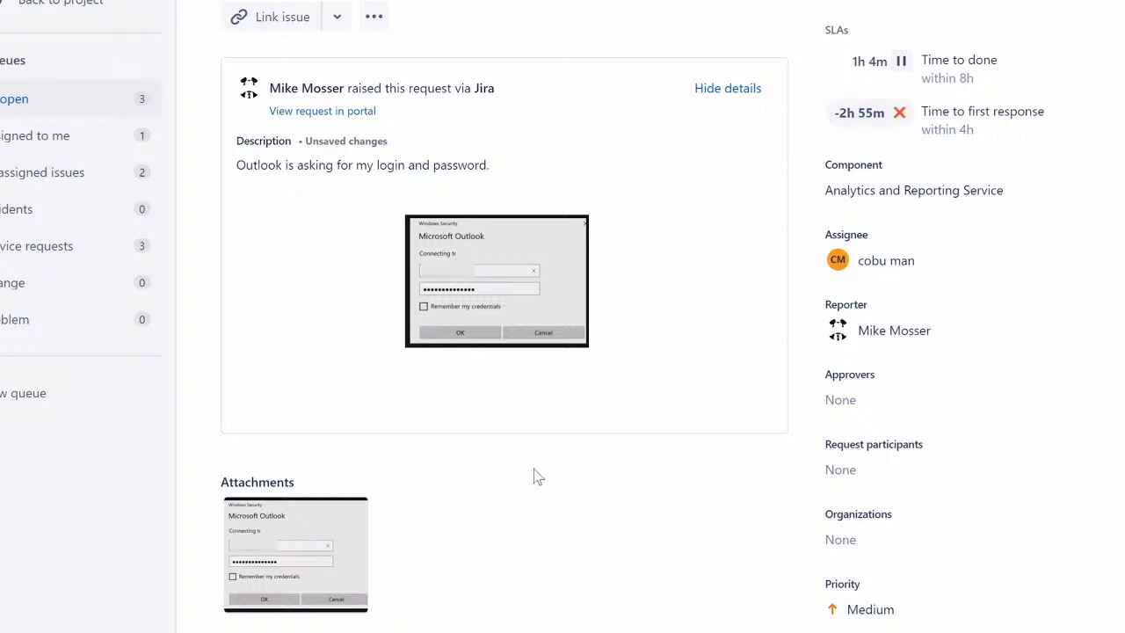
{"action": "scroll", "coordinate": [537, 476], "scroll_direction": "down", "scroll_amount": 3}
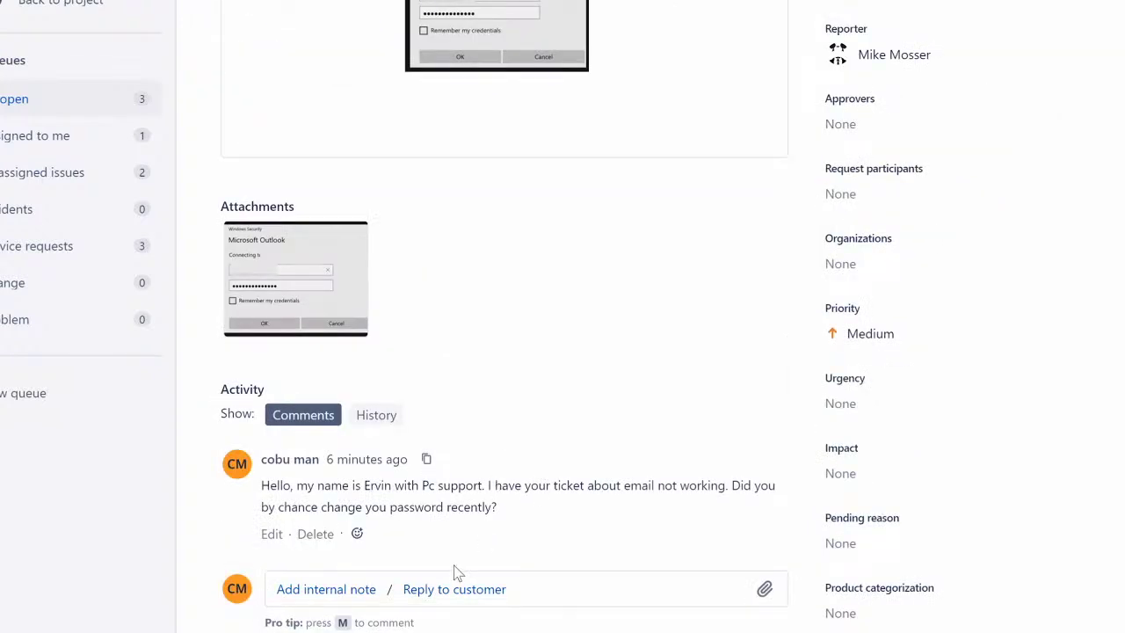
- Post the internal note 'Resolved issue by password reset.' signed with the agent's name
{"action": "left_click", "coordinate": [444, 473]}
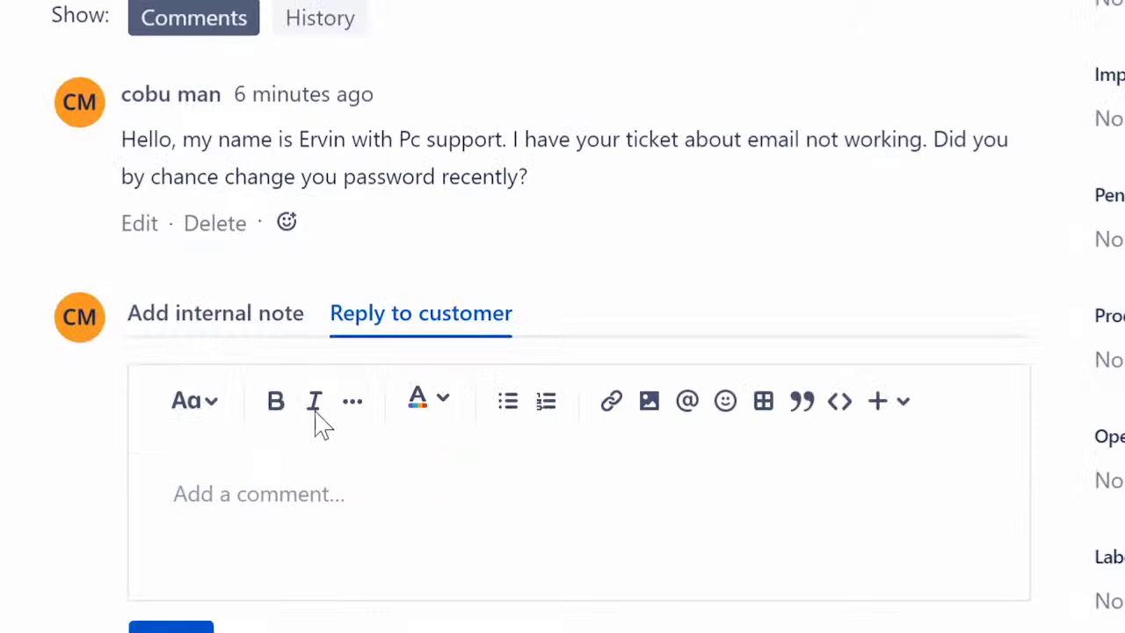
{"action": "left_click", "coordinate": [263, 327]}
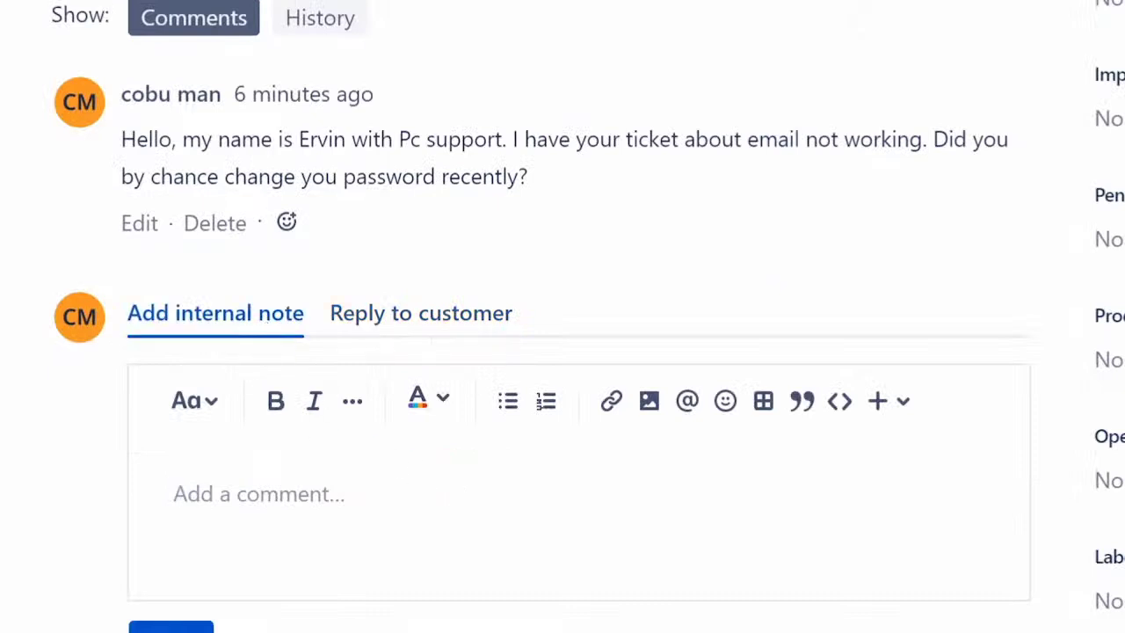
{"action": "type", "text": "REso"}
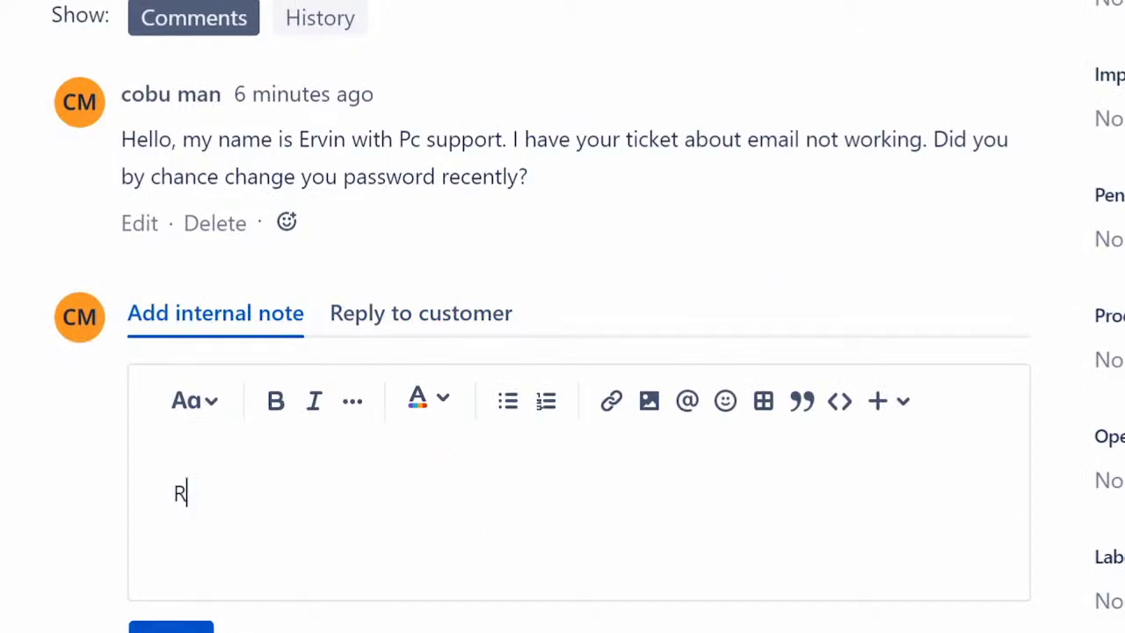
{"action": "key", "text": "BackSpace"}
{"action": "key", "text": "BackSpace"}
{"action": "key", "text": "BackSpace"}
{"action": "type", "text": "esolved issue by "}
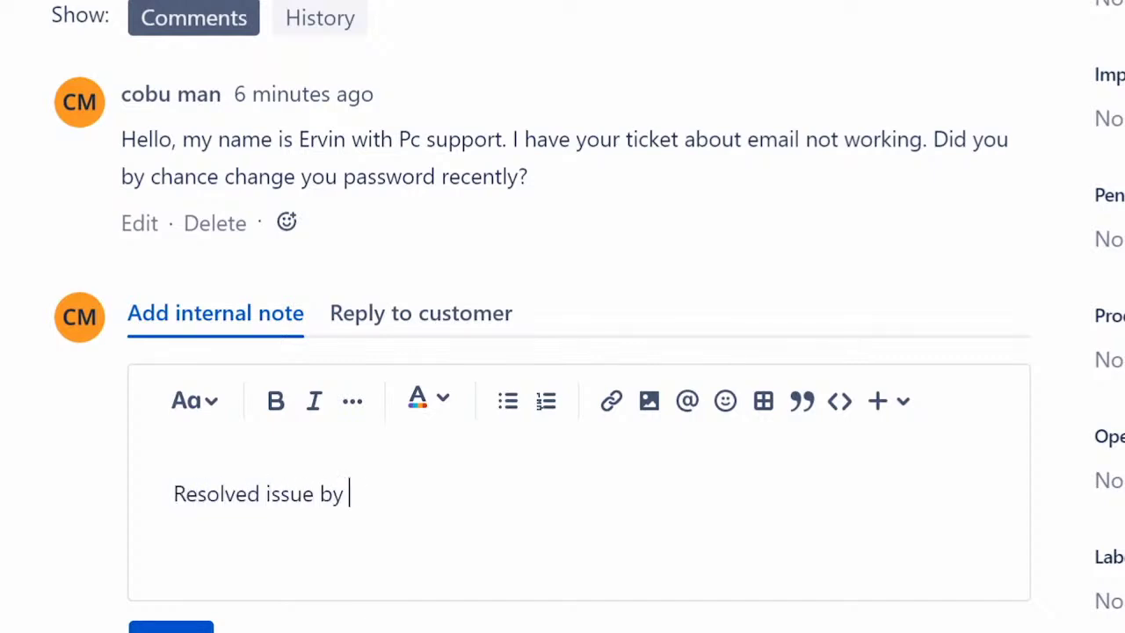
{"action": "type", "text": "password"}
{"action": "key", "text": "BackSpace"}
{"action": "type", "text": "d "}
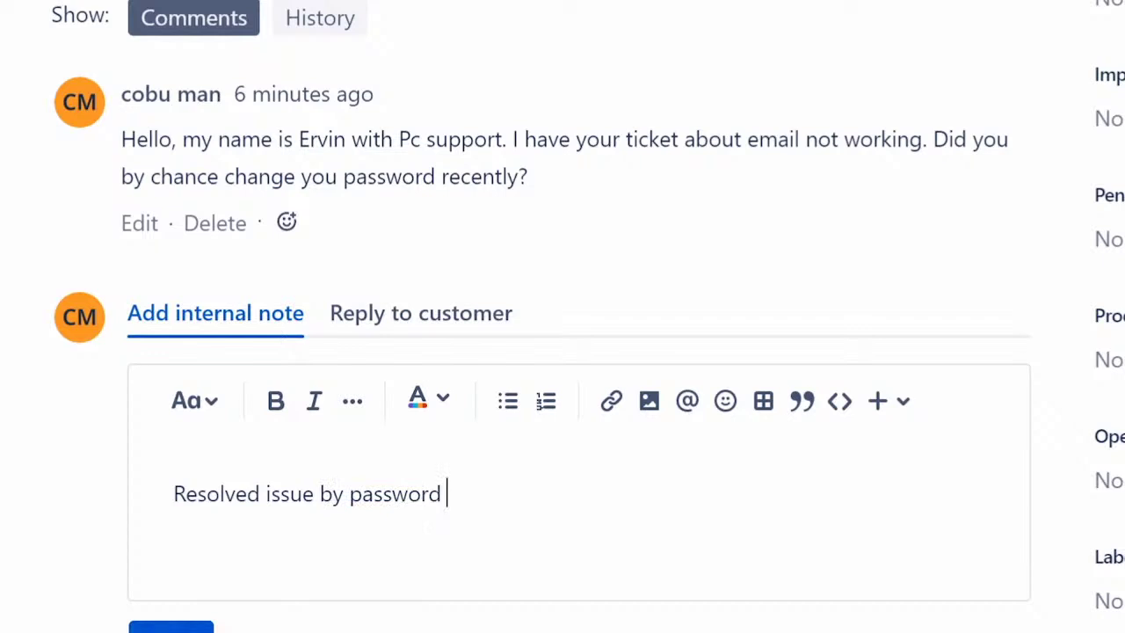
{"action": "type", "text": "reset. Ervin"}
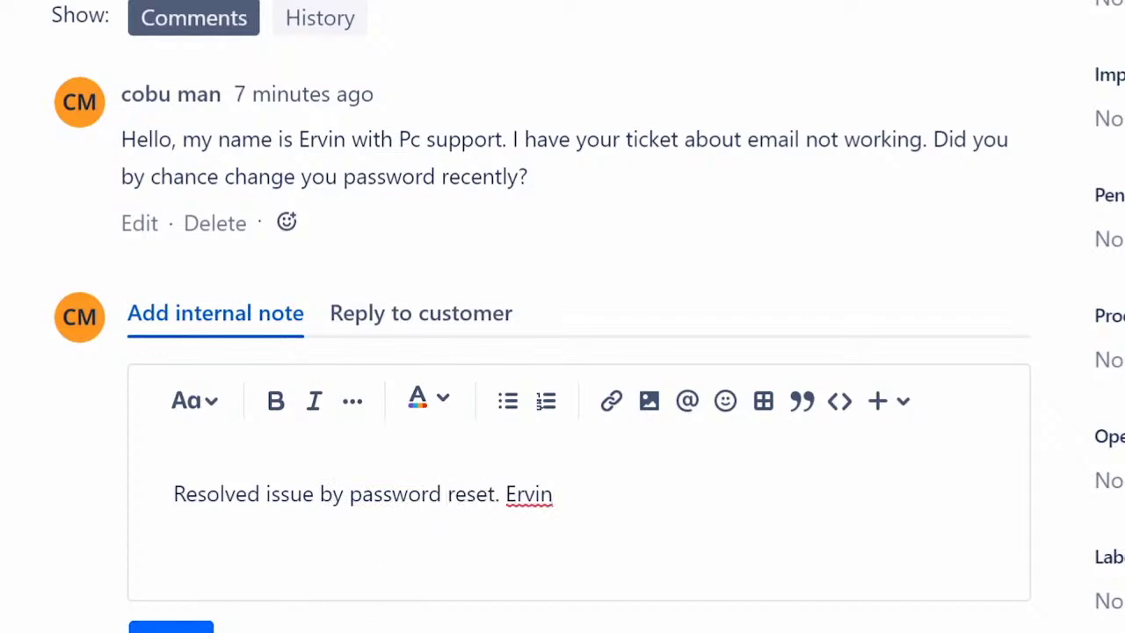
{"action": "key", "text": "ctrl+Return"}
- Set the email ticket's status to Complete
{"action": "scroll", "coordinate": [741, 45], "scroll_direction": "up", "scroll_amount": 5}
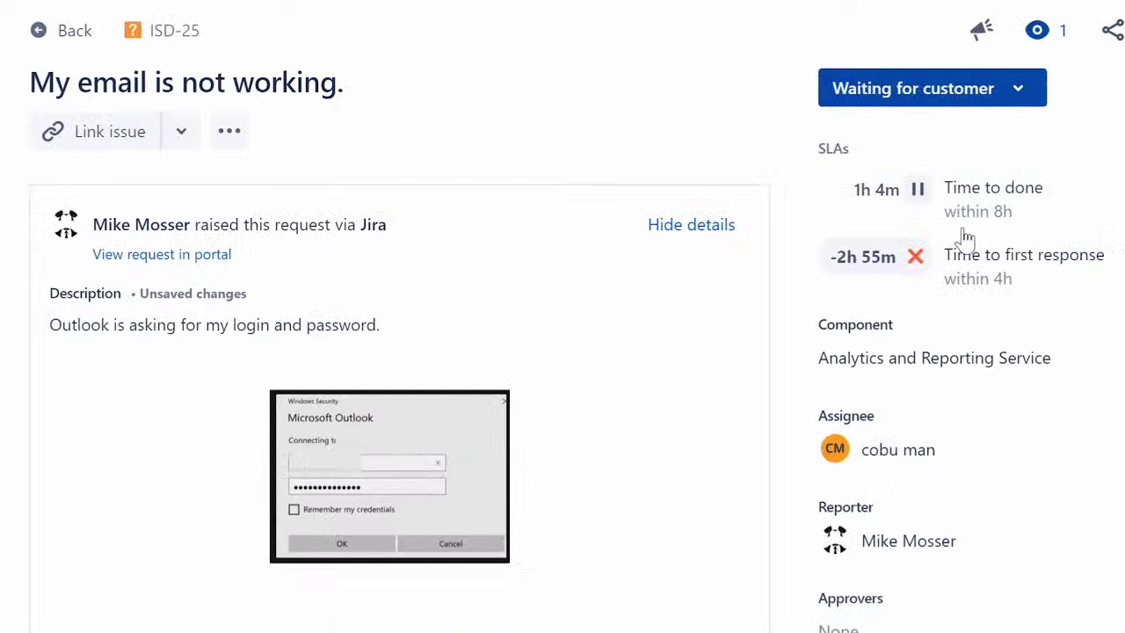
{"action": "left_click", "coordinate": [931, 88]}
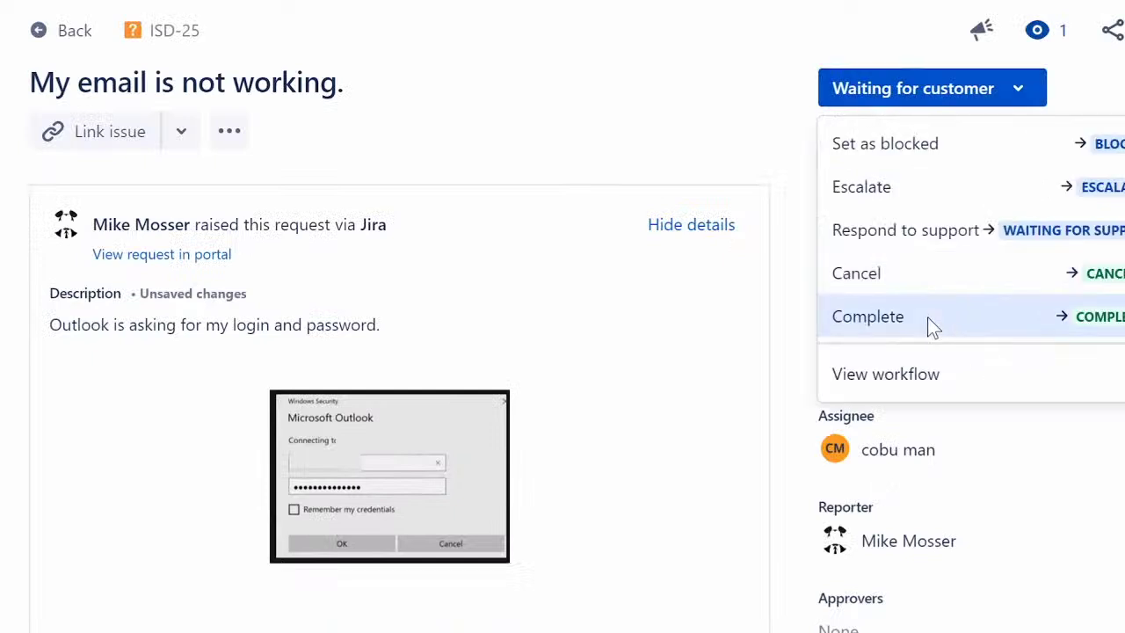
{"action": "left_click", "coordinate": [927, 318]}
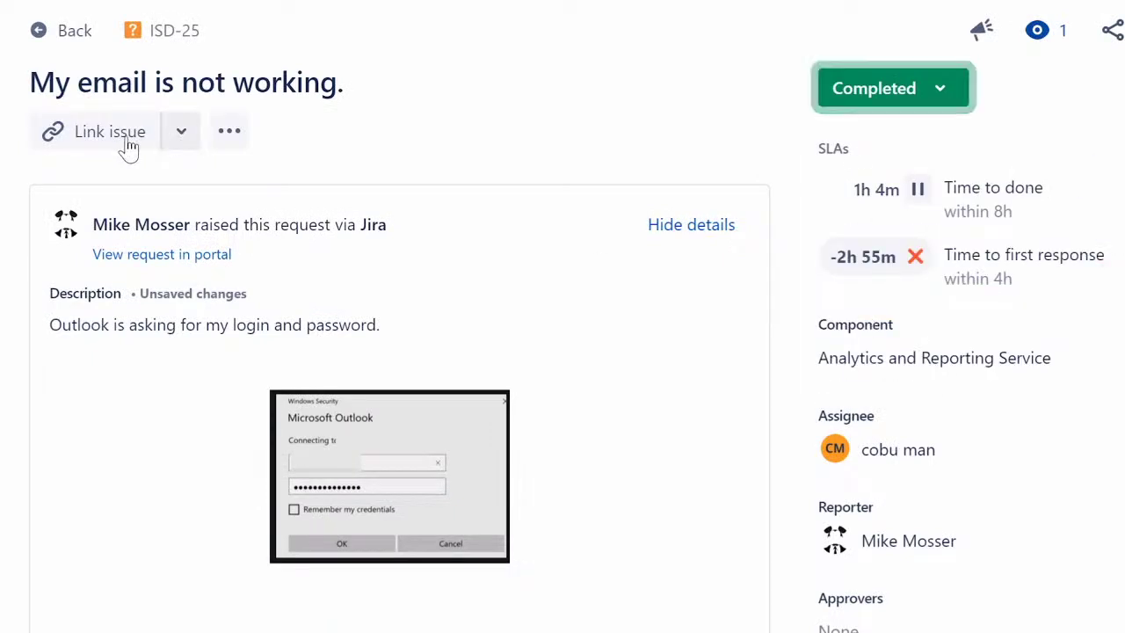
- Open ISD-26 from the queue and assign it to the support agent
{"action": "left_click", "coordinate": [78, 34]}
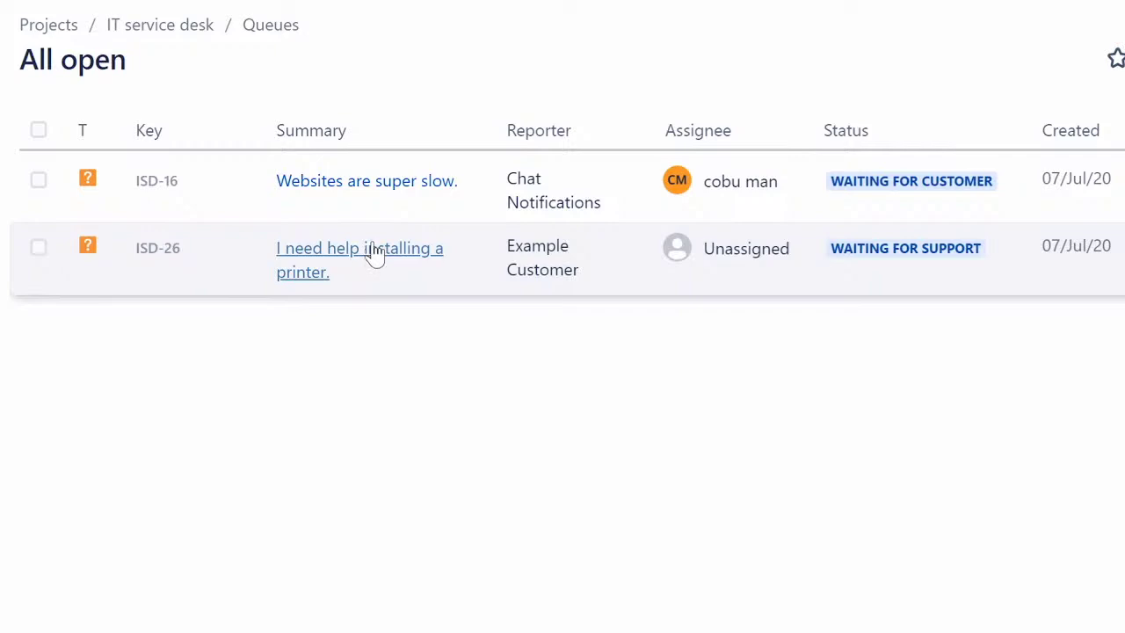
{"action": "left_click", "coordinate": [373, 253]}
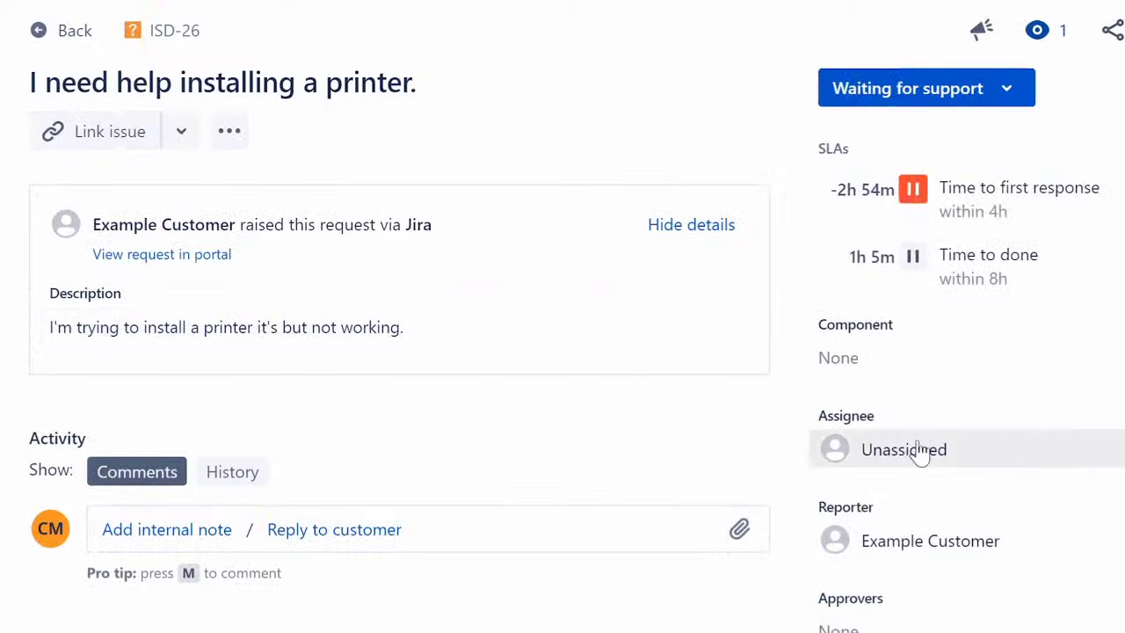
{"action": "left_click", "coordinate": [919, 452]}
{"action": "left_click", "coordinate": [919, 511]}
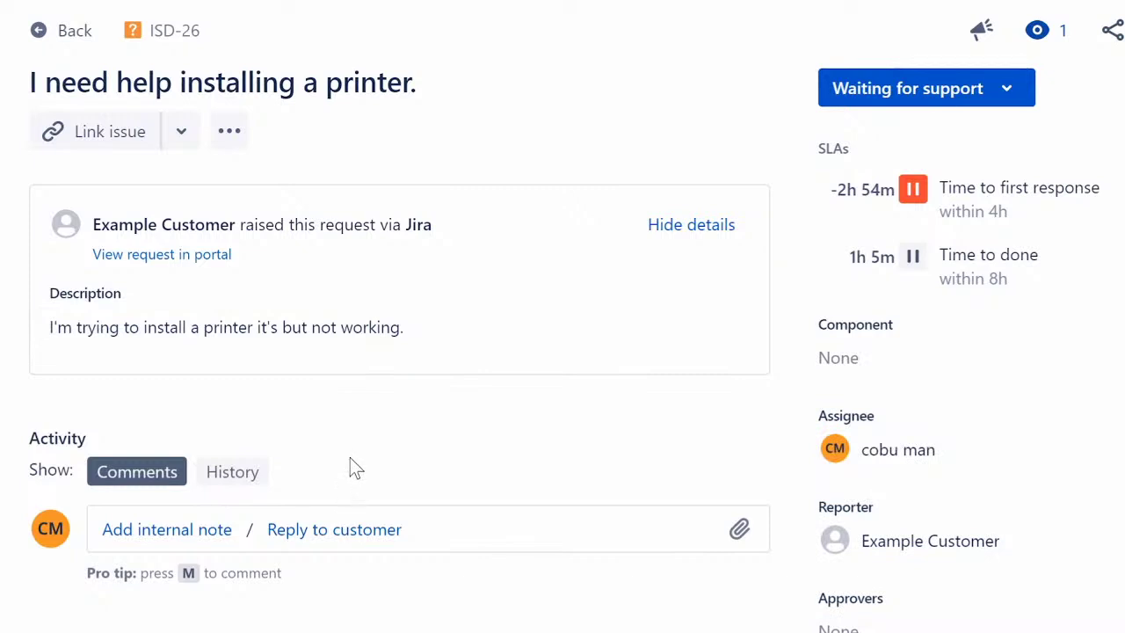
- Select text in the ISD-26 title and description to edit them
{"action": "left_click", "coordinate": [416, 83]}
{"action": "left_click_drag", "start_coordinate": [416, 83], "coordinate": [29, 77]}
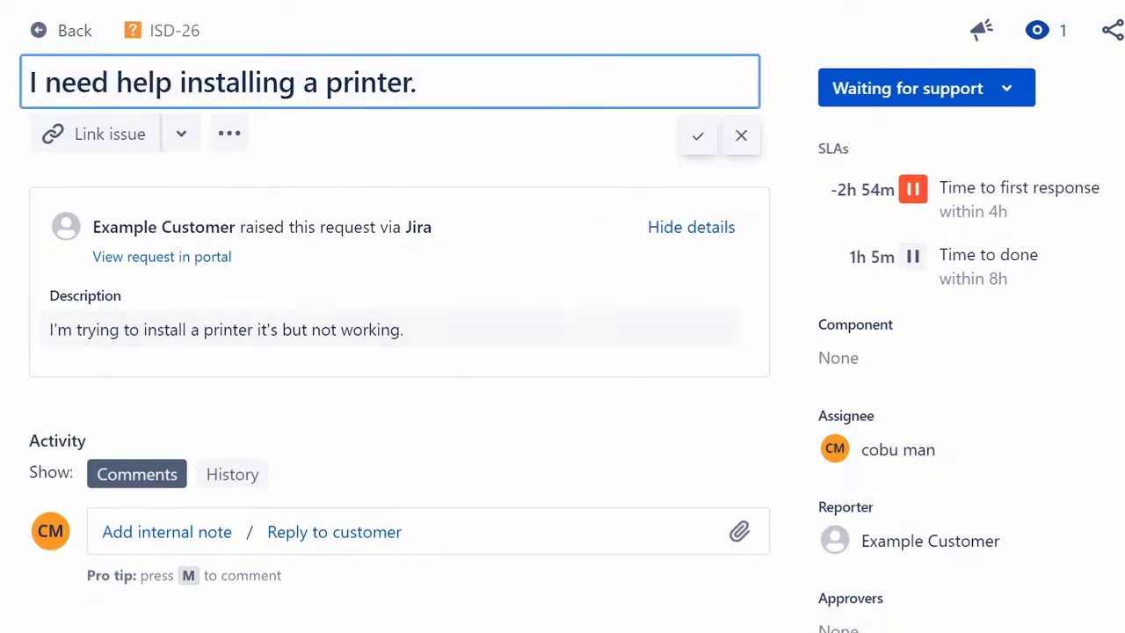
{"action": "left_click", "coordinate": [53, 327]}
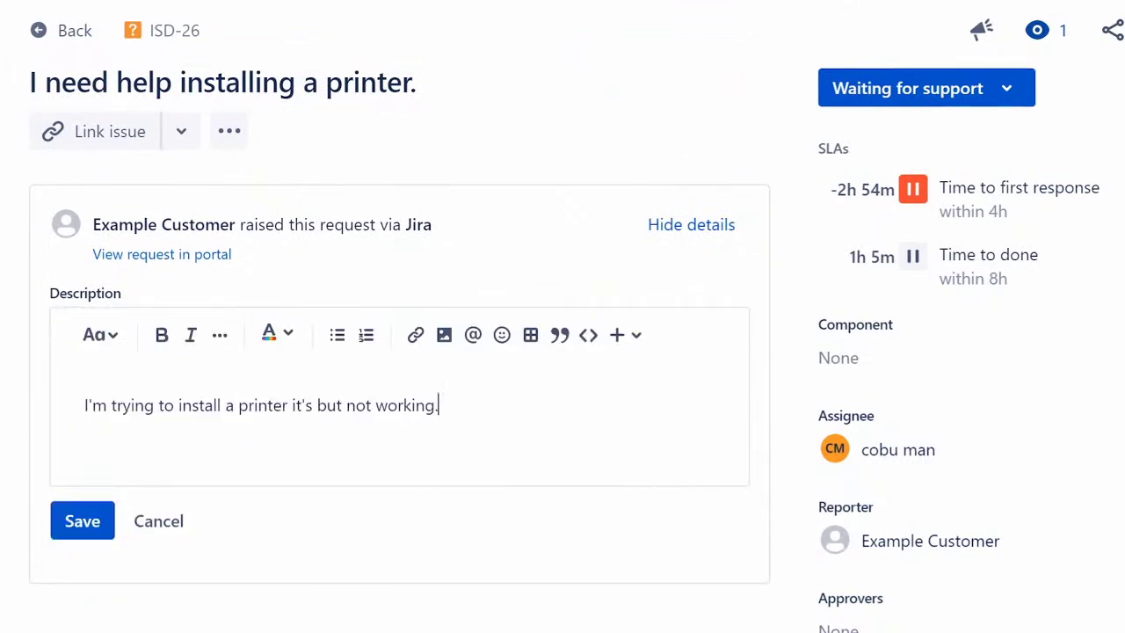
{"action": "left_click_drag", "start_coordinate": [439, 405], "coordinate": [80, 385]}
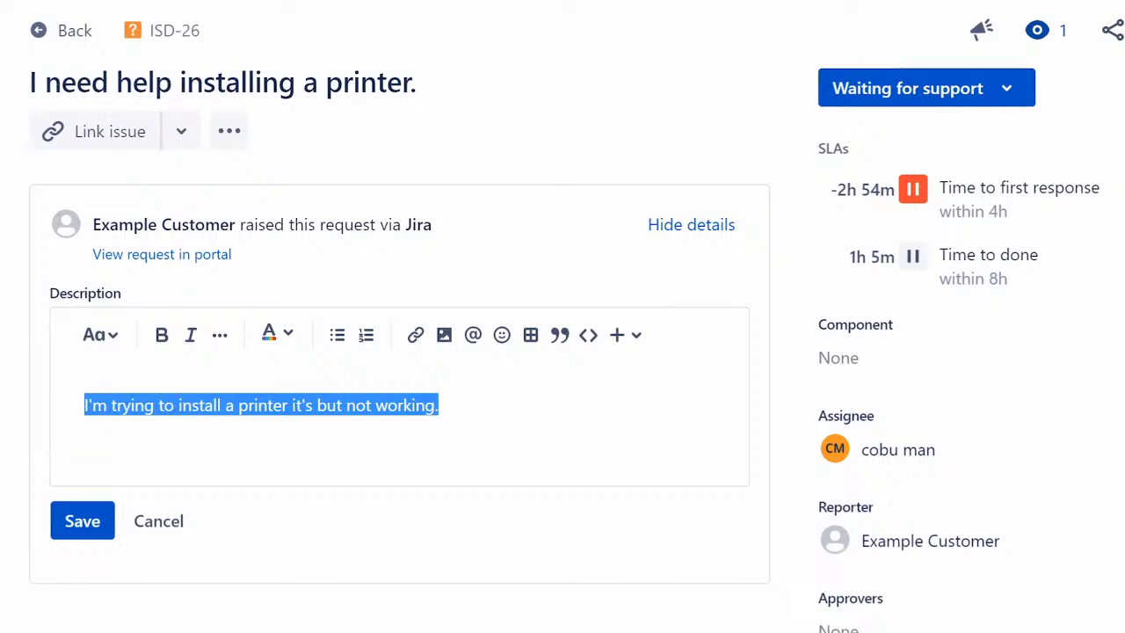
{"action": "left_click", "coordinate": [439, 405]}
{"action": "left_click_drag", "start_coordinate": [439, 405], "coordinate": [76, 407]}
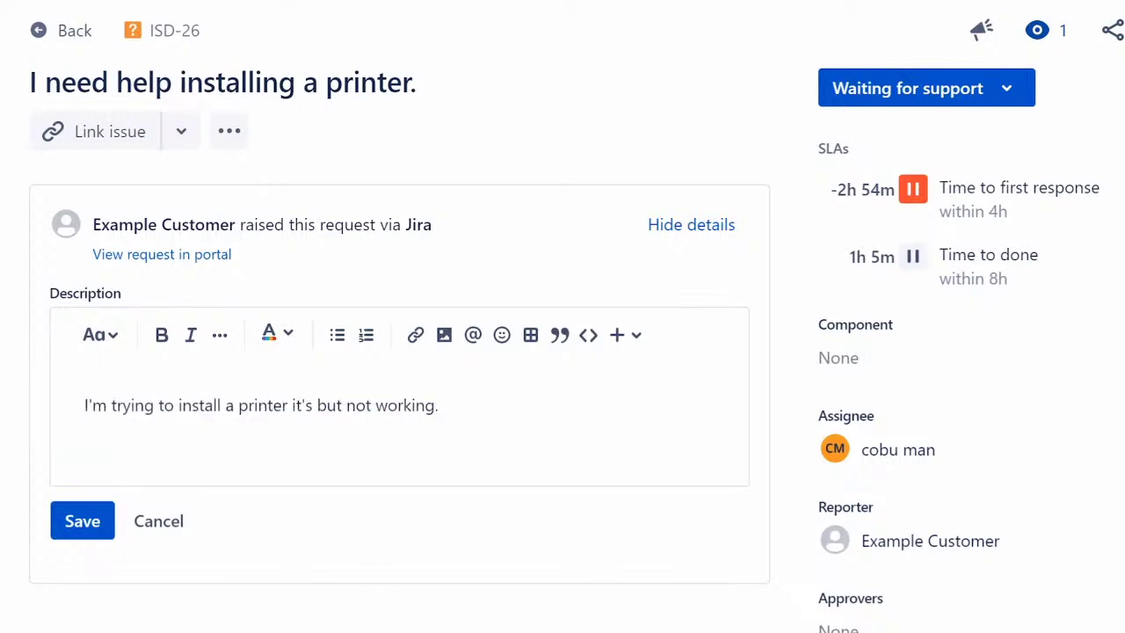
- Draft a Help Desk reply asking what printer is being added: local or network
{"action": "left_click", "coordinate": [140, 623]}
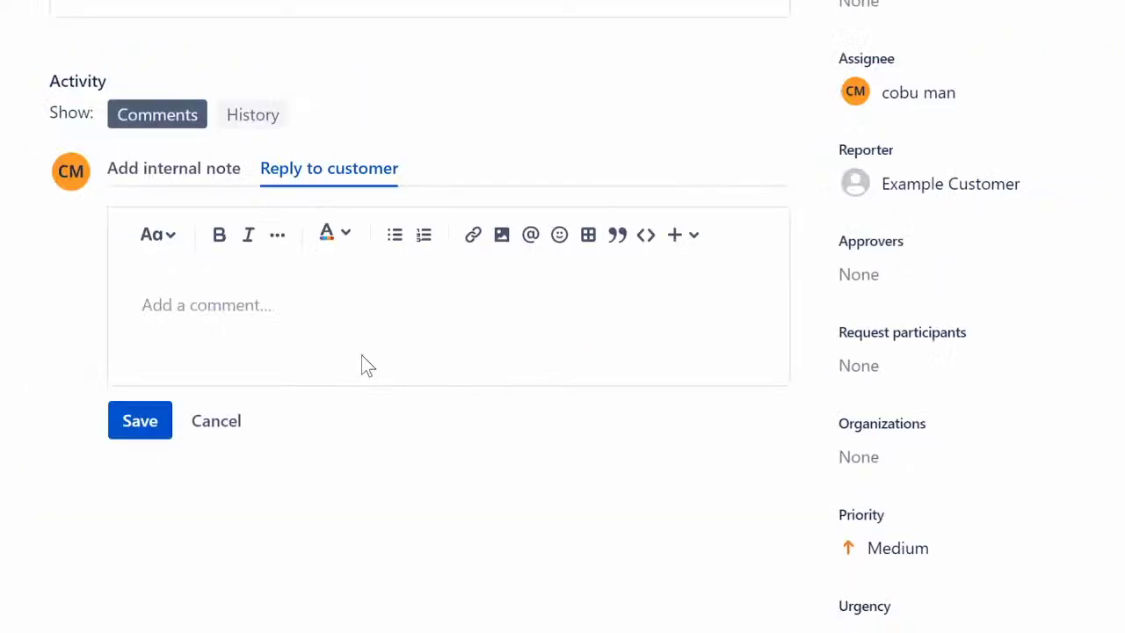
{"action": "type", "text": "Hell"}
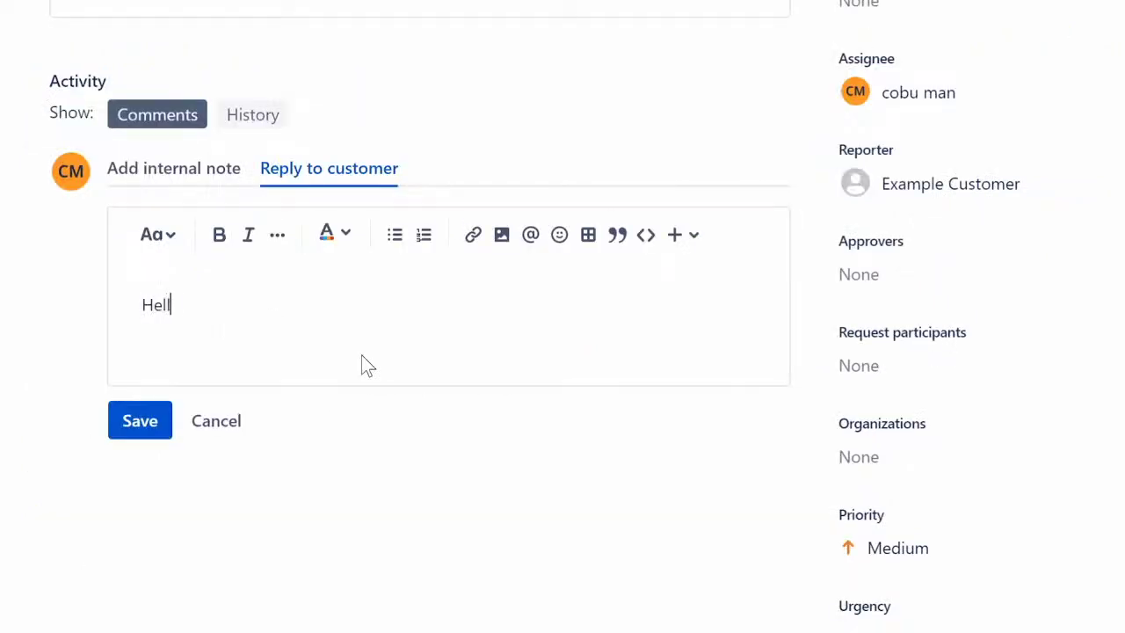
{"action": "type", "text": "o, my name is Ervin"}
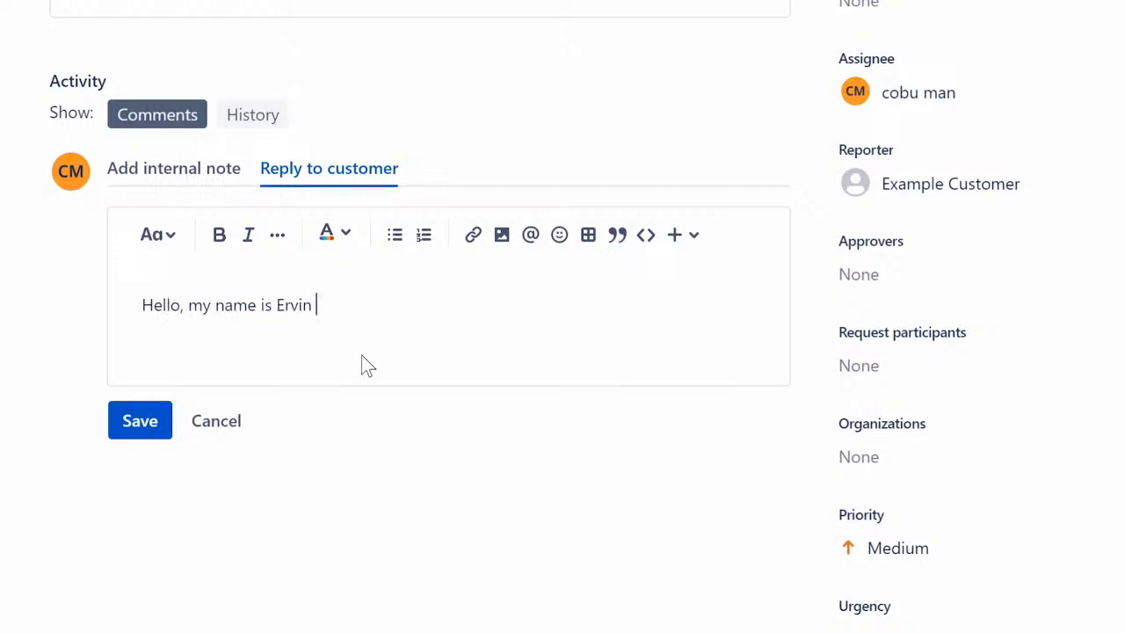
{"action": "type", "text": " with Help D"}
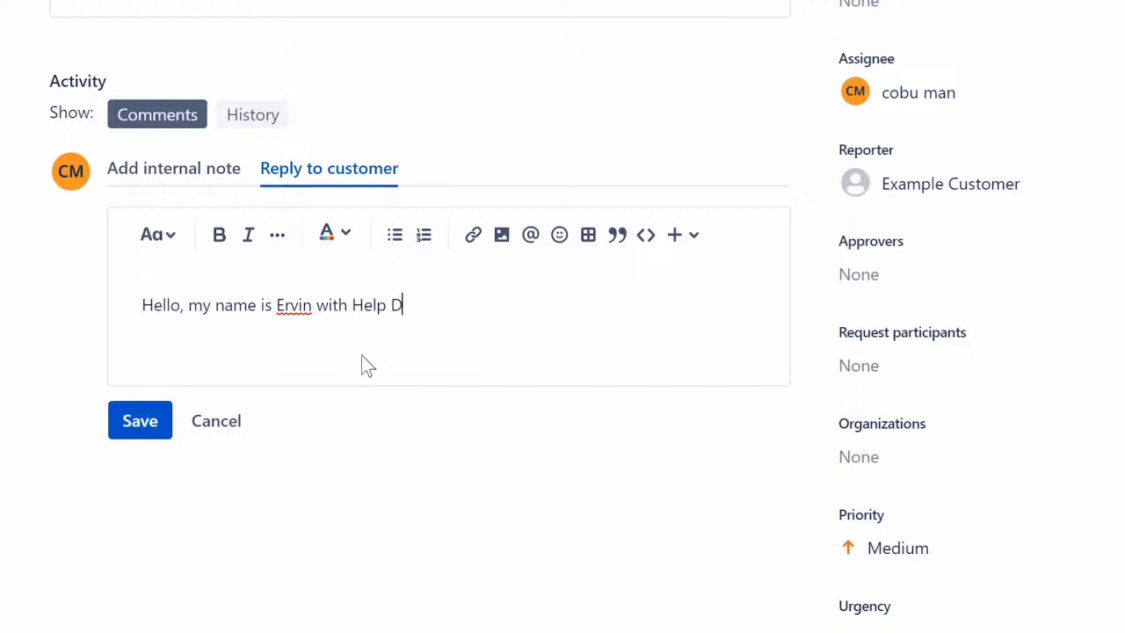
{"action": "type", "text": "esk. What kind of "}
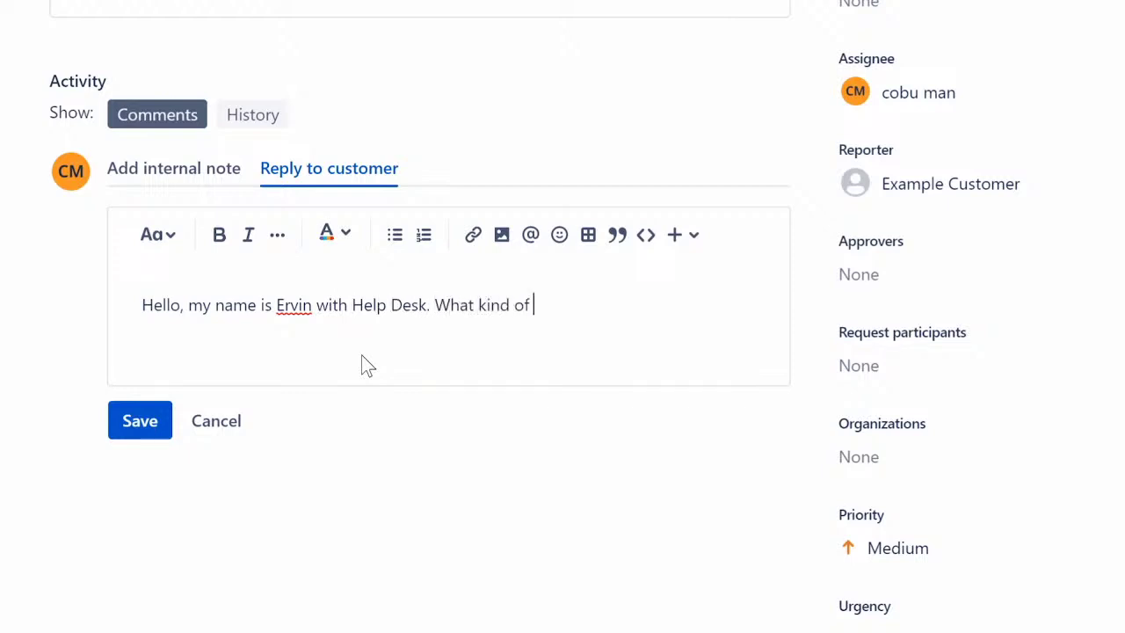
{"action": "type", "text": "printer are you "}
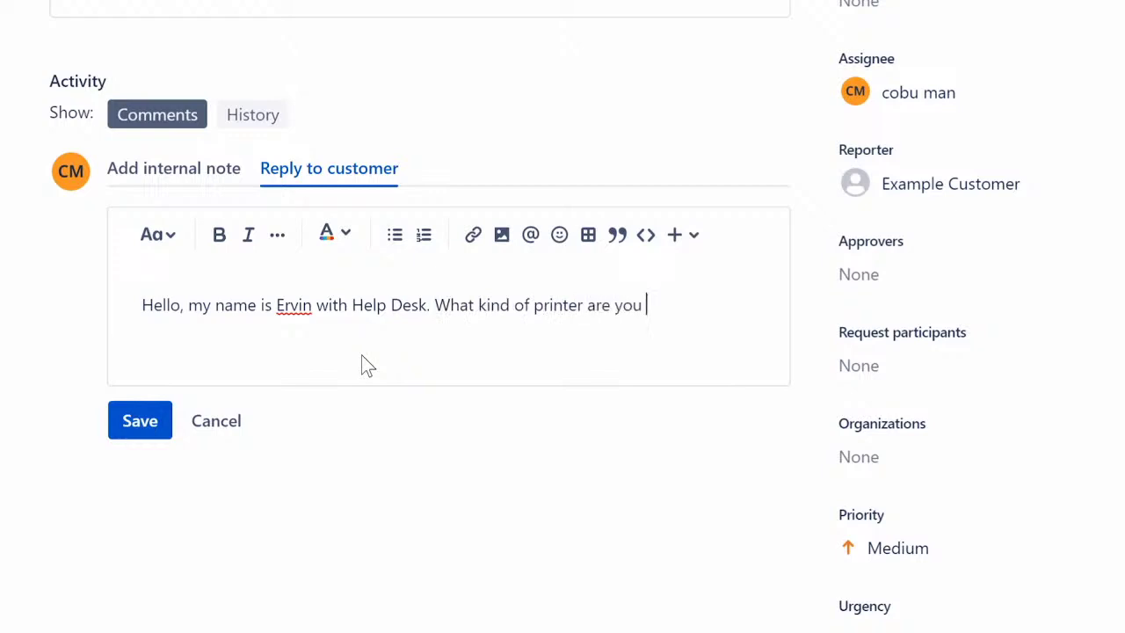
{"action": "type", "text": "trying to add?"}
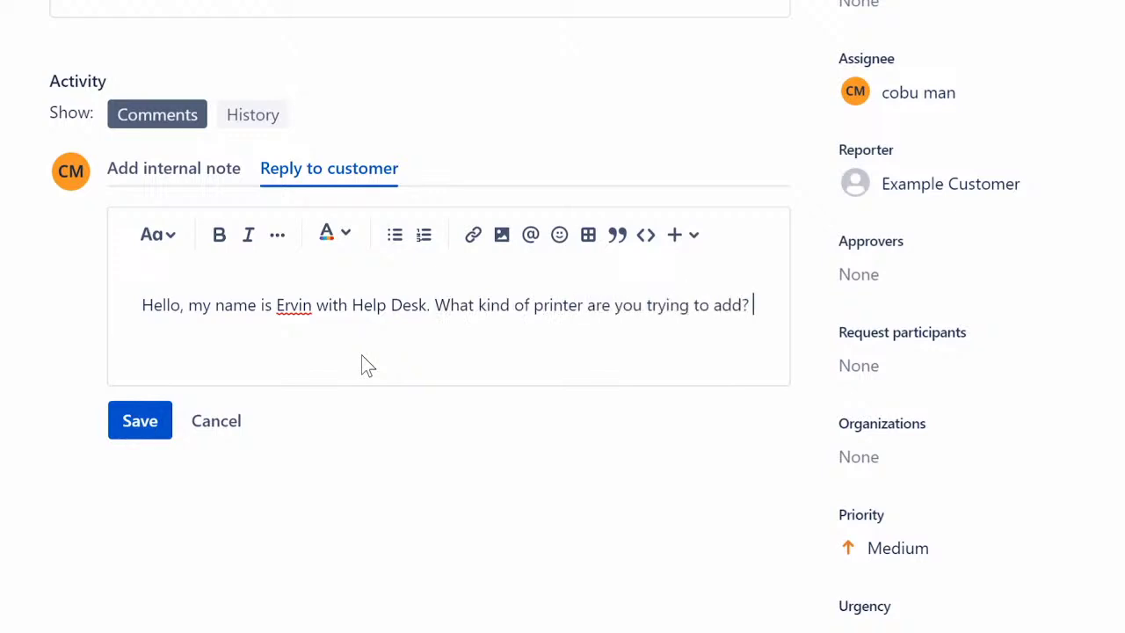
{"action": "key", "text": "Return"}
{"action": "type", "text": "Local printer o"}
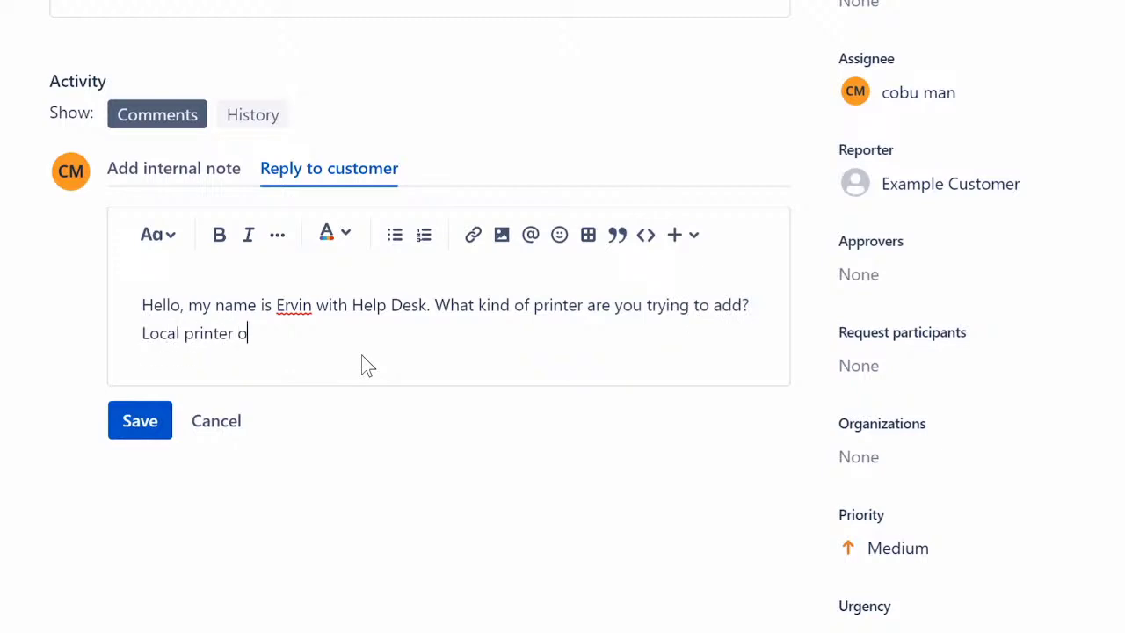
{"action": "type", "text": "r Network printer?"}
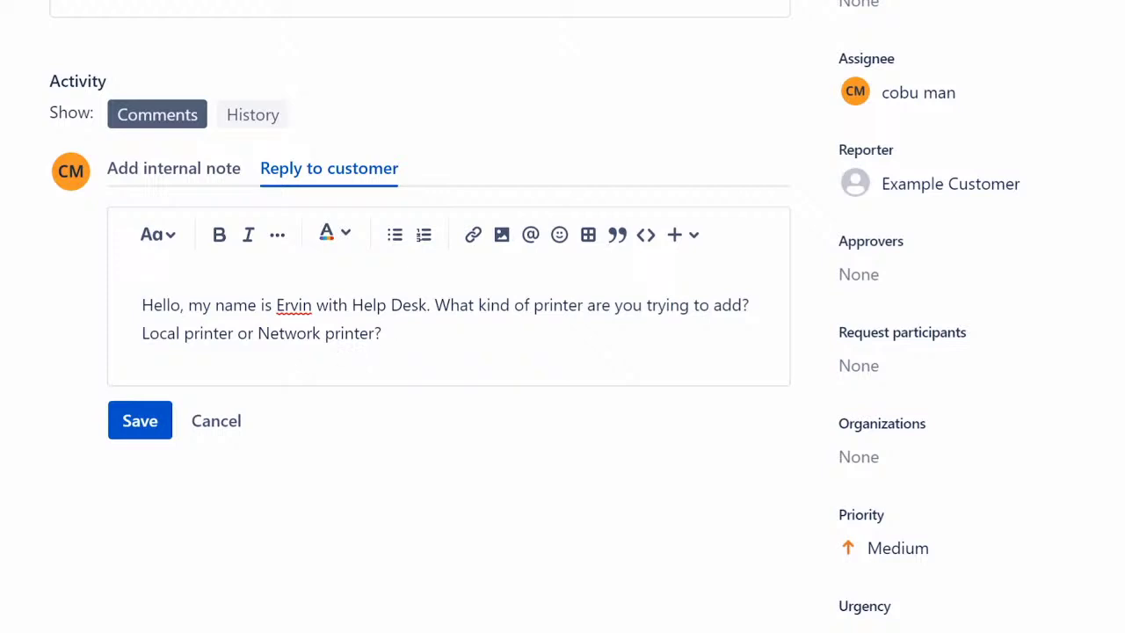
{"action": "left_click_drag", "start_coordinate": [257, 333], "coordinate": [385, 353]}
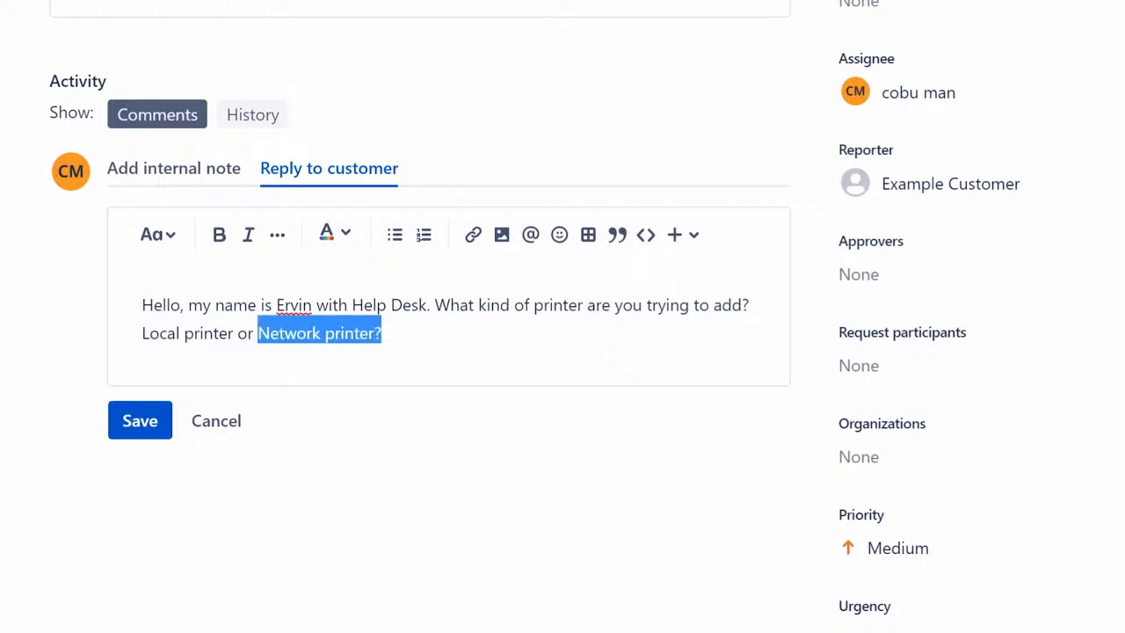
{"action": "key", "text": "shift+Left"}
{"action": "left_click", "coordinate": [381, 333]}
{"action": "left_click", "coordinate": [268, 333]}
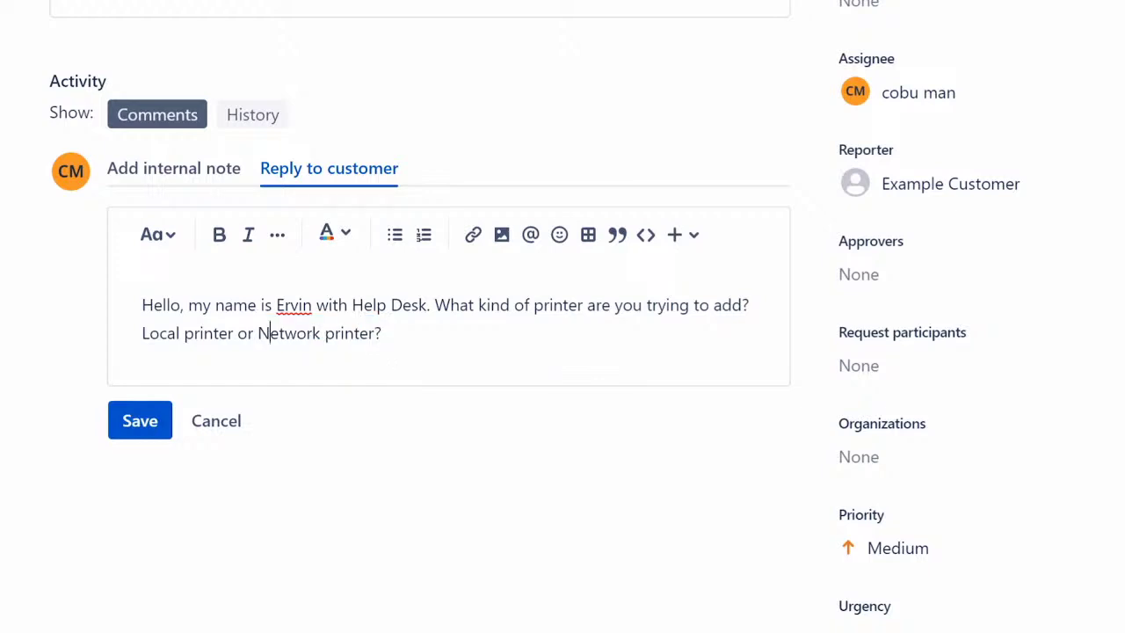
{"action": "key", "text": "shift+Right"}
{"action": "key", "text": "shift+Right"}
{"action": "key", "text": "shift+Right"}
{"action": "key", "text": "shift+Right"}
{"action": "key", "text": "shift+Right"}
{"action": "key", "text": "shift+Right"}
{"action": "key", "text": "shift+Right"}
{"action": "key", "text": "shift+Right"}
{"action": "key", "text": "shift+Right"}
{"action": "key", "text": "shift+Right"}
{"action": "key", "text": "shift+Right"}
{"action": "key", "text": "shift+Right"}
{"action": "key", "text": "shift+Right"}
{"action": "key", "text": "shift+Right"}
{"action": "left_click", "coordinate": [381, 333]}
- Start a PC-name request, delete the unfinished sentence, and save the reply
{"action": "type", "text": "Also, can you p"}
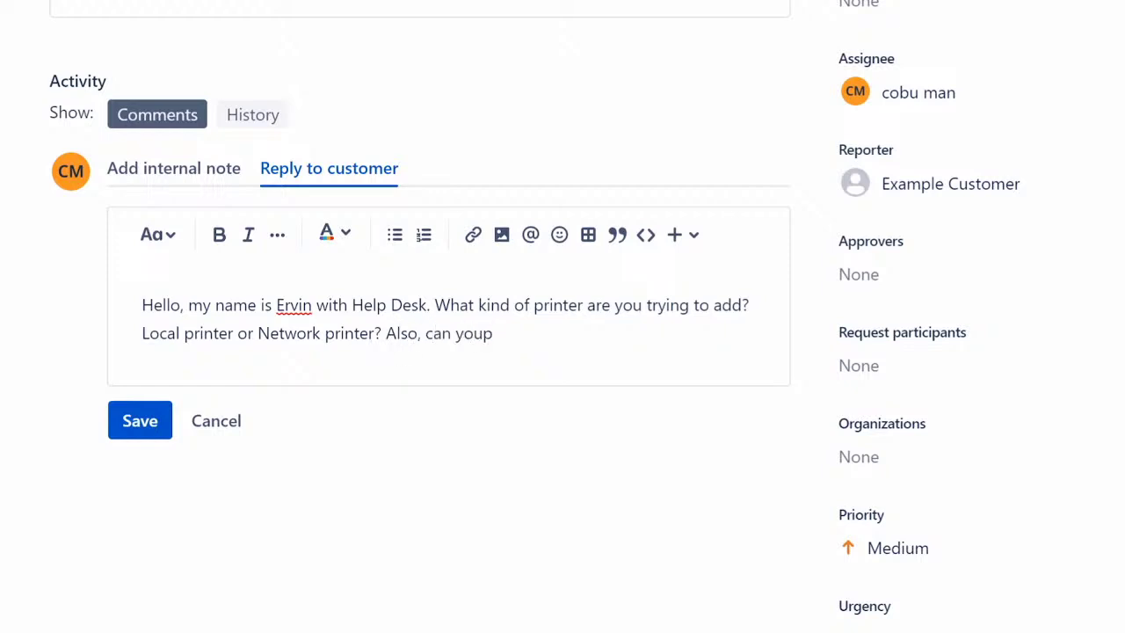
{"action": "key", "text": "BackSpace"}
{"action": "type", "text": "please sne"}
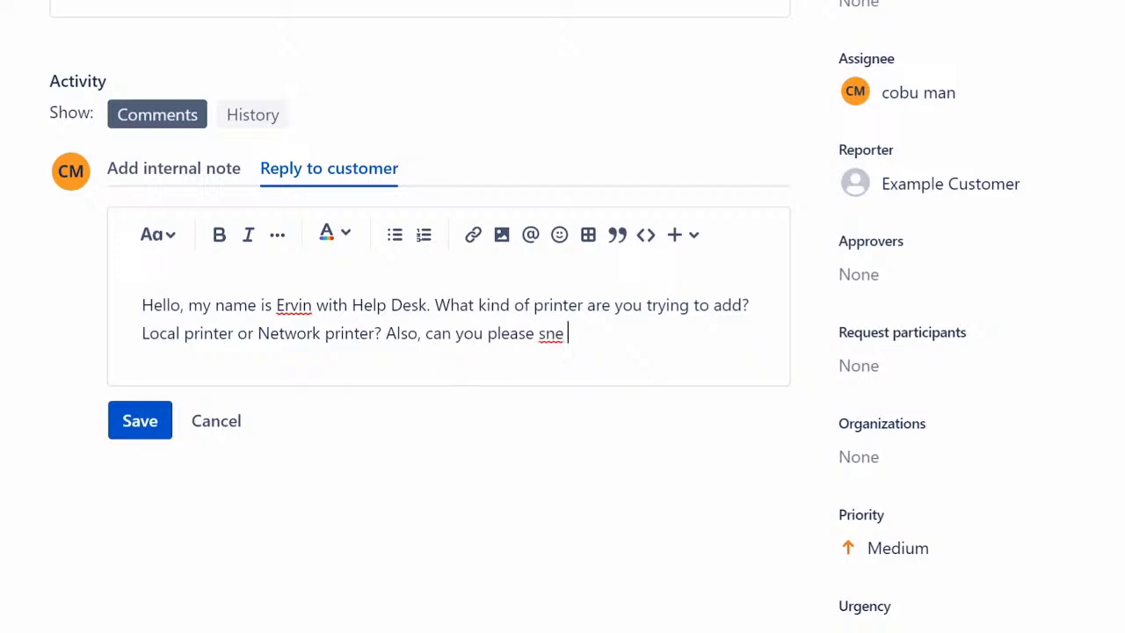
{"action": "key", "text": "BackSpace"}
{"action": "key", "text": "BackSpace"}
{"action": "type", "text": "end me you"}
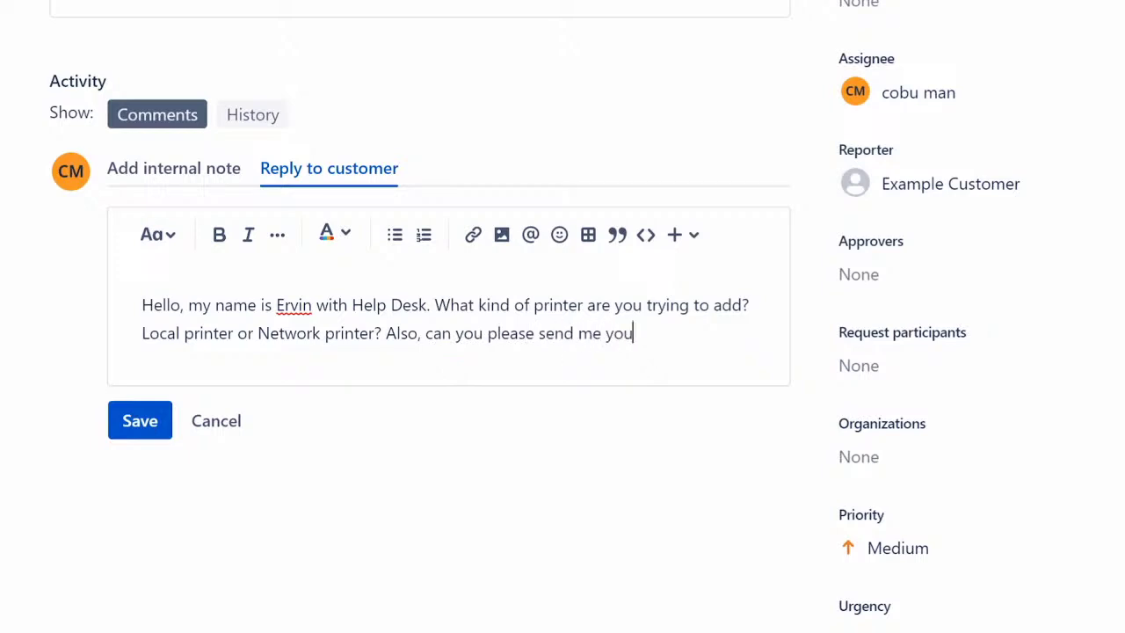
{"action": "type", "text": "r PC name with"}
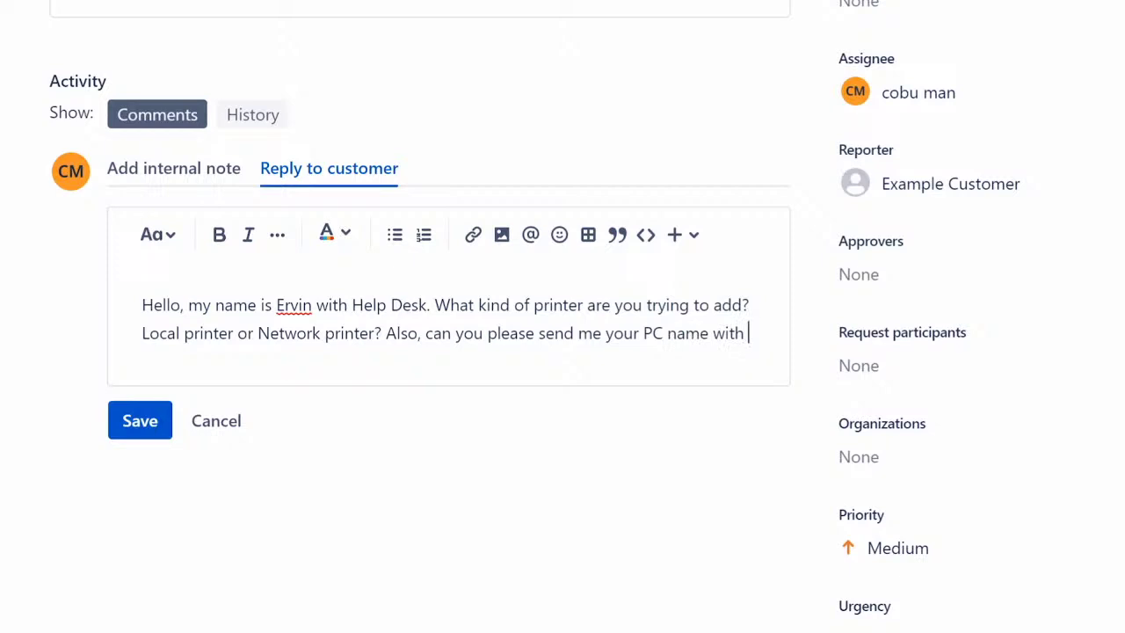
{"action": "key", "text": "BackSpace"}
{"action": "key", "text": "BackSpace"}
{"action": "key", "text": "BackSpace"}
{"action": "key", "text": "BackSpace"}
{"action": "key", "text": "BackSpace"}
{"action": "key", "text": "BackSpace"}
{"action": "key", "text": "BackSpace"}
{"action": "key", "text": "BackSpace"}
{"action": "key", "text": "BackSpace"}
{"action": "key", "text": "BackSpace"}
{"action": "key", "text": "BackSpace"}
{"action": "key", "text": "BackSpace"}
{"action": "key", "text": "BackSpace"}
{"action": "key", "text": "BackSpace"}
{"action": "key", "text": "BackSpace"}
{"action": "key", "text": "BackSpace"}
{"action": "key", "text": "BackSpace"}
{"action": "key", "text": "BackSpace"}
{"action": "key", "text": "BackSpace"}
{"action": "key", "text": "BackSpace"}
{"action": "key", "text": "BackSpace"}
{"action": "key", "text": "BackSpace"}
{"action": "key", "text": "BackSpace"}
{"action": "key", "text": "BackSpace"}
{"action": "key", "text": "BackSpace"}
{"action": "key", "text": "BackSpace"}
{"action": "key", "text": "BackSpace"}
{"action": "key", "text": "BackSpace"}
{"action": "key", "text": "BackSpace"}
{"action": "key", "text": "BackSpace"}
{"action": "key", "text": "BackSpace"}
{"action": "key", "text": "BackSpace"}
{"action": "key", "text": "BackSpace"}
{"action": "key", "text": "BackSpace"}
{"action": "key", "text": "BackSpace"}
{"action": "key", "text": "BackSpace"}
{"action": "key", "text": "BackSpace"}
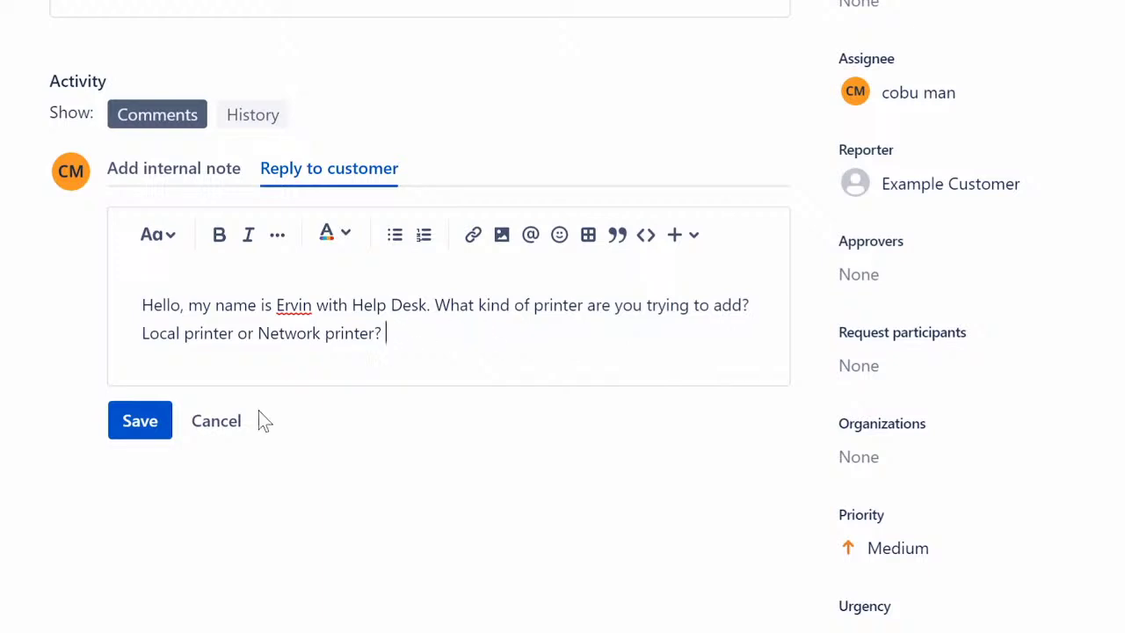
{"action": "left_click", "coordinate": [143, 426]}
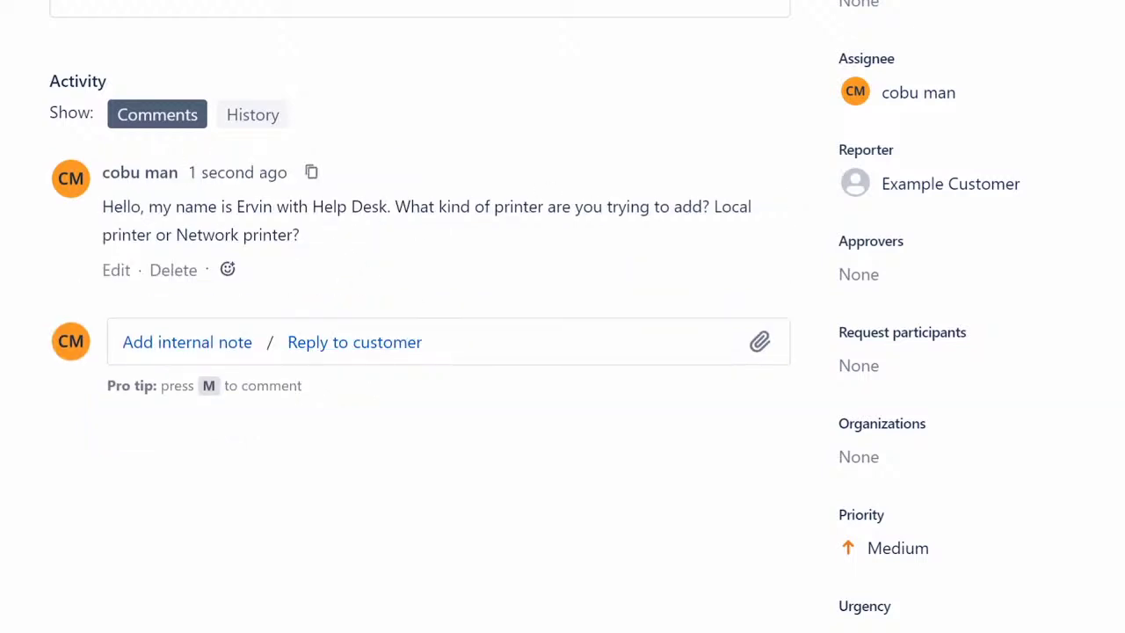
{"action": "left_click_drag", "start_coordinate": [714, 206], "coordinate": [368, 222]}
{"action": "left_click_drag", "start_coordinate": [287, 234], "coordinate": [313, 237]}
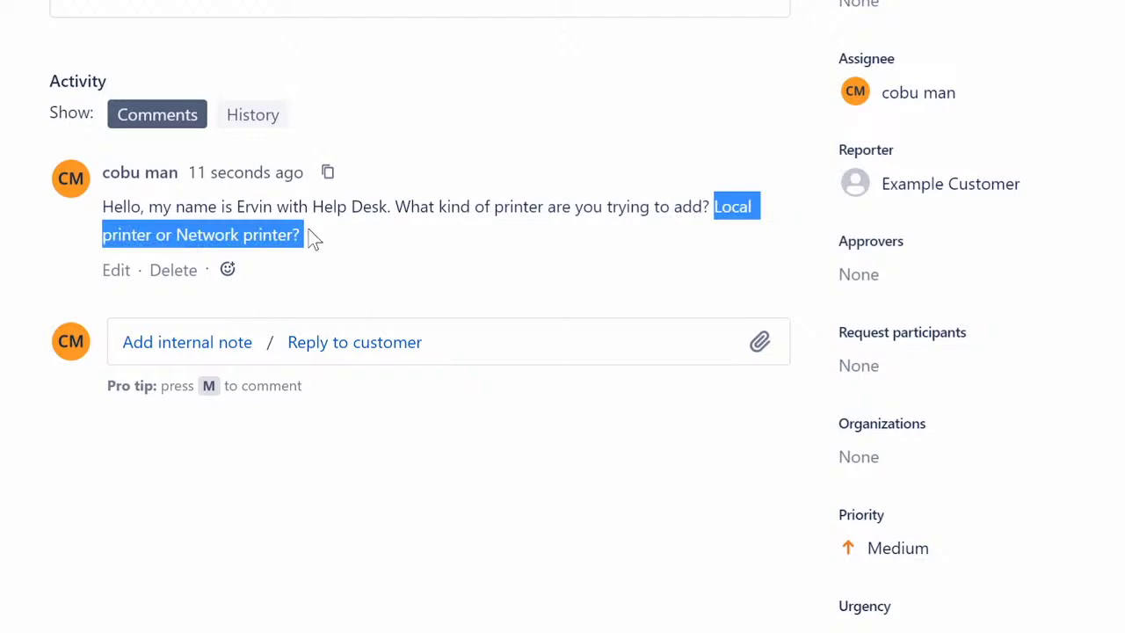
{"action": "left_click", "coordinate": [332, 240]}
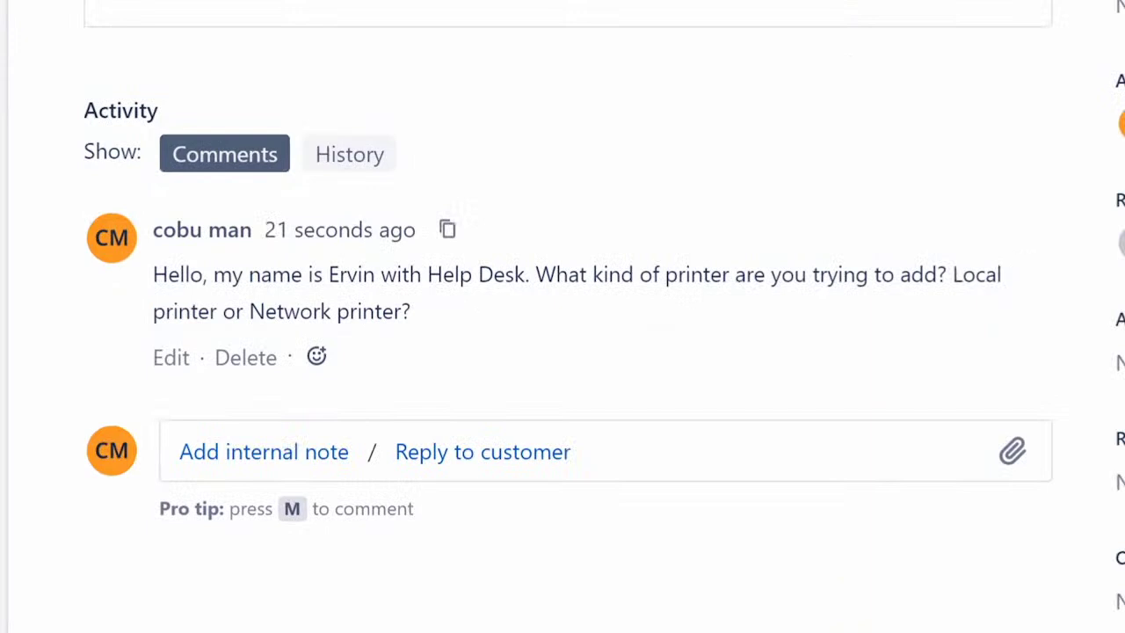
{"action": "left_click_drag", "start_coordinate": [952, 274], "coordinate": [222, 311]}
{"action": "left_click_drag", "start_coordinate": [249, 311], "coordinate": [401, 311]}
{"action": "left_click", "coordinate": [439, 325]}
{"action": "left_click_drag", "start_coordinate": [954, 276], "coordinate": [217, 311]}
{"action": "left_click_drag", "start_coordinate": [249, 311], "coordinate": [401, 311]}
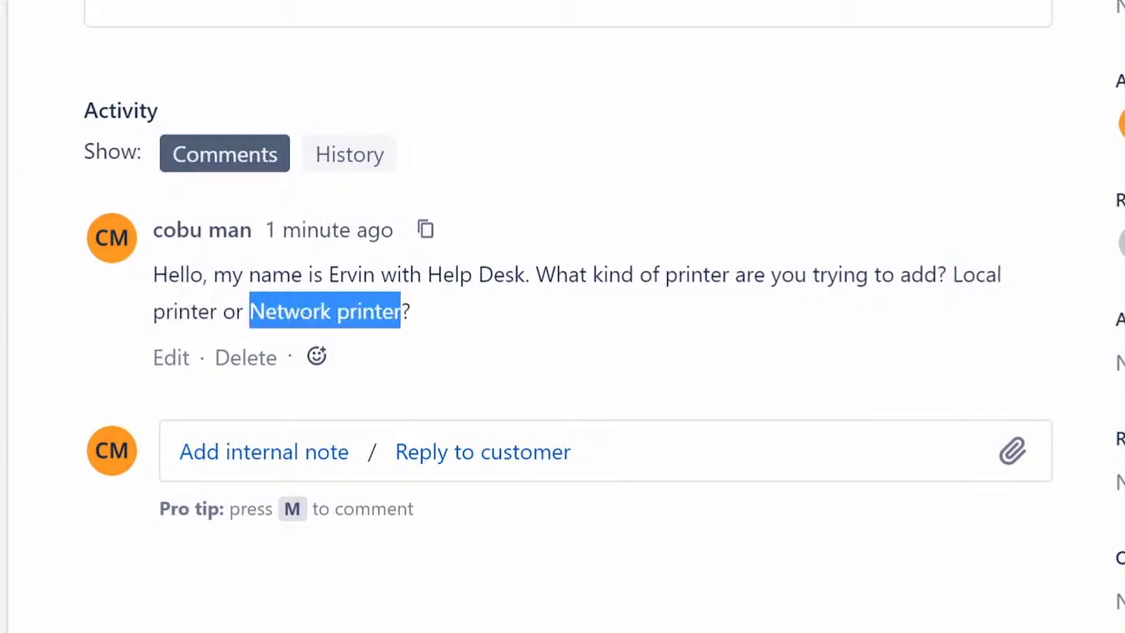
{"action": "left_click", "coordinate": [422, 322]}
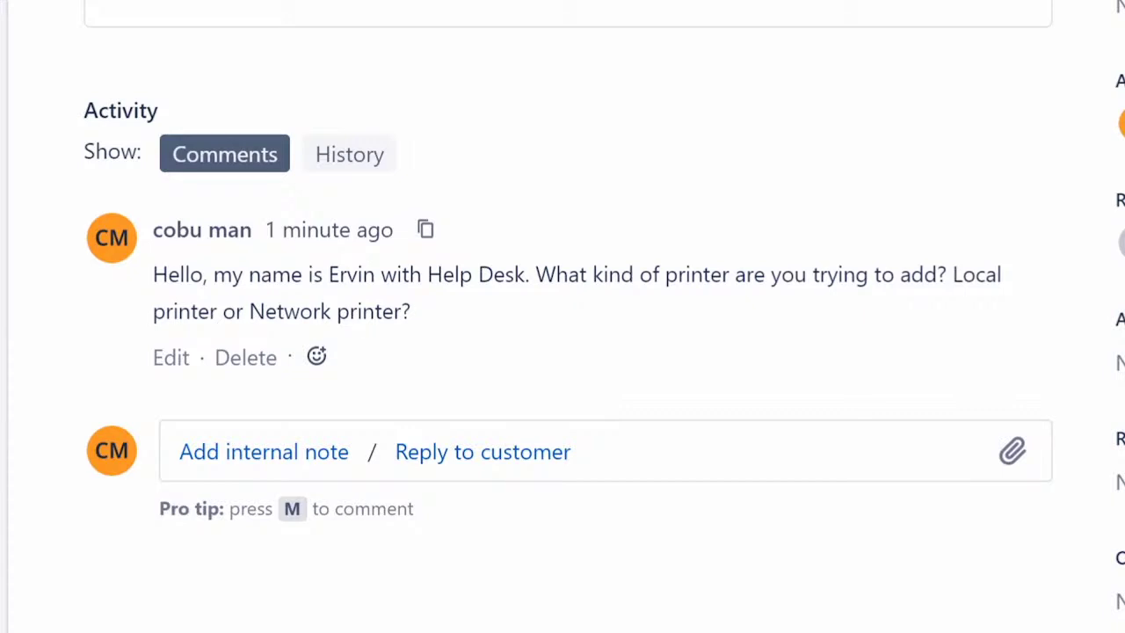
{"action": "left_click_drag", "start_coordinate": [249, 311], "coordinate": [412, 312]}
{"action": "left_click", "coordinate": [429, 314]}
{"action": "left_click_drag", "start_coordinate": [249, 311], "coordinate": [401, 311]}
{"action": "left_click", "coordinate": [425, 313]}
{"action": "left_click_drag", "start_coordinate": [431, 316], "coordinate": [146, 284]}
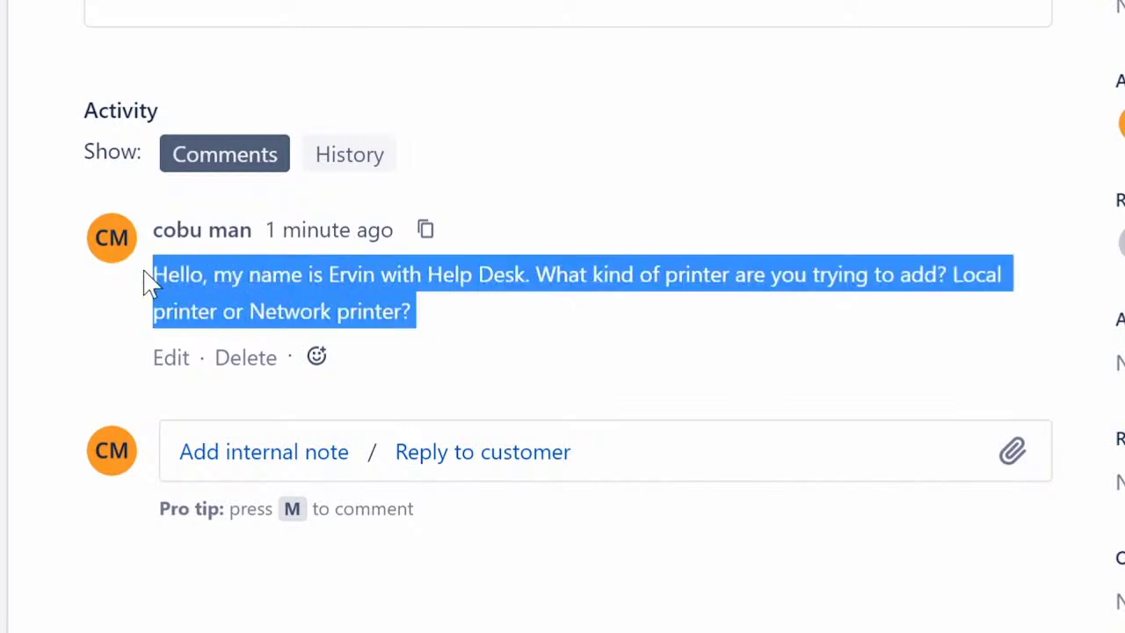
{"action": "left_click", "coordinate": [396, 294]}
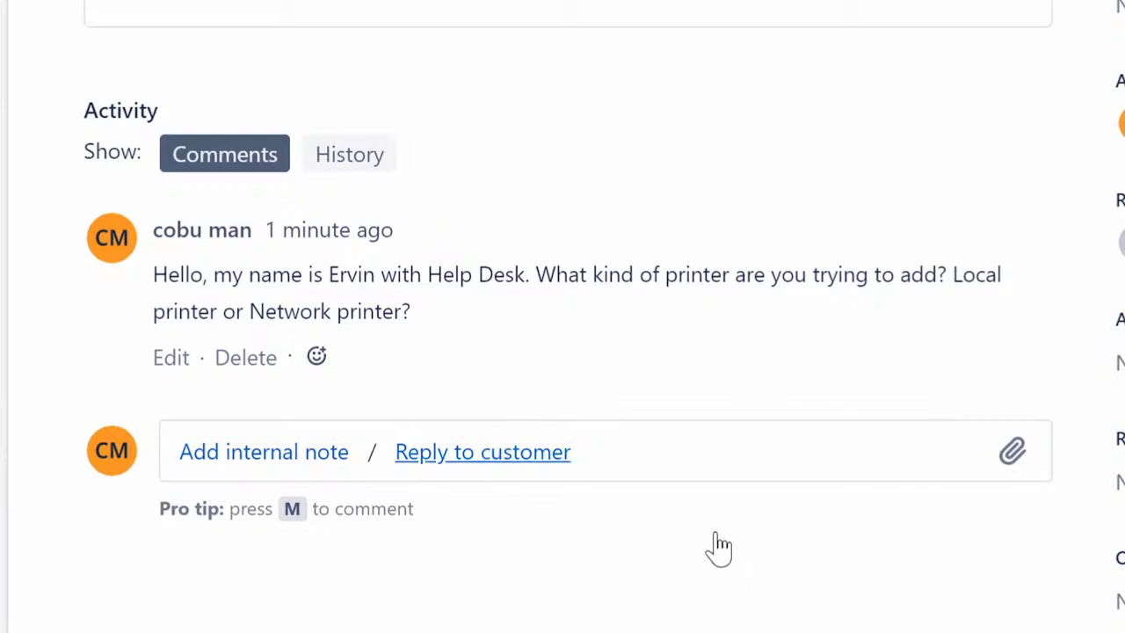
- Write a new reply: 'Okay, in that case can you please send me the ip address of the printer…?'
{"action": "left_click", "coordinate": [502, 453]}
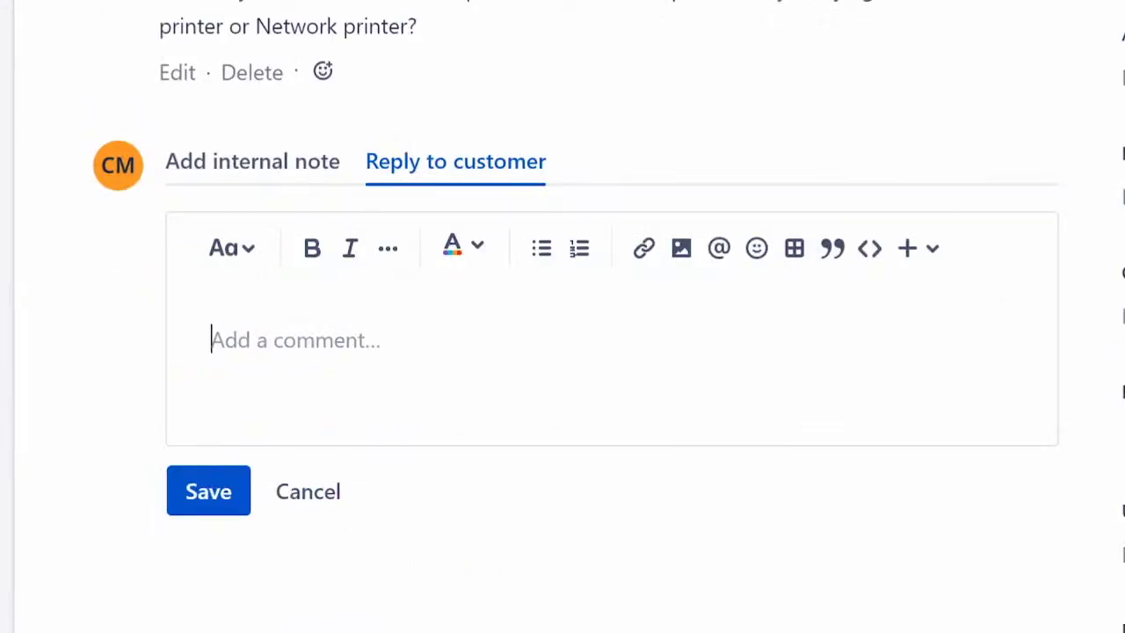
{"action": "type", "text": "Okay, "}
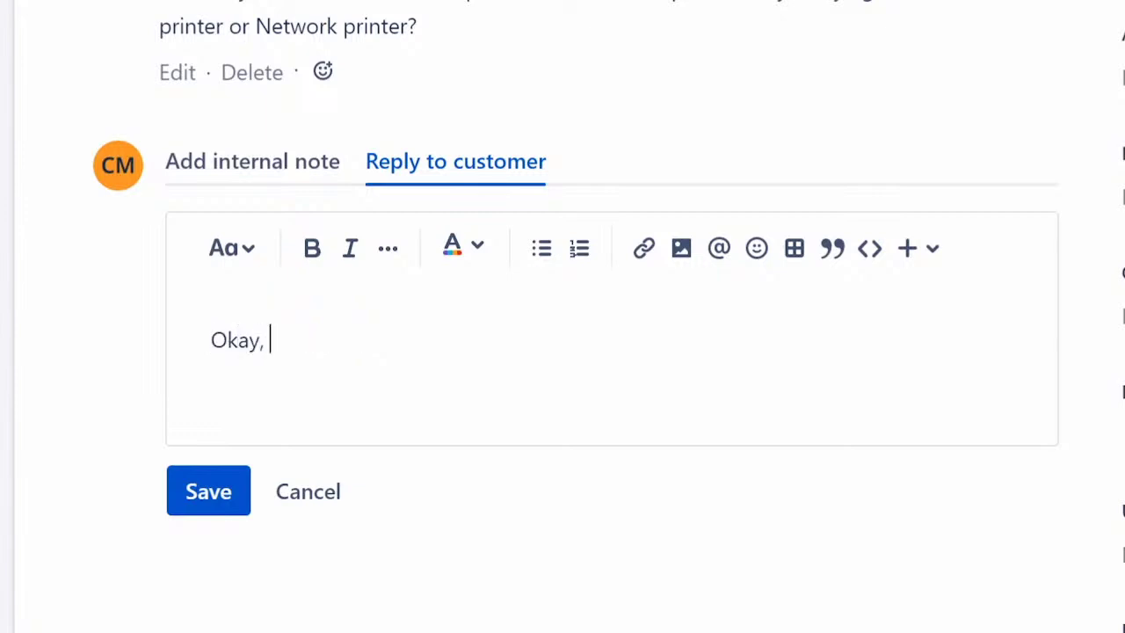
{"action": "type", "text": "in that ca"}
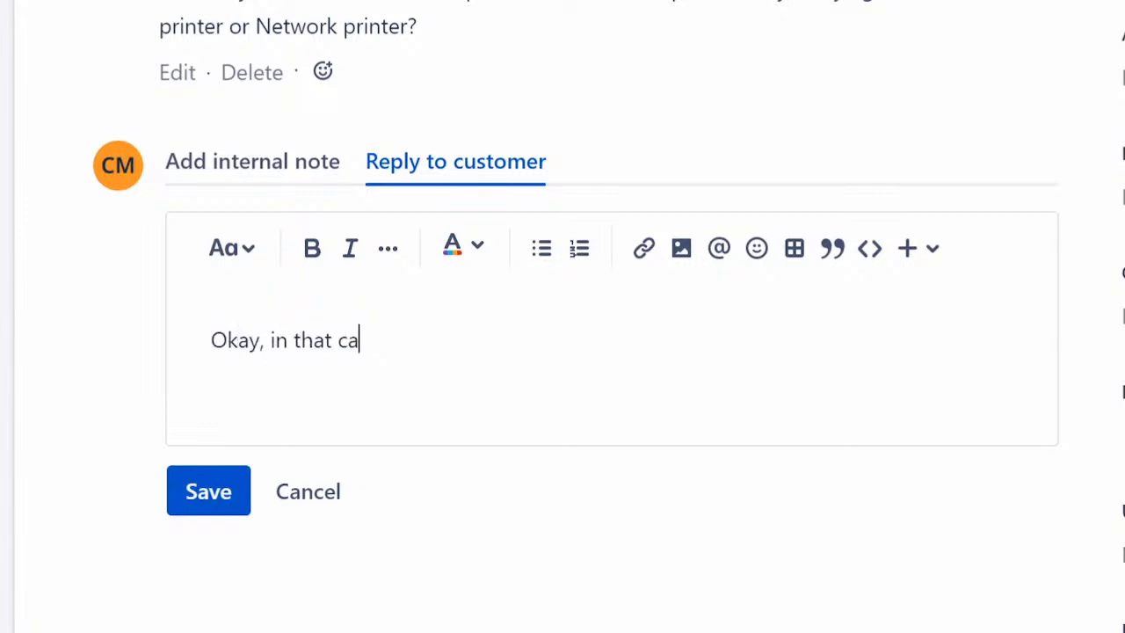
{"action": "type", "text": "se can ypu"}
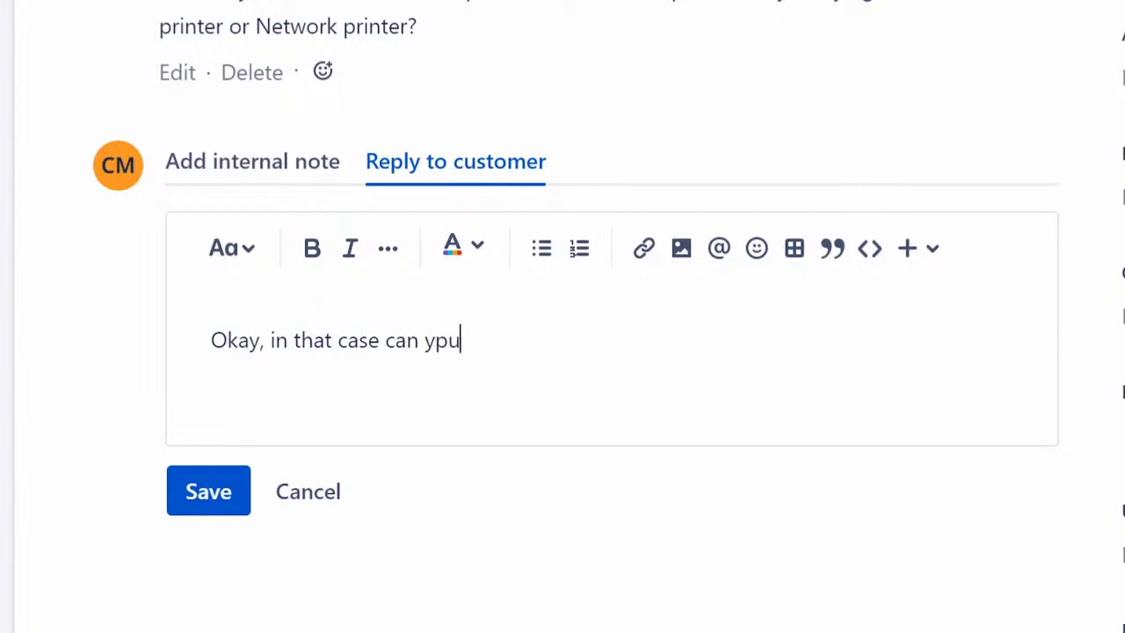
{"action": "key", "text": "BackSpace"}
{"action": "key", "text": "BackSpace"}
{"action": "type", "text": "ou please "}
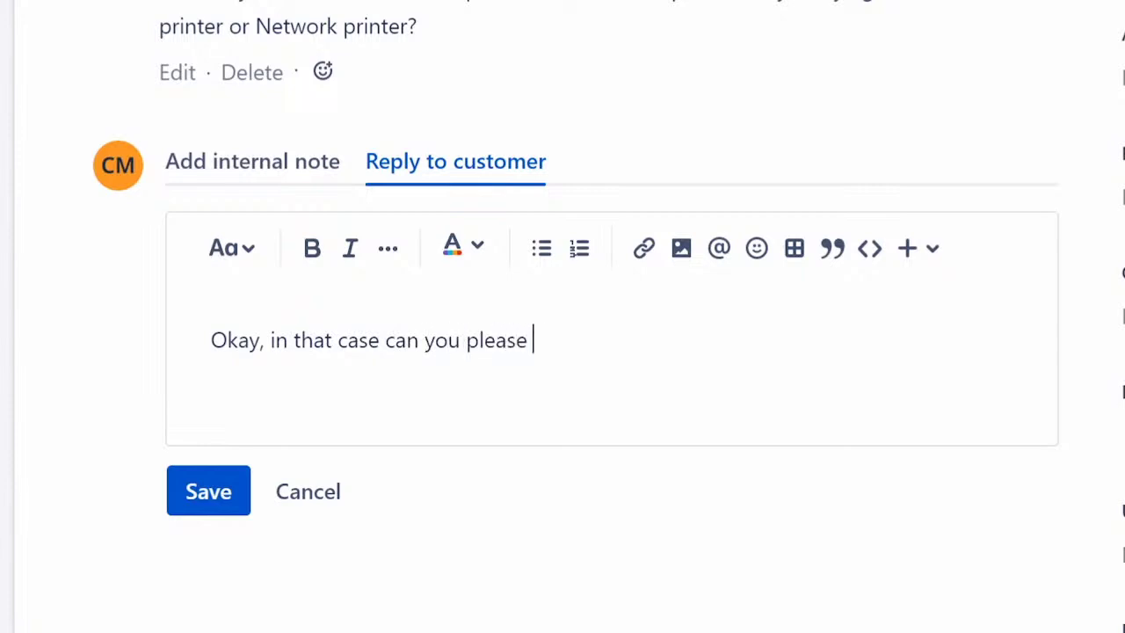
{"action": "type", "text": "send me the "}
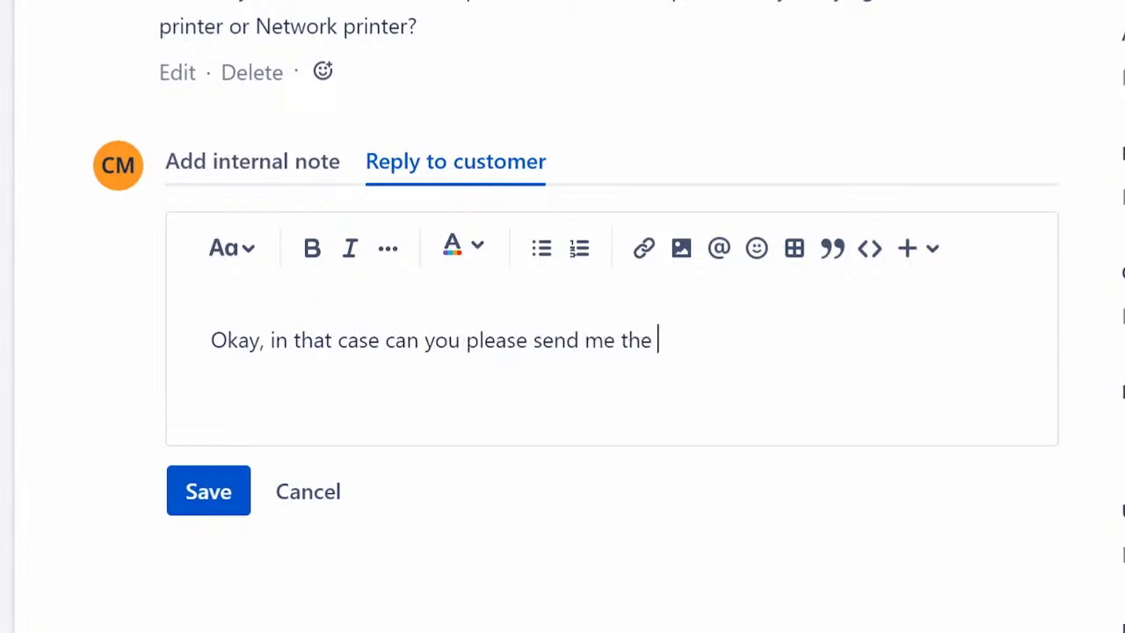
{"action": "type", "text": "ip address "}
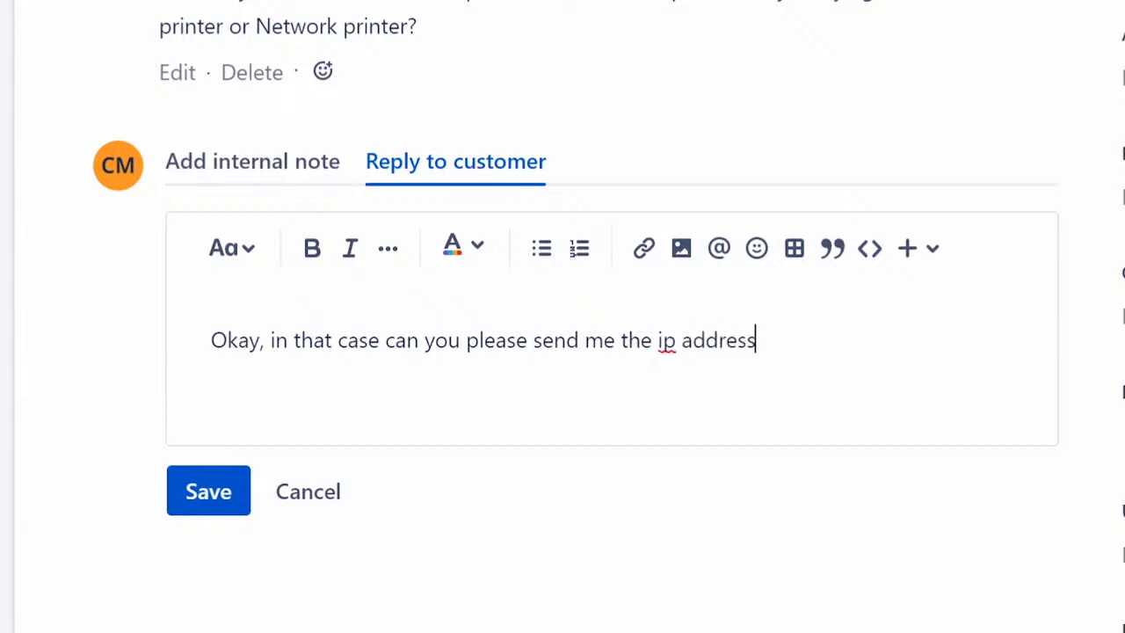
{"action": "type", "text": "of the pr"}
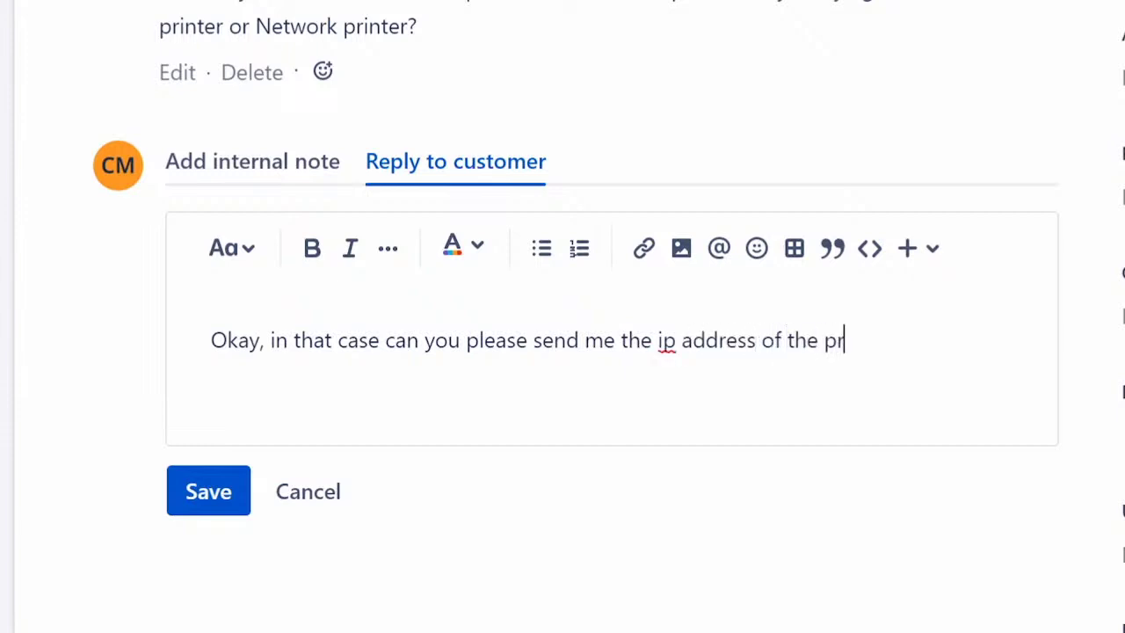
{"action": "type", "text": "inter you're tryi"}
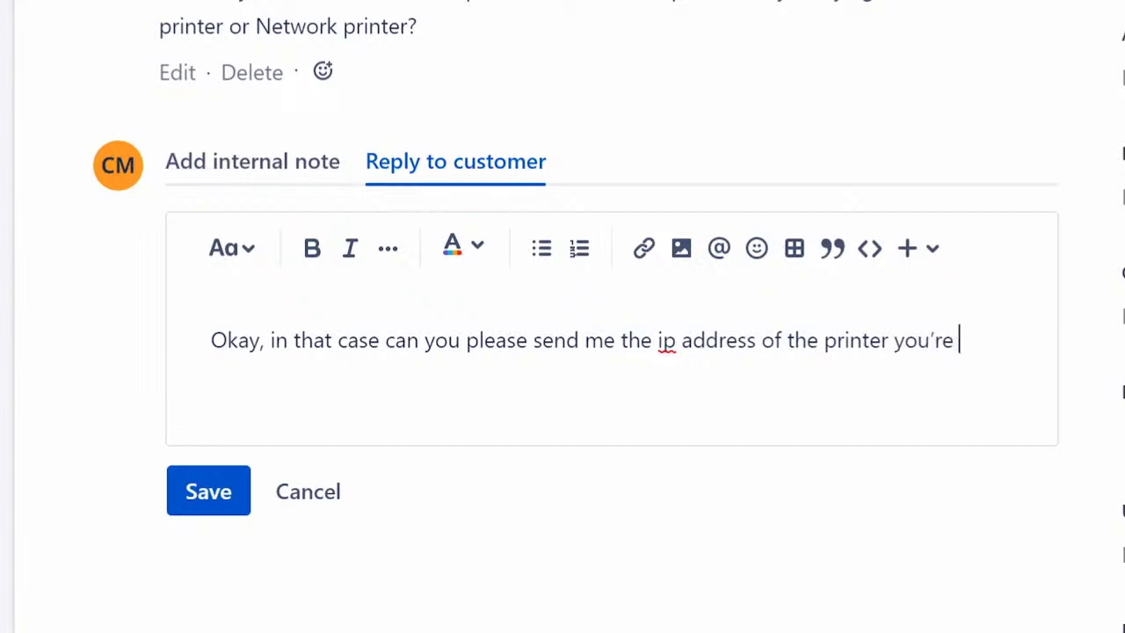
{"action": "type", "text": "ng to add"}
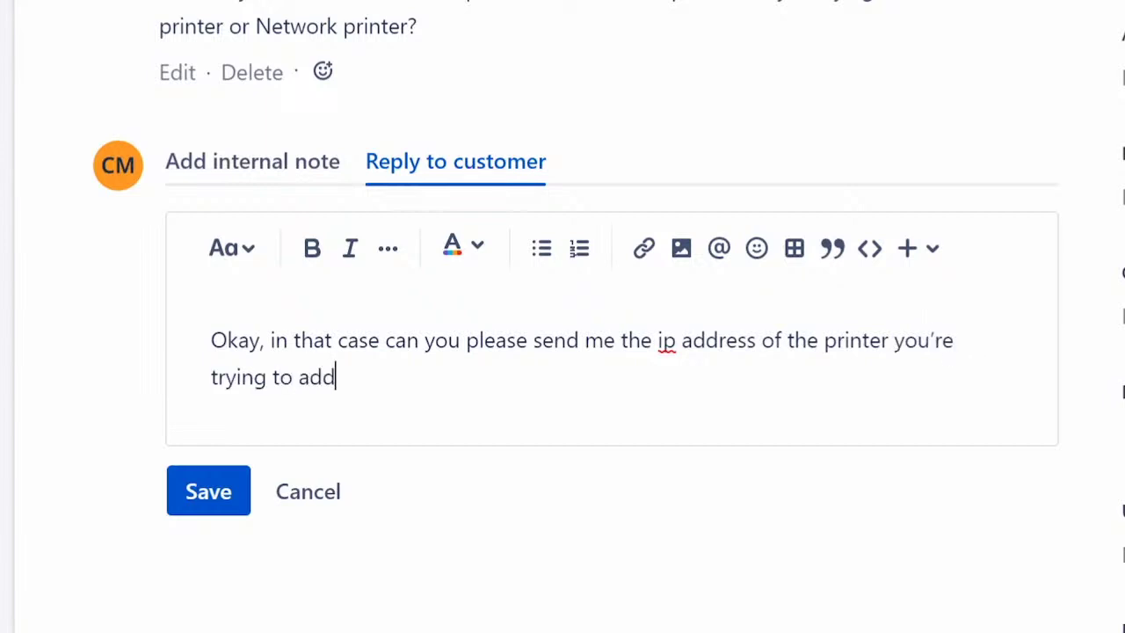
{"action": "type", "text": "?"}
- Insert 'I can add the printer for you; however, I need your PC name to take control remotly,' after 'Okay,'
{"action": "key", "text": "Up"}
{"action": "key", "text": "Left"}
{"action": "key", "text": "Left"}
{"action": "key", "text": "Left"}
{"action": "key", "text": "Left"}
{"action": "key", "text": "Left"}
{"action": "key", "text": "Left"}
{"action": "key", "text": "Left"}
{"action": "key", "text": "Left"}
{"action": "key", "text": "Left"}
{"action": "key", "text": "Left"}
{"action": "key", "text": "Right"}
{"action": "key", "text": "Right"}
{"action": "key", "text": "Right"}
{"action": "type", "text": "I can add "}
{"action": "type", "text": "the printer"}
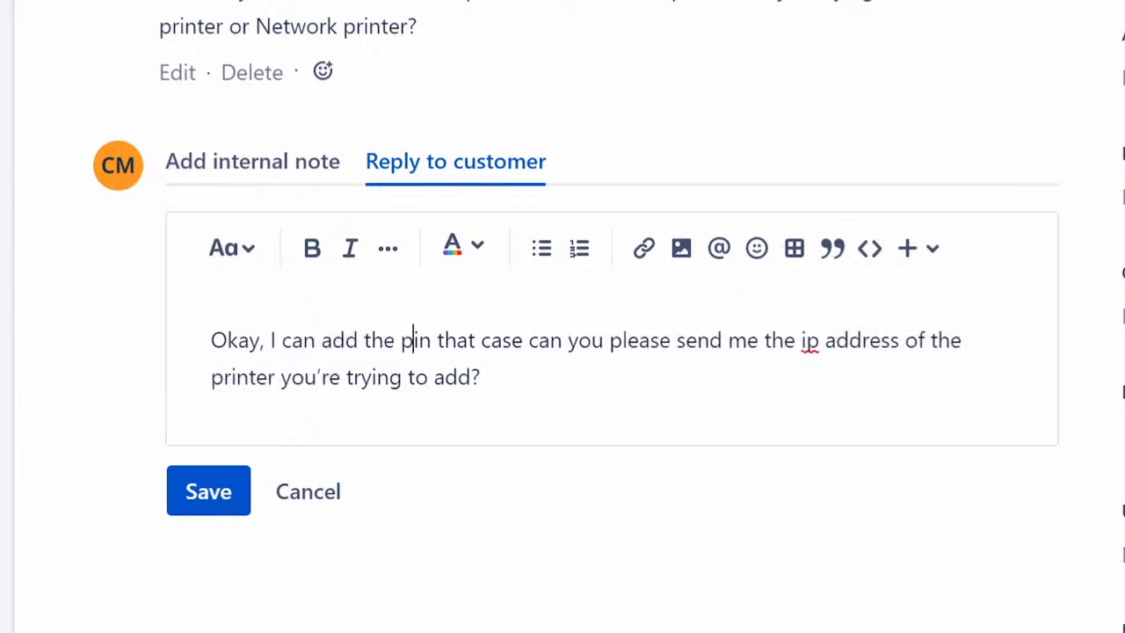
{"action": "type", "text": " for you"}
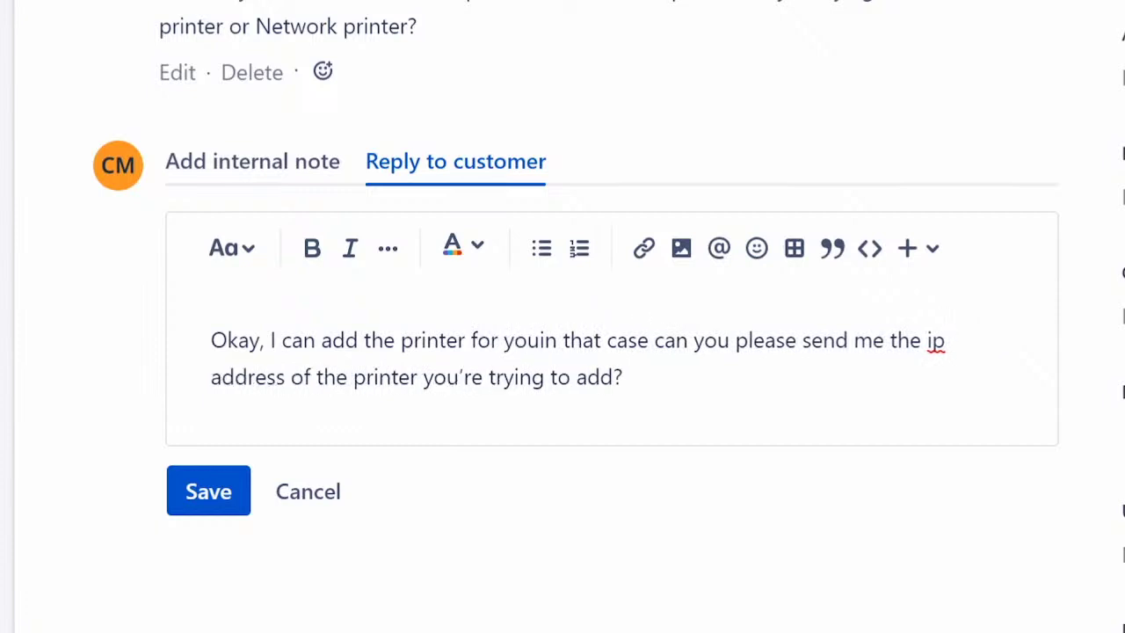
{"action": "type", "text": "; "}
{"action": "type", "text": "however, "}
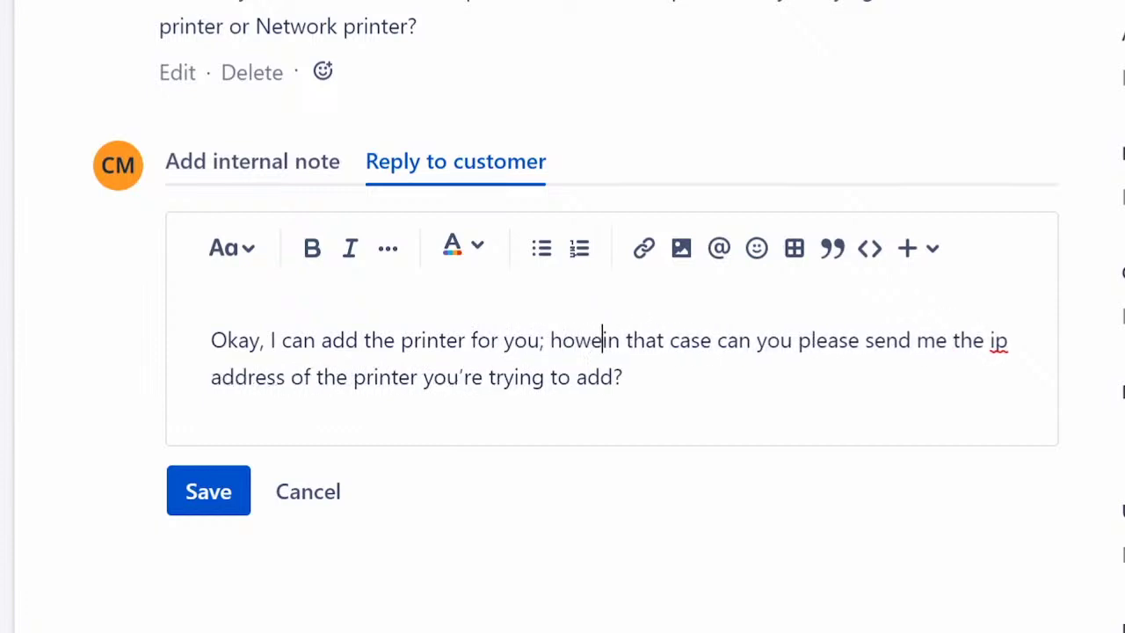
{"action": "type", "text": "I need your "}
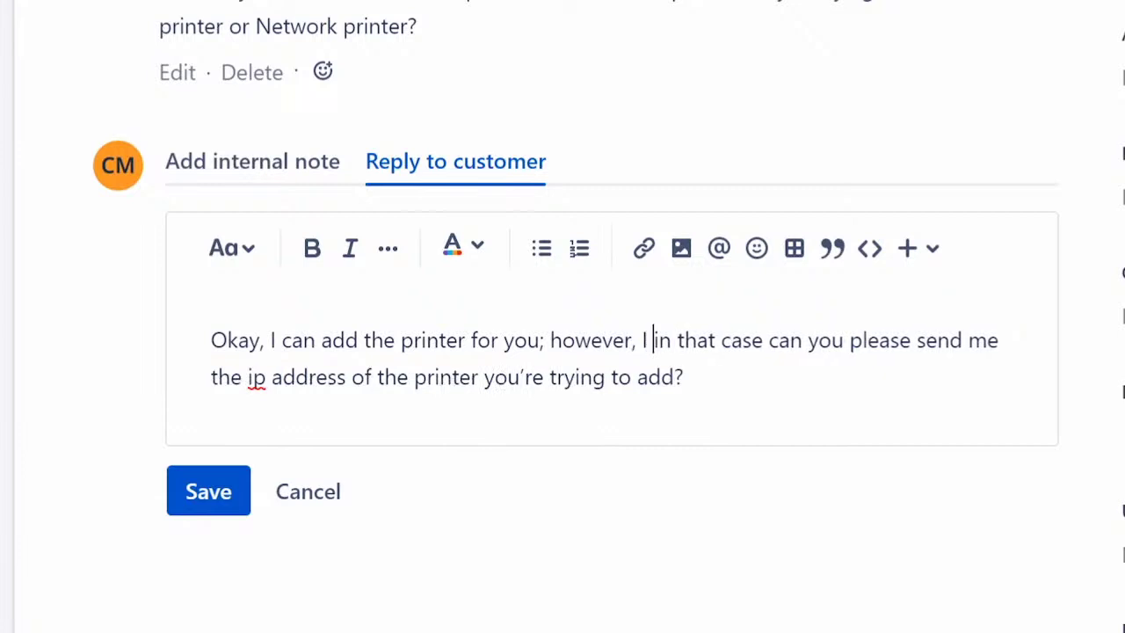
{"action": "type", "text": "Pc n"}
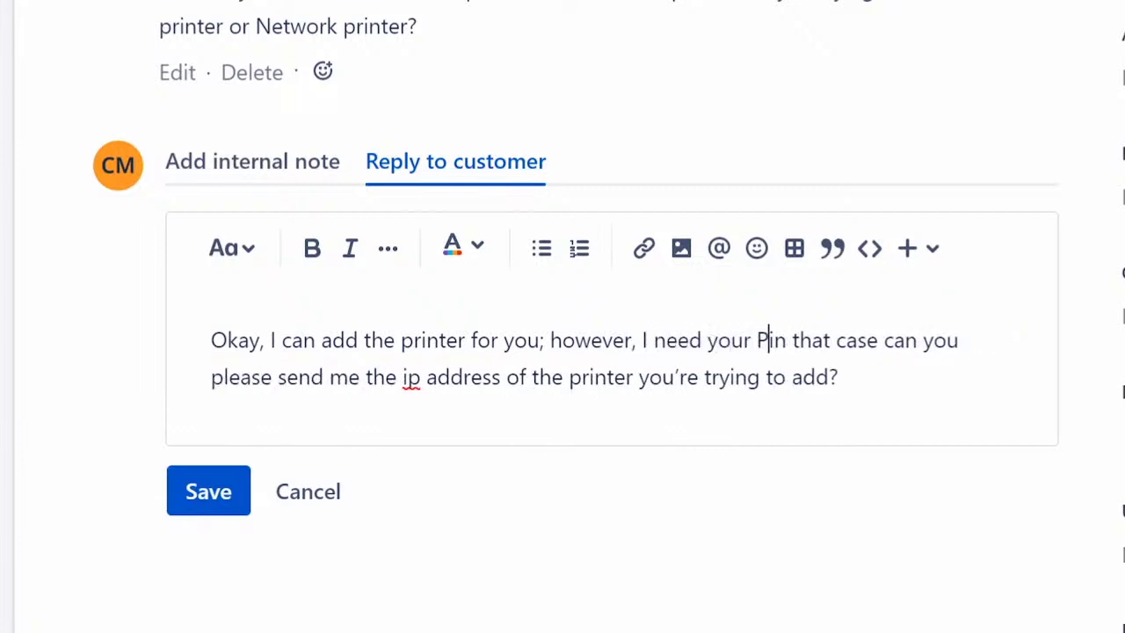
{"action": "key", "text": "BackSpace"}
{"action": "key", "text": "BackSpace"}
{"action": "key", "text": "BackSpace"}
{"action": "type", "text": "C name "}
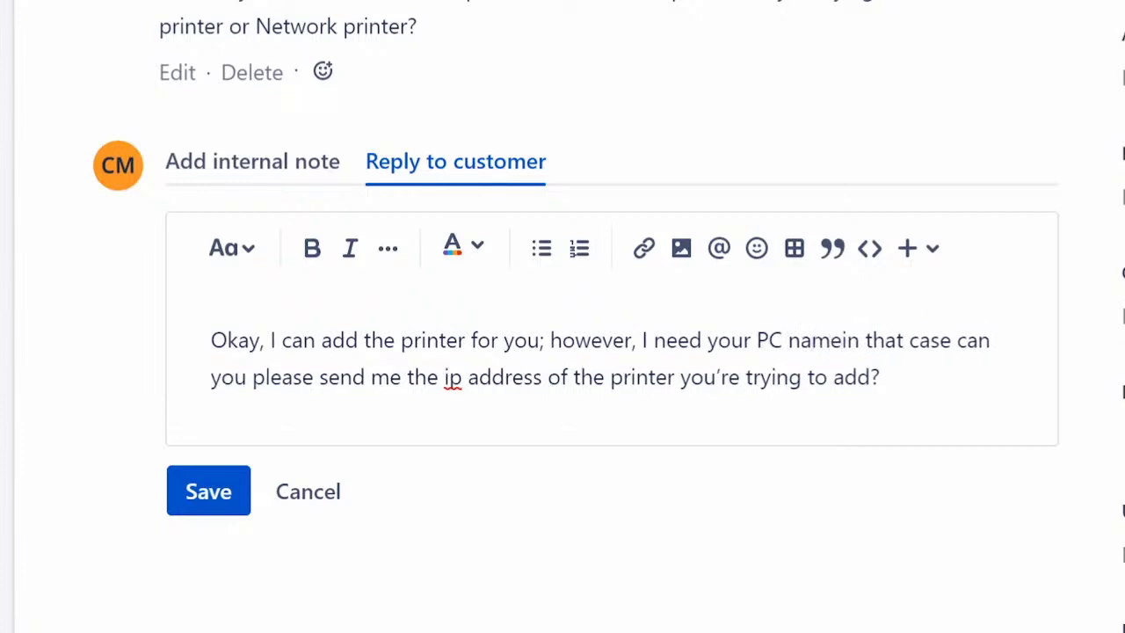
{"action": "type", "text": "to take contro"}
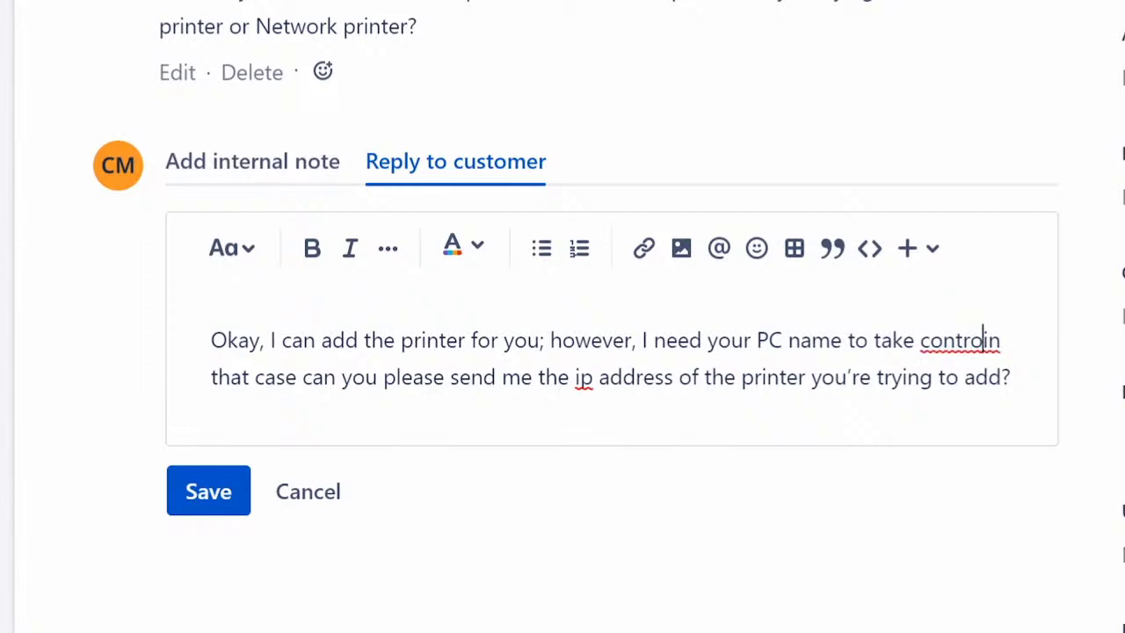
{"action": "type", "text": "l "}
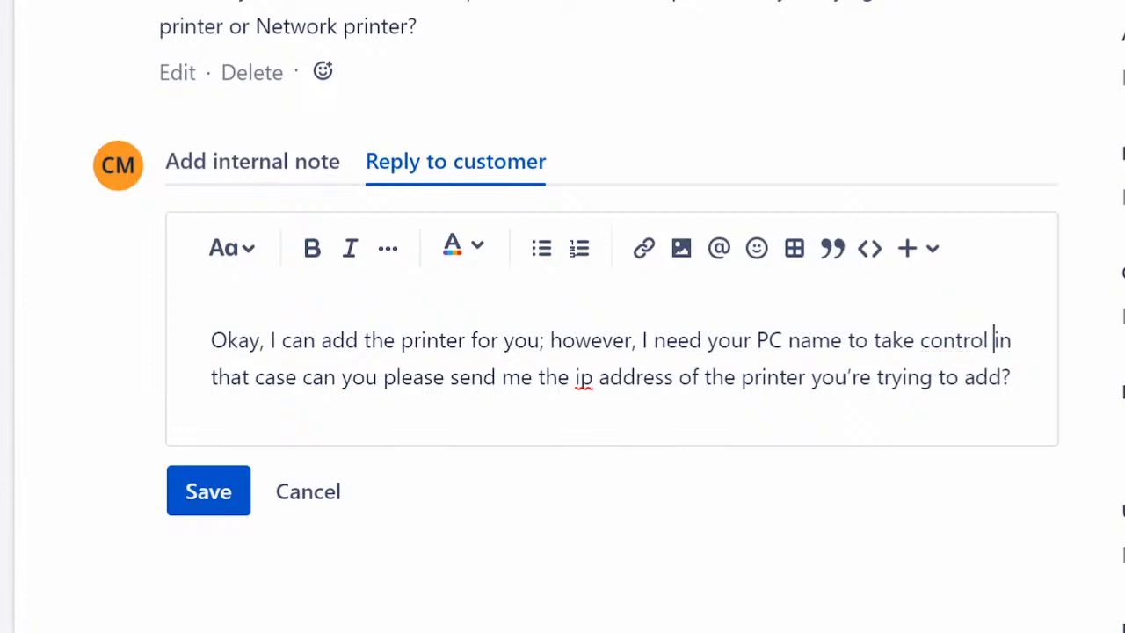
{"action": "type", "text": "remotly,"}
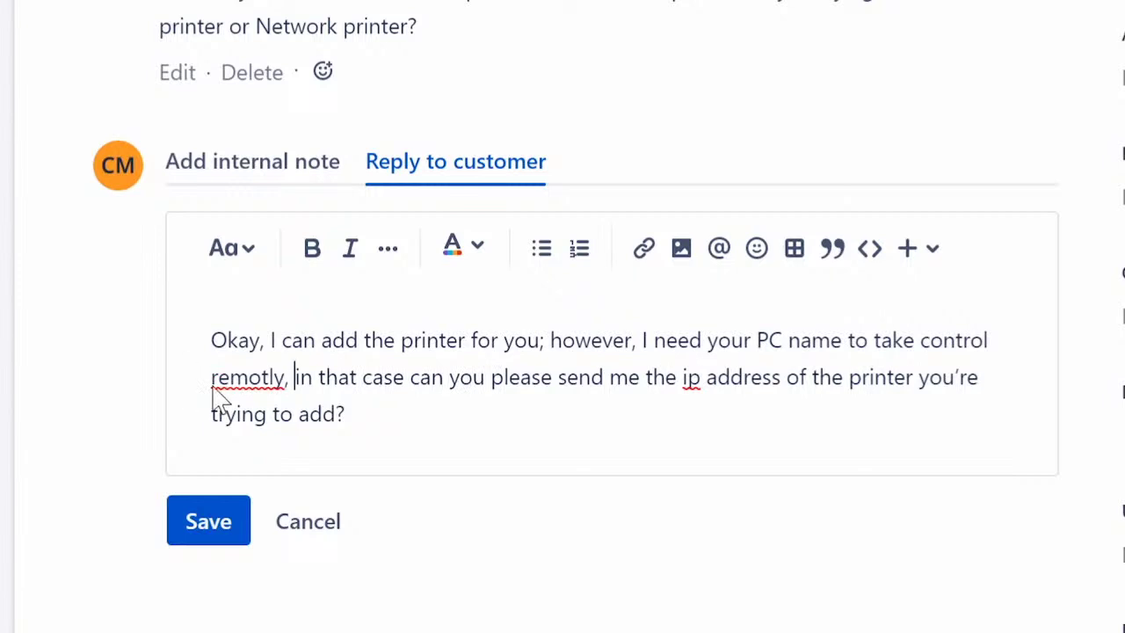
- Correct 'remotly' to 'remotely' and replace ', in that case' with 'and'
{"action": "right_click", "coordinate": [248, 380]}
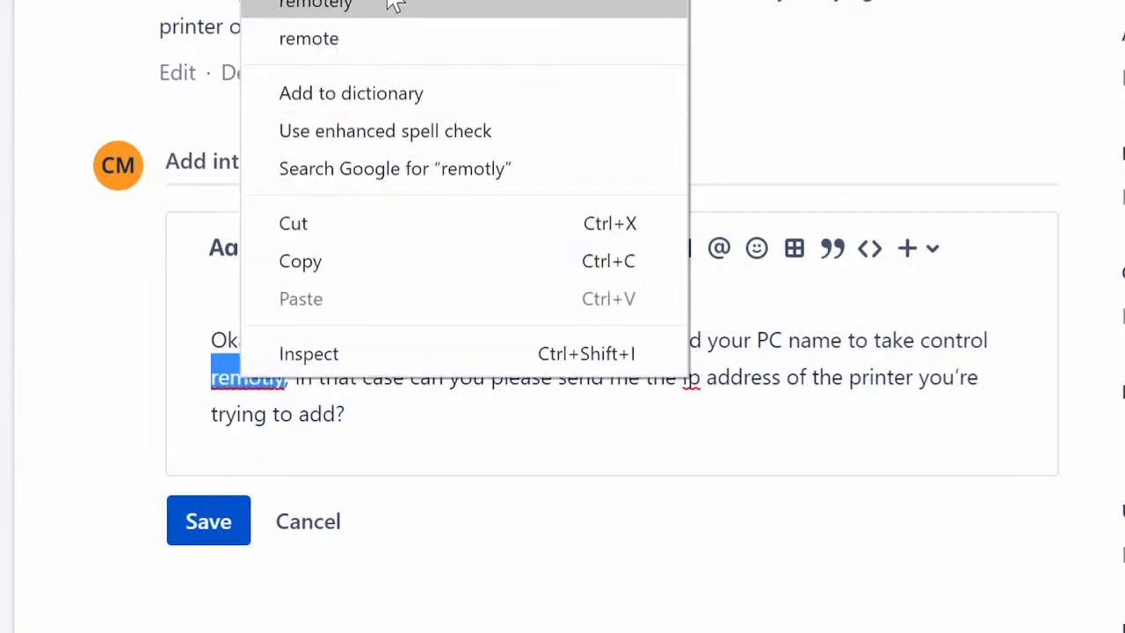
{"action": "left_click", "coordinate": [395, 5]}
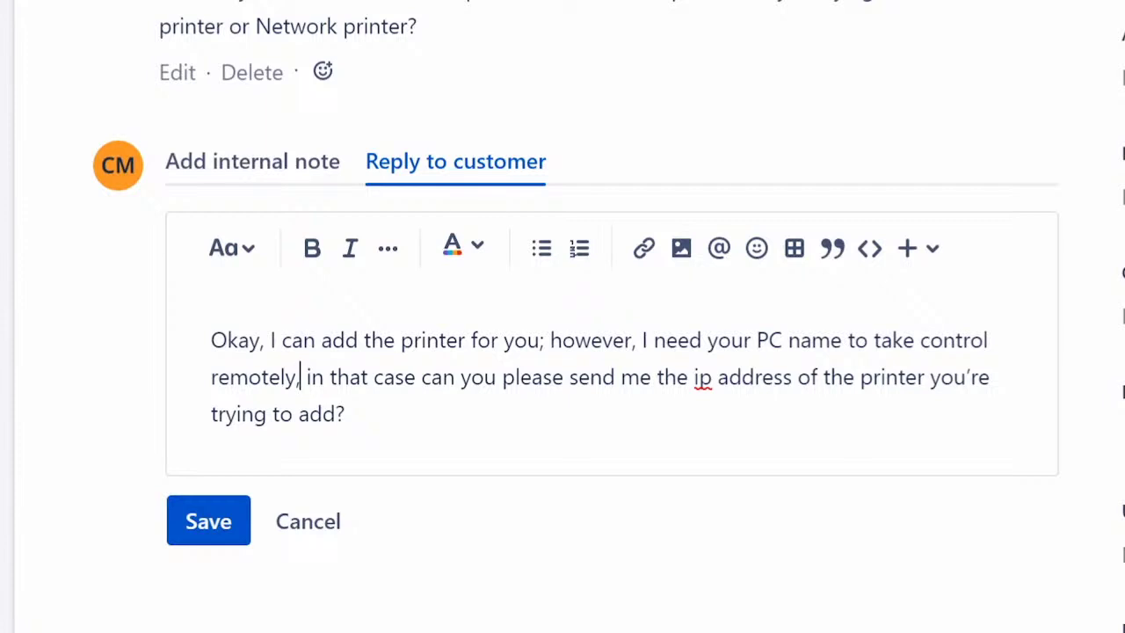
{"action": "left_click_drag", "start_coordinate": [417, 377], "coordinate": [297, 377]}
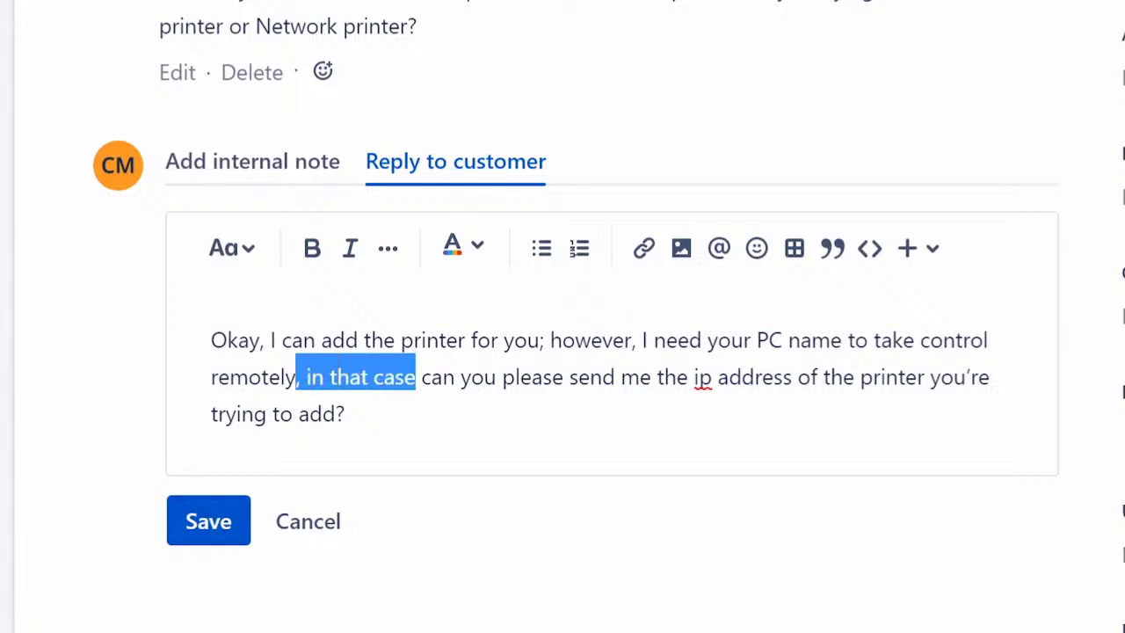
{"action": "key", "text": "BackSpace"}
{"action": "type", "text": "and"}
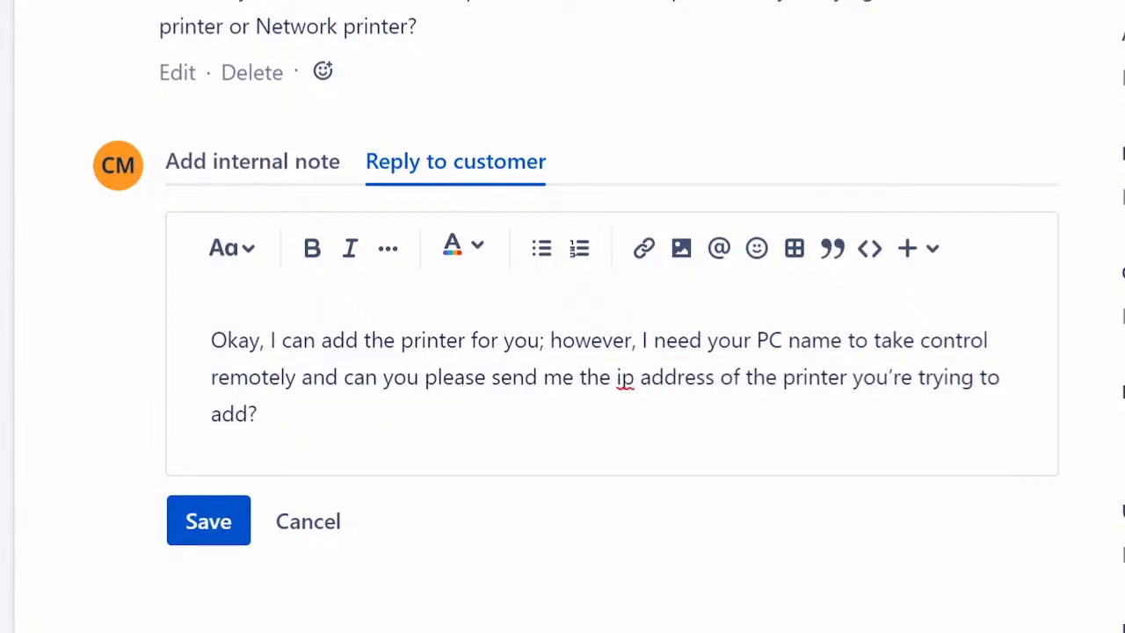
- Insert 'of your PC' after 'control' in the reply
{"action": "left_click", "coordinate": [642, 340]}
{"action": "left_click_drag", "start_coordinate": [211, 340], "coordinate": [262, 414]}
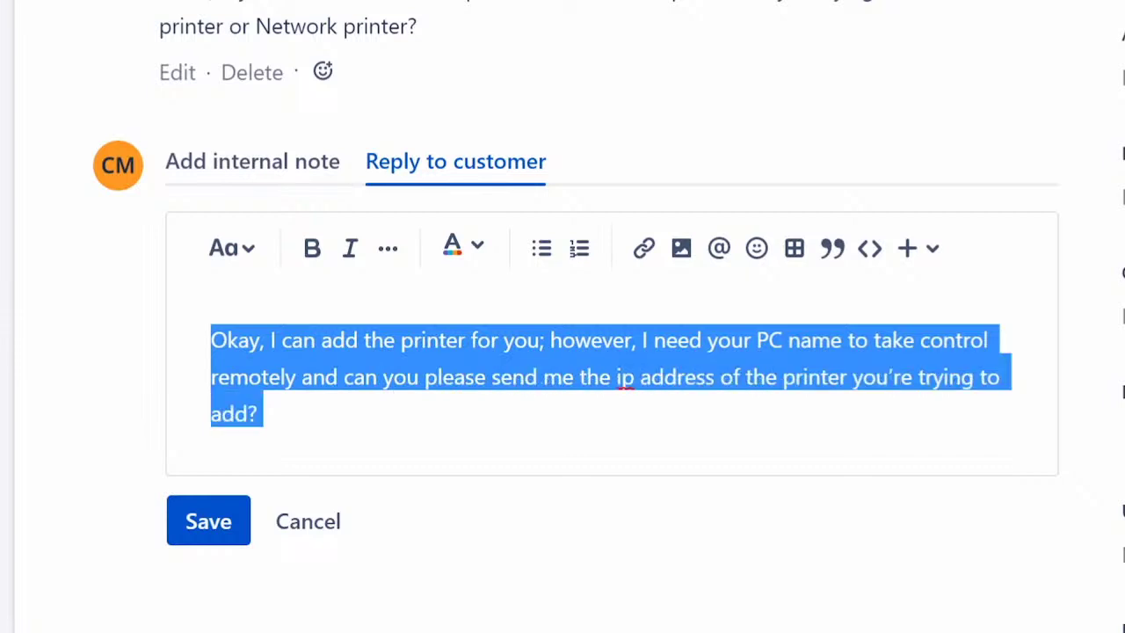
{"action": "left_click", "coordinate": [524, 377]}
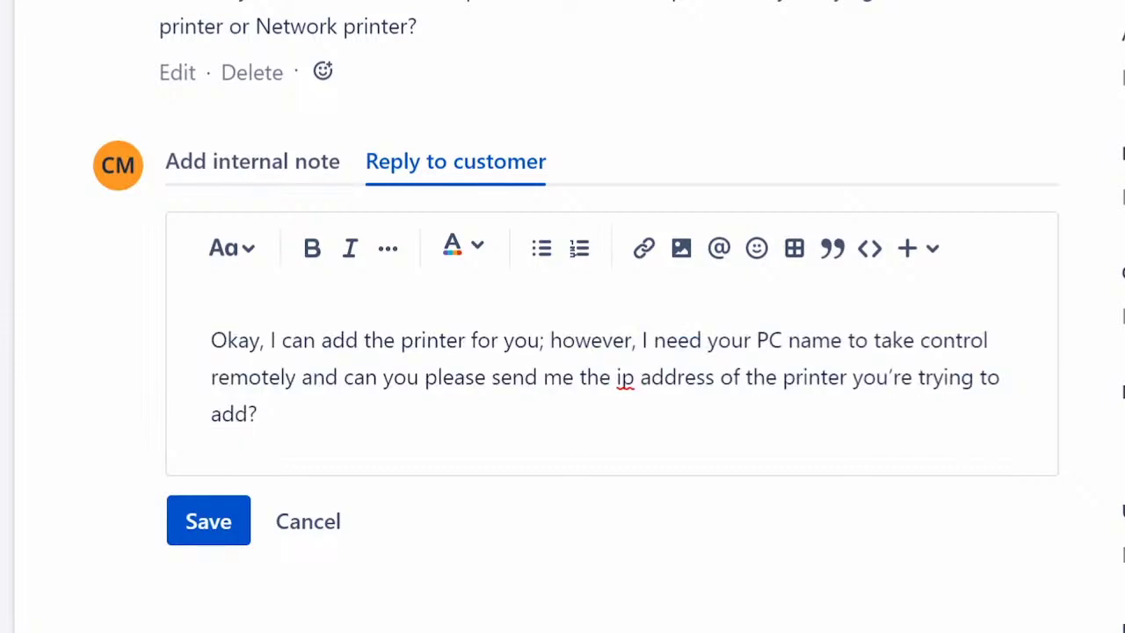
{"action": "left_click", "coordinate": [1030, 350]}
{"action": "type", "text": "of your "}
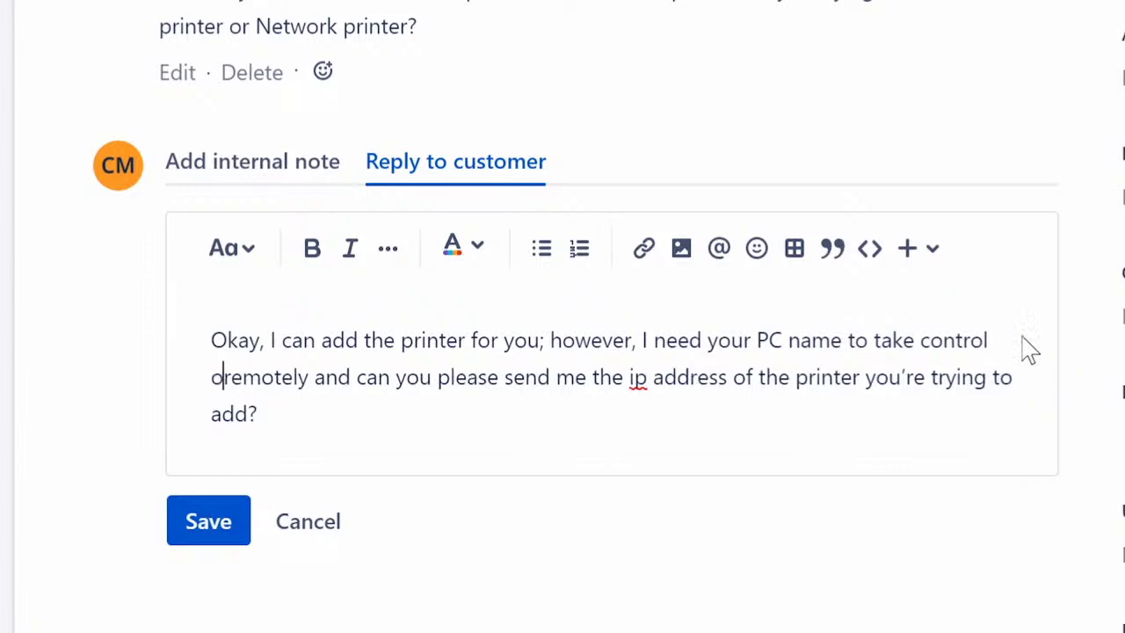
{"action": "type", "text": "Pc"}
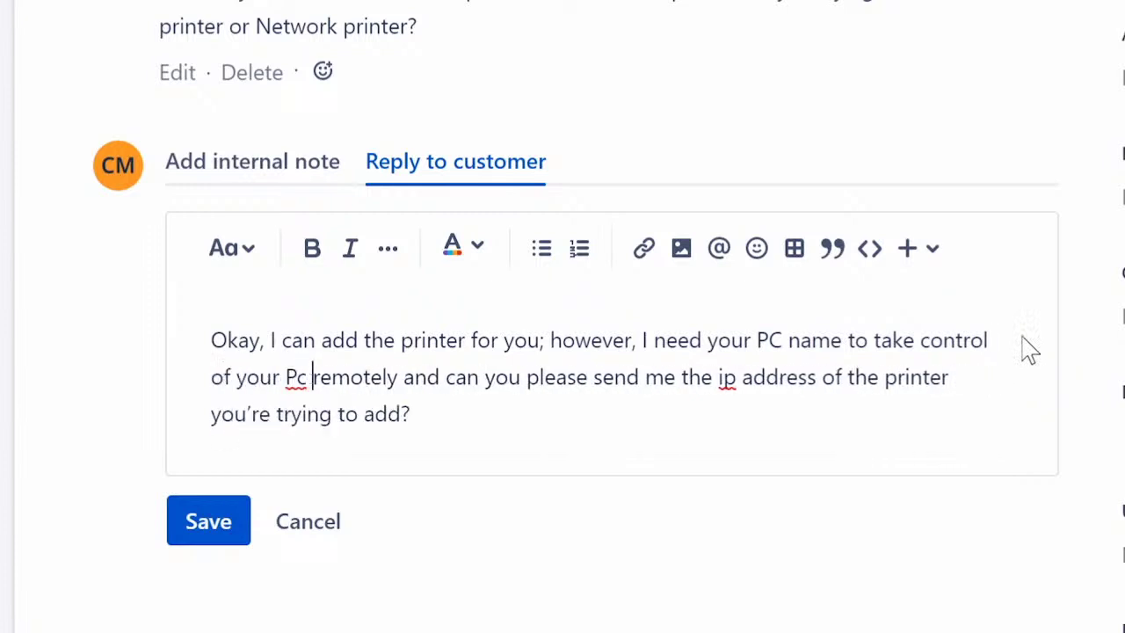
{"action": "key", "text": "BackSpace"}
{"action": "type", "text": "C"}
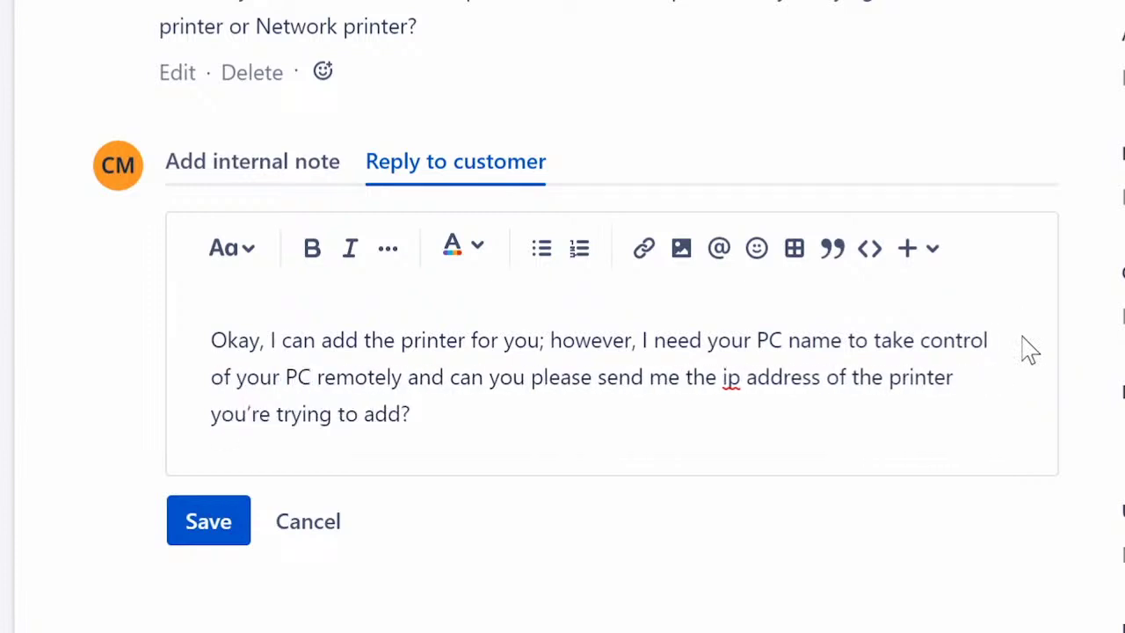
{"action": "key", "text": "ctrl+End"}
- Review the finished PC name and printer IP request and post it to the customer
{"action": "left_click", "coordinate": [311, 375]}
{"action": "left_click", "coordinate": [548, 376]}
{"action": "left_click_drag", "start_coordinate": [692, 377], "coordinate": [415, 414]}
{"action": "left_click", "coordinate": [415, 414]}
{"action": "left_click", "coordinate": [914, 340]}
{"action": "left_click", "coordinate": [690, 377]}
{"action": "left_click", "coordinate": [416, 414]}
{"action": "left_click", "coordinate": [207, 527]}
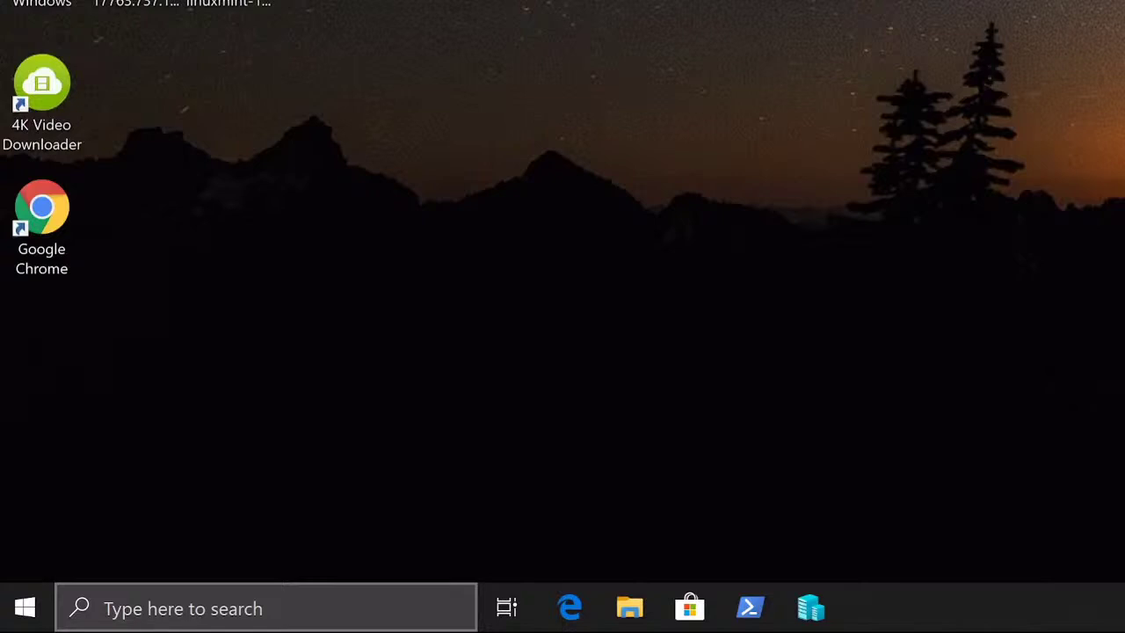
- Search Windows for 'devices', fixing a typo in the query
{"action": "left_click", "coordinate": [299, 620]}
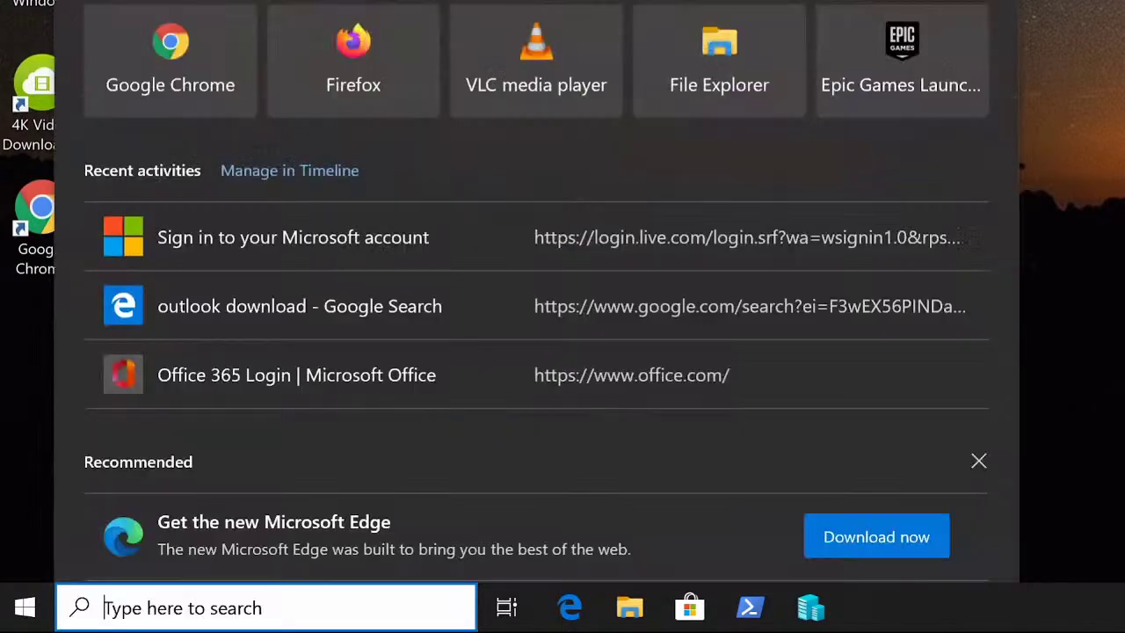
{"action": "type", "text": "de"}
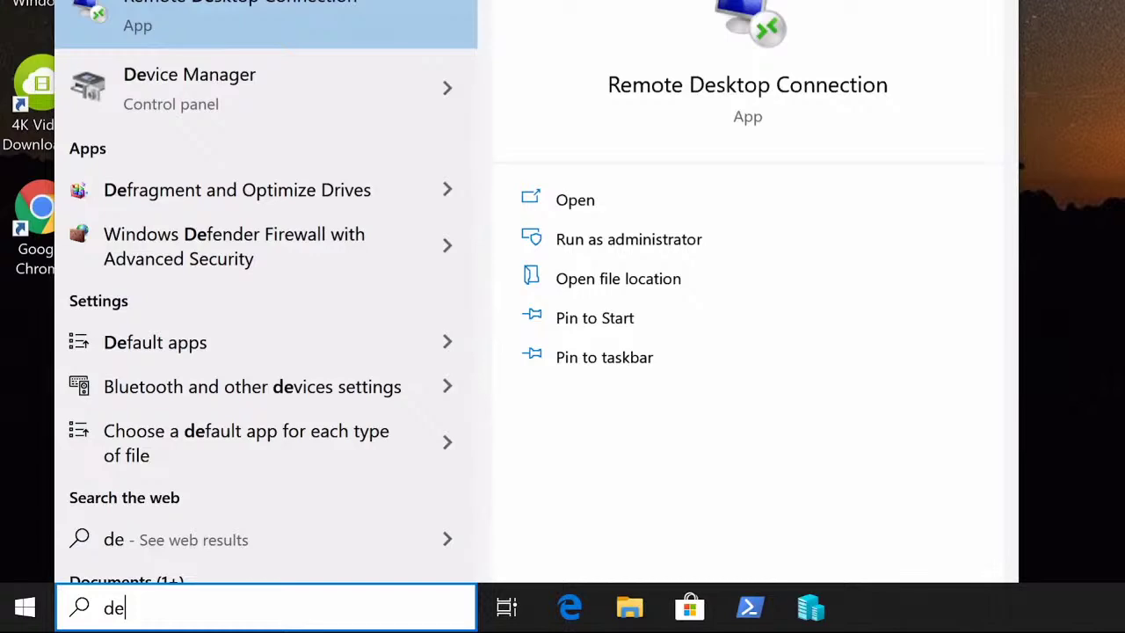
{"action": "key", "text": "BackSpace"}
{"action": "type", "text": "evi"}
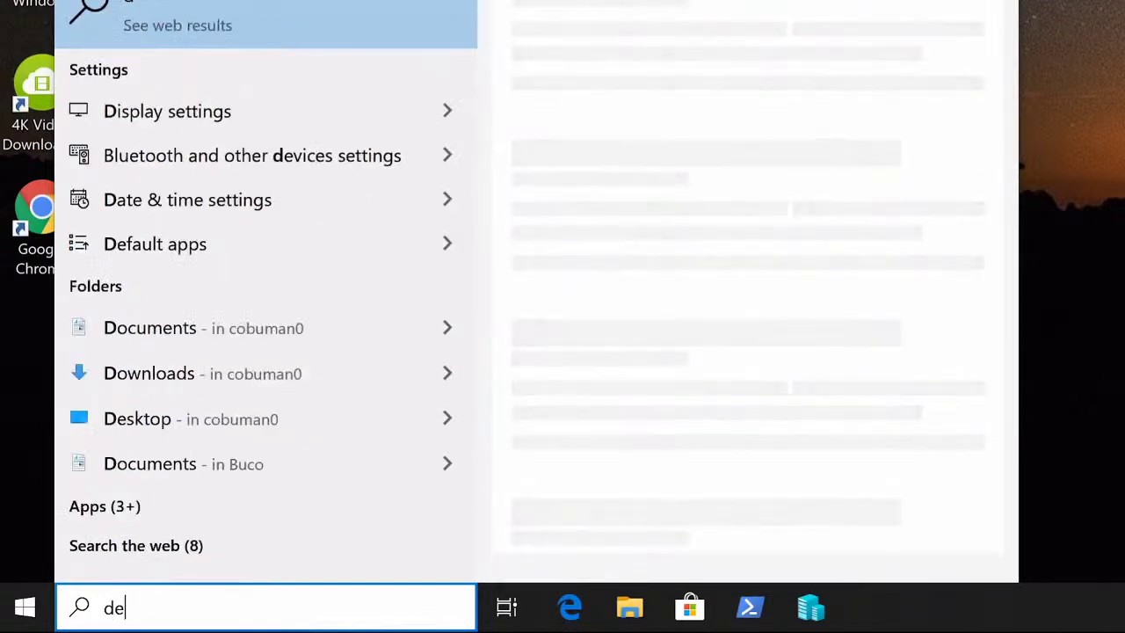
{"action": "type", "text": "ces"}
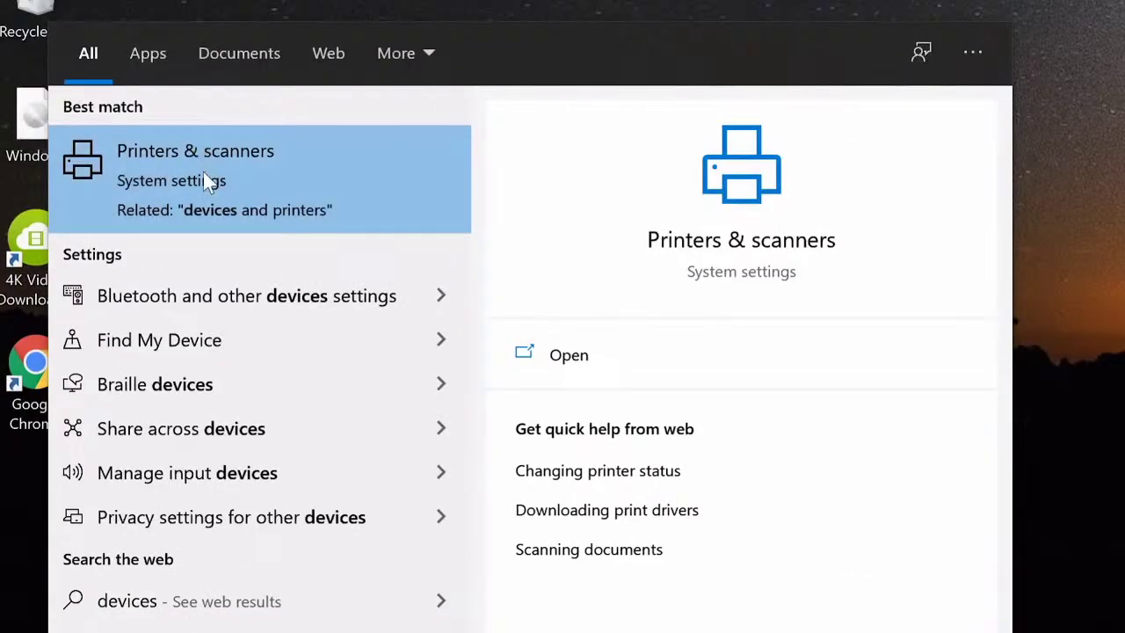
- Open Printers & scanners, start a printer search, then open and close the Add Printer wizard
{"action": "left_click", "coordinate": [210, 18]}
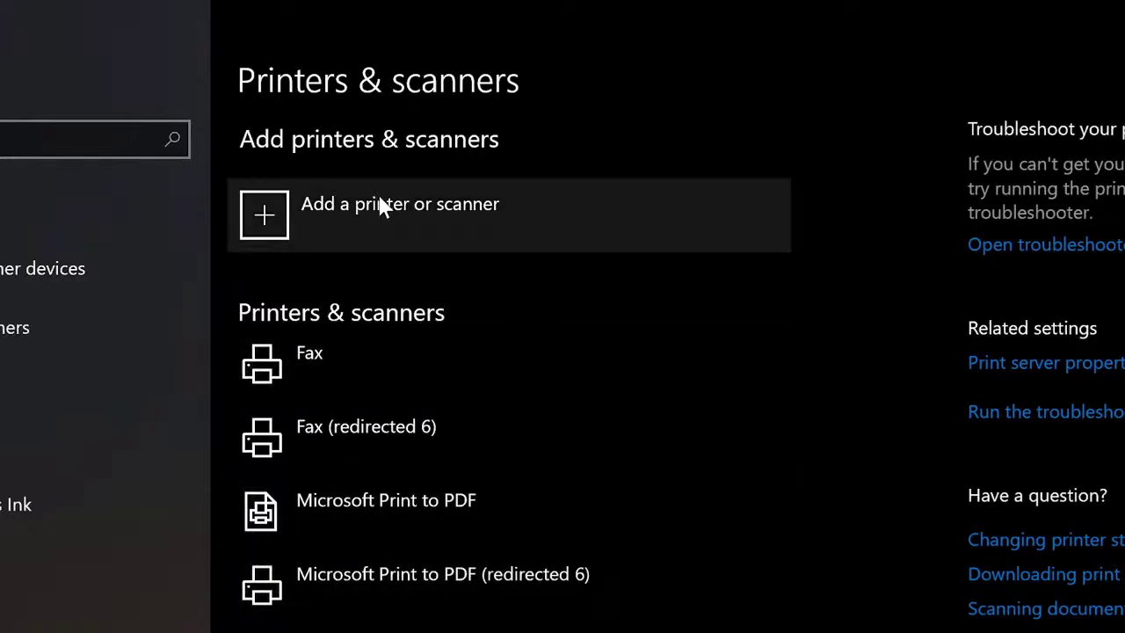
{"action": "left_click", "coordinate": [378, 195]}
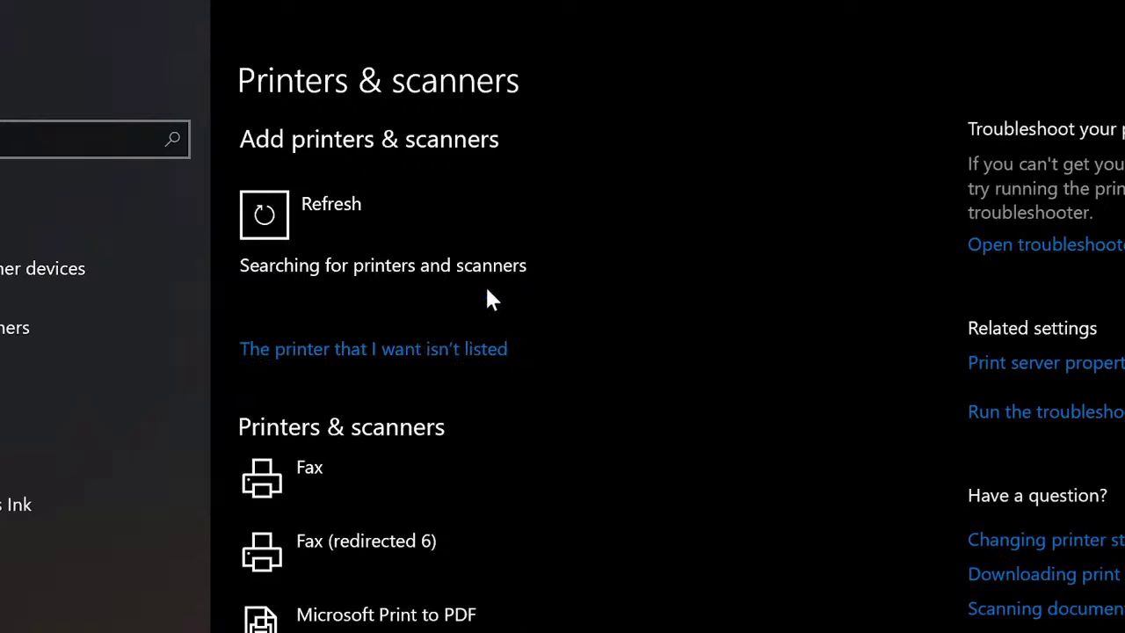
{"action": "left_click", "coordinate": [377, 354]}
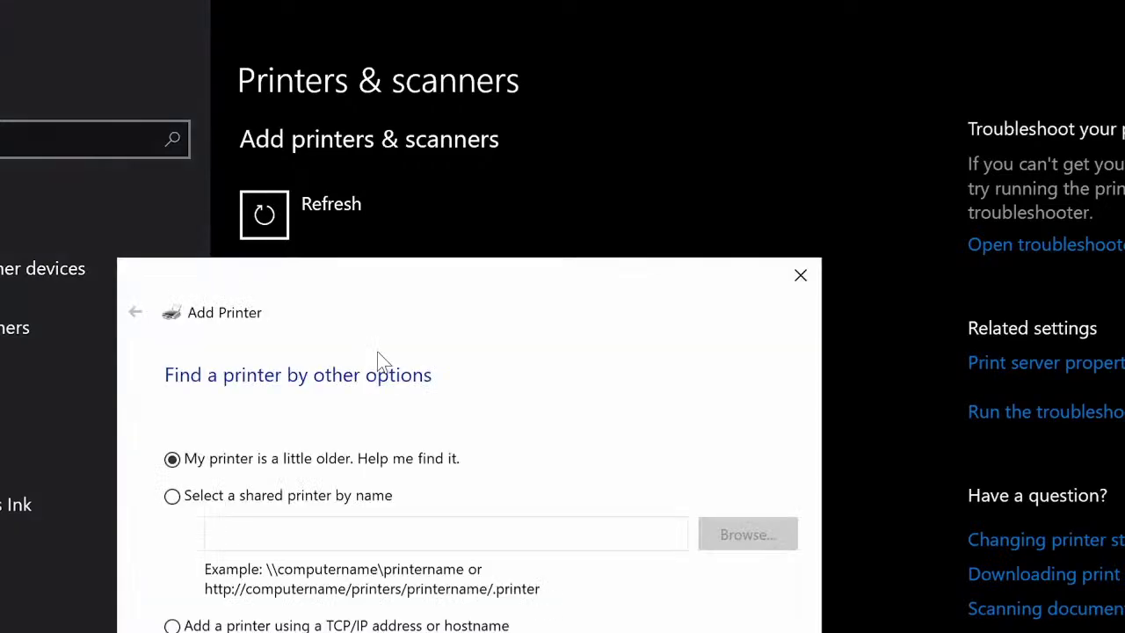
{"action": "left_click_drag", "start_coordinate": [538, 281], "coordinate": [588, 159]}
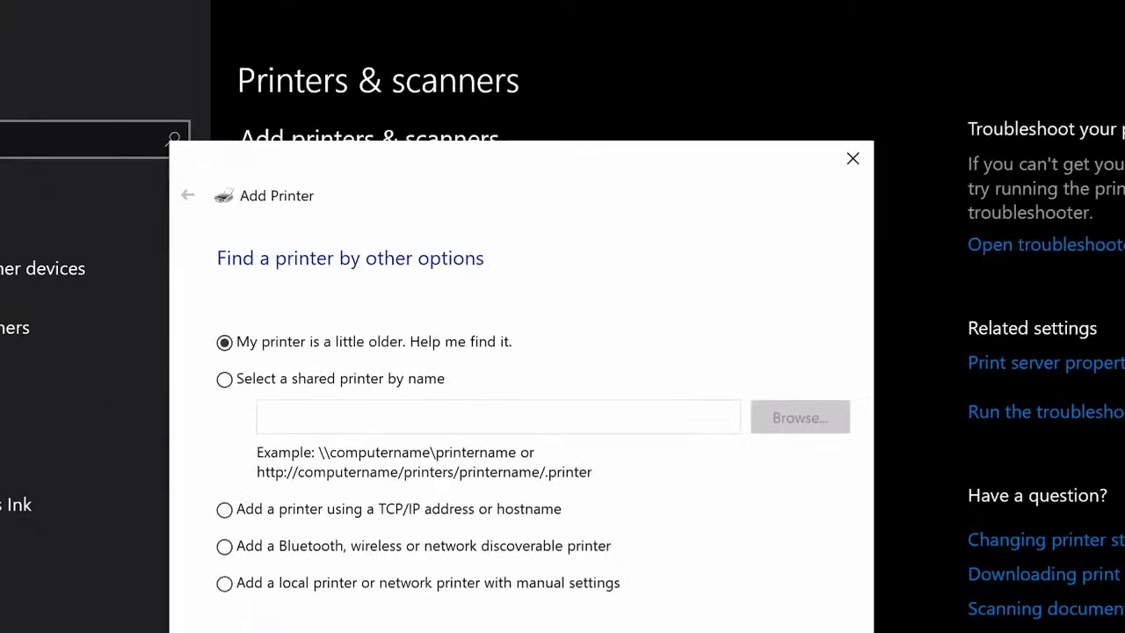
{"action": "key", "text": "Escape"}
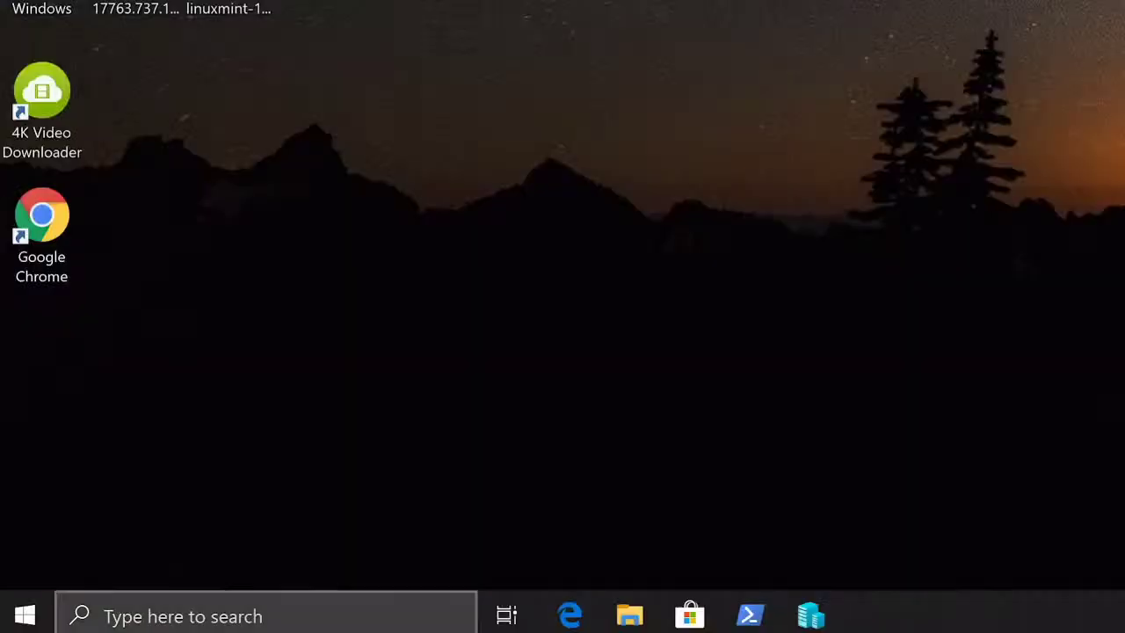
- Launch Control Panel from search and open Devices and Printers
{"action": "key", "text": "super+s"}
{"action": "type", "text": "contor"}
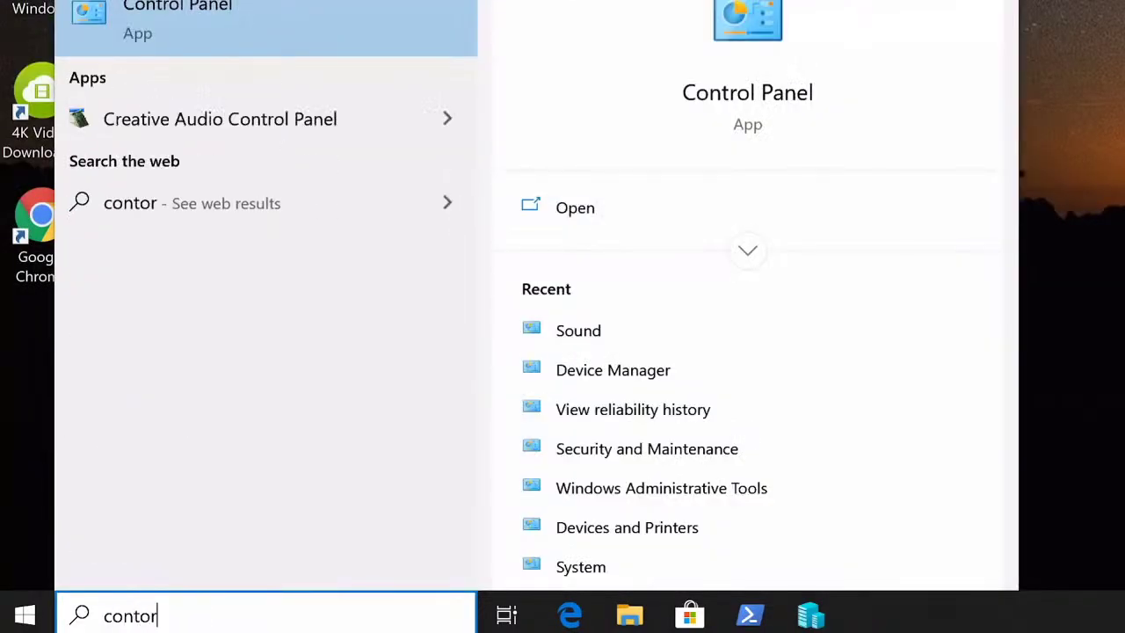
{"action": "key", "text": "Return"}
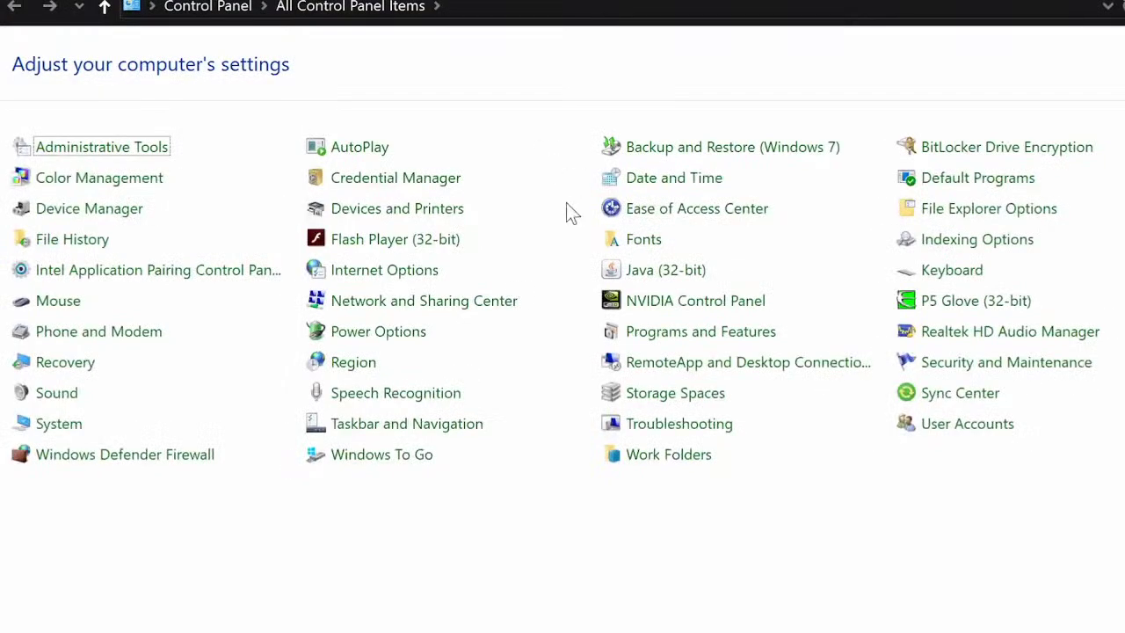
{"action": "left_click", "coordinate": [393, 214]}
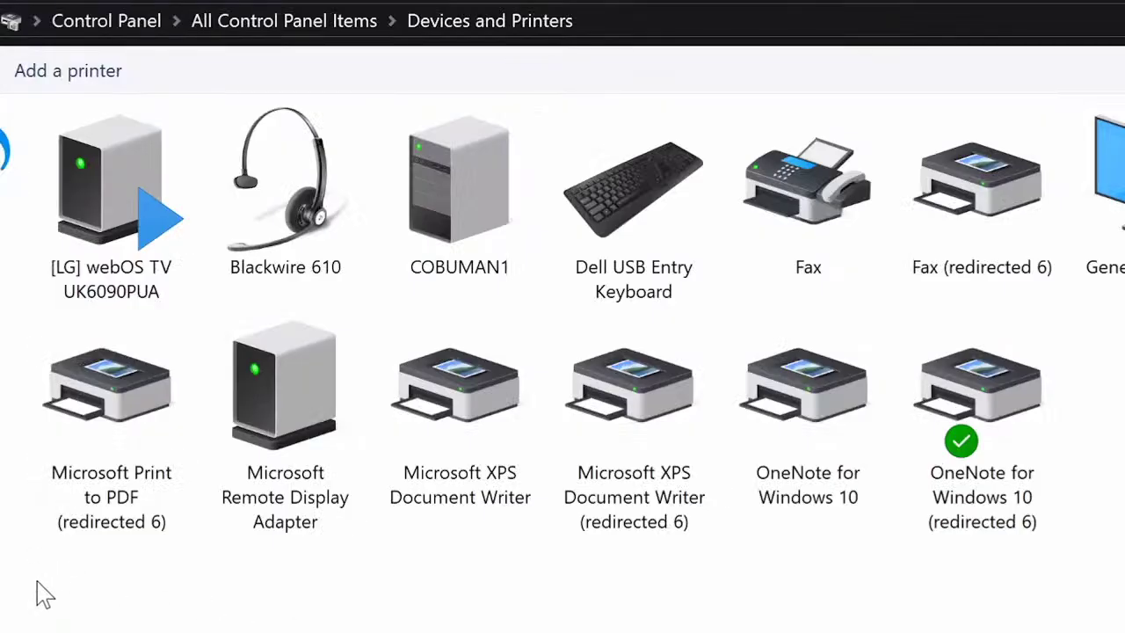
- Select and deselect device icons, including the Blackwire 610 headset
{"action": "left_click_drag", "start_coordinate": [8, 603], "coordinate": [1124, 153]}
{"action": "key", "text": "Escape"}
{"action": "left_click", "coordinate": [268, 166]}
{"action": "left_click", "coordinate": [527, 545]}
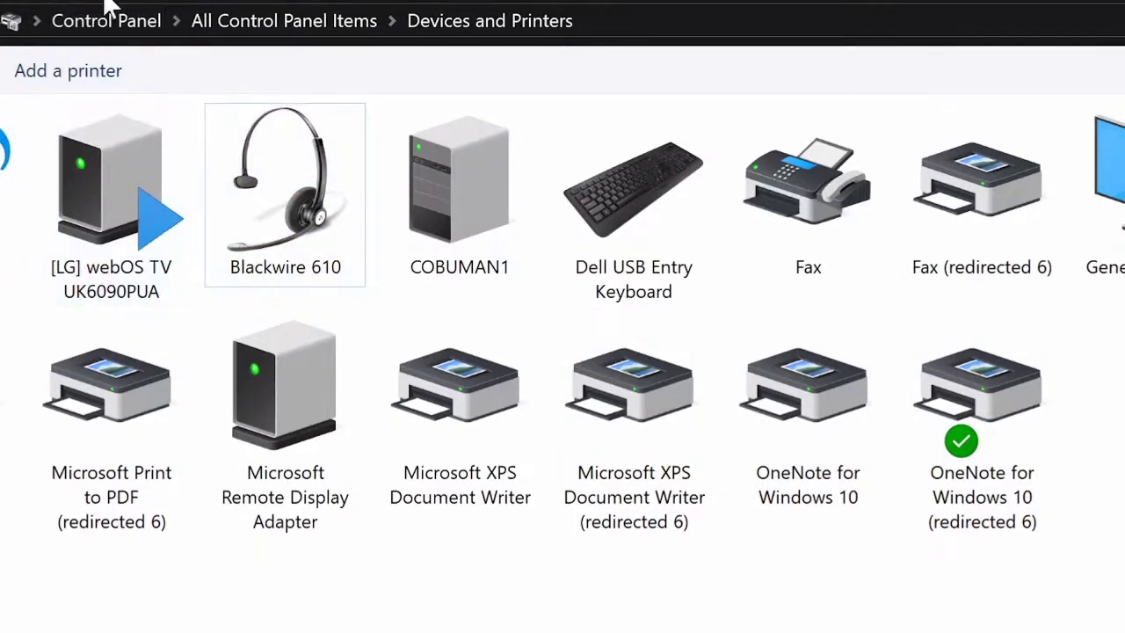
- Start the Add Printer wizard and choose 'The printer that I want isn't listed'
{"action": "left_click", "coordinate": [78, 83]}
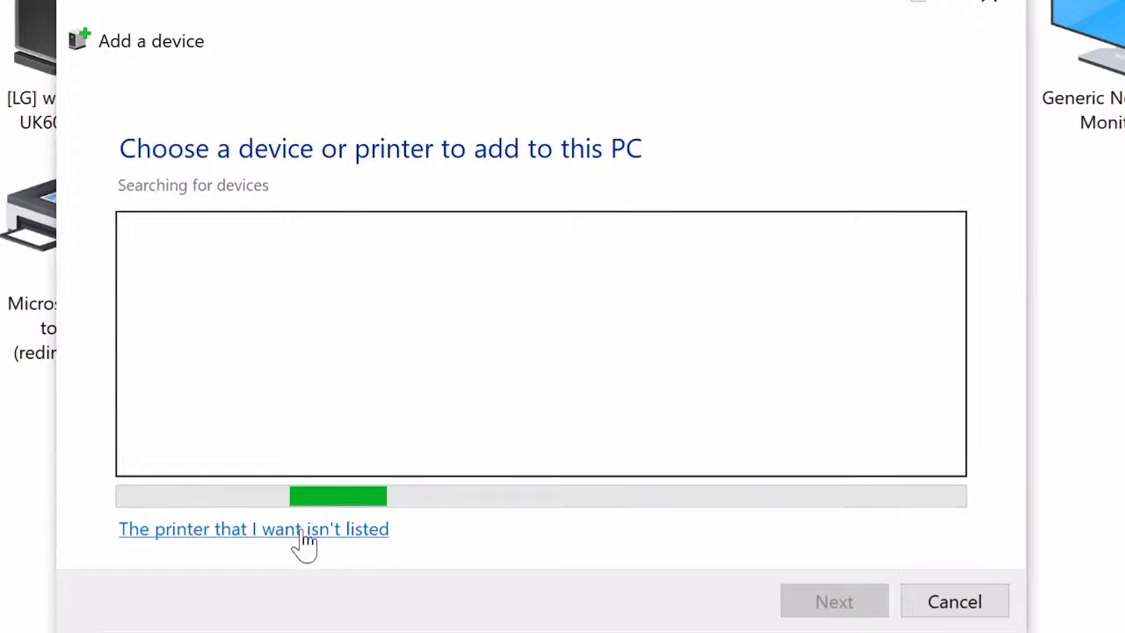
{"action": "left_click", "coordinate": [303, 532]}
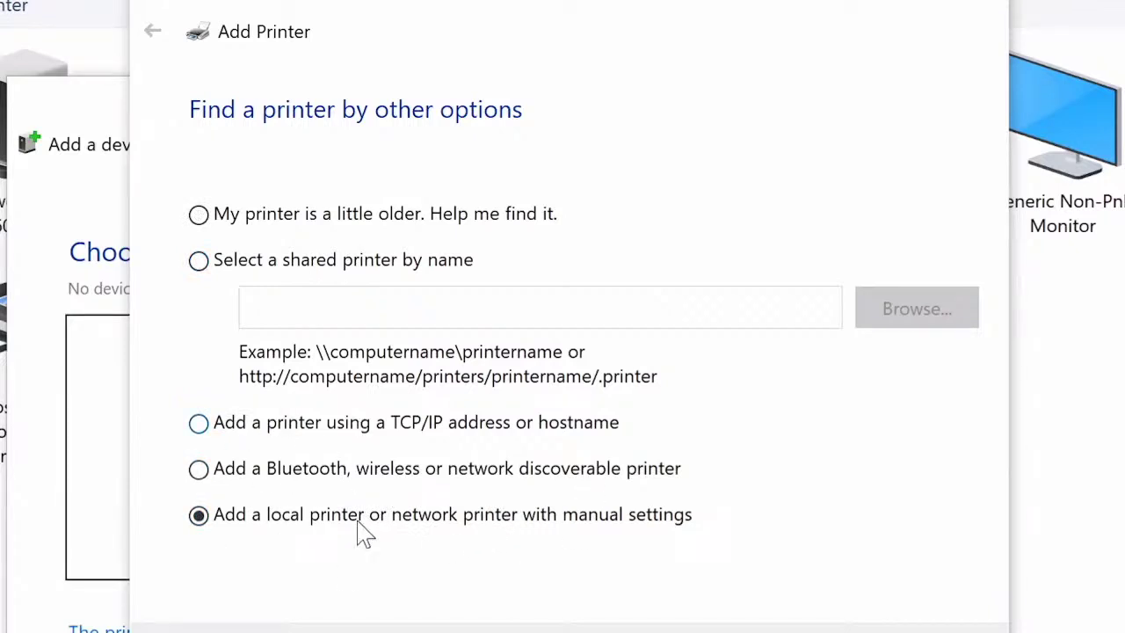
- Add a printer by TCP/IP address with hostname 192.168.2.1 and let the wizard contact it
{"action": "left_click", "coordinate": [259, 428]}
{"action": "key", "text": "Return"}
{"action": "left_click", "coordinate": [502, 251]}
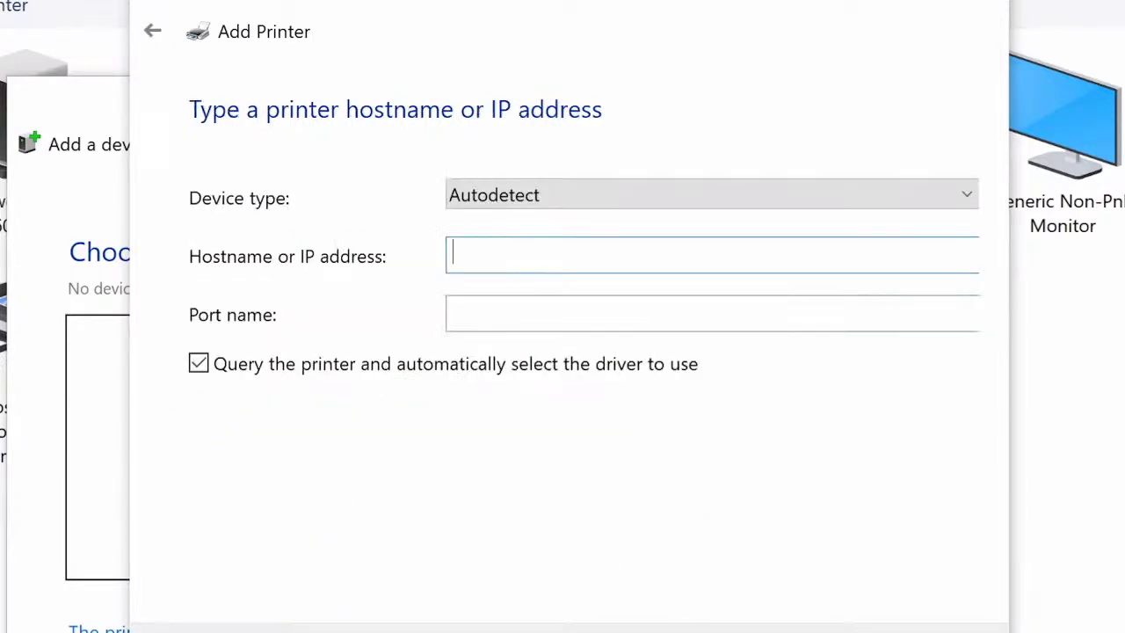
{"action": "type", "text": "192.168.2.1"}
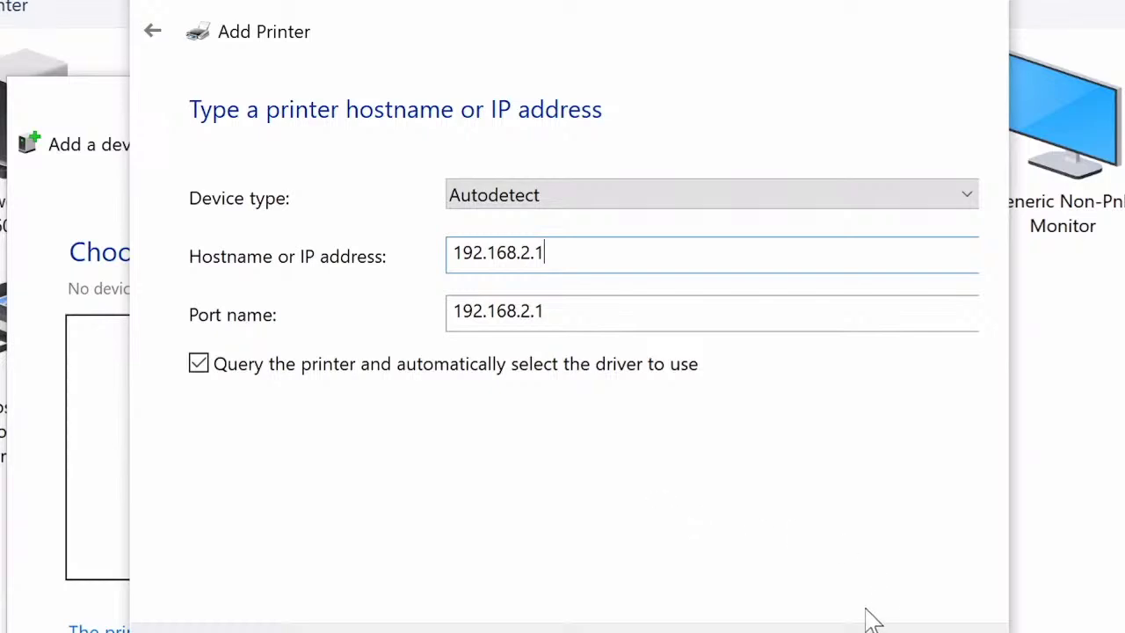
{"action": "key", "text": "Return"}
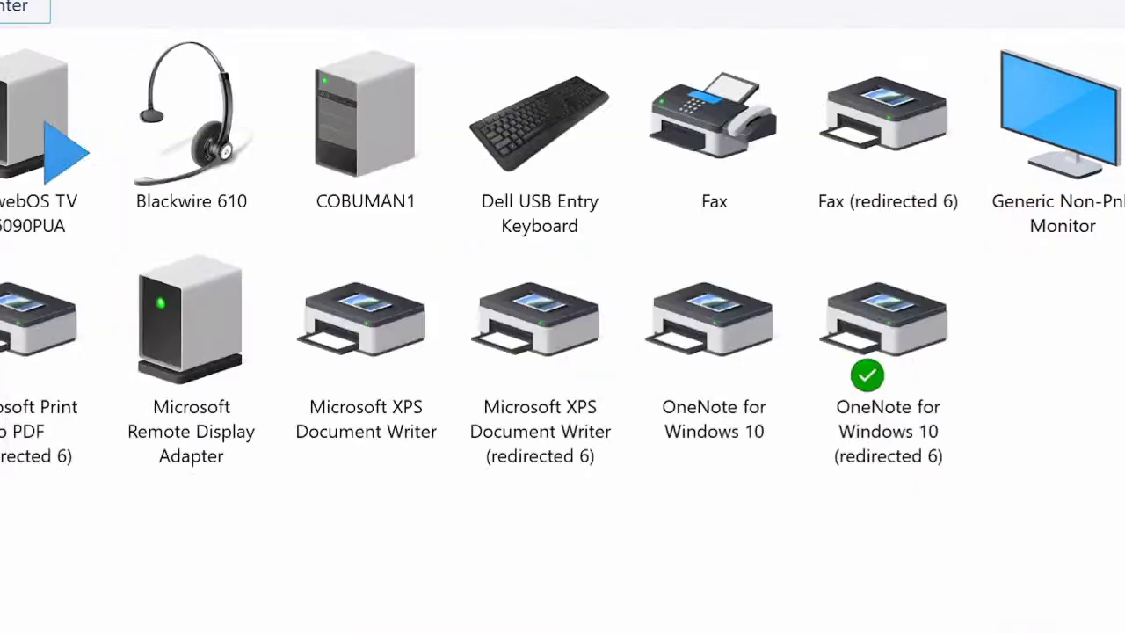
- Set OneNote for Windows 10 (redirected 6) as the default printer
{"action": "left_click", "coordinate": [871, 339]}
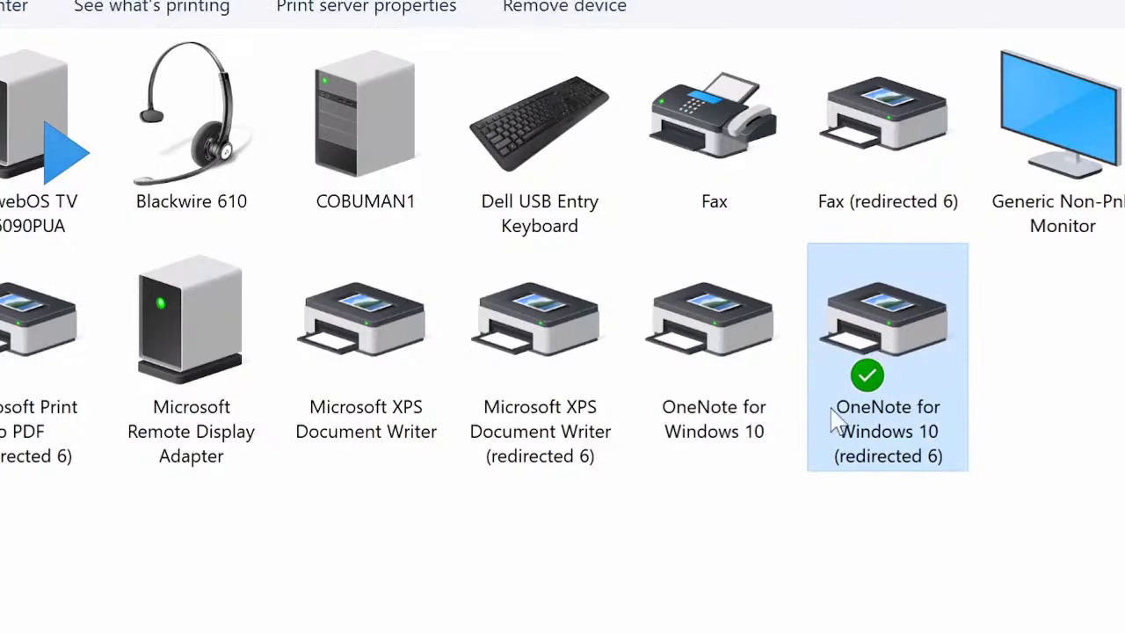
{"action": "right_click", "coordinate": [879, 320]}
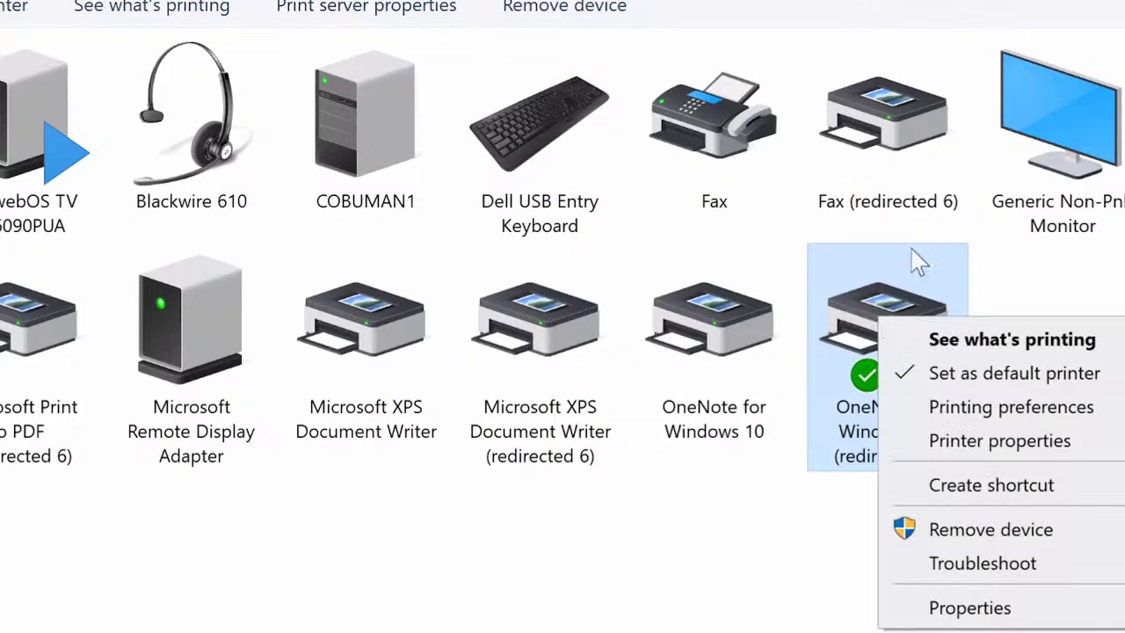
{"action": "left_click", "coordinate": [937, 373]}
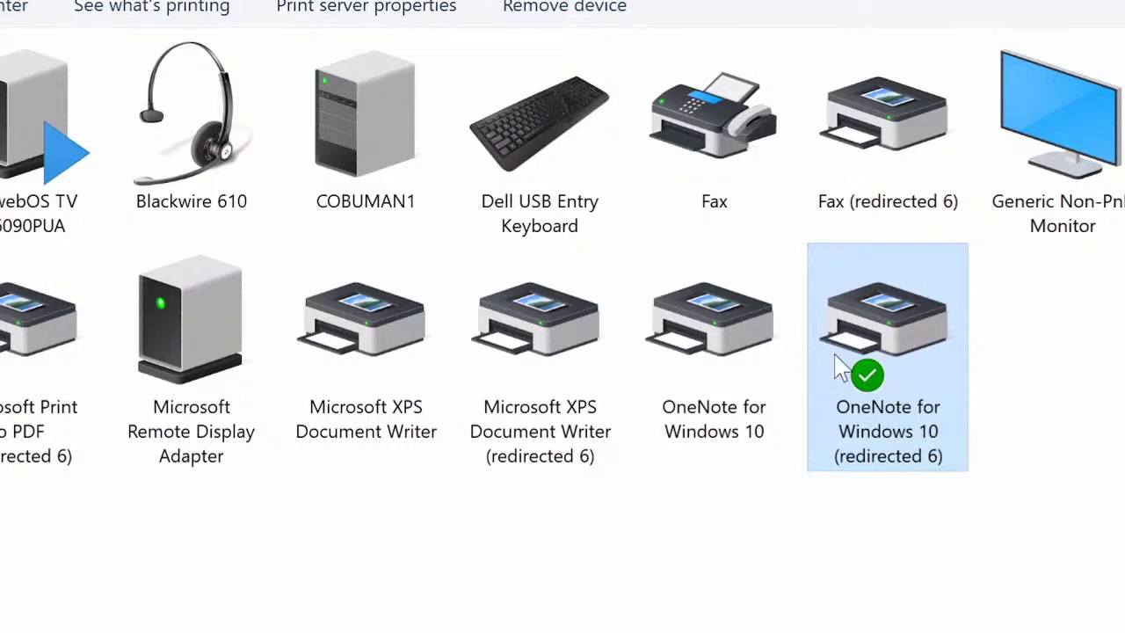
{"action": "left_click", "coordinate": [1085, 272]}
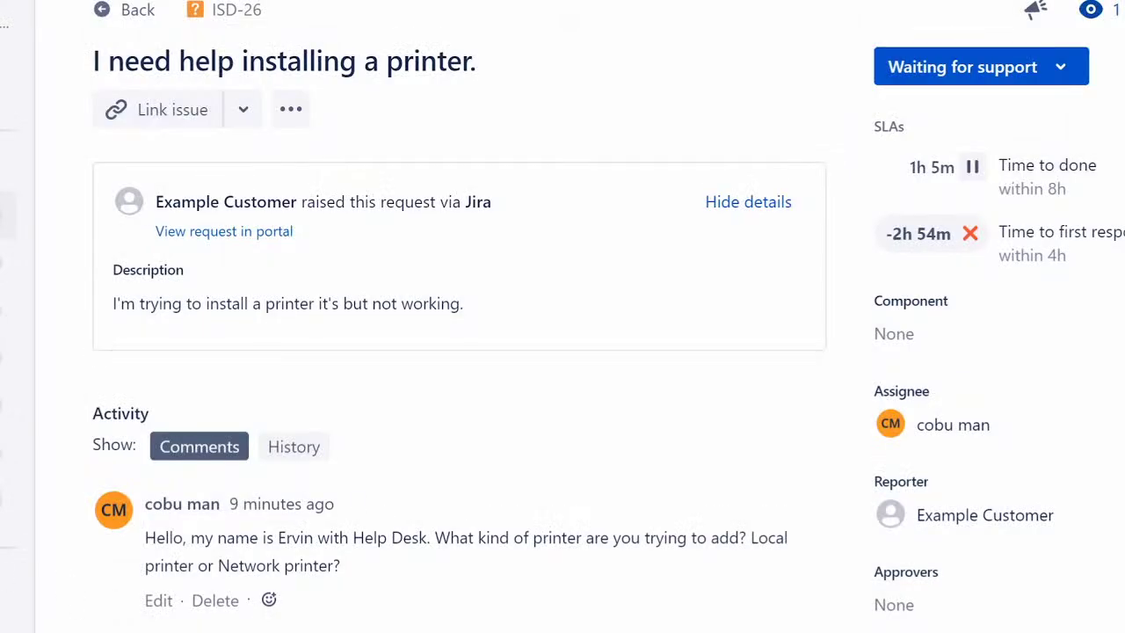
- Post the internal note 'Added printer as requested.', signed with the agent's name
{"action": "scroll", "coordinate": [243, 562], "scroll_direction": "down", "scroll_amount": 3}
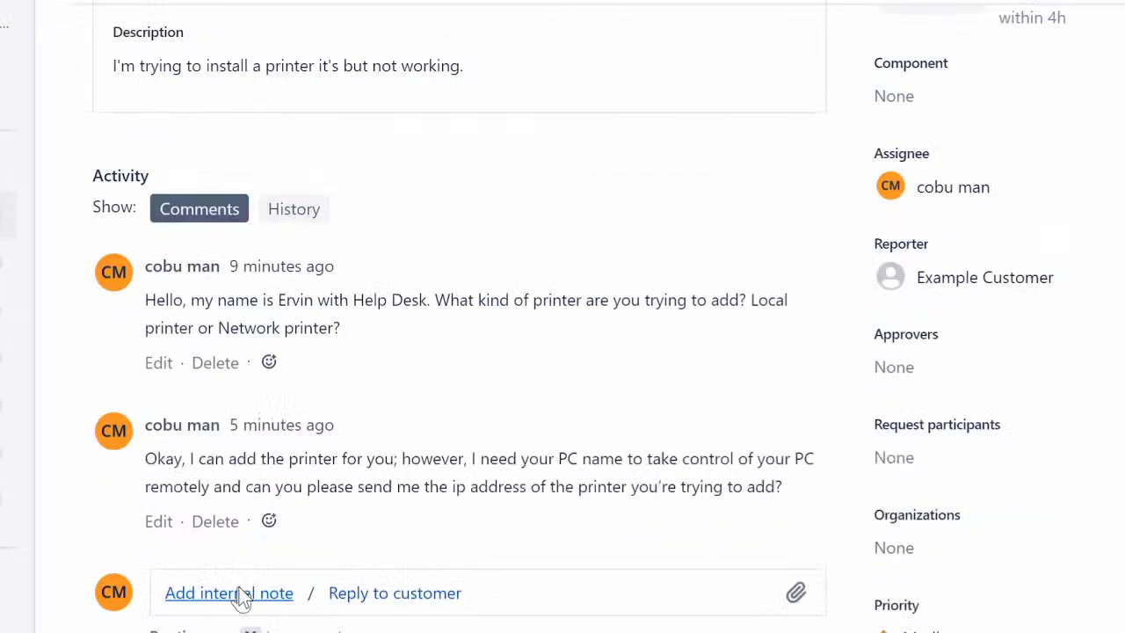
{"action": "scroll", "coordinate": [322, 346], "scroll_direction": "down", "scroll_amount": 4}
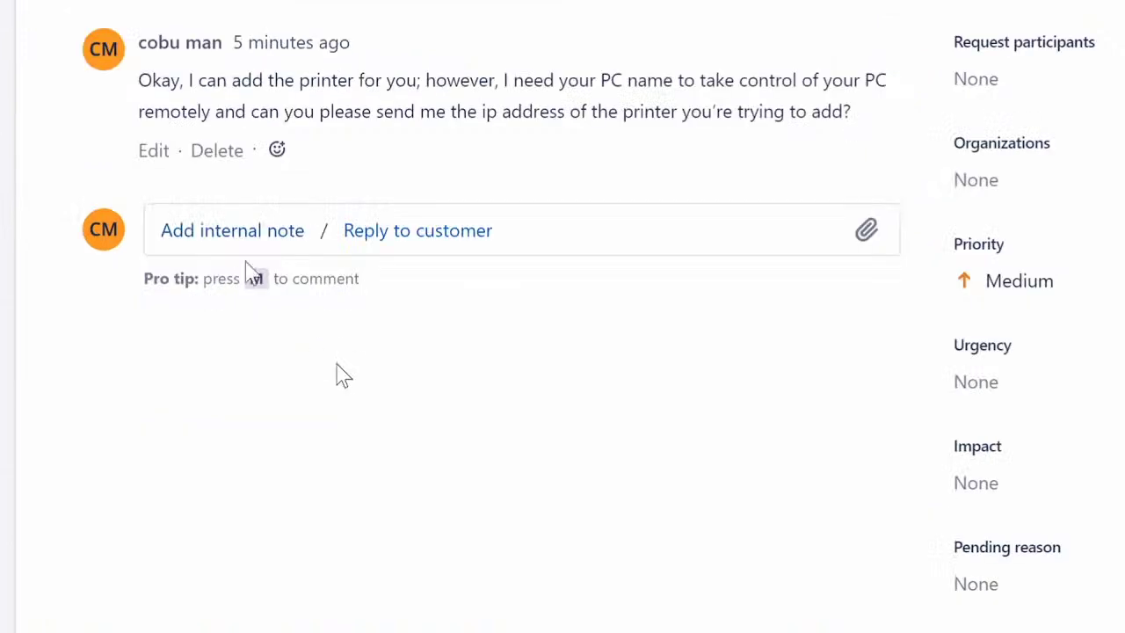
{"action": "left_click", "coordinate": [239, 235]}
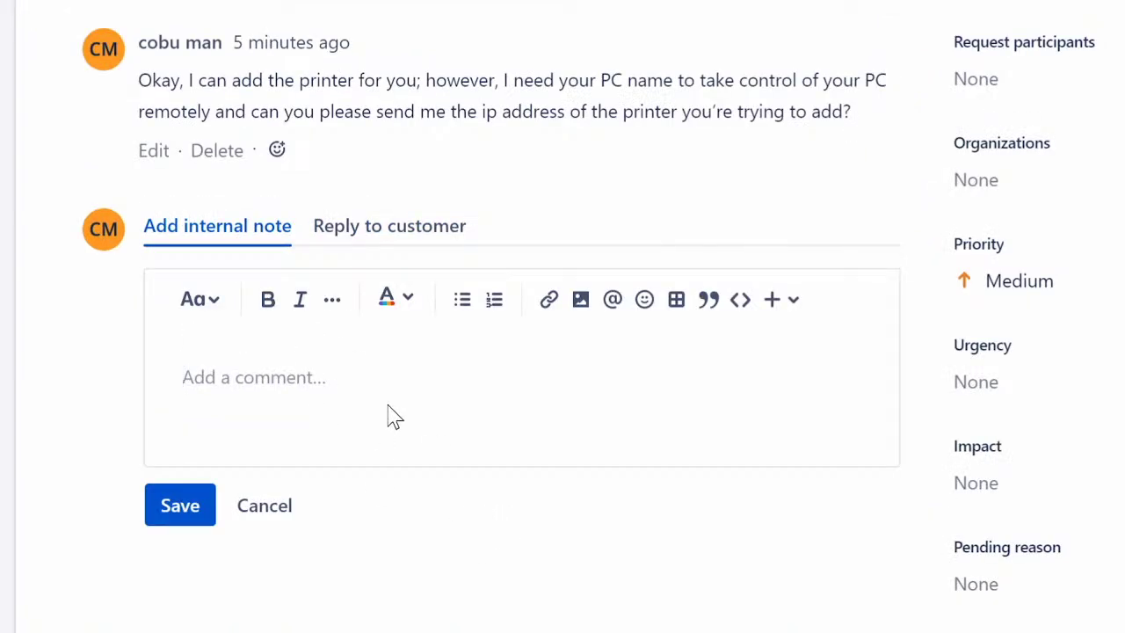
{"action": "type", "text": "Added print"}
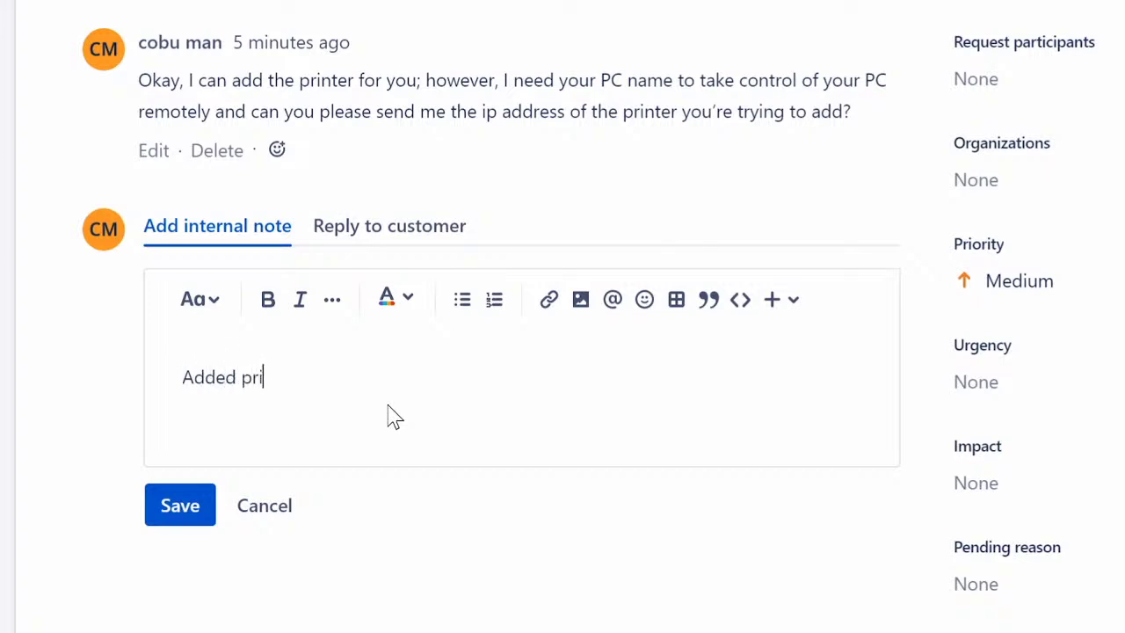
{"action": "type", "text": "er as requested. Ervin"}
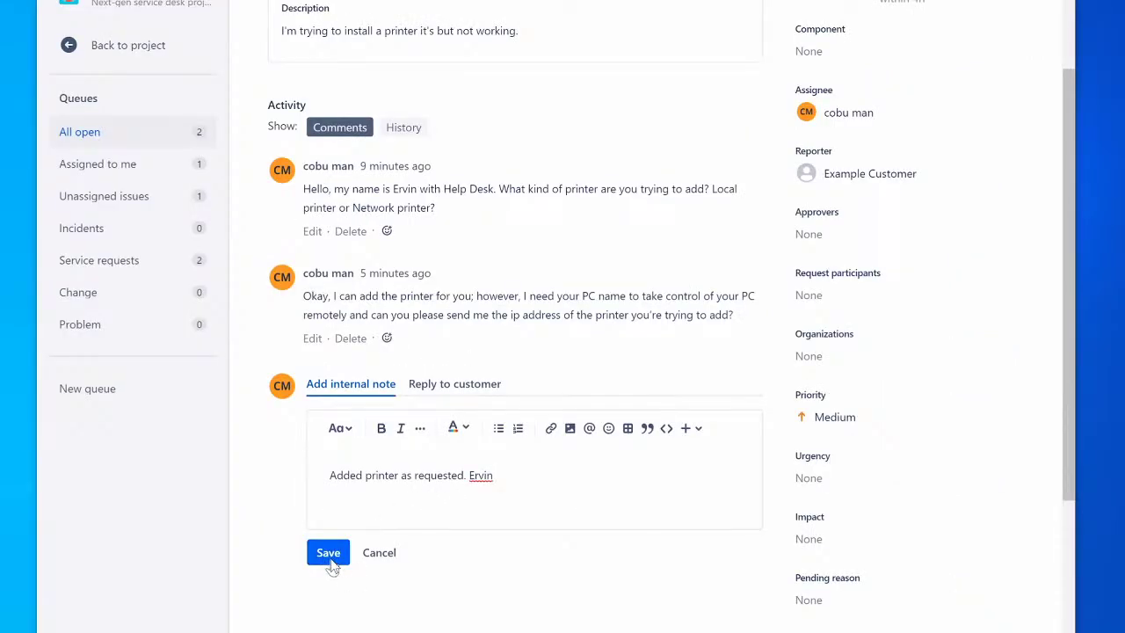
{"action": "left_click", "coordinate": [328, 556]}
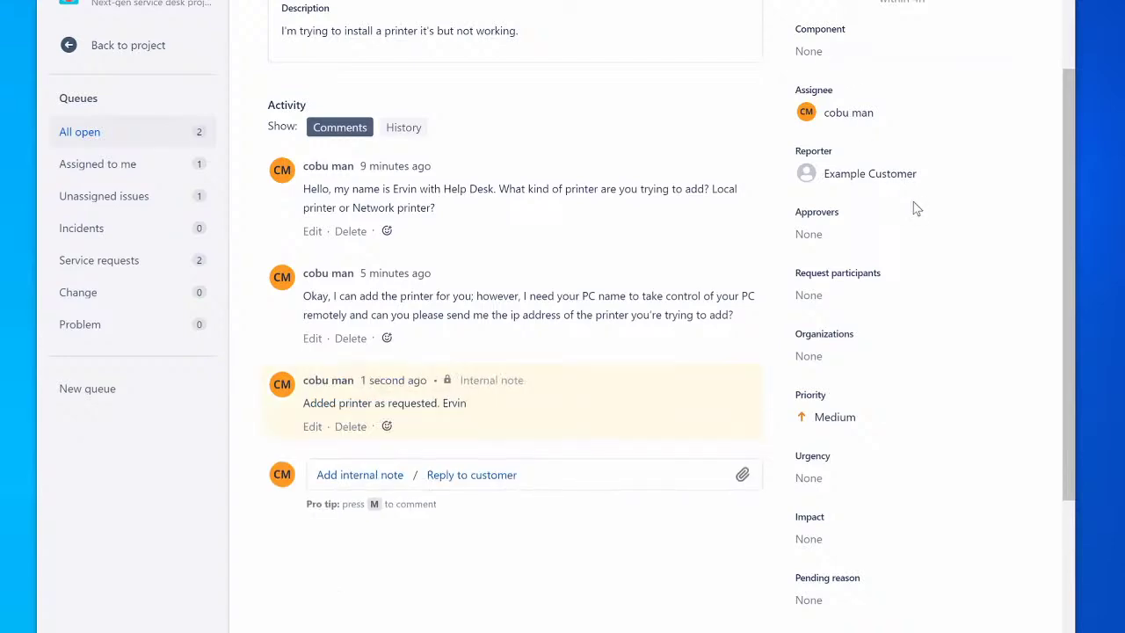
- Mark the printer ticket Completed and return to the All open queue
{"action": "scroll", "coordinate": [911, 205], "scroll_direction": "up", "scroll_amount": 2}
{"action": "left_click", "coordinate": [919, 34]}
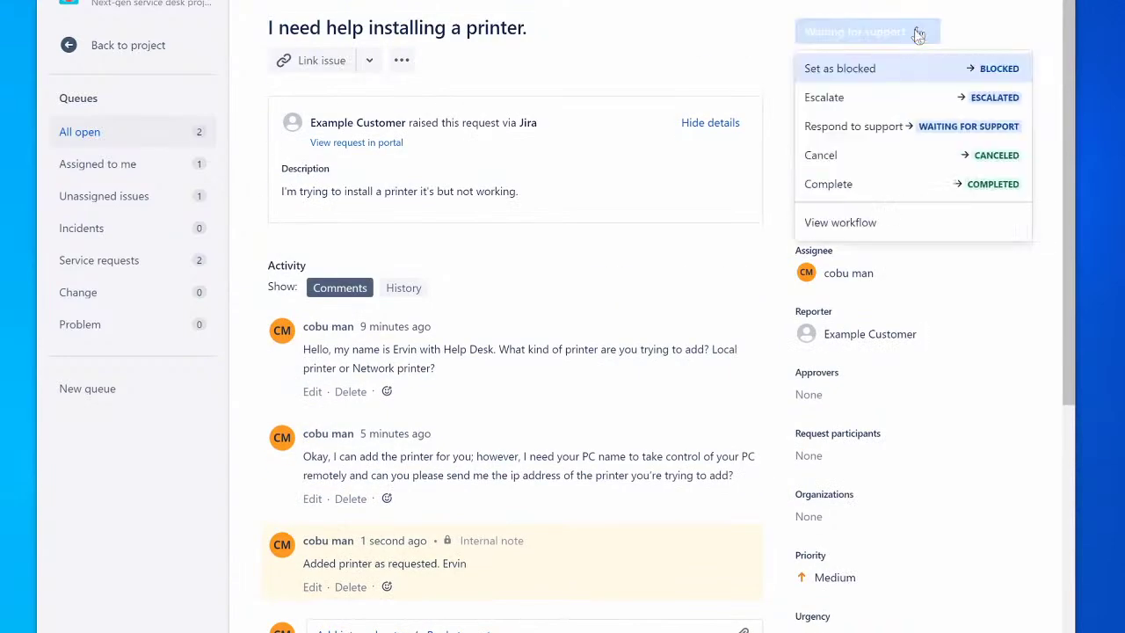
{"action": "left_click", "coordinate": [875, 190]}
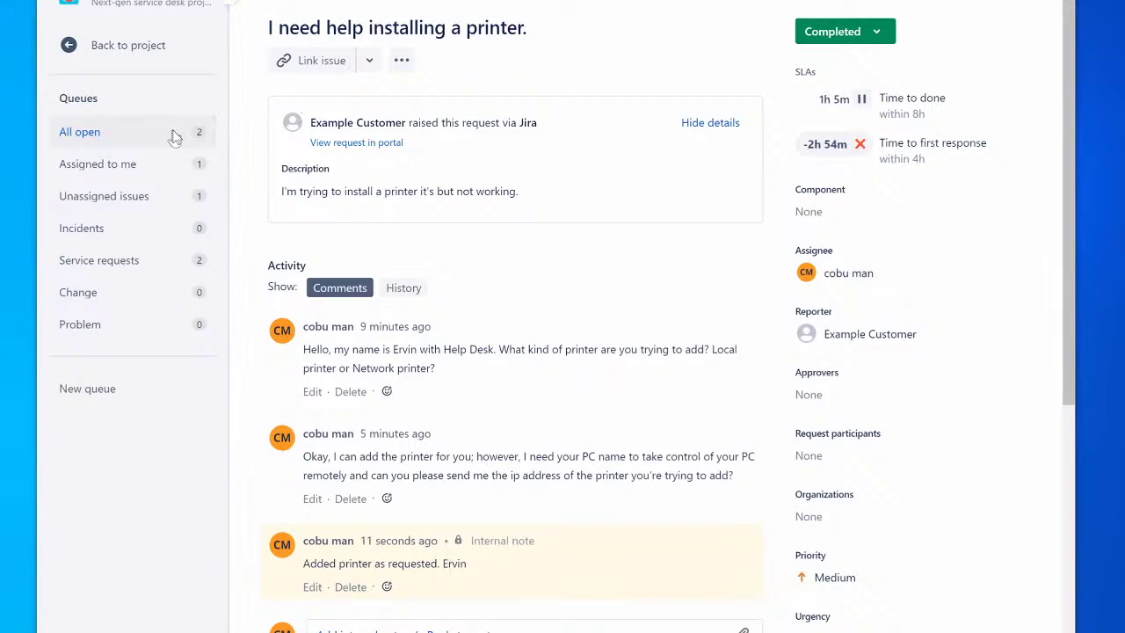
{"action": "left_click", "coordinate": [294, 5]}
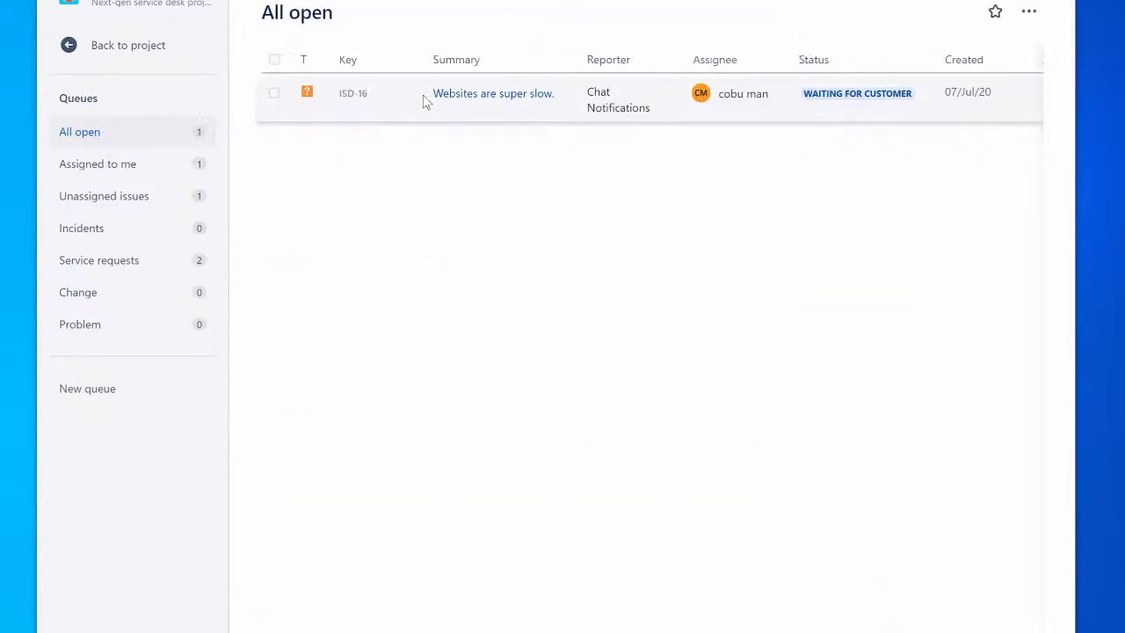
- Open the 'Websites are super slow.' ticket and read its latest internal note
{"action": "left_click", "coordinate": [477, 104]}
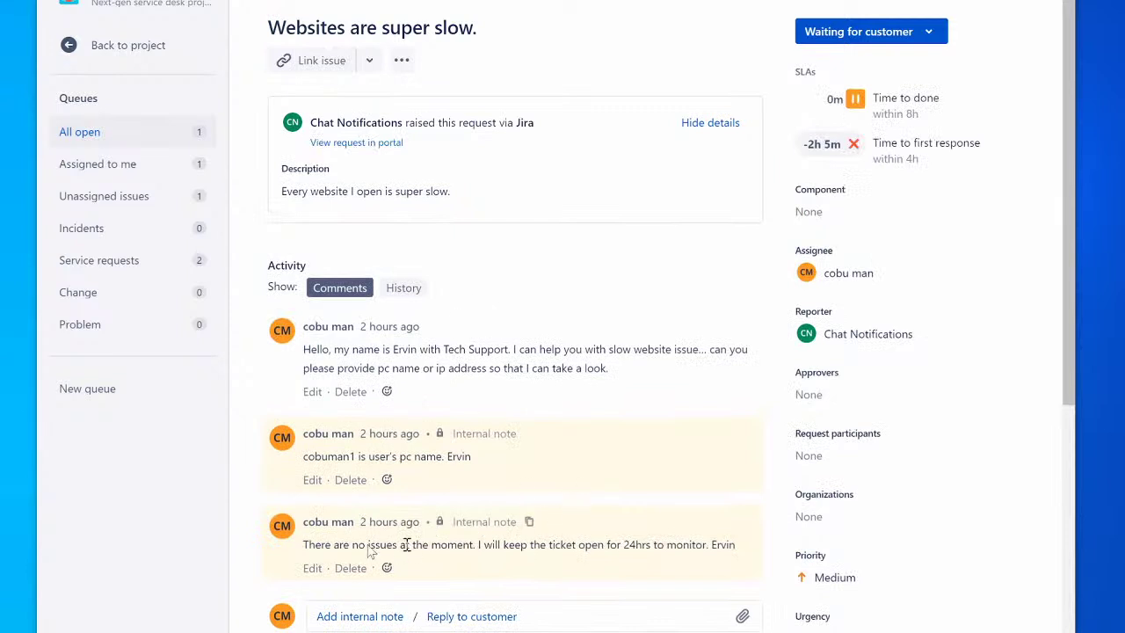
{"action": "left_click_drag", "start_coordinate": [309, 544], "coordinate": [732, 548]}
{"action": "left_click", "coordinate": [731, 549]}
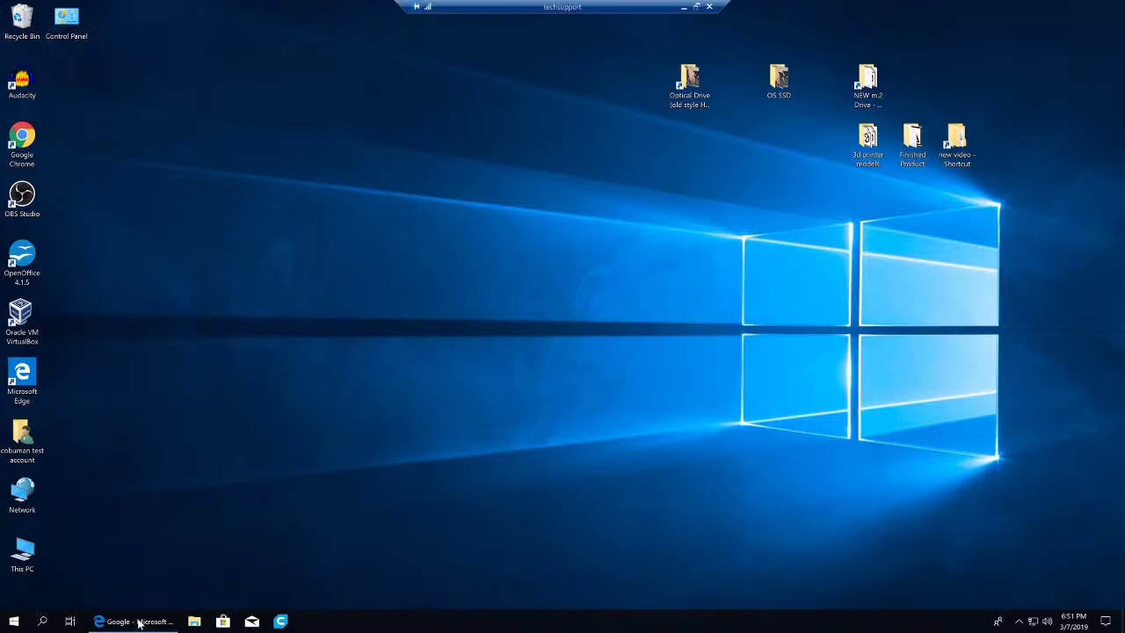
- Restore Edge and Google 'hp 800 g2 bios'
{"action": "left_click", "coordinate": [138, 622]}
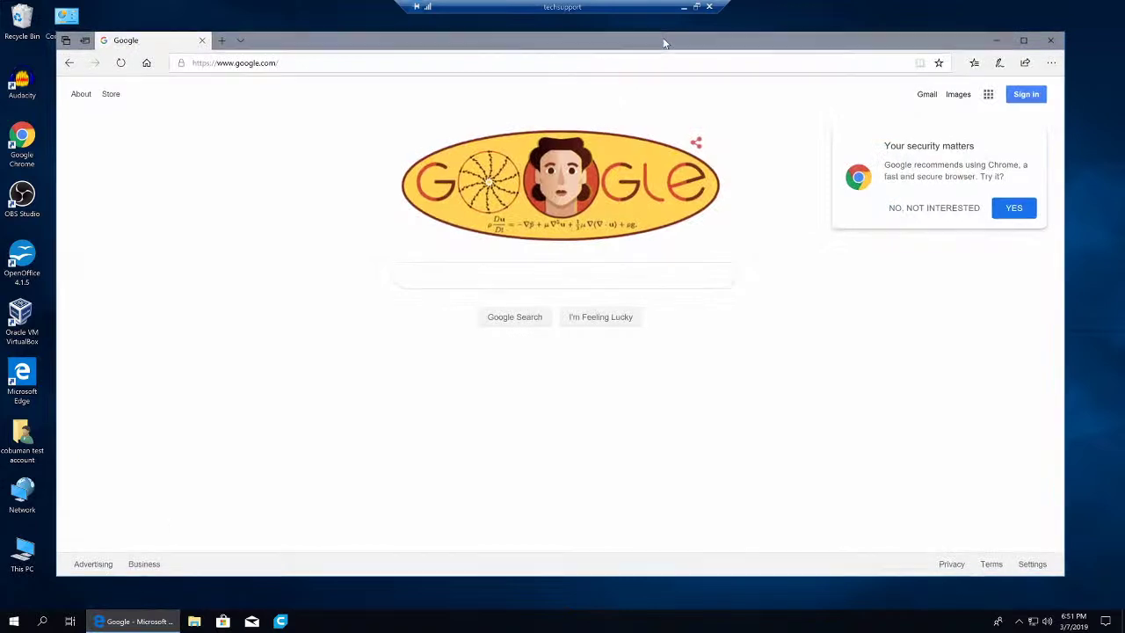
{"action": "left_click_drag", "start_coordinate": [663, 41], "coordinate": [665, 43]}
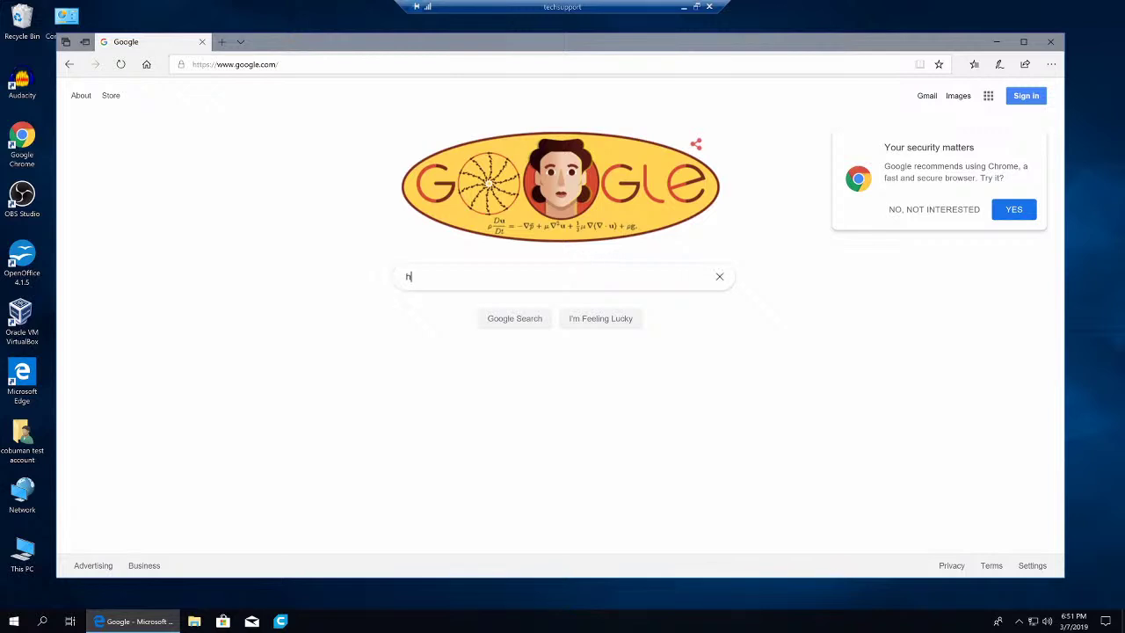
{"action": "type", "text": "hp"}
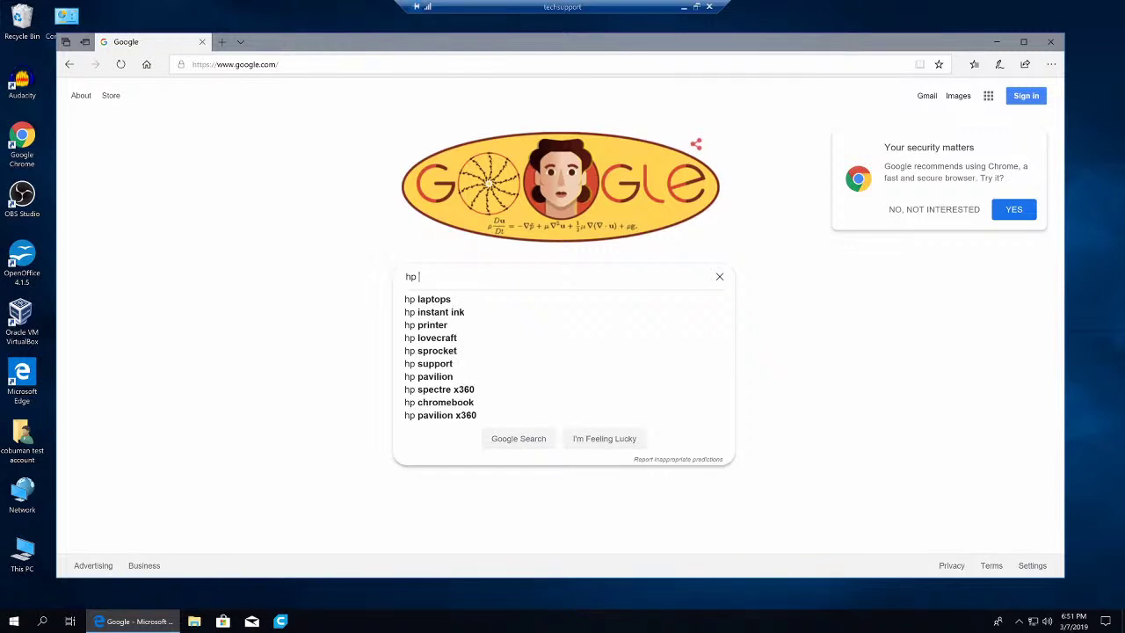
{"action": "type", "text": "800 g2 bi"}
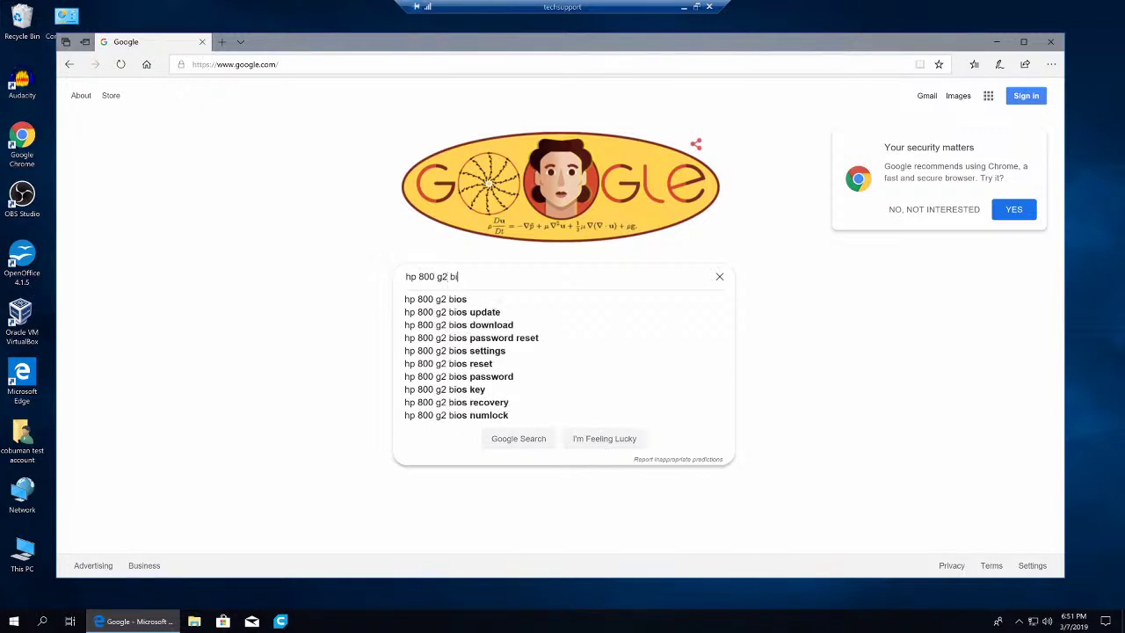
{"action": "type", "text": "os"}
{"action": "key", "text": "Return"}
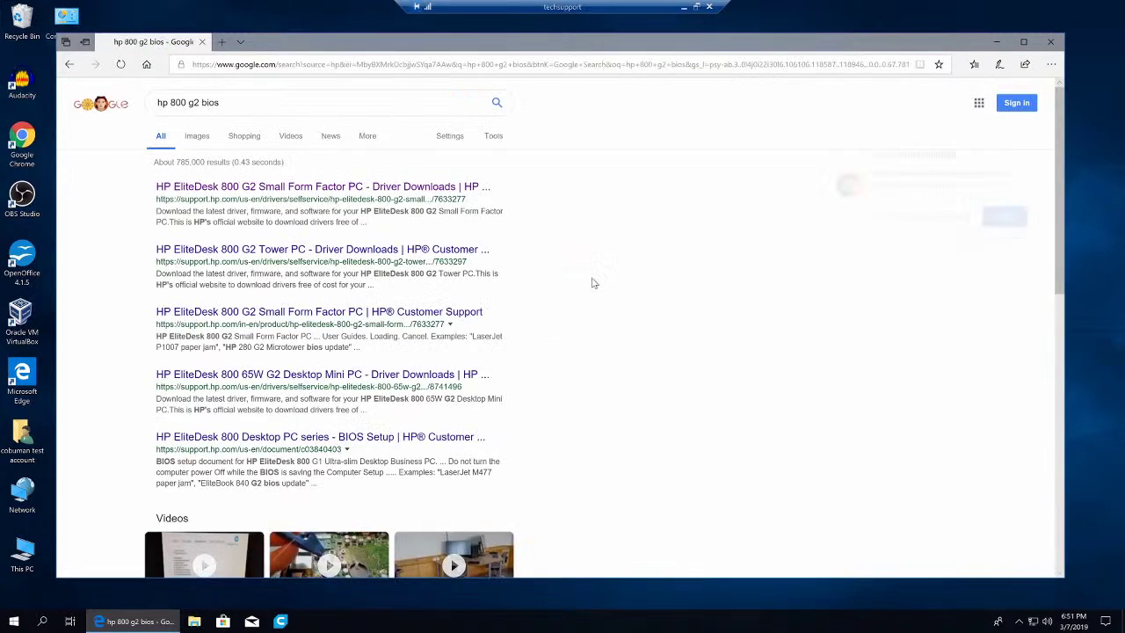
- Open the EliteDesk 800 G2 Small Form Factor driver page and scroll to the Windows 10 (64-bit) driver categories
{"action": "left_click", "coordinate": [236, 191]}
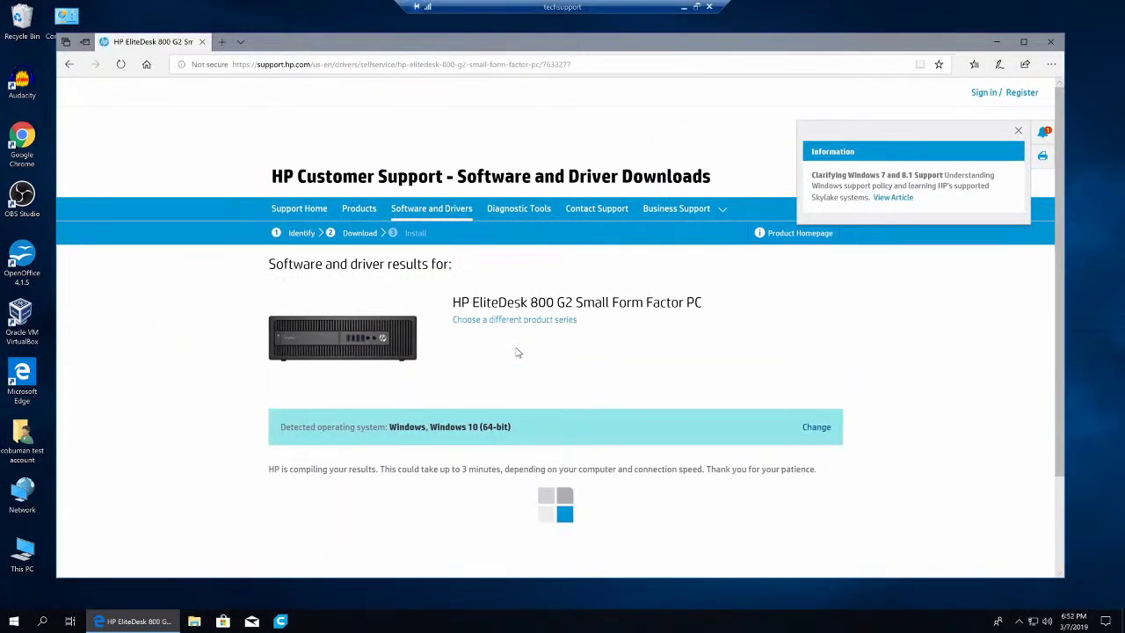
{"action": "scroll", "coordinate": [523, 354], "scroll_direction": "down", "scroll_amount": 1}
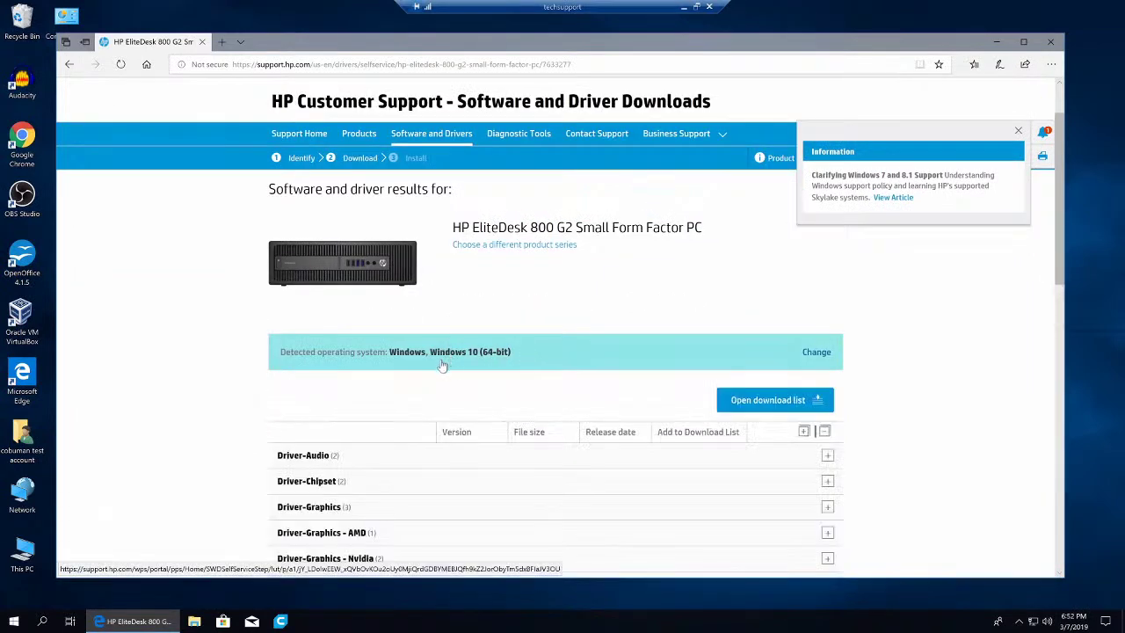
{"action": "scroll", "coordinate": [448, 366], "scroll_direction": "down", "scroll_amount": 2}
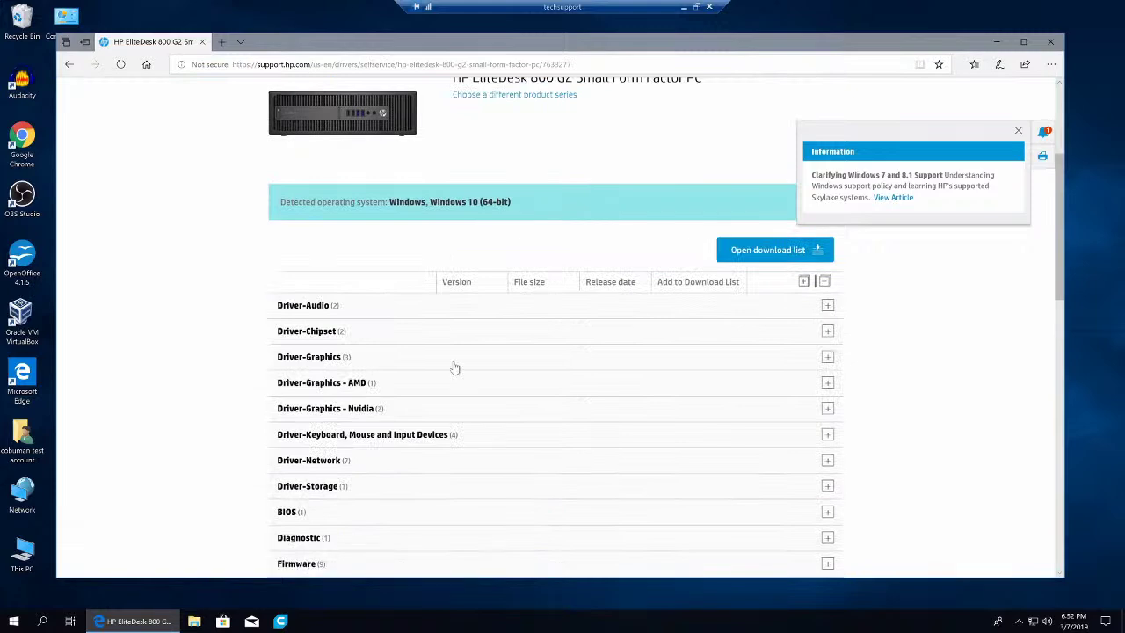
{"action": "scroll", "coordinate": [454, 367], "scroll_direction": "down", "scroll_amount": 1}
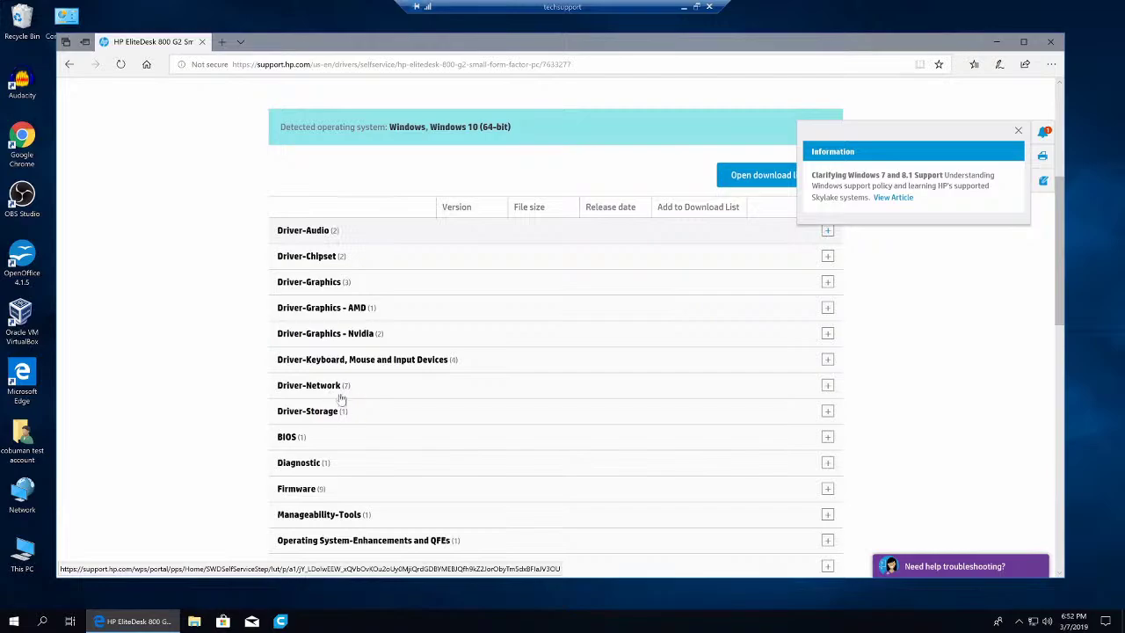
{"action": "key", "text": "alt+F4"}
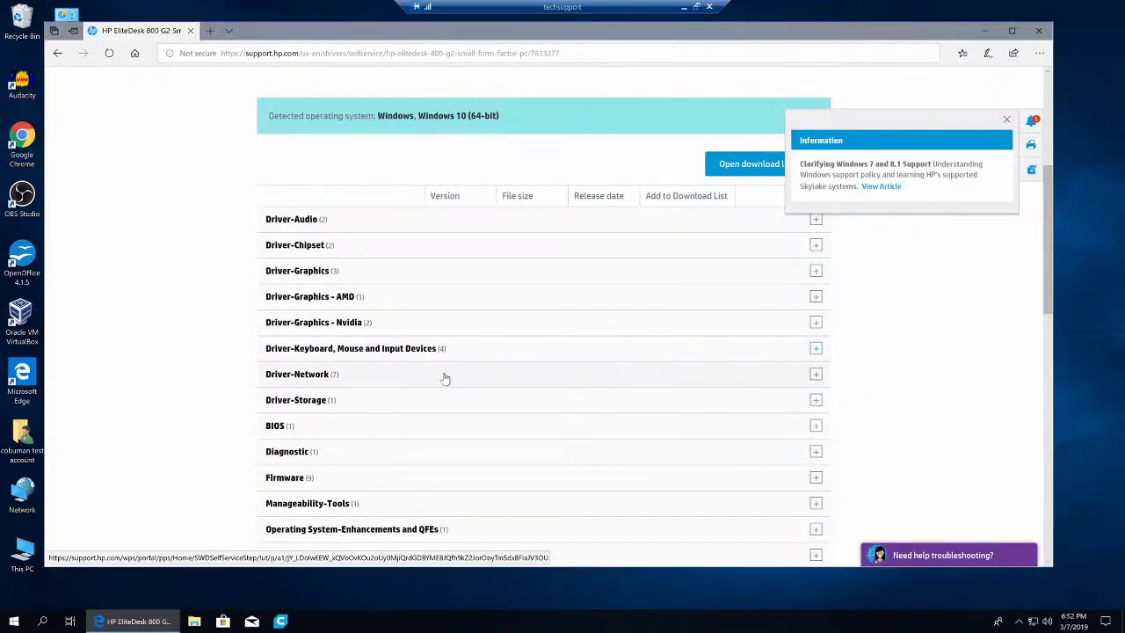
{"action": "scroll", "coordinate": [446, 378], "scroll_direction": "down", "scroll_amount": 1}
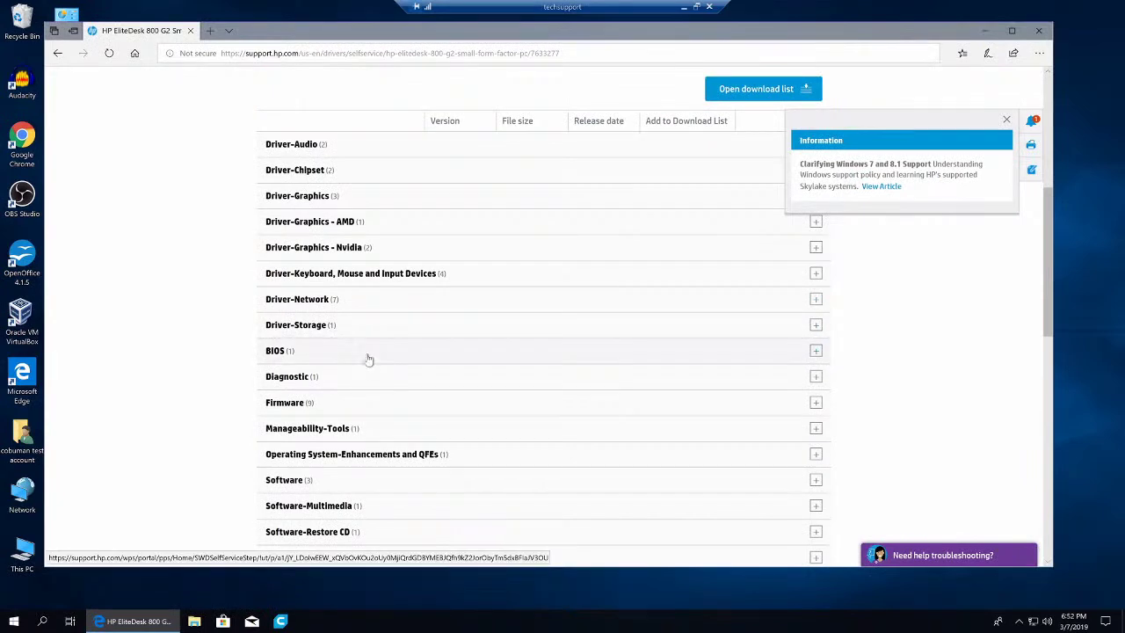
- Download and save the EliteDesk 800 G2 SystemBIOS 02.37 package, sp94599.exe
{"action": "left_click", "coordinate": [290, 354]}
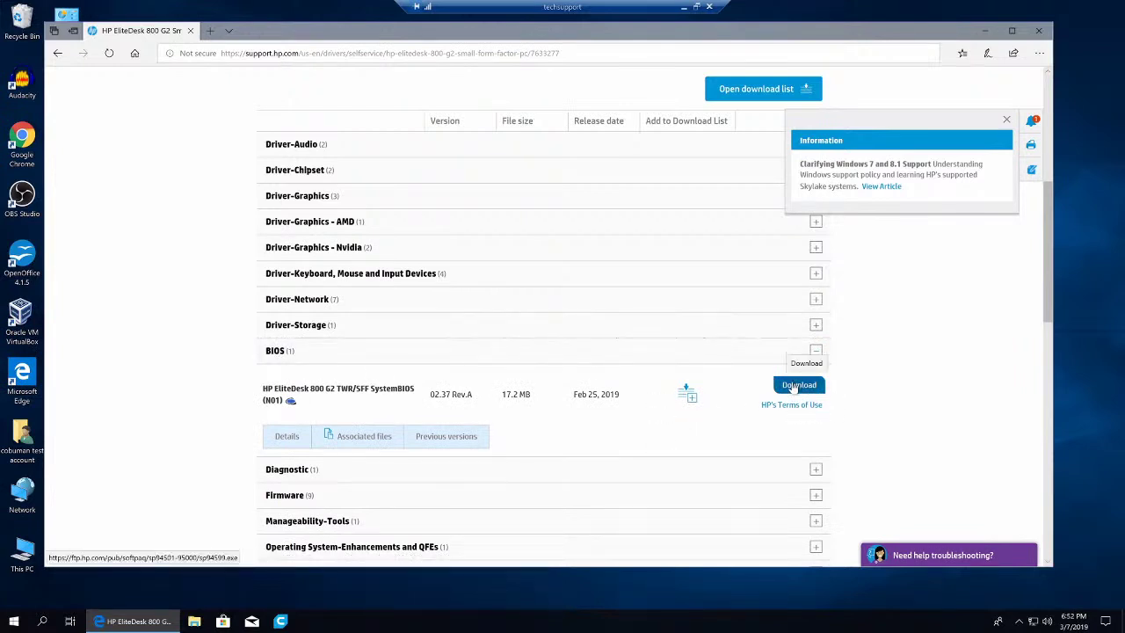
{"action": "left_click", "coordinate": [797, 385]}
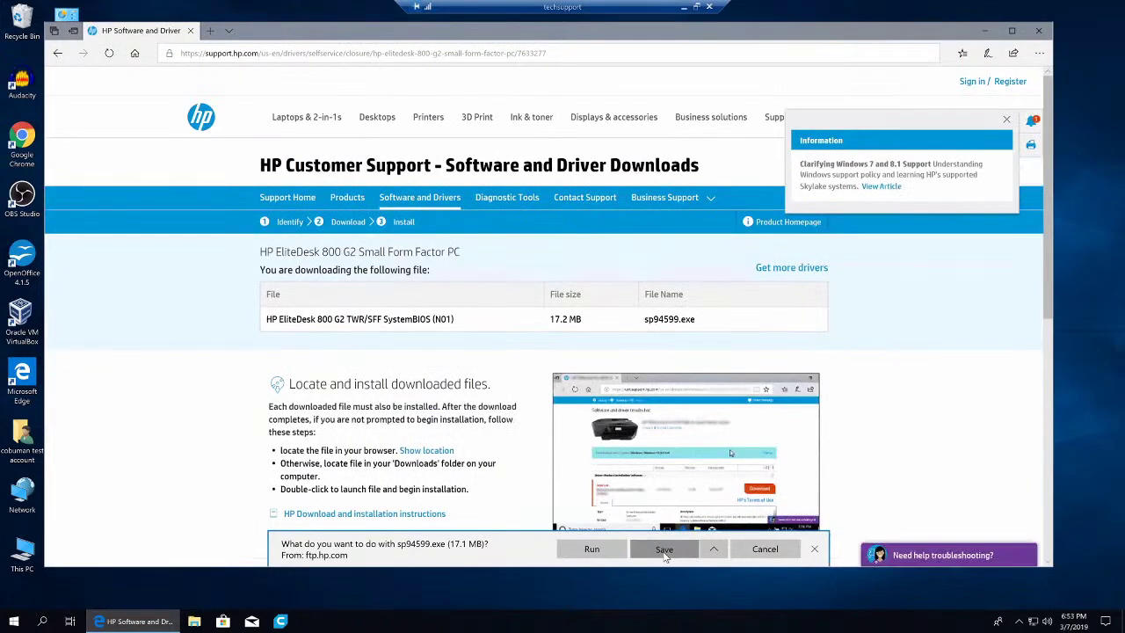
{"action": "left_click", "coordinate": [664, 549]}
{"action": "scroll", "coordinate": [443, 353], "scroll_direction": "down", "scroll_amount": 1}
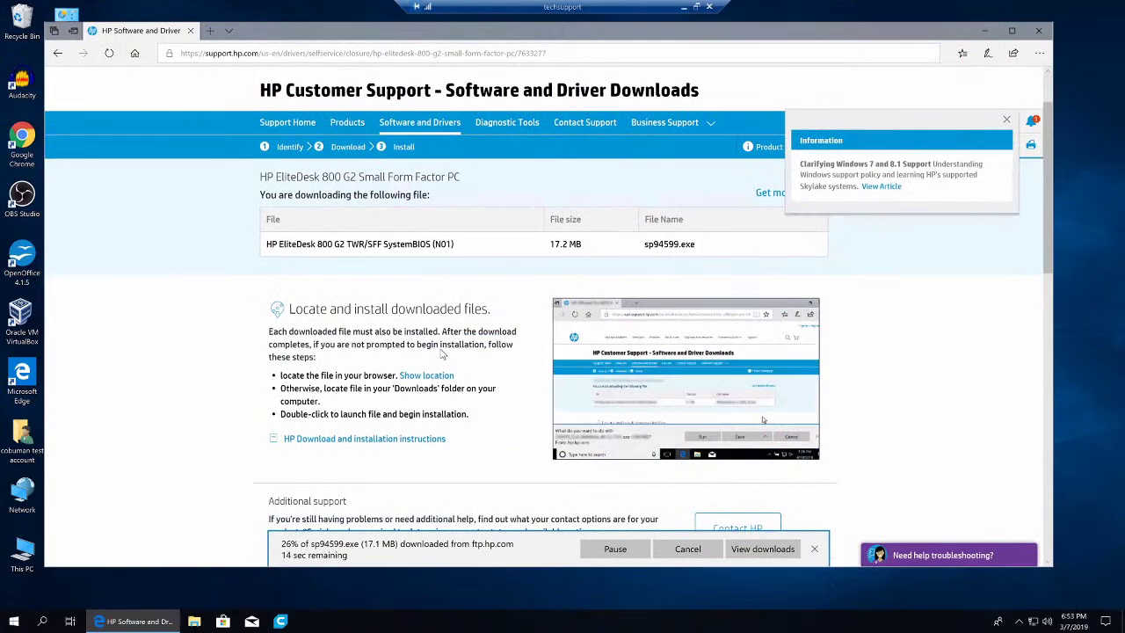
{"action": "scroll", "coordinate": [442, 354], "scroll_direction": "down", "scroll_amount": 3}
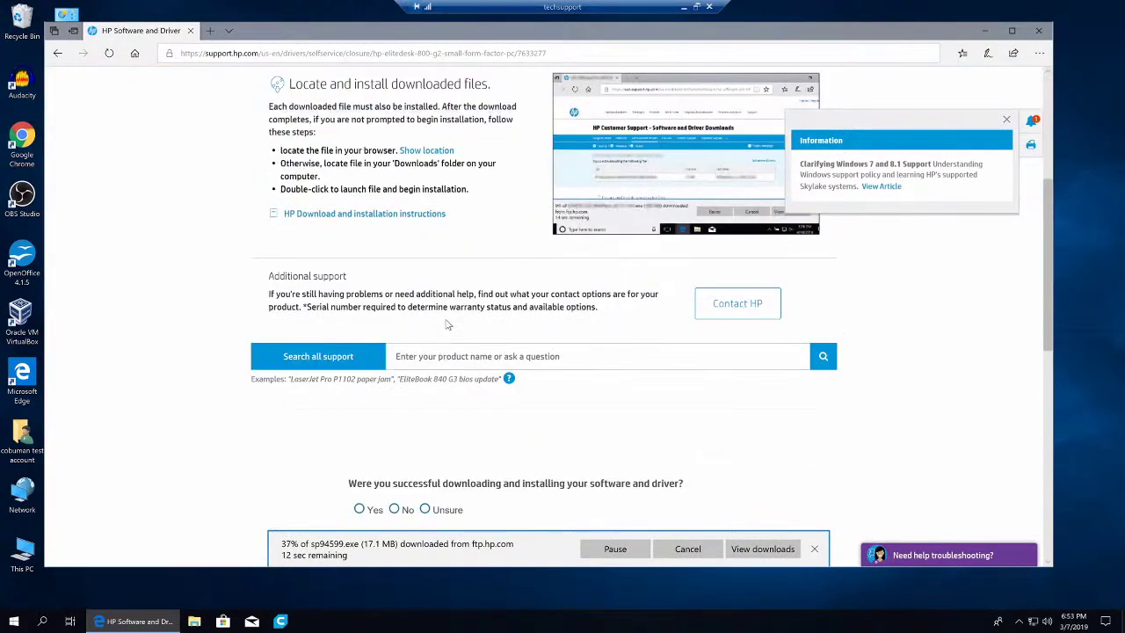
{"action": "scroll", "coordinate": [446, 324], "scroll_direction": "down", "scroll_amount": 2}
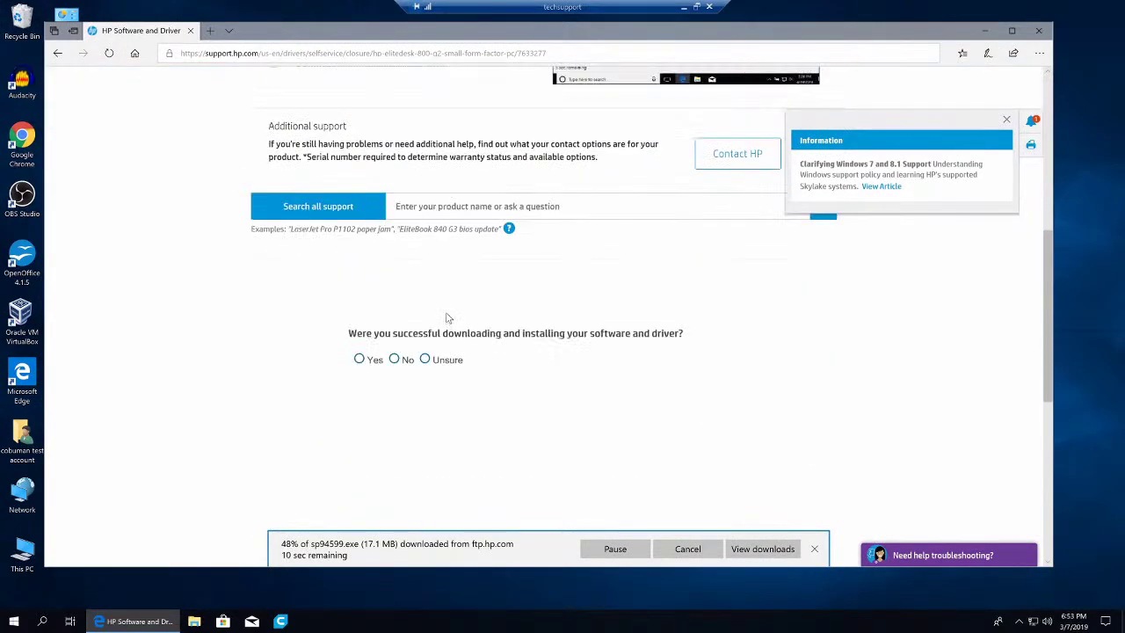
{"action": "scroll", "coordinate": [446, 318], "scroll_direction": "up", "scroll_amount": 2}
- Return to the driver results, re-expand BIOS, and highlight the 02.37 Rev.A version
{"action": "left_click", "coordinate": [58, 53]}
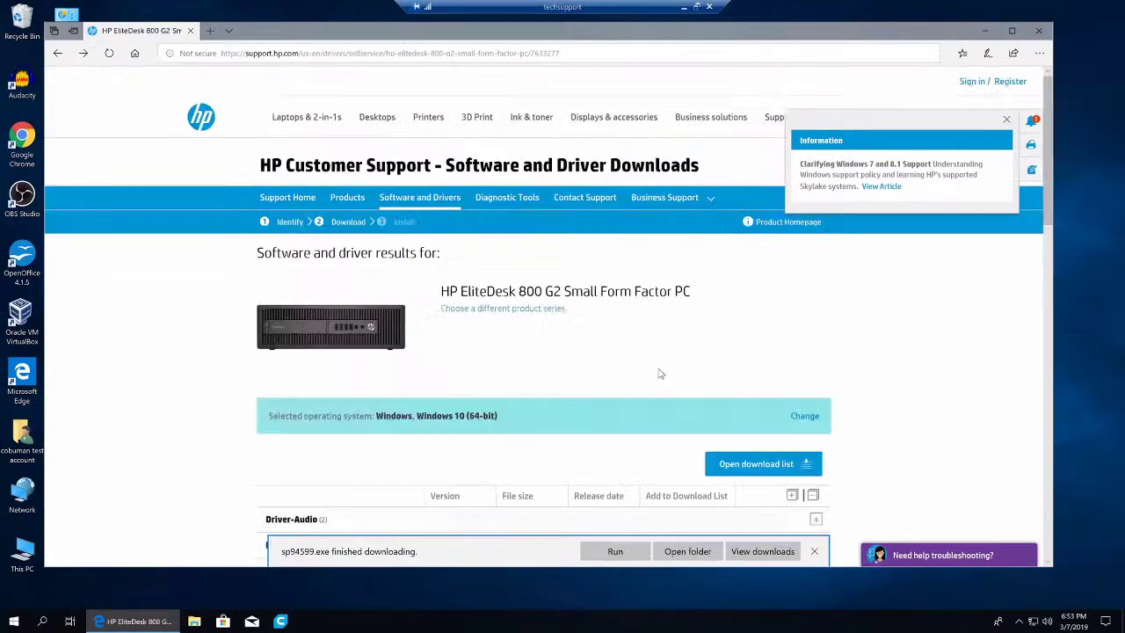
{"action": "scroll", "coordinate": [661, 374], "scroll_direction": "down", "scroll_amount": 3}
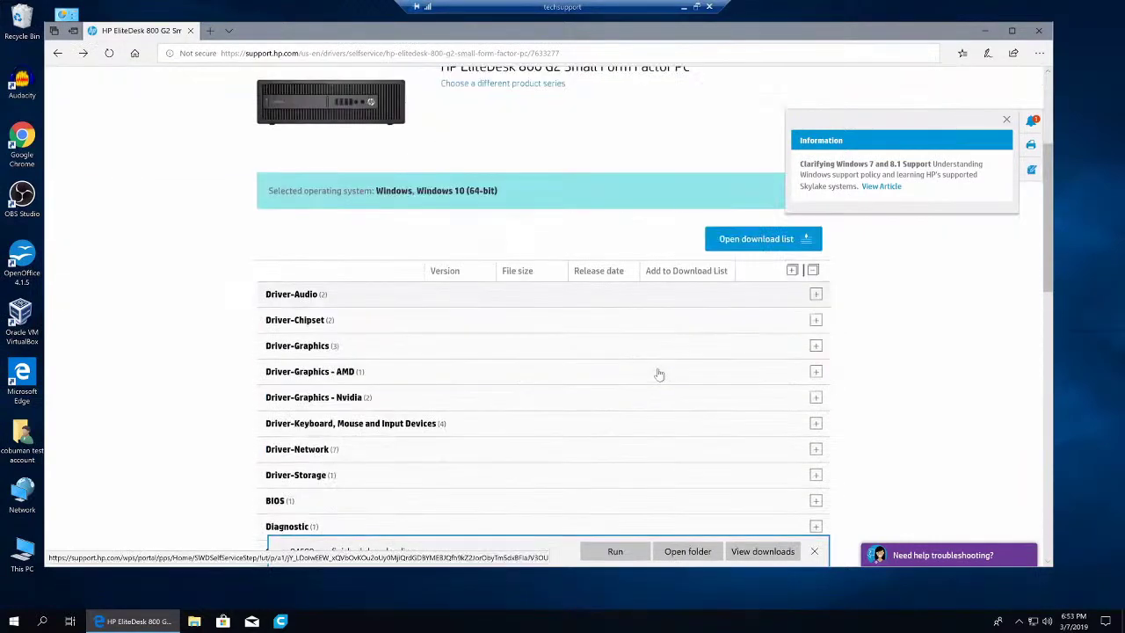
{"action": "scroll", "coordinate": [659, 374], "scroll_direction": "down", "scroll_amount": 1}
{"action": "scroll", "coordinate": [477, 392], "scroll_direction": "down", "scroll_amount": 1}
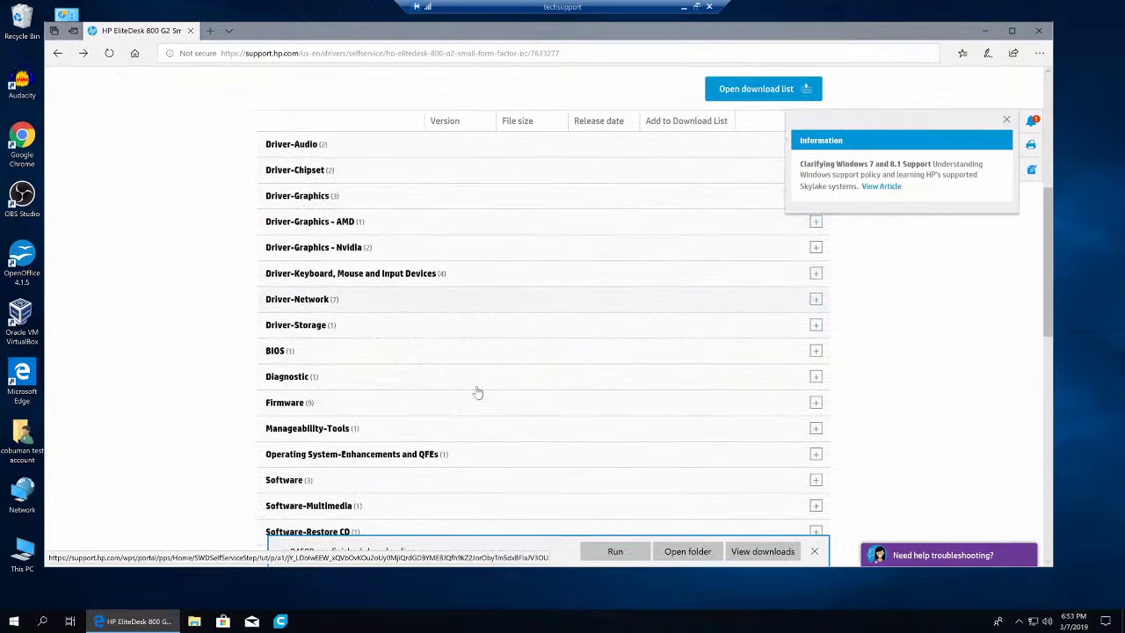
{"action": "left_click", "coordinate": [359, 351]}
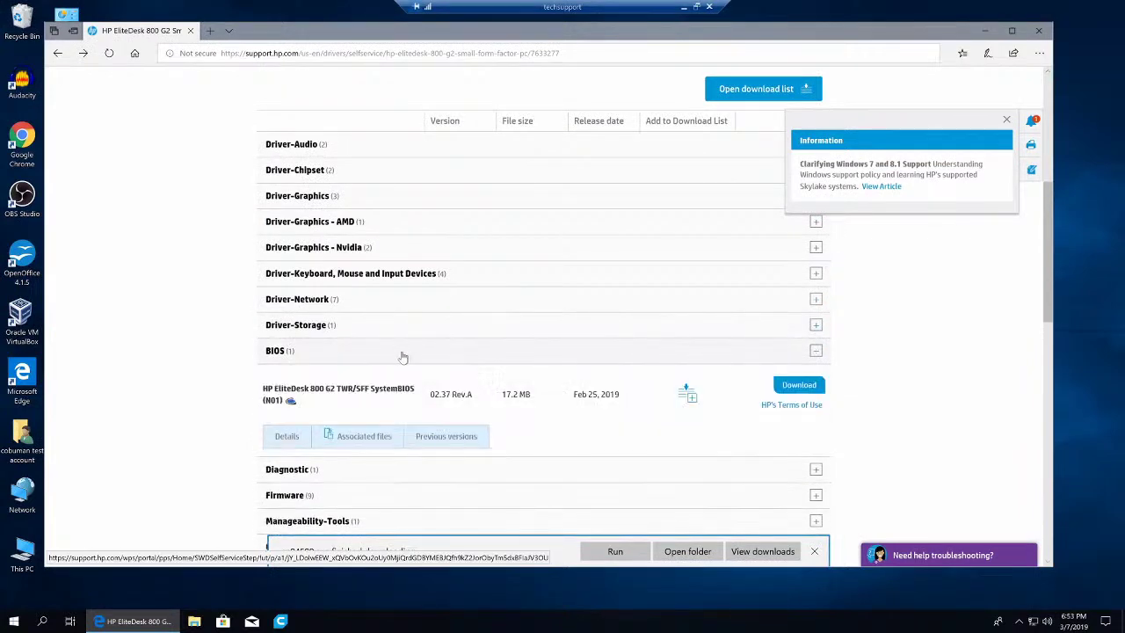
{"action": "scroll", "coordinate": [403, 357], "scroll_direction": "down", "scroll_amount": 1}
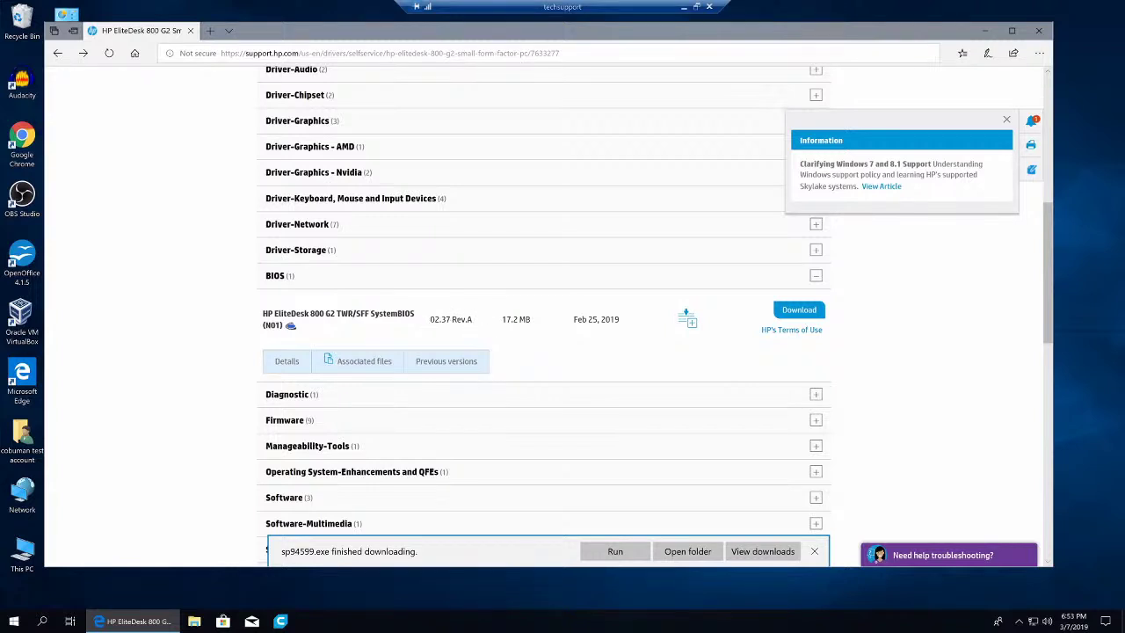
{"action": "left_click_drag", "start_coordinate": [430, 319], "coordinate": [473, 319]}
- List the BIOS entry's previous versions and highlight 02.30 Rev.A
{"action": "left_click", "coordinate": [482, 325]}
{"action": "left_click", "coordinate": [448, 362]}
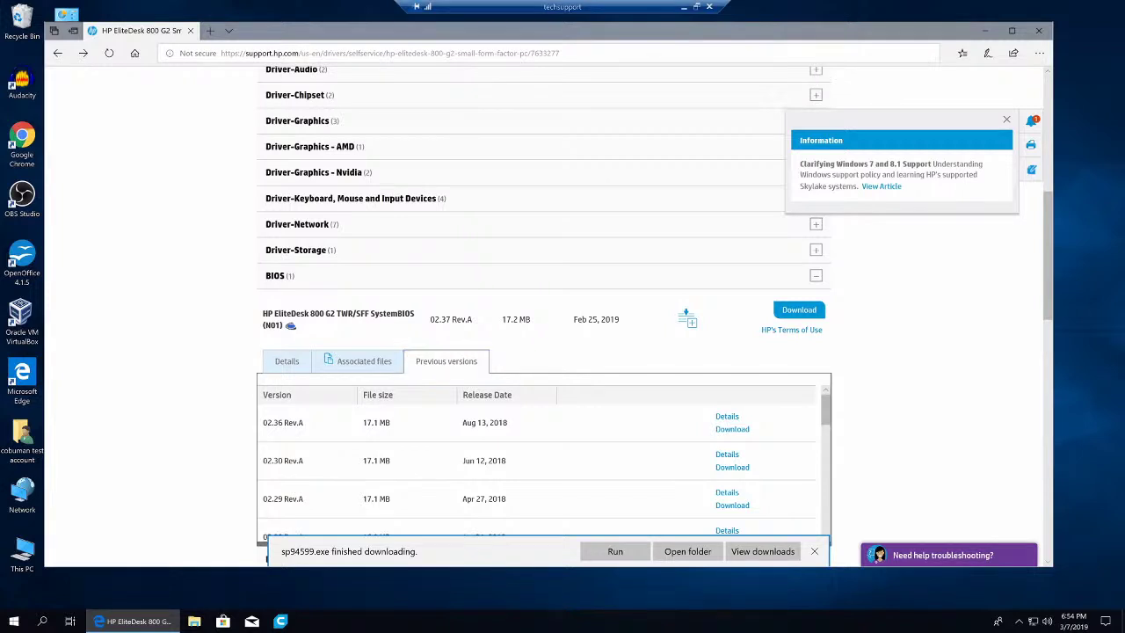
{"action": "double_click", "coordinate": [273, 460]}
{"action": "left_click_drag", "start_coordinate": [304, 462], "coordinate": [263, 462]}
{"action": "left_click", "coordinate": [463, 337]}
- Copy sp94599 from the Downloads folder onto the desktop and launch it
{"action": "left_click", "coordinate": [688, 552]}
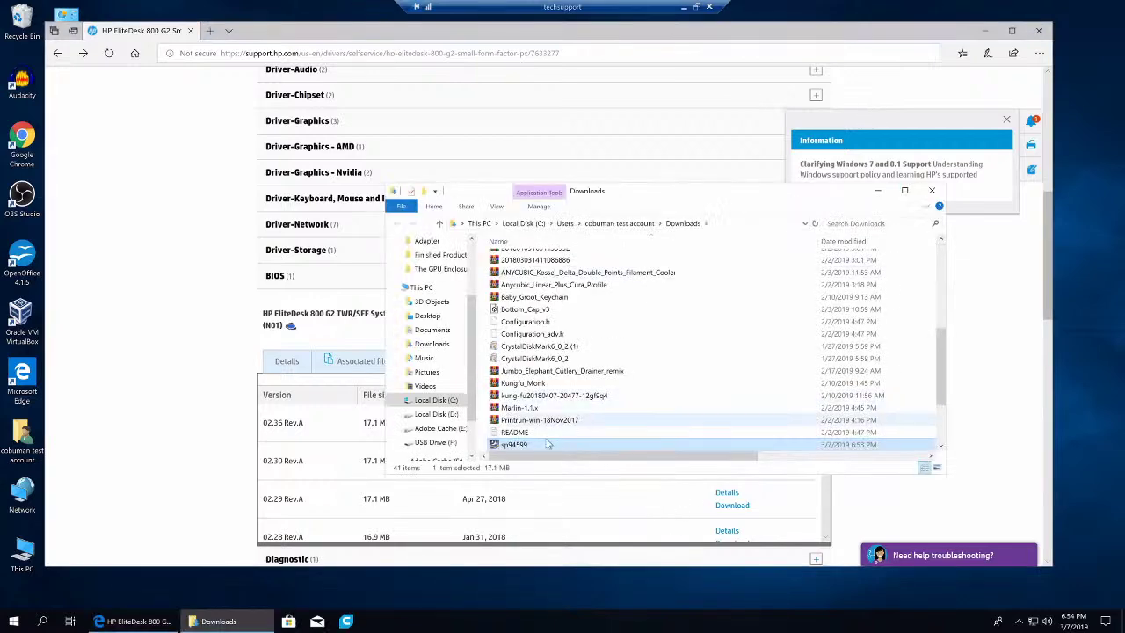
{"action": "right_click", "coordinate": [547, 445]}
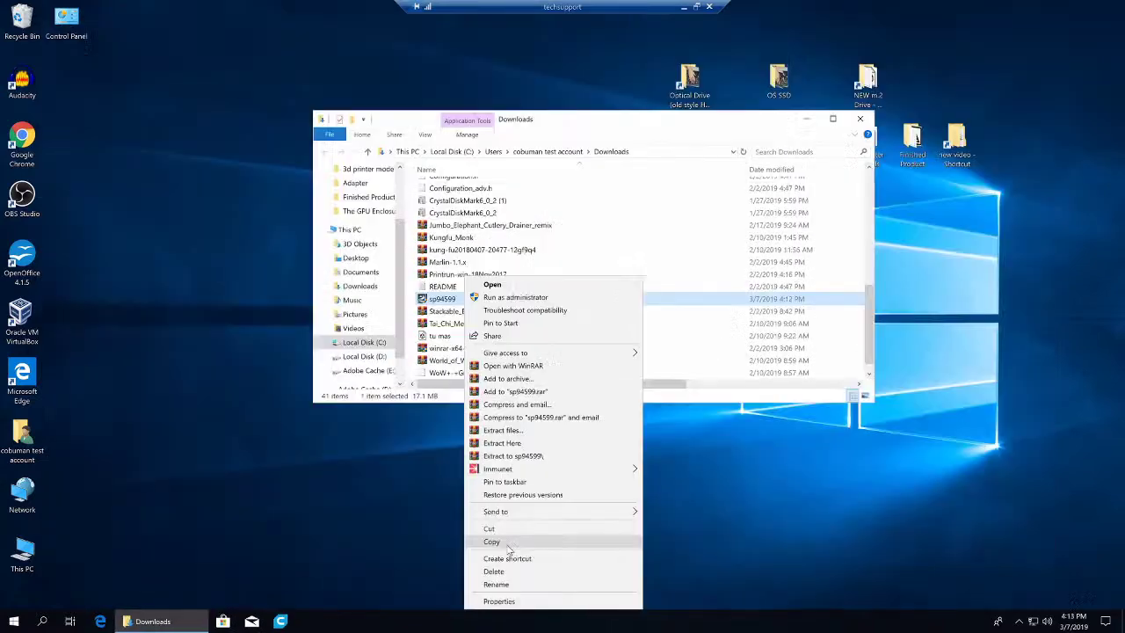
{"action": "left_click", "coordinate": [527, 540]}
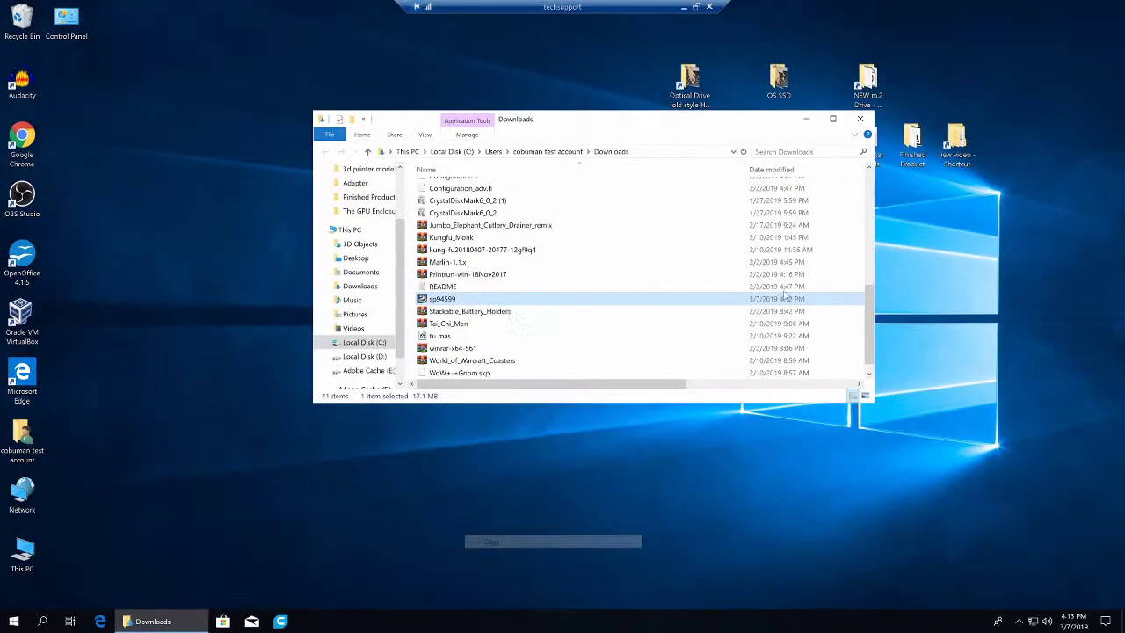
{"action": "left_click", "coordinate": [860, 117]}
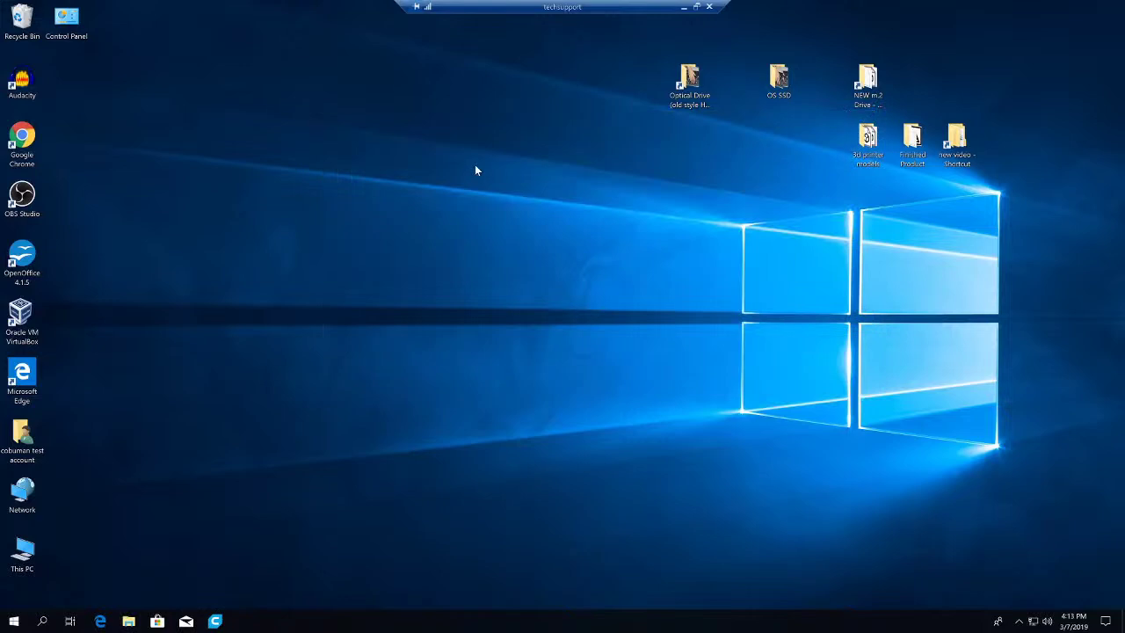
{"action": "right_click", "coordinate": [475, 170]}
{"action": "left_click", "coordinate": [507, 234]}
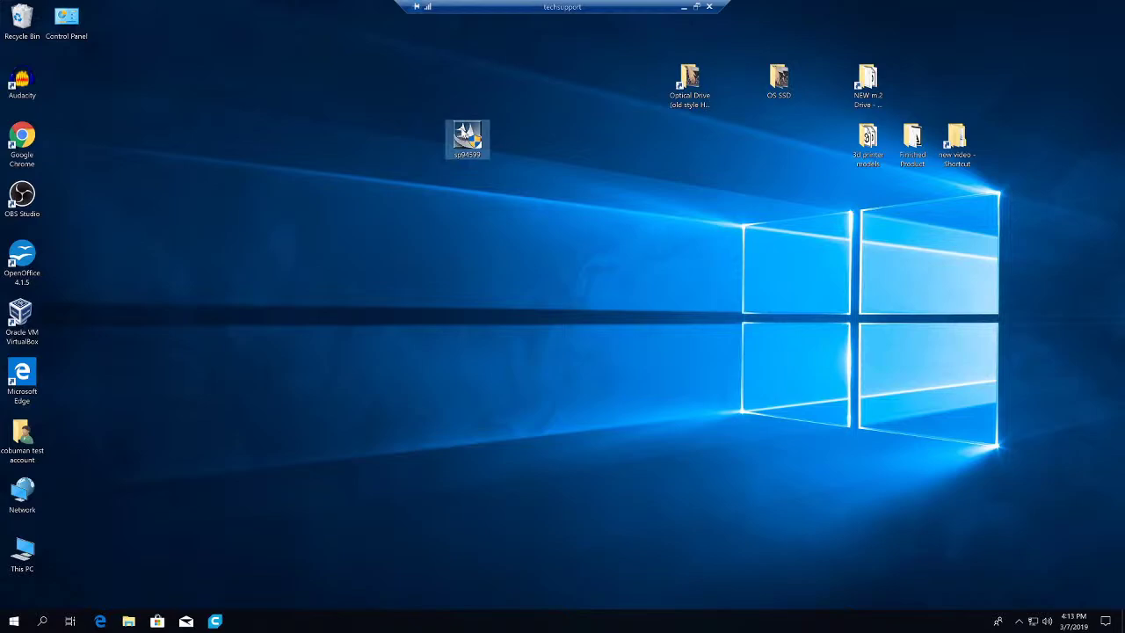
{"action": "key", "text": "Return"}
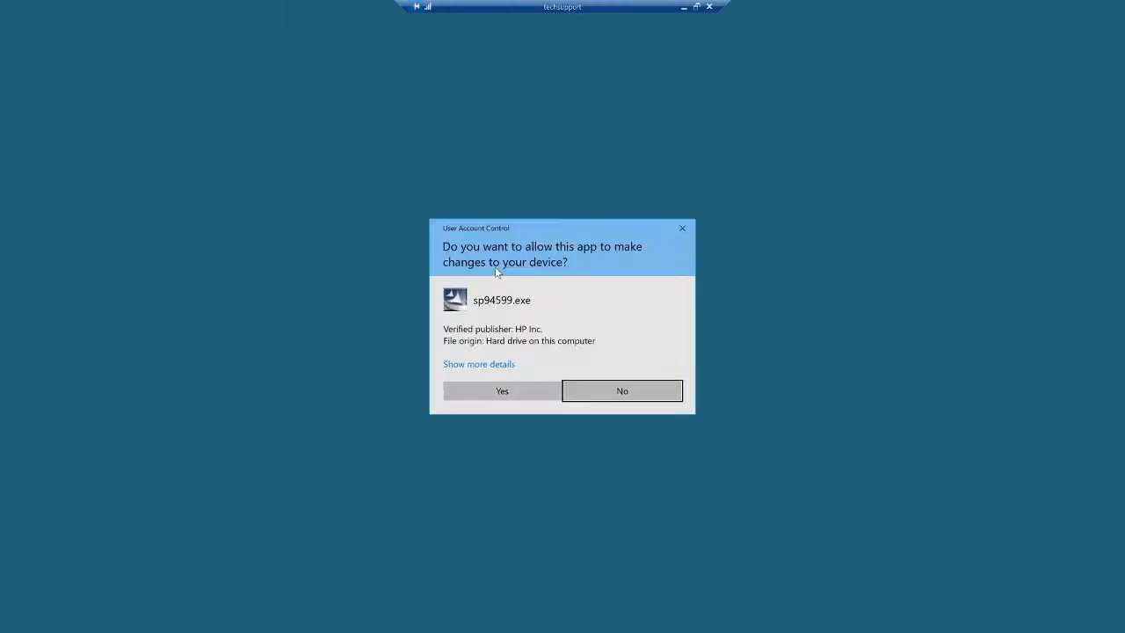
- Approve UAC, accept the licence, and extract sp94599 into C:\SWSetup\SP94599
{"action": "left_click", "coordinate": [519, 397]}
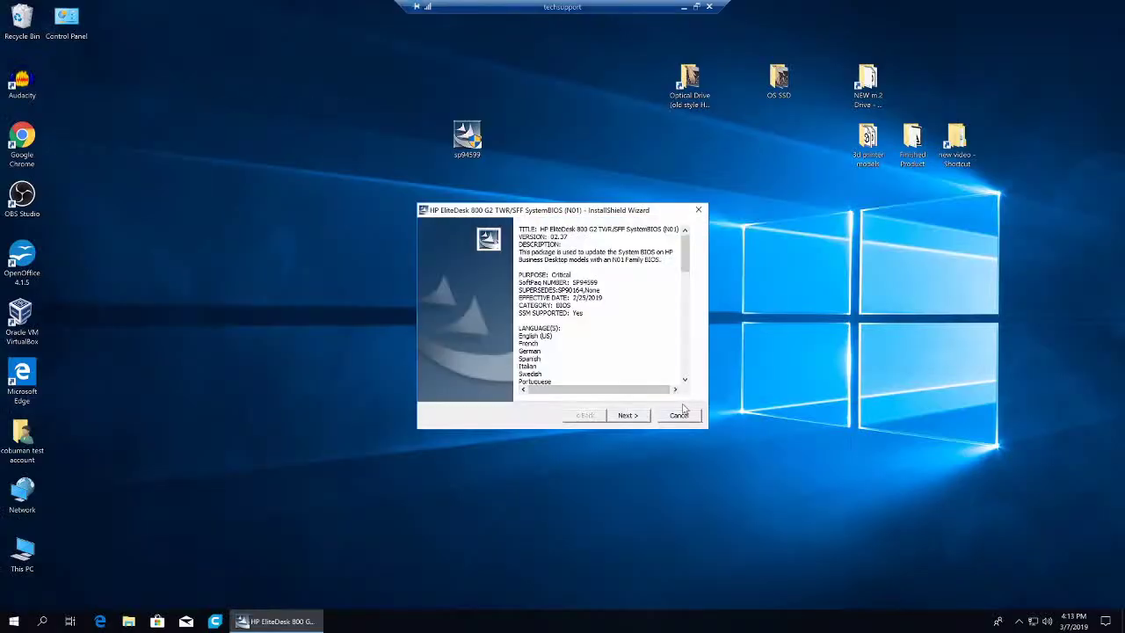
{"action": "left_click", "coordinate": [627, 416]}
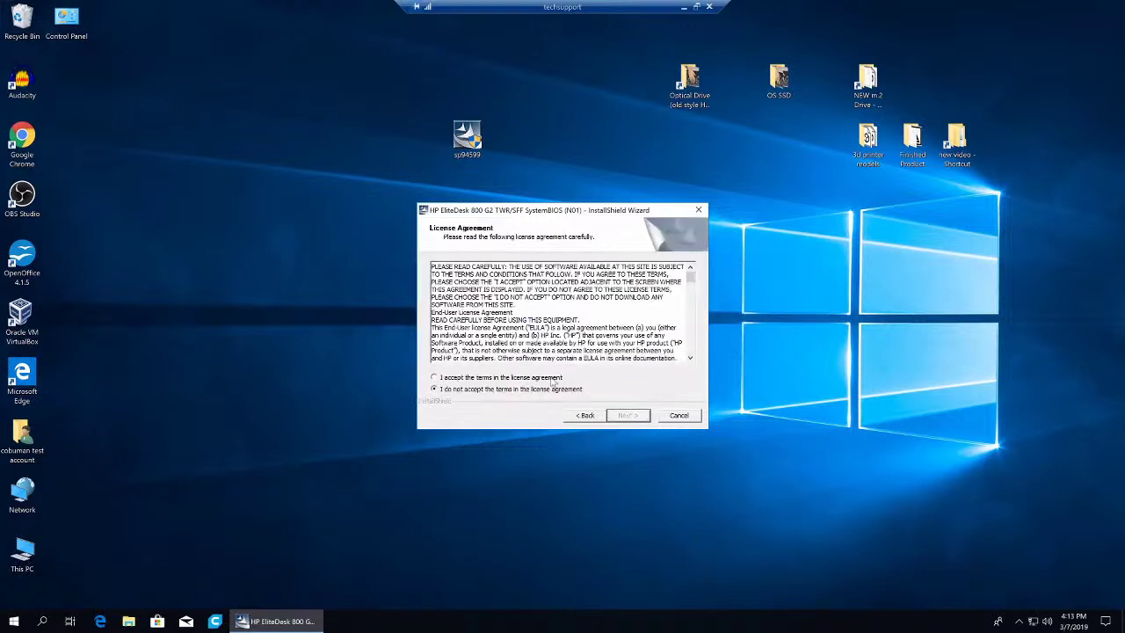
{"action": "left_click", "coordinate": [638, 416]}
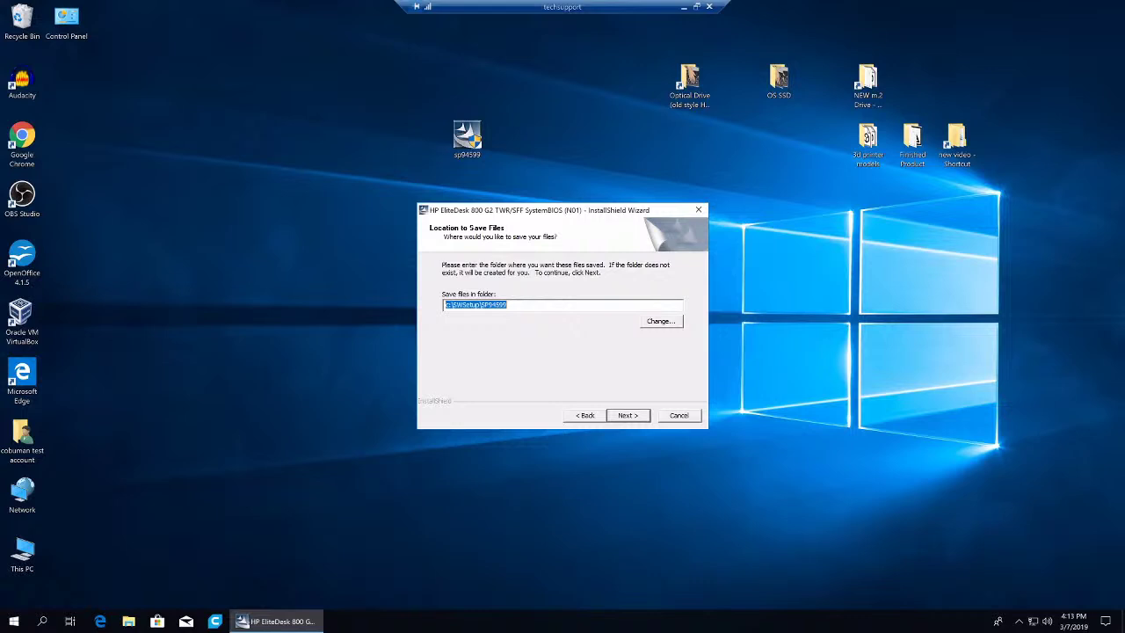
{"action": "left_click", "coordinate": [628, 415]}
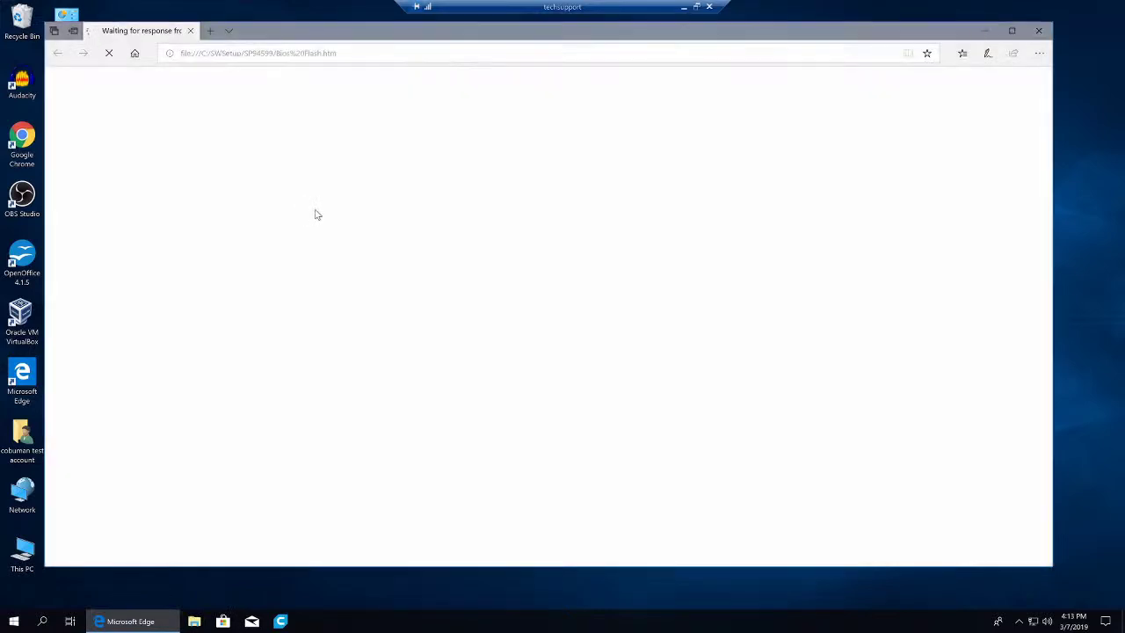
- Read the BIOS Flash Update page through the Startup Menu / F10 section, then close Edge
{"action": "scroll", "coordinate": [768, 327], "scroll_direction": "down", "scroll_amount": 2}
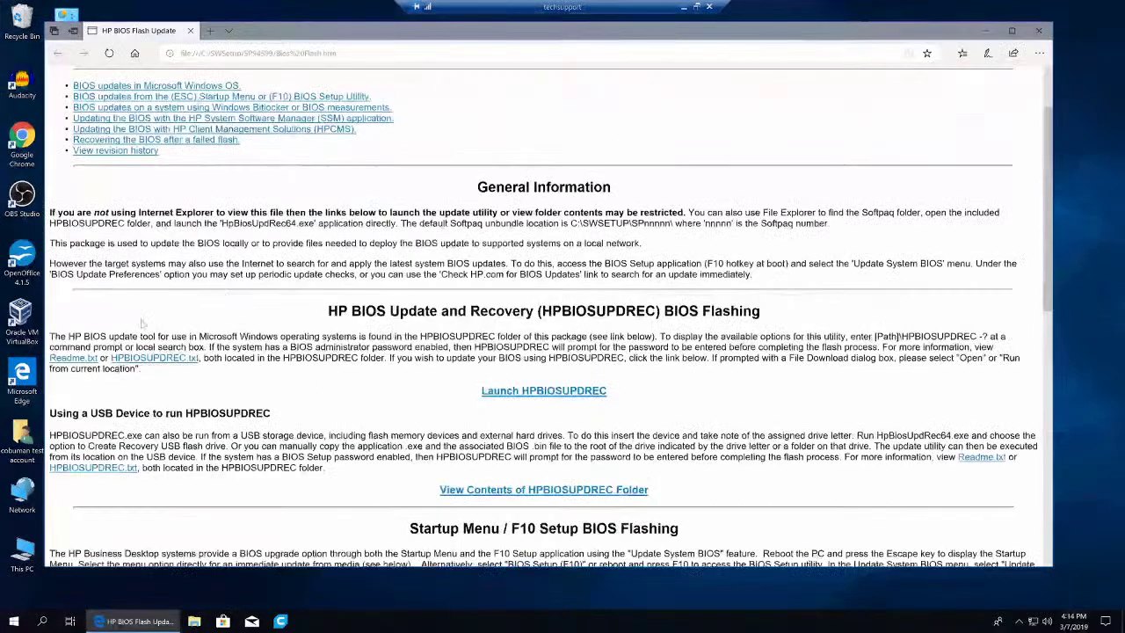
{"action": "scroll", "coordinate": [231, 325], "scroll_direction": "up", "scroll_amount": 2}
{"action": "scroll", "coordinate": [234, 327], "scroll_direction": "down", "scroll_amount": 1}
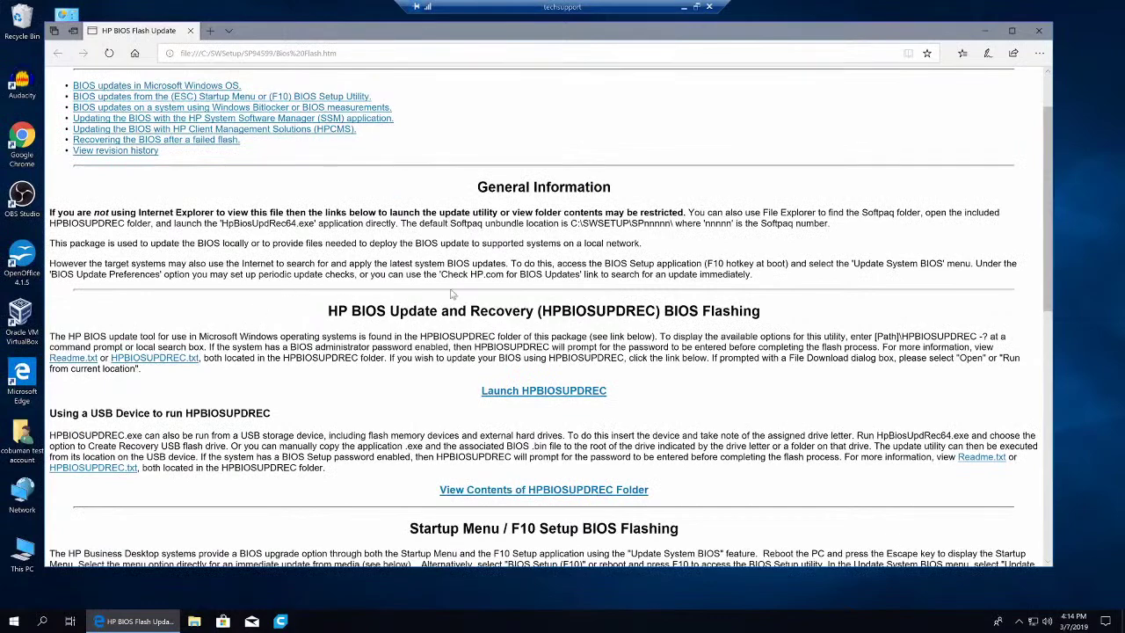
{"action": "scroll", "coordinate": [317, 348], "scroll_direction": "down", "scroll_amount": 3}
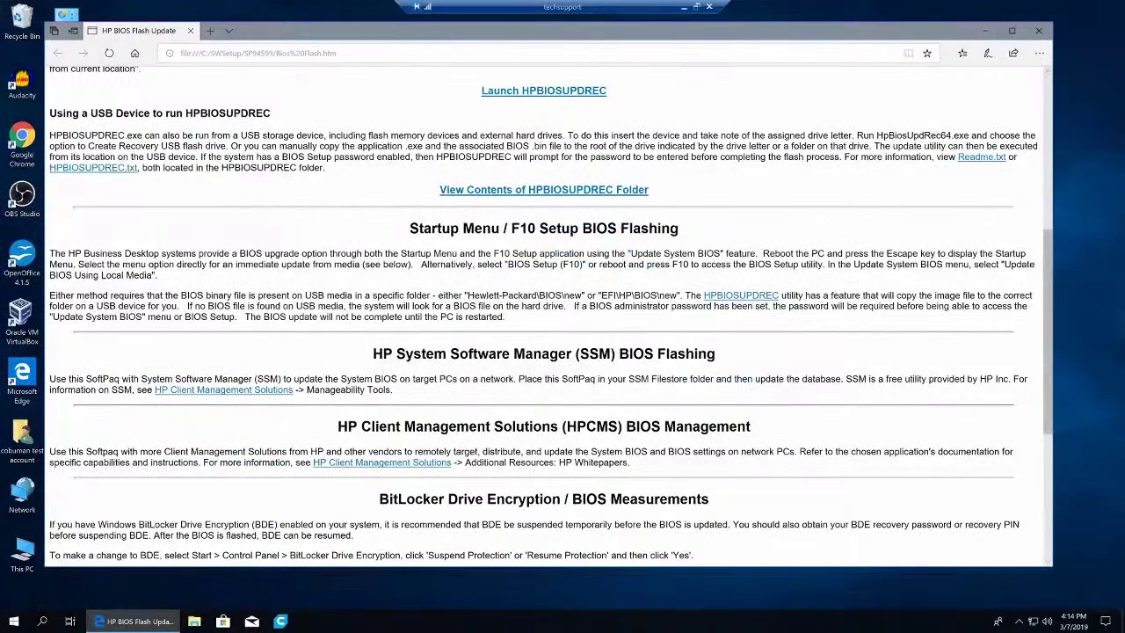
{"action": "left_click_drag", "start_coordinate": [409, 228], "coordinate": [678, 228]}
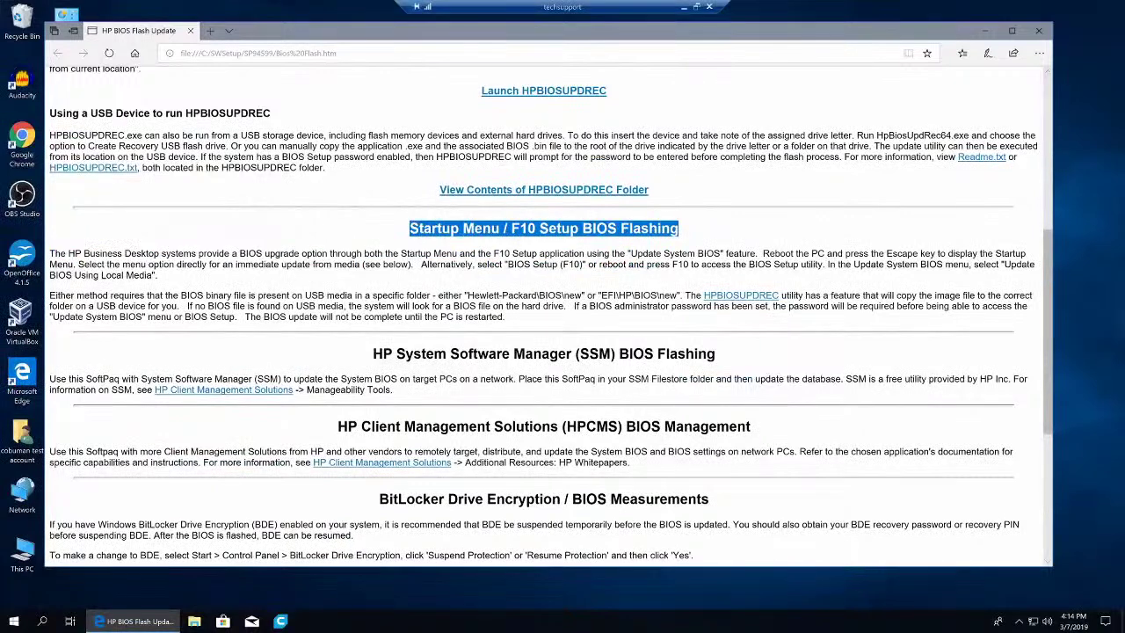
{"action": "left_click", "coordinate": [699, 236]}
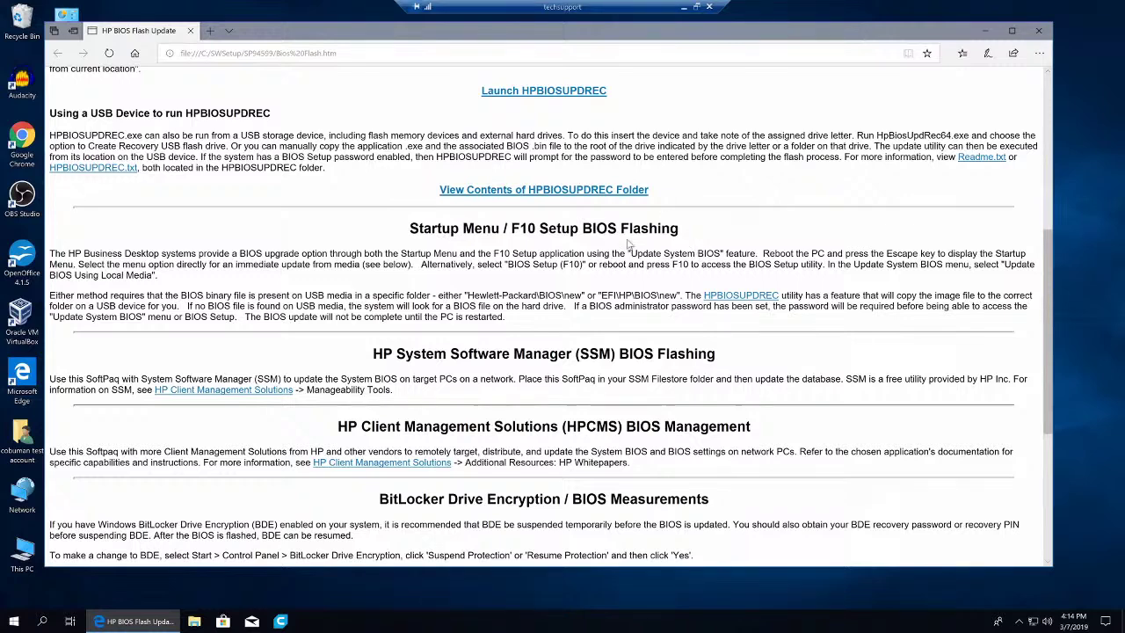
{"action": "scroll", "coordinate": [629, 245], "scroll_direction": "down", "scroll_amount": 1}
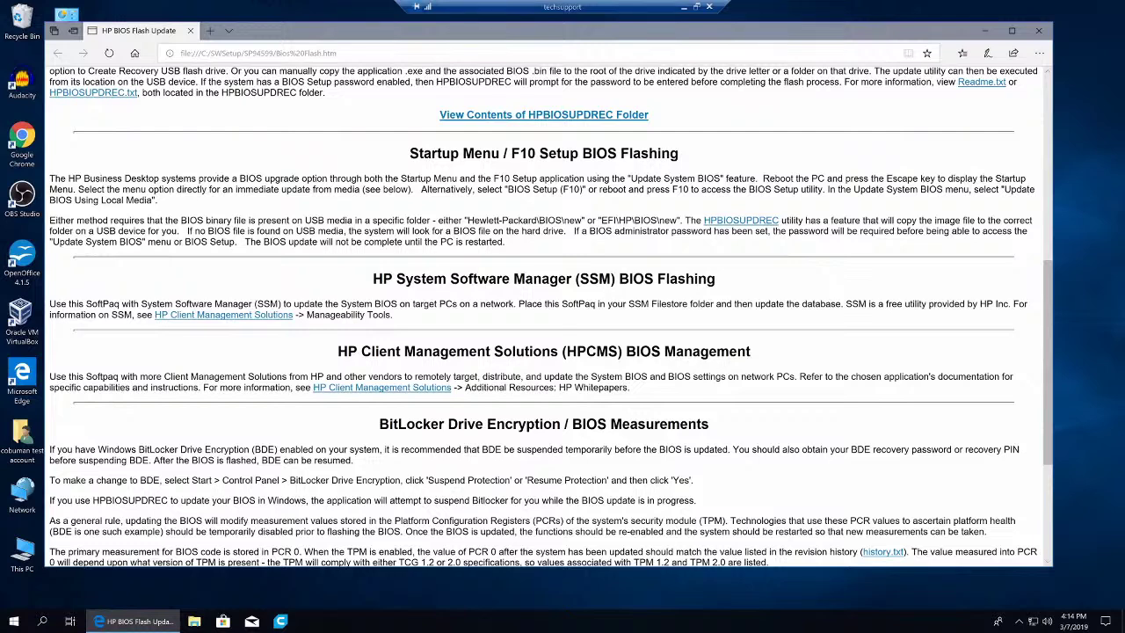
{"action": "key", "text": "alt+F4"}
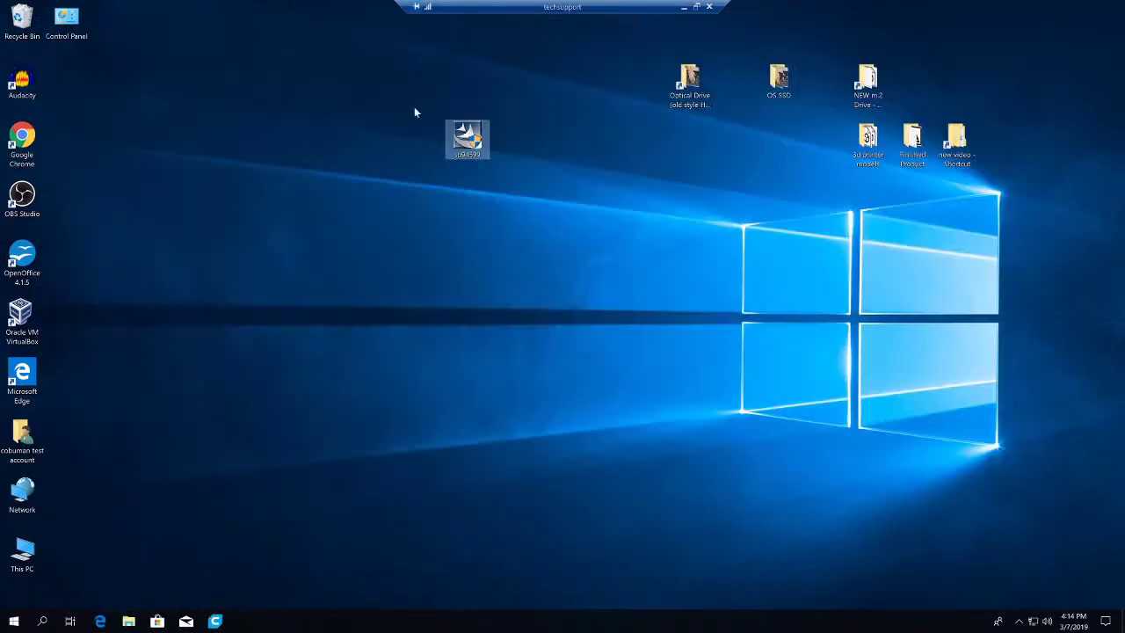
- Browse to the C:\SWSetup\SP94599\HPBIOSUPDREC folder in File Explorer
{"action": "double_click", "coordinate": [22, 552]}
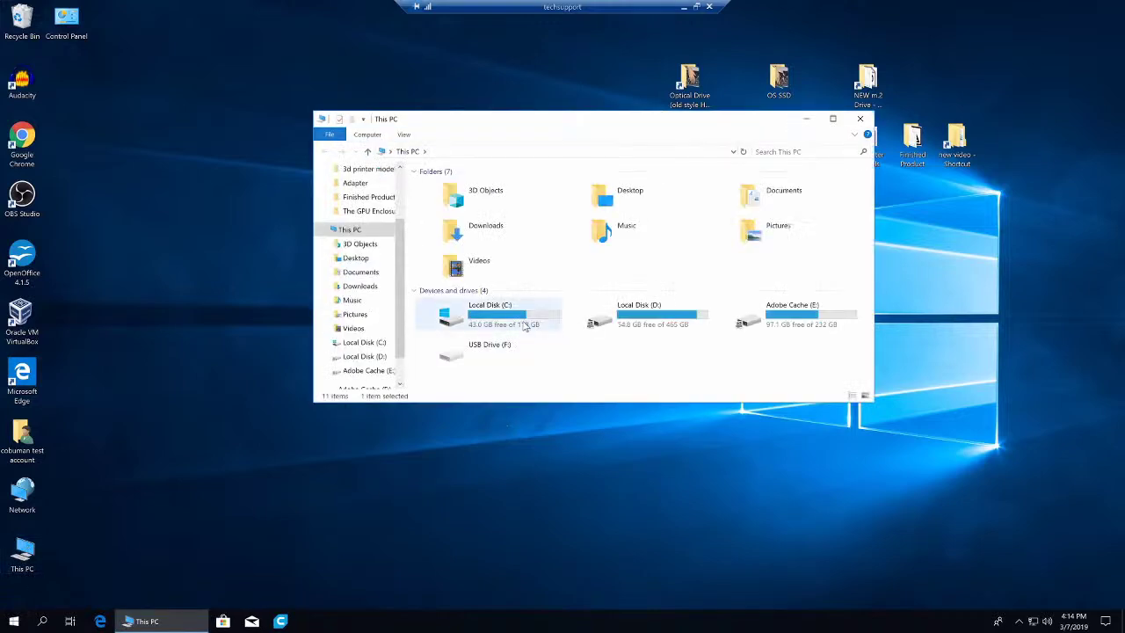
{"action": "double_click", "coordinate": [525, 326]}
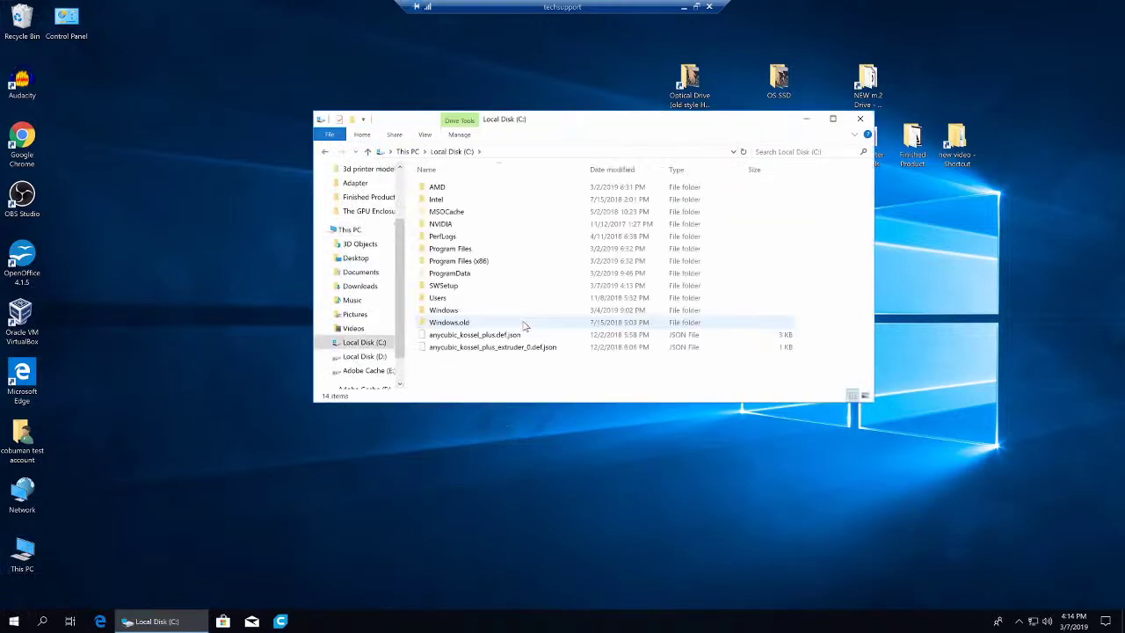
{"action": "double_click", "coordinate": [457, 287]}
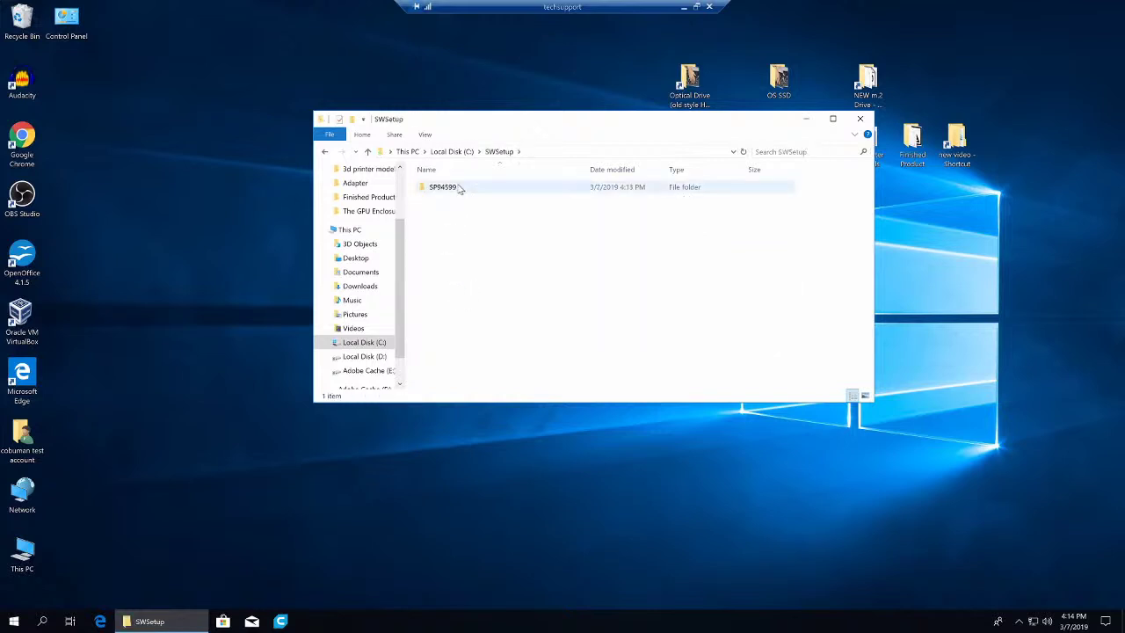
{"action": "double_click", "coordinate": [459, 188]}
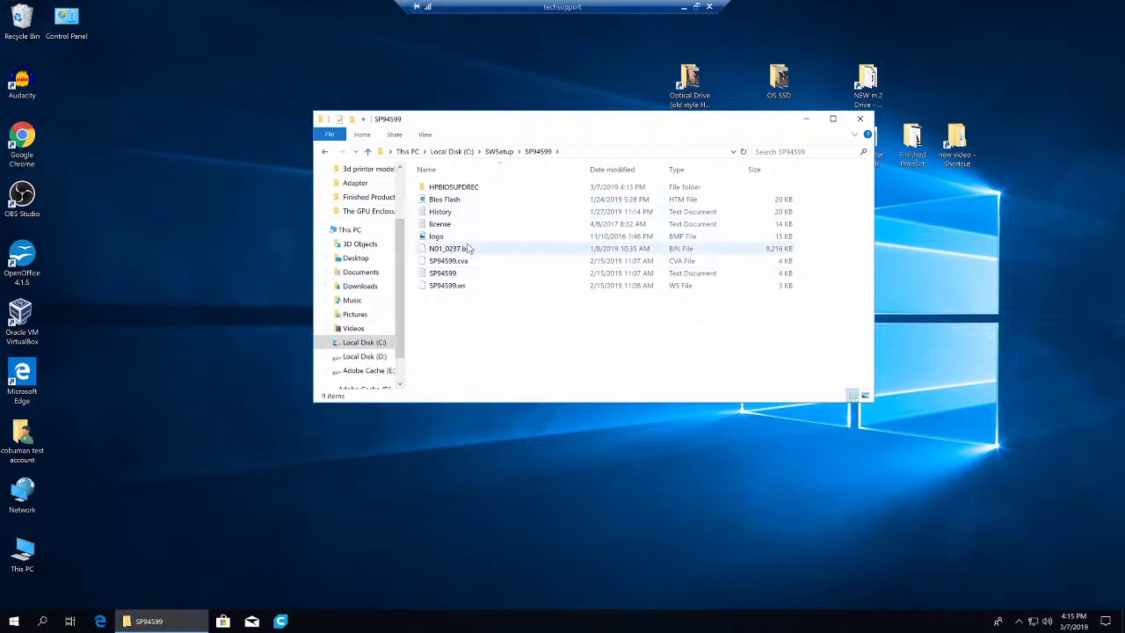
{"action": "left_click", "coordinate": [451, 189]}
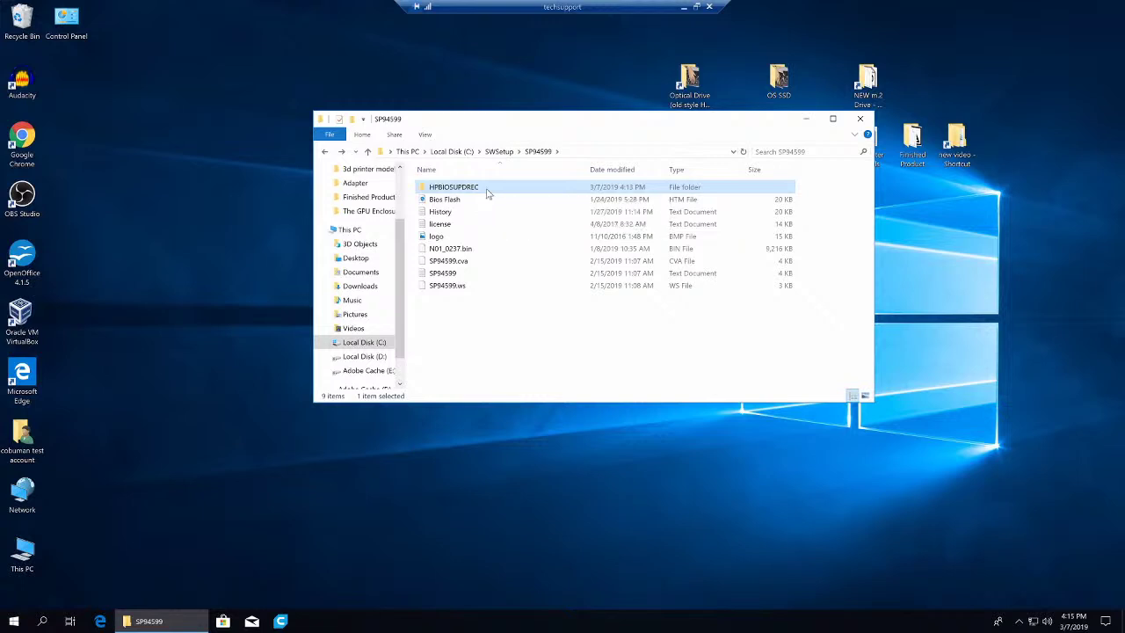
{"action": "left_click", "coordinate": [489, 194]}
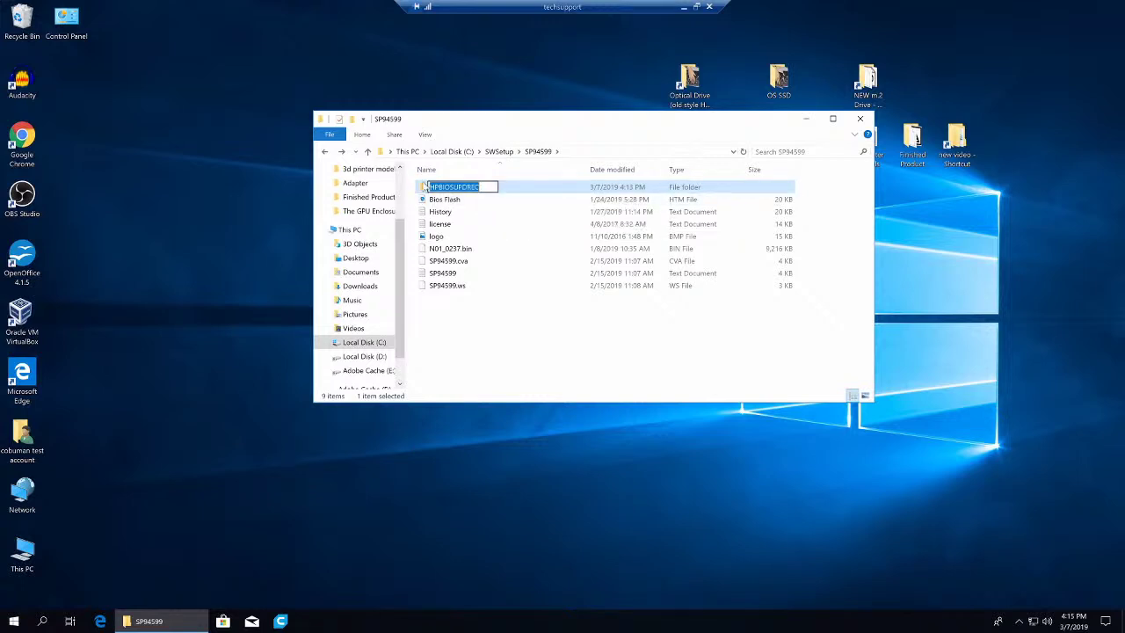
{"action": "double_click", "coordinate": [425, 187]}
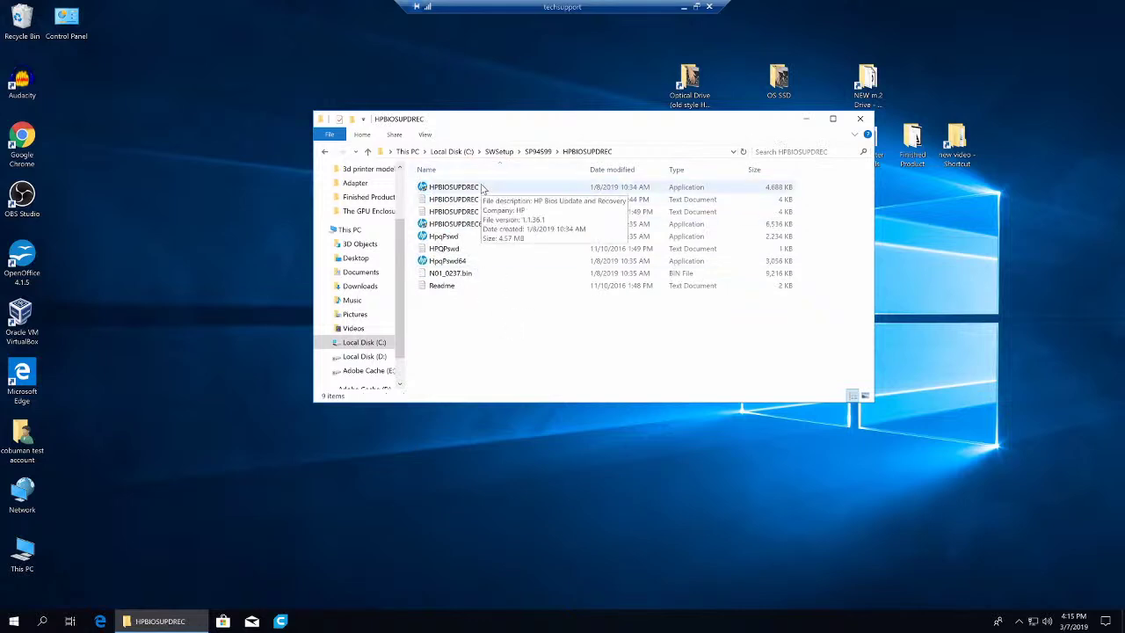
- Check the HPBIOSUPDREC log in Notepad, close it, and launch HPBIOSUPDREC
{"action": "double_click", "coordinate": [481, 200]}
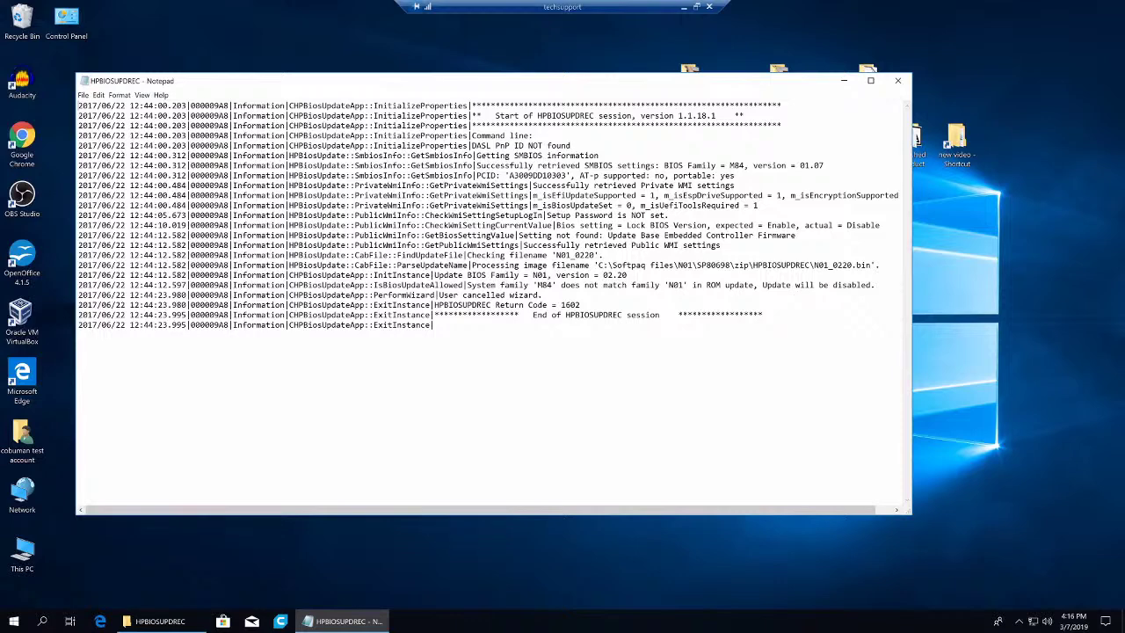
{"action": "left_click", "coordinate": [897, 80]}
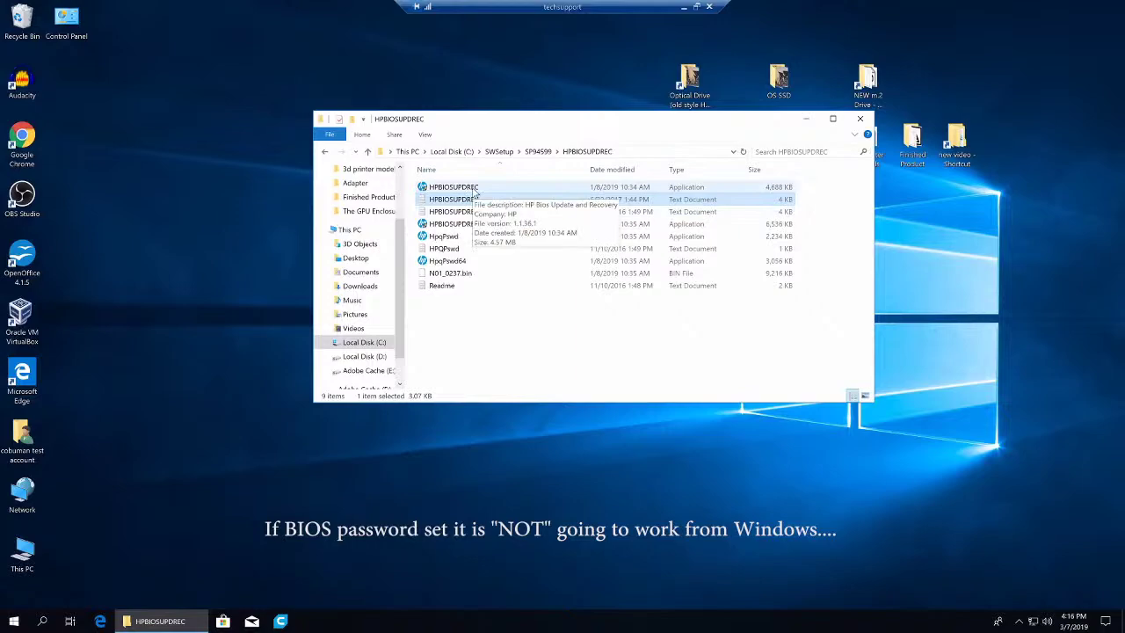
{"action": "double_click", "coordinate": [474, 191]}
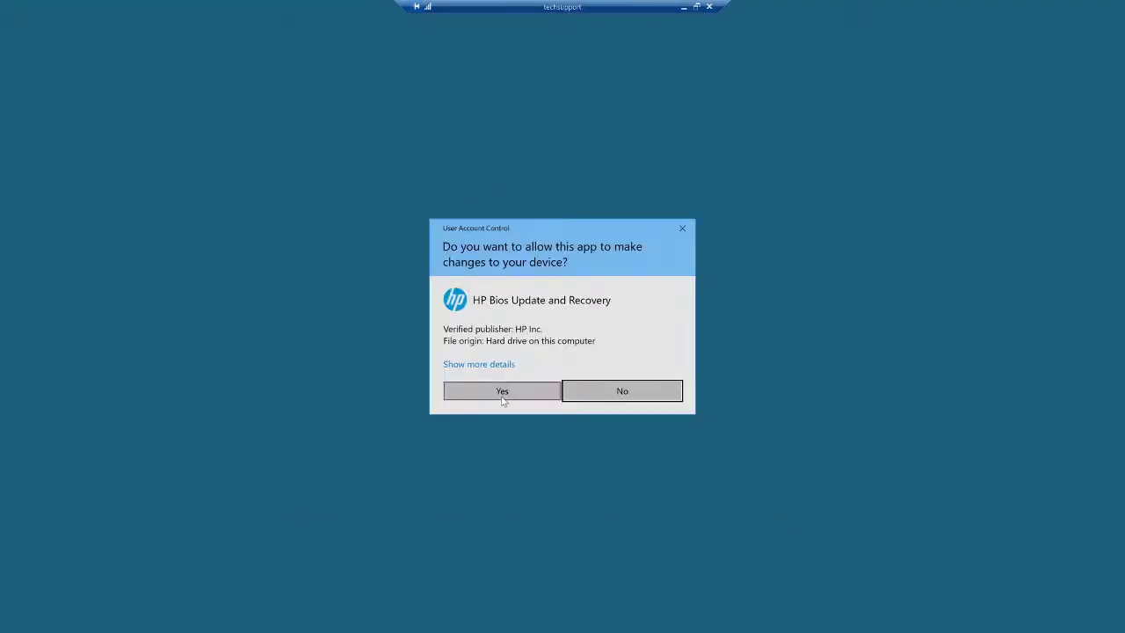
- Back up the current BIOS as N01_0215.bin into the HPBIOSUPDREC folder
{"action": "left_click", "coordinate": [502, 393]}
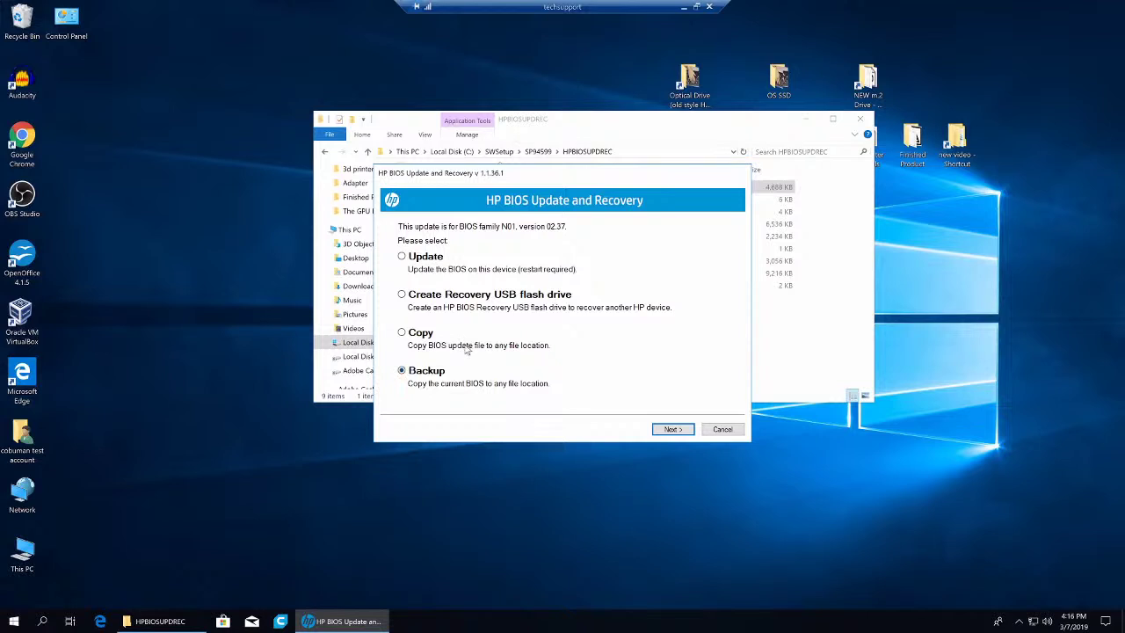
{"action": "left_click", "coordinate": [668, 431]}
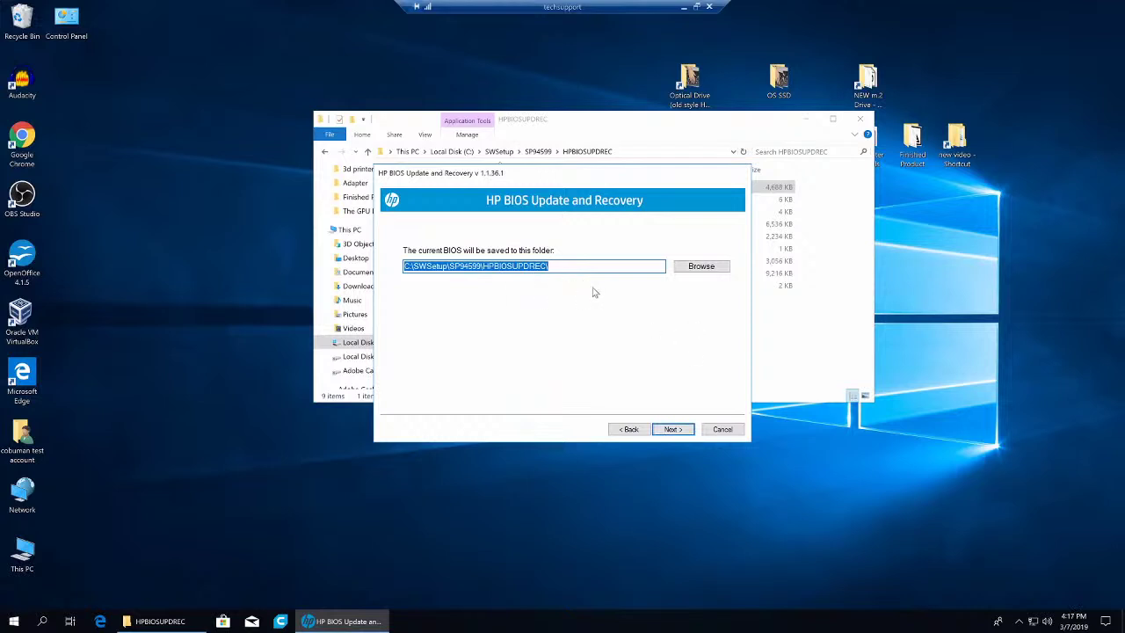
{"action": "left_click", "coordinate": [673, 430]}
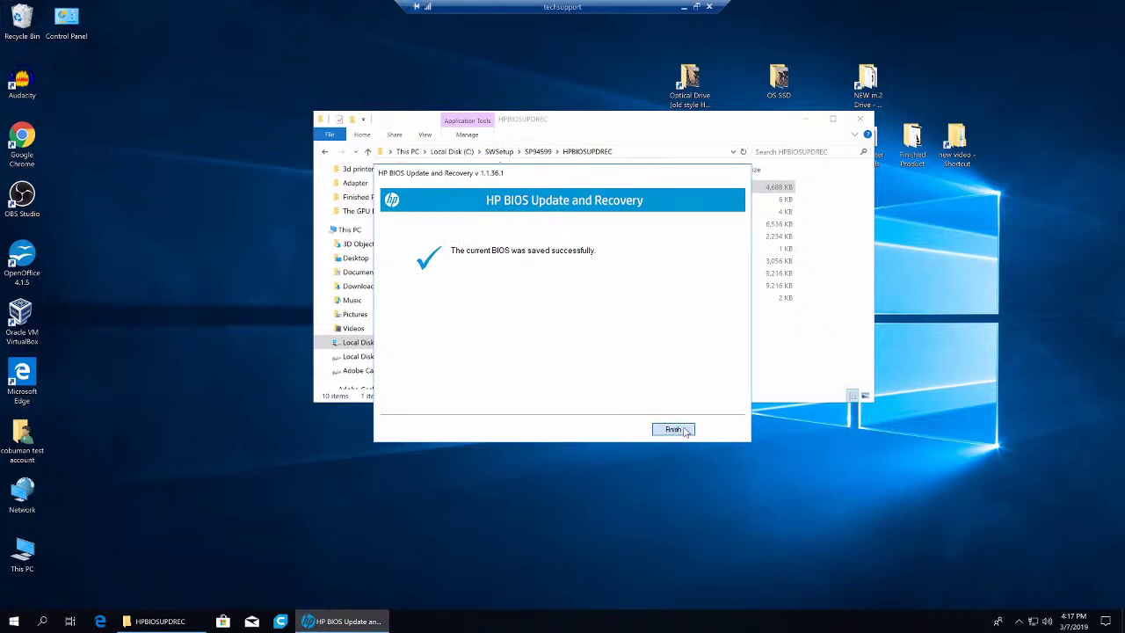
{"action": "left_click", "coordinate": [688, 429]}
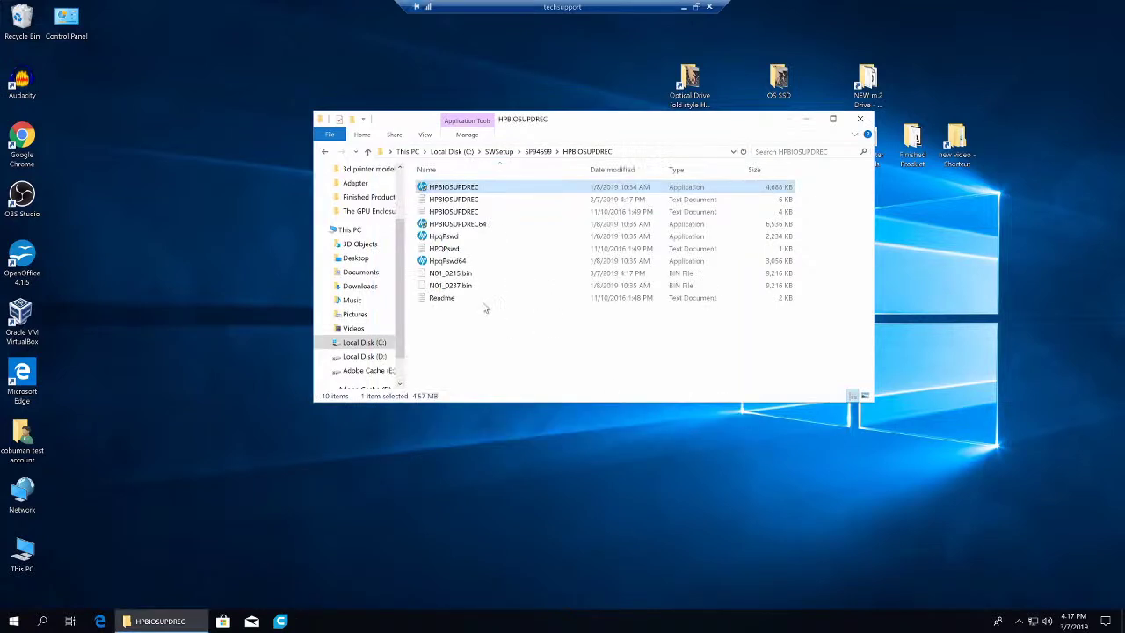
- Relaunch HPBIOSUPDREC, choose Update, and acknowledge the Intel AMT firmware warning
{"action": "double_click", "coordinate": [467, 191]}
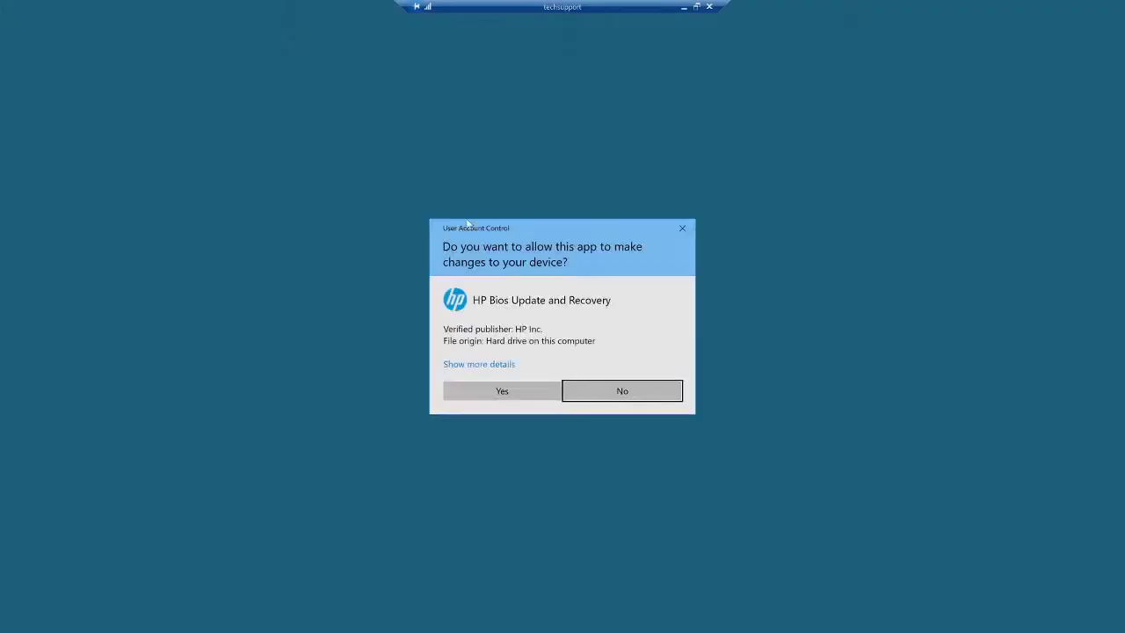
{"action": "left_click", "coordinate": [508, 393]}
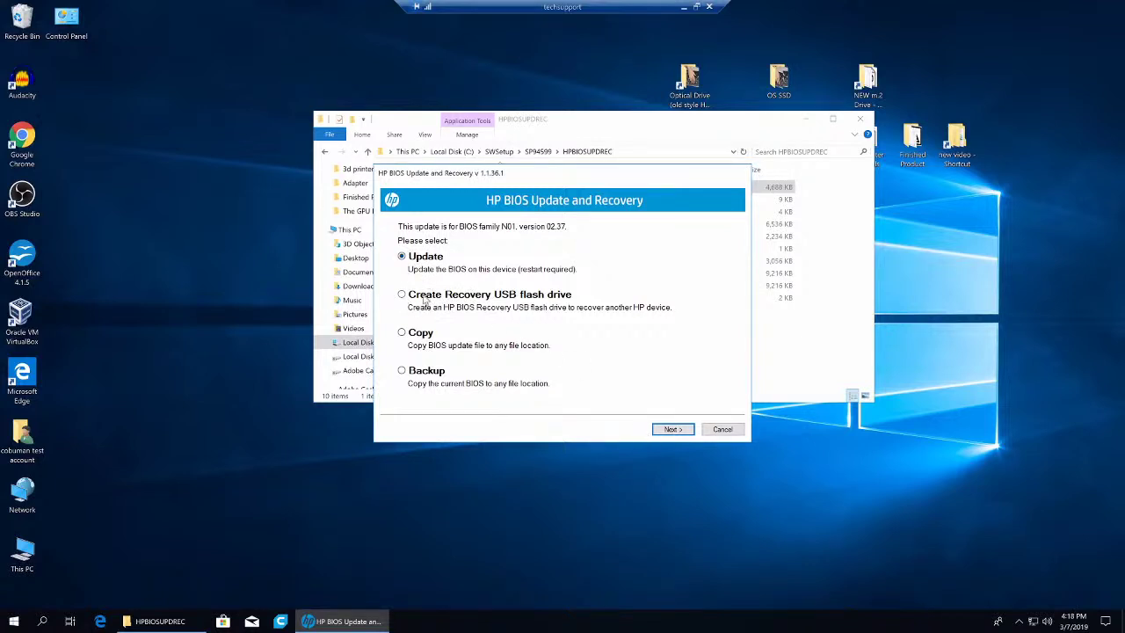
{"action": "left_click", "coordinate": [675, 429]}
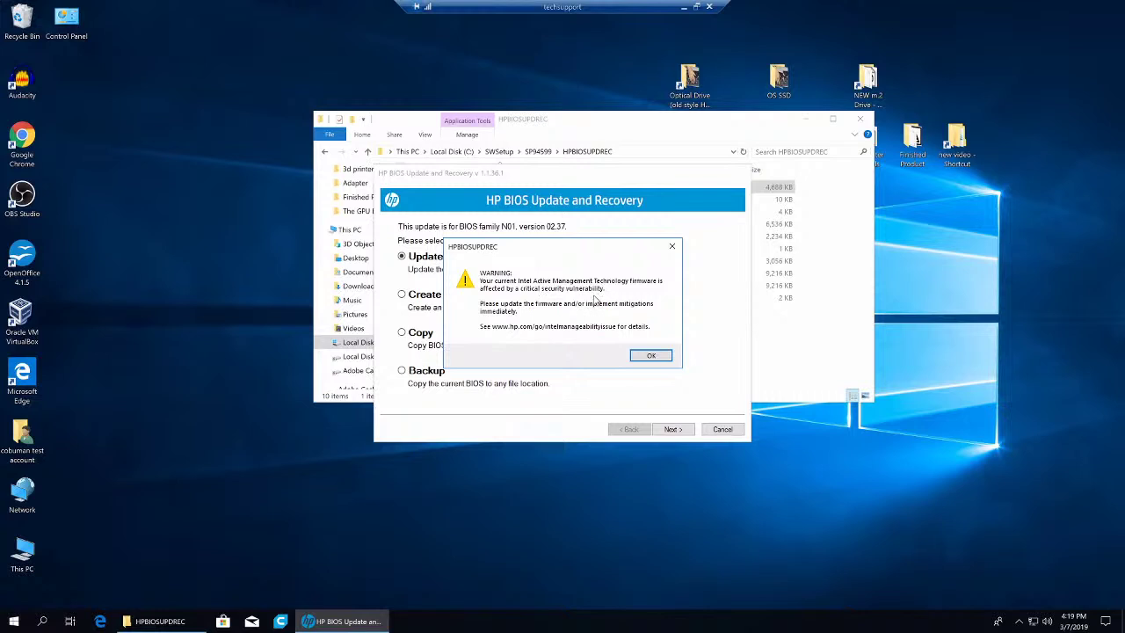
{"action": "left_click", "coordinate": [662, 358]}
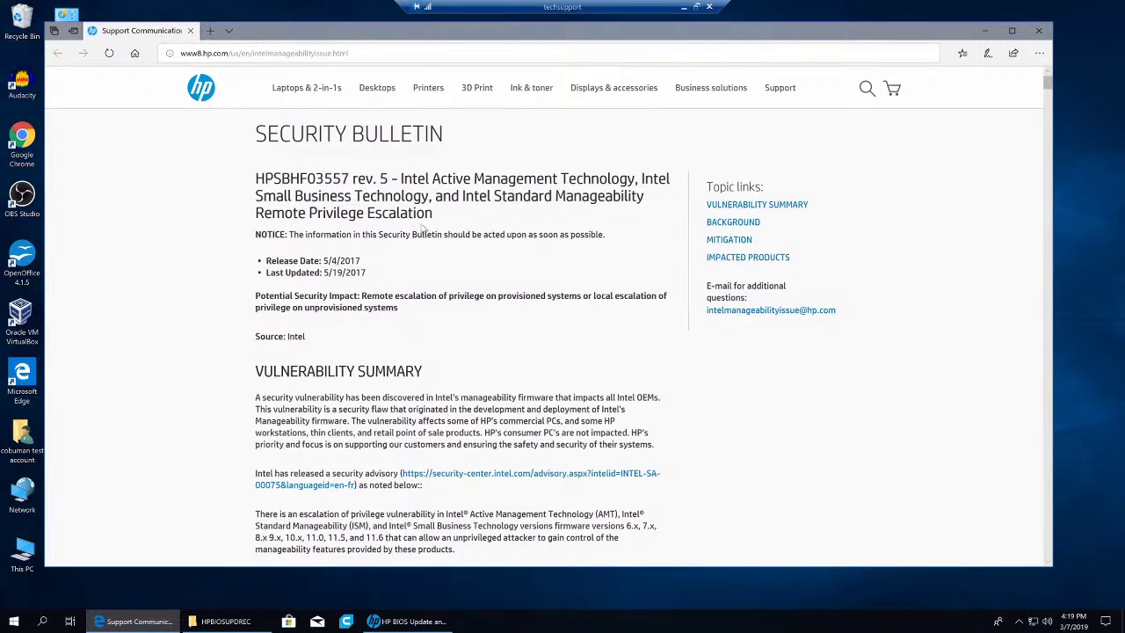
- Scroll through the HPSBHF03557 Intel AMT bulletin, then close Edge
{"action": "scroll", "coordinate": [527, 283], "scroll_direction": "down", "scroll_amount": 1}
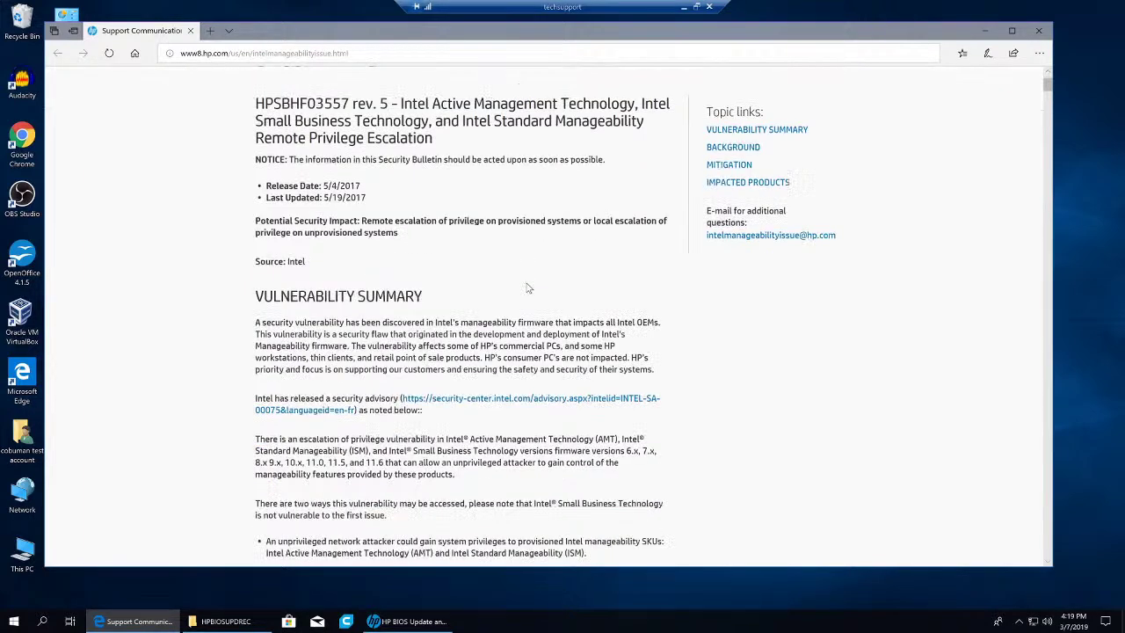
{"action": "scroll", "coordinate": [528, 289], "scroll_direction": "down", "scroll_amount": 1}
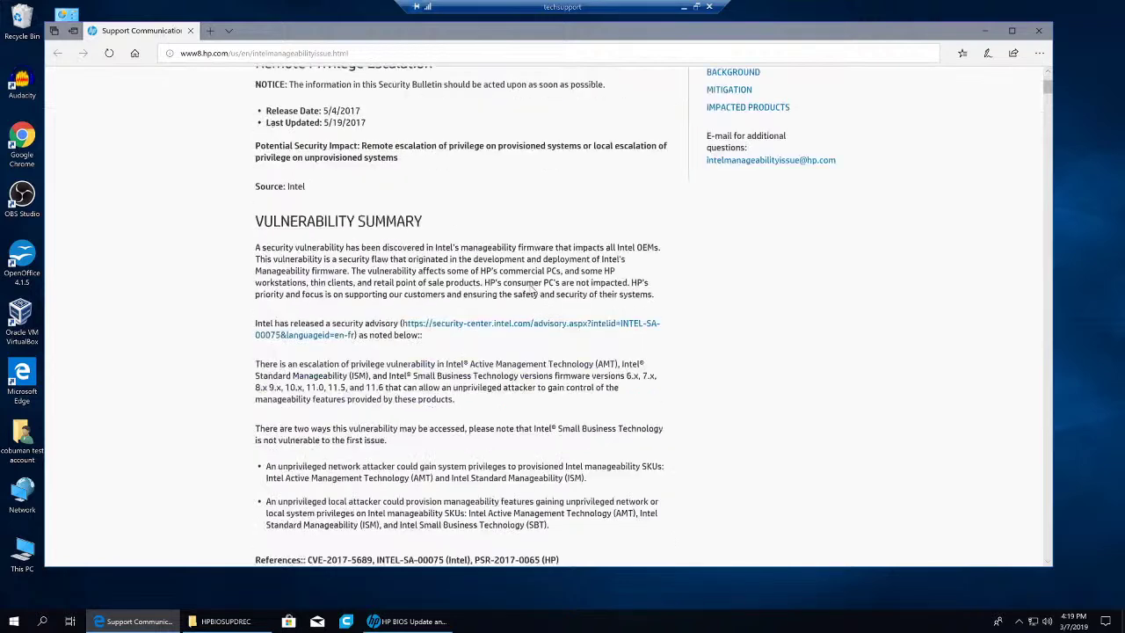
{"action": "left_click", "coordinate": [1042, 34]}
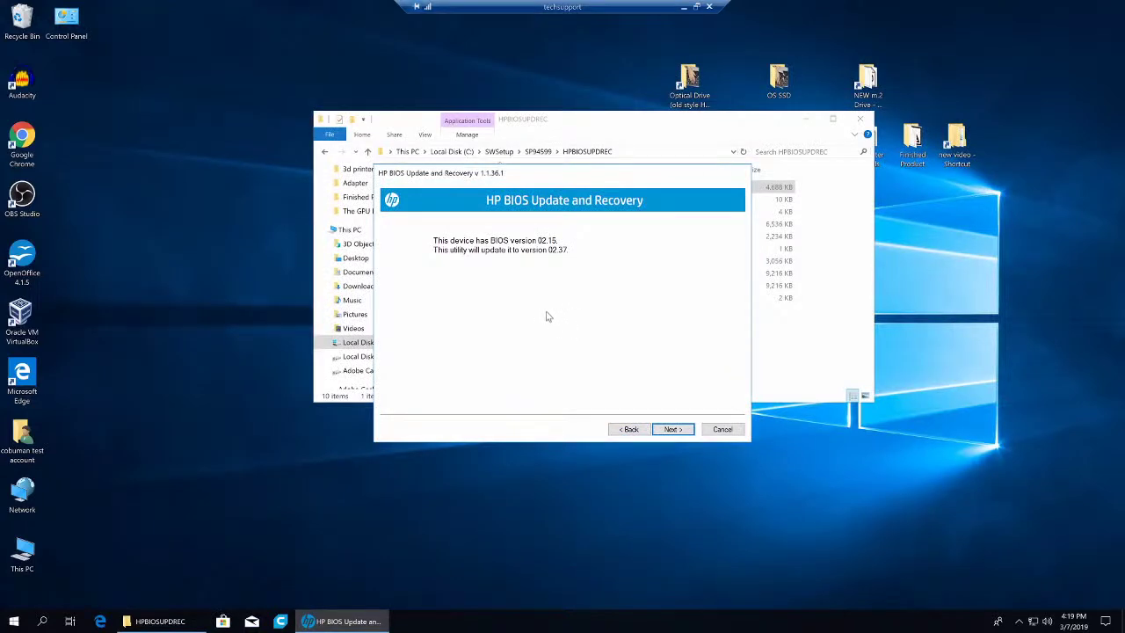
- Stage the BIOS 02.37 update, backing up the current BIOS, then start flashing 2.37 after restart
{"action": "left_click", "coordinate": [687, 431]}
{"action": "left_click", "coordinate": [670, 428]}
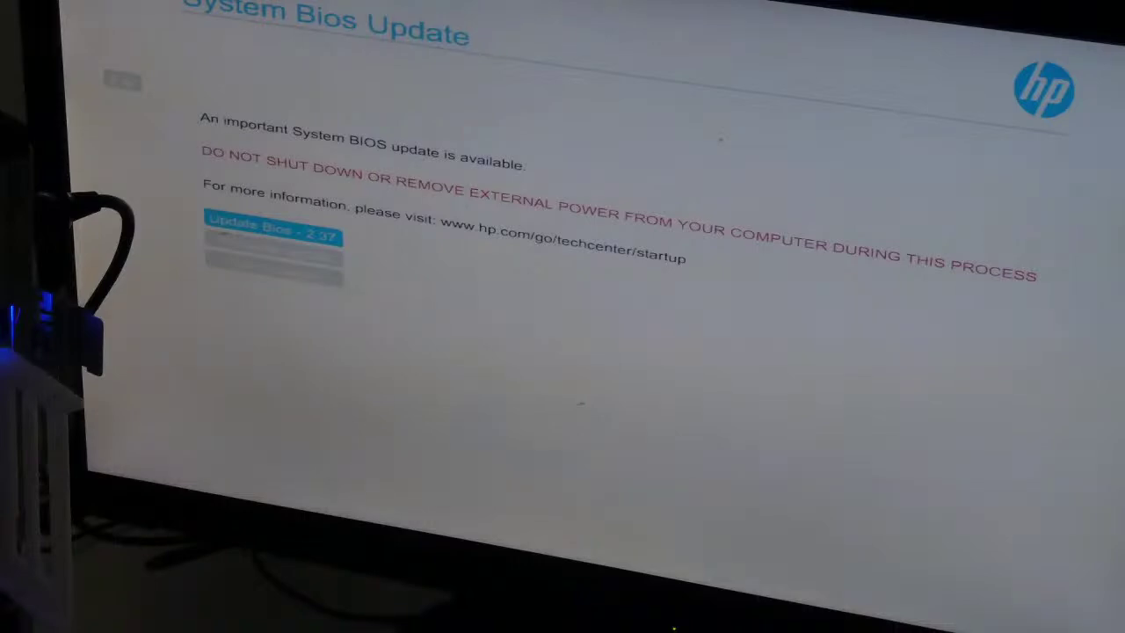
{"action": "key", "text": "Return"}
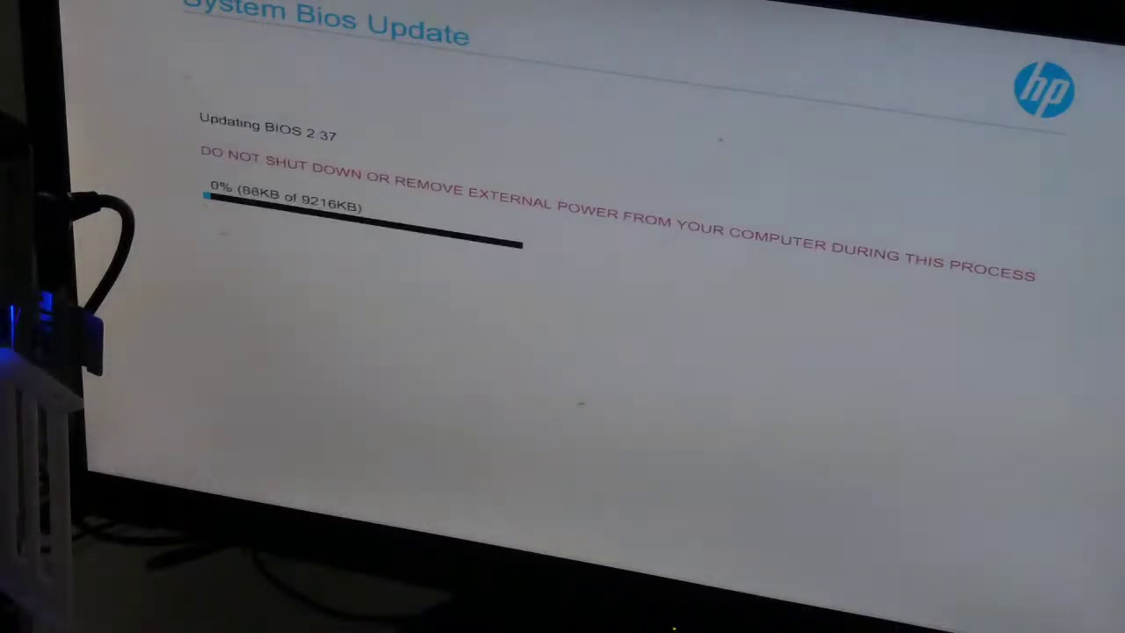
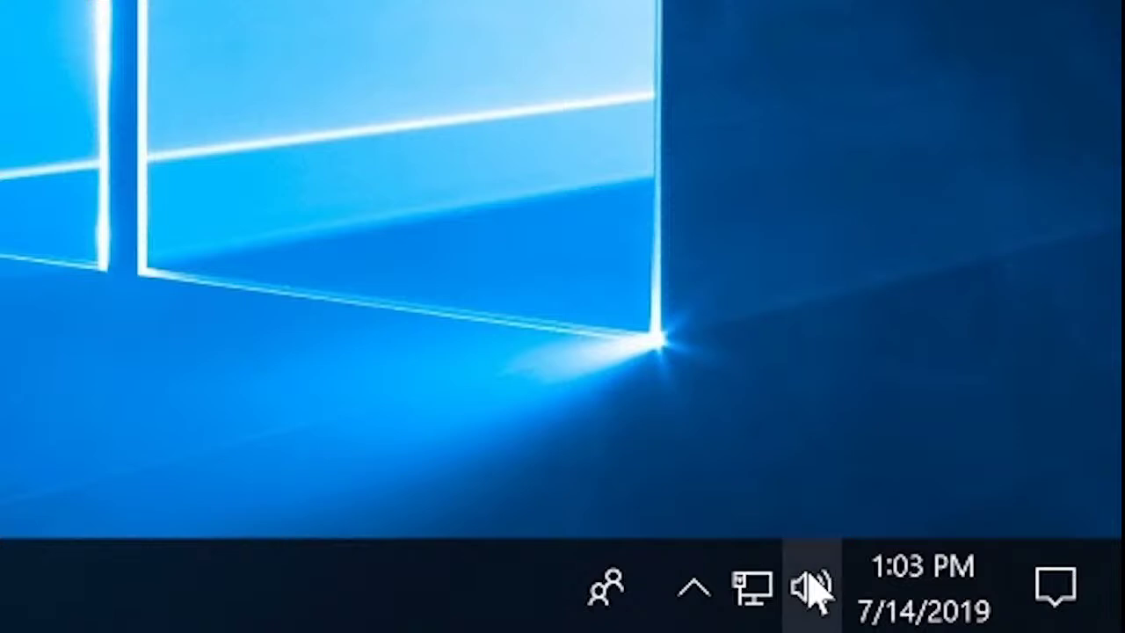
- Open the speaker volume control from the taskbar notification area
{"action": "left_click", "coordinate": [812, 589]}
- Set the speaker volume to 45 with the tray volume slider
{"action": "left_click", "coordinate": [782, 470]}
{"action": "left_click_drag", "start_coordinate": [780, 482], "coordinate": [410, 462]}
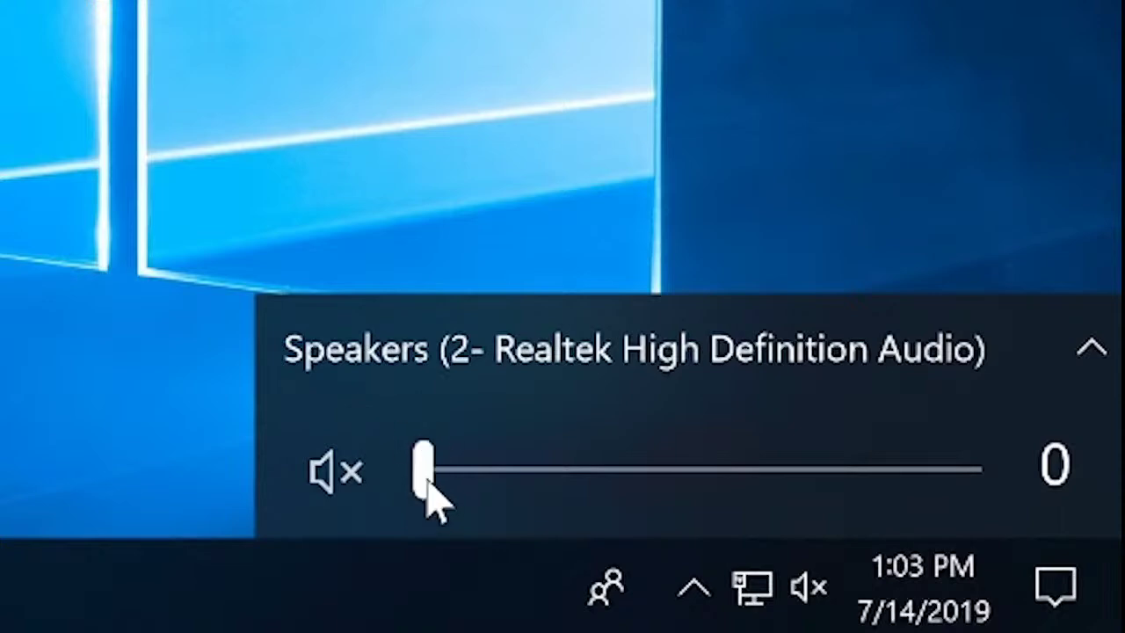
{"action": "left_click_drag", "start_coordinate": [466, 485], "coordinate": [673, 328]}
{"action": "key", "text": "Escape"}
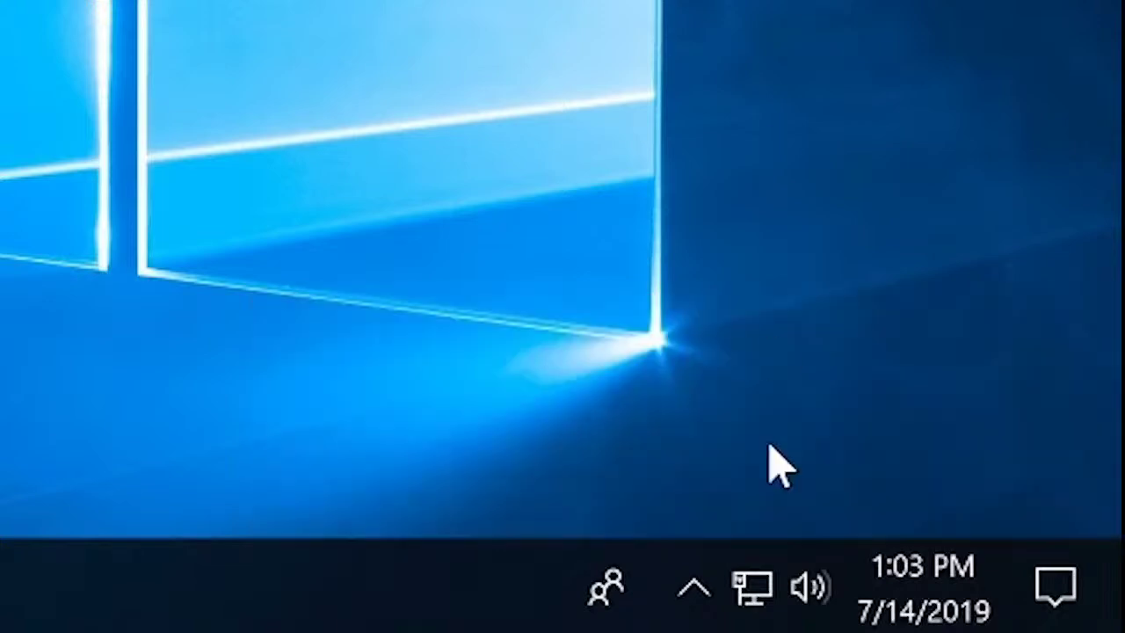
- Open the Sound settings page from the speaker icon's shortcut menu
{"action": "right_click", "coordinate": [812, 596]}
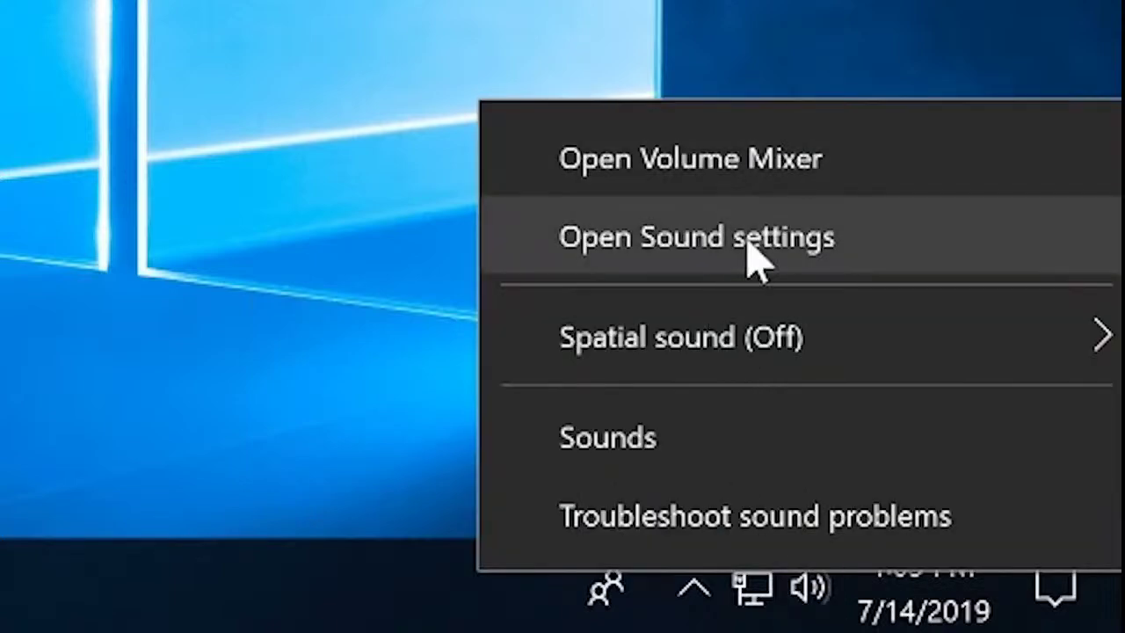
{"action": "left_click", "coordinate": [806, 598]}
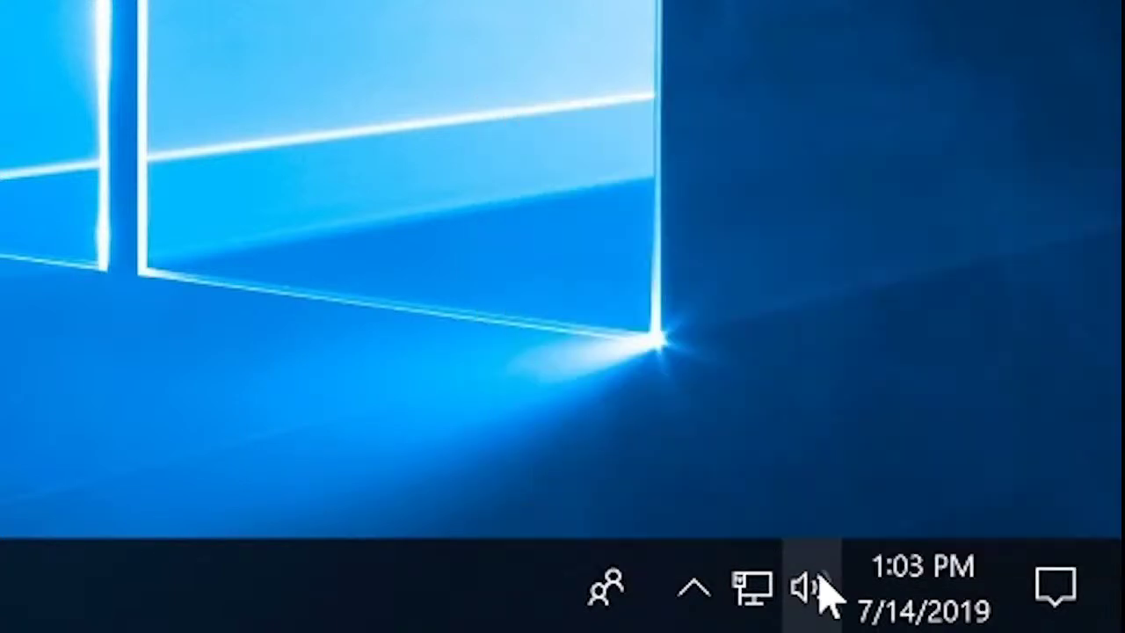
{"action": "right_click", "coordinate": [818, 586]}
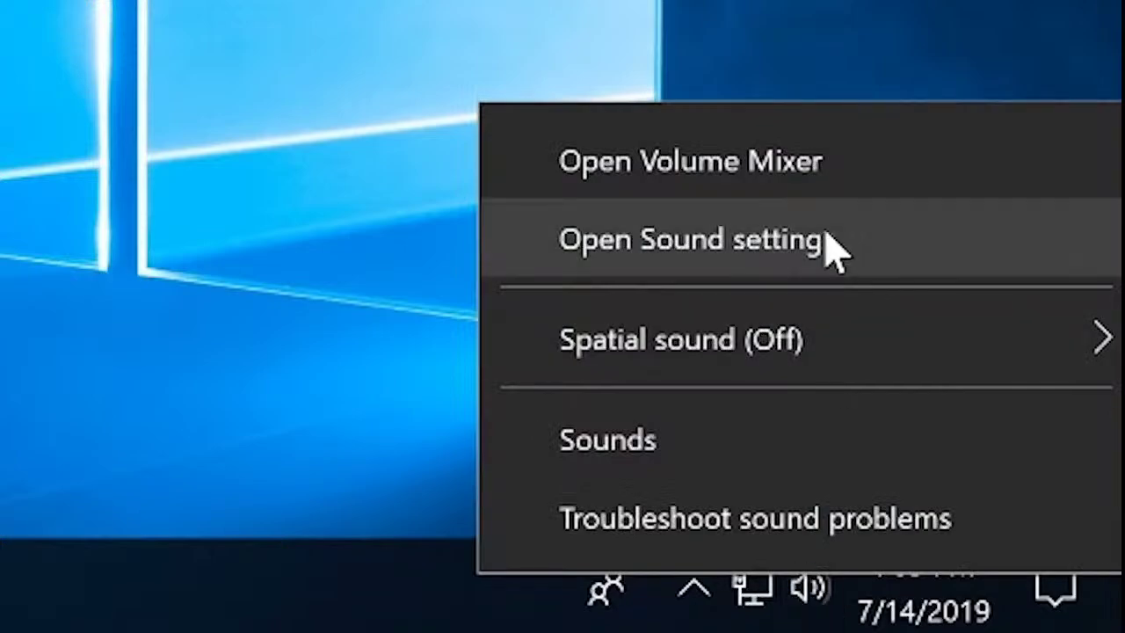
{"action": "left_click", "coordinate": [827, 239]}
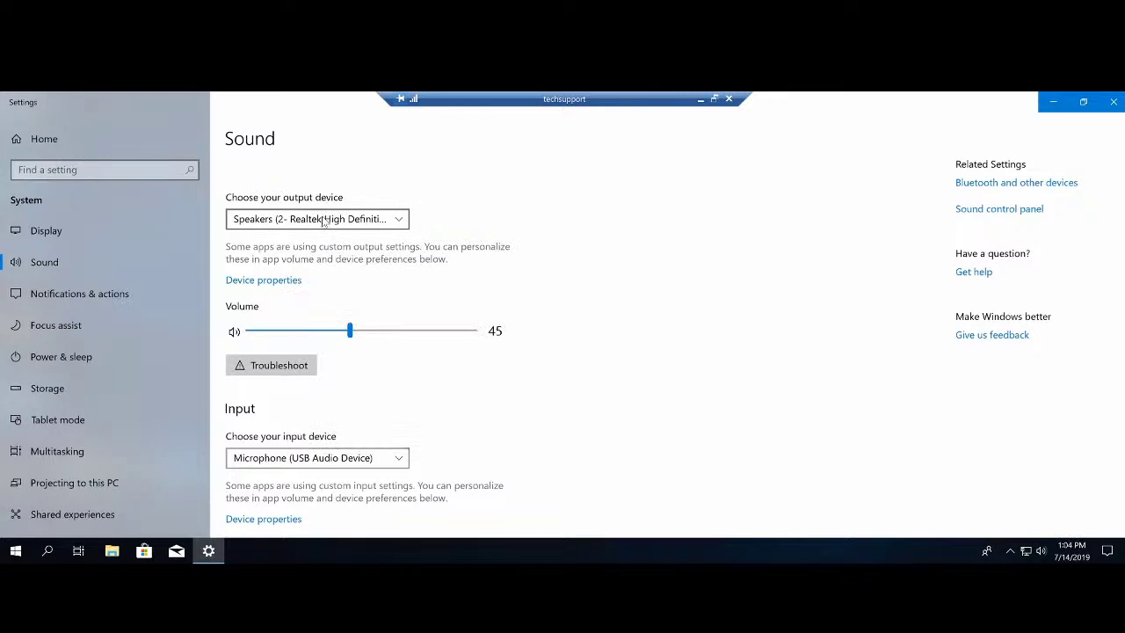
{"action": "left_click", "coordinate": [398, 223]}
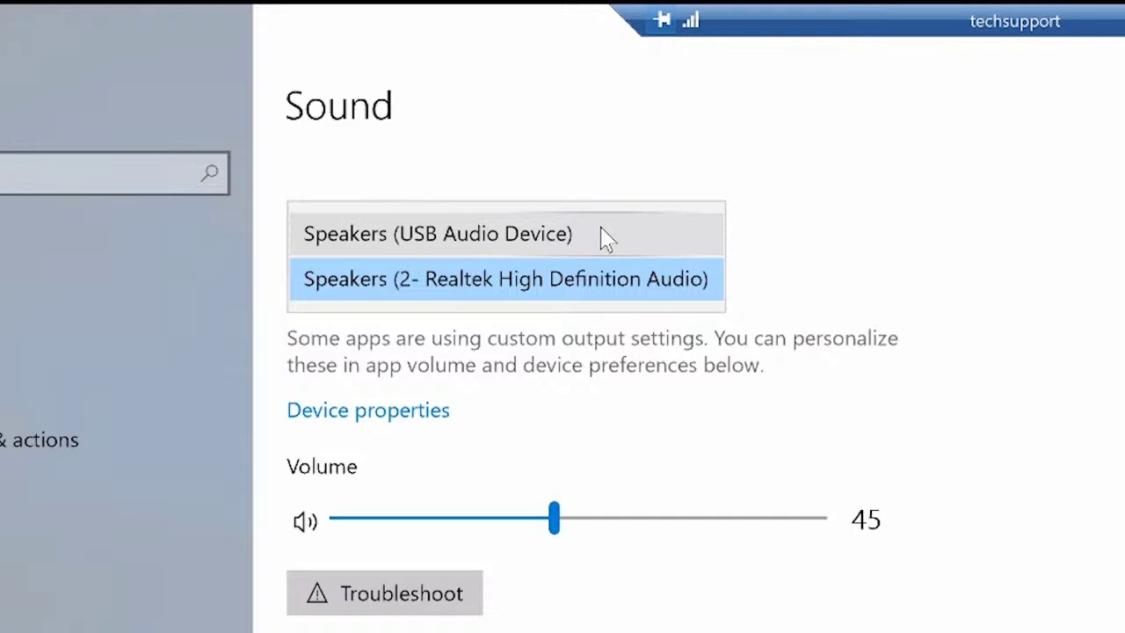
- Make Speakers (USB Audio Device) the output device and set their volume to 70
{"action": "left_click", "coordinate": [538, 240]}
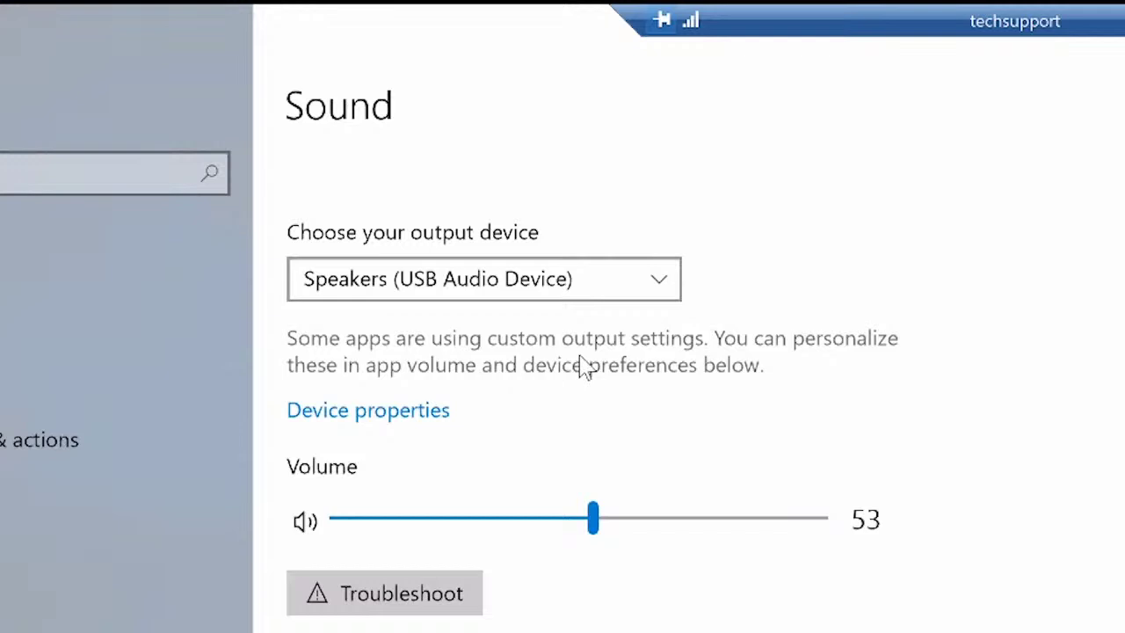
{"action": "left_click", "coordinate": [610, 278]}
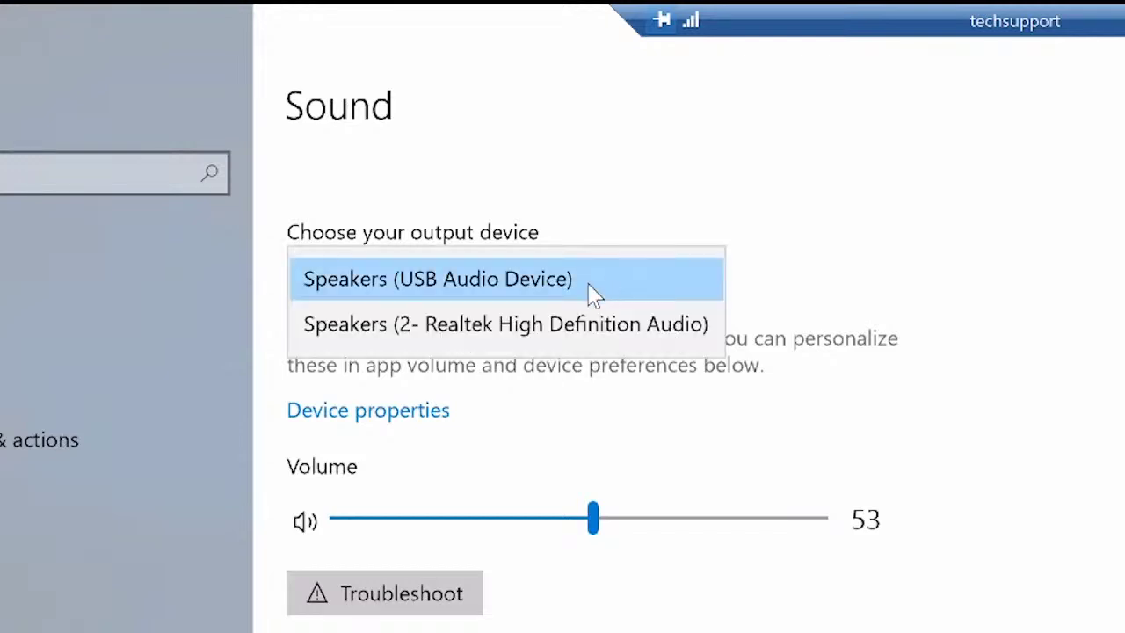
{"action": "left_click", "coordinate": [545, 326]}
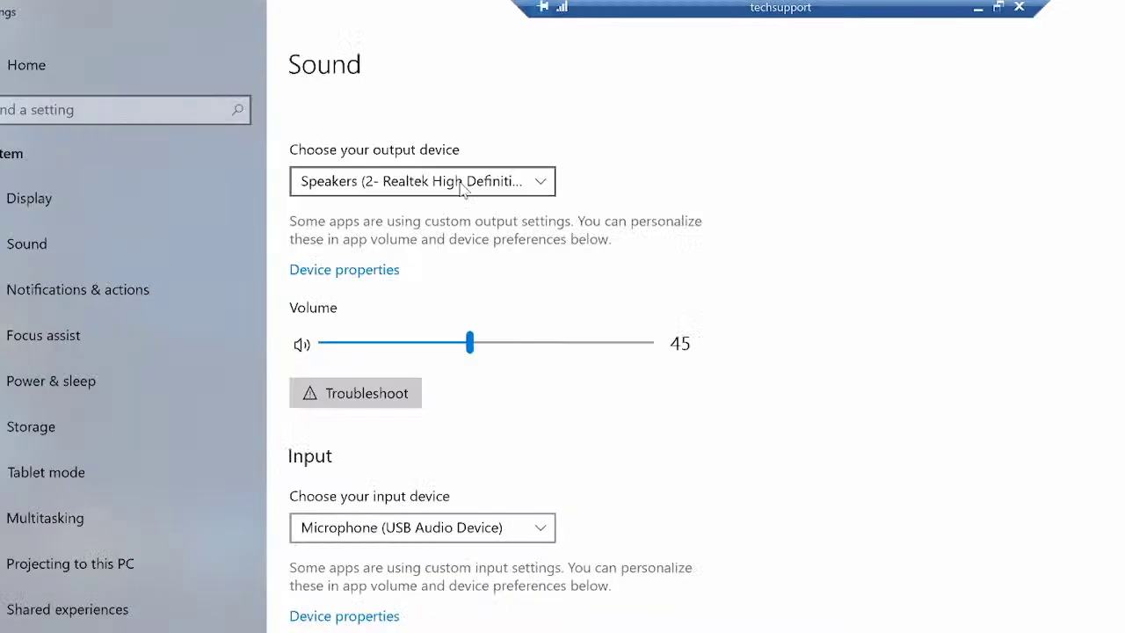
{"action": "left_click", "coordinate": [464, 189]}
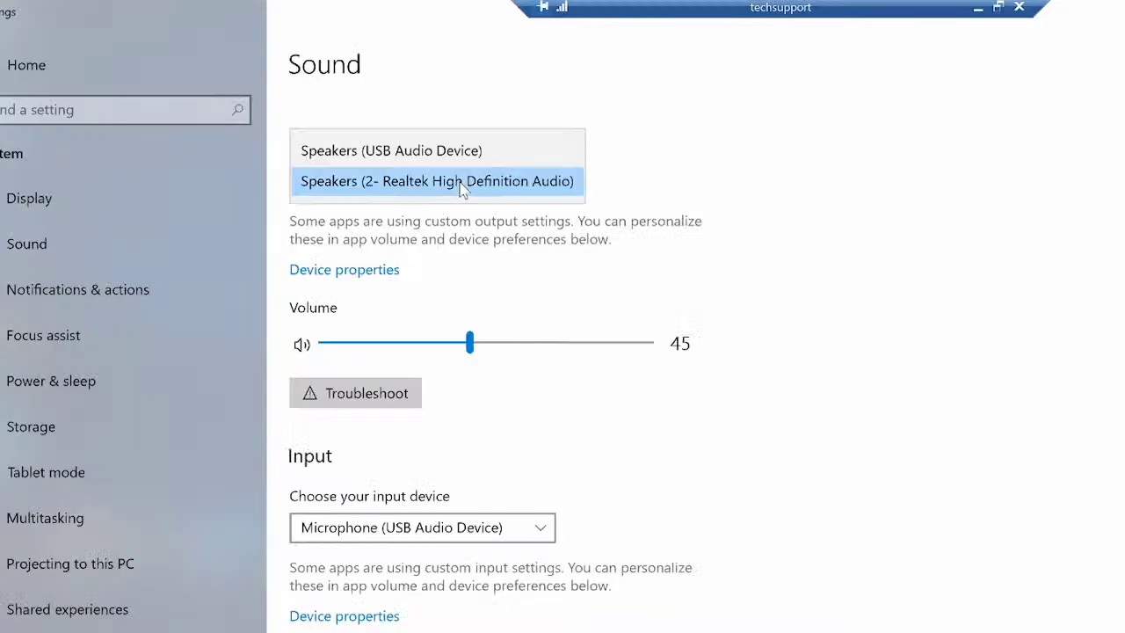
{"action": "left_click", "coordinate": [435, 152]}
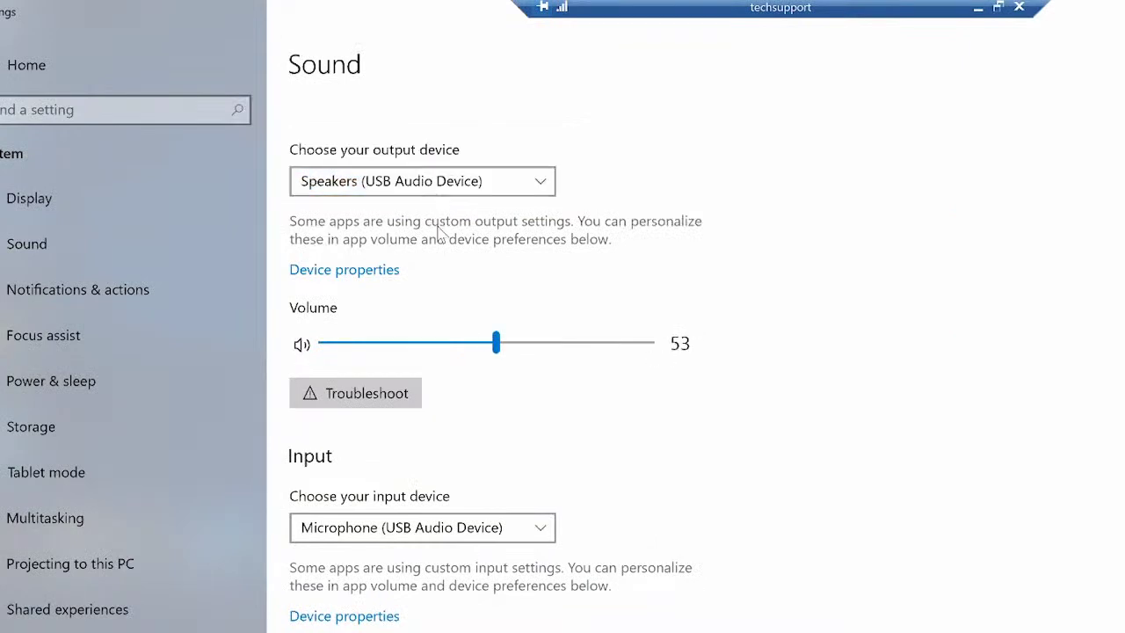
{"action": "left_click_drag", "start_coordinate": [495, 342], "coordinate": [544, 353]}
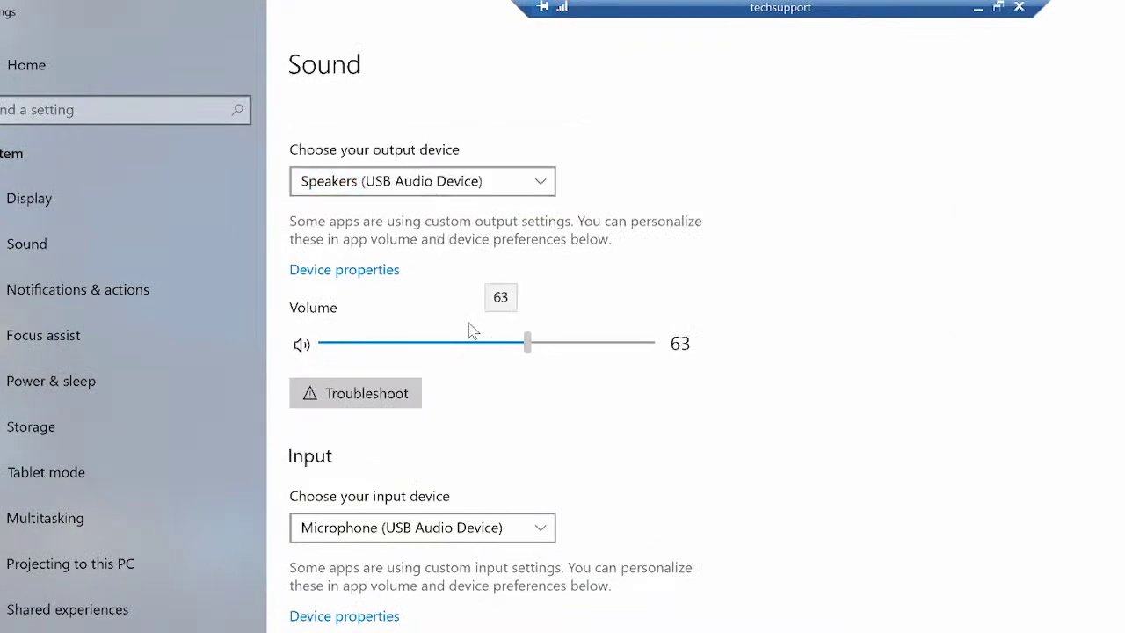
{"action": "left_click_drag", "start_coordinate": [401, 336], "coordinate": [407, 332]}
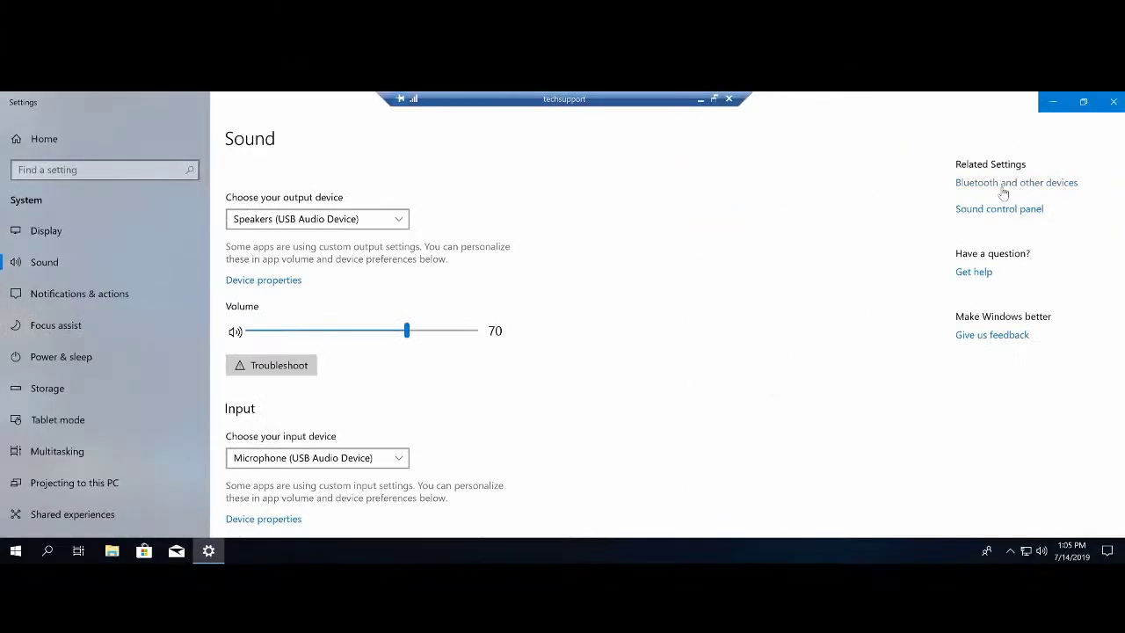
- Attempt adding a Bluetooth device, cancel the failed connection, and close Settings
{"action": "left_click", "coordinate": [1007, 185]}
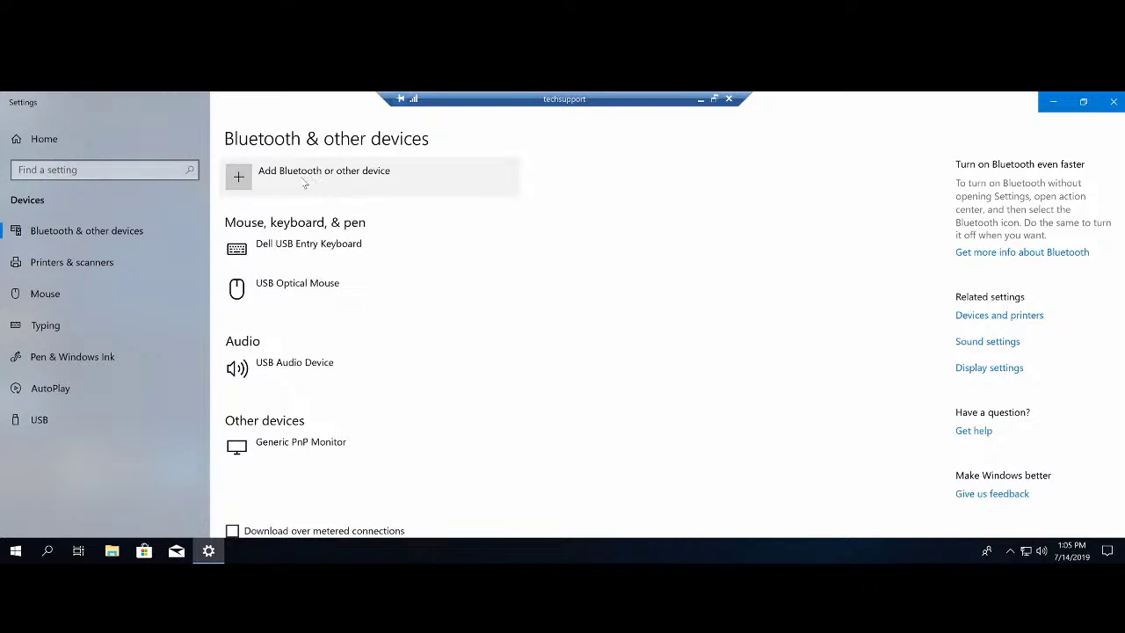
{"action": "left_click", "coordinate": [305, 180]}
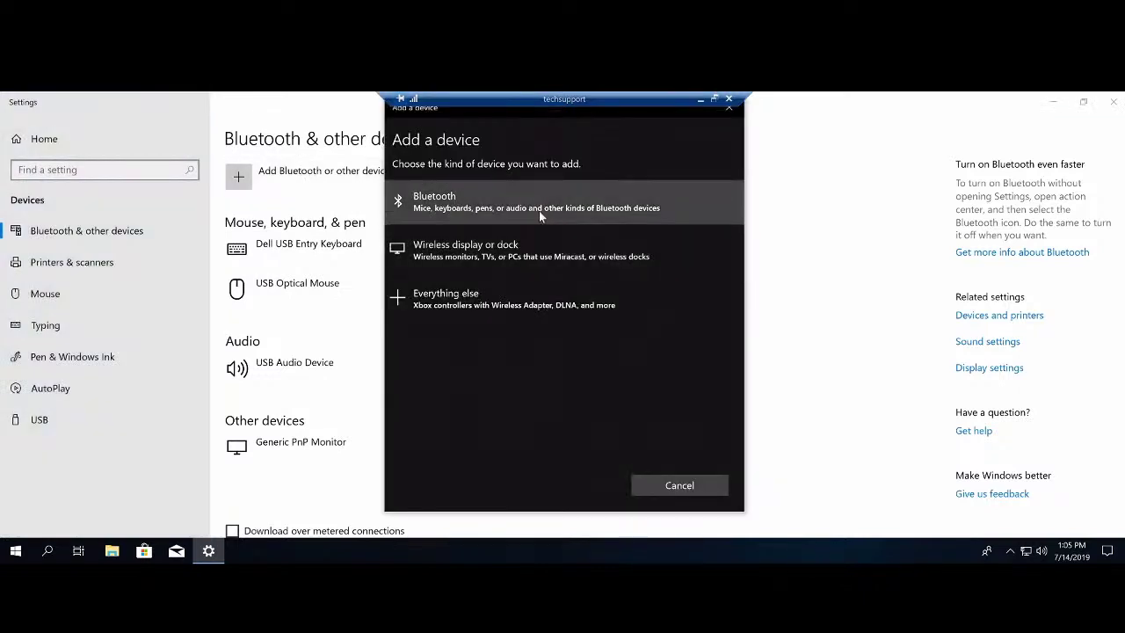
{"action": "left_click", "coordinate": [521, 207]}
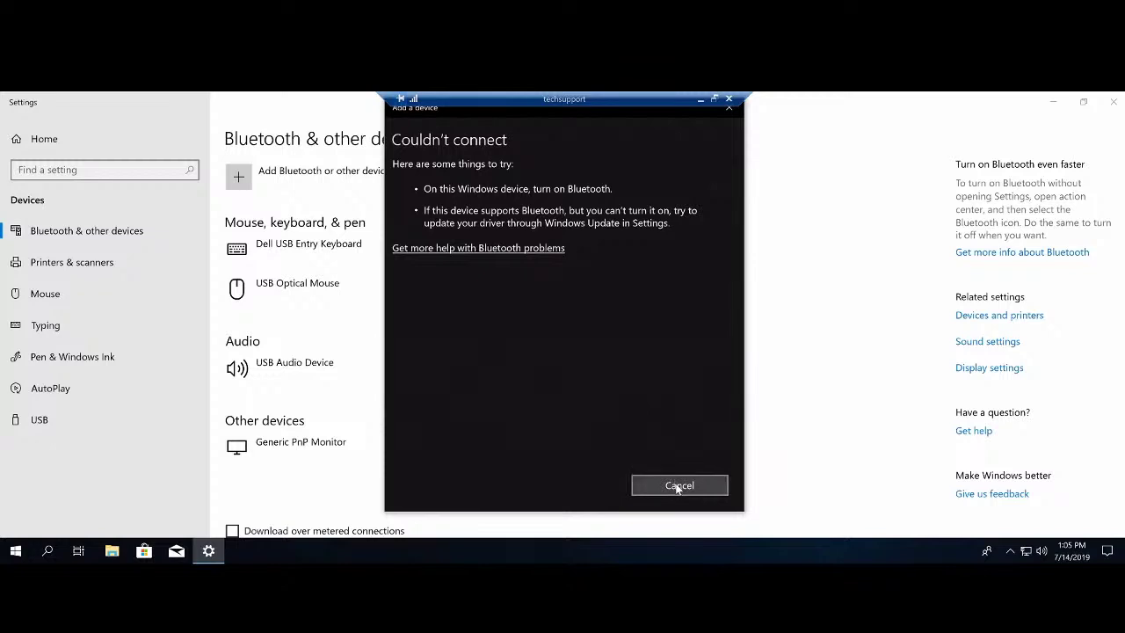
{"action": "left_click", "coordinate": [679, 485]}
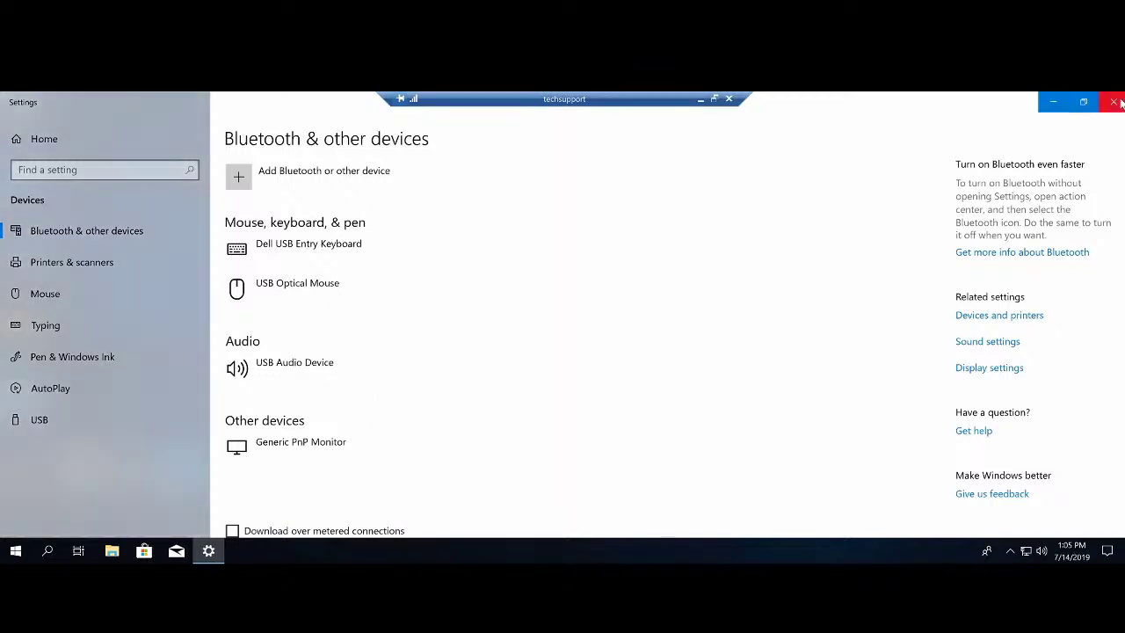
{"action": "left_click", "coordinate": [1112, 102]}
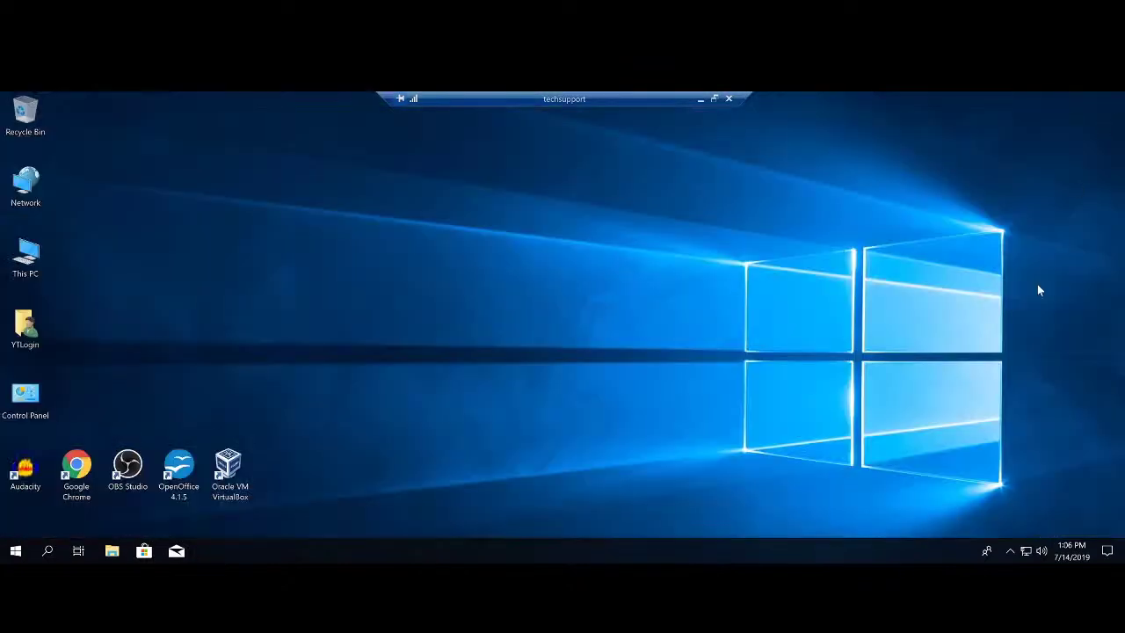
- Open the classic Sound control panel via Sound settings, close Settings, and centre the dialog
{"action": "right_click", "coordinate": [1042, 551]}
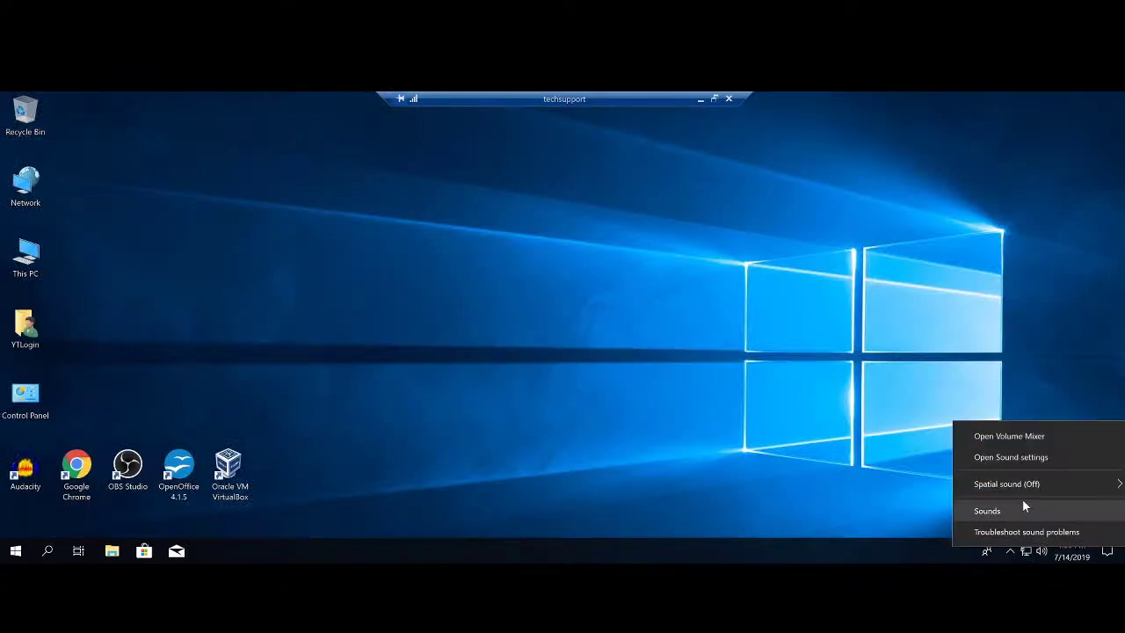
{"action": "left_click", "coordinate": [1012, 457]}
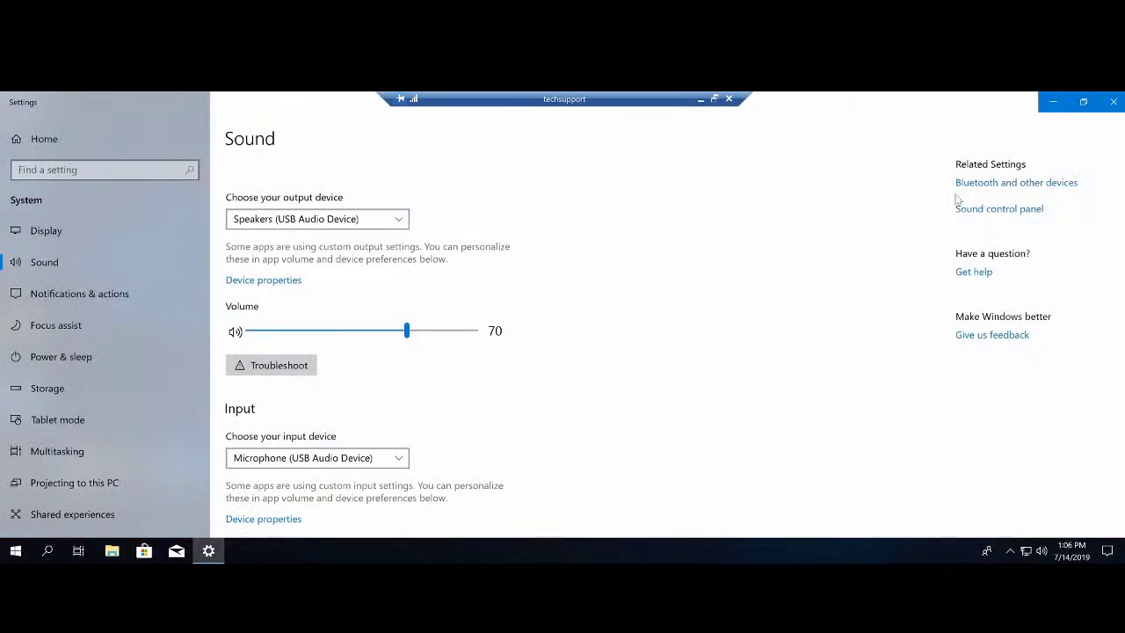
{"action": "left_click", "coordinate": [998, 210]}
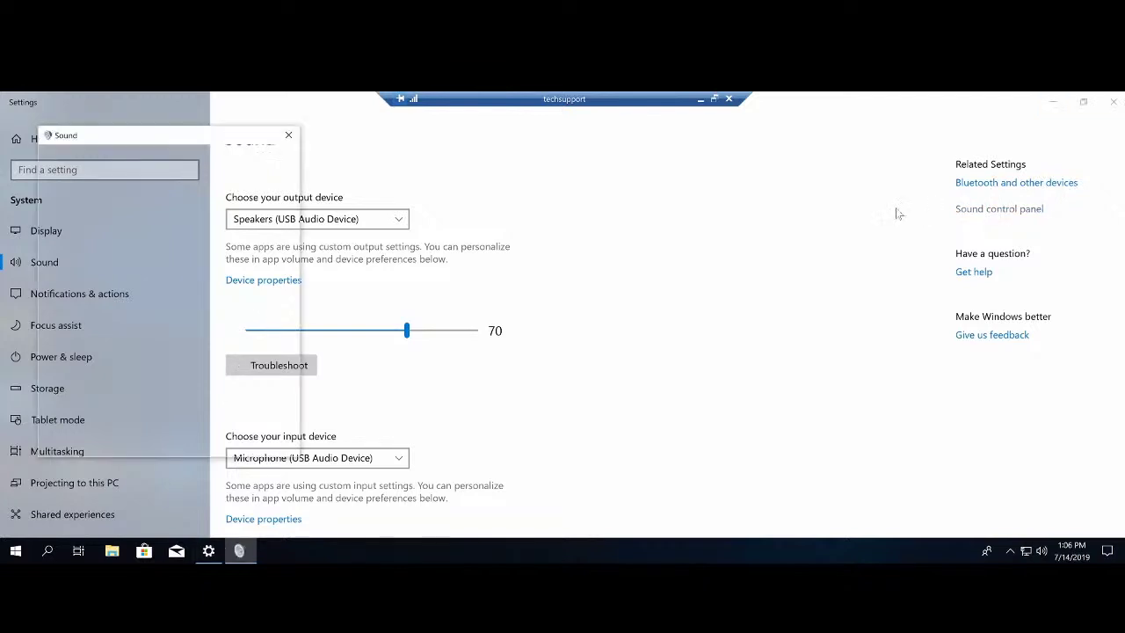
{"action": "left_click", "coordinate": [1114, 102]}
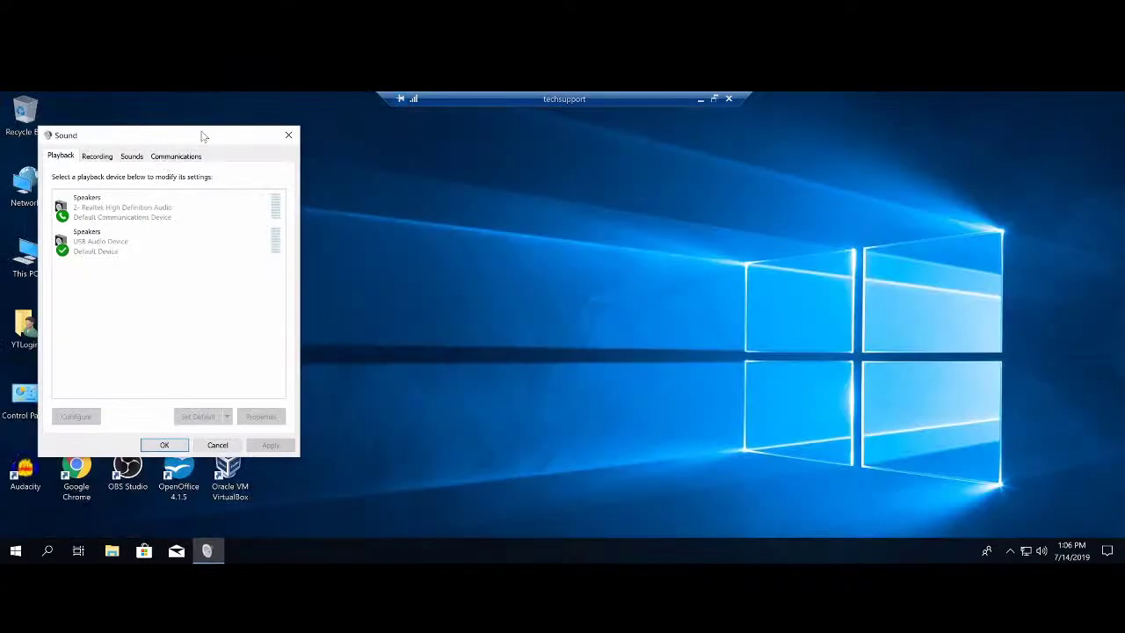
{"action": "left_click_drag", "start_coordinate": [201, 136], "coordinate": [457, 181]}
{"action": "left_click_drag", "start_coordinate": [555, 189], "coordinate": [642, 173]}
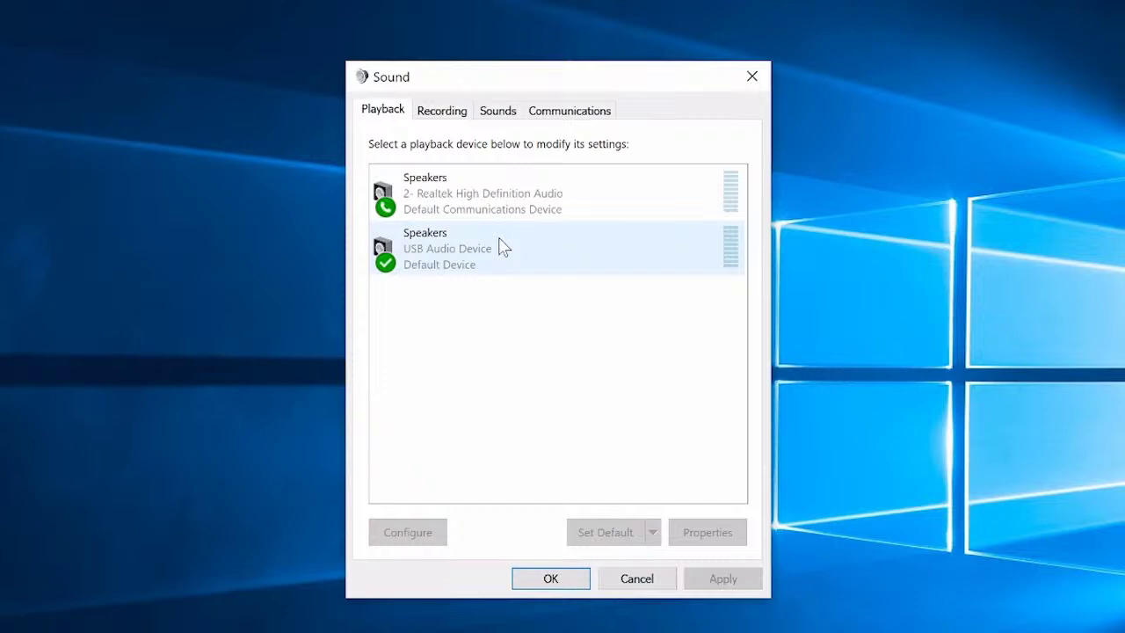
- Set the Realtek High Definition Audio speakers as the default playback device
{"action": "left_click", "coordinate": [471, 214]}
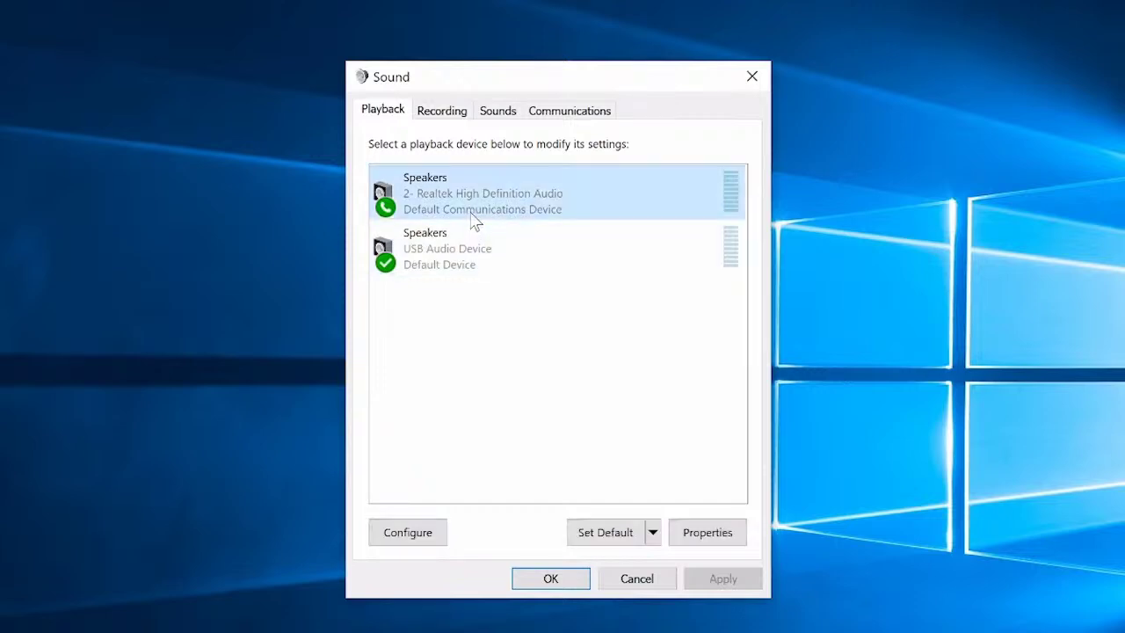
{"action": "left_click", "coordinate": [603, 531]}
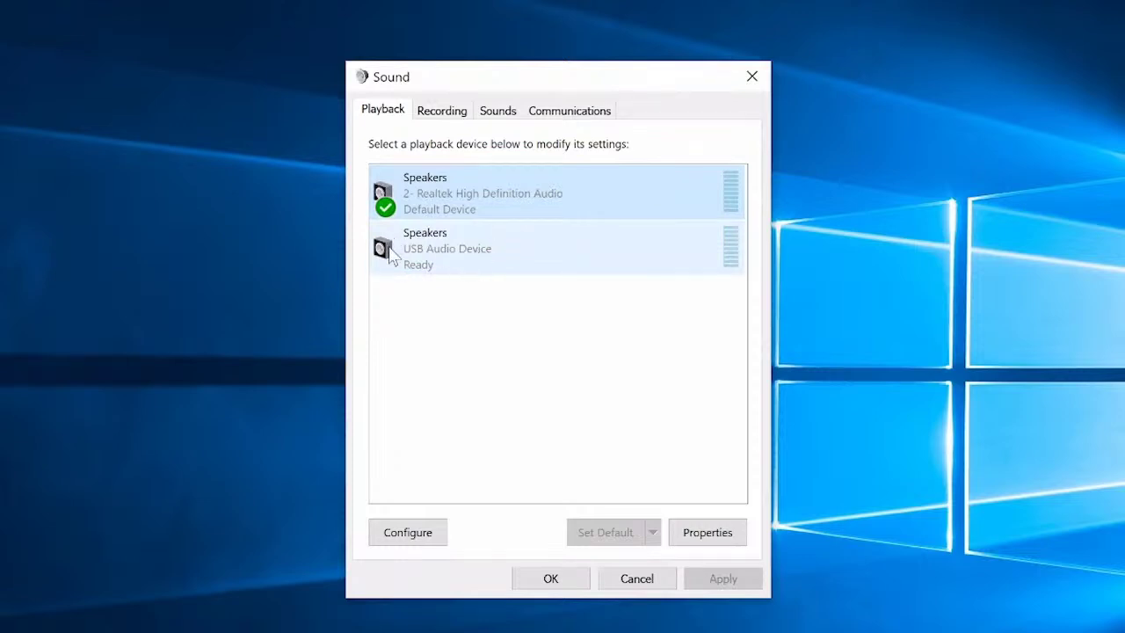
{"action": "left_click", "coordinate": [483, 263]}
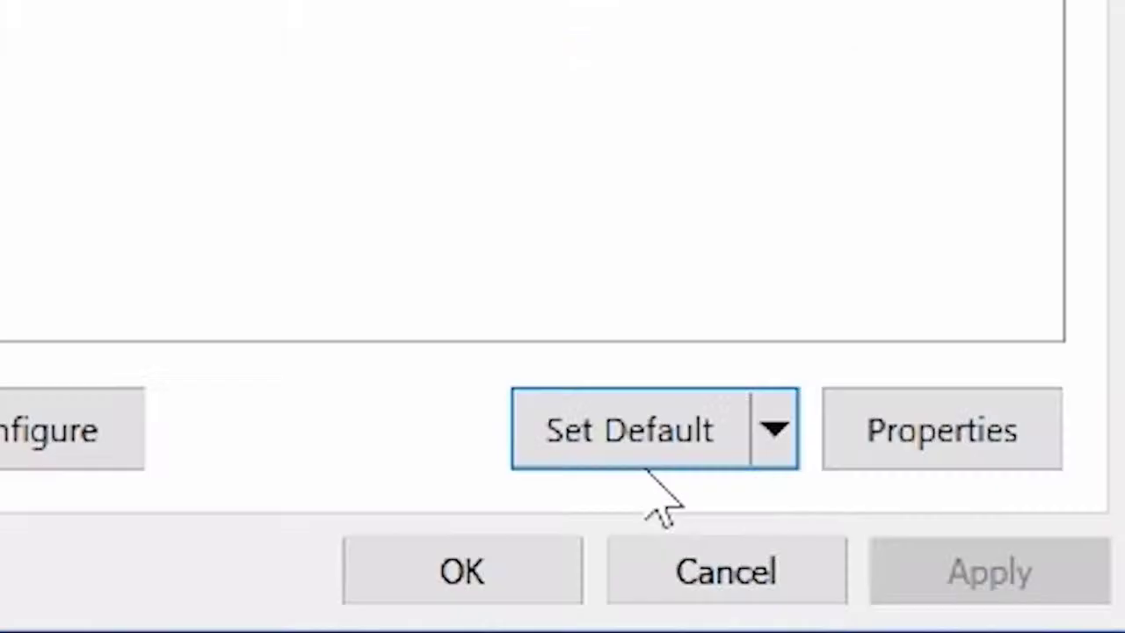
- Make the USB Audio Device speakers default, then disable them and hide disabled devices
{"action": "left_click", "coordinate": [657, 455]}
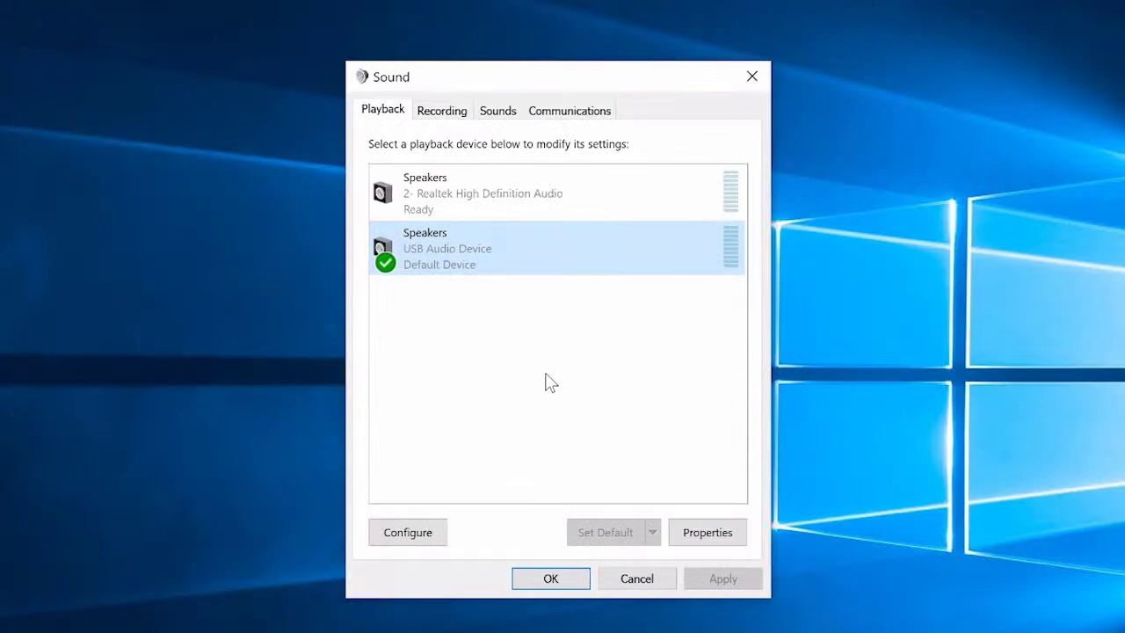
{"action": "right_click", "coordinate": [453, 245]}
{"action": "left_click", "coordinate": [540, 300]}
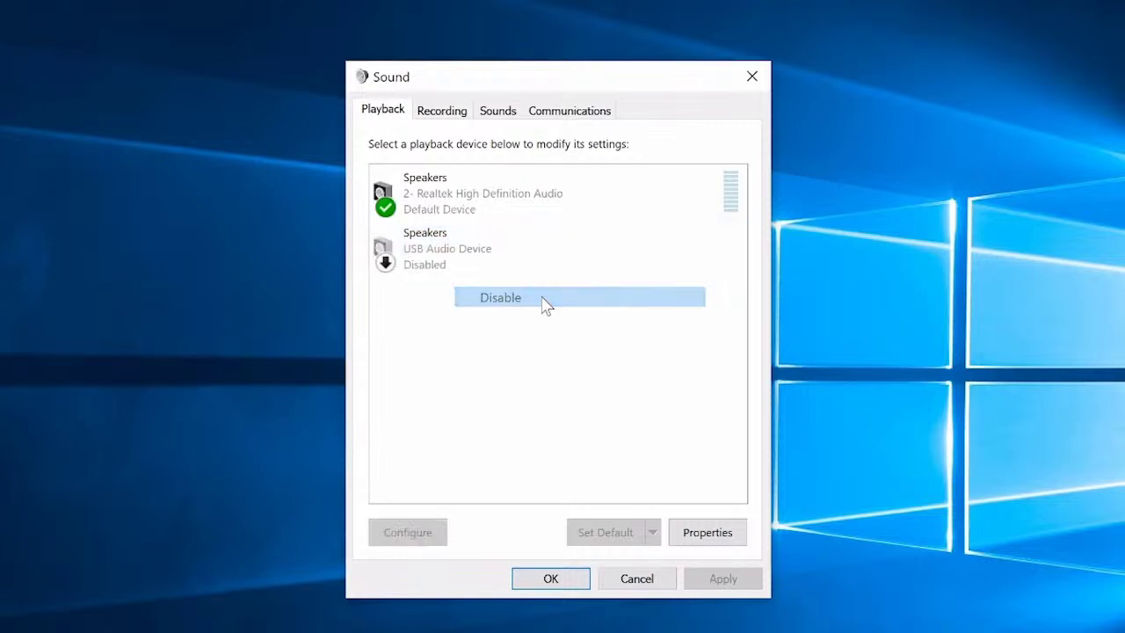
{"action": "right_click", "coordinate": [466, 299]}
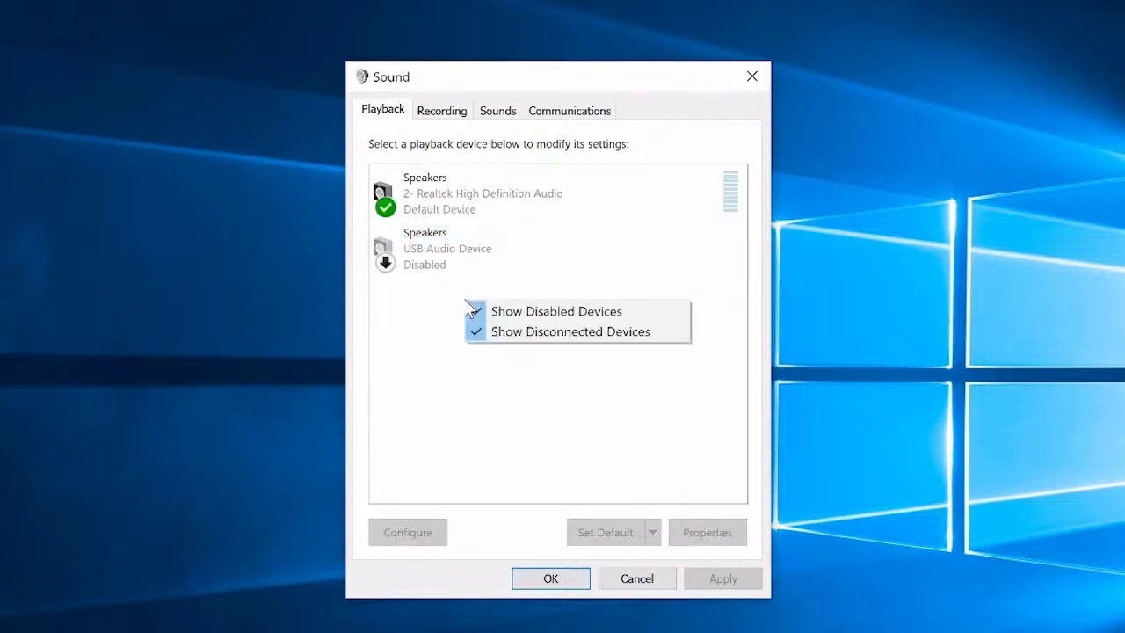
{"action": "left_click", "coordinate": [496, 310]}
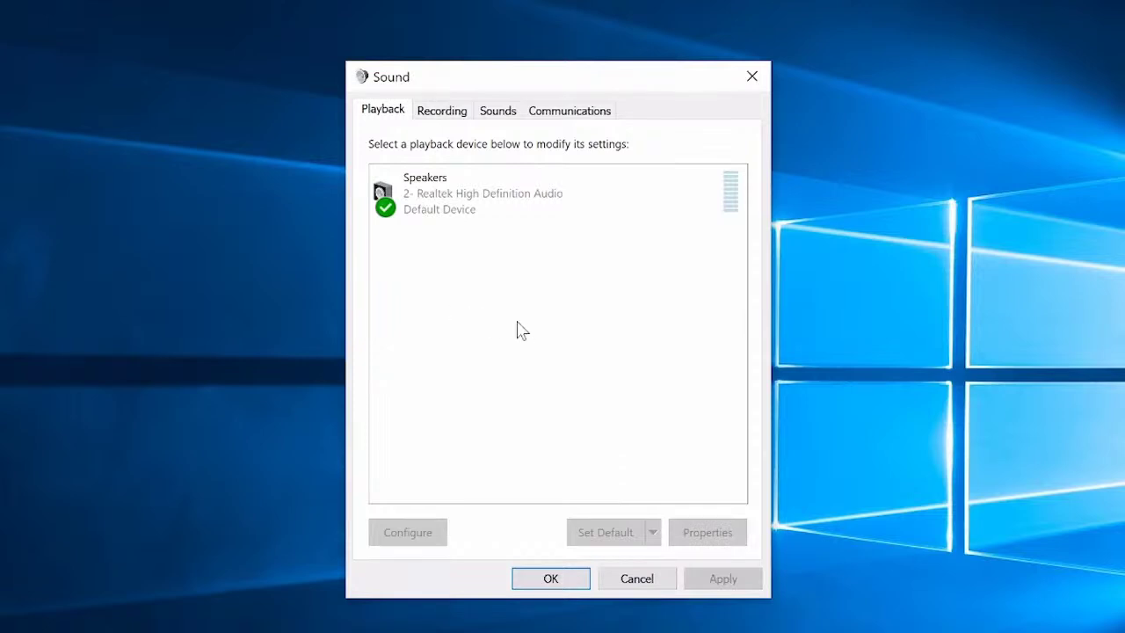
- Show disabled devices again and re-enable the USB Audio Device speakers
{"action": "right_click", "coordinate": [532, 361]}
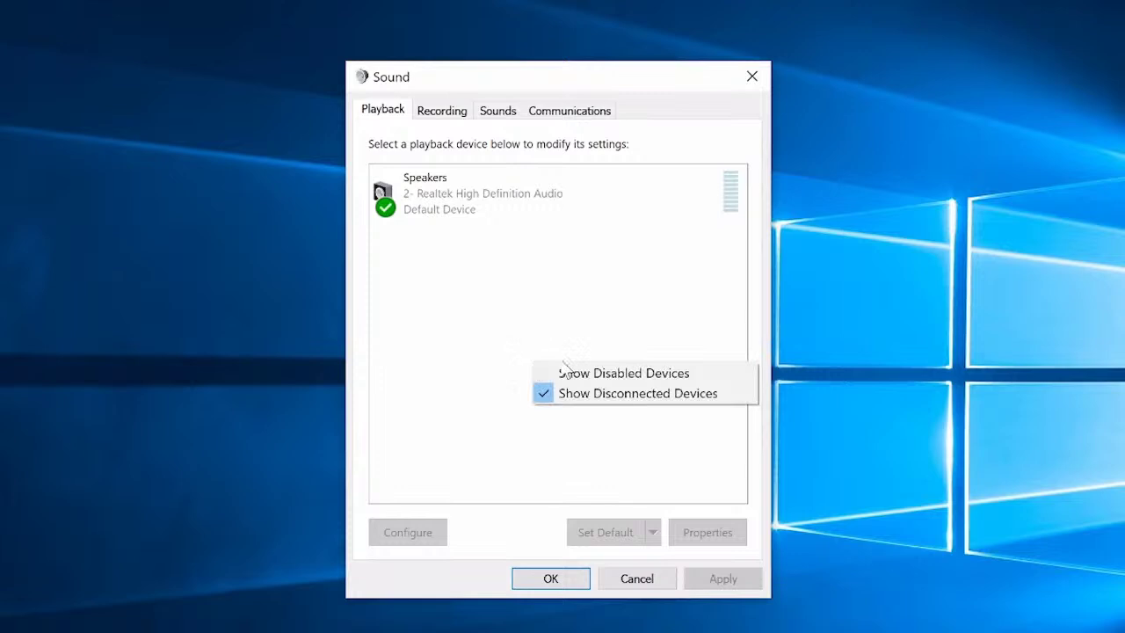
{"action": "left_click", "coordinate": [578, 377]}
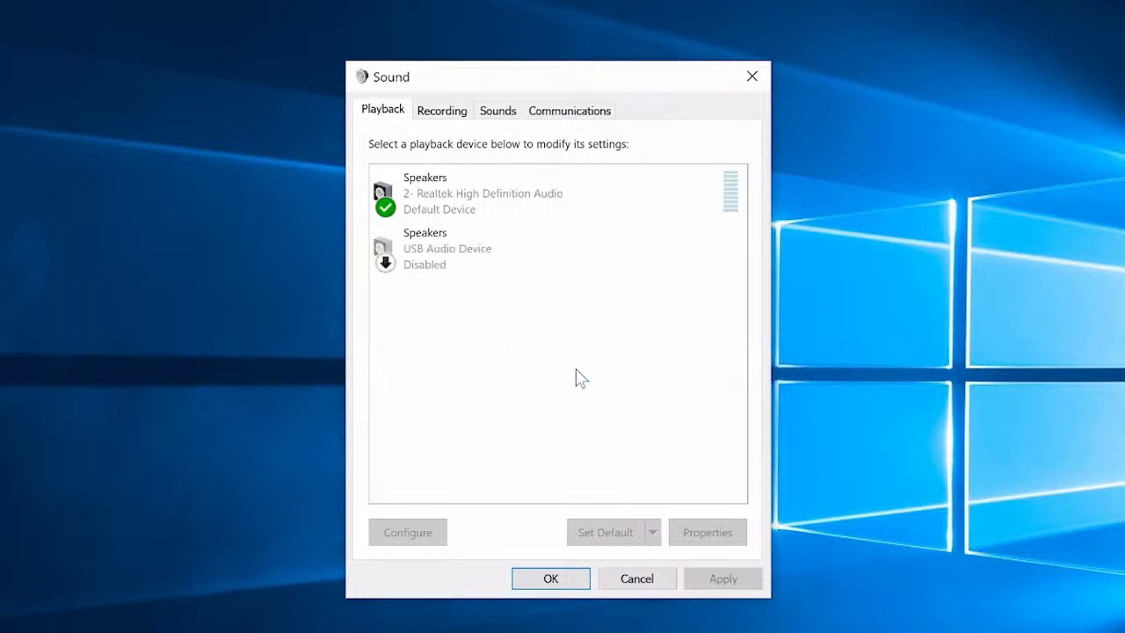
{"action": "left_click", "coordinate": [453, 246]}
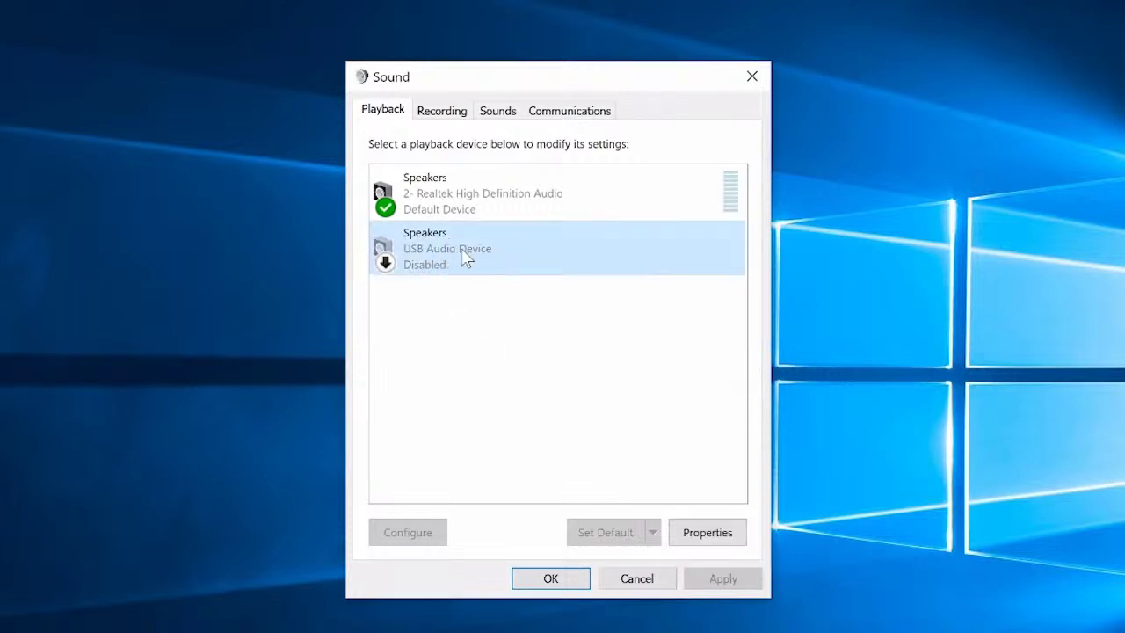
{"action": "right_click", "coordinate": [464, 250]}
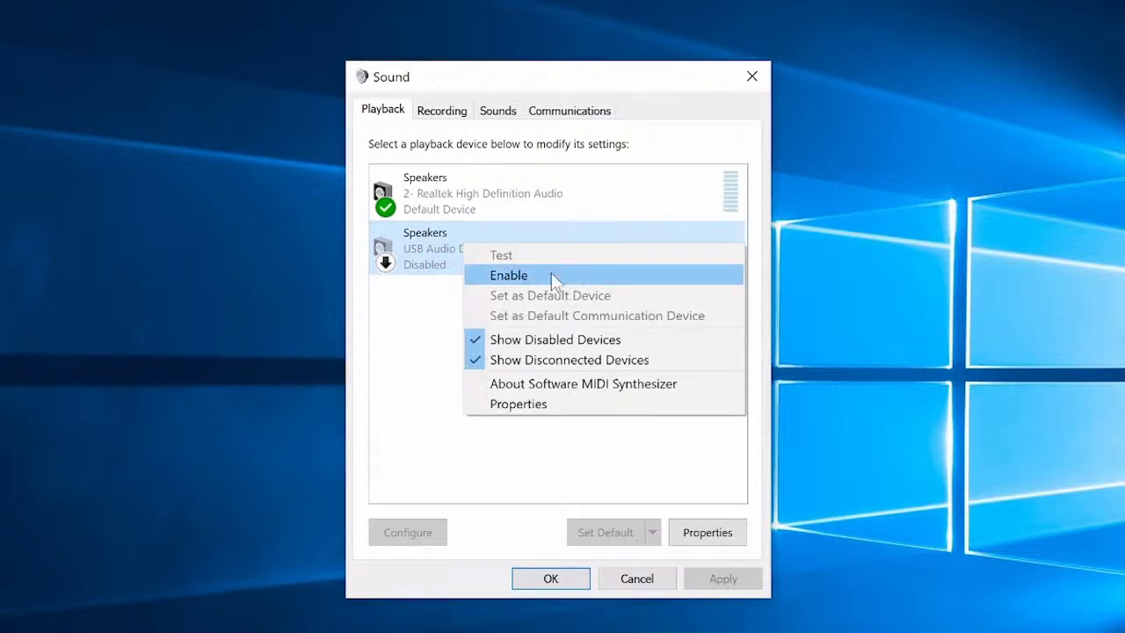
{"action": "left_click", "coordinate": [554, 276]}
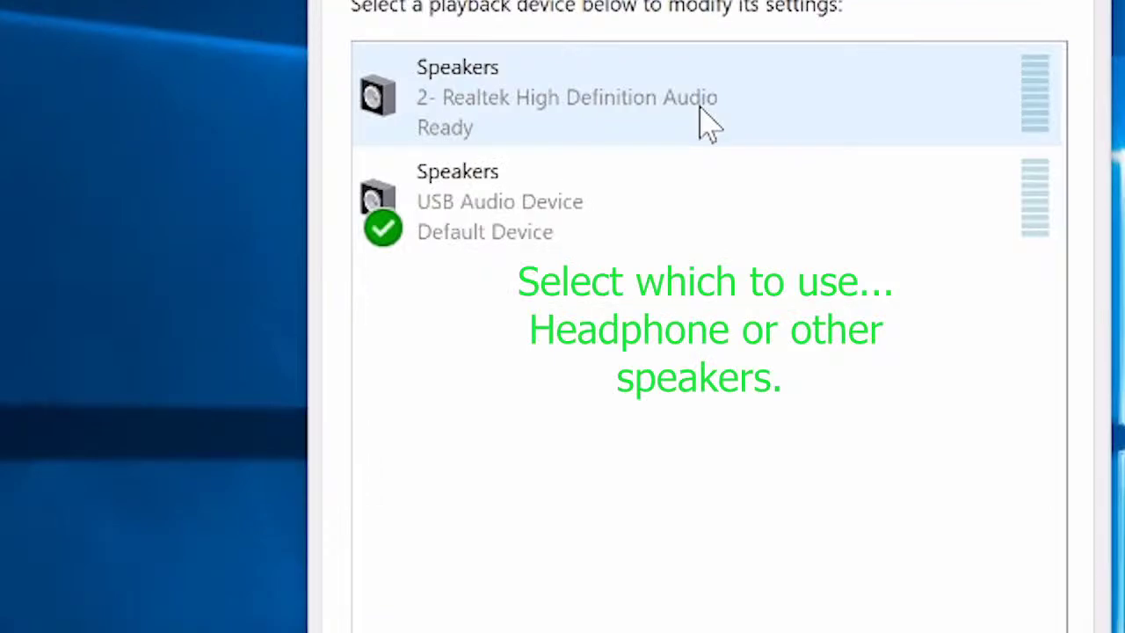
- Review the Realtek speakers' Levels in their properties, then close them
{"action": "double_click", "coordinate": [606, 118]}
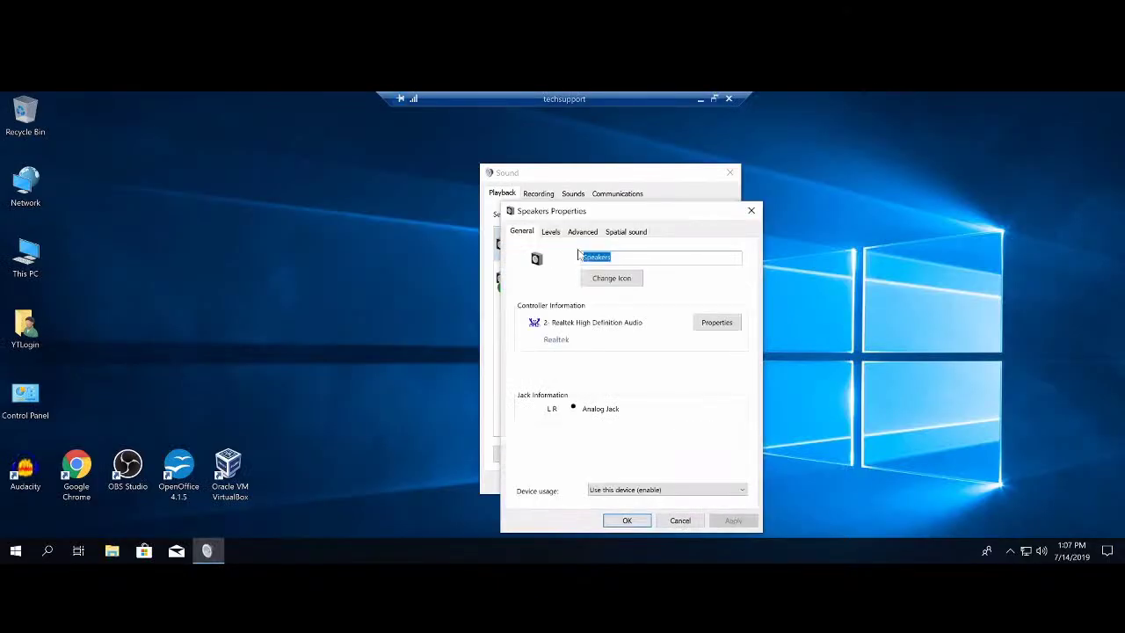
{"action": "left_click", "coordinate": [550, 231]}
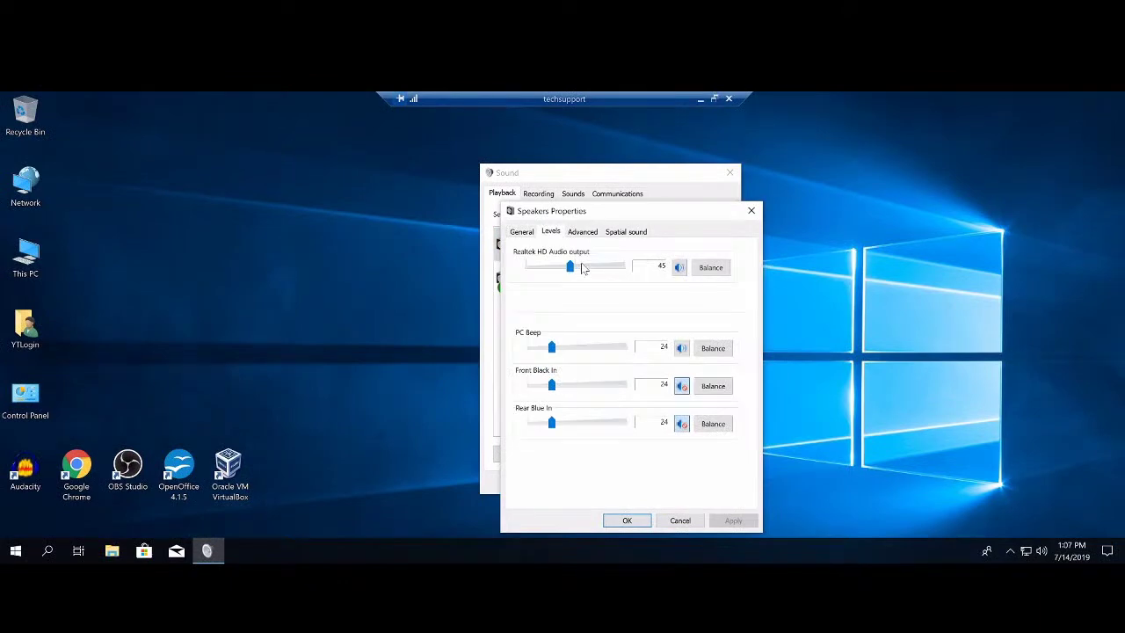
{"action": "left_click", "coordinate": [682, 521]}
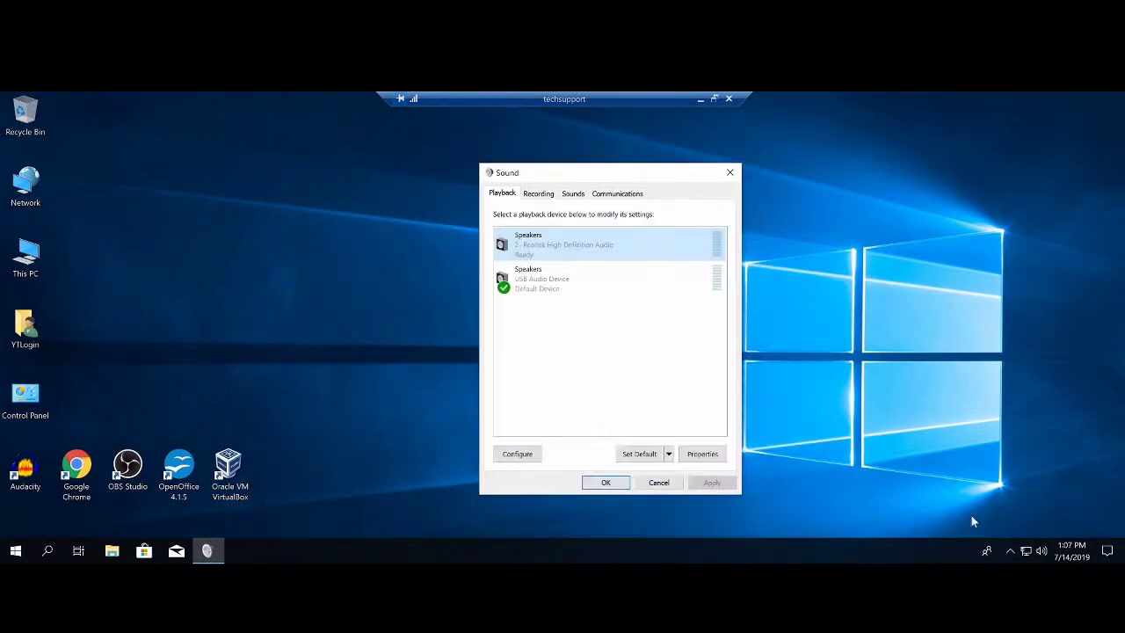
- Set the USB speakers' volume to 65 and switch to the Recording devices list
{"action": "left_click", "coordinate": [1042, 550]}
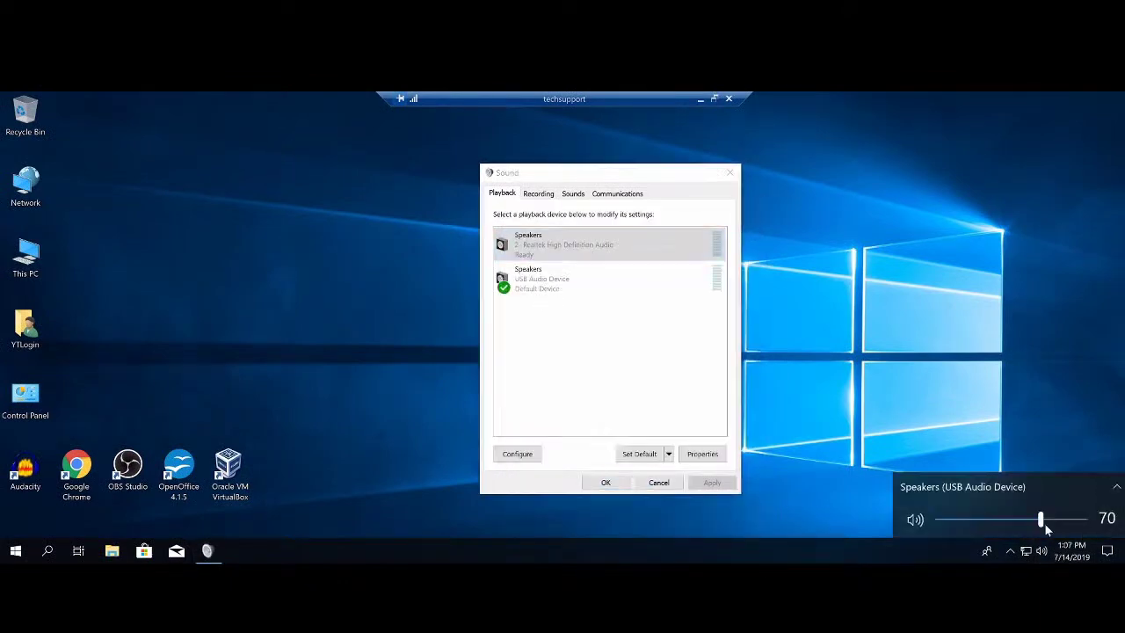
{"action": "left_click_drag", "start_coordinate": [1039, 520], "coordinate": [1030, 519]}
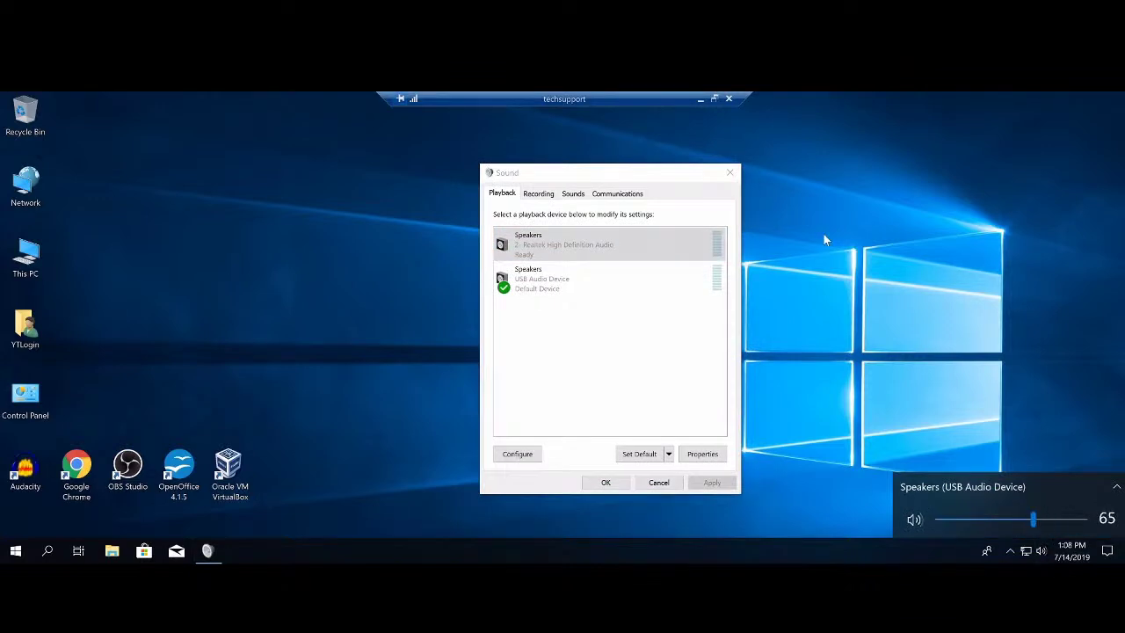
{"action": "left_click", "coordinate": [589, 290]}
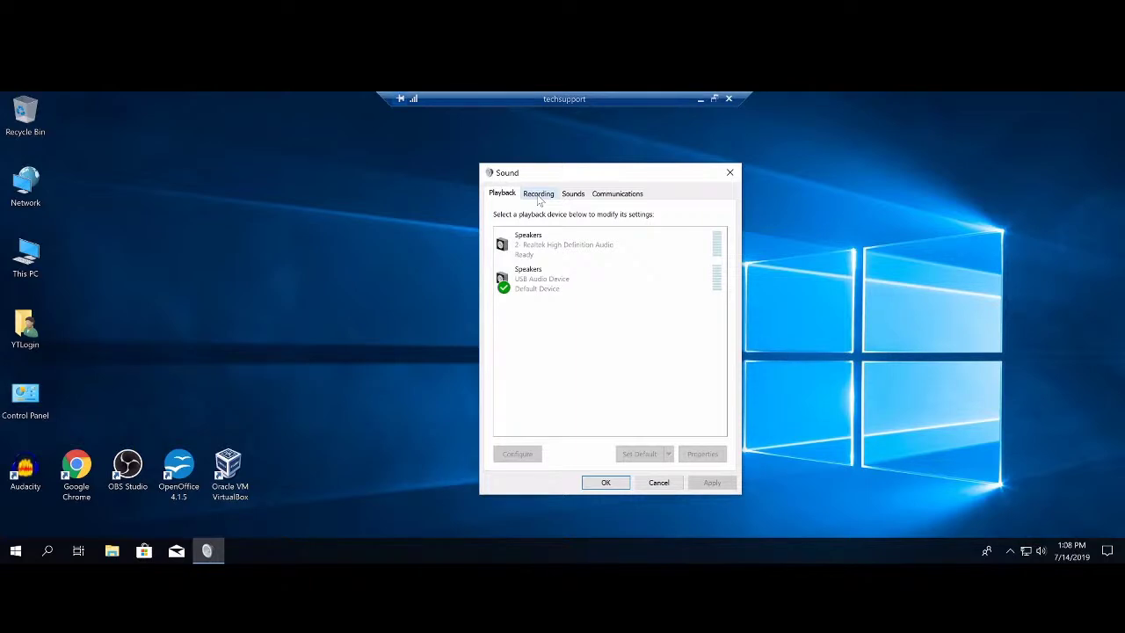
{"action": "left_click", "coordinate": [539, 195]}
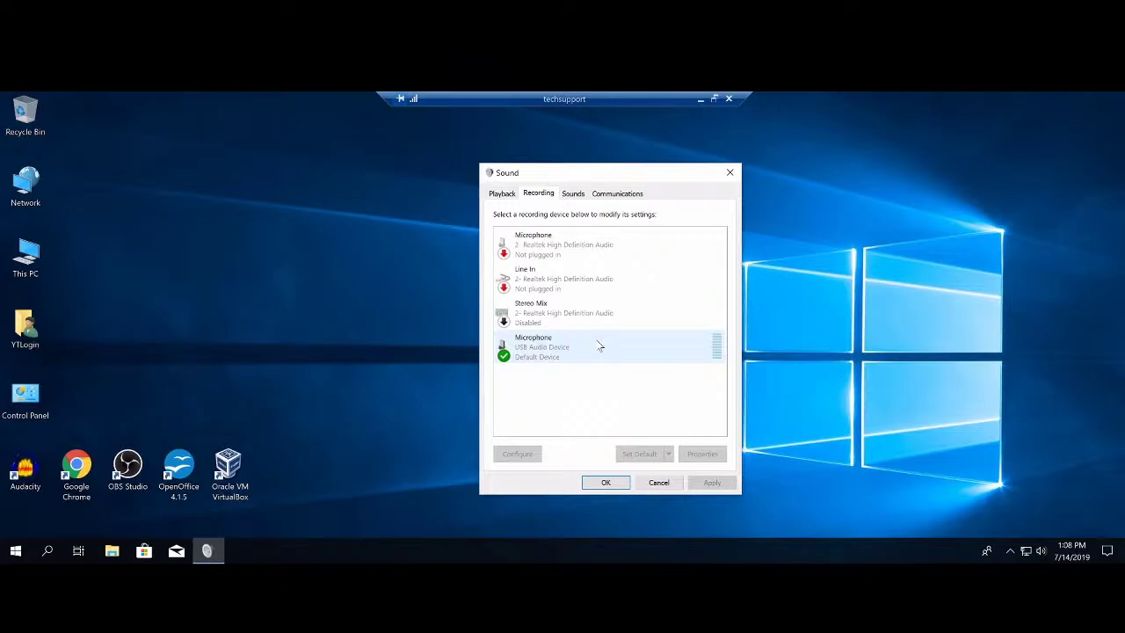
- Hide disabled recording devices like Stereo Mix, then inspect the Line In and Realtek Microphone entries
{"action": "right_click", "coordinate": [576, 399]}
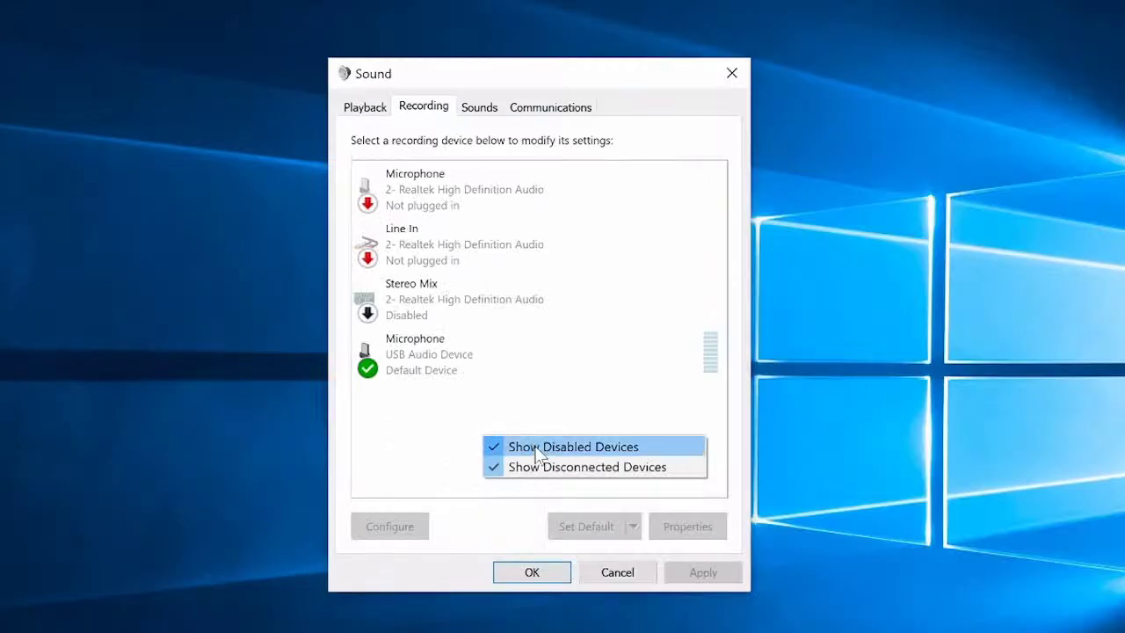
{"action": "left_click", "coordinate": [543, 447]}
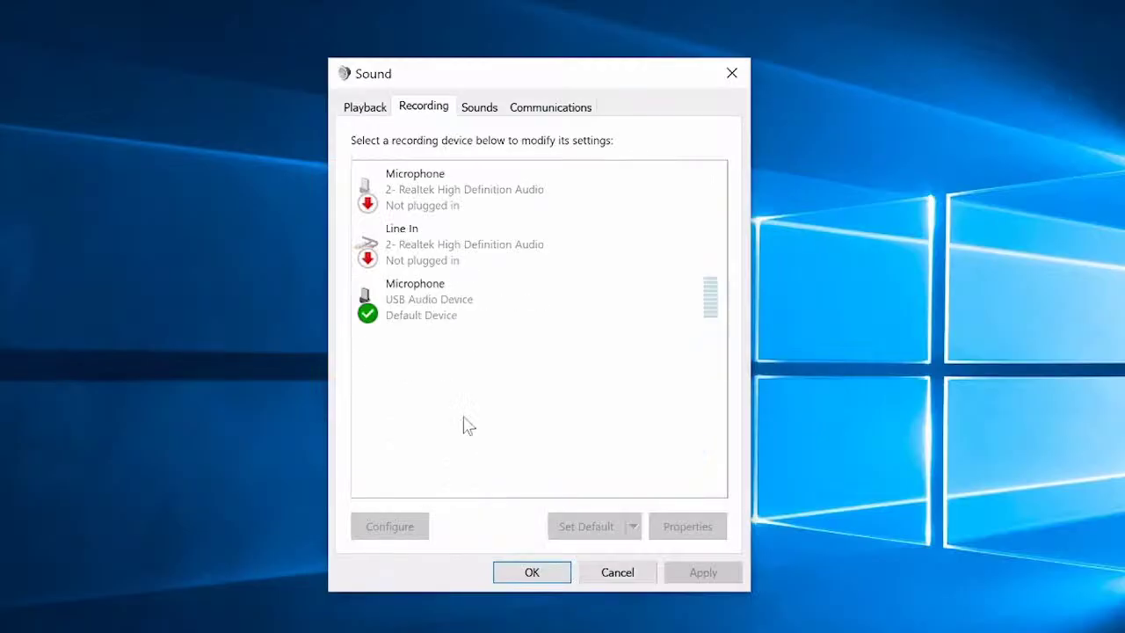
{"action": "left_click", "coordinate": [488, 237]}
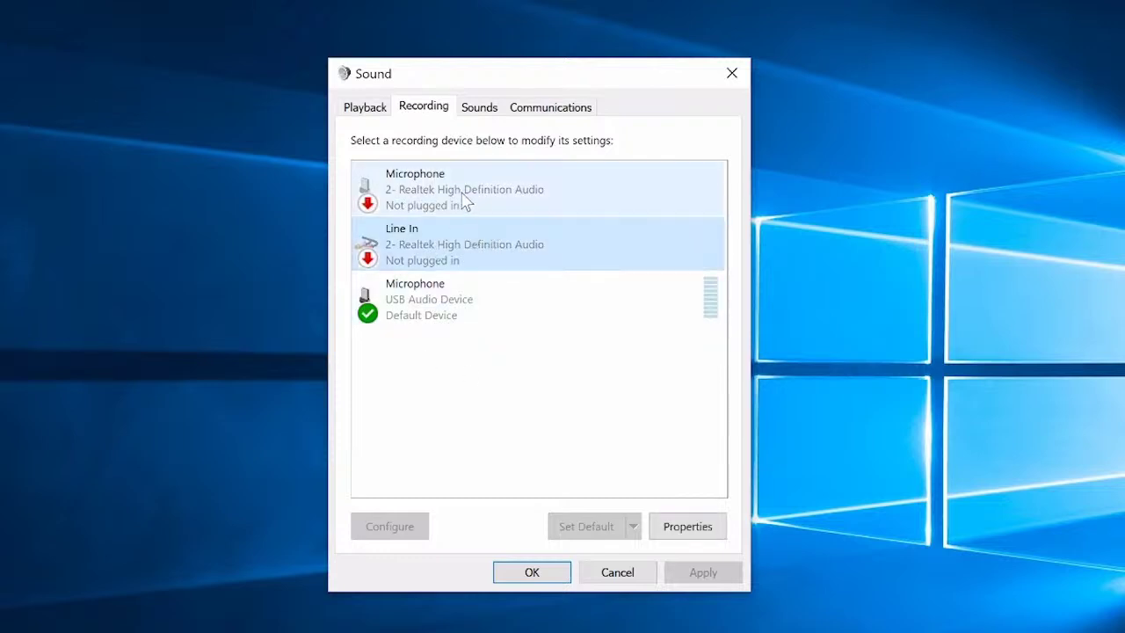
{"action": "left_click", "coordinate": [464, 201]}
{"action": "left_click", "coordinate": [437, 255]}
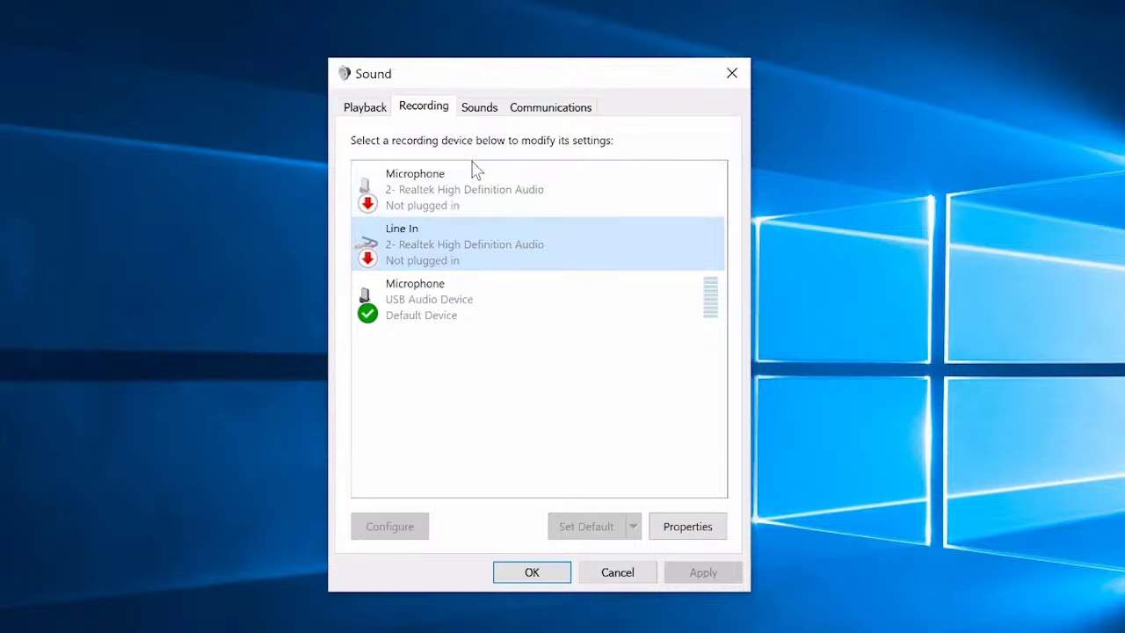
{"action": "left_click", "coordinate": [447, 197]}
{"action": "left_click", "coordinate": [455, 249]}
{"action": "left_click", "coordinate": [464, 191]}
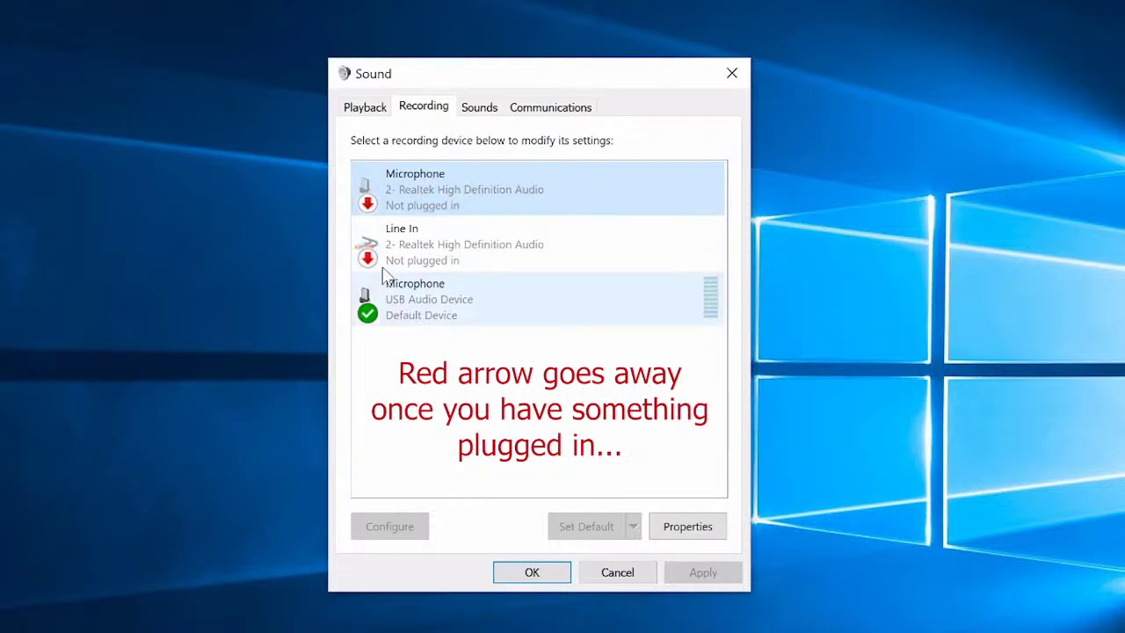
- Select the USB Audio Device microphone and open its Properties
{"action": "left_click", "coordinate": [460, 314]}
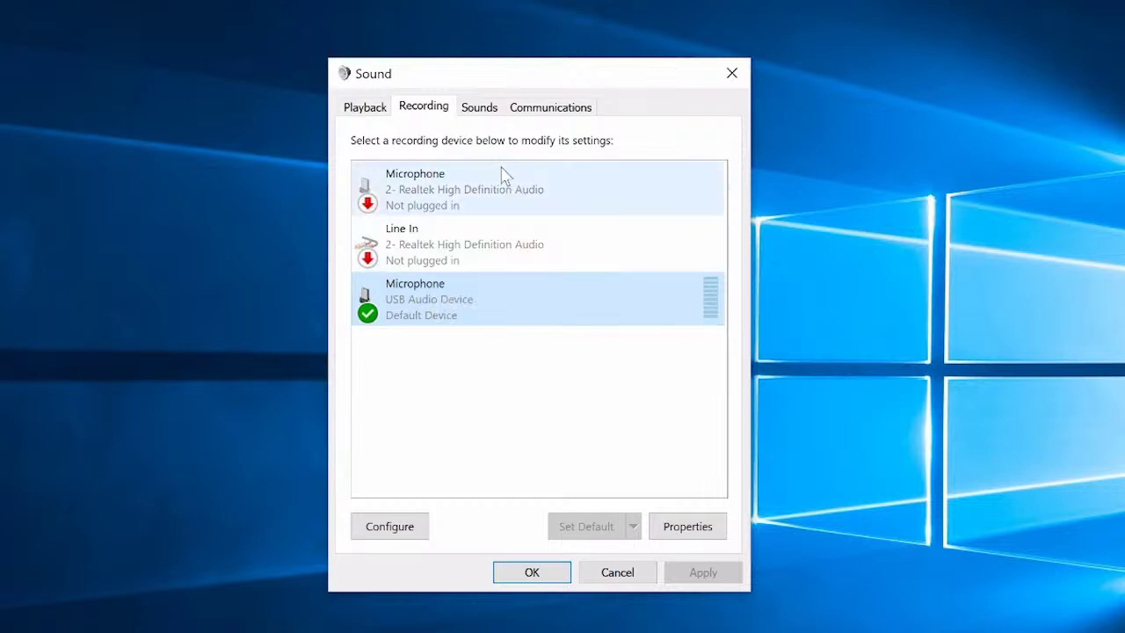
{"action": "left_click", "coordinate": [479, 199]}
{"action": "left_click", "coordinate": [452, 319]}
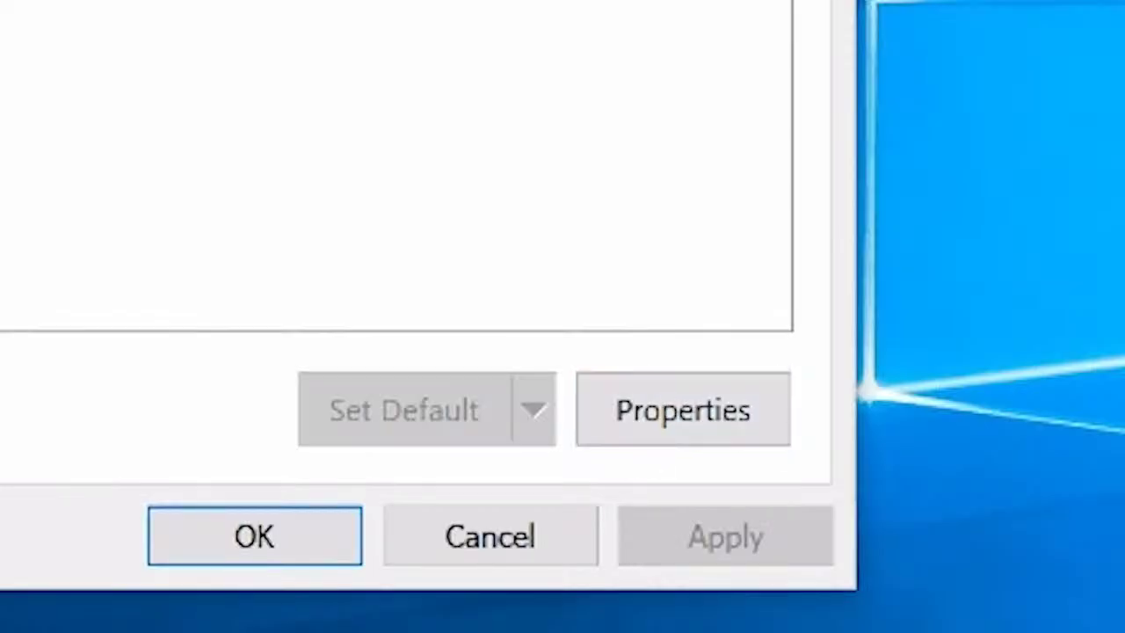
{"action": "left_click", "coordinate": [683, 409]}
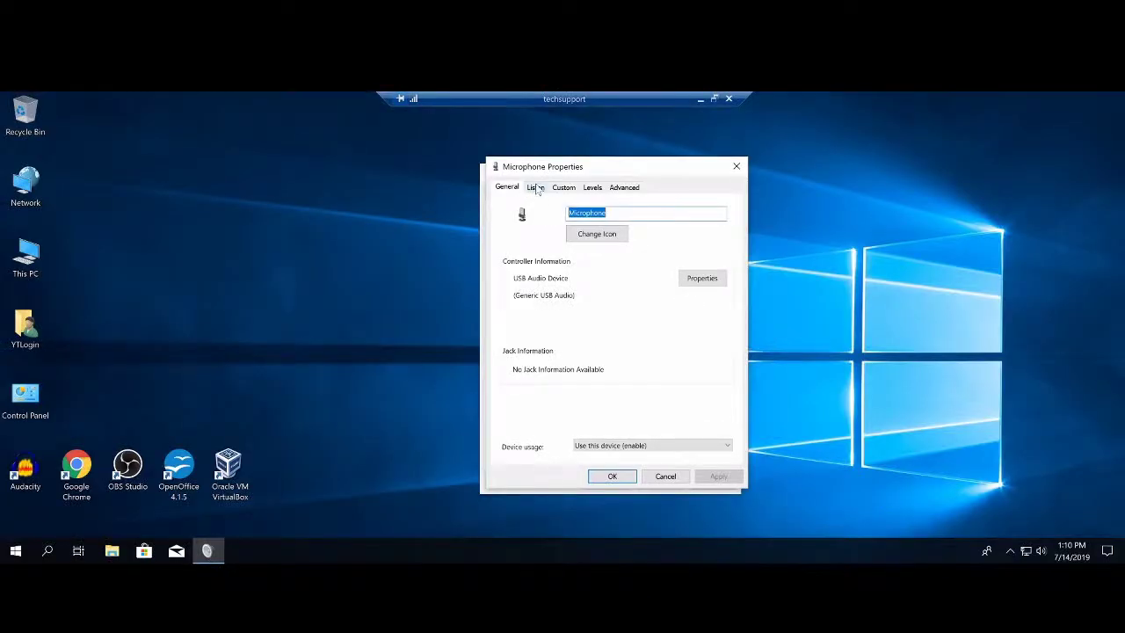
- Turn on 'Listen to this device' for the microphone and apply, then turn it off and apply
{"action": "left_click", "coordinate": [535, 188]}
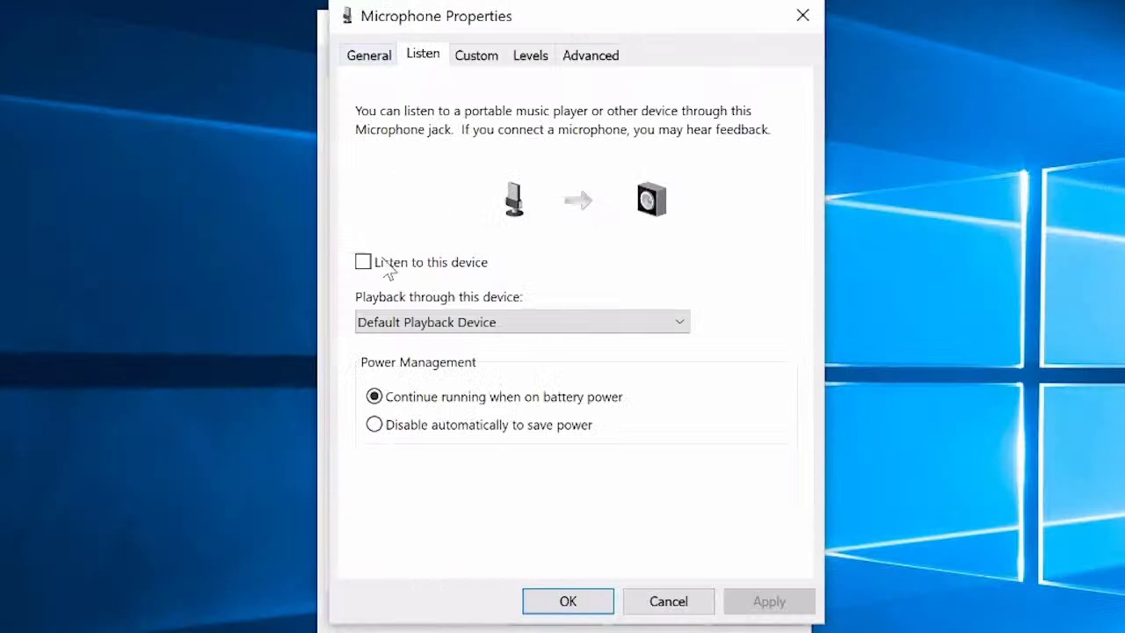
{"action": "left_click", "coordinate": [366, 266]}
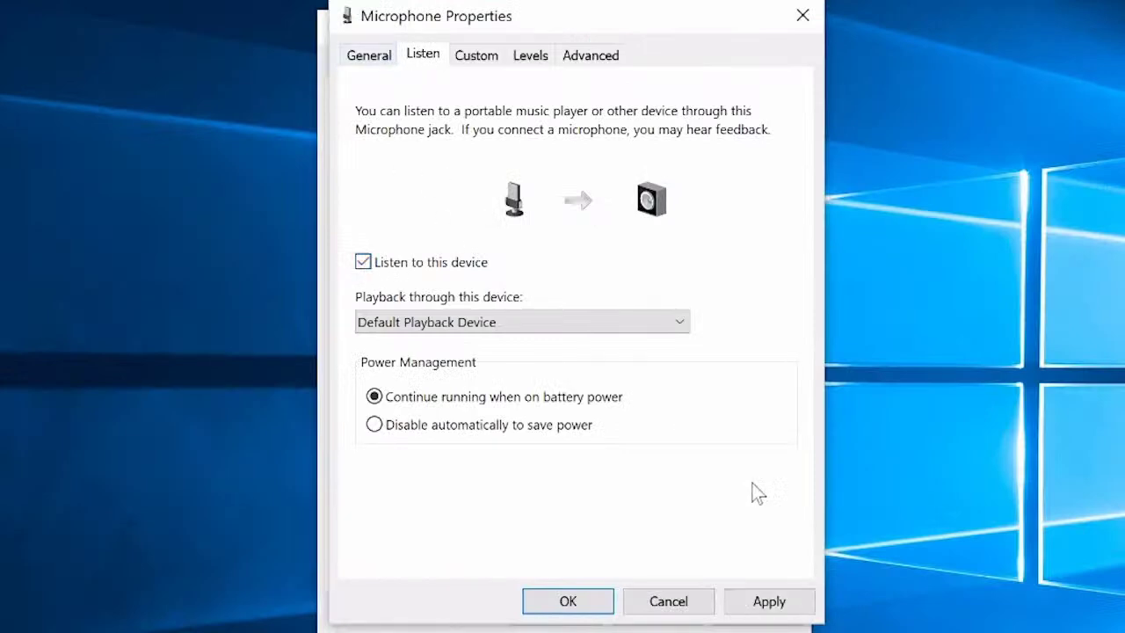
{"action": "left_click", "coordinate": [791, 611]}
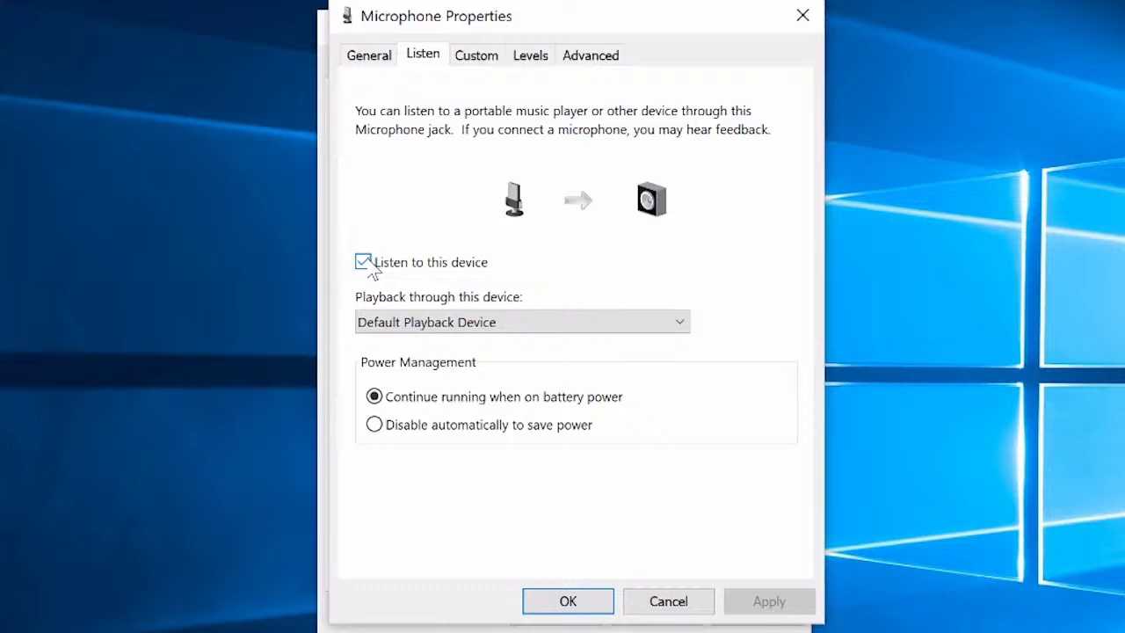
{"action": "left_click", "coordinate": [368, 265]}
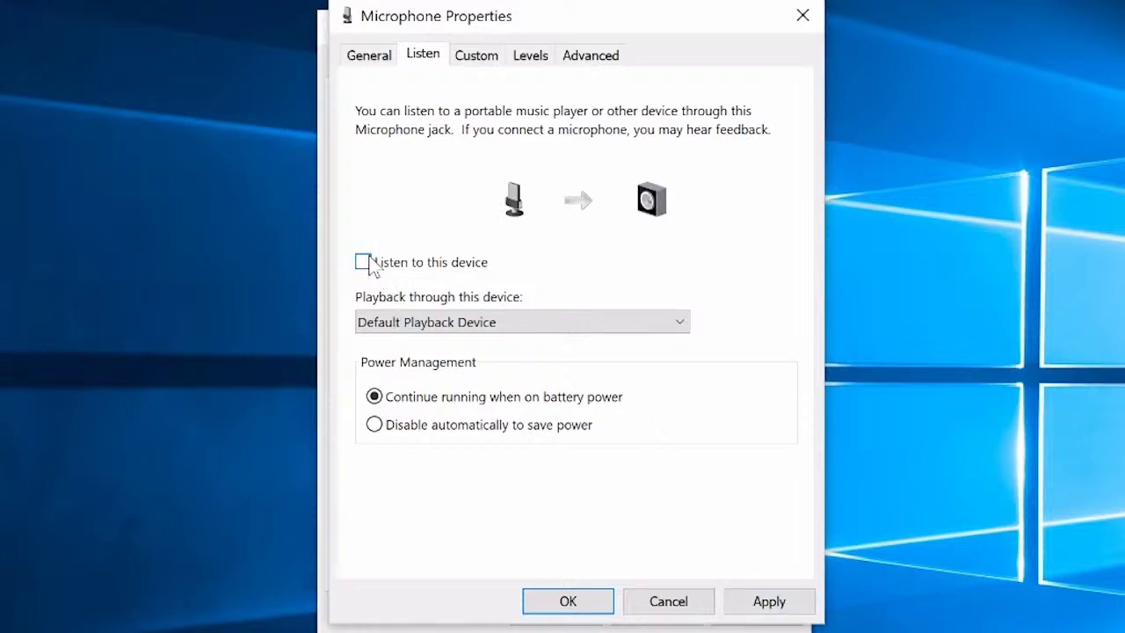
{"action": "left_click", "coordinate": [760, 605]}
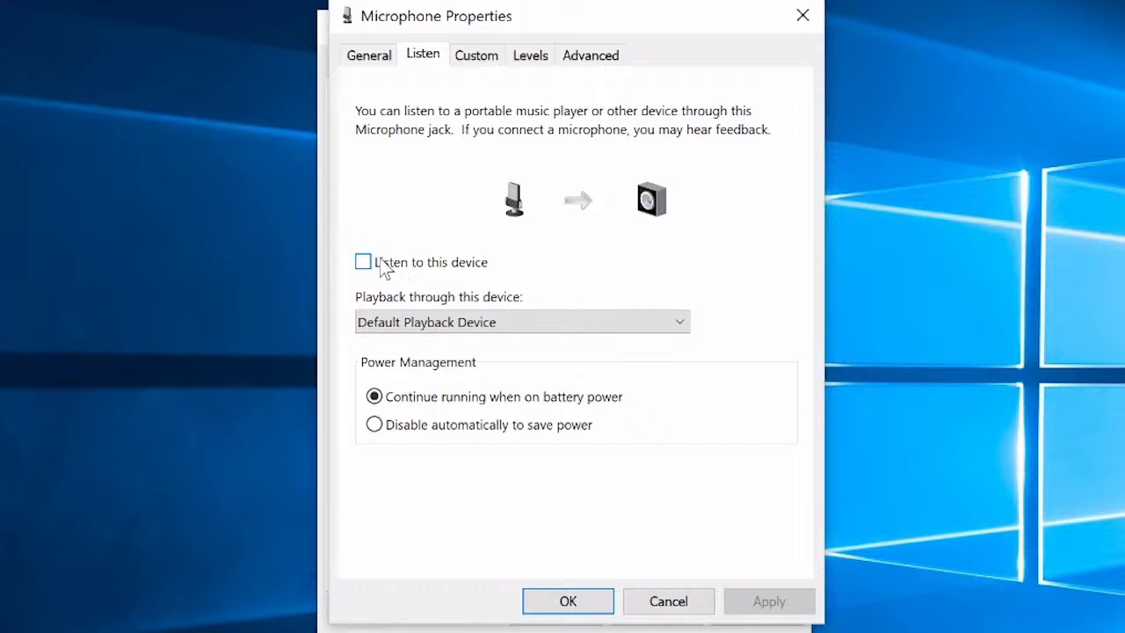
{"action": "left_click", "coordinate": [481, 54]}
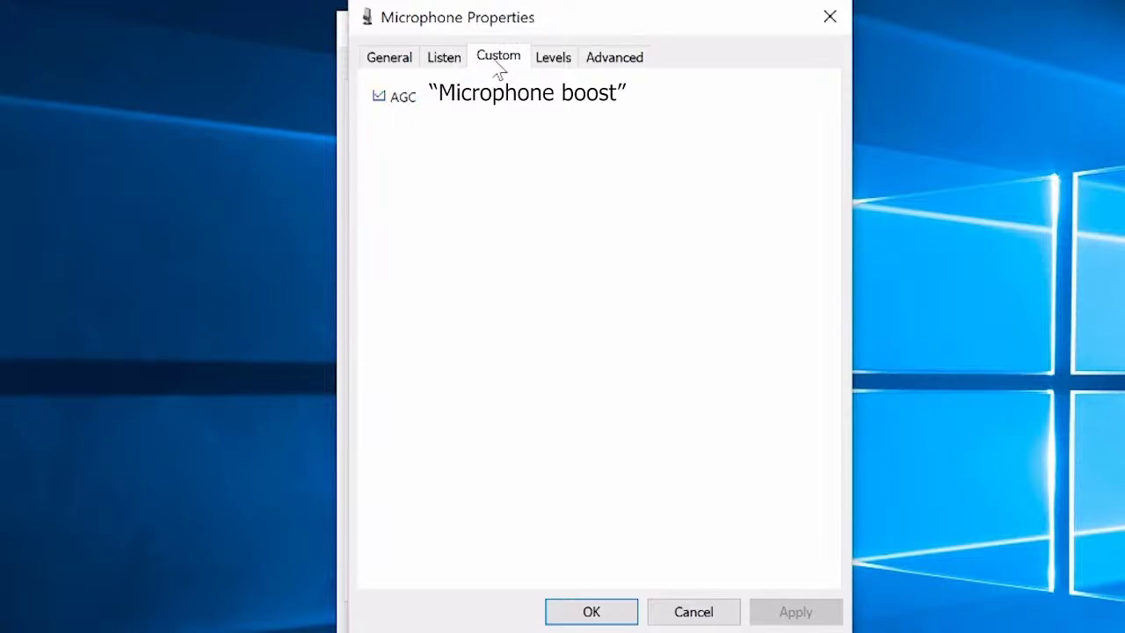
- Lower the USB microphone level to 91, review its Custom and Listen tabs, and move the Audacity shortcut left
{"action": "left_click", "coordinate": [560, 63]}
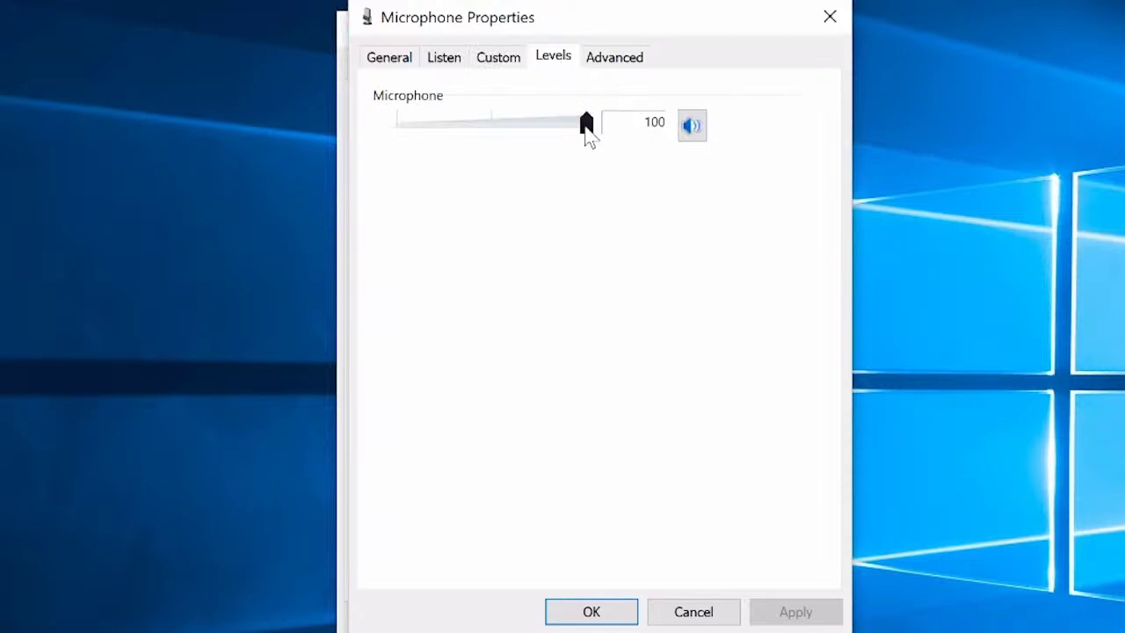
{"action": "mouse_move", "coordinate": [587, 125]}
{"action": "left_mouse_down"}
{"action": "mouse_move", "coordinate": [512, 125]}
{"action": "mouse_move", "coordinate": [590, 126]}
{"action": "left_mouse_up"}
{"action": "left_click", "coordinate": [495, 63]}
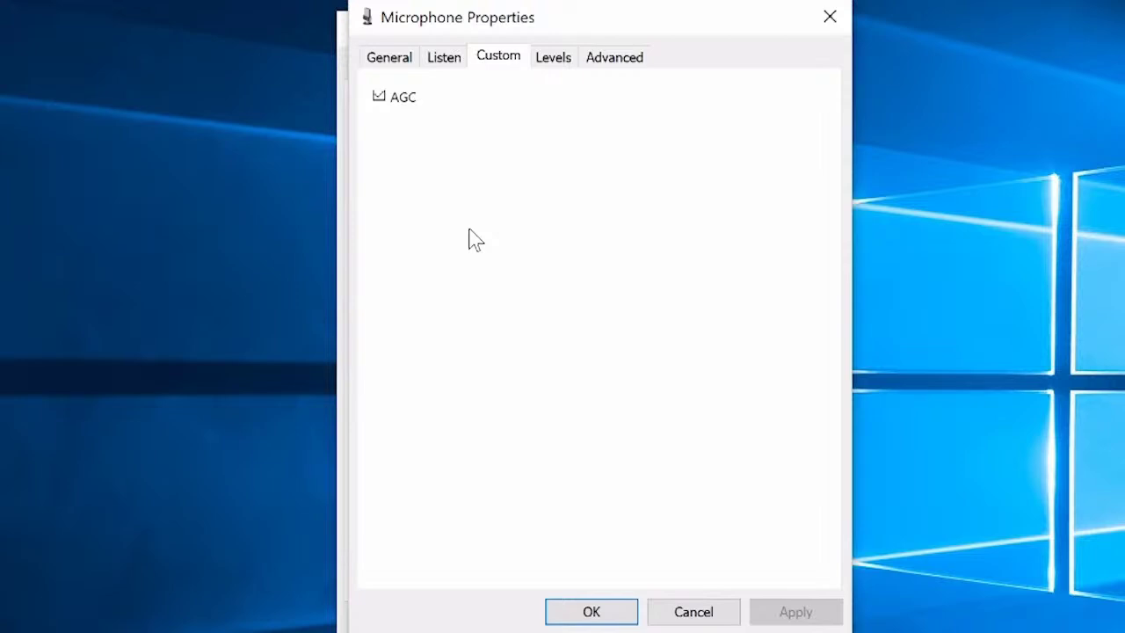
{"action": "left_click", "coordinate": [453, 60]}
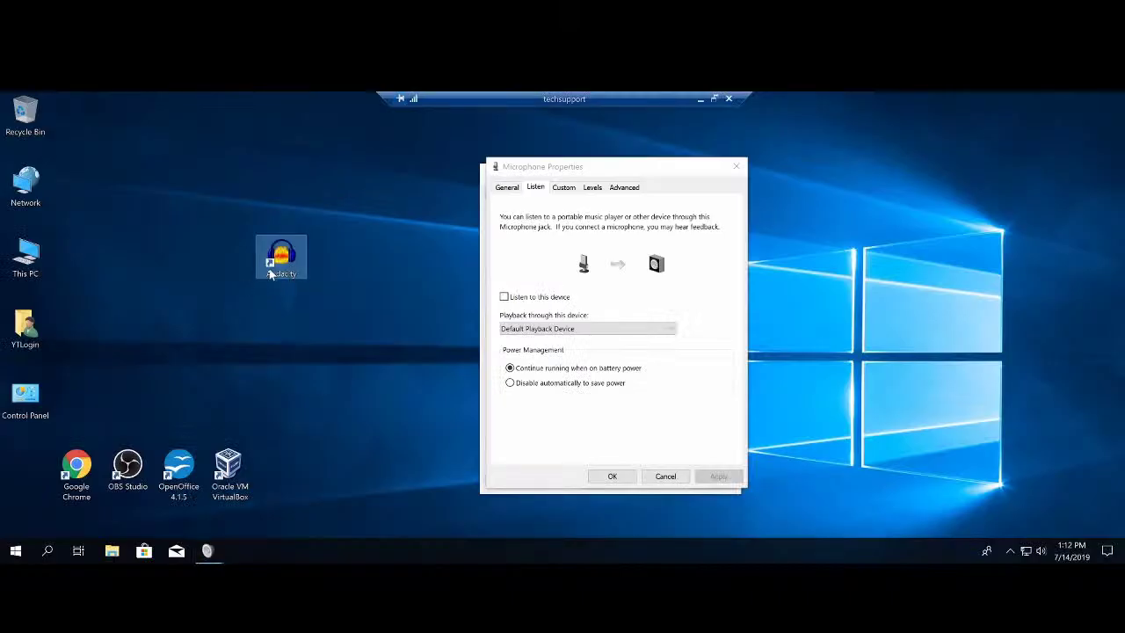
{"action": "left_click_drag", "start_coordinate": [295, 267], "coordinate": [24, 479]}
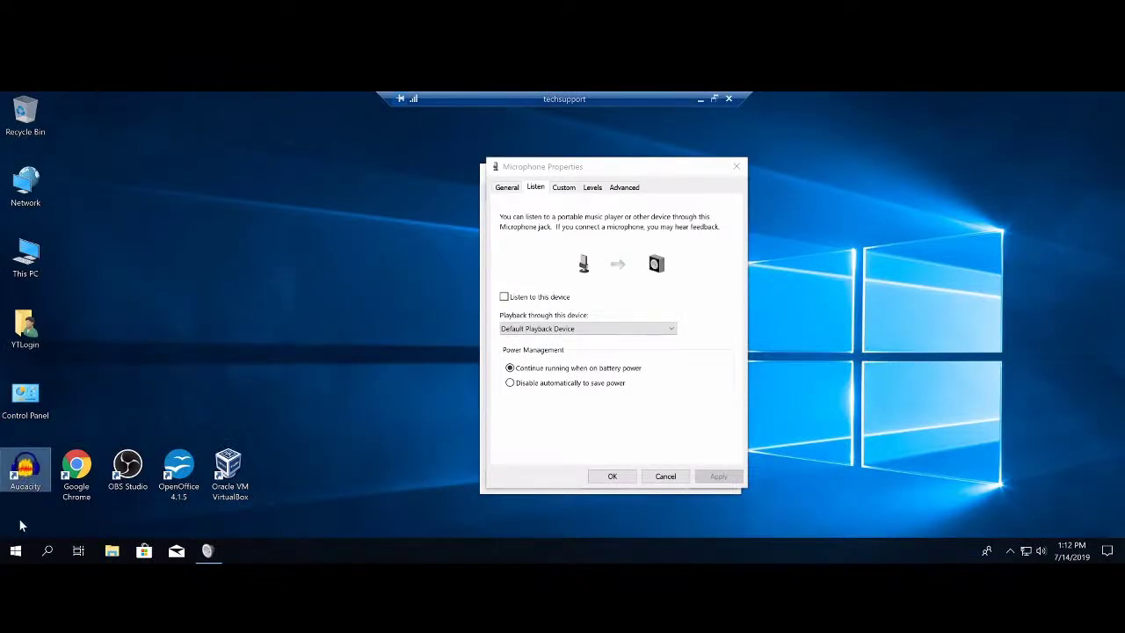
- Deselect the Audacity shortcut, view the microphone's General details, and close Microphone Properties
{"action": "left_click", "coordinate": [297, 371]}
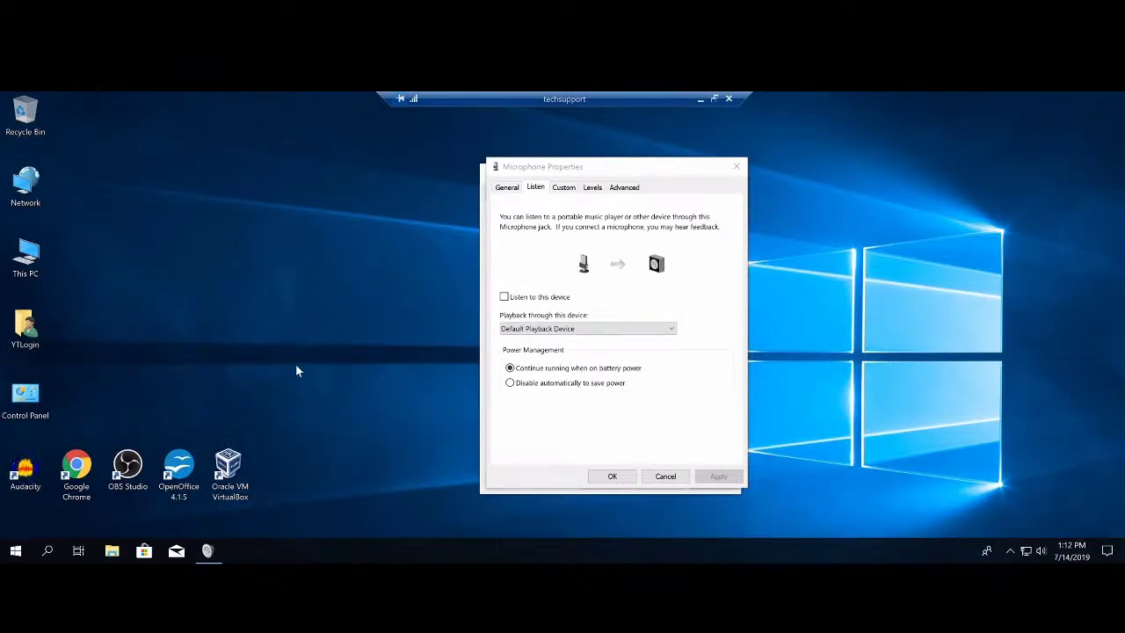
{"action": "left_click", "coordinate": [506, 187]}
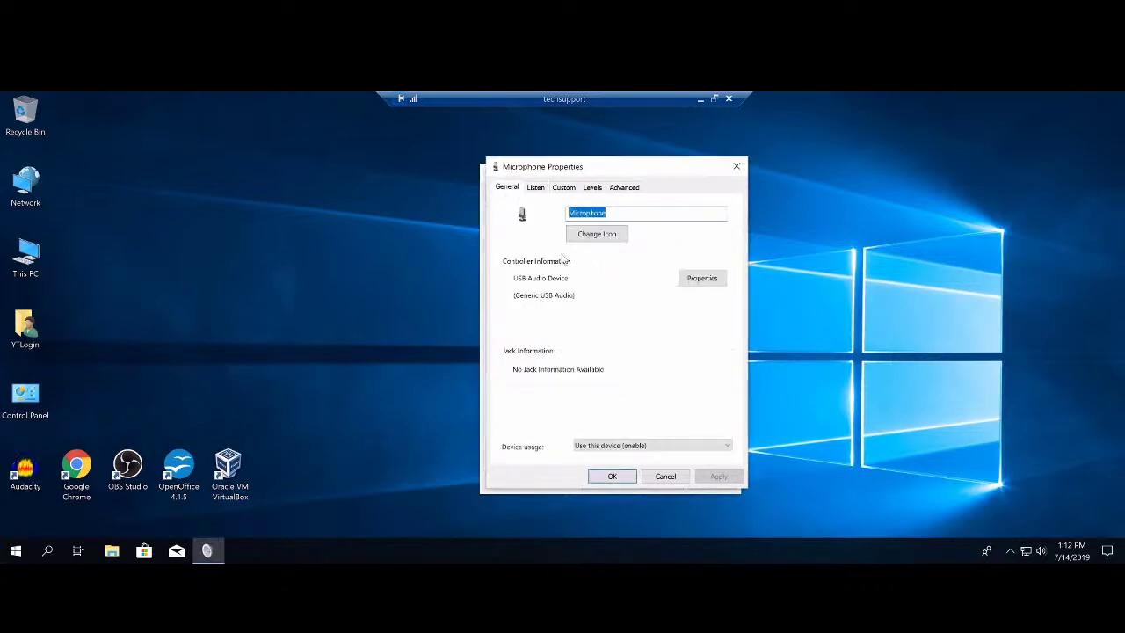
{"action": "key", "text": "Escape"}
- Confirm the USB speakers and microphone are defaults on the Playback and Recording lists, then close Sound
{"action": "left_click", "coordinate": [503, 194]}
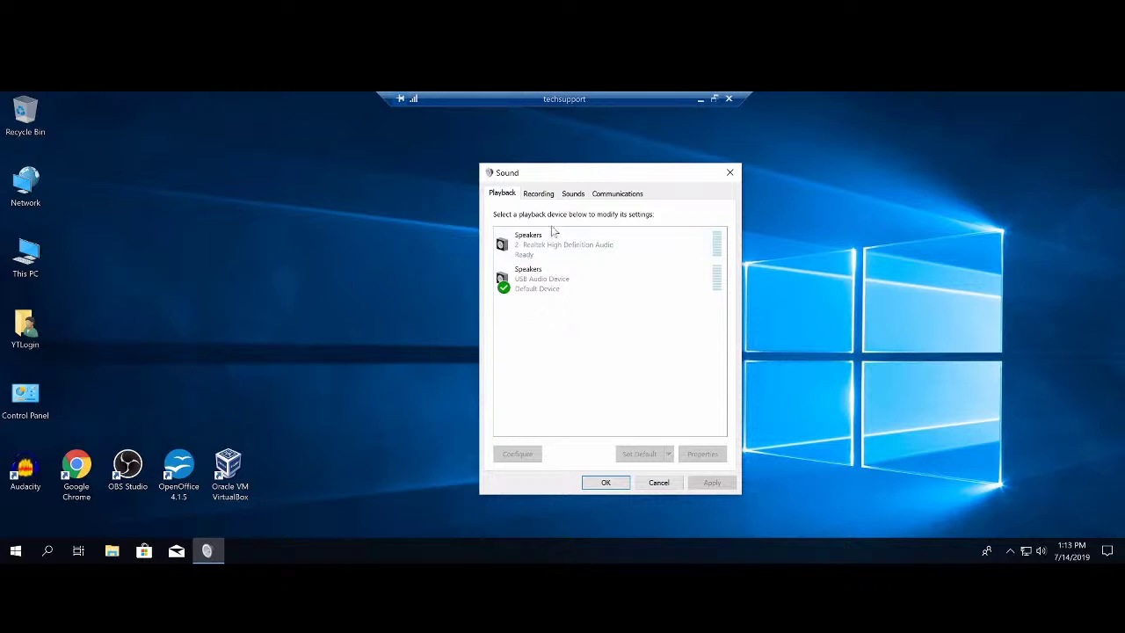
{"action": "left_click", "coordinate": [544, 193]}
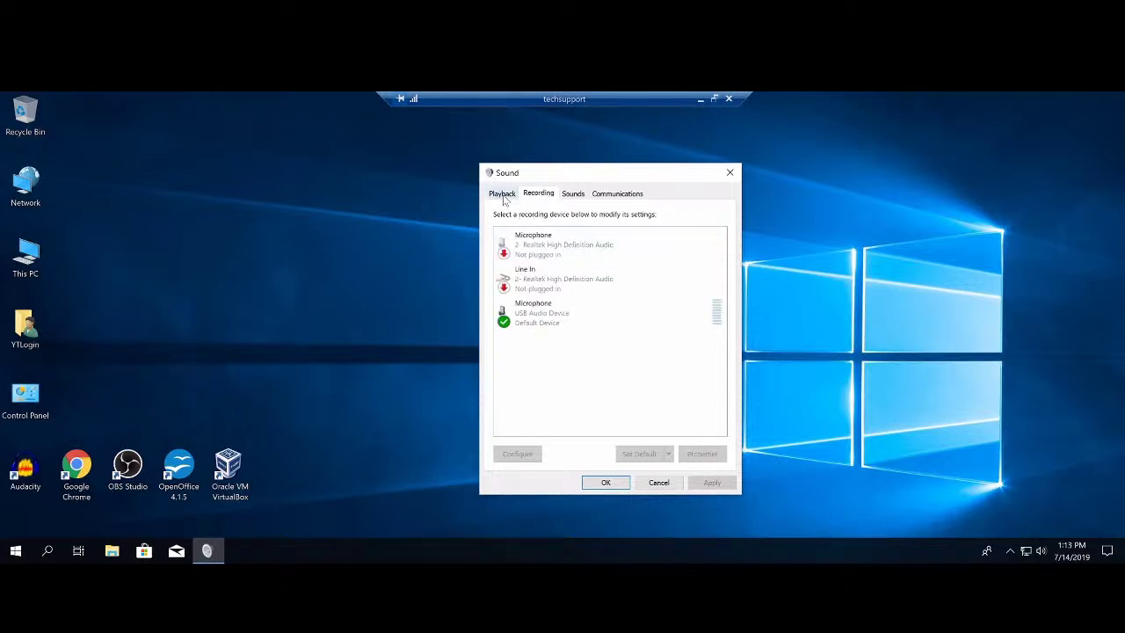
{"action": "left_click", "coordinate": [502, 194]}
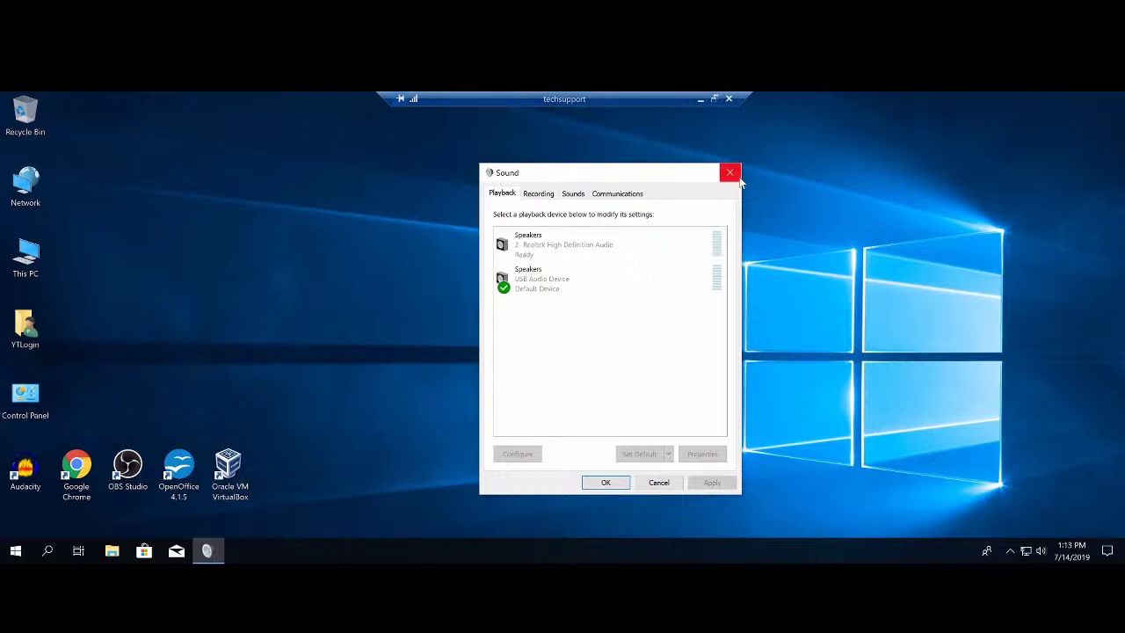
{"action": "left_click", "coordinate": [729, 172]}
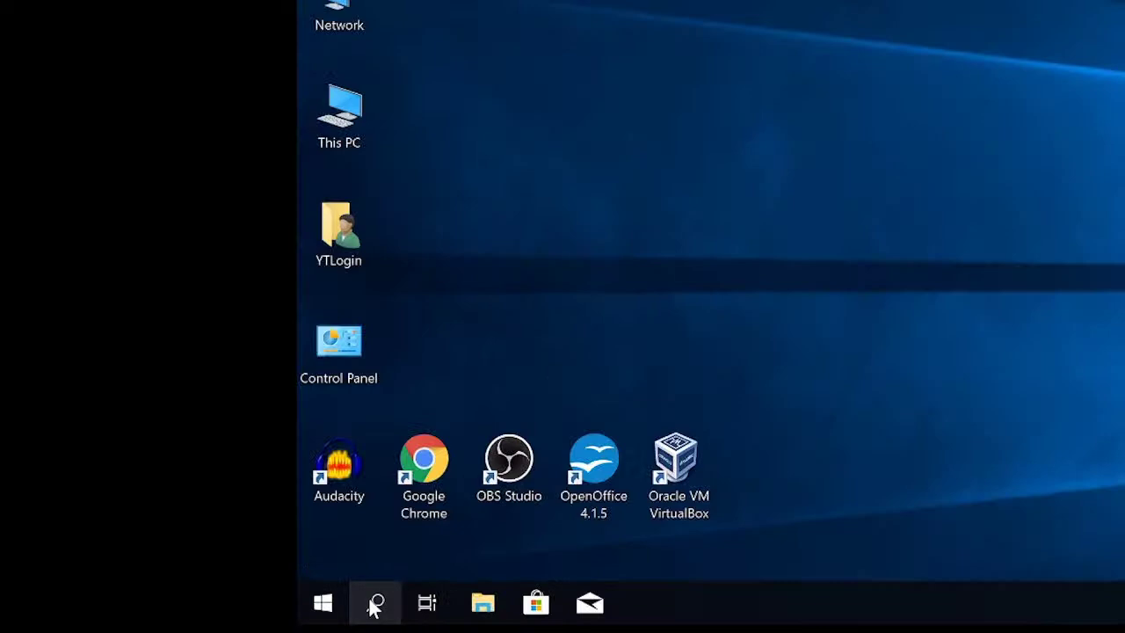
{"action": "left_click", "coordinate": [376, 604]}
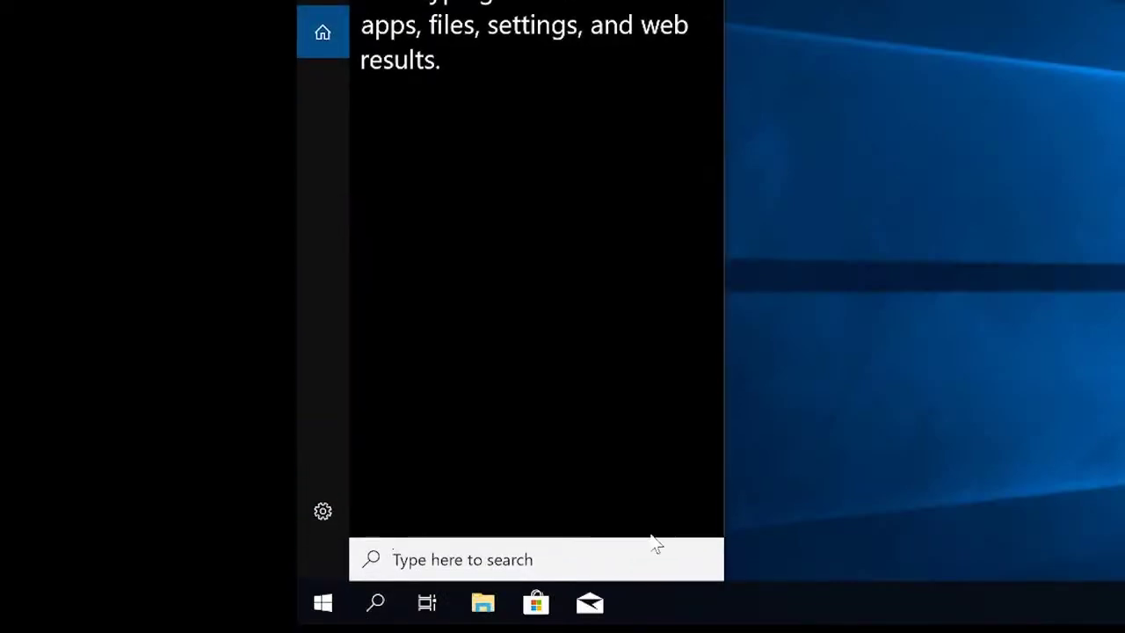
- Search 'device manager', then launch Device Manager from the Start button's right-click menu
{"action": "type", "text": "device manager"}
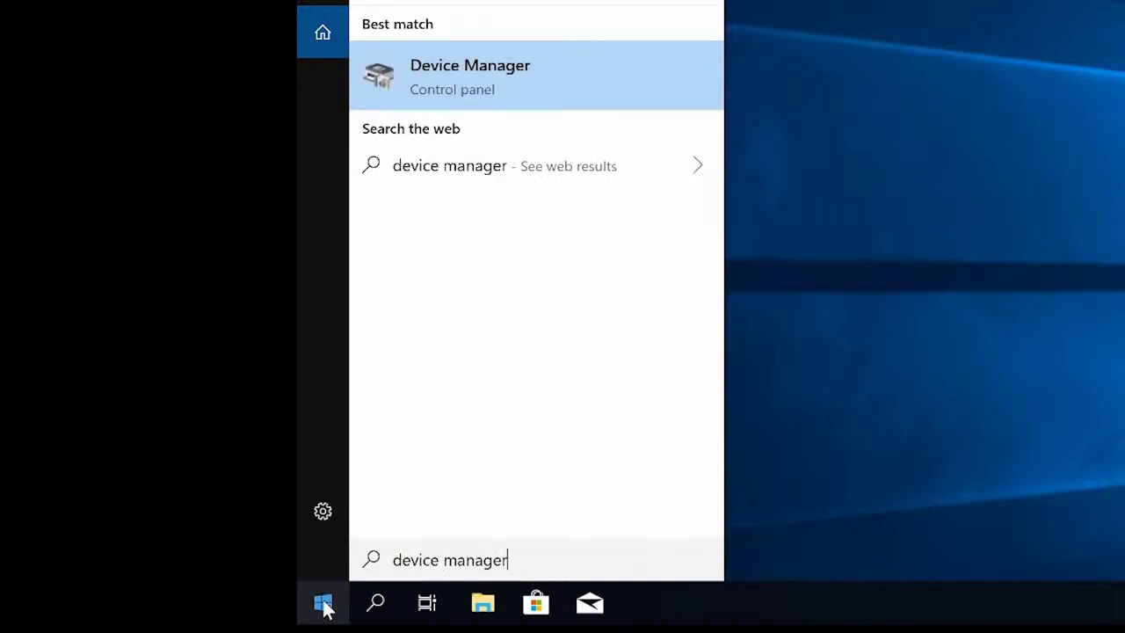
{"action": "right_click", "coordinate": [322, 603]}
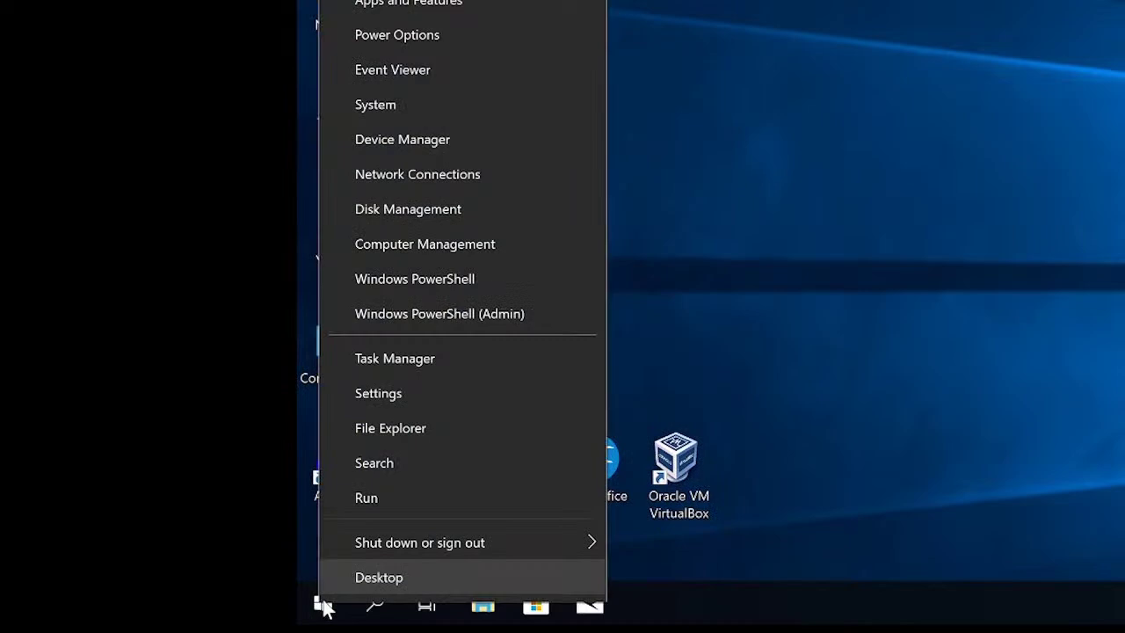
{"action": "left_click", "coordinate": [431, 136]}
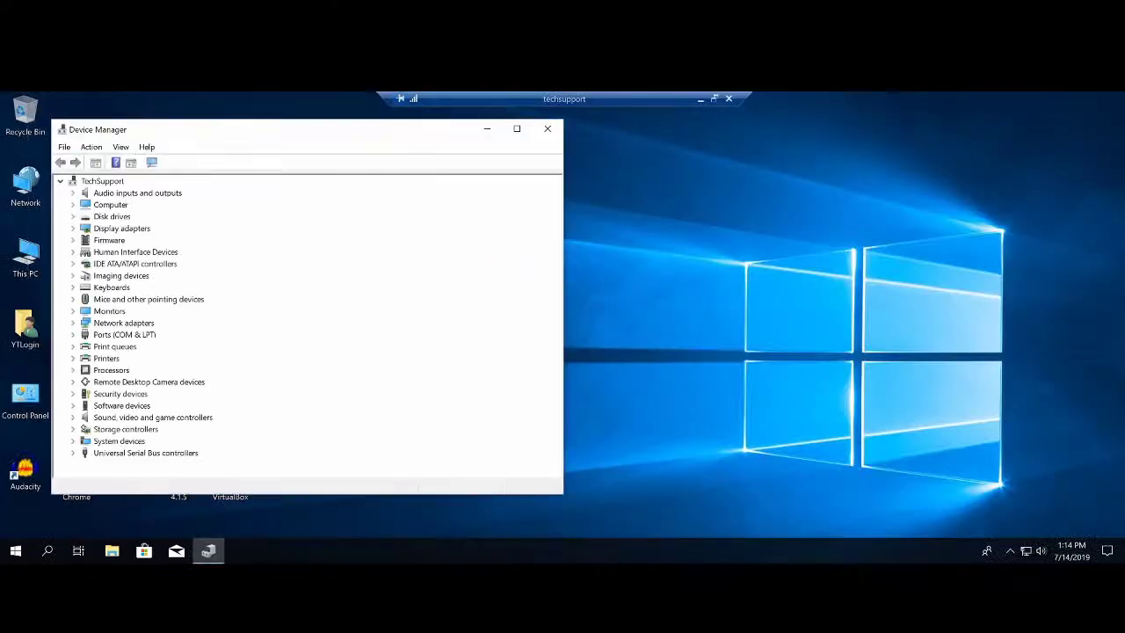
- Move Device Manager right and expand Audio inputs and outputs to show the USB and Realtek devices
{"action": "left_click_drag", "start_coordinate": [289, 131], "coordinate": [560, 156]}
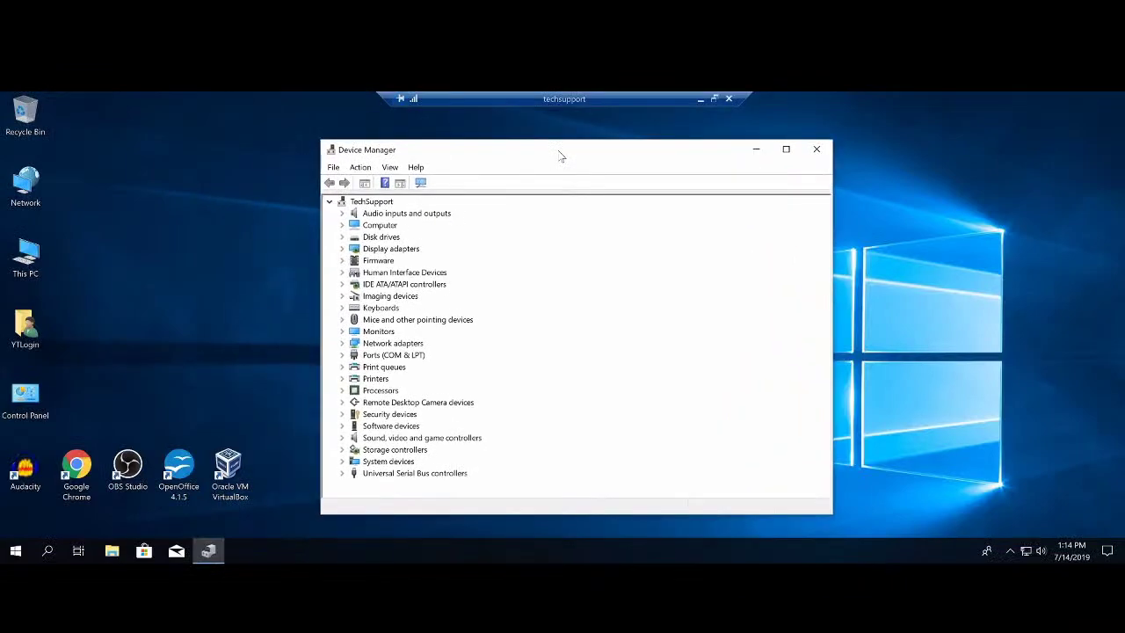
{"action": "left_click", "coordinate": [342, 214]}
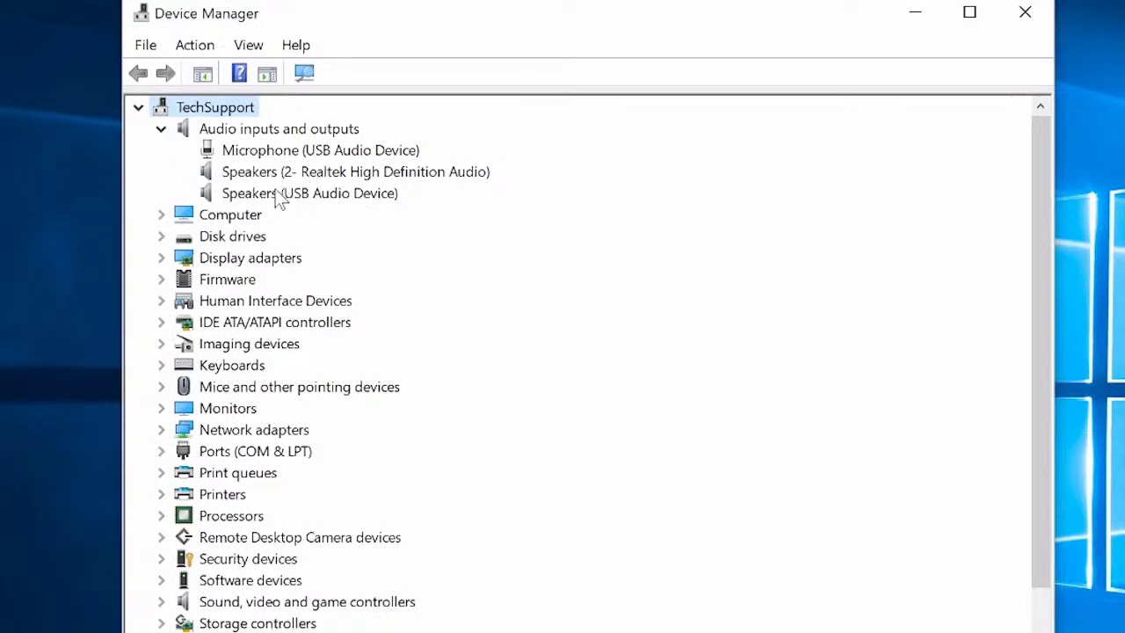
{"action": "left_click", "coordinate": [279, 196]}
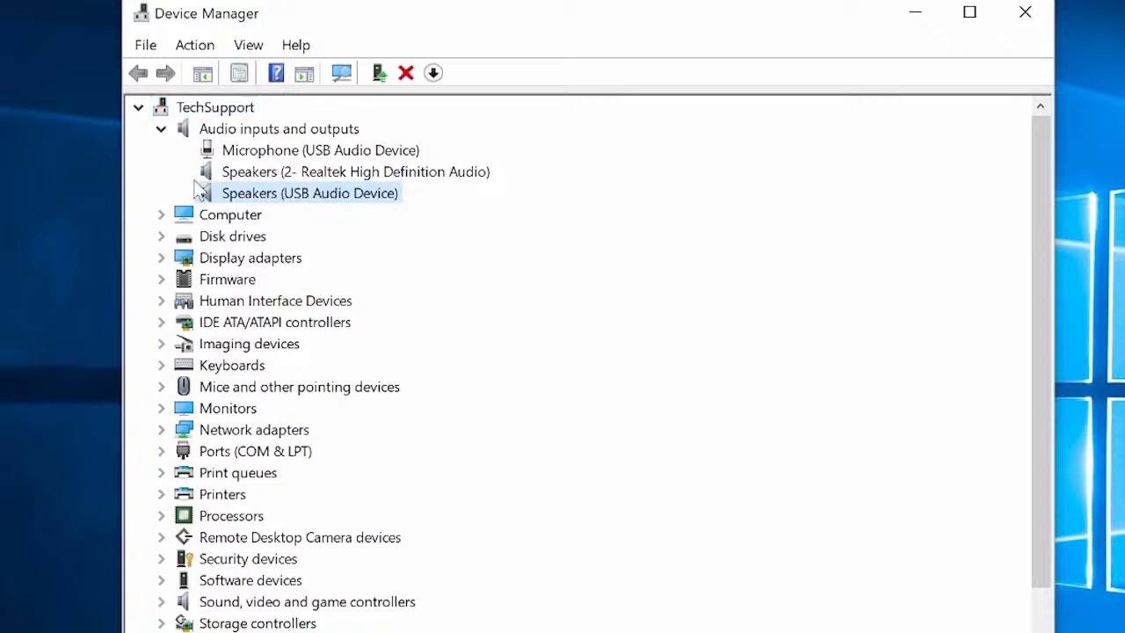
{"action": "left_click", "coordinate": [271, 173]}
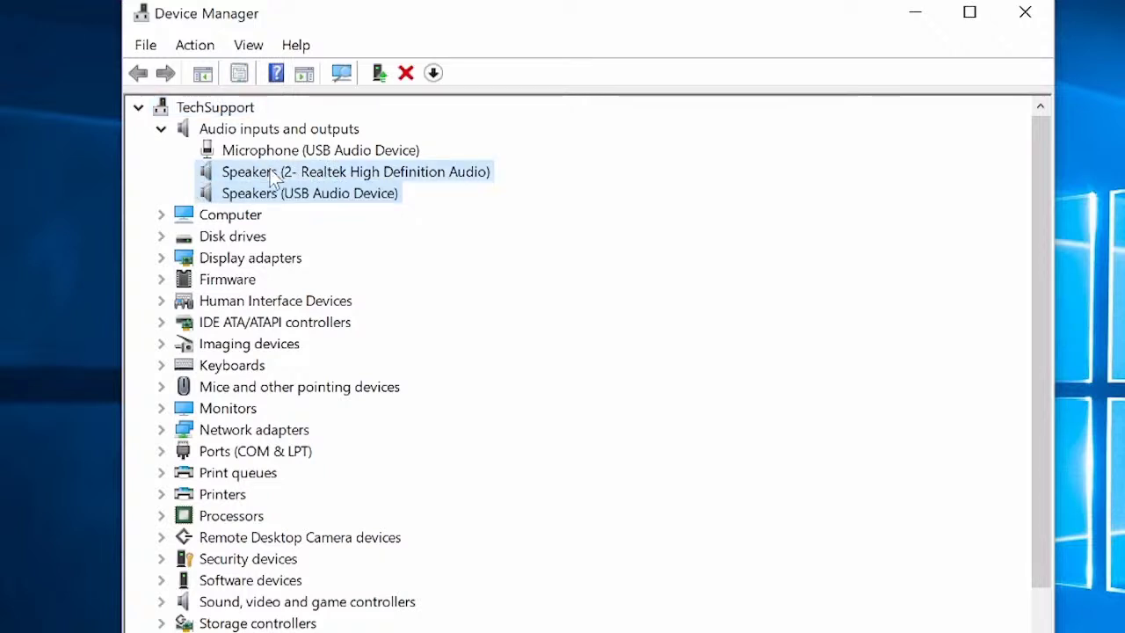
{"action": "left_click", "coordinate": [244, 195]}
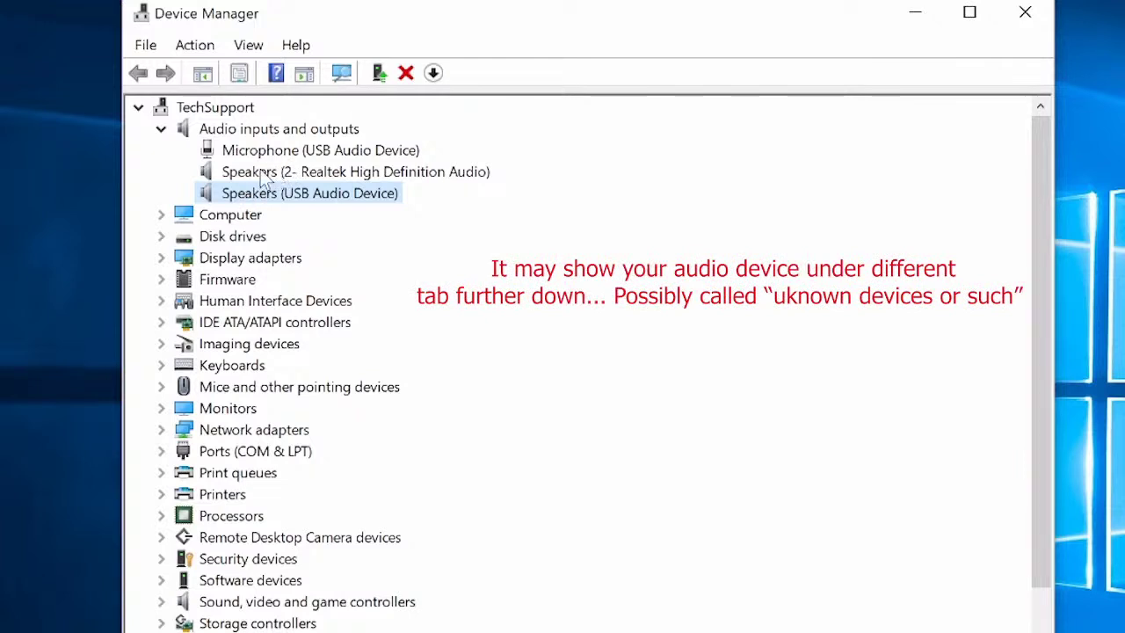
{"action": "left_click", "coordinate": [260, 173]}
{"action": "left_click", "coordinate": [287, 154]}
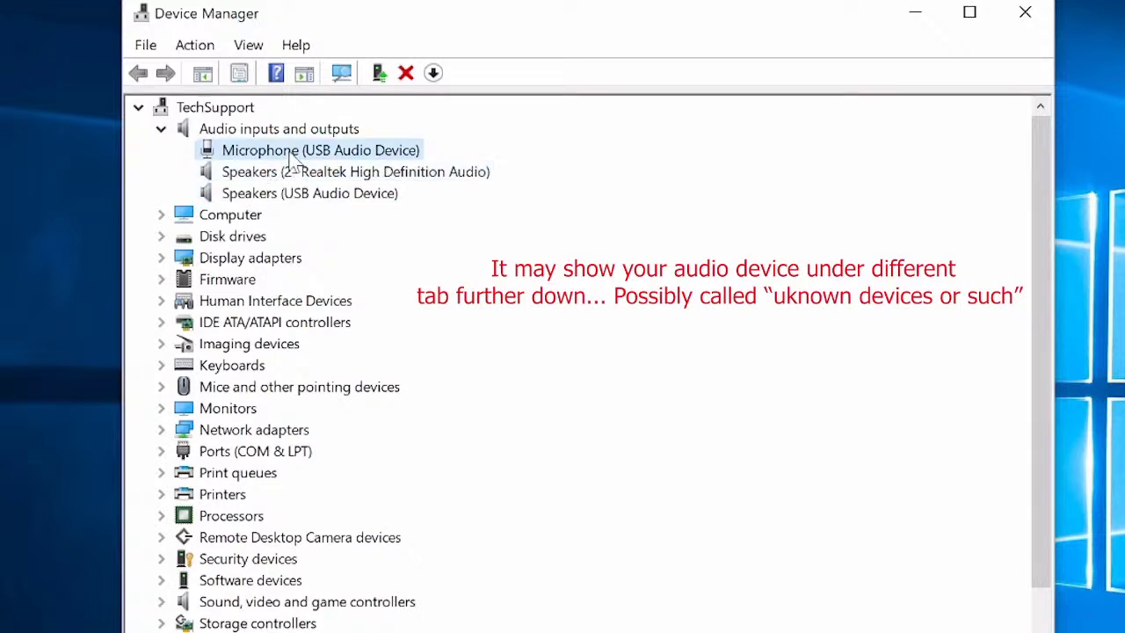
- Point out the USB microphone, USB Audio Device speakers and Realtek speakers entries once more
{"action": "left_click", "coordinate": [292, 195]}
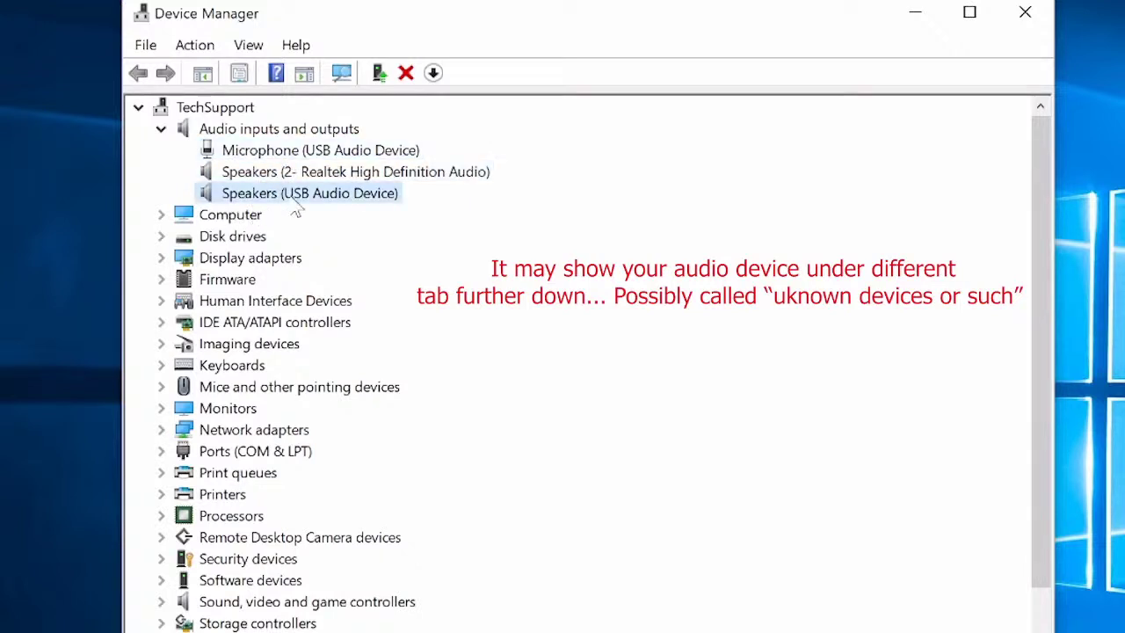
{"action": "left_click", "coordinate": [288, 173]}
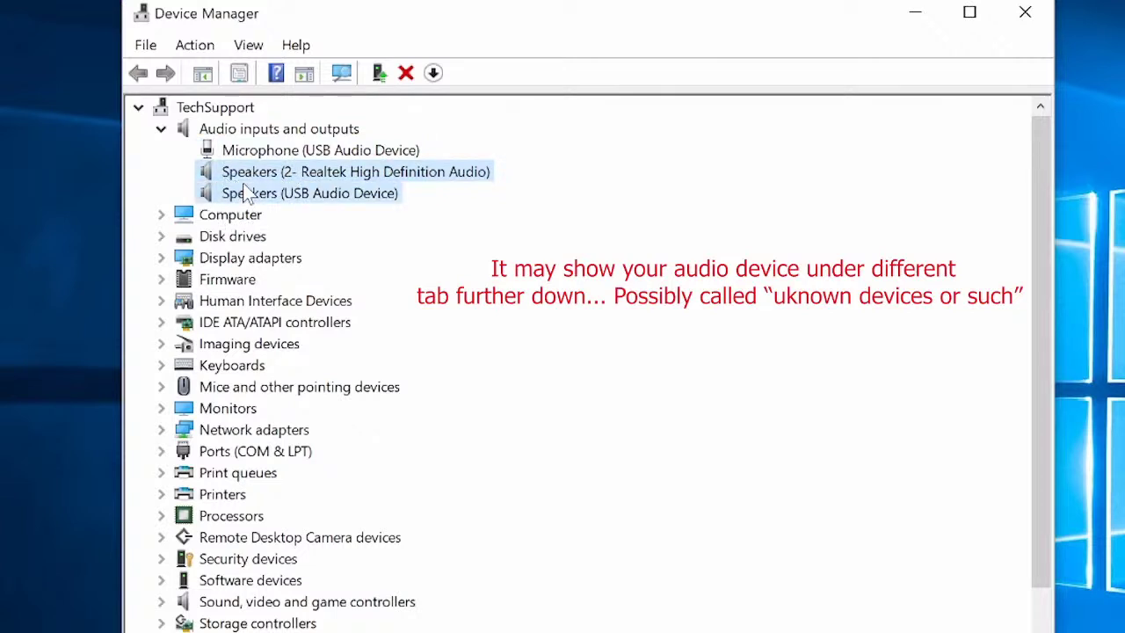
{"action": "left_click", "coordinate": [237, 192]}
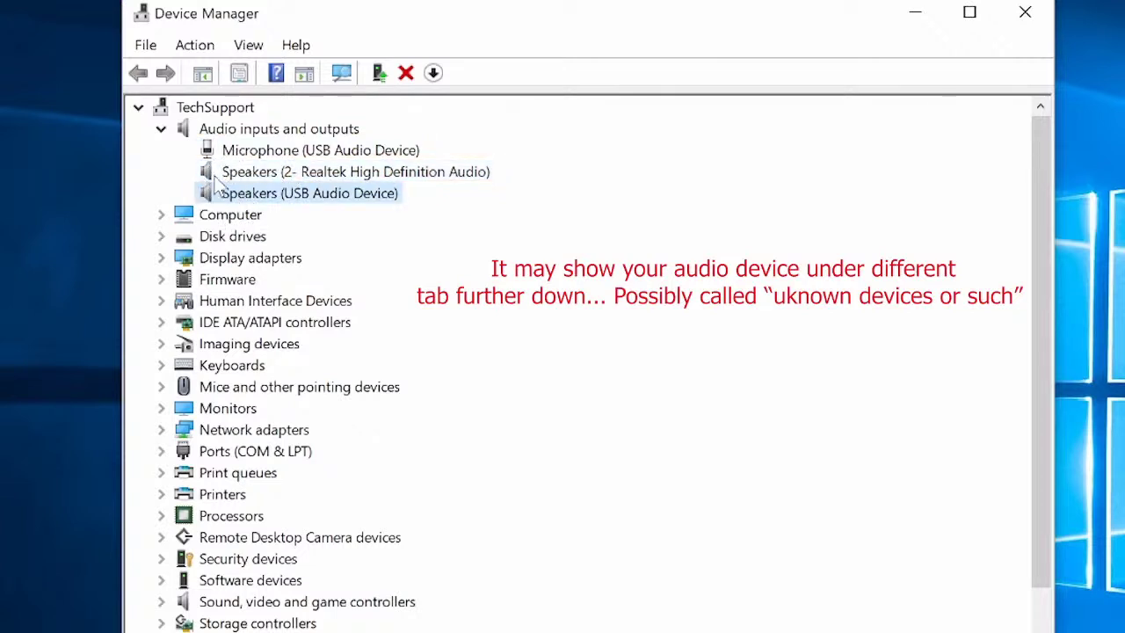
{"action": "left_click", "coordinate": [232, 169]}
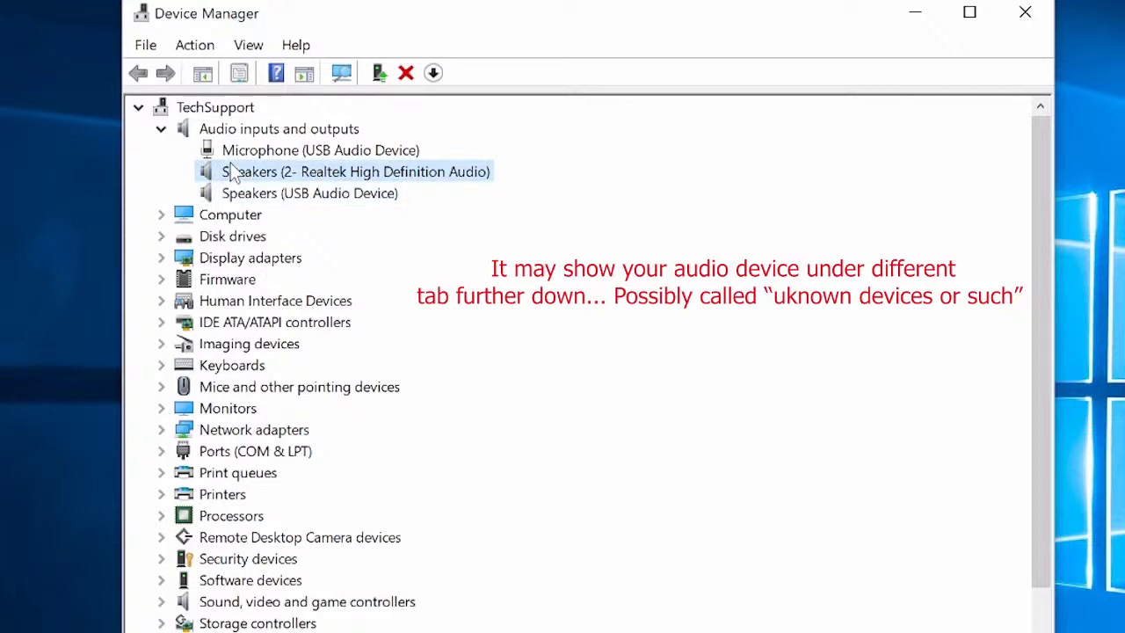
{"action": "left_click", "coordinate": [257, 151]}
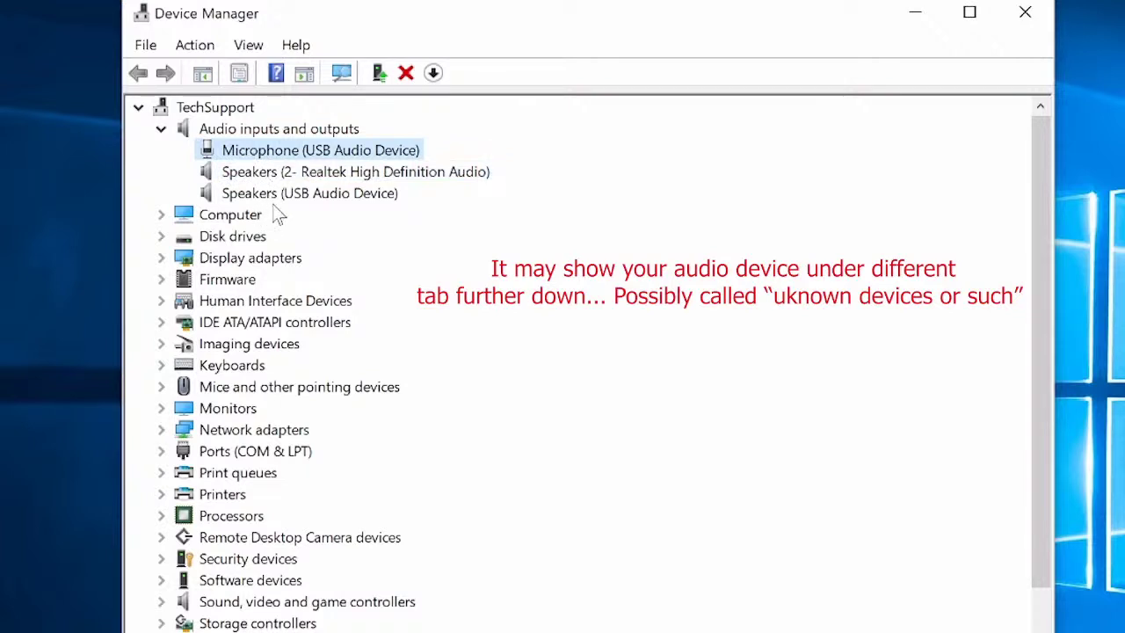
{"action": "left_click", "coordinate": [319, 175]}
{"action": "left_click", "coordinate": [307, 198]}
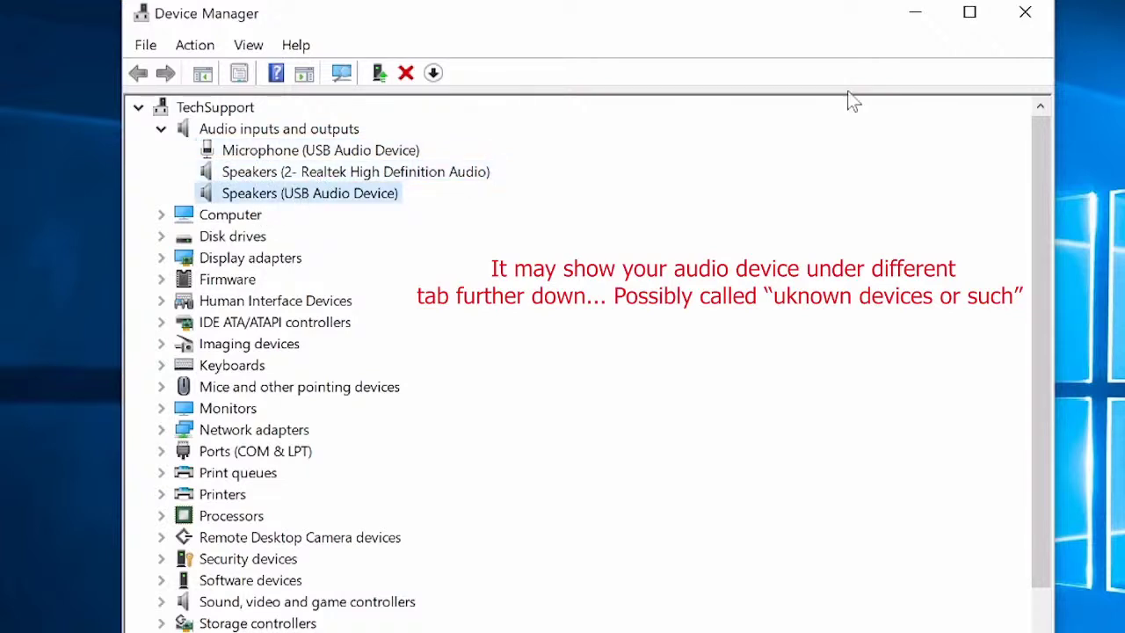
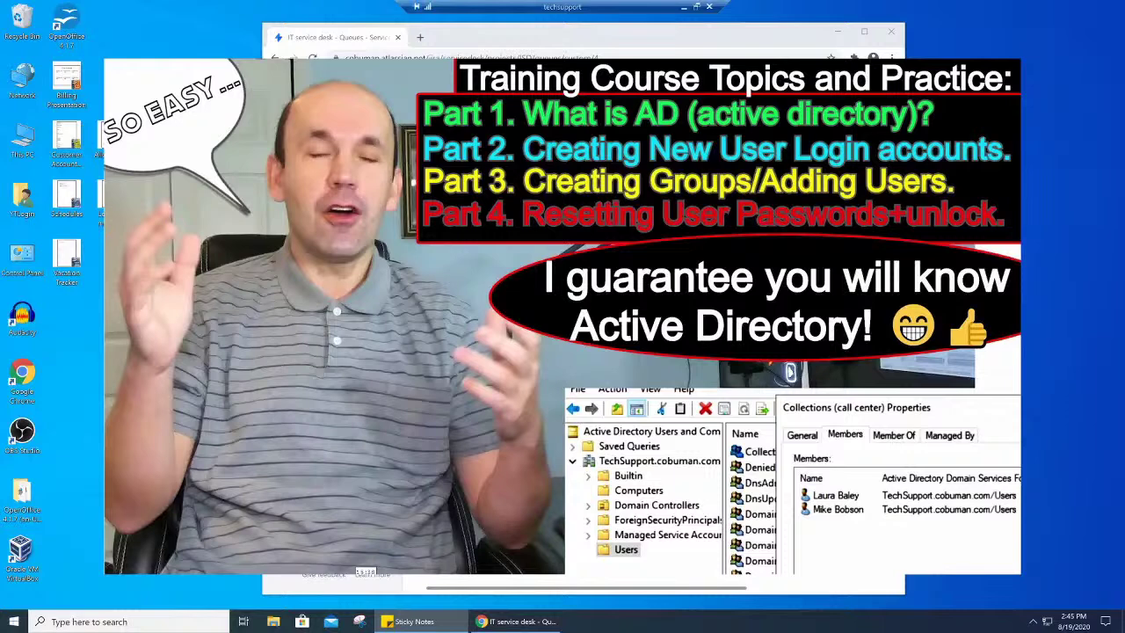
- Close Sticky Notes so only the Jira All open queue in Chrome remains
{"action": "key", "text": "alt+F4"}
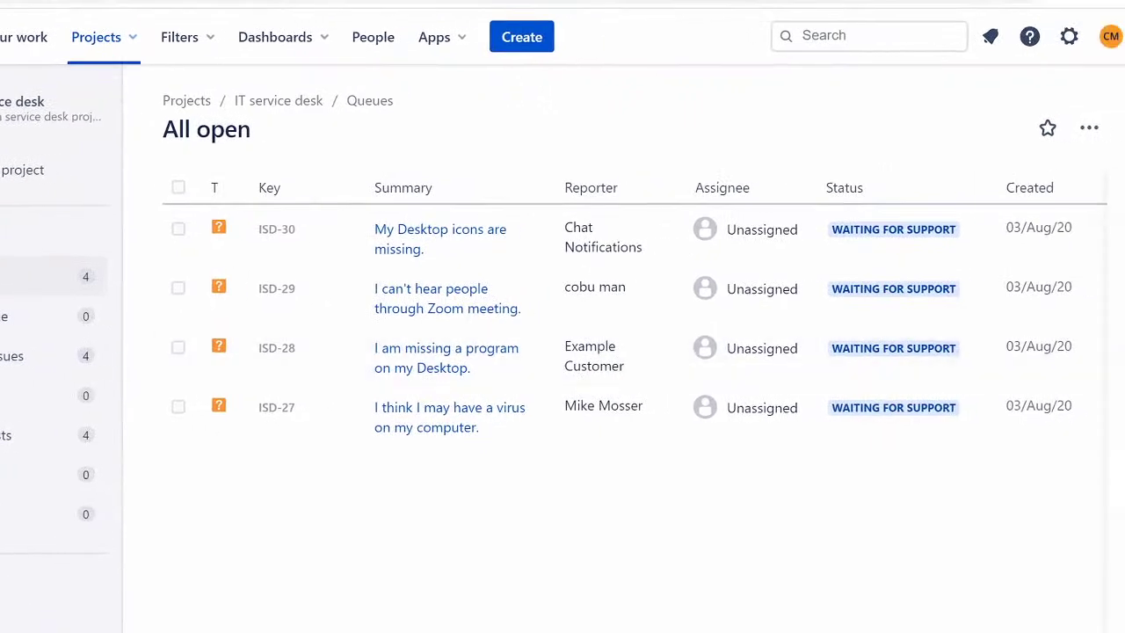
{"action": "scroll", "coordinate": [1110, 215], "scroll_direction": "right", "scroll_amount": 5}
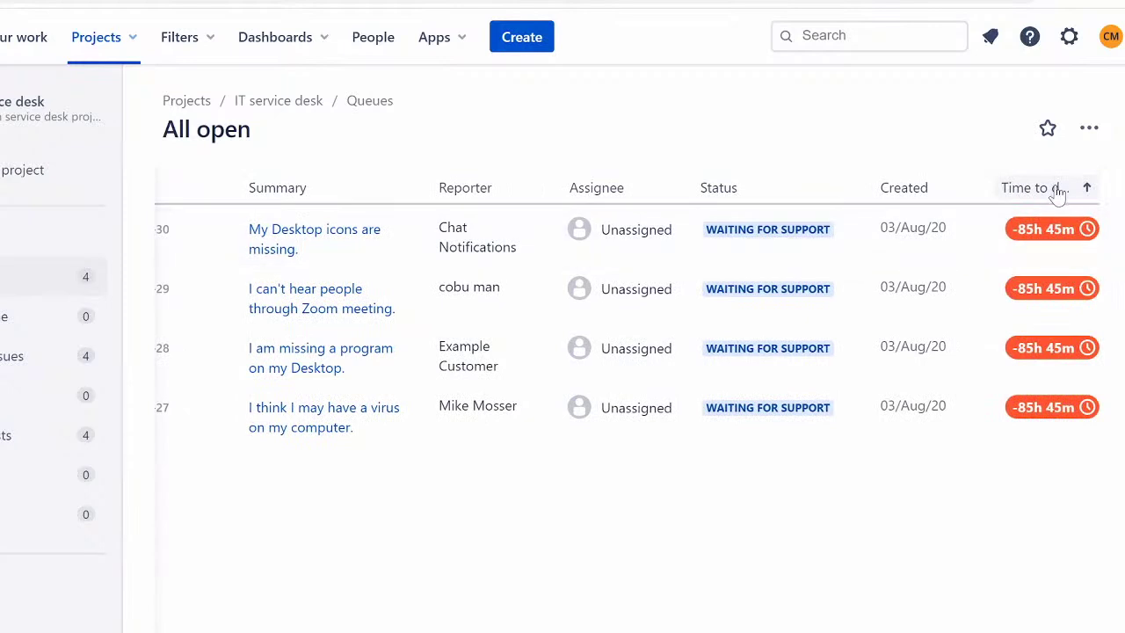
{"action": "mouse_move", "coordinate": [1087, 231]}
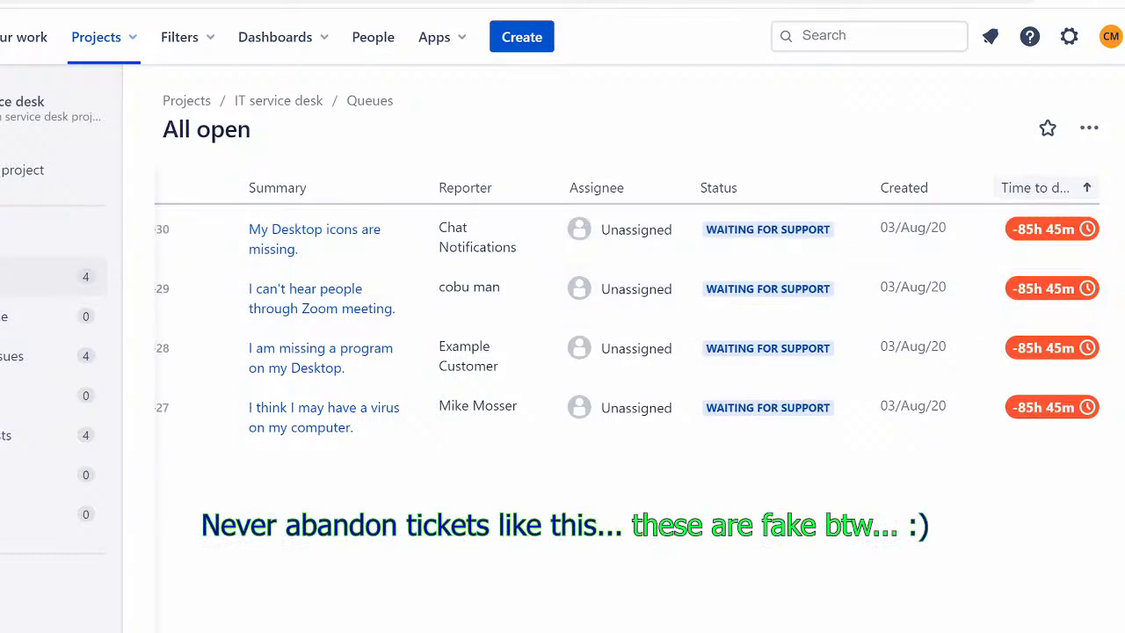
{"action": "scroll", "coordinate": [629, 316], "scroll_direction": "left", "scroll_amount": 1}
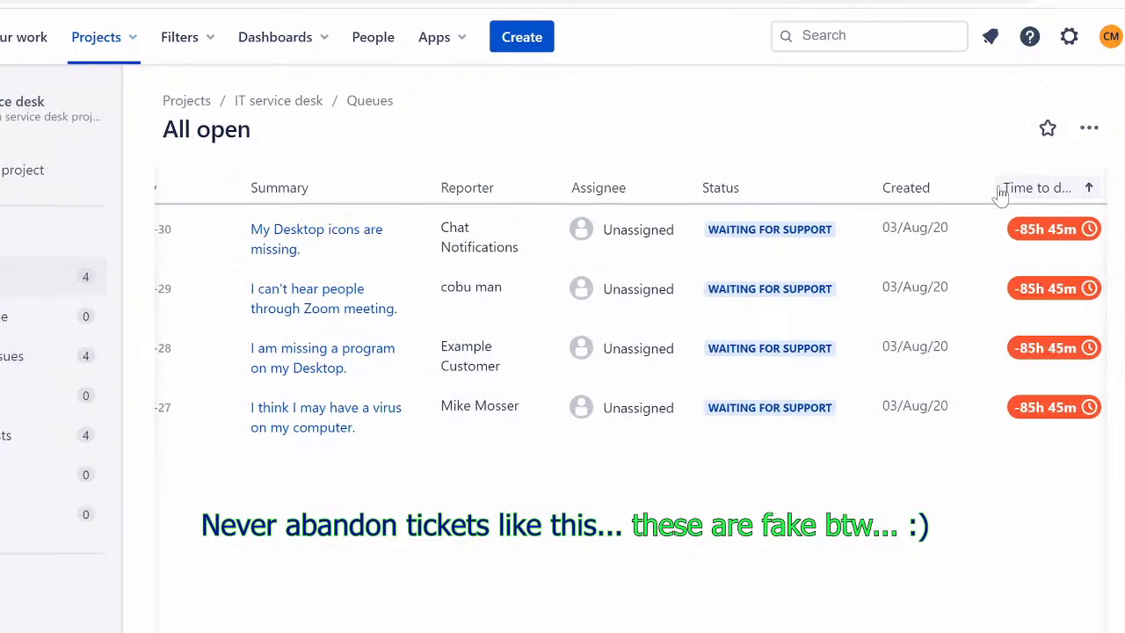
{"action": "mouse_move", "coordinate": [992, 235]}
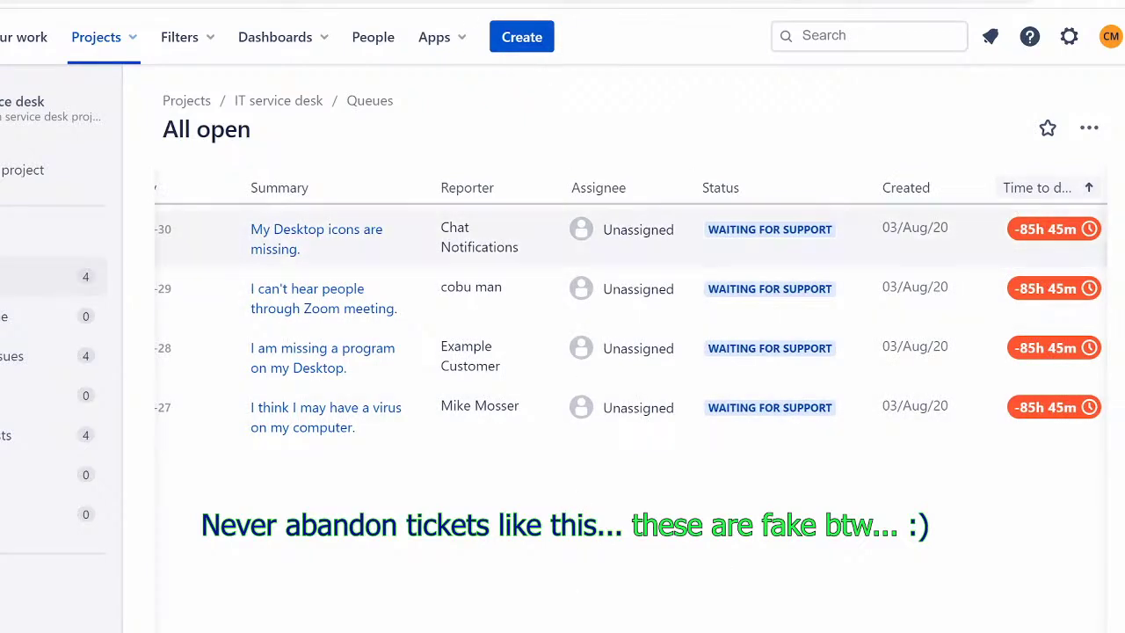
- Create and submit a ticket with summary and description 'fake ticket'
{"action": "left_click", "coordinate": [545, 40]}
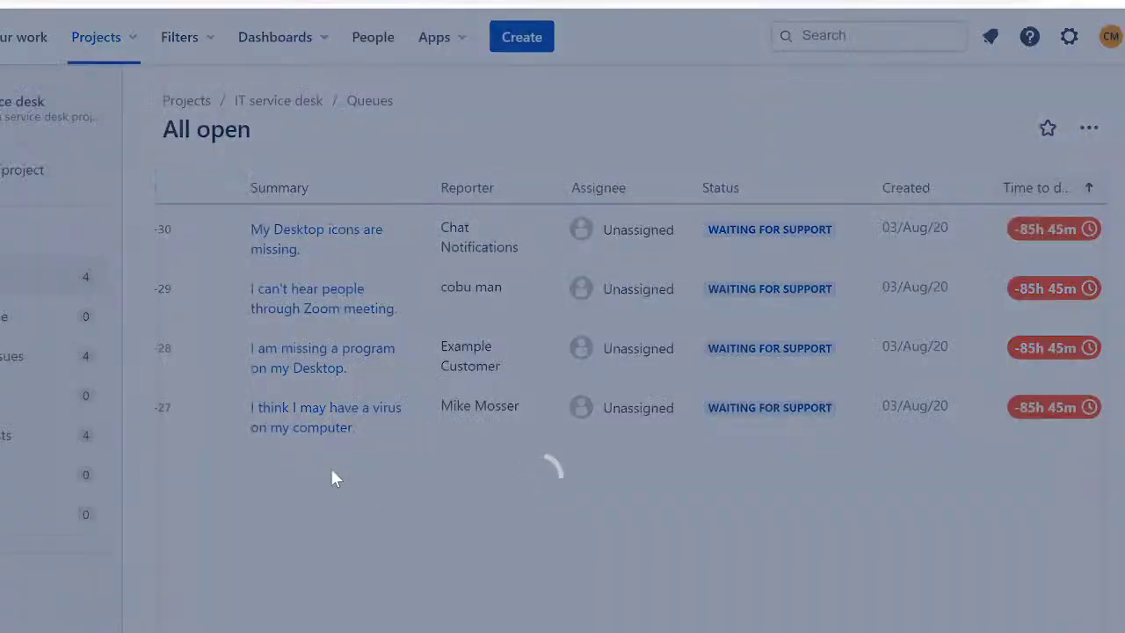
{"action": "type", "text": "fake tickets"}
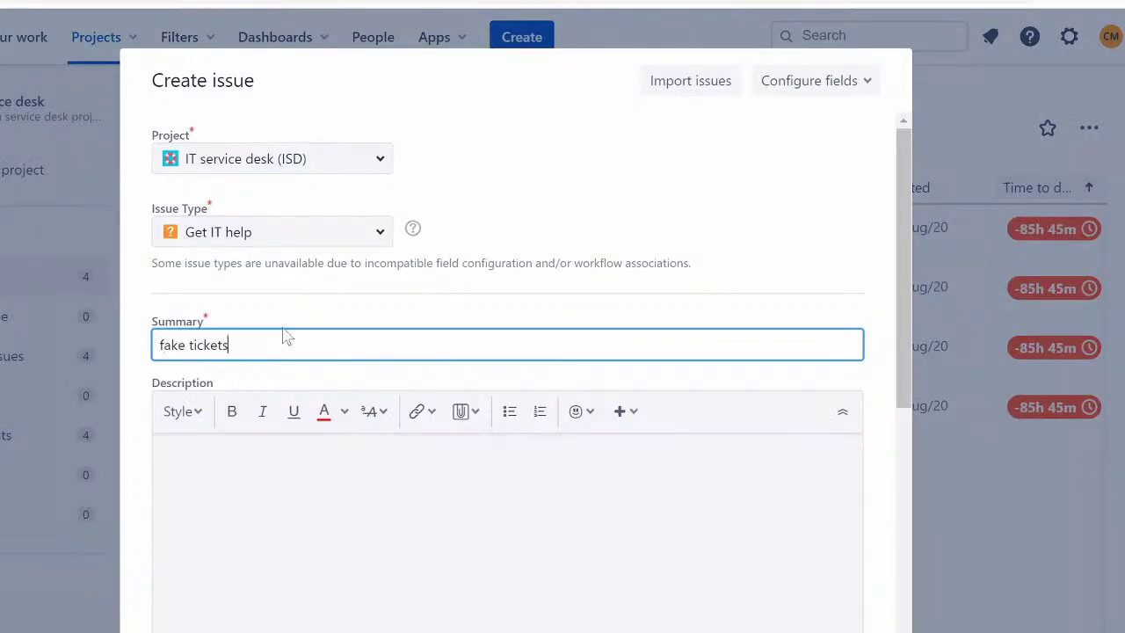
{"action": "key", "text": "BackSpace"}
{"action": "key", "text": "Tab"}
{"action": "type", "text": "fake ticket"}
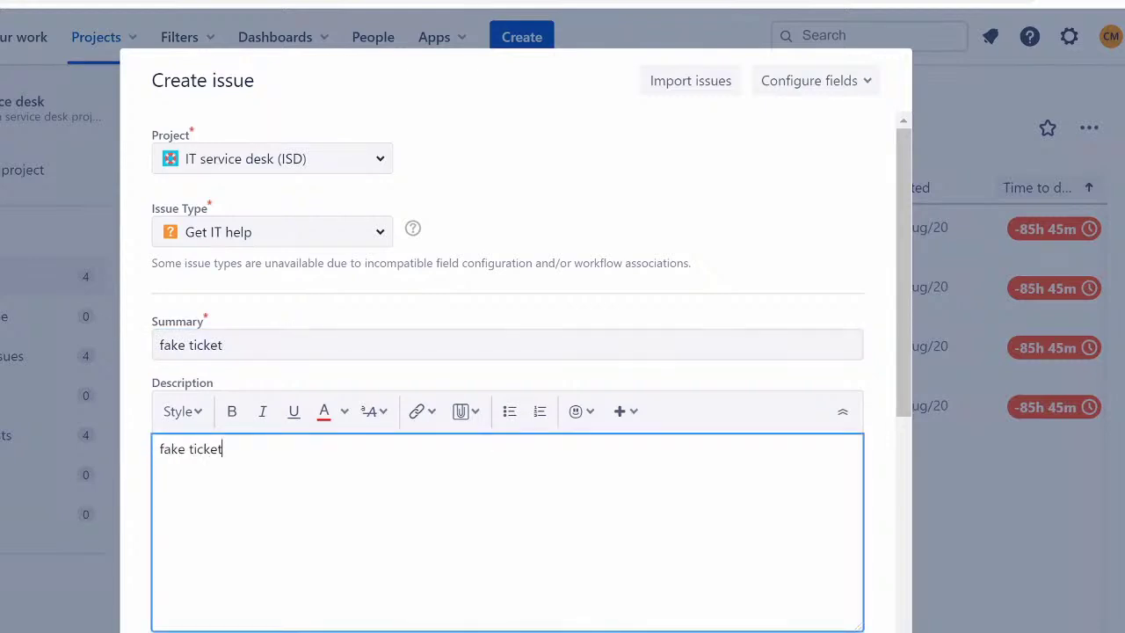
{"action": "key", "text": "ctrl+Return"}
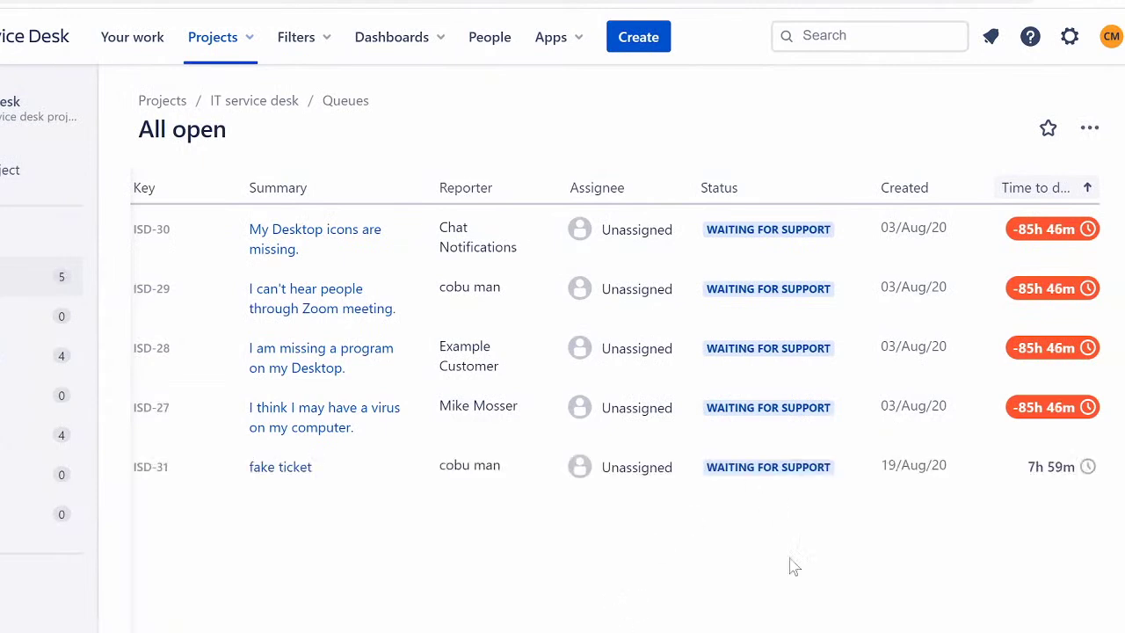
- Open ticket ISD-30 'My Desktop icons are missing.' and start an internal note
{"action": "mouse_move", "coordinate": [1087, 466]}
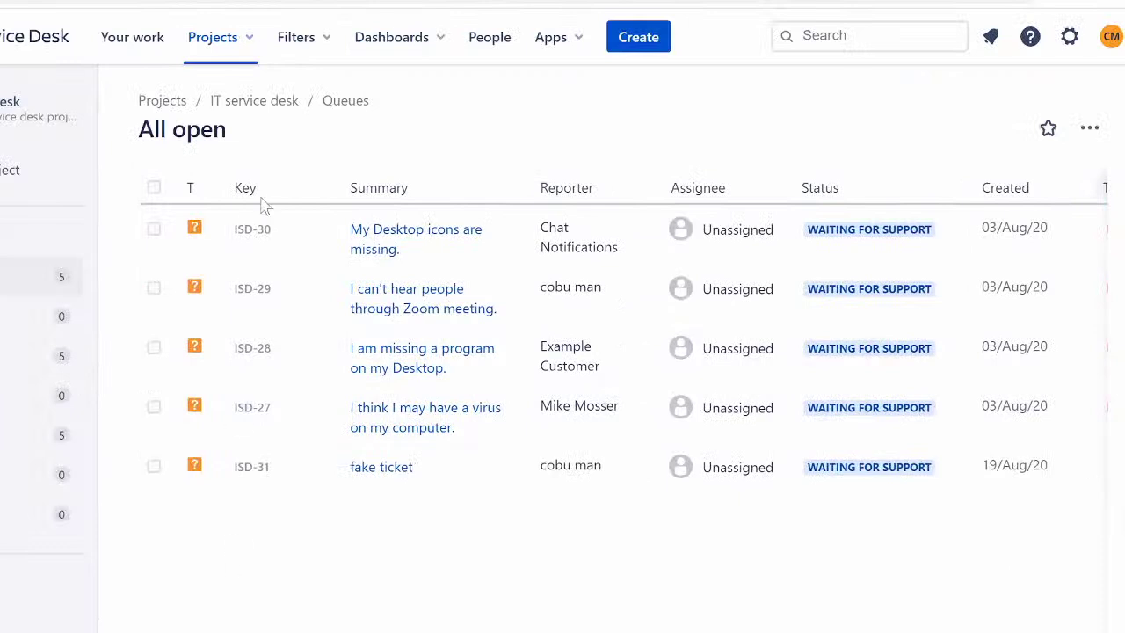
{"action": "left_click", "coordinate": [428, 238]}
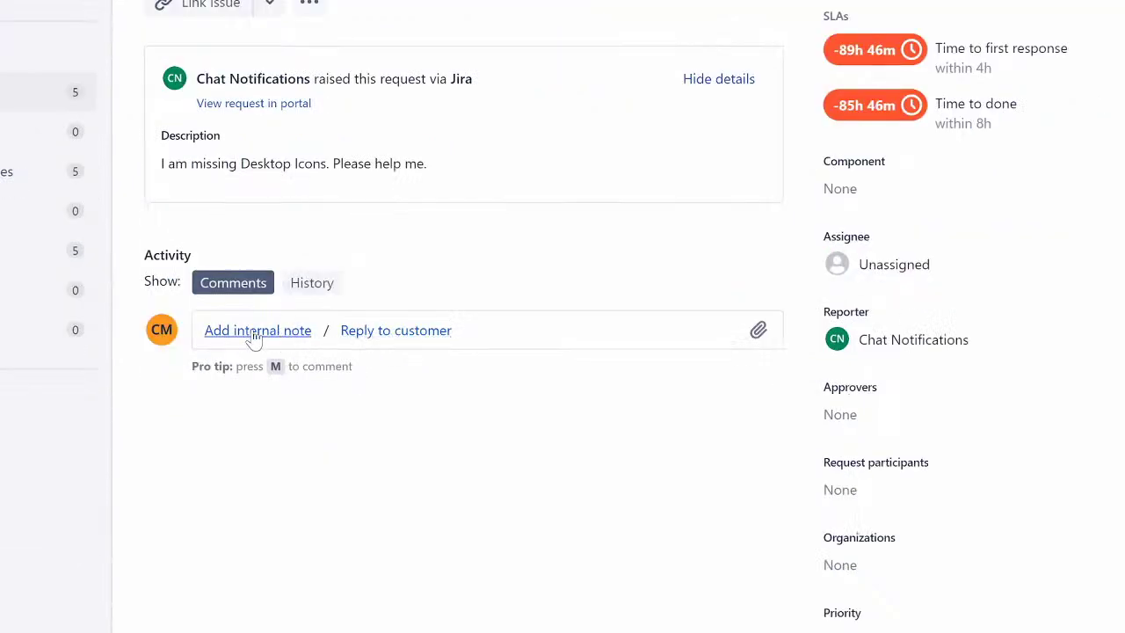
{"action": "left_click", "coordinate": [254, 339]}
{"action": "left_click", "coordinate": [377, 334]}
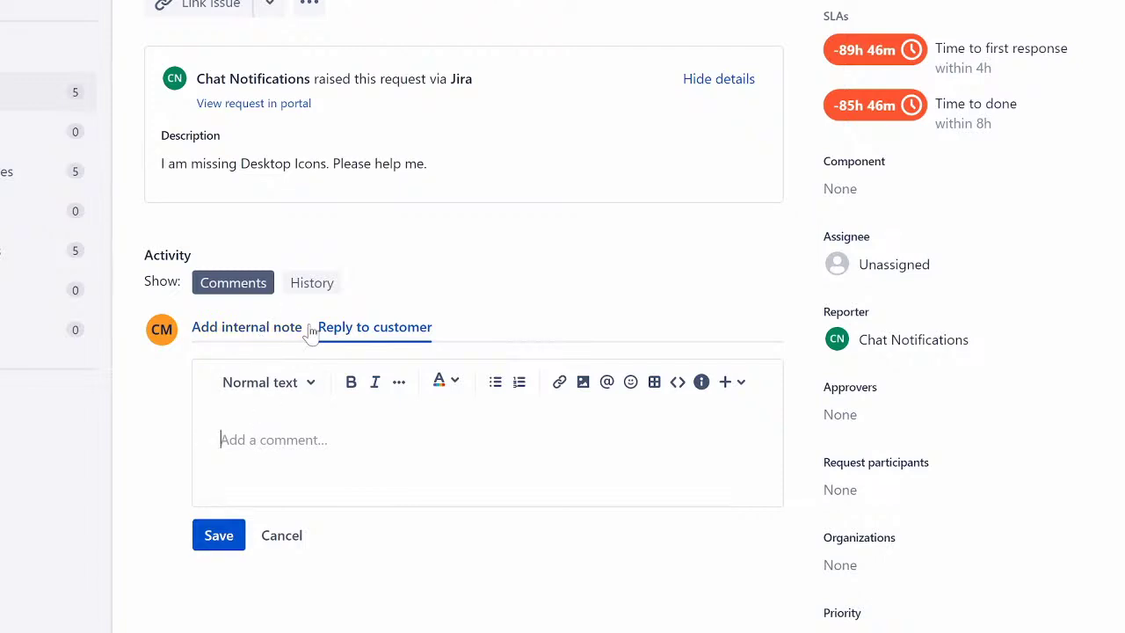
{"action": "left_click", "coordinate": [273, 332]}
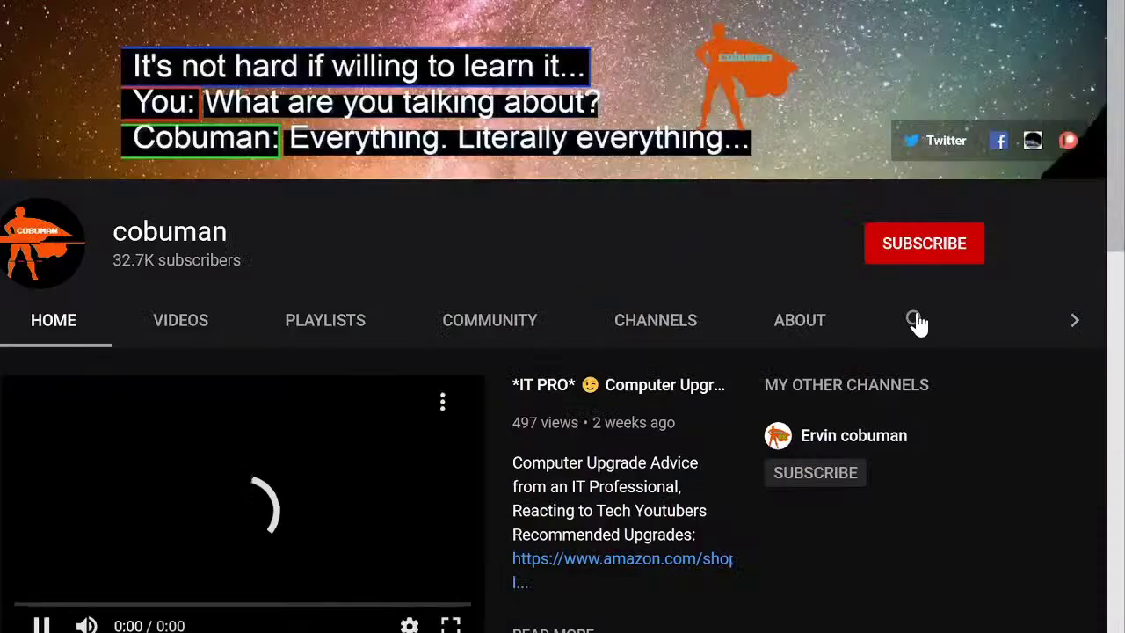
- Search the YouTube channel for 'tickets' and scroll through the training video results
{"action": "left_click", "coordinate": [915, 322]}
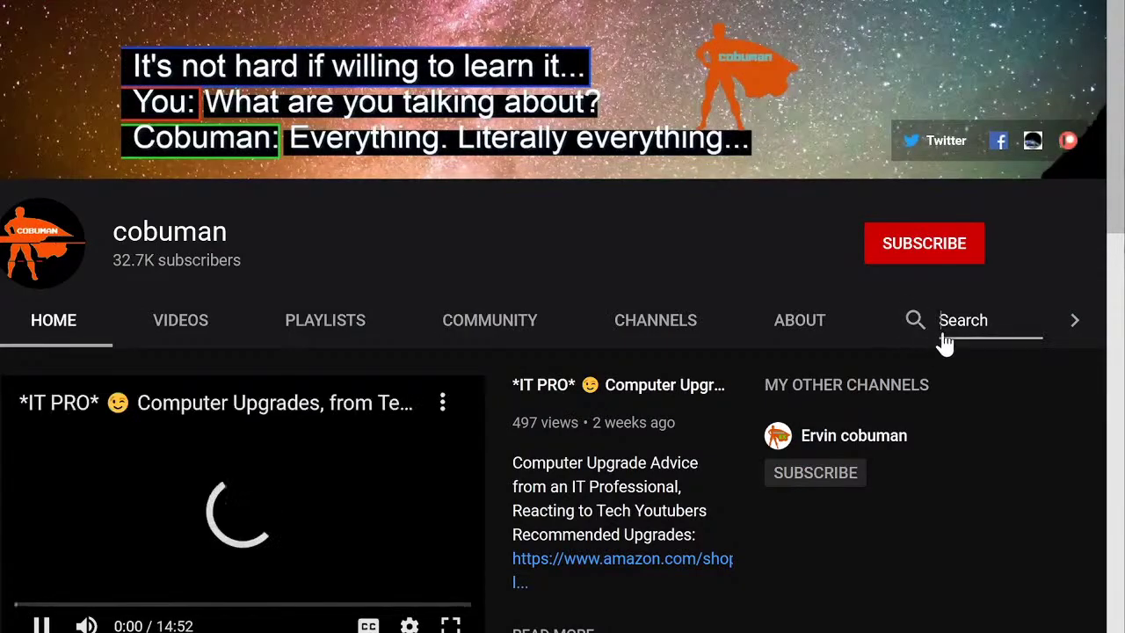
{"action": "type", "text": "tickets"}
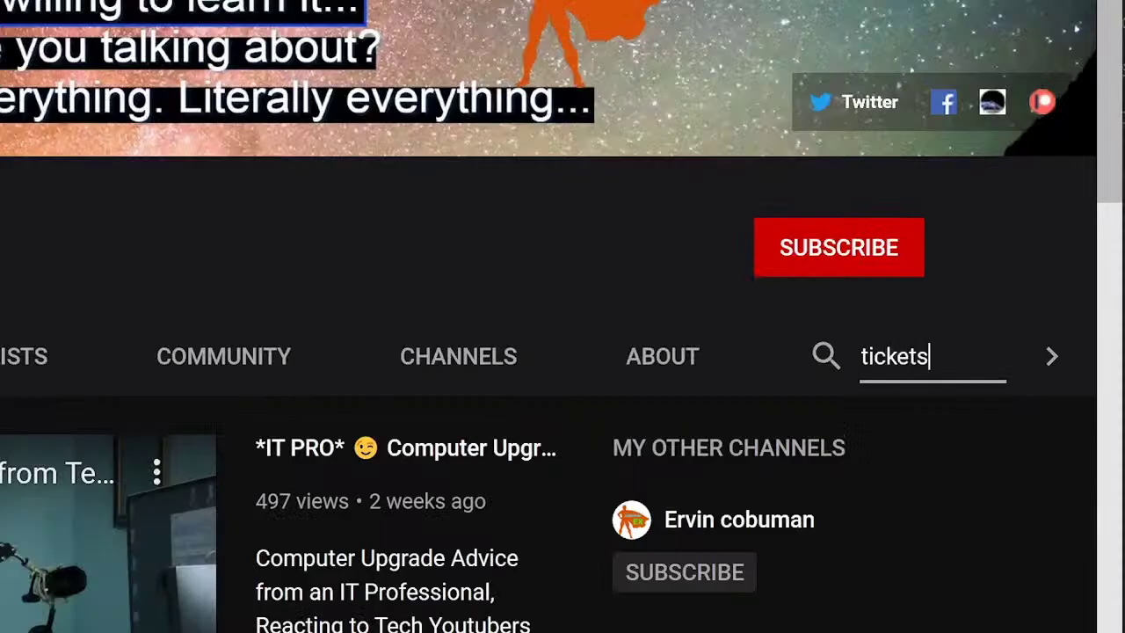
{"action": "key", "text": "Return"}
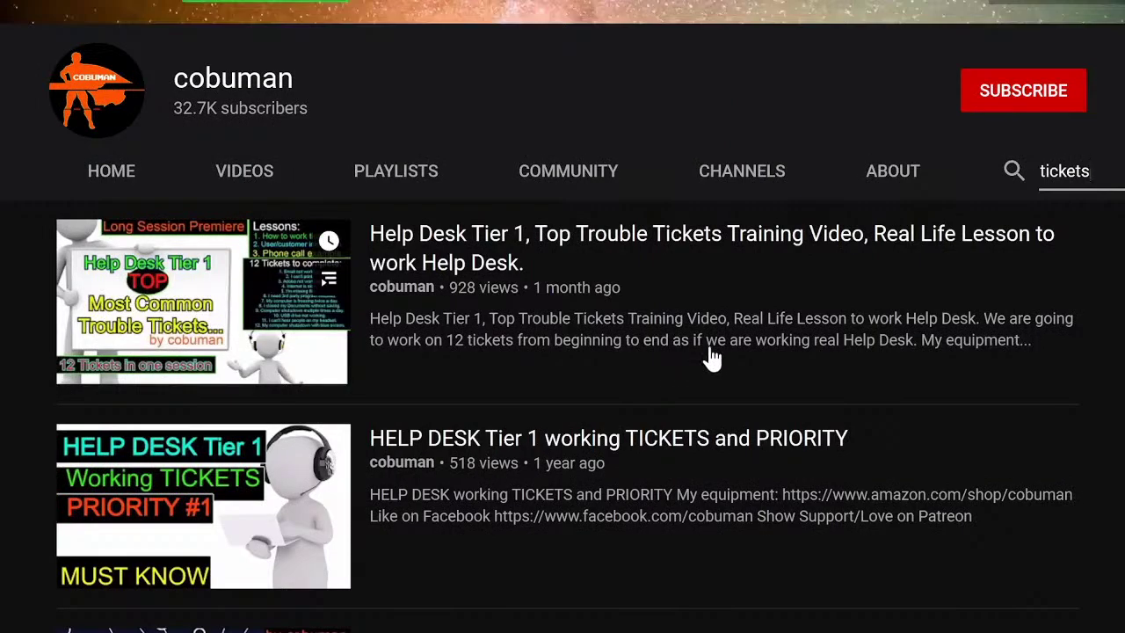
{"action": "scroll", "coordinate": [712, 357], "scroll_direction": "down", "scroll_amount": 2}
{"action": "scroll", "coordinate": [712, 358], "scroll_direction": "down", "scroll_amount": 10}
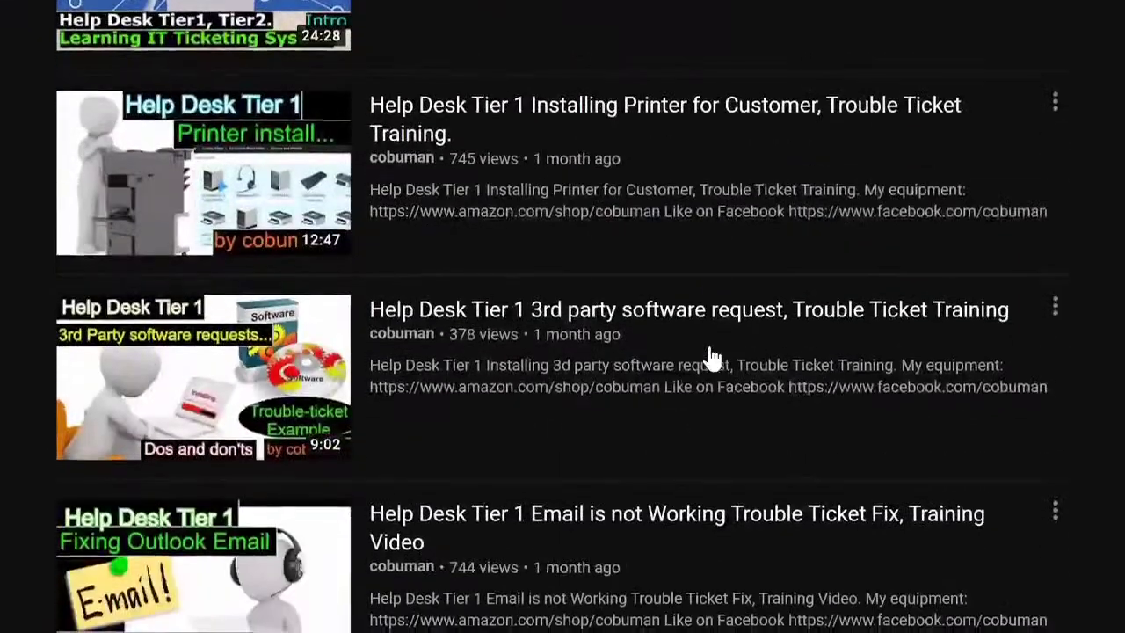
{"action": "scroll", "coordinate": [712, 357], "scroll_direction": "down", "scroll_amount": 9}
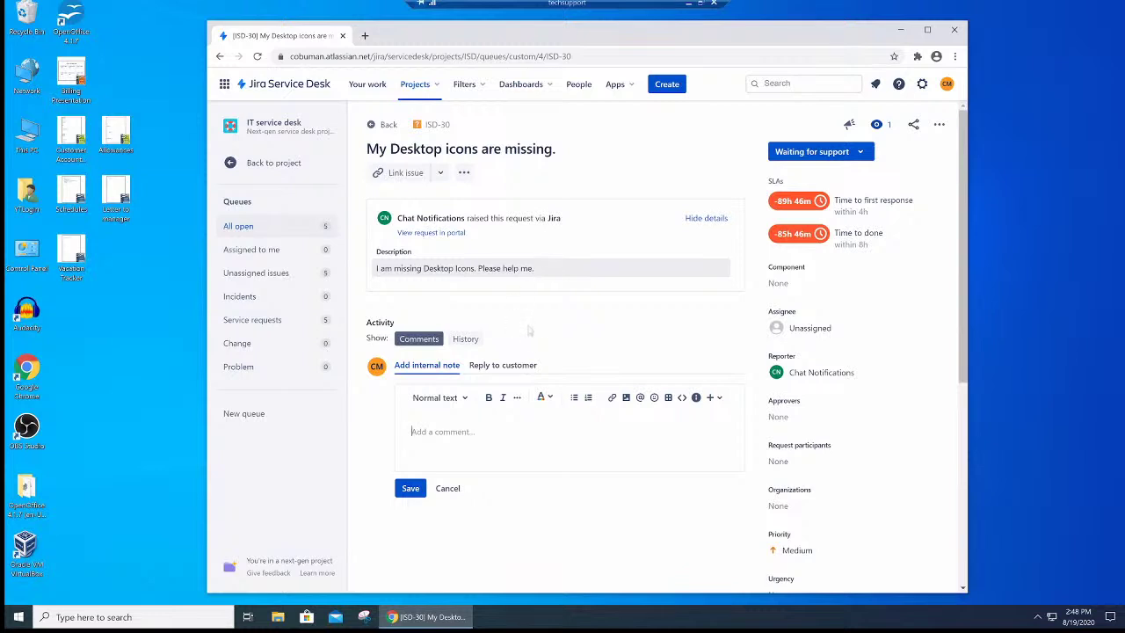
{"action": "left_click", "coordinate": [219, 56]}
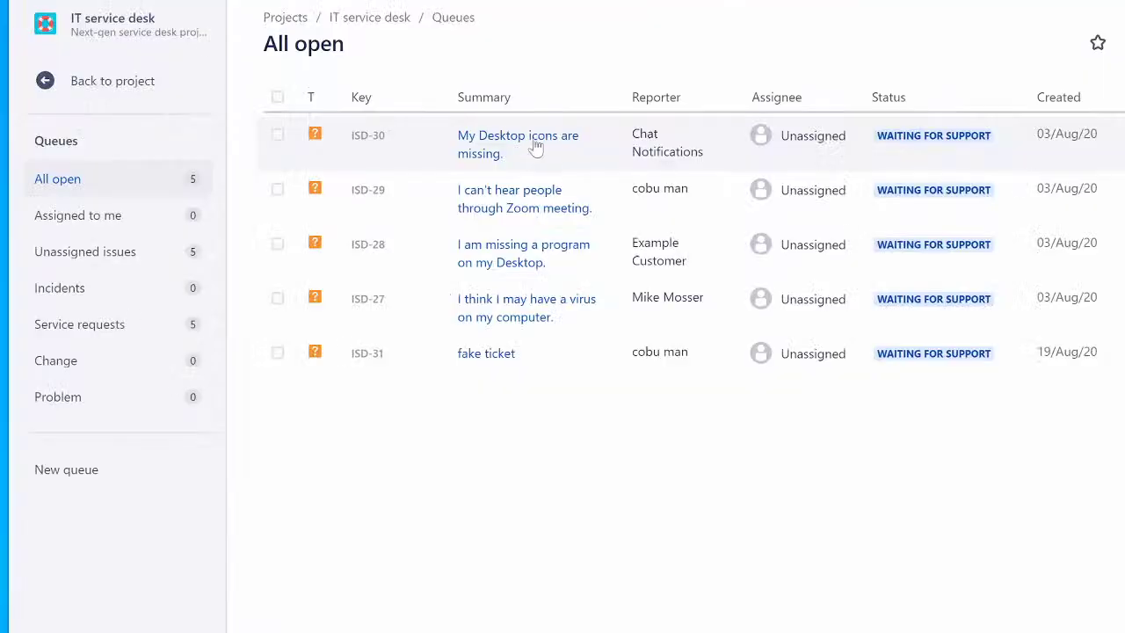
{"action": "left_click", "coordinate": [538, 145]}
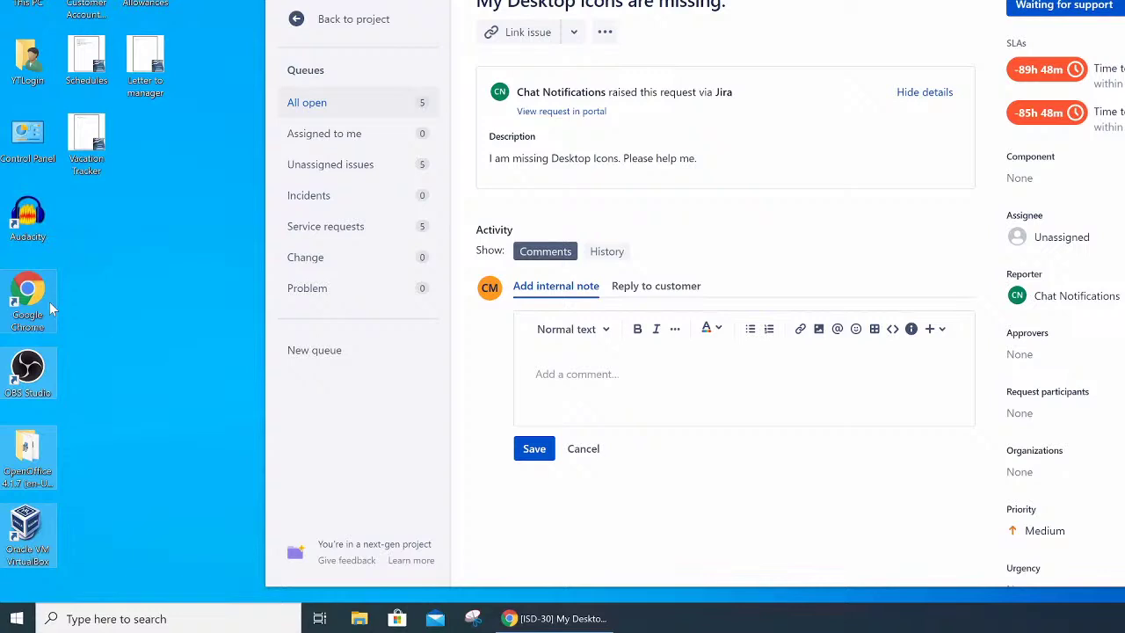
{"action": "right_click", "coordinate": [50, 302]}
{"action": "left_click", "coordinate": [146, 393]}
{"action": "left_click_drag", "start_coordinate": [95, 270], "coordinate": [1, 567]}
{"action": "left_click_drag", "start_coordinate": [55, 297], "coordinate": [31, 308]}
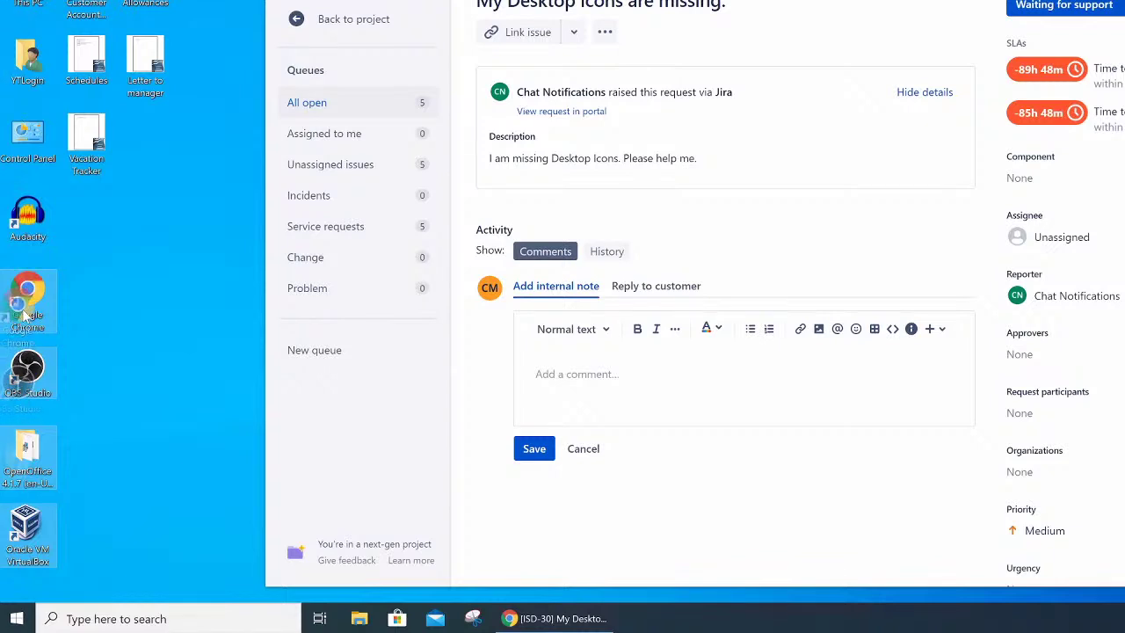
{"action": "left_click", "coordinate": [123, 288]}
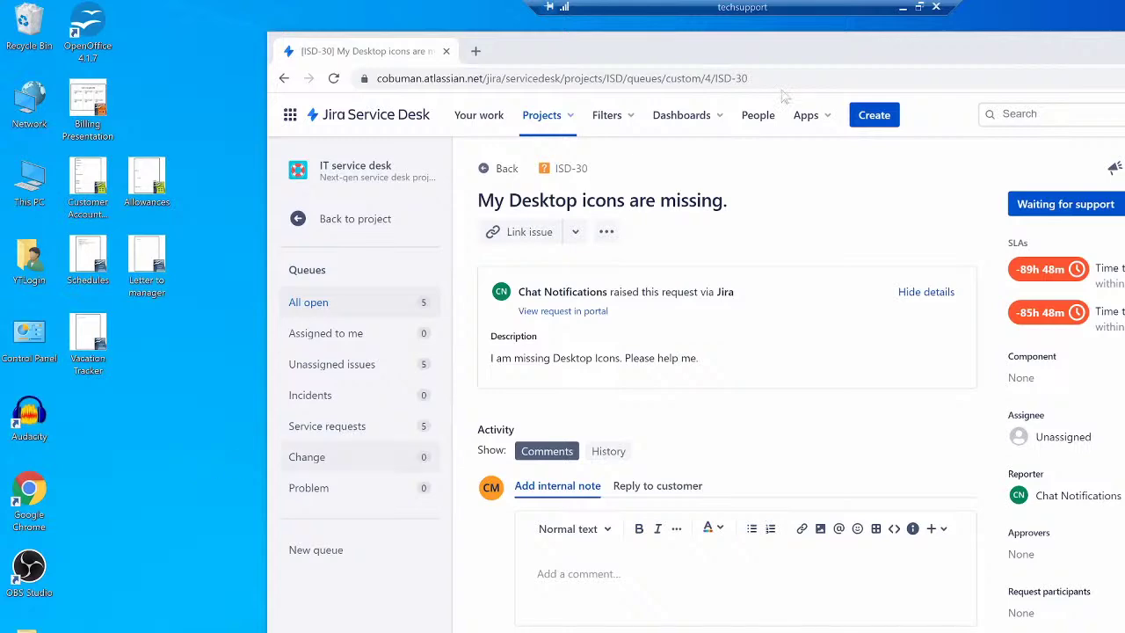
- Box-select several groups of desktop shortcuts in turn, then return to the All open queue
{"action": "mouse_move", "coordinate": [830, 38]}
{"action": "left_mouse_down"}
{"action": "mouse_move", "coordinate": [842, 54]}
{"action": "mouse_move", "coordinate": [835, 40]}
{"action": "left_mouse_up"}
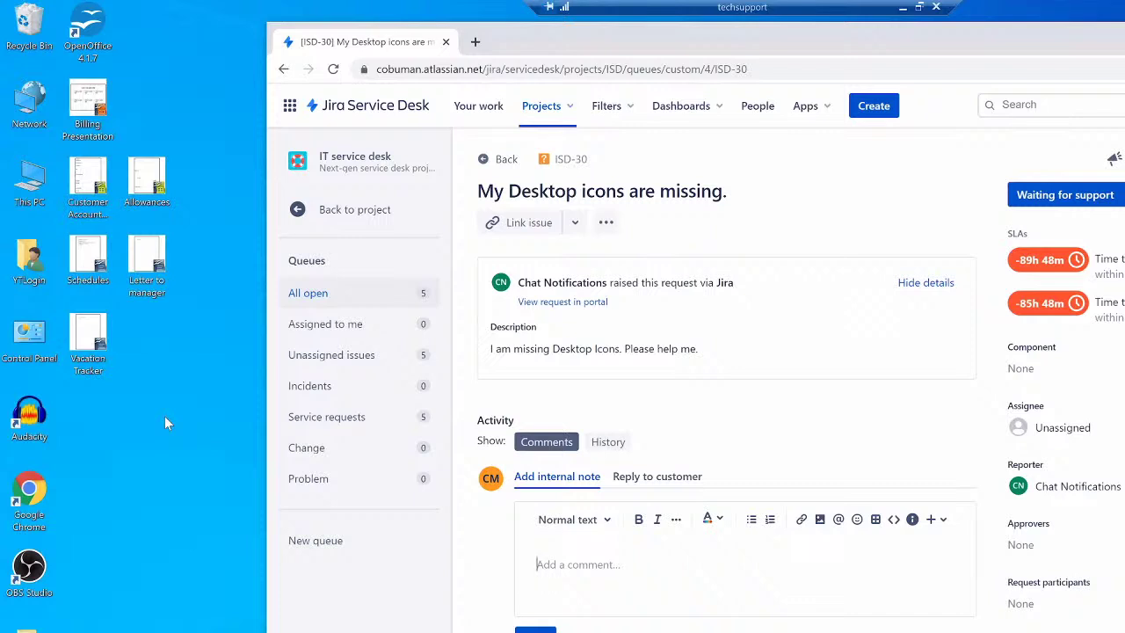
{"action": "left_click_drag", "start_coordinate": [205, 77], "coordinate": [82, 392]}
{"action": "left_click", "coordinate": [198, 409]}
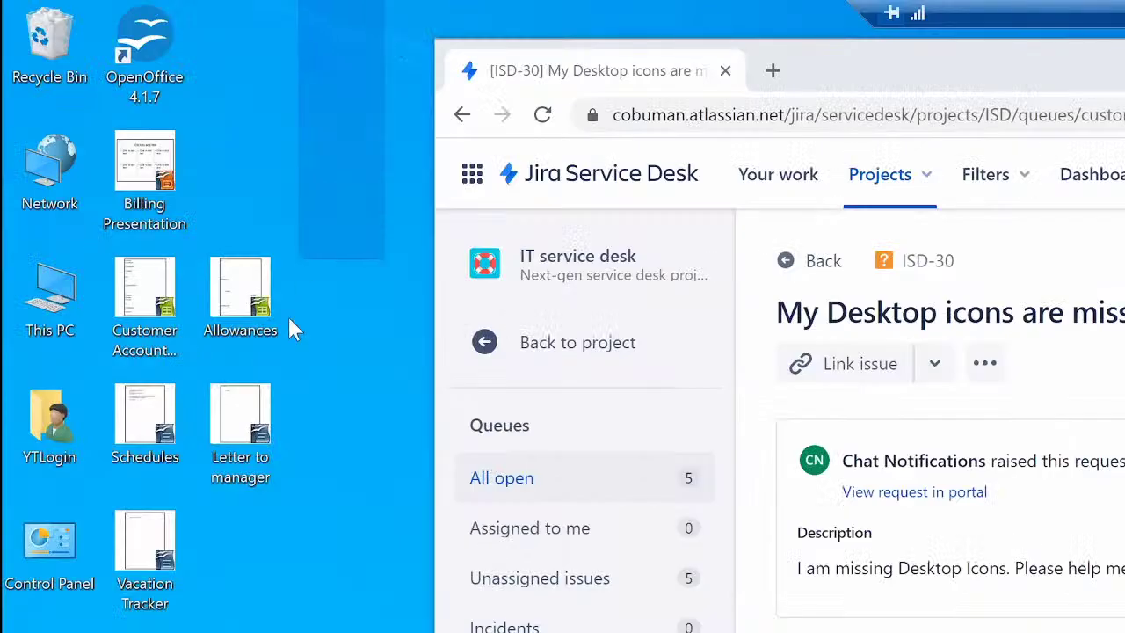
{"action": "left_click_drag", "start_coordinate": [293, 327], "coordinate": [156, 631]}
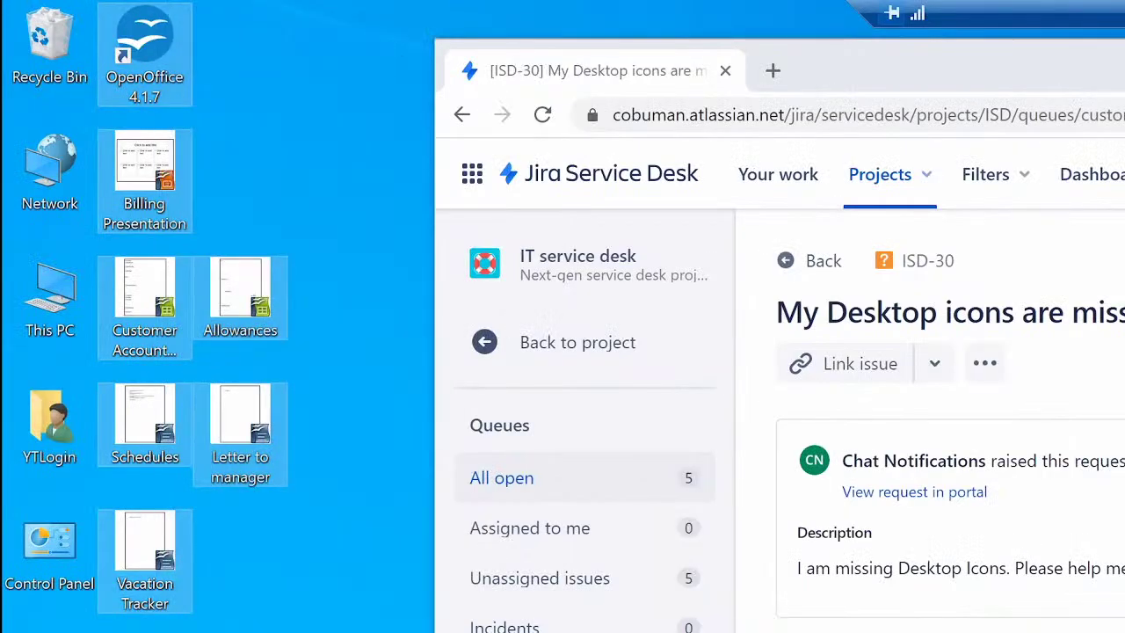
{"action": "left_click", "coordinate": [294, 610]}
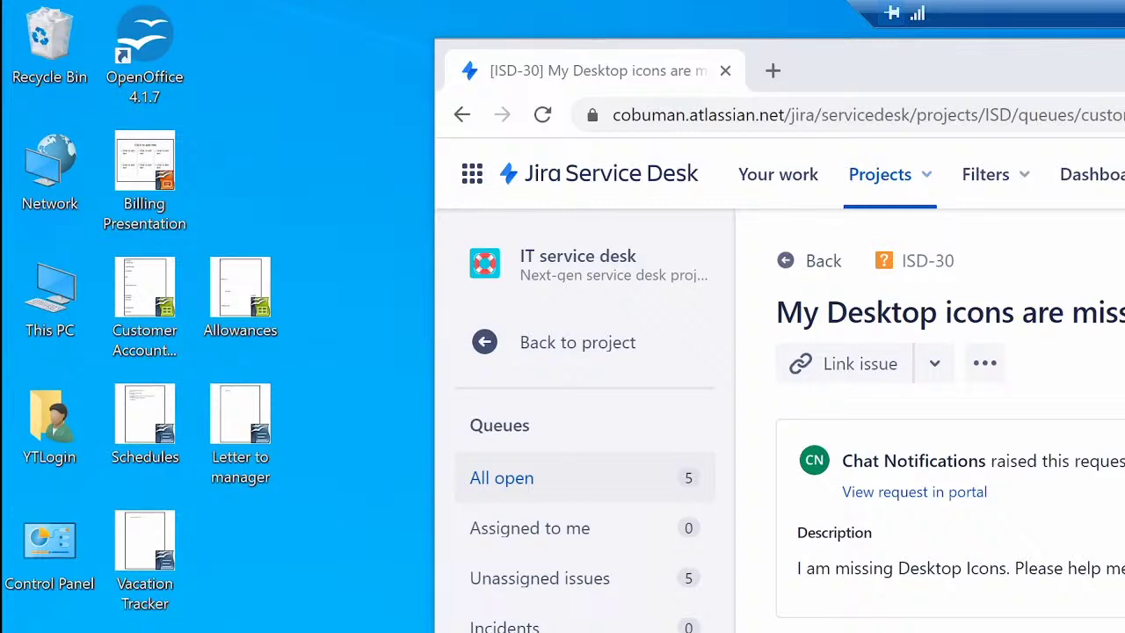
{"action": "left_click_drag", "start_coordinate": [375, 145], "coordinate": [100, 629]}
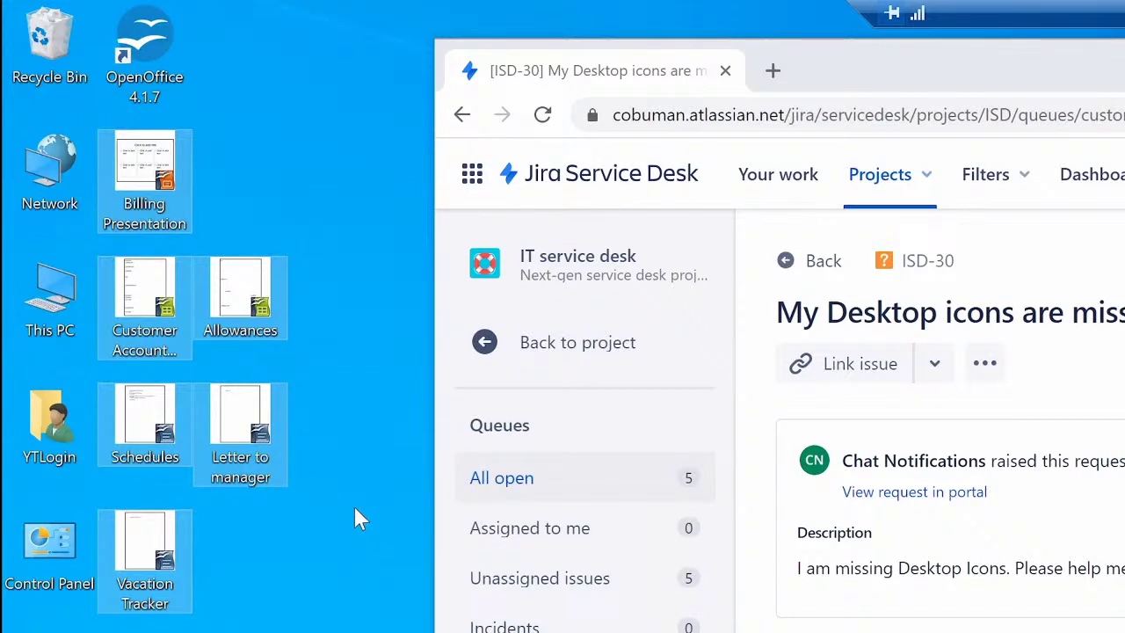
{"action": "left_click", "coordinate": [385, 325]}
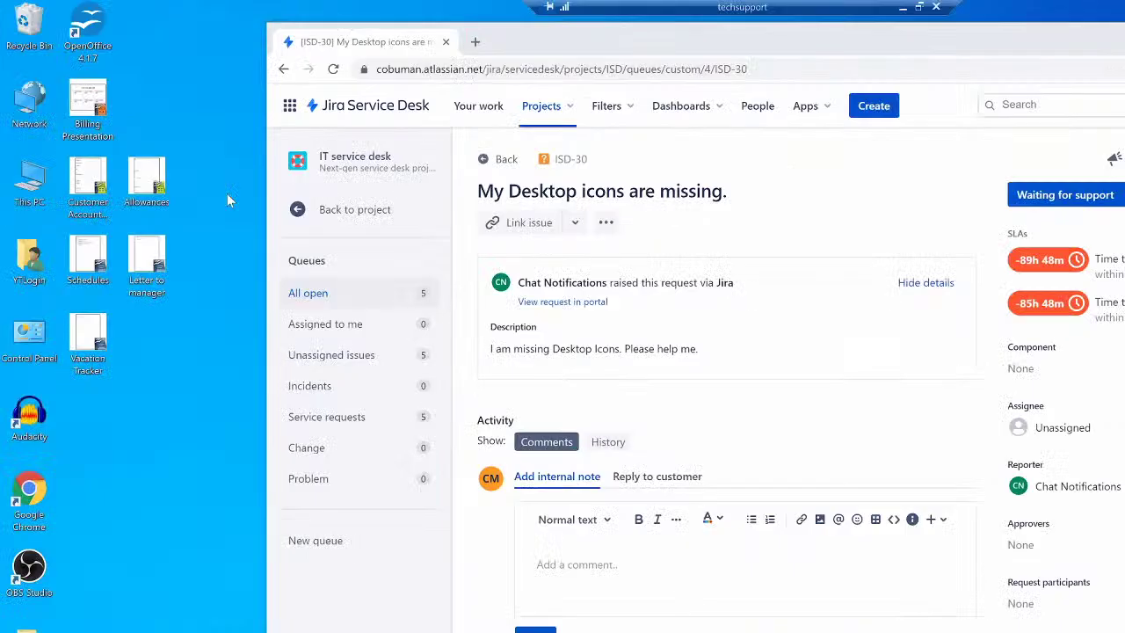
{"action": "left_click_drag", "start_coordinate": [246, 97], "coordinate": [84, 406]}
{"action": "left_click", "coordinate": [143, 447]}
{"action": "left_click", "coordinate": [284, 70]}
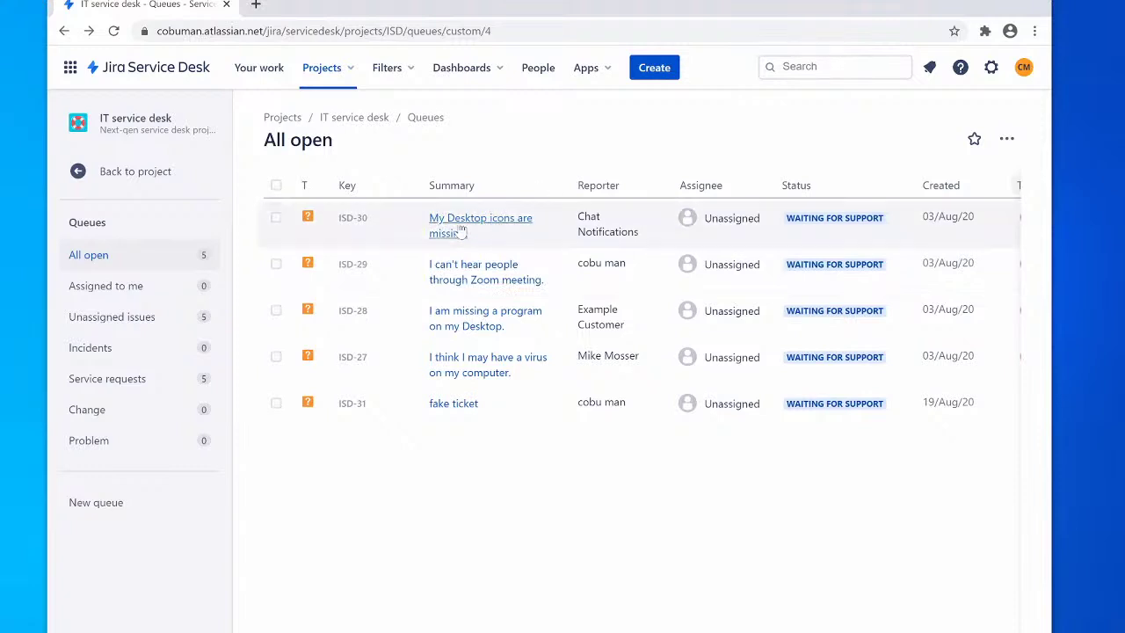
- Open ticket ISD-29 about Zoom audio and bring up the speaker icon's sound menu
{"action": "left_click", "coordinate": [489, 280]}
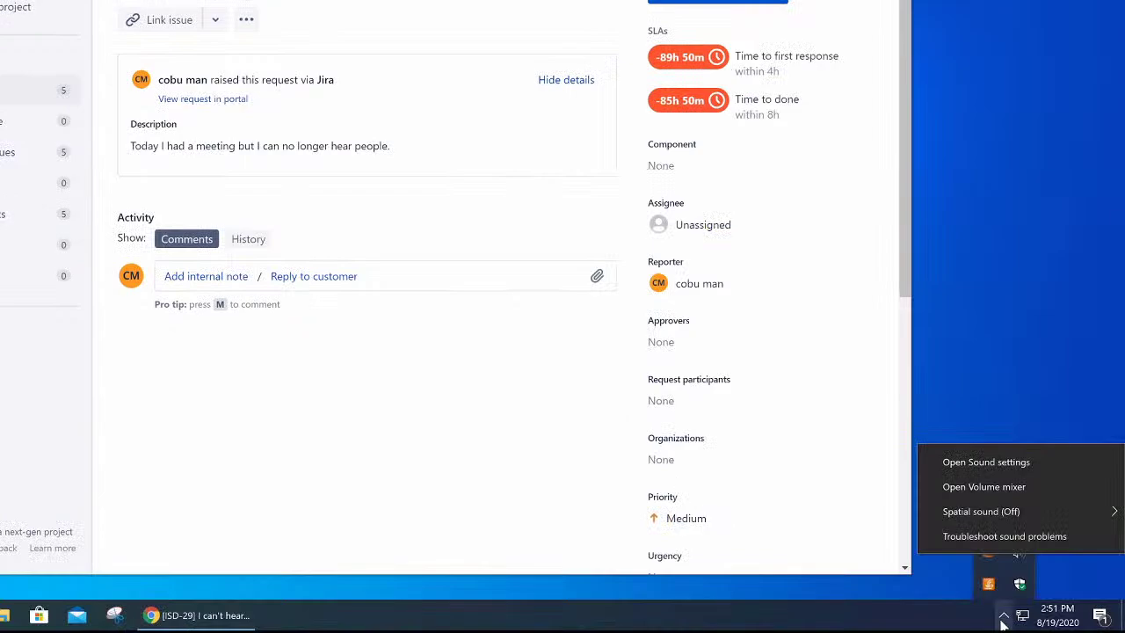
{"action": "left_click", "coordinate": [1003, 615]}
{"action": "left_click", "coordinate": [1003, 615]}
{"action": "right_click", "coordinate": [1018, 555]}
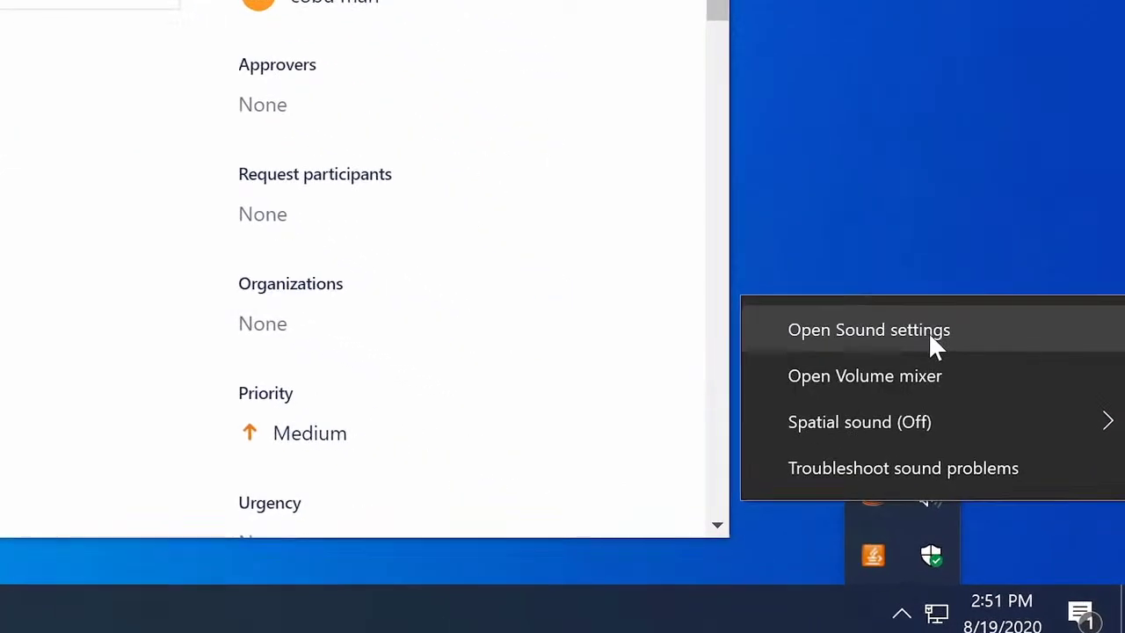
- In Sound settings, check the output (Realtek speakers) and input (none found) devices
{"action": "left_click", "coordinate": [936, 346]}
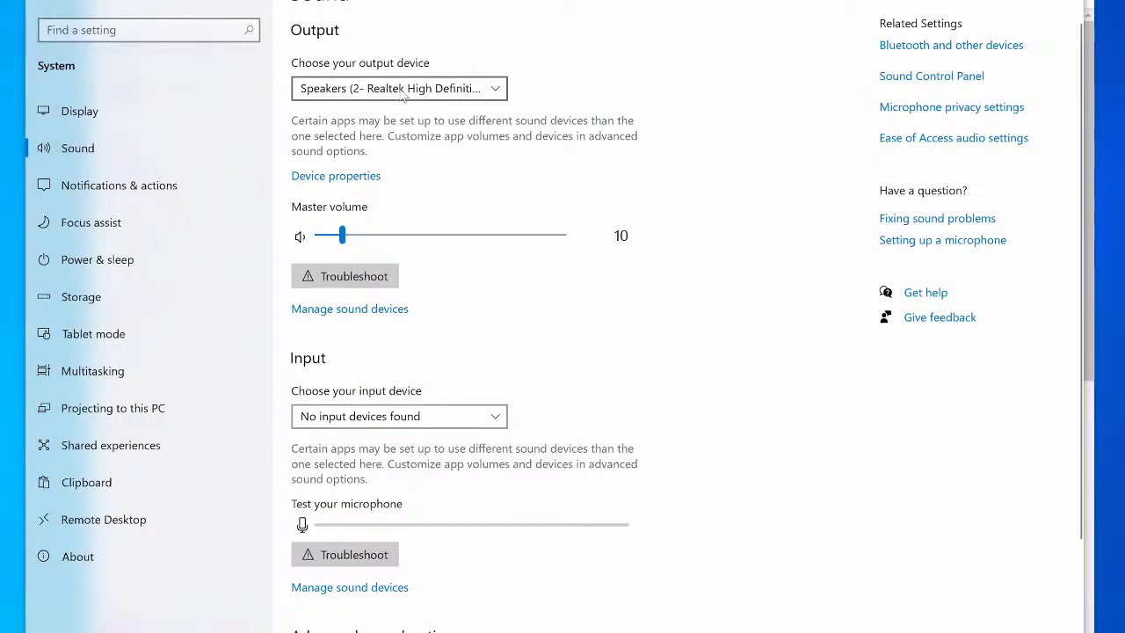
{"action": "left_click", "coordinate": [430, 95]}
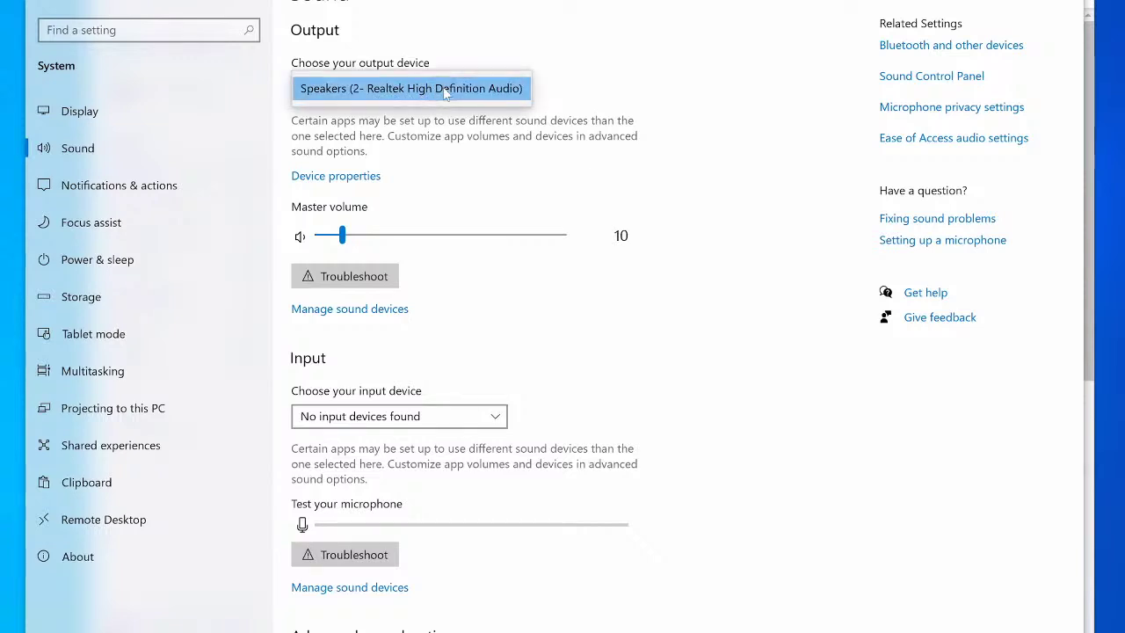
{"action": "left_click", "coordinate": [462, 130]}
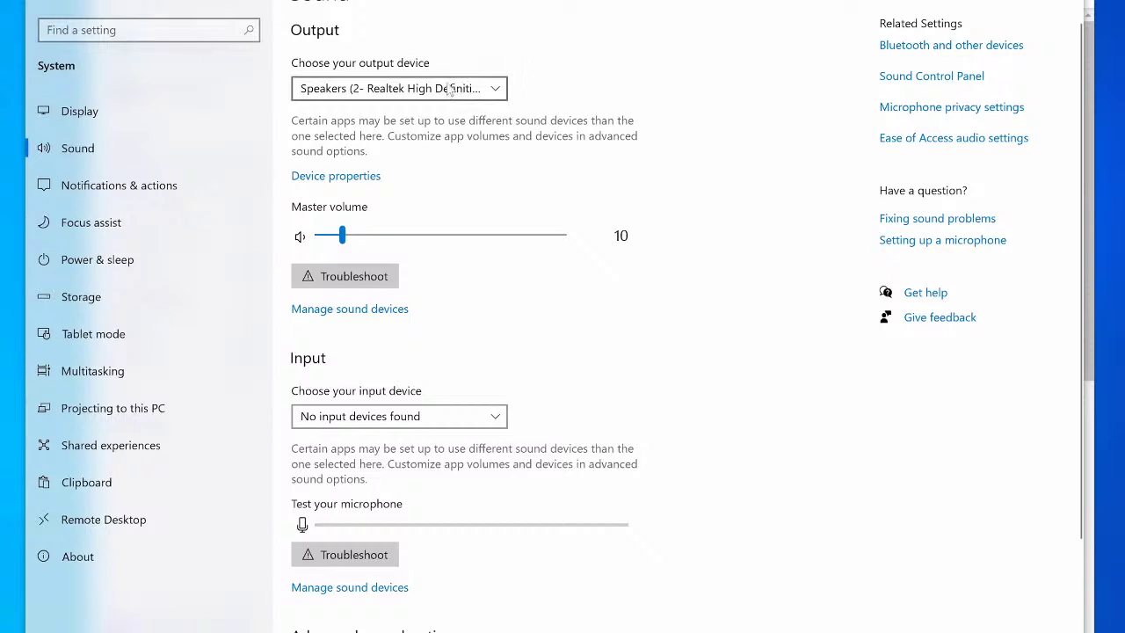
{"action": "left_click", "coordinate": [446, 93]}
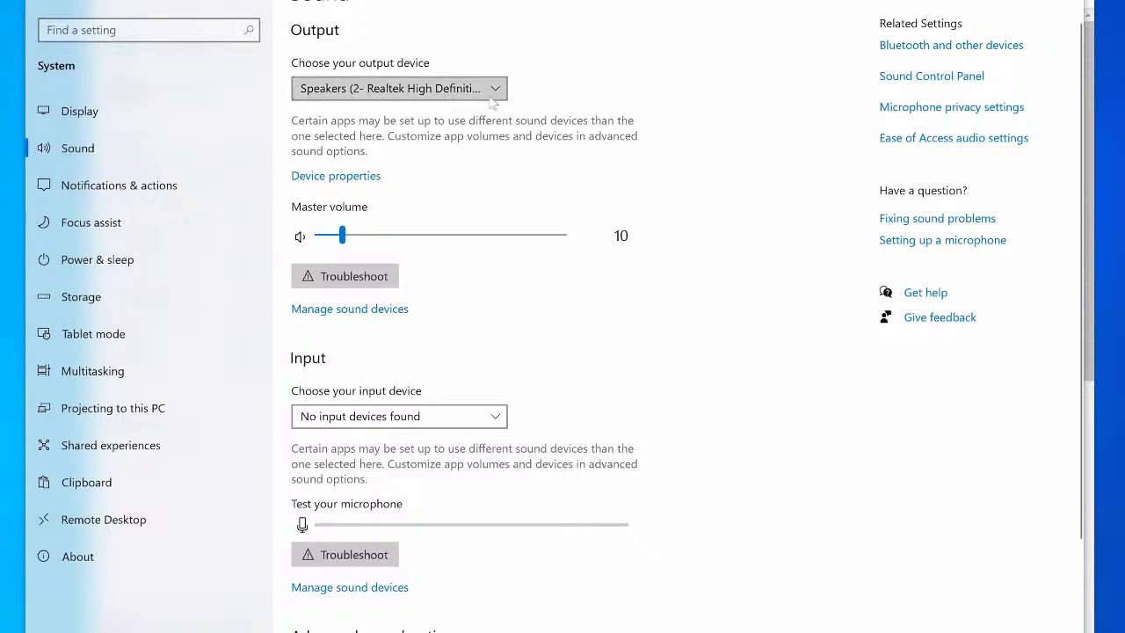
{"action": "left_click", "coordinate": [444, 136]}
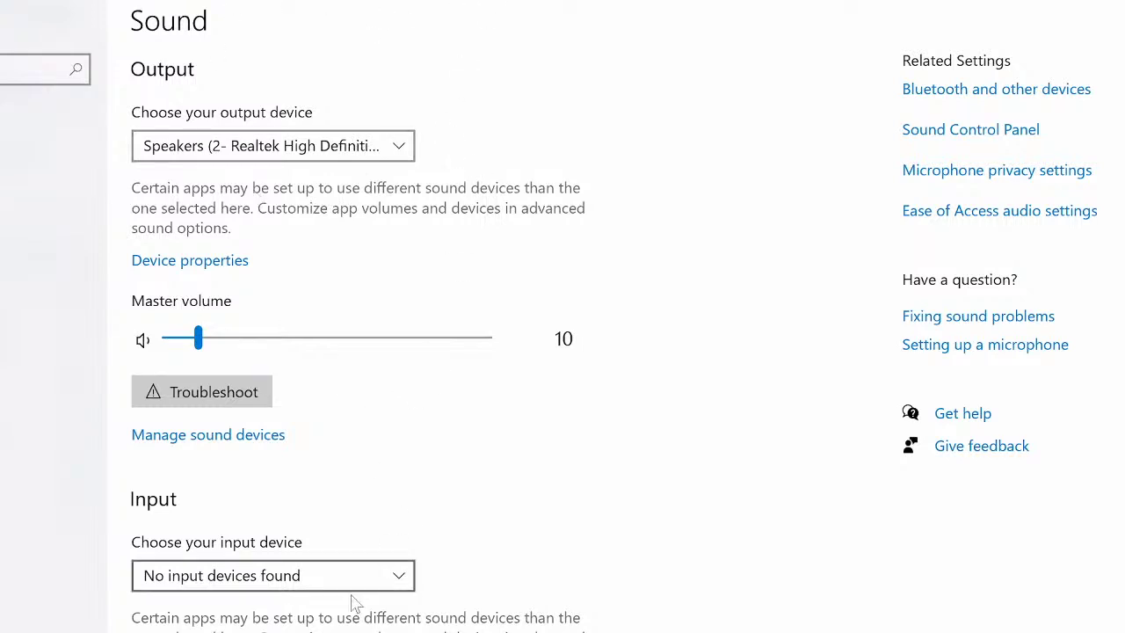
{"action": "left_click", "coordinate": [278, 582]}
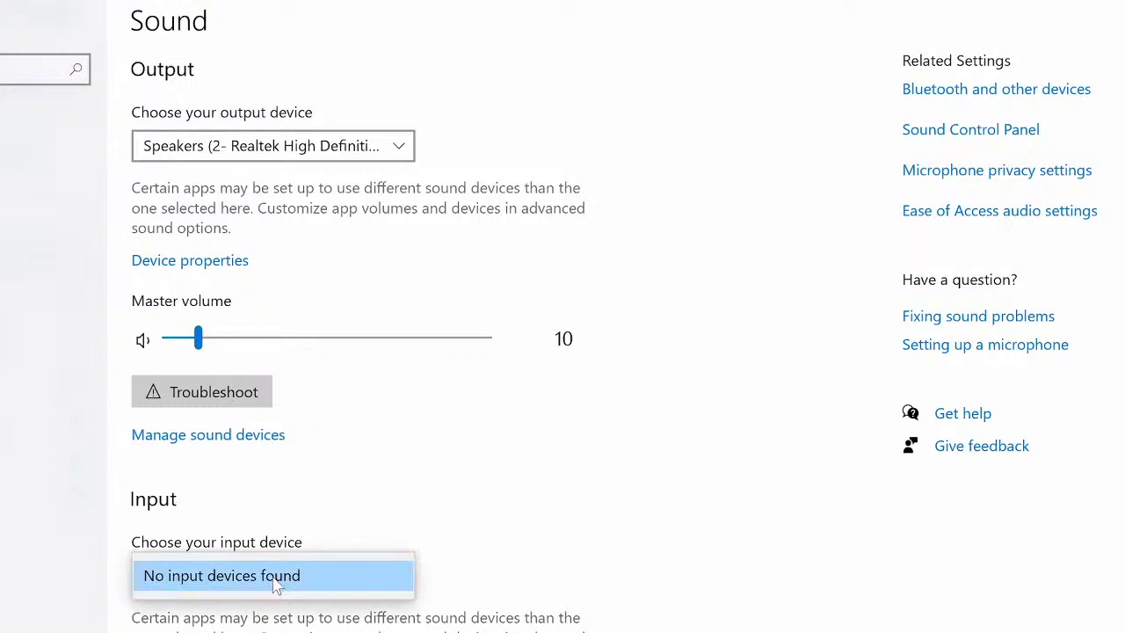
{"action": "left_click", "coordinate": [273, 626]}
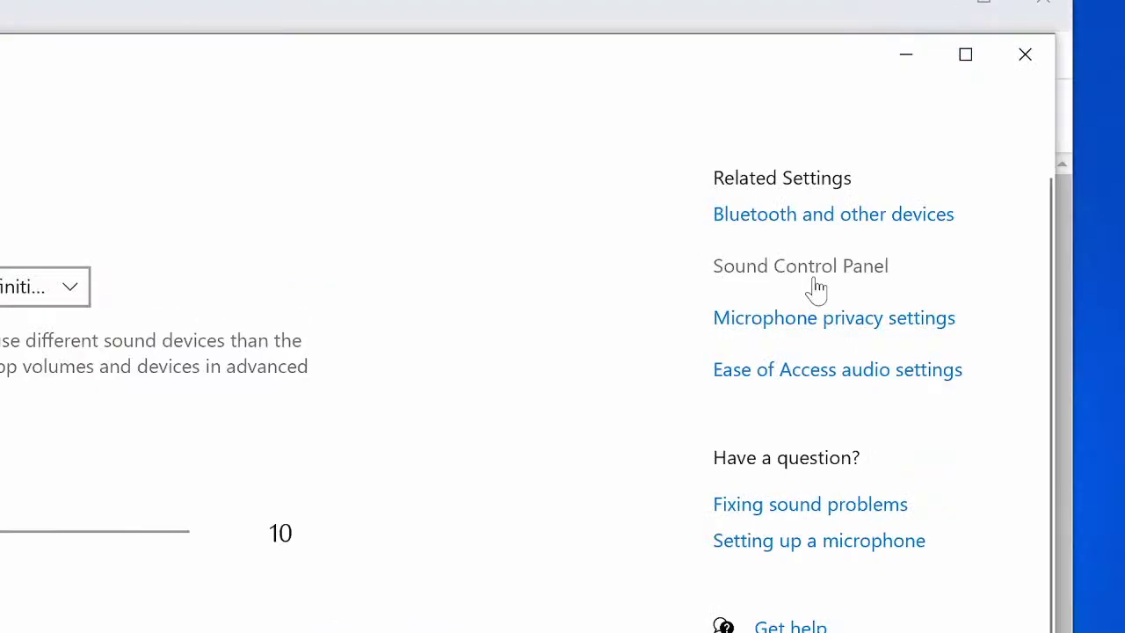
- Open the Sound Control Panel and select the Realtek speakers on the Playback tab
{"action": "left_click", "coordinate": [795, 264]}
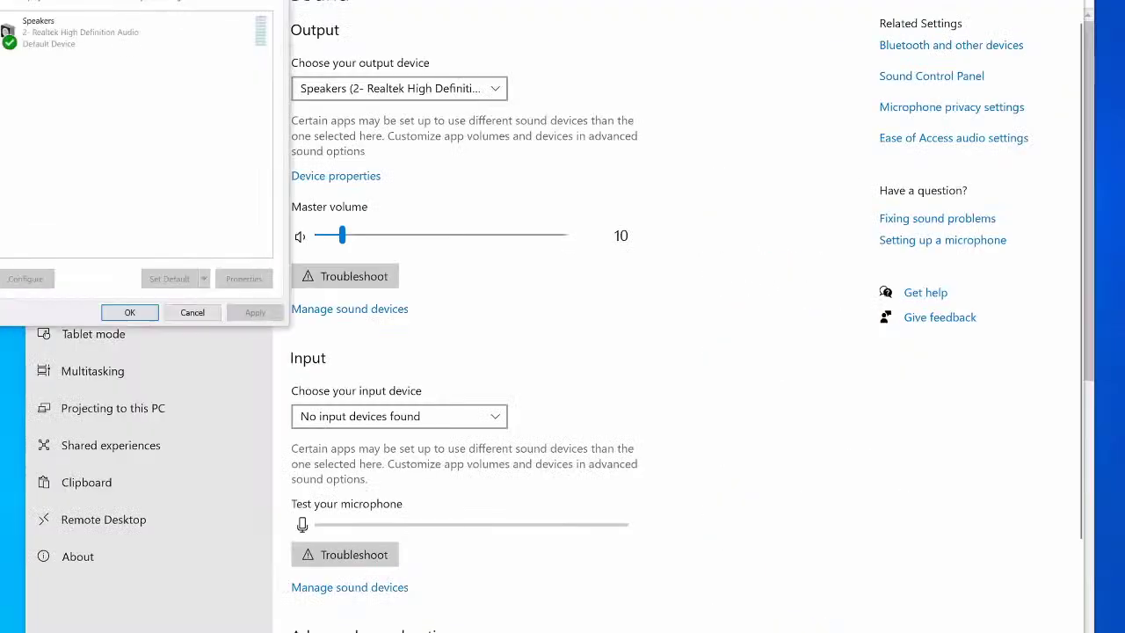
{"action": "left_click", "coordinate": [433, 118]}
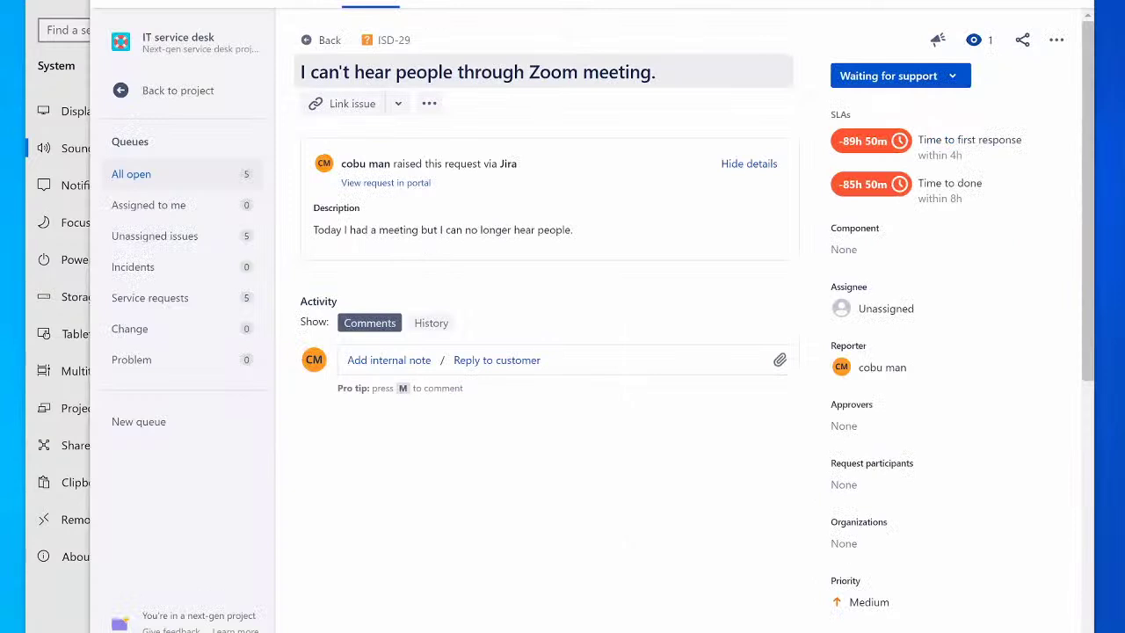
{"action": "key", "text": "alt+Tab"}
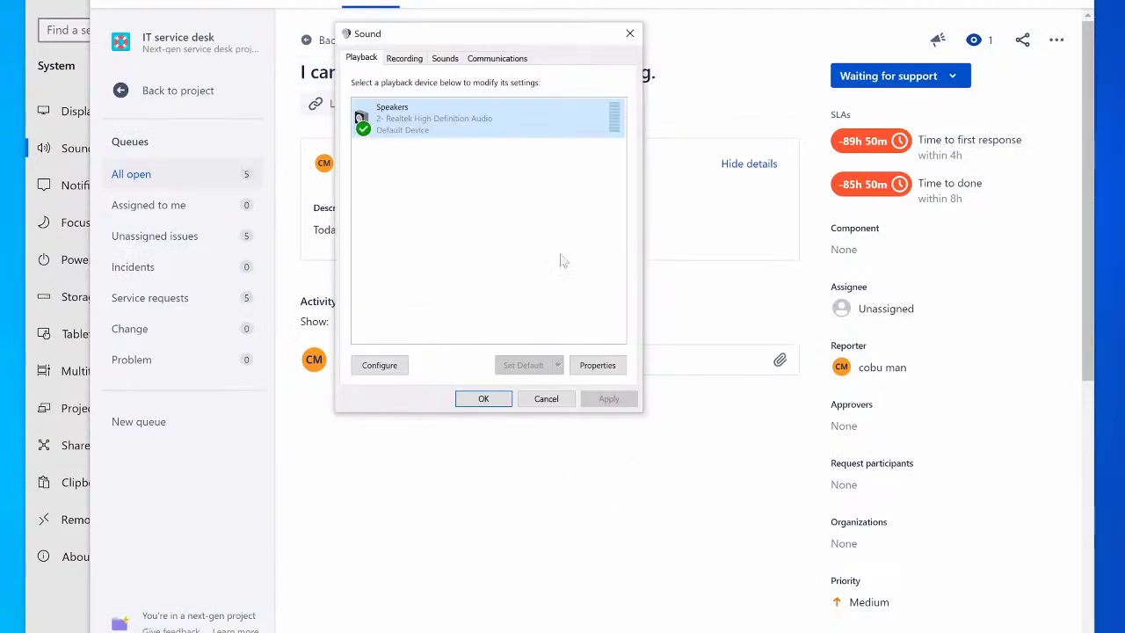
- Set the Realtek speakers as default device and default communication device
{"action": "left_click", "coordinate": [448, 181]}
{"action": "left_click", "coordinate": [421, 122]}
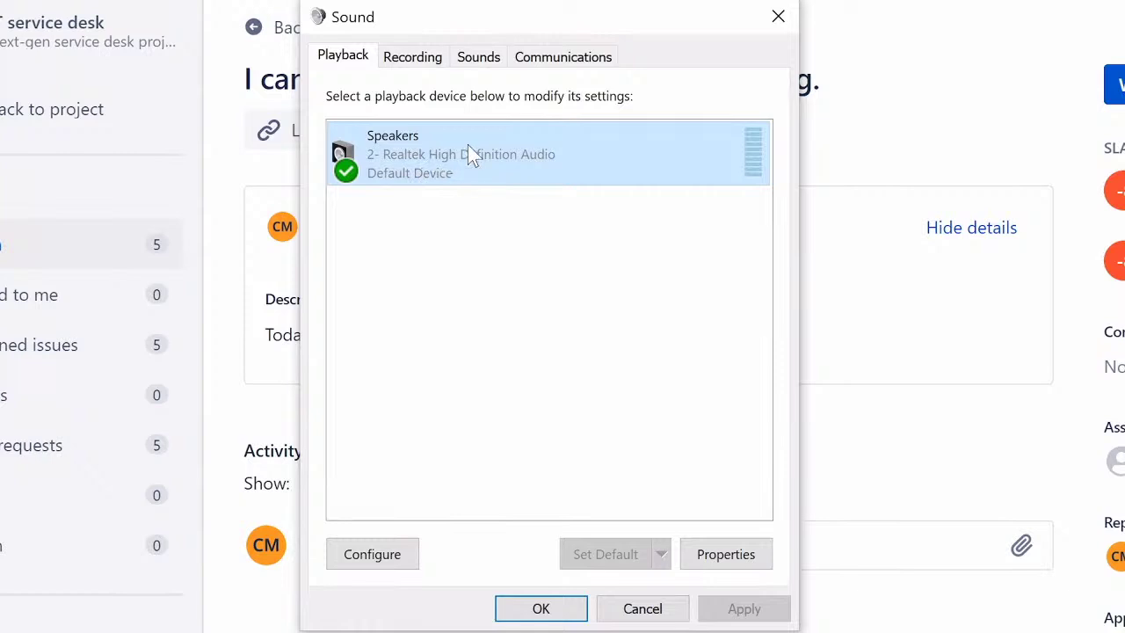
{"action": "left_click", "coordinate": [437, 261]}
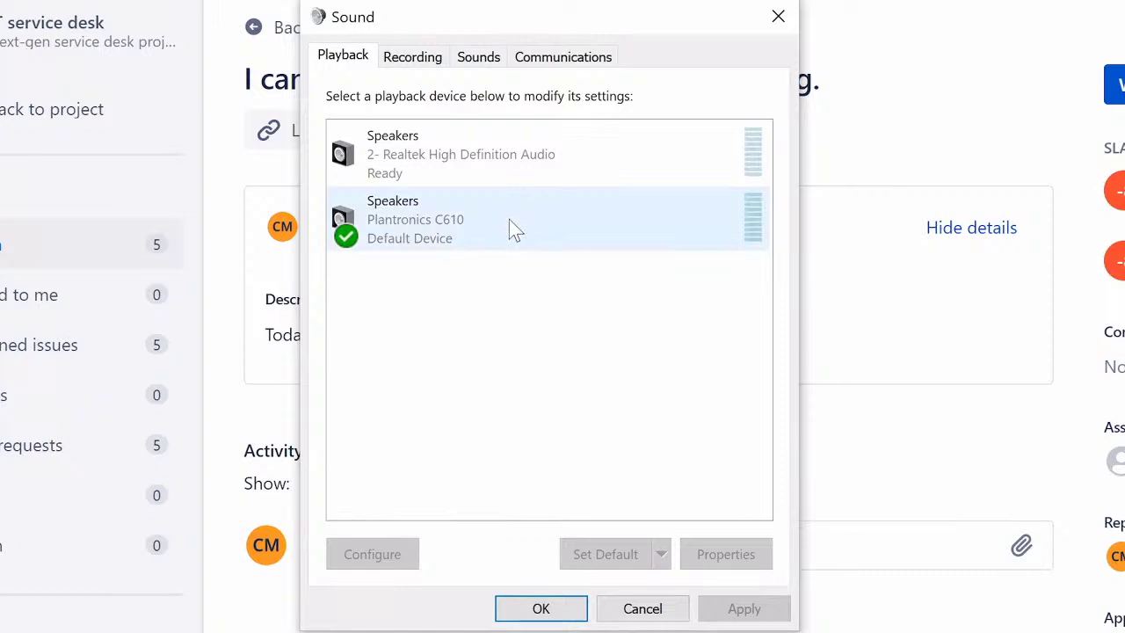
{"action": "left_click", "coordinate": [378, 236]}
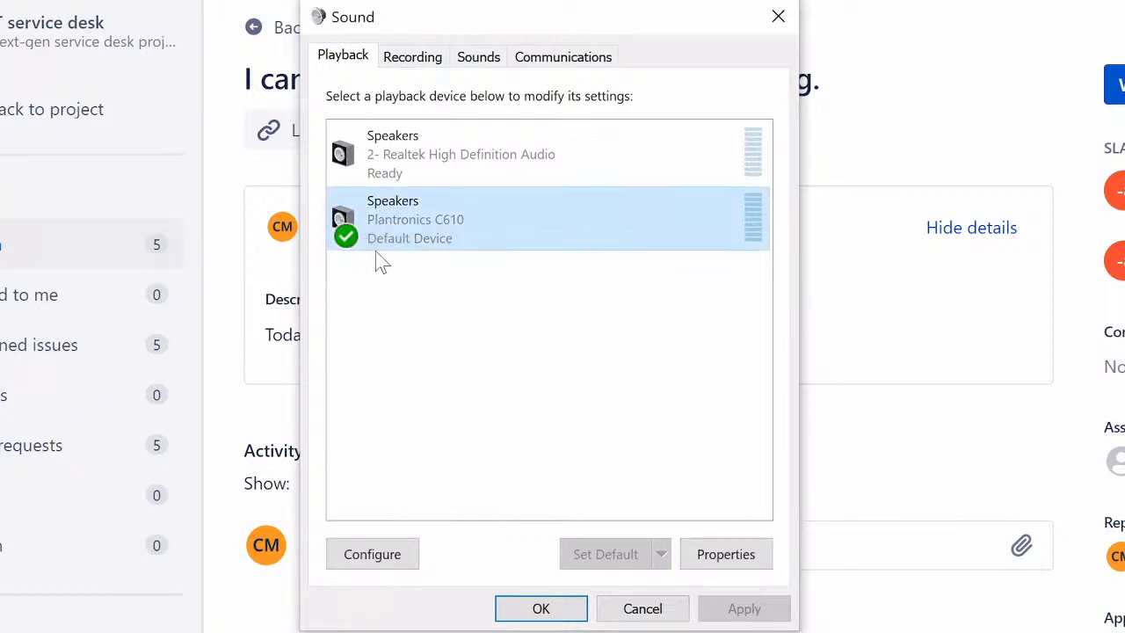
{"action": "right_click", "coordinate": [475, 155]}
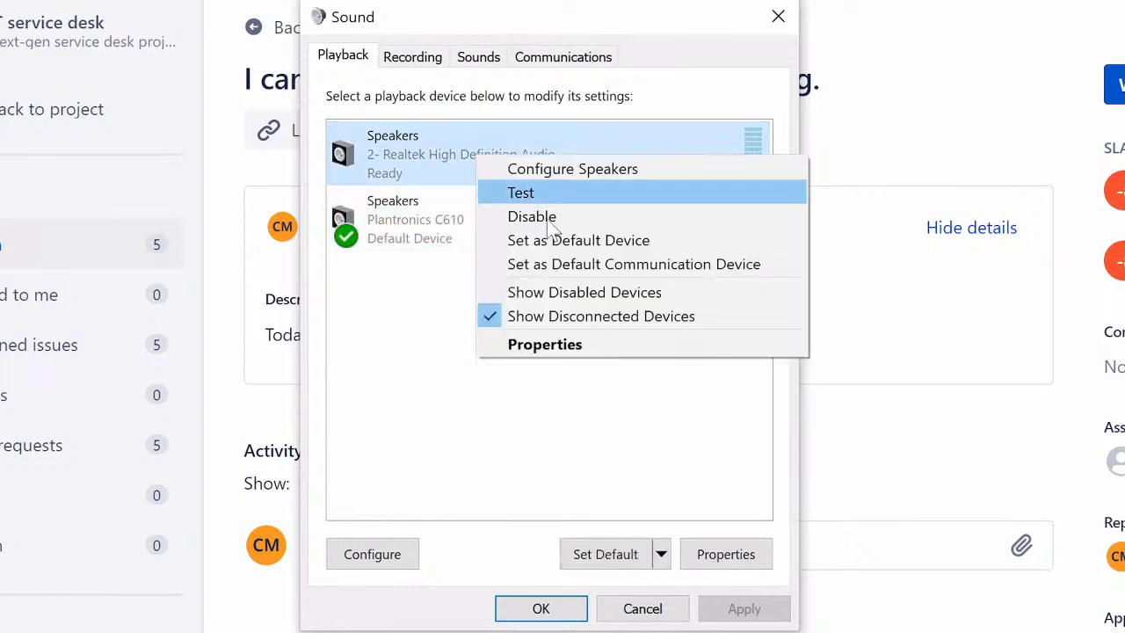
{"action": "left_click", "coordinate": [573, 240]}
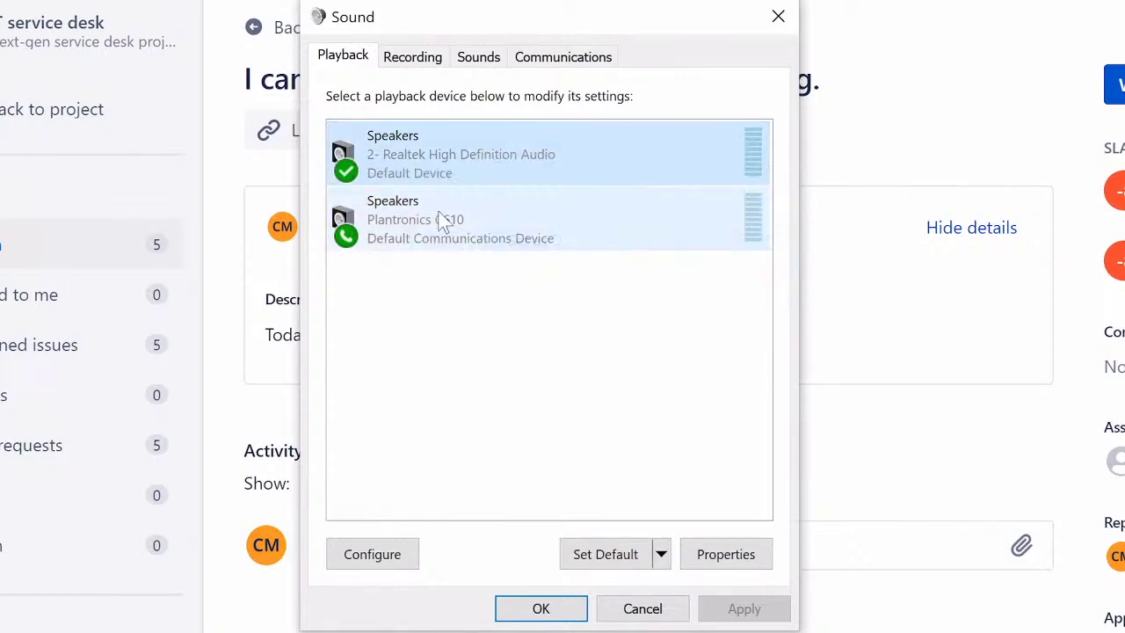
{"action": "right_click", "coordinate": [474, 166]}
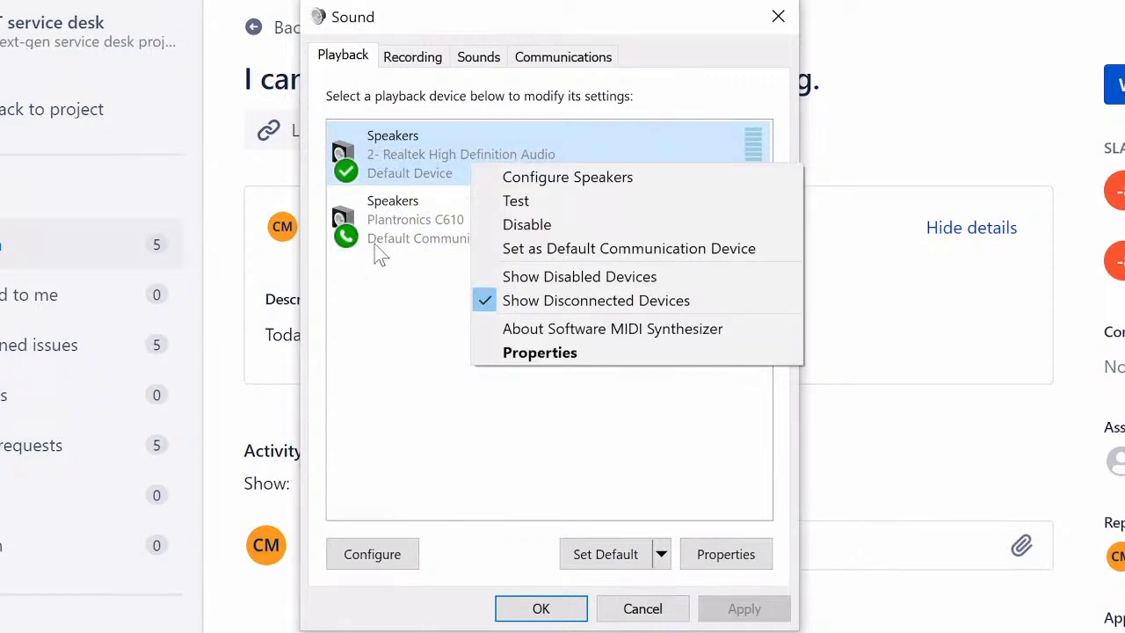
{"action": "left_click", "coordinate": [670, 254]}
- Make the Plantronics C610 speakers the default device and default communication device
{"action": "left_click", "coordinate": [472, 239]}
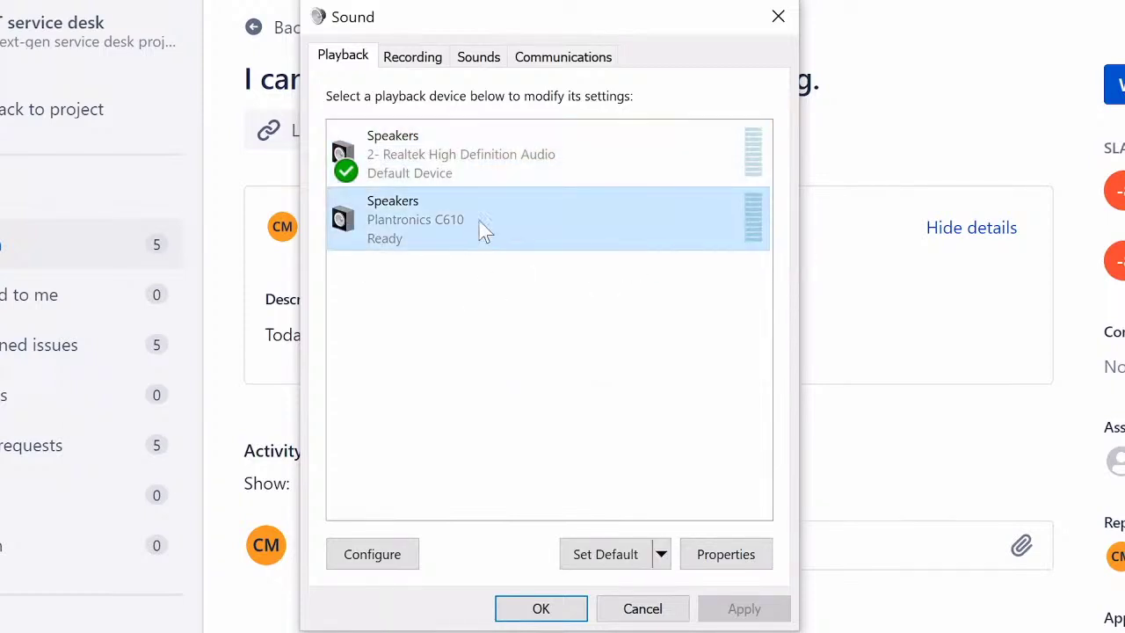
{"action": "right_click", "coordinate": [479, 222]}
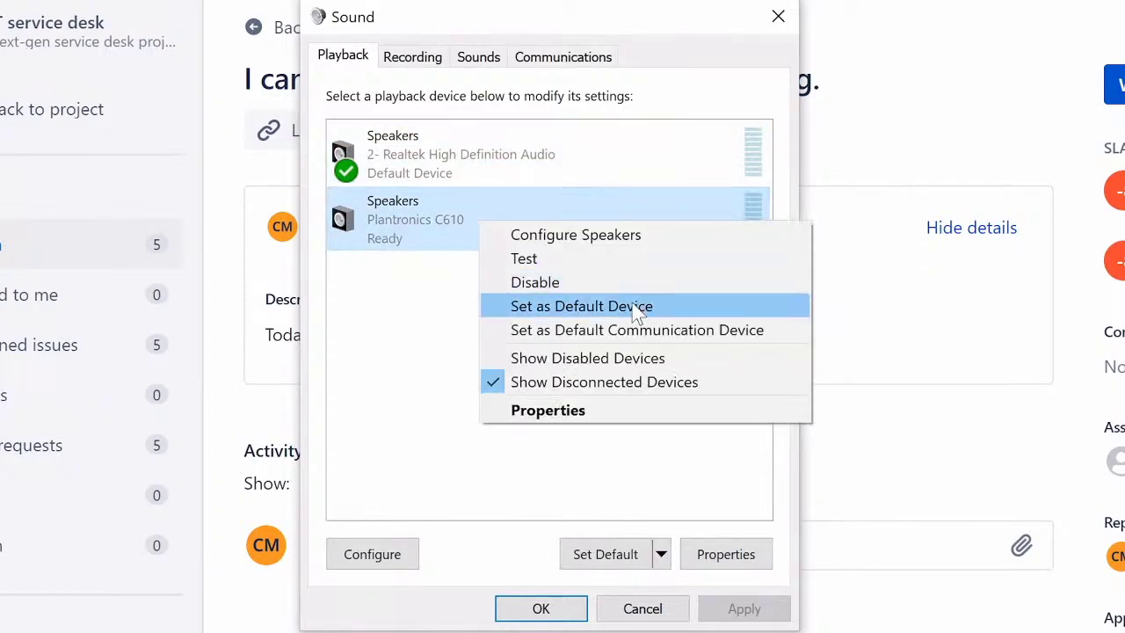
{"action": "left_click", "coordinate": [636, 310]}
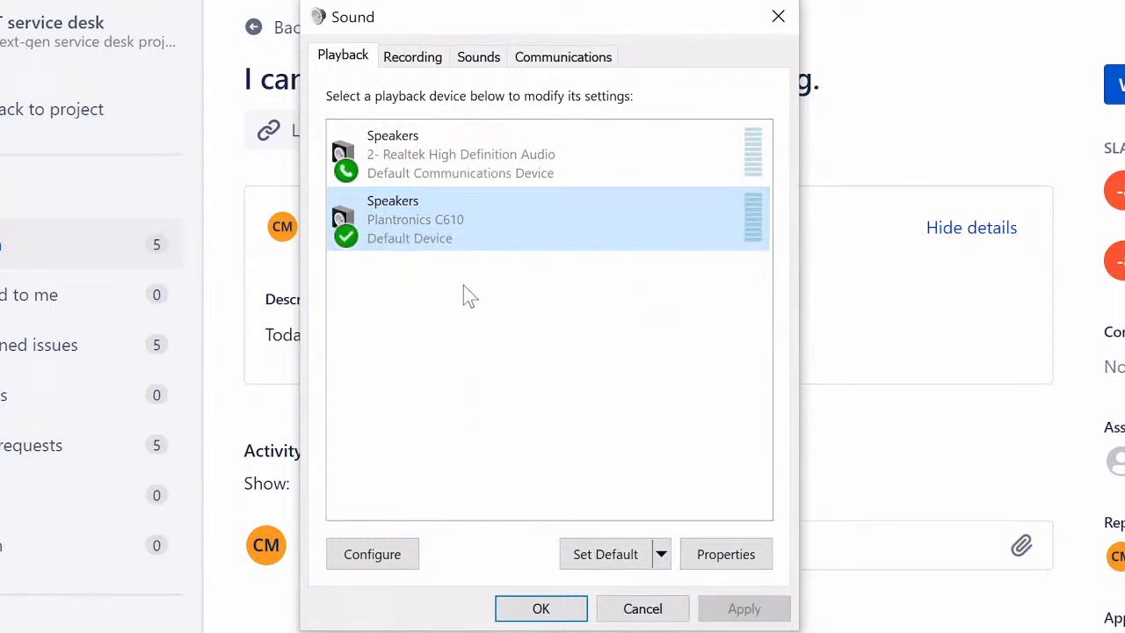
{"action": "left_click", "coordinate": [420, 174]}
{"action": "right_click", "coordinate": [413, 227]}
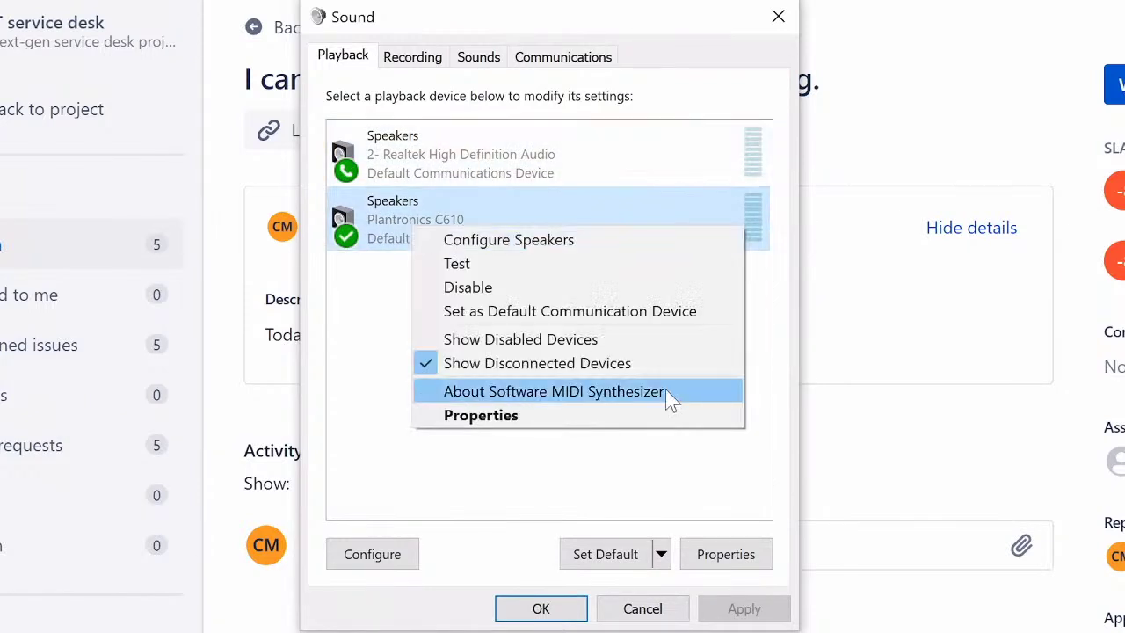
{"action": "left_click", "coordinate": [578, 312]}
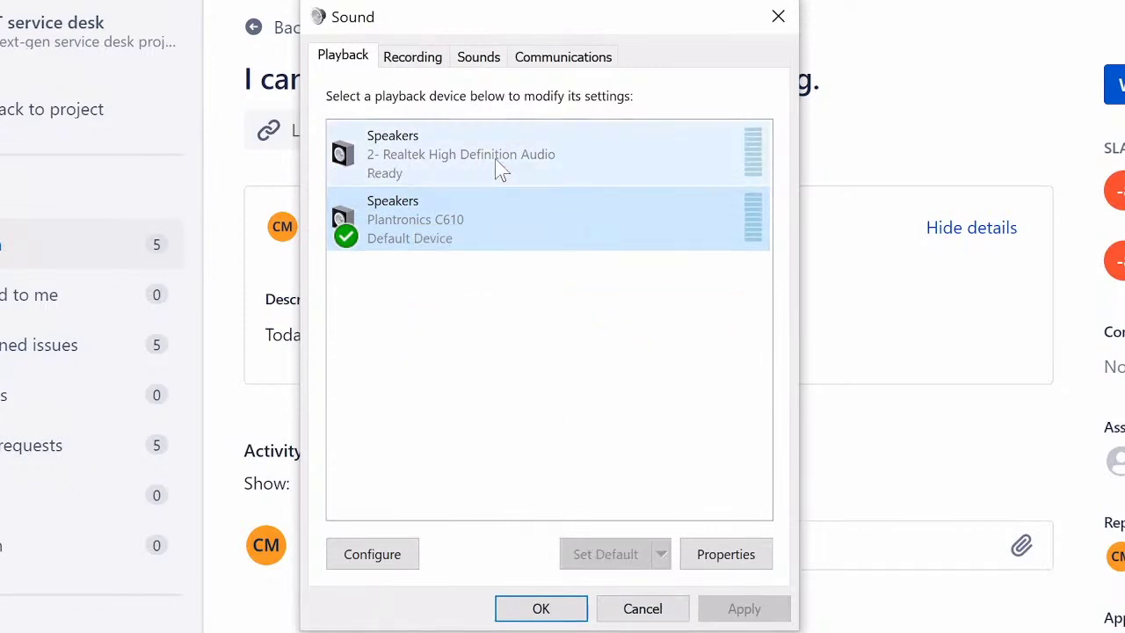
- Look over the Plantronics C610 microphone and Line In recording devices, then cancel the Sound dialog
{"action": "left_click", "coordinate": [417, 54]}
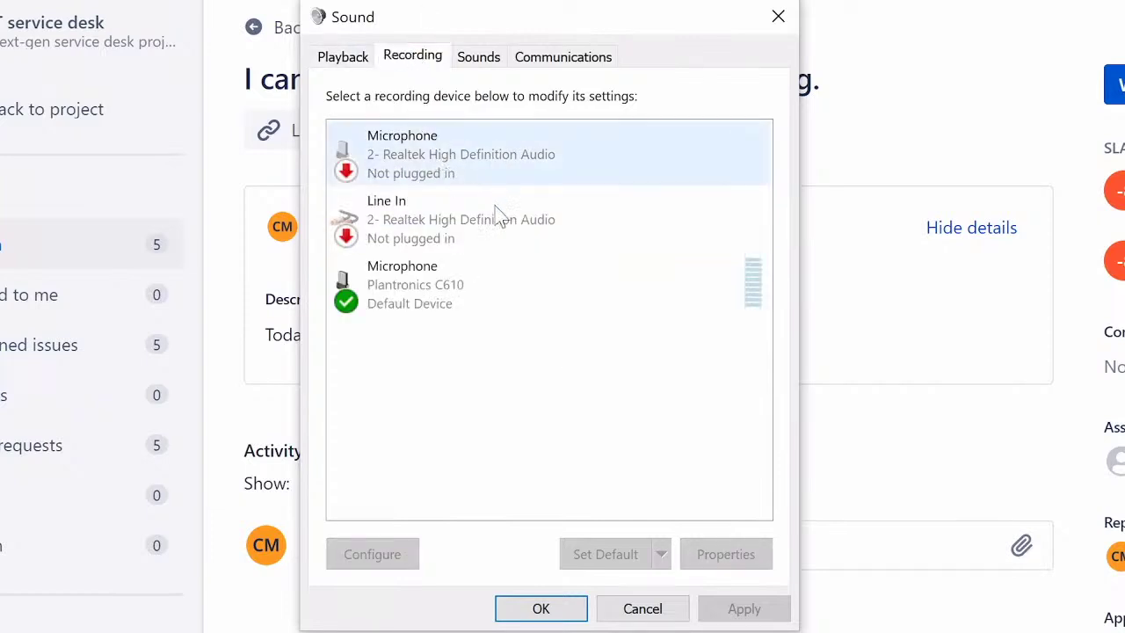
{"action": "left_click", "coordinate": [443, 279]}
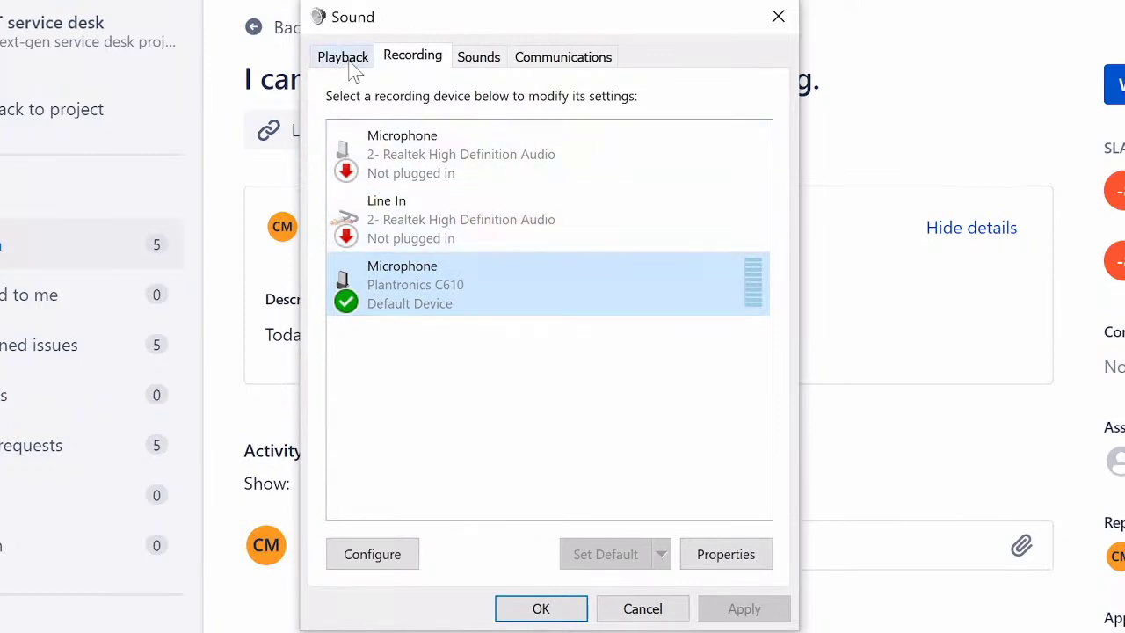
{"action": "left_click", "coordinate": [414, 212]}
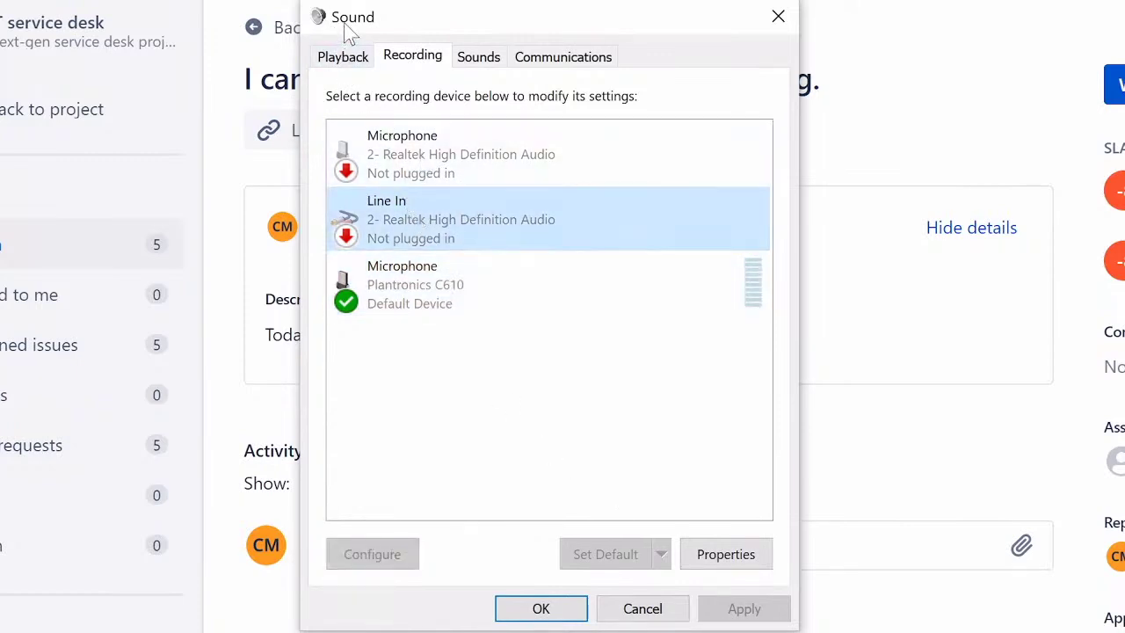
{"action": "left_click", "coordinate": [357, 63]}
{"action": "left_click", "coordinate": [591, 406]}
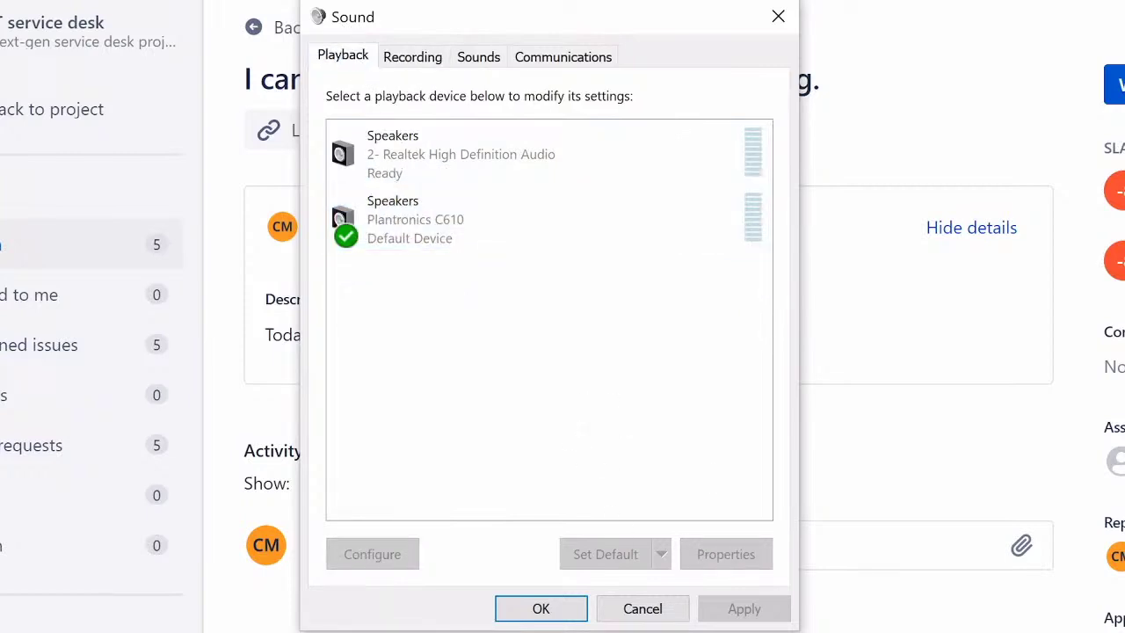
{"action": "left_click", "coordinate": [655, 615]}
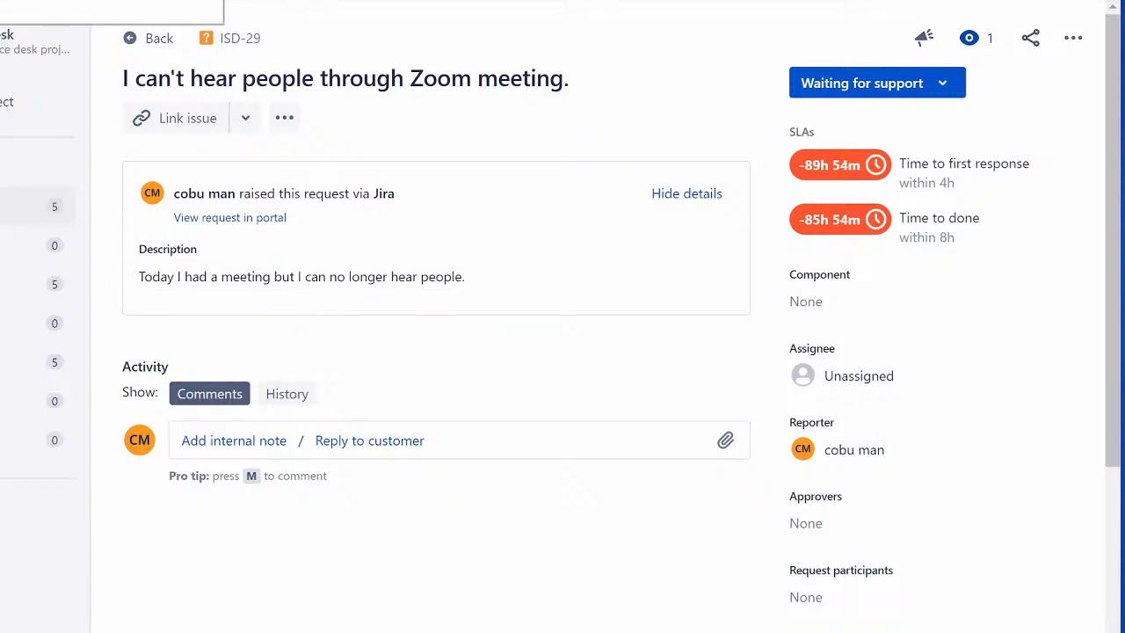
- Return to the queue, open ticket ISD-28 about the missing program, and move the Chrome shortcut
{"action": "key", "text": "alt+Left"}
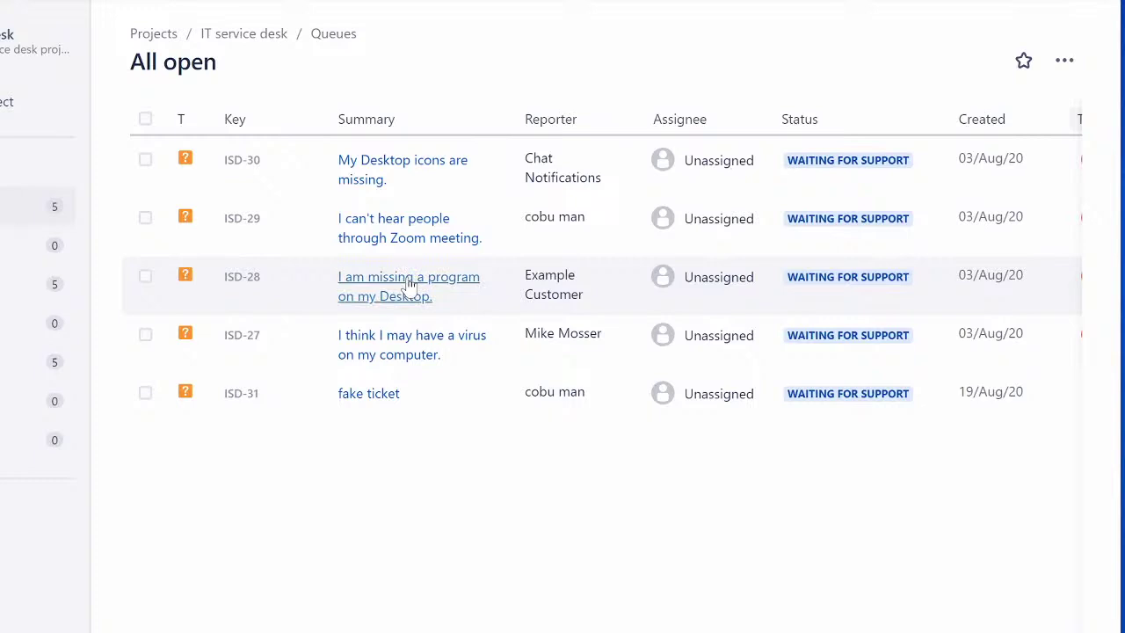
{"action": "left_click", "coordinate": [410, 283]}
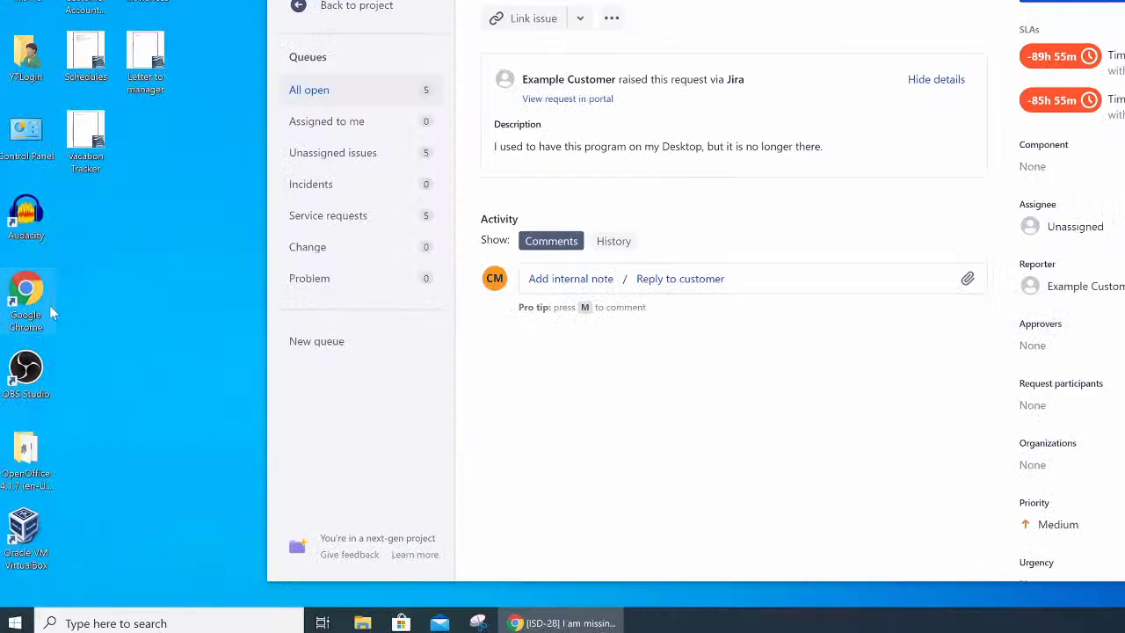
{"action": "left_click_drag", "start_coordinate": [48, 305], "coordinate": [147, 224]}
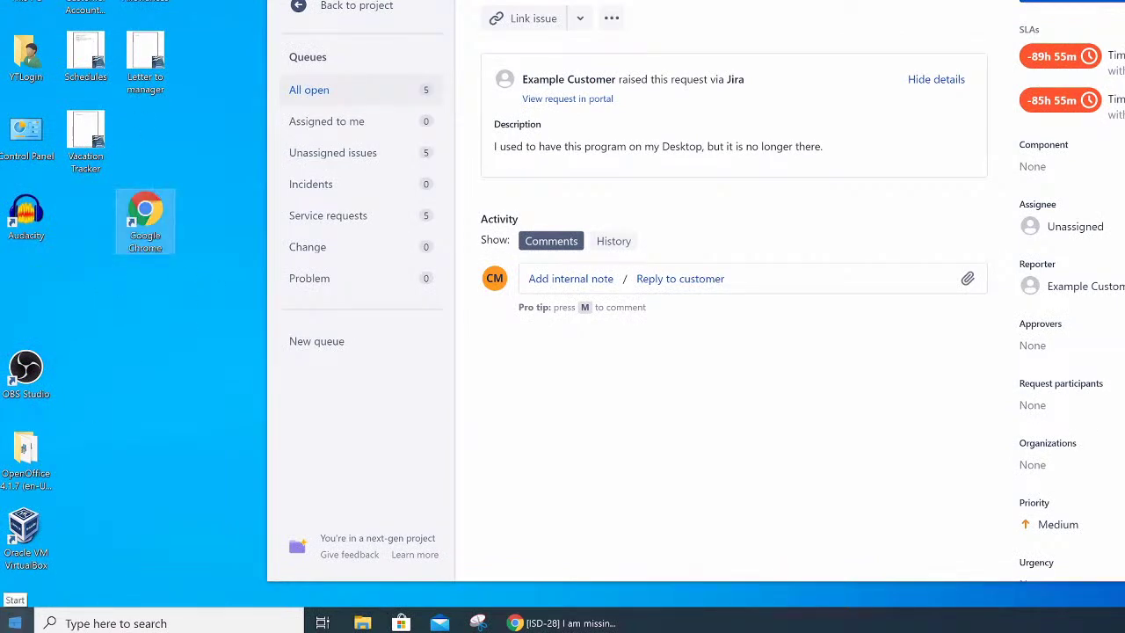
- Move the Google Chrome desktop shortcut into the left column below Audacity
{"action": "left_click", "coordinate": [14, 622]}
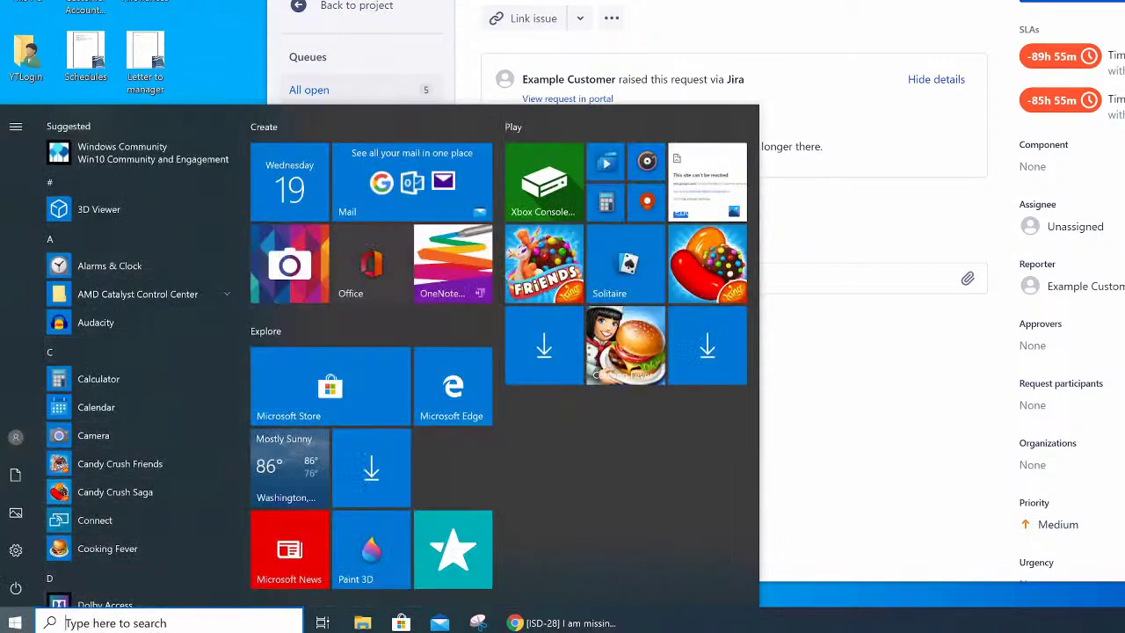
{"action": "left_click", "coordinate": [477, 56]}
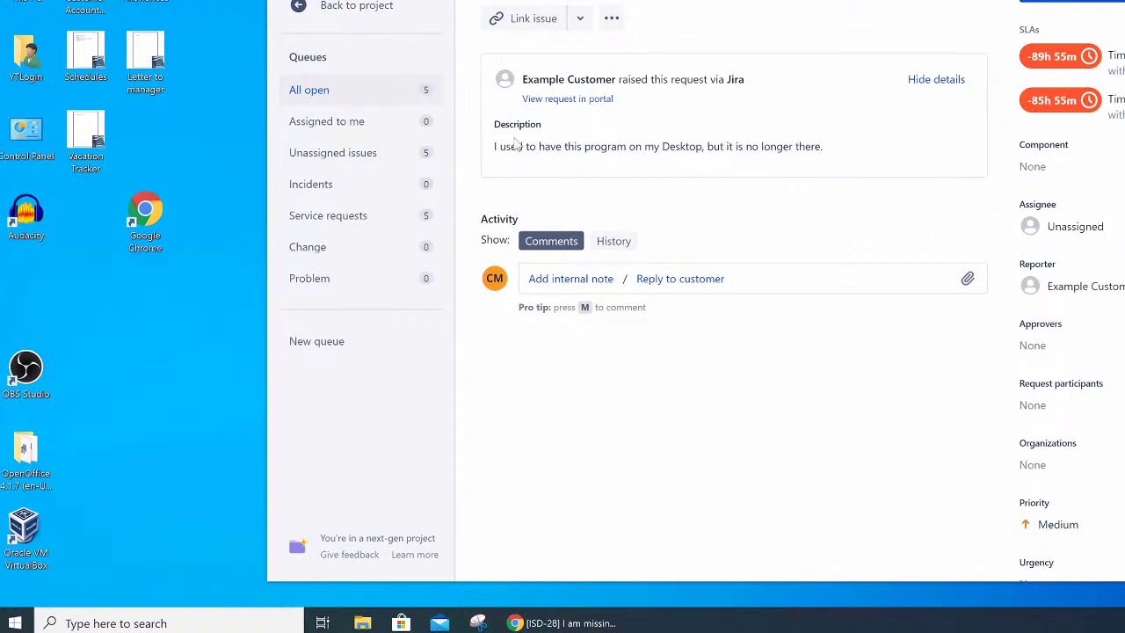
{"action": "left_click_drag", "start_coordinate": [150, 215], "coordinate": [30, 292]}
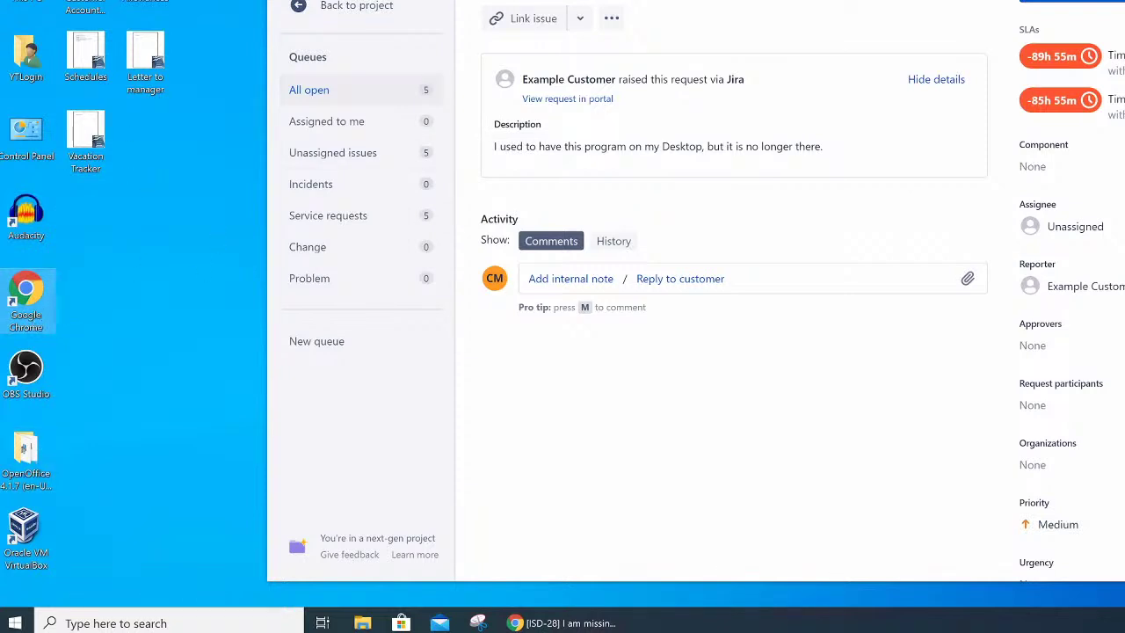
- Scroll down through the Start menu's installed apps list, then close it
{"action": "left_click", "coordinate": [15, 622]}
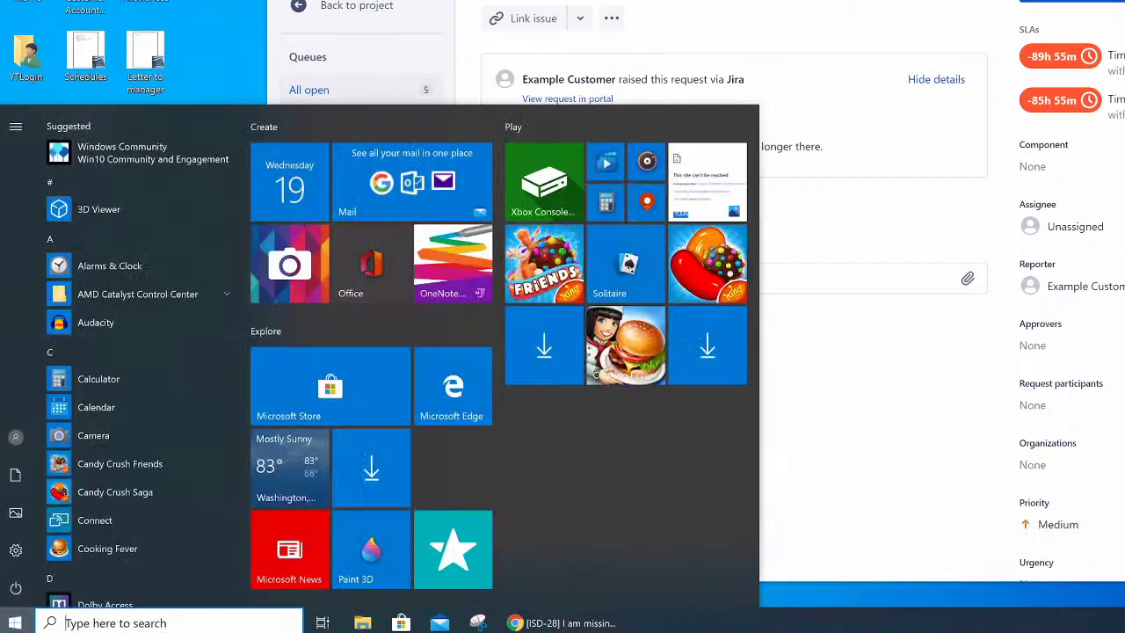
{"action": "key", "text": "Escape"}
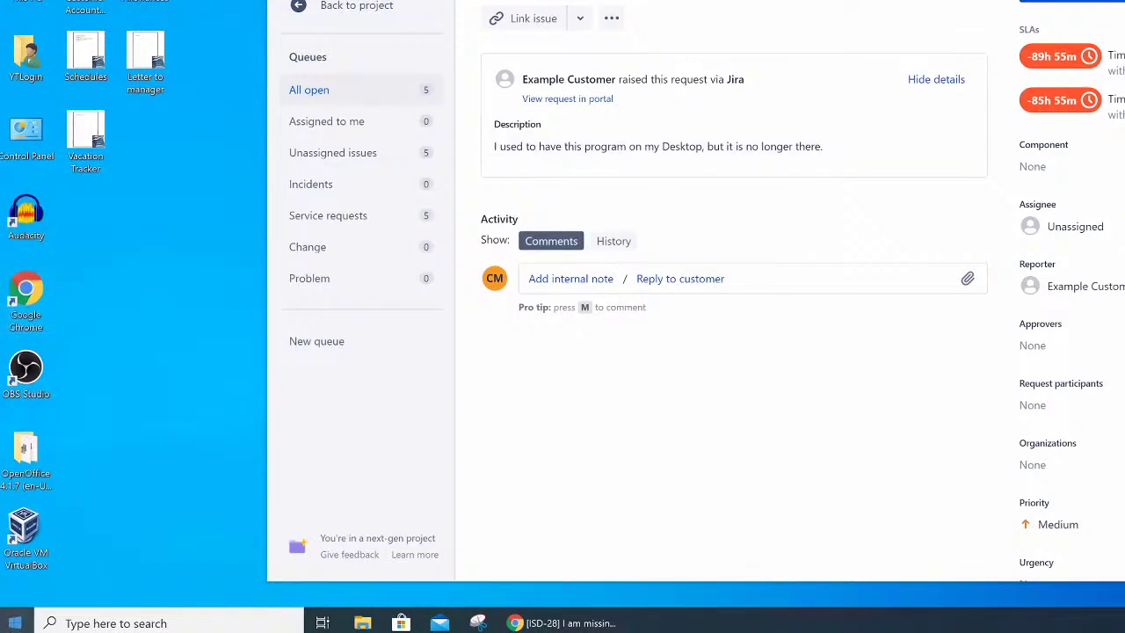
{"action": "left_click", "coordinate": [15, 622]}
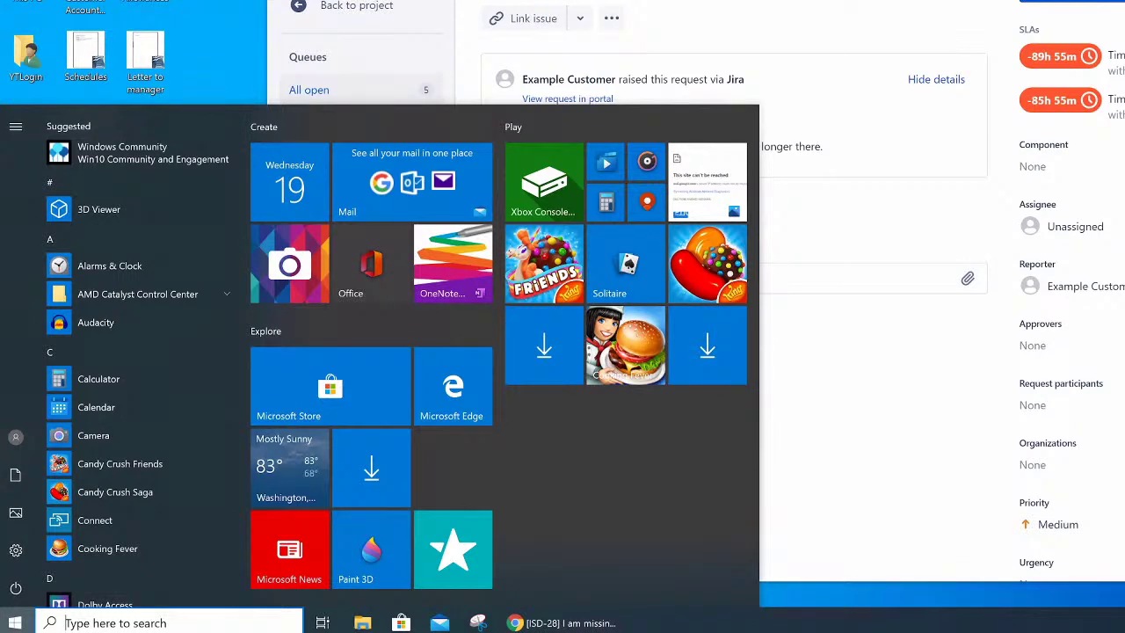
{"action": "scroll", "coordinate": [143, 395], "scroll_direction": "down", "scroll_amount": 5}
{"action": "scroll", "coordinate": [141, 389], "scroll_direction": "down", "scroll_amount": 3}
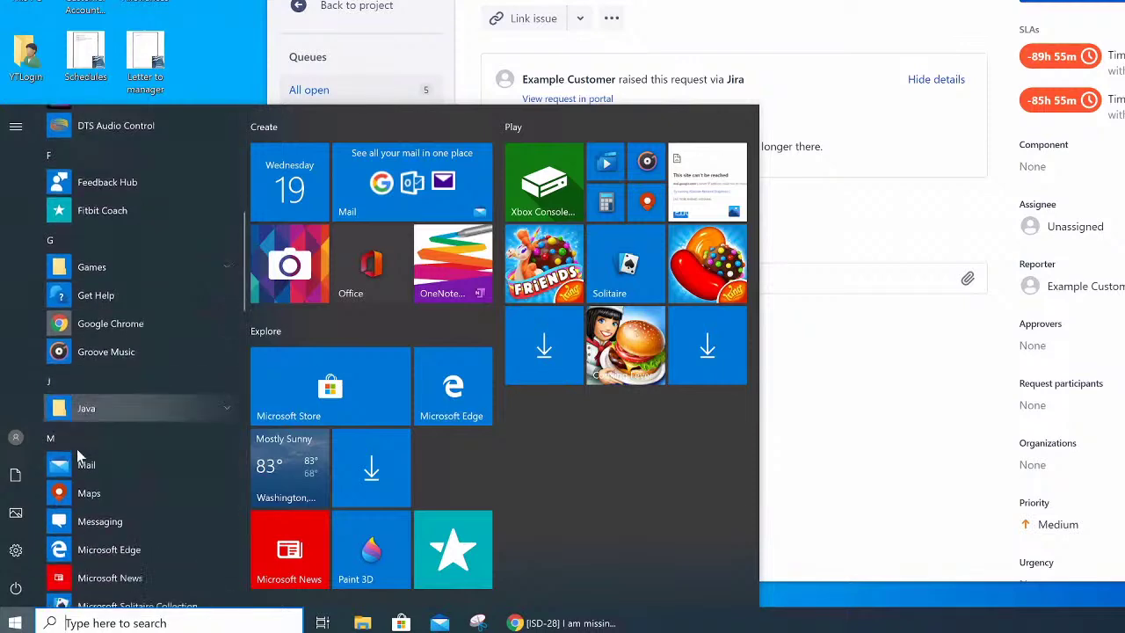
{"action": "scroll", "coordinate": [78, 457], "scroll_direction": "down", "scroll_amount": 5}
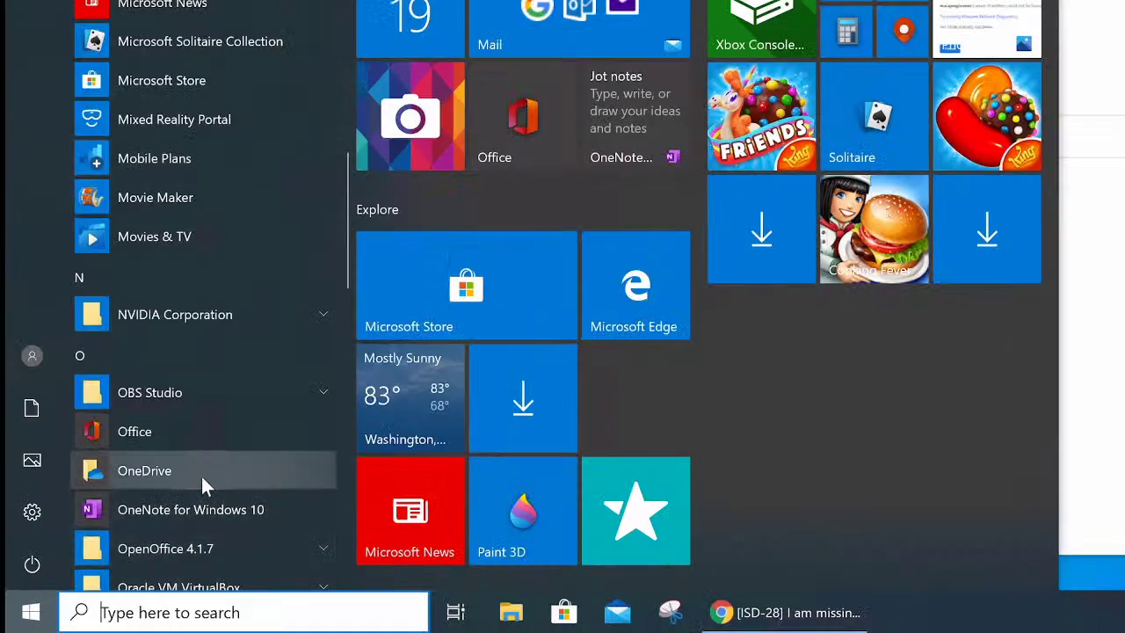
{"action": "scroll", "coordinate": [201, 476], "scroll_direction": "down", "scroll_amount": 2}
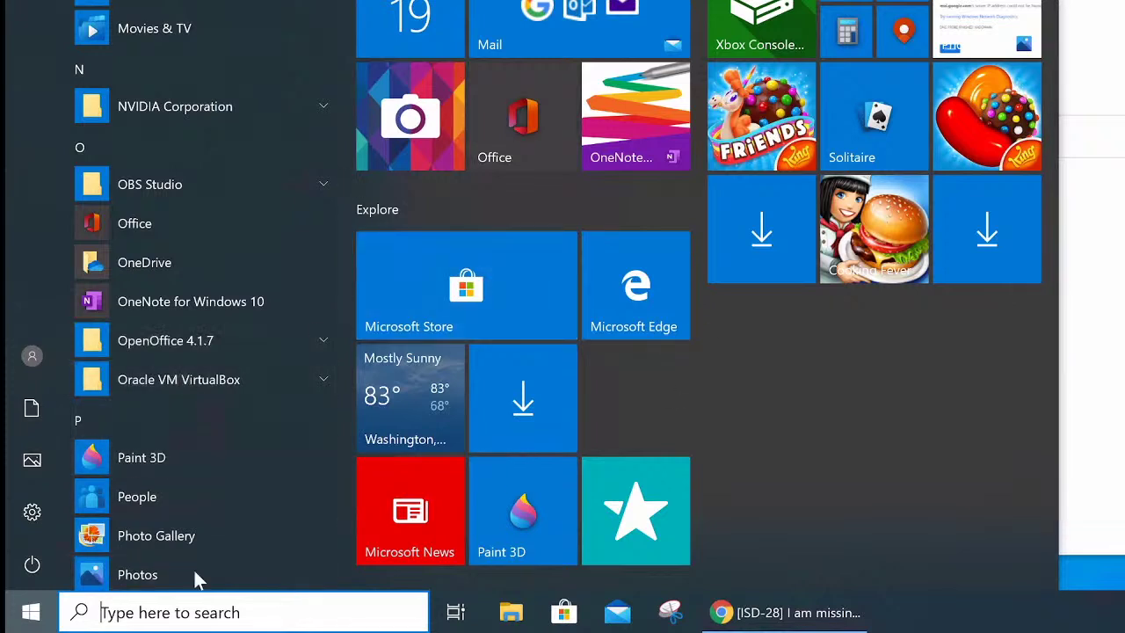
{"action": "key", "text": "Escape"}
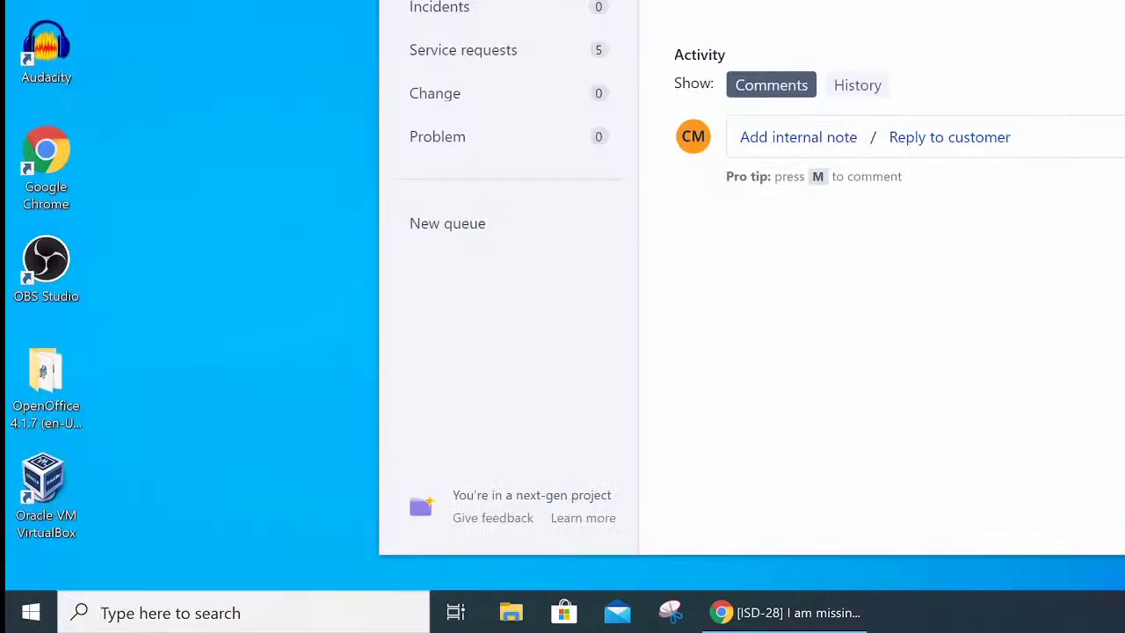
{"action": "left_click", "coordinate": [15, 615]}
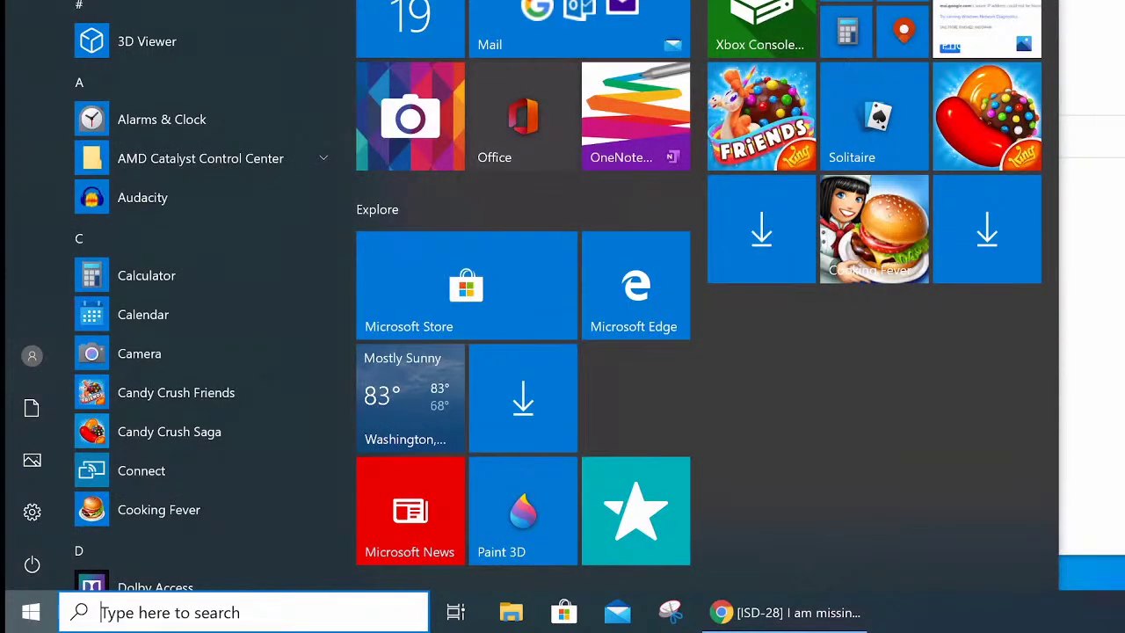
{"action": "key", "text": "super+s"}
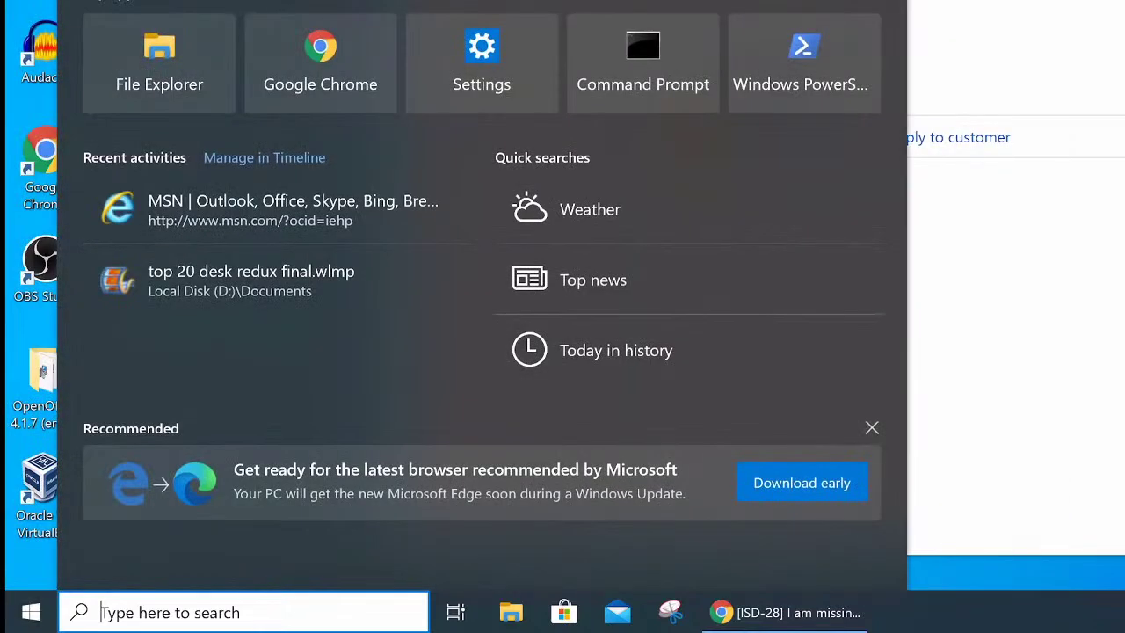
{"action": "key", "text": "Escape"}
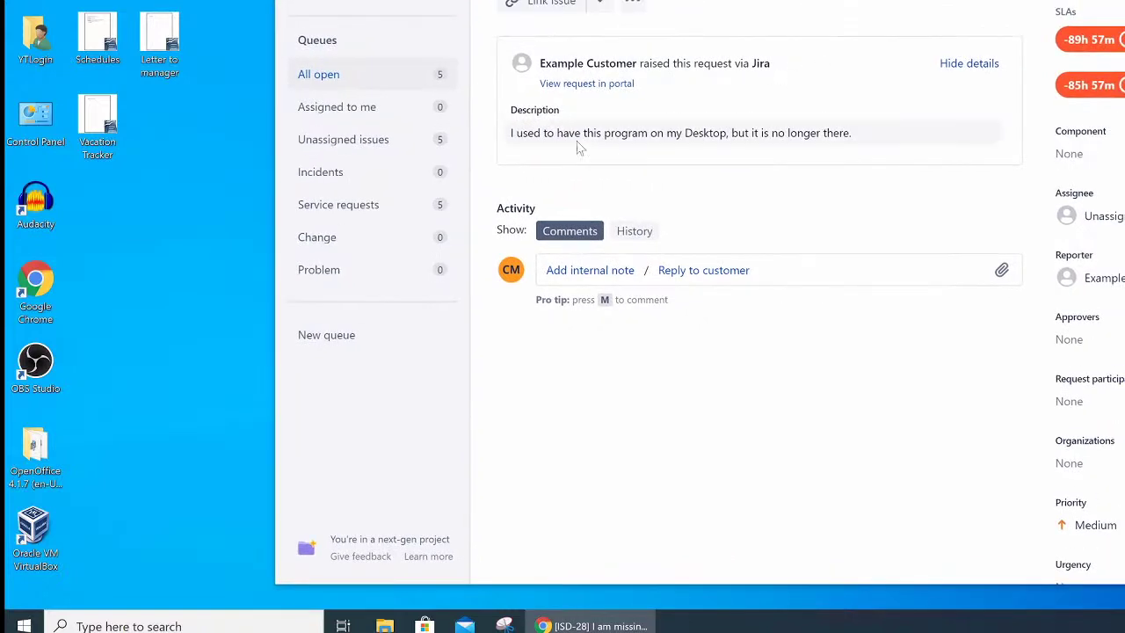
{"action": "left_click_drag", "start_coordinate": [594, 133], "coordinate": [727, 132]}
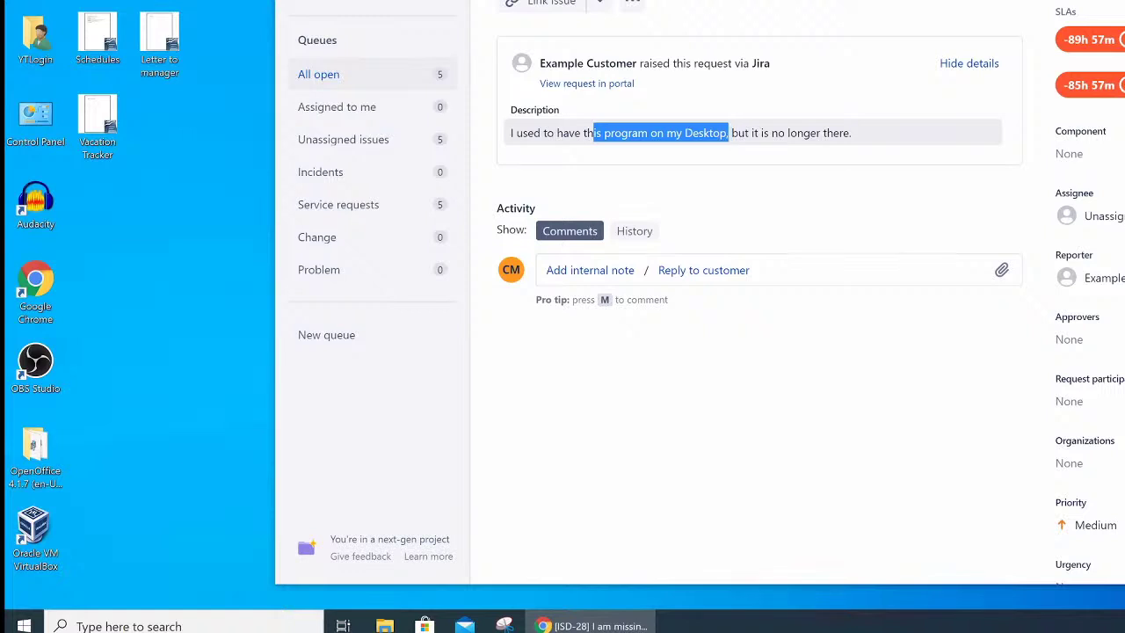
{"action": "left_click", "coordinate": [728, 133]}
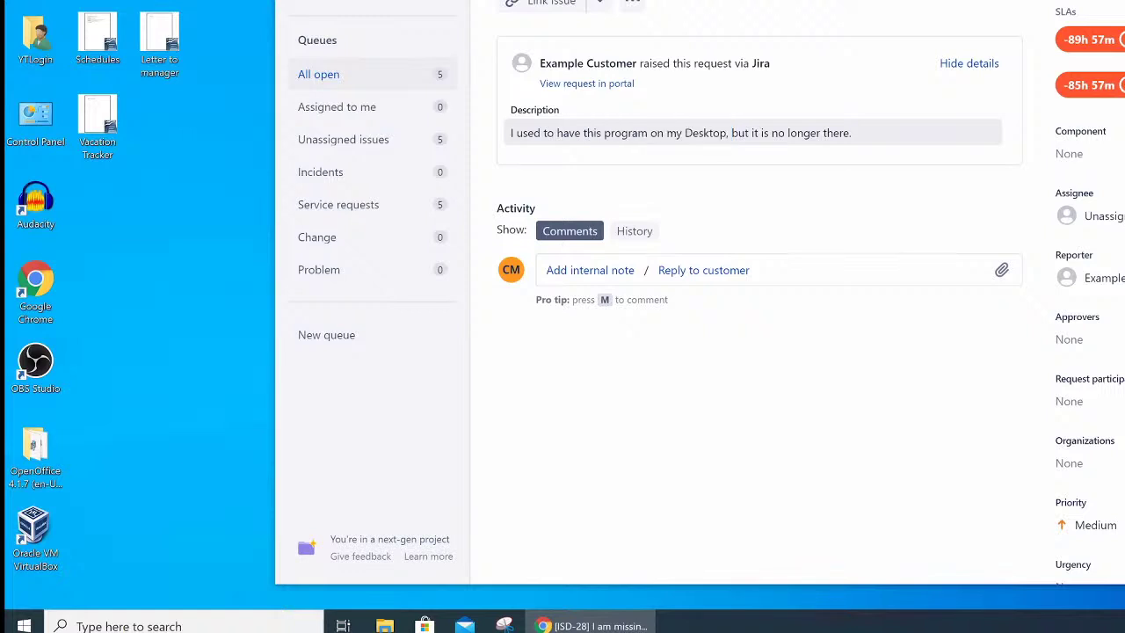
{"action": "left_click_drag", "start_coordinate": [728, 133], "coordinate": [583, 133]}
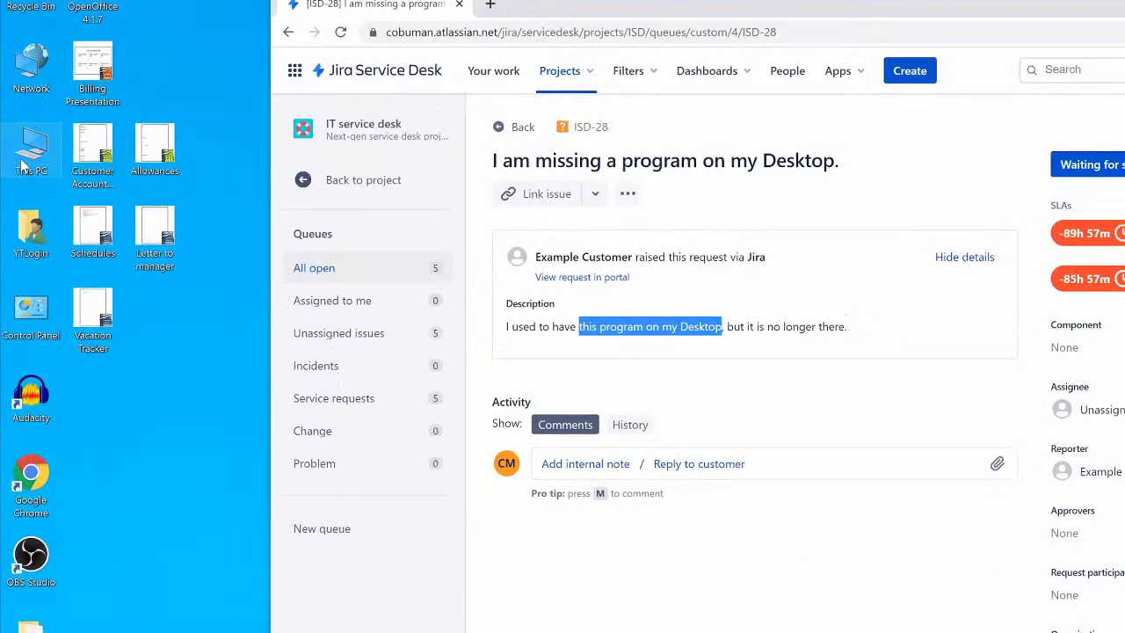
- Review This PC's system properties (Windows 10 Pro, 64-bit, 4.00 GB RAM), then return to Jira
{"action": "right_click", "coordinate": [22, 161]}
{"action": "left_click", "coordinate": [79, 349]}
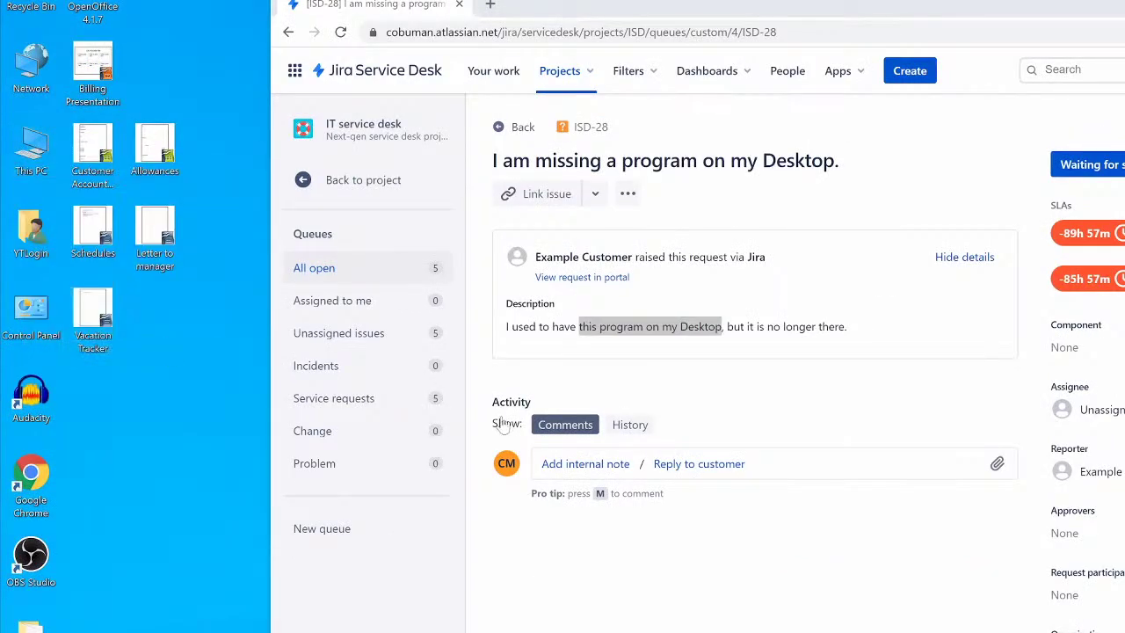
{"action": "left_click_drag", "start_coordinate": [785, 73], "coordinate": [809, 146]}
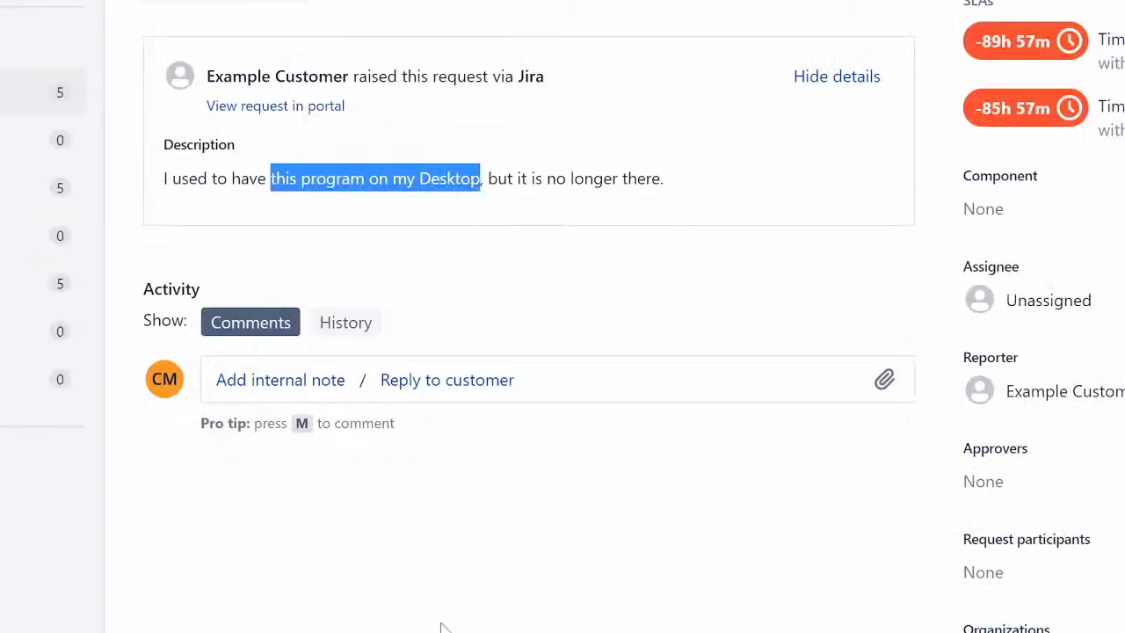
{"action": "left_click", "coordinate": [440, 627]}
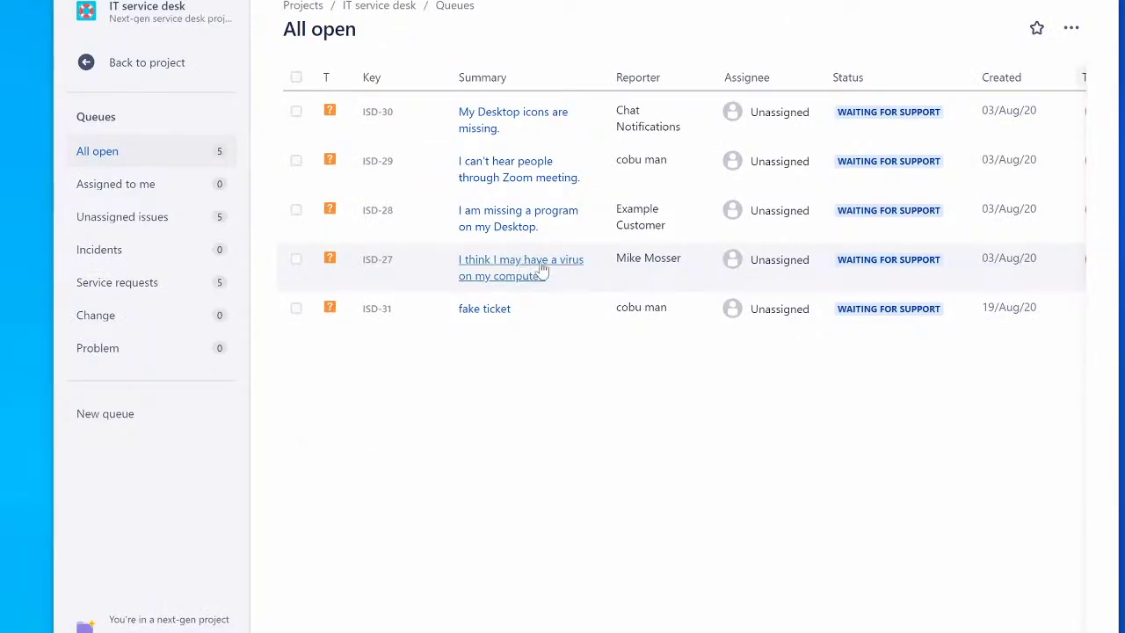
- Open ticket ISD-27 'I think I may have a virus on my computer.' and edit its description
{"action": "left_click", "coordinate": [571, 266]}
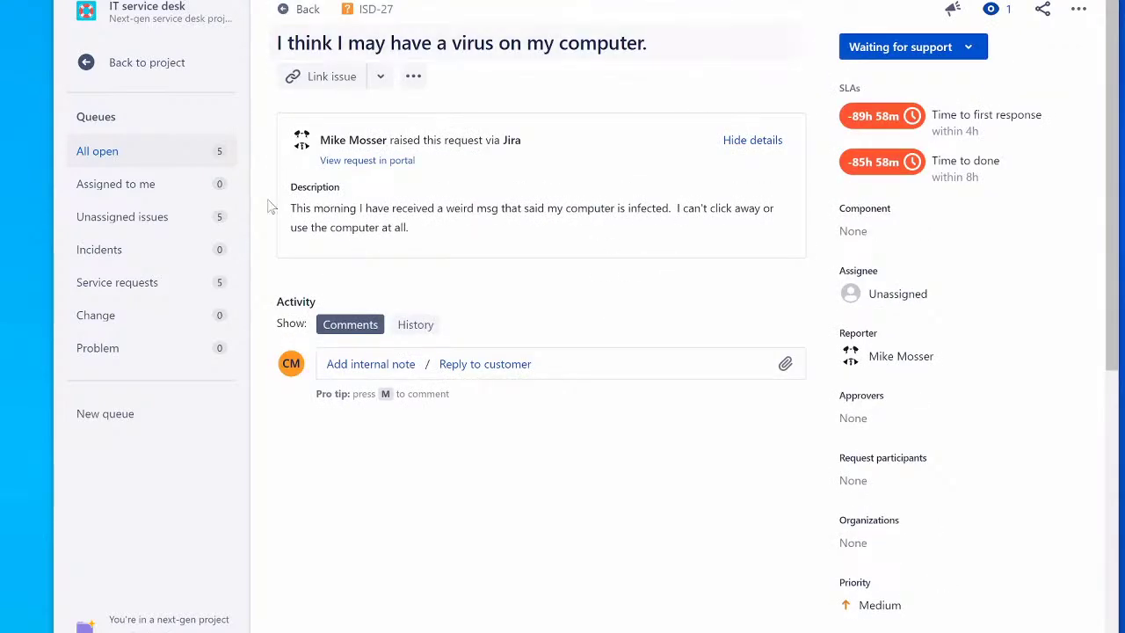
{"action": "triple_click", "coordinate": [291, 214]}
{"action": "left_click_drag", "start_coordinate": [488, 232], "coordinate": [296, 187]}
{"action": "left_click_drag", "start_coordinate": [184, 271], "coordinate": [174, 299]}
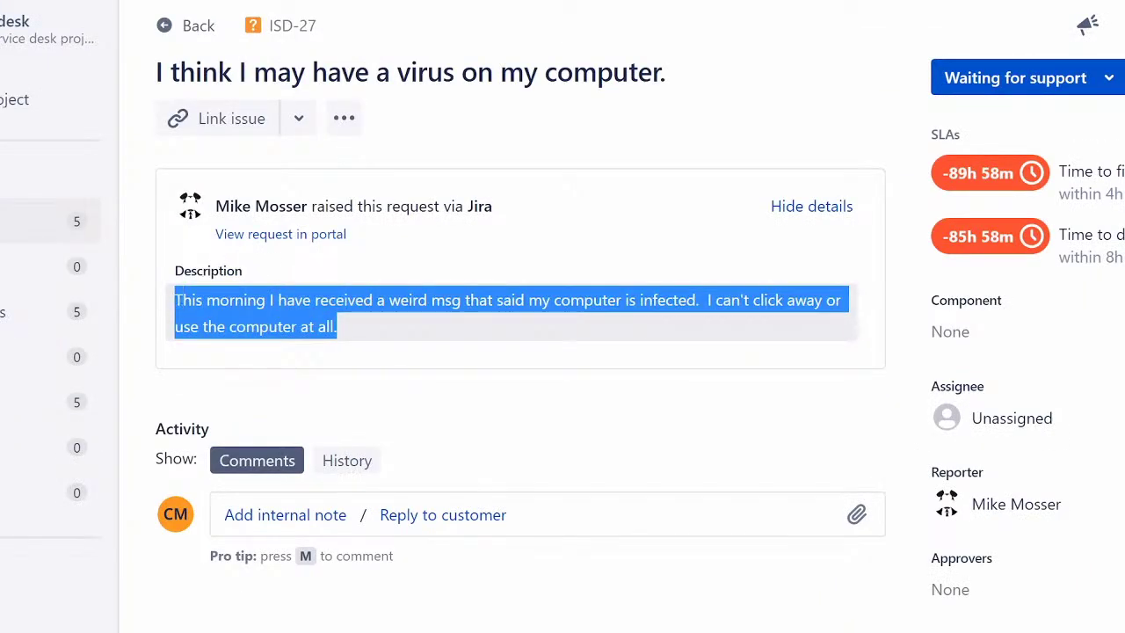
{"action": "left_click", "coordinate": [343, 318]}
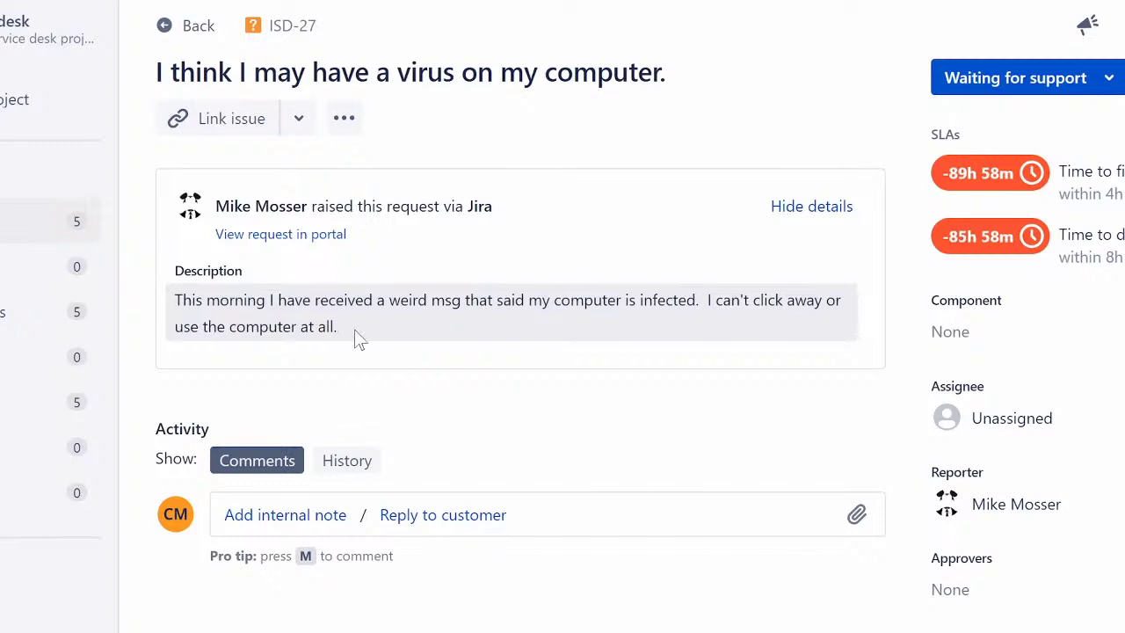
{"action": "left_click", "coordinate": [354, 330]}
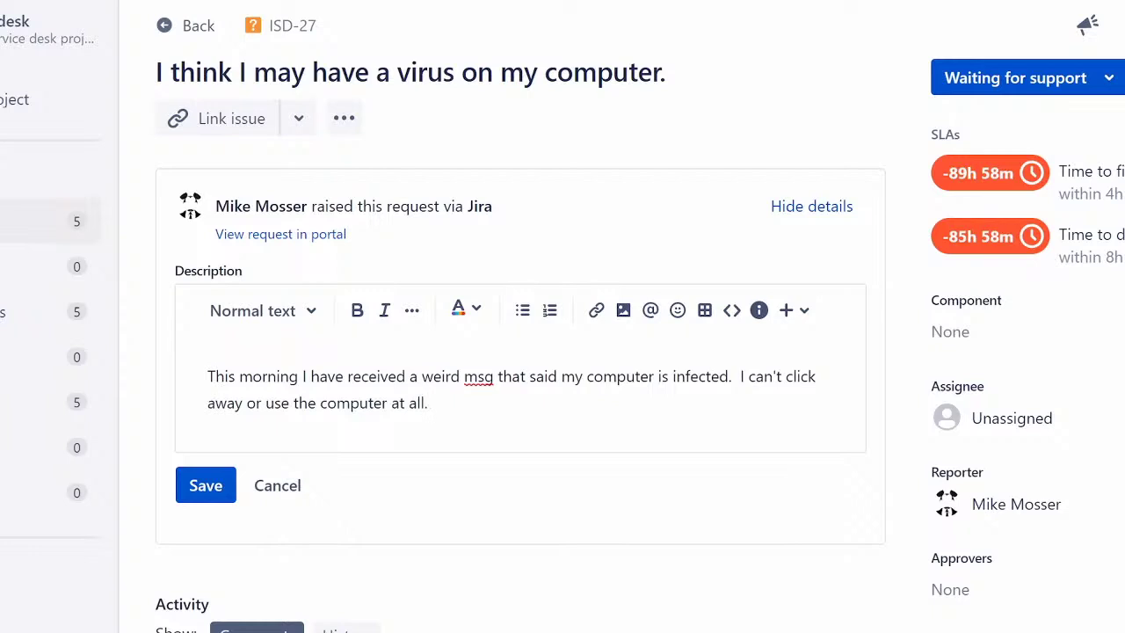
{"action": "left_click_drag", "start_coordinate": [208, 376], "coordinate": [428, 403]}
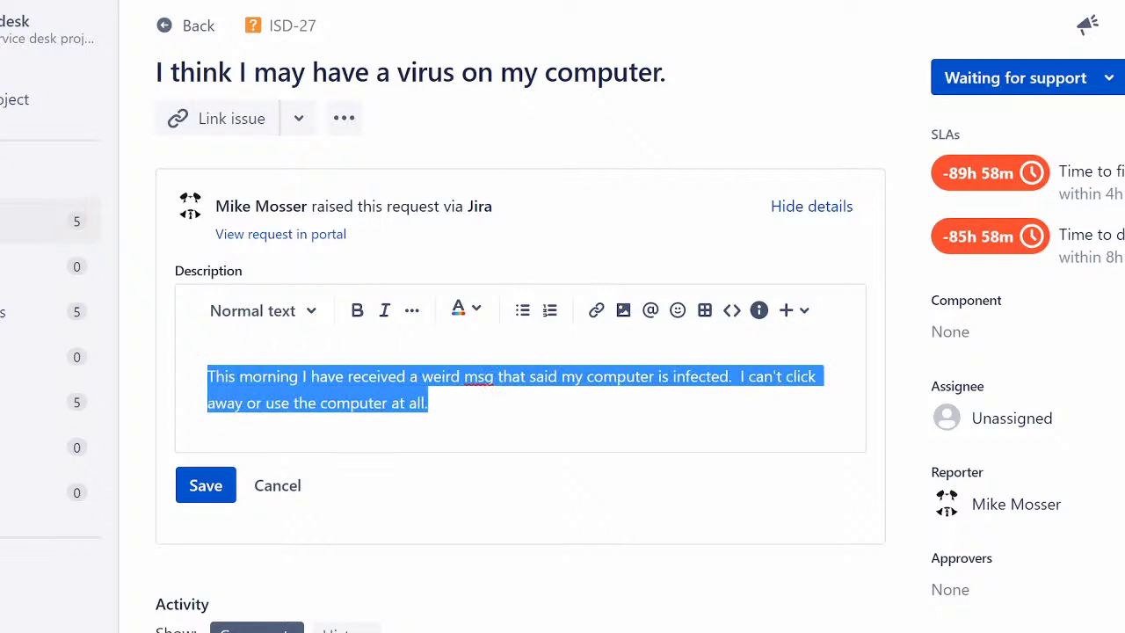
{"action": "left_click", "coordinate": [428, 402]}
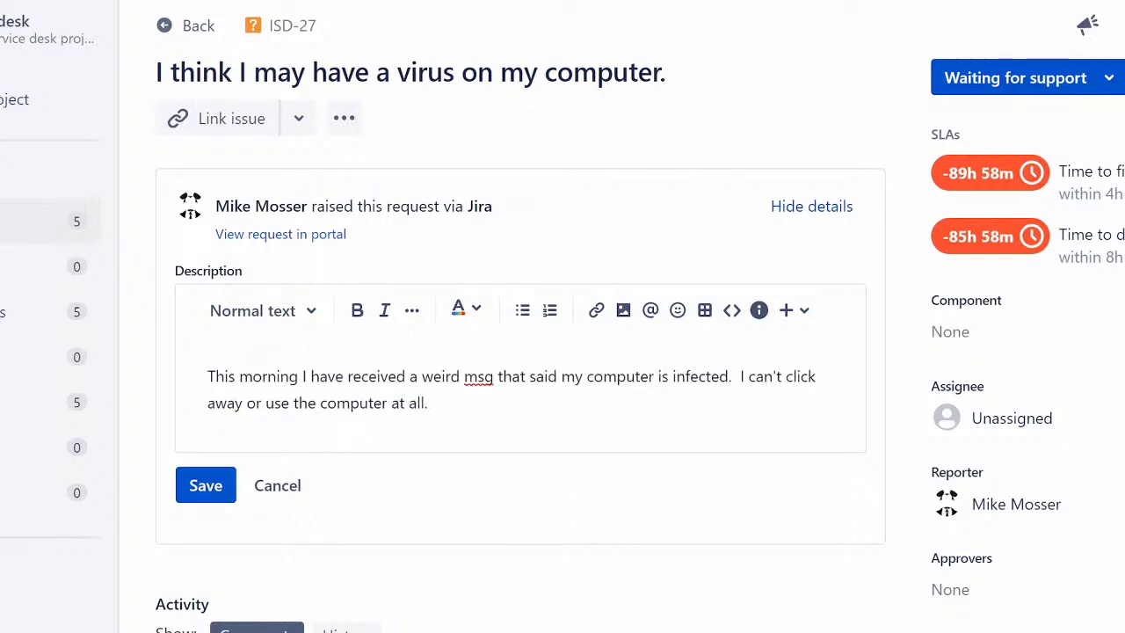
{"action": "left_click_drag", "start_coordinate": [428, 402], "coordinate": [207, 377]}
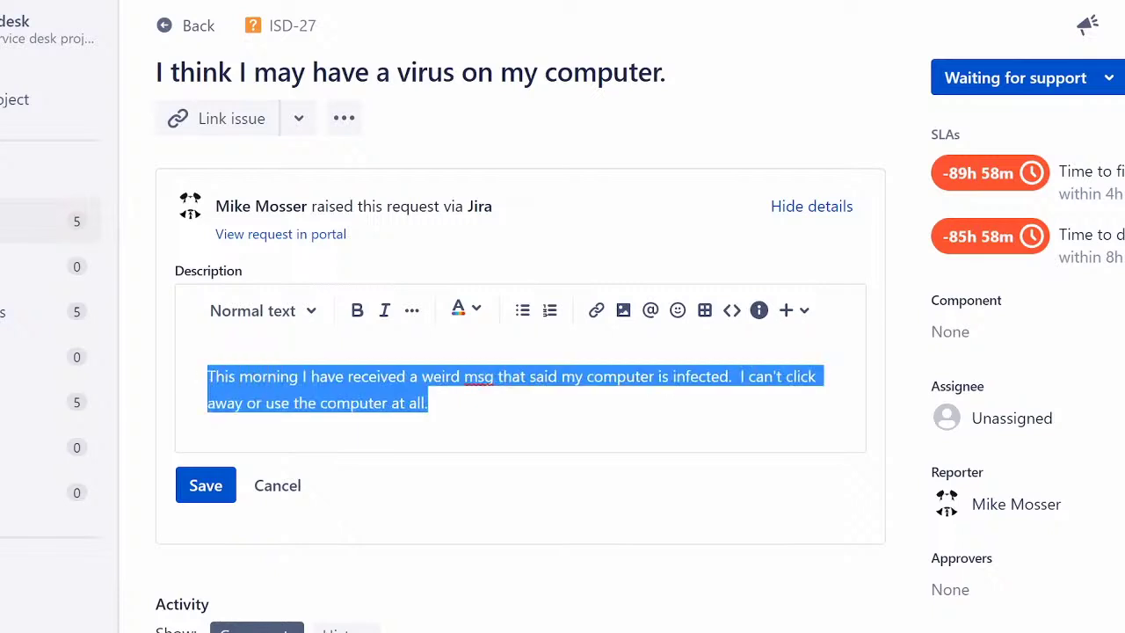
{"action": "left_click", "coordinate": [276, 376]}
{"action": "left_click_drag", "start_coordinate": [428, 402], "coordinate": [207, 377]}
{"action": "key", "text": "Right"}
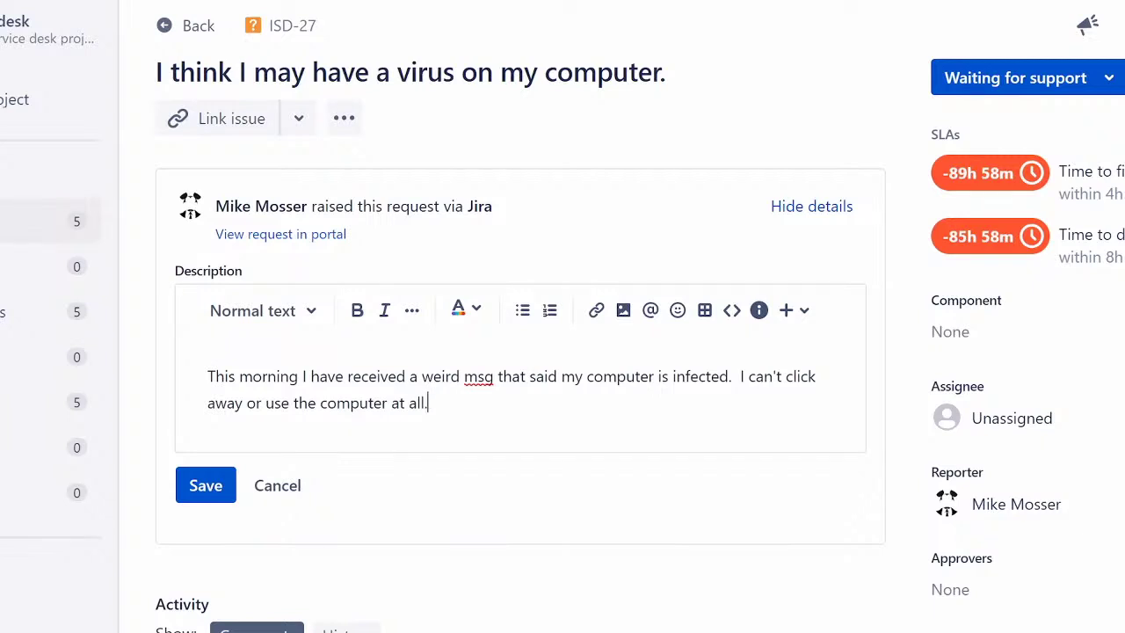
{"action": "left_click_drag", "start_coordinate": [239, 377], "coordinate": [428, 402]}
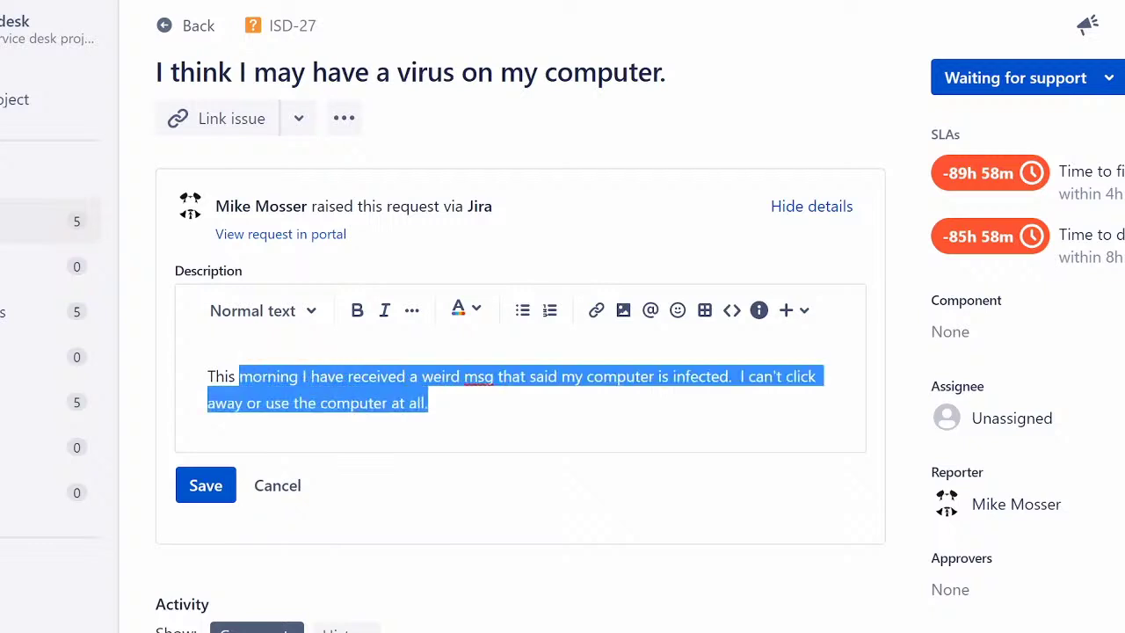
{"action": "left_click", "coordinate": [428, 403]}
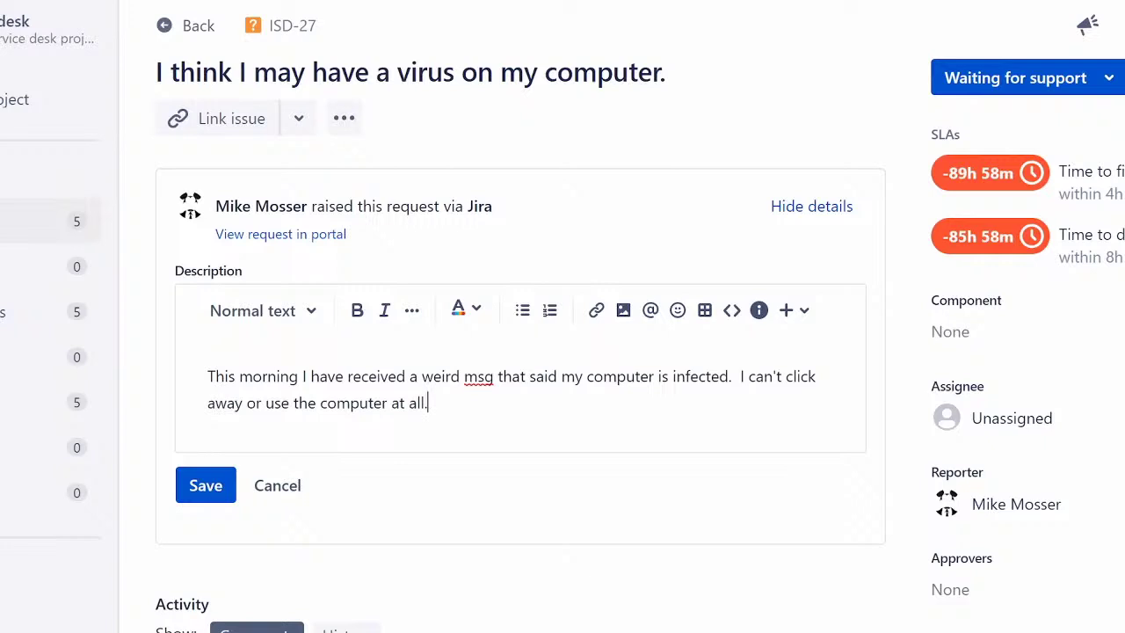
{"action": "left_click", "coordinate": [561, 376]}
{"action": "left_click", "coordinate": [428, 403]}
{"action": "left_click_drag", "start_coordinate": [731, 376], "coordinate": [428, 403]}
{"action": "left_click", "coordinate": [428, 403]}
{"action": "key", "text": "ctrl+shift+Home"}
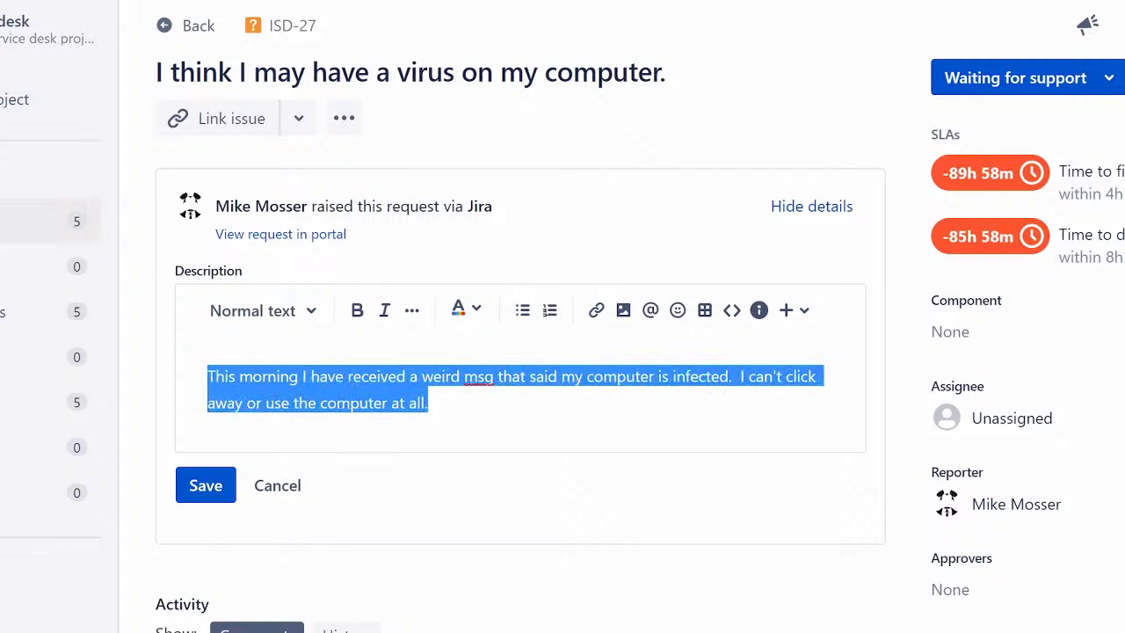
{"action": "key", "text": "Right"}
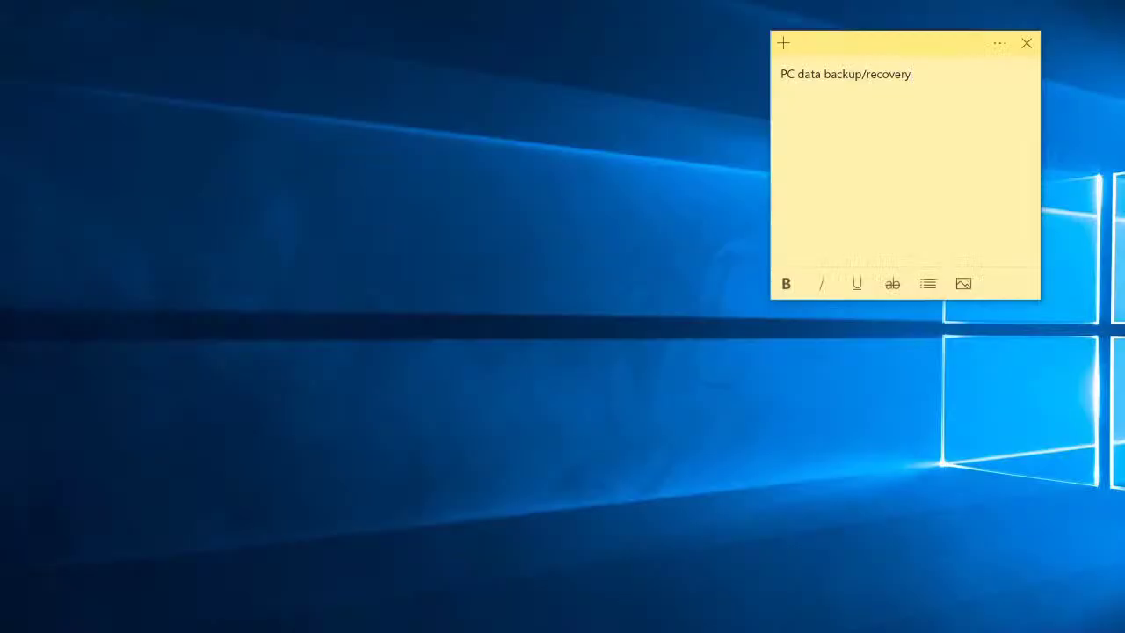
- Open File Explorer on This PC with Win+E to view the drives
{"action": "key", "text": "super+e"}
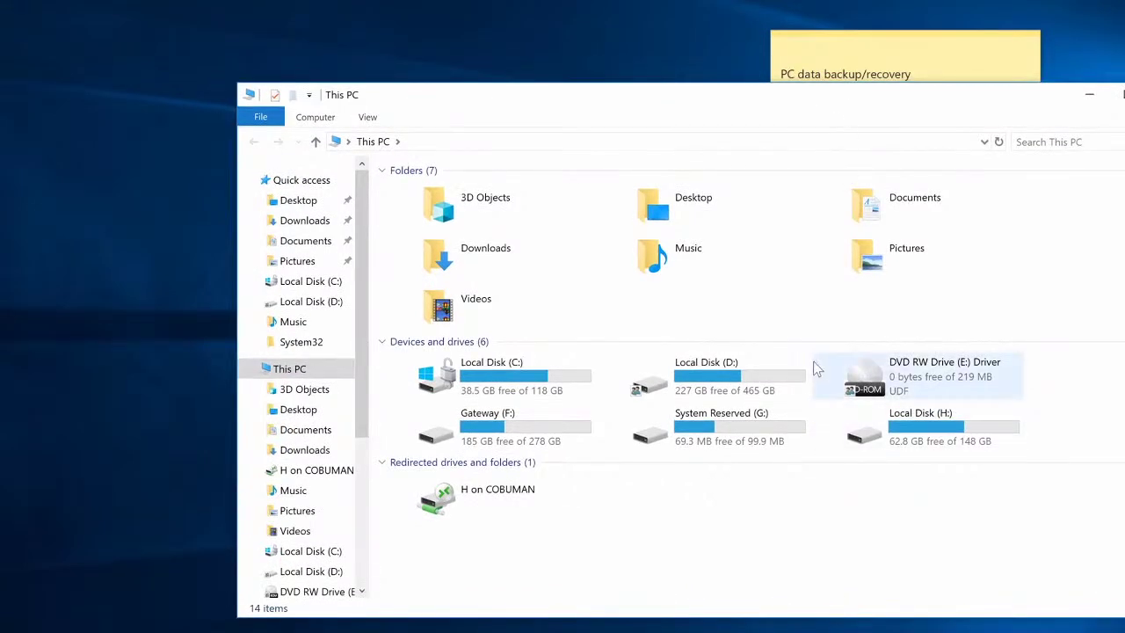
- Select the Gateway (F:) drive in This PC
{"action": "left_click", "coordinate": [524, 431]}
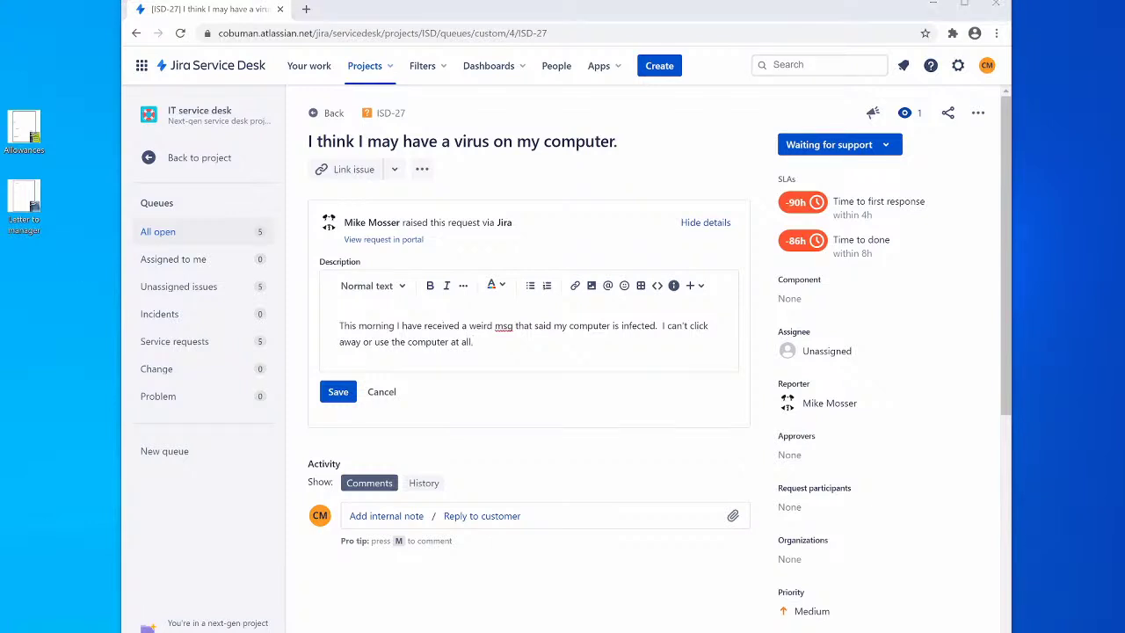
- Select the Local Disk (D:) drive in This PC
{"action": "left_click", "coordinate": [538, 372]}
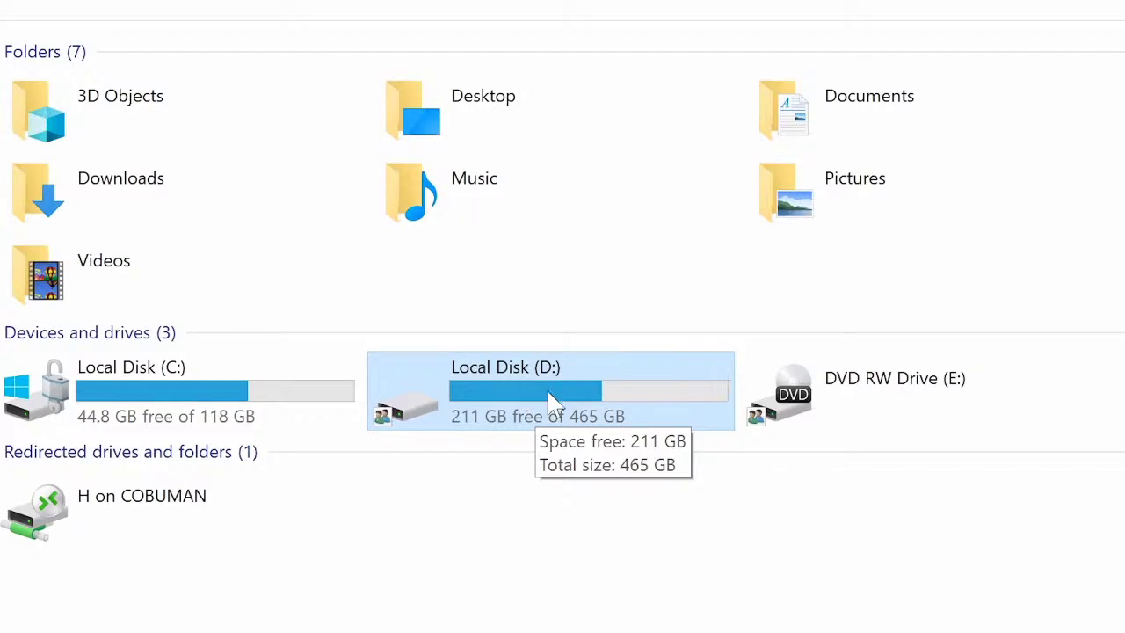
- Launch Task Manager to review running processes, then move it aside behind This PC
{"action": "left_click", "coordinate": [207, 409]}
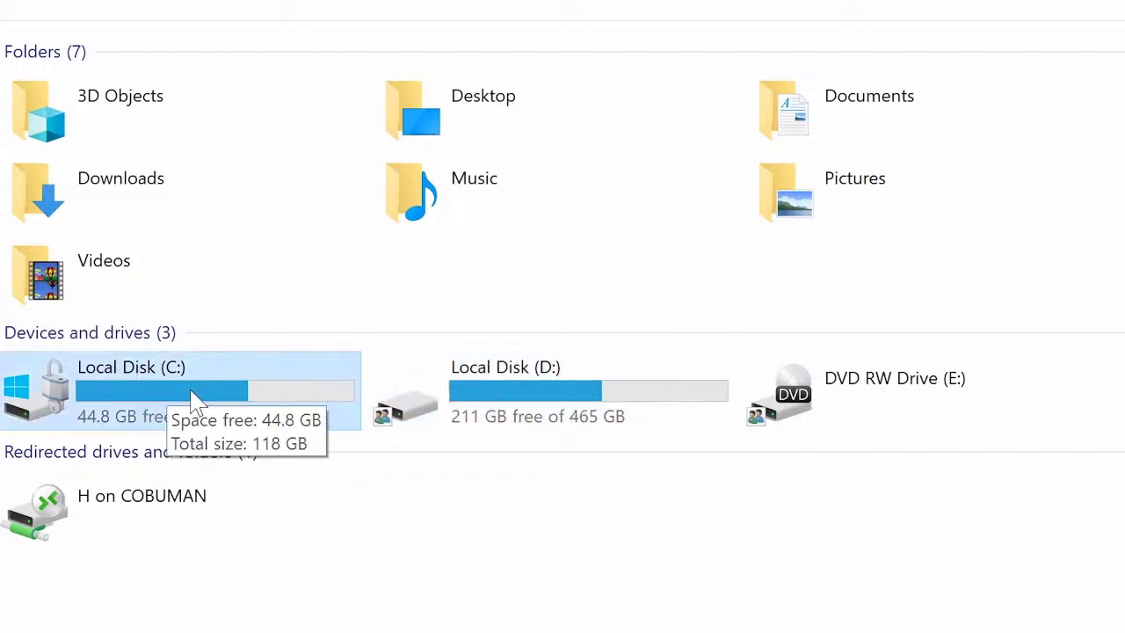
{"action": "right_click", "coordinate": [940, 629]}
{"action": "key", "text": "ctrl+shift+Escape"}
{"action": "left_click_drag", "start_coordinate": [870, 211], "coordinate": [350, 0]}
{"action": "left_click_drag", "start_coordinate": [1090, 158], "coordinate": [1017, 293]}
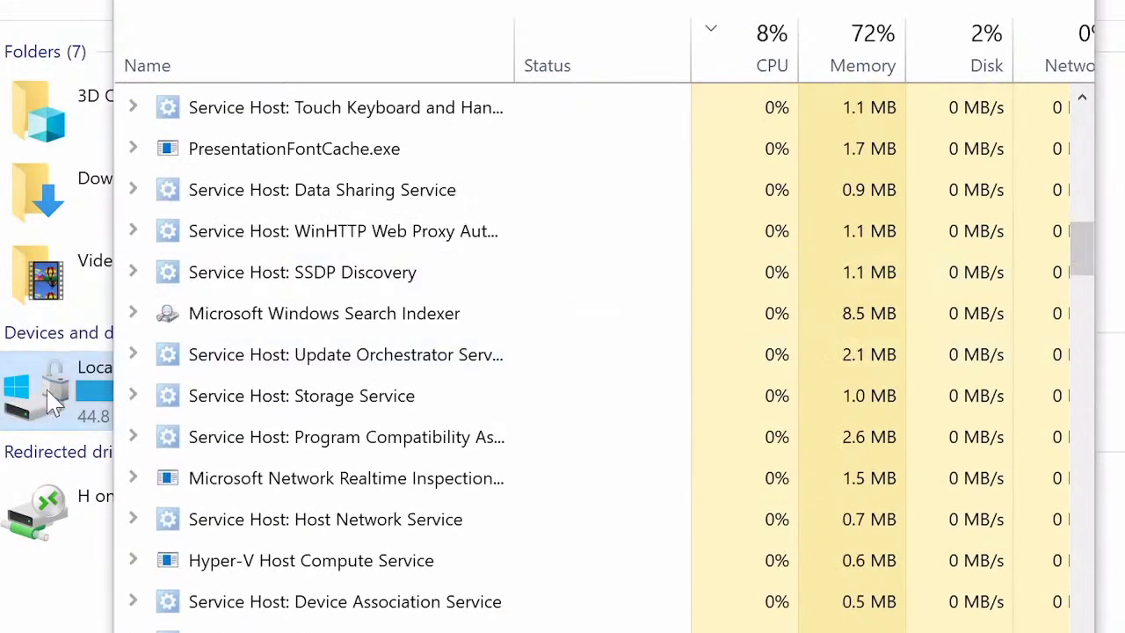
{"action": "left_click_drag", "start_coordinate": [602, 0], "coordinate": [1124, 0]}
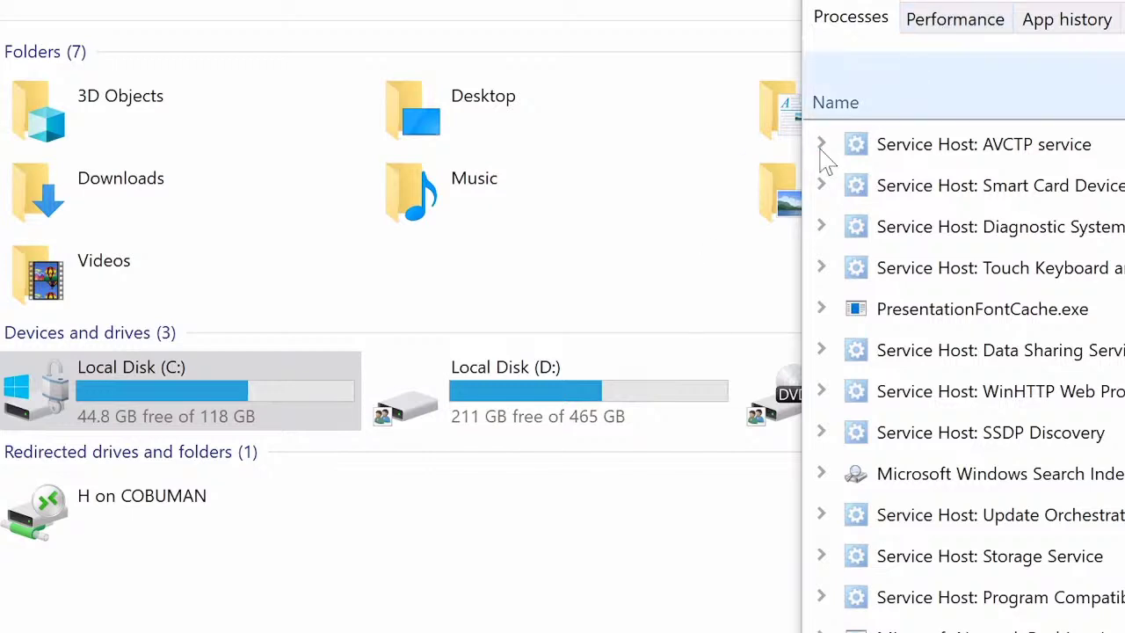
{"action": "left_click", "coordinate": [534, 403]}
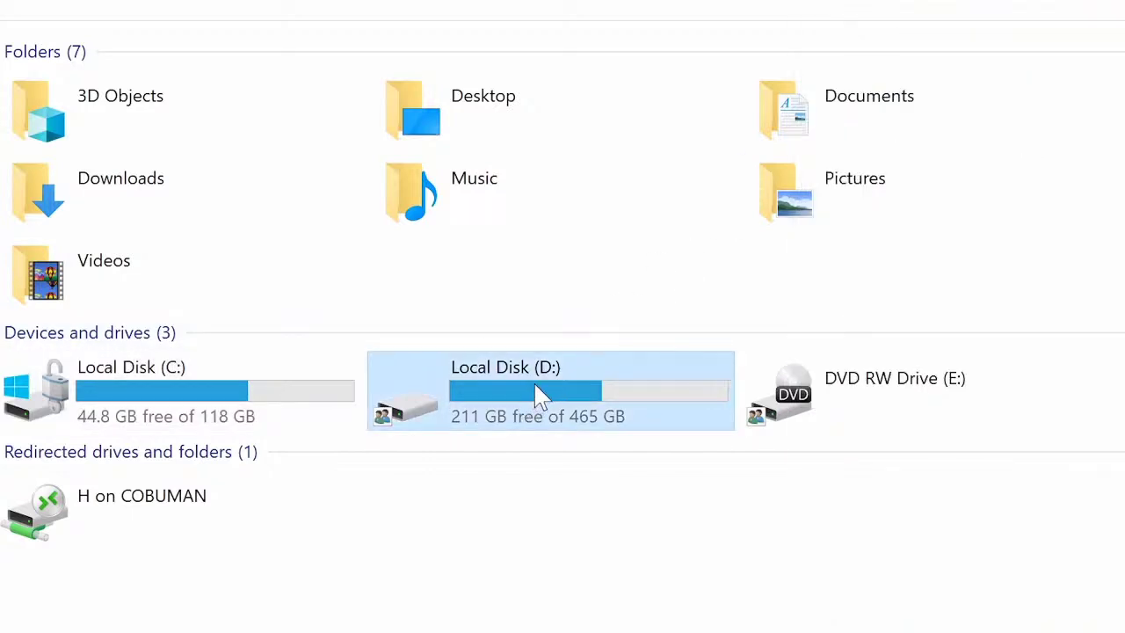
- Browse Local Disk (D:)'s folders, return to This PC, and bring up Local Disk (C:)'s BitLocker options
{"action": "right_click", "coordinate": [540, 397]}
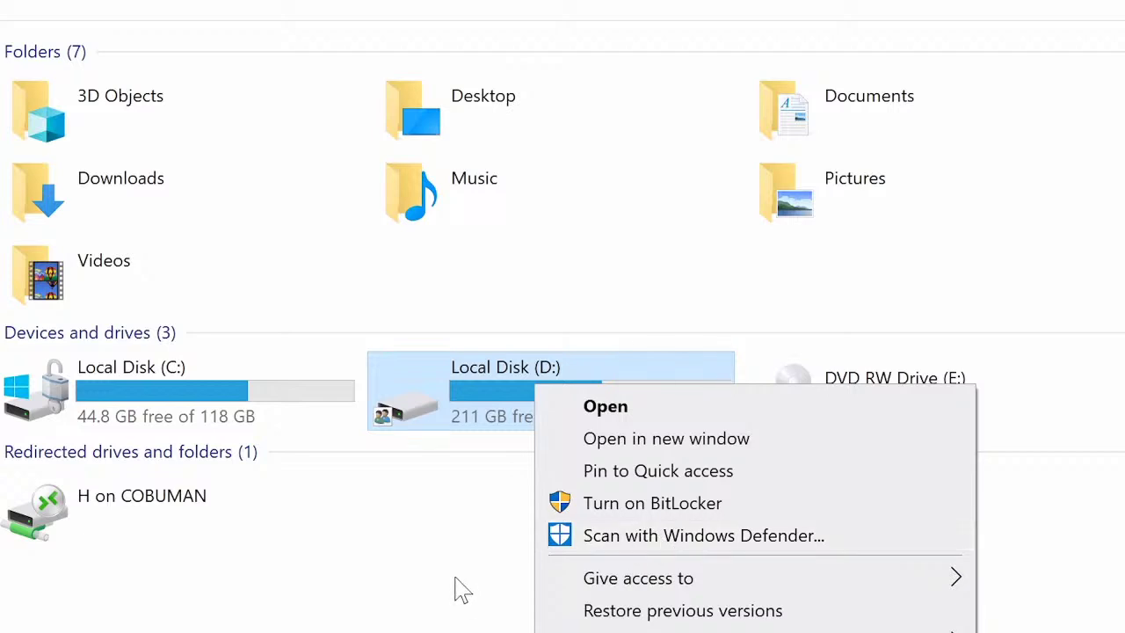
{"action": "left_click", "coordinate": [484, 397]}
{"action": "double_click", "coordinate": [479, 400]}
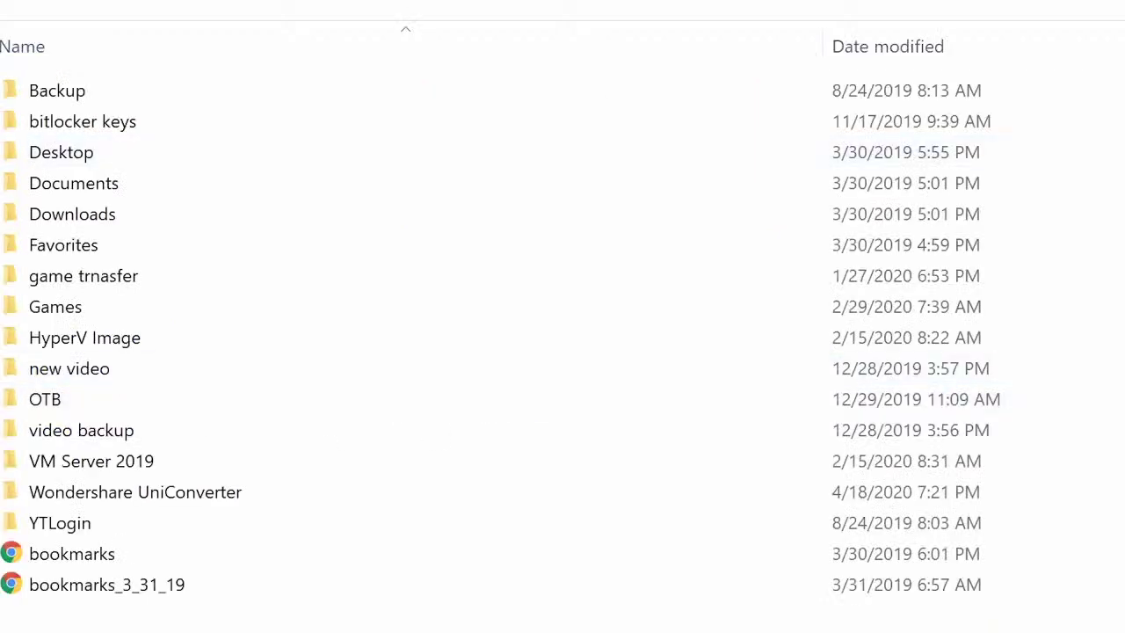
{"action": "key", "text": "alt+Left"}
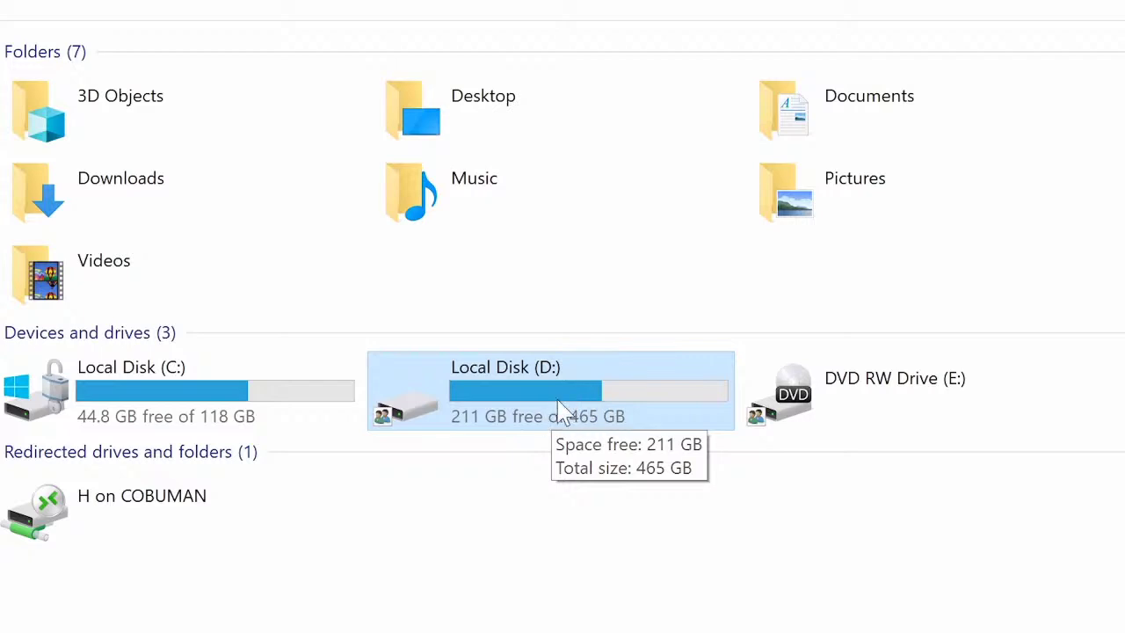
{"action": "left_click", "coordinate": [96, 411]}
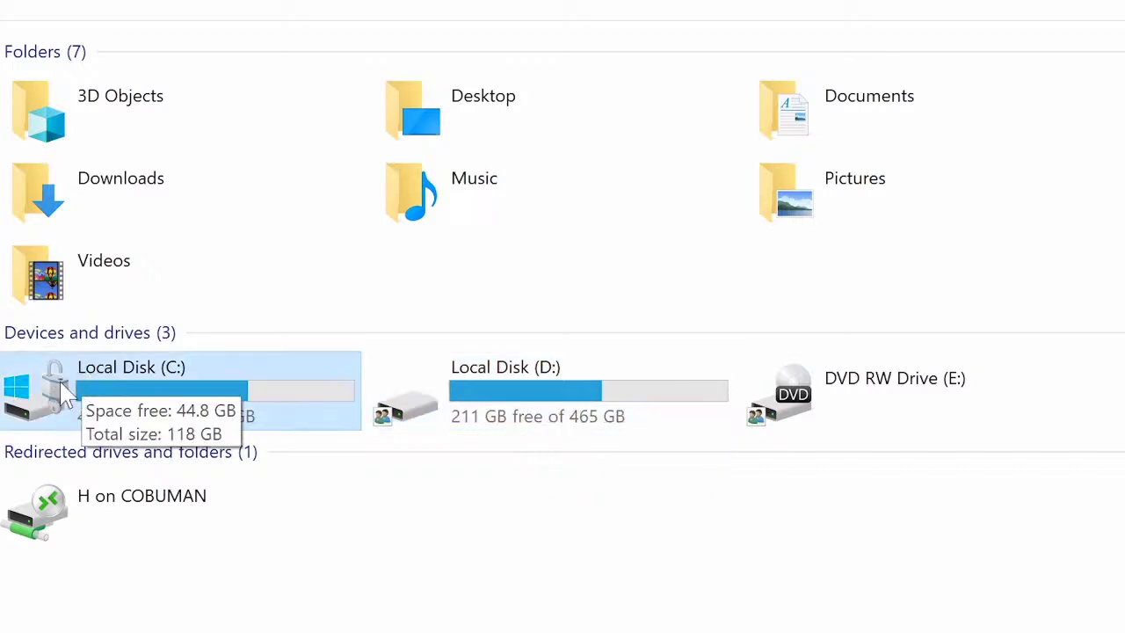
{"action": "right_click", "coordinate": [138, 376]}
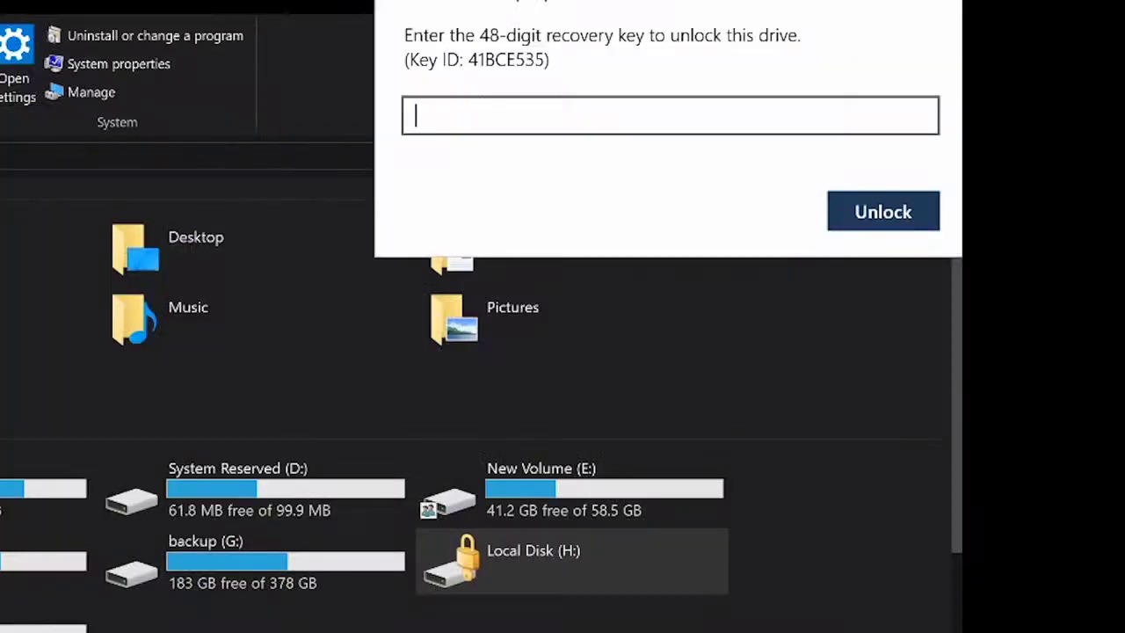
- Paste the 48-digit recovery key into the BitLocker prompt to unlock Local Disk (H:)
{"action": "key", "text": "ctrl+v"}
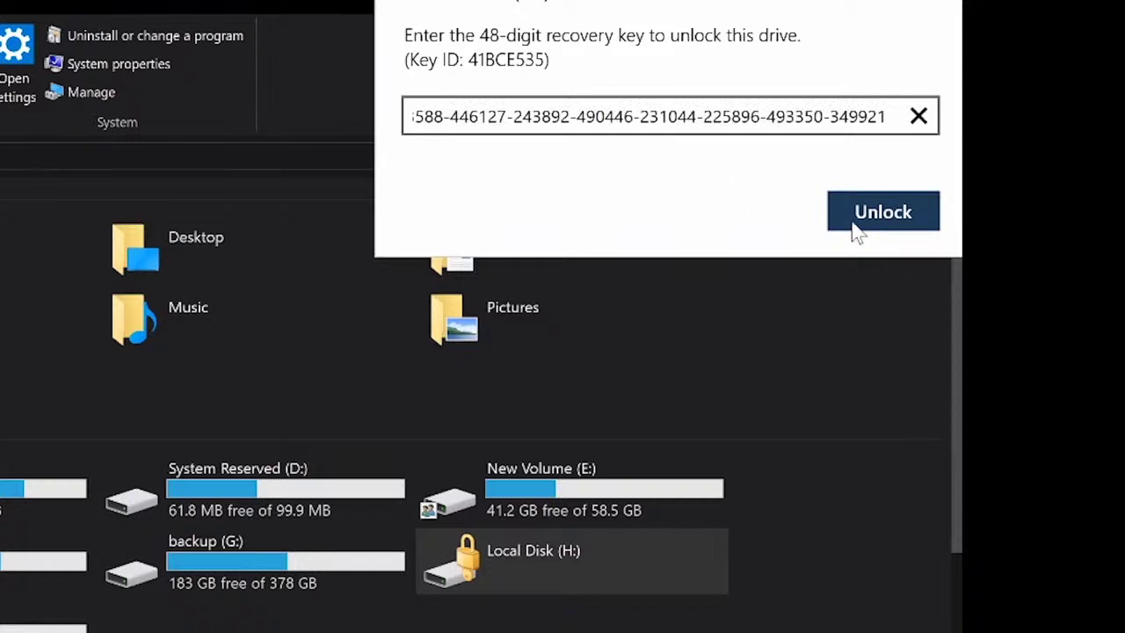
{"action": "key", "text": "Return"}
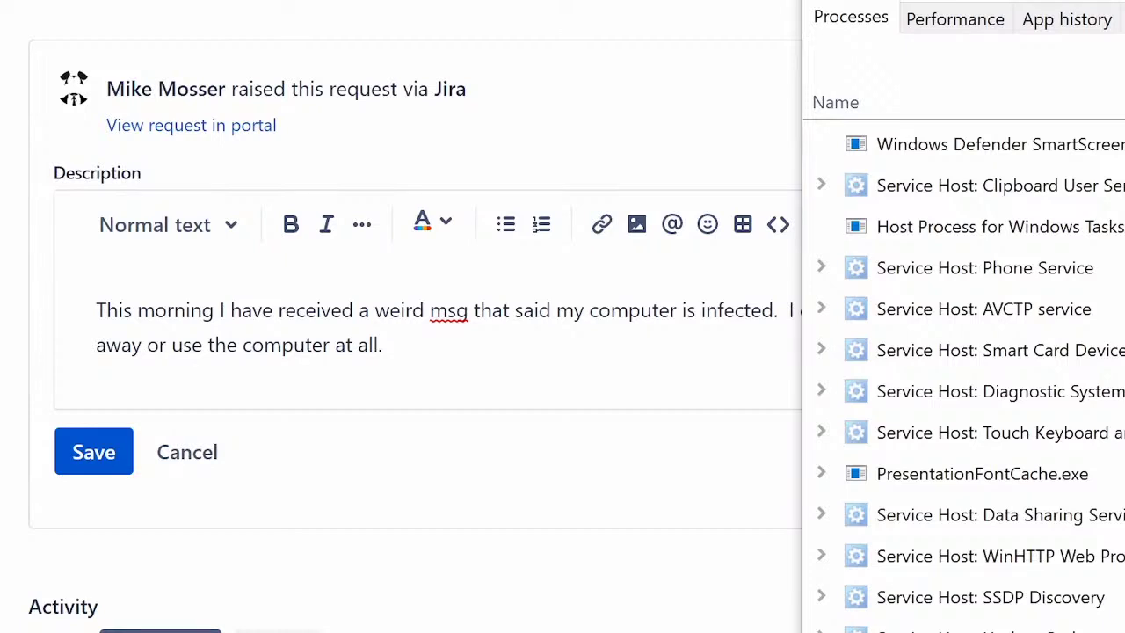
- Close Task Manager, view the ISD-31 'fake ticket' request, and return to the queue
{"action": "key", "text": "alt+F4"}
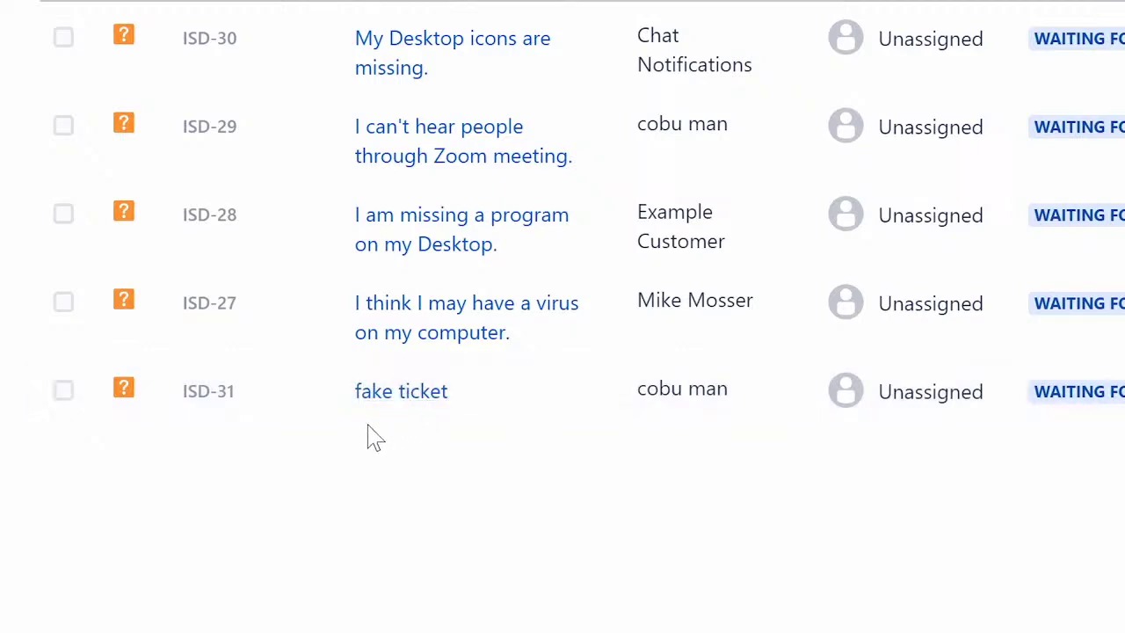
{"action": "left_click", "coordinate": [401, 393]}
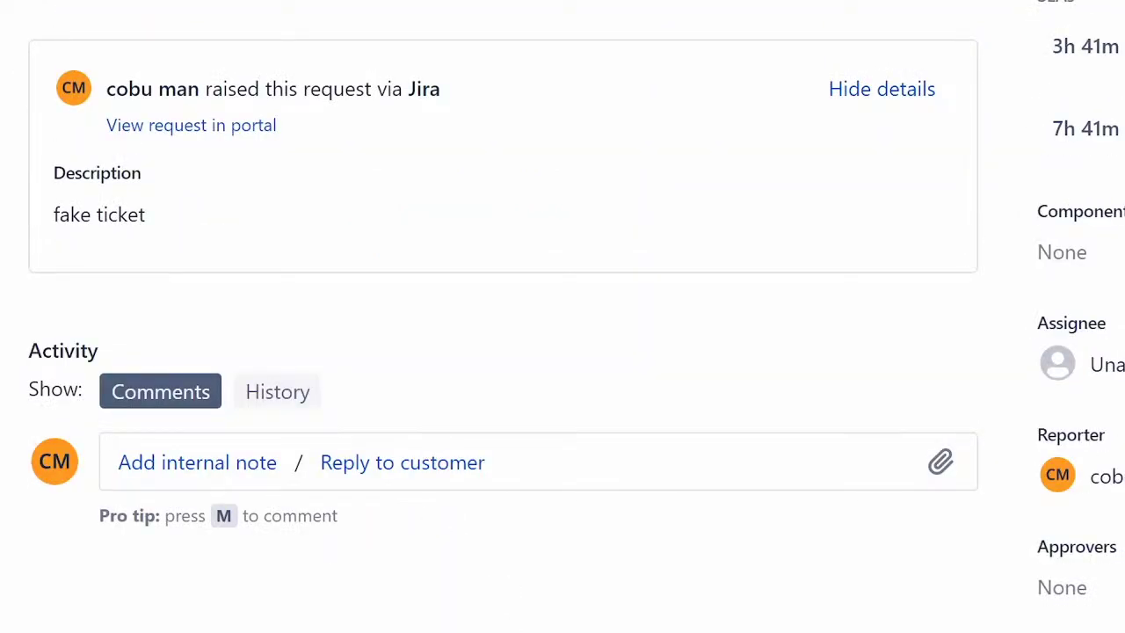
{"action": "key", "text": "alt+Left"}
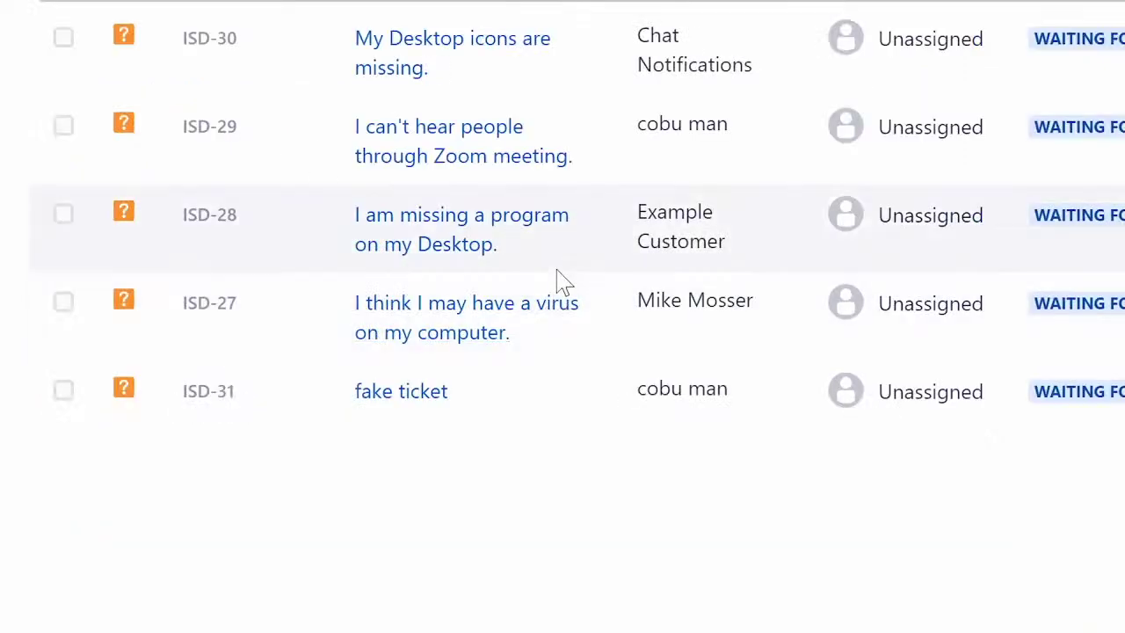
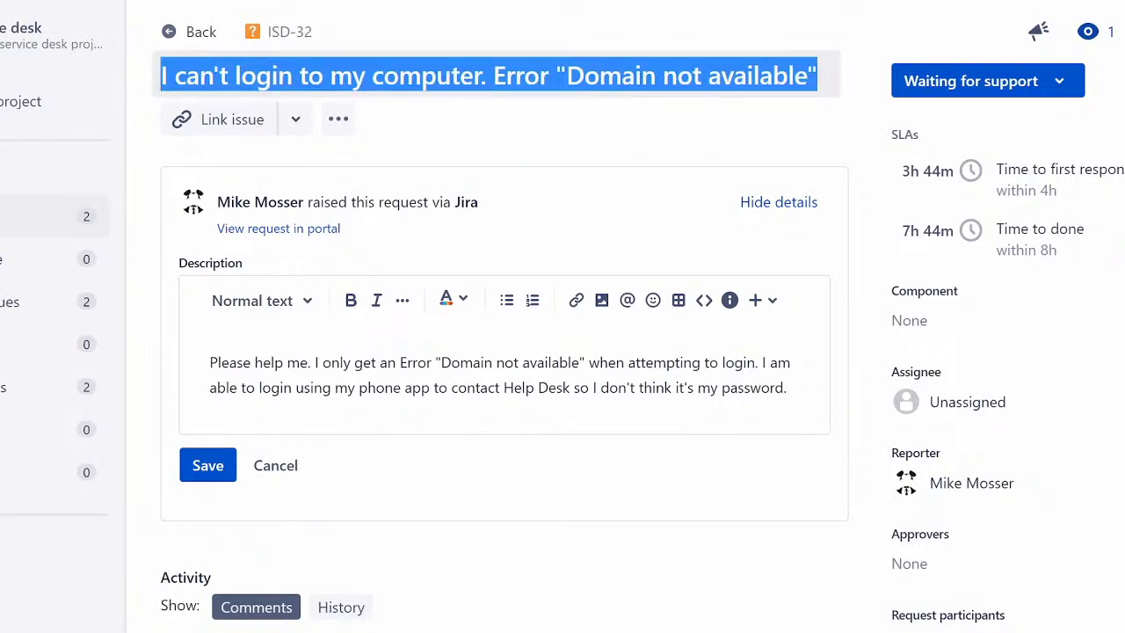
- Review ISD-32's title, requester and description, highlighting the login error sentence
{"action": "left_click", "coordinate": [163, 84]}
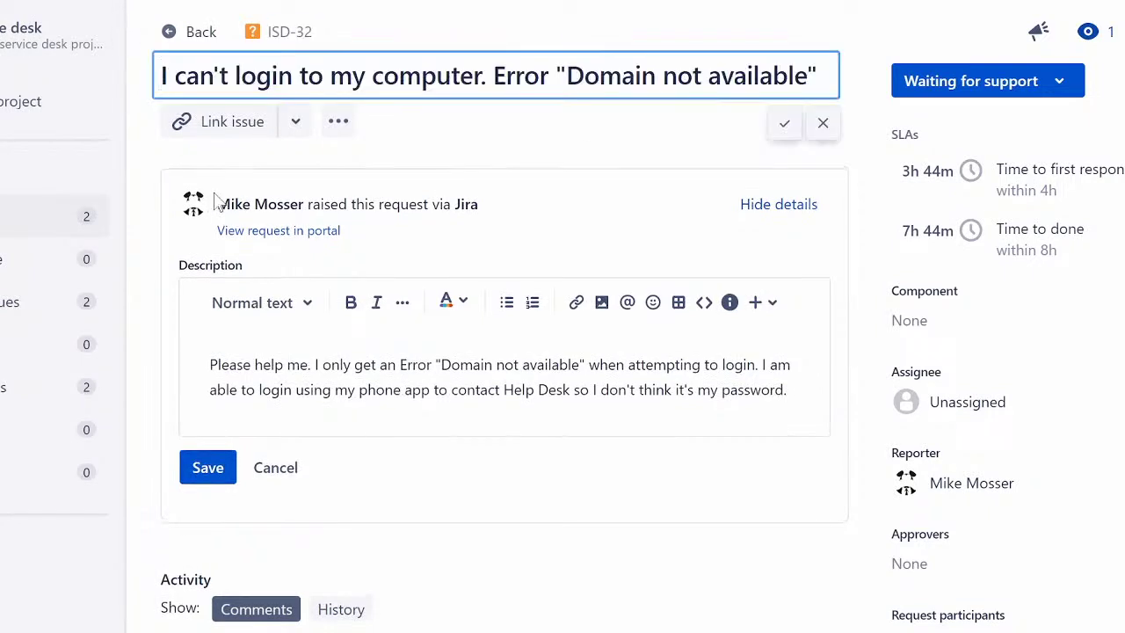
{"action": "left_click_drag", "start_coordinate": [217, 204], "coordinate": [290, 204]}
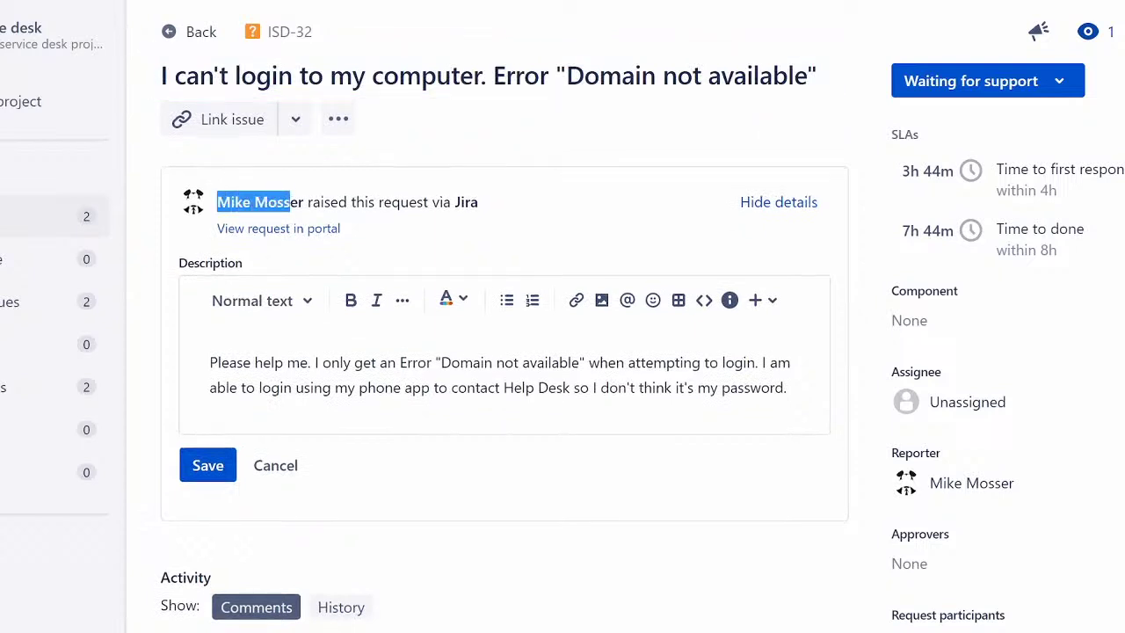
{"action": "left_click_drag", "start_coordinate": [210, 362], "coordinate": [787, 388]}
{"action": "left_click", "coordinate": [761, 362]}
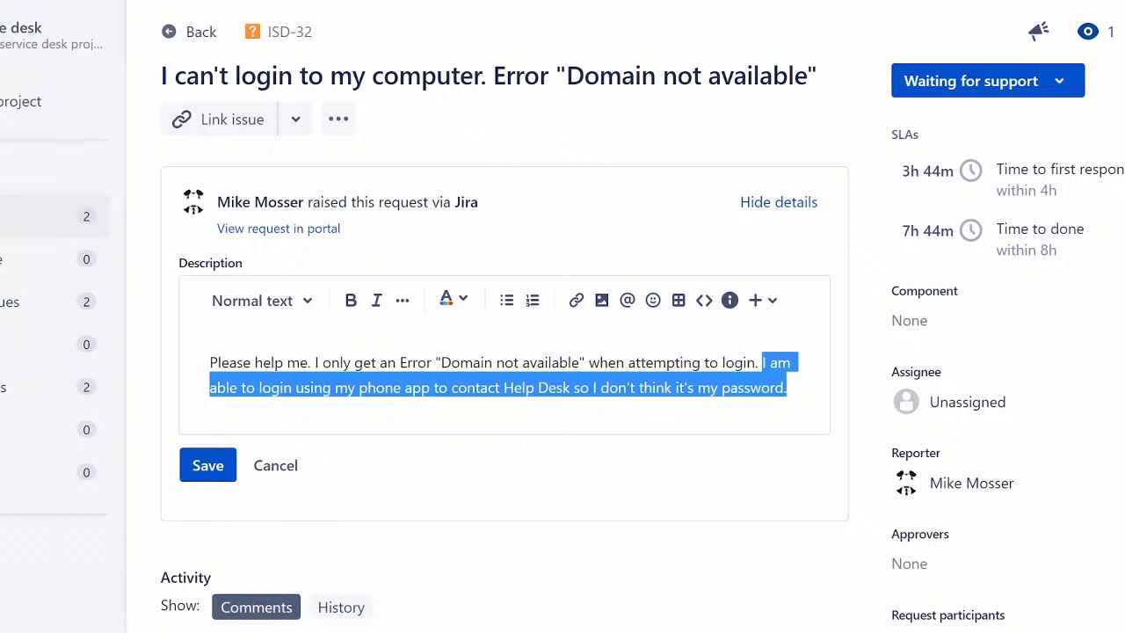
{"action": "left_click", "coordinate": [787, 387]}
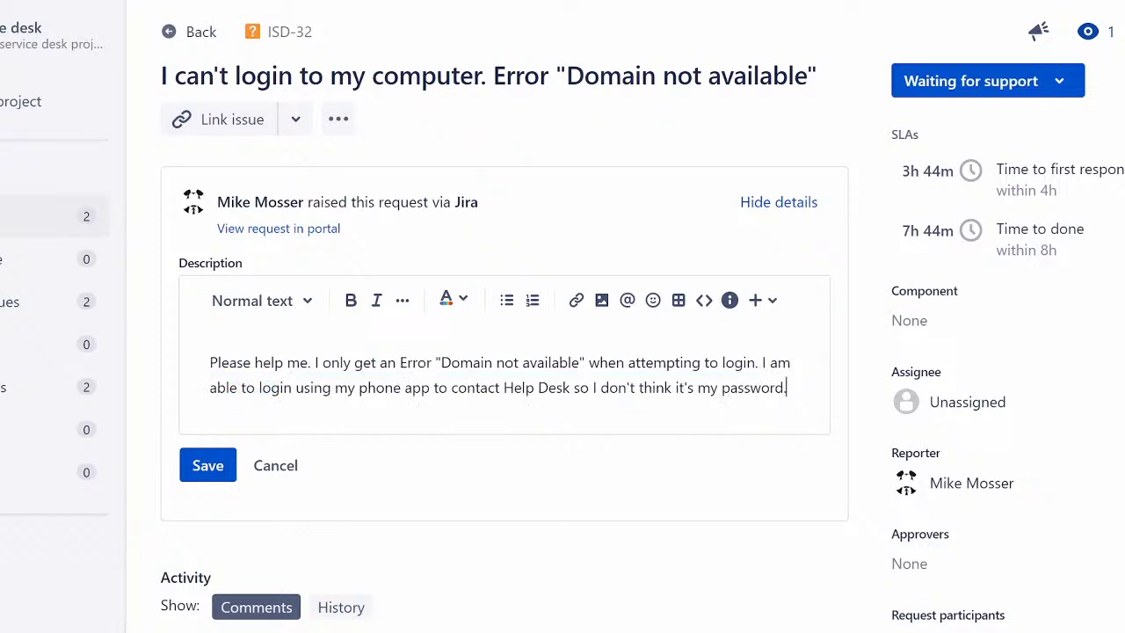
- Highlight the quoted 'Domain not available' error in ISD-32's description
{"action": "left_click_drag", "start_coordinate": [435, 362], "coordinate": [584, 362]}
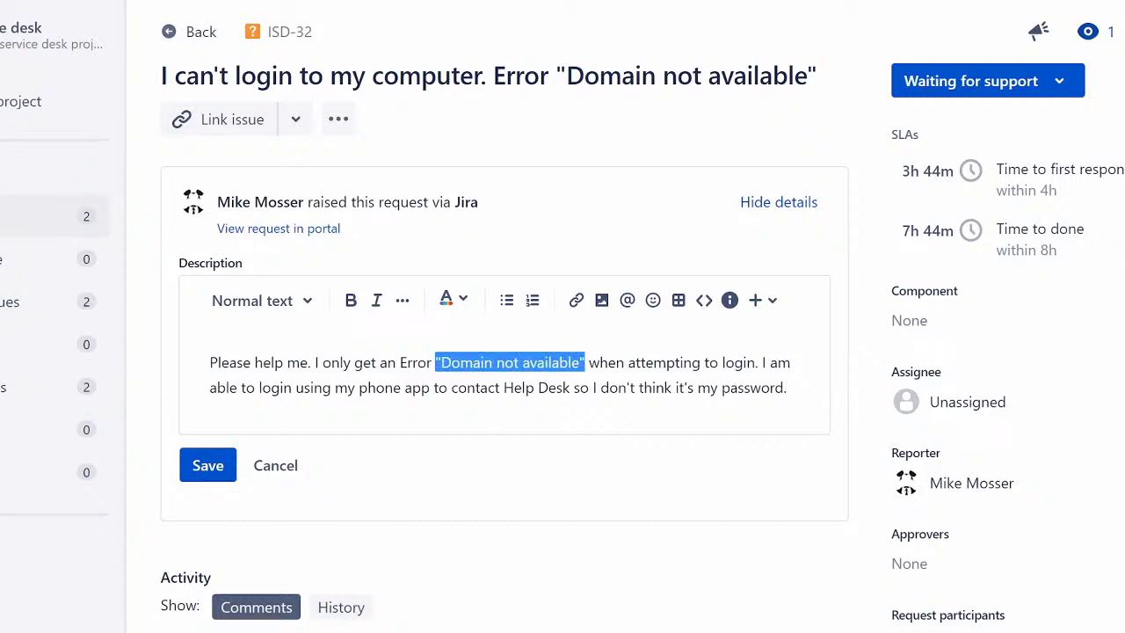
{"action": "left_click", "coordinate": [585, 363]}
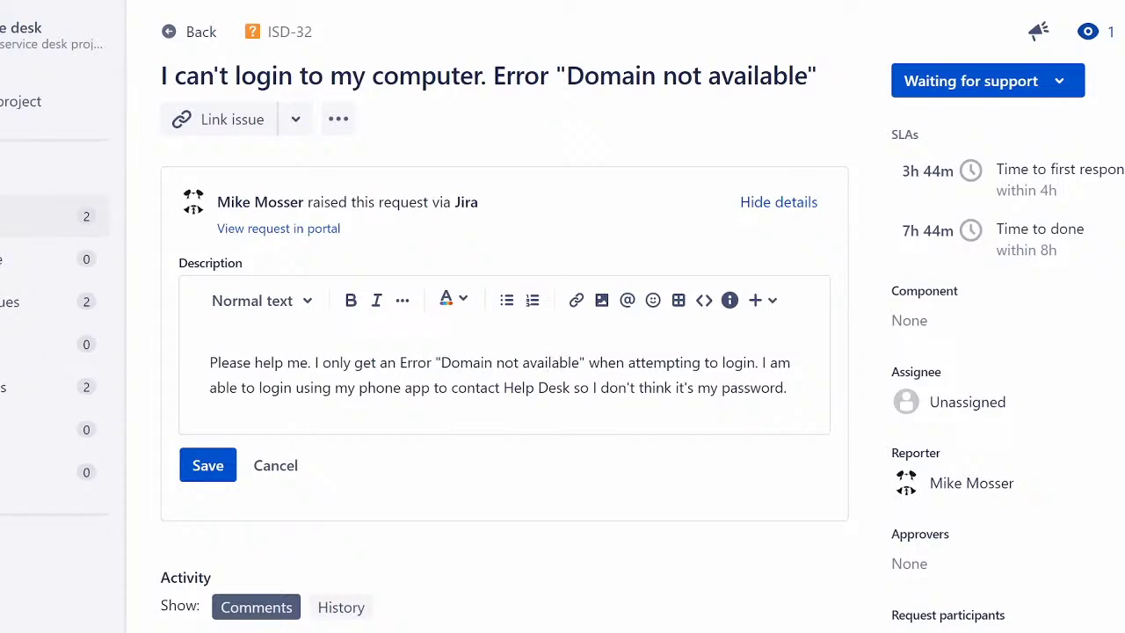
{"action": "left_click_drag", "start_coordinate": [435, 362], "coordinate": [584, 362]}
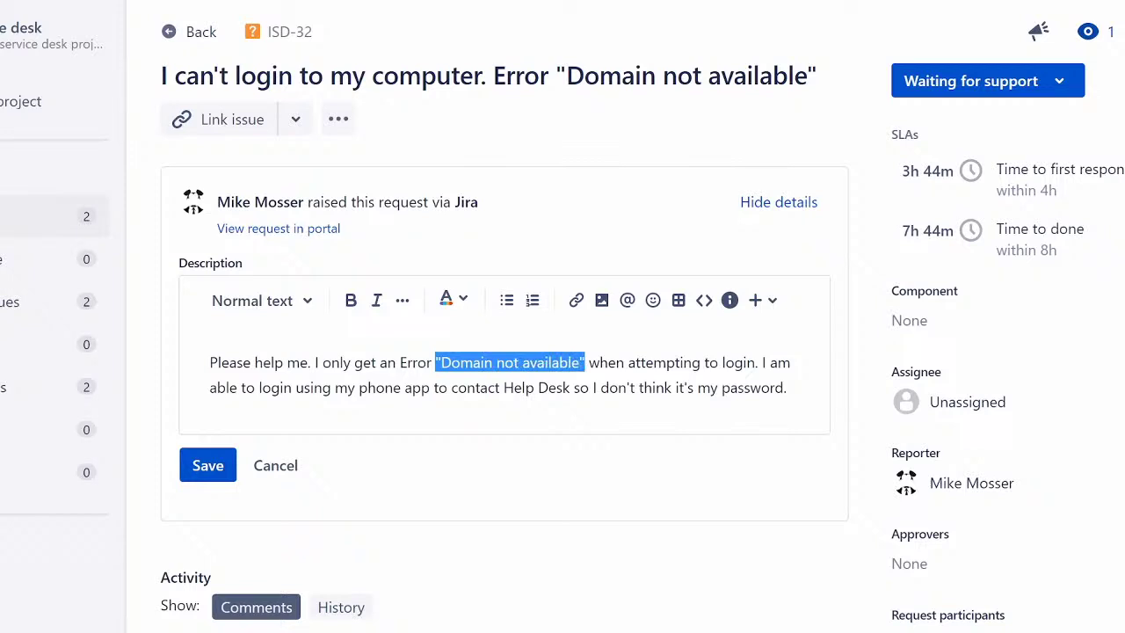
{"action": "left_click", "coordinate": [586, 362]}
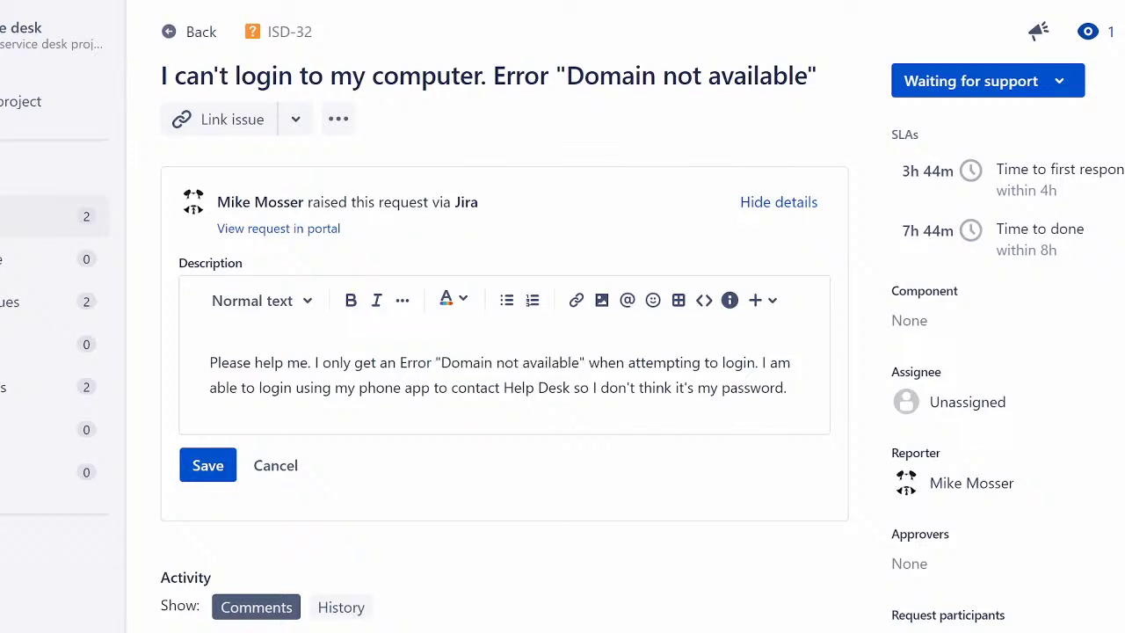
{"action": "mouse_move", "coordinate": [435, 362]}
{"action": "left_mouse_down"}
{"action": "mouse_move", "coordinate": [534, 387]}
{"action": "mouse_move", "coordinate": [585, 362]}
{"action": "mouse_move", "coordinate": [435, 363]}
{"action": "left_mouse_up"}
{"action": "left_click", "coordinate": [584, 362]}
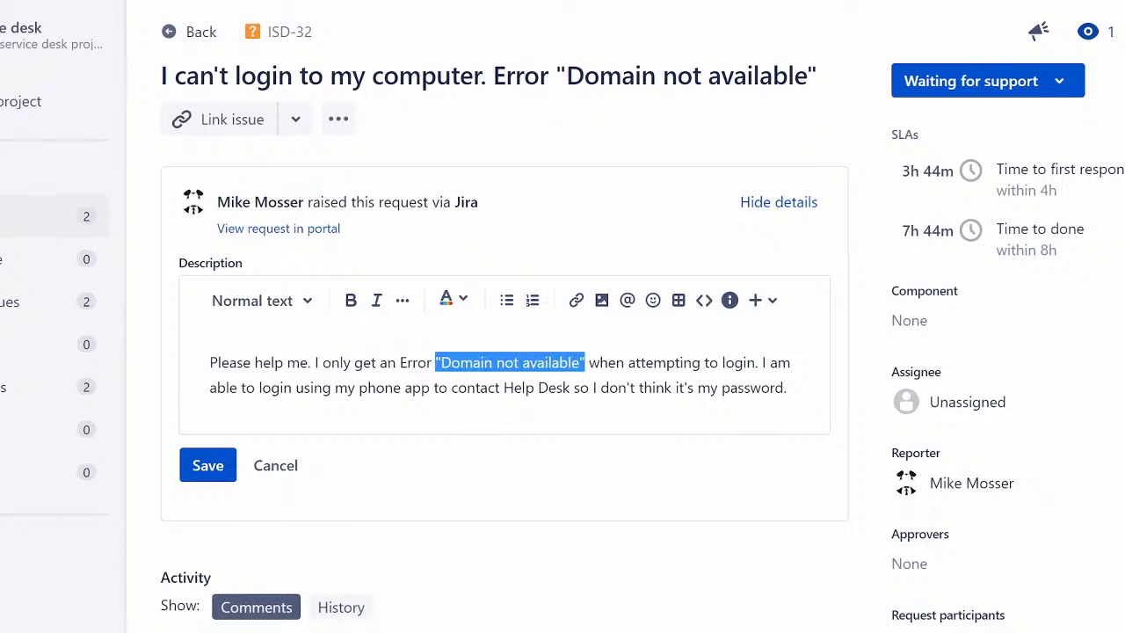
{"action": "left_click", "coordinate": [435, 362]}
{"action": "left_click_drag", "start_coordinate": [434, 362], "coordinate": [585, 362]}
{"action": "mouse_move", "coordinate": [585, 362]}
{"action": "left_mouse_down"}
{"action": "mouse_move", "coordinate": [549, 362]}
{"action": "mouse_move", "coordinate": [584, 362]}
{"action": "left_mouse_up"}
{"action": "left_click", "coordinate": [559, 362]}
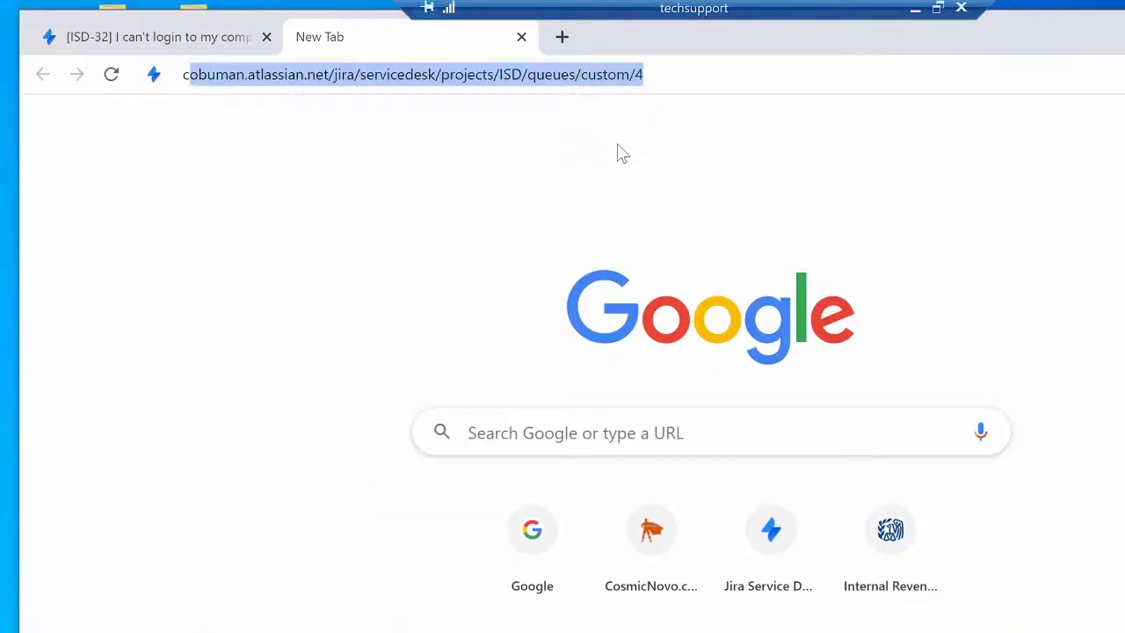
- Load cosmicnovo.com from the 'cos' address-bar suggestion and select its web address
{"action": "type", "text": "cosmicnovo.com"}
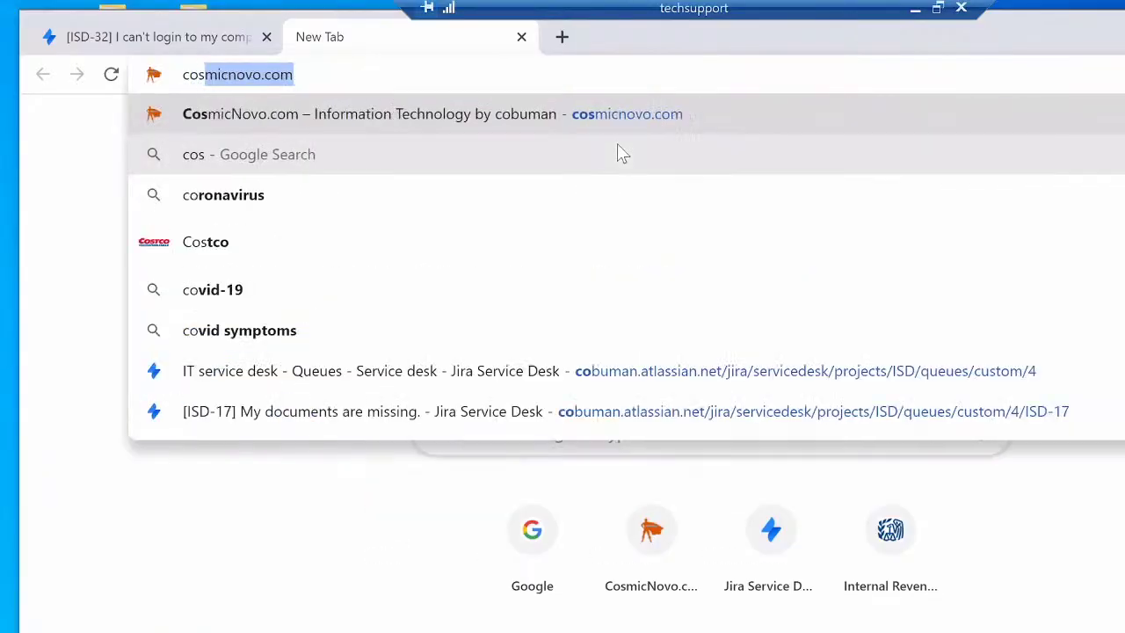
{"action": "key", "text": "Return"}
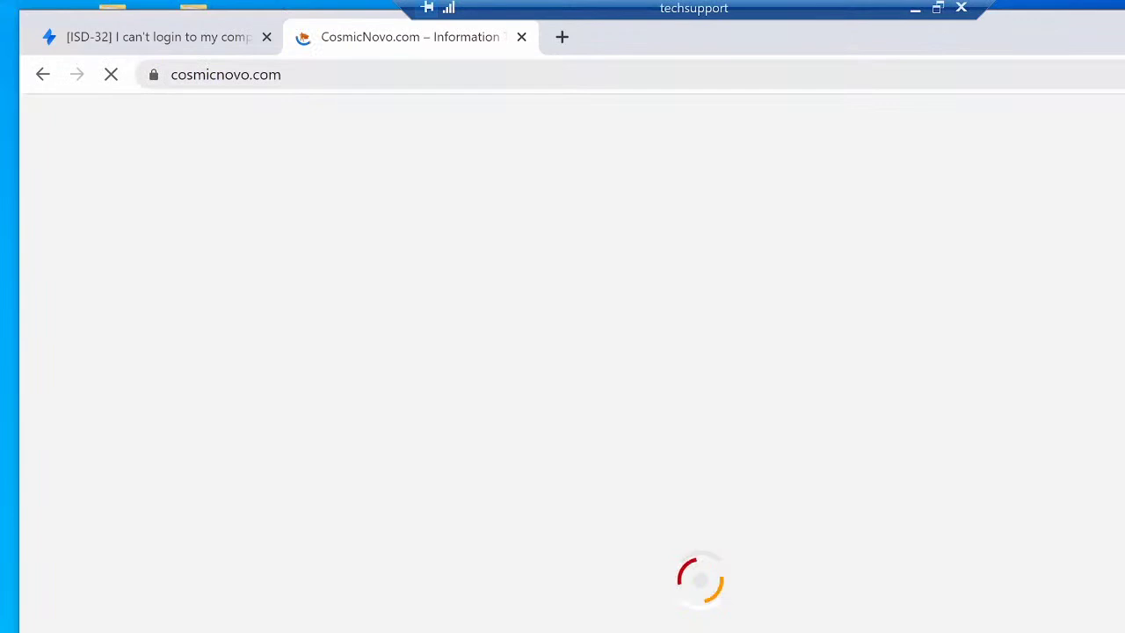
{"action": "left_click", "coordinate": [213, 75]}
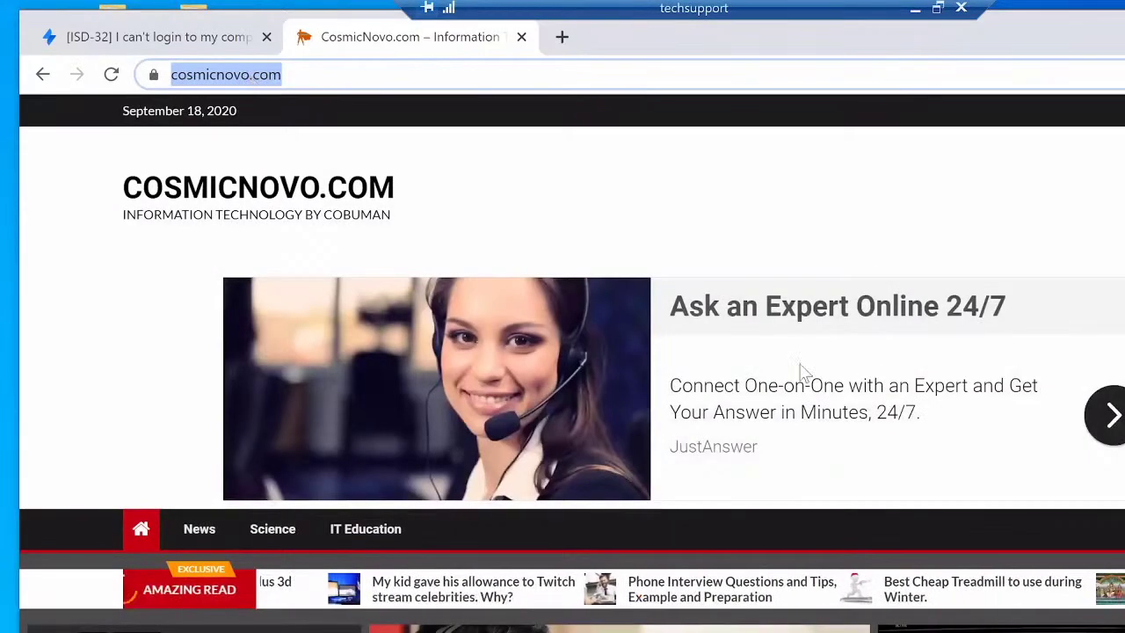
{"action": "scroll", "coordinate": [555, 275], "scroll_direction": "down", "scroll_amount": 4}
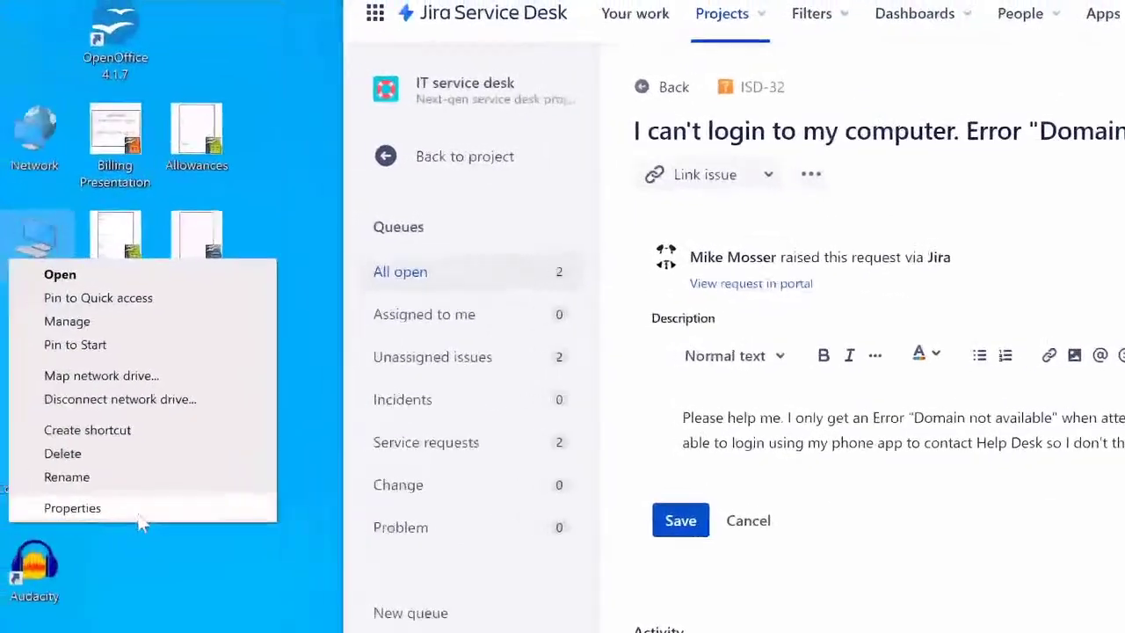
- Open This PC's System page, then select the quoted 'Domain not available' error in the ticket
{"action": "left_click", "coordinate": [36, 499]}
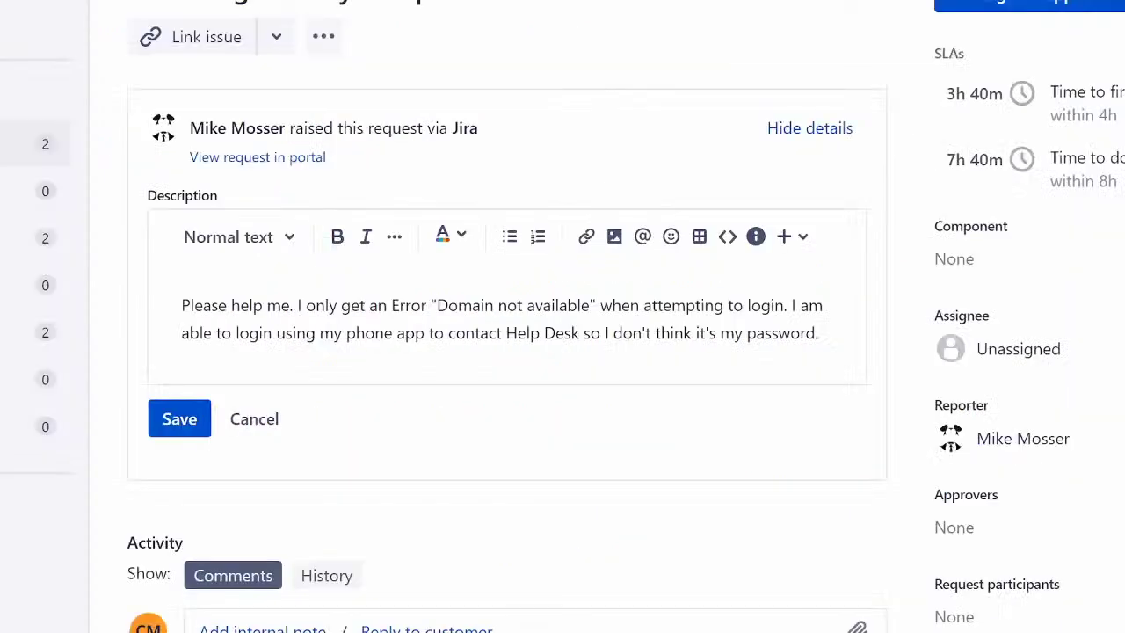
{"action": "left_click", "coordinate": [438, 305]}
{"action": "key", "text": "shift+Left"}
{"action": "key", "text": "shift+Right"}
{"action": "key", "text": "shift+Right"}
{"action": "key", "text": "shift+Right"}
{"action": "key", "text": "shift+Right"}
{"action": "key", "text": "shift+Right"}
{"action": "key", "text": "shift+Right"}
{"action": "key", "text": "shift+Right"}
{"action": "key", "text": "shift+Right"}
{"action": "key", "text": "shift+Right"}
{"action": "key", "text": "shift+Right"}
{"action": "key", "text": "shift+Right"}
{"action": "key", "text": "shift+Right"}
{"action": "key", "text": "shift+Right"}
{"action": "key", "text": "shift+Right"}
{"action": "key", "text": "shift+Right"}
{"action": "key", "text": "shift+Right"}
{"action": "key", "text": "shift+Right"}
{"action": "key", "text": "shift+Right"}
{"action": "key", "text": "shift+Right"}
{"action": "key", "text": "shift+Right"}
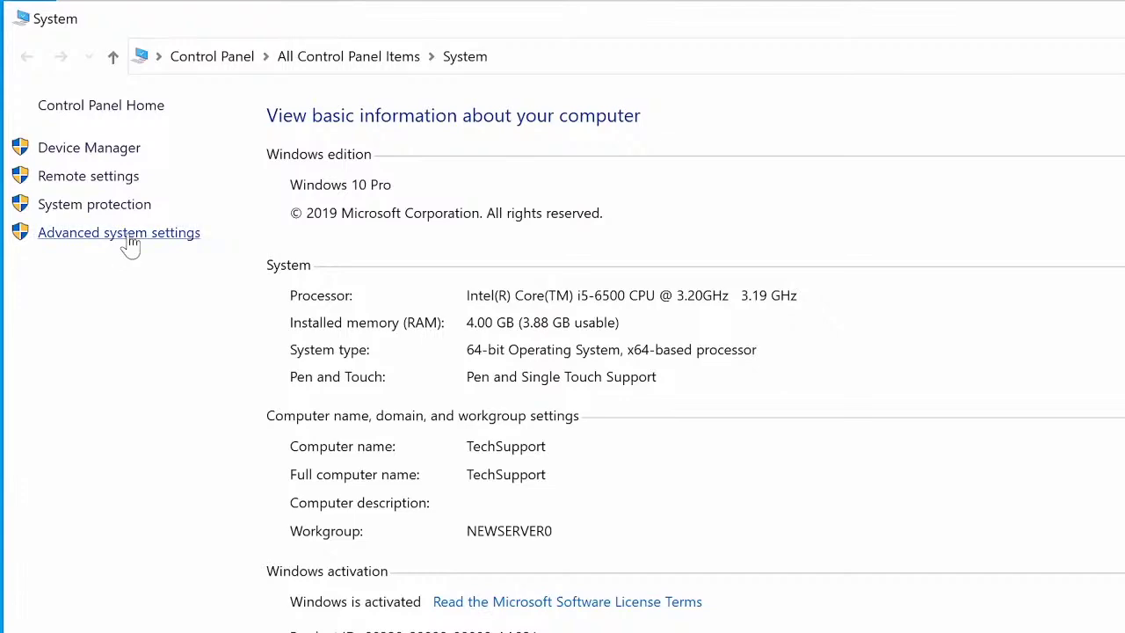
- Open Advanced system settings and the Computer Name tab's Change dialog
{"action": "left_click", "coordinate": [130, 244]}
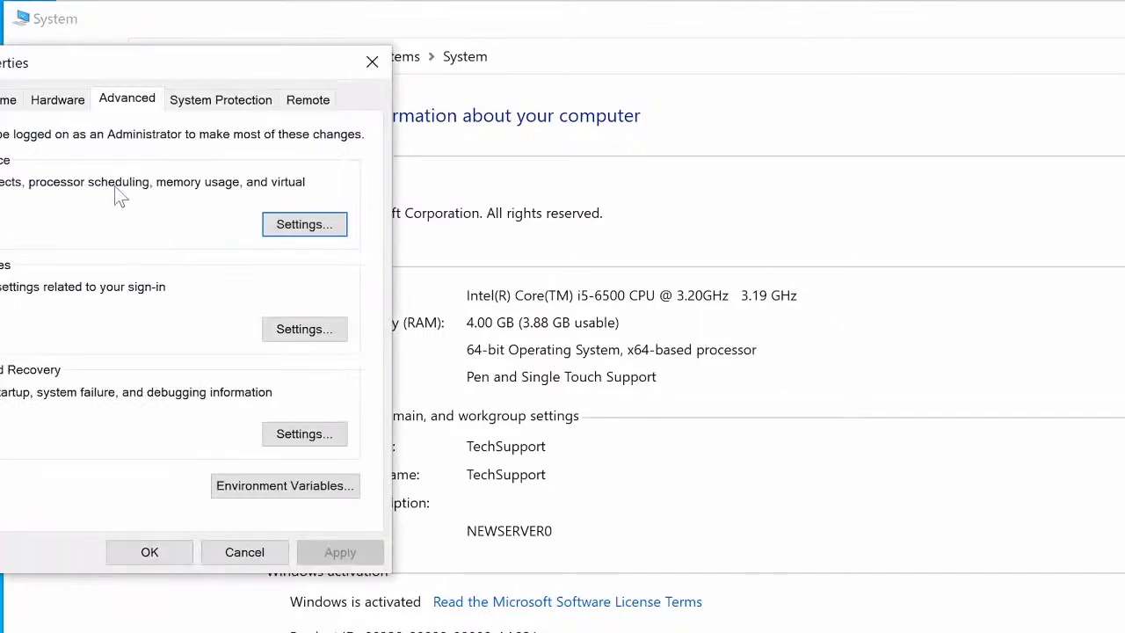
{"action": "left_click_drag", "start_coordinate": [186, 63], "coordinate": [510, 104]}
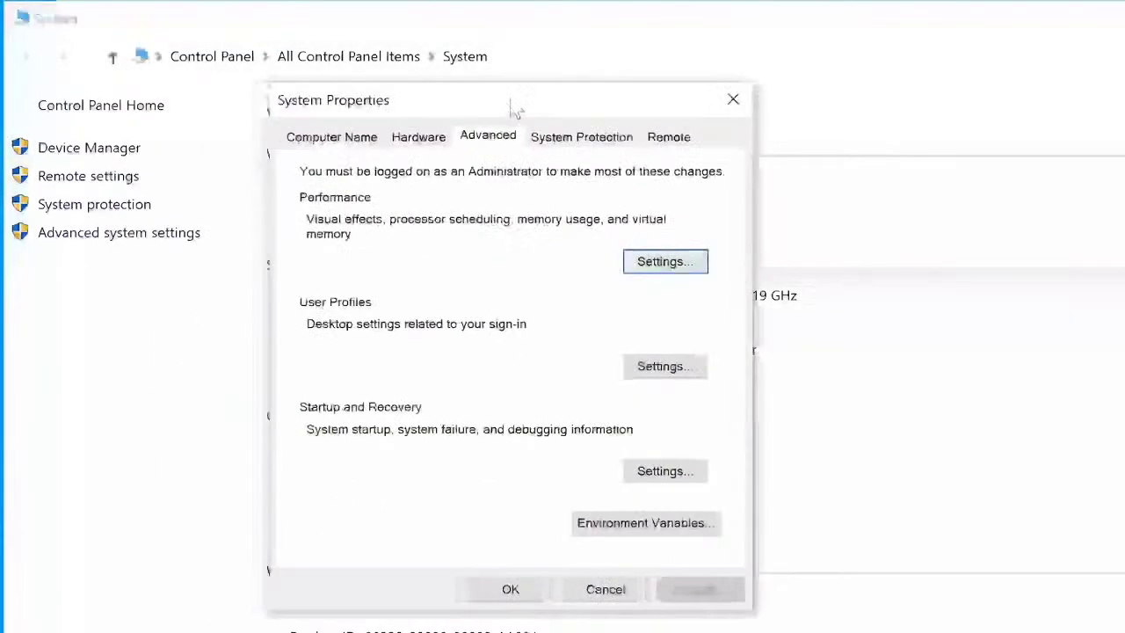
{"action": "left_click", "coordinate": [324, 141]}
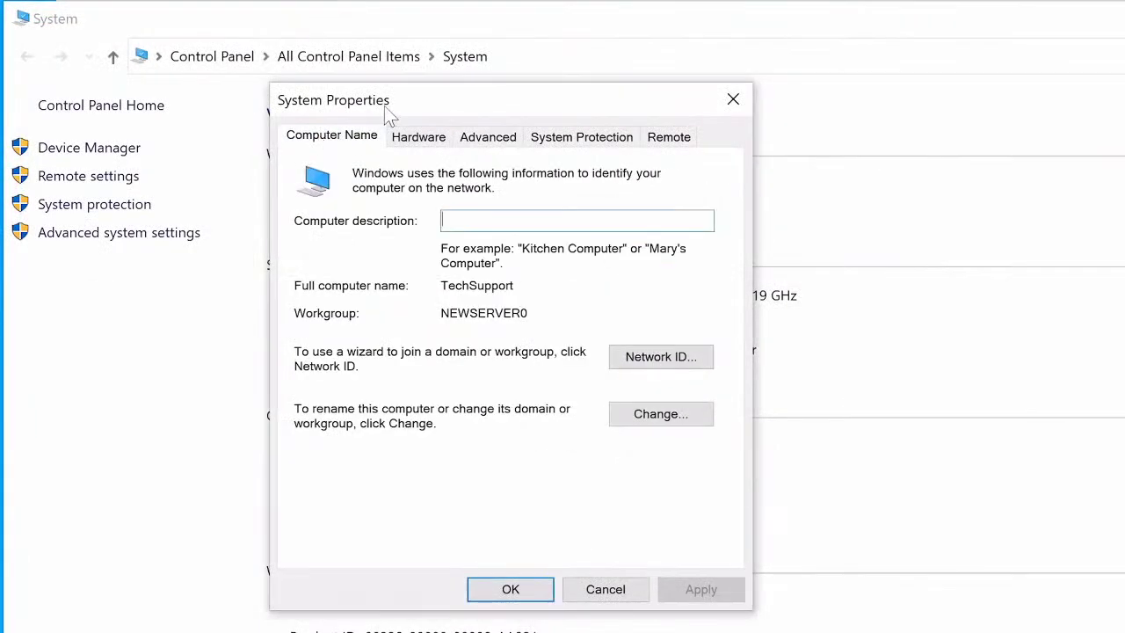
{"action": "left_click_drag", "start_coordinate": [432, 103], "coordinate": [561, 92]}
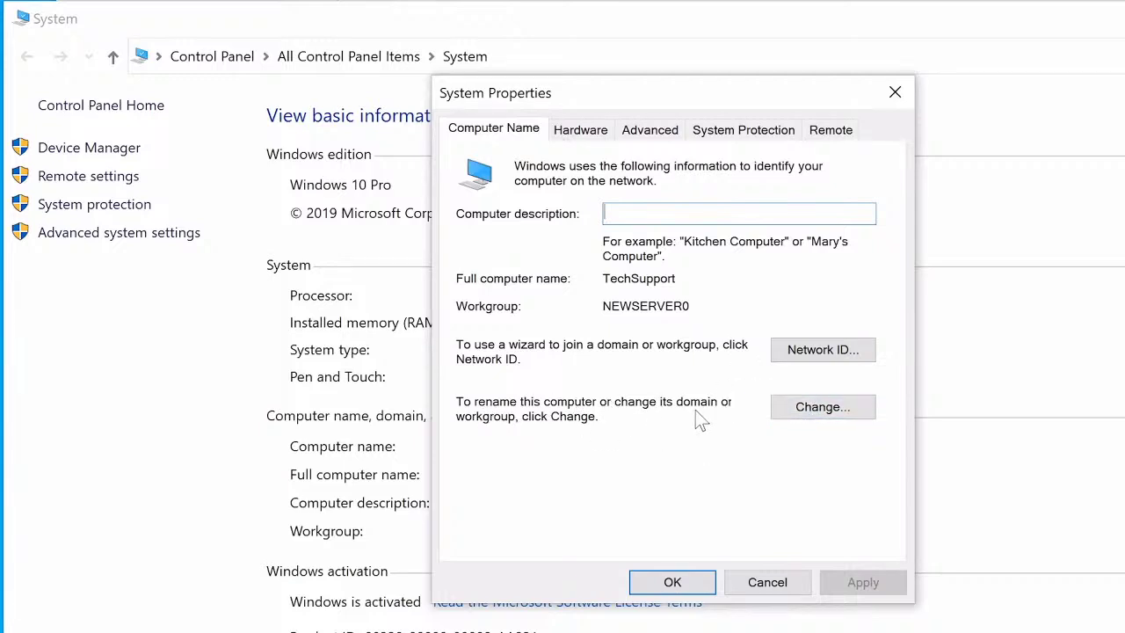
{"action": "left_click", "coordinate": [803, 407]}
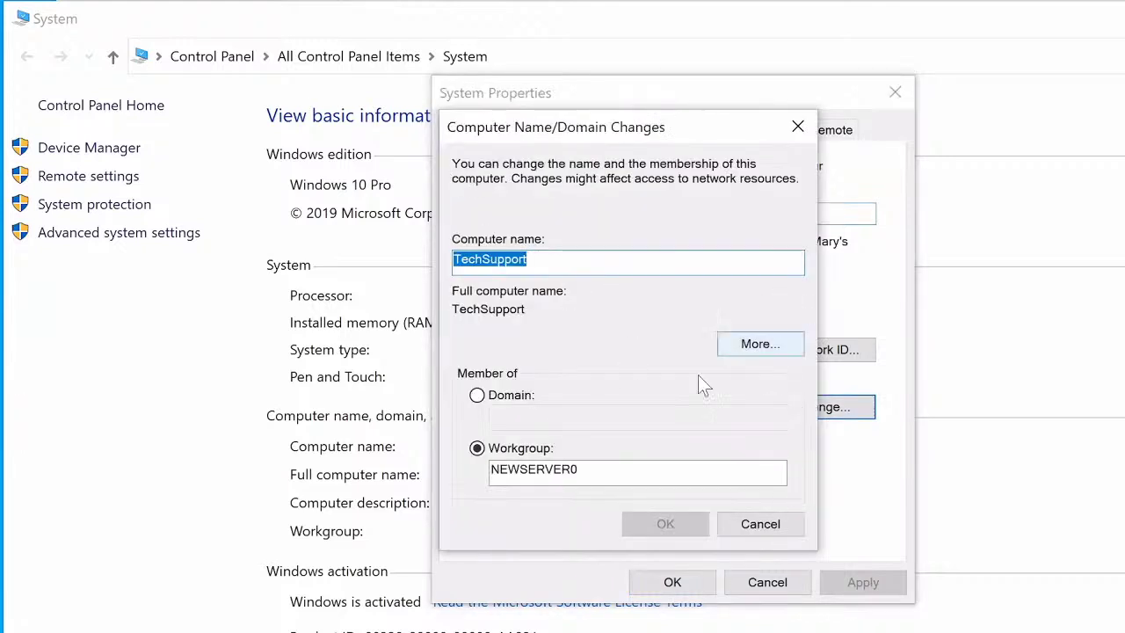
- Set membership to Domain 'techsupport.cobuman.com' and apply the change
{"action": "left_click", "coordinate": [477, 397]}
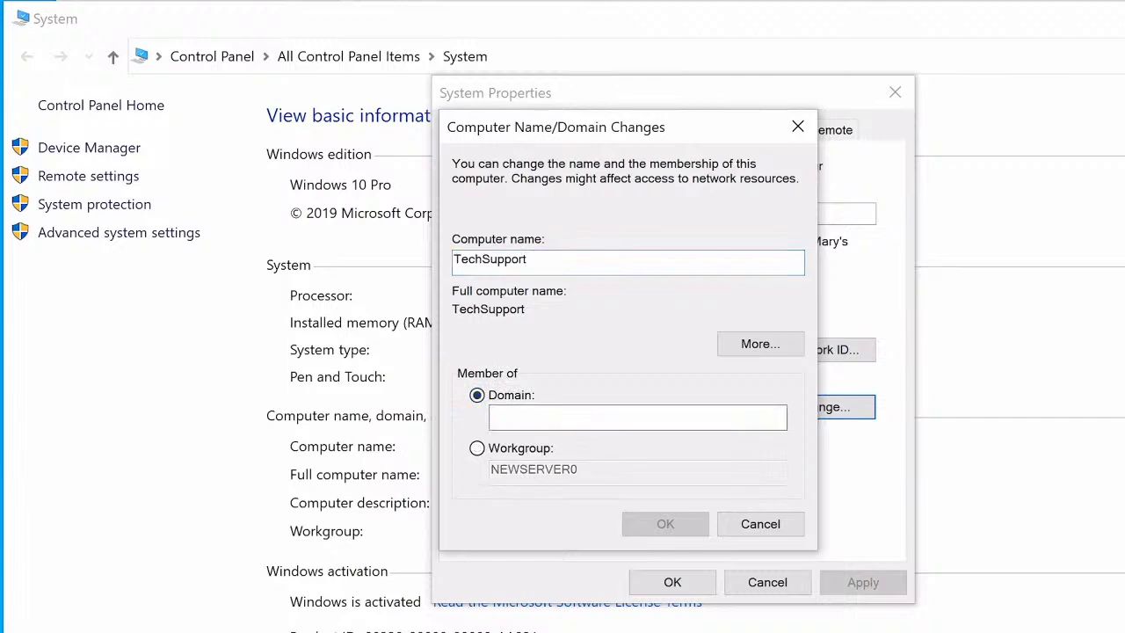
{"action": "left_click", "coordinate": [615, 418]}
{"action": "type", "text": "techj"}
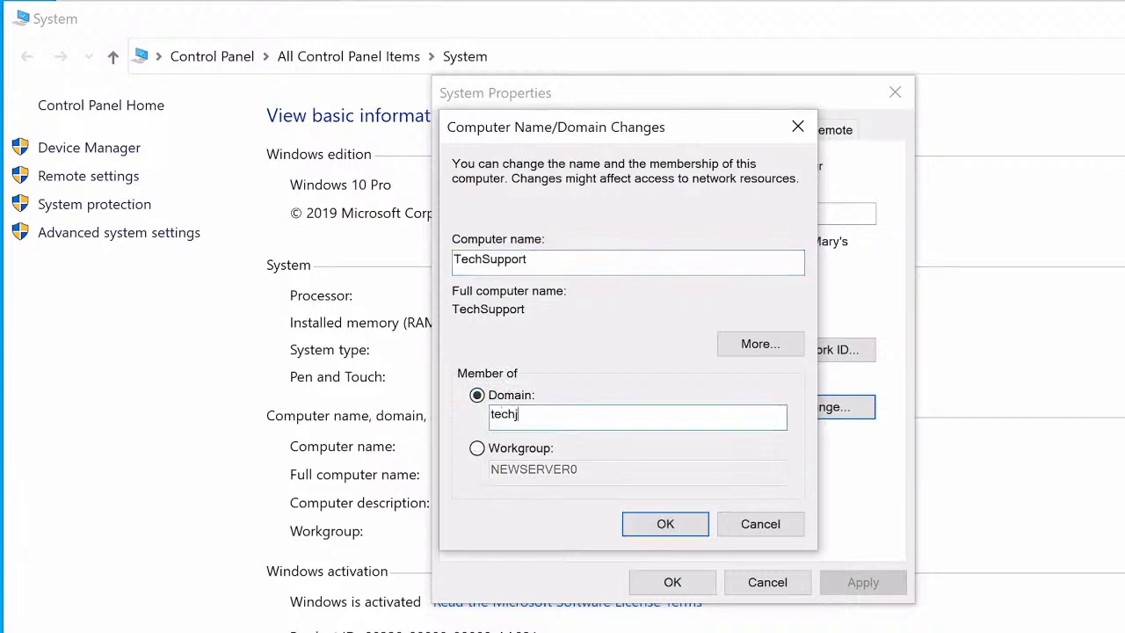
{"action": "key", "text": "BackSpace"}
{"action": "type", "text": "support.cobua"}
{"action": "key", "text": "BackSpace"}
{"action": "type", "text": "man.com"}
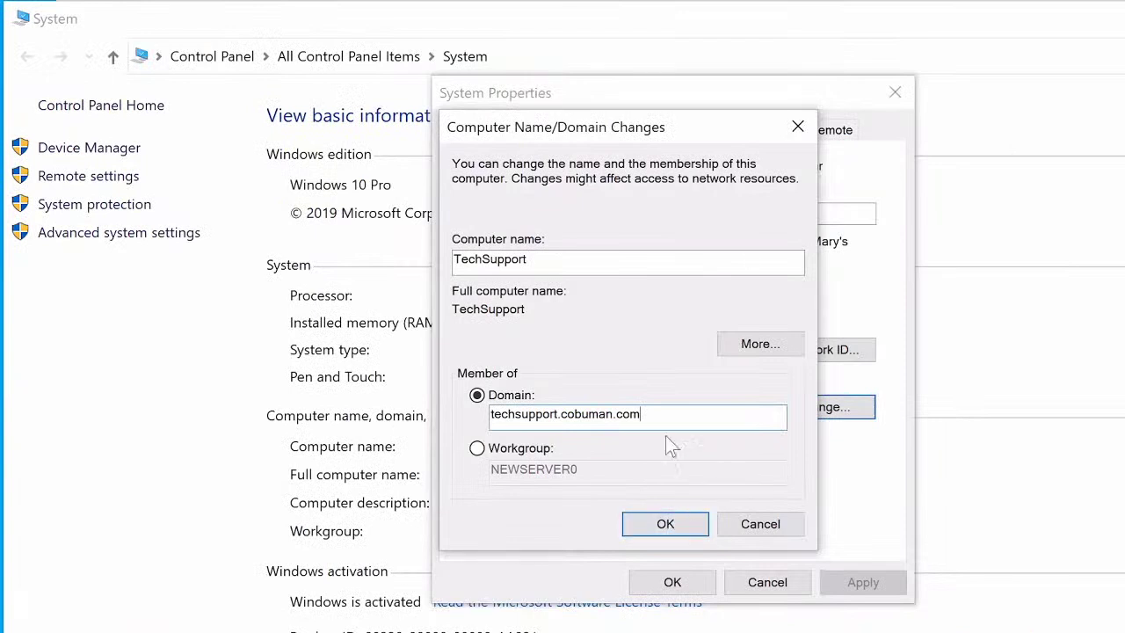
{"action": "left_click", "coordinate": [665, 521]}
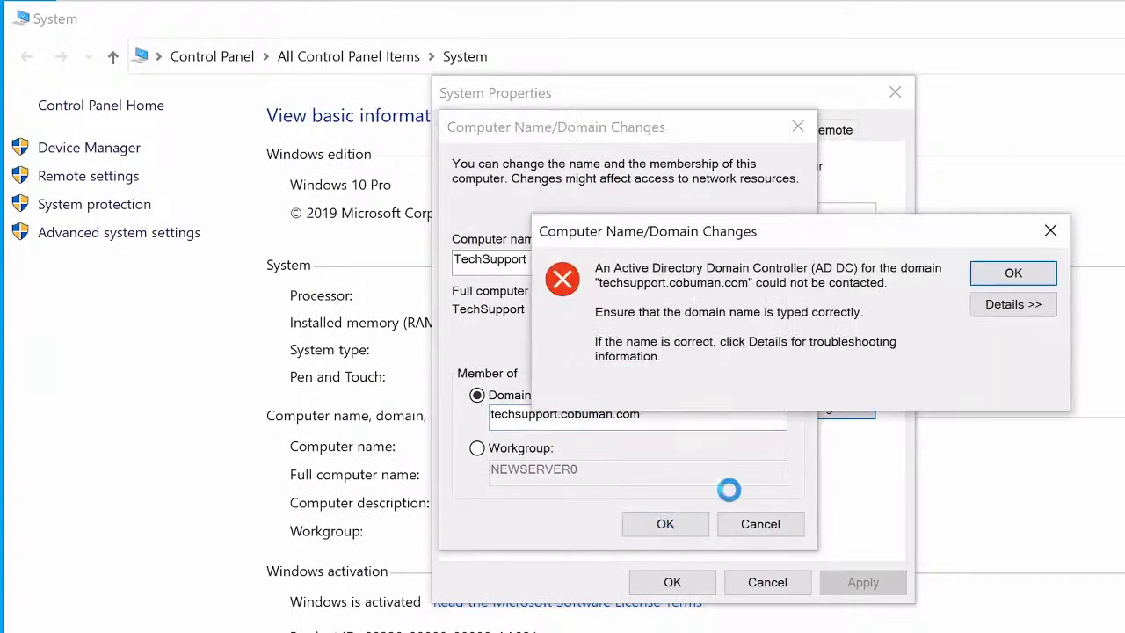
- Dismiss the domain controller error and cancel both the change dialog and System Properties
{"action": "left_click", "coordinate": [1050, 230]}
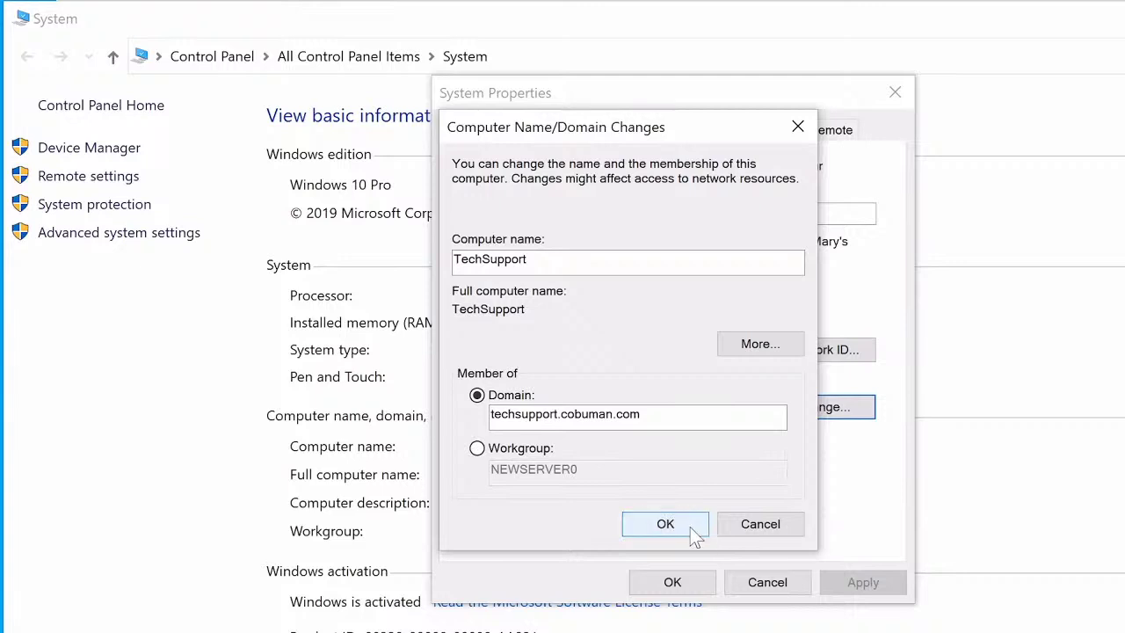
{"action": "left_click", "coordinate": [740, 529]}
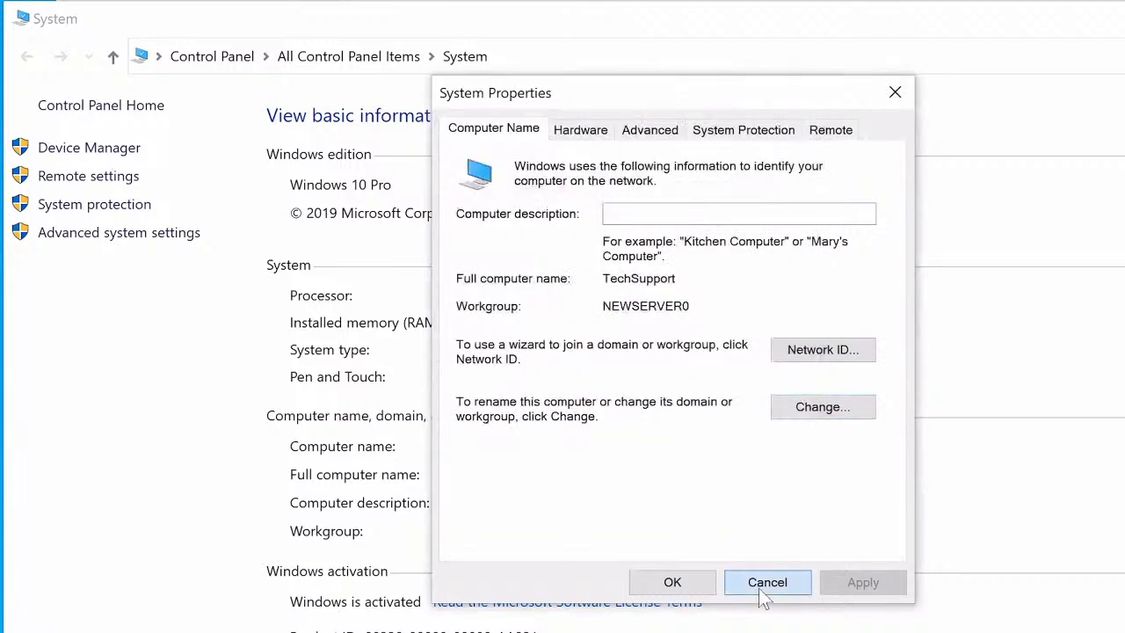
{"action": "left_click", "coordinate": [765, 587]}
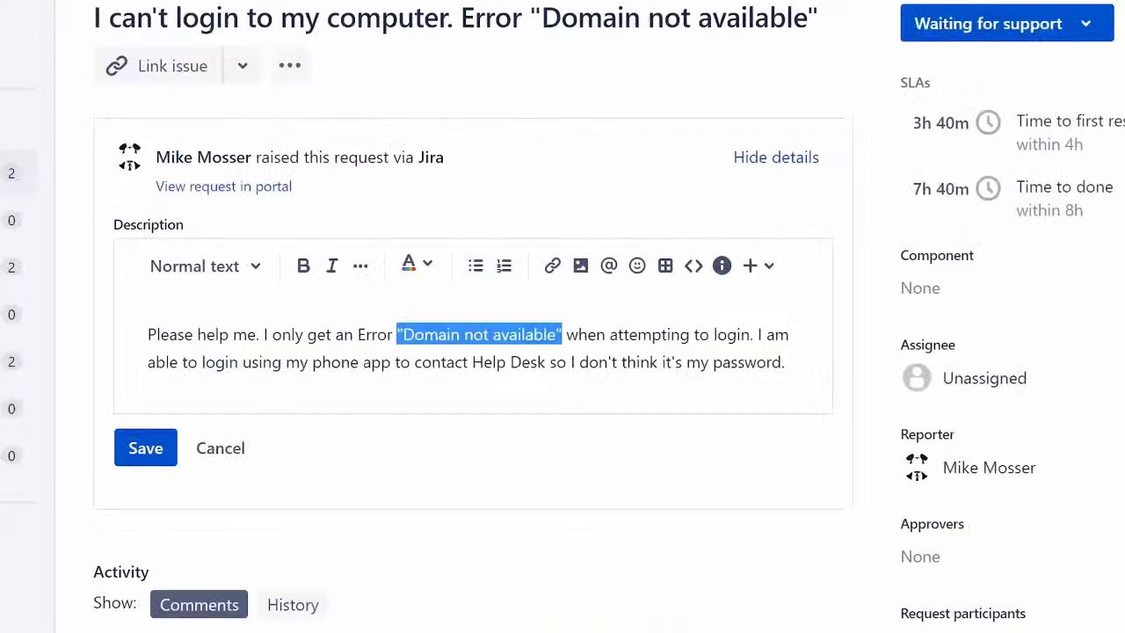
{"action": "left_click", "coordinate": [547, 334]}
{"action": "left_click_drag", "start_coordinate": [508, 334], "coordinate": [397, 334]}
{"action": "left_click", "coordinate": [396, 334]}
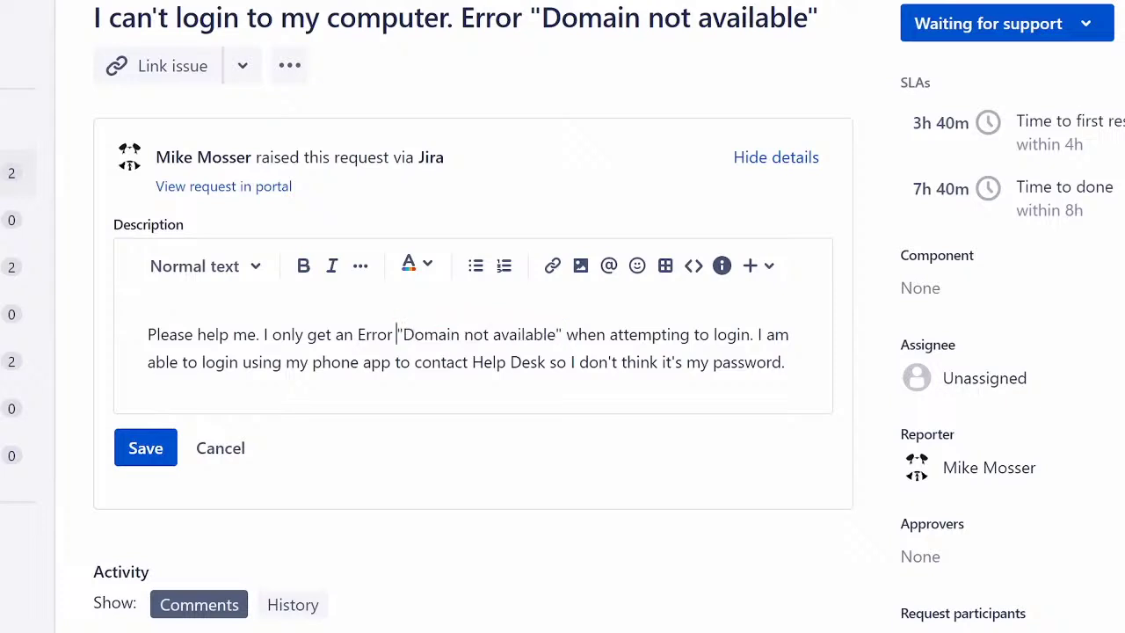
{"action": "left_click_drag", "start_coordinate": [396, 334], "coordinate": [562, 334]}
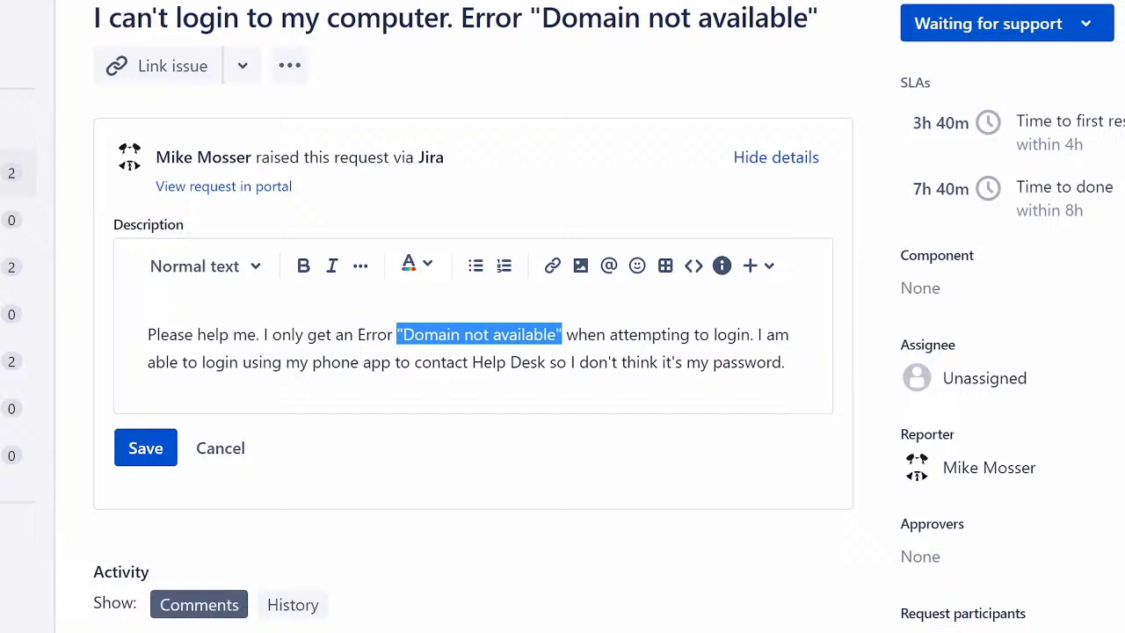
{"action": "left_click_drag", "start_coordinate": [397, 335], "coordinate": [563, 335]}
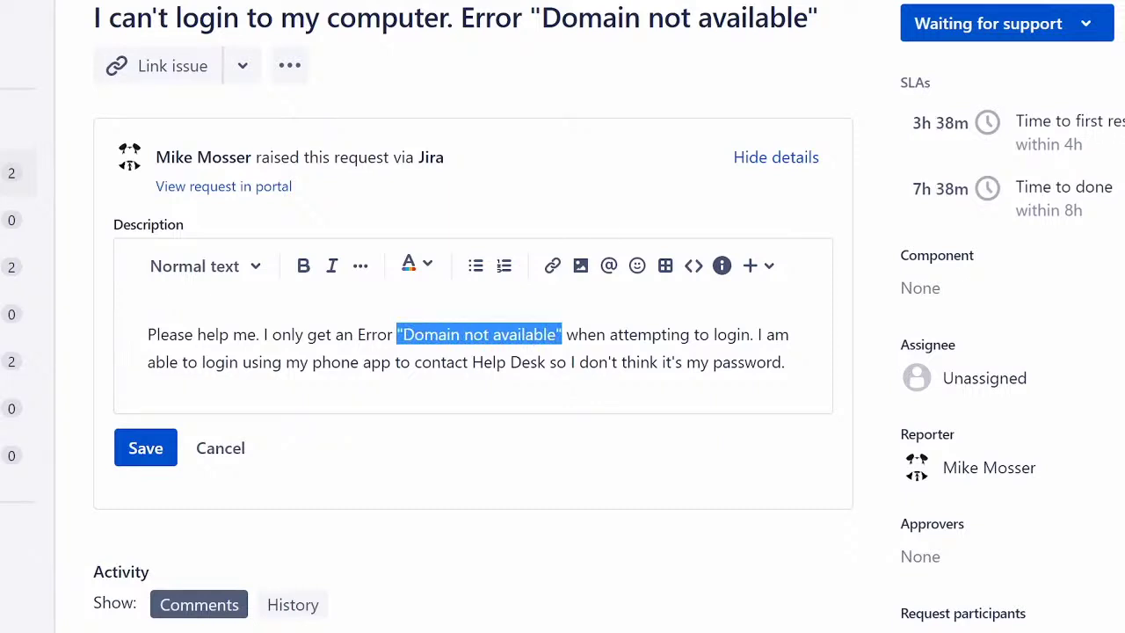
{"action": "left_click", "coordinate": [396, 335]}
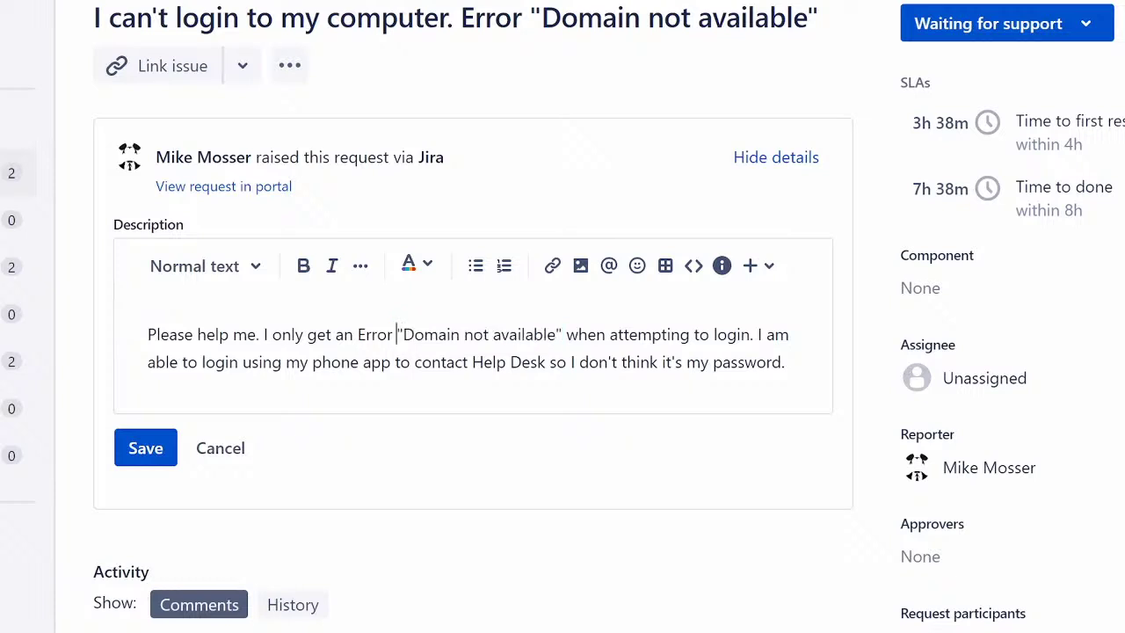
{"action": "left_click_drag", "start_coordinate": [397, 335], "coordinate": [560, 335]}
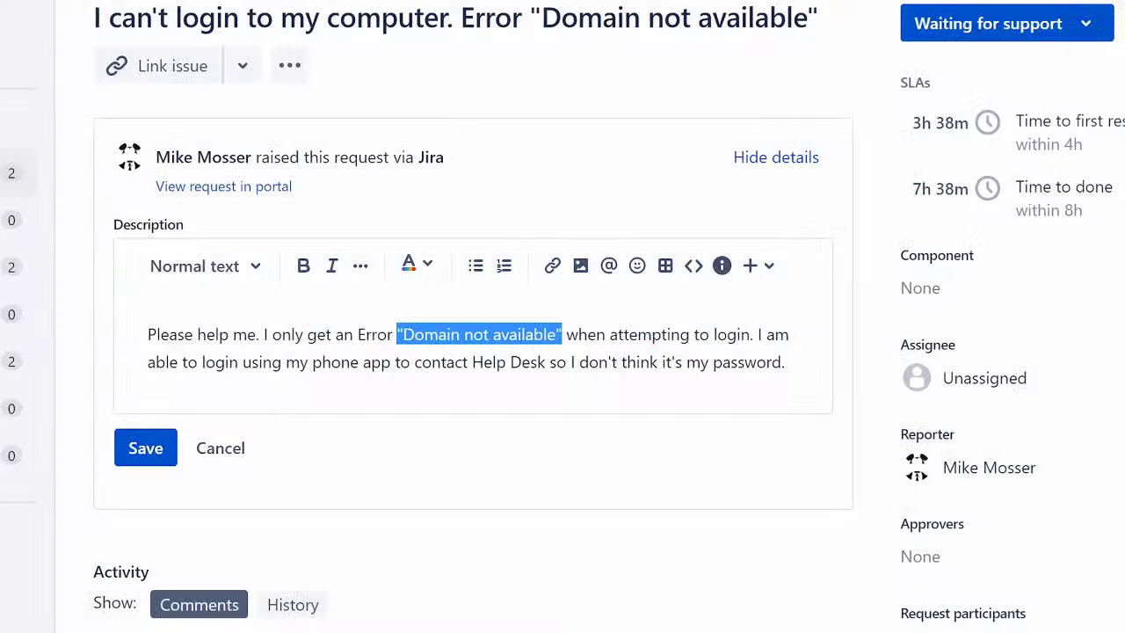
{"action": "left_click", "coordinate": [578, 334]}
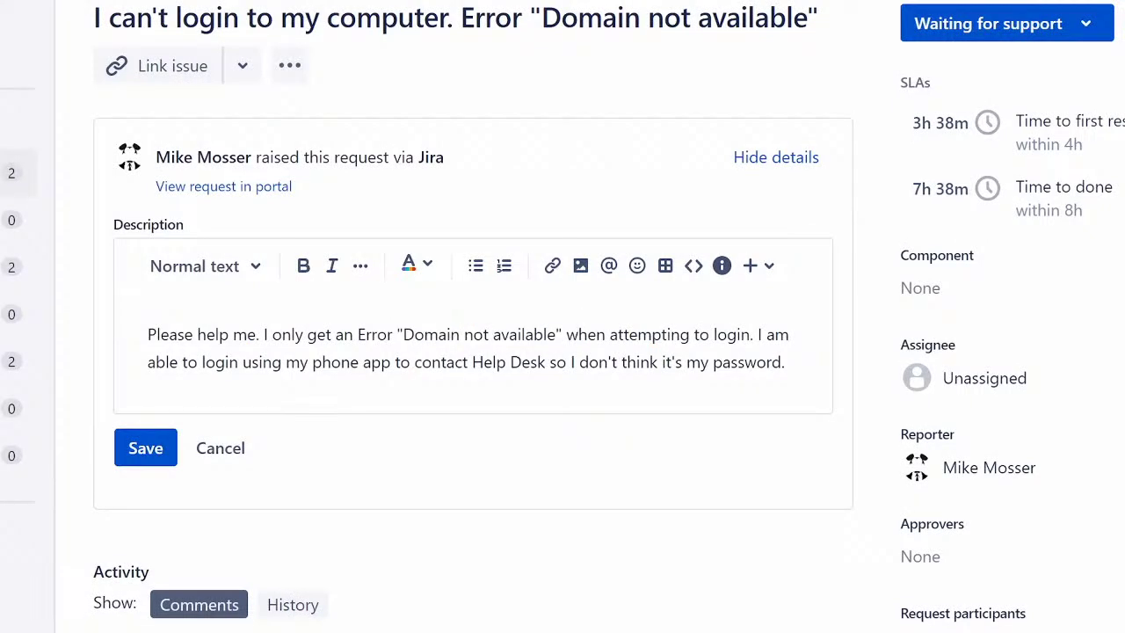
{"action": "left_click_drag", "start_coordinate": [397, 333], "coordinate": [557, 334]}
{"action": "left_click", "coordinate": [578, 334]}
{"action": "left_click_drag", "start_coordinate": [562, 334], "coordinate": [395, 318]}
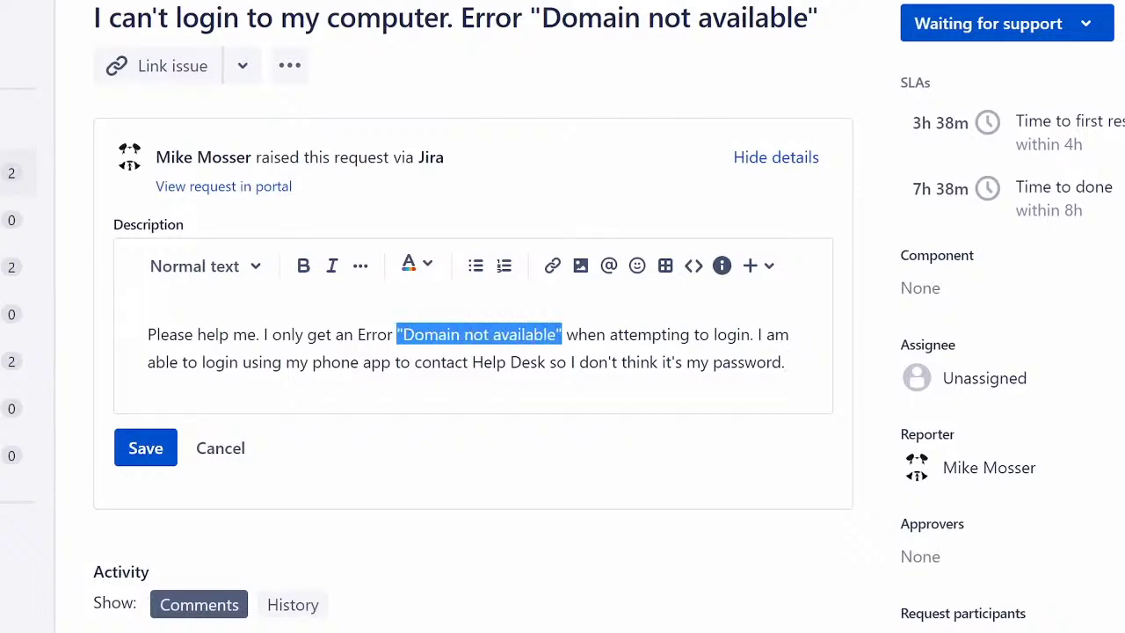
{"action": "left_click", "coordinate": [424, 334]}
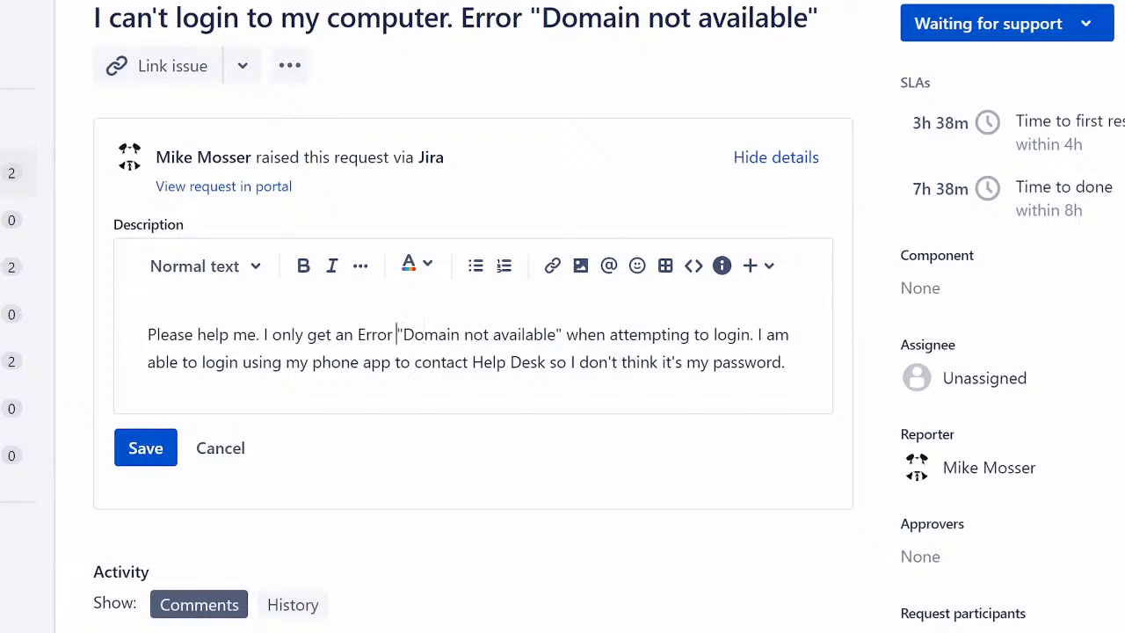
{"action": "left_click_drag", "start_coordinate": [397, 334], "coordinate": [562, 334]}
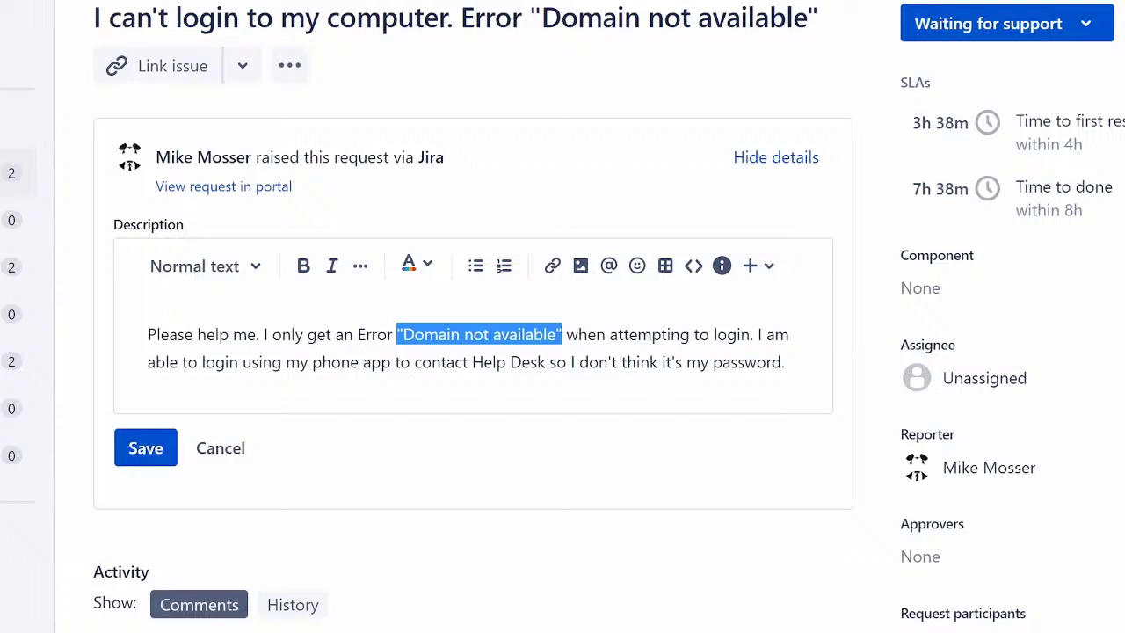
{"action": "key", "text": "Right"}
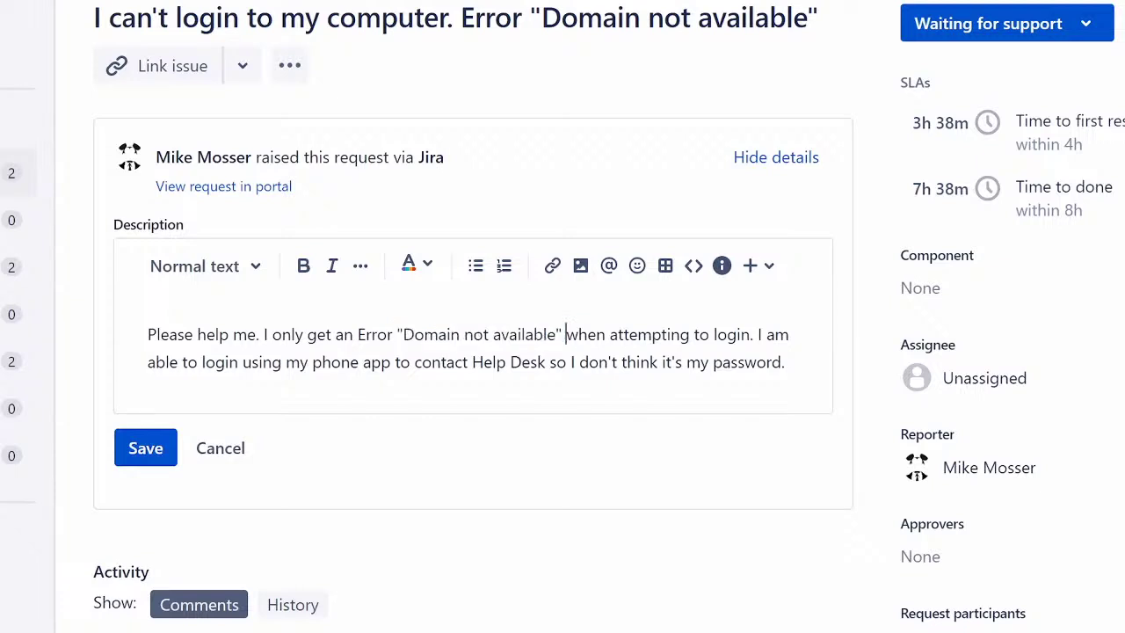
{"action": "key", "text": "shift+Left"}
{"action": "key", "text": "shift+Left"}
{"action": "key", "text": "shift+Left"}
{"action": "key", "text": "shift+Left"}
{"action": "key", "text": "shift+Left"}
{"action": "key", "text": "shift+Left"}
{"action": "key", "text": "shift+Left"}
{"action": "key", "text": "shift+Left"}
{"action": "key", "text": "shift+Left"}
{"action": "key", "text": "shift+Left"}
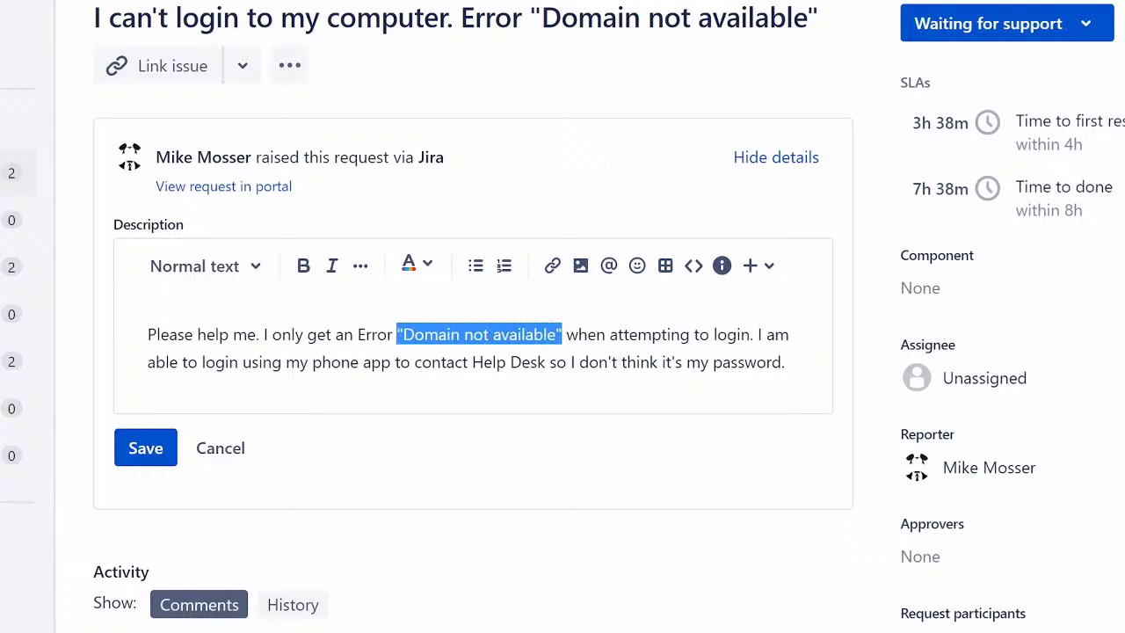
{"action": "key", "text": "Left"}
{"action": "key", "text": "Right"}
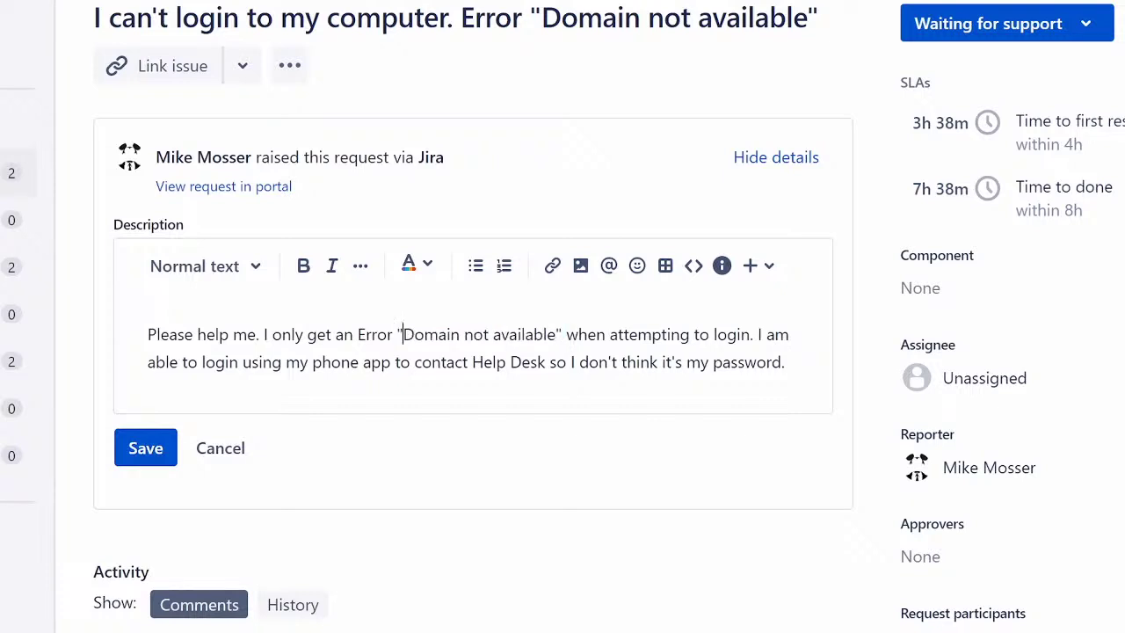
{"action": "key", "text": "Left"}
{"action": "key", "text": "shift+Right"}
{"action": "key", "text": "shift+Right"}
{"action": "key", "text": "shift+Right"}
{"action": "key", "text": "shift+Right"}
{"action": "key", "text": "shift+Right"}
{"action": "key", "text": "shift+Right"}
{"action": "key", "text": "shift+Right"}
{"action": "key", "text": "shift+Right"}
{"action": "key", "text": "shift+Right"}
{"action": "key", "text": "shift+Right"}
{"action": "key", "text": "shift+Right"}
{"action": "key", "text": "shift+Right"}
{"action": "key", "text": "shift+Right"}
{"action": "key", "text": "shift+Right"}
{"action": "key", "text": "shift+Right"}
{"action": "key", "text": "shift+Right"}
{"action": "key", "text": "shift+Right"}
{"action": "key", "text": "shift+Right"}
{"action": "key", "text": "shift+Right"}
{"action": "key", "text": "shift+Right"}
{"action": "key", "text": "shift+Right"}
{"action": "key", "text": "shift+Right"}
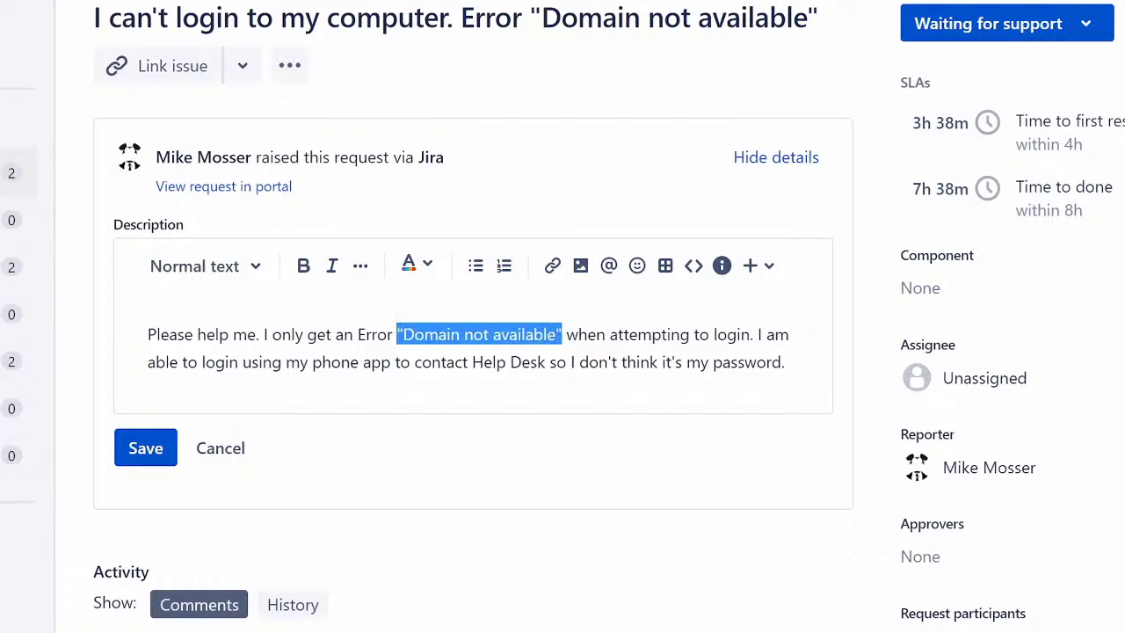
{"action": "key", "text": "Right"}
{"action": "key", "text": "Right"}
{"action": "key", "text": "Right"}
{"action": "key", "text": "Left"}
{"action": "key", "text": "Left"}
{"action": "key", "text": "shift+Left"}
{"action": "key", "text": "shift+Left"}
{"action": "key", "text": "shift+Left"}
{"action": "key", "text": "shift+Left"}
{"action": "key", "text": "shift+Left"}
{"action": "key", "text": "shift+Left"}
{"action": "key", "text": "shift+Left"}
{"action": "key", "text": "shift+Left"}
{"action": "key", "text": "shift+Left"}
{"action": "key", "text": "shift+Left"}
{"action": "key", "text": "shift+Left"}
{"action": "key", "text": "shift+Left"}
{"action": "key", "text": "shift+Left"}
{"action": "key", "text": "shift+Left"}
{"action": "key", "text": "shift+Left"}
{"action": "key", "text": "shift+Left"}
{"action": "key", "text": "shift+Left"}
{"action": "key", "text": "shift+Left"}
{"action": "key", "text": "shift+Left"}
{"action": "key", "text": "shift+Left"}
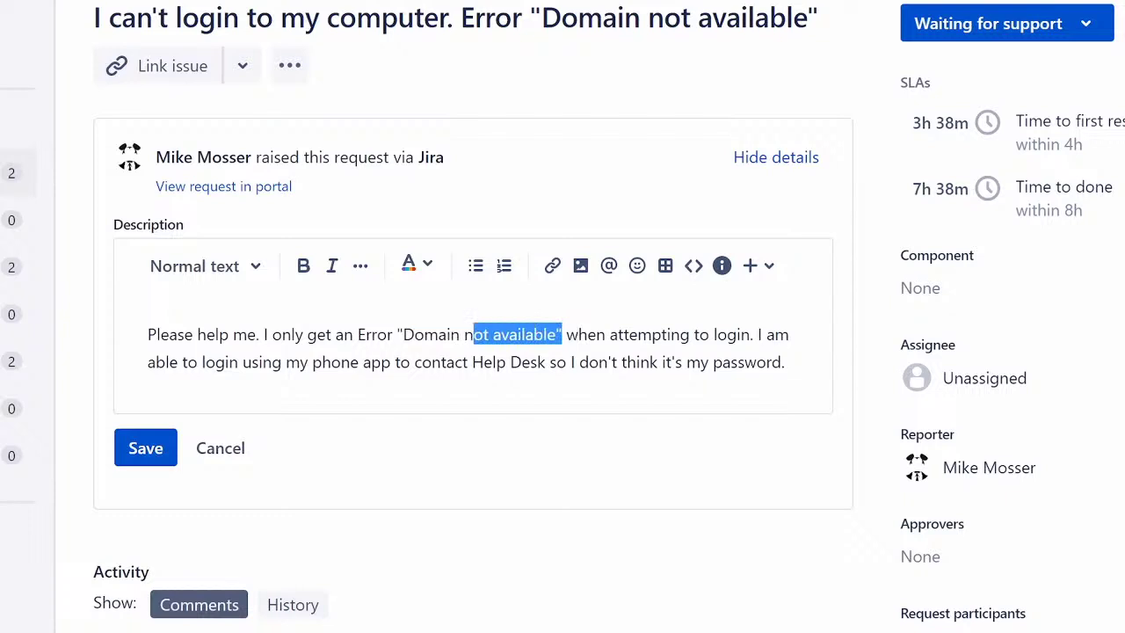
{"action": "key", "text": "shift+Left"}
{"action": "key", "text": "shift+Left"}
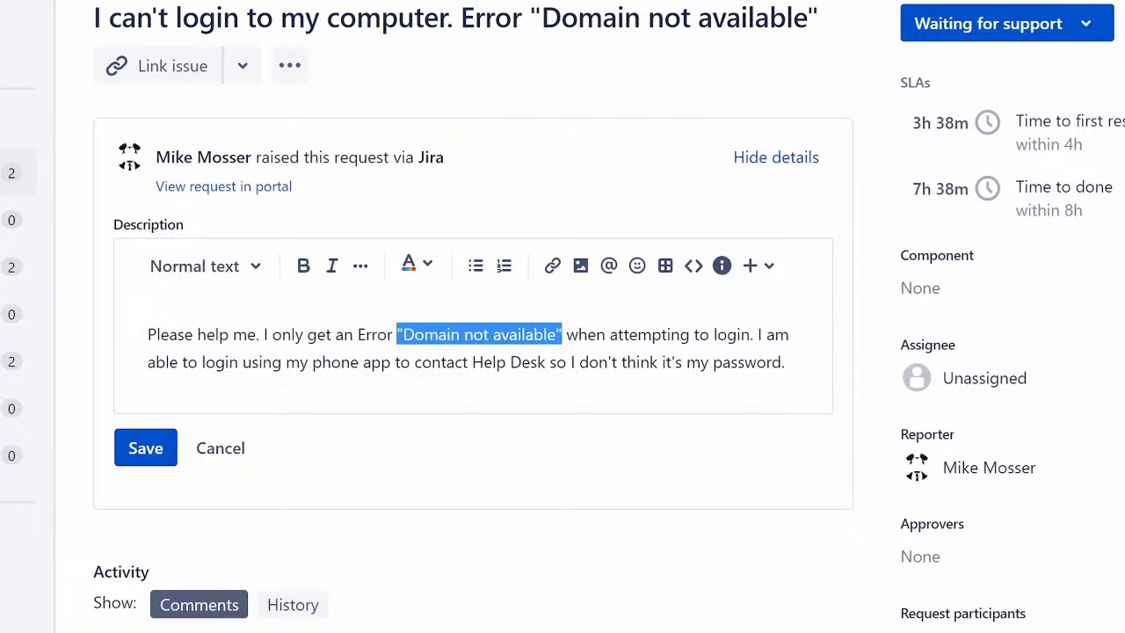
{"action": "key", "text": "Left"}
{"action": "key", "text": "shift+Right"}
{"action": "key", "text": "shift+Right"}
{"action": "key", "text": "shift+Right"}
{"action": "key", "text": "shift+Right"}
{"action": "key", "text": "shift+Right"}
{"action": "key", "text": "shift+Right"}
{"action": "key", "text": "shift+Right"}
{"action": "key", "text": "shift+Right"}
{"action": "key", "text": "shift+Right"}
{"action": "key", "text": "shift+Right"}
{"action": "key", "text": "shift+Right"}
{"action": "key", "text": "shift+Right"}
{"action": "key", "text": "shift+Right"}
{"action": "key", "text": "shift+Right"}
{"action": "key", "text": "shift+Right"}
{"action": "key", "text": "shift+Right"}
{"action": "key", "text": "shift+Right"}
{"action": "key", "text": "shift+Right"}
{"action": "key", "text": "shift+Right"}
{"action": "key", "text": "shift+Right"}
- Select the 'Domain not available' error message text in the ticket description
{"action": "left_click", "coordinate": [562, 334]}
{"action": "left_click_drag", "start_coordinate": [562, 334], "coordinate": [396, 334]}
{"action": "left_click_drag", "start_coordinate": [397, 334], "coordinate": [562, 334]}
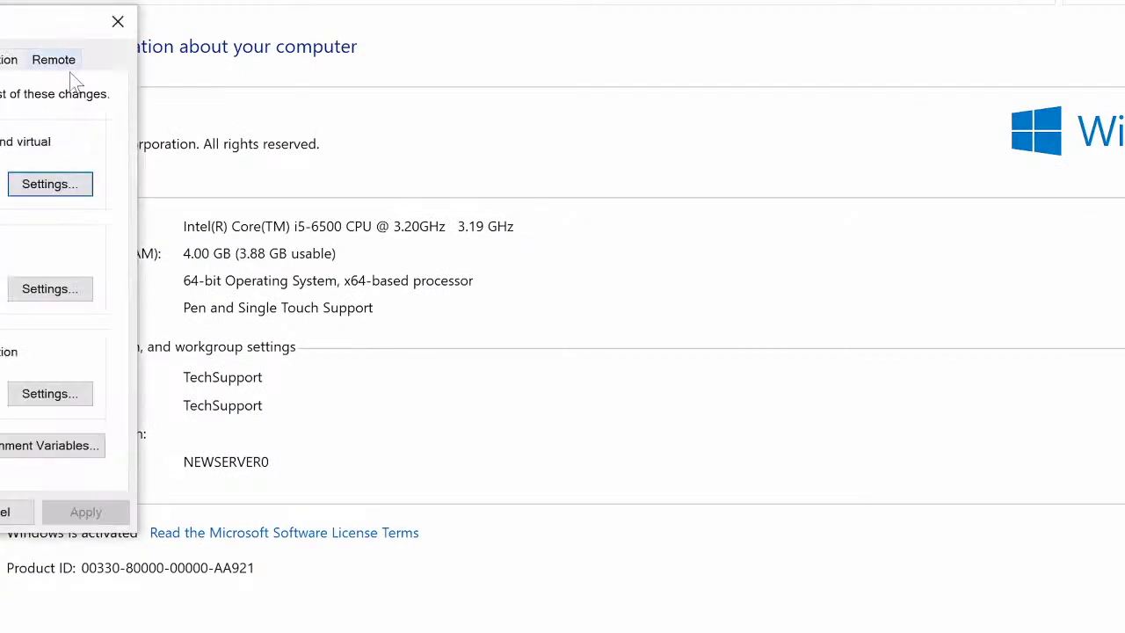
- Check the Computer Name tab and its Change dialog, cancelling both without changes
{"action": "left_click_drag", "start_coordinate": [1, 25], "coordinate": [622, 138]}
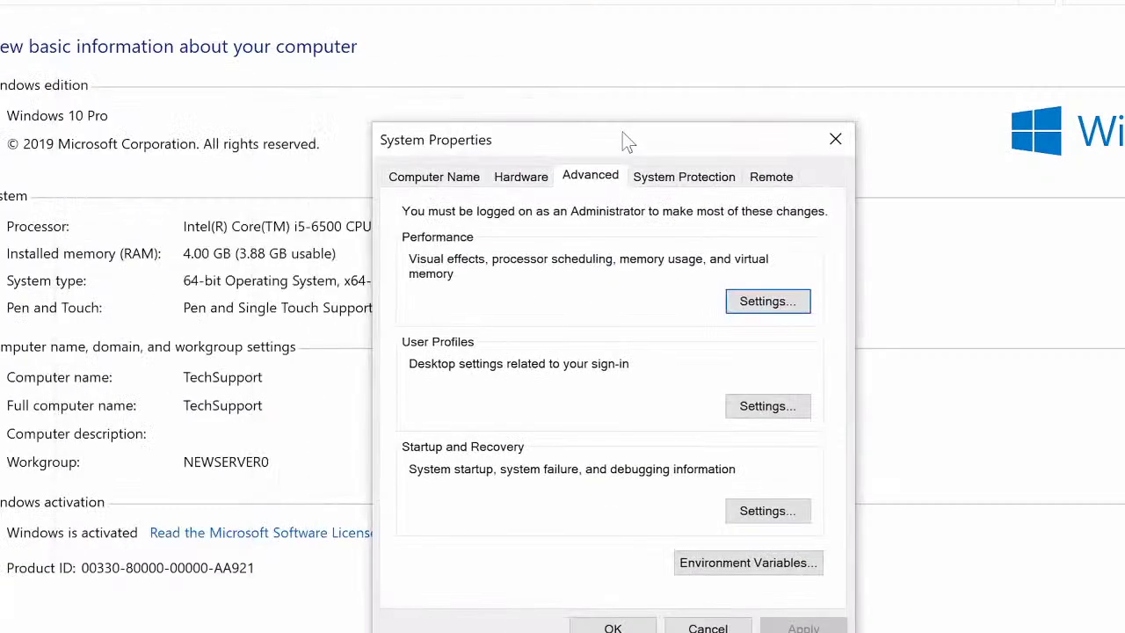
{"action": "left_click", "coordinate": [422, 175]}
{"action": "left_click_drag", "start_coordinate": [490, 141], "coordinate": [332, 30]}
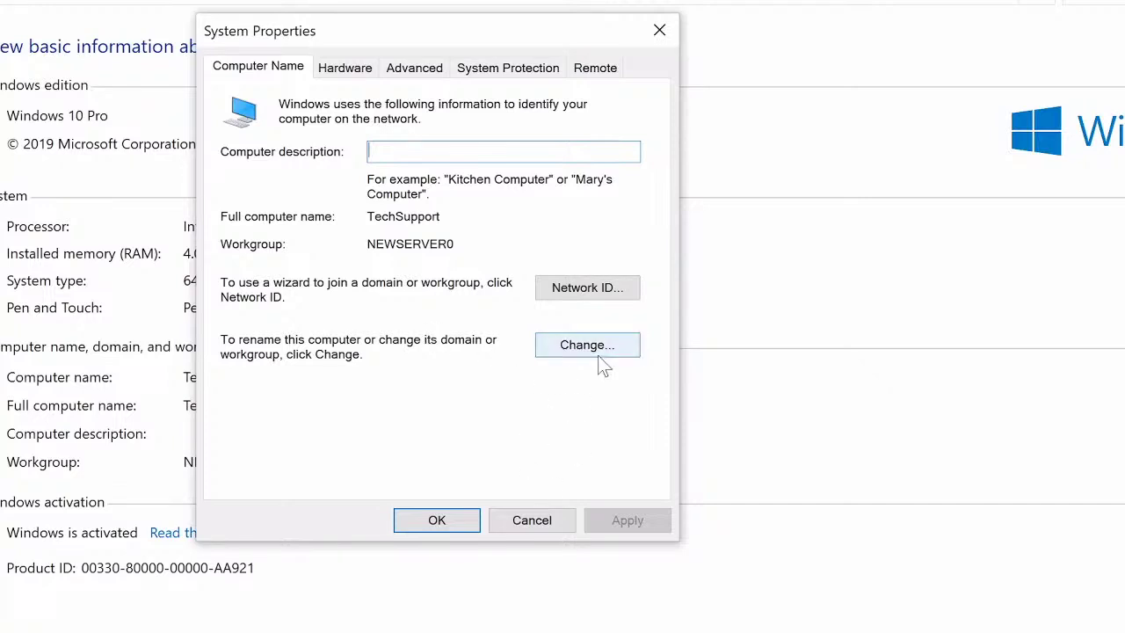
{"action": "left_click", "coordinate": [602, 362]}
{"action": "left_click", "coordinate": [525, 461]}
{"action": "left_click", "coordinate": [527, 524]}
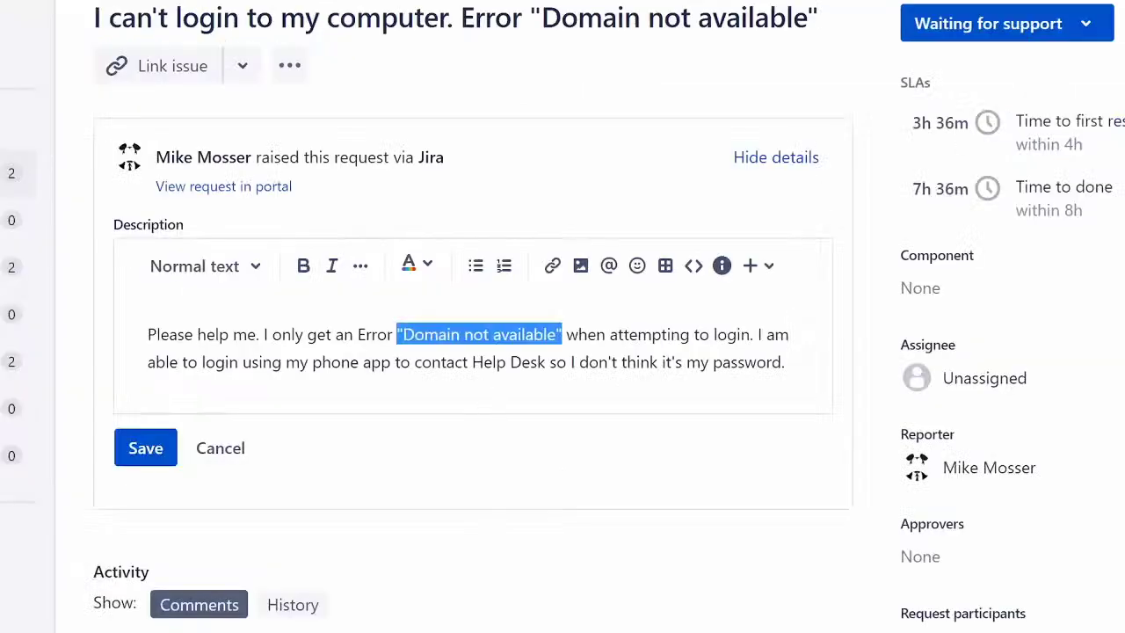
{"action": "left_click", "coordinate": [537, 362]}
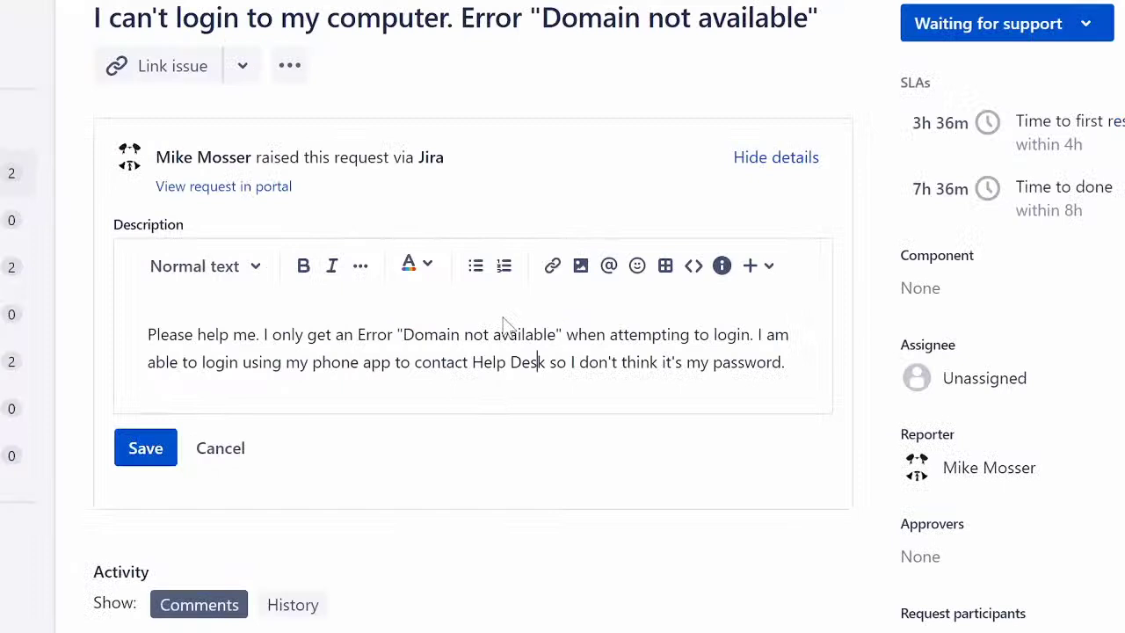
- Cancel the description edit so ISD-32's 'Domain not available' text stays unchanged
{"action": "left_click", "coordinate": [562, 334]}
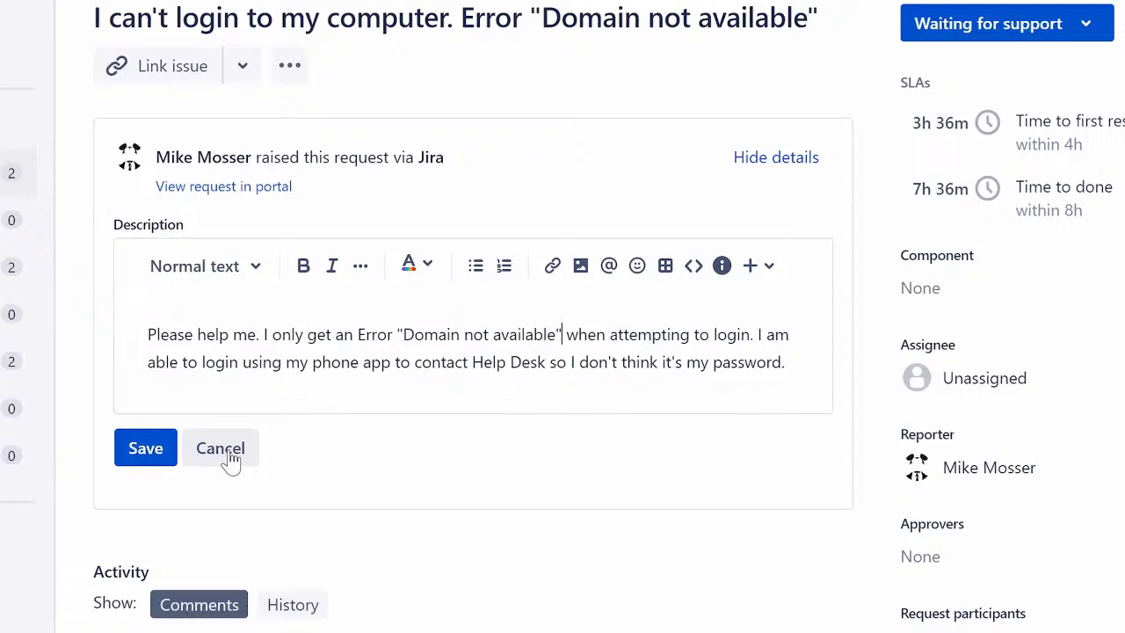
{"action": "left_click", "coordinate": [230, 457]}
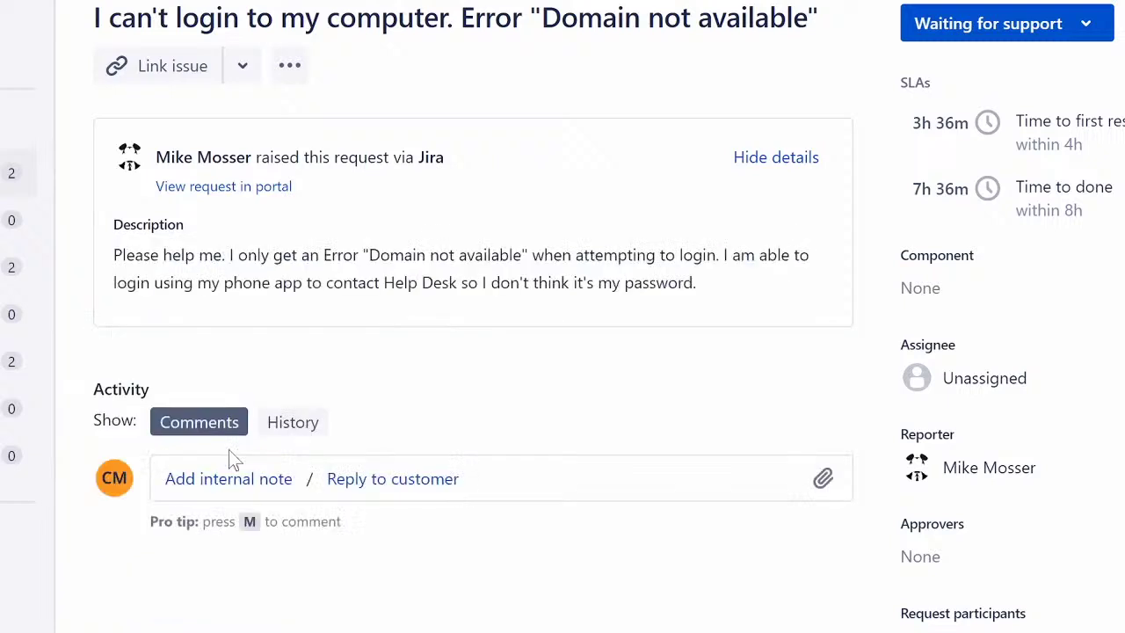
- Draft 'Can you please bring back the computer to the office so we can fix it.' plus 'Computer needs to be added to Domain.' before the signature
{"action": "left_click", "coordinate": [382, 483]}
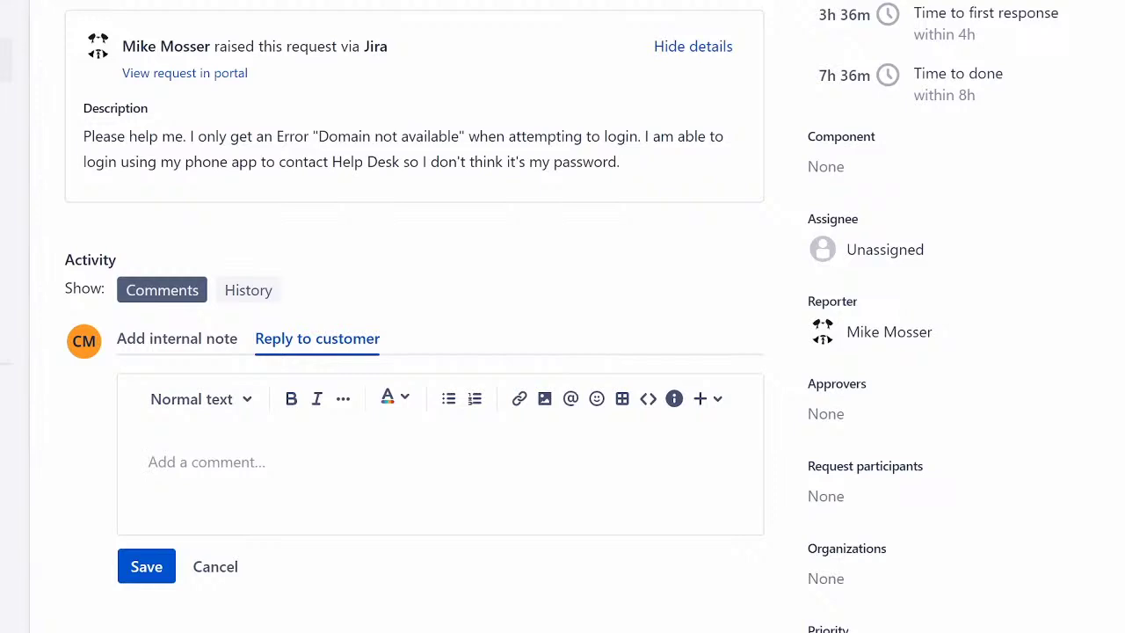
{"action": "type", "text": "Can "}
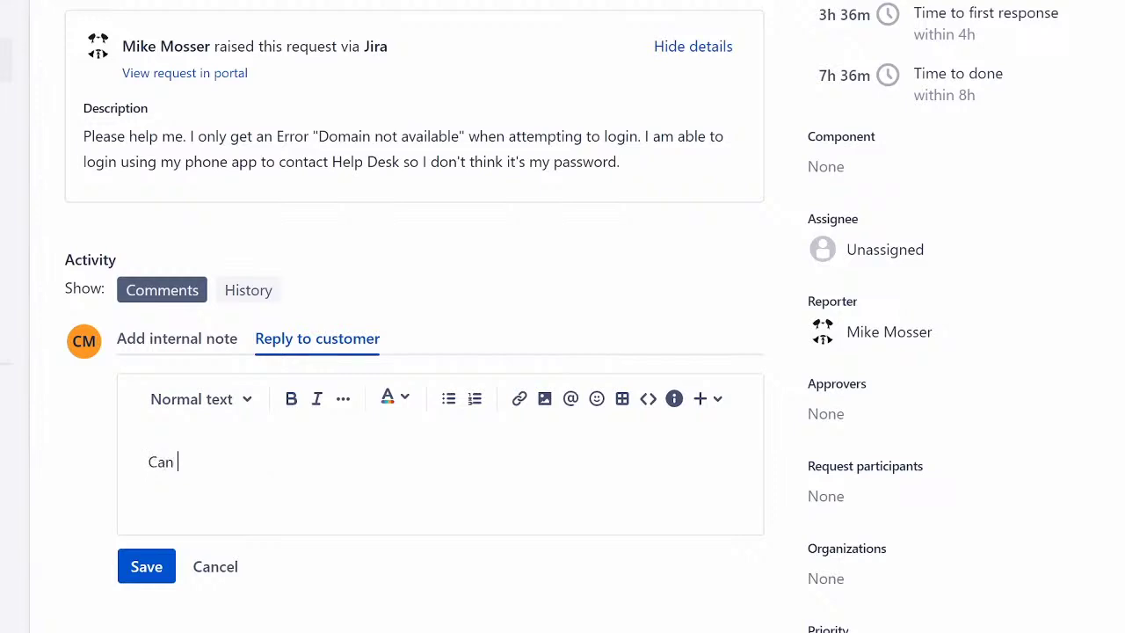
{"action": "type", "text": "you please bring back the com"}
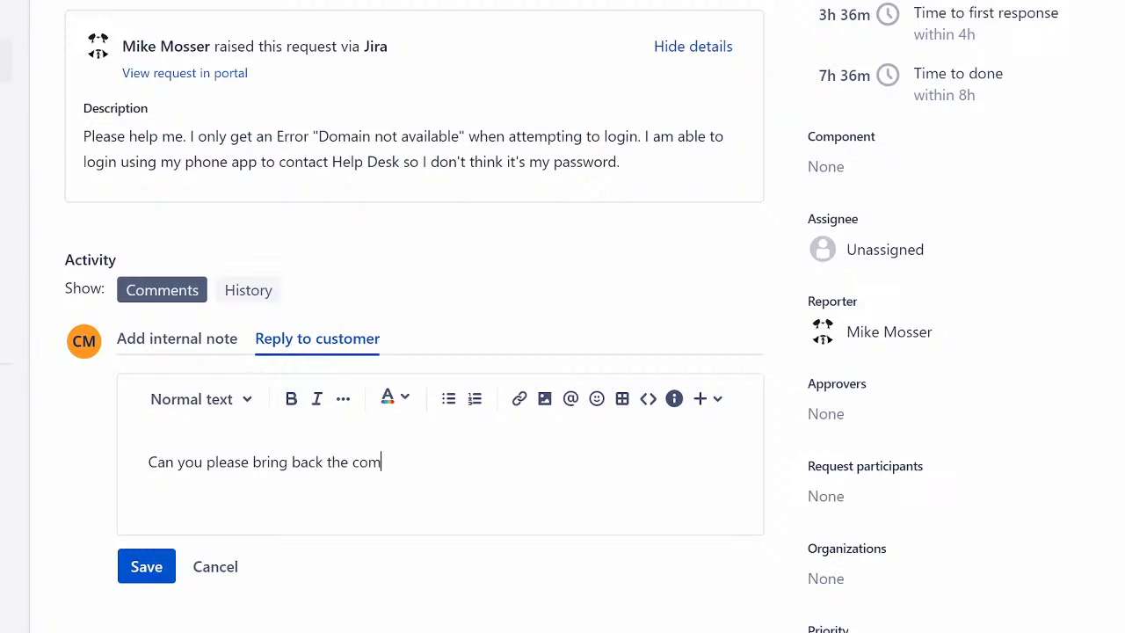
{"action": "type", "text": "puter to the office so w"}
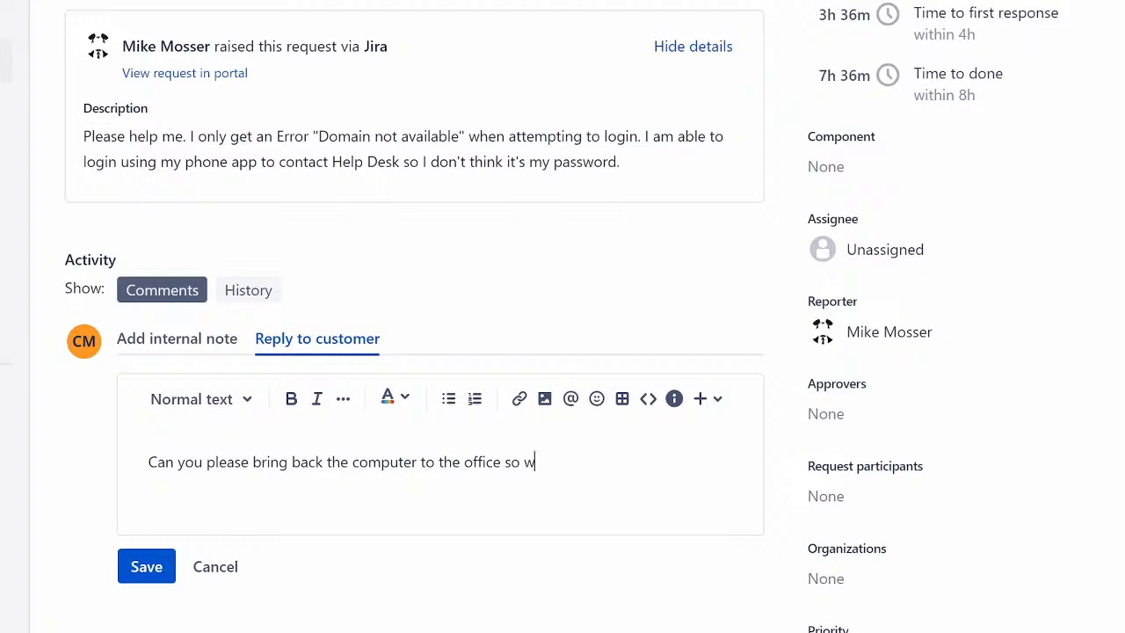
{"action": "type", "text": "e can fix it. Ervin"}
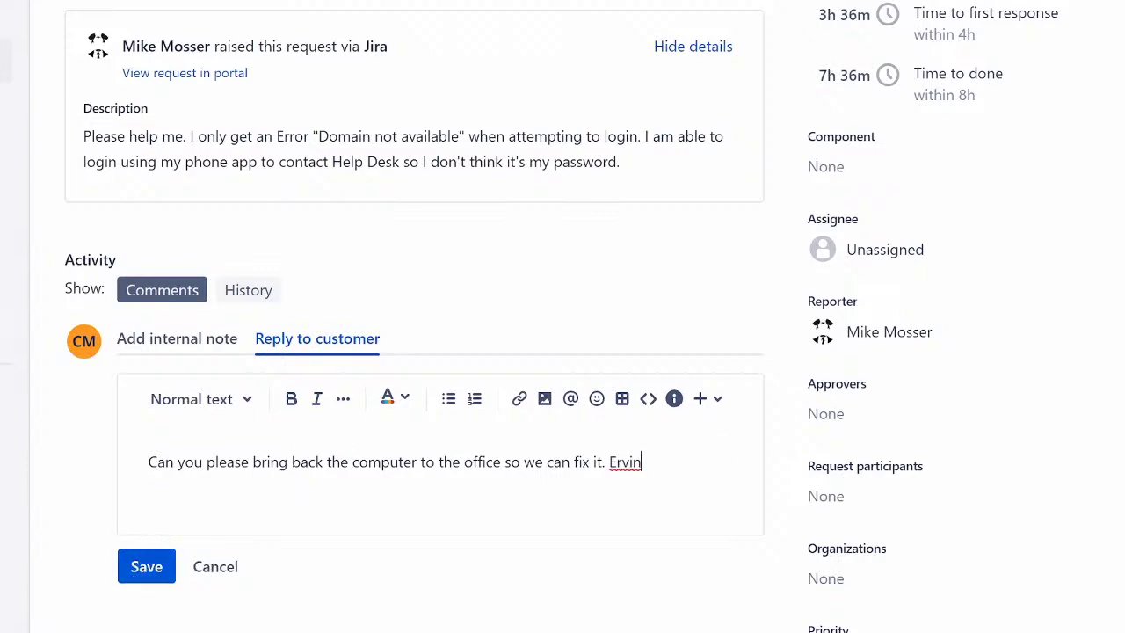
{"action": "key", "text": "Left"}
{"action": "key", "text": "Left"}
{"action": "key", "text": "Left"}
{"action": "key", "text": "Left"}
{"action": "key", "text": "Left"}
{"action": "key", "text": "Left"}
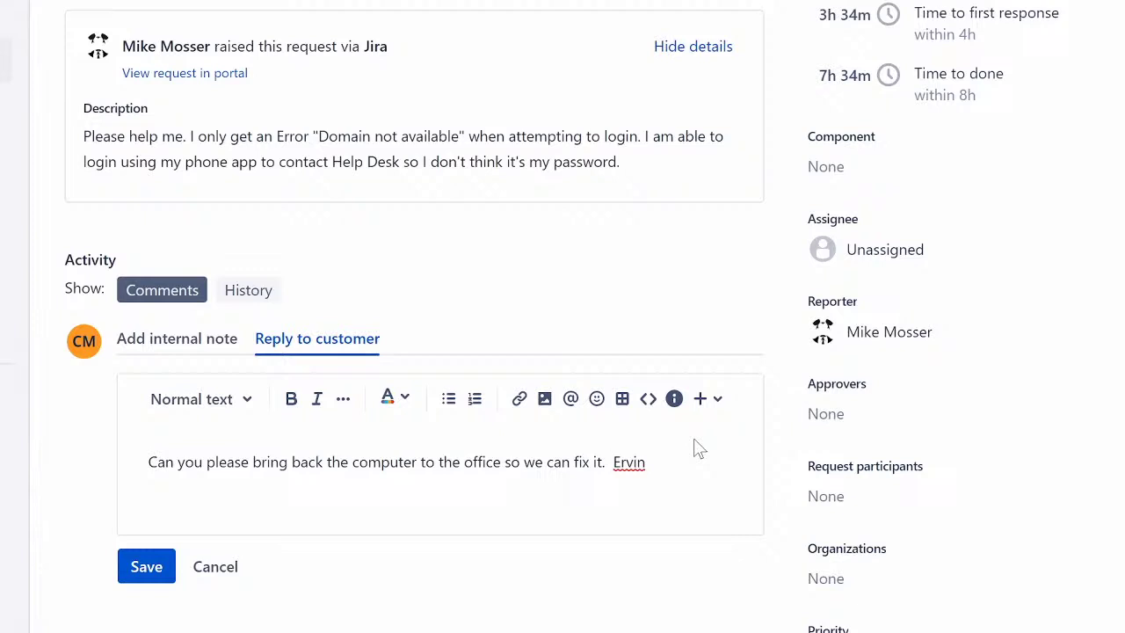
{"action": "type", "text": "Computer"}
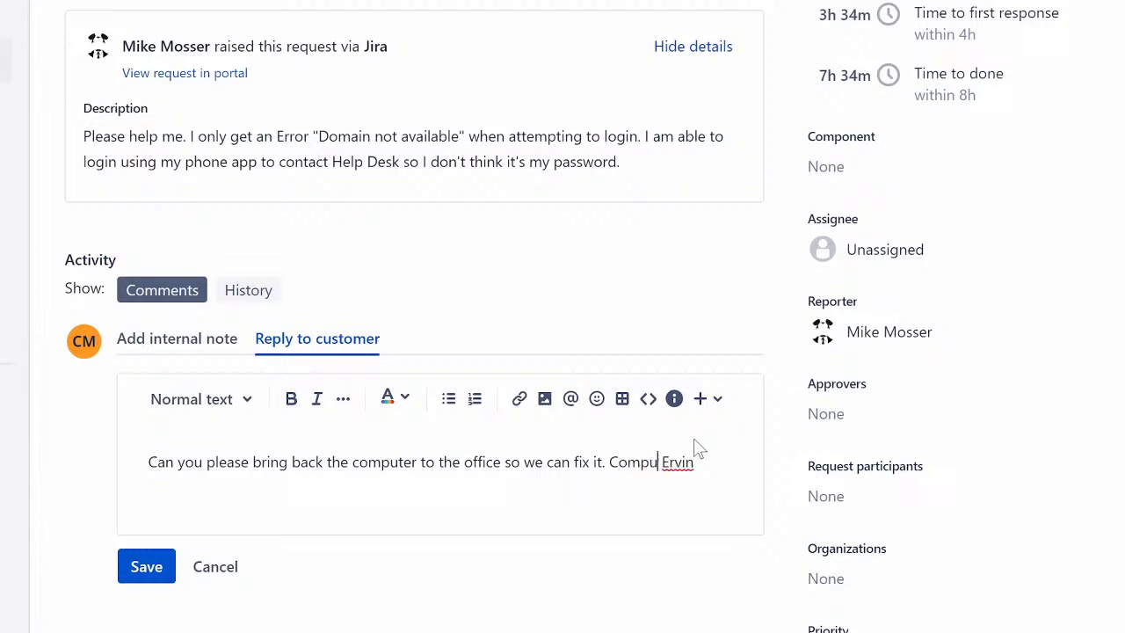
{"action": "type", "text": " needs to b"}
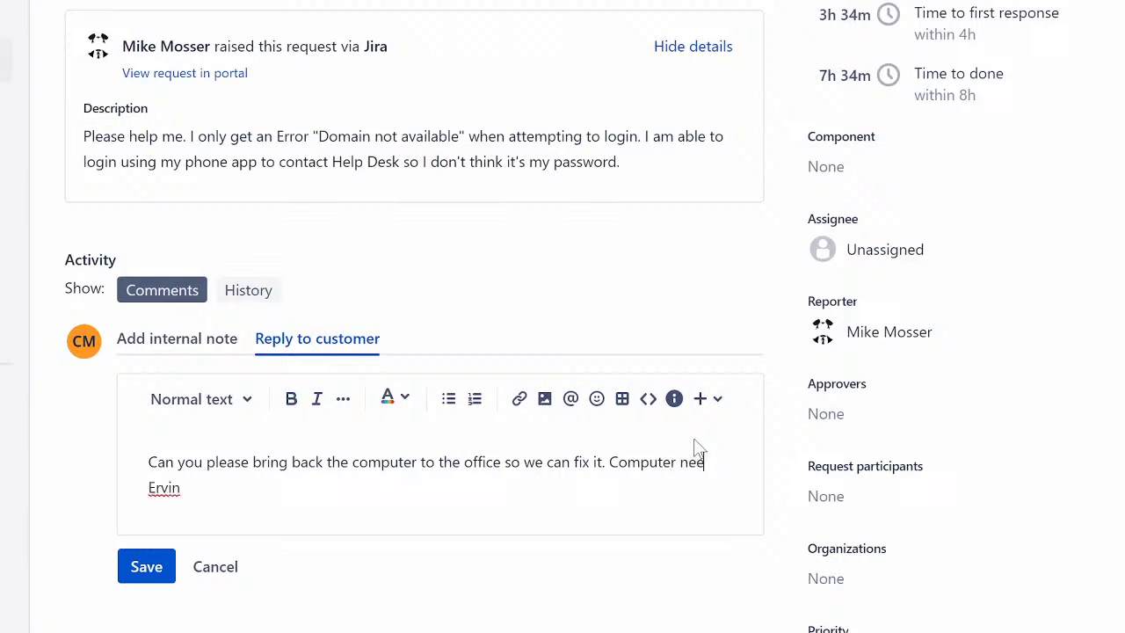
{"action": "type", "text": "e added to D"}
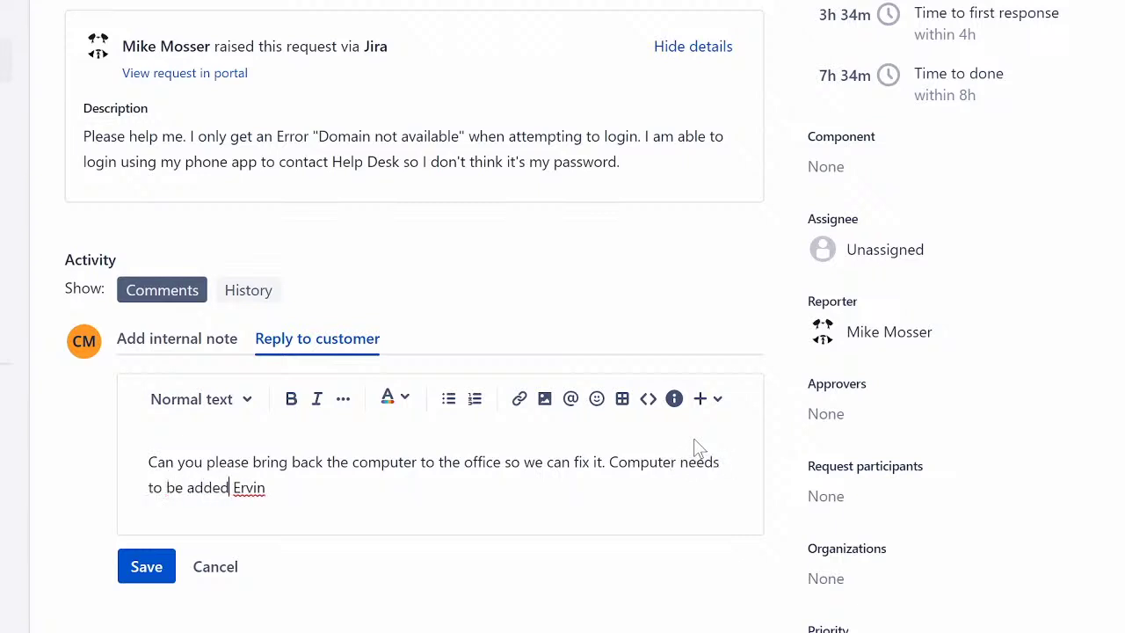
{"action": "type", "text": "omain."}
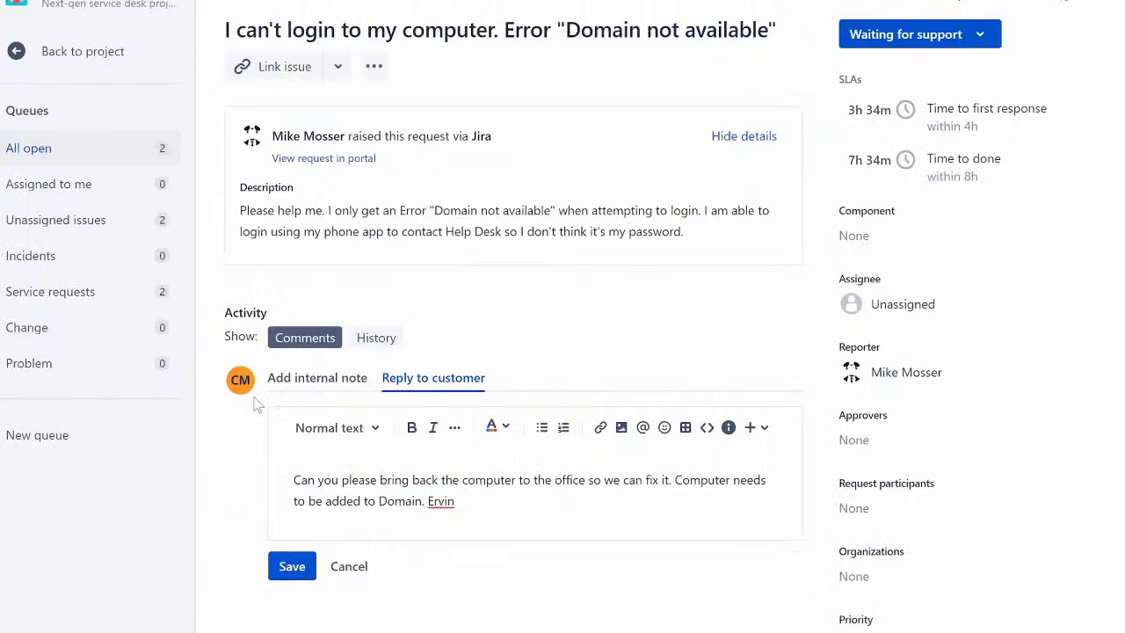
- Save the customer reply, assign ISD-32 to yourself, and return to the All open queue
{"action": "left_click", "coordinate": [292, 568]}
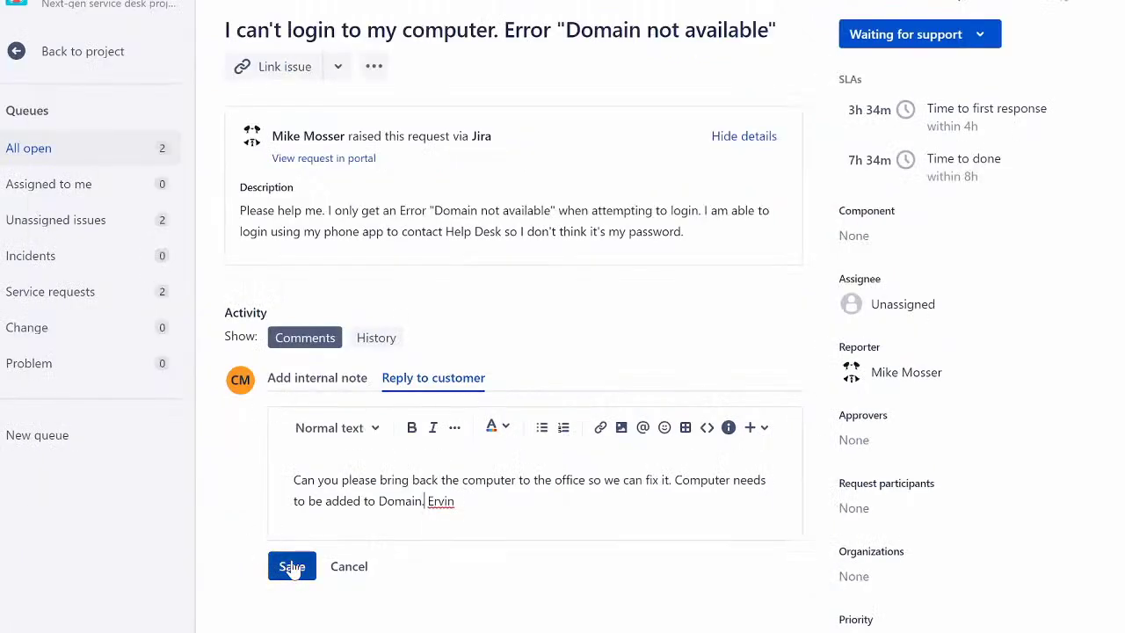
{"action": "left_click", "coordinate": [292, 568]}
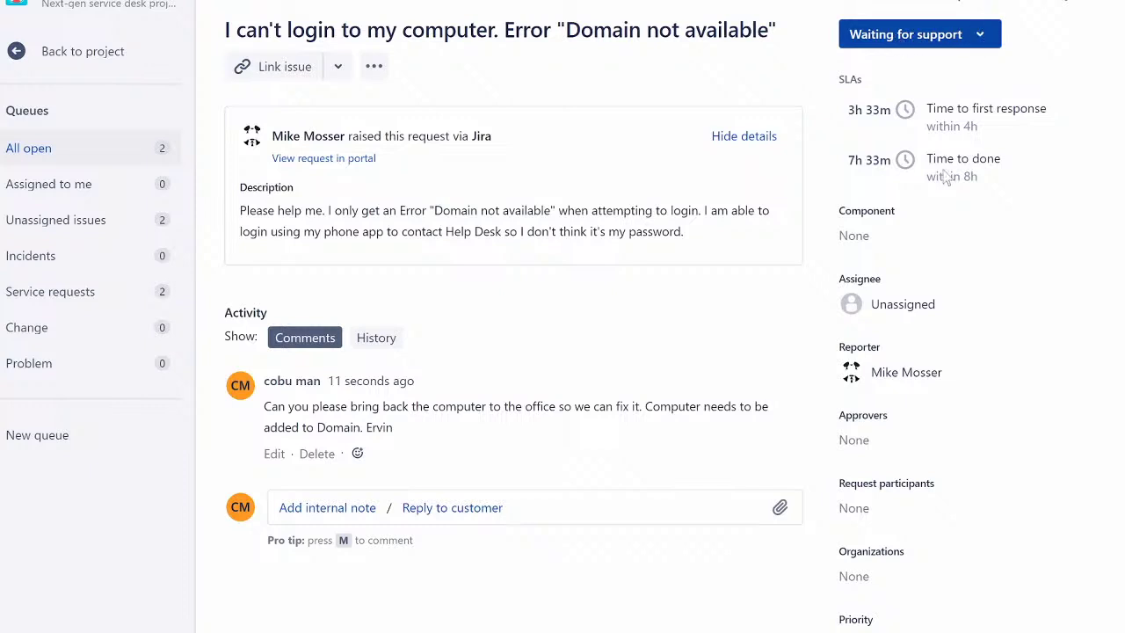
{"action": "left_click", "coordinate": [903, 304]}
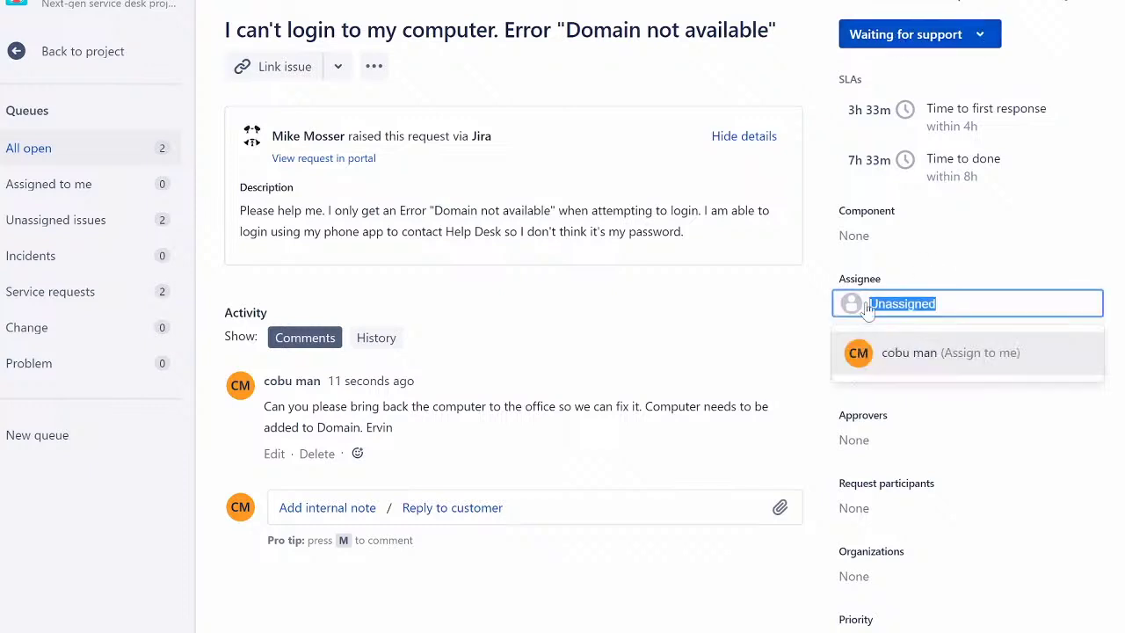
{"action": "left_click", "coordinate": [937, 362]}
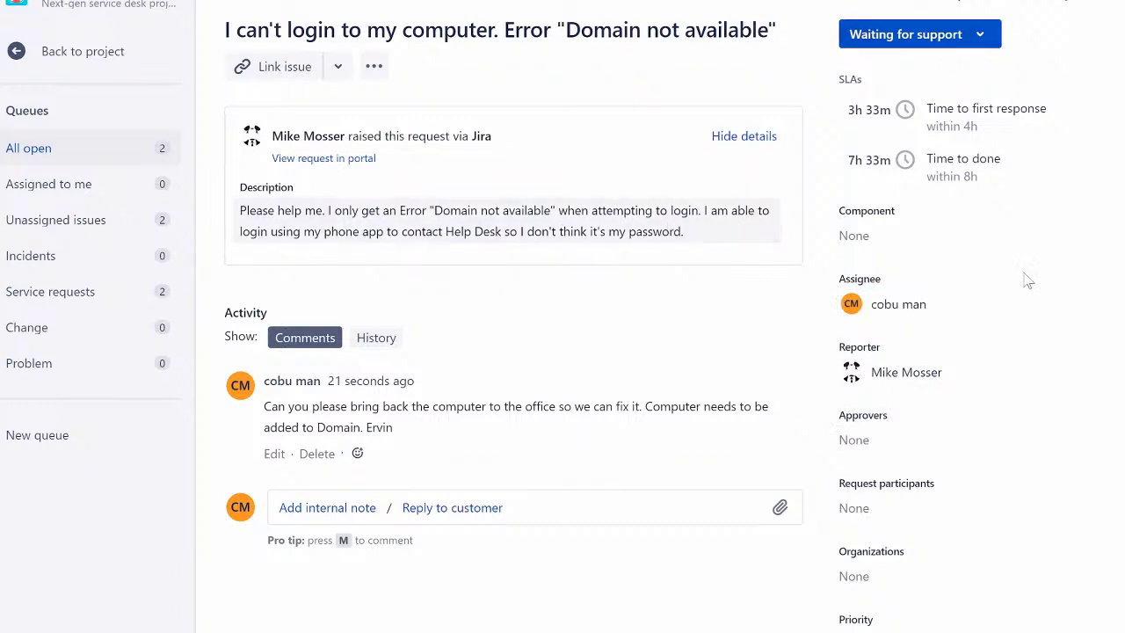
{"action": "scroll", "coordinate": [1075, 299], "scroll_direction": "down", "scroll_amount": 1}
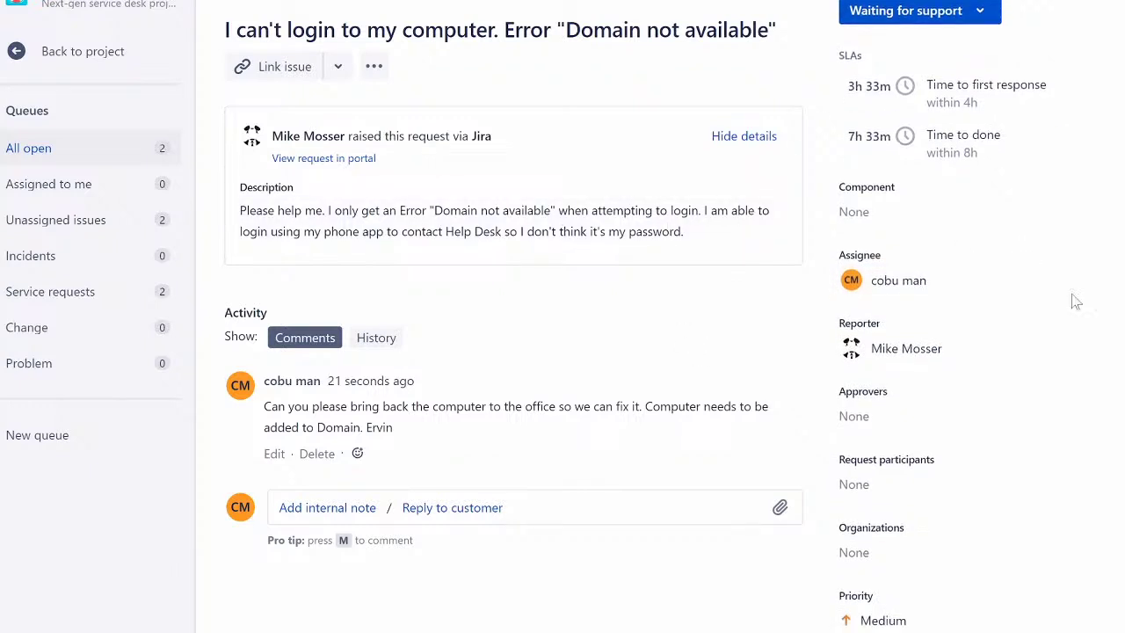
{"action": "left_click", "coordinate": [54, 155]}
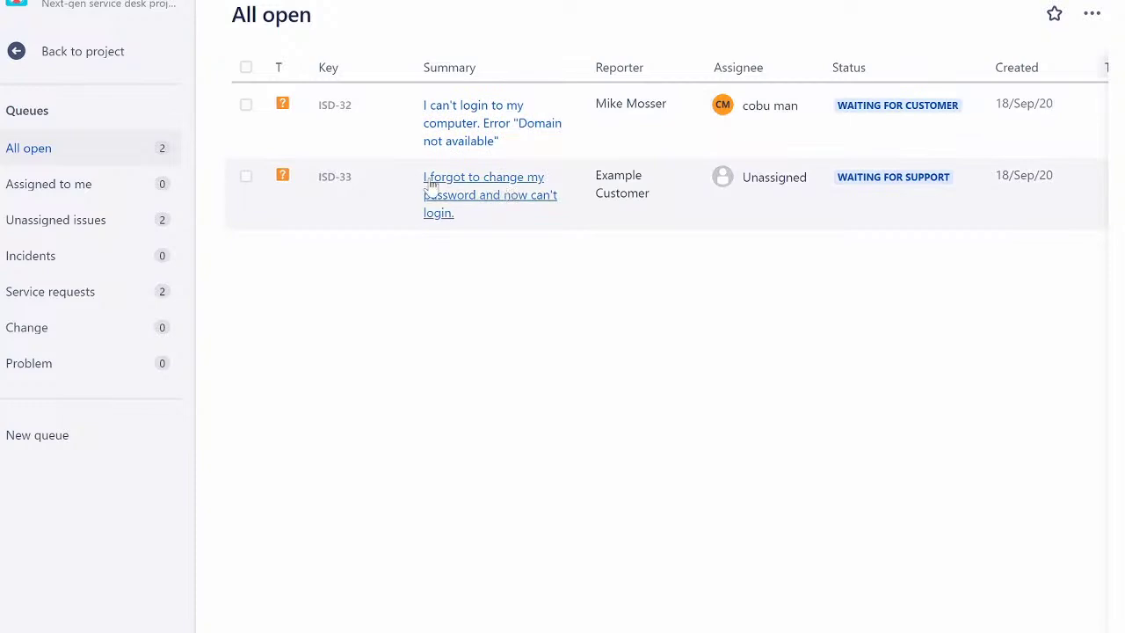
- Open ISD-33, the expired-password login ticket, from the All open queue
{"action": "left_click", "coordinate": [497, 182]}
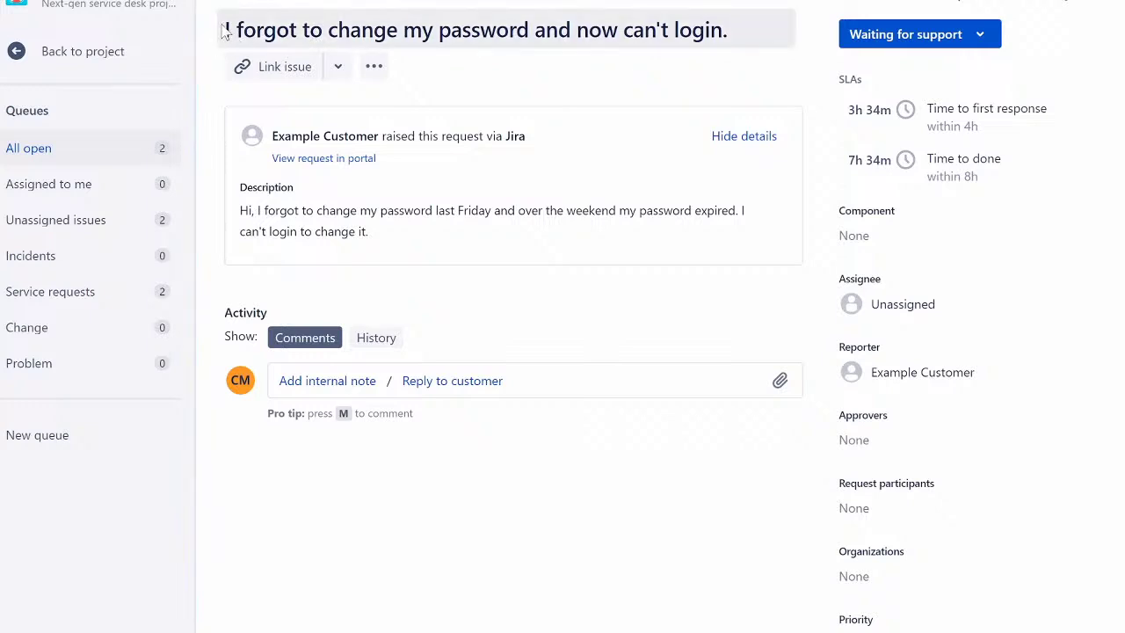
- Read ISD-33's title and description, then assign it to yourself
{"action": "left_click_drag", "start_coordinate": [225, 30], "coordinate": [731, 42]}
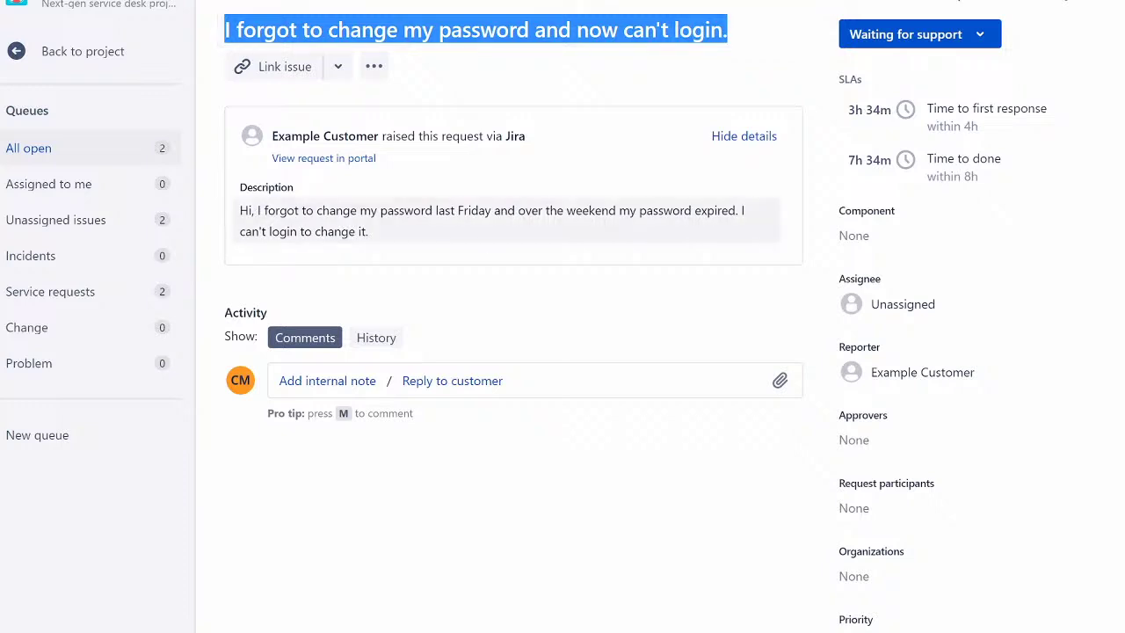
{"action": "left_click_drag", "start_coordinate": [240, 211], "coordinate": [370, 211]}
{"action": "left_click_drag", "start_coordinate": [253, 254], "coordinate": [345, 280]}
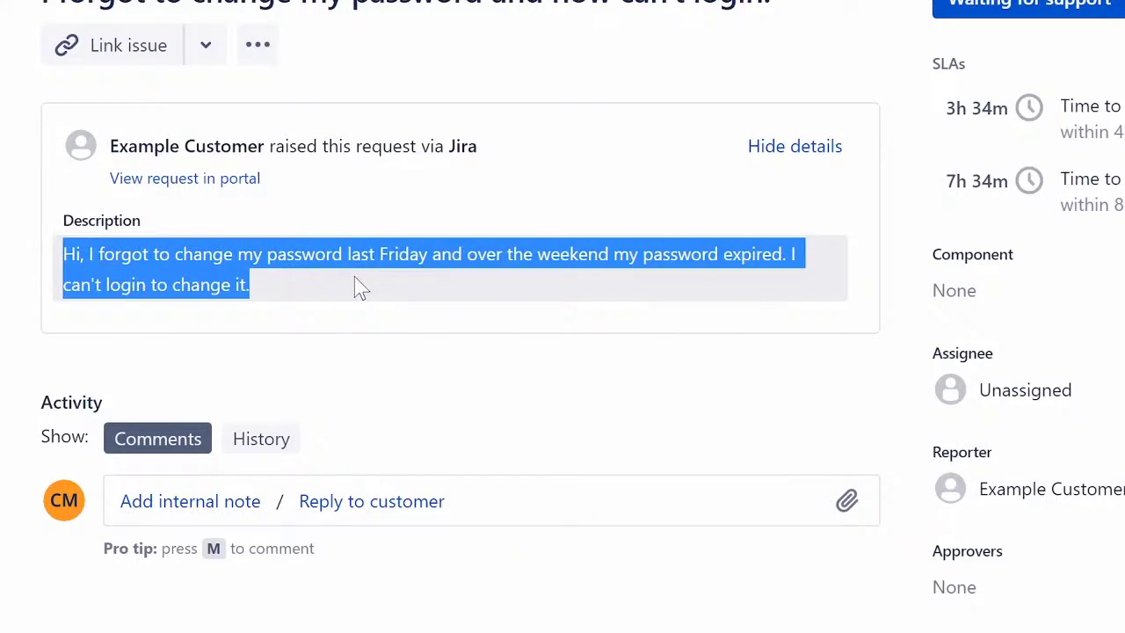
{"action": "left_click", "coordinate": [356, 287]}
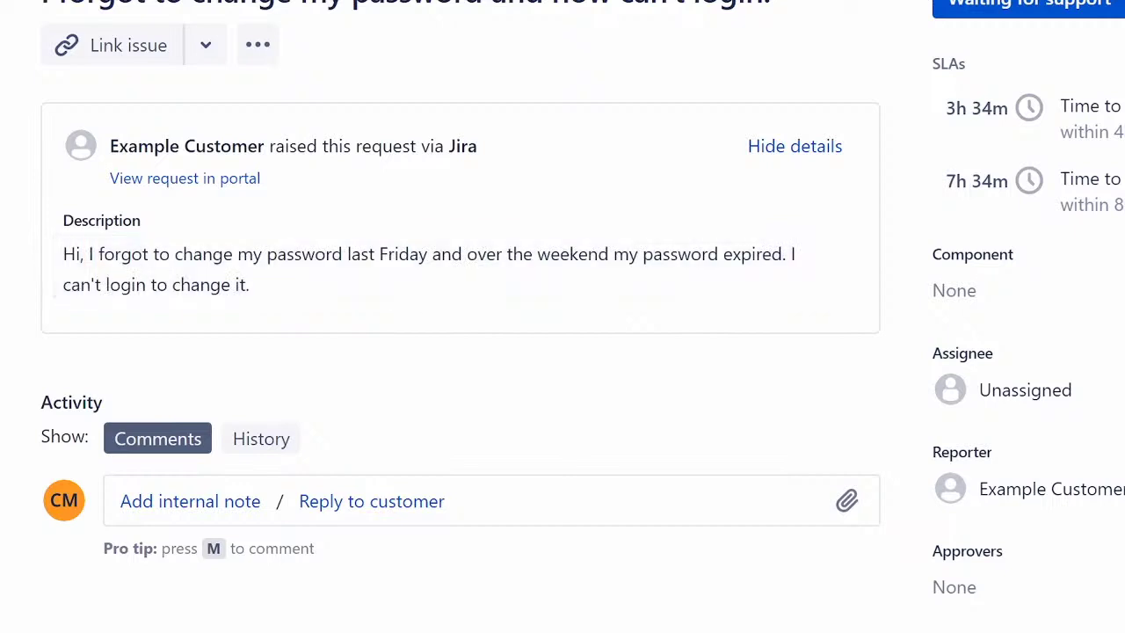
{"action": "left_click", "coordinate": [1028, 397]}
{"action": "left_click", "coordinate": [966, 466]}
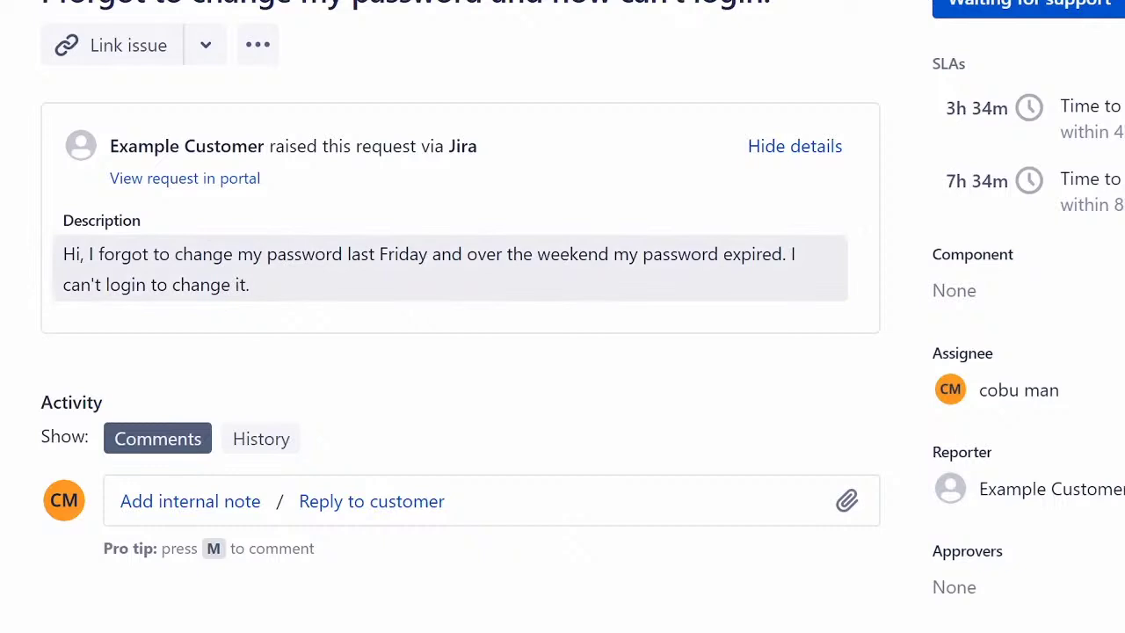
- Highlight the expired-password sentence, then edit and save ISD-33's description
{"action": "left_click_drag", "start_coordinate": [84, 254], "coordinate": [782, 257]}
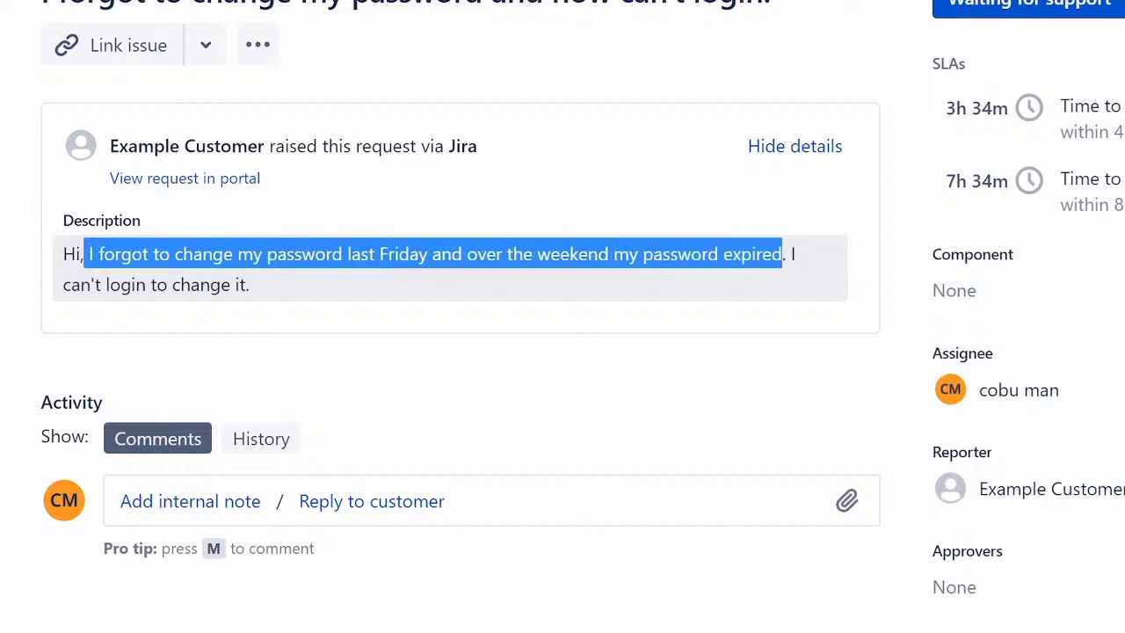
{"action": "left_click", "coordinate": [283, 291]}
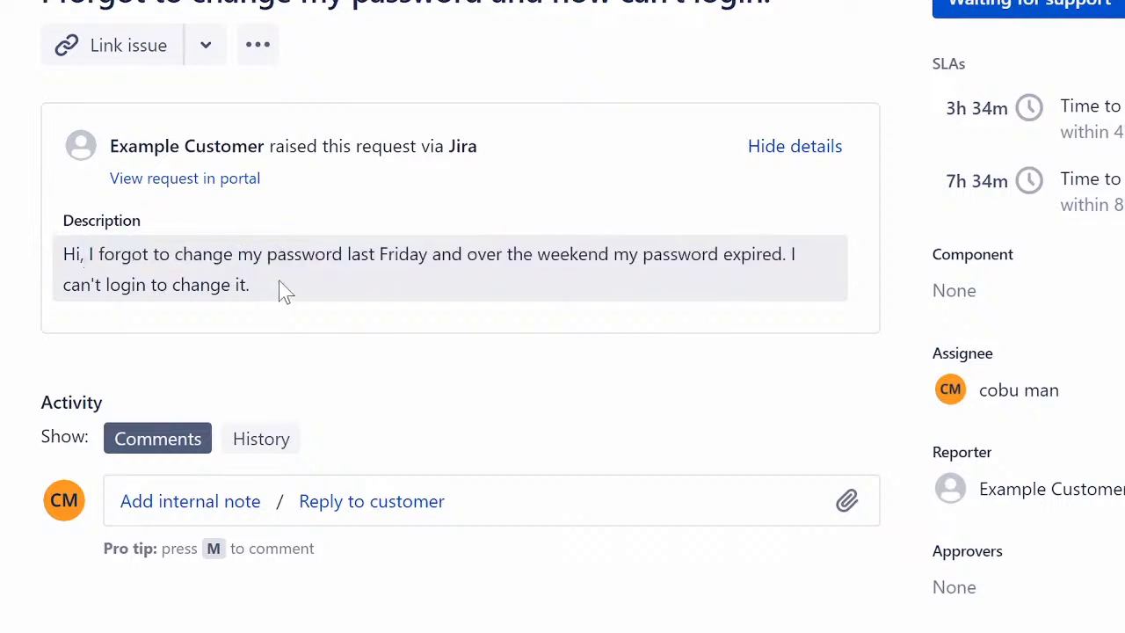
{"action": "left_click", "coordinate": [304, 264]}
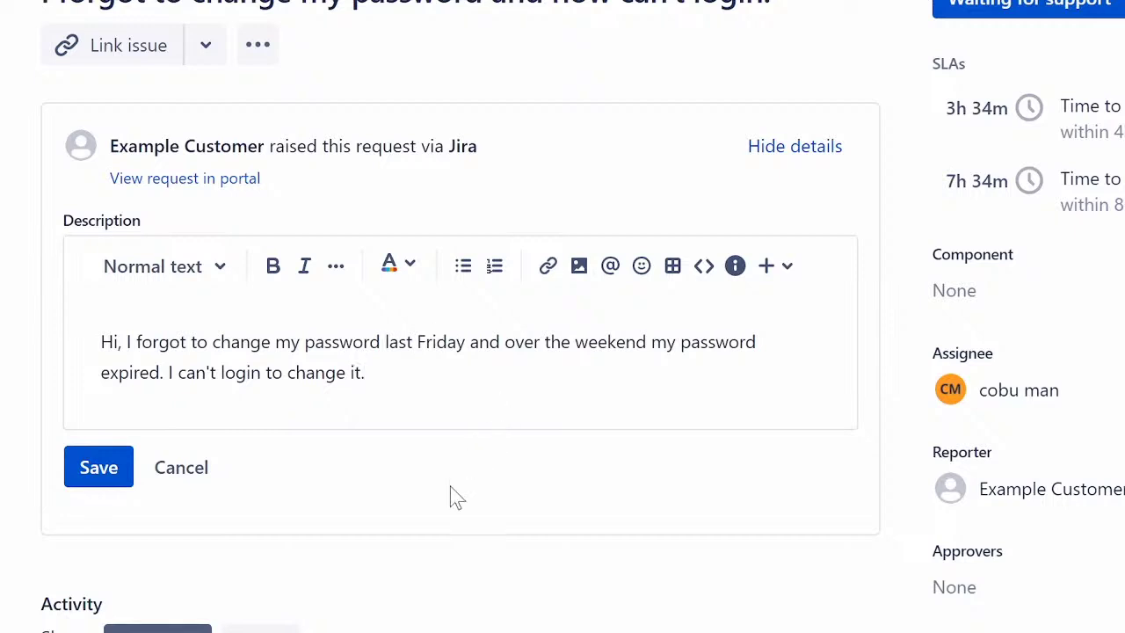
{"action": "left_click", "coordinate": [106, 466]}
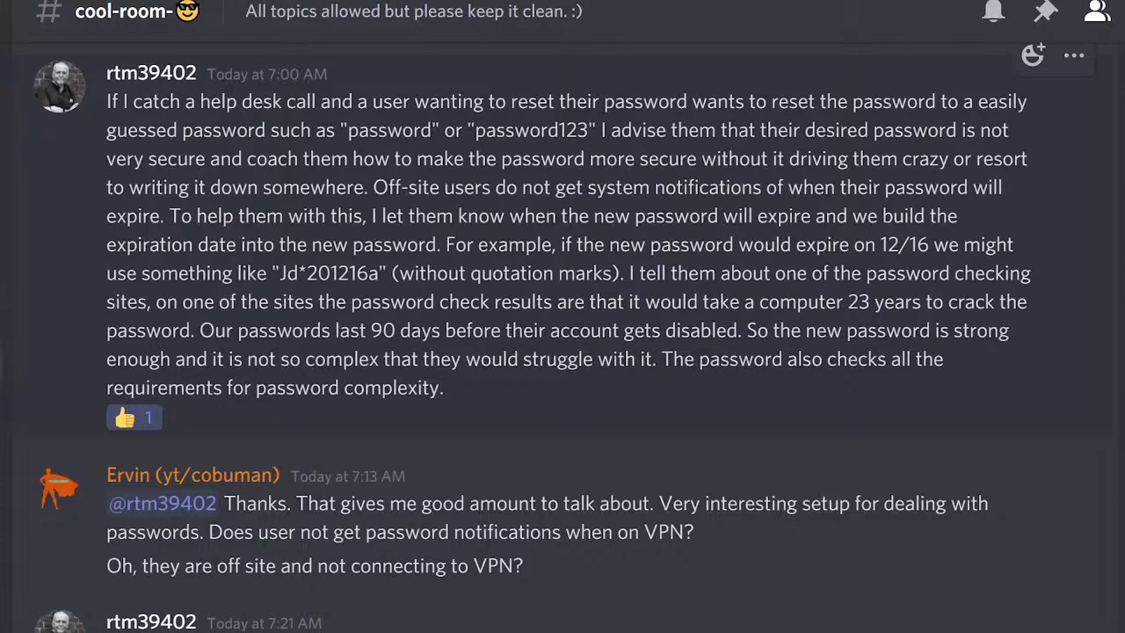
{"action": "left_click_drag", "start_coordinate": [475, 101], "coordinate": [367, 187]}
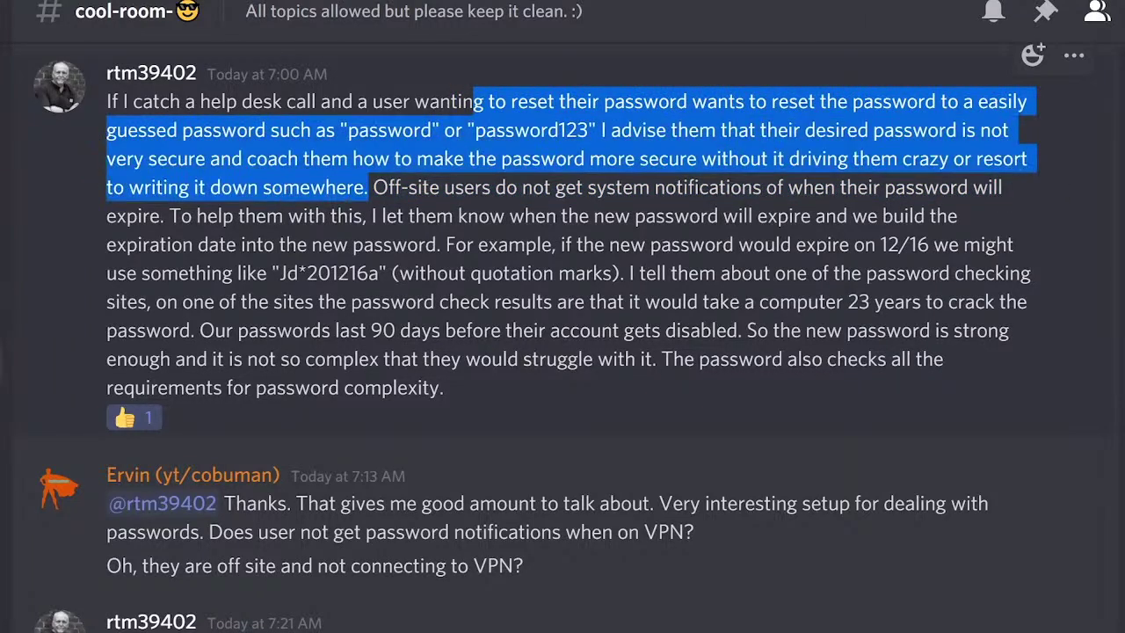
{"action": "left_click", "coordinate": [368, 188]}
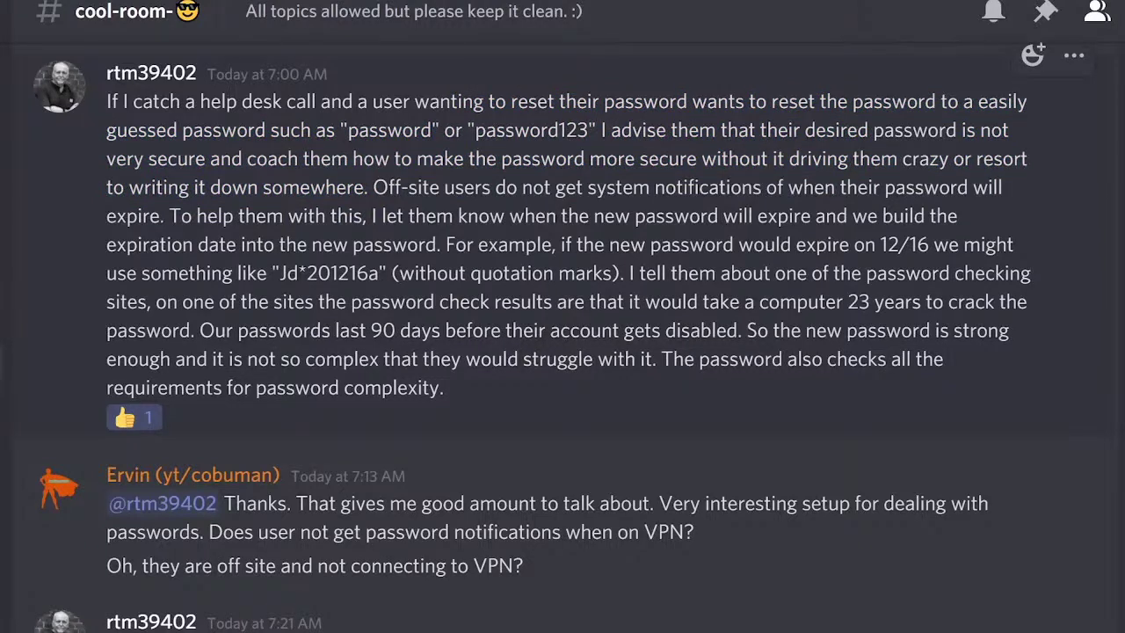
{"action": "left_click_drag", "start_coordinate": [372, 187], "coordinate": [440, 187]}
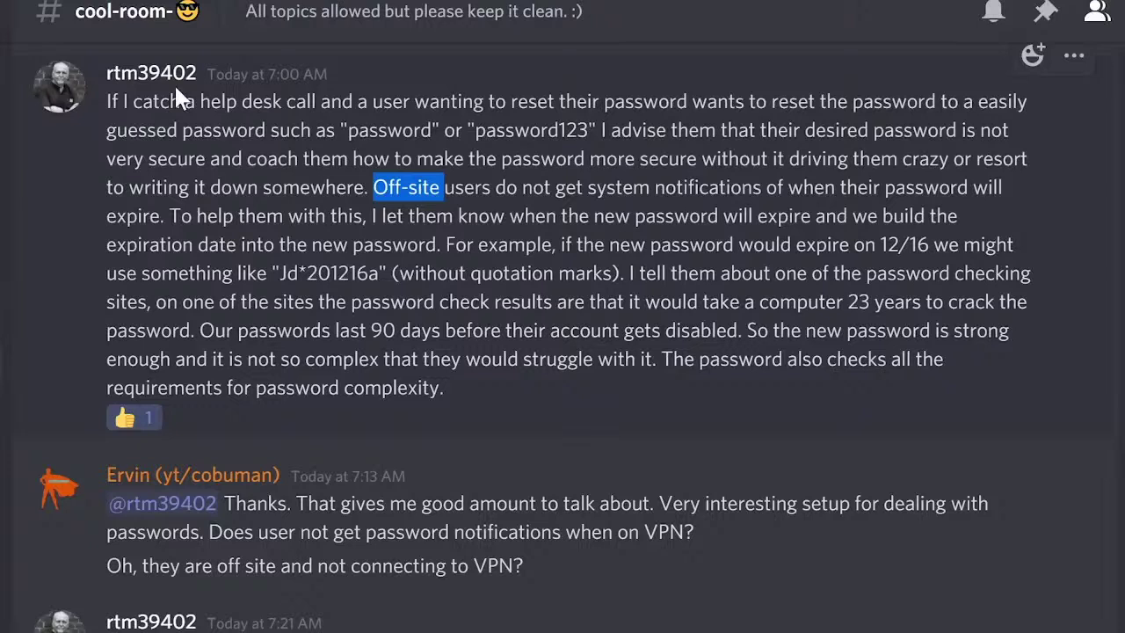
{"action": "left_click_drag", "start_coordinate": [132, 101], "coordinate": [315, 101]}
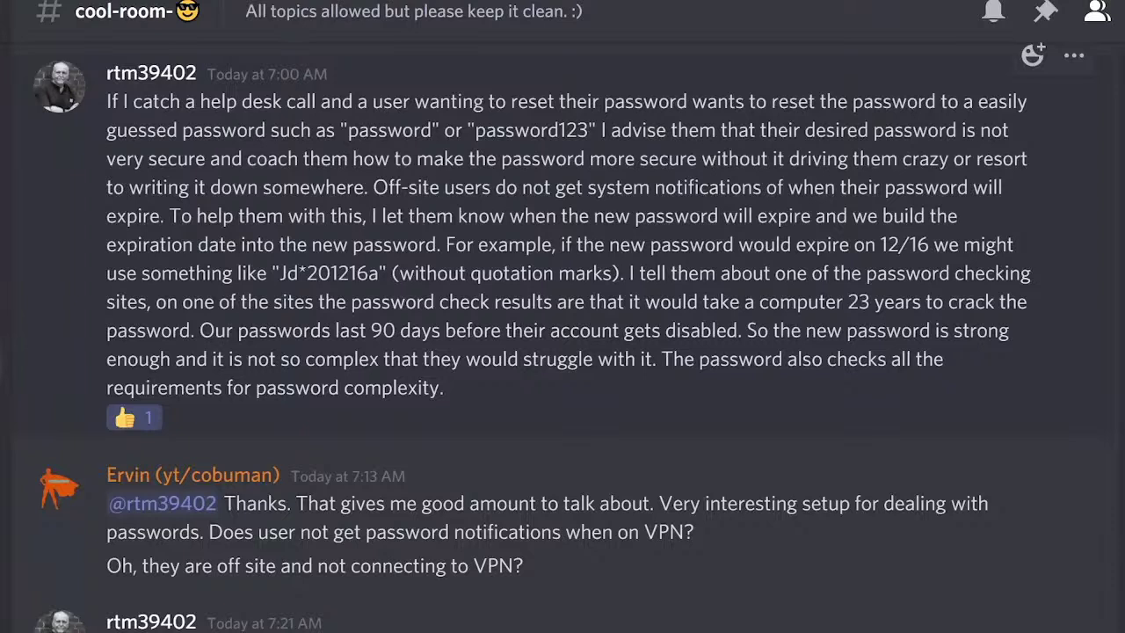
{"action": "left_click_drag", "start_coordinate": [373, 187], "coordinate": [167, 215]}
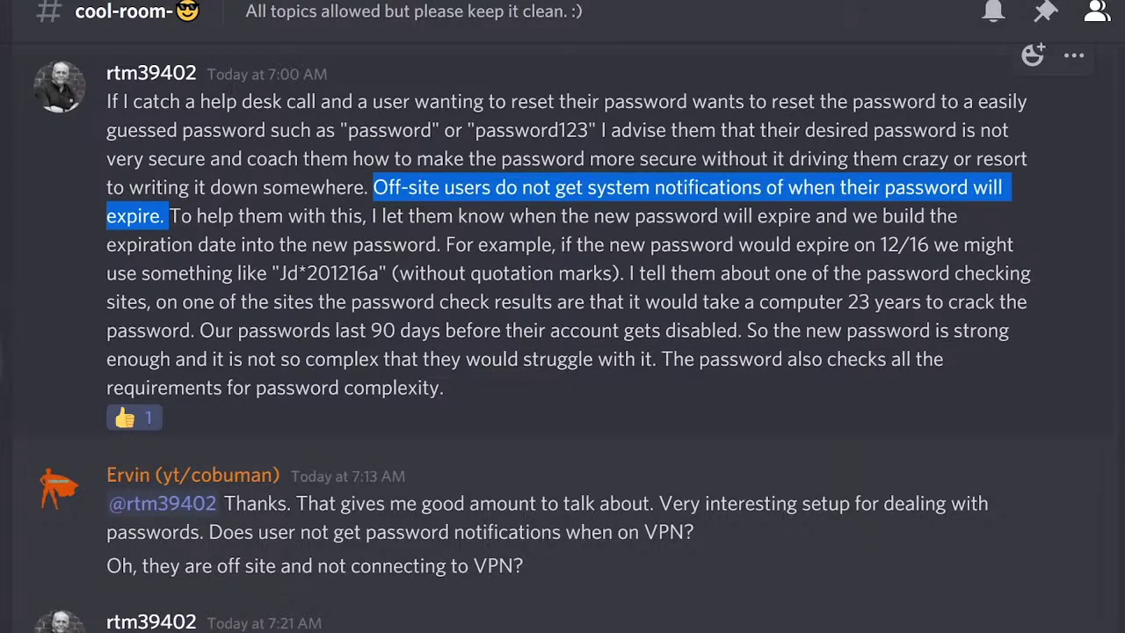
{"action": "left_click", "coordinate": [168, 216]}
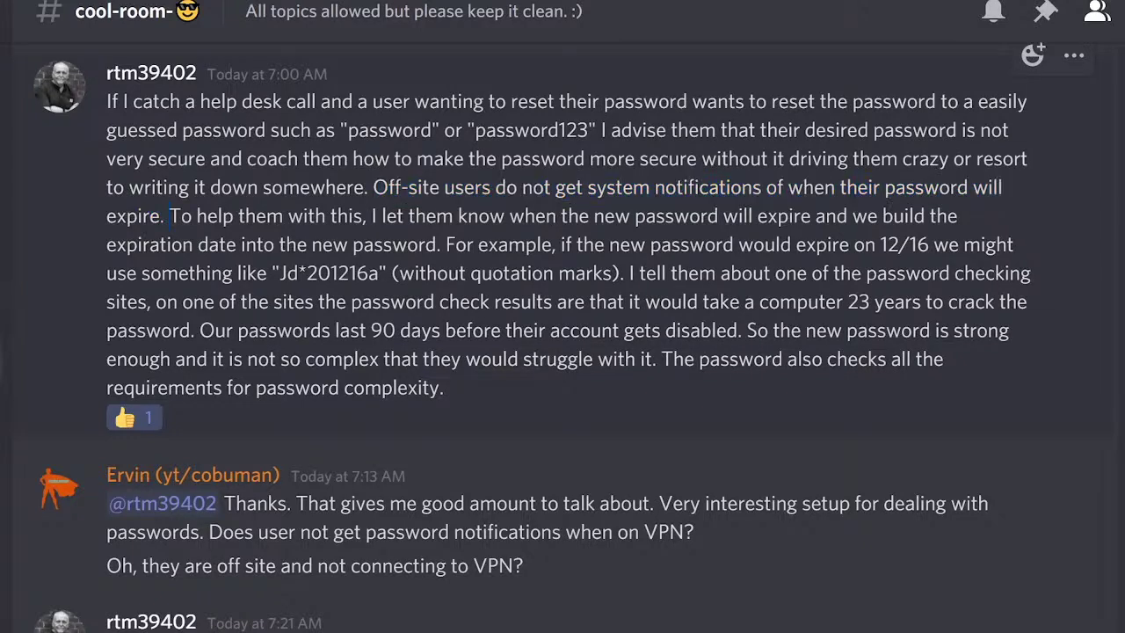
{"action": "left_click_drag", "start_coordinate": [168, 215], "coordinate": [959, 216]}
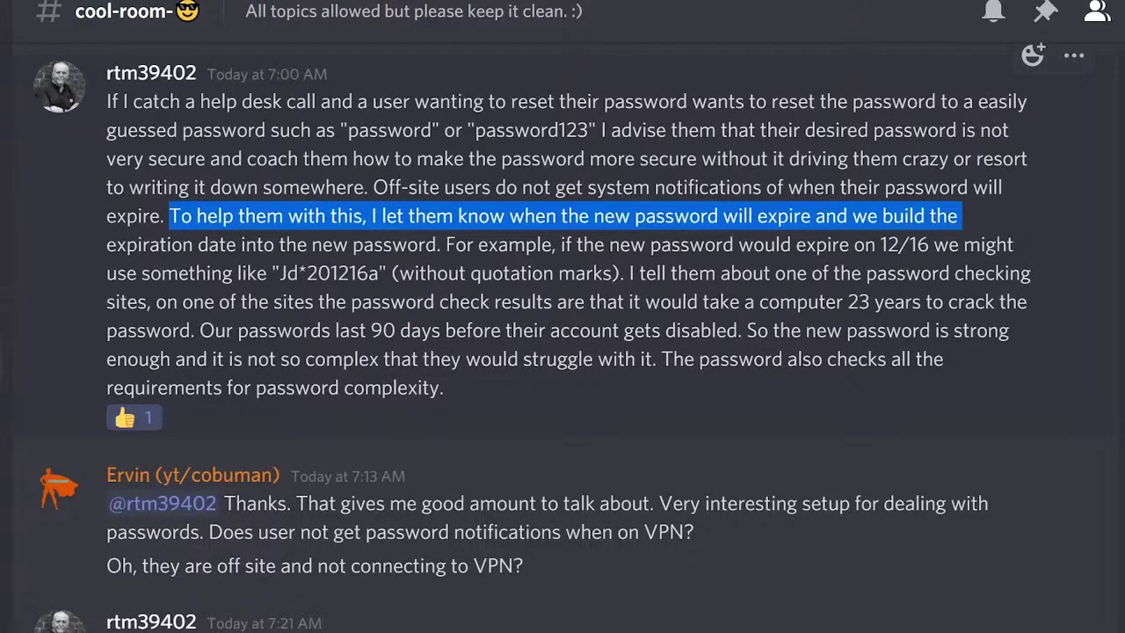
{"action": "left_click_drag", "start_coordinate": [960, 216], "coordinate": [445, 245]}
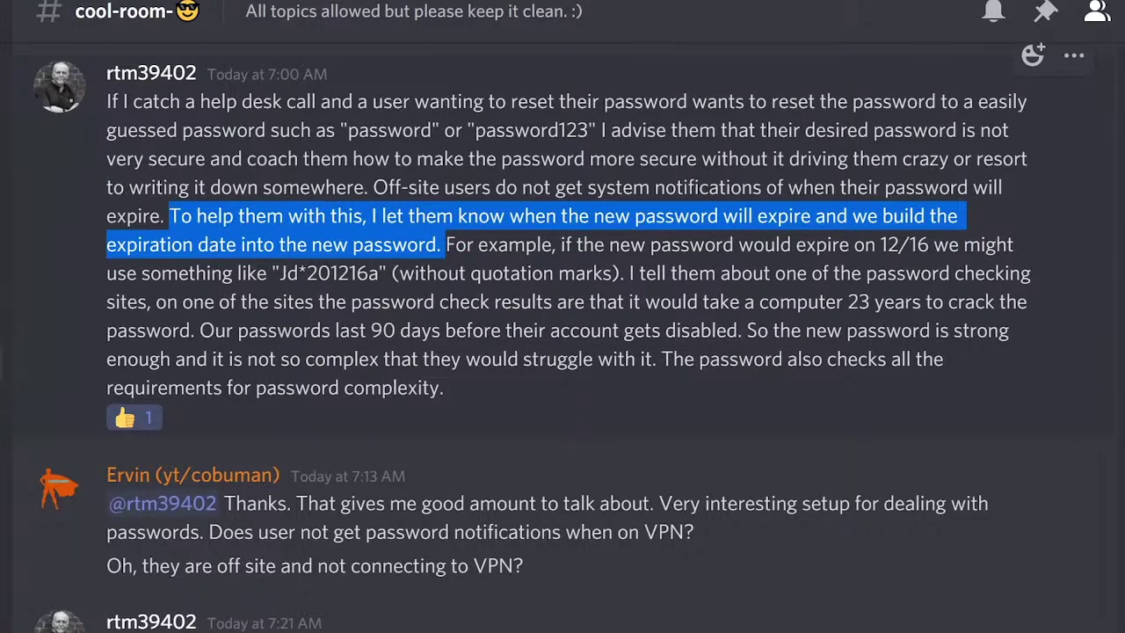
{"action": "key", "text": "Escape"}
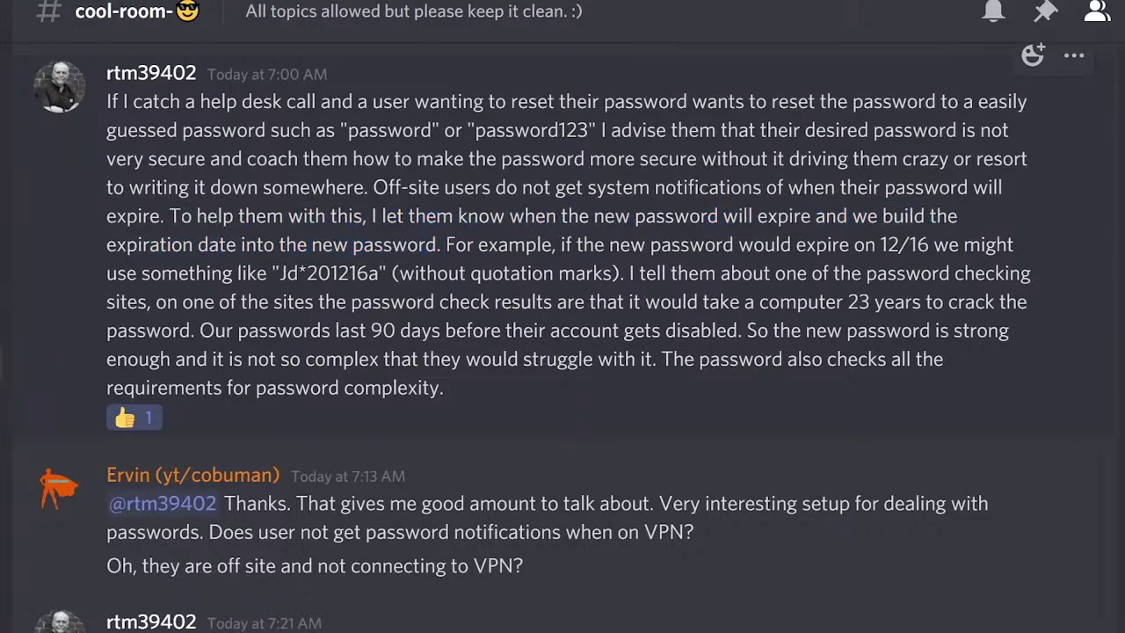
{"action": "mouse_move", "coordinate": [436, 245]}
{"action": "left_mouse_down"}
{"action": "mouse_move", "coordinate": [107, 245]}
{"action": "mouse_move", "coordinate": [457, 244]}
{"action": "left_mouse_up"}
{"action": "left_click_drag", "start_coordinate": [455, 245], "coordinate": [624, 273]}
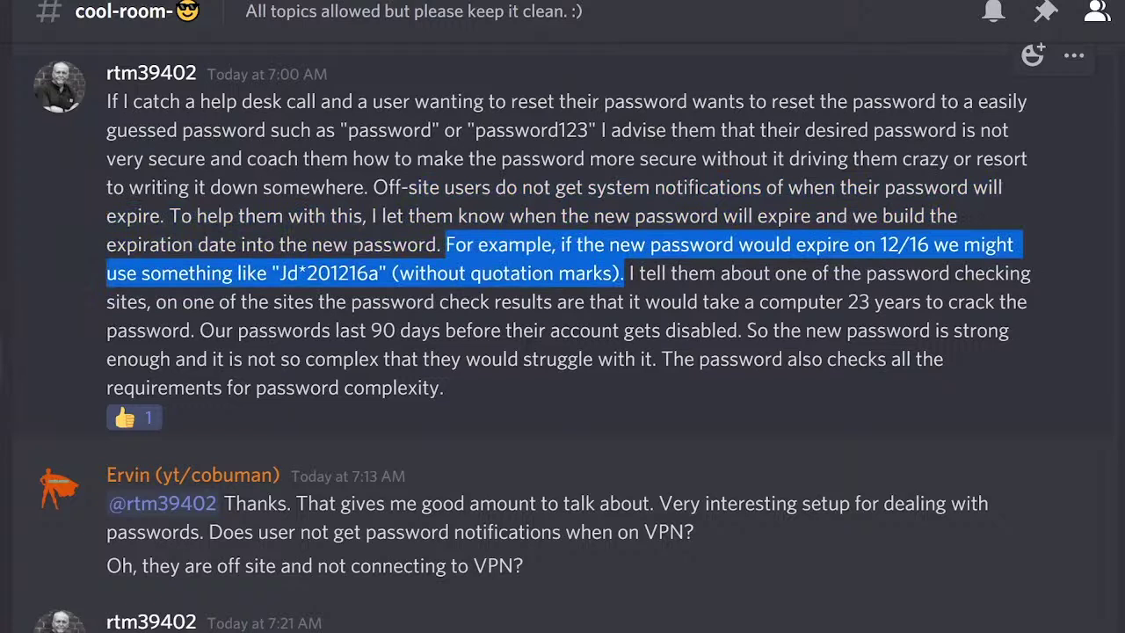
{"action": "left_click_drag", "start_coordinate": [379, 273], "coordinate": [279, 273]}
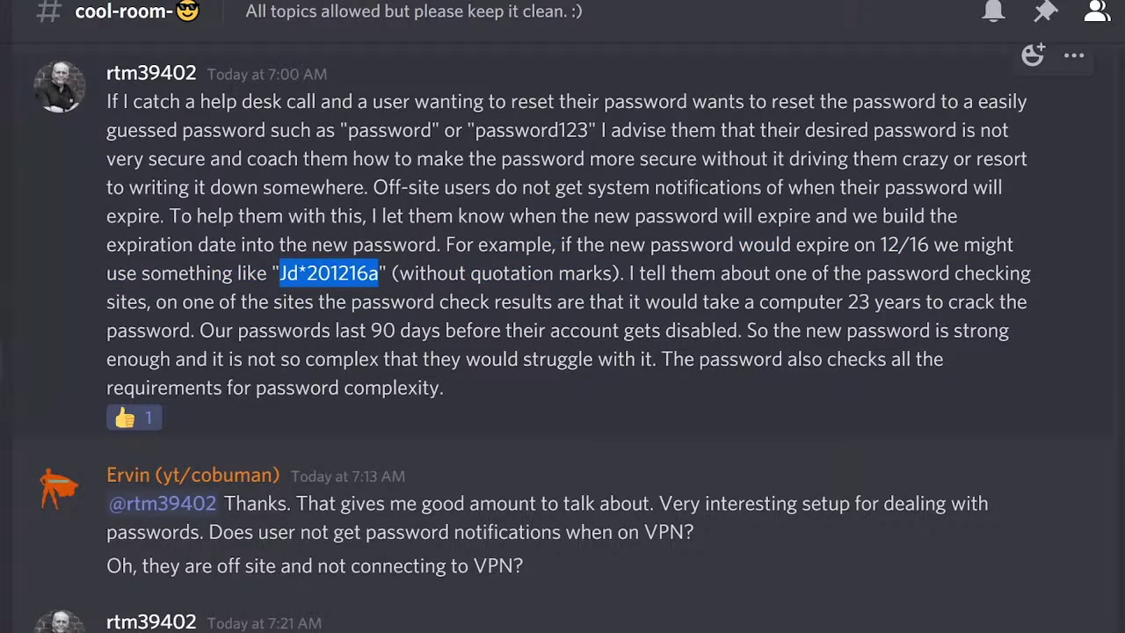
{"action": "left_click", "coordinate": [279, 273]}
{"action": "left_click_drag", "start_coordinate": [306, 273], "coordinate": [356, 273]}
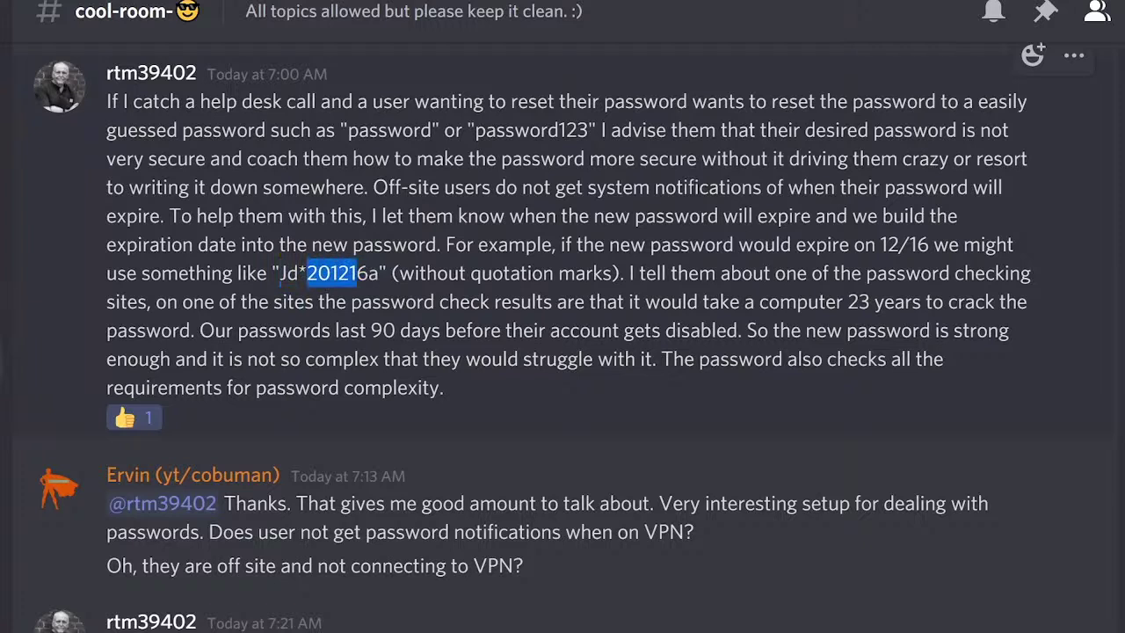
{"action": "left_click", "coordinate": [356, 273]}
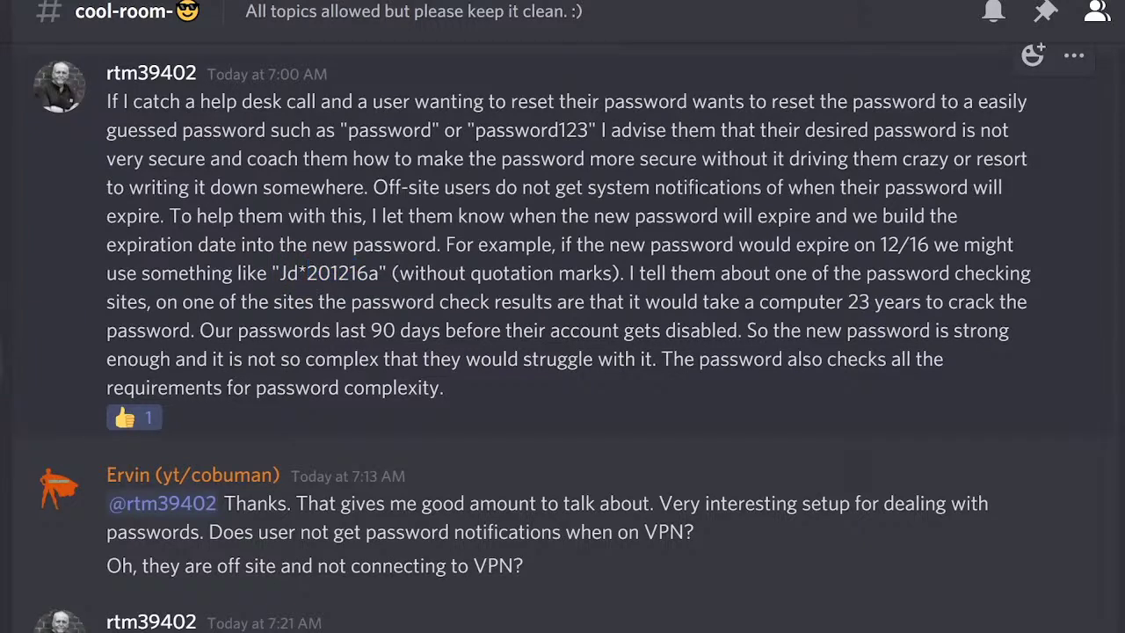
{"action": "left_click_drag", "start_coordinate": [627, 273], "coordinate": [1037, 282]}
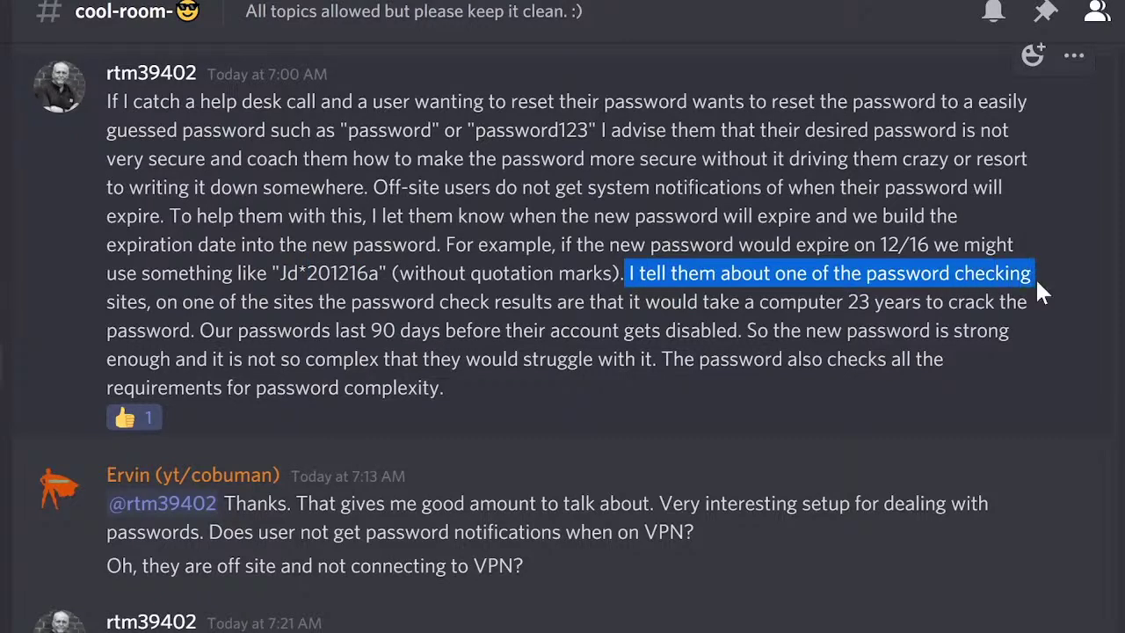
{"action": "left_click_drag", "start_coordinate": [1036, 277], "coordinate": [199, 330]}
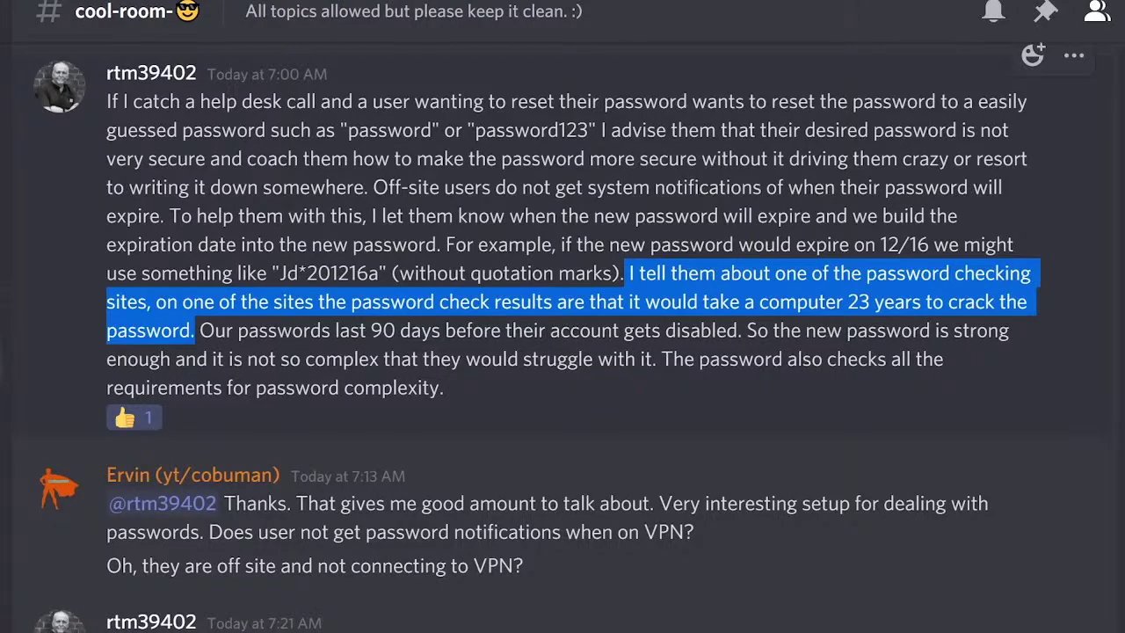
{"action": "left_click_drag", "start_coordinate": [199, 330], "coordinate": [730, 341]}
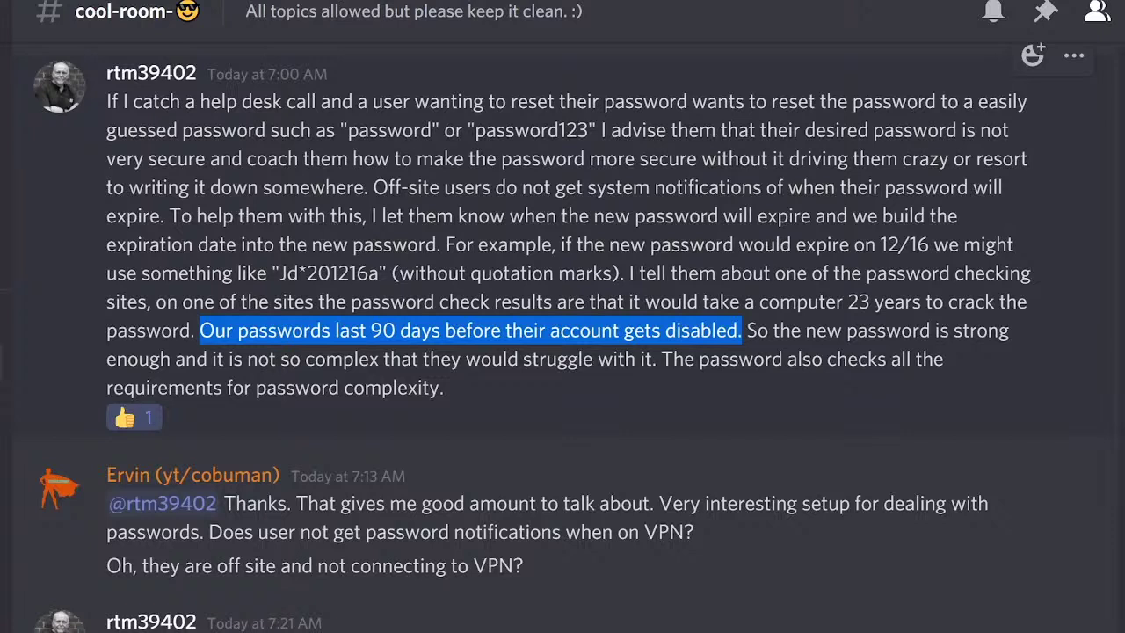
{"action": "left_click_drag", "start_coordinate": [730, 341], "coordinate": [740, 396]}
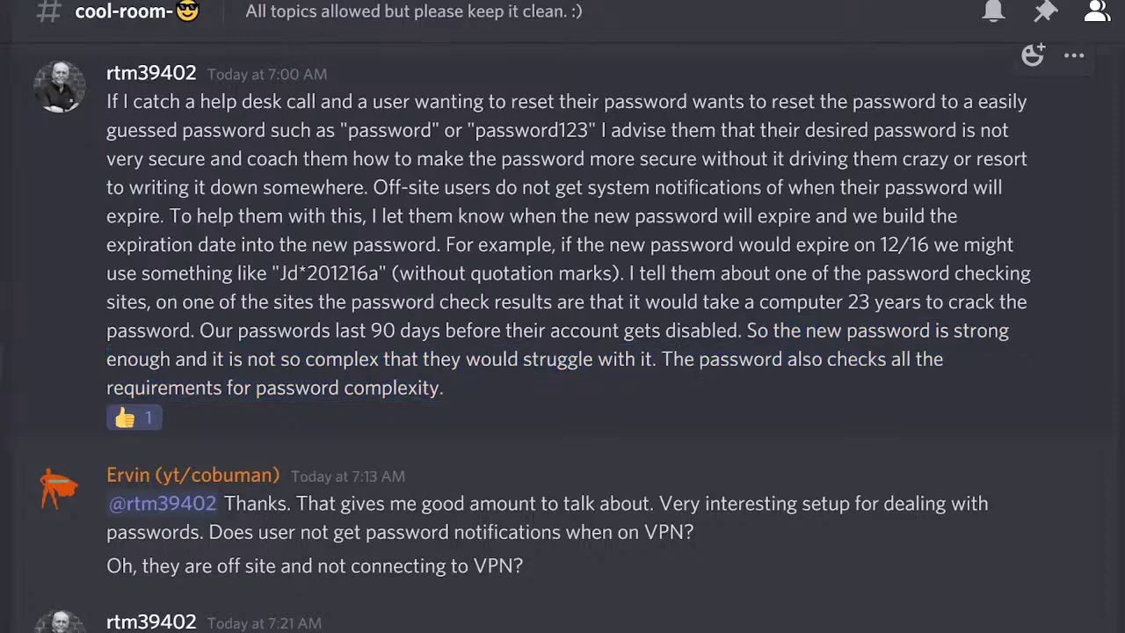
{"action": "left_click_drag", "start_coordinate": [280, 274], "coordinate": [379, 273]}
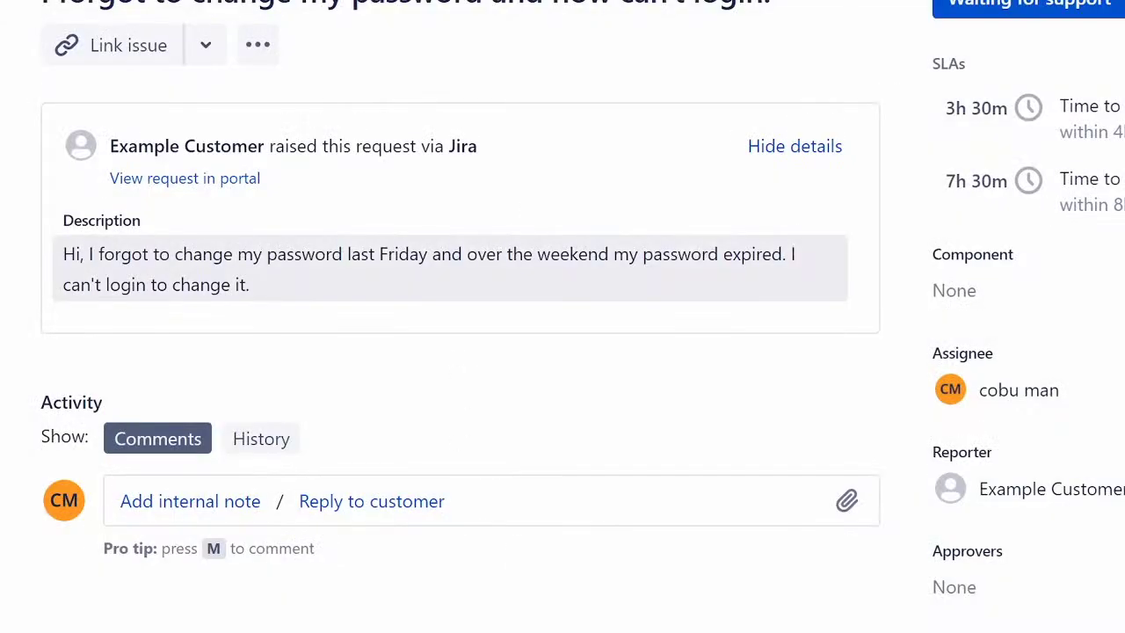
- Open the expired-password ticket's description in the rich-text editor
{"action": "left_click", "coordinate": [475, 263]}
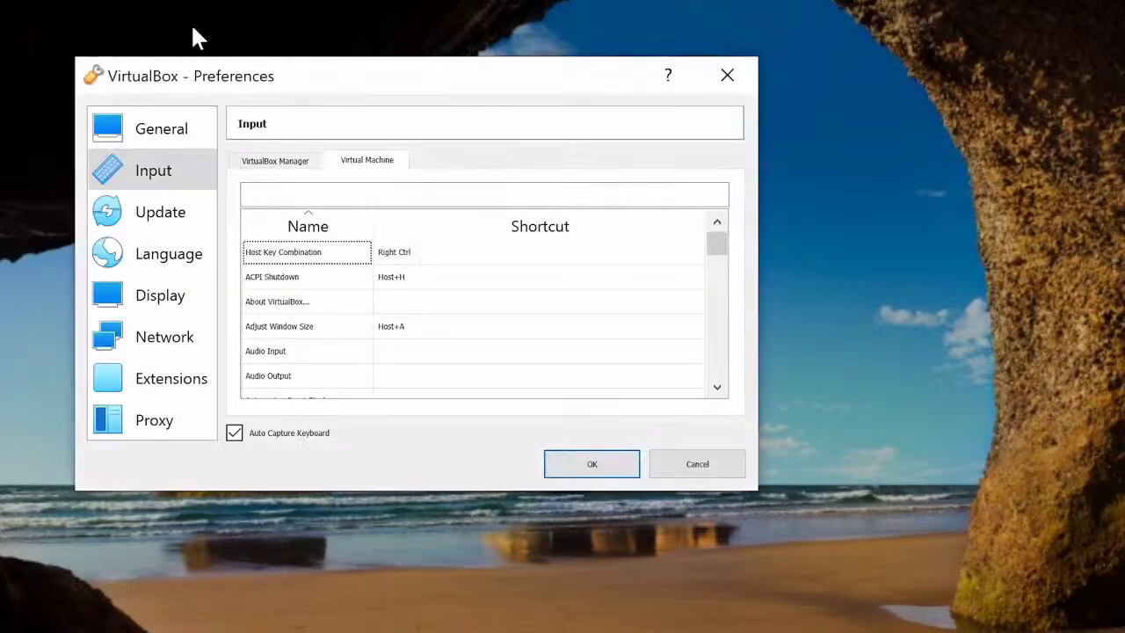
- Sign in to the Windows Server VM as Administrator and bring up the Users container's actions in Active Directory
{"action": "left_click", "coordinate": [701, 463]}
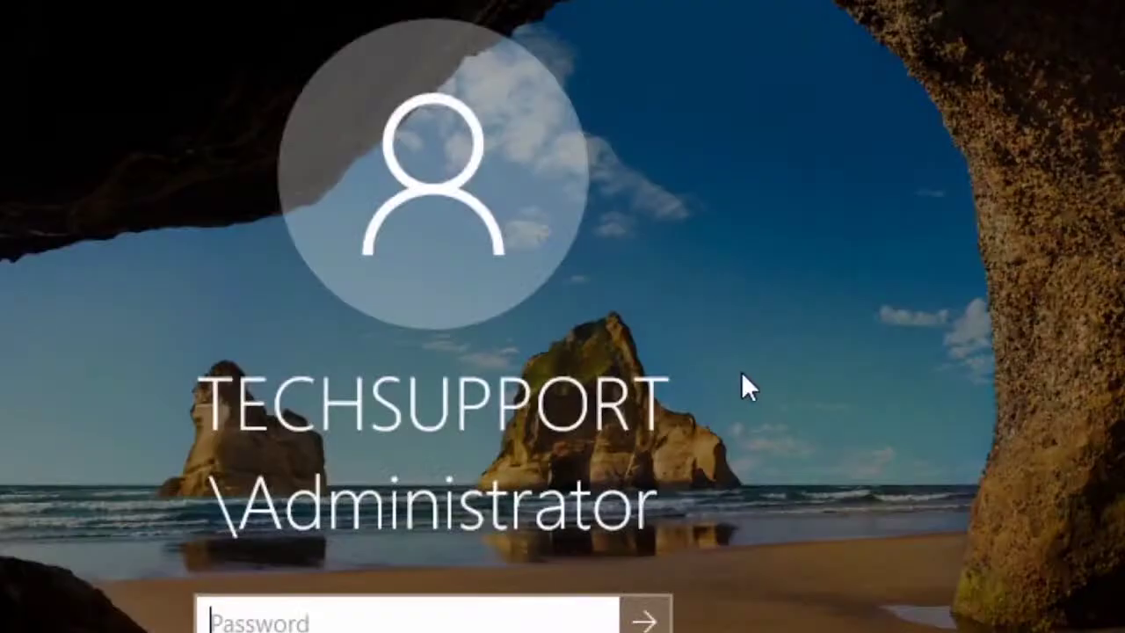
{"action": "type", "text": "********"}
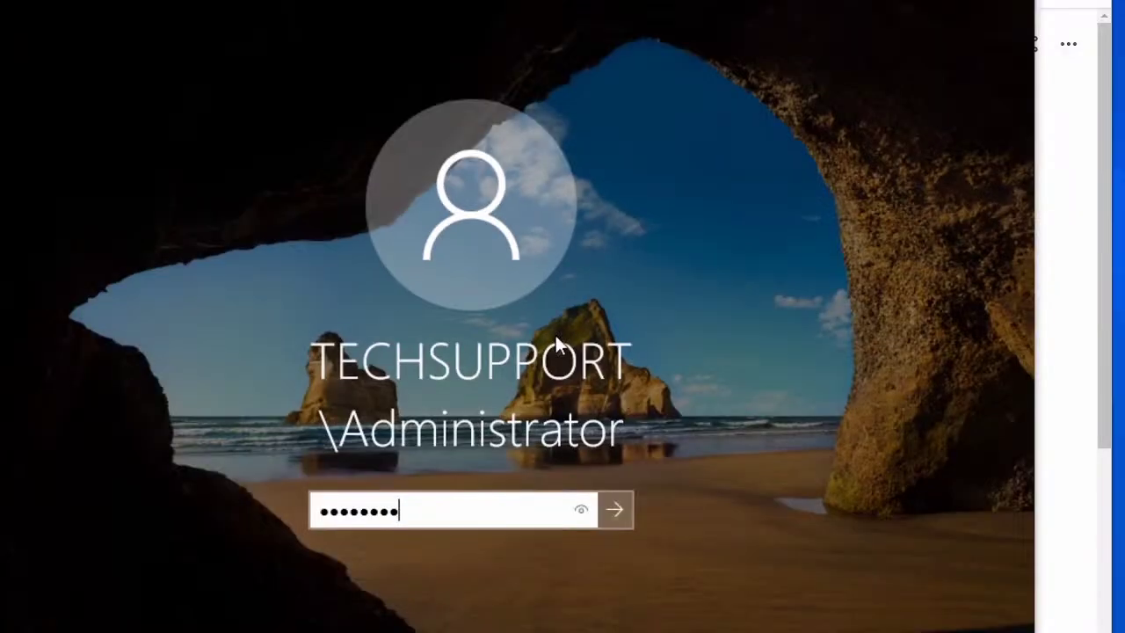
{"action": "key", "text": "Return"}
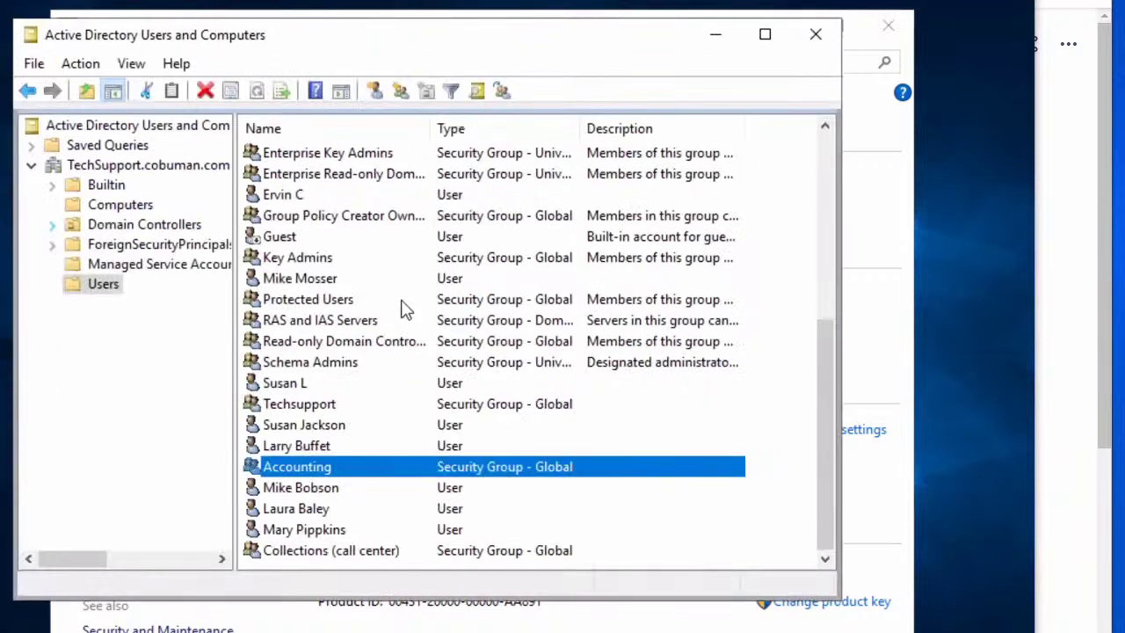
{"action": "left_click", "coordinate": [405, 303]}
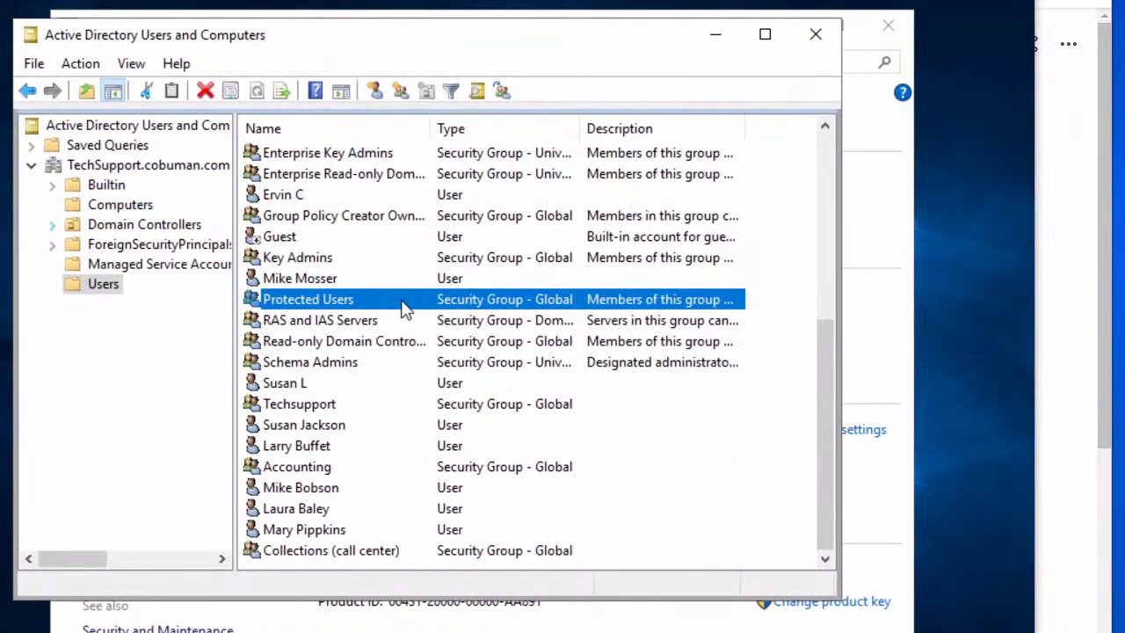
{"action": "right_click", "coordinate": [86, 286]}
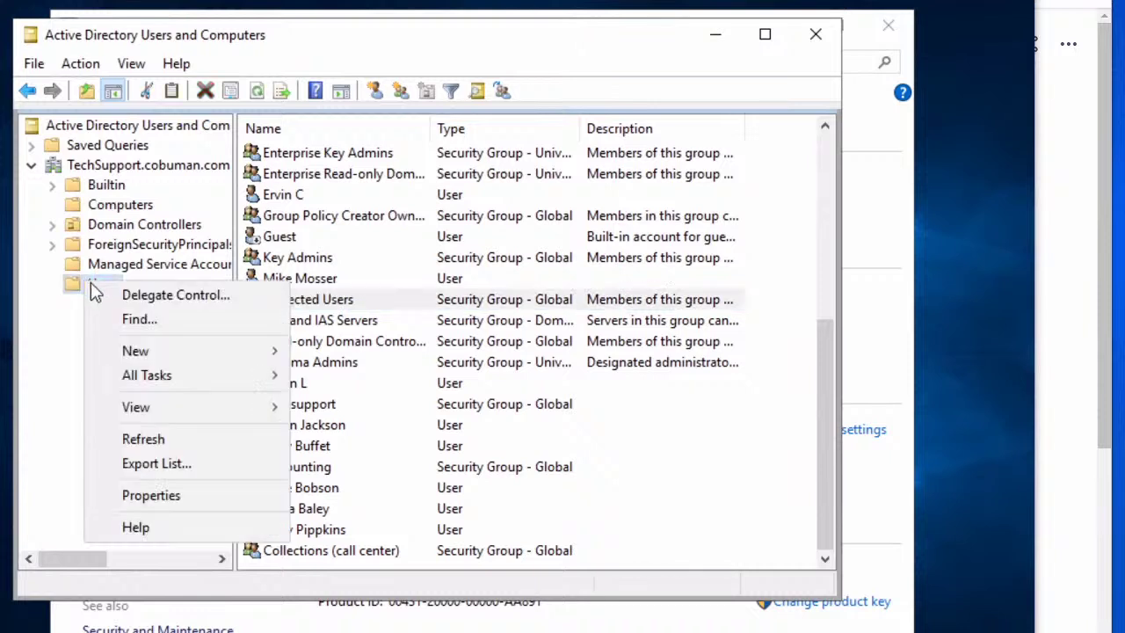
- Search the Users container for 'mike'
{"action": "left_click", "coordinate": [140, 319]}
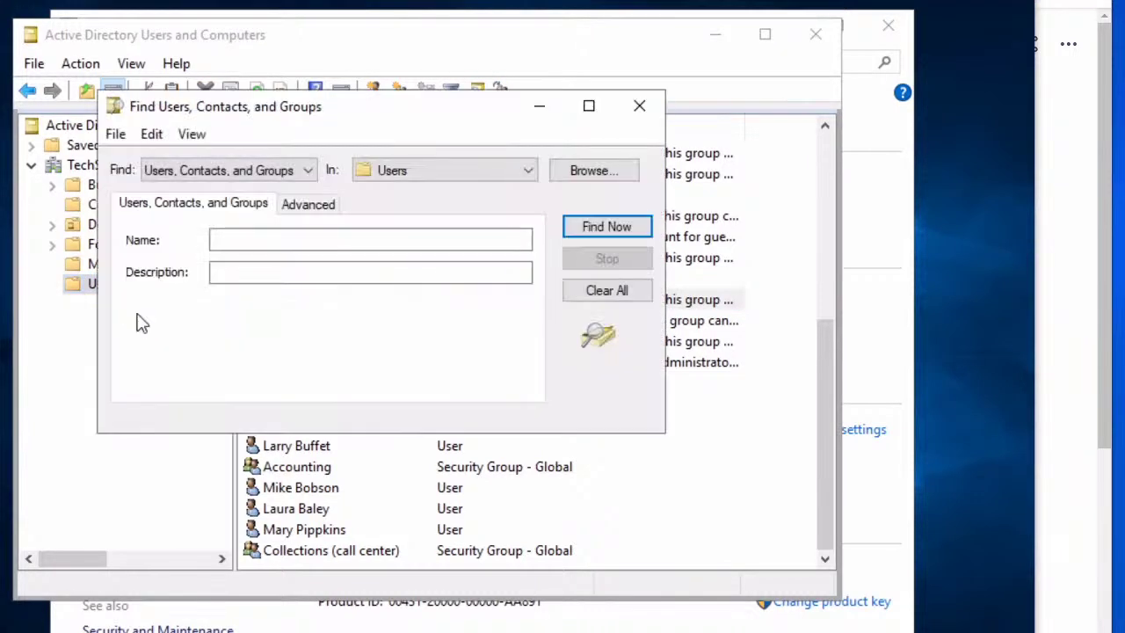
{"action": "left_click", "coordinate": [337, 236]}
{"action": "type", "text": "mike"}
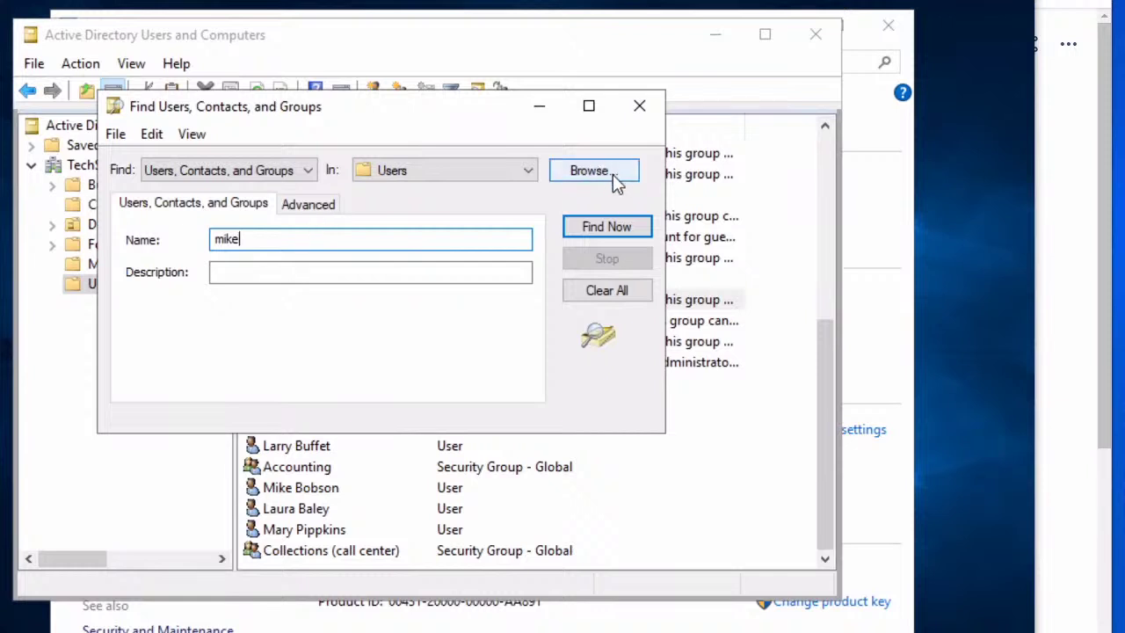
{"action": "left_click", "coordinate": [583, 230]}
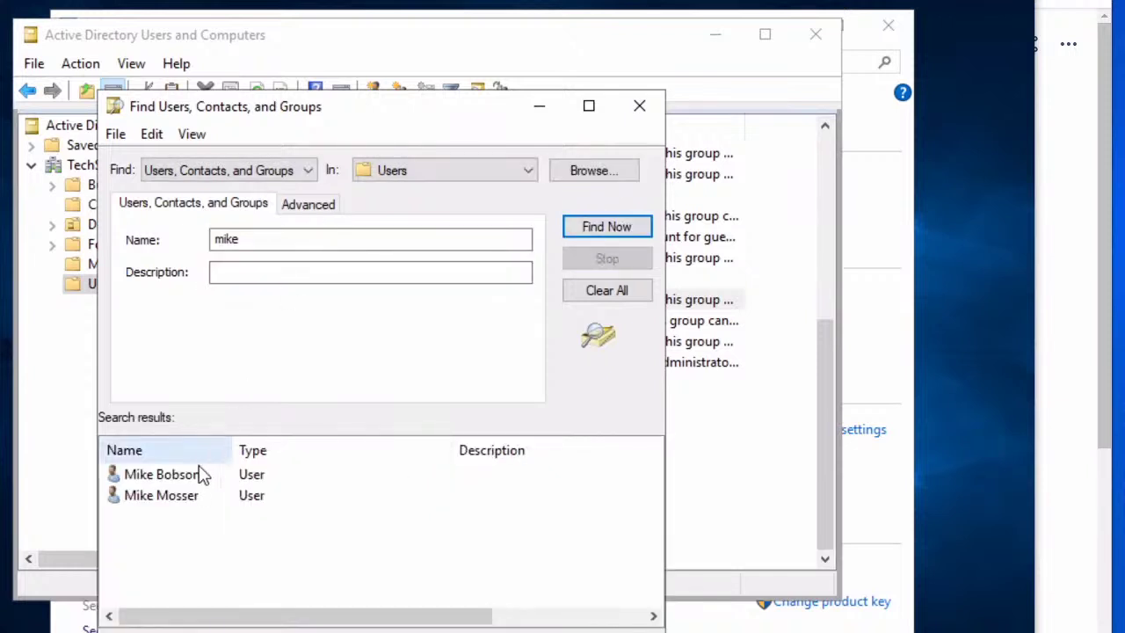
- Start a password reset for the second matching user account and fill the password fields
{"action": "left_click", "coordinate": [183, 494]}
{"action": "right_click", "coordinate": [187, 497]}
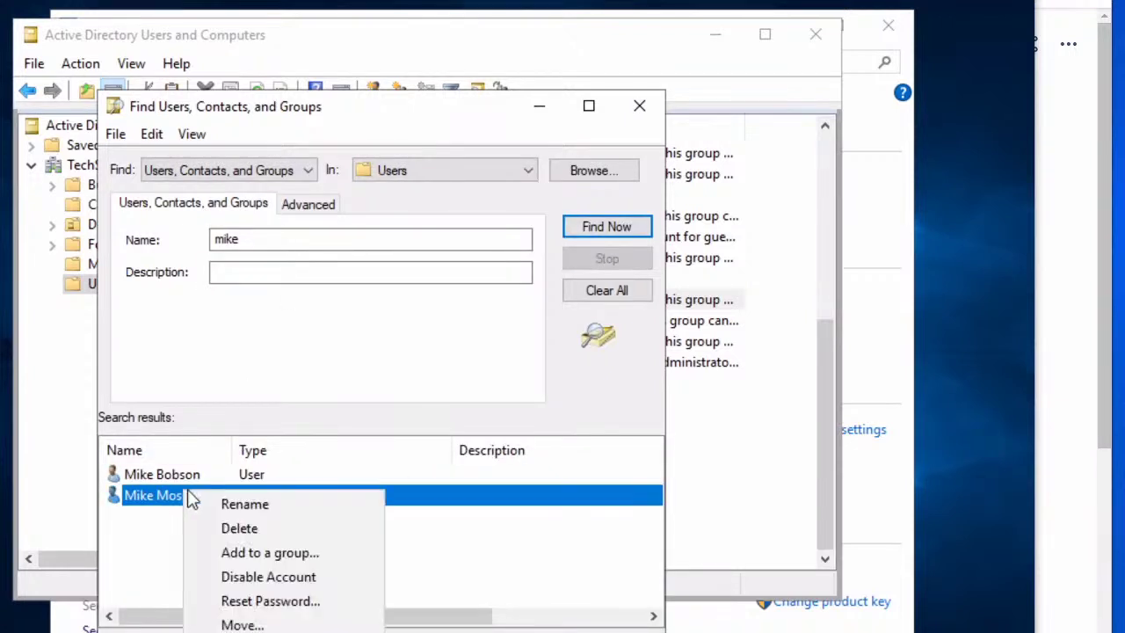
{"action": "left_click", "coordinate": [283, 602]}
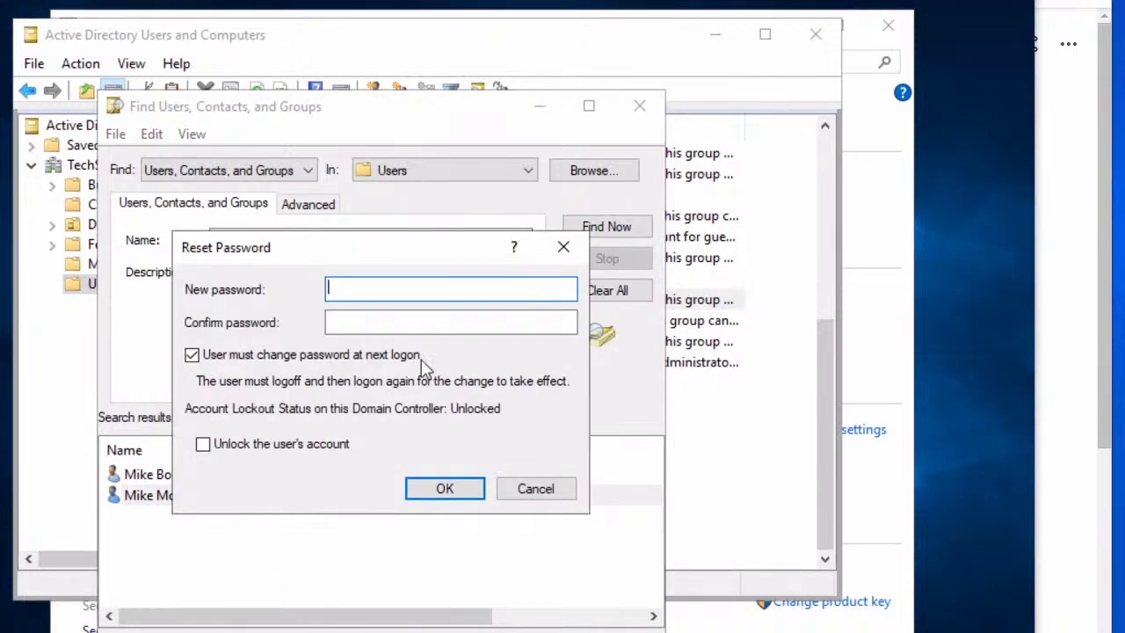
{"action": "left_click", "coordinate": [351, 318]}
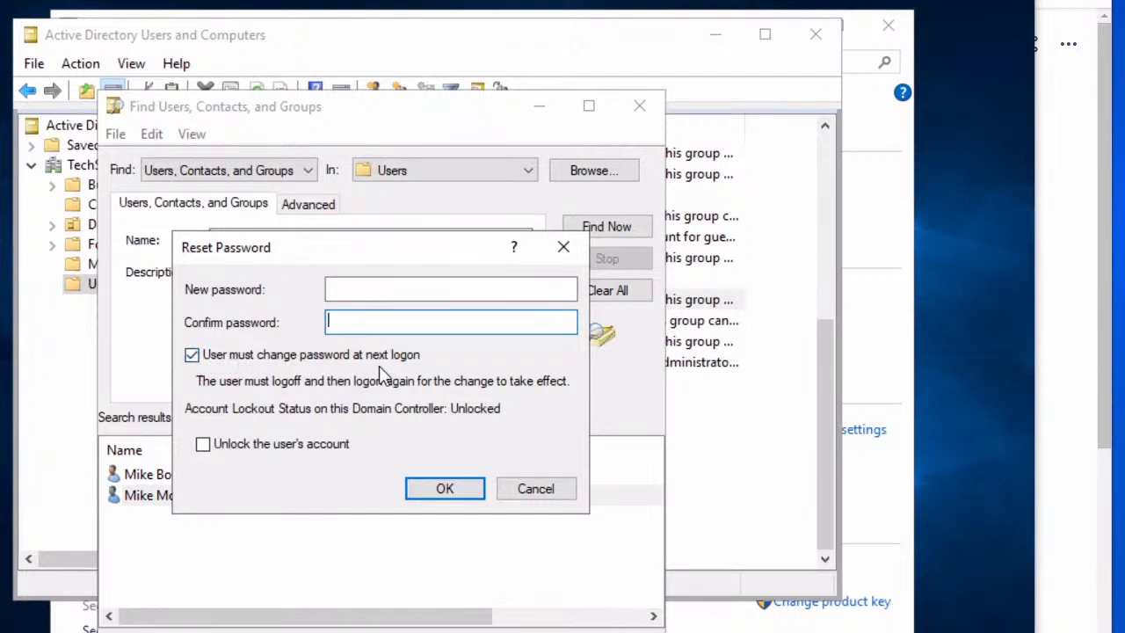
{"action": "left_click", "coordinate": [410, 292]}
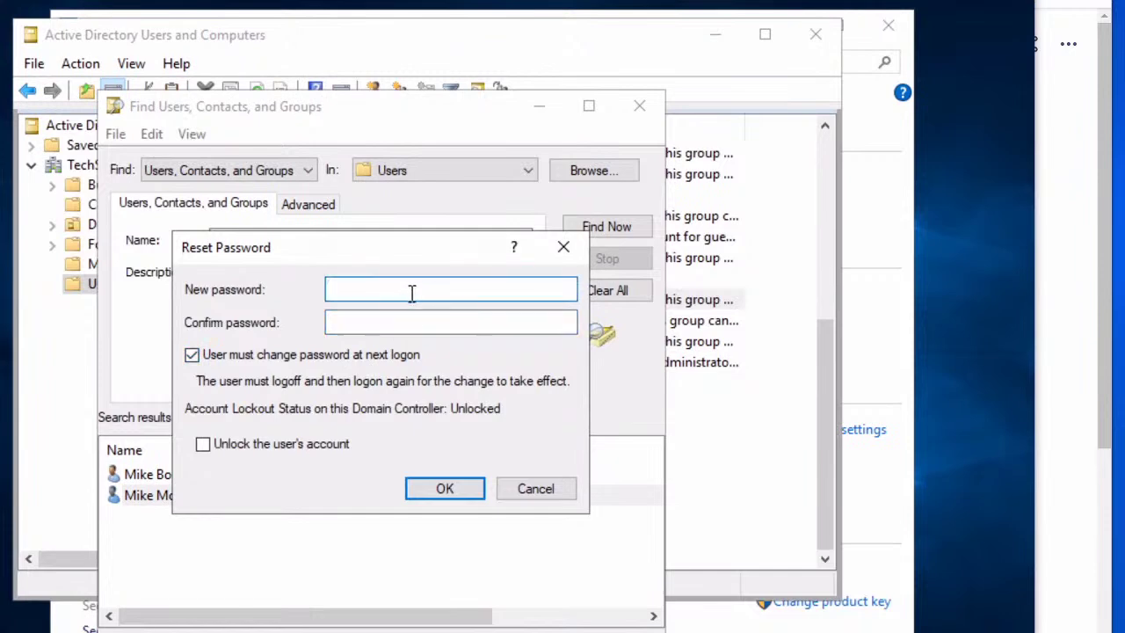
{"action": "left_click", "coordinate": [409, 321]}
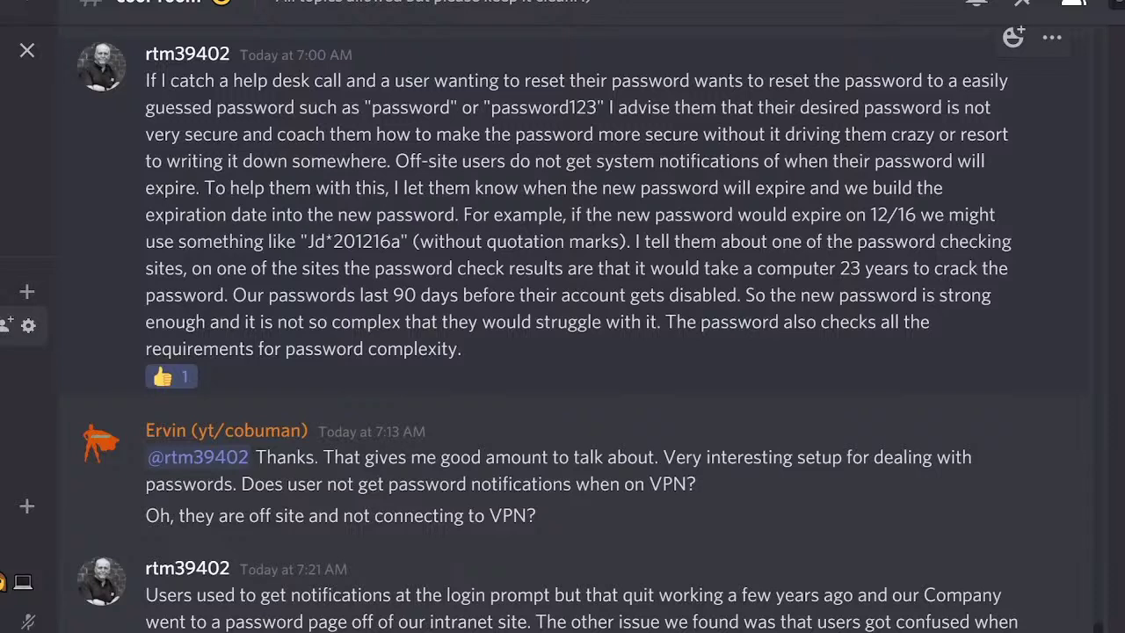
{"action": "left_click_drag", "start_coordinate": [308, 241], "coordinate": [400, 238]}
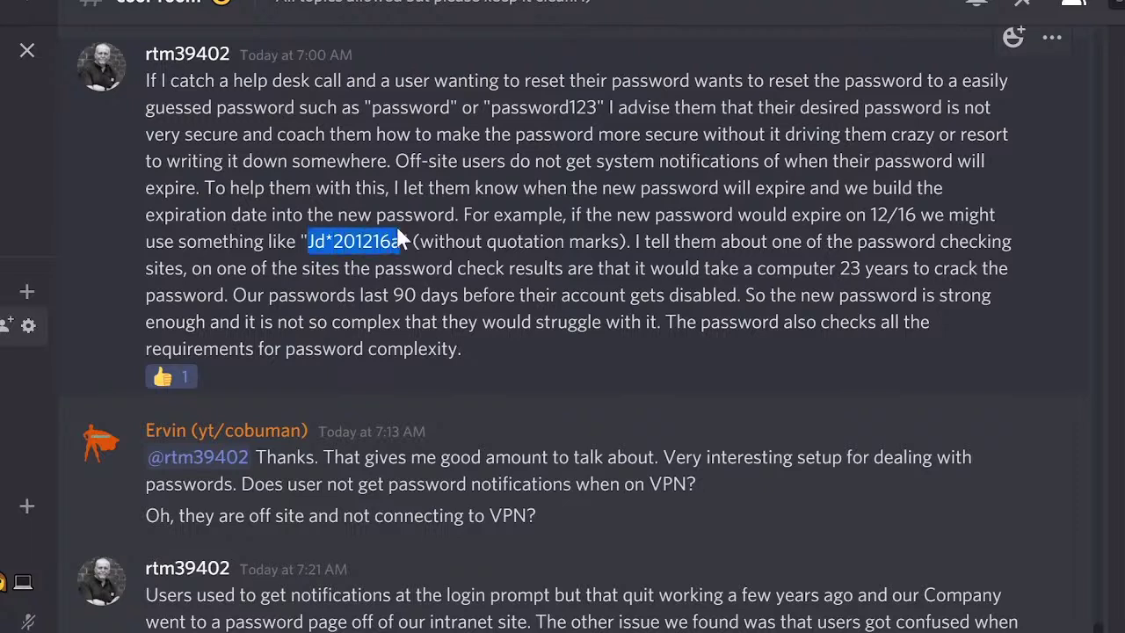
{"action": "left_click_drag", "start_coordinate": [401, 240], "coordinate": [308, 241]}
{"action": "left_click_drag", "start_coordinate": [396, 161], "coordinate": [457, 161]}
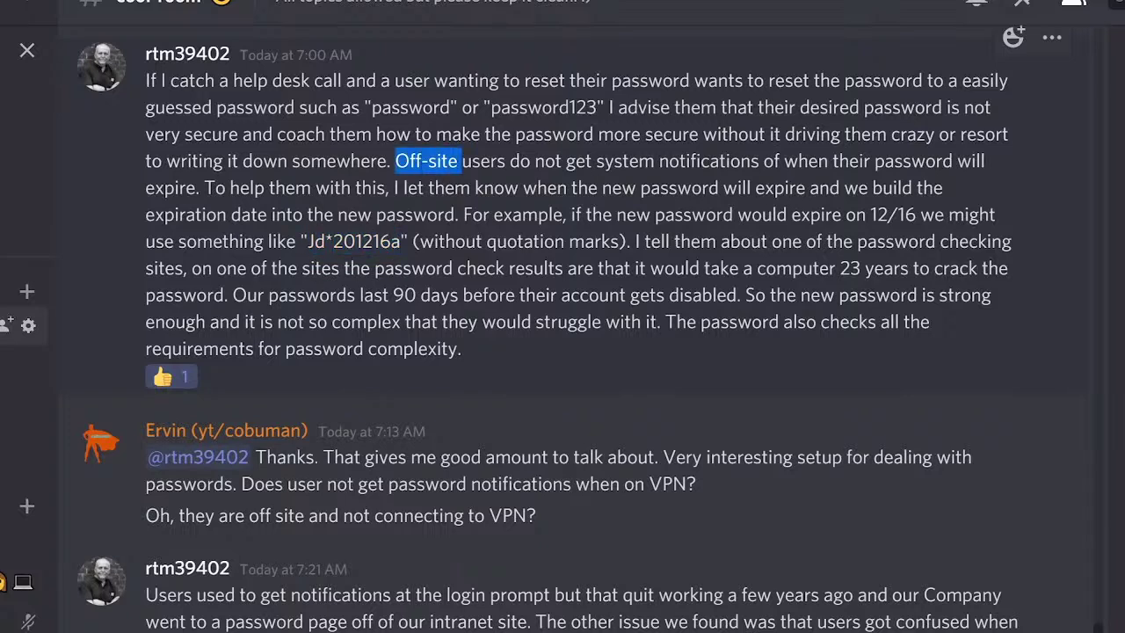
{"action": "left_click_drag", "start_coordinate": [307, 241], "coordinate": [401, 241]}
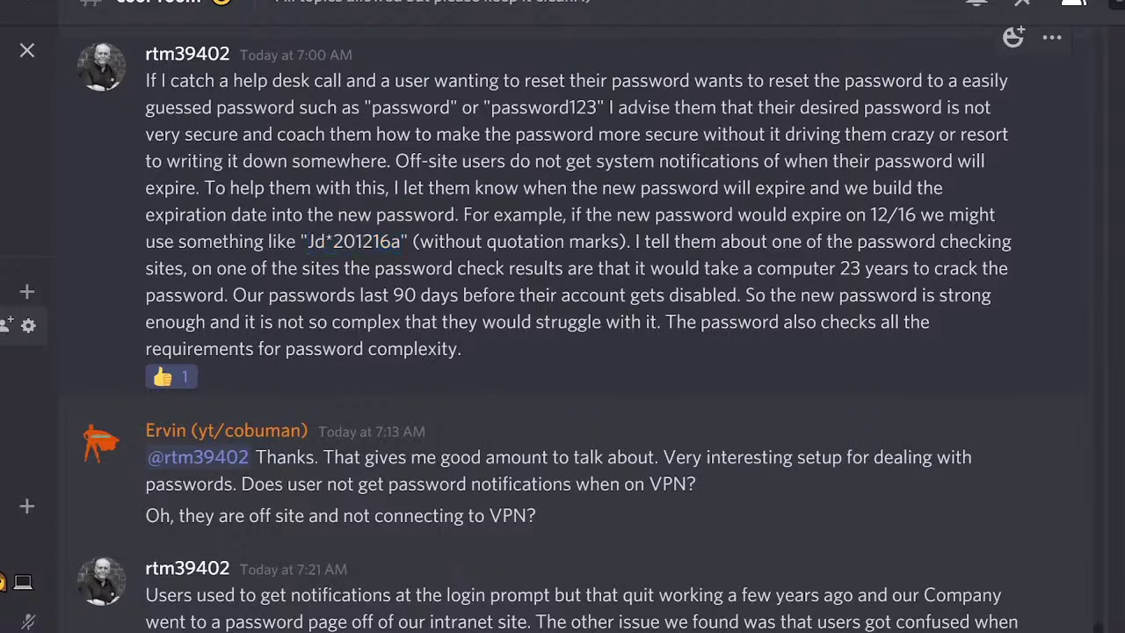
{"action": "left_click_drag", "start_coordinate": [308, 240], "coordinate": [401, 241]}
{"action": "scroll", "coordinate": [679, 266], "scroll_direction": "down", "scroll_amount": 3}
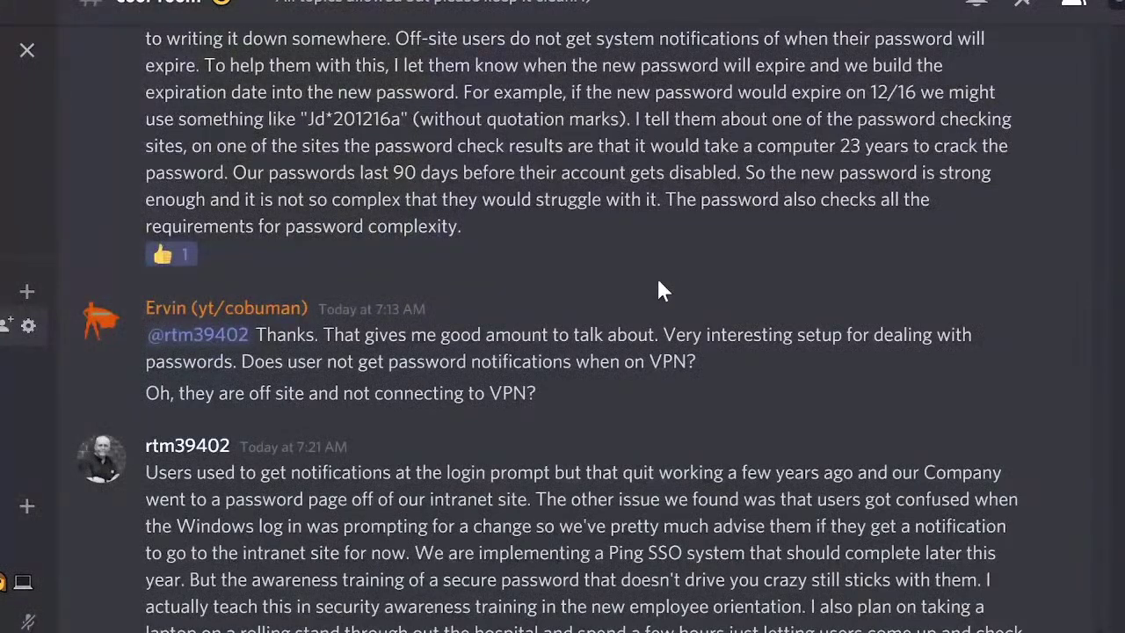
{"action": "scroll", "coordinate": [658, 283], "scroll_direction": "down", "scroll_amount": 3}
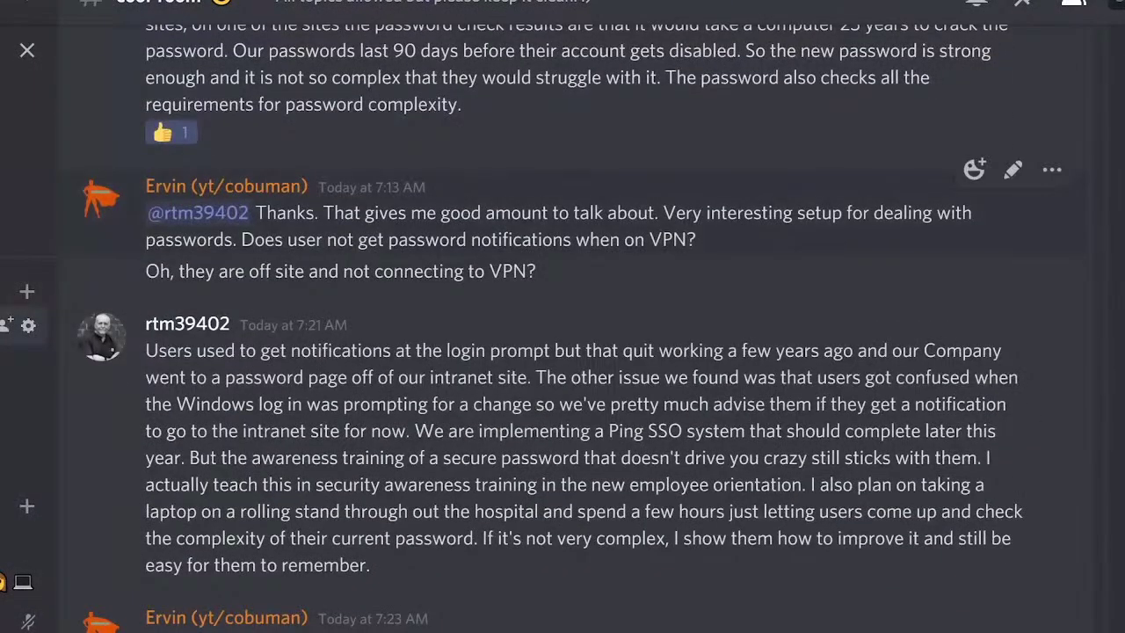
{"action": "left_click_drag", "start_coordinate": [255, 213], "coordinate": [315, 213]}
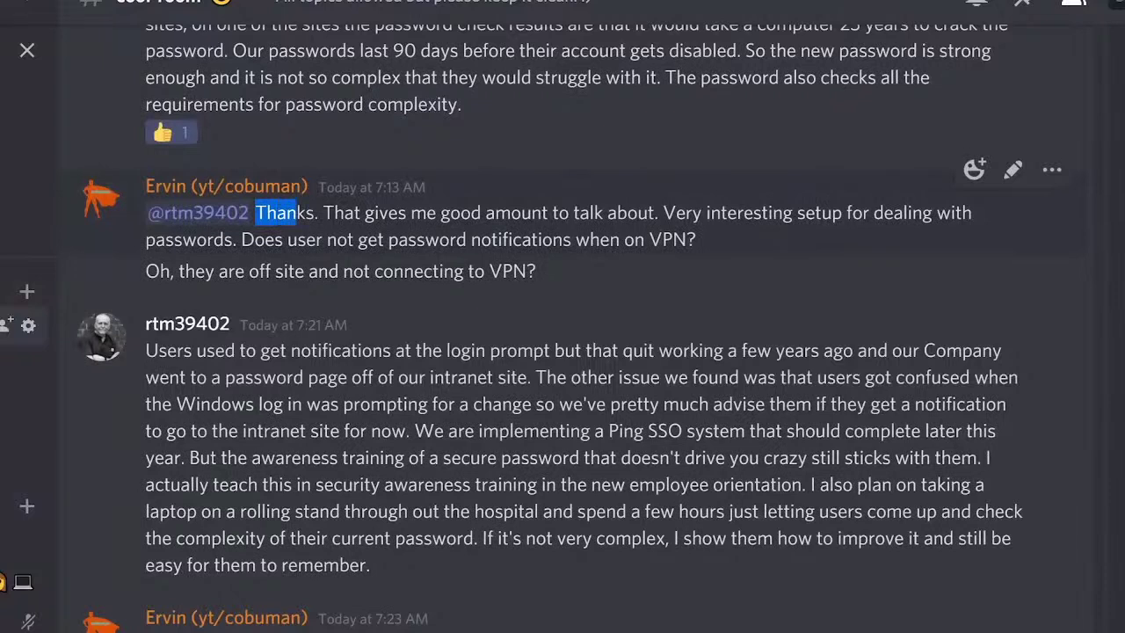
{"action": "left_click_drag", "start_coordinate": [299, 213], "coordinate": [481, 213]}
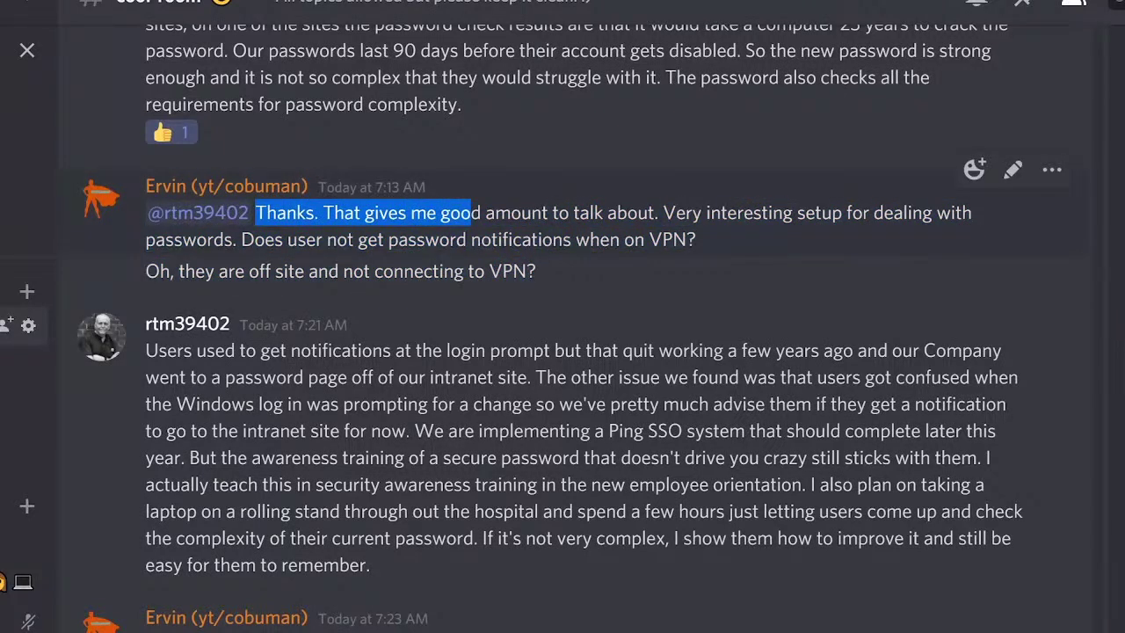
{"action": "left_click", "coordinate": [481, 213]}
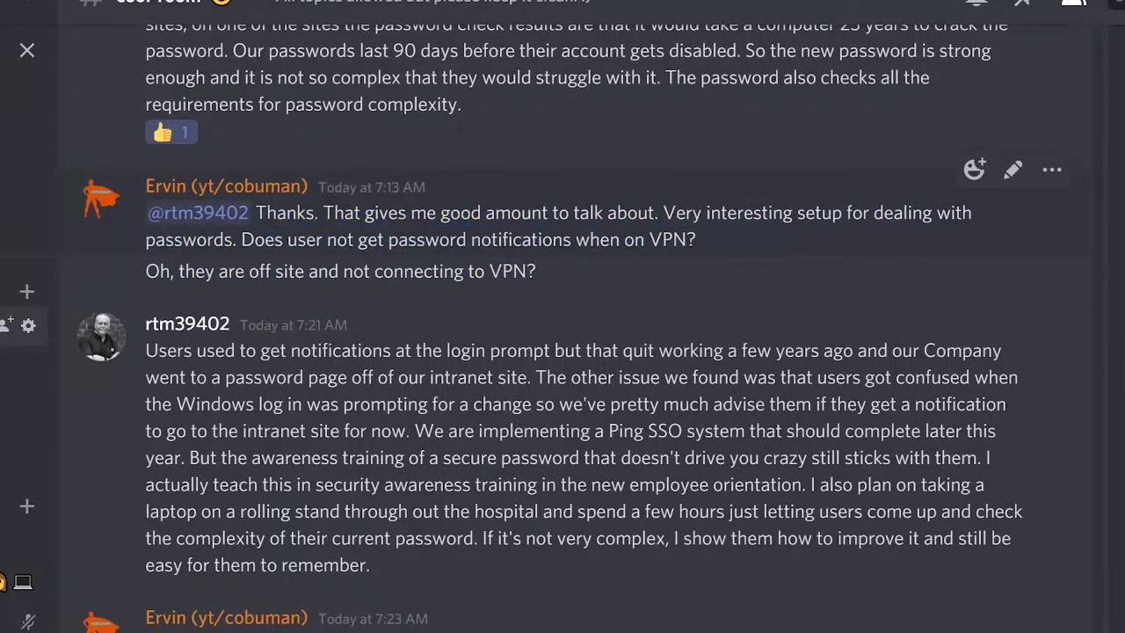
{"action": "scroll", "coordinate": [475, 220], "scroll_direction": "up", "scroll_amount": 3}
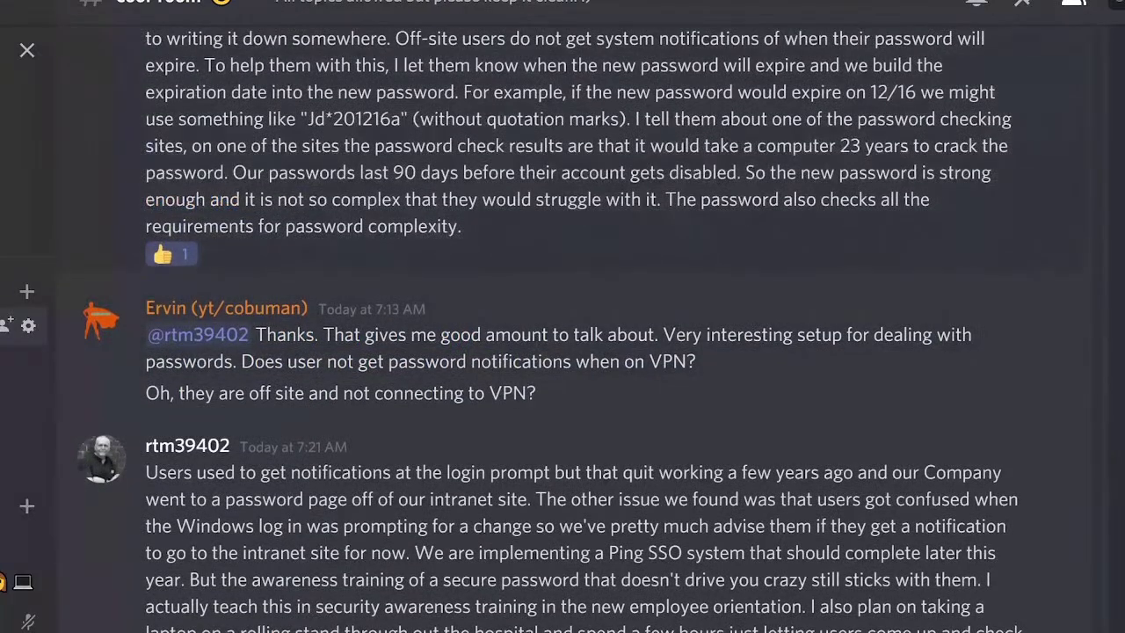
{"action": "left_click_drag", "start_coordinate": [307, 118], "coordinate": [401, 118]}
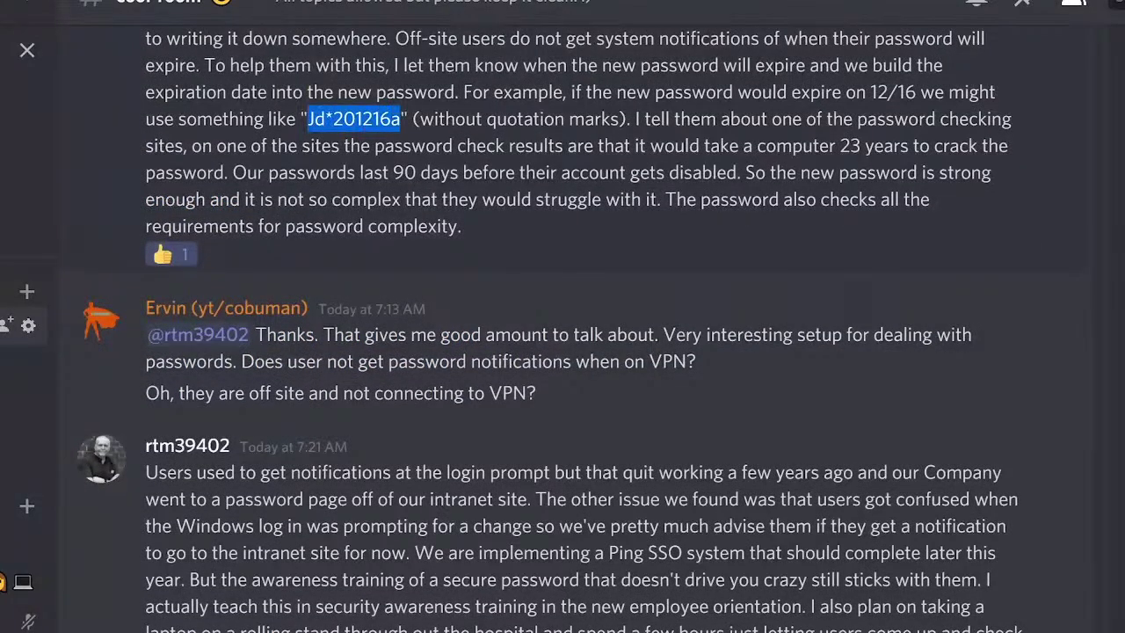
{"action": "left_click", "coordinate": [429, 268]}
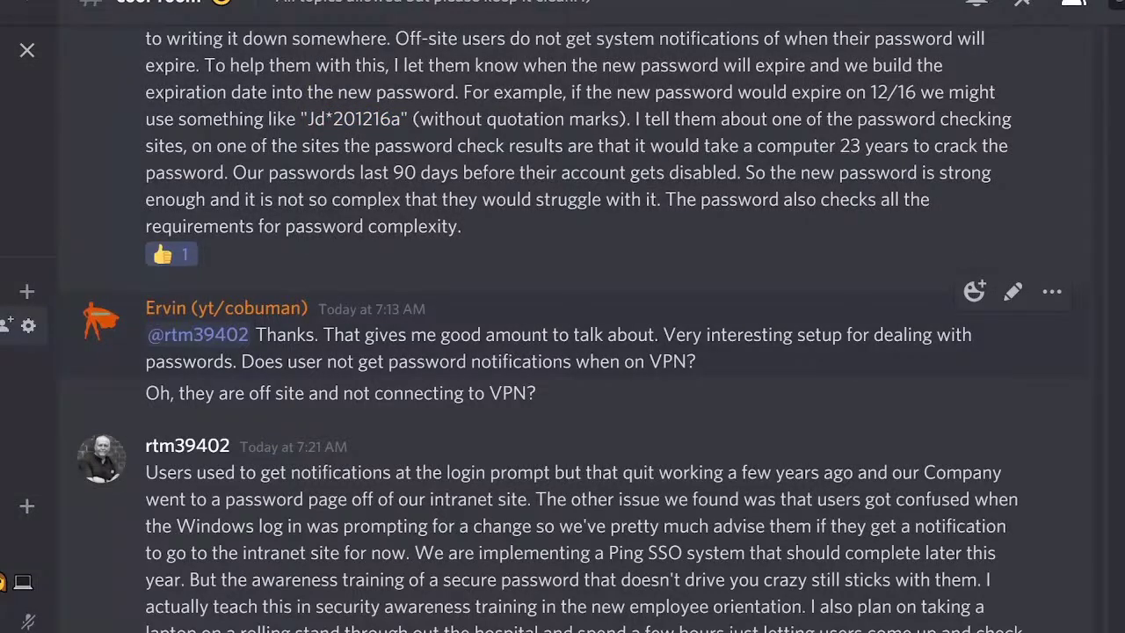
{"action": "left_click_drag", "start_coordinate": [255, 333], "coordinate": [661, 334]}
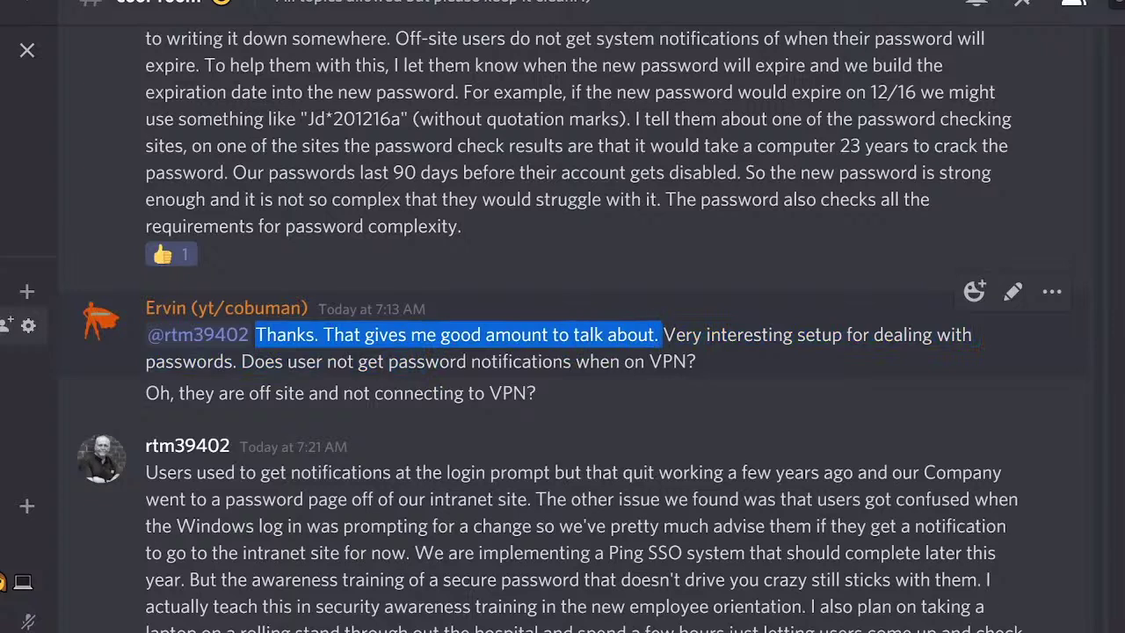
{"action": "left_click", "coordinate": [661, 334]}
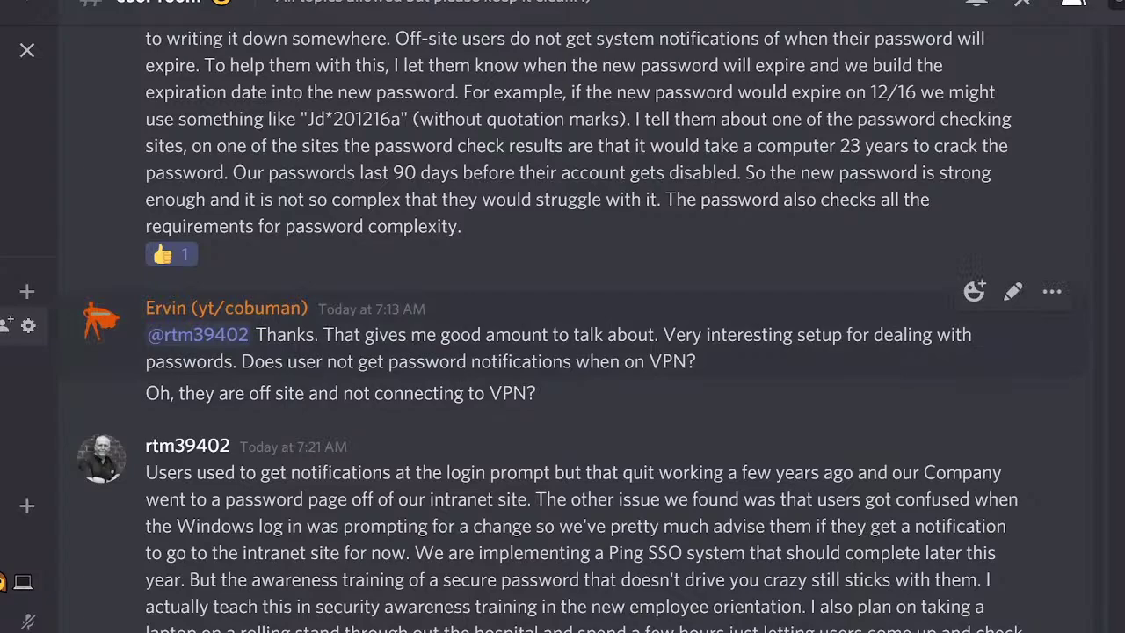
{"action": "scroll", "coordinate": [393, 317], "scroll_direction": "down", "scroll_amount": 5}
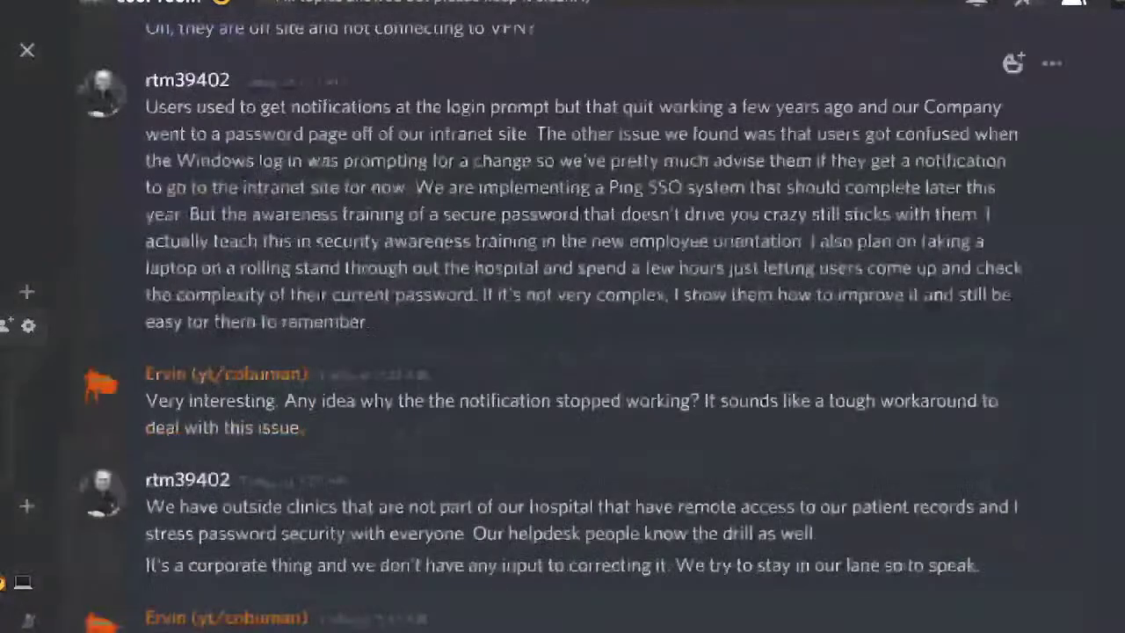
{"action": "left_click_drag", "start_coordinate": [146, 107], "coordinate": [287, 106]}
{"action": "scroll", "coordinate": [298, 102], "scroll_direction": "up", "scroll_amount": 2}
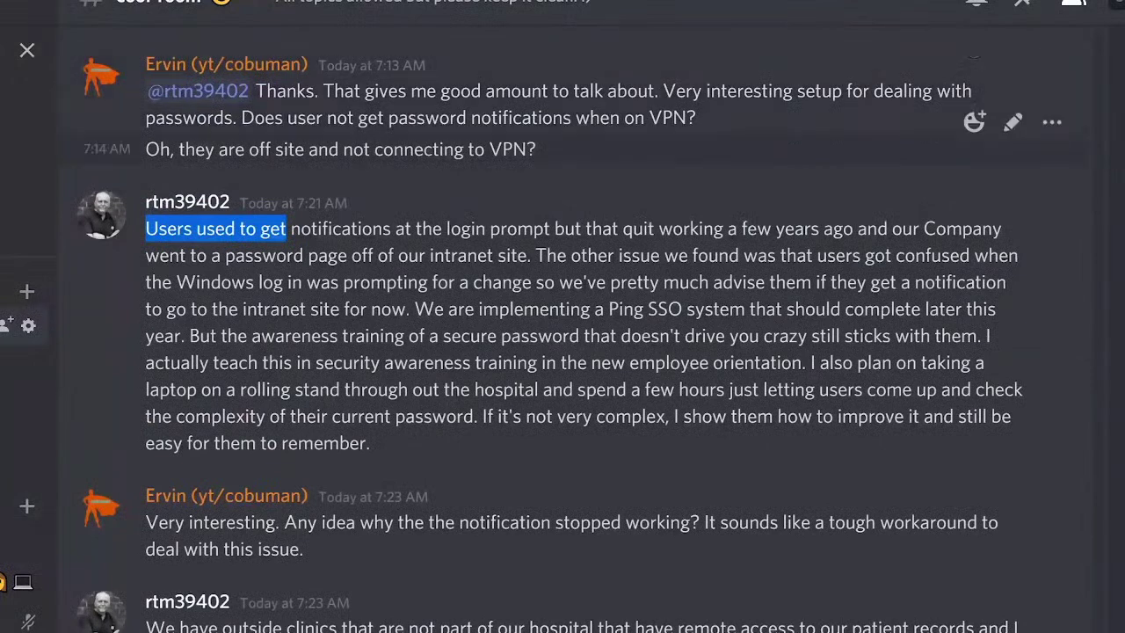
{"action": "left_click_drag", "start_coordinate": [241, 118], "coordinate": [714, 112]}
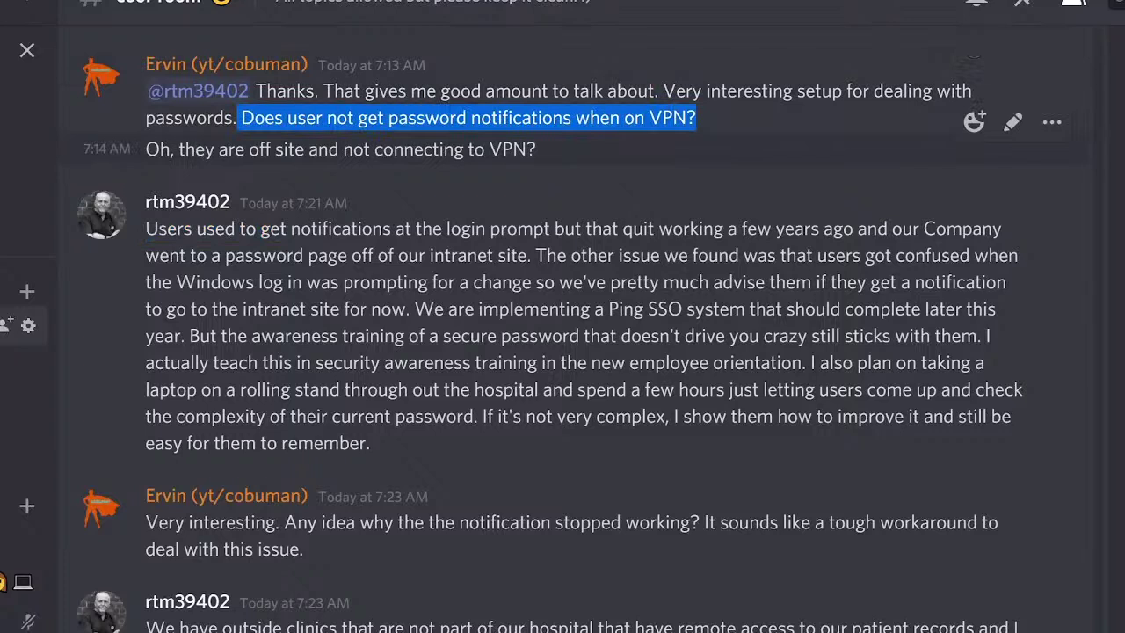
{"action": "left_click_drag", "start_coordinate": [146, 150], "coordinate": [537, 167]}
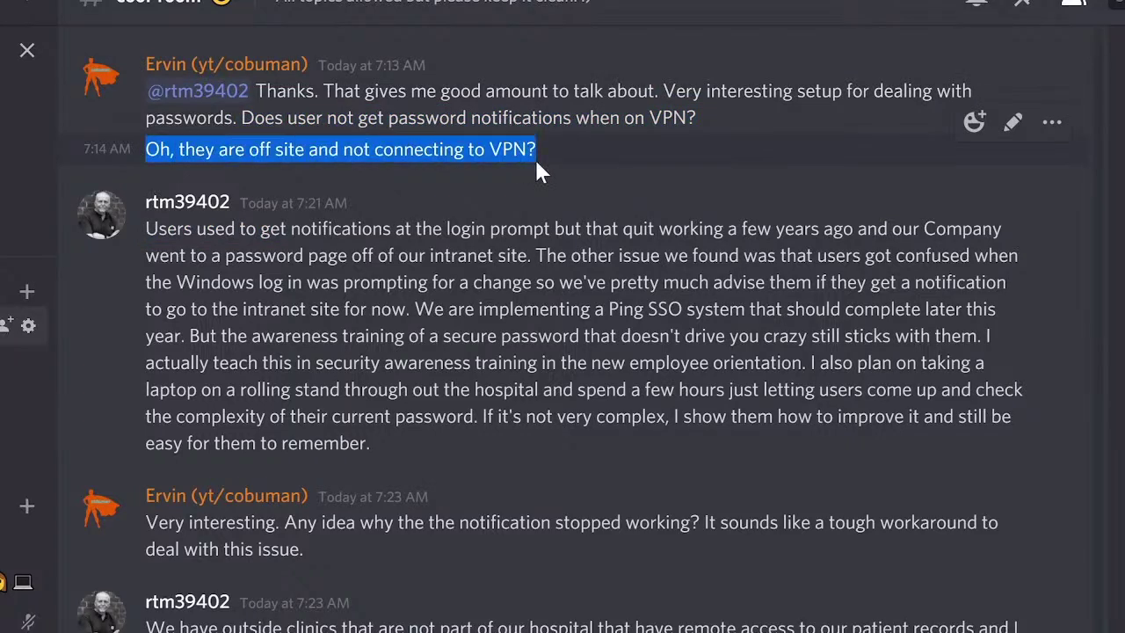
{"action": "left_click", "coordinate": [538, 211]}
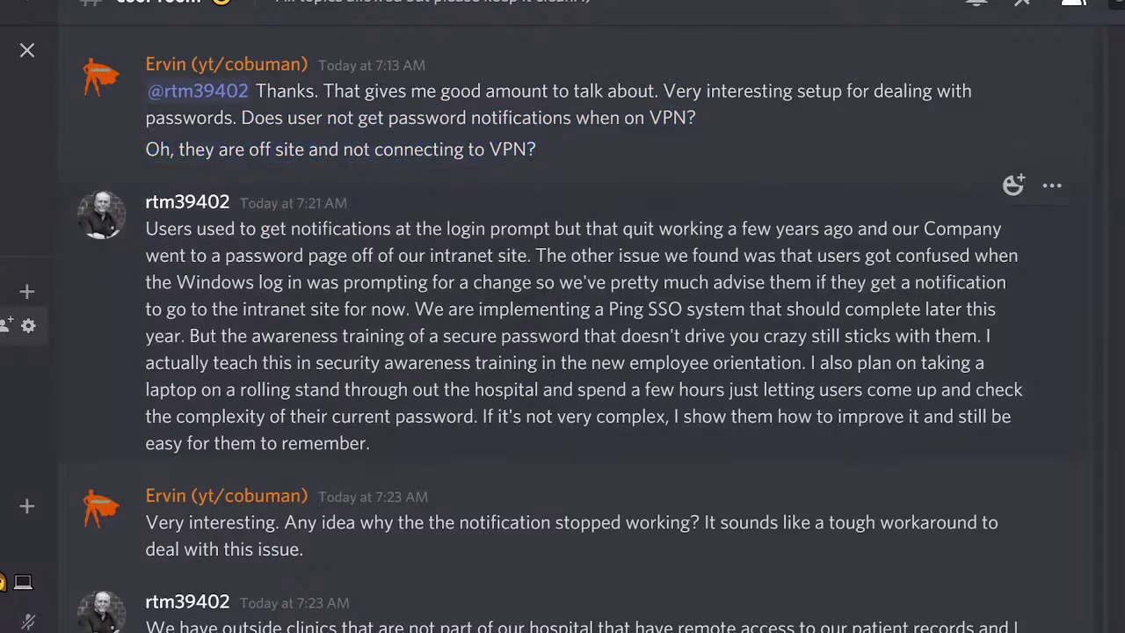
{"action": "left_click_drag", "start_coordinate": [146, 229], "coordinate": [536, 255]}
{"action": "left_click_drag", "start_coordinate": [196, 229], "coordinate": [1028, 227]}
{"action": "left_click_drag", "start_coordinate": [146, 228], "coordinate": [478, 255]}
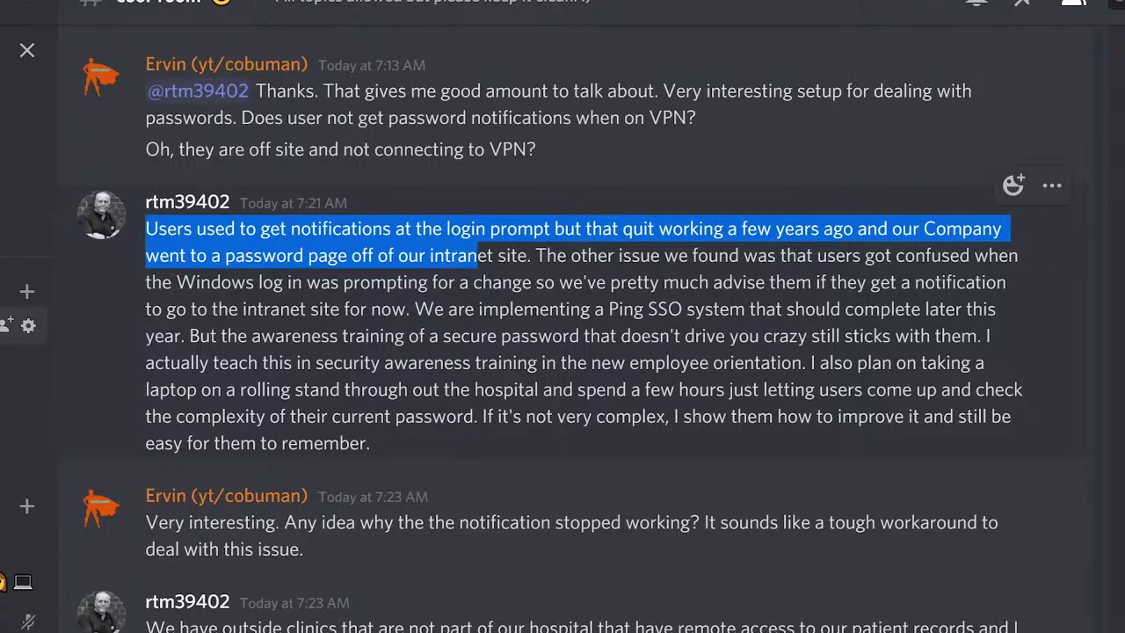
{"action": "left_click_drag", "start_coordinate": [479, 255], "coordinate": [530, 255]}
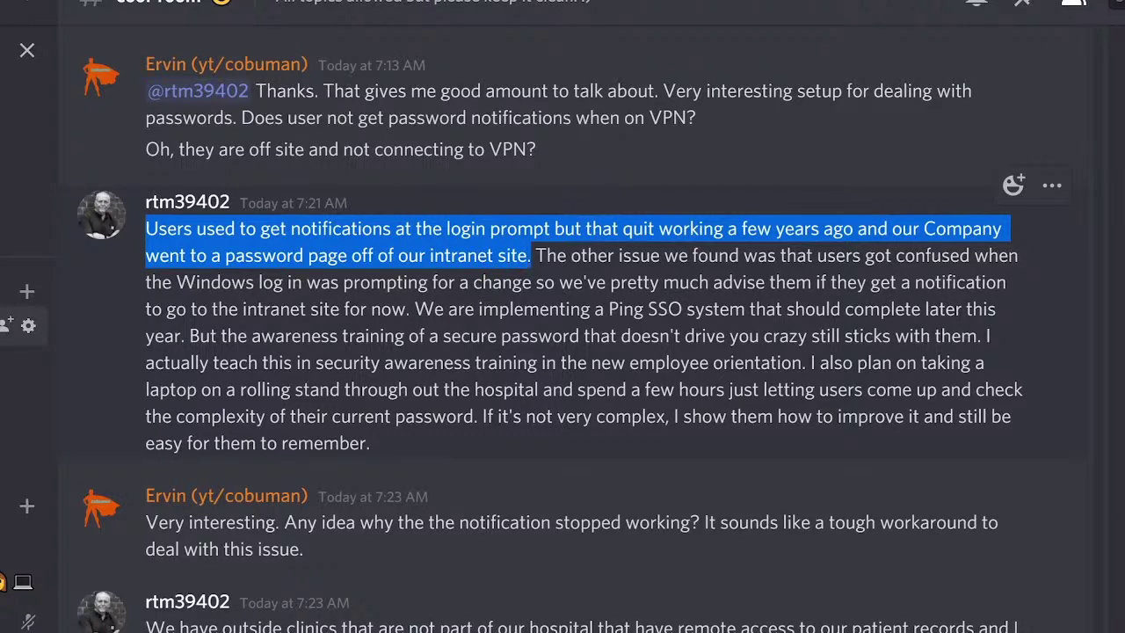
{"action": "left_click", "coordinate": [530, 255]}
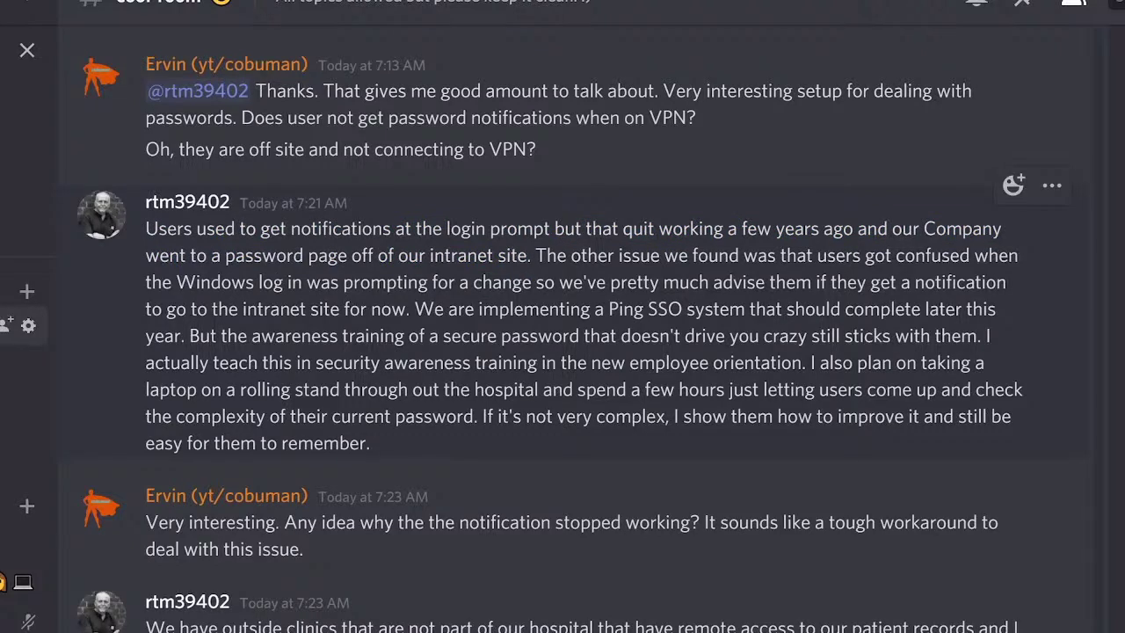
{"action": "left_click_drag", "start_coordinate": [535, 255], "coordinate": [547, 255]}
{"action": "left_click_drag", "start_coordinate": [547, 255], "coordinate": [570, 255]}
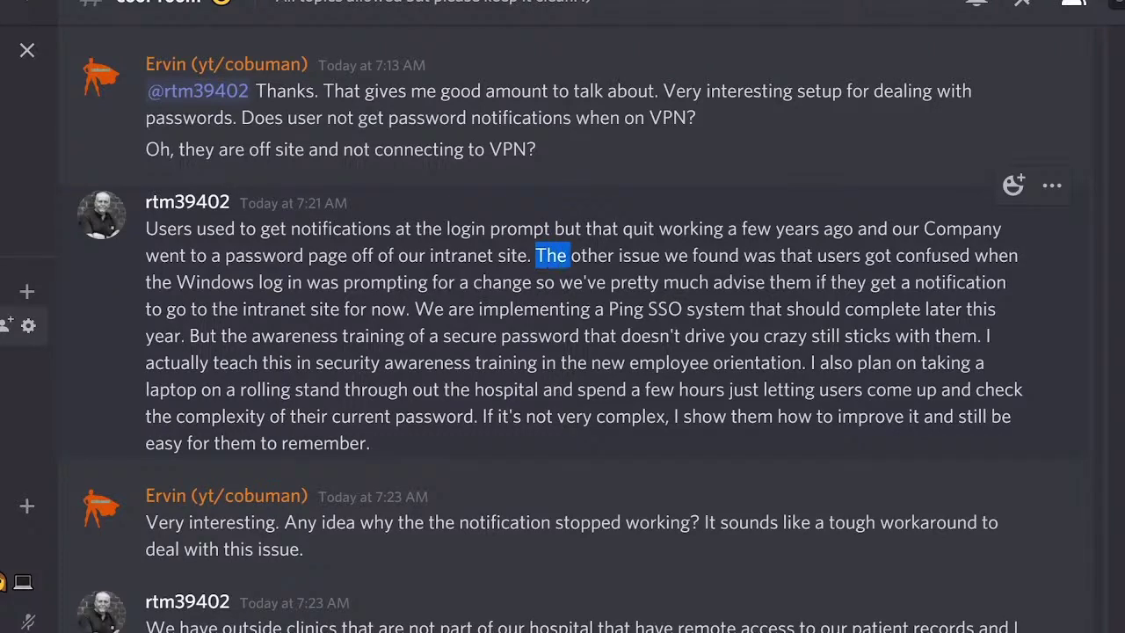
{"action": "left_click_drag", "start_coordinate": [570, 255], "coordinate": [607, 254]}
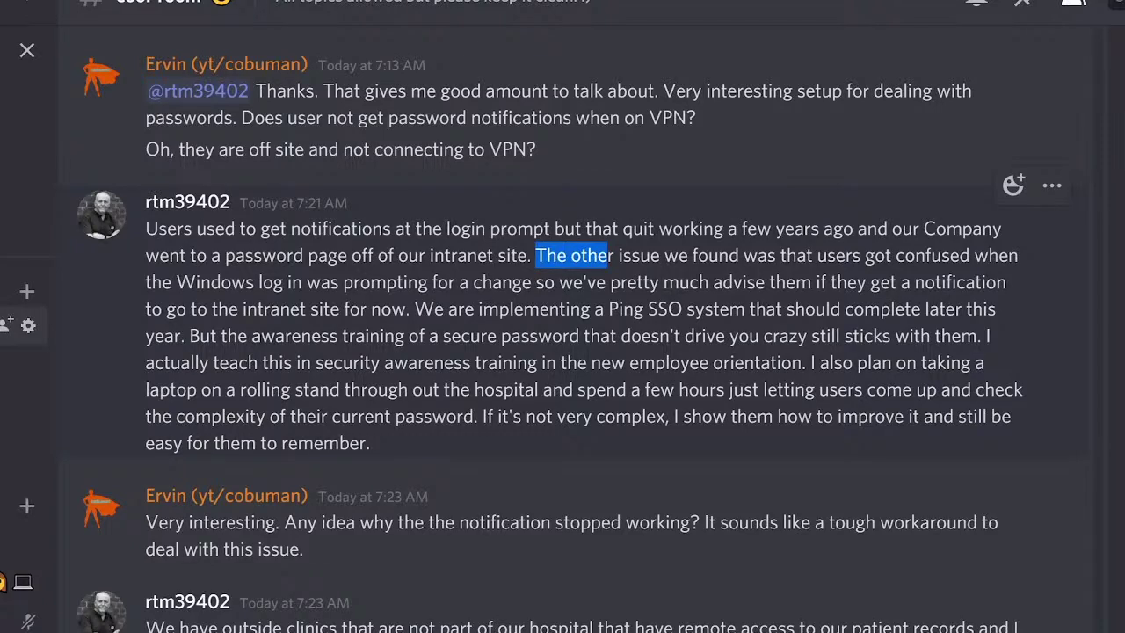
{"action": "key", "text": "shift+Right"}
{"action": "key", "text": "shift+Left"}
{"action": "key", "text": "shift+Right"}
{"action": "key", "text": "shift+Left"}
{"action": "key", "text": "shift+Right"}
{"action": "key", "text": "shift+Down"}
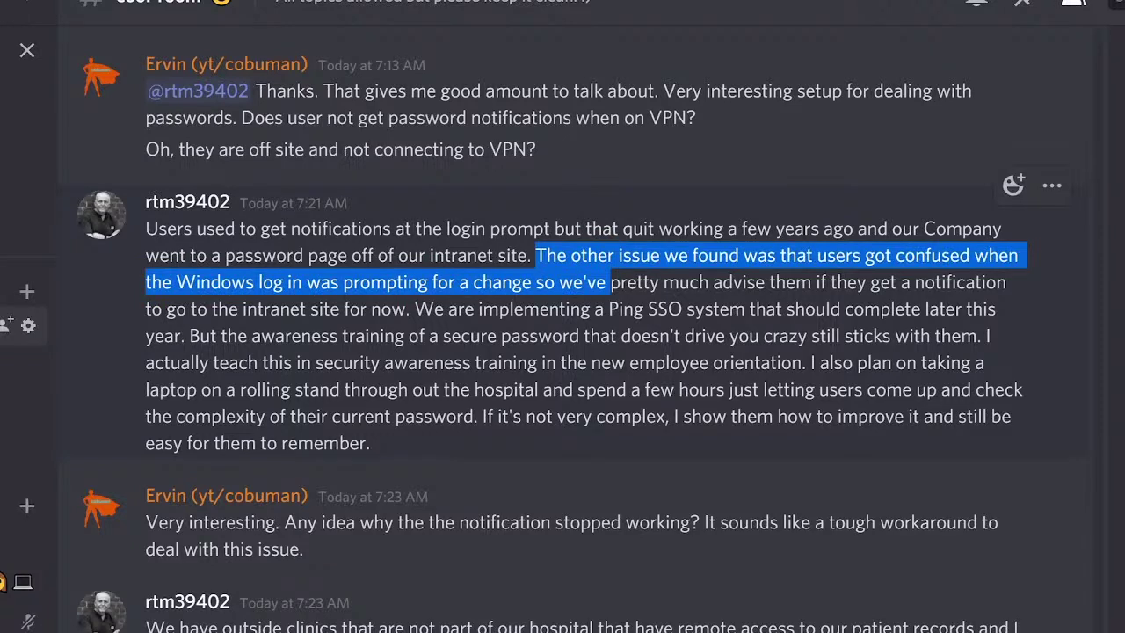
{"action": "left_click", "coordinate": [556, 268]}
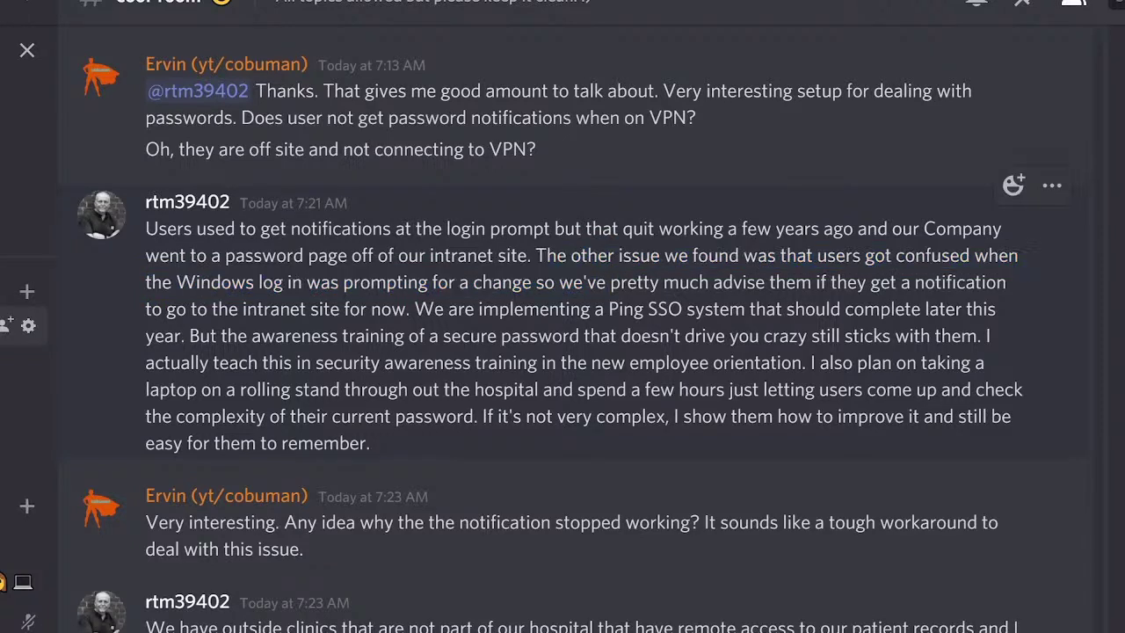
{"action": "left_click_drag", "start_coordinate": [535, 255], "coordinate": [409, 308]}
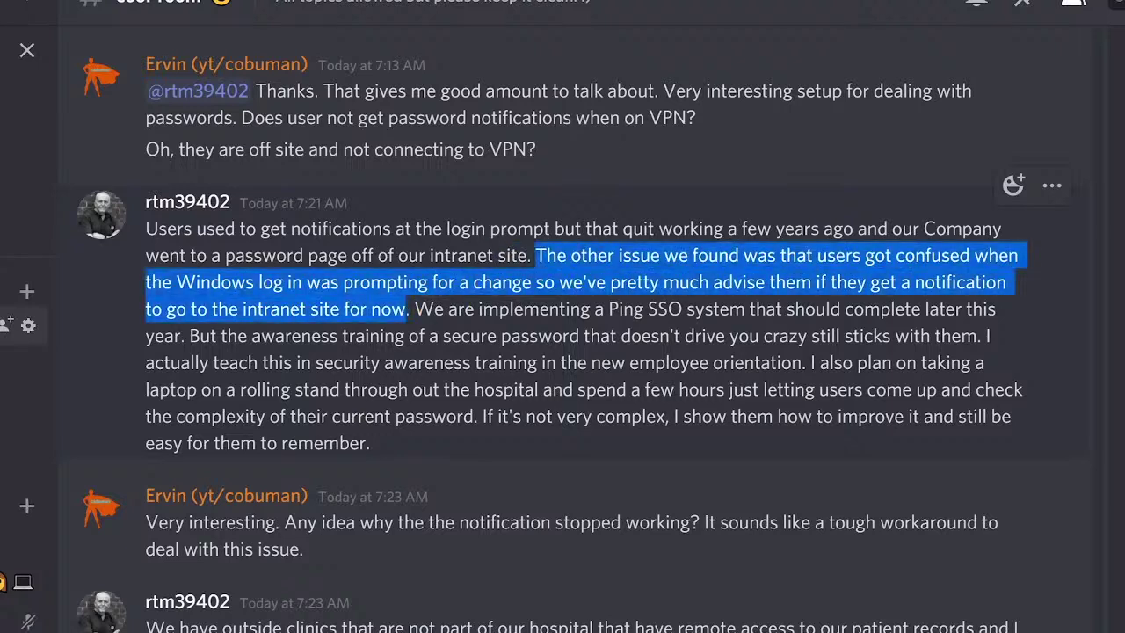
{"action": "left_click", "coordinate": [409, 309]}
{"action": "left_click_drag", "start_coordinate": [414, 308], "coordinate": [669, 309]}
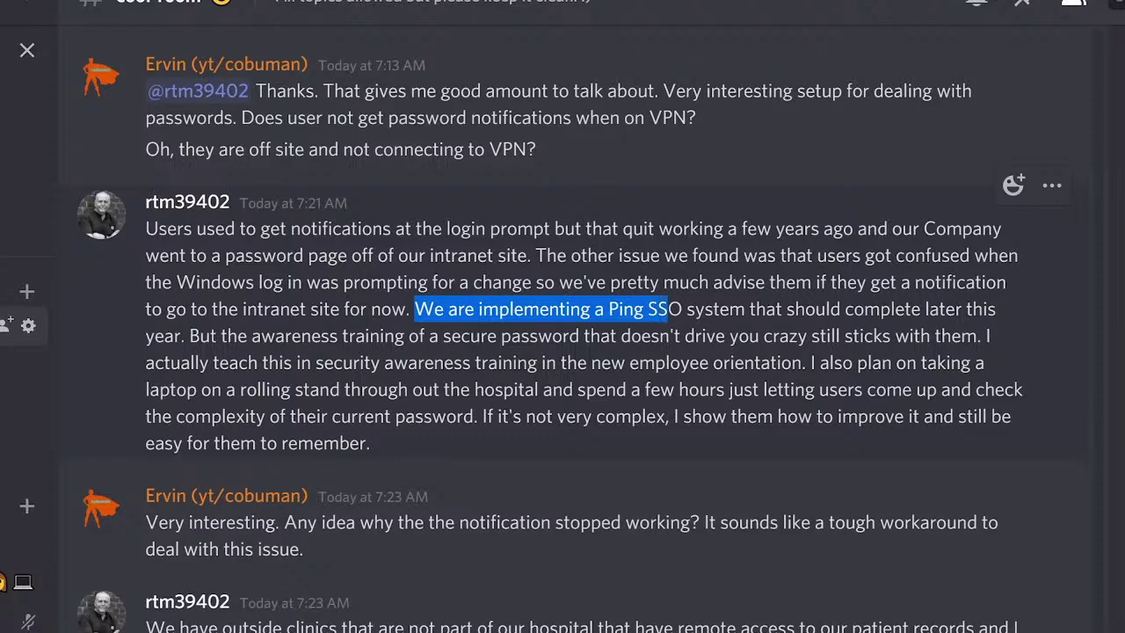
{"action": "left_click_drag", "start_coordinate": [669, 309], "coordinate": [977, 335]}
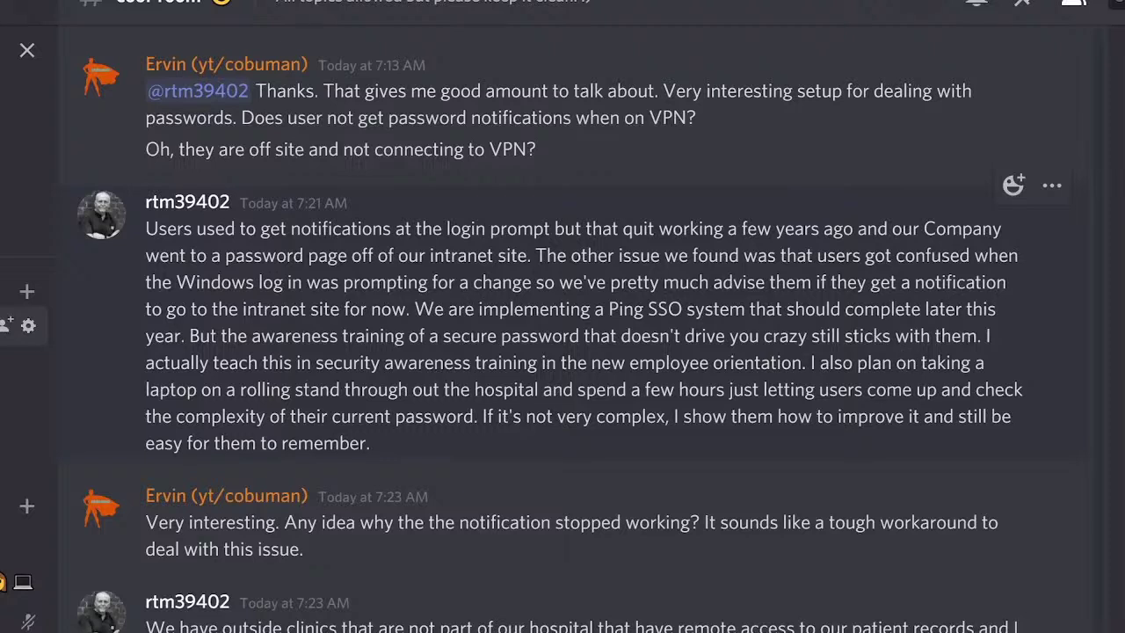
{"action": "left_click_drag", "start_coordinate": [980, 336], "coordinate": [189, 336]}
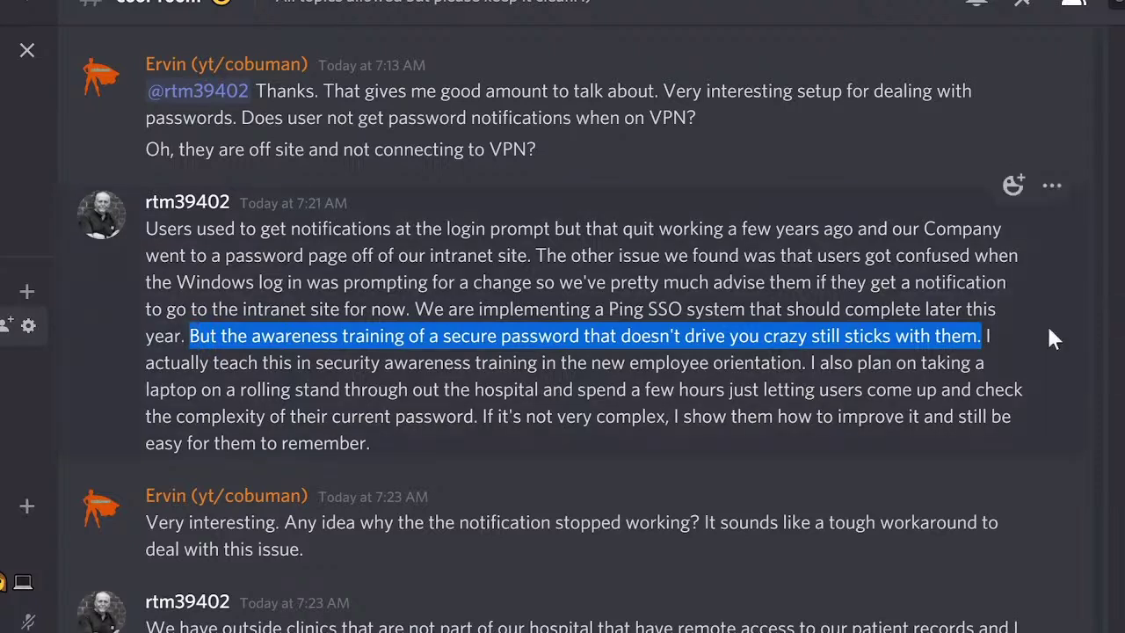
{"action": "left_click_drag", "start_coordinate": [991, 336], "coordinate": [805, 362]}
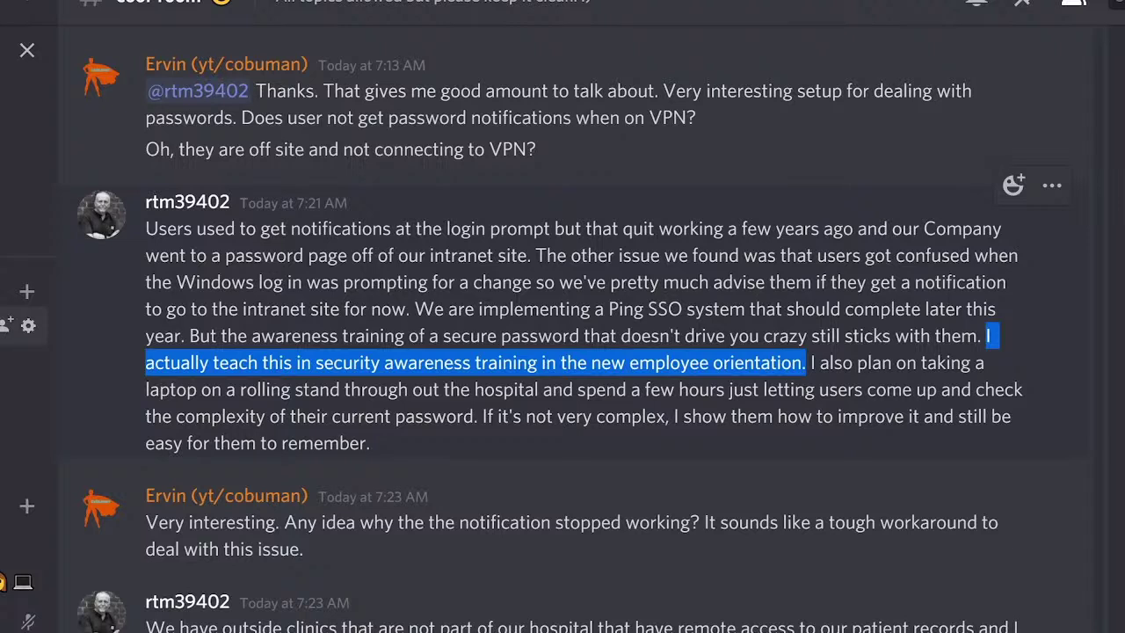
{"action": "key", "text": "Escape"}
{"action": "left_click_drag", "start_coordinate": [809, 362], "coordinate": [483, 415]}
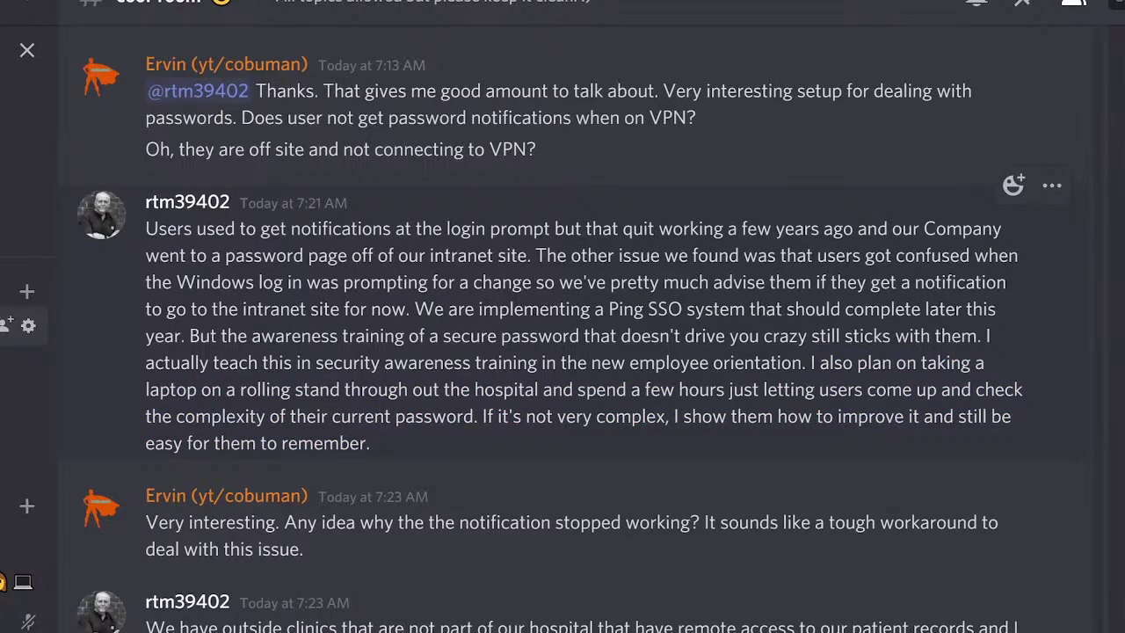
{"action": "left_click_drag", "start_coordinate": [809, 363], "coordinate": [477, 415]}
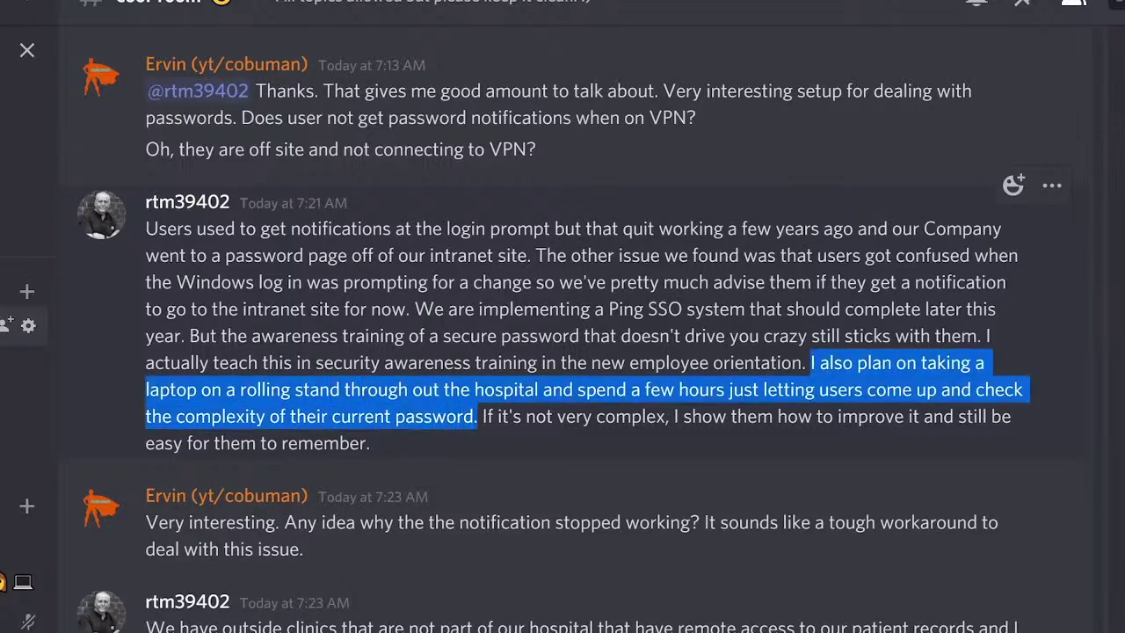
{"action": "left_click_drag", "start_coordinate": [477, 416], "coordinate": [482, 416]}
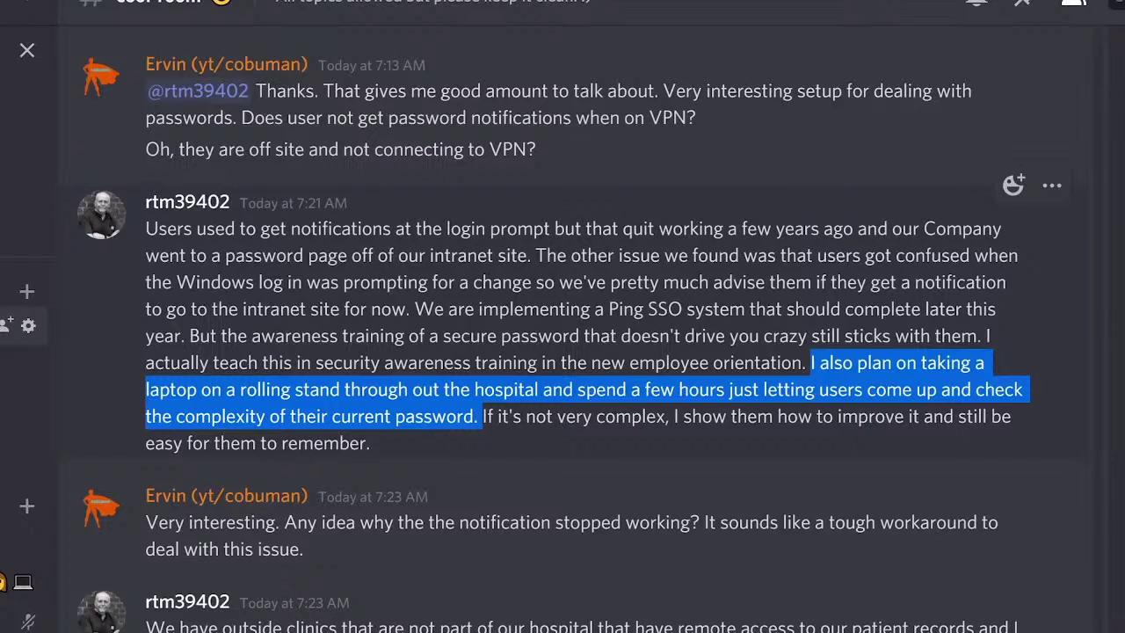
{"action": "mouse_move", "coordinate": [482, 416]}
{"action": "left_mouse_down"}
{"action": "mouse_move", "coordinate": [492, 416]}
{"action": "mouse_move", "coordinate": [482, 416]}
{"action": "left_mouse_up"}
{"action": "left_click_drag", "start_coordinate": [483, 415], "coordinate": [479, 415]}
{"action": "left_click", "coordinate": [479, 416]}
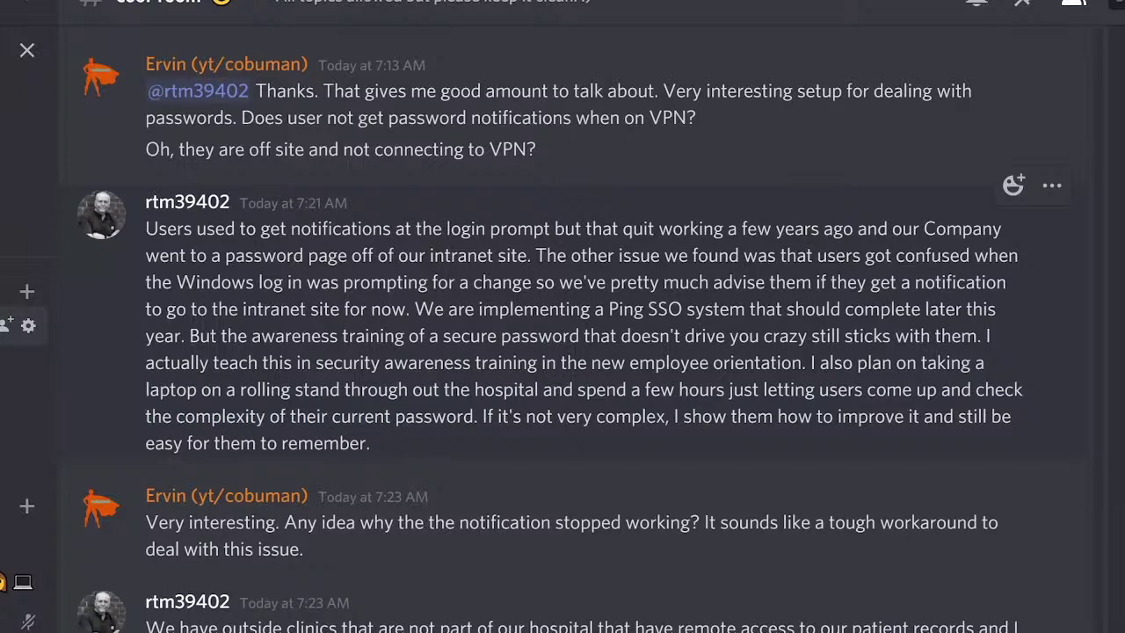
{"action": "left_click_drag", "start_coordinate": [811, 363], "coordinate": [894, 362]}
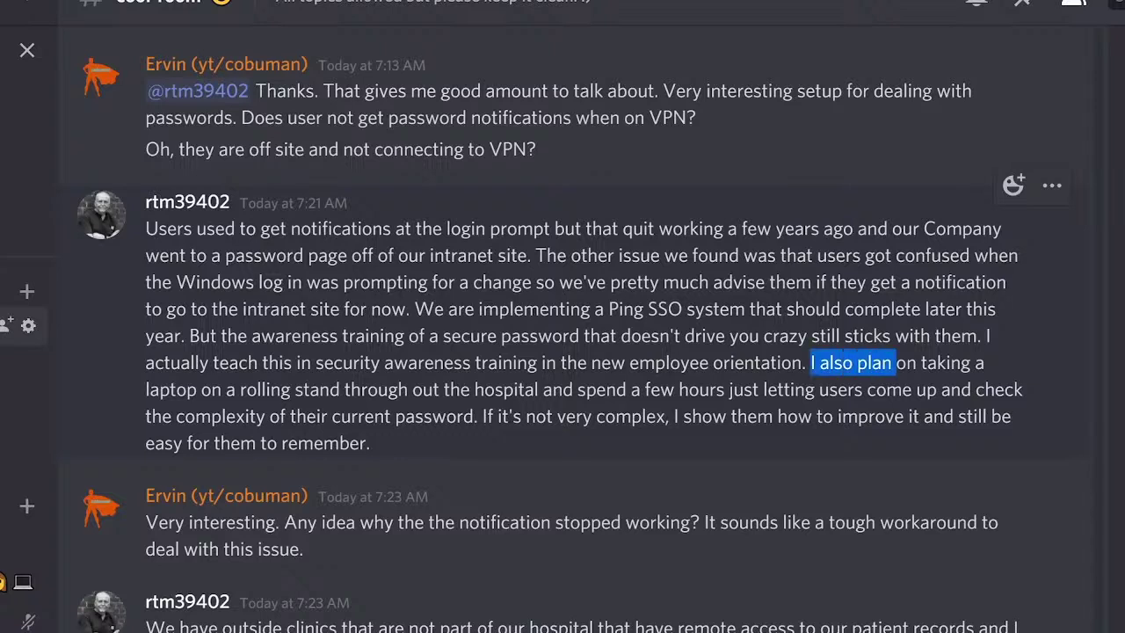
{"action": "left_click", "coordinate": [894, 362]}
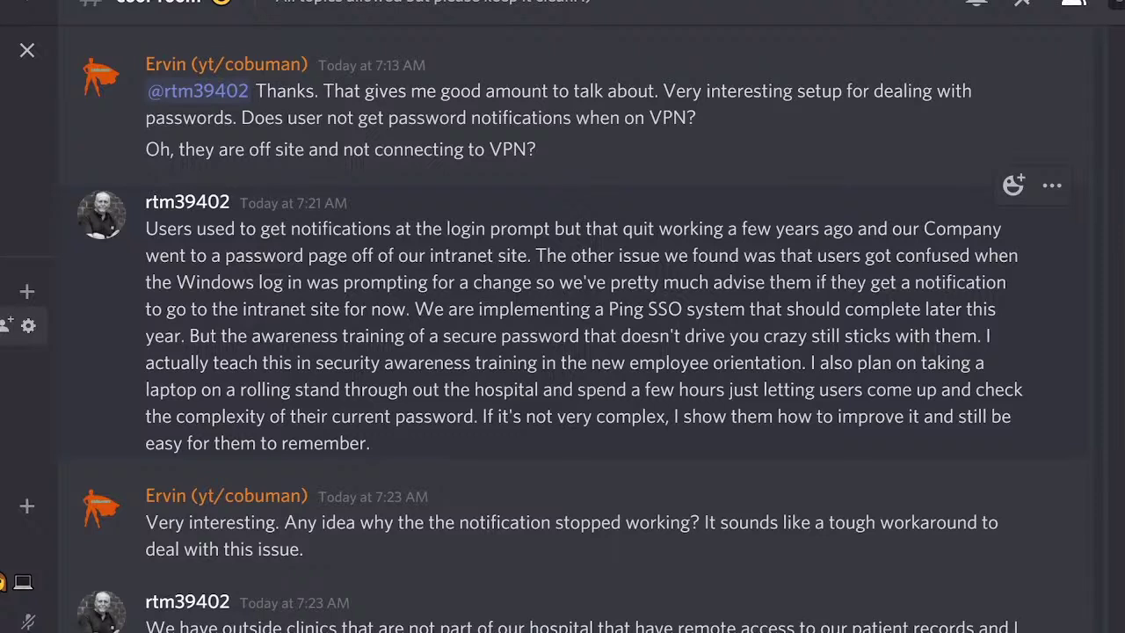
{"action": "left_click_drag", "start_coordinate": [483, 417], "coordinate": [860, 457]}
- Scroll down to the later replies, highlighting the outside-clinics and helpdesk-staff sentences while reading
{"action": "scroll", "coordinate": [819, 418], "scroll_direction": "down", "scroll_amount": 3}
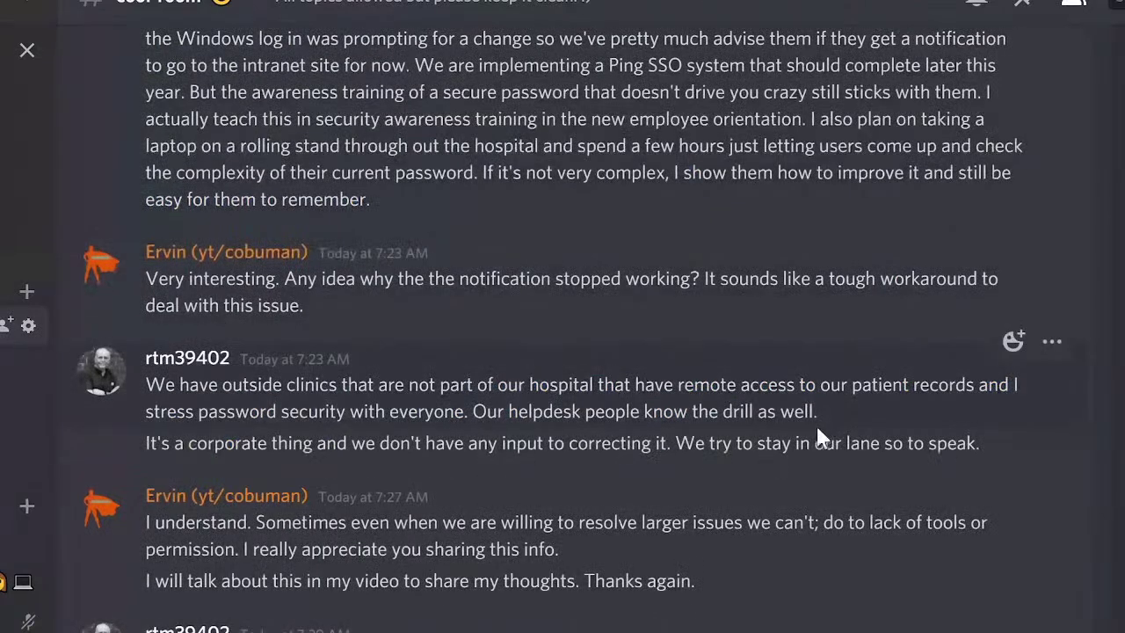
{"action": "scroll", "coordinate": [817, 422], "scroll_direction": "down", "scroll_amount": 1}
{"action": "scroll", "coordinate": [805, 427], "scroll_direction": "down", "scroll_amount": 1}
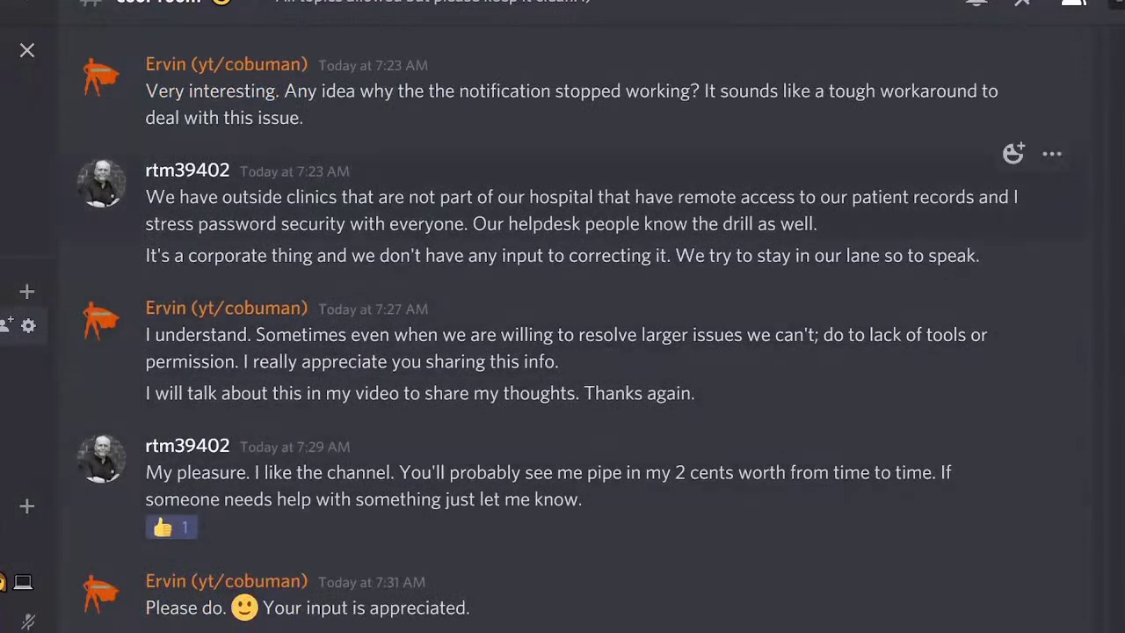
{"action": "left_click_drag", "start_coordinate": [146, 197], "coordinate": [283, 197]}
{"action": "left_click", "coordinate": [437, 185]}
{"action": "left_click_drag", "start_coordinate": [146, 196], "coordinate": [476, 197]}
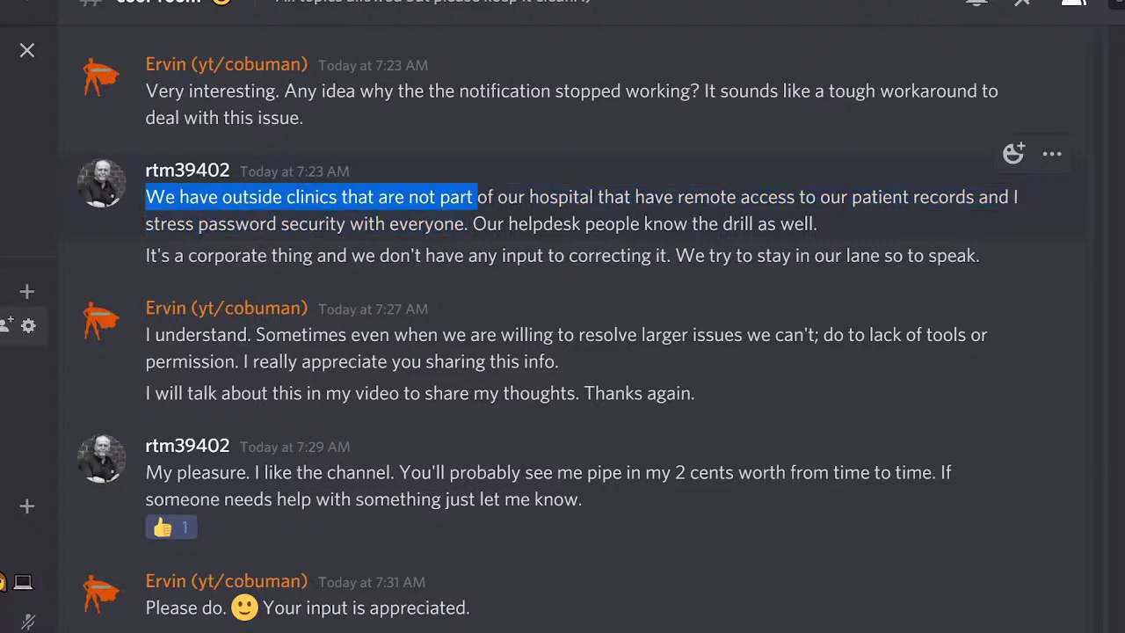
{"action": "left_click_drag", "start_coordinate": [473, 225], "coordinate": [142, 198]}
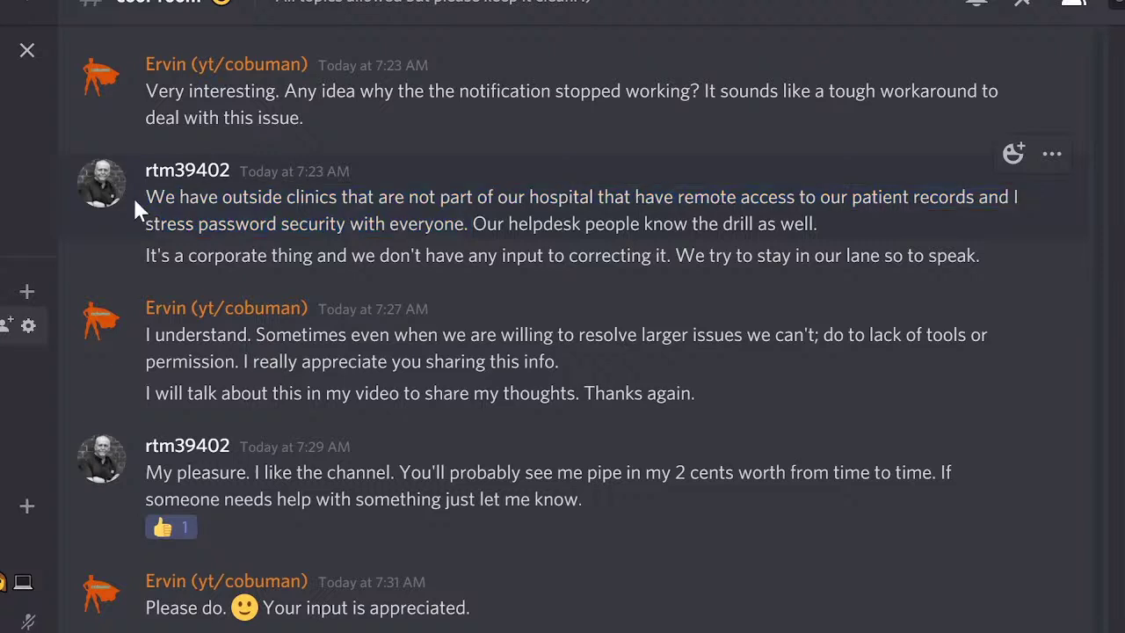
{"action": "left_click_drag", "start_coordinate": [145, 197], "coordinate": [469, 224]}
{"action": "left_click", "coordinate": [384, 190]}
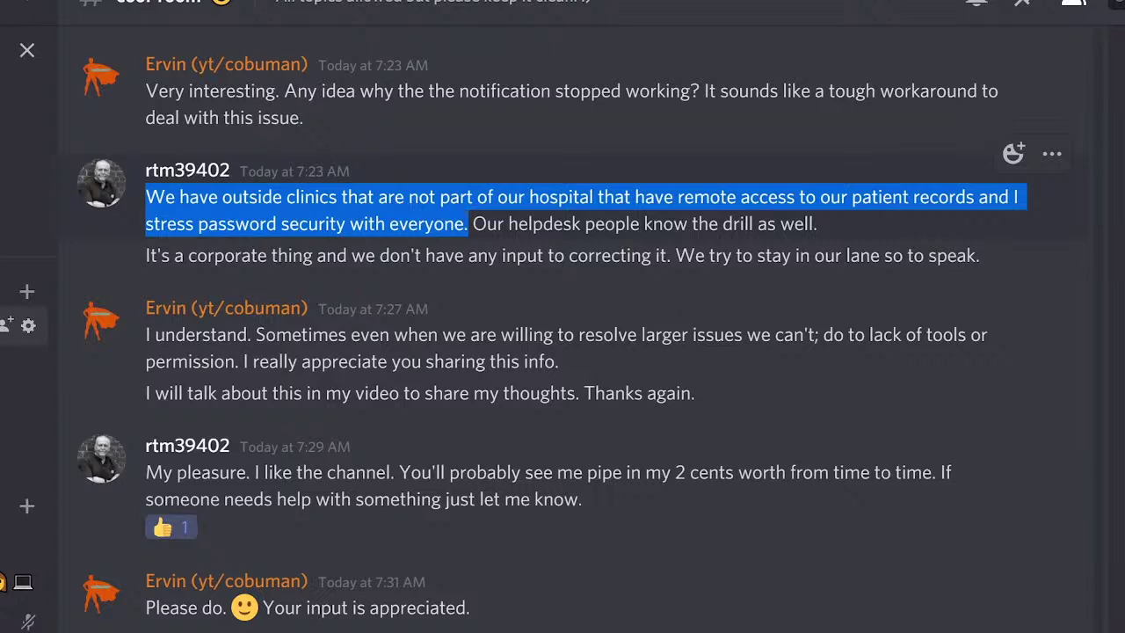
{"action": "left_click", "coordinate": [469, 224]}
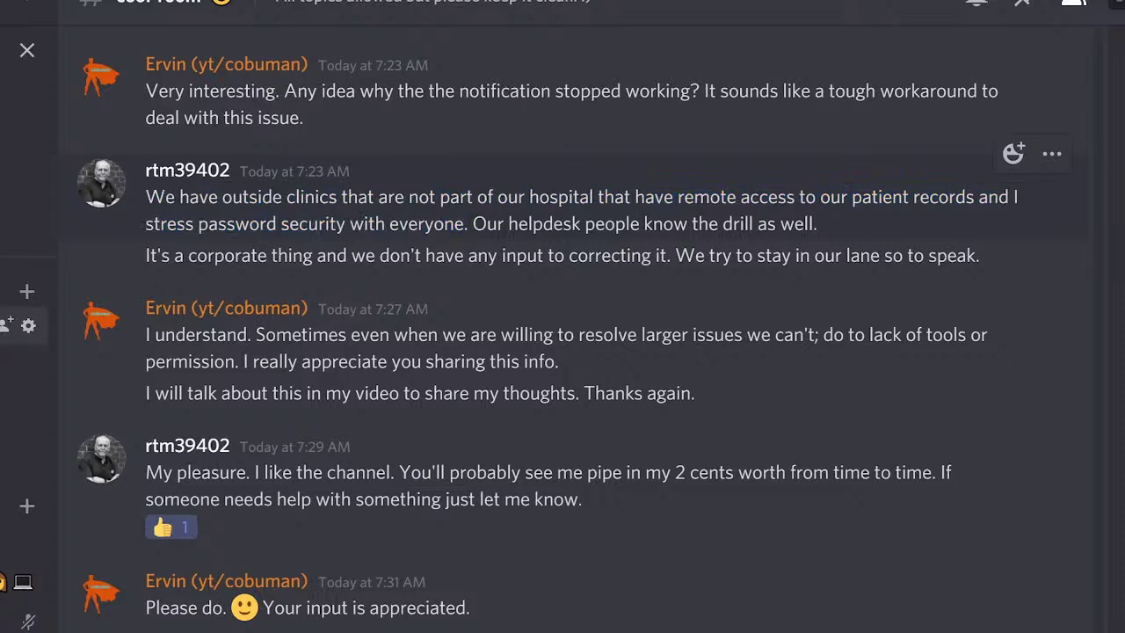
{"action": "left_click_drag", "start_coordinate": [471, 223], "coordinate": [845, 228]}
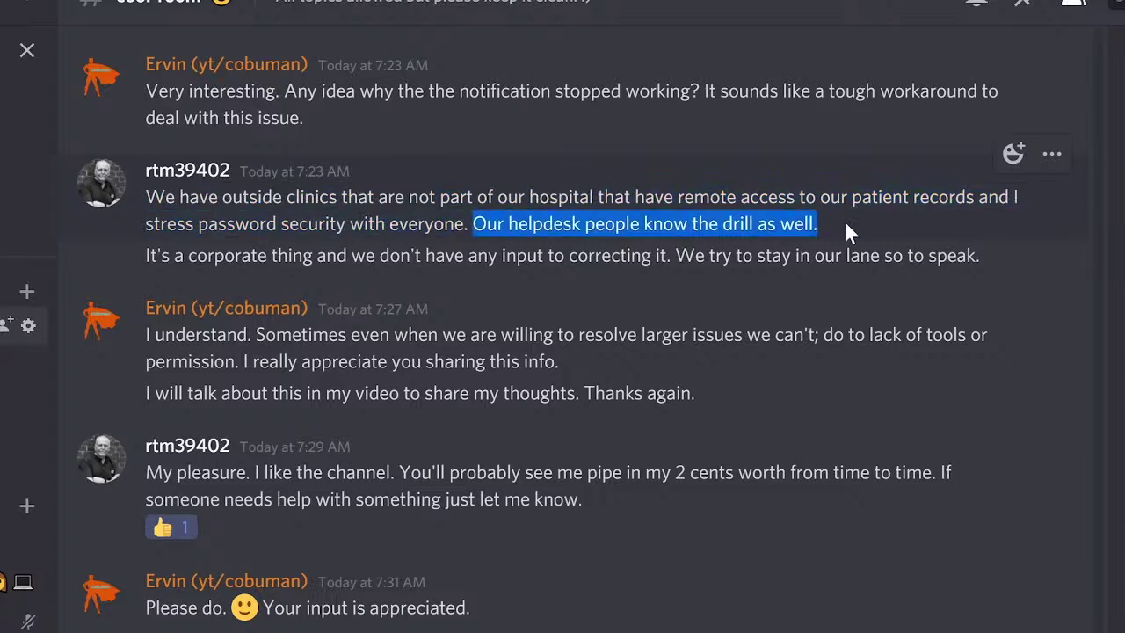
{"action": "left_click", "coordinate": [842, 225]}
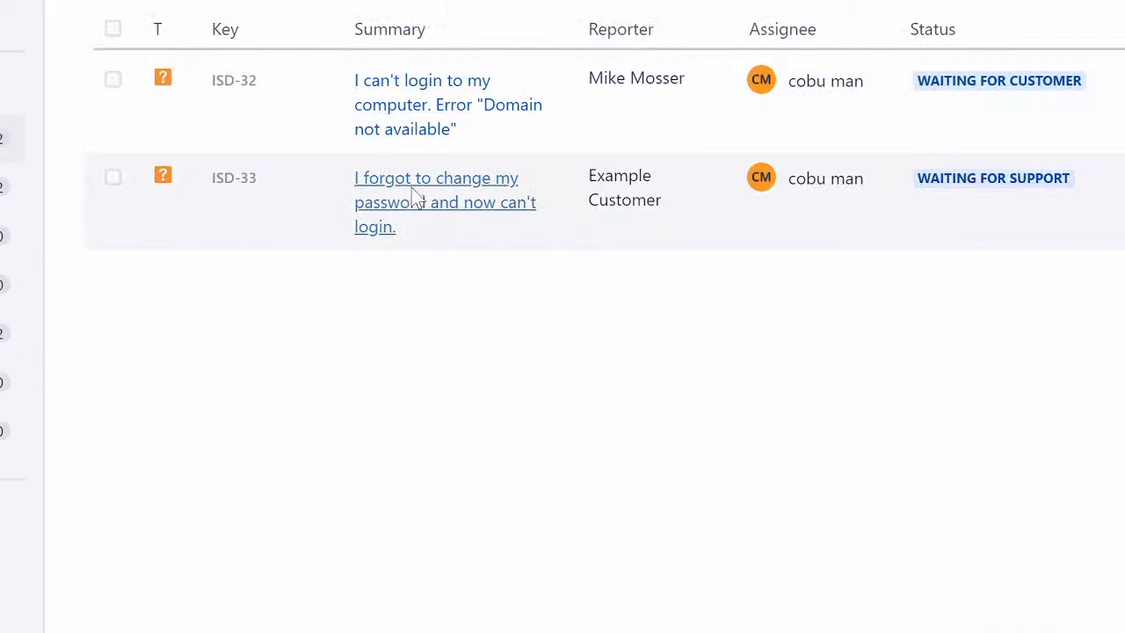
- Open ISD-33 from the queue, cancel the description editor, and read the description text
{"action": "left_click", "coordinate": [413, 195]}
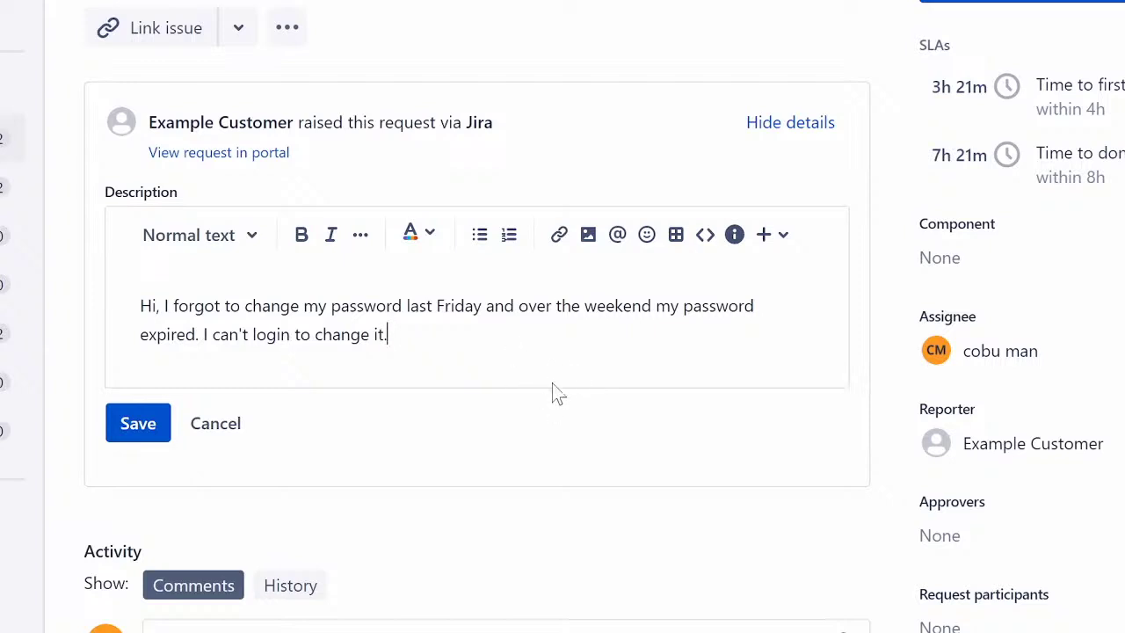
{"action": "left_click", "coordinate": [226, 429]}
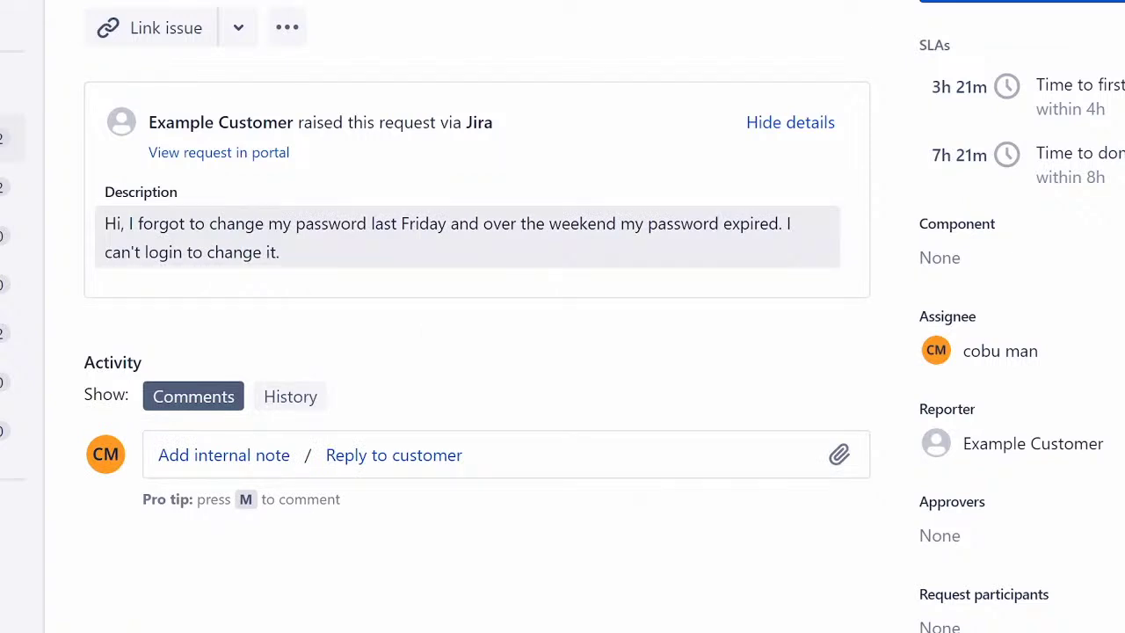
{"action": "left_click_drag", "start_coordinate": [105, 224], "coordinate": [297, 260]}
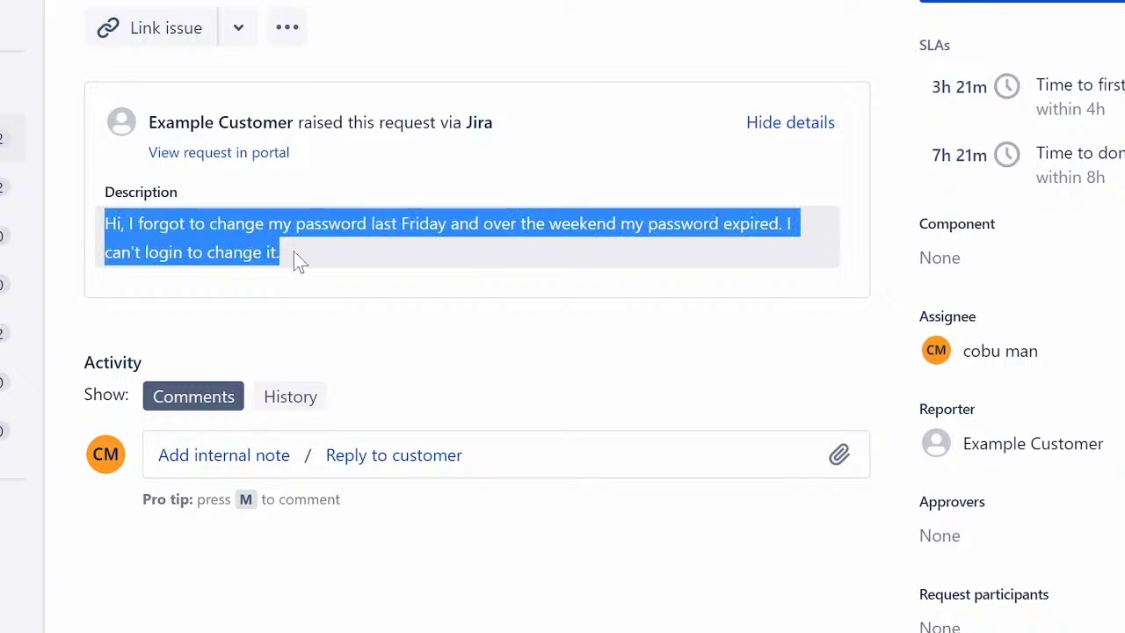
{"action": "left_click", "coordinate": [295, 253]}
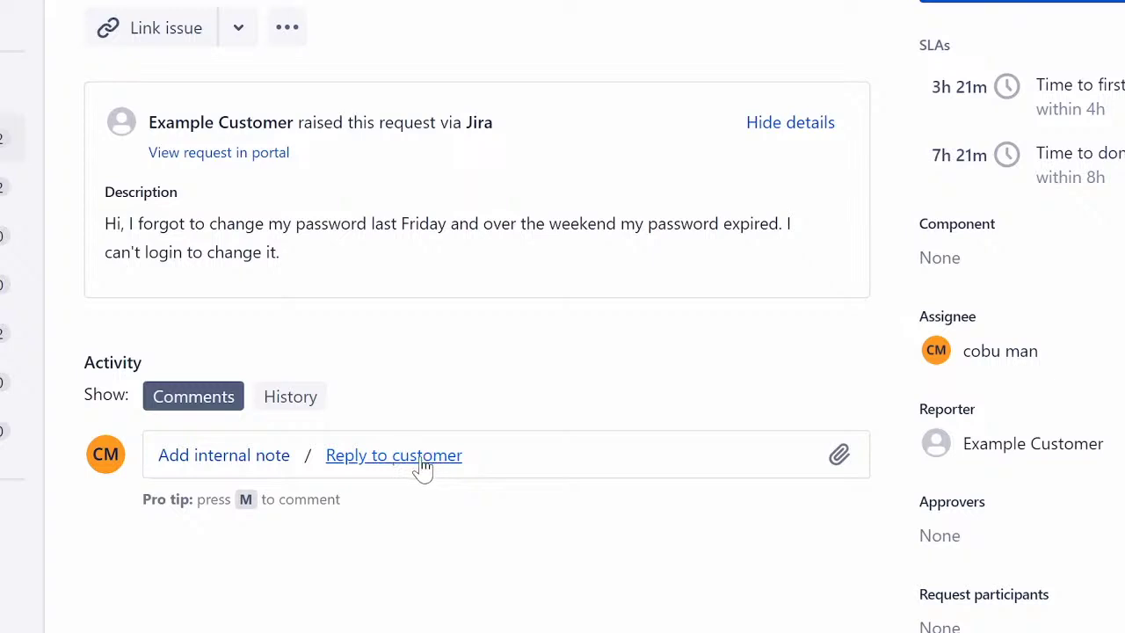
- Post an internal note on ISD-33 reading "I've reset user's password", signed with the agent's name
{"action": "left_click", "coordinate": [422, 457]}
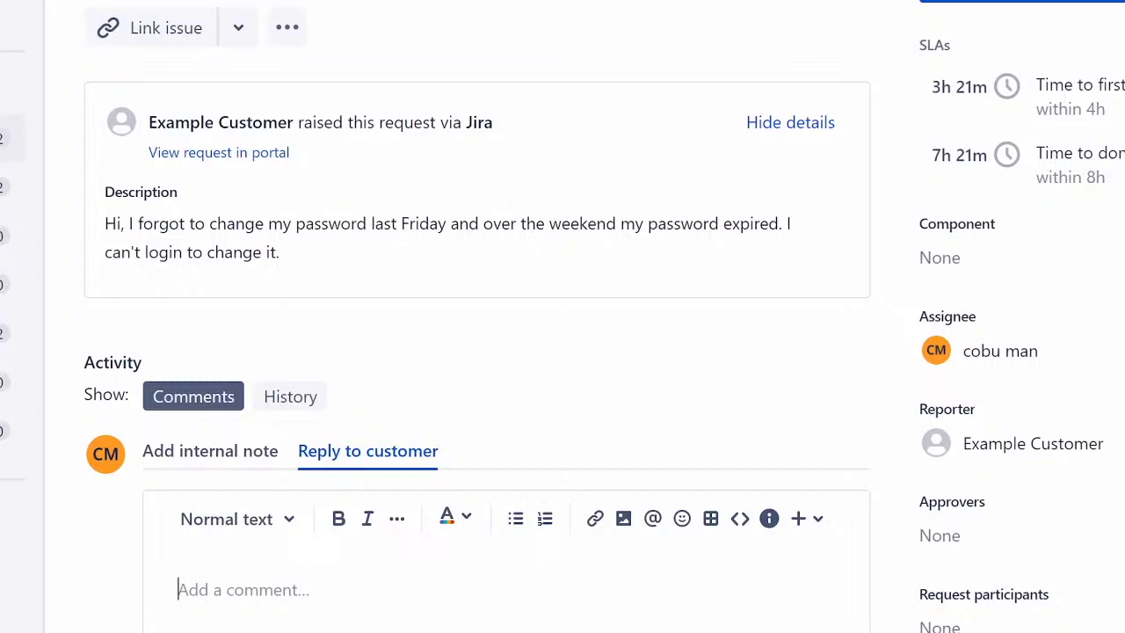
{"action": "left_click", "coordinate": [235, 449]}
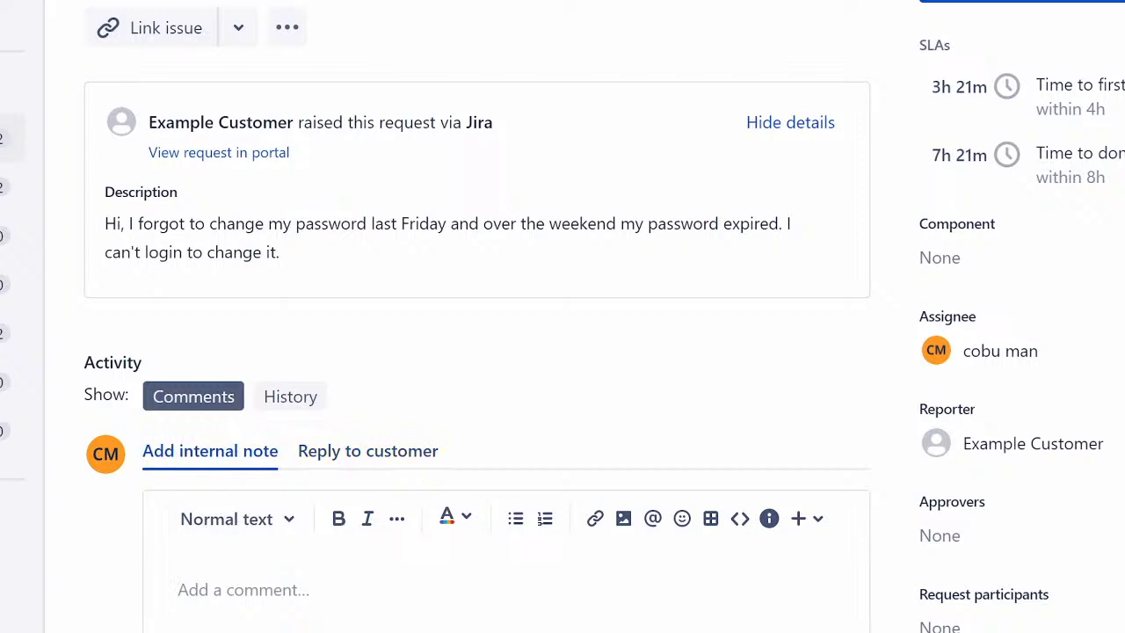
{"action": "type", "text": "I've"}
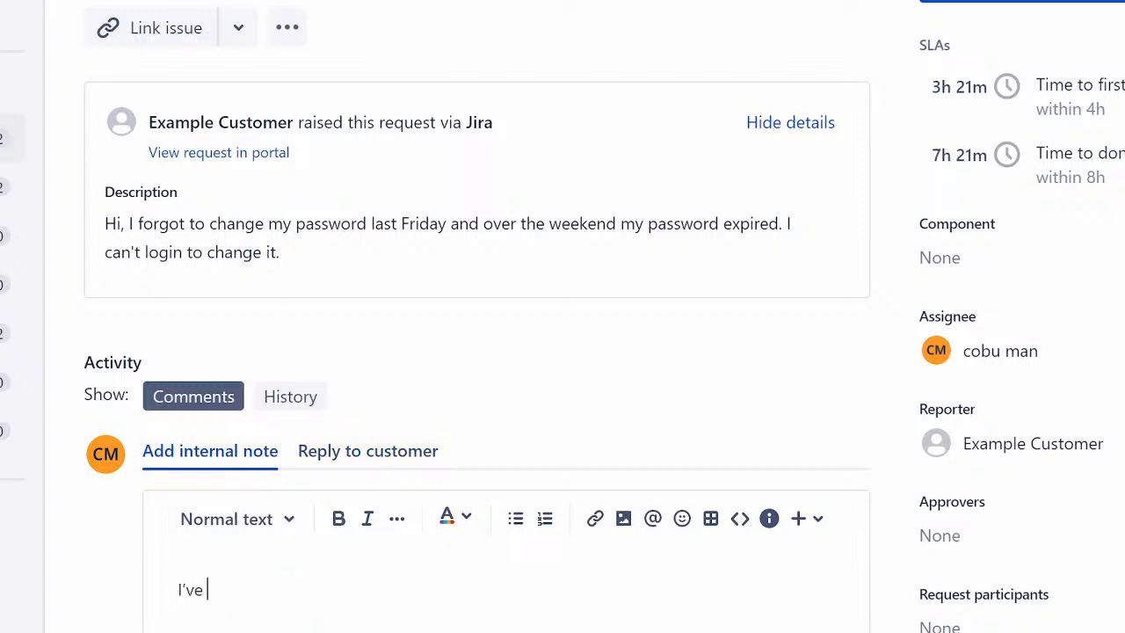
{"action": "type", "text": " reset user"}
{"action": "type", "text": "'s password"}
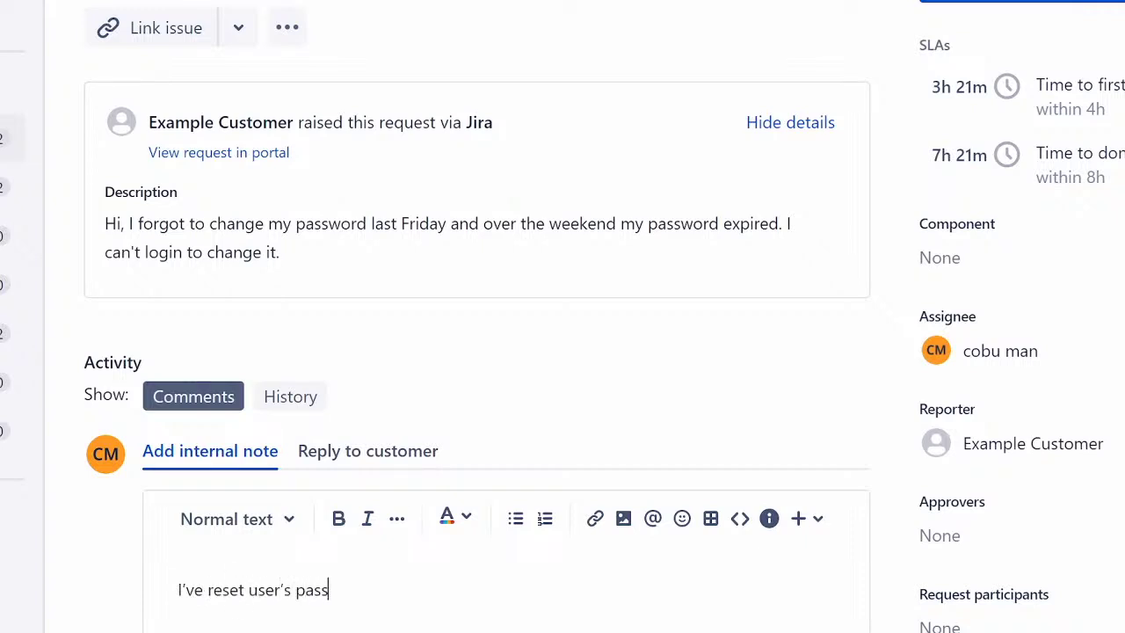
{"action": "type", "text": ". Ervin"}
{"action": "key", "text": "ctrl+Return"}
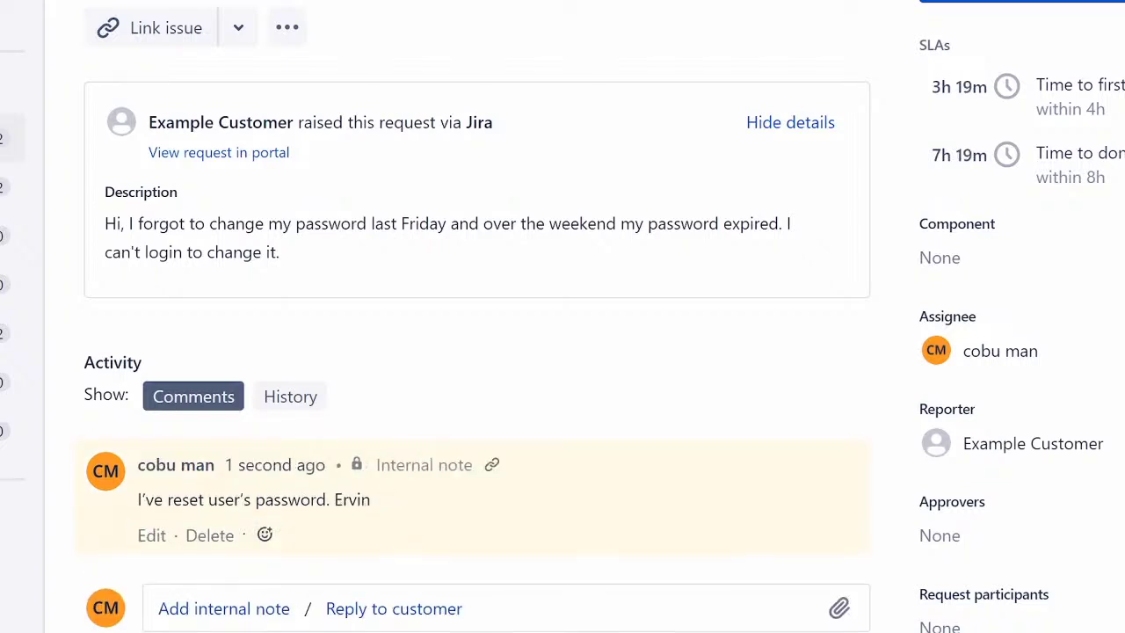
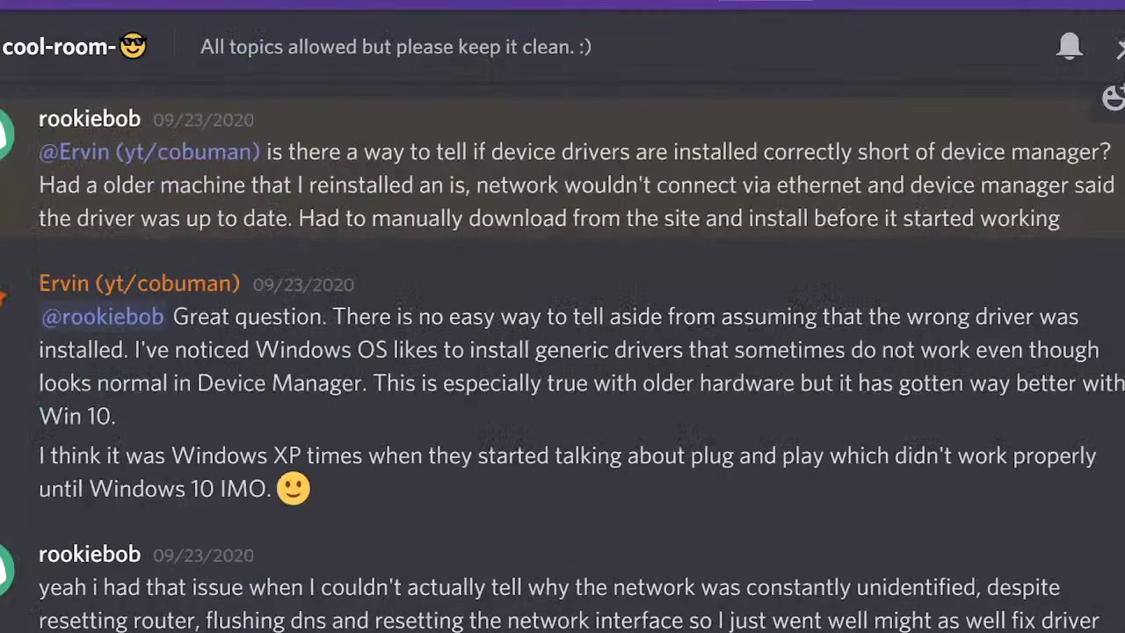
- Highlight part of the device-driver question in the Discord message while reading
{"action": "mouse_move", "coordinate": [288, 151]}
{"action": "left_mouse_down"}
{"action": "mouse_move", "coordinate": [1117, 151]}
{"action": "mouse_move", "coordinate": [202, 151]}
{"action": "mouse_move", "coordinate": [204, 184]}
{"action": "mouse_move", "coordinate": [1063, 184]}
{"action": "mouse_move", "coordinate": [645, 151]}
{"action": "mouse_move", "coordinate": [292, 218]}
{"action": "mouse_move", "coordinate": [867, 218]}
{"action": "mouse_move", "coordinate": [977, 185]}
{"action": "mouse_move", "coordinate": [992, 218]}
{"action": "mouse_move", "coordinate": [1059, 218]}
{"action": "left_mouse_up"}
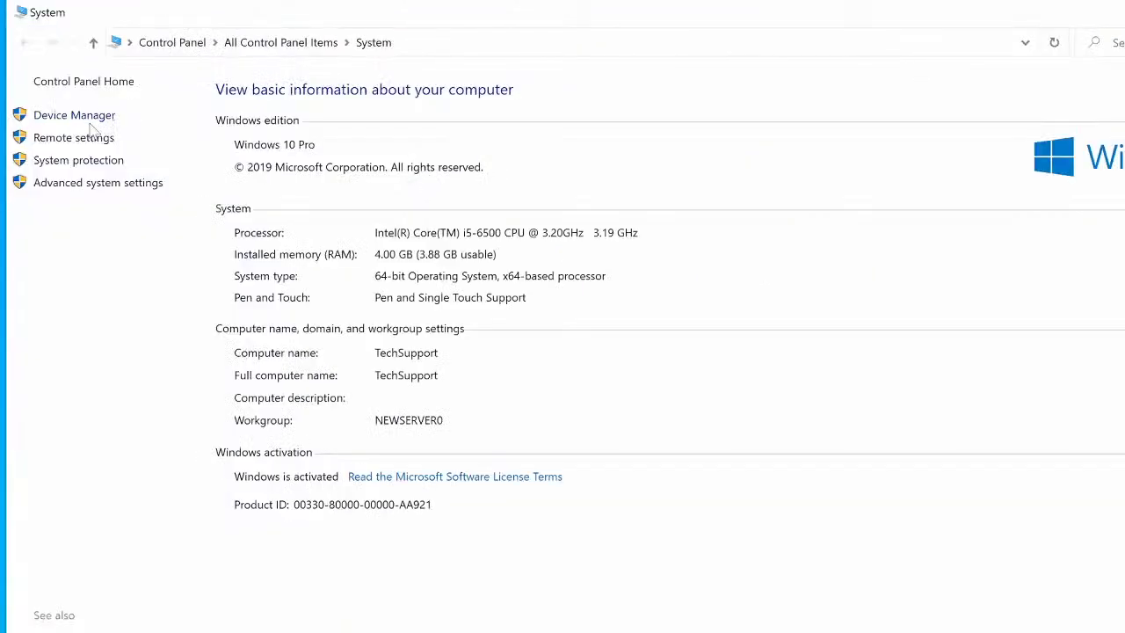
- Open Device Manager, expand Network adapters and select the Intel Ethernet Connection (2) I219-LM
{"action": "left_click", "coordinate": [74, 115]}
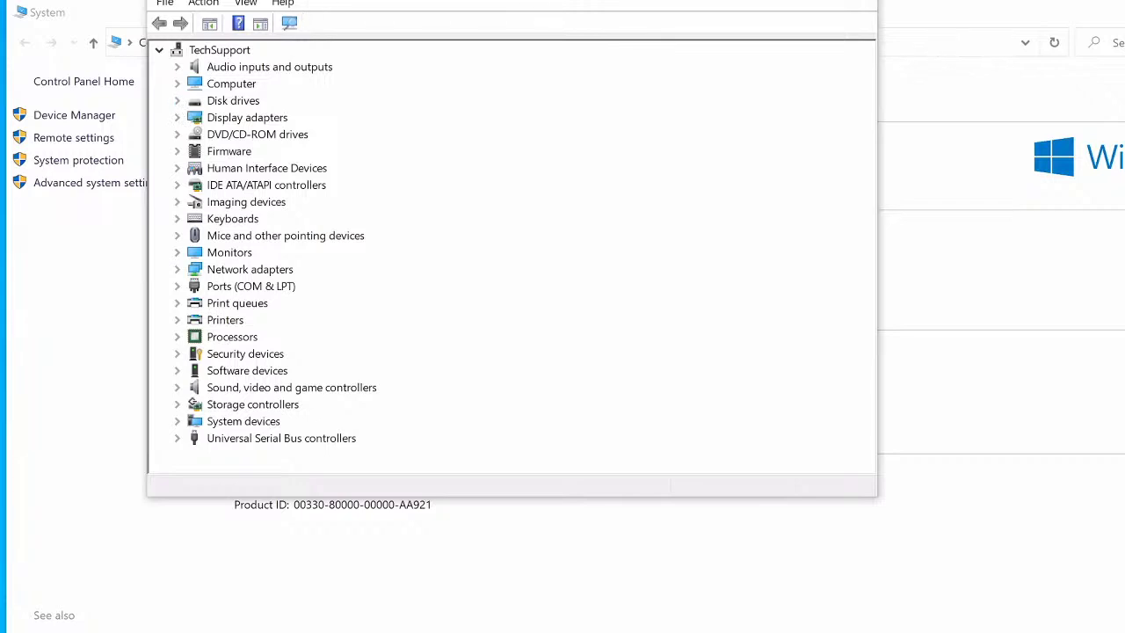
{"action": "left_click_drag", "start_coordinate": [349, 0], "coordinate": [422, 43]}
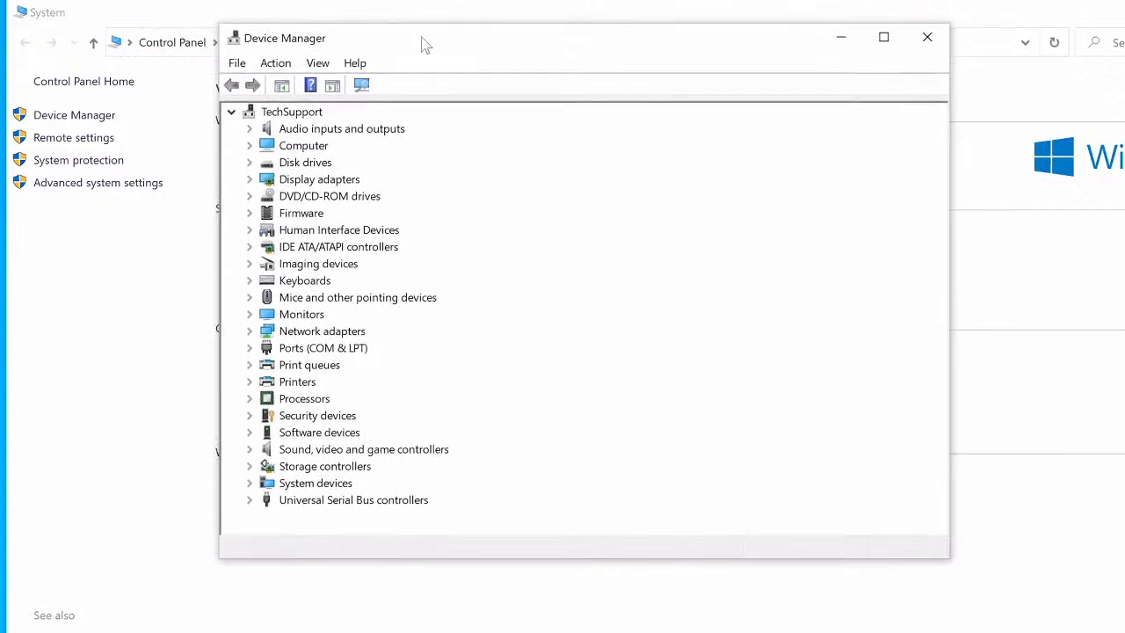
{"action": "left_click", "coordinate": [250, 331]}
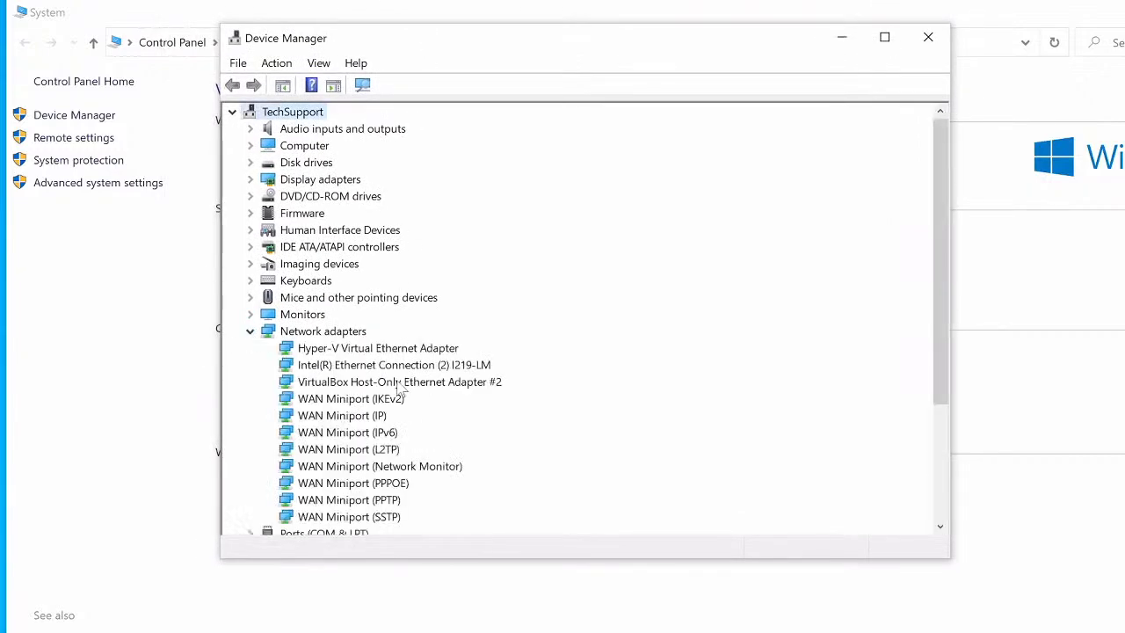
{"action": "left_click", "coordinate": [382, 368]}
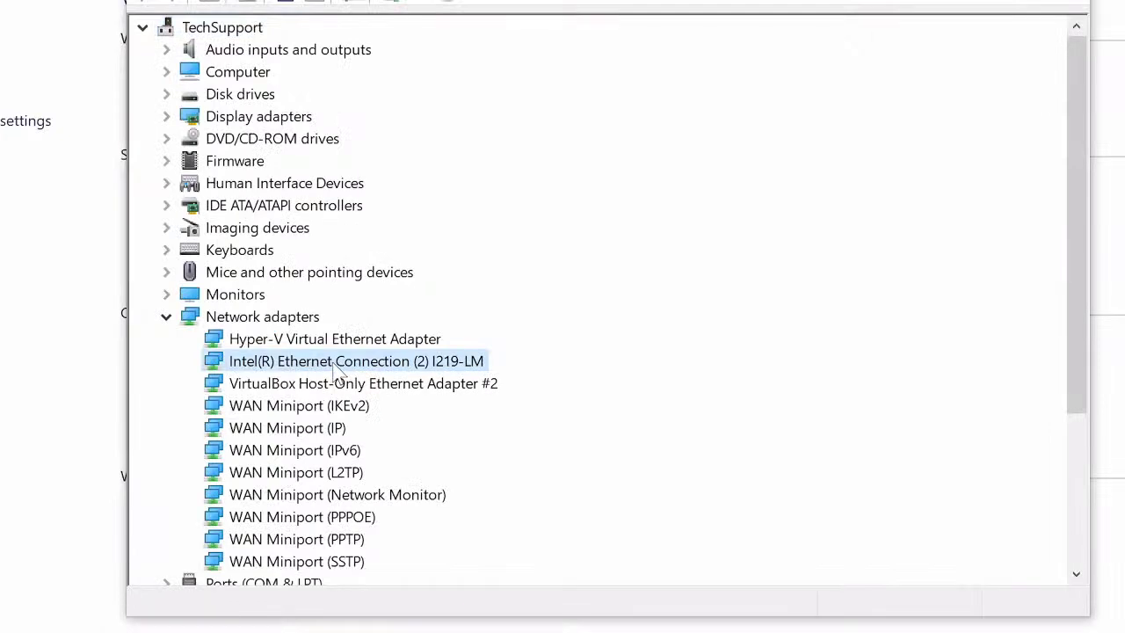
{"action": "left_click", "coordinate": [299, 387]}
{"action": "left_click", "coordinate": [332, 343]}
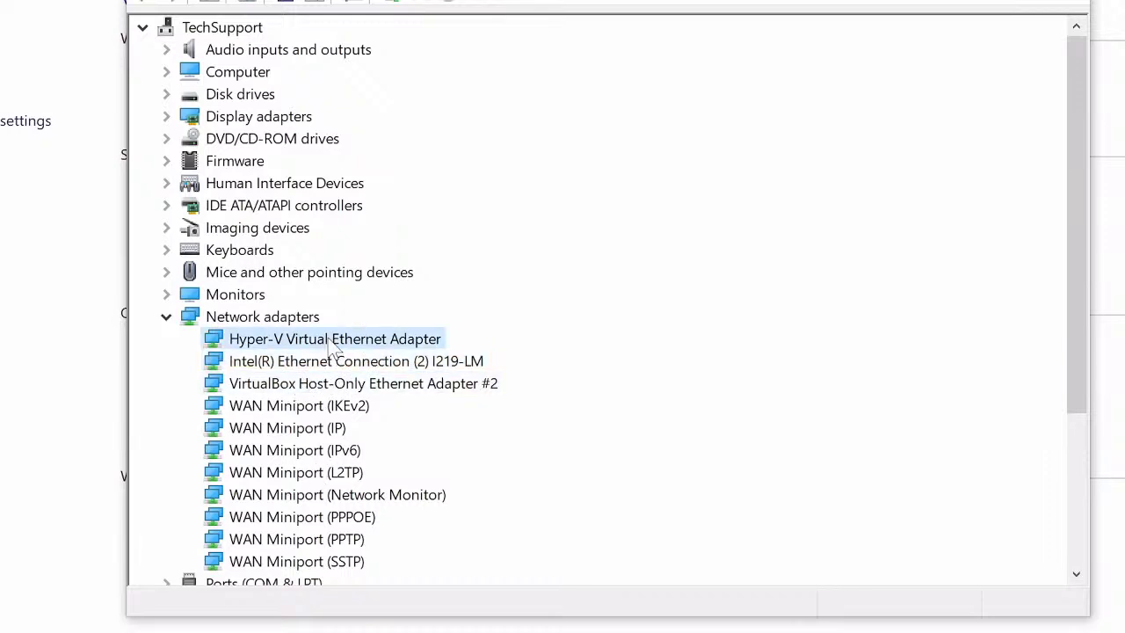
{"action": "left_click", "coordinate": [325, 367]}
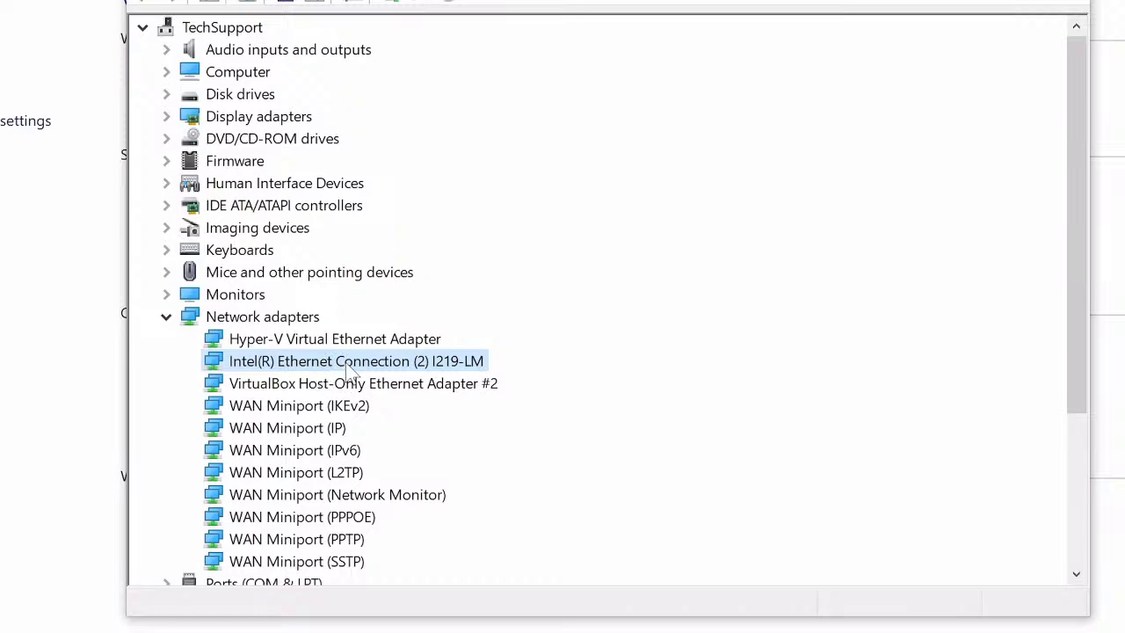
{"action": "scroll", "coordinate": [352, 374], "scroll_direction": "down", "scroll_amount": 4}
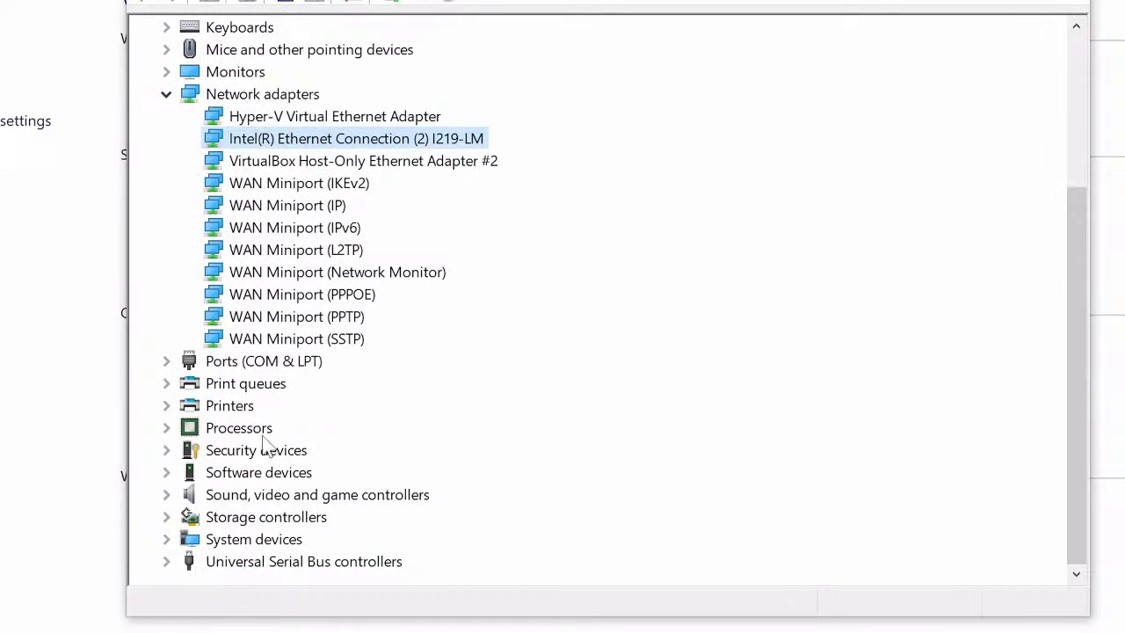
{"action": "scroll", "coordinate": [267, 444], "scroll_direction": "up", "scroll_amount": 2}
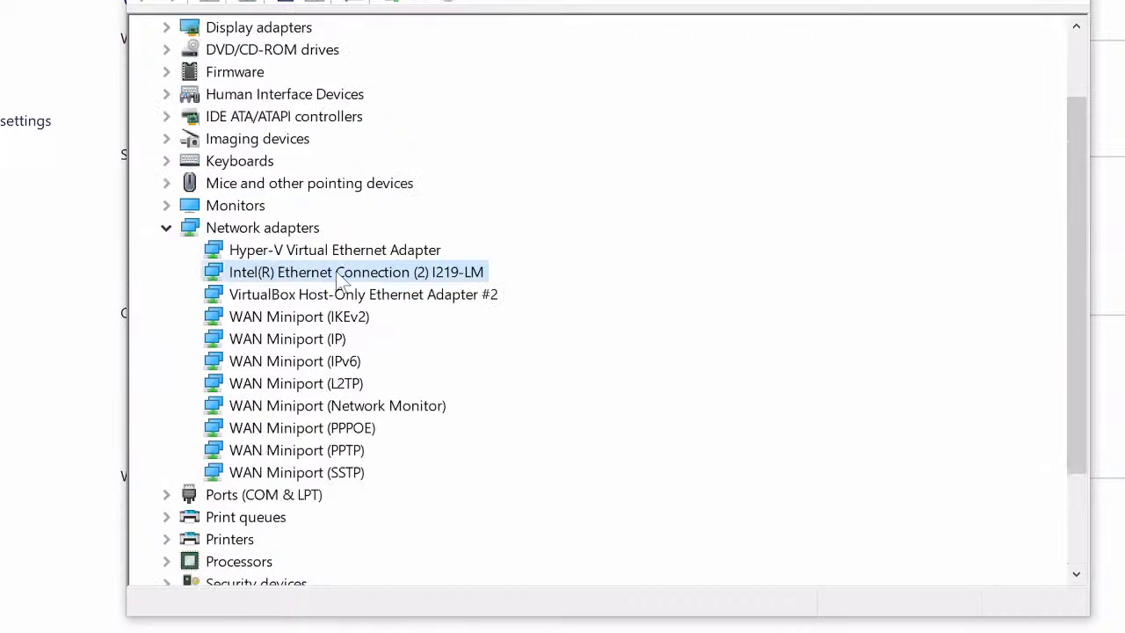
- Check the Intel Ethernet adapter's properties report it working properly, then cancel the dialog
{"action": "right_click", "coordinate": [340, 278]}
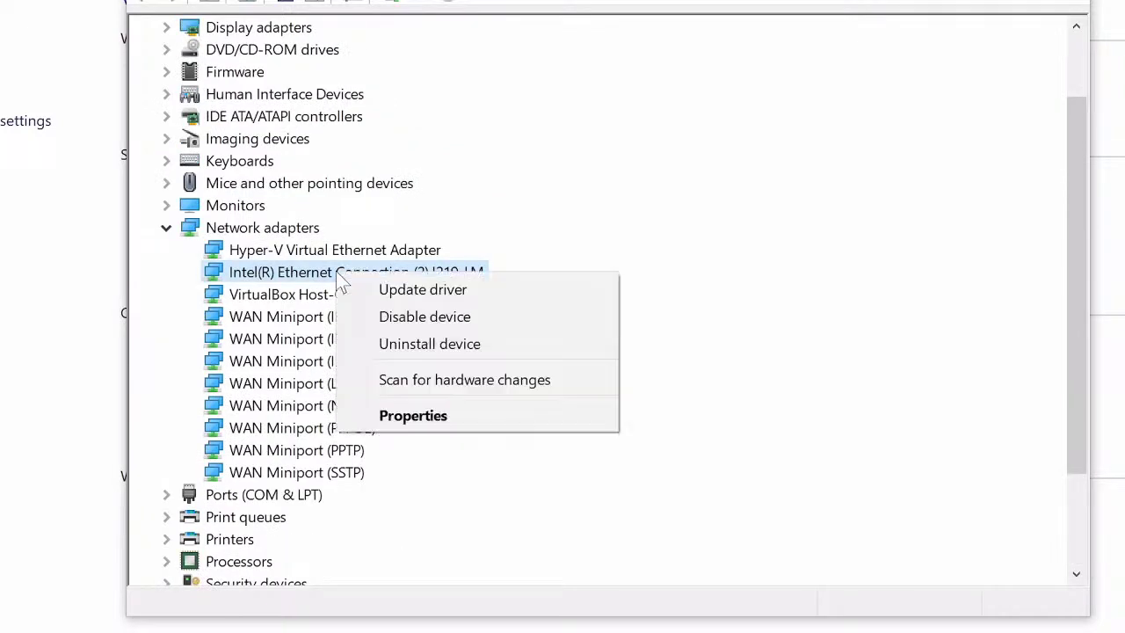
{"action": "left_click", "coordinate": [422, 417]}
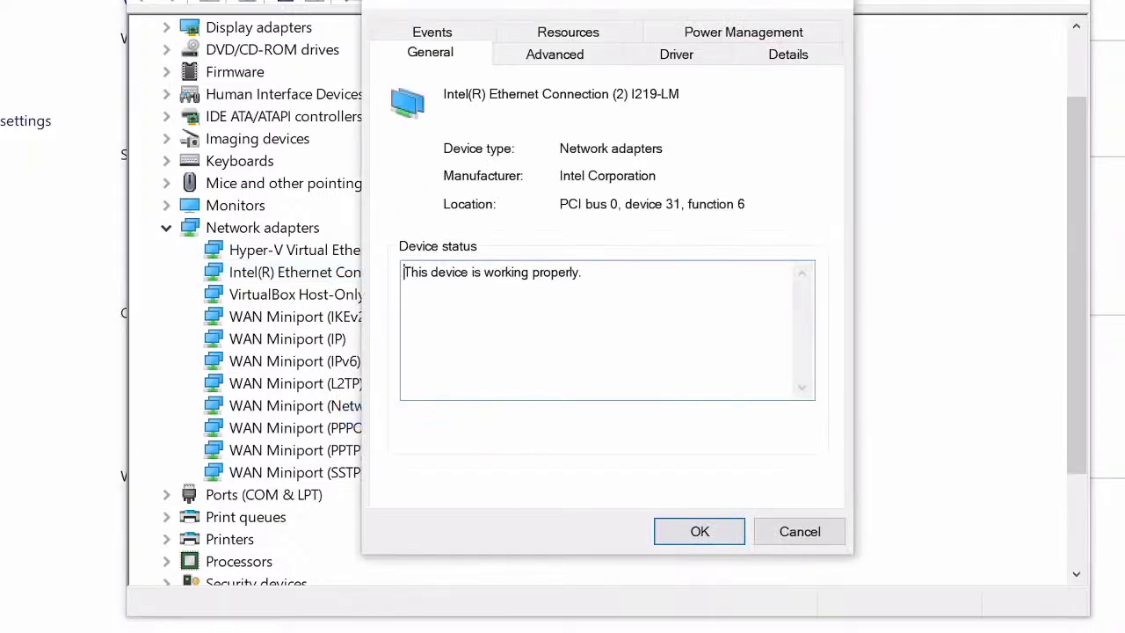
{"action": "key", "text": "ctrl+a"}
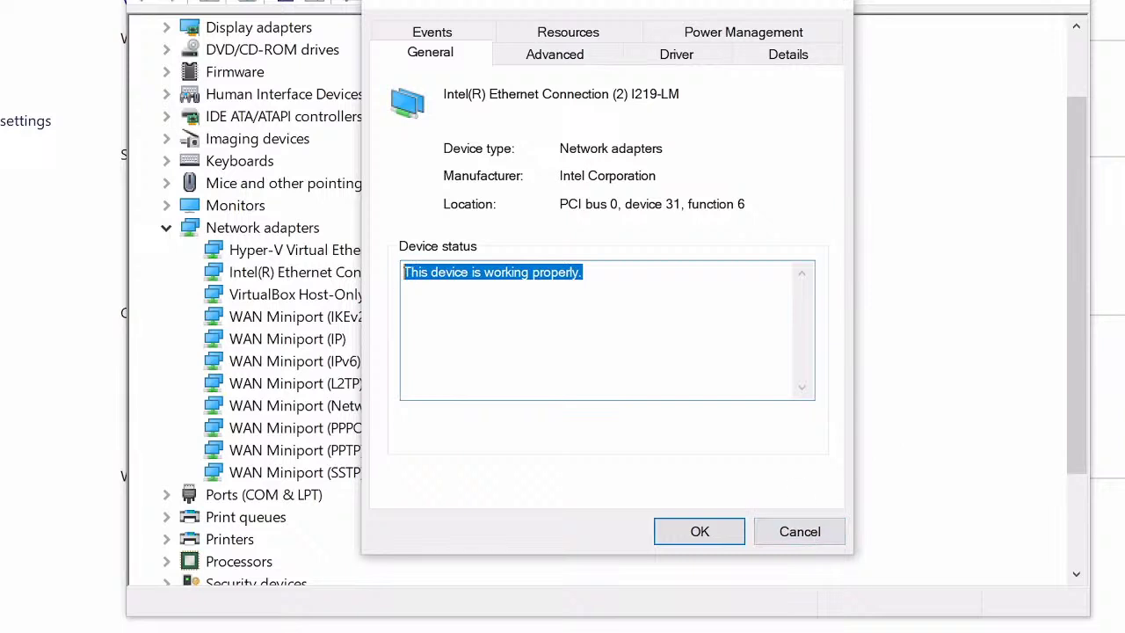
{"action": "key", "text": "Right"}
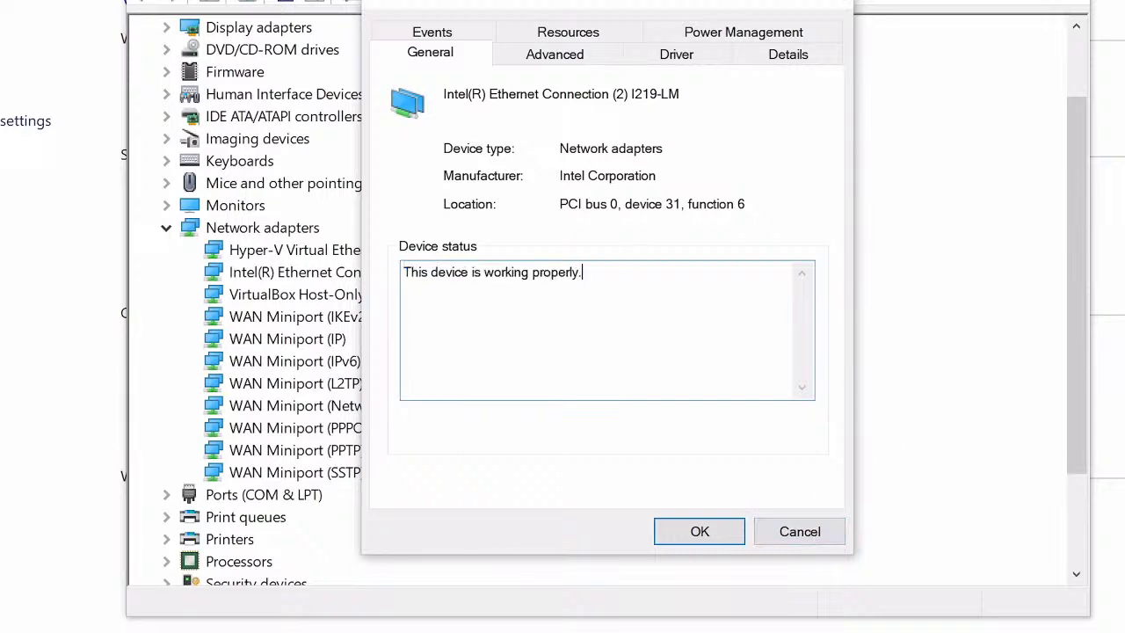
{"action": "left_click_drag", "start_coordinate": [648, 10], "coordinate": [783, 57]}
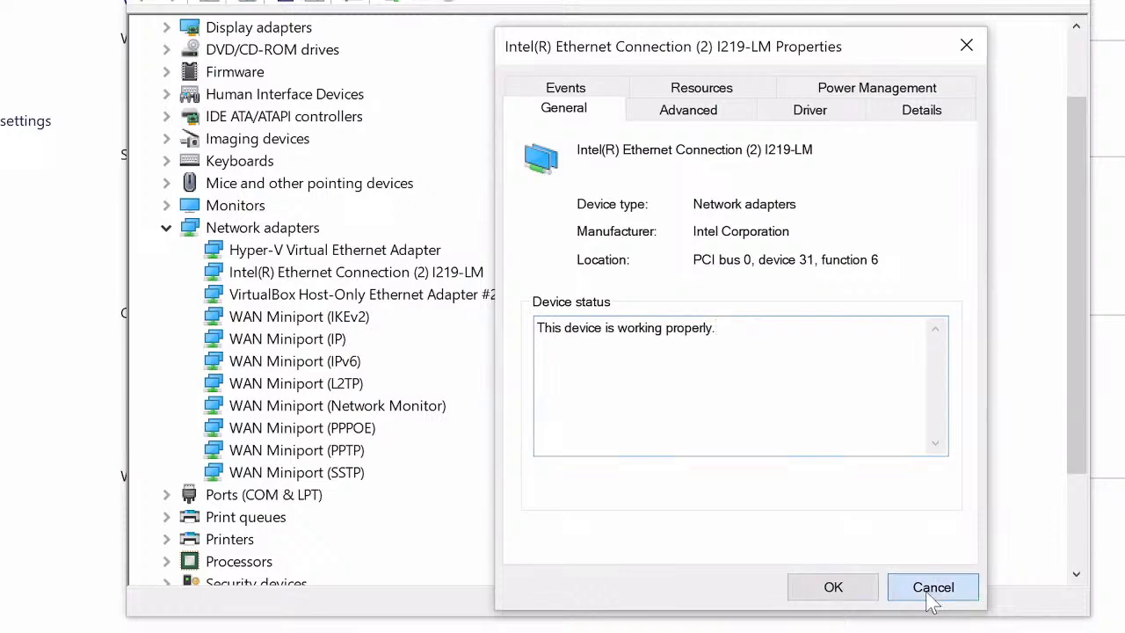
{"action": "left_click", "coordinate": [933, 589]}
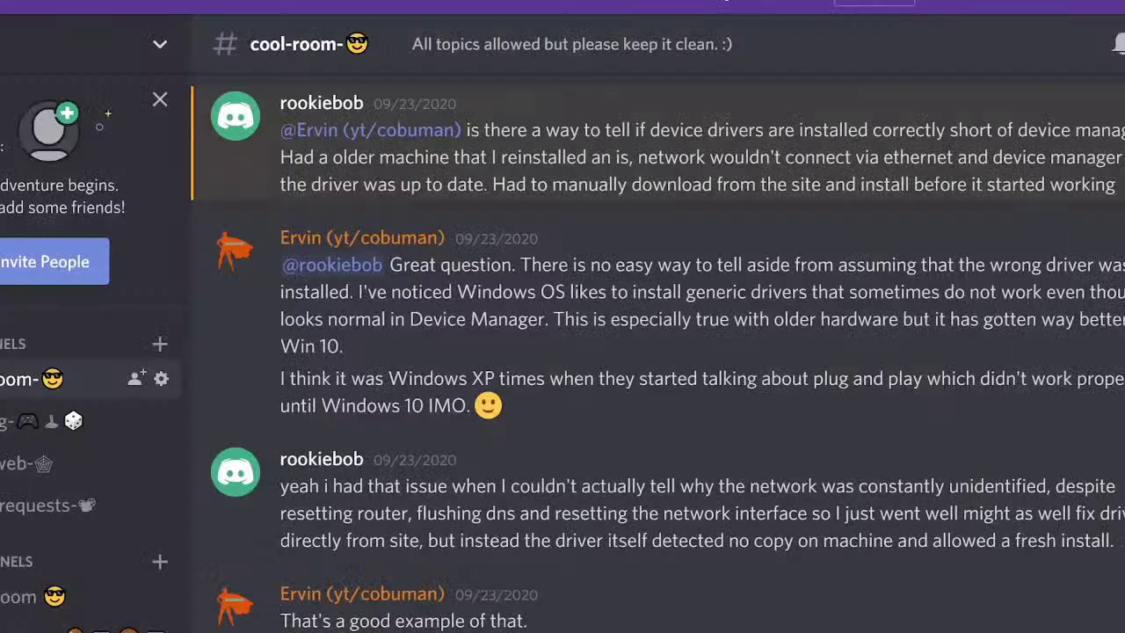
- Highlight the Discord reply's sentences about generic Windows drivers and older hardware on Win 10
{"action": "left_click_drag", "start_coordinate": [294, 158], "coordinate": [659, 157]}
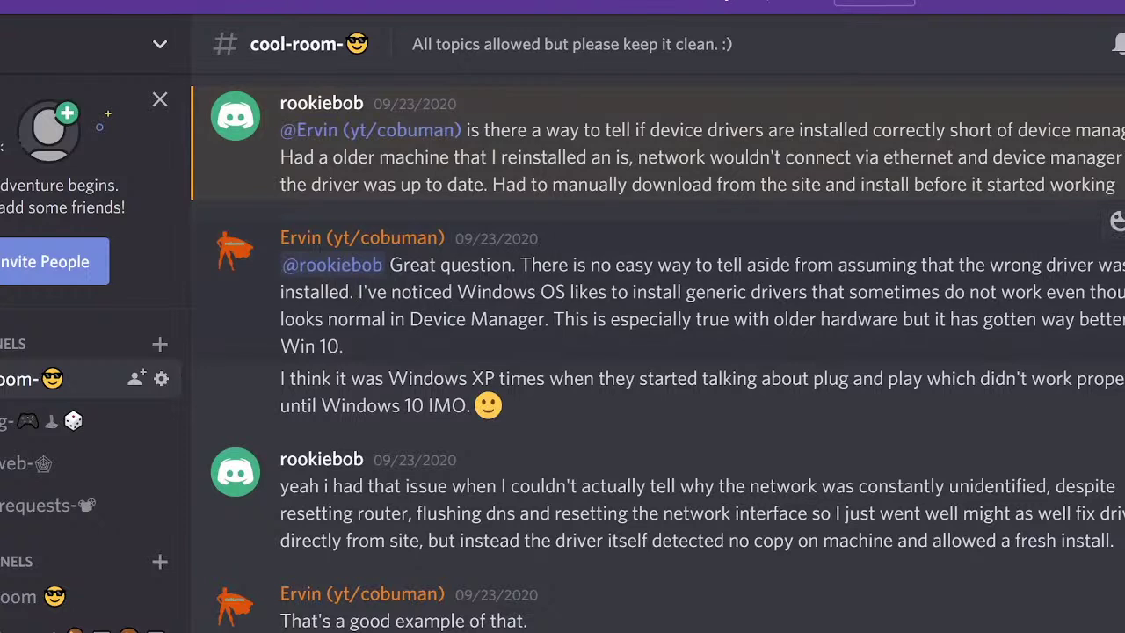
{"action": "left_click_drag", "start_coordinate": [522, 265], "coordinate": [569, 265]}
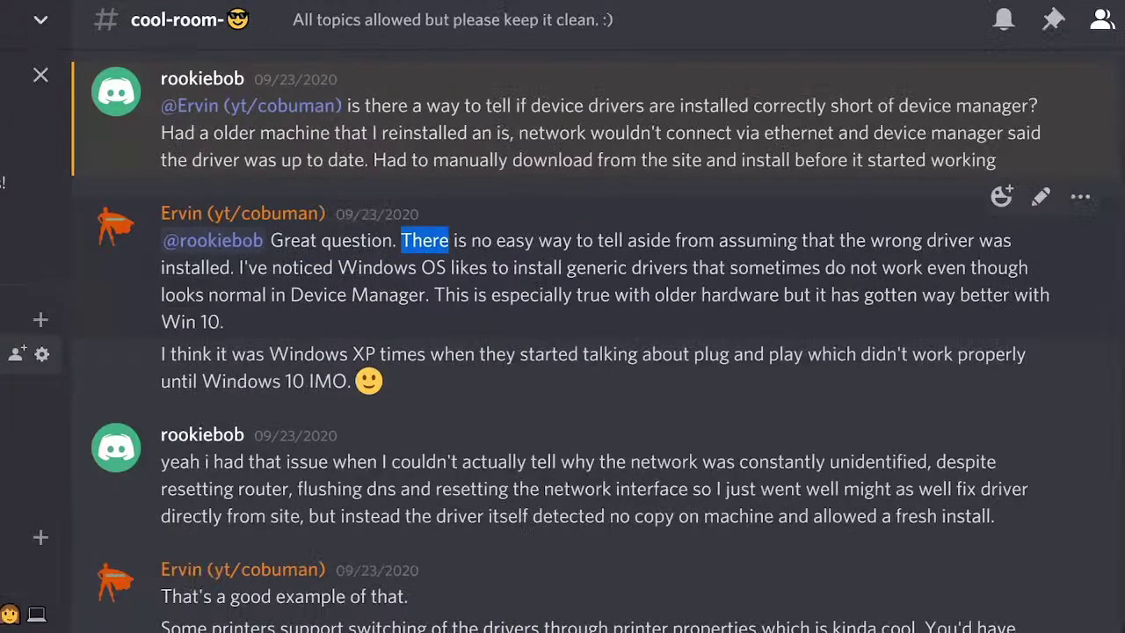
{"action": "left_click_drag", "start_coordinate": [449, 242], "coordinate": [430, 296]}
{"action": "left_click", "coordinate": [243, 268]}
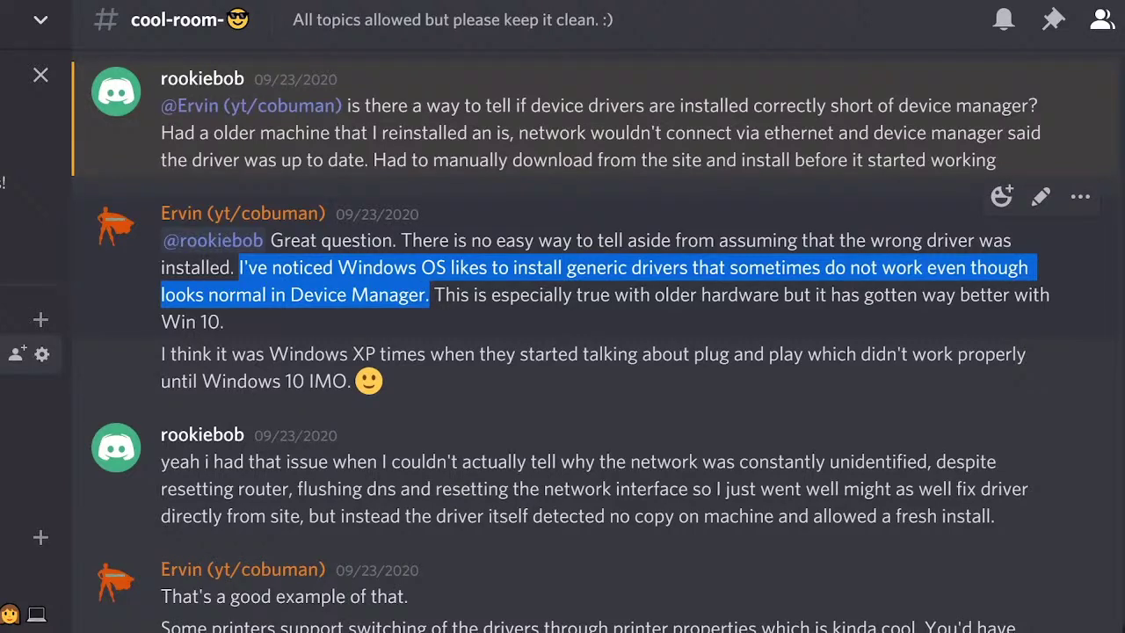
{"action": "left_click", "coordinate": [239, 268]}
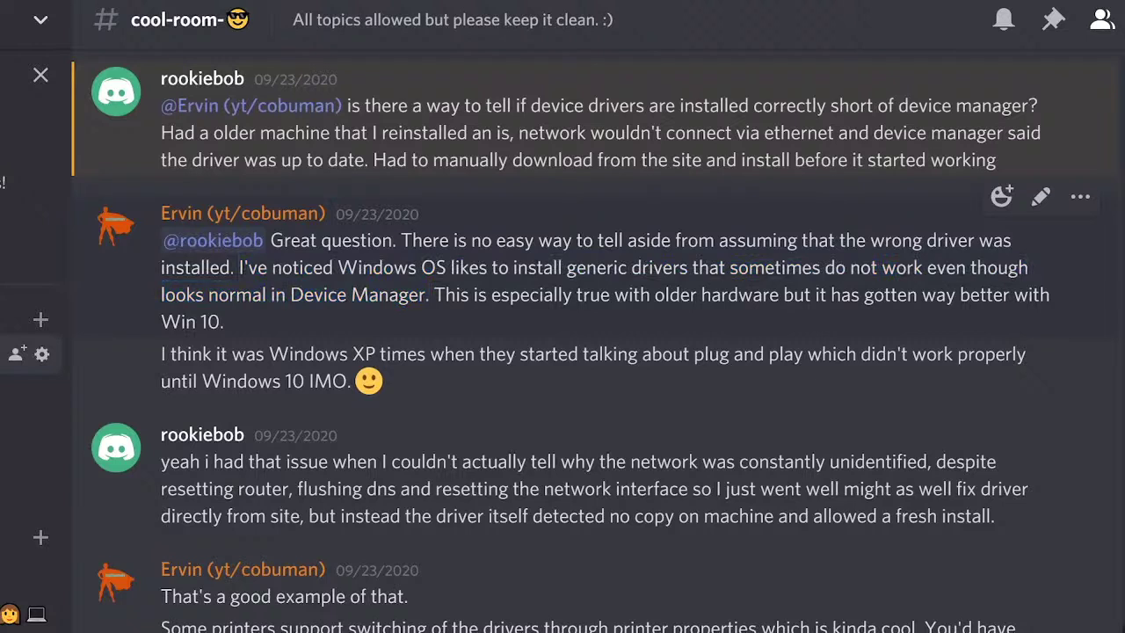
{"action": "left_click_drag", "start_coordinate": [239, 268], "coordinate": [435, 295]}
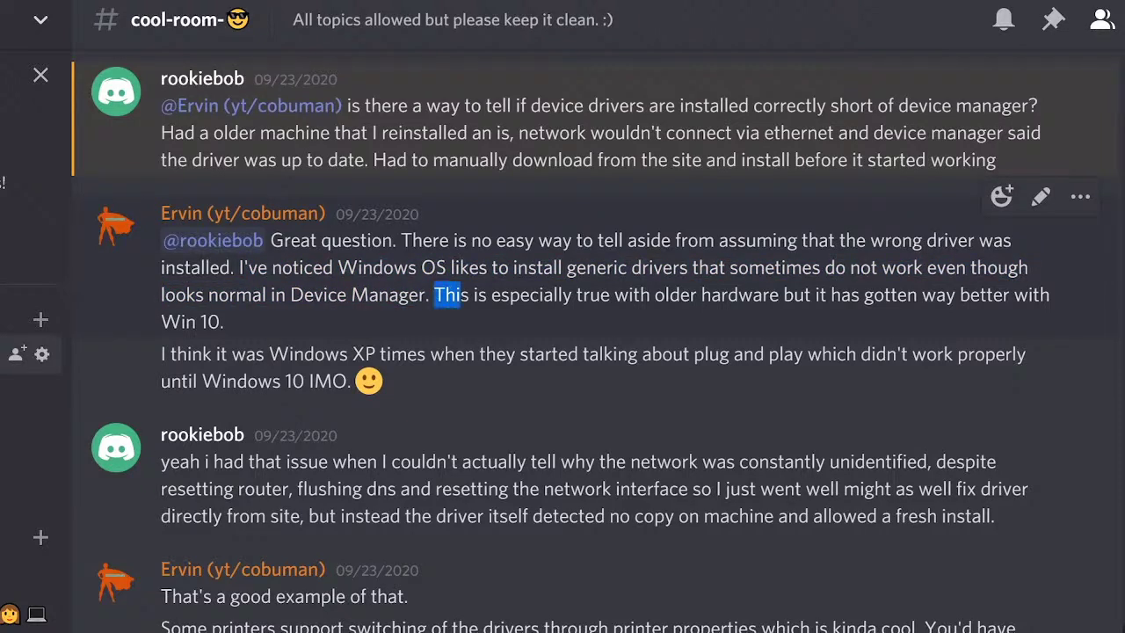
{"action": "left_click_drag", "start_coordinate": [459, 296], "coordinate": [448, 323]}
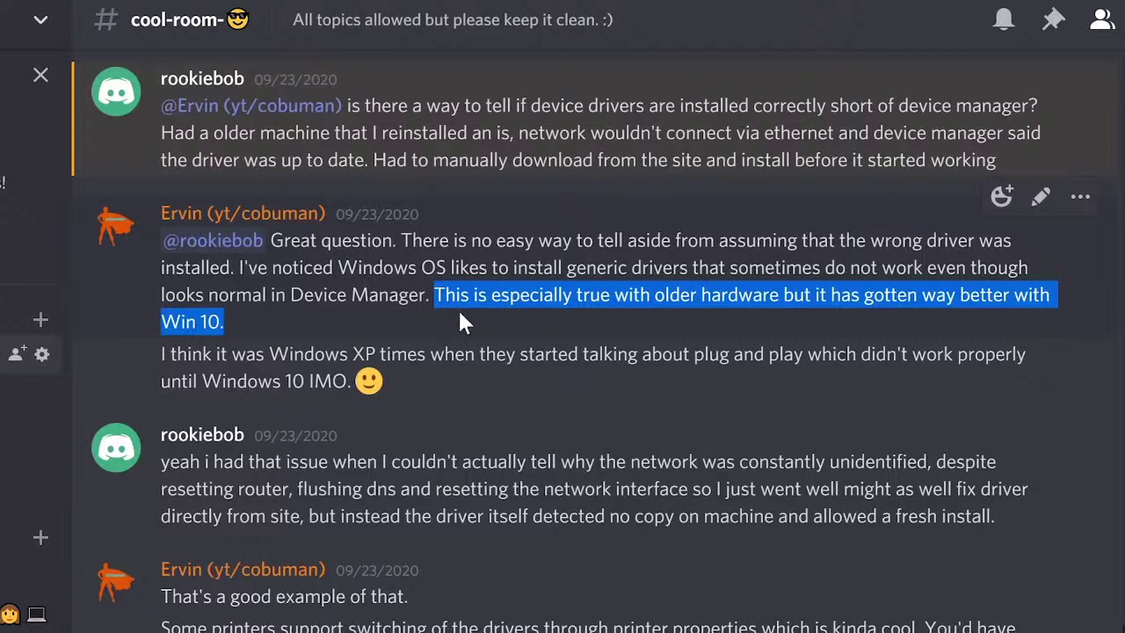
{"action": "left_click_drag", "start_coordinate": [504, 318], "coordinate": [714, 321]}
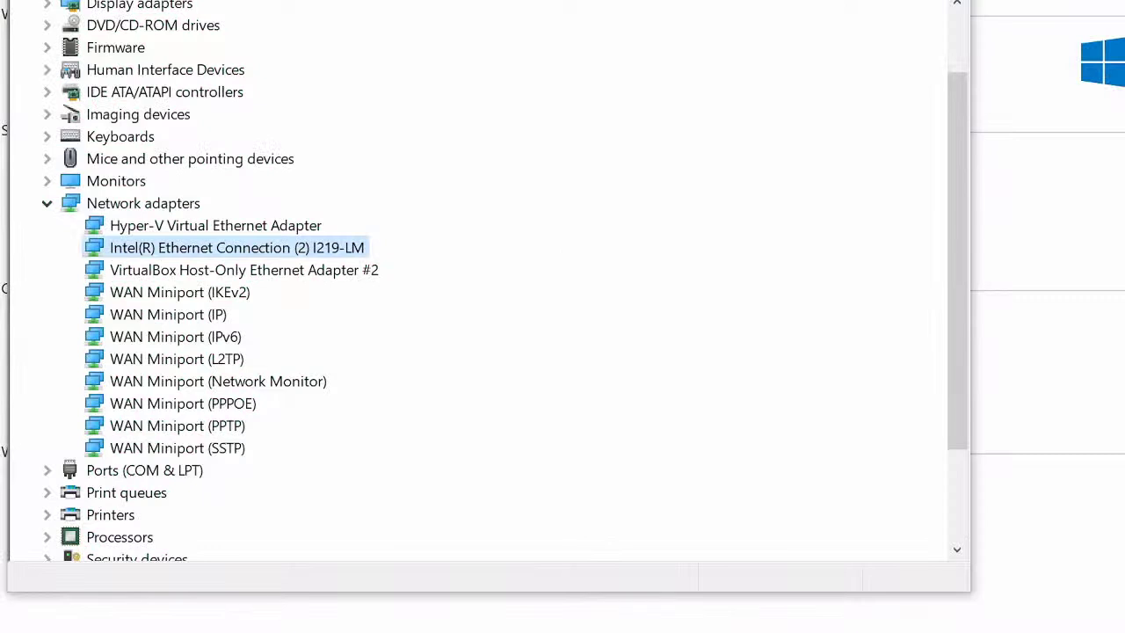
- Close Device Manager and open the 'My printer is not working.' ticket in Jira
{"action": "right_click", "coordinate": [186, 252]}
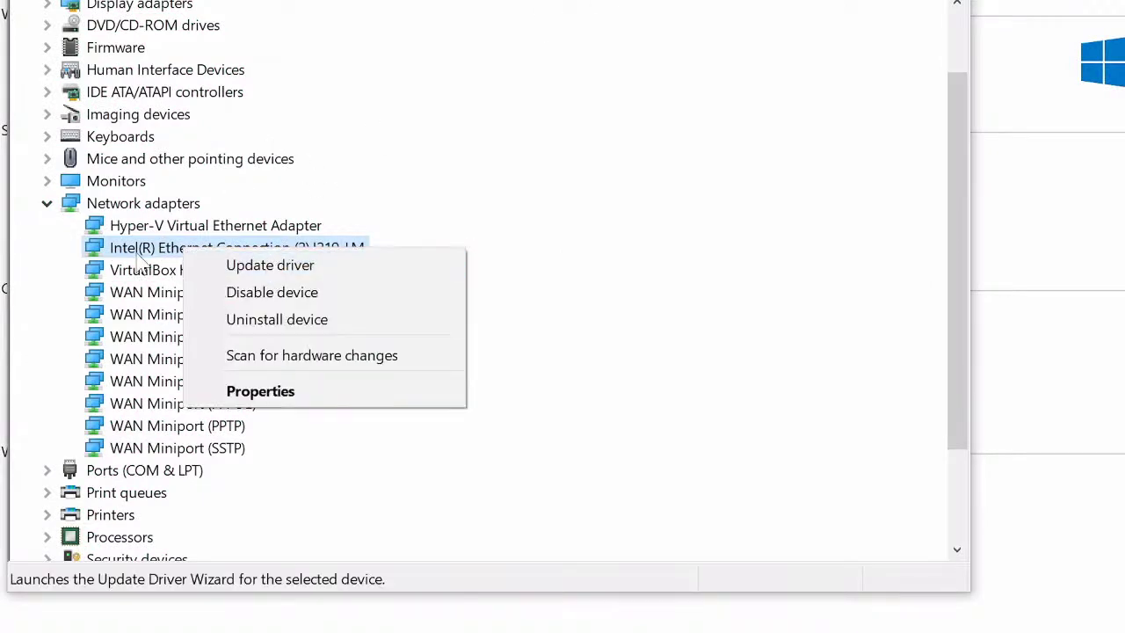
{"action": "left_click", "coordinate": [153, 245]}
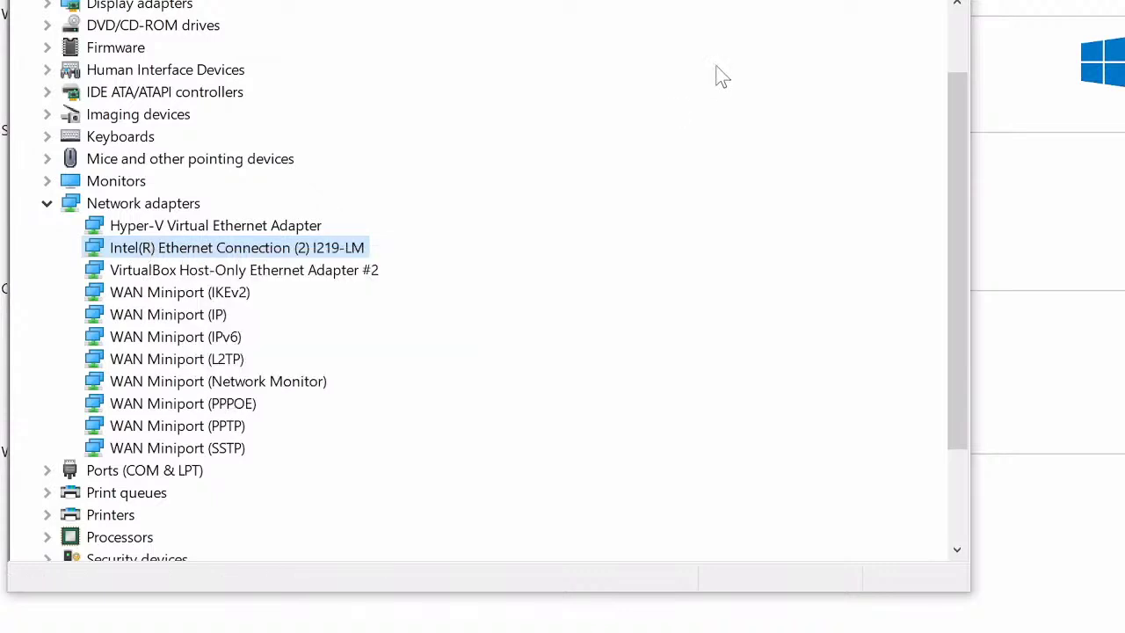
{"action": "key", "text": "alt+F4"}
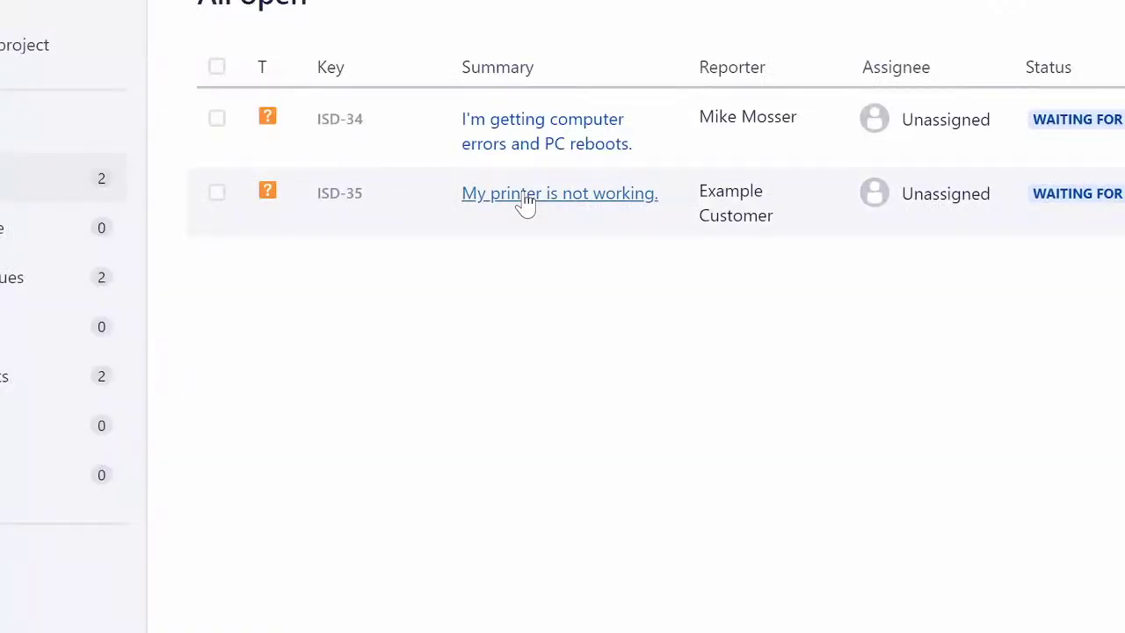
{"action": "left_click", "coordinate": [526, 197]}
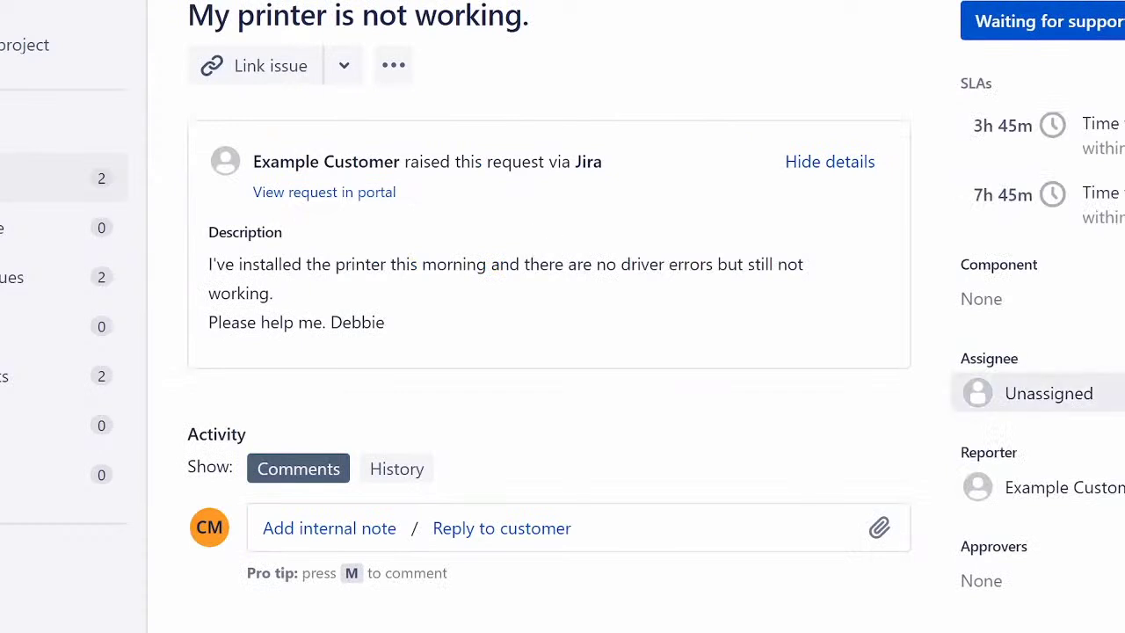
- Assign the printer ticket to the support agent and select its title and description to read
{"action": "left_click", "coordinate": [1046, 393]}
{"action": "left_click", "coordinate": [1101, 468]}
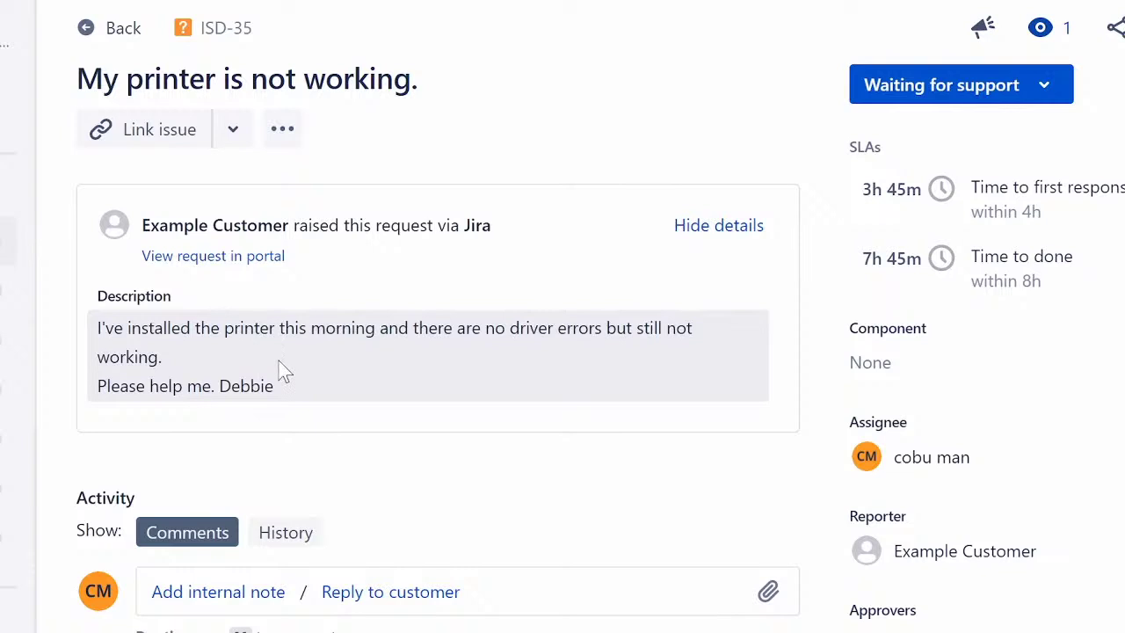
{"action": "mouse_move", "coordinate": [77, 79]}
{"action": "left_mouse_down"}
{"action": "mouse_move", "coordinate": [322, 81]}
{"action": "mouse_move", "coordinate": [478, 108]}
{"action": "left_mouse_up"}
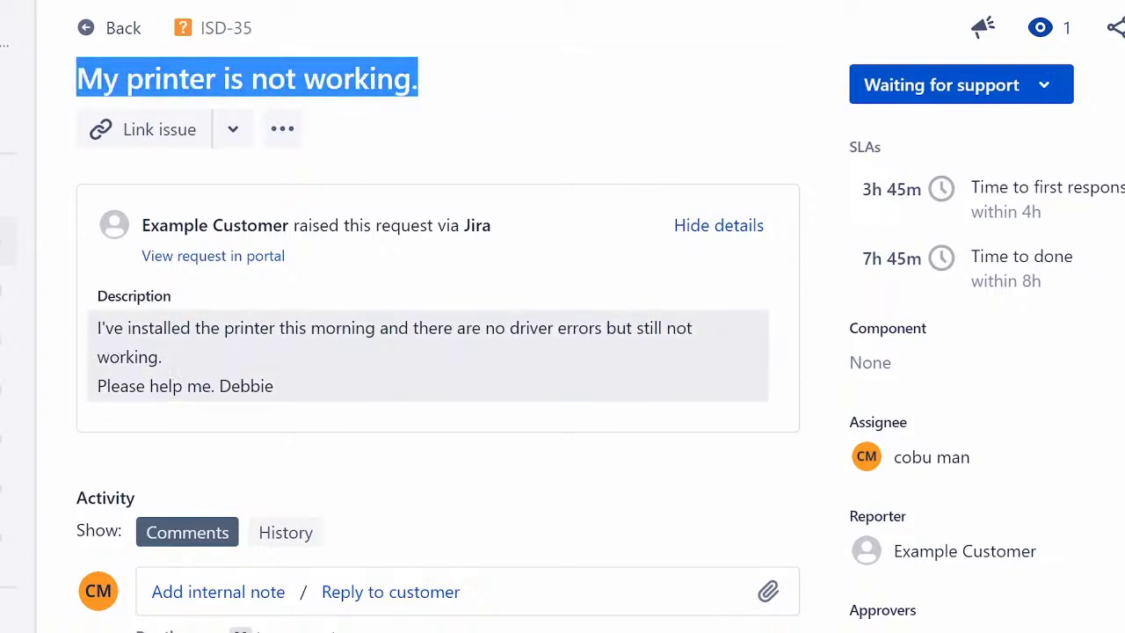
{"action": "triple_click", "coordinate": [105, 330]}
{"action": "left_click", "coordinate": [99, 329]}
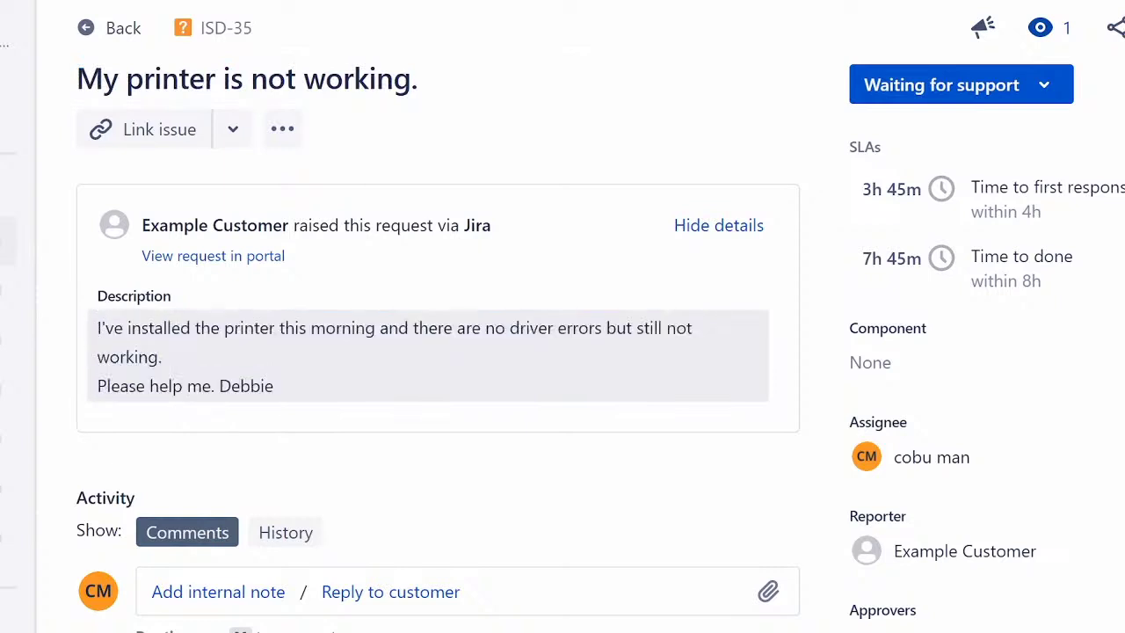
{"action": "triple_click", "coordinate": [97, 329]}
{"action": "left_click", "coordinate": [97, 329]}
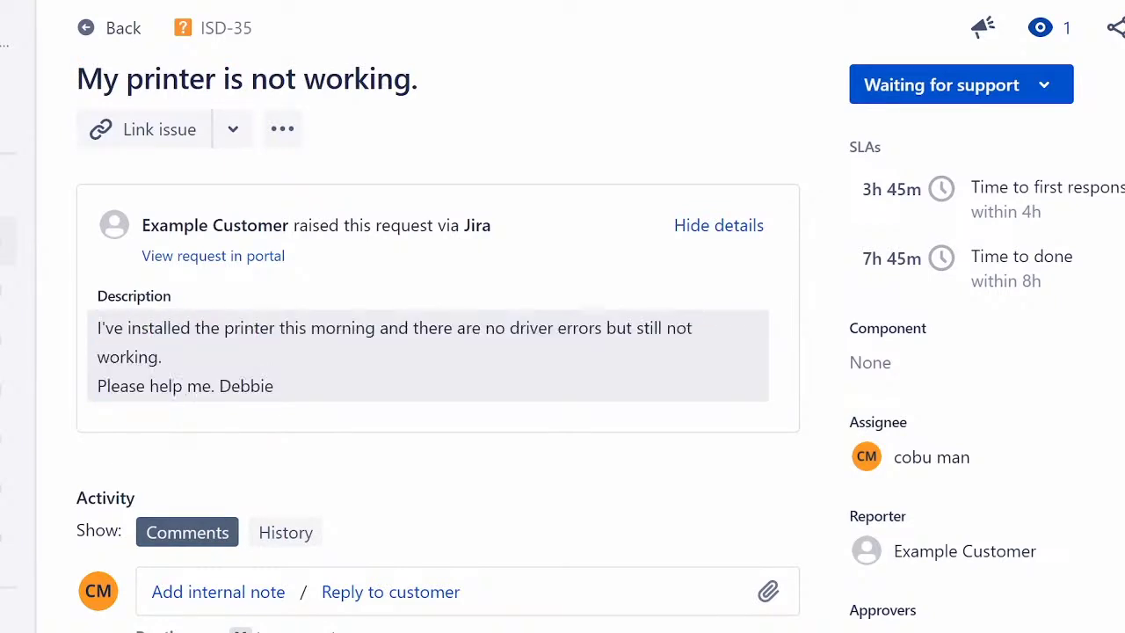
{"action": "triple_click", "coordinate": [101, 332]}
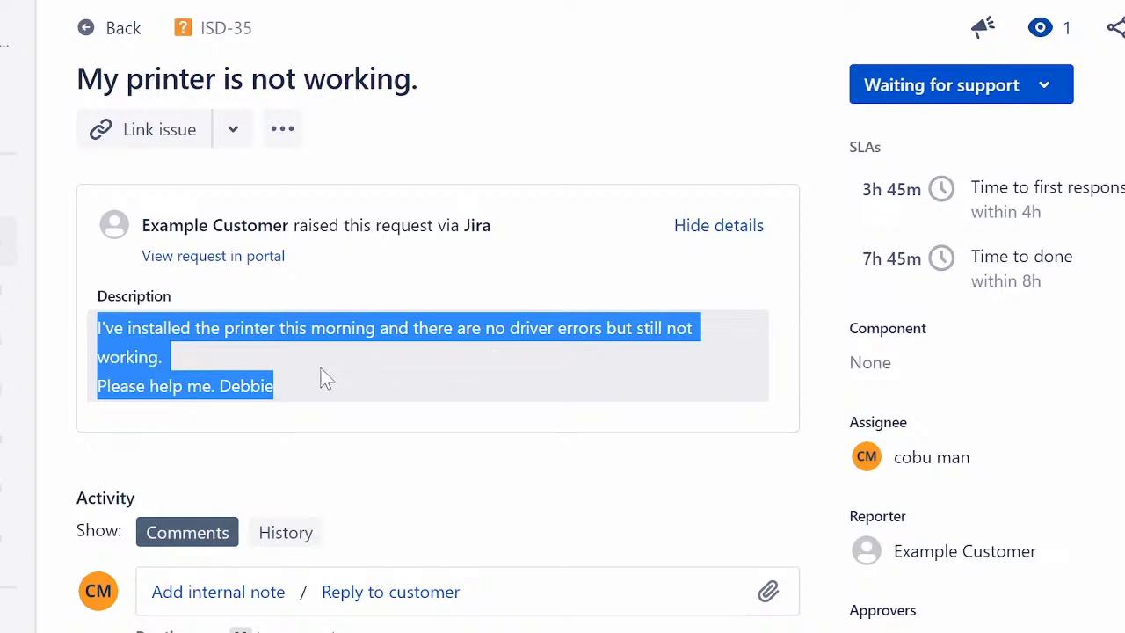
{"action": "left_click", "coordinate": [309, 398]}
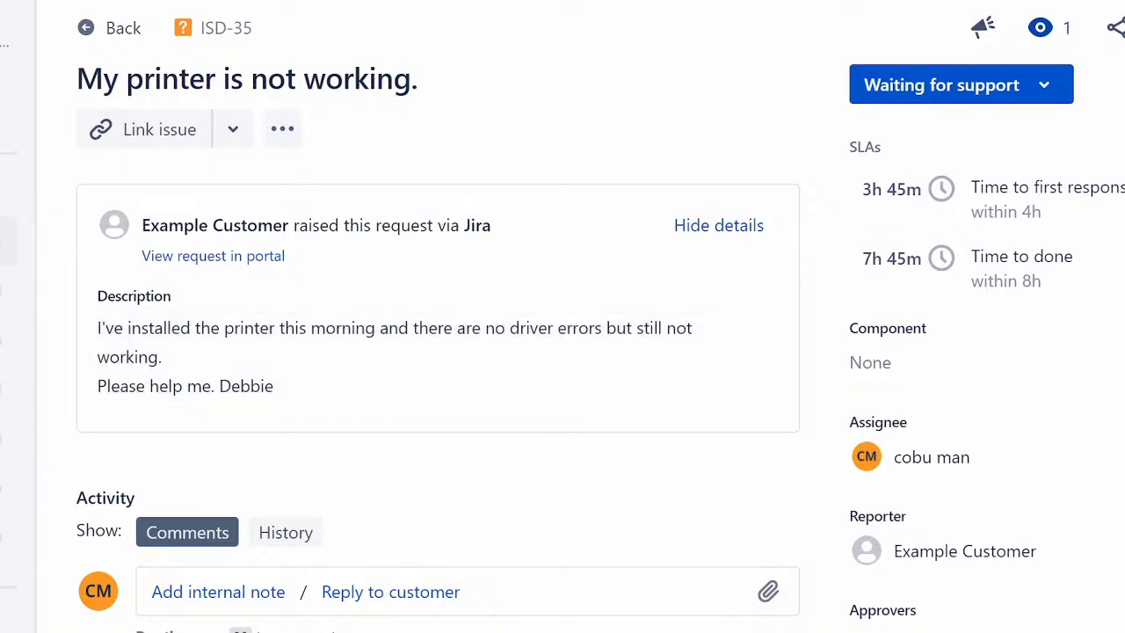
- Search Windows for 'printer', open Printers & scanners and expand the Canon MP250 series entry
{"action": "key", "text": "super"}
{"action": "type", "text": "devic"}
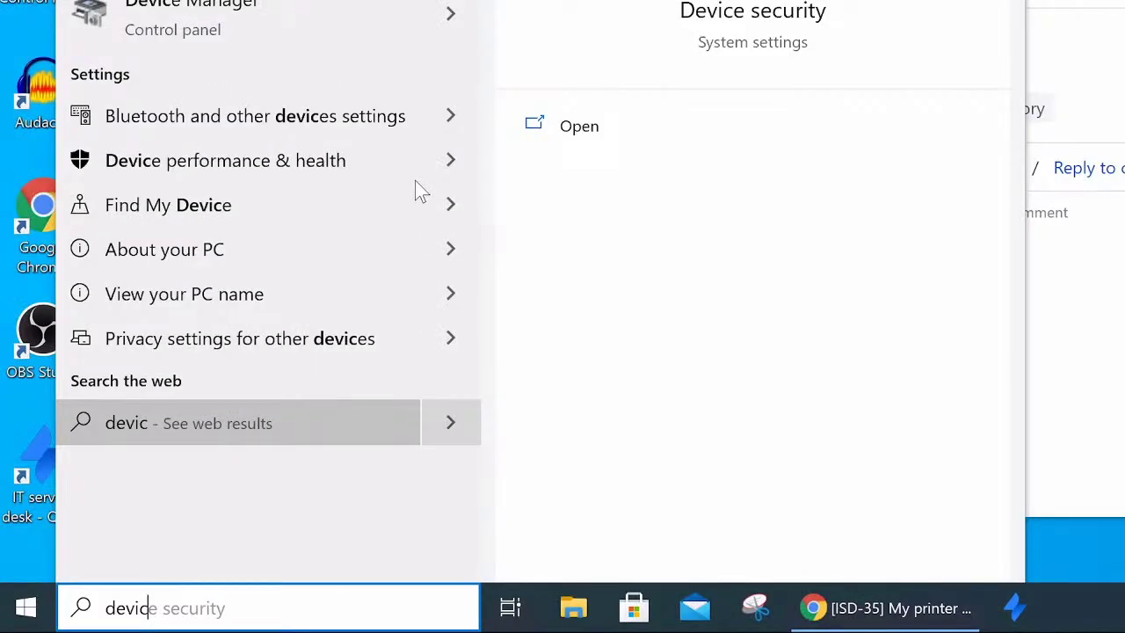
{"action": "key", "text": "BackSpace"}
{"action": "key", "text": "BackSpace"}
{"action": "key", "text": "BackSpace"}
{"action": "key", "text": "BackSpace"}
{"action": "key", "text": "BackSpace"}
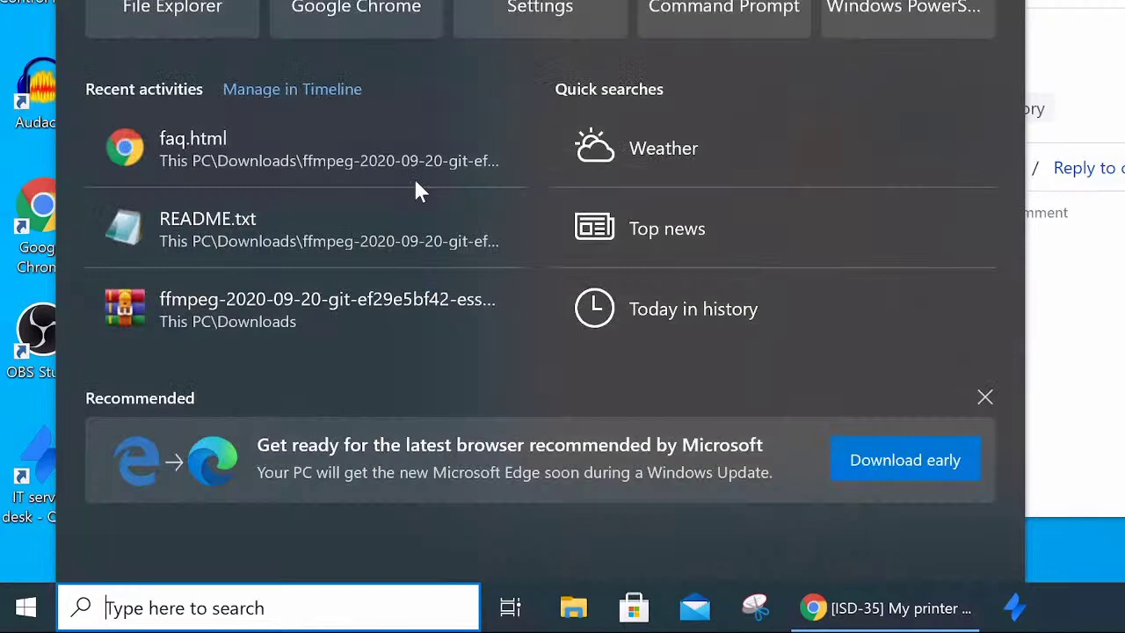
{"action": "type", "text": "printer"}
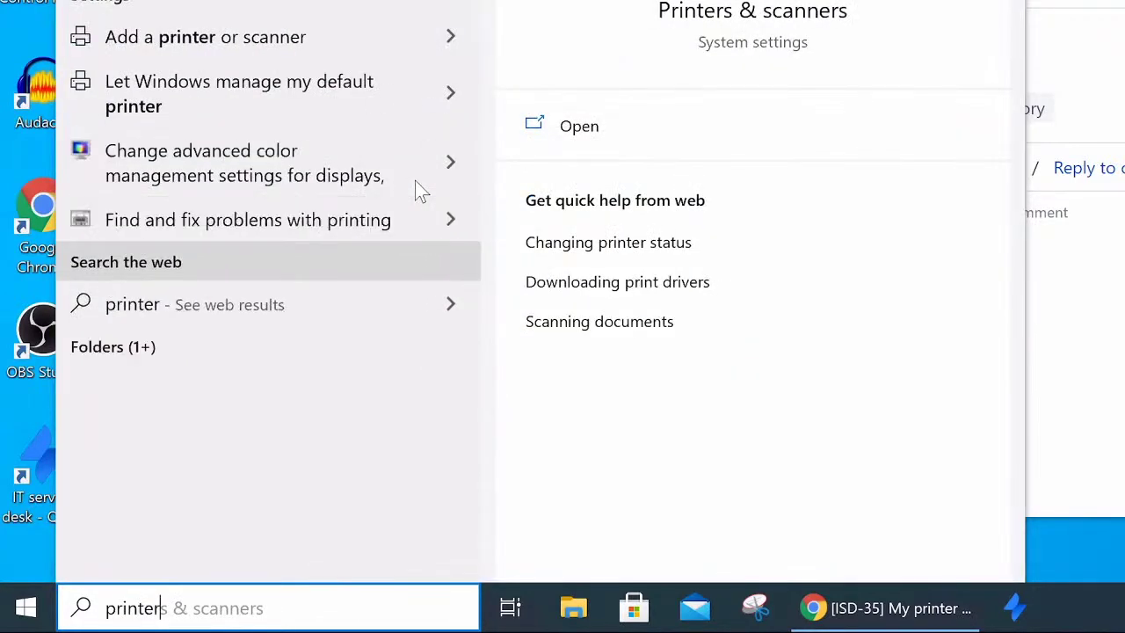
{"action": "key", "text": "Return"}
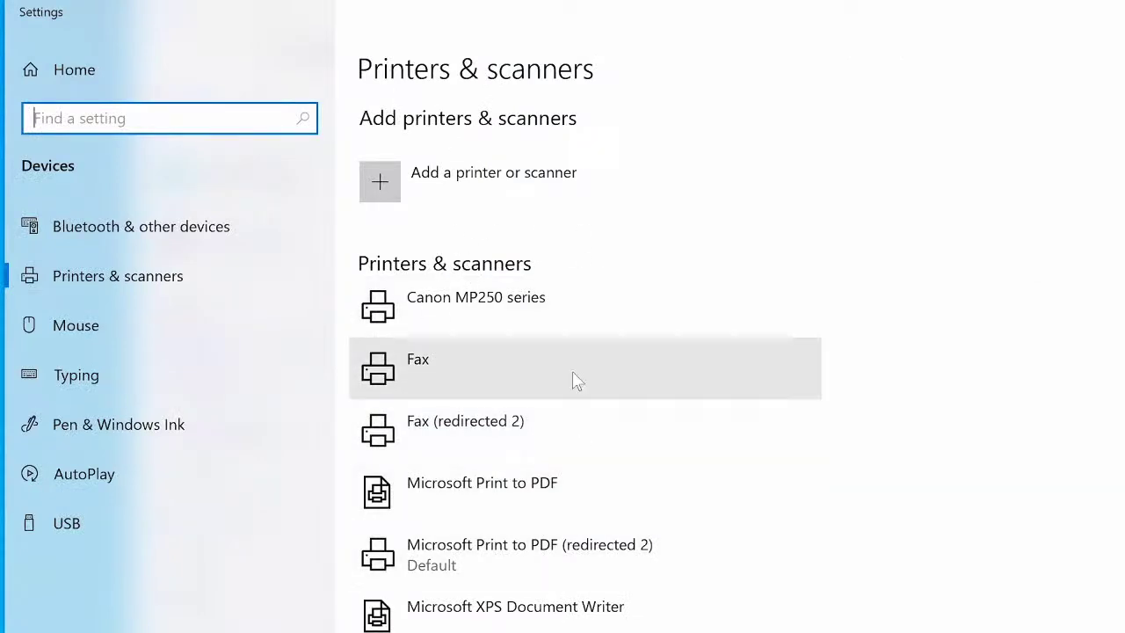
{"action": "left_click", "coordinate": [562, 327]}
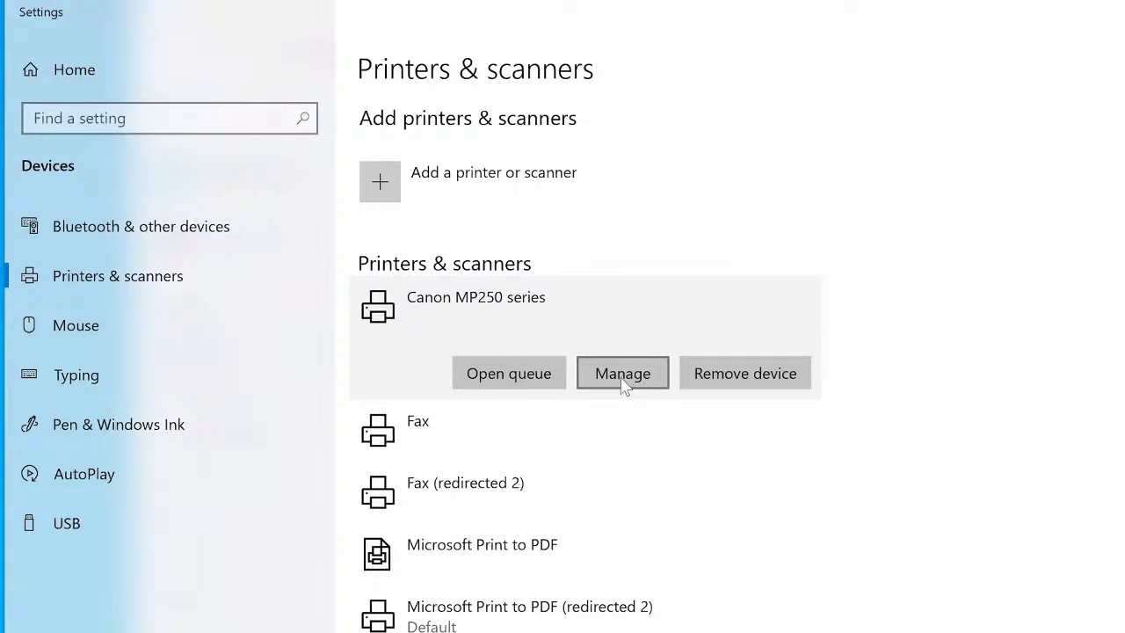
- Open the Canon MP250 series management page and shift the Settings window right
{"action": "left_click", "coordinate": [629, 380]}
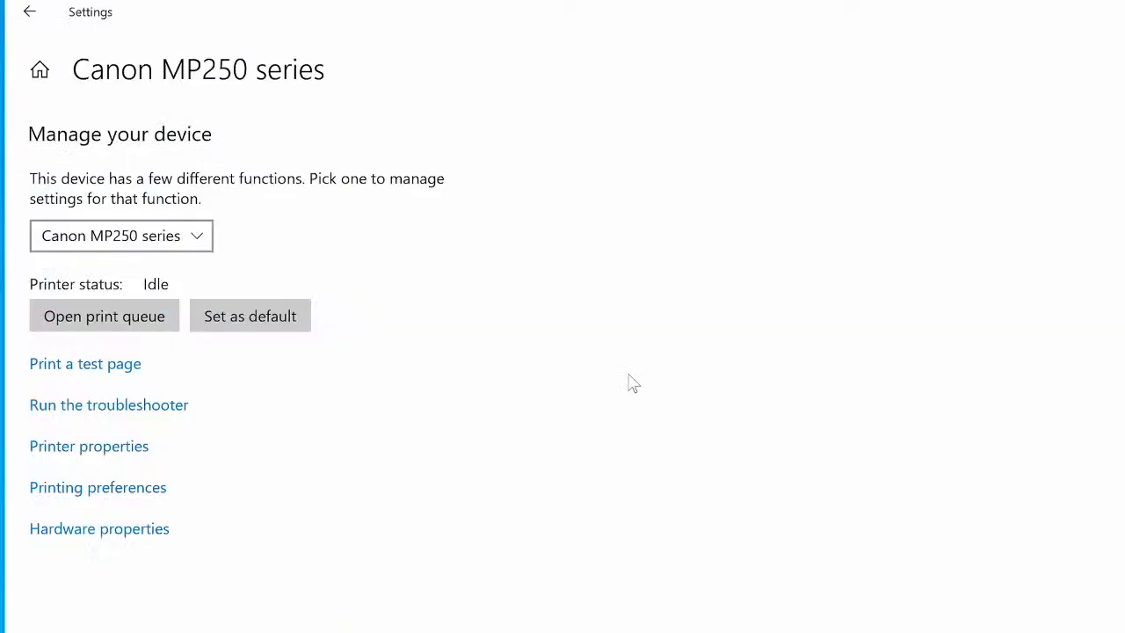
{"action": "left_click_drag", "start_coordinate": [512, 15], "coordinate": [648, 19]}
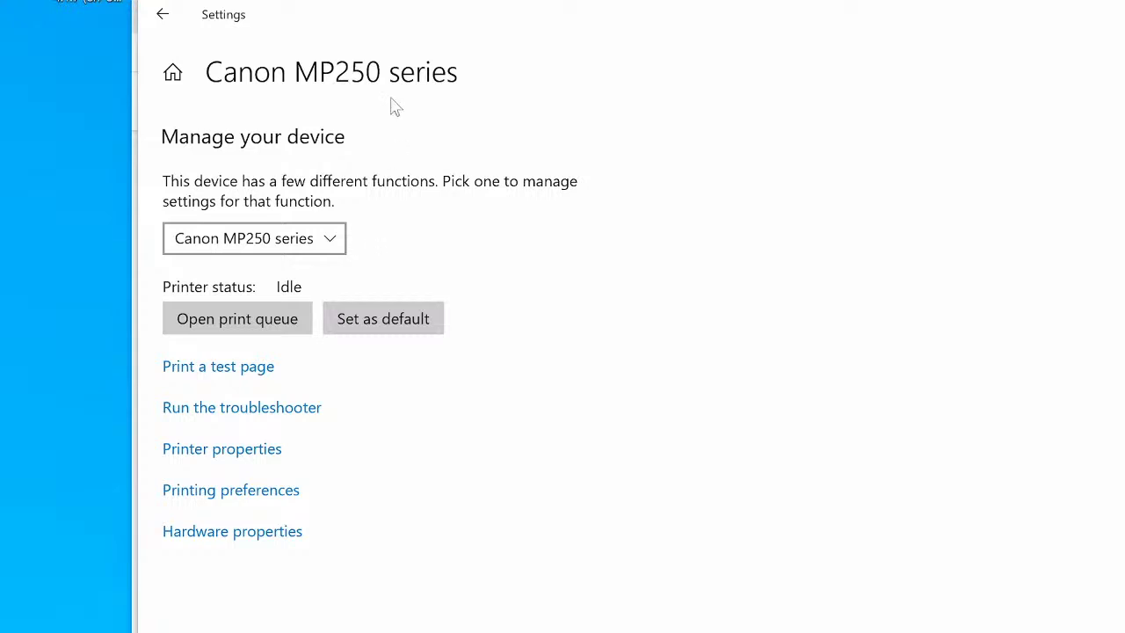
- Drag the Settings window to the right so the ISD-35 ticket shows beside it
{"action": "left_click_drag", "start_coordinate": [357, 30], "coordinate": [419, 28]}
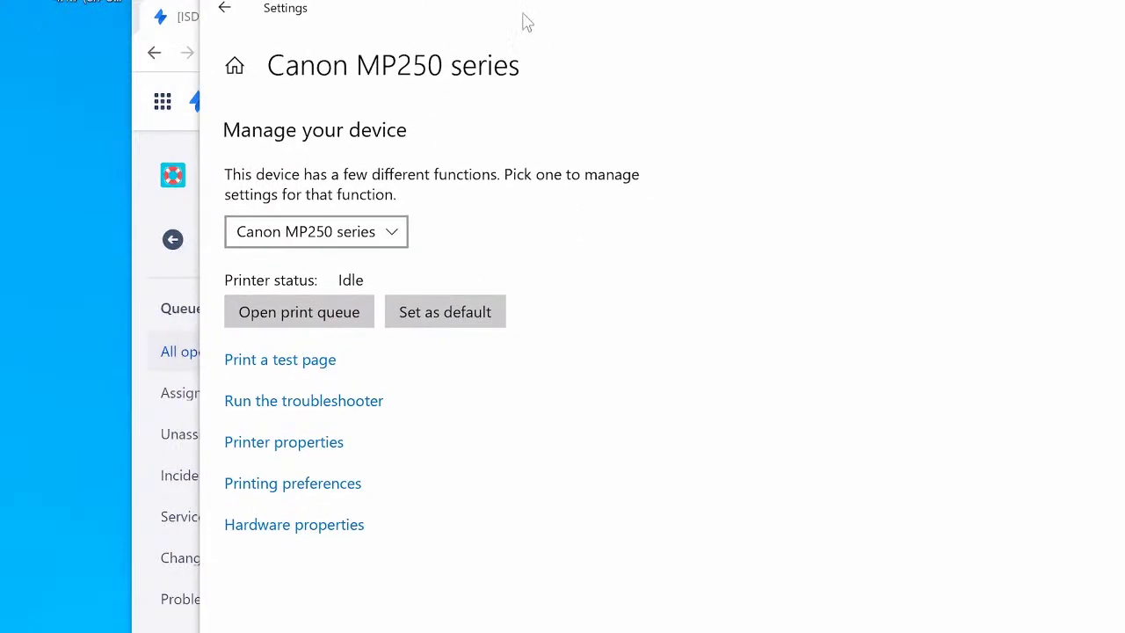
{"action": "left_click_drag", "start_coordinate": [523, 19], "coordinate": [958, 19]}
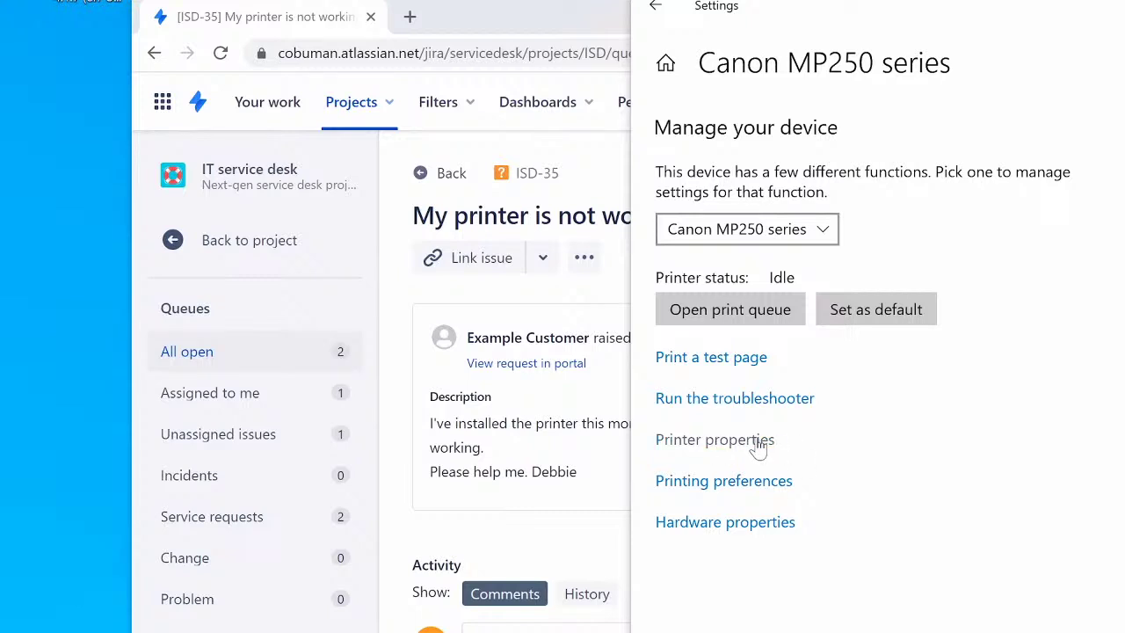
- Open the Canon MP250 series Printer properties, centre the dialog and move into the Location field
{"action": "left_click", "coordinate": [745, 445]}
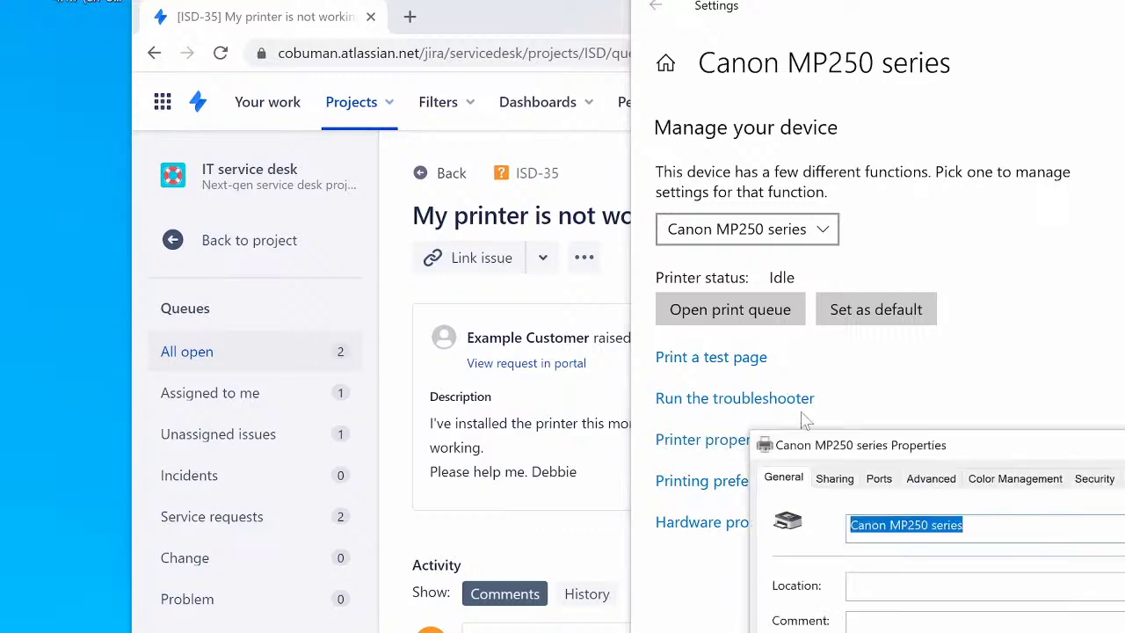
{"action": "left_click_drag", "start_coordinate": [1116, 463], "coordinate": [771, 194]}
{"action": "key", "text": "End"}
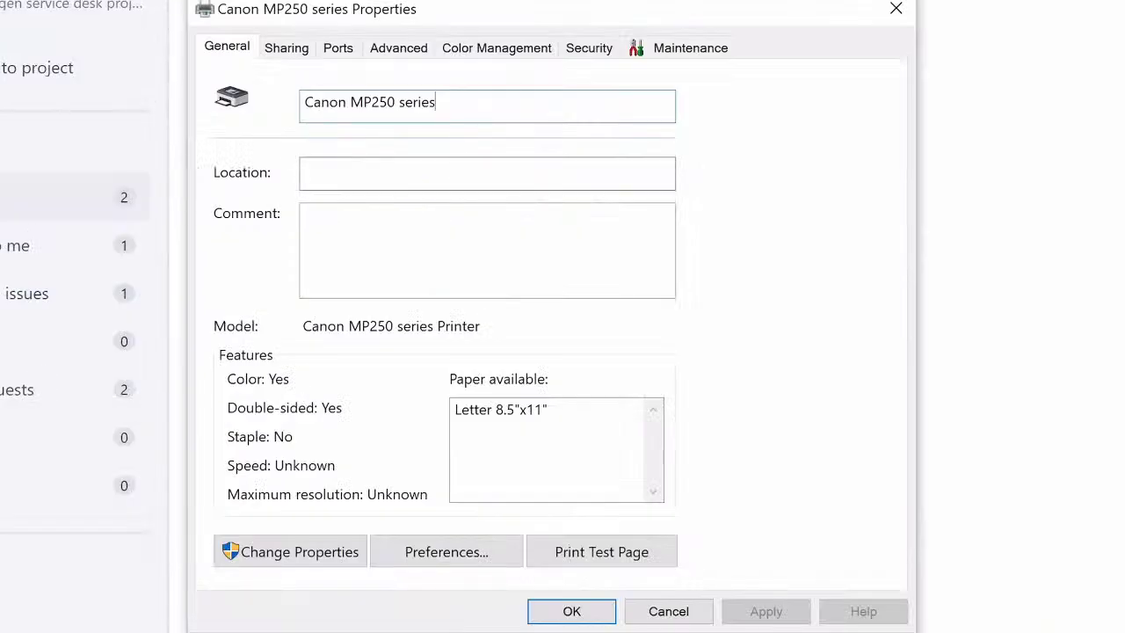
{"action": "key", "text": "Tab"}
{"action": "left_click_drag", "start_coordinate": [548, 12], "coordinate": [552, 27]}
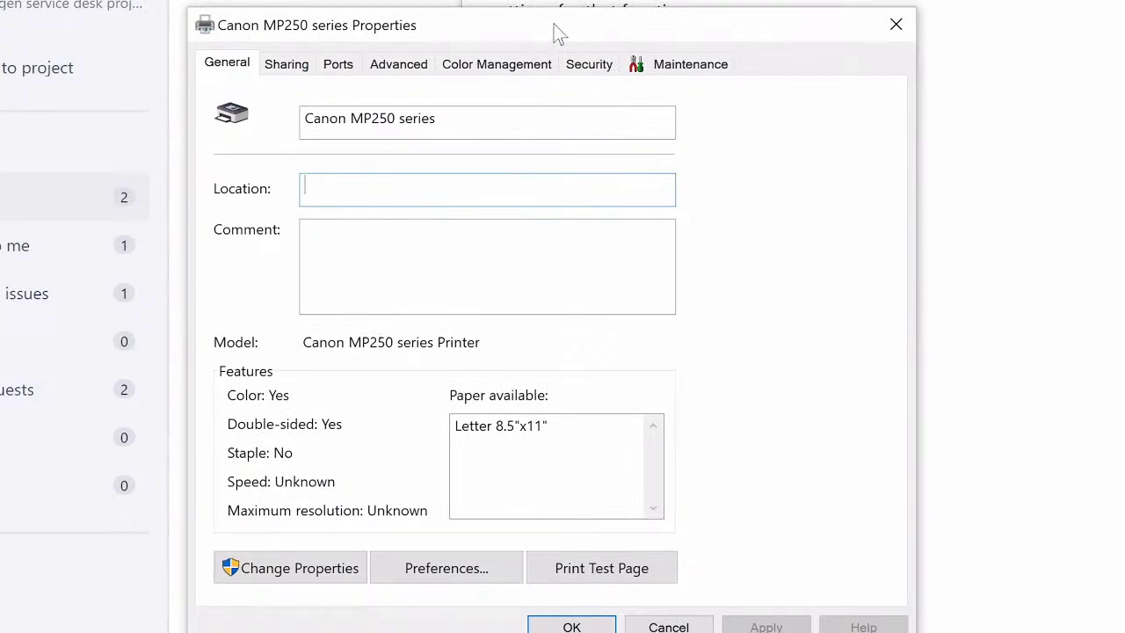
- Show the Canon MP250 series Properties Advanced tab and move the dialog right beside the ticket
{"action": "left_click", "coordinate": [415, 78]}
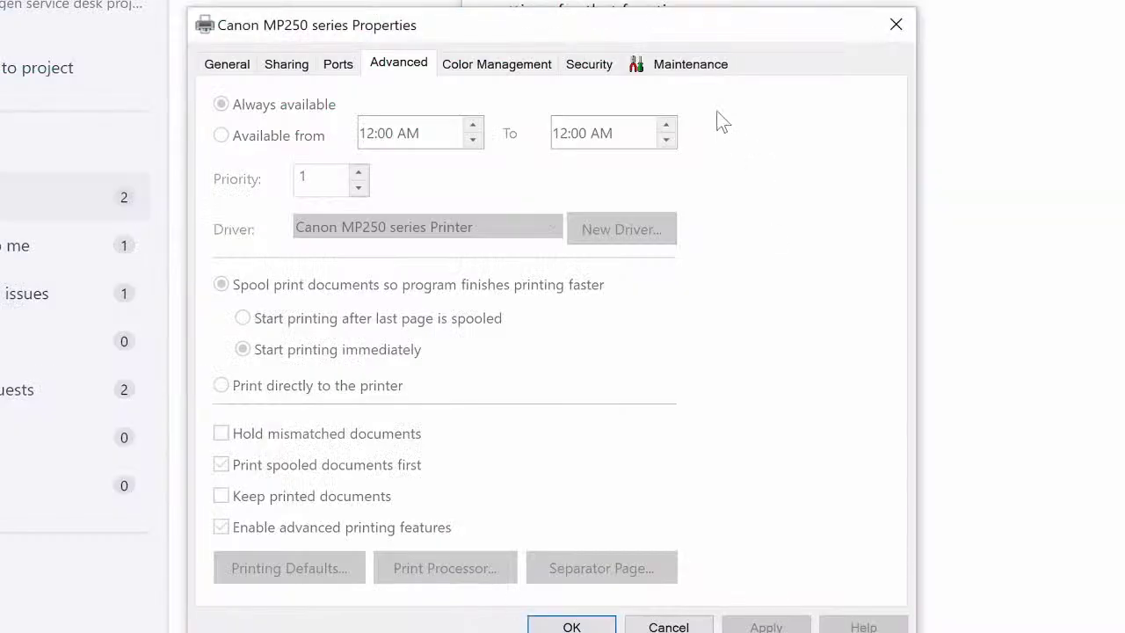
{"action": "left_click_drag", "start_coordinate": [554, 22], "coordinate": [553, 27]}
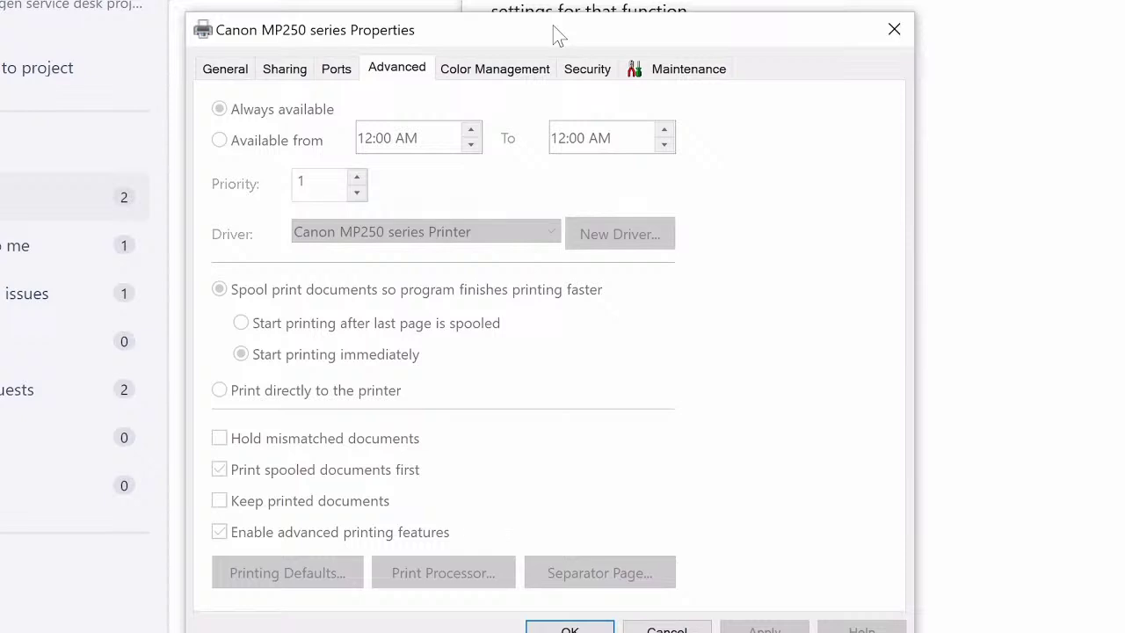
{"action": "left_click_drag", "start_coordinate": [582, 32], "coordinate": [804, 55]}
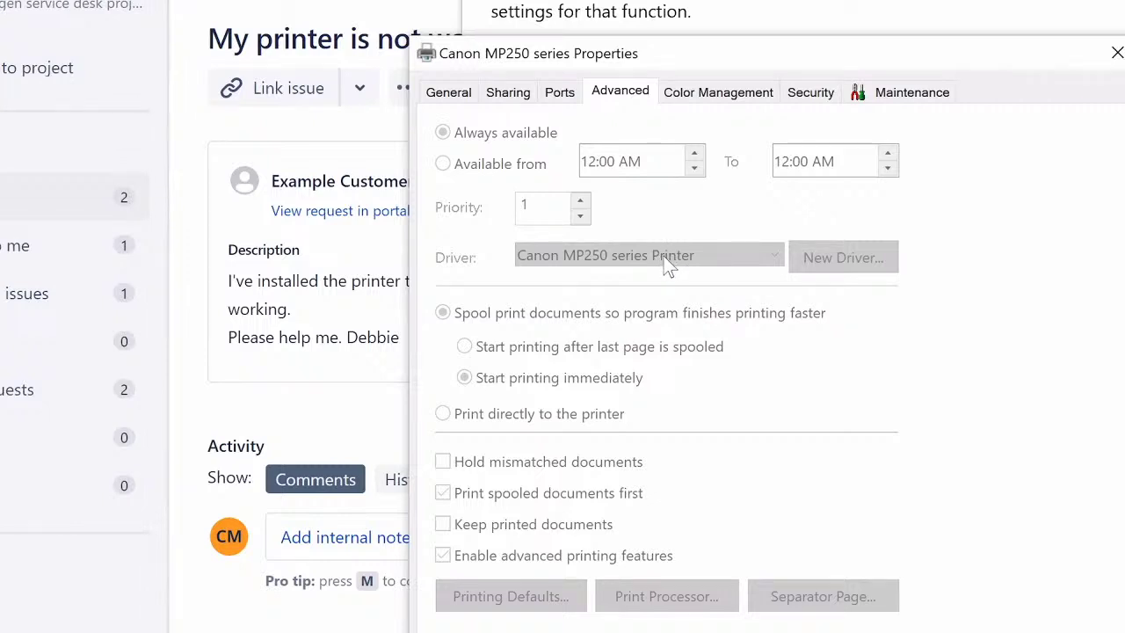
- Look through the printer ticket's description text, then begin an empty customer reply
{"action": "left_click", "coordinate": [316, 348]}
{"action": "key", "text": "Left"}
{"action": "key", "text": "Left"}
{"action": "key", "text": "Left"}
{"action": "key", "text": "Left"}
{"action": "key", "text": "Left"}
{"action": "key", "text": "Left"}
{"action": "key", "text": "Left"}
{"action": "key", "text": "Left"}
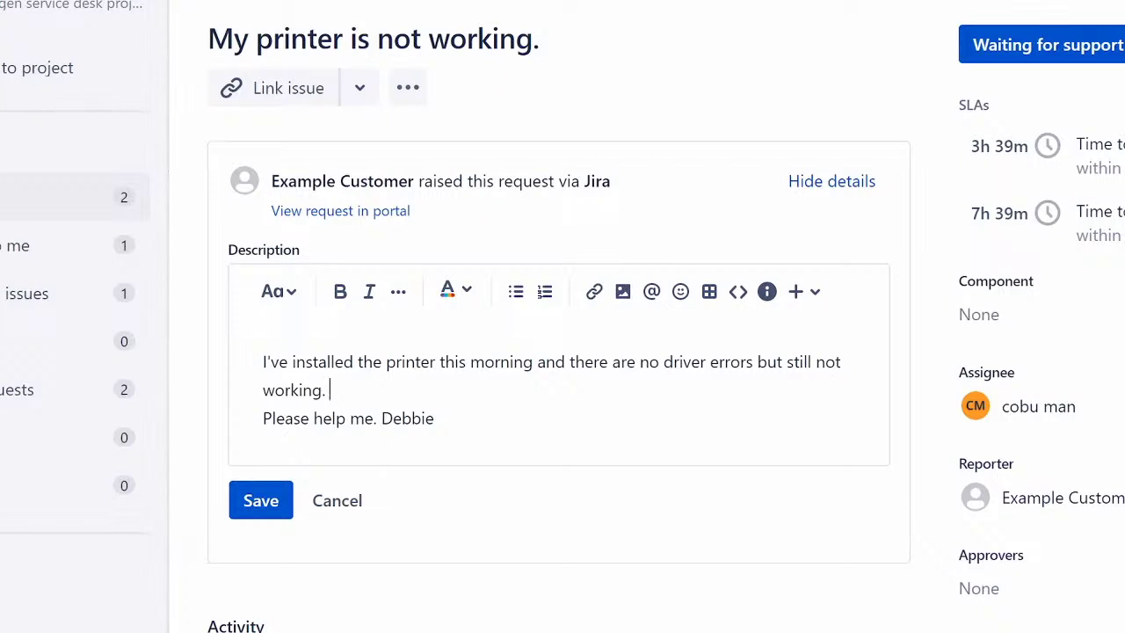
{"action": "left_click", "coordinate": [484, 362]}
{"action": "left_click", "coordinate": [330, 389]}
{"action": "left_click", "coordinate": [393, 417]}
{"action": "left_click", "coordinate": [355, 503]}
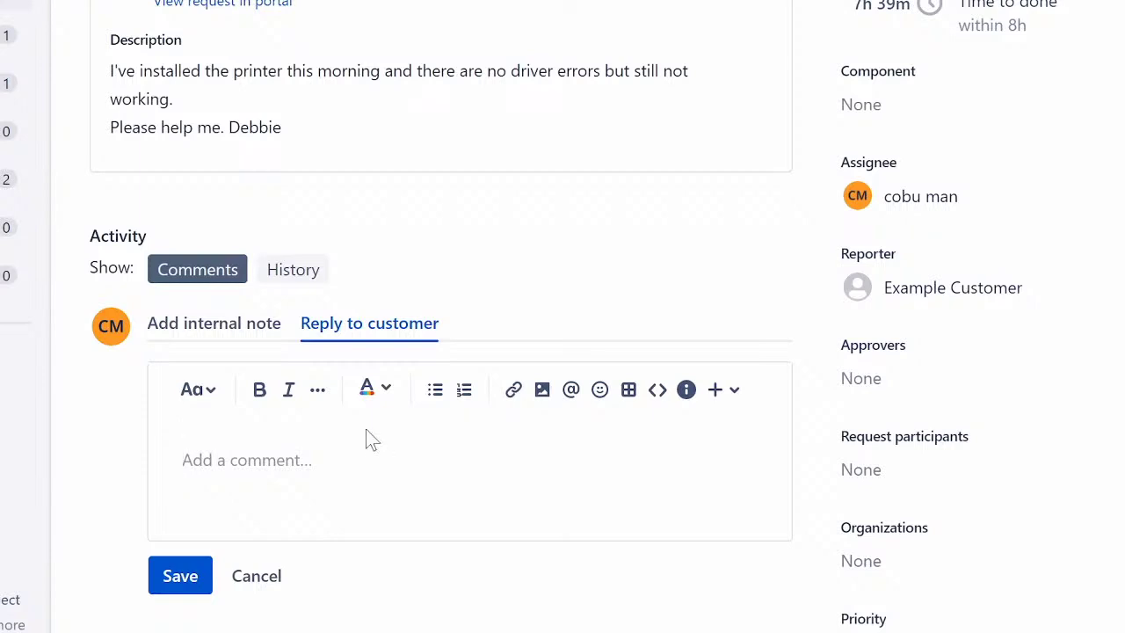
- Save an internal note 'Configured printer as requested by user/customer.' with the agent's signature
{"action": "left_click", "coordinate": [275, 335]}
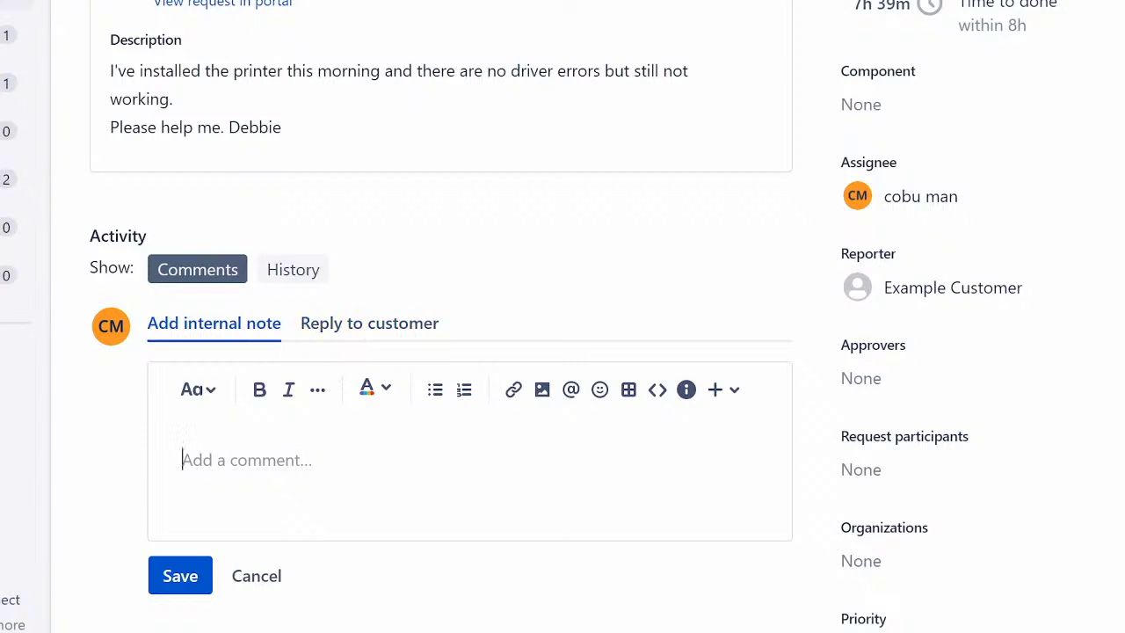
{"action": "type", "text": "Co"}
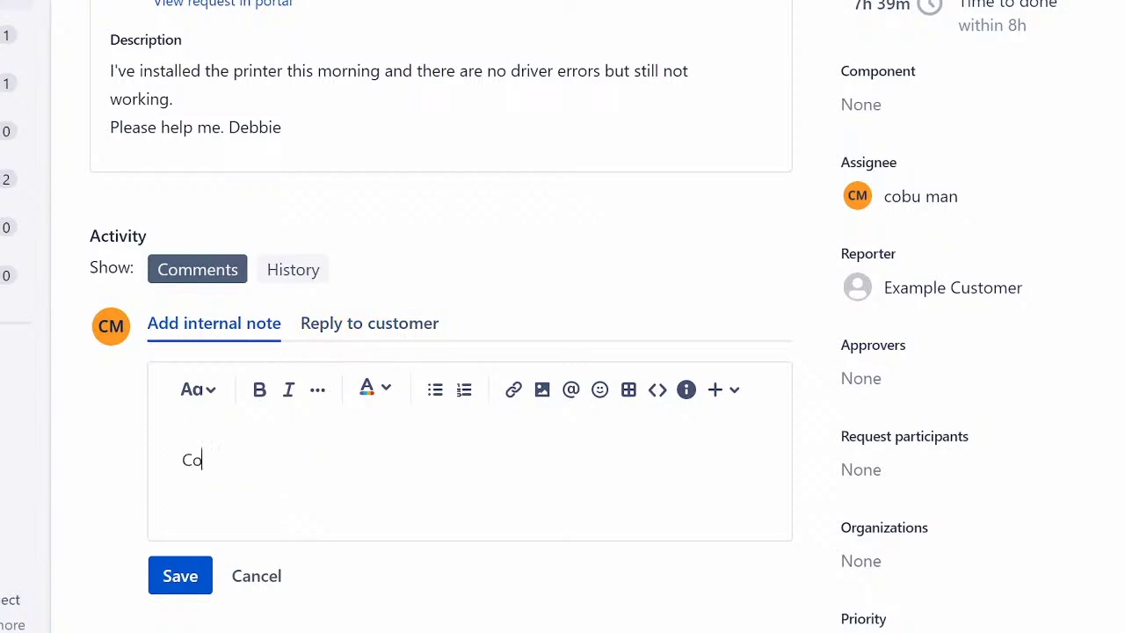
{"action": "type", "text": "nfigured prin"}
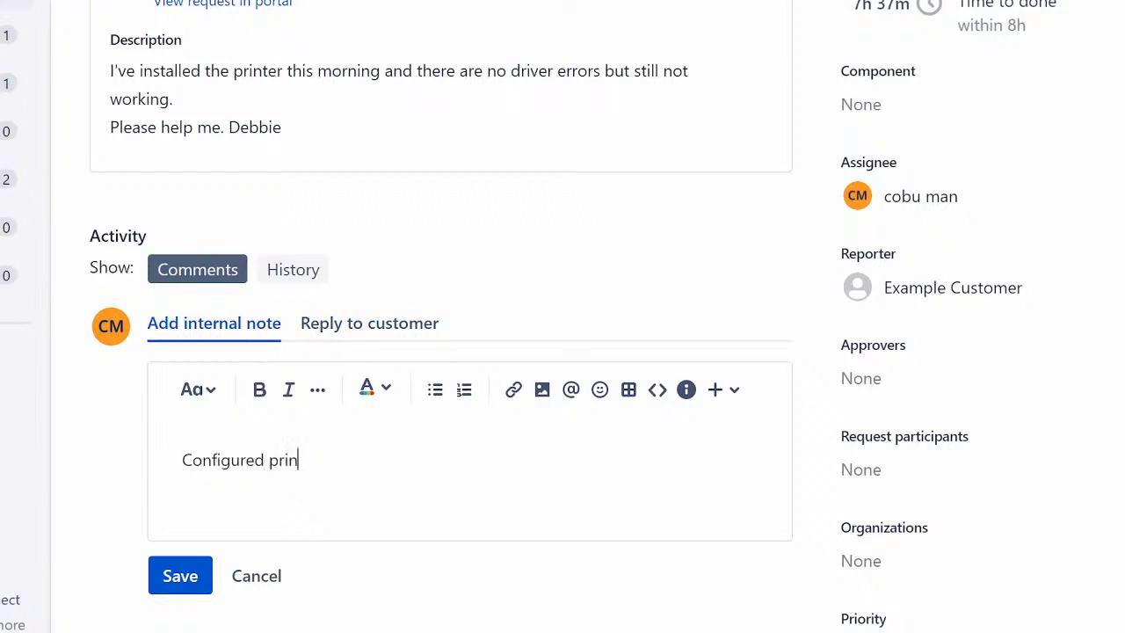
{"action": "type", "text": "ter as requested by use"}
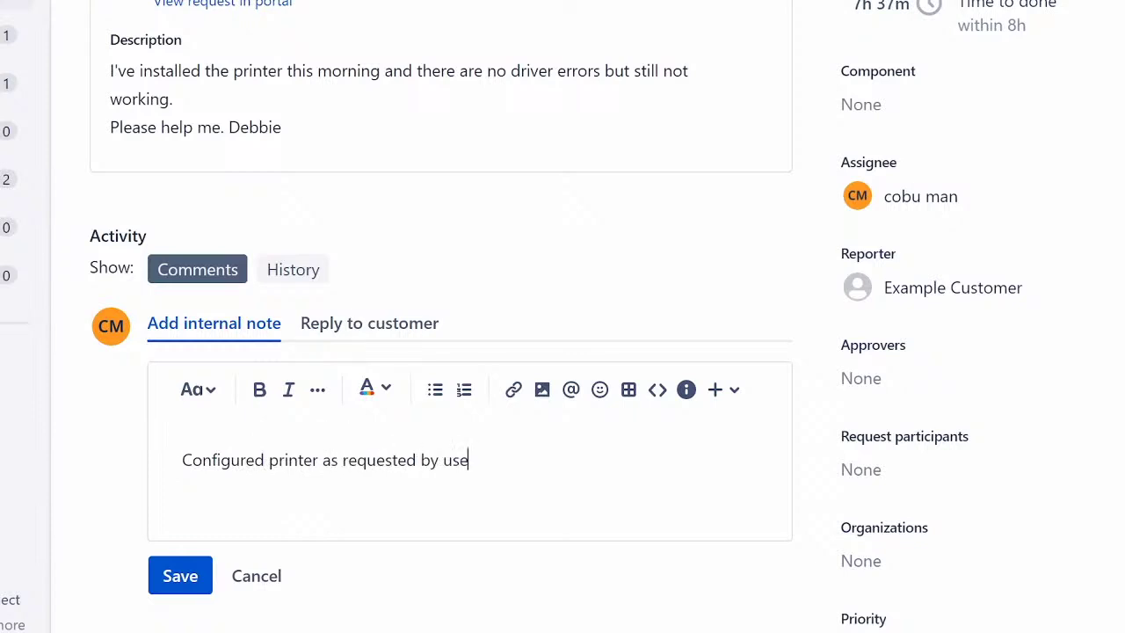
{"action": "type", "text": "r/customer. Ervin"}
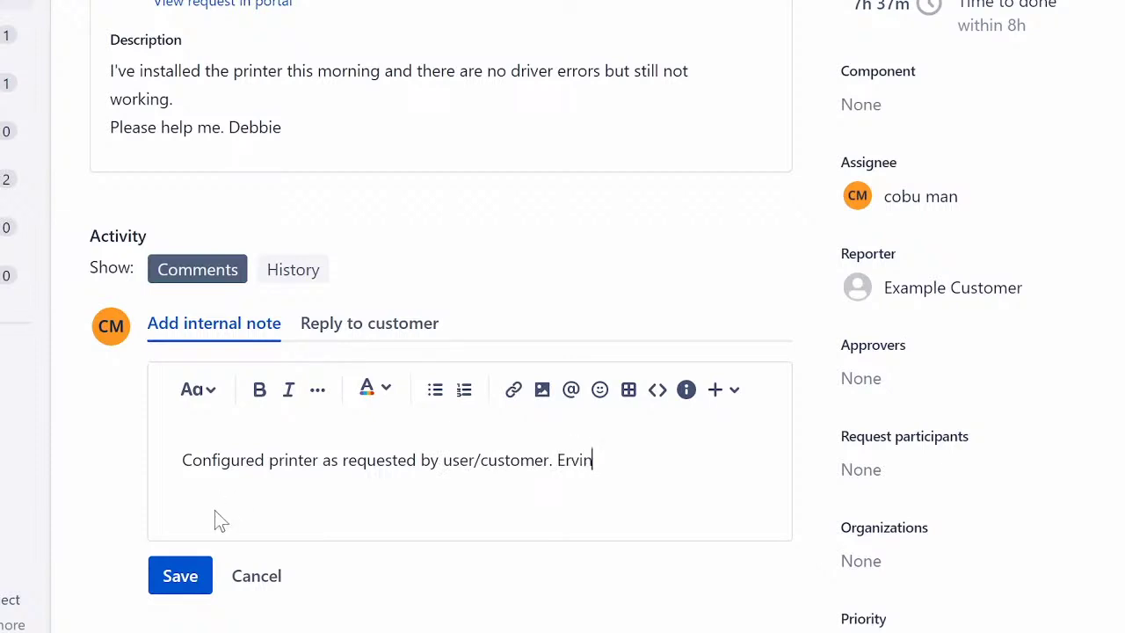
{"action": "left_click", "coordinate": [169, 584]}
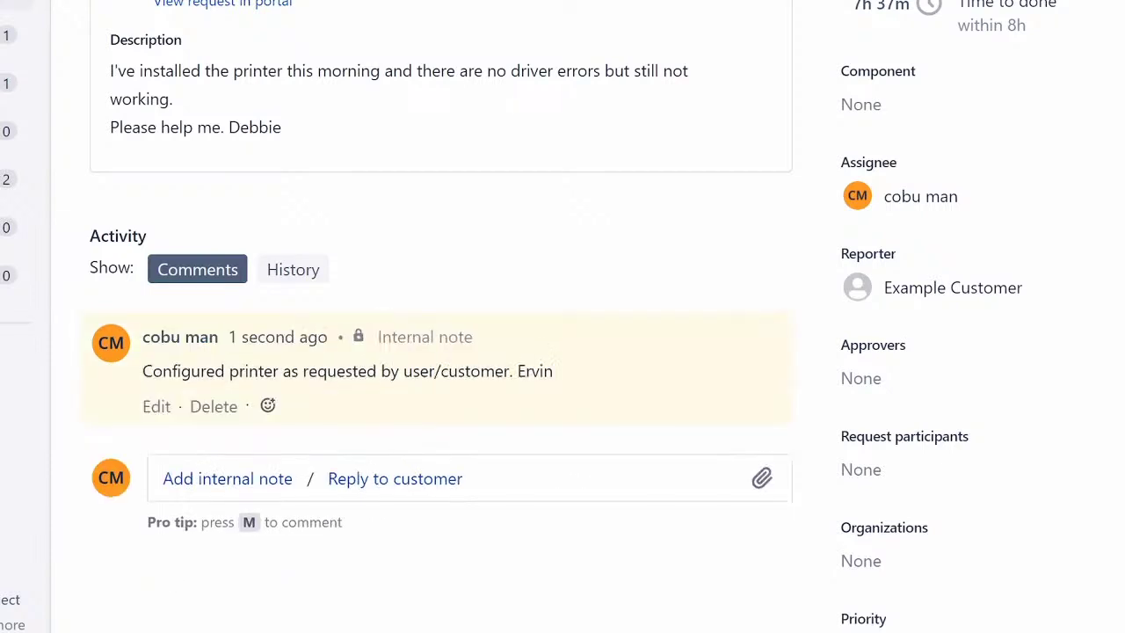
{"action": "left_click", "coordinate": [948, 0]}
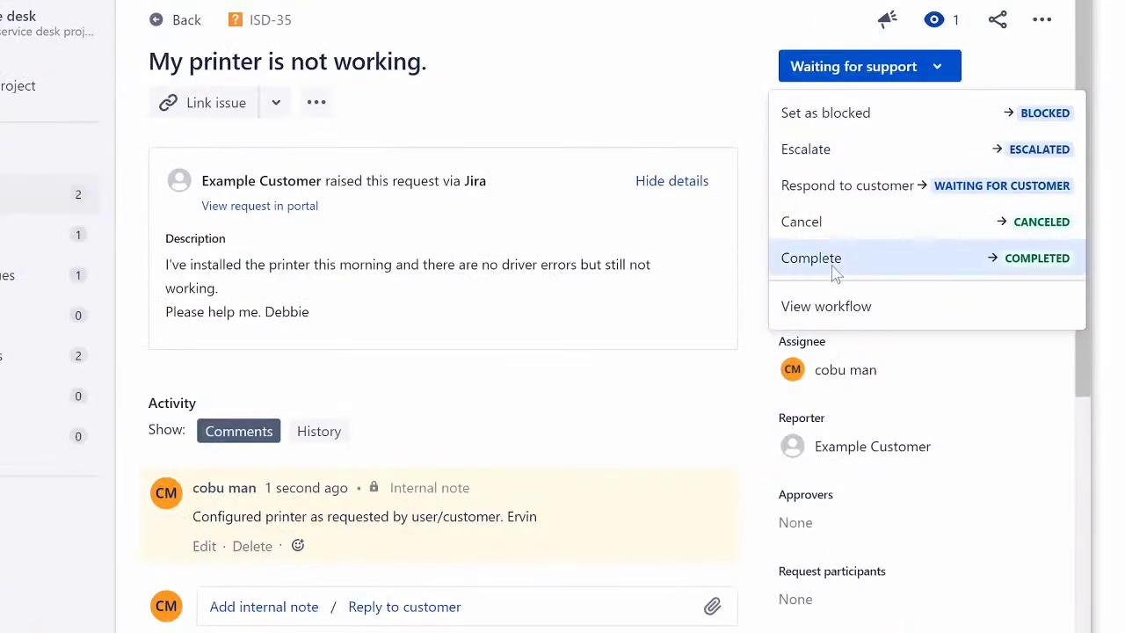
- Set ticket ISD-35 to Completed and return to the All open queue
{"action": "left_click", "coordinate": [817, 259]}
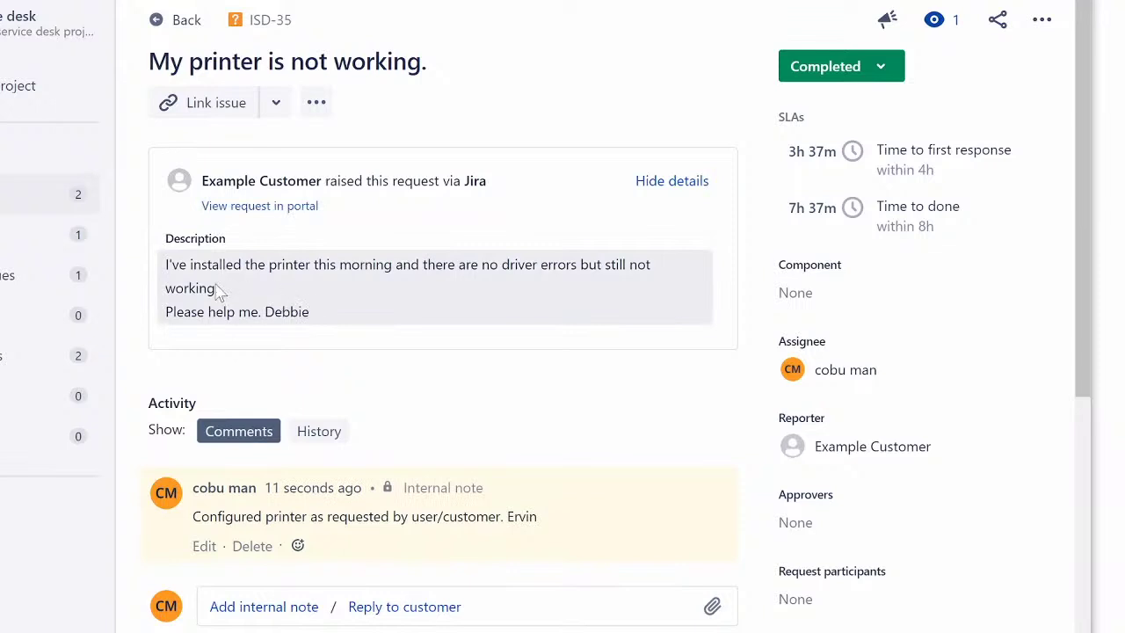
{"action": "left_click", "coordinate": [265, 290]}
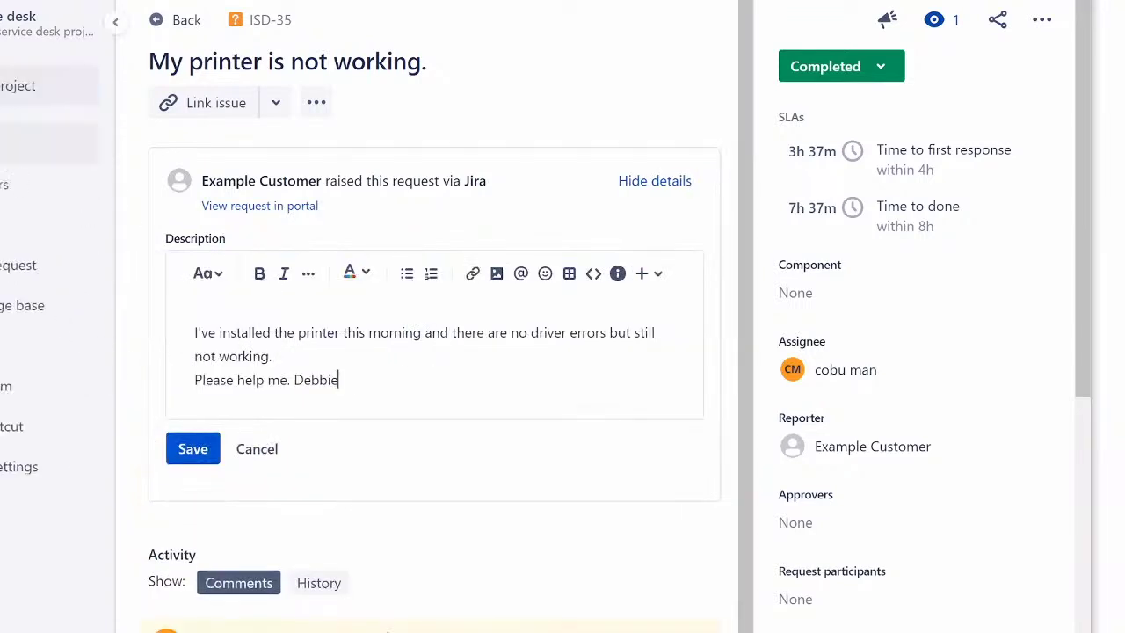
{"action": "left_click", "coordinate": [9, 193]}
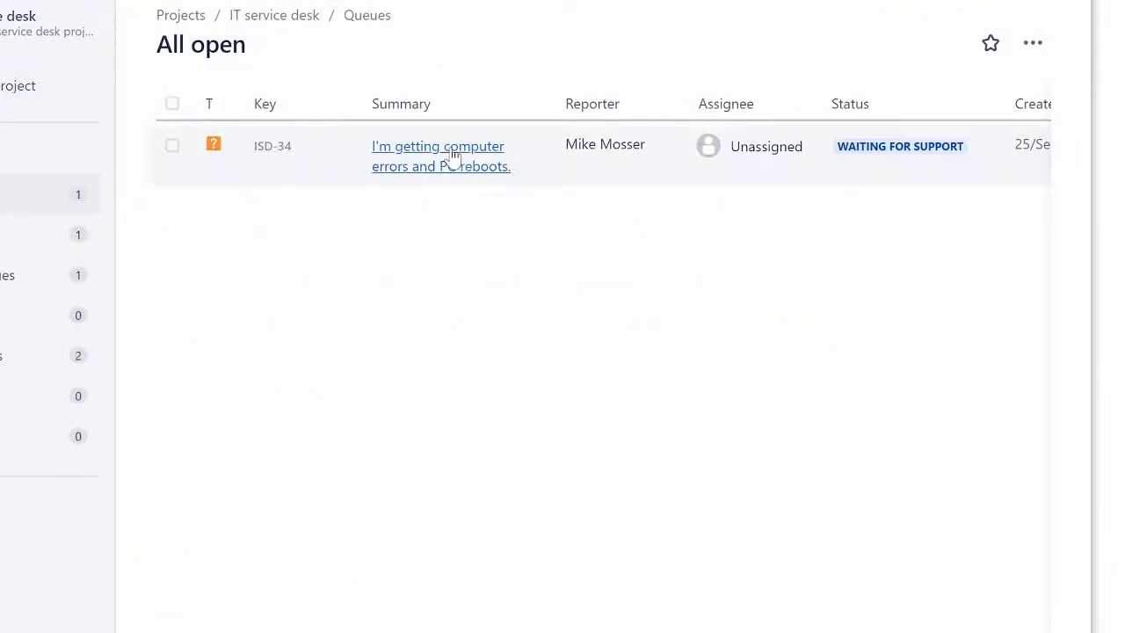
- Open ticket ISD-34, 'I'm getting computer errors and PC reboots.', from the All open queue
{"action": "scroll", "coordinate": [602, 141], "scroll_direction": "right", "scroll_amount": 3}
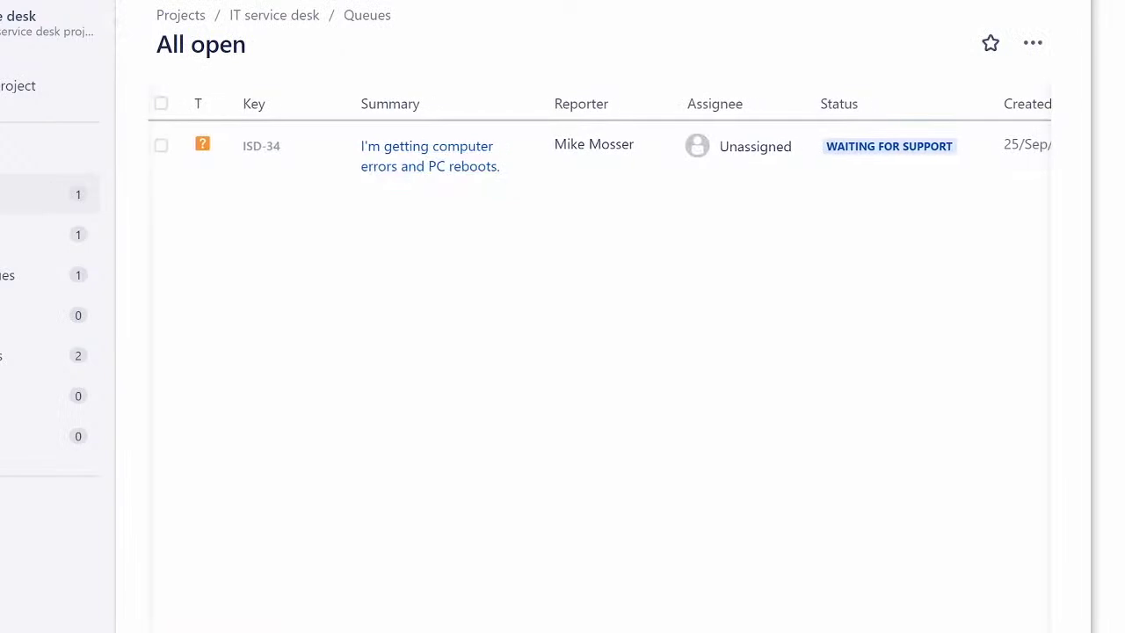
{"action": "scroll", "coordinate": [602, 141], "scroll_direction": "left", "scroll_amount": 3}
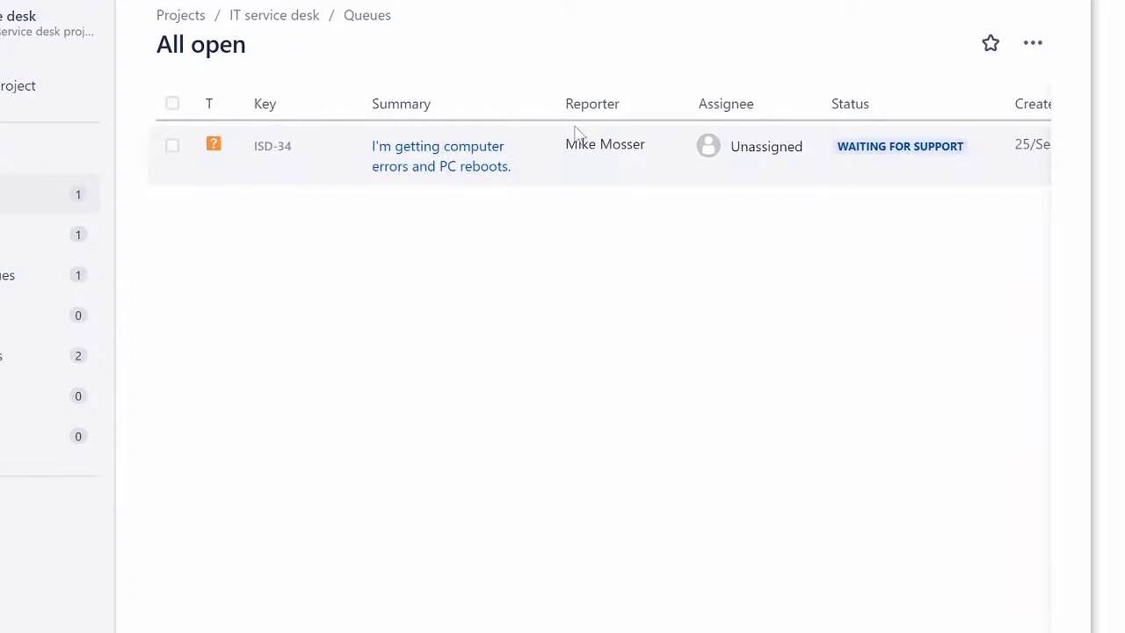
{"action": "left_click", "coordinate": [409, 148]}
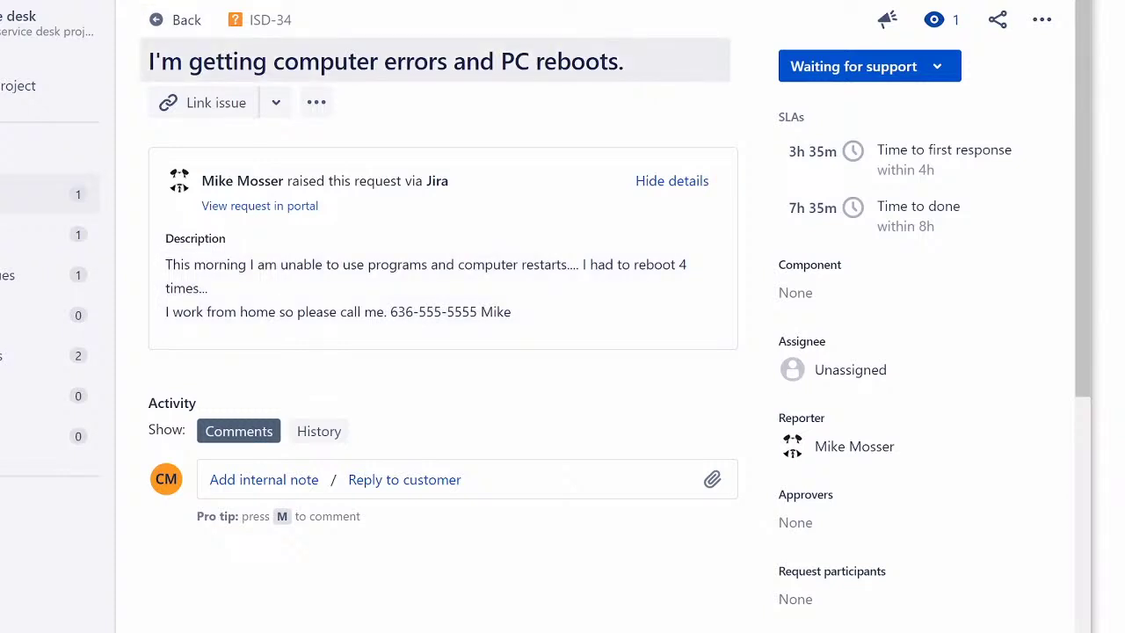
- Highlight the ISD-34 title and the callback request in its description
{"action": "left_click_drag", "start_coordinate": [148, 61], "coordinate": [647, 71]}
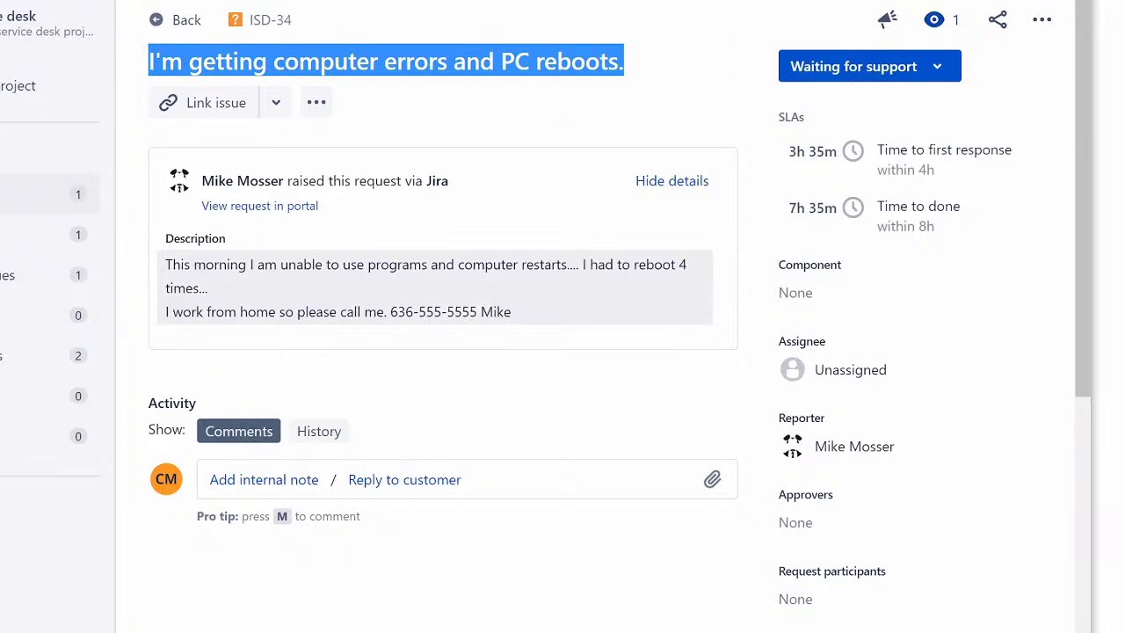
{"action": "left_click_drag", "start_coordinate": [165, 264], "coordinate": [411, 288]}
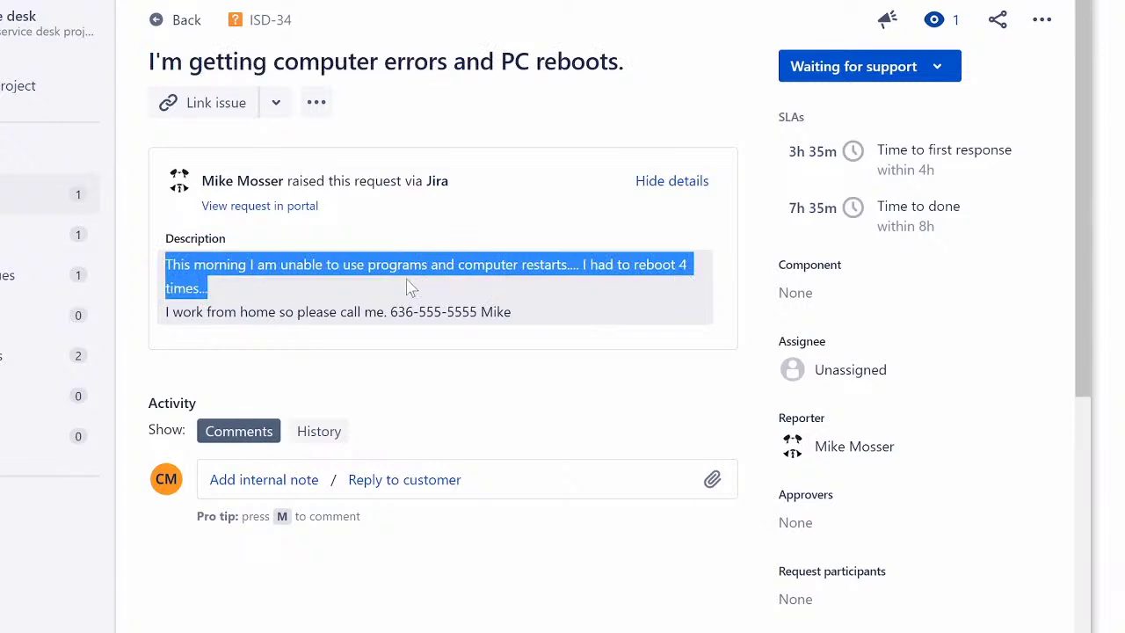
{"action": "left_click", "coordinate": [395, 301]}
{"action": "left_click_drag", "start_coordinate": [514, 313], "coordinate": [178, 318]}
- Put the ISD-34 description into edit mode, placing the caret around 'reboot 4 times...'
{"action": "left_click", "coordinate": [166, 316]}
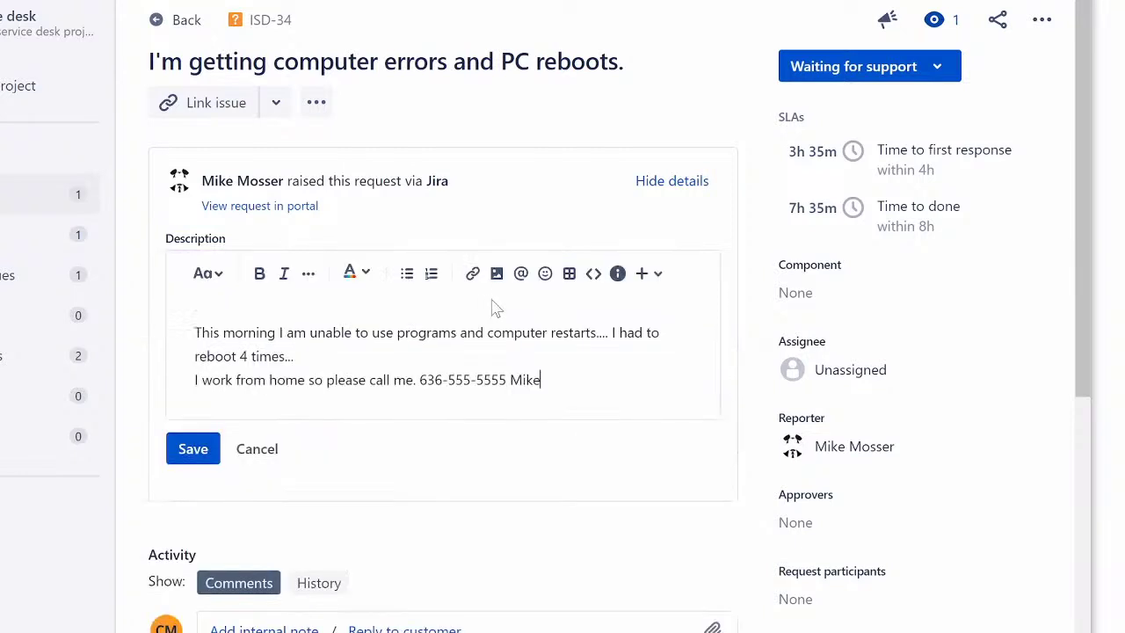
{"action": "left_click", "coordinate": [294, 355]}
{"action": "left_click", "coordinate": [431, 332]}
{"action": "left_click", "coordinate": [541, 380]}
{"action": "left_click", "coordinate": [295, 356]}
{"action": "left_click", "coordinate": [324, 441]}
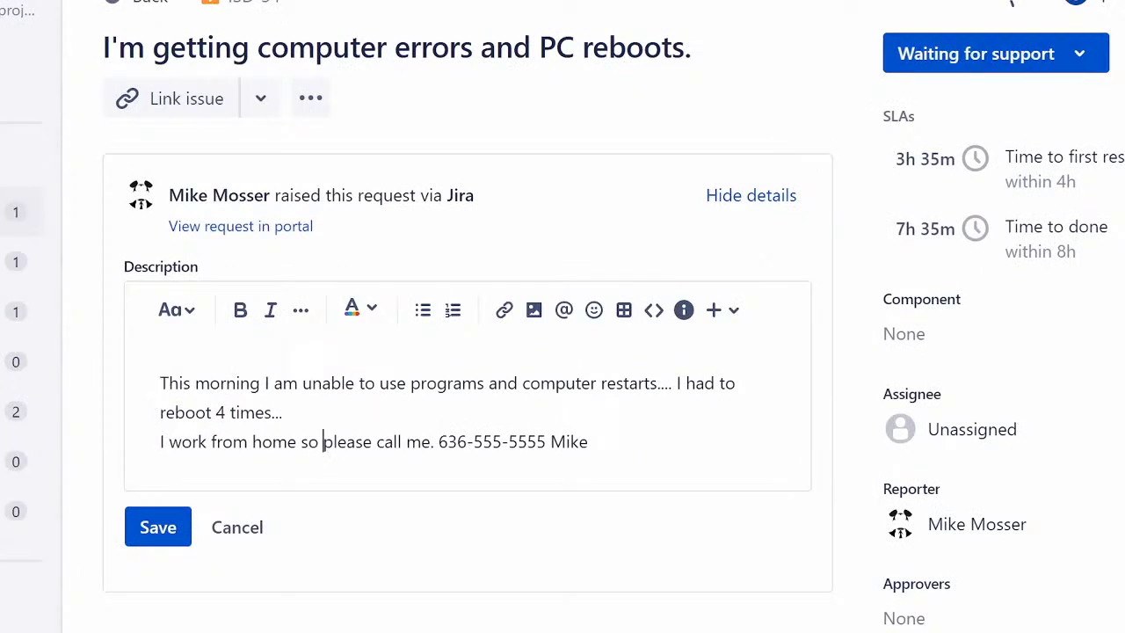
- Highlight the first description sentence and the words 'to use programs' in turn
{"action": "left_click_drag", "start_coordinate": [283, 413], "coordinate": [676, 384]}
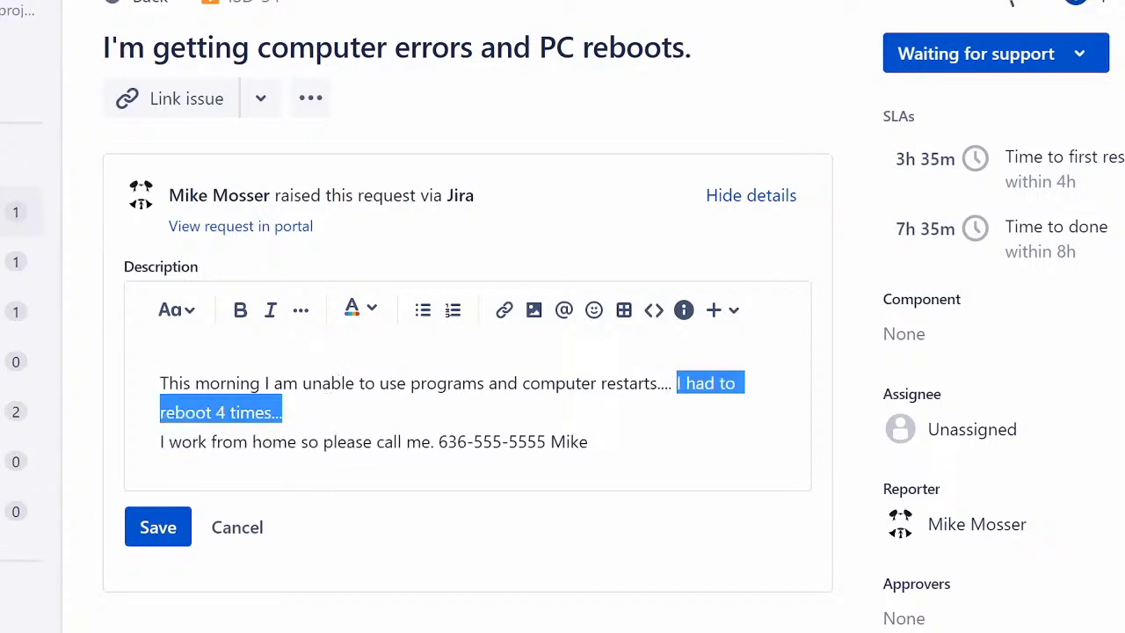
{"action": "left_click", "coordinate": [282, 412]}
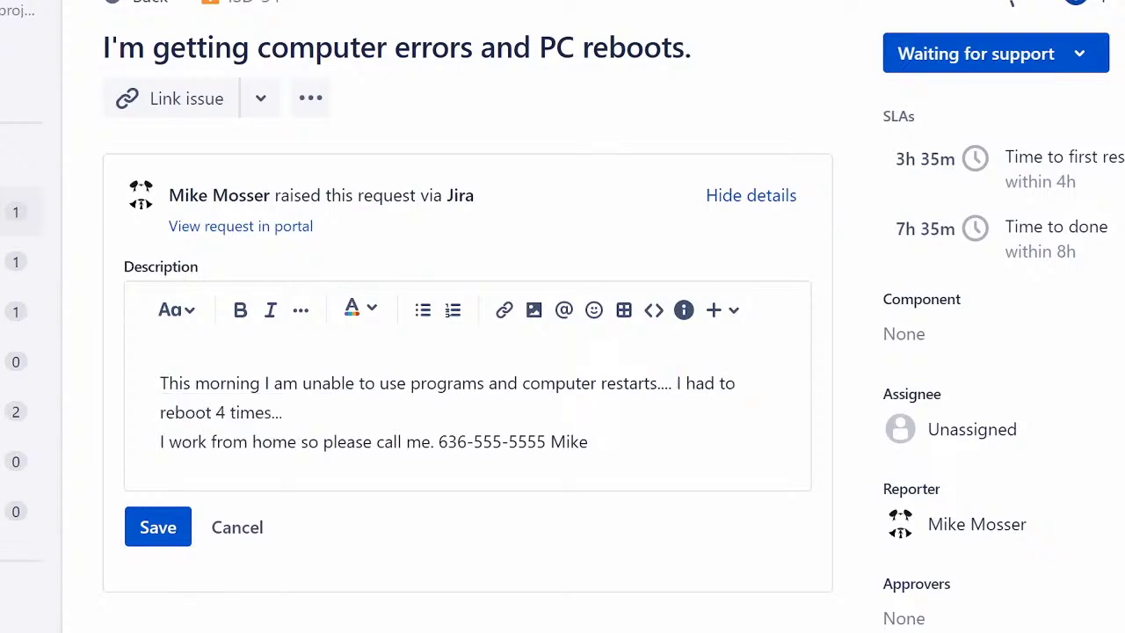
{"action": "left_click_drag", "start_coordinate": [191, 383], "coordinate": [630, 383]}
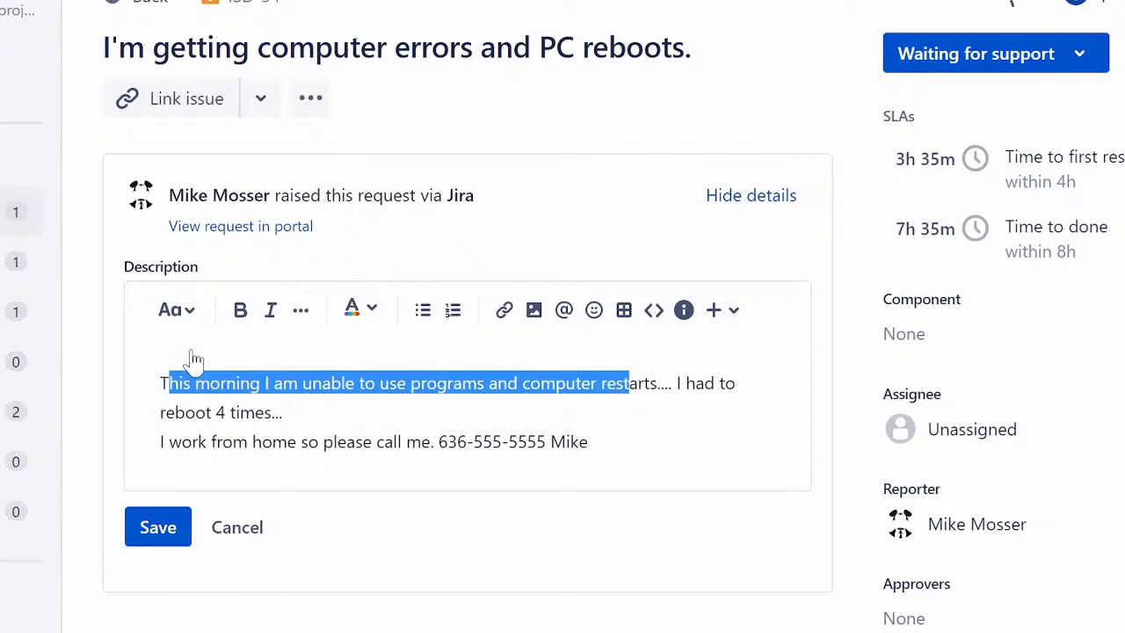
{"action": "left_click", "coordinate": [279, 412]}
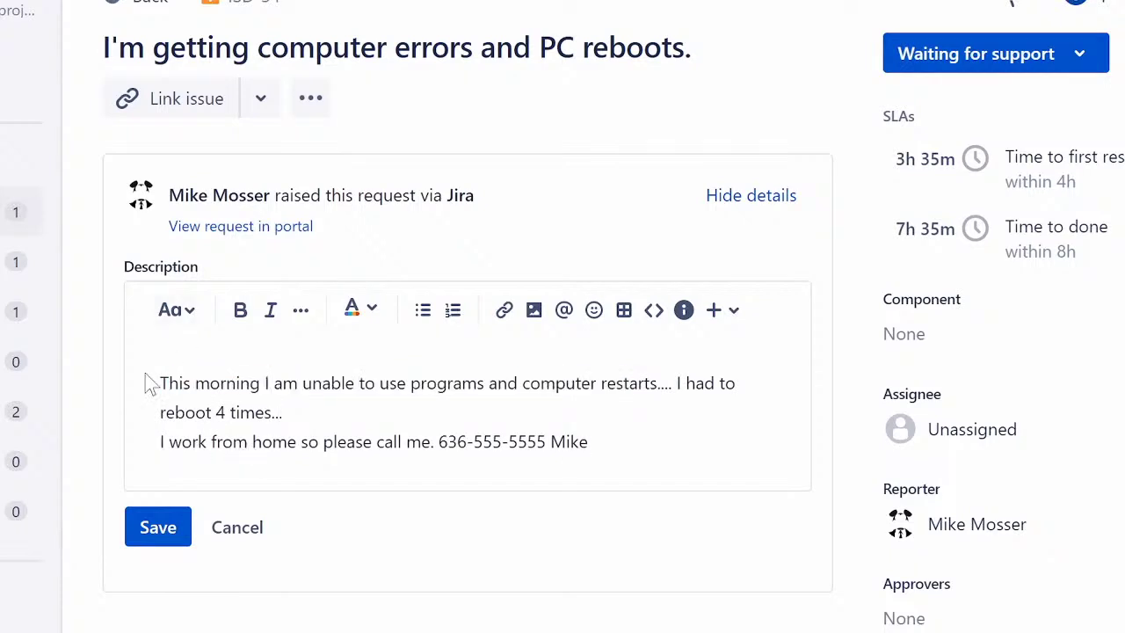
{"action": "left_click_drag", "start_coordinate": [160, 383], "coordinate": [671, 383]}
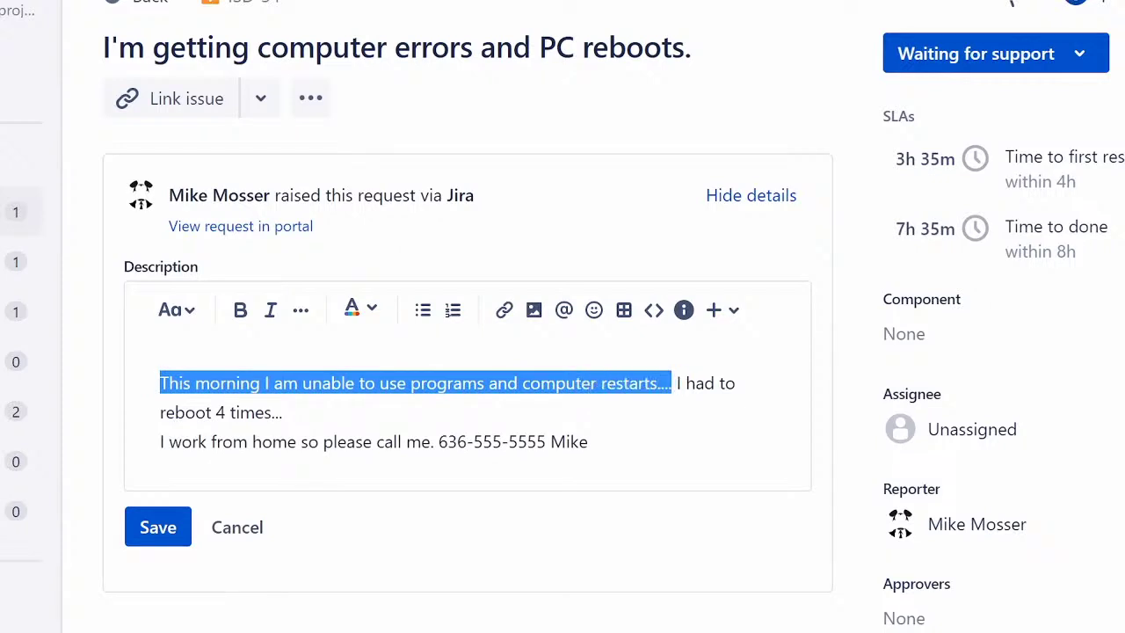
{"action": "left_click", "coordinate": [283, 412]}
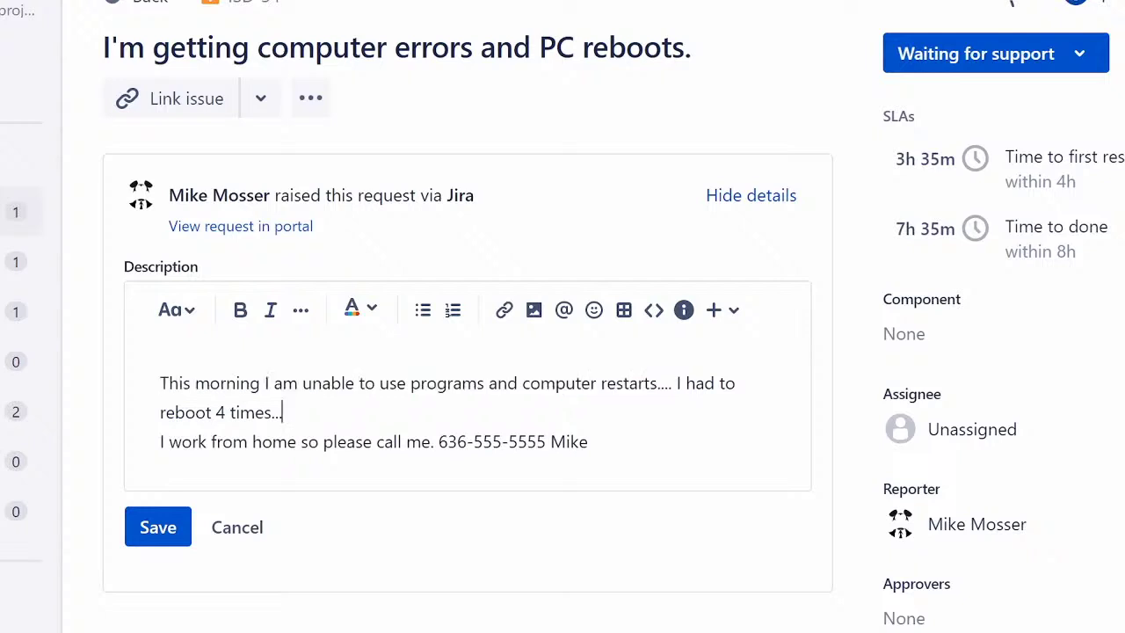
{"action": "left_click_drag", "start_coordinate": [358, 383], "coordinate": [484, 383]}
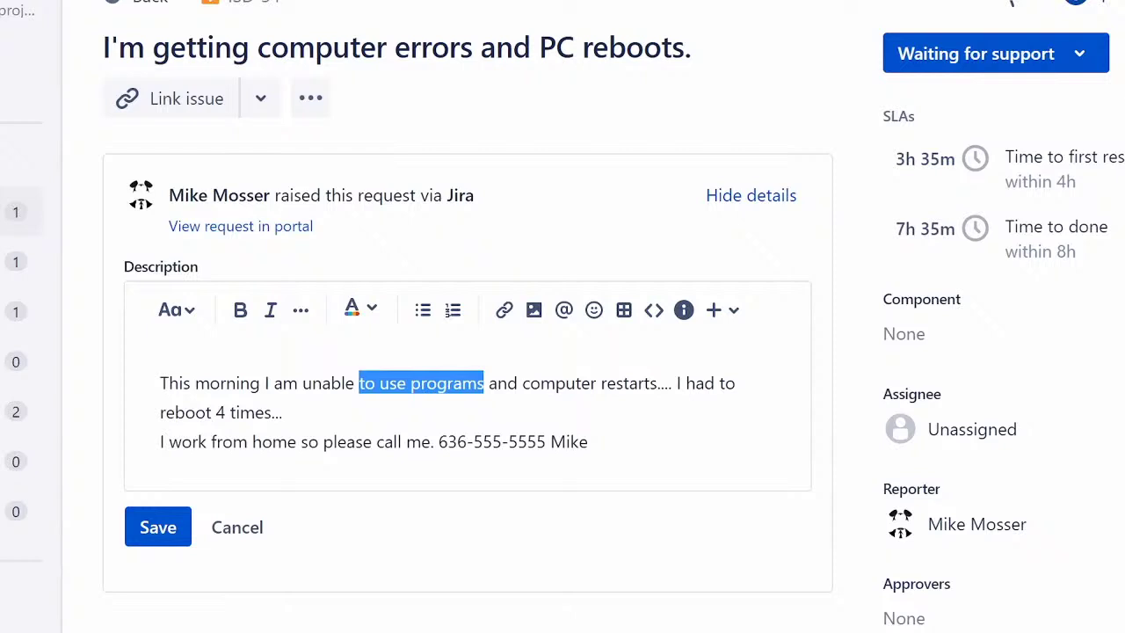
{"action": "left_click", "coordinate": [283, 412]}
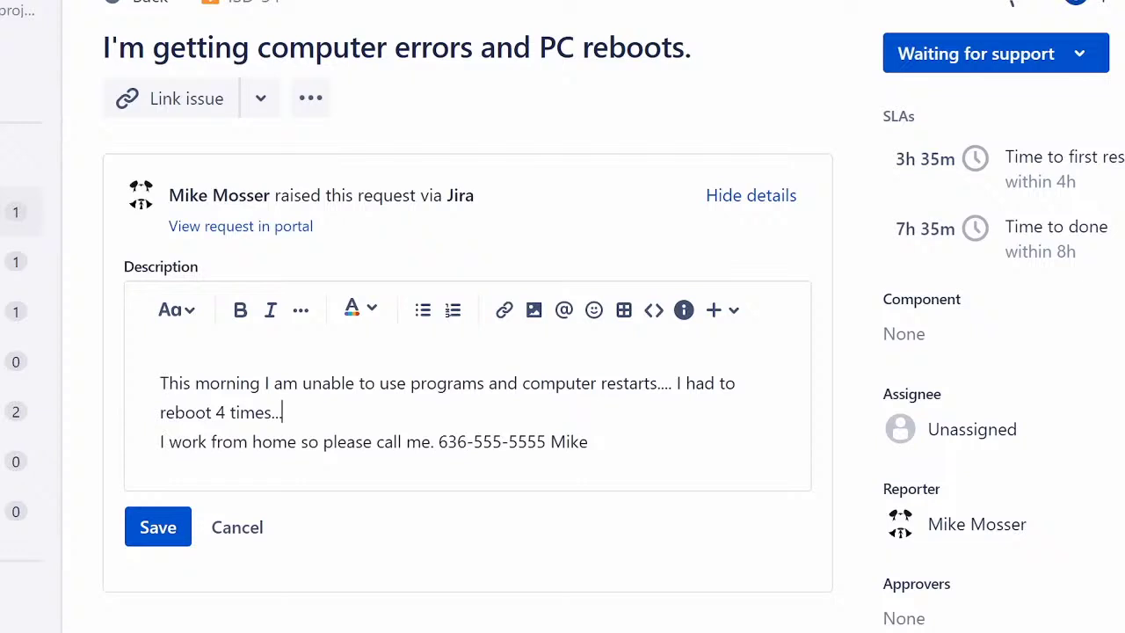
{"action": "mouse_move", "coordinate": [364, 383]}
{"action": "left_mouse_down"}
{"action": "mouse_move", "coordinate": [422, 383]}
{"action": "mouse_move", "coordinate": [356, 383]}
{"action": "left_mouse_up"}
{"action": "left_click", "coordinate": [462, 383]}
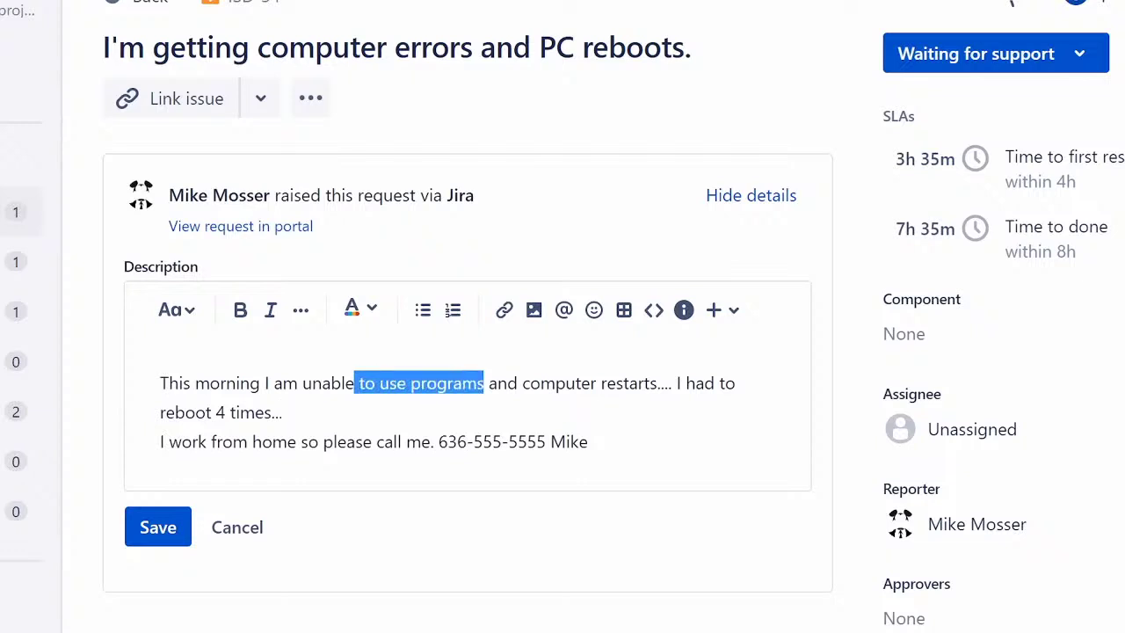
- Highlight 'computer restarts' and 'able to use programs' in the description
{"action": "left_click", "coordinate": [359, 383]}
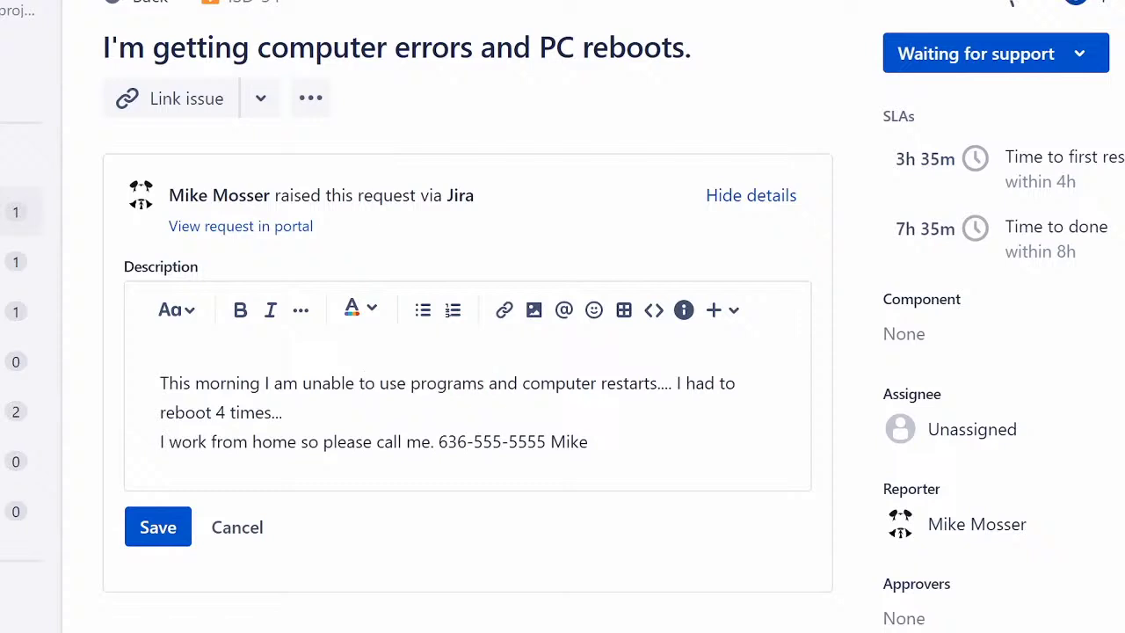
{"action": "left_click_drag", "start_coordinate": [522, 383], "coordinate": [657, 383]}
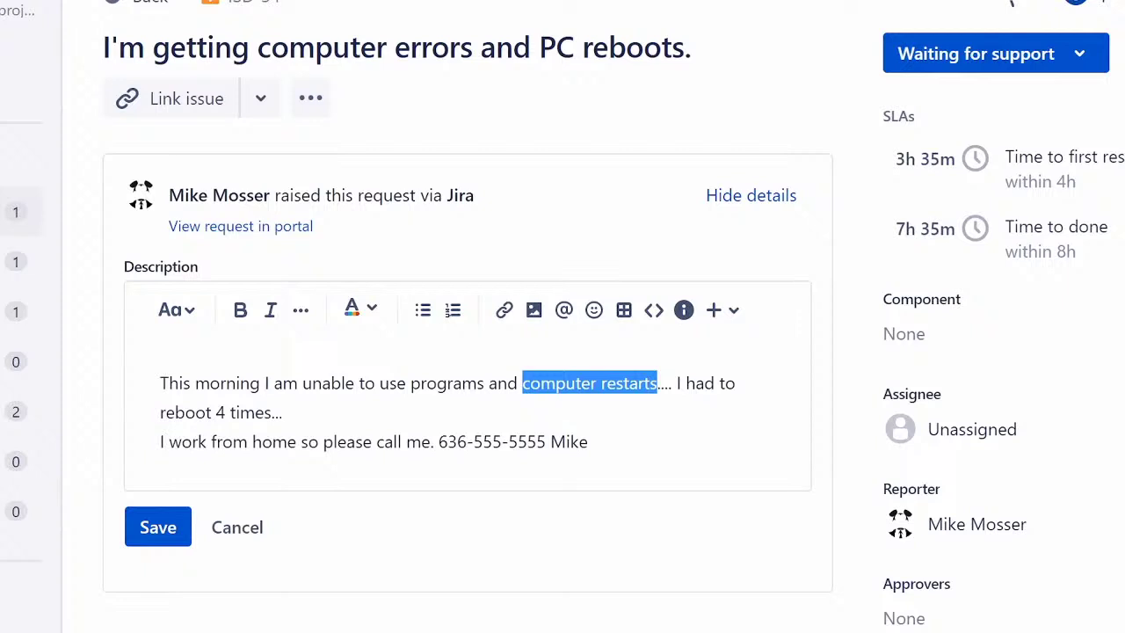
{"action": "left_click", "coordinate": [668, 384]}
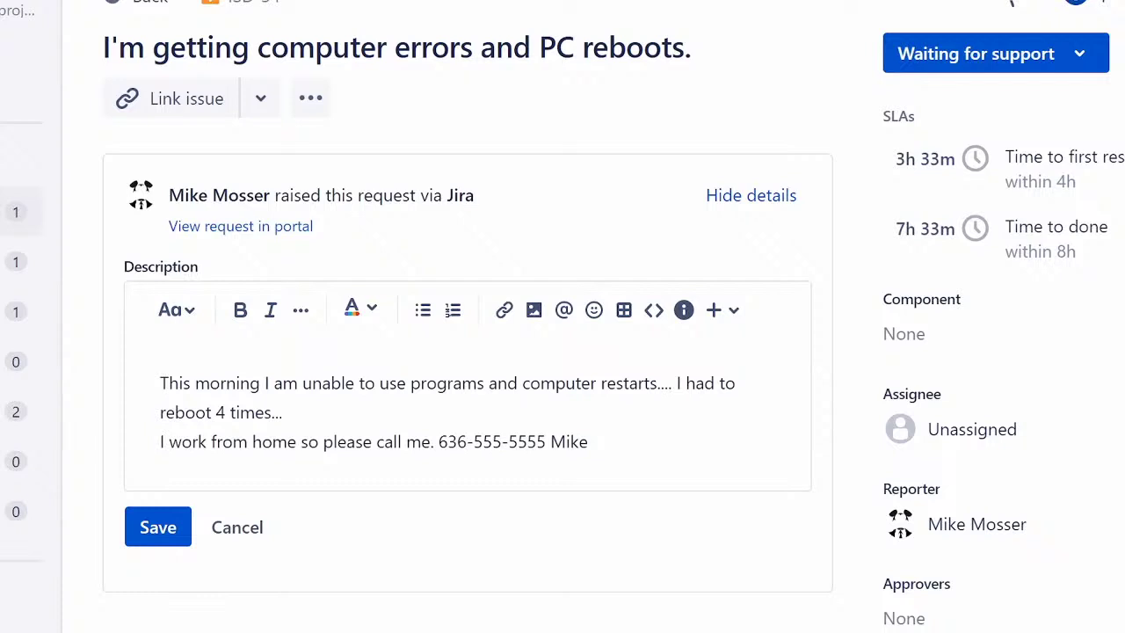
{"action": "left_click_drag", "start_coordinate": [519, 384], "coordinate": [661, 383]}
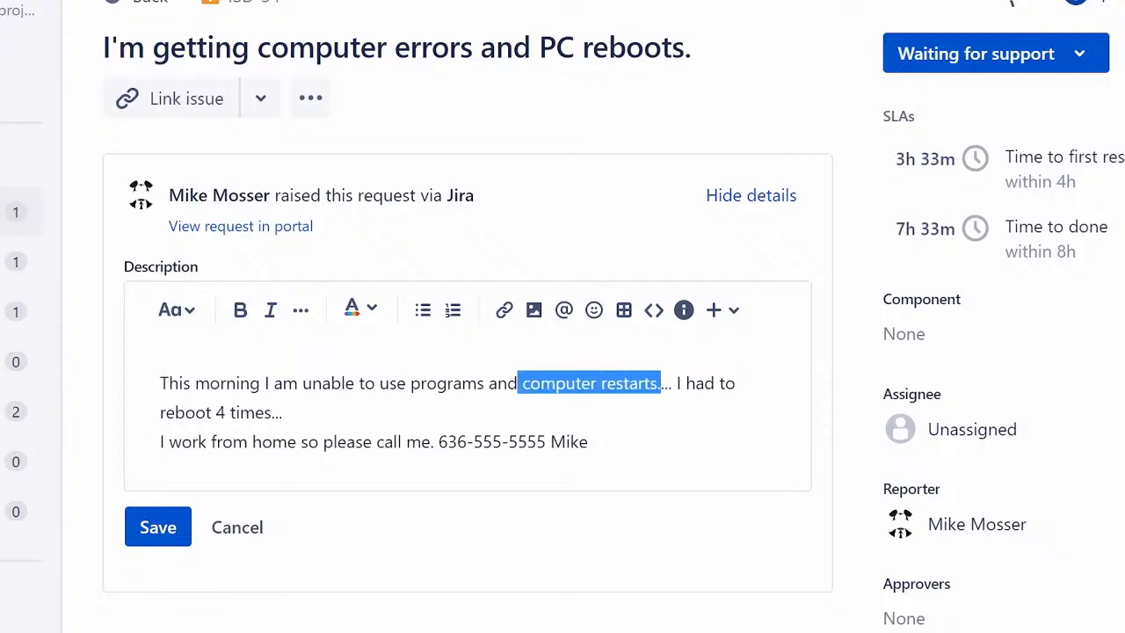
{"action": "left_click", "coordinate": [624, 383]}
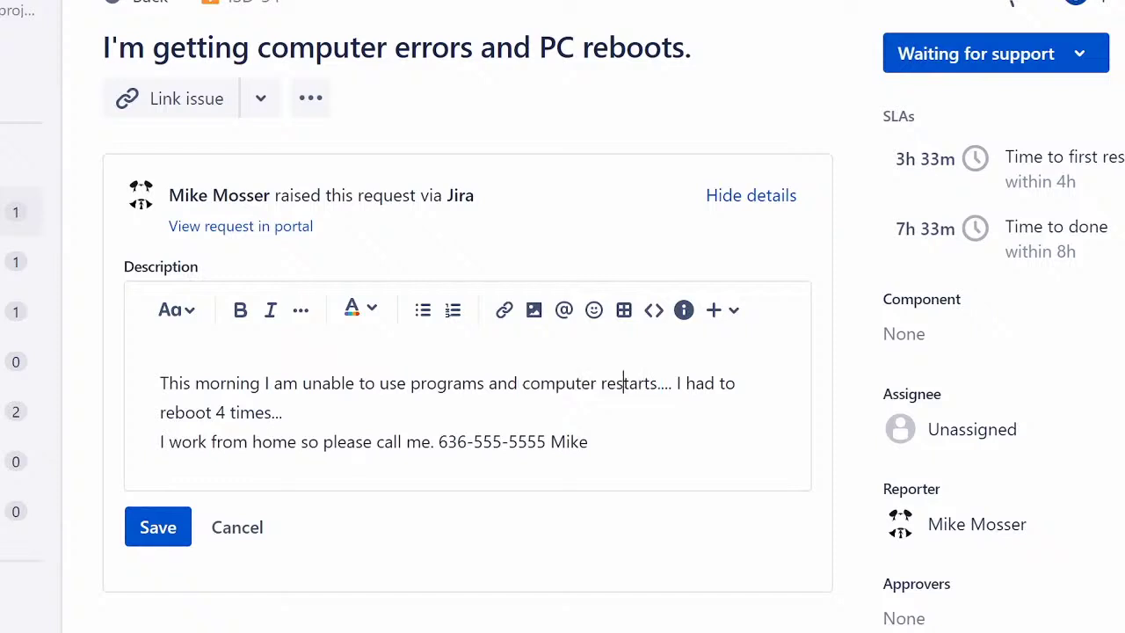
{"action": "left_click_drag", "start_coordinate": [522, 383], "coordinate": [651, 383]}
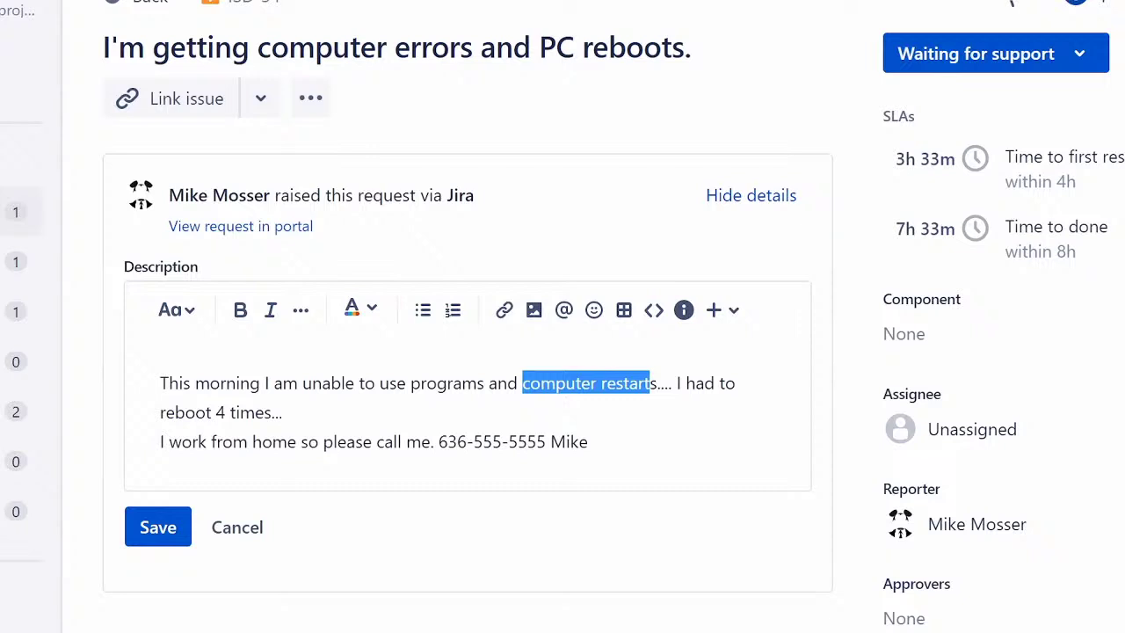
{"action": "left_click_drag", "start_coordinate": [485, 383], "coordinate": [168, 383]}
{"action": "left_click", "coordinate": [262, 383]}
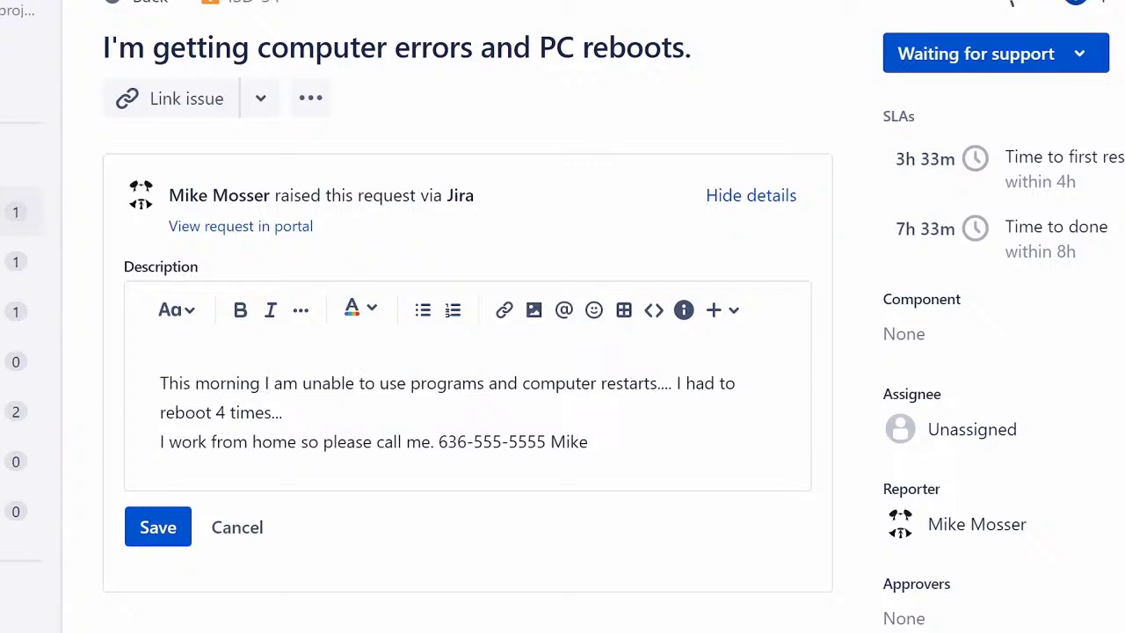
{"action": "left_click_drag", "start_coordinate": [321, 383], "coordinate": [488, 383]}
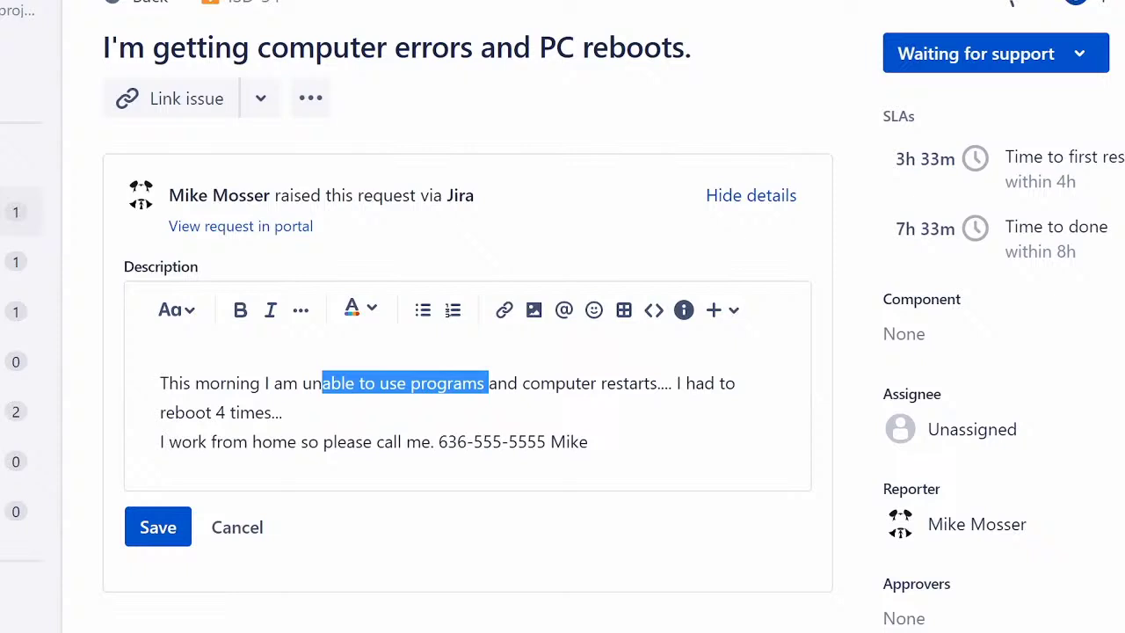
{"action": "left_click", "coordinate": [360, 384]}
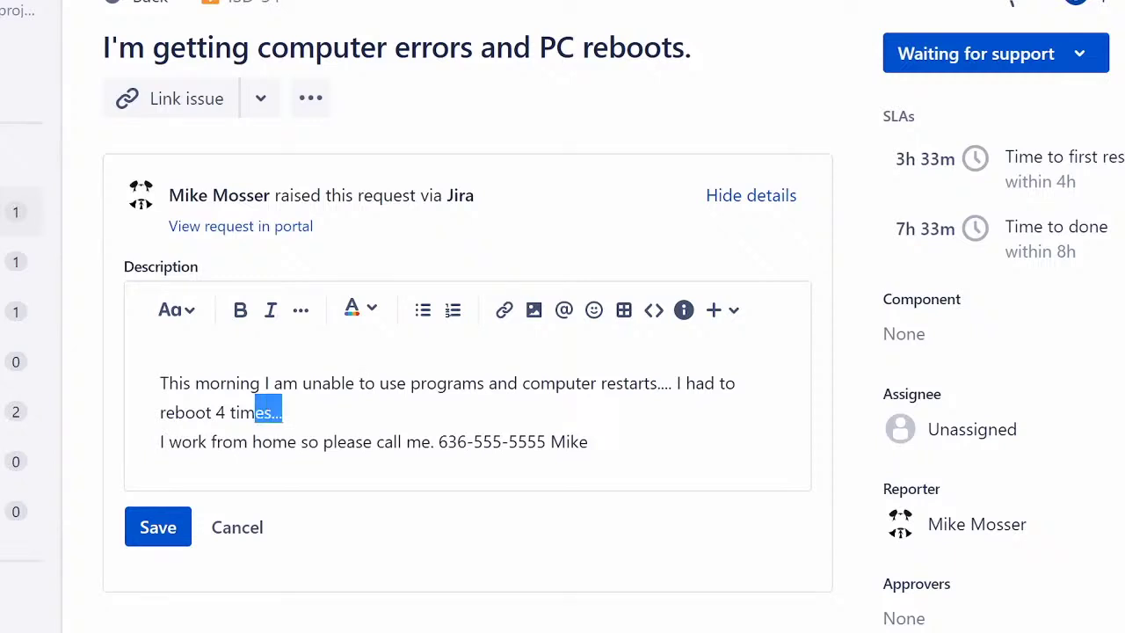
- Highlight the 'reboot 4 times' sentence, close the description, and begin a customer reply
{"action": "left_click_drag", "start_coordinate": [283, 413], "coordinate": [677, 383]}
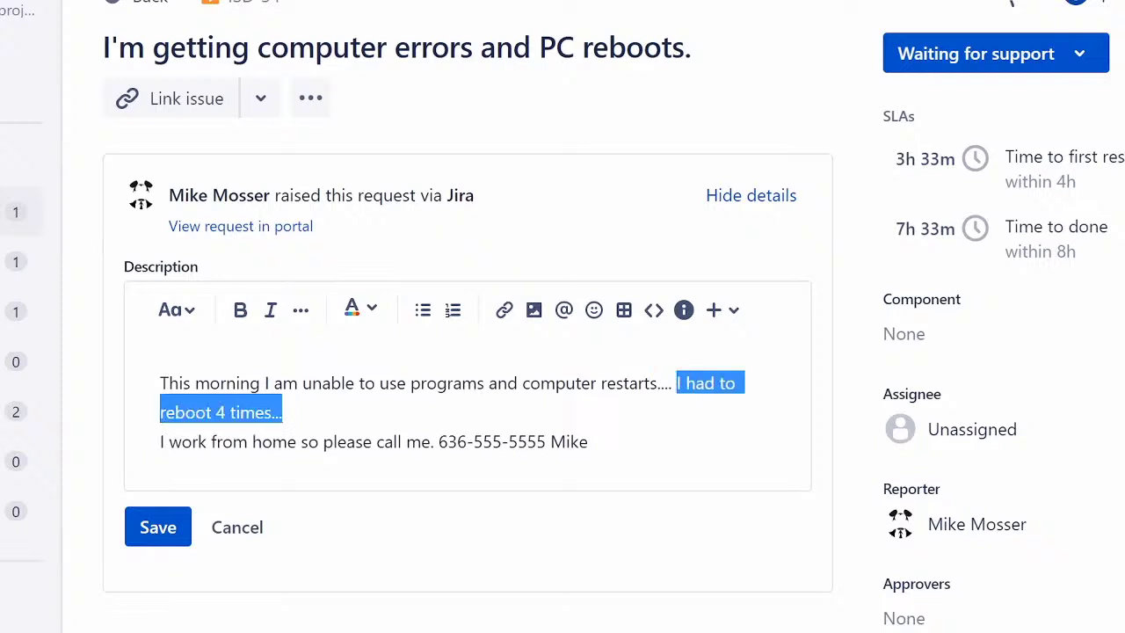
{"action": "left_click", "coordinate": [283, 412]}
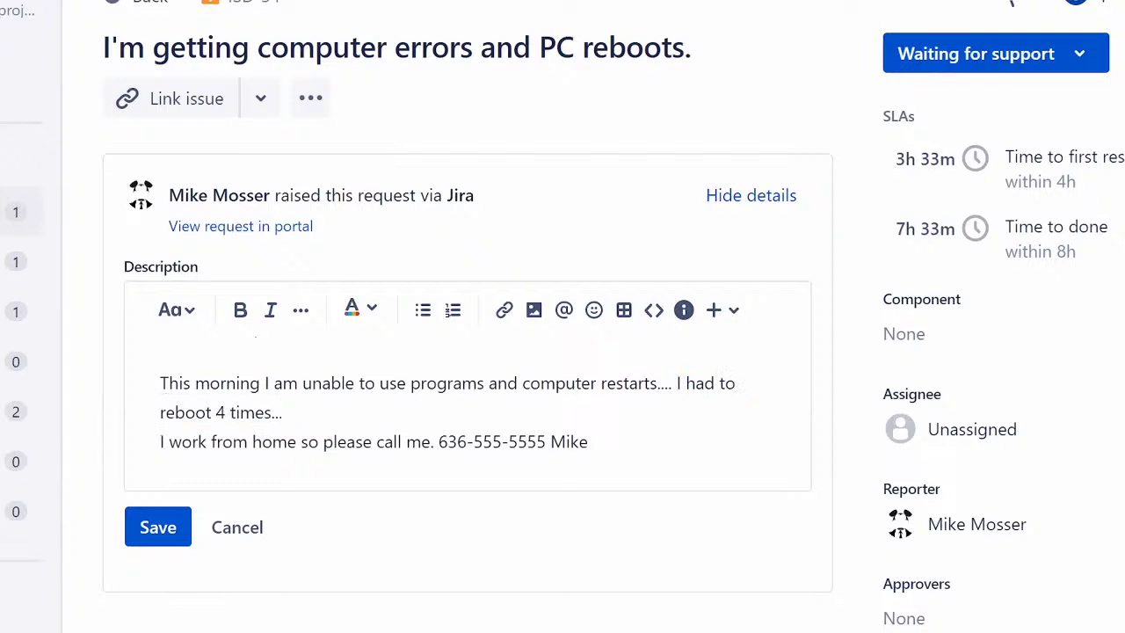
{"action": "left_click_drag", "start_coordinate": [283, 412], "coordinate": [676, 356]}
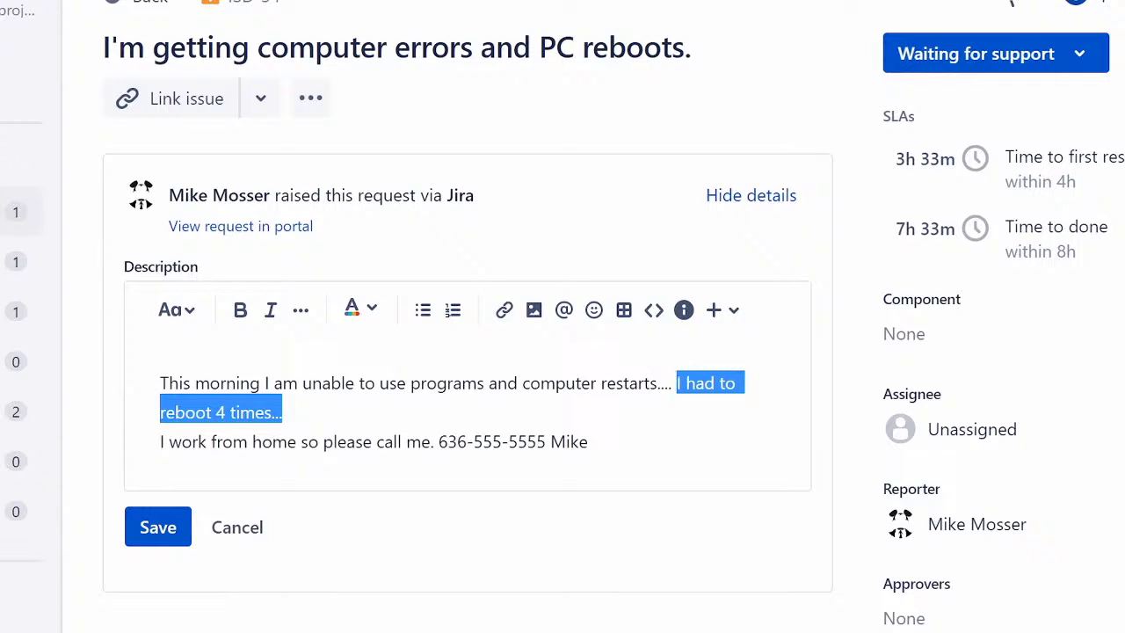
{"action": "left_click", "coordinate": [624, 383]}
{"action": "left_click_drag", "start_coordinate": [283, 412], "coordinate": [677, 384]}
{"action": "left_click", "coordinate": [517, 442]}
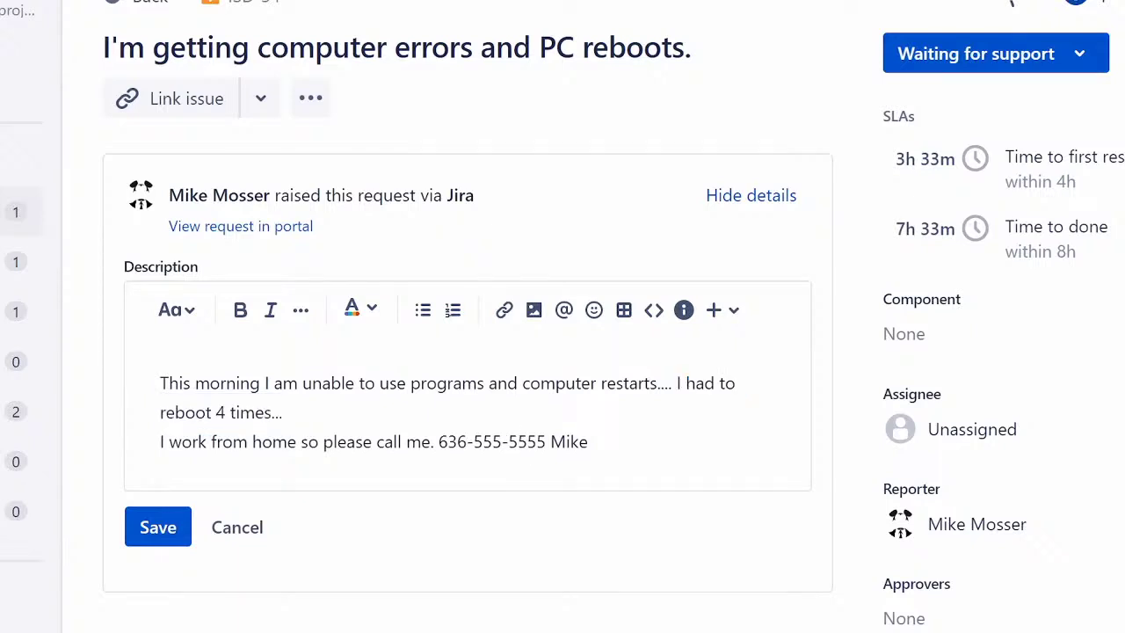
{"action": "scroll", "coordinate": [518, 440], "scroll_direction": "down", "scroll_amount": 4}
{"action": "left_click", "coordinate": [487, 472]}
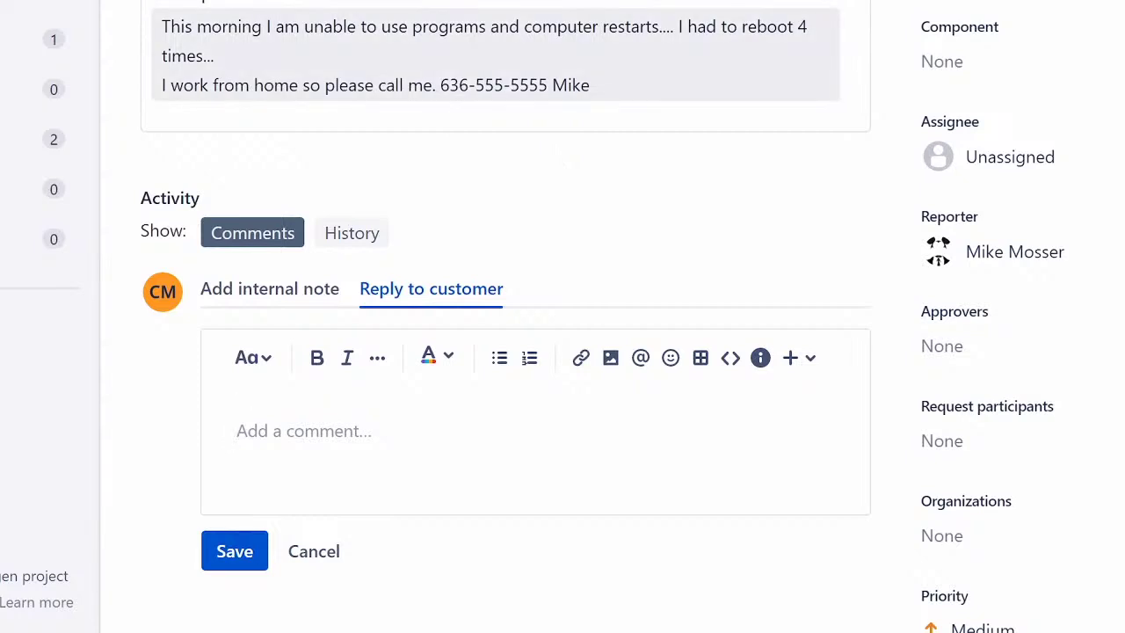
- Write 'Good morning,' and ask 'Do you turn off your computer at the end of shift or do you keep in on?'
{"action": "type", "text": "Go"}
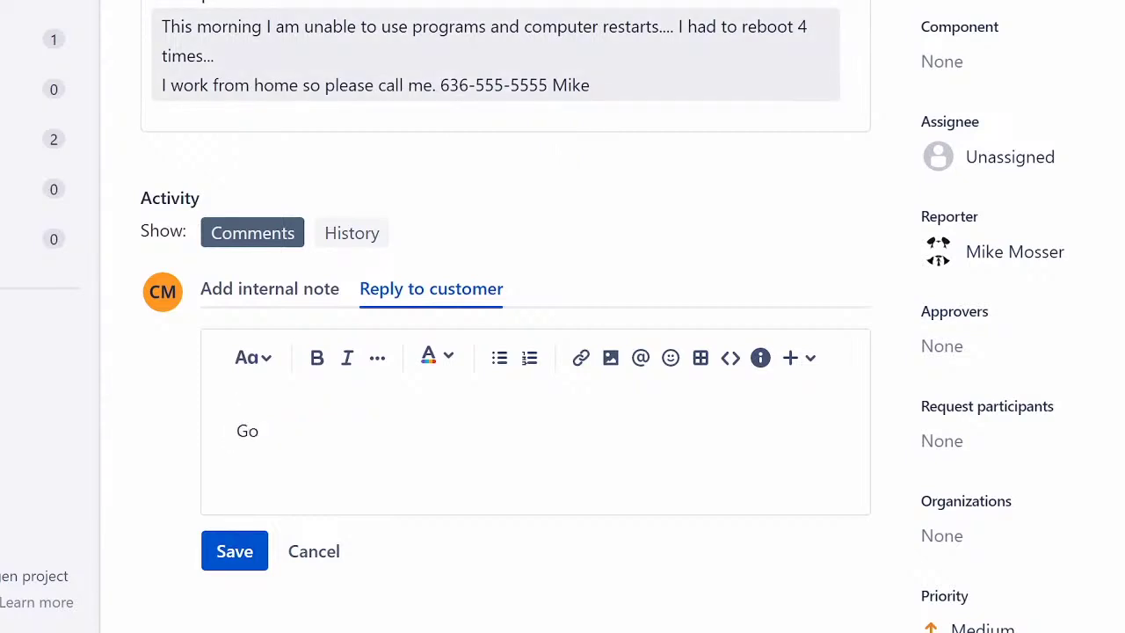
{"action": "type", "text": "od morning,"}
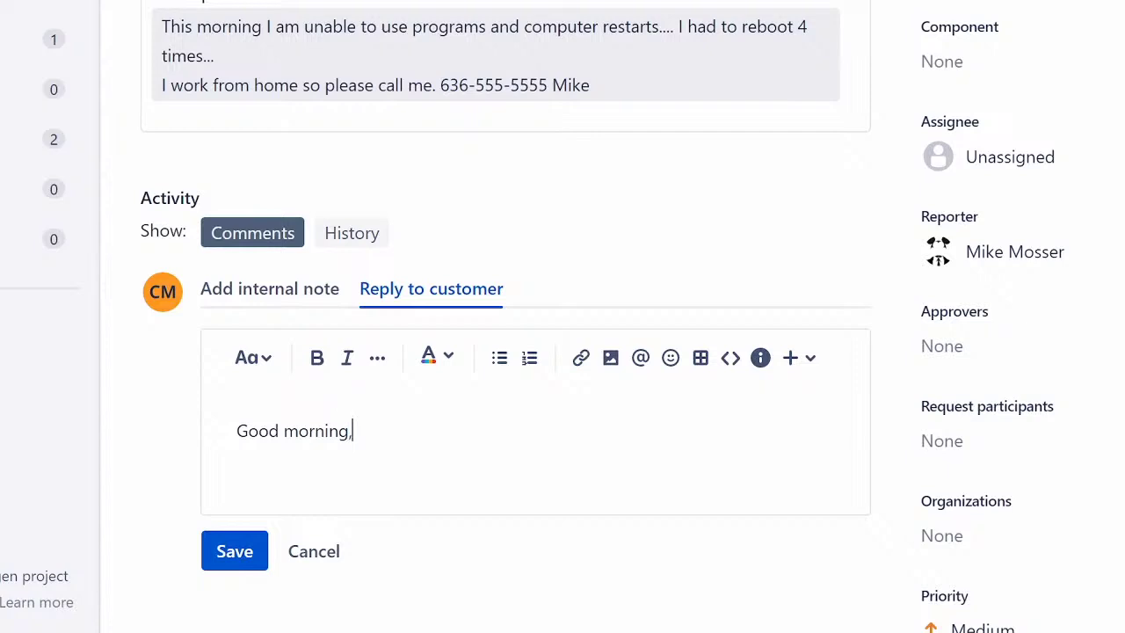
{"action": "key", "text": "Return"}
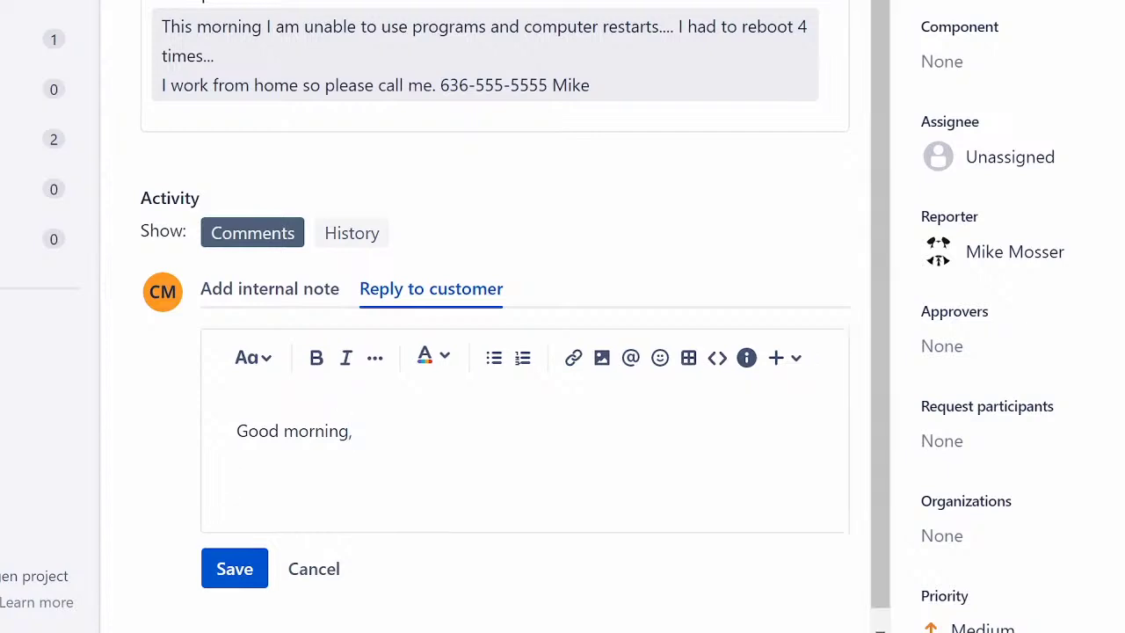
{"action": "type", "text": "Do you turn off your computer ad"}
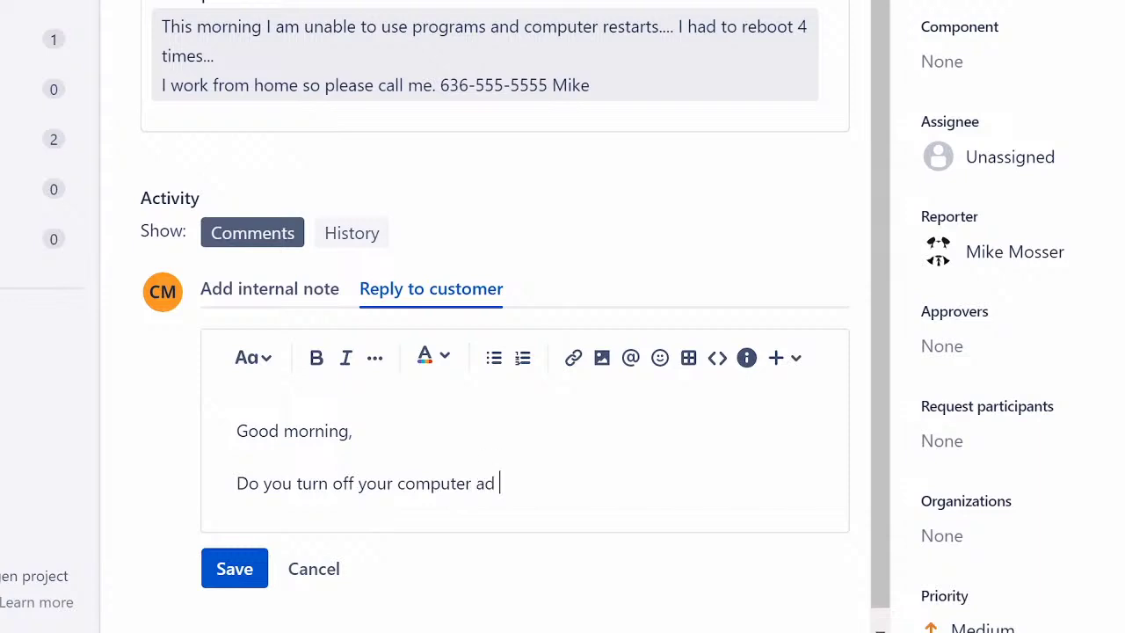
{"action": "key", "text": "BackSpace"}
{"action": "type", "text": "t the end of "}
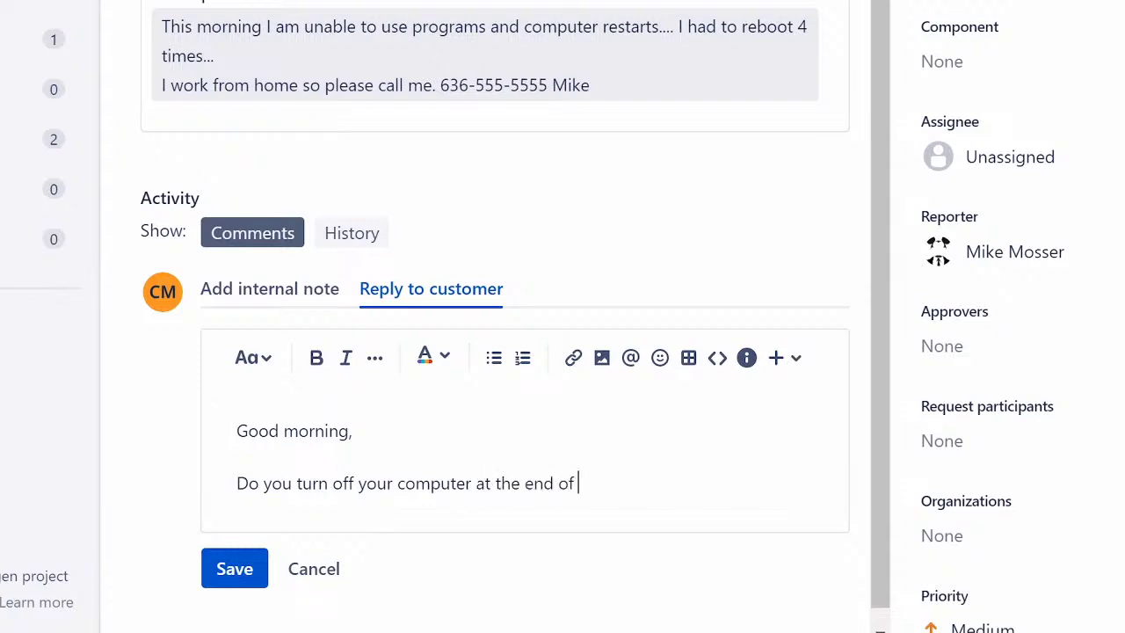
{"action": "type", "text": "shift or do you keep in on?"}
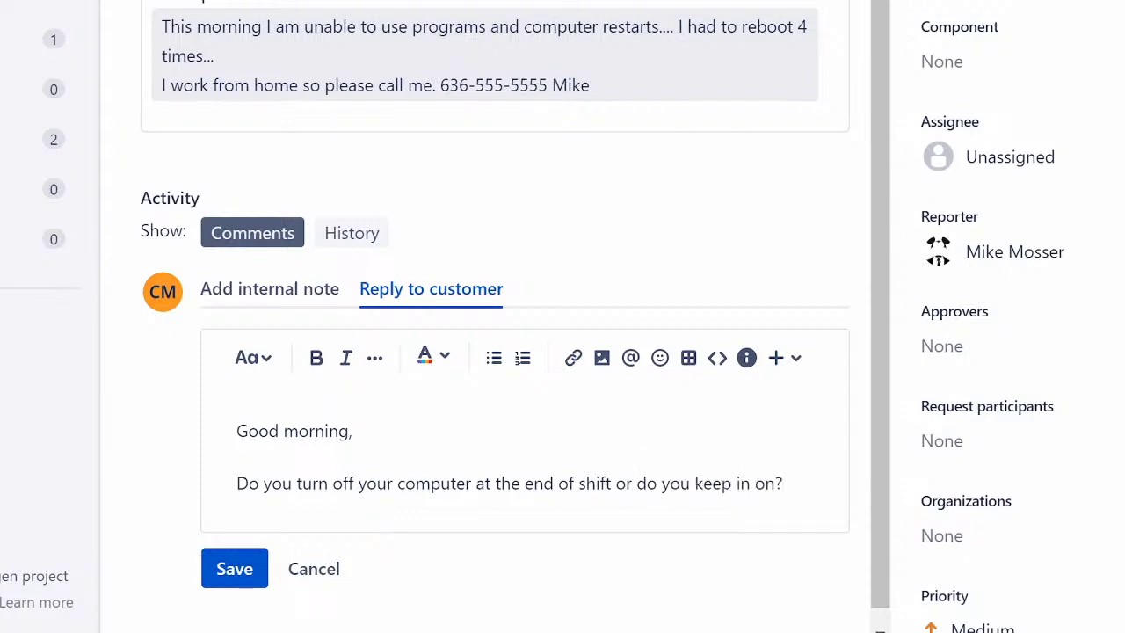
- Add the customer's answer 'I turn it off or shutdown...' and begin a line 'Me: Please'
{"action": "key", "text": "Return"}
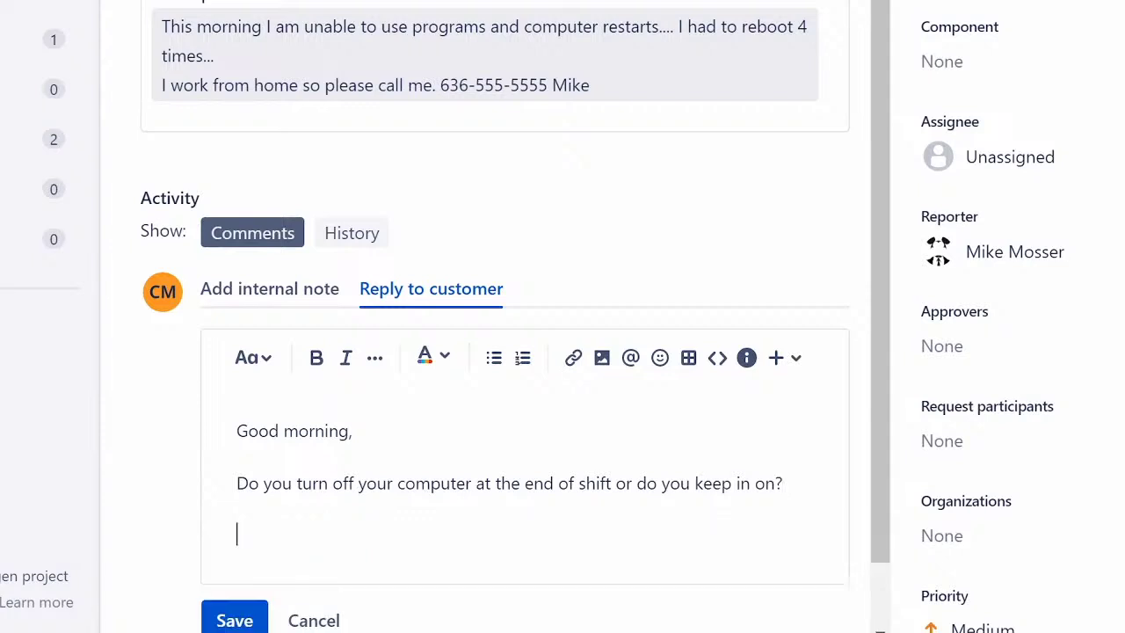
{"action": "type", "text": "Mike: I turne"}
{"action": "key", "text": "BackSpace"}
{"action": "type", "text": "it off or shutdown..."}
{"action": "key", "text": "Return"}
{"action": "type", "text": "Me: Please"}
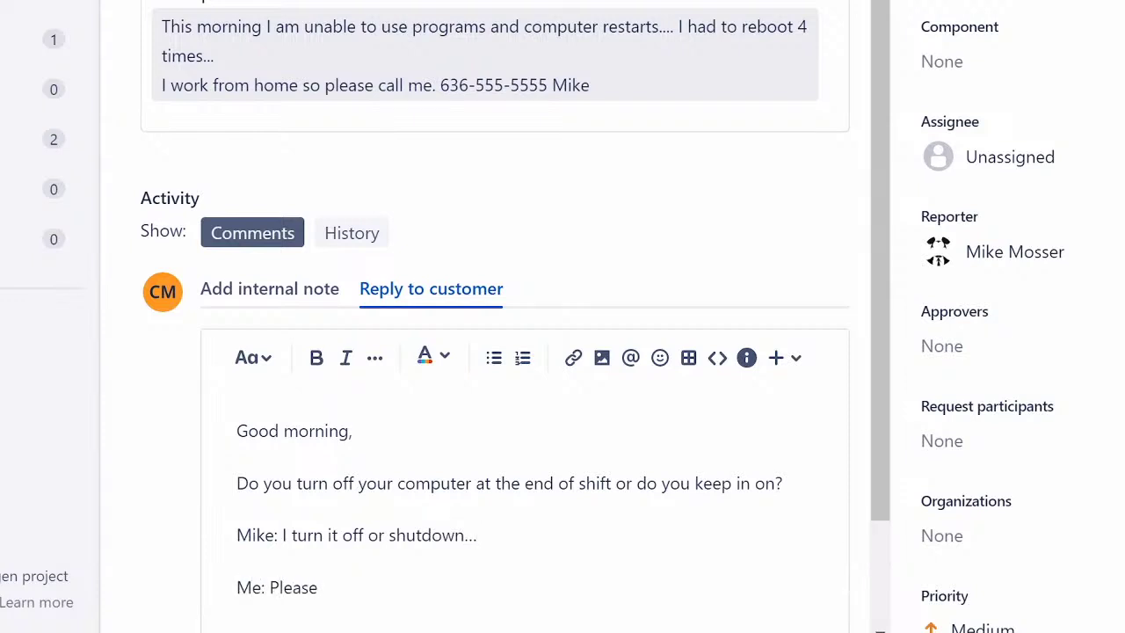
- Try wording such as 'insure that' after 'Please', then erase it
{"action": "scroll", "coordinate": [536, 150], "scroll_direction": "down", "scroll_amount": 2}
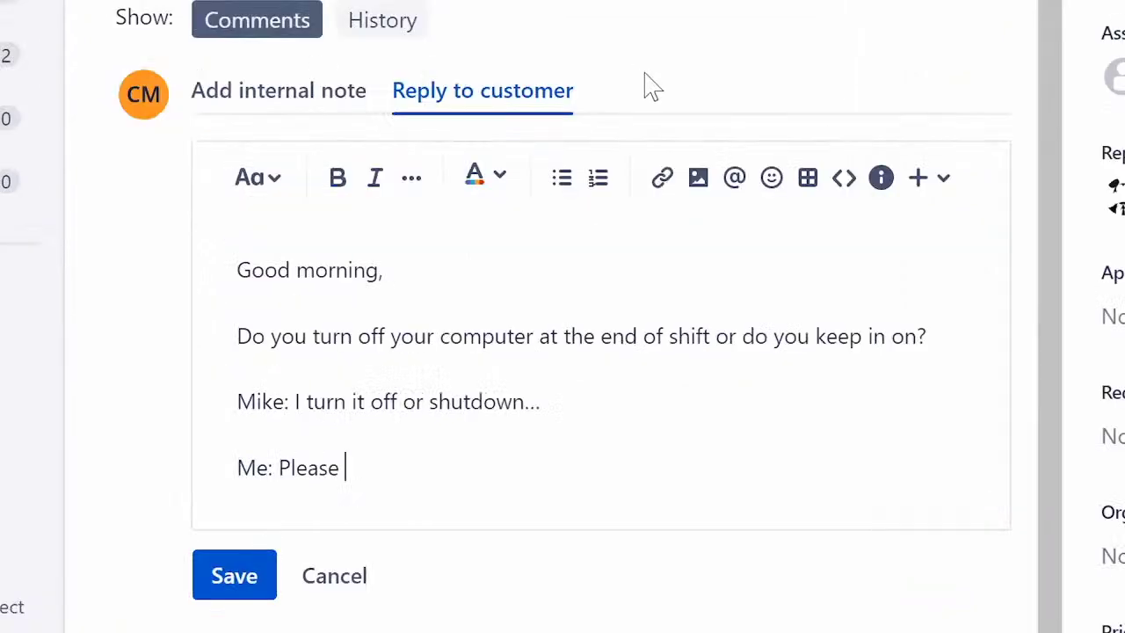
{"action": "type", "text": "insure"}
{"action": "key", "text": "BackSpace"}
{"action": "key", "text": "BackSpace"}
{"action": "key", "text": "BackSpace"}
{"action": "key", "text": "BackSpace"}
{"action": "key", "text": "BackSpace"}
{"action": "key", "text": "BackSpace"}
{"action": "key", "text": "BackSpace"}
{"action": "type", "text": "Ieave"}
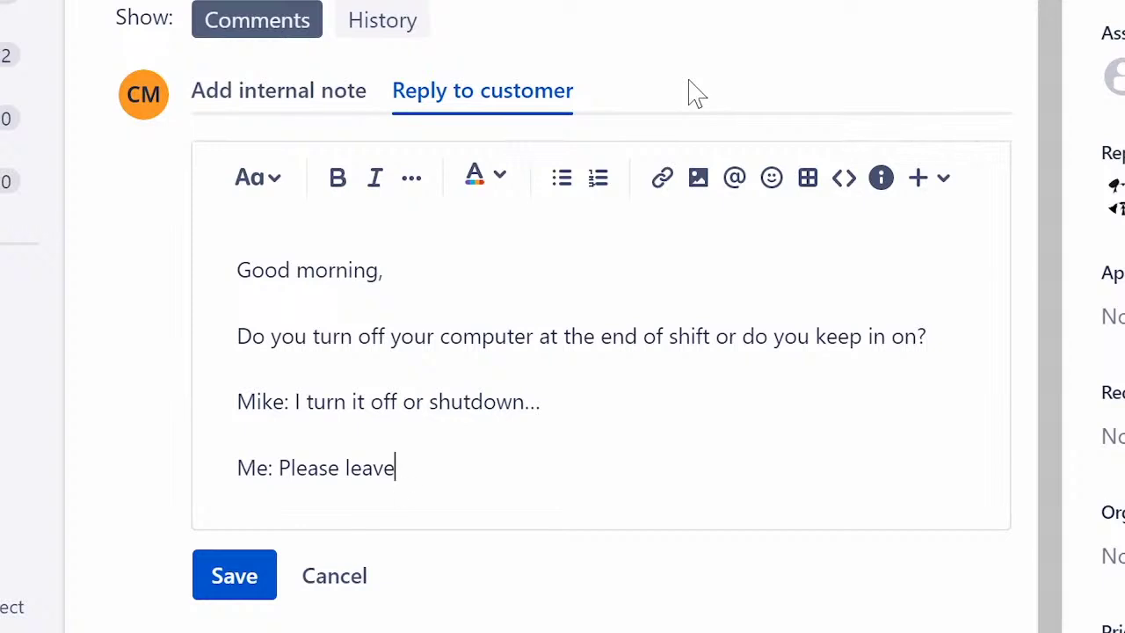
{"action": "key", "text": "BackSpace"}
{"action": "key", "text": "BackSpace"}
{"action": "key", "text": "BackSpace"}
{"action": "key", "text": "BackSpace"}
{"action": "key", "text": "BackSpace"}
{"action": "type", "text": "inus"}
{"action": "key", "text": "BackSpace"}
{"action": "key", "text": "BackSpace"}
{"action": "type", "text": "sure that"}
{"action": "key", "text": "BackSpace"}
{"action": "key", "text": "BackSpace"}
{"action": "key", "text": "BackSpace"}
{"action": "key", "text": "BackSpace"}
{"action": "key", "text": "BackSpace"}
{"action": "key", "text": "BackSpace"}
{"action": "key", "text": "BackSpace"}
{"action": "key", "text": "BackSpace"}
{"action": "key", "text": "BackSpace"}
{"action": "key", "text": "BackSpace"}
{"action": "key", "text": "BackSpace"}
- Continue 'leave computer on after work so that it can get updates. This will minimize restarts and will allow for faster login.'
{"action": "type", "text": "leave computer on after work so that it can get"}
{"action": "type", "text": "upda"}
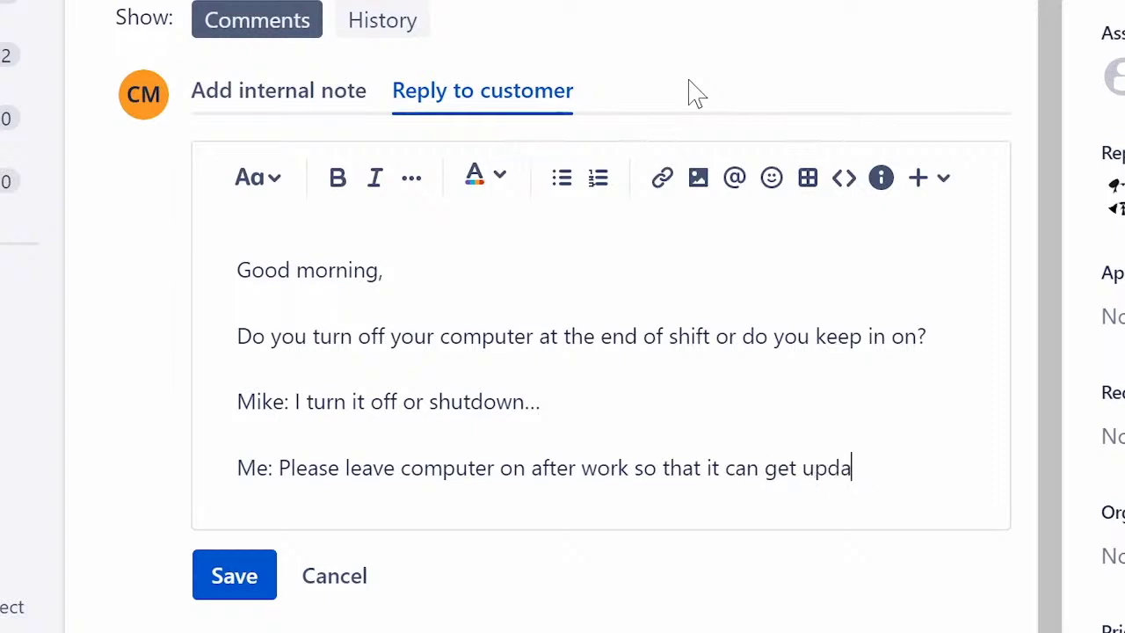
{"action": "type", "text": "tes. t"}
{"action": "key", "text": "BackSpace"}
{"action": "type", "text": "This will "}
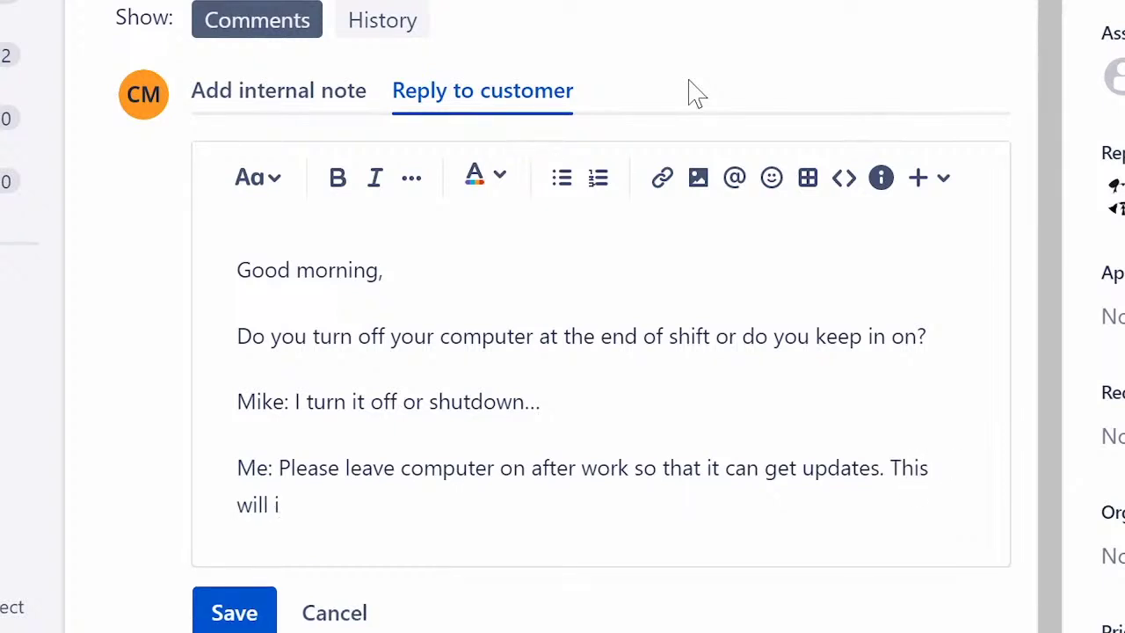
{"action": "type", "text": "minimize "}
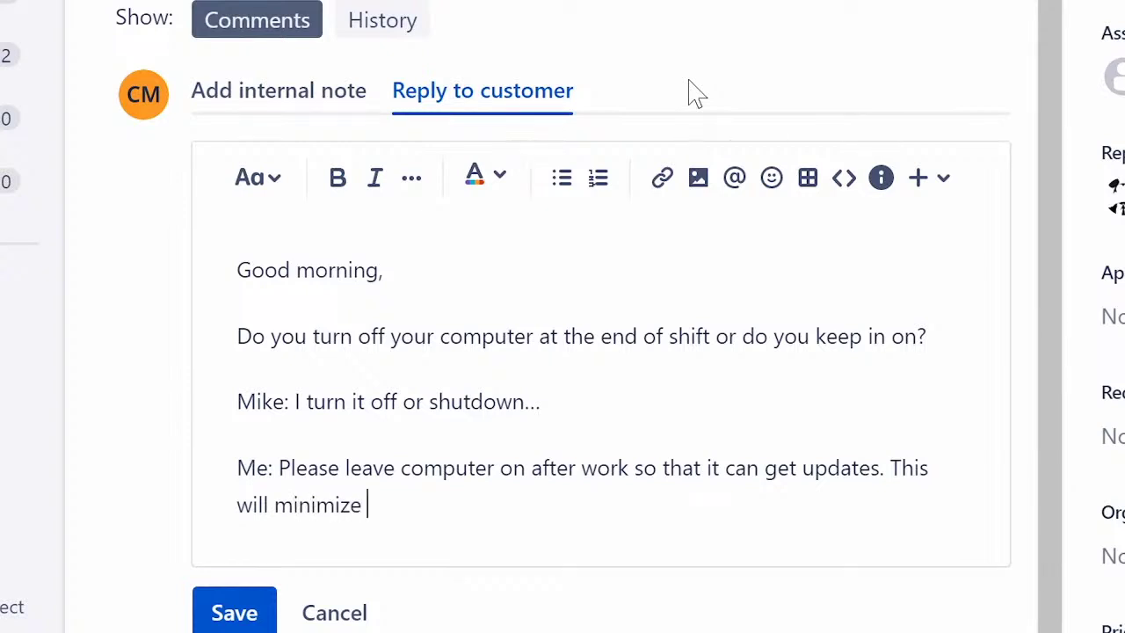
{"action": "type", "text": "restarts"}
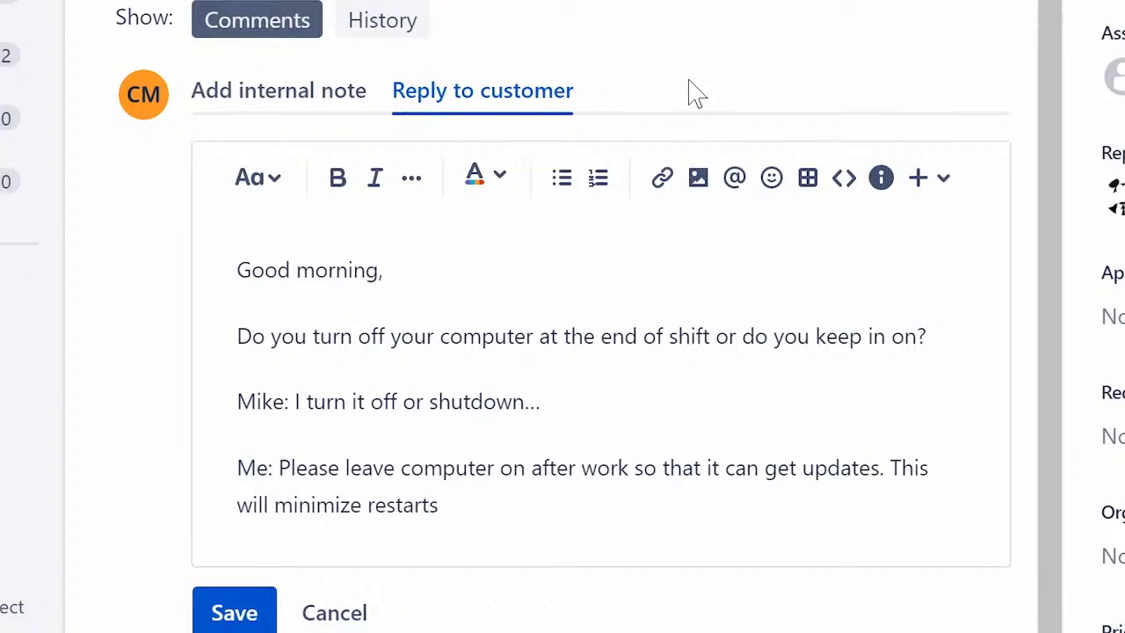
{"action": "type", "text": " and will allow for f"}
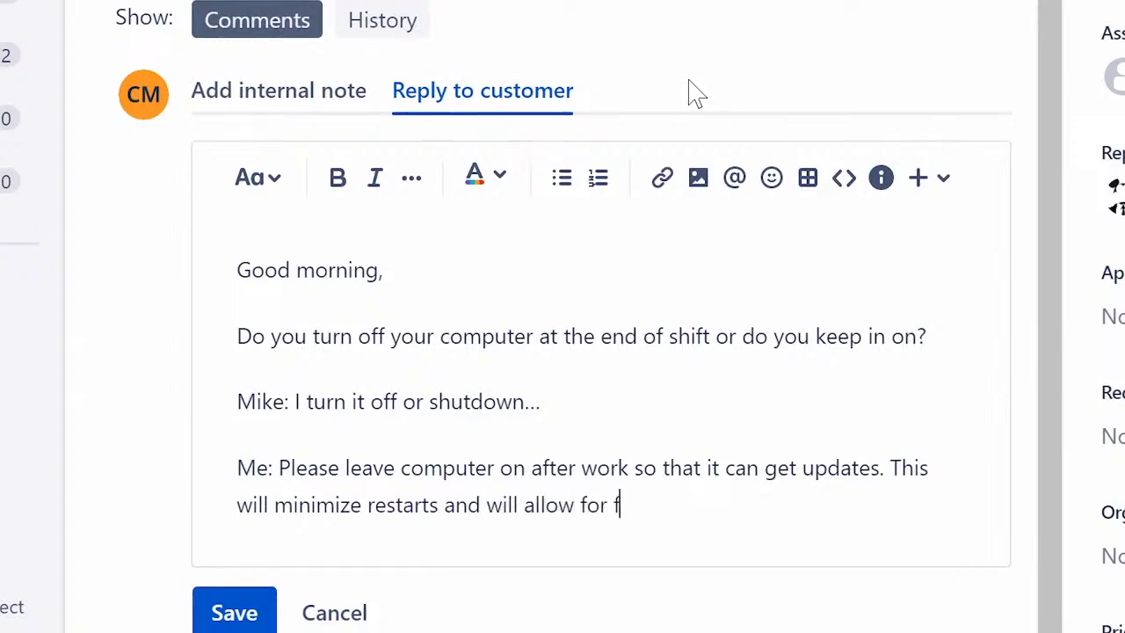
{"action": "type", "text": "aster login."}
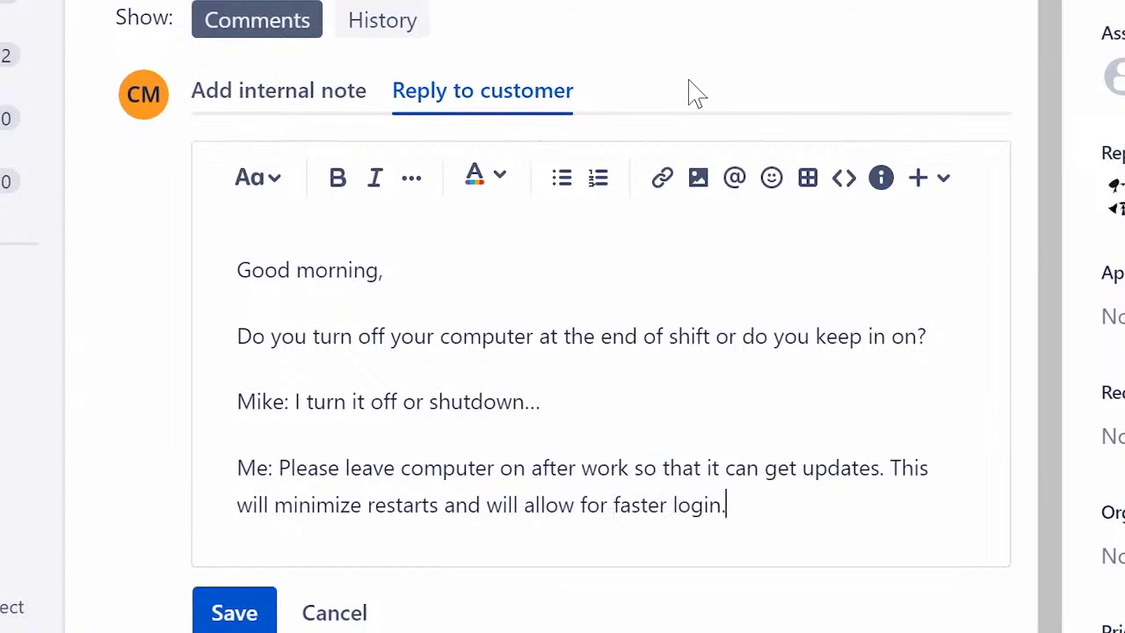
{"action": "scroll", "coordinate": [564, 316], "scroll_direction": "down", "scroll_amount": 1}
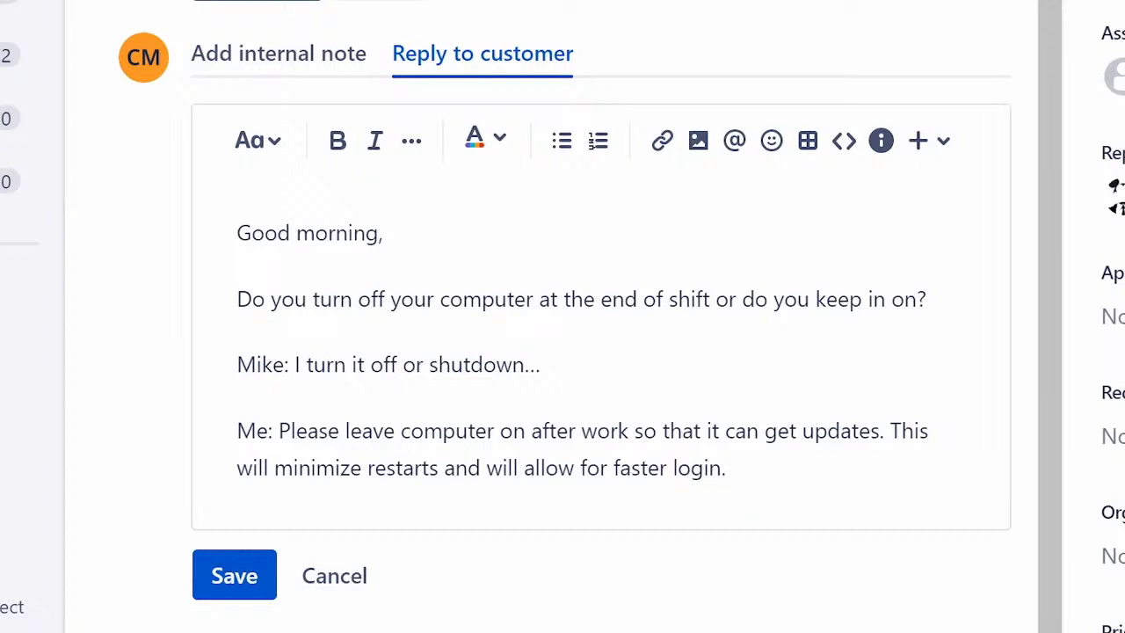
{"action": "left_click_drag", "start_coordinate": [512, 431], "coordinate": [883, 431]}
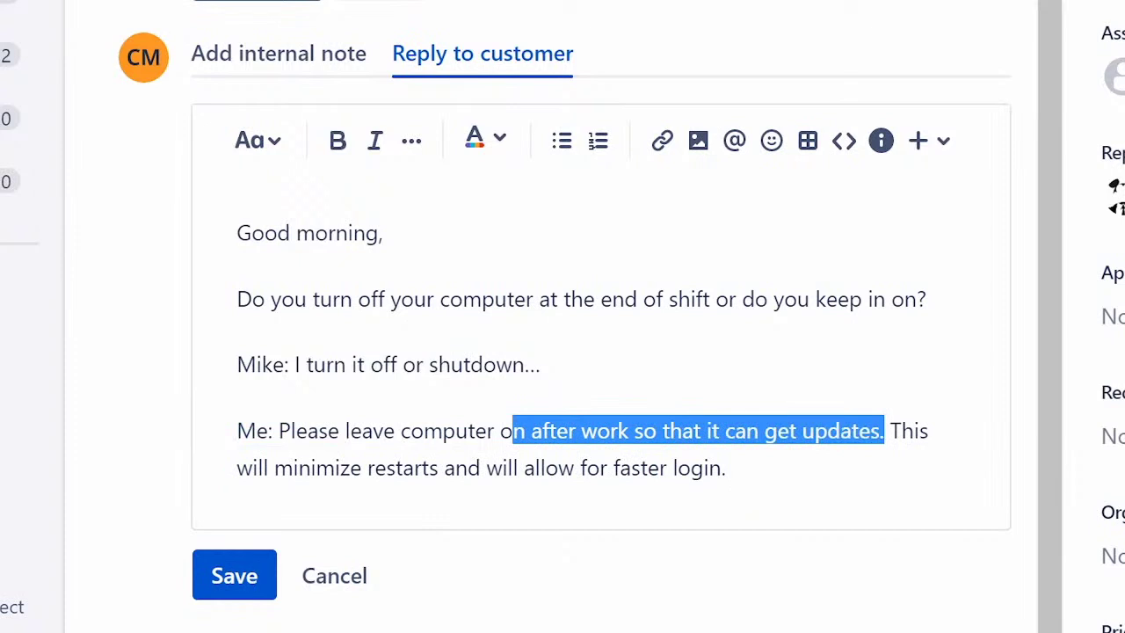
{"action": "left_click", "coordinate": [731, 468]}
{"action": "scroll", "coordinate": [563, 352], "scroll_direction": "up", "scroll_amount": 5}
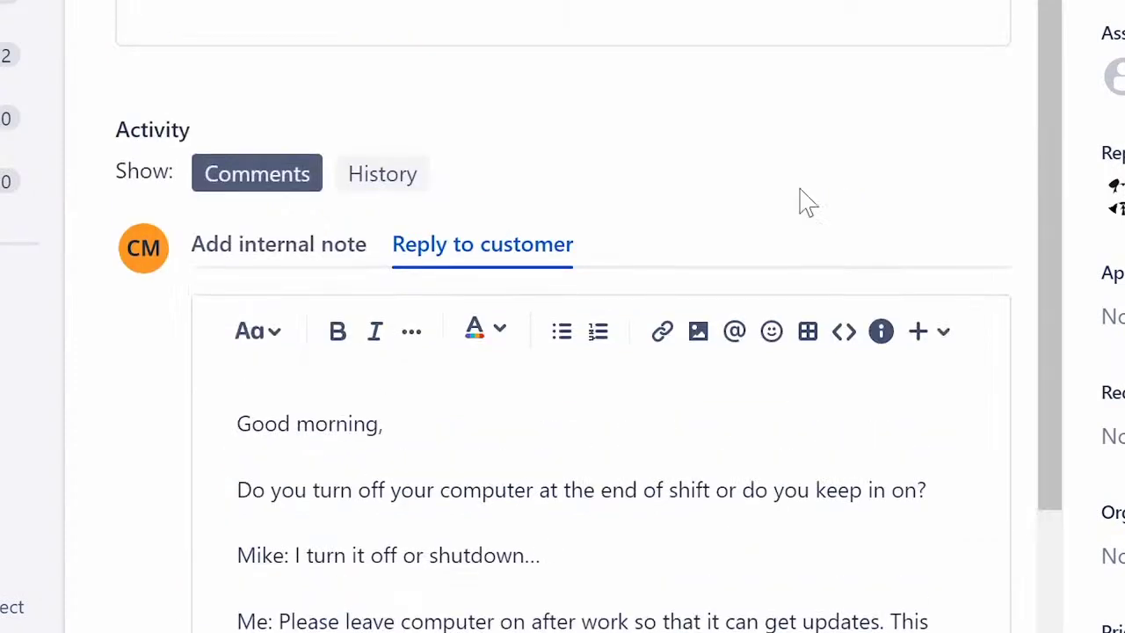
{"action": "left_click_drag", "start_coordinate": [794, 232], "coordinate": [220, 280]}
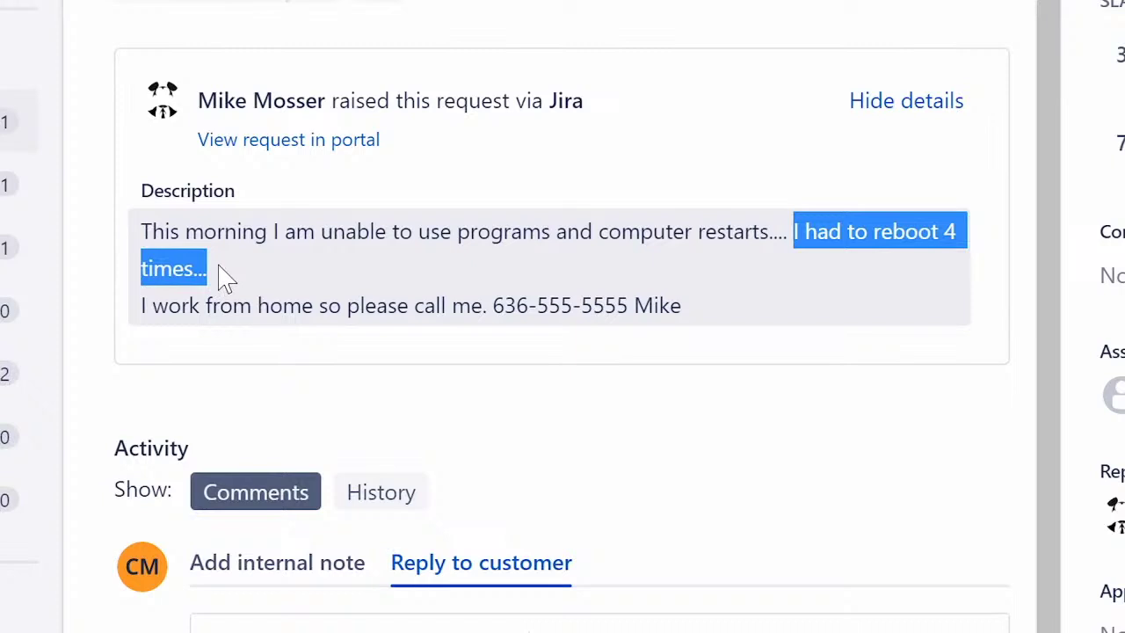
{"action": "left_click", "coordinate": [246, 274]}
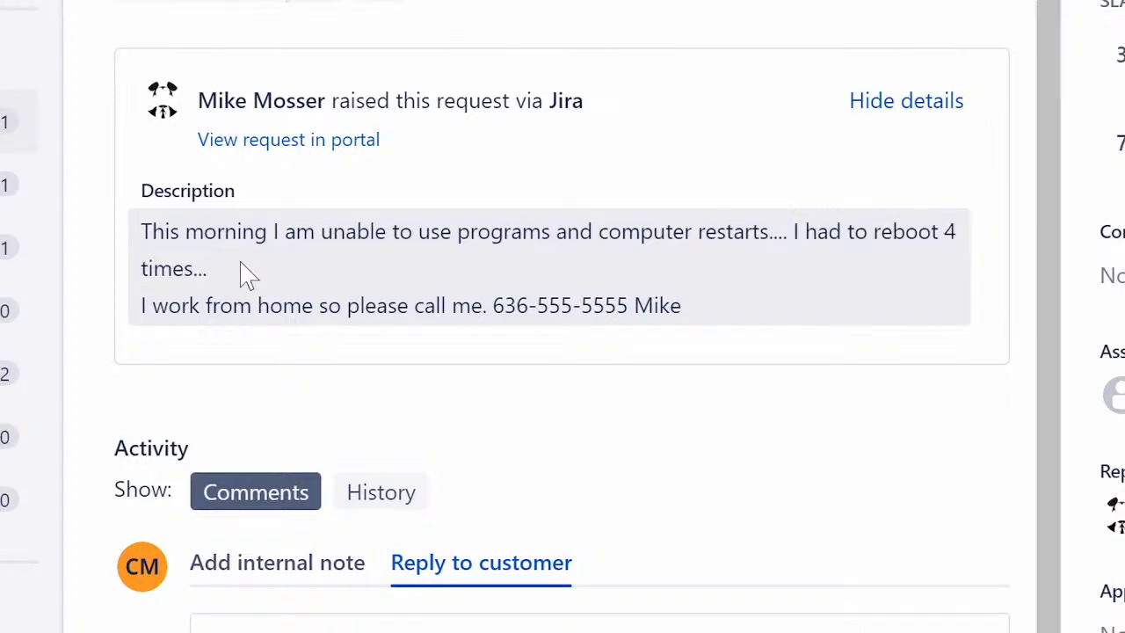
{"action": "left_click_drag", "start_coordinate": [794, 231], "coordinate": [930, 270]}
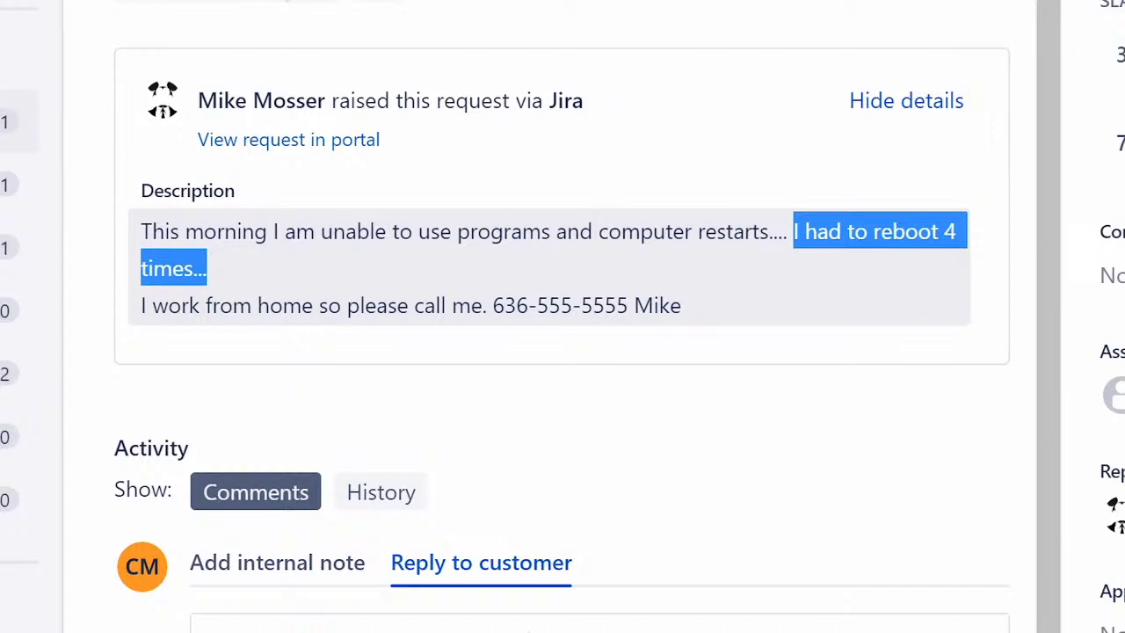
{"action": "key", "text": "Escape"}
{"action": "left_click_drag", "start_coordinate": [794, 231], "coordinate": [413, 275]}
{"action": "left_click", "coordinate": [417, 277]}
{"action": "scroll", "coordinate": [417, 277], "scroll_direction": "down", "scroll_amount": 5}
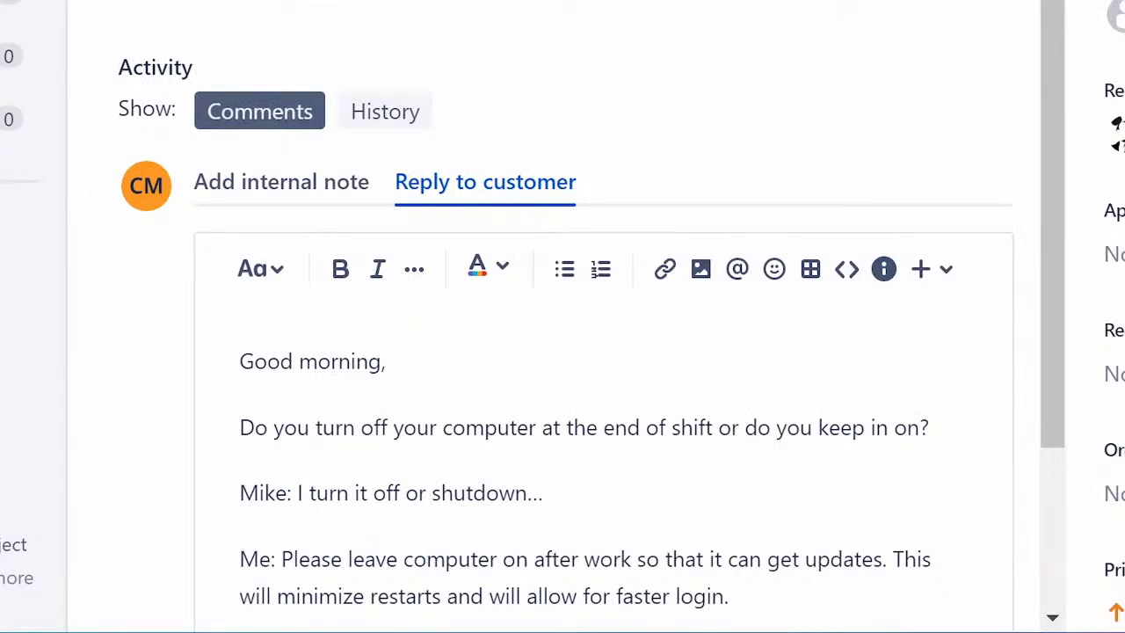
{"action": "scroll", "coordinate": [603, 351], "scroll_direction": "down", "scroll_amount": 2}
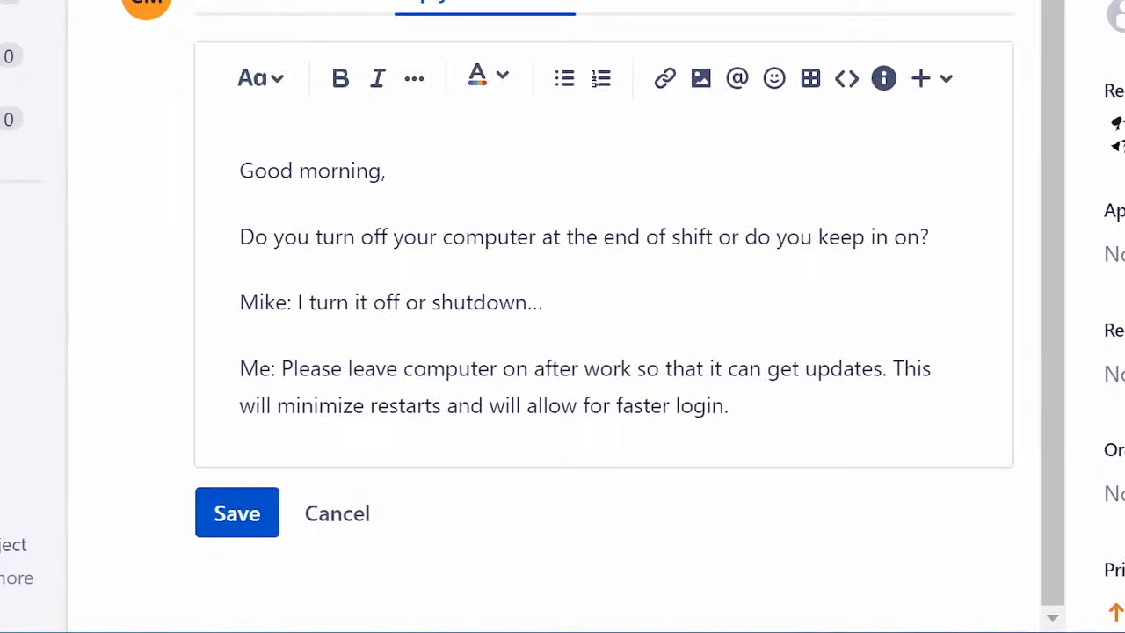
- Add a line 'Me: Computer uses very little power when not in use... it uses around 8 watts'
{"action": "key", "text": "Return"}
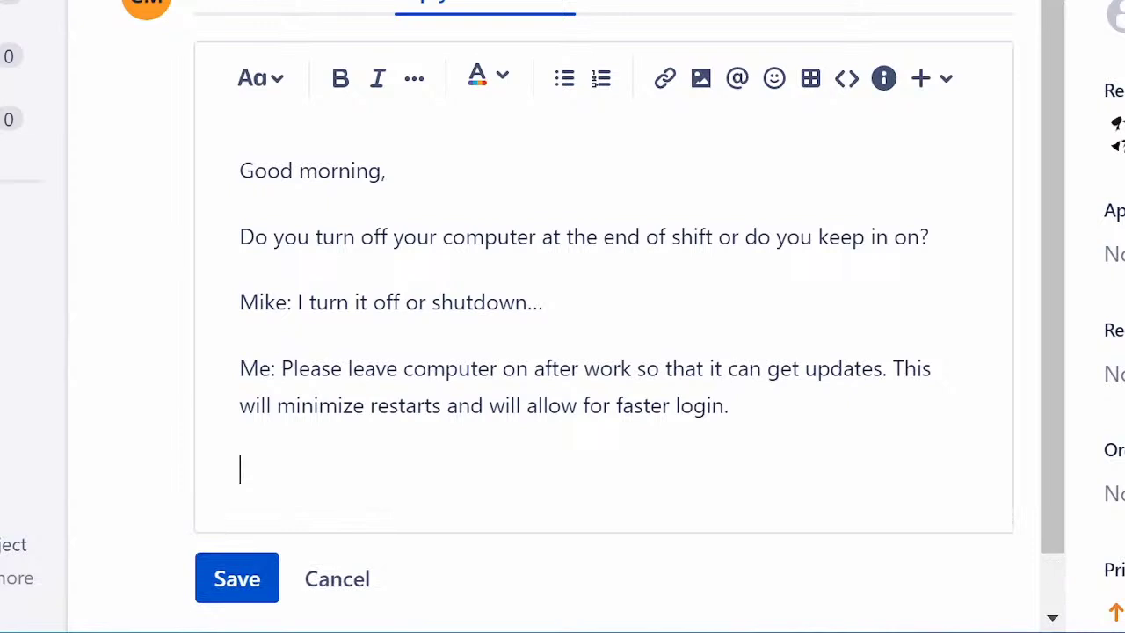
{"action": "type", "text": "Me: The"}
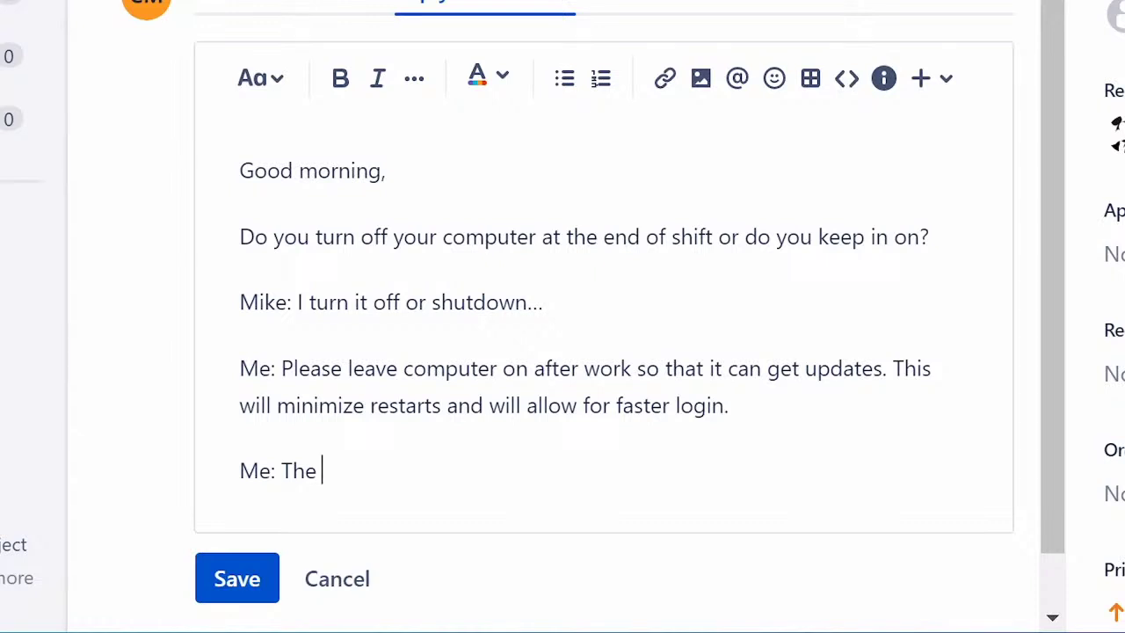
{"action": "key", "text": "BackSpace"}
{"action": "key", "text": "BackSpace"}
{"action": "key", "text": "BackSpace"}
{"action": "key", "text": "BackSpace"}
{"action": "type", "text": "Computer uses very little power when o"}
{"action": "key", "text": "BackSpace"}
{"action": "type", "text": "not in use"}
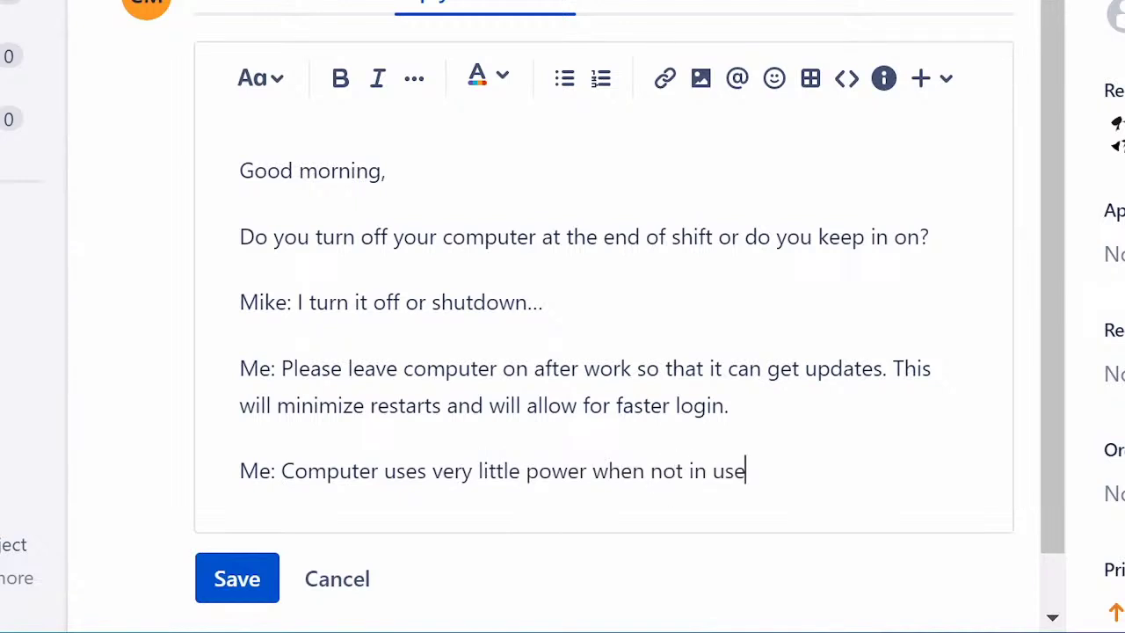
{"action": "type", "text": "... it uses arou"}
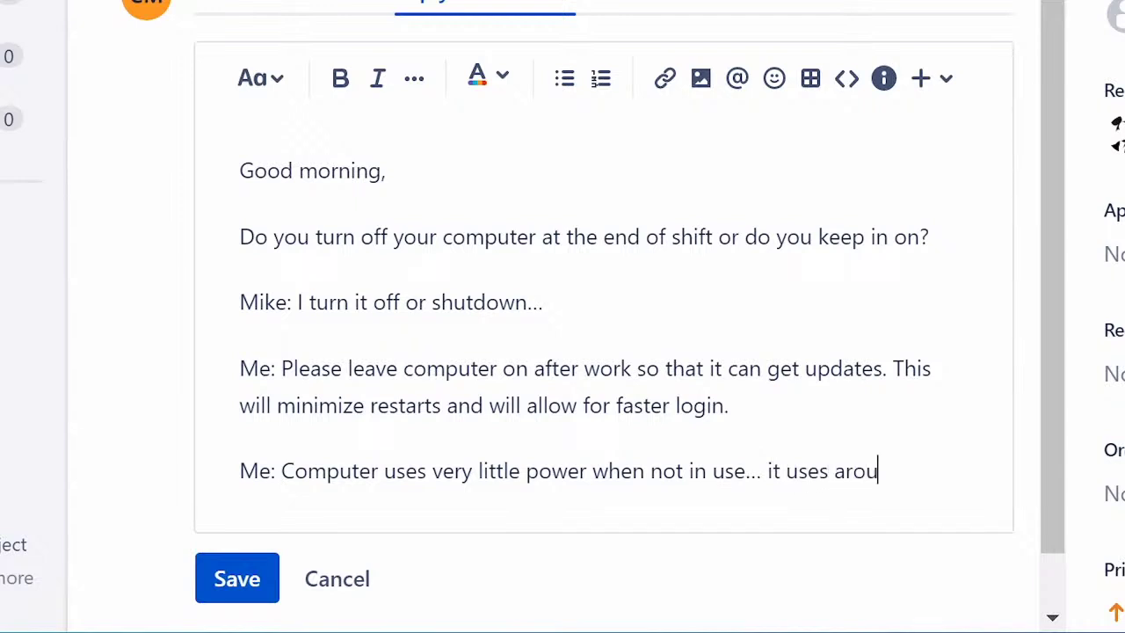
{"action": "type", "text": "nd 8 watts "}
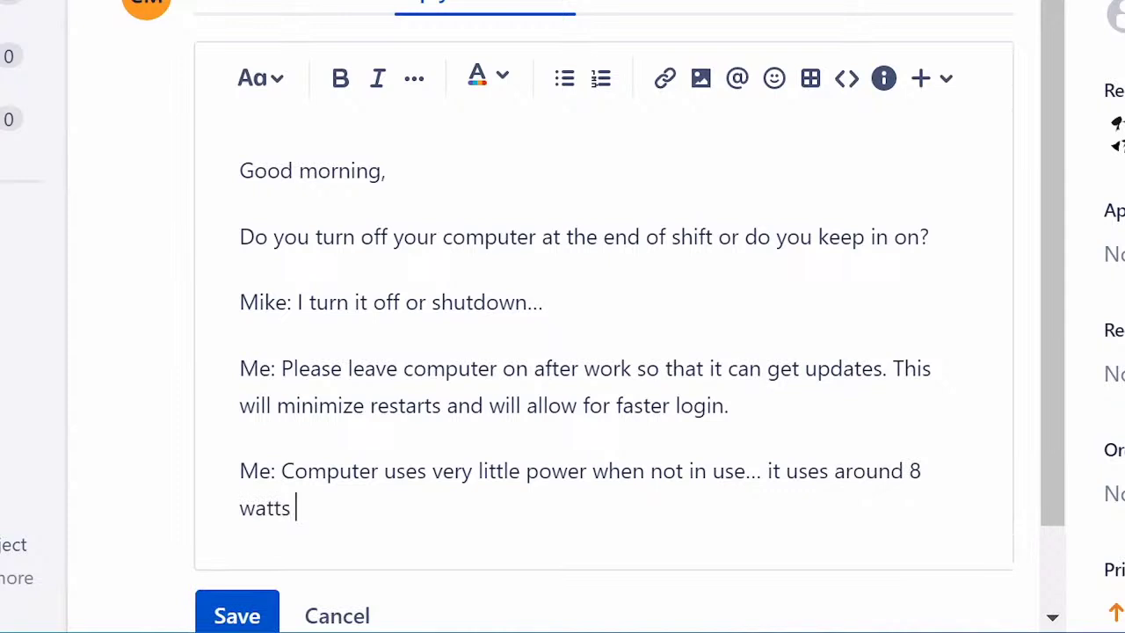
{"action": "type", "text": "compare"}
- Finish it with 'compared to a light bulb which is around 60 w...' and start a new paragraph
{"action": "key", "text": "BackSpace"}
{"action": "type", "text": "red to a light "}
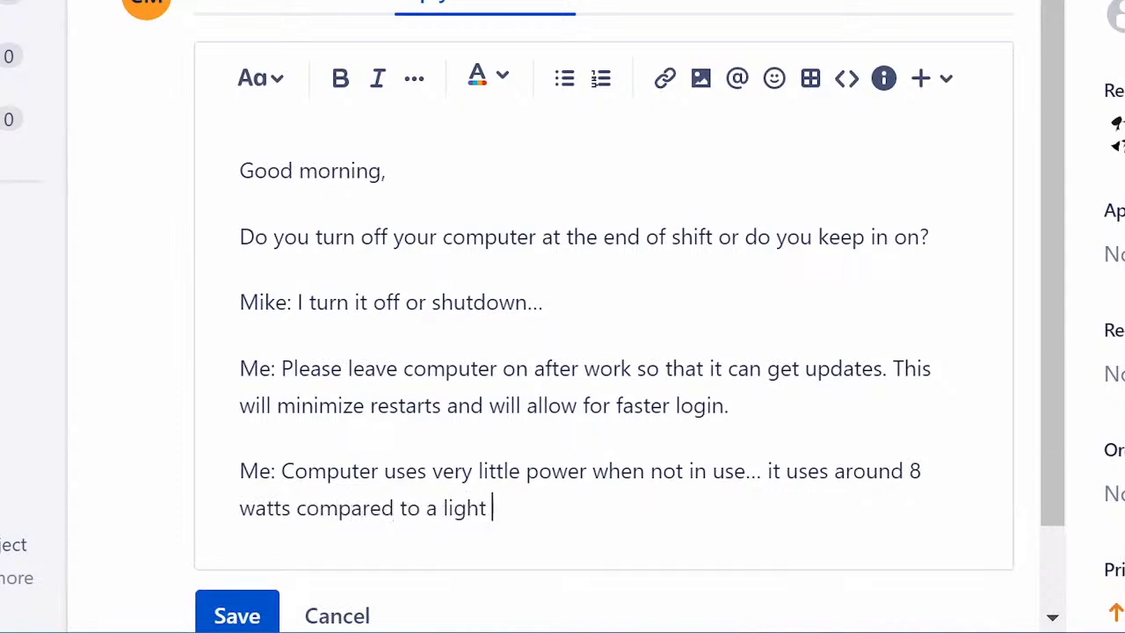
{"action": "type", "text": "bulb which is a"}
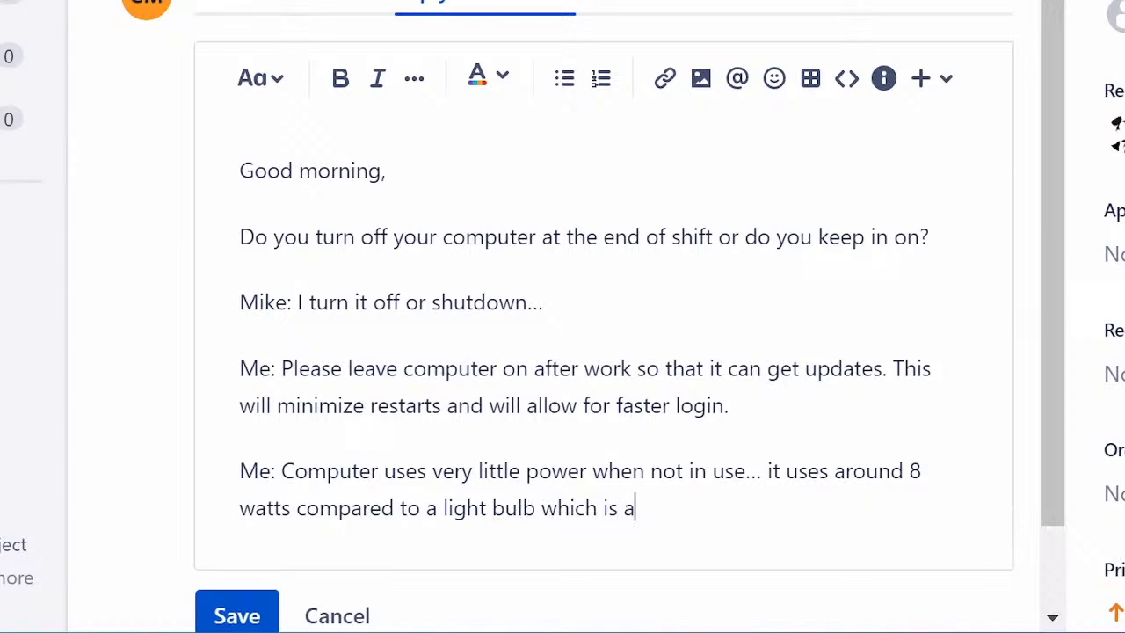
{"action": "type", "text": "round 60"}
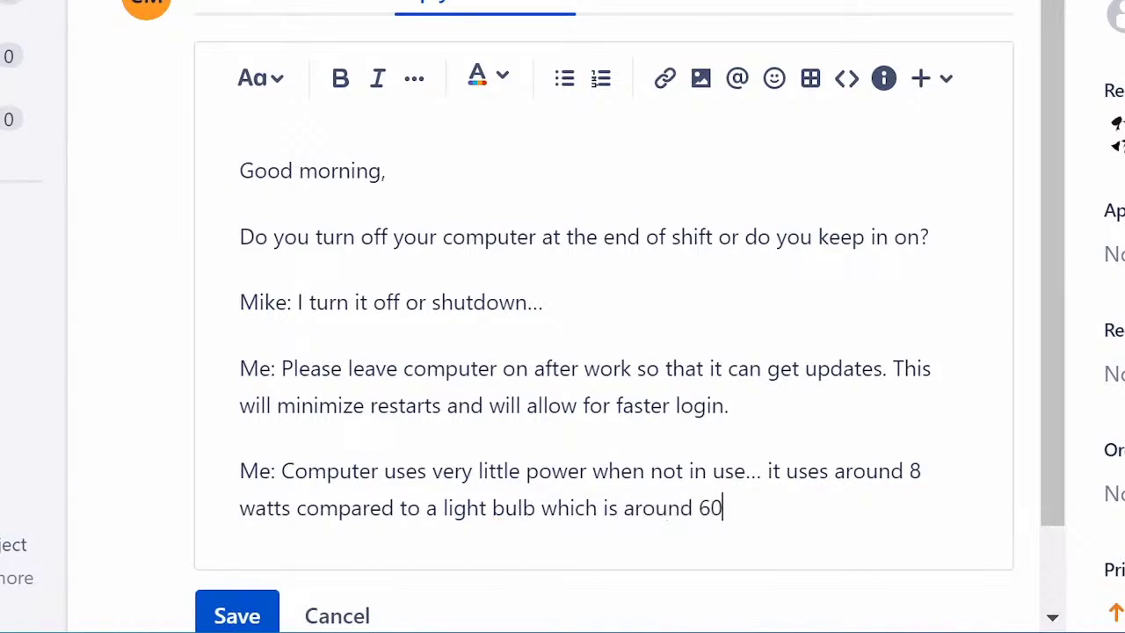
{"action": "type", "text": " w..."}
{"action": "key", "text": "Return"}
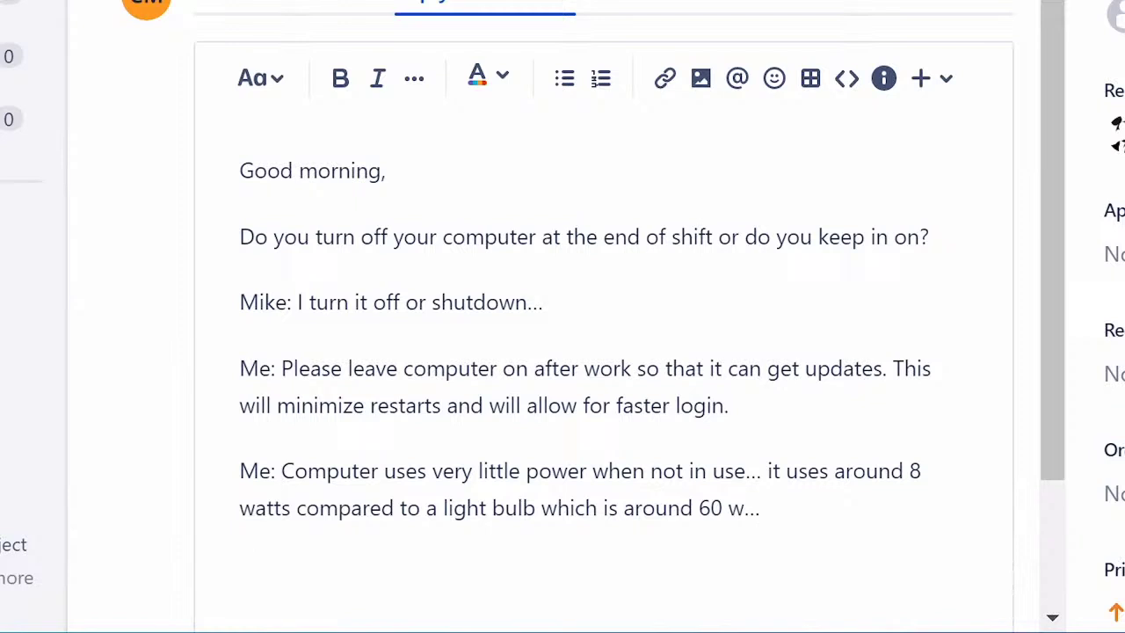
{"action": "scroll", "coordinate": [864, 454], "scroll_direction": "down", "scroll_amount": 2}
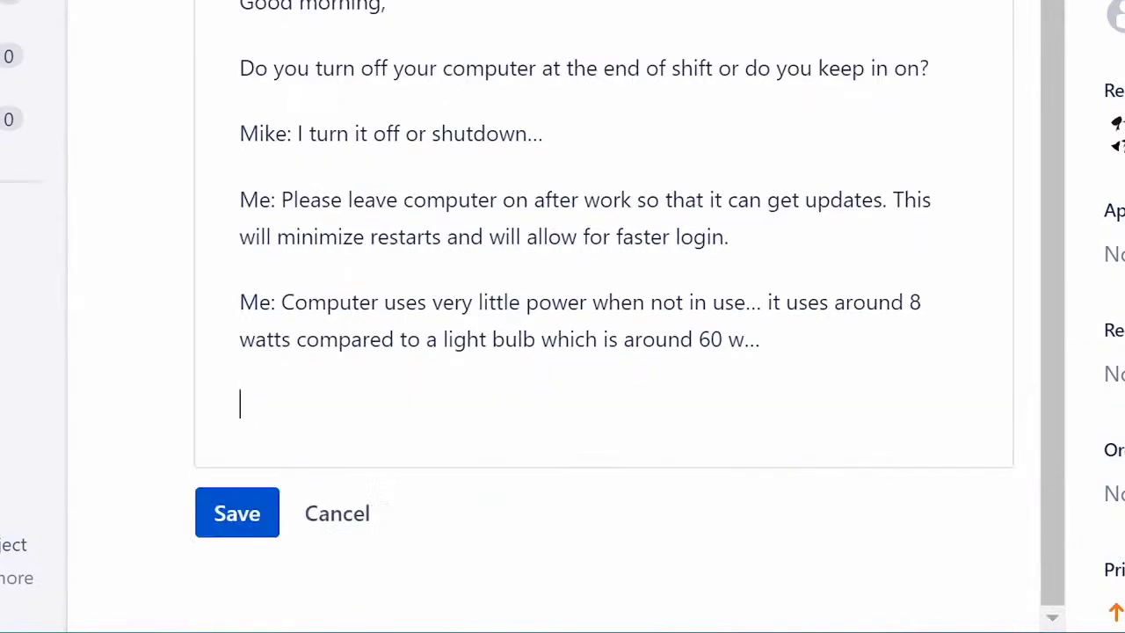
{"action": "left_click_drag", "start_coordinate": [908, 302], "coordinate": [291, 339]}
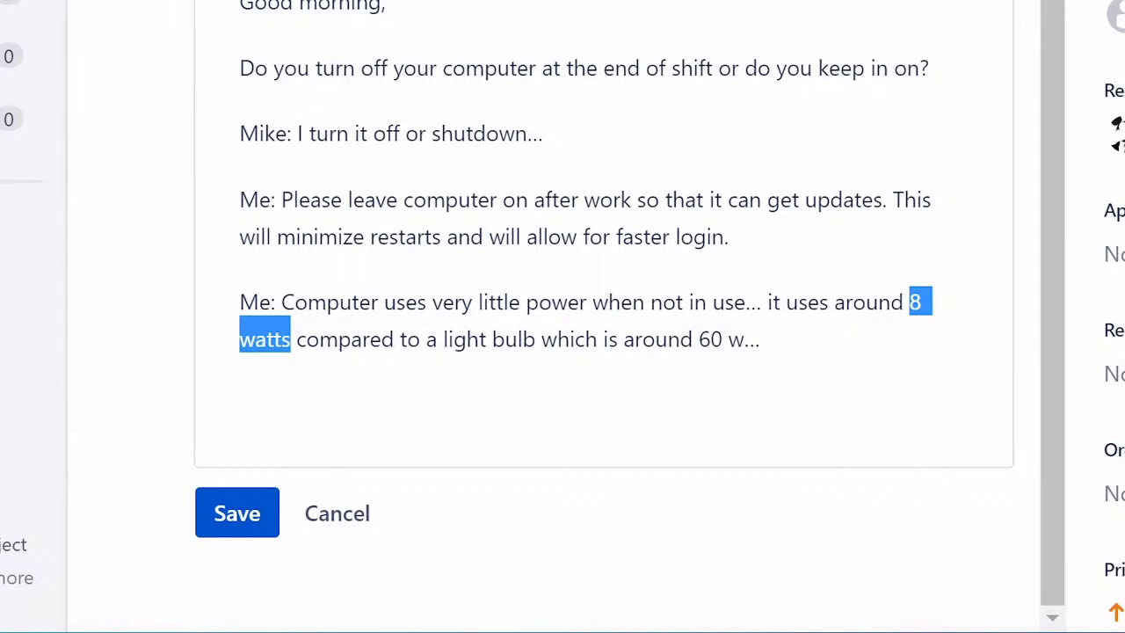
{"action": "left_click", "coordinate": [338, 339]}
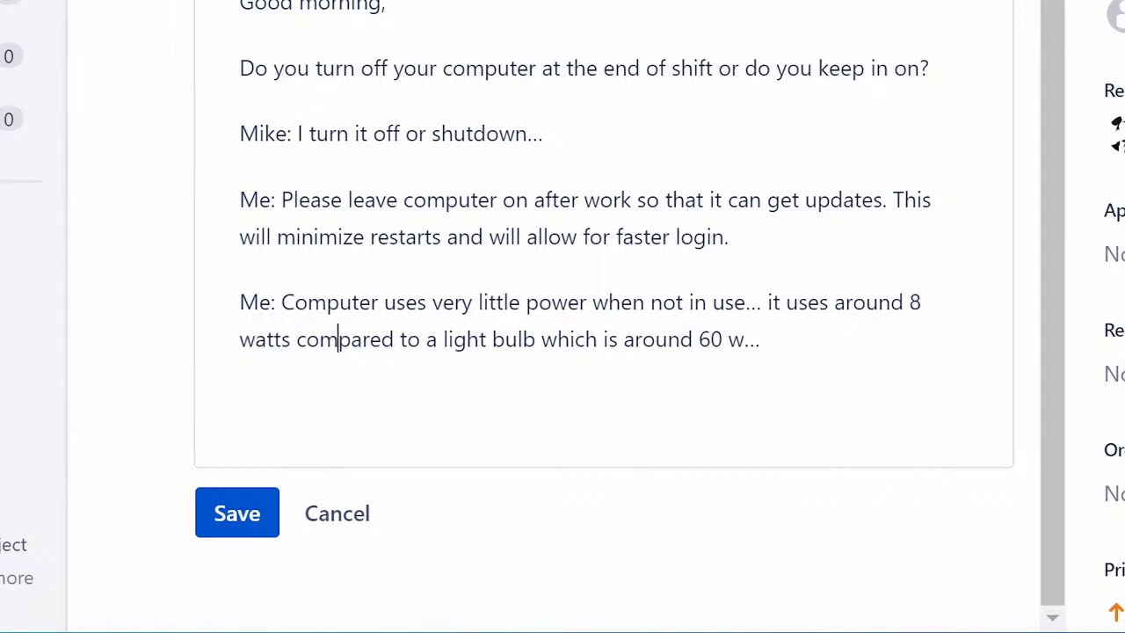
- Add the customer's 'okay, np.' line to the reply and start a new 'Me:' line below it
{"action": "left_click", "coordinate": [240, 403]}
{"action": "type", "text": "Mike: oka"}
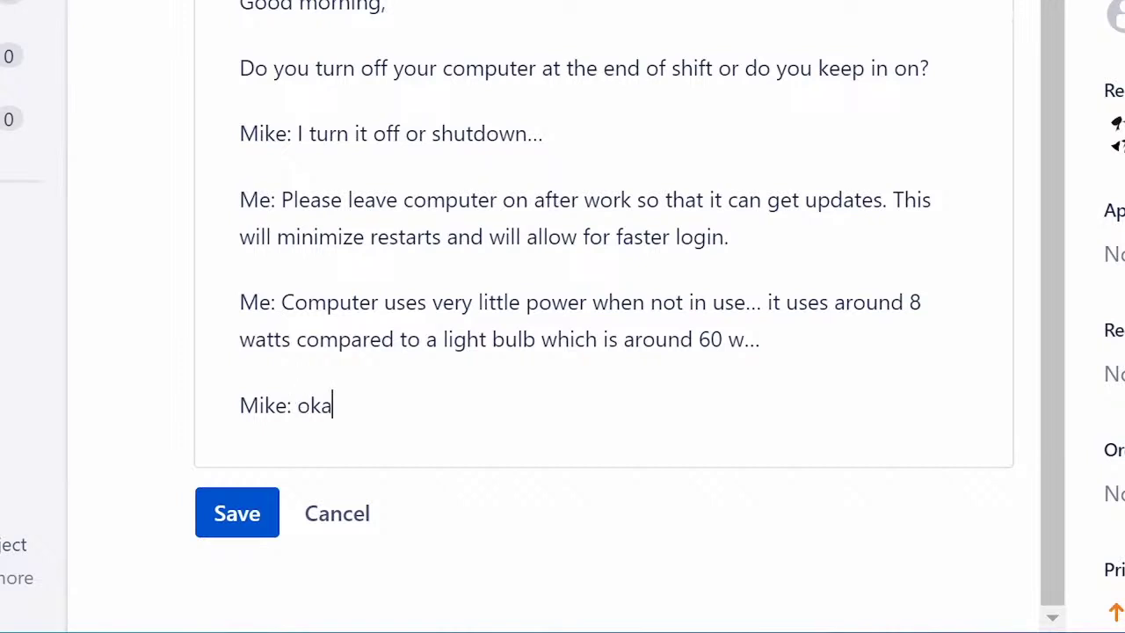
{"action": "type", "text": "y, np."}
{"action": "key", "text": "Return"}
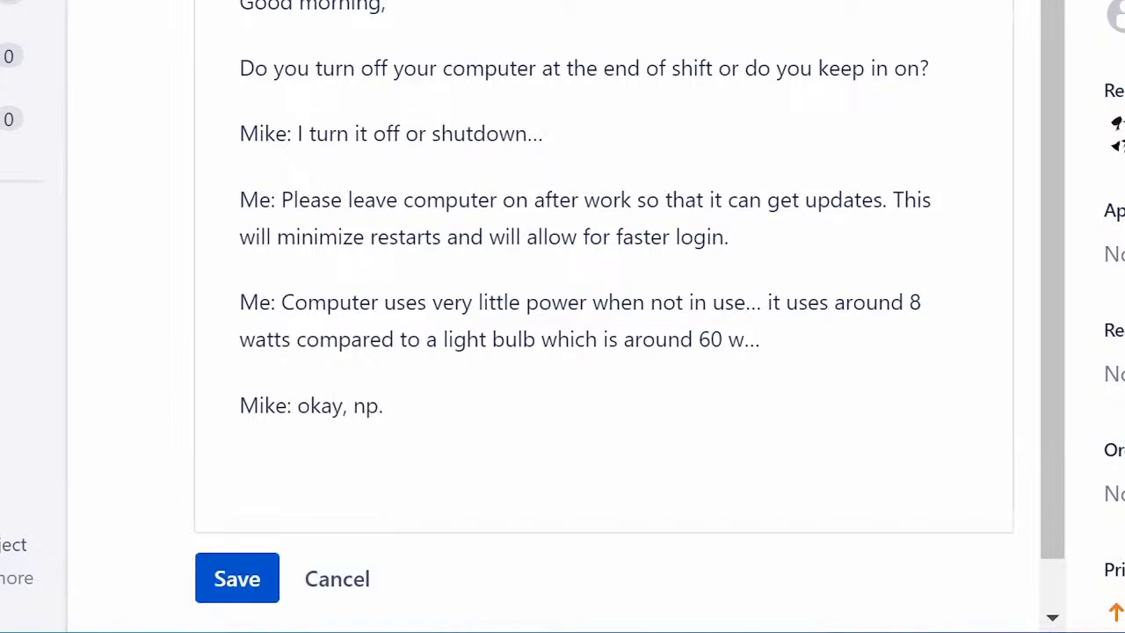
{"action": "type", "text": "Me;"}
{"action": "key", "text": "BackSpace"}
{"action": "type", "text": ":"}
{"action": "scroll", "coordinate": [604, 317], "scroll_direction": "up", "scroll_amount": 2}
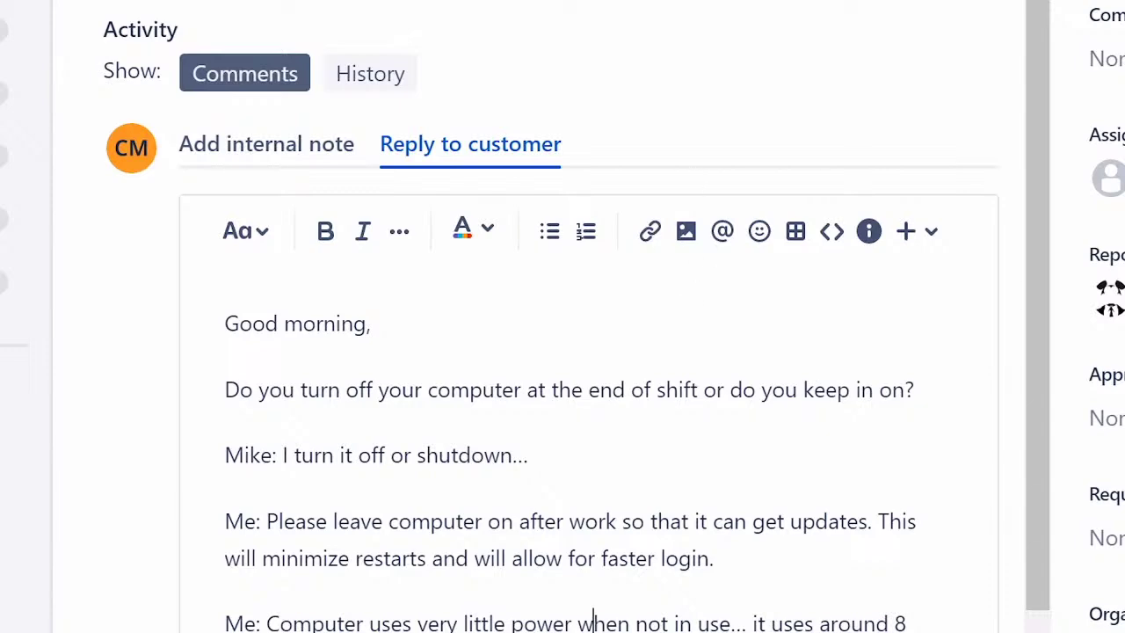
{"action": "scroll", "coordinate": [589, 352], "scroll_direction": "down", "scroll_amount": 3}
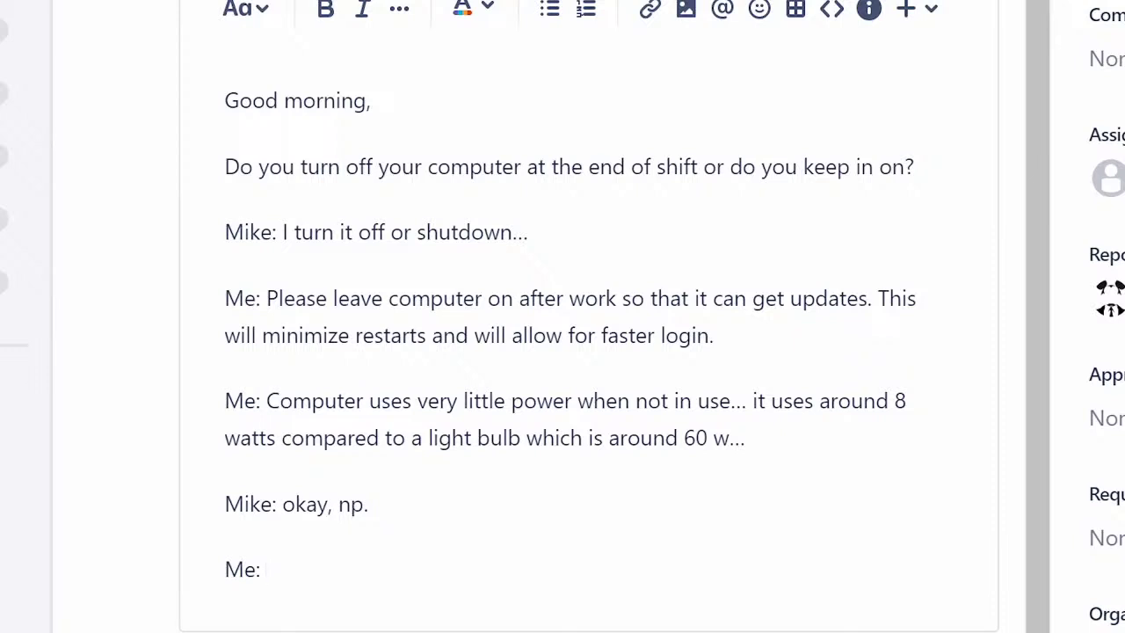
- Type 'A good way to insure programs work properly when working from home is to Login in this order:'
{"action": "type", "text": "a Good"}
{"action": "key", "text": "BackSpace"}
{"action": "key", "text": "BackSpace"}
{"action": "key", "text": "BackSpace"}
{"action": "key", "text": "BackSpace"}
{"action": "key", "text": "BackSpace"}
{"action": "key", "text": "BackSpace"}
{"action": "type", "text": "A good way "}
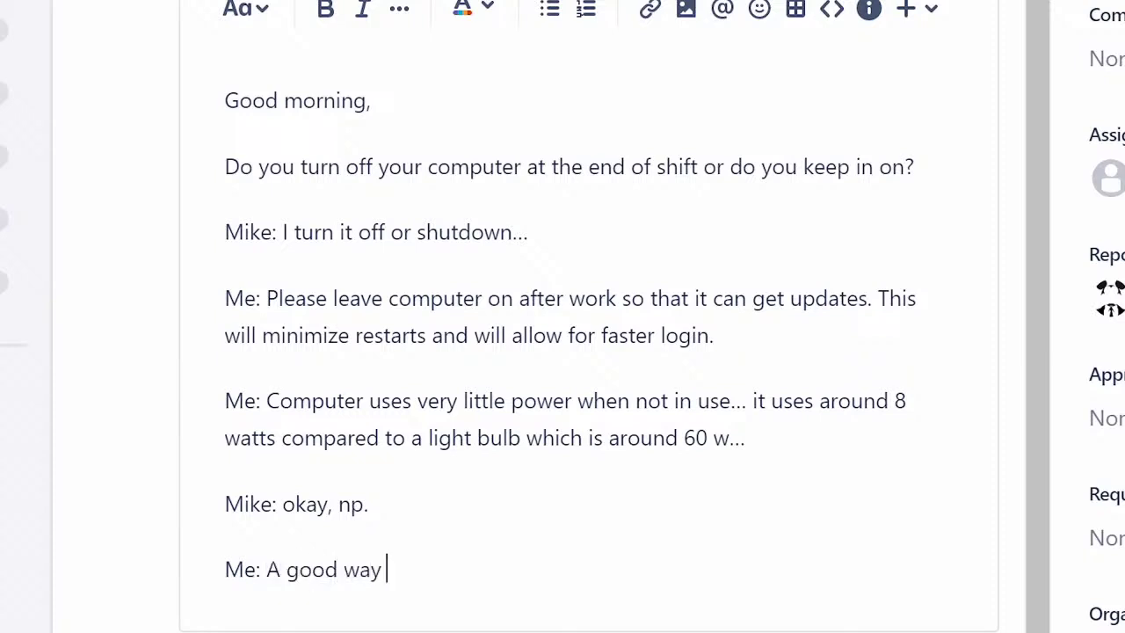
{"action": "type", "text": "to insure programs "}
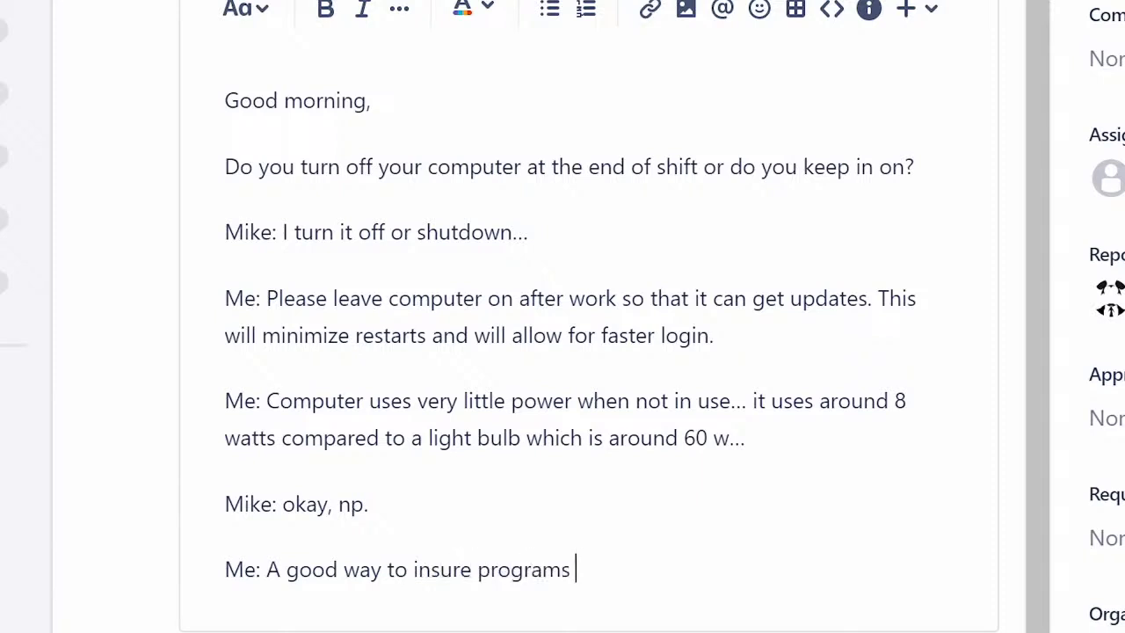
{"action": "type", "text": "work prorep"}
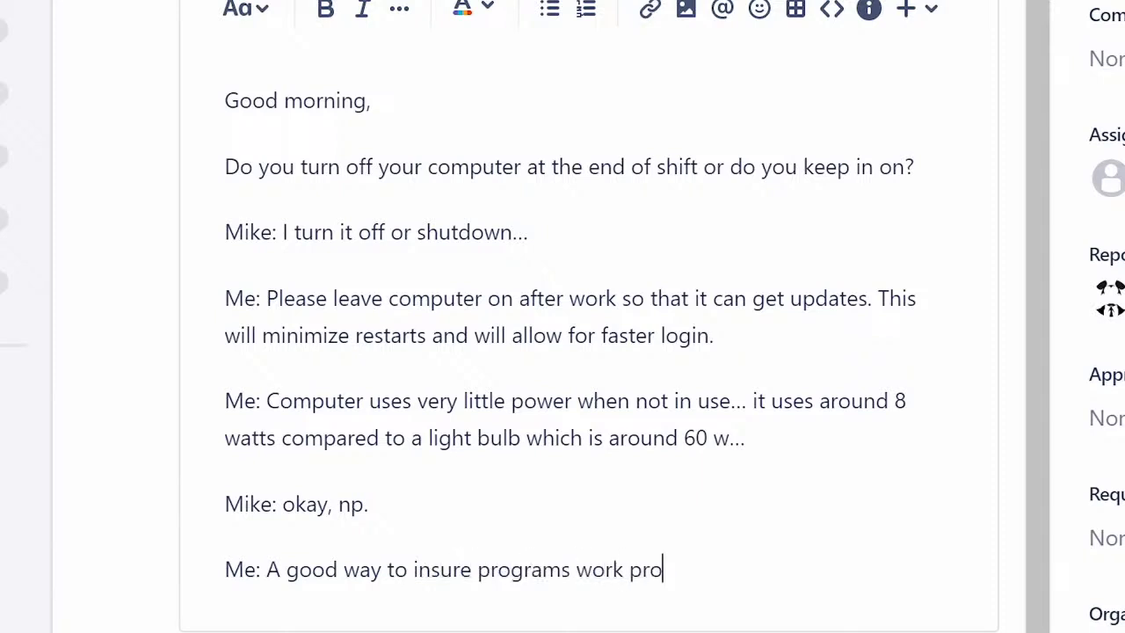
{"action": "key", "text": "BackSpace"}
{"action": "key", "text": "BackSpace"}
{"action": "type", "text": "reply "}
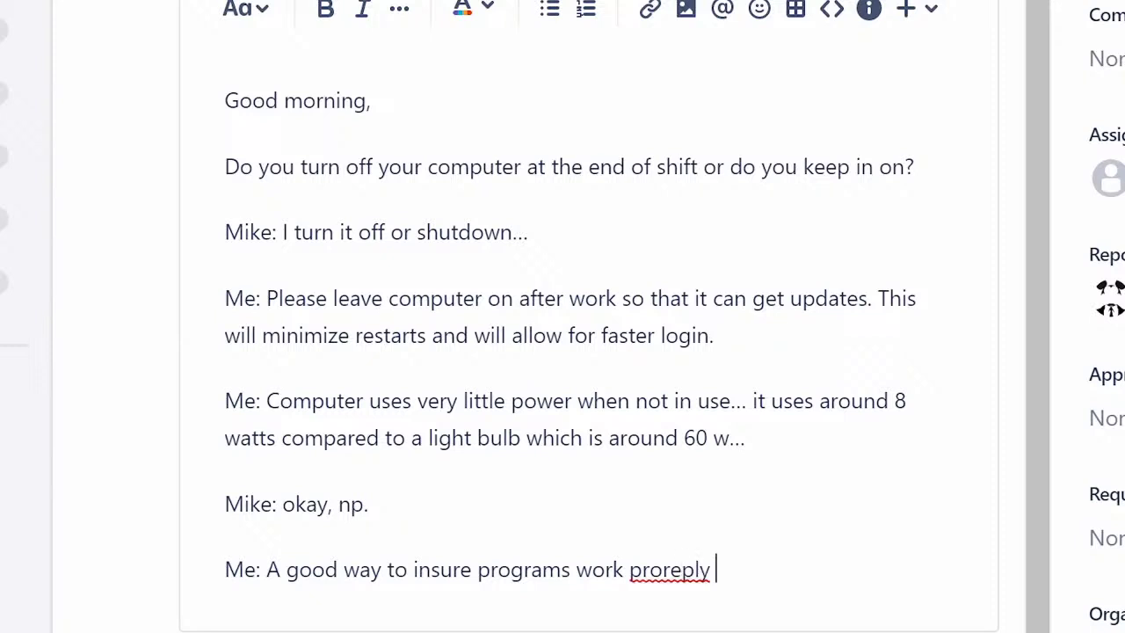
{"action": "type", "text": "when working from home"}
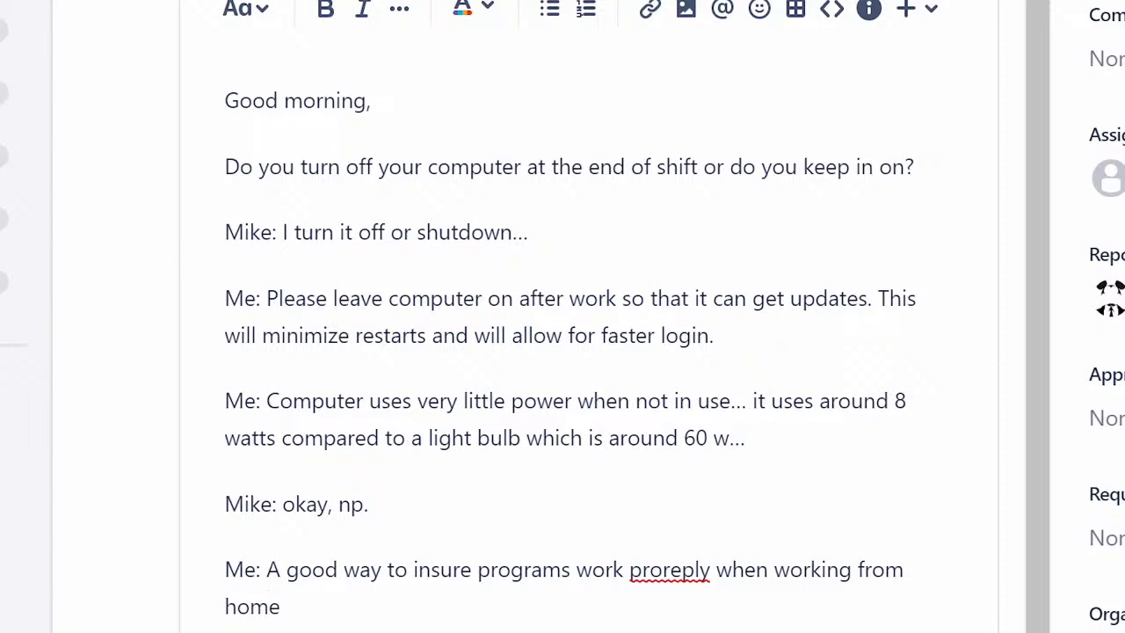
{"action": "right_click", "coordinate": [669, 570]}
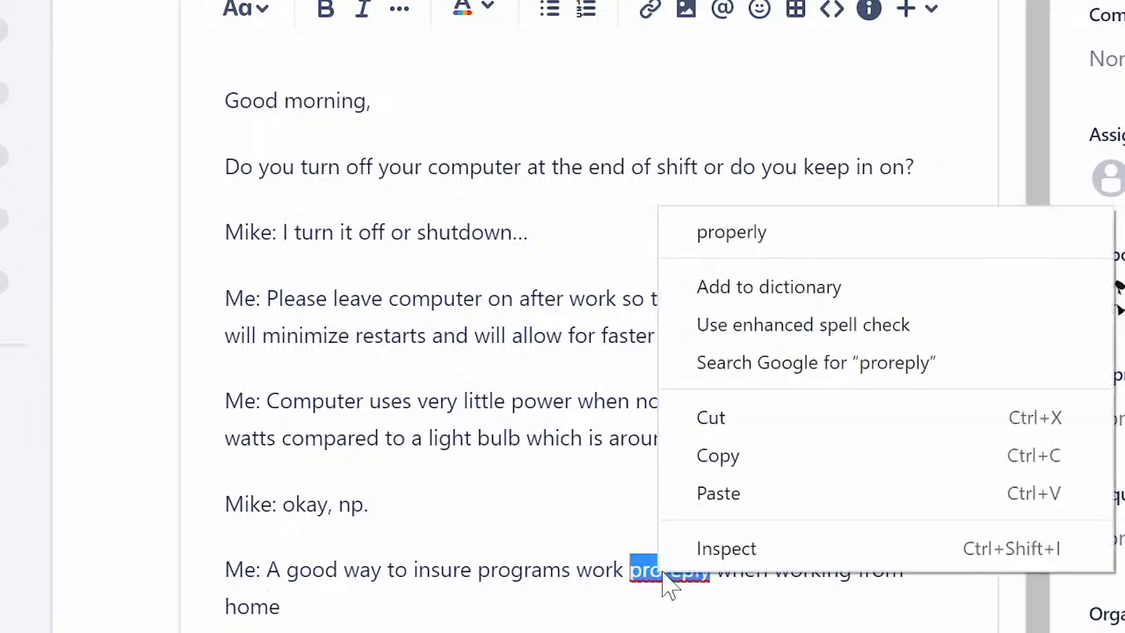
{"action": "left_click", "coordinate": [813, 237]}
{"action": "left_click", "coordinate": [286, 607]}
{"action": "type", "text": "is to "}
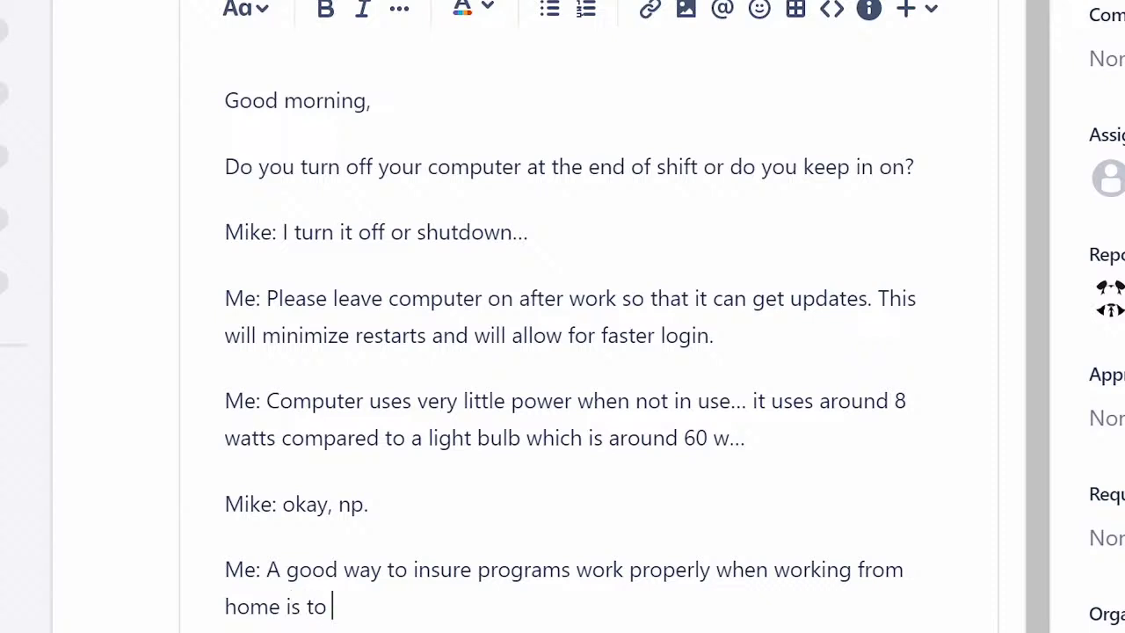
{"action": "type", "text": "Login in"}
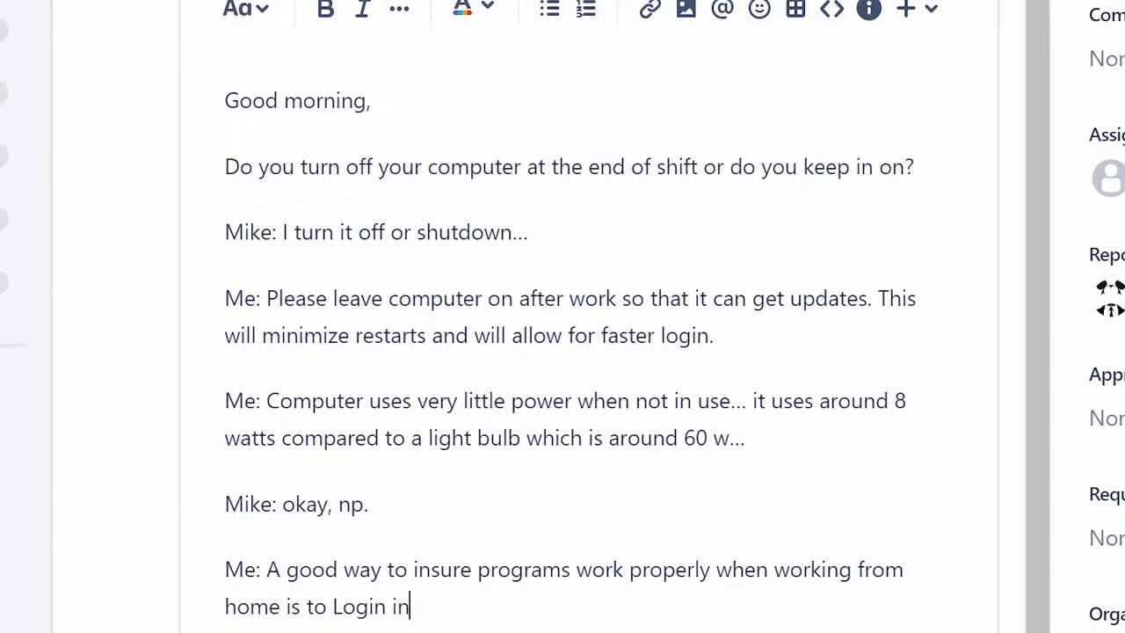
{"action": "type", "text": " this order:"}
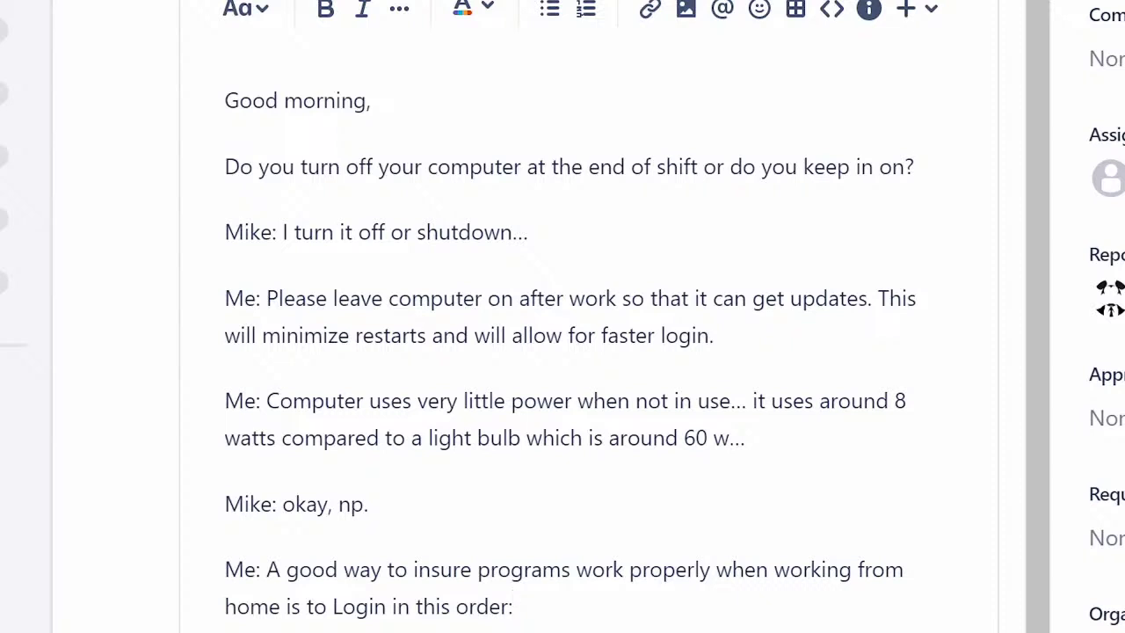
{"action": "scroll", "coordinate": [589, 317], "scroll_direction": "down", "scroll_amount": 2}
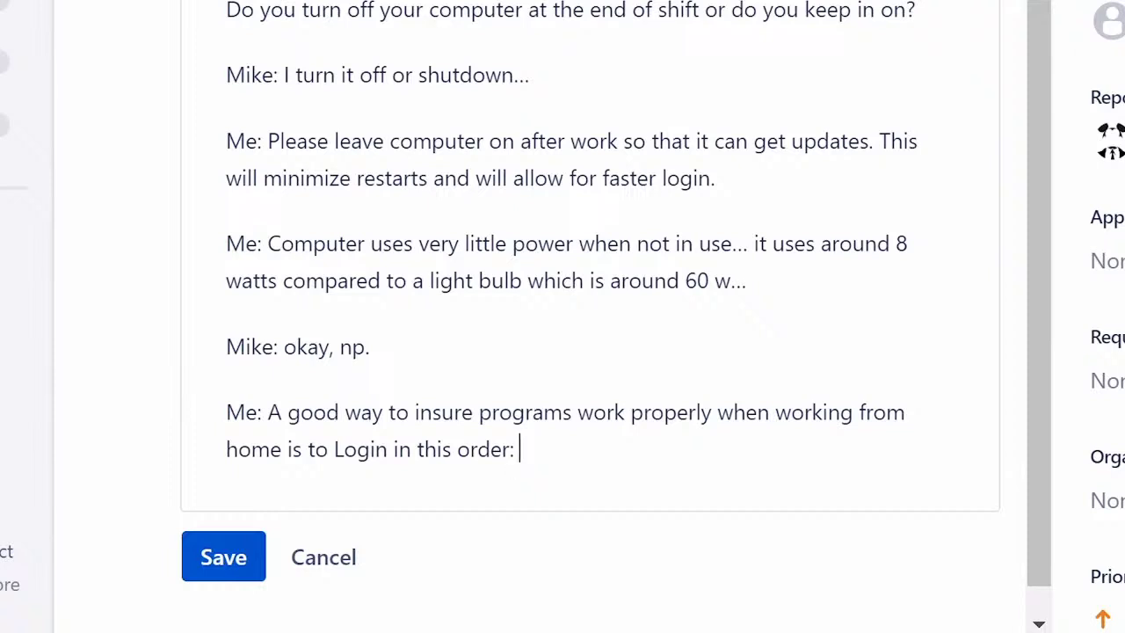
- Type 'Login to VPN first, then your IP Phone and then everything else ... this will insure a proactive work day.'
{"action": "type", "text": "Login to VPN fir"}
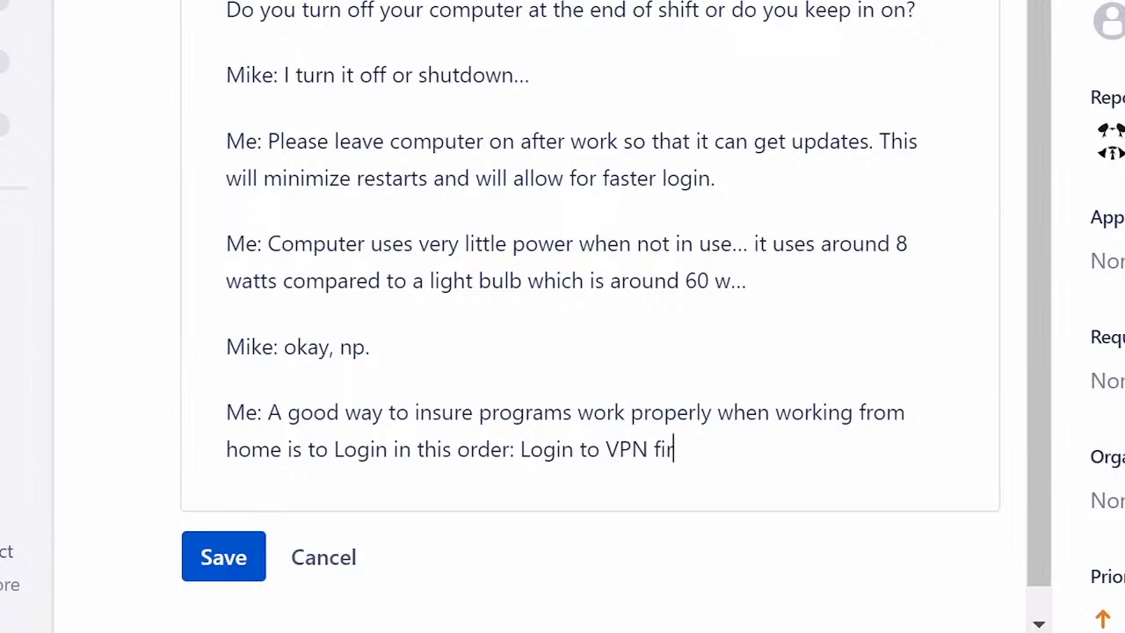
{"action": "type", "text": "st, then your IP Phone"}
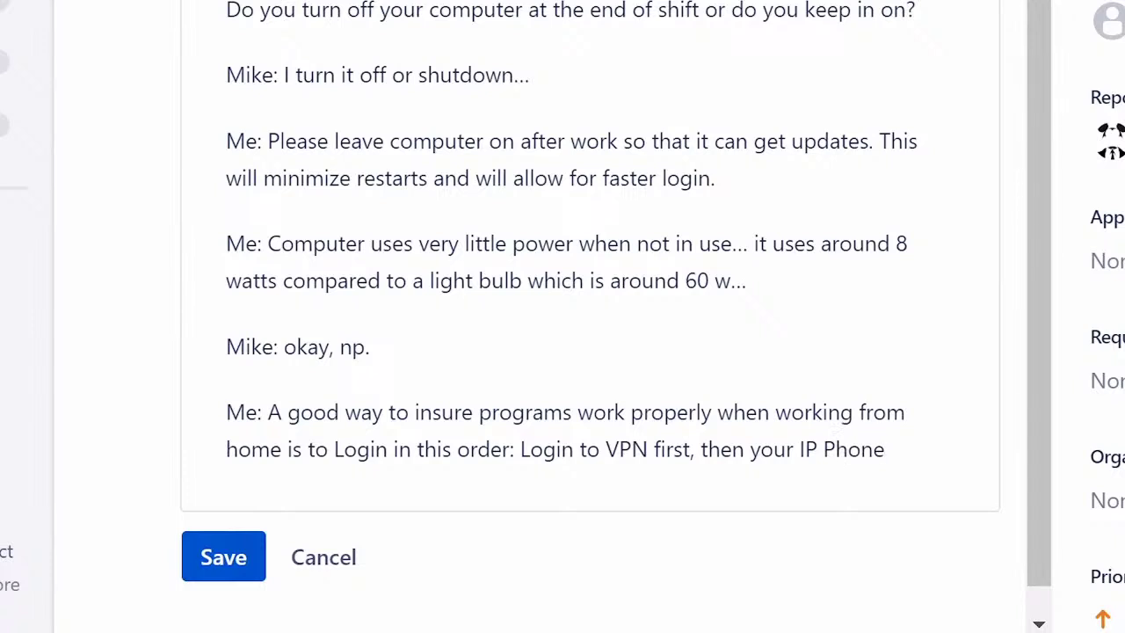
{"action": "type", "text": " and then everything else "}
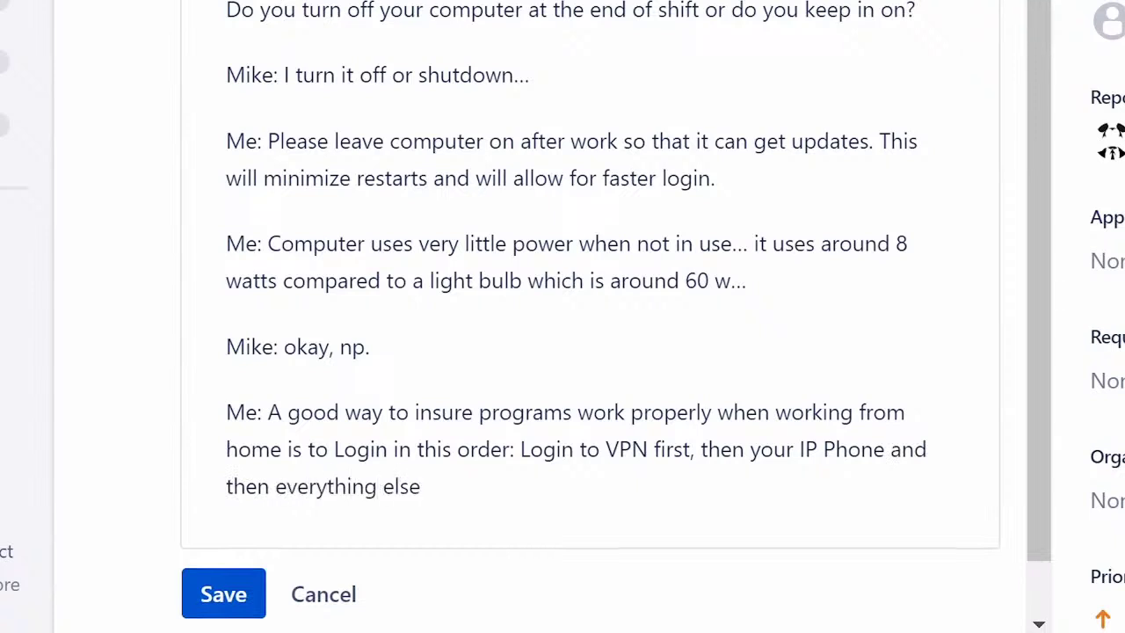
{"action": "type", "text": "... tha"}
{"action": "key", "text": "BackSpace"}
{"action": "type", "text": "is will insure s"}
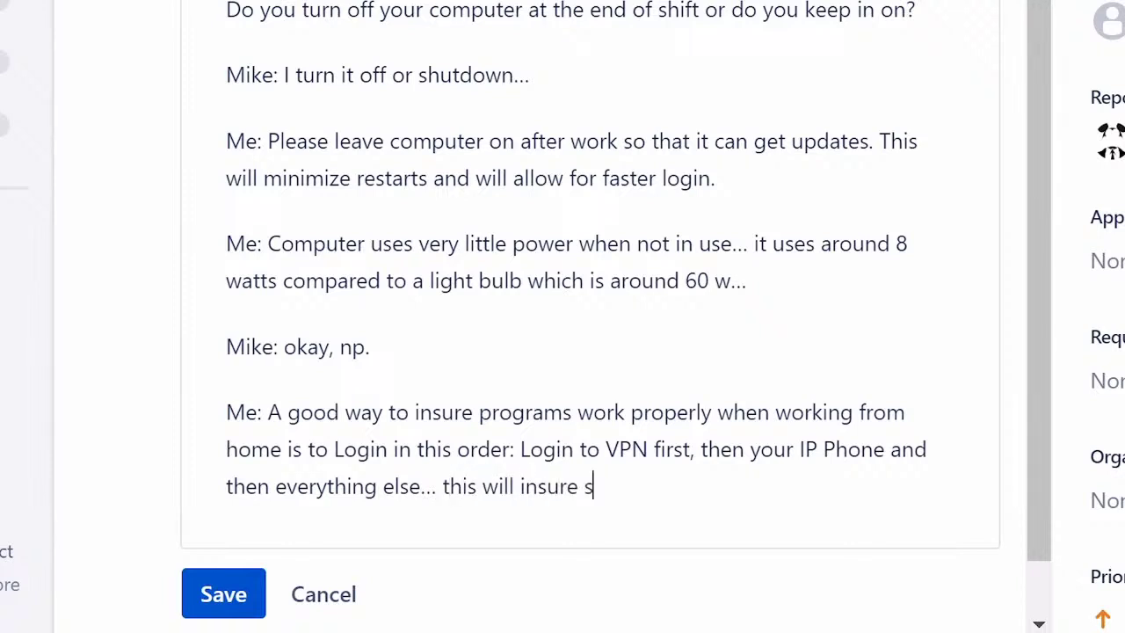
{"action": "type", "text": "afe"}
{"action": "key", "text": "BackSpace"}
{"action": "key", "text": "BackSpace"}
{"action": "key", "text": "BackSpace"}
{"action": "key", "text": "BackSpace"}
{"action": "type", "text": "po"}
{"action": "key", "text": "BackSpace"}
{"action": "type", "text": "roactive"}
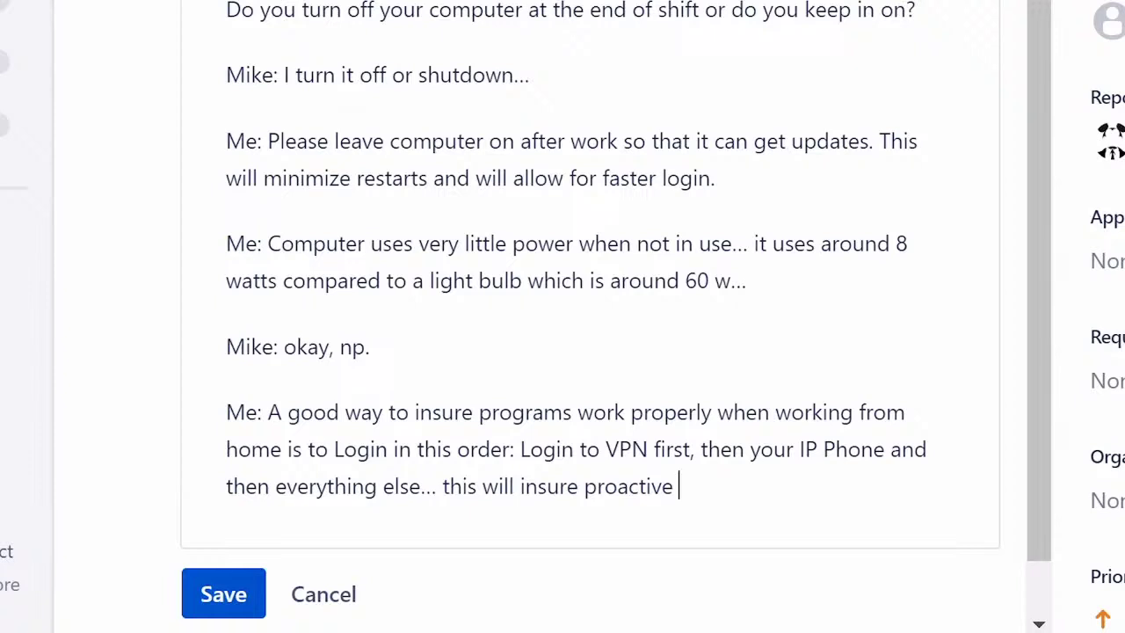
{"action": "type", "text": "work day."}
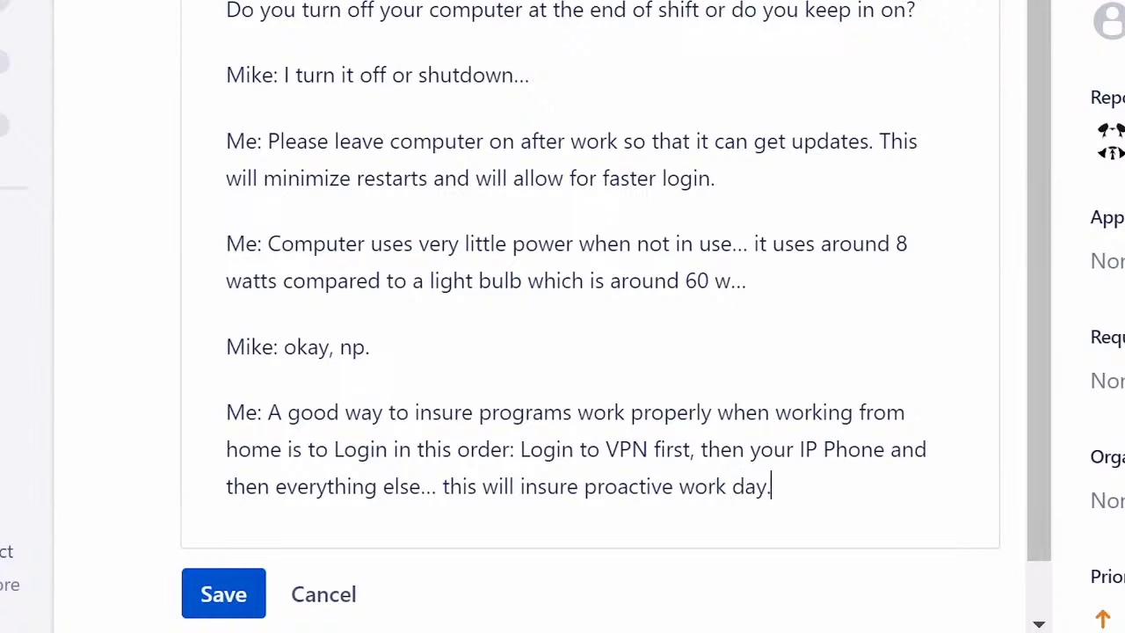
{"action": "key", "text": "Left"}
{"action": "key", "text": "Left"}
{"action": "key", "text": "Left"}
{"action": "key", "text": "Left"}
{"action": "key", "text": "Left"}
{"action": "key", "text": "Left"}
{"action": "key", "text": "Left"}
{"action": "key", "text": "Left"}
{"action": "key", "text": "Left"}
{"action": "key", "text": "Left"}
{"action": "key", "text": "Left"}
{"action": "key", "text": "Left"}
{"action": "key", "text": "Left"}
{"action": "key", "text": "Left"}
{"action": "key", "text": "Left"}
{"action": "key", "text": "Left"}
{"action": "key", "text": "Left"}
{"action": "key", "text": "Left"}
{"action": "key", "text": "Left"}
{"action": "type", "text": "a"}
{"action": "key", "text": "Right"}
{"action": "key", "text": "Right"}
{"action": "key", "text": "Right"}
{"action": "key", "text": "Right"}
{"action": "key", "text": "Right"}
{"action": "key", "text": "End"}
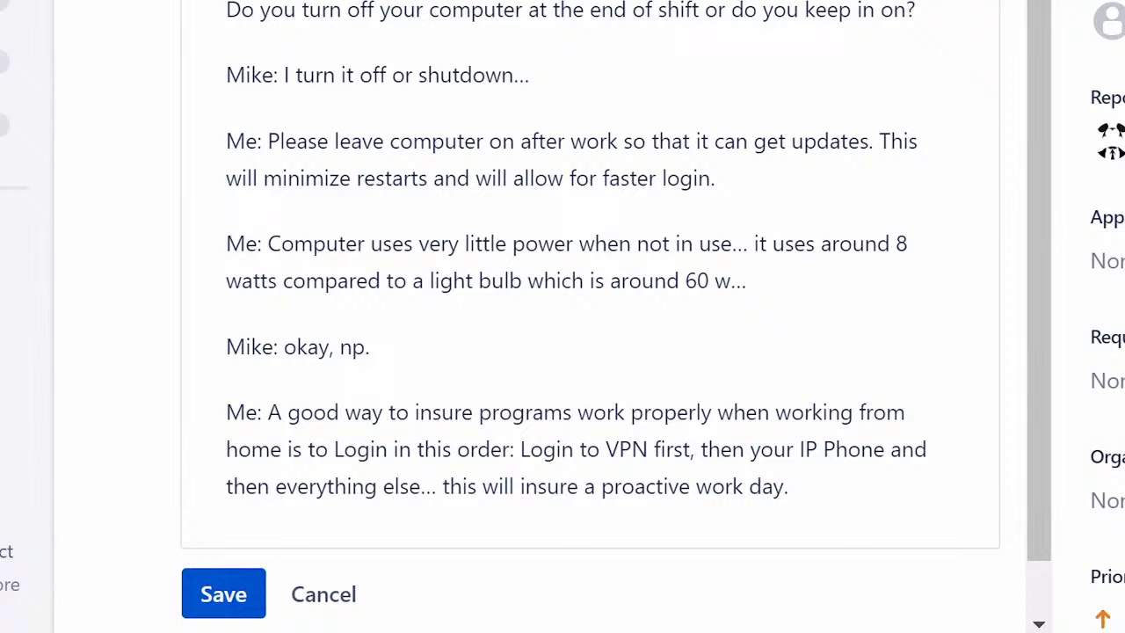
{"action": "left_click_drag", "start_coordinate": [701, 449], "coordinate": [450, 486]}
{"action": "left_click_drag", "start_coordinate": [687, 449], "coordinate": [520, 449]}
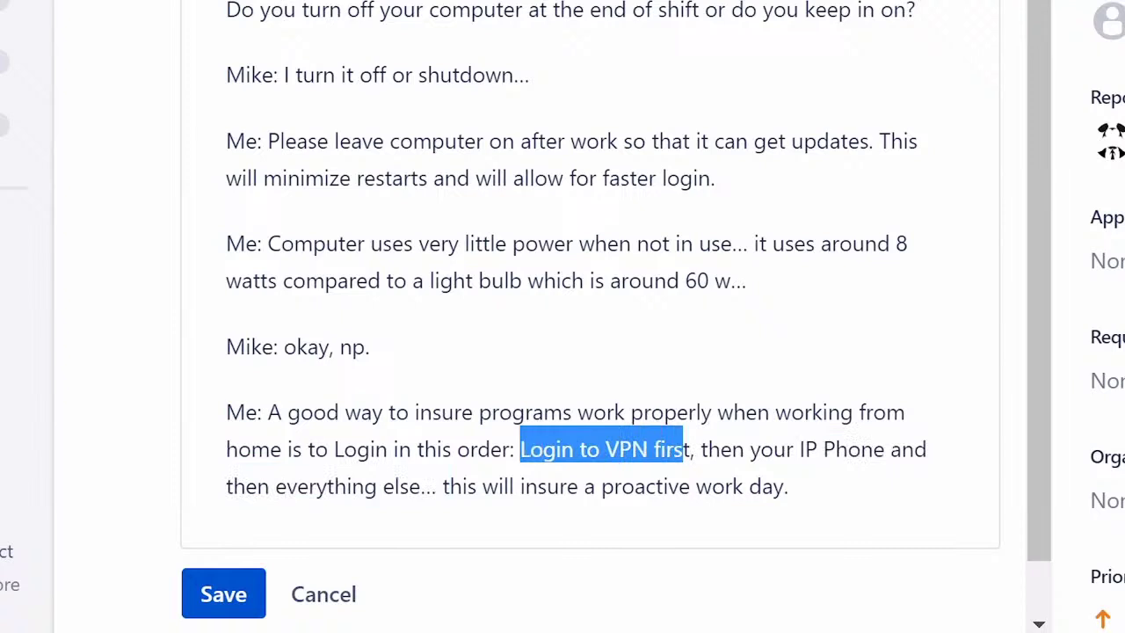
{"action": "left_click", "coordinate": [556, 450]}
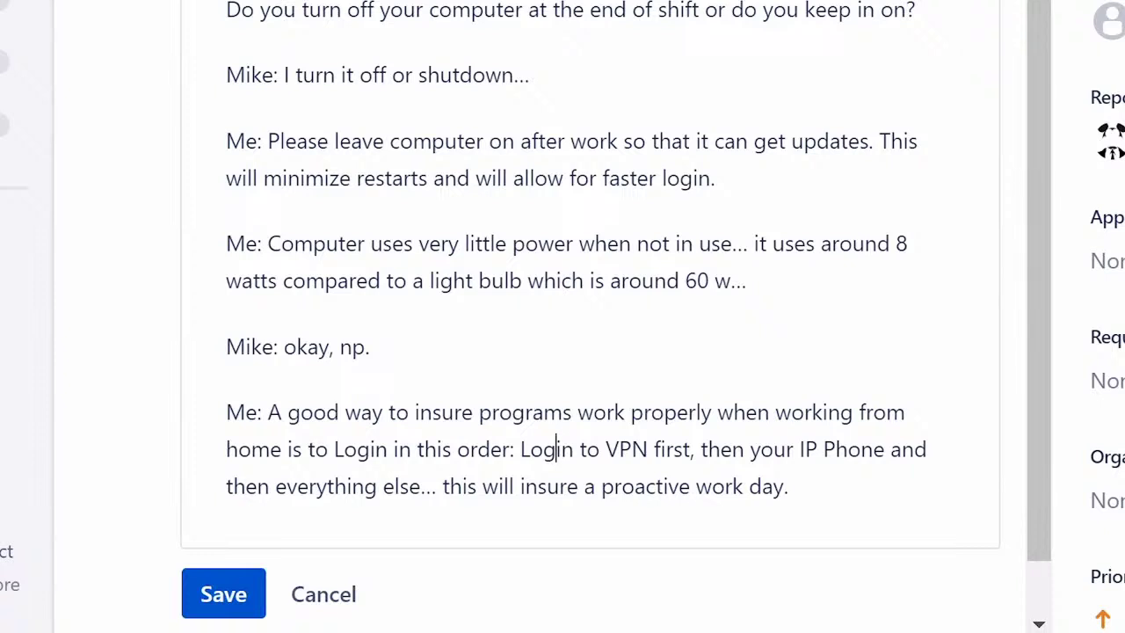
{"action": "scroll", "coordinate": [589, 316], "scroll_direction": "down", "scroll_amount": 1}
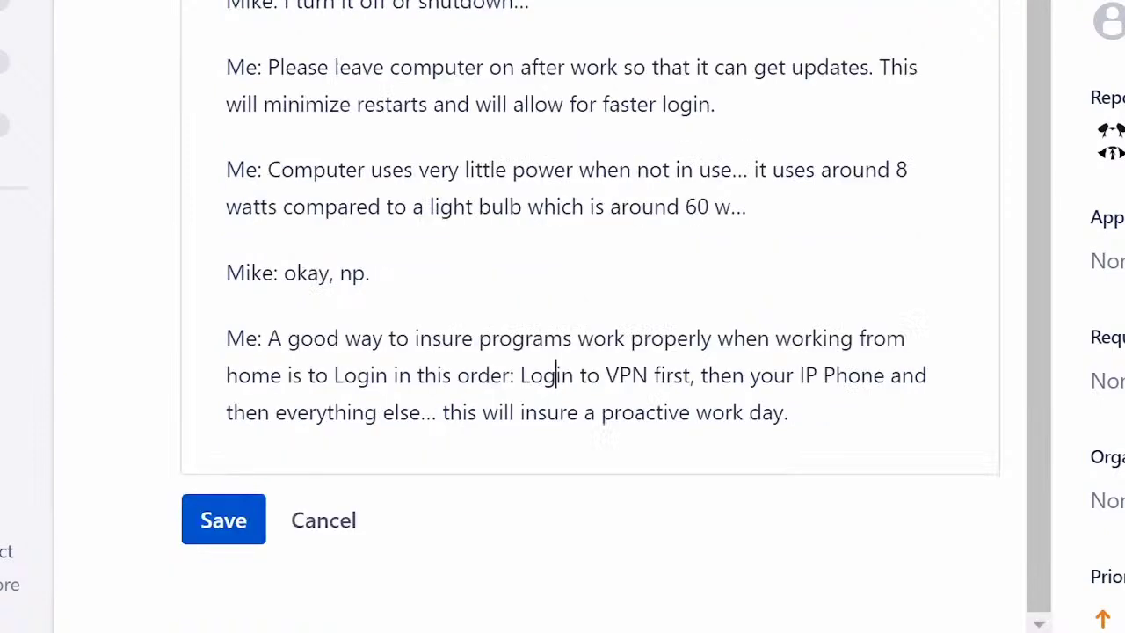
{"action": "left_click", "coordinate": [874, 454]}
{"action": "scroll", "coordinate": [562, 316], "scroll_direction": "up", "scroll_amount": 5}
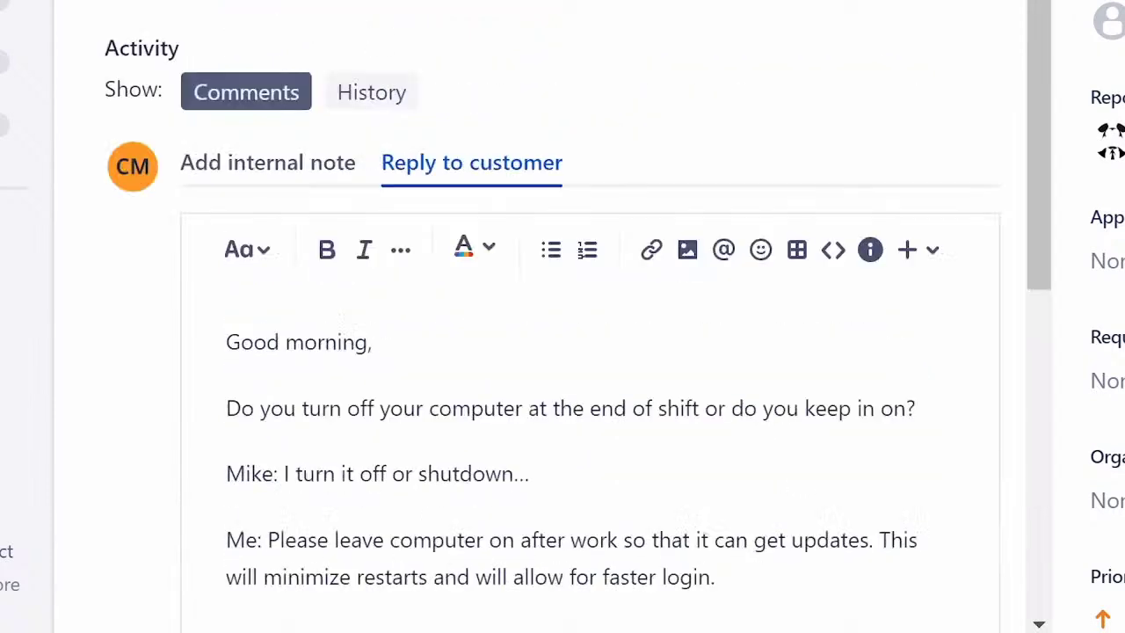
{"action": "scroll", "coordinate": [562, 317], "scroll_direction": "down", "scroll_amount": 5}
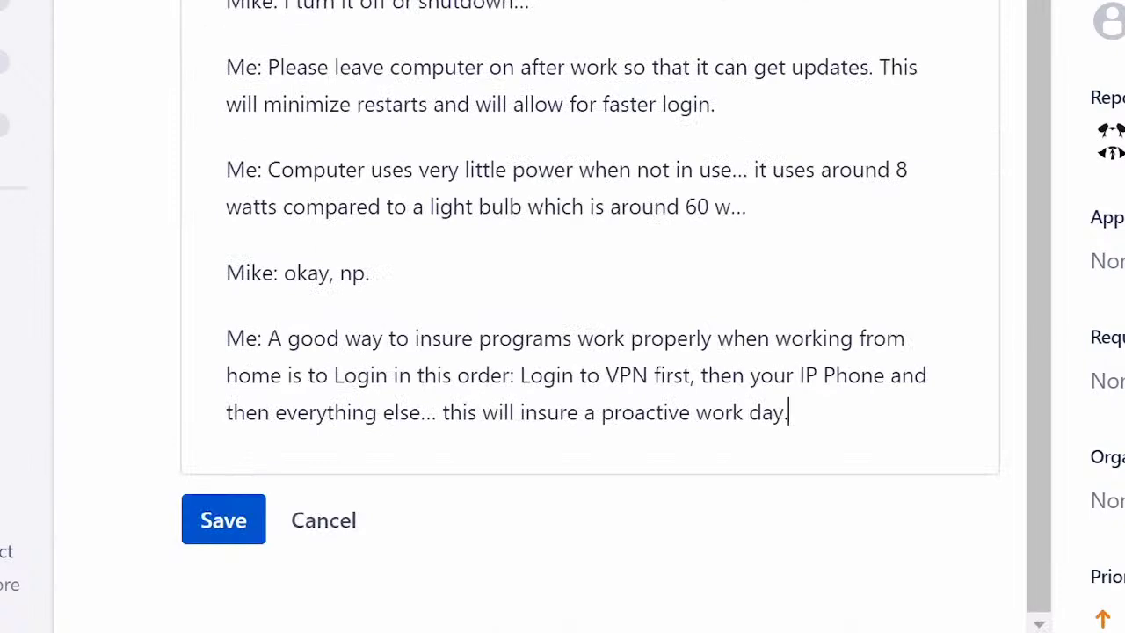
{"action": "left_click", "coordinate": [370, 272]}
{"action": "scroll", "coordinate": [563, 316], "scroll_direction": "up", "scroll_amount": 3}
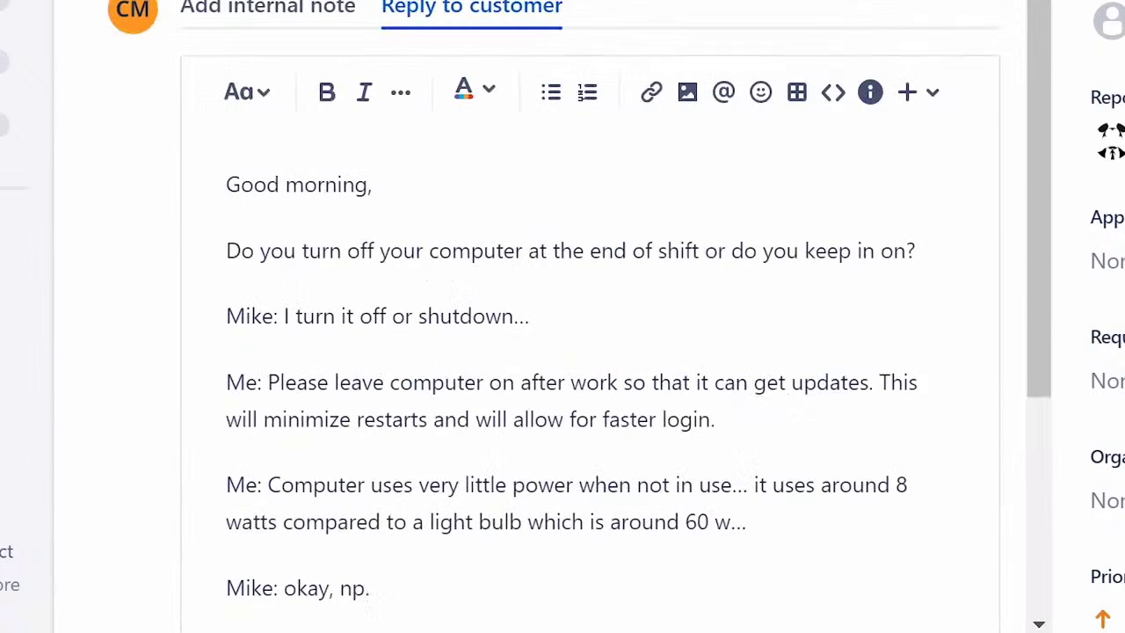
{"action": "scroll", "coordinate": [563, 317], "scroll_direction": "up", "scroll_amount": 2}
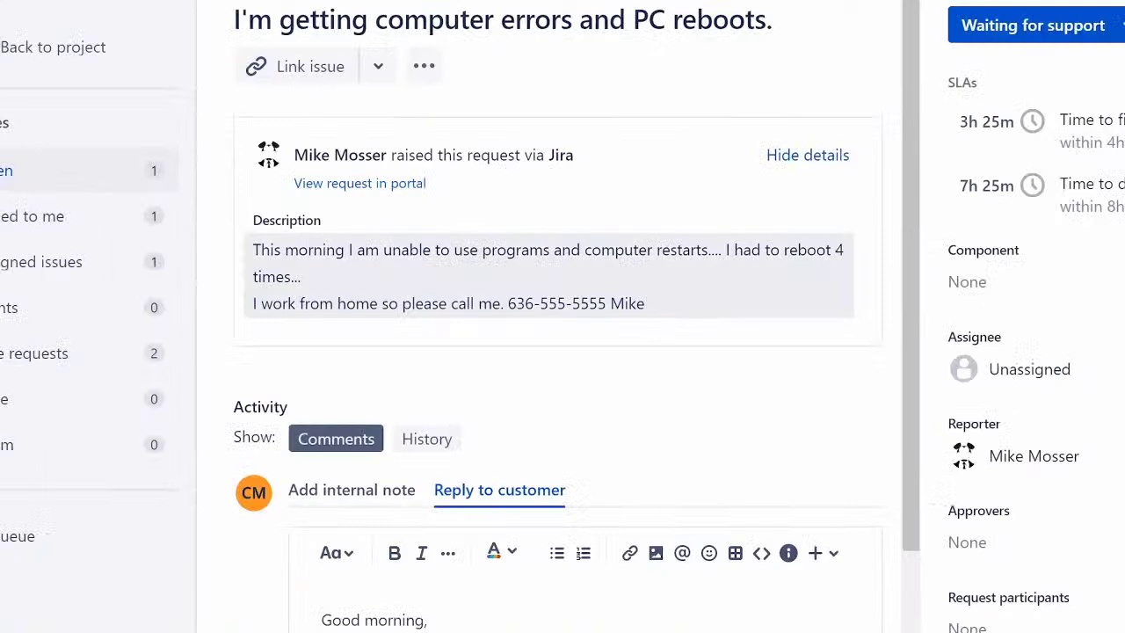
- Submit the finished ISD-34 reply to the customer with Ctrl+Enter
{"action": "scroll", "coordinate": [562, 317], "scroll_direction": "down", "scroll_amount": 4}
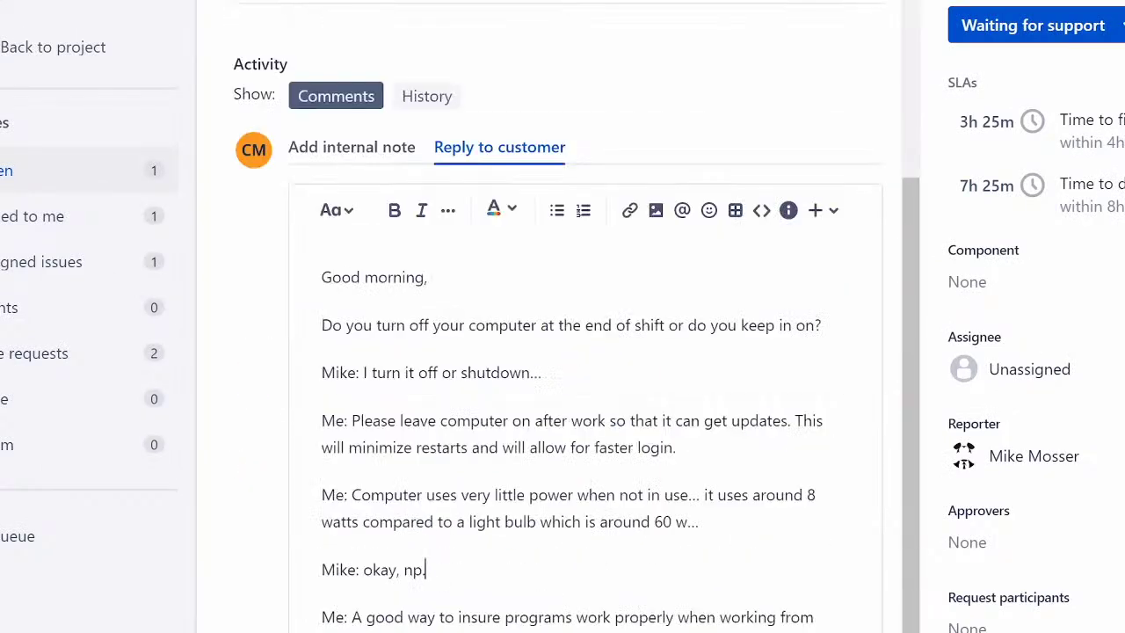
{"action": "left_click", "coordinate": [426, 569]}
{"action": "scroll", "coordinate": [531, 483], "scroll_direction": "up", "scroll_amount": 4}
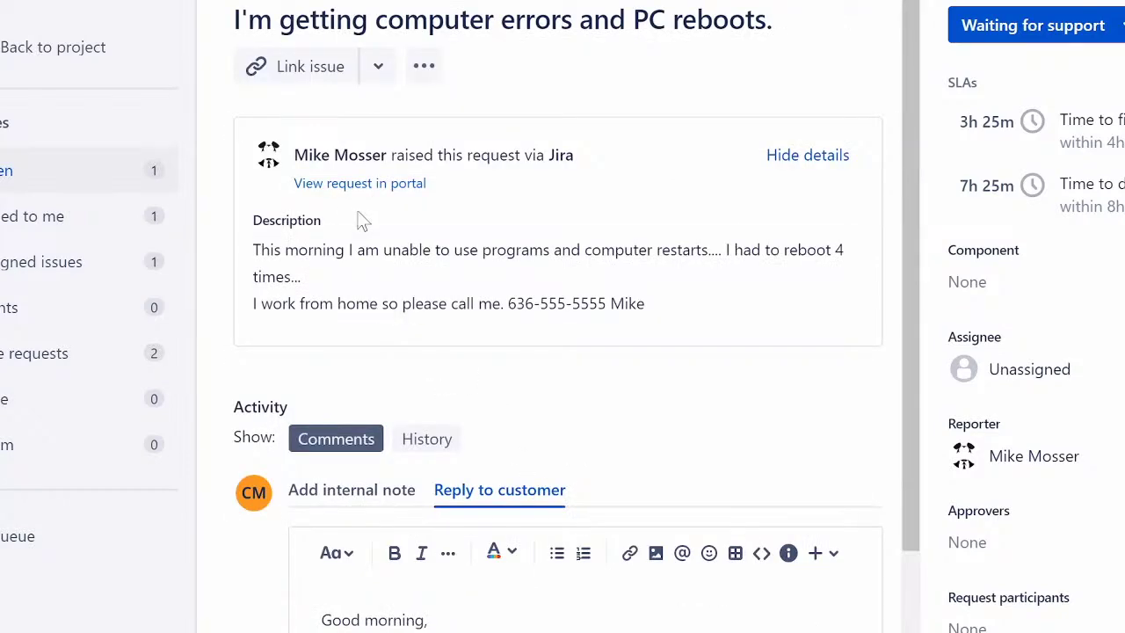
{"action": "scroll", "coordinate": [374, 242], "scroll_direction": "down", "scroll_amount": 3}
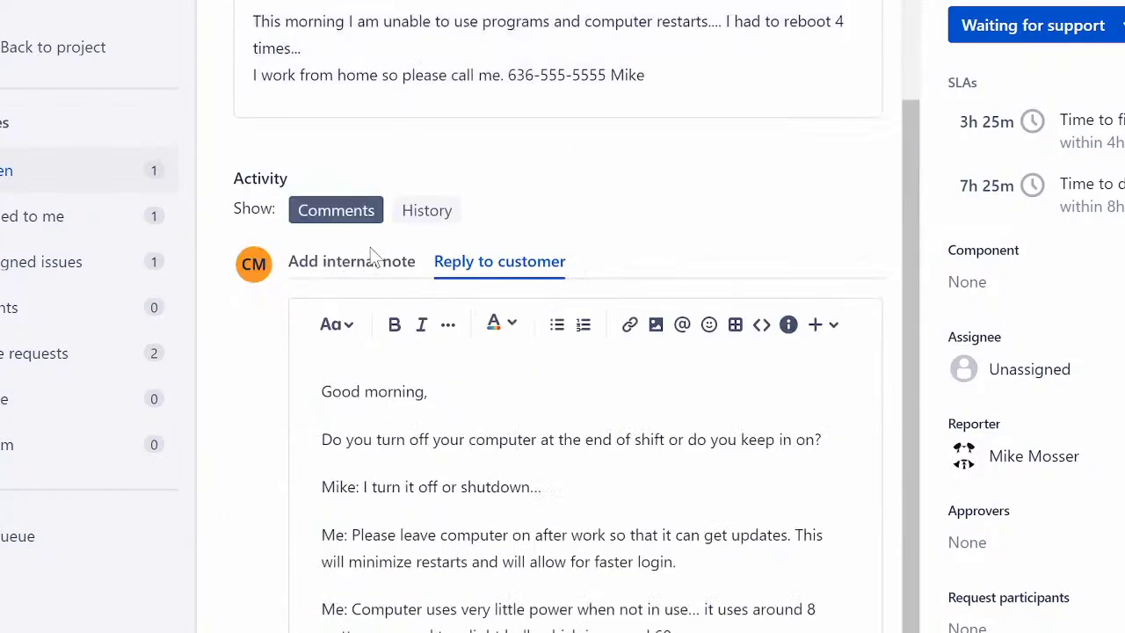
{"action": "scroll", "coordinate": [370, 255], "scroll_direction": "down", "scroll_amount": 2}
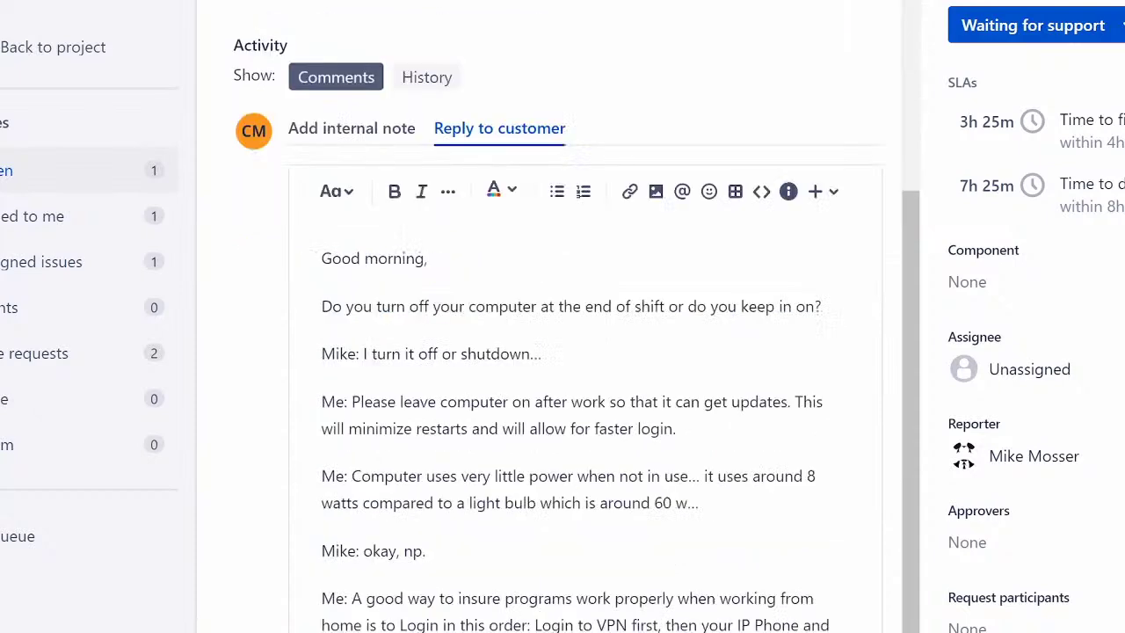
{"action": "key", "text": "ctrl+Return"}
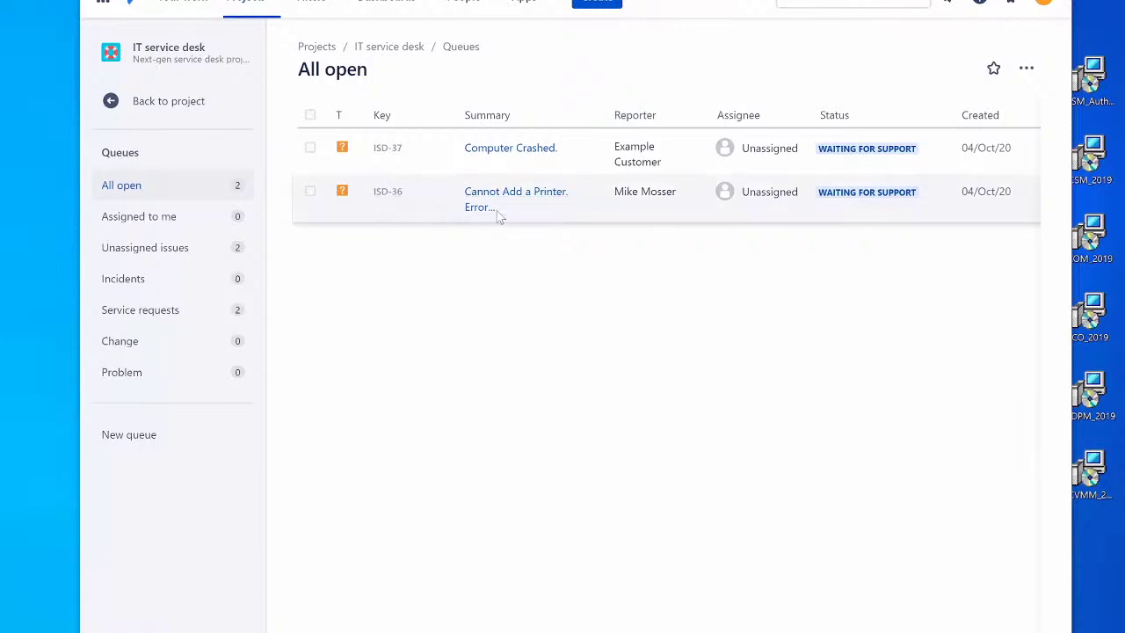
- Open ISD-36 'Cannot Add a Printer', review its description, and enlarge the spooler error screenshot
{"action": "left_click", "coordinate": [520, 197]}
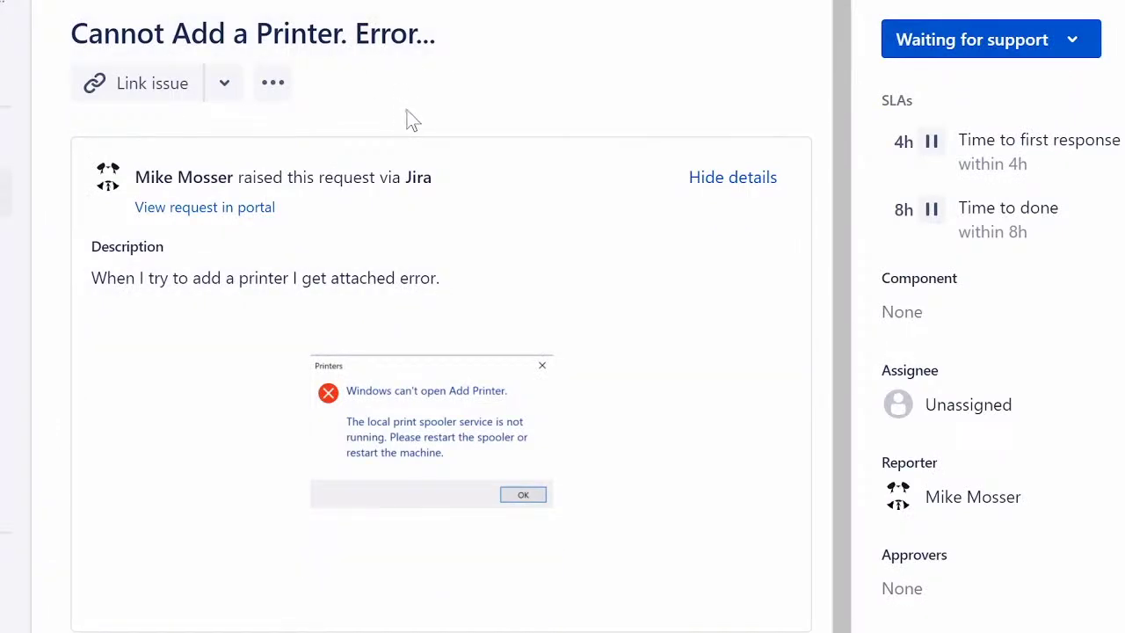
{"action": "left_click_drag", "start_coordinate": [134, 178], "coordinate": [236, 183]}
{"action": "left_click", "coordinate": [444, 282]}
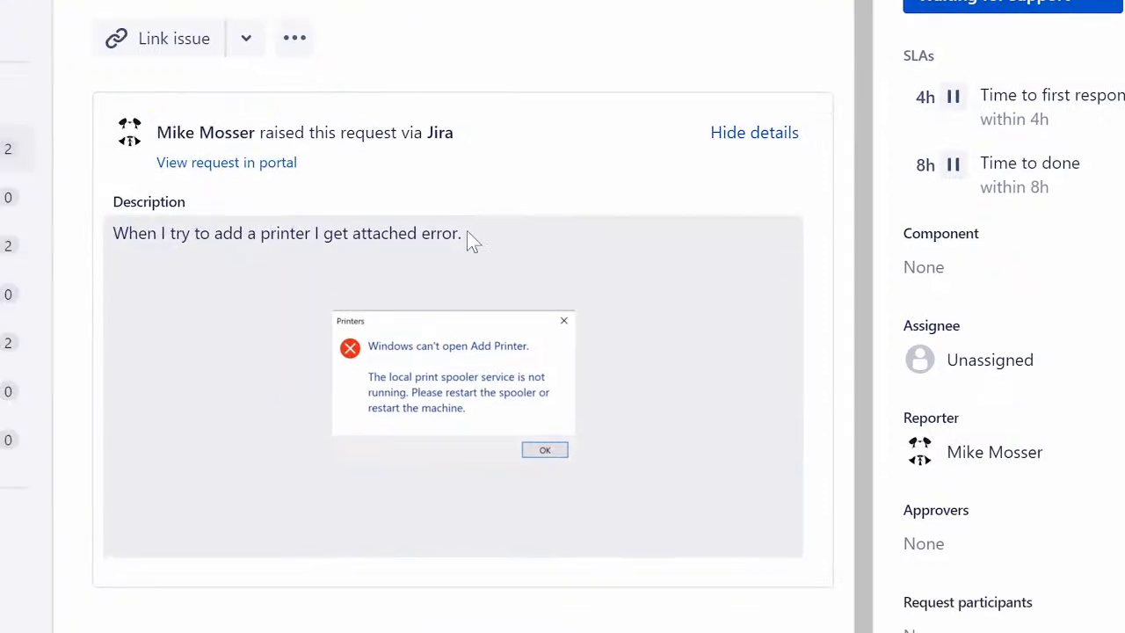
{"action": "left_click_drag", "start_coordinate": [466, 231], "coordinate": [112, 233]}
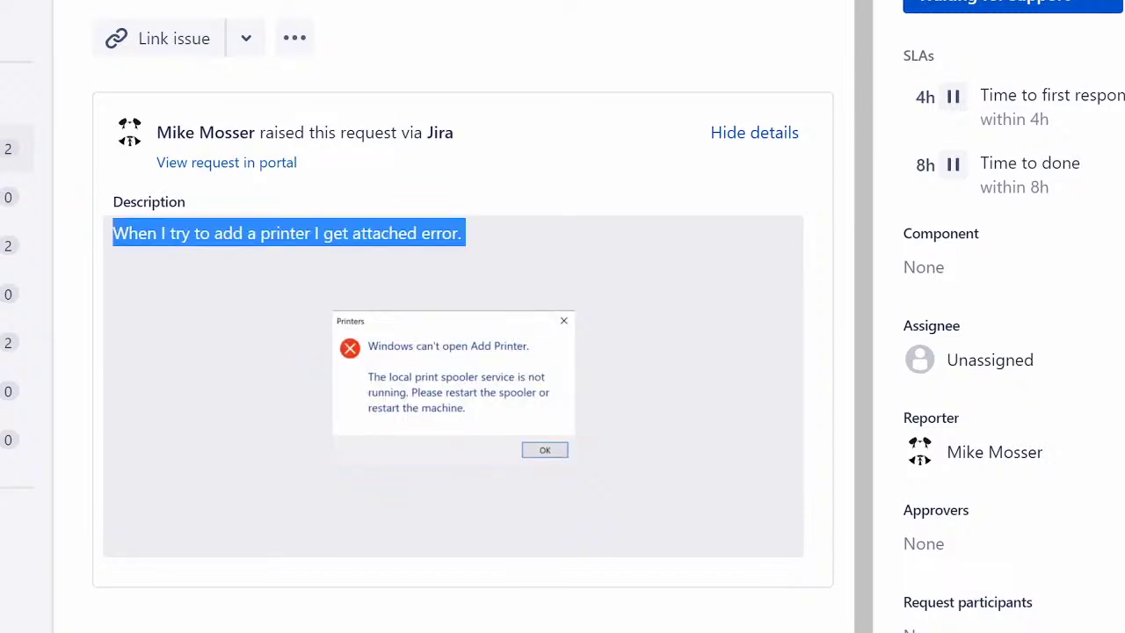
{"action": "left_click_drag", "start_coordinate": [467, 233], "coordinate": [112, 233]}
{"action": "left_click", "coordinate": [402, 373]}
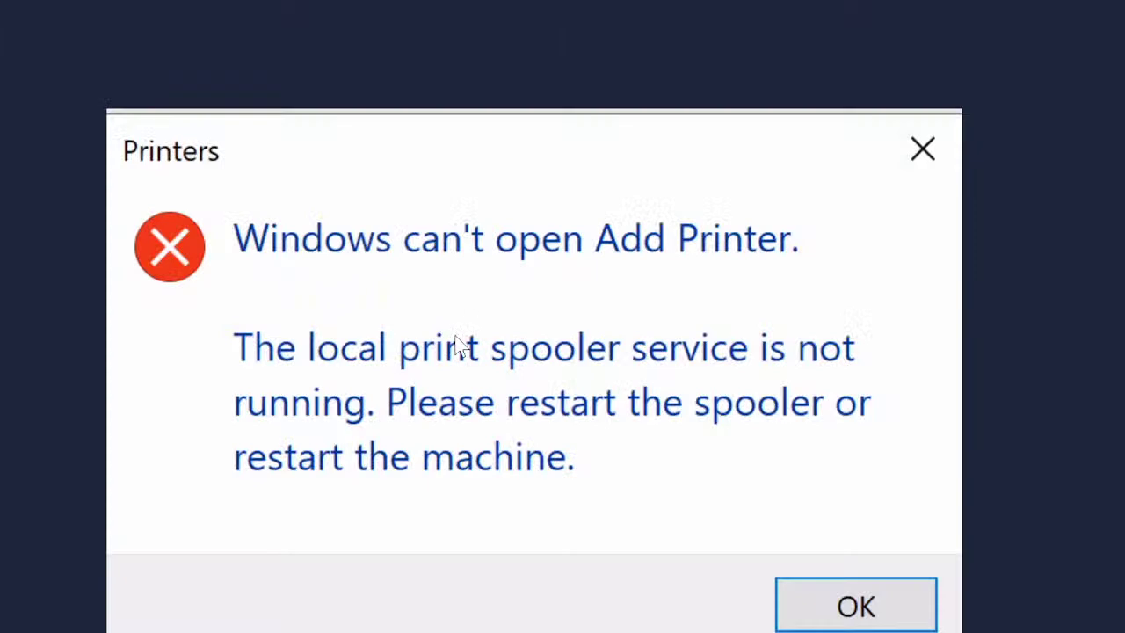
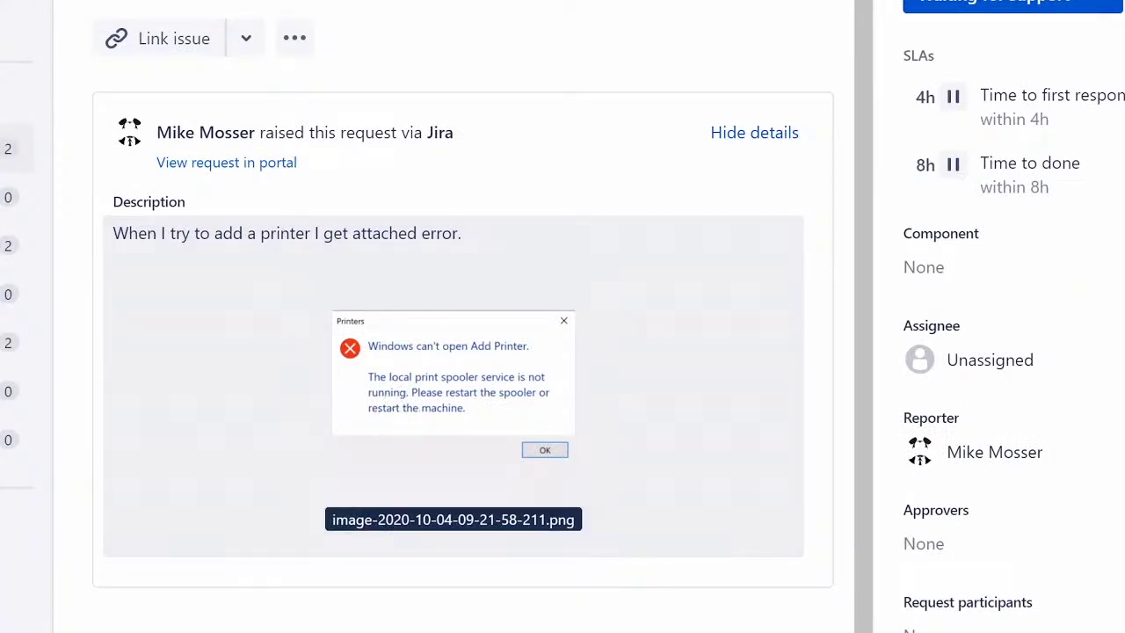
- Search Windows for 'printer' and open the Printers & scanners settings page
{"action": "key", "text": "super"}
{"action": "type", "text": "remote"}
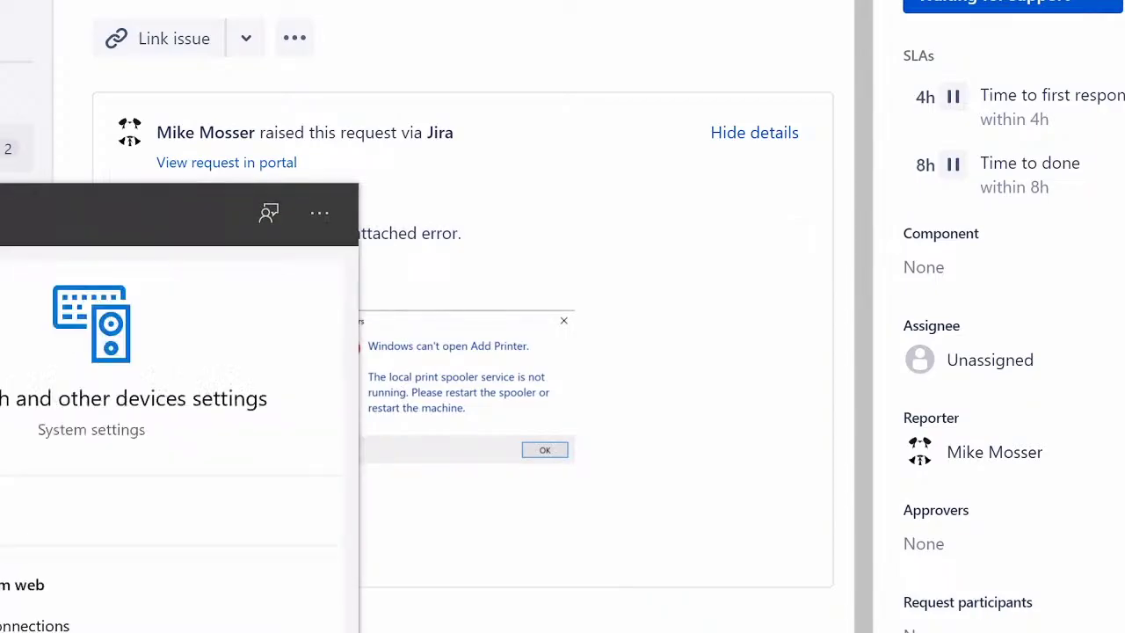
{"action": "type", "text": "device"}
{"action": "key", "text": "BackSpace"}
{"action": "key", "text": "BackSpace"}
{"action": "key", "text": "BackSpace"}
{"action": "key", "text": "BackSpace"}
{"action": "key", "text": "BackSpace"}
{"action": "key", "text": "BackSpace"}
{"action": "type", "text": "printer"}
{"action": "key", "text": "Return"}
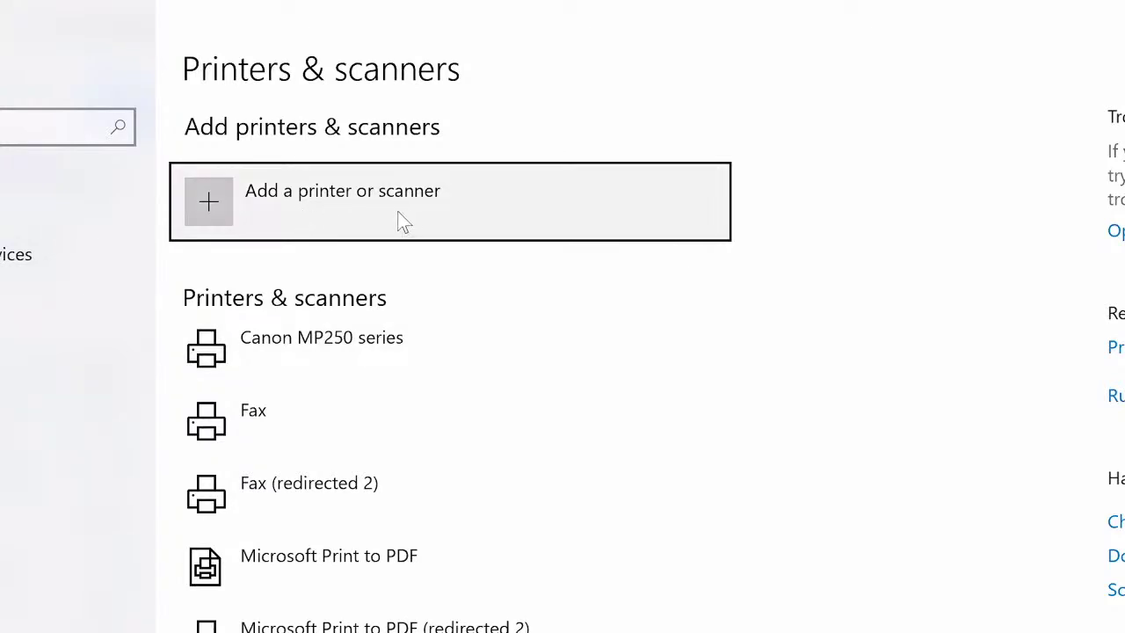
- Add a printer via 'The printer that I want isn't listed', triggering the print spooler error
{"action": "left_click", "coordinate": [350, 215]}
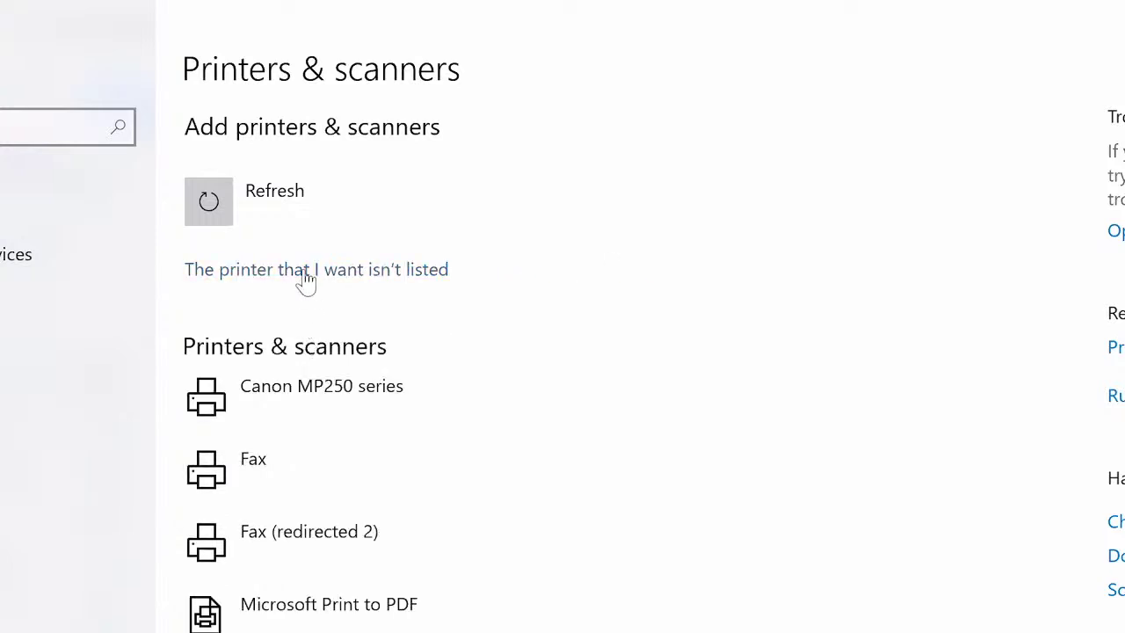
{"action": "left_click", "coordinate": [306, 271]}
{"action": "left_click", "coordinate": [328, 286]}
{"action": "left_click", "coordinate": [305, 281]}
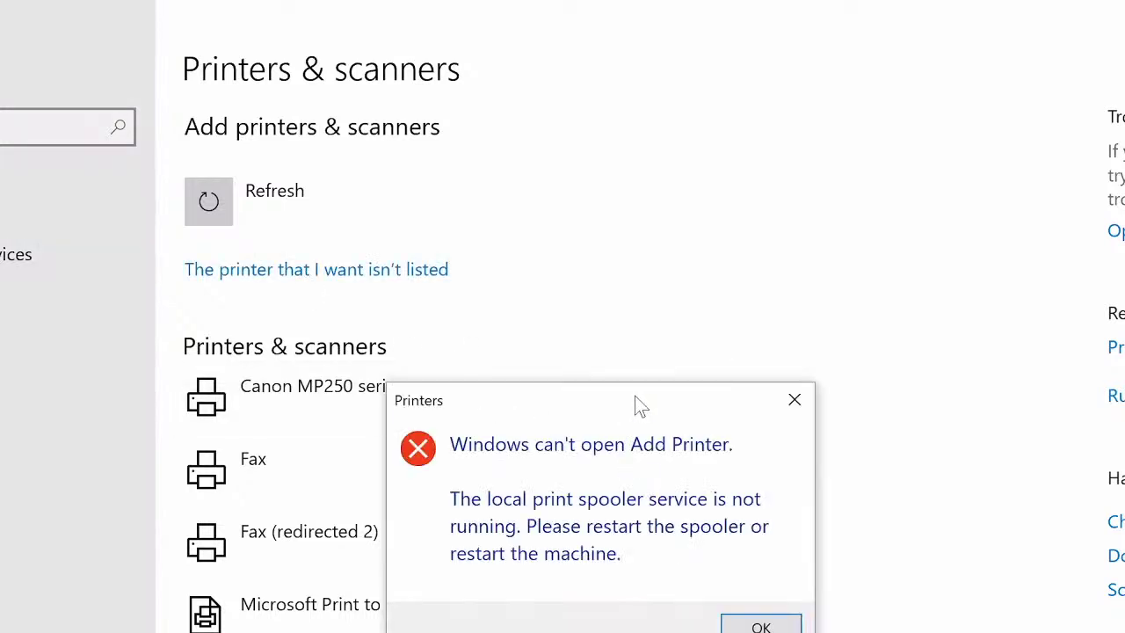
- Move the 'Windows can't open Add Printer' error dialog higher up the screen
{"action": "left_click_drag", "start_coordinate": [630, 397], "coordinate": [615, 378]}
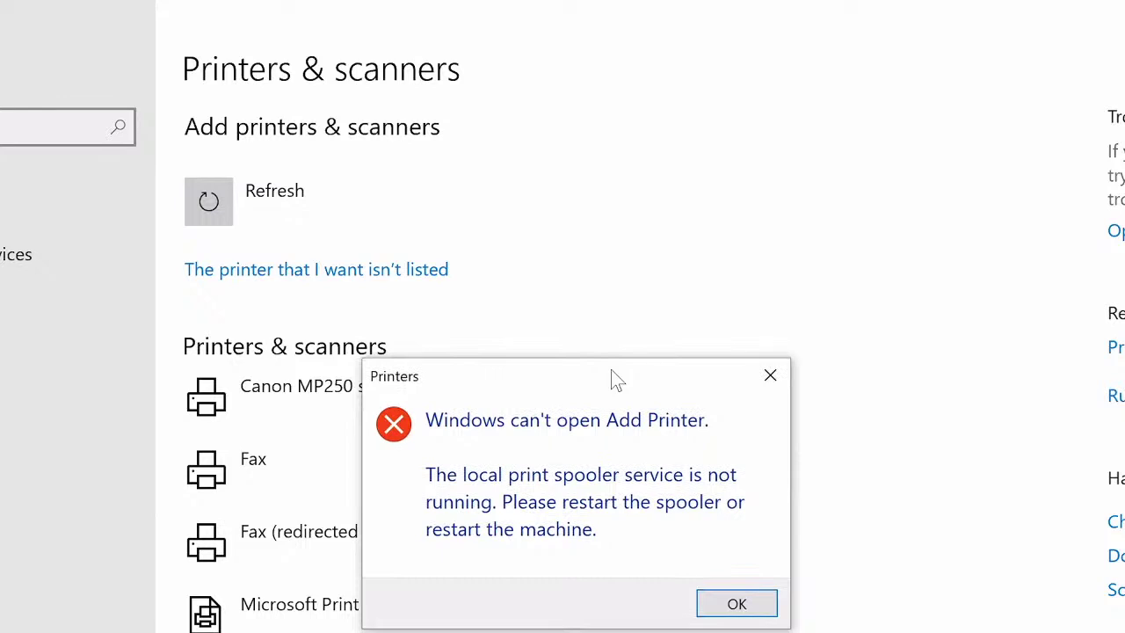
{"action": "left_click_drag", "start_coordinate": [583, 381], "coordinate": [568, 255]}
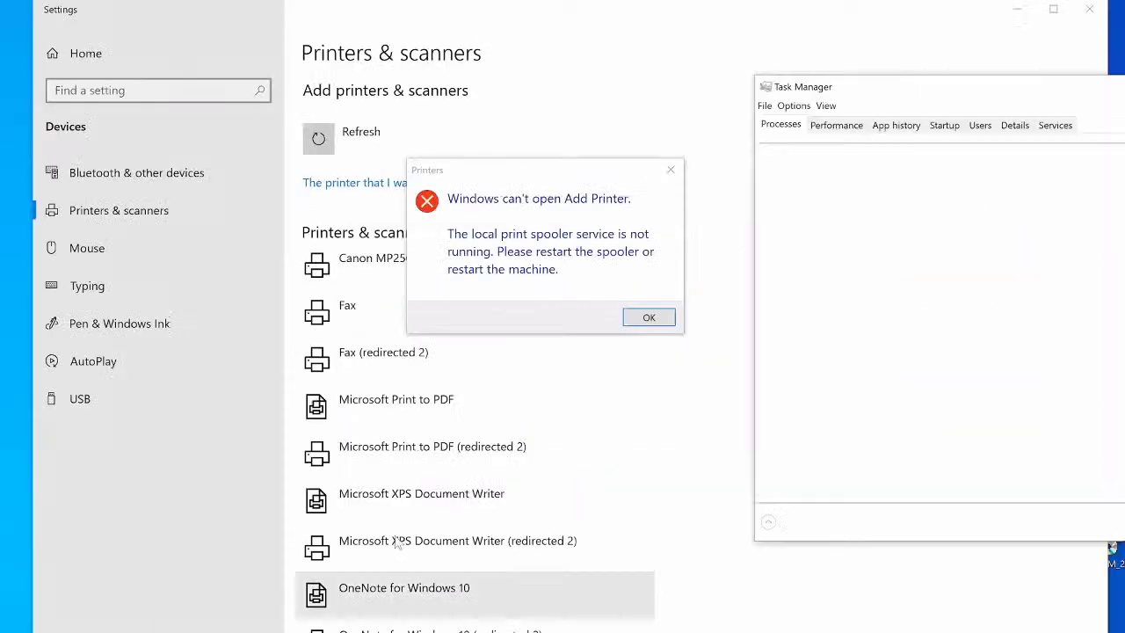
- Show Task Manager's Services tab and launch the full Services console from it
{"action": "left_click_drag", "start_coordinate": [866, 88], "coordinate": [716, 103]}
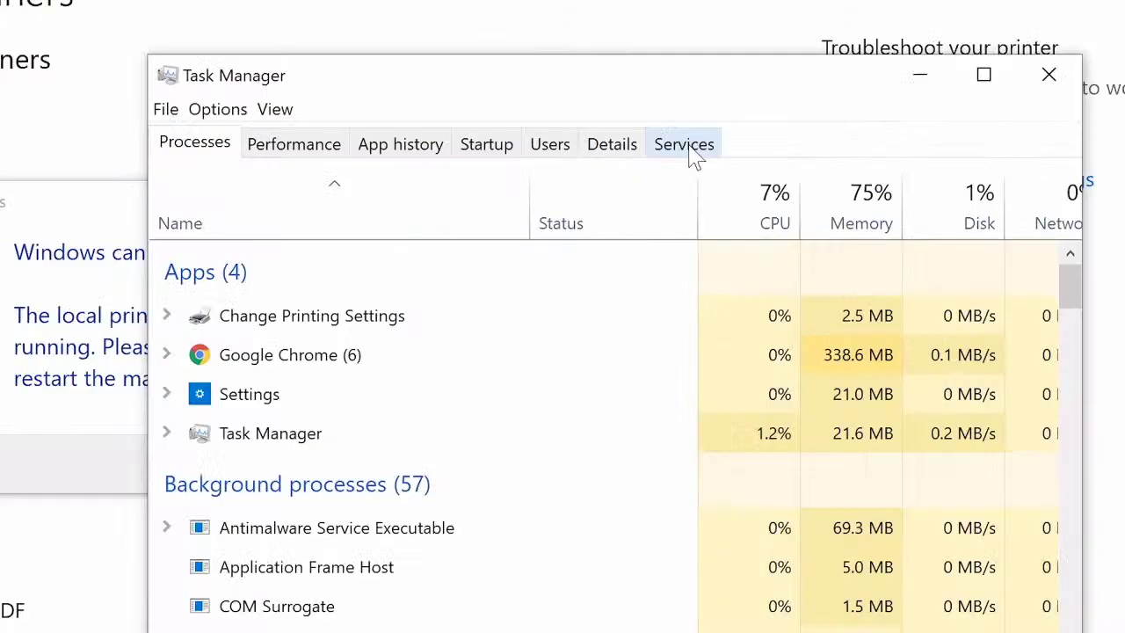
{"action": "left_click", "coordinate": [823, 140]}
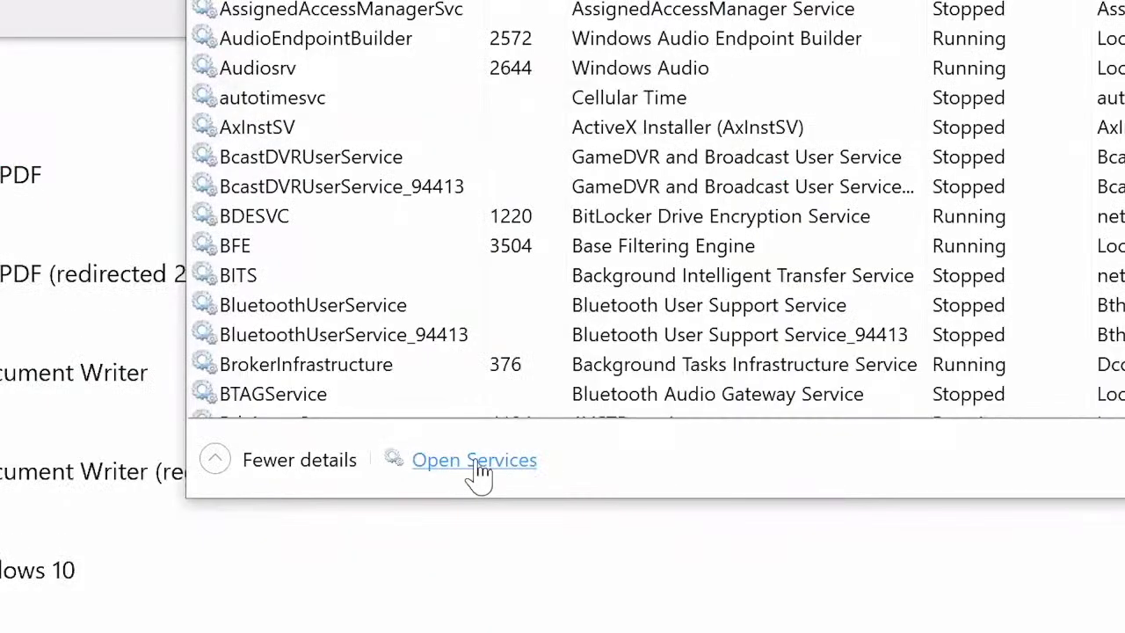
{"action": "left_click", "coordinate": [474, 459]}
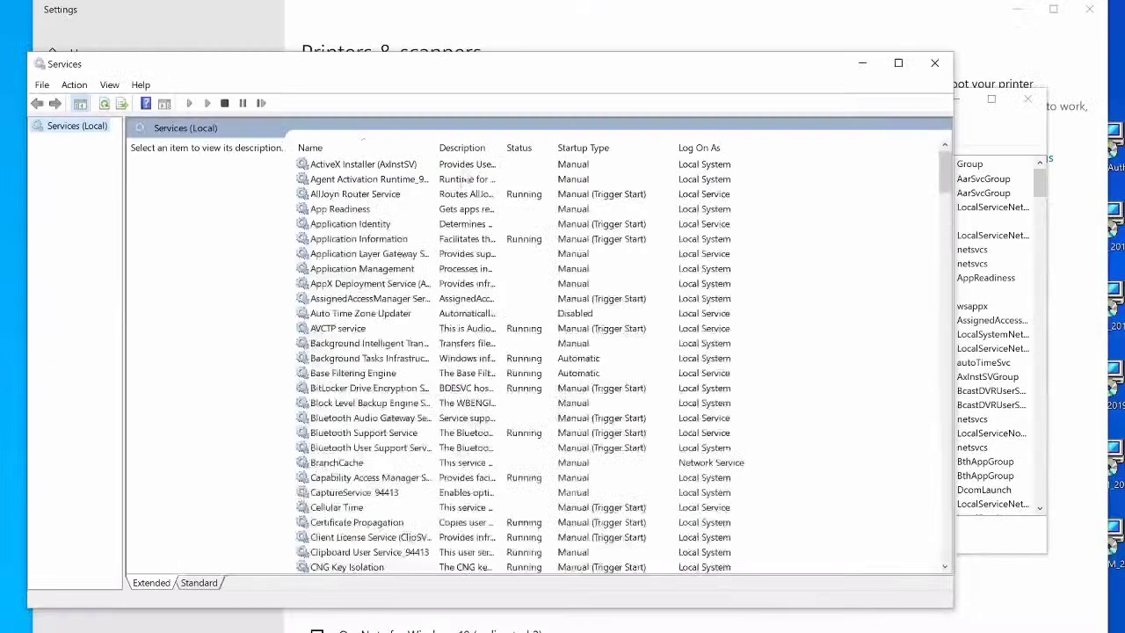
- Arrange the Services console and Task Manager side by side on screen
{"action": "left_click_drag", "start_coordinate": [530, 75], "coordinate": [435, 72]}
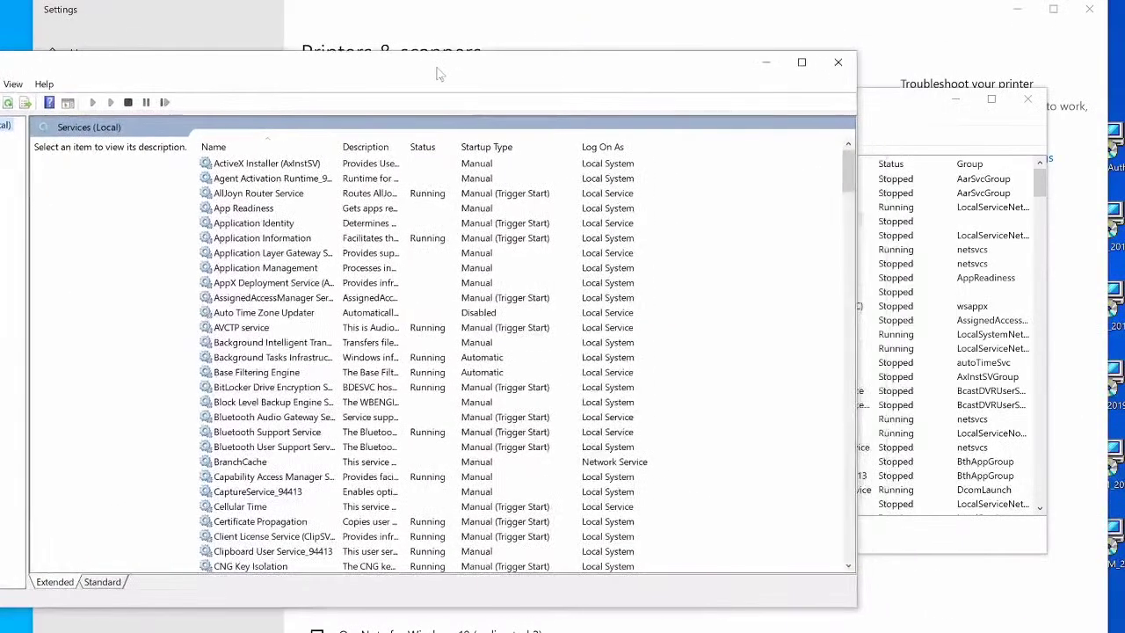
{"action": "left_click", "coordinate": [914, 107]}
{"action": "left_click_drag", "start_coordinate": [914, 107], "coordinate": [1124, 79]}
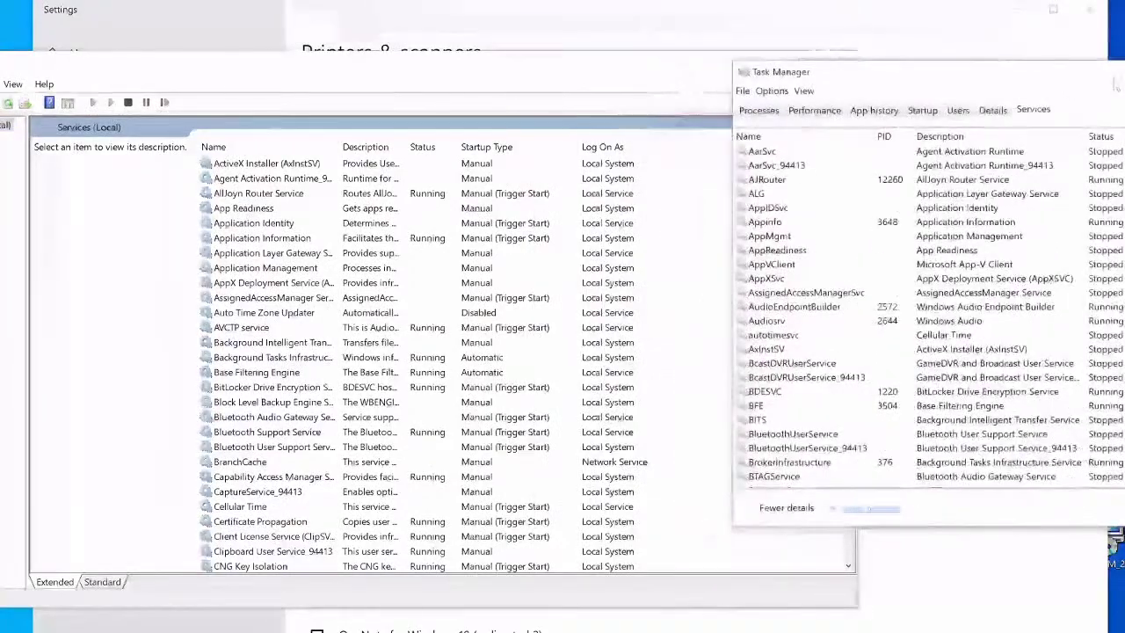
{"action": "left_click", "coordinate": [712, 84]}
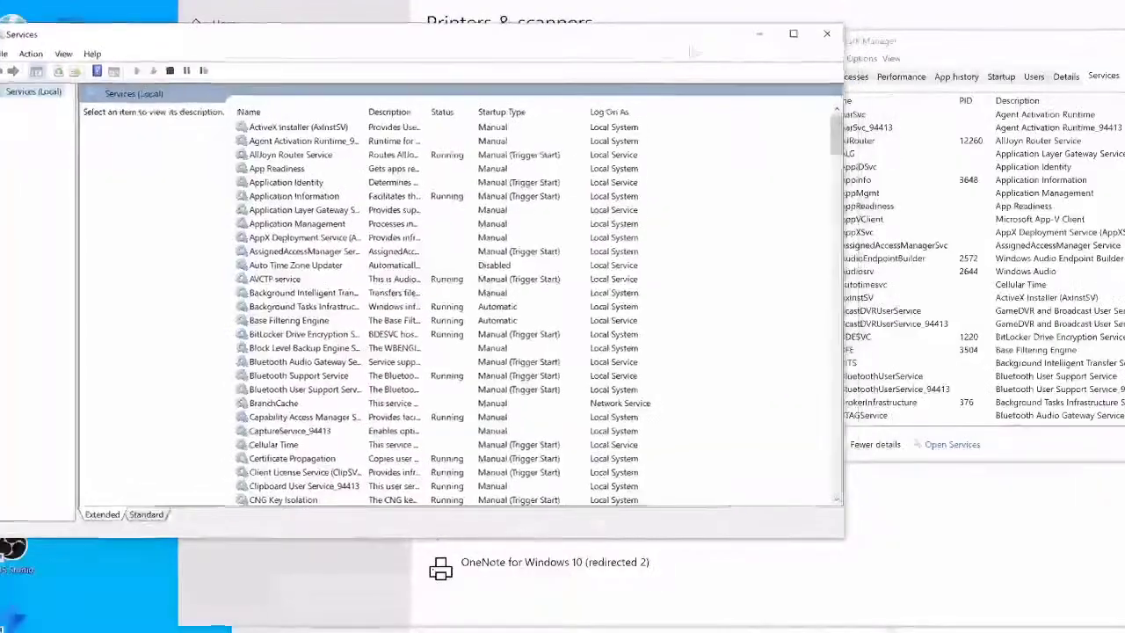
{"action": "left_click_drag", "start_coordinate": [774, 50], "coordinate": [777, 50]}
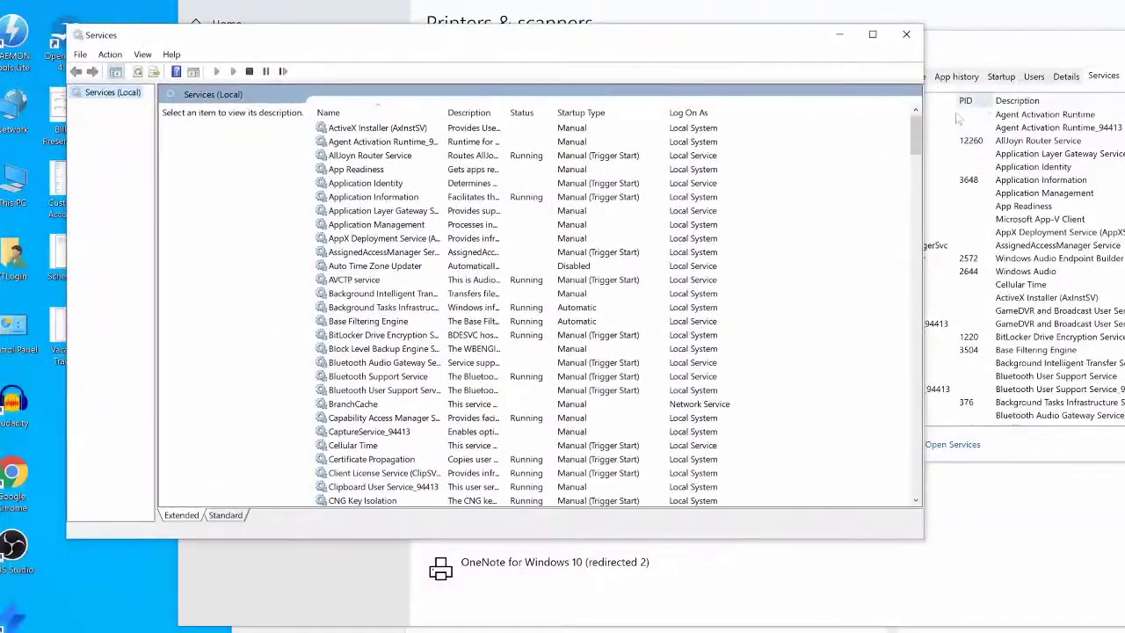
{"action": "left_click_drag", "start_coordinate": [908, 123], "coordinate": [803, 124]}
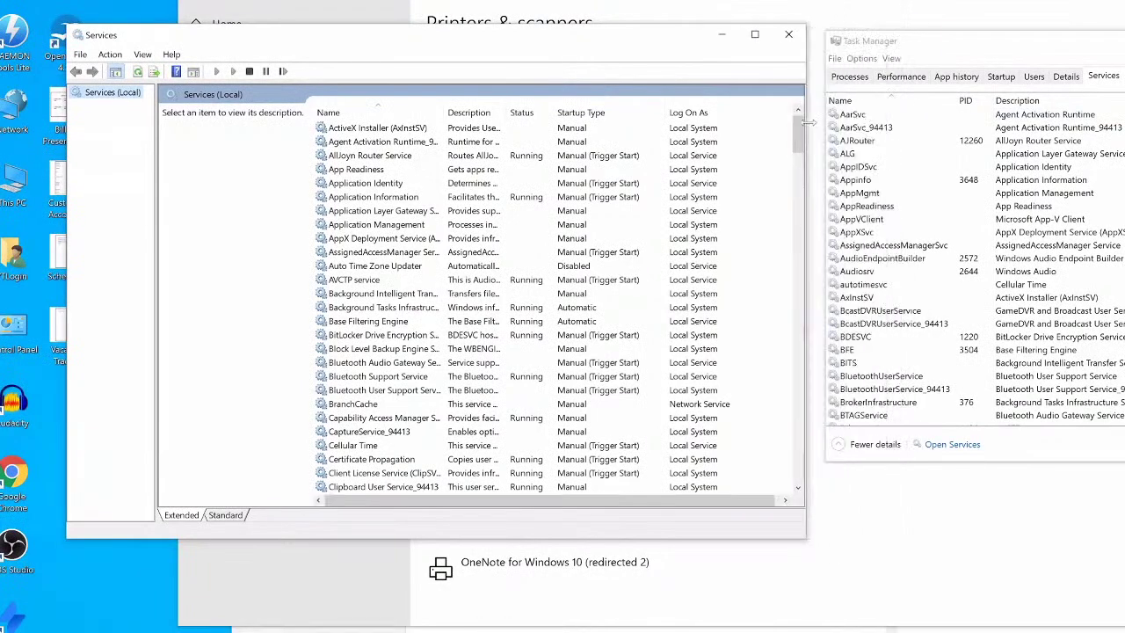
{"action": "left_click", "coordinate": [888, 41]}
{"action": "left_click_drag", "start_coordinate": [888, 41], "coordinate": [881, 33]}
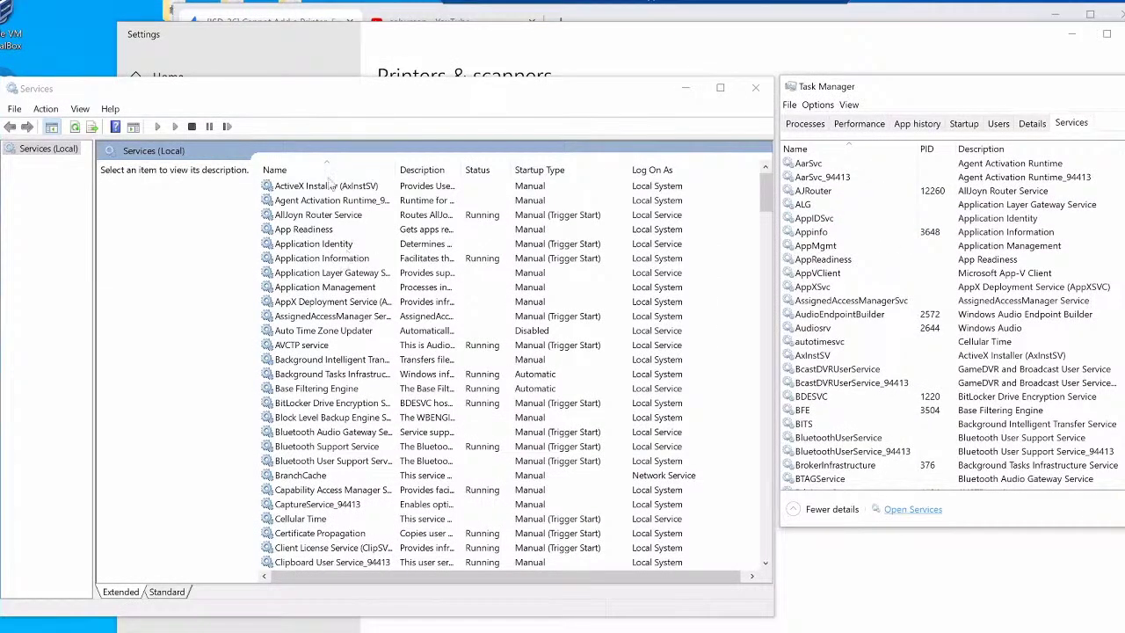
- Browse the top of the services lists, selecting AJRouter, AarSvc, Audiosrv and AxInstSV
{"action": "left_click", "coordinate": [307, 201]}
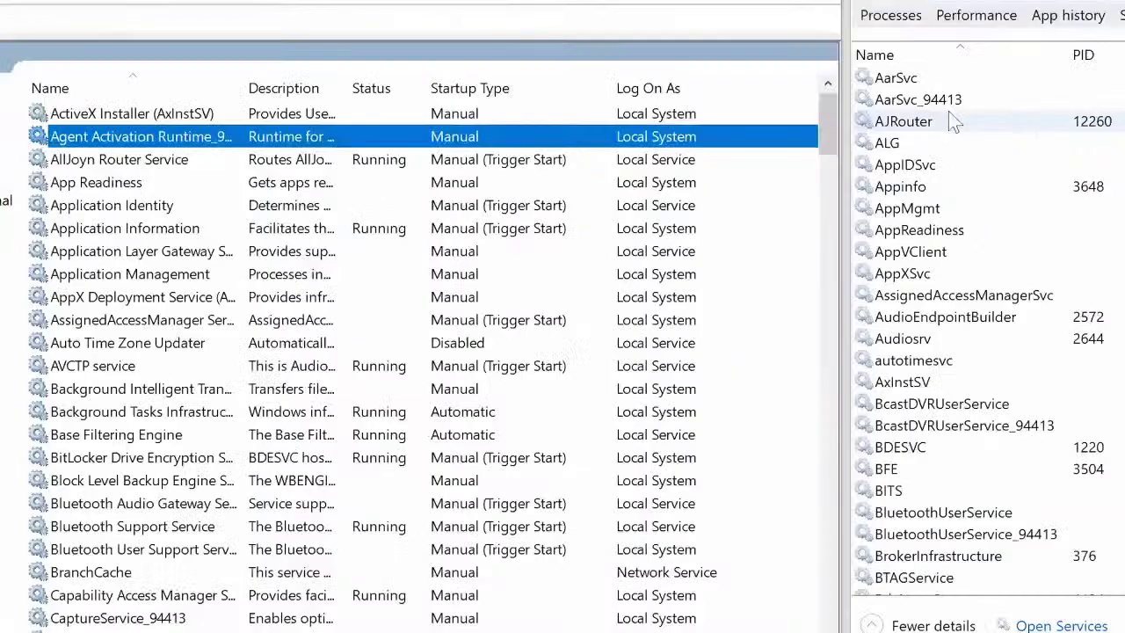
{"action": "left_click", "coordinate": [845, 192]}
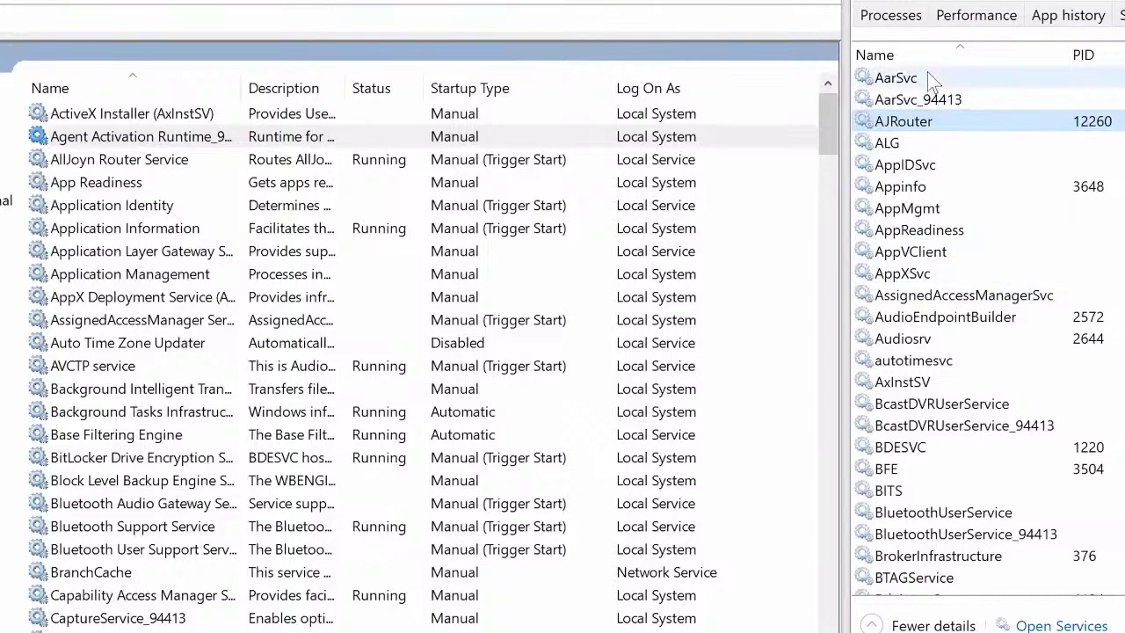
{"action": "left_click", "coordinate": [927, 73]}
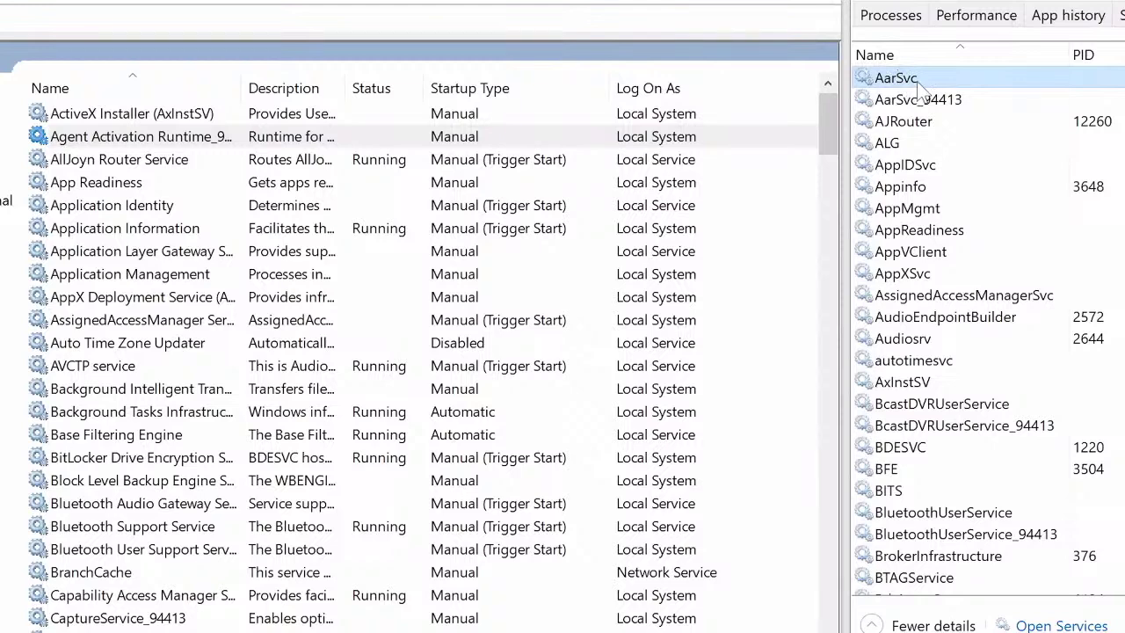
{"action": "key", "text": "shift+Down"}
{"action": "left_click", "coordinate": [95, 120]}
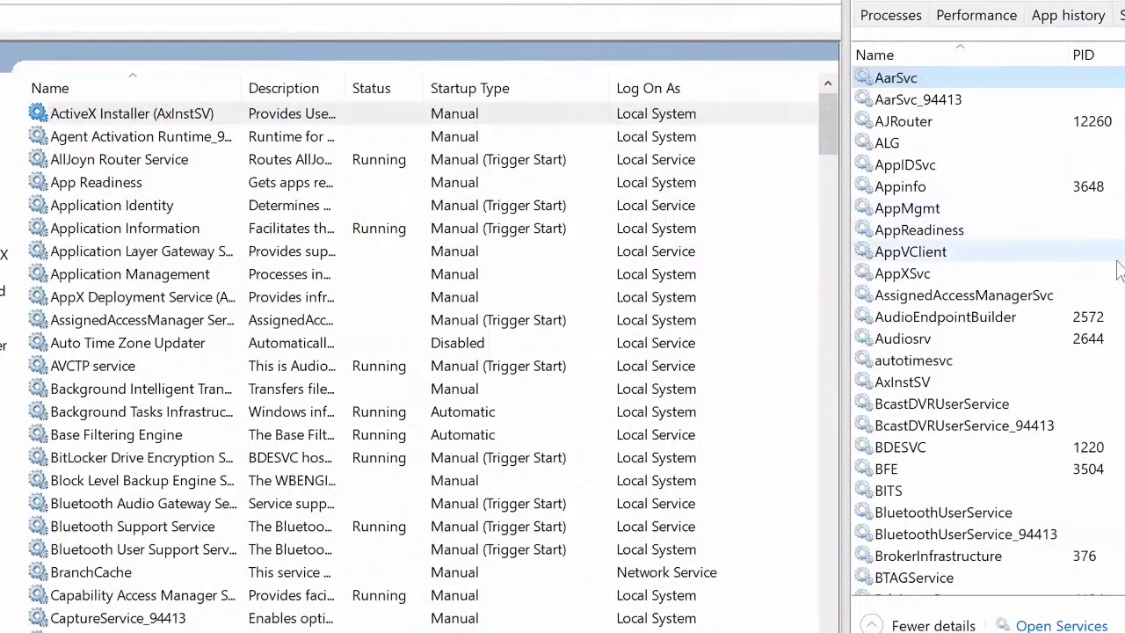
{"action": "left_click", "coordinate": [1020, 338]}
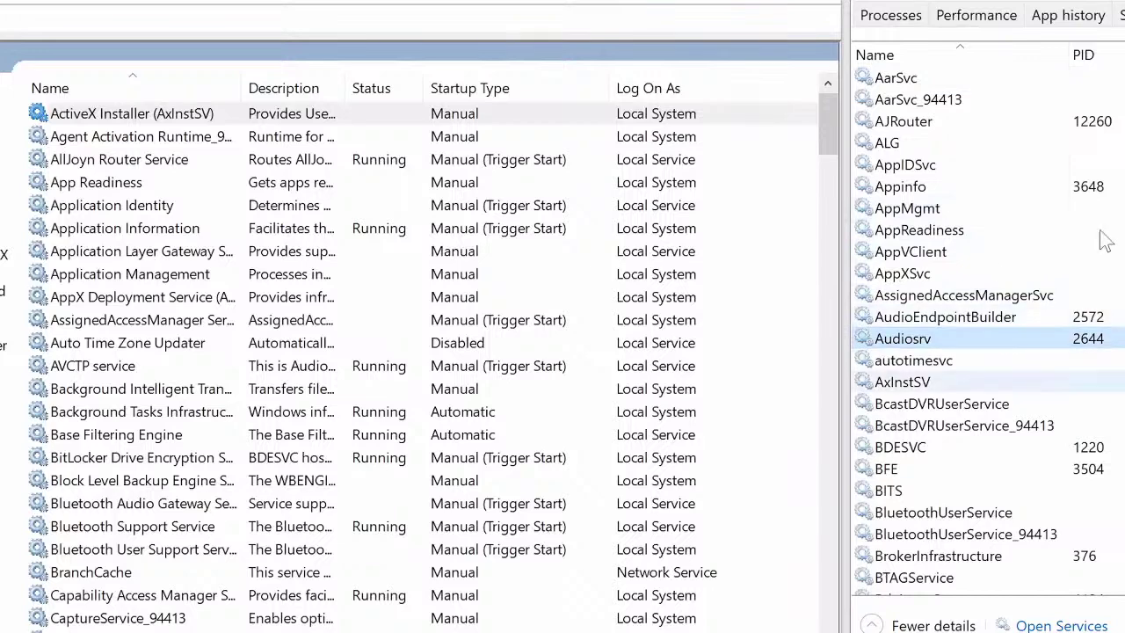
{"action": "left_click", "coordinate": [982, 392]}
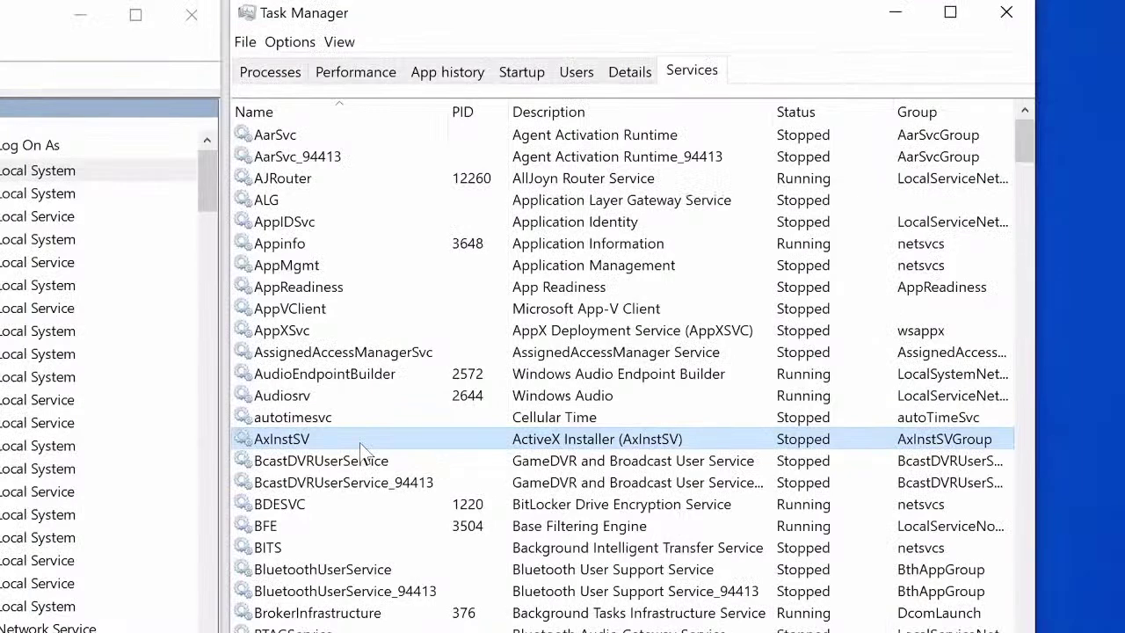
- Jump to the 'pr' entries and check PrintWorkflowUserSvc and PrintNotify are Stopped
{"action": "type", "text": "pr"}
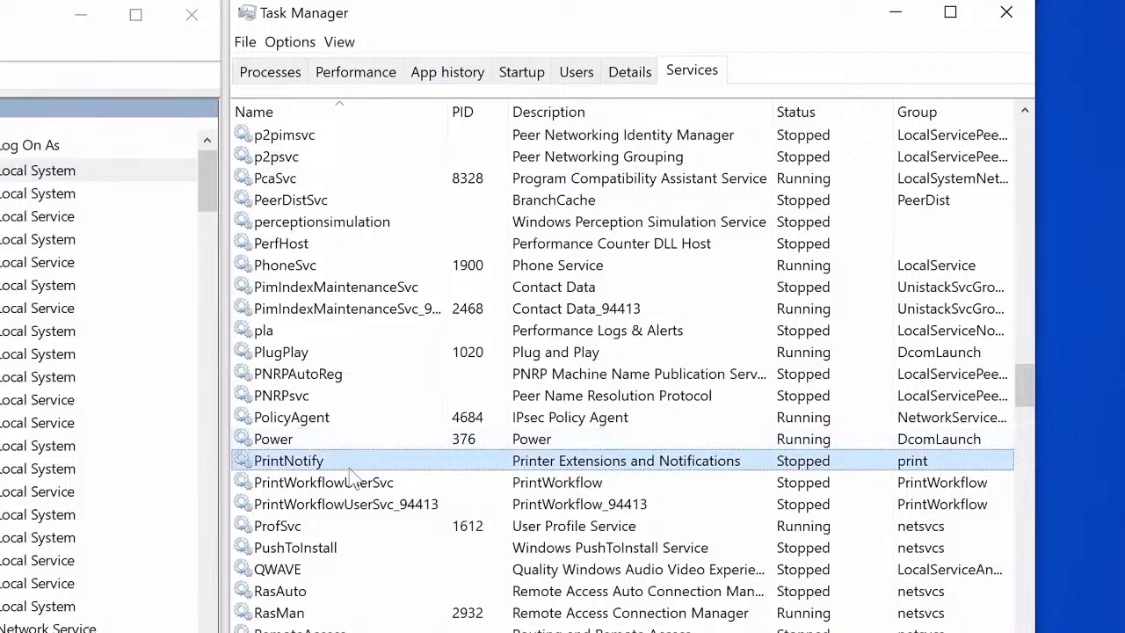
{"action": "left_click", "coordinate": [299, 487]}
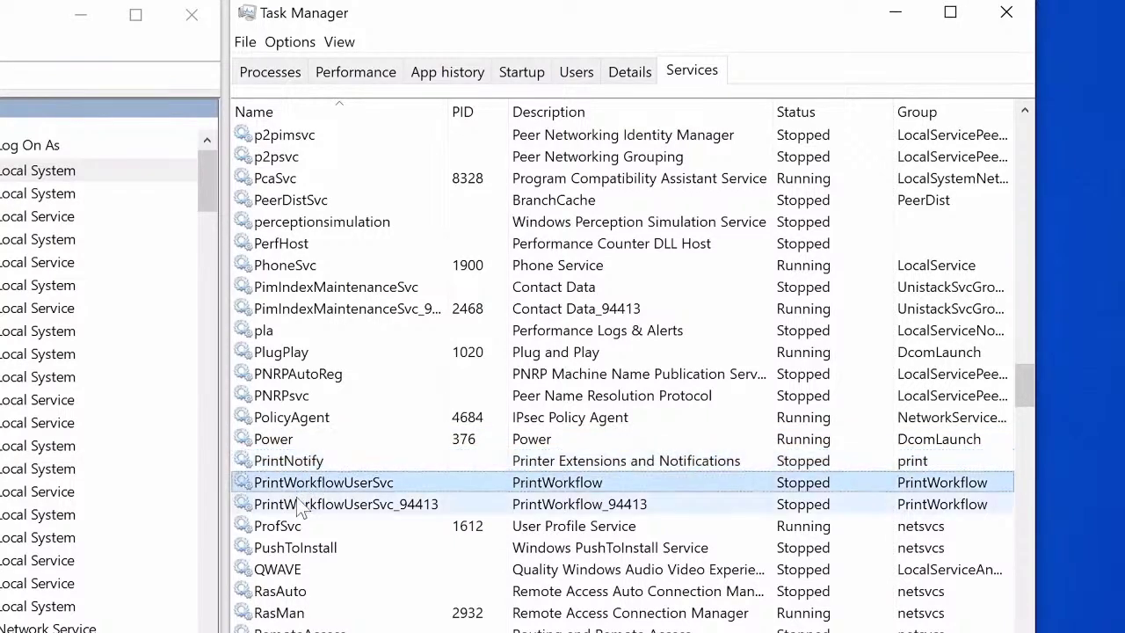
{"action": "left_click", "coordinate": [299, 508]}
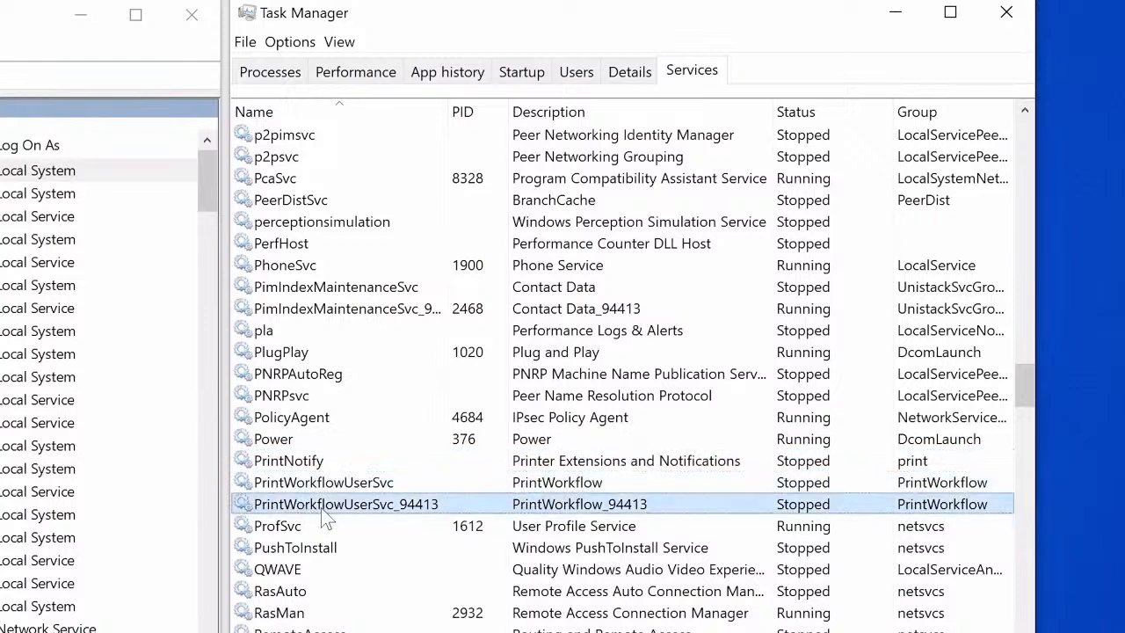
{"action": "left_click", "coordinate": [330, 462]}
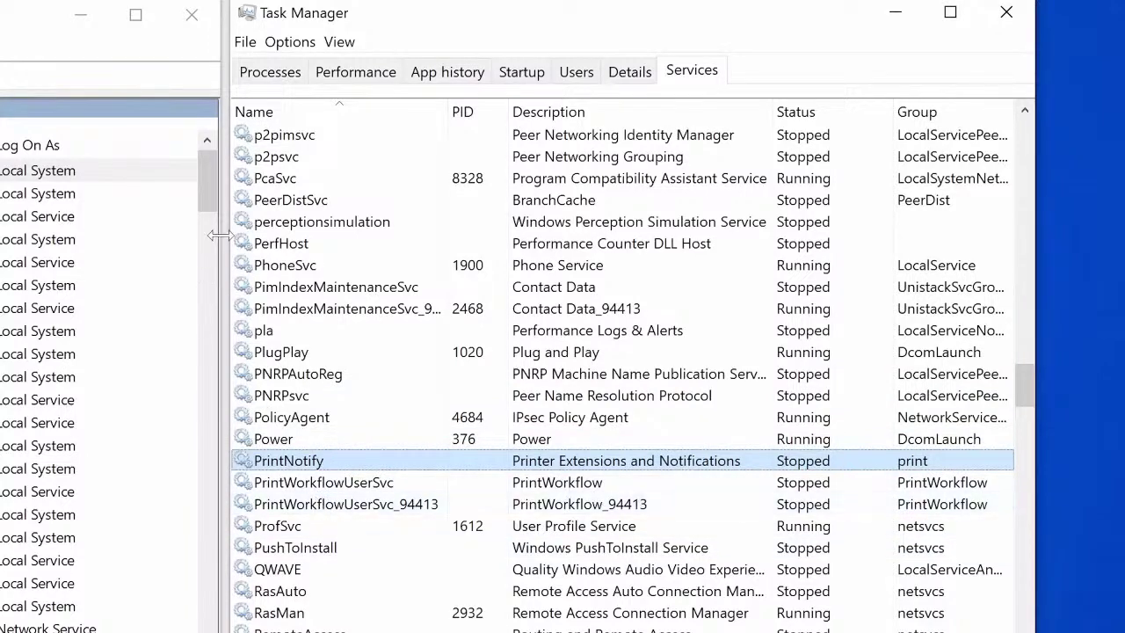
- In the Services console, jump to the print services by typing 'print'
{"action": "left_click", "coordinate": [164, 170]}
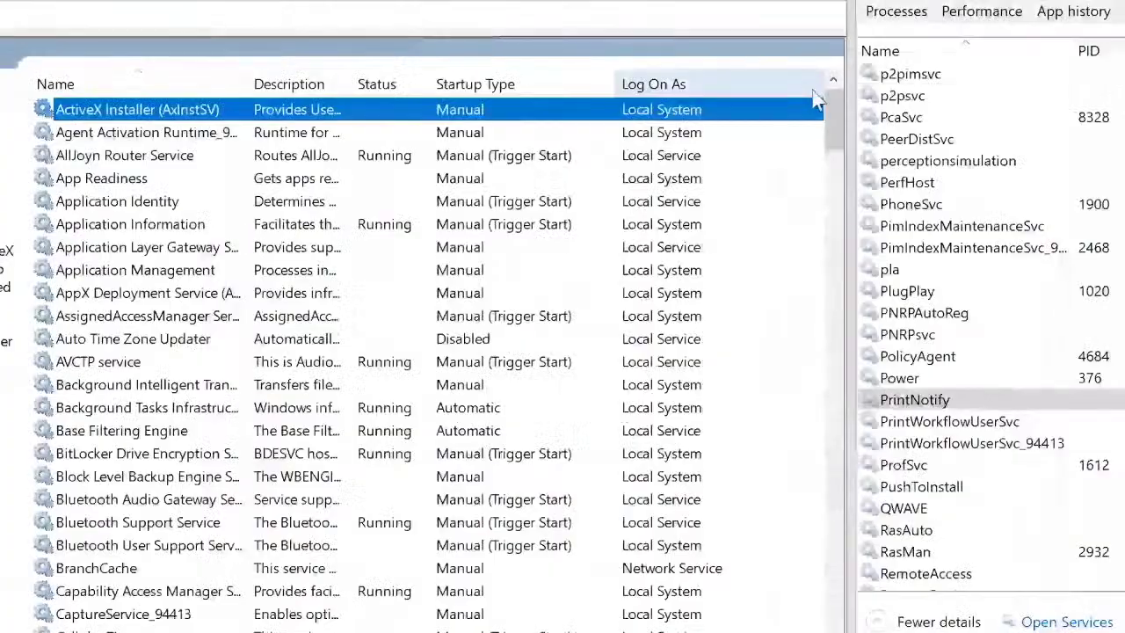
{"action": "left_click_drag", "start_coordinate": [204, 166], "coordinate": [168, 277]}
{"action": "scroll", "coordinate": [791, 216], "scroll_direction": "up", "scroll_amount": 6}
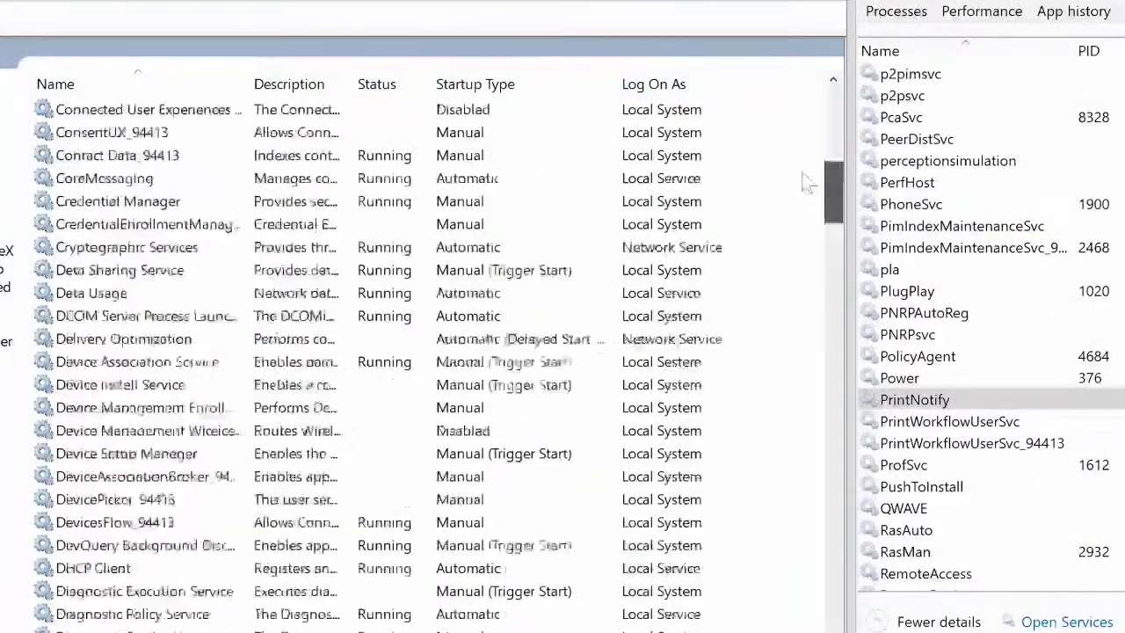
{"action": "left_click", "coordinate": [254, 298]}
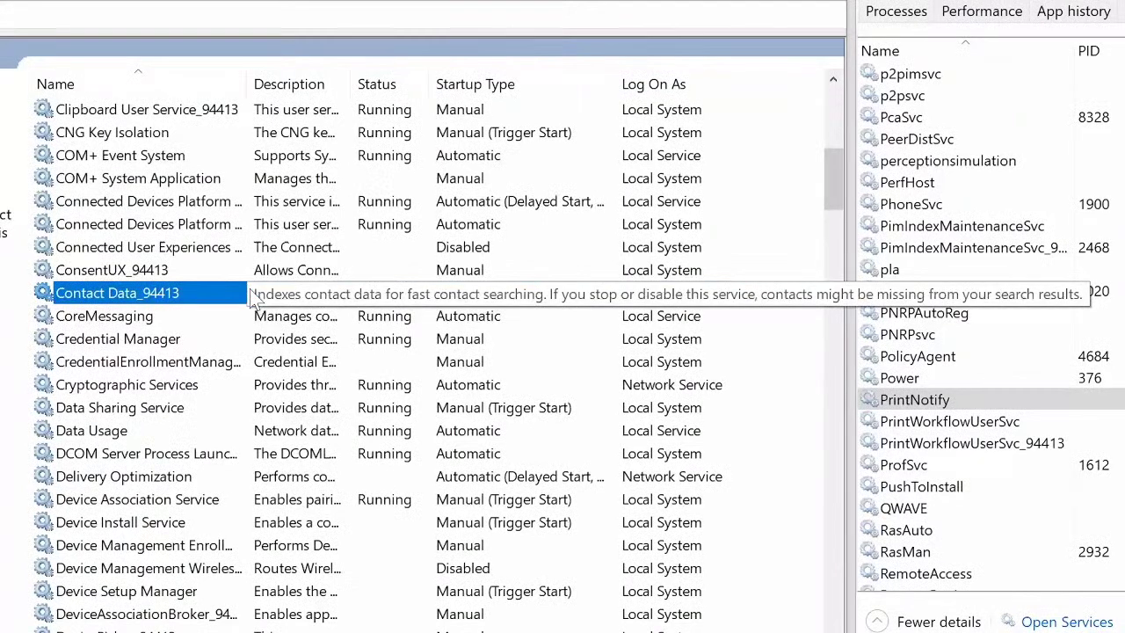
{"action": "type", "text": "print"}
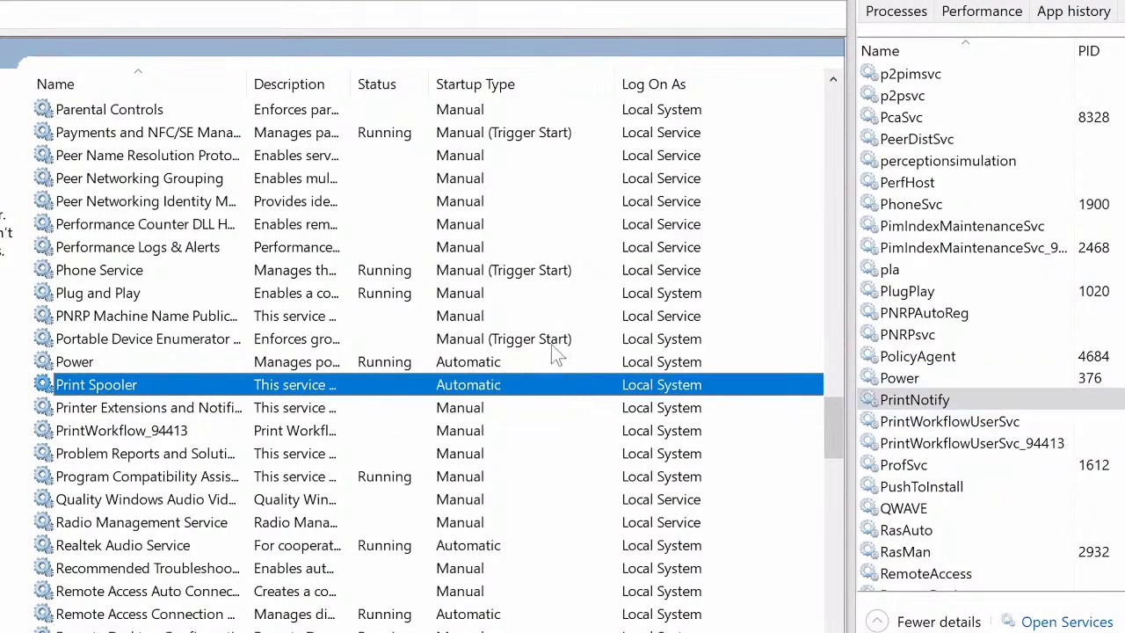
- Check PrintNotify in Task Manager, then bring the Services console with Print Spooler to the front
{"action": "left_click", "coordinate": [914, 399]}
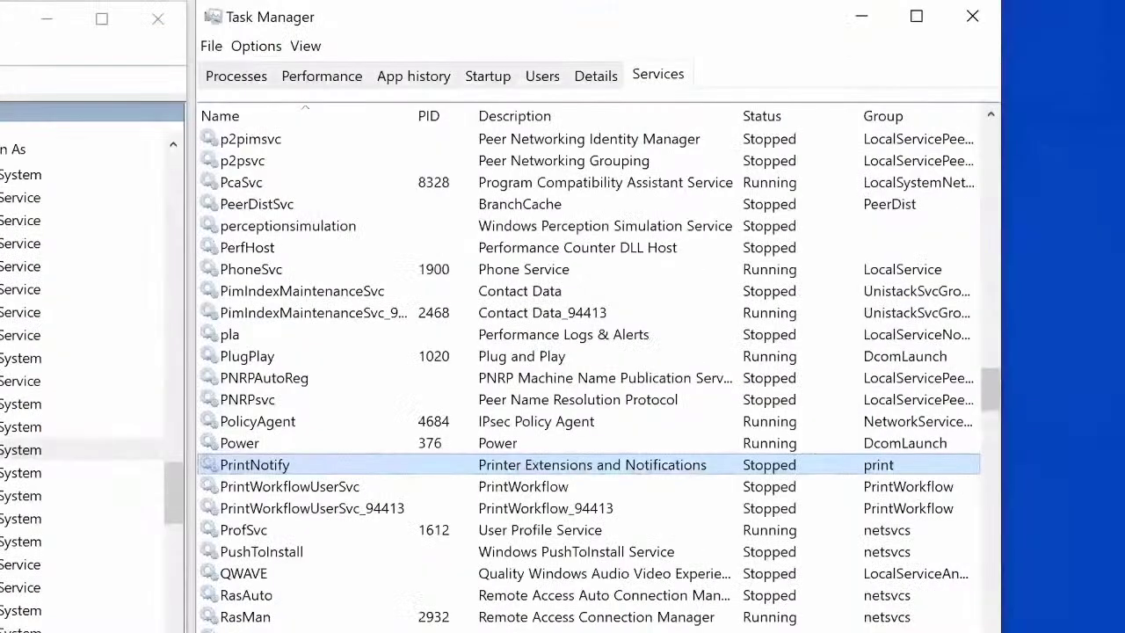
{"action": "left_click", "coordinate": [18, 449]}
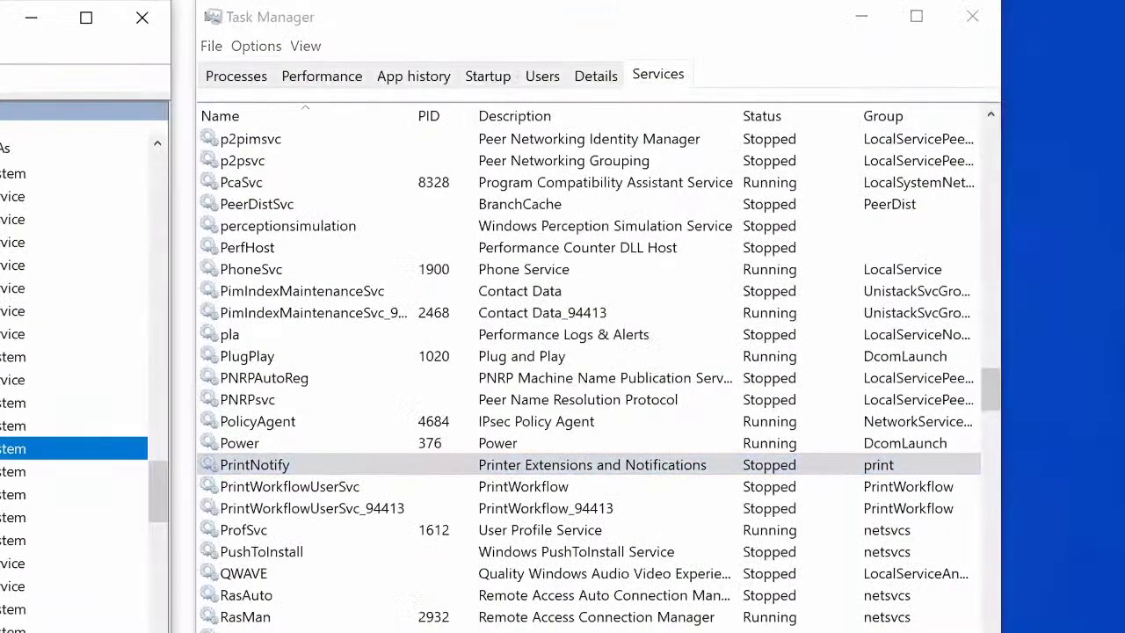
{"action": "left_click", "coordinate": [372, 24]}
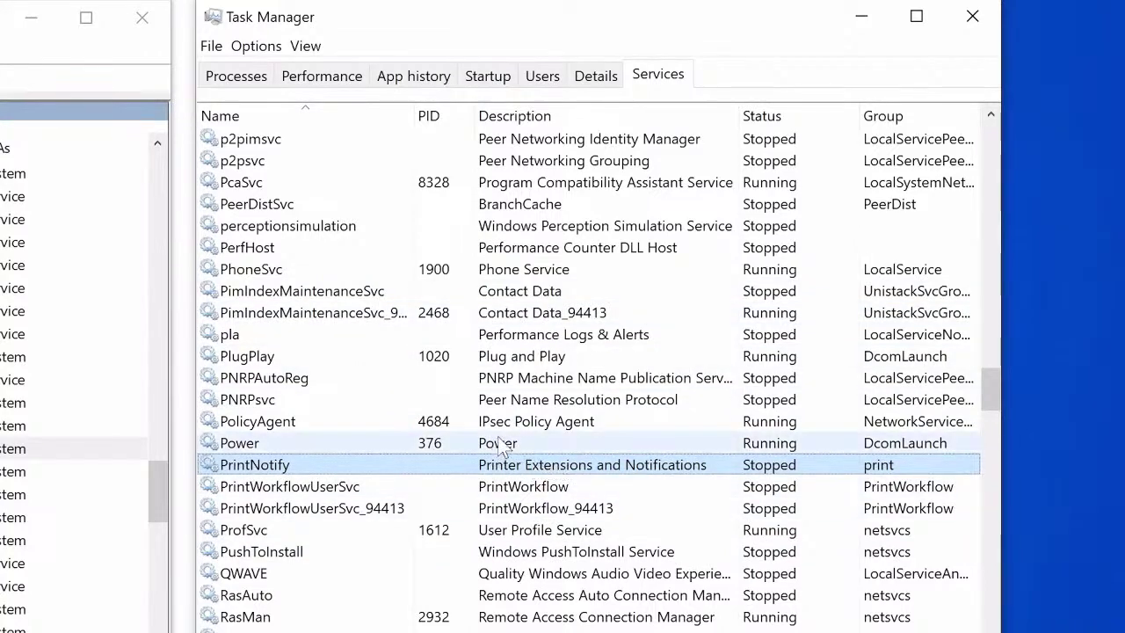
{"action": "left_click", "coordinate": [523, 379]}
{"action": "left_click_drag", "start_coordinate": [560, 29], "coordinate": [536, 22]}
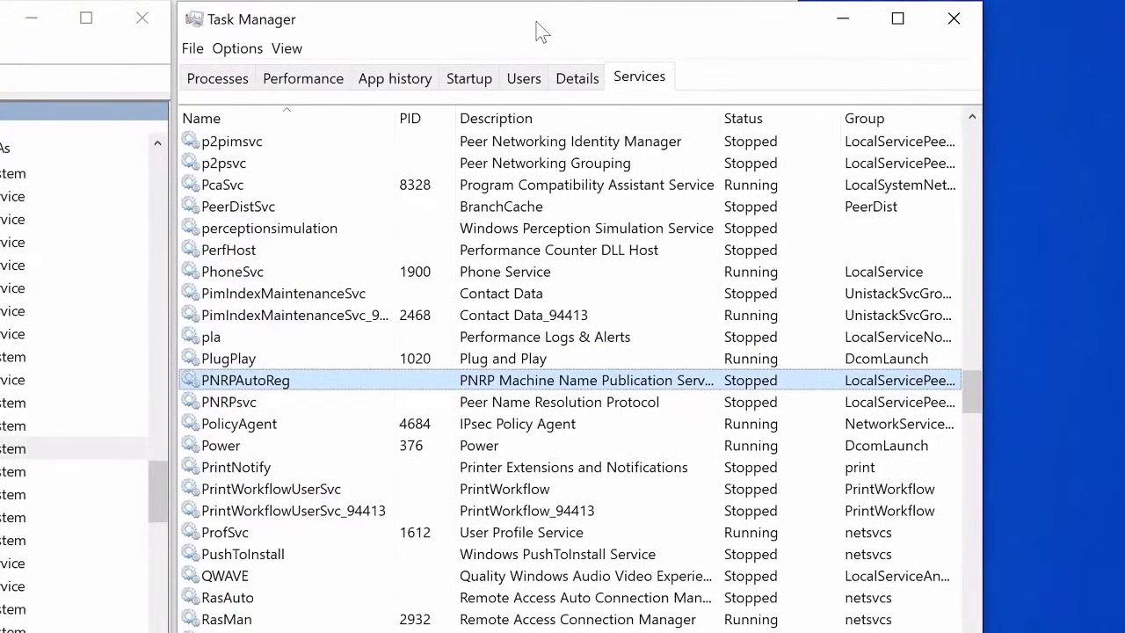
{"action": "key", "text": "alt+Tab"}
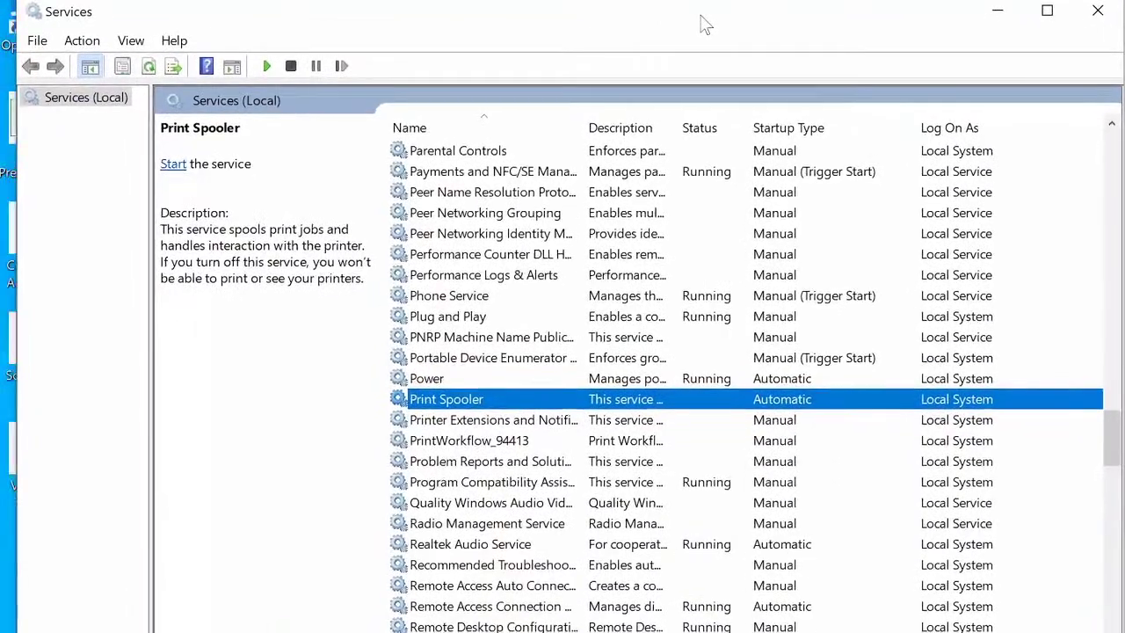
- Start the Print Spooler service from its right-click menu
{"action": "right_click", "coordinate": [473, 406]}
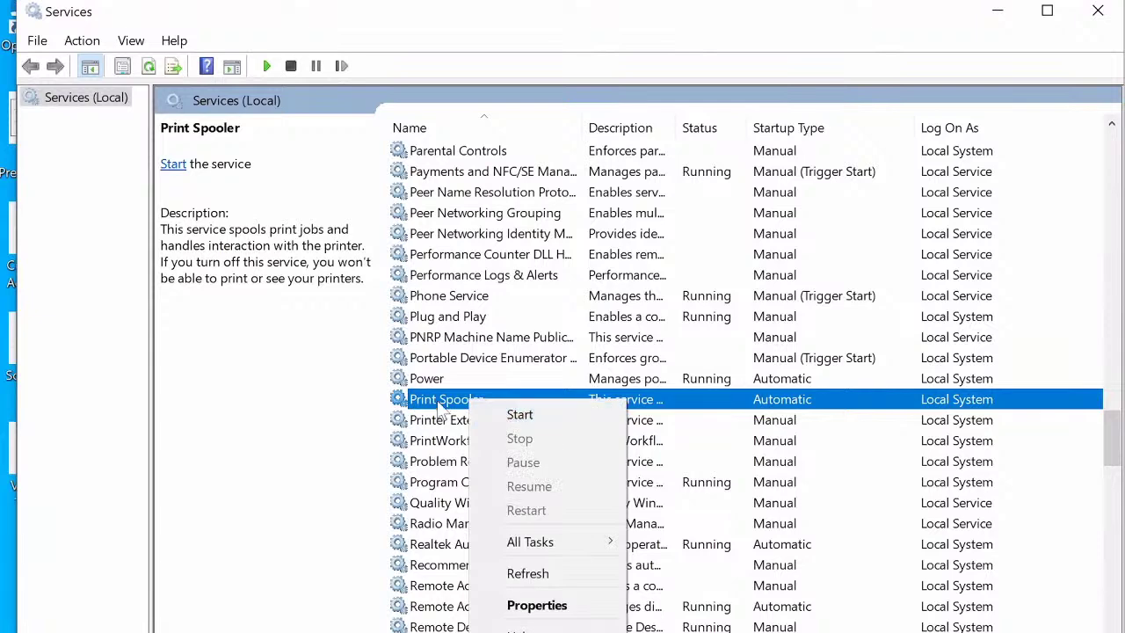
{"action": "right_click", "coordinate": [440, 402]}
{"action": "left_click", "coordinate": [483, 419]}
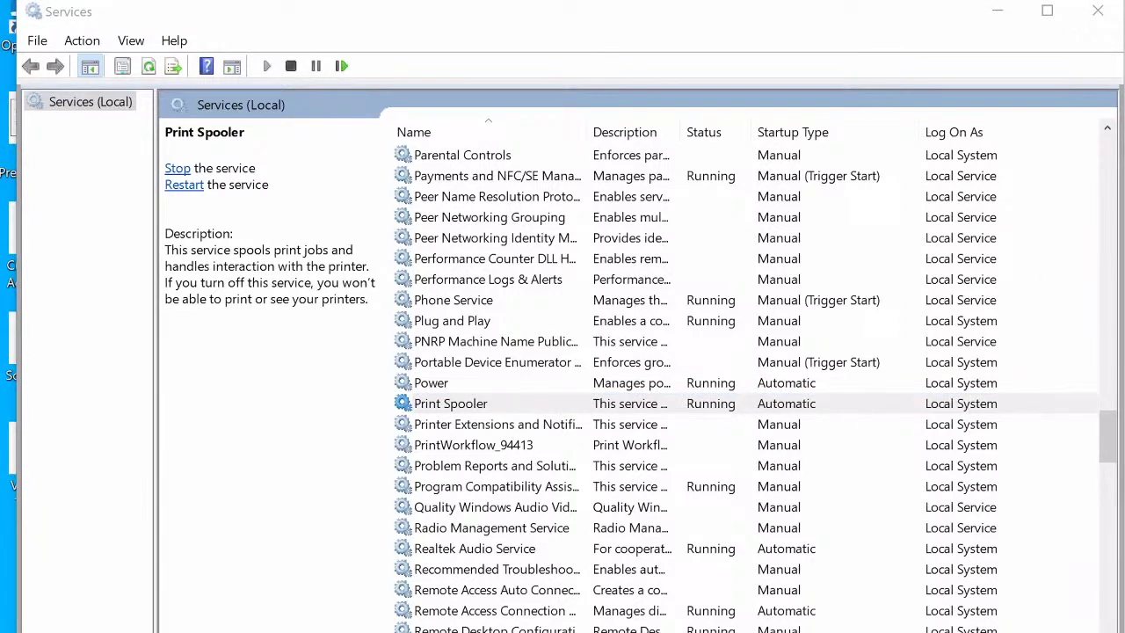
{"action": "left_click", "coordinate": [486, 26]}
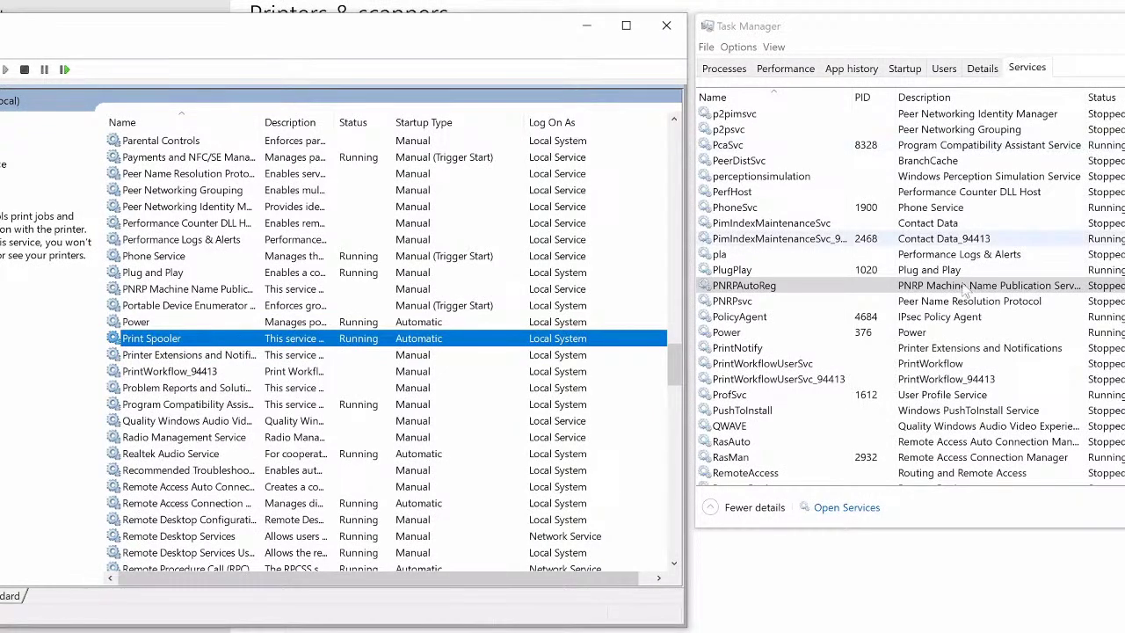
- Review the service list in Task Manager around PlugPlay and PolicyAgent, then return to Services
{"action": "left_click", "coordinate": [883, 28]}
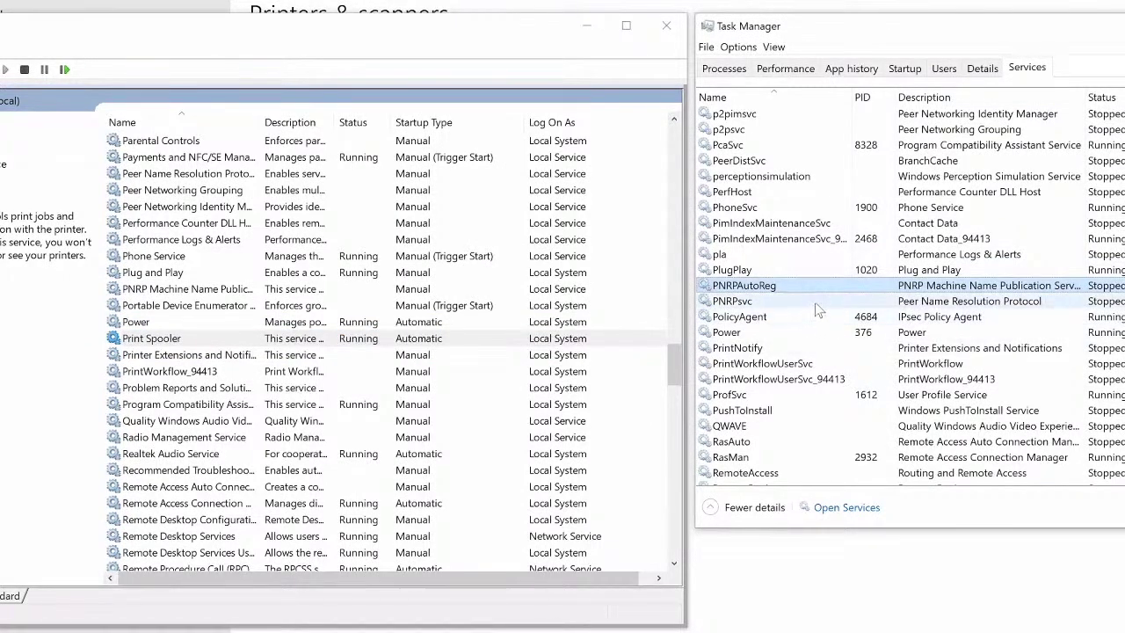
{"action": "left_click", "coordinate": [802, 318]}
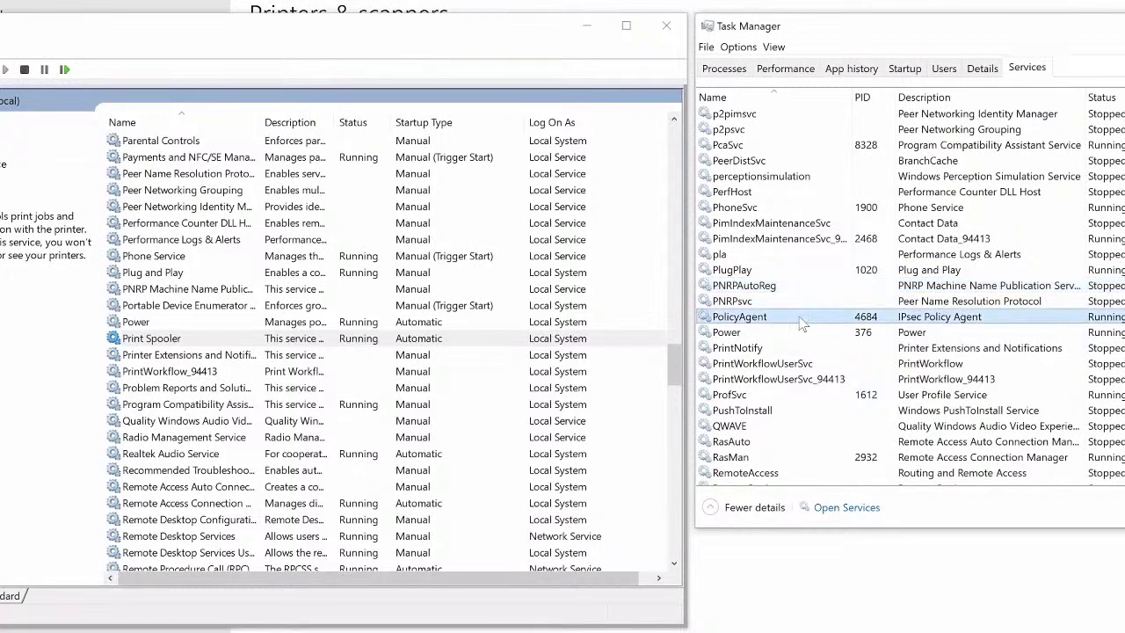
{"action": "left_click", "coordinate": [864, 272]}
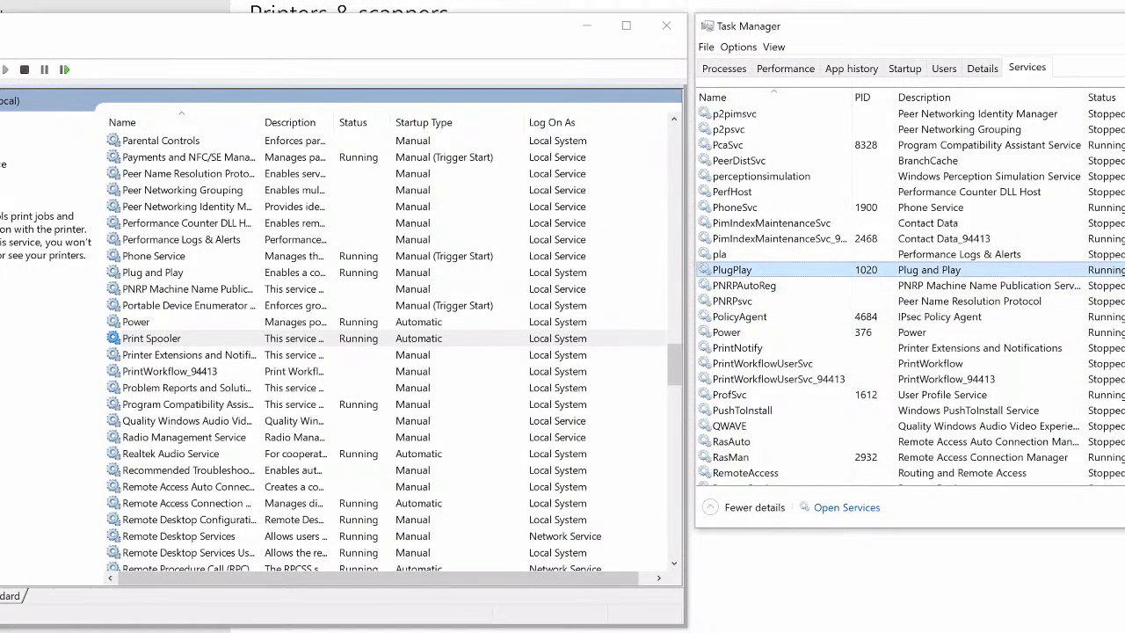
{"action": "scroll", "coordinate": [909, 294], "scroll_direction": "down", "scroll_amount": 2}
{"action": "scroll", "coordinate": [909, 294], "scroll_direction": "up", "scroll_amount": 4}
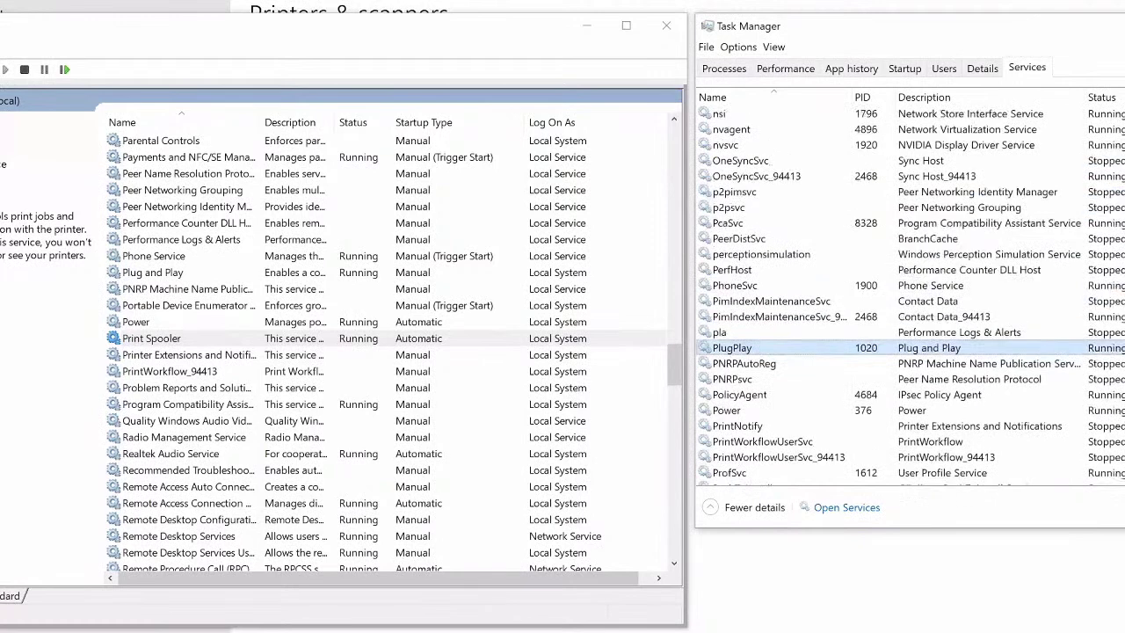
{"action": "left_click", "coordinate": [297, 33]}
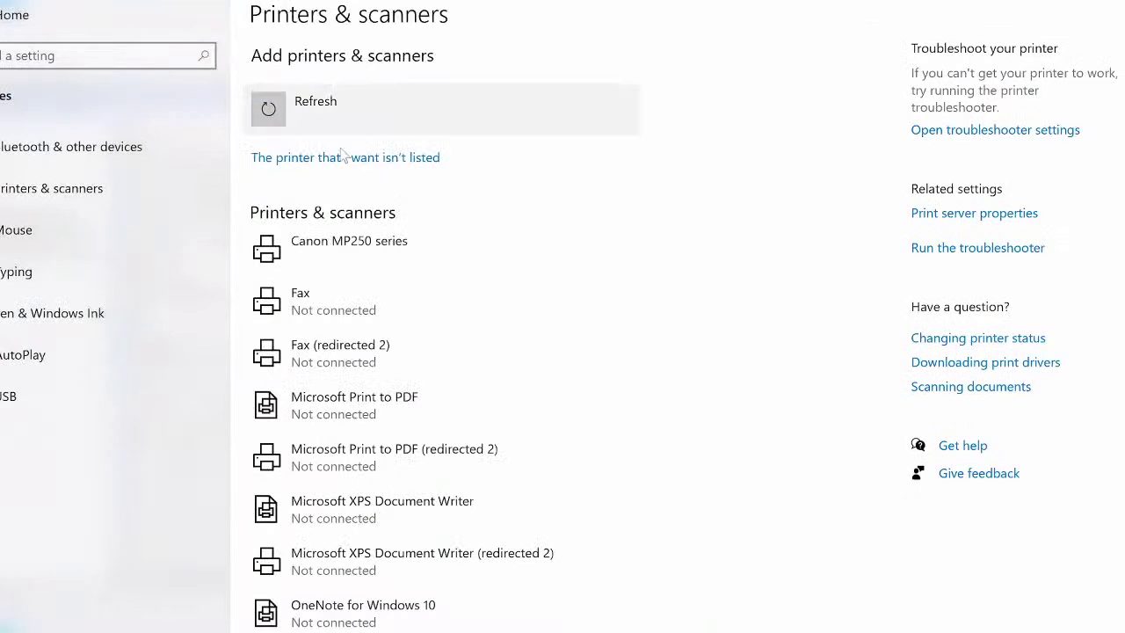
- Confirm the Add Printer wizard opens to the TCP/IP option, cancel it, and reselect Print Spooler
{"action": "left_click", "coordinate": [315, 161]}
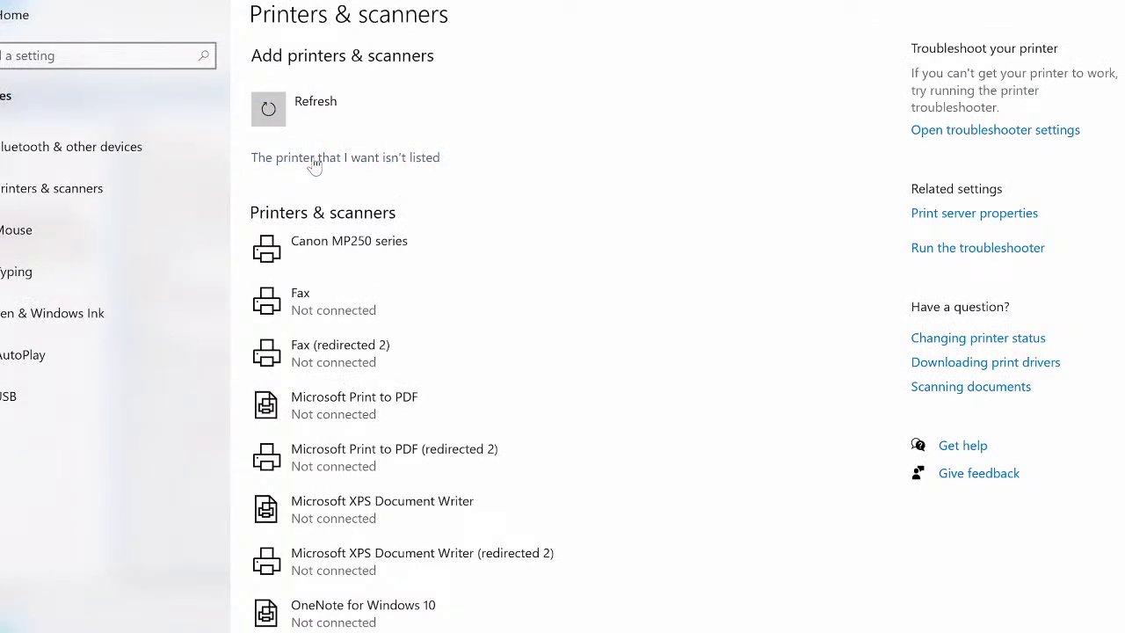
{"action": "left_click_drag", "start_coordinate": [525, 180], "coordinate": [542, 149]}
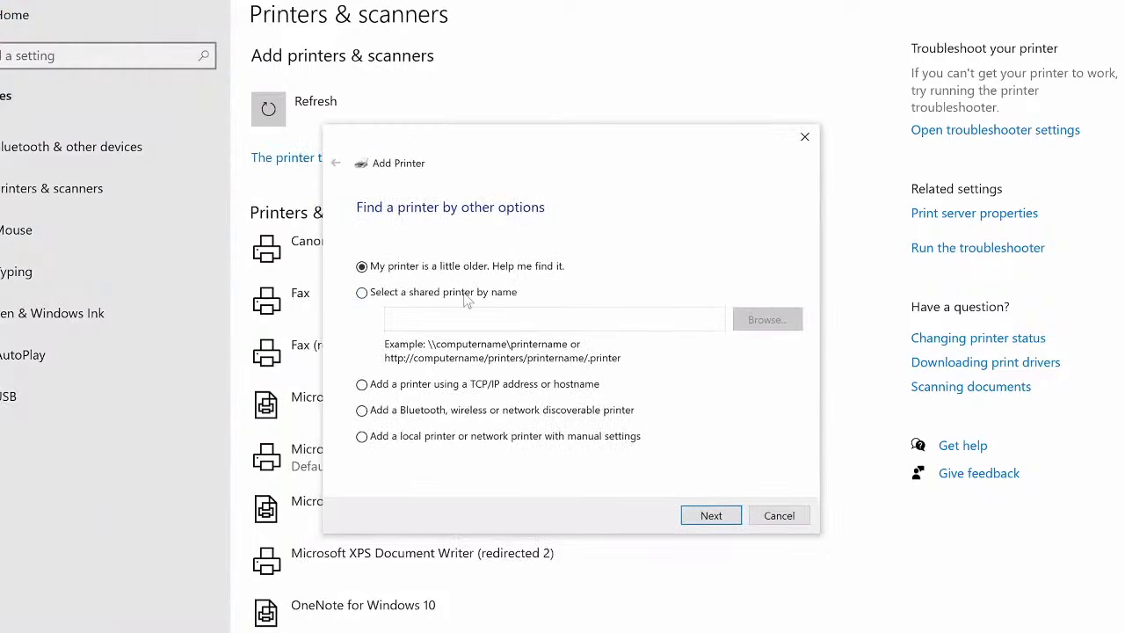
{"action": "left_click", "coordinate": [385, 388]}
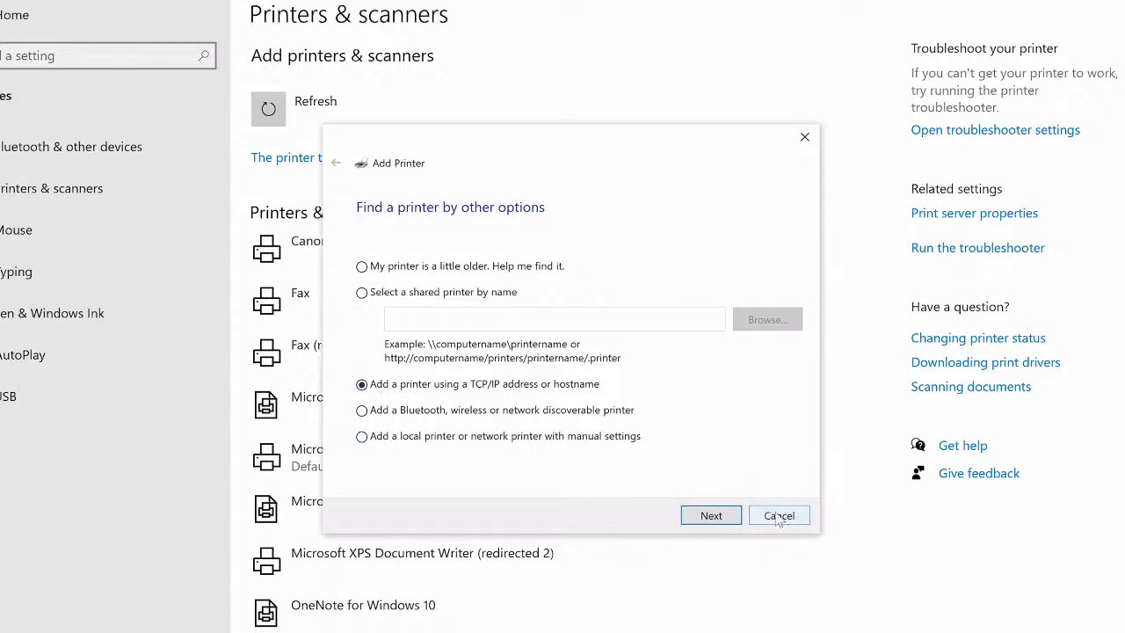
{"action": "left_click", "coordinate": [781, 518]}
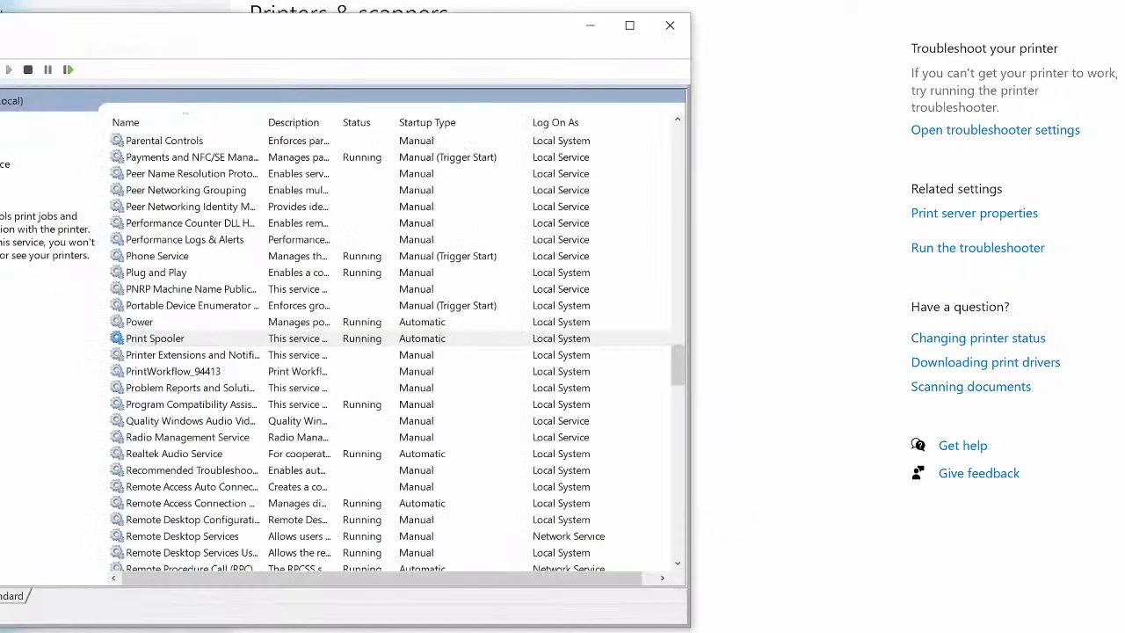
{"action": "left_click", "coordinate": [214, 343]}
- Stop Print Spooler again, widen the Description column, and open the service's properties
{"action": "right_click", "coordinate": [207, 341]}
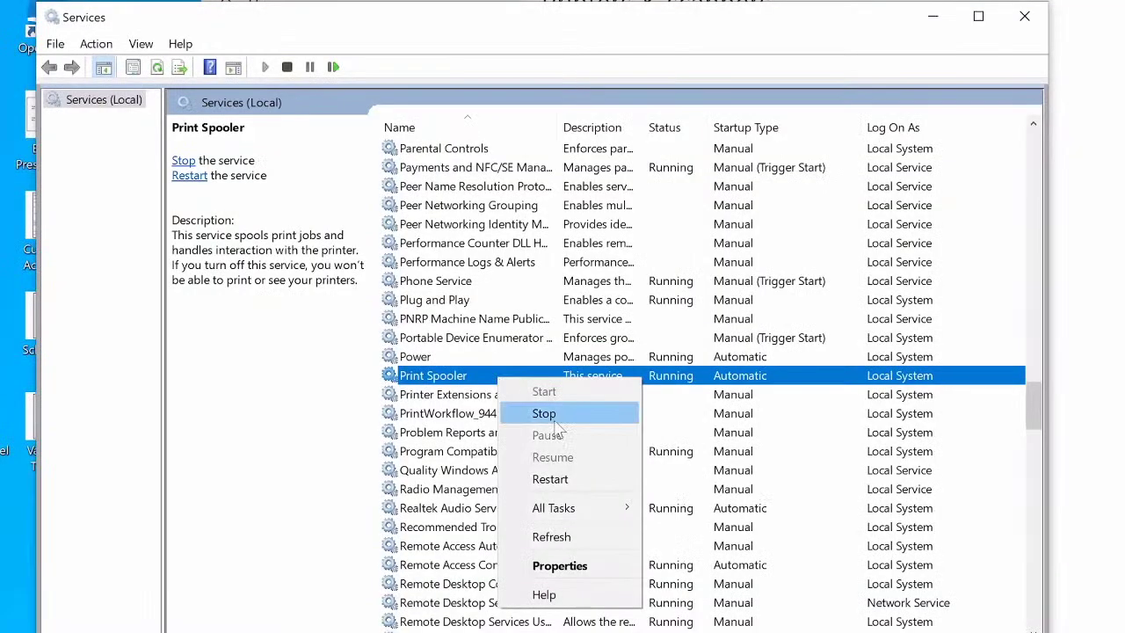
{"action": "left_click", "coordinate": [260, 370]}
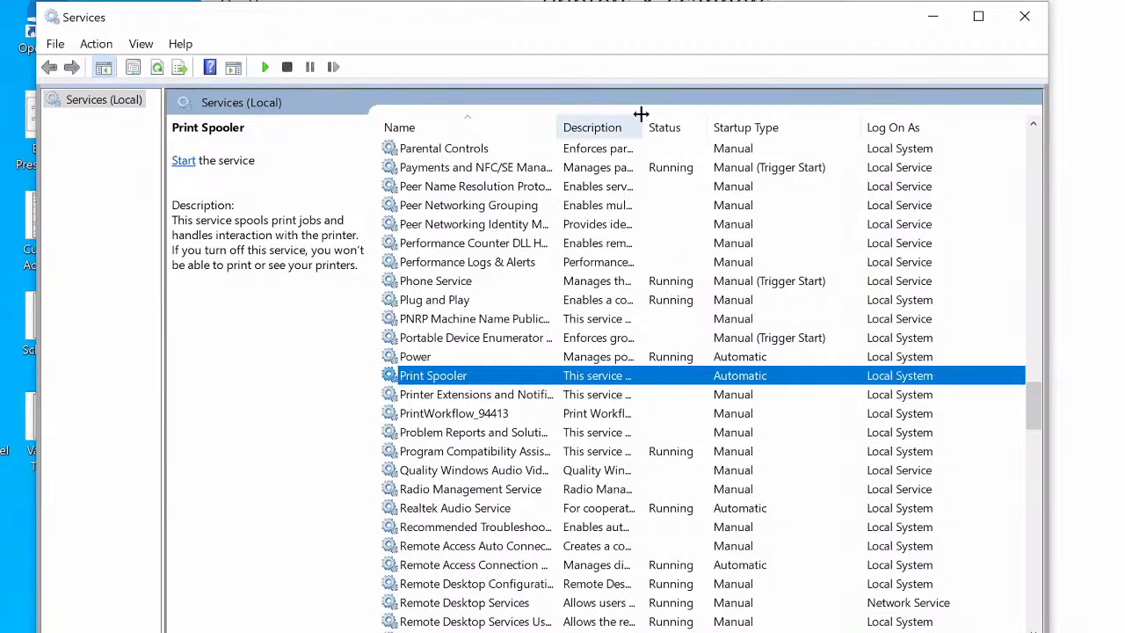
{"action": "left_click_drag", "start_coordinate": [659, 111], "coordinate": [679, 110]}
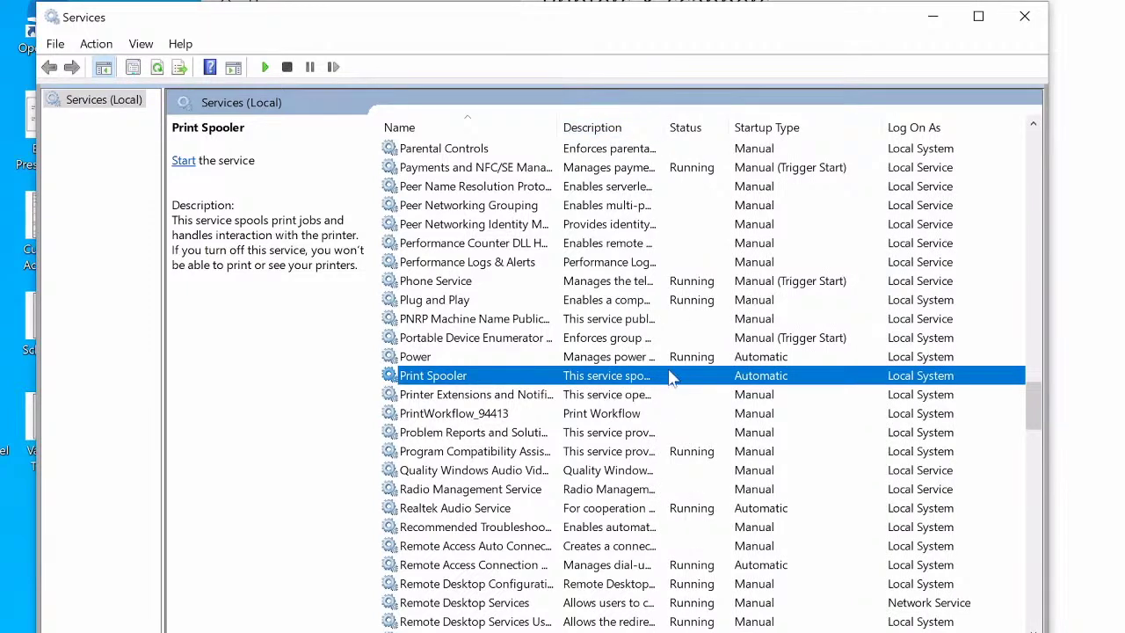
{"action": "right_click", "coordinate": [542, 383]}
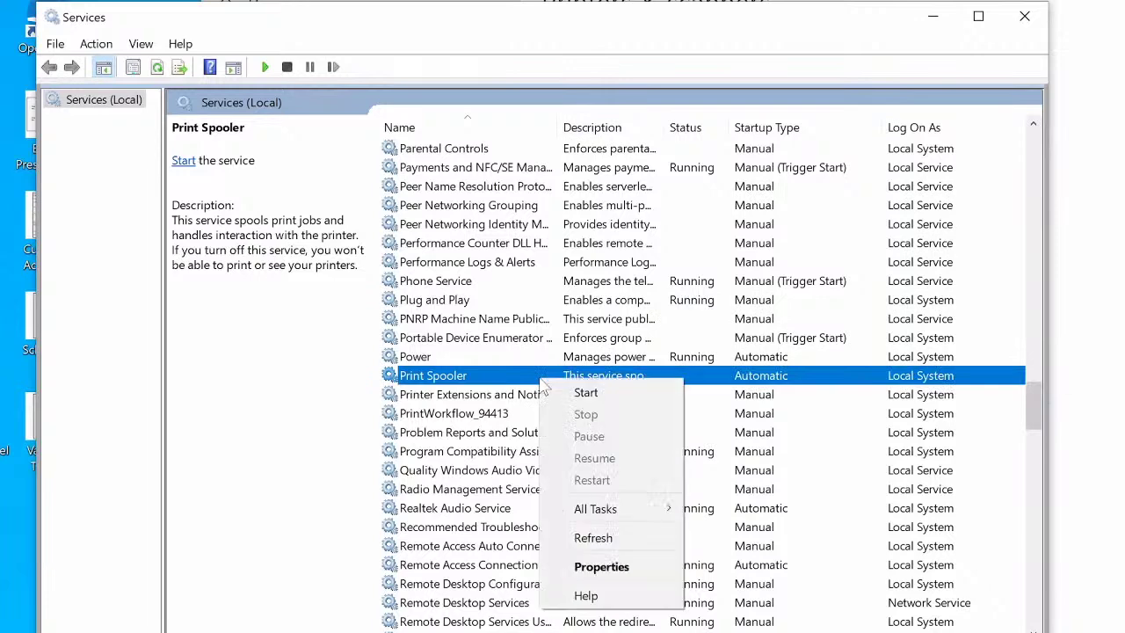
{"action": "left_click", "coordinate": [606, 567]}
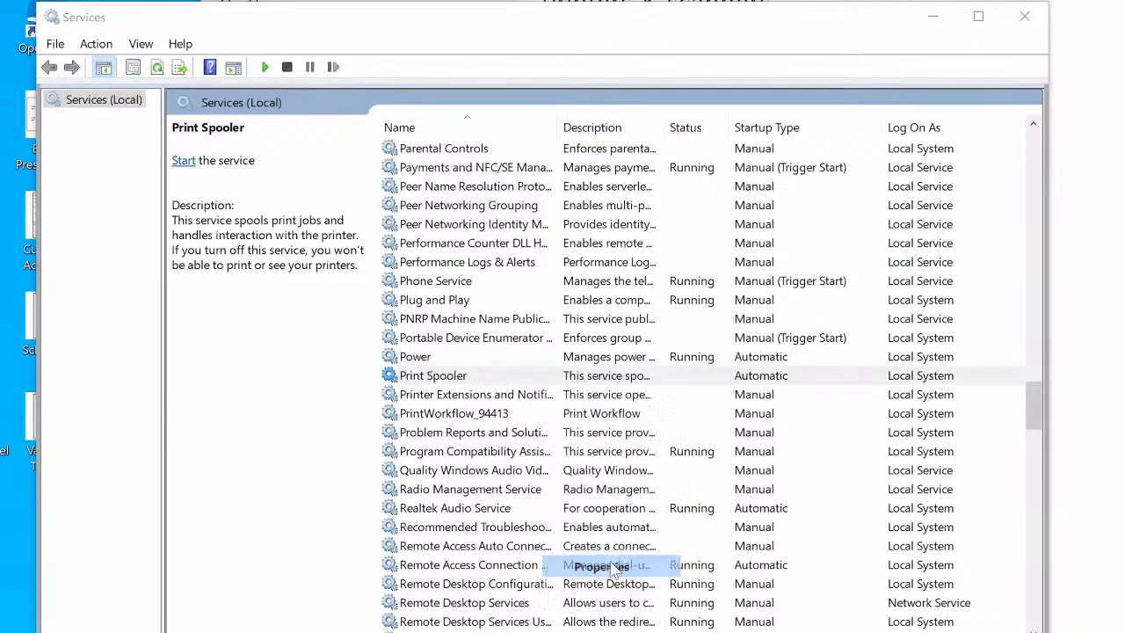
- Apply Print Spooler startup type Disabled, then Automatic, and close properties with OK
{"action": "left_click_drag", "start_coordinate": [642, 151], "coordinate": [950, 160]}
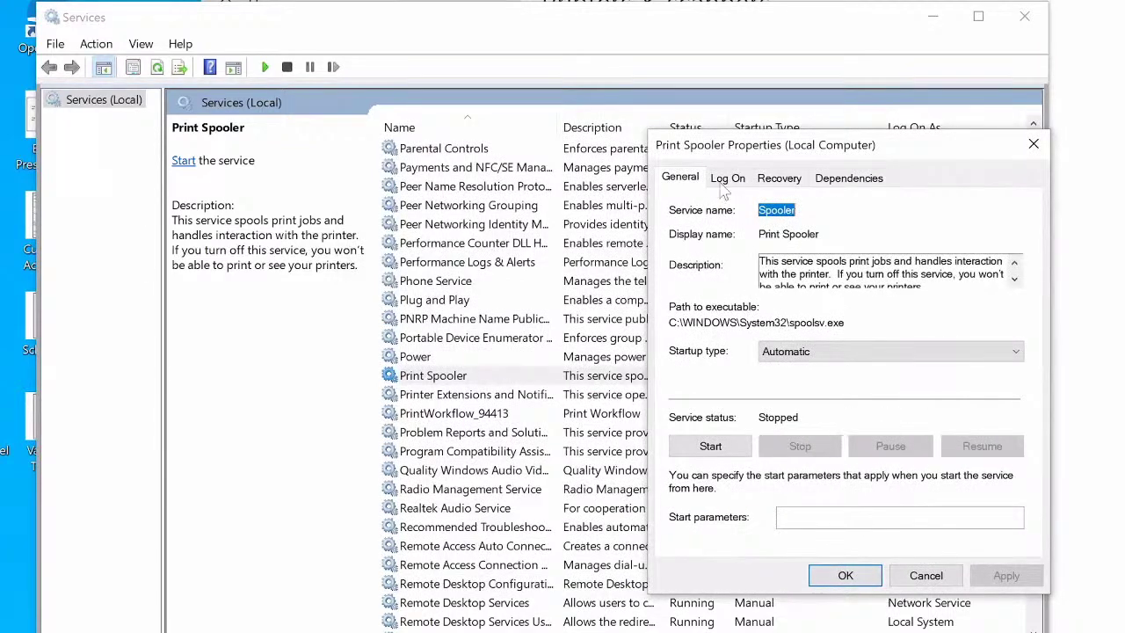
{"action": "left_click", "coordinate": [813, 353]}
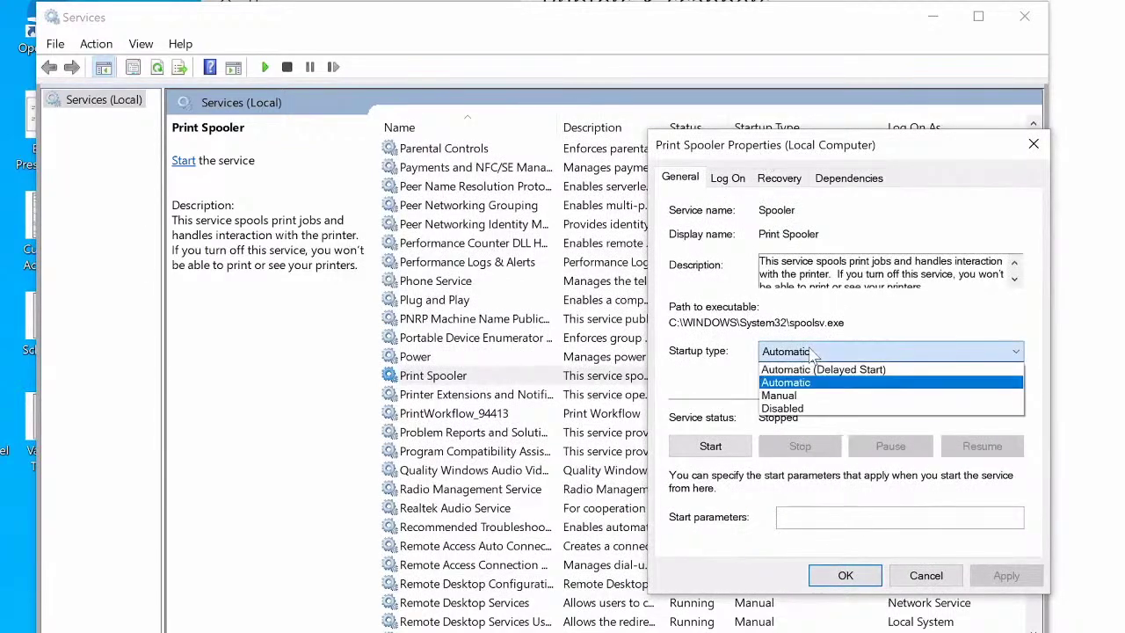
{"action": "left_click", "coordinate": [791, 410]}
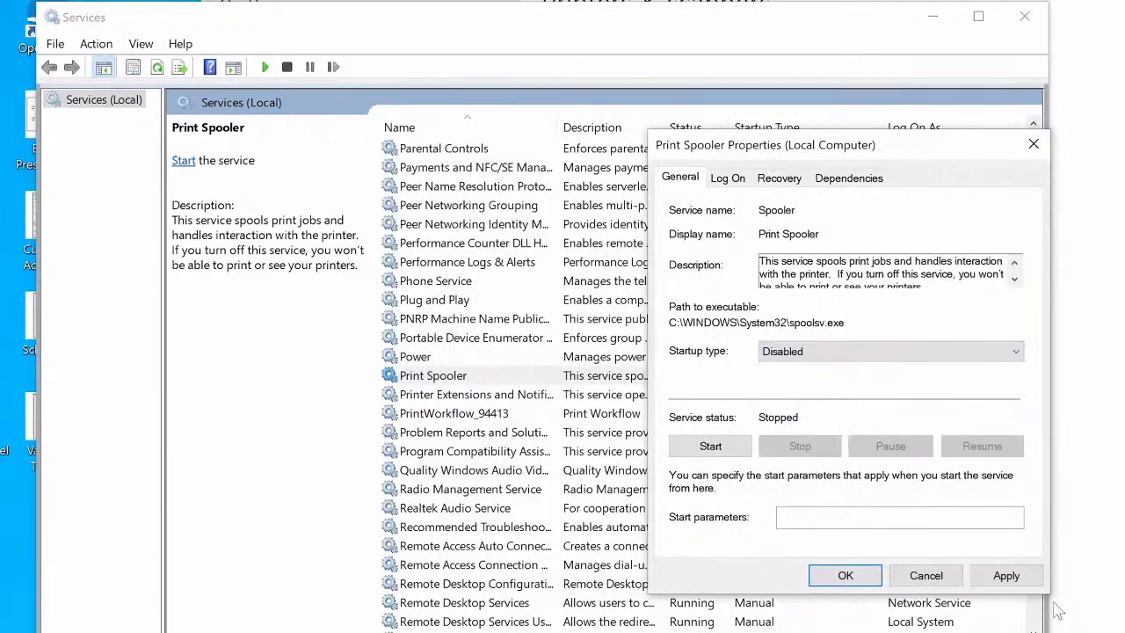
{"action": "left_click", "coordinate": [1004, 576]}
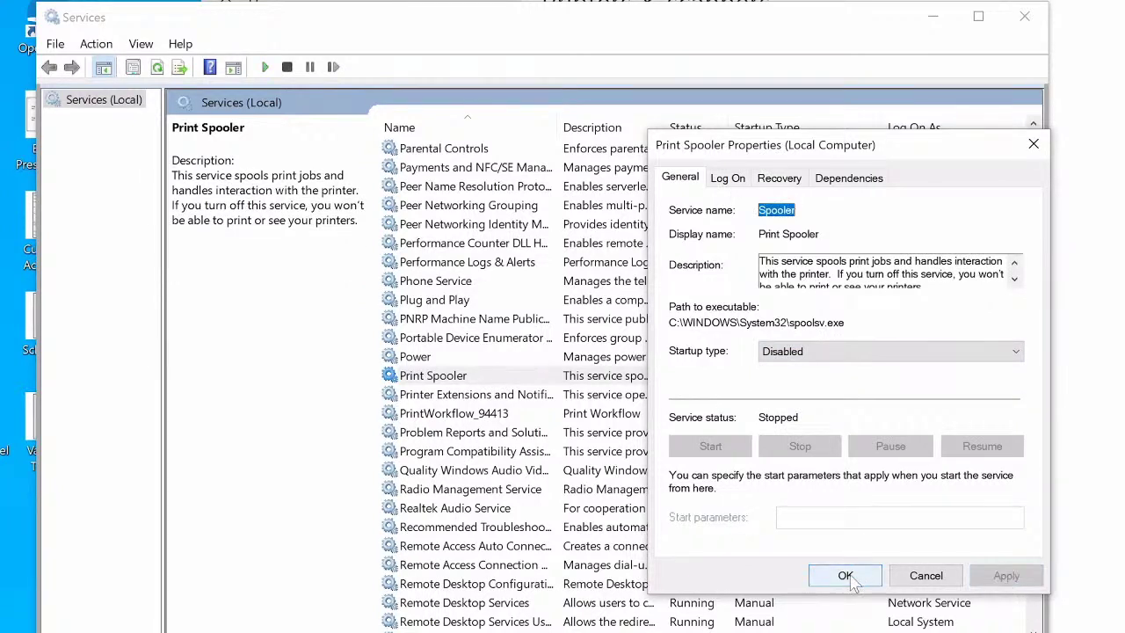
{"action": "left_click", "coordinate": [871, 352]}
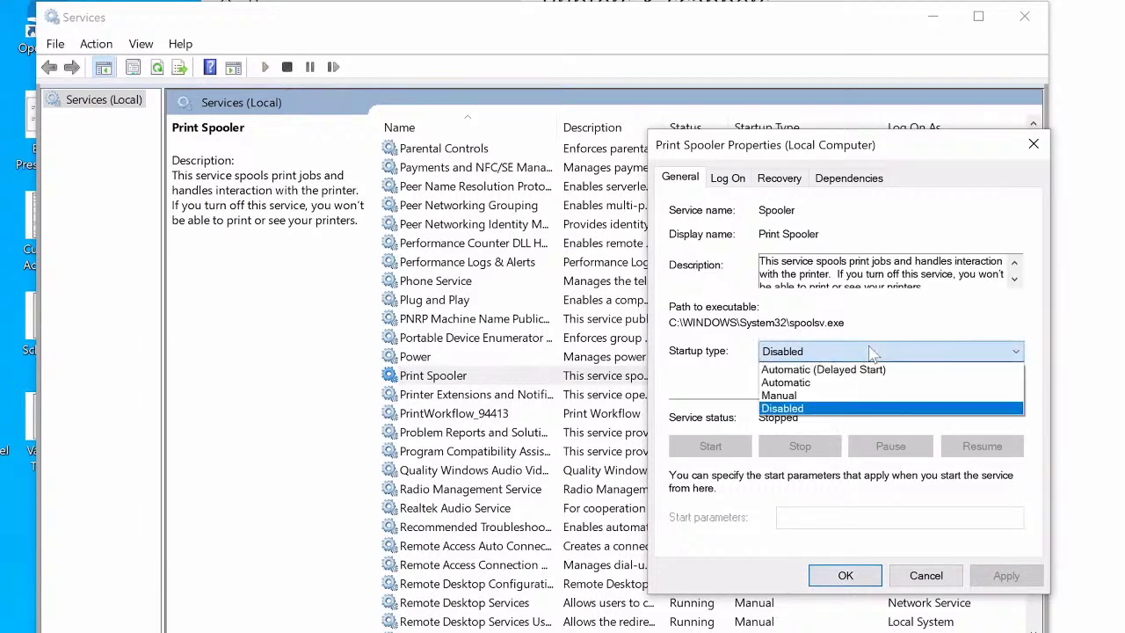
{"action": "left_click", "coordinate": [826, 384]}
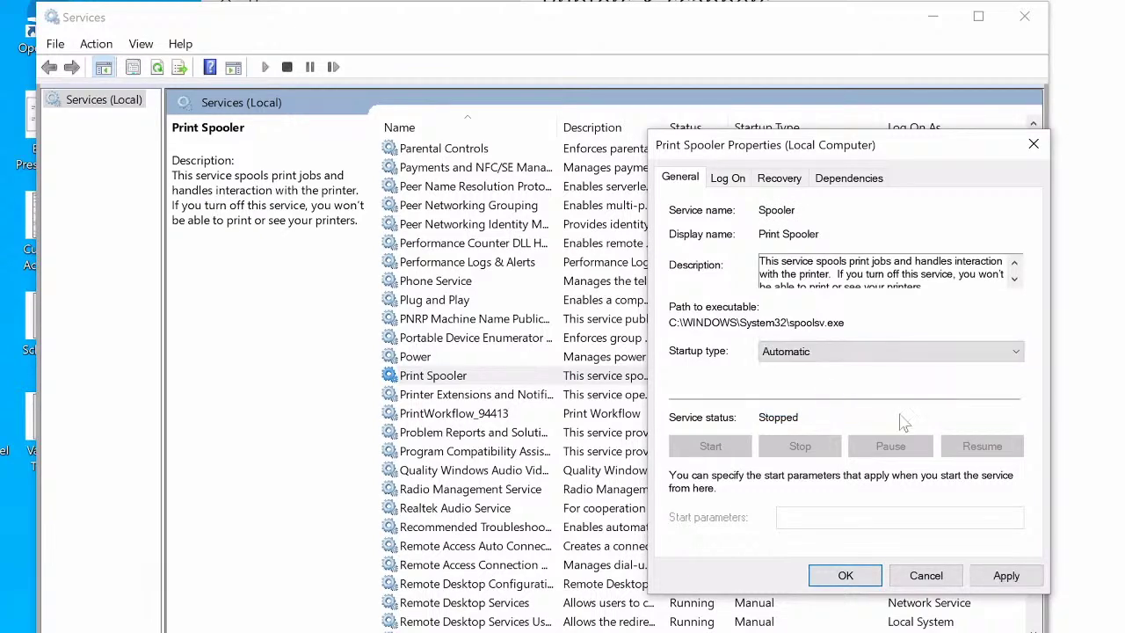
{"action": "left_click", "coordinate": [1006, 576]}
{"action": "left_click", "coordinate": [845, 576]}
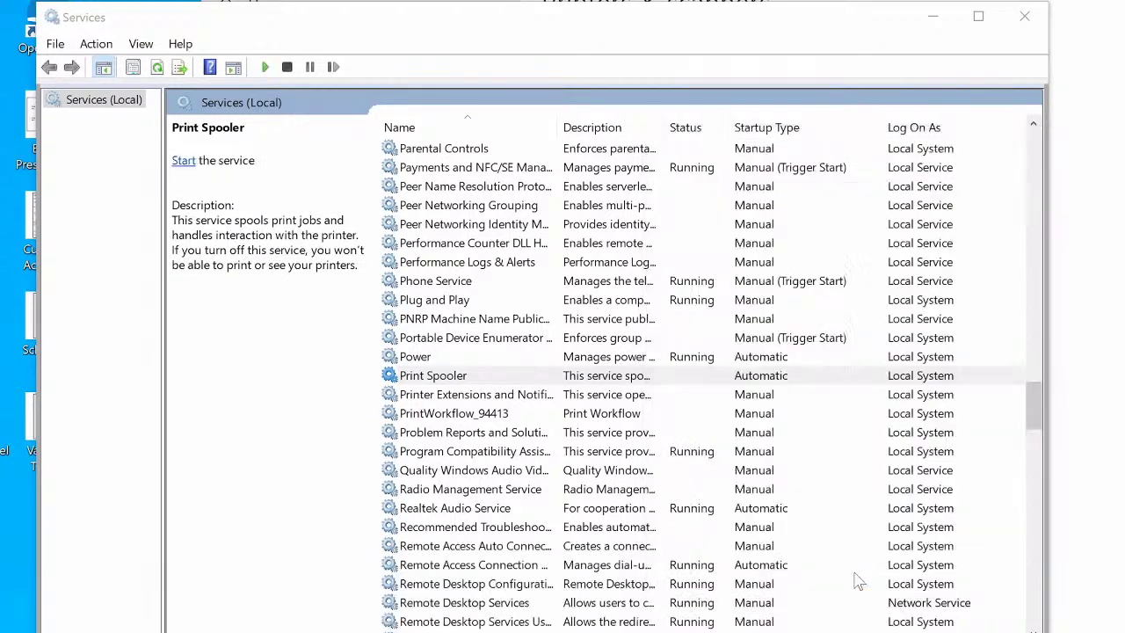
{"action": "right_click", "coordinate": [621, 382]}
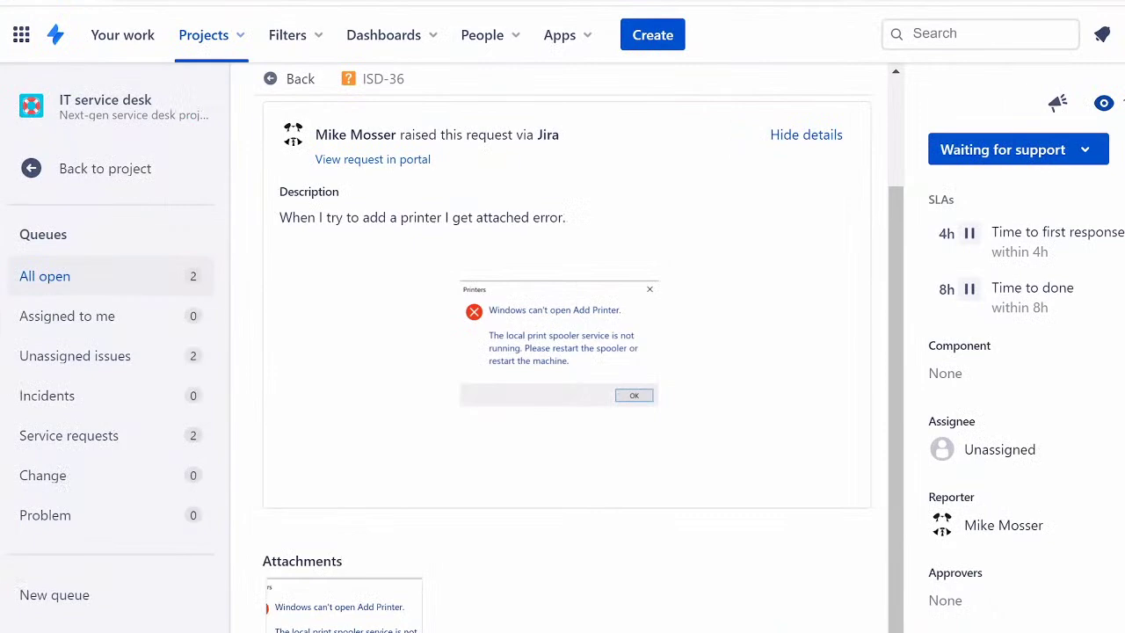
- Launch the Services app from Windows search and move its window fully onto the screen
{"action": "key", "text": "super"}
{"action": "type", "text": "services"}
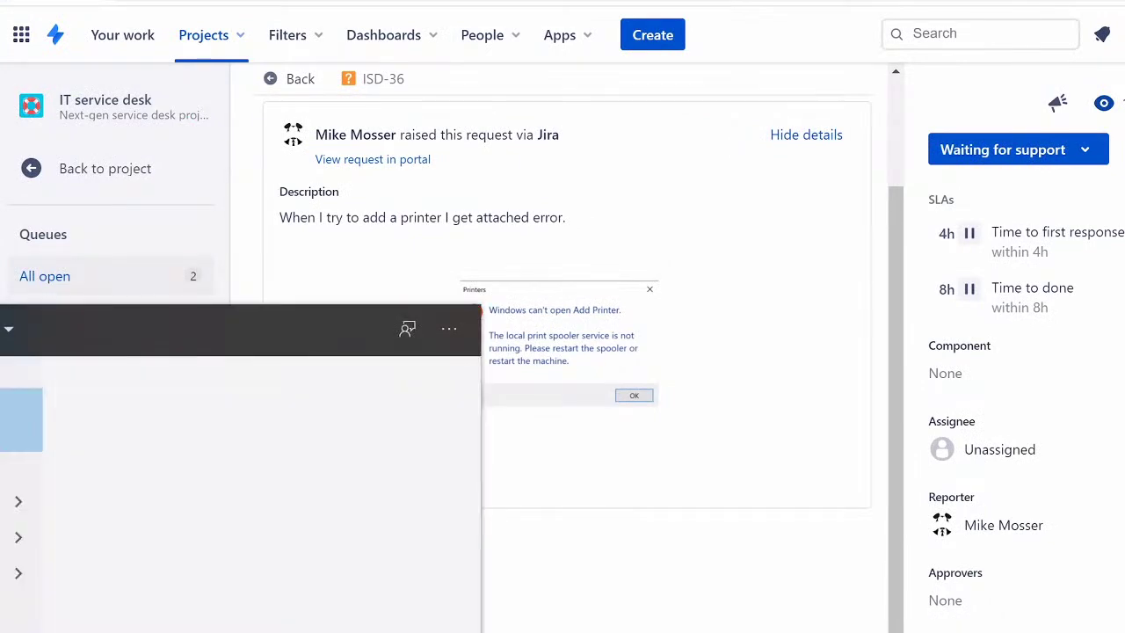
{"action": "key", "text": "Return"}
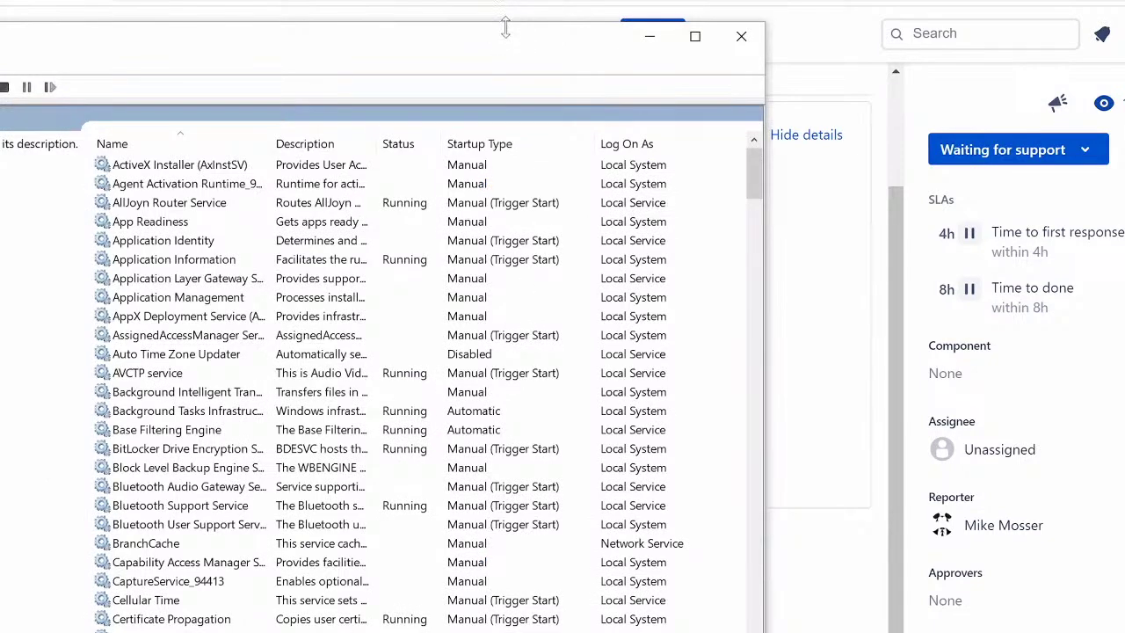
{"action": "left_click_drag", "start_coordinate": [603, 93], "coordinate": [694, 198]}
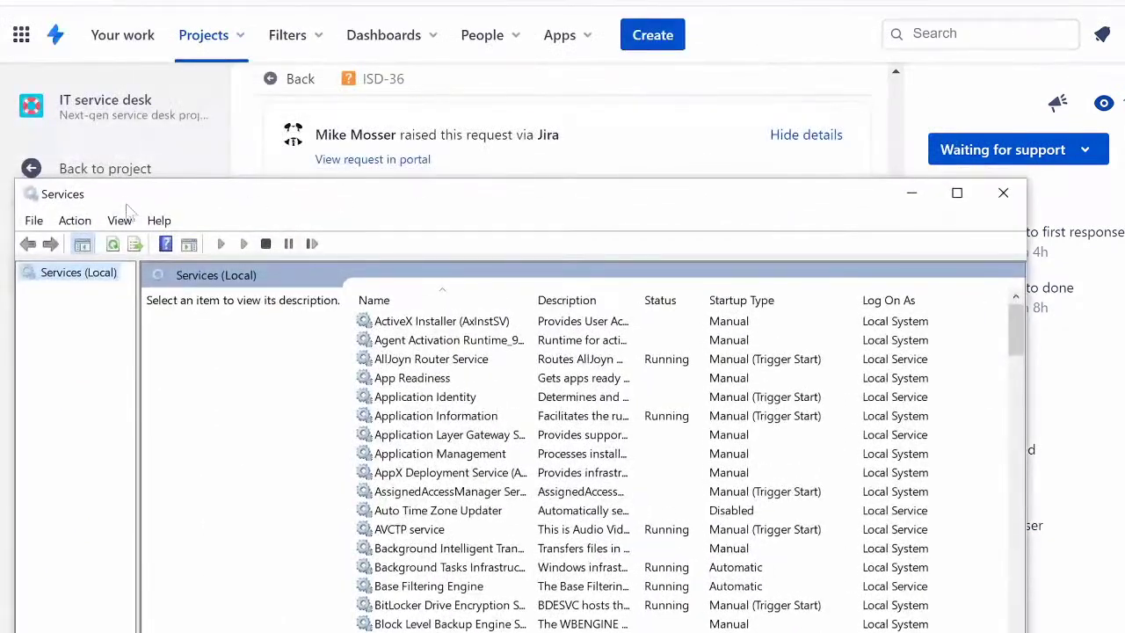
- Start connecting Services to another computer by name, cancel it, and close the Services window
{"action": "left_click", "coordinate": [33, 222]}
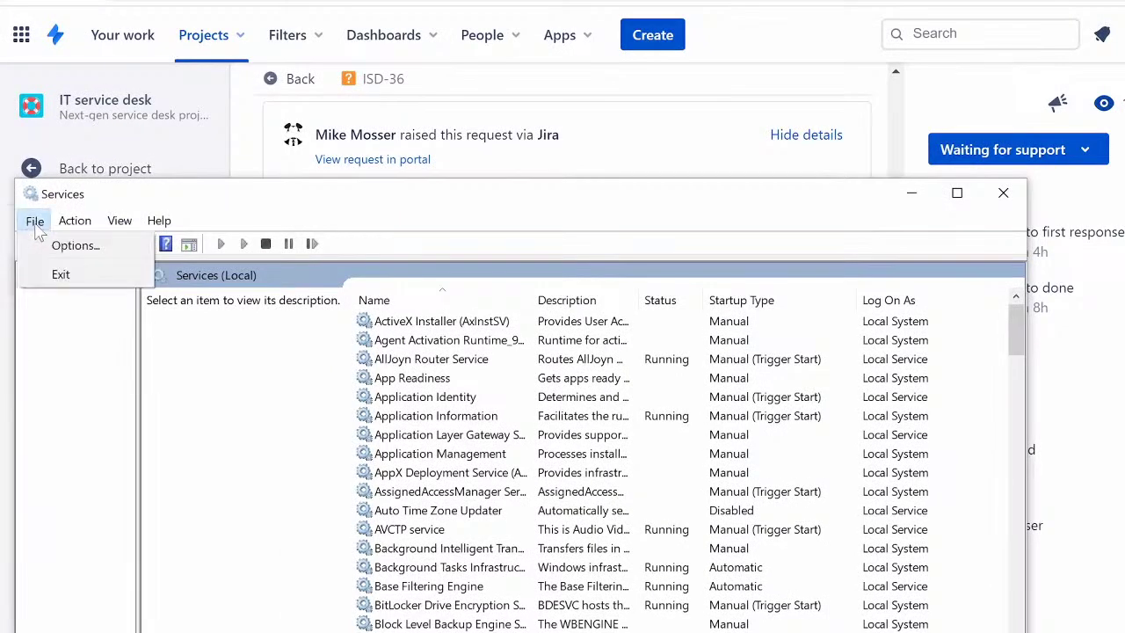
{"action": "mouse_move", "coordinate": [75, 225]}
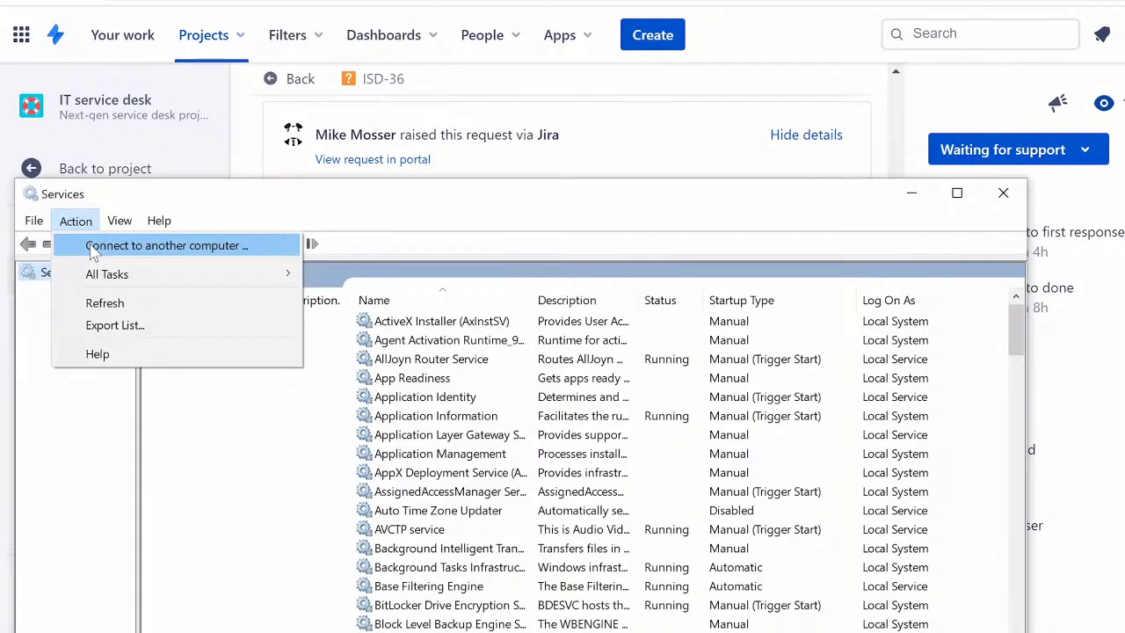
{"action": "left_click", "coordinate": [87, 246]}
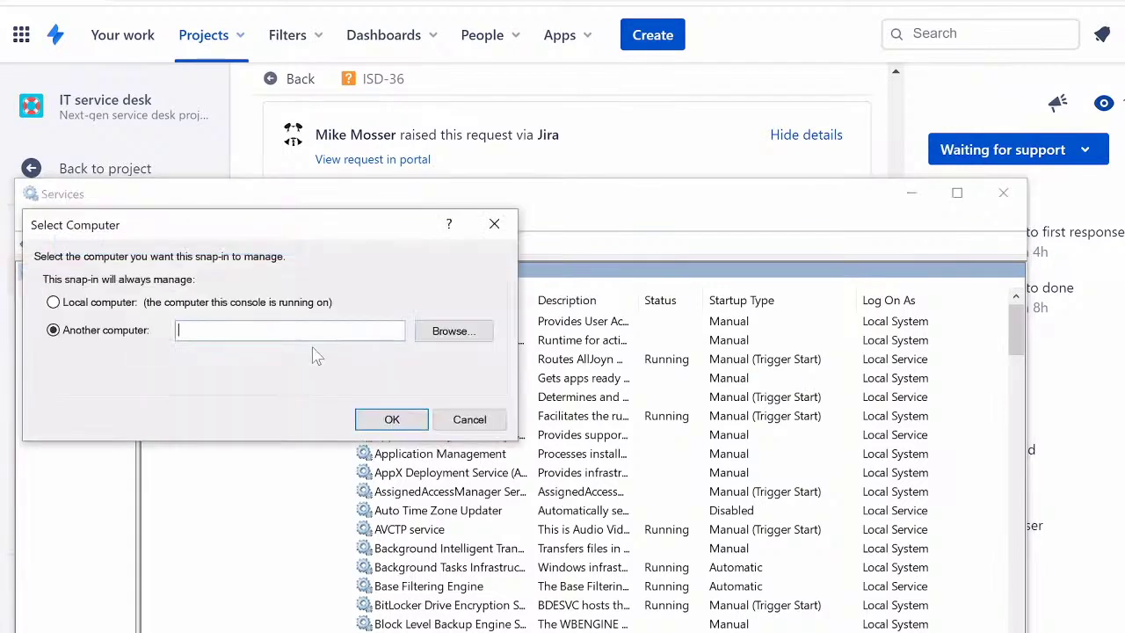
{"action": "type", "text": "mikescomputername"}
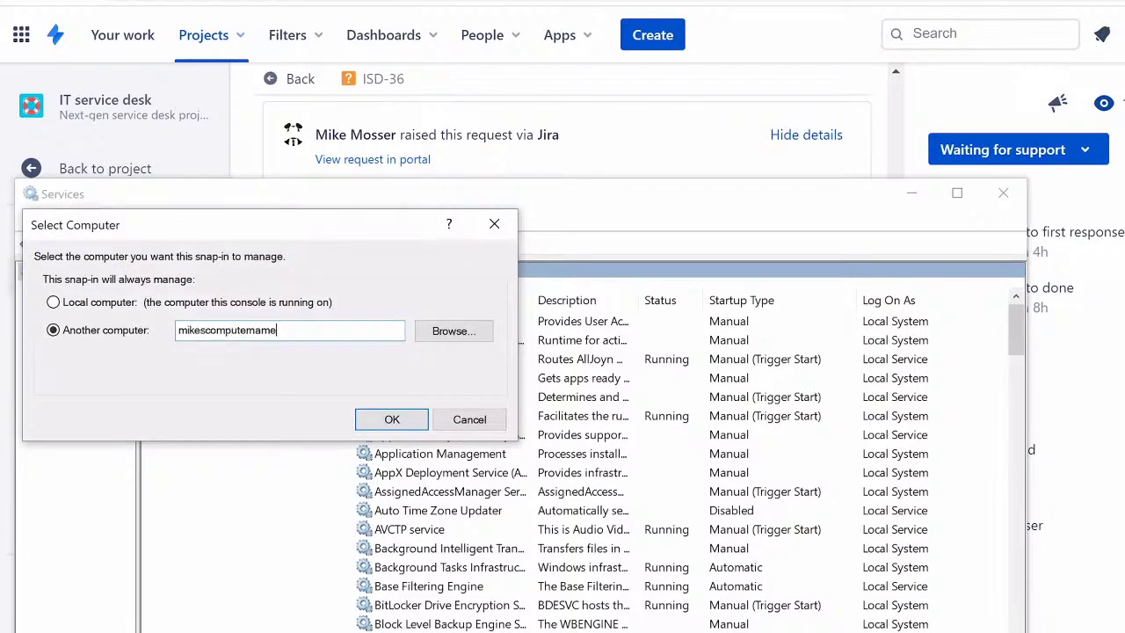
{"action": "left_click", "coordinate": [499, 428]}
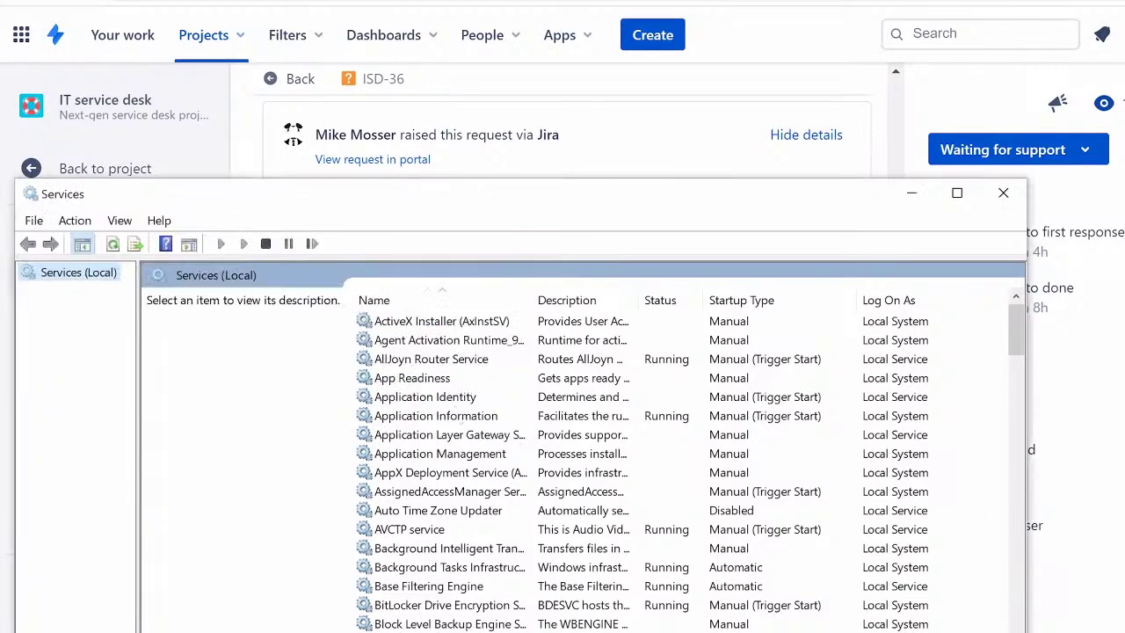
{"action": "left_click_drag", "start_coordinate": [469, 198], "coordinate": [433, 89]}
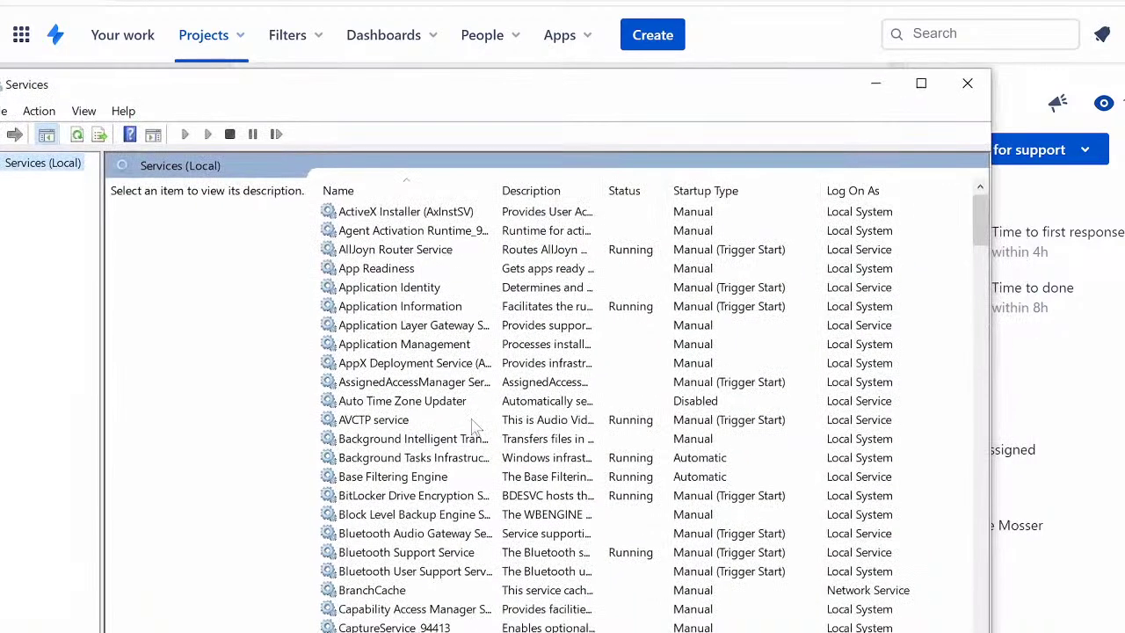
{"action": "left_click", "coordinate": [967, 77]}
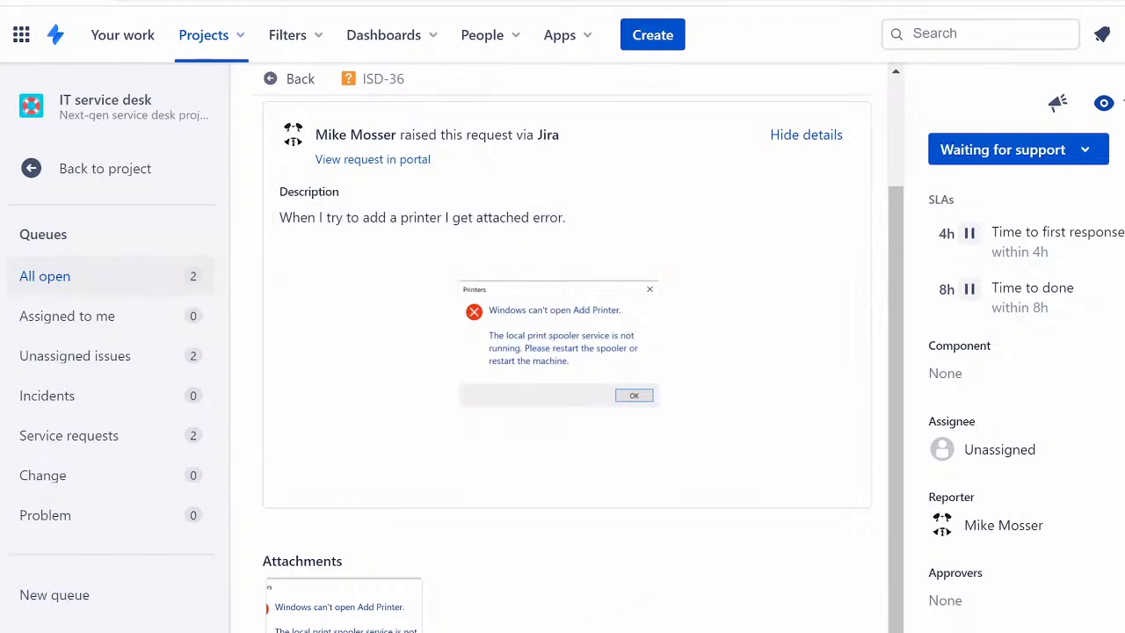
- Reply to the customer on ISD-36 that printing is enabled on their computer and to try again
{"action": "scroll", "coordinate": [567, 352], "scroll_direction": "down", "scroll_amount": 3}
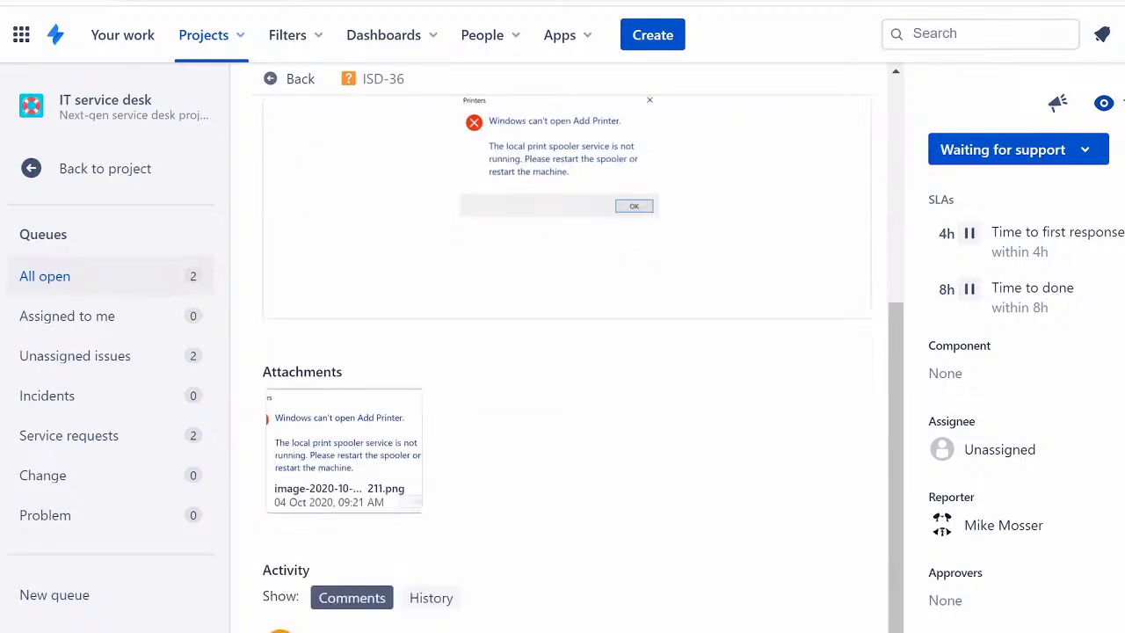
{"action": "type", "text": "Helo"}
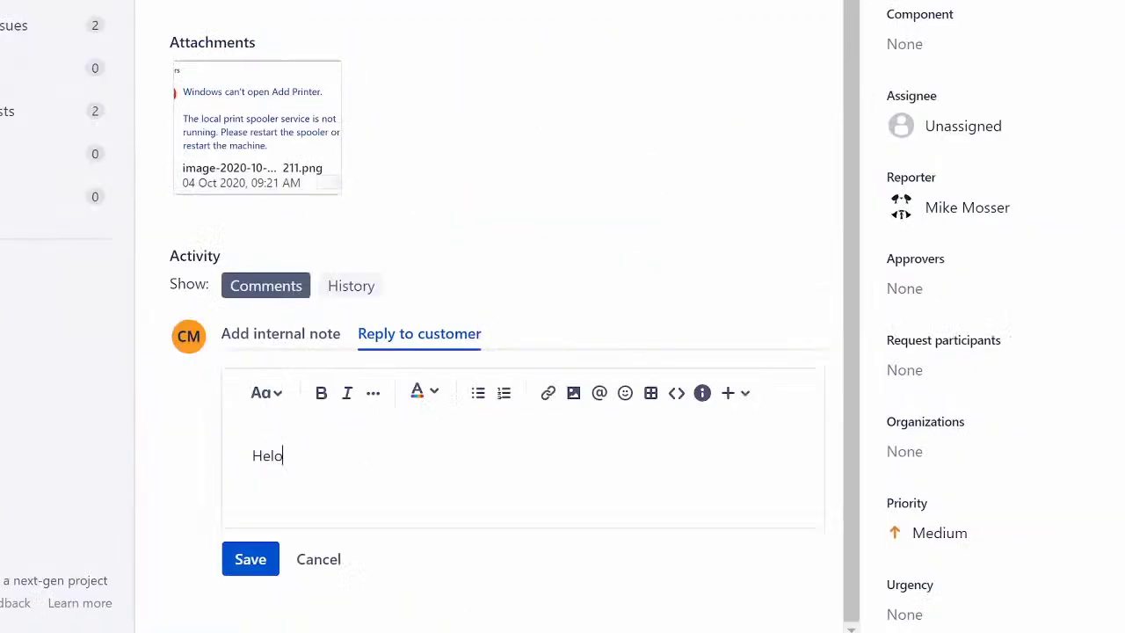
{"action": "key", "text": "BackSpace"}
{"action": "type", "text": "lo Mike, I have enabled"}
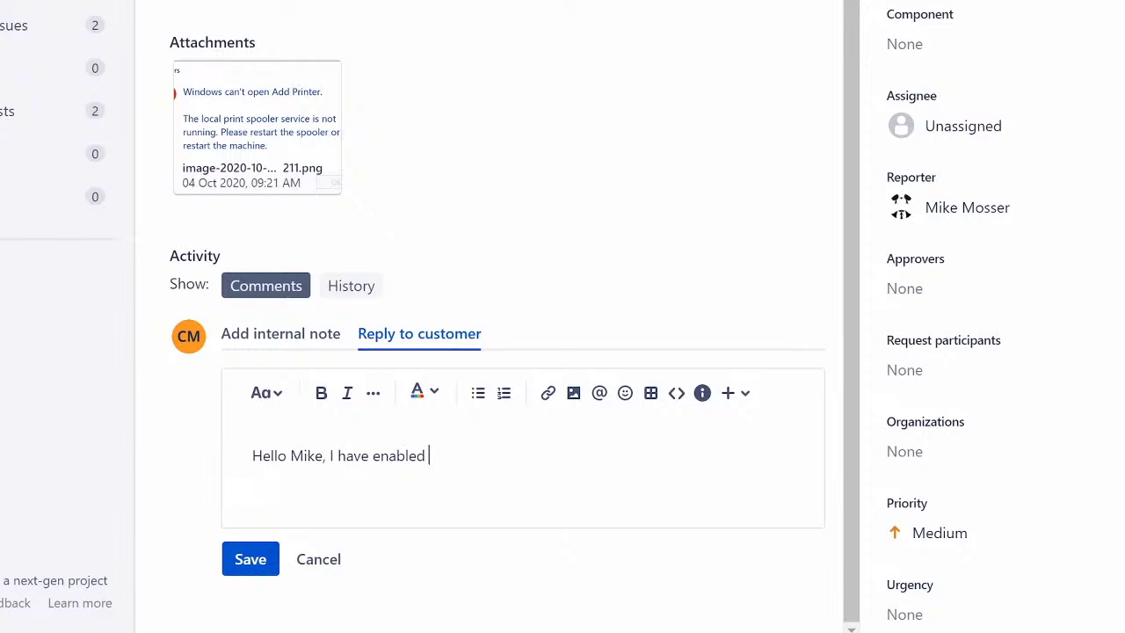
{"action": "type", "text": " Printing on yuour"}
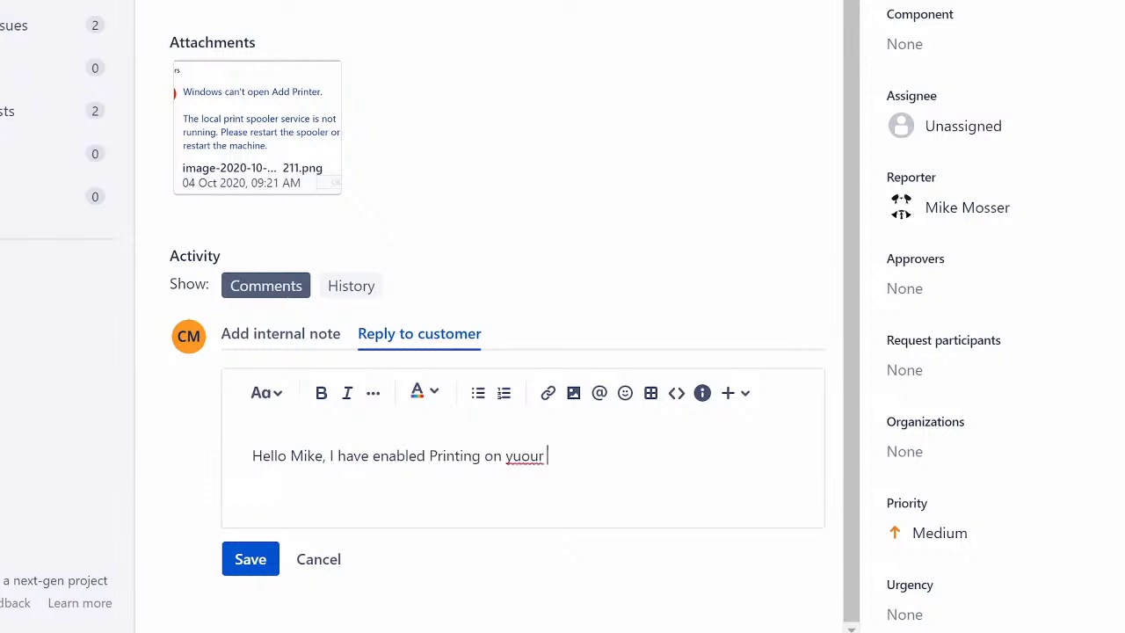
{"action": "type", "text": "our compute4r. Please try again and let me know if any issues. Ervin"}
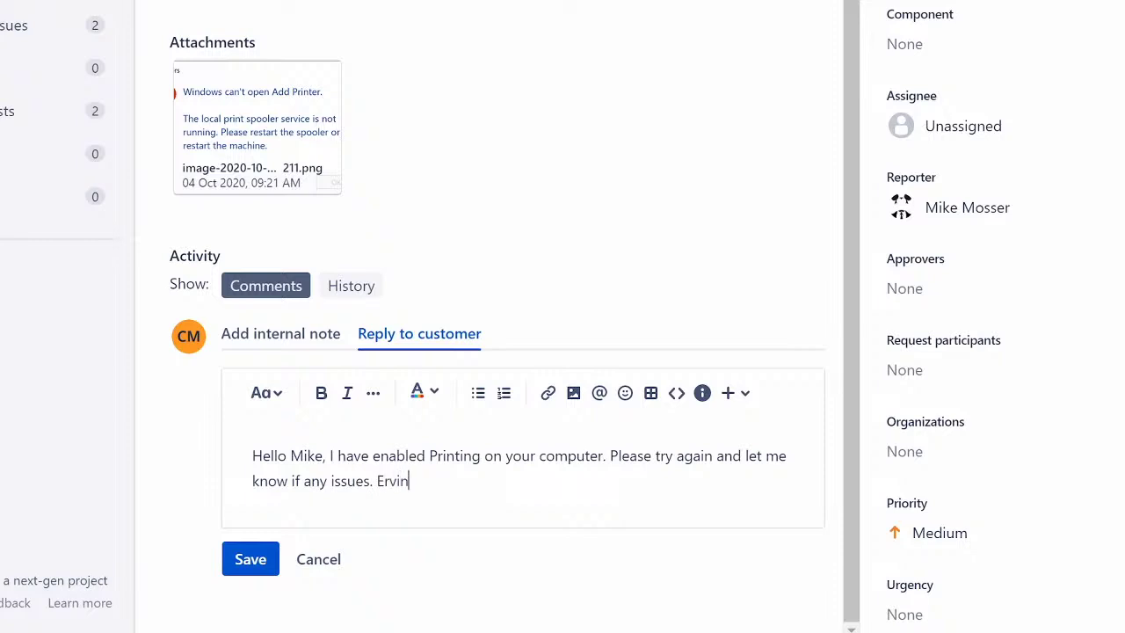
{"action": "key", "text": "ctrl+Return"}
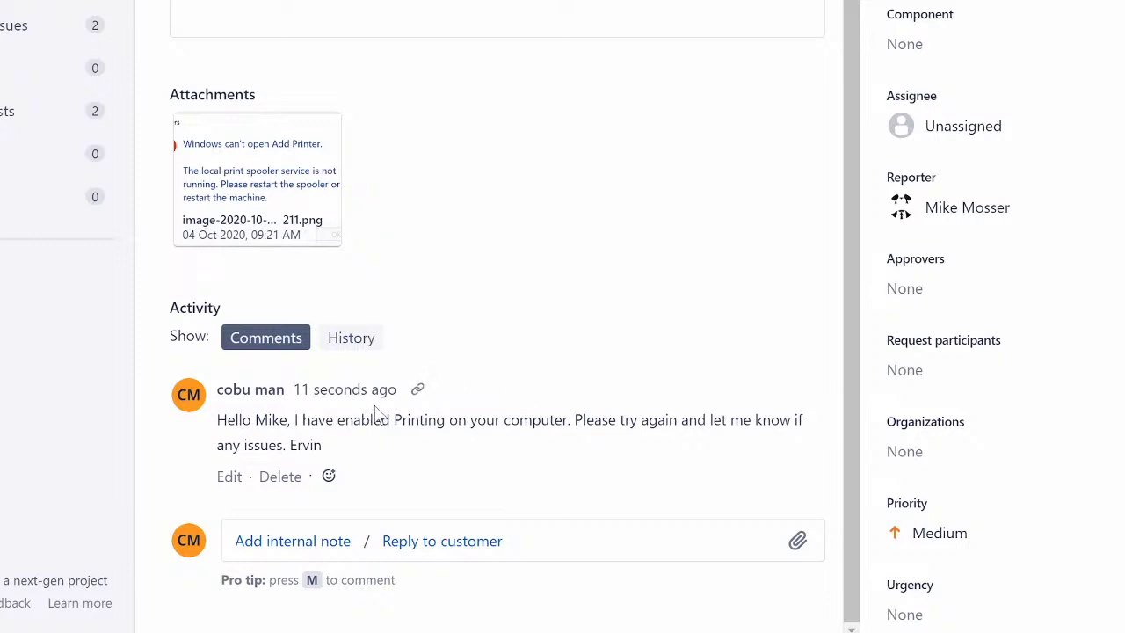
{"action": "left_click_drag", "start_coordinate": [575, 421], "coordinate": [603, 442]}
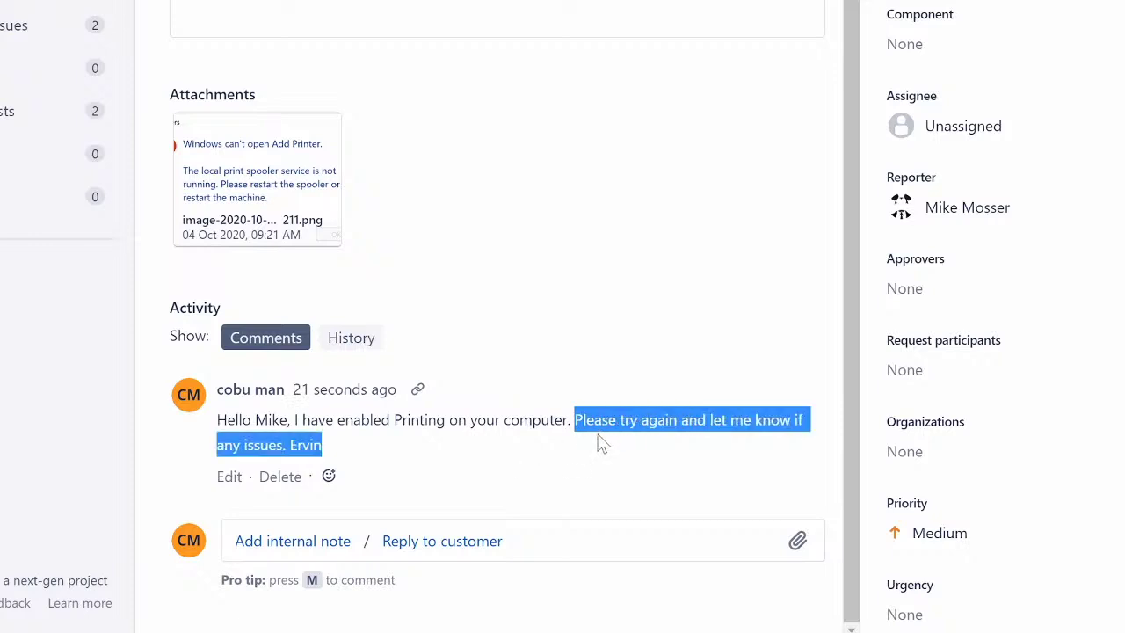
{"action": "left_click", "coordinate": [601, 442]}
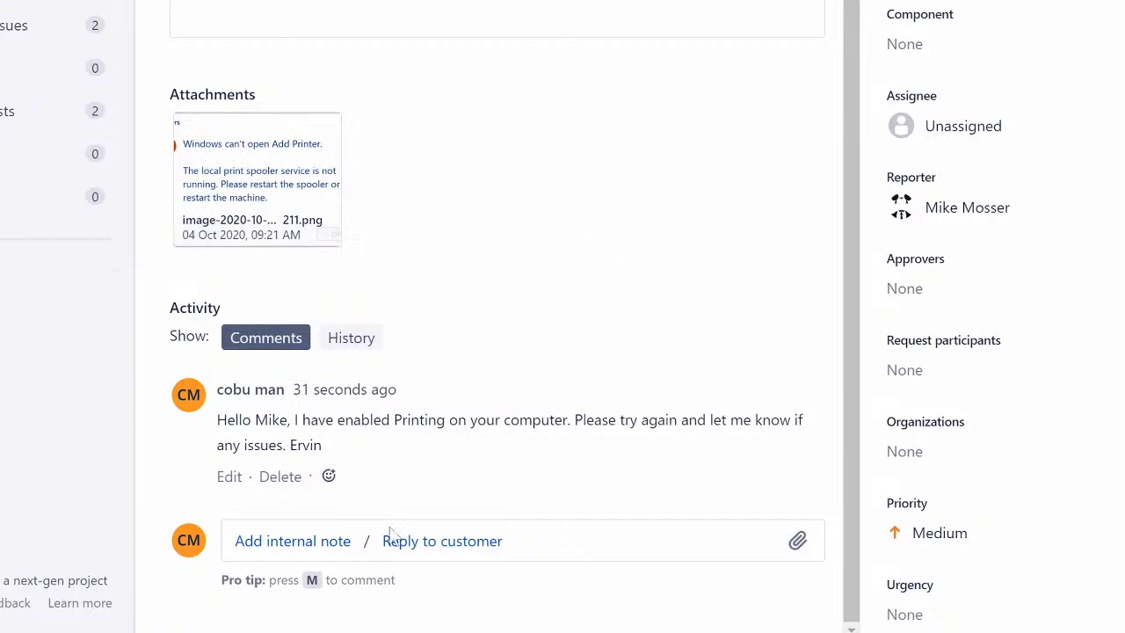
- Save an internal note reading 'Printing now works fine.' signed by the agent
{"action": "left_click", "coordinate": [316, 542]}
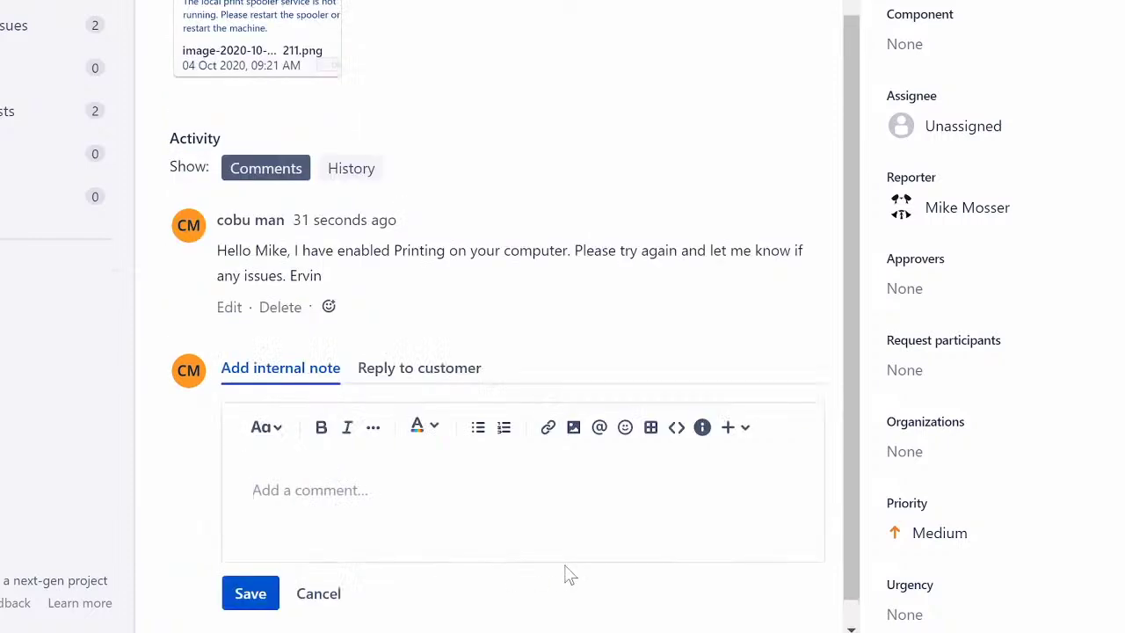
{"action": "type", "text": "Prin"}
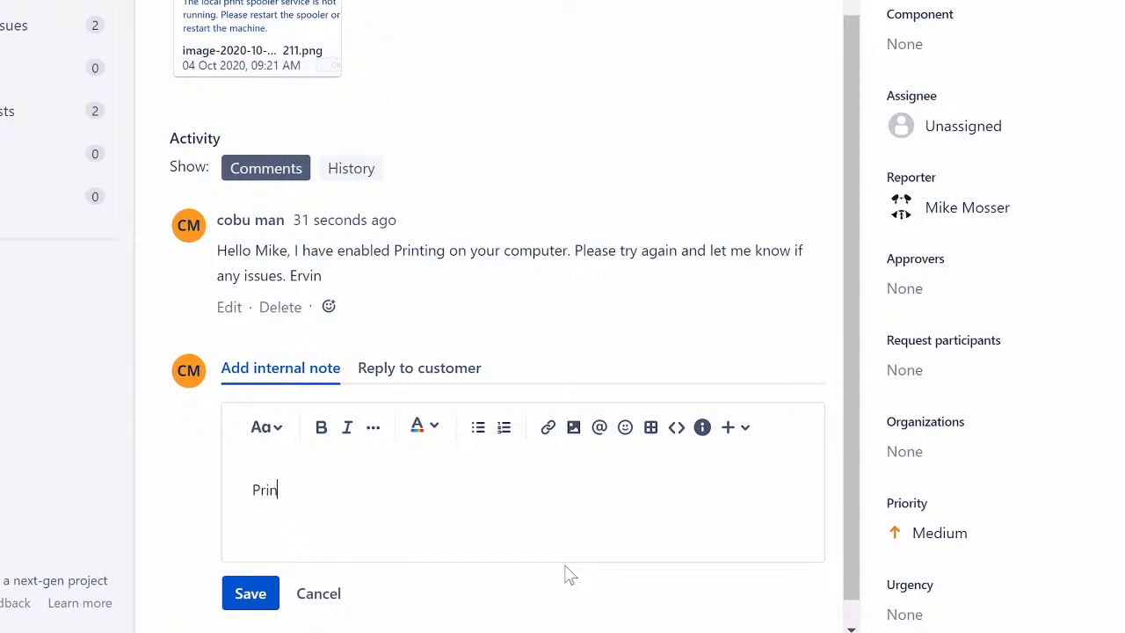
{"action": "type", "text": "ting now works fine"}
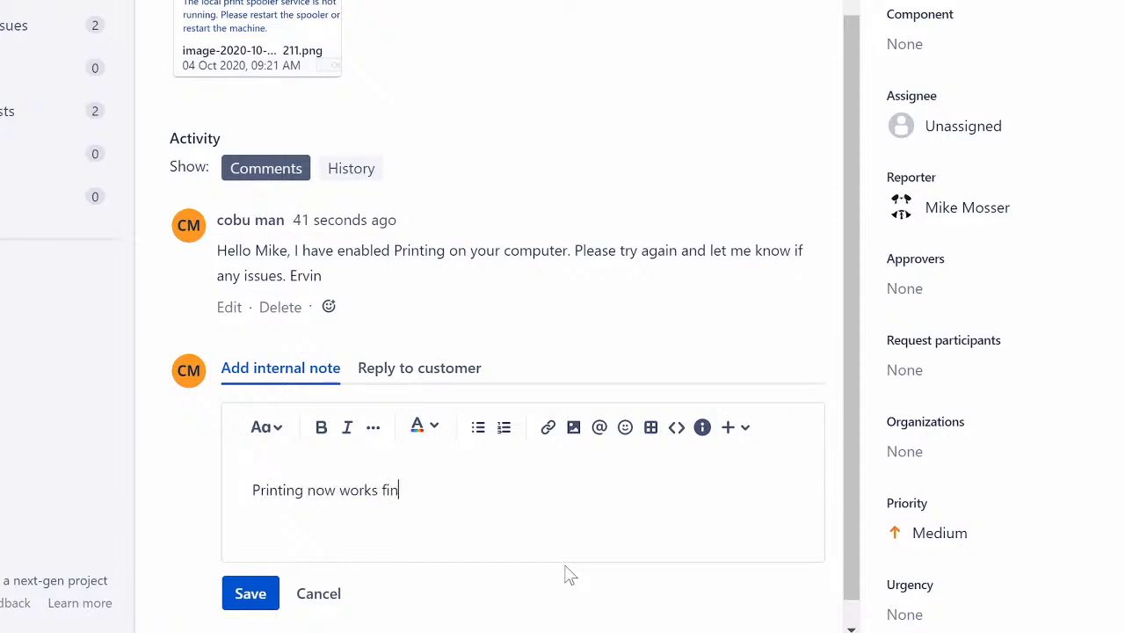
{"action": "type", "text": ". Ervin"}
{"action": "left_click", "coordinate": [254, 593]}
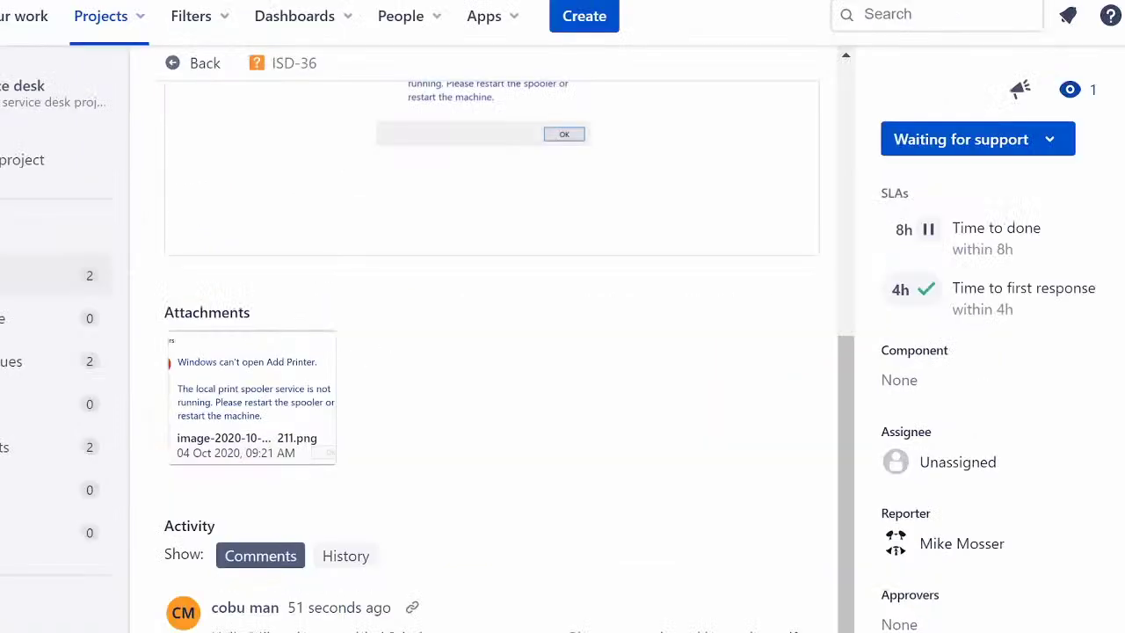
- Change ISD-36's status from Waiting for support to Complete and return to the queue list
{"action": "scroll", "coordinate": [492, 352], "scroll_direction": "up", "scroll_amount": 3}
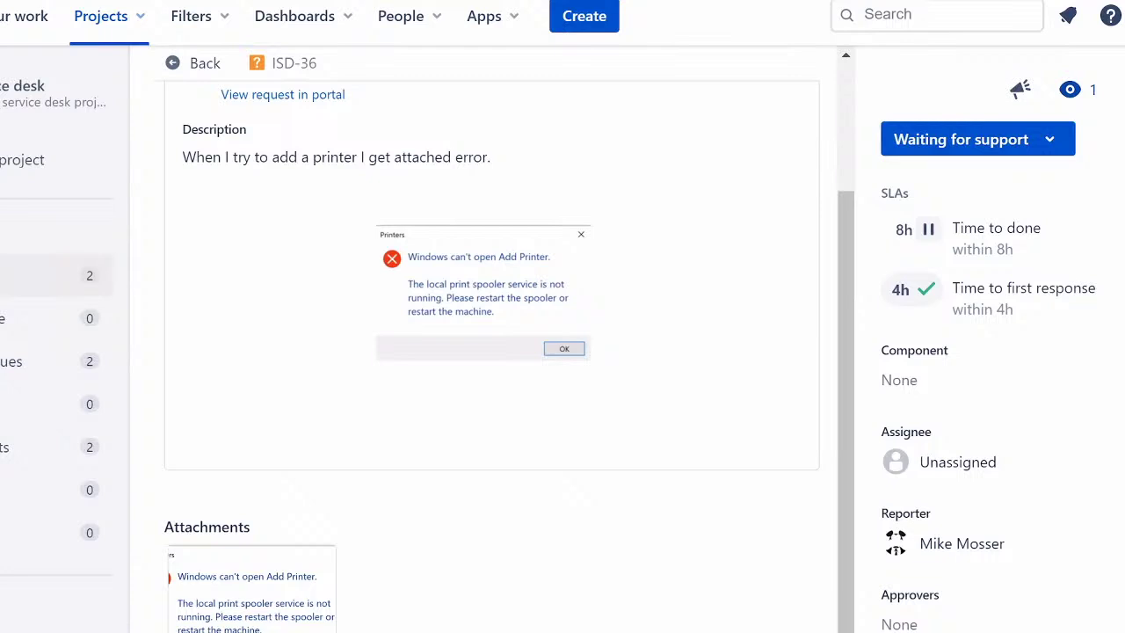
{"action": "scroll", "coordinate": [492, 352], "scroll_direction": "down", "scroll_amount": 3}
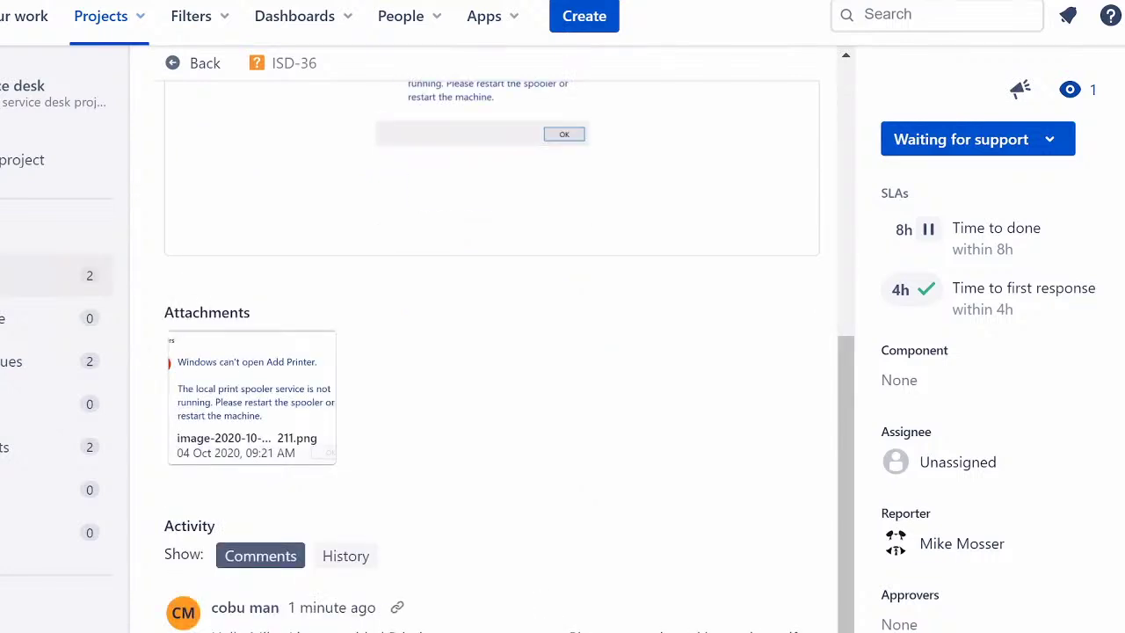
{"action": "scroll", "coordinate": [492, 352], "scroll_direction": "up", "scroll_amount": 4}
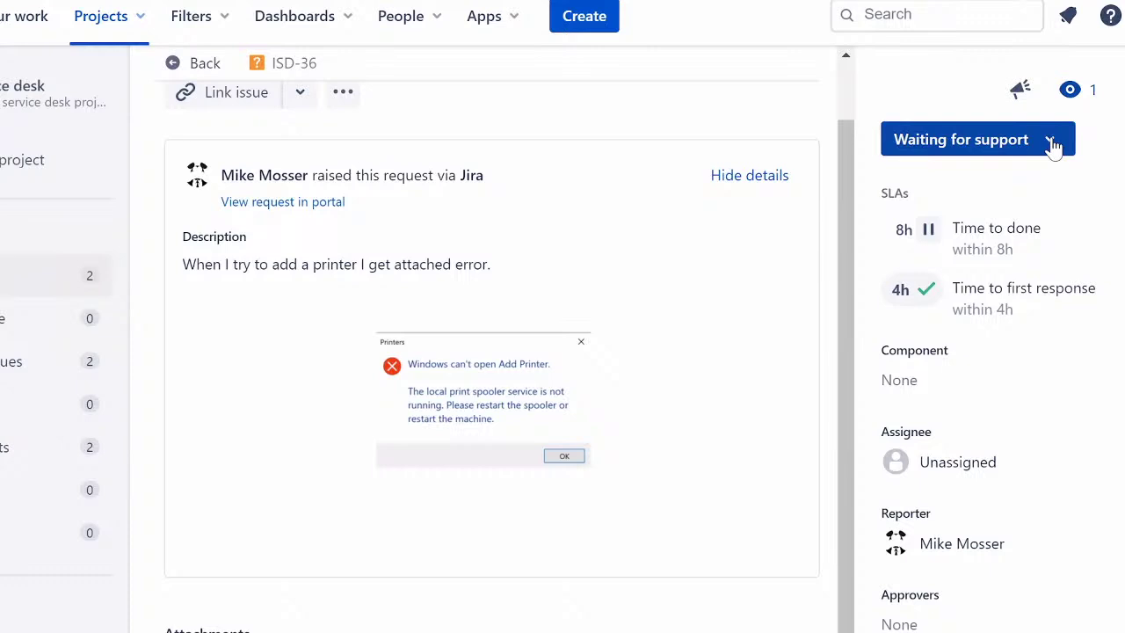
{"action": "left_click", "coordinate": [1052, 145]}
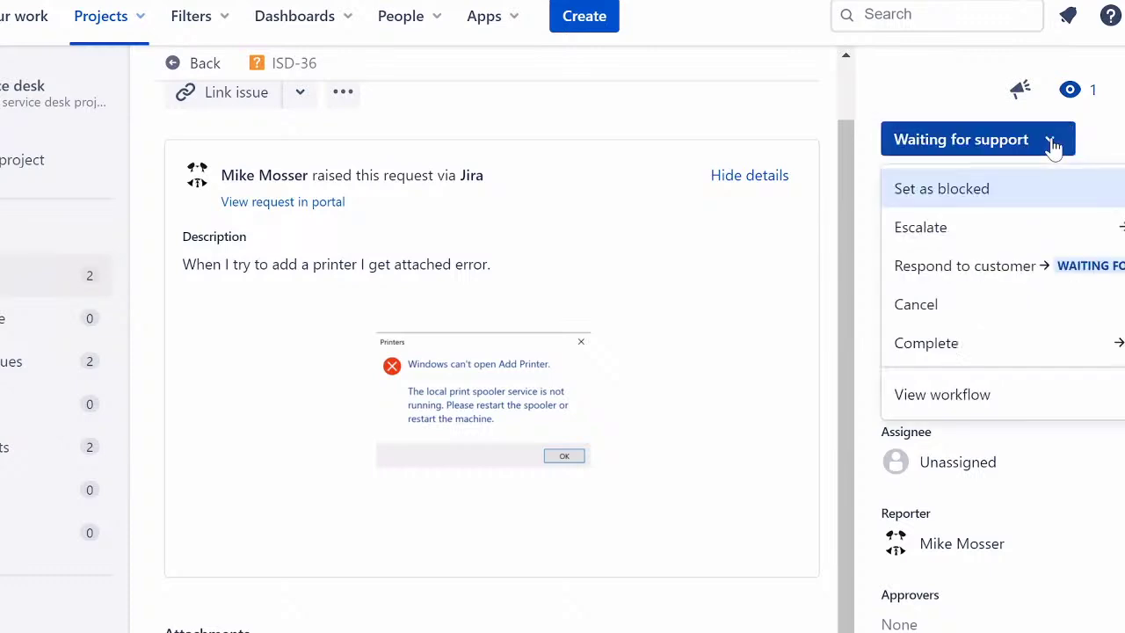
{"action": "left_click", "coordinate": [986, 352]}
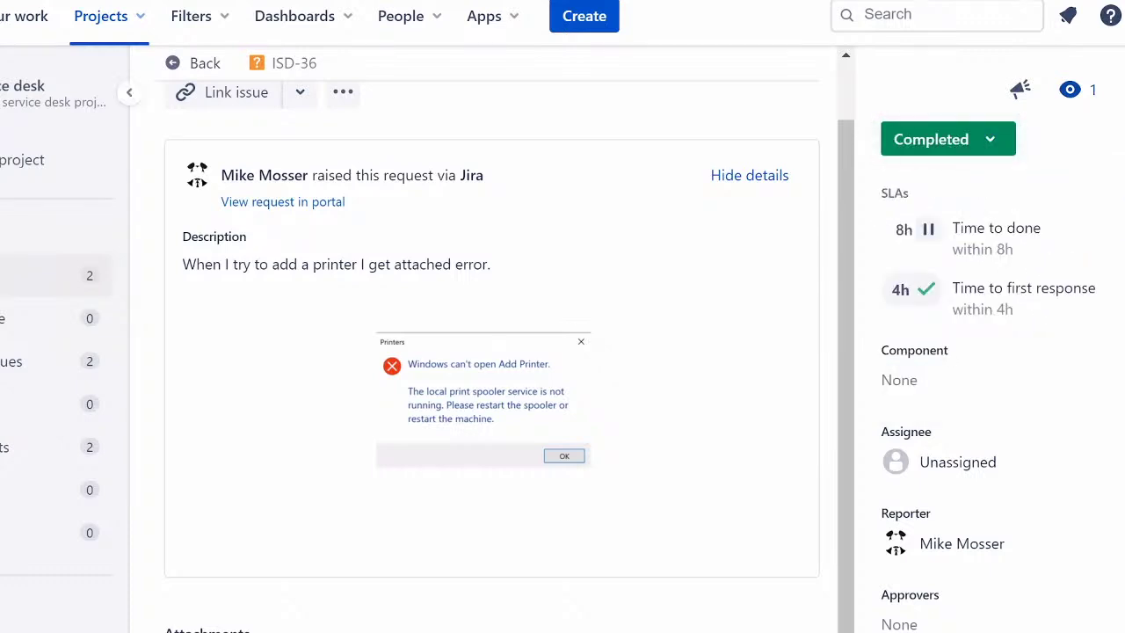
{"action": "left_click", "coordinate": [26, 159]}
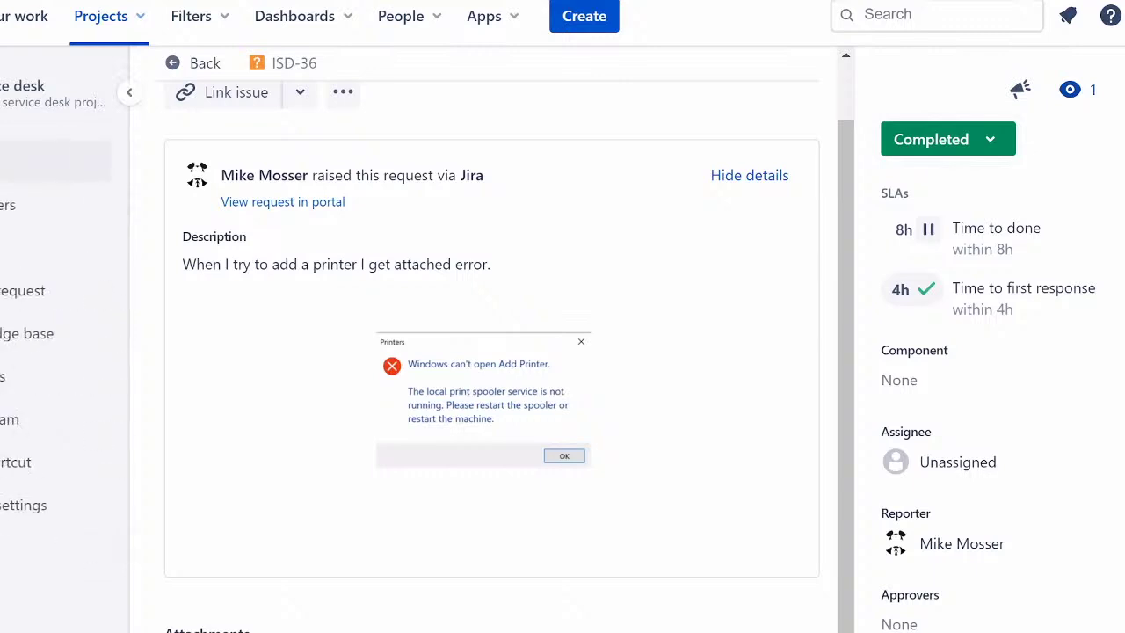
{"action": "left_click", "coordinate": [87, 161]}
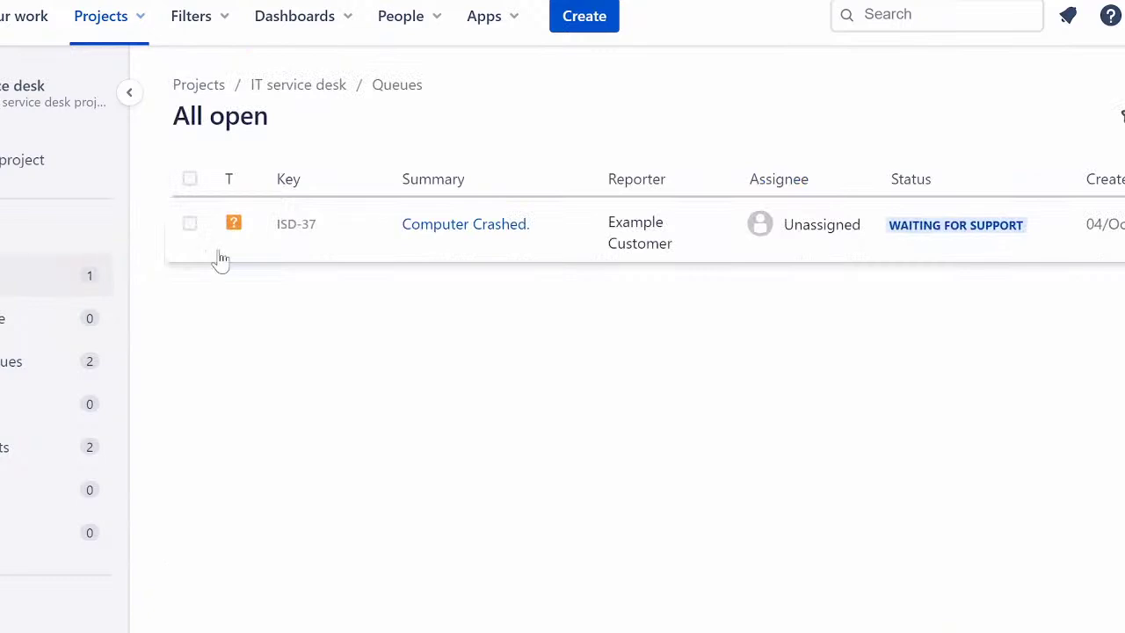
- Open ISD-37 'Computer Crashed.' and select its description lines to read them
{"action": "left_click", "coordinate": [481, 225]}
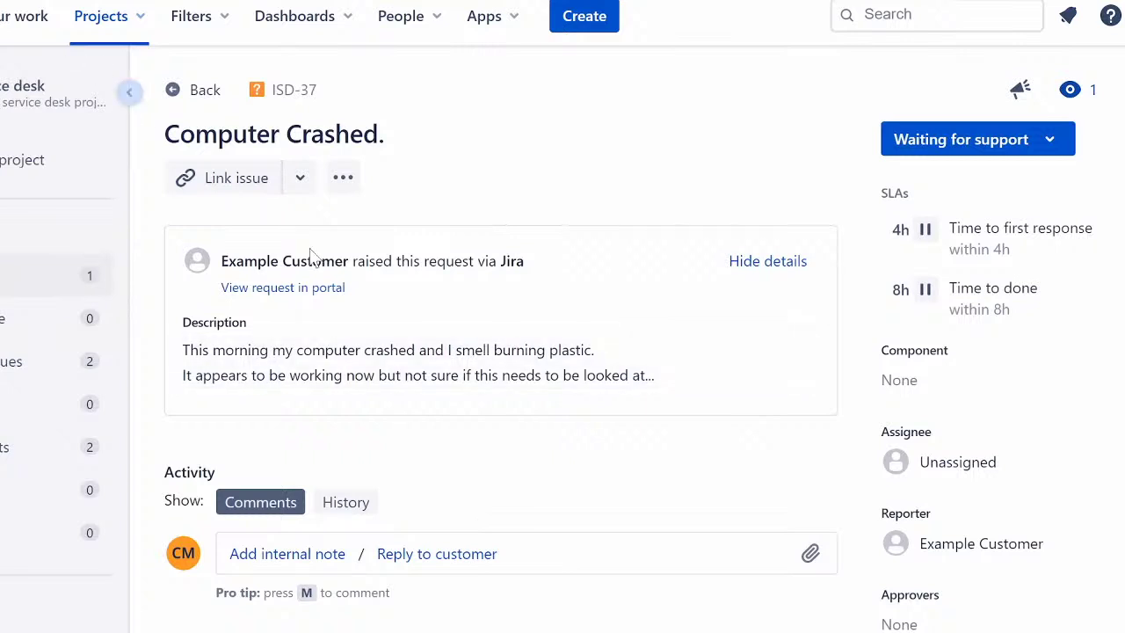
{"action": "left_click_drag", "start_coordinate": [190, 349], "coordinate": [617, 371]}
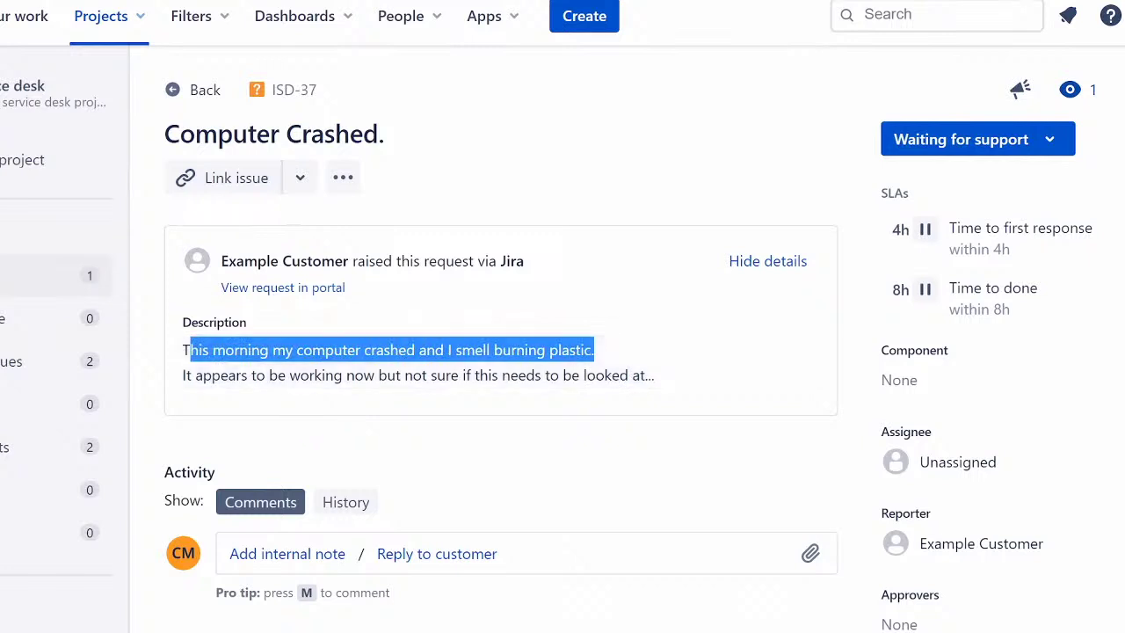
{"action": "left_click", "coordinate": [247, 394]}
{"action": "left_click_drag", "start_coordinate": [654, 376], "coordinate": [195, 375]}
{"action": "left_click", "coordinate": [195, 375]}
{"action": "left_click_drag", "start_coordinate": [654, 375], "coordinate": [193, 375]}
{"action": "left_click_drag", "start_coordinate": [654, 375], "coordinate": [181, 375]}
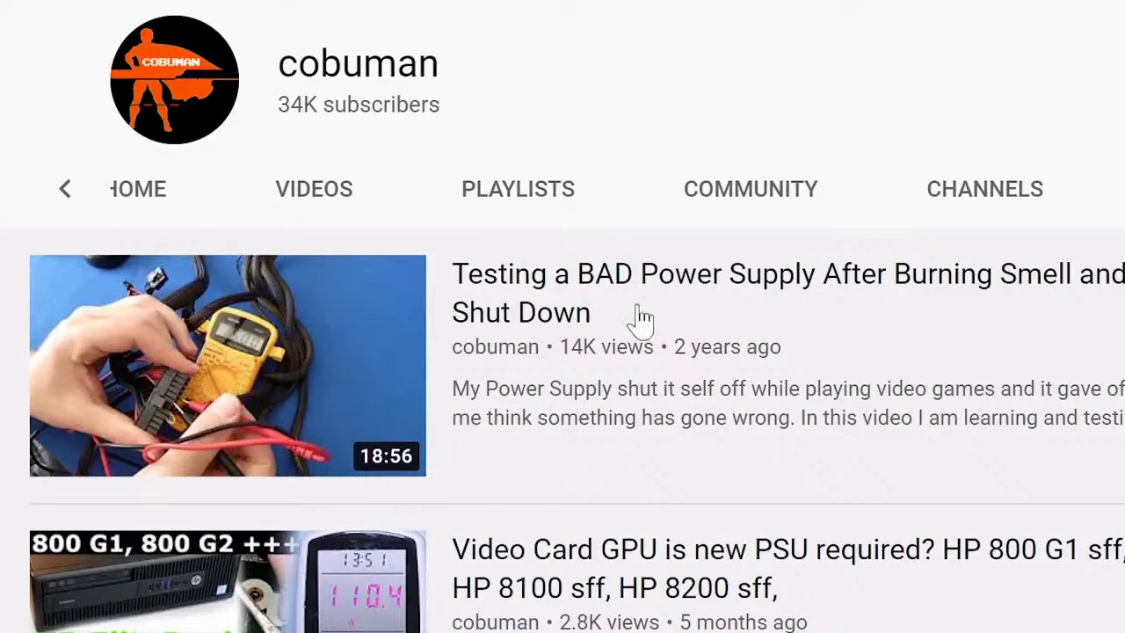
- Look over the cobuman channel's 18:56 burning-smell power supply test video, 14K views
{"action": "mouse_move", "coordinate": [804, 469]}
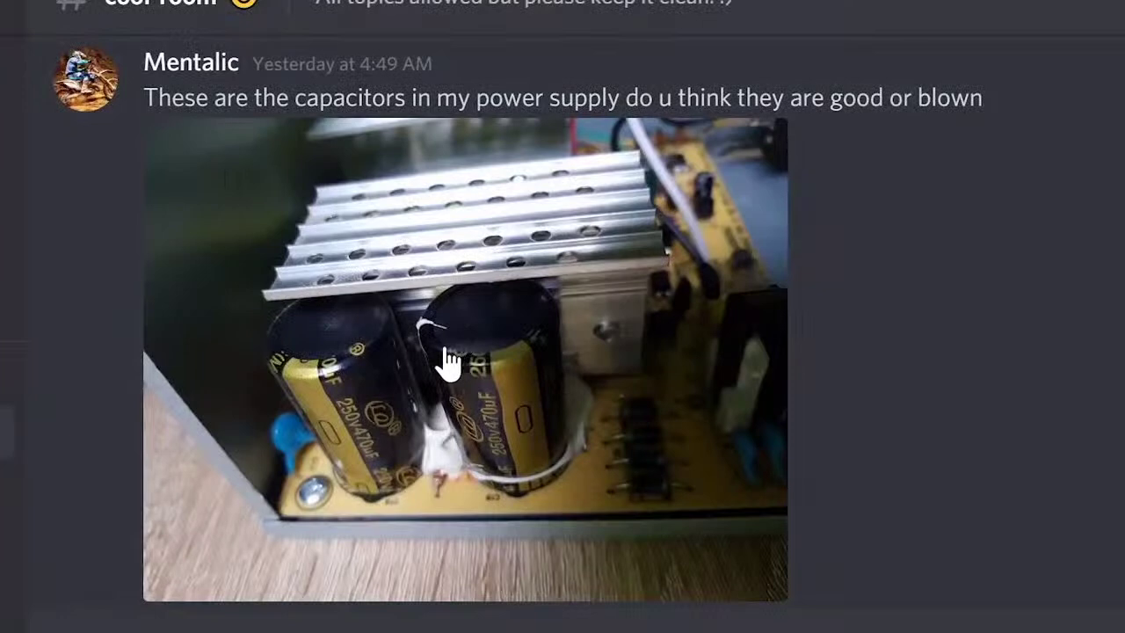
- Enlarge the Discord photo of the 250V 470µF power-supply capacitors
{"action": "left_click", "coordinate": [479, 360]}
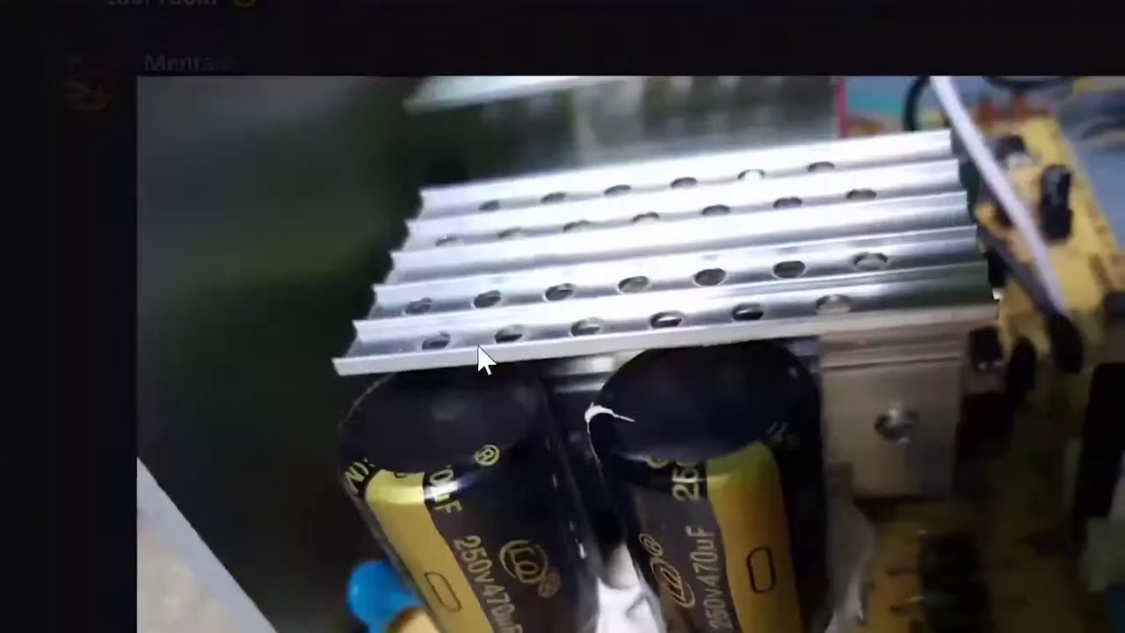
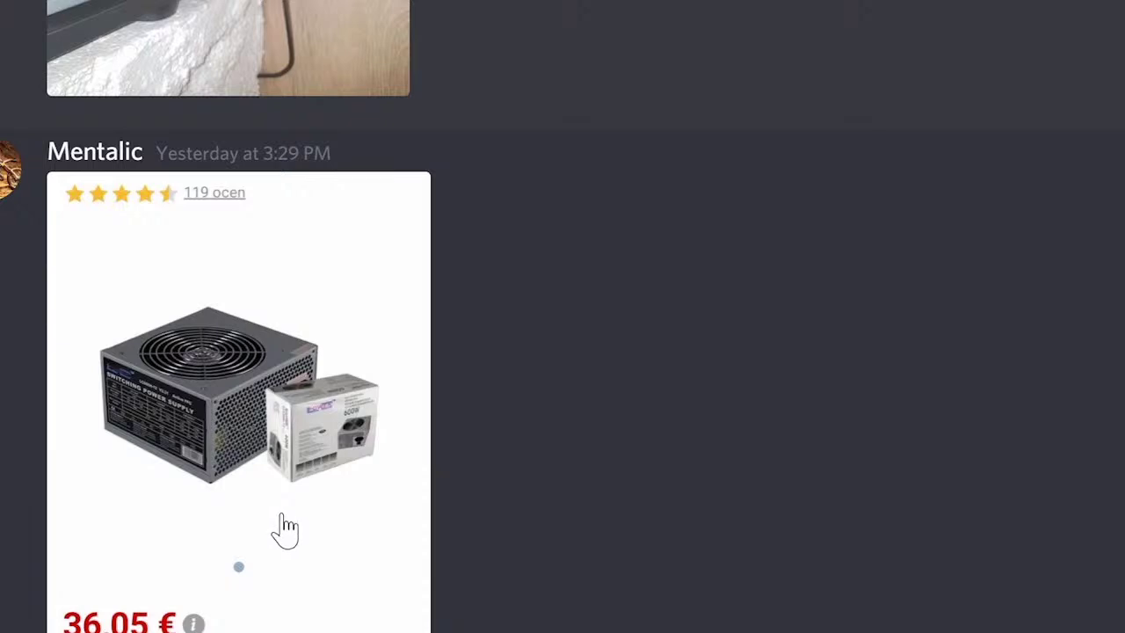
- Look over the Discord power-supply photos, enlarging the wiring photo and then closing it
{"action": "scroll", "coordinate": [287, 529], "scroll_direction": "down", "scroll_amount": 4}
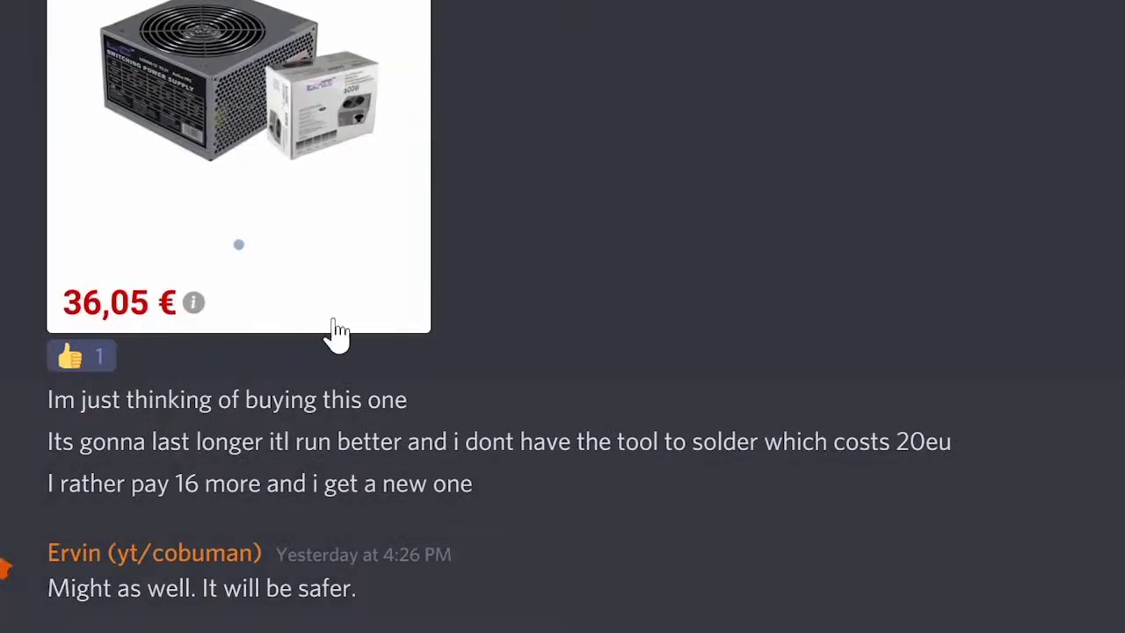
{"action": "scroll", "coordinate": [319, 302], "scroll_direction": "up", "scroll_amount": 5}
{"action": "scroll", "coordinate": [290, 369], "scroll_direction": "up", "scroll_amount": 6}
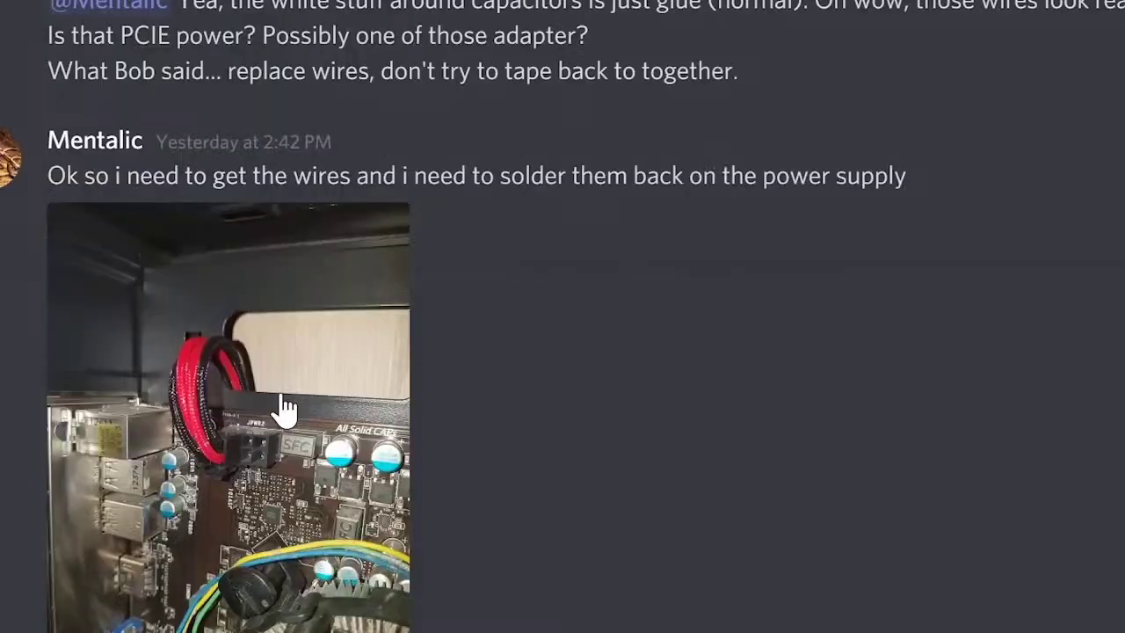
{"action": "scroll", "coordinate": [302, 557], "scroll_direction": "down", "scroll_amount": 2}
{"action": "scroll", "coordinate": [263, 450], "scroll_direction": "down", "scroll_amount": 1}
{"action": "left_click", "coordinate": [255, 615]}
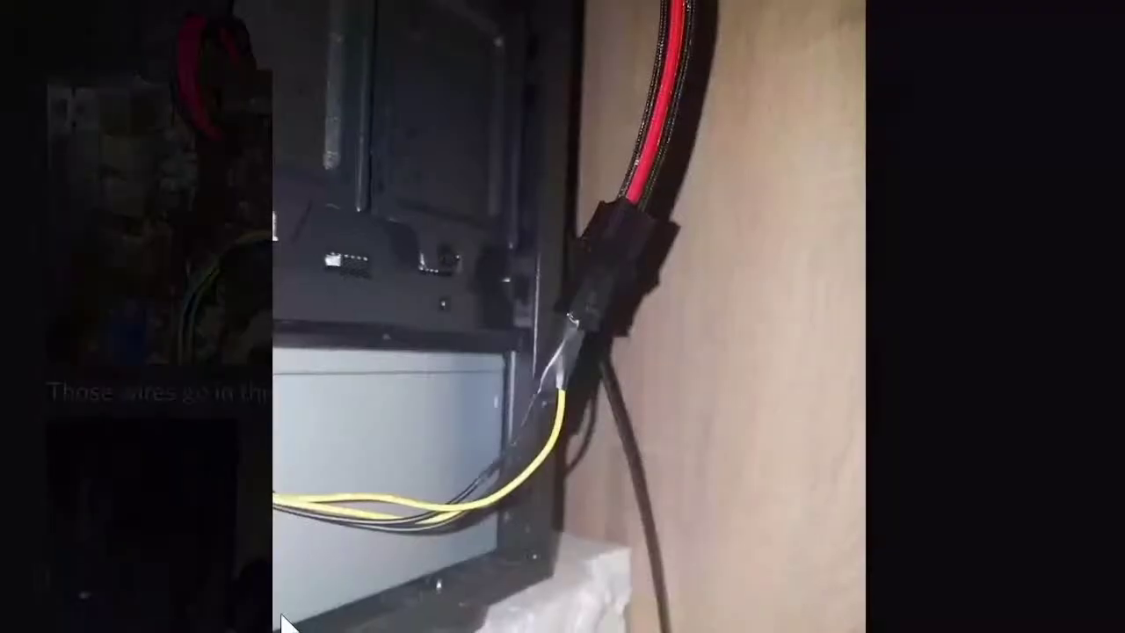
{"action": "left_click", "coordinate": [1013, 287]}
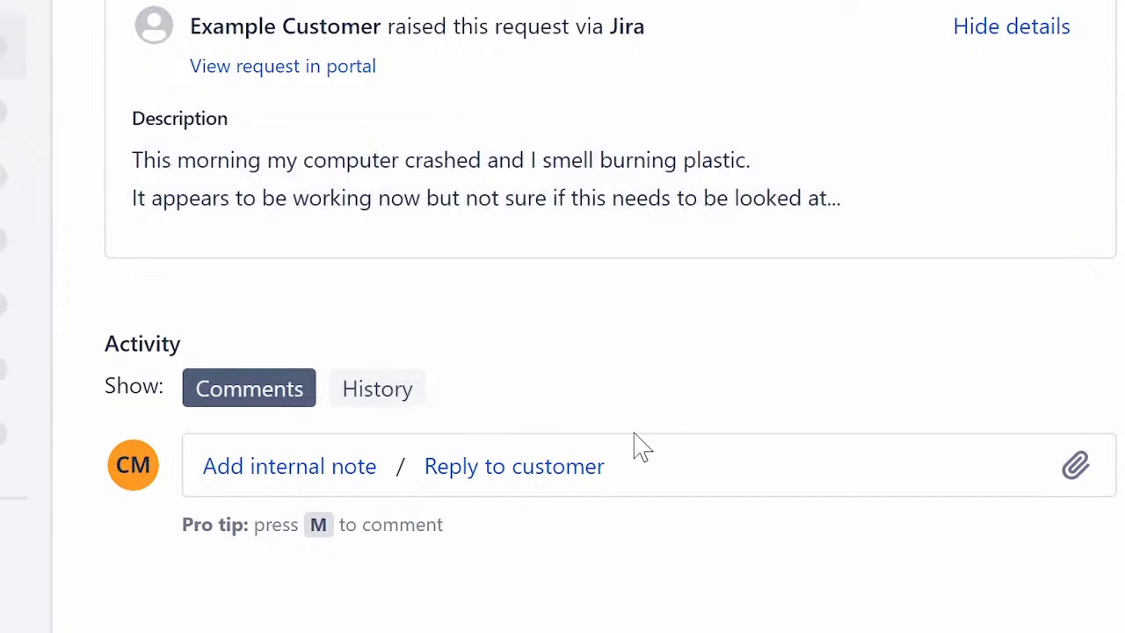
- Reply to the customer: 'Hello, it sounds like you have a bad PSU,' recommending a local PC tech
{"action": "left_click", "coordinate": [519, 470]}
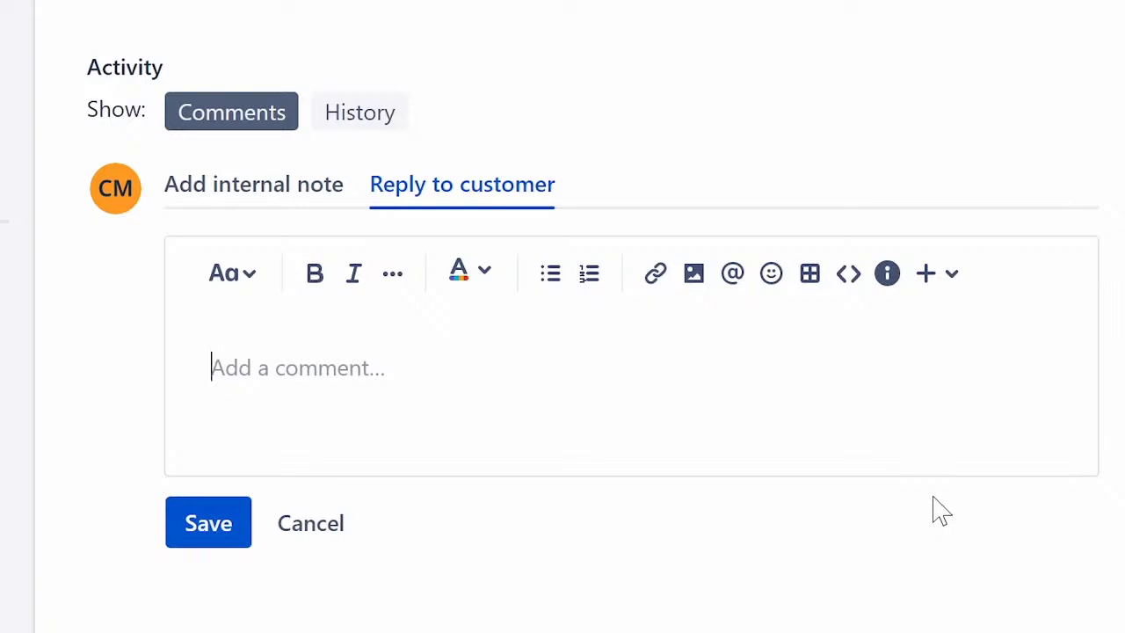
{"action": "type", "text": "Please"}
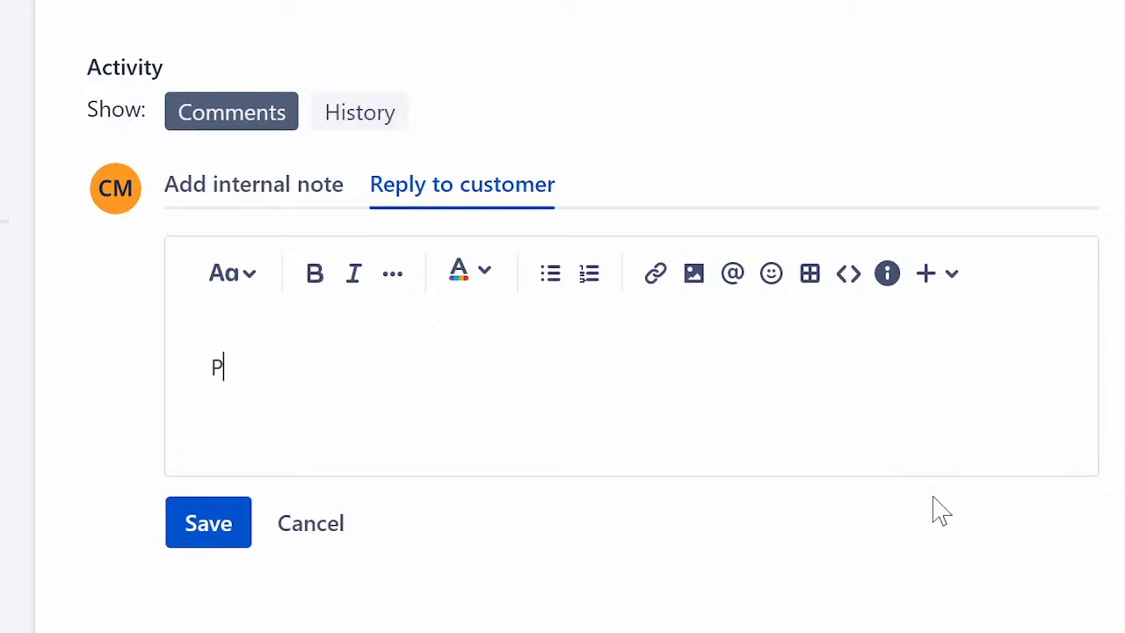
{"action": "key", "text": "BackSpace"}
{"action": "key", "text": "BackSpace"}
{"action": "key", "text": "BackSpace"}
{"action": "key", "text": "BackSpace"}
{"action": "key", "text": "BackSpace"}
{"action": "key", "text": "BackSpace"}
{"action": "key", "text": "BackSpace"}
{"action": "type", "text": "Hello, it so"}
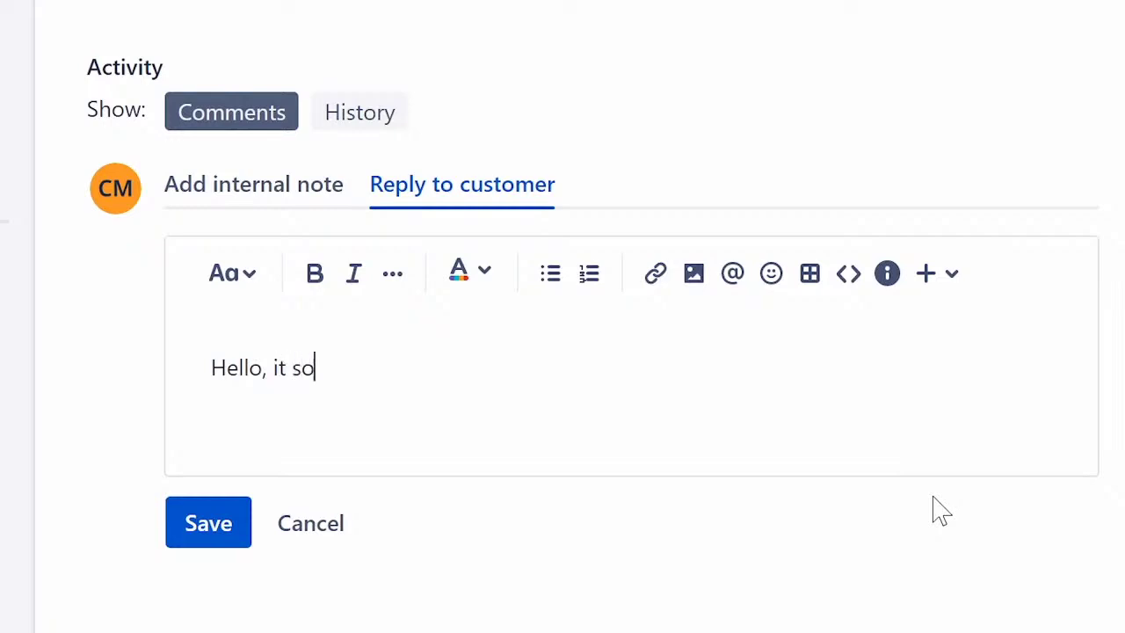
{"action": "type", "text": "unds like you "}
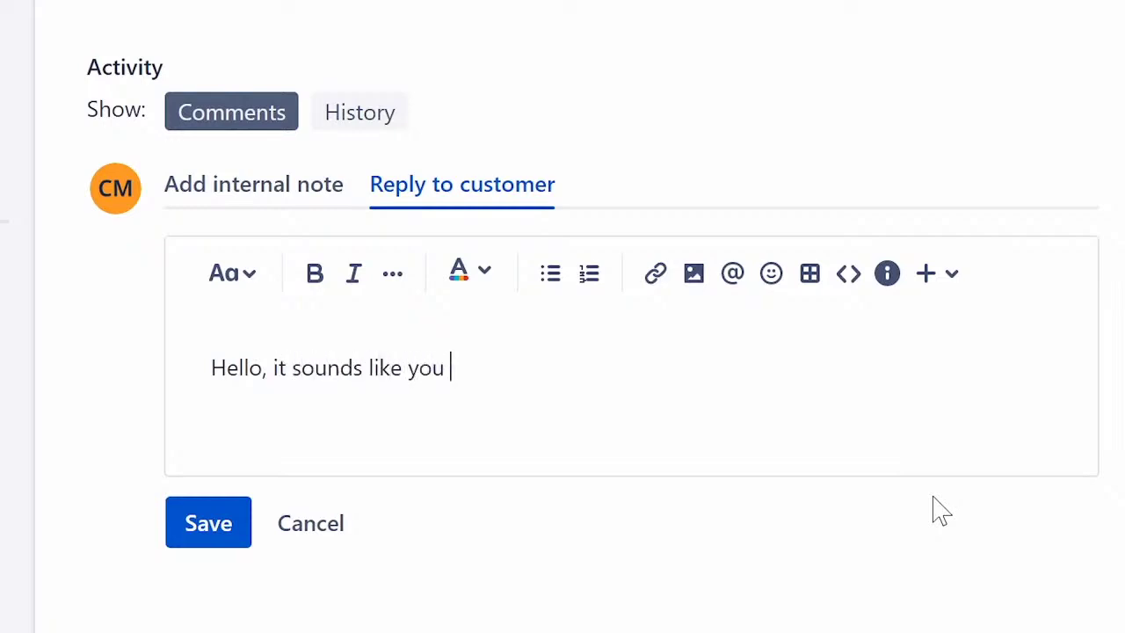
{"action": "type", "text": "have a bad PSU"}
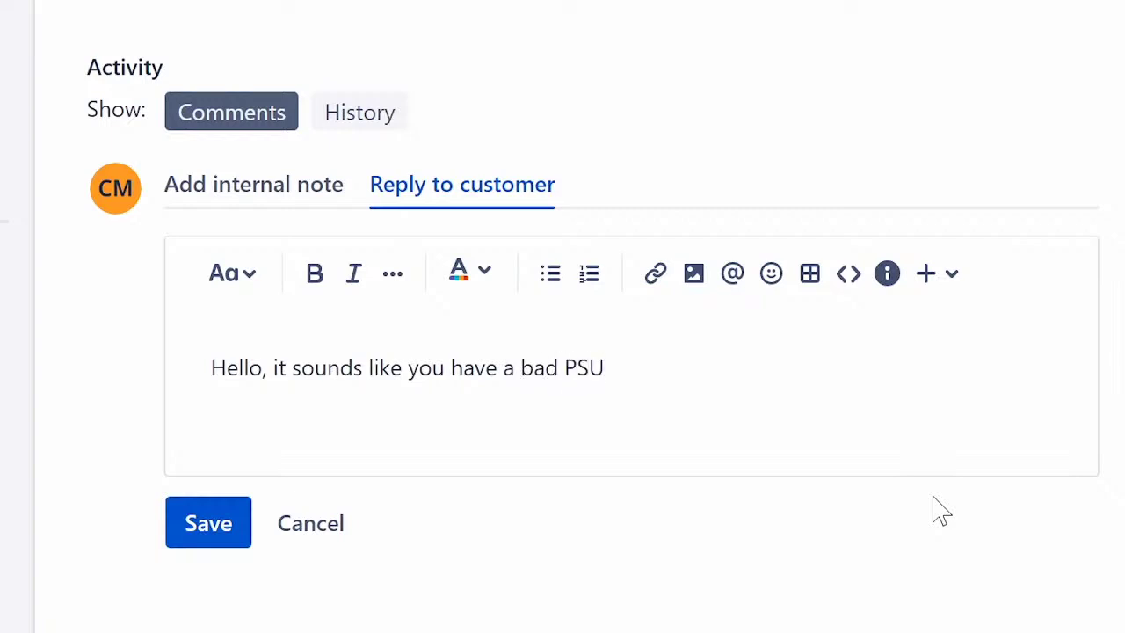
{"action": "type", "text": ". Please take "}
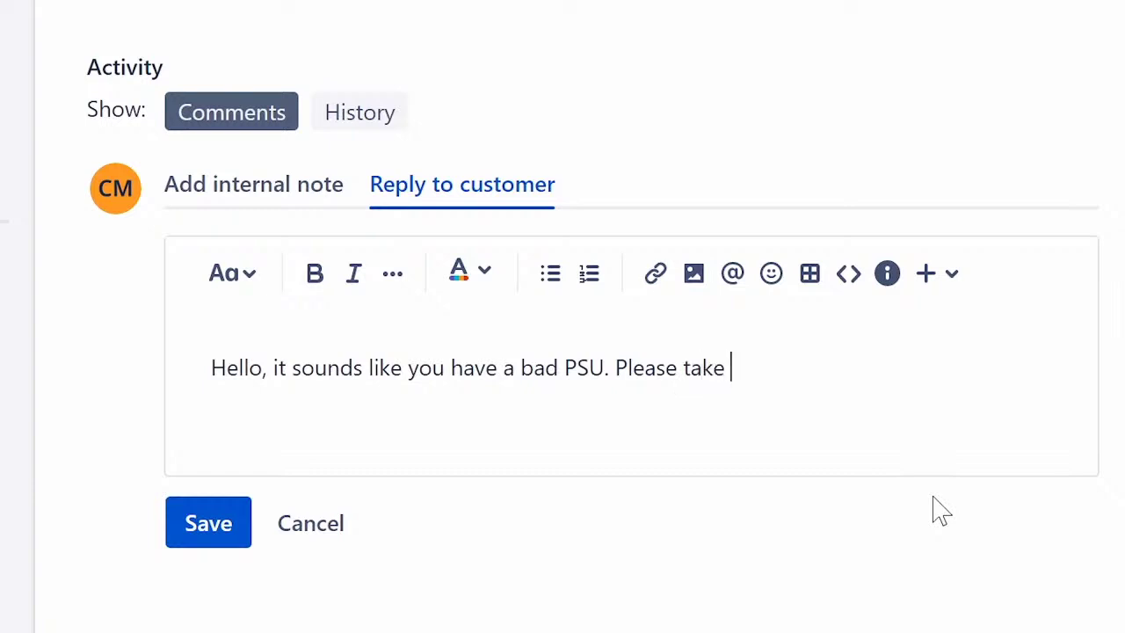
{"action": "type", "text": "your computer "}
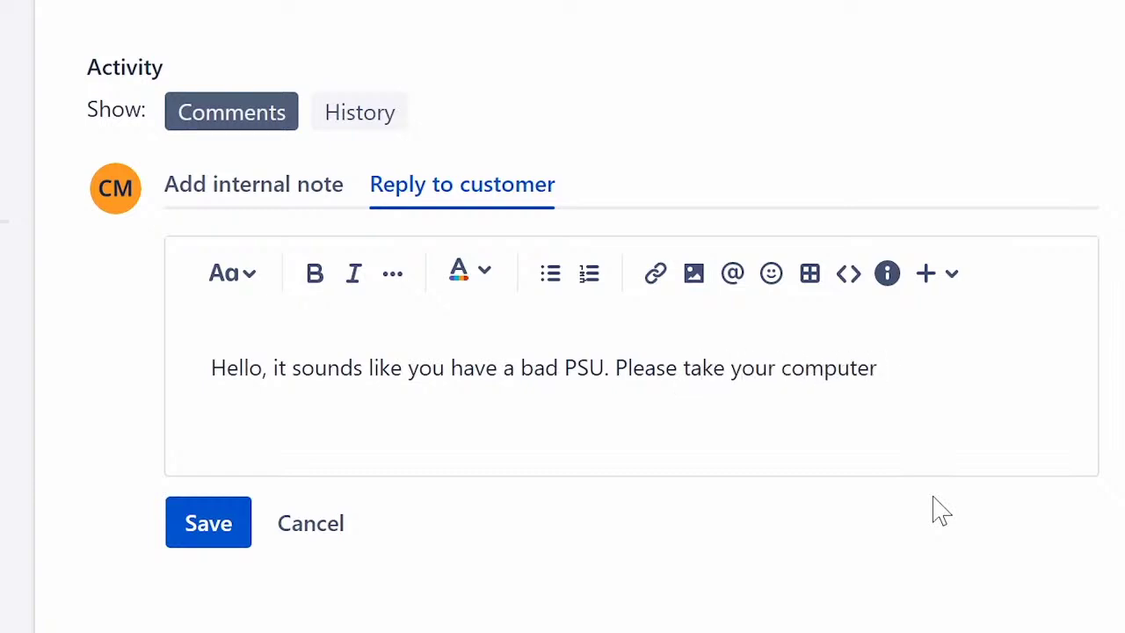
{"action": "type", "text": "to local Pc"}
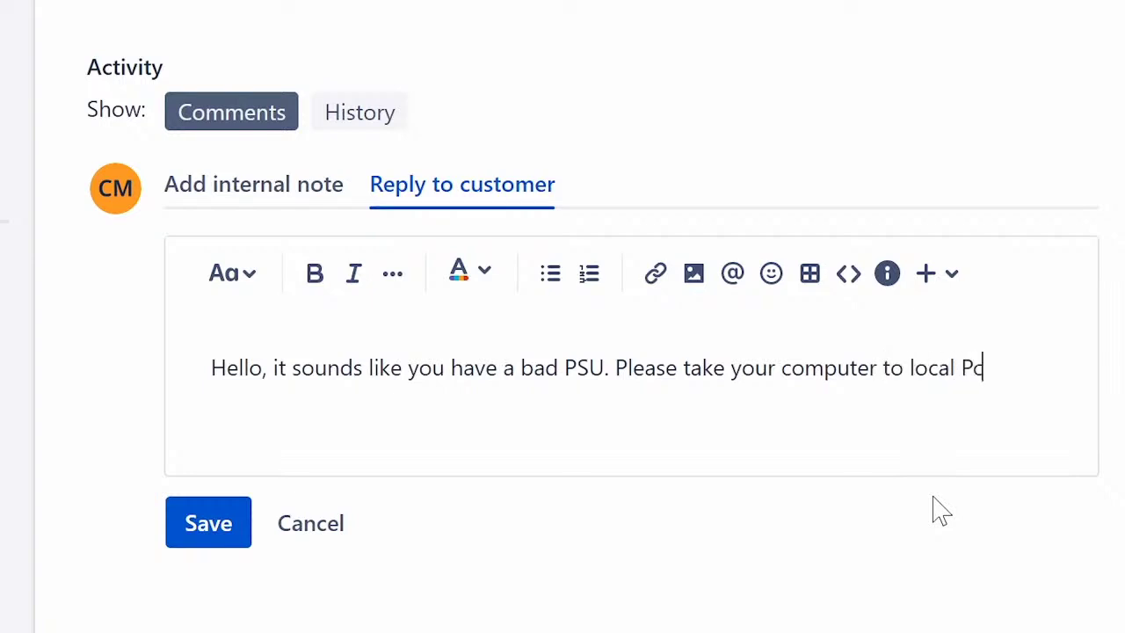
{"action": "type", "text": " tech to ha"}
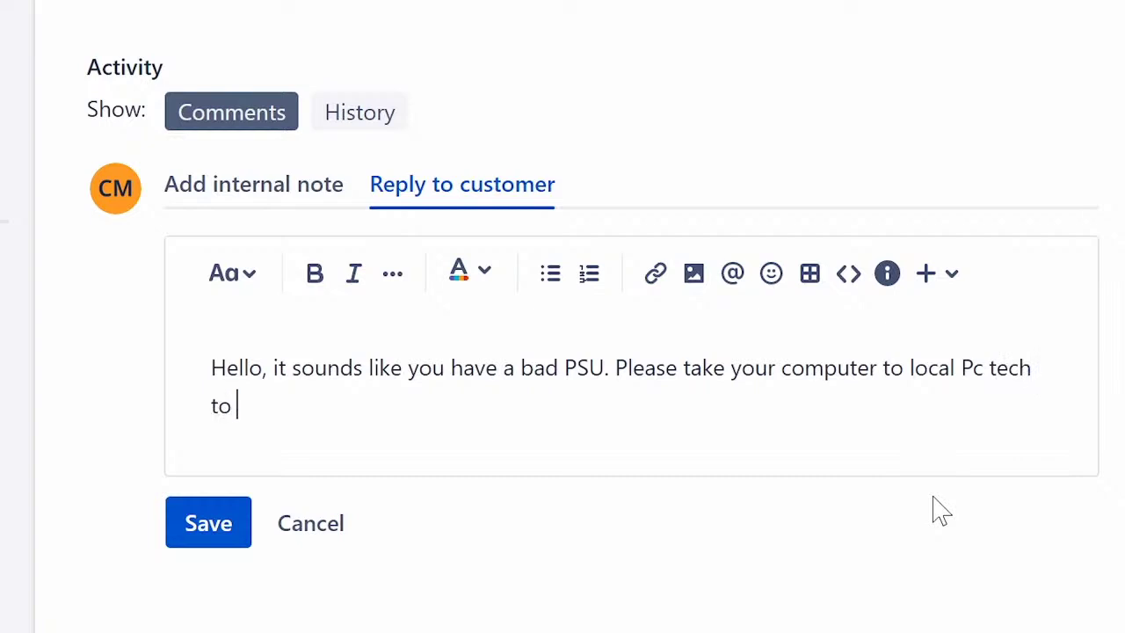
{"action": "key", "text": "BackSpace"}
{"action": "key", "text": "BackSpace"}
{"action": "type", "text": "take a "}
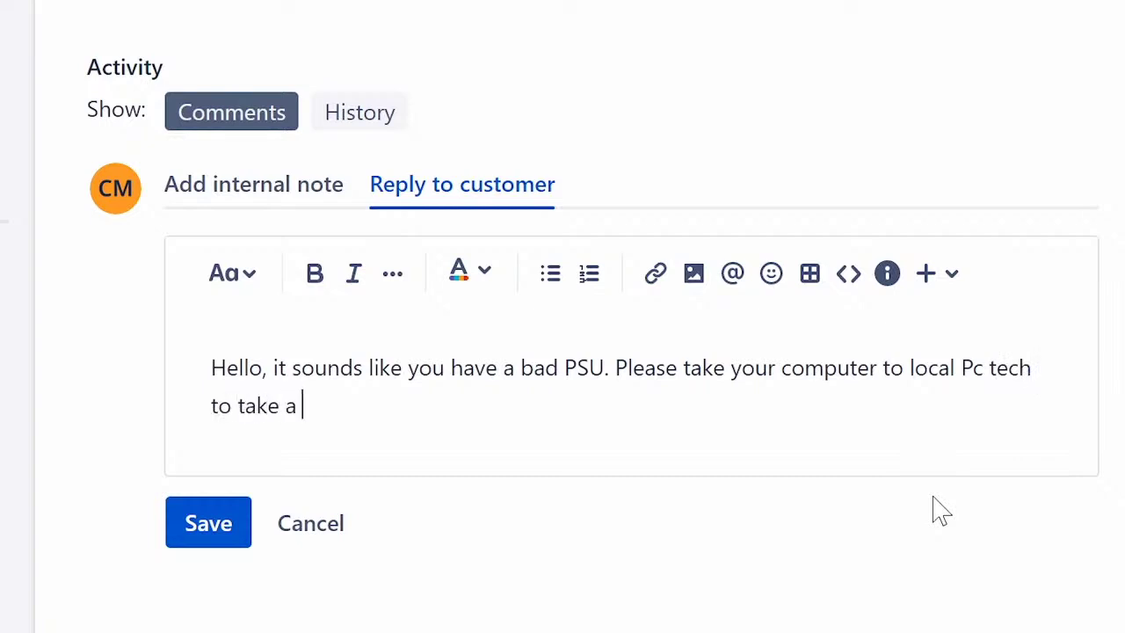
{"action": "type", "text": "look. Ervin"}
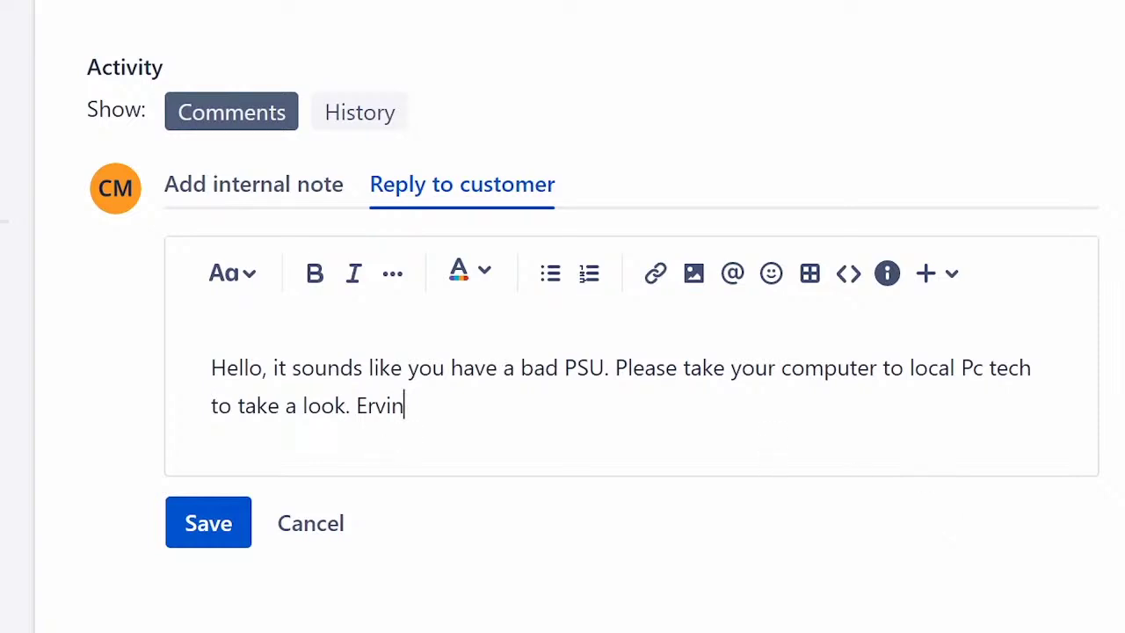
{"action": "left_click", "coordinate": [503, 367]}
{"action": "left_click", "coordinate": [677, 367]}
{"action": "left_click", "coordinate": [193, 533]}
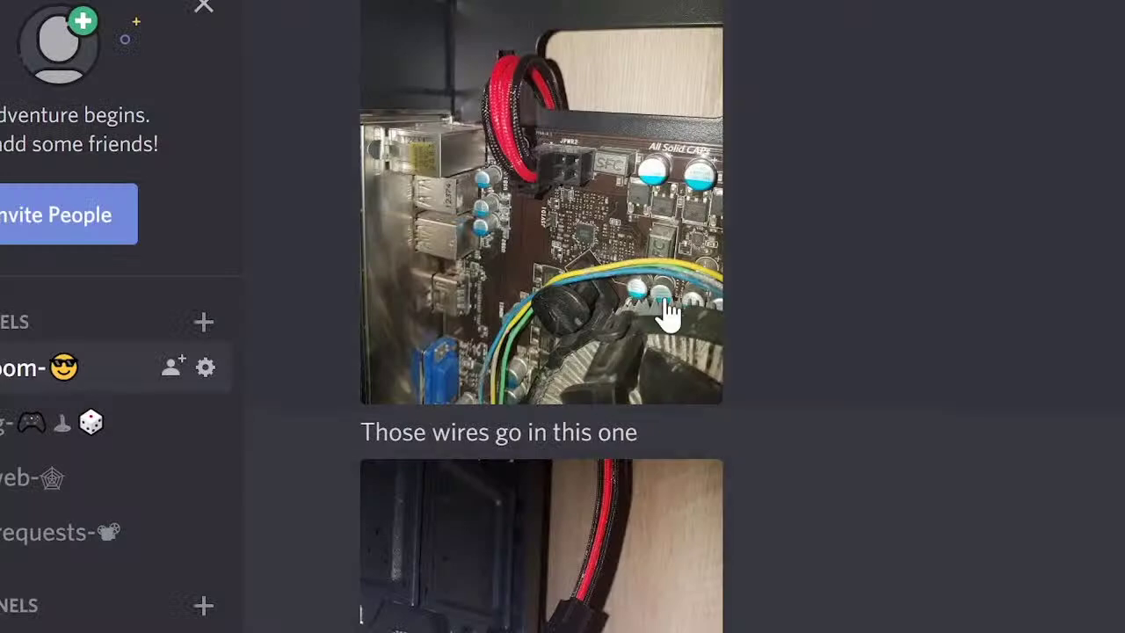
- Scroll through the Discord power-supply posts and close the sticky note
{"action": "scroll", "coordinate": [667, 317], "scroll_direction": "down", "scroll_amount": 10}
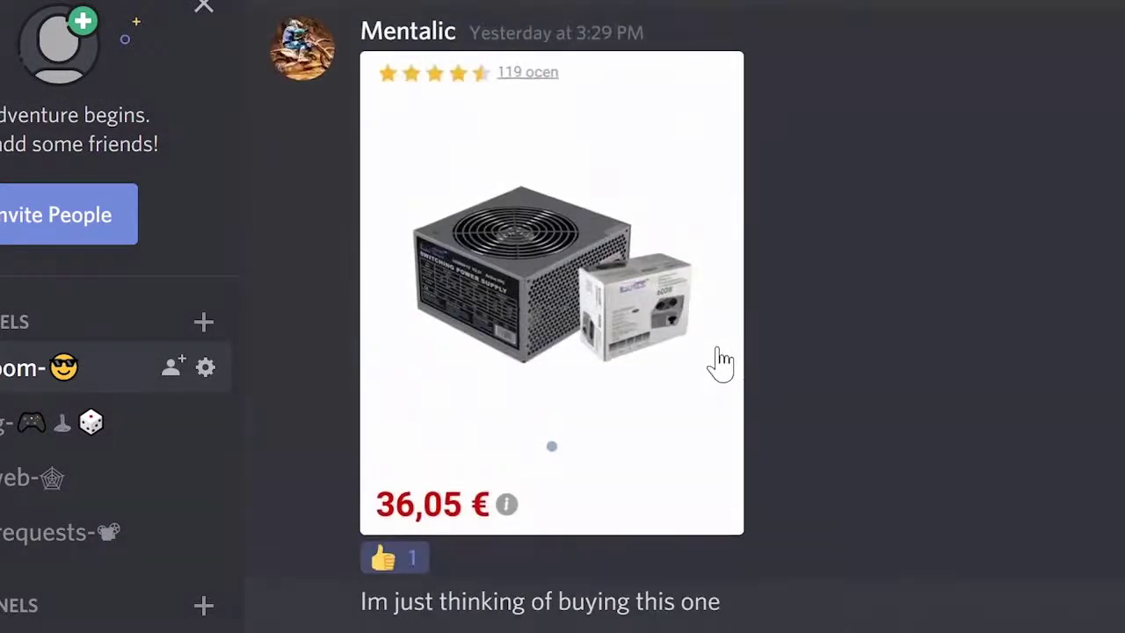
{"action": "scroll", "coordinate": [846, 454], "scroll_direction": "up", "scroll_amount": 2}
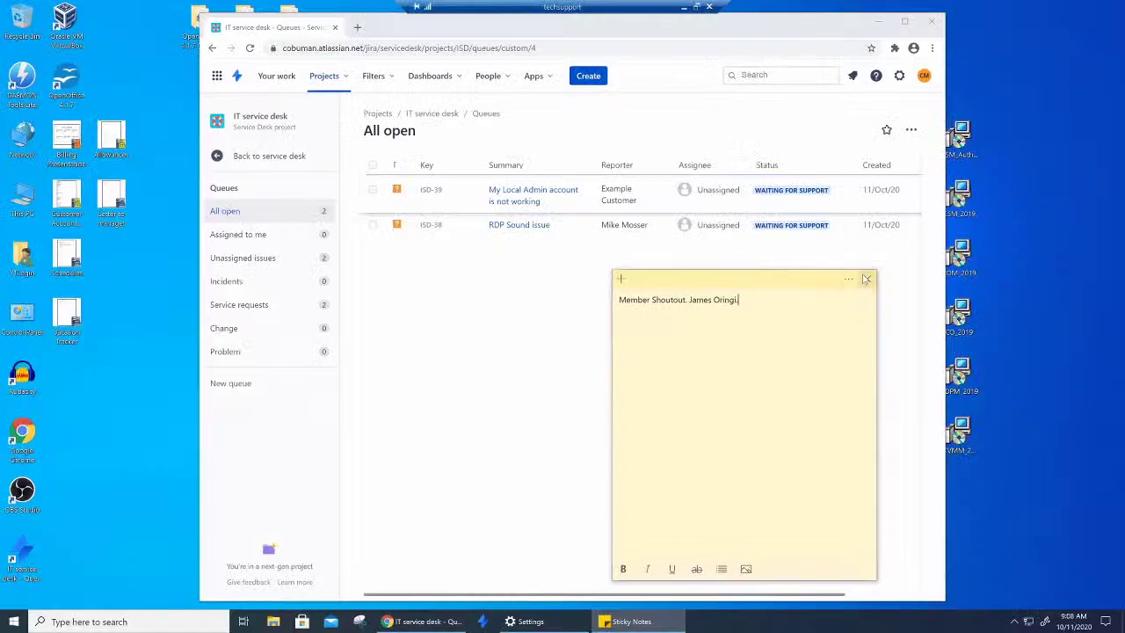
{"action": "left_click", "coordinate": [867, 276]}
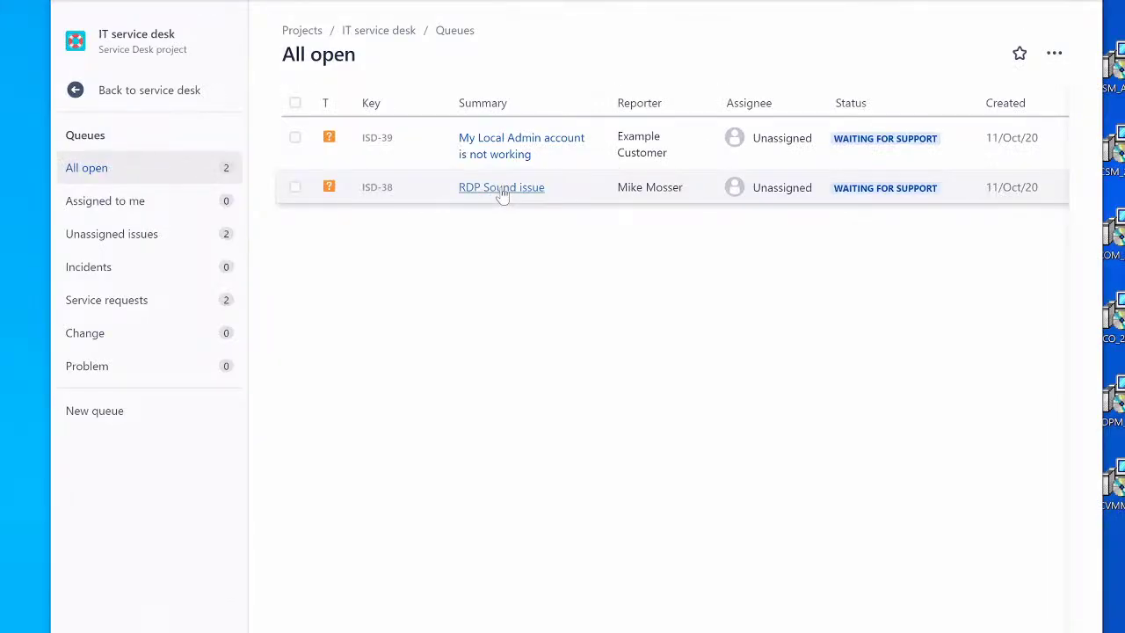
{"action": "left_click", "coordinate": [503, 188]}
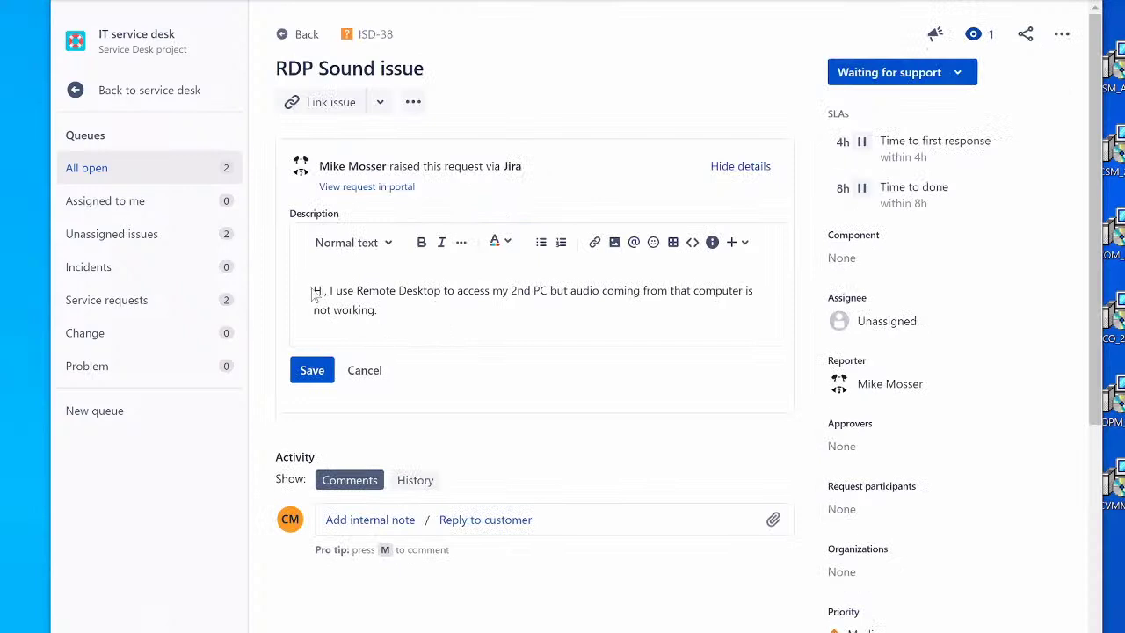
{"action": "key", "text": "ctrl+a"}
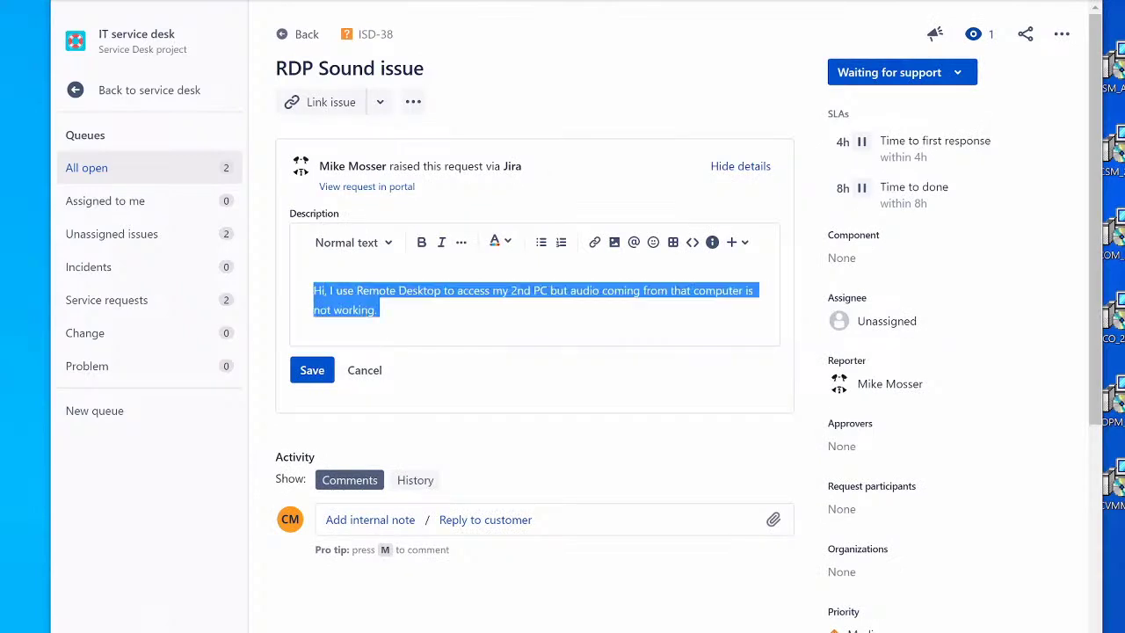
{"action": "left_click", "coordinate": [422, 290]}
{"action": "left_click_drag", "start_coordinate": [399, 290], "coordinate": [543, 274]}
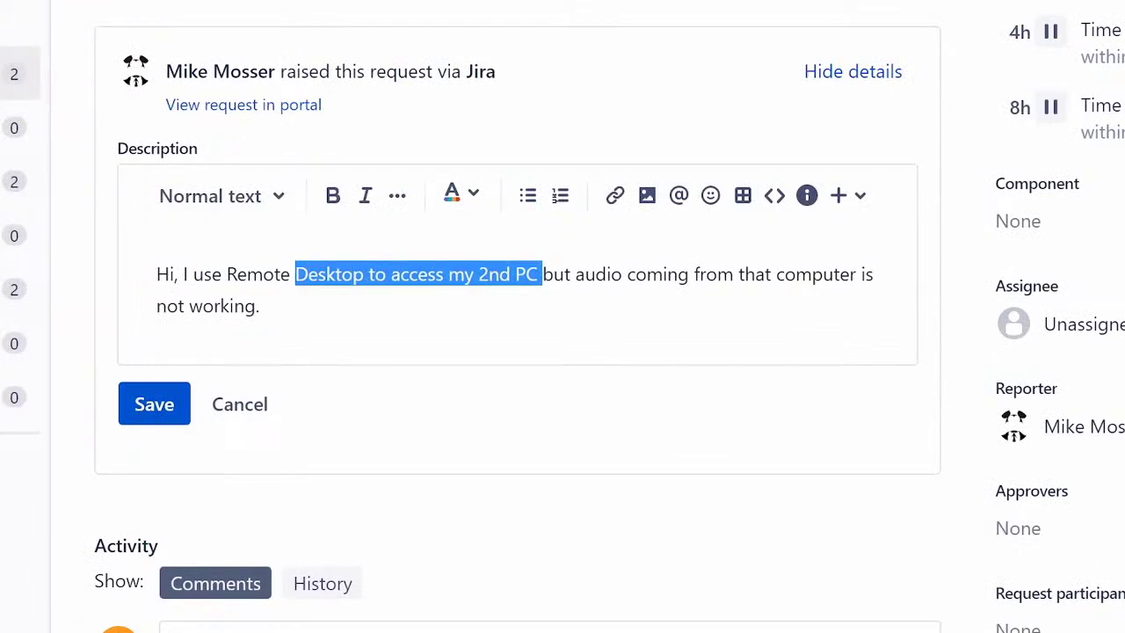
{"action": "left_click", "coordinate": [551, 274]}
{"action": "left_click_drag", "start_coordinate": [572, 274], "coordinate": [264, 306]}
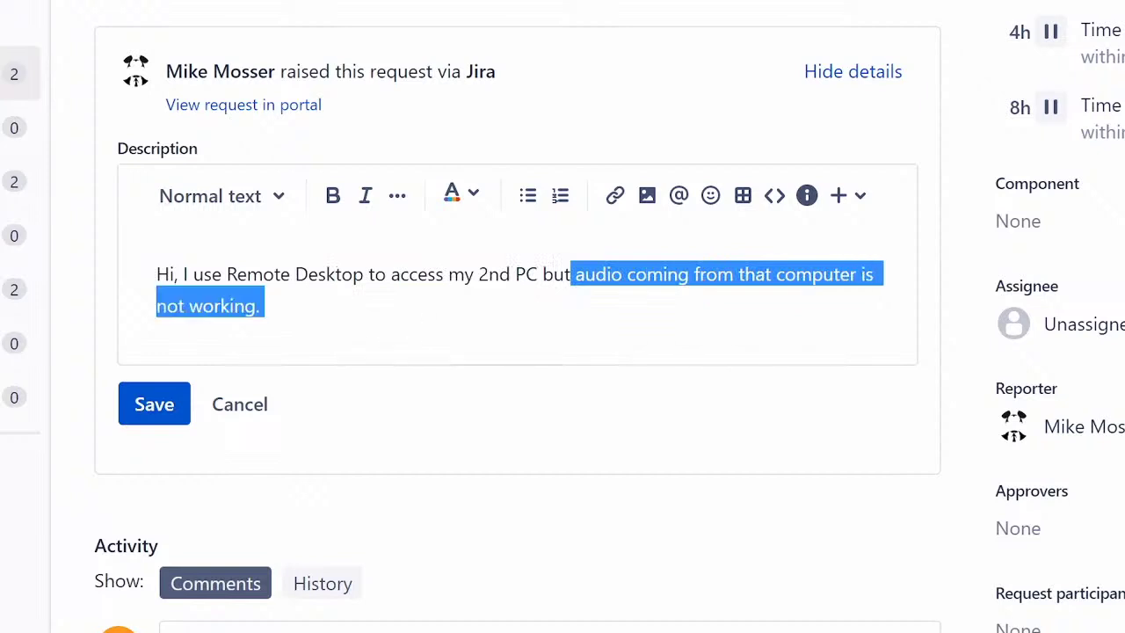
{"action": "left_click", "coordinate": [263, 305]}
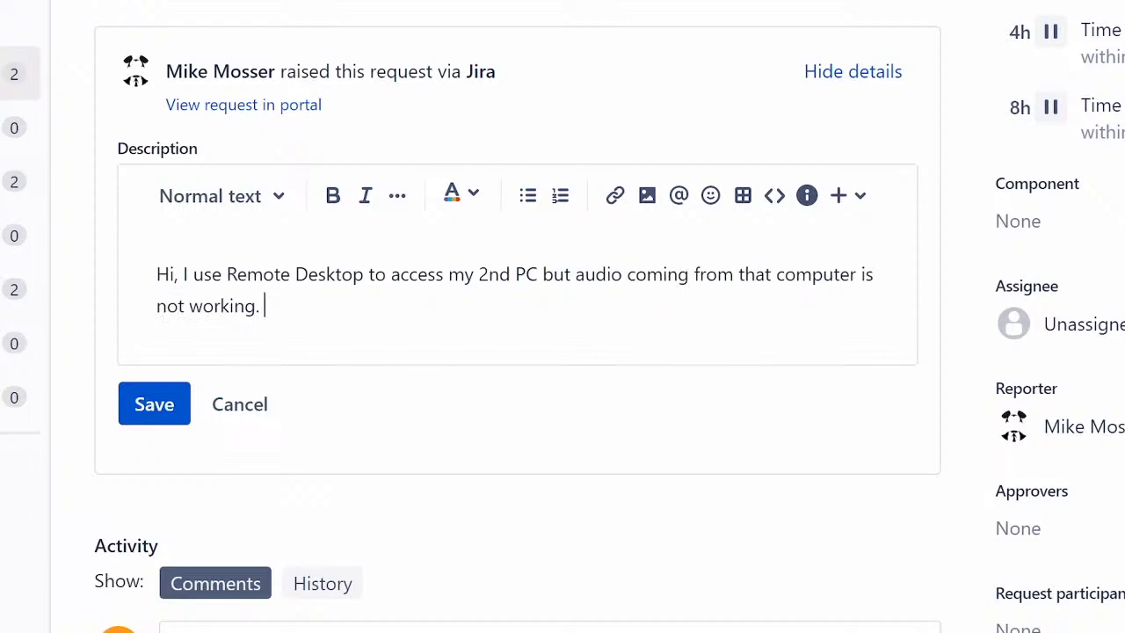
{"action": "left_click_drag", "start_coordinate": [226, 274], "coordinate": [364, 274]}
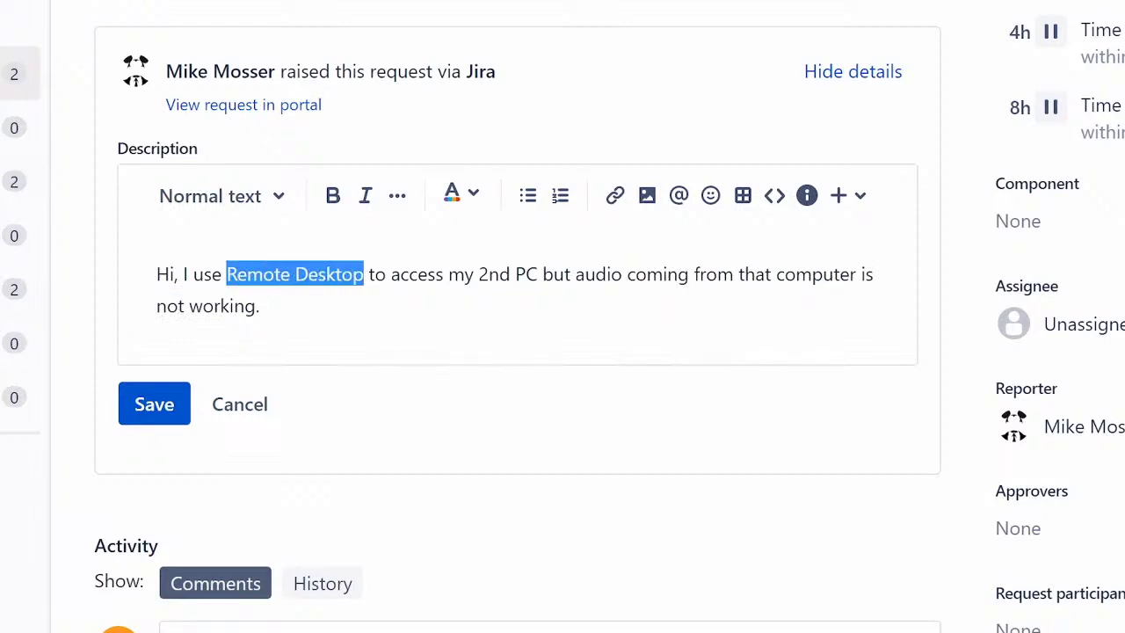
{"action": "left_click", "coordinate": [478, 275]}
{"action": "left_click_drag", "start_coordinate": [478, 274], "coordinate": [538, 275]}
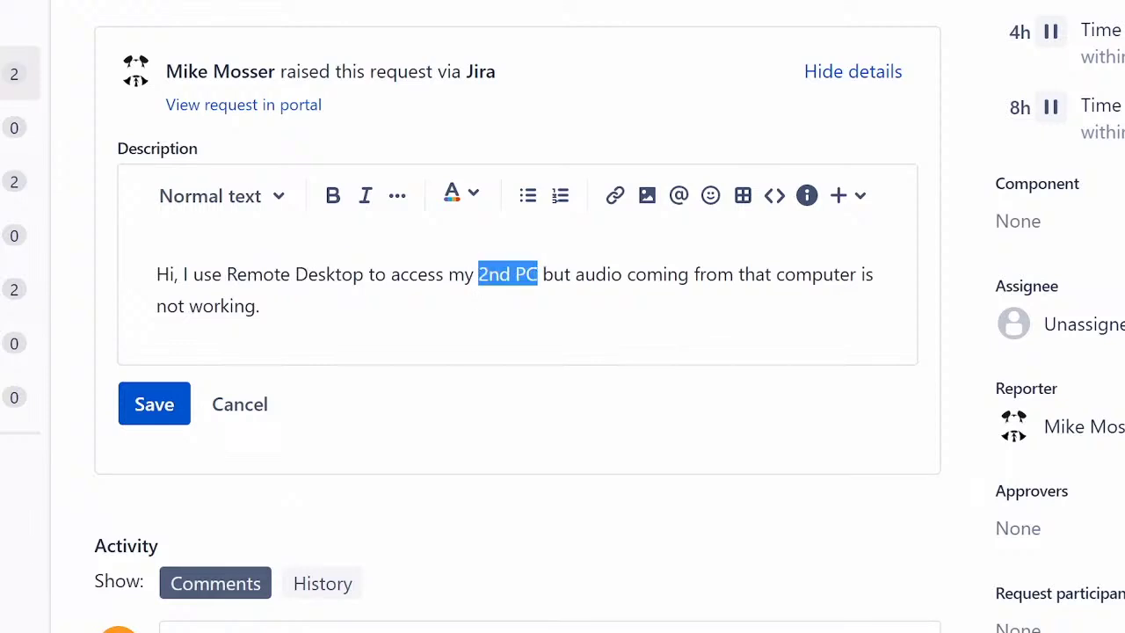
{"action": "left_click", "coordinate": [264, 306]}
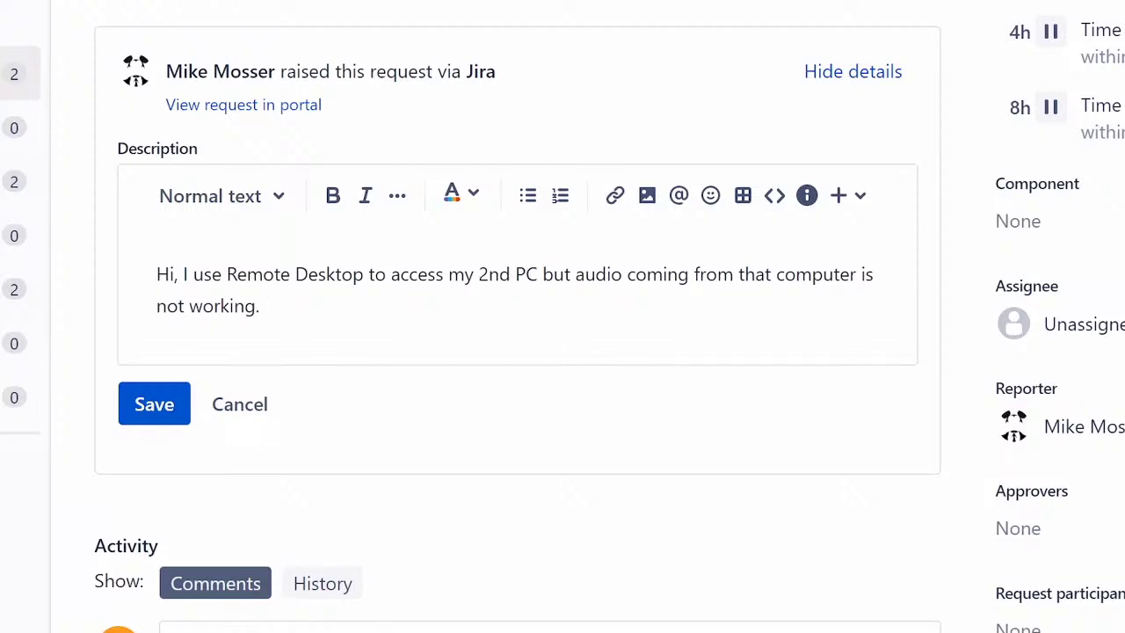
{"action": "left_click_drag", "start_coordinate": [226, 274], "coordinate": [364, 274]}
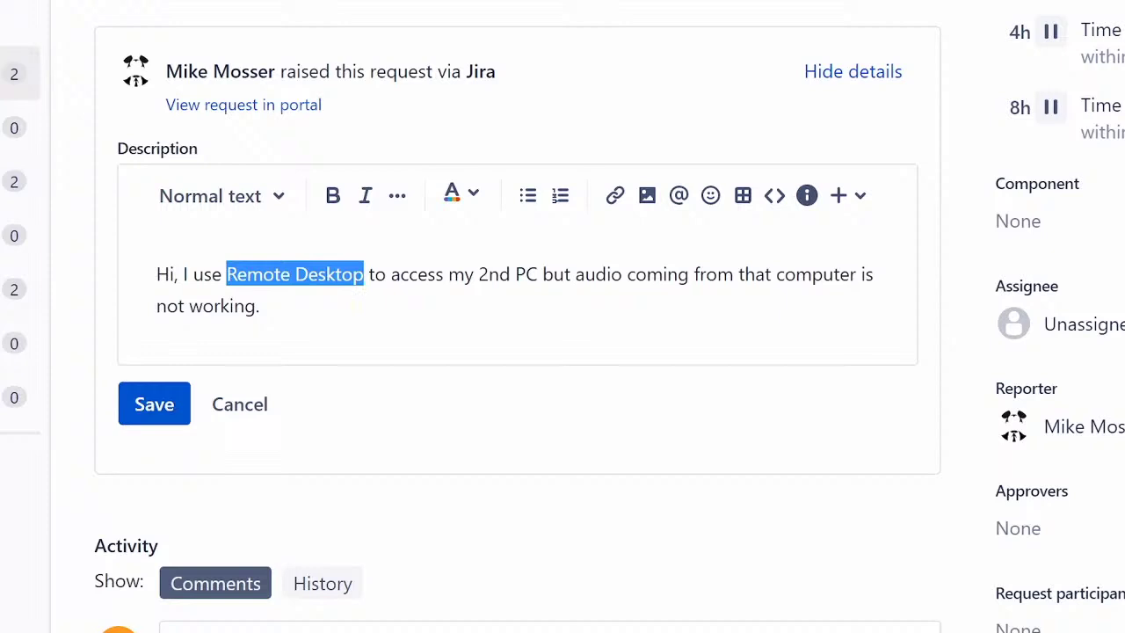
{"action": "left_click", "coordinate": [264, 305]}
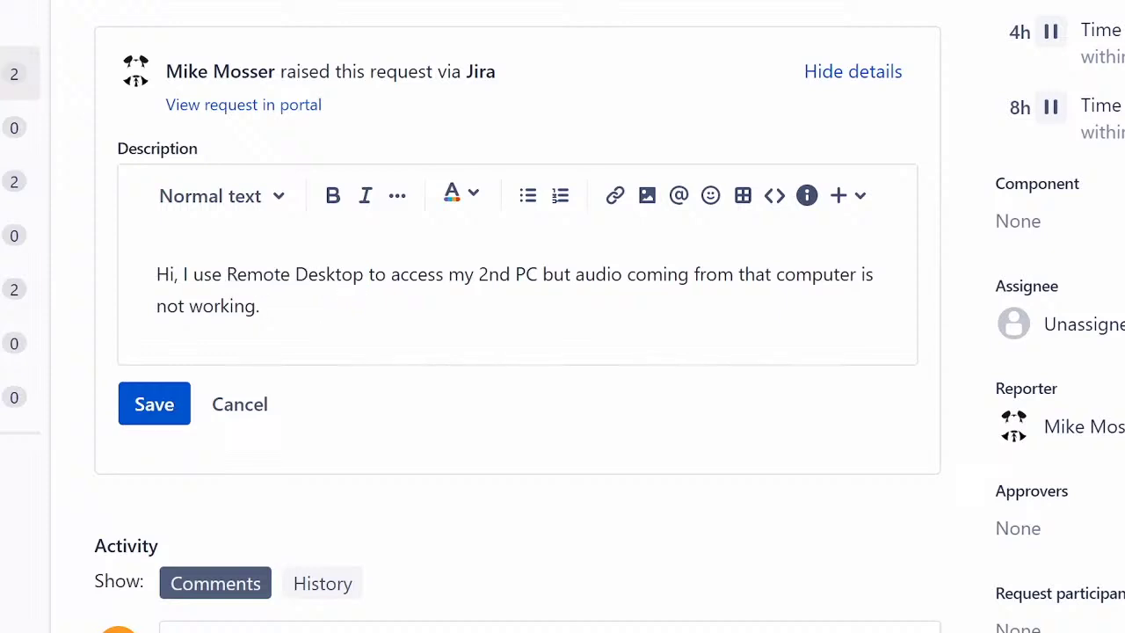
{"action": "left_click_drag", "start_coordinate": [538, 274], "coordinate": [478, 275]}
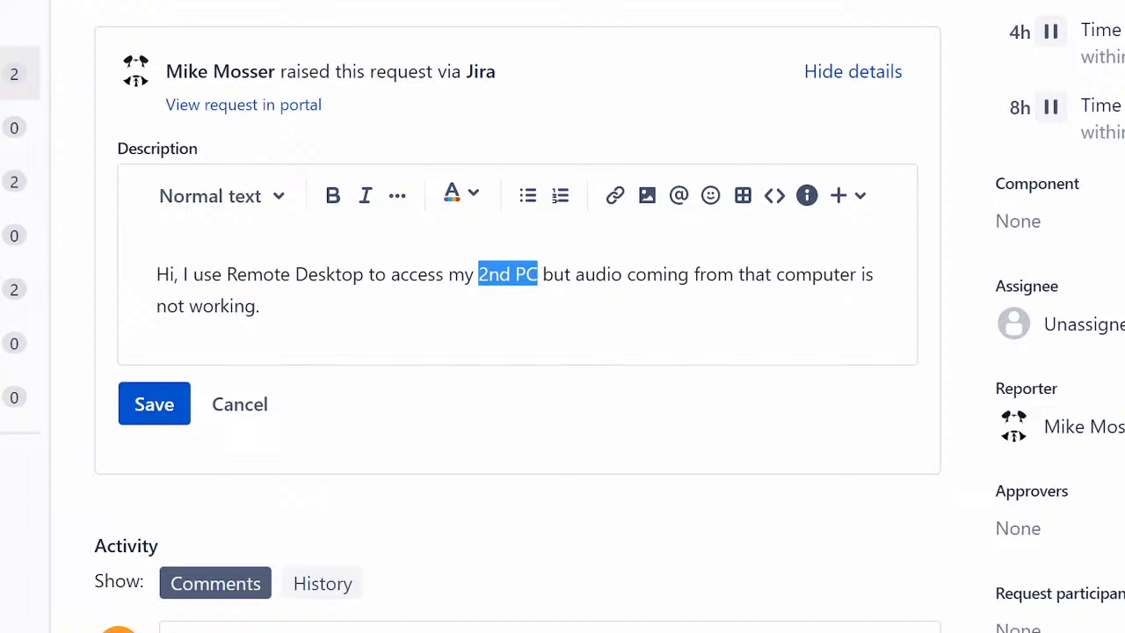
{"action": "left_click", "coordinate": [265, 305]}
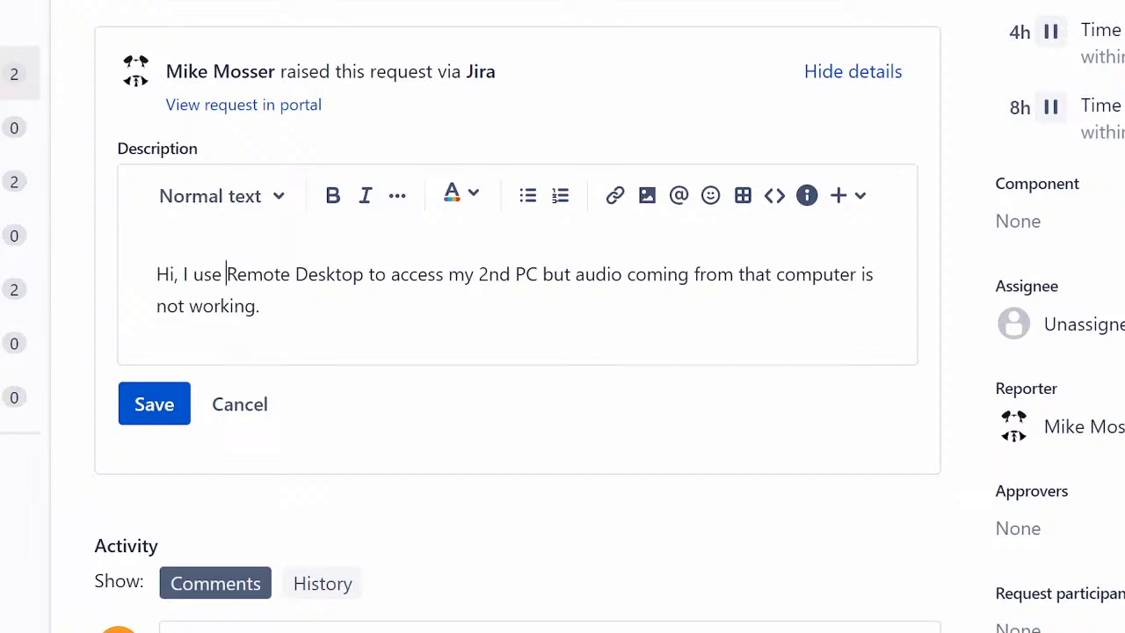
{"action": "key", "text": "ctrl+shift+Right"}
{"action": "key", "text": "ctrl+shift+Right"}
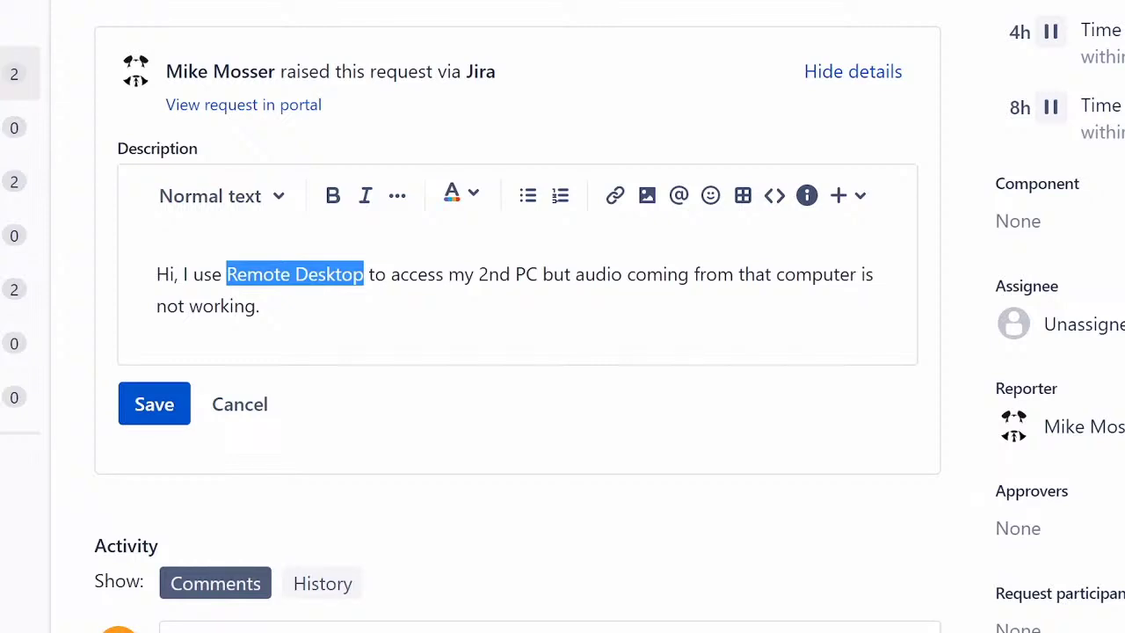
{"action": "key", "text": "Right"}
{"action": "key", "text": "ctrl+Right"}
{"action": "key", "text": "ctrl+Right"}
{"action": "key", "text": "ctrl+Right"}
{"action": "key", "text": "ctrl+Right"}
{"action": "key", "text": "shift+Right"}
{"action": "key", "text": "shift+Right"}
{"action": "key", "text": "shift+Right"}
{"action": "key", "text": "shift+Right"}
{"action": "key", "text": "shift+Right"}
{"action": "key", "text": "shift+Right"}
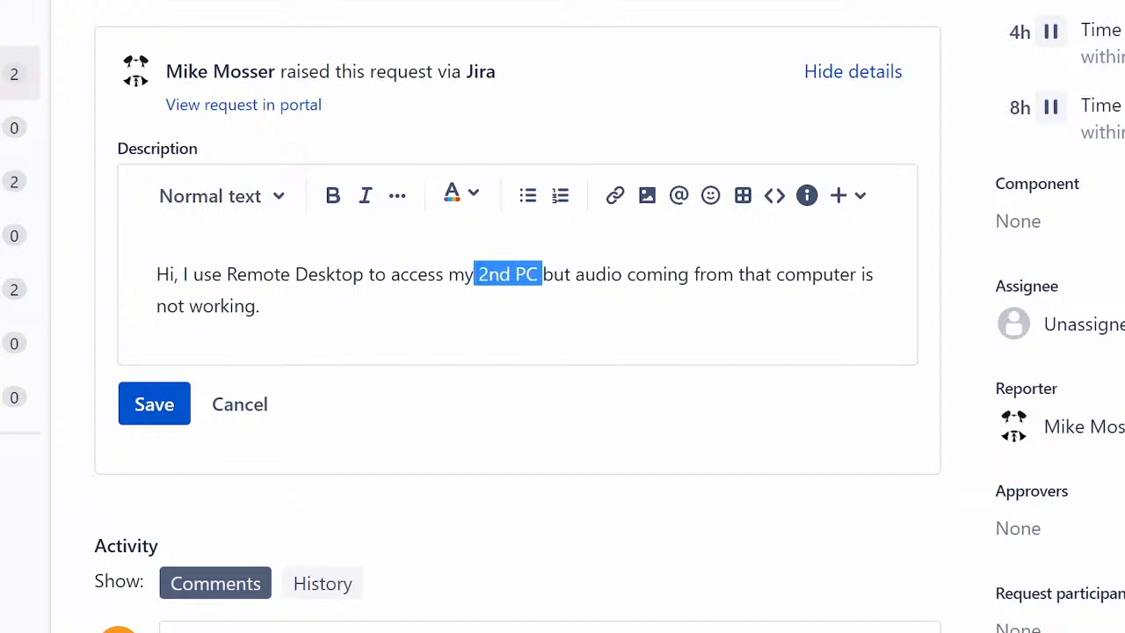
{"action": "key", "text": "Right"}
{"action": "key", "text": "ctrl+Right"}
{"action": "key", "text": "ctrl+Right"}
{"action": "key", "text": "shift+Right"}
{"action": "key", "text": "shift+Right"}
{"action": "key", "text": "shift+Right"}
{"action": "key", "text": "shift+Right"}
{"action": "key", "text": "shift+Right"}
{"action": "key", "text": "shift+Right"}
{"action": "key", "text": "shift+Right"}
{"action": "key", "text": "shift+Right"}
{"action": "key", "text": "shift+Right"}
{"action": "key", "text": "shift+Right"}
{"action": "key", "text": "shift+Right"}
{"action": "key", "text": "shift+Right"}
{"action": "key", "text": "shift+Right"}
{"action": "key", "text": "shift+Right"}
{"action": "key", "text": "shift+Right"}
{"action": "key", "text": "shift+Right"}
{"action": "key", "text": "shift+Right"}
{"action": "key", "text": "shift+Right"}
{"action": "key", "text": "shift+Right"}
{"action": "key", "text": "shift+Right"}
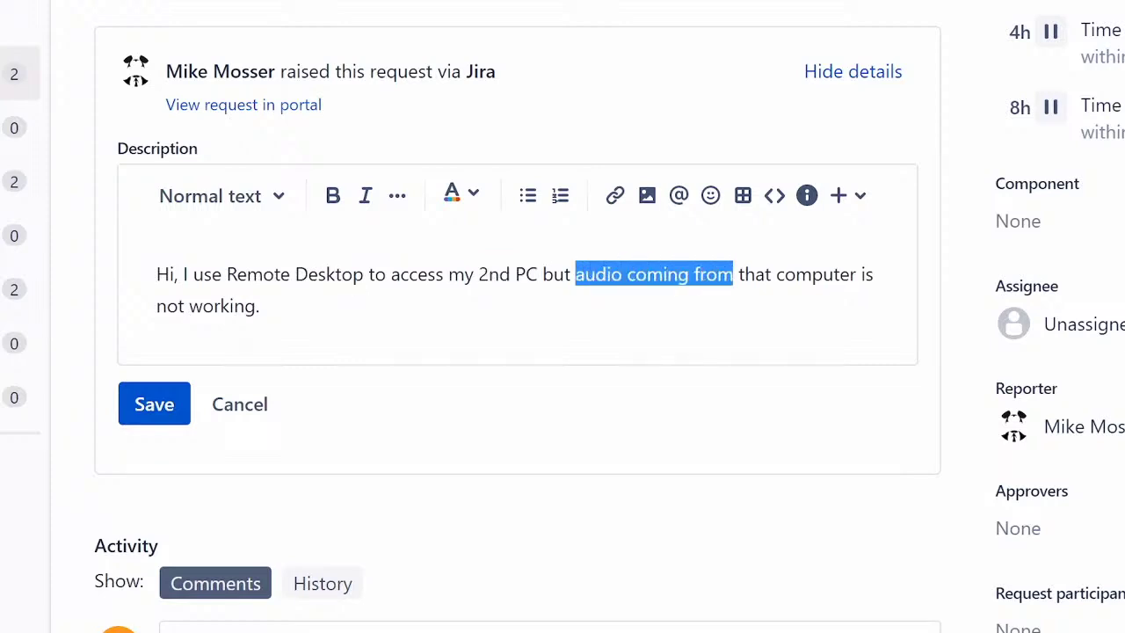
{"action": "key", "text": "shift+Right"}
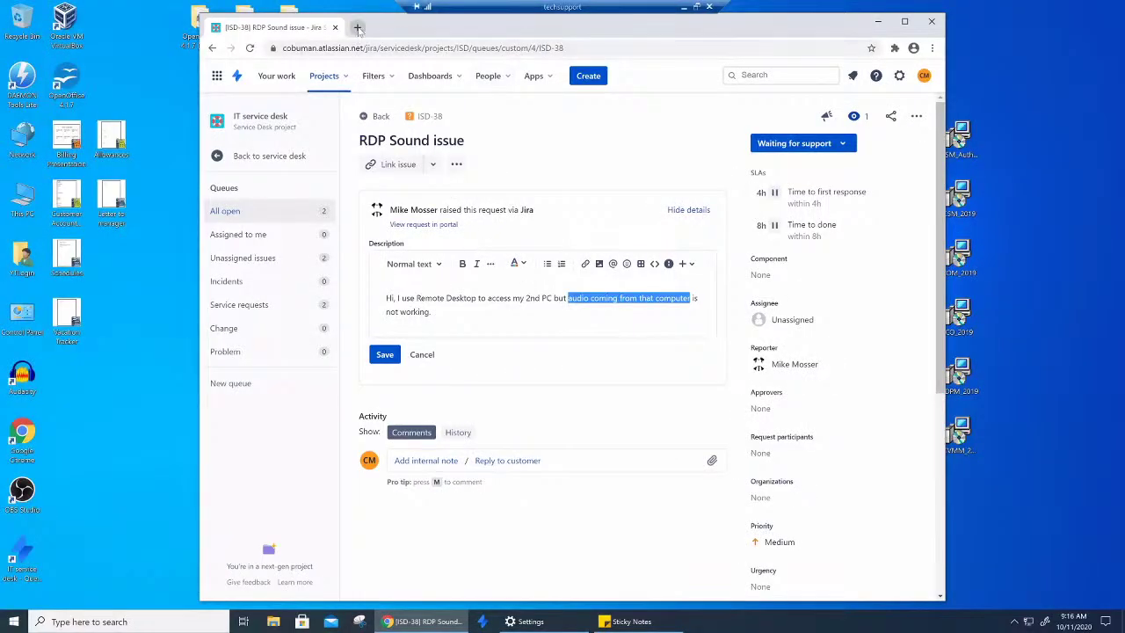
{"action": "left_click", "coordinate": [629, 298]}
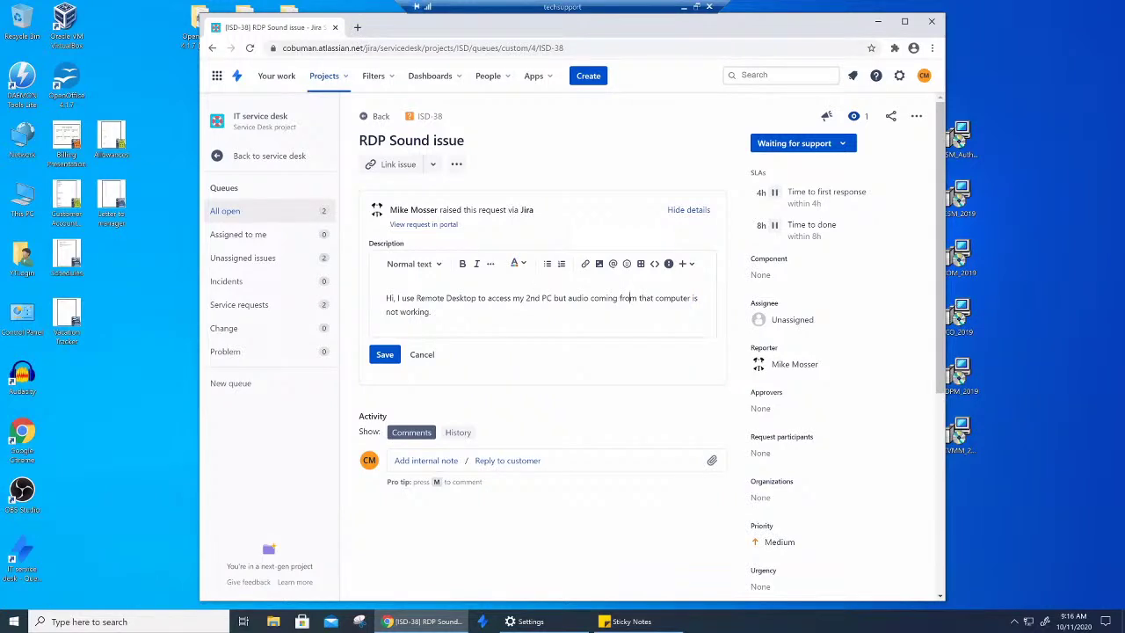
{"action": "left_click_drag", "start_coordinate": [568, 299], "coordinate": [432, 313]}
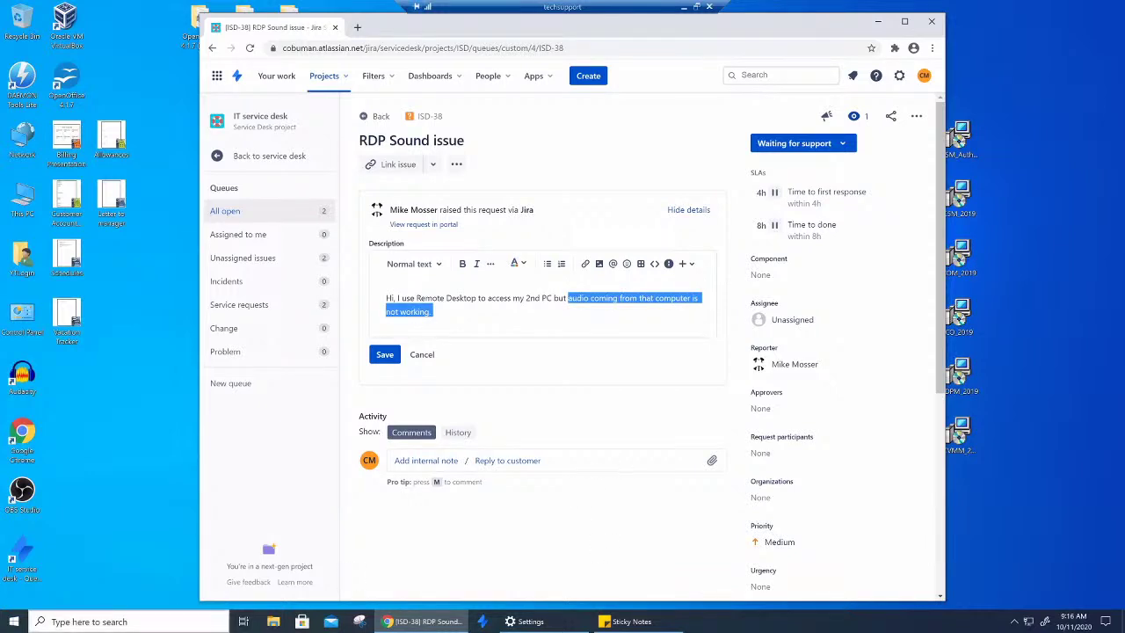
- Launch Remote Desktop Connection by searching 'remote' and expand its full options
{"action": "left_click", "coordinate": [184, 615]}
{"action": "type", "text": "remote"}
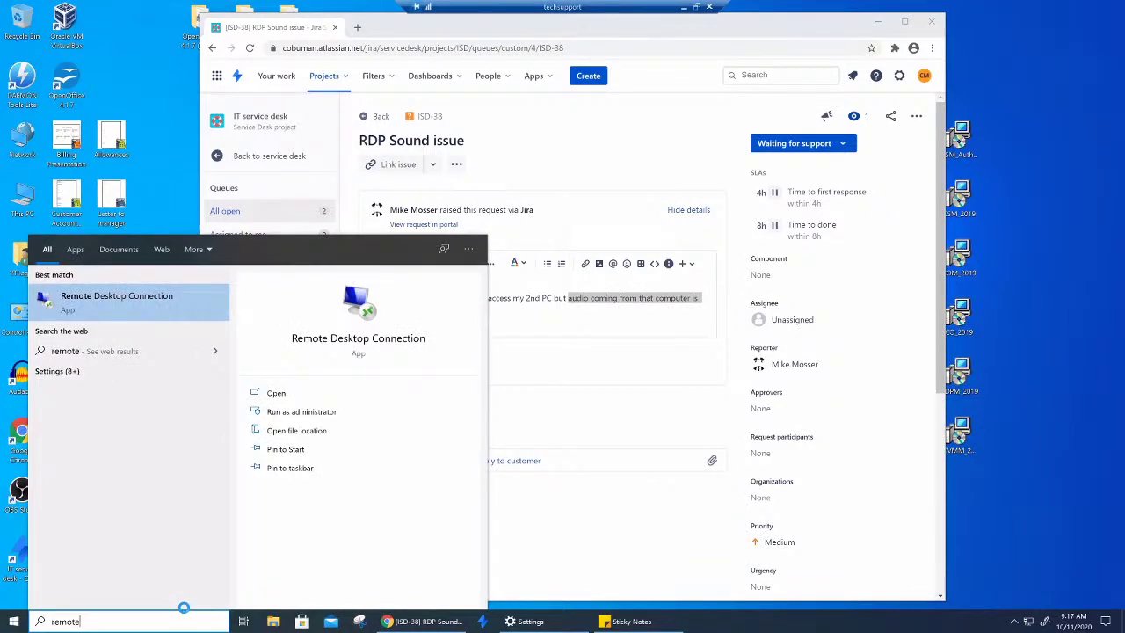
{"action": "key", "text": "Return"}
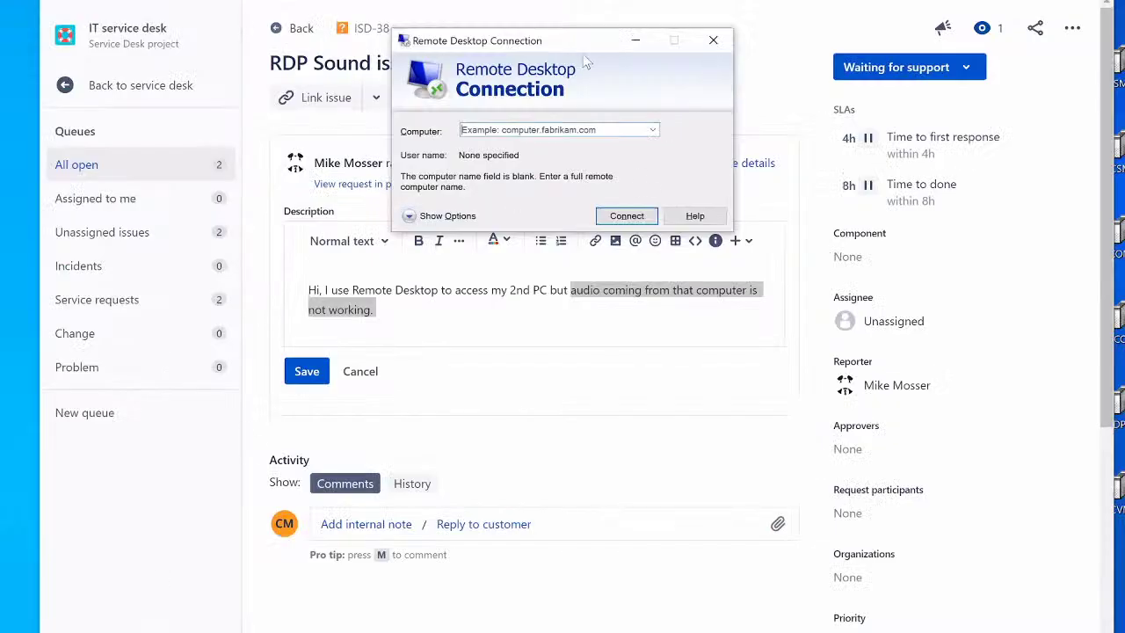
{"action": "left_click_drag", "start_coordinate": [588, 42], "coordinate": [584, 215]}
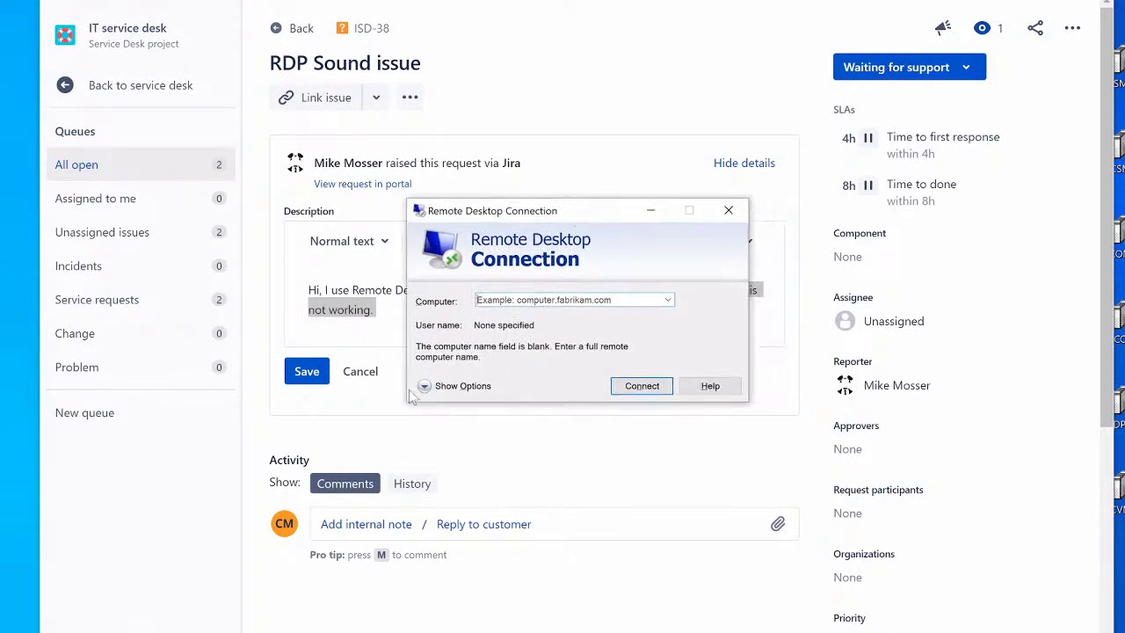
{"action": "left_click", "coordinate": [453, 387]}
{"action": "left_click_drag", "start_coordinate": [589, 215], "coordinate": [575, 140]}
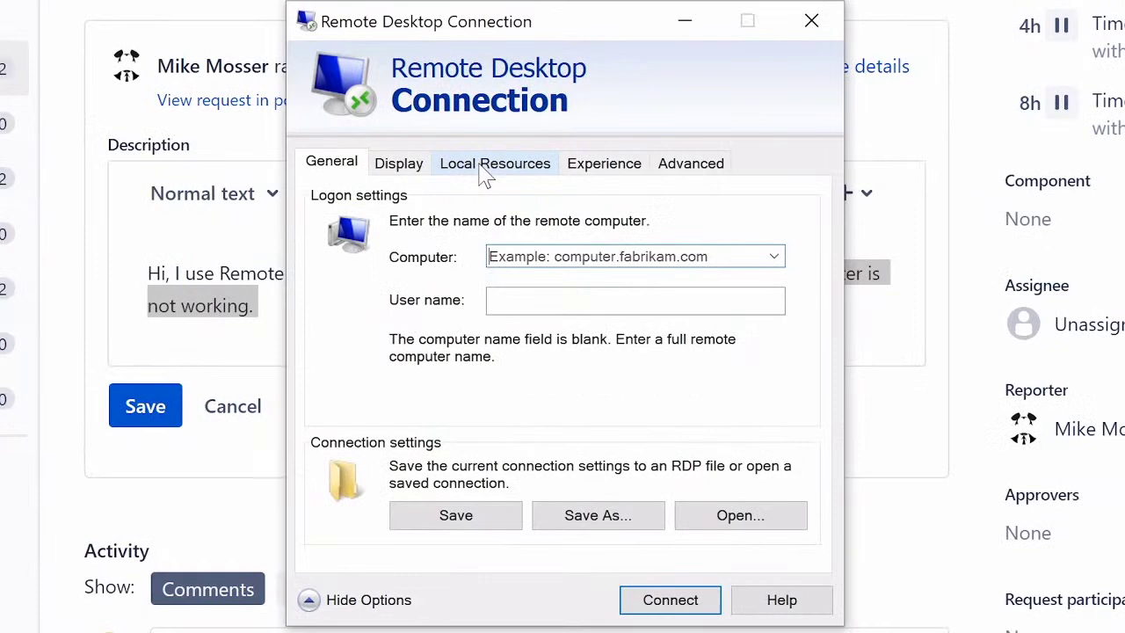
- Check the Local Resources remote audio settings, then cancel without changes
{"action": "left_click", "coordinate": [485, 169]}
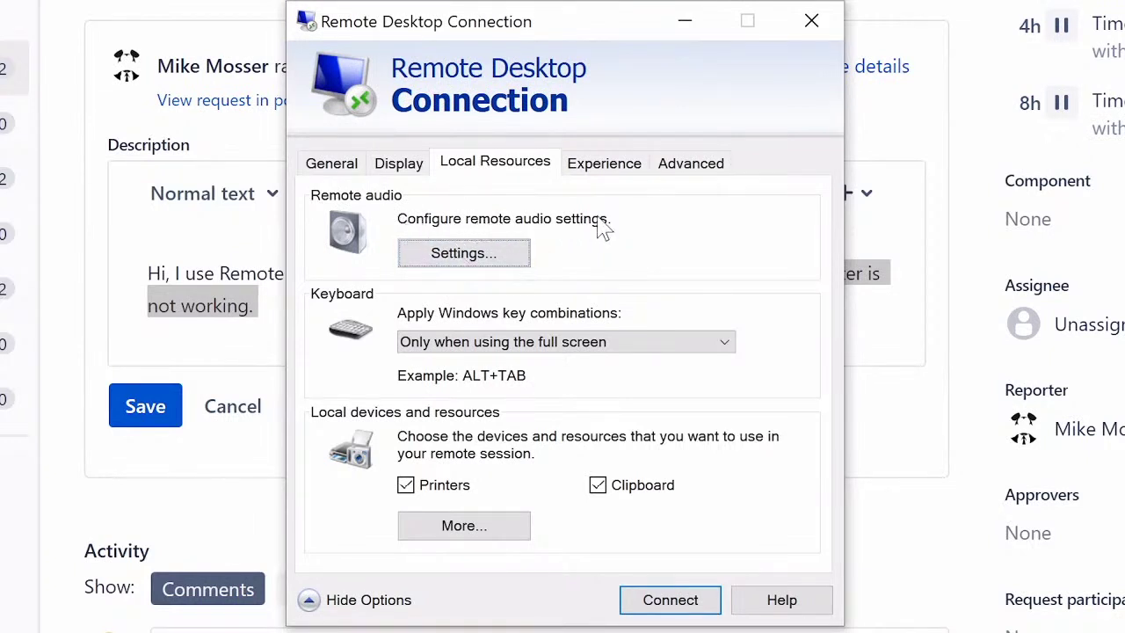
{"action": "left_click", "coordinate": [457, 255]}
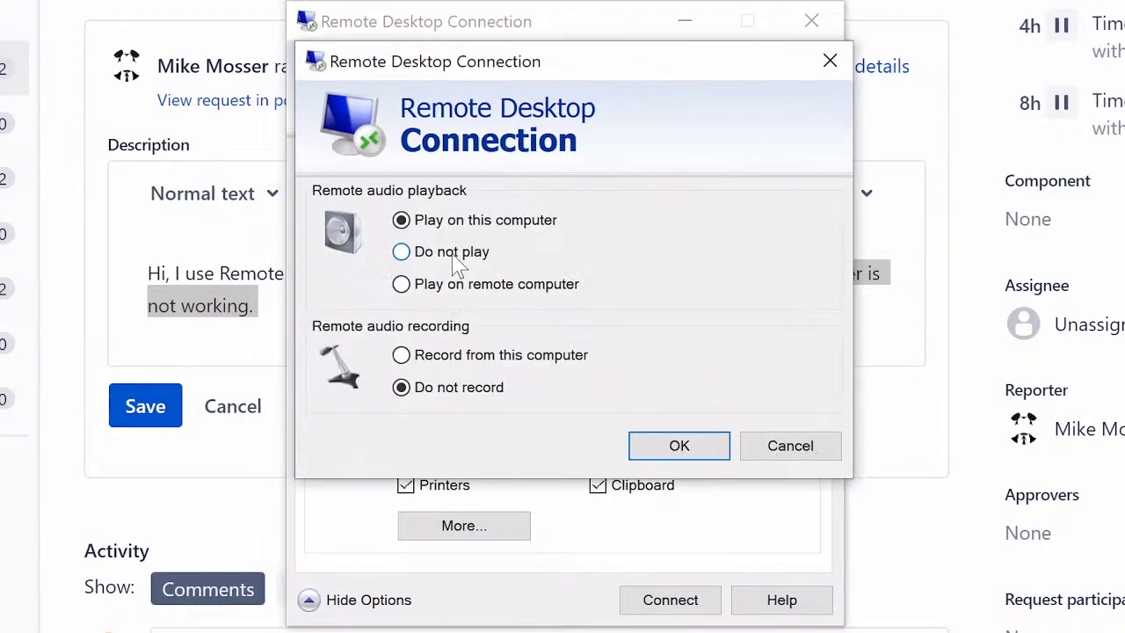
{"action": "left_click_drag", "start_coordinate": [554, 62], "coordinate": [539, 206]}
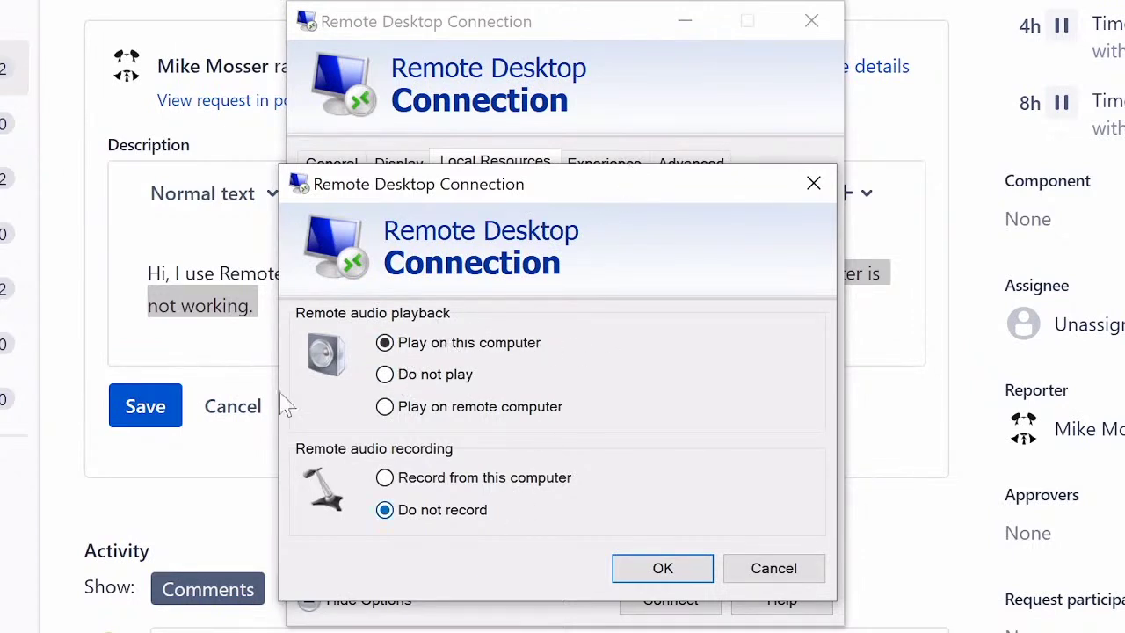
{"action": "left_click", "coordinate": [789, 577]}
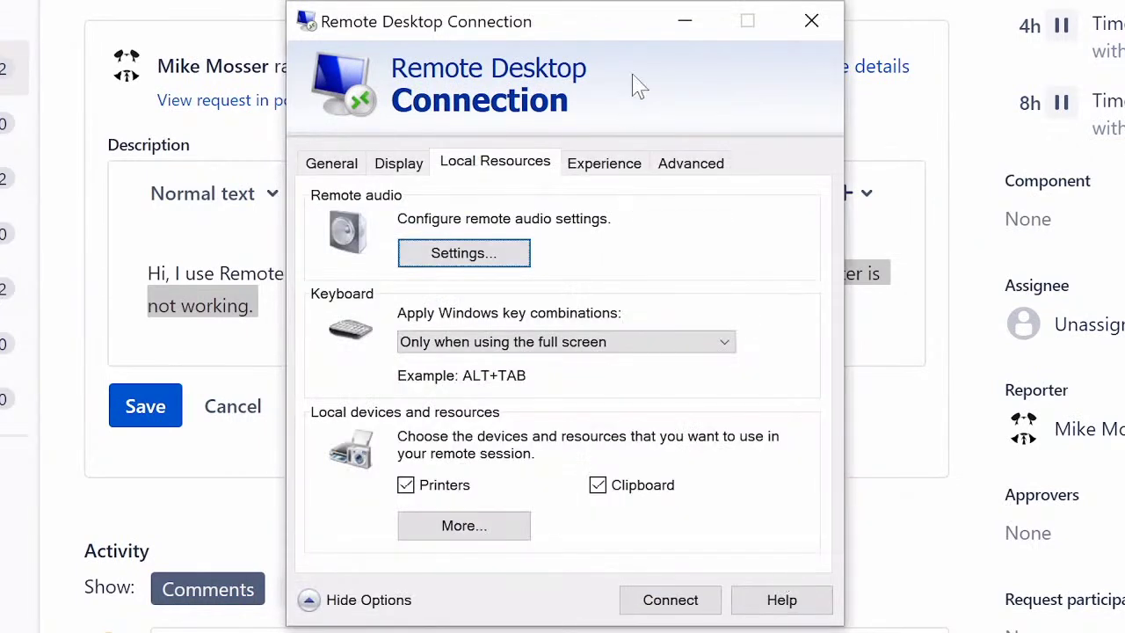
- Open the cobuman YouTube channel in a new Chrome tab and dismiss the membership notice
{"action": "left_click", "coordinate": [682, 22]}
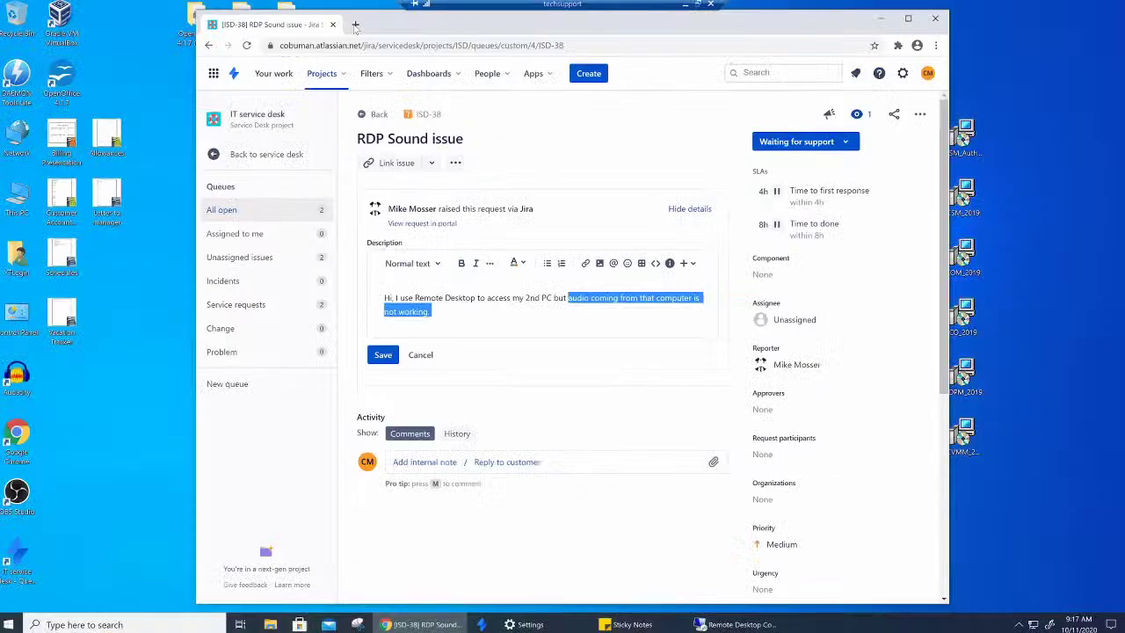
{"action": "left_click", "coordinate": [354, 25]}
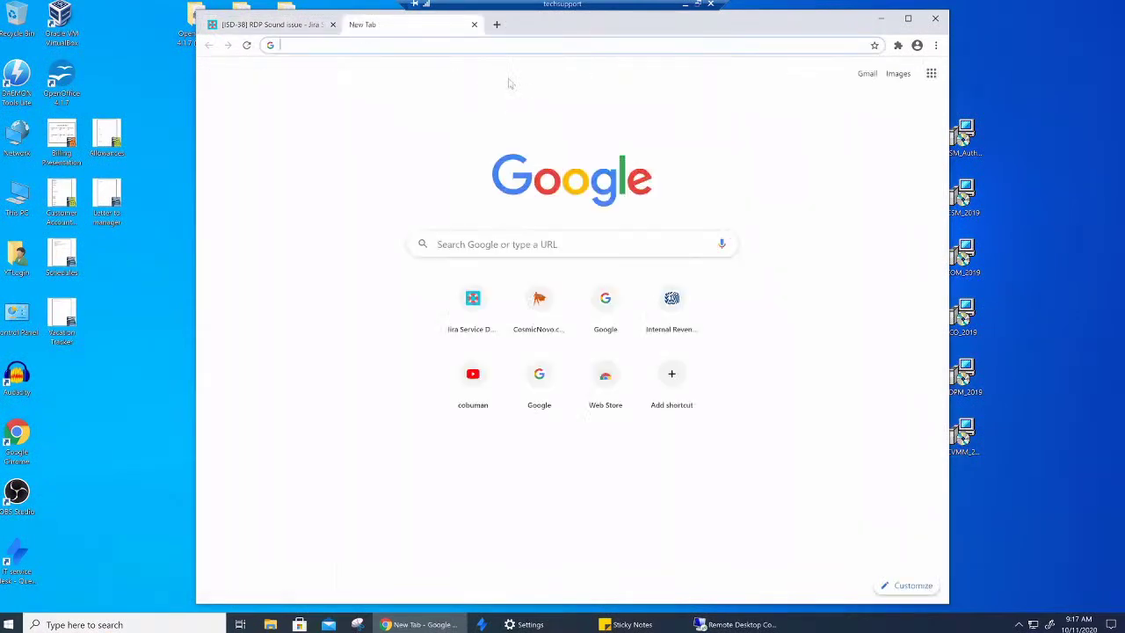
{"action": "type", "text": "youtube"}
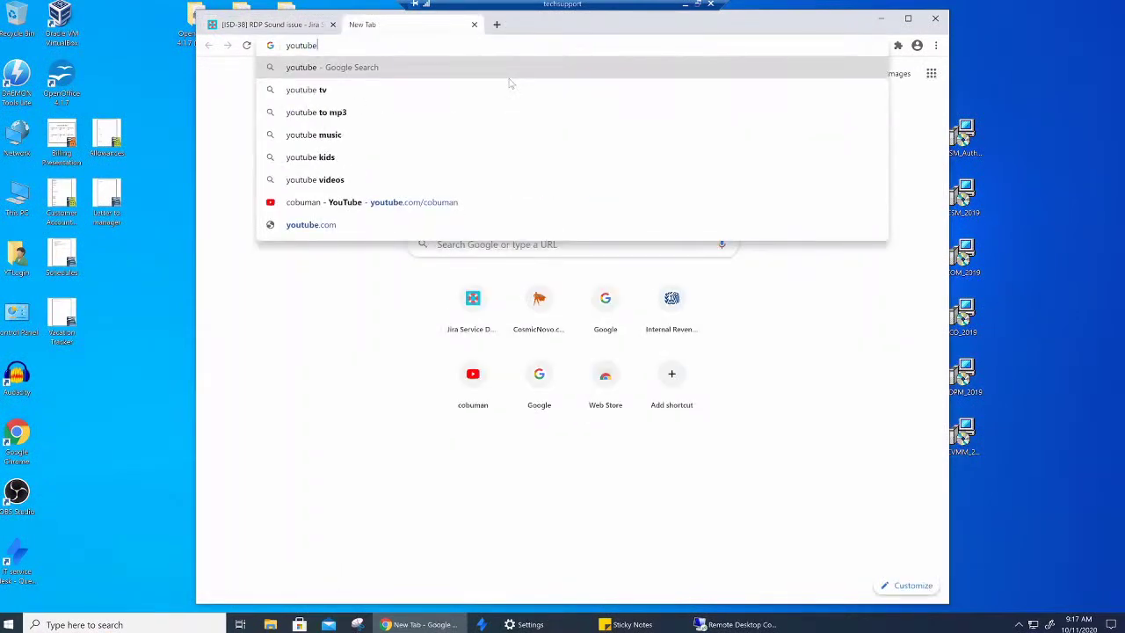
{"action": "type", "text": ".com"}
{"action": "key", "text": "Down"}
{"action": "key", "text": "Down"}
{"action": "key", "text": "Down"}
{"action": "key", "text": "Down"}
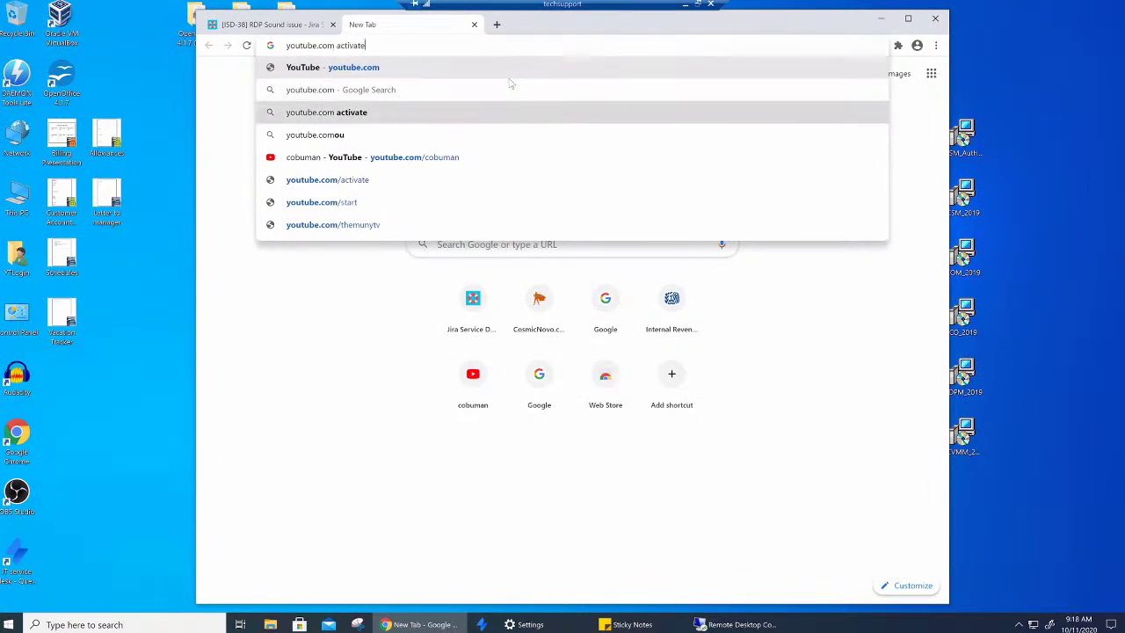
{"action": "key", "text": "Return"}
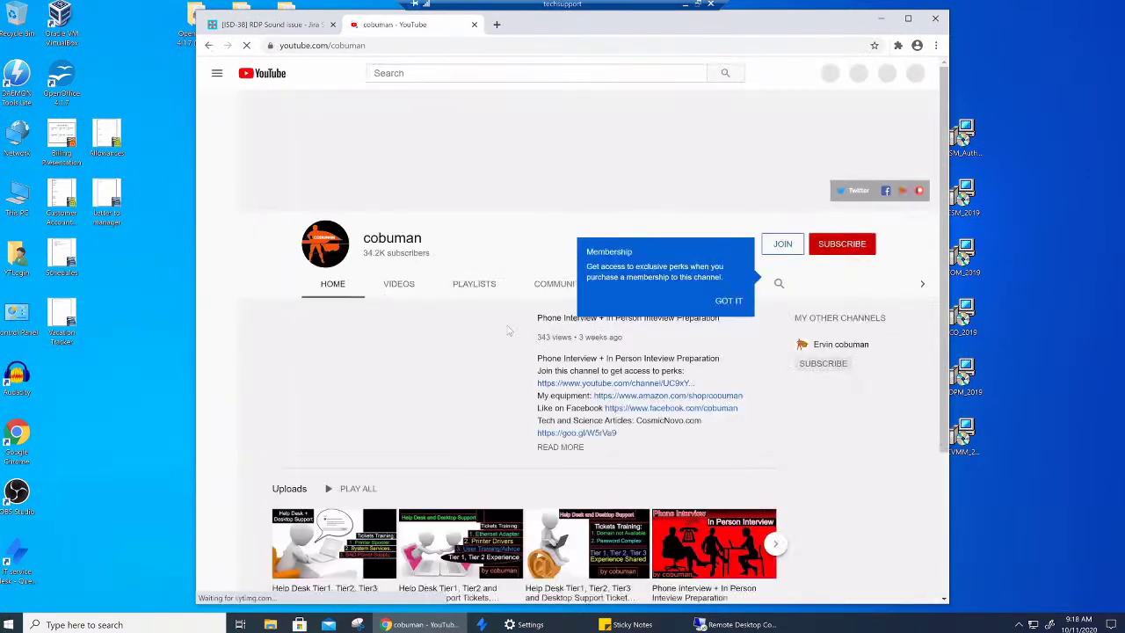
{"action": "left_click", "coordinate": [730, 302]}
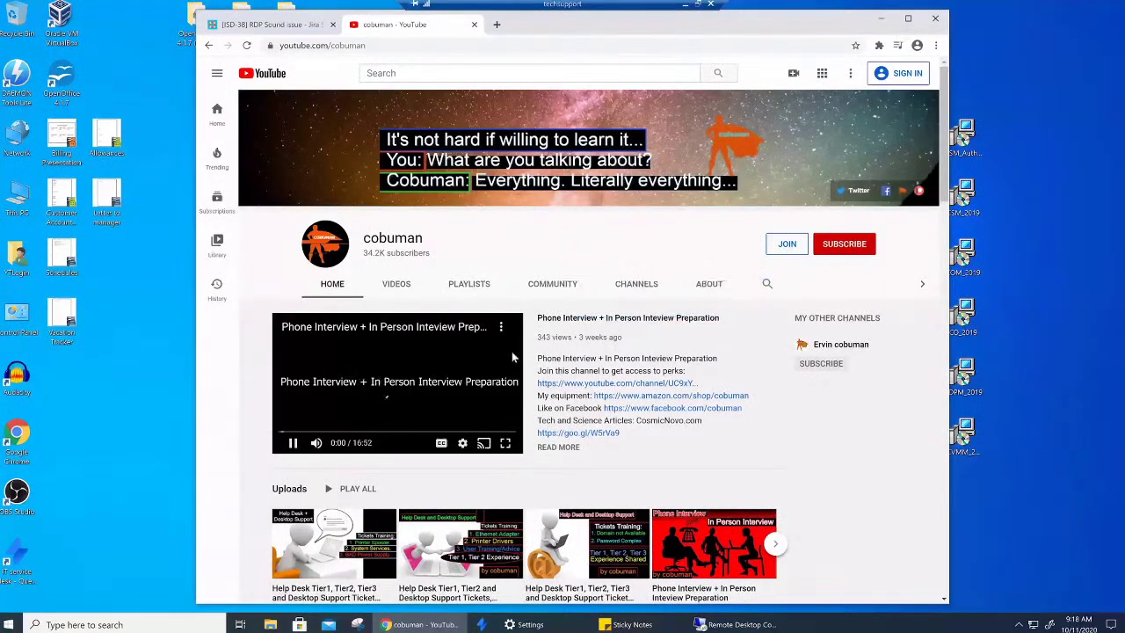
- Skip the featured Phone Interview video to 1:43, check volume, and pause at 1:54
{"action": "scroll", "coordinate": [469, 356], "scroll_direction": "down", "scroll_amount": 1}
{"action": "scroll", "coordinate": [469, 356], "scroll_direction": "up", "scroll_amount": 1}
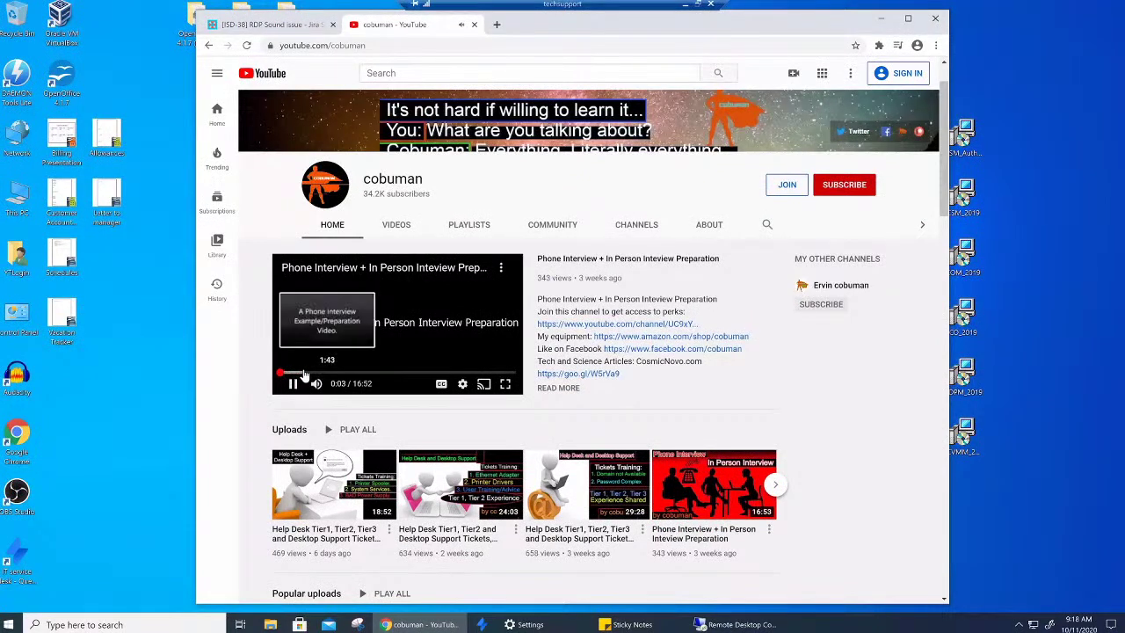
{"action": "left_click", "coordinate": [303, 373]}
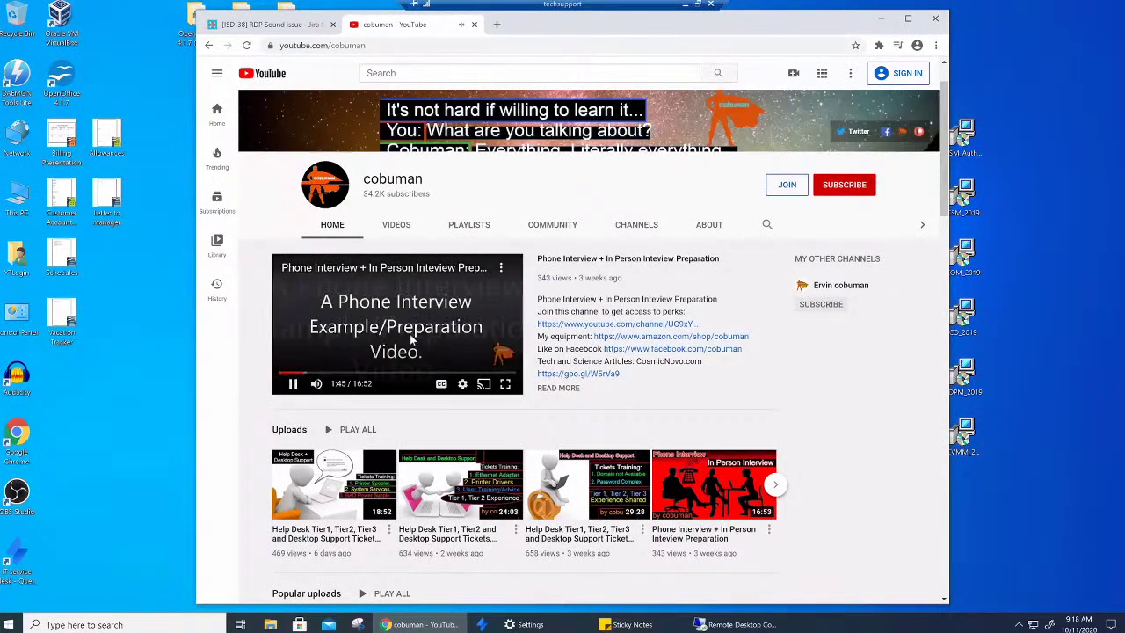
{"action": "key", "text": "XF86AudioLowerVolume"}
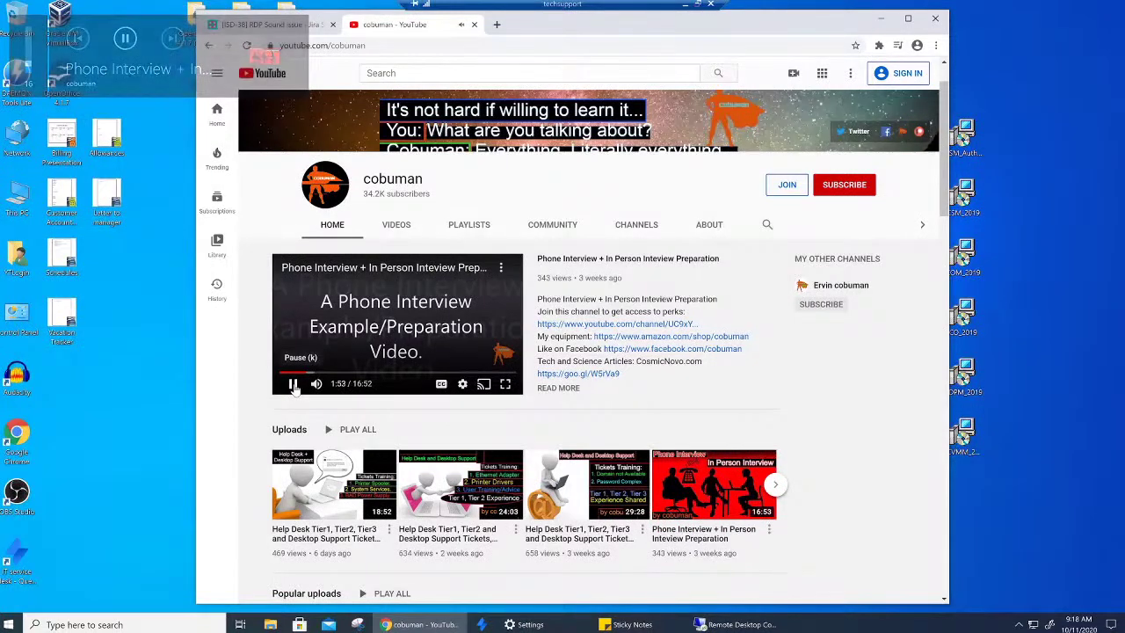
{"action": "left_click", "coordinate": [293, 385]}
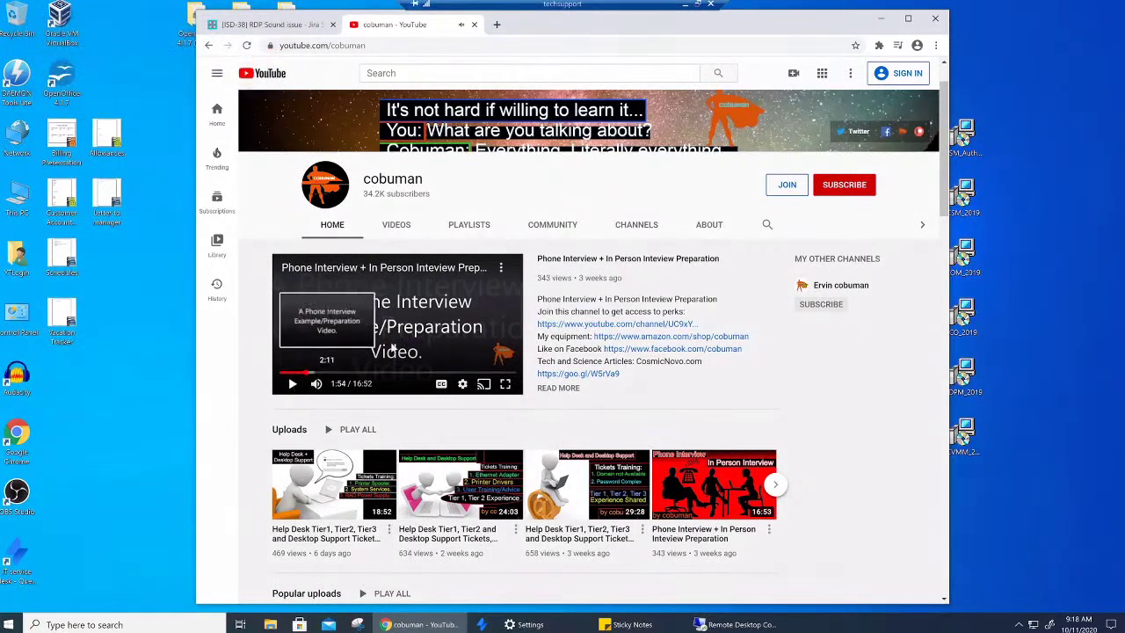
- Restore Remote Desktop Connection, glance at its remote audio settings, and close it
{"action": "left_click", "coordinate": [745, 625]}
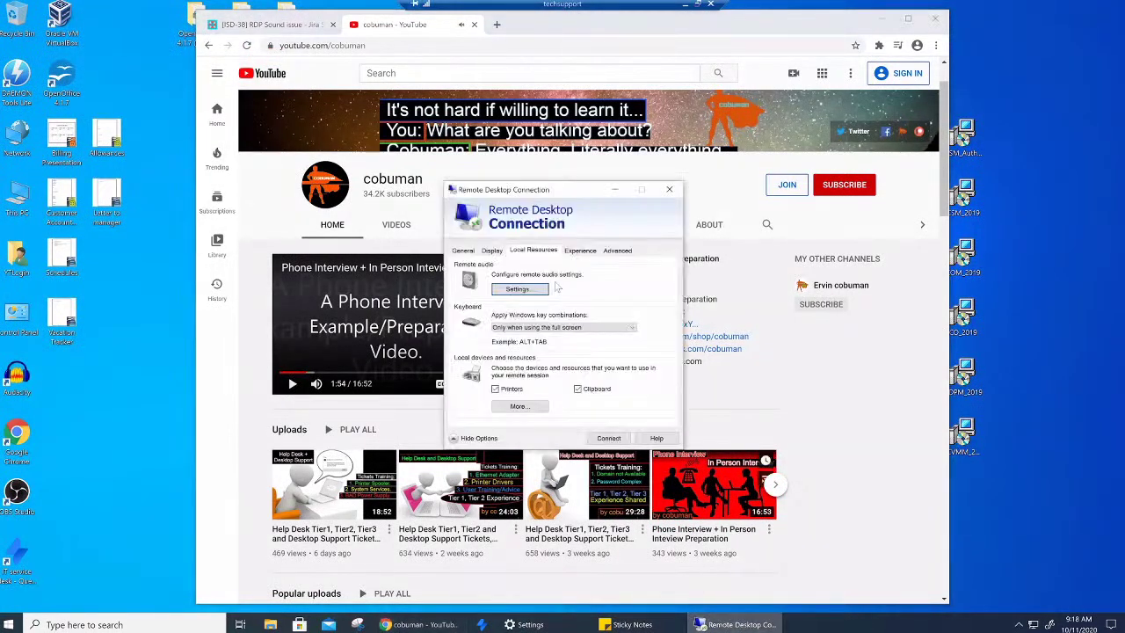
{"action": "left_click", "coordinate": [517, 291]}
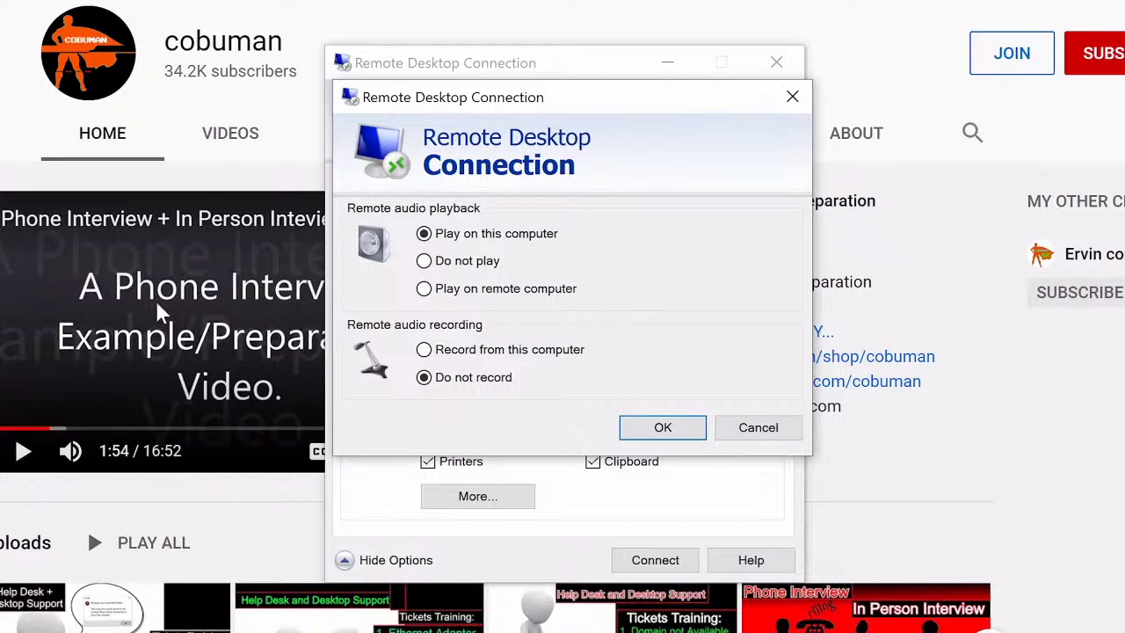
{"action": "left_click", "coordinate": [761, 431]}
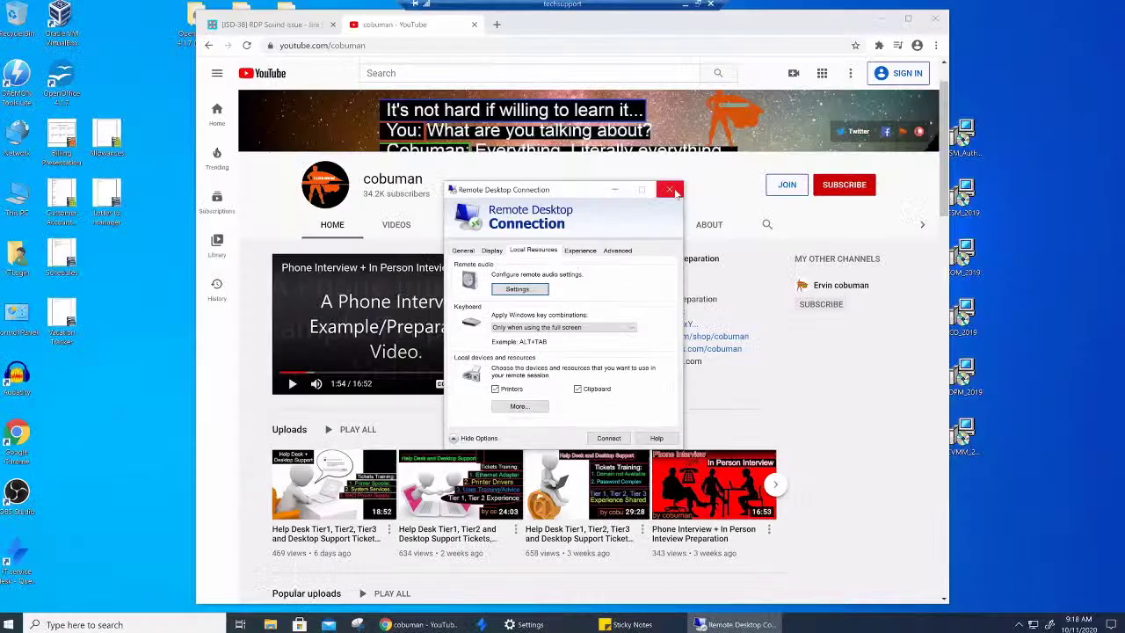
{"action": "left_click", "coordinate": [670, 190]}
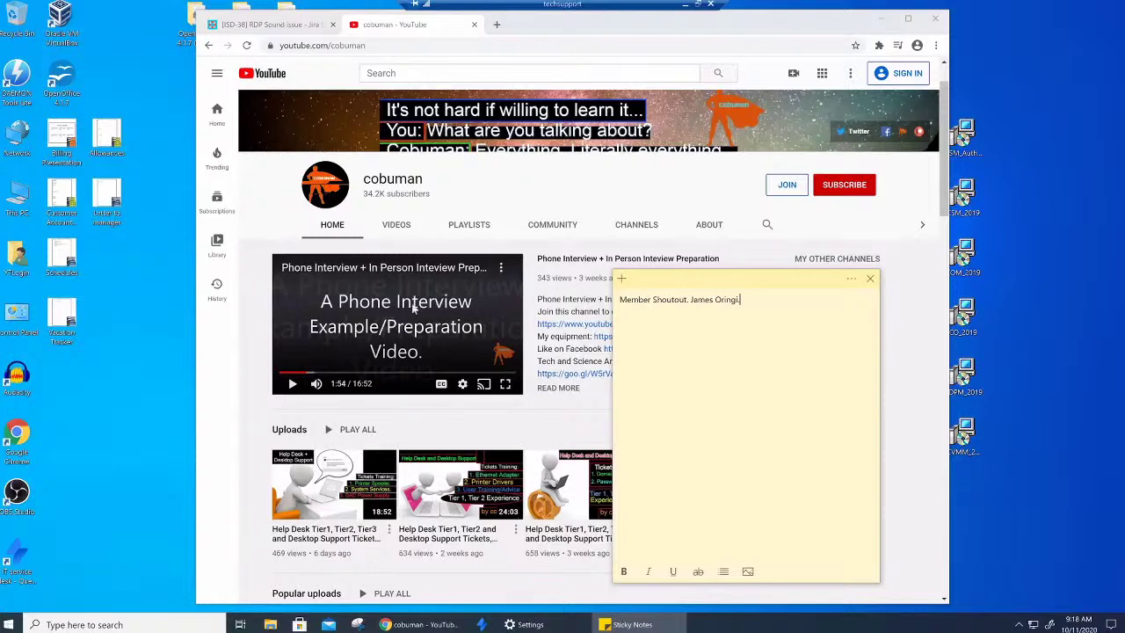
- Relaunch Remote Desktop Connection and set remote audio to Play on this computer
{"action": "left_click", "coordinate": [132, 598]}
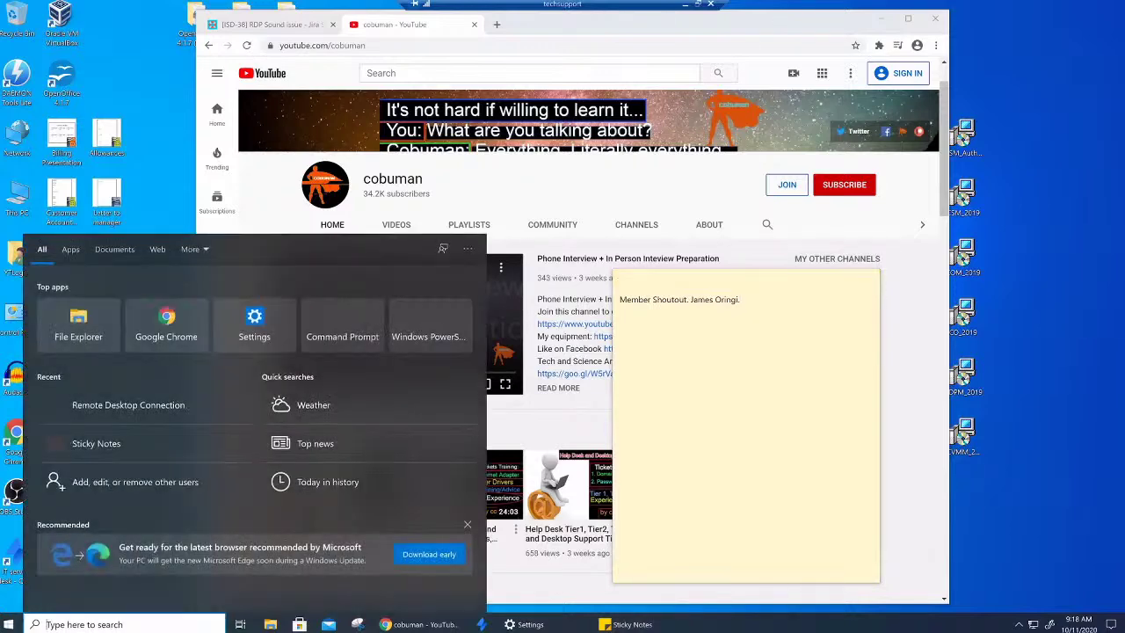
{"action": "type", "text": "remote"}
{"action": "key", "text": "Return"}
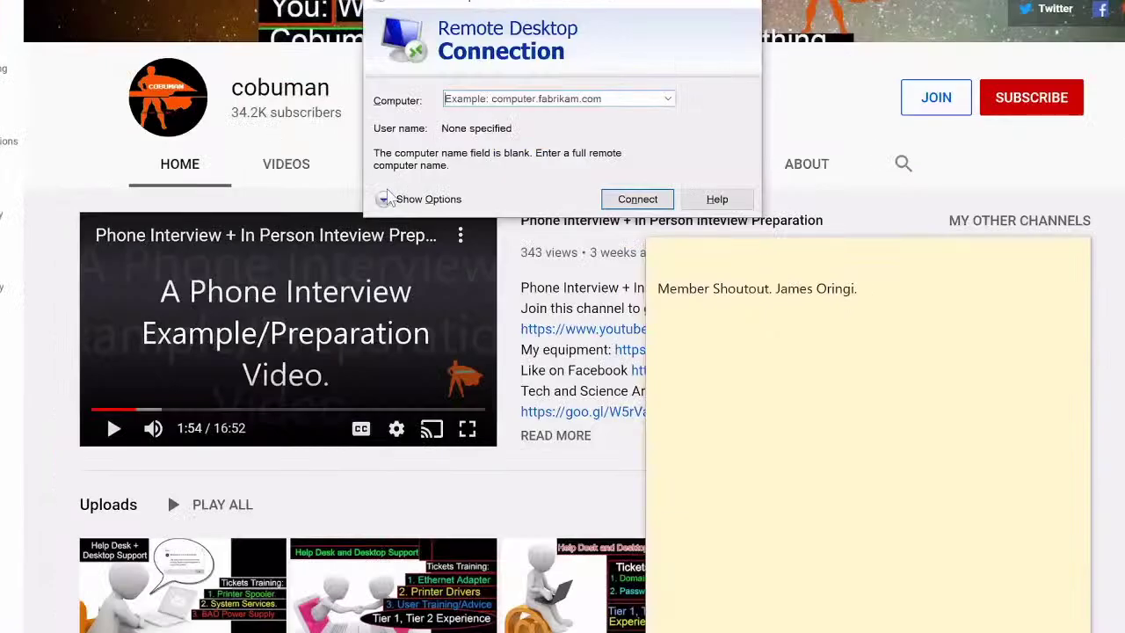
{"action": "left_click", "coordinate": [387, 198]}
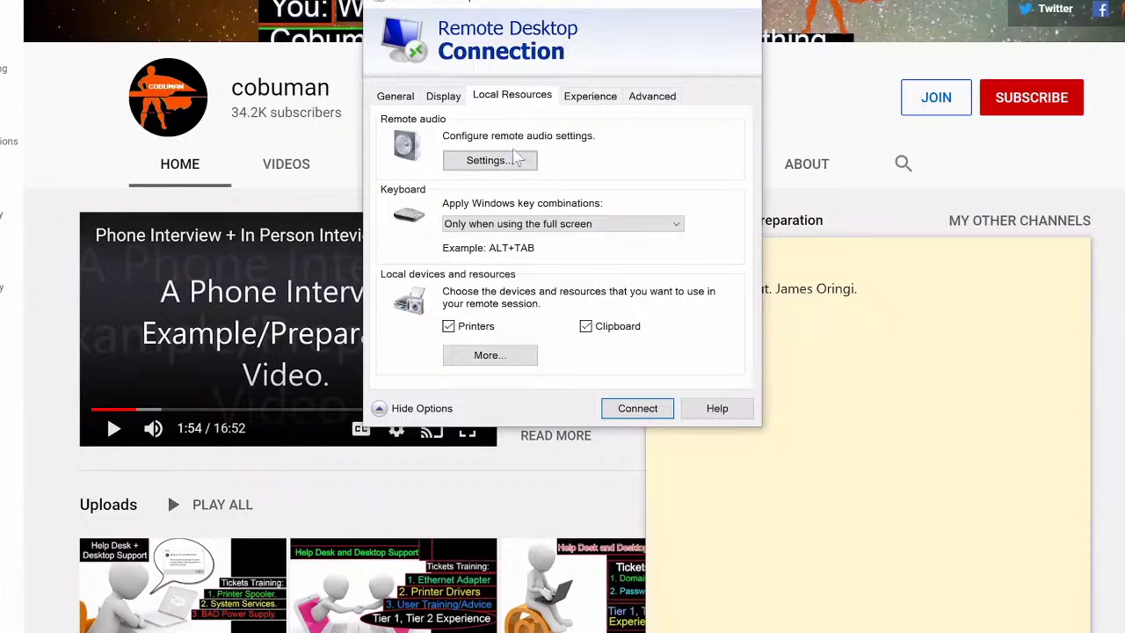
{"action": "left_click", "coordinate": [490, 160]}
{"action": "left_click", "coordinate": [497, 184]}
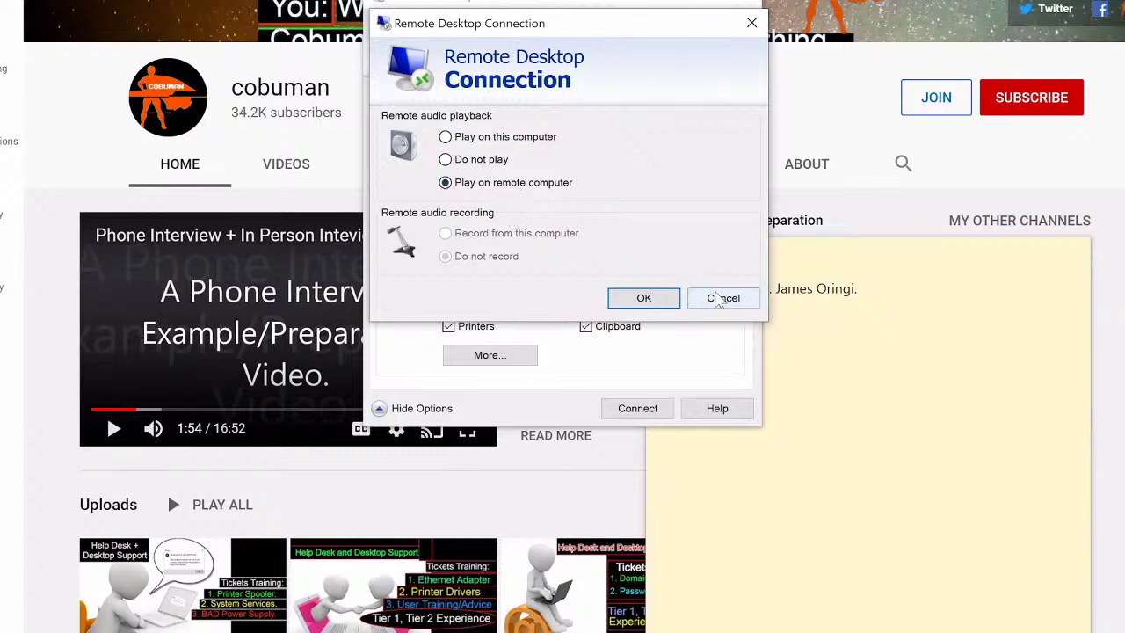
{"action": "left_click", "coordinate": [479, 140]}
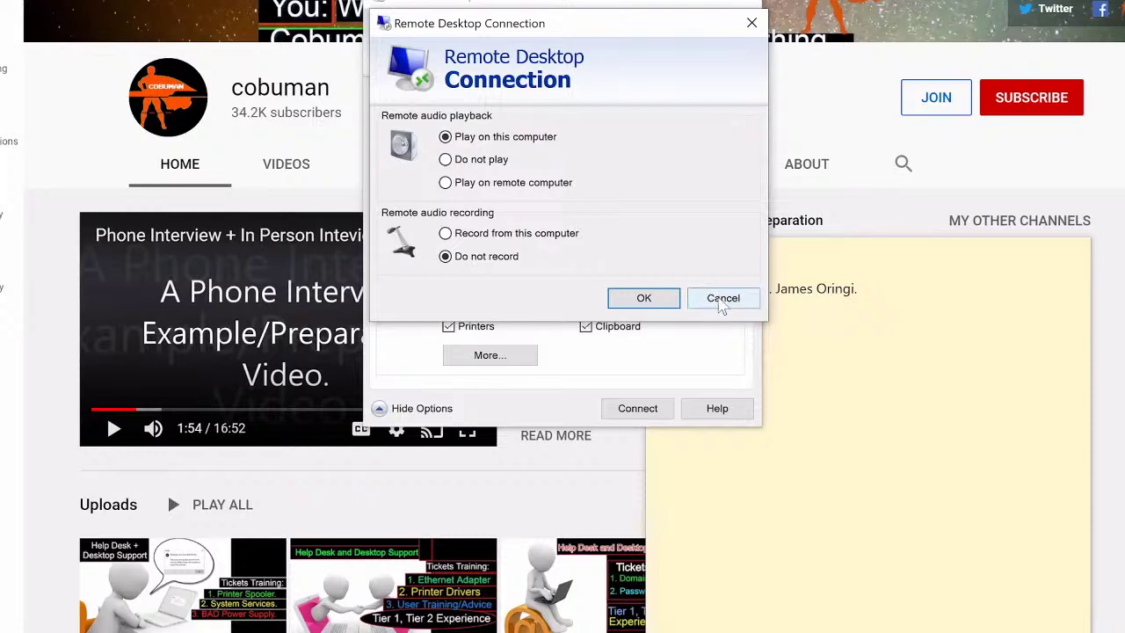
{"action": "left_click", "coordinate": [640, 300]}
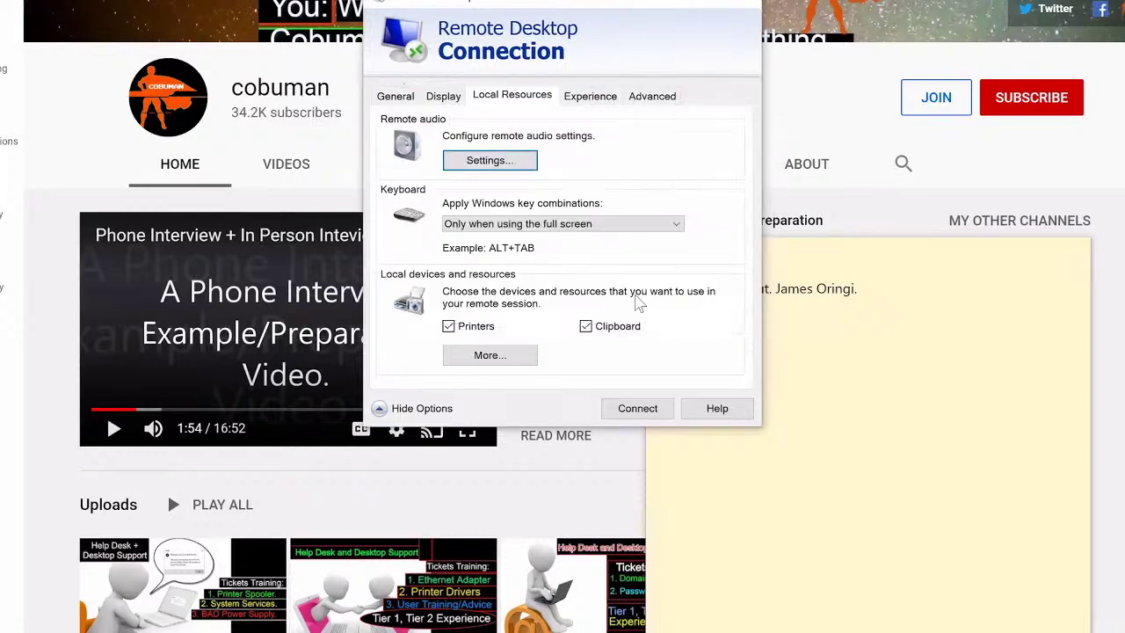
- Attempt to connect, dismiss the blank computer name error, and close Remote Desktop Connection
{"action": "left_click", "coordinate": [645, 409]}
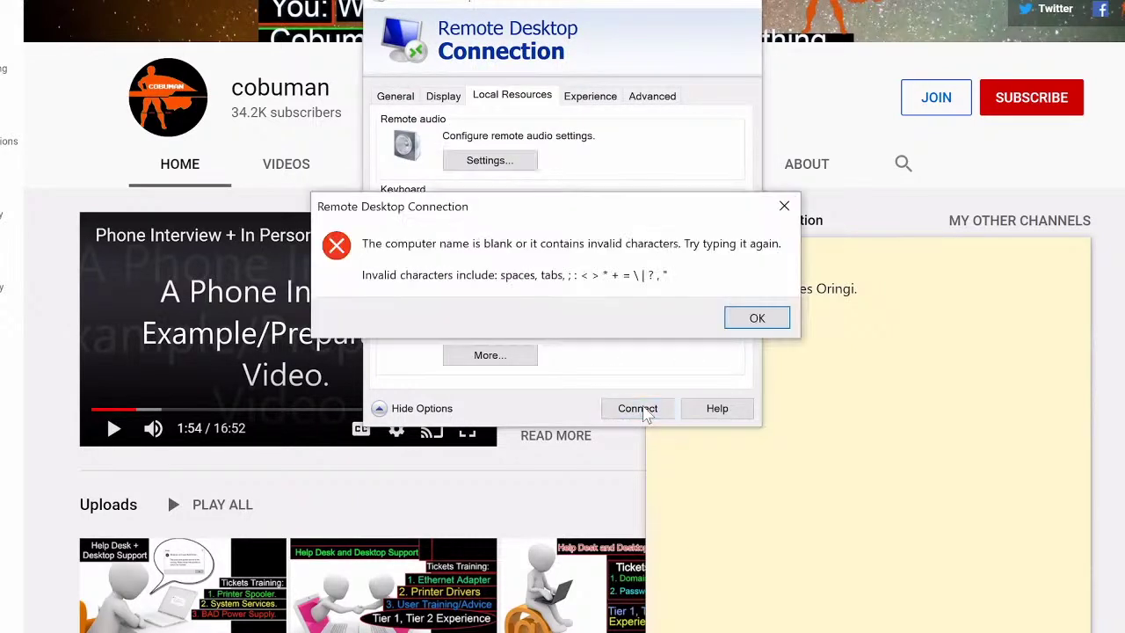
{"action": "left_click", "coordinate": [745, 318]}
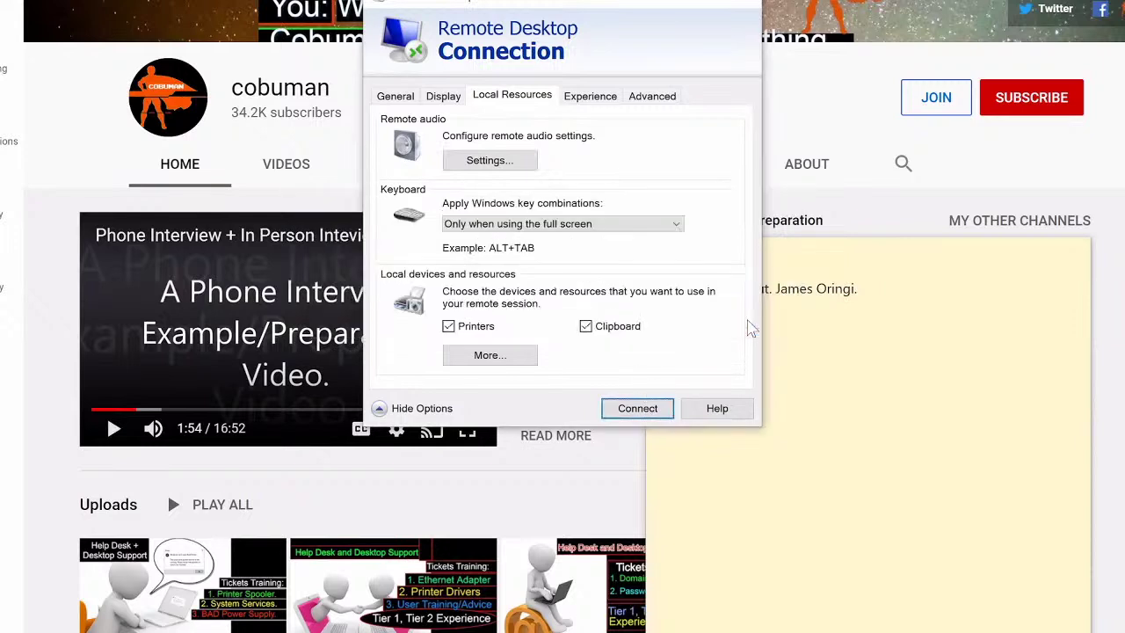
{"action": "left_click", "coordinate": [485, 161]}
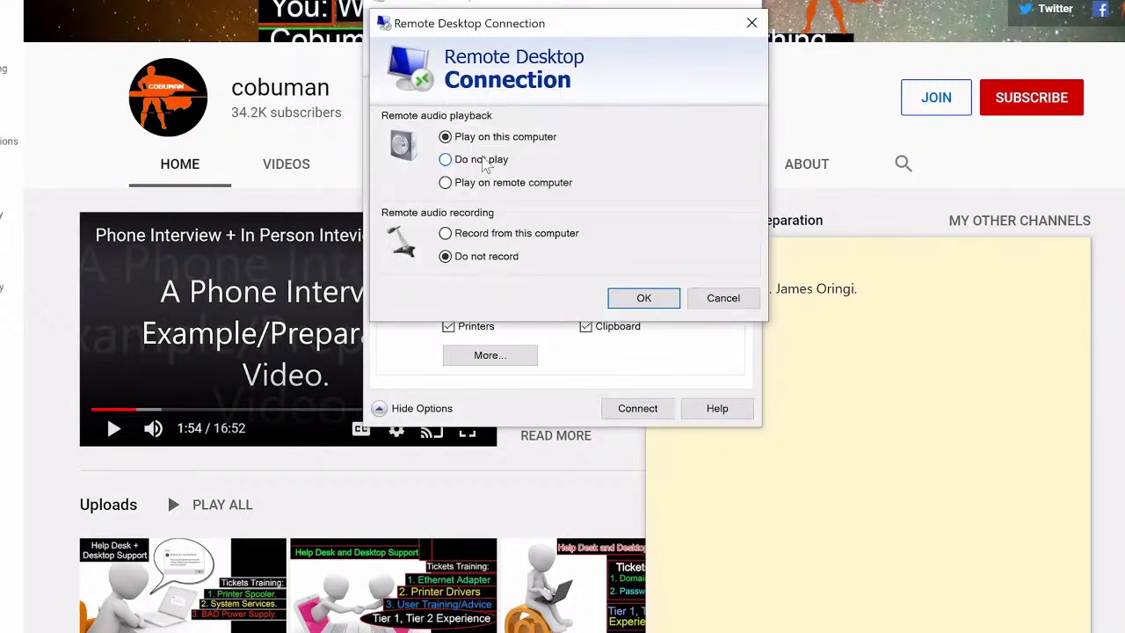
{"action": "left_click", "coordinate": [707, 297]}
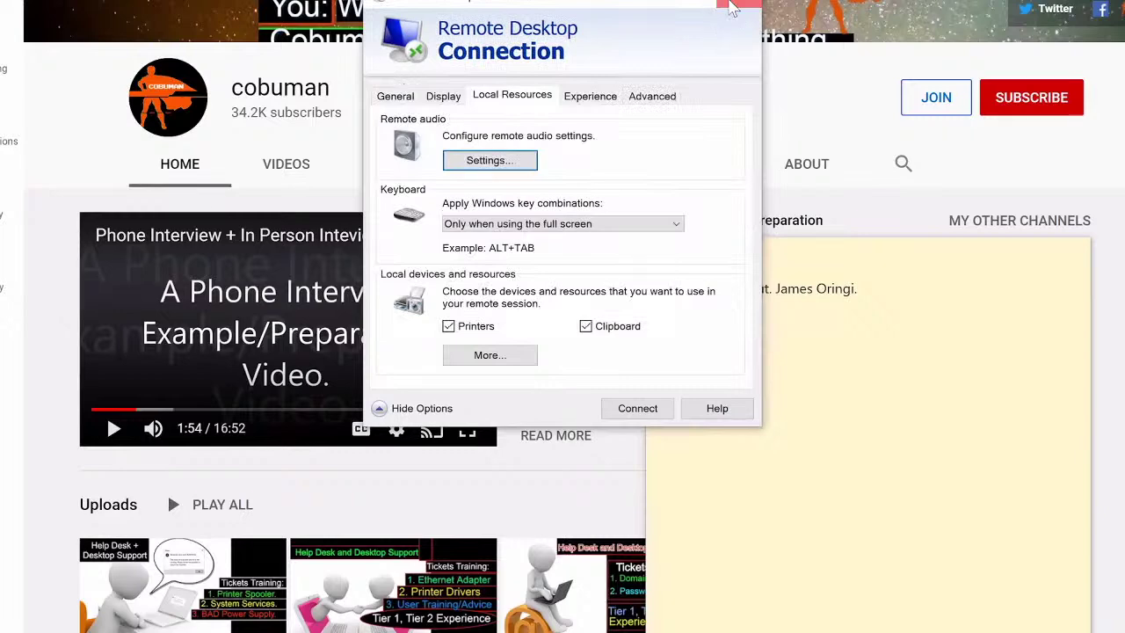
{"action": "left_click", "coordinate": [734, 9]}
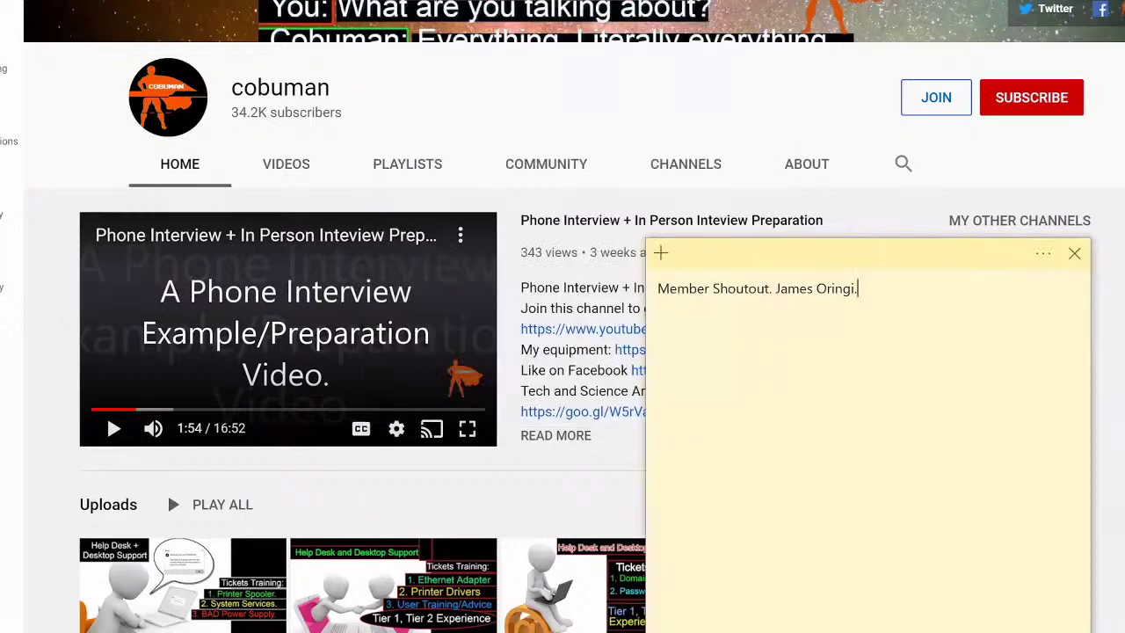
- Post an internal note: 'Changed Remote Desktop Settings to play audio on a local computer.'
{"action": "left_click", "coordinate": [1074, 253]}
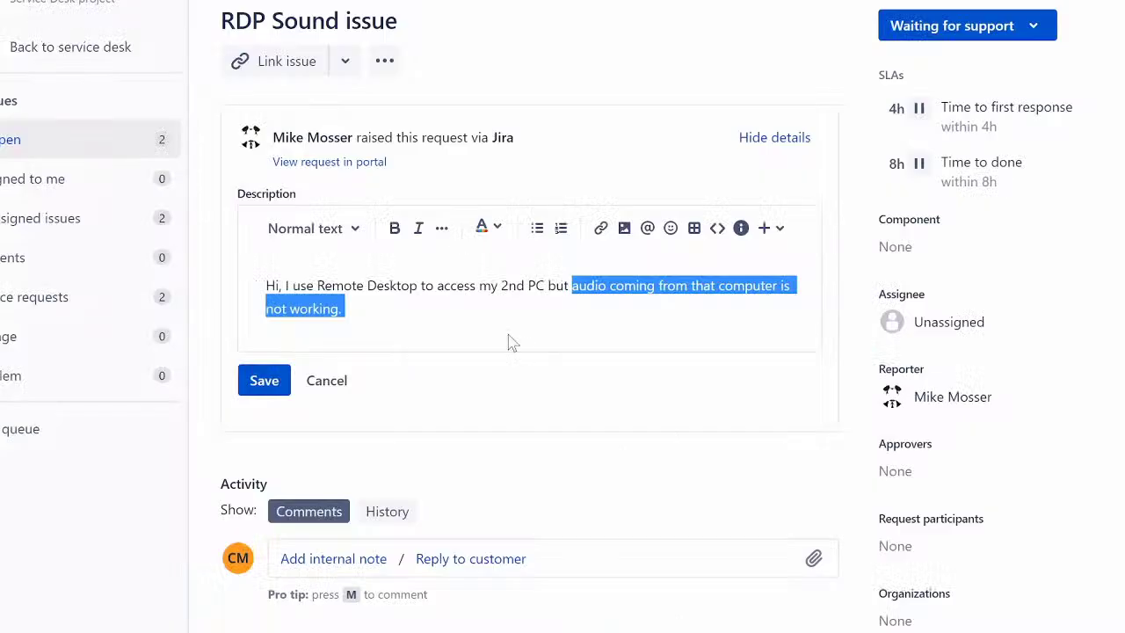
{"action": "left_click", "coordinate": [495, 334]}
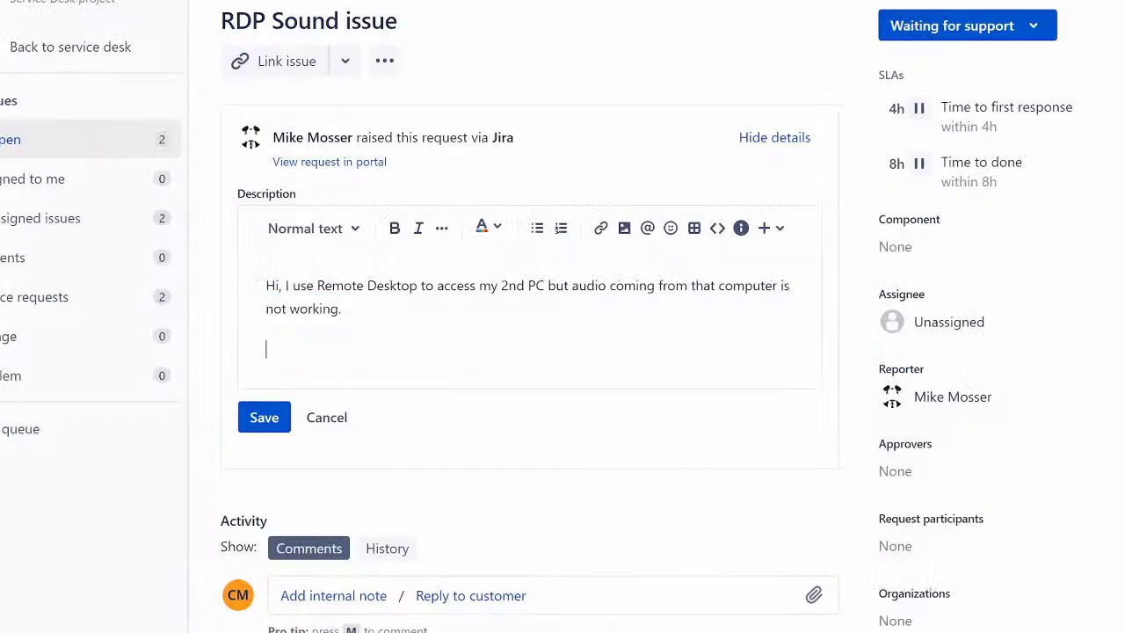
{"action": "left_click", "coordinate": [345, 421]}
{"action": "left_click", "coordinate": [337, 408]}
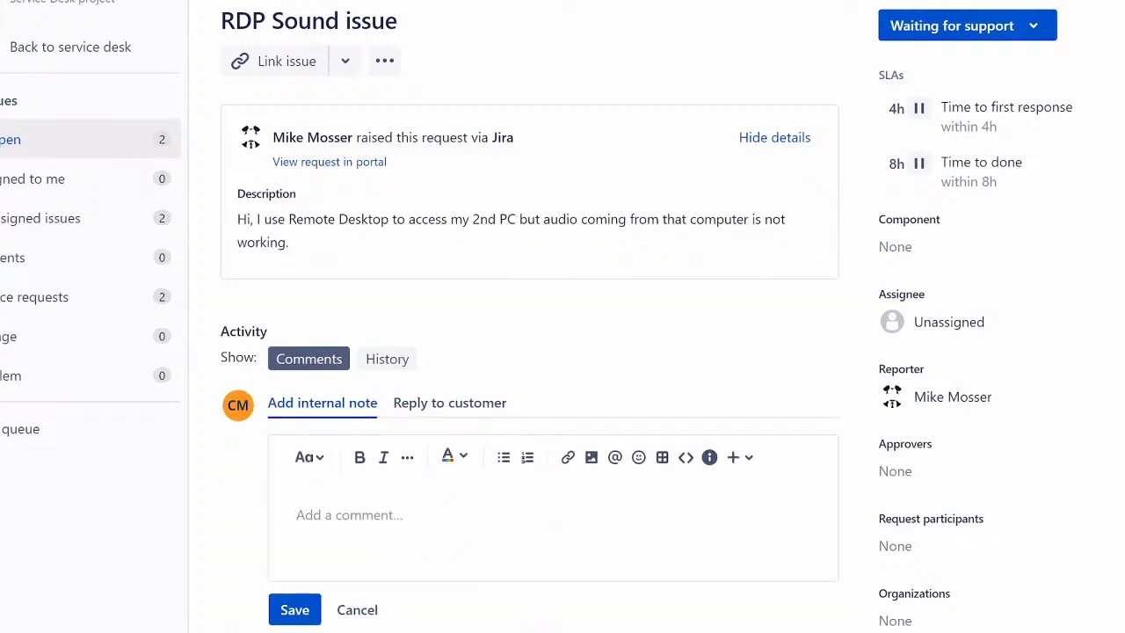
{"action": "type", "text": "Changed se"}
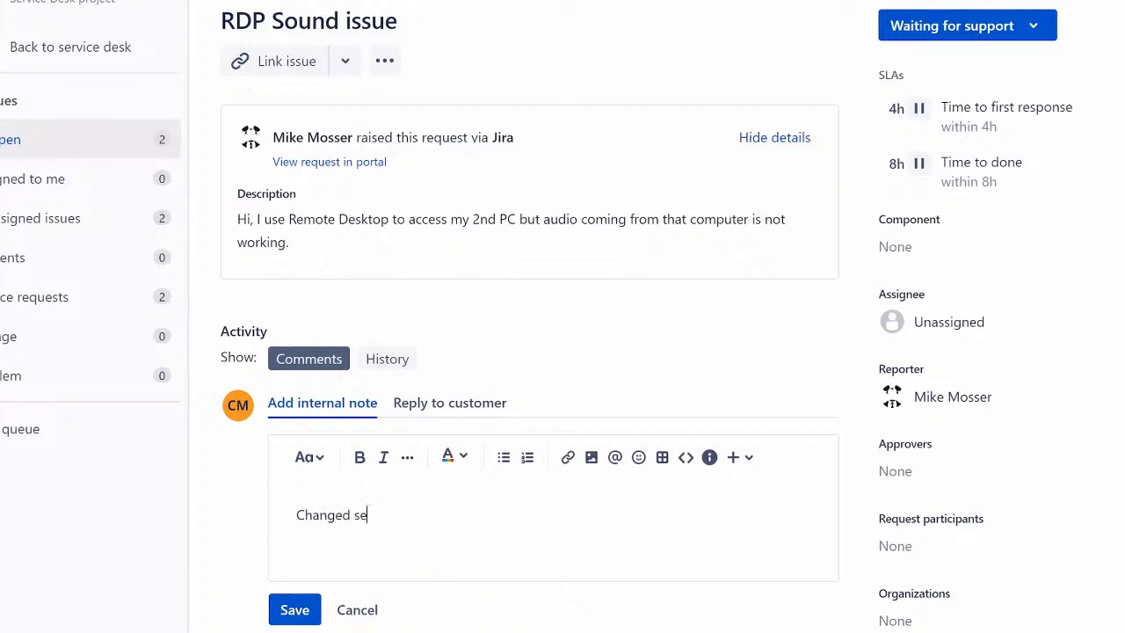
{"action": "type", "text": " Remote Deskotp"}
{"action": "key", "text": "BackSpace"}
{"action": "type", "text": "top Se"}
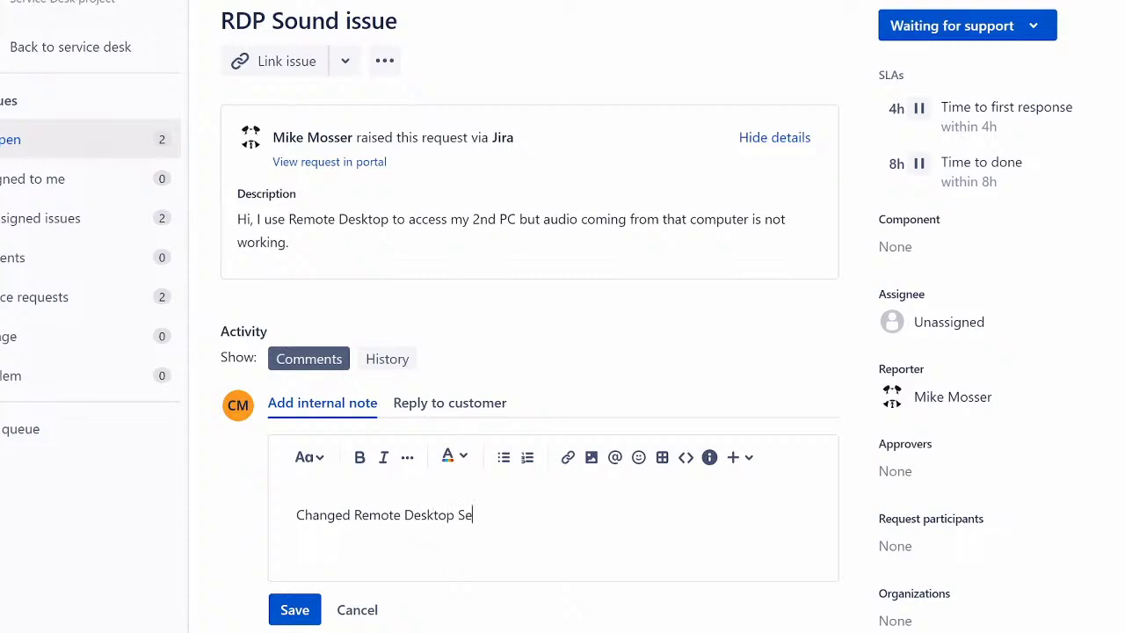
{"action": "type", "text": "ttings to play adu"}
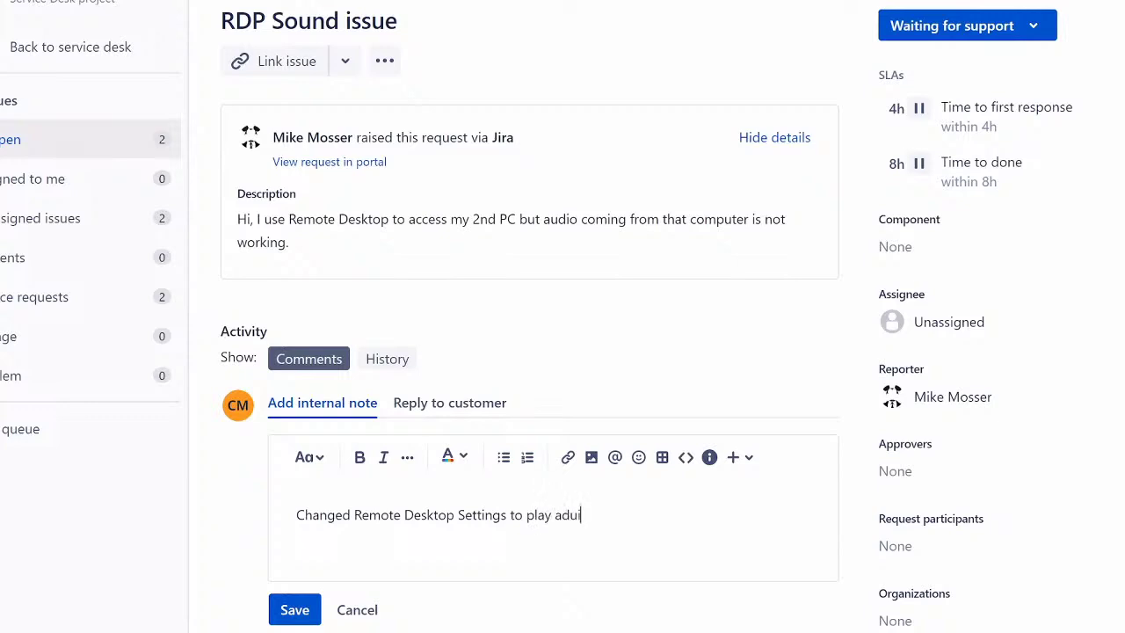
{"action": "type", "text": "udio on a local computer"}
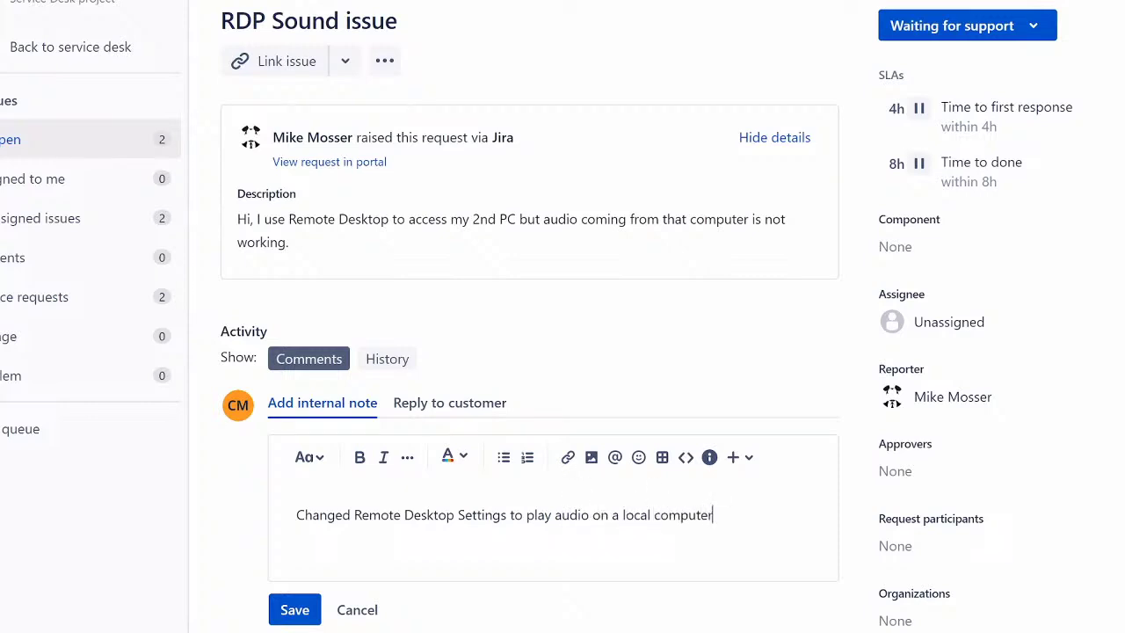
{"action": "type", "text": "."}
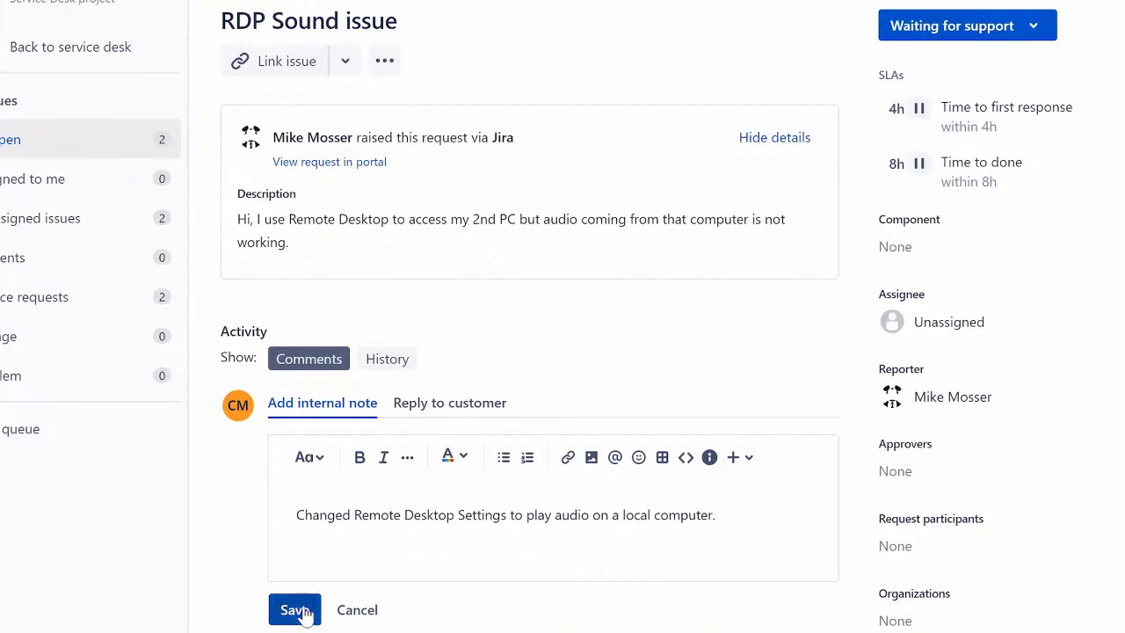
{"action": "left_click", "coordinate": [297, 610]}
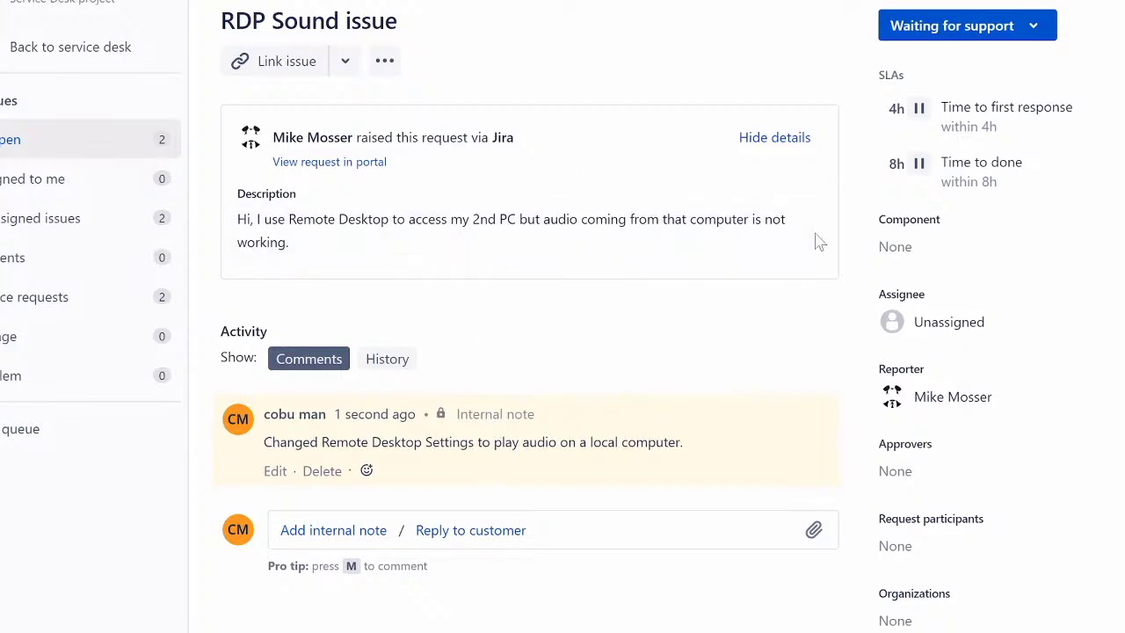
- Assign the RDP Sound issue to yourself and set its status to Completed
{"action": "left_click", "coordinate": [964, 322]}
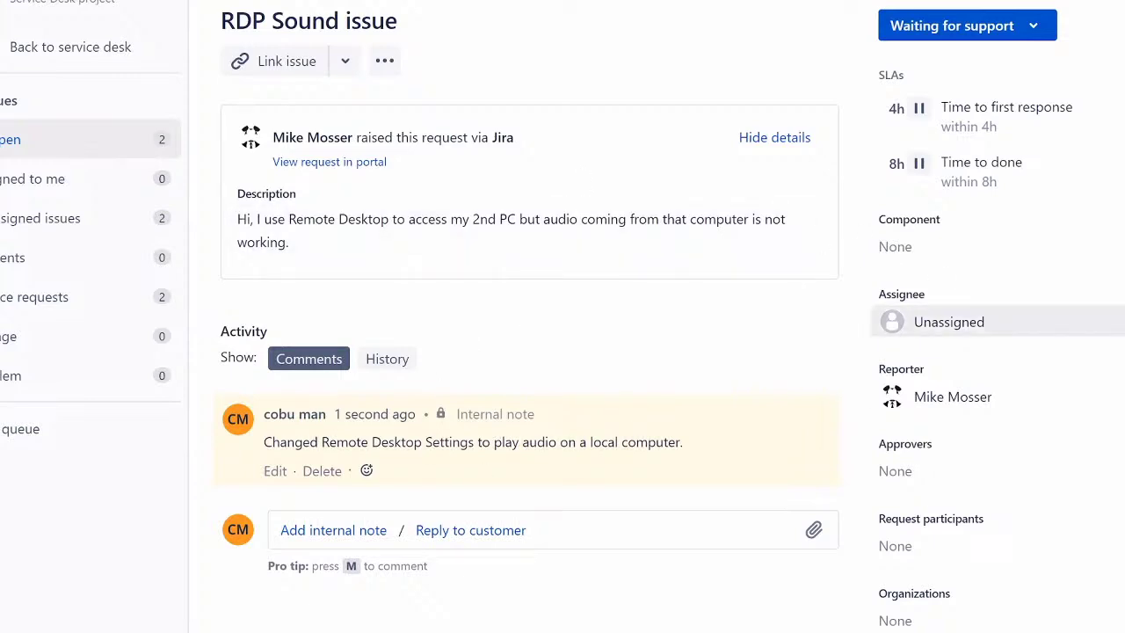
{"action": "left_click", "coordinate": [956, 375]}
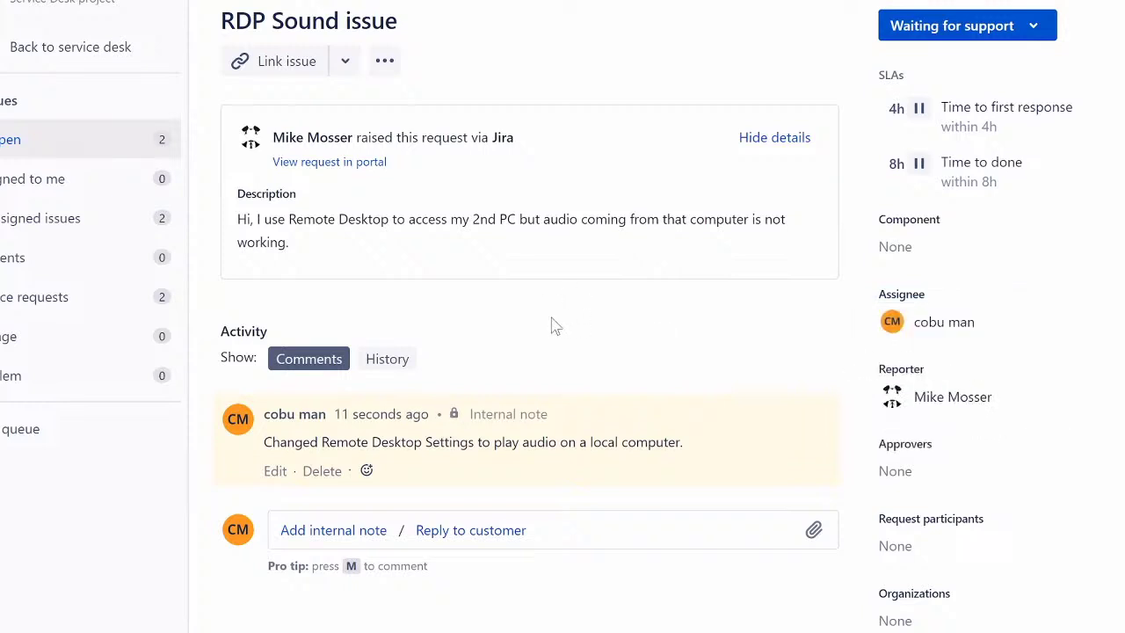
{"action": "left_click", "coordinate": [1029, 37]}
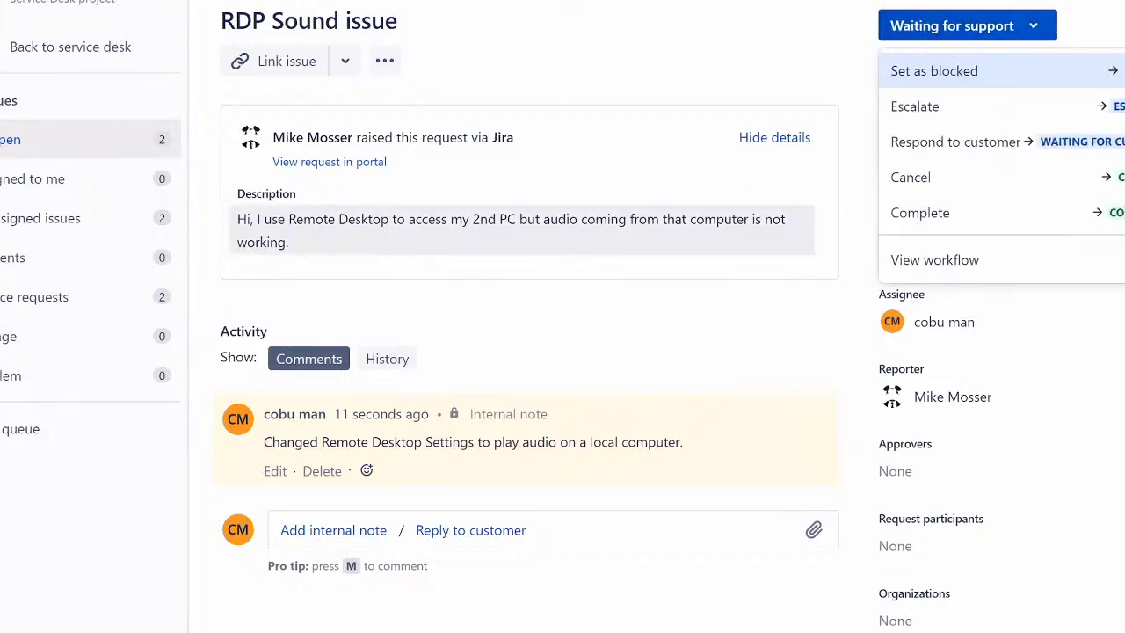
{"action": "left_click", "coordinate": [1024, 220]}
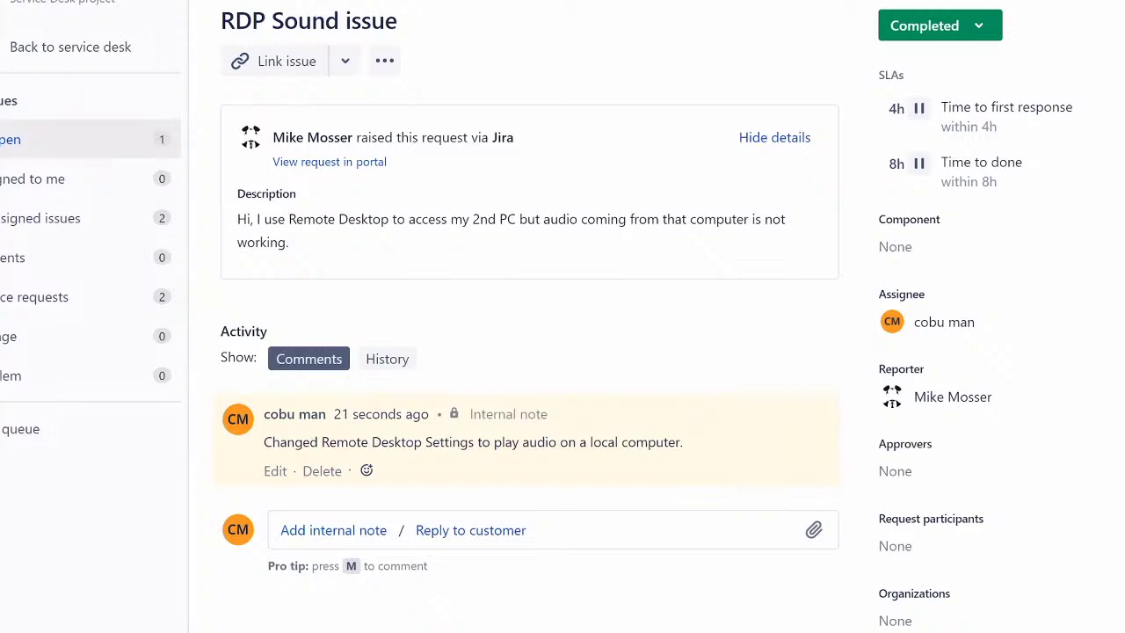
- Launch Remote Desktop Connection, then launch it again inside the remote session via search 'remote'
{"action": "key", "text": "super"}
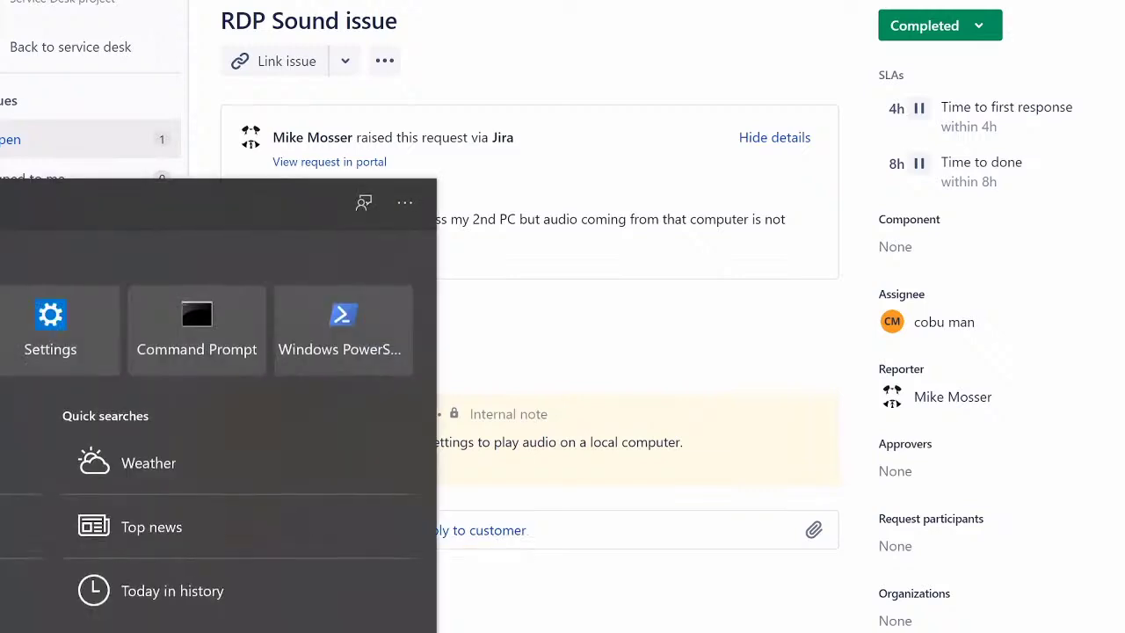
{"action": "type", "text": "remote"}
{"action": "key", "text": "Return"}
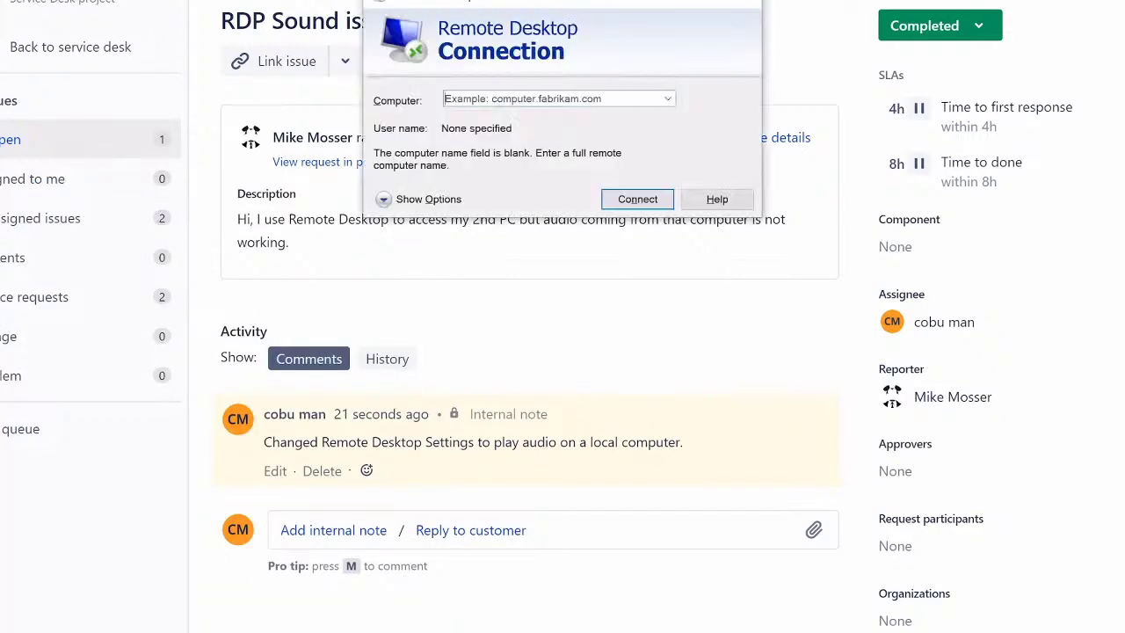
{"action": "left_click", "coordinate": [433, 199]}
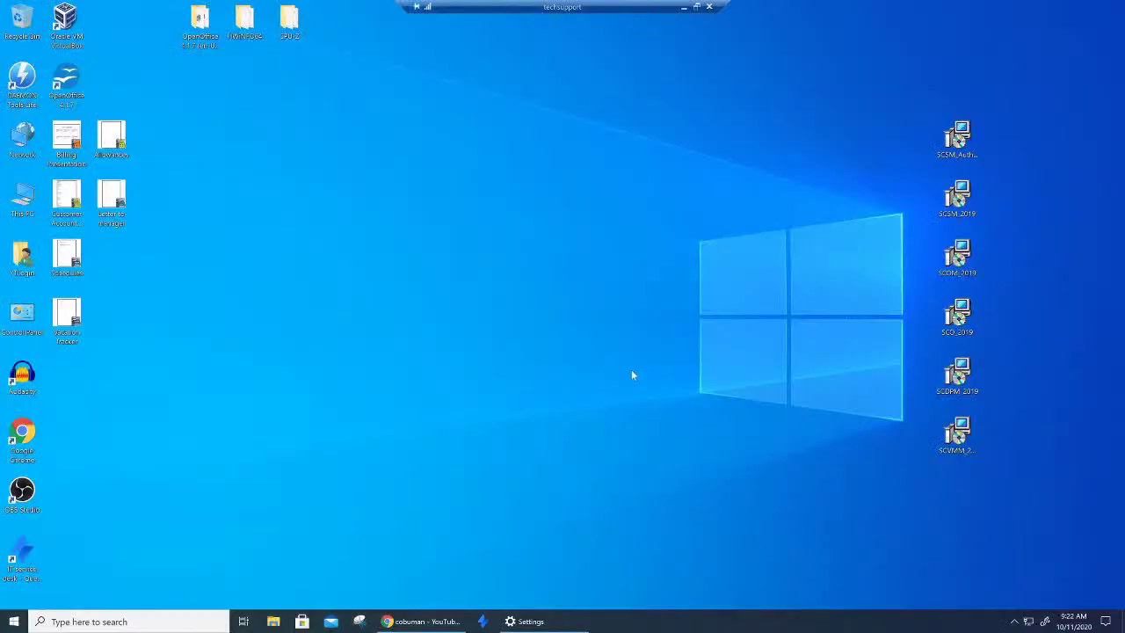
{"action": "key", "text": "super+s"}
{"action": "type", "text": "remote"}
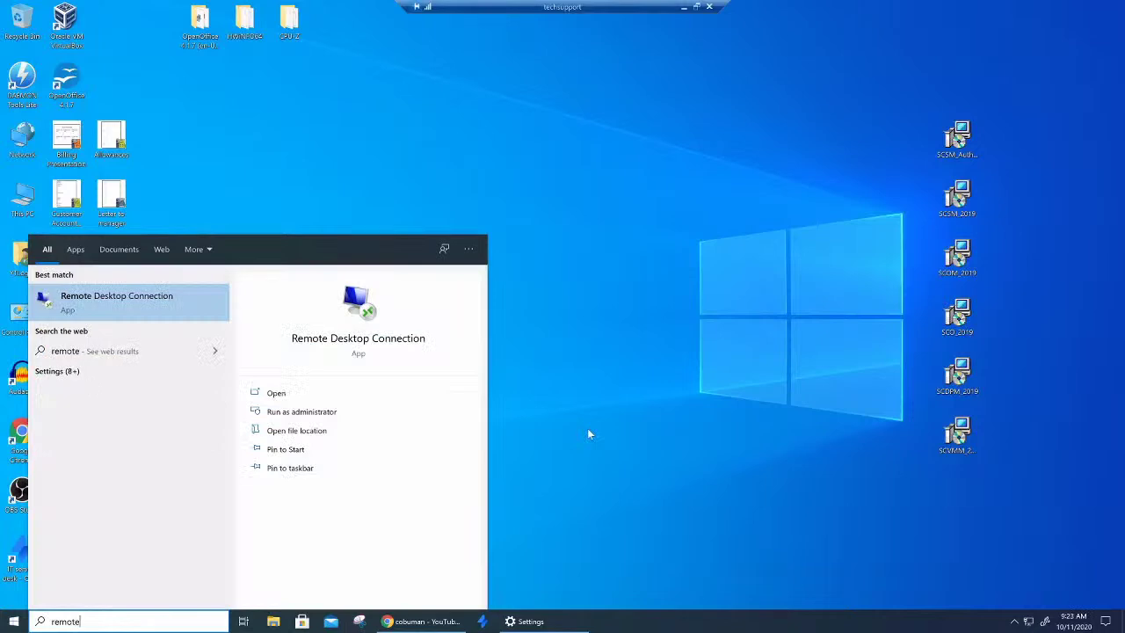
{"action": "key", "text": "Return"}
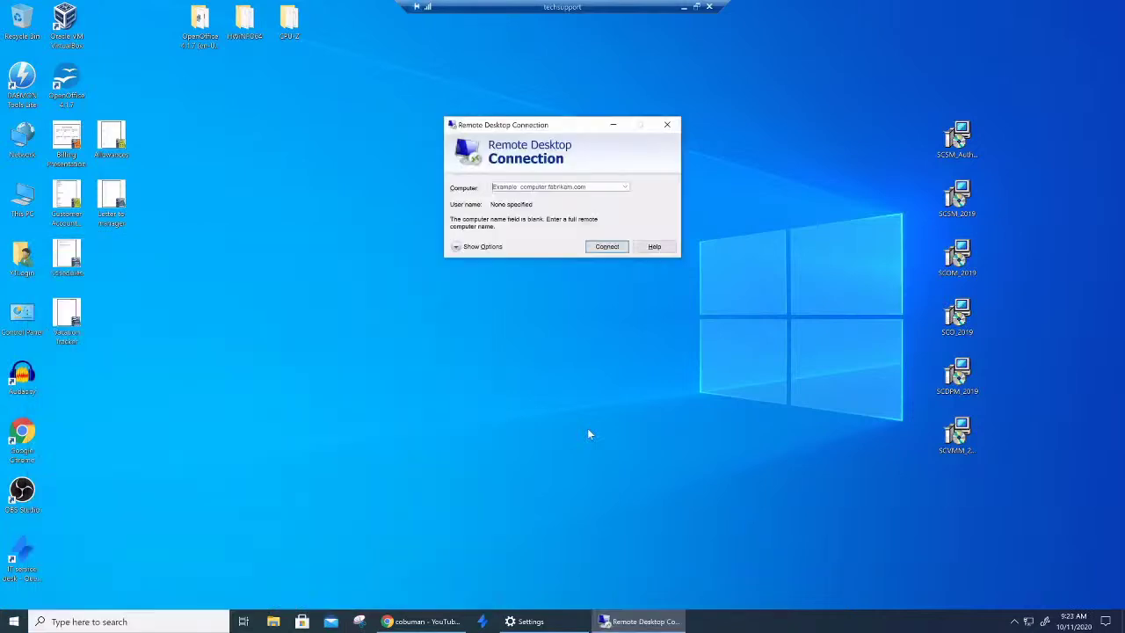
{"action": "left_click_drag", "start_coordinate": [556, 129], "coordinate": [565, 147]}
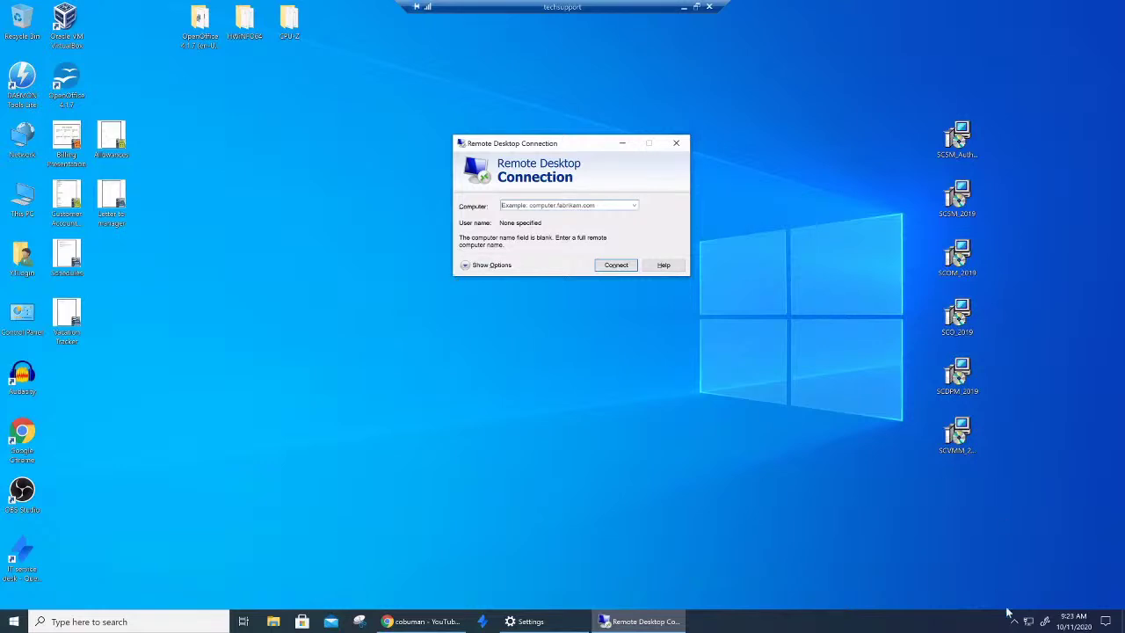
{"action": "left_click_drag", "start_coordinate": [562, 147], "coordinate": [556, 161]}
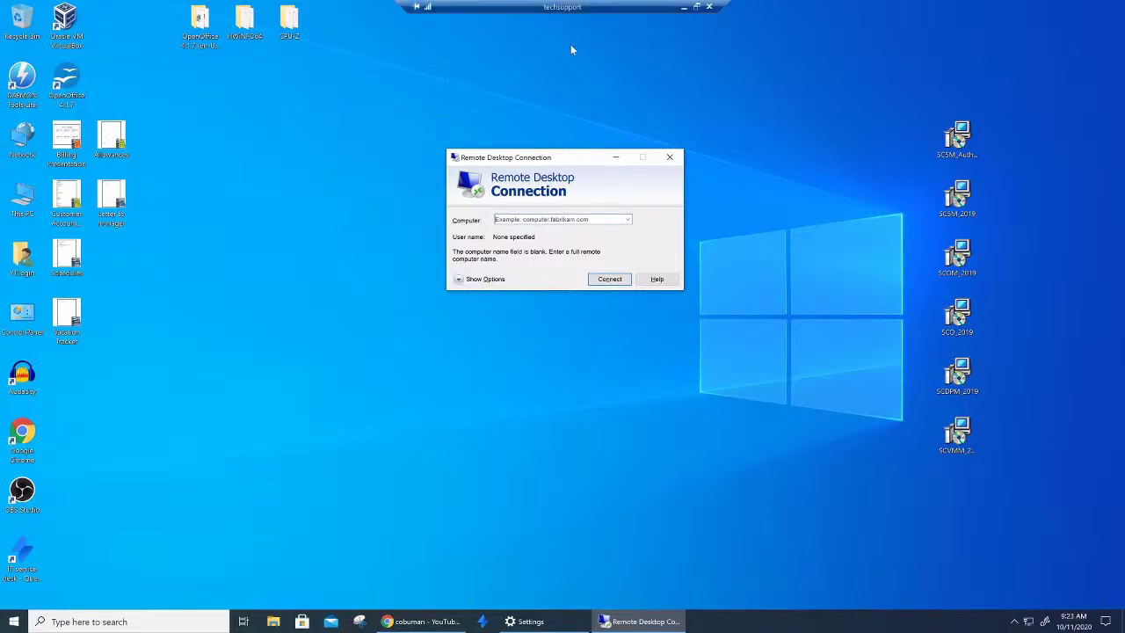
- Check the Remote Audio tray volume and open Windows Sound settings from the speaker icon
{"action": "left_click", "coordinate": [1014, 622]}
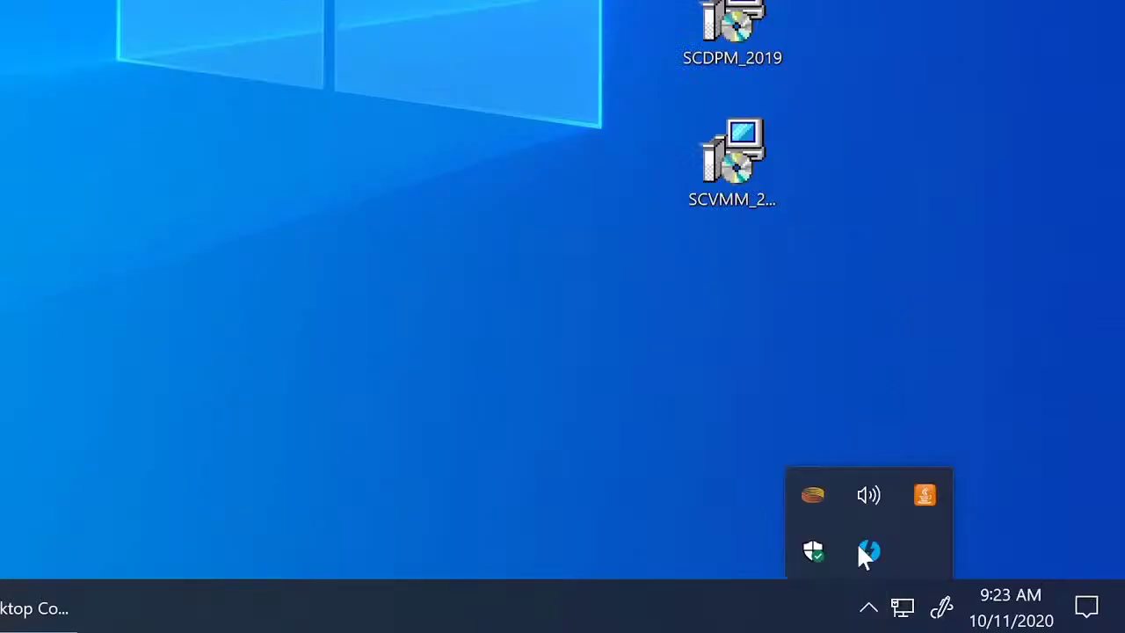
{"action": "left_click", "coordinate": [872, 495]}
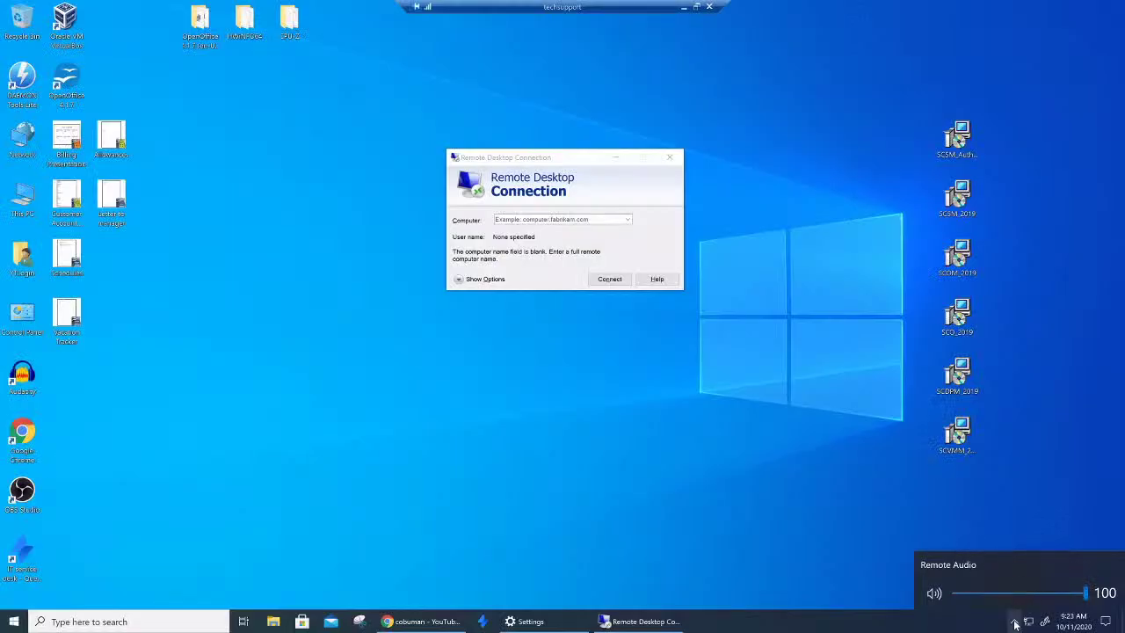
{"action": "left_click", "coordinate": [1016, 621]}
{"action": "left_click", "coordinate": [1017, 619]}
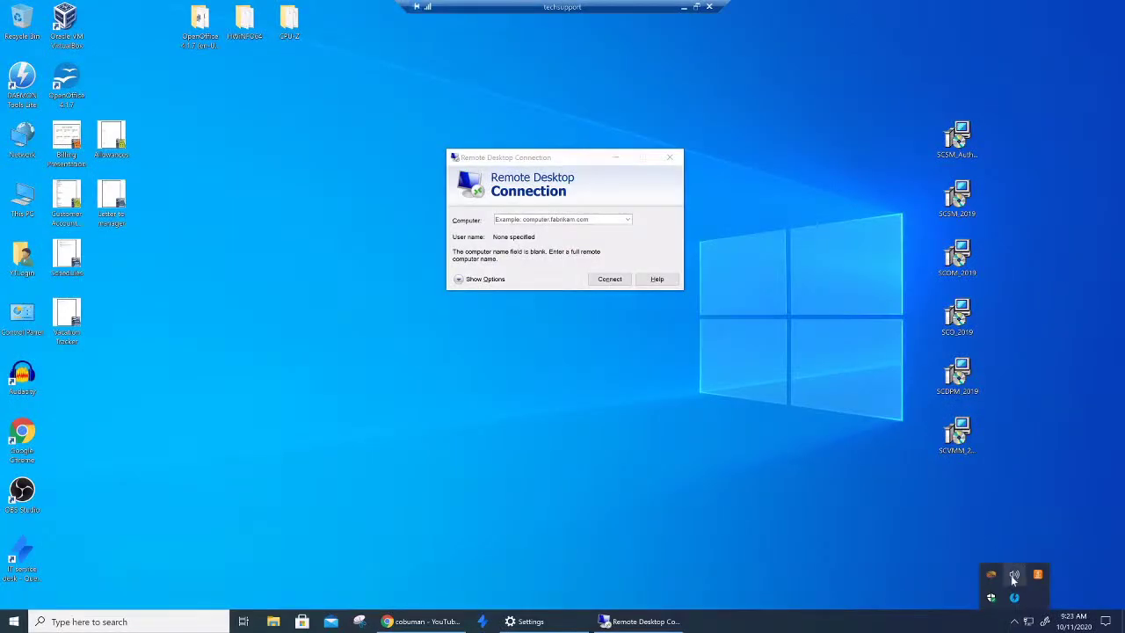
{"action": "right_click", "coordinate": [1014, 574]}
{"action": "left_click", "coordinate": [1034, 509]}
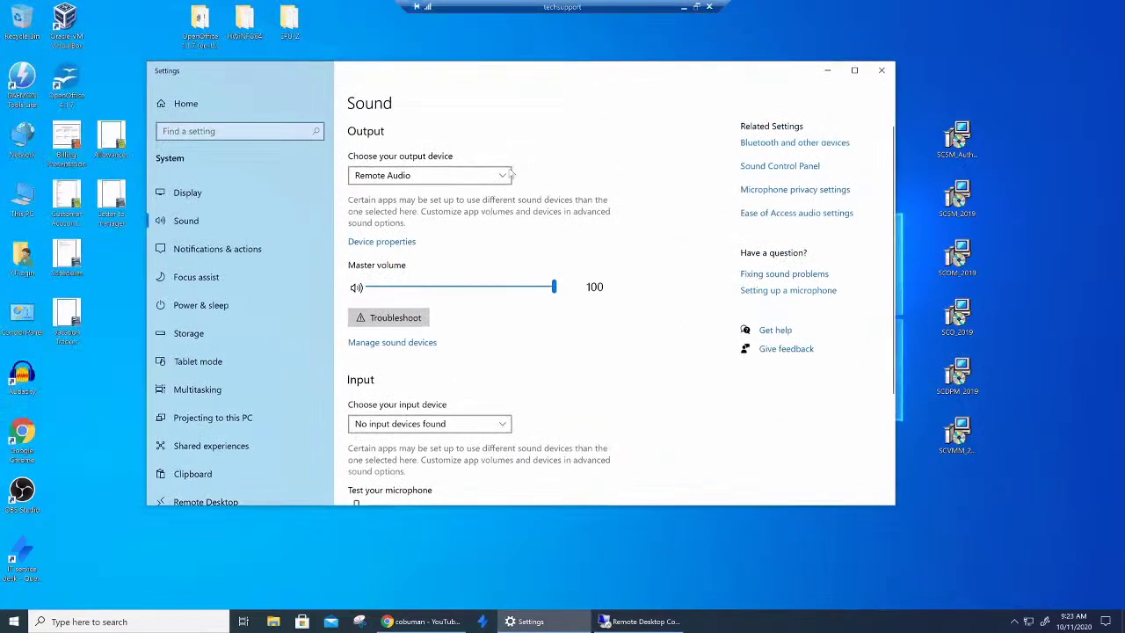
- Review the Sound output device list, then close the Settings window
{"action": "left_click", "coordinate": [465, 172]}
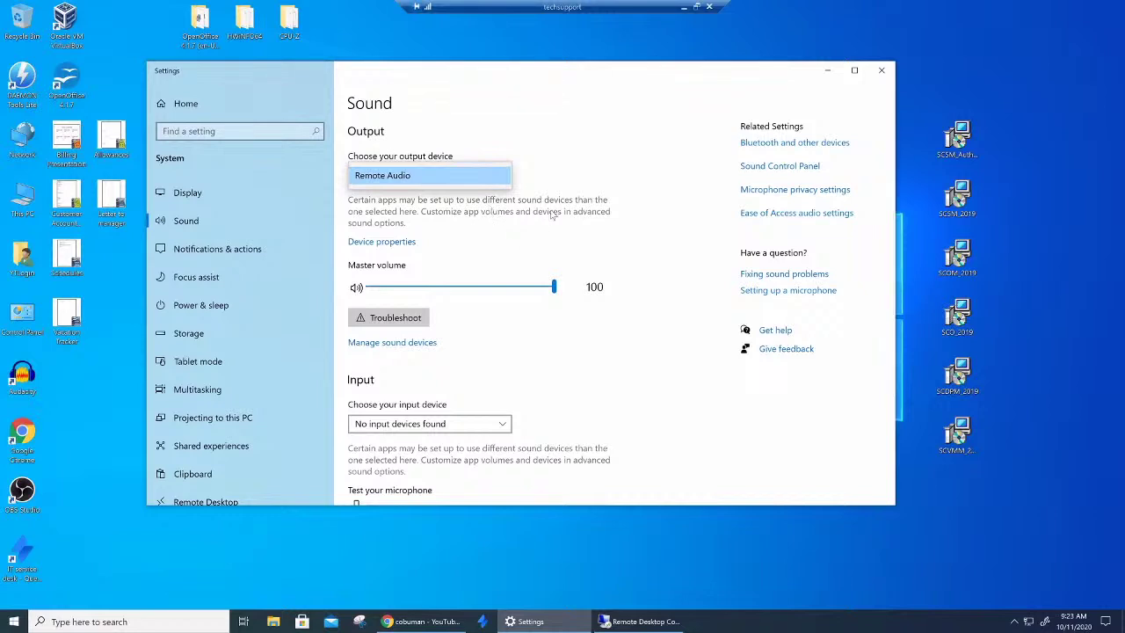
{"action": "left_click", "coordinate": [552, 216]}
{"action": "left_click_drag", "start_coordinate": [612, 70], "coordinate": [652, 80]}
{"action": "left_click", "coordinate": [922, 84]}
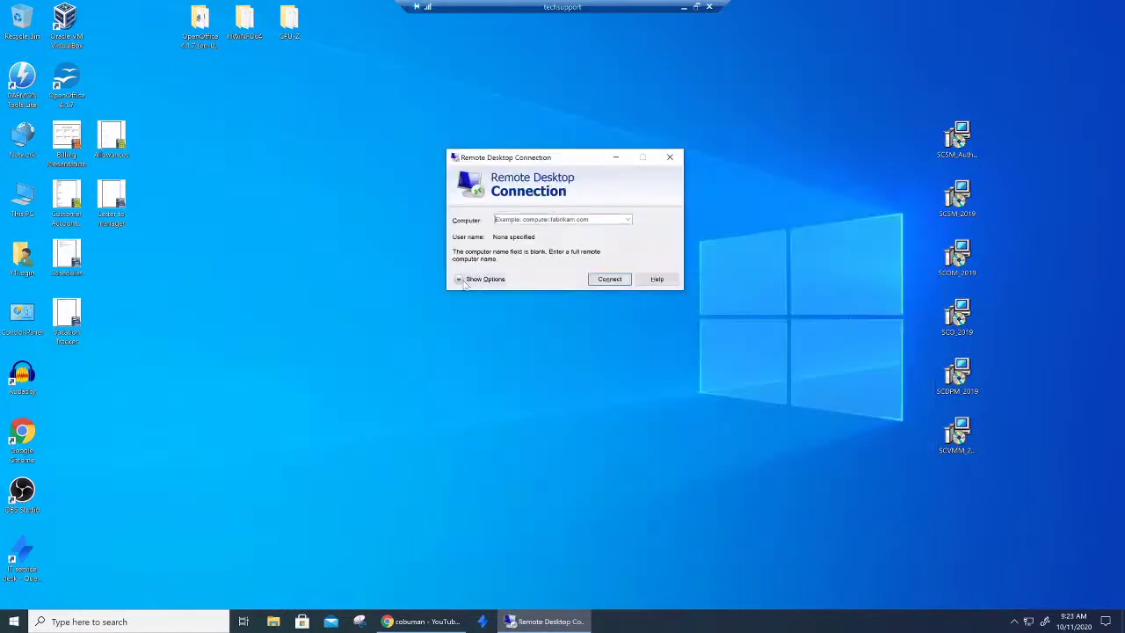
- Set Local Resources remote audio to Play on remote computer and confirm
{"action": "left_click", "coordinate": [464, 280]}
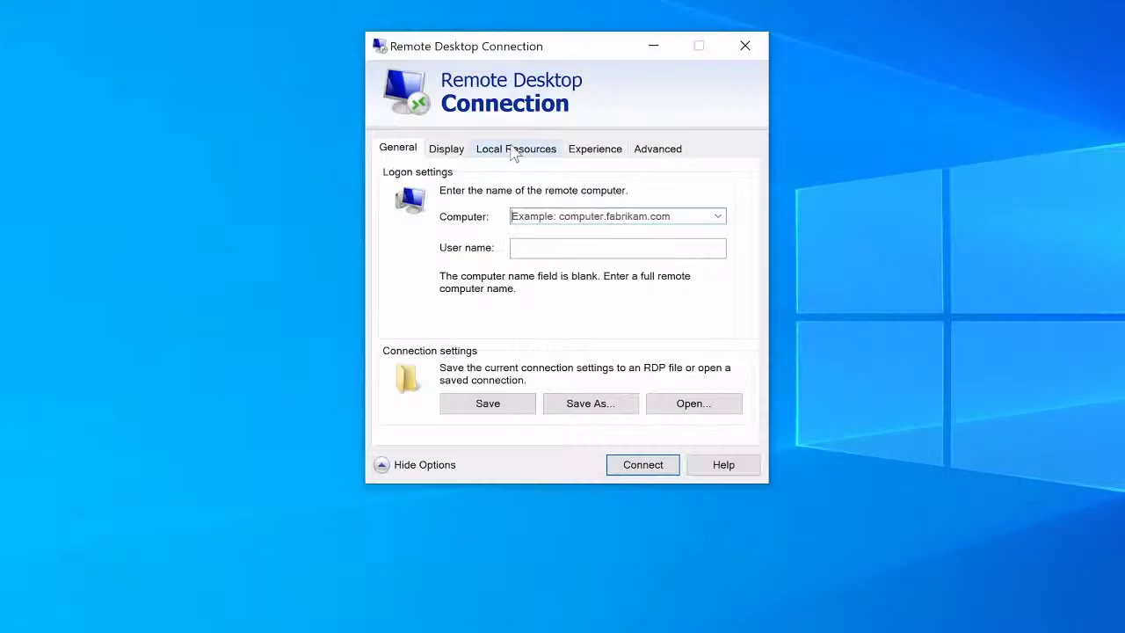
{"action": "left_click", "coordinate": [534, 218]}
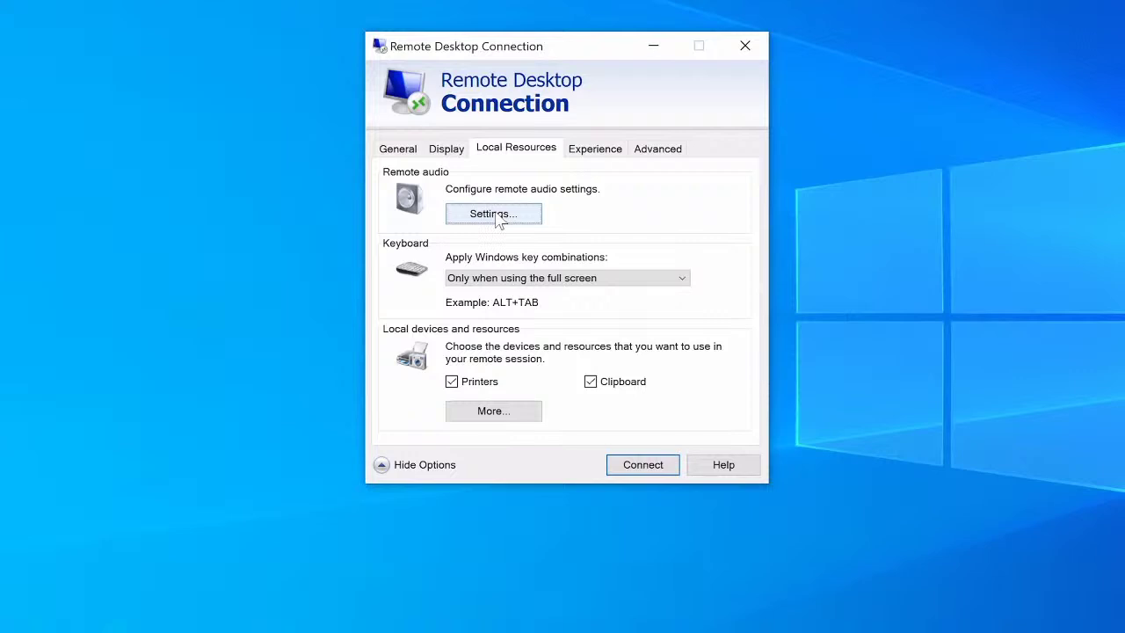
{"action": "left_click", "coordinate": [499, 220]}
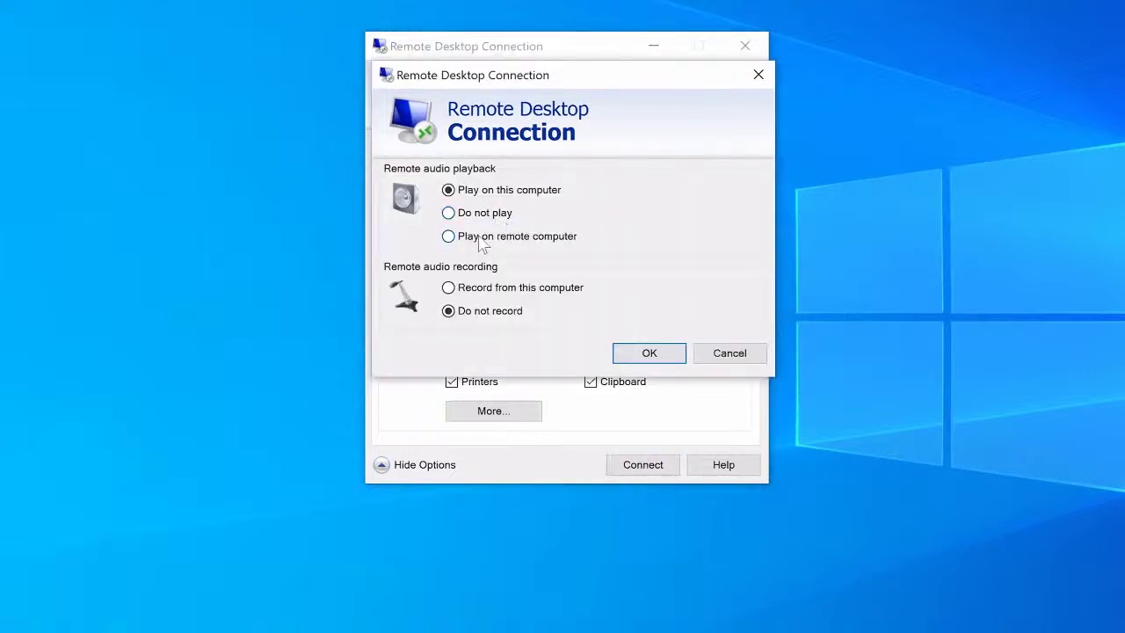
{"action": "left_click", "coordinate": [485, 238]}
{"action": "left_click", "coordinate": [648, 352]}
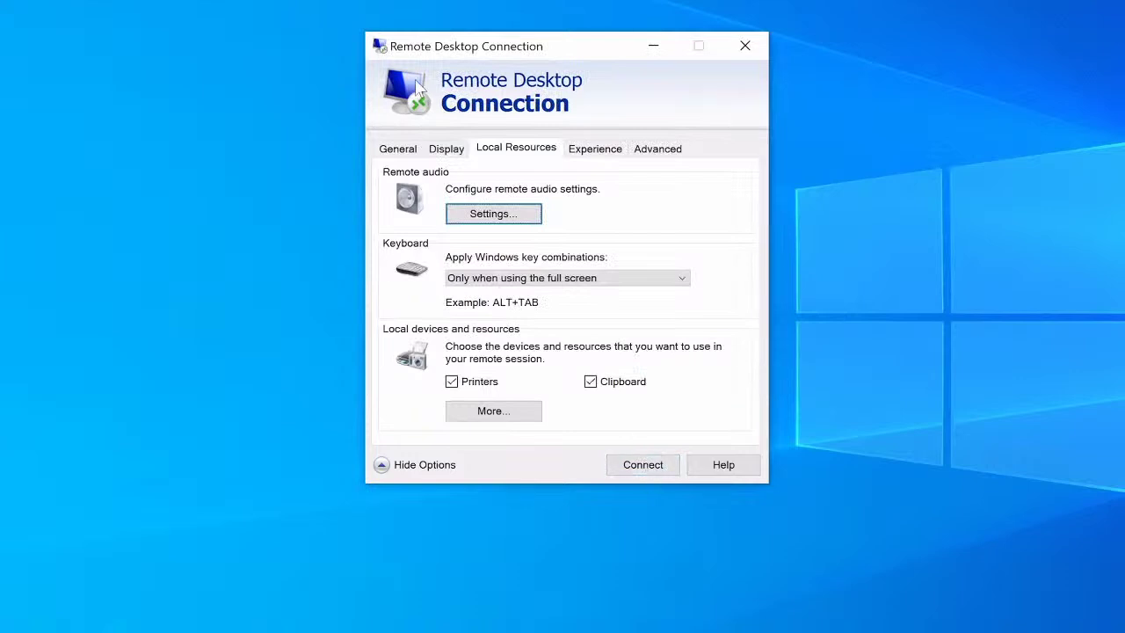
- Enter userscomputername as the Computer on the General tab and connect
{"action": "left_click", "coordinate": [400, 151]}
{"action": "left_click", "coordinate": [578, 217]}
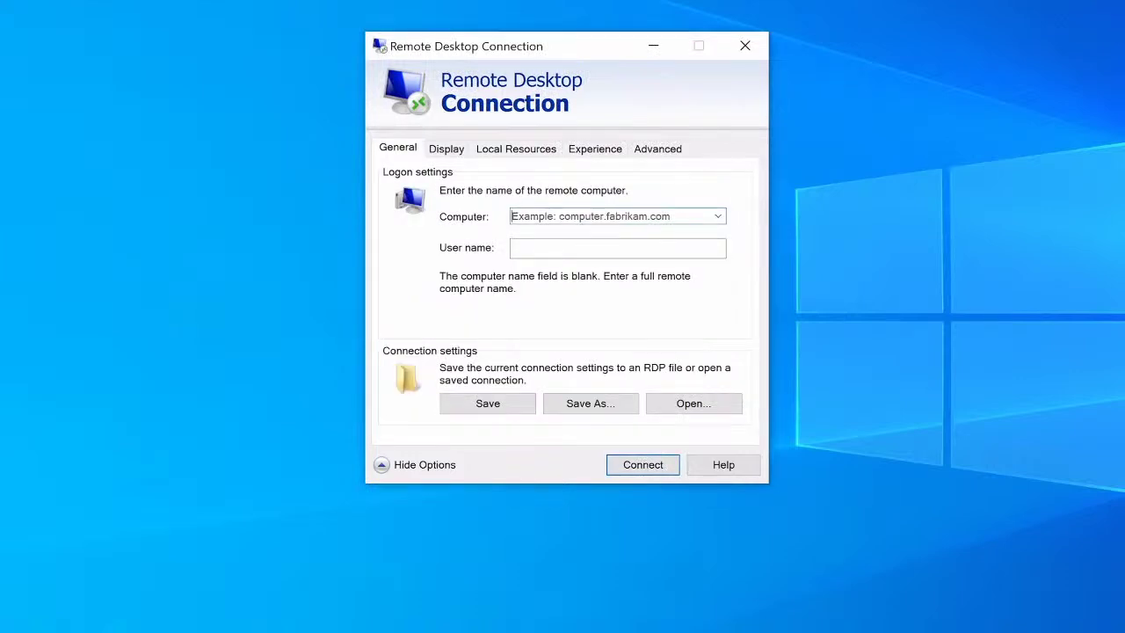
{"action": "type", "text": "use"}
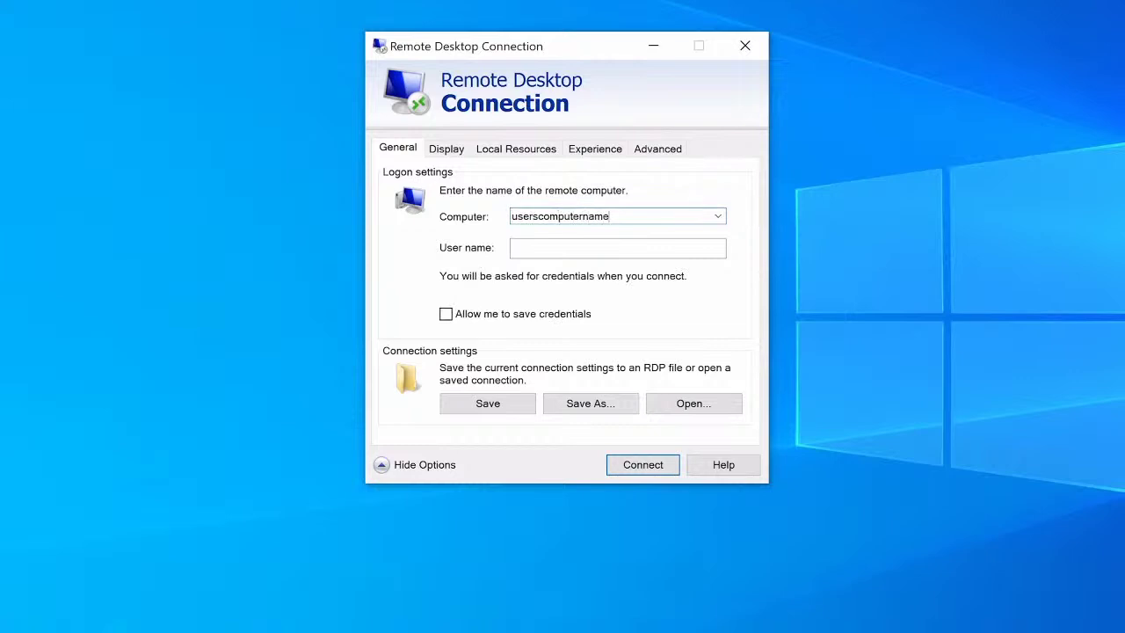
{"action": "type", "text": "rscomputername"}
{"action": "left_click", "coordinate": [643, 464]}
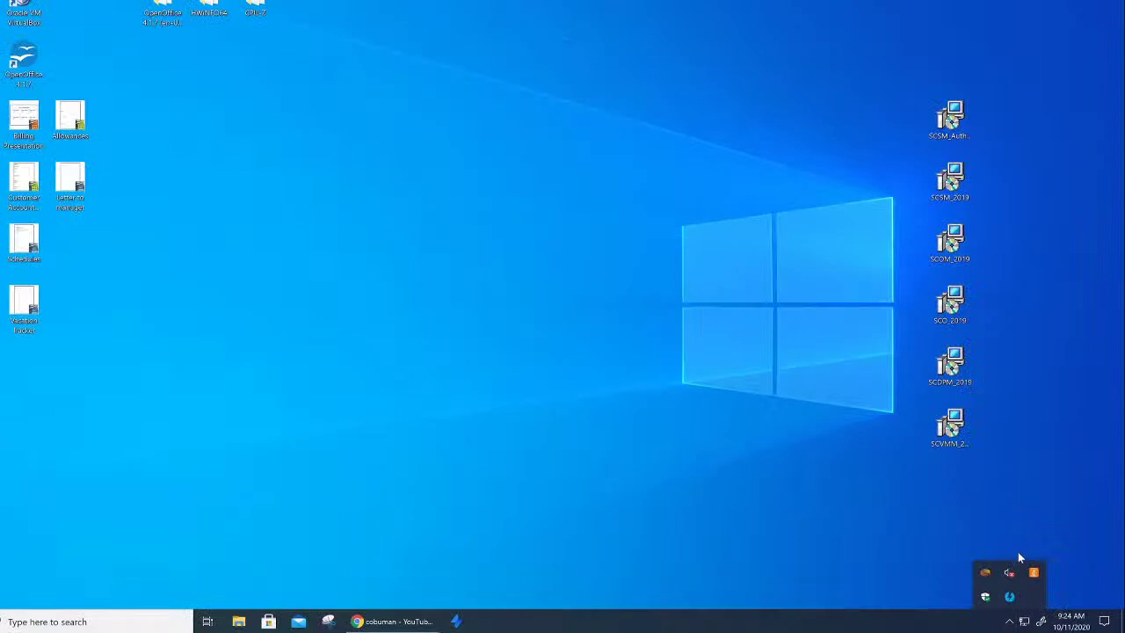
- Run the audio troubleshooter on the muted speaker and close it after the remote session error
{"action": "left_click", "coordinate": [1009, 575]}
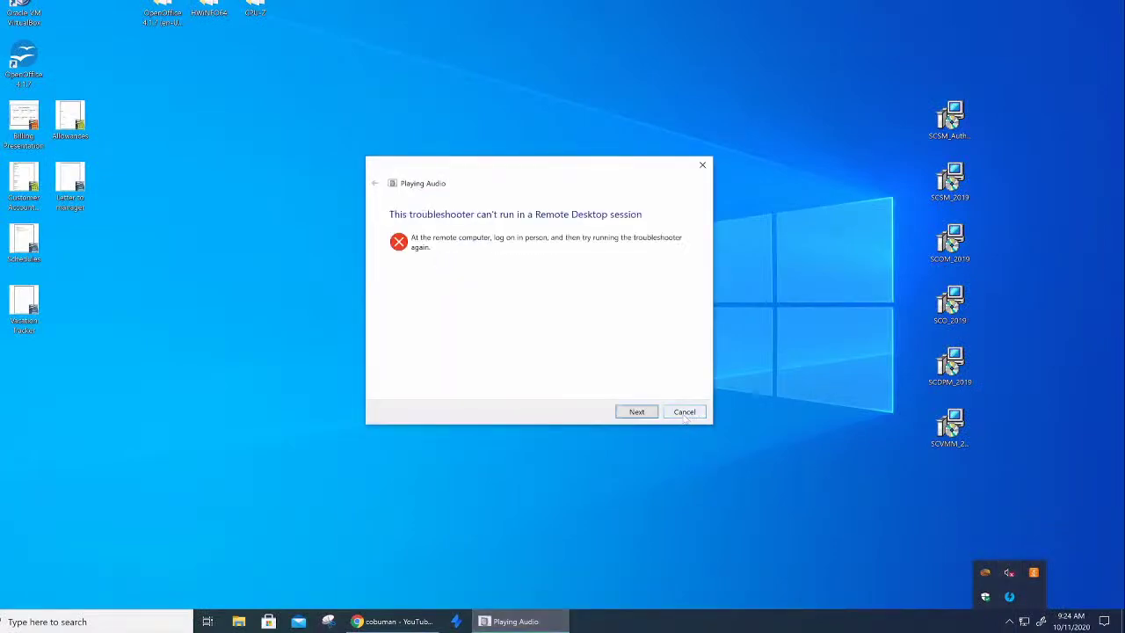
{"action": "left_click", "coordinate": [638, 412]}
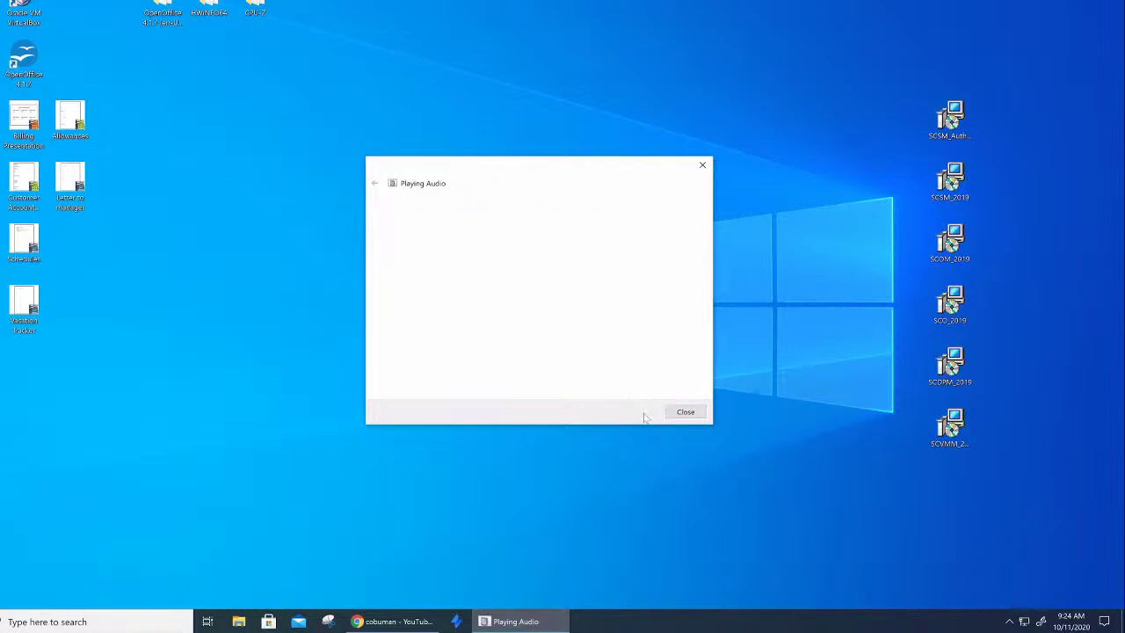
{"action": "left_click", "coordinate": [684, 413]}
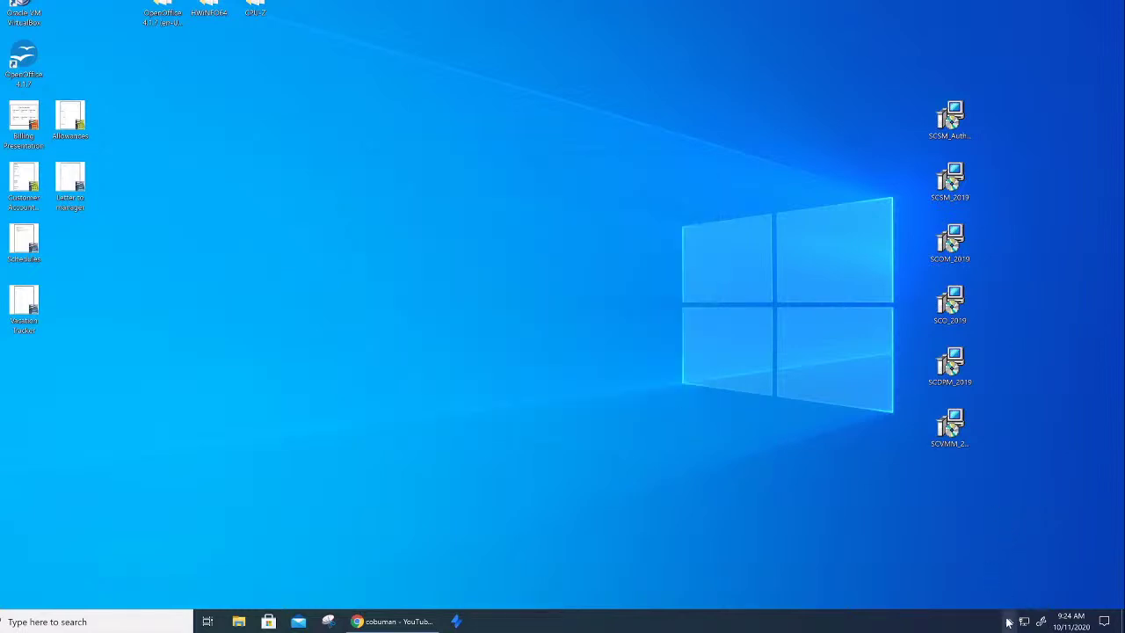
- Open Sound settings and review output Speakers (2- Realtek High Definition Audio) at volume 16
{"action": "left_click", "coordinate": [1009, 621]}
{"action": "left_click", "coordinate": [1008, 575]}
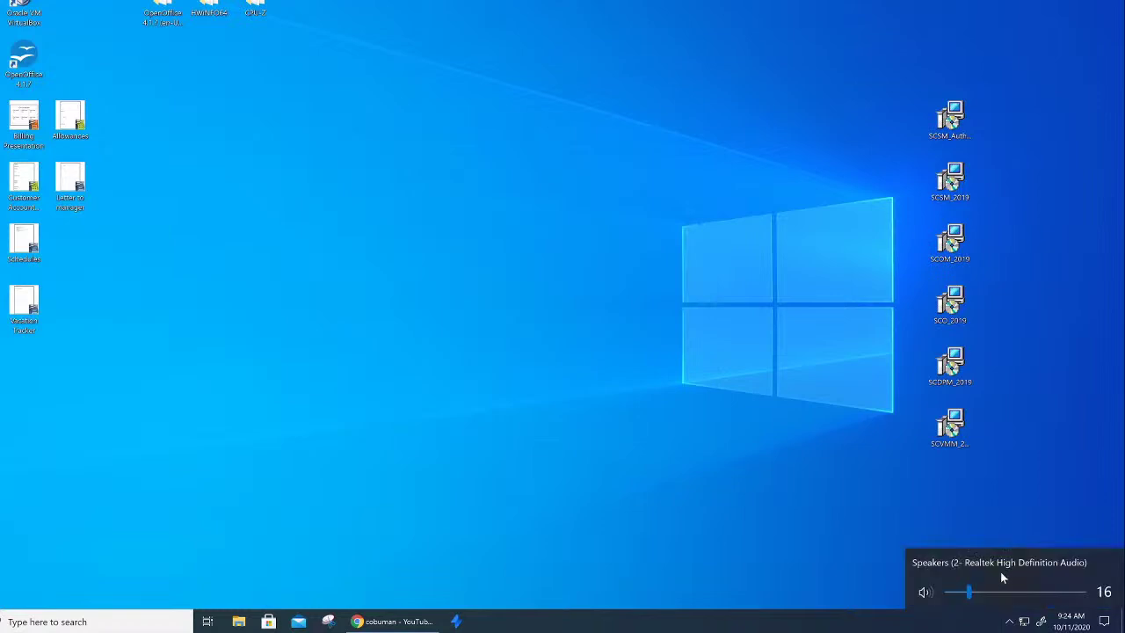
{"action": "left_click", "coordinate": [1011, 621]}
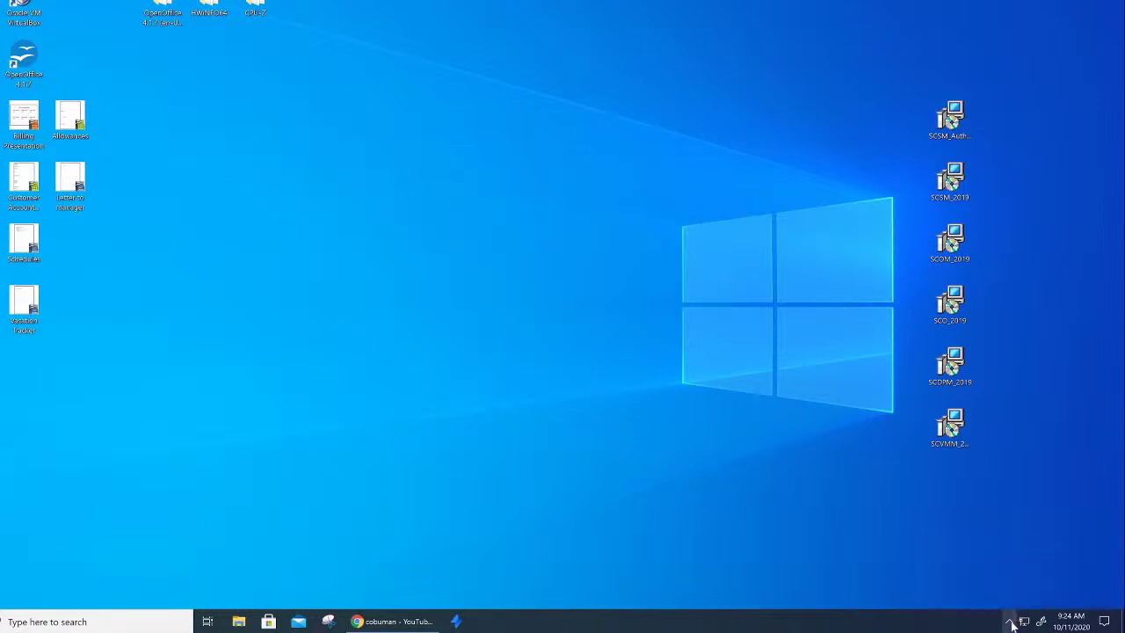
{"action": "left_click", "coordinate": [1010, 620]}
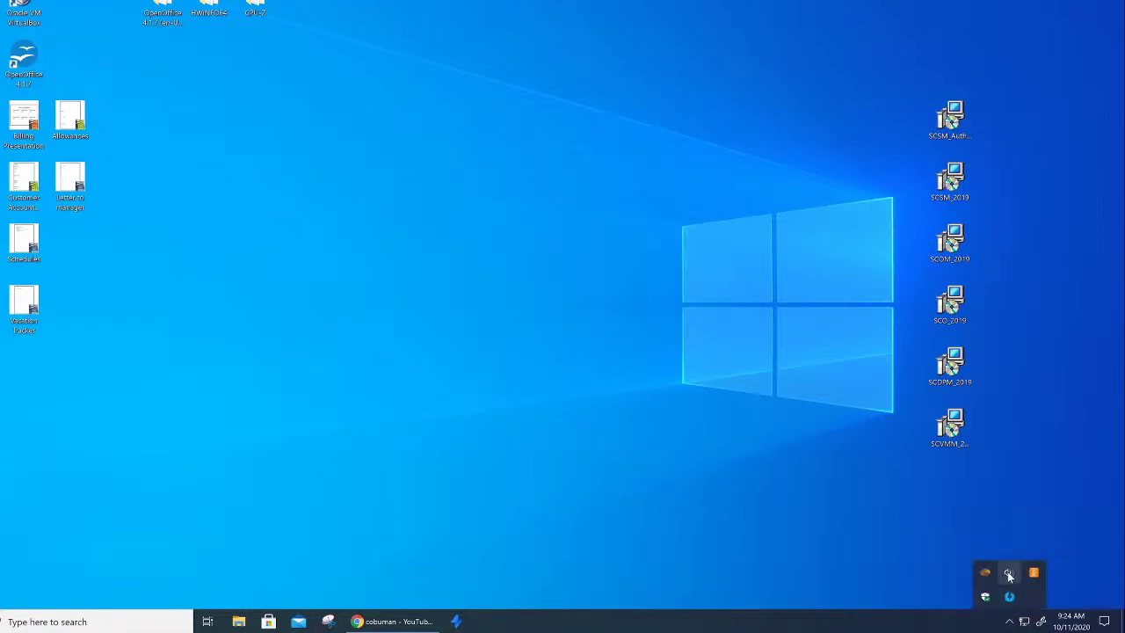
{"action": "right_click", "coordinate": [1009, 576]}
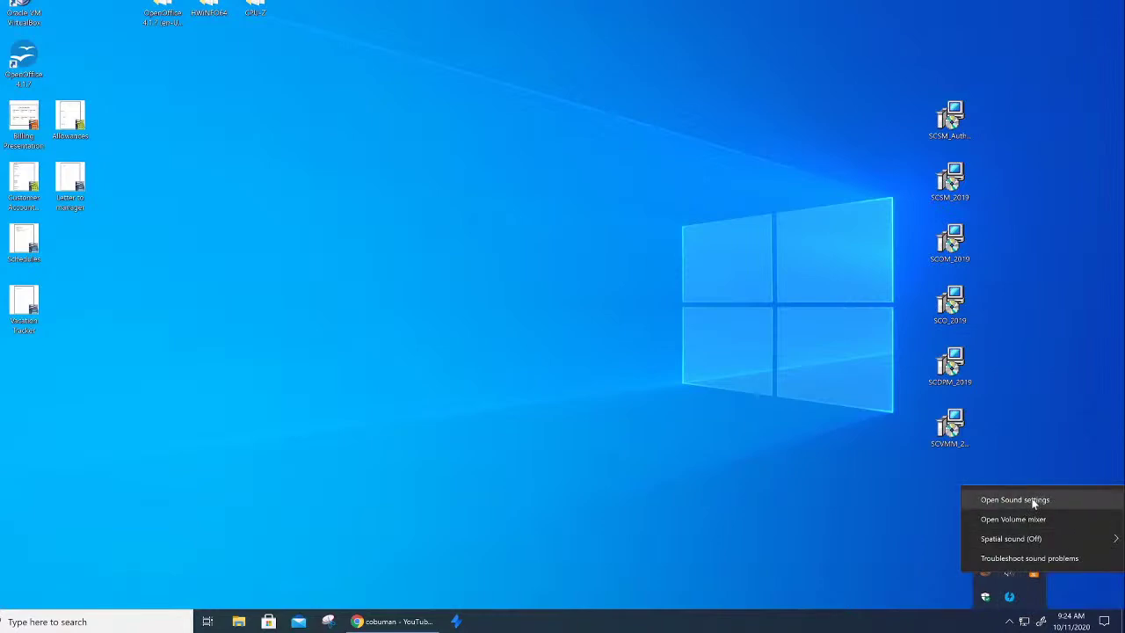
{"action": "left_click", "coordinate": [1015, 499]}
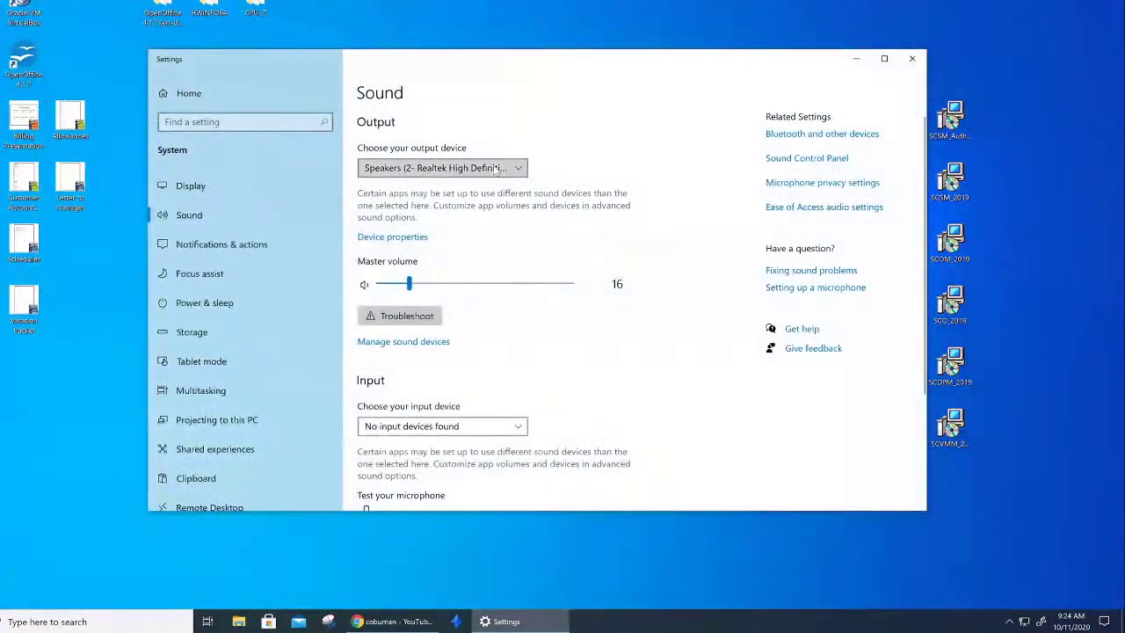
{"action": "left_click", "coordinate": [497, 169]}
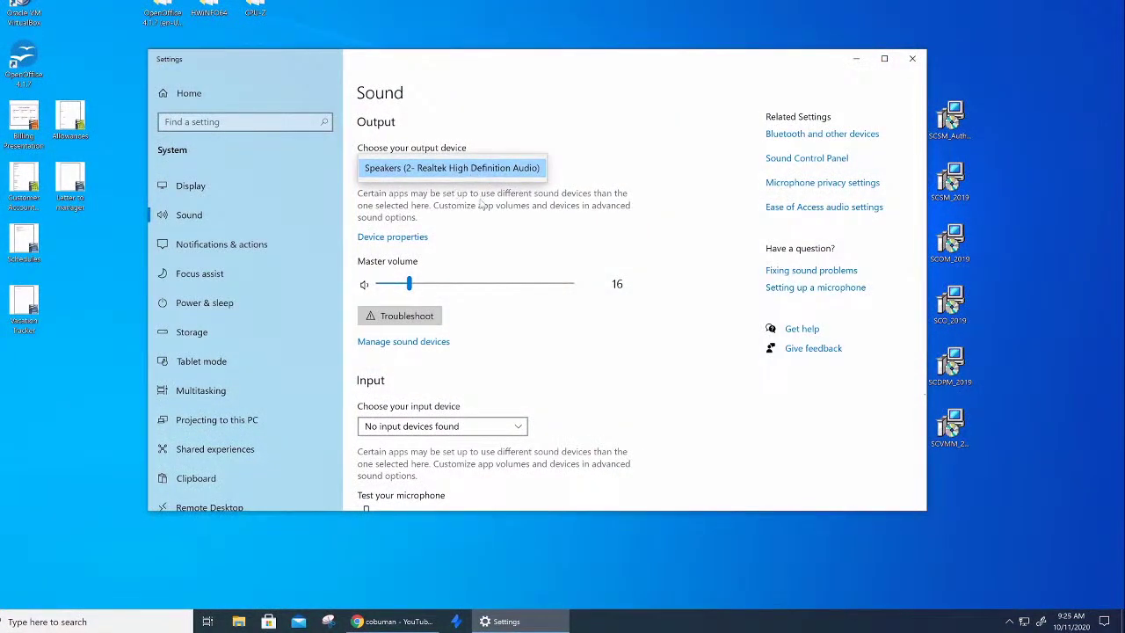
{"action": "left_click", "coordinate": [481, 203]}
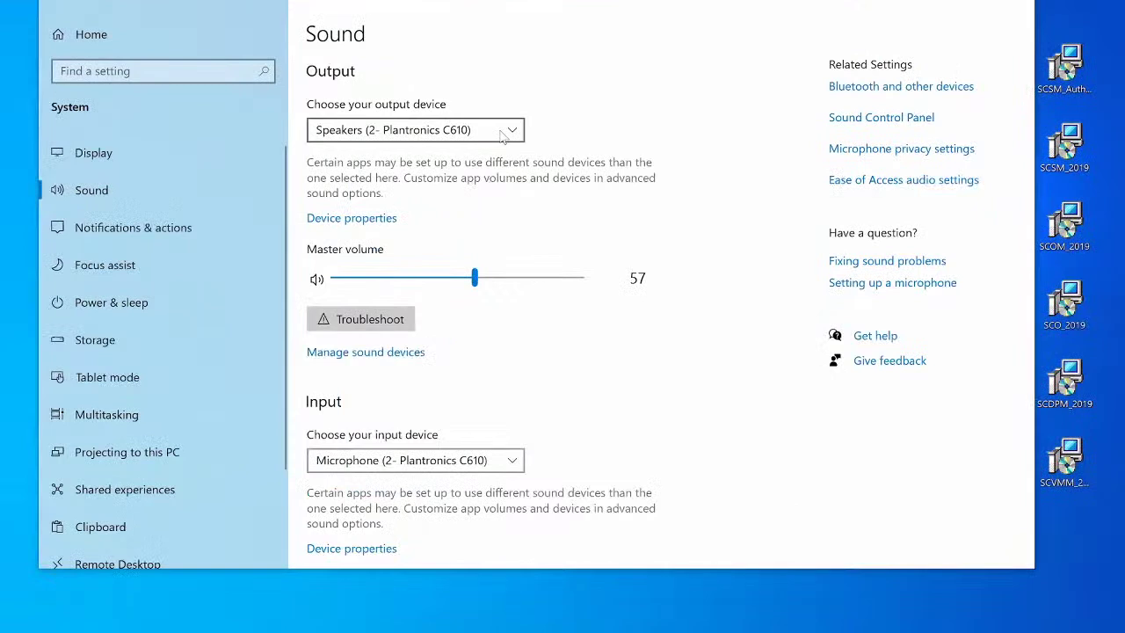
- Keep Speakers (Plantronics C610) as output and check Remote Desktop's remote audio setting without changing it
{"action": "left_click", "coordinate": [505, 132]}
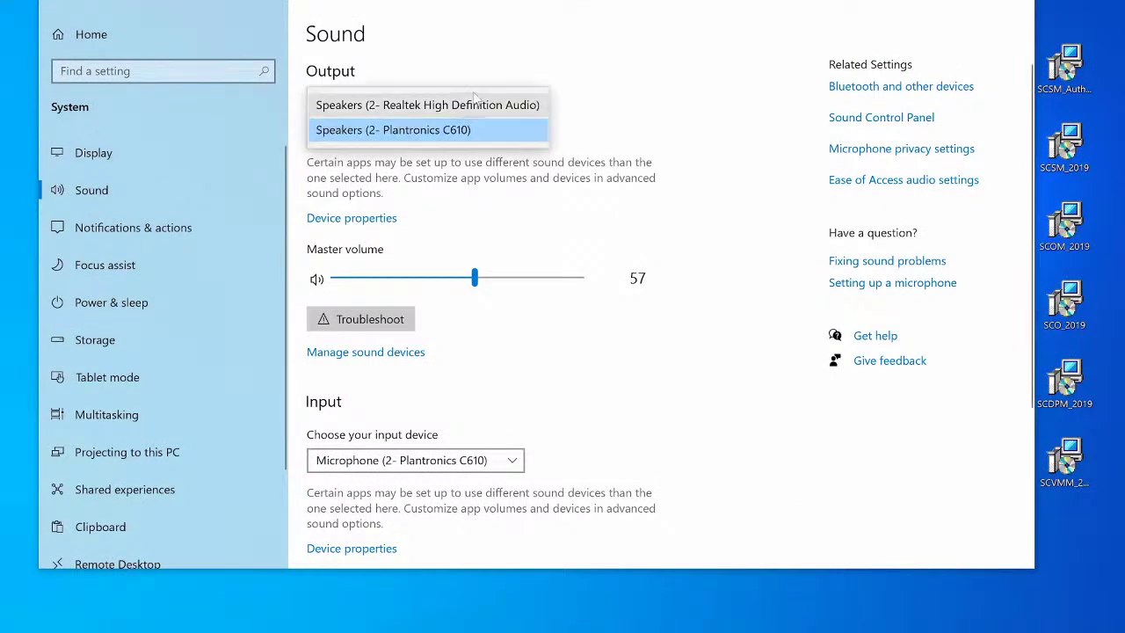
{"action": "left_click", "coordinate": [525, 213]}
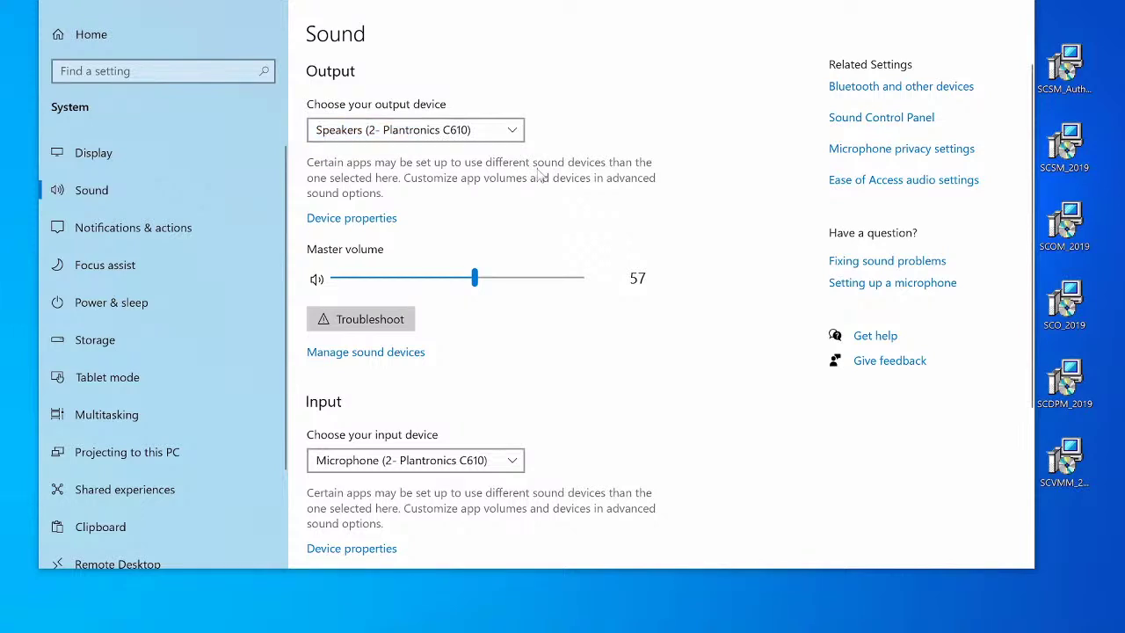
{"action": "key", "text": "super"}
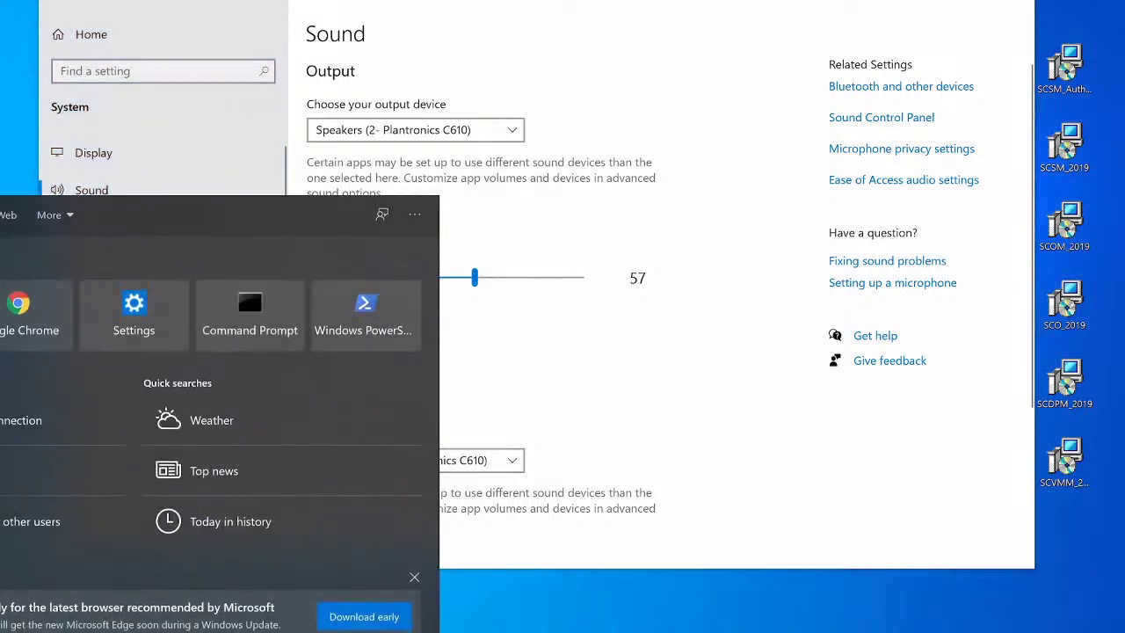
{"action": "type", "text": "remote"}
{"action": "key", "text": "Return"}
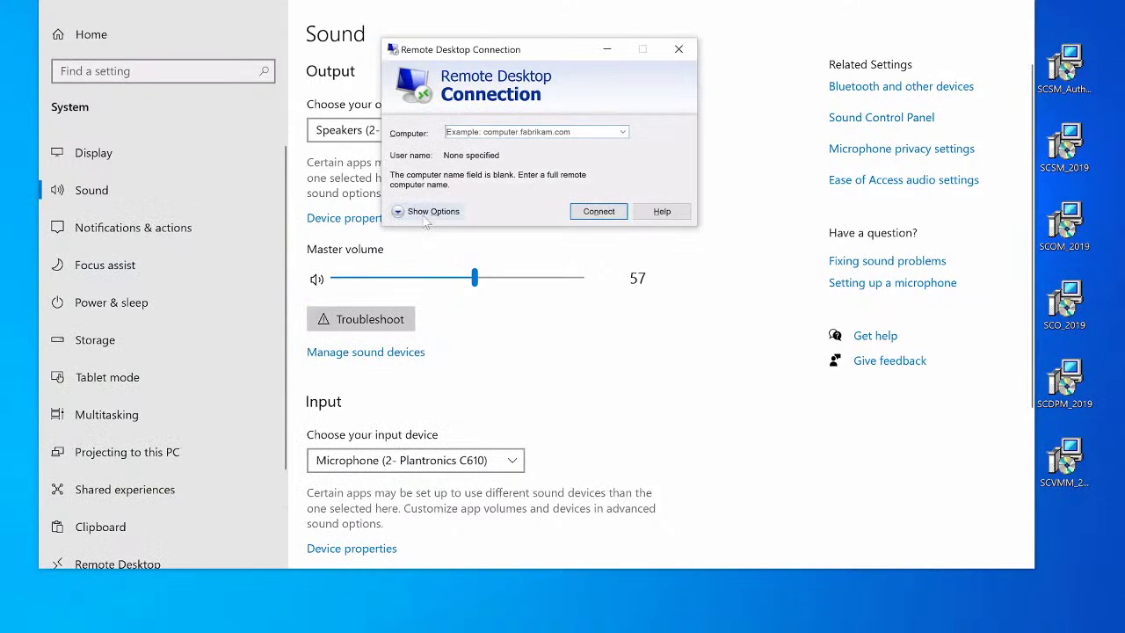
{"action": "left_click", "coordinate": [401, 212]}
{"action": "left_click", "coordinate": [499, 131]}
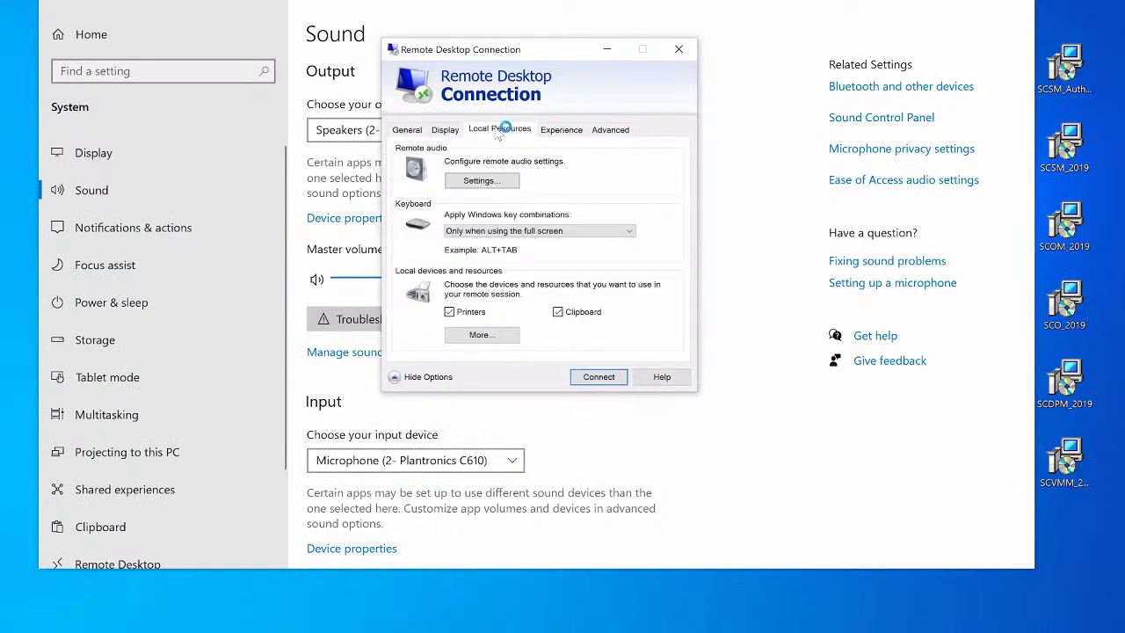
{"action": "left_click", "coordinate": [490, 181]}
{"action": "left_click", "coordinate": [479, 199]}
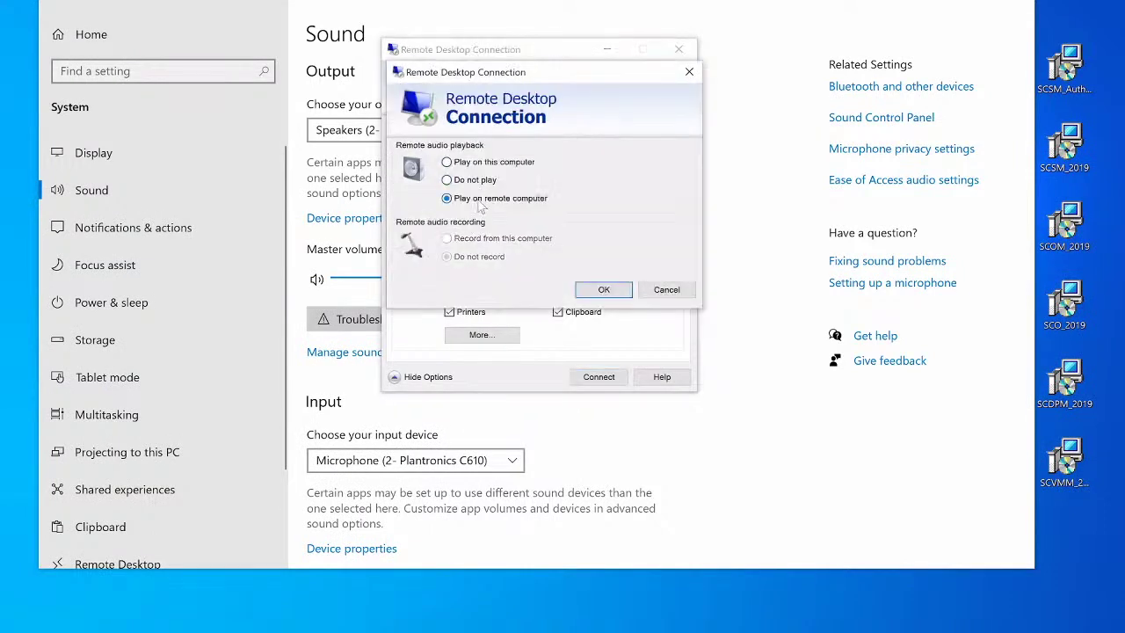
{"action": "left_click", "coordinate": [666, 290]}
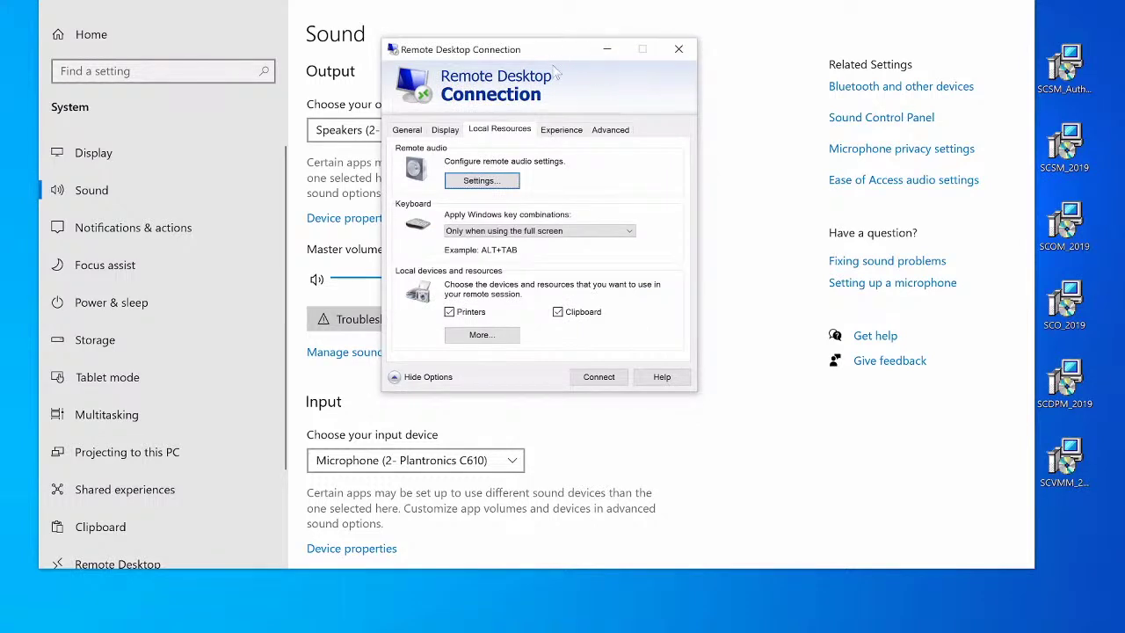
- Close Remote Desktop Connection and the Sound settings window, leaving the desktop
{"action": "left_click_drag", "start_coordinate": [554, 57], "coordinate": [547, 88]}
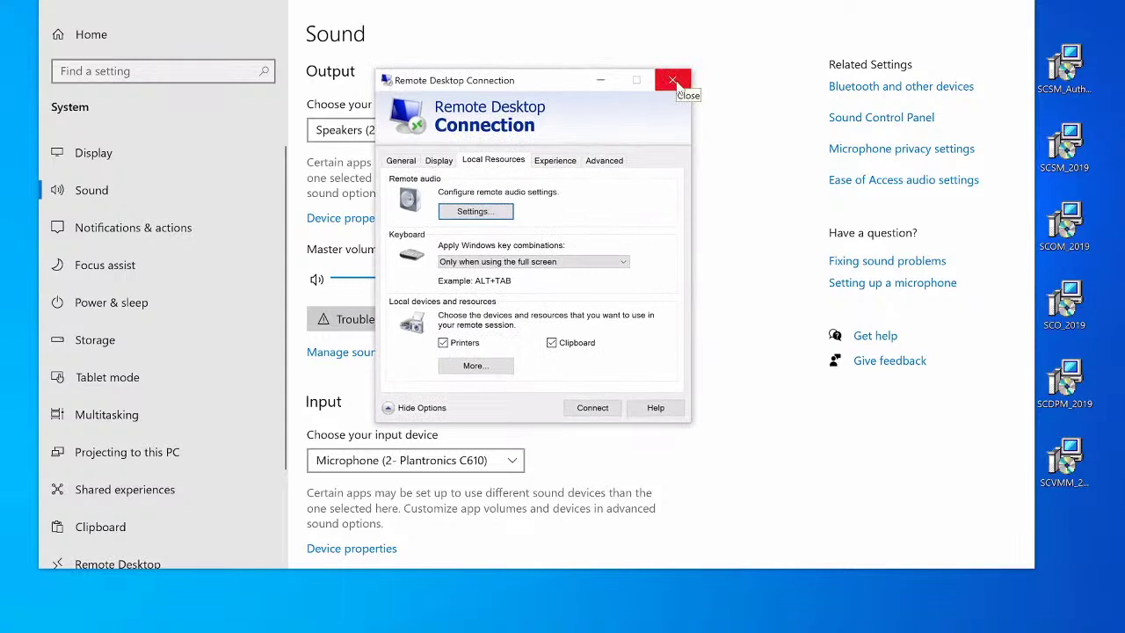
{"action": "left_click", "coordinate": [676, 81]}
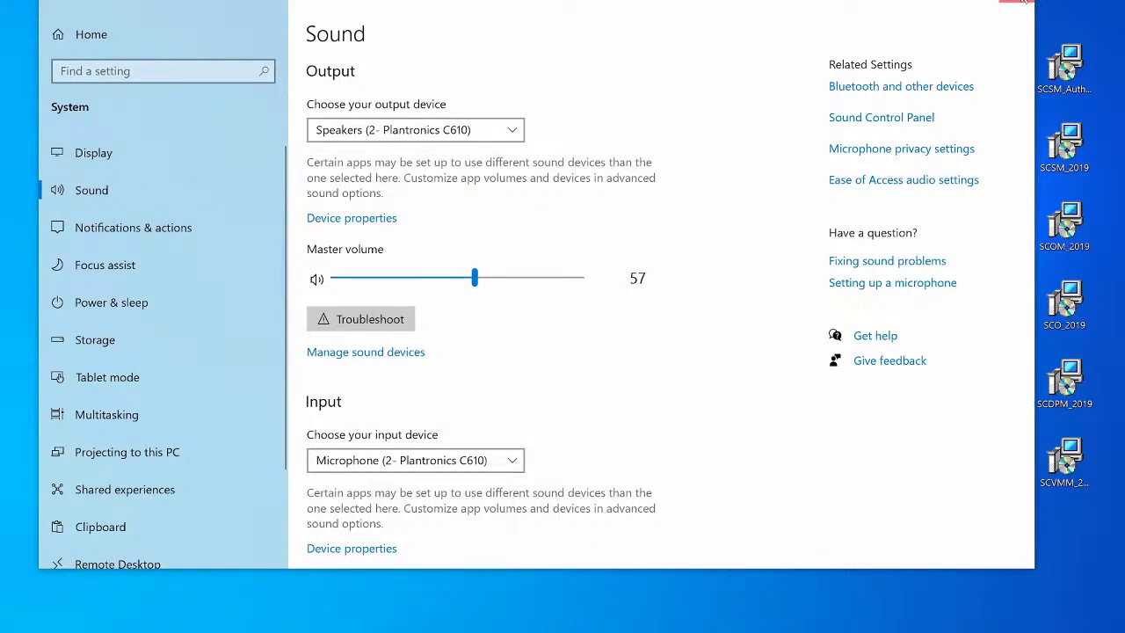
{"action": "left_click", "coordinate": [1023, 2]}
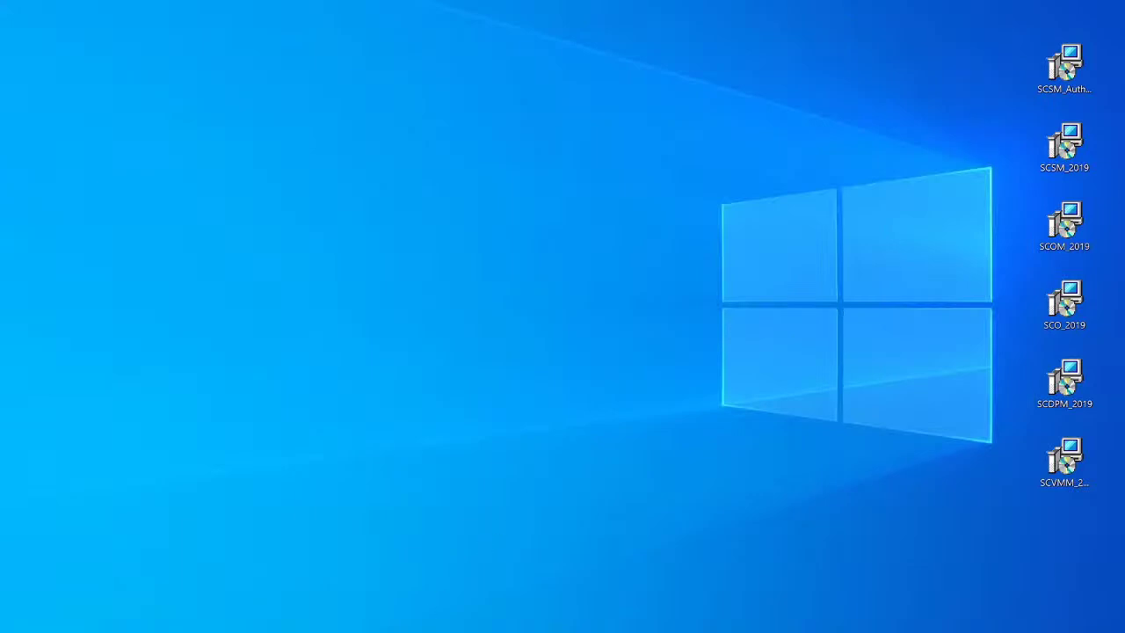
{"action": "mouse_move", "coordinate": [350, 632]}
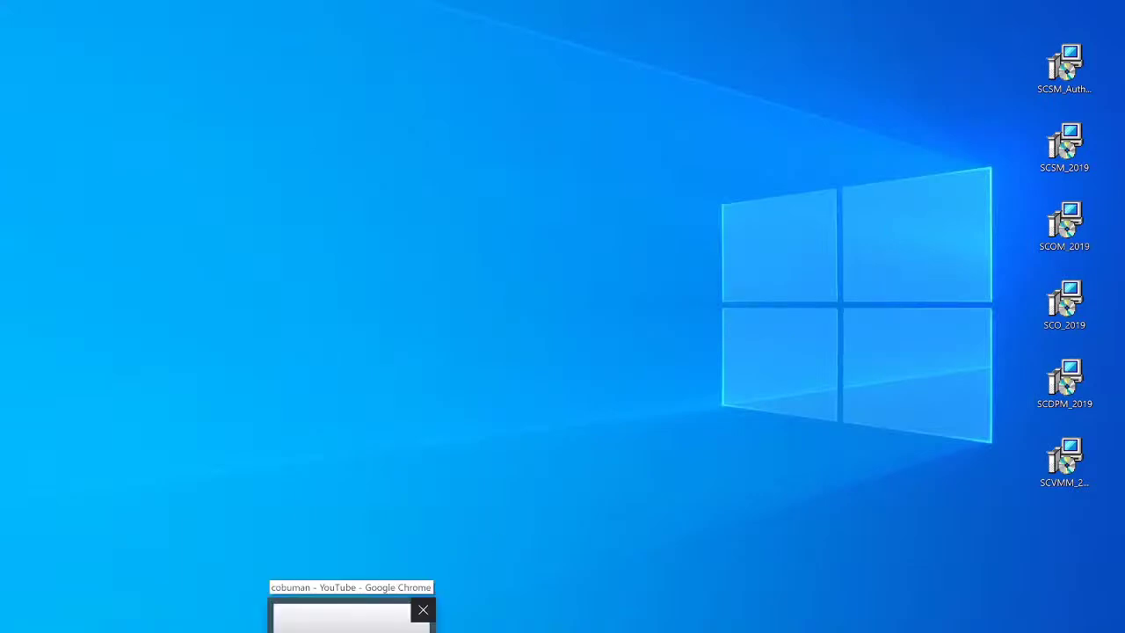
- Open ticket ISD-39 in the browser and read its title and the customer's description
{"action": "left_click", "coordinate": [350, 618]}
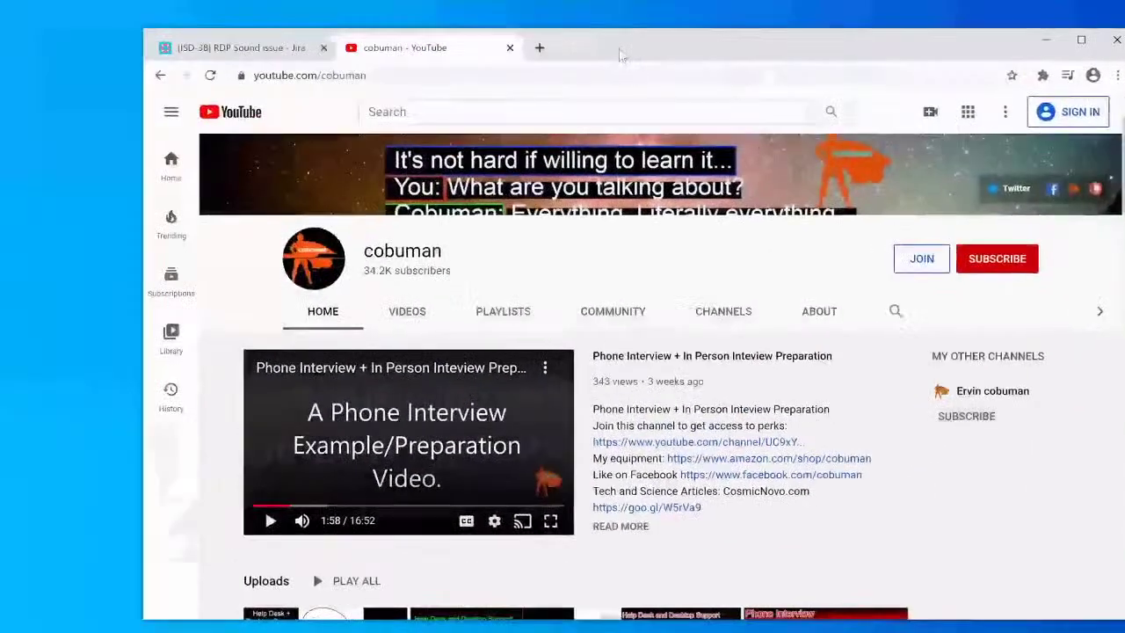
{"action": "left_click_drag", "start_coordinate": [619, 55], "coordinate": [559, 68]}
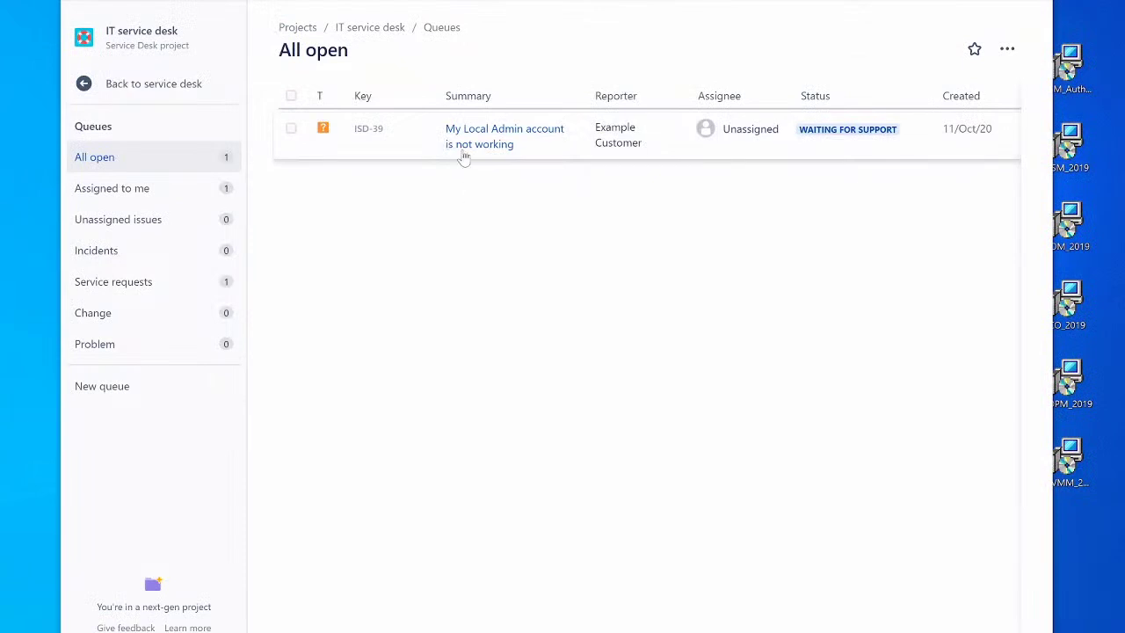
{"action": "left_click", "coordinate": [489, 134]}
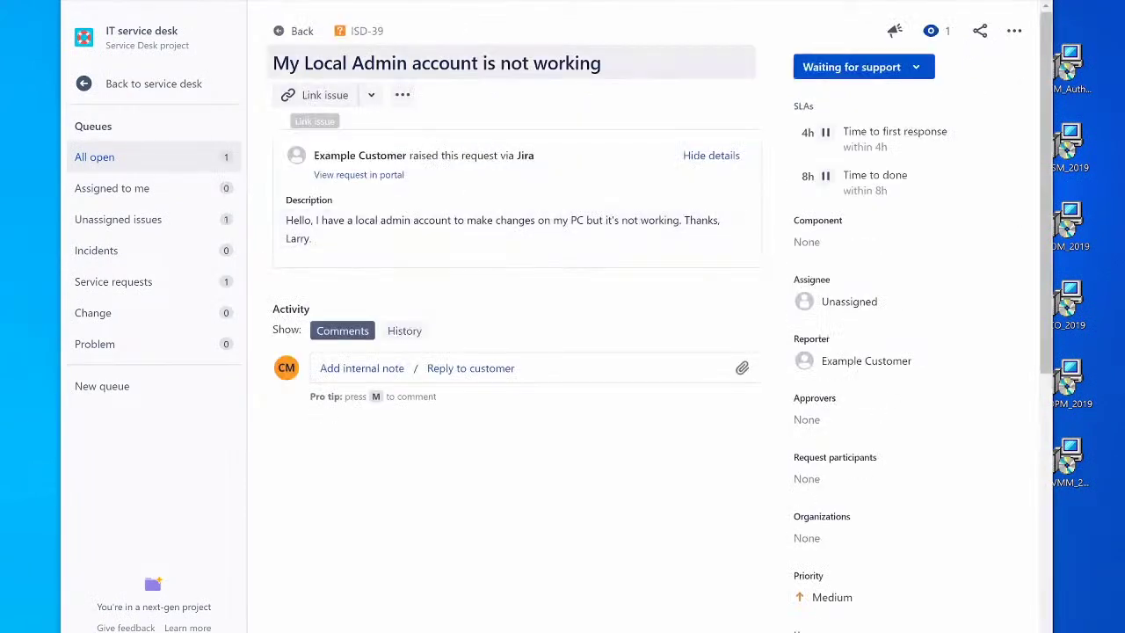
{"action": "left_click_drag", "start_coordinate": [272, 64], "coordinate": [528, 63]}
{"action": "left_click_drag", "start_coordinate": [288, 221], "coordinate": [600, 221]}
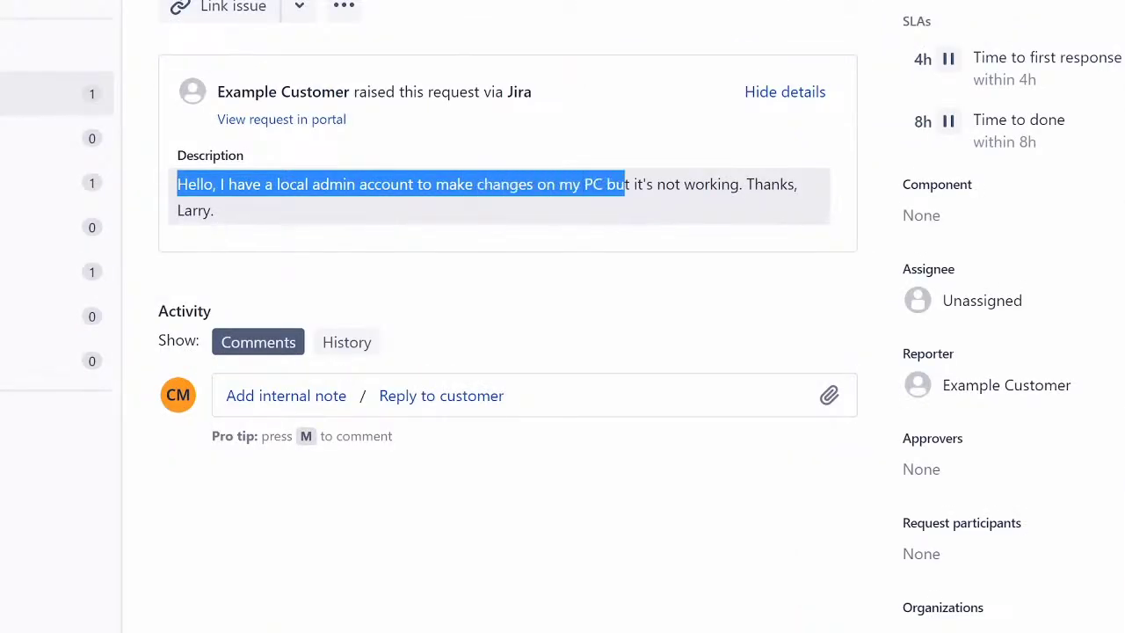
{"action": "left_click_drag", "start_coordinate": [625, 185], "coordinate": [745, 185]}
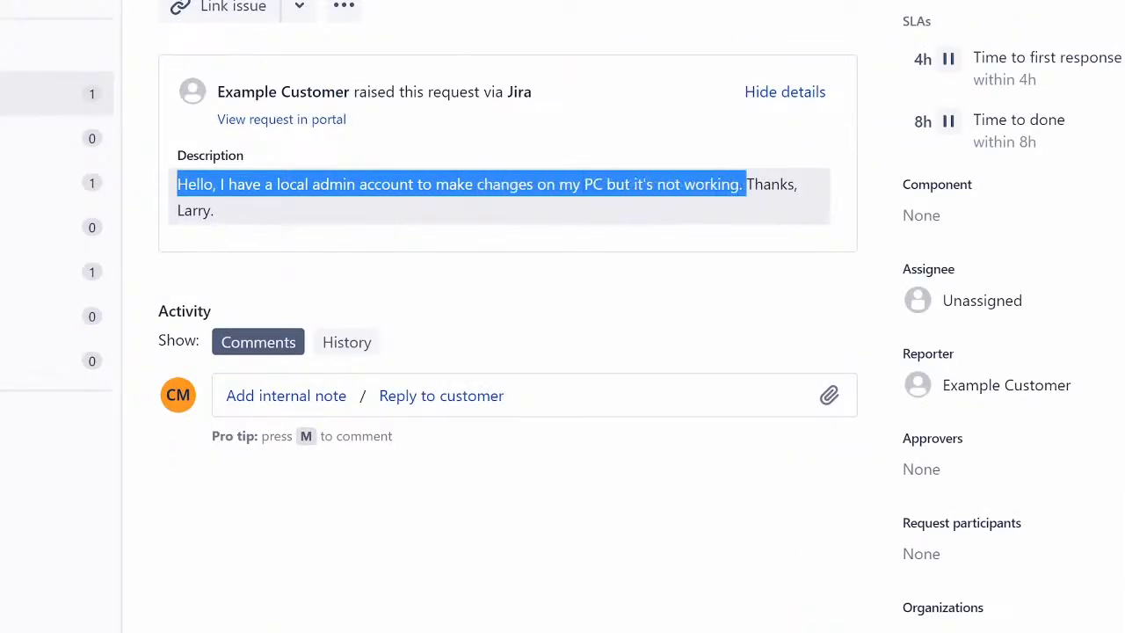
{"action": "left_click_drag", "start_coordinate": [744, 185], "coordinate": [220, 185]}
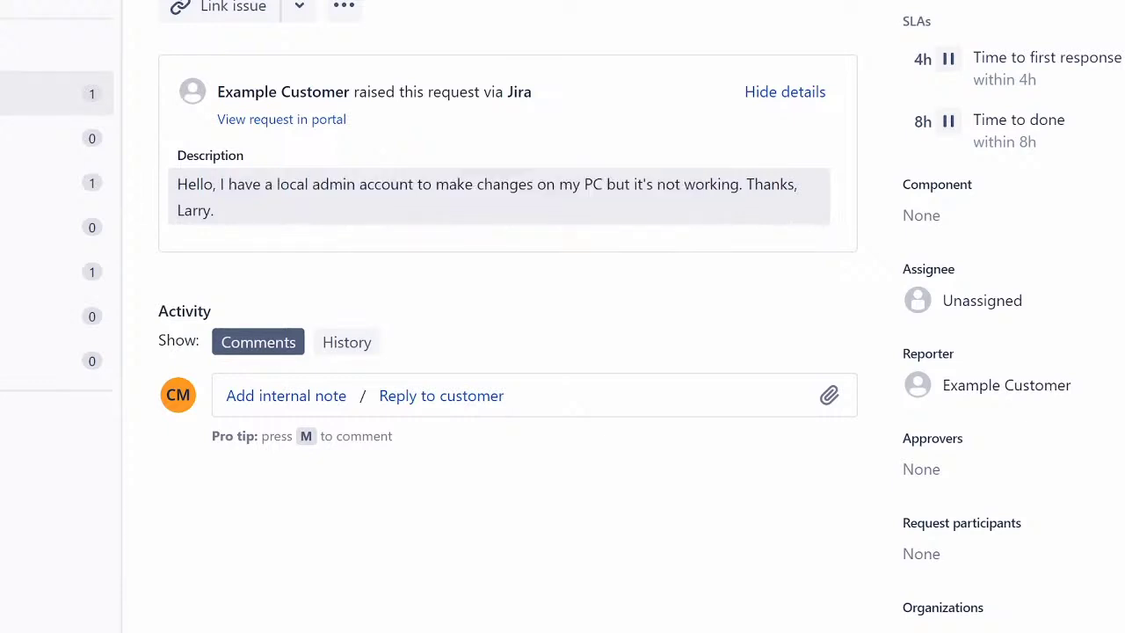
- Set yourself as the ticket's assignee from the Assignee dropdown
{"action": "left_click", "coordinate": [284, 190]}
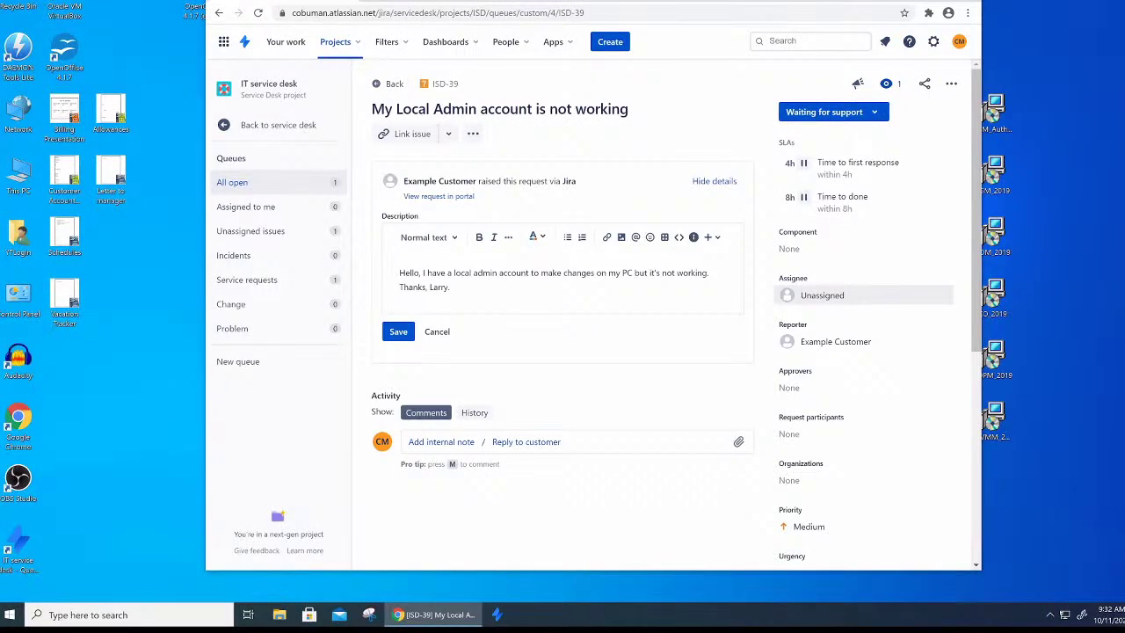
{"action": "left_click", "coordinate": [822, 296]}
{"action": "left_click", "coordinate": [835, 328]}
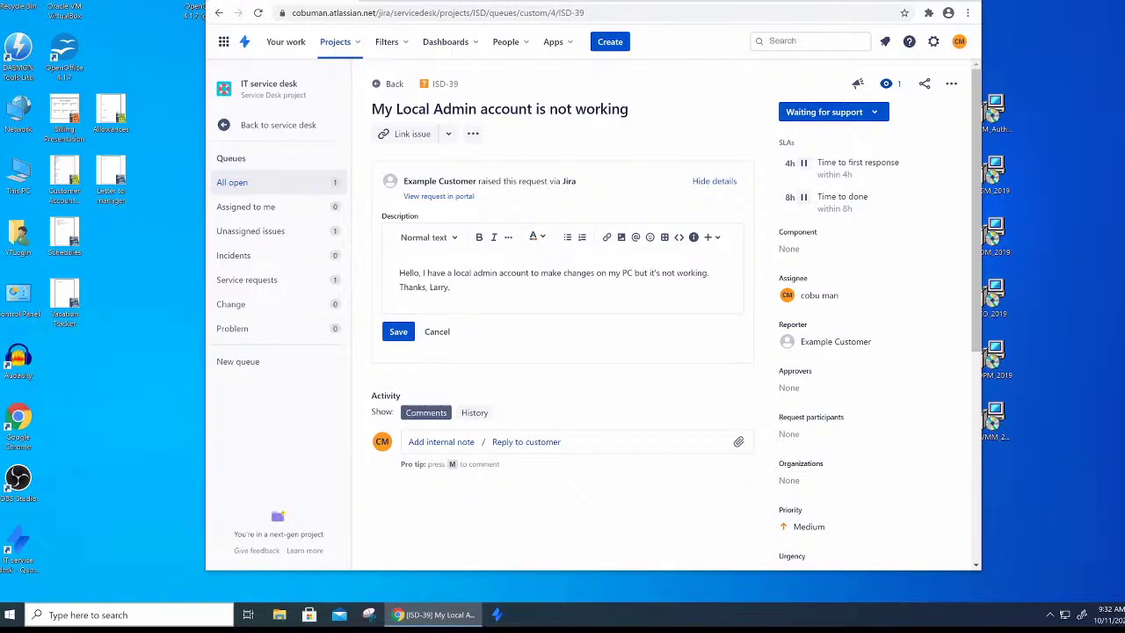
- Open the Family & other users page and look at the local administrator and test accounts
{"action": "key", "text": "super+s"}
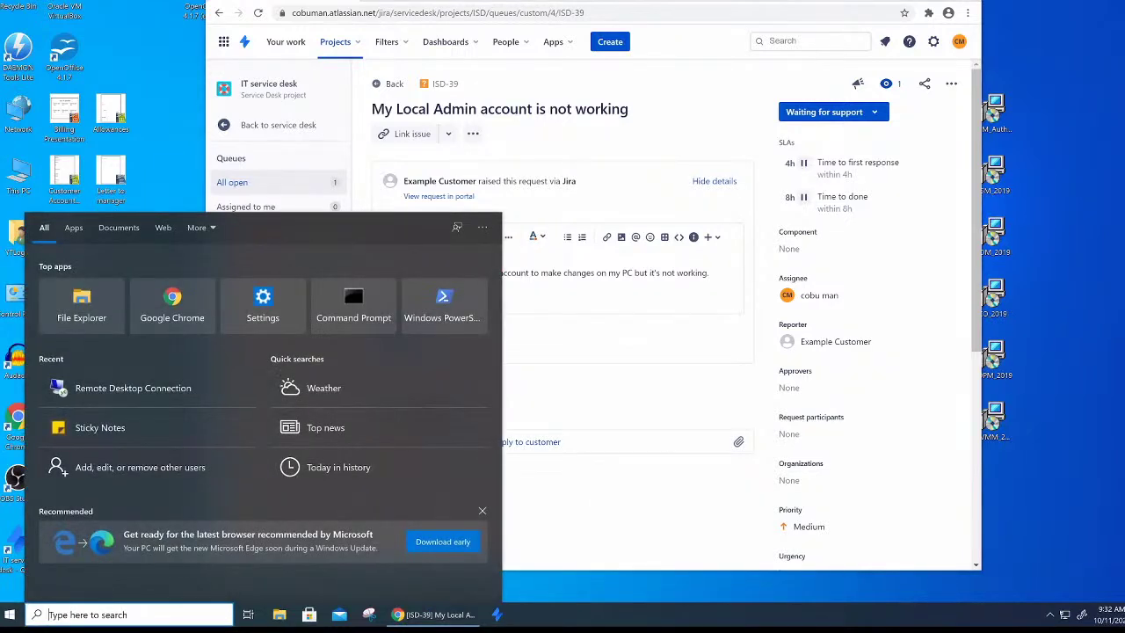
{"action": "type", "text": "users"}
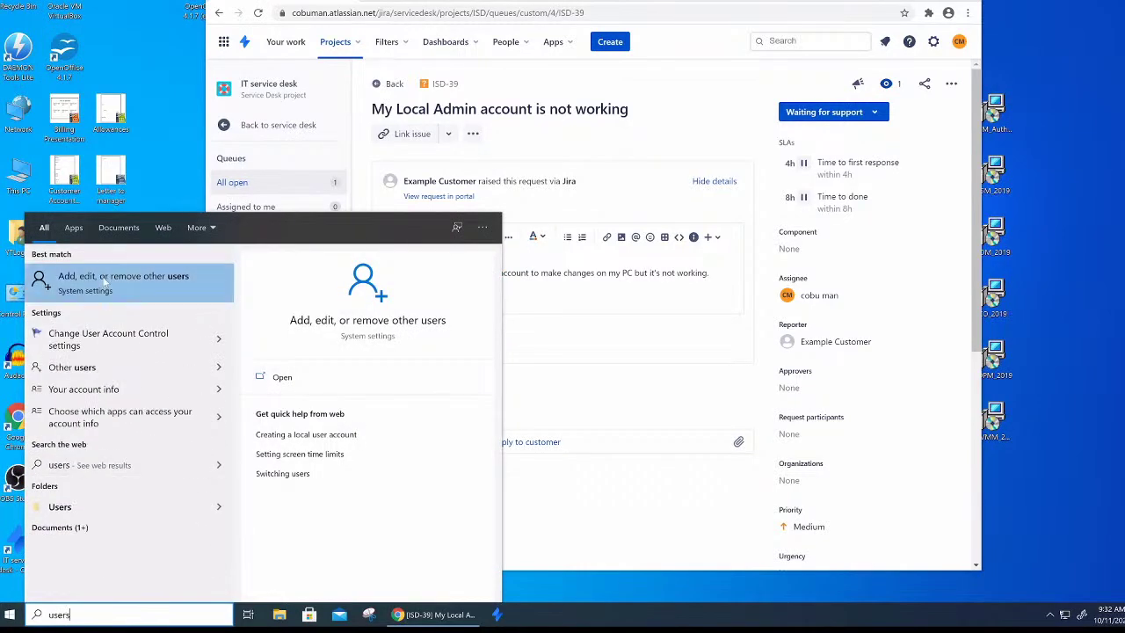
{"action": "left_click", "coordinate": [101, 284]}
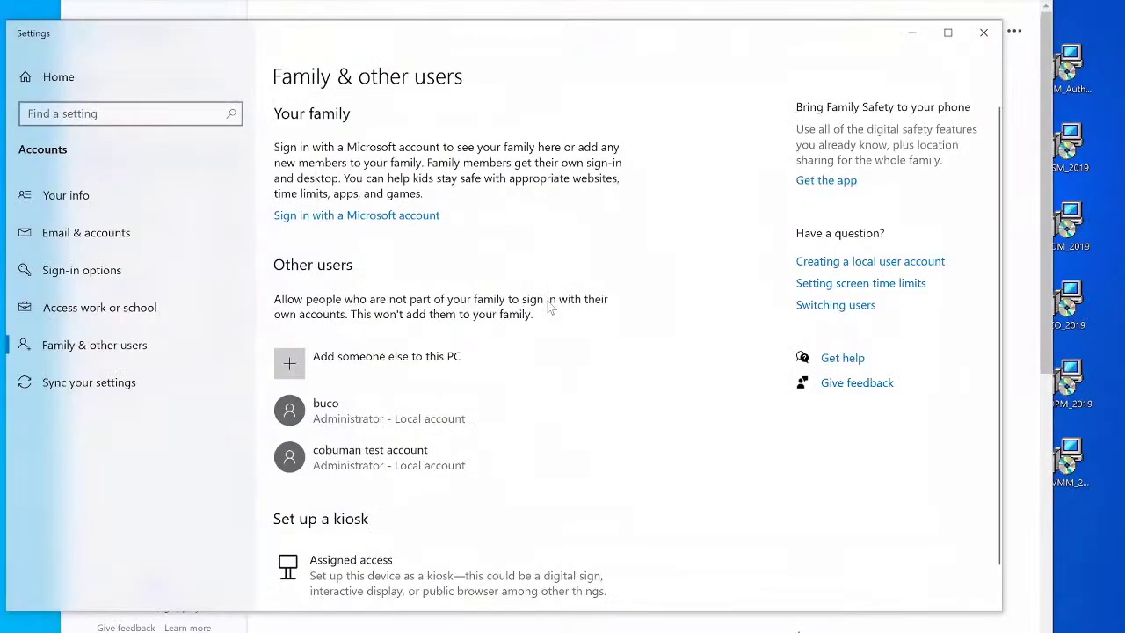
{"action": "scroll", "coordinate": [551, 308], "scroll_direction": "down", "scroll_amount": 1}
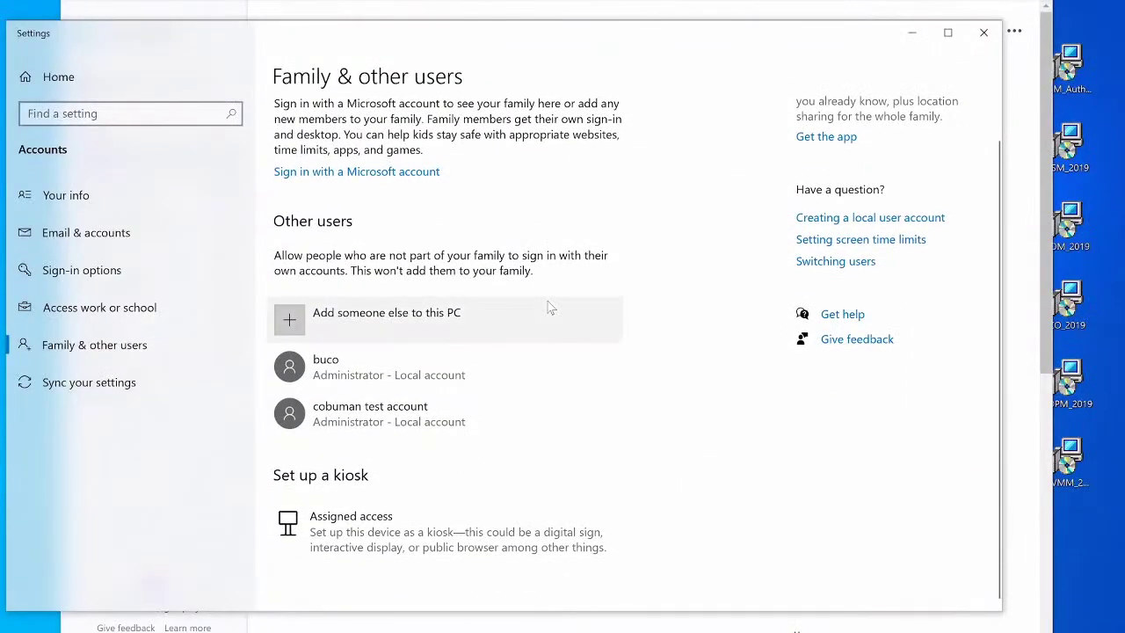
{"action": "left_click", "coordinate": [475, 386]}
{"action": "left_click", "coordinate": [460, 465]}
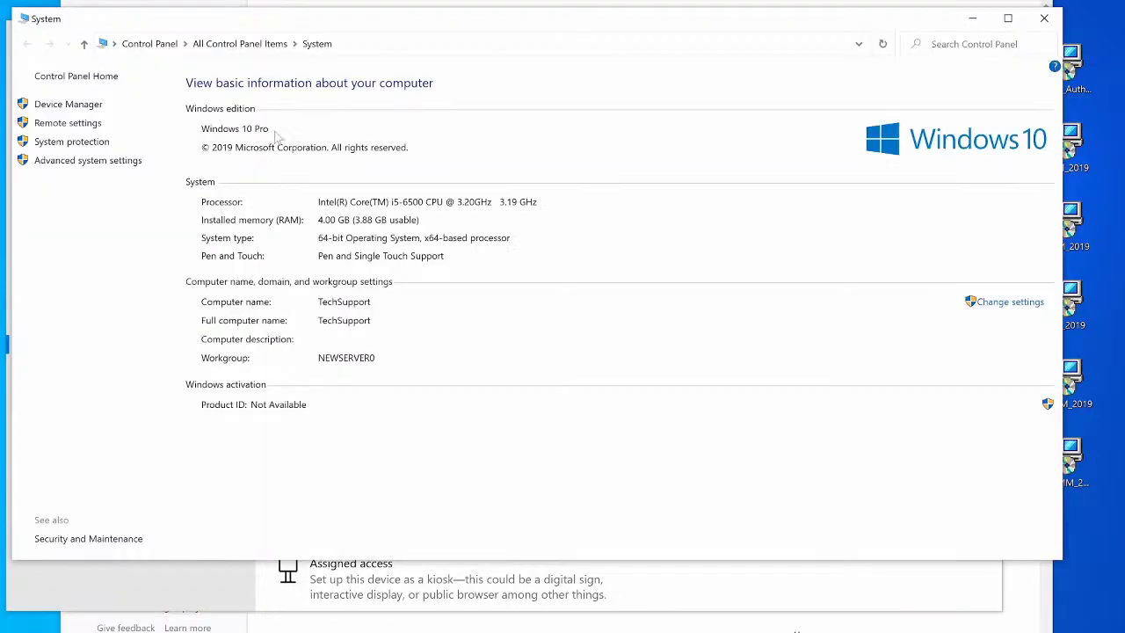
- Open the User Profiles dialog from Advanced system settings and position it on screen
{"action": "left_click", "coordinate": [70, 161]}
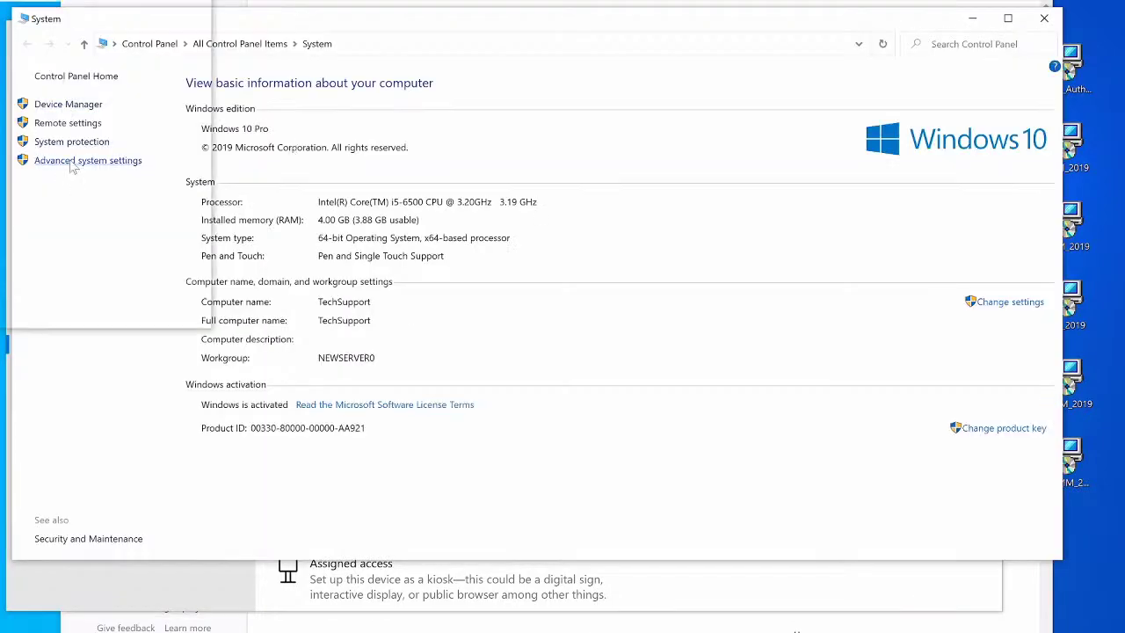
{"action": "left_click", "coordinate": [1049, 18]}
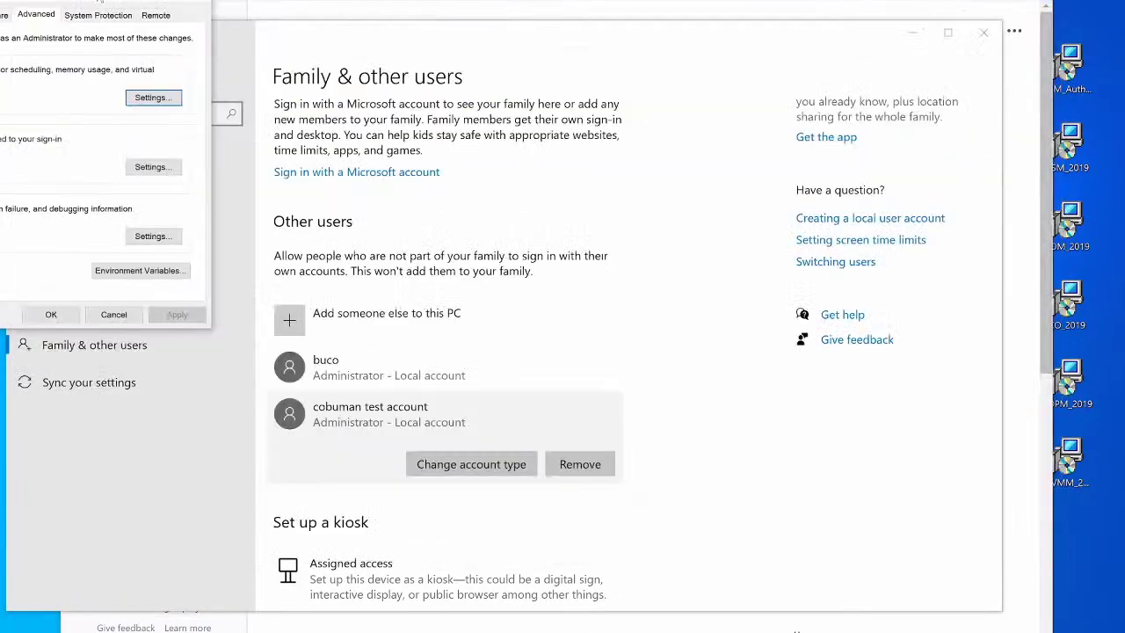
{"action": "left_click_drag", "start_coordinate": [118, 1], "coordinate": [273, 93]}
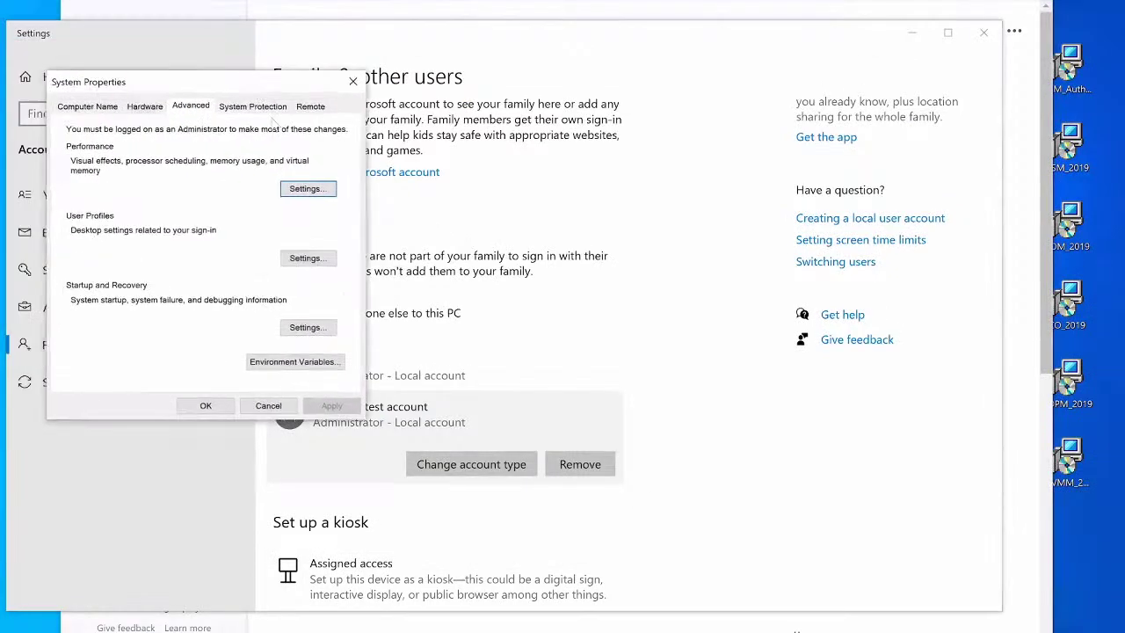
{"action": "left_click", "coordinate": [307, 258]}
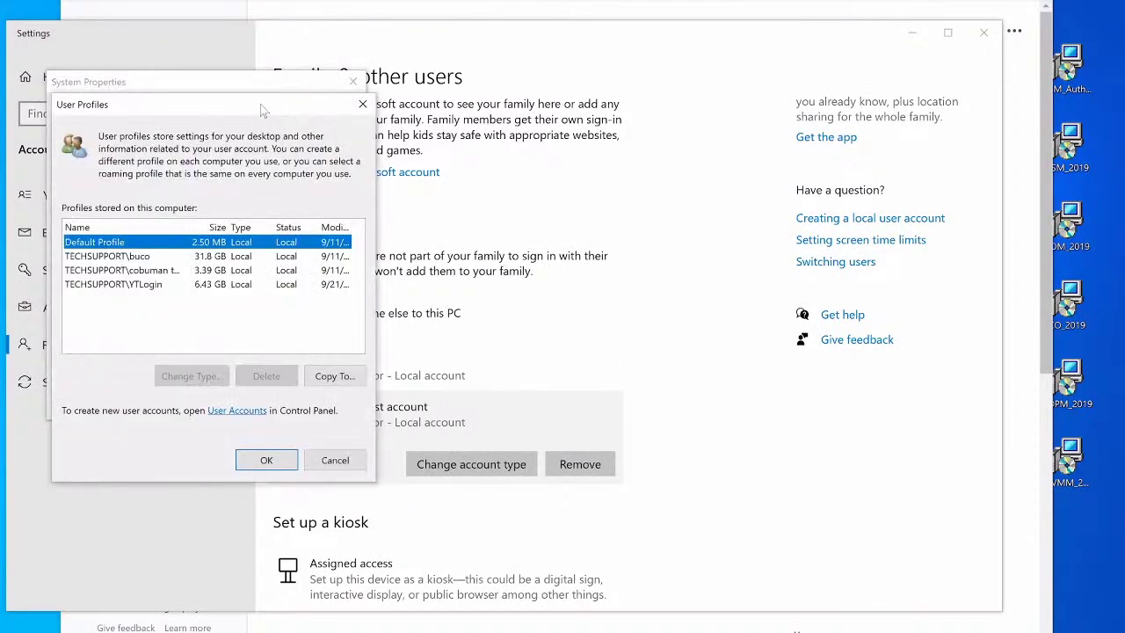
{"action": "left_click_drag", "start_coordinate": [238, 110], "coordinate": [188, 110]}
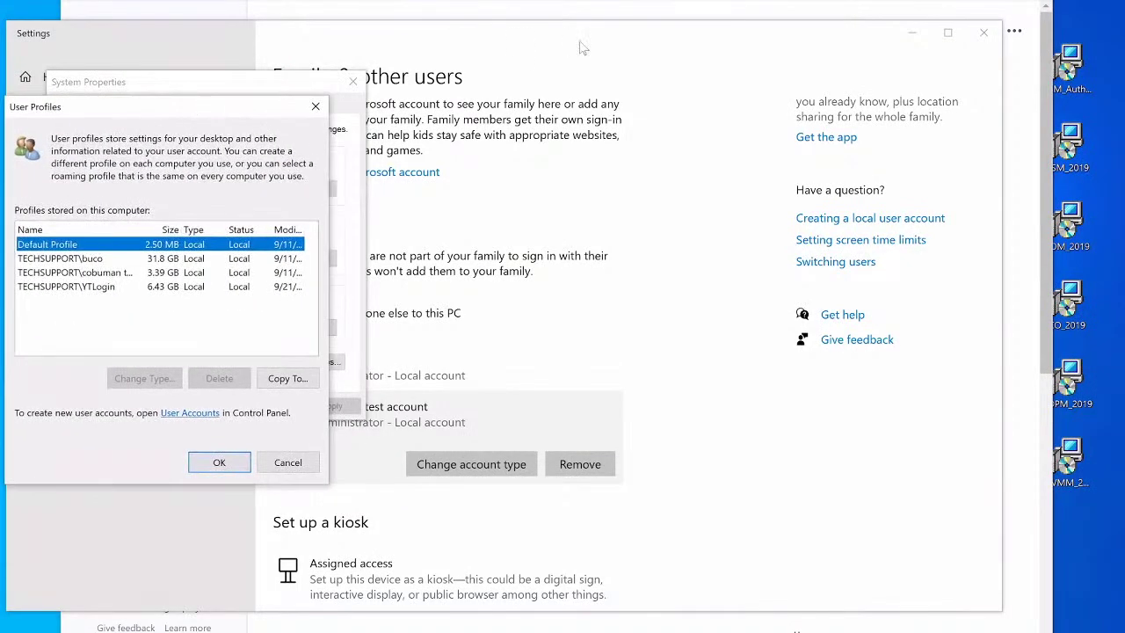
{"action": "left_click_drag", "start_coordinate": [549, 33], "coordinate": [722, 25]}
{"action": "left_click_drag", "start_coordinate": [134, 112], "coordinate": [234, 231]}
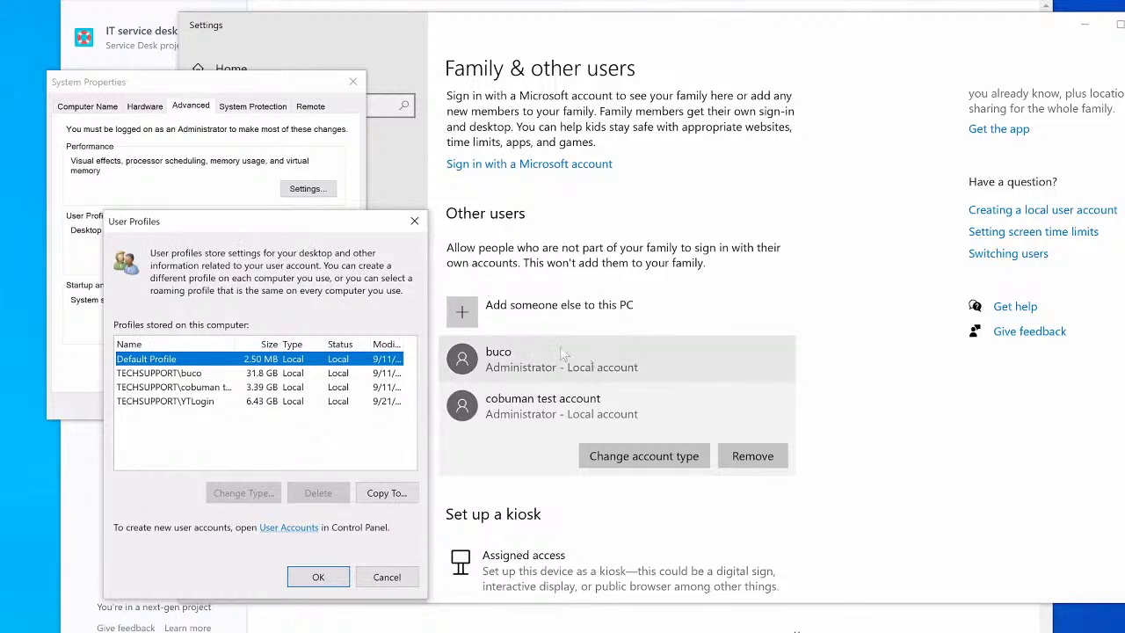
- Review the first administrator and test accounts' options on the Other users page
{"action": "left_click", "coordinate": [508, 80]}
{"action": "left_click_drag", "start_coordinate": [424, 31], "coordinate": [348, 19]}
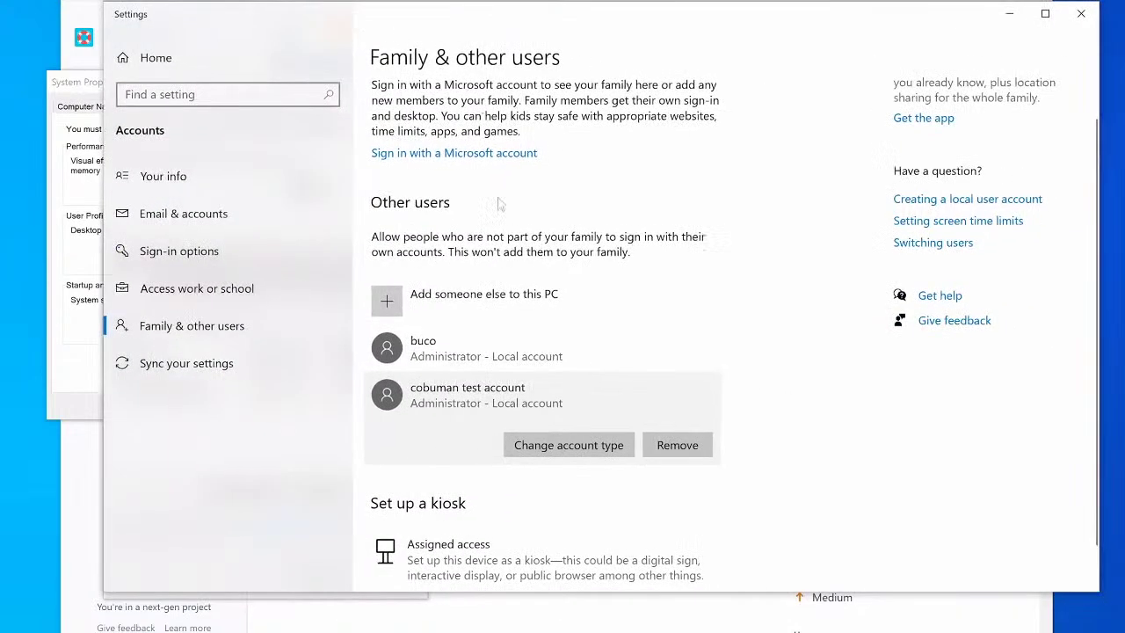
{"action": "left_click", "coordinate": [482, 350]}
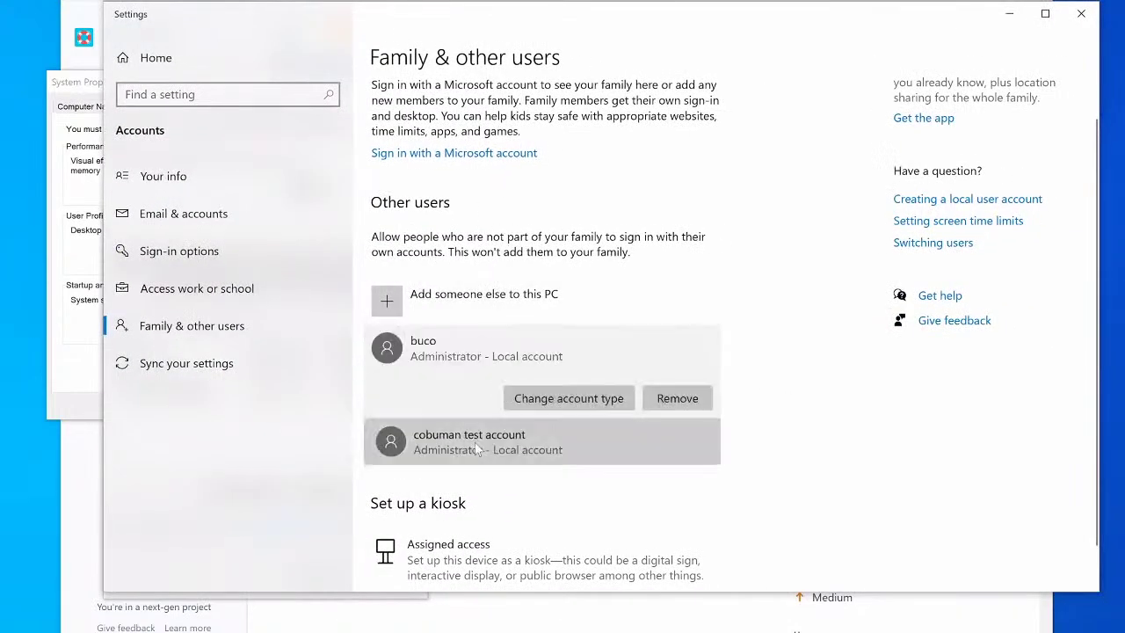
{"action": "left_click", "coordinate": [479, 442]}
{"action": "left_click", "coordinate": [497, 361]}
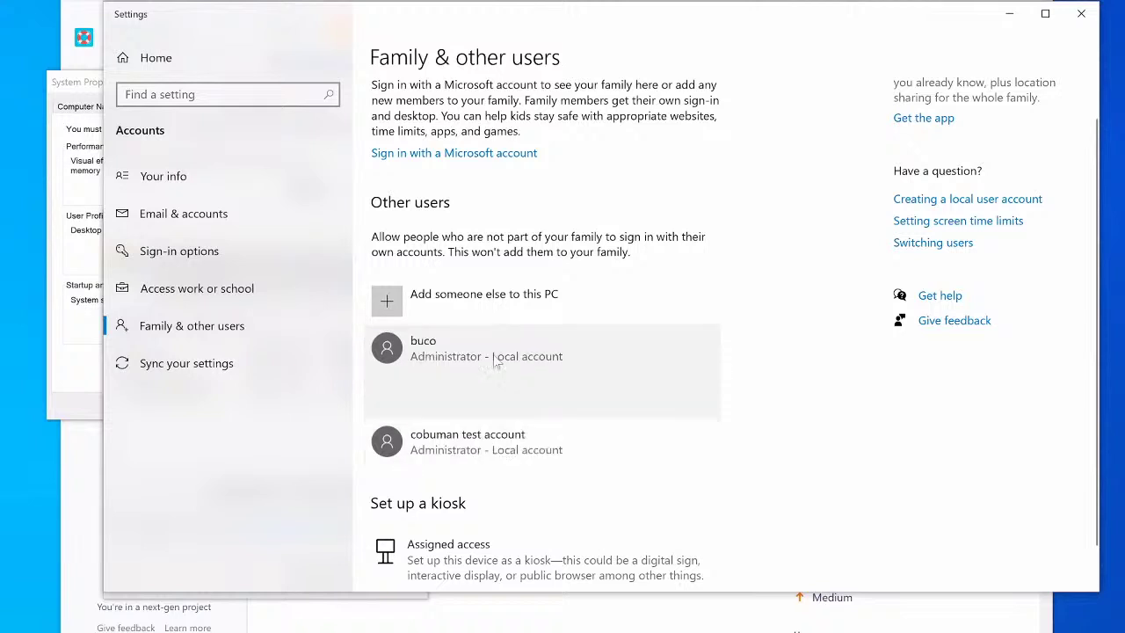
{"action": "left_click", "coordinate": [451, 435]}
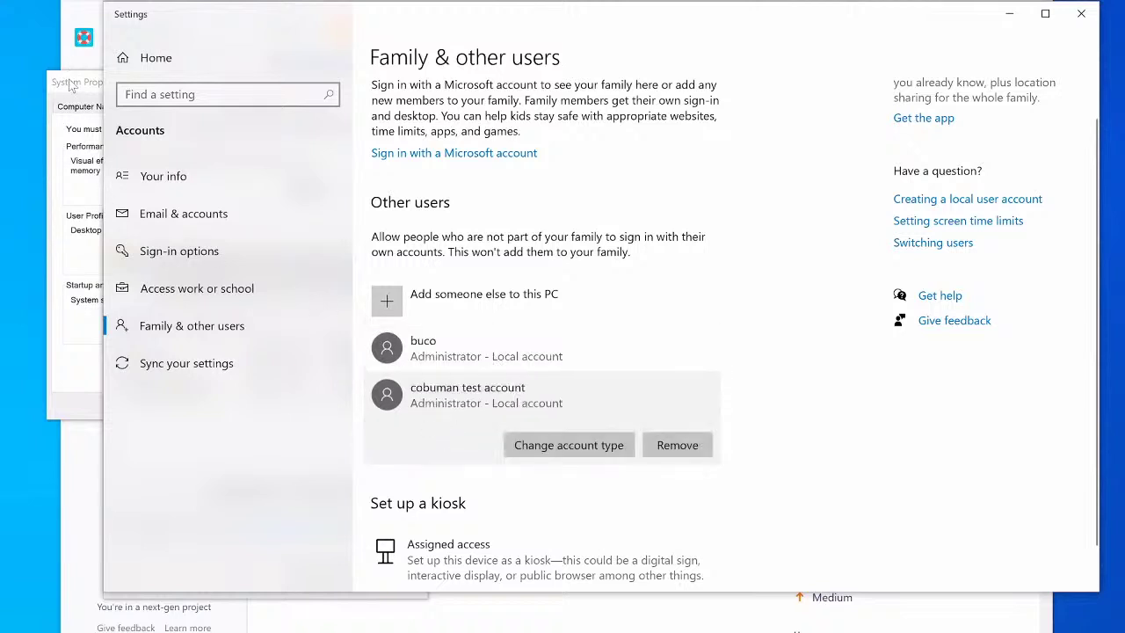
- Compare the administrator, test and last stored profiles in the User Profiles list
{"action": "left_click", "coordinate": [71, 86]}
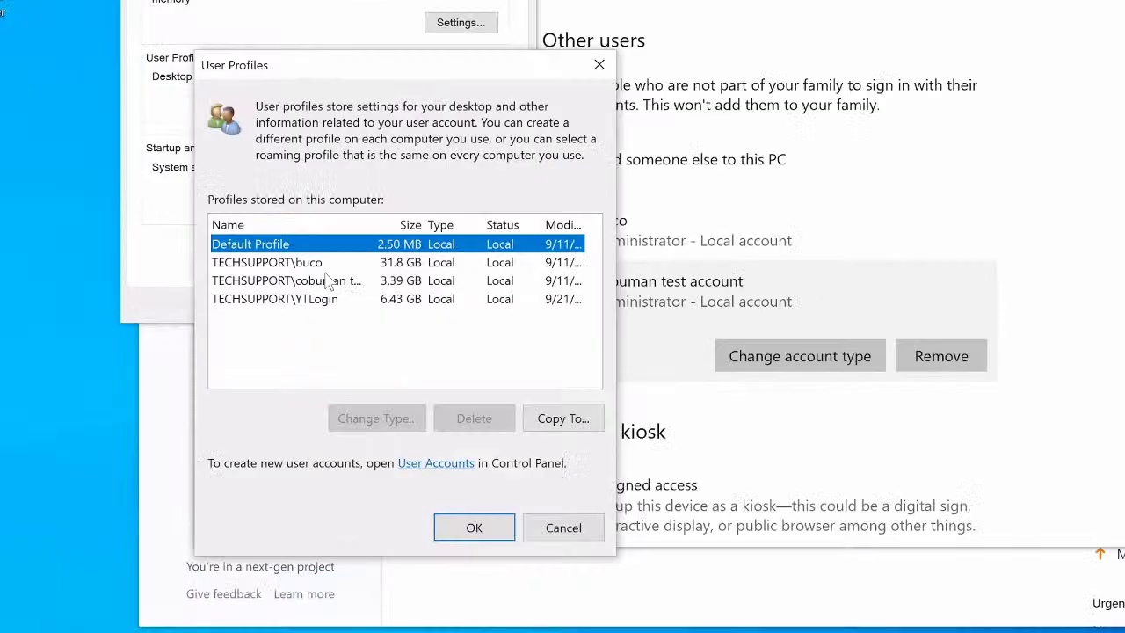
{"action": "left_click", "coordinate": [327, 279]}
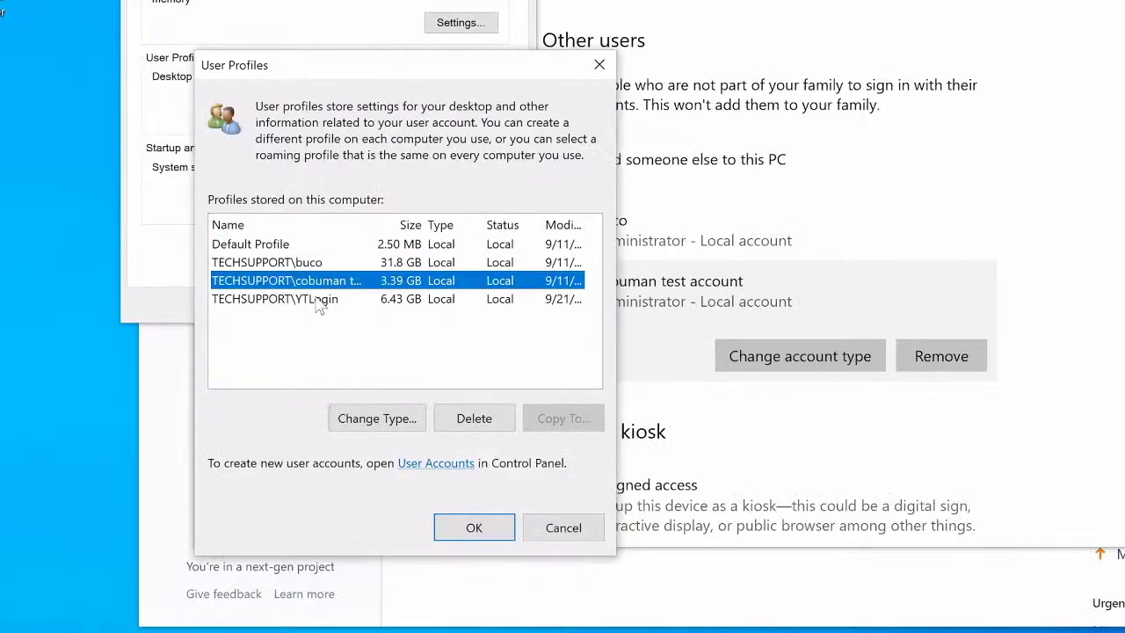
{"action": "left_click", "coordinate": [319, 301]}
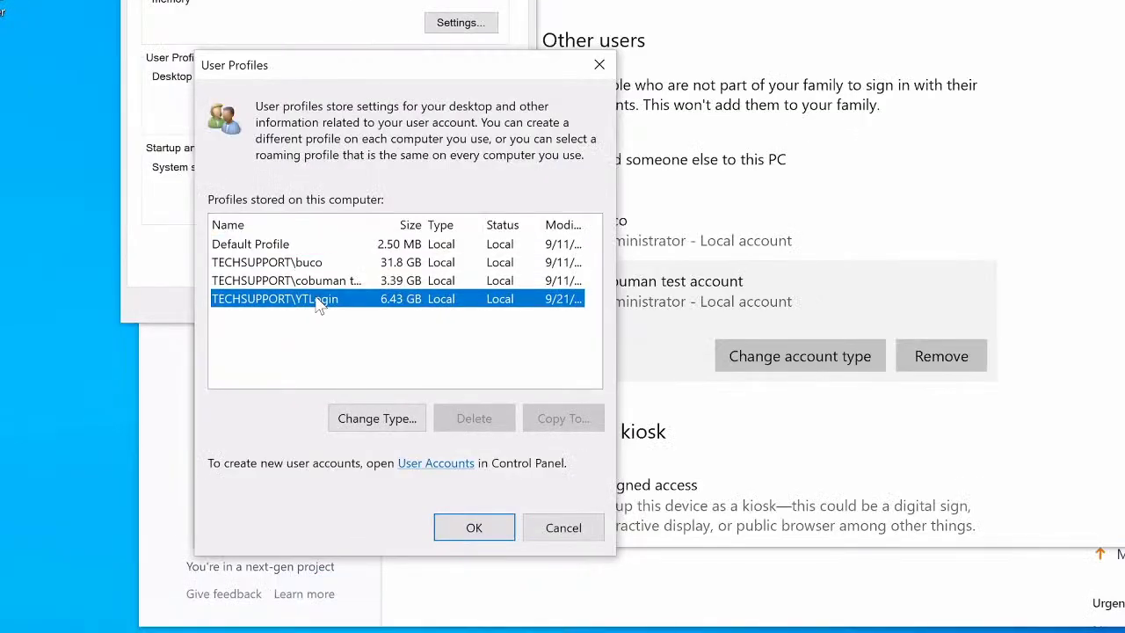
{"action": "left_click", "coordinate": [353, 281]}
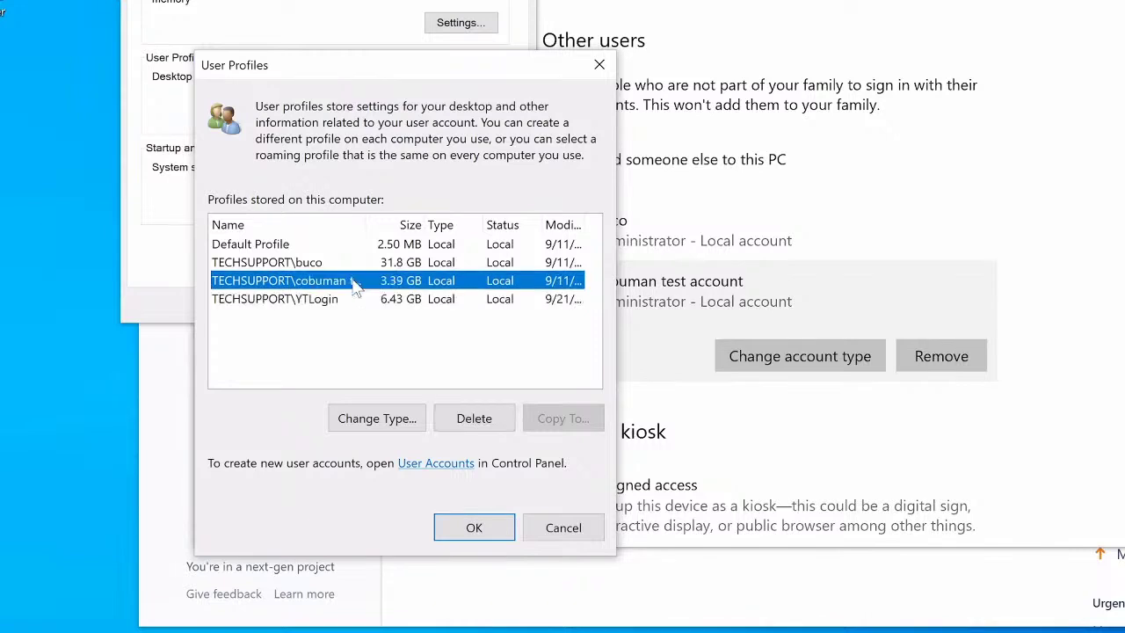
{"action": "key", "text": "Up"}
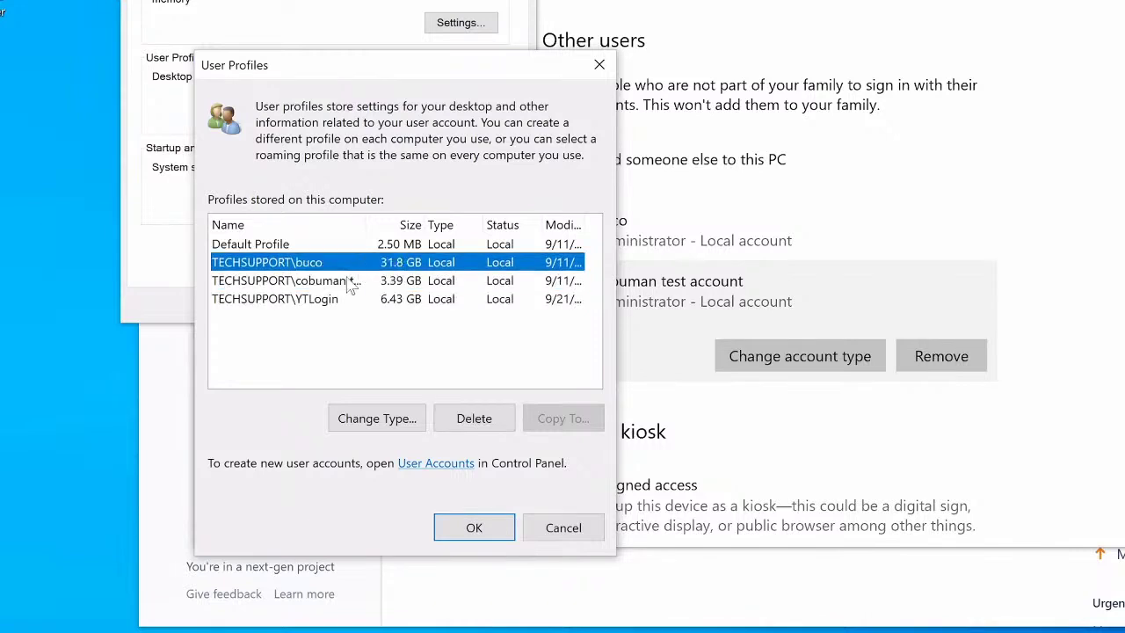
{"action": "left_click", "coordinate": [340, 282]}
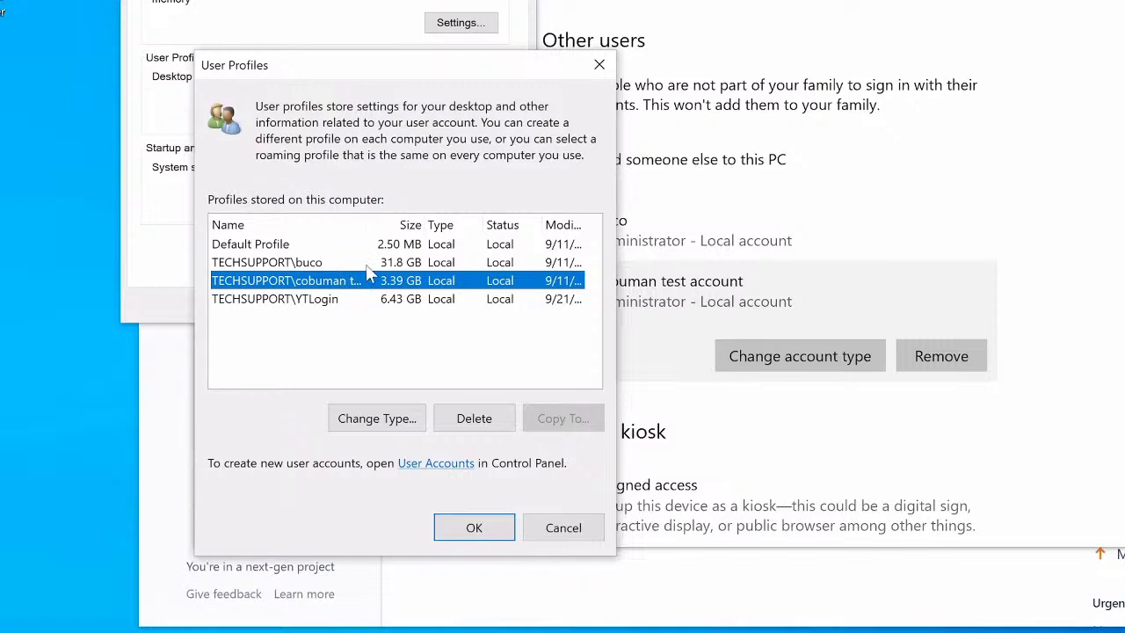
{"action": "left_click", "coordinate": [370, 270]}
{"action": "left_click", "coordinate": [359, 283]}
{"action": "left_click", "coordinate": [352, 301]}
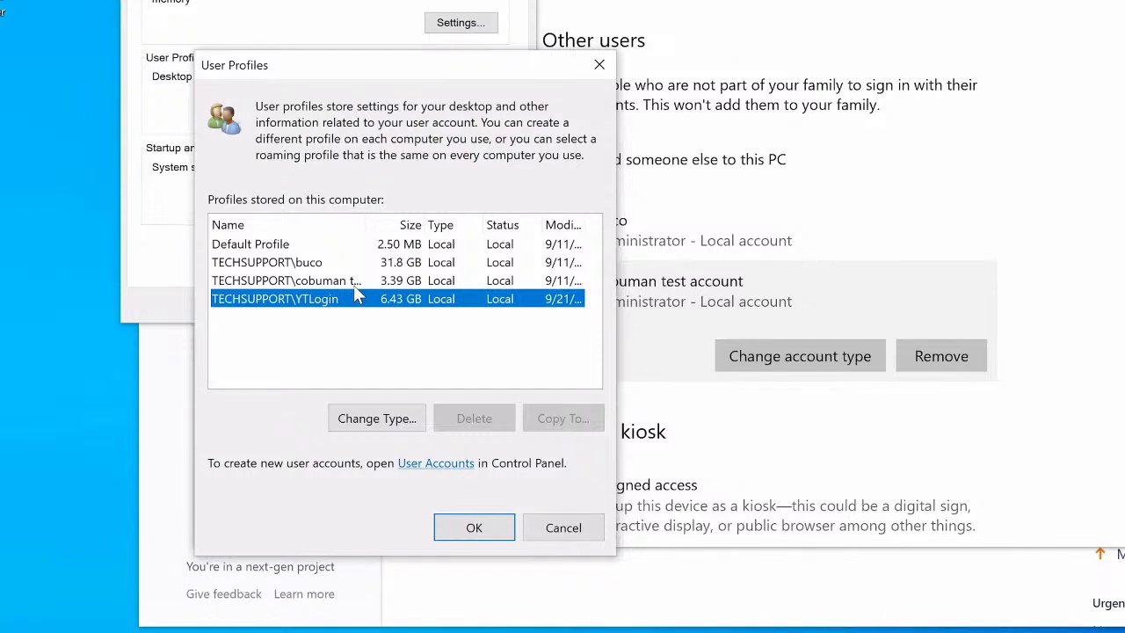
{"action": "left_click", "coordinate": [368, 270]}
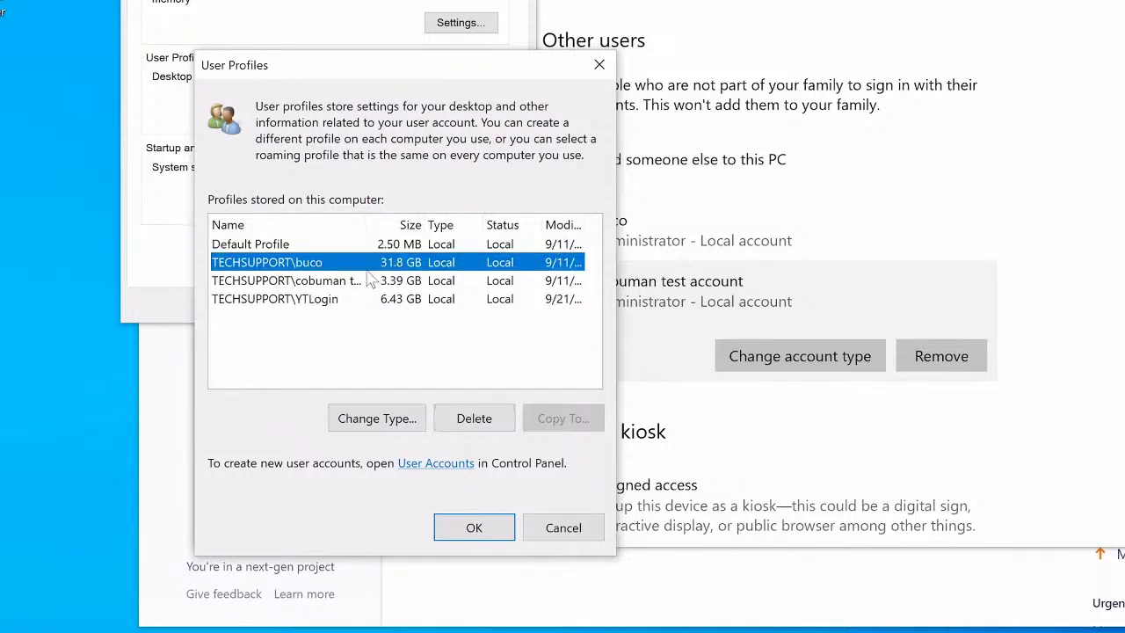
{"action": "left_click", "coordinate": [357, 284]}
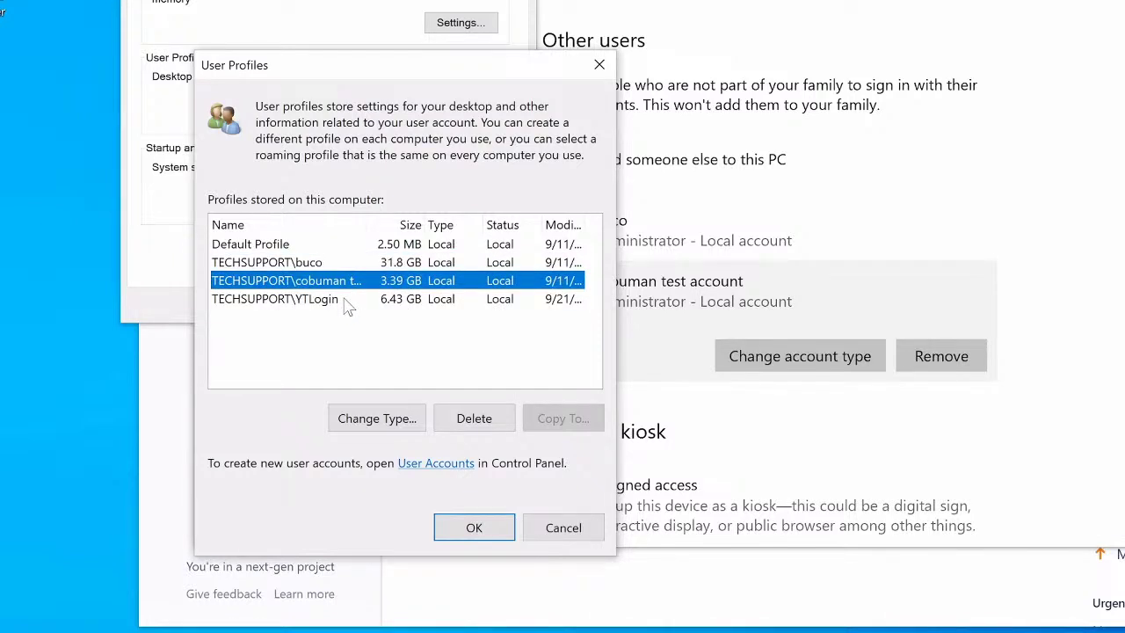
{"action": "left_click_drag", "start_coordinate": [474, 72], "coordinate": [372, 40]}
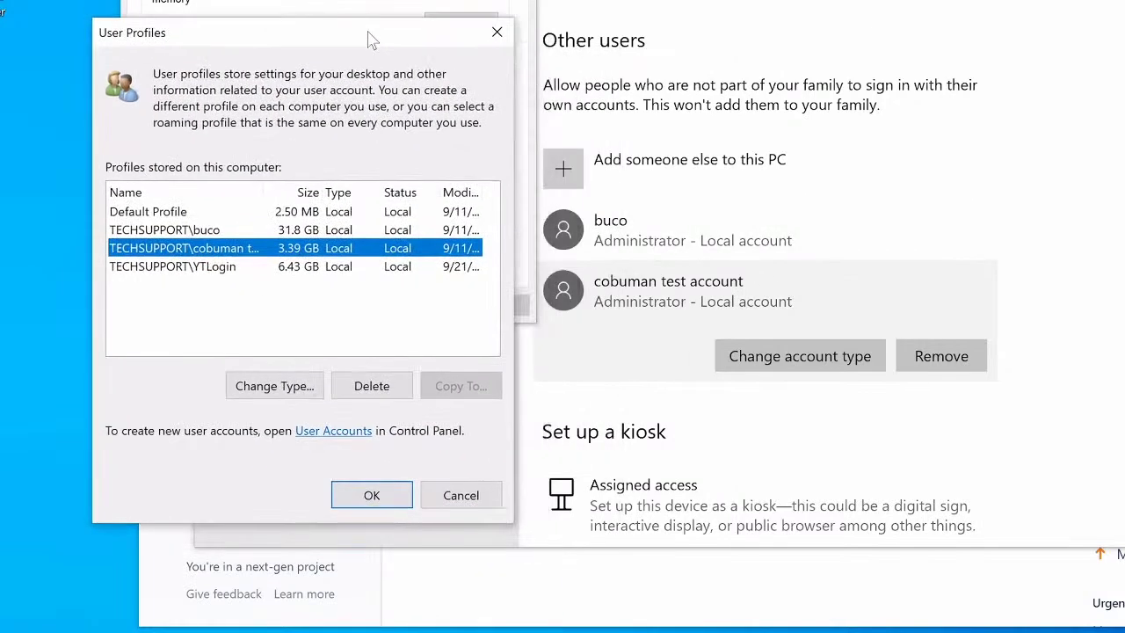
{"action": "left_click", "coordinate": [286, 229]}
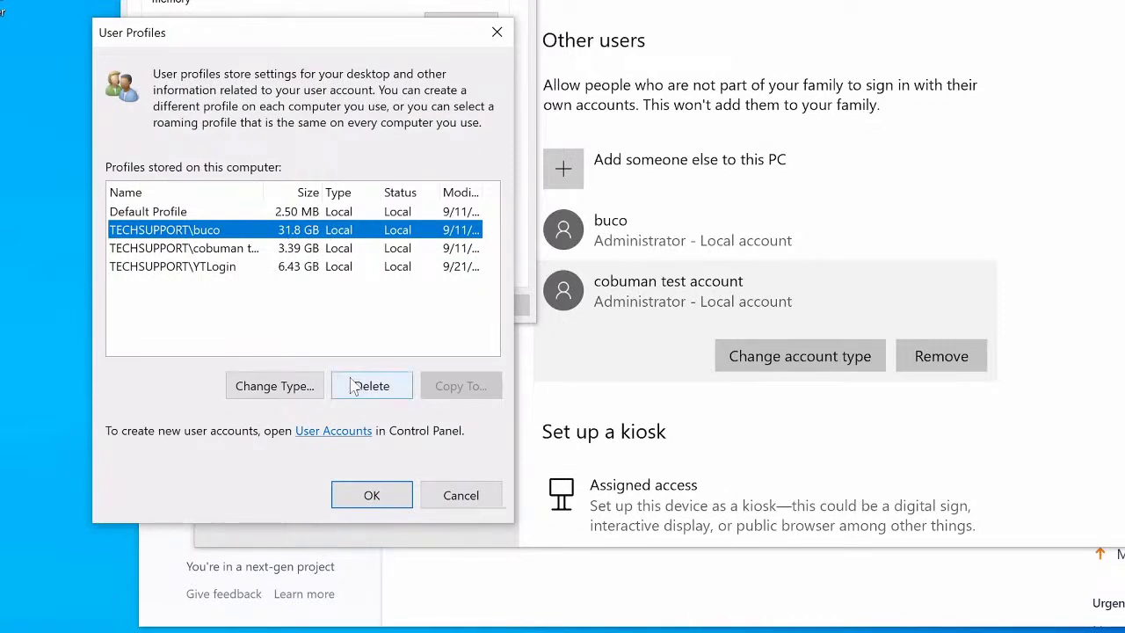
{"action": "left_click", "coordinate": [323, 251]}
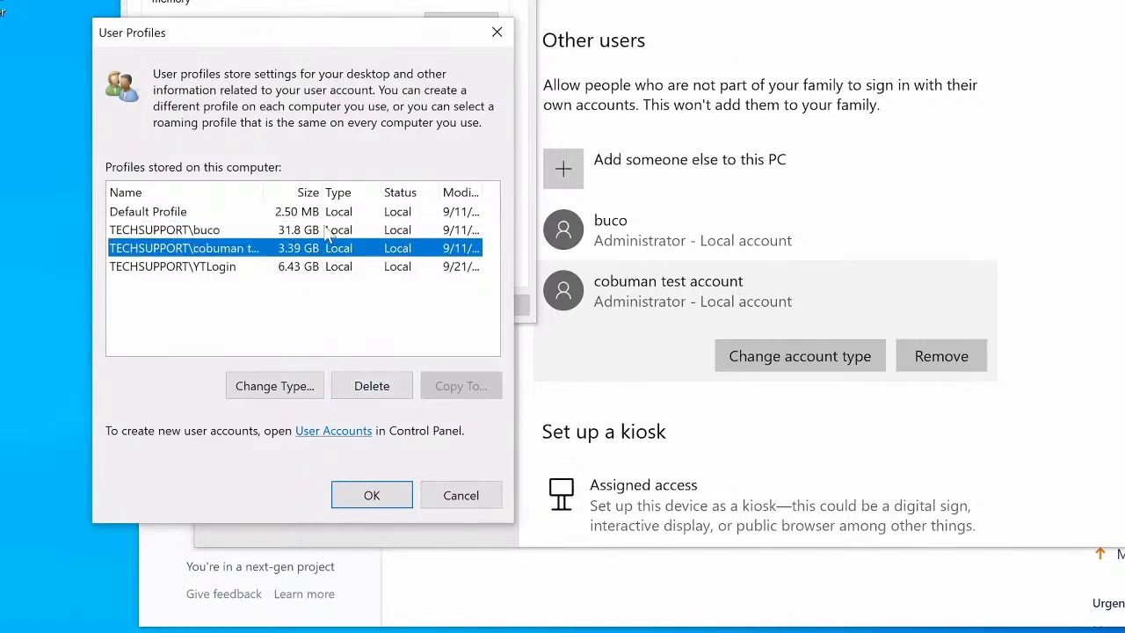
{"action": "left_click", "coordinate": [323, 230]}
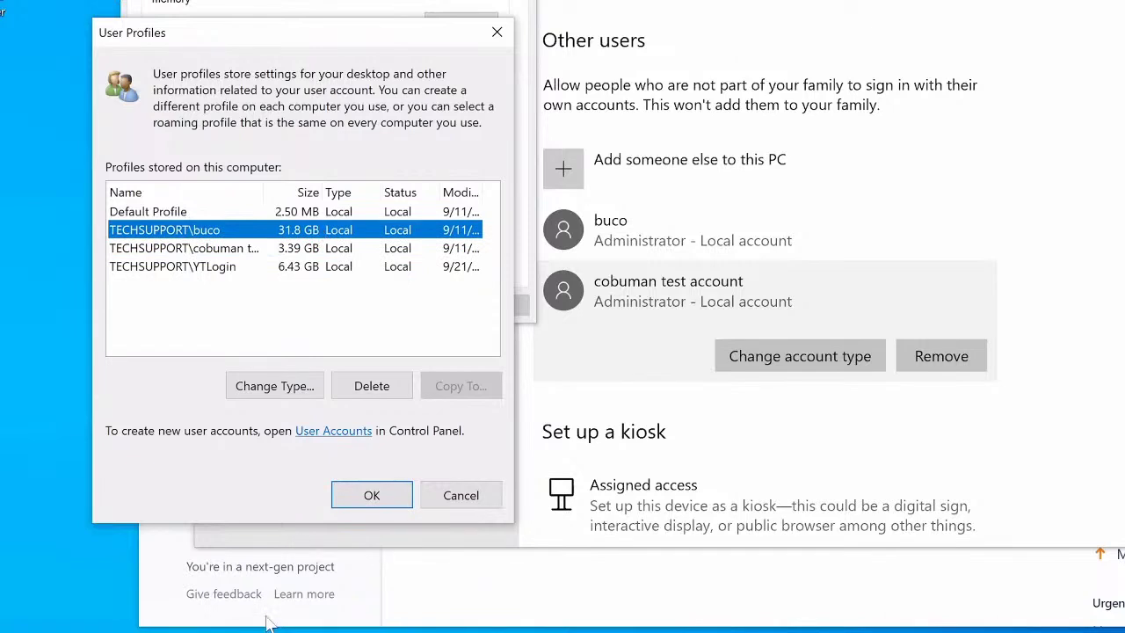
- Open the C:\Users folder in File Explorer via This PC > Local Disk (C:)
{"action": "left_click", "coordinate": [293, 587]}
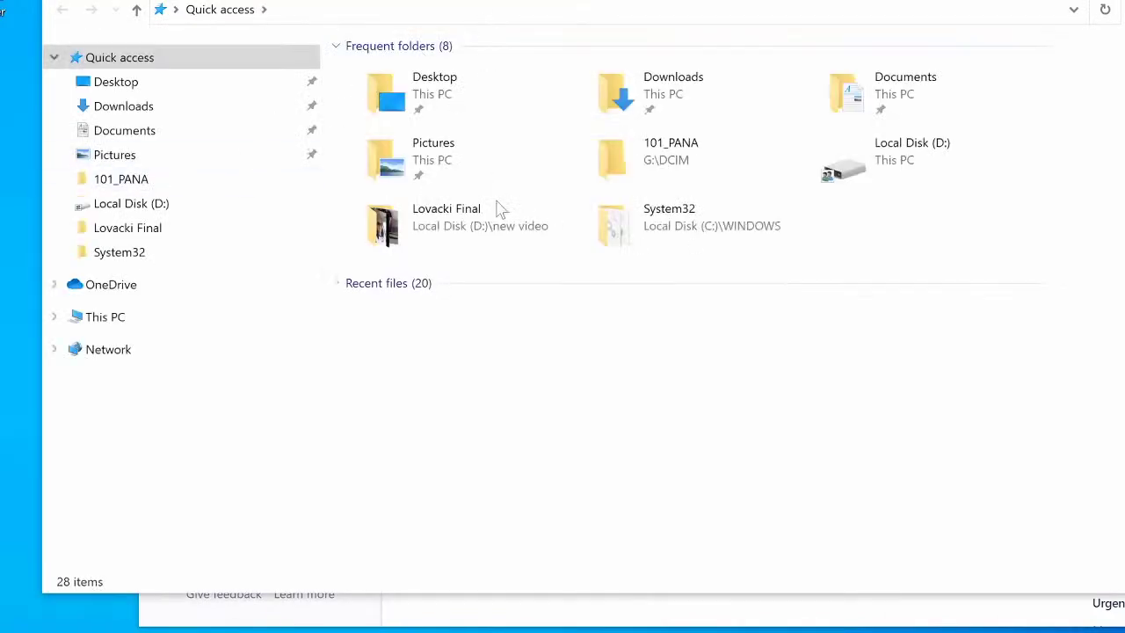
{"action": "left_click", "coordinate": [134, 318]}
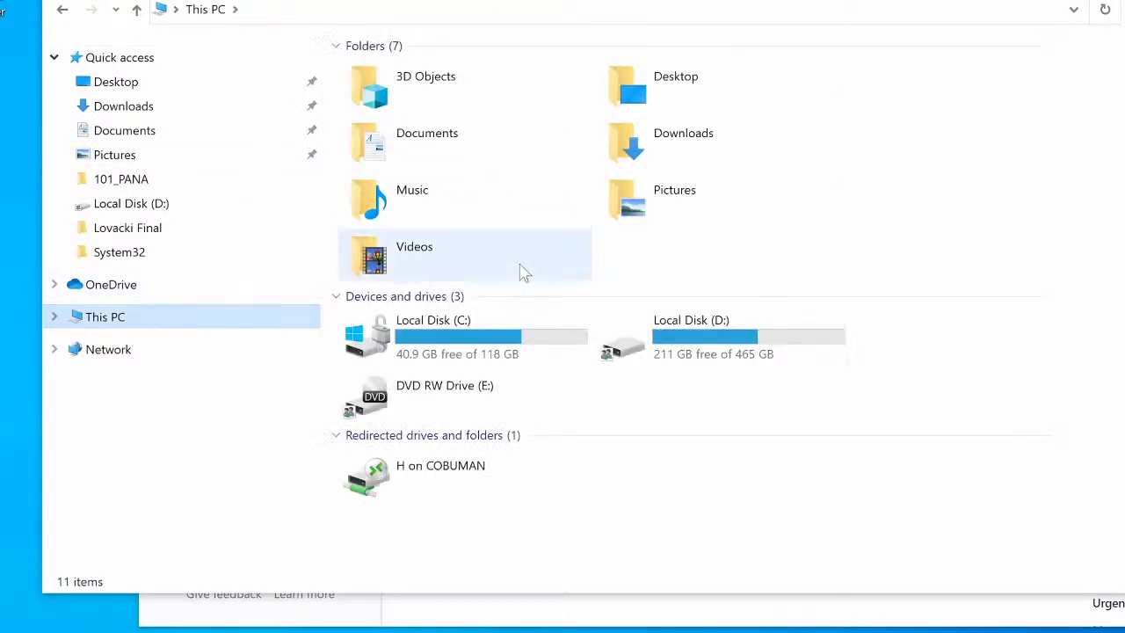
{"action": "left_click", "coordinate": [461, 325]}
{"action": "double_click", "coordinate": [458, 321]}
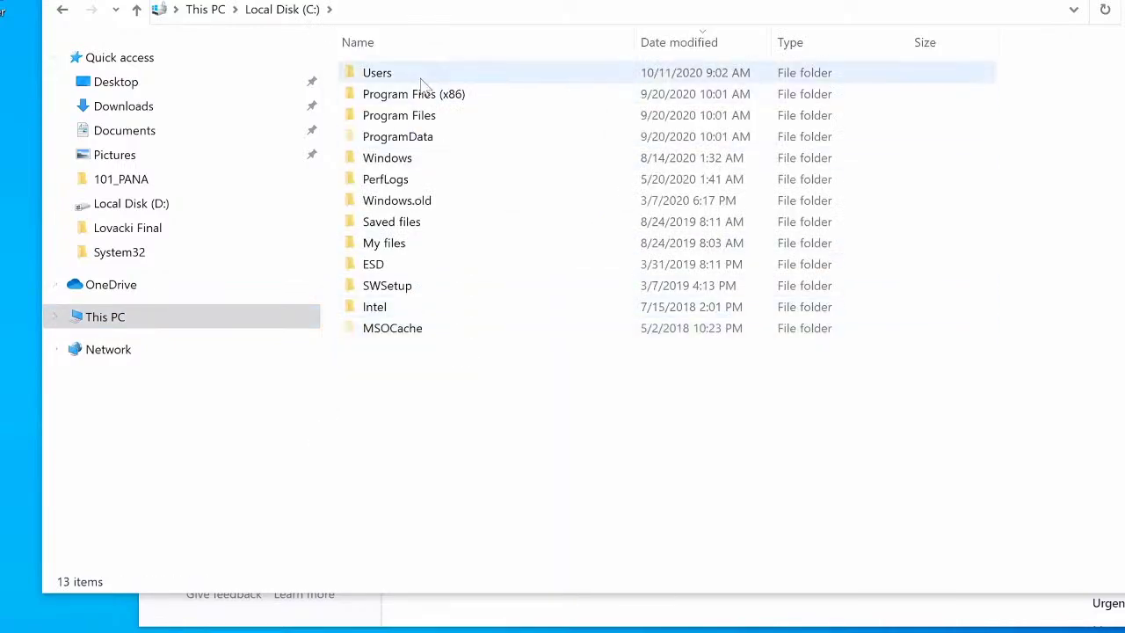
{"action": "double_click", "coordinate": [378, 73]}
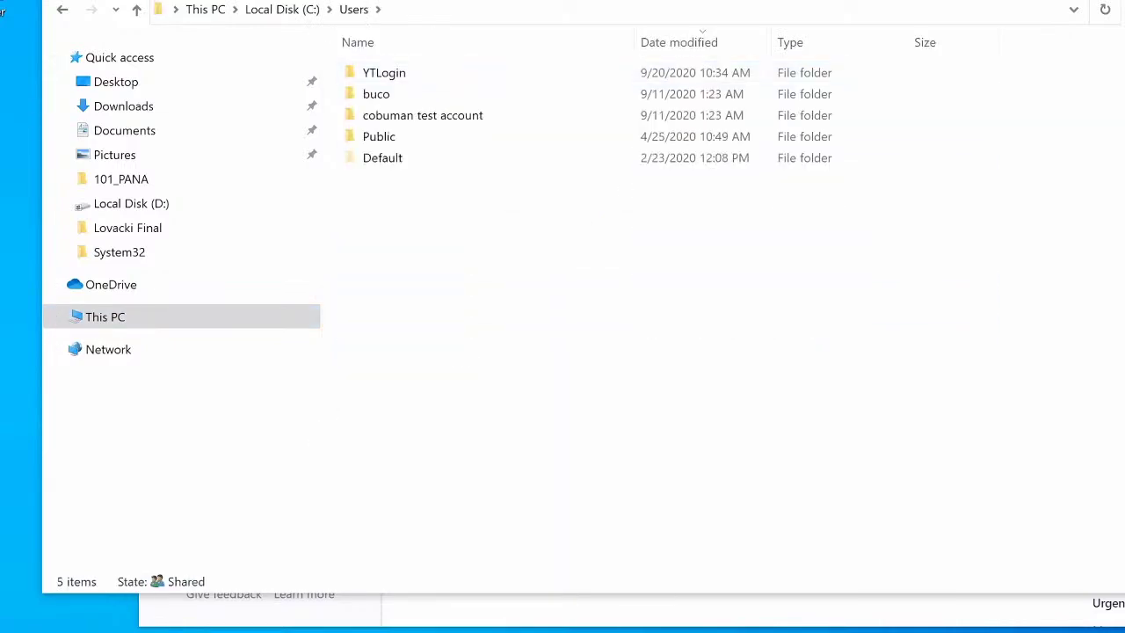
{"action": "left_click_drag", "start_coordinate": [81, 67], "coordinate": [417, 155]}
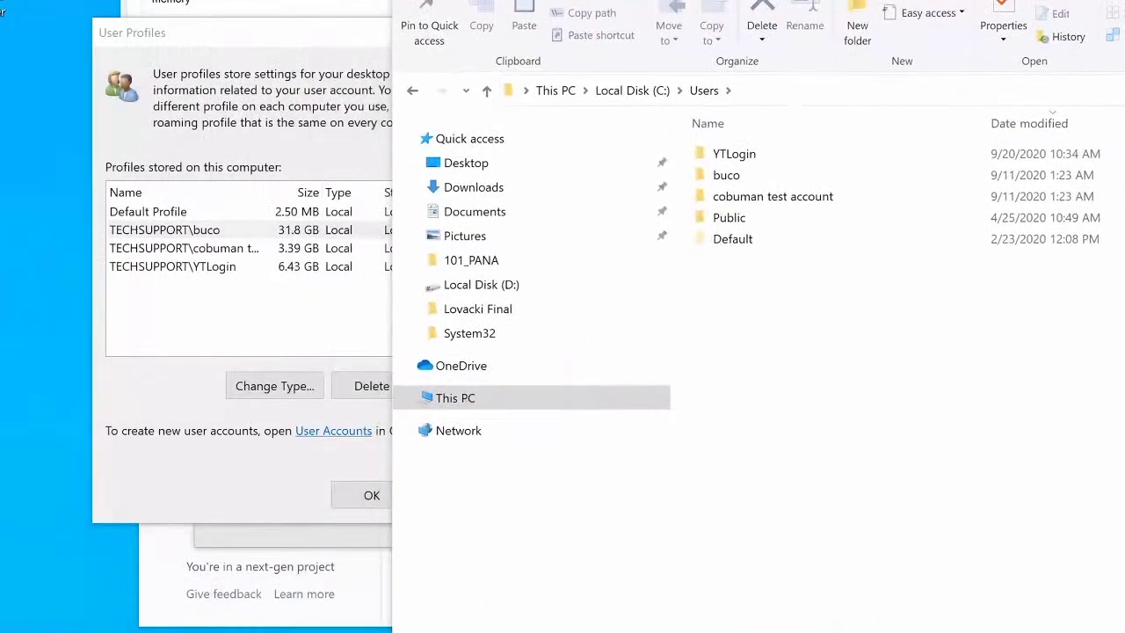
- Match the Users folders against stored profiles, including the 6.43 GB in-use and test account profiles
{"action": "left_click", "coordinate": [726, 182]}
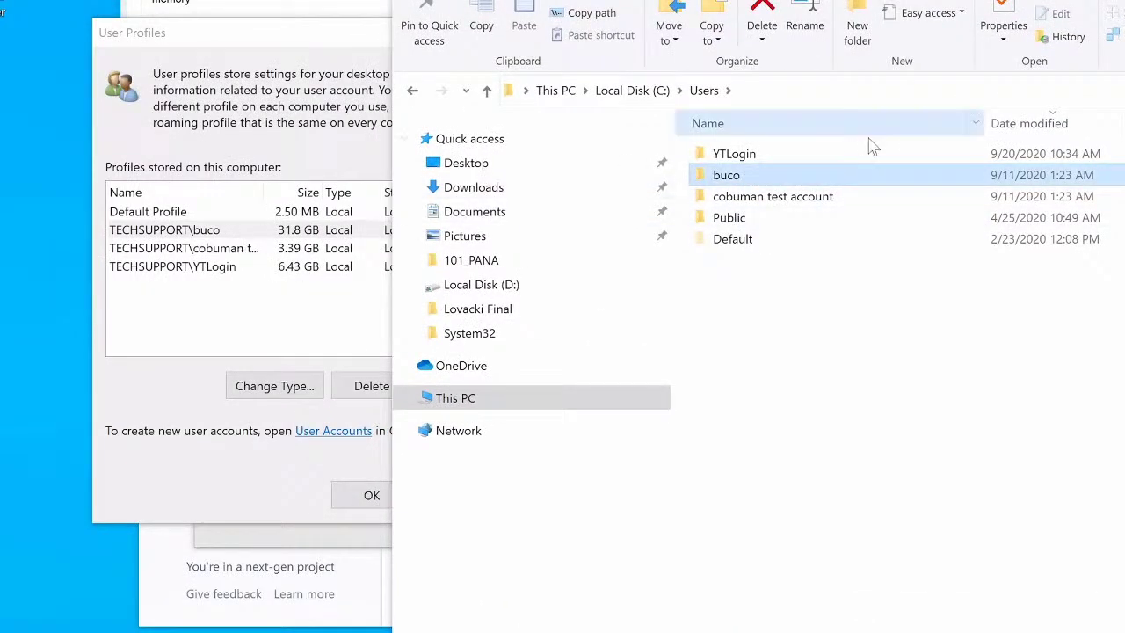
{"action": "left_click", "coordinate": [766, 204]}
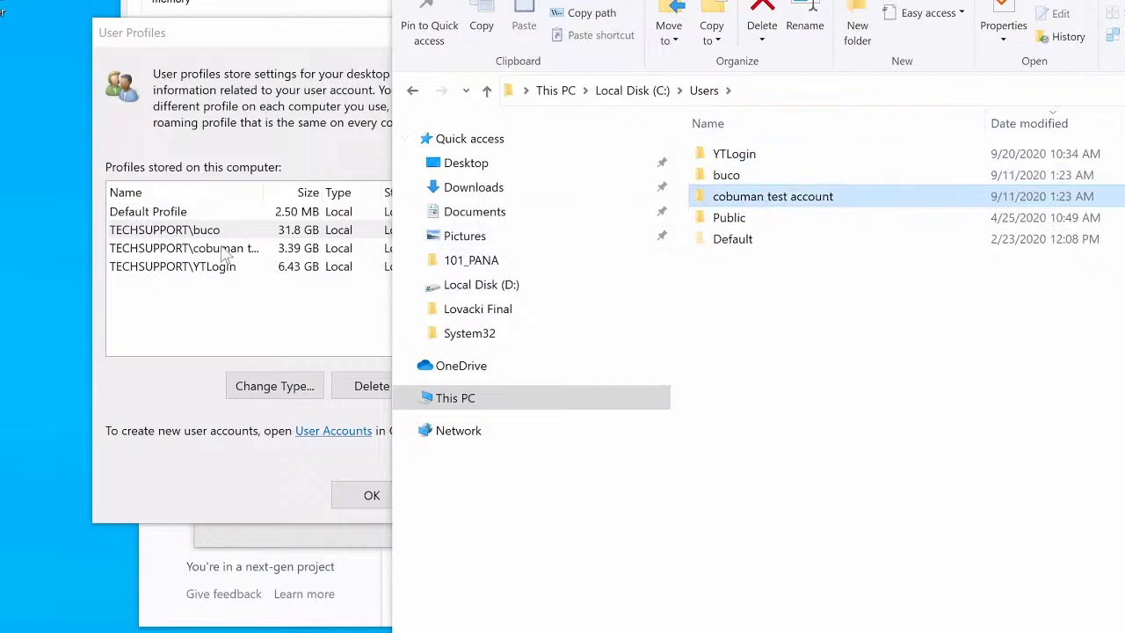
{"action": "left_click", "coordinate": [224, 250]}
{"action": "left_click", "coordinate": [737, 155]}
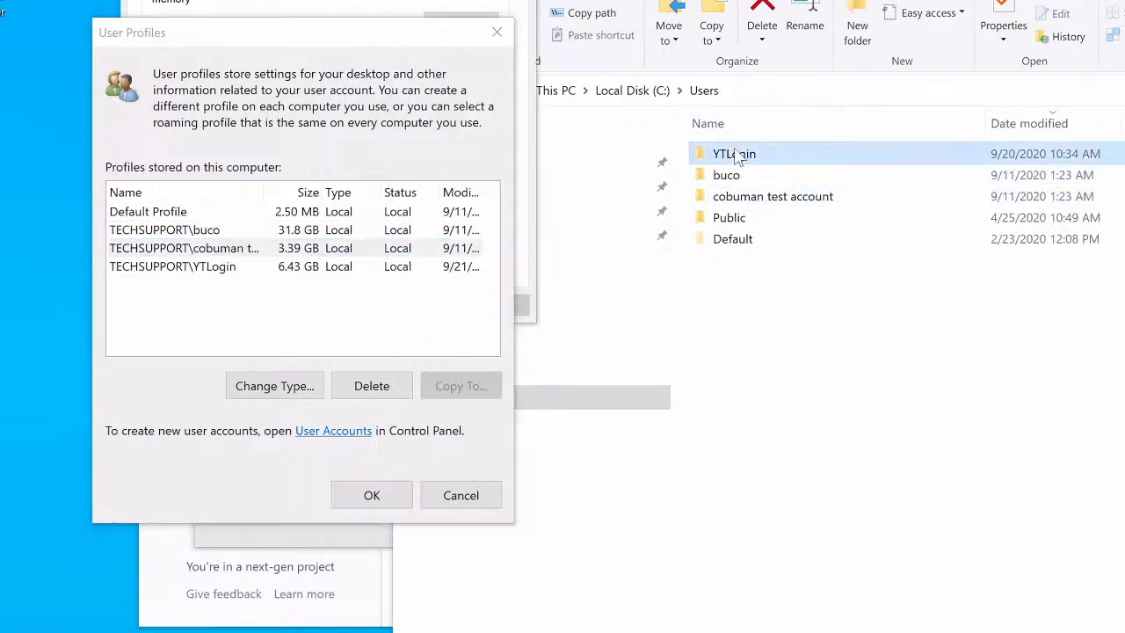
{"action": "left_click", "coordinate": [204, 268]}
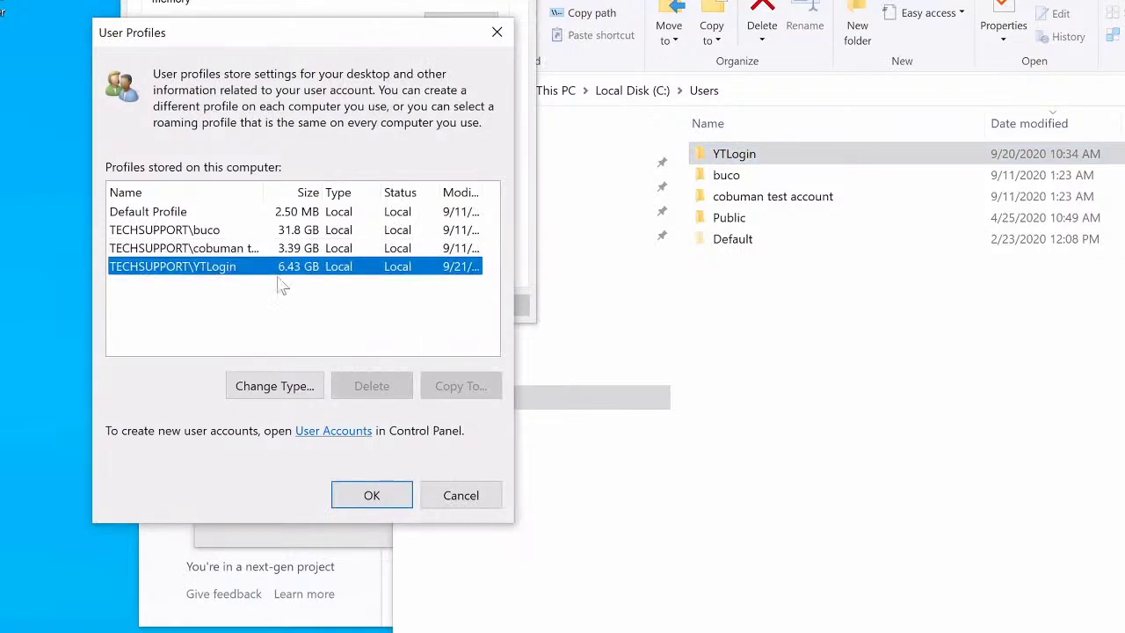
{"action": "left_click", "coordinate": [395, 249]}
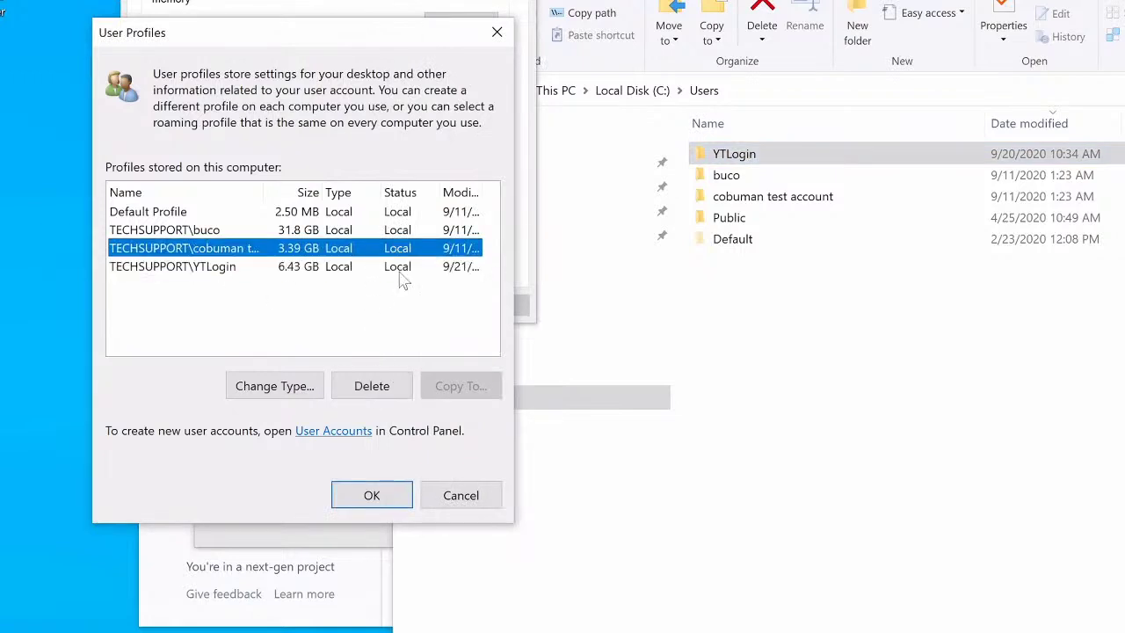
{"action": "left_click", "coordinate": [399, 272]}
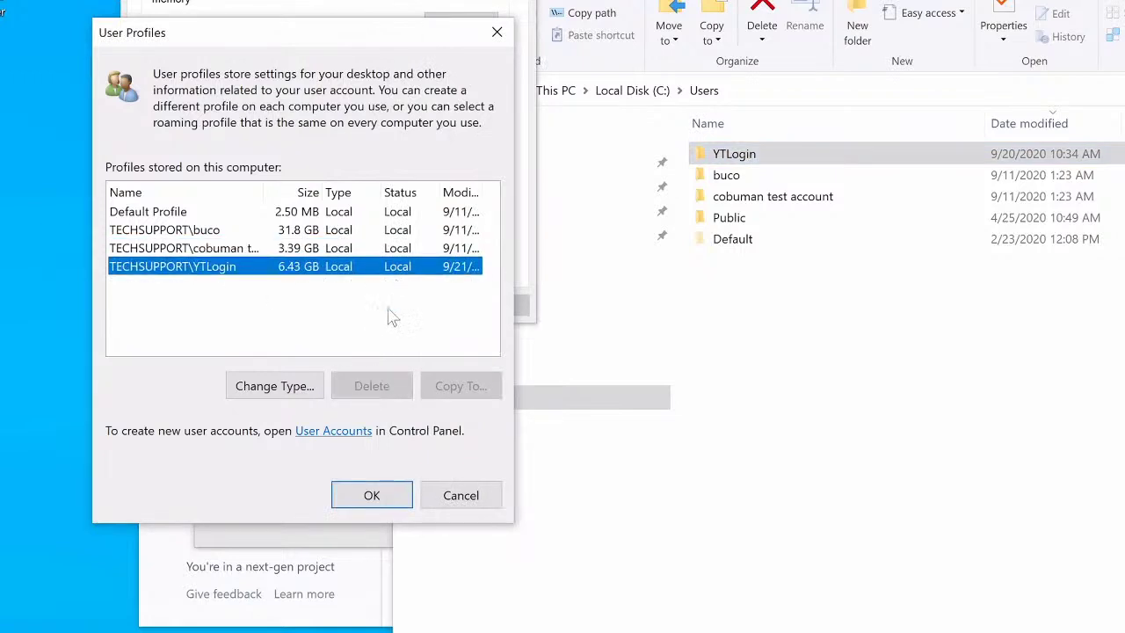
{"action": "left_click", "coordinate": [365, 250]}
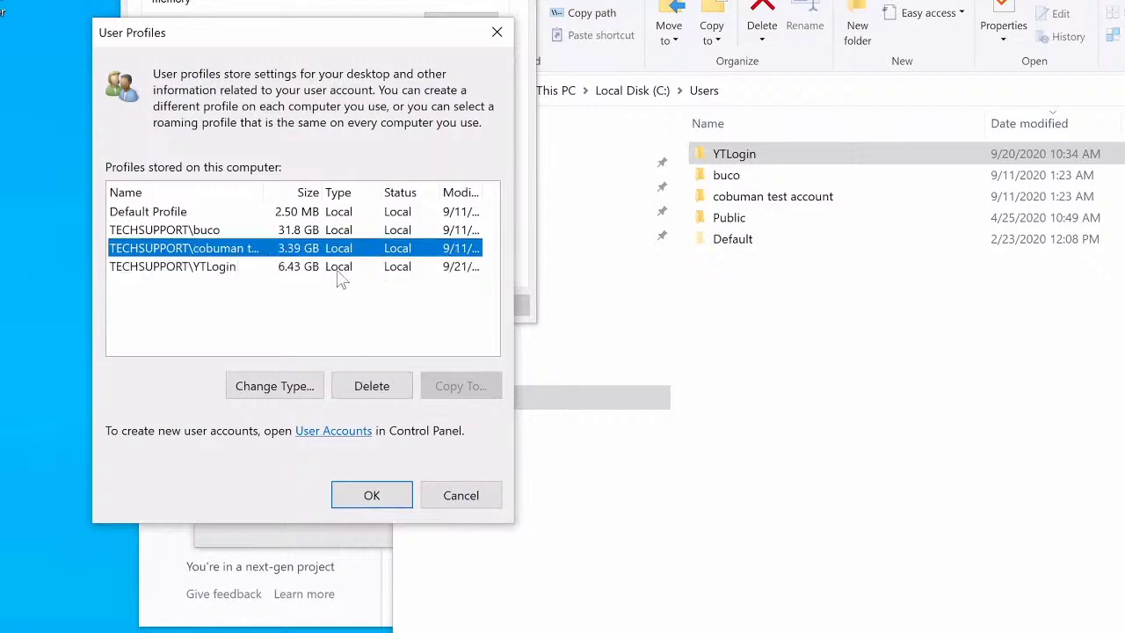
{"action": "left_click", "coordinate": [339, 272]}
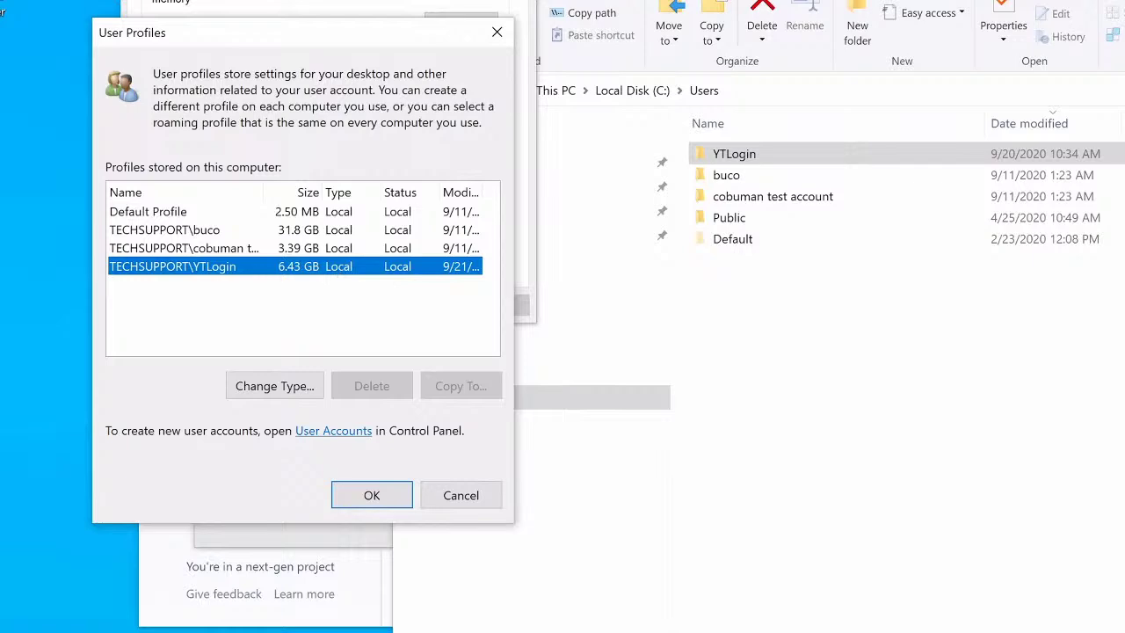
{"action": "key", "text": "alt+Tab"}
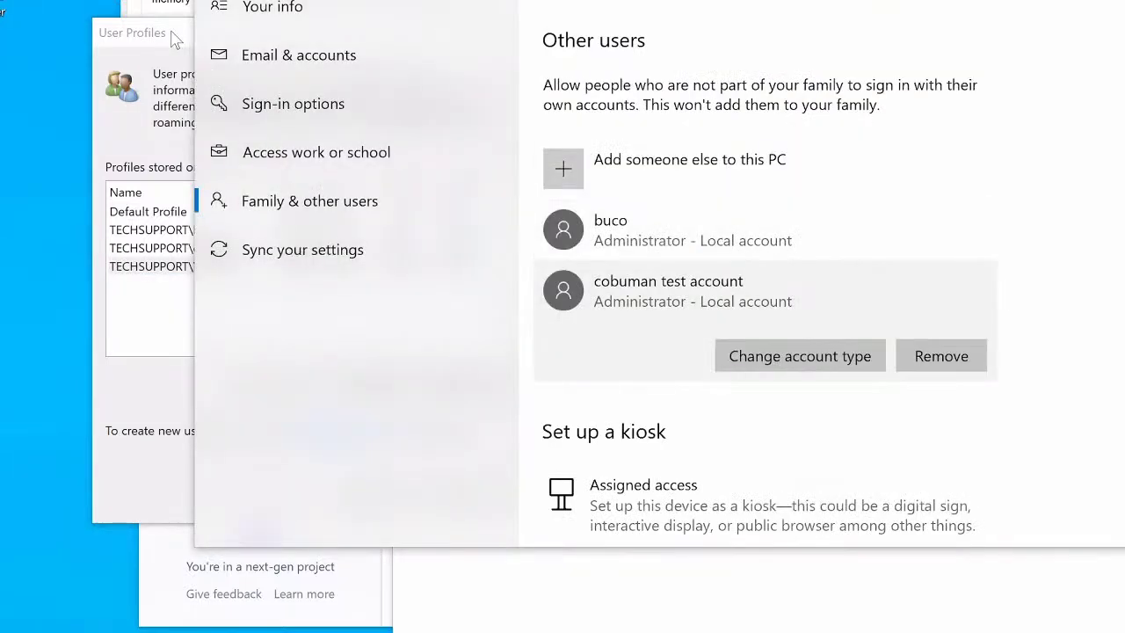
{"action": "left_click_drag", "start_coordinate": [175, 40], "coordinate": [145, 29]}
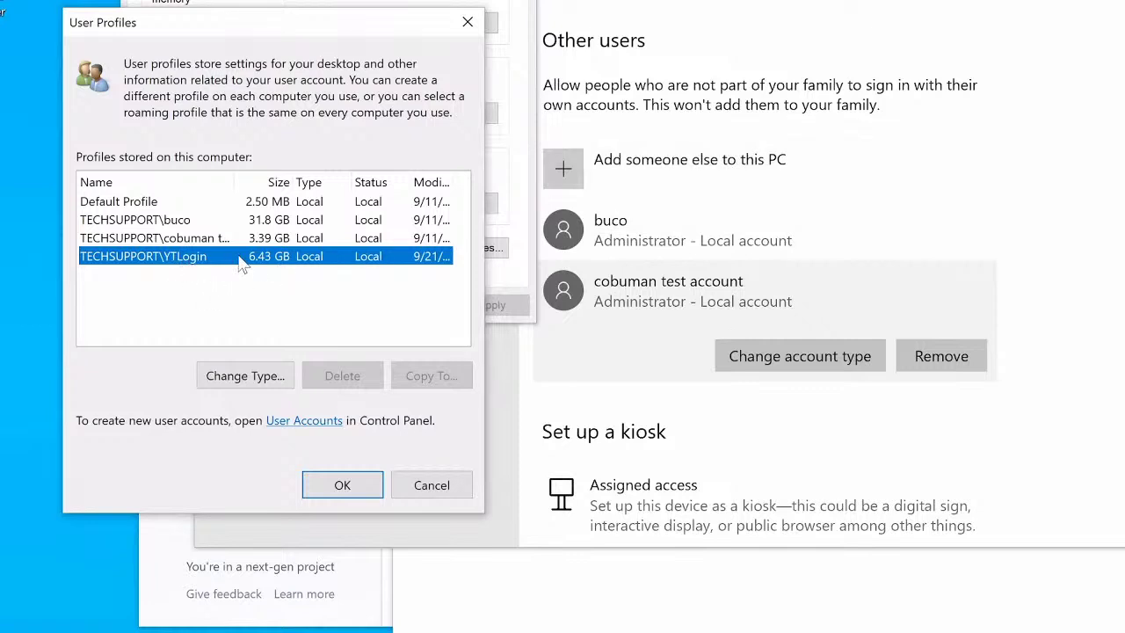
{"action": "key", "text": "alt+Tab"}
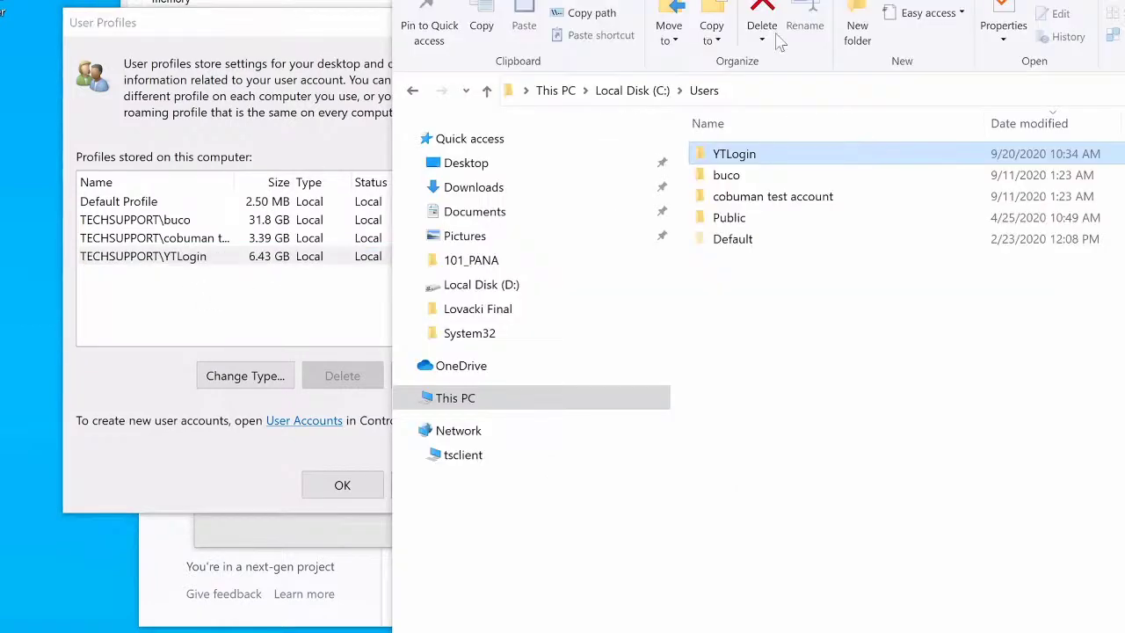
{"action": "left_click_drag", "start_coordinate": [284, 28], "coordinate": [483, 9]}
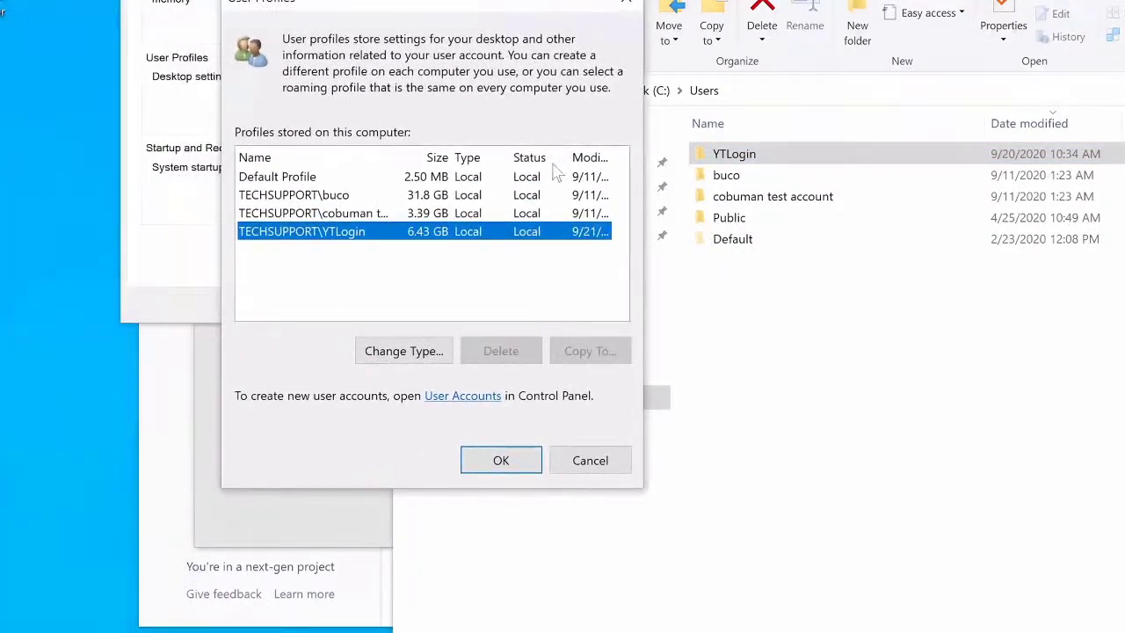
- Open the 31.8 GB profile's folder and cancel the User Profiles dialog
{"action": "left_click", "coordinate": [473, 196]}
{"action": "left_click", "coordinate": [730, 175]}
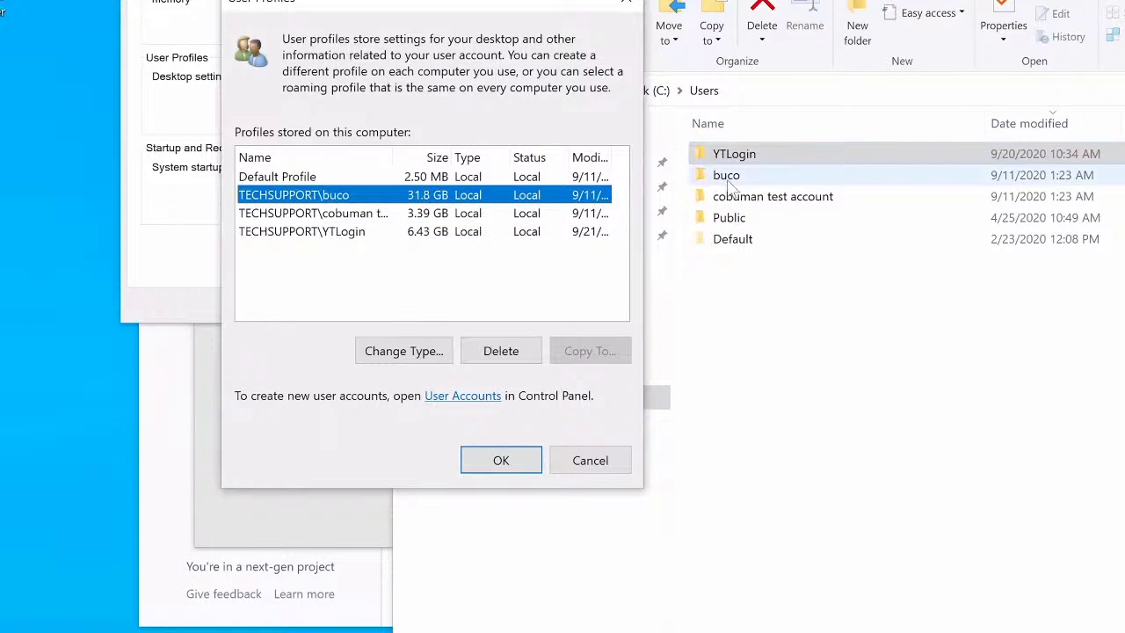
{"action": "left_click", "coordinate": [346, 198]}
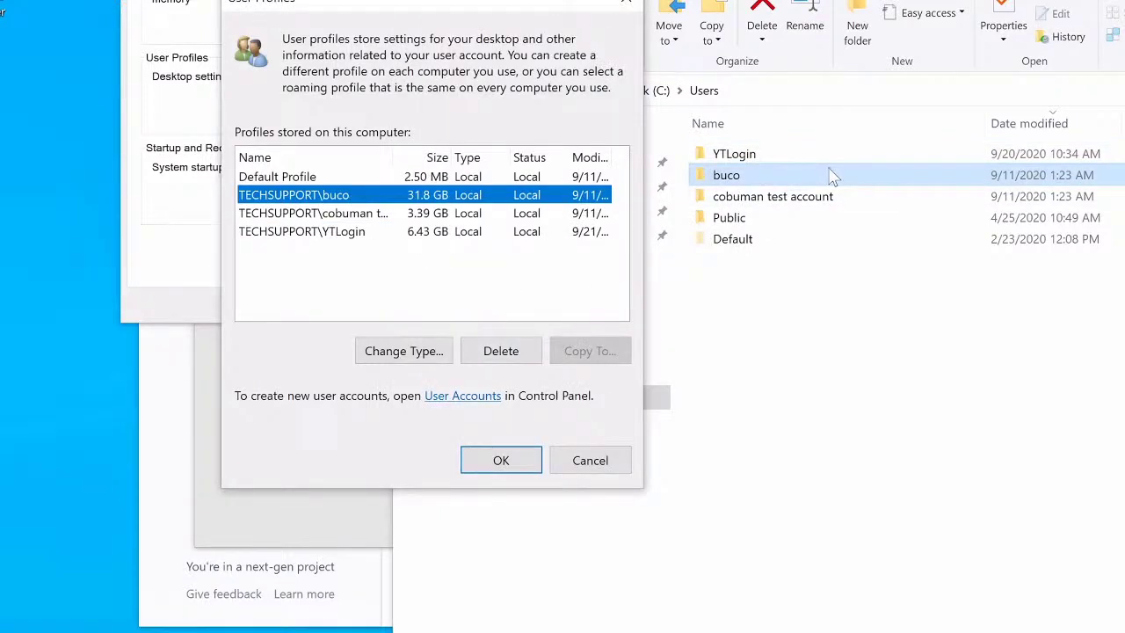
{"action": "double_click", "coordinate": [748, 178]}
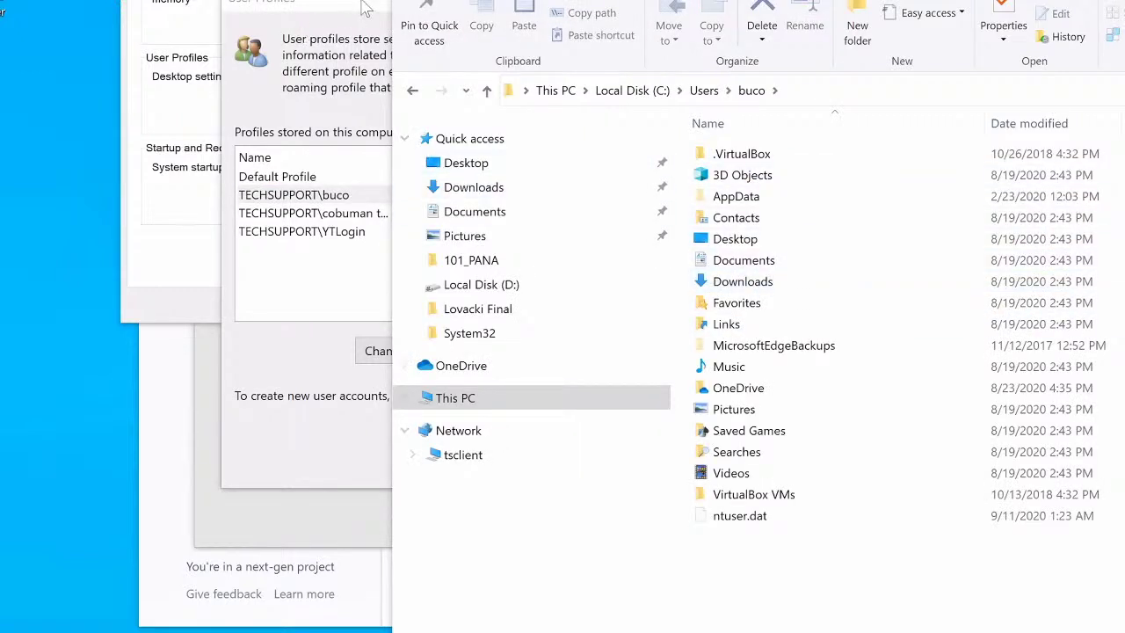
{"action": "left_click_drag", "start_coordinate": [362, 12], "coordinate": [227, 7]}
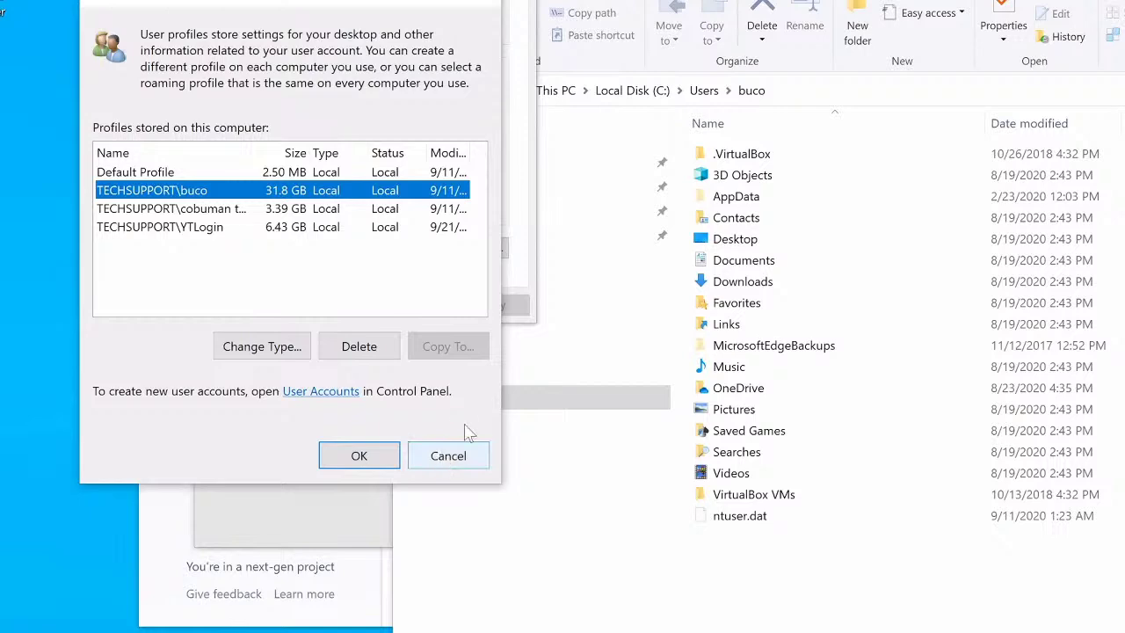
{"action": "left_click", "coordinate": [445, 455]}
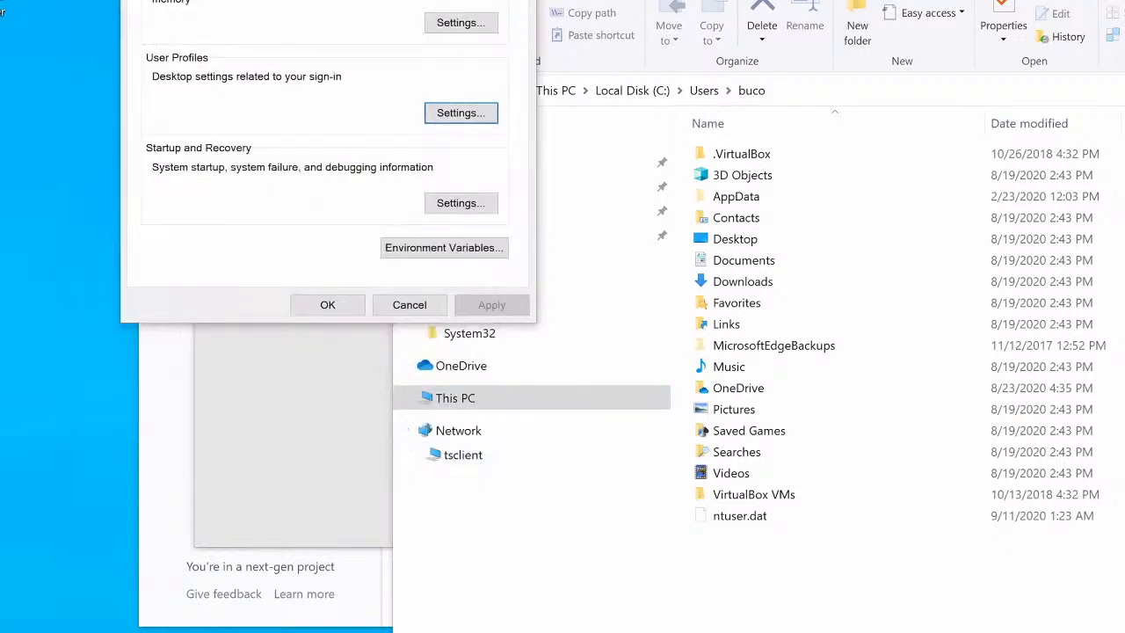
- Start adding a new local user to this PC without a Microsoft account
{"action": "key", "text": "alt+Tab"}
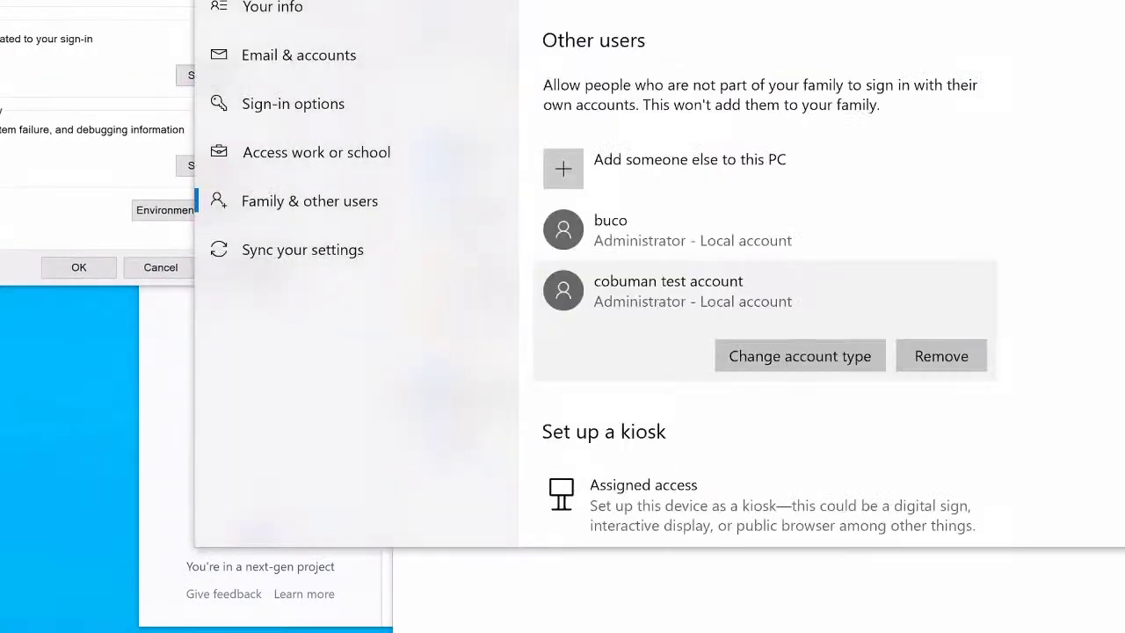
{"action": "key", "text": "alt+Tab"}
{"action": "left_click", "coordinate": [899, 61]}
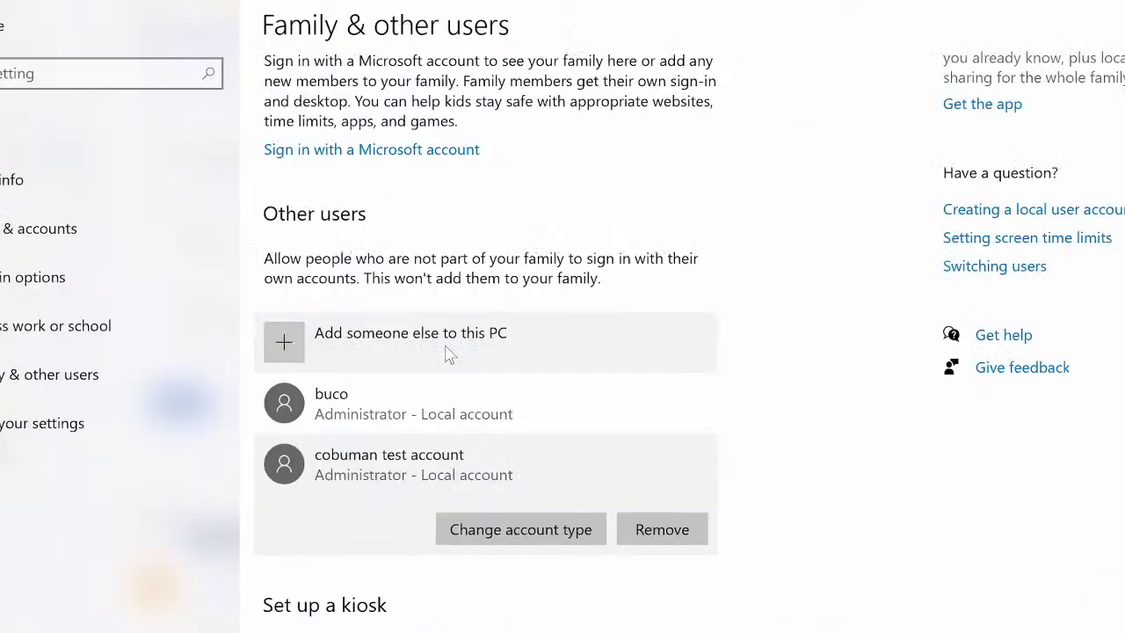
{"action": "left_click", "coordinate": [447, 352]}
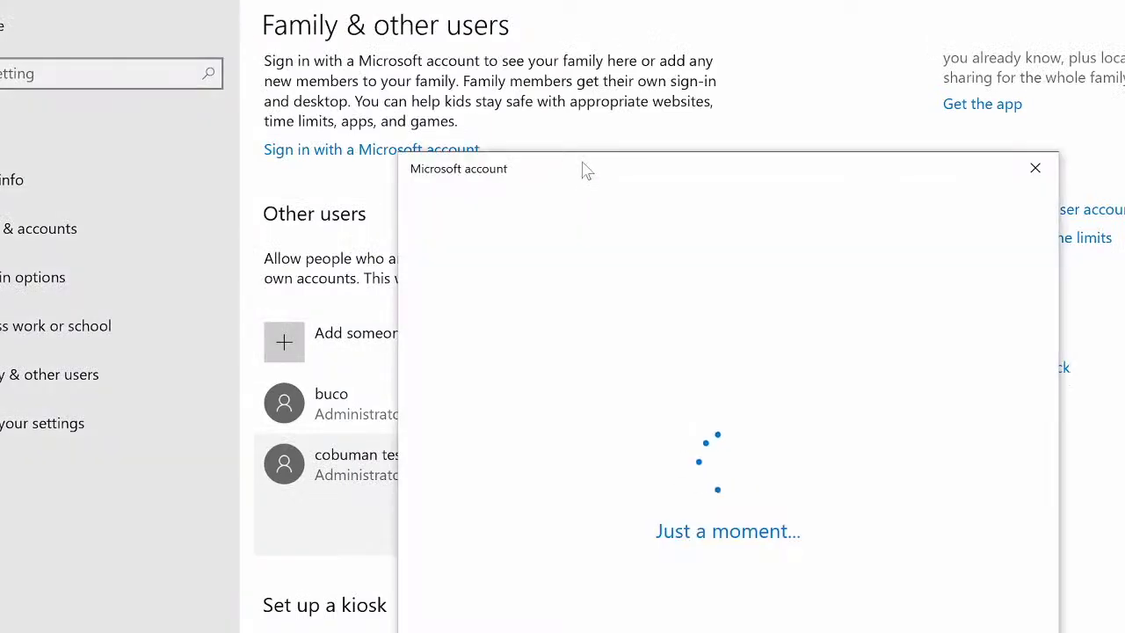
{"action": "left_click_drag", "start_coordinate": [582, 168], "coordinate": [316, 46]}
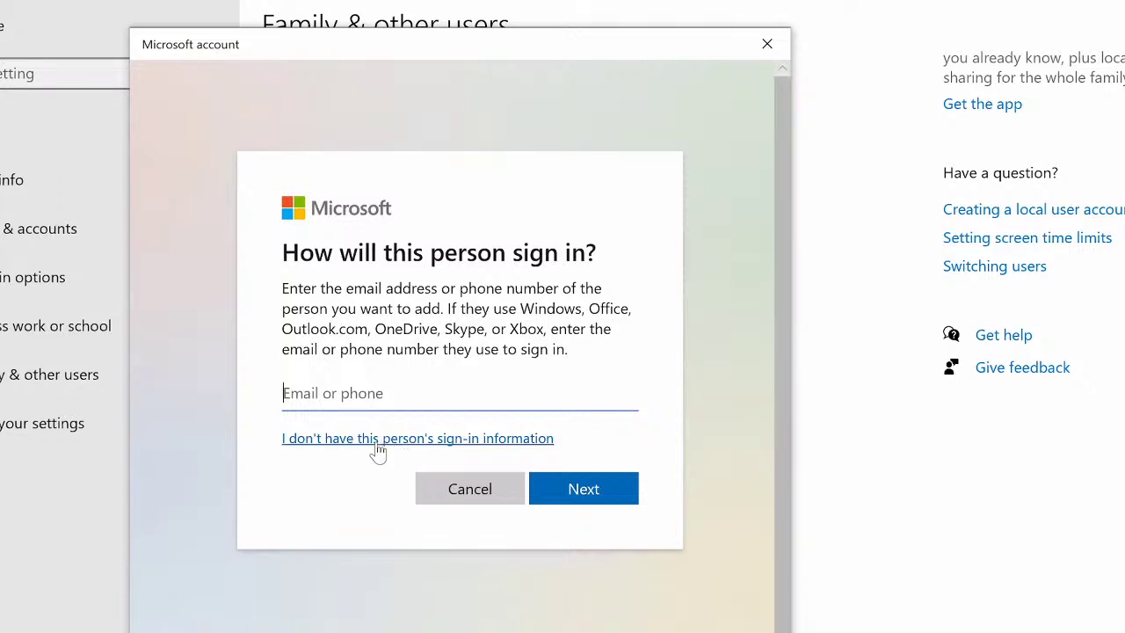
{"action": "left_click", "coordinate": [393, 440]}
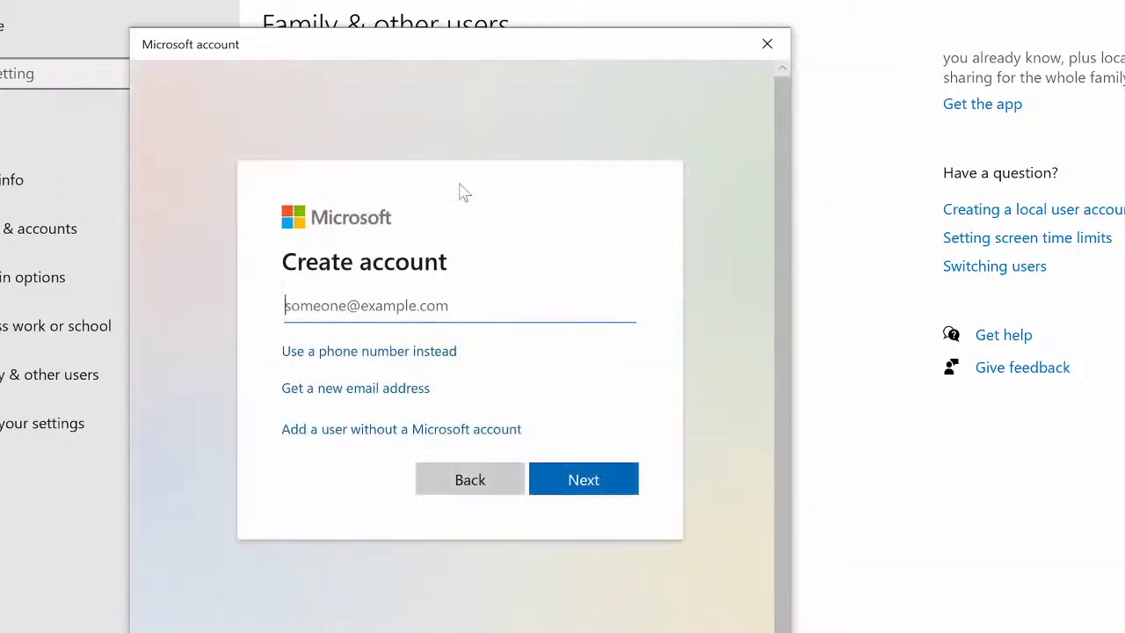
{"action": "left_click", "coordinate": [356, 431]}
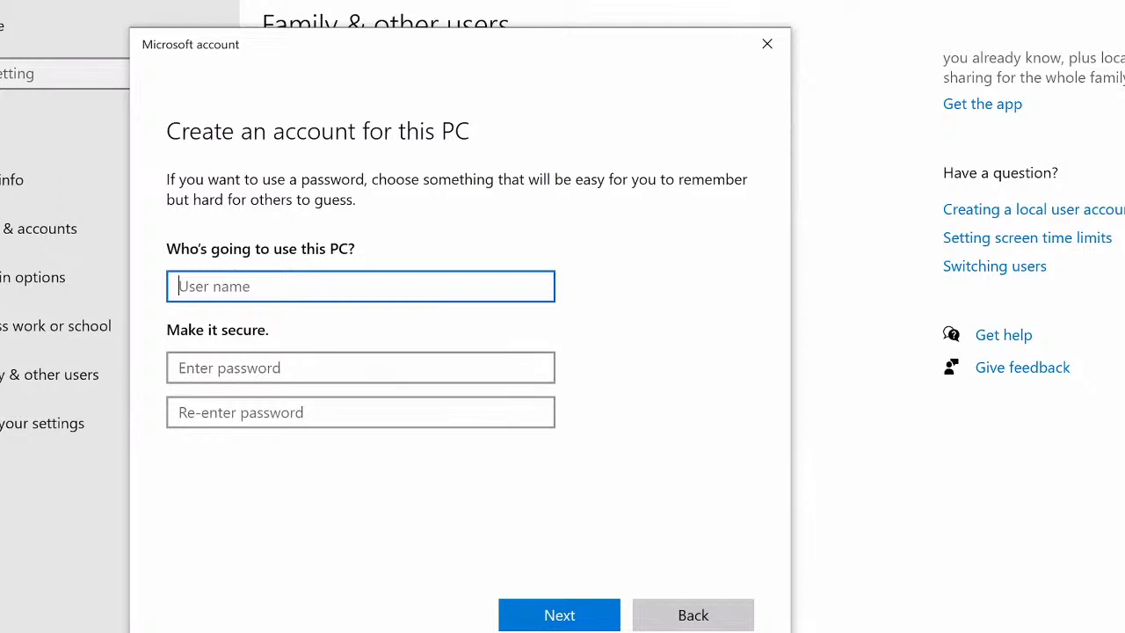
- Enter the user name LocalAdmin and type the account password
{"action": "type", "text": "LocalAdmin"}
{"action": "key", "text": "Tab"}
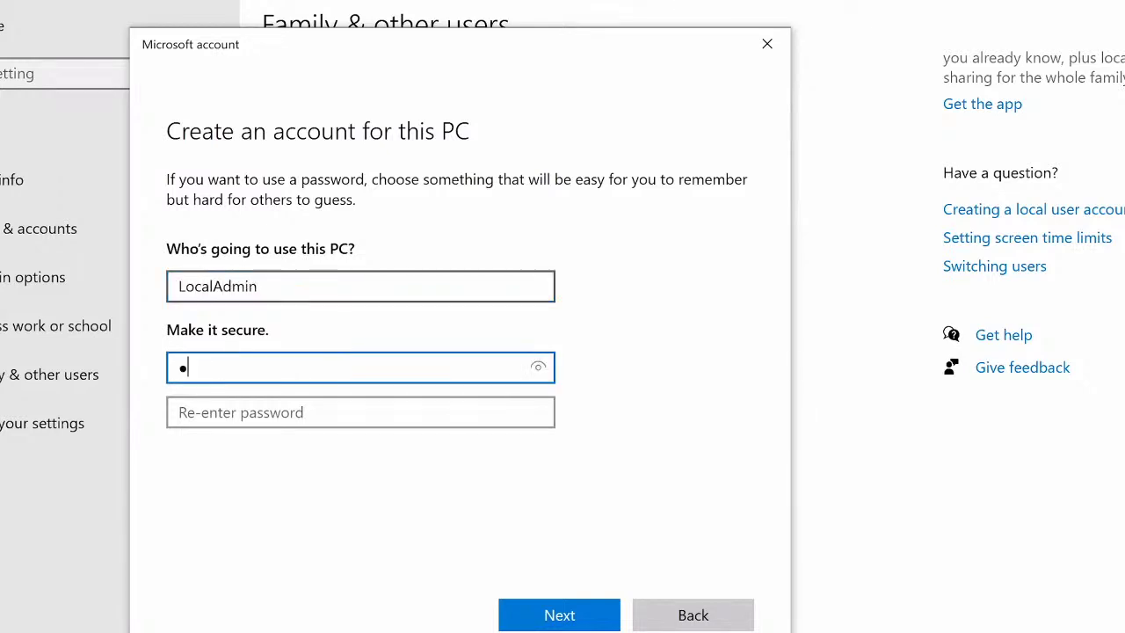
{"action": "key", "text": "Tab"}
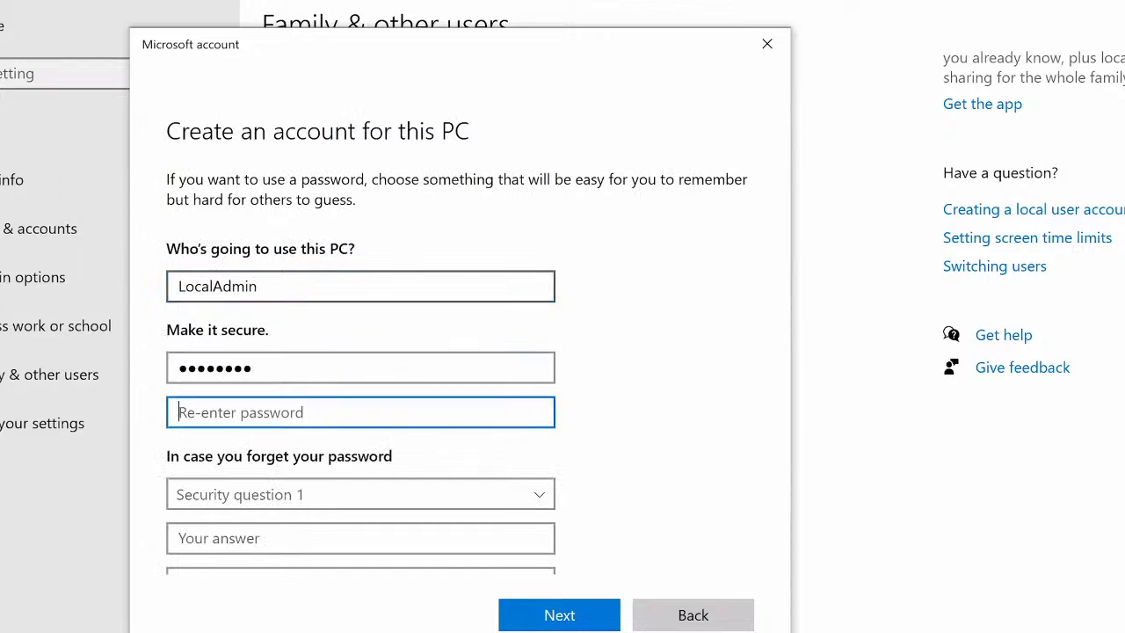
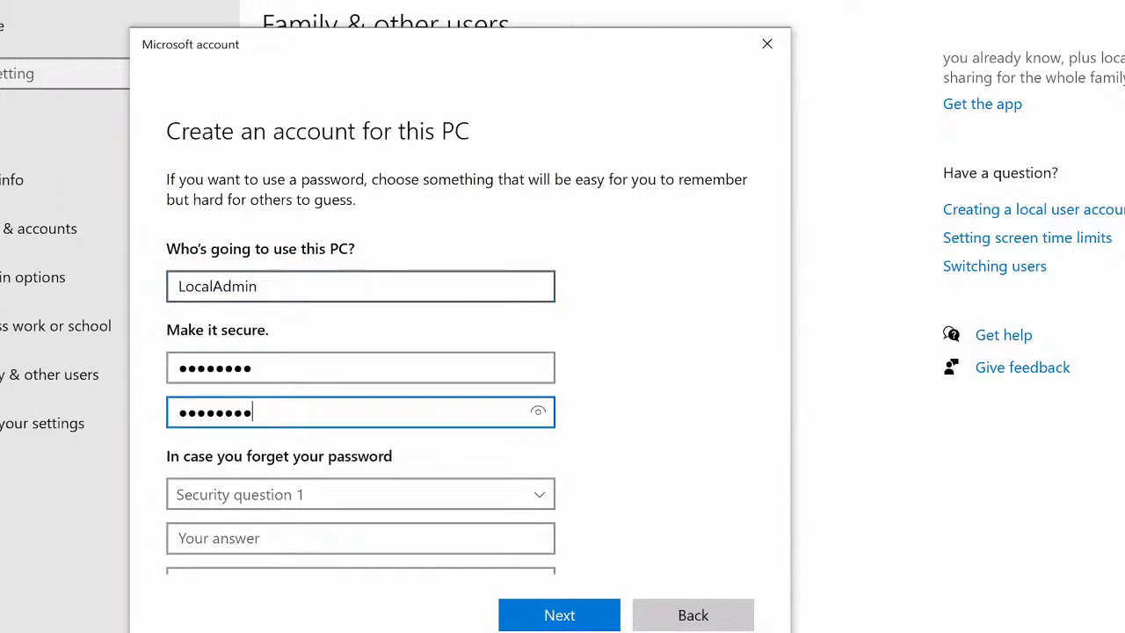
{"action": "scroll", "coordinate": [637, 369], "scroll_direction": "down", "scroll_amount": 2}
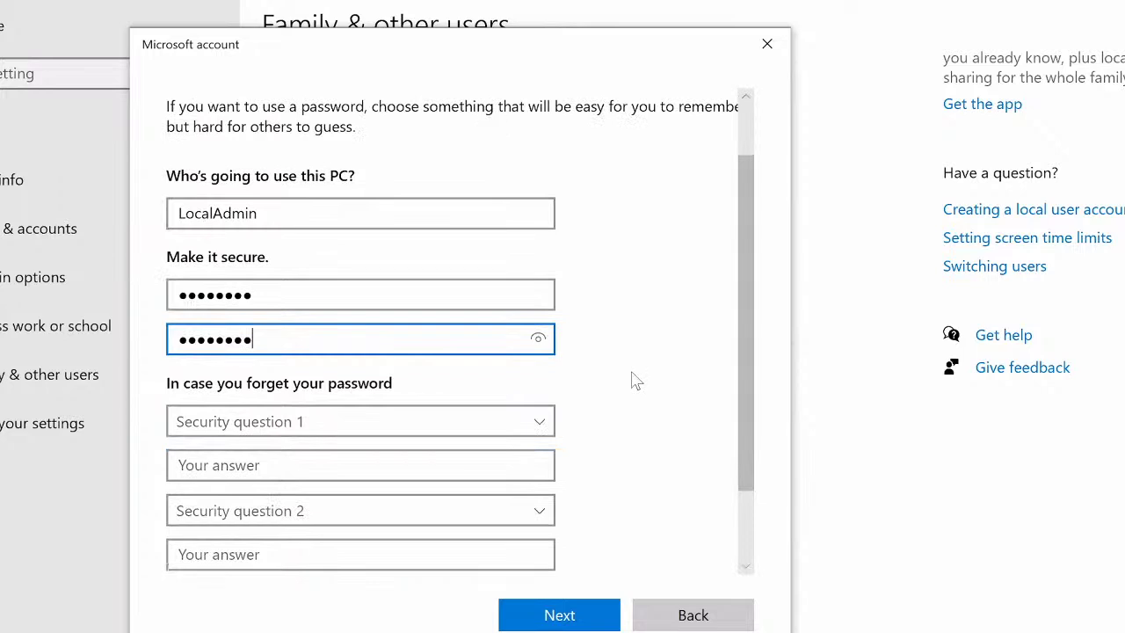
{"action": "scroll", "coordinate": [636, 382], "scroll_direction": "down", "scroll_amount": 2}
- Answer the first pet, birth city and childhood nickname security questions, then submit the account
{"action": "left_click", "coordinate": [519, 321]}
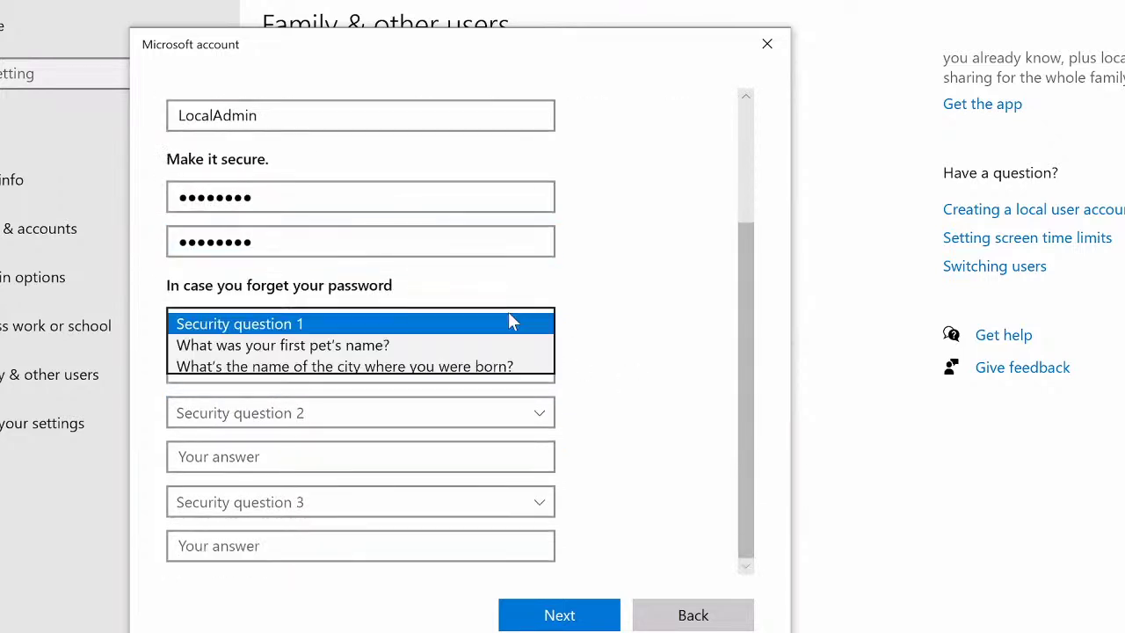
{"action": "left_click", "coordinate": [417, 349]}
{"action": "key", "text": "Tab"}
{"action": "key", "text": "Tab"}
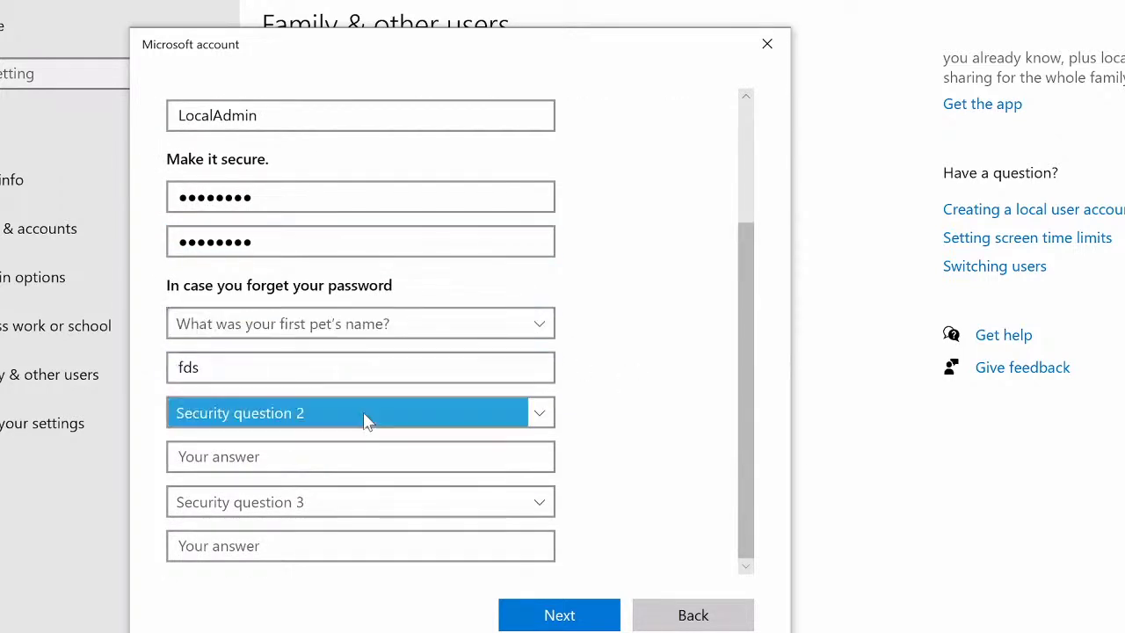
{"action": "left_click", "coordinate": [367, 420]}
{"action": "left_click", "coordinate": [352, 455]}
{"action": "key", "text": "Tab"}
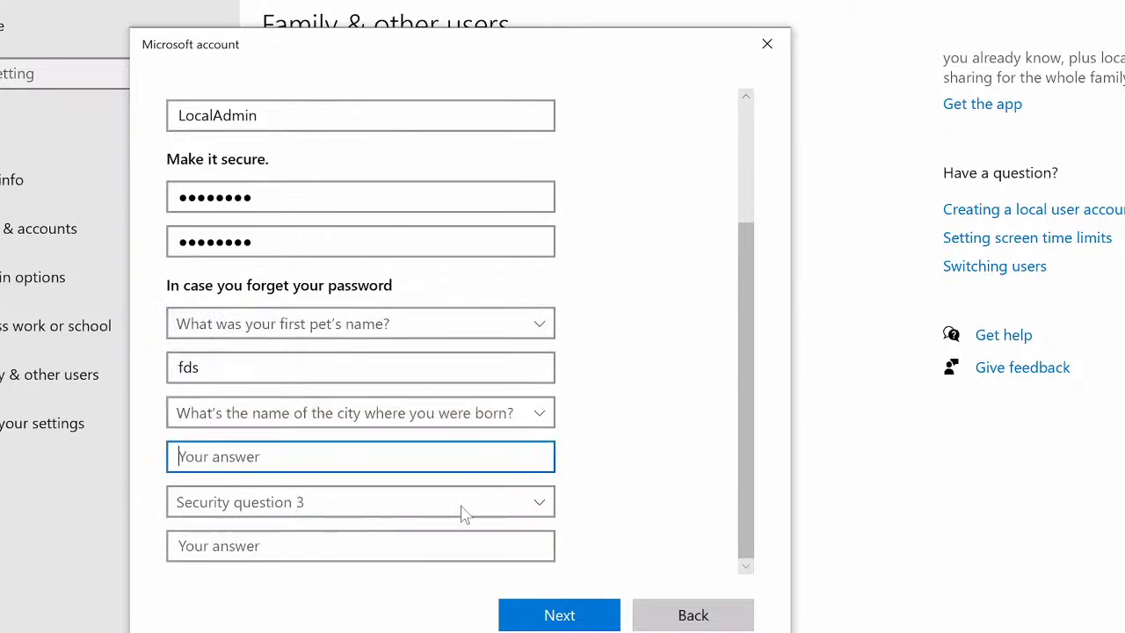
{"action": "left_click", "coordinate": [464, 515]}
{"action": "left_click", "coordinate": [439, 456]}
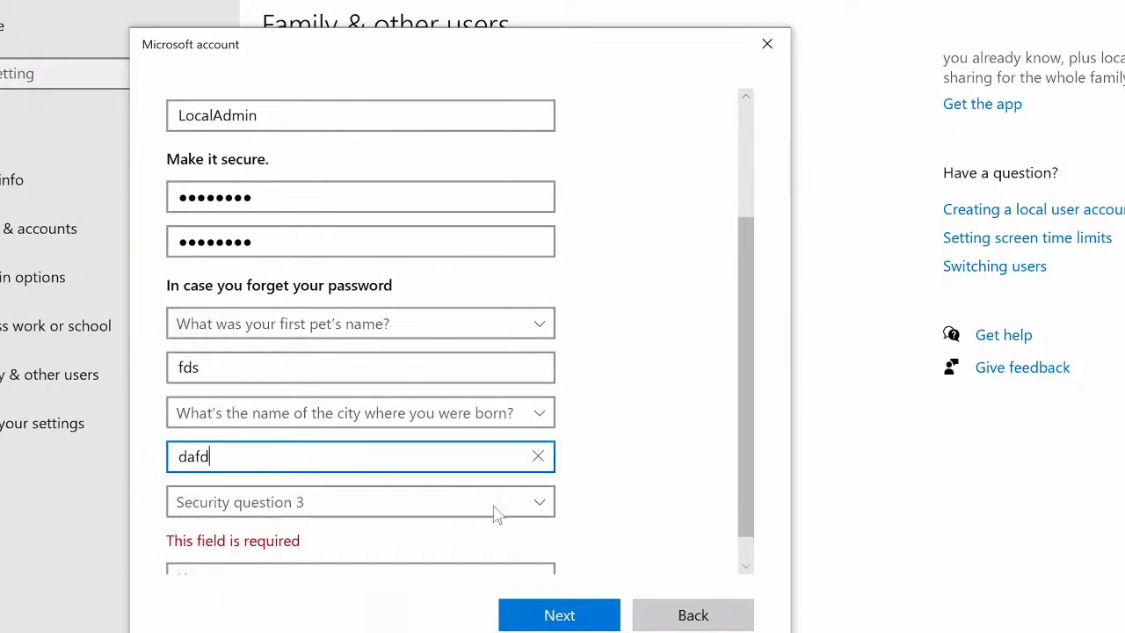
{"action": "left_click", "coordinate": [495, 514]}
{"action": "left_click", "coordinate": [409, 569]}
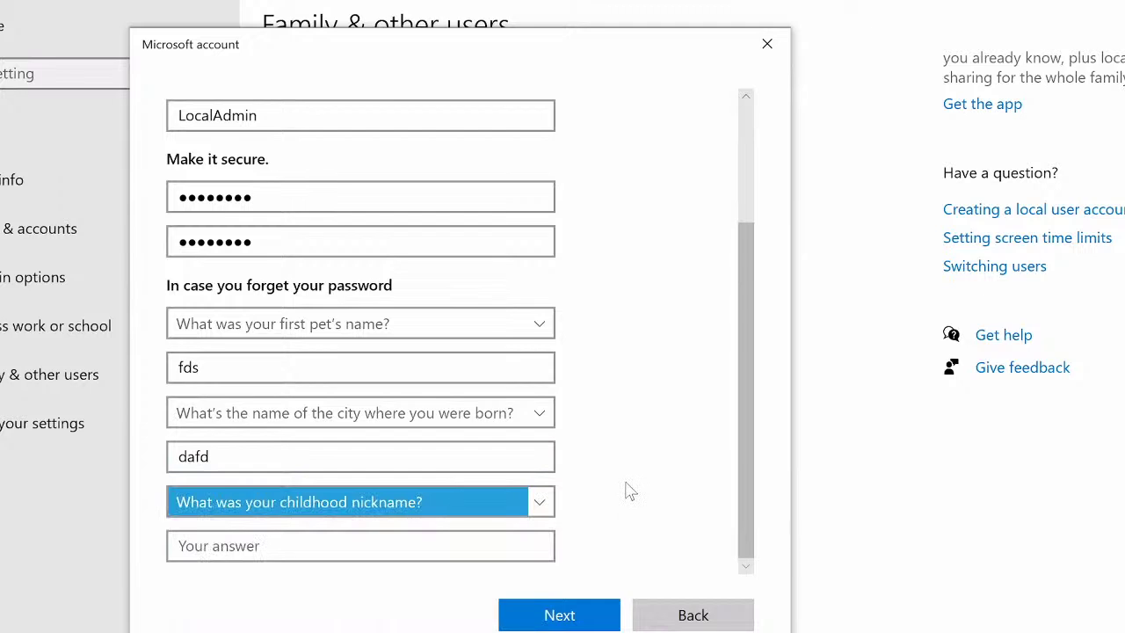
{"action": "key", "text": "Tab"}
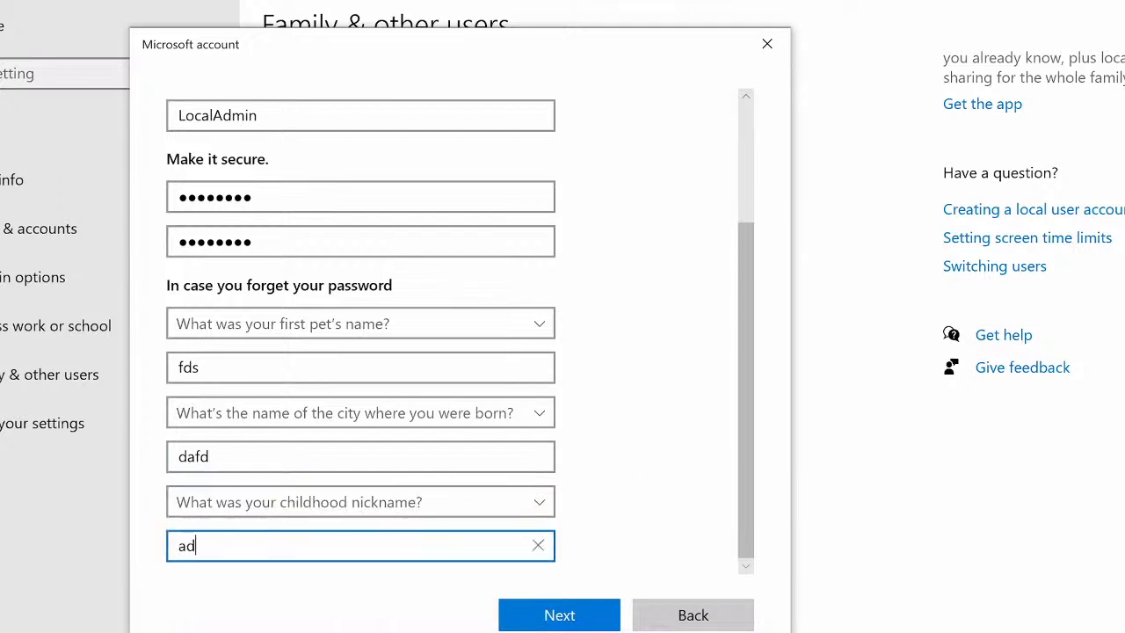
{"action": "left_click", "coordinate": [557, 612]}
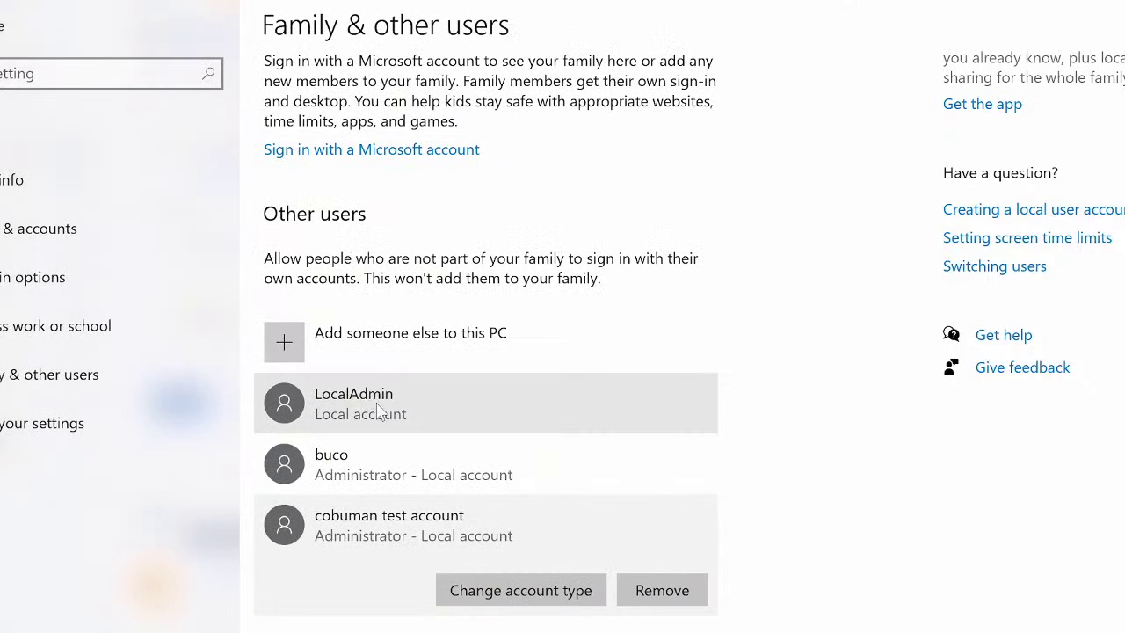
- Change LocalAdmin's account type from Standard User to Administrator
{"action": "left_click", "coordinate": [383, 410]}
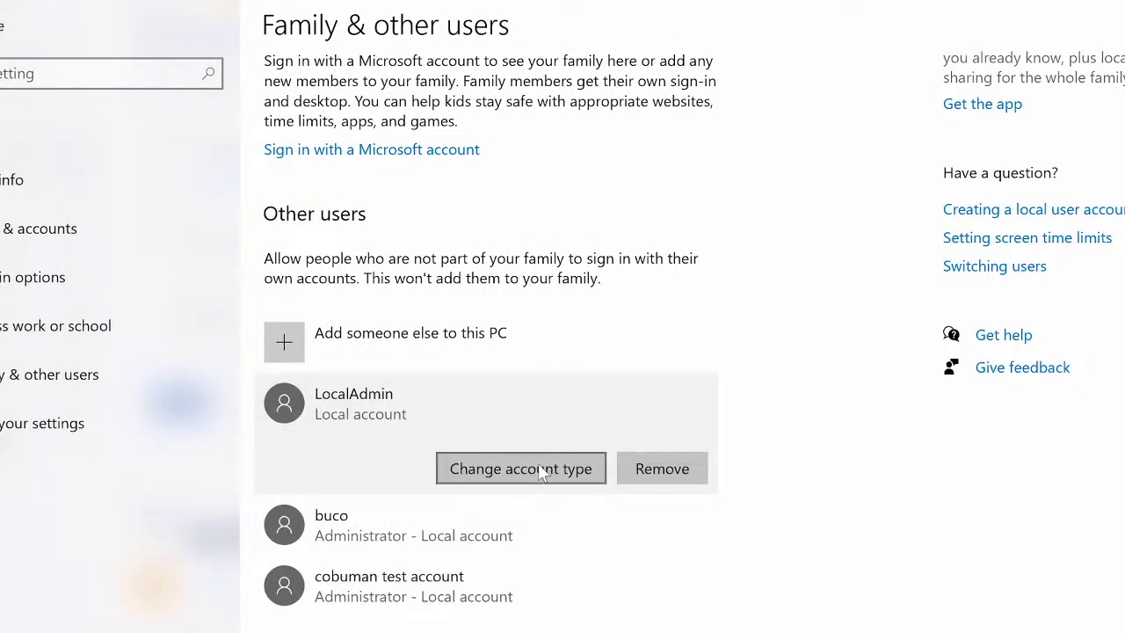
{"action": "left_click", "coordinate": [537, 469]}
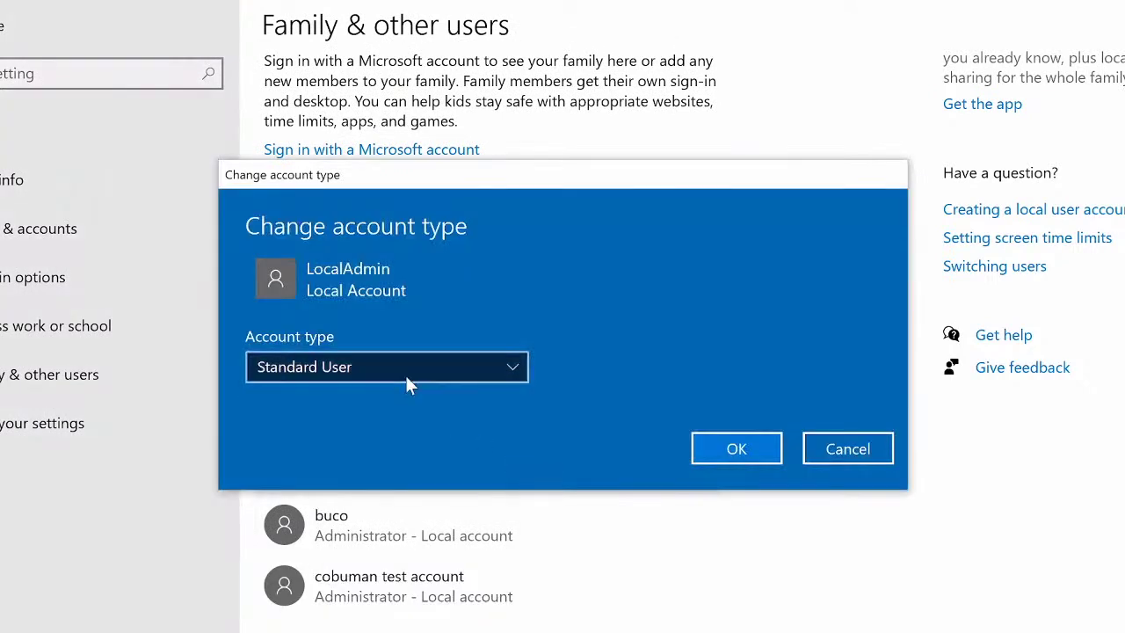
{"action": "left_click", "coordinate": [419, 369]}
{"action": "left_click", "coordinate": [368, 334]}
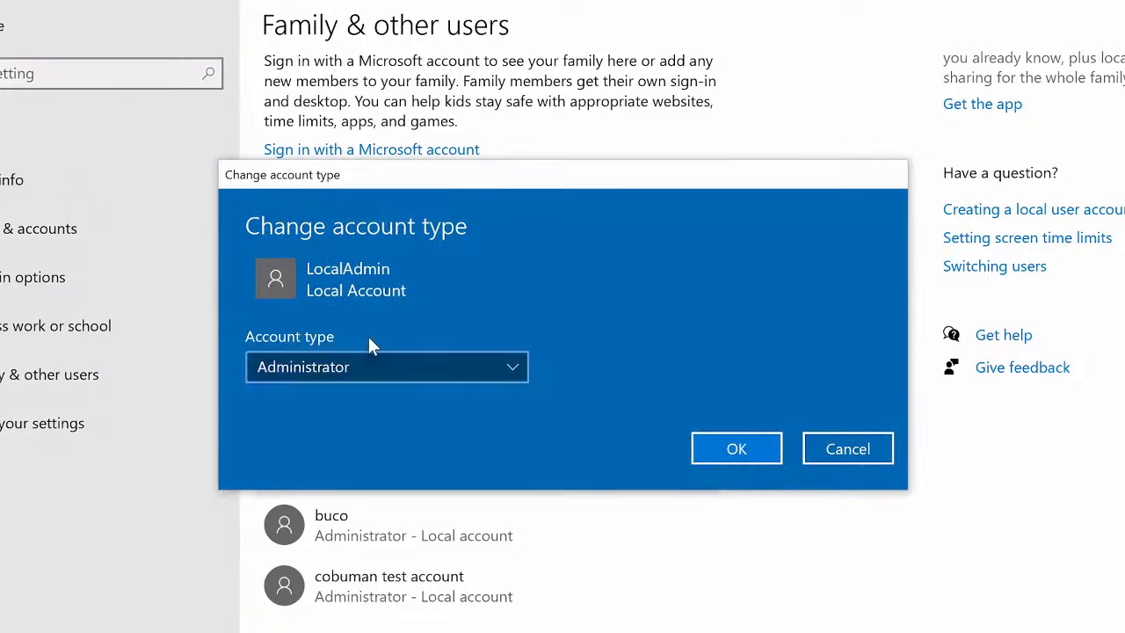
{"action": "left_click", "coordinate": [736, 449]}
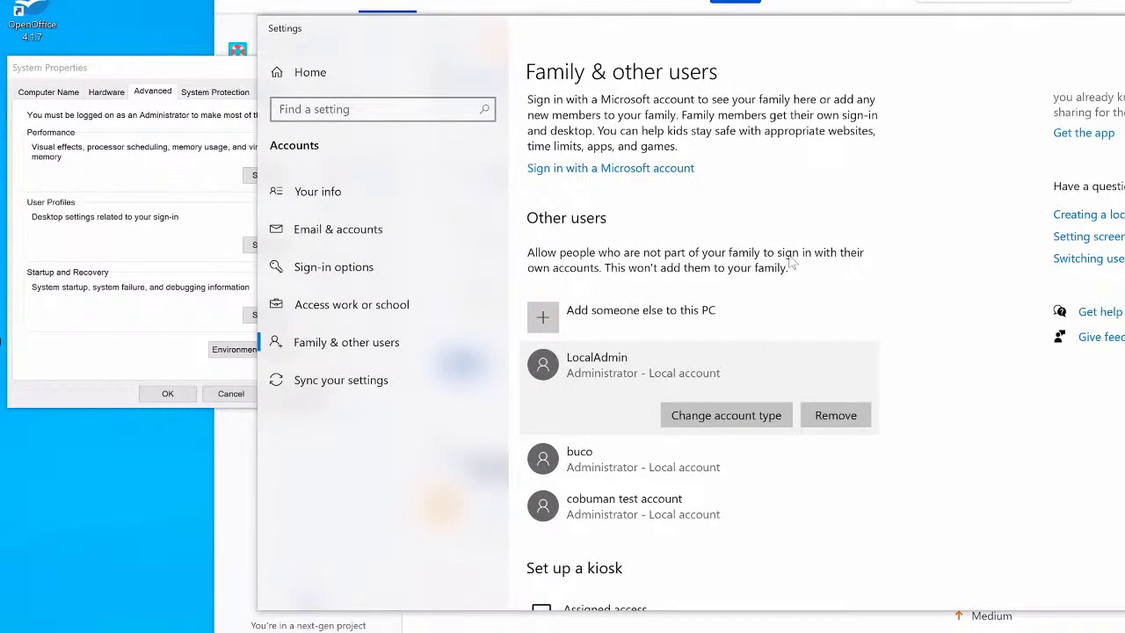
- Reopen the User Profiles dialog and select the administrator and test account profiles
{"action": "left_click", "coordinate": [143, 183]}
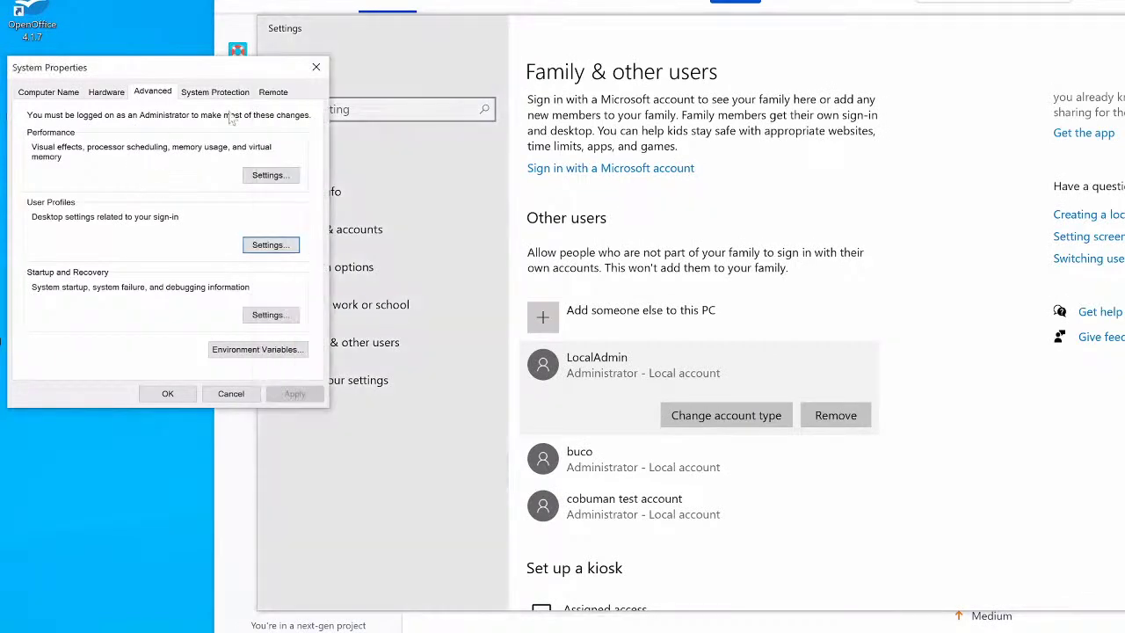
{"action": "left_click", "coordinate": [271, 245]}
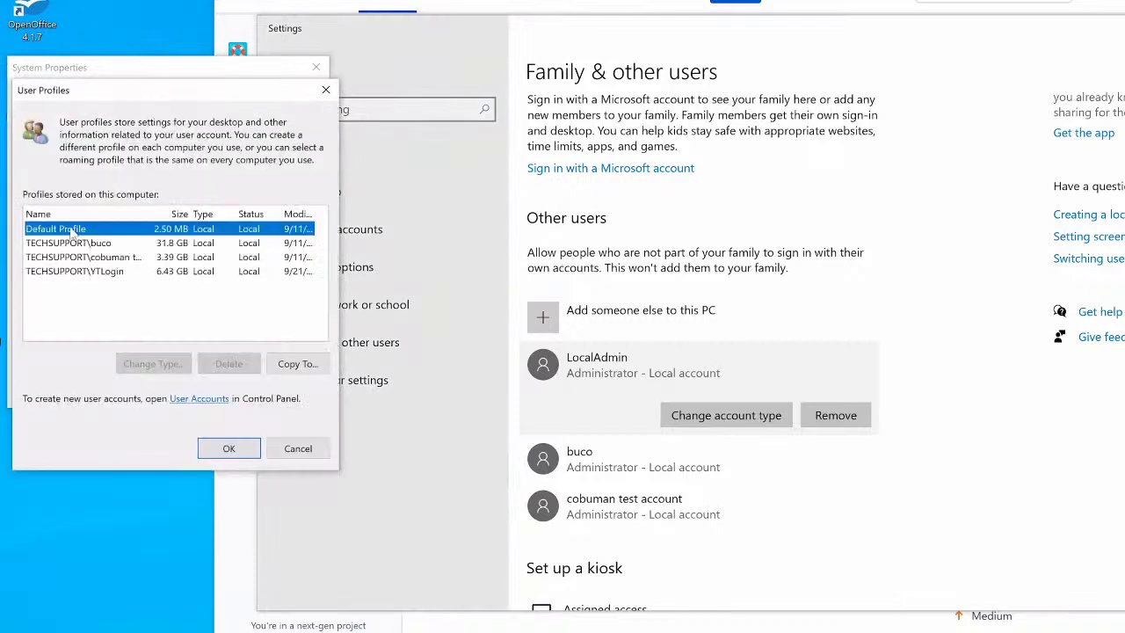
{"action": "left_click", "coordinate": [112, 245]}
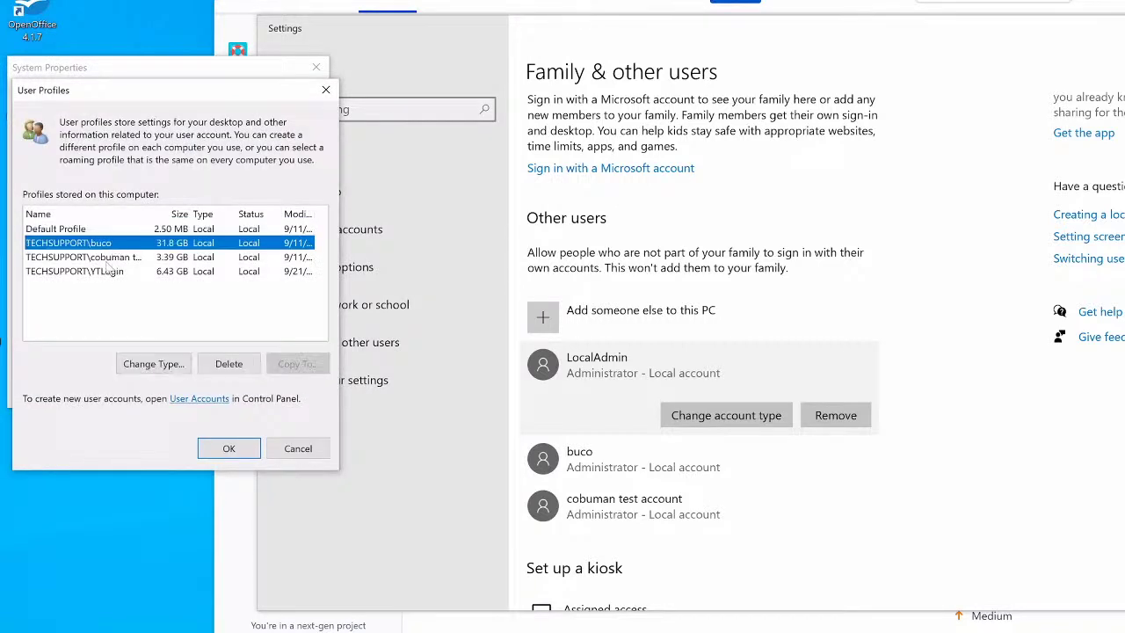
{"action": "left_click", "coordinate": [151, 258]}
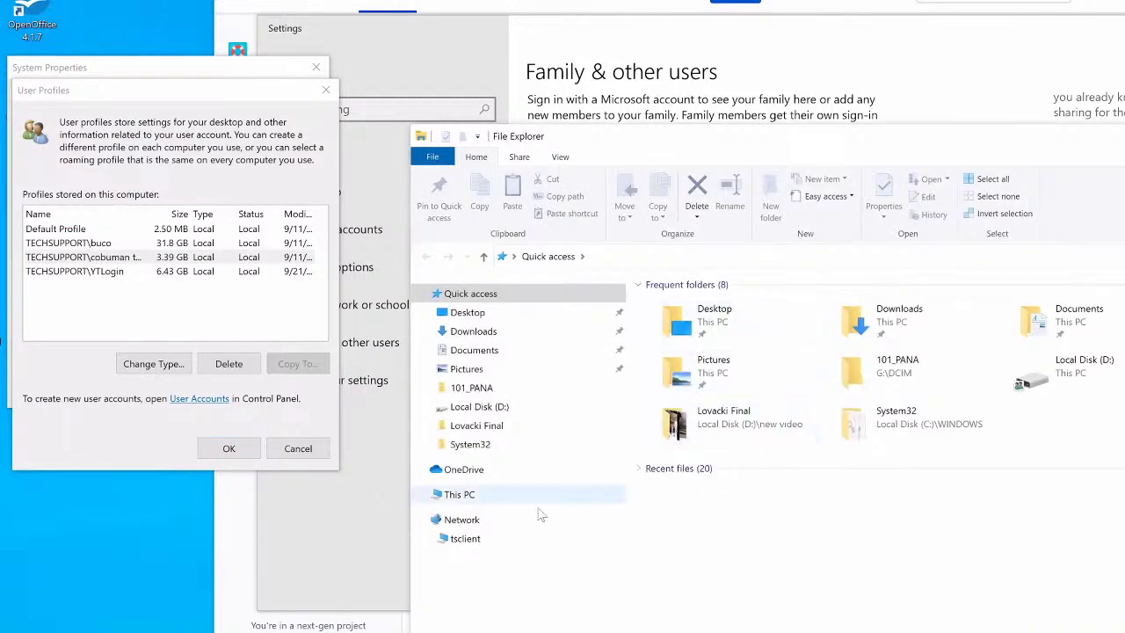
- Open C:\Users on Local Disk (C:) in File Explorer, then close User Profiles
{"action": "left_click", "coordinate": [472, 498]}
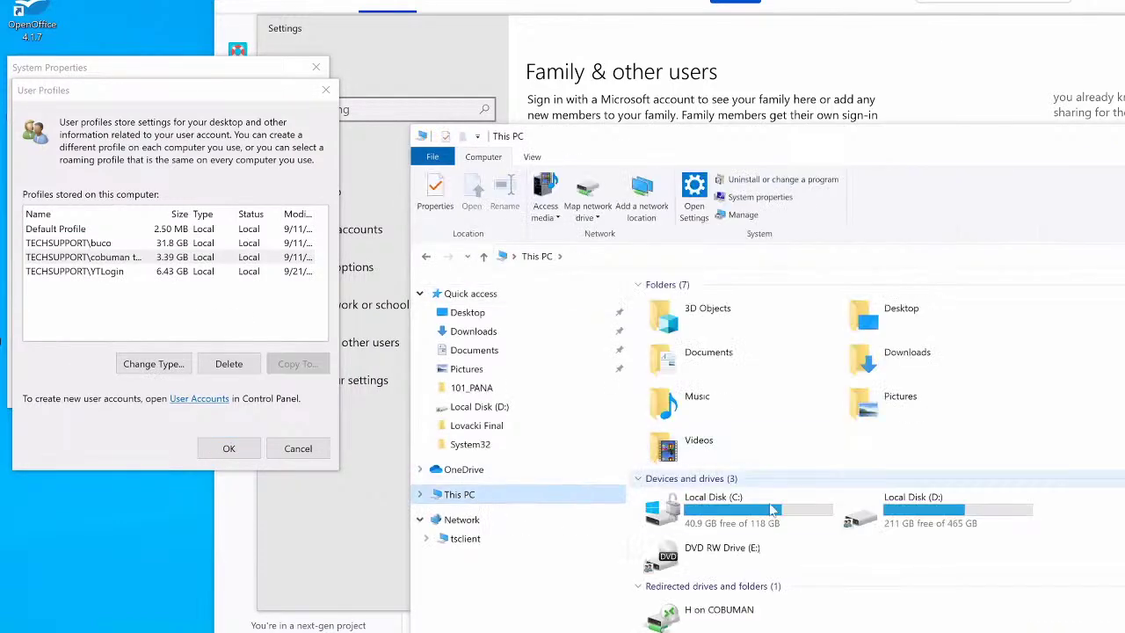
{"action": "left_click", "coordinate": [749, 522]}
{"action": "left_click_drag", "start_coordinate": [774, 136], "coordinate": [647, 10]}
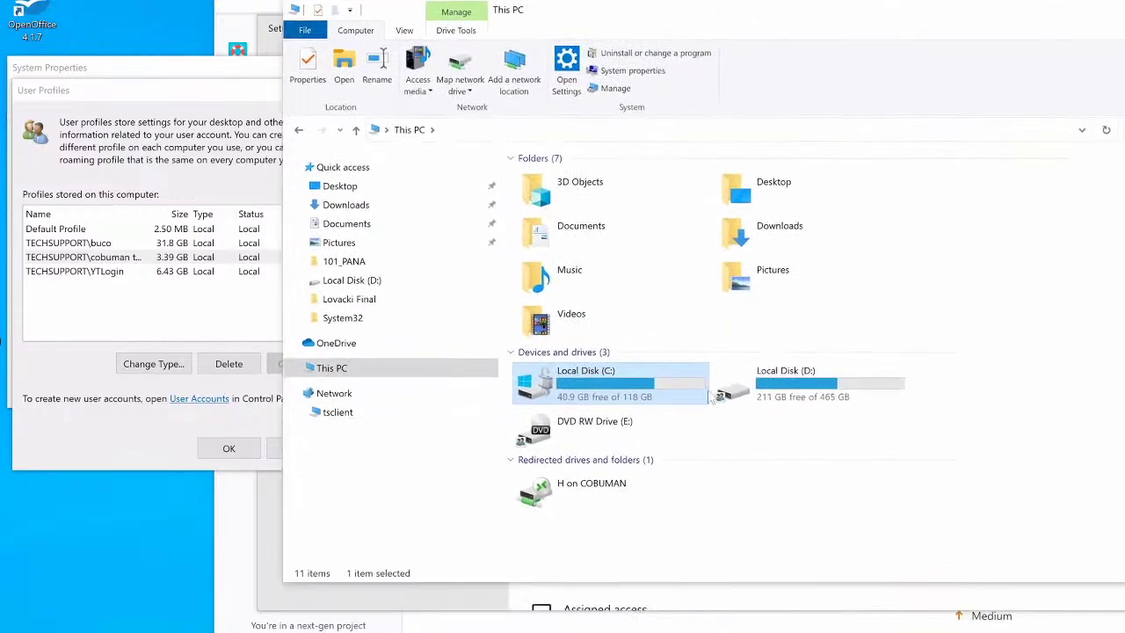
{"action": "double_click", "coordinate": [646, 396]}
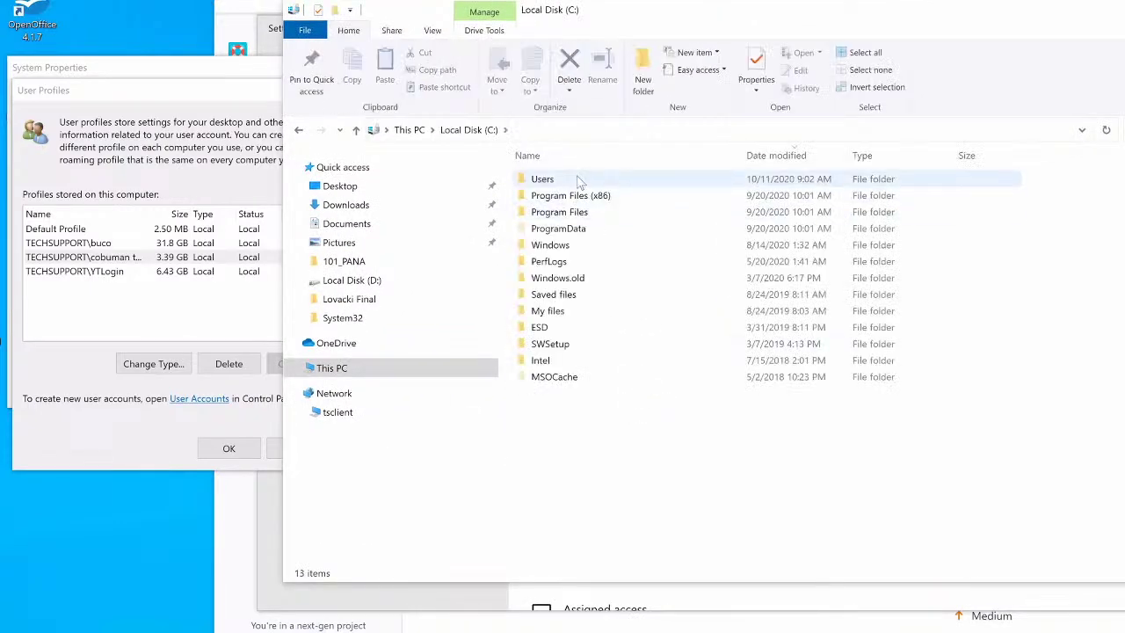
{"action": "double_click", "coordinate": [583, 181]}
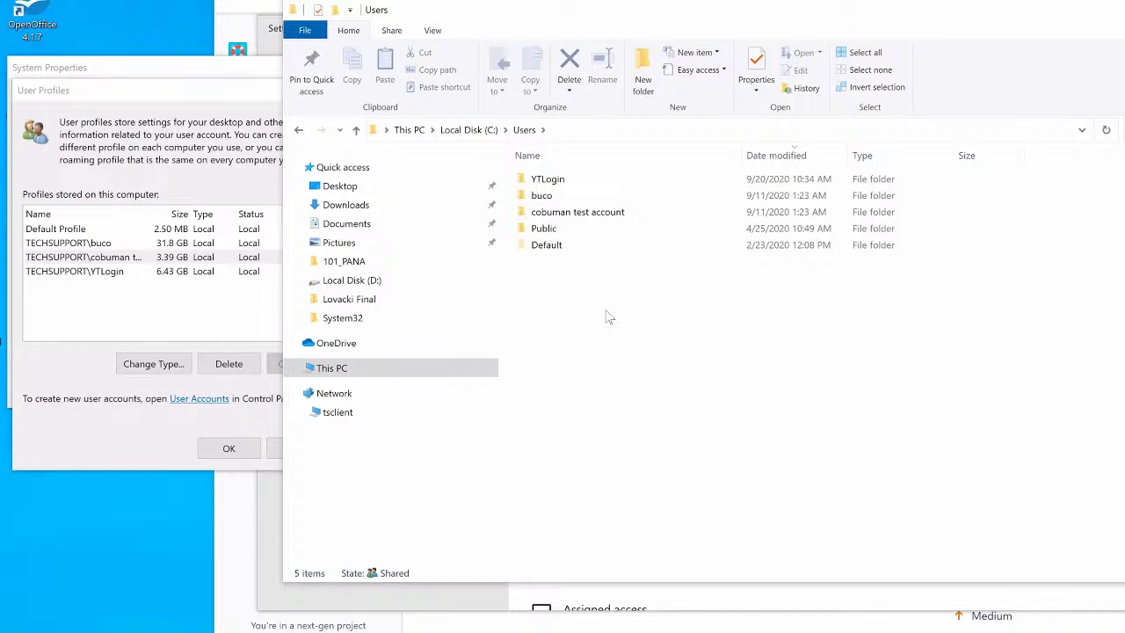
{"action": "left_click", "coordinate": [456, 603]}
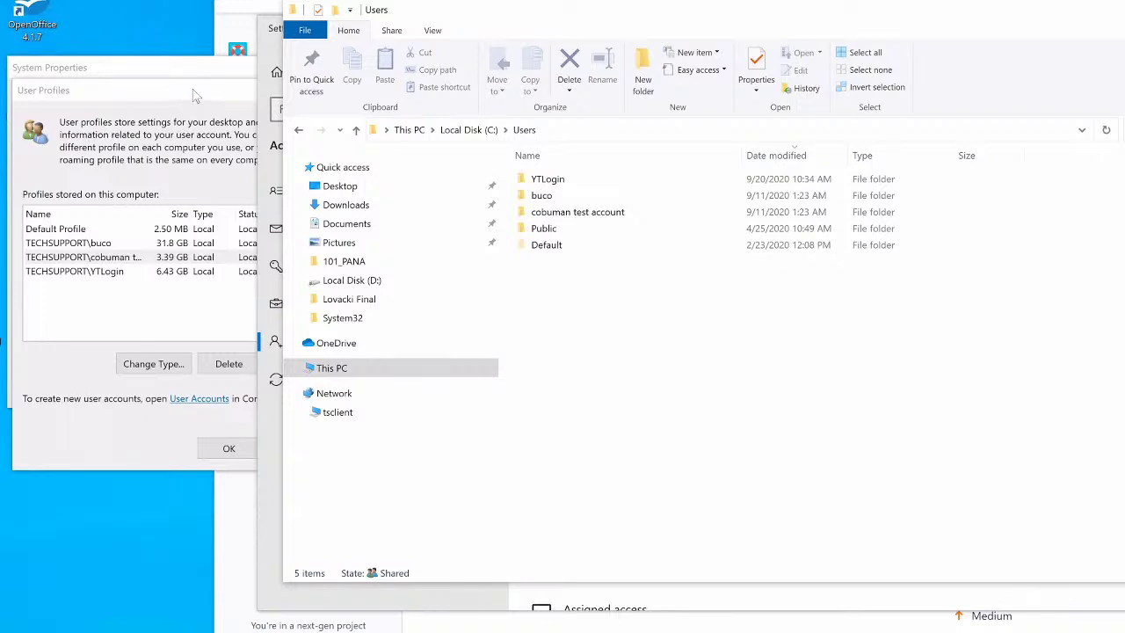
{"action": "left_click_drag", "start_coordinate": [321, 89], "coordinate": [374, 68]}
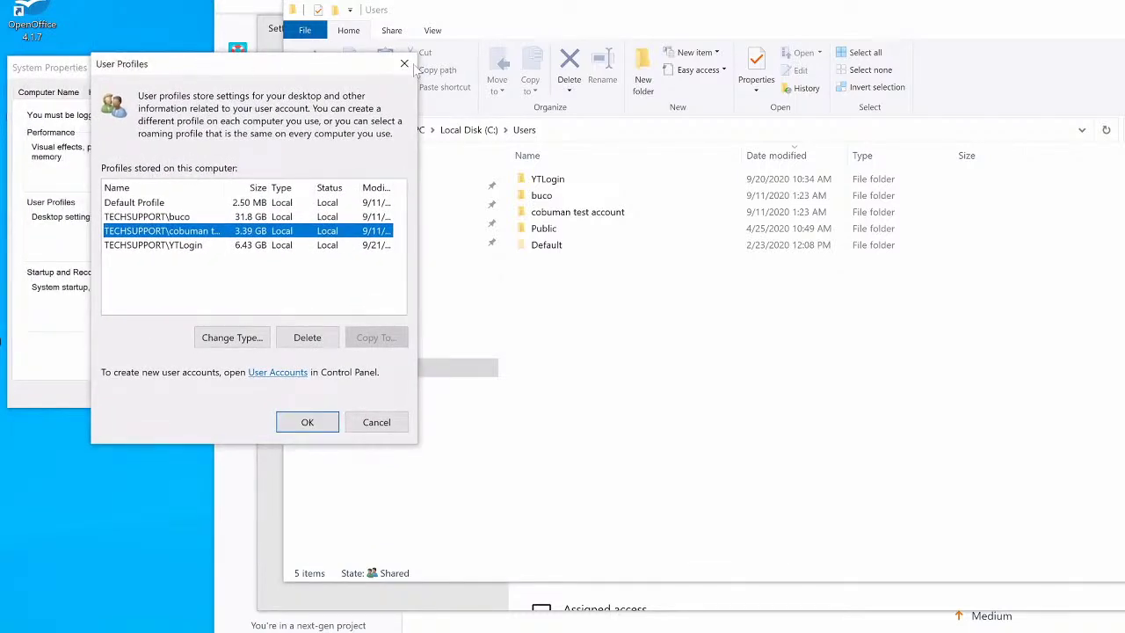
{"action": "key", "text": "Escape"}
- Run the Google Chrome desktop shortcut as a different user from its extended menu
{"action": "left_click_drag", "start_coordinate": [110, 70], "coordinate": [218, 42]}
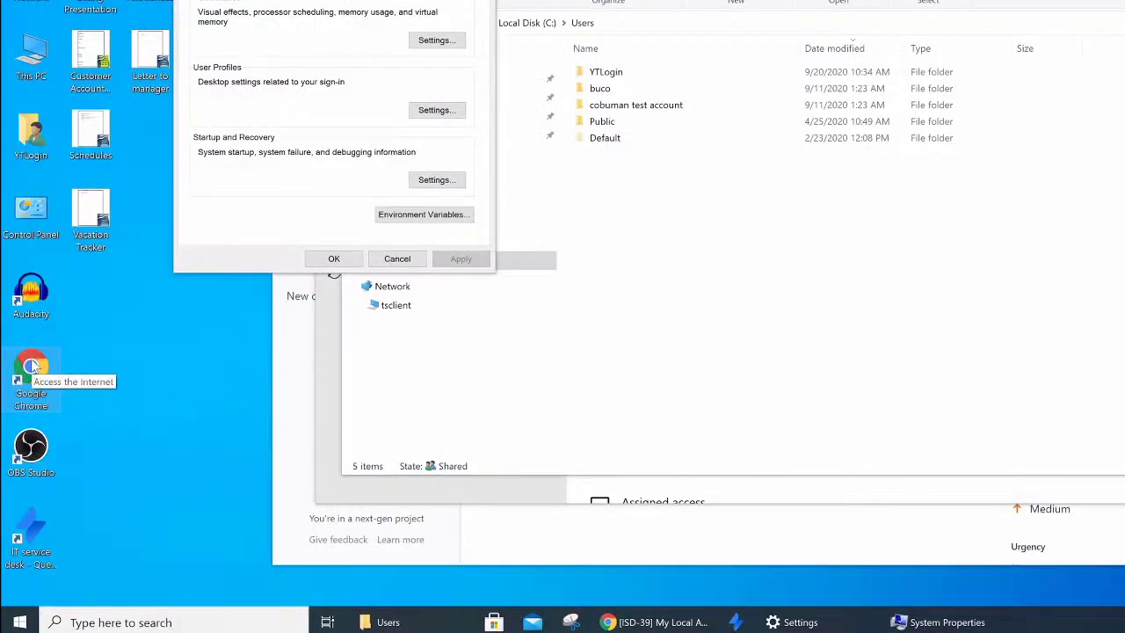
{"action": "right_click", "coordinate": [32, 367]}
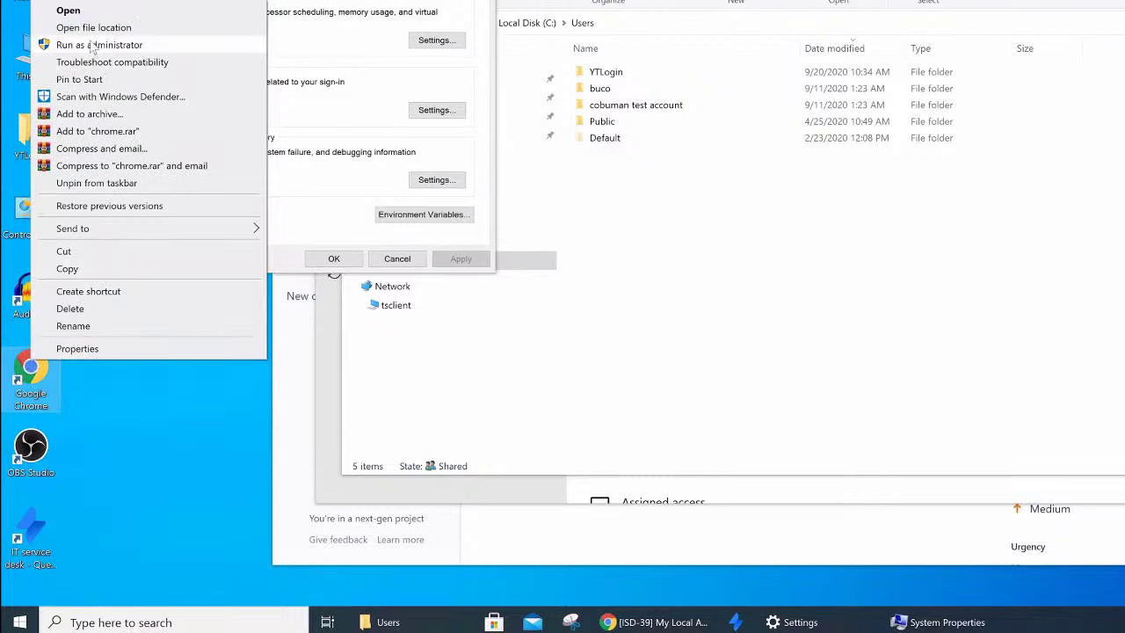
{"action": "left_click", "coordinate": [23, 386]}
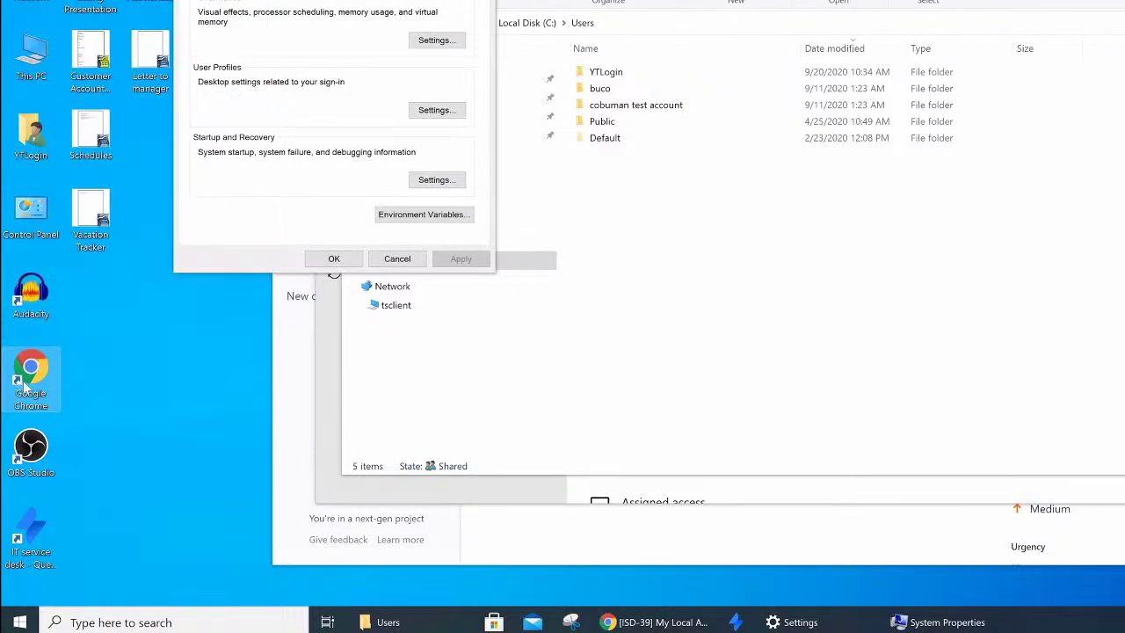
{"action": "right_click", "coordinate": [22, 385]}
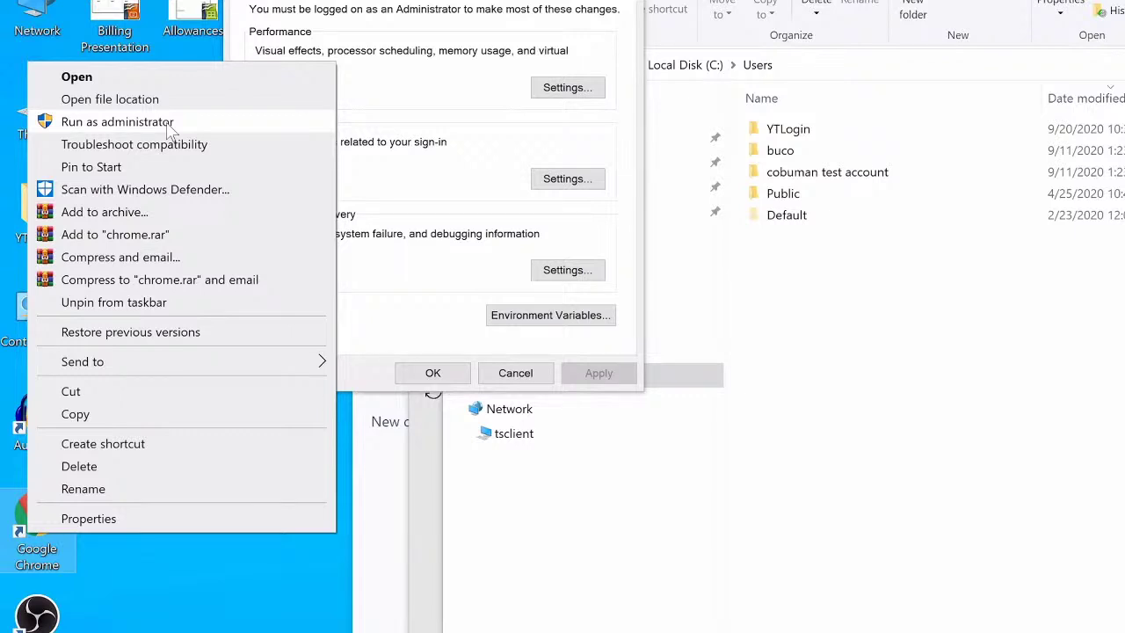
{"action": "left_click", "coordinate": [114, 575]}
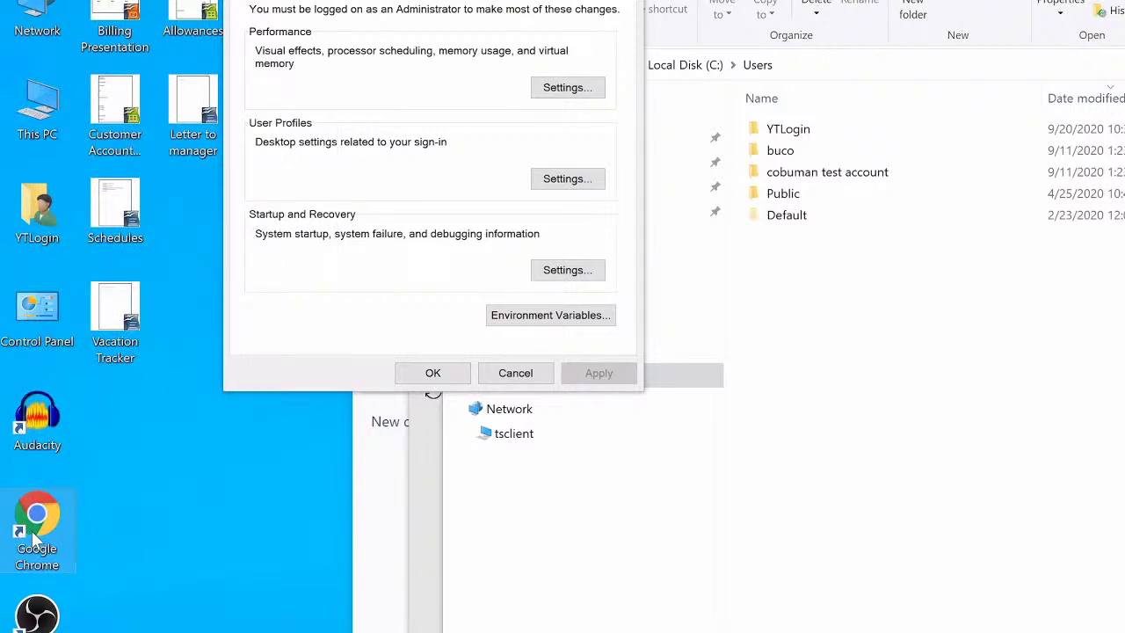
{"action": "right_click", "coordinate": [32, 531]}
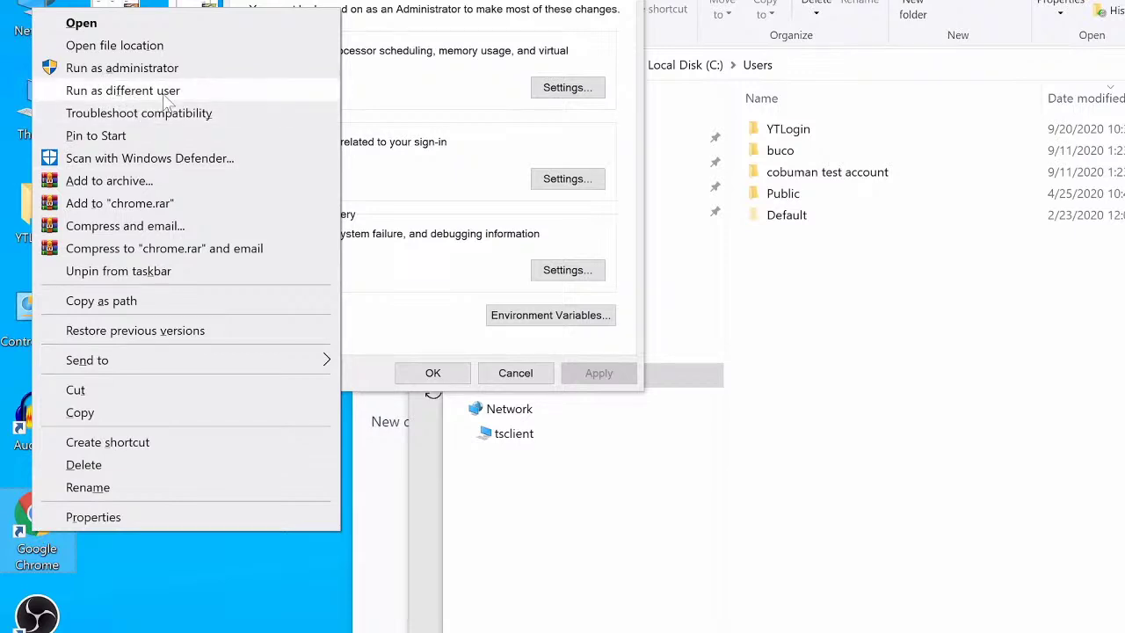
{"action": "left_click", "coordinate": [163, 95]}
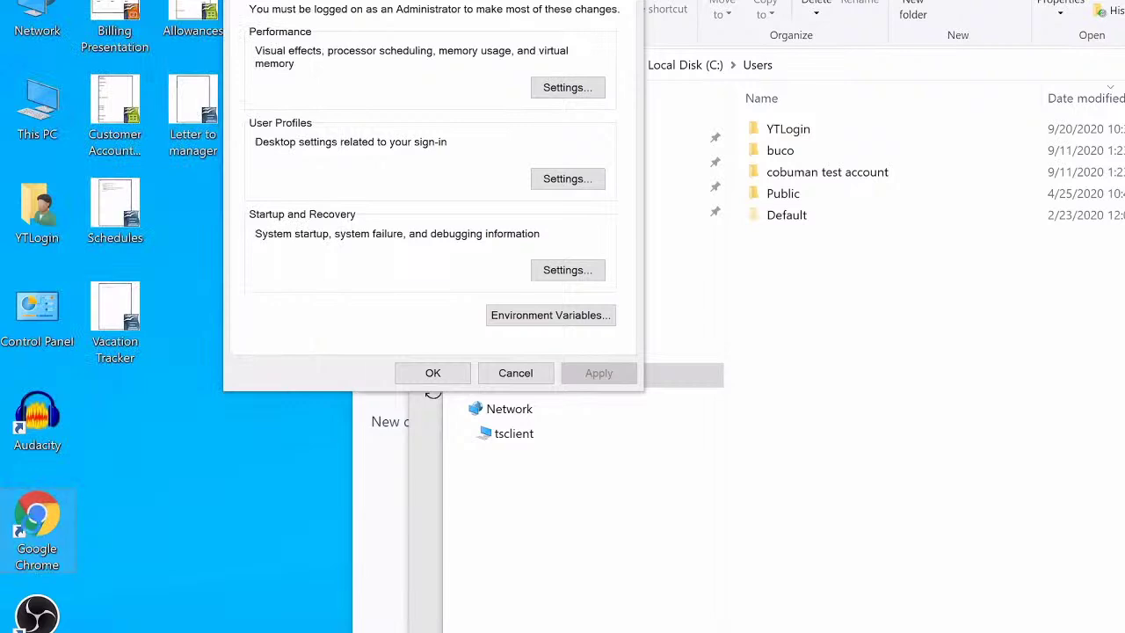
{"action": "right_click", "coordinate": [37, 523]}
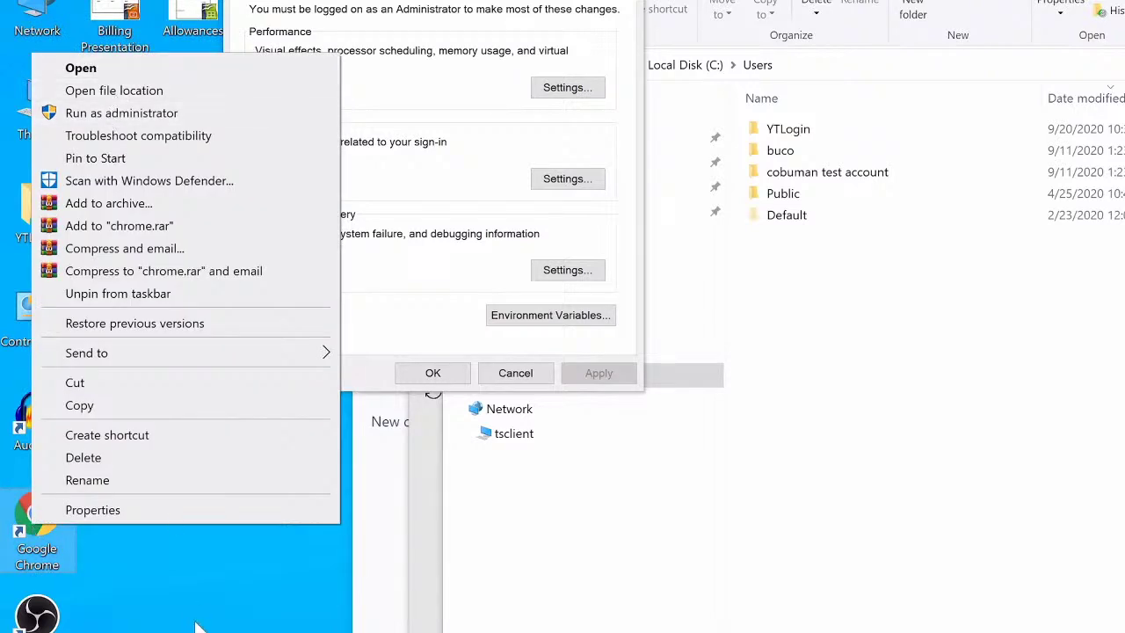
{"action": "left_click", "coordinate": [156, 626]}
{"action": "right_click", "coordinate": [29, 533]}
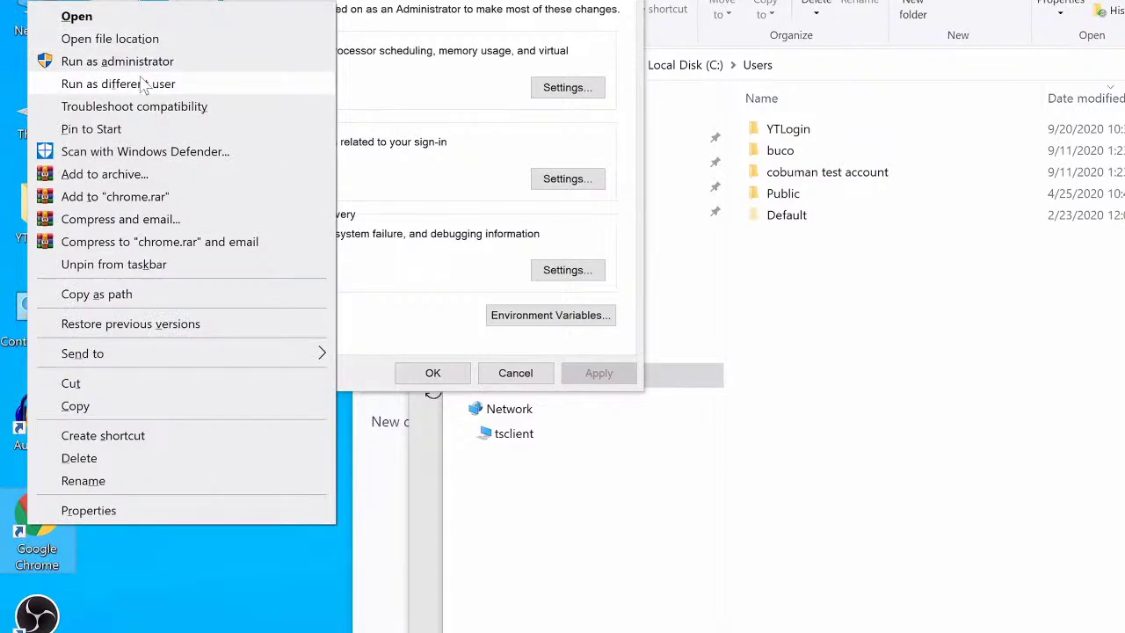
{"action": "left_click", "coordinate": [143, 83]}
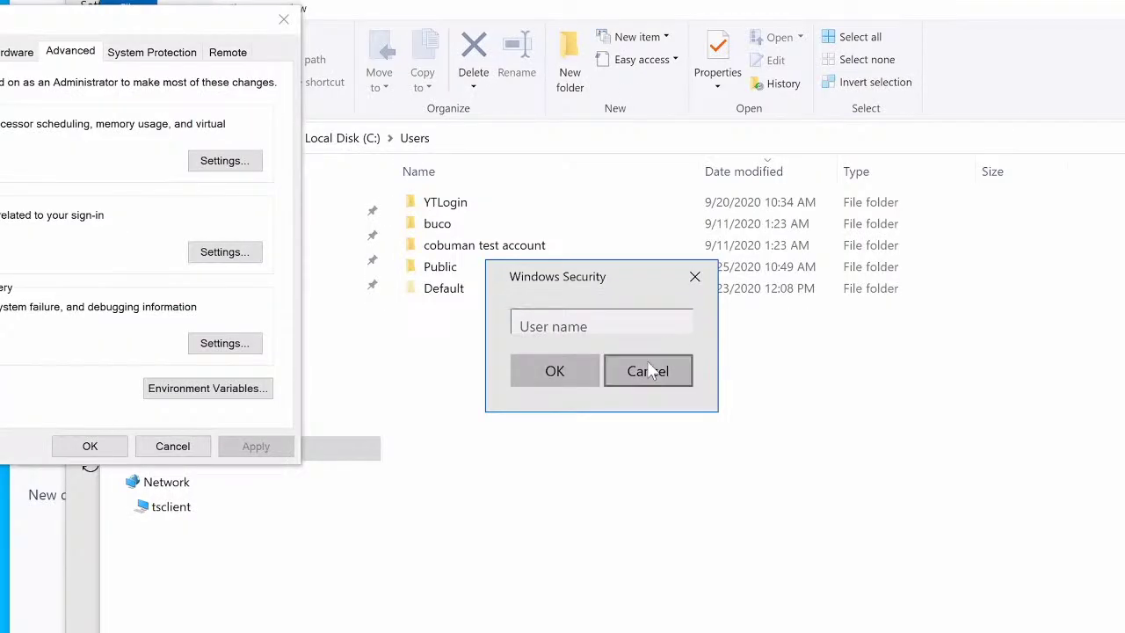
- Sign in to the Windows Security prompt as LocalAdmin to launch Chrome's Welcome page
{"action": "left_click", "coordinate": [1028, 349]}
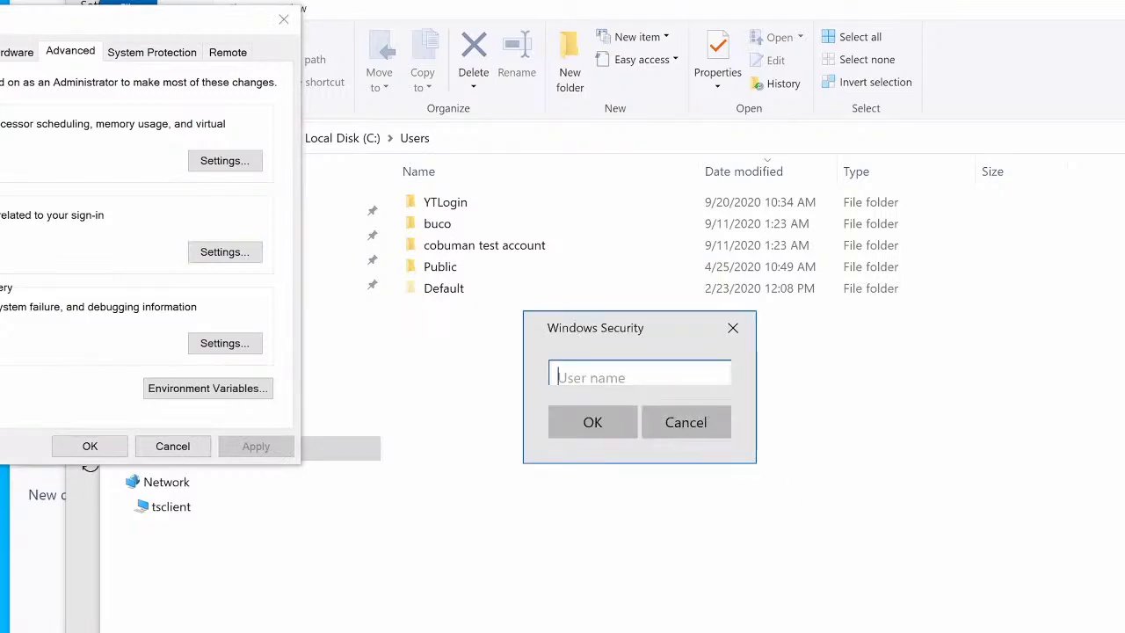
{"action": "left_click_drag", "start_coordinate": [647, 325], "coordinate": [594, 302]}
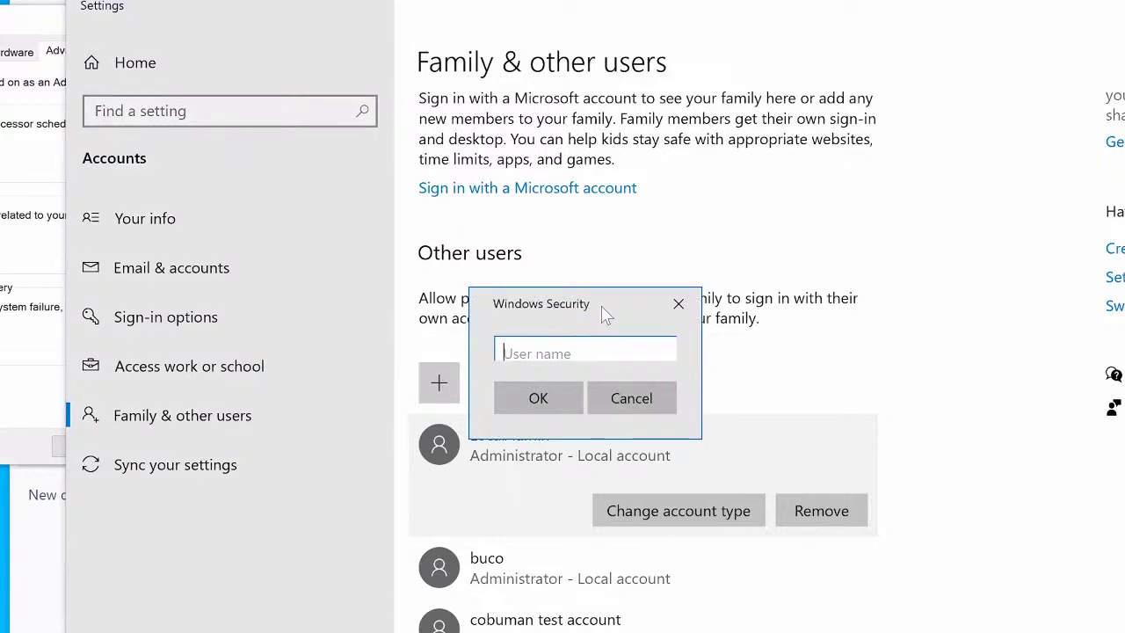
{"action": "type", "text": "L"}
{"action": "left_click_drag", "start_coordinate": [605, 315], "coordinate": [603, 220]}
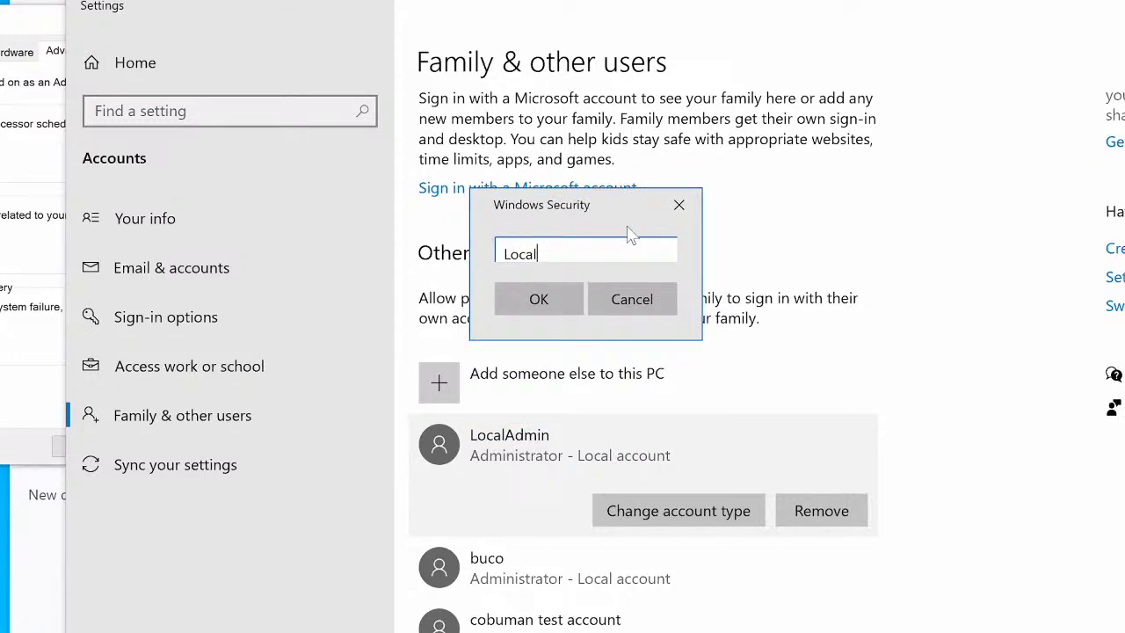
{"action": "key", "text": "Return"}
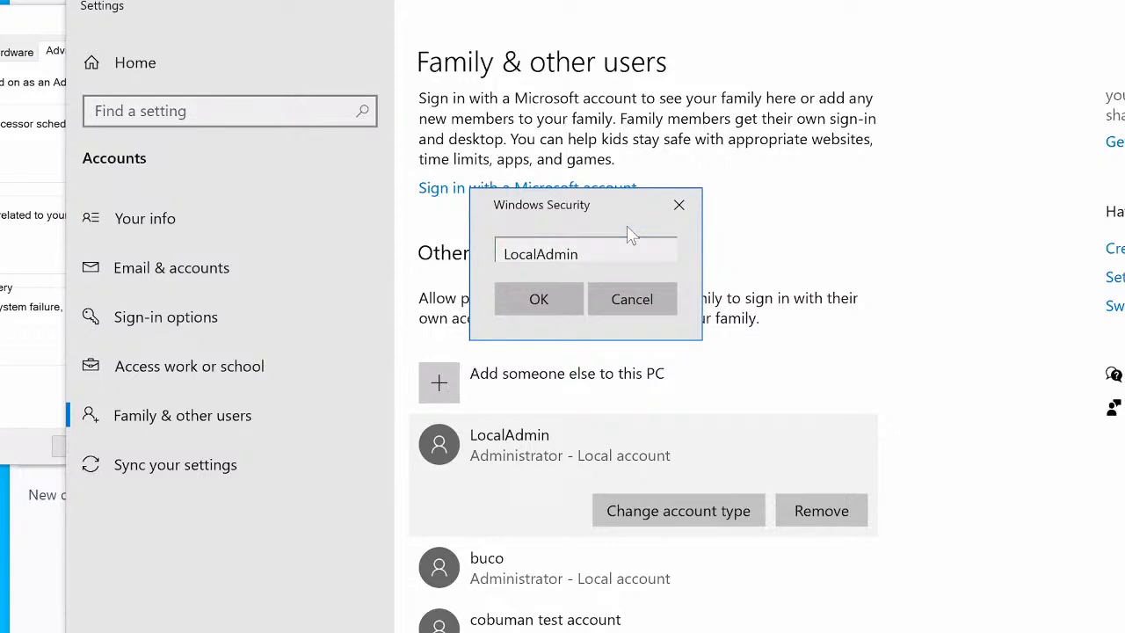
{"action": "left_click", "coordinate": [540, 300]}
{"action": "left_click", "coordinate": [557, 298]}
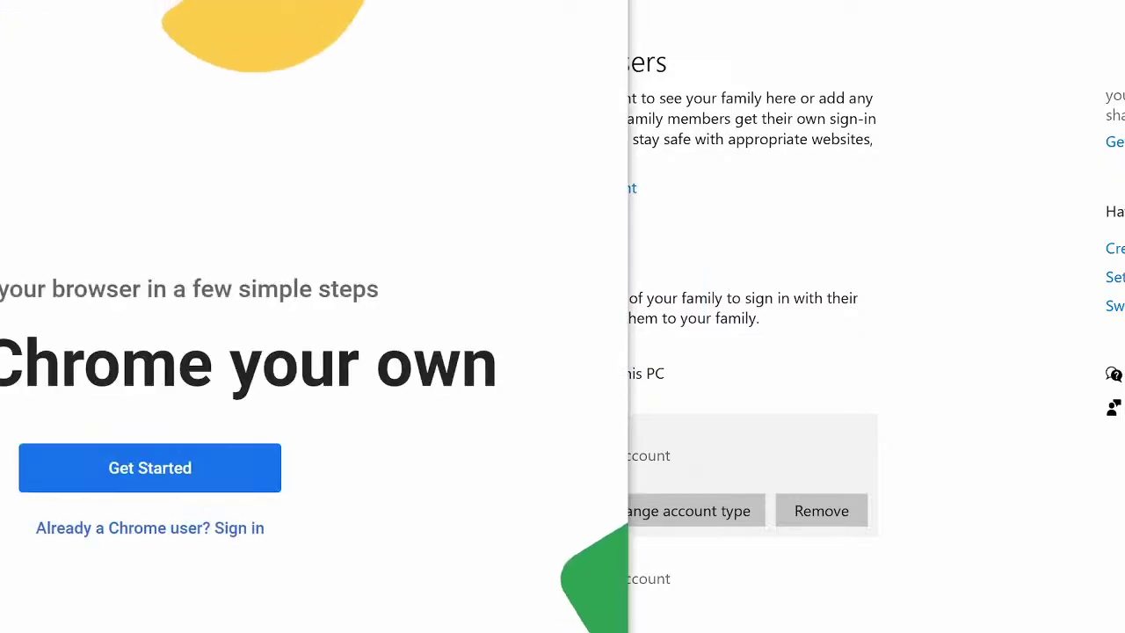
- Move the Chrome Welcome window aside and bring it back to the front
{"action": "left_click_drag", "start_coordinate": [374, 32], "coordinate": [648, 35]}
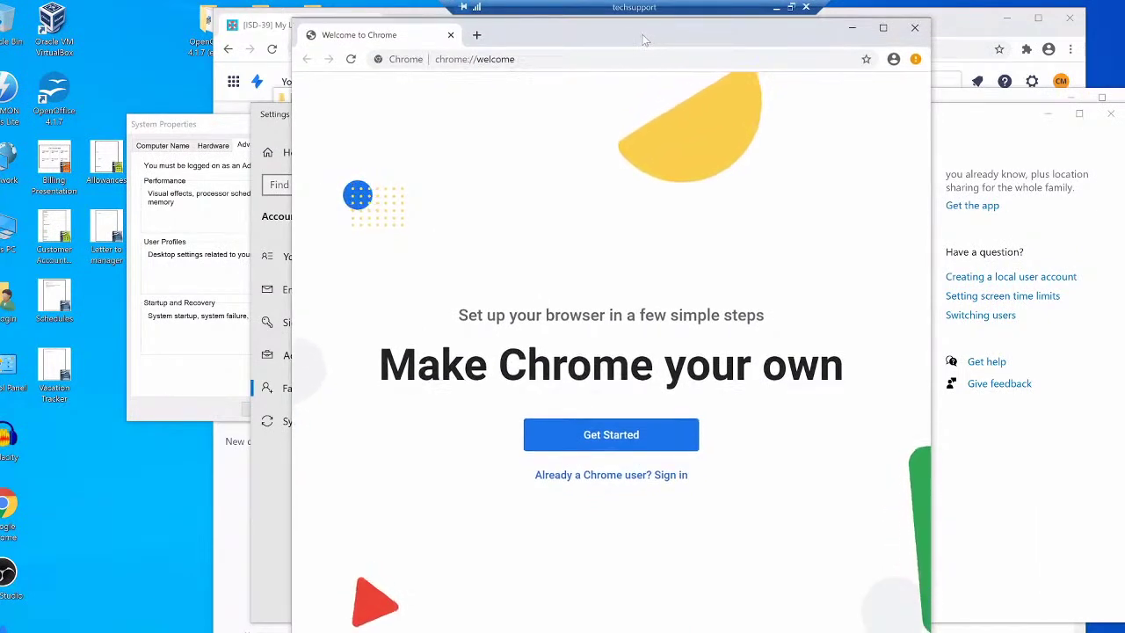
{"action": "left_click_drag", "start_coordinate": [648, 34], "coordinate": [474, 40]}
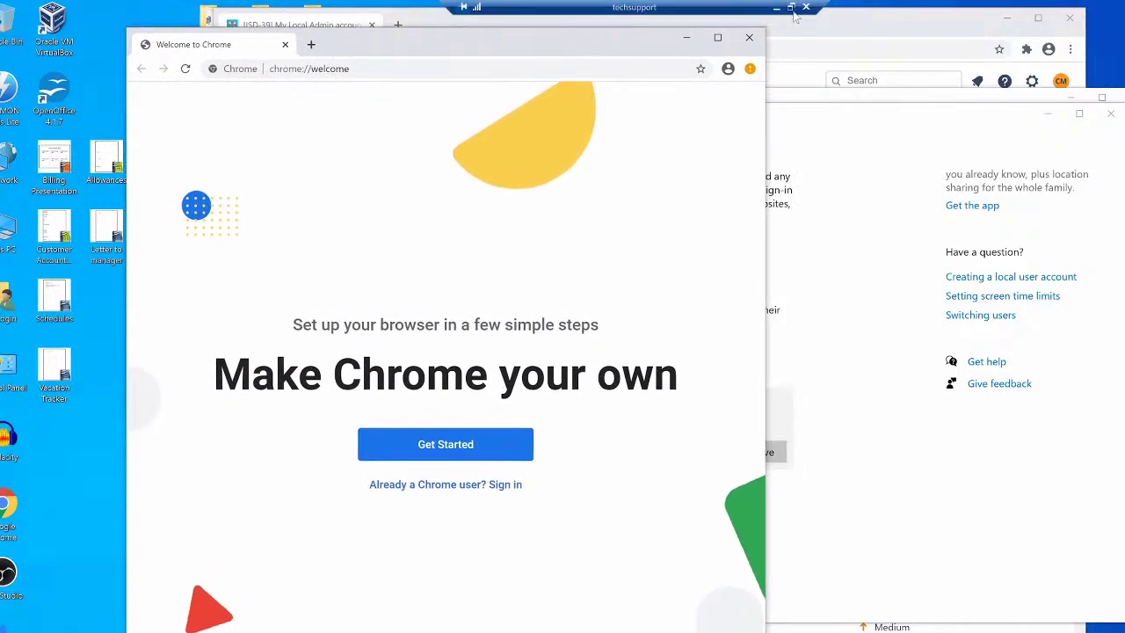
{"action": "left_click", "coordinate": [851, 26]}
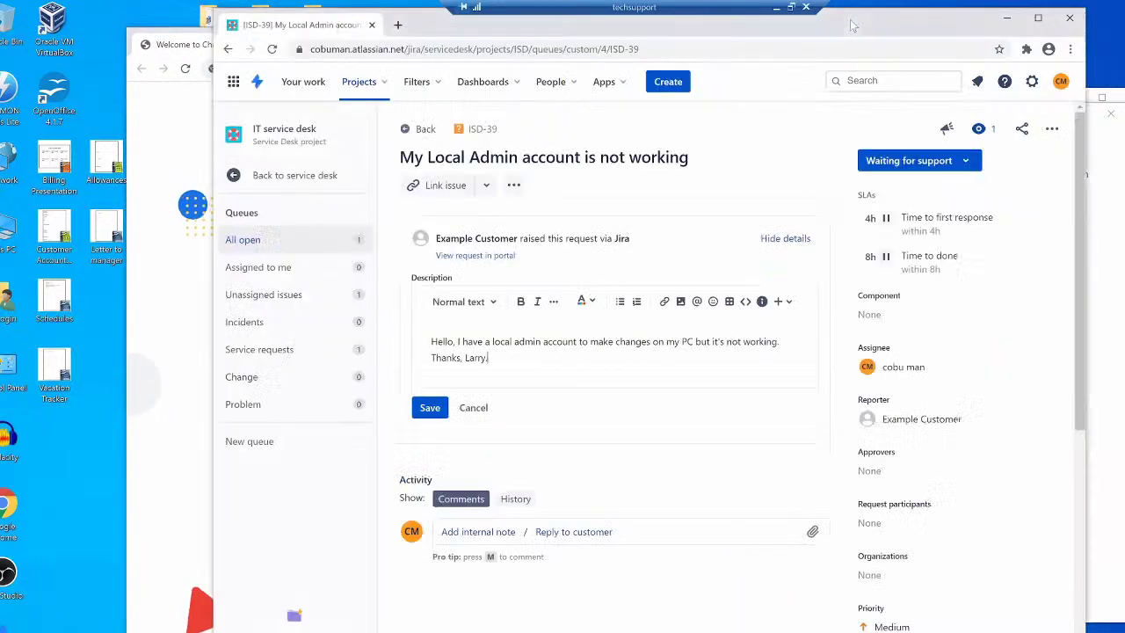
{"action": "left_click", "coordinate": [163, 44]}
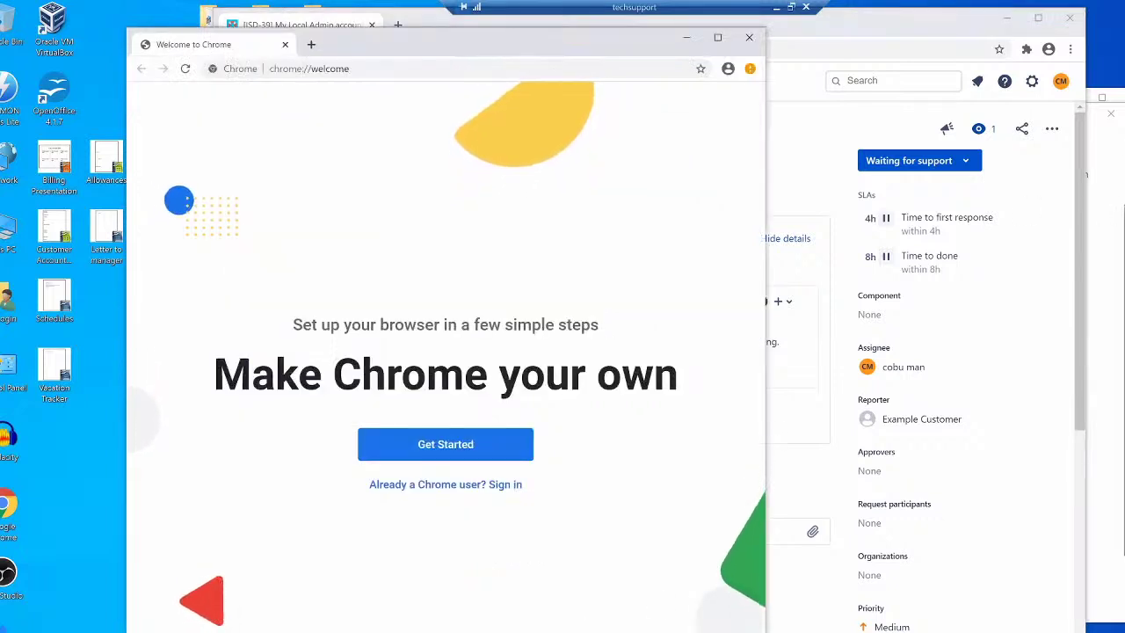
- Bring up File Explorer at C:\Users and select the new LocalAdmin folder
{"action": "left_click", "coordinate": [571, 625]}
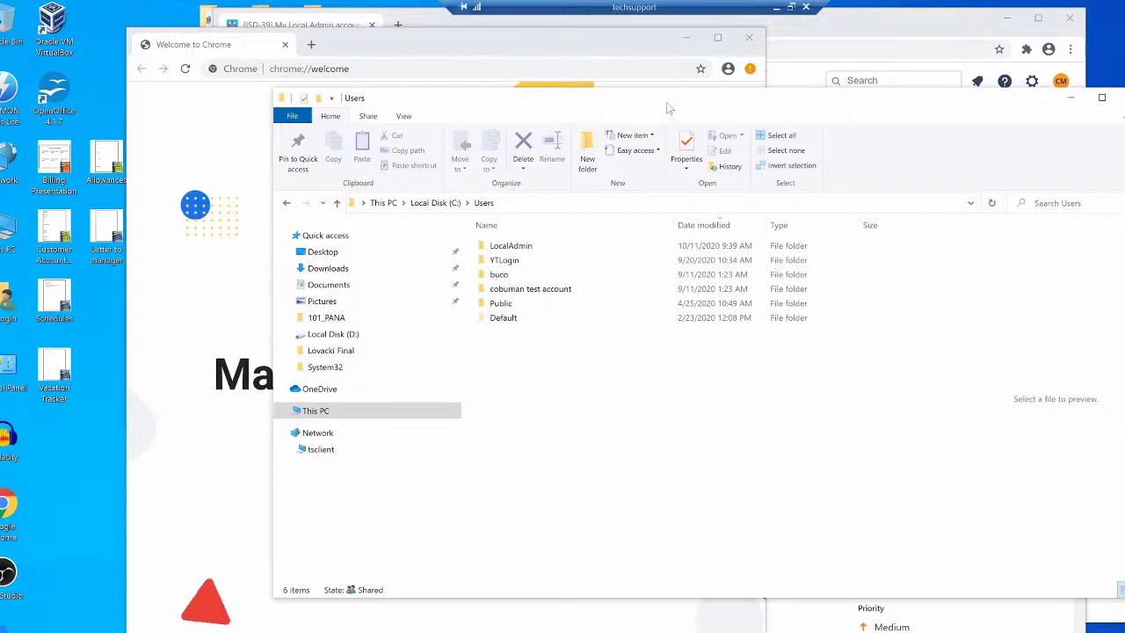
{"action": "left_click_drag", "start_coordinate": [668, 104], "coordinate": [758, 137]}
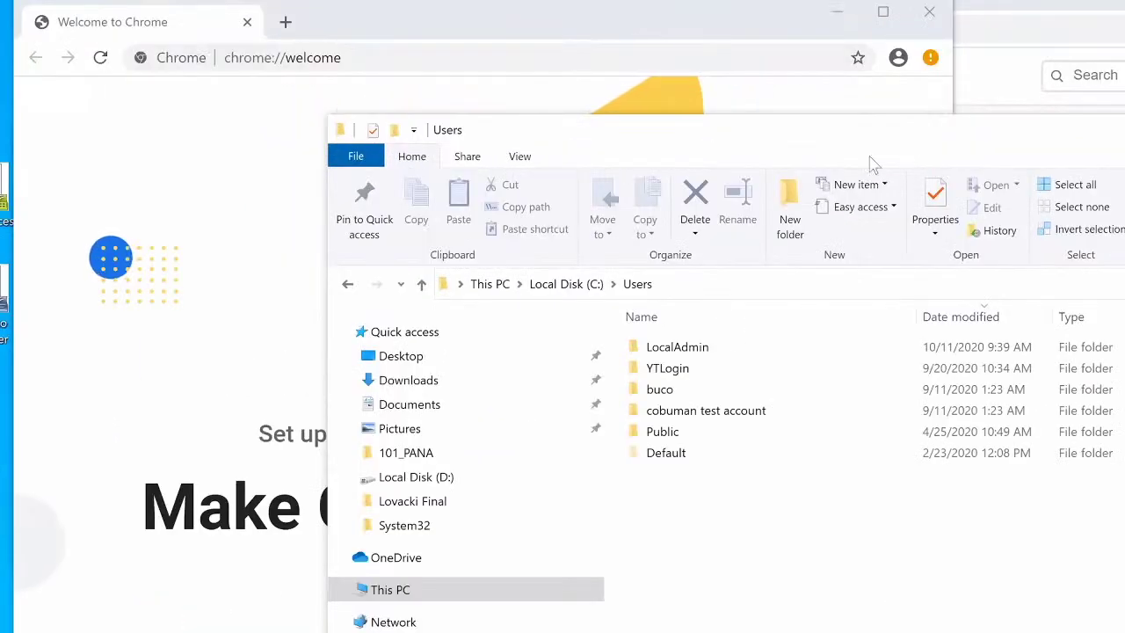
{"action": "left_click", "coordinate": [690, 354]}
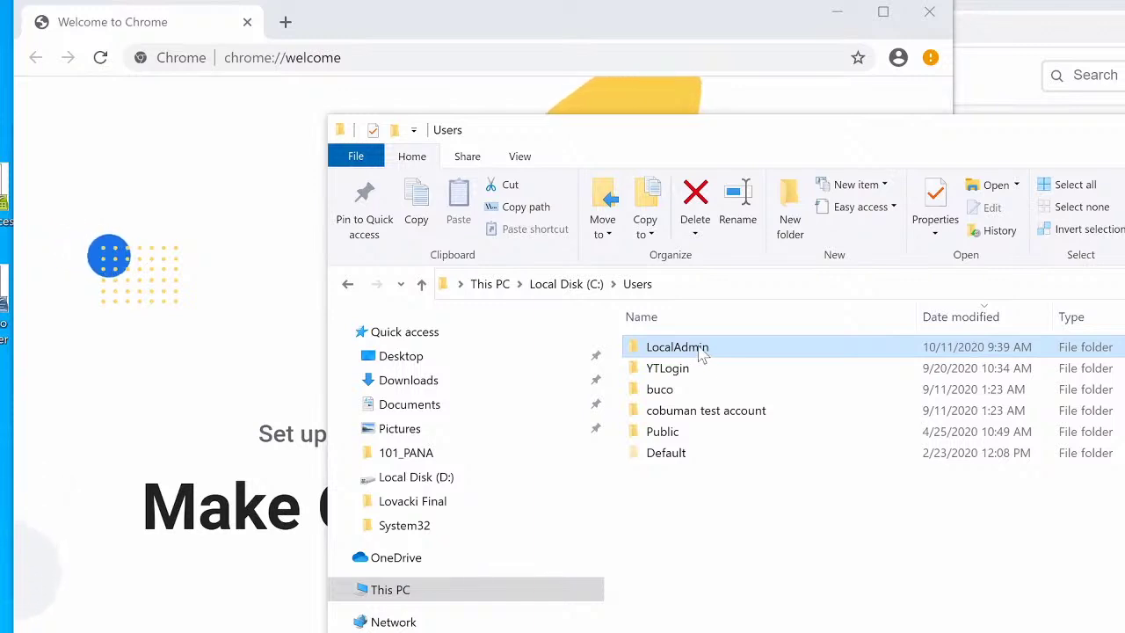
{"action": "mouse_move", "coordinate": [700, 349]}
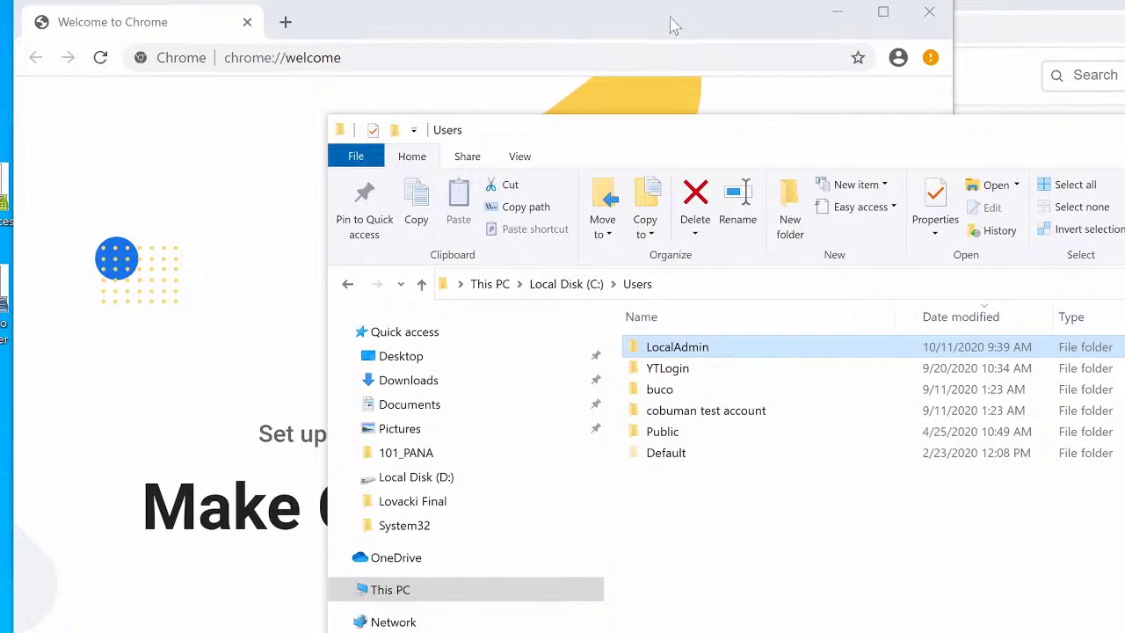
{"action": "left_click_drag", "start_coordinate": [672, 25], "coordinate": [643, 29]}
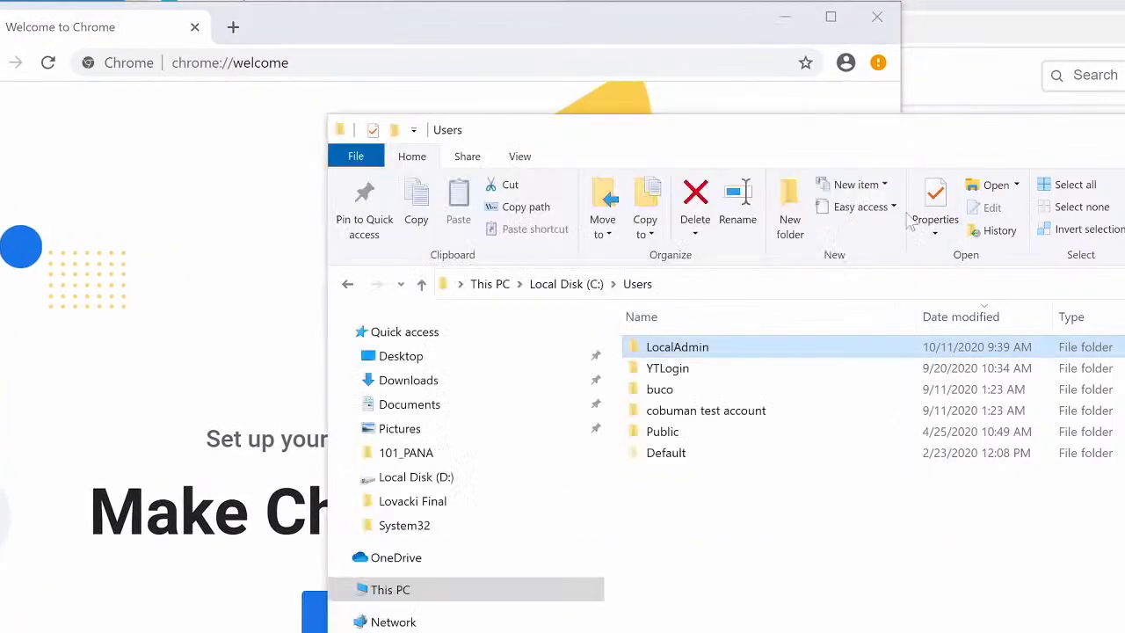
{"action": "left_click", "coordinate": [914, 220]}
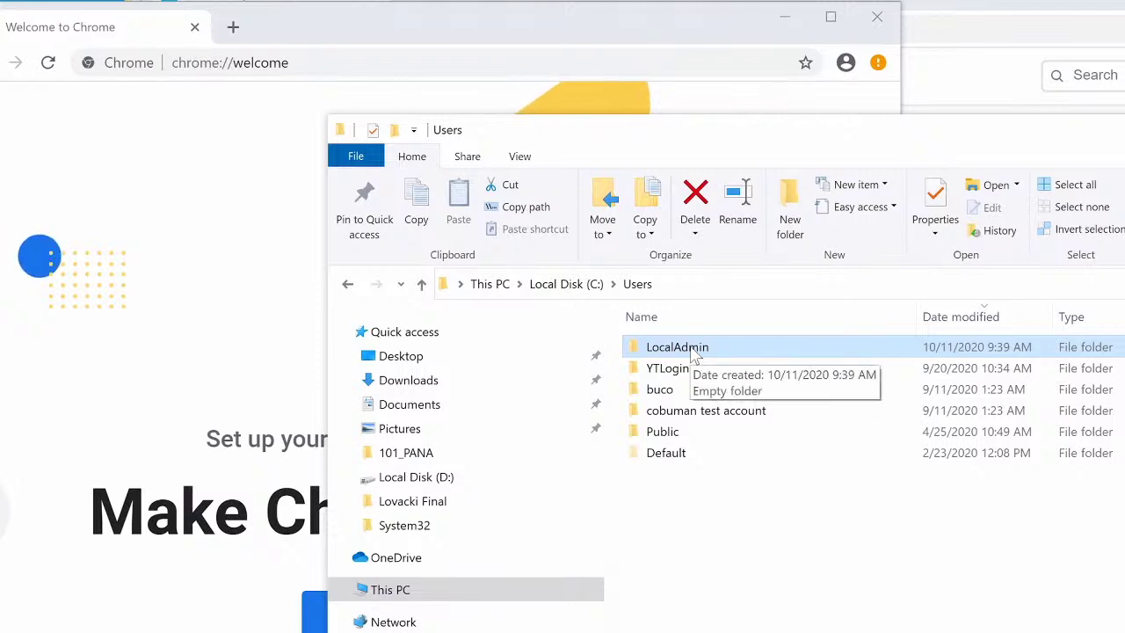
- Open the LocalAdmin folder, then select TECHSUPPORT\LocalAdmin in System Properties' User Profiles list
{"action": "double_click", "coordinate": [692, 349]}
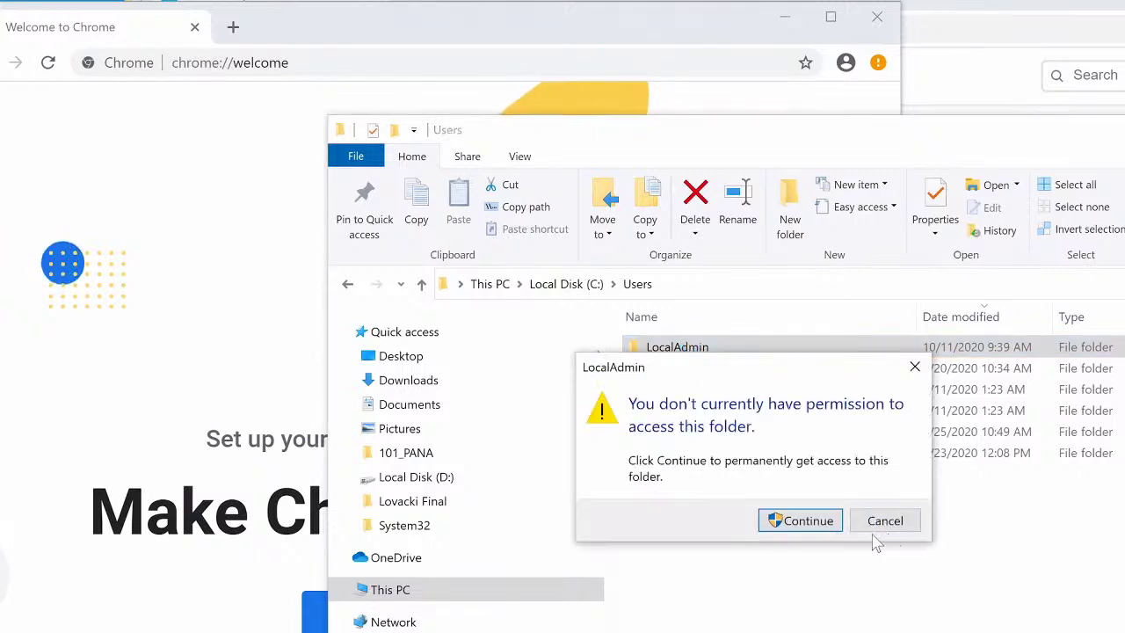
{"action": "left_click", "coordinate": [820, 533]}
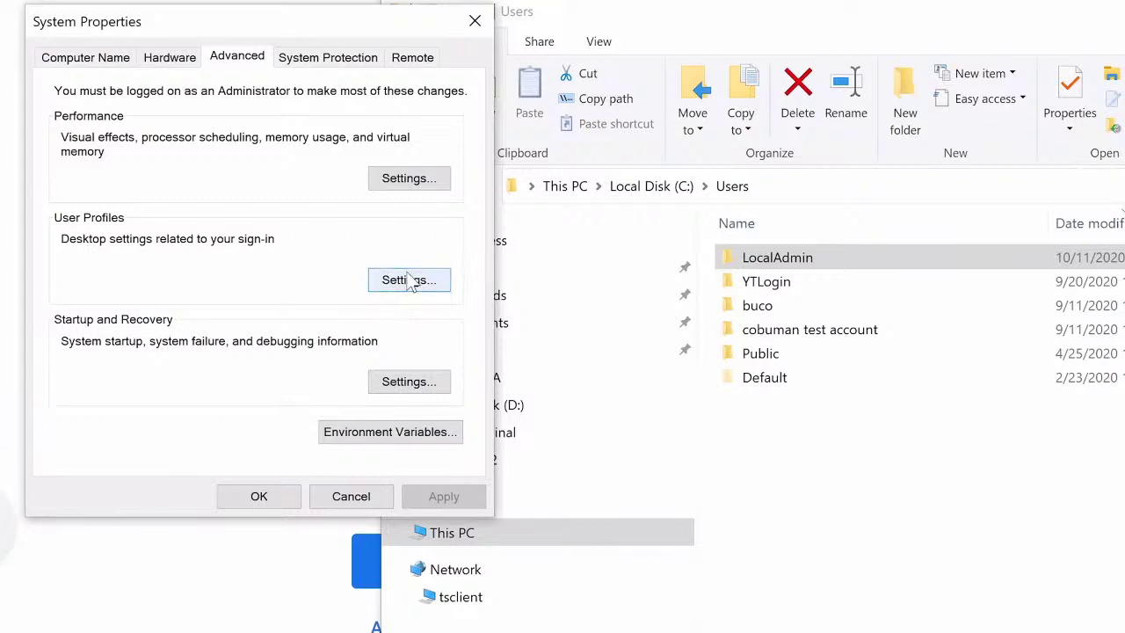
{"action": "left_click", "coordinate": [408, 280]}
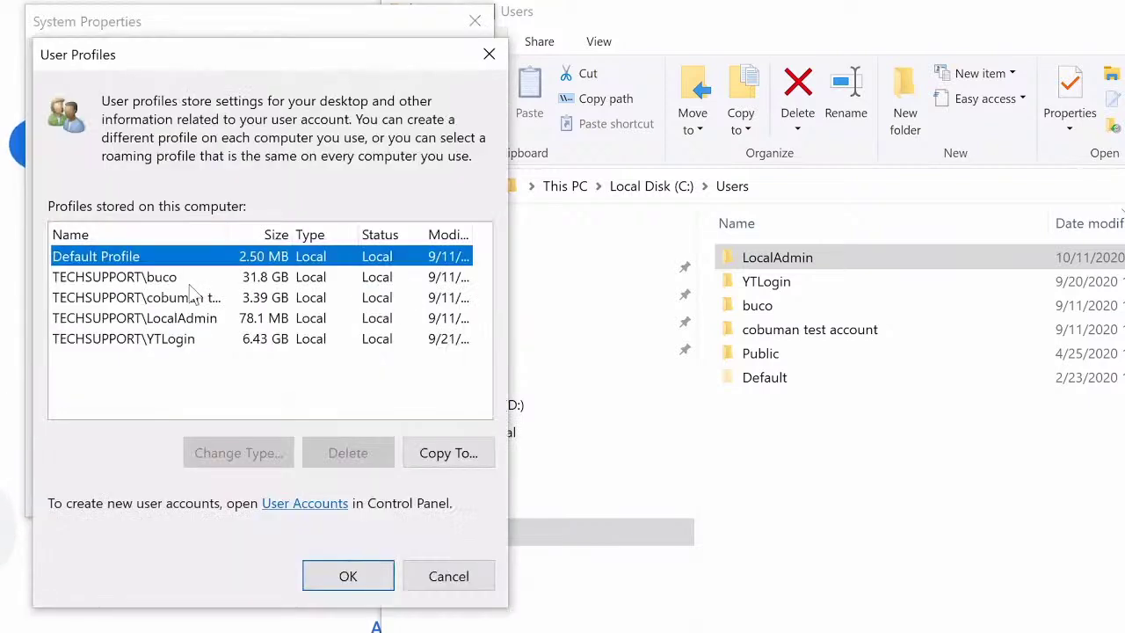
{"action": "left_click", "coordinate": [208, 321]}
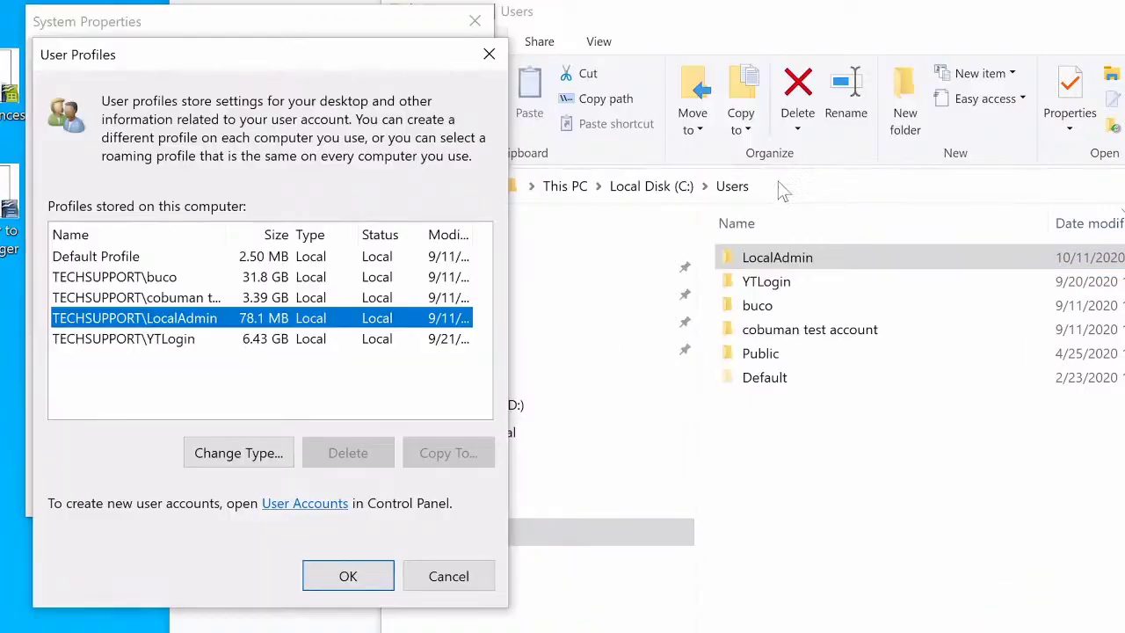
- Open the LocalAdmin profile folder and browse into AppData\Local
{"action": "right_click", "coordinate": [773, 257]}
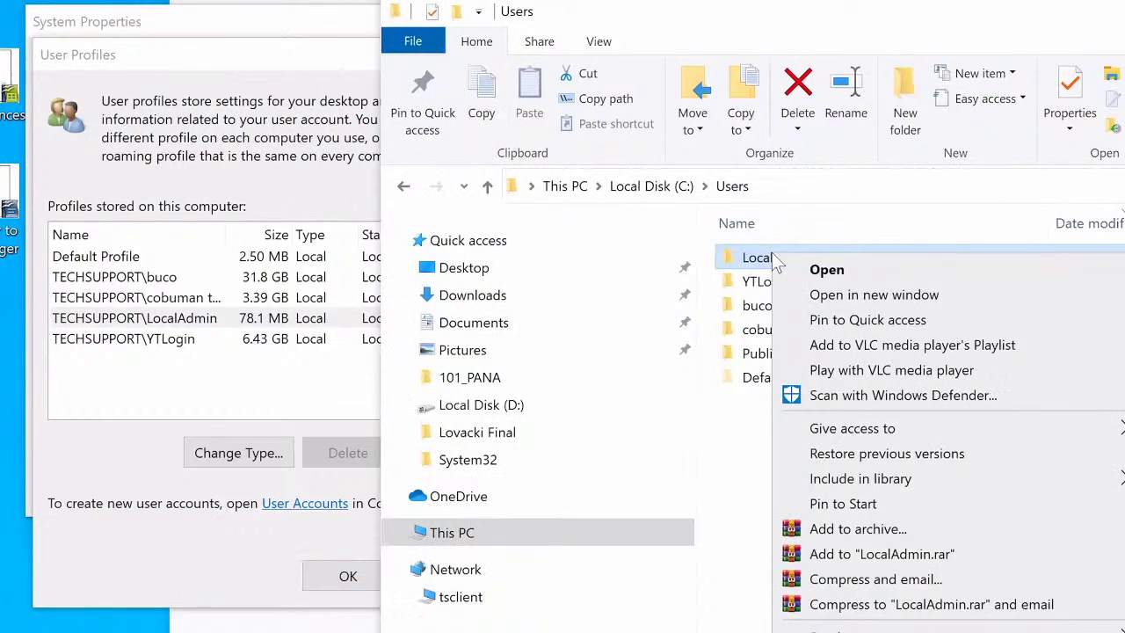
{"action": "left_click", "coordinate": [778, 269]}
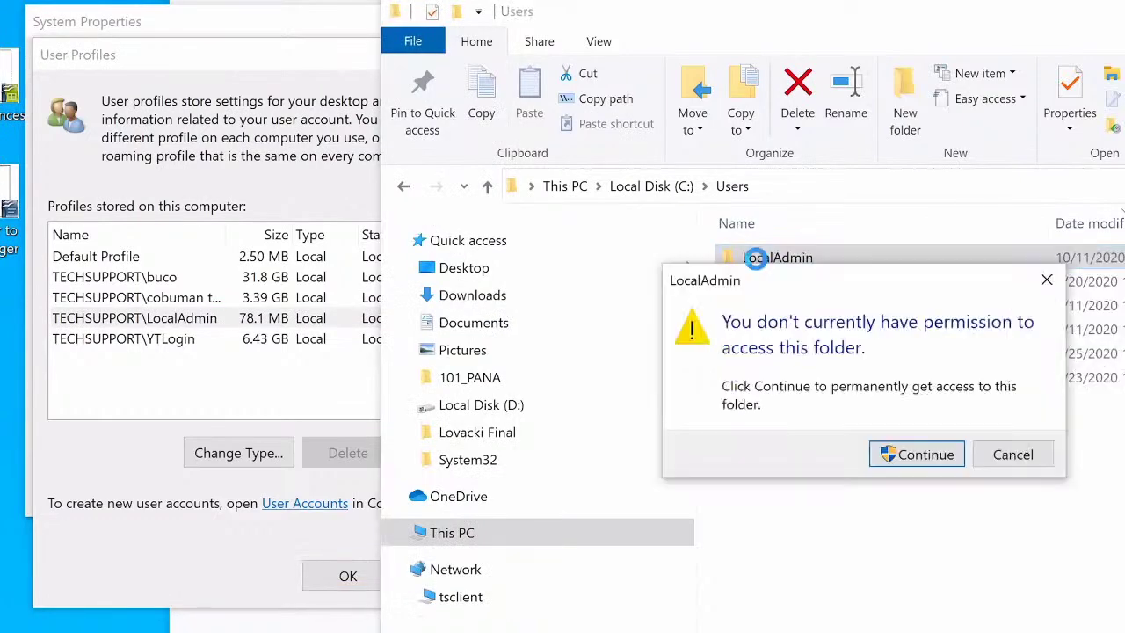
{"action": "left_click", "coordinate": [958, 455]}
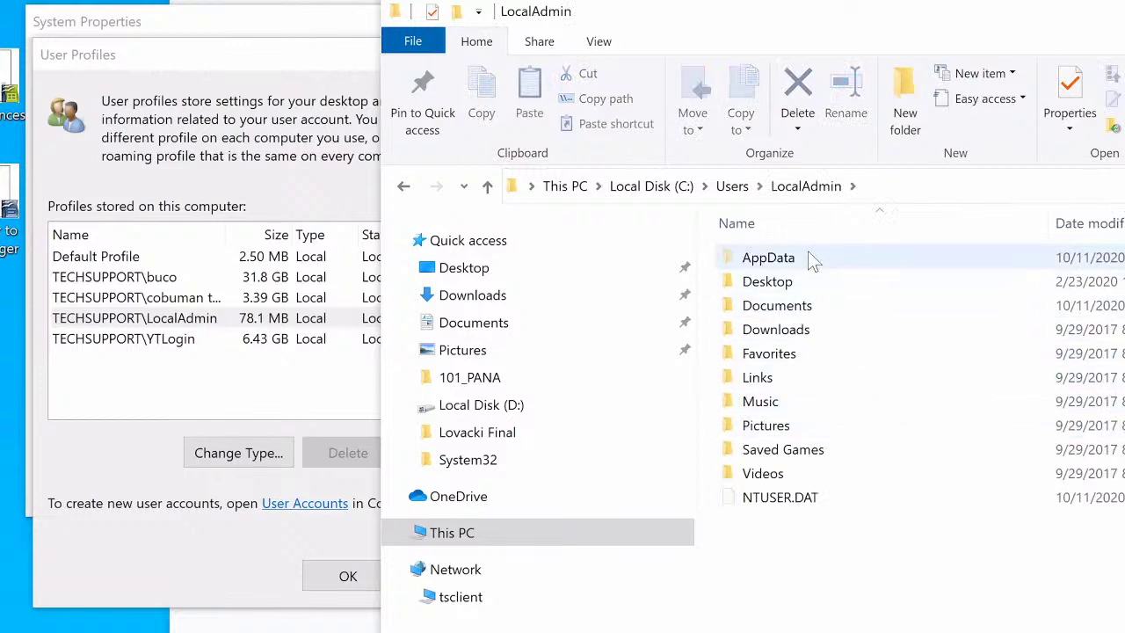
{"action": "mouse_move", "coordinate": [819, 312]}
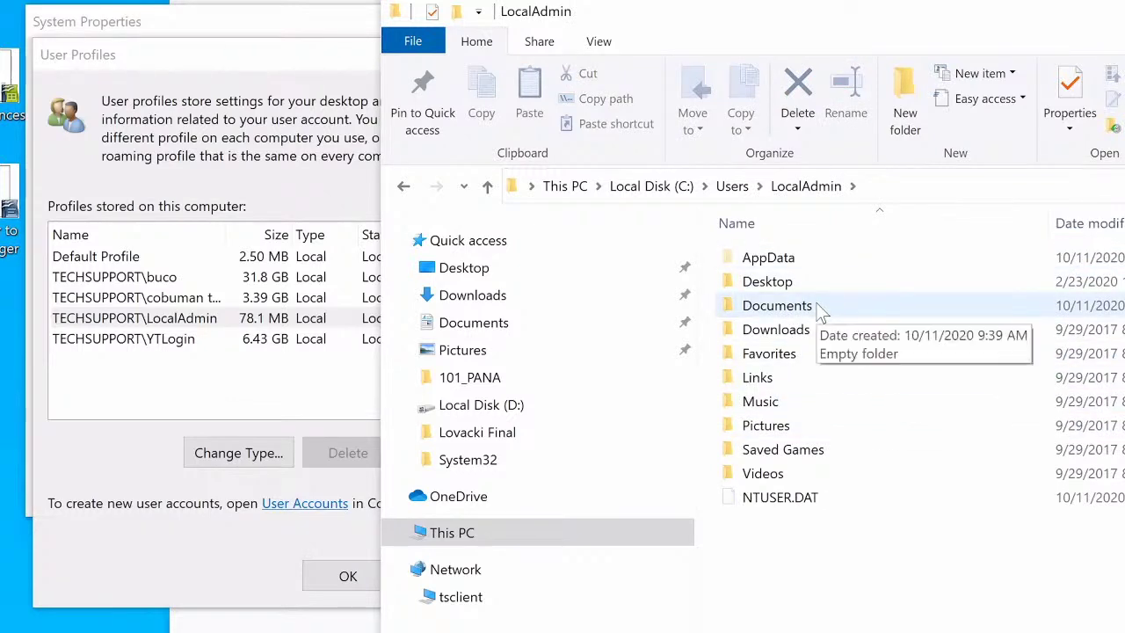
{"action": "double_click", "coordinate": [817, 263]}
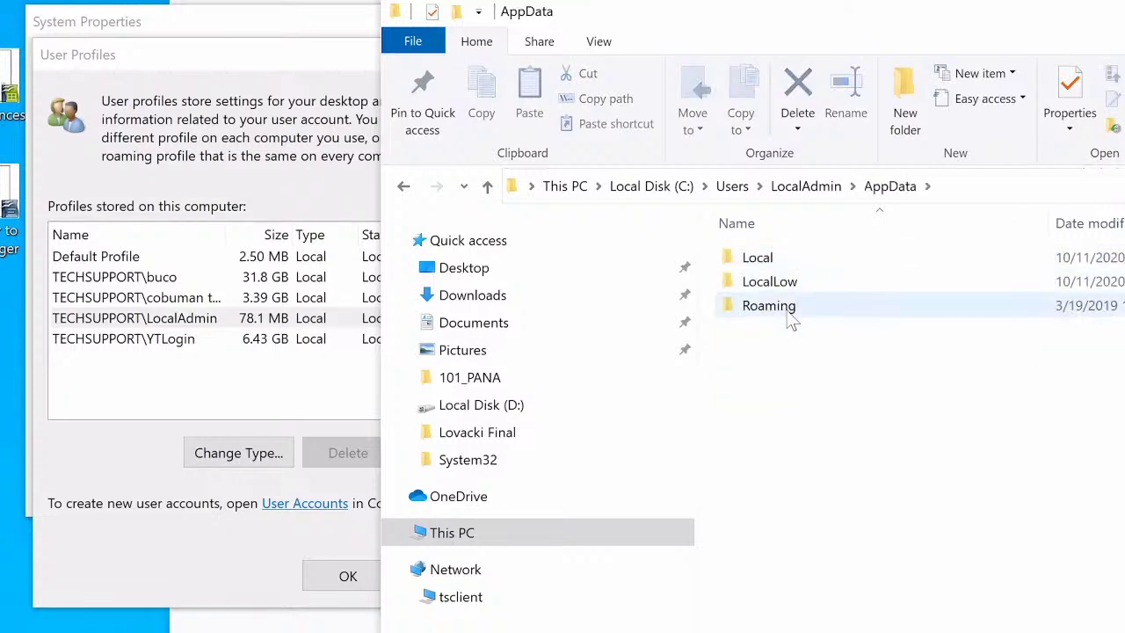
{"action": "double_click", "coordinate": [803, 258]}
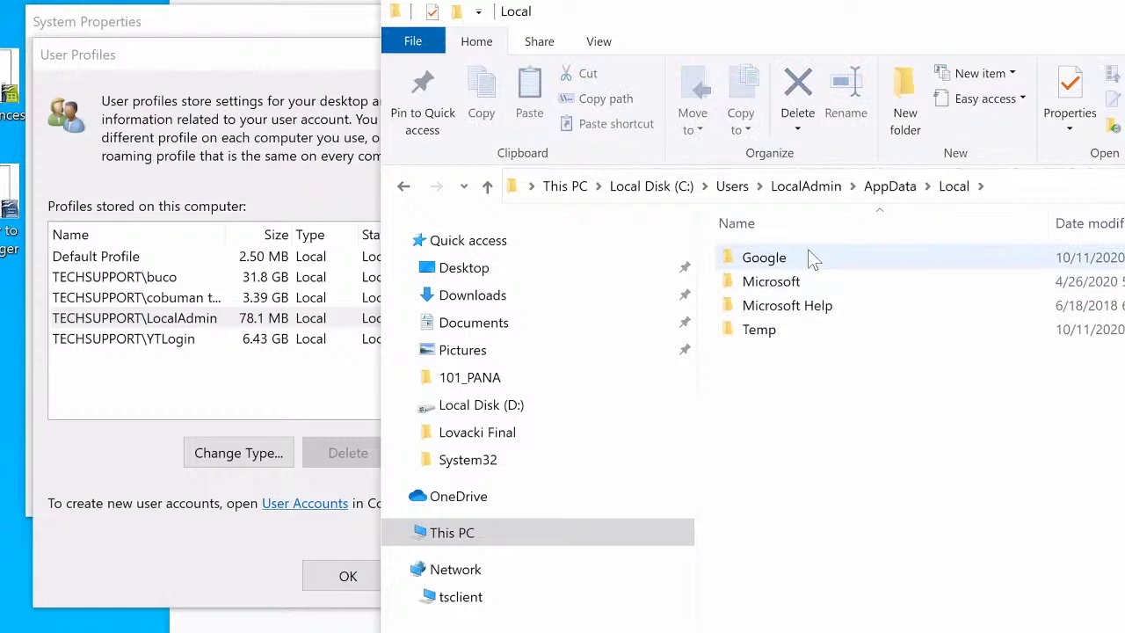
- Inspect the Microsoft, Microsoft Help, Temp and Google folders inside AppData\Local
{"action": "left_click", "coordinate": [794, 294]}
{"action": "left_click", "coordinate": [791, 306]}
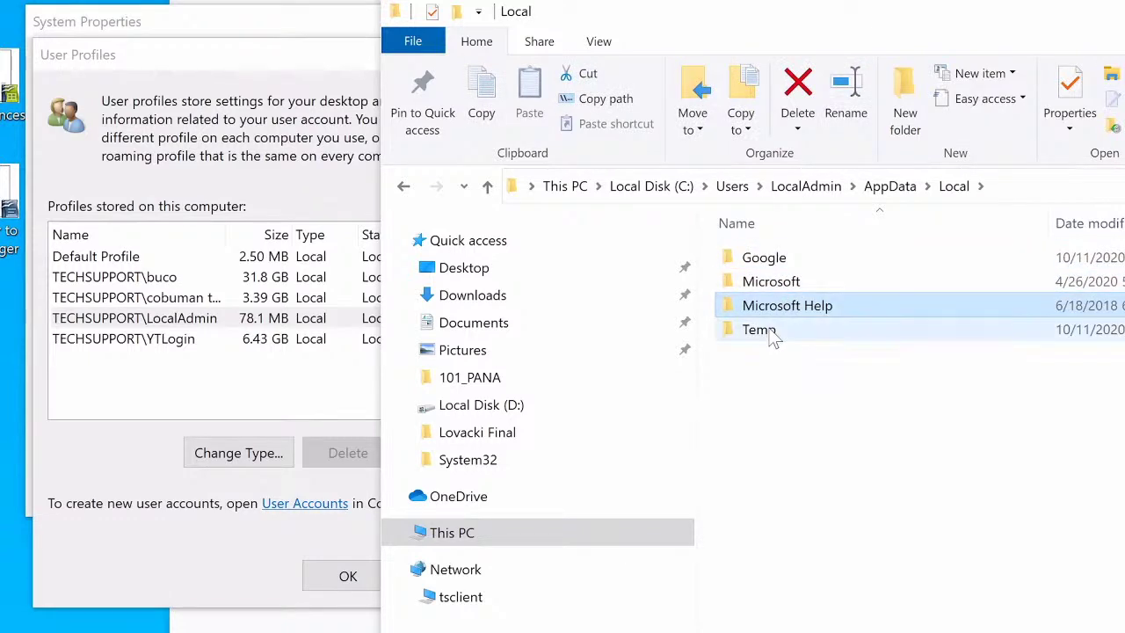
{"action": "left_click", "coordinate": [769, 332]}
{"action": "left_click", "coordinate": [794, 283]}
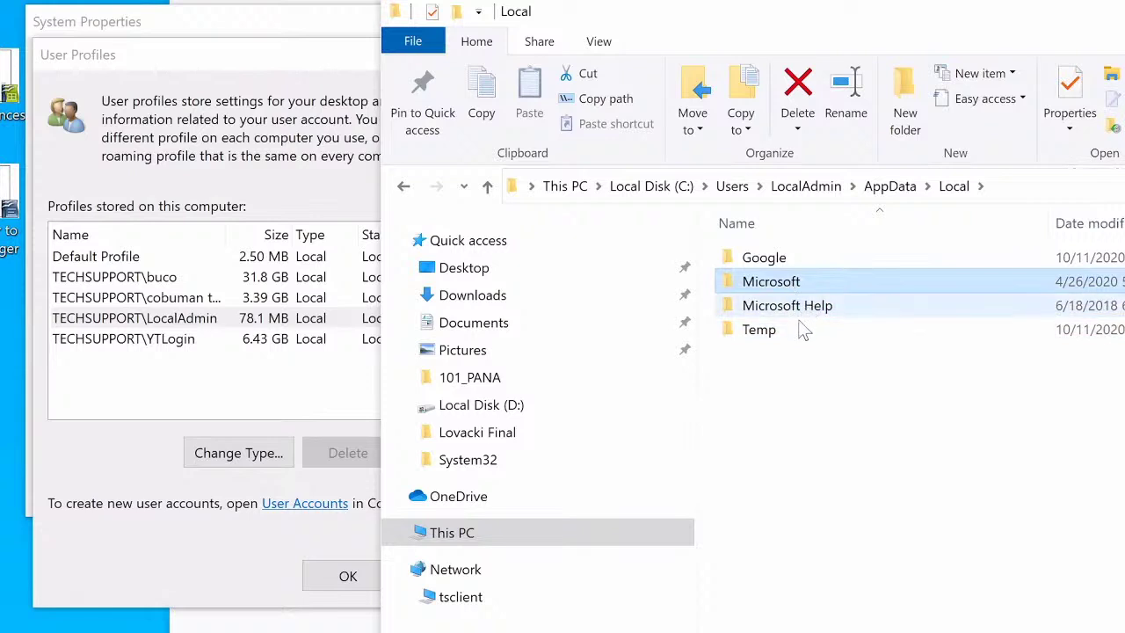
{"action": "left_click", "coordinate": [803, 261]}
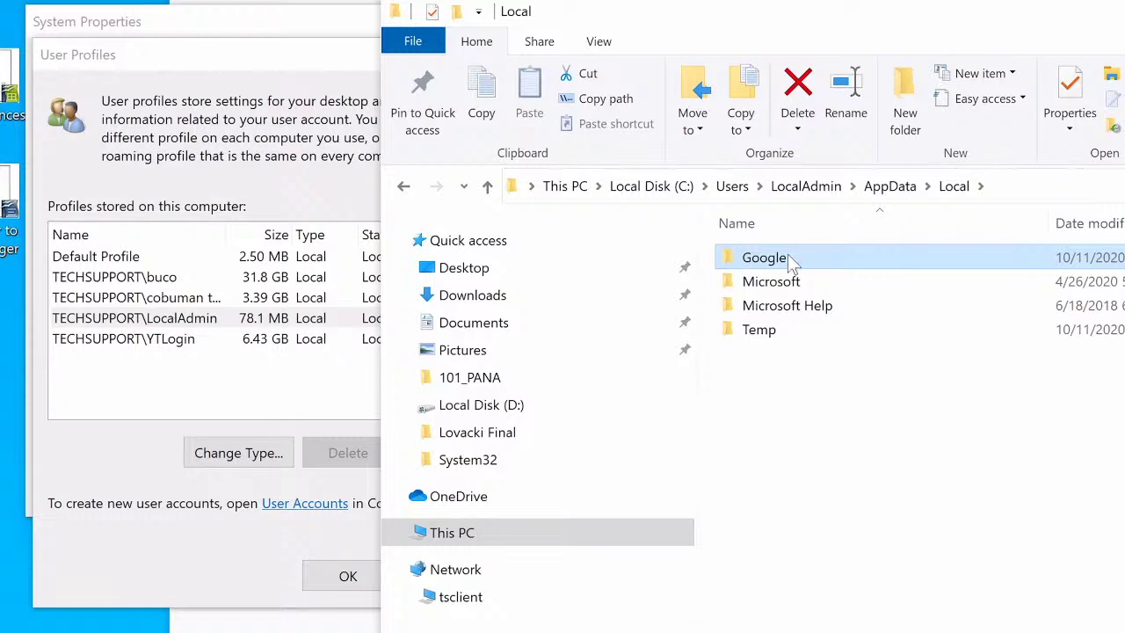
- Step back through LocalLow and LocalAdmin to Local Disk (C:) and reopen Users
{"action": "mouse_move", "coordinate": [785, 263]}
{"action": "left_click", "coordinate": [404, 186]}
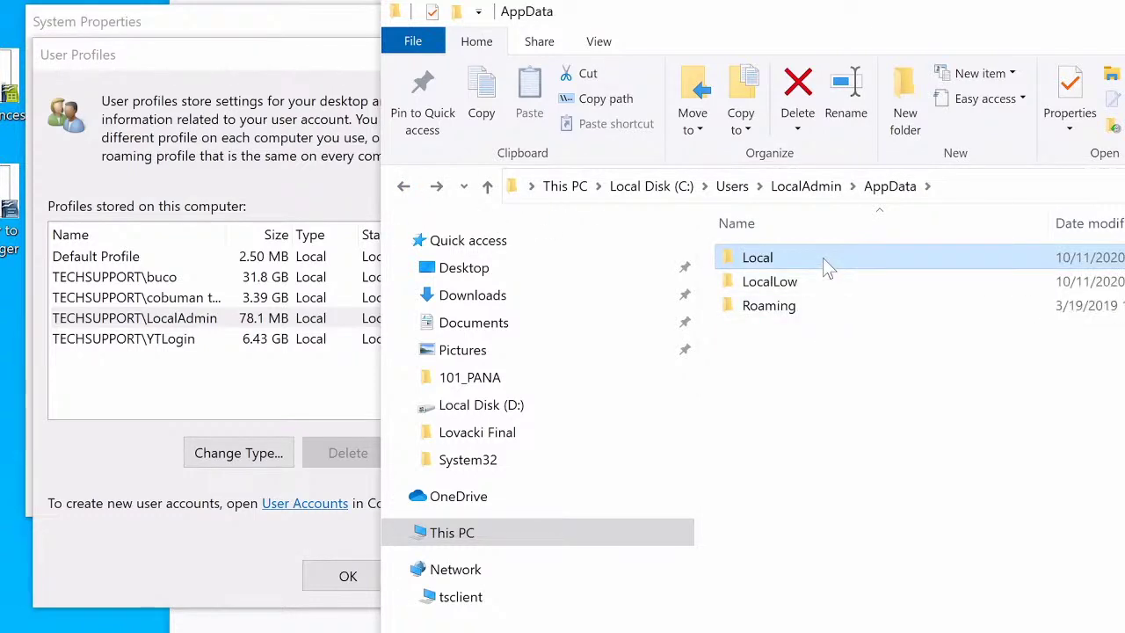
{"action": "key", "text": "F2"}
{"action": "left_click", "coordinate": [784, 285]}
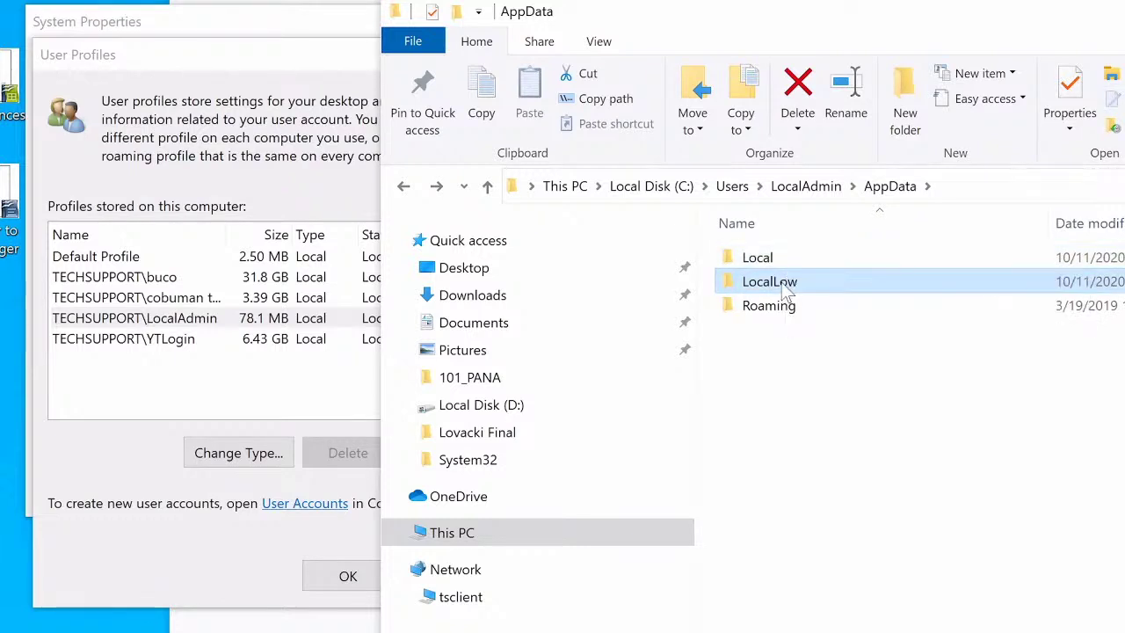
{"action": "left_click", "coordinate": [403, 186]}
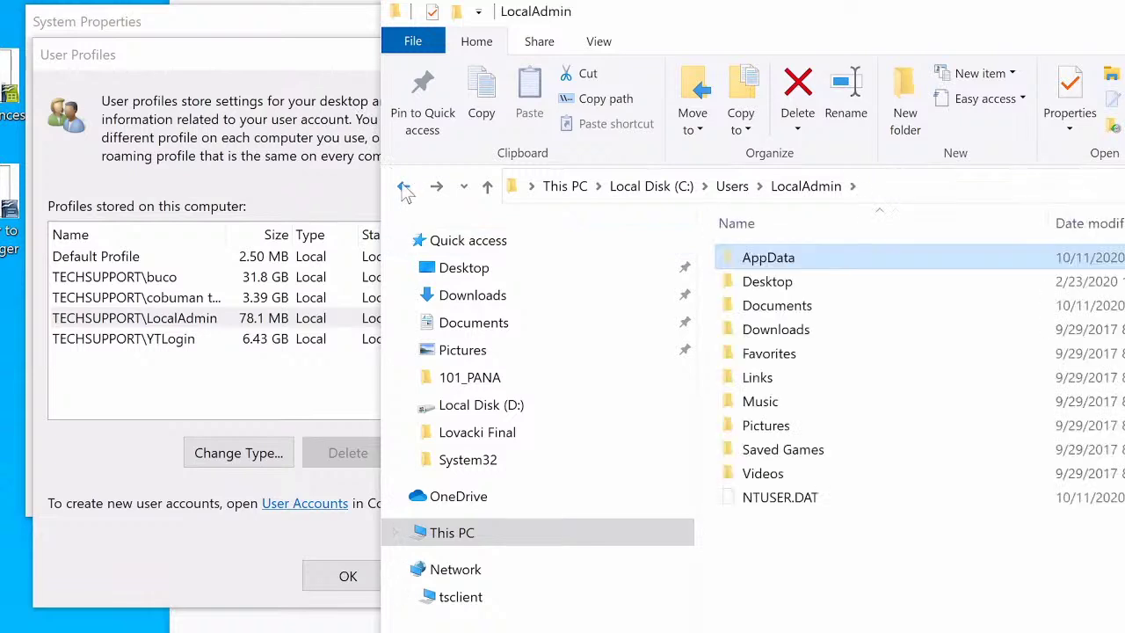
{"action": "left_click", "coordinate": [404, 188]}
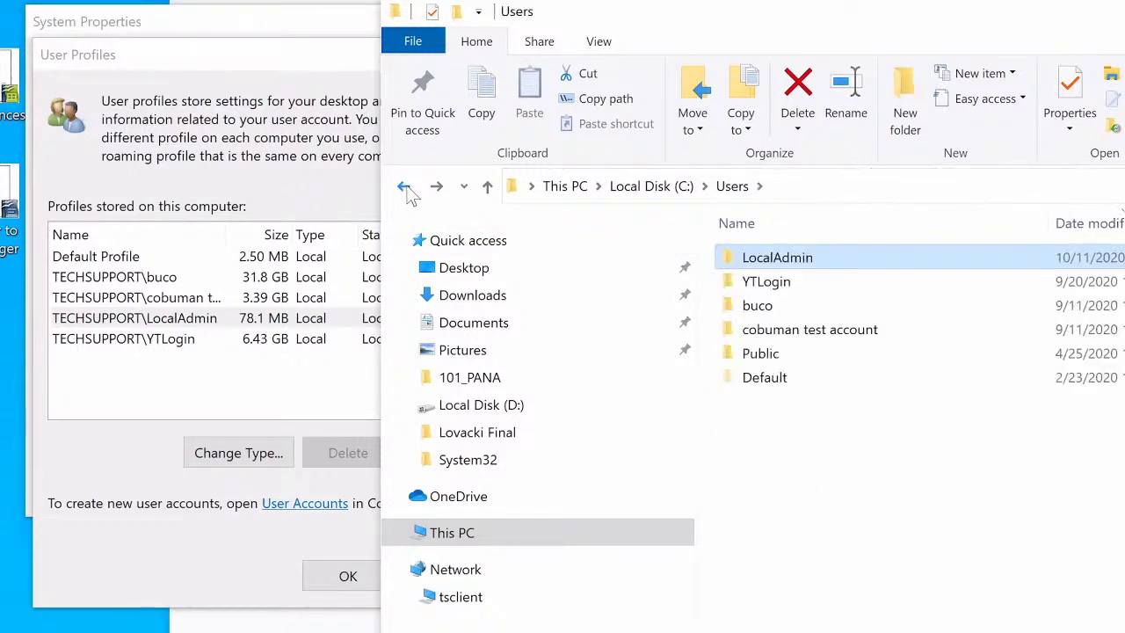
{"action": "left_click", "coordinate": [404, 187]}
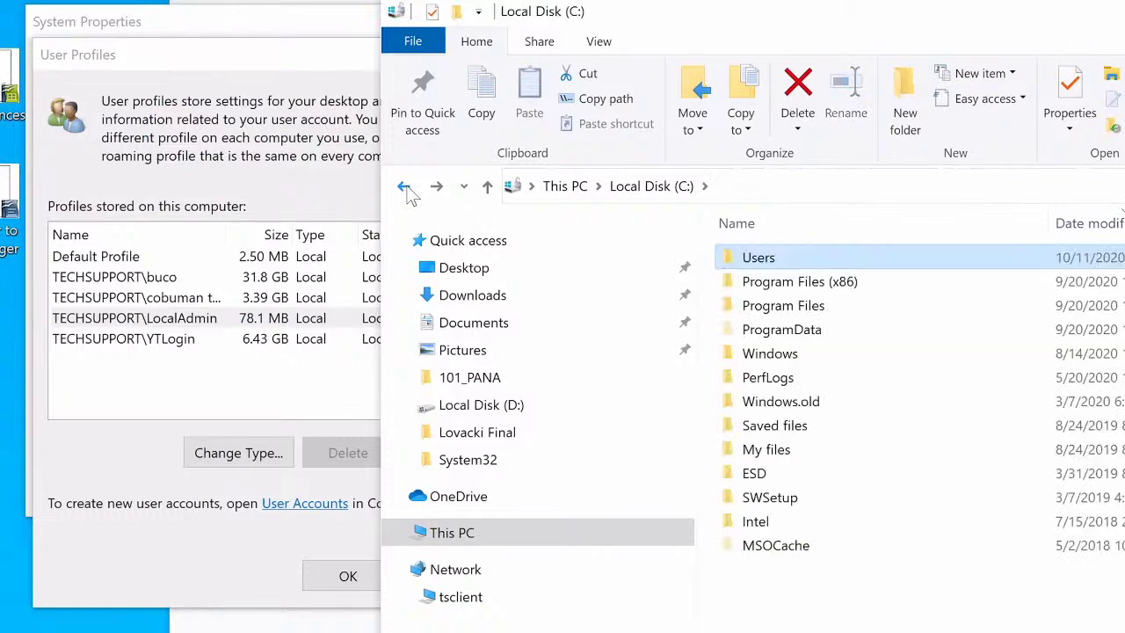
{"action": "double_click", "coordinate": [785, 260]}
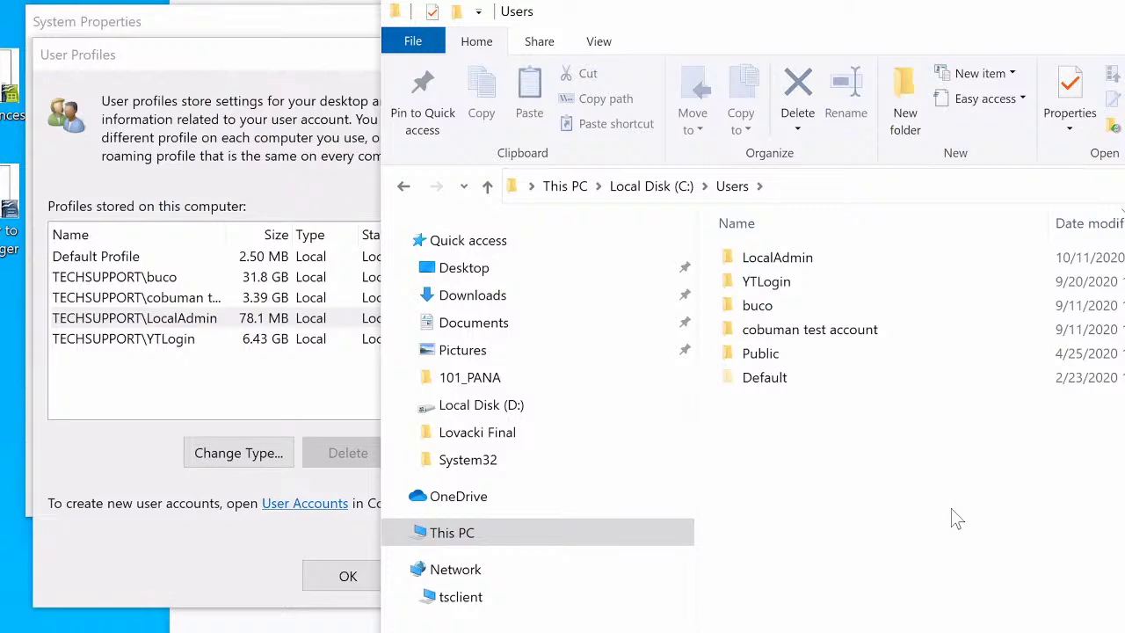
- Compare the LocalAdmin and YTLogin entries in the User Profiles list and the Users folder
{"action": "left_click", "coordinate": [849, 252]}
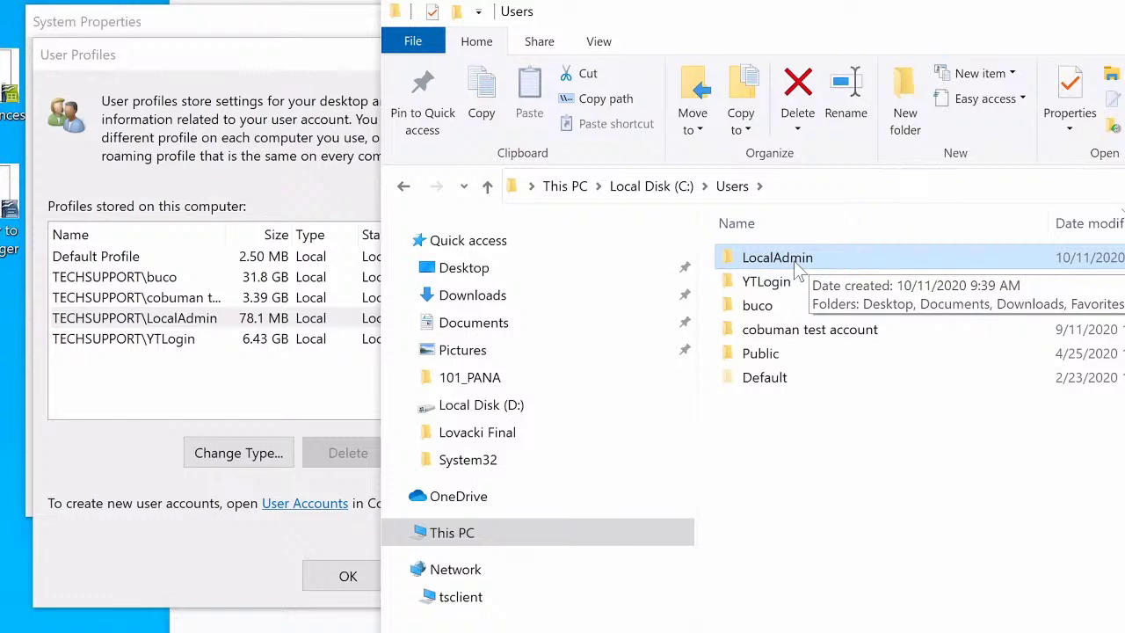
{"action": "left_click_drag", "start_coordinate": [303, 54], "coordinate": [253, 53]}
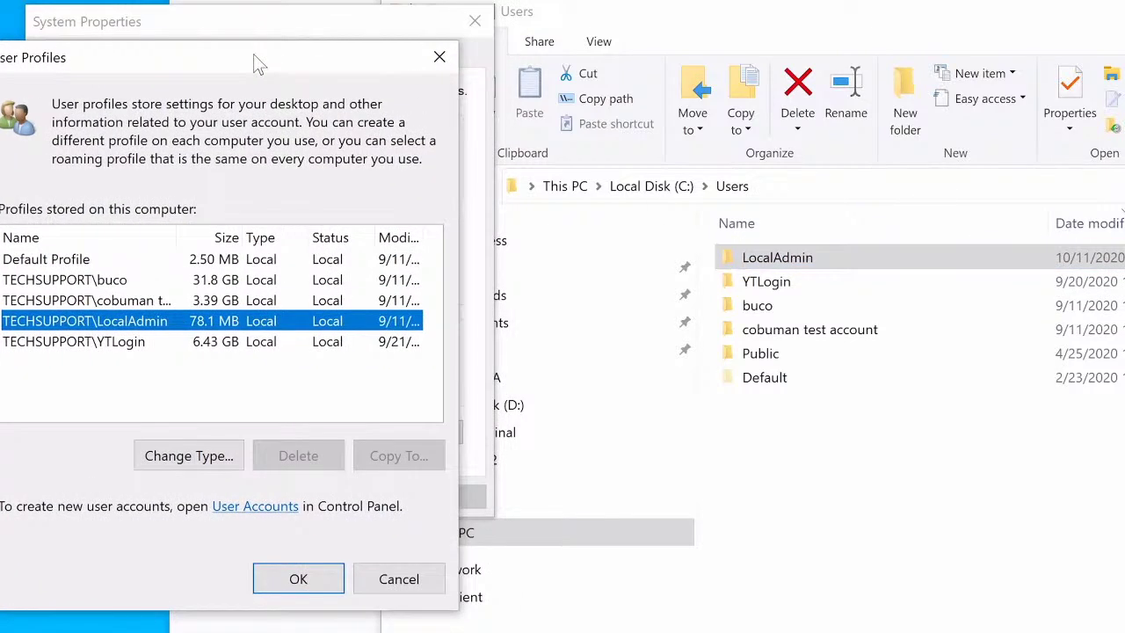
{"action": "left_click", "coordinate": [794, 285]}
{"action": "left_click", "coordinate": [231, 329]}
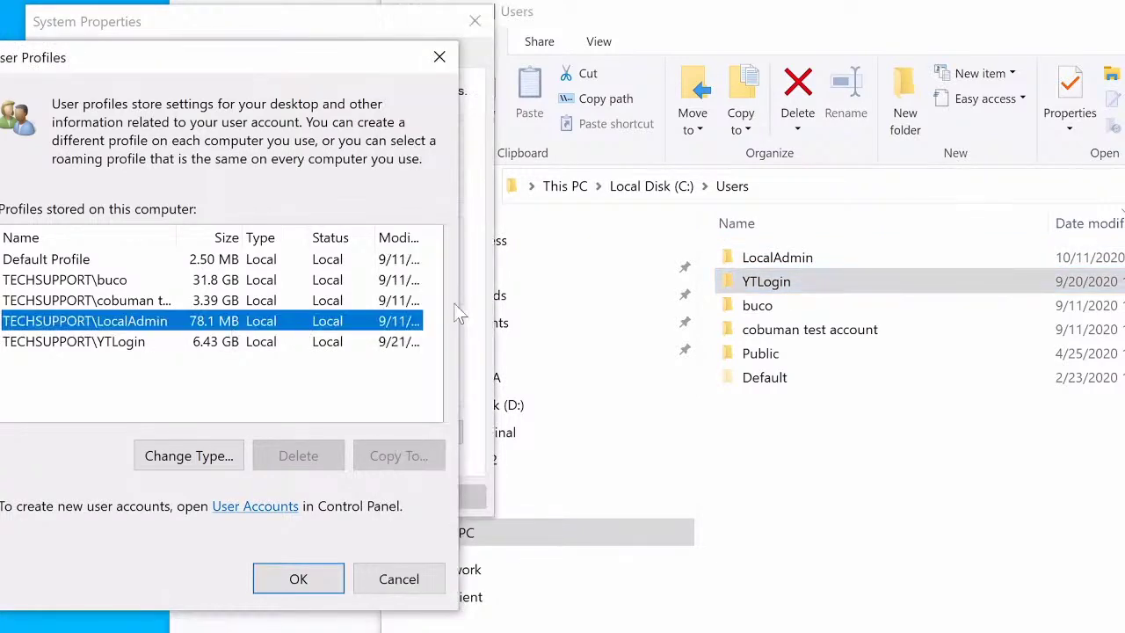
{"action": "left_click", "coordinate": [833, 255]}
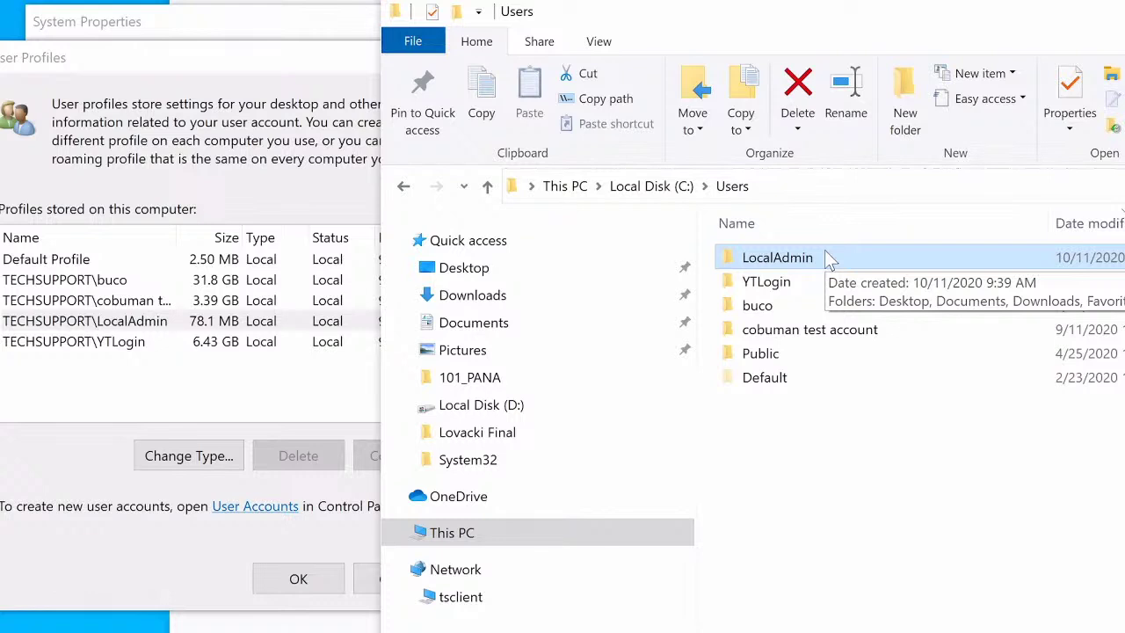
- Close the User Profiles dialog and the System Properties window
{"action": "left_click_drag", "start_coordinate": [307, 53], "coordinate": [295, 56]}
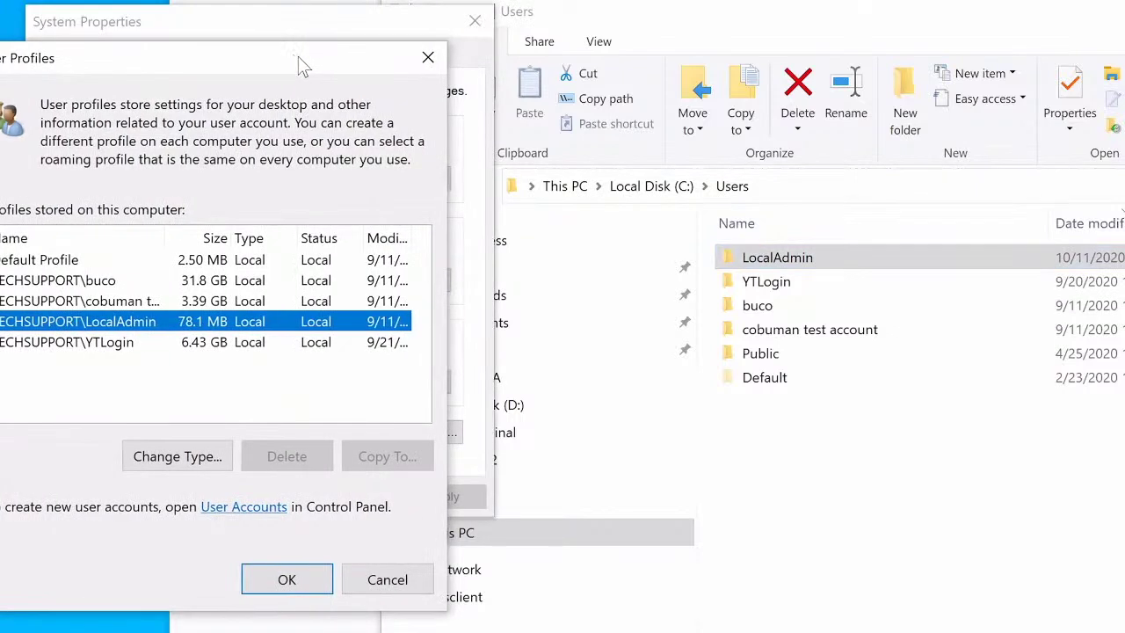
{"action": "left_click", "coordinate": [426, 60]}
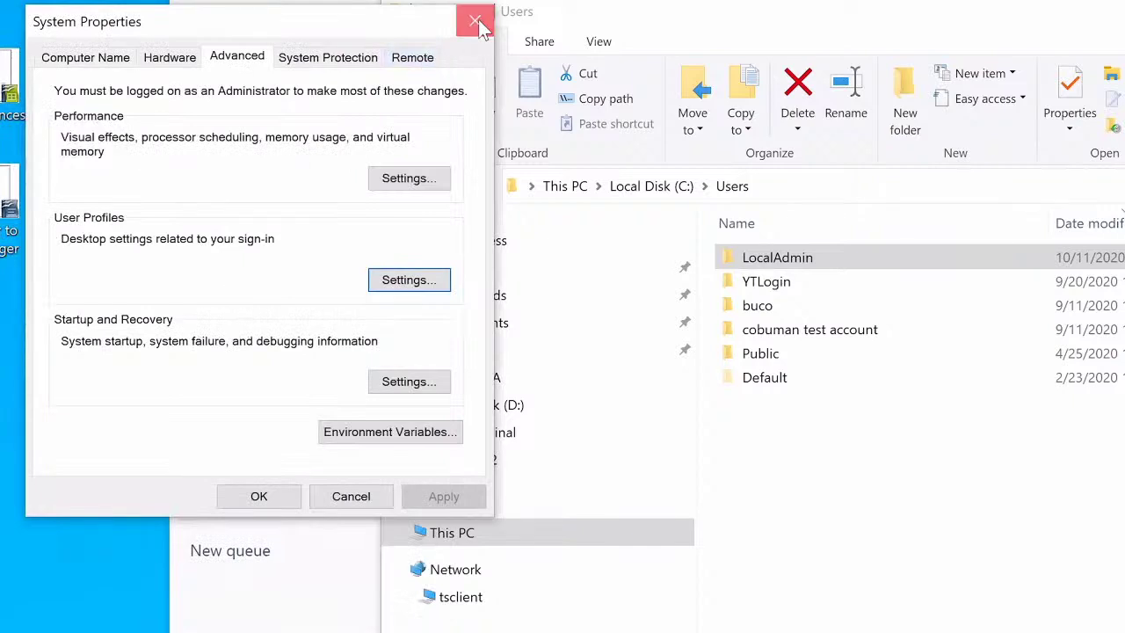
{"action": "left_click", "coordinate": [477, 23]}
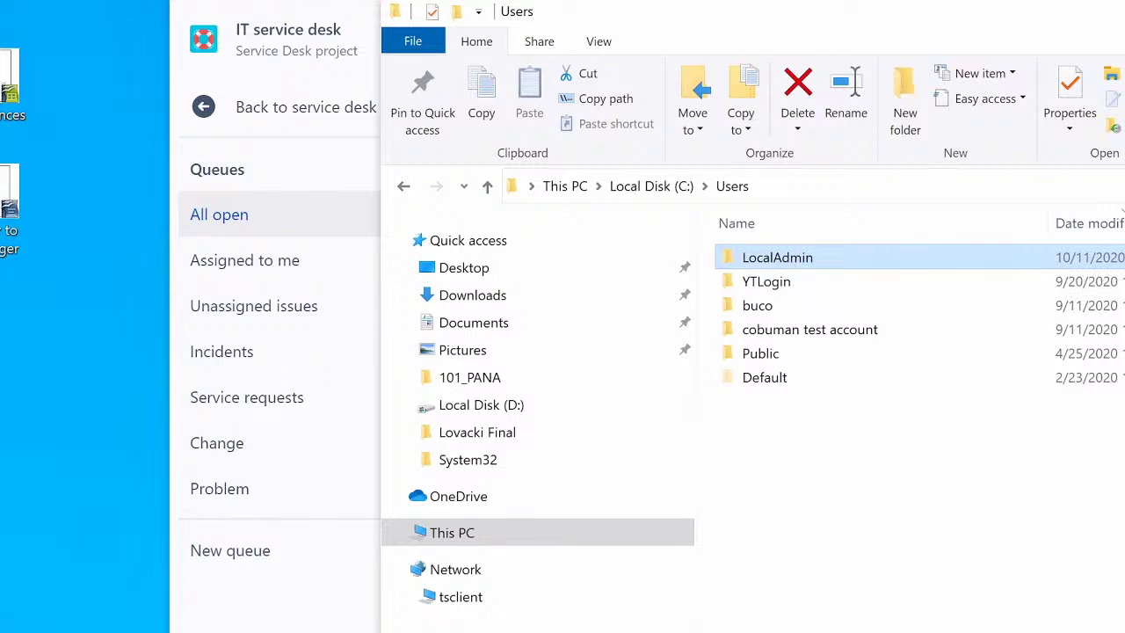
- Reply to the customer that a local admin profile named LocalAdmin was created, including its password
{"action": "key", "text": "alt+Tab"}
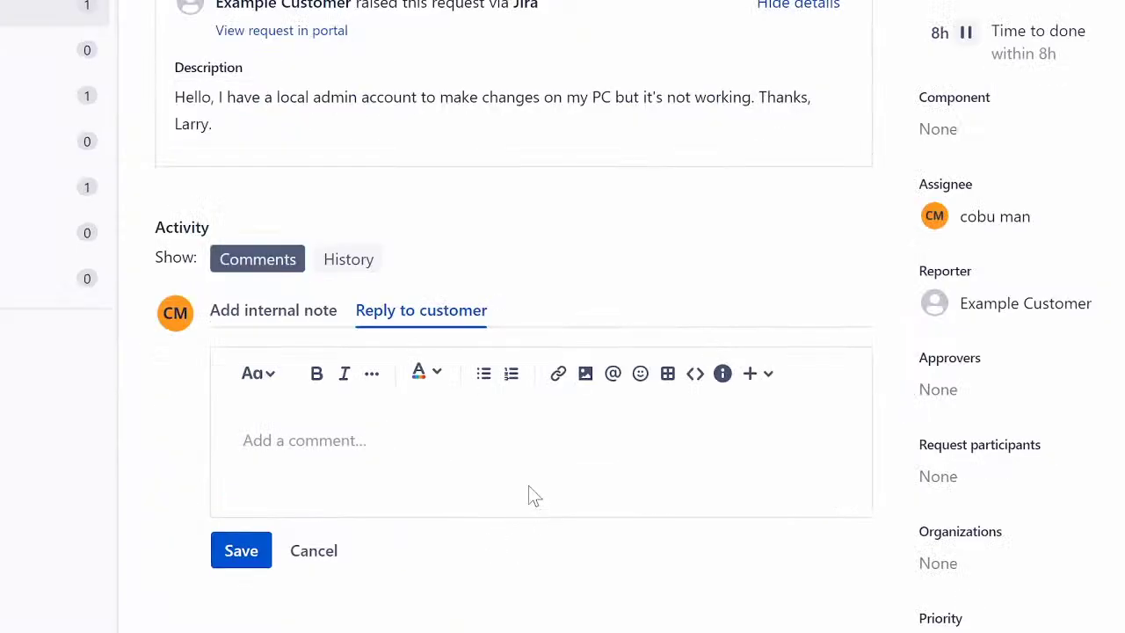
{"action": "type", "text": "Hello "}
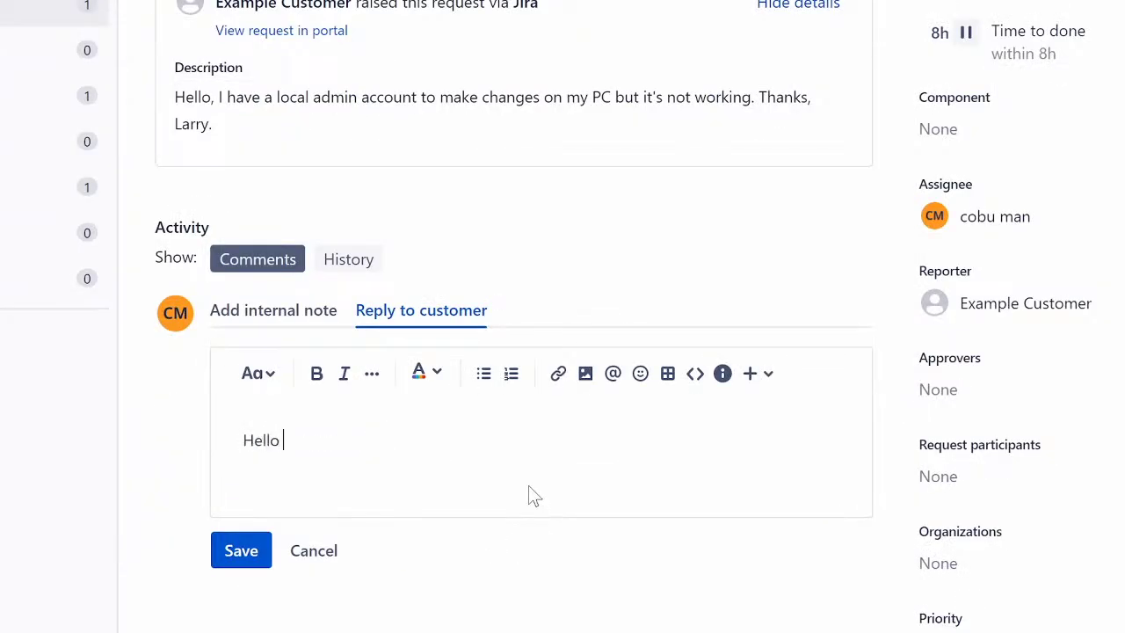
{"action": "type", "text": "Larry, I've created aloc"}
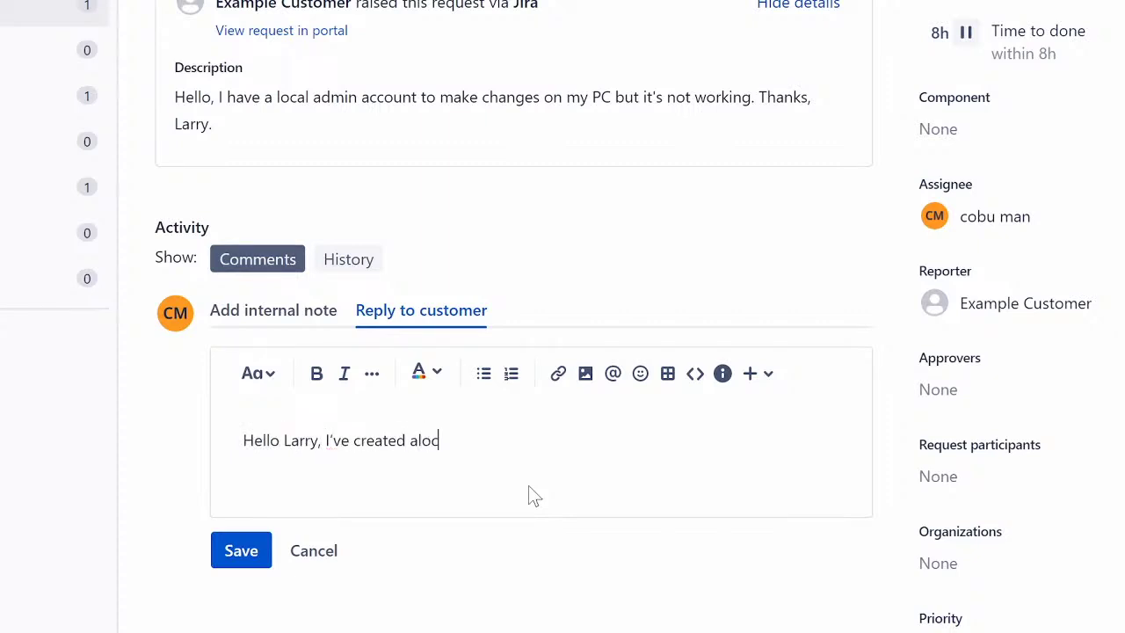
{"action": "key", "text": "BackSpace"}
{"action": "key", "text": "BackSpace"}
{"action": "type", "text": "local admin pro"}
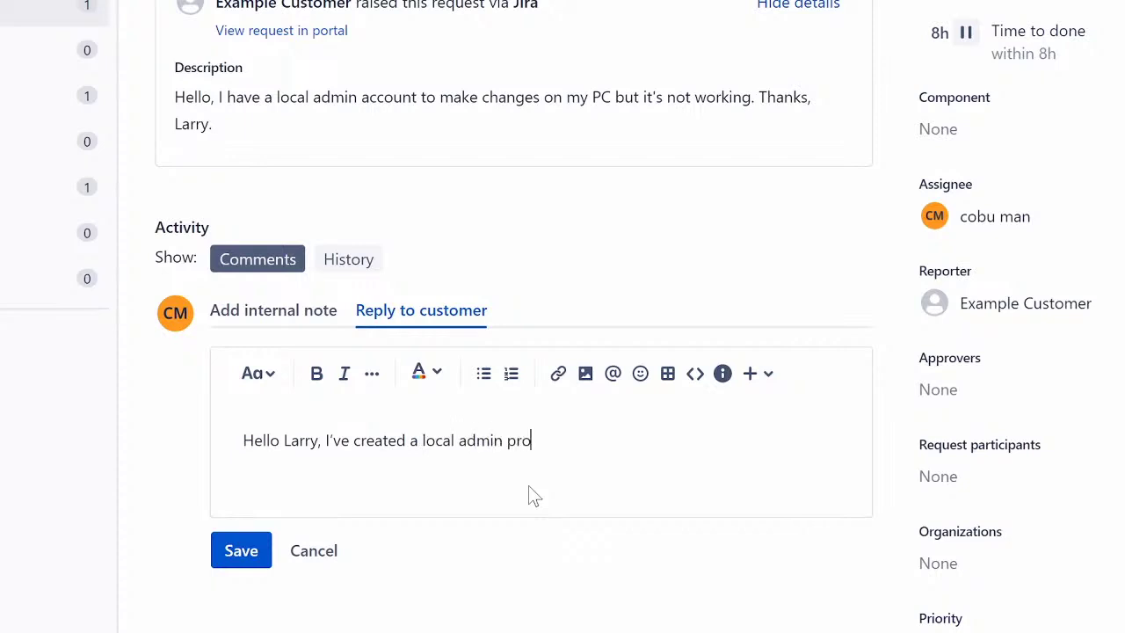
{"action": "type", "text": "file named Local A"}
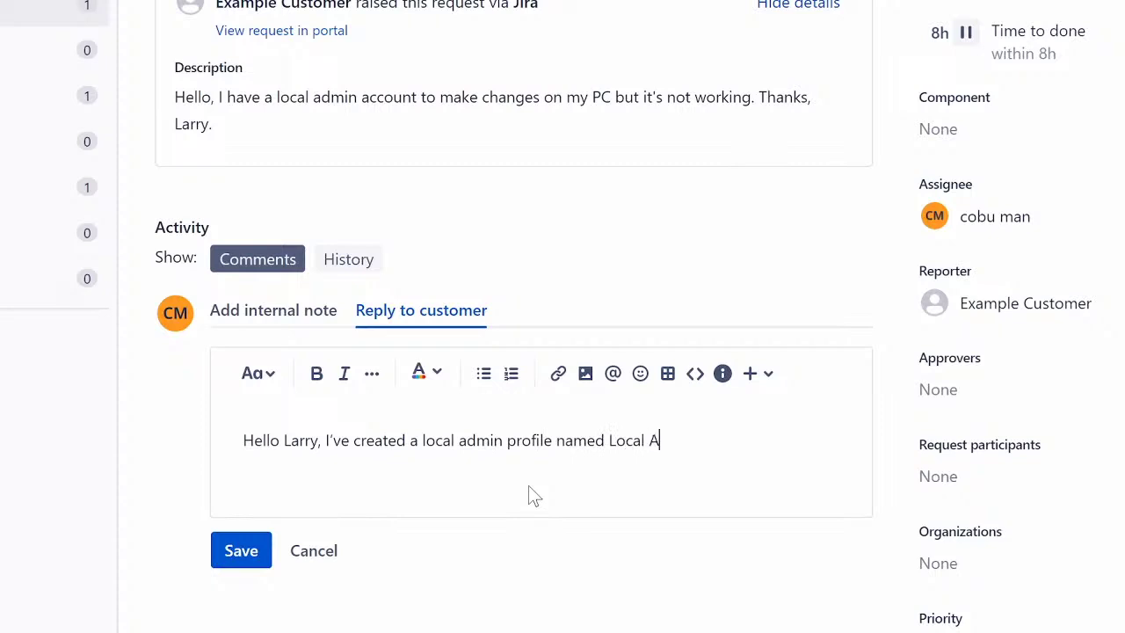
{"action": "key", "text": "BackSpace"}
{"action": "type", "text": "Admin an"}
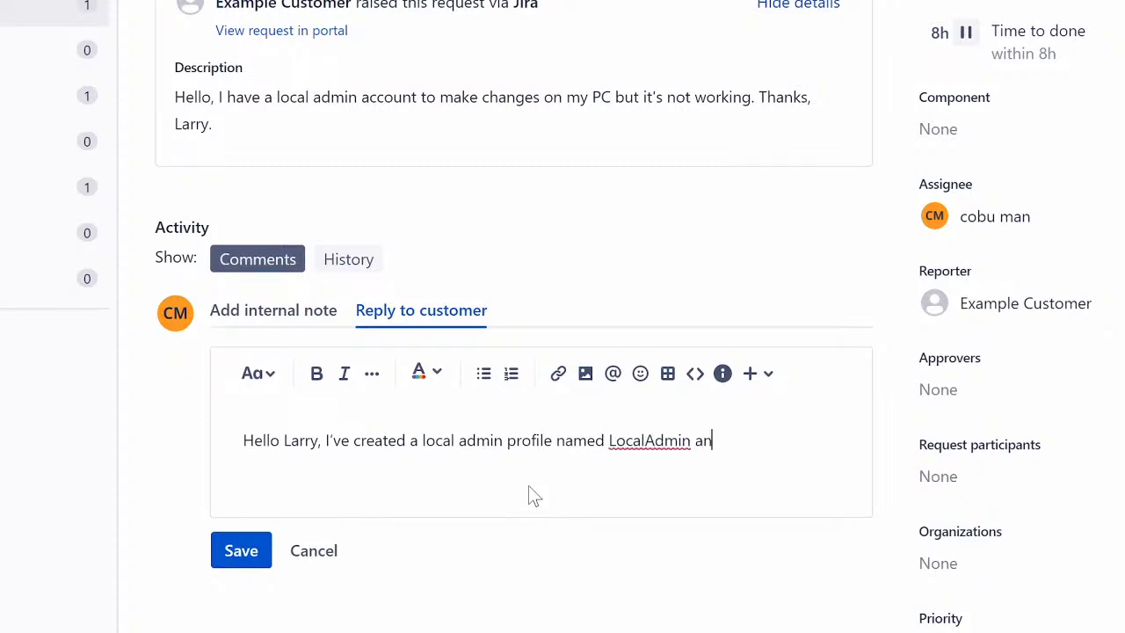
{"action": "type", "text": "d the password i"}
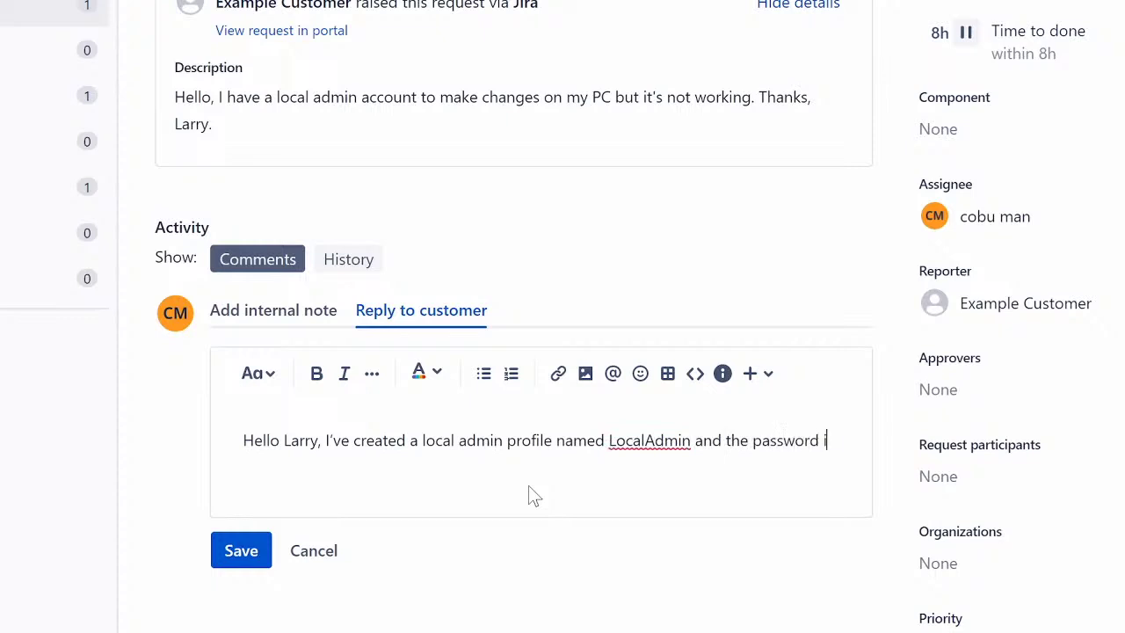
{"action": "type", "text": "s XXXXXX. Ervin"}
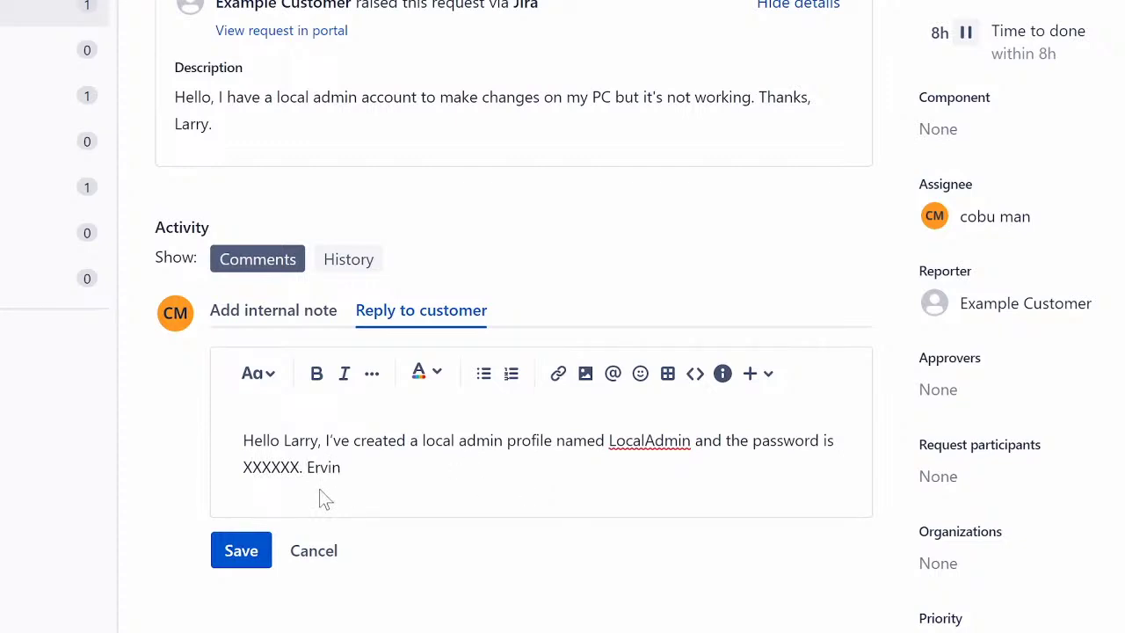
{"action": "double_click", "coordinate": [649, 441]}
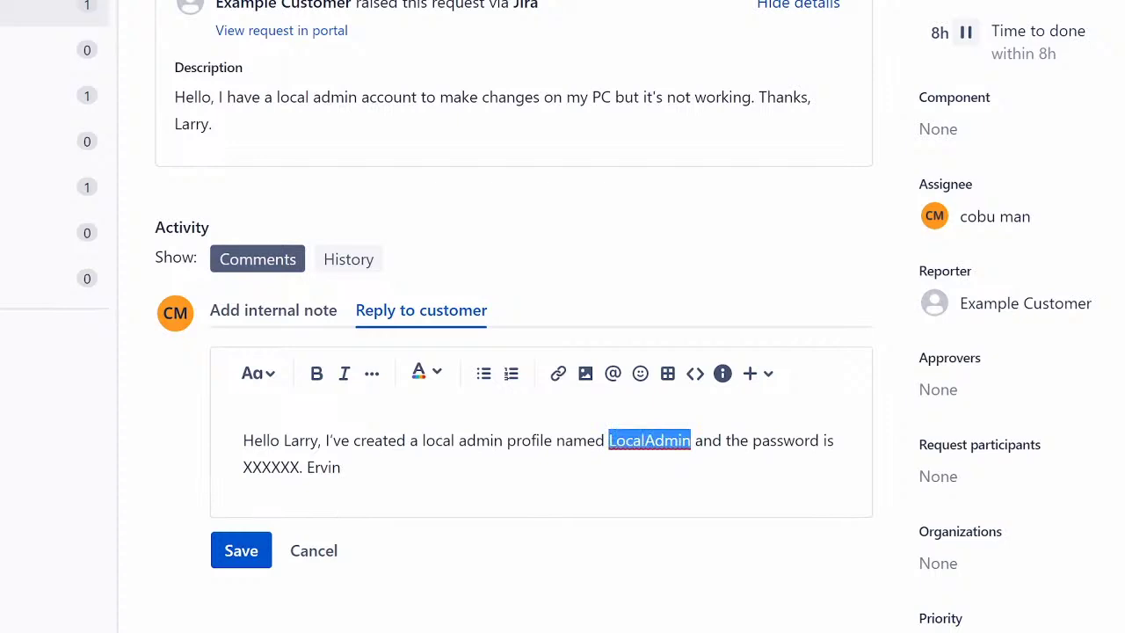
{"action": "left_click", "coordinate": [475, 439]}
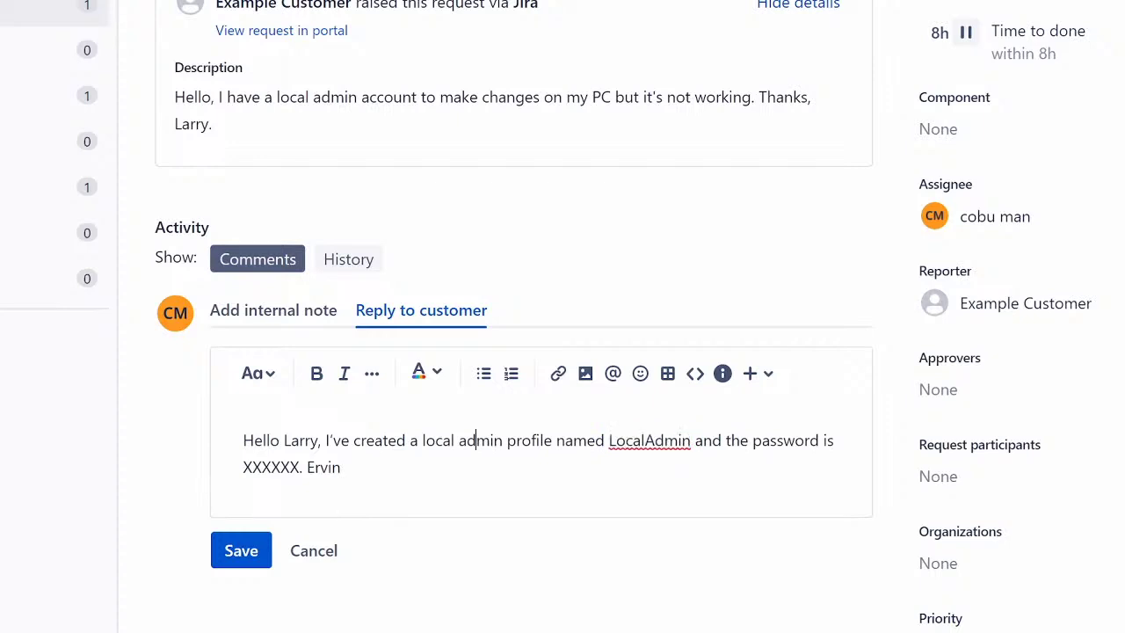
{"action": "left_click", "coordinate": [239, 551]}
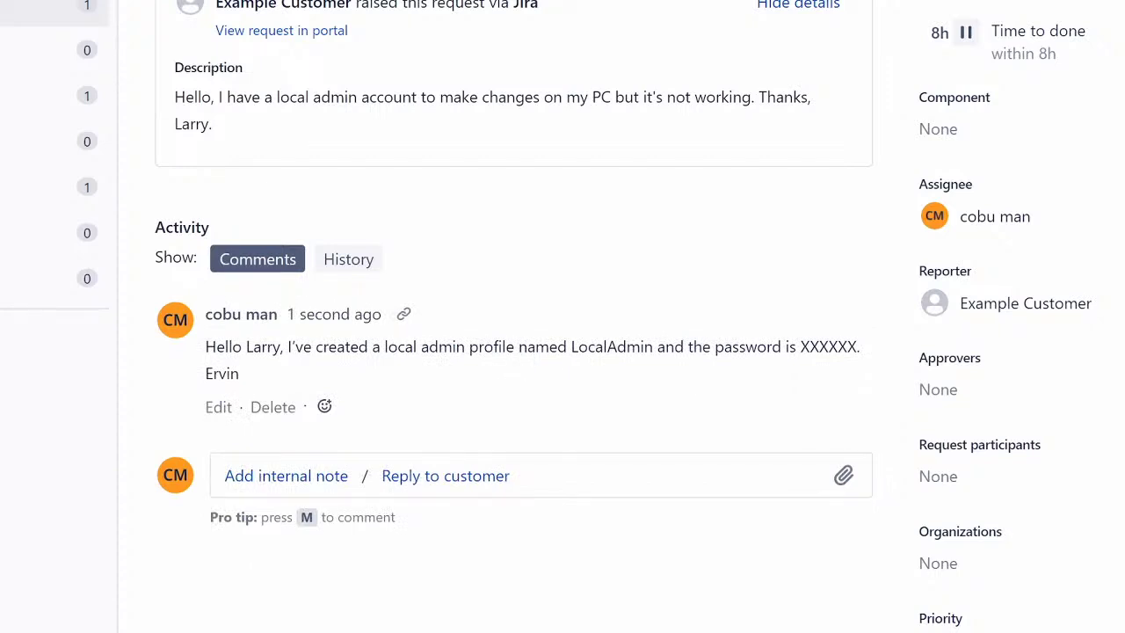
- Transition ISD-39 from Waiting for support to Completed
{"action": "left_click_drag", "start_coordinate": [569, 345], "coordinate": [653, 346]}
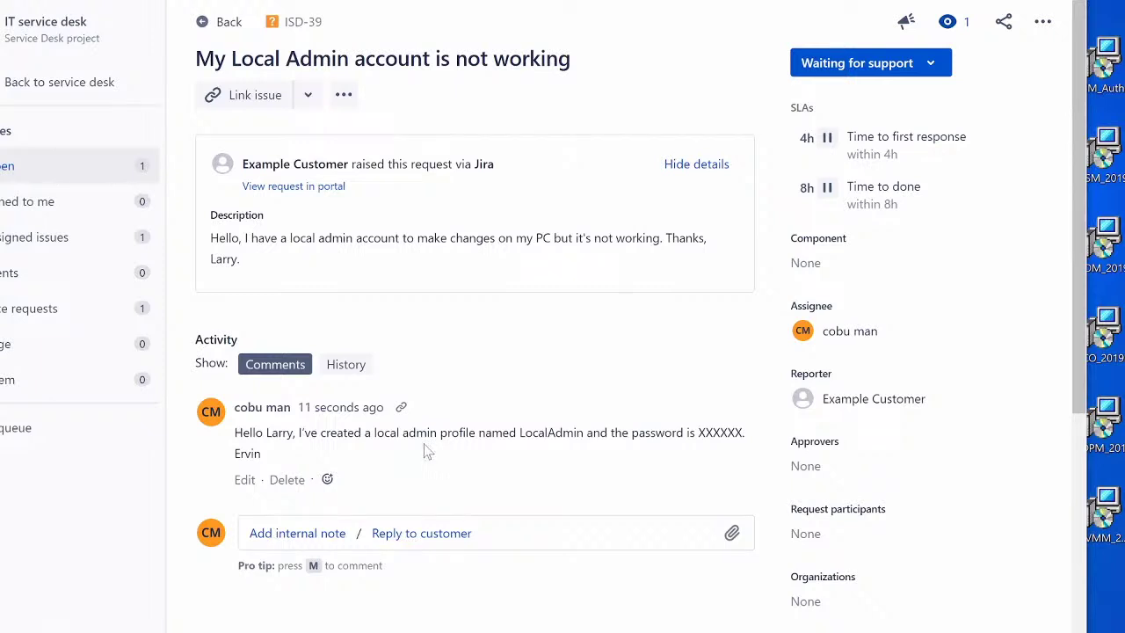
{"action": "left_click", "coordinate": [923, 64]}
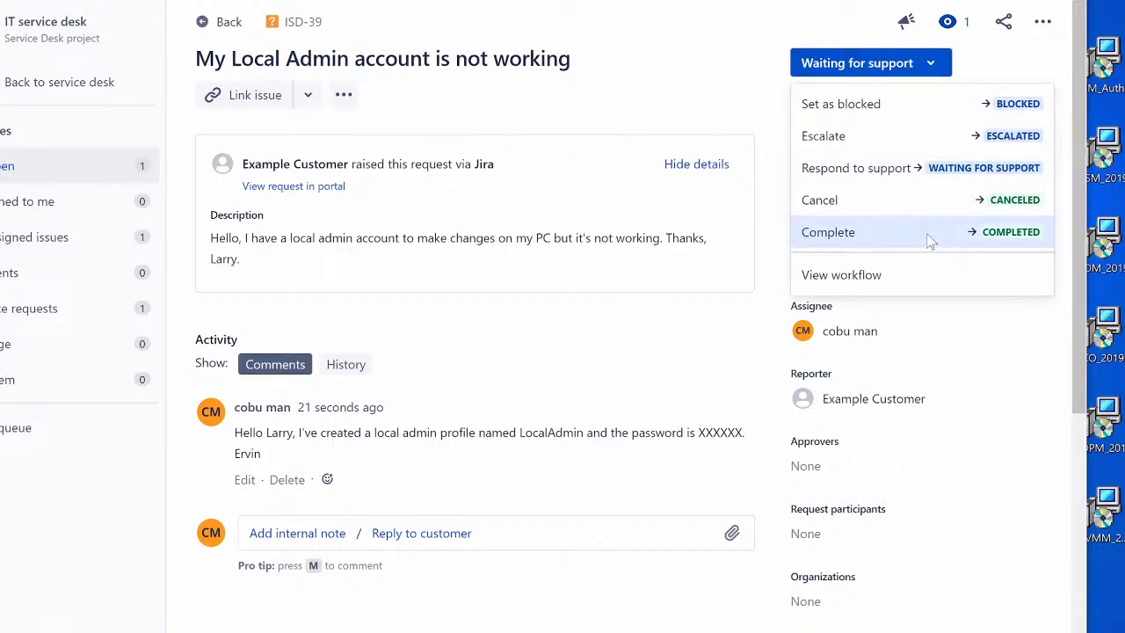
{"action": "left_click", "coordinate": [929, 239]}
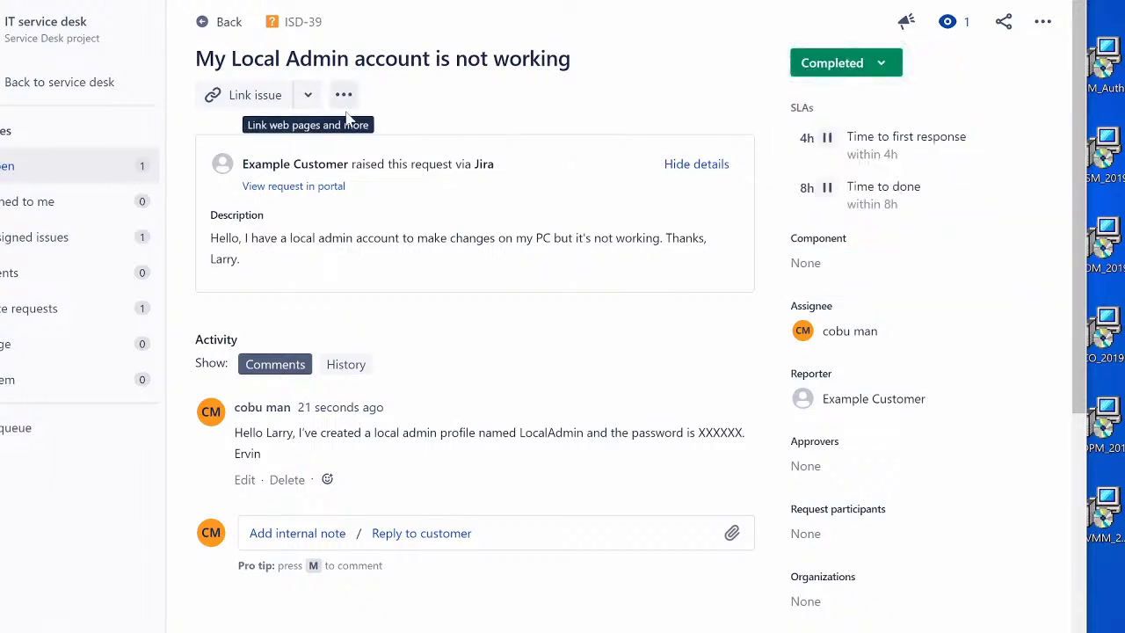
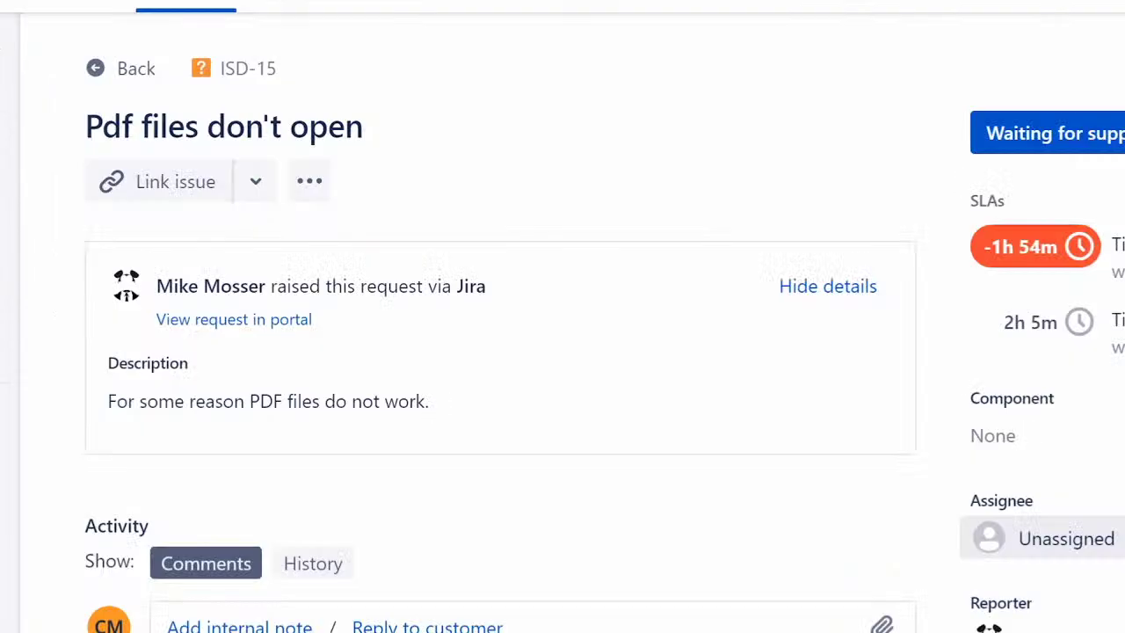
- Set the Assignee of ISD-15 'Pdf files don't open' to yourself with Assign to me
{"action": "left_click", "coordinate": [1081, 538]}
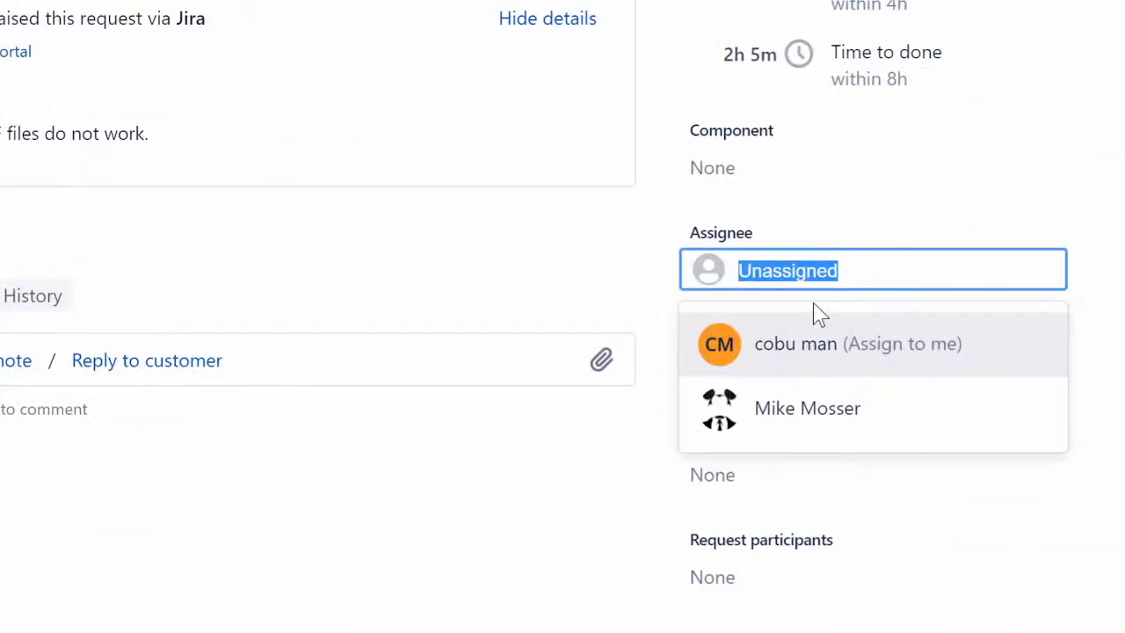
{"action": "left_click", "coordinate": [775, 345]}
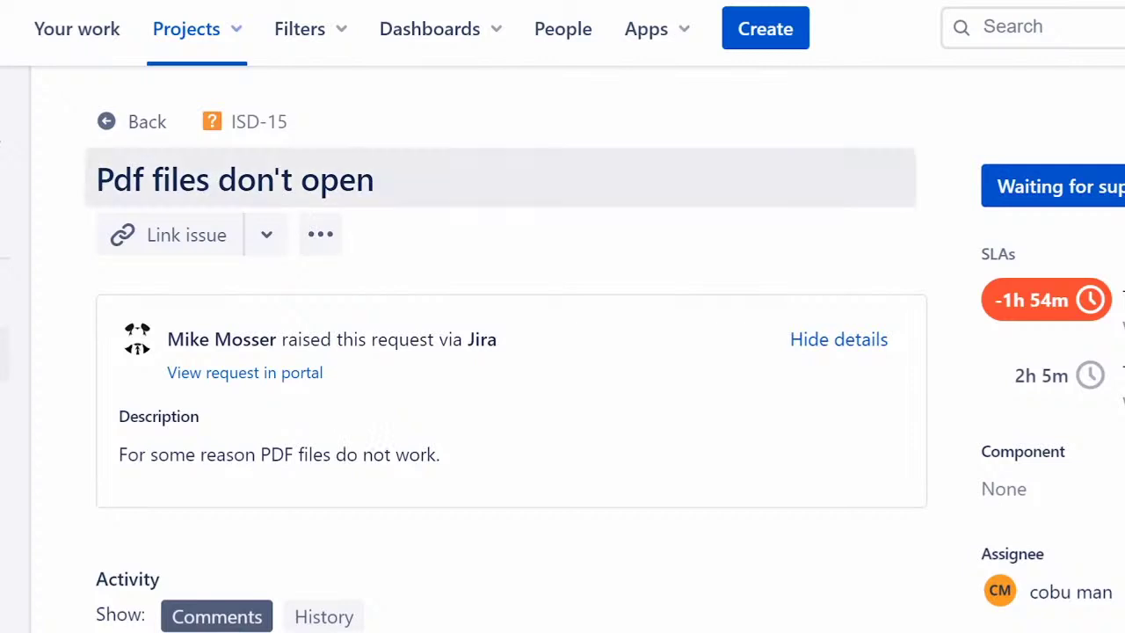
{"action": "mouse_move", "coordinate": [376, 180]}
{"action": "left_mouse_down"}
{"action": "mouse_move", "coordinate": [179, 179]}
{"action": "mouse_move", "coordinate": [132, 615]}
{"action": "mouse_move", "coordinate": [377, 179]}
{"action": "left_mouse_up"}
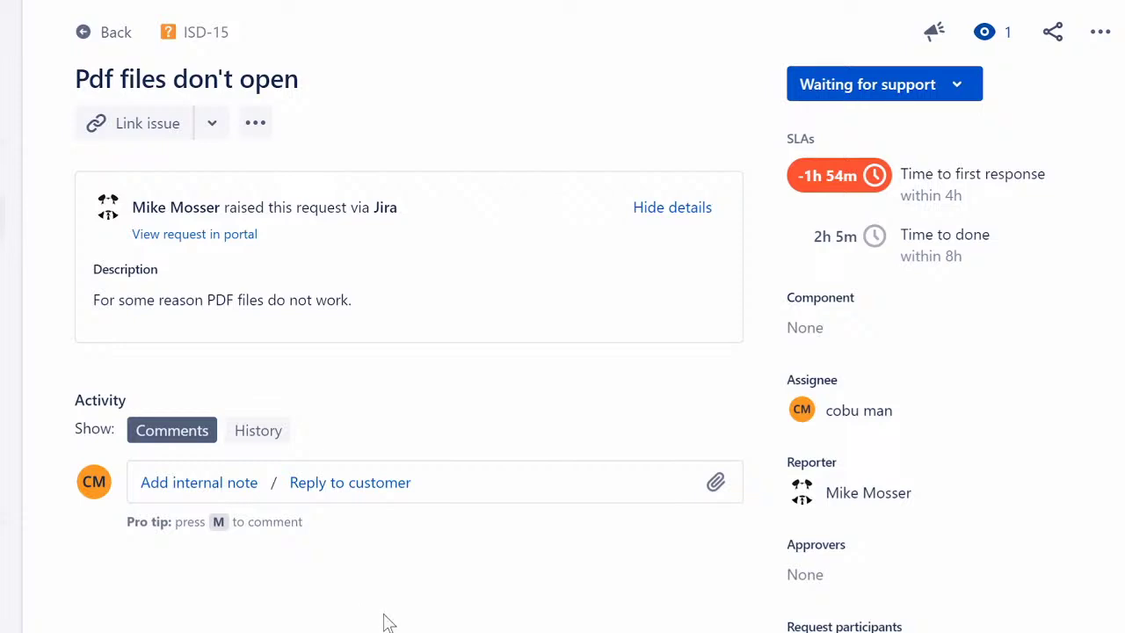
- Reply to the customer as Help Desk support, asking for their computer name or IP address
{"action": "left_click", "coordinate": [370, 492]}
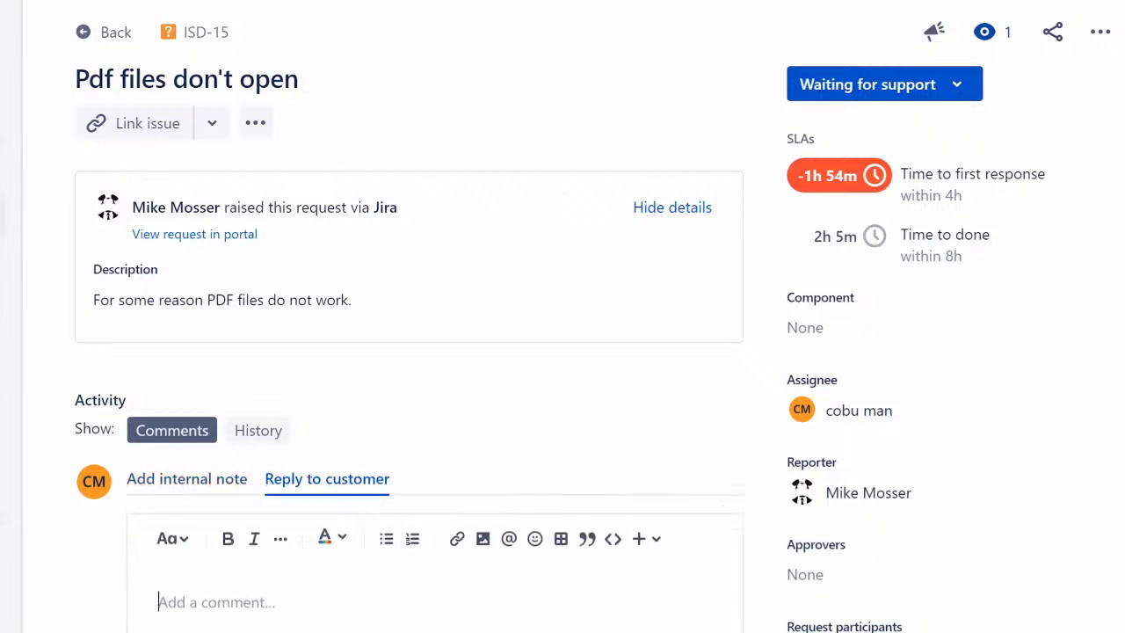
{"action": "type", "text": "Hello"}
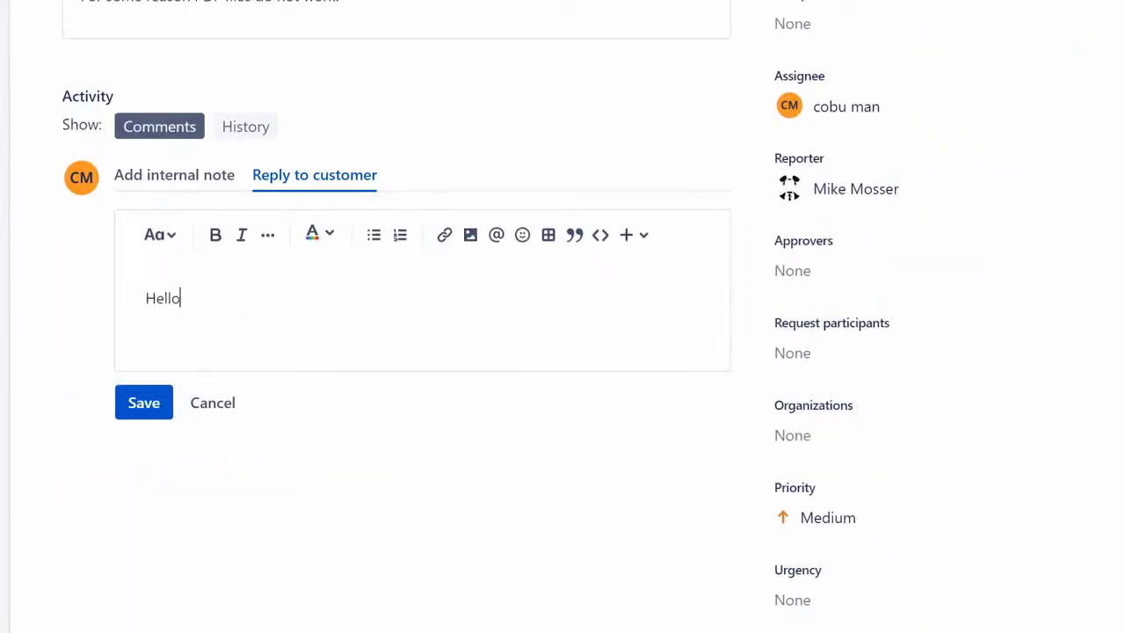
{"action": "type", "text": ","}
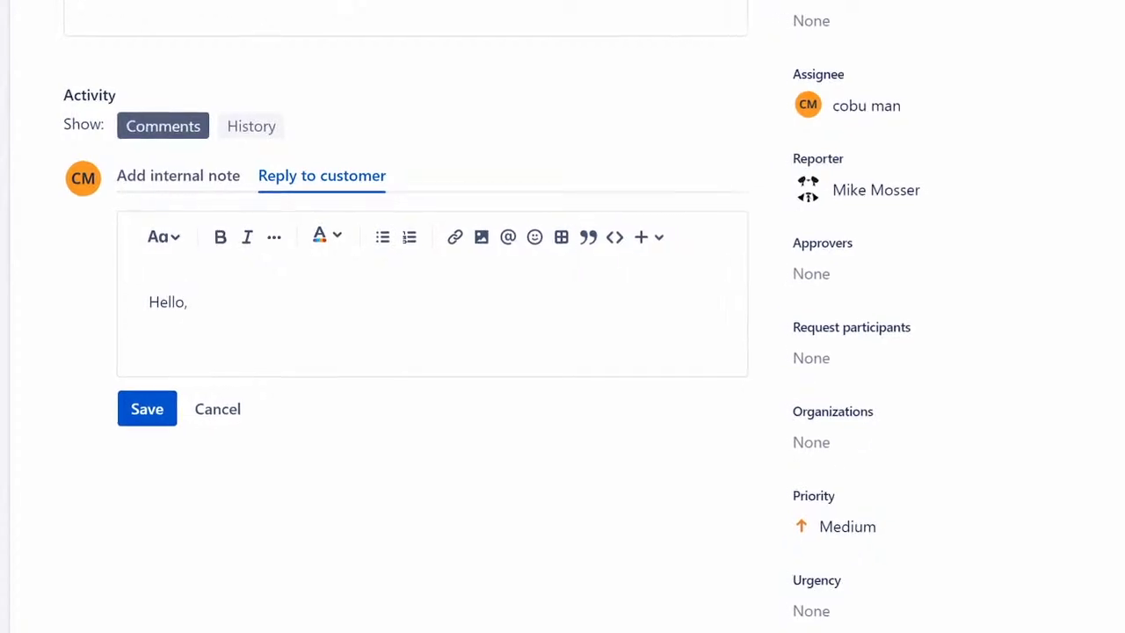
{"action": "type", "text": " My nam eis"}
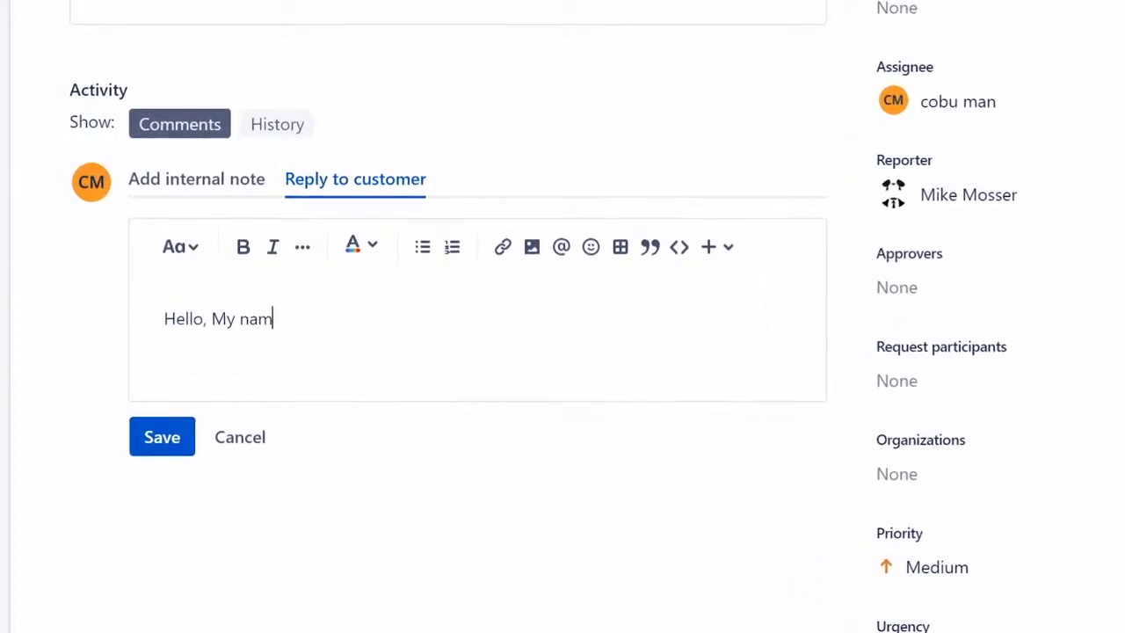
{"action": "key", "text": "BackSpace"}
{"action": "key", "text": "BackSpace"}
{"action": "key", "text": "BackSpace"}
{"action": "key", "text": "BackSpace"}
{"action": "type", "text": "e is Ervin w"}
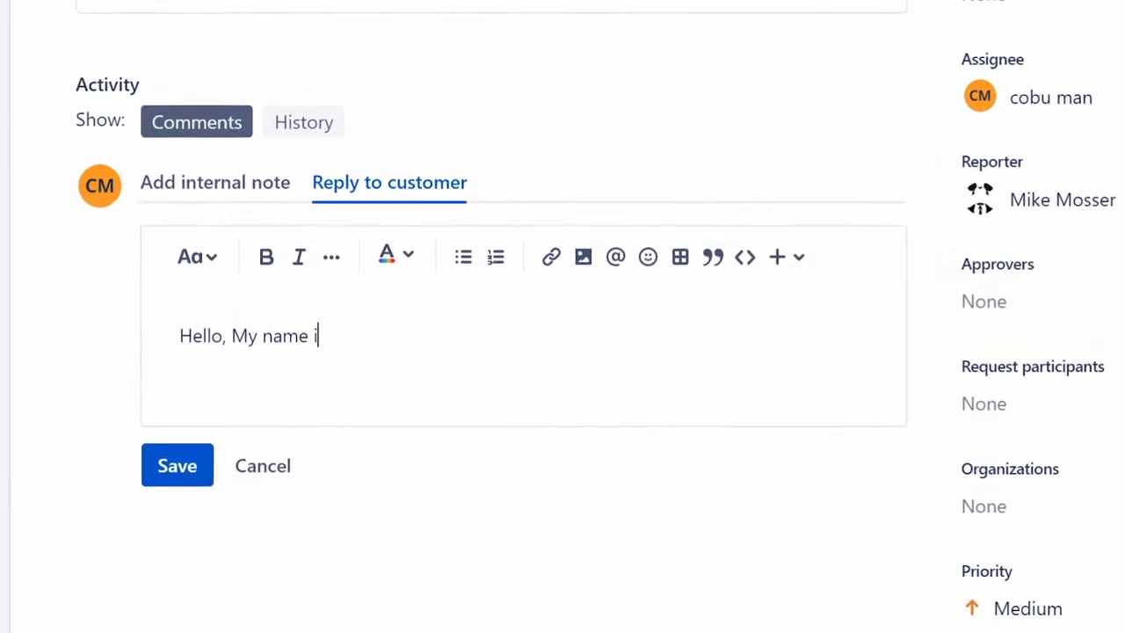
{"action": "type", "text": "tih"}
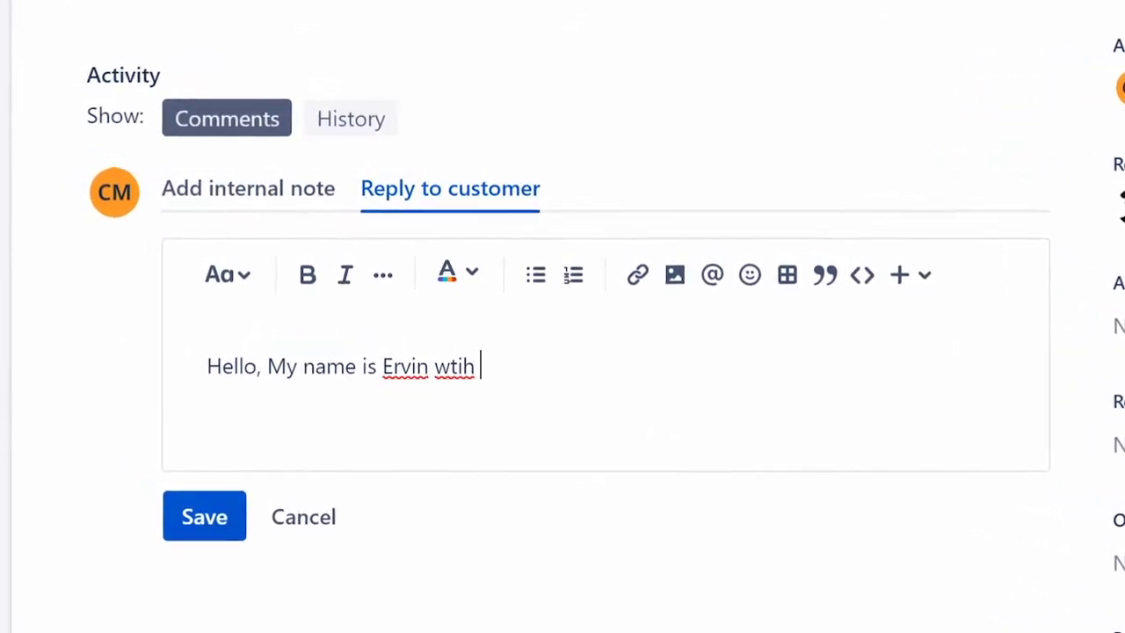
{"action": "key", "text": "BackSpace"}
{"action": "key", "text": "BackSpace"}
{"action": "key", "text": "BackSpace"}
{"action": "key", "text": "BackSpace"}
{"action": "type", "text": "ith "}
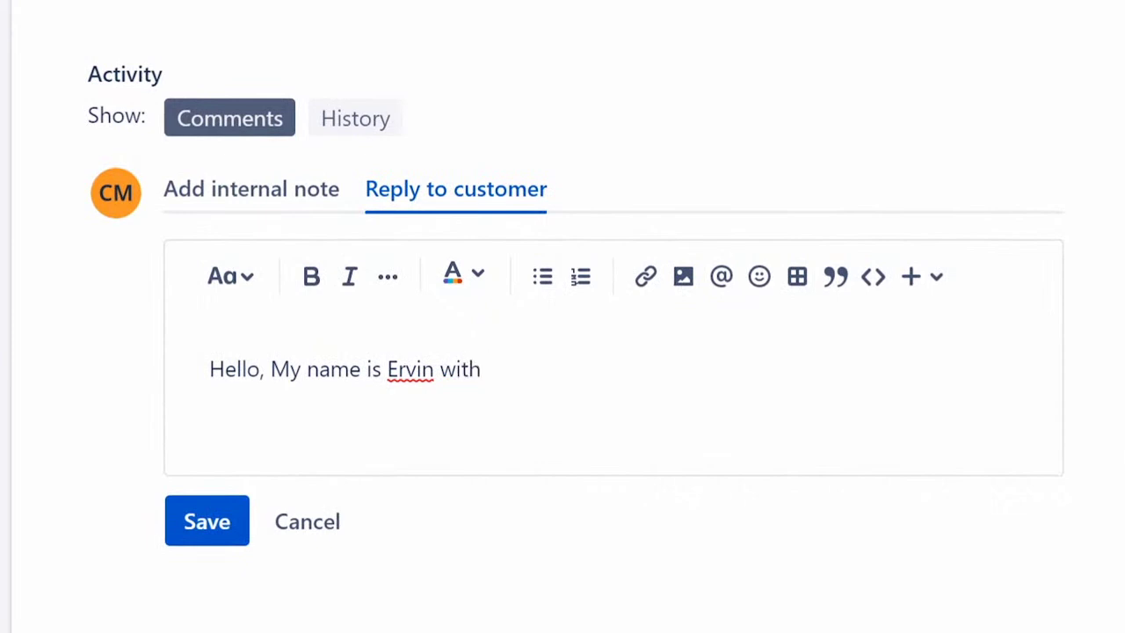
{"action": "type", "text": "Help Desk support. "}
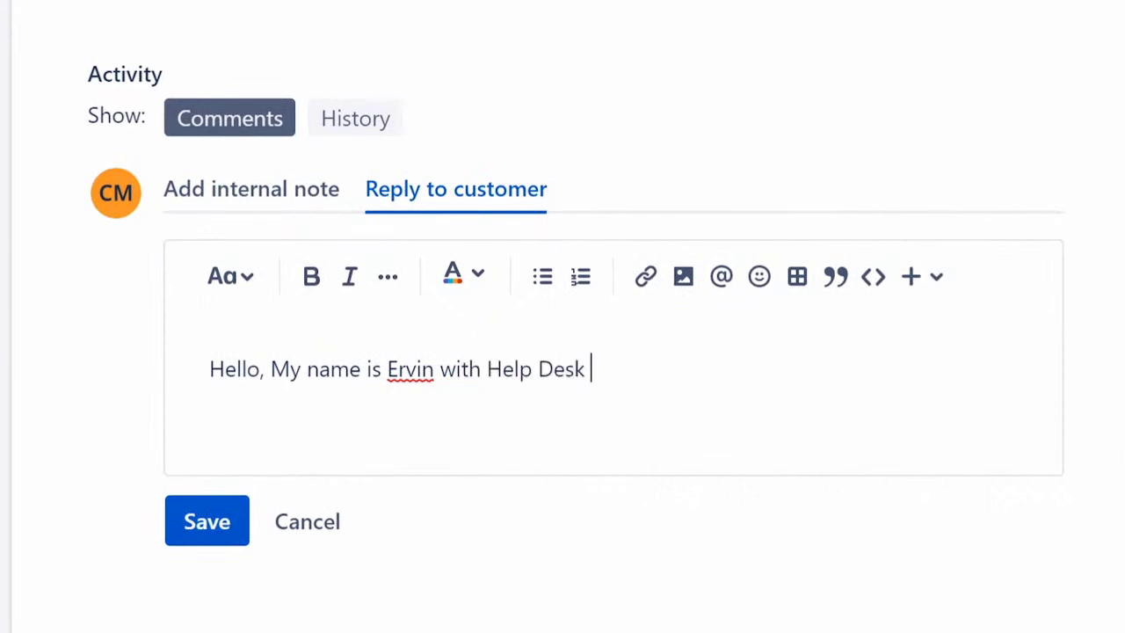
{"action": "type", "text": "I ha"}
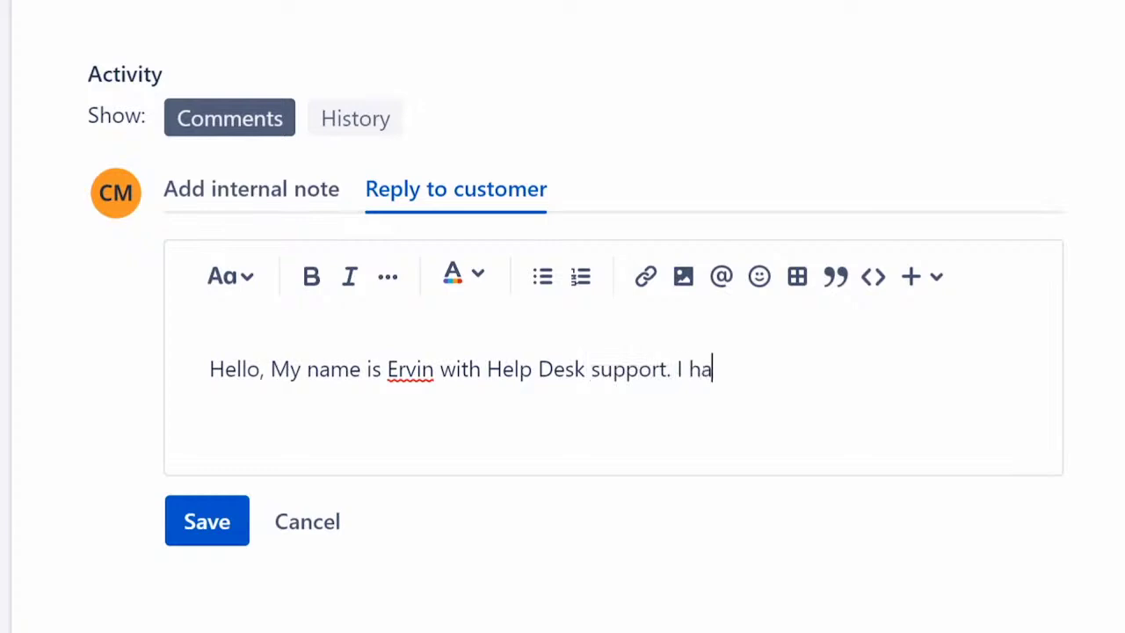
{"action": "type", "text": "ve your ticket "}
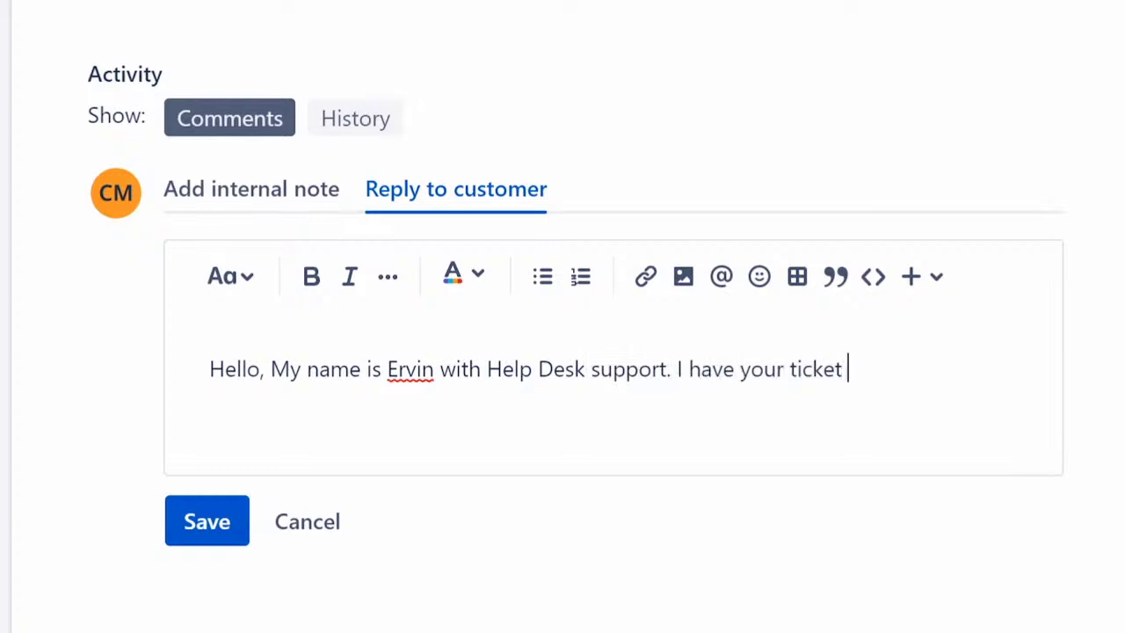
{"action": "type", "text": "about p"}
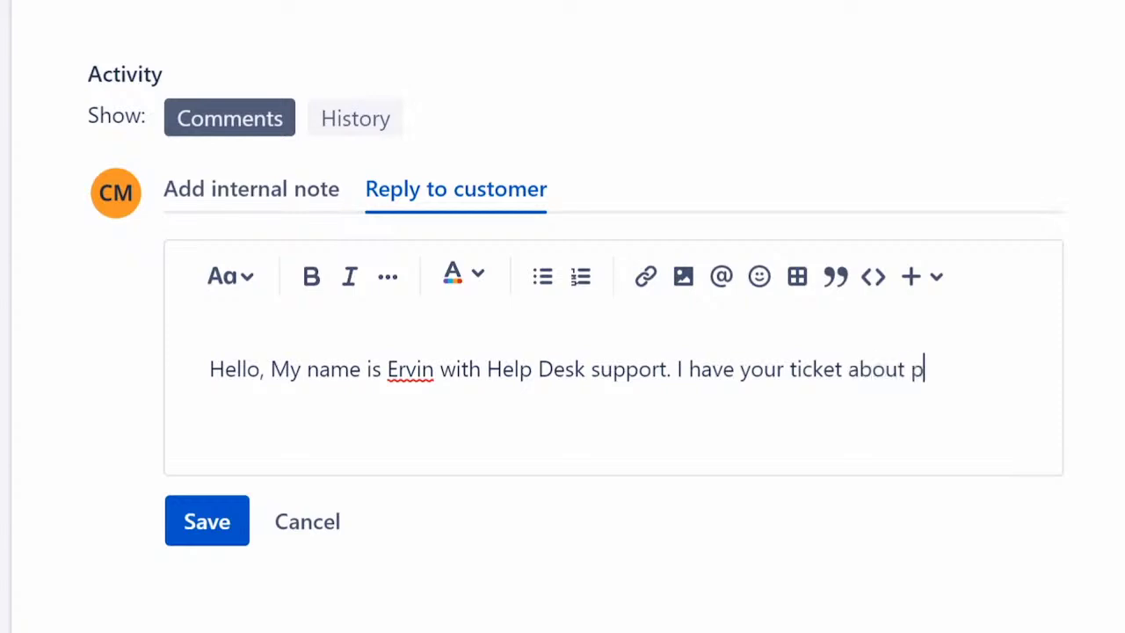
{"action": "type", "text": "df files not w"}
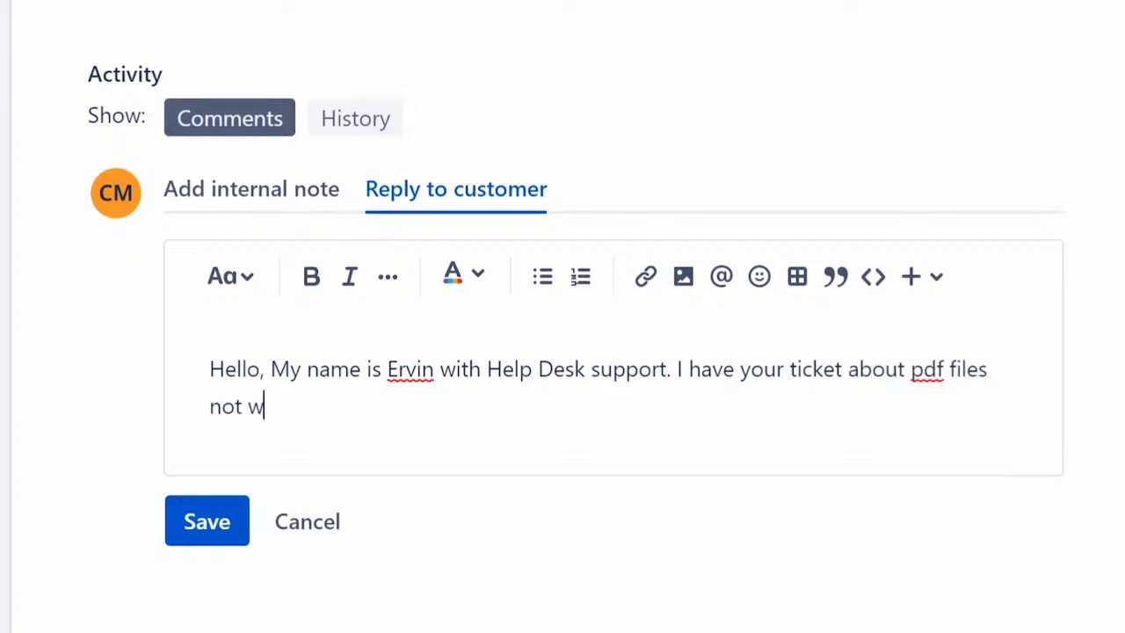
{"action": "type", "text": "orking. Can y"}
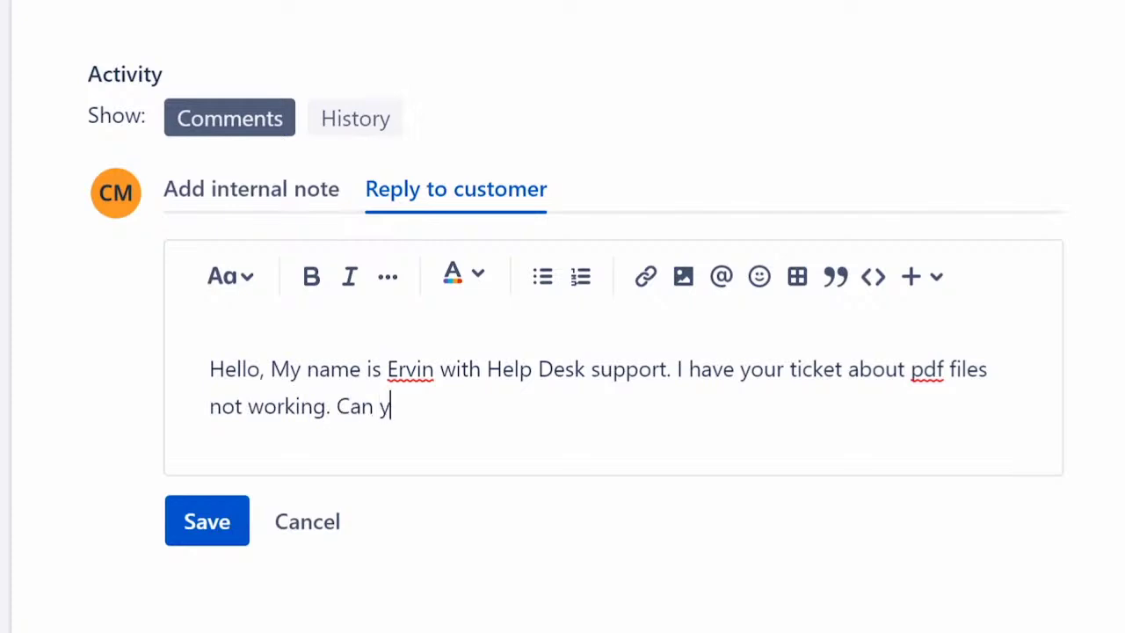
{"action": "type", "text": "ou please se"}
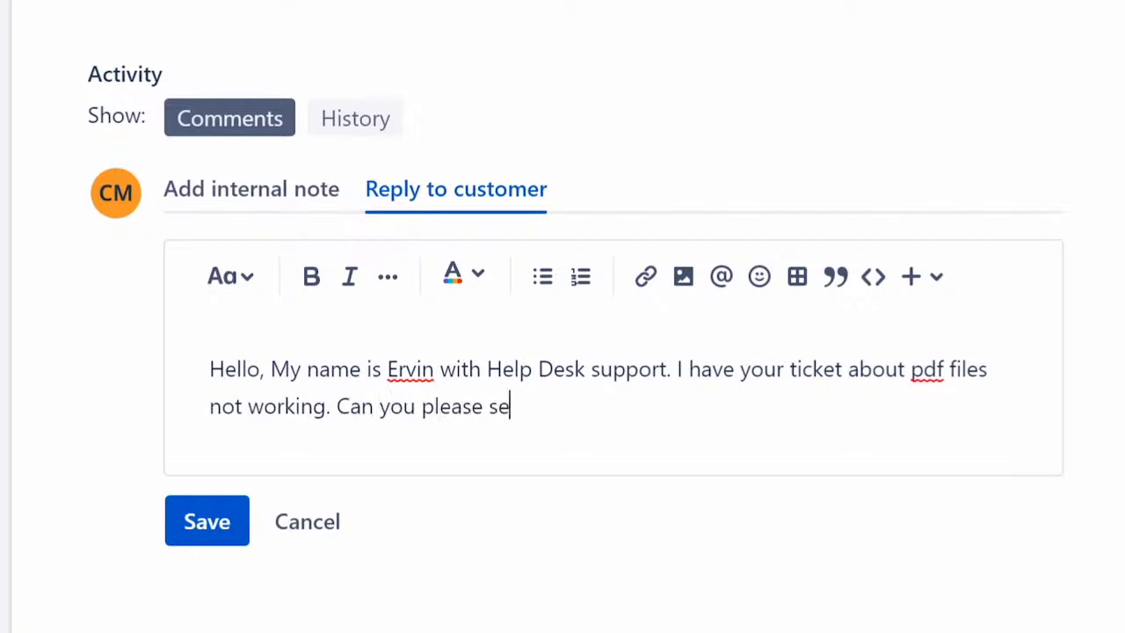
{"action": "type", "text": "nd me your "}
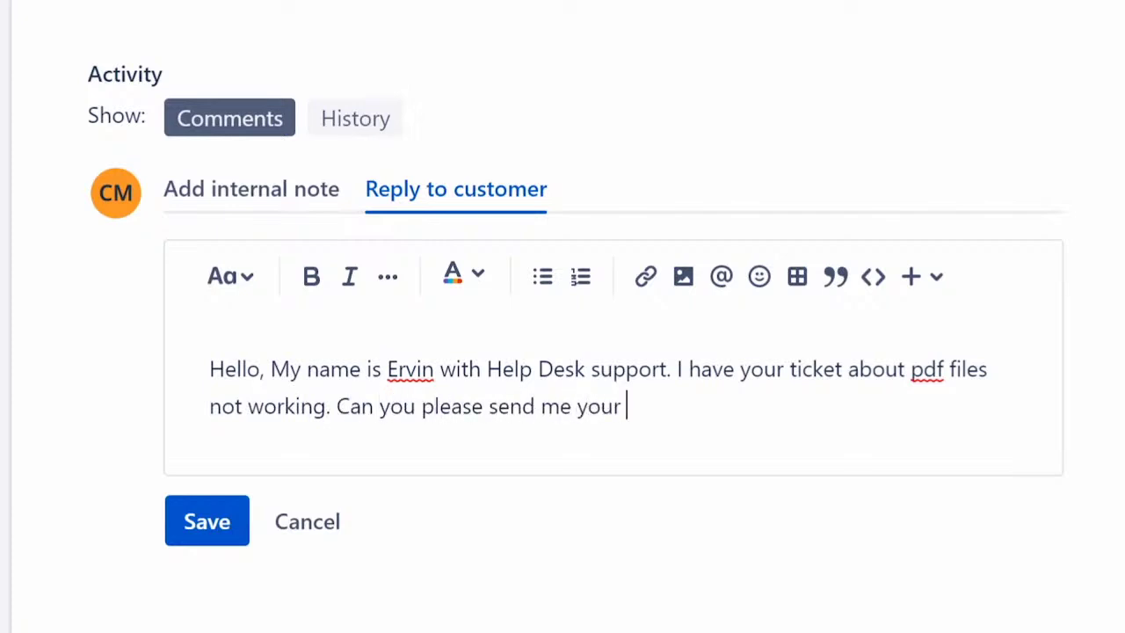
{"action": "type", "text": "computer name "}
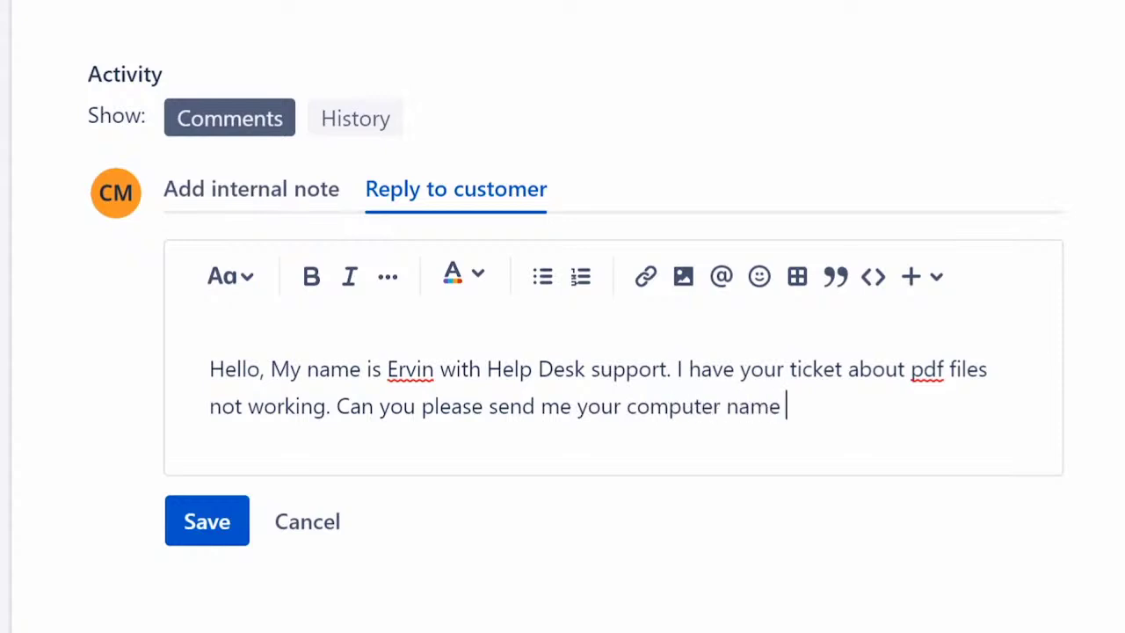
{"action": "type", "text": "or ip address."}
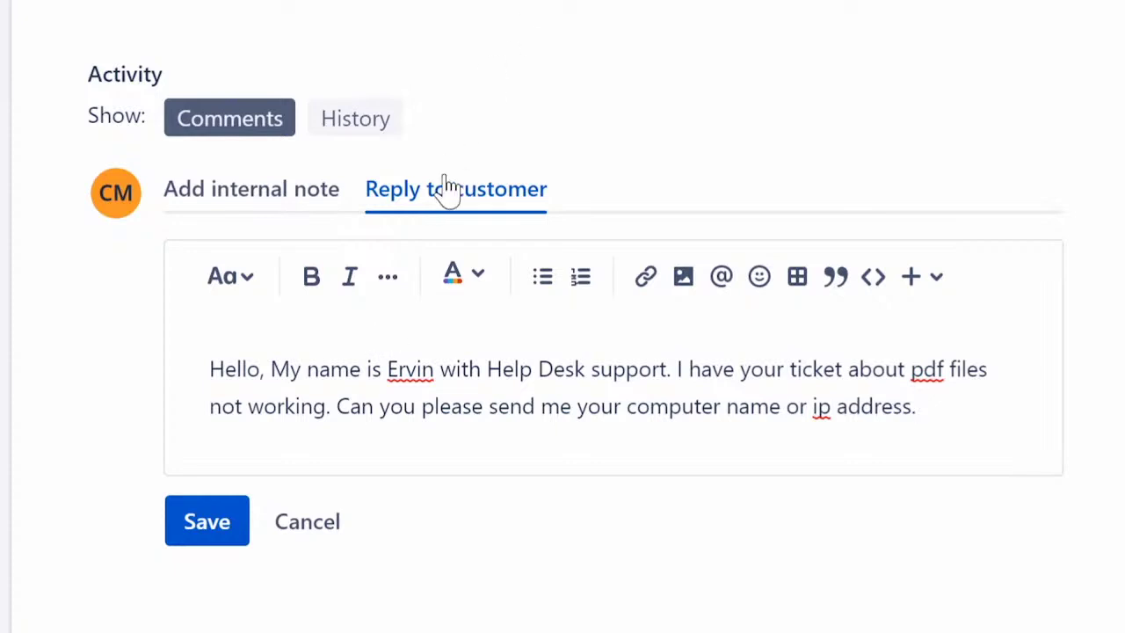
{"action": "left_click", "coordinate": [215, 540]}
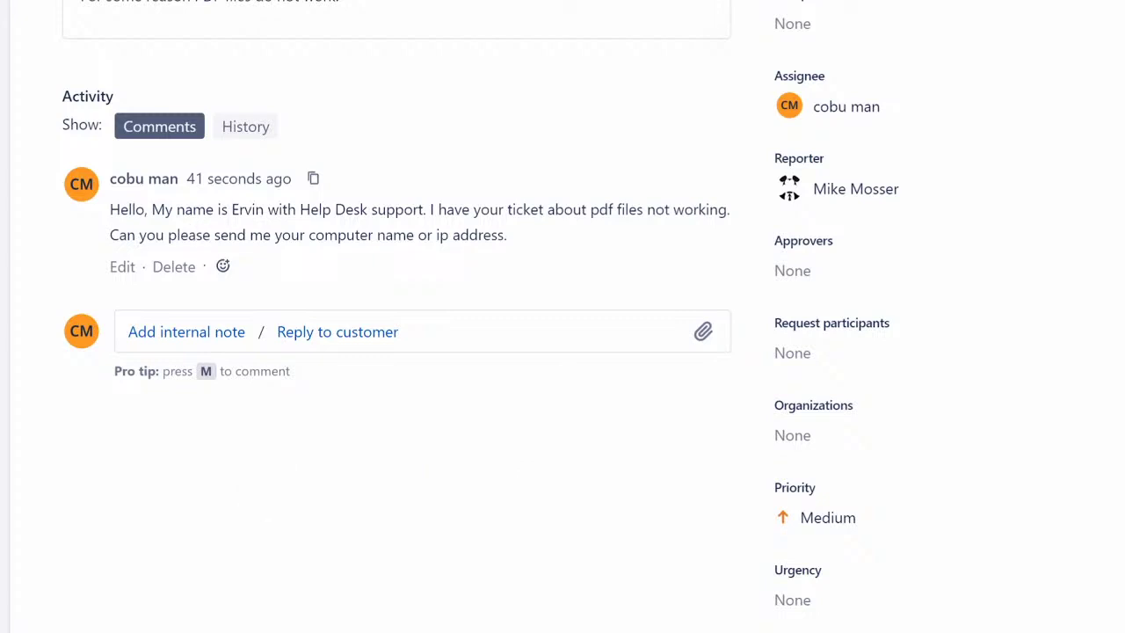
{"action": "left_click_drag", "start_coordinate": [309, 234], "coordinate": [415, 235]}
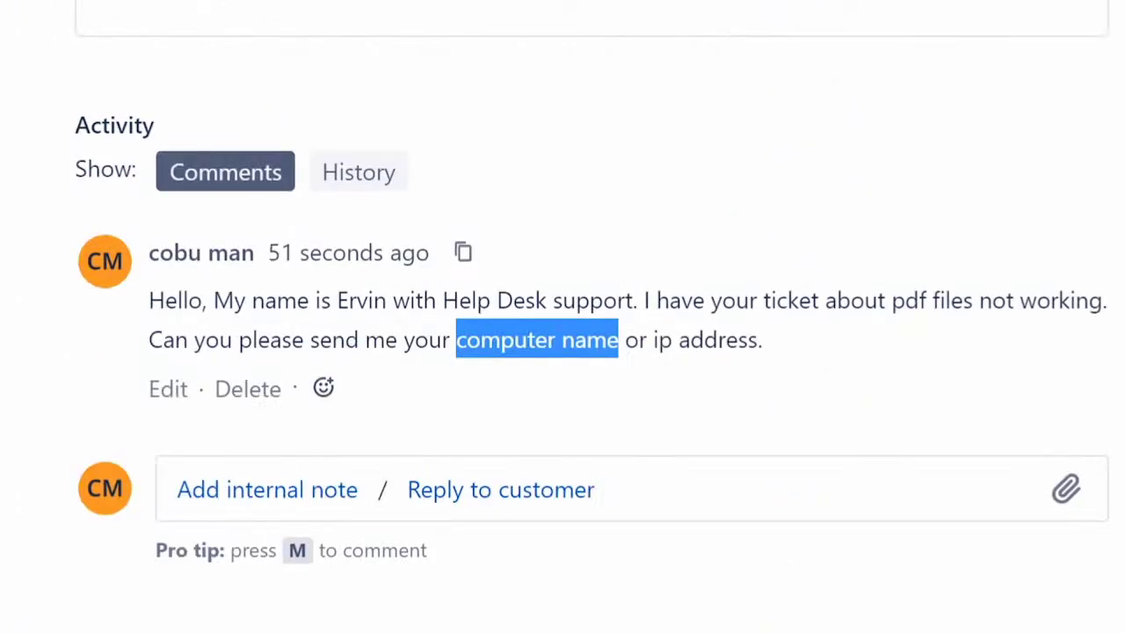
{"action": "left_click_drag", "start_coordinate": [653, 340], "coordinate": [778, 359]}
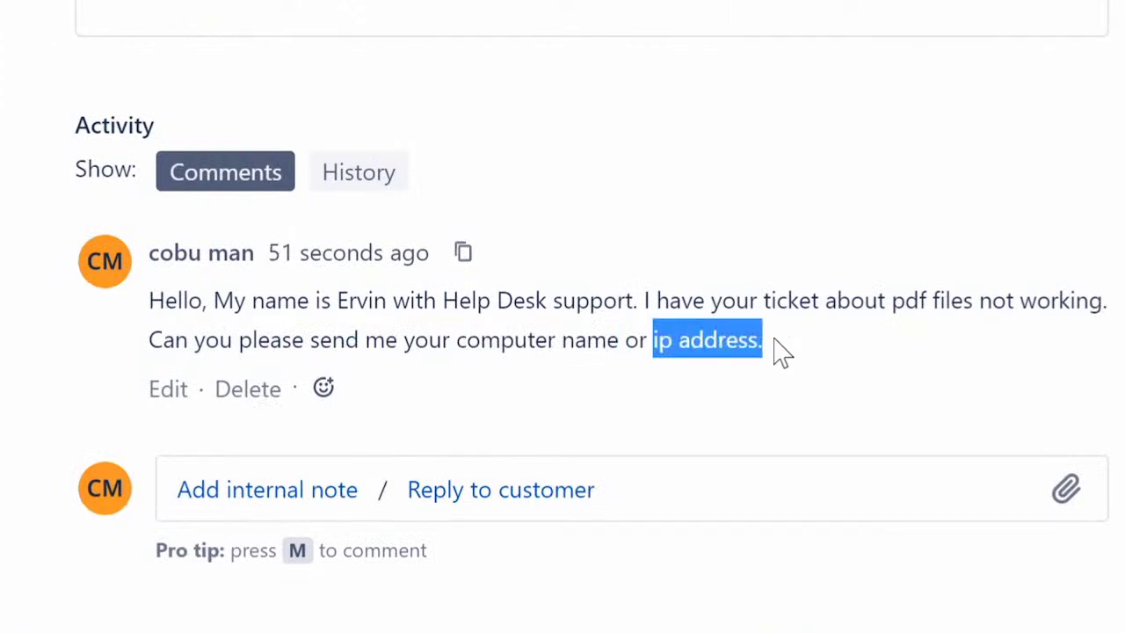
{"action": "left_click", "coordinate": [779, 352]}
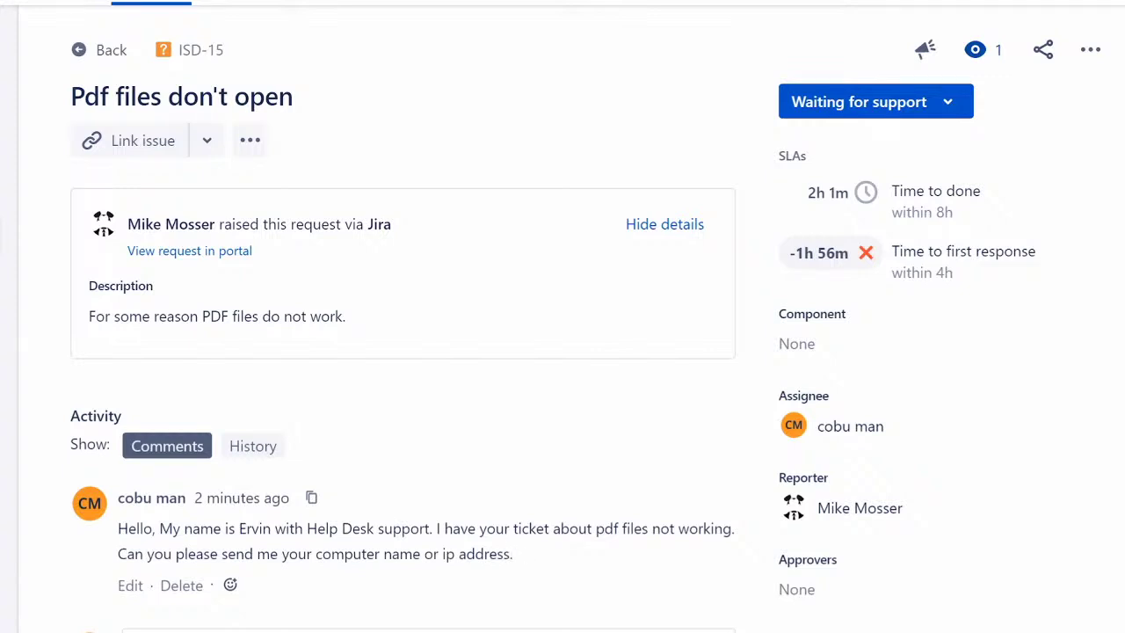
- Start a new internal note on the ticket using the M shortcut
{"action": "key", "text": "m"}
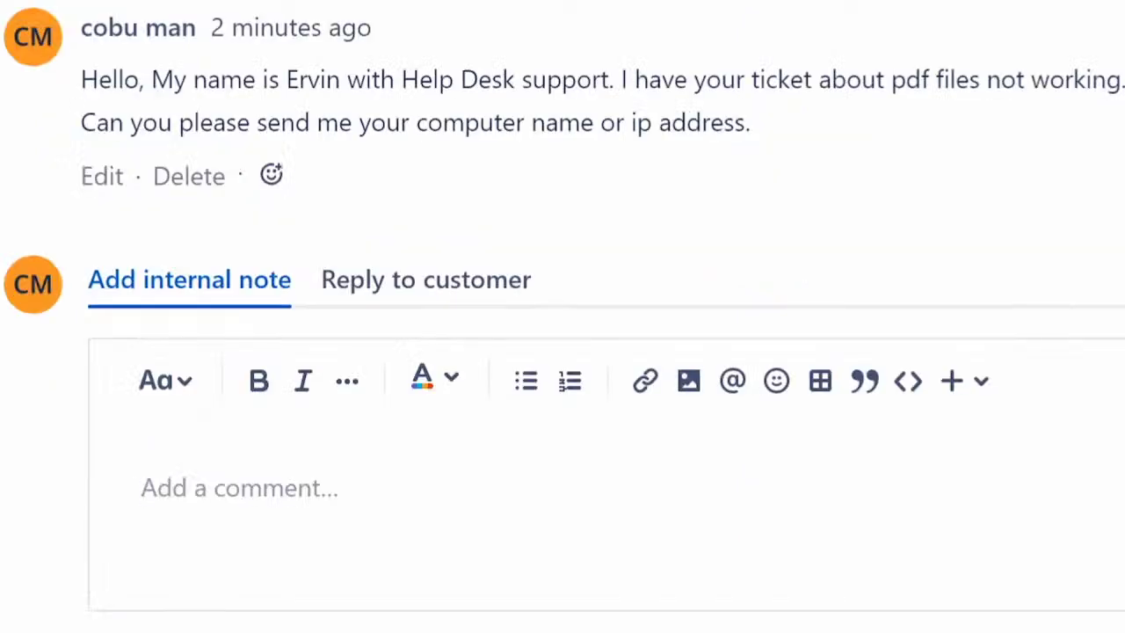
- Post an internal note reading 'Users's pc name is' followed by the computer's name
{"action": "type", "text": "cobuman"}
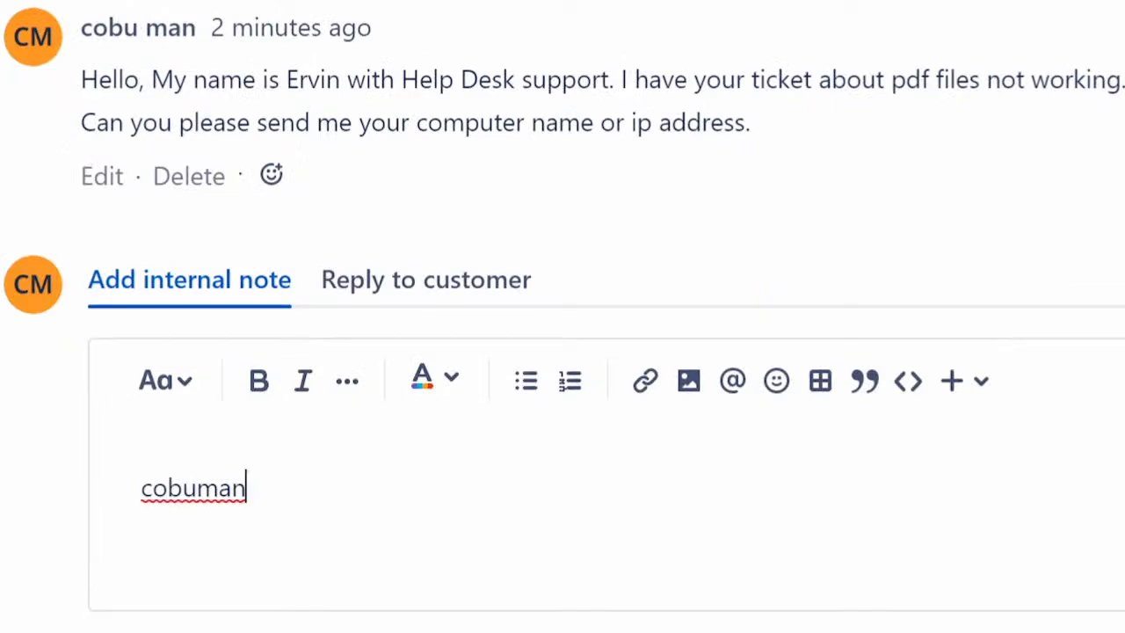
{"action": "type", "text": "1"}
{"action": "key", "text": "Left"}
{"action": "key", "text": "Left"}
{"action": "key", "text": "Left"}
{"action": "key", "text": "Left"}
{"action": "key", "text": "Left"}
{"action": "key", "text": "Left"}
{"action": "key", "text": "Left"}
{"action": "key", "text": "Left"}
{"action": "type", "text": "cus"}
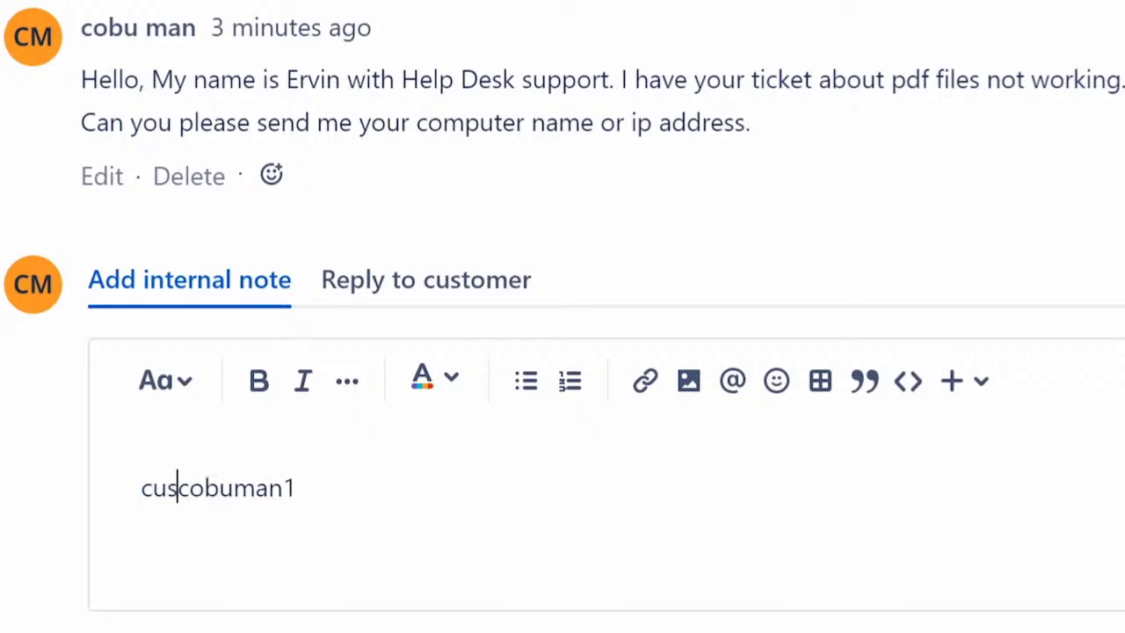
{"action": "key", "text": "BackSpace"}
{"action": "key", "text": "BackSpace"}
{"action": "key", "text": "BackSpace"}
{"action": "type", "text": "user"}
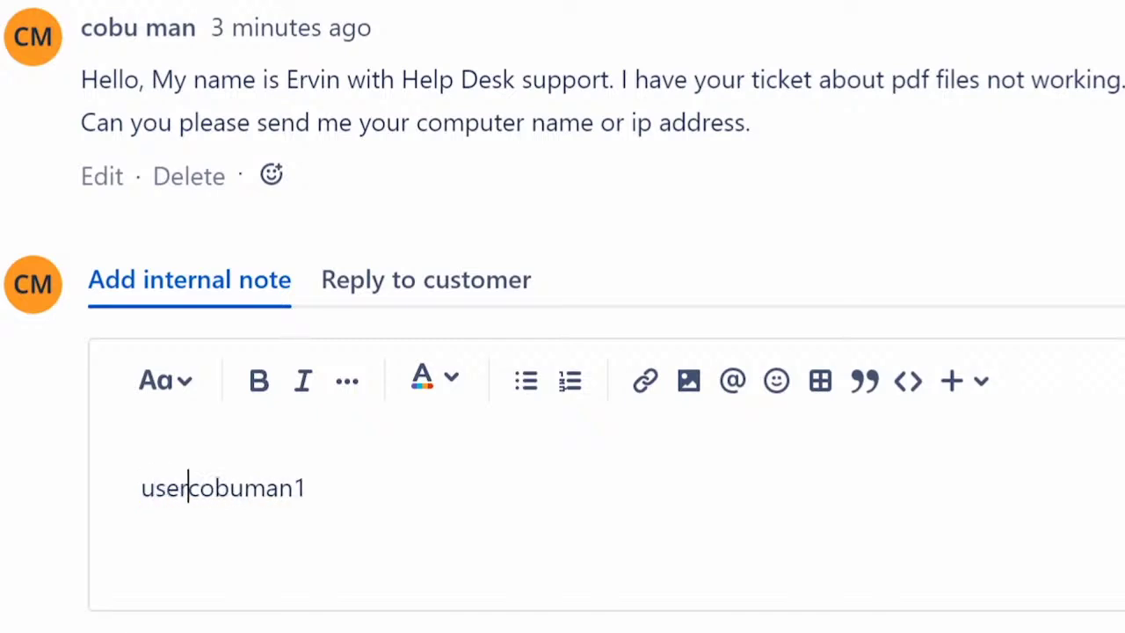
{"action": "key", "text": "BackSpace"}
{"action": "key", "text": "BackSpace"}
{"action": "key", "text": "BackSpace"}
{"action": "key", "text": "BackSpace"}
{"action": "type", "text": "Users"}
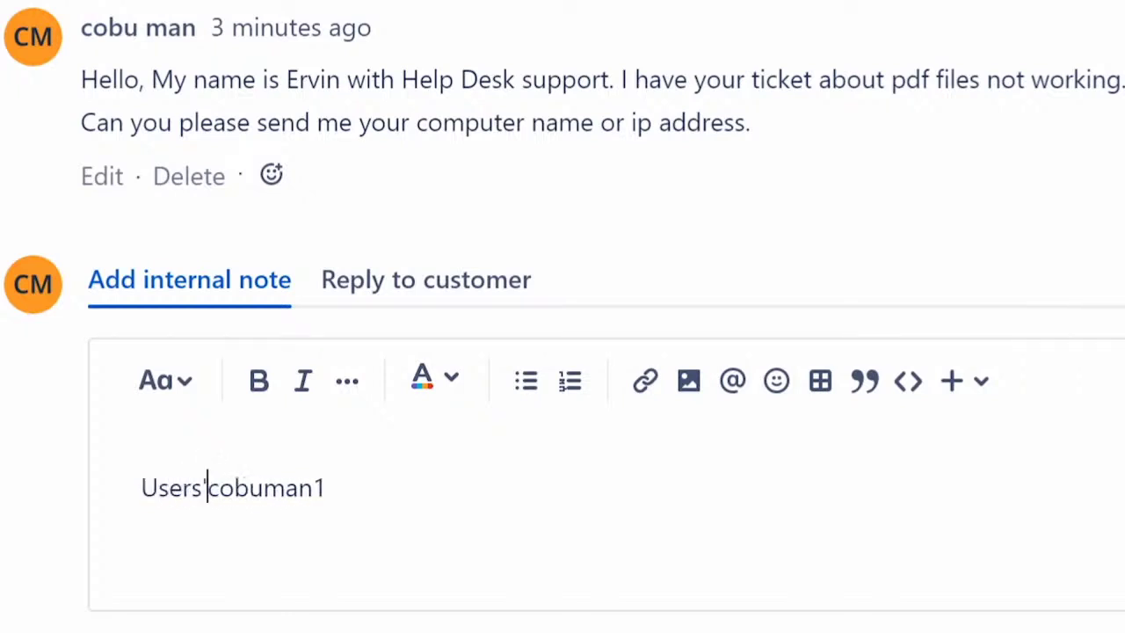
{"action": "type", "text": "'s pc name is"}
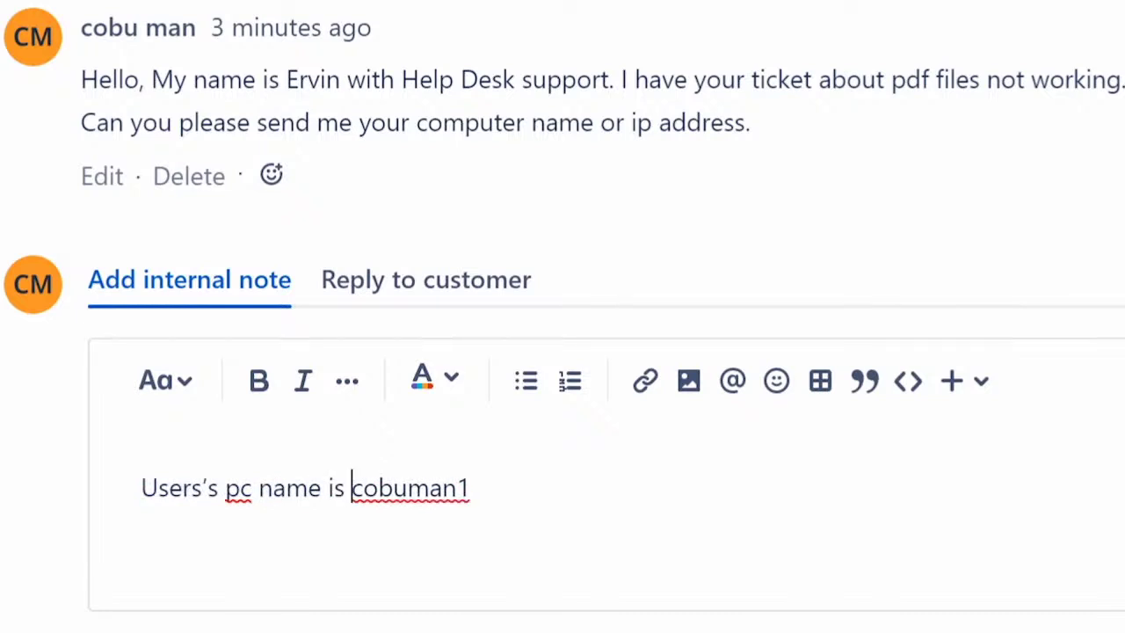
{"action": "key", "text": "Right"}
{"action": "key", "text": "Right"}
{"action": "key", "text": "Right"}
{"action": "key", "text": "Right"}
{"action": "key", "text": "Right"}
{"action": "key", "text": "Right"}
{"action": "key", "text": "Right"}
{"action": "key", "text": "Right"}
{"action": "type", "text": "."}
{"action": "key", "text": "ctrl+Return"}
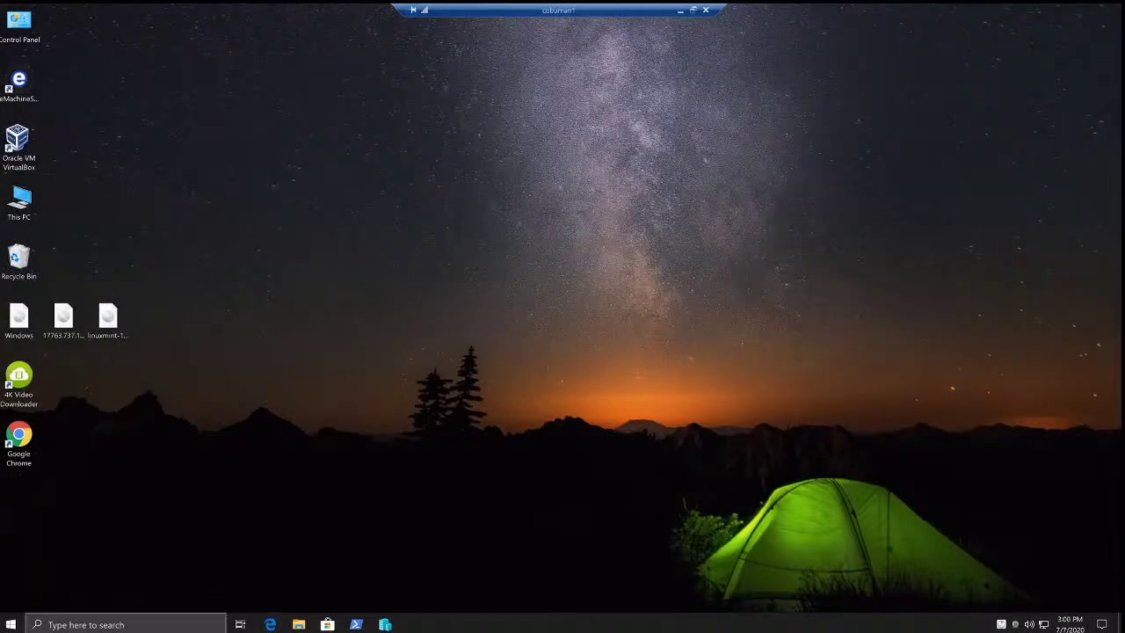
- On the remote PC, search 'file asso' and open Choose a default app for each type of file
{"action": "left_click", "coordinate": [123, 624]}
{"action": "type", "text": "adobe"}
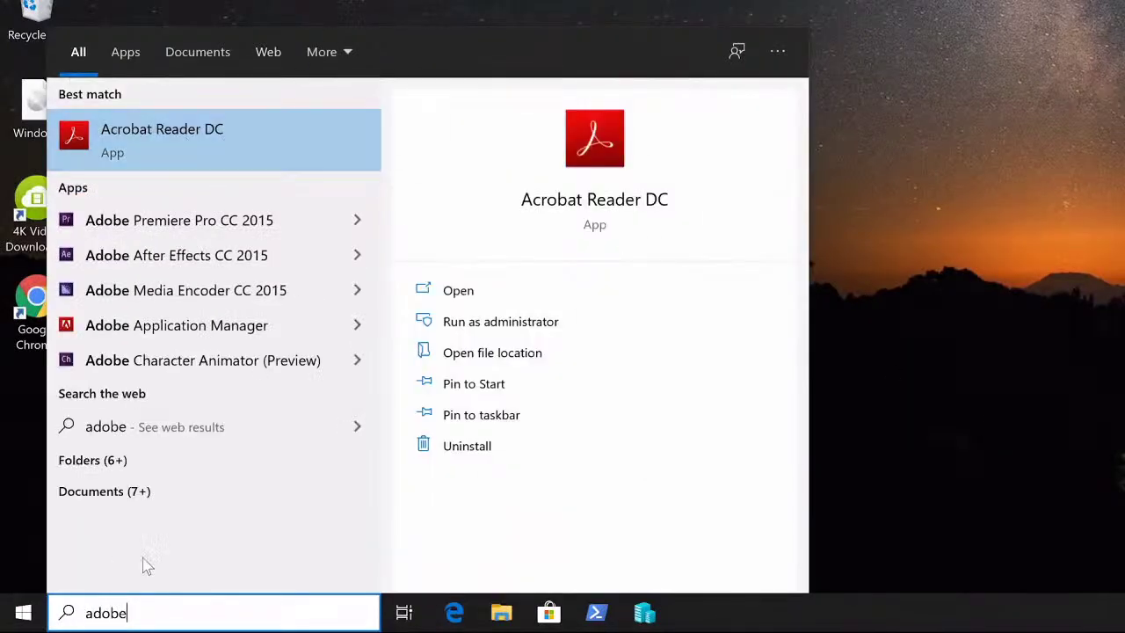
{"action": "left_click", "coordinate": [24, 614]}
{"action": "key", "text": "Escape"}
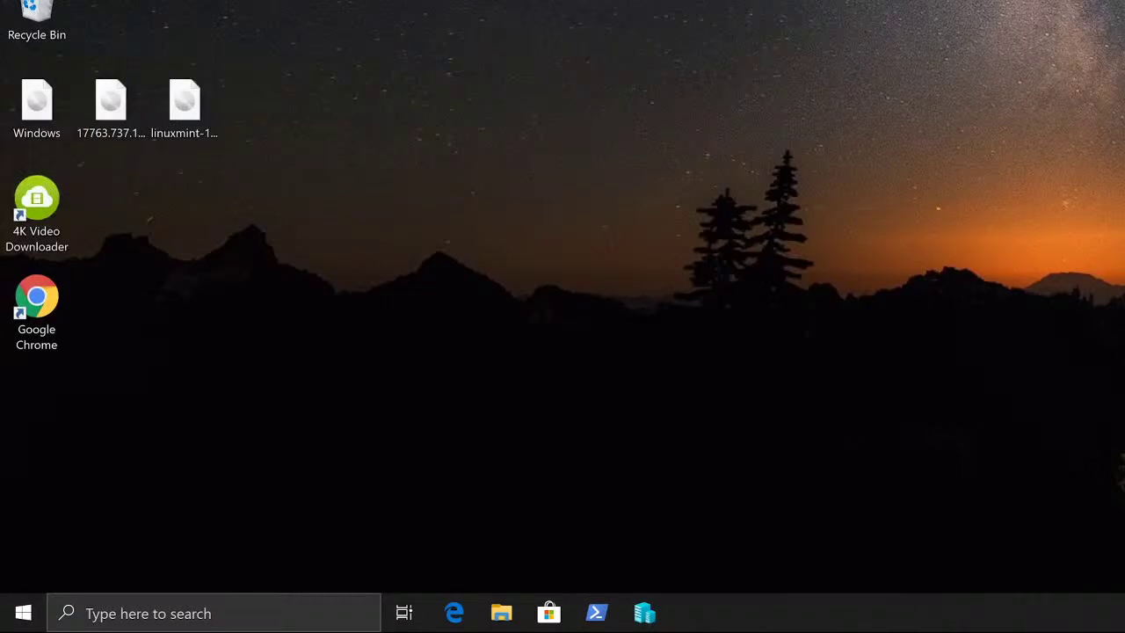
{"action": "left_click", "coordinate": [211, 613]}
{"action": "type", "text": "fi"}
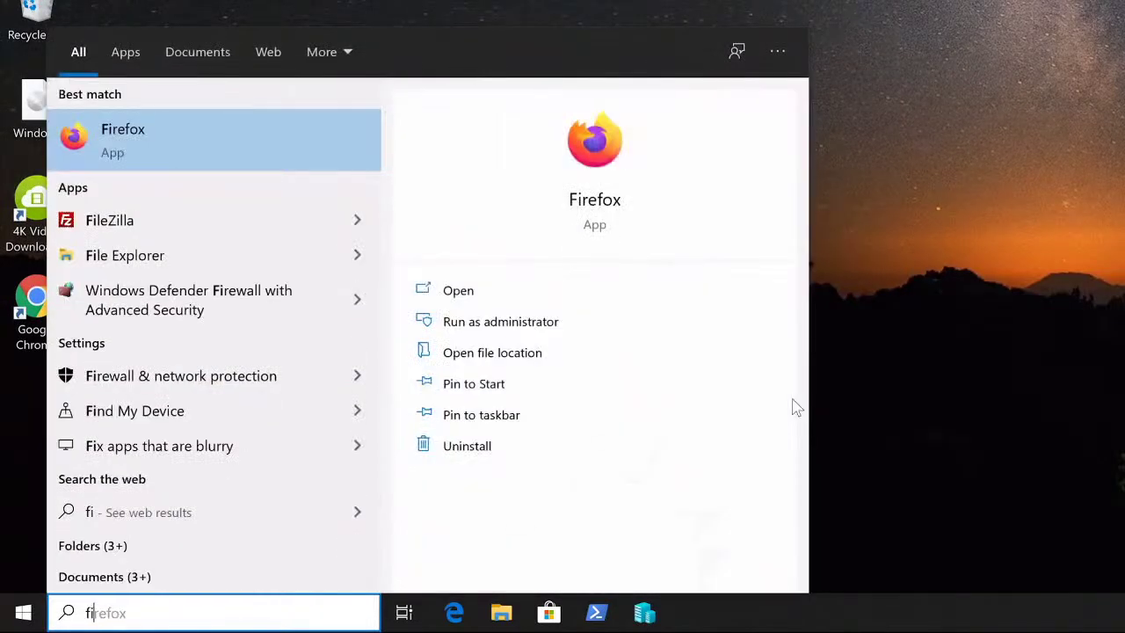
{"action": "type", "text": "le asso"}
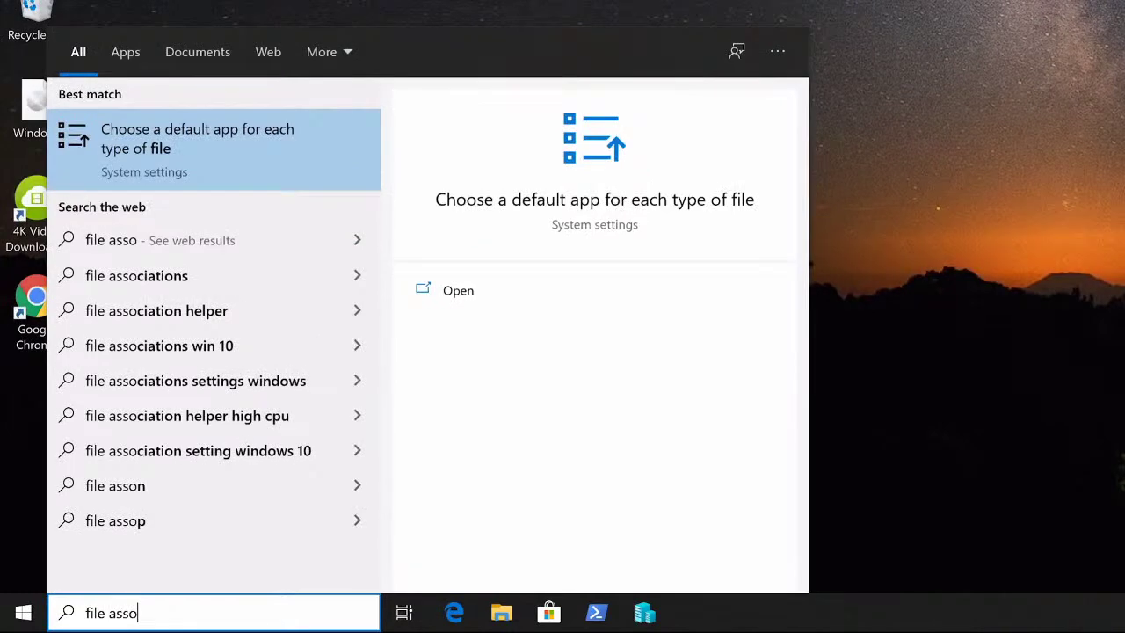
{"action": "left_click", "coordinate": [219, 152]}
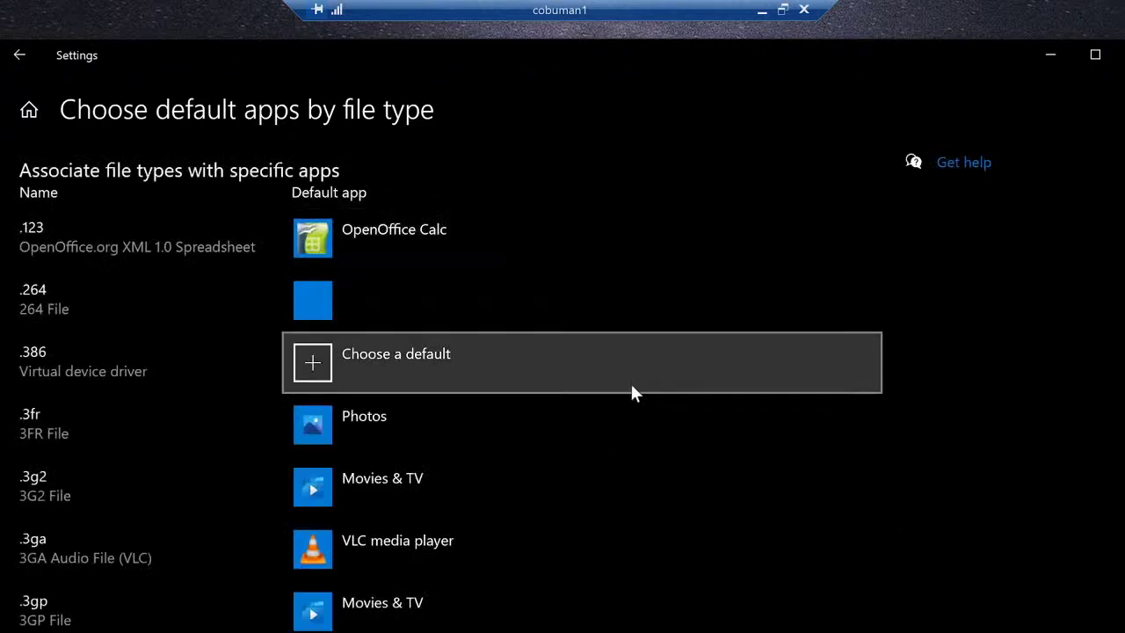
- Move the Settings window aside and scroll the file-type list down to .pdf (Microsoft Edge)
{"action": "scroll", "coordinate": [629, 391], "scroll_direction": "down", "scroll_amount": 10}
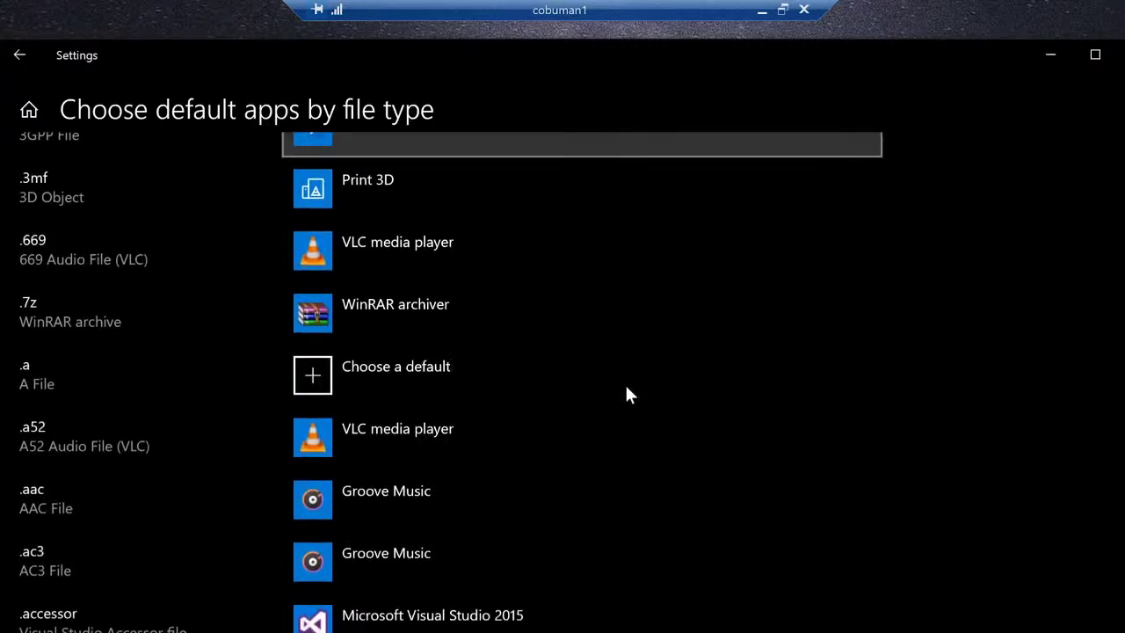
{"action": "scroll", "coordinate": [629, 394], "scroll_direction": "down", "scroll_amount": 5}
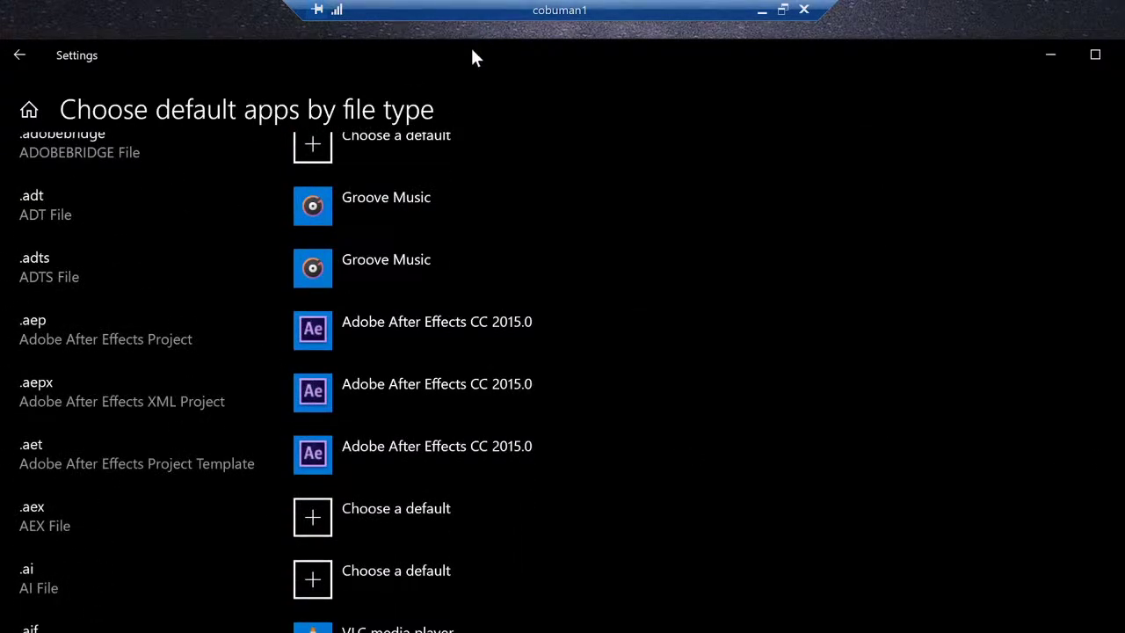
{"action": "left_click_drag", "start_coordinate": [470, 45], "coordinate": [631, 33]}
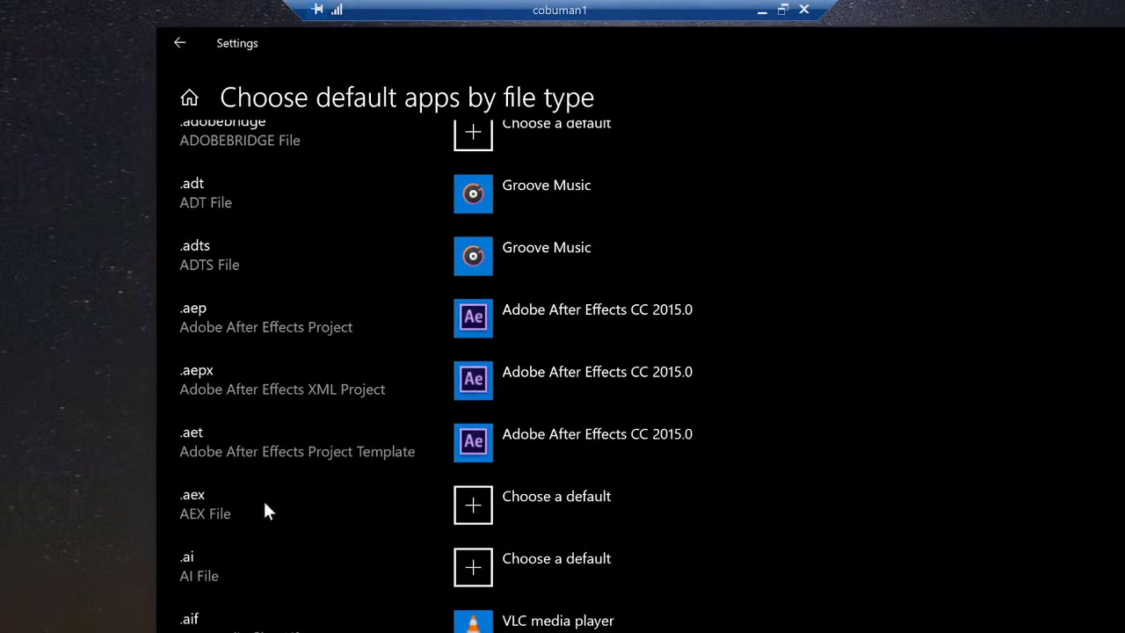
{"action": "scroll", "coordinate": [264, 505], "scroll_direction": "down", "scroll_amount": 15}
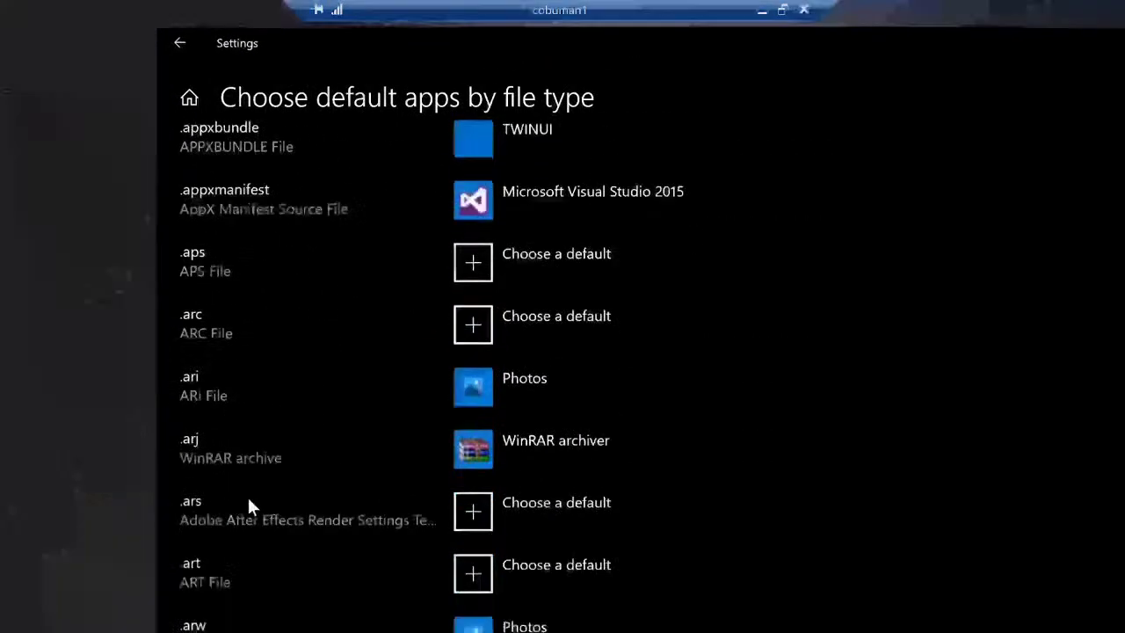
{"action": "scroll", "coordinate": [249, 503], "scroll_direction": "down", "scroll_amount": 20}
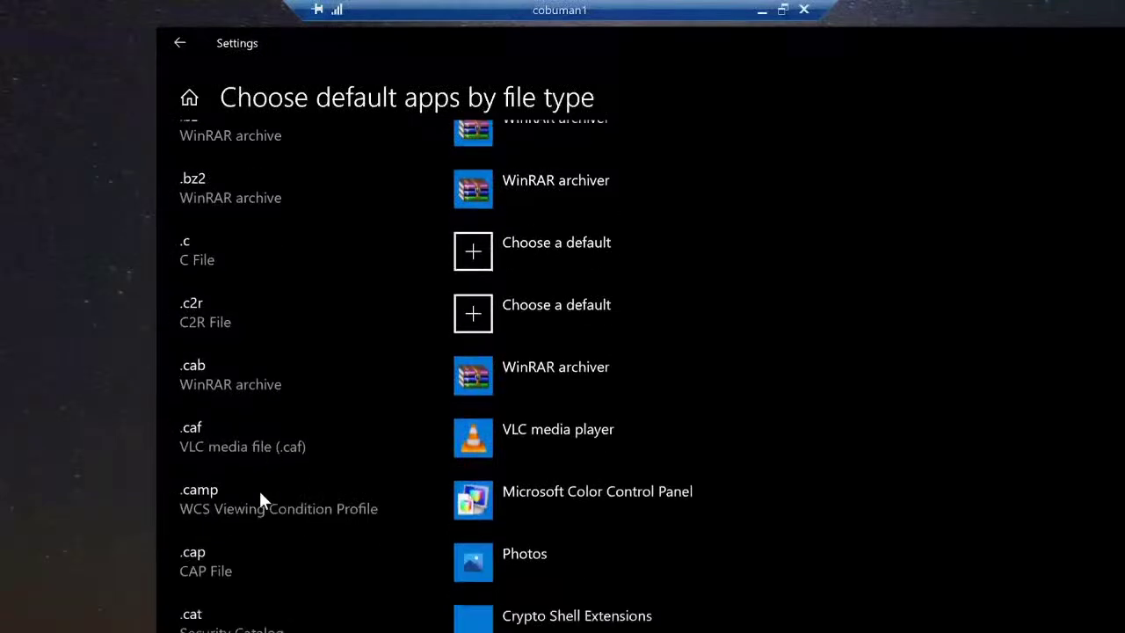
{"action": "scroll", "coordinate": [259, 490], "scroll_direction": "down", "scroll_amount": 20}
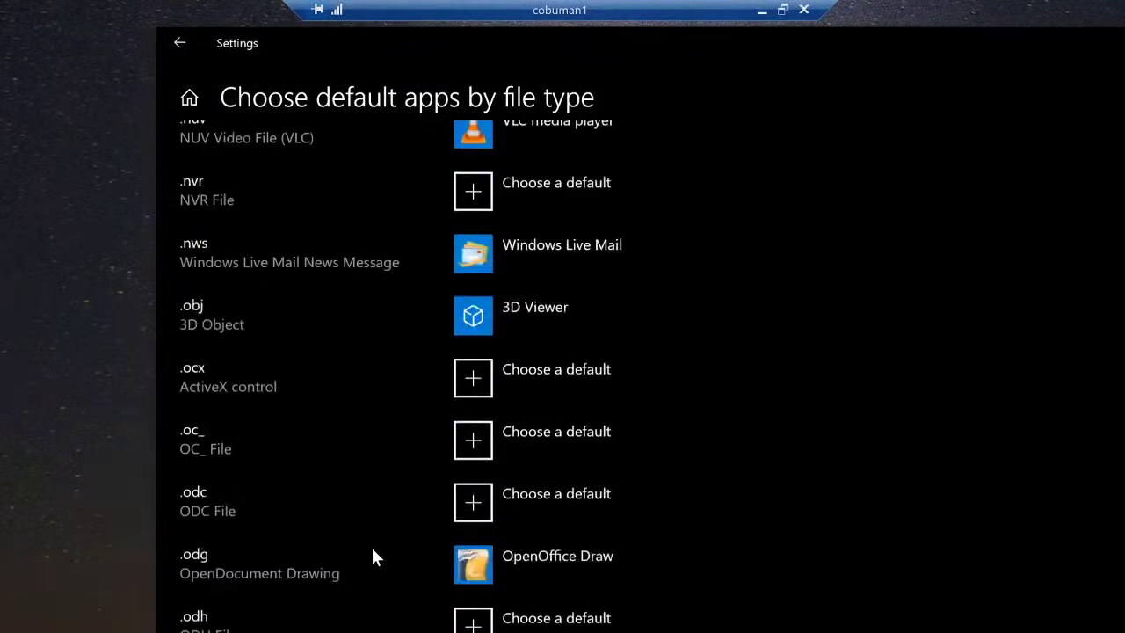
{"action": "scroll", "coordinate": [373, 556], "scroll_direction": "down", "scroll_amount": 10}
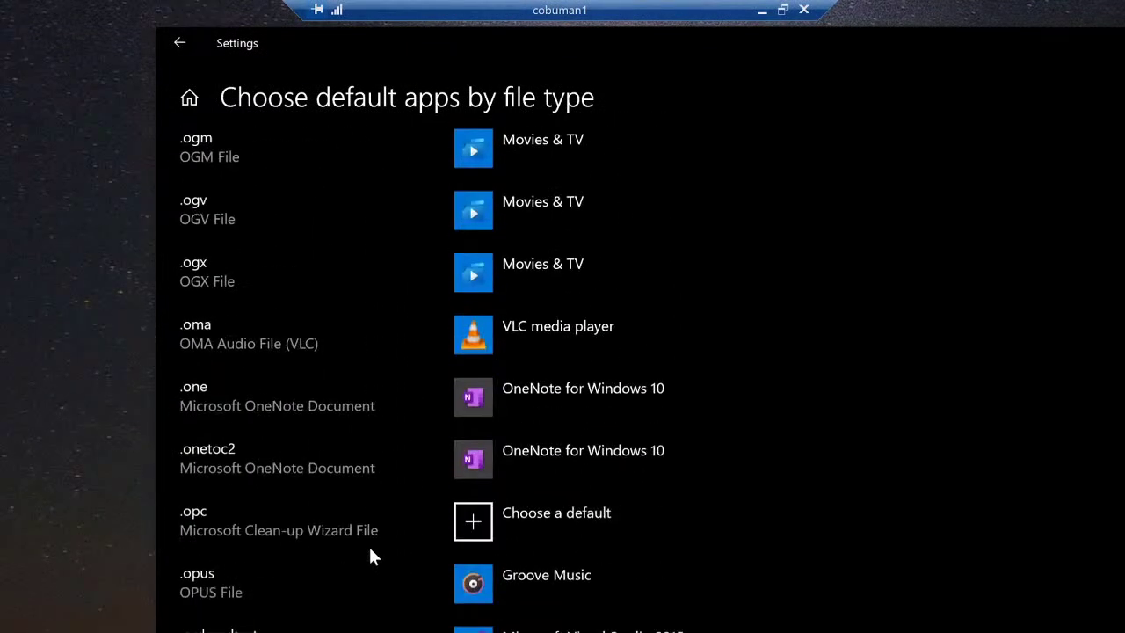
{"action": "scroll", "coordinate": [370, 555], "scroll_direction": "down", "scroll_amount": 9}
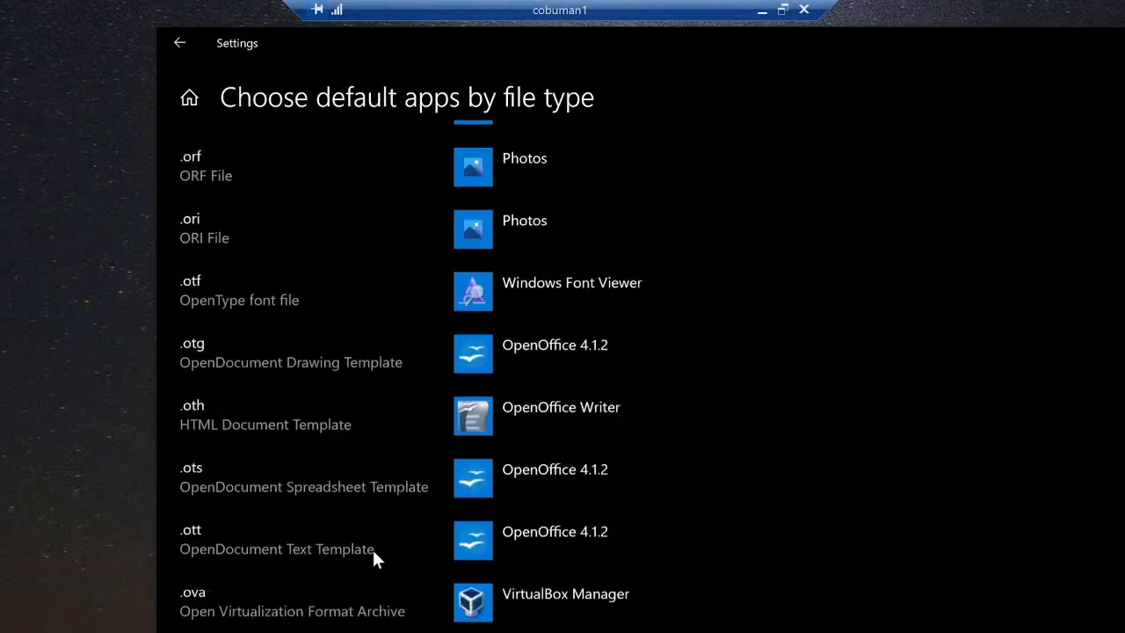
{"action": "scroll", "coordinate": [374, 553], "scroll_direction": "down", "scroll_amount": 5}
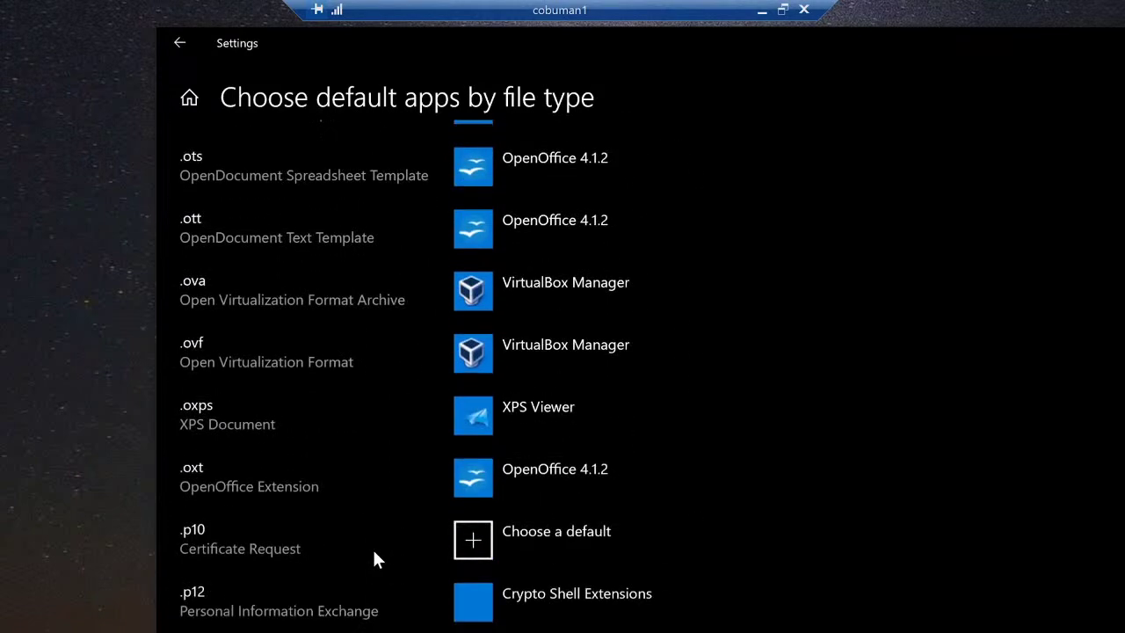
{"action": "scroll", "coordinate": [373, 559], "scroll_direction": "down", "scroll_amount": 8}
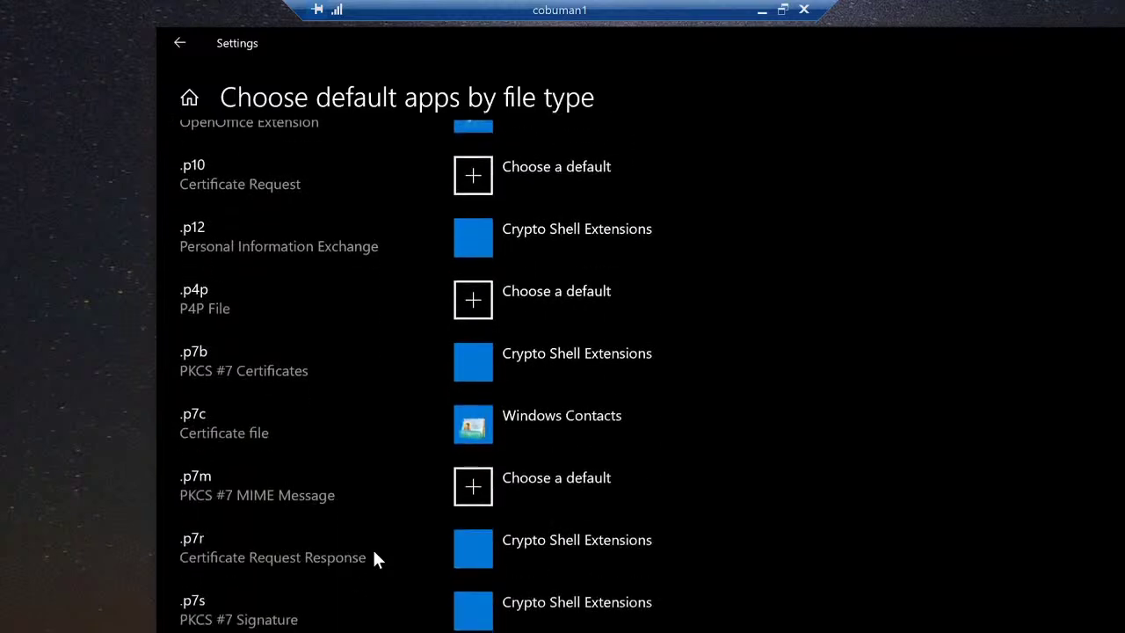
{"action": "scroll", "coordinate": [373, 559], "scroll_direction": "down", "scroll_amount": 4}
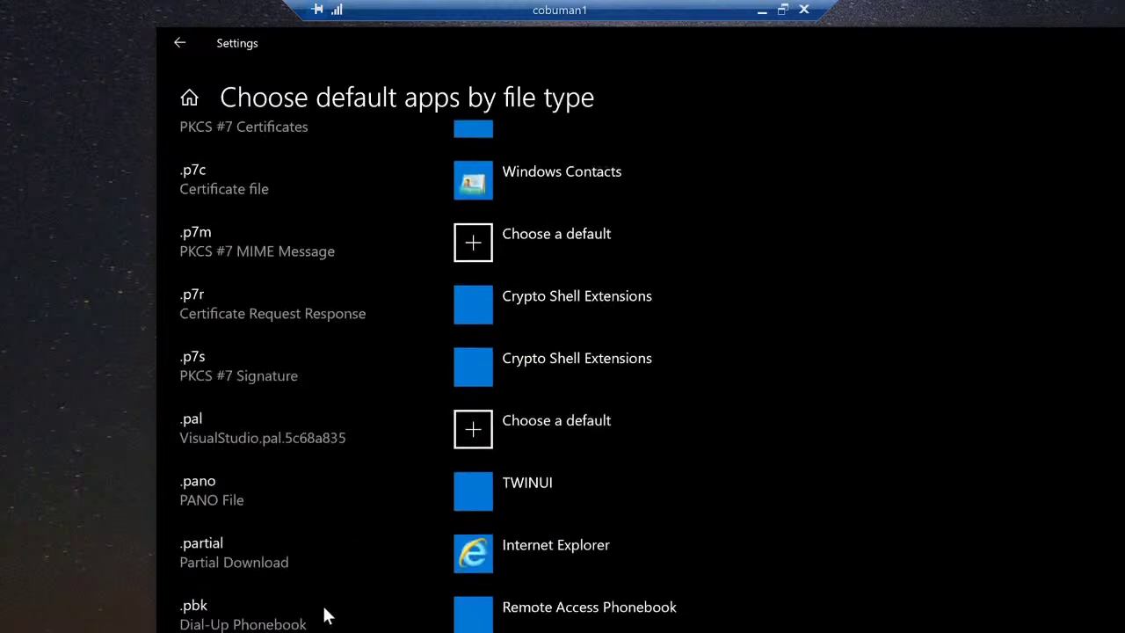
{"action": "scroll", "coordinate": [309, 583], "scroll_direction": "down", "scroll_amount": 2}
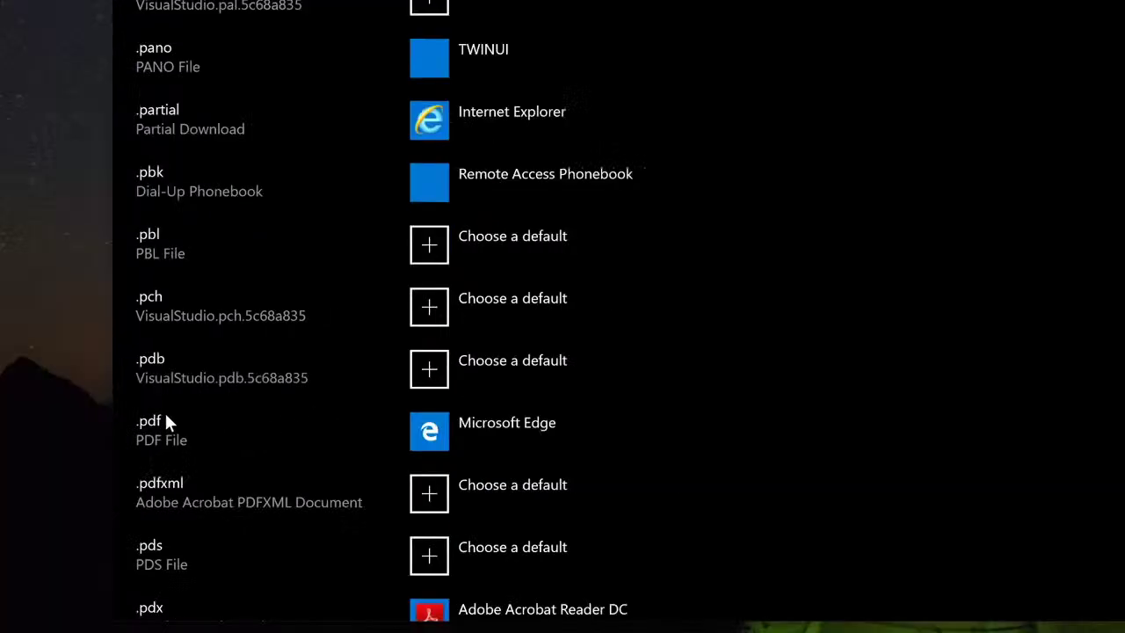
{"action": "scroll", "coordinate": [198, 417], "scroll_direction": "down", "scroll_amount": 2}
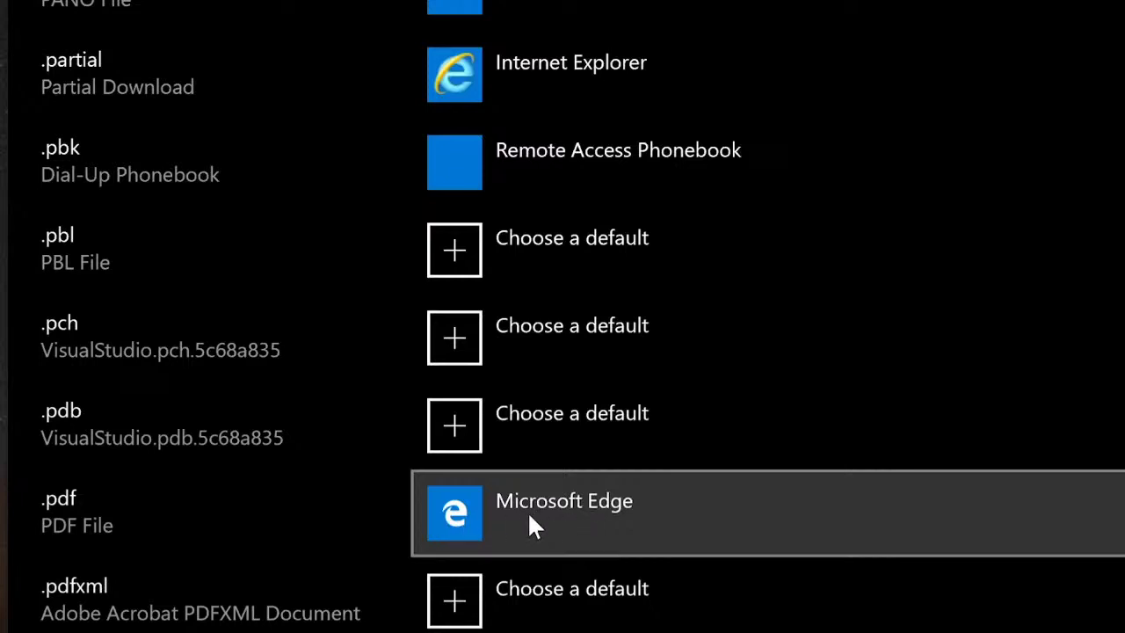
- Change the .pdf default app from Microsoft Edge to Adobe Acrobat Reader DC
{"action": "left_click", "coordinate": [561, 515]}
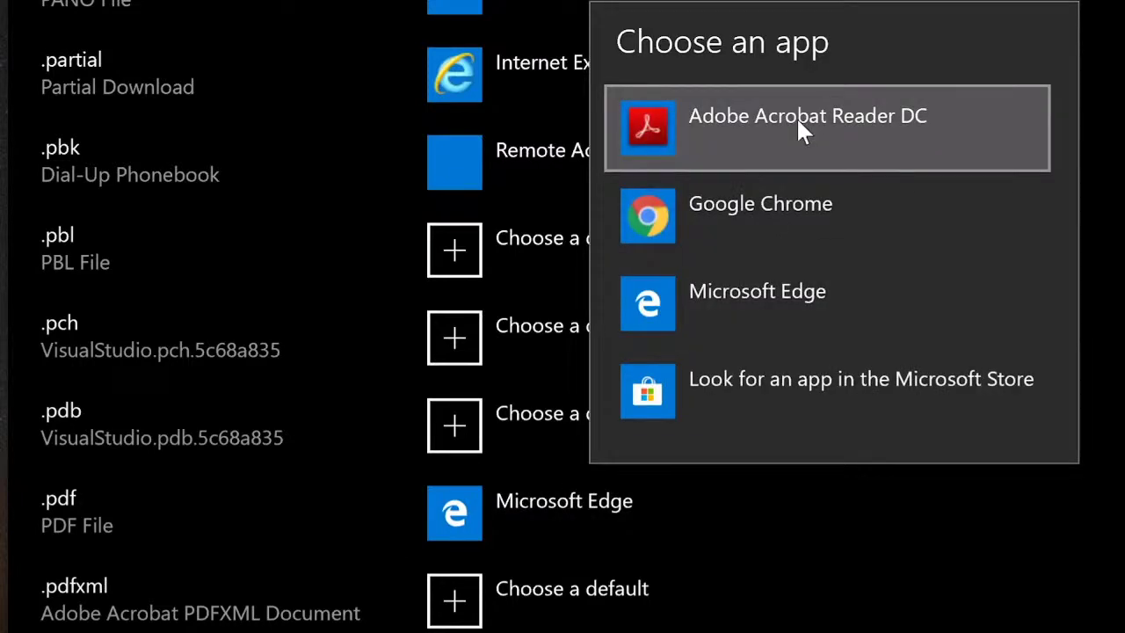
{"action": "left_click", "coordinate": [796, 119]}
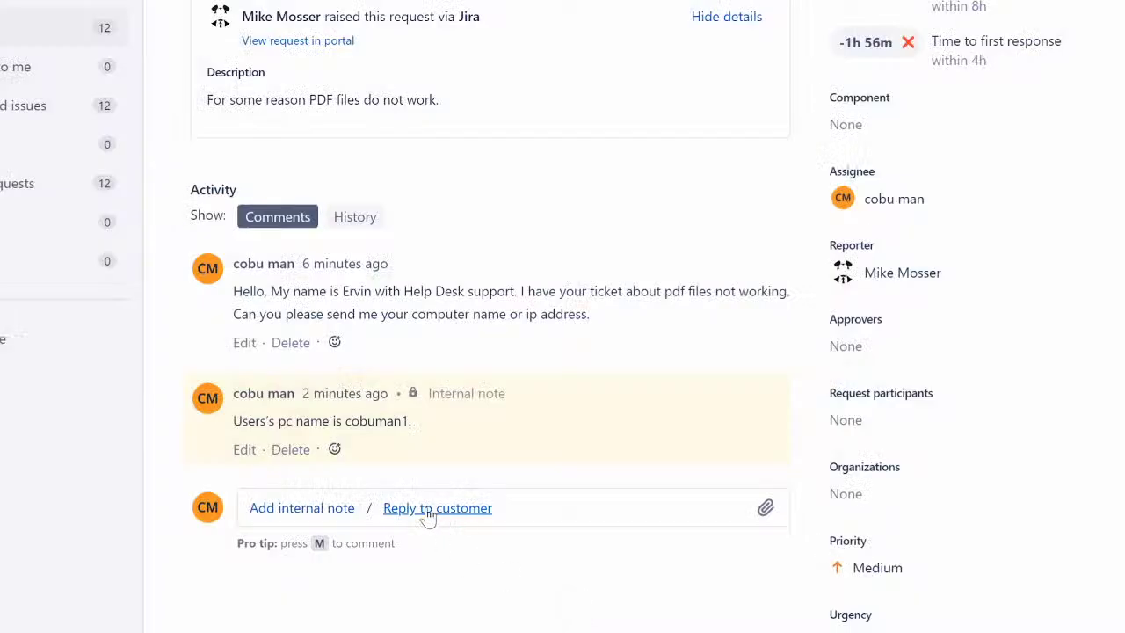
- Save the internal note 'Changed file association to resolve .pdf issues.' signed with your name
{"action": "left_click", "coordinate": [314, 514]}
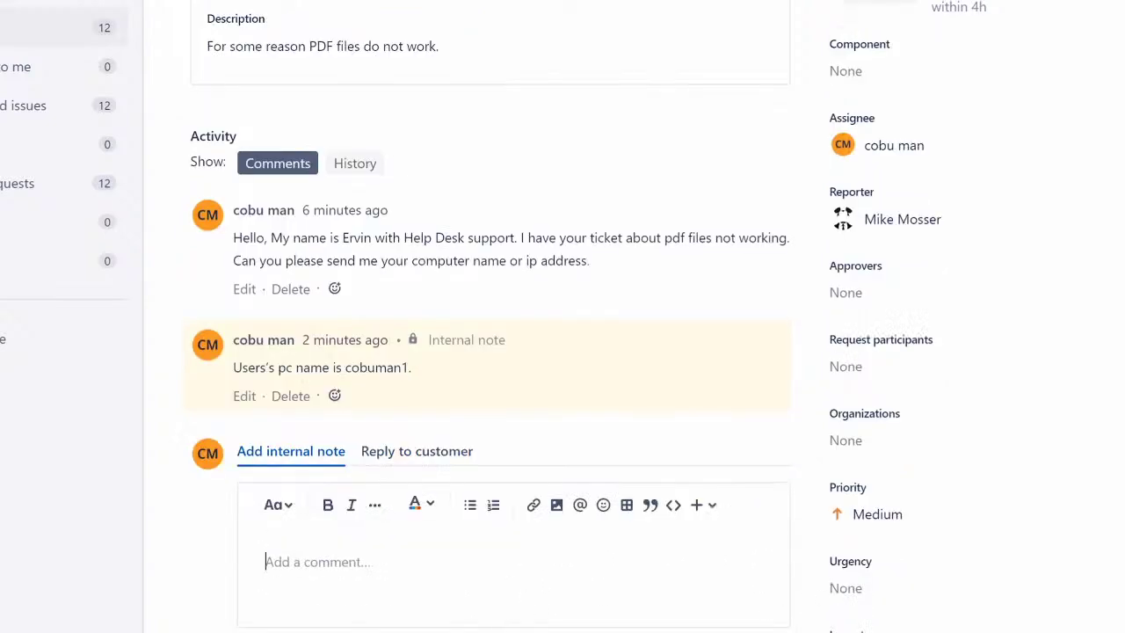
{"action": "type", "text": "Changed ff"}
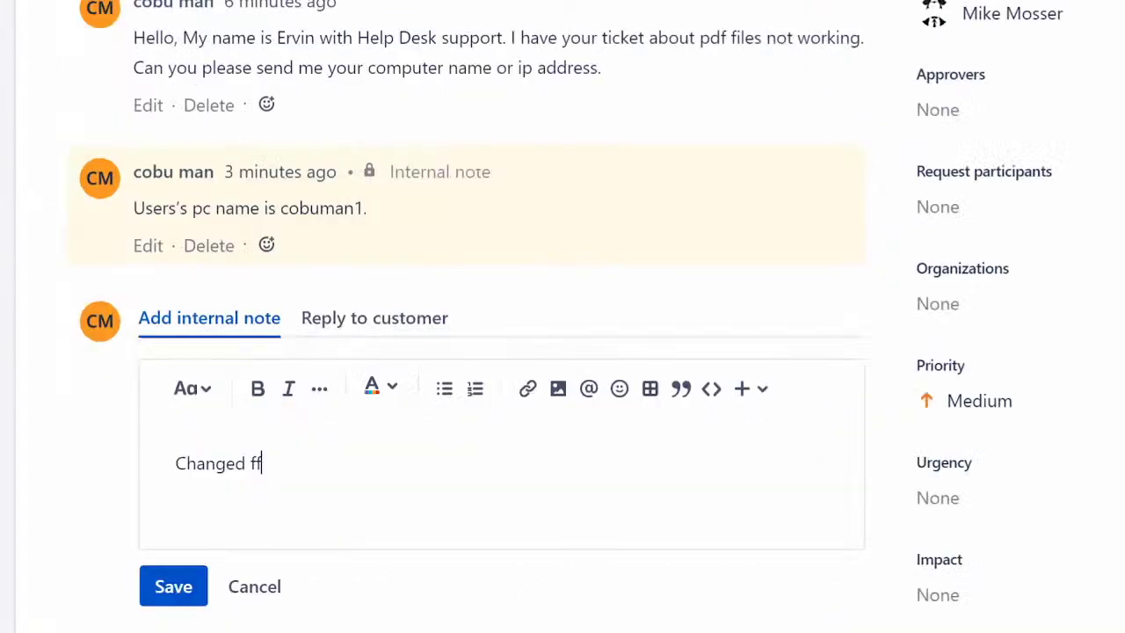
{"action": "key", "text": "BackSpace"}
{"action": "type", "text": "ile asso"}
{"action": "type", "text": "ci"}
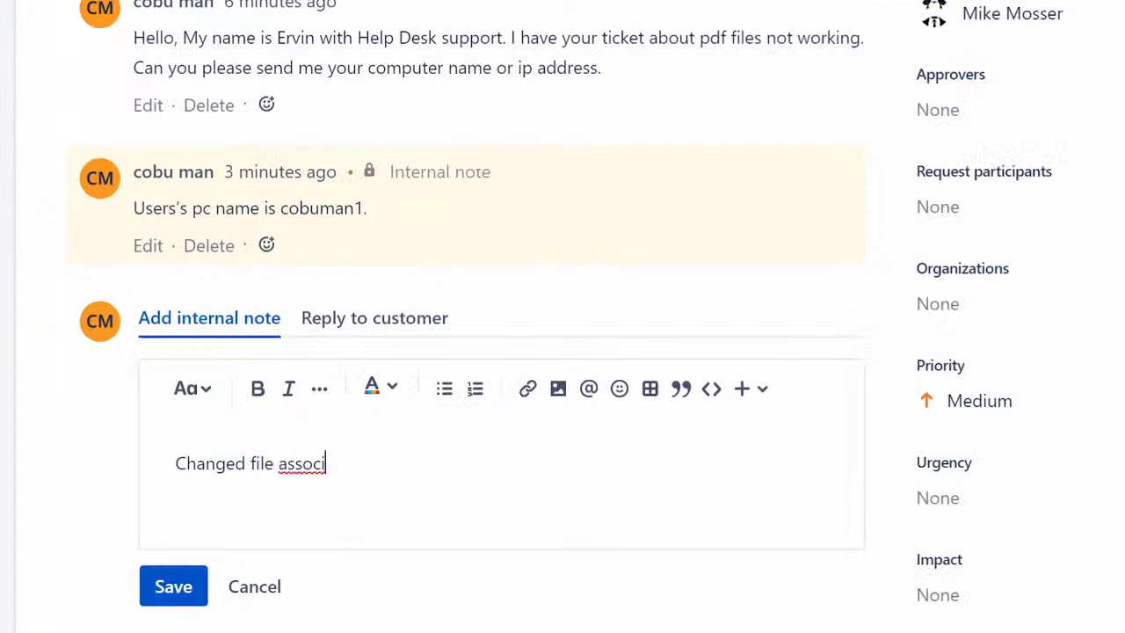
{"action": "type", "text": "taion"}
{"action": "right_click", "coordinate": [340, 464]}
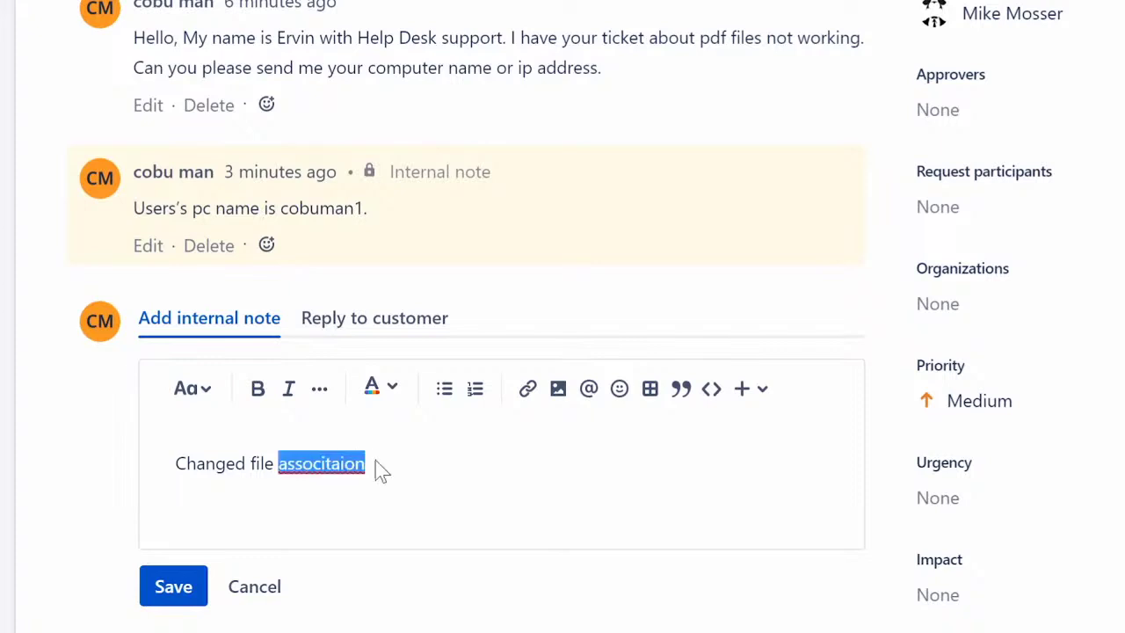
{"action": "left_click", "coordinate": [456, 151]}
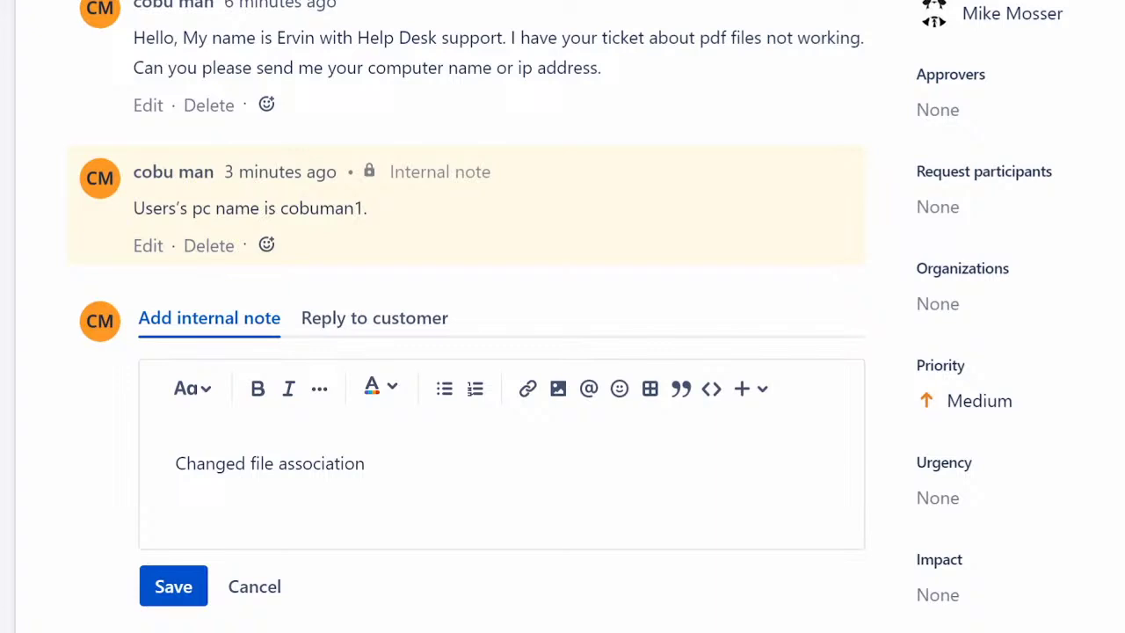
{"action": "type", "text": "to allow pdf"}
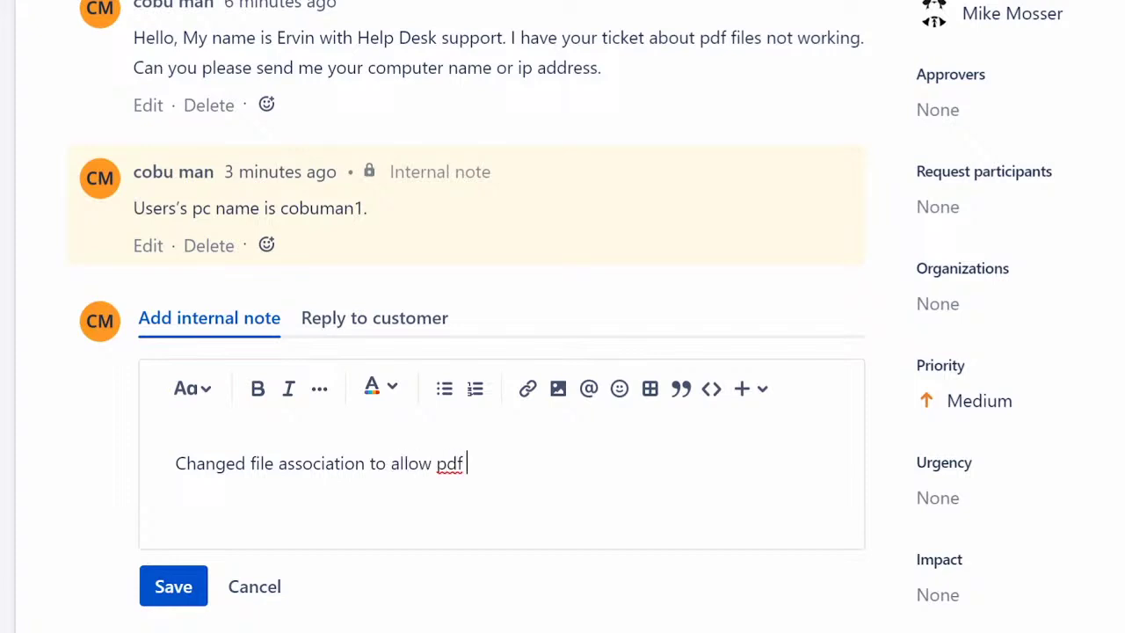
{"action": "key", "text": "BackSpace"}
{"action": "key", "text": "BackSpace"}
{"action": "key", "text": "BackSpace"}
{"action": "key", "text": "BackSpace"}
{"action": "key", "text": "BackSpace"}
{"action": "key", "text": "BackSpace"}
{"action": "key", "text": "BackSpace"}
{"action": "key", "text": "BackSpace"}
{"action": "key", "text": "BackSpace"}
{"action": "key", "text": "BackSpace"}
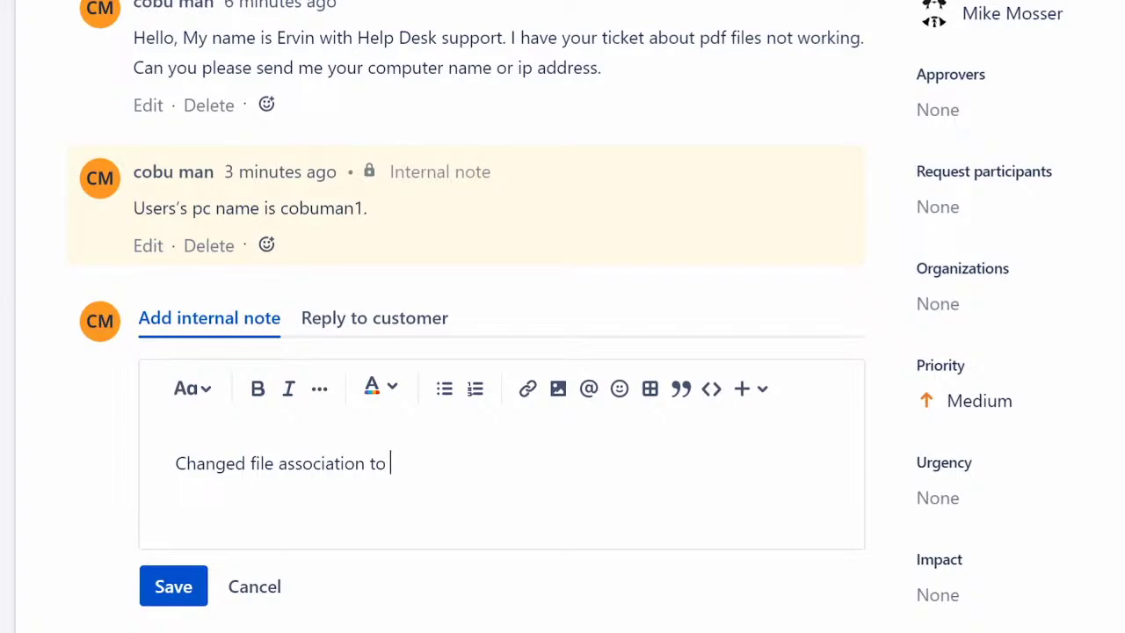
{"action": "type", "text": "resolve .pdf i"}
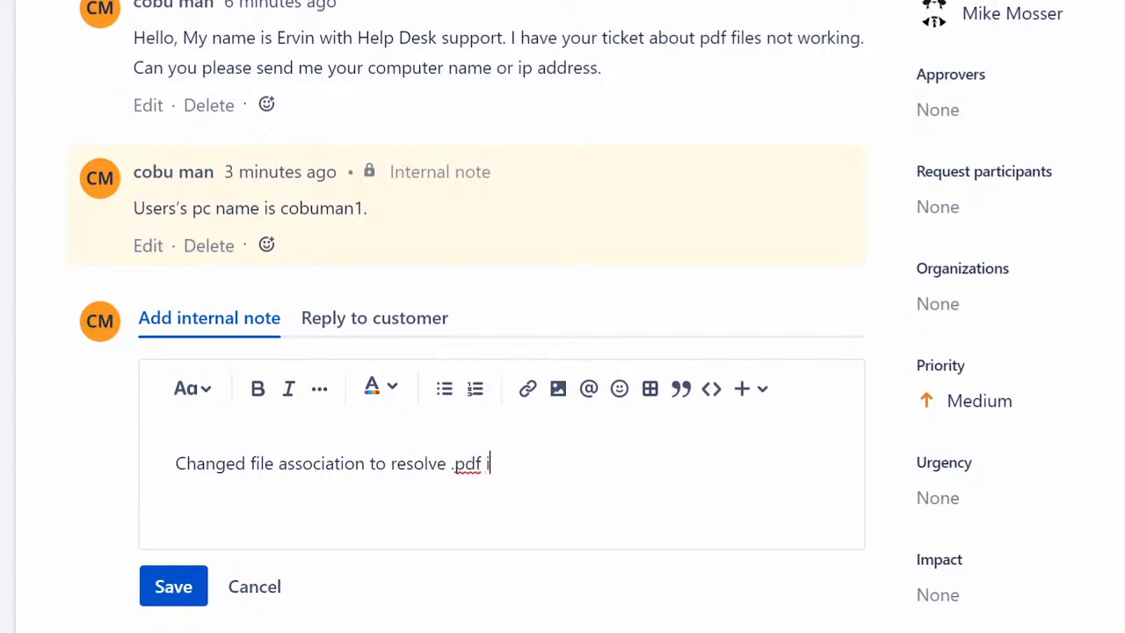
{"action": "type", "text": "ssues. Ervin"}
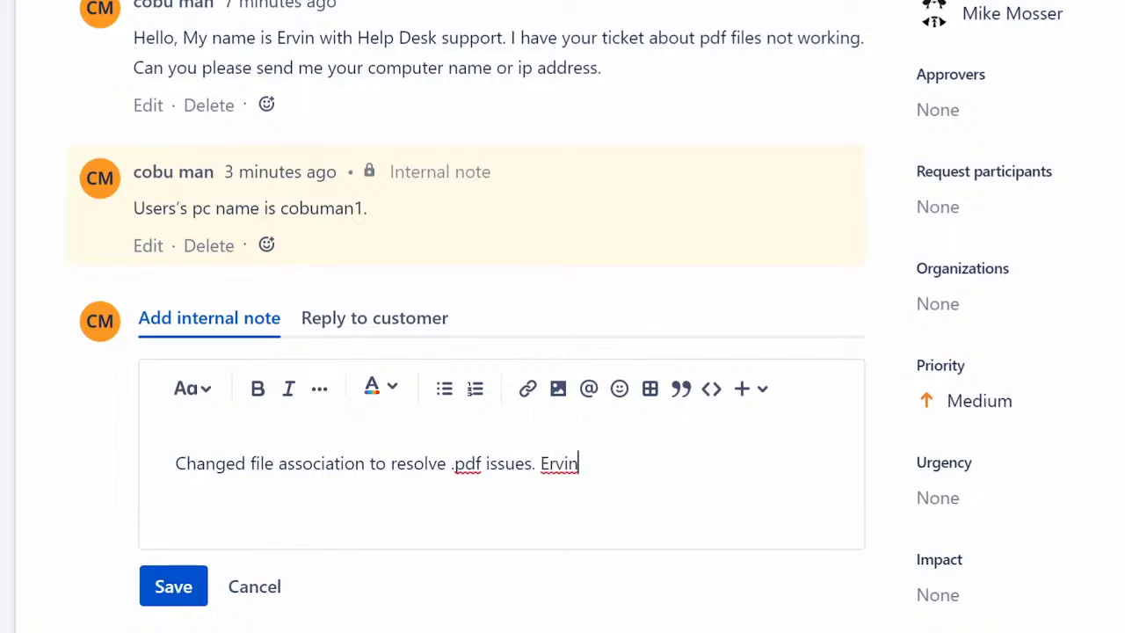
{"action": "left_click", "coordinate": [174, 575]}
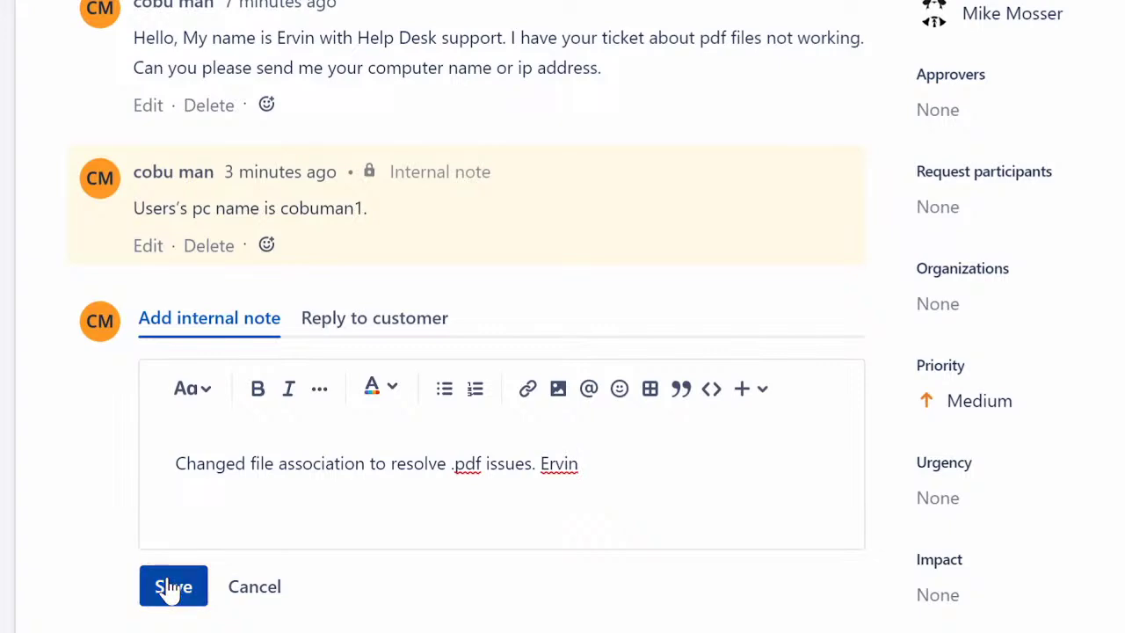
{"action": "key", "text": "ctrl+Return"}
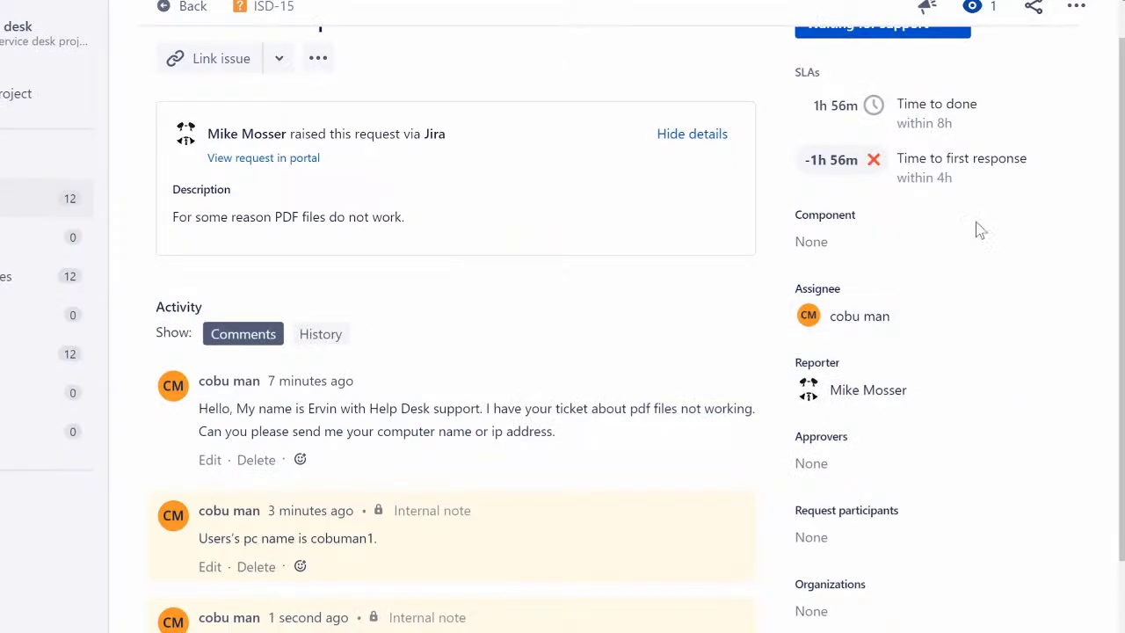
- Move ISD-15 from Waiting for support to Completed and go back to the All open queue
{"action": "scroll", "coordinate": [977, 229], "scroll_direction": "up", "scroll_amount": 1}
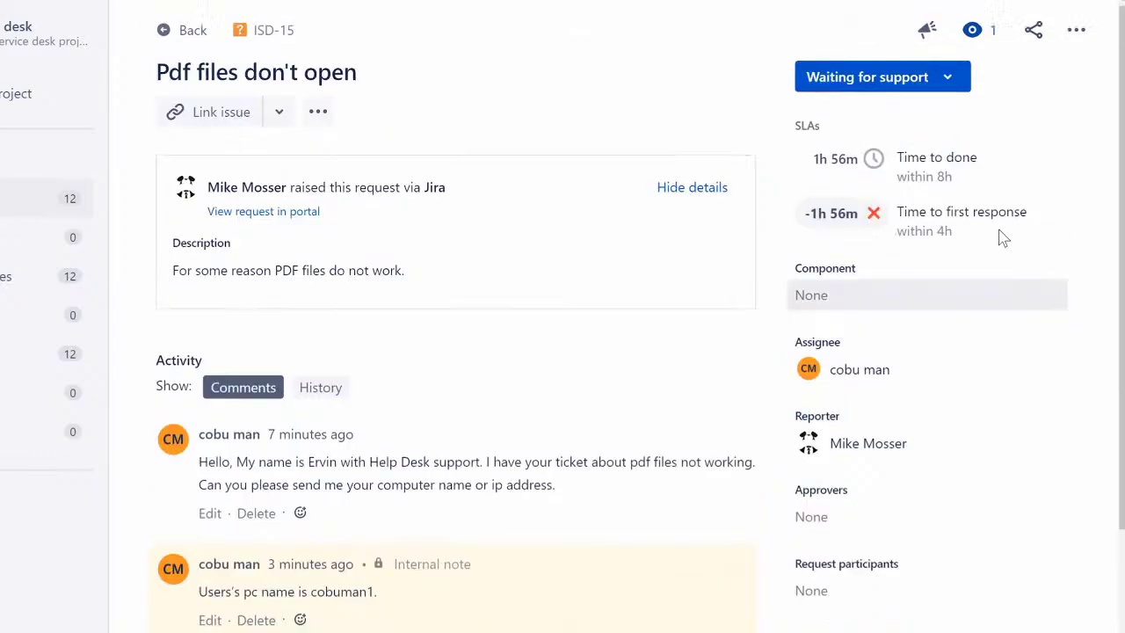
{"action": "left_click", "coordinate": [901, 88]}
{"action": "left_click", "coordinate": [847, 428]}
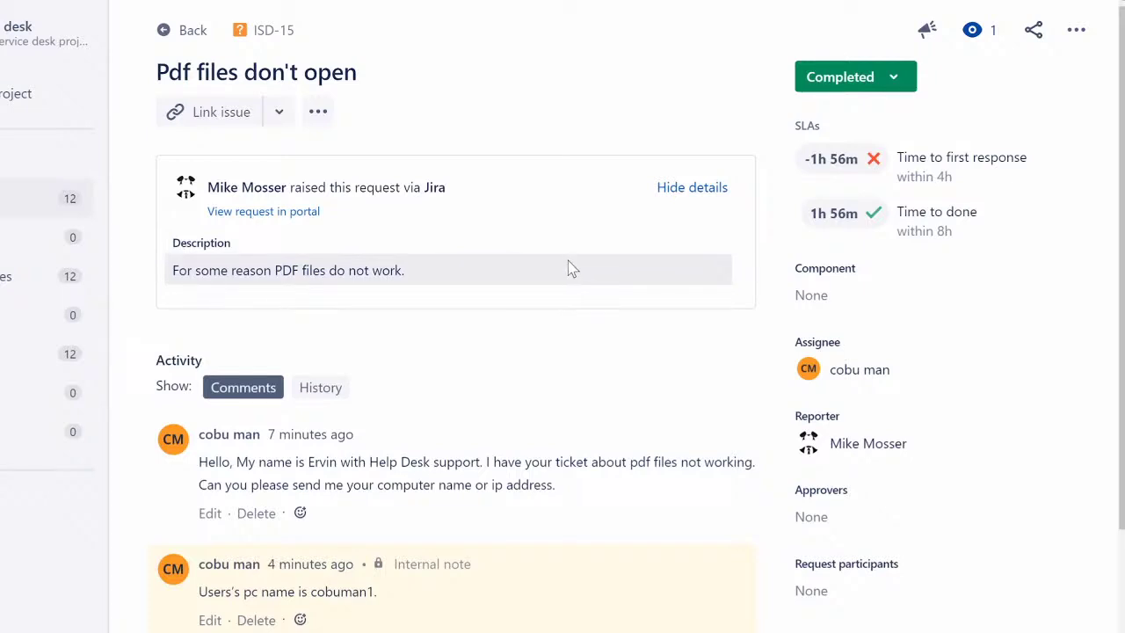
{"action": "left_click", "coordinate": [194, 38]}
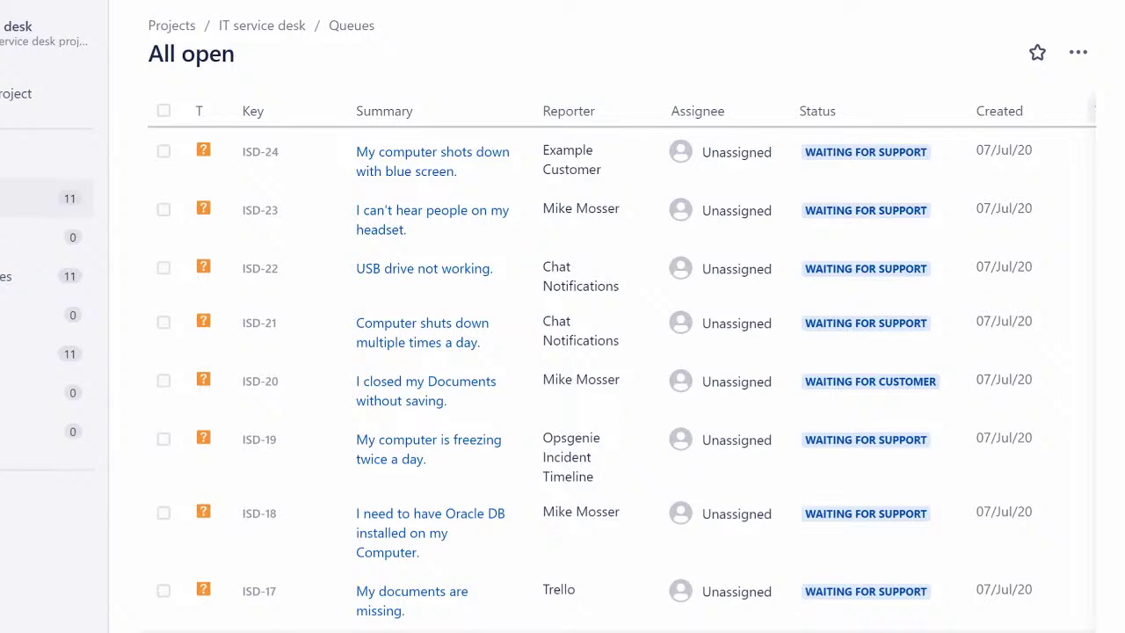
- Open ISD-16 'Websites are super slow.', assign it to yourself, and cancel the description edit
{"action": "left_click", "coordinate": [487, 597]}
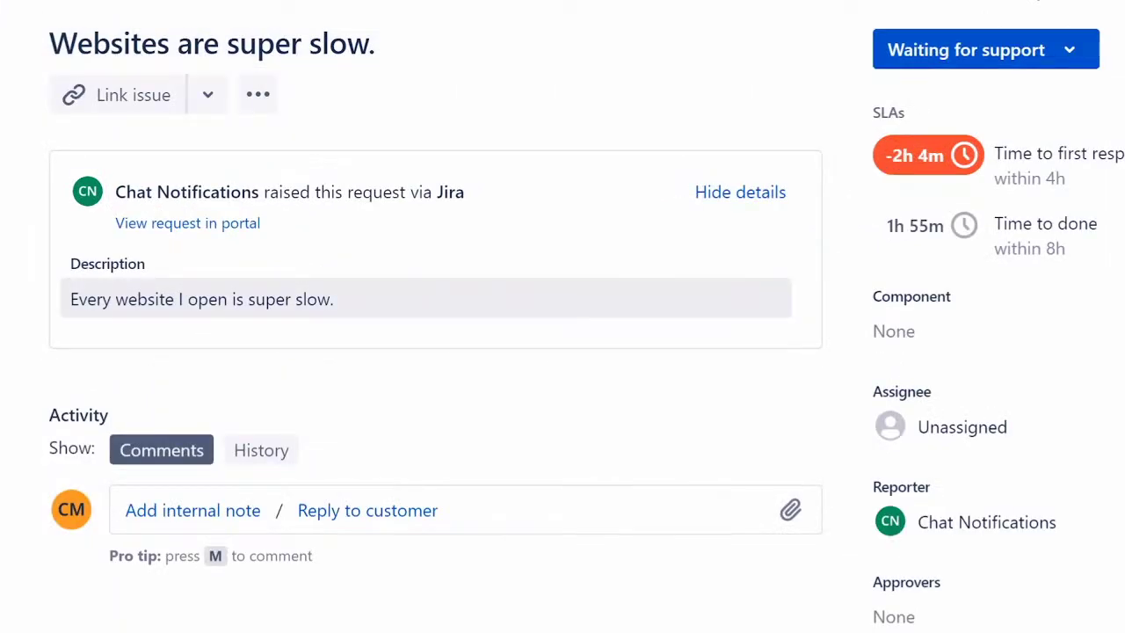
{"action": "left_click", "coordinate": [322, 314]}
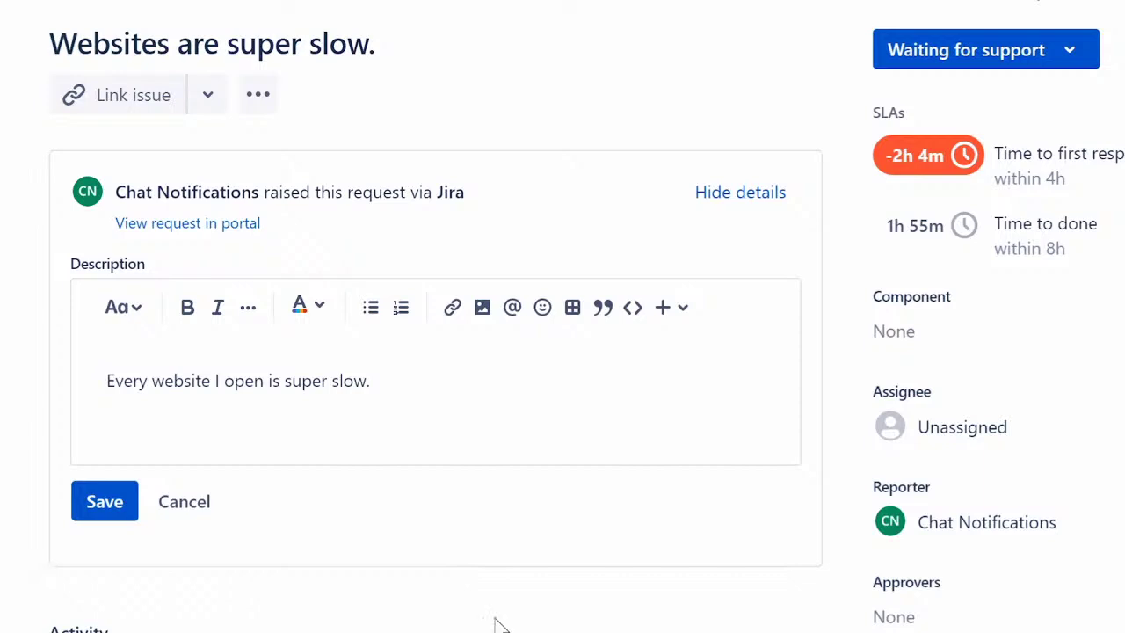
{"action": "left_click", "coordinate": [1019, 430]}
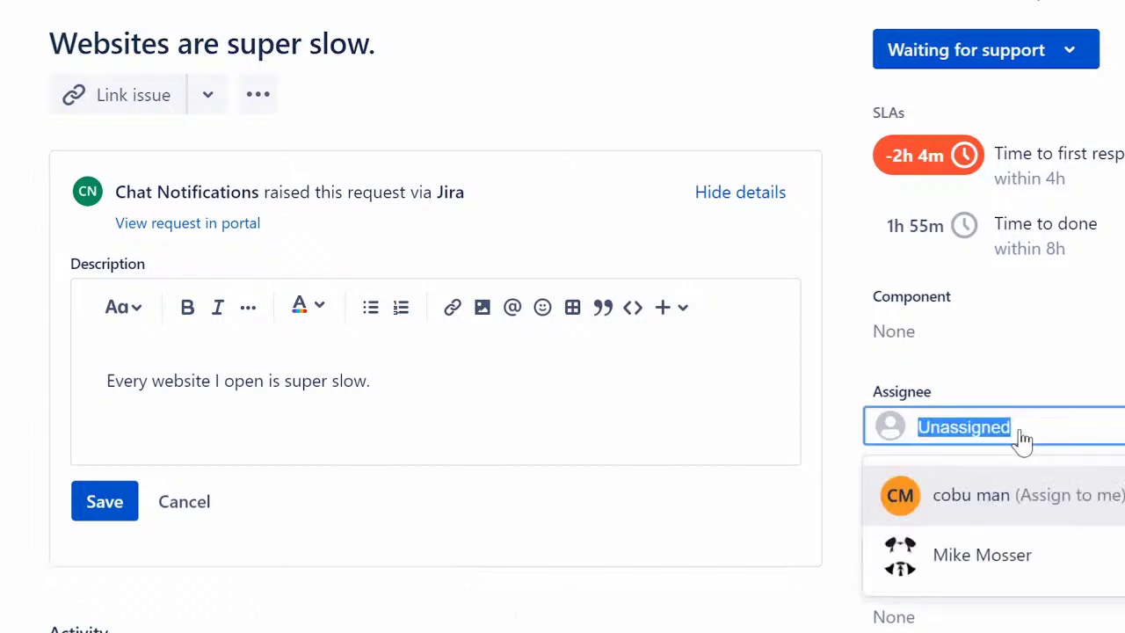
{"action": "left_click", "coordinate": [1053, 507]}
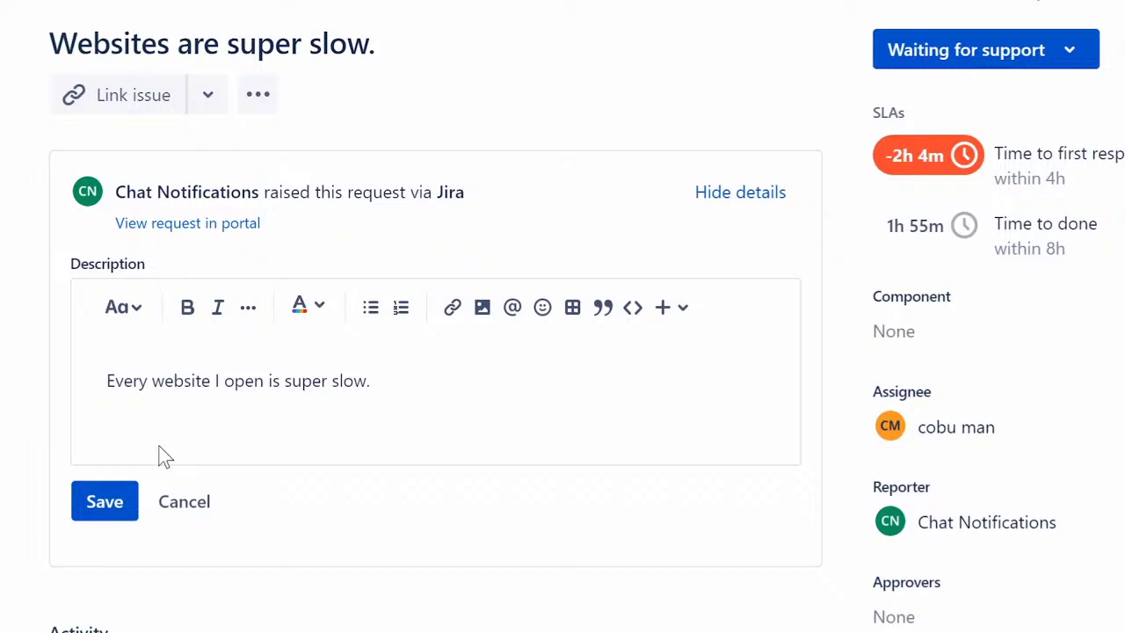
{"action": "left_click", "coordinate": [202, 508]}
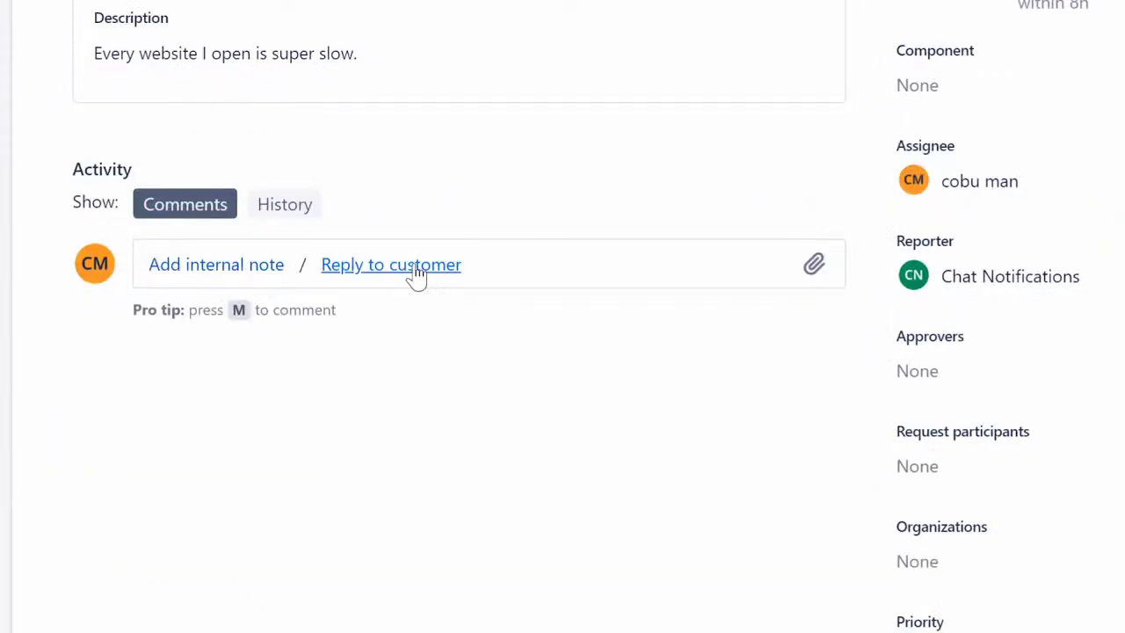
- Reply to the customer offering help with the slow websites and requesting the PC name or IP address
{"action": "left_click", "coordinate": [417, 275]}
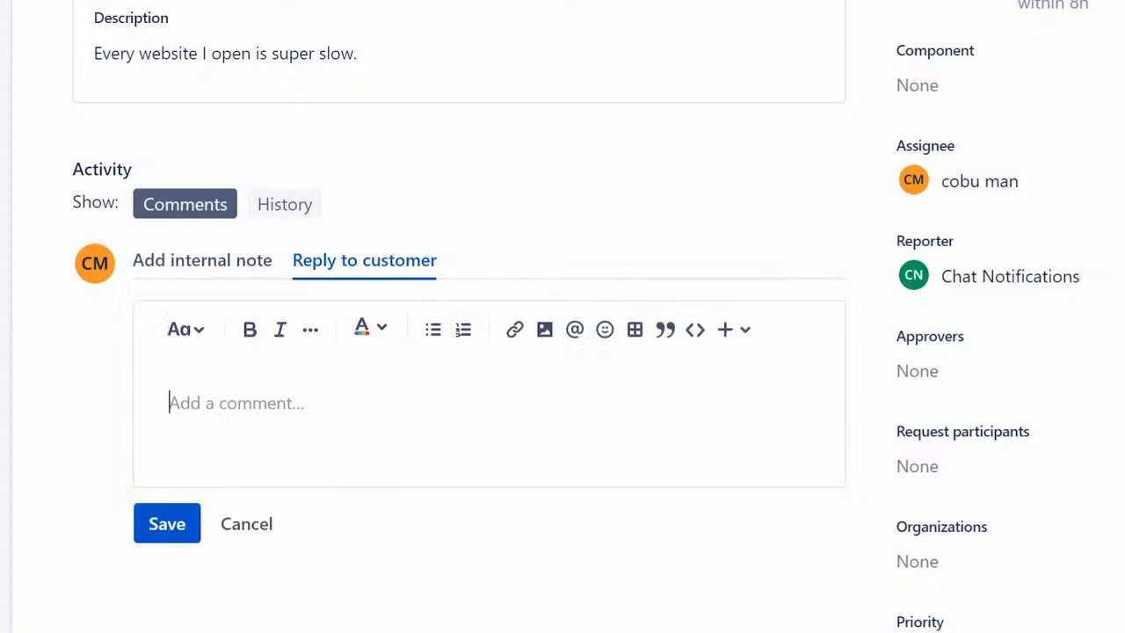
{"action": "type", "text": "Hello"}
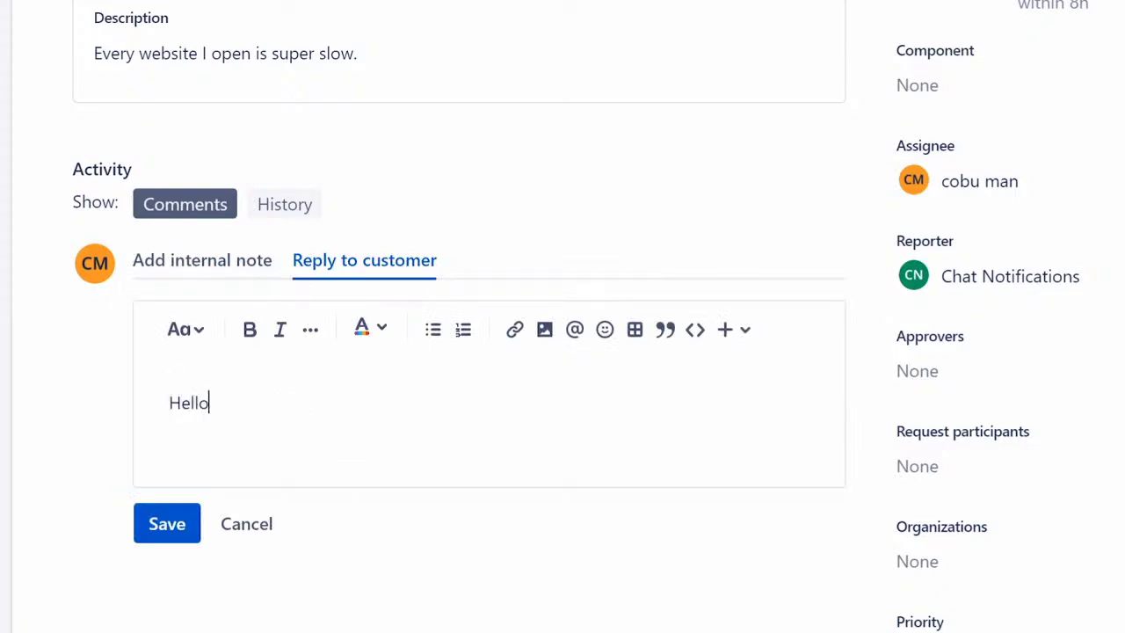
{"action": "type", "text": ", my name i"}
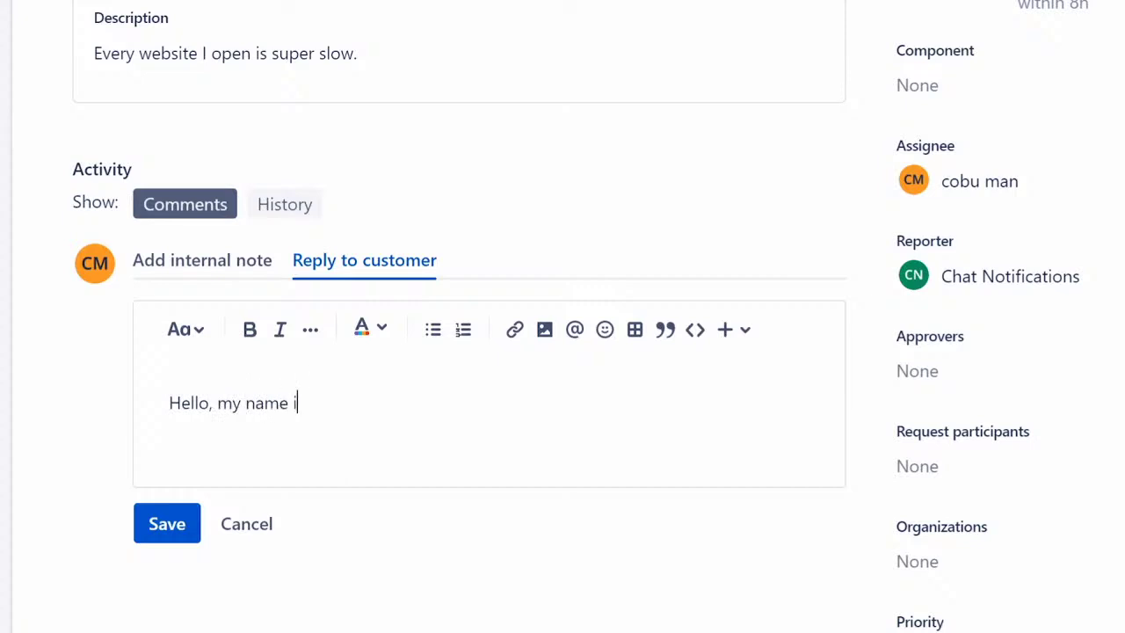
{"action": "type", "text": "s Ervin w"}
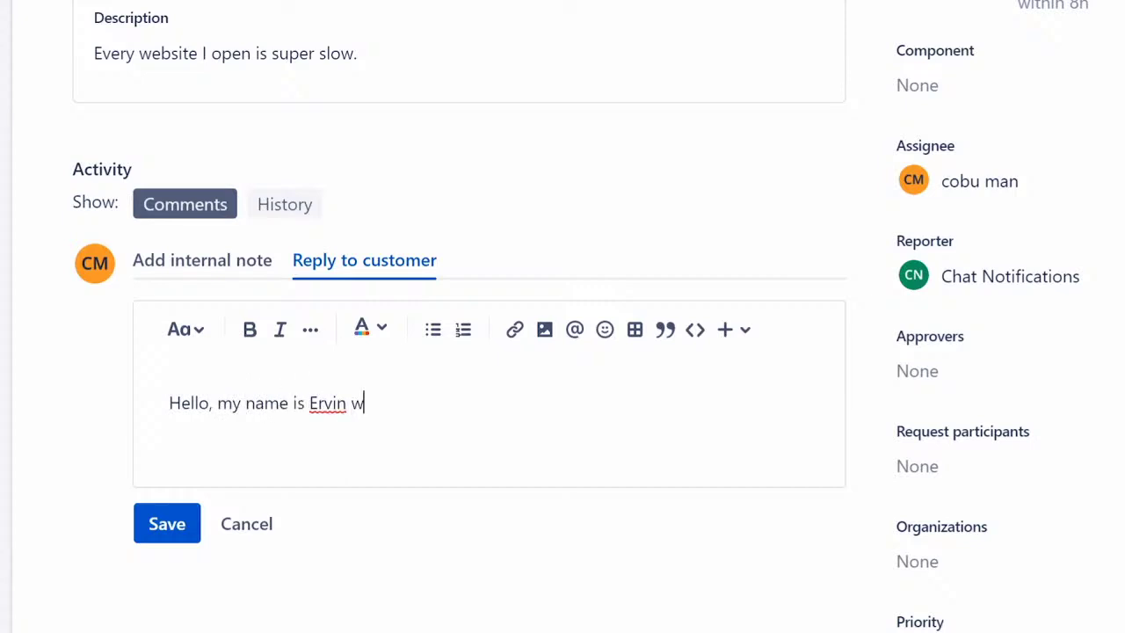
{"action": "type", "text": "ith Tech Sup"}
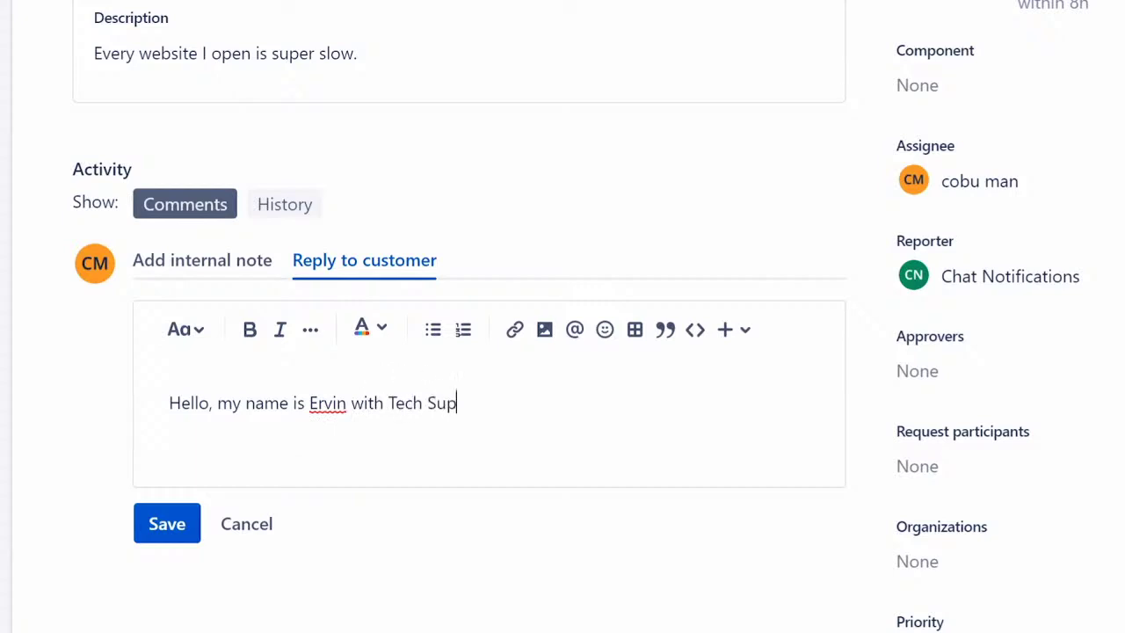
{"action": "type", "text": "port. C"}
{"action": "key", "text": "BackSpace"}
{"action": "type", "text": "I can help "}
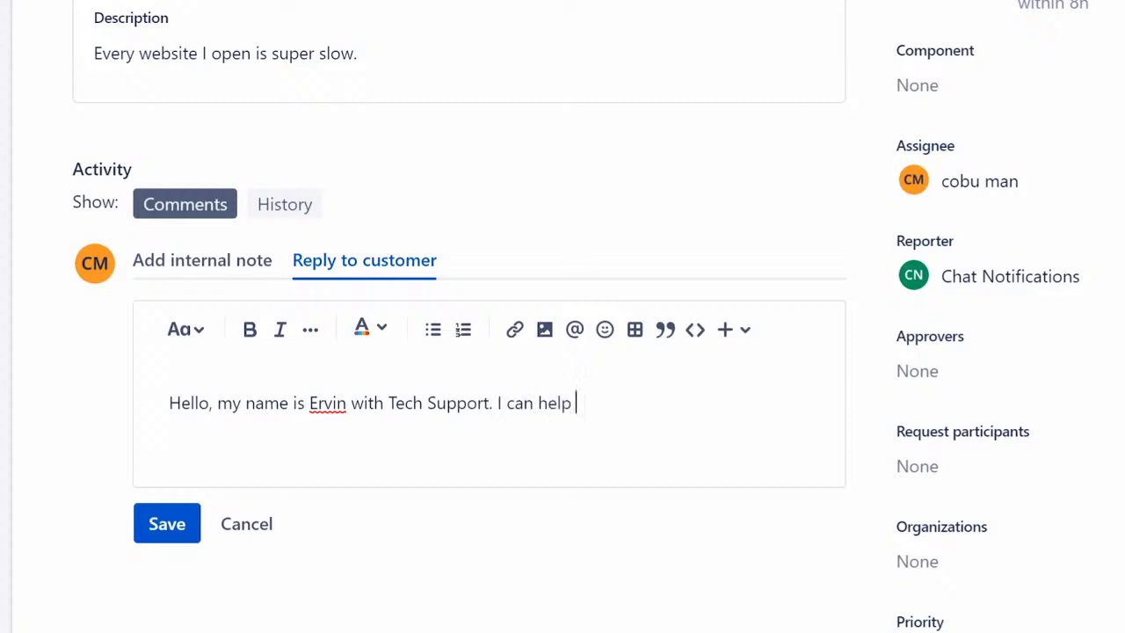
{"action": "type", "text": "you with slow websit"}
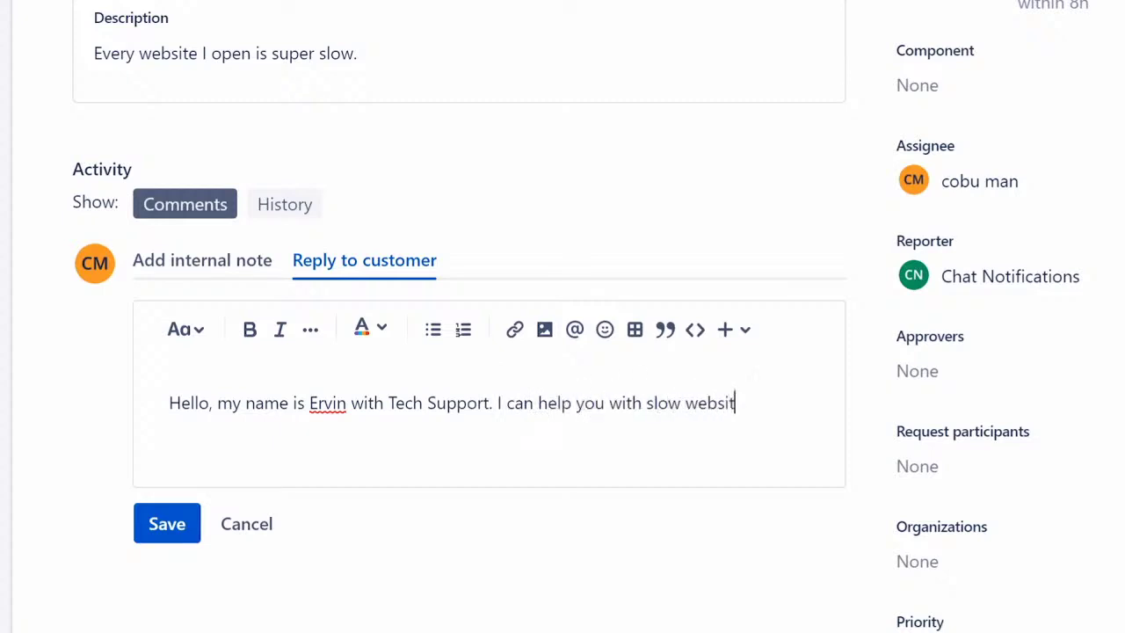
{"action": "type", "text": "e issue"}
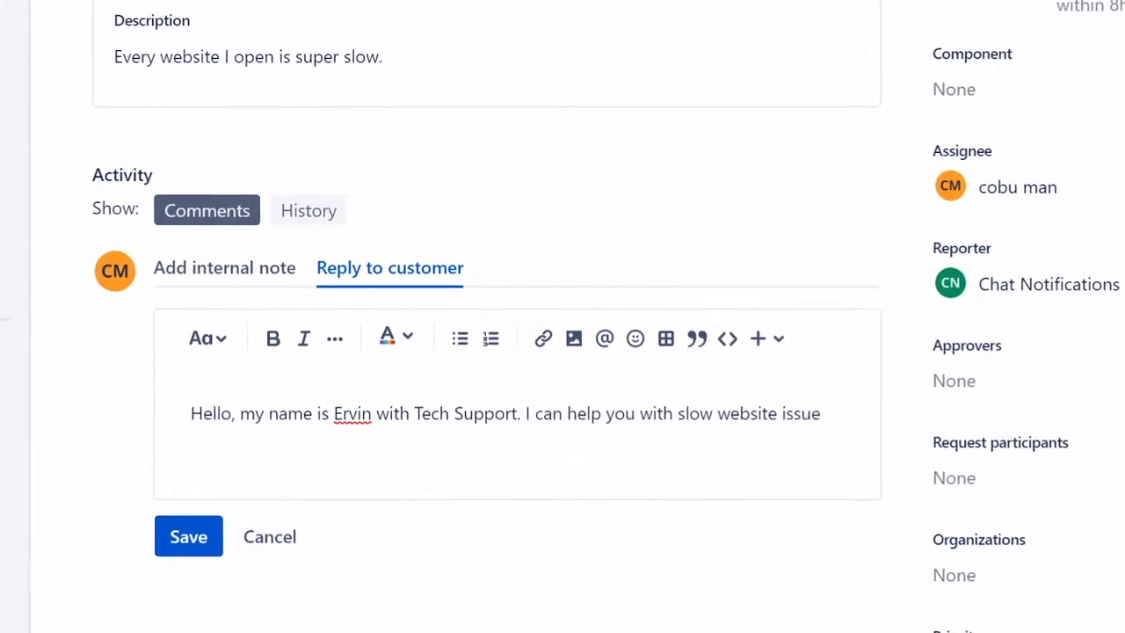
{"action": "type", "text": "... can you p"}
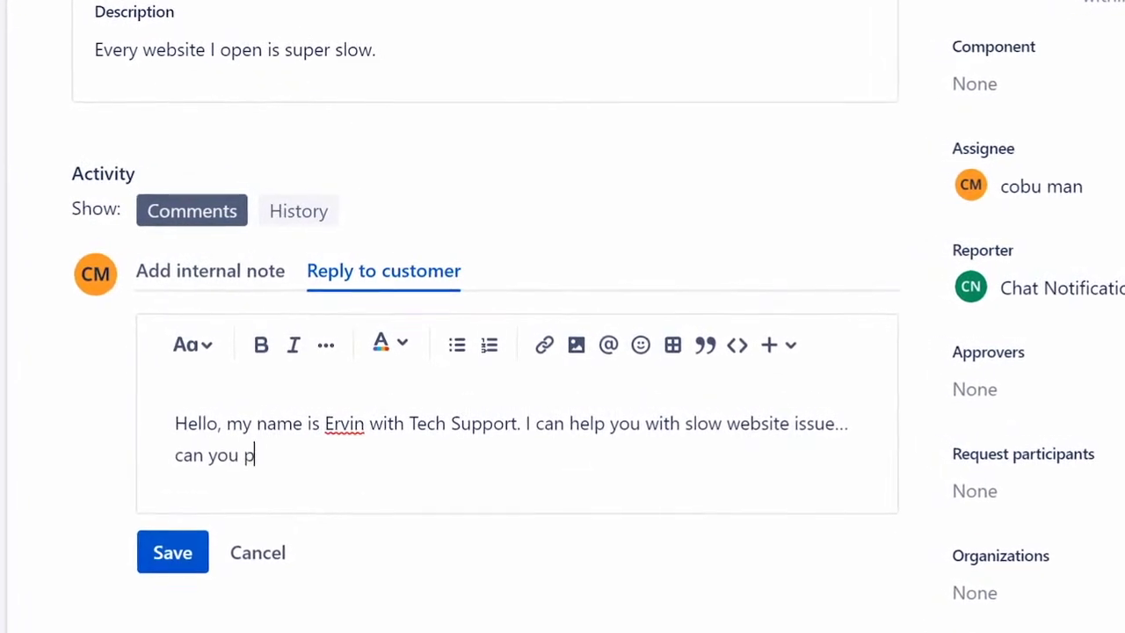
{"action": "type", "text": "lease pr"}
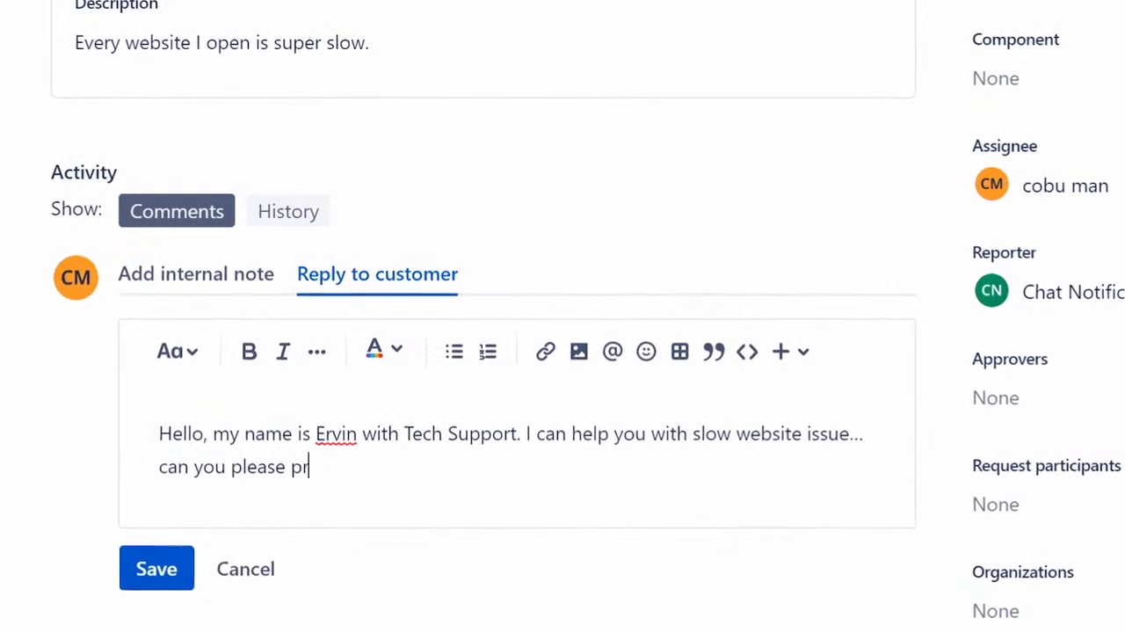
{"action": "type", "text": "ovide pc name "}
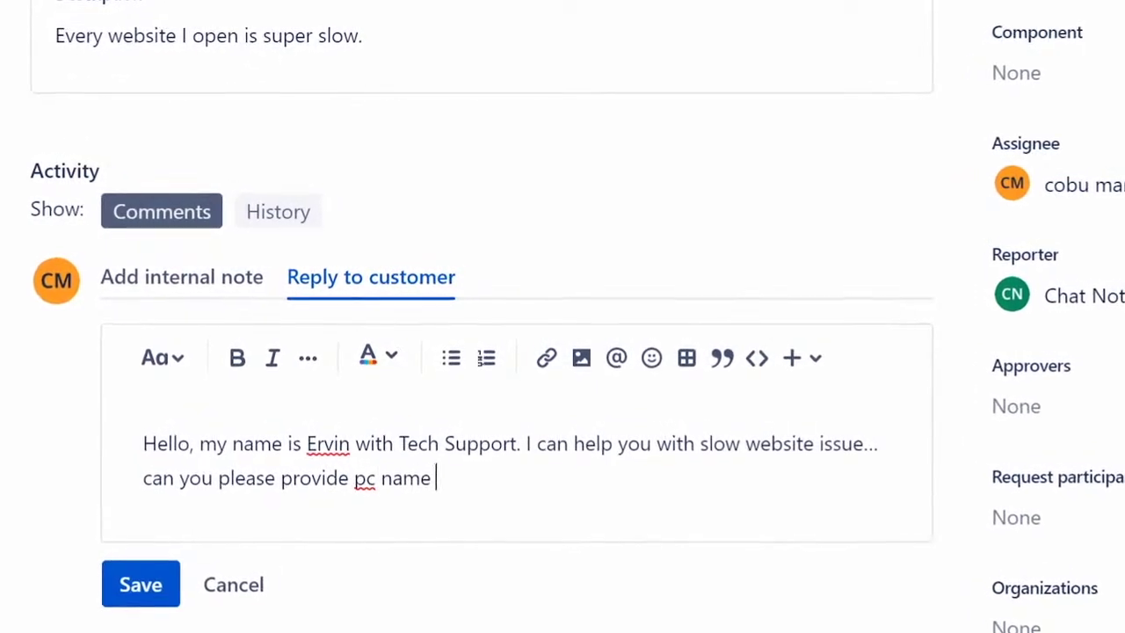
{"action": "type", "text": "or ip a"}
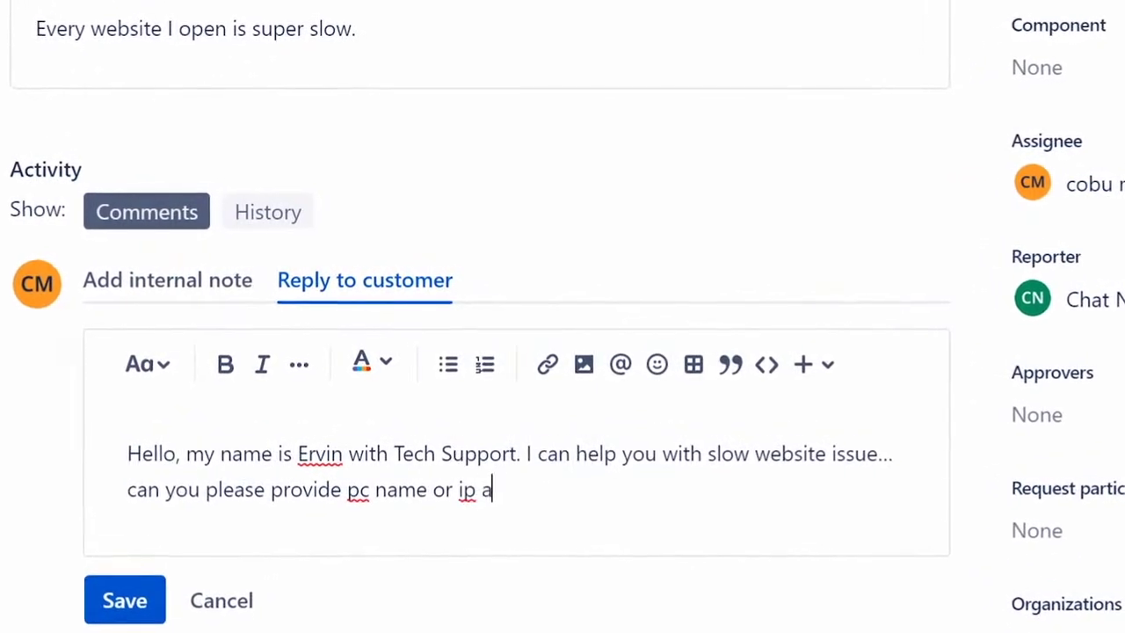
{"action": "type", "text": "ddress"}
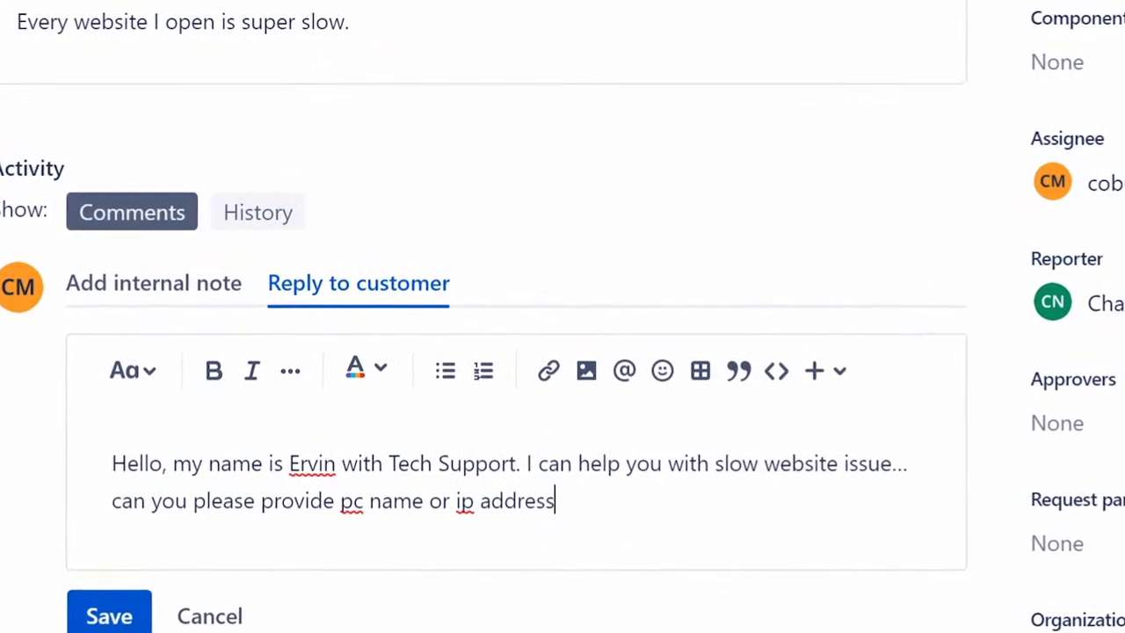
{"action": "type", "text": " so that I can "}
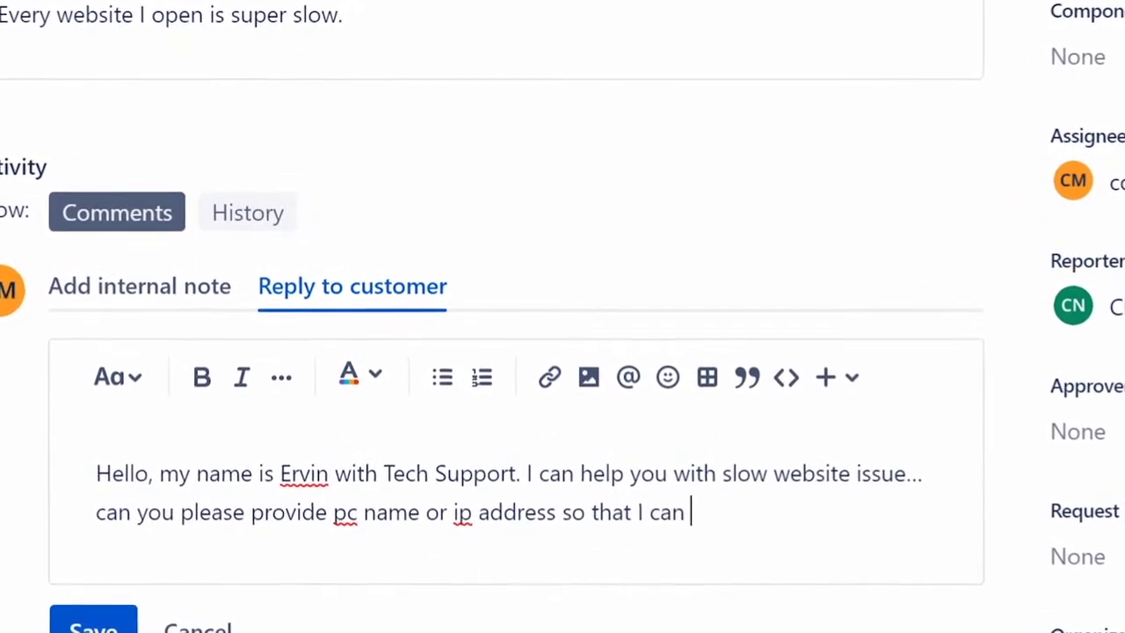
{"action": "type", "text": "take a look"}
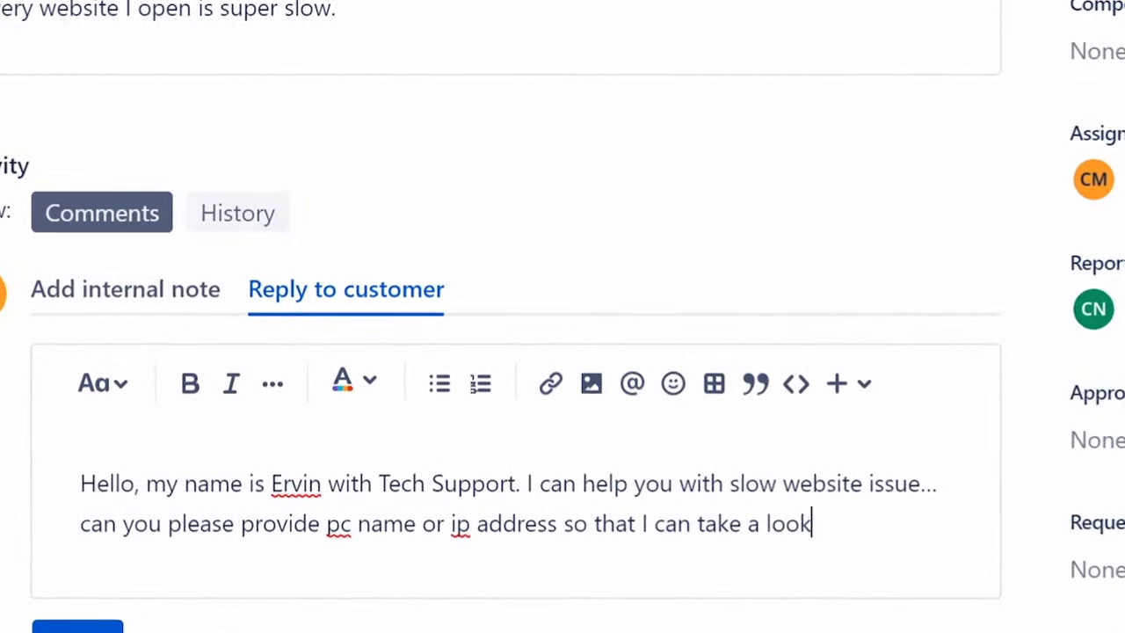
{"action": "type", "text": "."}
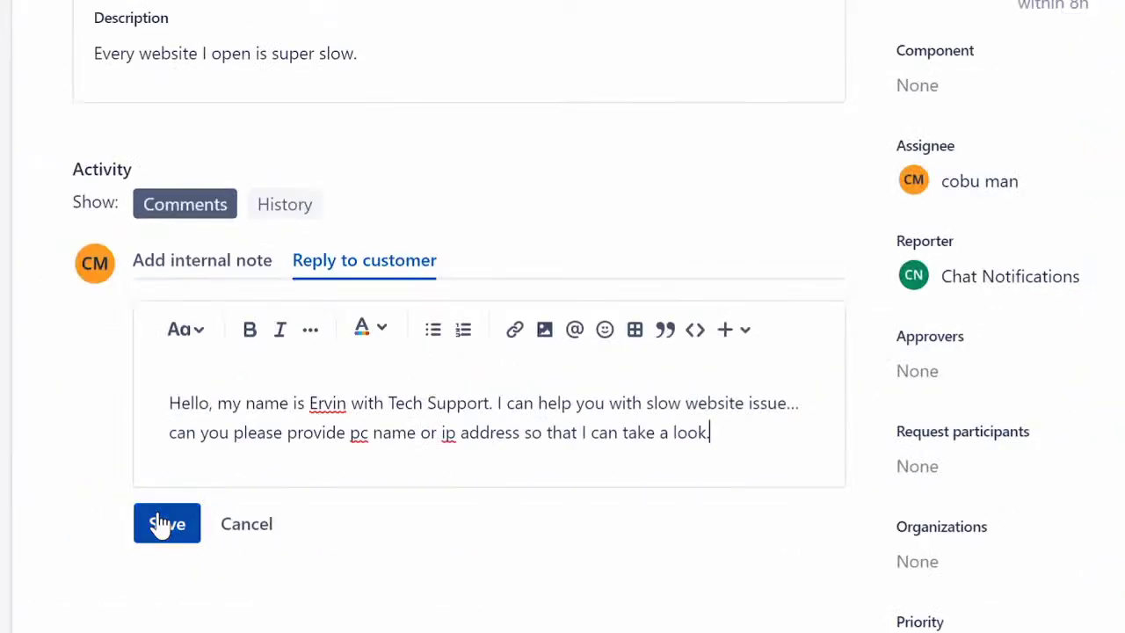
{"action": "key", "text": "ctrl+Return"}
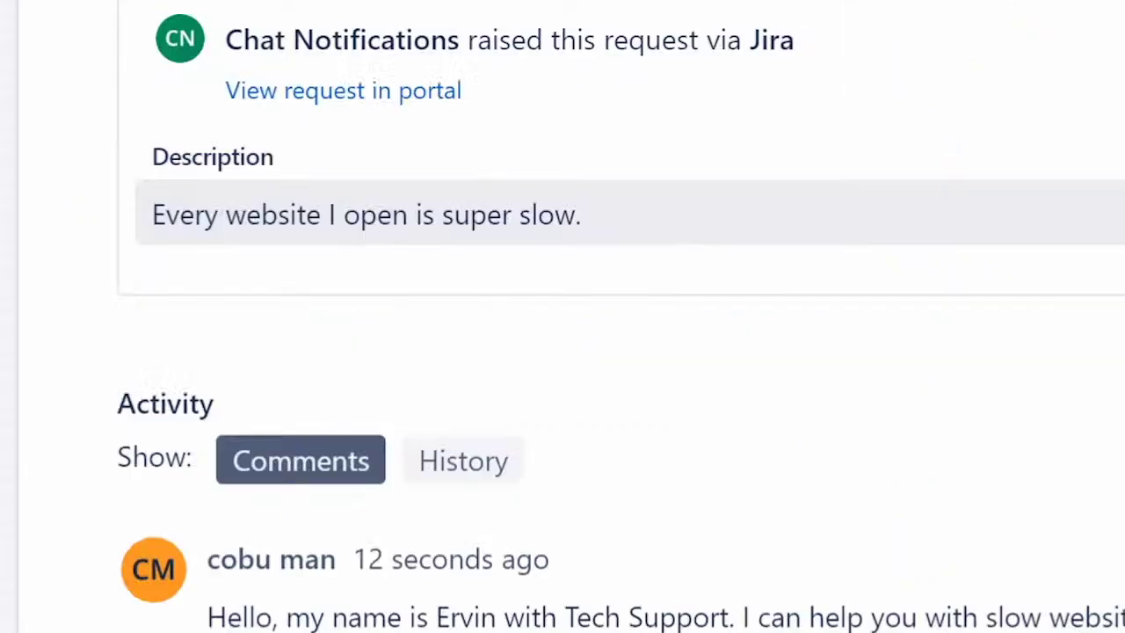
{"action": "left_click_drag", "start_coordinate": [329, 214], "coordinate": [152, 214]}
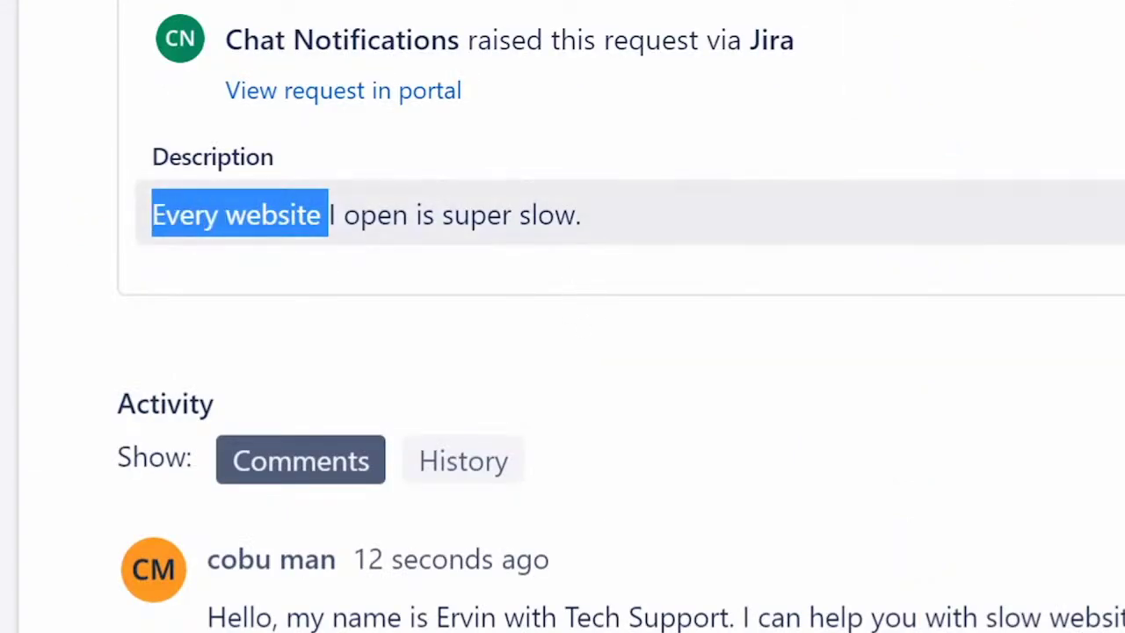
{"action": "left_click", "coordinate": [264, 214]}
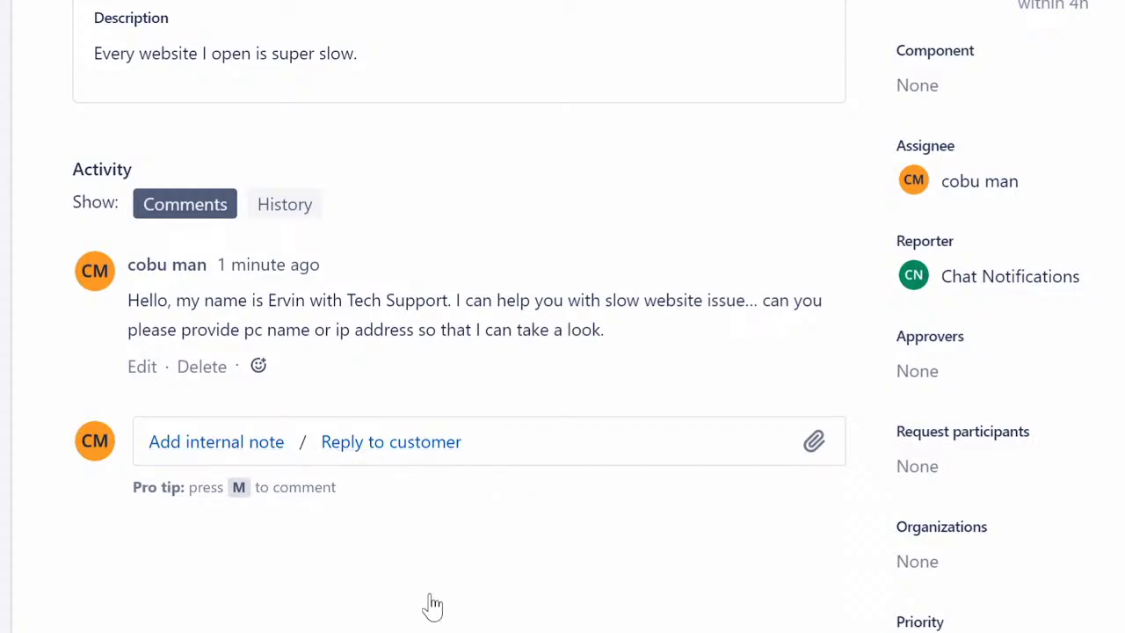
- Save an internal note recording the user's PC name, signed by the technician
{"action": "type", "text": "m"}
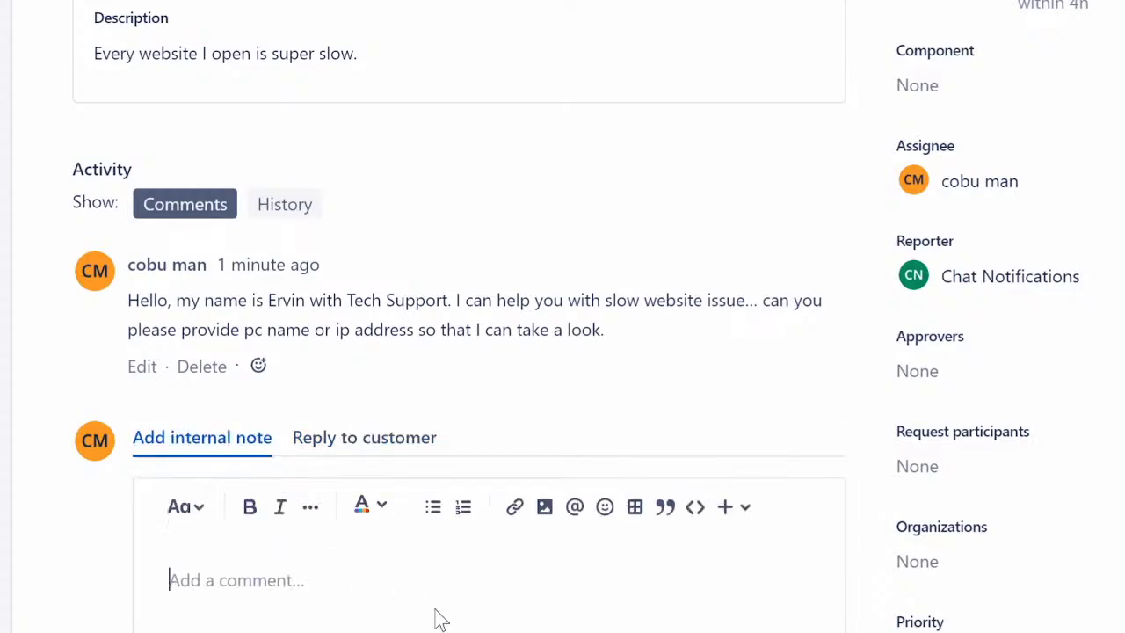
{"action": "type", "text": "cobuman1"}
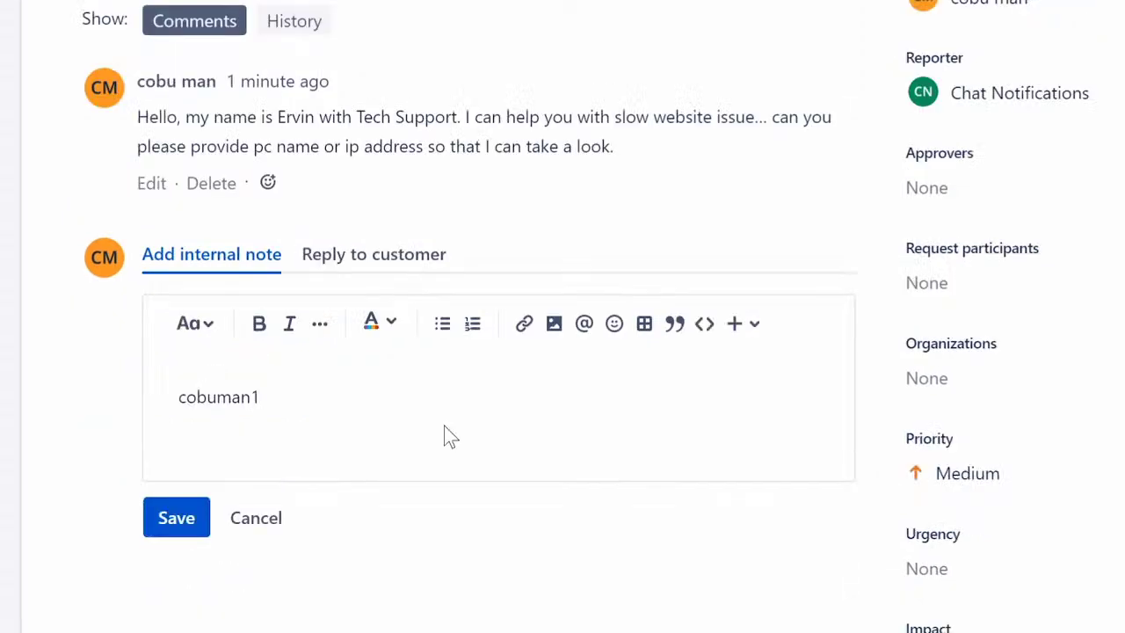
{"action": "type", "text": " is user's pc na"}
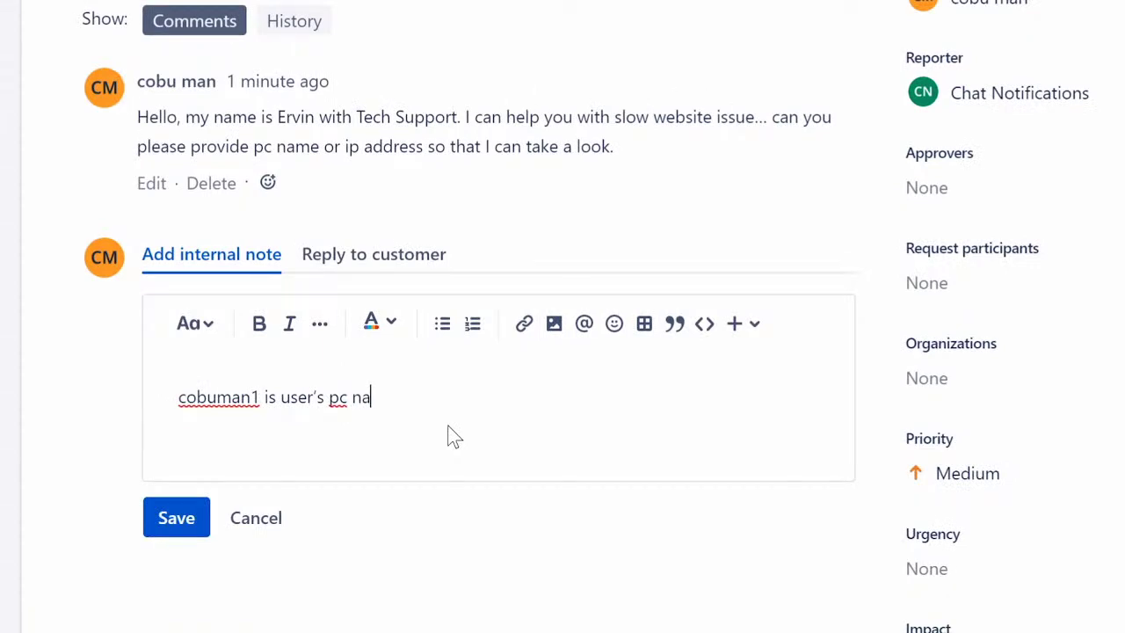
{"action": "type", "text": "me."}
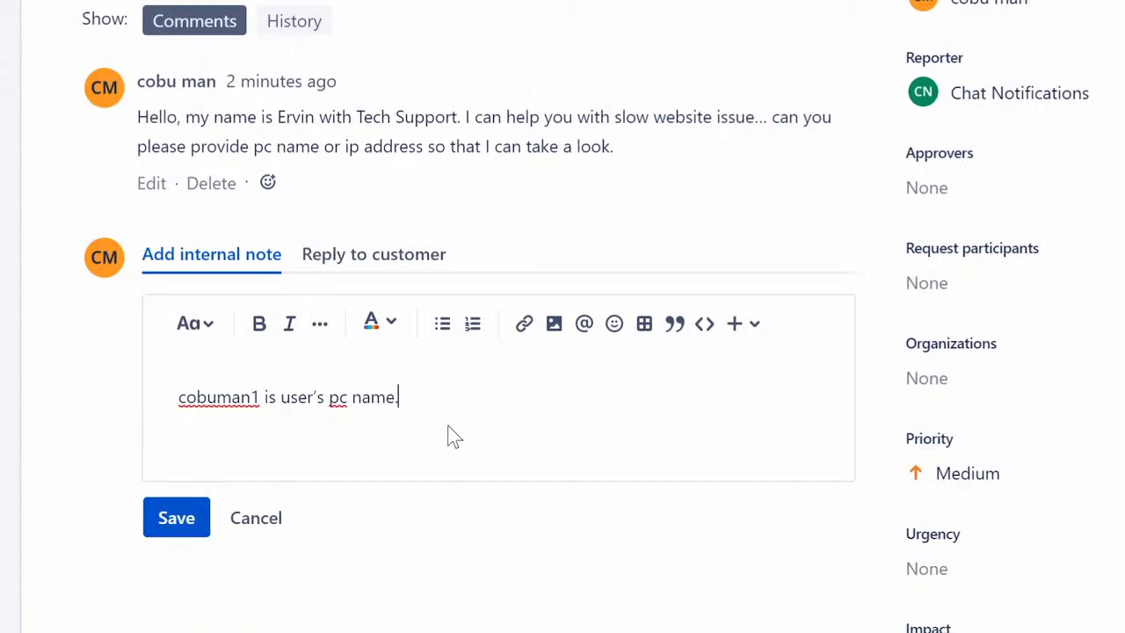
{"action": "type", "text": " Ervin"}
{"action": "left_click", "coordinate": [185, 515]}
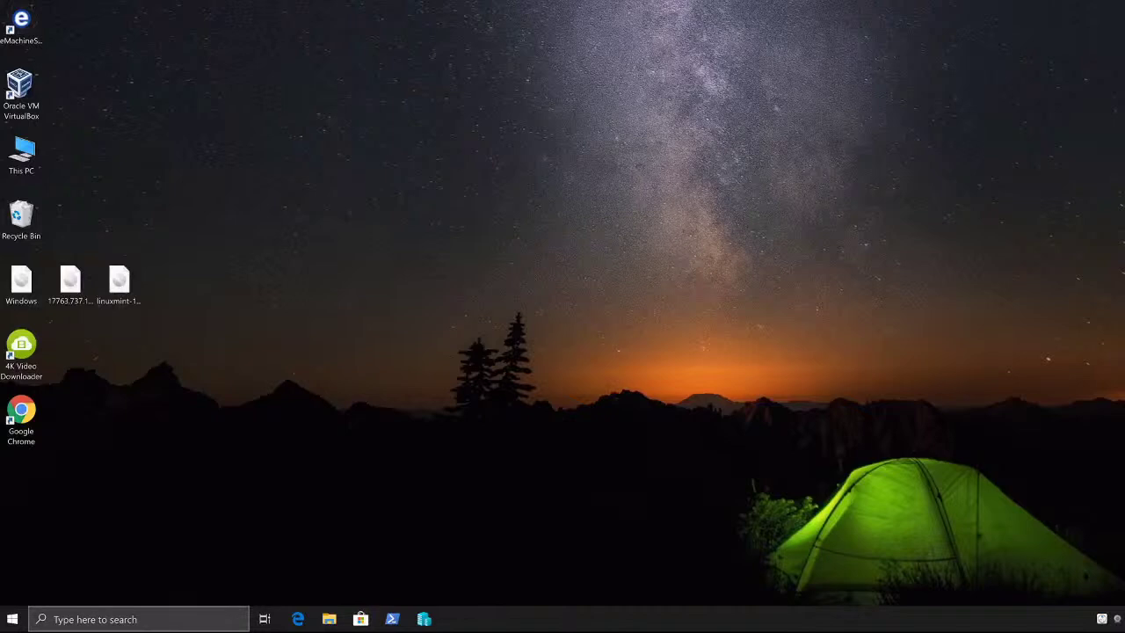
- Search 'update' on the remote PC and start a Windows Update check
{"action": "left_click", "coordinate": [141, 619]}
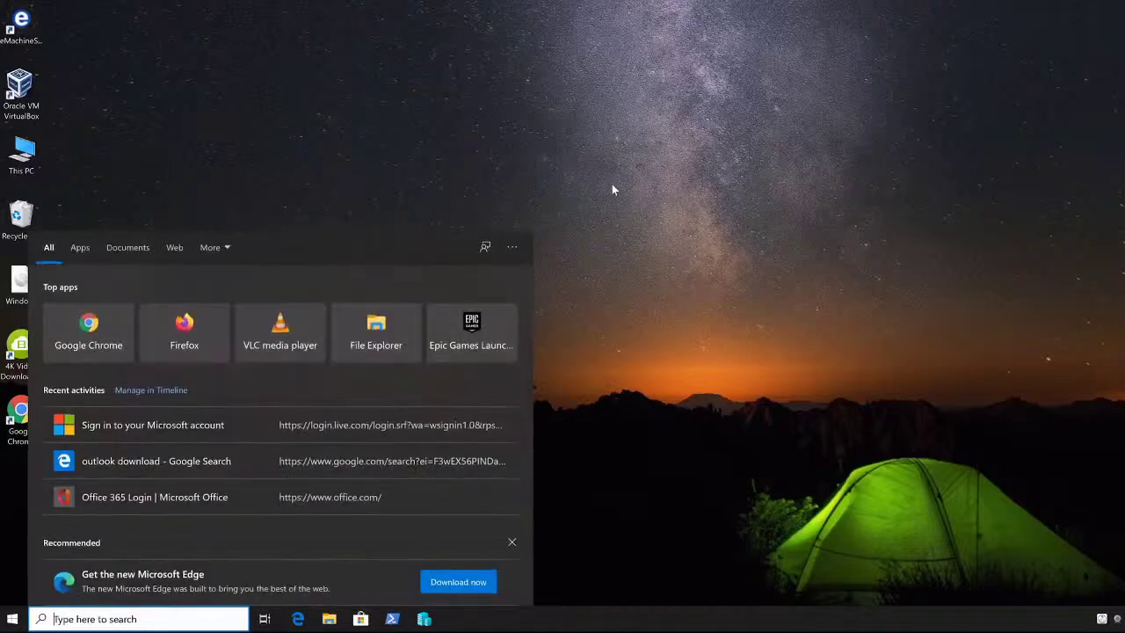
{"action": "left_click", "coordinate": [612, 184]}
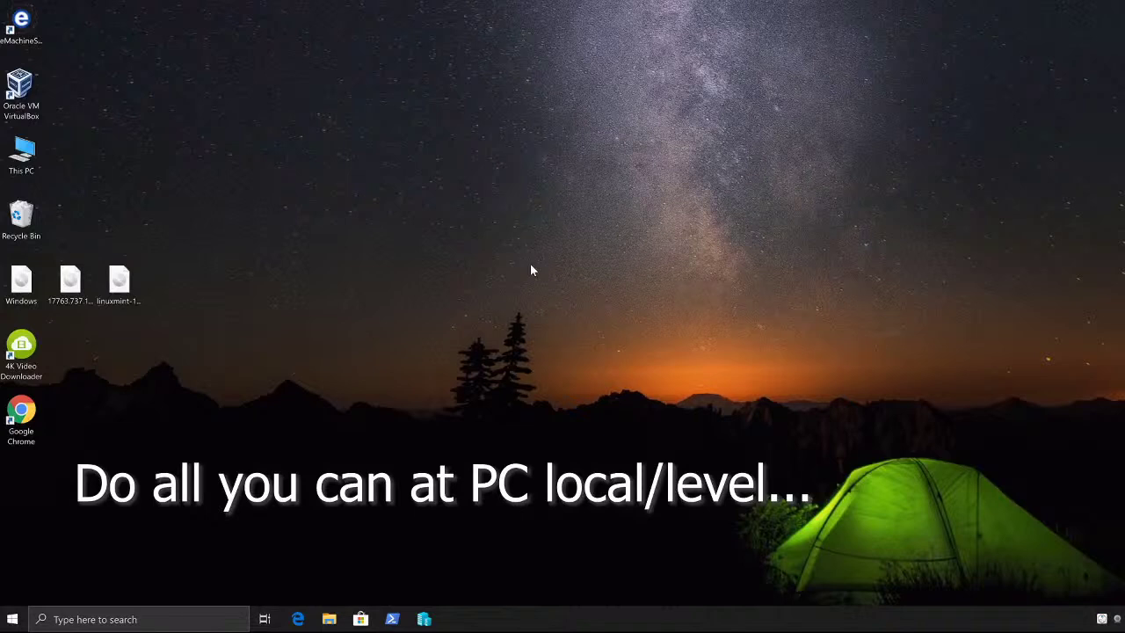
{"action": "left_click", "coordinate": [139, 619]}
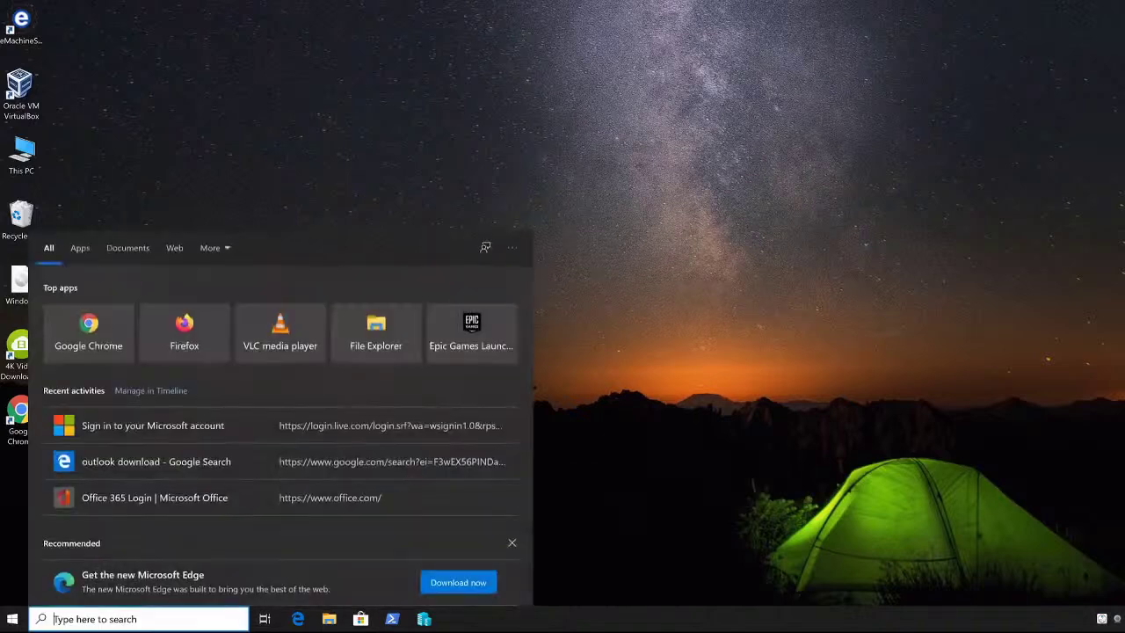
{"action": "type", "text": "update"}
{"action": "key", "text": "Return"}
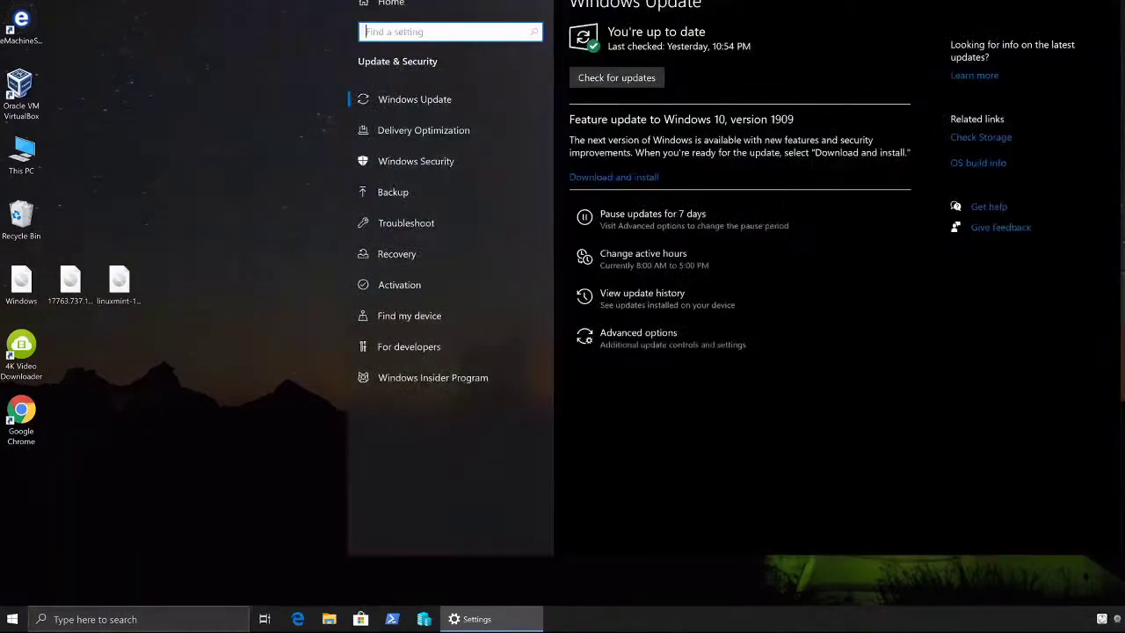
{"action": "left_click", "coordinate": [542, 77]}
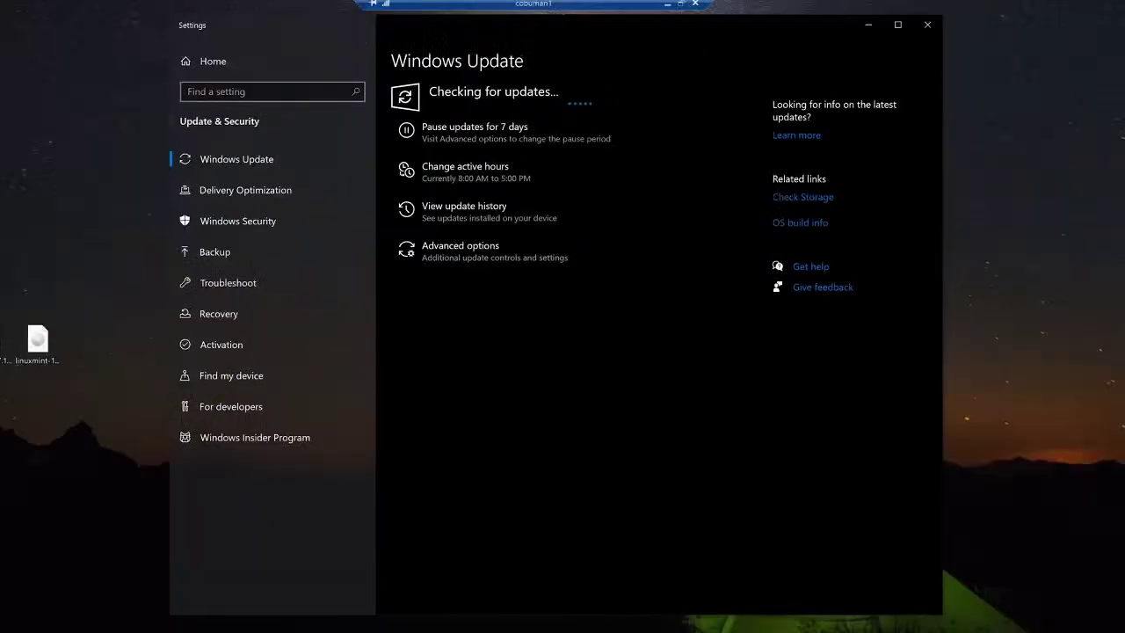
- Launch Task Manager from the taskbar and move it so Windows Update stays visible
{"action": "right_click", "coordinate": [760, 632]}
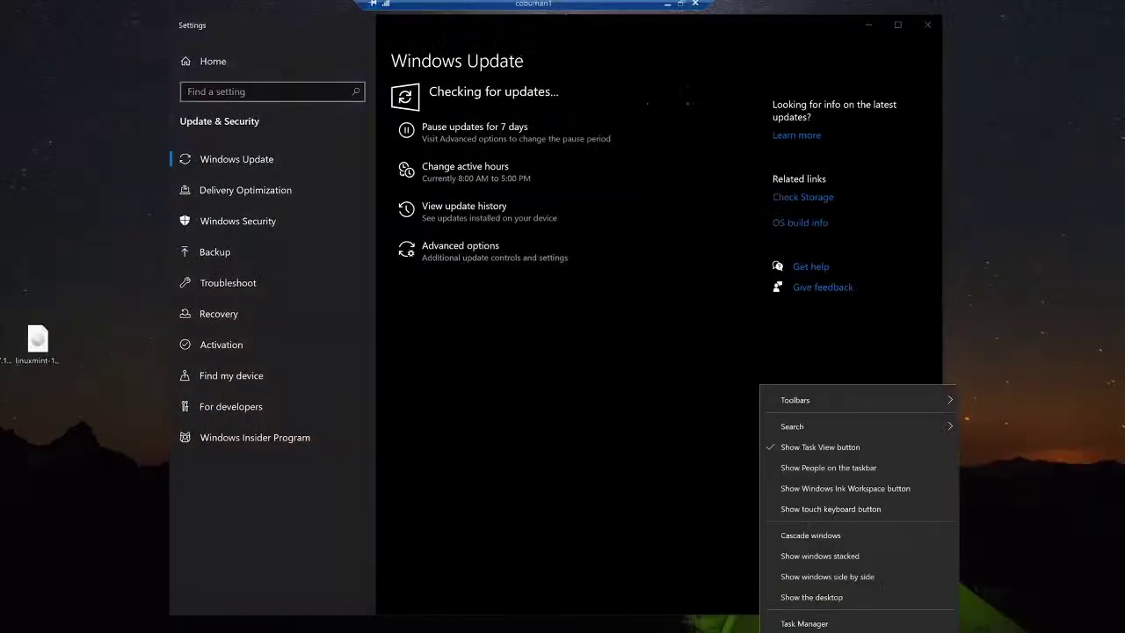
{"action": "left_click", "coordinate": [831, 624]}
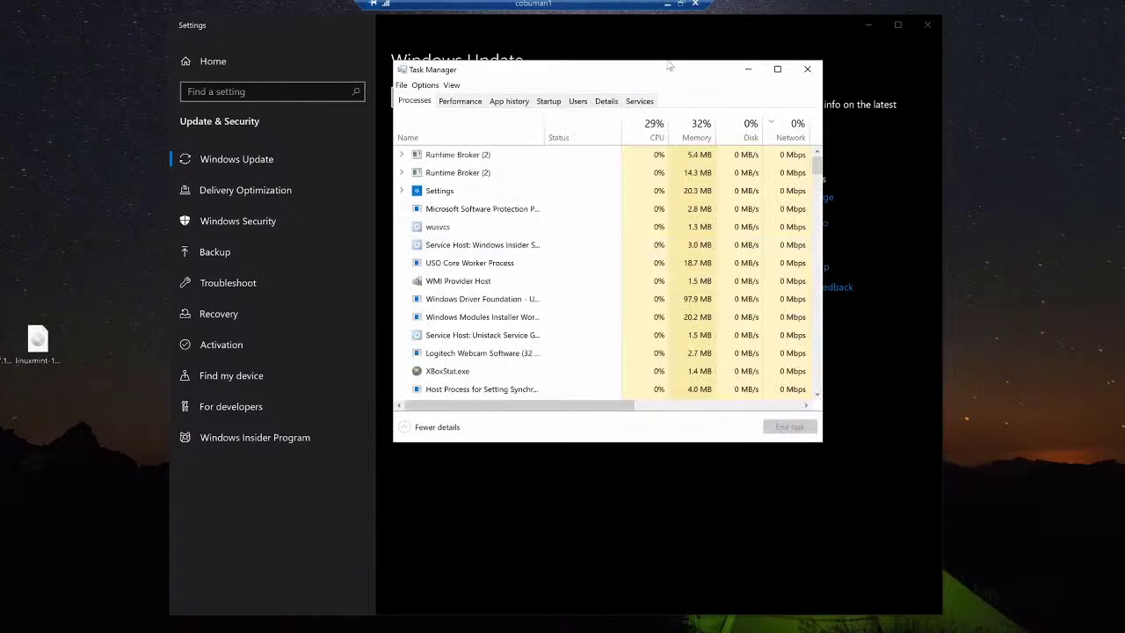
{"action": "left_click_drag", "start_coordinate": [668, 69], "coordinate": [698, 91]}
{"action": "left_click_drag", "start_coordinate": [751, 59], "coordinate": [887, 255]}
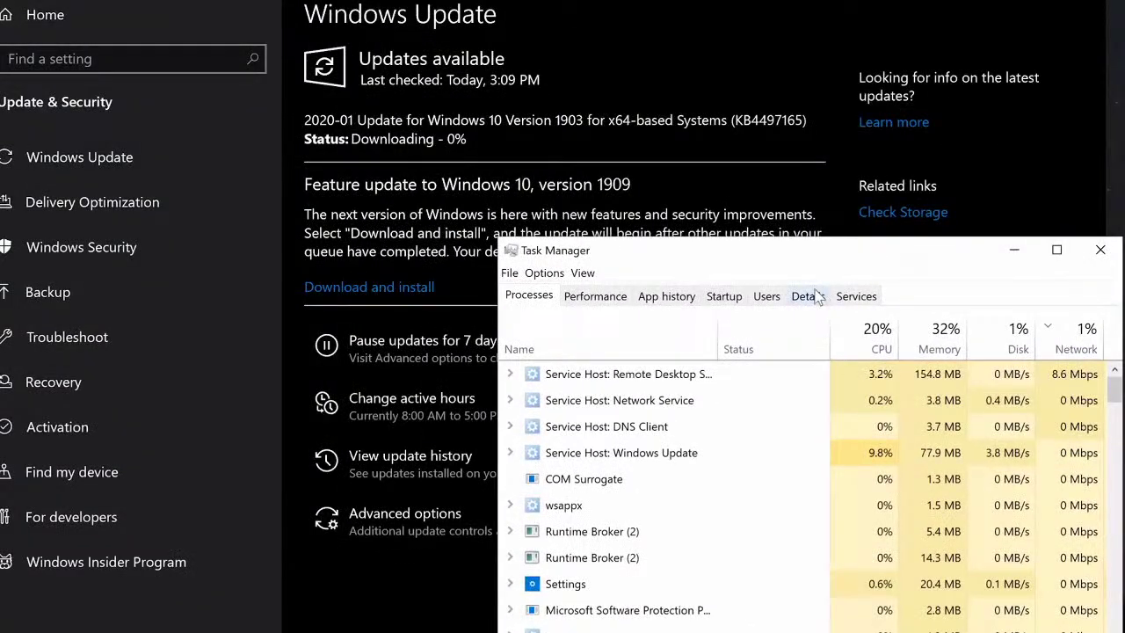
{"action": "left_click_drag", "start_coordinate": [802, 257], "coordinate": [800, 272]}
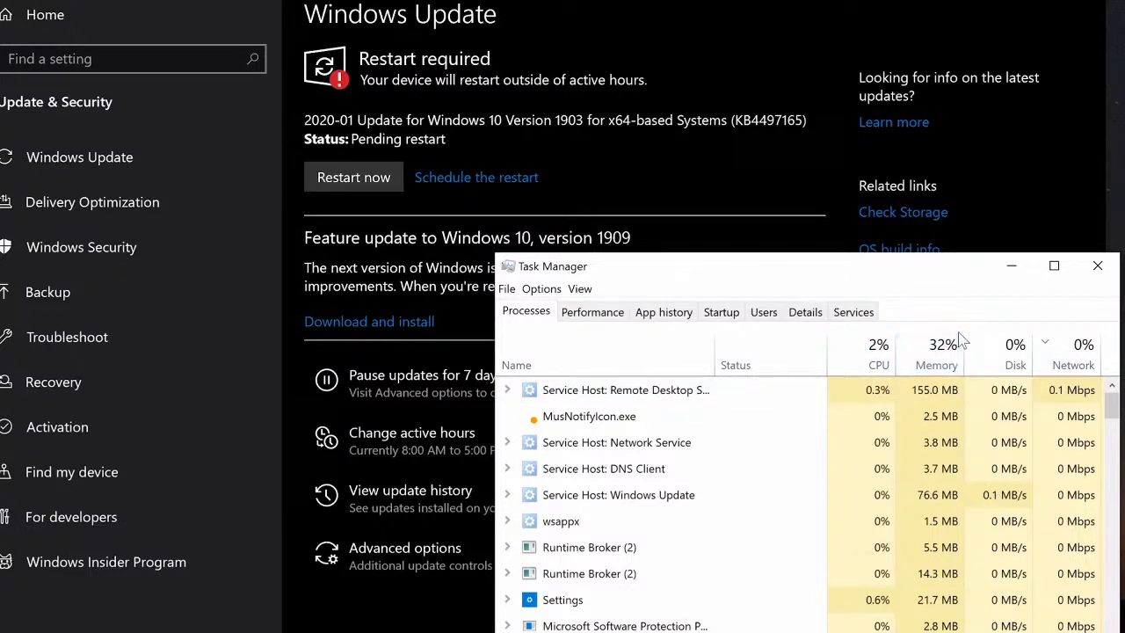
{"action": "left_click_drag", "start_coordinate": [712, 273], "coordinate": [673, 248]}
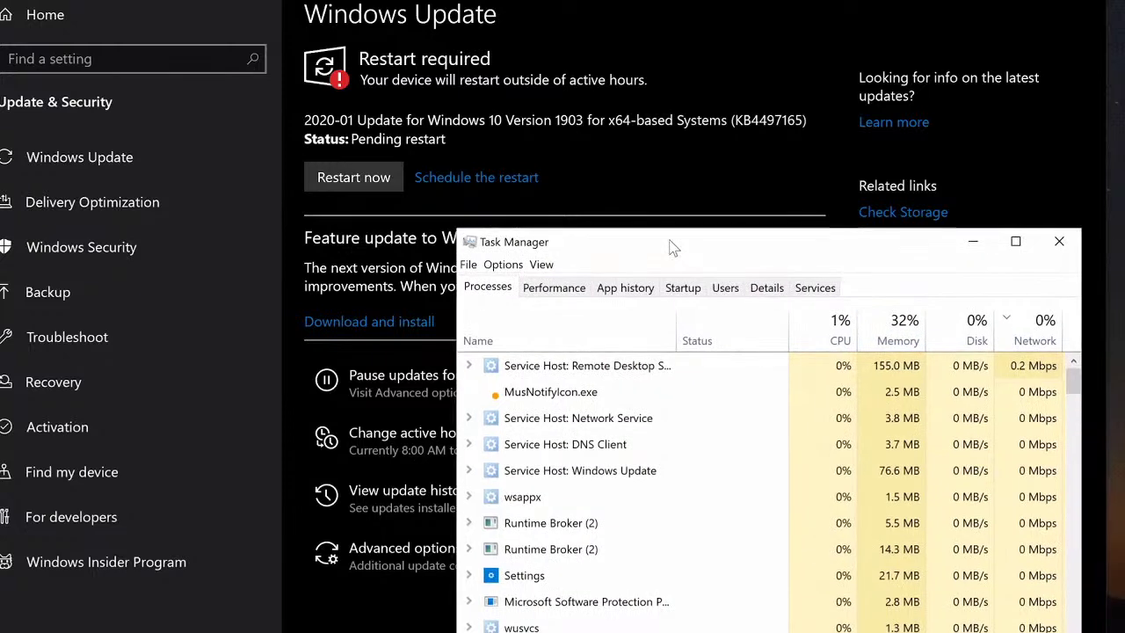
- Show the Performance graphs and scroll the device list to the Ethernet local area connection
{"action": "left_click", "coordinate": [571, 293]}
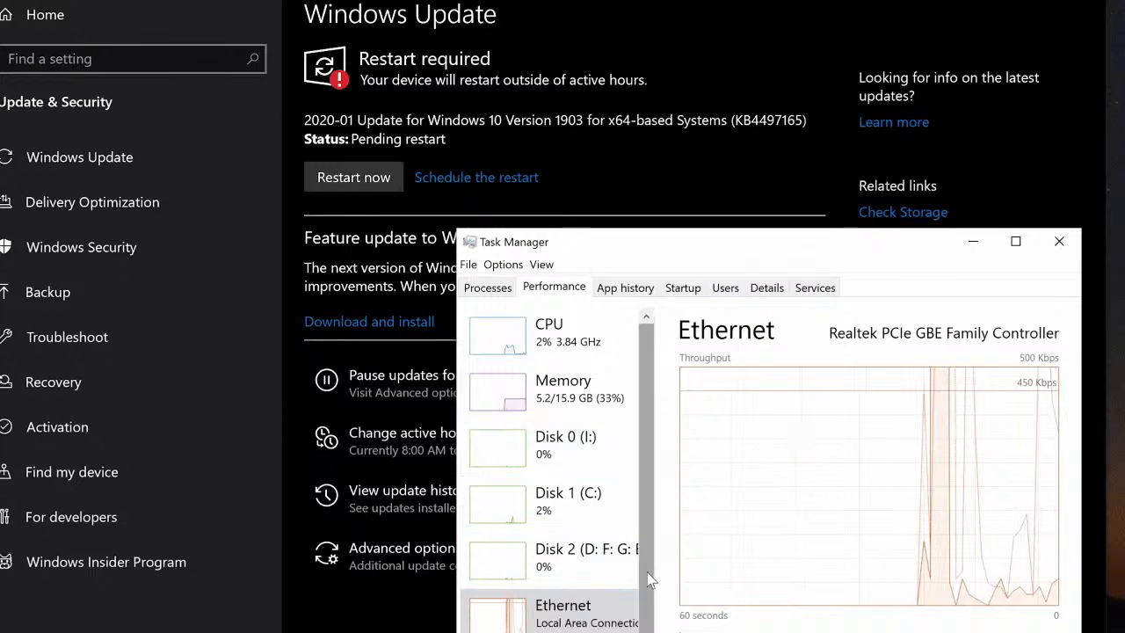
{"action": "scroll", "coordinate": [549, 607], "scroll_direction": "down", "scroll_amount": 2}
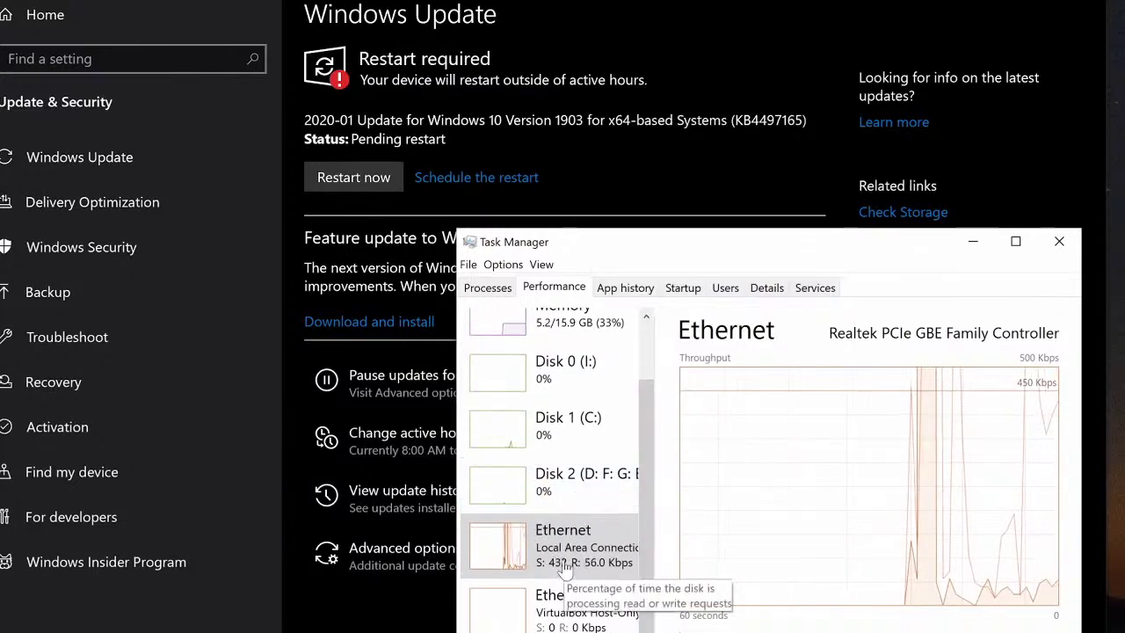
{"action": "scroll", "coordinate": [534, 499], "scroll_direction": "down", "scroll_amount": 1}
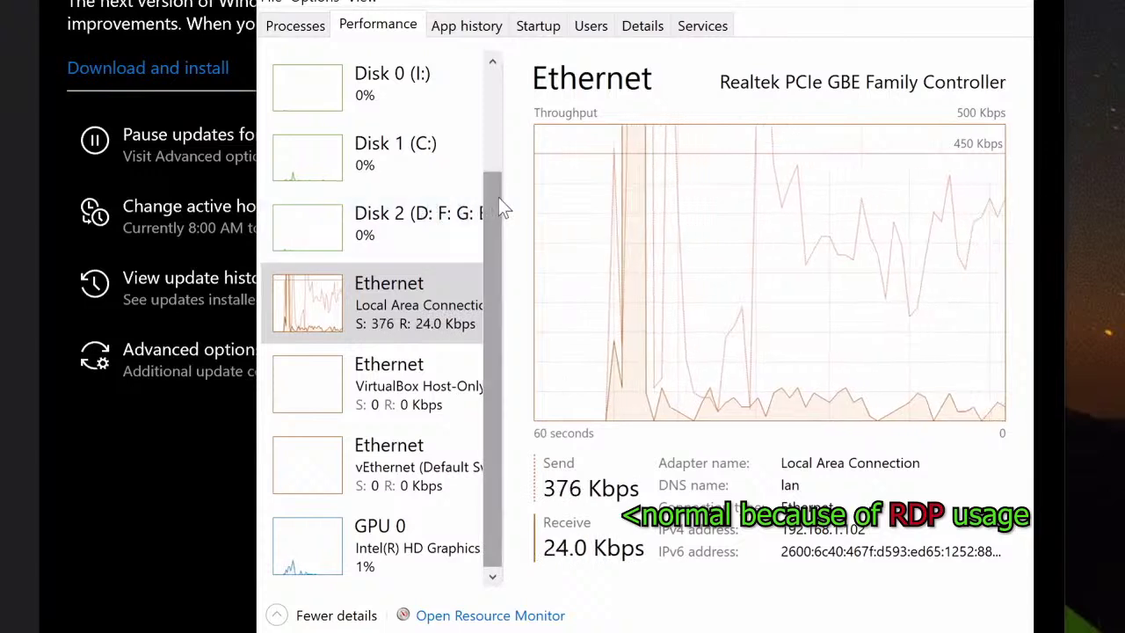
{"action": "left_click_drag", "start_coordinate": [486, 306], "coordinate": [502, 191]}
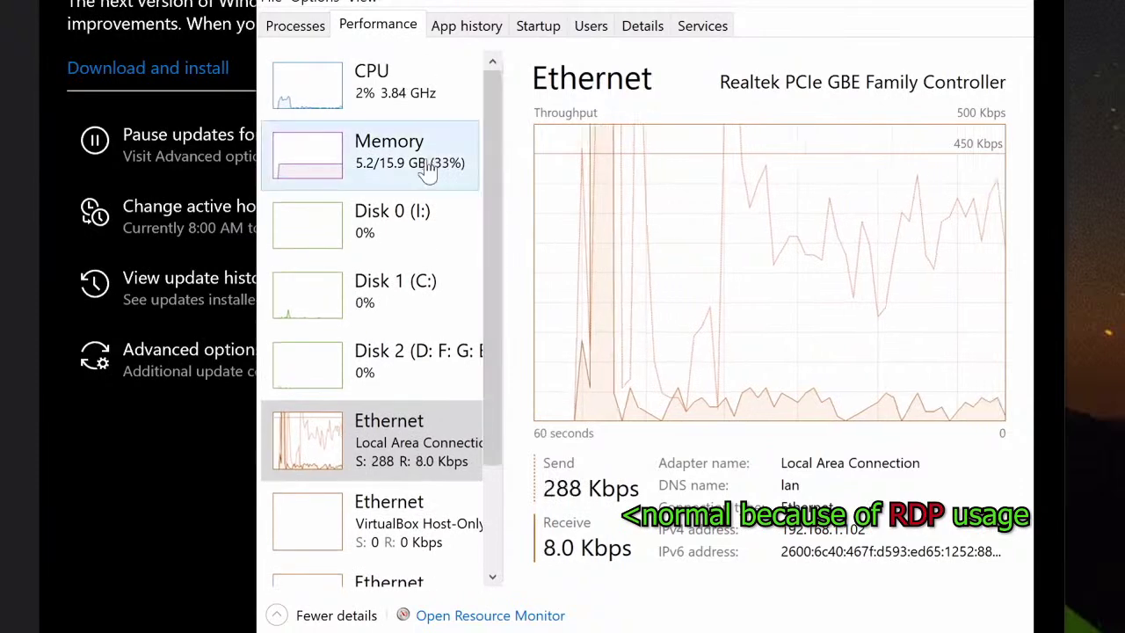
- Sort processes by CPU, expand Service Host: Remote Desktop, then close Task Manager
{"action": "left_click", "coordinate": [318, 33]}
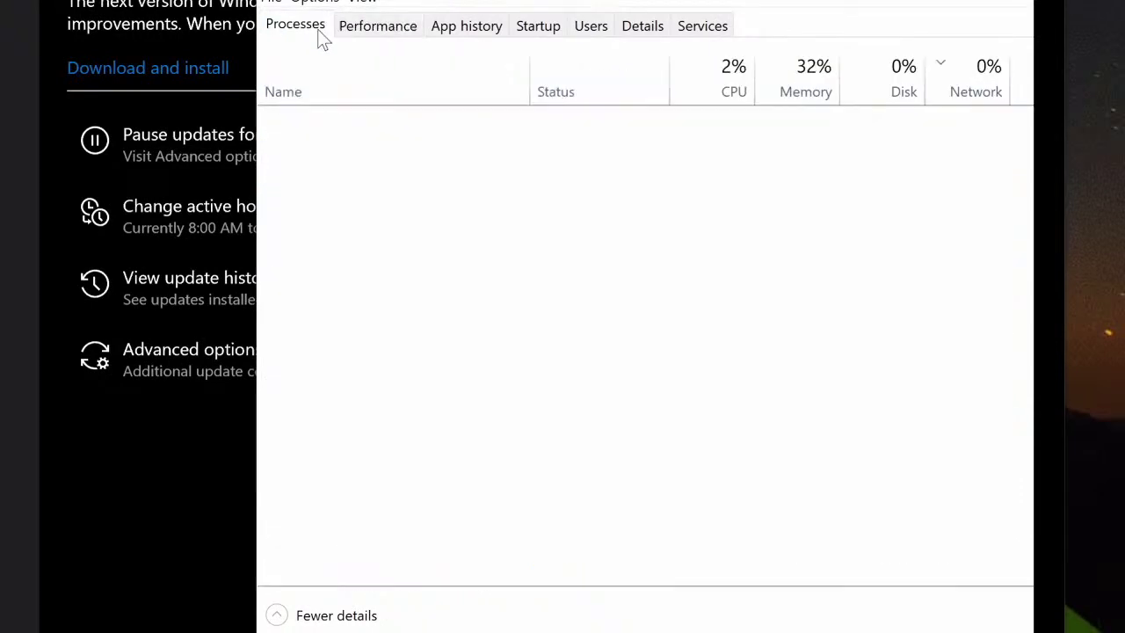
{"action": "left_click", "coordinate": [710, 74]}
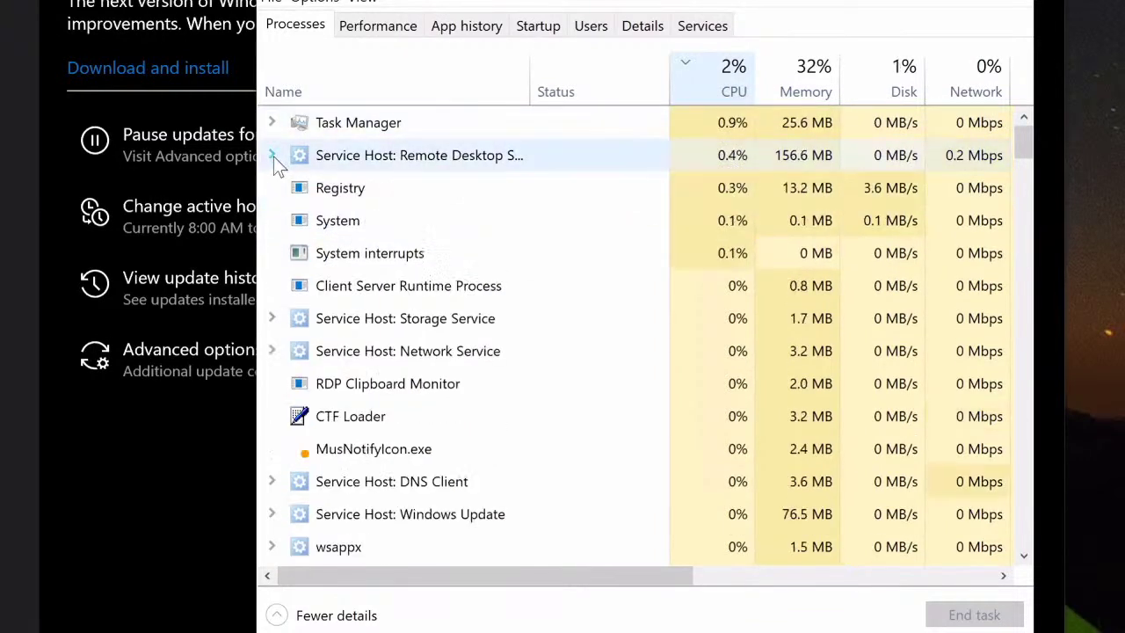
{"action": "left_click", "coordinate": [273, 156]}
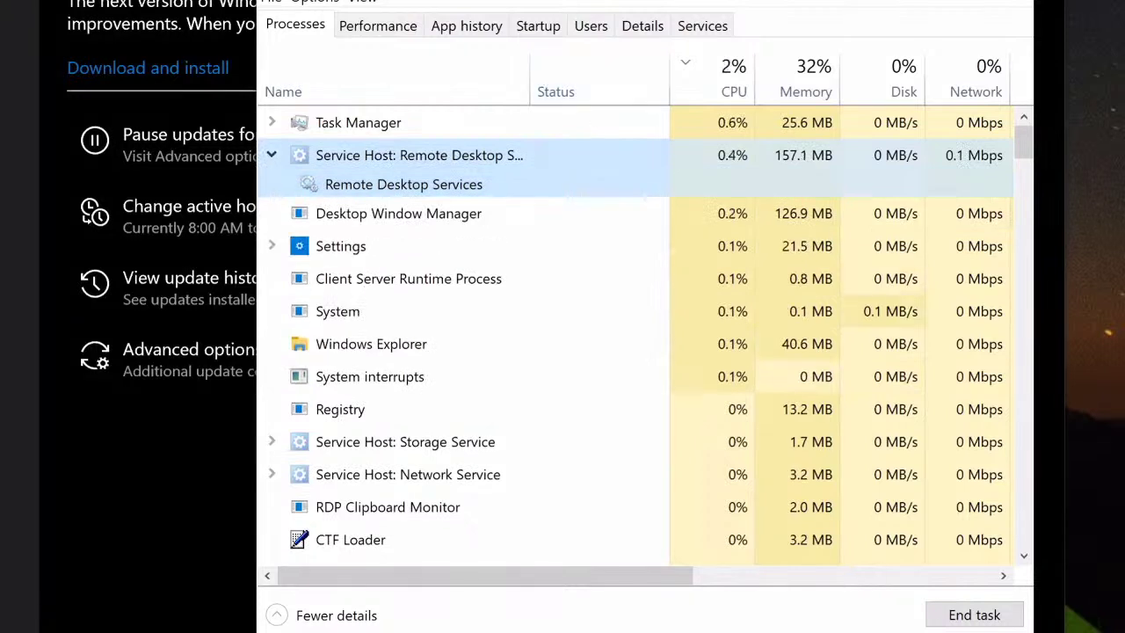
{"action": "key", "text": "alt+F4"}
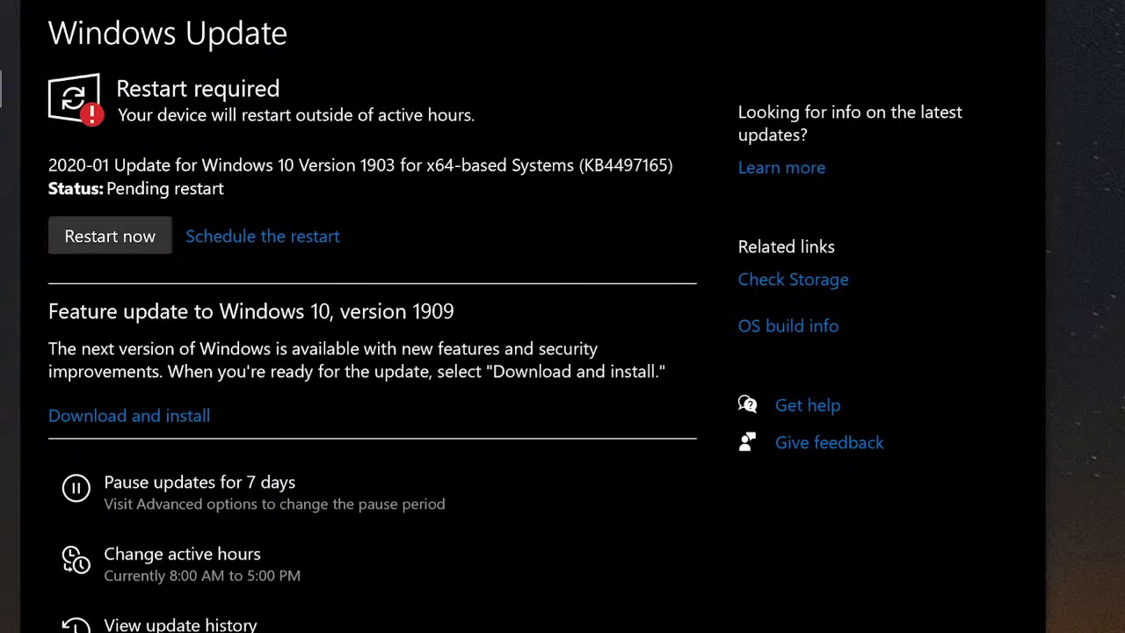
- Reopen Task Manager over Windows Update showing the Ethernet performance graph
{"action": "key", "text": "ctrl+shift+Escape"}
{"action": "left_click", "coordinate": [359, 373]}
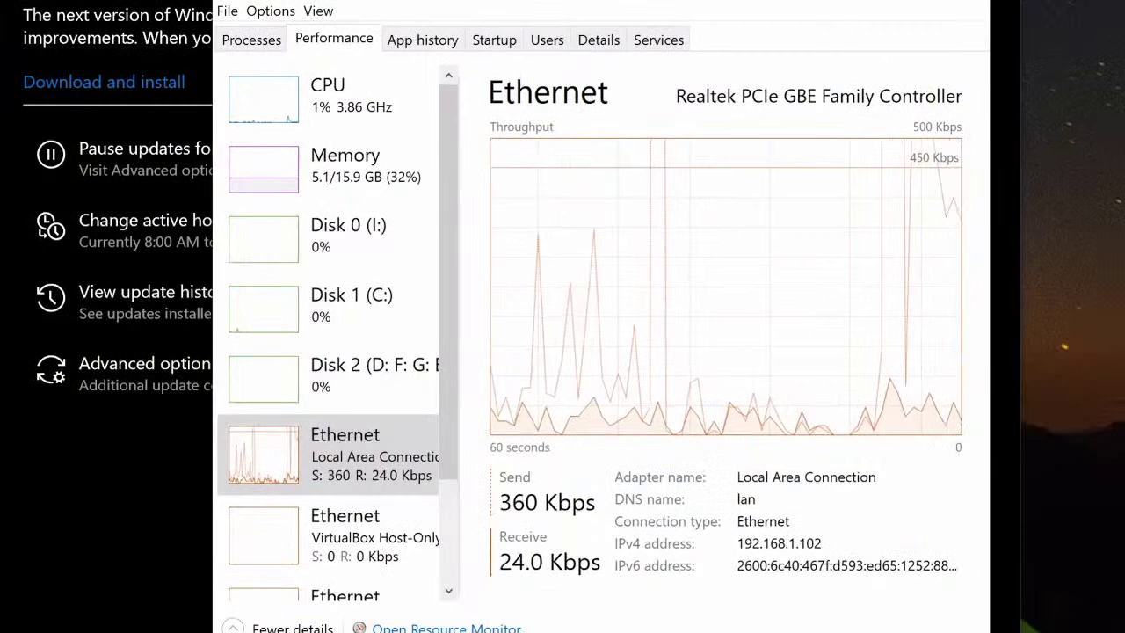
- Move Task Manager left and widen the resource list to show full device names, then view Processes
{"action": "left_click_drag", "start_coordinate": [655, 0], "coordinate": [428, 15]}
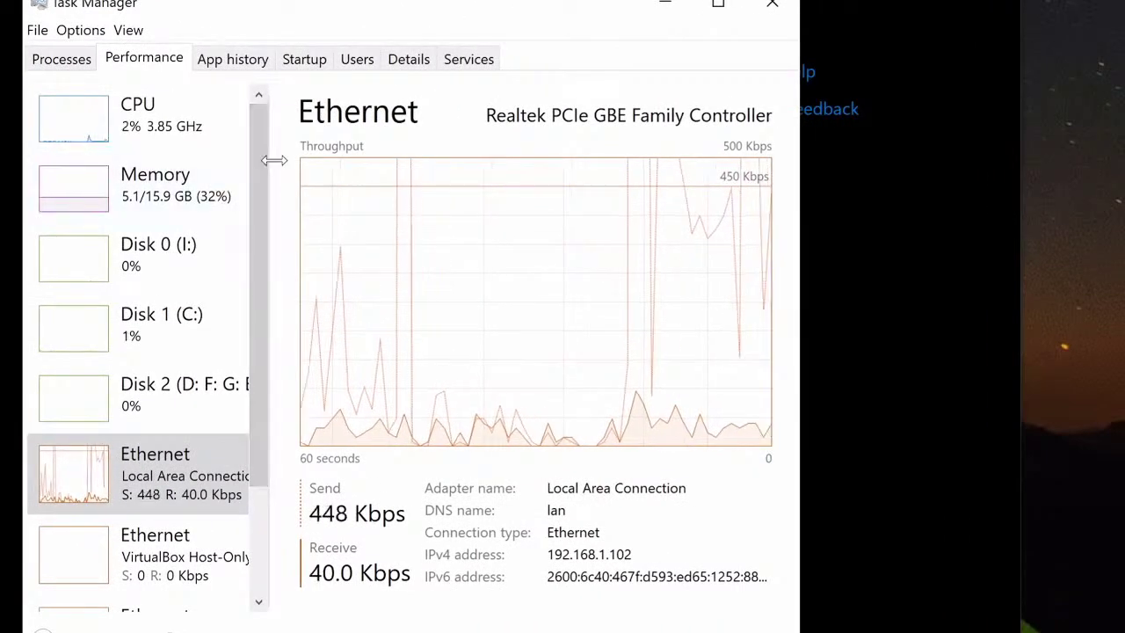
{"action": "left_click_drag", "start_coordinate": [274, 160], "coordinate": [333, 148]}
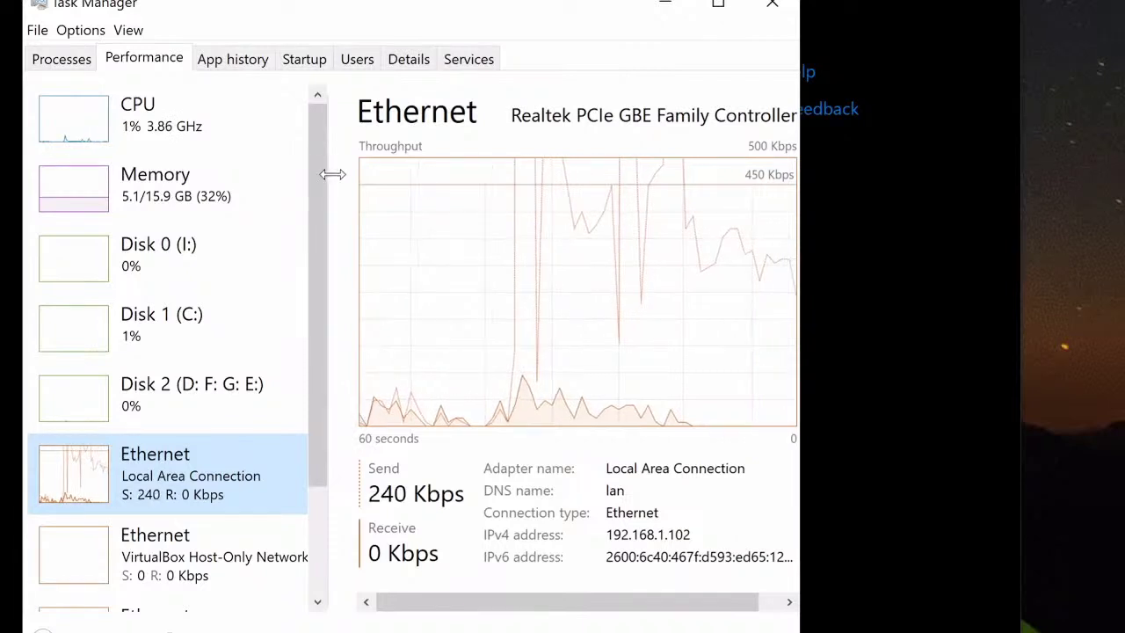
{"action": "mouse_move", "coordinate": [326, 205]}
{"action": "left_mouse_down"}
{"action": "mouse_move", "coordinate": [372, 184]}
{"action": "mouse_move", "coordinate": [329, 191]}
{"action": "left_mouse_up"}
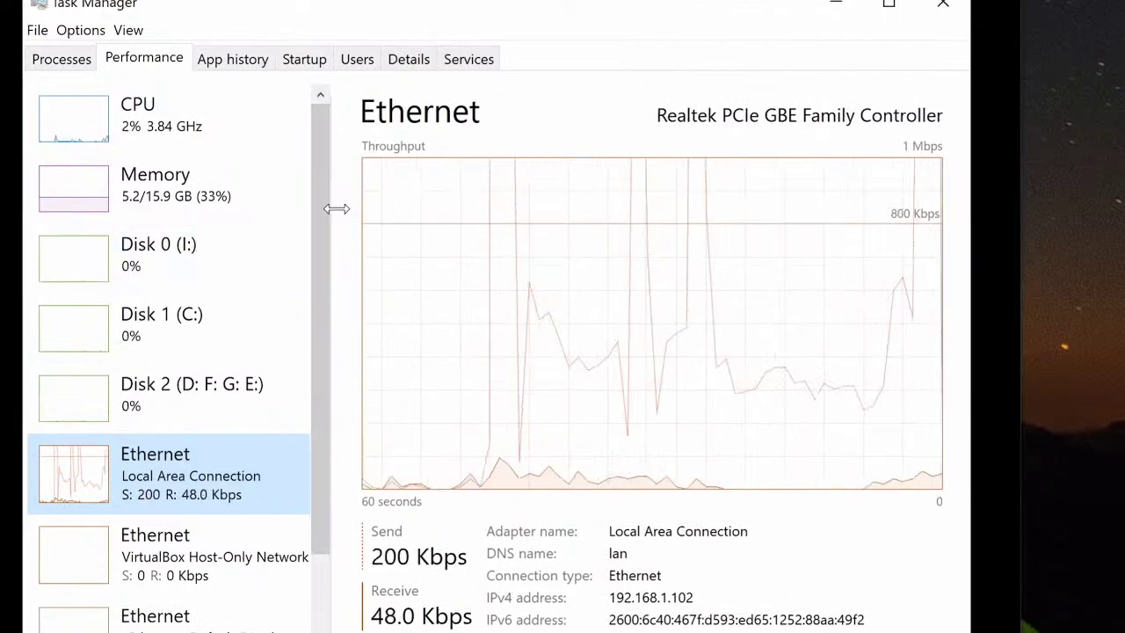
{"action": "left_click_drag", "start_coordinate": [337, 208], "coordinate": [395, 200]}
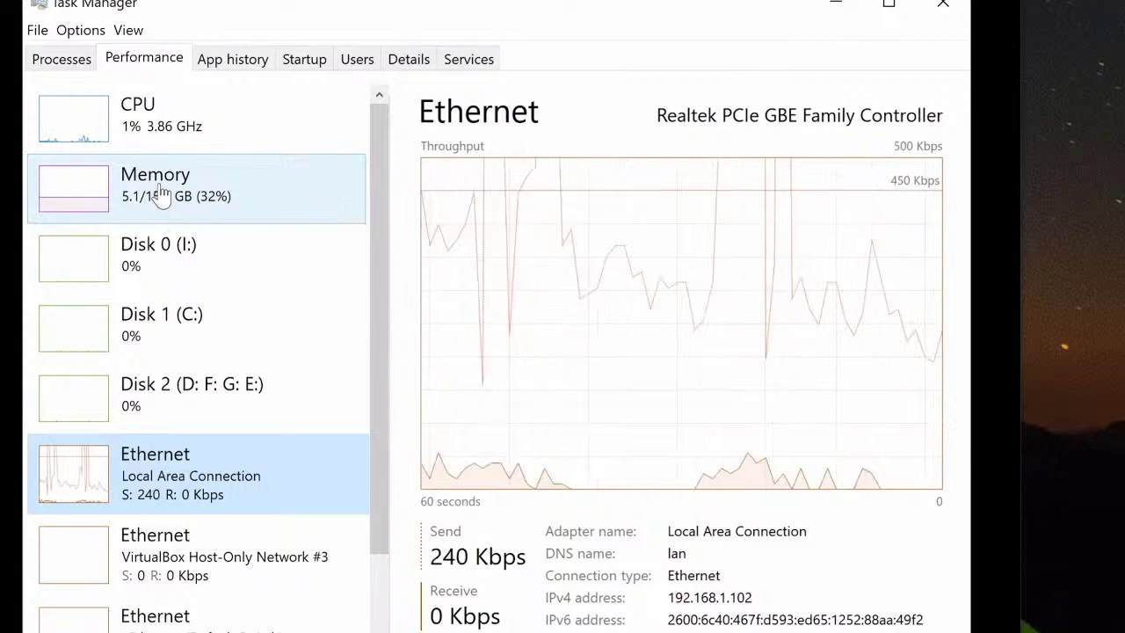
{"action": "left_click", "coordinate": [61, 60]}
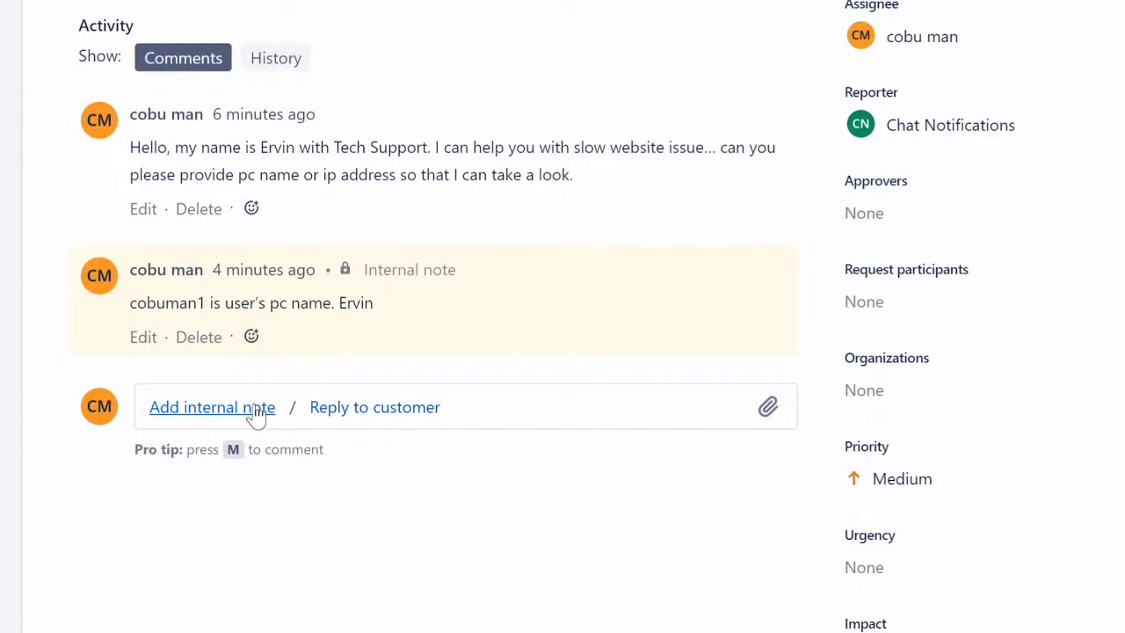
- Start an internal note reading 'There are no issues at the moment.'
{"action": "left_click", "coordinate": [205, 403]}
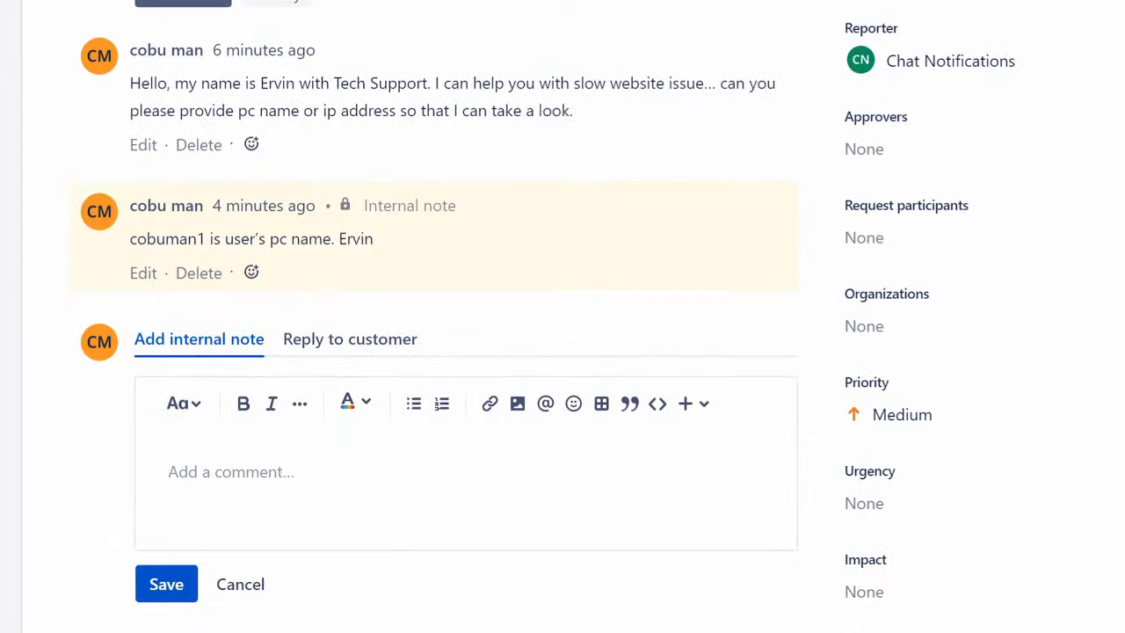
{"action": "type", "text": "There are"}
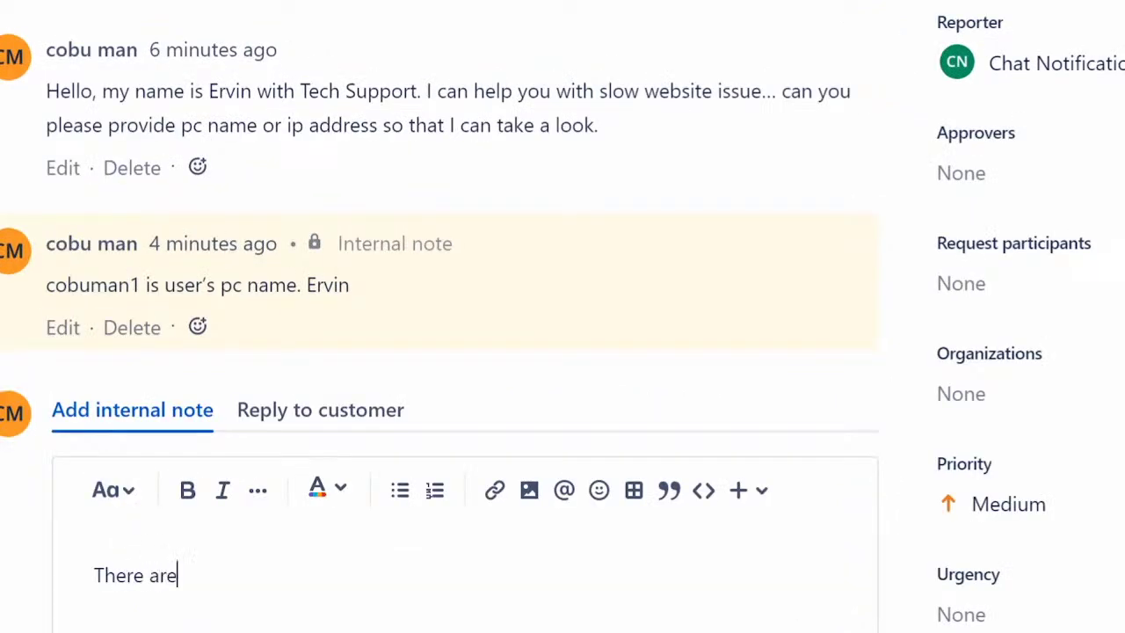
{"action": "type", "text": " no issues at"}
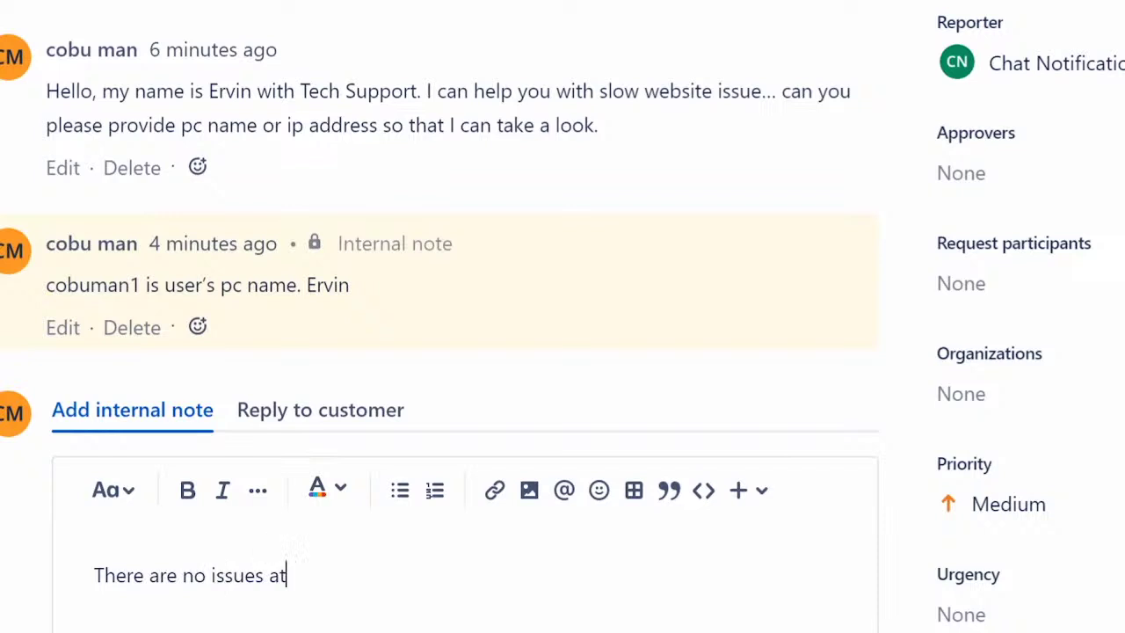
{"action": "type", "text": " the moment."}
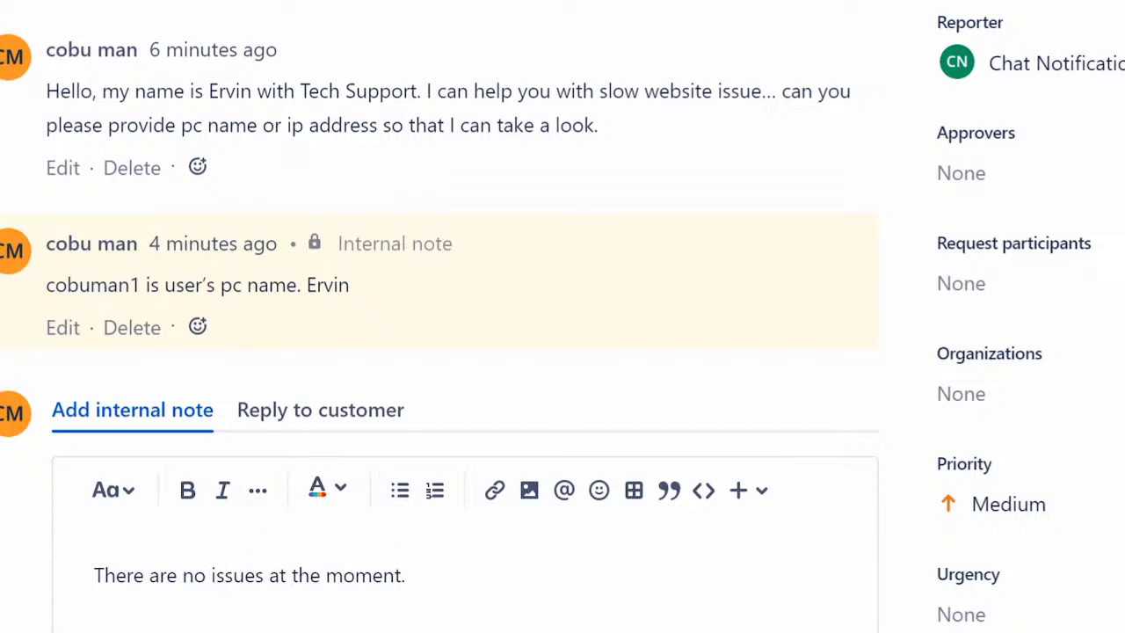
{"action": "scroll", "coordinate": [567, 246], "scroll_direction": "up", "scroll_amount": 1}
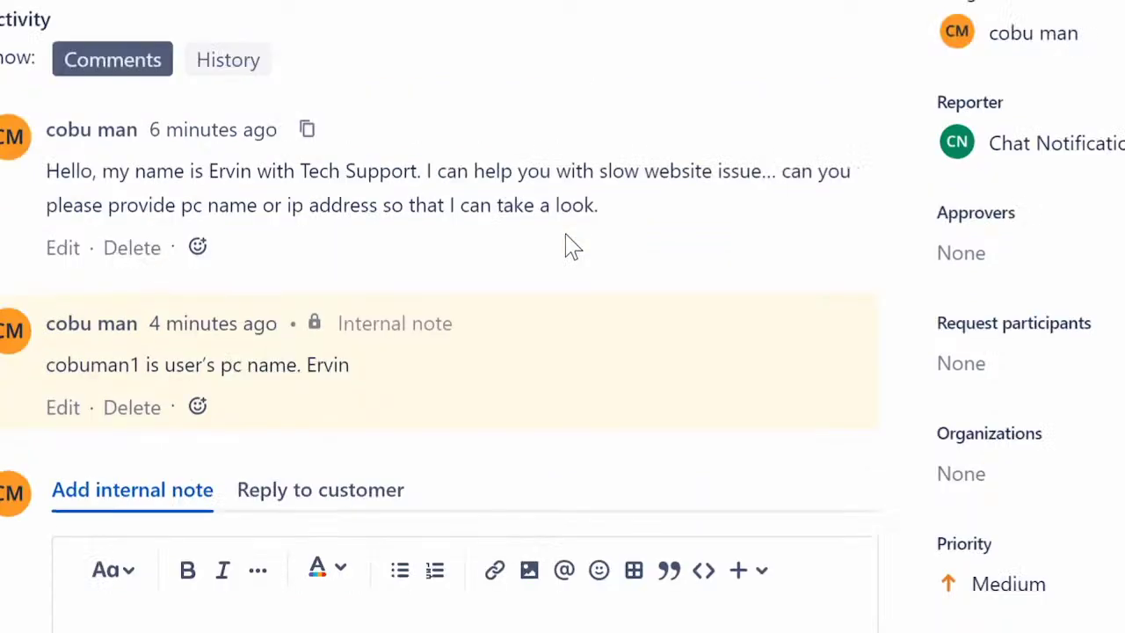
{"action": "scroll", "coordinate": [610, 170], "scroll_direction": "down", "scroll_amount": 3}
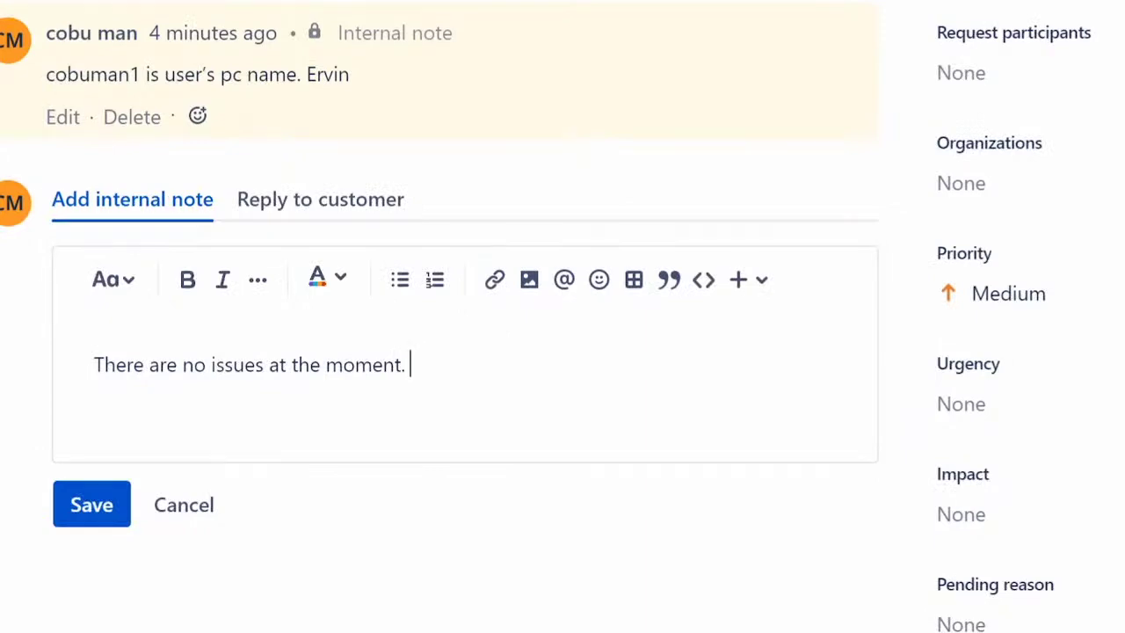
{"action": "scroll", "coordinate": [444, 378], "scroll_direction": "up", "scroll_amount": 3}
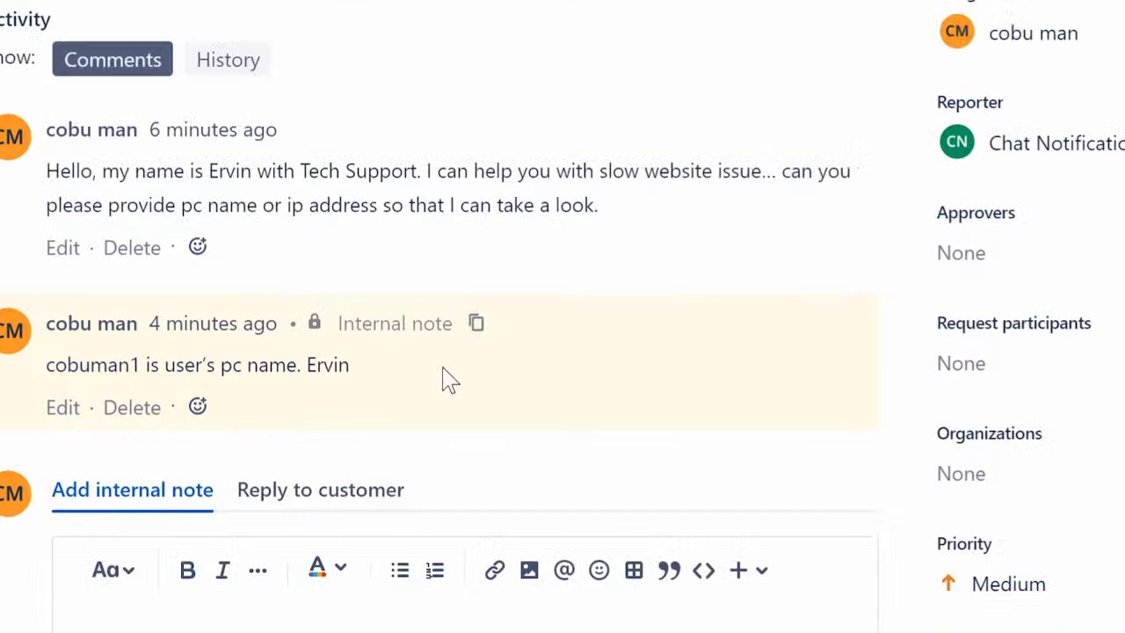
{"action": "scroll", "coordinate": [444, 378], "scroll_direction": "down", "scroll_amount": 3}
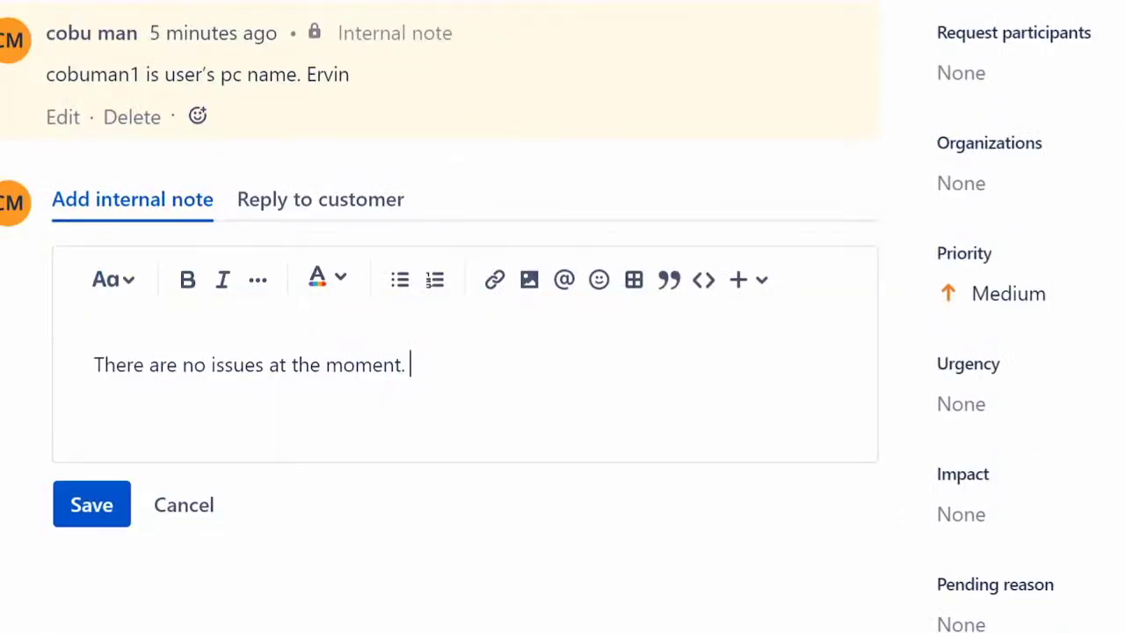
{"action": "scroll", "coordinate": [488, 369], "scroll_direction": "up", "scroll_amount": 2}
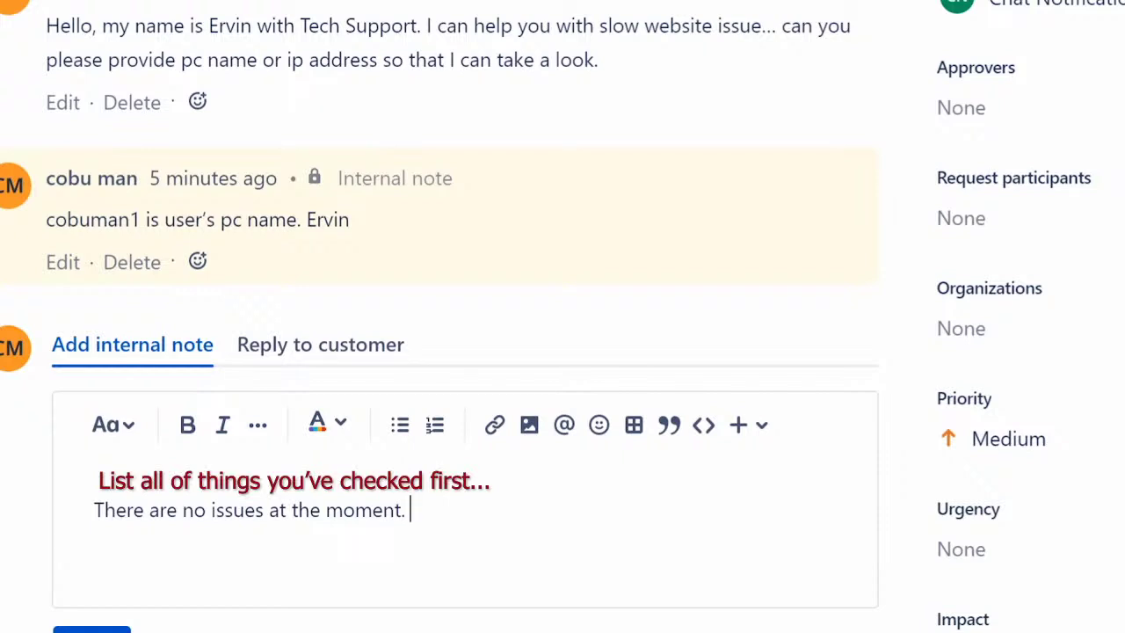
- Add 'I will keep the ticket open for 24hrs to monitor.' plus a signature, and save the note
{"action": "type", "text": "I will keep the ticke topne"}
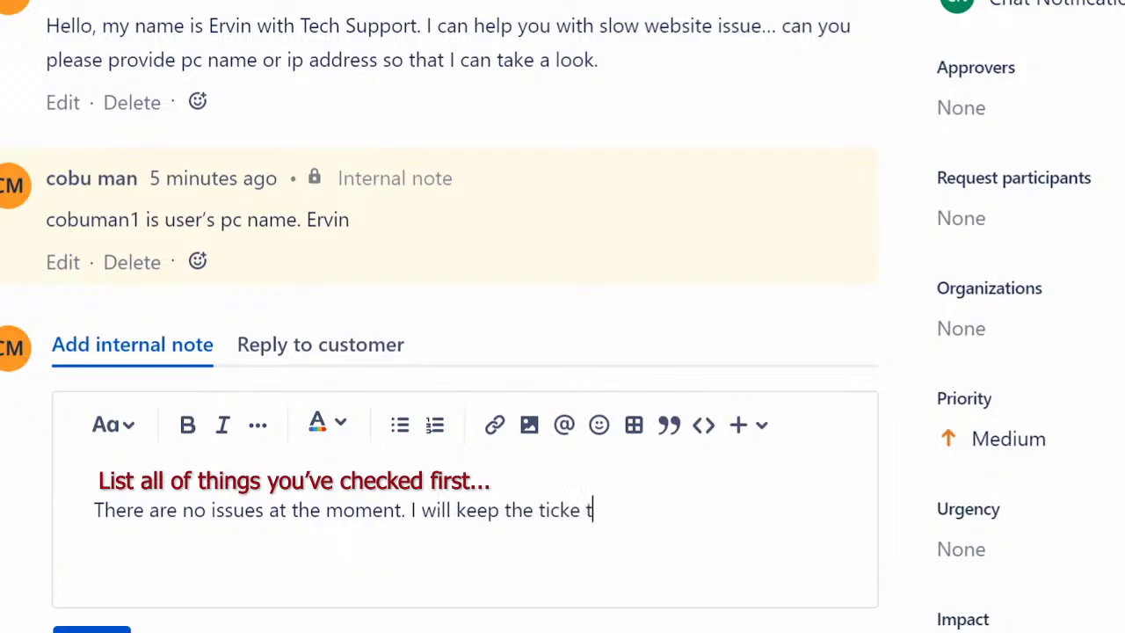
{"action": "key", "text": "BackSpace"}
{"action": "key", "text": "BackSpace"}
{"action": "key", "text": "BackSpace"}
{"action": "key", "text": "BackSpace"}
{"action": "key", "text": "BackSpace"}
{"action": "key", "text": "BackSpace"}
{"action": "type", "text": "t open for "}
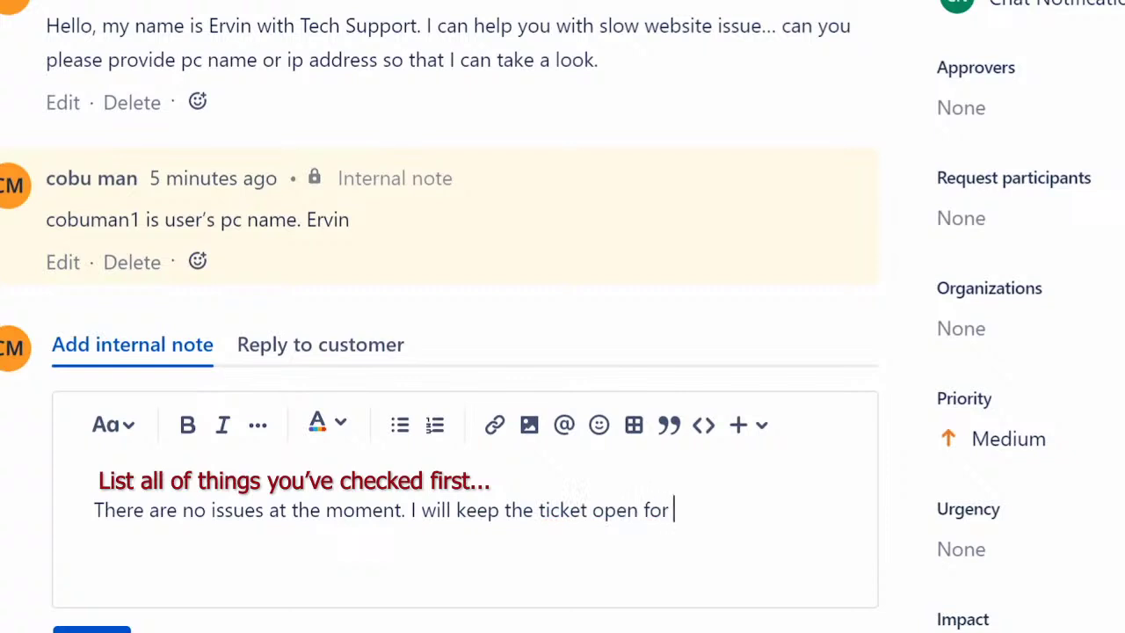
{"action": "type", "text": "24hrs to monitor"}
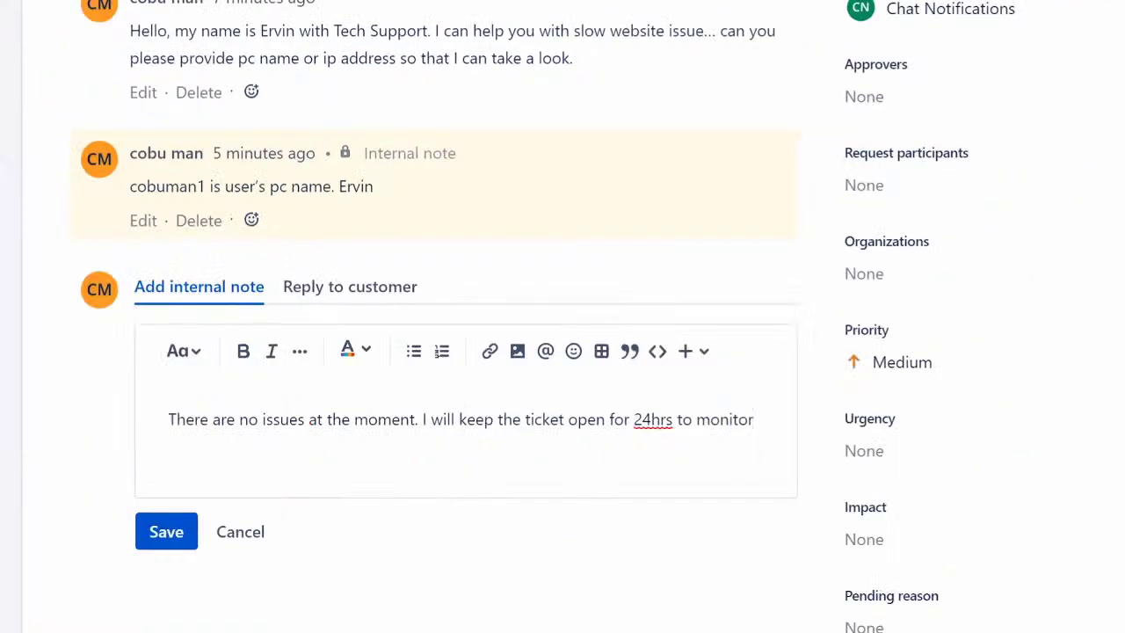
{"action": "type", "text": "."}
{"action": "key", "text": "Return"}
{"action": "type", "text": "Ervin"}
{"action": "left_click", "coordinate": [180, 536]}
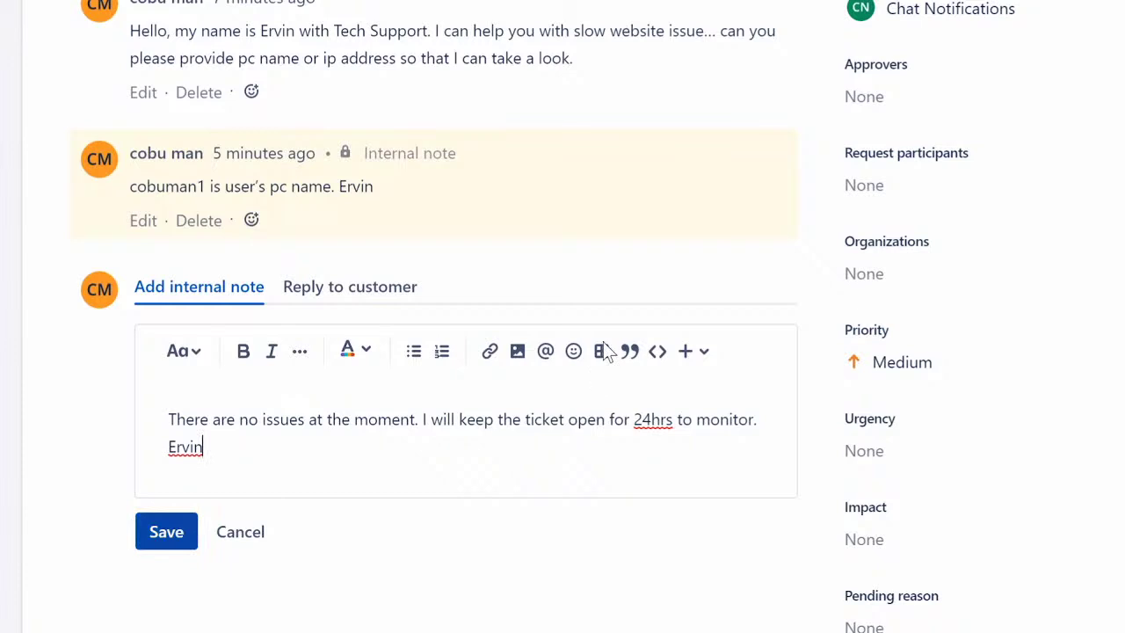
- Set the ISD-16 ticket to Waiting for customer and return to the open requests queue
{"action": "scroll", "coordinate": [693, 229], "scroll_direction": "up", "scroll_amount": 2}
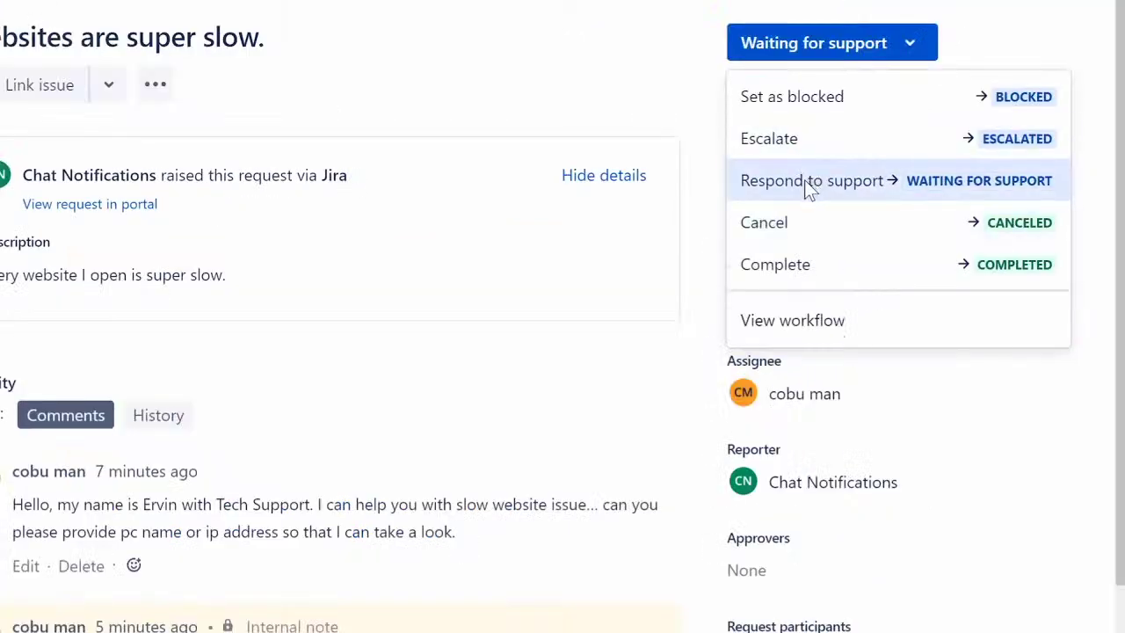
{"action": "left_click", "coordinate": [858, 175]}
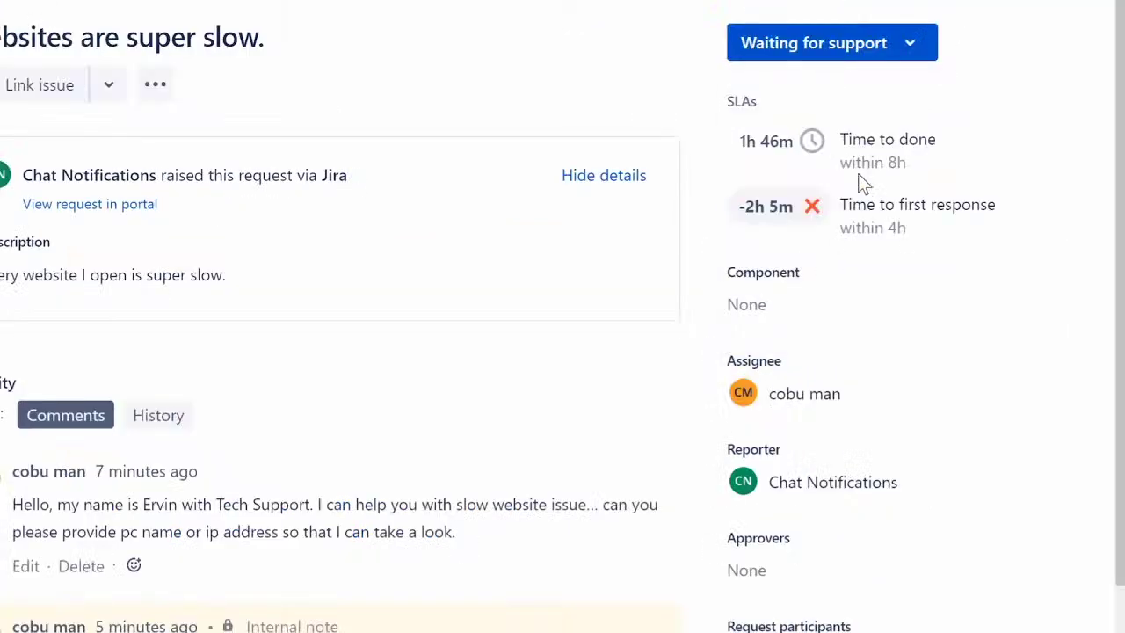
{"action": "left_click", "coordinate": [896, 45]}
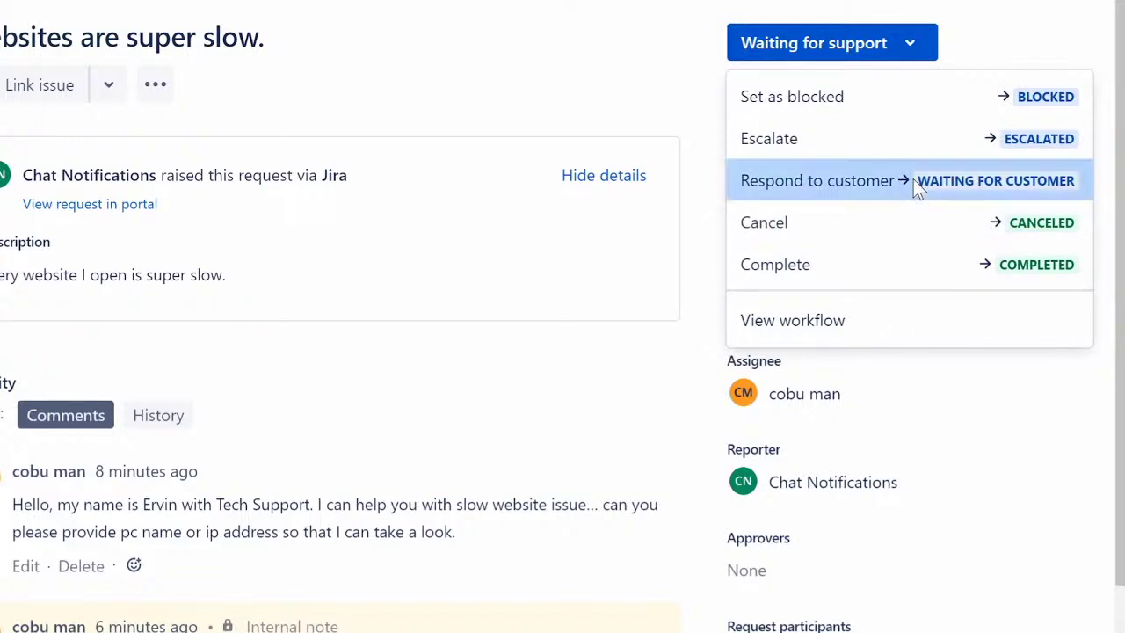
{"action": "left_click", "coordinate": [916, 180]}
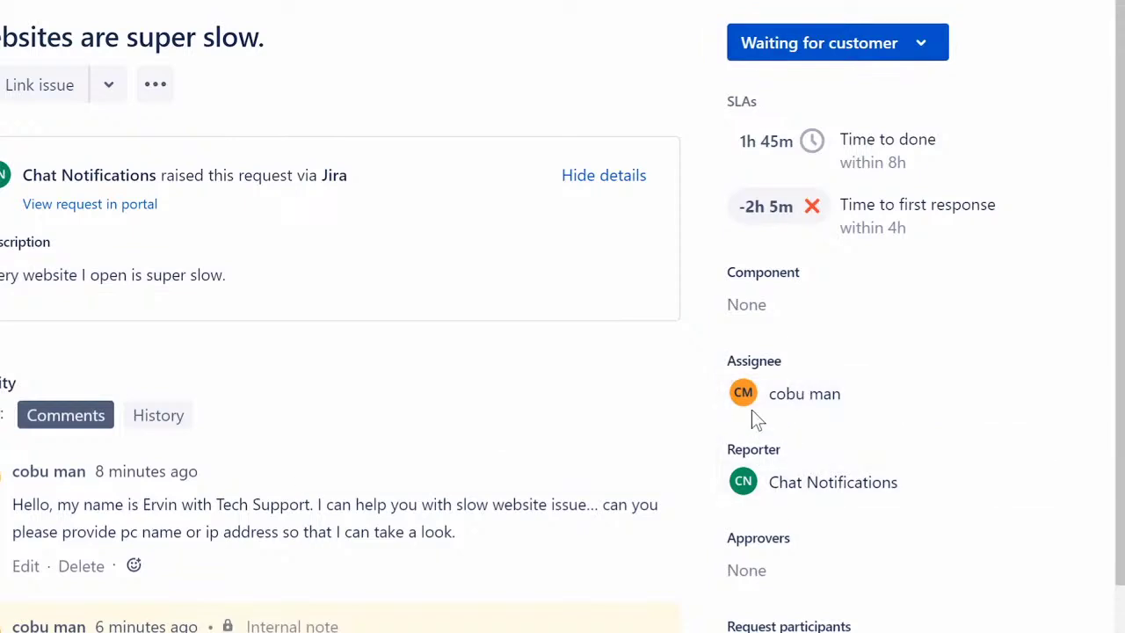
{"action": "mouse_move", "coordinate": [758, 406]}
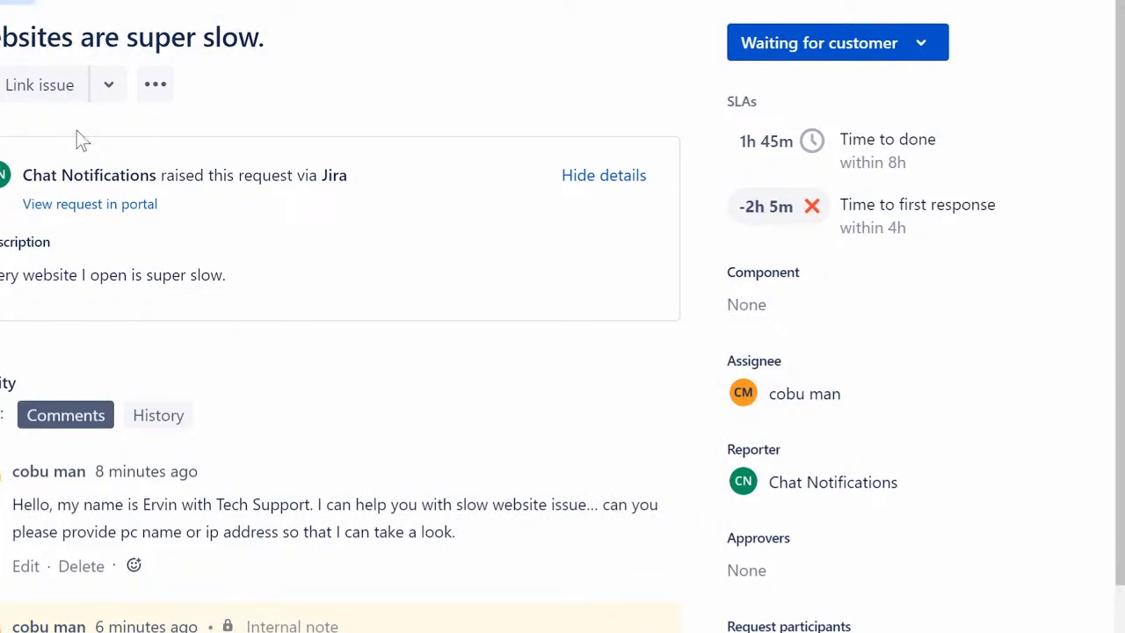
{"action": "key", "text": "alt+Left"}
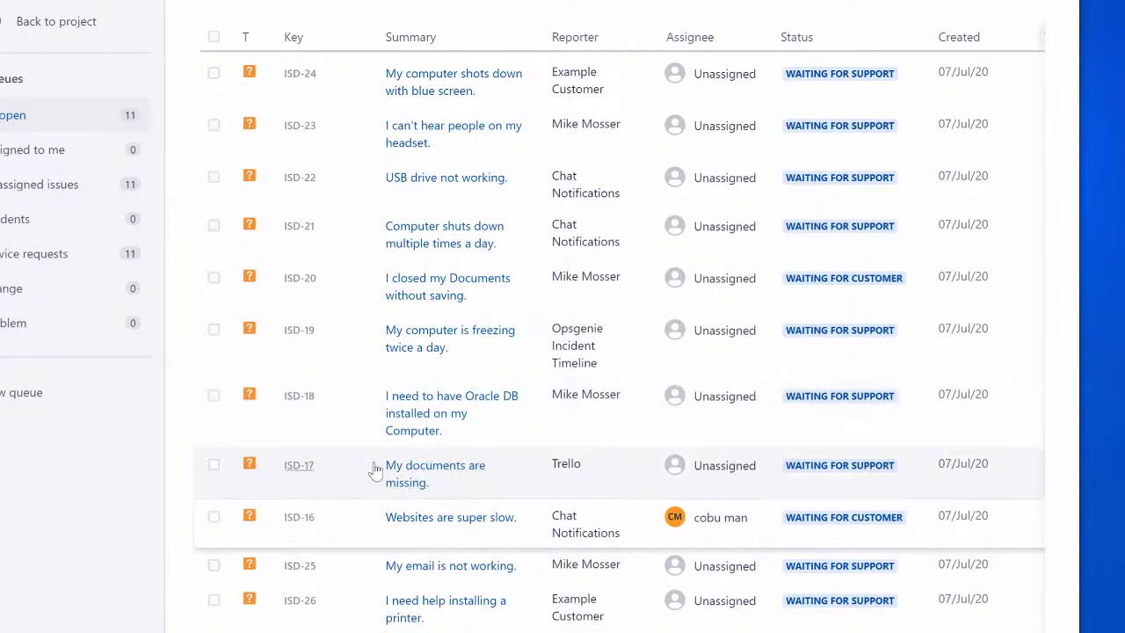
- Open ISD-17 'My documents are missing.' and set its assignee to yourself
{"action": "left_click", "coordinate": [455, 474]}
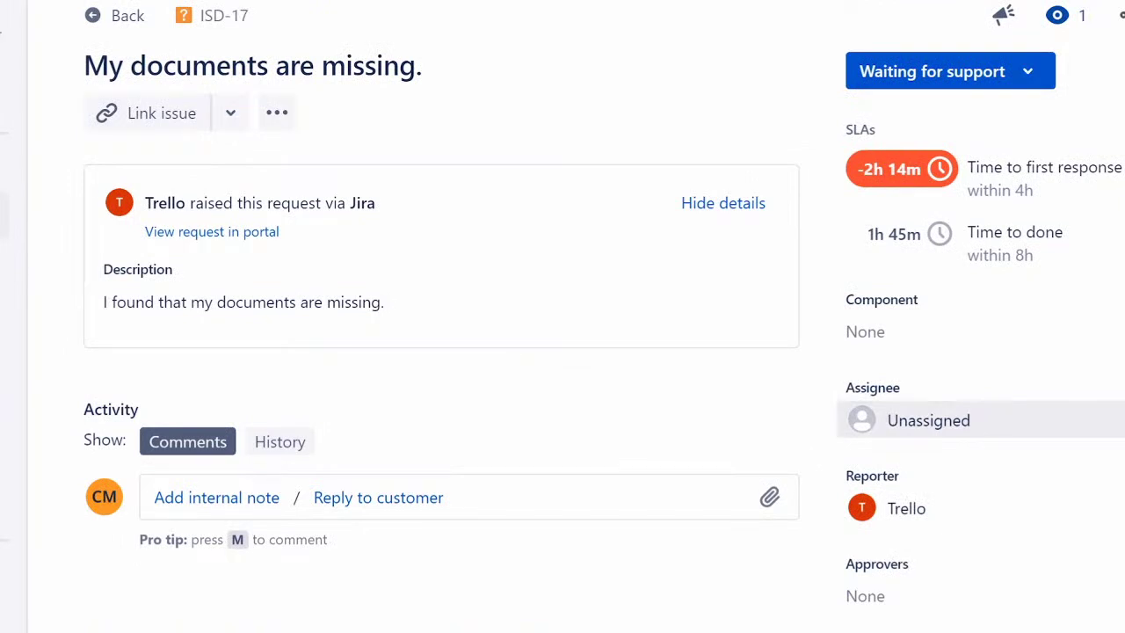
{"action": "left_click", "coordinate": [928, 420]}
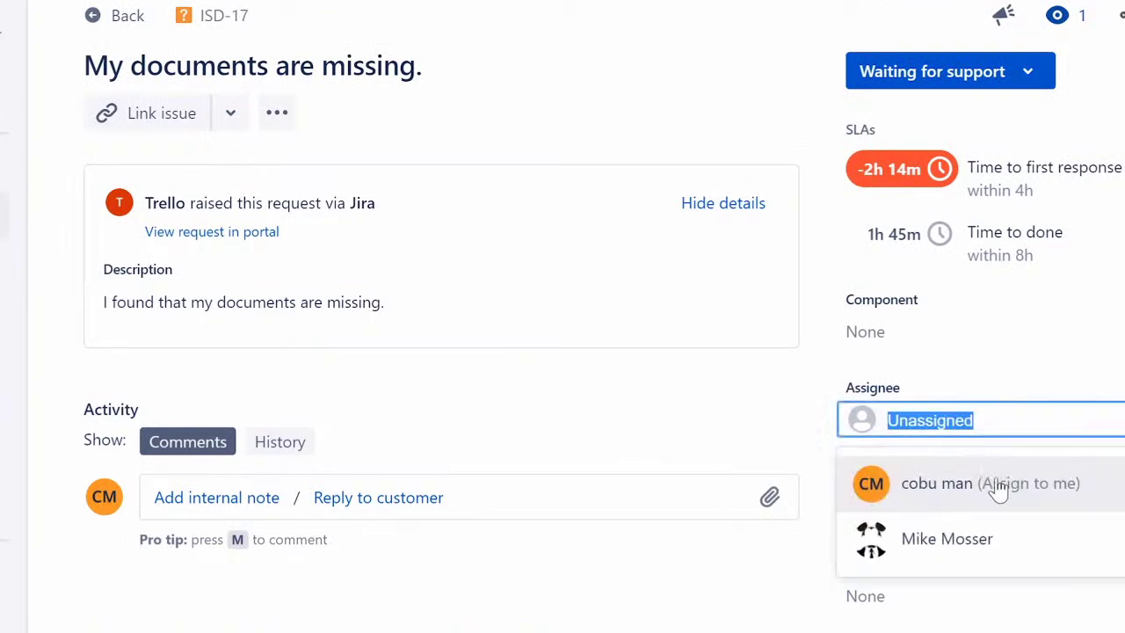
{"action": "left_click", "coordinate": [975, 495]}
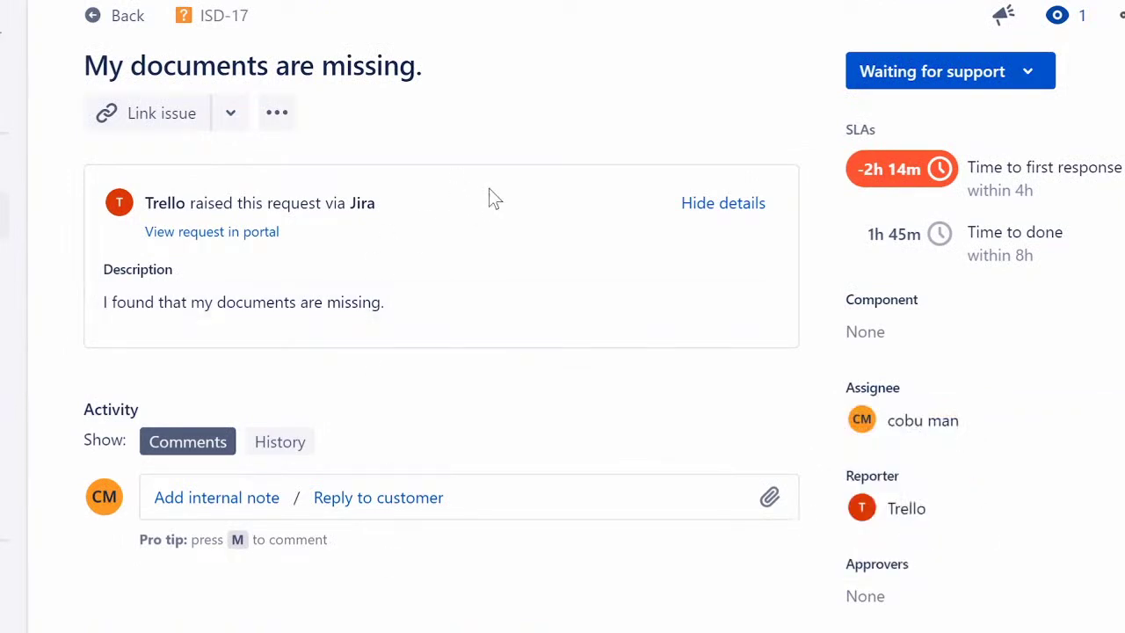
- Highlight and then deselect the request's title and description text while reading it
{"action": "left_click_drag", "start_coordinate": [434, 73], "coordinate": [30, 50]}
{"action": "left_click", "coordinate": [373, 304]}
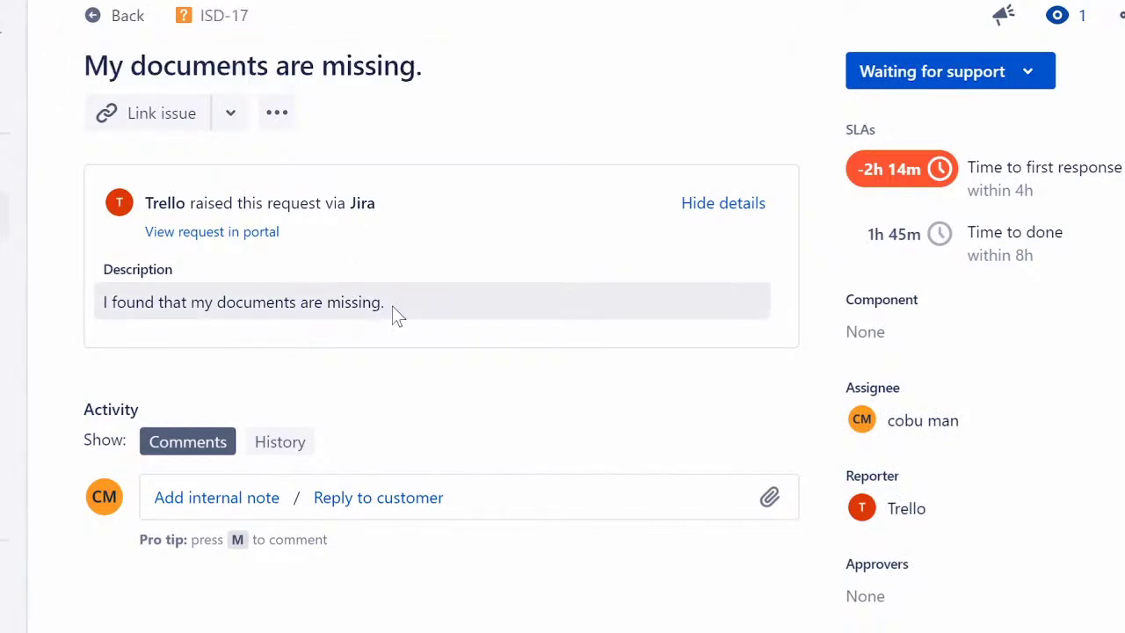
{"action": "left_click_drag", "start_coordinate": [391, 306], "coordinate": [116, 302]}
{"action": "left_click", "coordinate": [116, 302]}
{"action": "left_click_drag", "start_coordinate": [386, 304], "coordinate": [103, 303]}
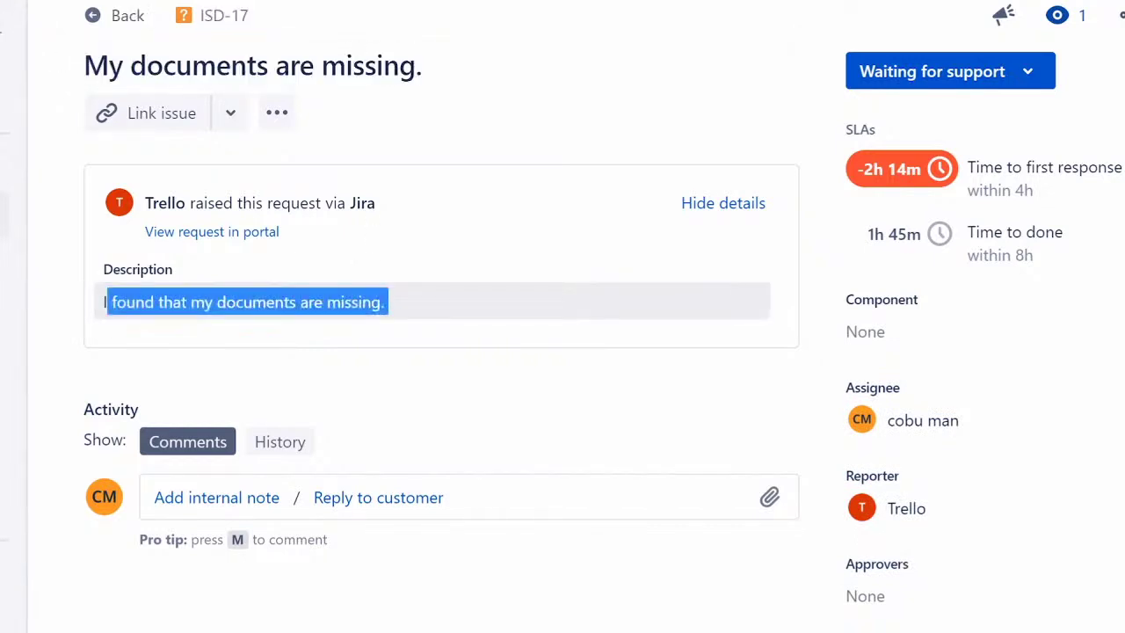
{"action": "left_click", "coordinate": [104, 302]}
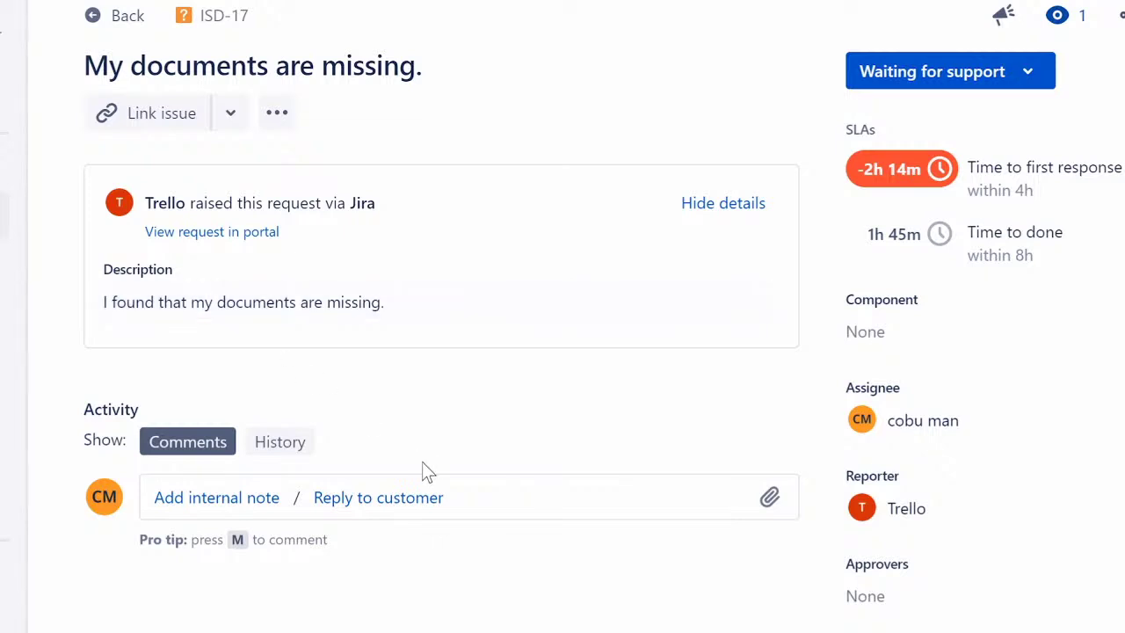
- Start the customer reply from Pc support about the missing files, correcting 'missiling' to 'missing'
{"action": "left_click", "coordinate": [387, 500]}
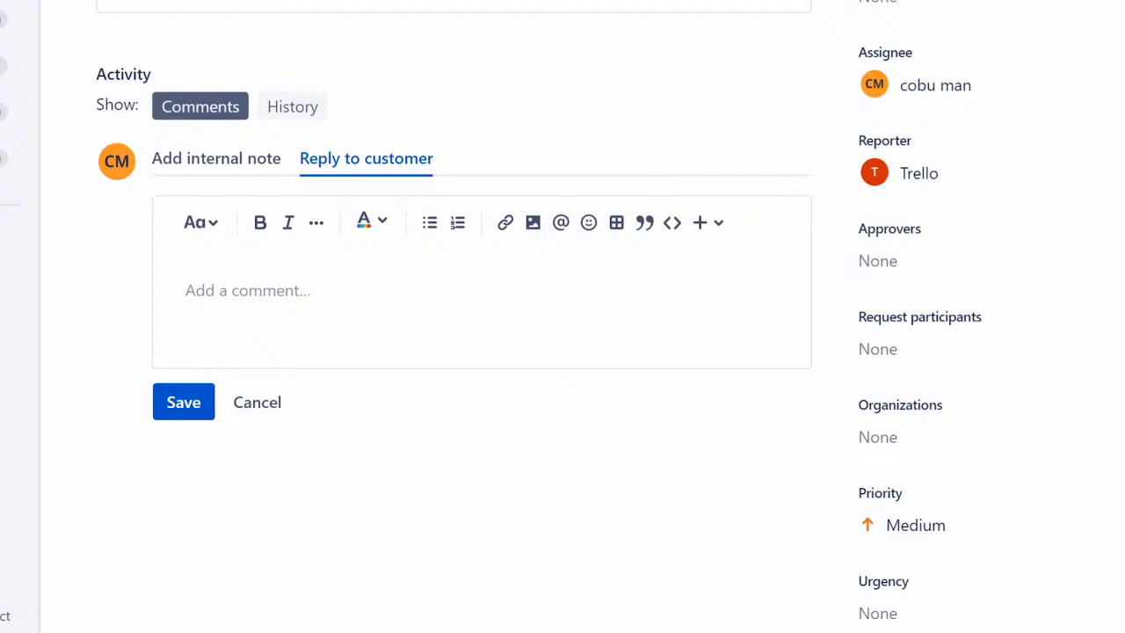
{"action": "type", "text": "Hello, this is "}
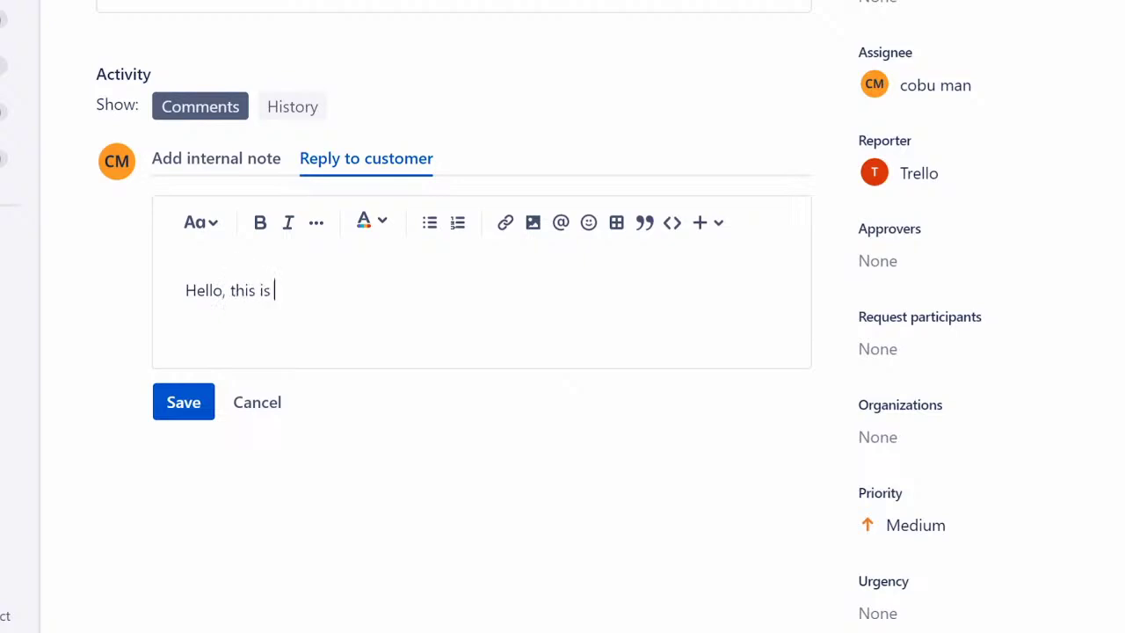
{"action": "type", "text": "Ervin with "}
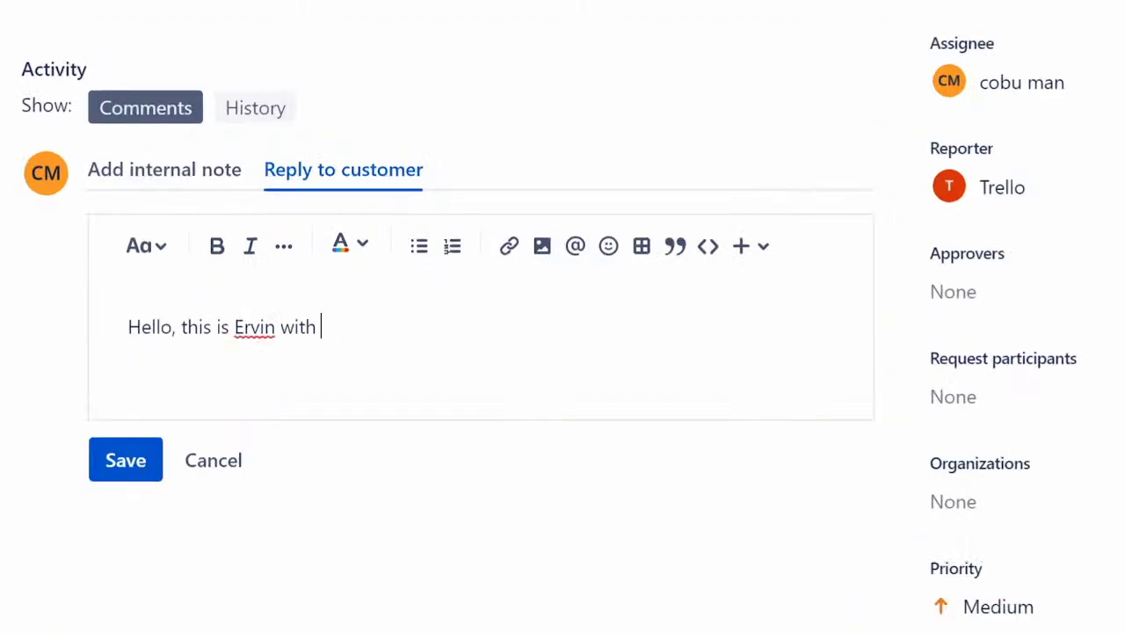
{"action": "type", "text": "Pc support. I h"}
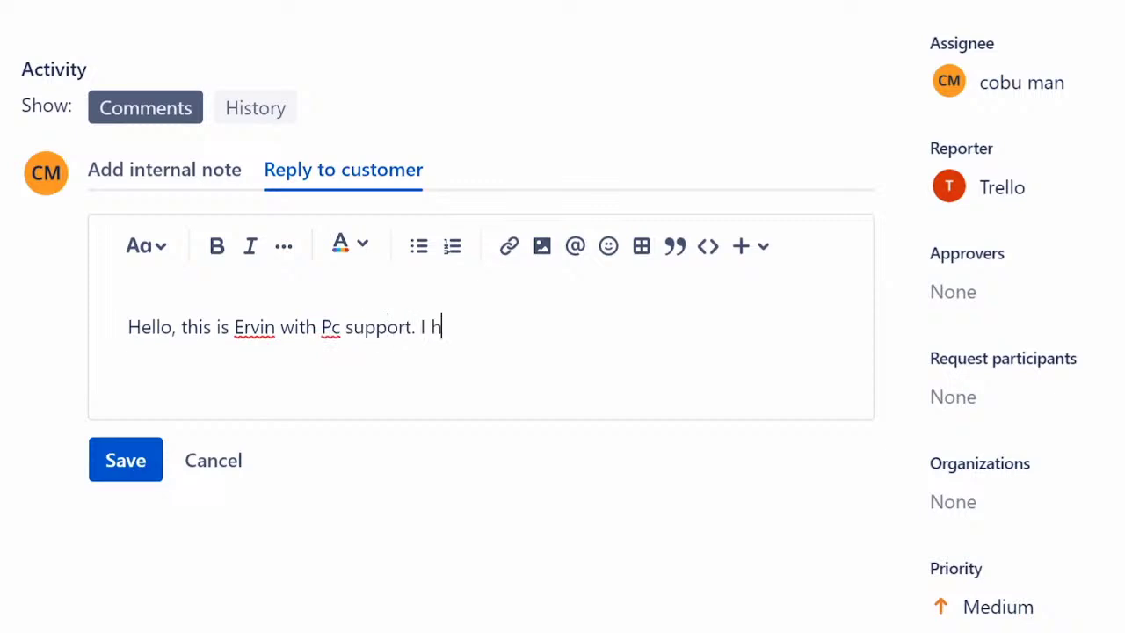
{"action": "type", "text": "ave your ticket "}
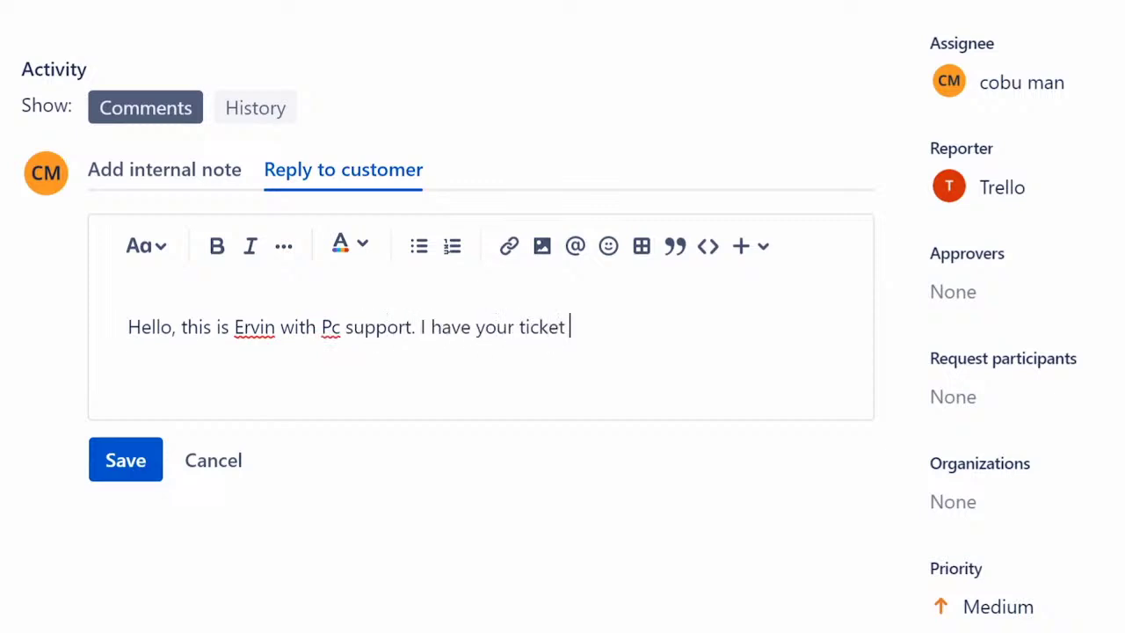
{"action": "type", "text": "about missili"}
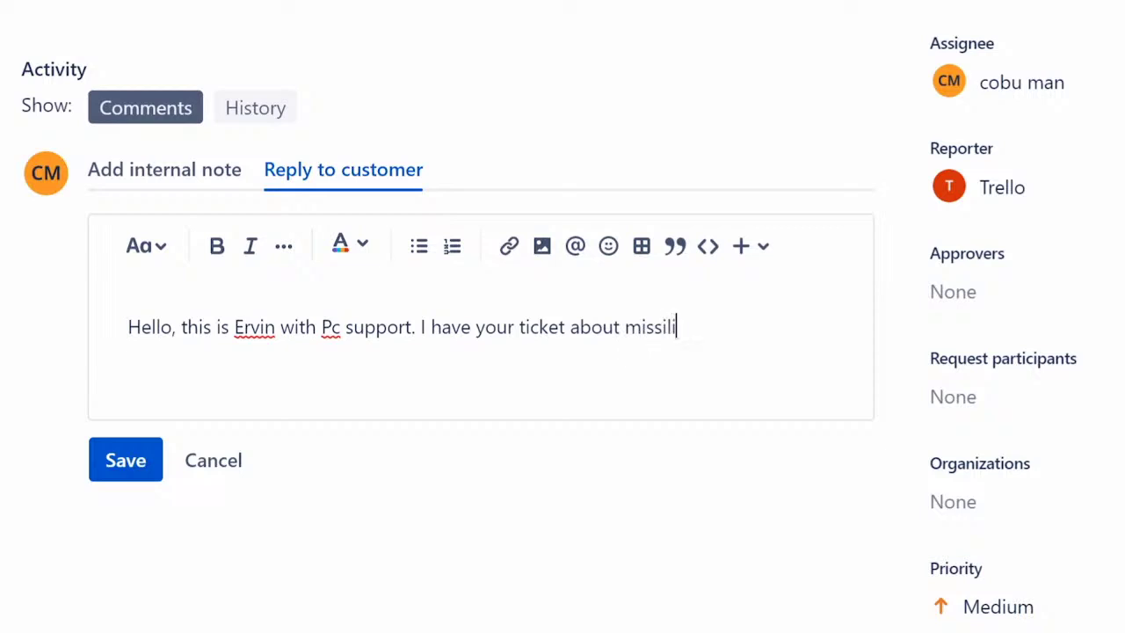
{"action": "type", "text": "ng files"}
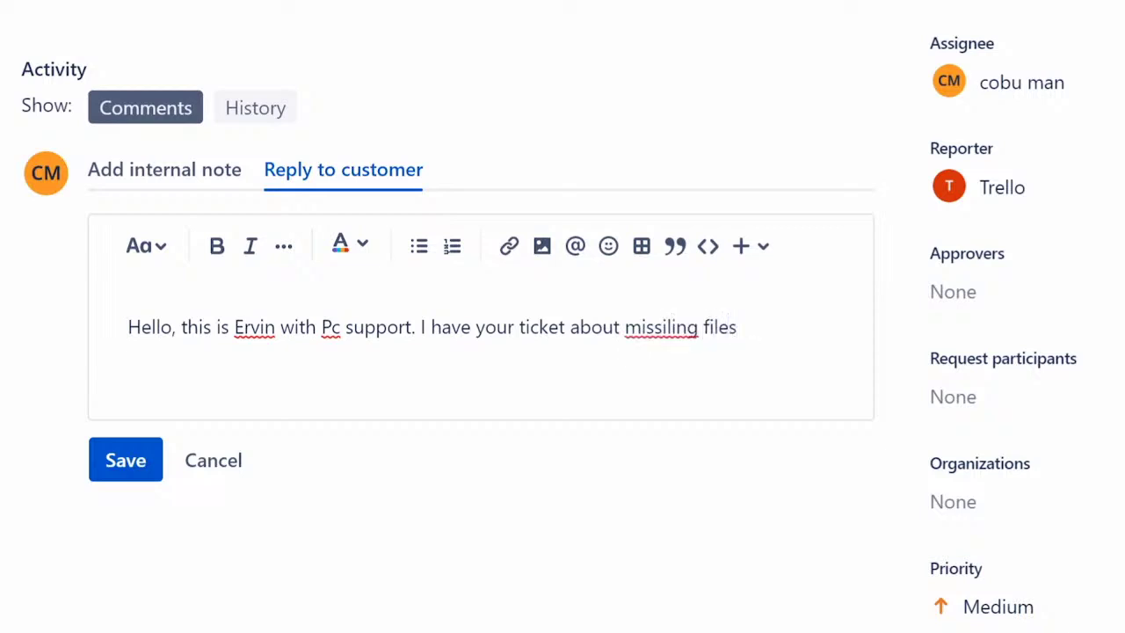
{"action": "left_click", "coordinate": [653, 326]}
{"action": "right_click", "coordinate": [653, 327]}
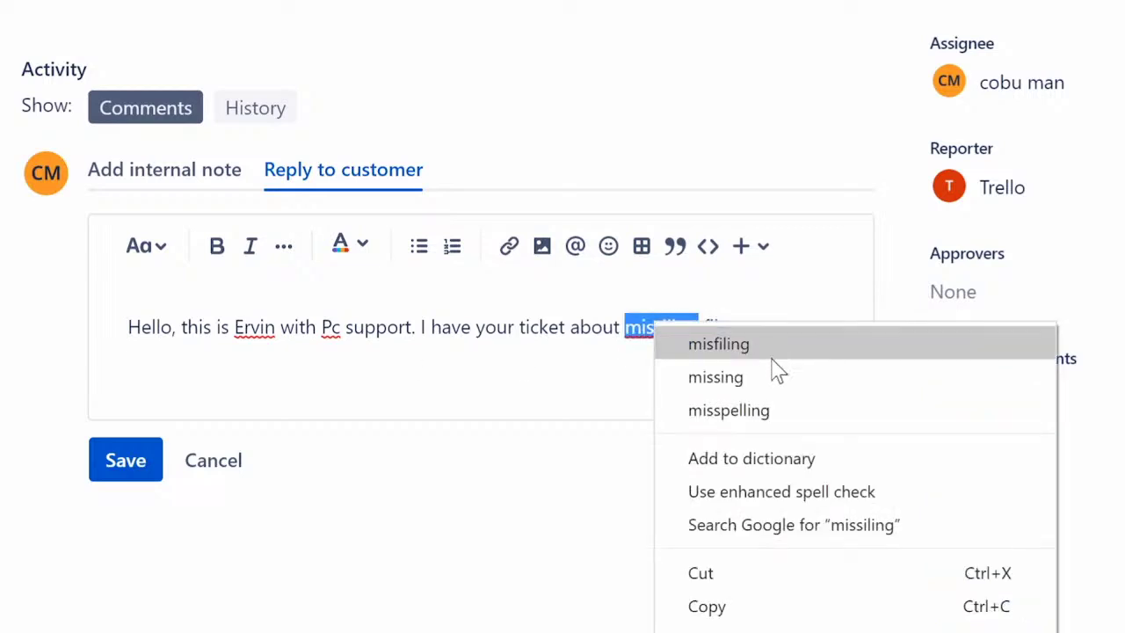
{"action": "left_click", "coordinate": [762, 378]}
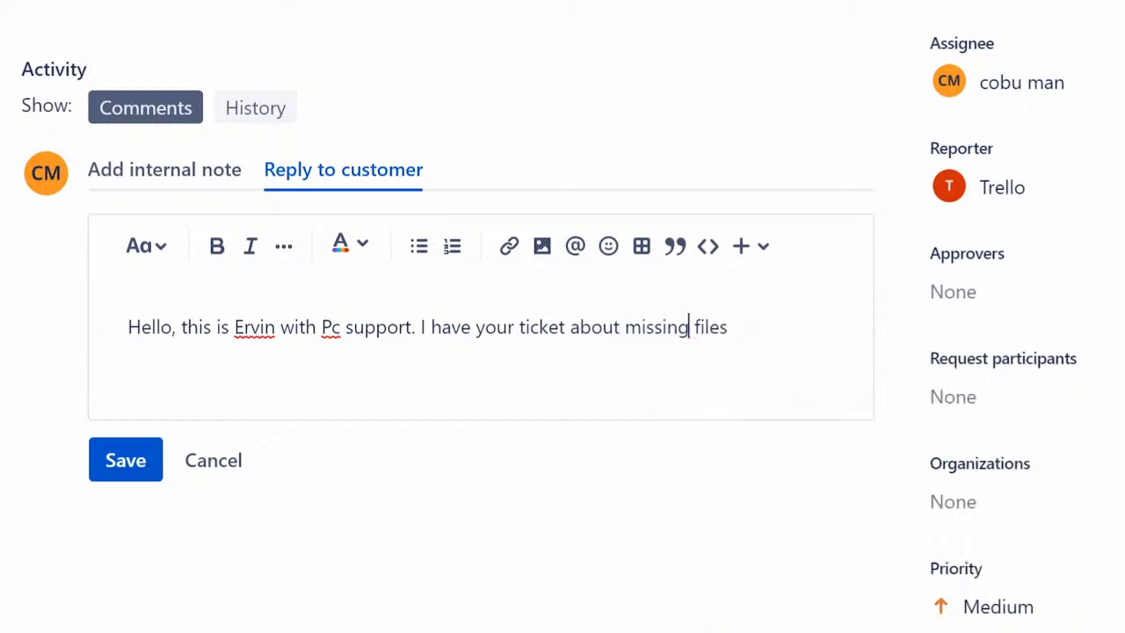
{"action": "left_click", "coordinate": [727, 327]}
- Finish the reply by asking for the customer's Pc name, post it, and close the dropdown
{"action": "type", "text": ". Can you please "}
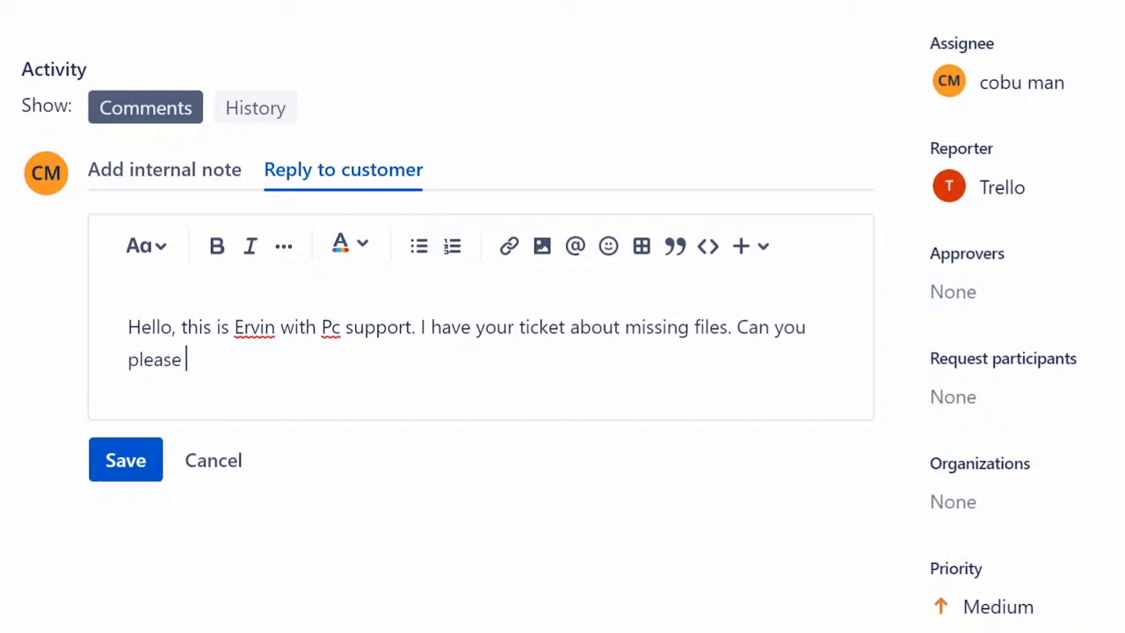
{"action": "type", "text": "provide your"}
{"action": "type", "text": "P"}
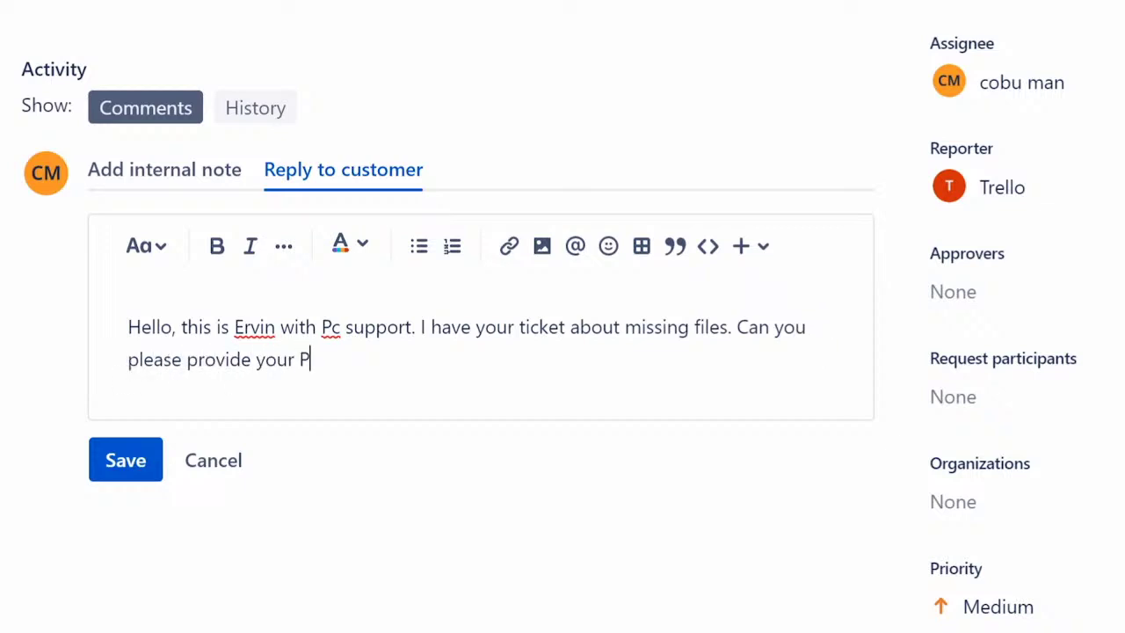
{"action": "type", "text": "c name."}
{"action": "type", "text": "?"}
{"action": "left_click", "coordinate": [319, 359]}
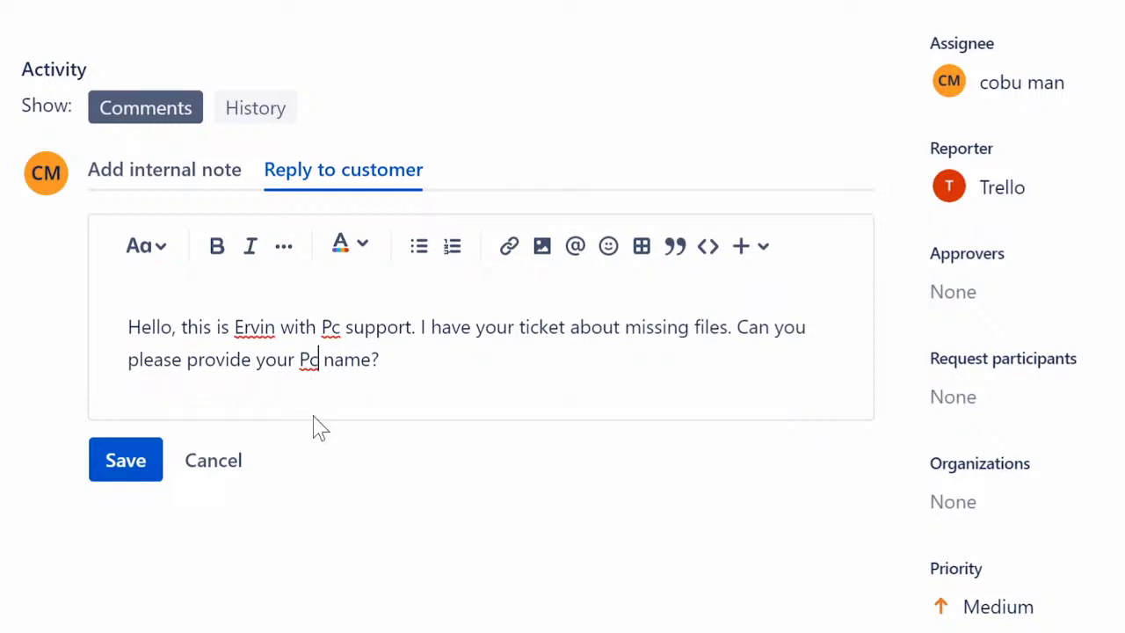
{"action": "left_click", "coordinate": [148, 469]}
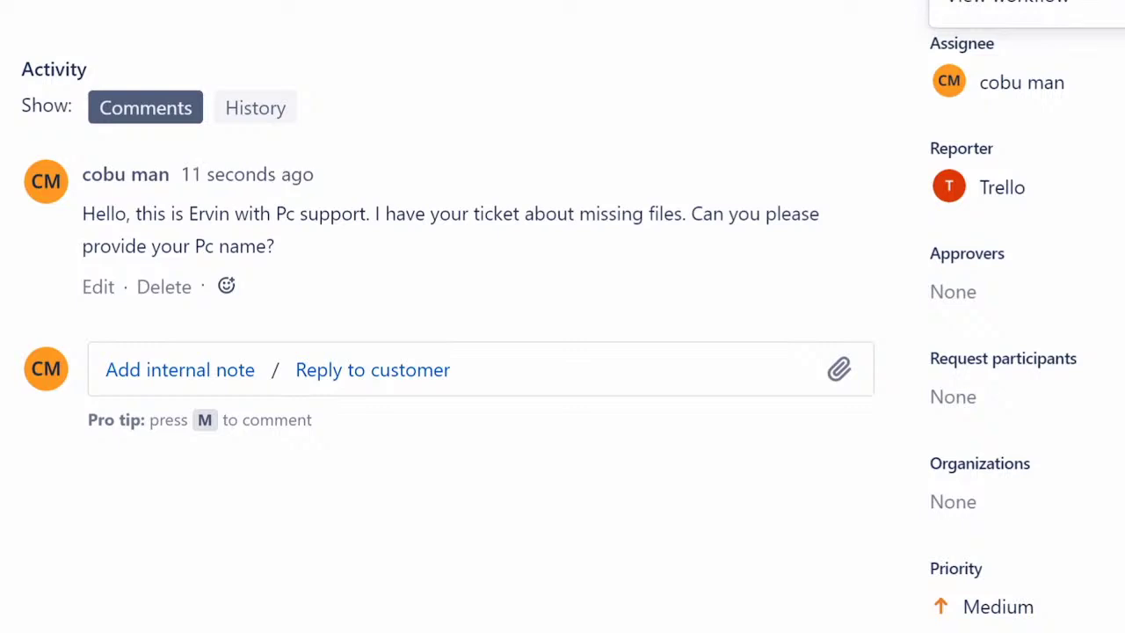
{"action": "key", "text": "Escape"}
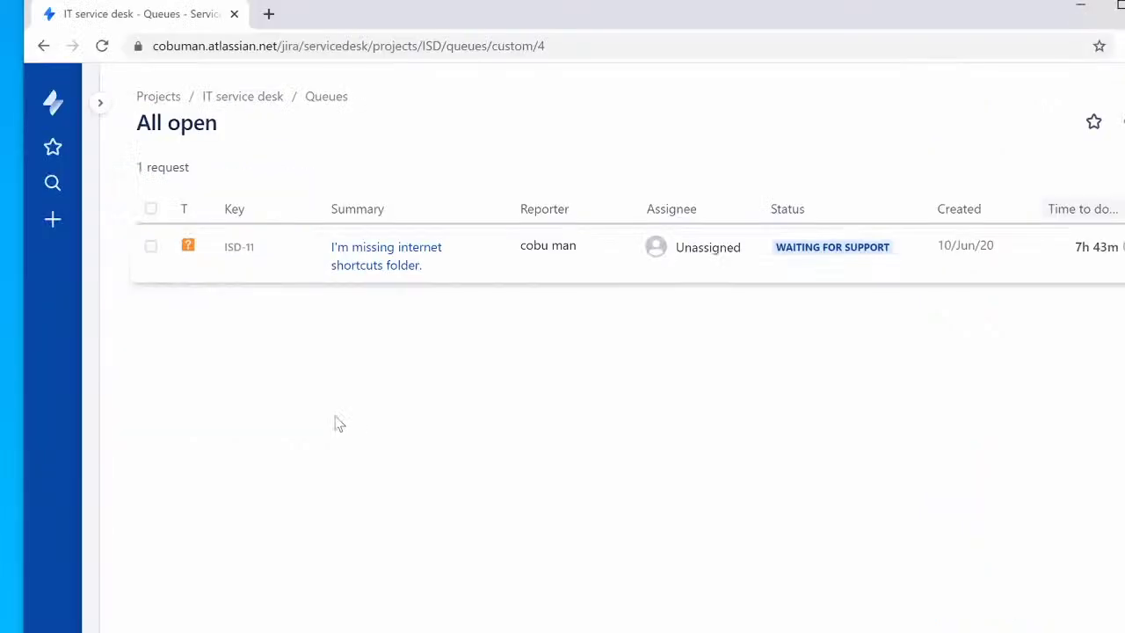
- Open ISD-11 'I'm missing internet shortcuts folder.' and add an empty line below its description
{"action": "left_click", "coordinate": [400, 254]}
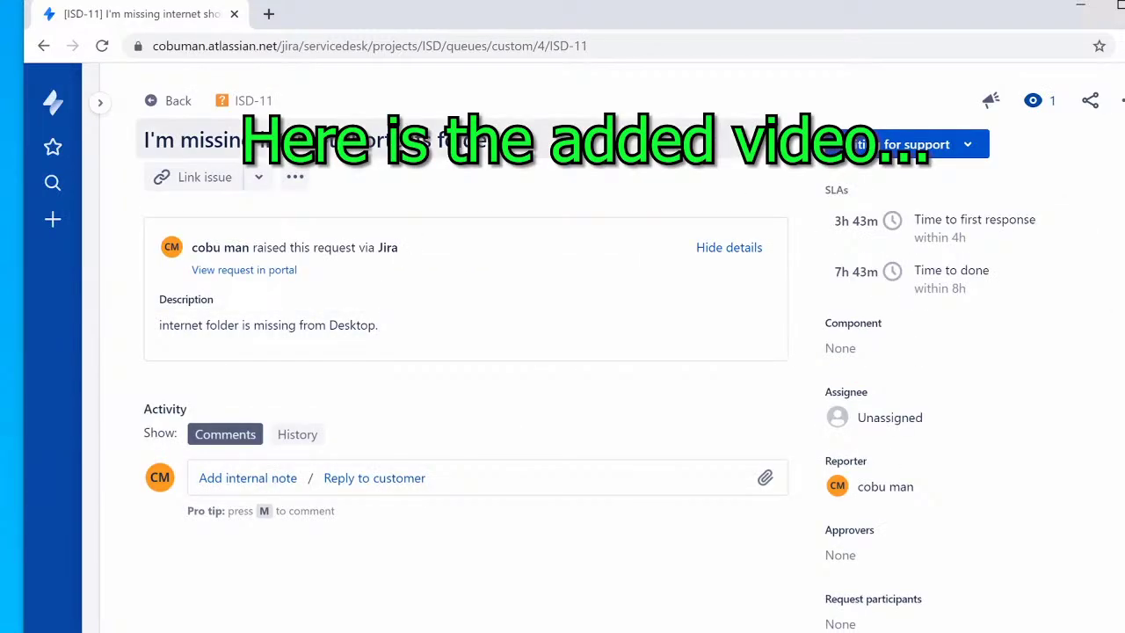
{"action": "left_click_drag", "start_coordinate": [145, 141], "coordinate": [490, 141]}
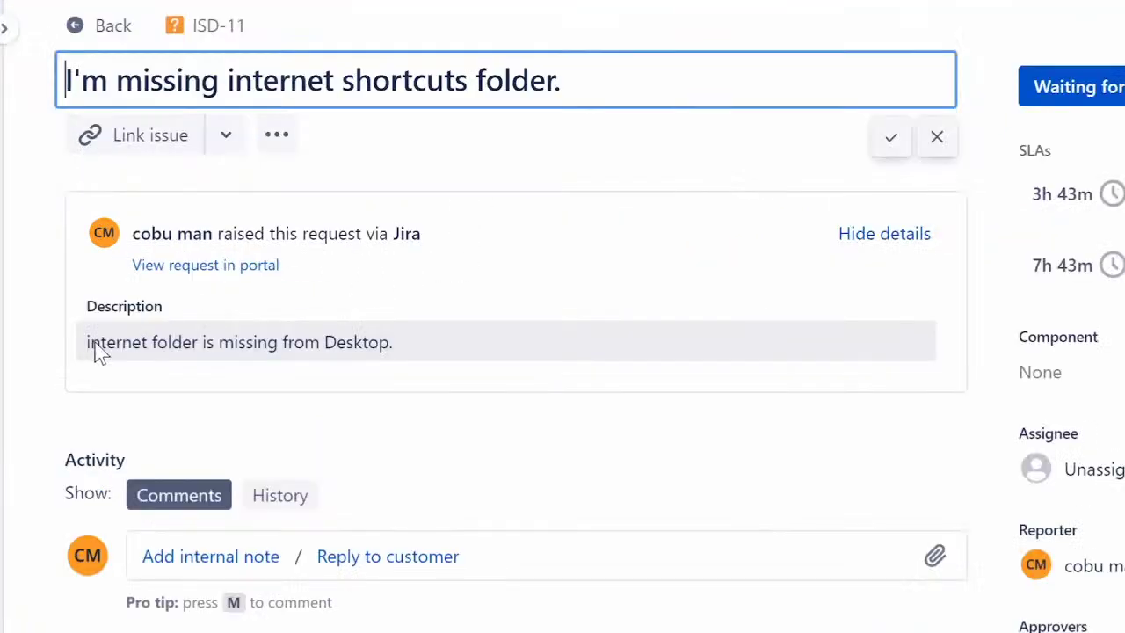
{"action": "left_click_drag", "start_coordinate": [378, 326], "coordinate": [198, 326]}
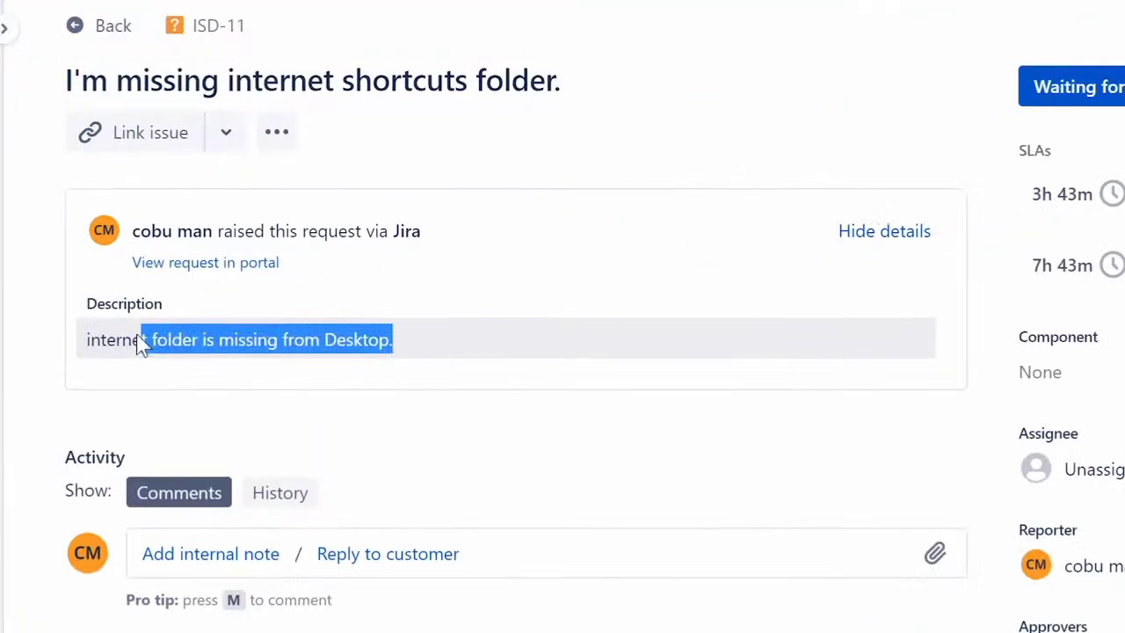
{"action": "left_click", "coordinate": [360, 330]}
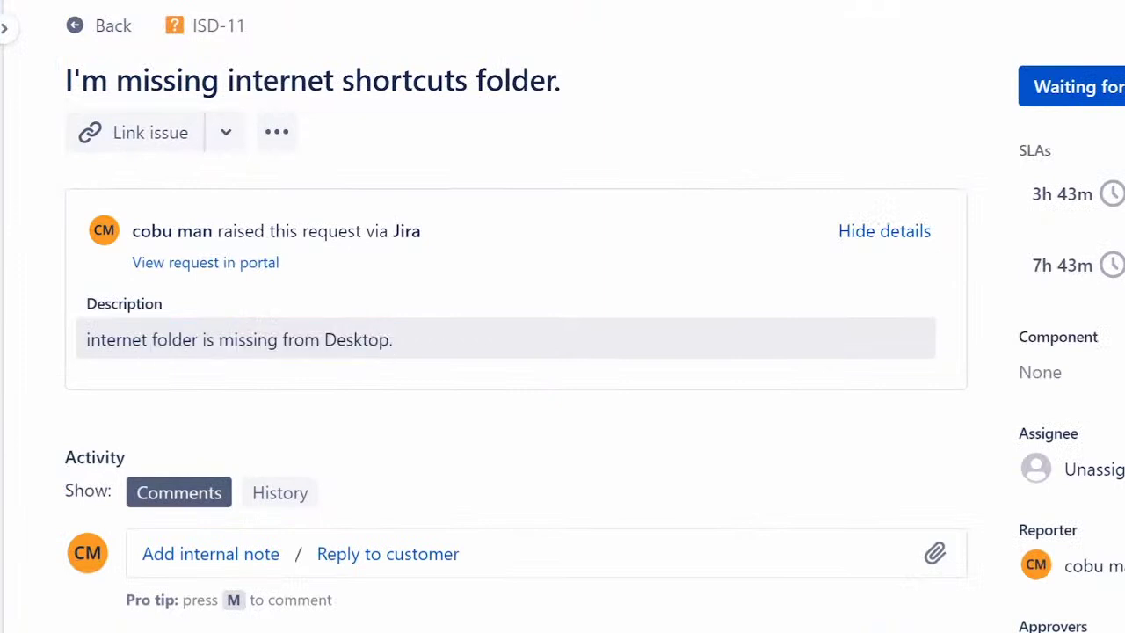
{"action": "left_click", "coordinate": [414, 343]}
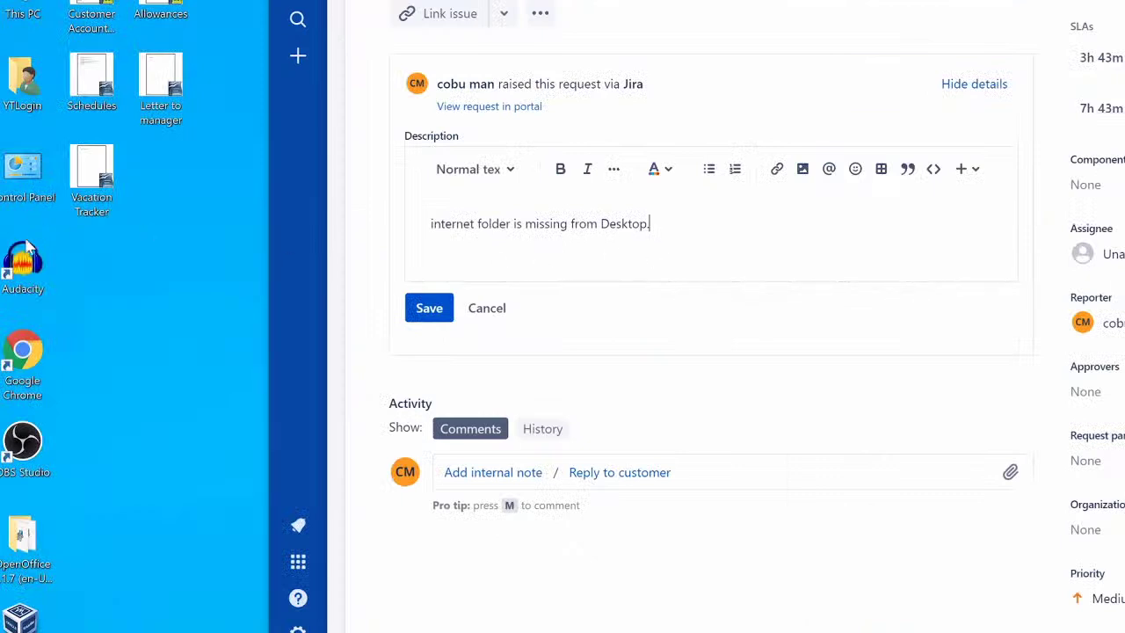
{"action": "left_click_drag", "start_coordinate": [26, 532], "coordinate": [137, 345]}
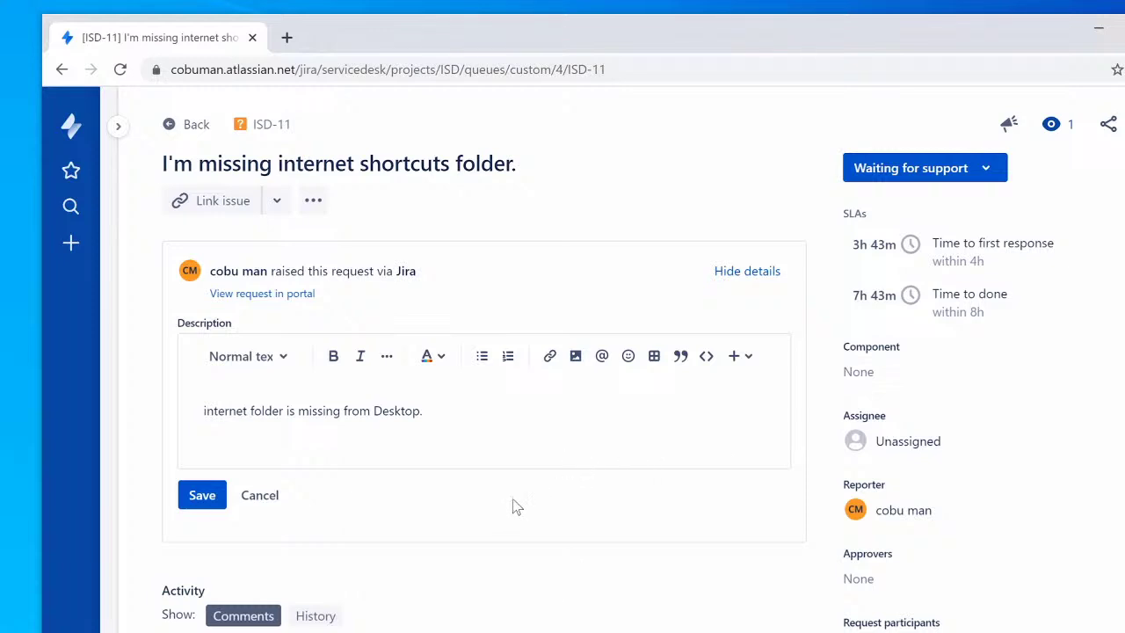
{"action": "key", "text": "Return"}
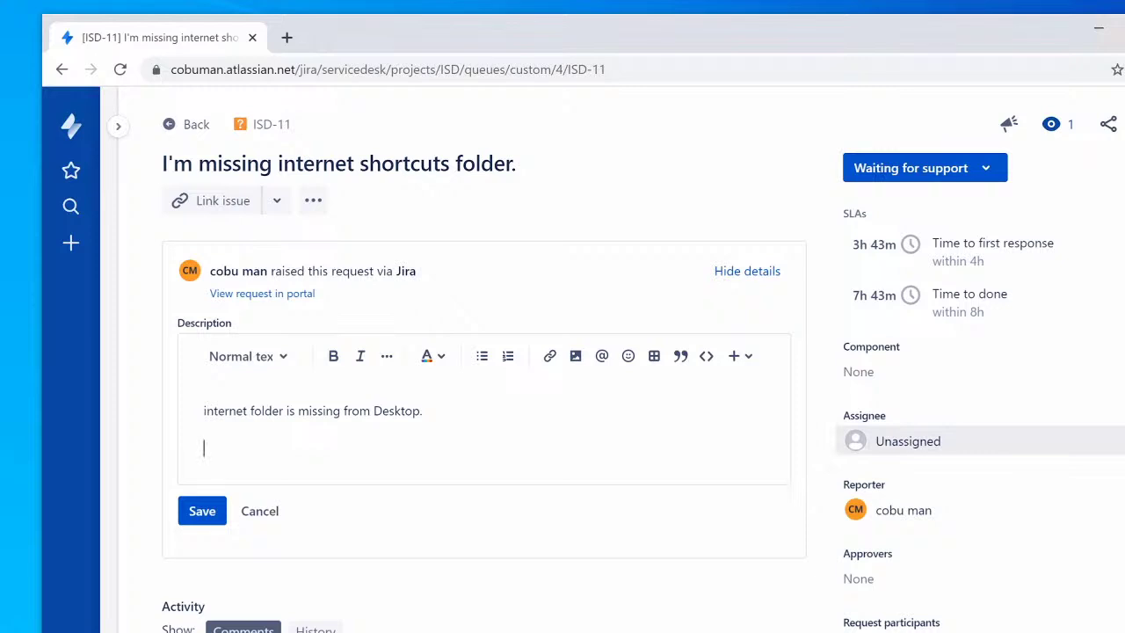
- Assign ISD-11 to yourself and scroll down to the reply area
{"action": "left_click", "coordinate": [908, 441]}
{"action": "left_click", "coordinate": [955, 493]}
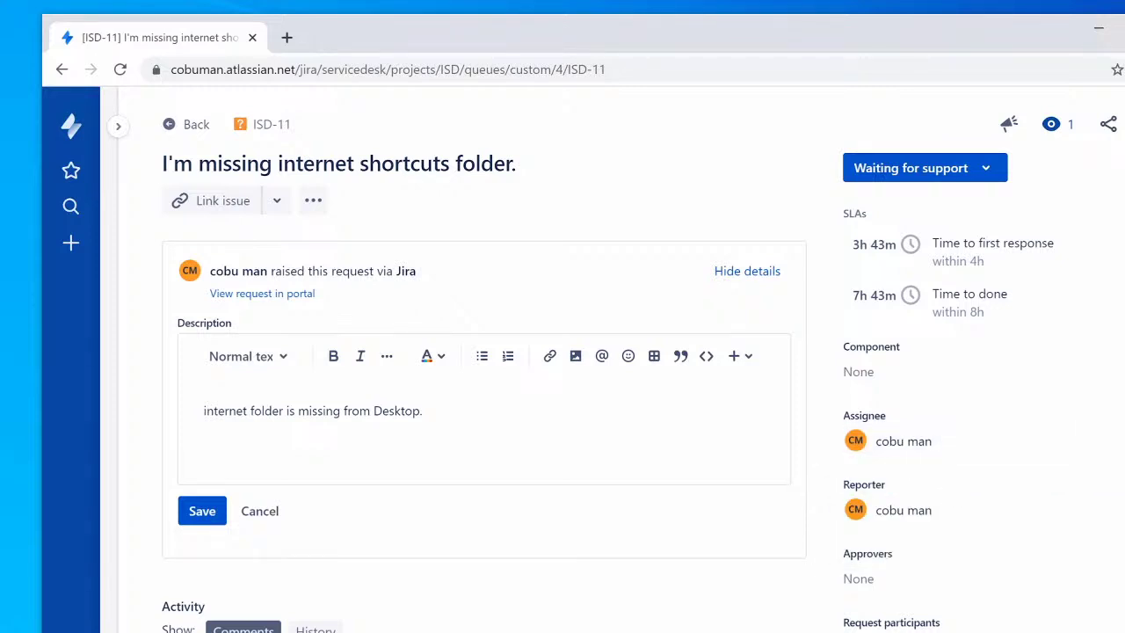
{"action": "scroll", "coordinate": [447, 597], "scroll_direction": "down", "scroll_amount": 2}
- Post a Help Desk reply asking for the PC name to restore the folder, signed with your name
{"action": "left_click", "coordinate": [407, 493]}
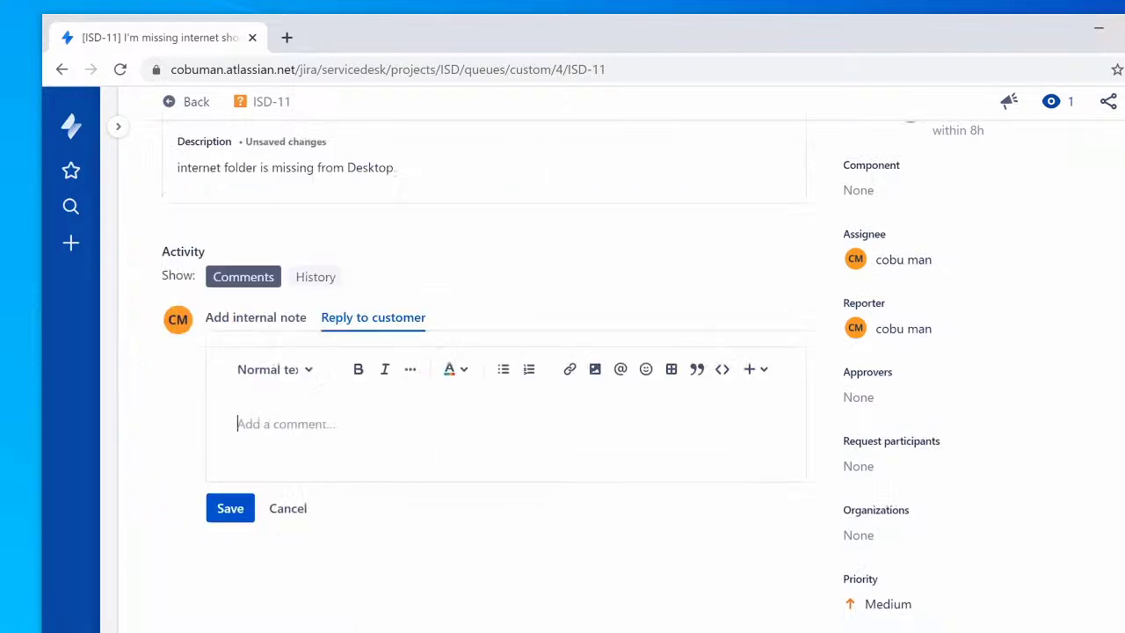
{"action": "type", "text": "Hello,"}
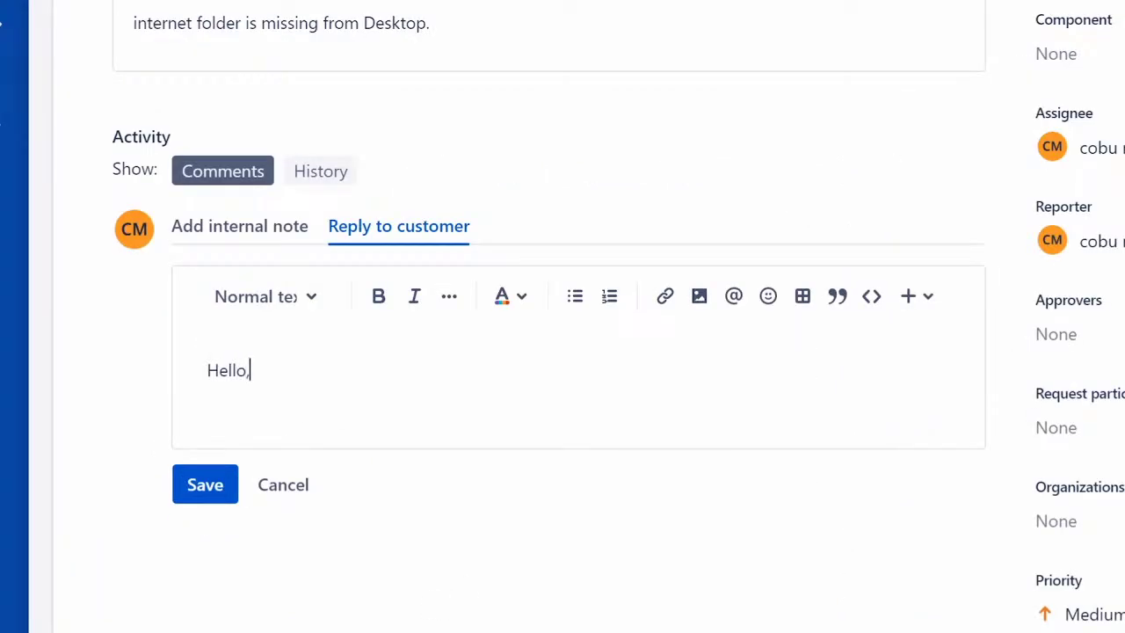
{"action": "type", "text": " this is Ervin with EUS"}
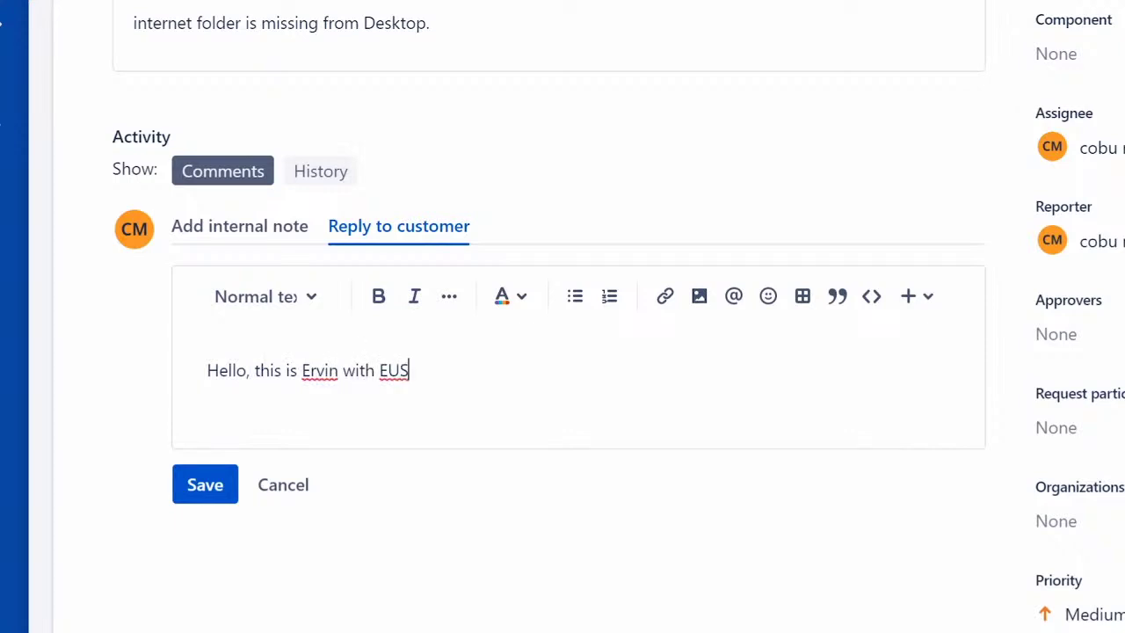
{"action": "key", "text": "BackSpace"}
{"action": "key", "text": "BackSpace"}
{"action": "key", "text": "BackSpace"}
{"action": "type", "text": "tech suppor"}
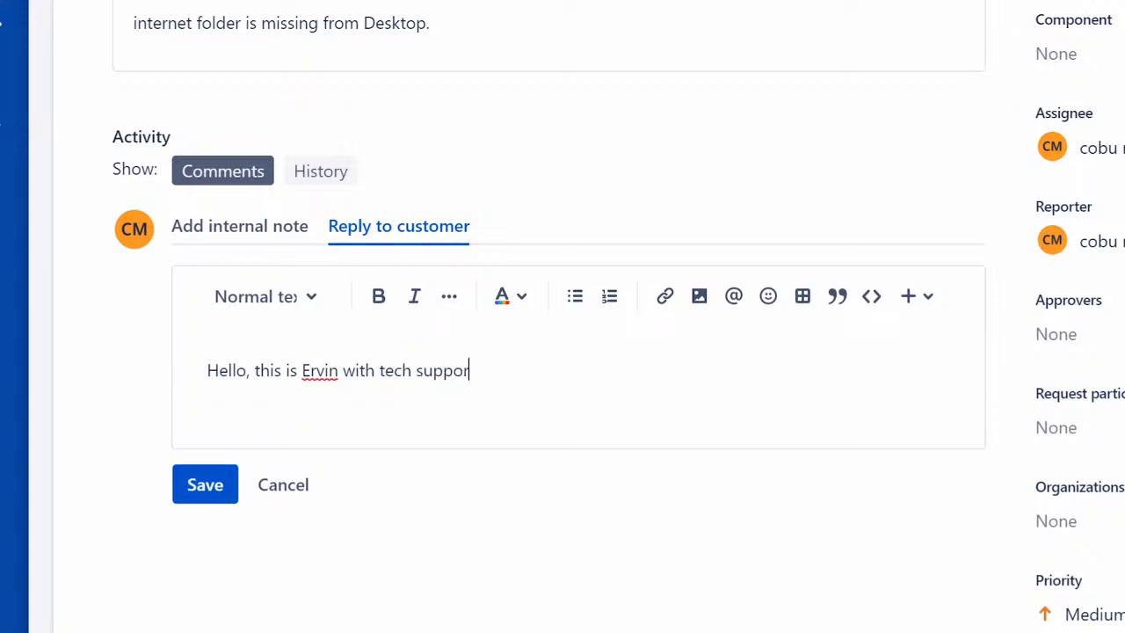
{"action": "type", "text": "t."}
{"action": "key", "text": "BackSpace"}
{"action": "key", "text": "BackSpace"}
{"action": "key", "text": "BackSpace"}
{"action": "key", "text": "BackSpace"}
{"action": "key", "text": "BackSpace"}
{"action": "key", "text": "BackSpace"}
{"action": "key", "text": "BackSpace"}
{"action": "key", "text": "BackSpace"}
{"action": "key", "text": "BackSpace"}
{"action": "key", "text": "BackSpace"}
{"action": "key", "text": "BackSpace"}
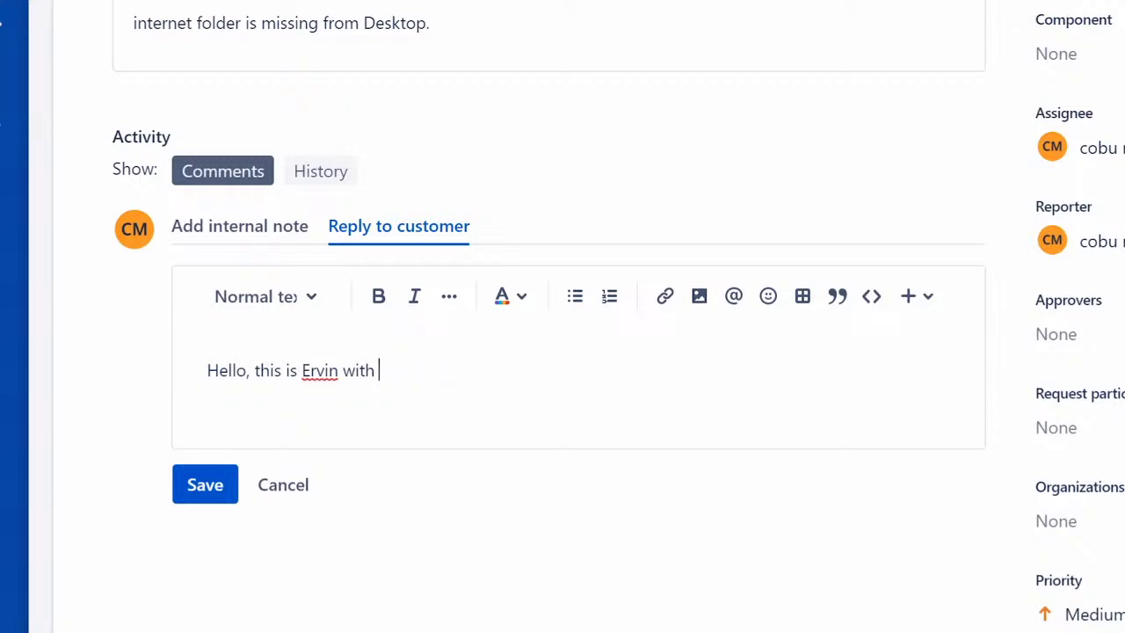
{"action": "type", "text": "Help Desk"}
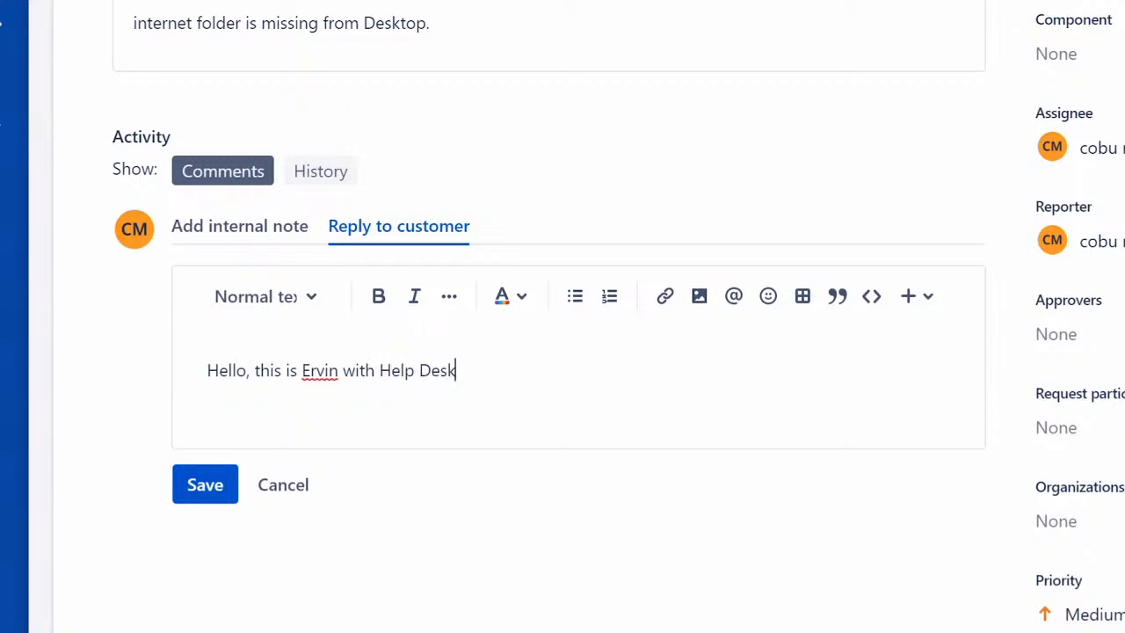
{"action": "type", "text": ". Can you please"}
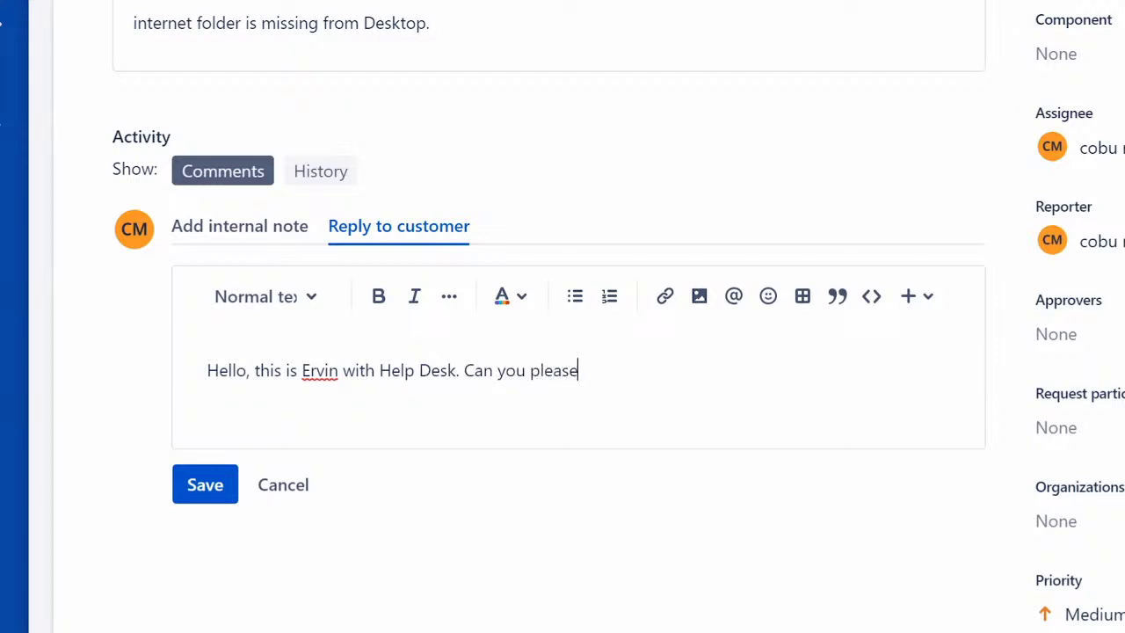
{"action": "type", "text": " provide your "}
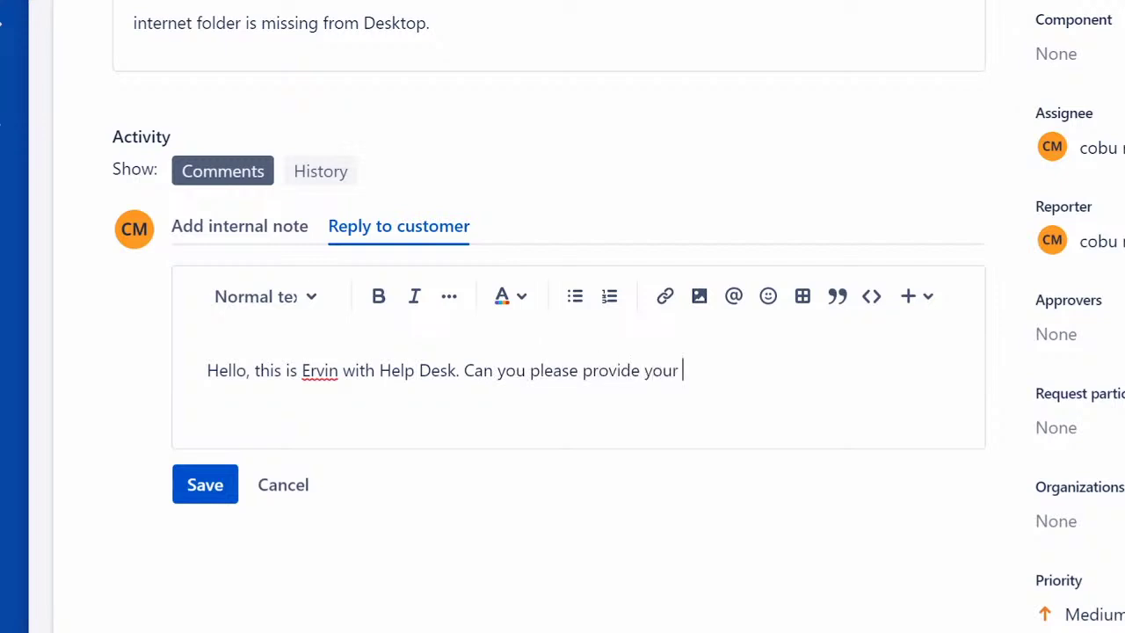
{"action": "type", "text": "PC name so that I can res"}
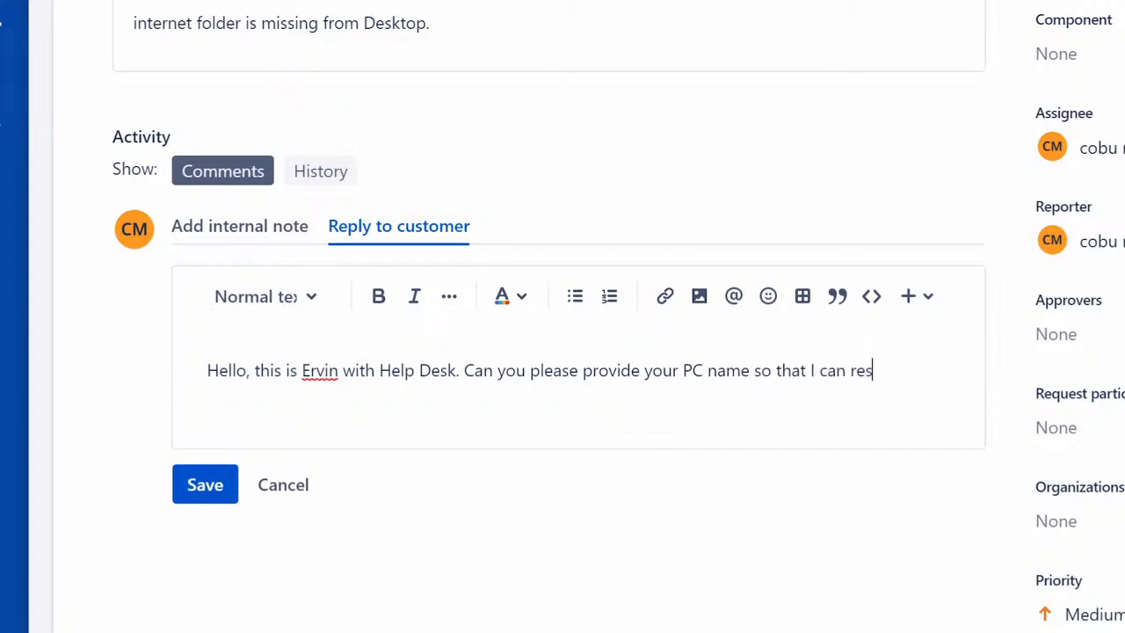
{"action": "type", "text": "tore your fol"}
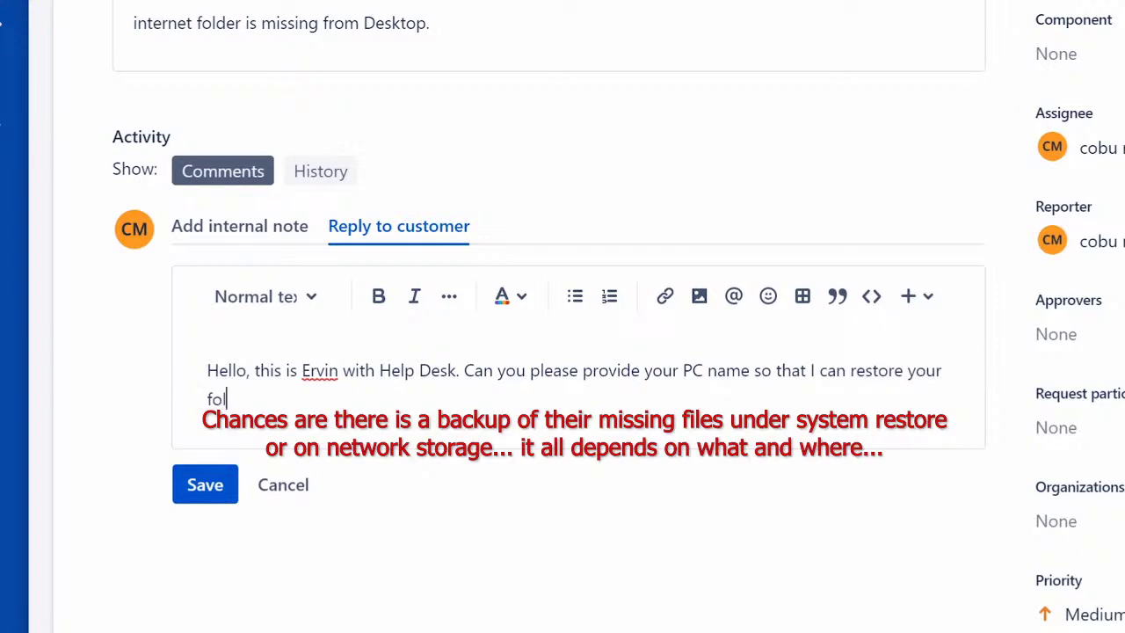
{"action": "type", "text": "der? Thanks yo"}
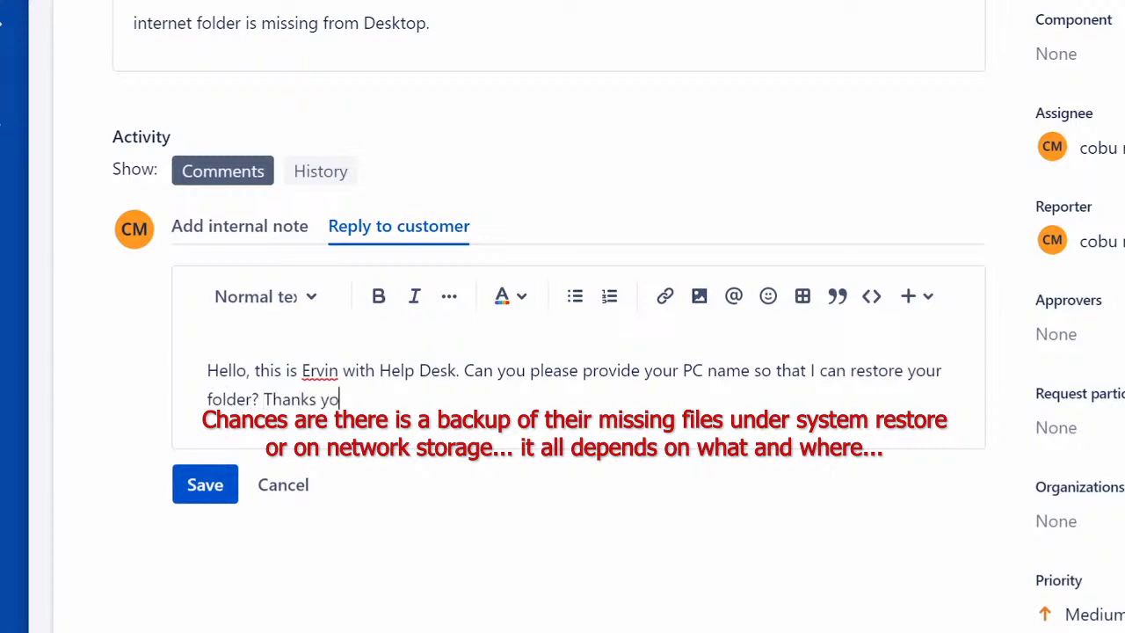
{"action": "key", "text": "BackSpace"}
{"action": "key", "text": "BackSpace"}
{"action": "key", "text": "BackSpace"}
{"action": "type", "text": ", Ervin."}
{"action": "left_click", "coordinate": [204, 484]}
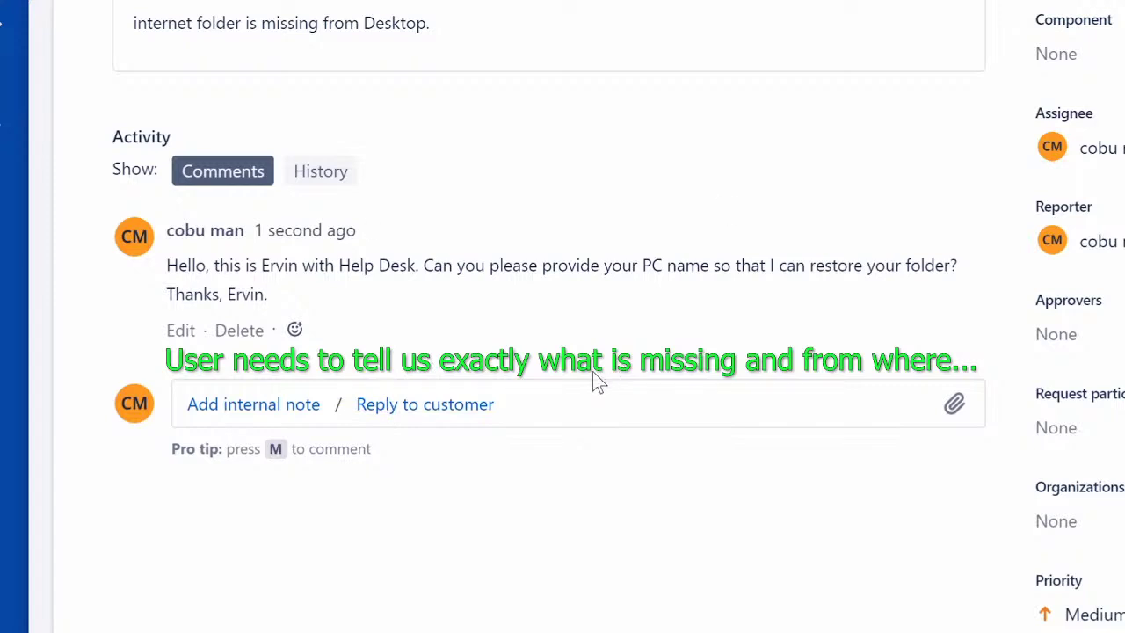
- Save an internal note on ISD-11 reading "user's Pc name is cobuman1"
{"action": "scroll", "coordinate": [592, 373], "scroll_direction": "up", "scroll_amount": 3}
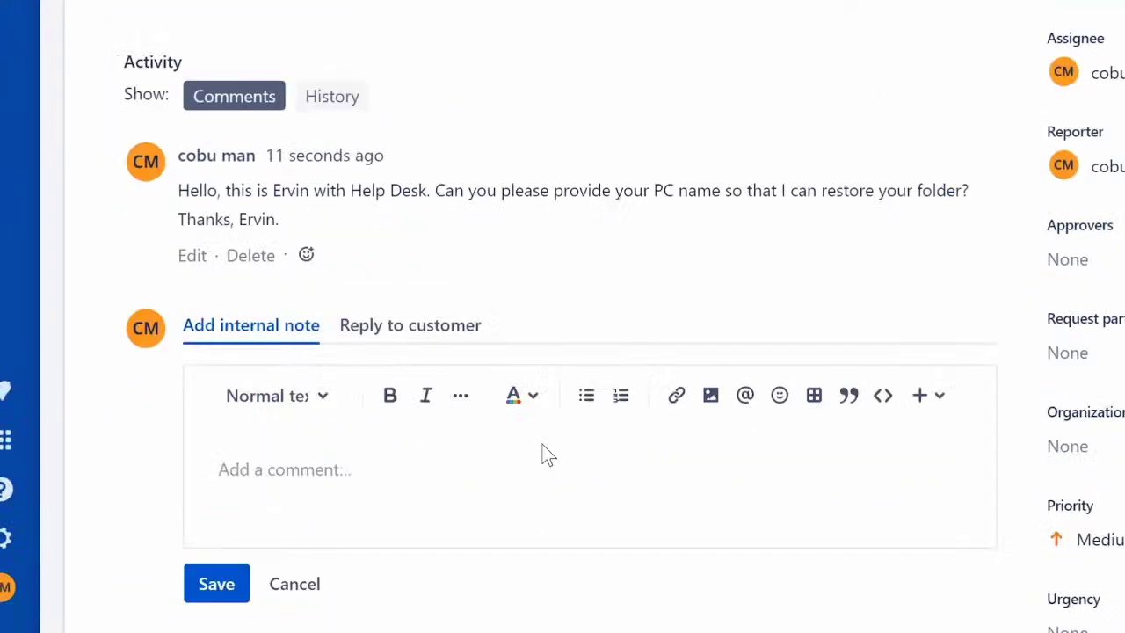
{"action": "left_click", "coordinate": [543, 454]}
{"action": "type", "text": "the p"}
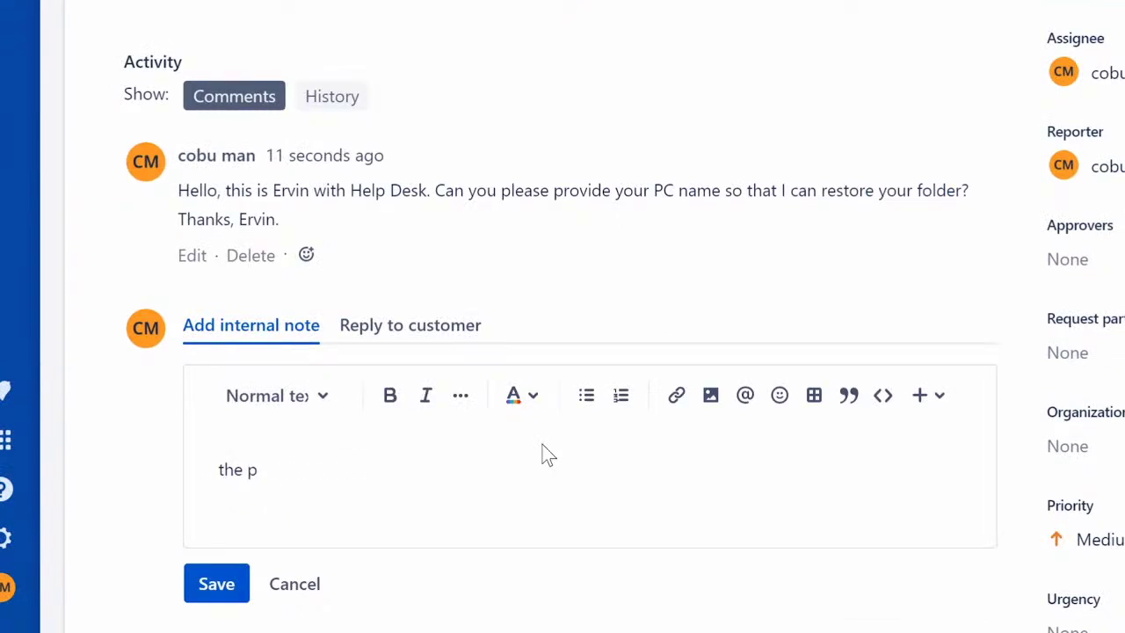
{"action": "key", "text": "BackSpace"}
{"action": "key", "text": "BackSpace"}
{"action": "key", "text": "BackSpace"}
{"action": "key", "text": "BackSpace"}
{"action": "key", "text": "BackSpace"}
{"action": "type", "text": "user's Pc name is "}
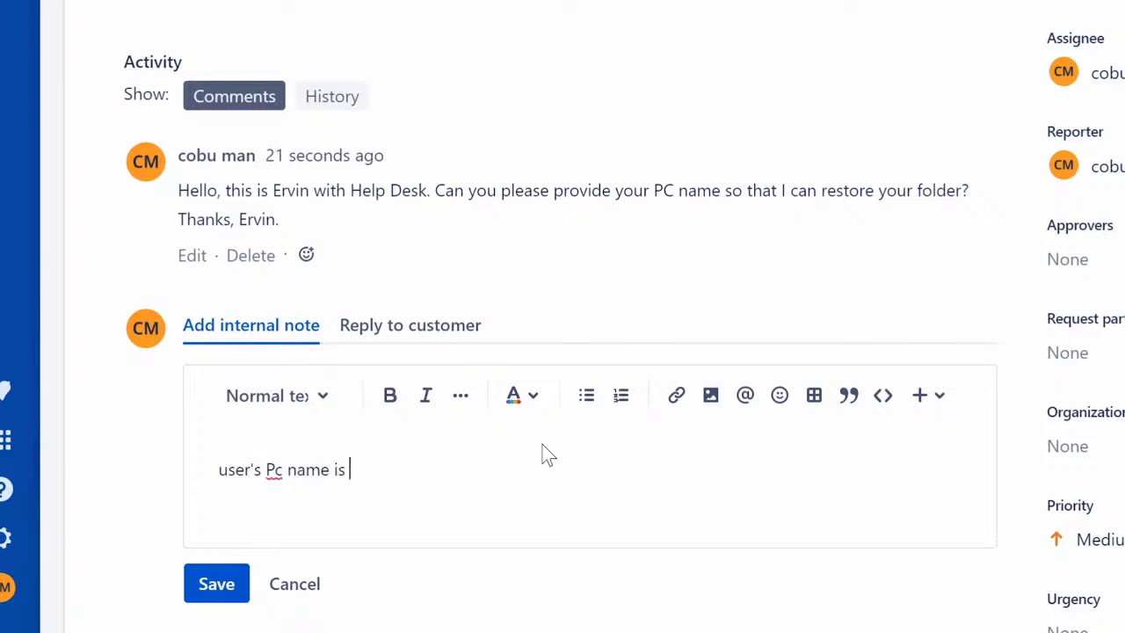
{"action": "type", "text": "cobuman1"}
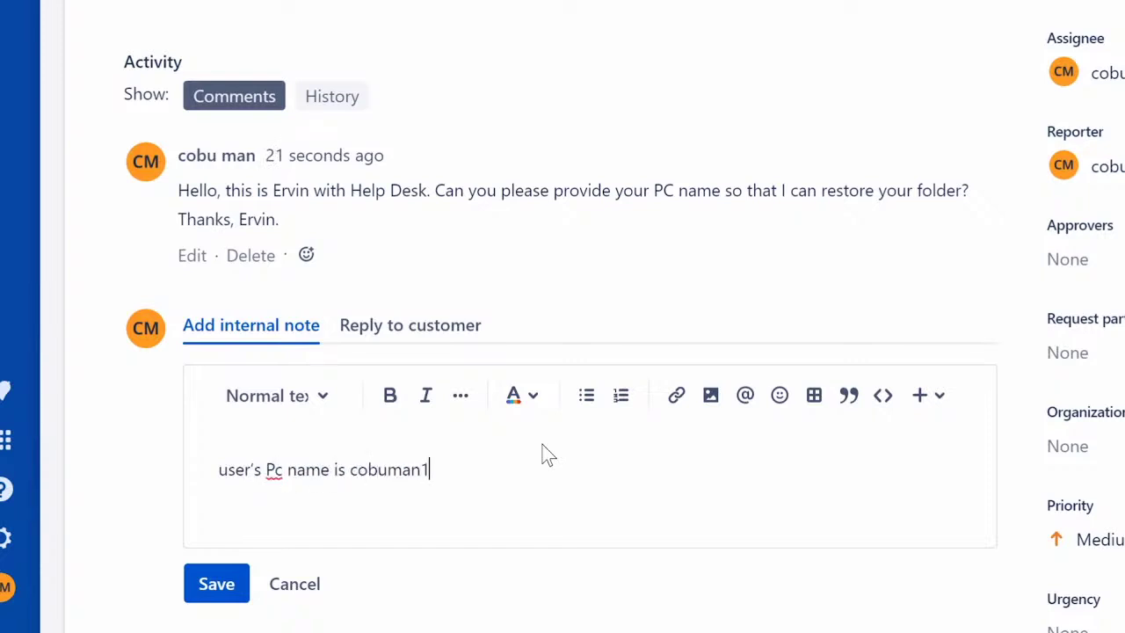
{"action": "left_click", "coordinate": [216, 585]}
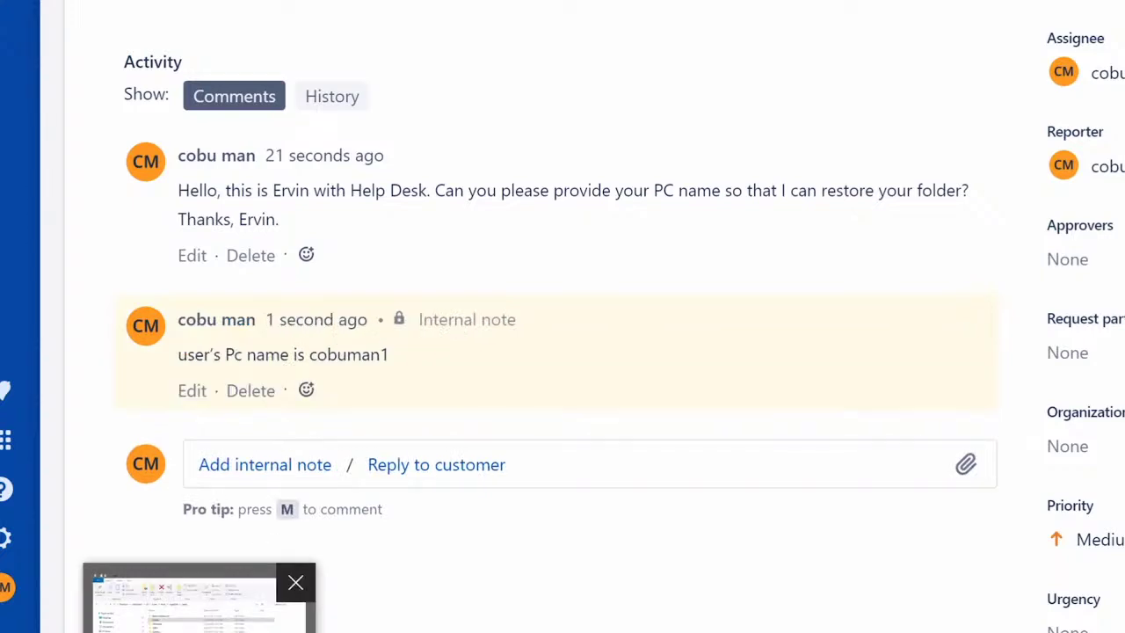
{"action": "left_click", "coordinate": [194, 602]}
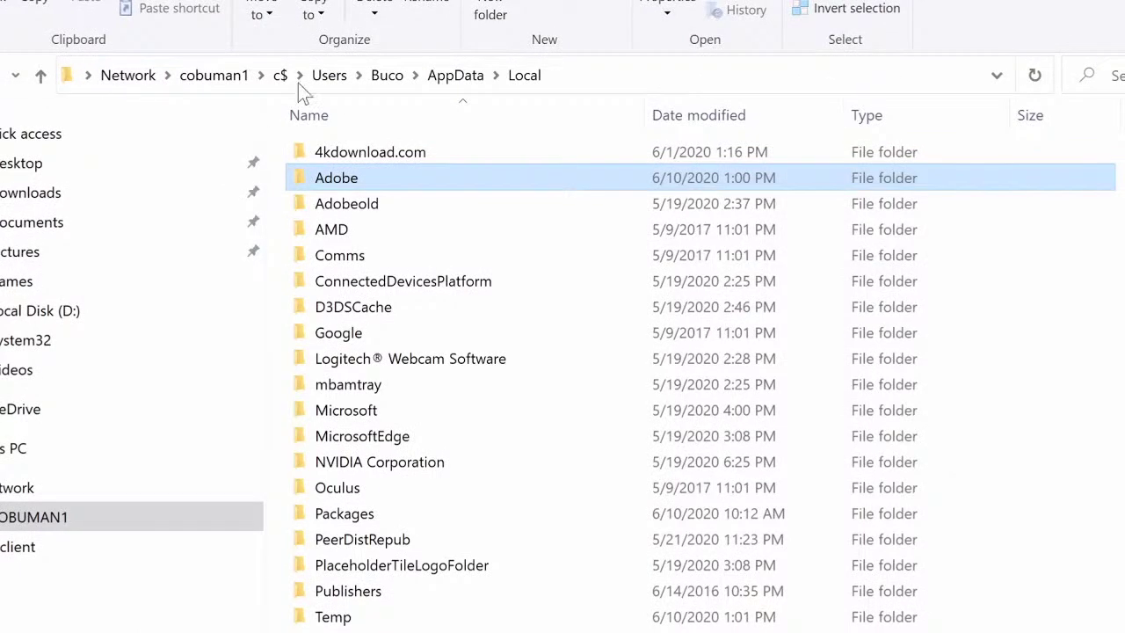
- Go to the user's Desktop folder and name a new folder 'Internet Shortcuts'
{"action": "left_click", "coordinate": [389, 77]}
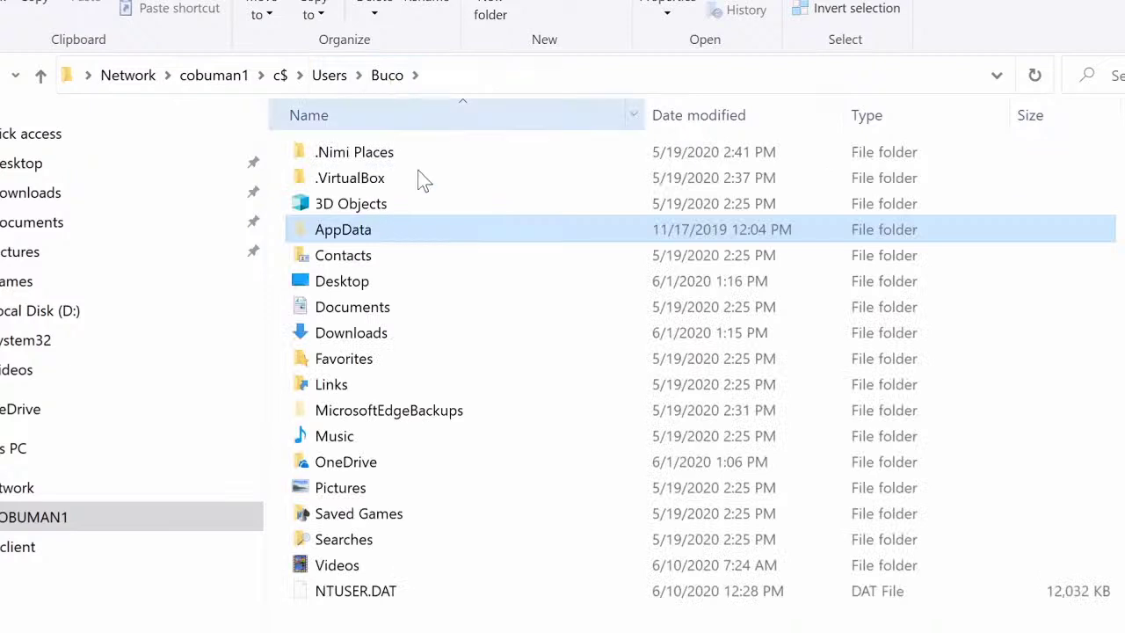
{"action": "double_click", "coordinate": [390, 282]}
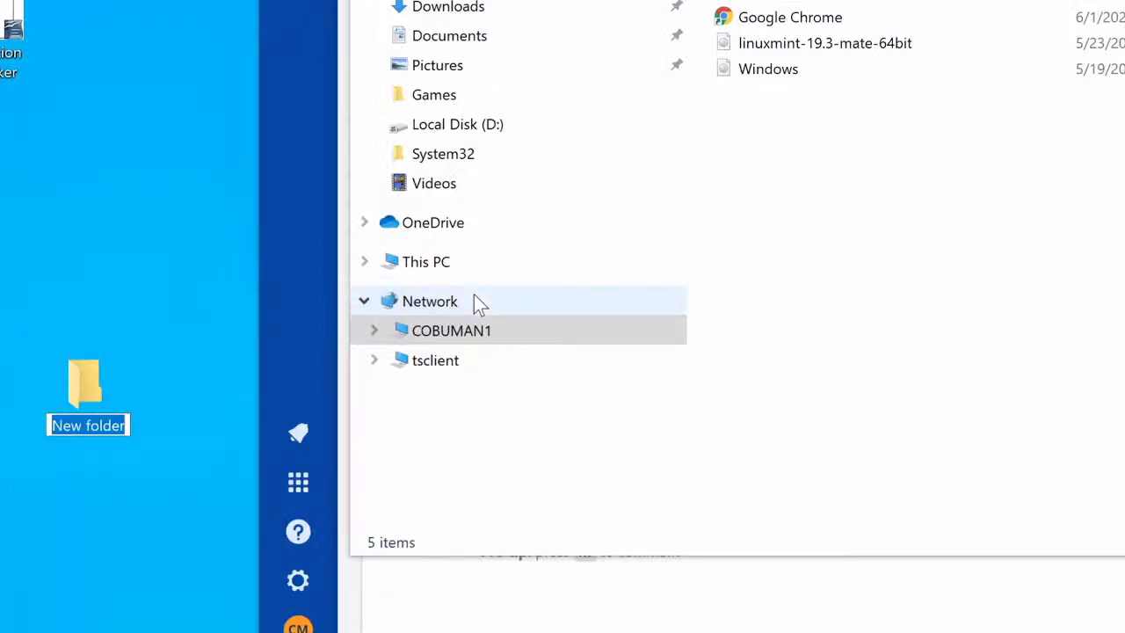
{"action": "type", "text": "Interne"}
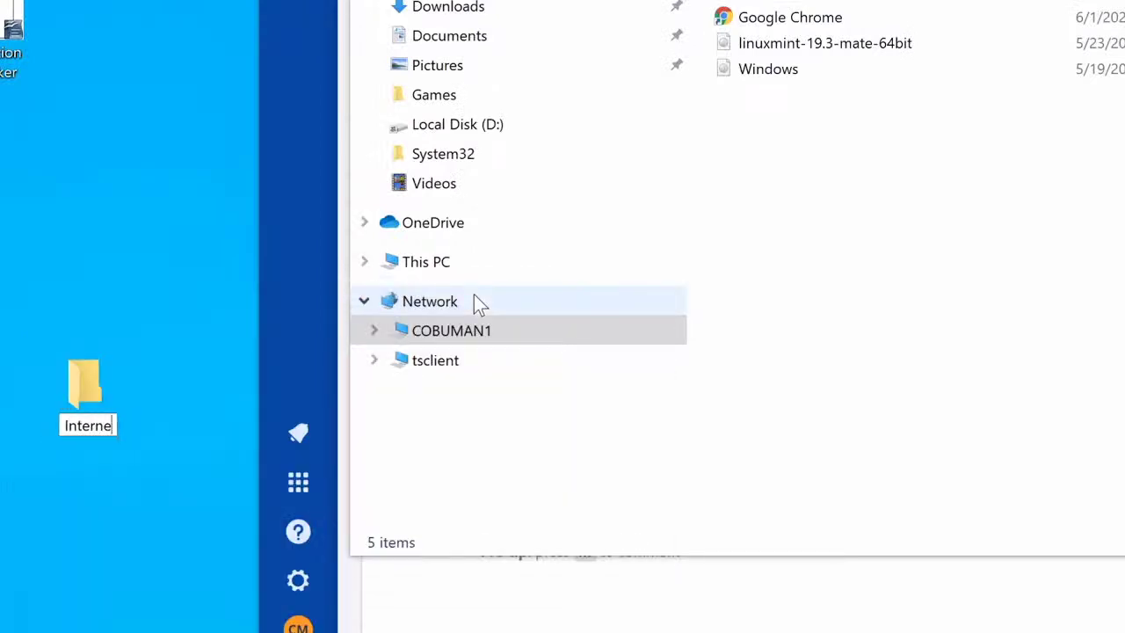
{"action": "type", "text": "t Shortcuts"}
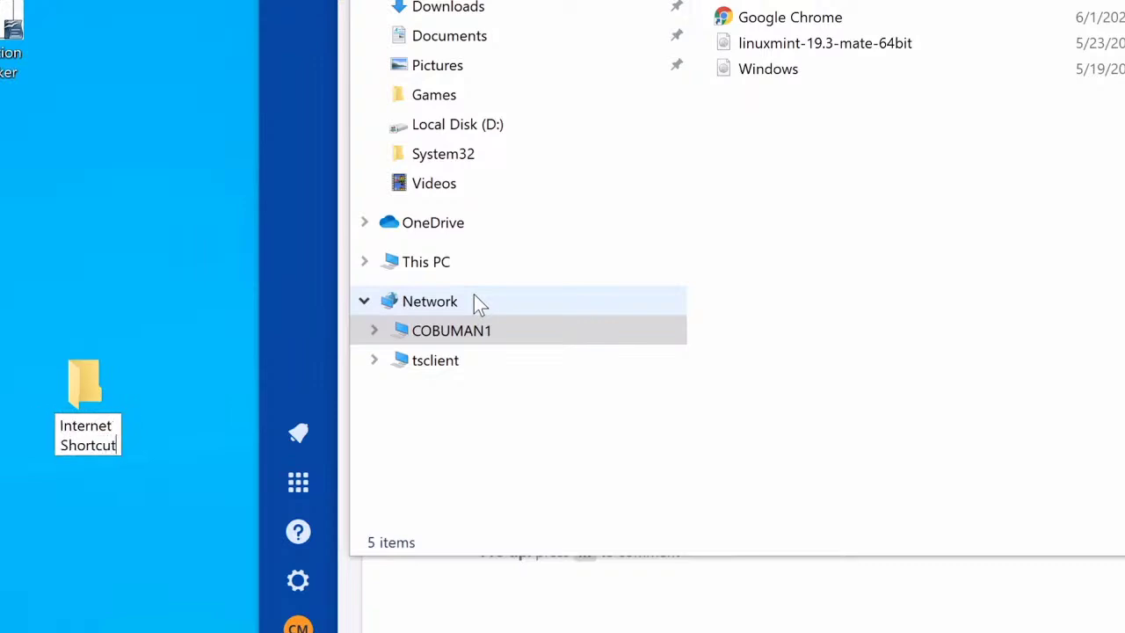
{"action": "key", "text": "Return"}
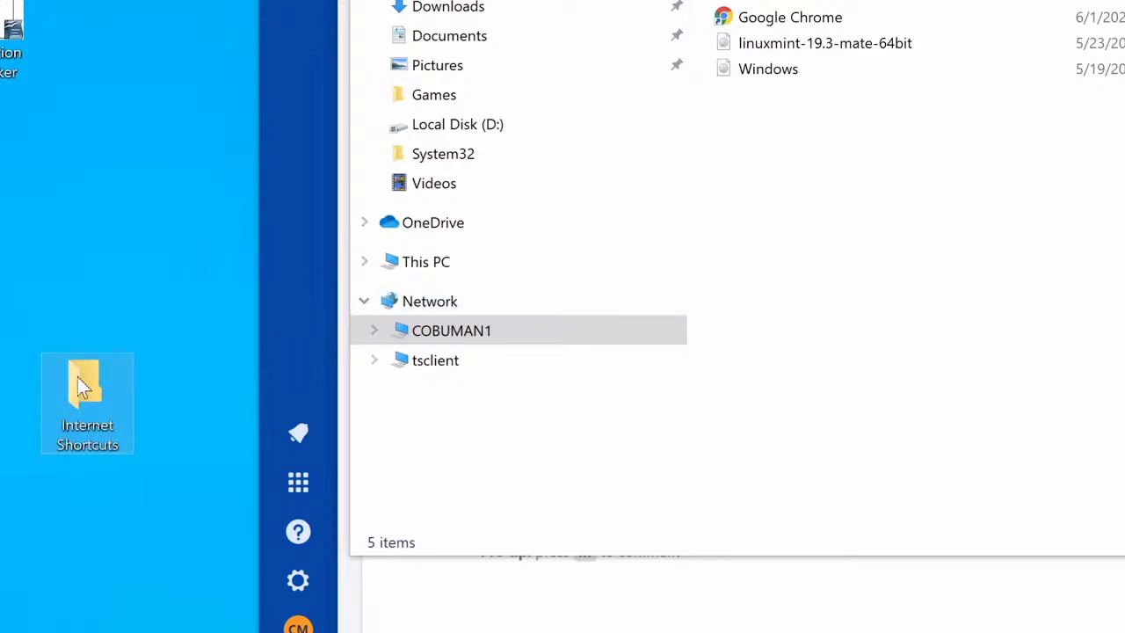
- Copy the Internet Shortcuts folder and paste it into the remote Desktop on cobuman1
{"action": "right_click", "coordinate": [77, 377]}
{"action": "left_click", "coordinate": [188, 235]}
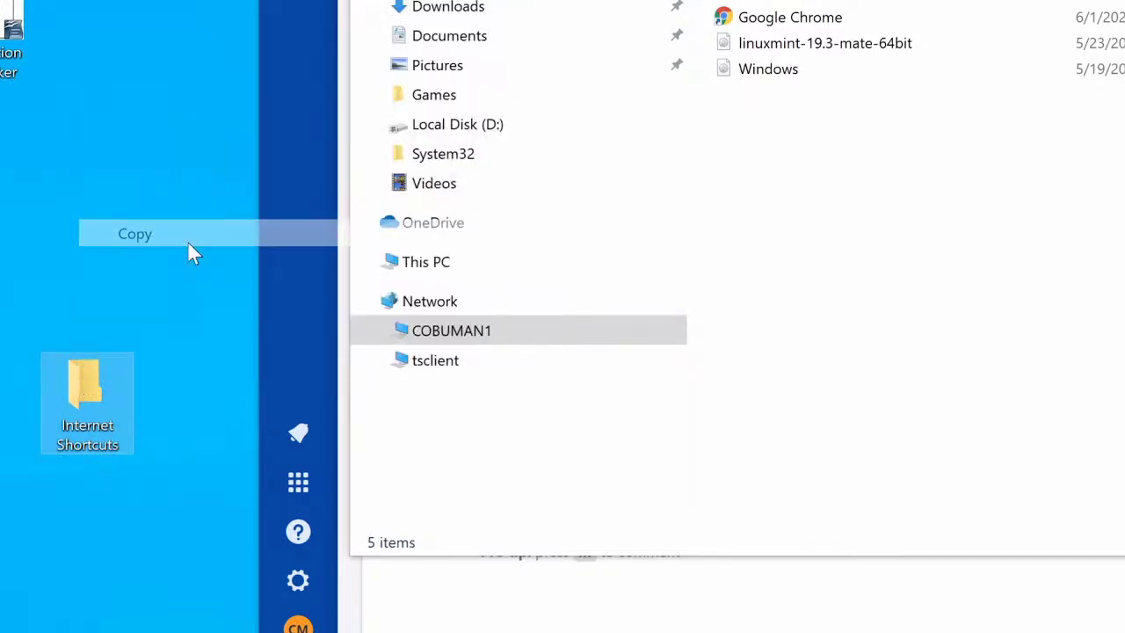
{"action": "right_click", "coordinate": [897, 233]}
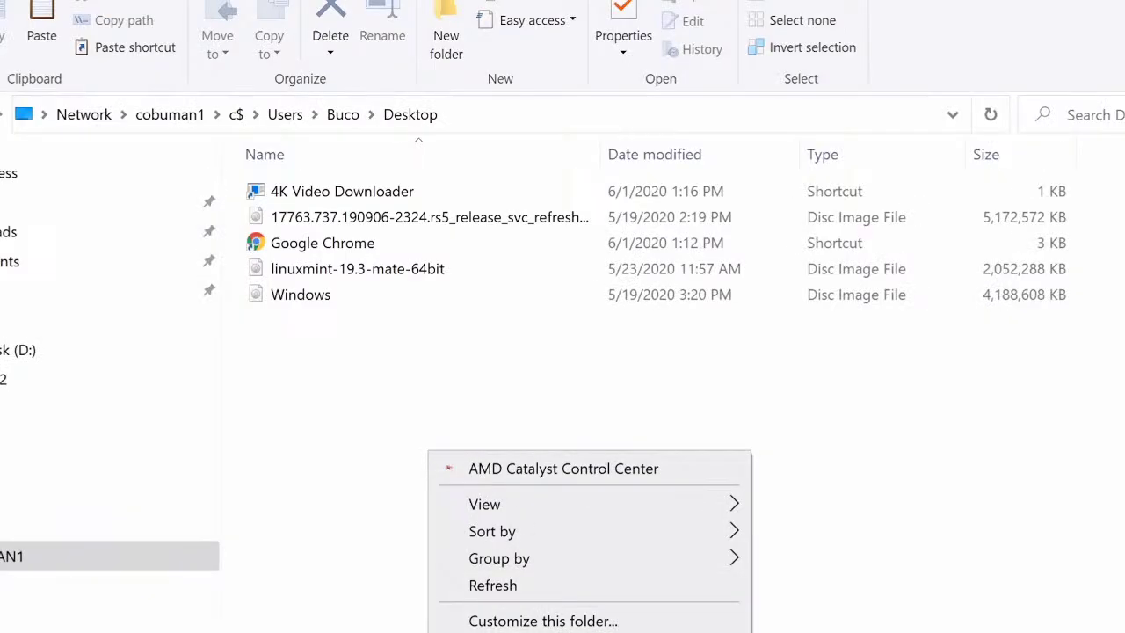
{"action": "left_click", "coordinate": [597, 632]}
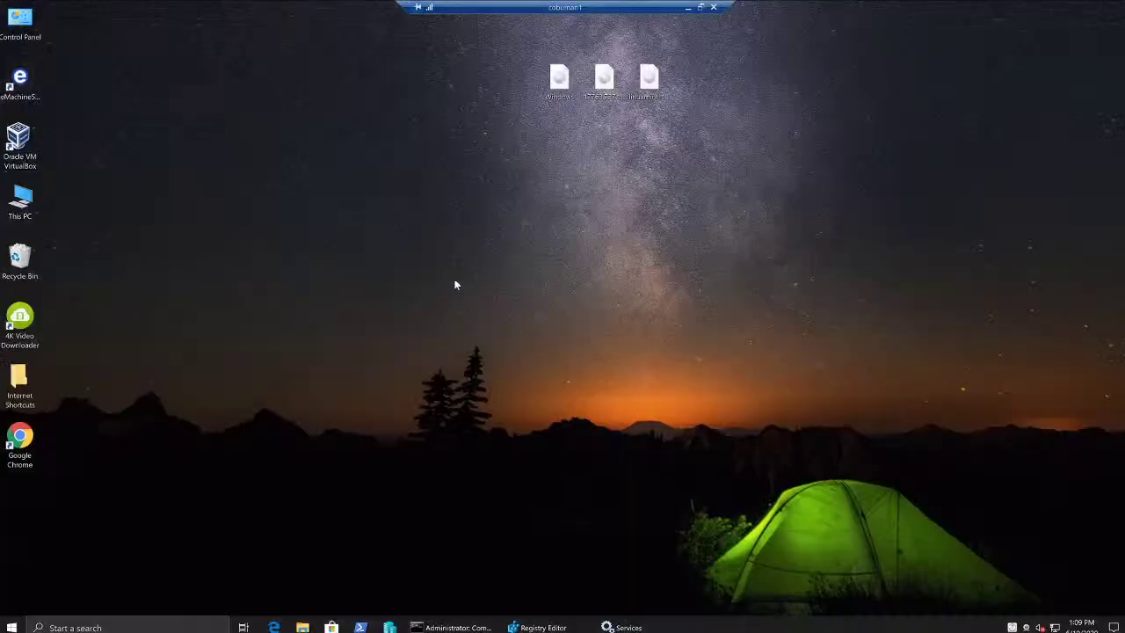
{"action": "left_click_drag", "start_coordinate": [20, 382], "coordinate": [441, 225]}
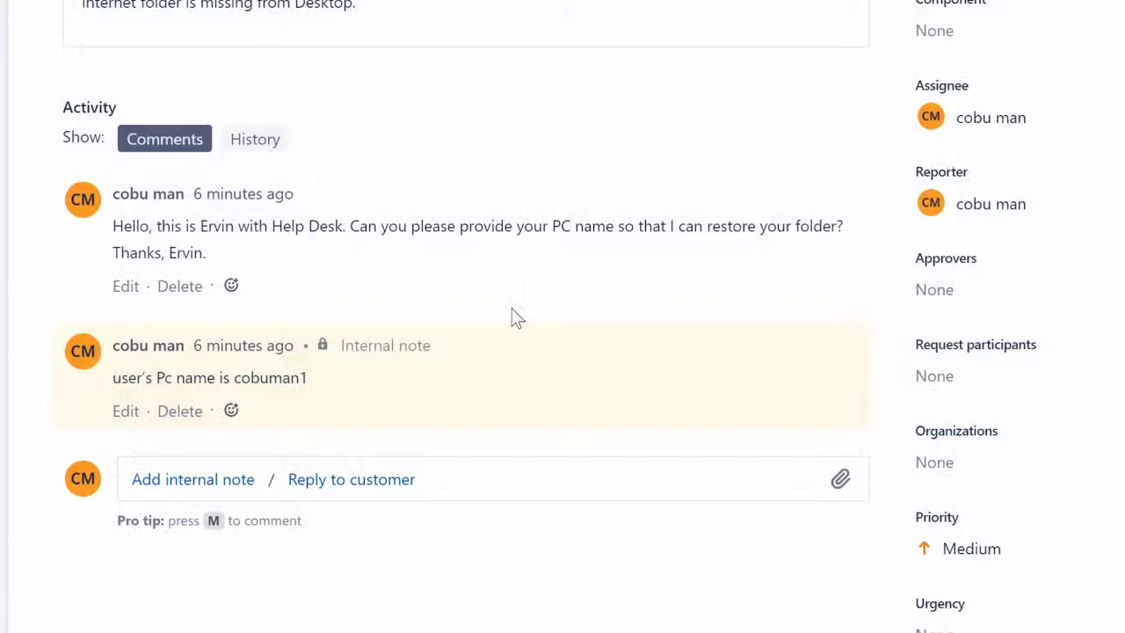
- Post the customer reply 'made a copy of internet folder to desktop', signed with your name
{"action": "scroll", "coordinate": [517, 318], "scroll_direction": "down", "scroll_amount": 1}
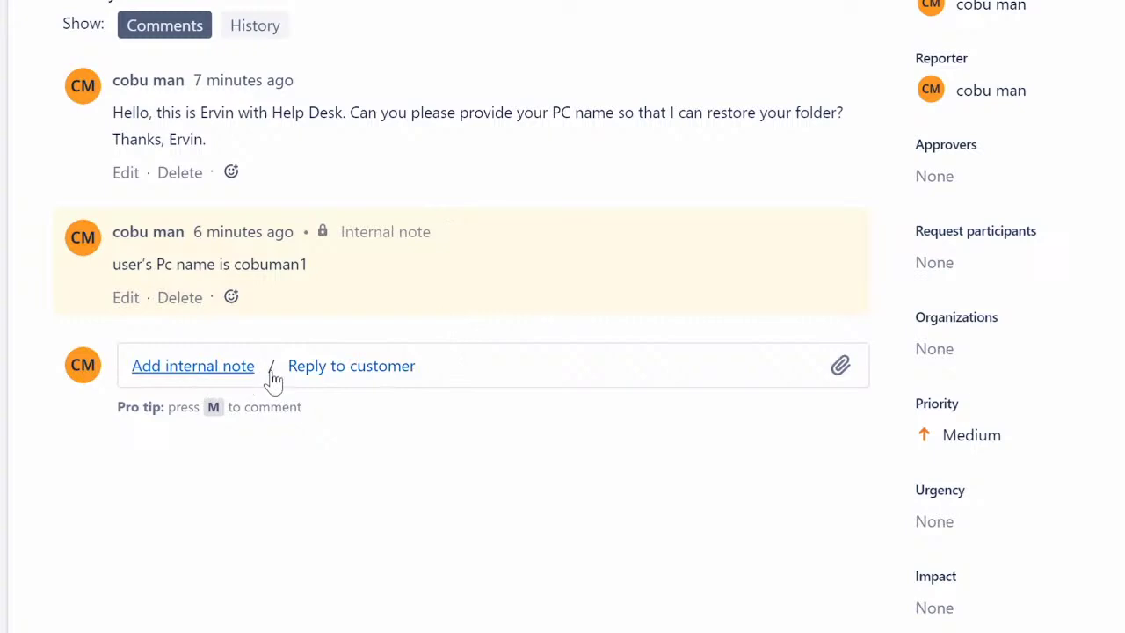
{"action": "left_click", "coordinate": [344, 369]}
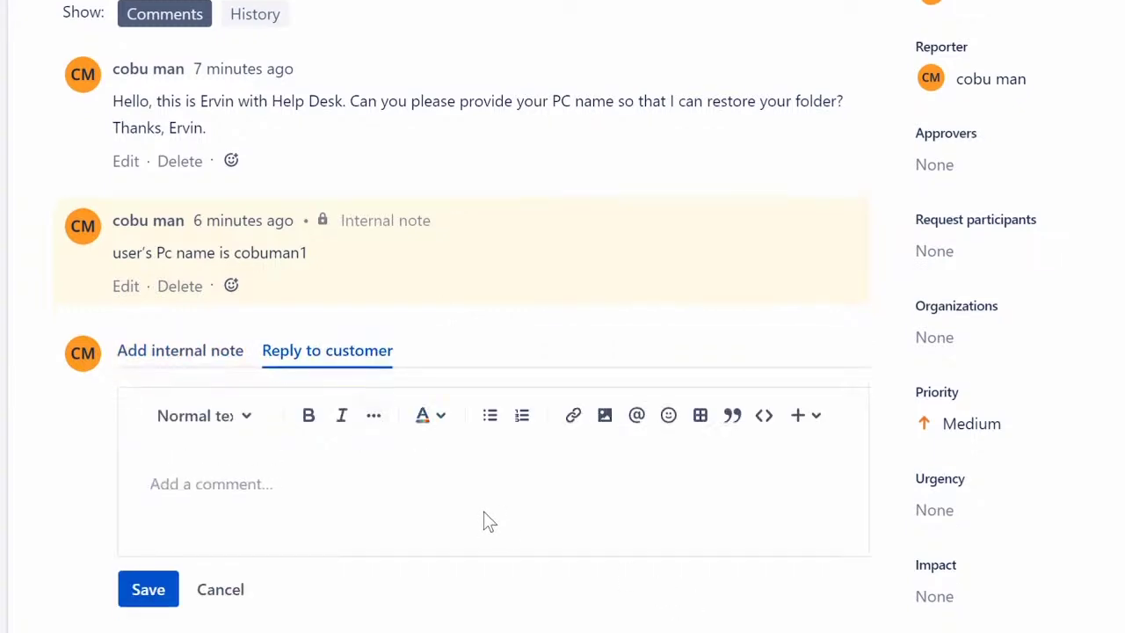
{"action": "type", "text": "mad"}
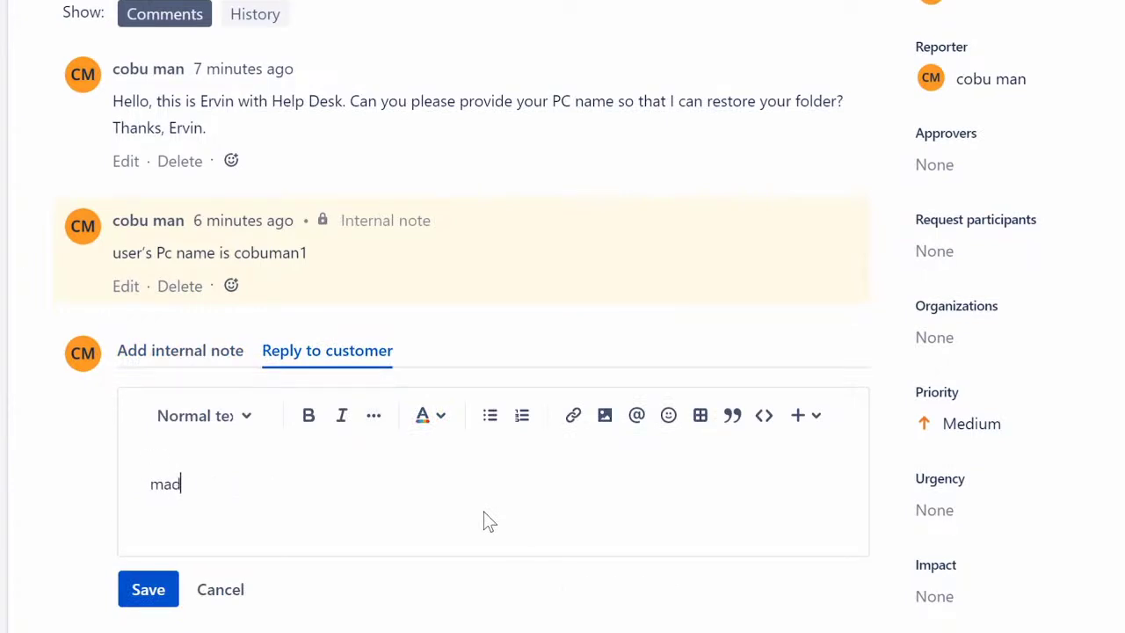
{"action": "type", "text": "e a copy of "}
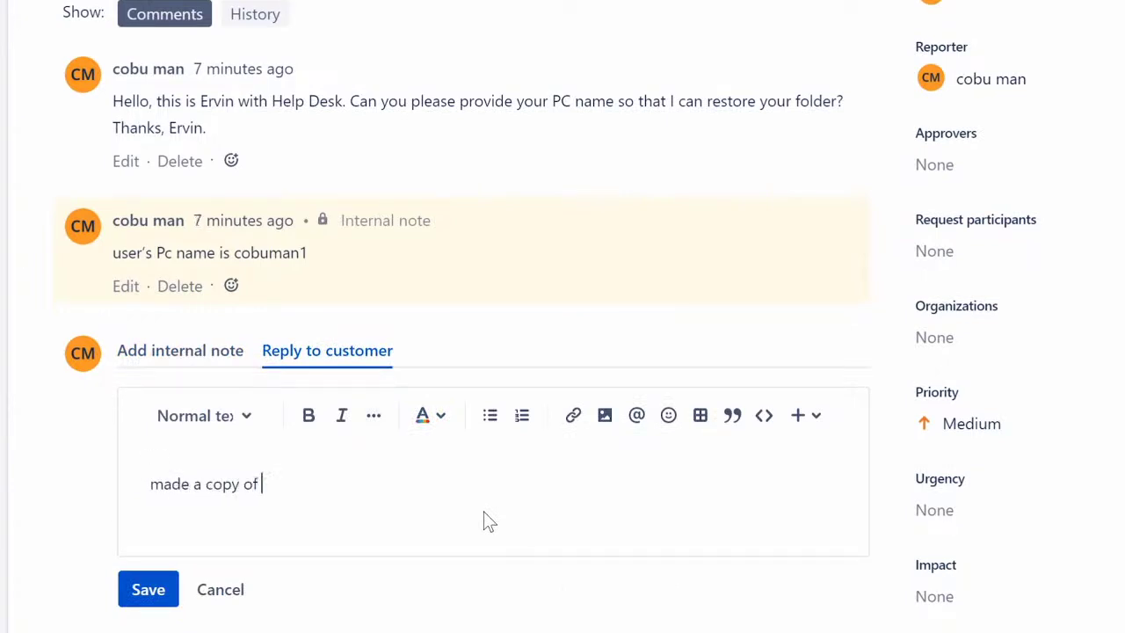
{"action": "type", "text": "internet folder "}
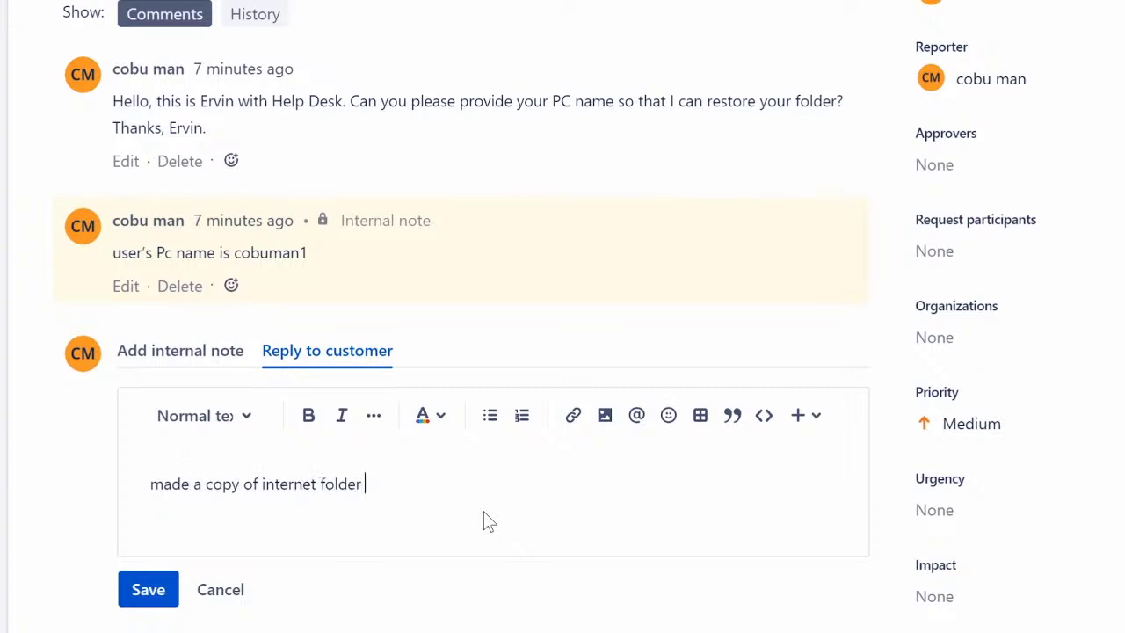
{"action": "type", "text": "to desktop. Ervin"}
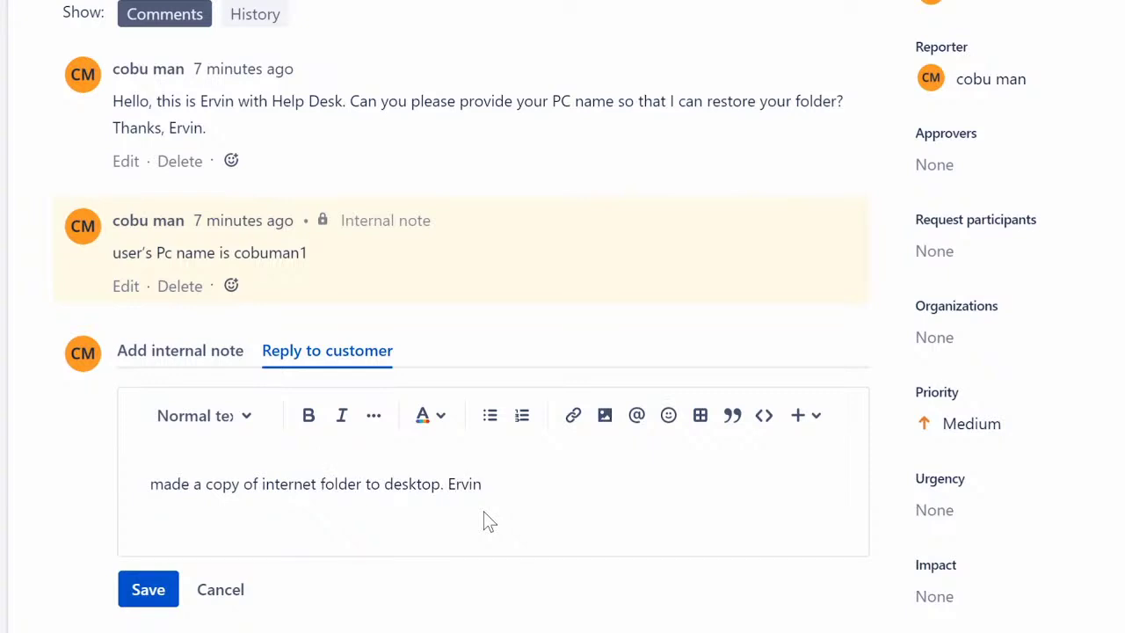
{"action": "left_click", "coordinate": [147, 589]}
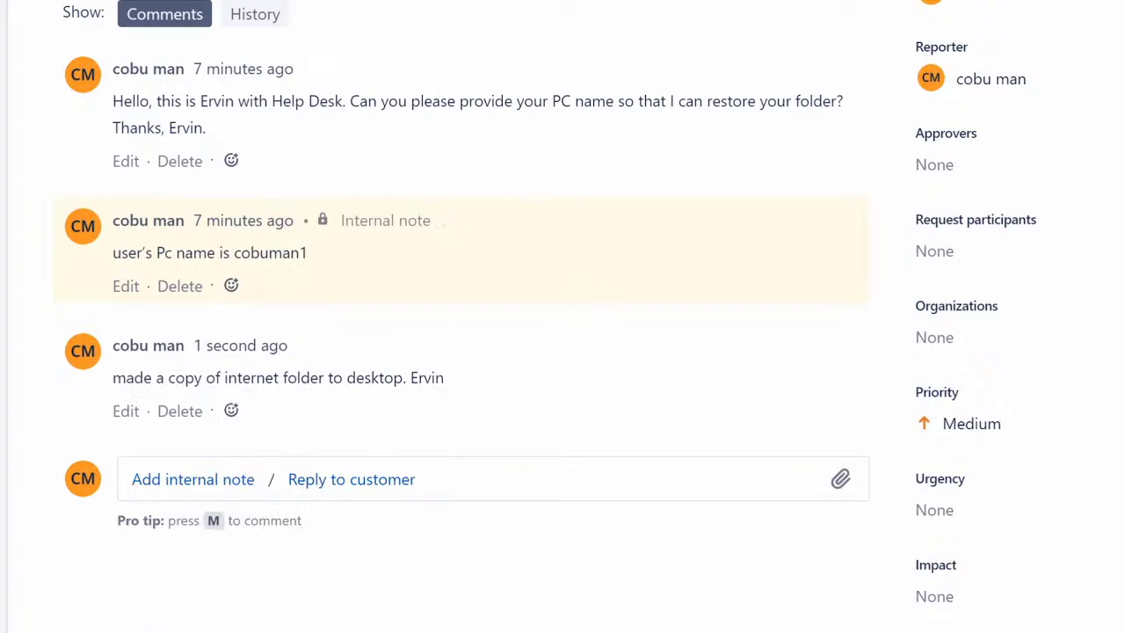
{"action": "scroll", "coordinate": [259, 280], "scroll_direction": "up", "scroll_amount": 2}
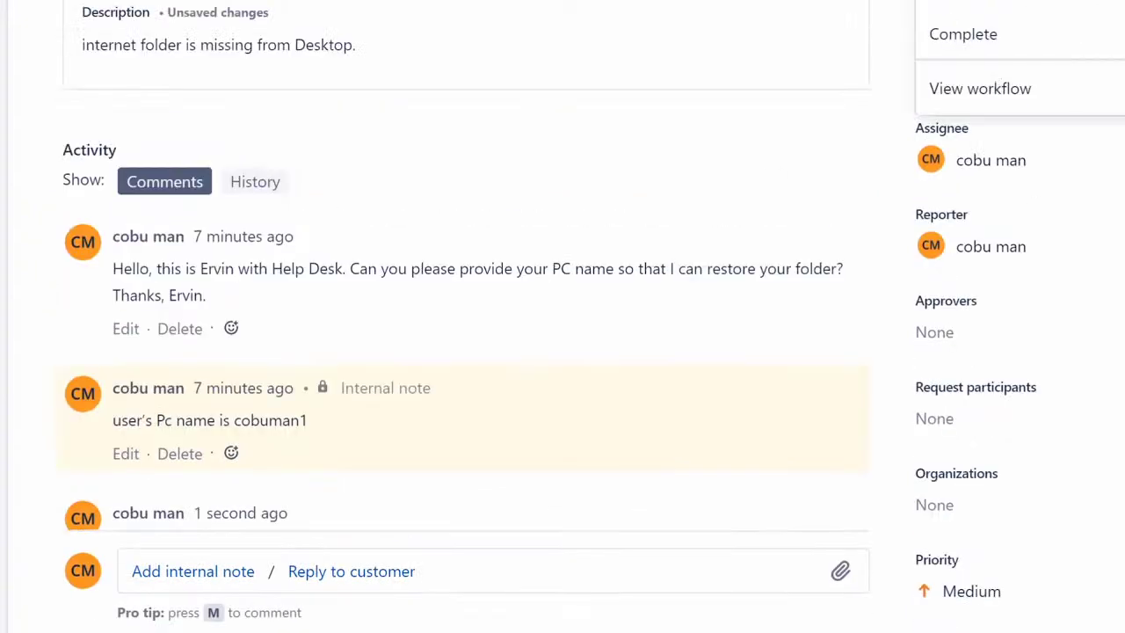
- Check status transitions, then open ISD-18 about the Oracle DB install and its Assignee field
{"action": "left_click", "coordinate": [1083, 32]}
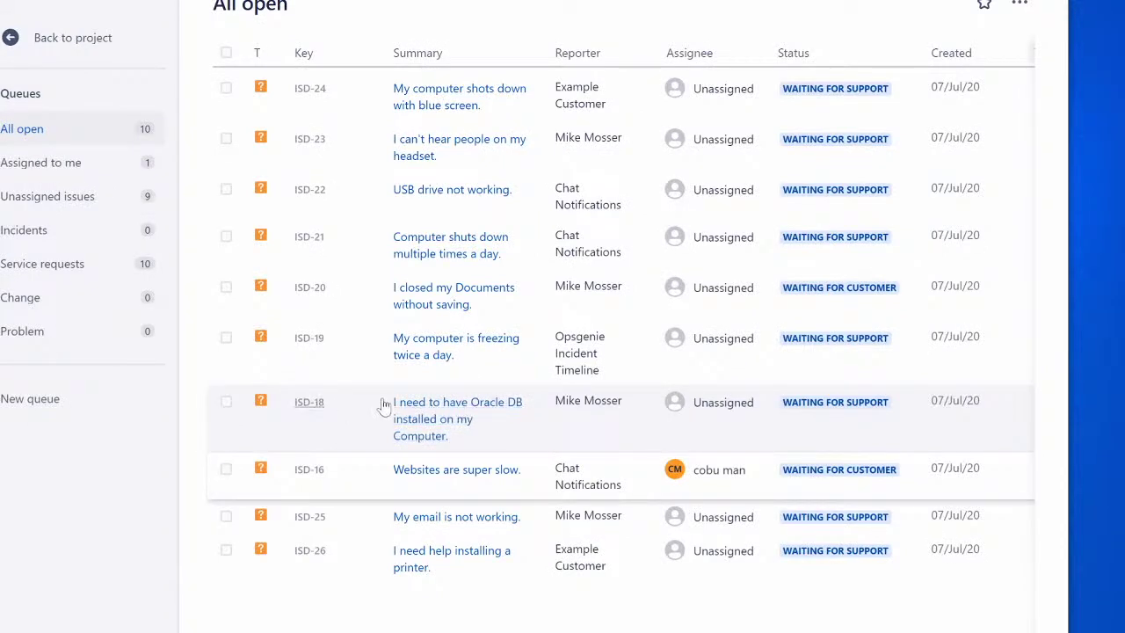
{"action": "left_click", "coordinate": [460, 406]}
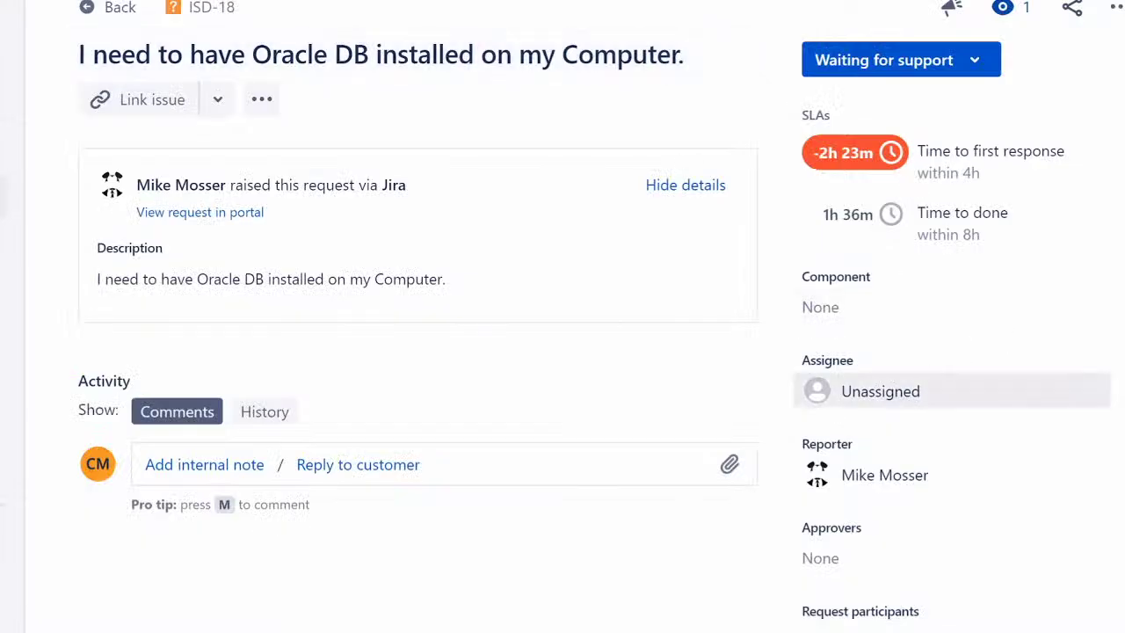
{"action": "left_click", "coordinate": [921, 401]}
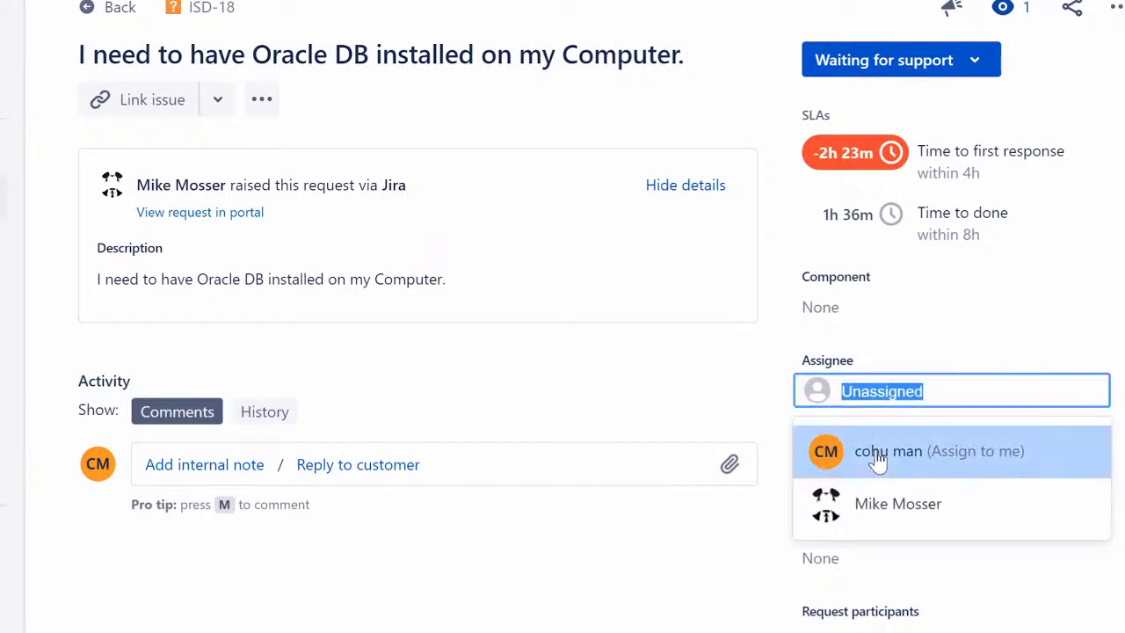
- Assign ISD-18 to yourself, then highlight its title and the requester's name
{"action": "left_click", "coordinate": [877, 450]}
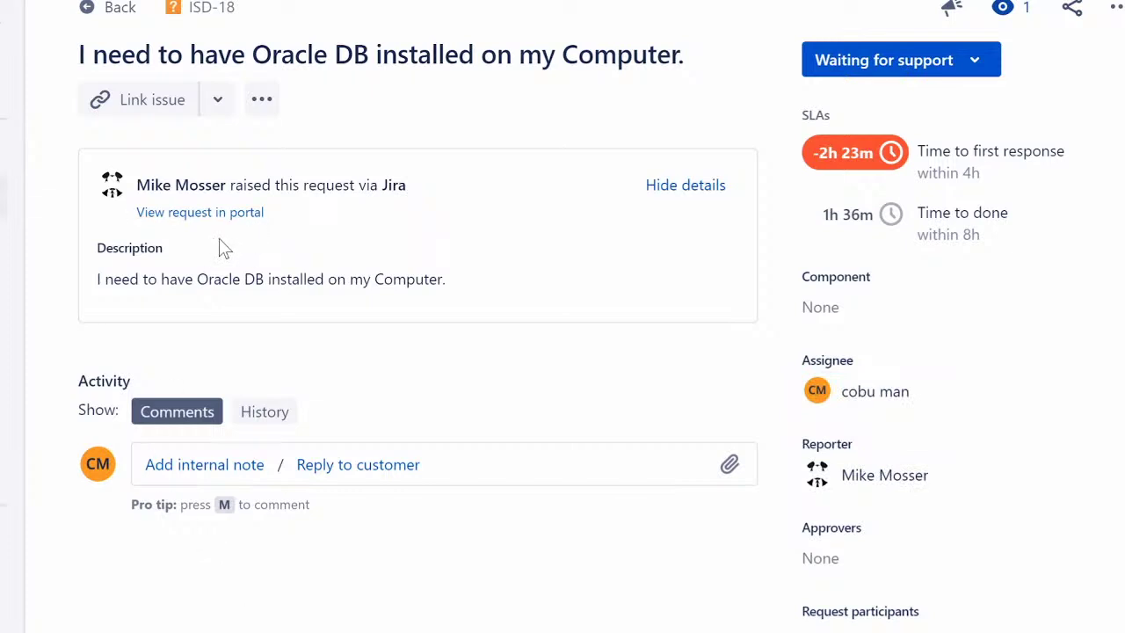
{"action": "left_click_drag", "start_coordinate": [79, 55], "coordinate": [698, 67]}
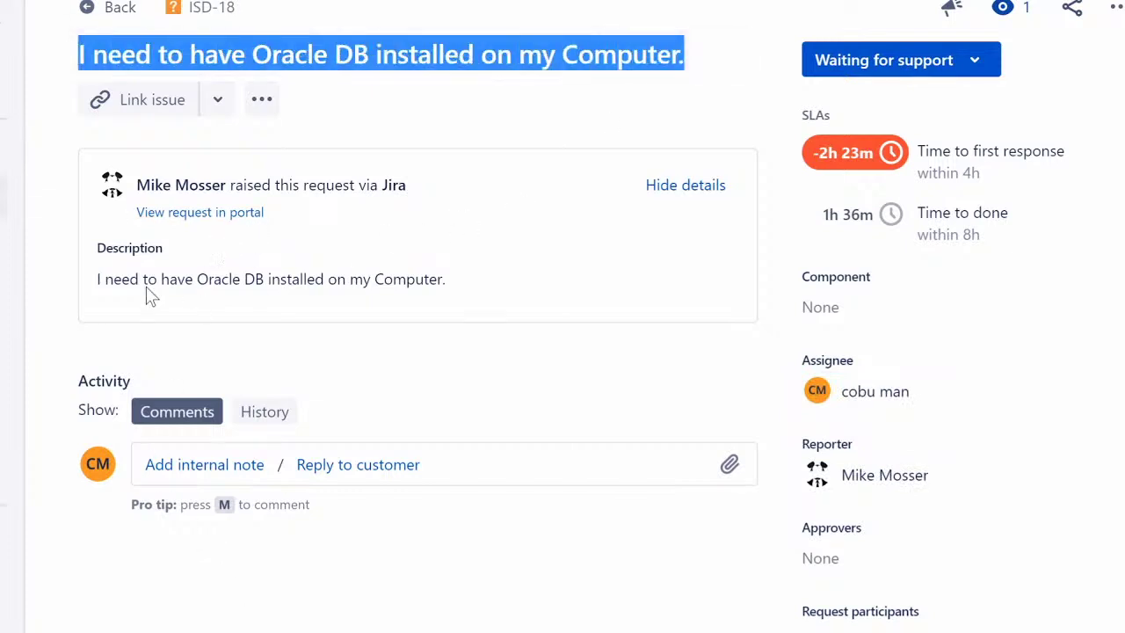
{"action": "left_click", "coordinate": [491, 294]}
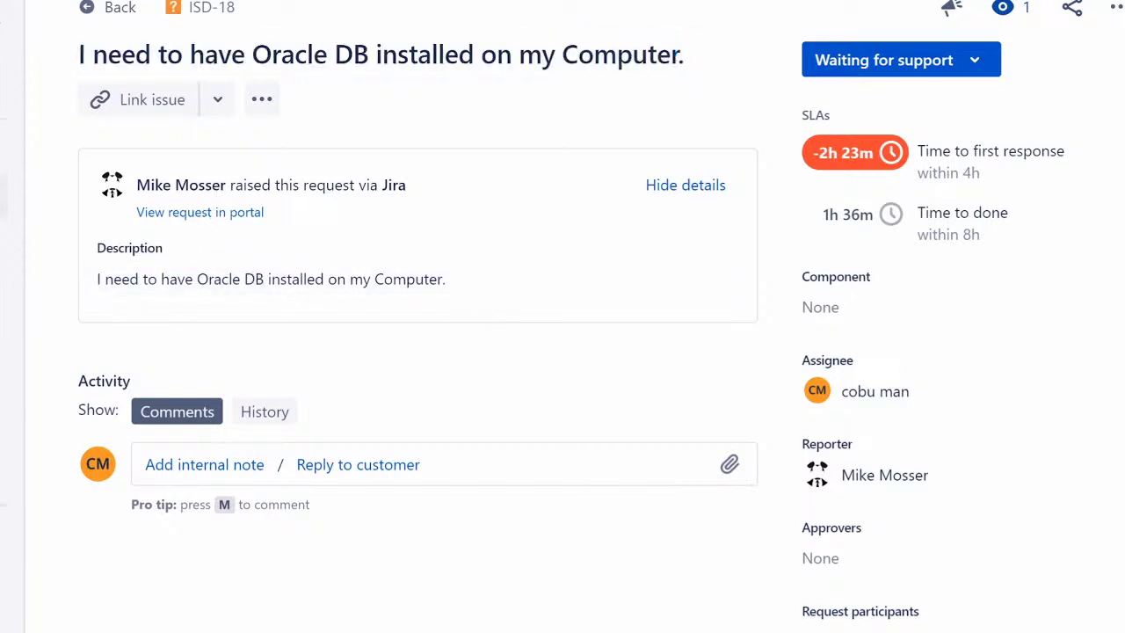
{"action": "left_click_drag", "start_coordinate": [229, 185], "coordinate": [137, 186]}
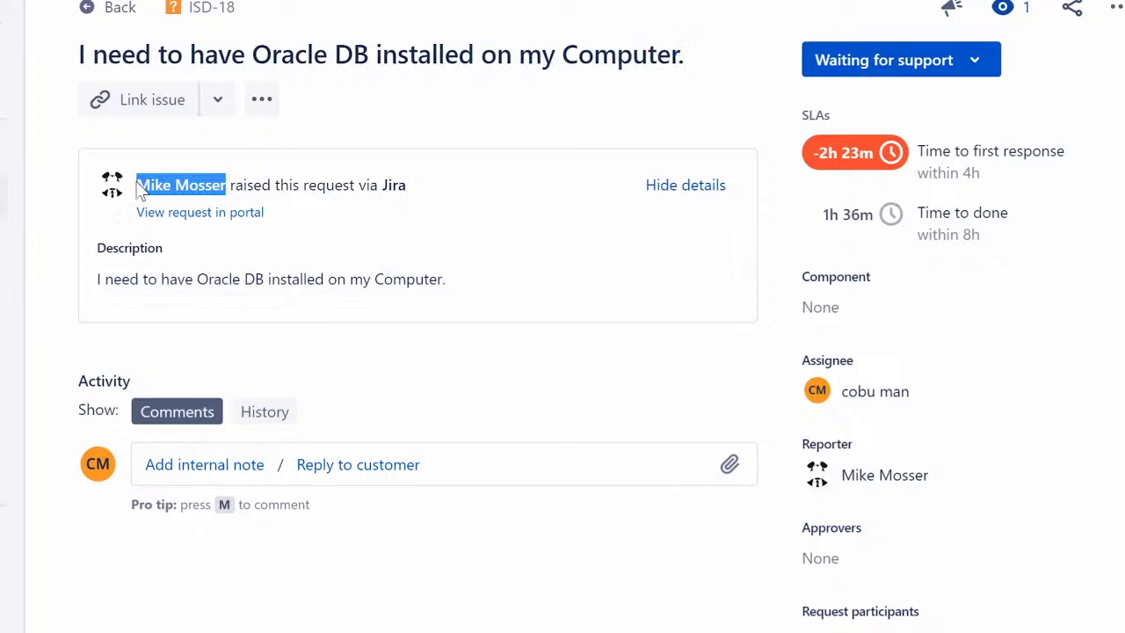
{"action": "left_click", "coordinate": [432, 283]}
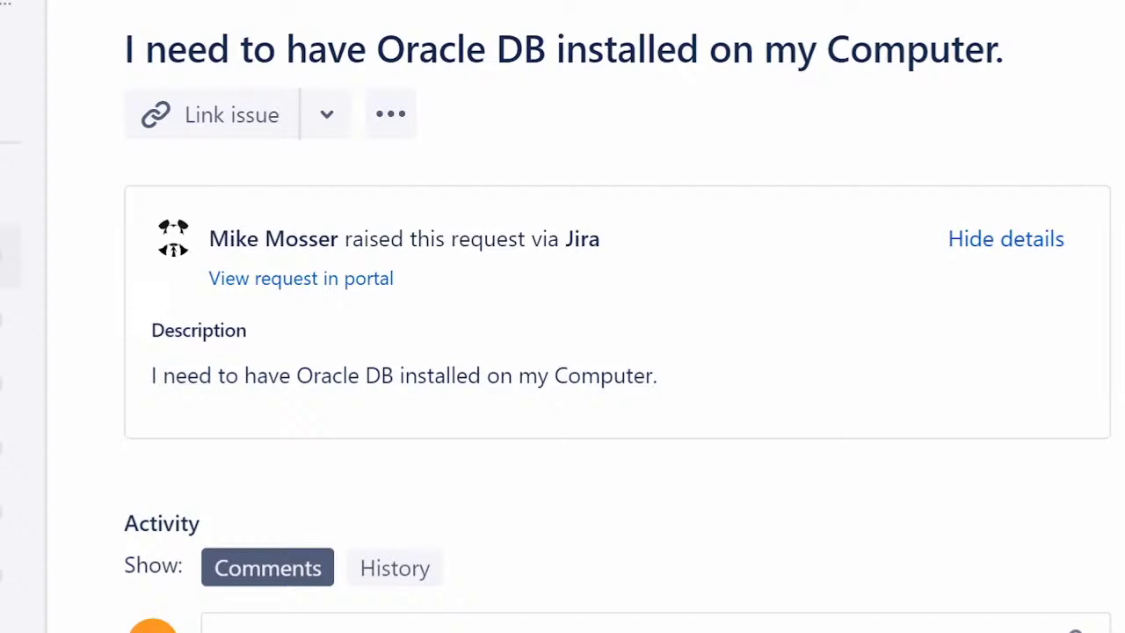
{"action": "left_click_drag", "start_coordinate": [208, 238], "coordinate": [344, 242]}
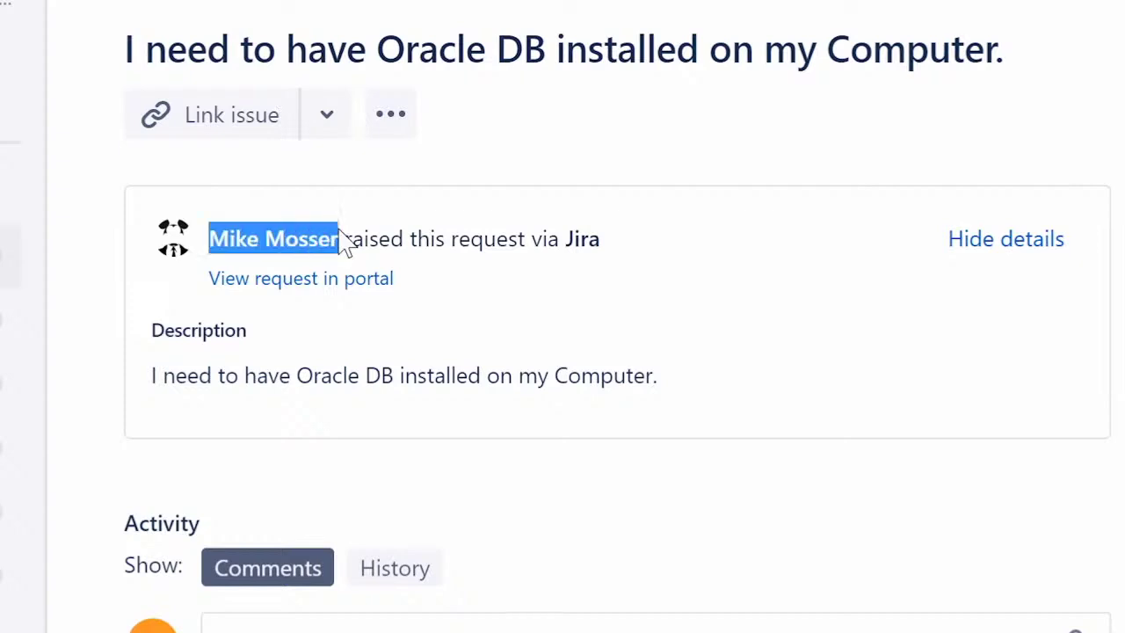
{"action": "left_click", "coordinate": [316, 222]}
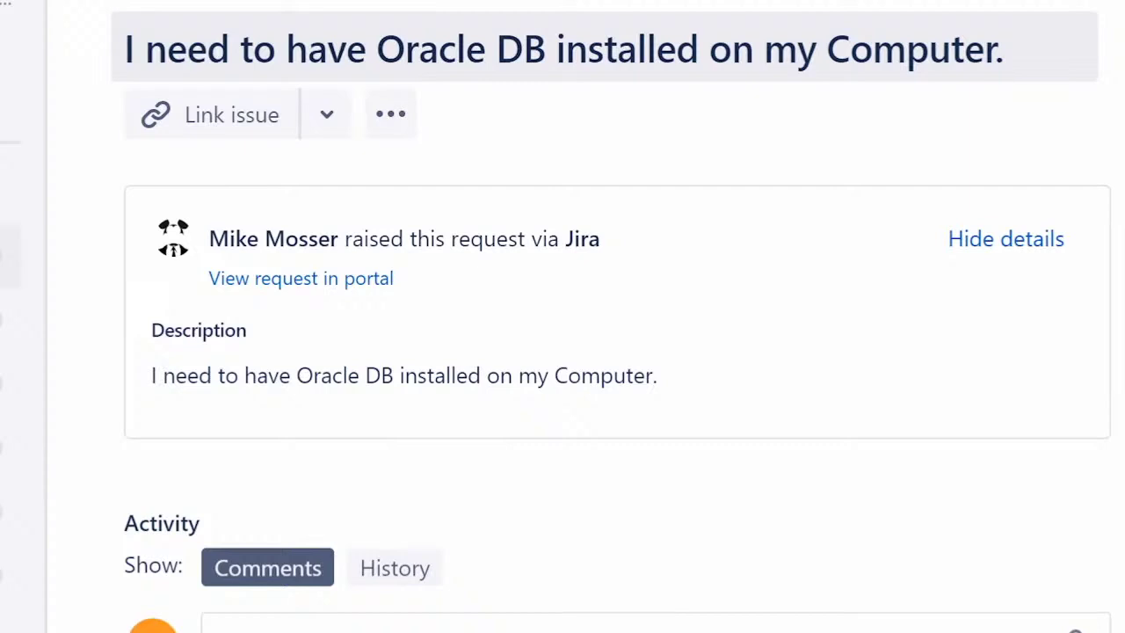
{"action": "left_click", "coordinate": [521, 48]}
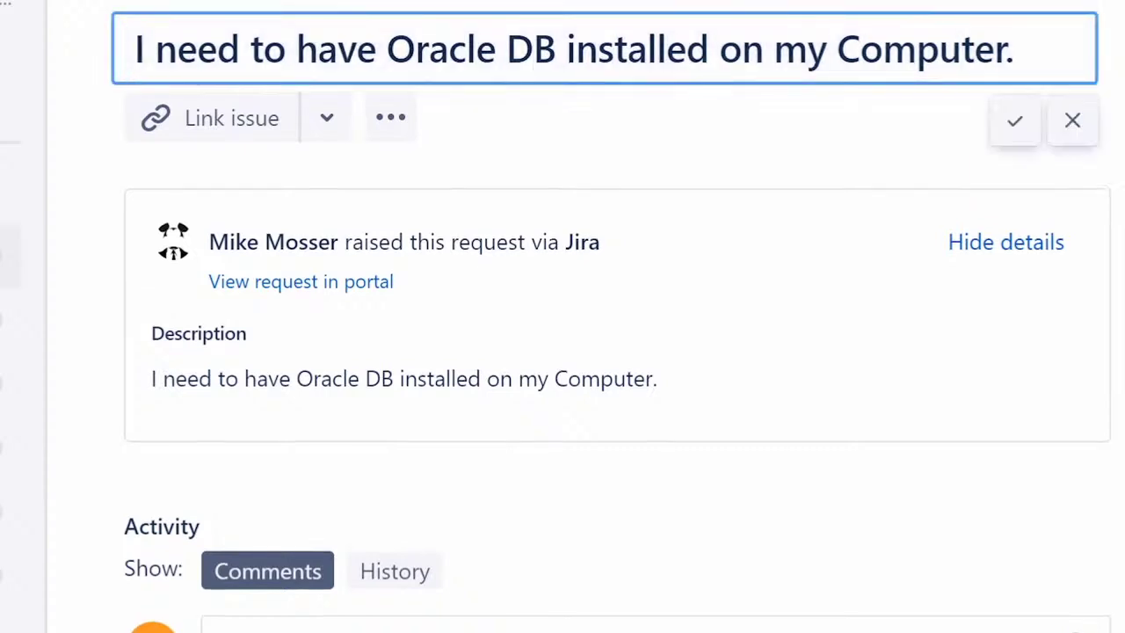
{"action": "left_click", "coordinate": [555, 48]}
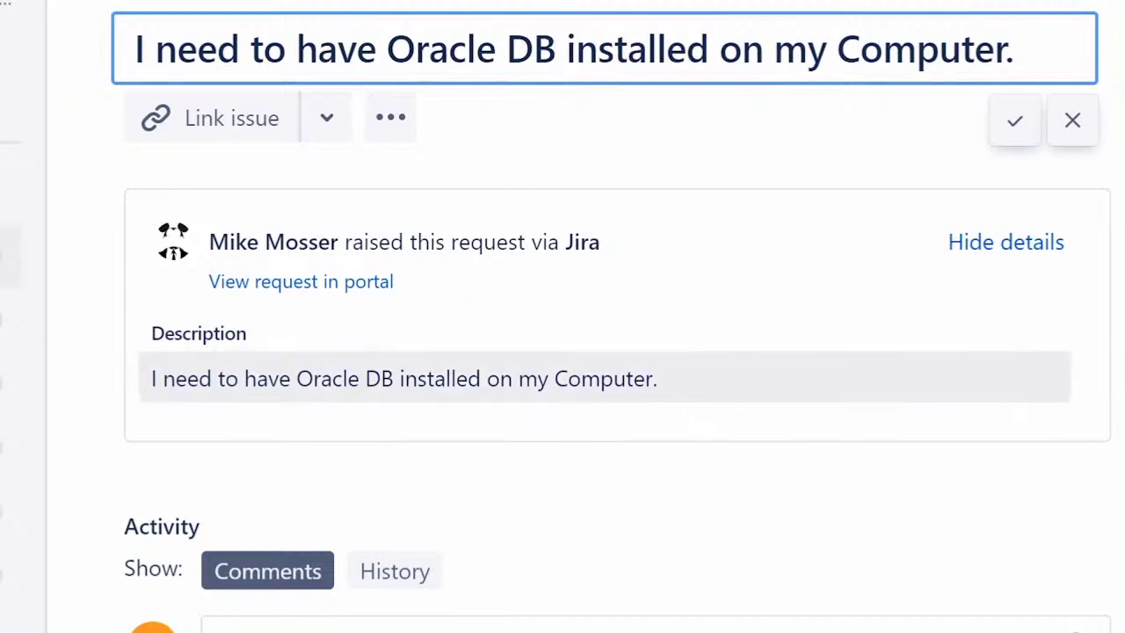
{"action": "left_click", "coordinate": [392, 392]}
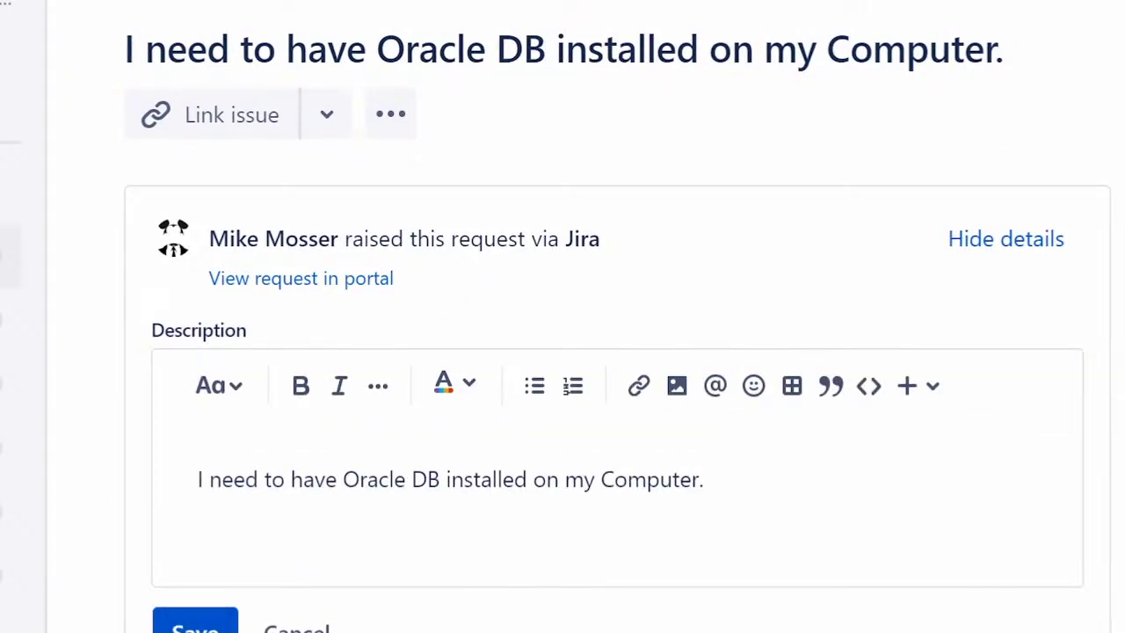
{"action": "key", "text": "Escape"}
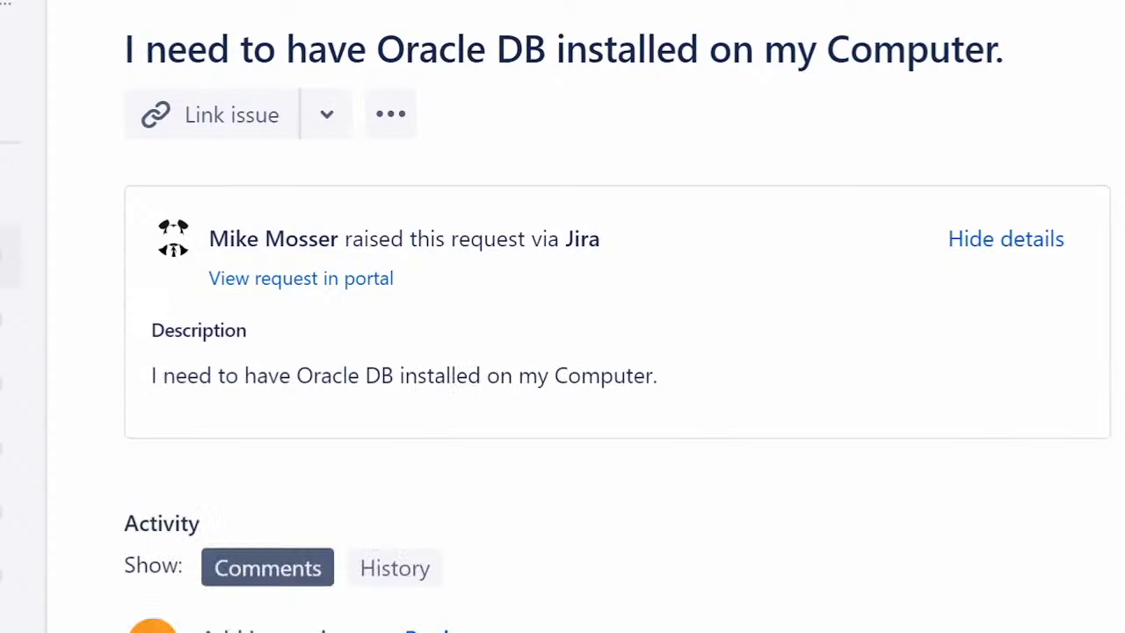
{"action": "type", "text": "mHello, m"}
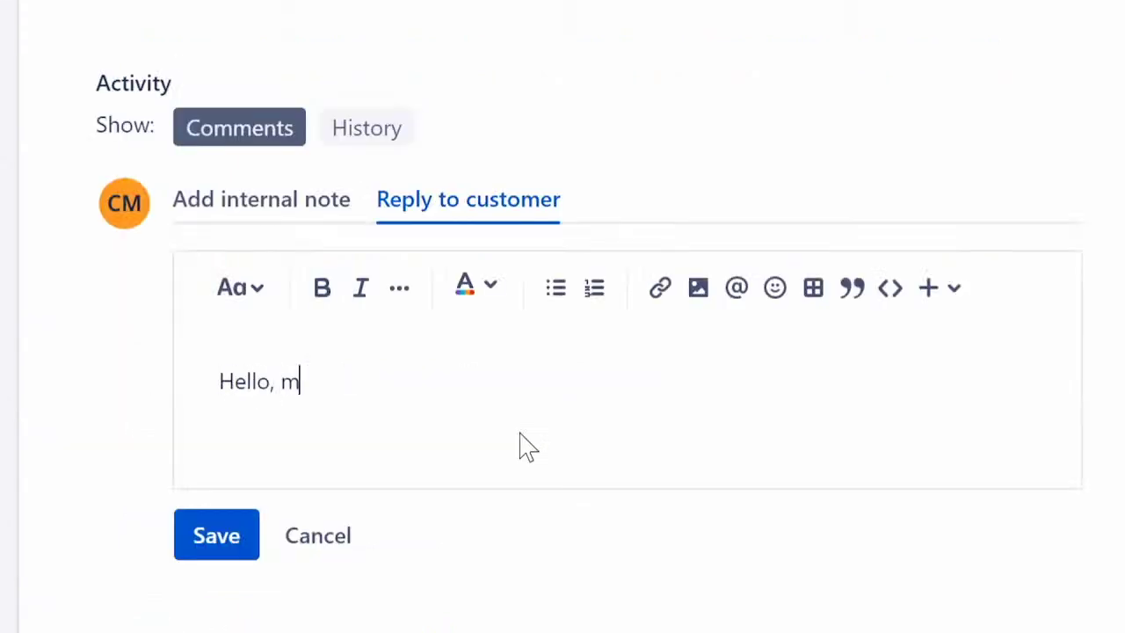
{"action": "type", "text": "y names is "}
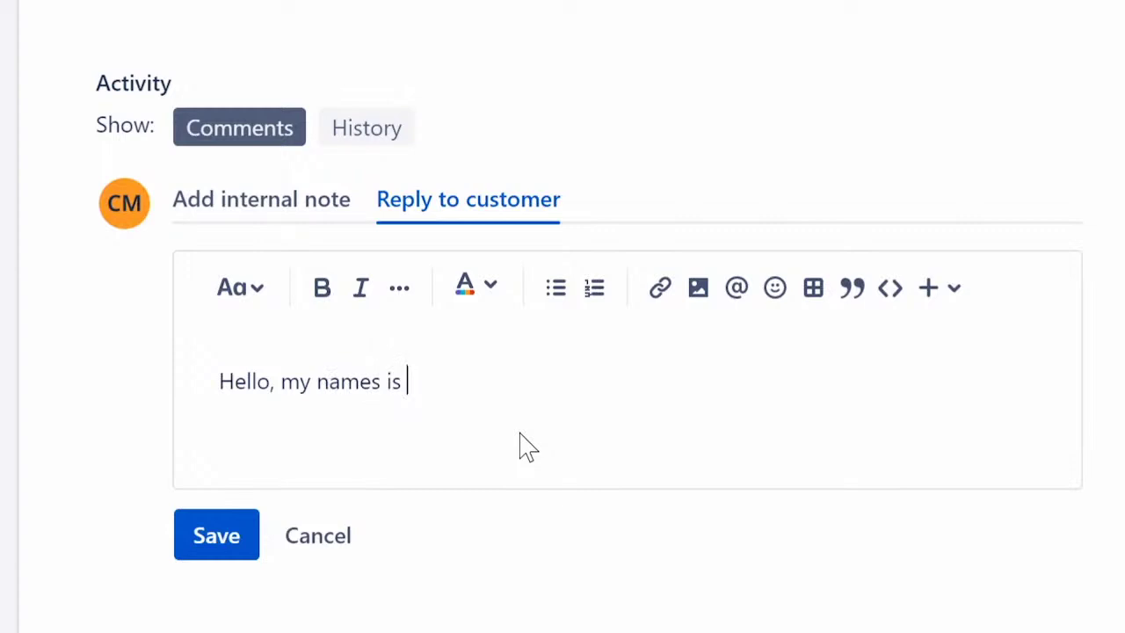
{"action": "type", "text": "Ervin"}
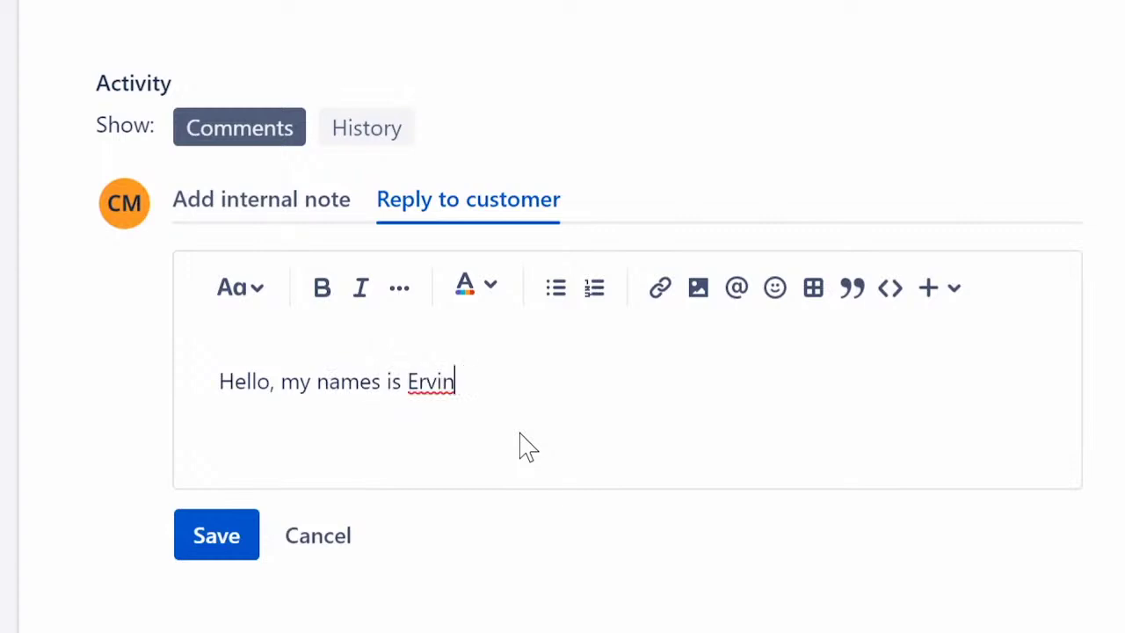
{"action": "type", "text": "."}
- Begin the Pc support reply about the Oracle DB install, asking whether a software license was requested
{"action": "key", "text": "BackSpace"}
{"action": "type", "text": "with P"}
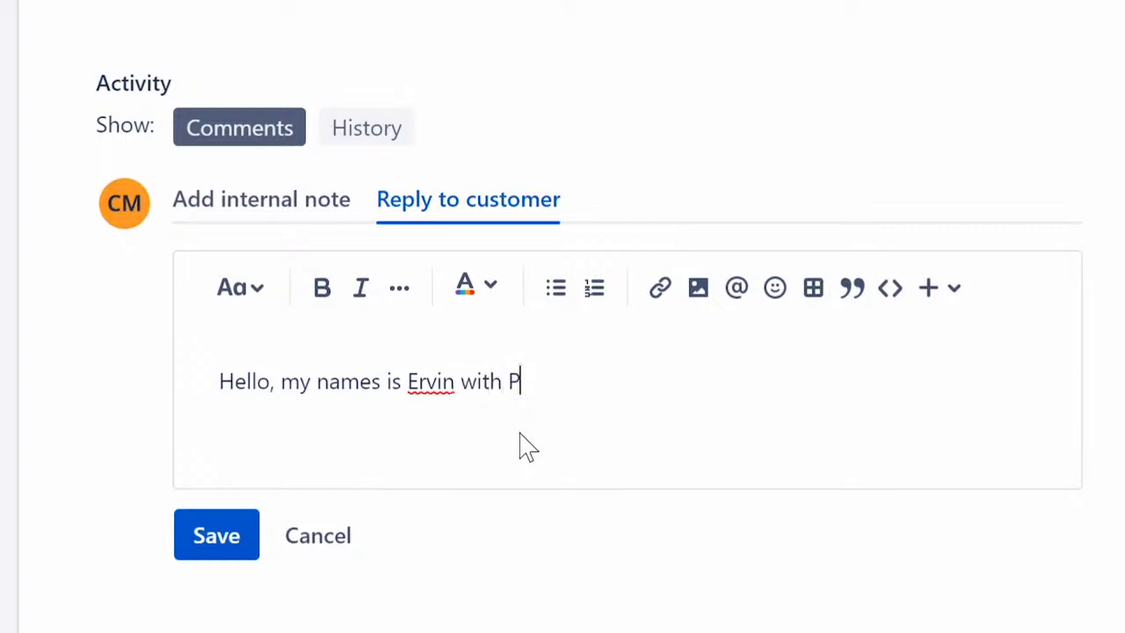
{"action": "type", "text": "c support. "}
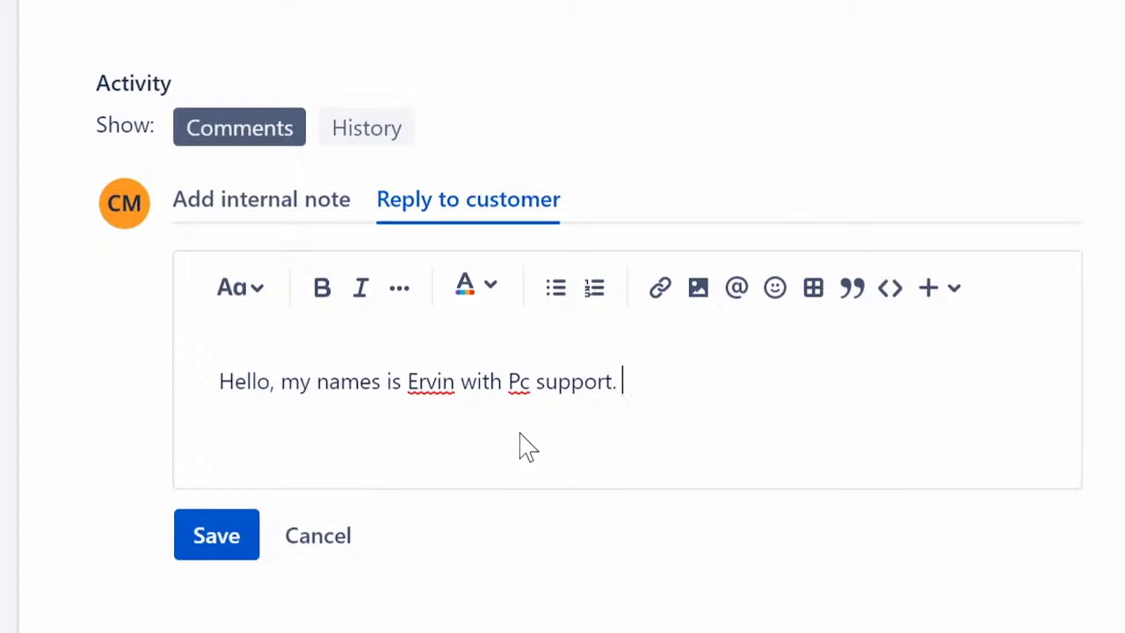
{"action": "type", "text": "I have your "}
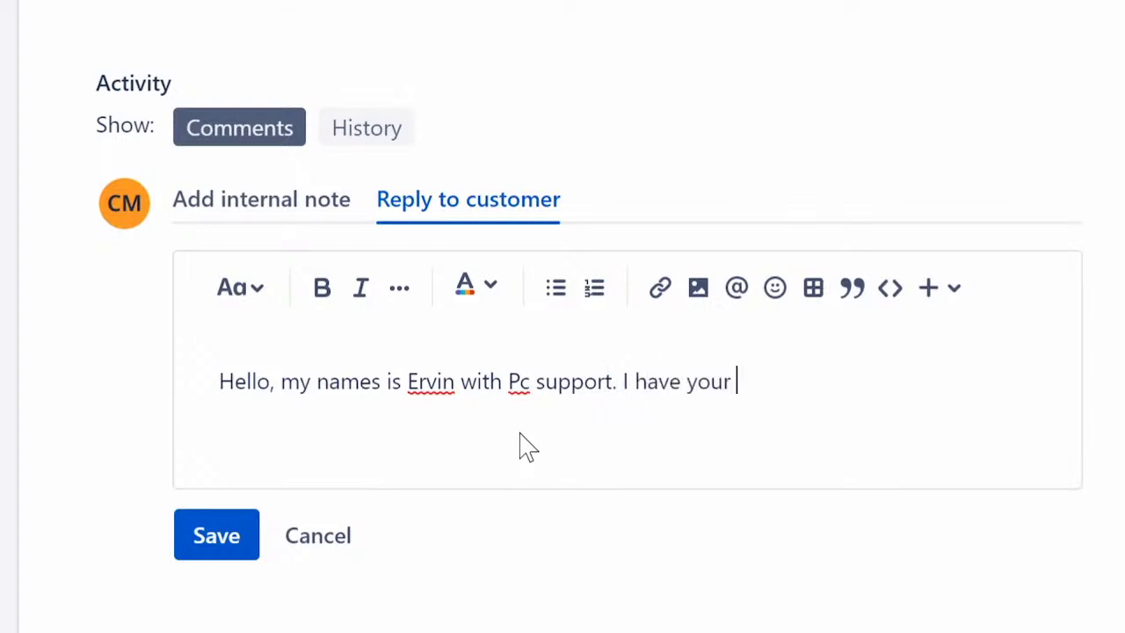
{"action": "type", "text": "ticket about "}
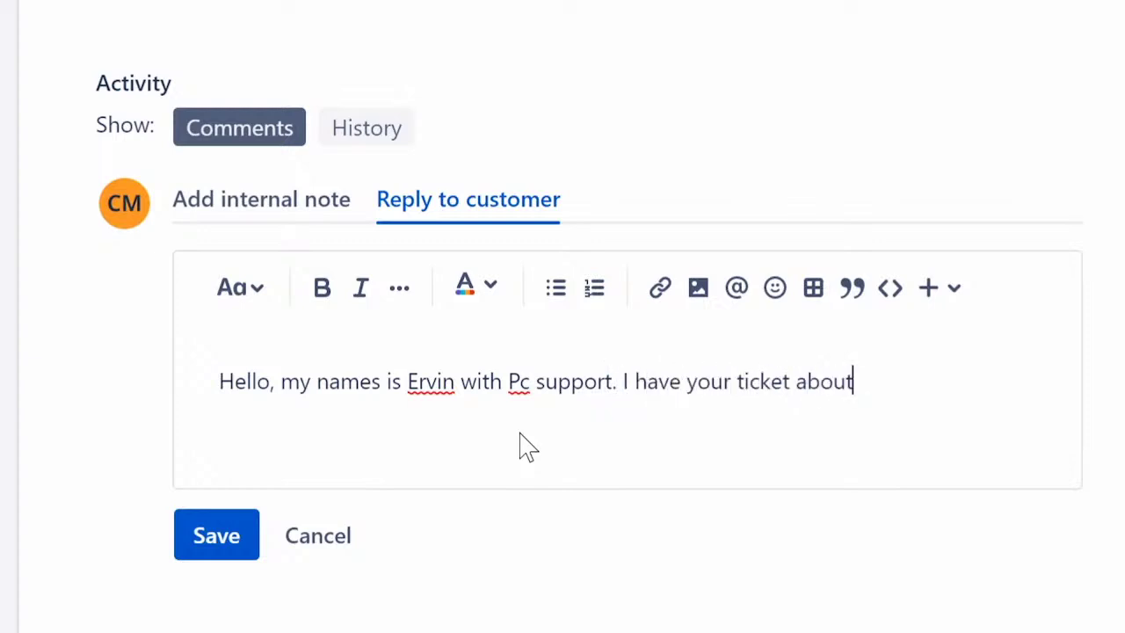
{"action": "type", "text": "instal"}
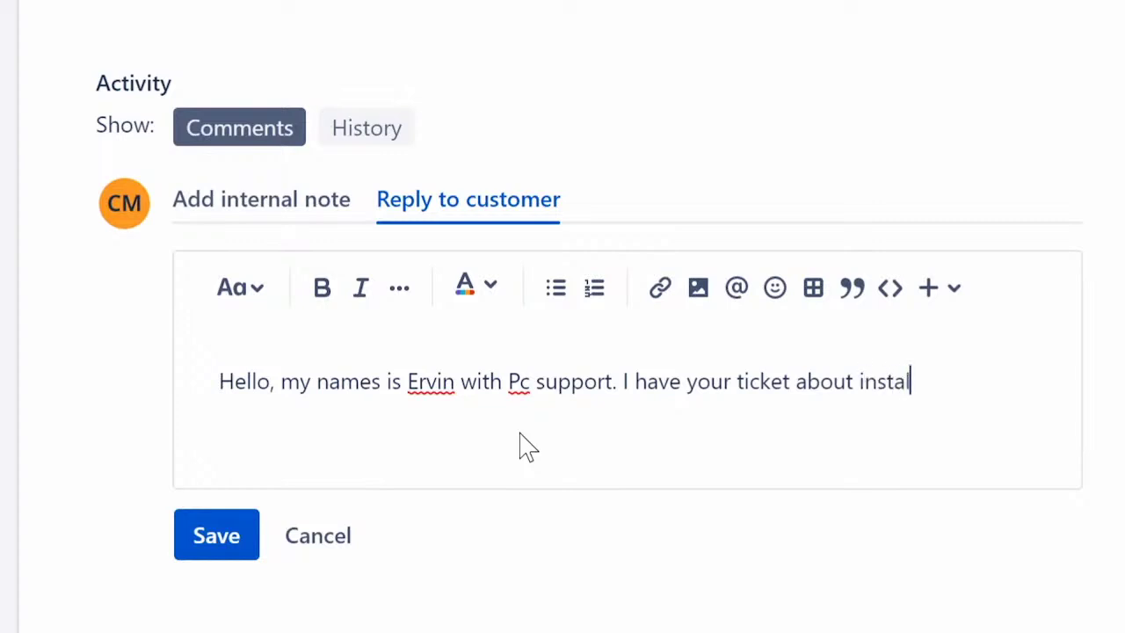
{"action": "type", "text": "ling o"}
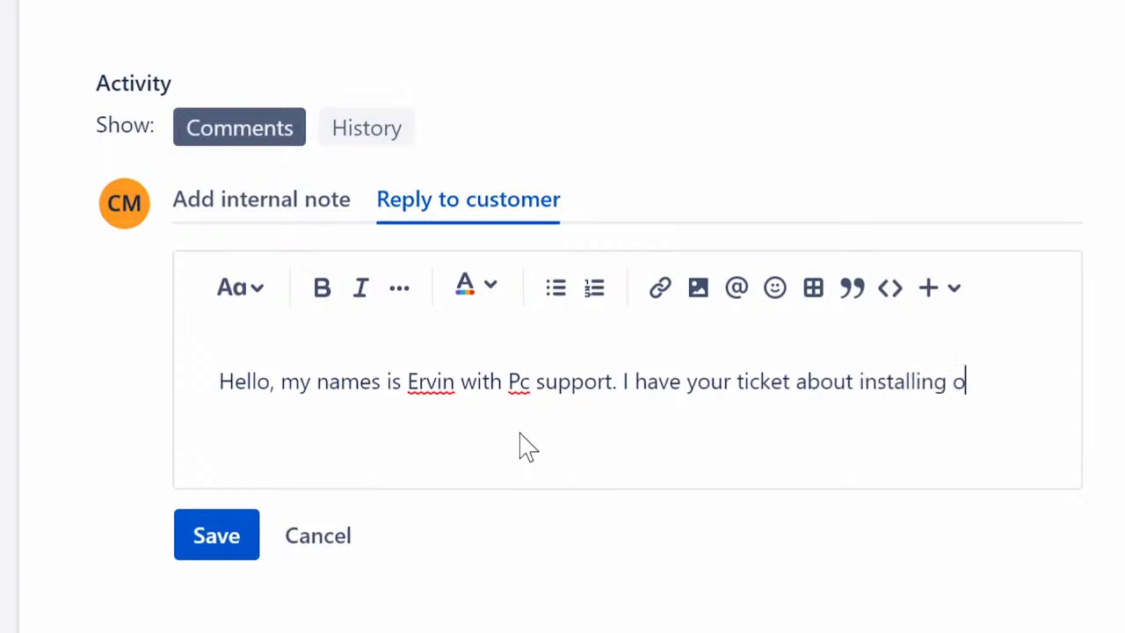
{"action": "key", "text": "BackSpace"}
{"action": "type", "text": "Oracle DB"}
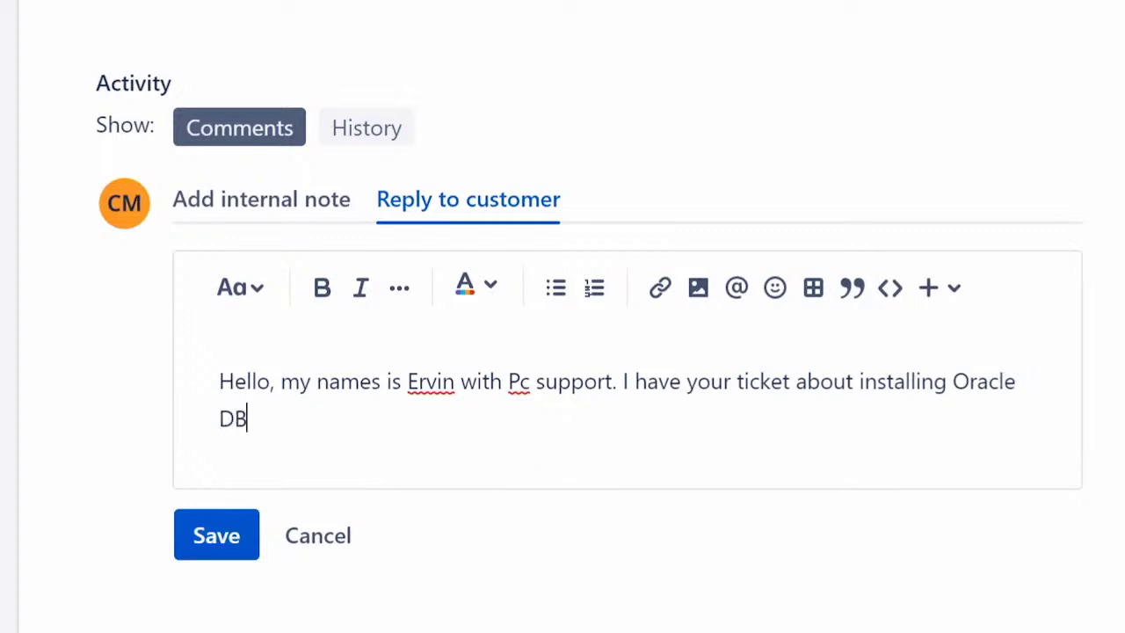
{"action": "type", "text": "; do you have"}
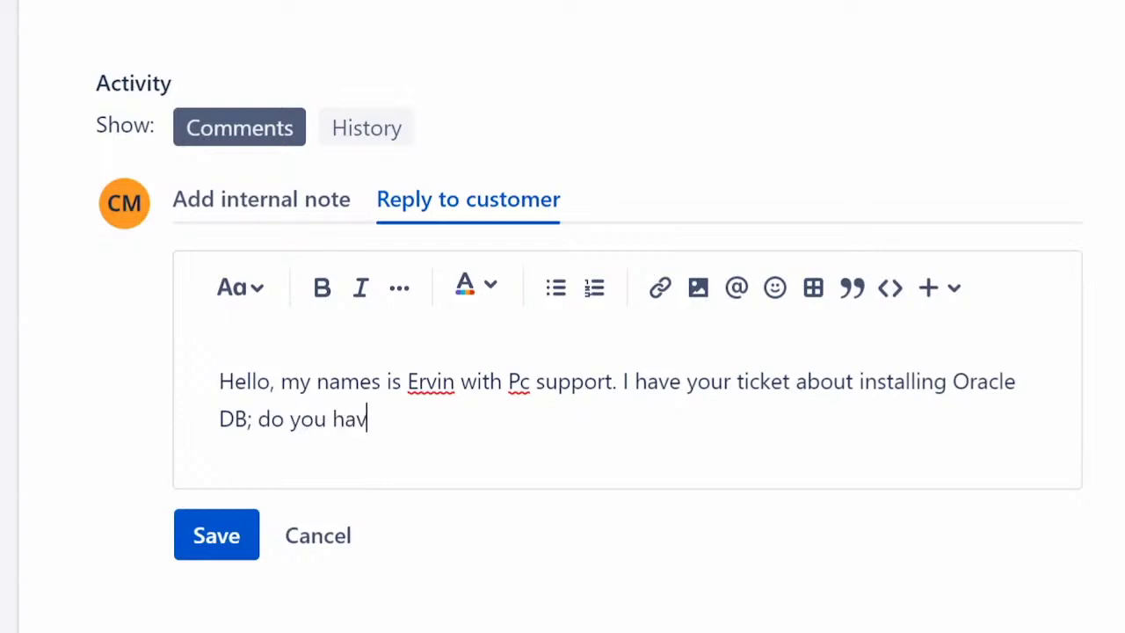
{"action": "key", "text": "BackSpace"}
{"action": "key", "text": "BackSpace"}
{"action": "key", "text": "BackSpace"}
{"action": "key", "text": "BackSpace"}
{"action": "key", "text": "BackSpace"}
{"action": "key", "text": "BackSpace"}
{"action": "key", "text": "BackSpace"}
{"action": "key", "text": "BackSpace"}
{"action": "key", "text": "BackSpace"}
{"action": "key", "text": "BackSpace"}
{"action": "type", "text": "i"}
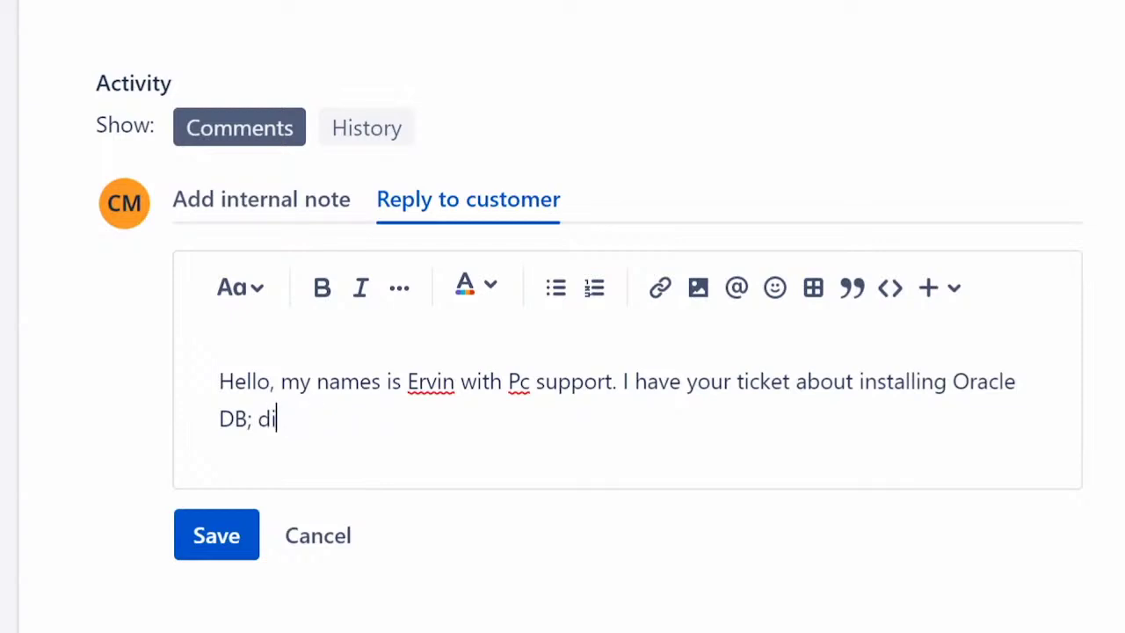
{"action": "type", "text": "d you request"}
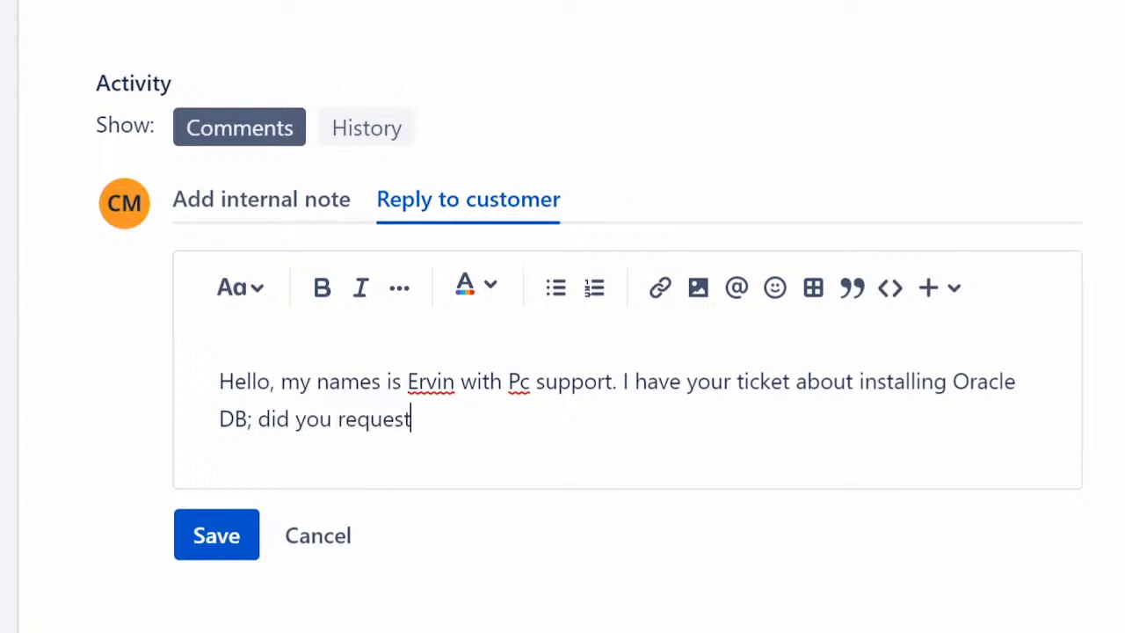
{"action": "type", "text": " a license for this "}
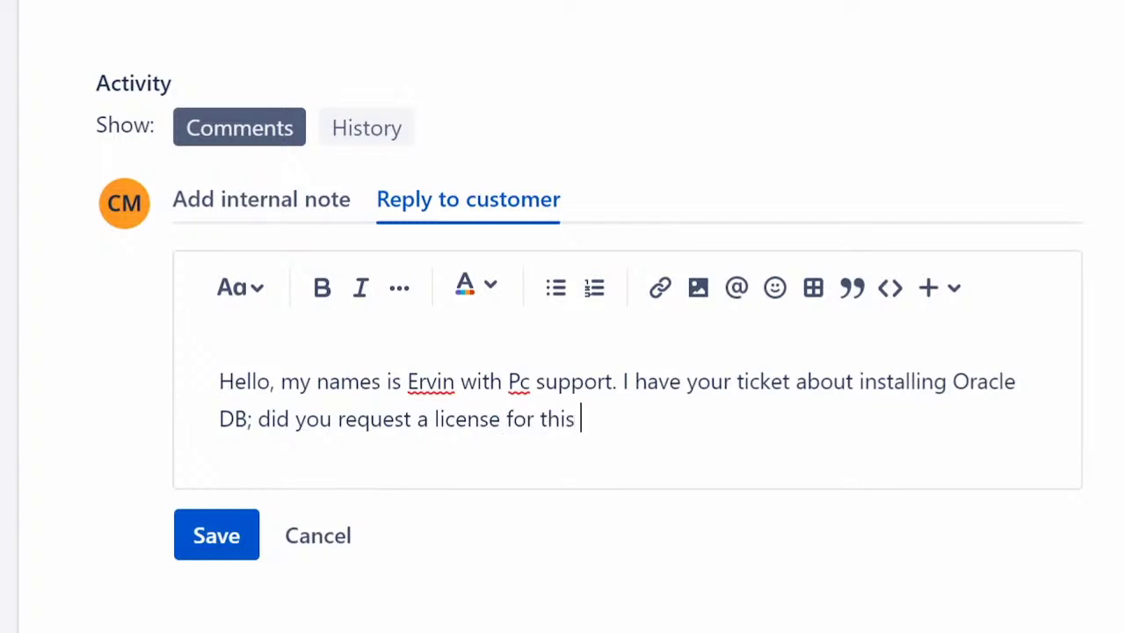
{"action": "type", "text": "foftwar"}
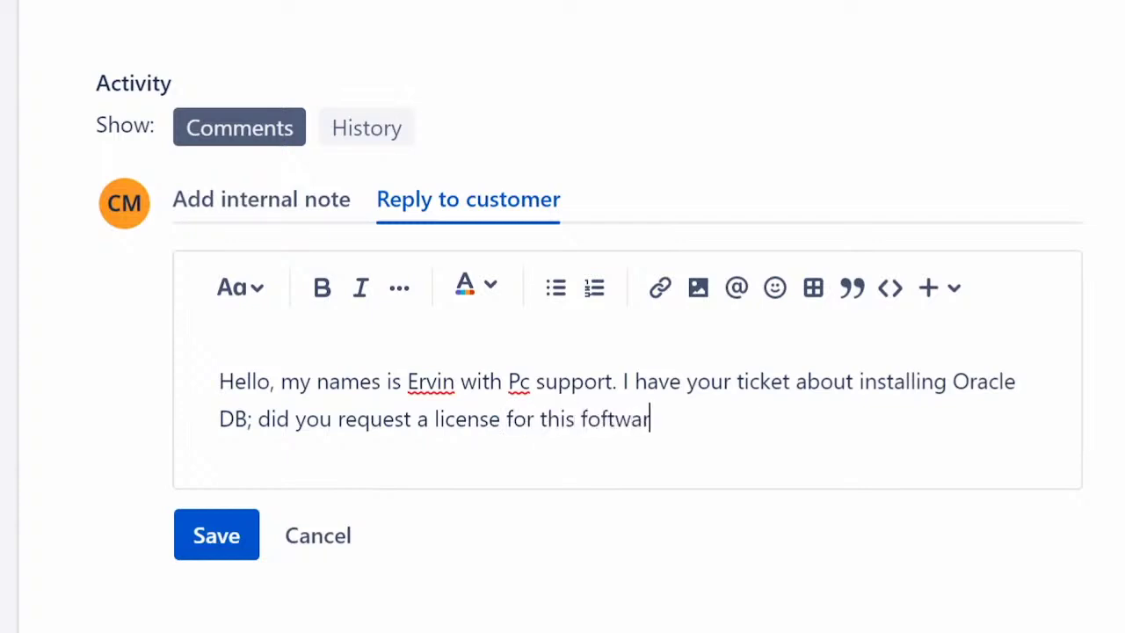
{"action": "key", "text": "BackSpace"}
{"action": "key", "text": "BackSpace"}
{"action": "key", "text": "BackSpace"}
{"action": "key", "text": "BackSpace"}
{"action": "key", "text": "BackSpace"}
{"action": "key", "text": "BackSpace"}
{"action": "key", "text": "BackSpace"}
{"action": "type", "text": "software"}
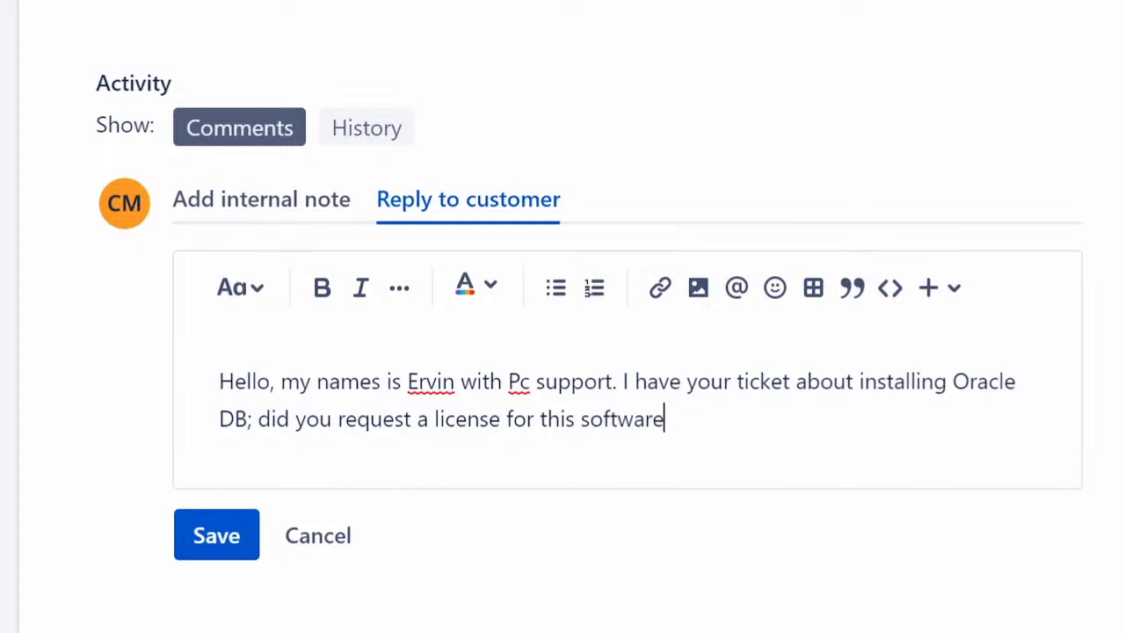
{"action": "type", "text": "."}
{"action": "key", "text": "BackSpace"}
{"action": "type", "text": "?"}
- Replace the license question with 'before I install this software I have check to see if it's on approved software list...'
{"action": "key", "text": "BackSpace"}
{"action": "key", "text": "BackSpace"}
{"action": "key", "text": "BackSpace"}
{"action": "key", "text": "BackSpace"}
{"action": "key", "text": "BackSpace"}
{"action": "key", "text": "BackSpace"}
{"action": "key", "text": "BackSpace"}
{"action": "key", "text": "BackSpace"}
{"action": "key", "text": "BackSpace"}
{"action": "key", "text": "BackSpace"}
{"action": "key", "text": "BackSpace"}
{"action": "key", "text": "BackSpace"}
{"action": "key", "text": "BackSpace"}
{"action": "key", "text": "BackSpace"}
{"action": "key", "text": "BackSpace"}
{"action": "key", "text": "BackSpace"}
{"action": "key", "text": "BackSpace"}
{"action": "key", "text": "BackSpace"}
{"action": "key", "text": "BackSpace"}
{"action": "key", "text": "BackSpace"}
{"action": "key", "text": "BackSpace"}
{"action": "key", "text": "BackSpace"}
{"action": "key", "text": "BackSpace"}
{"action": "key", "text": "BackSpace"}
{"action": "key", "text": "BackSpace"}
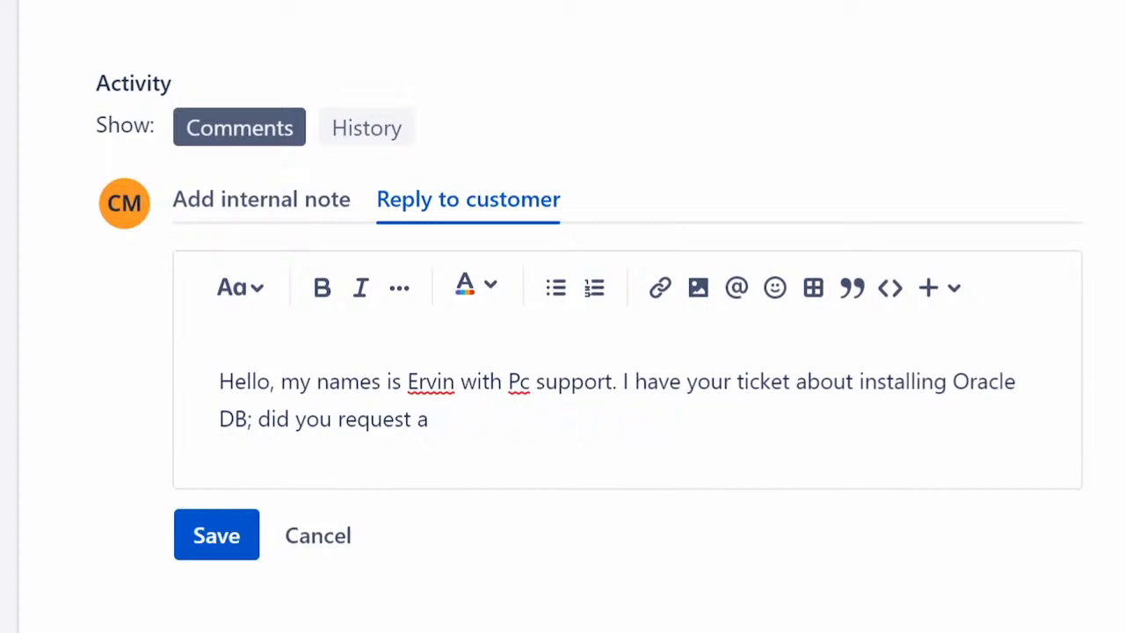
{"action": "key", "text": "BackSpace"}
{"action": "key", "text": "BackSpace"}
{"action": "key", "text": "BackSpace"}
{"action": "key", "text": "BackSpace"}
{"action": "key", "text": "BackSpace"}
{"action": "key", "text": "BackSpace"}
{"action": "key", "text": "BackSpace"}
{"action": "key", "text": "BackSpace"}
{"action": "key", "text": "BackSpace"}
{"action": "key", "text": "BackSpace"}
{"action": "key", "text": "BackSpace"}
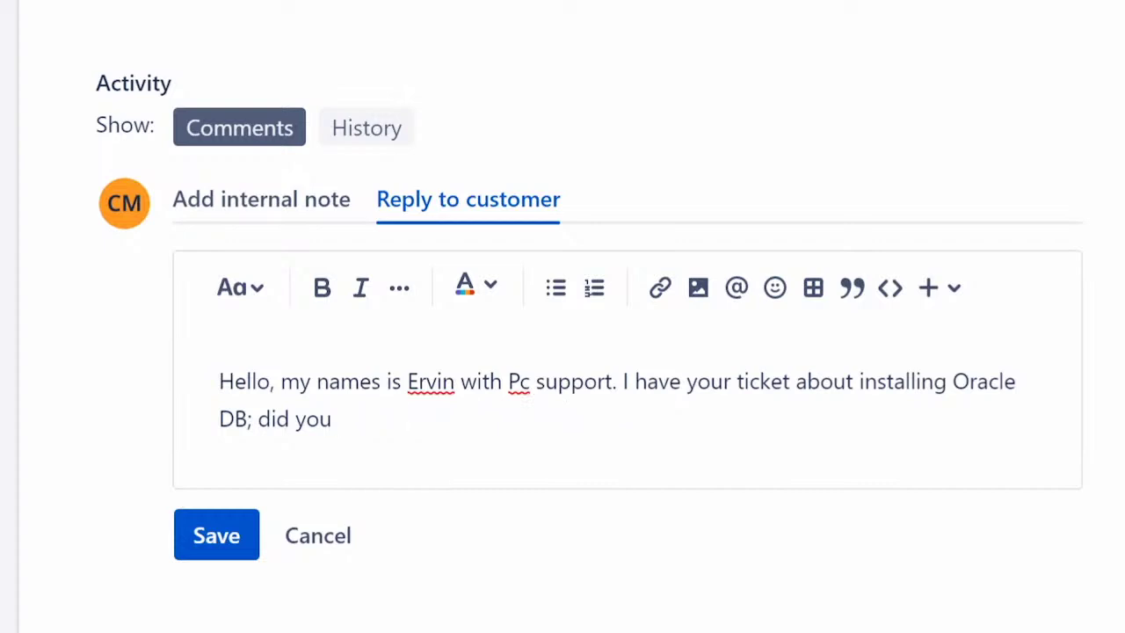
{"action": "key", "text": "BackSpace"}
{"action": "key", "text": "BackSpace"}
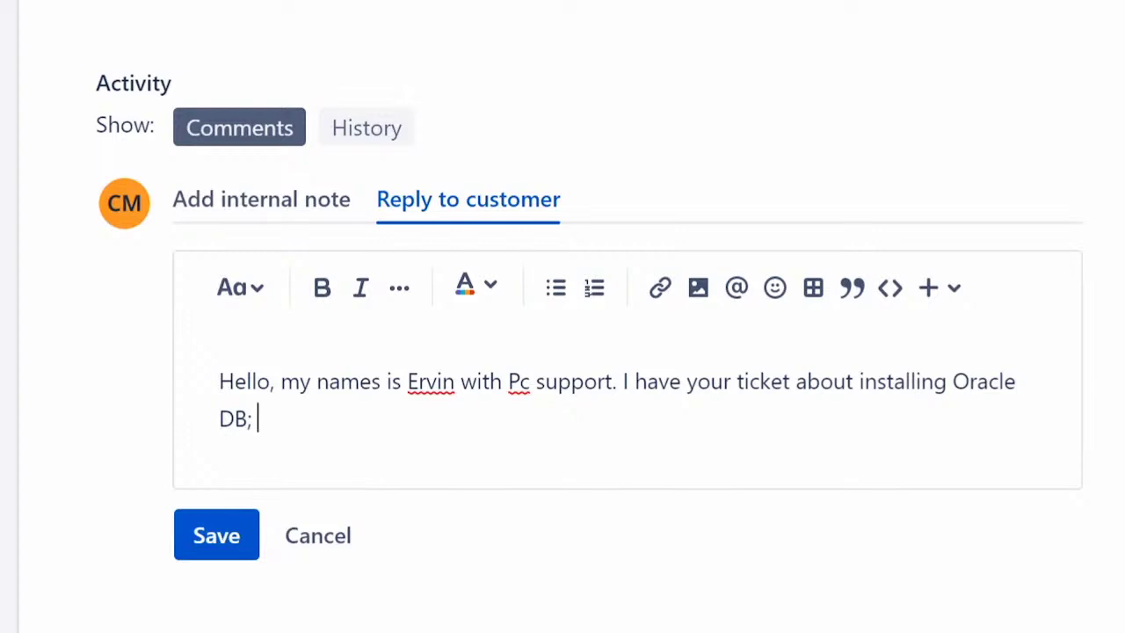
{"action": "type", "text": "before I install this fo"}
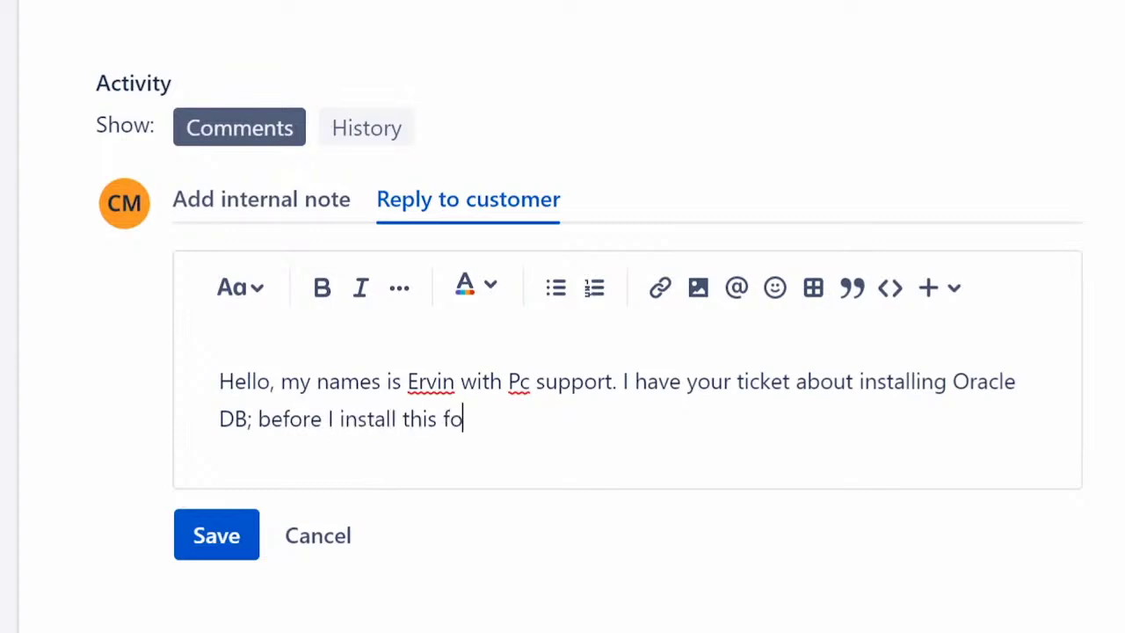
{"action": "key", "text": "BackSpace"}
{"action": "key", "text": "BackSpace"}
{"action": "type", "text": "software I ha"}
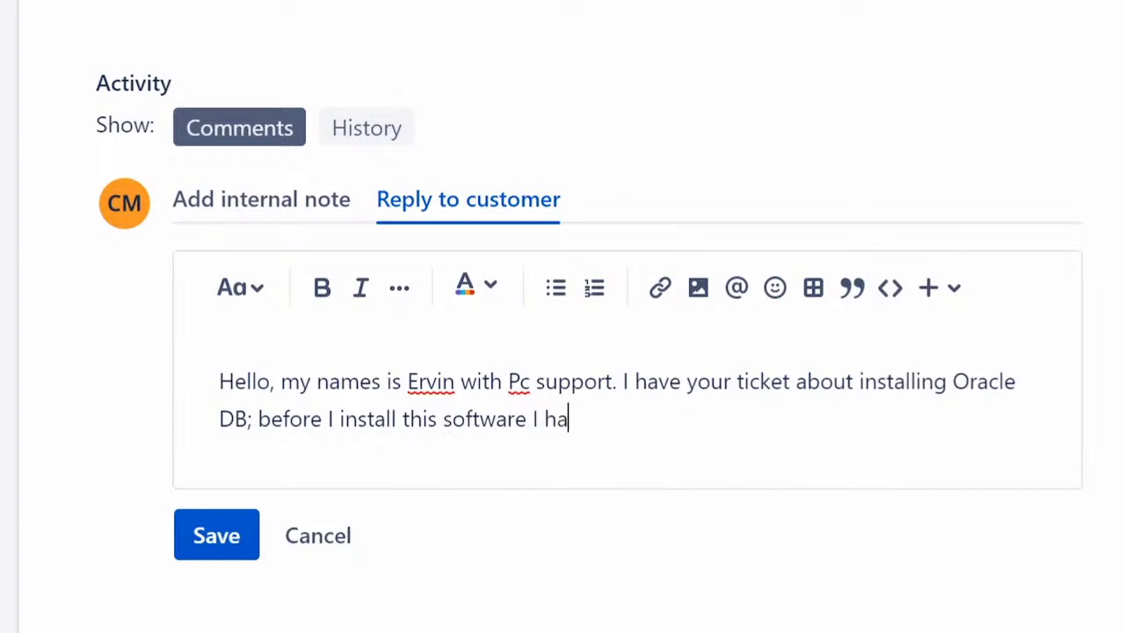
{"action": "type", "text": "ve che"}
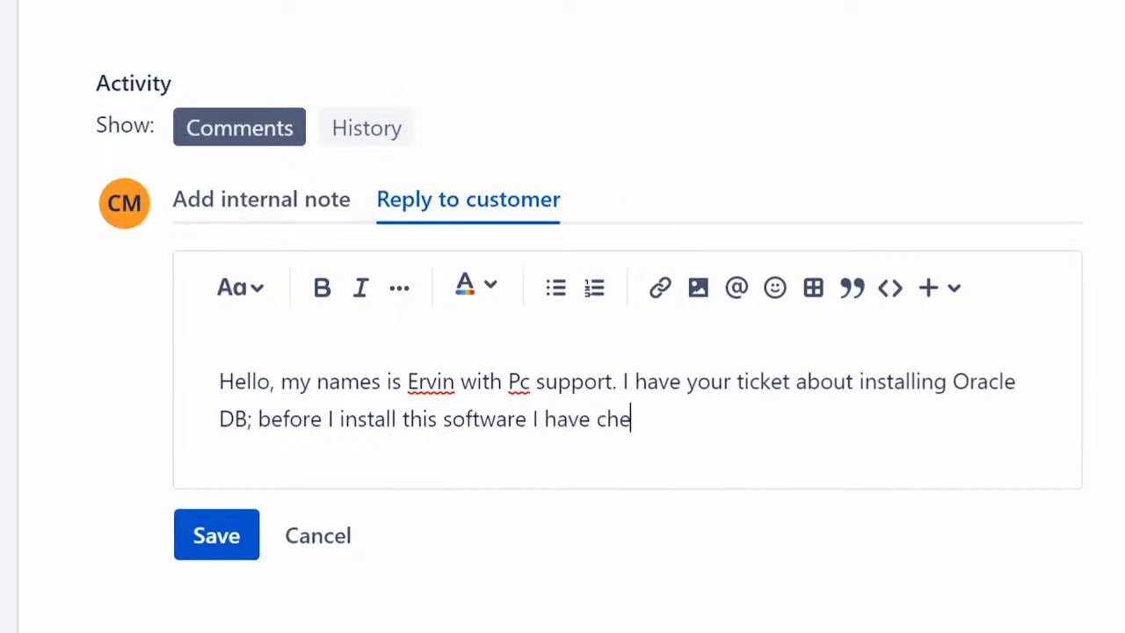
{"action": "type", "text": "ck to see if it's "}
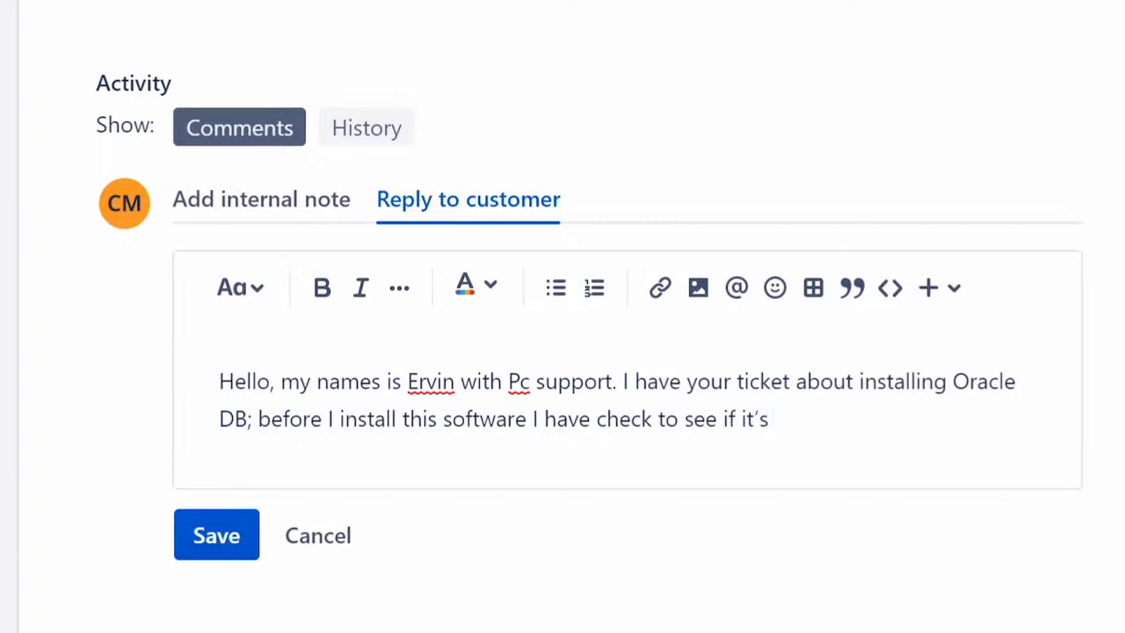
{"action": "type", "text": "on approve"}
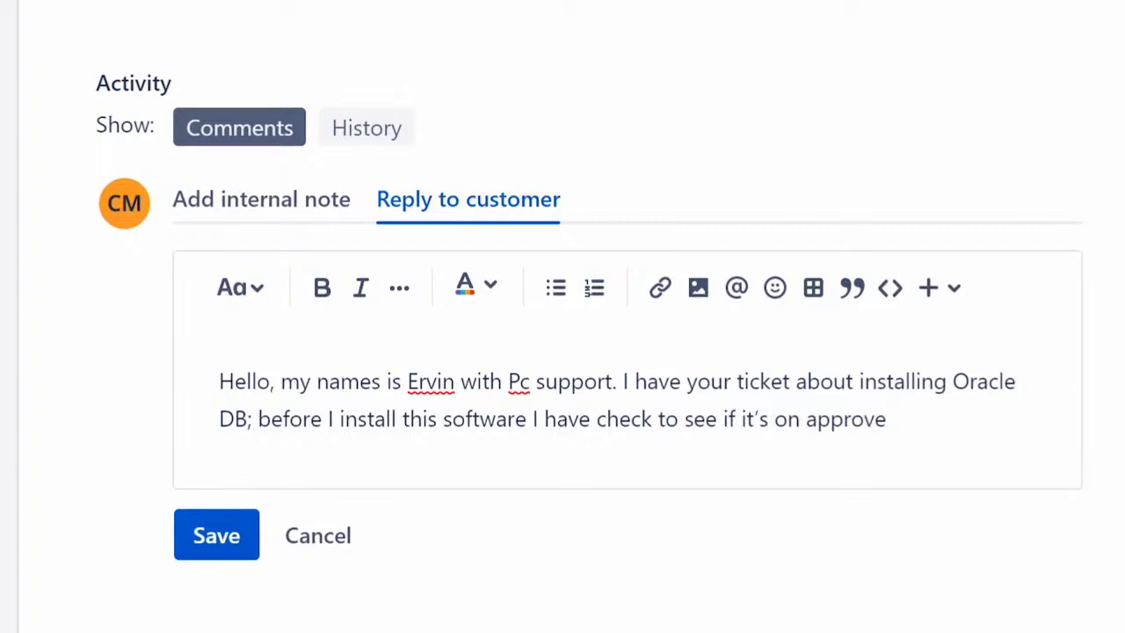
{"action": "type", "text": "d software list..."}
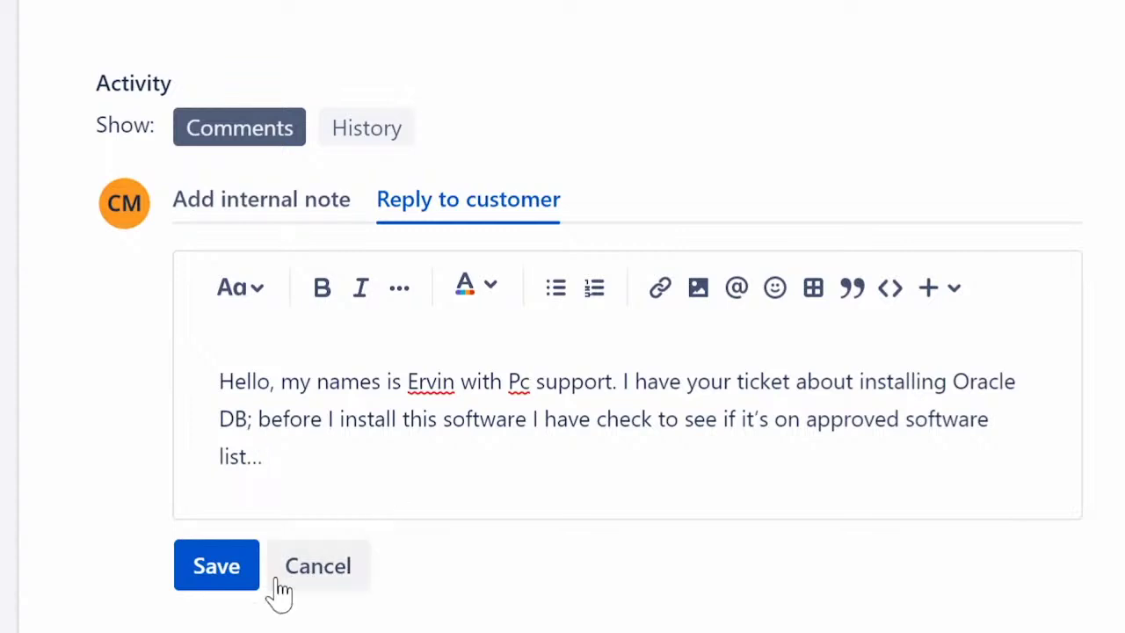
- Post the approved-software-list reply to the customer, then place the cursor in the ticket description for editing
{"action": "left_click", "coordinate": [220, 571]}
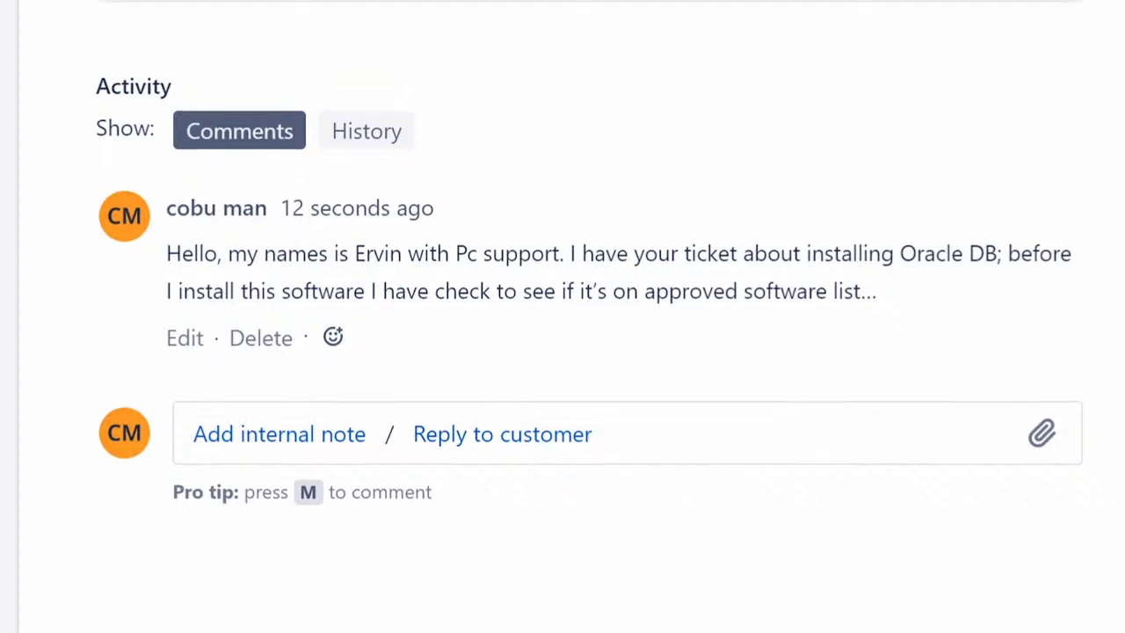
{"action": "scroll", "coordinate": [562, 316], "scroll_direction": "up", "scroll_amount": 4}
{"action": "left_click", "coordinate": [146, 183]}
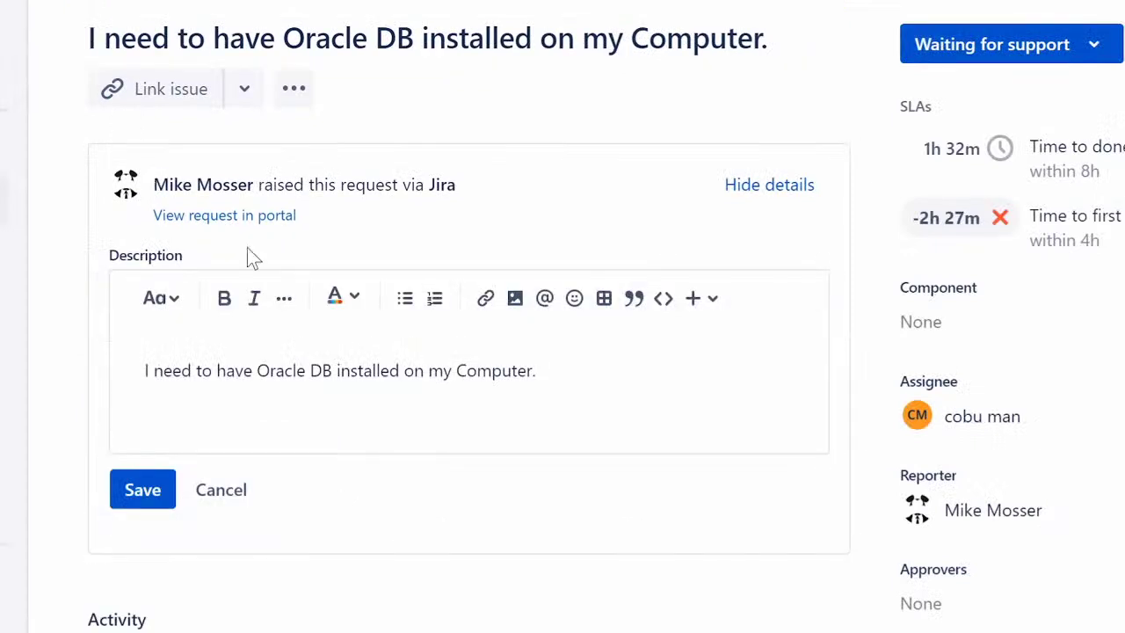
{"action": "left_click_drag", "start_coordinate": [154, 184], "coordinate": [261, 184]}
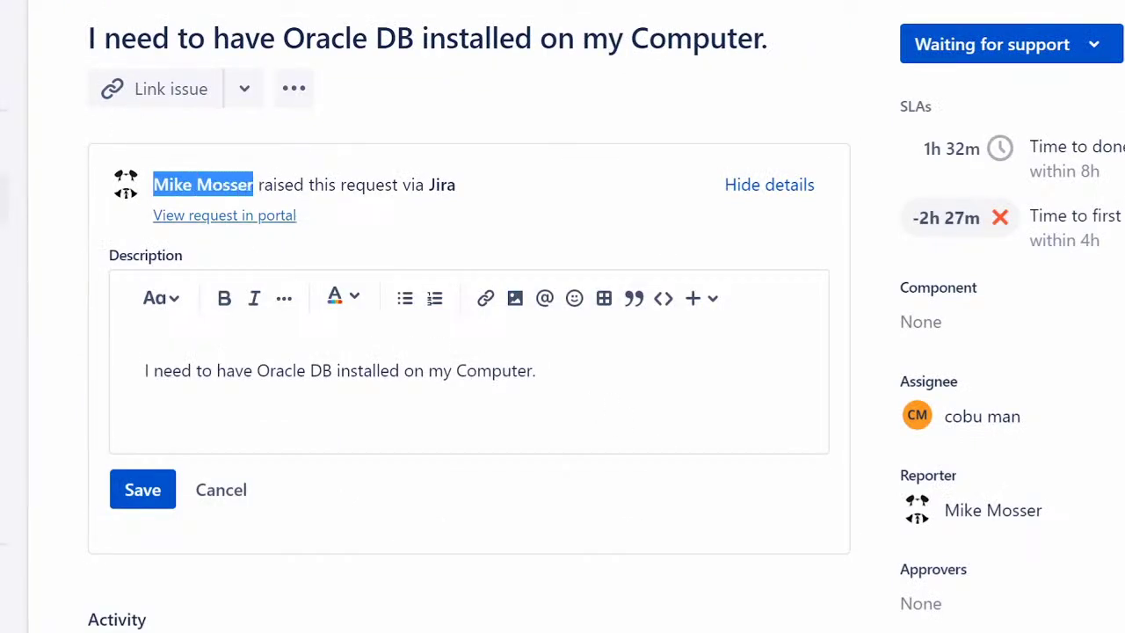
{"action": "left_click", "coordinate": [536, 370]}
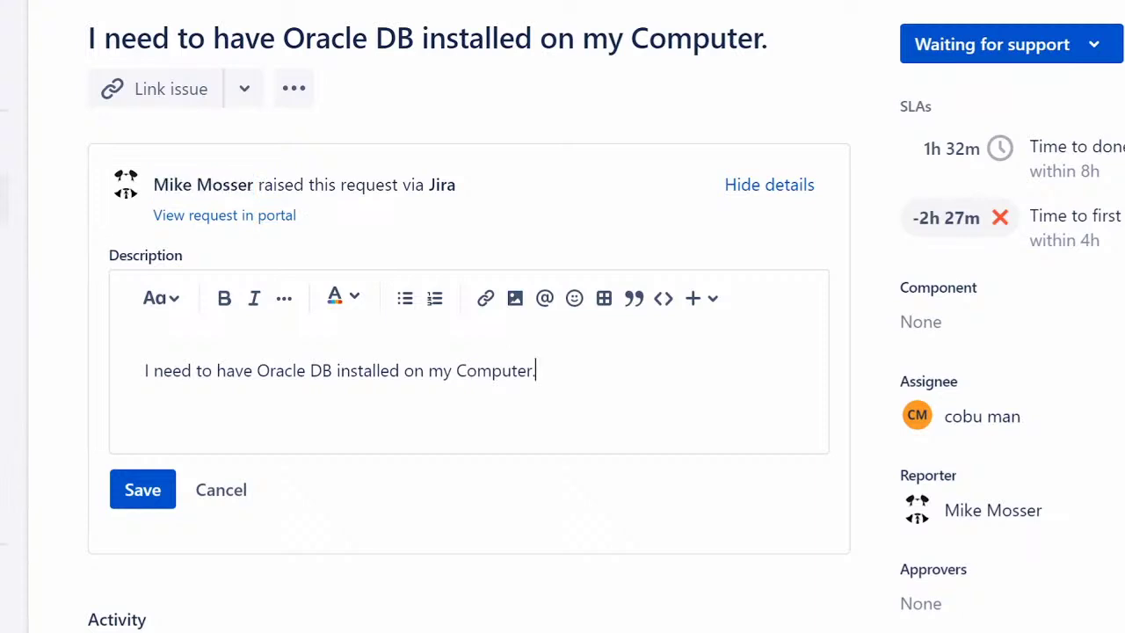
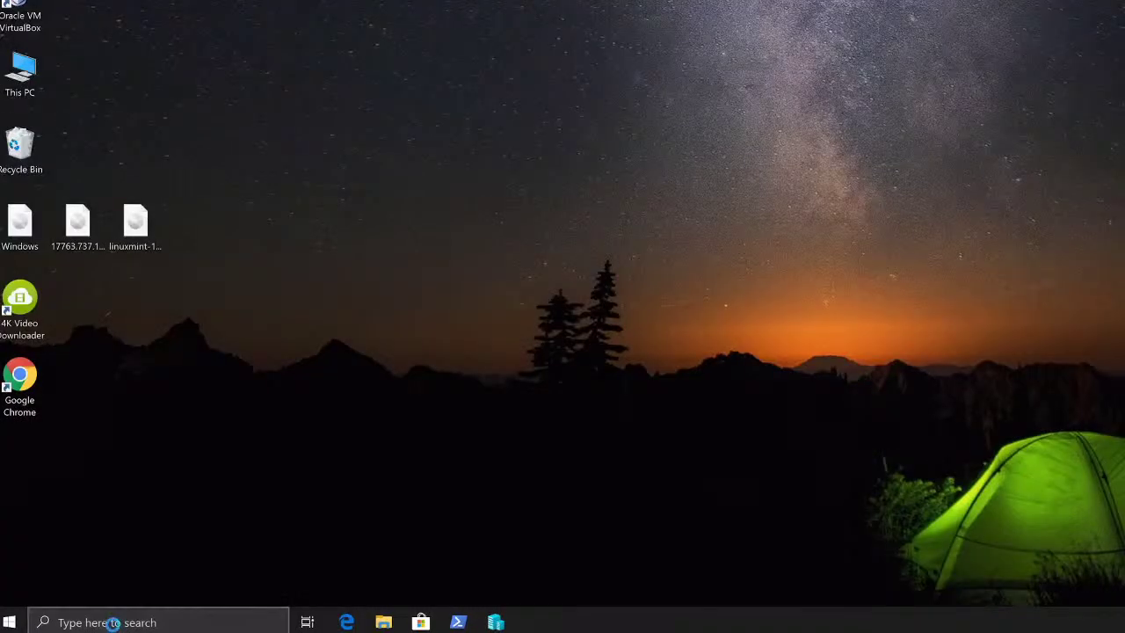
- Launch Control Panel by searching 'co' and move its window to the top-left
{"action": "left_click", "coordinate": [112, 621]}
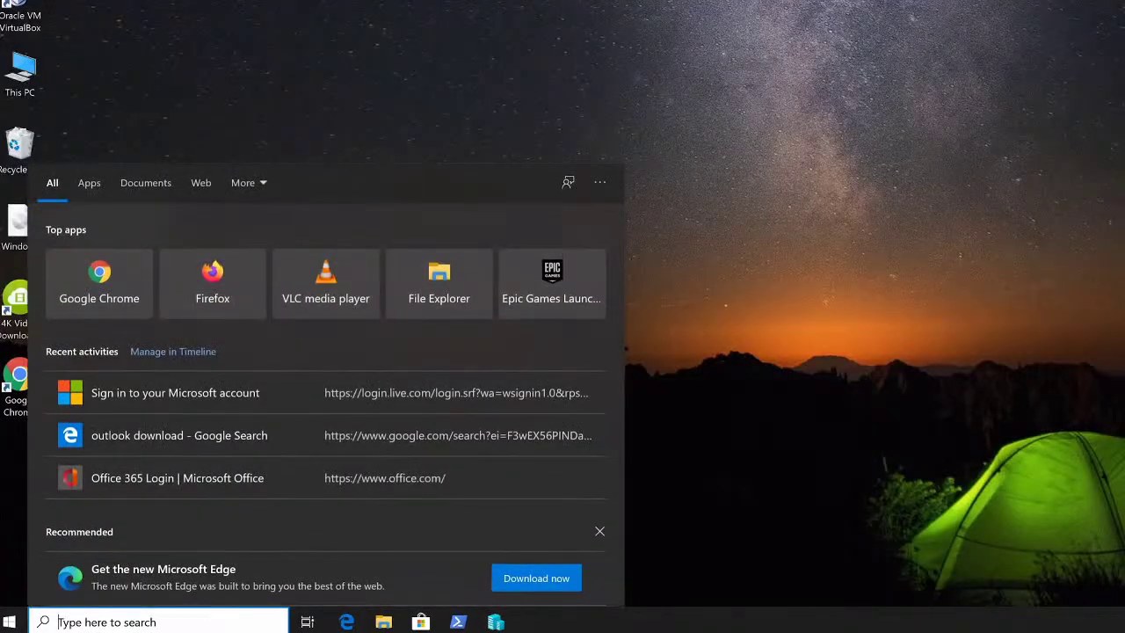
{"action": "type", "text": "co"}
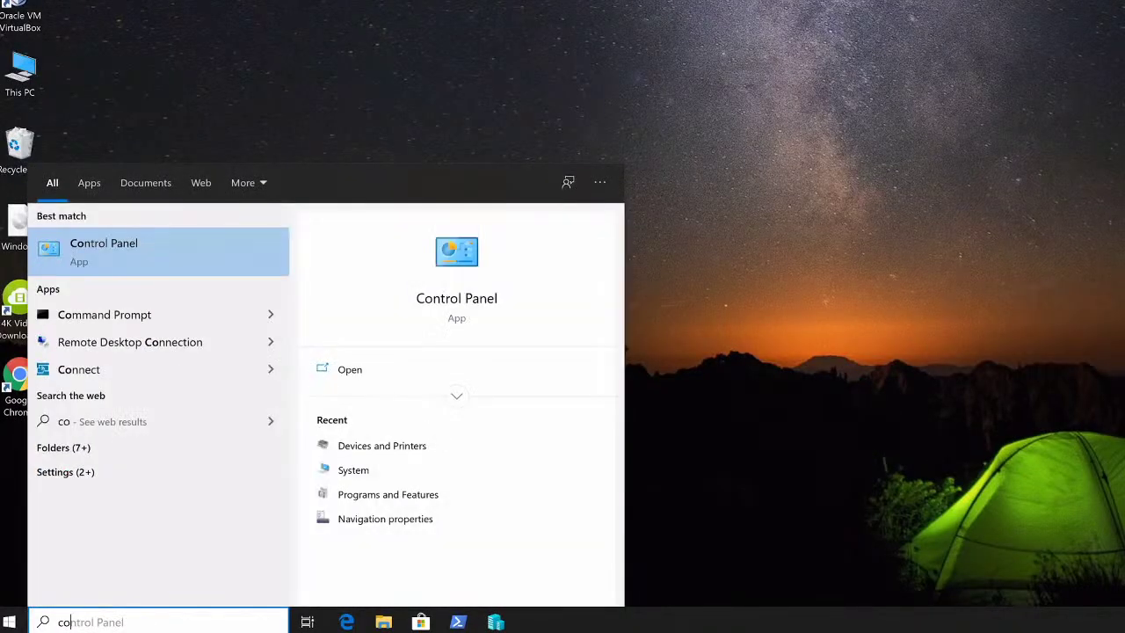
{"action": "key", "text": "Return"}
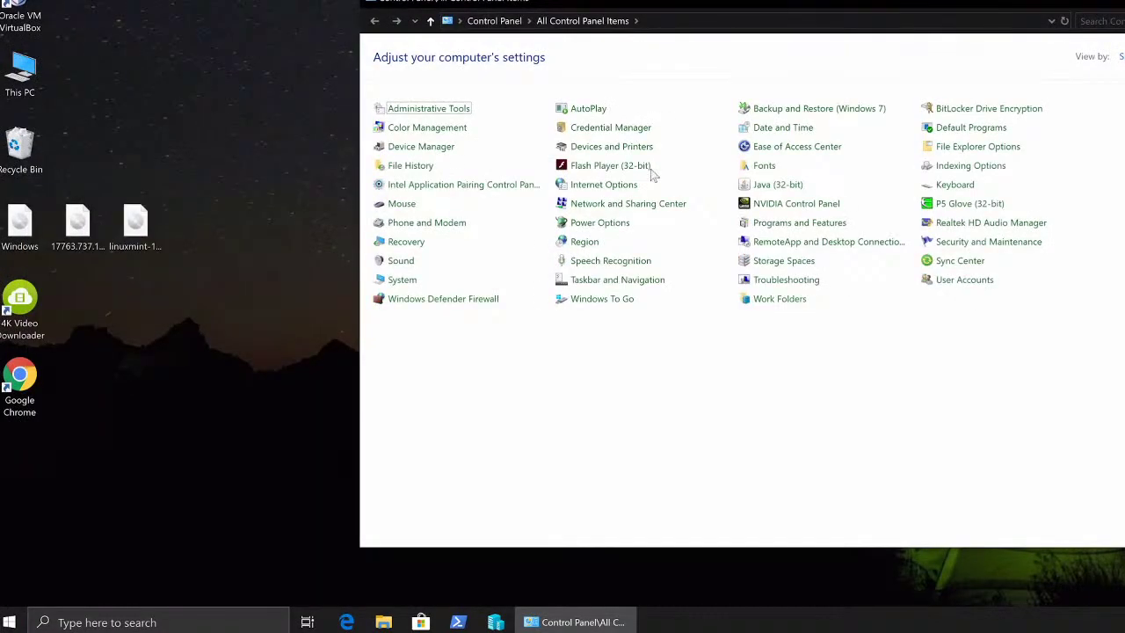
{"action": "left_click_drag", "start_coordinate": [794, 11], "coordinate": [751, 0]}
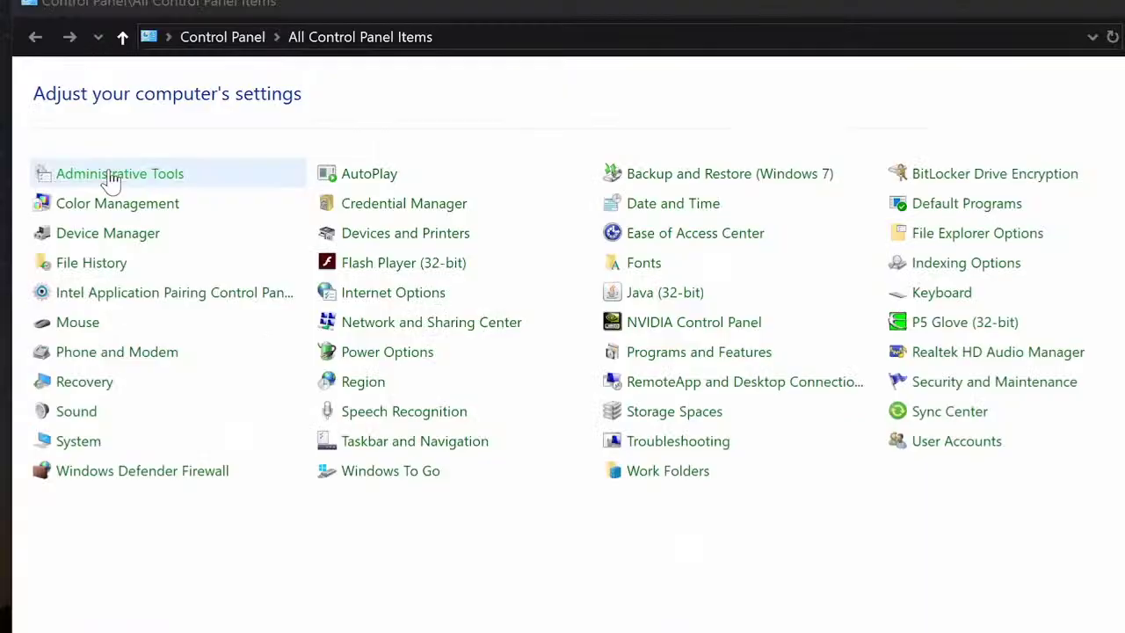
- Open the 64-bit ODBC Data Sources administrator and review its DSN tabs and Drivers list
{"action": "double_click", "coordinate": [239, 227]}
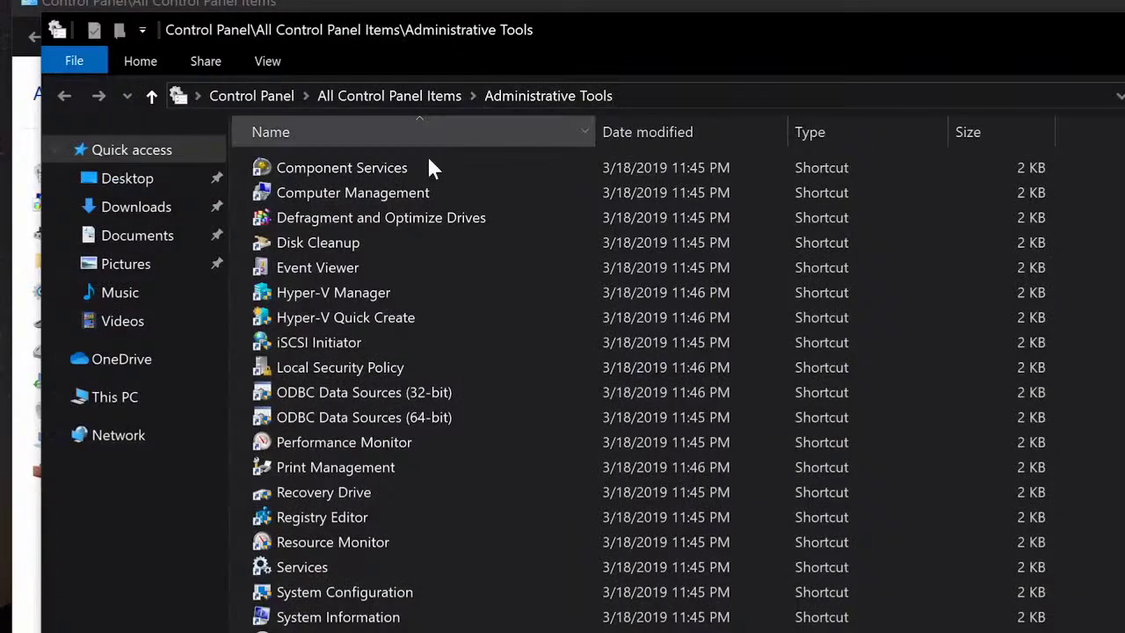
{"action": "double_click", "coordinate": [355, 415]}
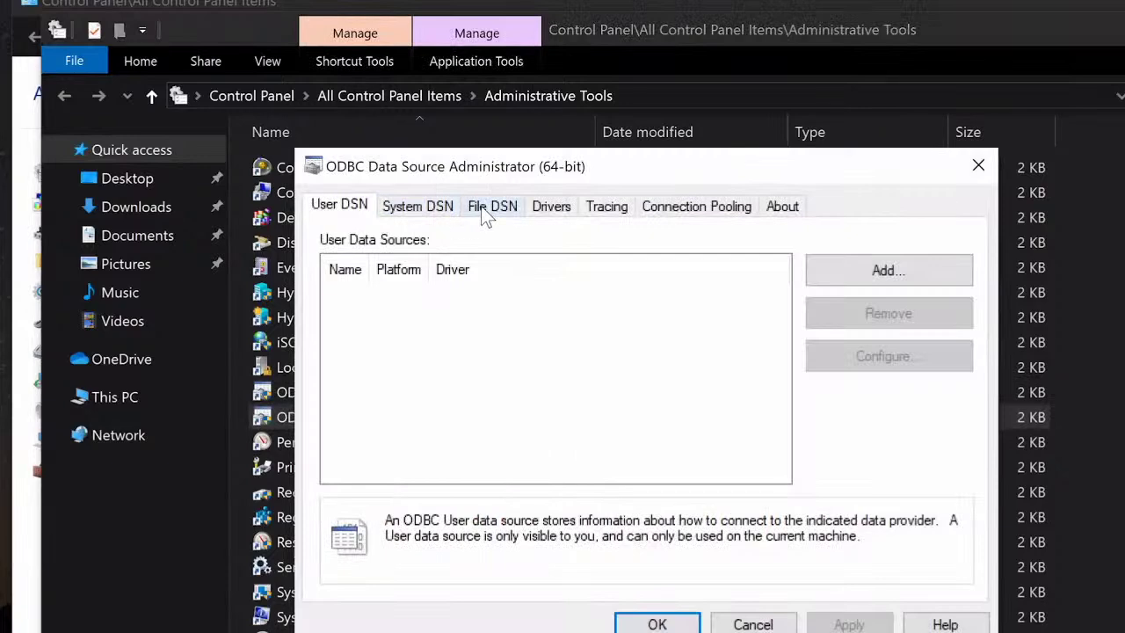
{"action": "left_click", "coordinate": [489, 211]}
{"action": "left_click", "coordinate": [431, 211]}
{"action": "left_click", "coordinate": [334, 209]}
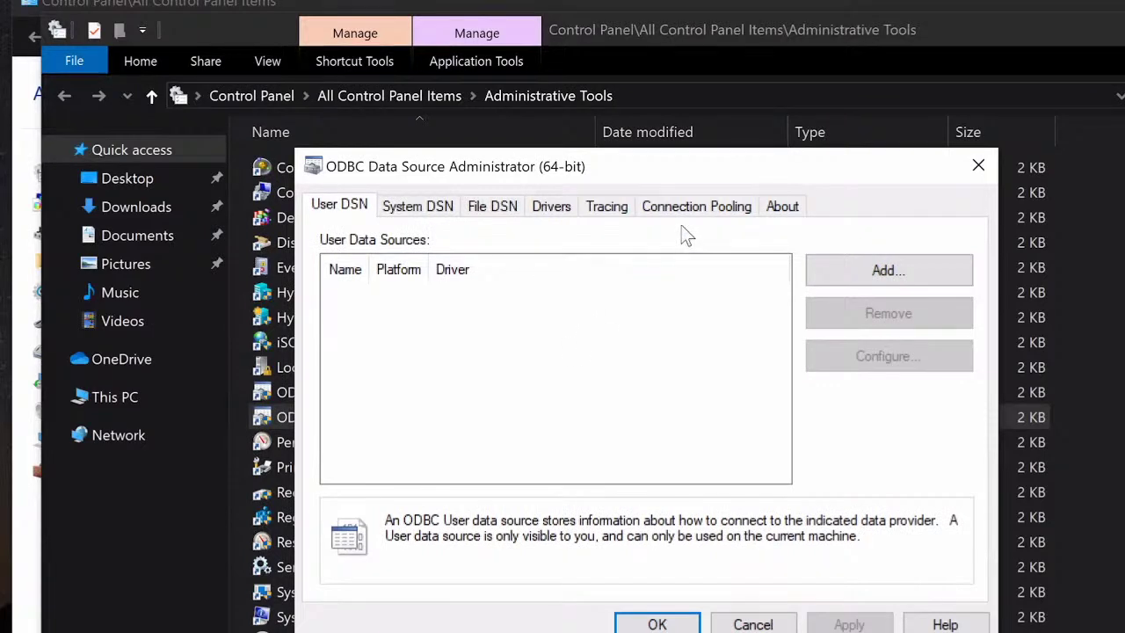
{"action": "left_click", "coordinate": [555, 208]}
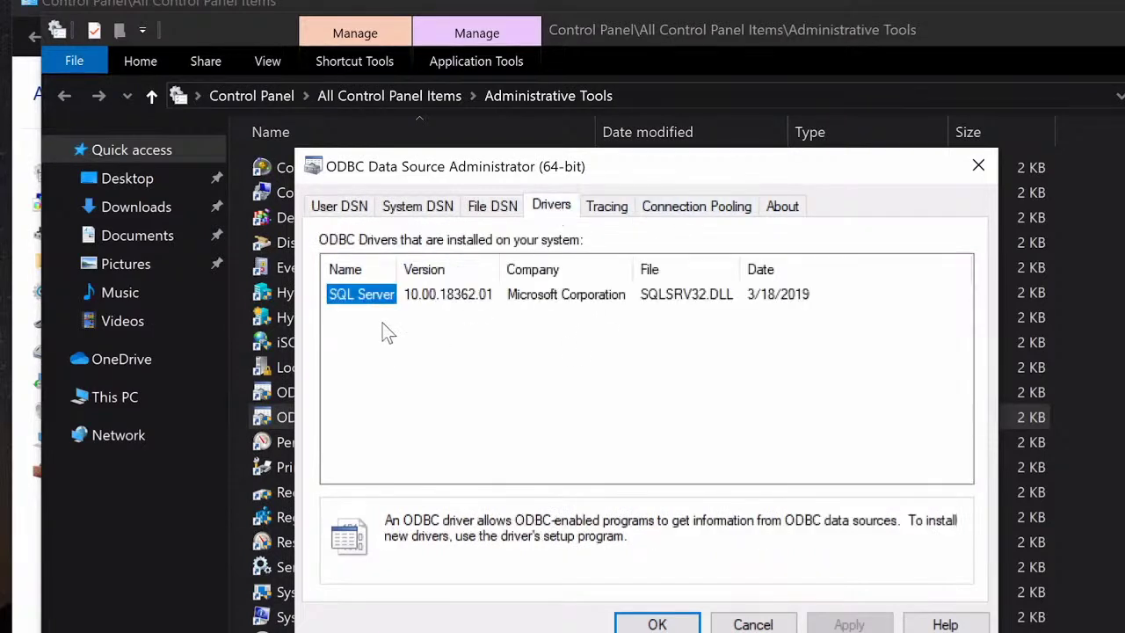
- Confirm the SQL Server driver and no system data sources, cancelling a new data source
{"action": "left_click", "coordinate": [380, 355]}
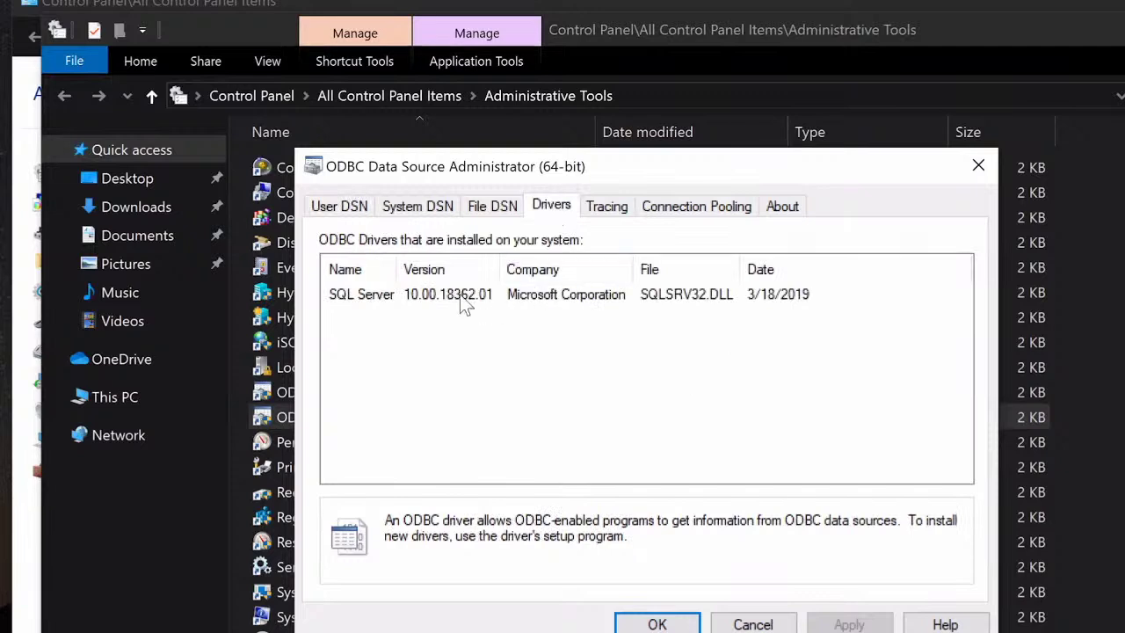
{"action": "left_click", "coordinate": [360, 296]}
{"action": "left_click", "coordinate": [340, 207]}
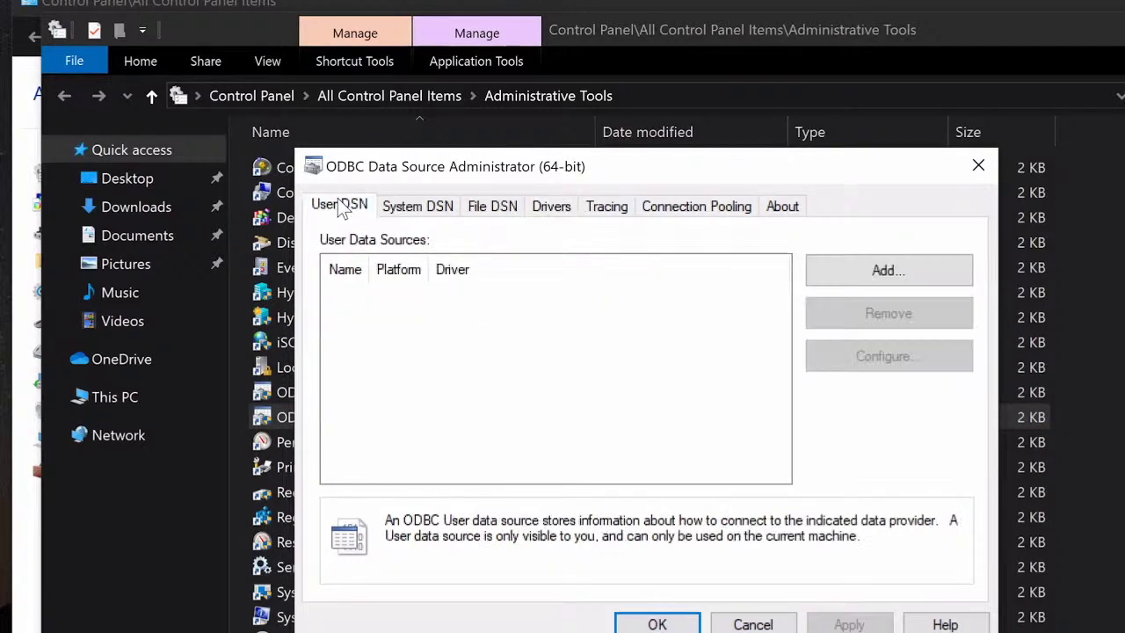
{"action": "left_click", "coordinate": [418, 208]}
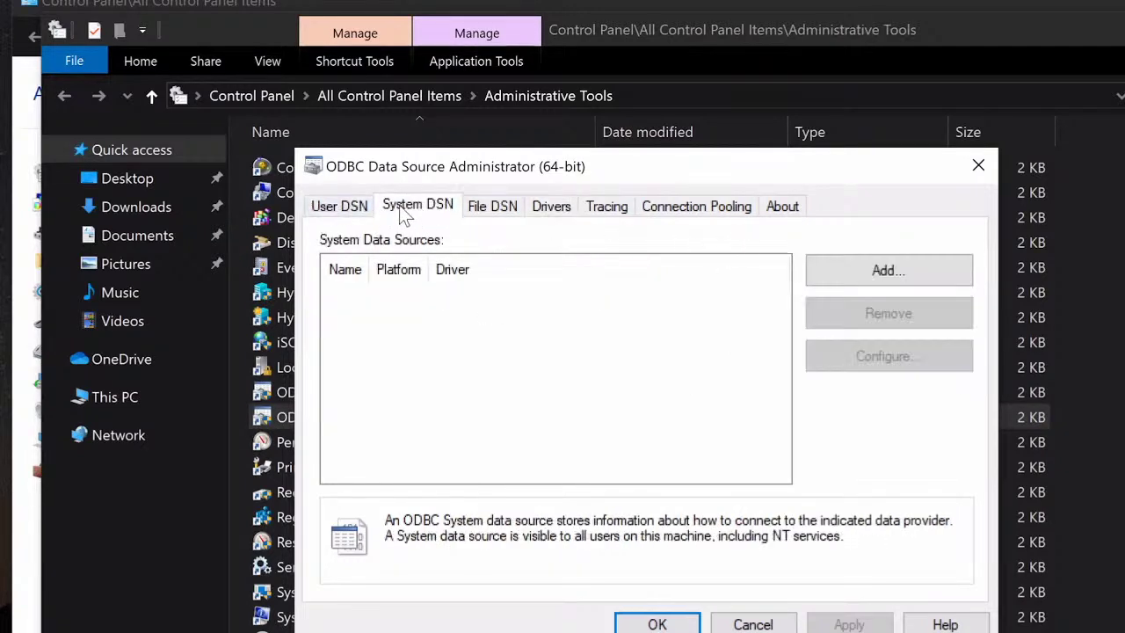
{"action": "left_click", "coordinate": [884, 272]}
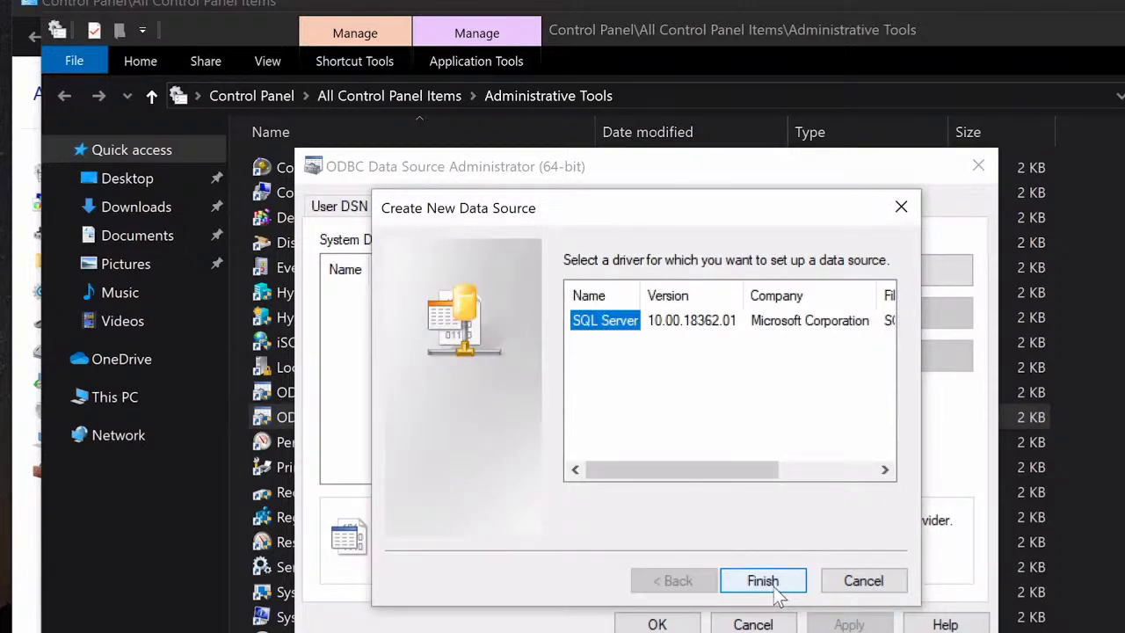
{"action": "left_click", "coordinate": [761, 351]}
{"action": "left_click", "coordinate": [864, 580]}
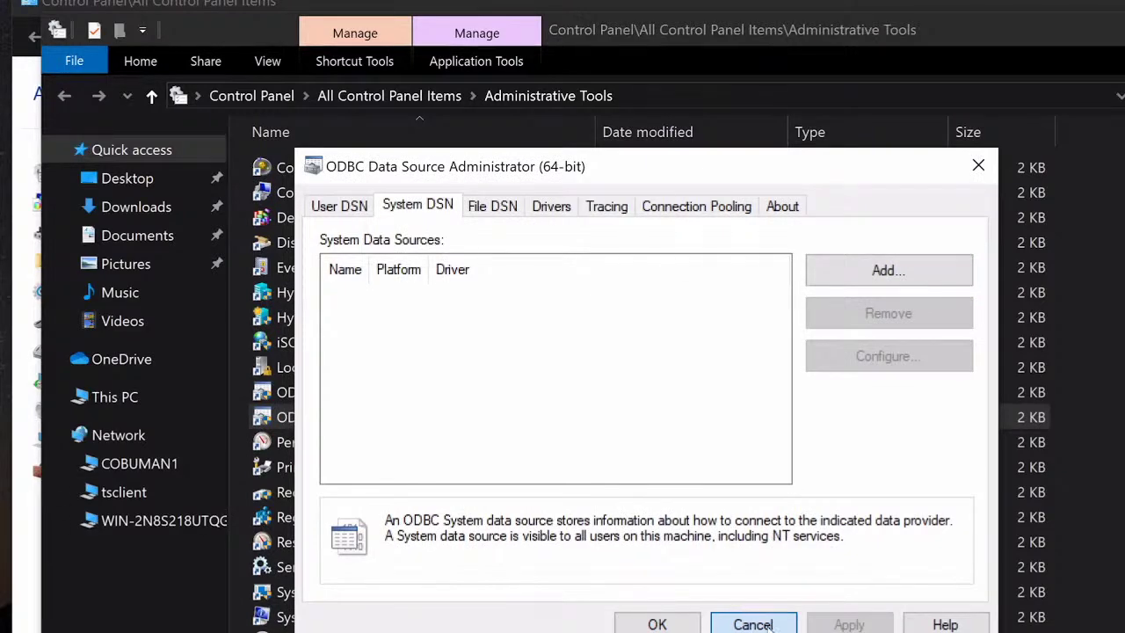
- Cancel out of the ODBC administrator, returning to the Administrative Tools list
{"action": "left_click", "coordinate": [779, 625]}
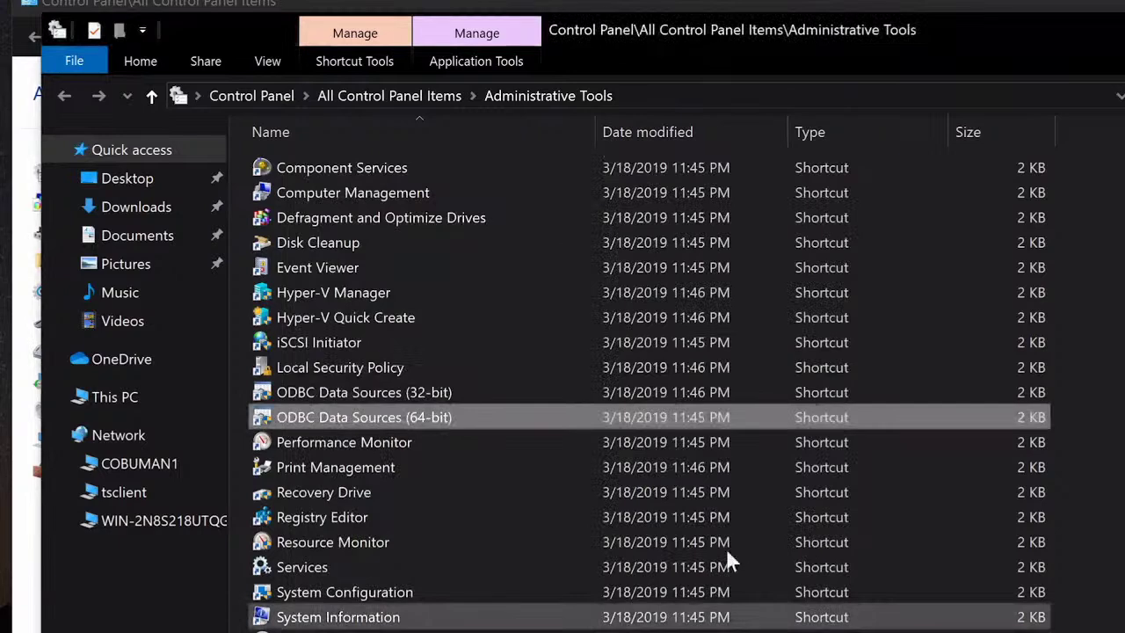
{"action": "left_click", "coordinate": [663, 384]}
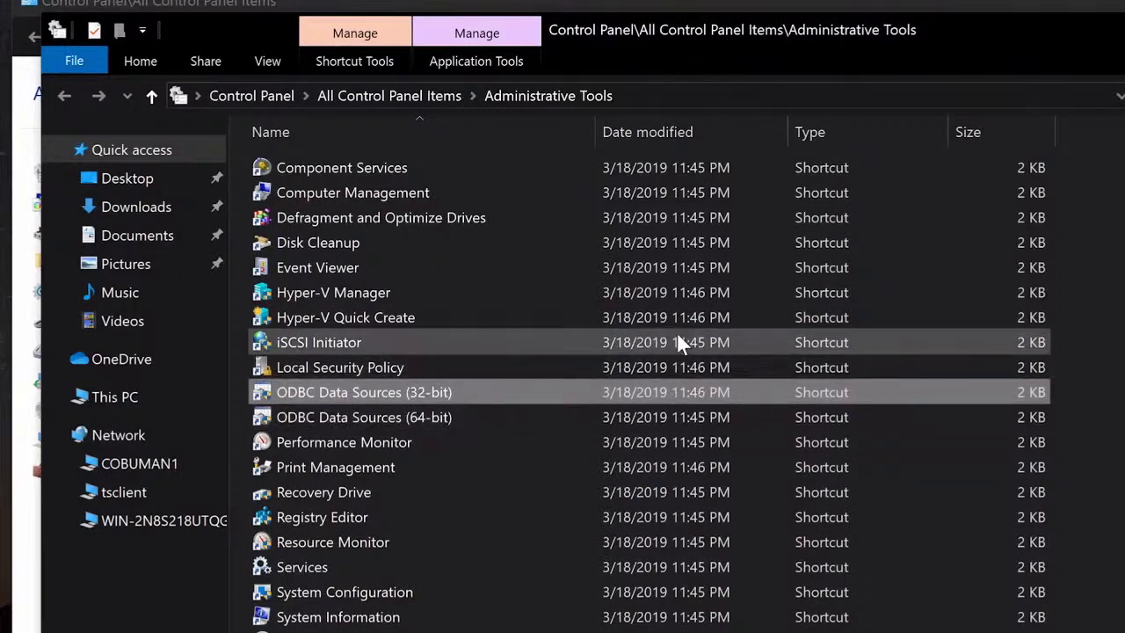
{"action": "left_click", "coordinate": [677, 342]}
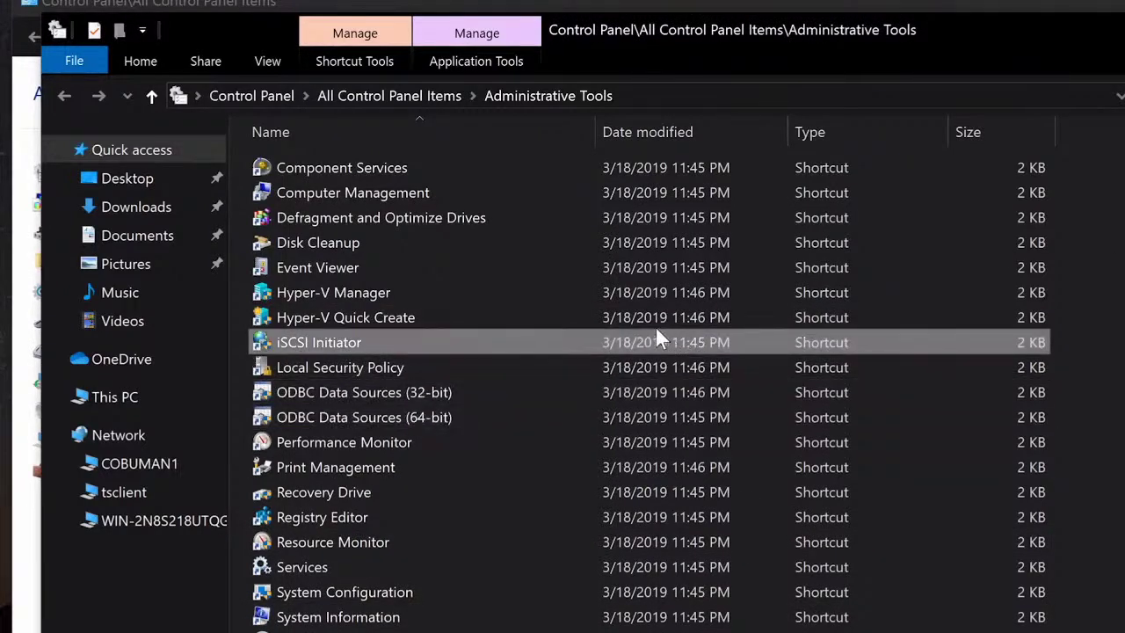
{"action": "left_click", "coordinate": [660, 317]}
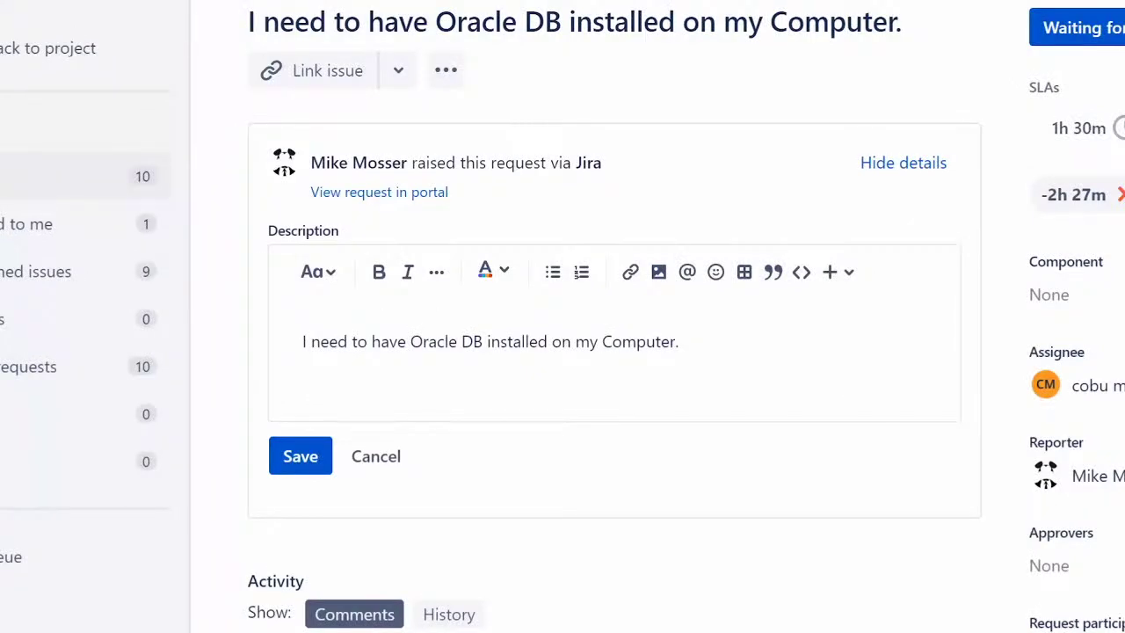
- Save an internal note 'Subscribed PC to Oracle DB/installed software as requested.' signed with the technician's name
{"action": "scroll", "coordinate": [508, 432], "scroll_direction": "down", "scroll_amount": 3}
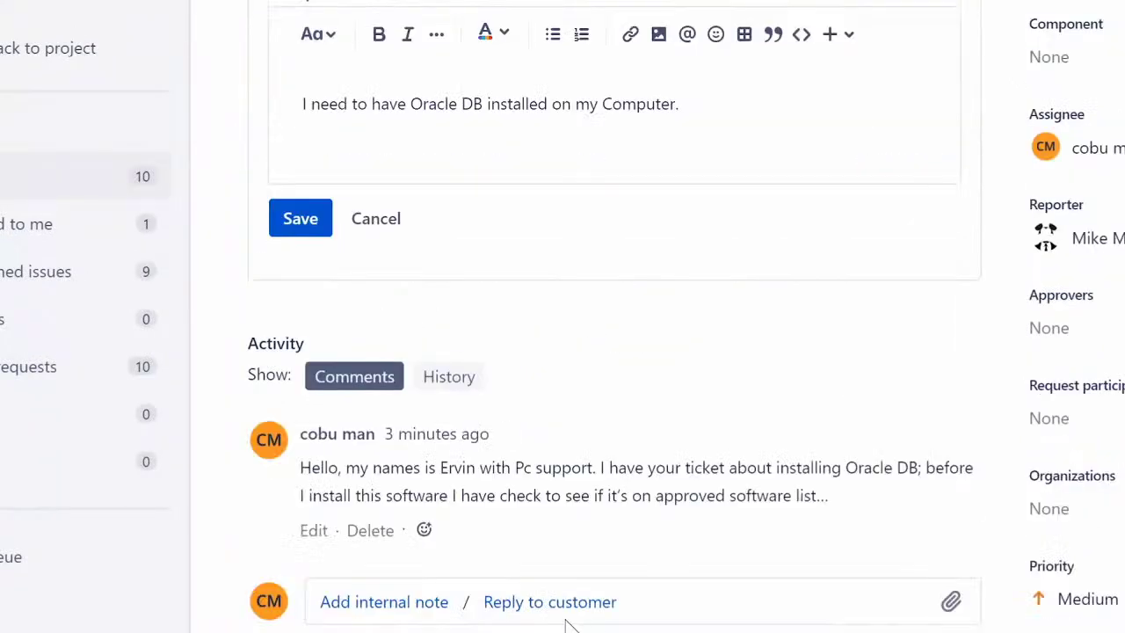
{"action": "left_click", "coordinate": [405, 602]}
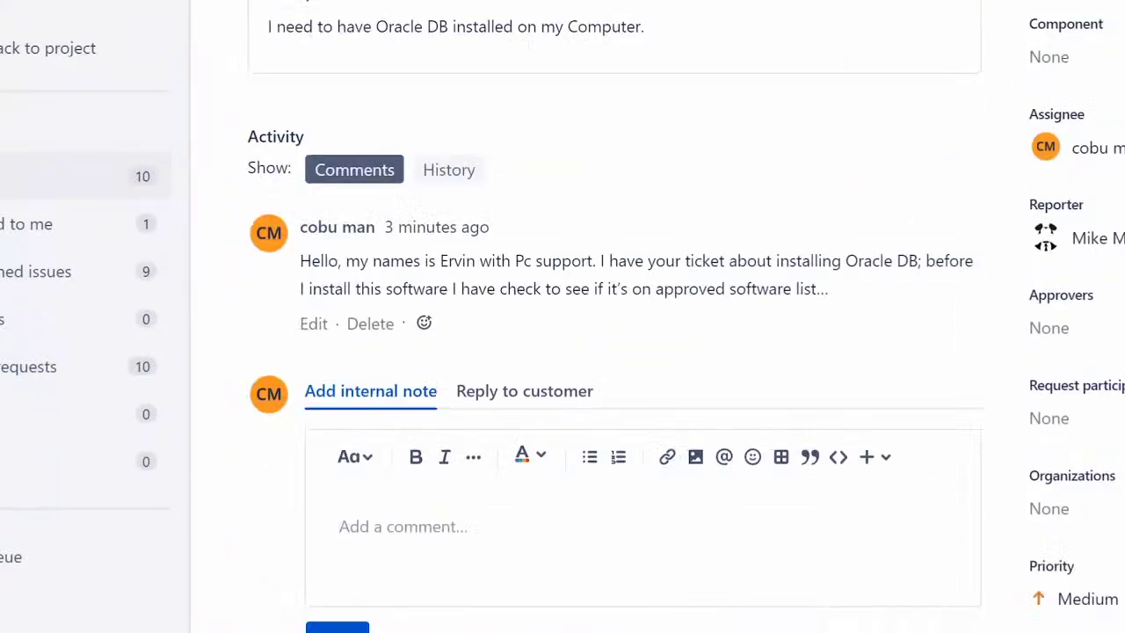
{"action": "type", "text": "IN"}
{"action": "key", "text": "BackSpace"}
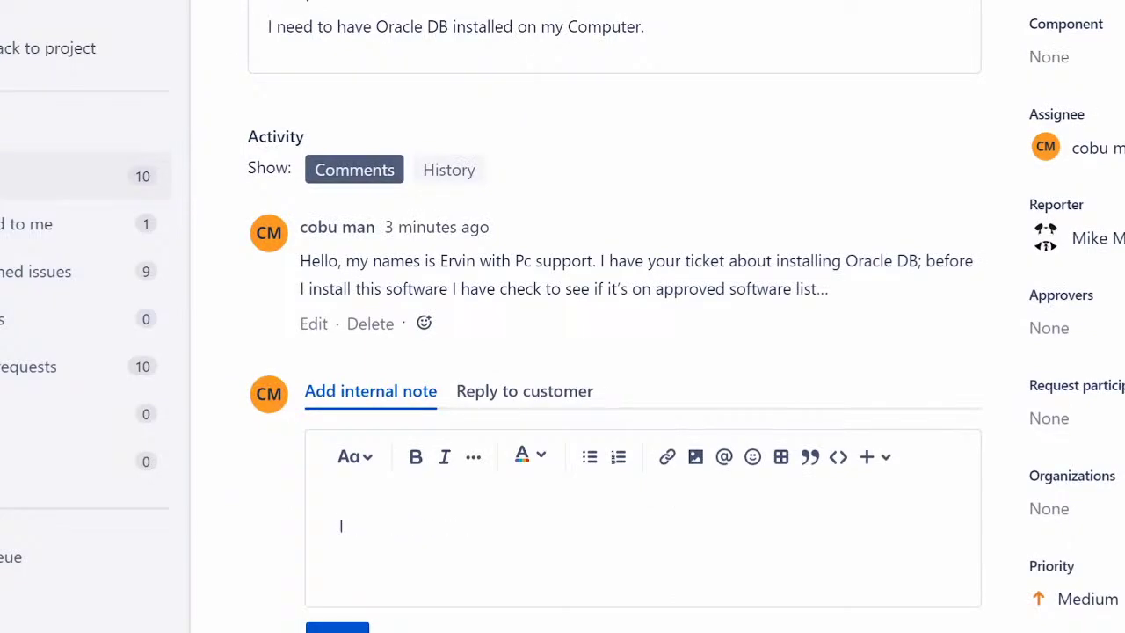
{"action": "type", "text": "nsta"}
{"action": "type", "text": "lle"}
{"action": "key", "text": "BackSpace"}
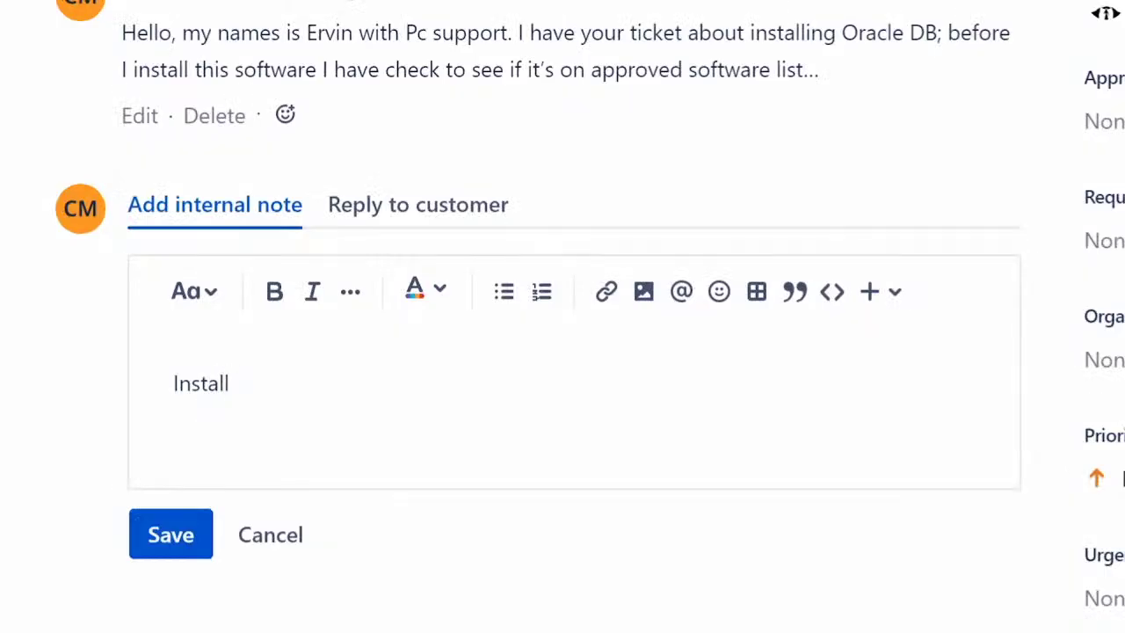
{"action": "key", "text": "ctrl+BackSpace"}
{"action": "type", "text": "Subscri"}
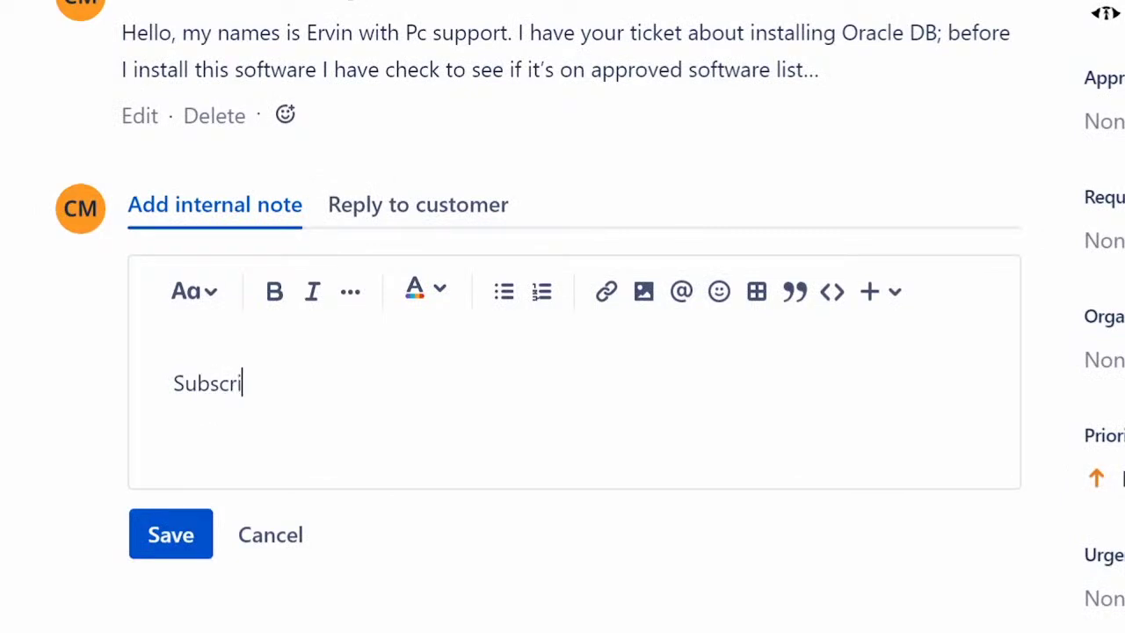
{"action": "type", "text": "bed Pc"}
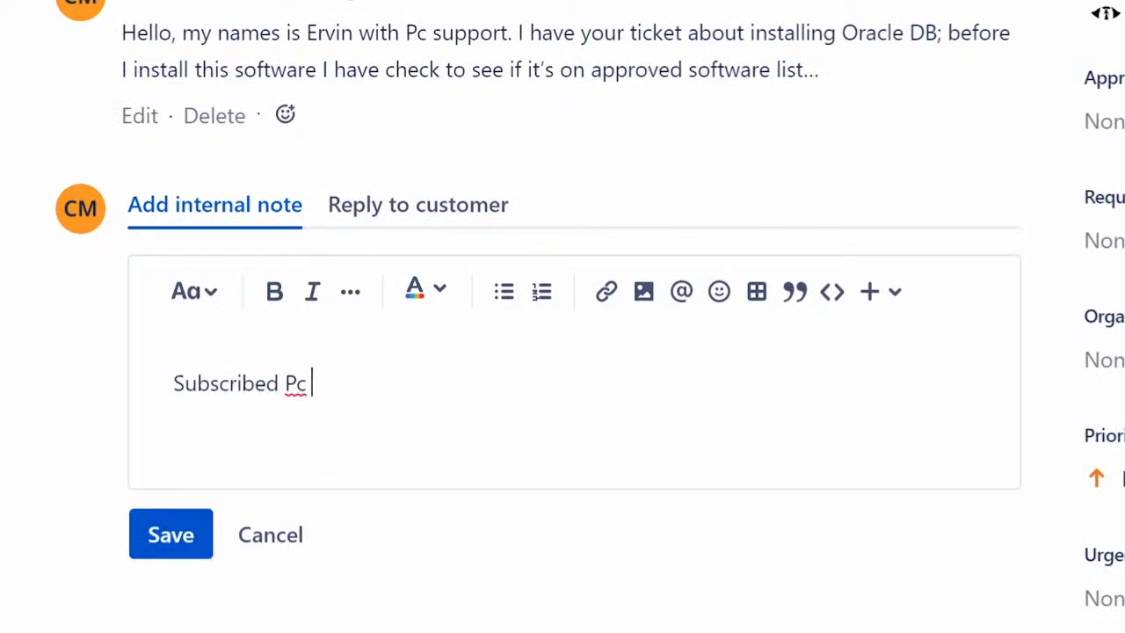
{"action": "key", "text": "BackSpace"}
{"action": "type", "text": "C to Oracle D"}
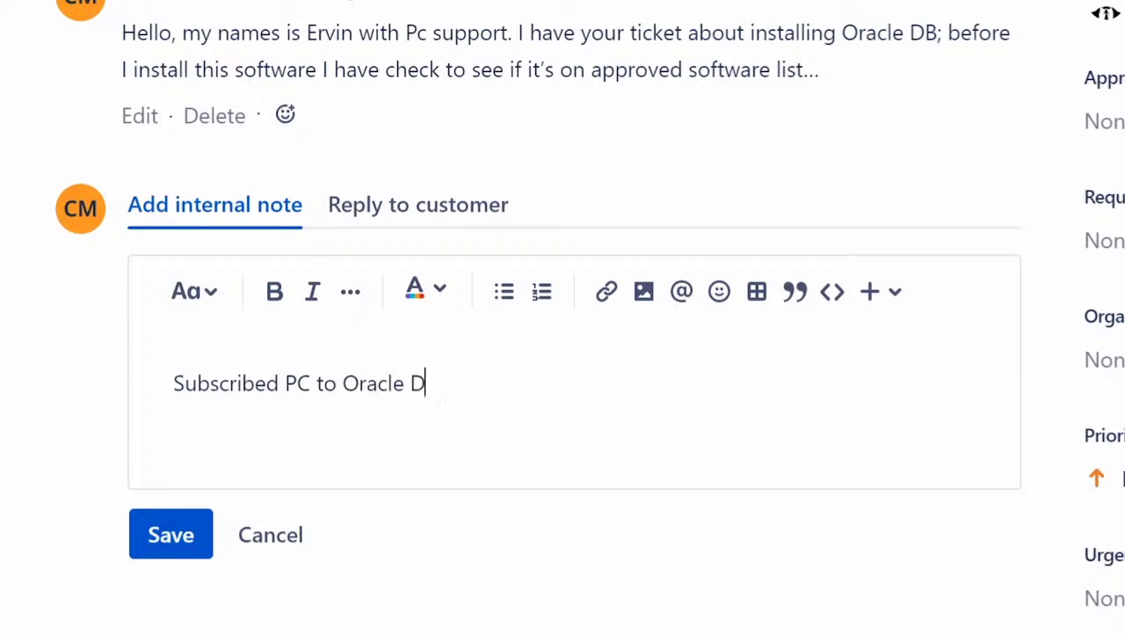
{"action": "type", "text": "B,"}
{"action": "key", "text": "BackSpace"}
{"action": "key", "text": "BackSpace"}
{"action": "type", "text": "/installed "}
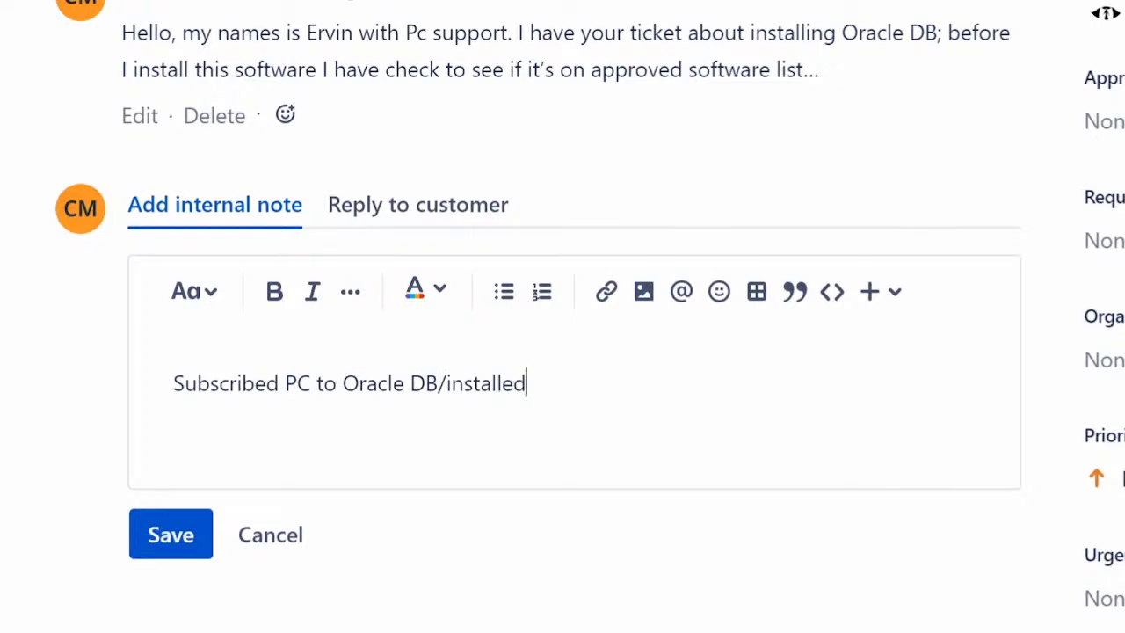
{"action": "type", "text": "softwa"}
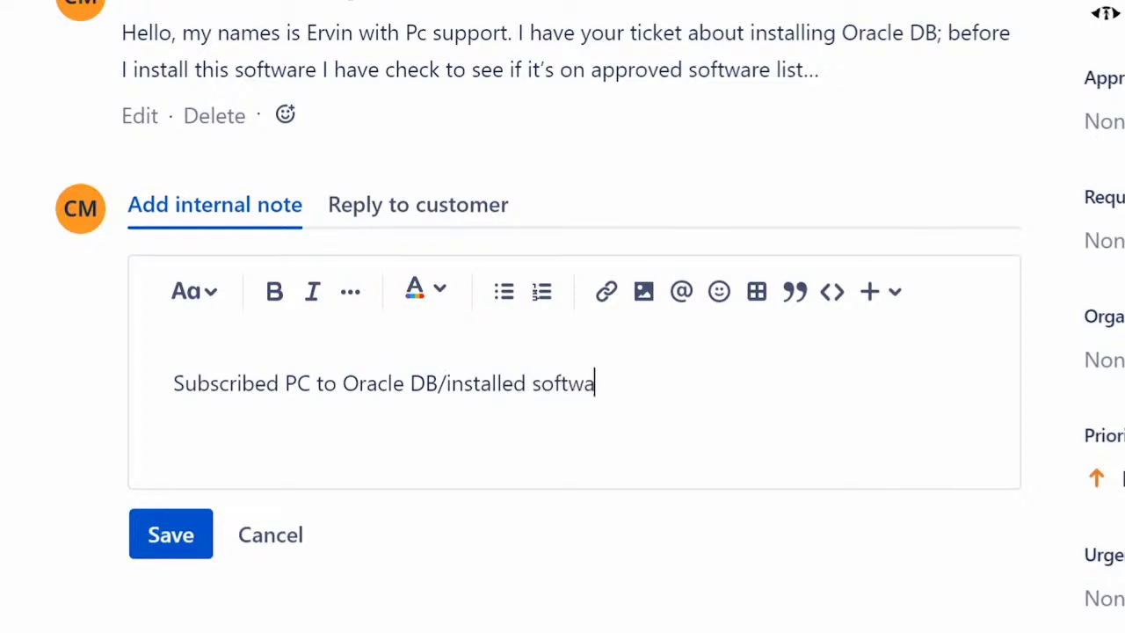
{"action": "type", "text": "re as reques"}
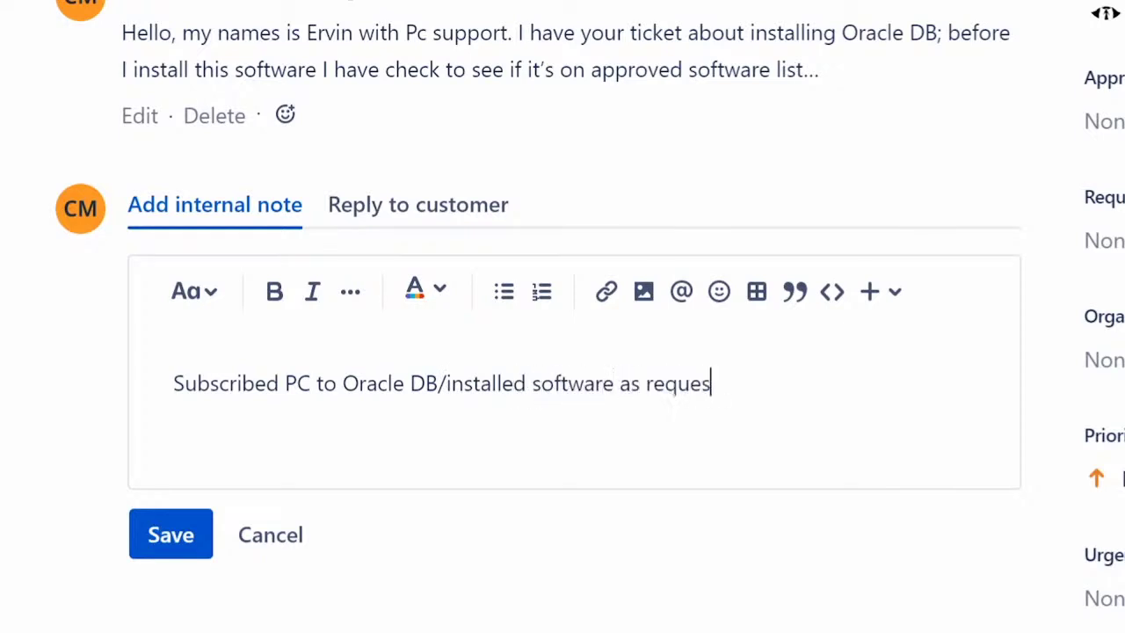
{"action": "type", "text": "ted. Ervin"}
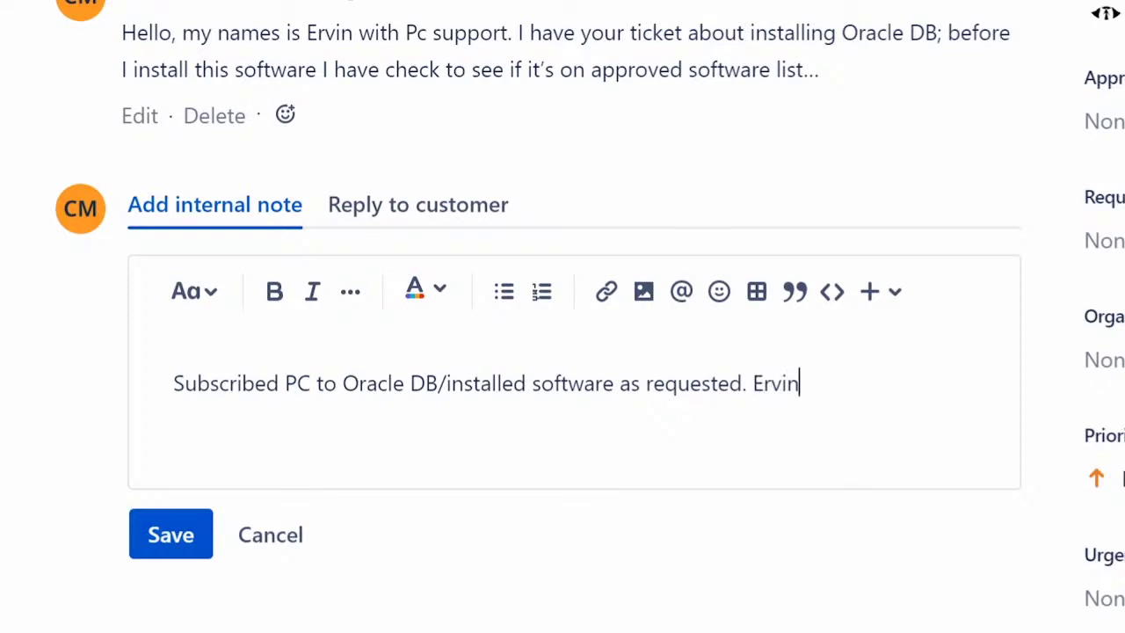
{"action": "left_click", "coordinate": [181, 551]}
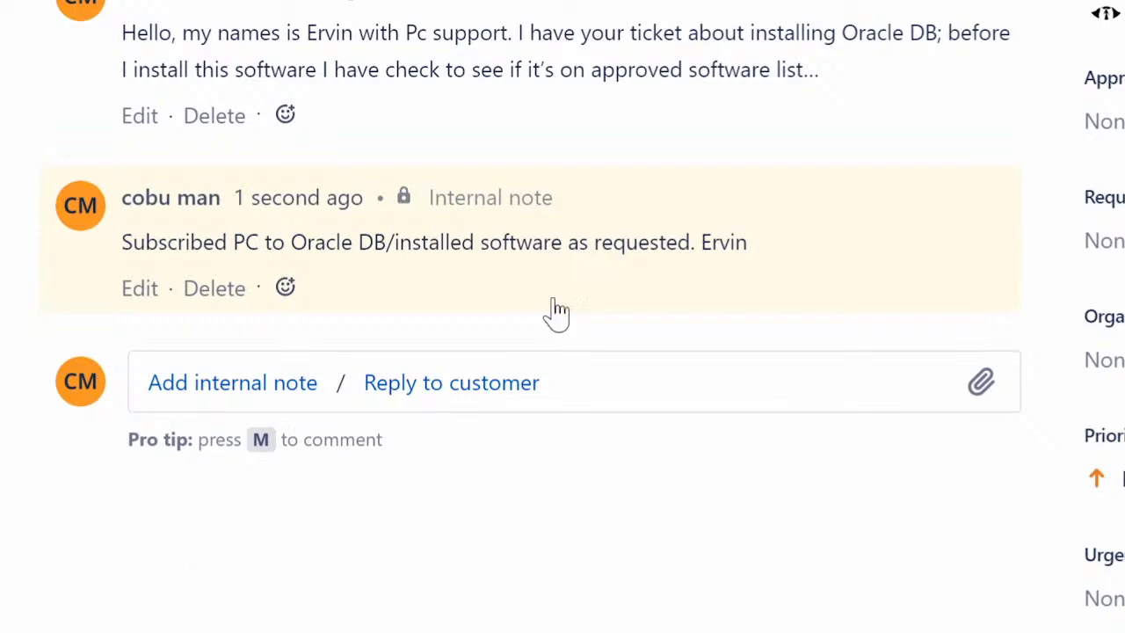
{"action": "scroll", "coordinate": [615, 266], "scroll_direction": "up", "scroll_amount": 3}
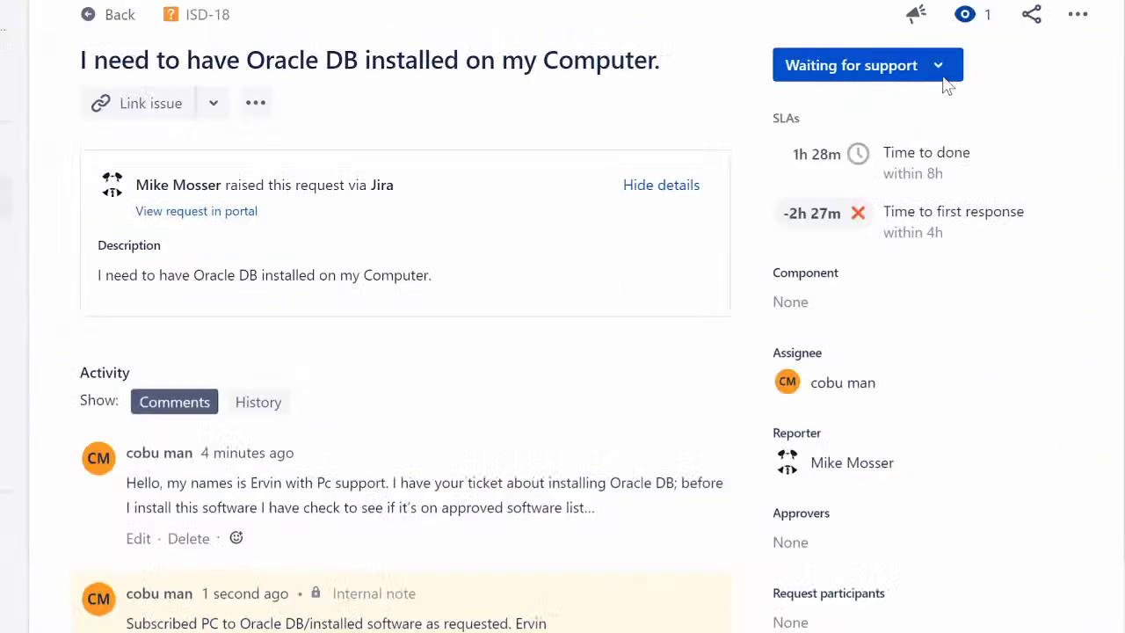
- Set the Oracle DB ticket to Complete, then open ISD-19 and assign it to myself
{"action": "left_click", "coordinate": [944, 81]}
{"action": "left_click", "coordinate": [914, 270]}
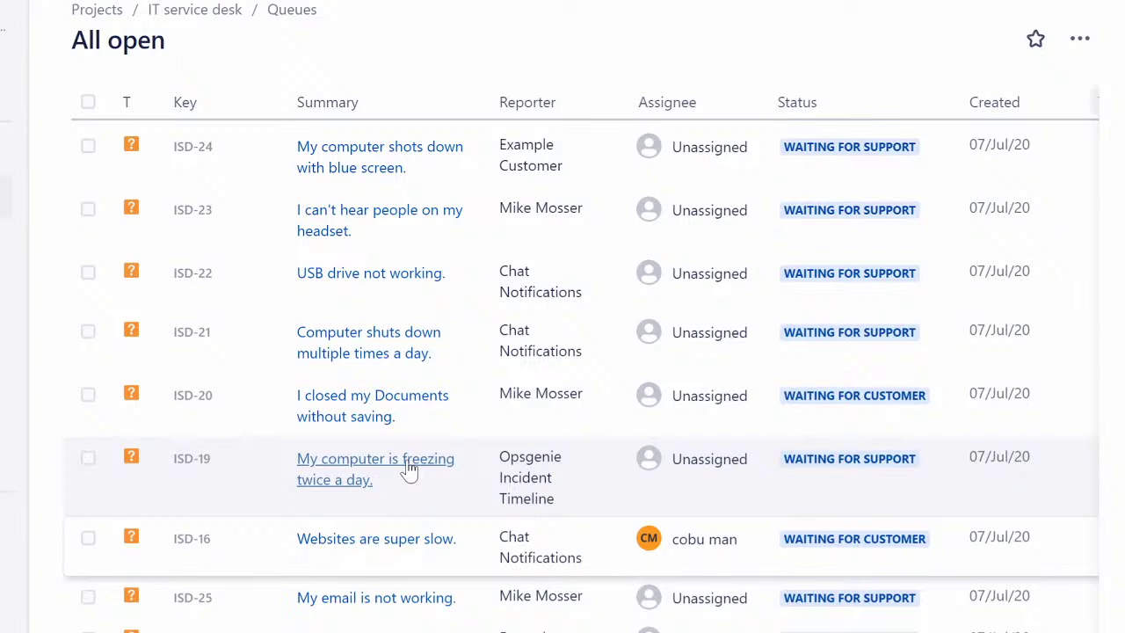
{"action": "left_click", "coordinate": [409, 469]}
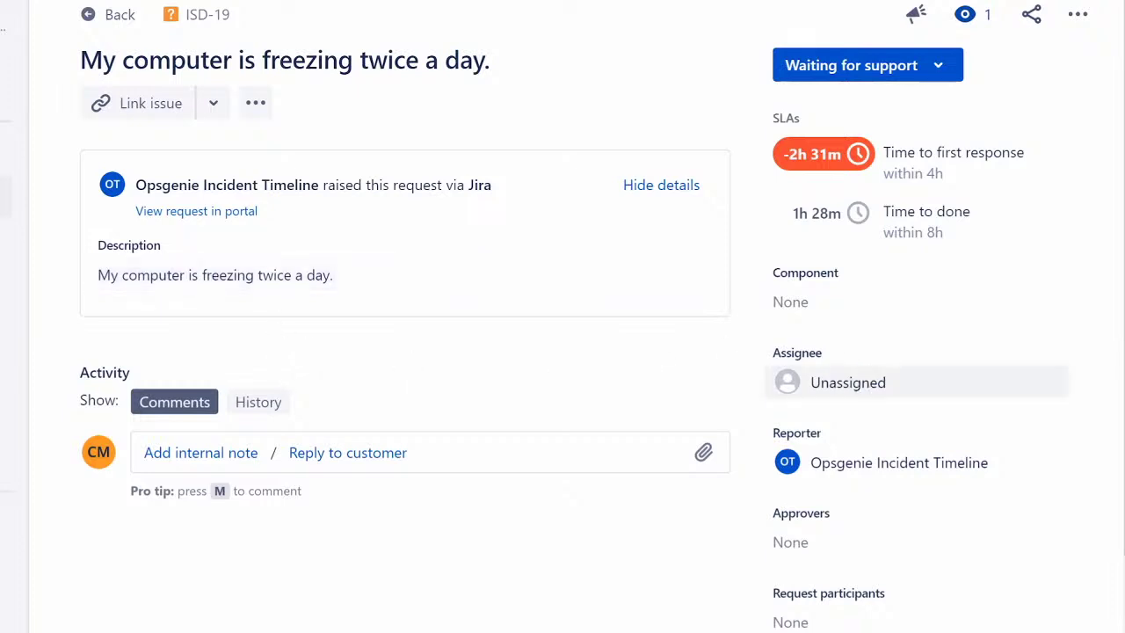
{"action": "left_click", "coordinate": [886, 378]}
{"action": "left_click", "coordinate": [891, 464]}
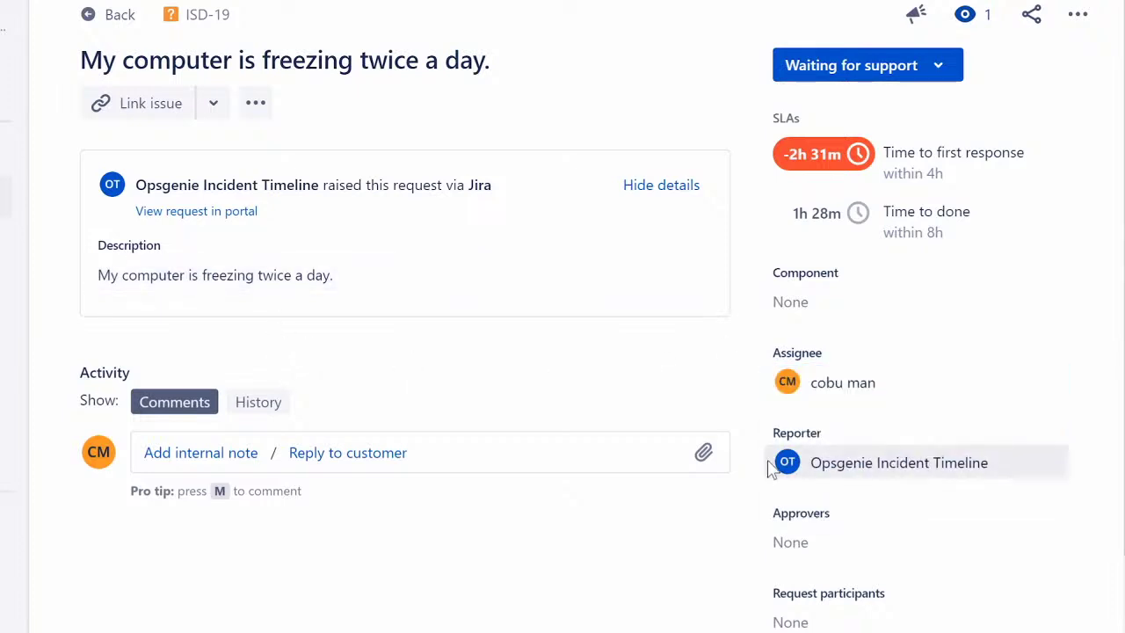
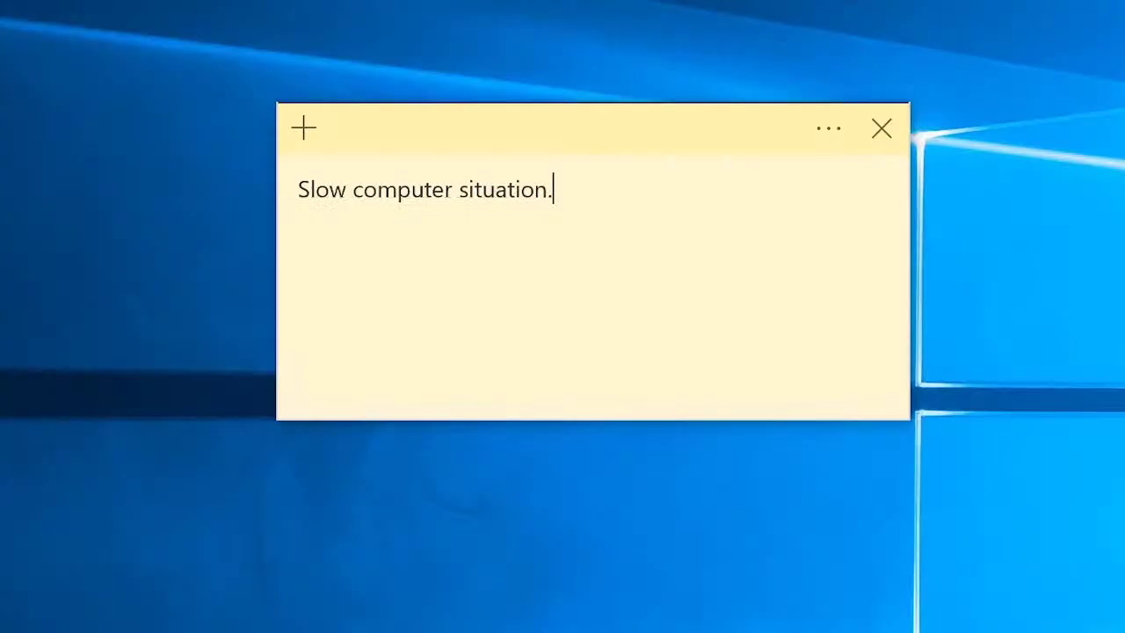
- Open Windows Update settings by searching 'update', then move the Settings window slightly lower
{"action": "key", "text": "shift+Left"}
{"action": "key", "text": "shift+Left"}
{"action": "key", "text": "shift+Left"}
{"action": "key", "text": "shift+Left"}
{"action": "key", "text": "shift+Left"}
{"action": "key", "text": "shift+Left"}
{"action": "key", "text": "shift+Left"}
{"action": "key", "text": "shift+Left"}
{"action": "key", "text": "shift+Left"}
{"action": "key", "text": "shift+Left"}
{"action": "key", "text": "shift+Left"}
{"action": "key", "text": "shift+Left"}
{"action": "key", "text": "shift+Left"}
{"action": "key", "text": "shift+Left"}
{"action": "key", "text": "shift+Left"}
{"action": "key", "text": "shift+Left"}
{"action": "key", "text": "shift+Left"}
{"action": "key", "text": "shift+Left"}
{"action": "key", "text": "shift+Left"}
{"action": "key", "text": "shift+Left"}
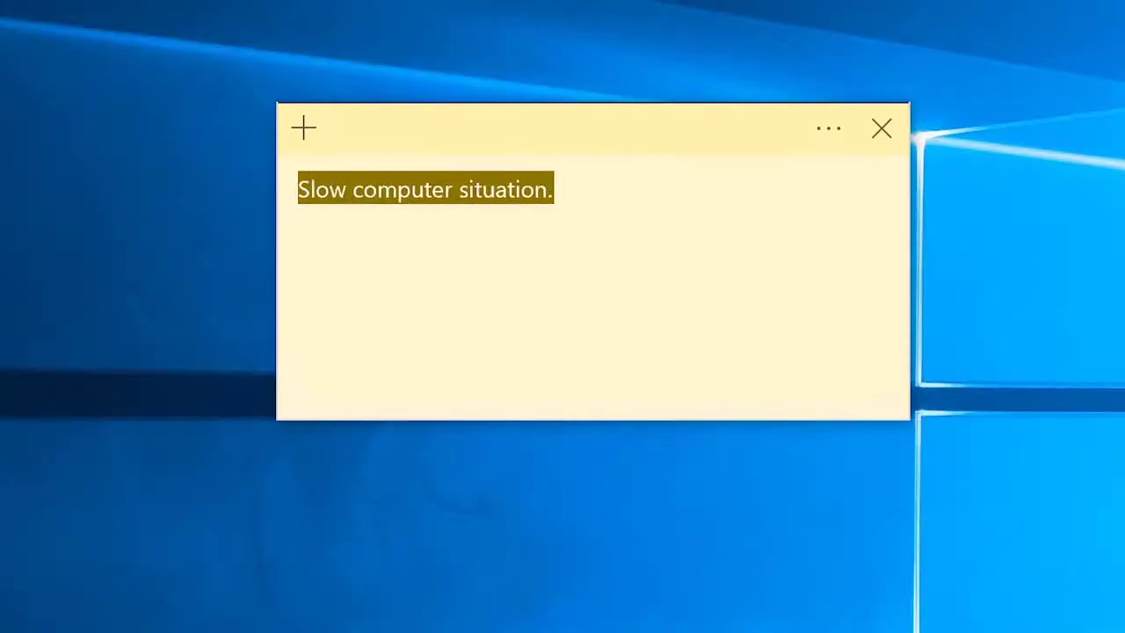
{"action": "key", "text": "Right"}
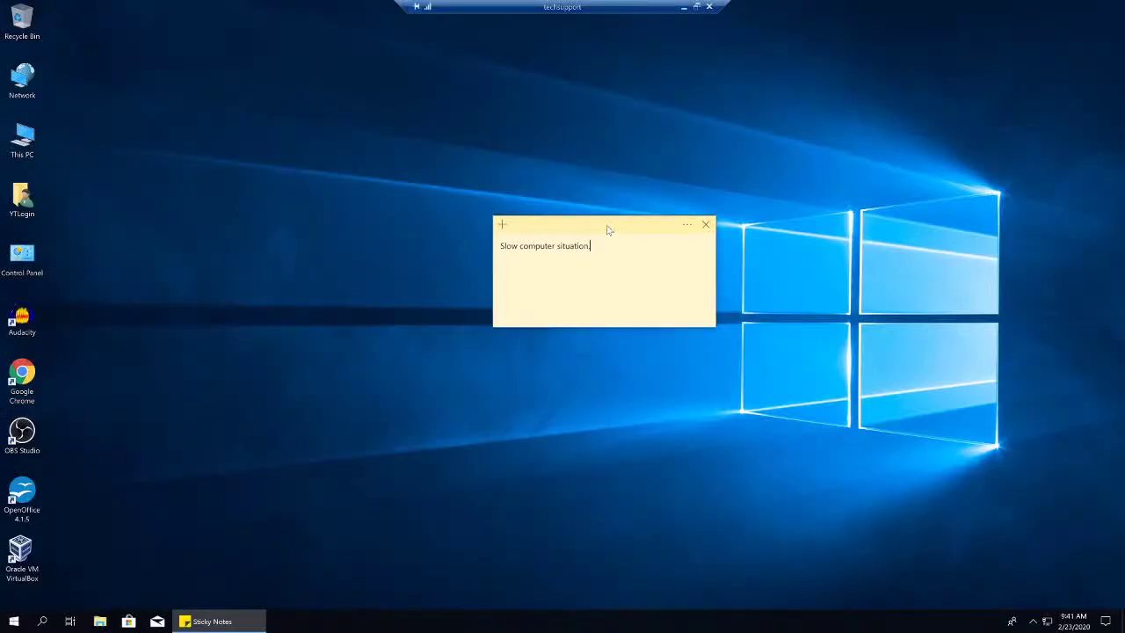
{"action": "left_click", "coordinate": [15, 622]}
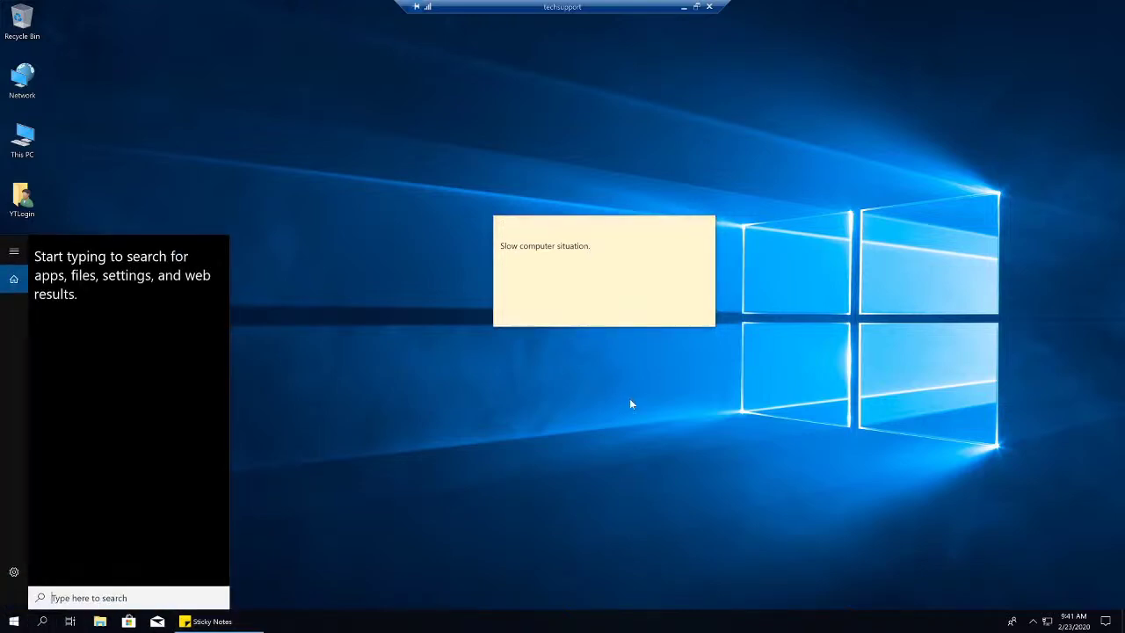
{"action": "type", "text": "update"}
{"action": "key", "text": "Return"}
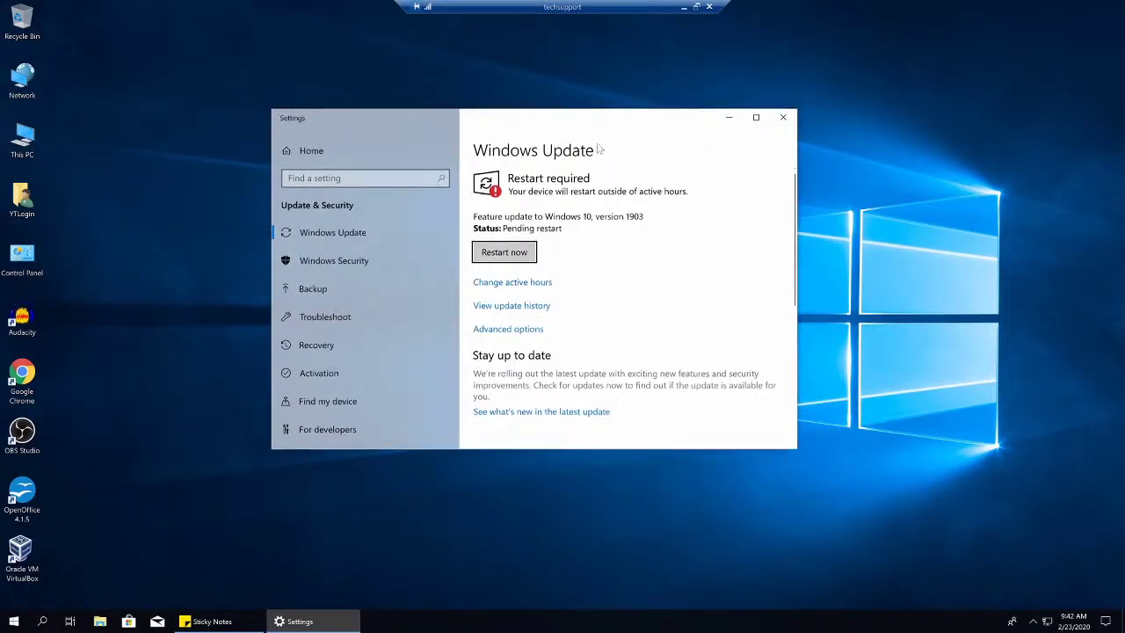
{"action": "left_click_drag", "start_coordinate": [597, 122], "coordinate": [625, 156]}
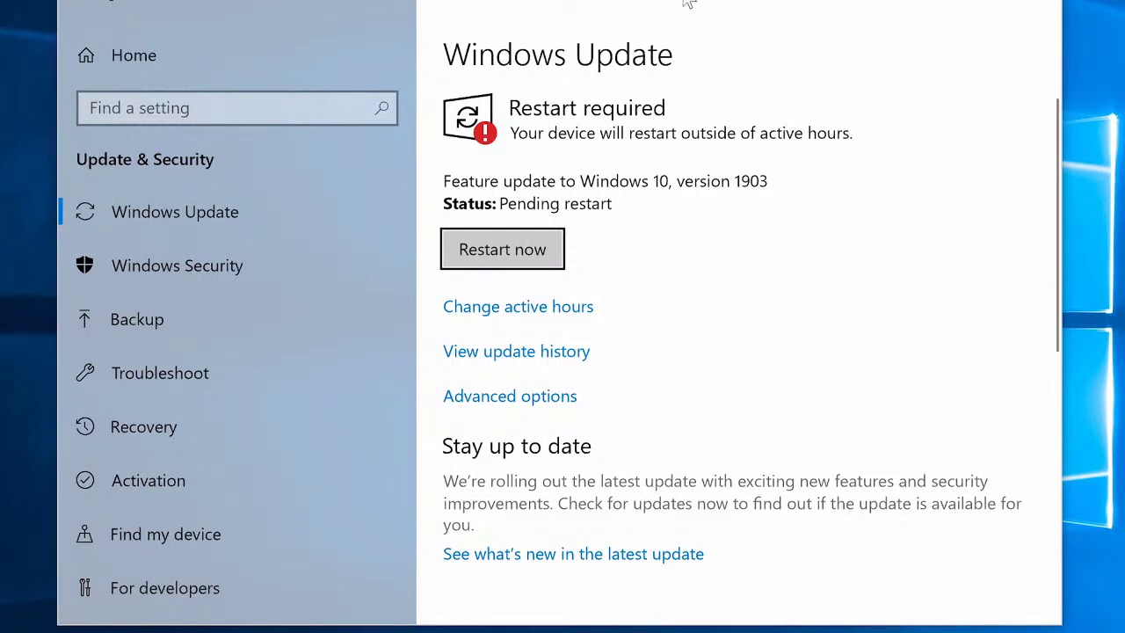
{"action": "left_click_drag", "start_coordinate": [690, 4], "coordinate": [695, 0]}
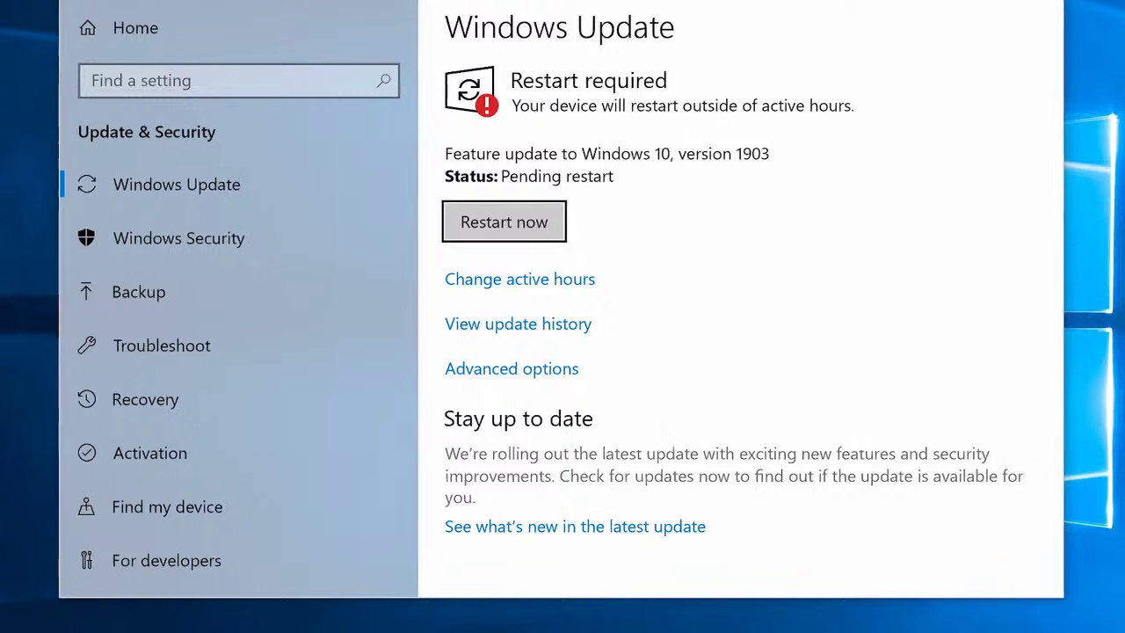
{"action": "left_click_drag", "start_coordinate": [657, 0], "coordinate": [631, 3]}
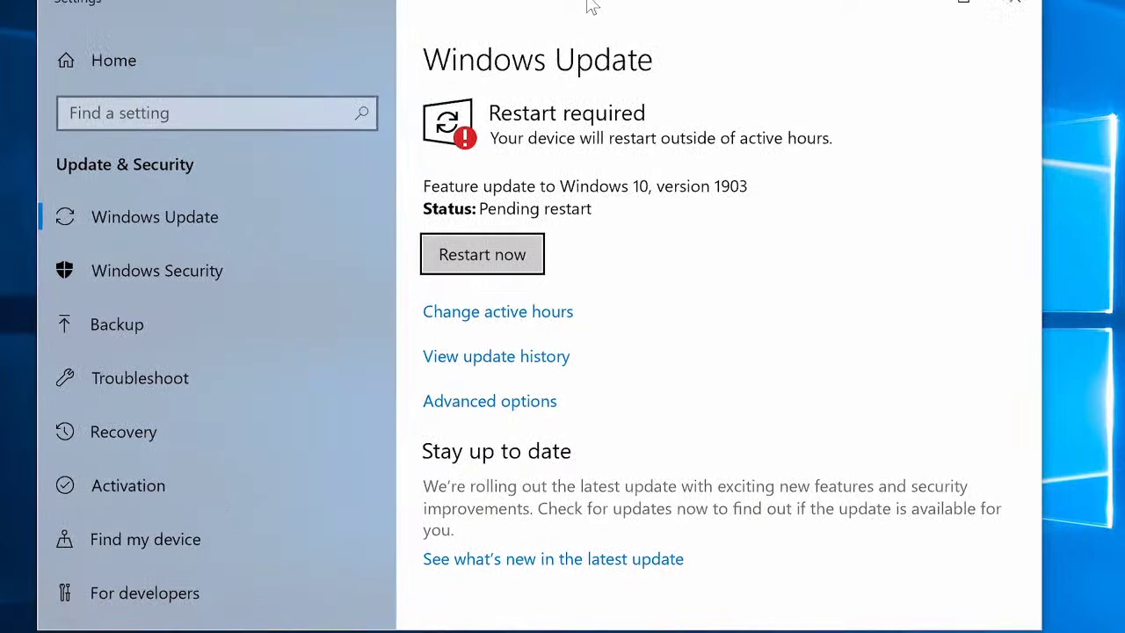
- Nudge the Settings window slightly lower on the screen
{"action": "left_click_drag", "start_coordinate": [613, 4], "coordinate": [610, 22]}
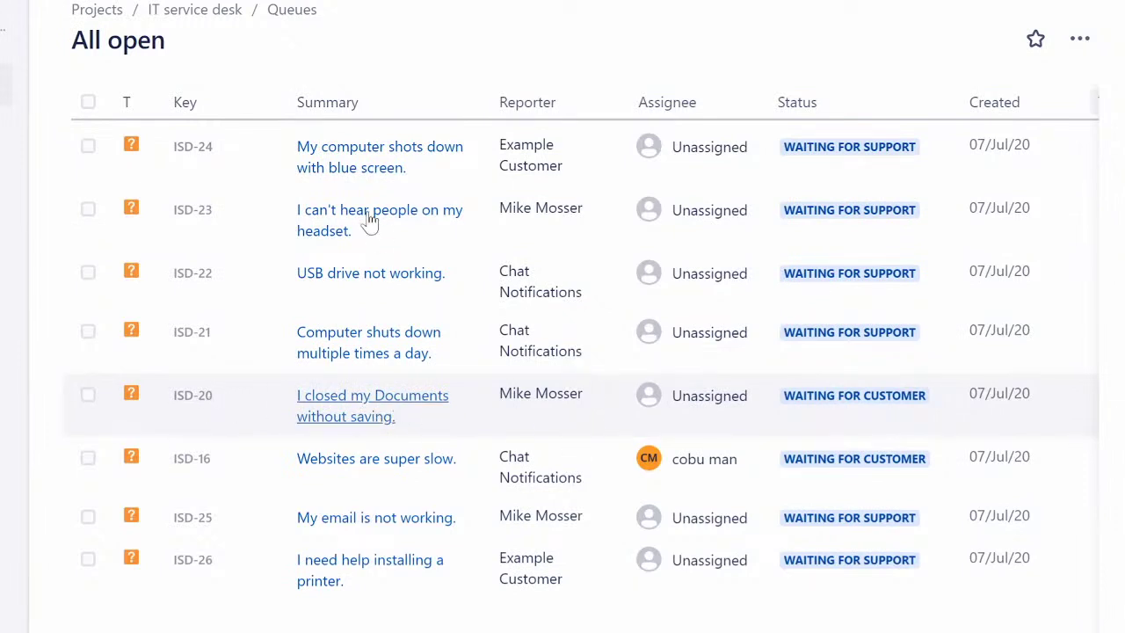
- Open ISD-20, 'I closed my Documents without saving.', from the All open queue
{"action": "left_click", "coordinate": [425, 409]}
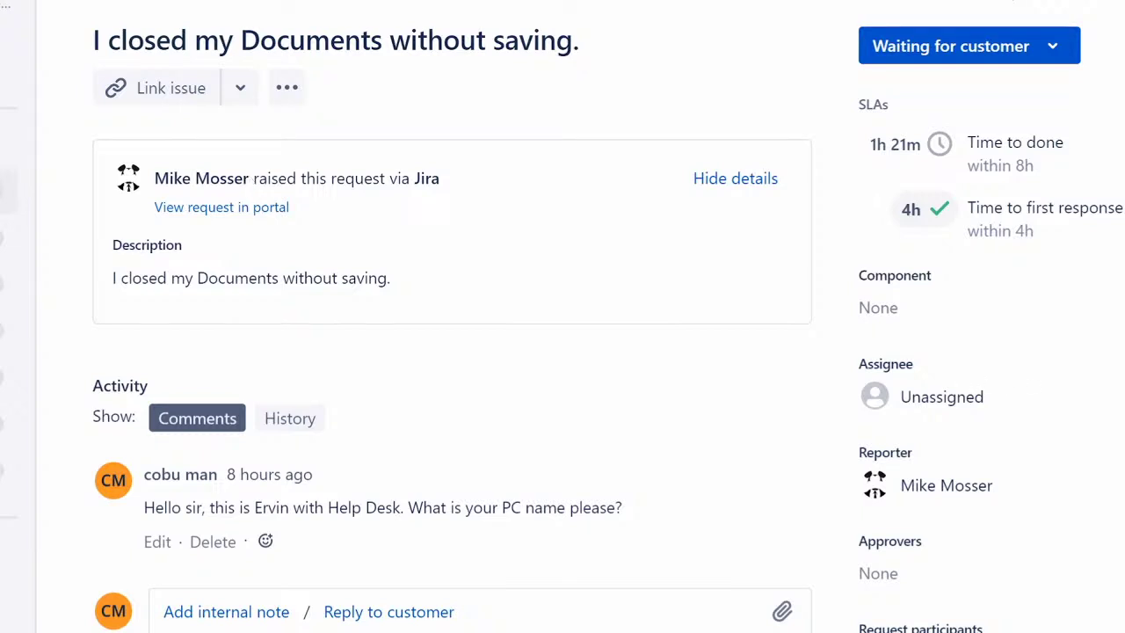
- Assign ISD-20 to yourself with 'Assign to me' and scroll down to Activity
{"action": "left_click", "coordinate": [941, 396]}
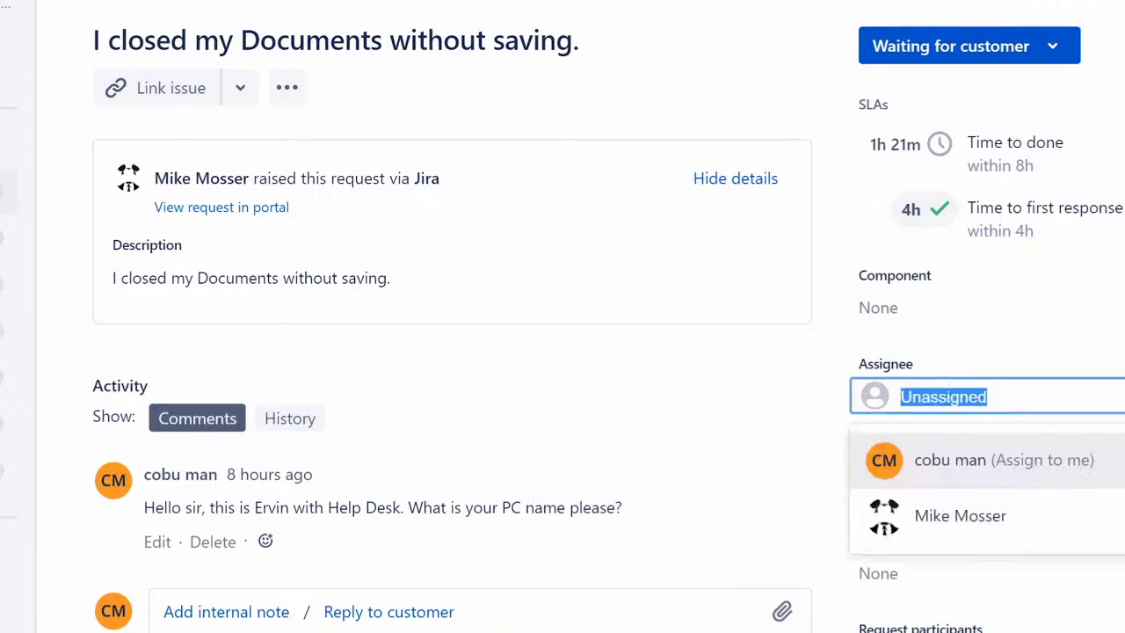
{"action": "left_click", "coordinate": [949, 462]}
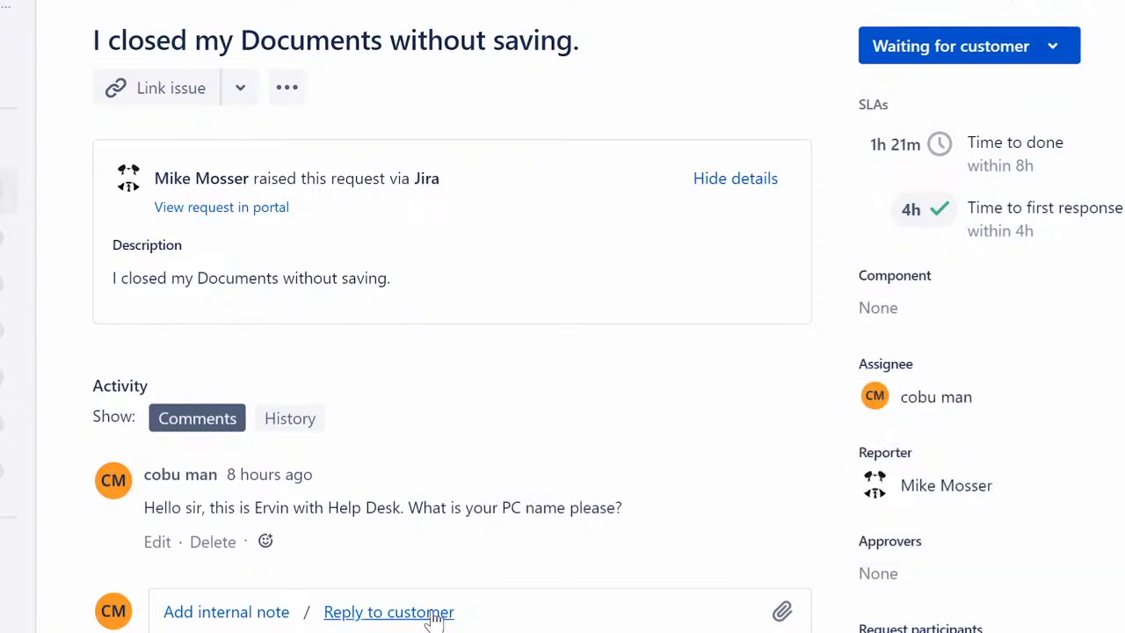
{"action": "mouse_move", "coordinate": [401, 536]}
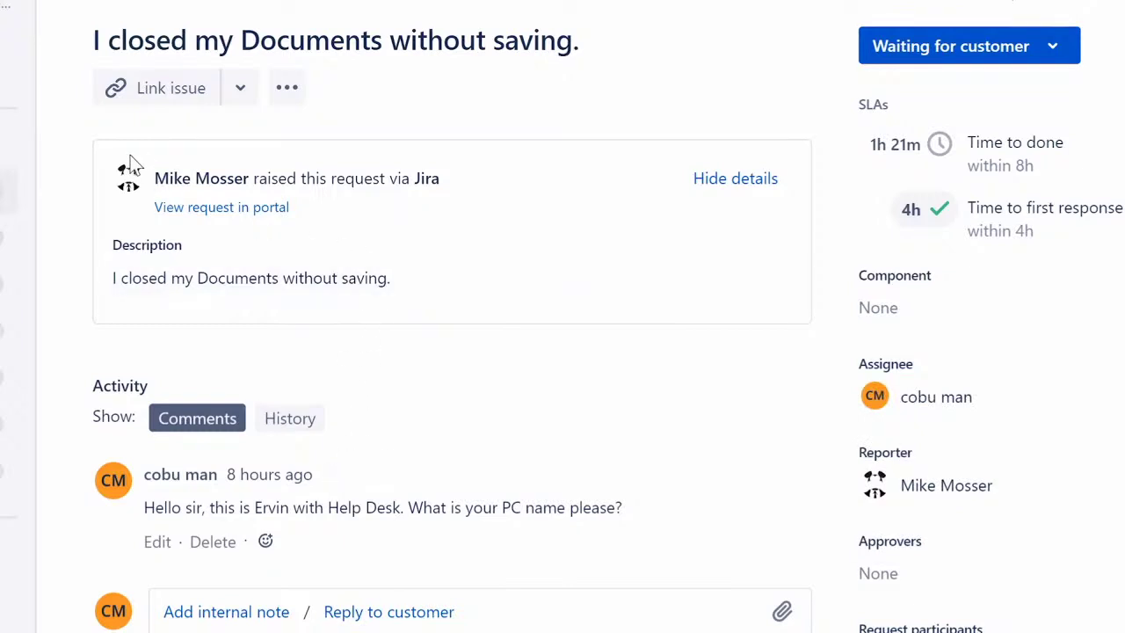
{"action": "left_click_drag", "start_coordinate": [169, 178], "coordinate": [223, 179]}
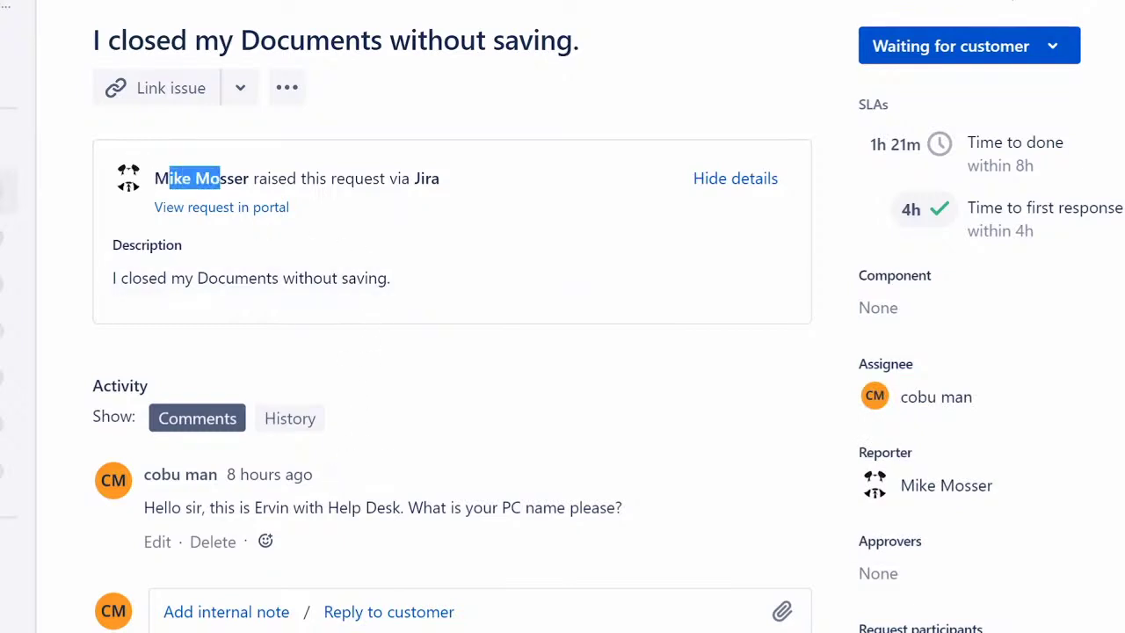
{"action": "left_click", "coordinate": [223, 178]}
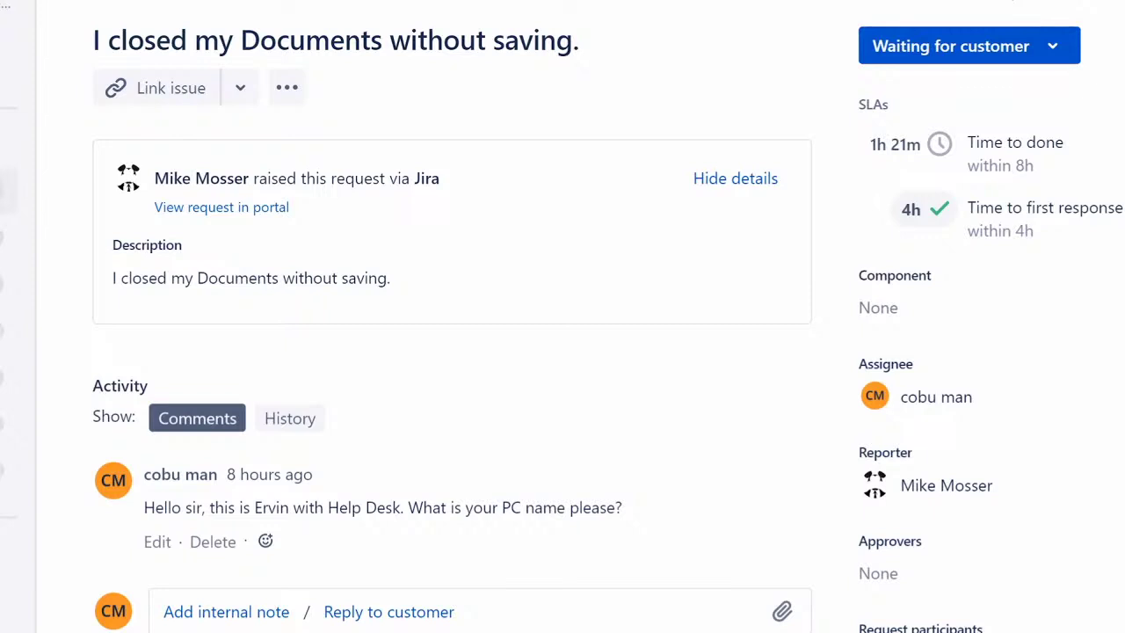
{"action": "scroll", "coordinate": [425, 603], "scroll_direction": "down", "scroll_amount": 4}
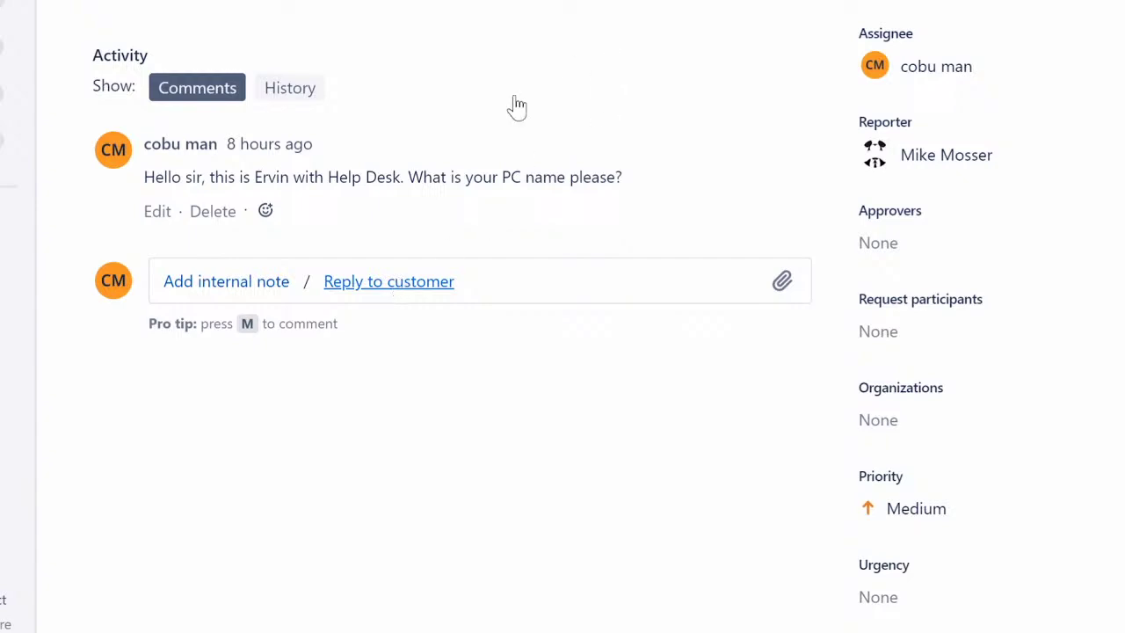
- Post a Help Desk Tier1 reply asking if the document was saved elsewhere, ending with a smiley emoji
{"action": "left_click", "coordinate": [413, 288]}
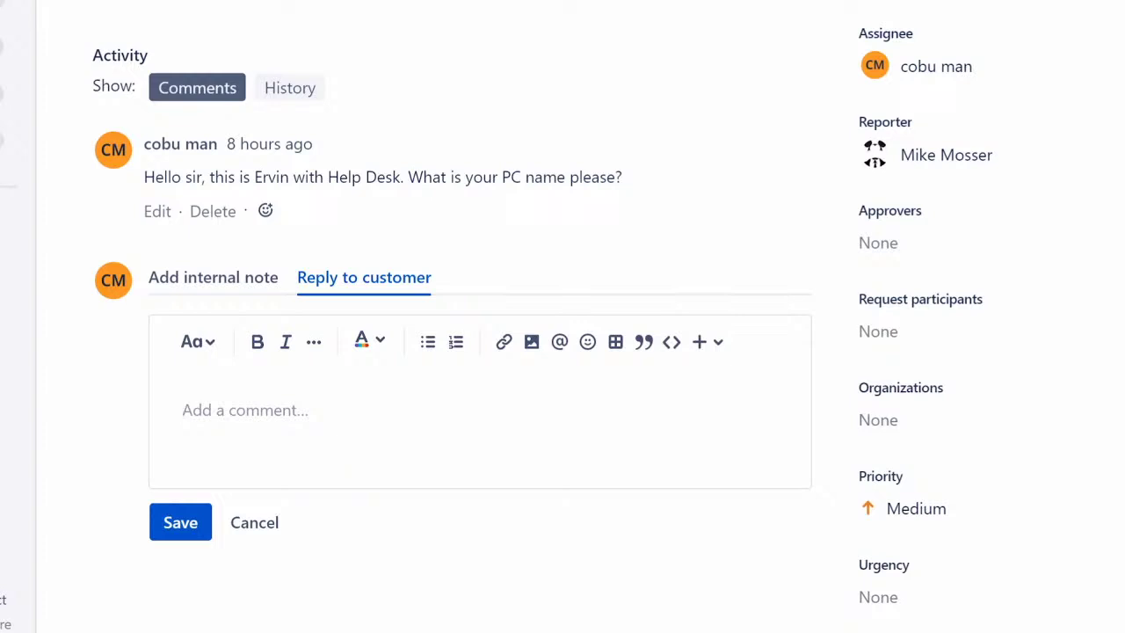
{"action": "type", "text": "H"}
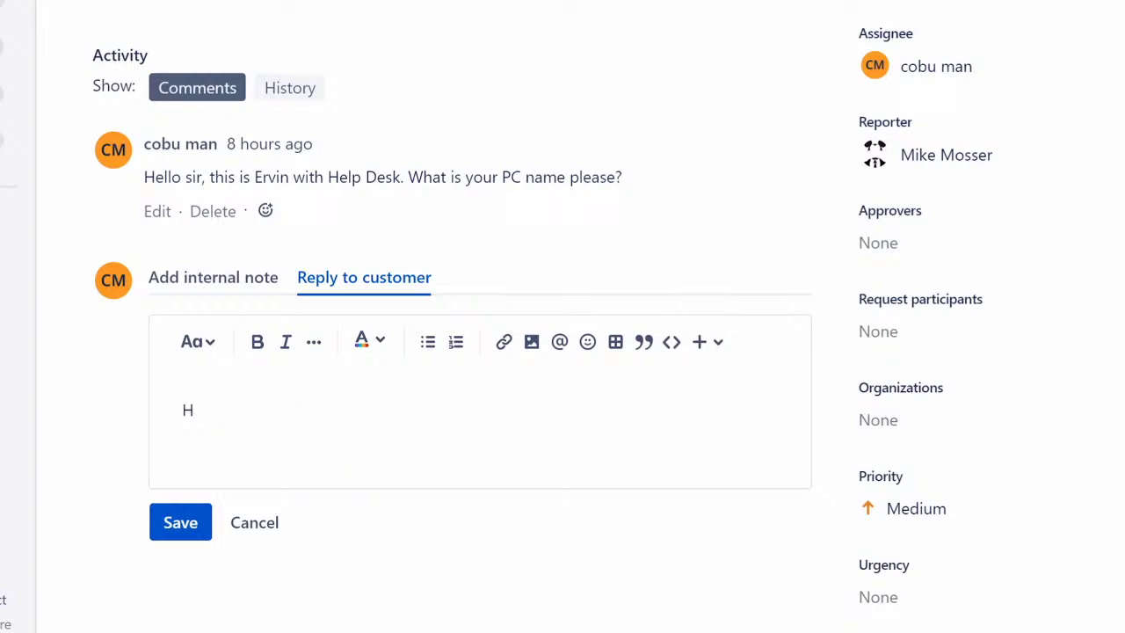
{"action": "type", "text": "ello, my name i"}
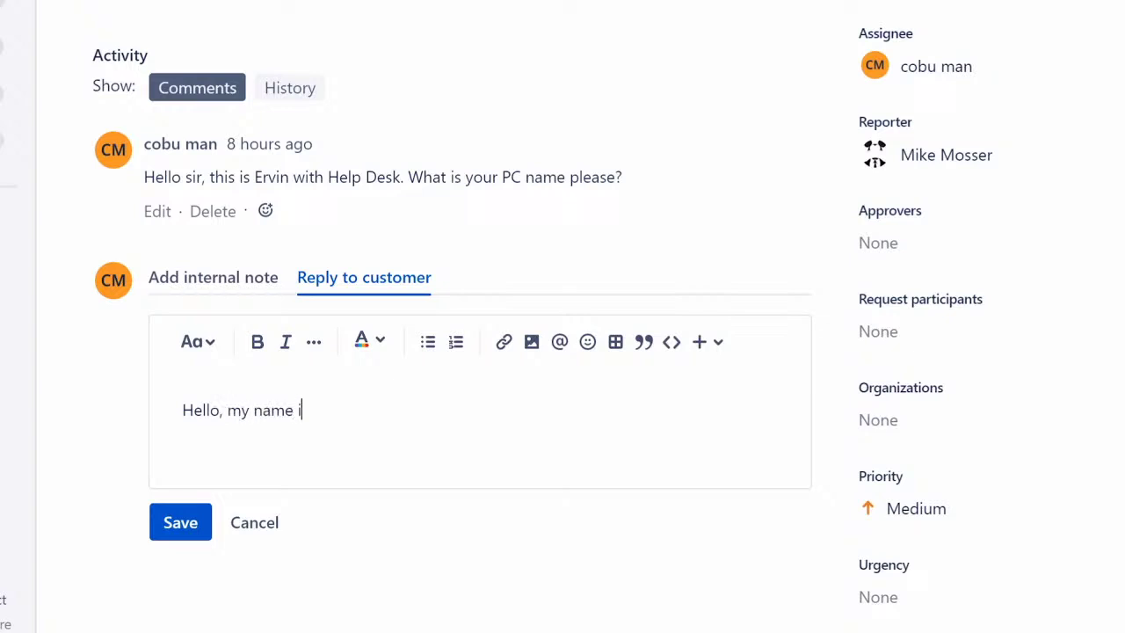
{"action": "type", "text": "s Ervin with Hel"}
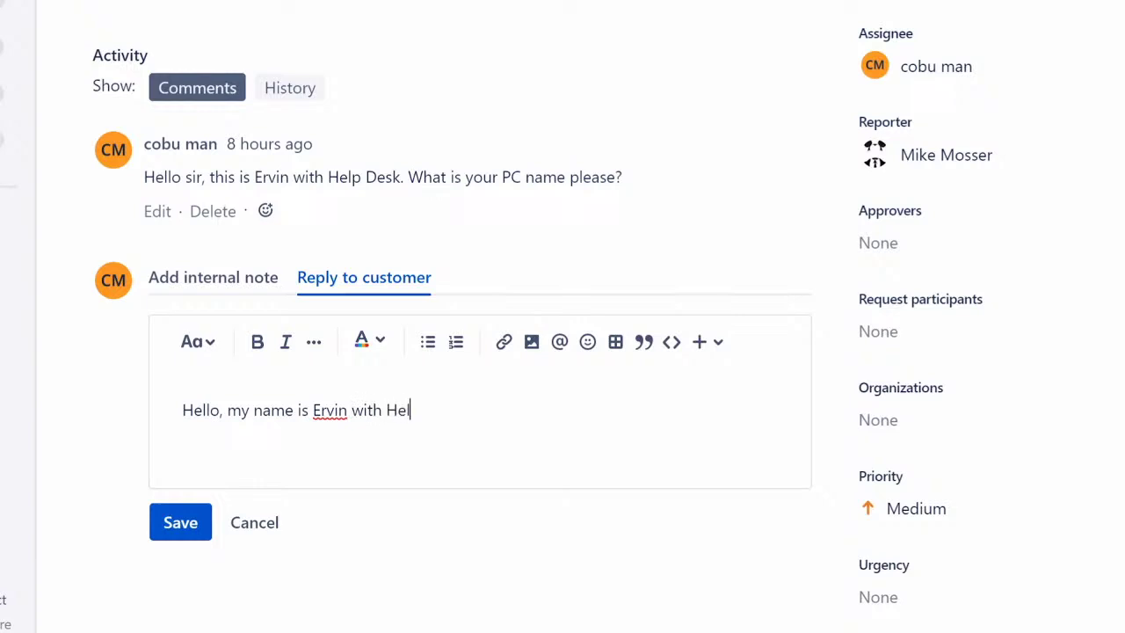
{"action": "type", "text": "p Desk Tier1"}
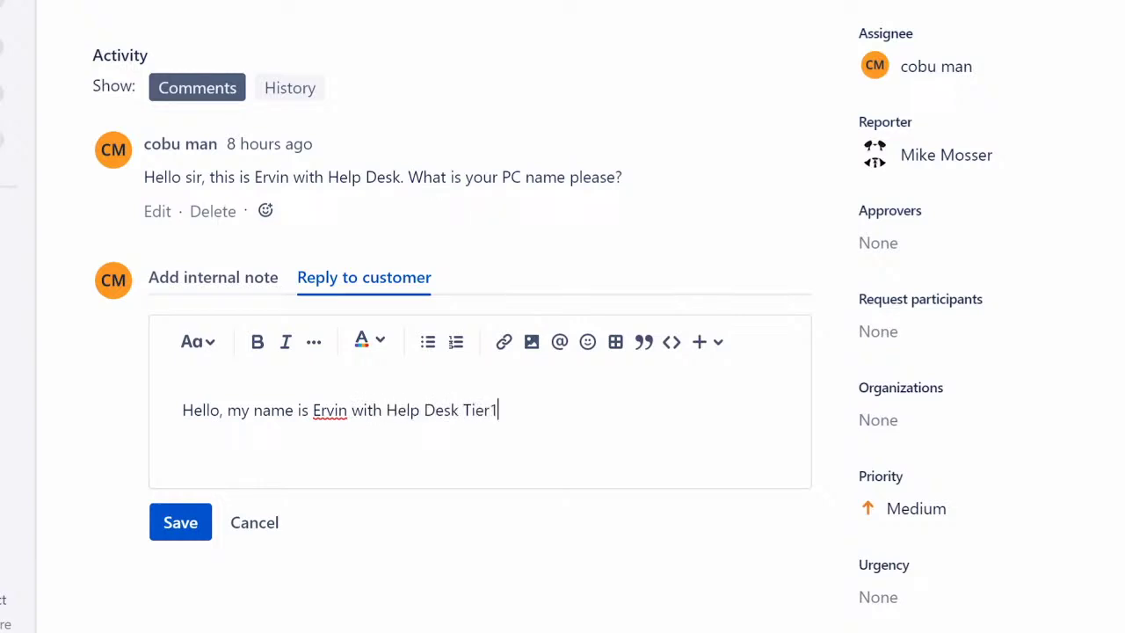
{"action": "type", "text": ","}
{"action": "key", "text": "BackSpace"}
{"action": "key", "text": "BackSpace"}
{"action": "type", "text": ". I have your ticket about "}
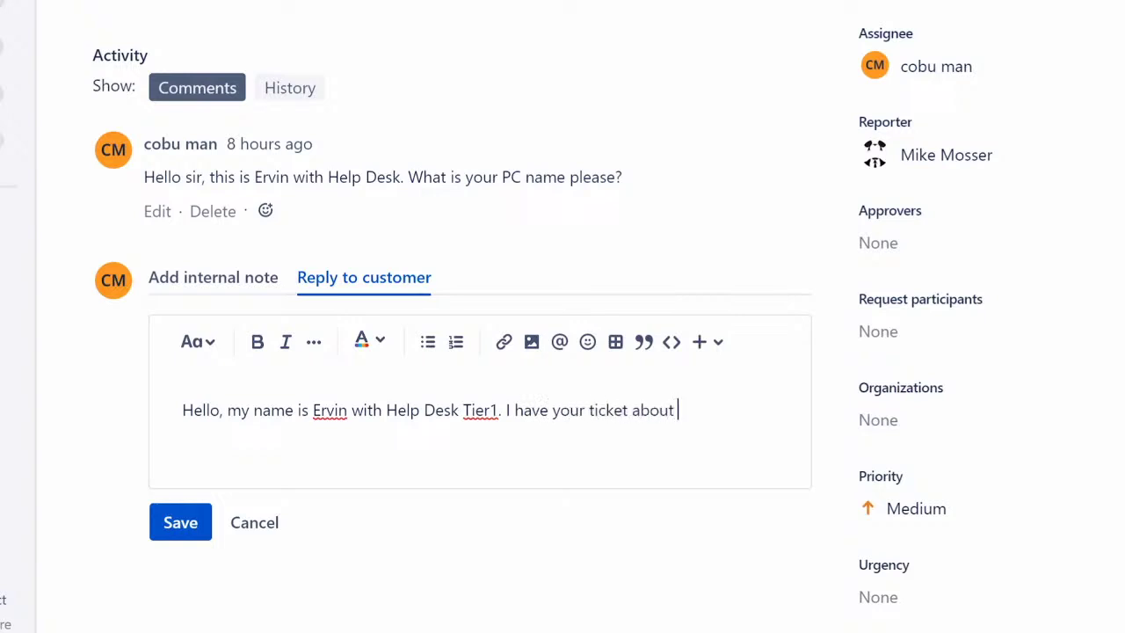
{"action": "type", "text": "closing a dcou"}
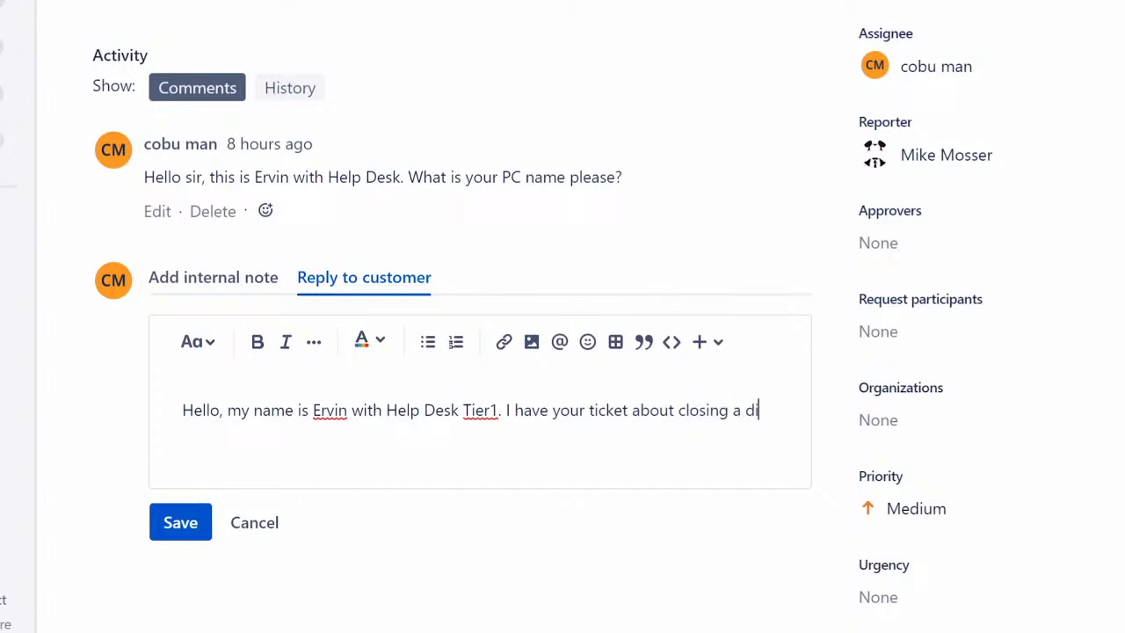
{"action": "key", "text": "BackSpace"}
{"action": "key", "text": "BackSpace"}
{"action": "key", "text": "BackSpace"}
{"action": "type", "text": "ocument"}
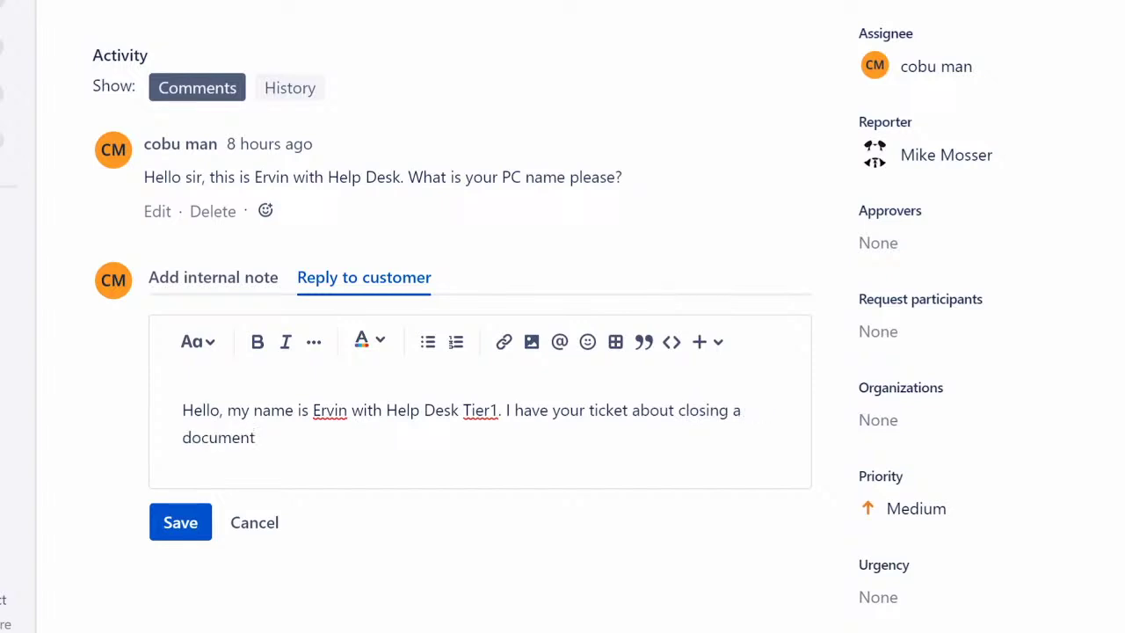
{"action": "type", "text": " without saving it... "}
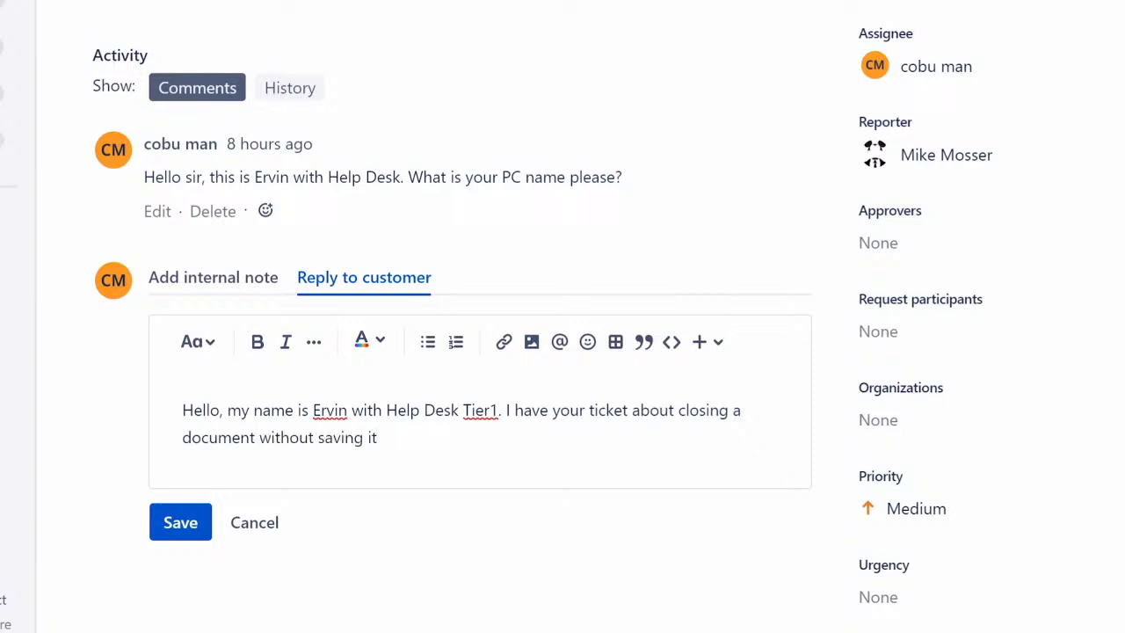
{"action": "type", "text": "Did you happen to "}
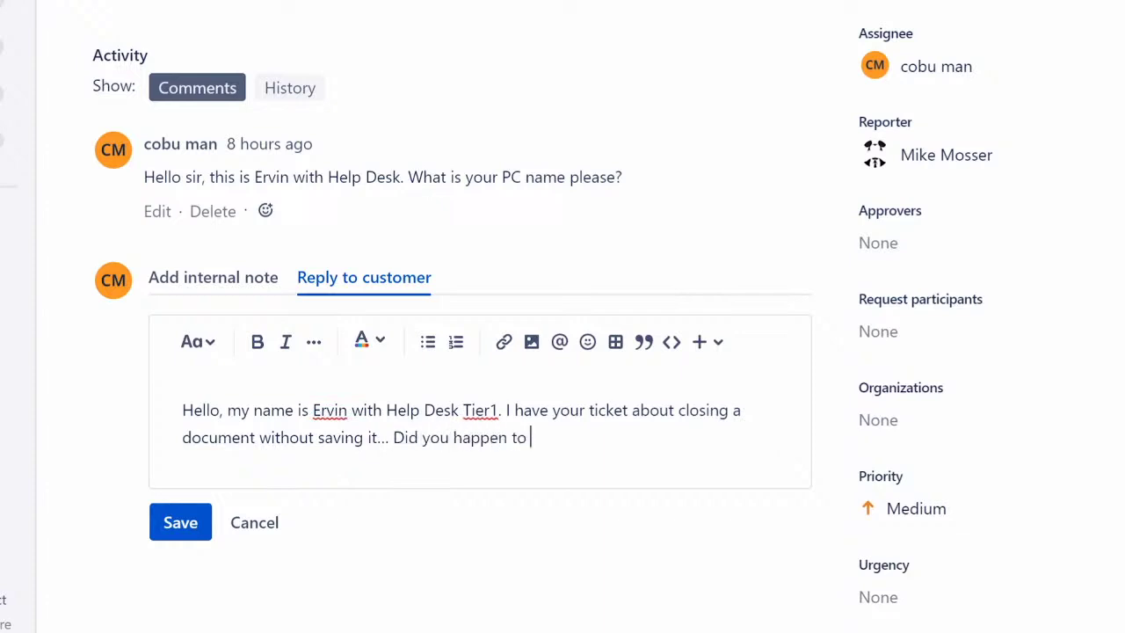
{"action": "type", "text": "save it somewhere else? "}
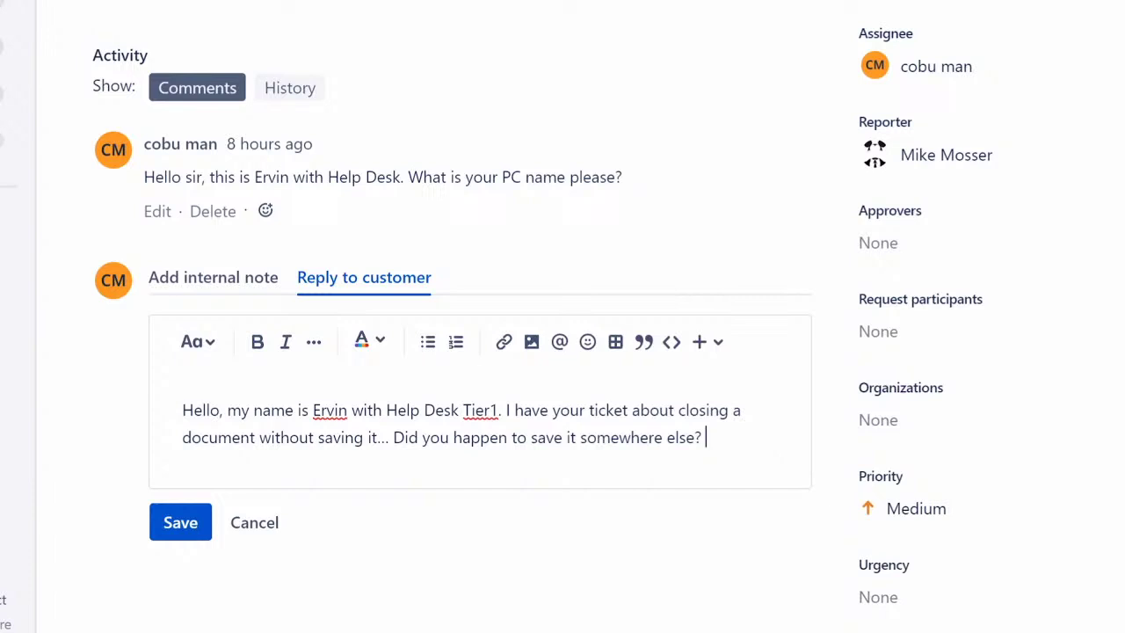
{"action": "type", "text": "or"}
{"action": "key", "text": "BackSpace"}
{"action": "key", "text": "BackSpace"}
{"action": "key", "text": "BackSpace"}
{"action": "key", "text": "BackSpace"}
{"action": "type", "text": "or did just close the "}
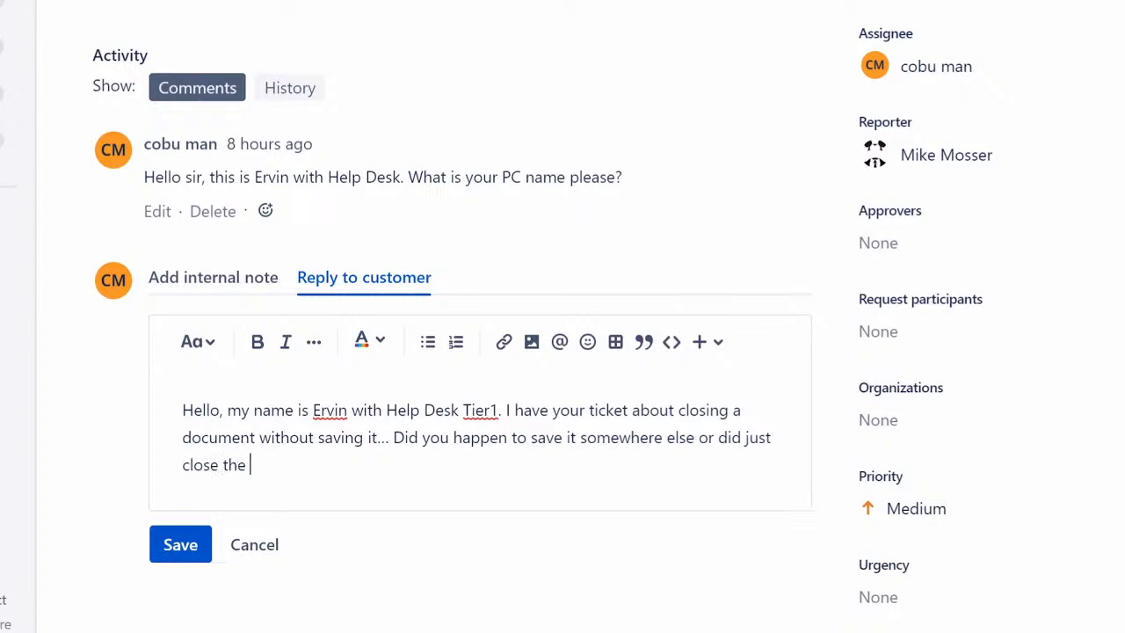
{"action": "type", "text": "window? :)"}
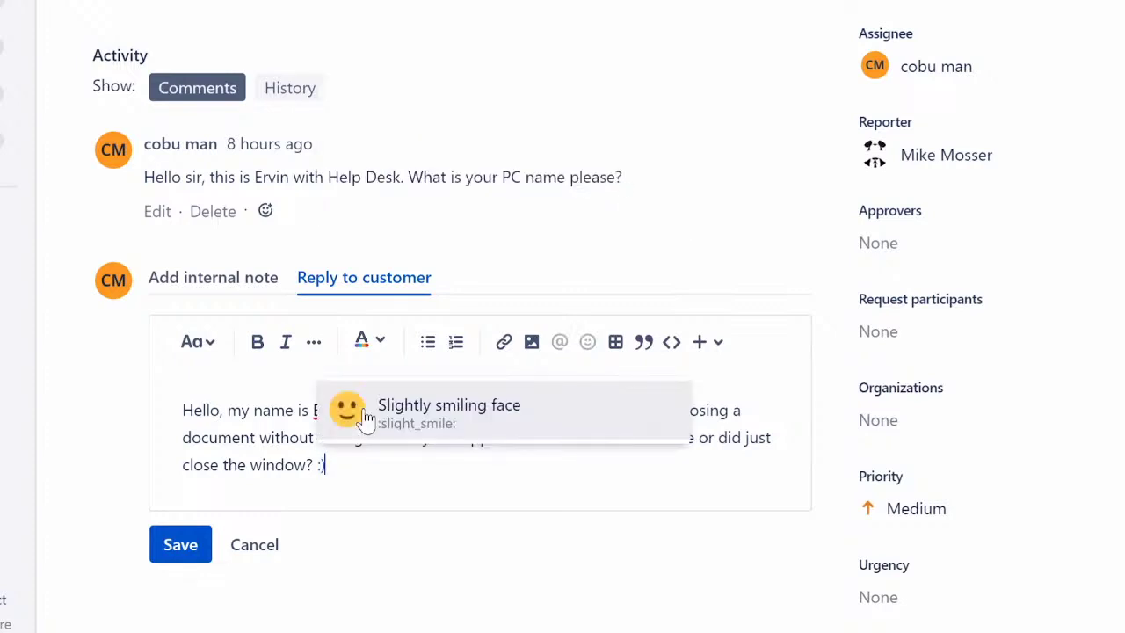
{"action": "key", "text": "Return"}
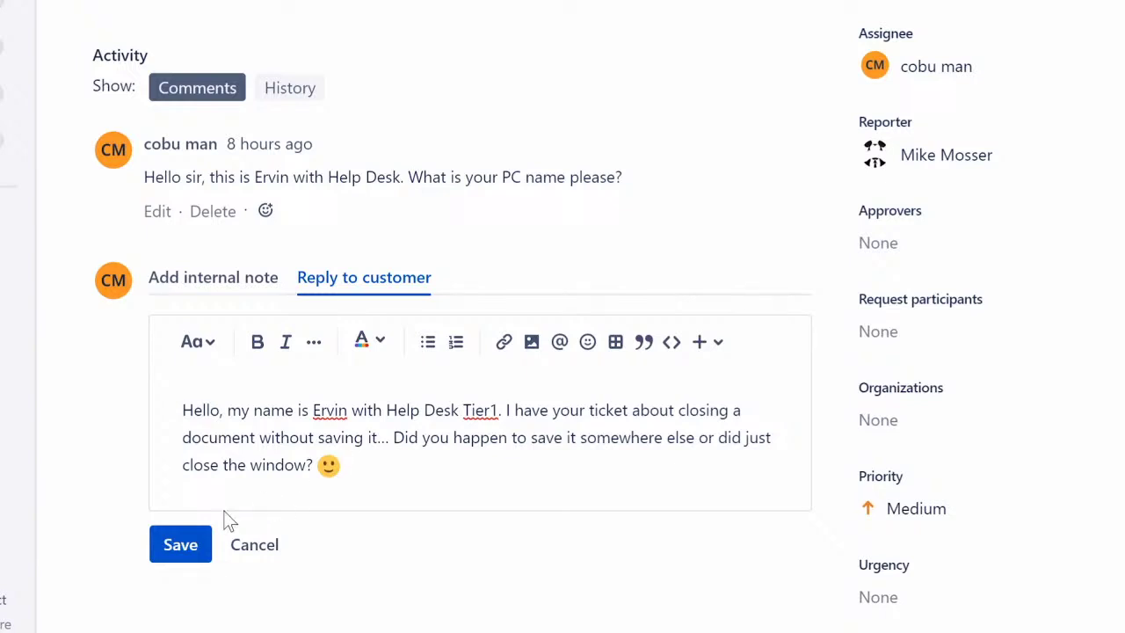
{"action": "left_click", "coordinate": [188, 551]}
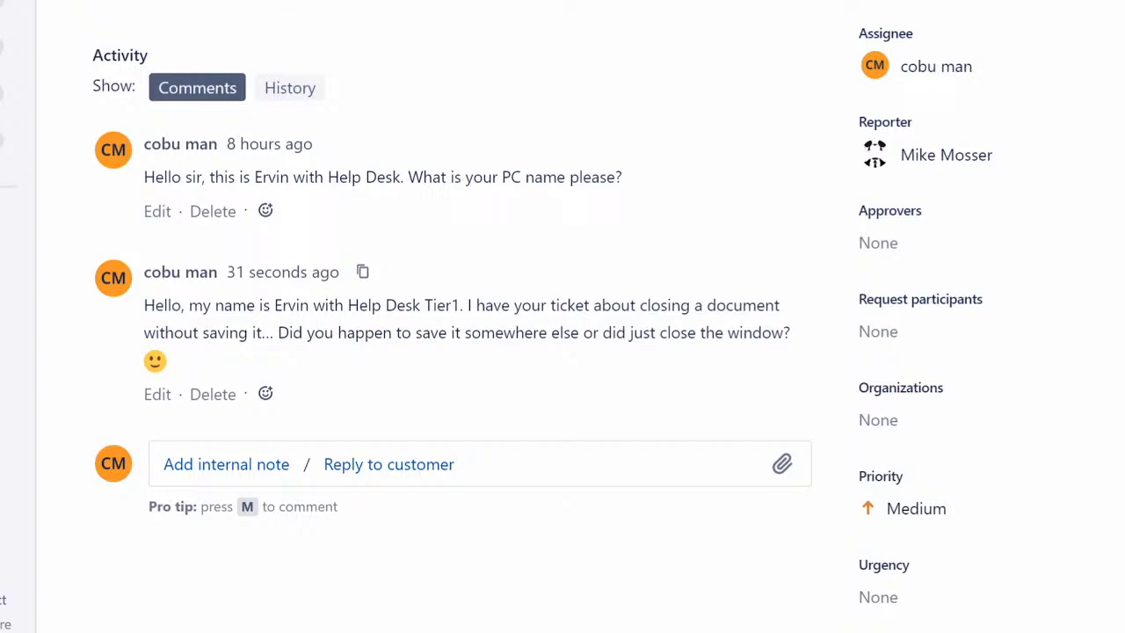
- Start a reply saying the file can't be recovered once the window closes, with a sad emoji
{"action": "left_click", "coordinate": [389, 470]}
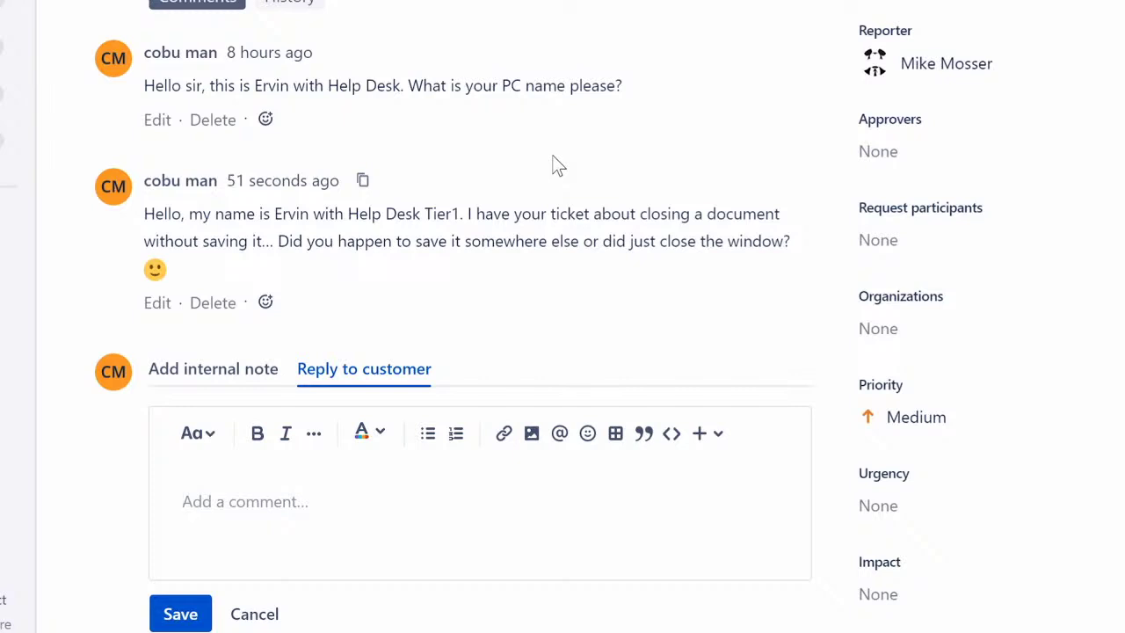
{"action": "type", "text": "Unfor"}
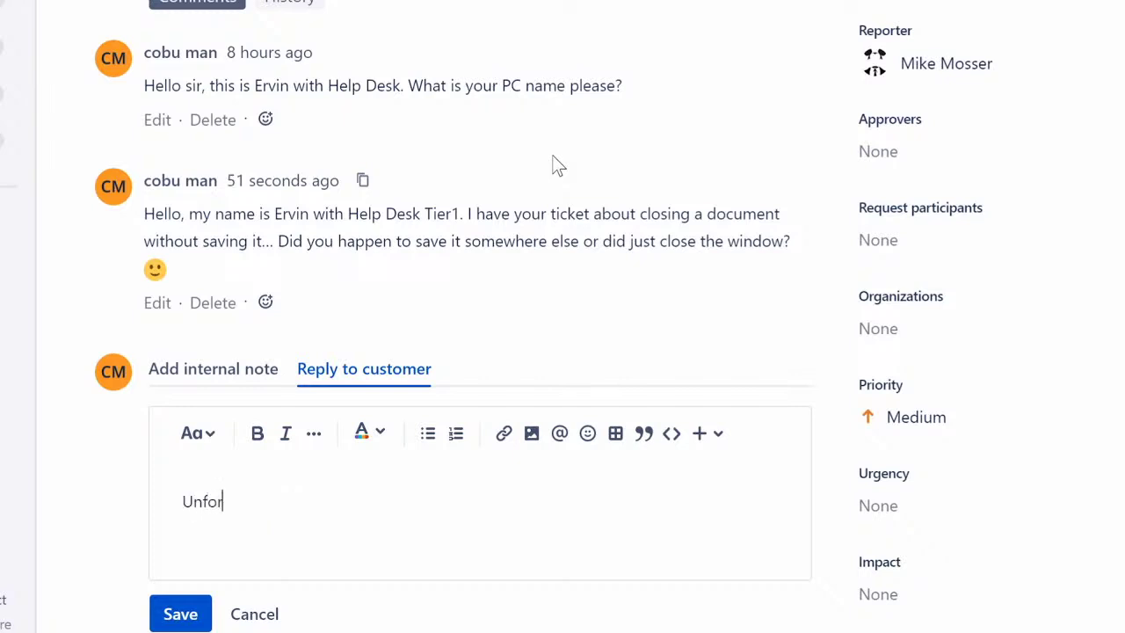
{"action": "type", "text": "tunatelly,"}
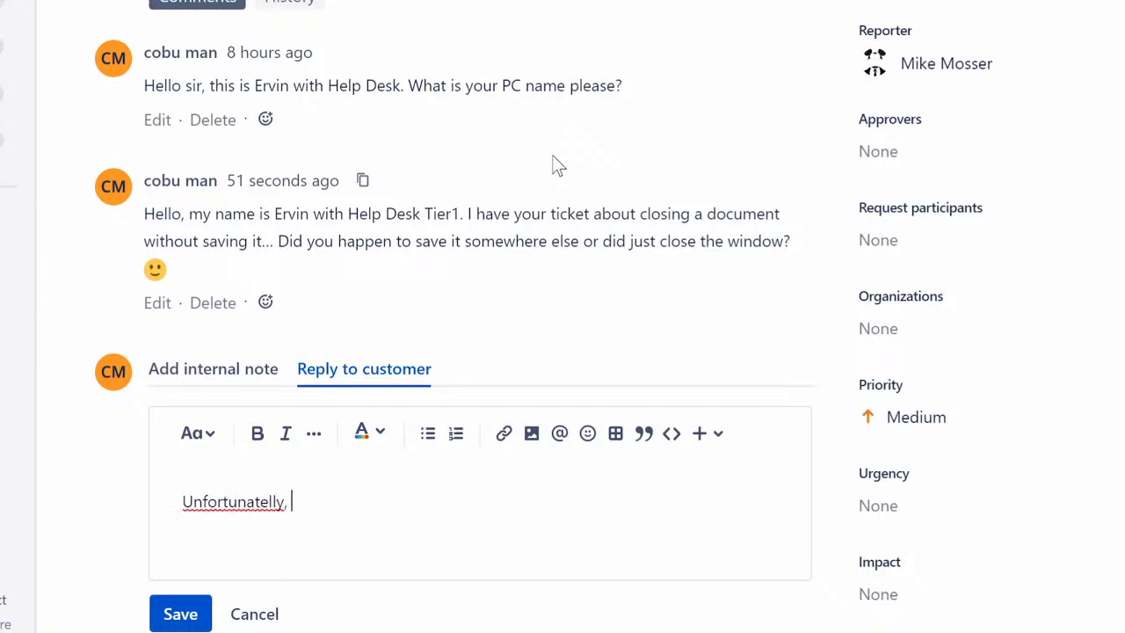
{"action": "type", "text": " we dont'"}
{"action": "double_click", "coordinate": [216, 501]}
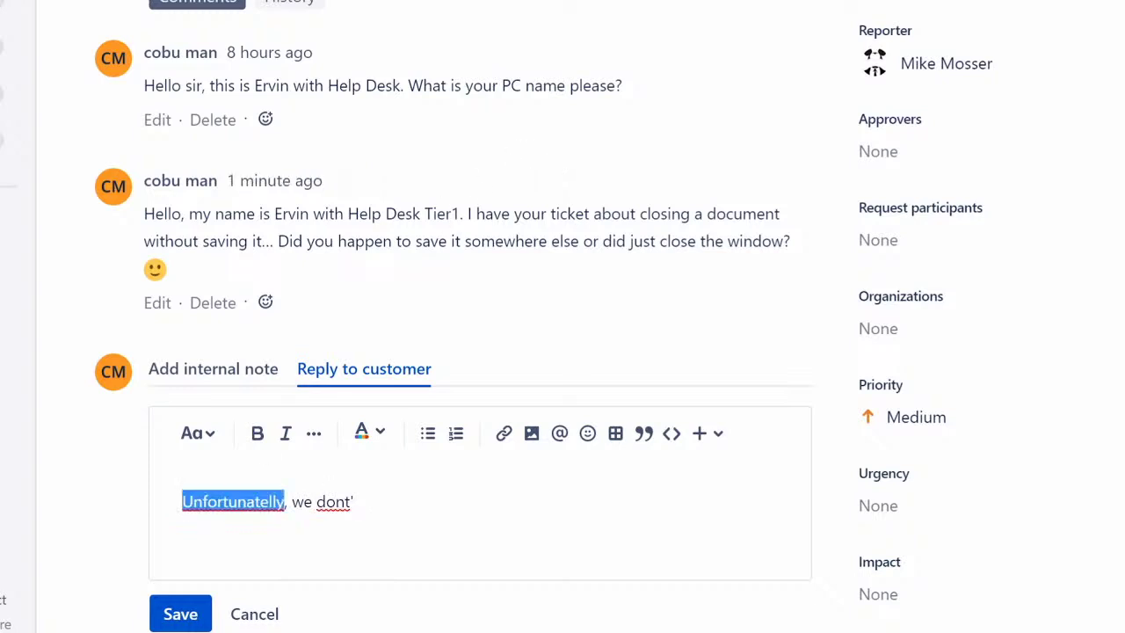
{"action": "right_click", "coordinate": [268, 502]}
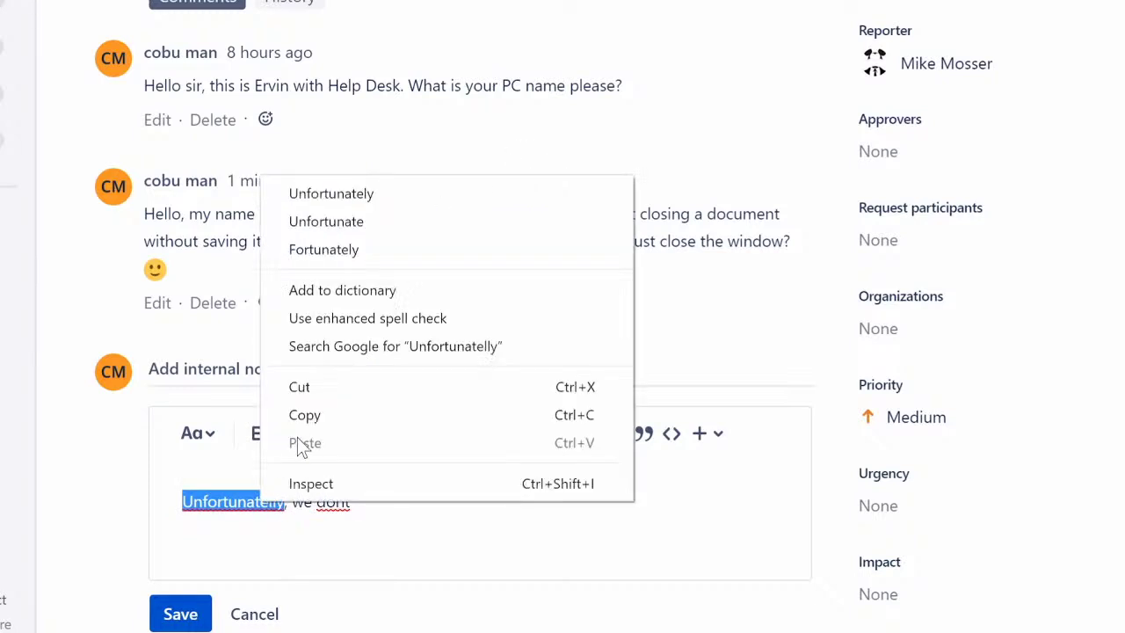
{"action": "left_click", "coordinate": [414, 190]}
{"action": "key", "text": "End"}
{"action": "key", "text": "BackSpace"}
{"action": "key", "text": "BackSpace"}
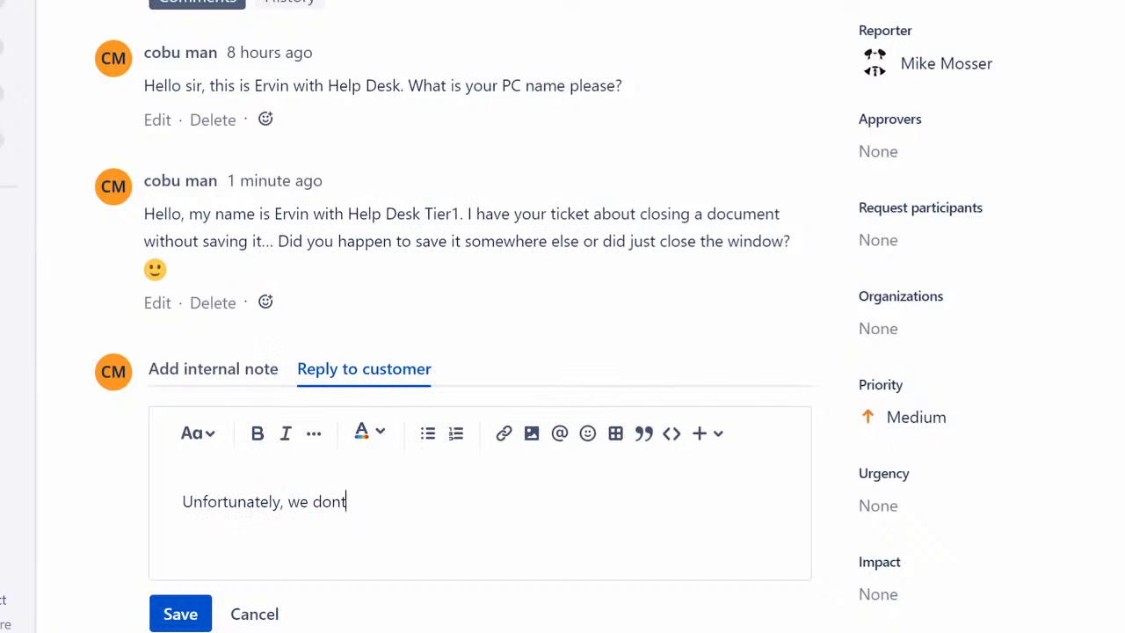
{"action": "key", "text": "BackSpace"}
{"action": "type", "text": "'t"}
{"action": "type", "text": "have a way "}
{"action": "type", "text": "to "}
{"action": "type", "text": "recover "}
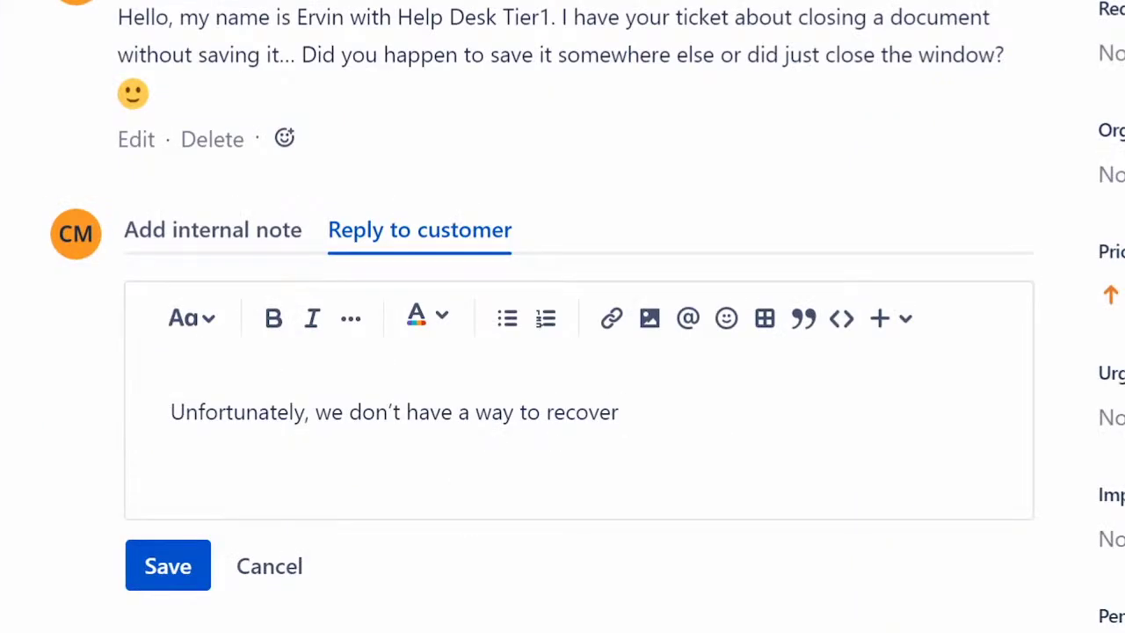
{"action": "type", "text": "that file... "}
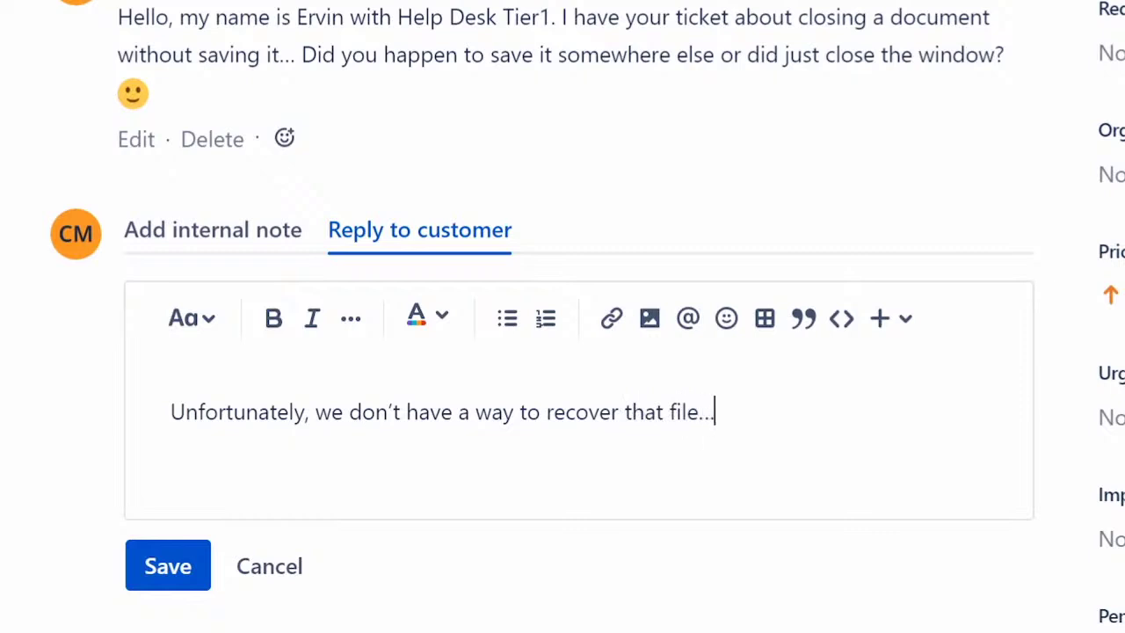
{"action": "type", "text": "once you close t"}
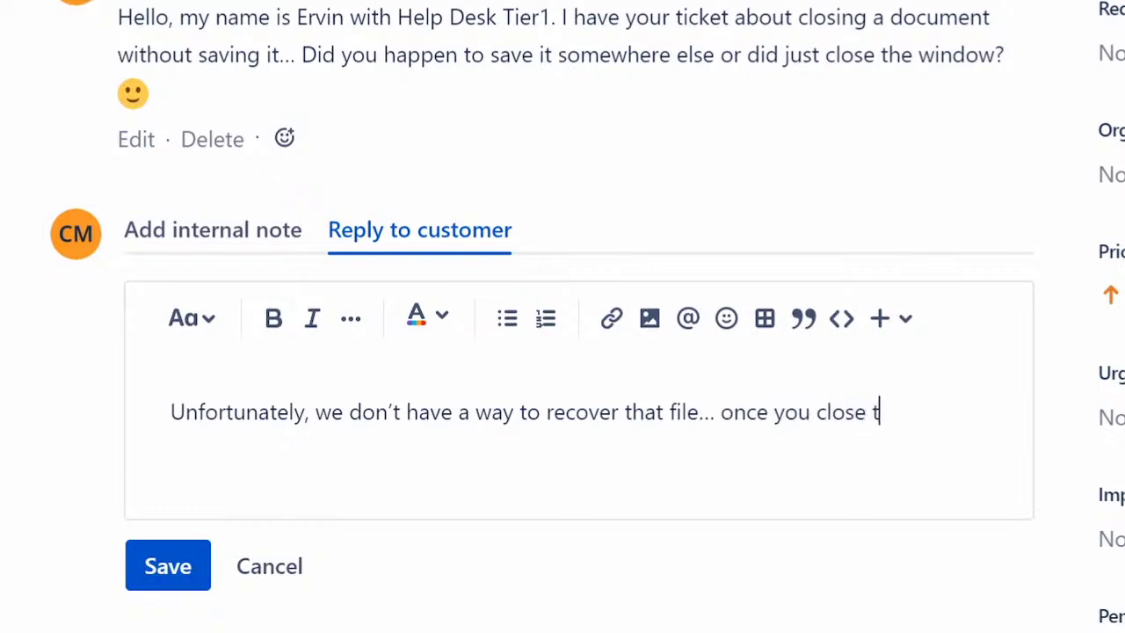
{"action": "type", "text": "he window"}
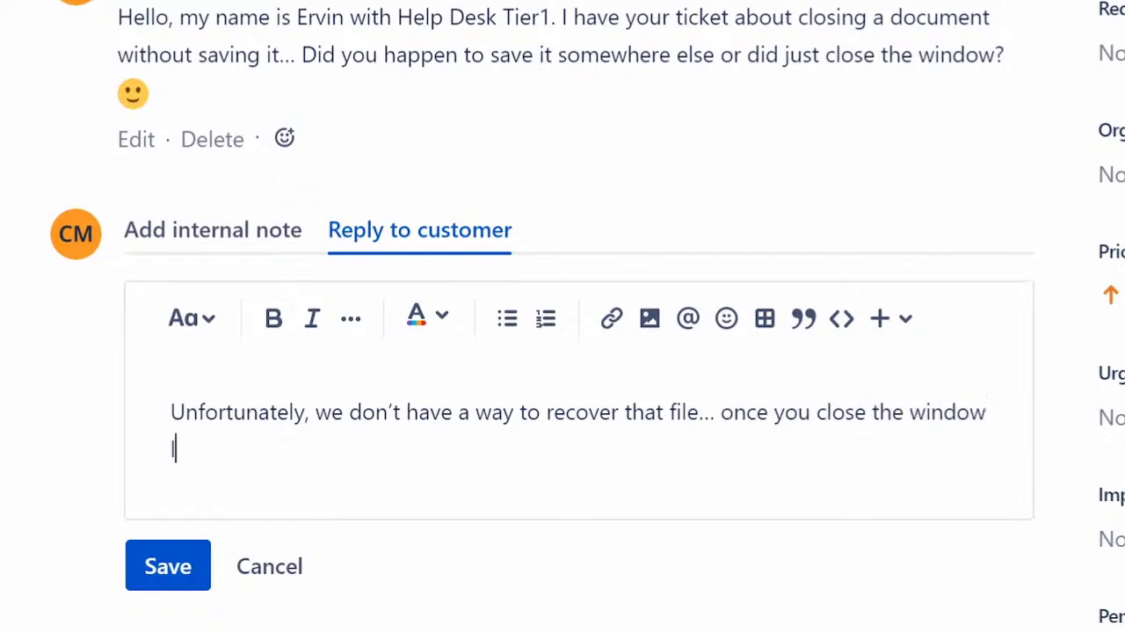
{"action": "type", "text": " like that "}
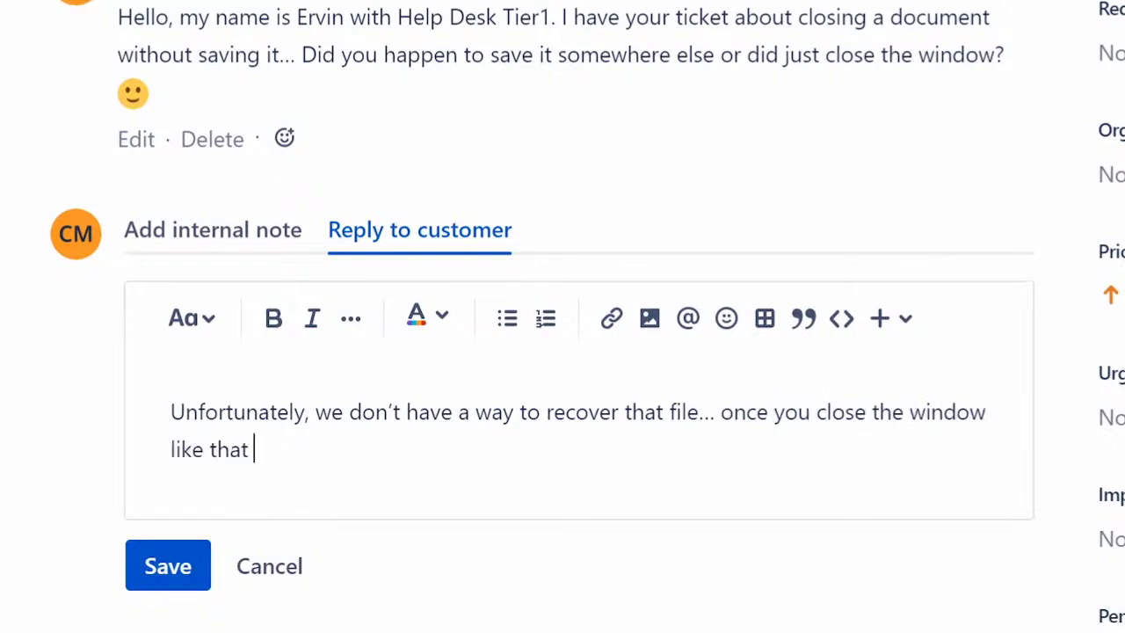
{"action": "type", "text": "it is gone for e"}
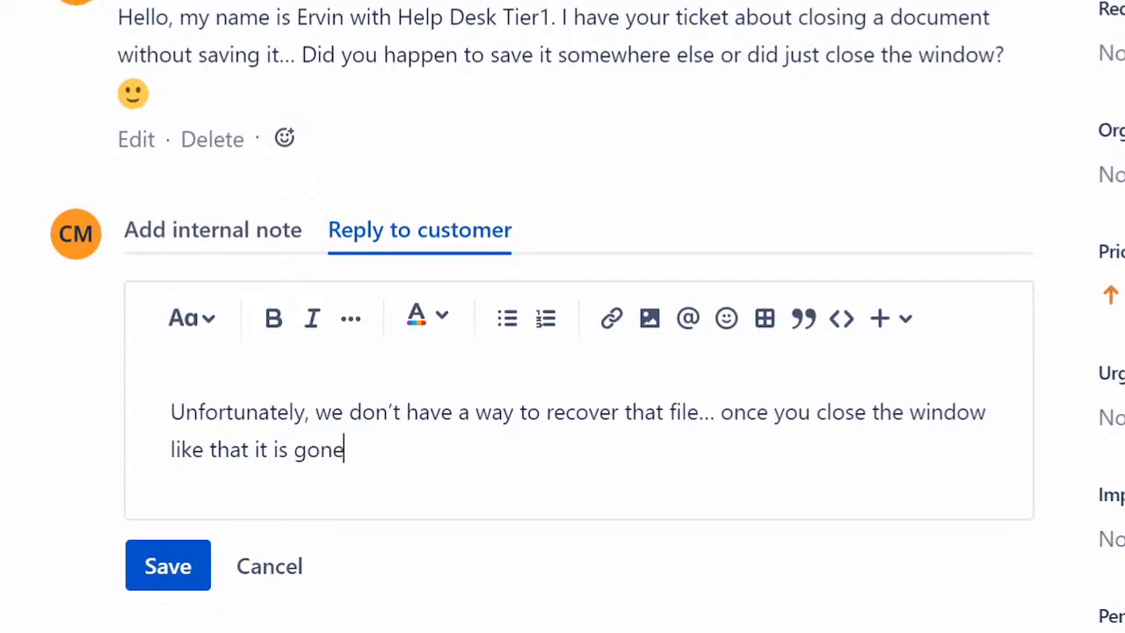
{"action": "key", "text": "BackSpace"}
{"action": "key", "text": "BackSpace"}
{"action": "type", "text": "ever. "}
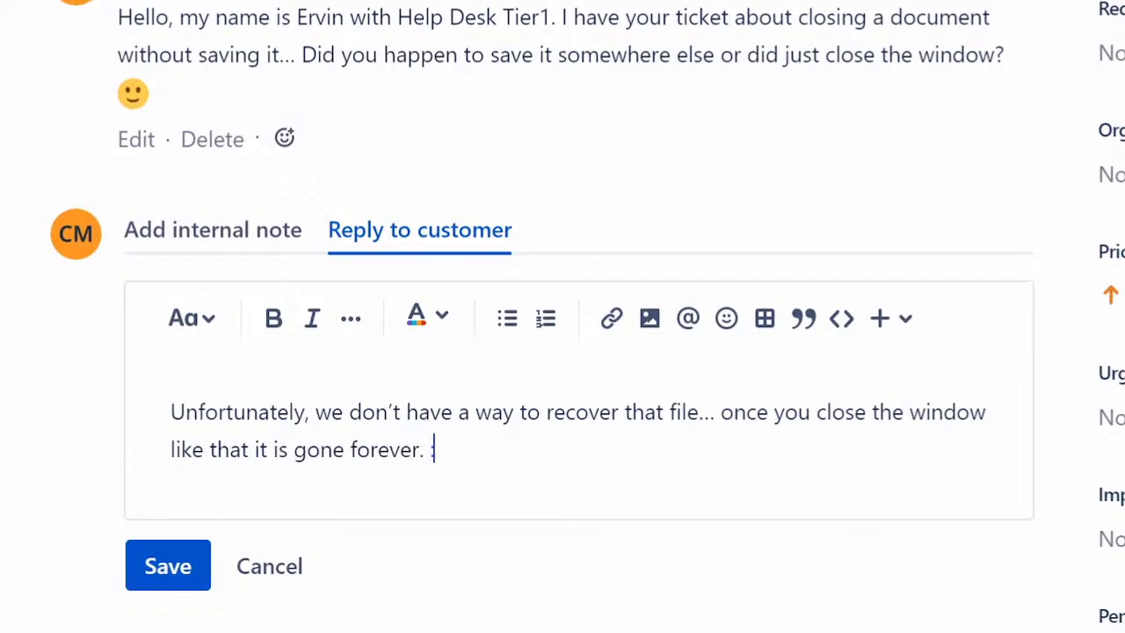
{"action": "type", "text": ":("}
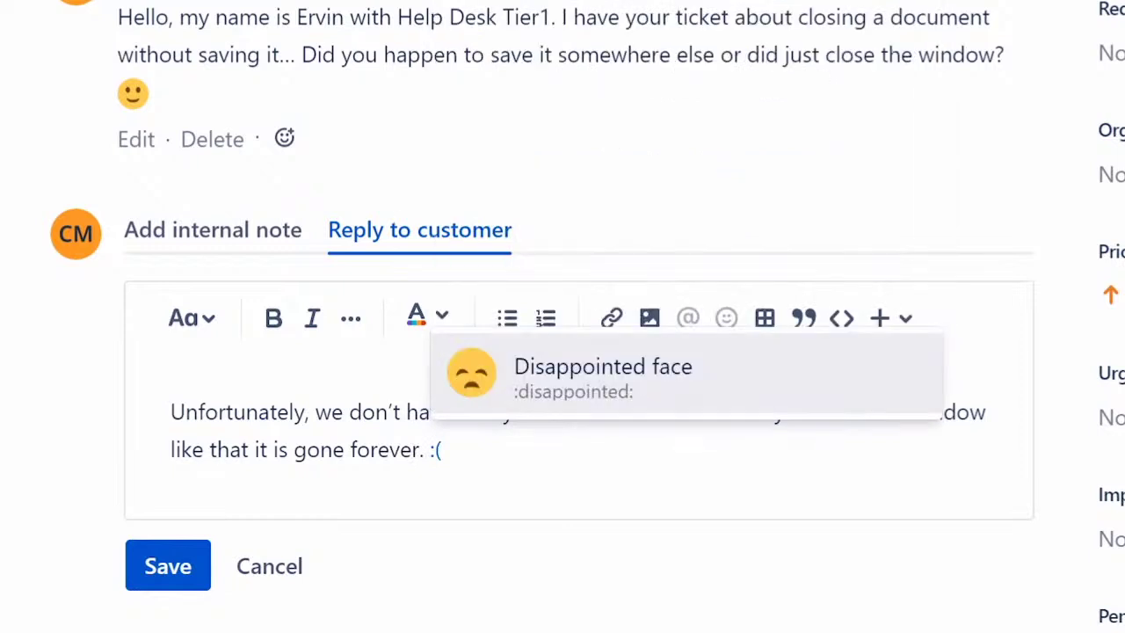
{"action": "left_click", "coordinate": [625, 398]}
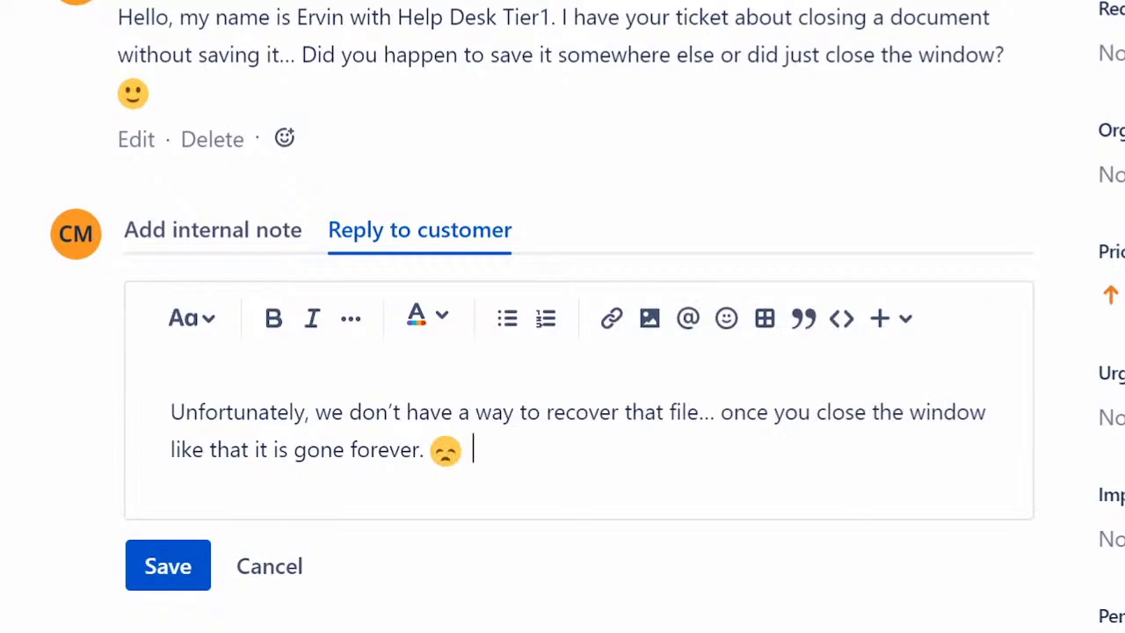
- Add an offer to check the PC for a time based saved backup, noting you're not 100% sure
{"action": "type", "text": "However, I cat"}
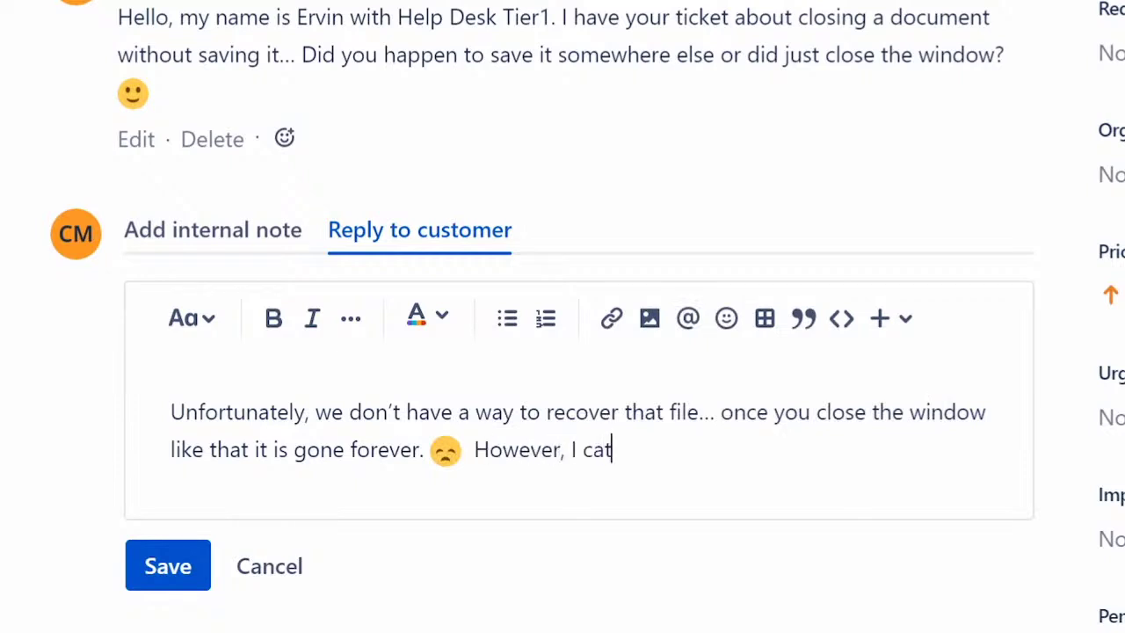
{"action": "key", "text": "BackSpace"}
{"action": "type", "text": "n take a"}
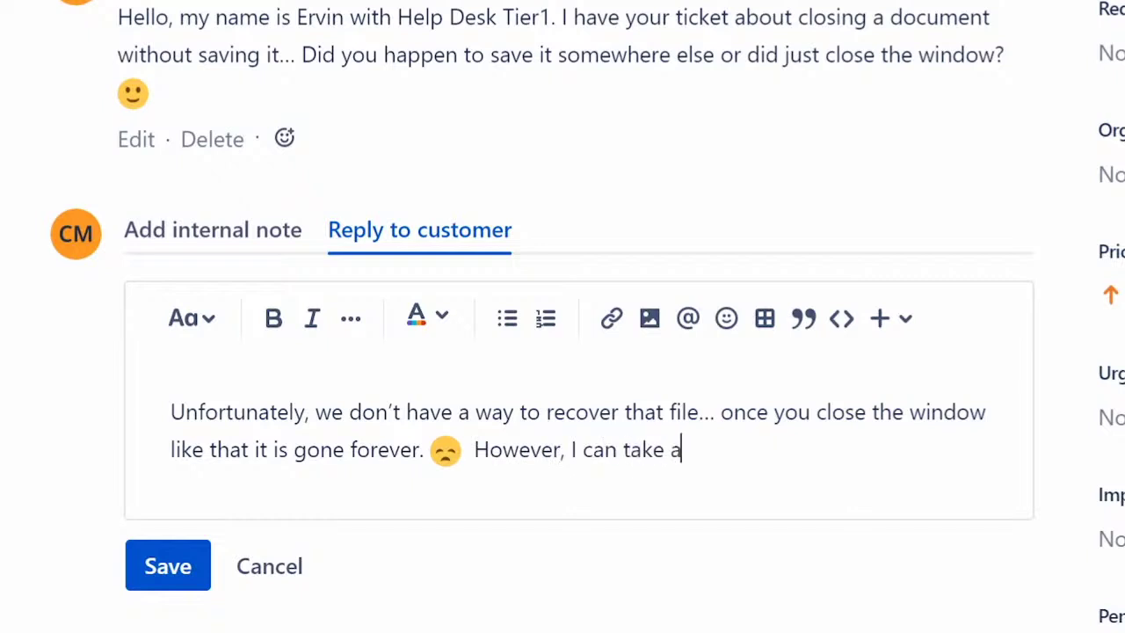
{"action": "type", "text": " look at your "}
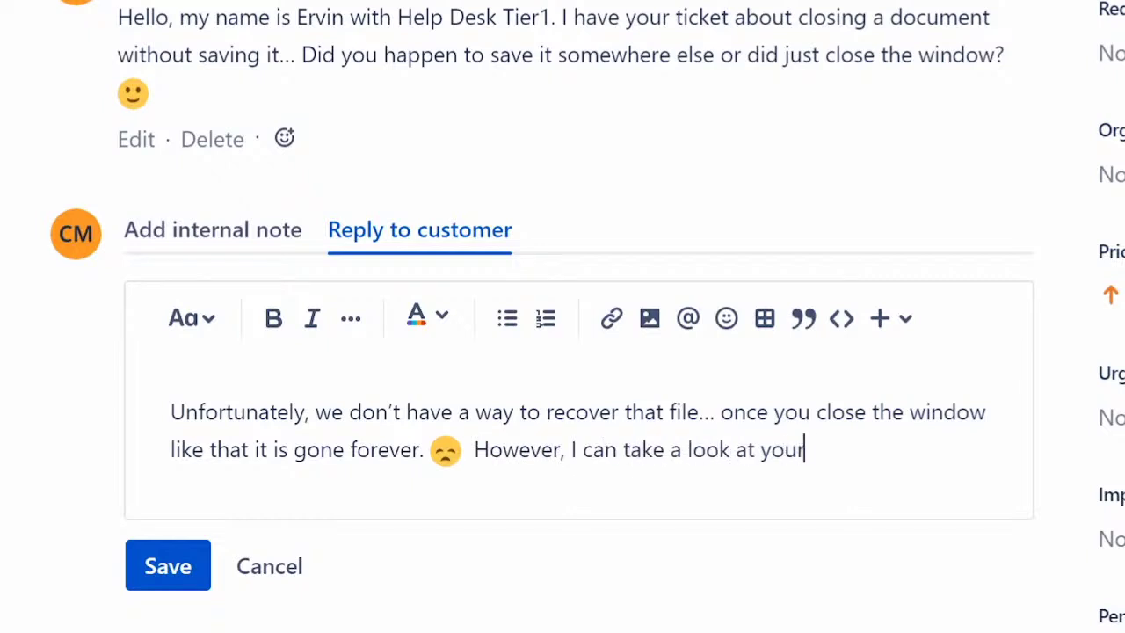
{"action": "type", "text": "PC to see i"}
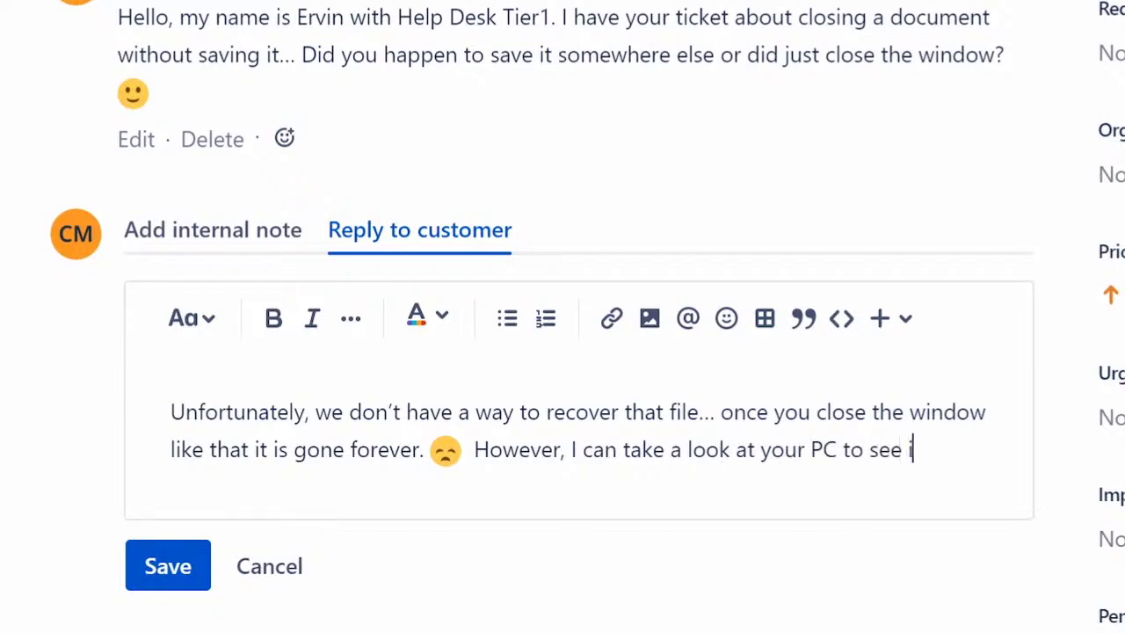
{"action": "type", "text": "f I can find "}
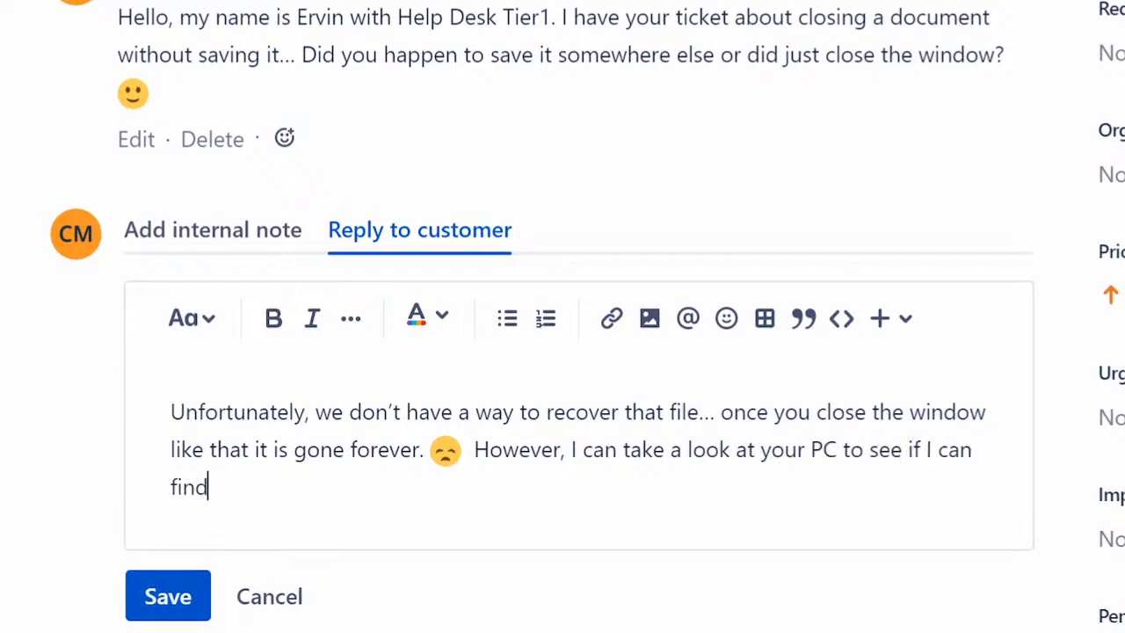
{"action": "type", "text": "a time based backup"}
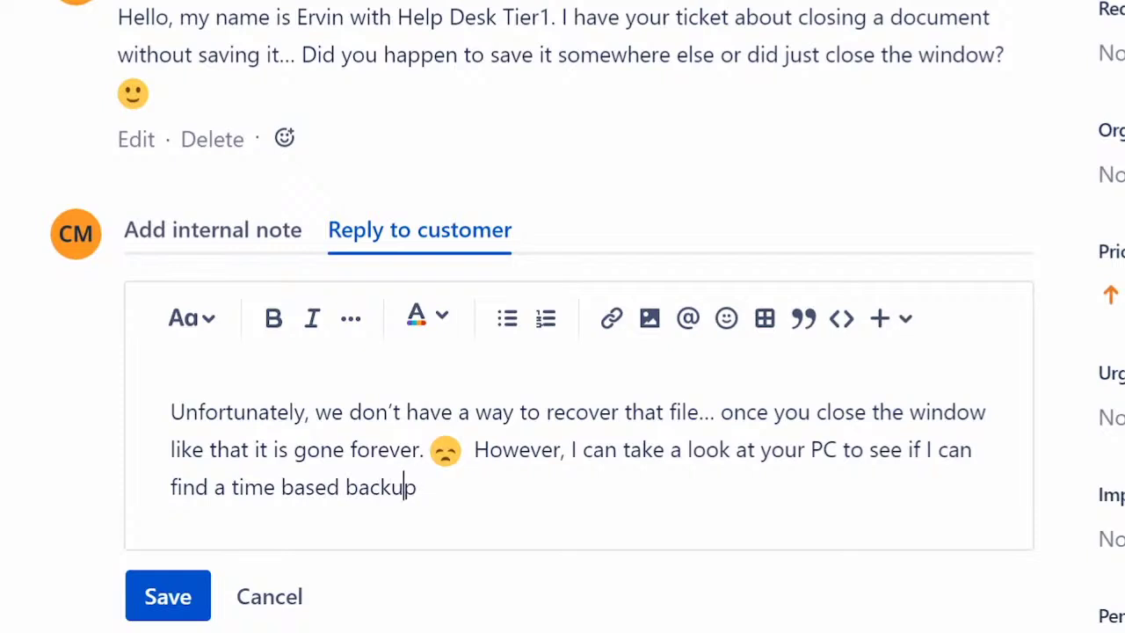
{"action": "key", "text": "Left"}
{"action": "key", "text": "Left"}
{"action": "key", "text": "Left"}
{"action": "key", "text": "Left"}
{"action": "key", "text": "Left"}
{"action": "type", "text": "saved"}
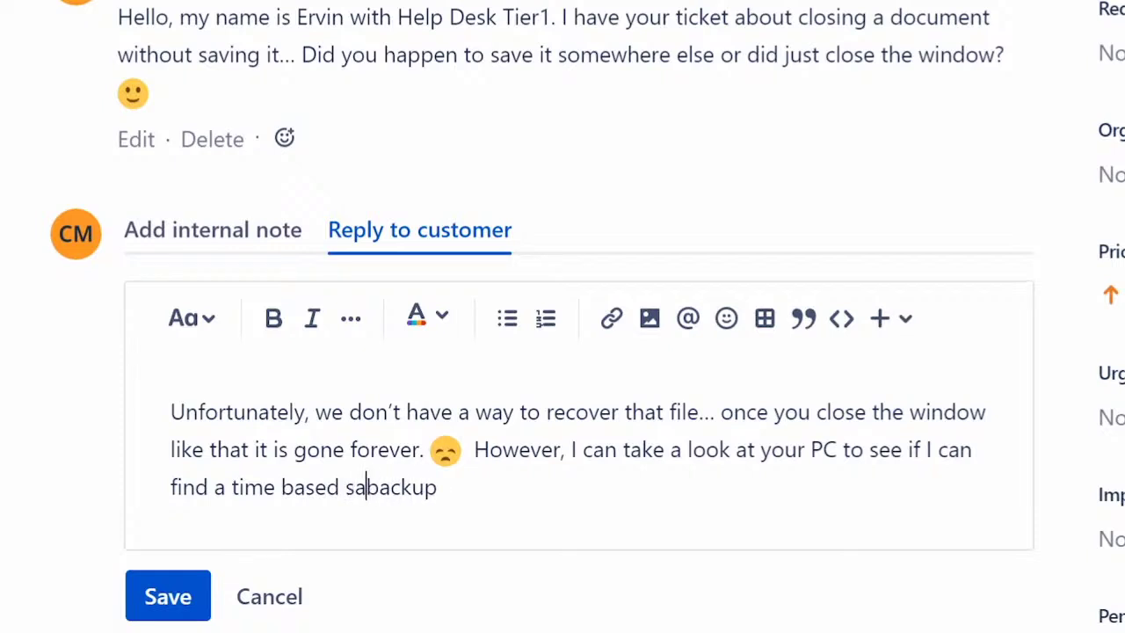
{"action": "key", "text": "Right"}
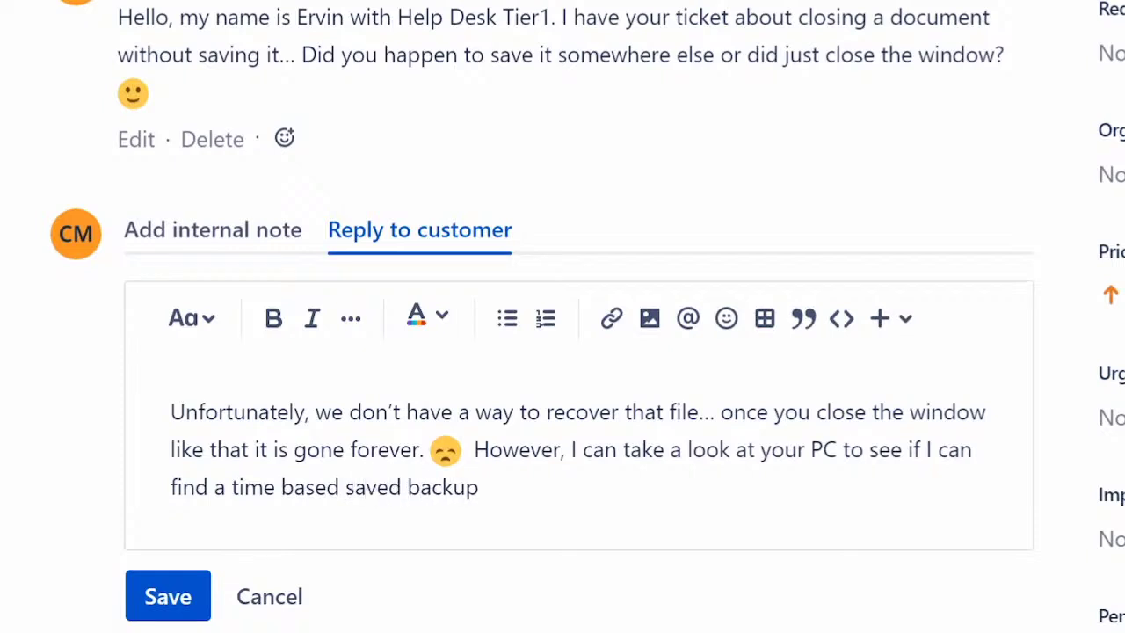
{"action": "type", "text": "... but I'm not con"}
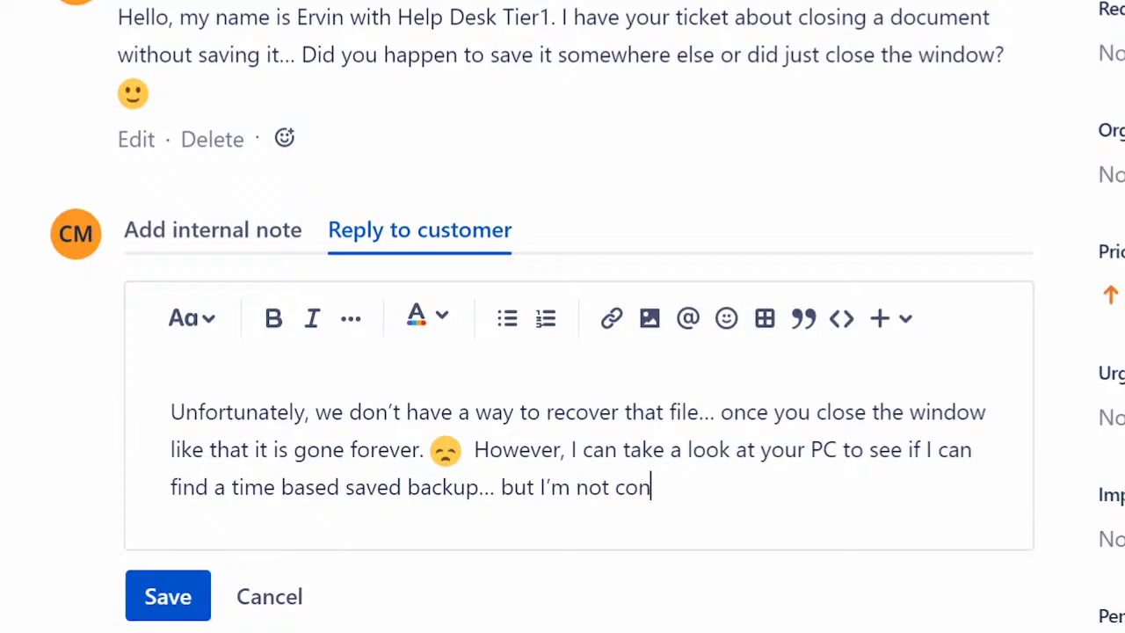
{"action": "key", "text": "BackSpace"}
{"action": "key", "text": "BackSpace"}
{"action": "key", "text": "BackSpace"}
{"action": "type", "text": "100% sure t"}
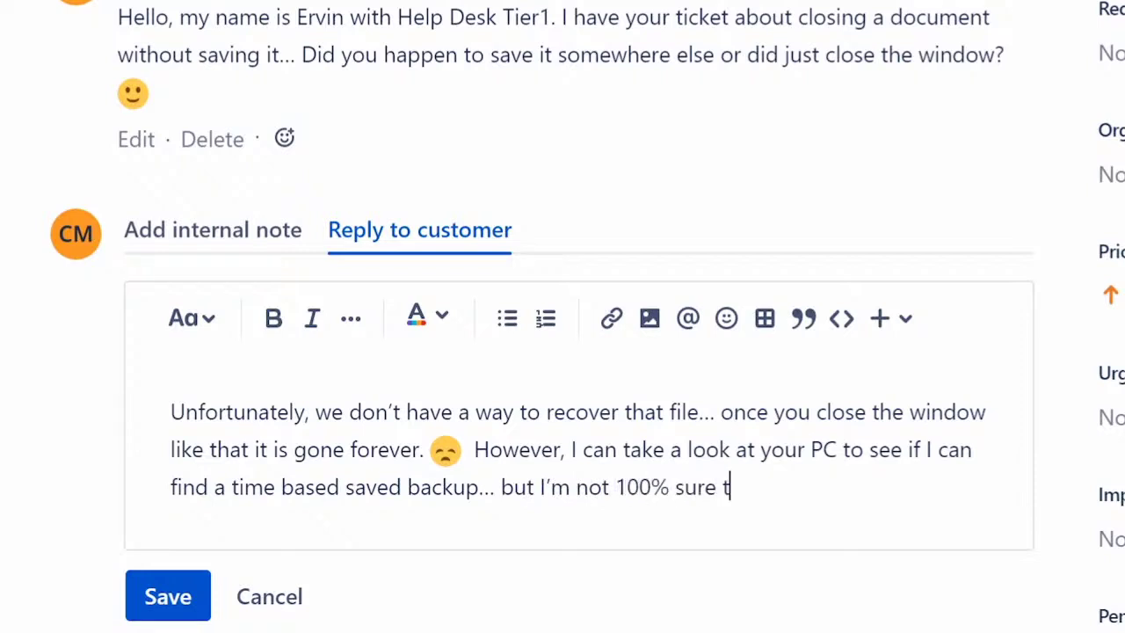
{"action": "type", "text": "here is something there"}
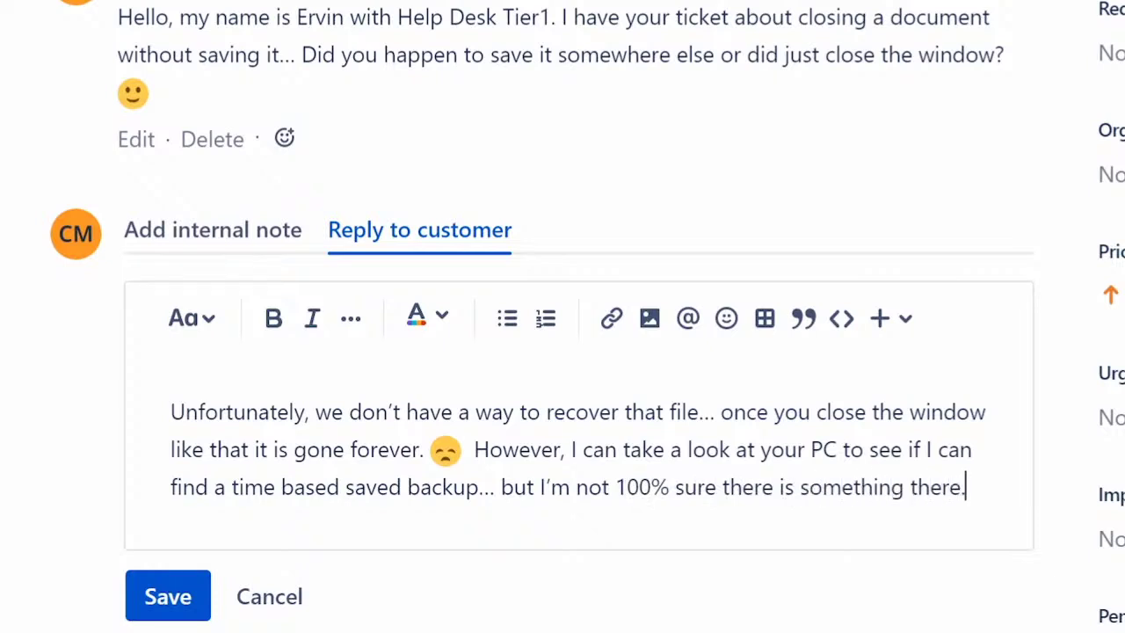
{"action": "type", "text": "."}
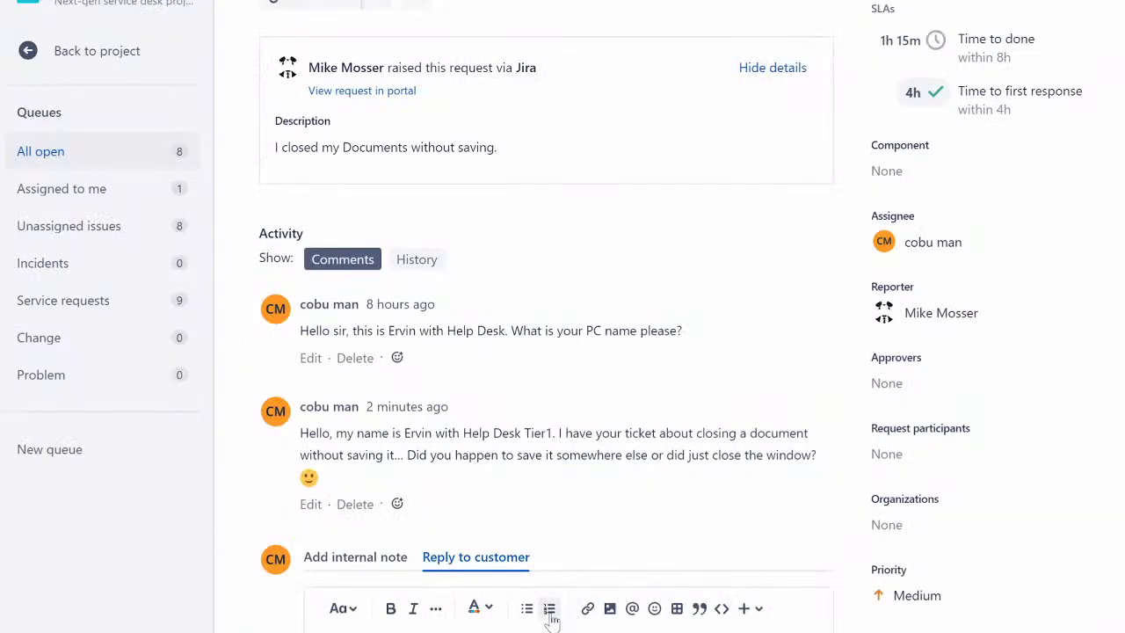
- Post the drafted reply about the unrecoverable file
{"action": "scroll", "coordinate": [551, 618], "scroll_direction": "down", "scroll_amount": 3}
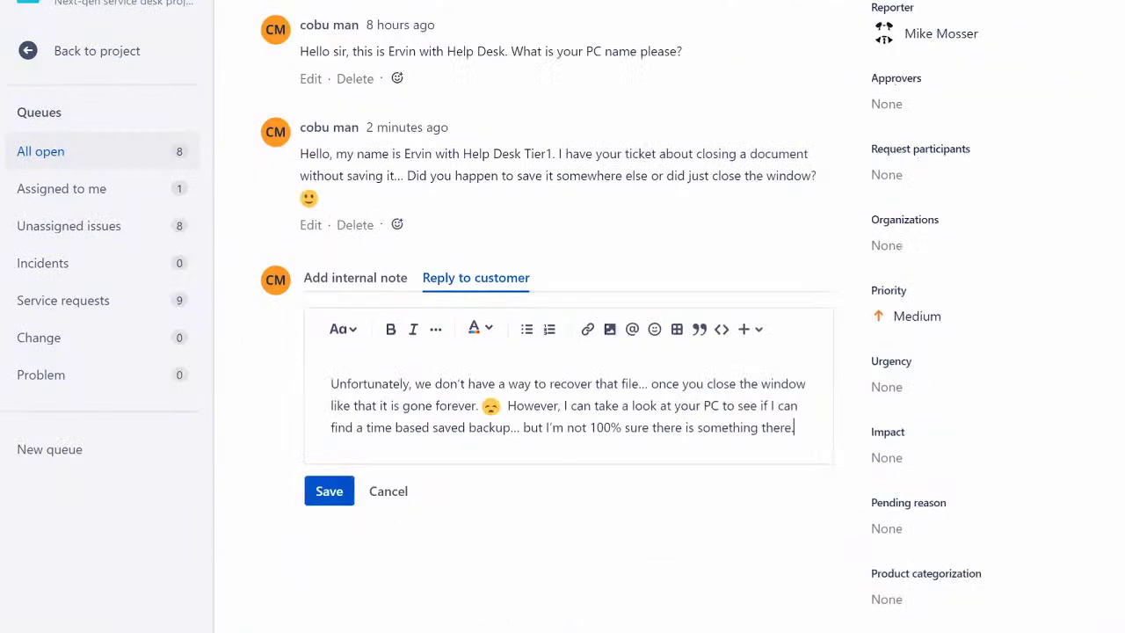
{"action": "left_click", "coordinate": [337, 502]}
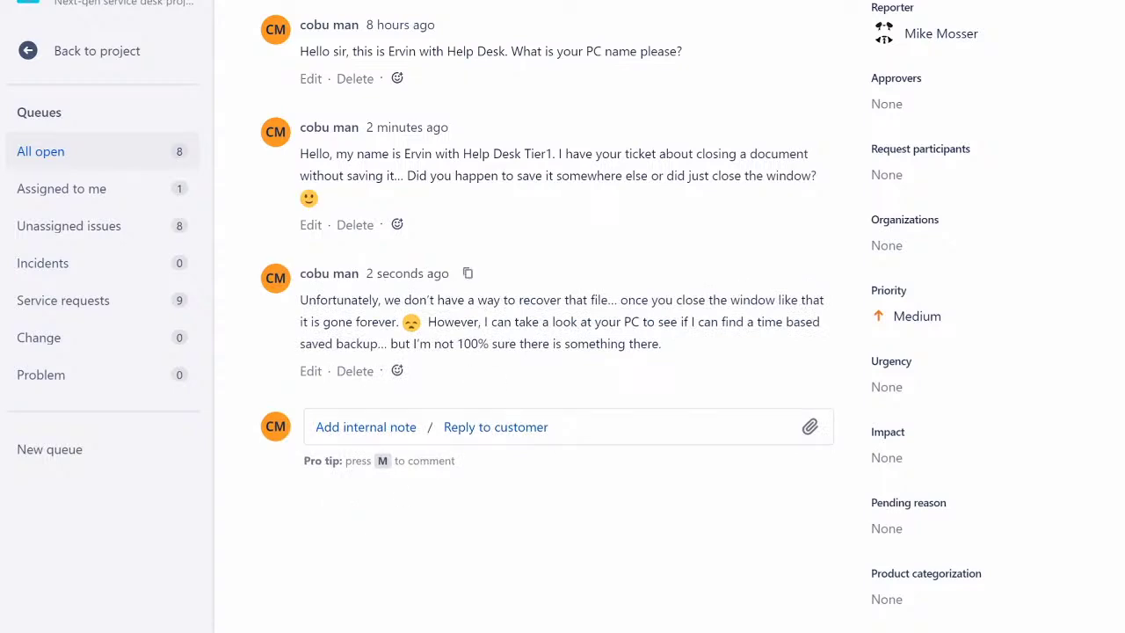
{"action": "scroll", "coordinate": [509, 347], "scroll_direction": "up", "scroll_amount": 3}
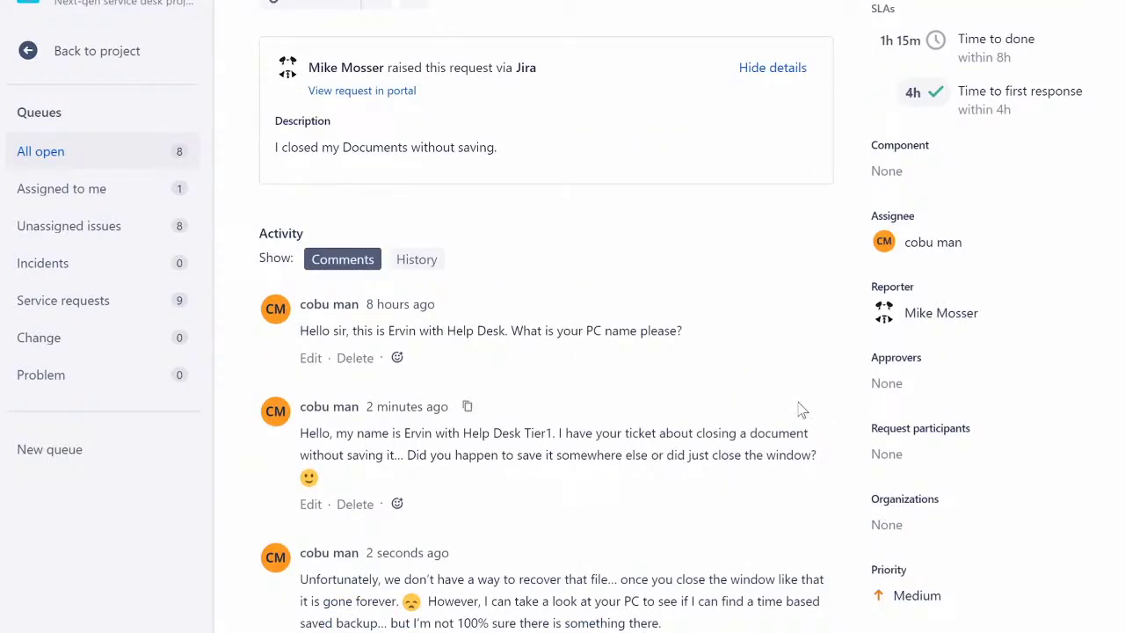
{"action": "scroll", "coordinate": [798, 409], "scroll_direction": "up", "scroll_amount": 1}
- Set ISD-20's status to Completed and return to the All open queue
{"action": "left_click", "coordinate": [1021, 35]}
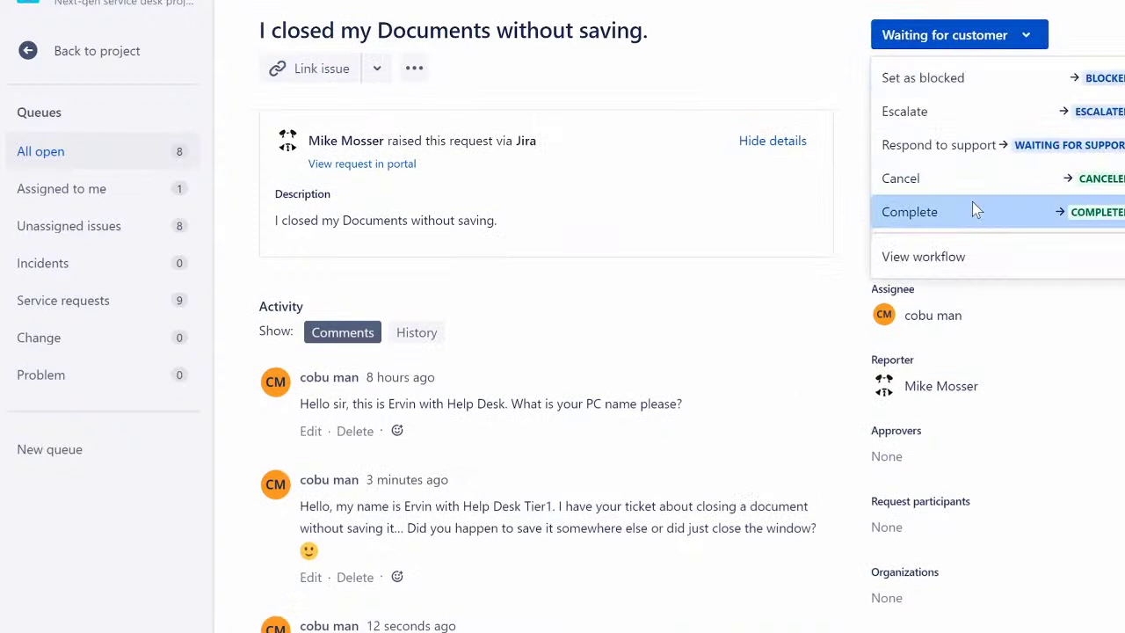
{"action": "left_click", "coordinate": [972, 210]}
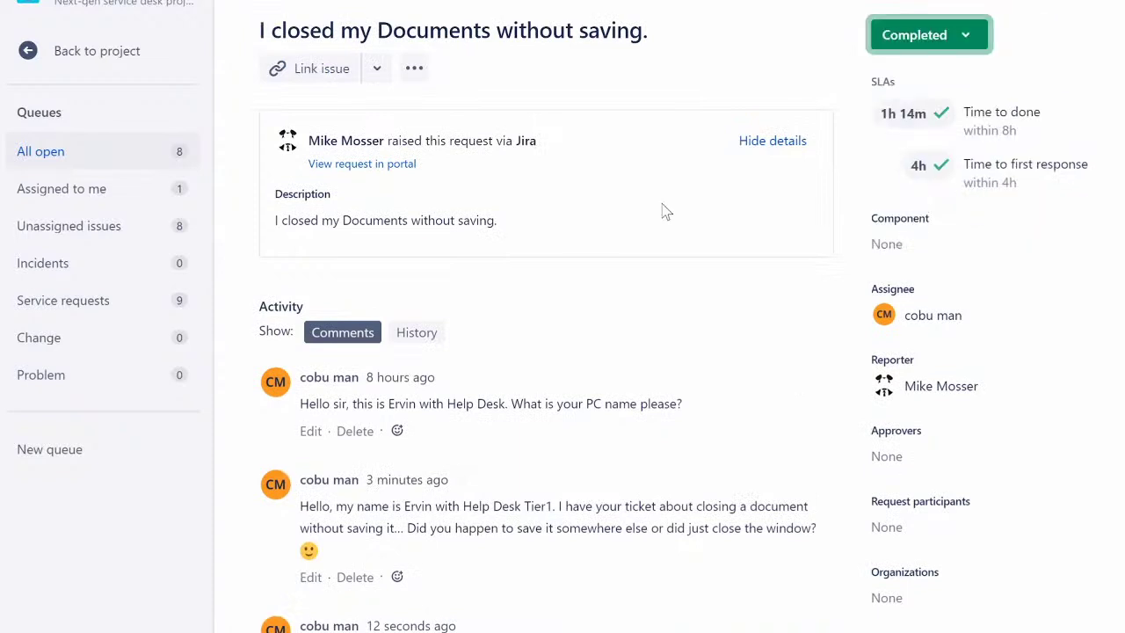
{"action": "left_click", "coordinate": [464, 235]}
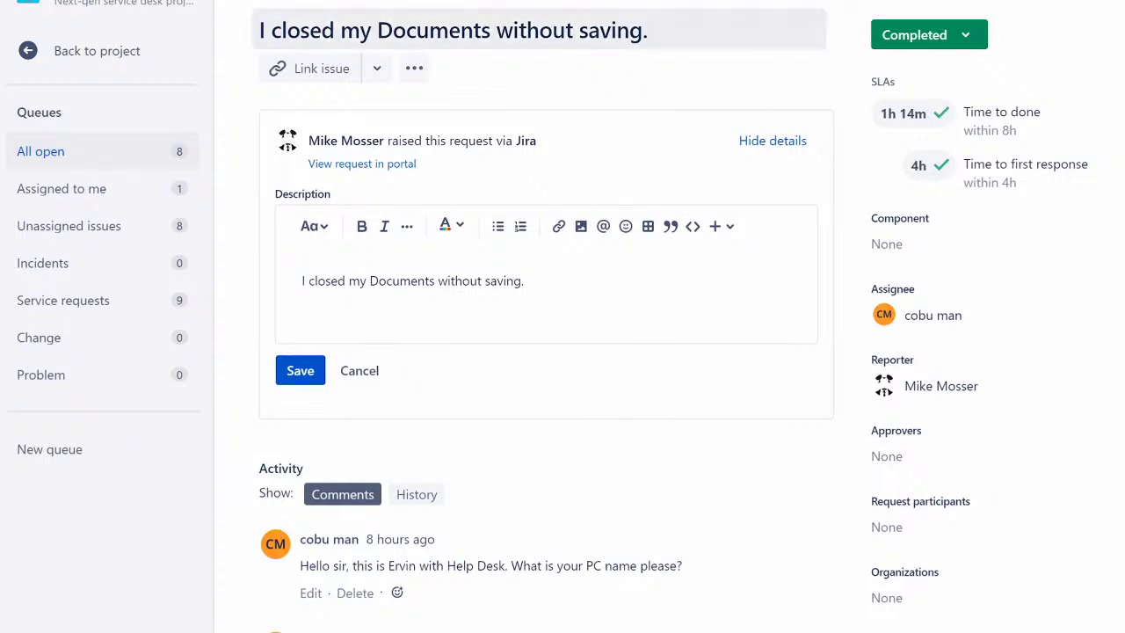
{"action": "left_click", "coordinate": [453, 30]}
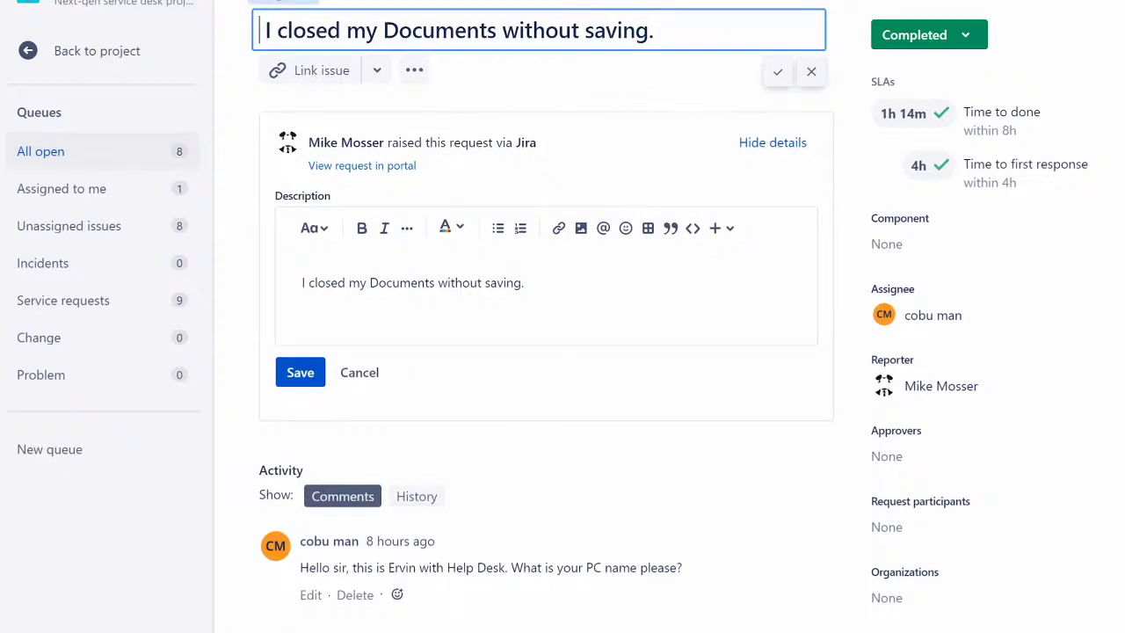
{"action": "left_click", "coordinate": [281, 3]}
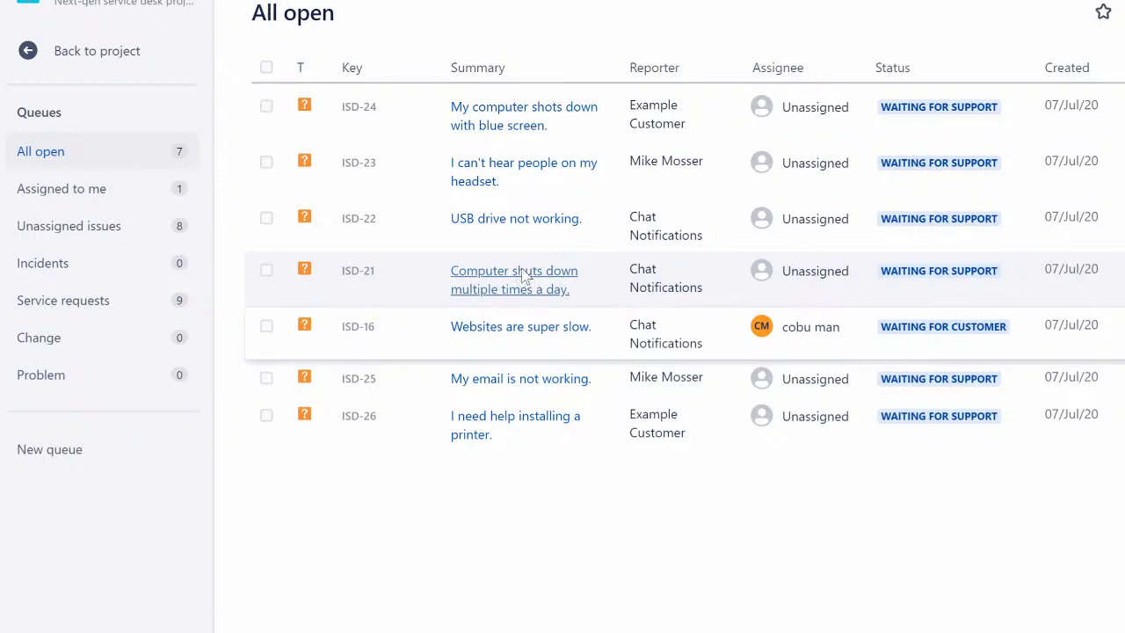
- Open ISD-21, 'Computer shuts down multiple times a day', from the All open queue
{"action": "left_click", "coordinate": [523, 276]}
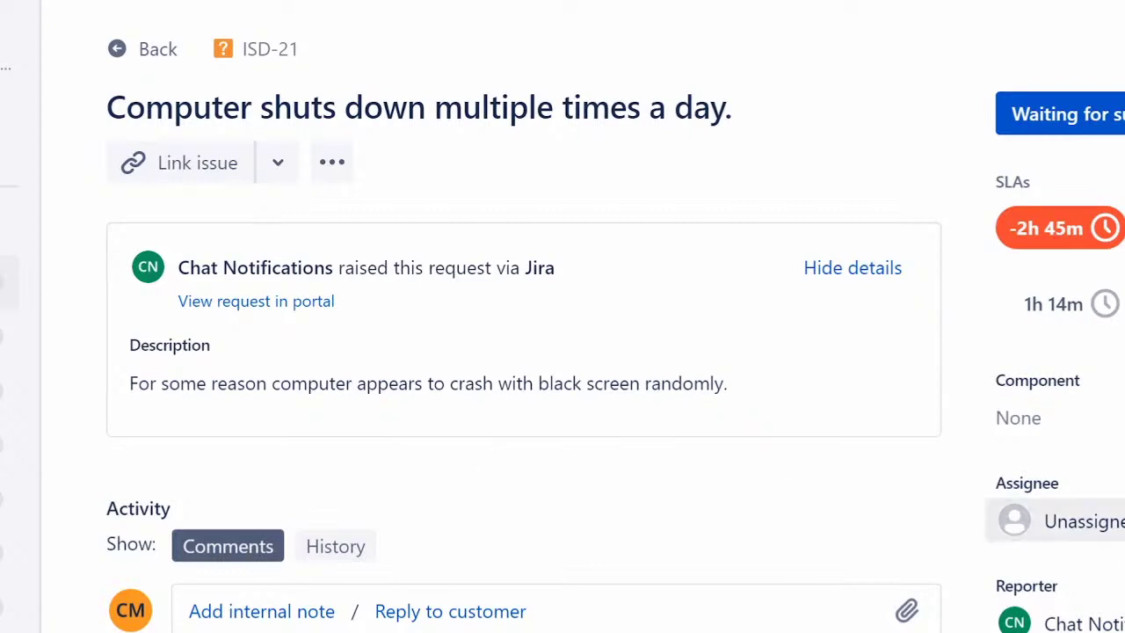
- Assign ISD-21 to yourself and draft a PC support reply asking if shutdowns show an error or the screen goes dark
{"action": "left_click", "coordinate": [1099, 520]}
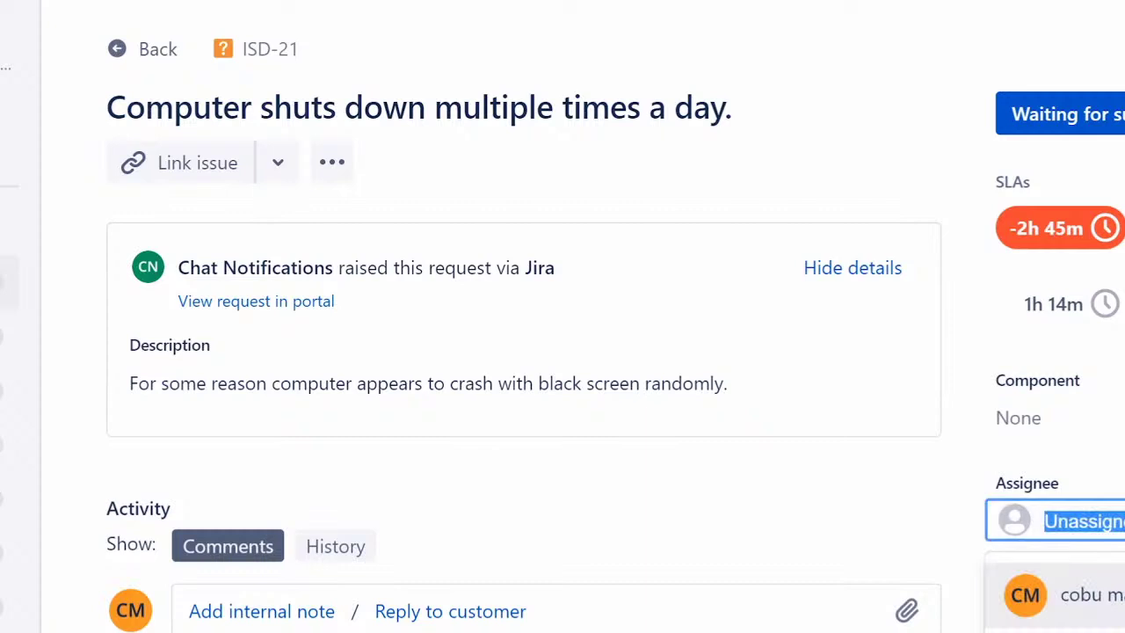
{"action": "left_click", "coordinate": [1112, 613]}
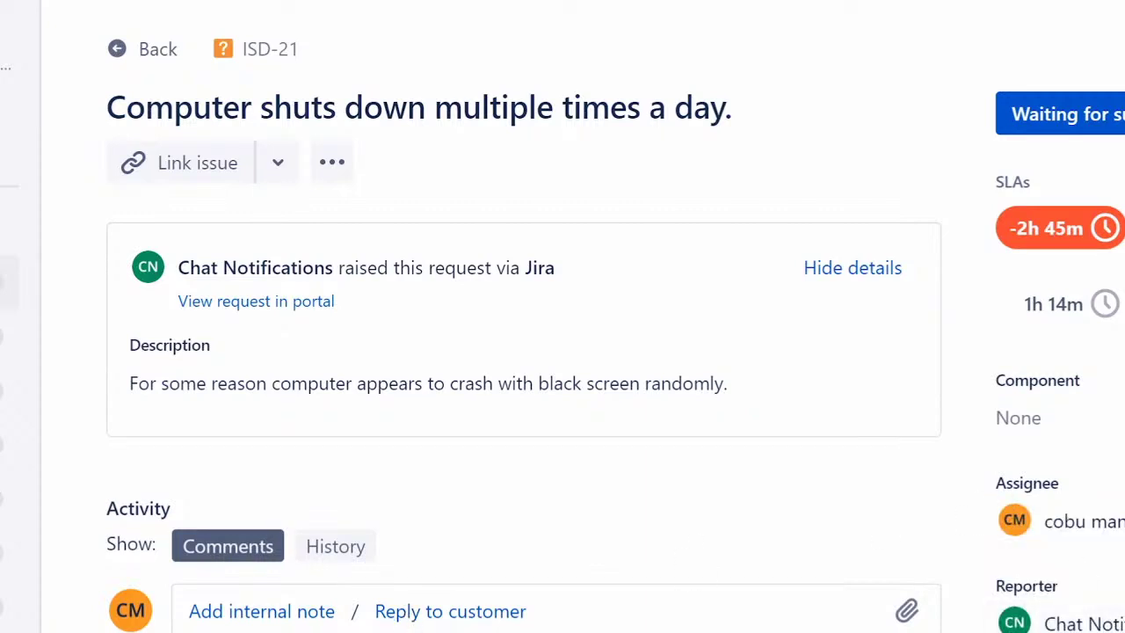
{"action": "left_click", "coordinate": [408, 616]}
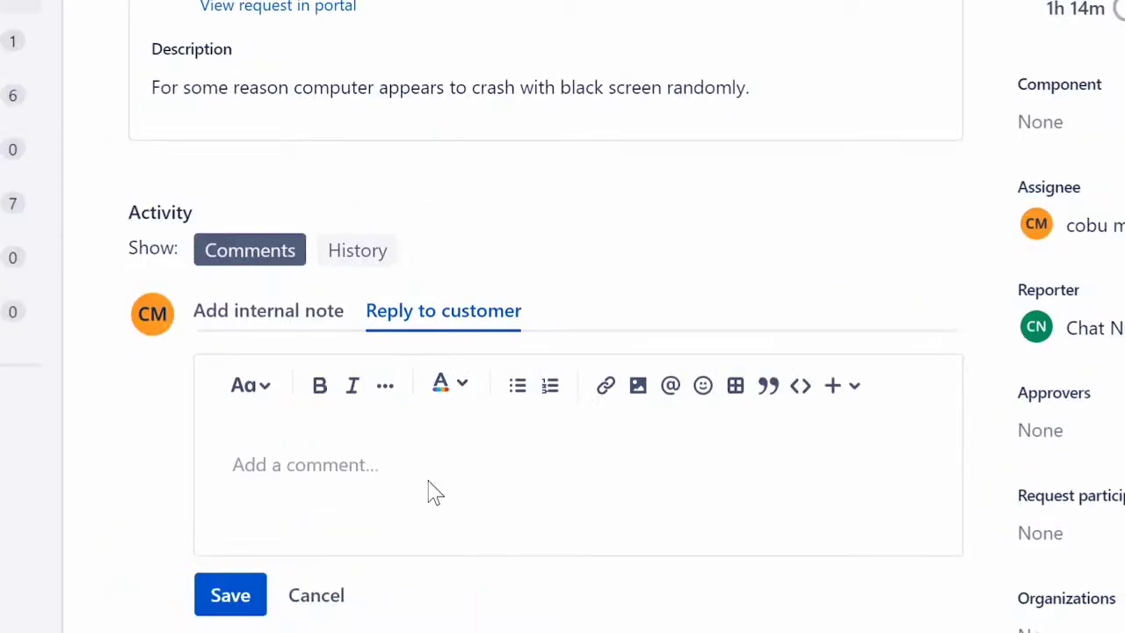
{"action": "type", "text": "Hello, "}
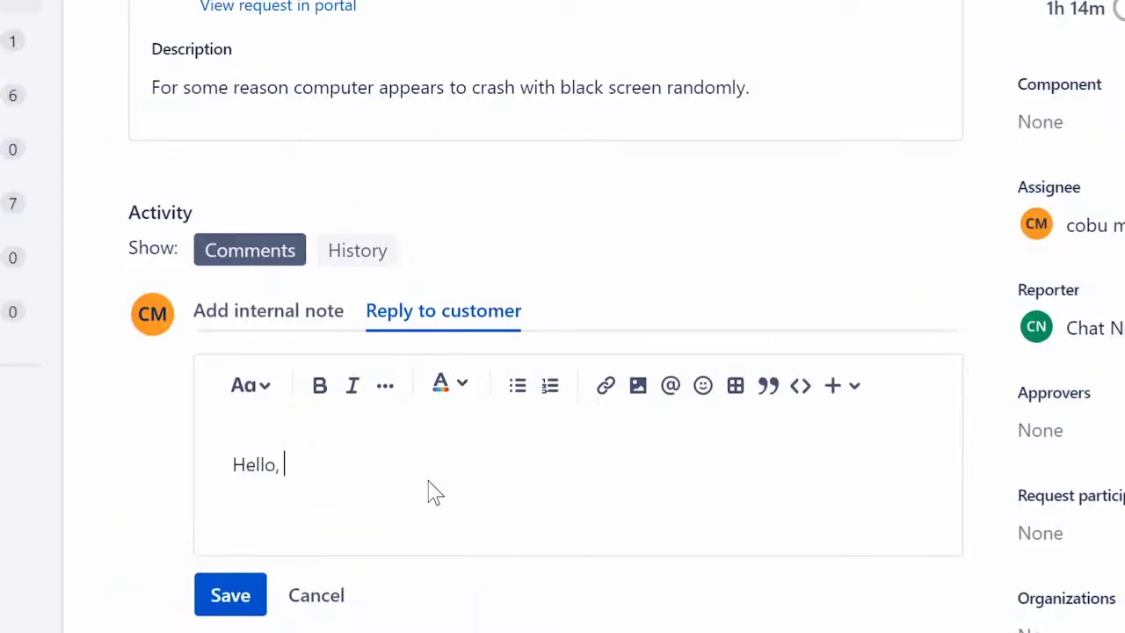
{"action": "type", "text": "this i"}
{"action": "type", "text": "is Ervi"}
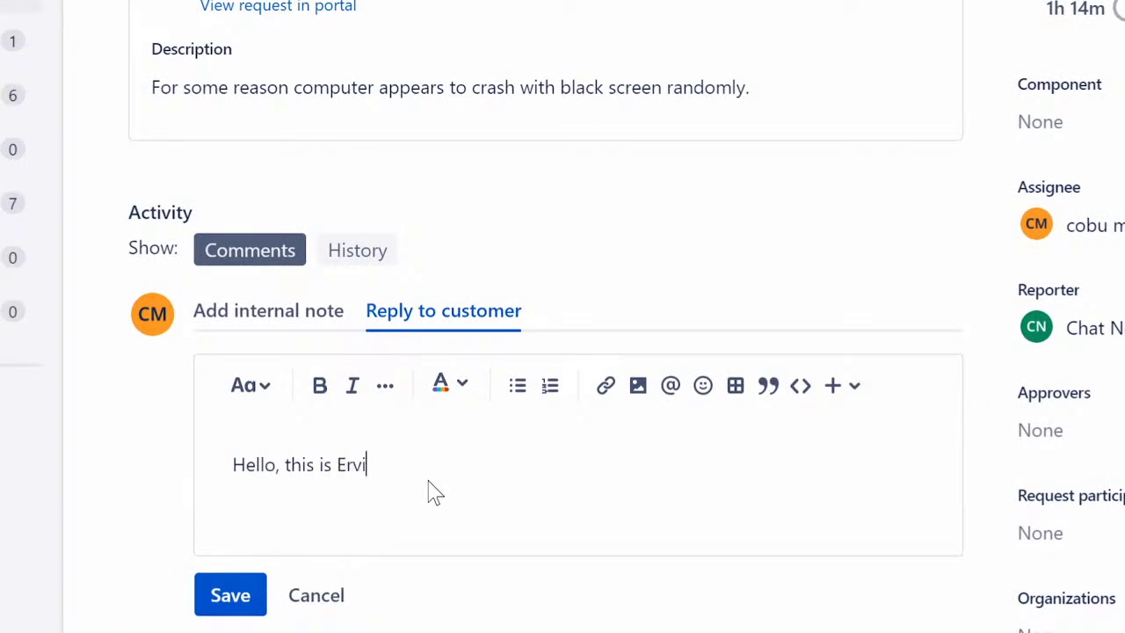
{"action": "type", "text": "n with P"}
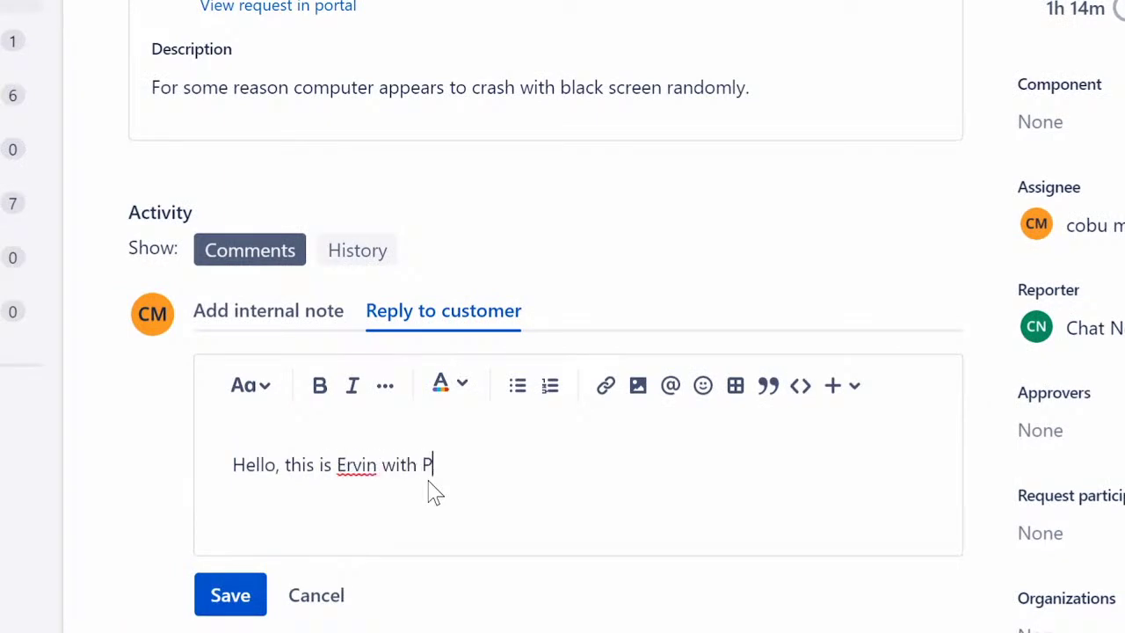
{"action": "type", "text": "c support. "}
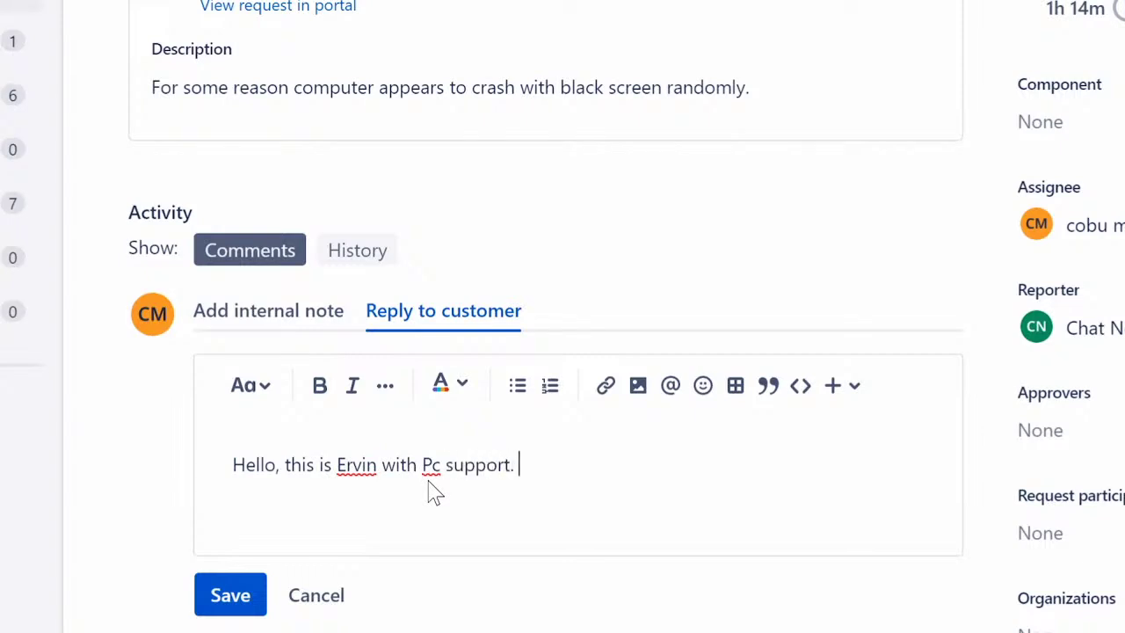
{"action": "type", "text": "When your computer d"}
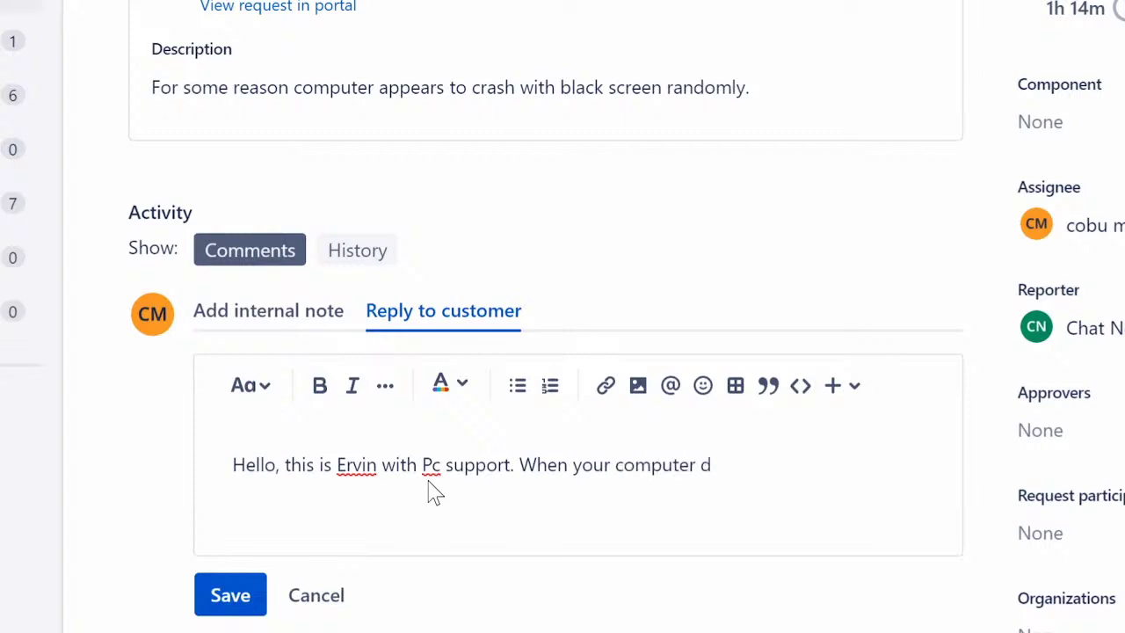
{"action": "key", "text": "BackSpace"}
{"action": "type", "text": "shutd"}
{"action": "key", "text": "BackSpace"}
{"action": "type", "text": "s down... do"}
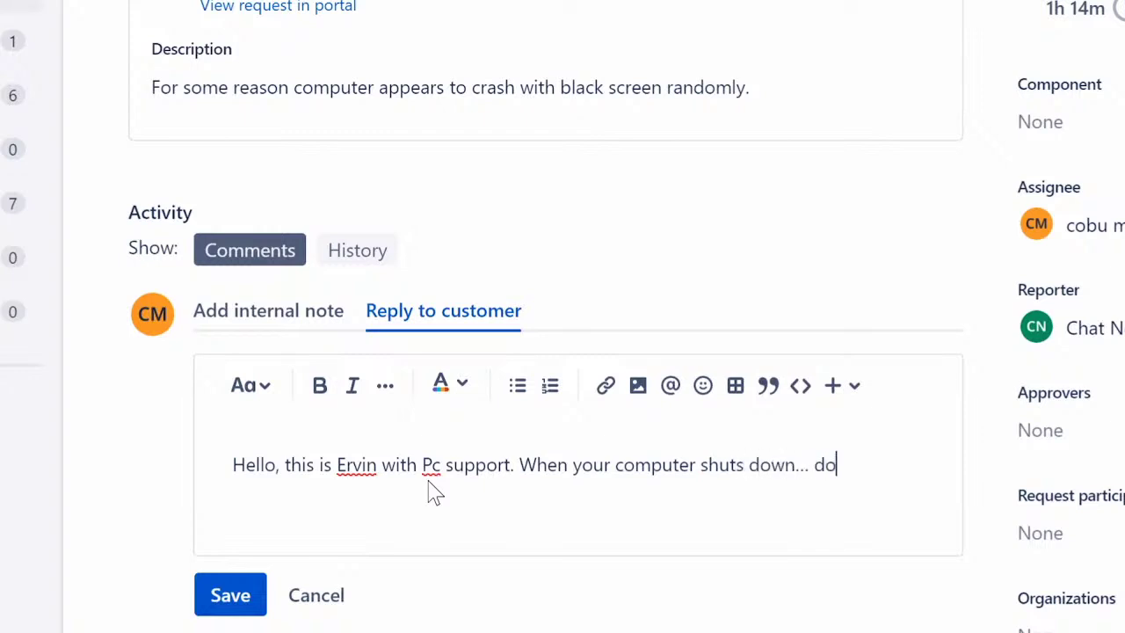
{"action": "type", "text": "es it give you an"}
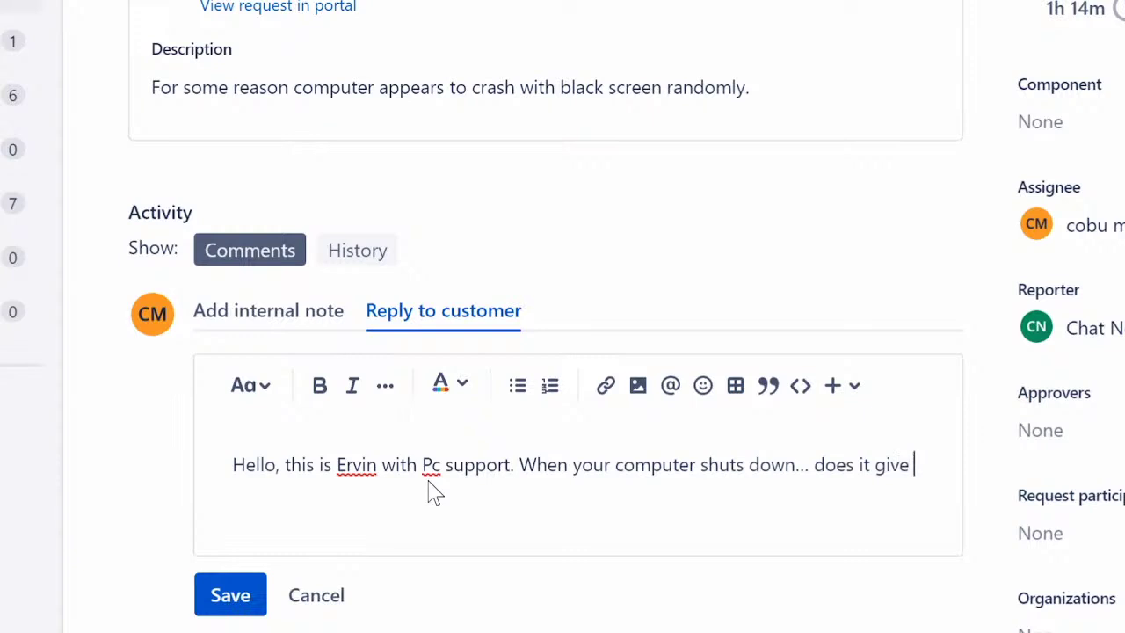
{"action": "type", "text": "rro"}
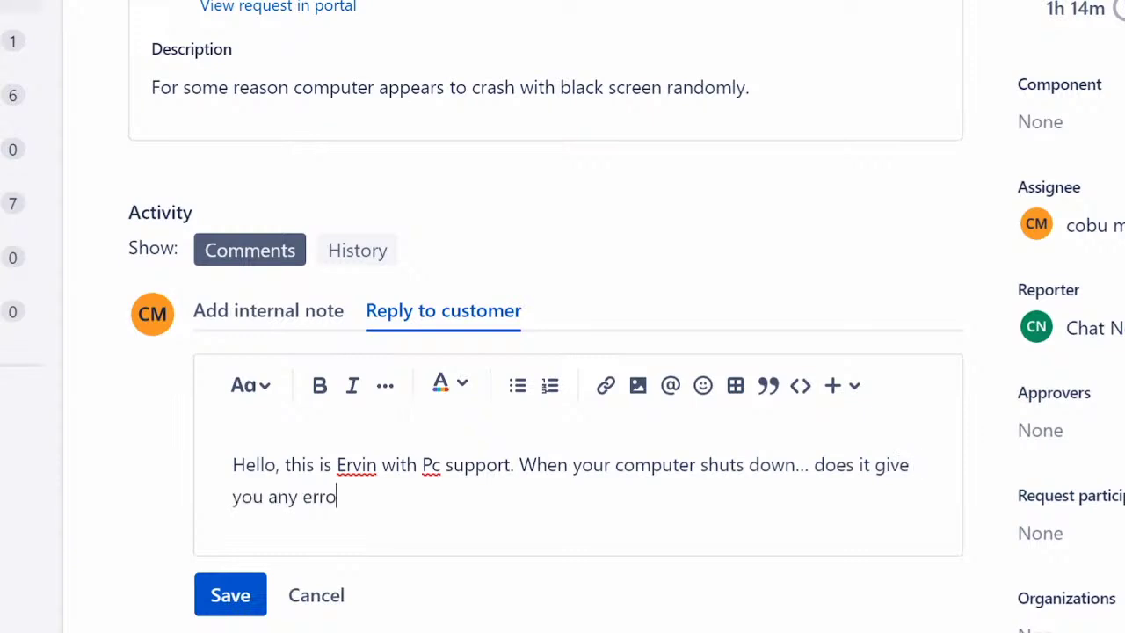
{"action": "type", "text": "r or does screen "}
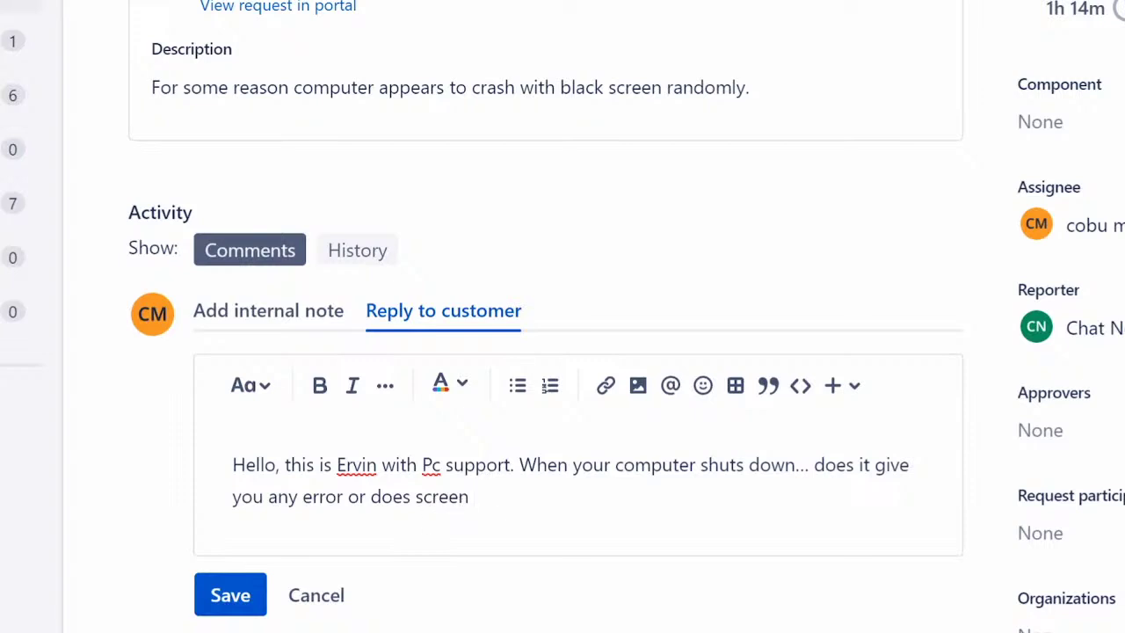
{"action": "type", "text": "simply go "}
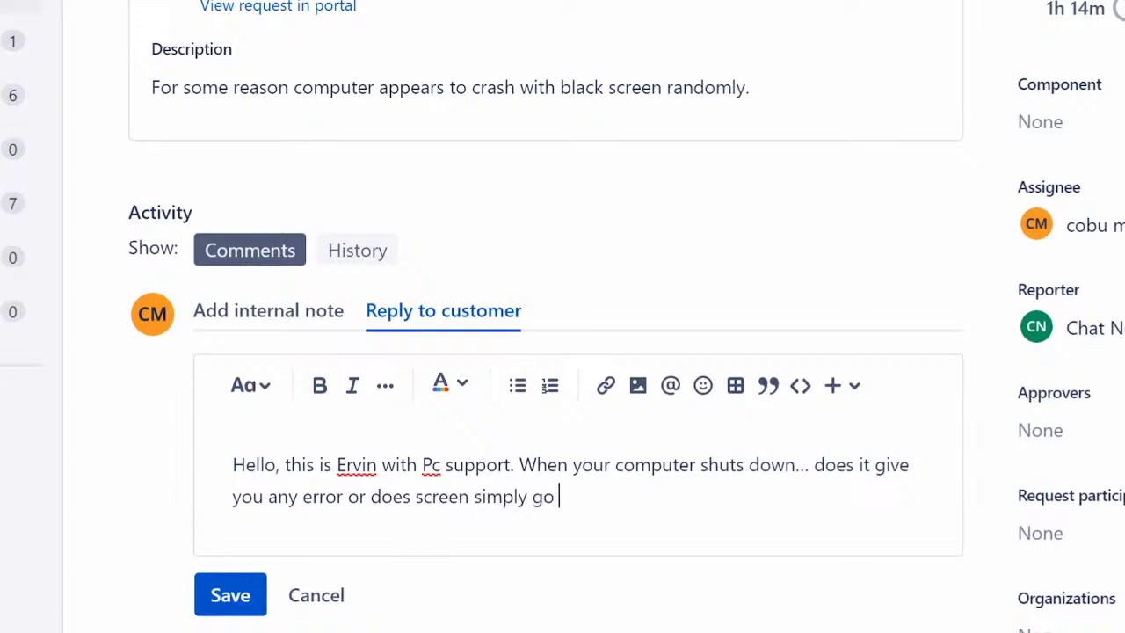
{"action": "type", "text": "dark?"}
{"action": "key", "text": "BackSpace"}
{"action": "key", "text": "BackSpace"}
{"action": "key", "text": "BackSpace"}
{"action": "key", "text": "BackSpace"}
{"action": "key", "text": "BackSpace"}
{"action": "key", "text": "BackSpace"}
{"action": "key", "text": "BackSpace"}
{"action": "key", "text": "BackSpace"}
{"action": "key", "text": "BackSpace"}
{"action": "key", "text": "BackSpace"}
{"action": "key", "text": "BackSpace"}
{"action": "key", "text": "BackSpace"}
{"action": "key", "text": "BackSpace"}
{"action": "key", "text": "BackSpace"}
{"action": "key", "text": "BackSpace"}
{"action": "key", "text": "BackSpace"}
{"action": "key", "text": "BackSpace"}
{"action": "key", "text": "BackSpace"}
{"action": "key", "text": "BackSpace"}
{"action": "key", "text": "BackSpace"}
{"action": "key", "text": "BackSpace"}
{"action": "key", "text": "BackSpace"}
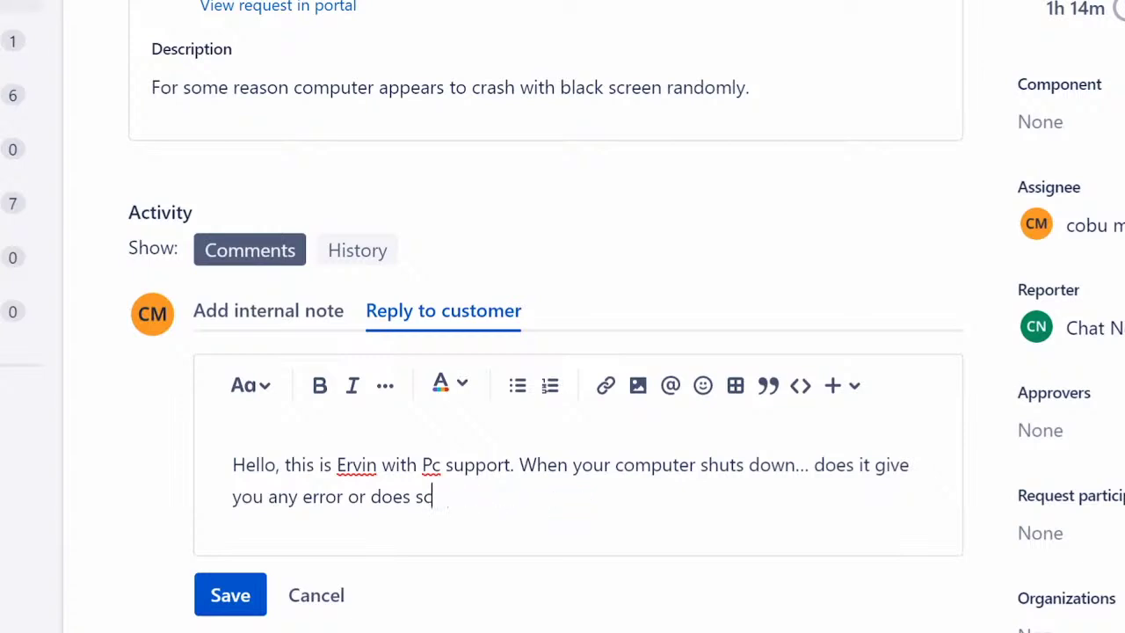
{"action": "key", "text": "BackSpace"}
{"action": "key", "text": "BackSpace"}
{"action": "key", "text": "ctrl+z"}
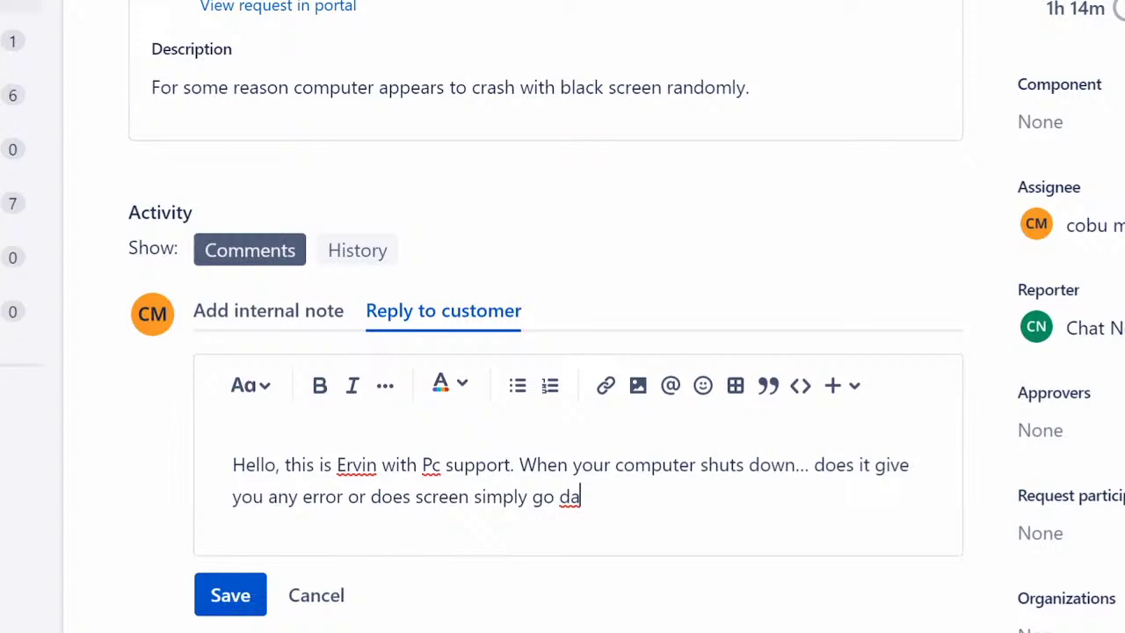
{"action": "type", "text": "rk?"}
- Post the shutdown question, then draft a reply that a hardware diagnostic is needed on this computer
{"action": "left_click", "coordinate": [215, 614]}
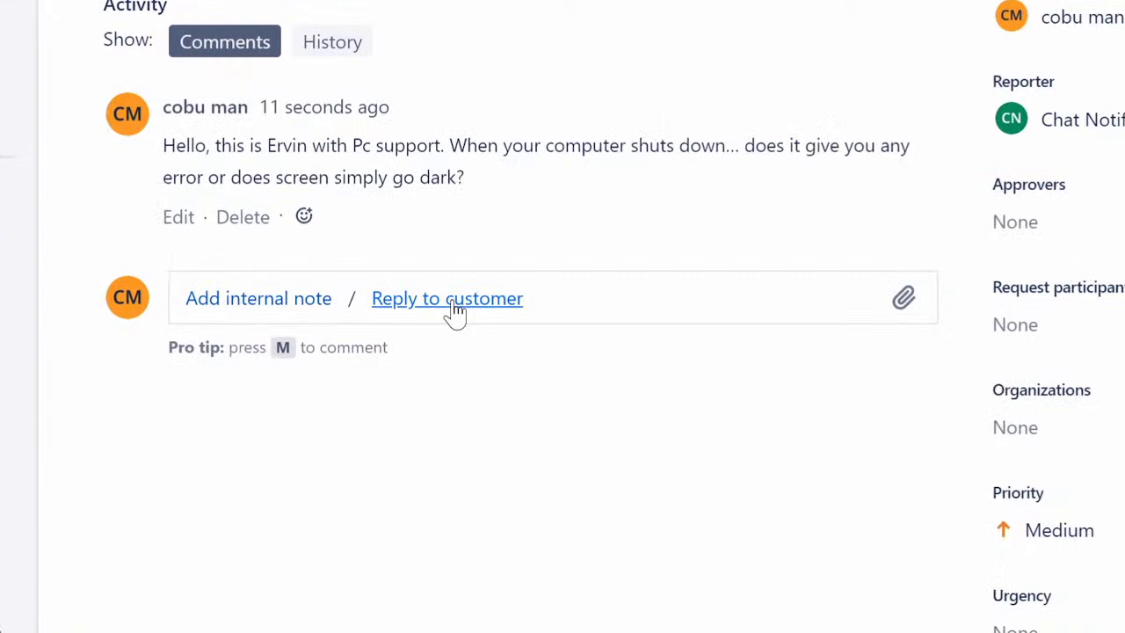
{"action": "left_click", "coordinate": [455, 304]}
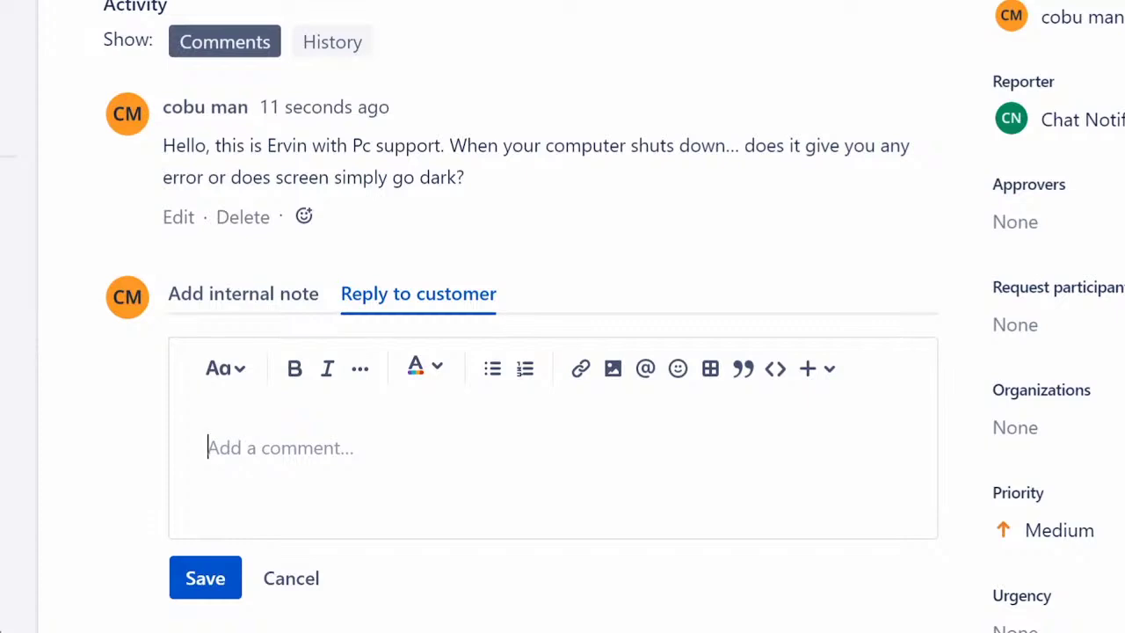
{"action": "type", "text": "It sounds li"}
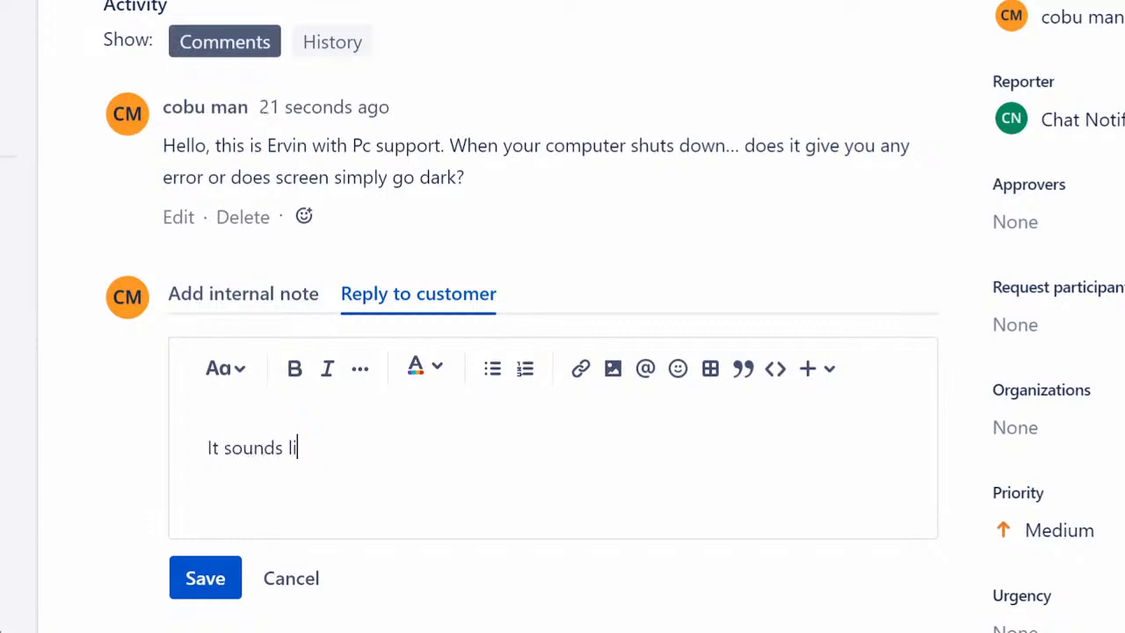
{"action": "type", "text": "ke it could "}
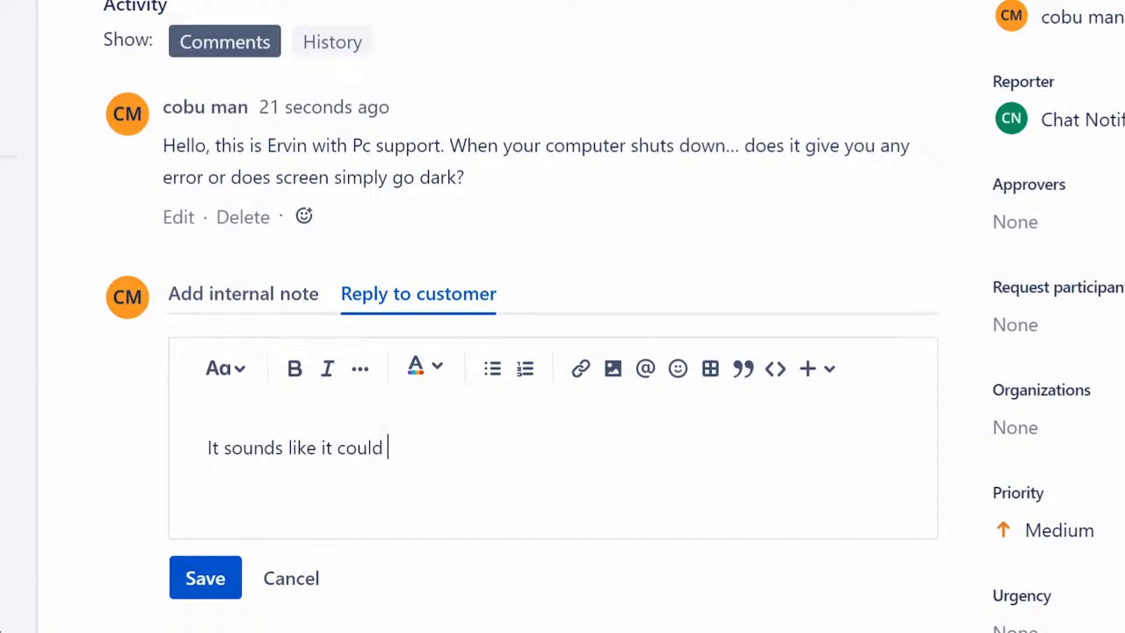
{"action": "type", "text": "a hardwa"}
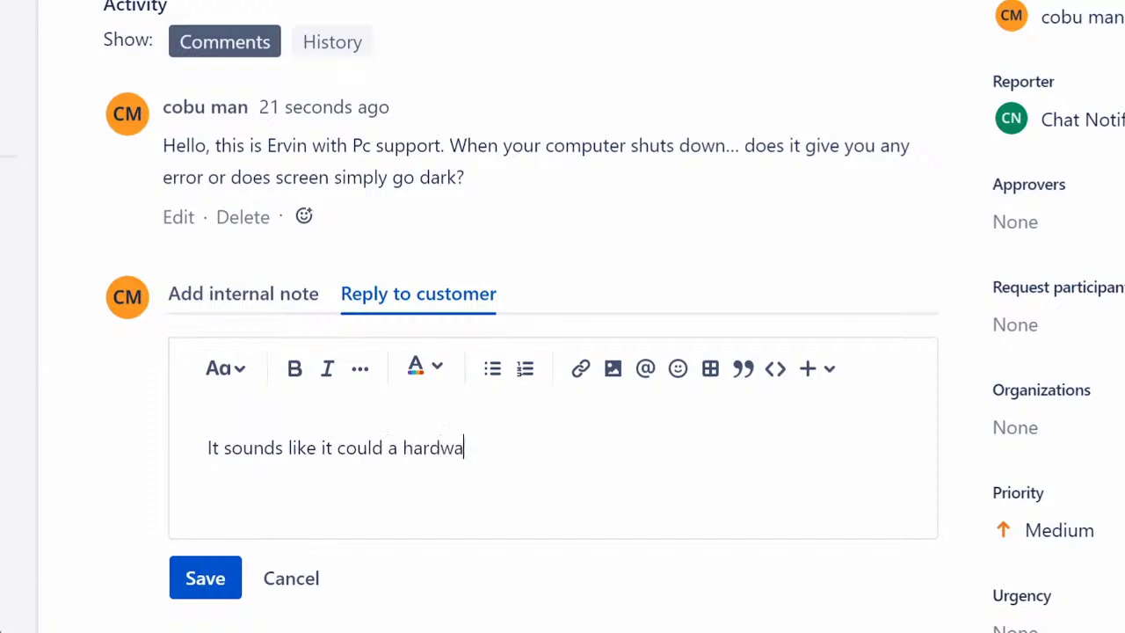
{"action": "type", "text": "re issue... We w"}
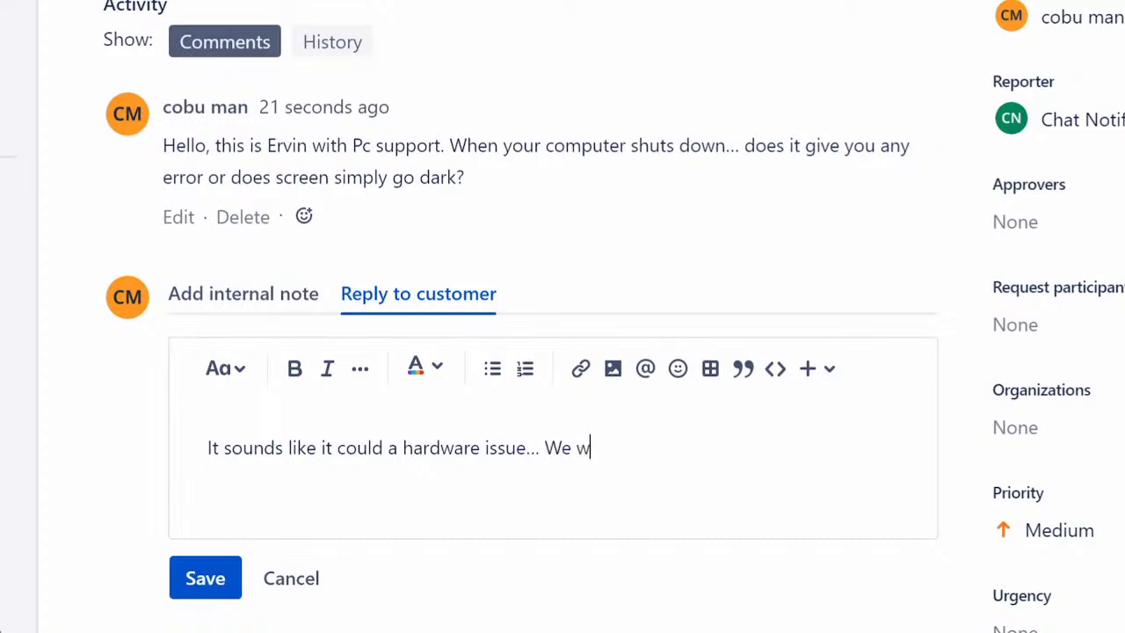
{"action": "type", "text": "ill need to di"}
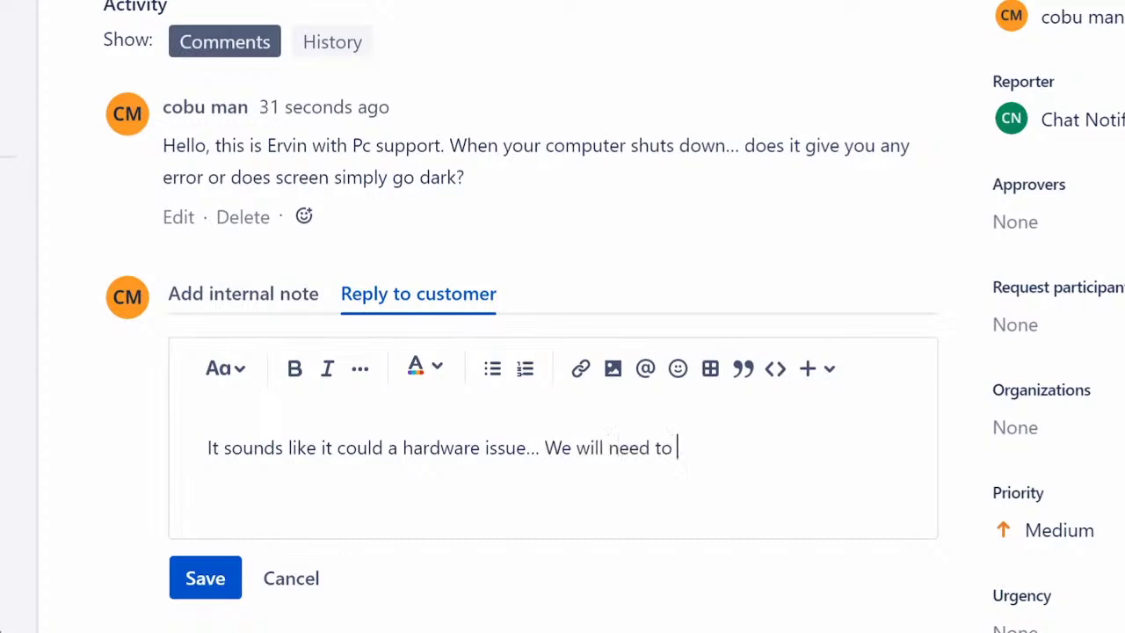
{"action": "key", "text": "BackSpace"}
{"action": "type", "text": "performa"}
{"action": "key", "text": "BackSpace"}
{"action": "type", "text": "a di"}
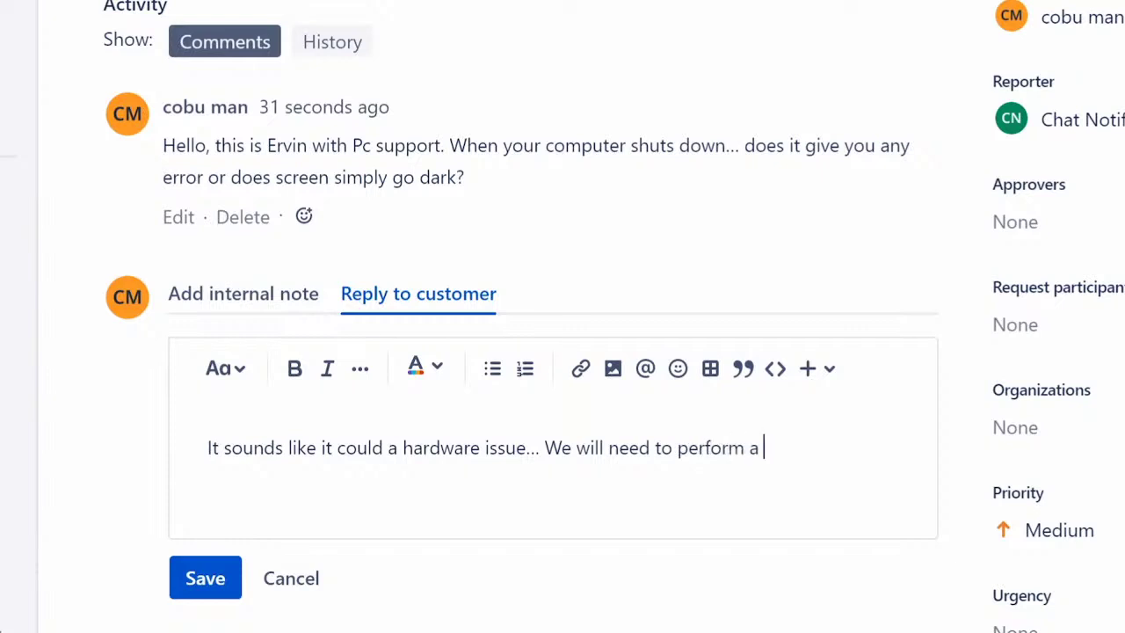
{"action": "key", "text": "BackSpace"}
{"action": "key", "text": "BackSpace"}
{"action": "type", "text": "hardware diagionsit"}
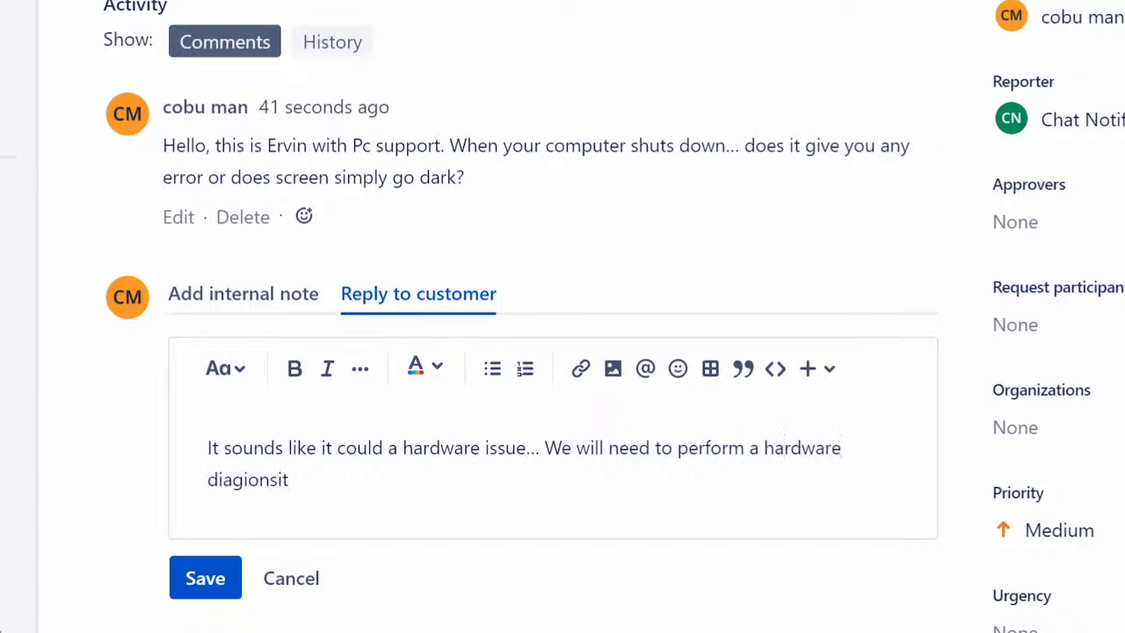
{"action": "key", "text": "BackSpace"}
{"action": "key", "text": "BackSpace"}
{"action": "type", "text": "tic on this P"}
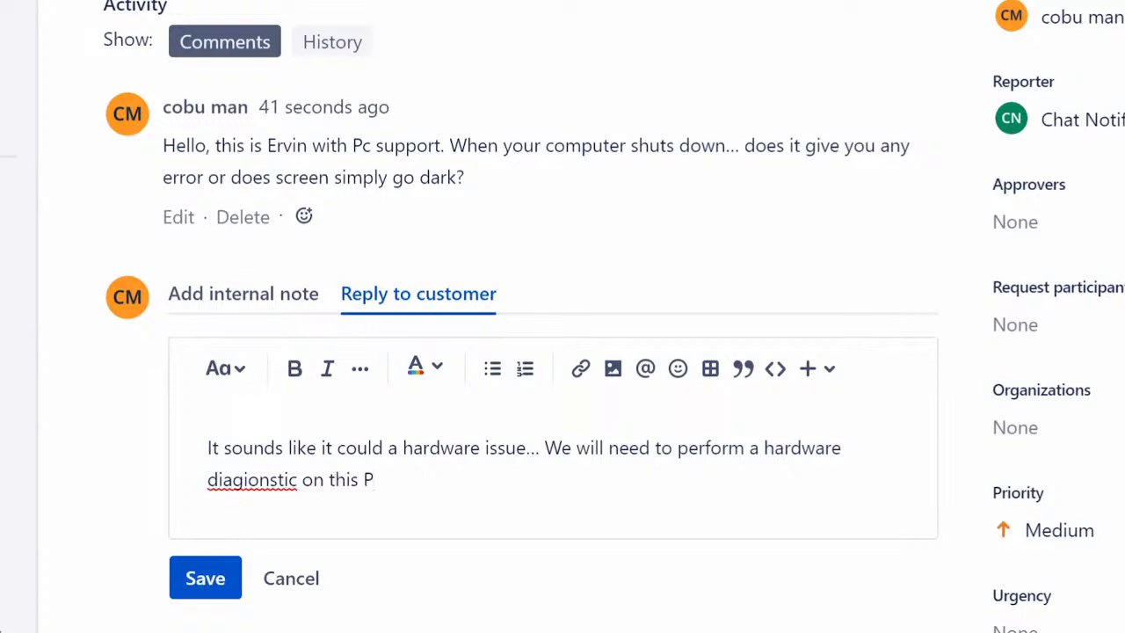
{"action": "key", "text": "BackSpace"}
{"action": "type", "text": "computer."}
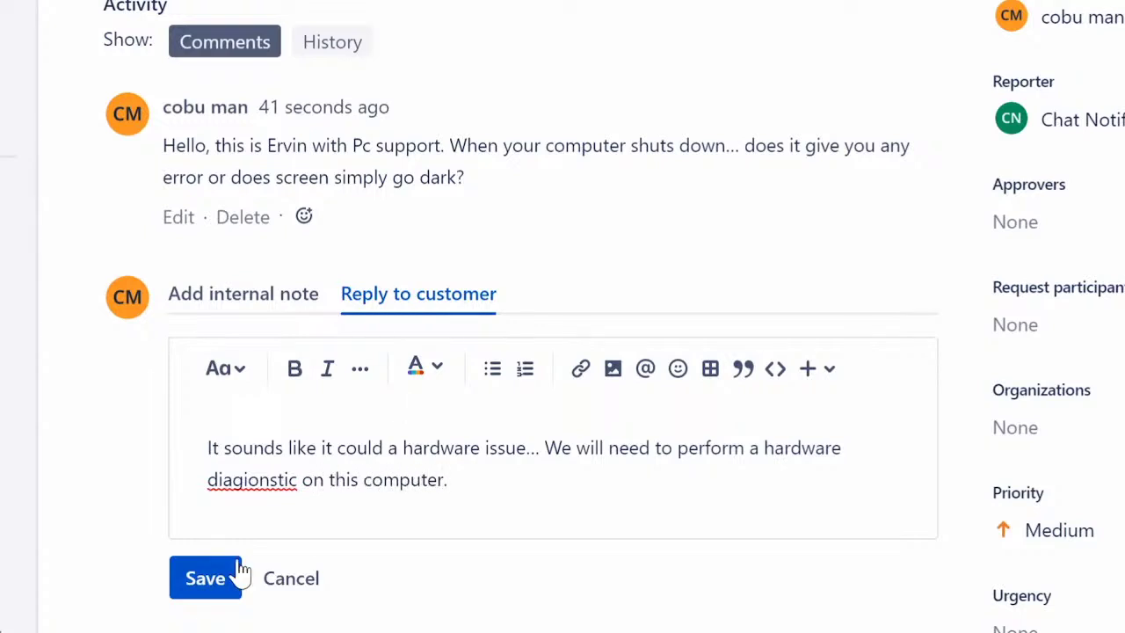
- Correct the misspelled word to 'diagnostics' and post the hardware-diagnostics reply to the customer
{"action": "right_click", "coordinate": [264, 480]}
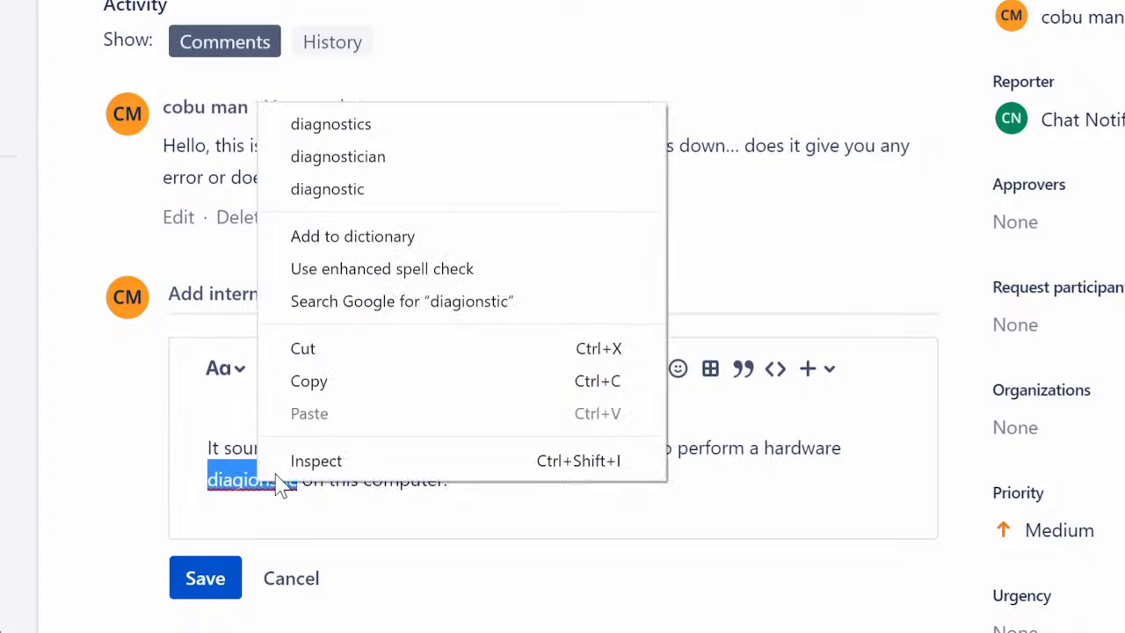
{"action": "left_click", "coordinate": [432, 133]}
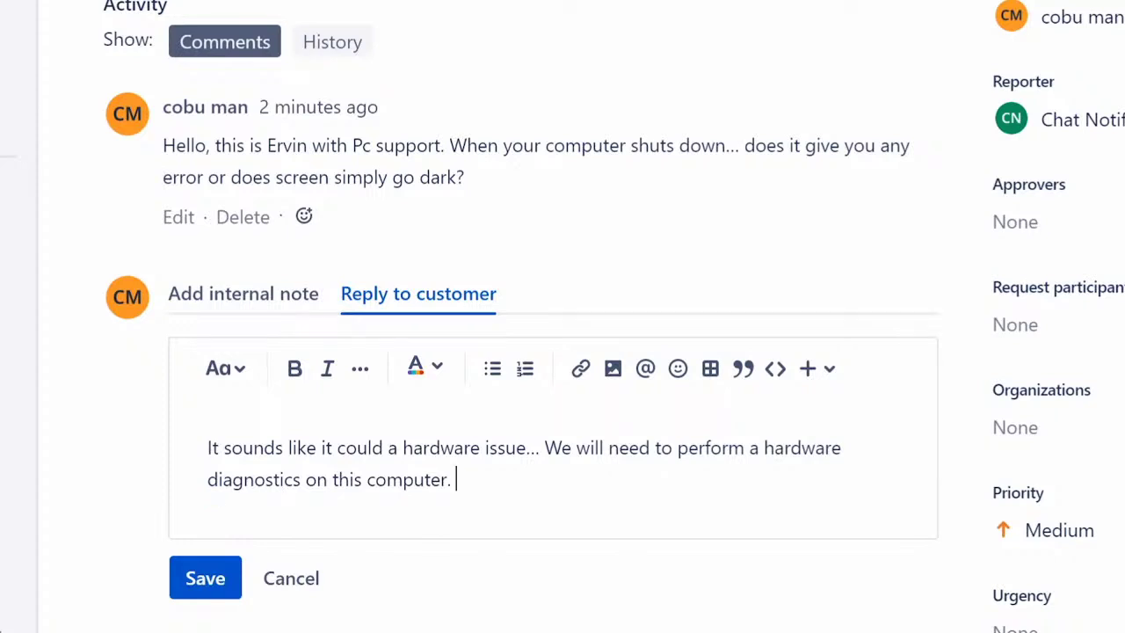
{"action": "left_click", "coordinate": [202, 587]}
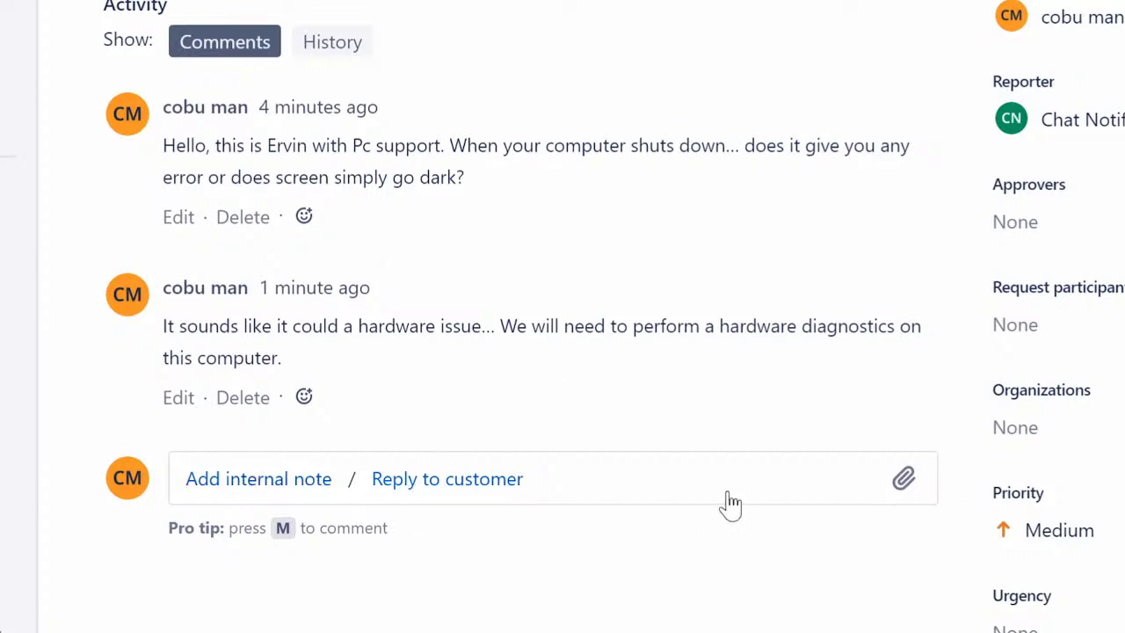
- Save an internal note on the shutdown ticket stating the user's PC name, signed by the agent
{"action": "key", "text": "m"}
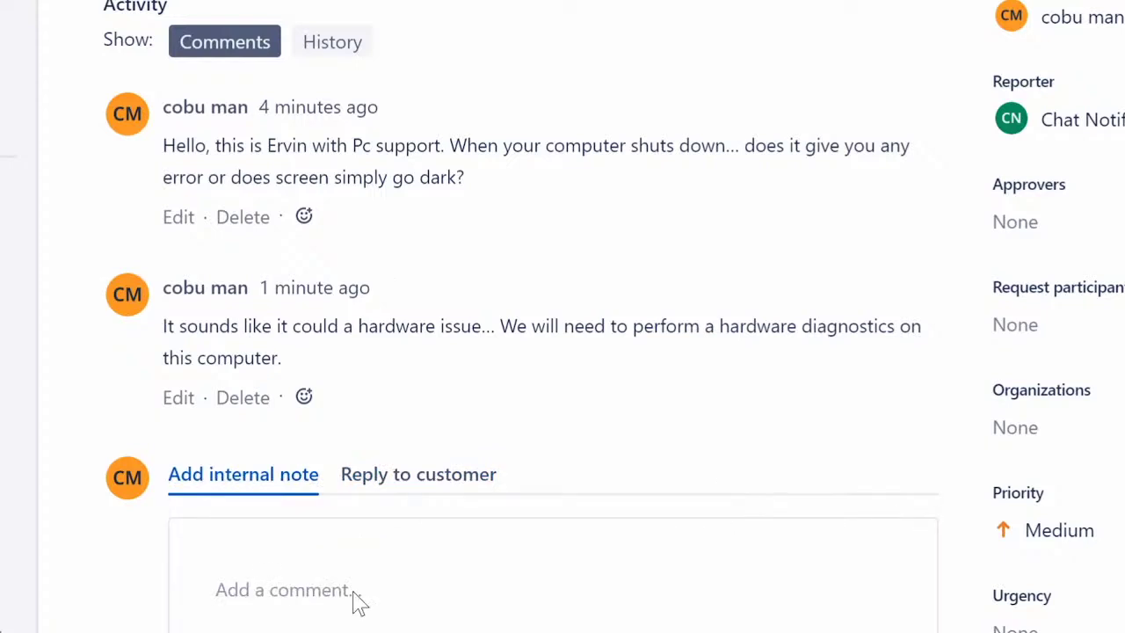
{"action": "left_click", "coordinate": [357, 601]}
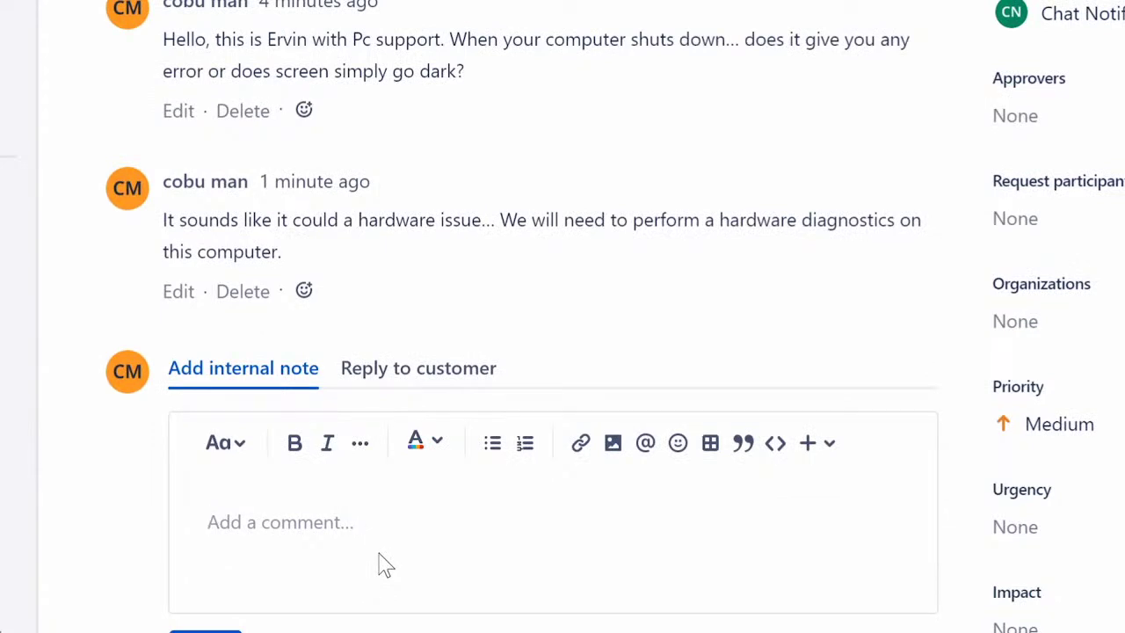
{"action": "type", "text": "User'"}
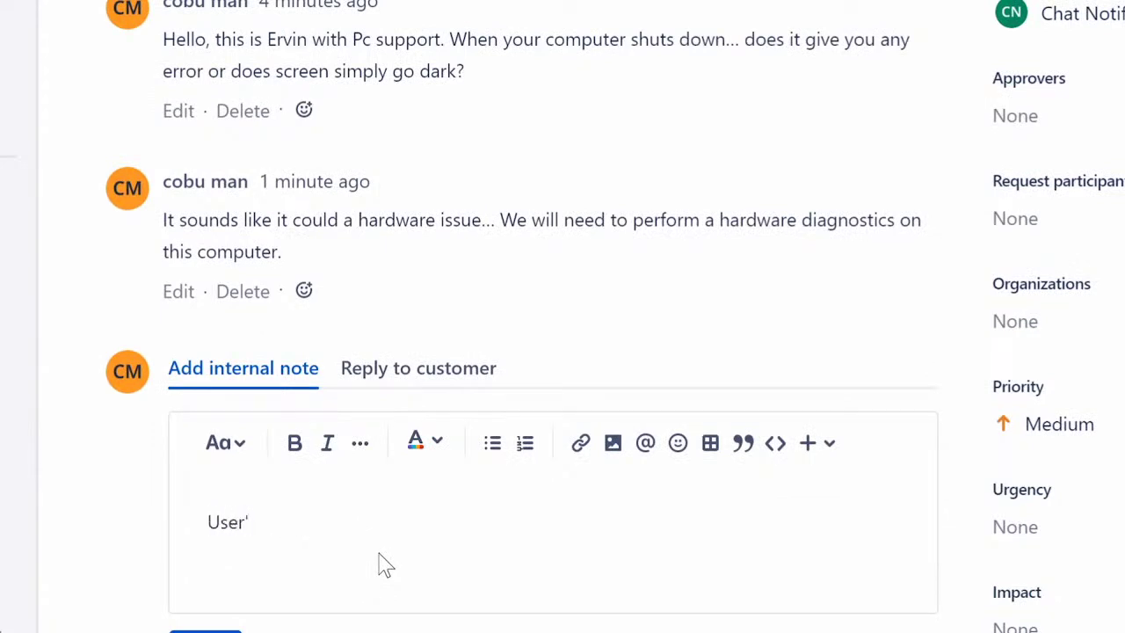
{"action": "type", "text": "s Pc name "}
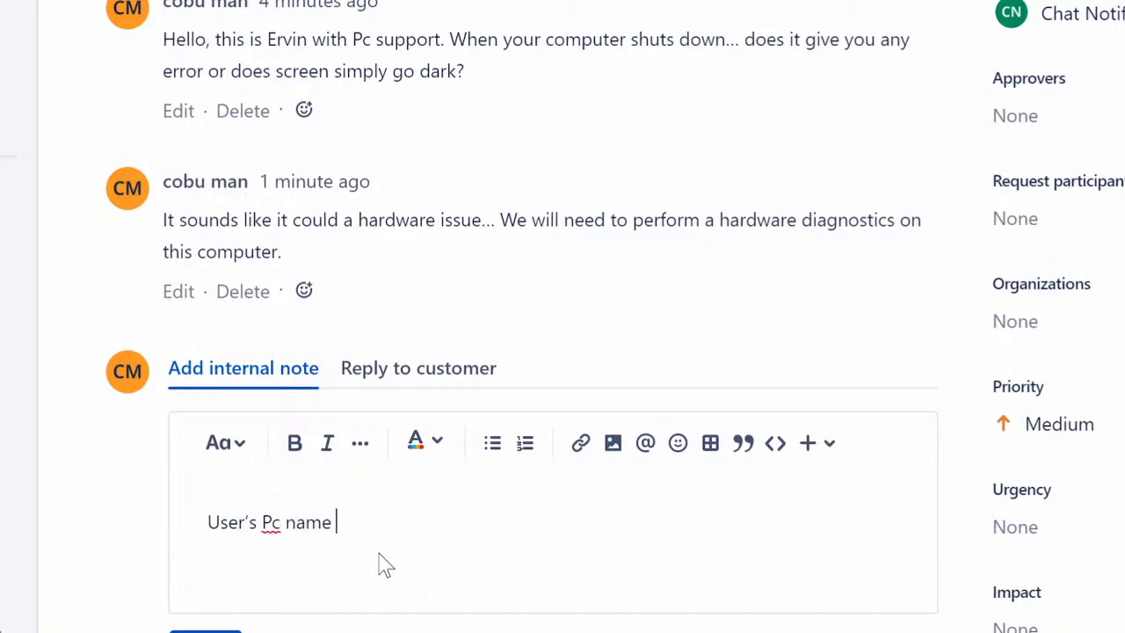
{"action": "type", "text": "is cobuman1. "}
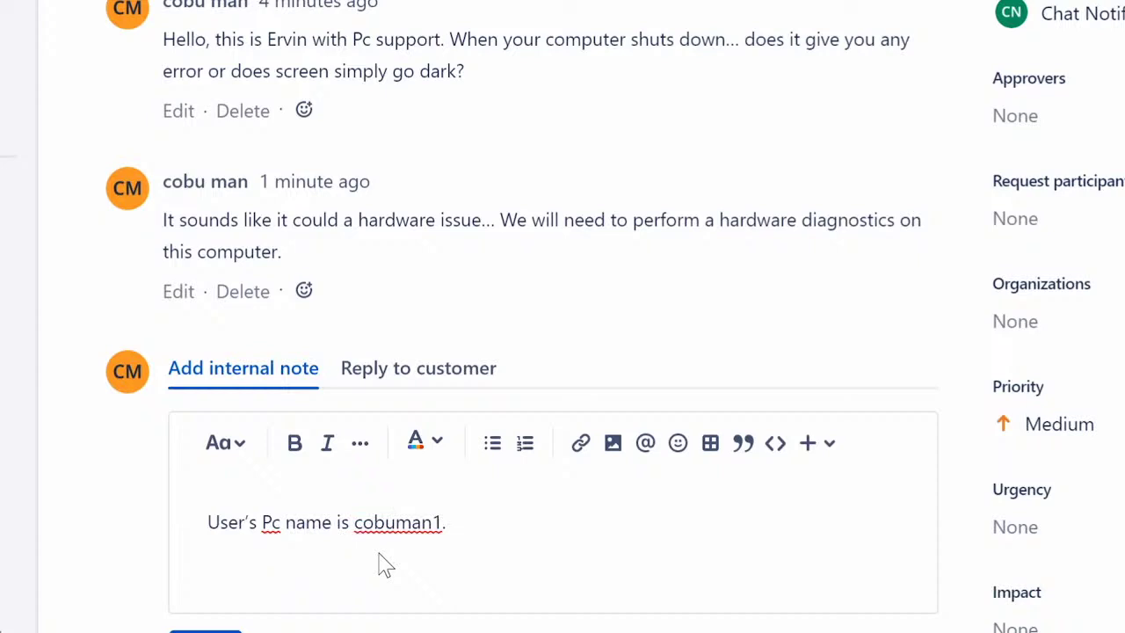
{"action": "type", "text": "Ervin"}
{"action": "left_click", "coordinate": [207, 630]}
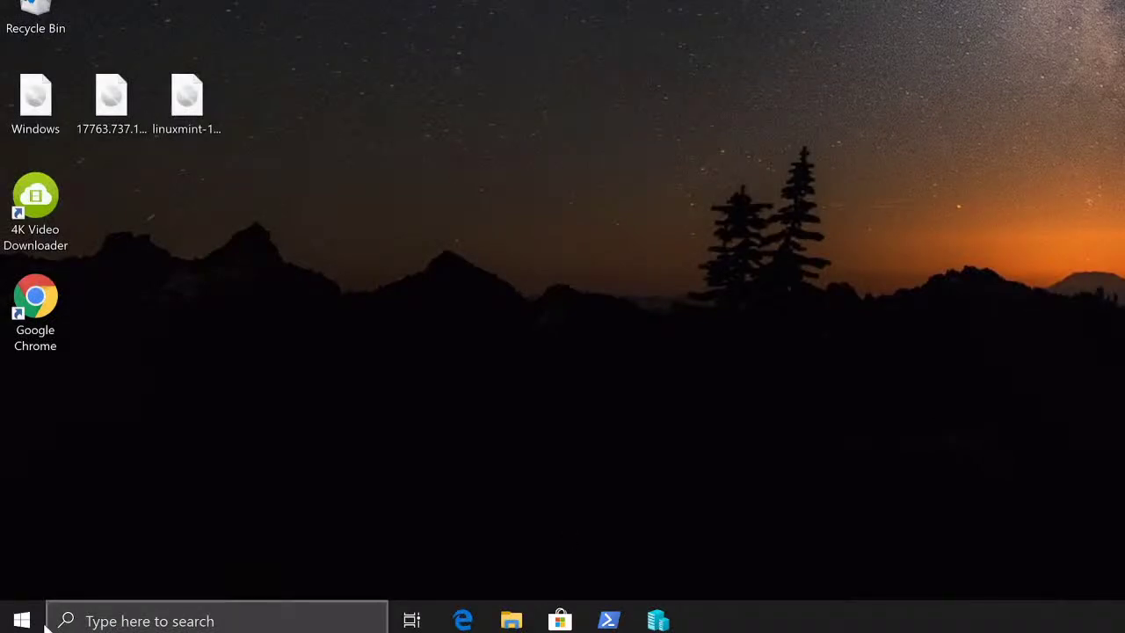
- Launch Event Viewer from the Start context menu, enlarge its window, and select Windows Logs > System
{"action": "right_click", "coordinate": [21, 620]}
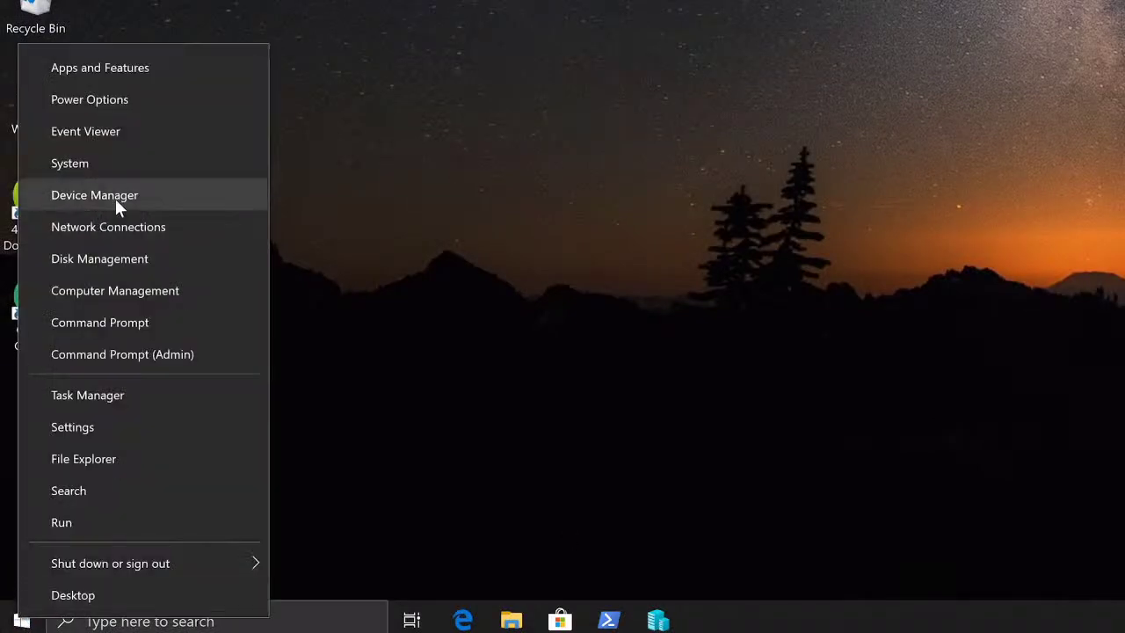
{"action": "left_click", "coordinate": [128, 132]}
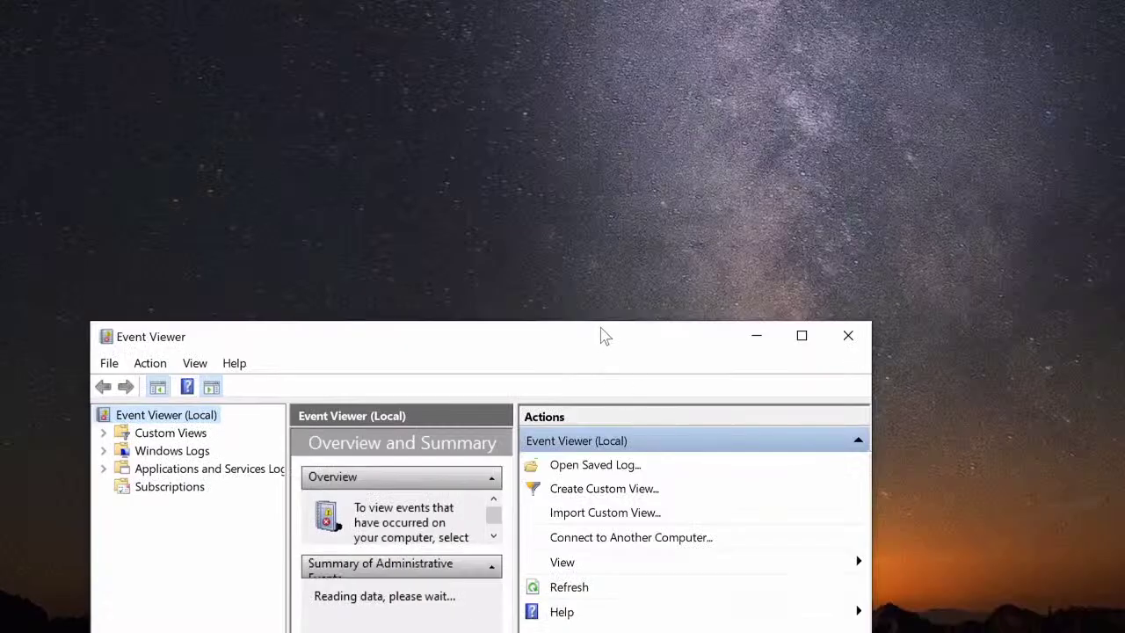
{"action": "left_click_drag", "start_coordinate": [603, 337], "coordinate": [645, 26]}
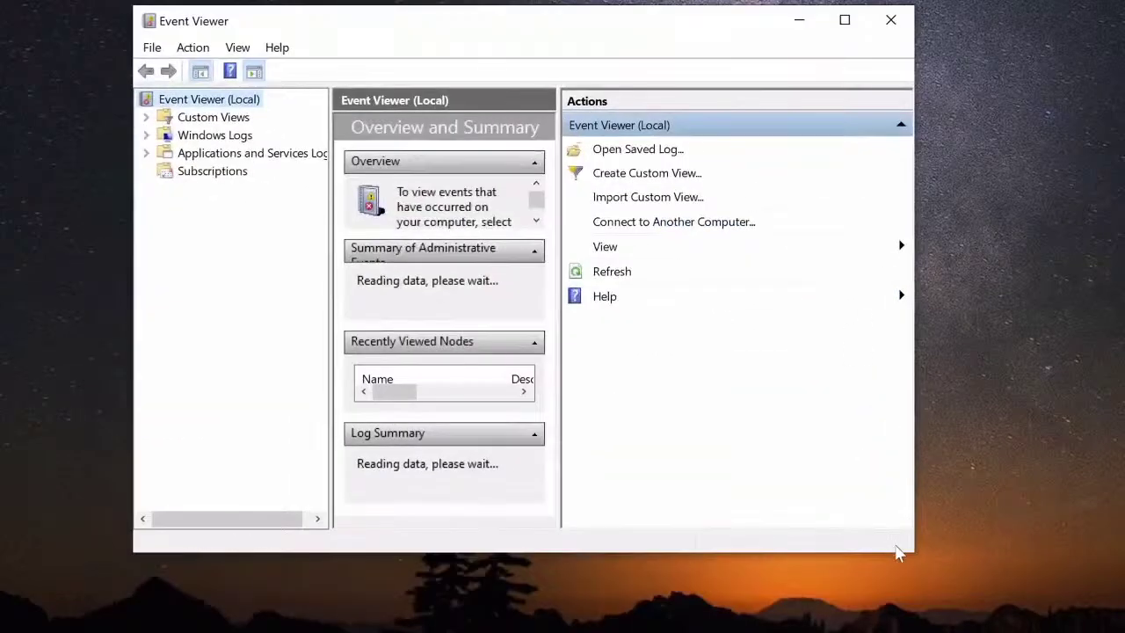
{"action": "left_click_drag", "start_coordinate": [917, 557], "coordinate": [1090, 632]}
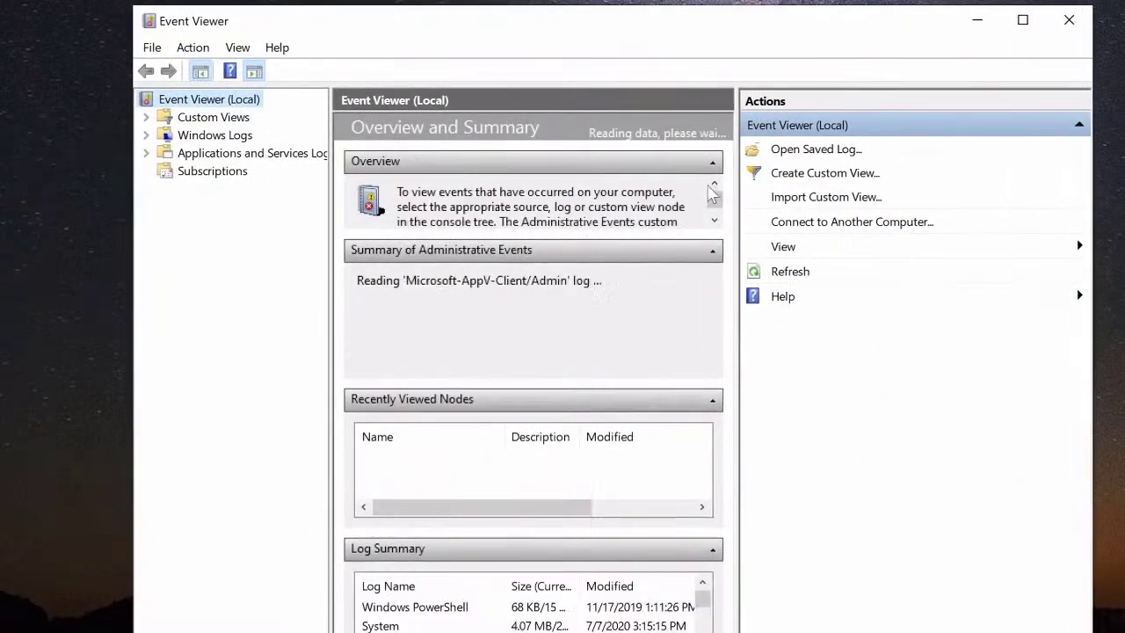
{"action": "left_click", "coordinate": [147, 135]}
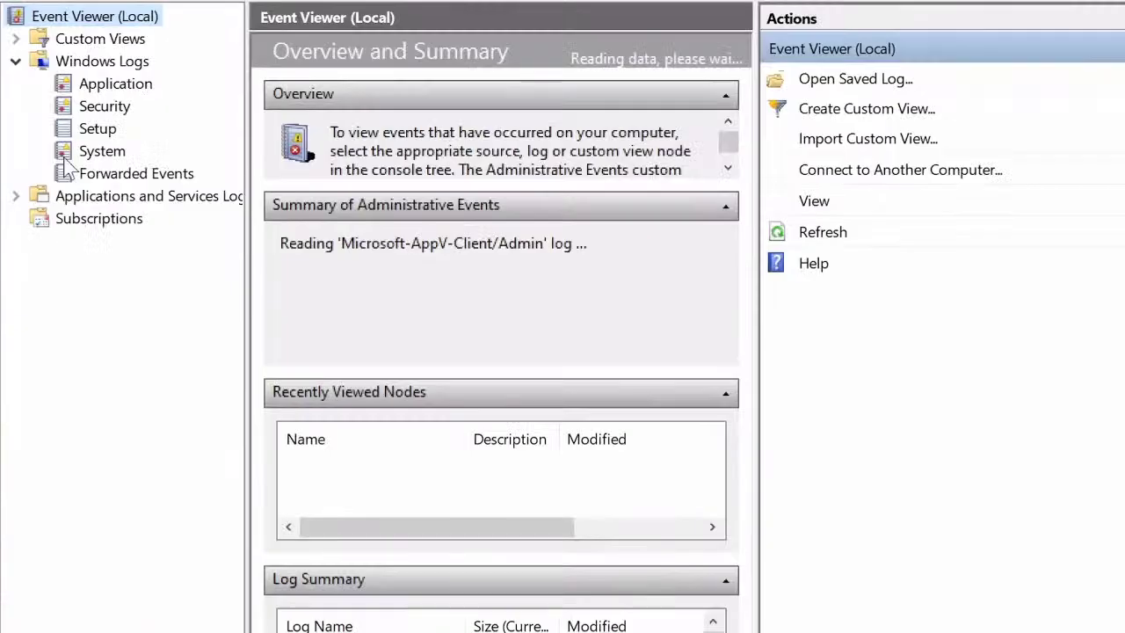
{"action": "left_click", "coordinate": [215, 207]}
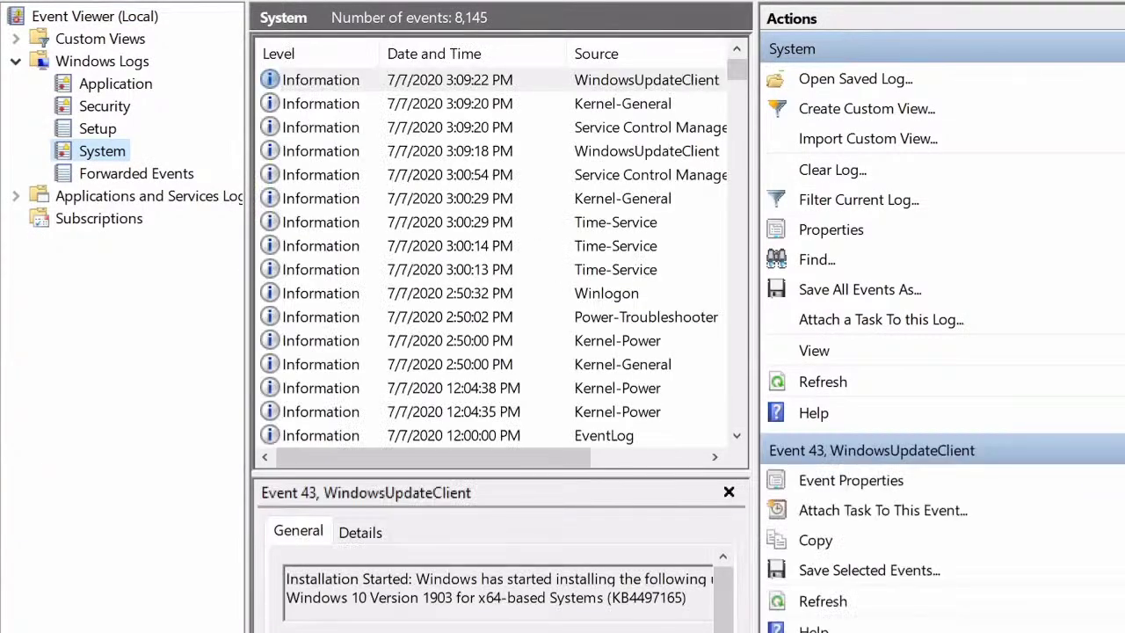
- Maximize Event Viewer, sort System events by level, and scroll down to the 5/13/2020 Information entries
{"action": "double_click", "coordinate": [714, 0]}
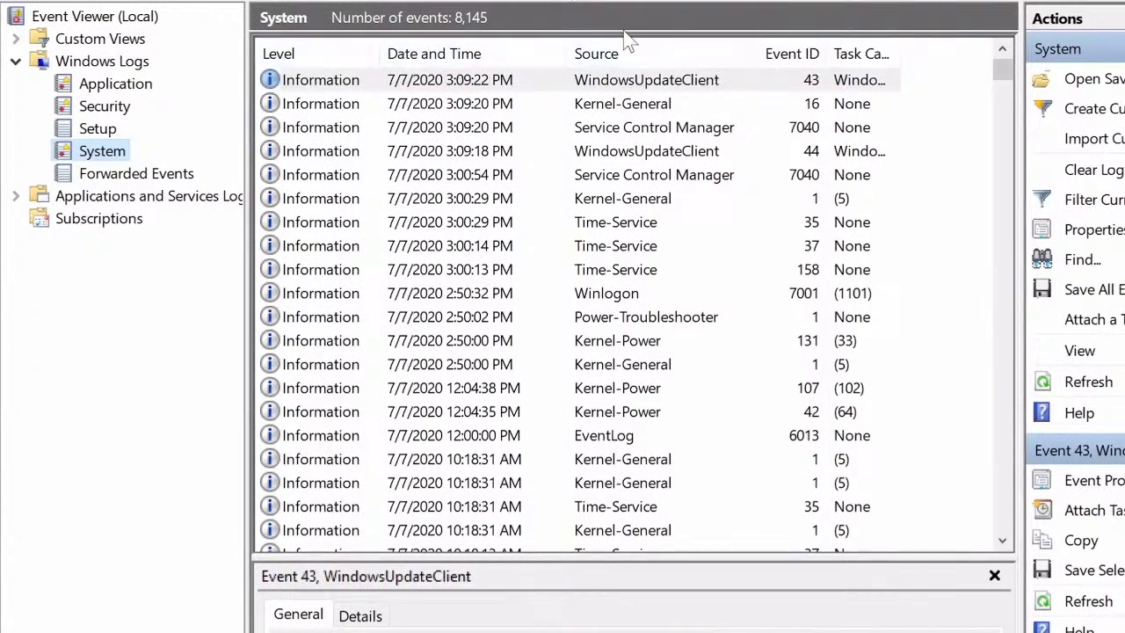
{"action": "left_click", "coordinate": [304, 49]}
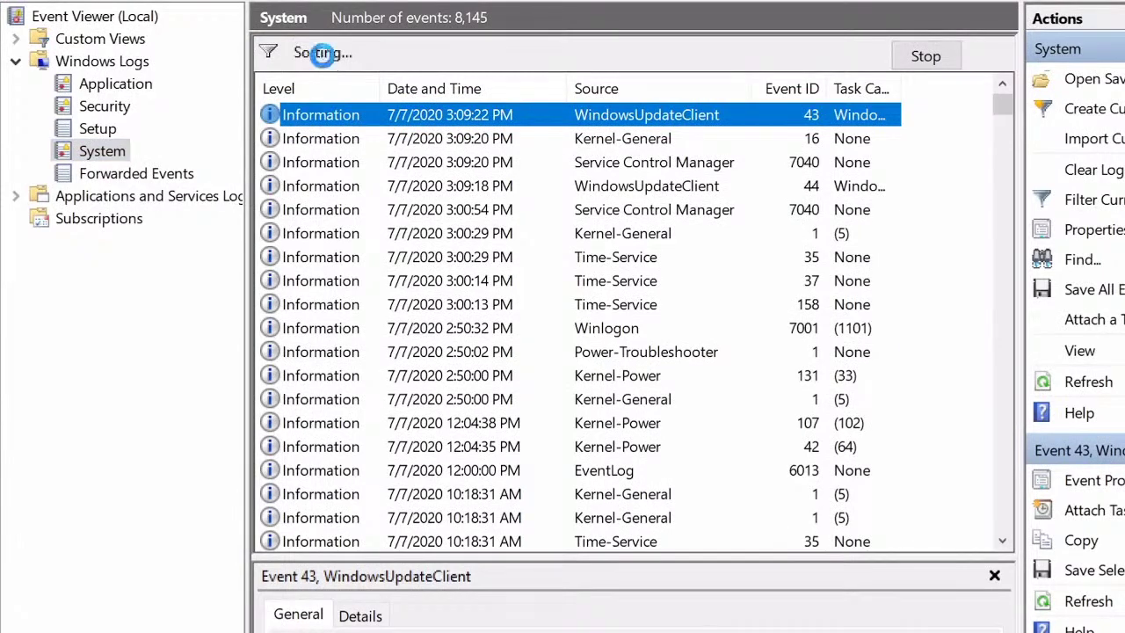
{"action": "scroll", "coordinate": [517, 215], "scroll_direction": "down", "scroll_amount": 2}
{"action": "scroll", "coordinate": [798, 299], "scroll_direction": "up", "scroll_amount": 6}
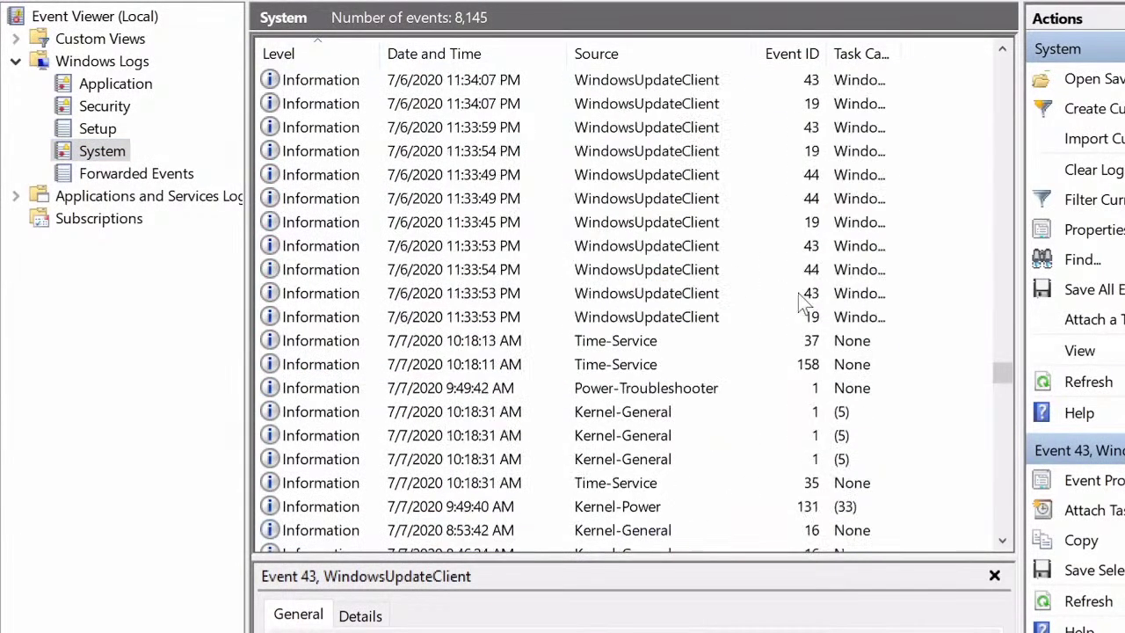
{"action": "scroll", "coordinate": [791, 306], "scroll_direction": "up", "scroll_amount": 7}
{"action": "scroll", "coordinate": [777, 294], "scroll_direction": "up", "scroll_amount": 10}
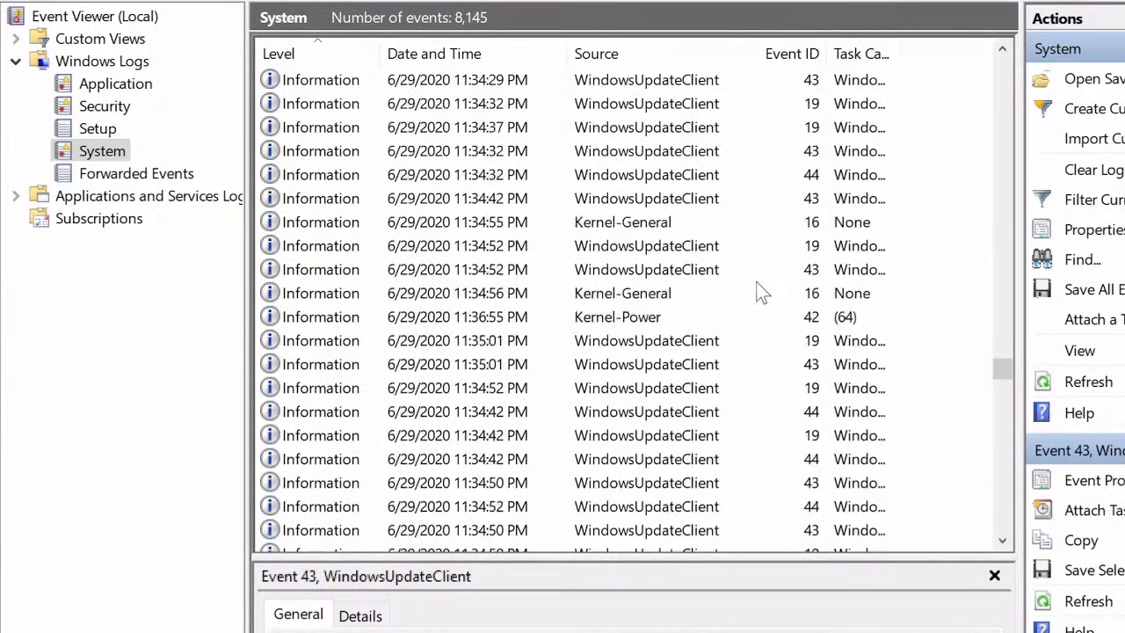
{"action": "scroll", "coordinate": [765, 215], "scroll_direction": "up", "scroll_amount": 2}
{"action": "scroll", "coordinate": [761, 216], "scroll_direction": "down", "scroll_amount": 8}
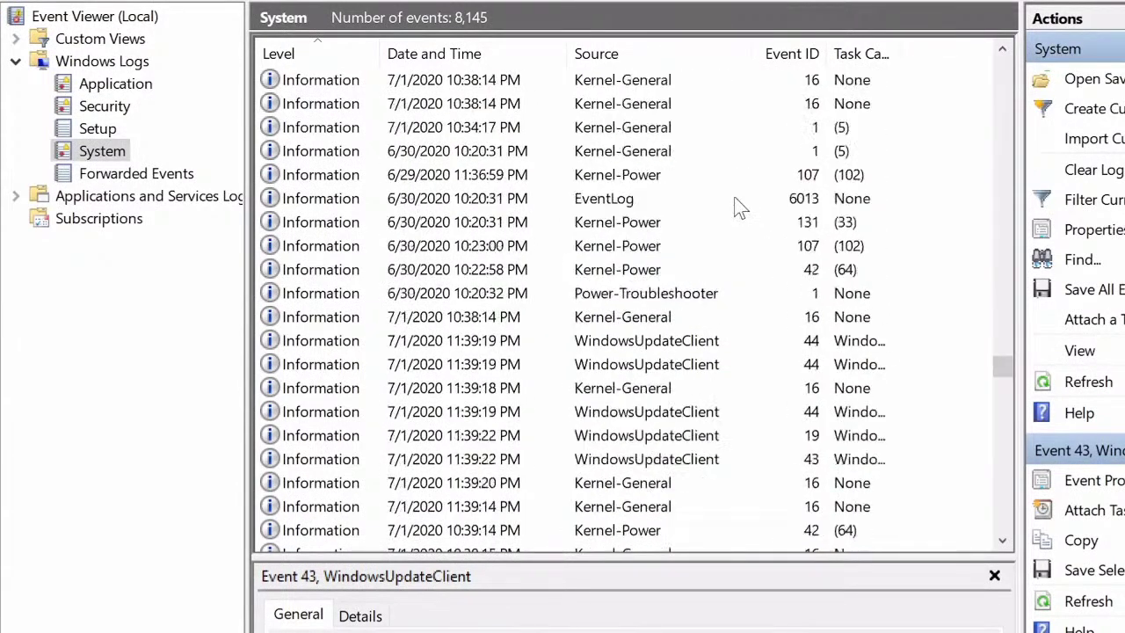
{"action": "scroll", "coordinate": [817, 263], "scroll_direction": "down", "scroll_amount": 6}
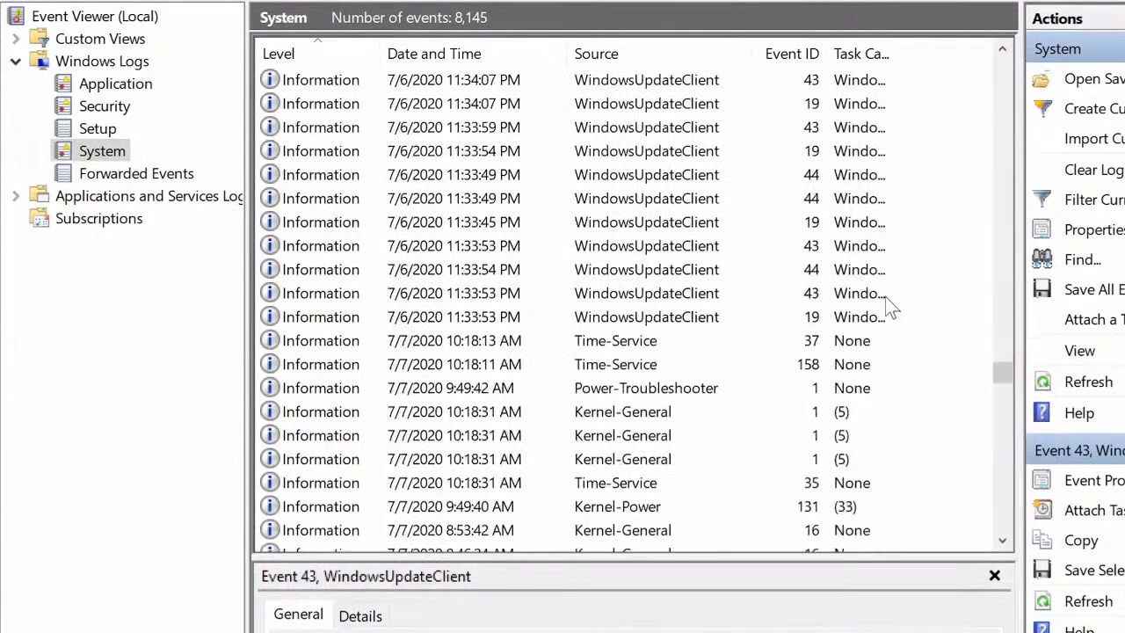
{"action": "scroll", "coordinate": [842, 301], "scroll_direction": "up", "scroll_amount": 7}
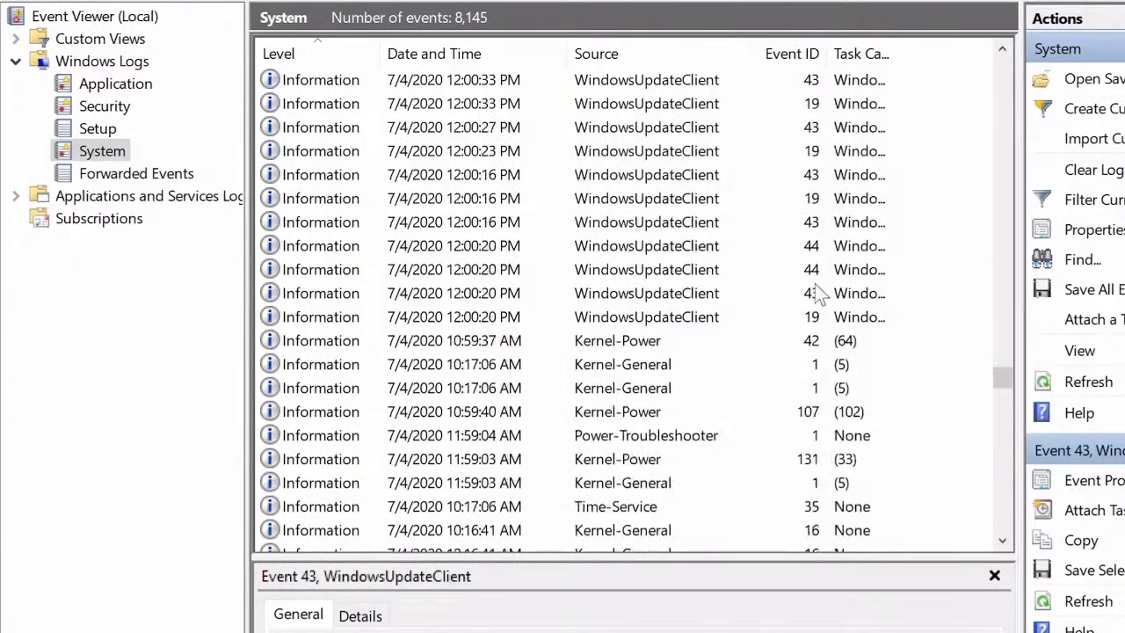
{"action": "scroll", "coordinate": [224, 107], "scroll_direction": "right", "scroll_amount": 1}
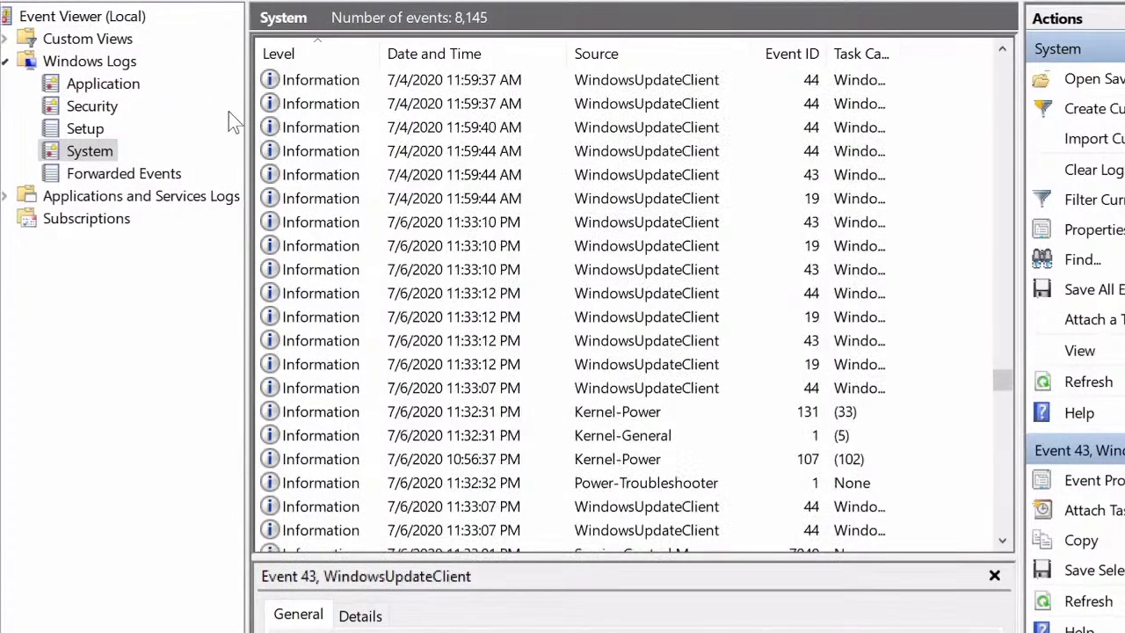
{"action": "scroll", "coordinate": [528, 184], "scroll_direction": "down", "scroll_amount": 5}
{"action": "scroll", "coordinate": [616, 228], "scroll_direction": "down", "scroll_amount": 8}
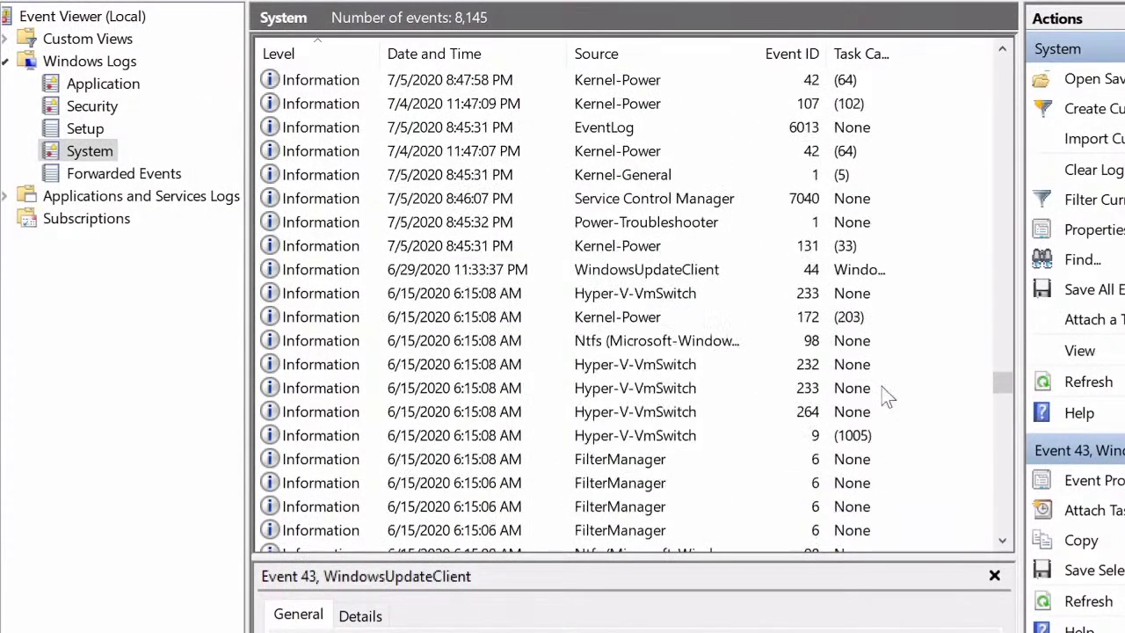
{"action": "left_click_drag", "start_coordinate": [1009, 421], "coordinate": [1007, 541]}
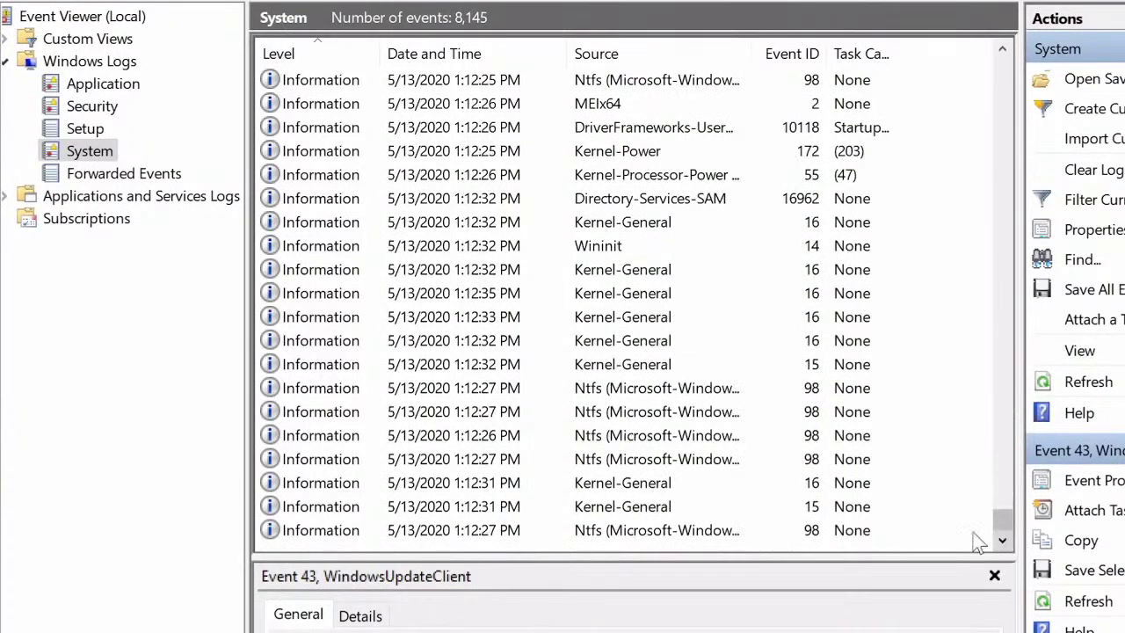
- Review the 5/13/2020 Ntfs event 98 entries reporting Volumes F, E and G as healthy
{"action": "left_click", "coordinate": [622, 413]}
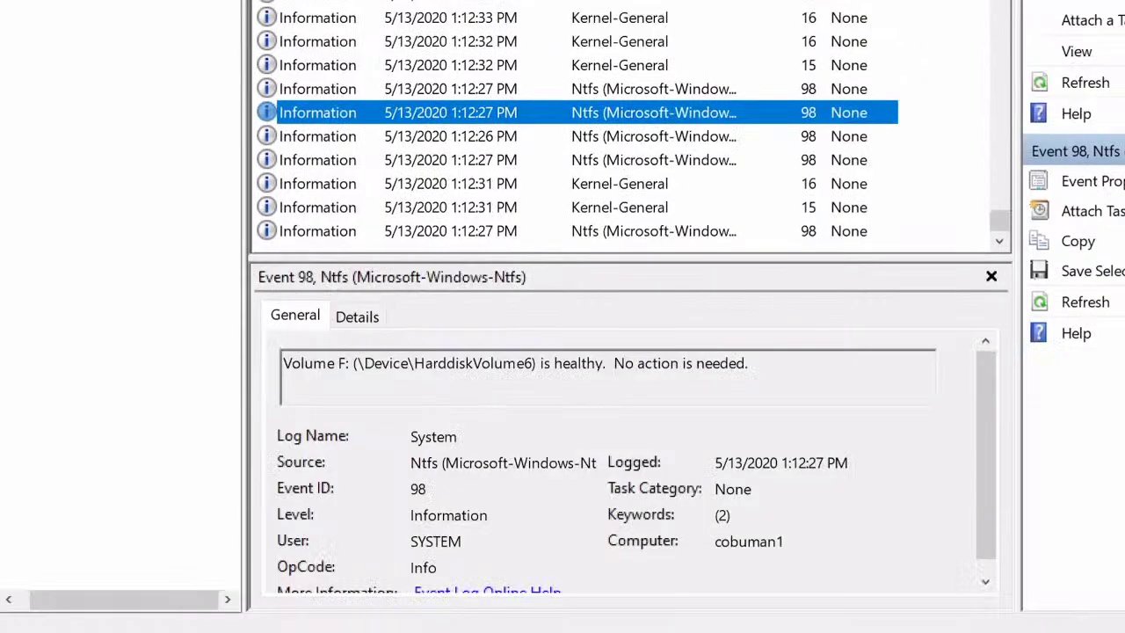
{"action": "left_click_drag", "start_coordinate": [748, 363], "coordinate": [283, 363]}
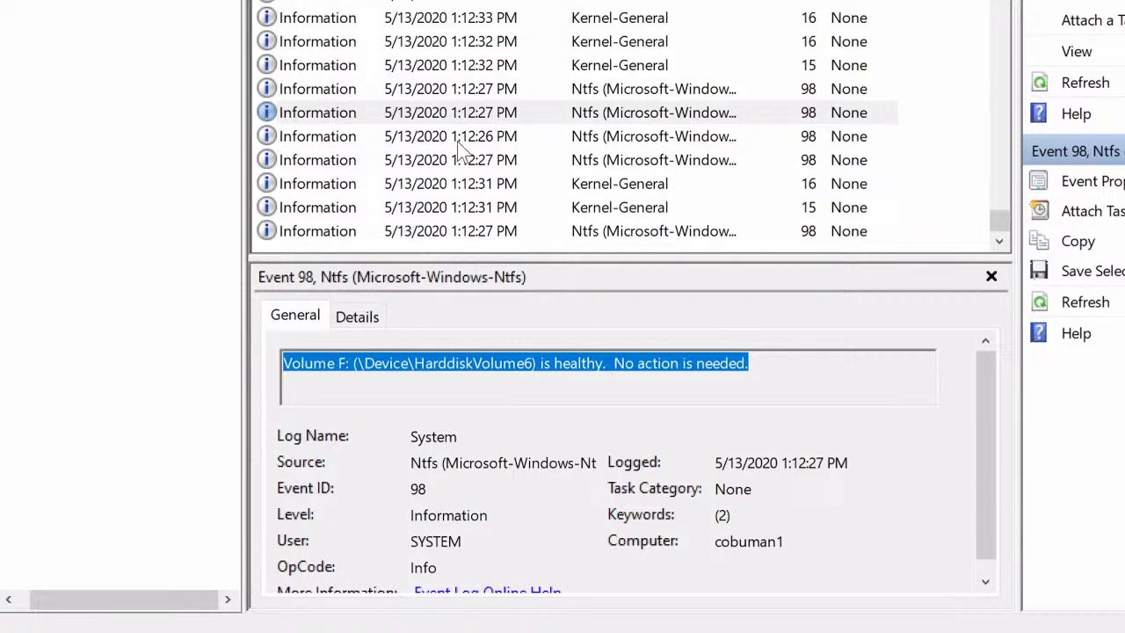
{"action": "left_click", "coordinate": [400, 133]}
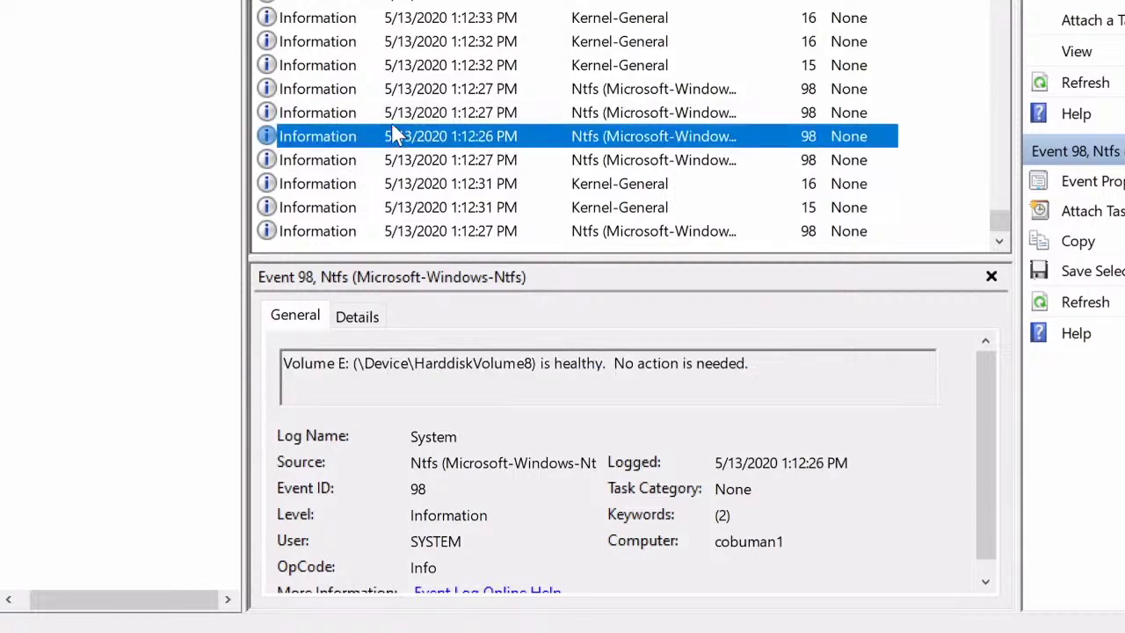
{"action": "left_click", "coordinate": [287, 97]}
{"action": "scroll", "coordinate": [284, 101], "scroll_direction": "up", "scroll_amount": 10}
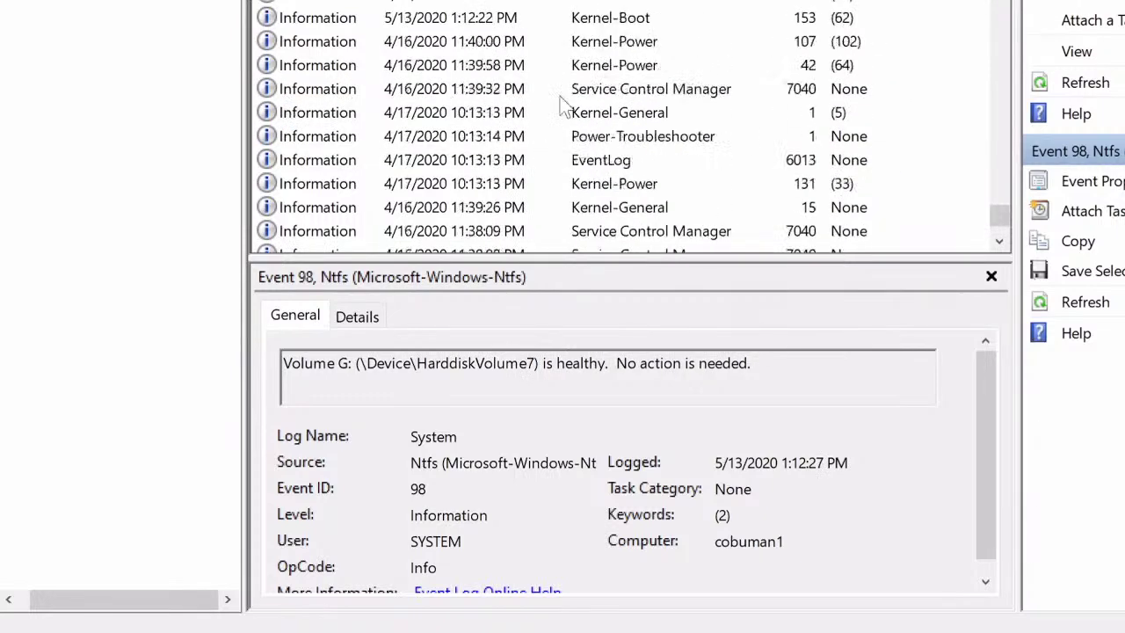
{"action": "scroll", "coordinate": [562, 106], "scroll_direction": "up", "scroll_amount": 5}
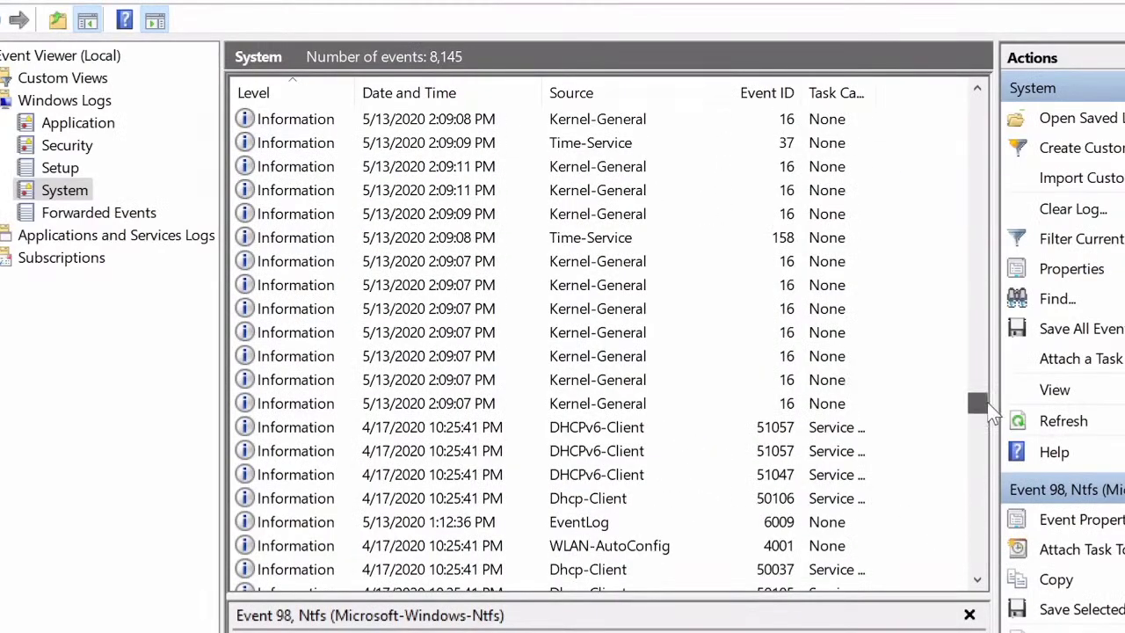
- Scroll up through the warnings, inspecting Kernel-PnP event 219 and the 5/19/2020 HttpEvent 15016 error
{"action": "left_click_drag", "start_coordinate": [992, 413], "coordinate": [975, 121]}
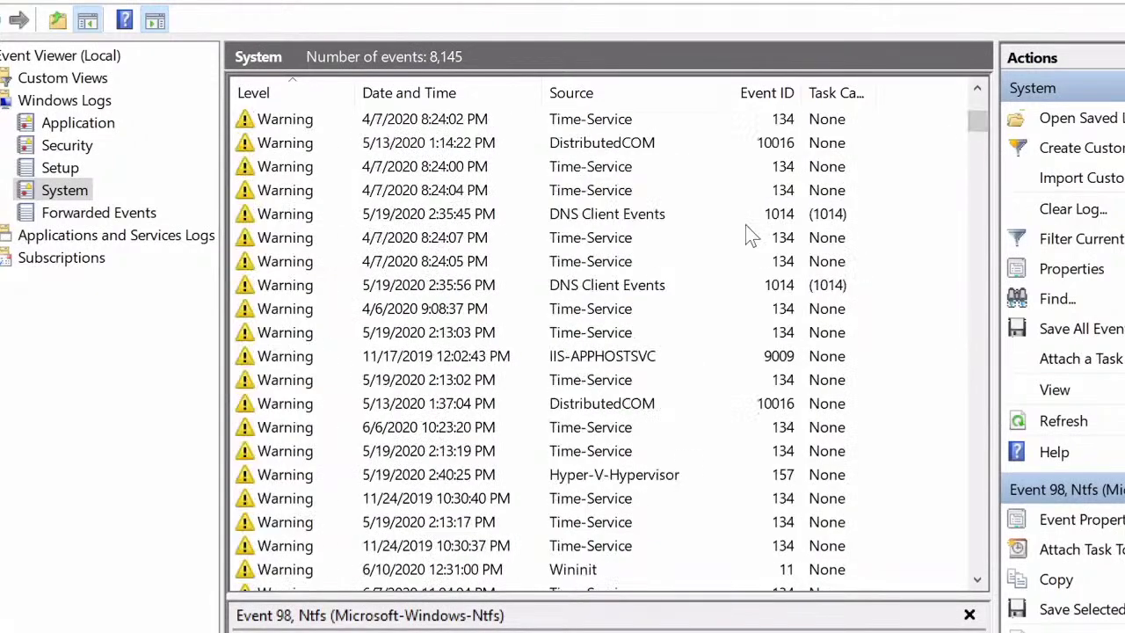
{"action": "scroll", "coordinate": [527, 332], "scroll_direction": "up", "scroll_amount": 5}
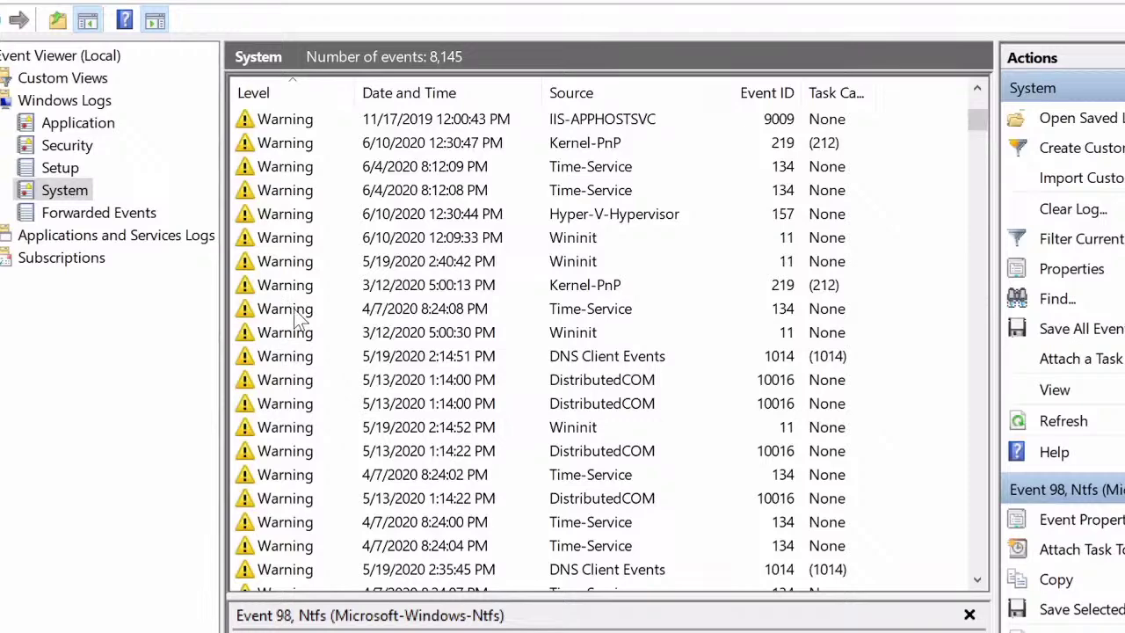
{"action": "scroll", "coordinate": [297, 320], "scroll_direction": "up", "scroll_amount": 6}
{"action": "left_click", "coordinate": [276, 190]}
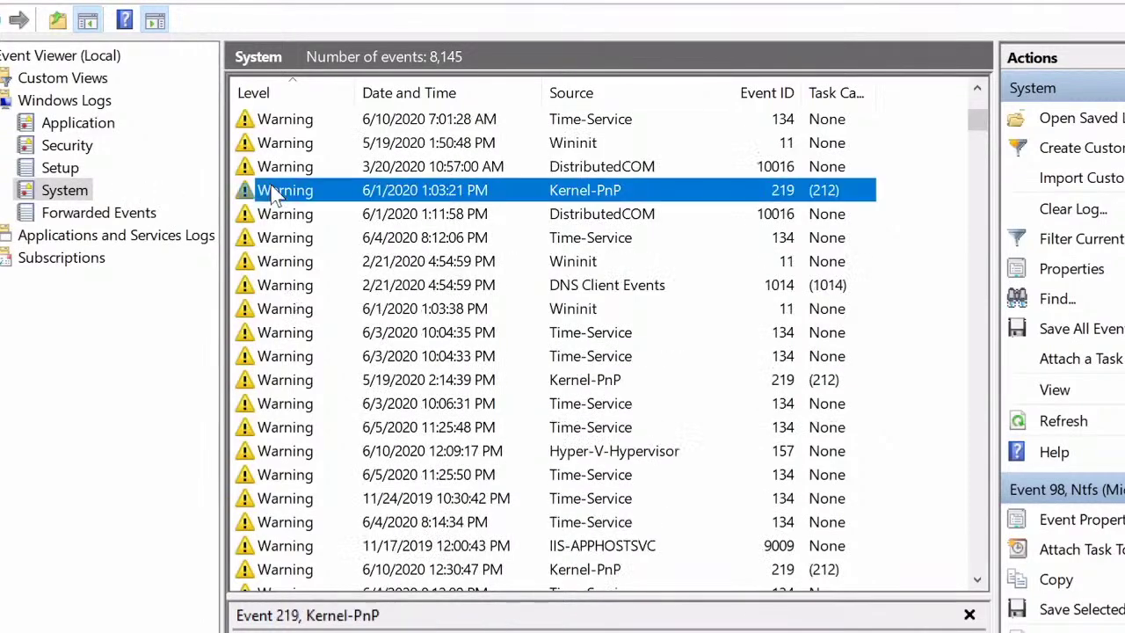
{"action": "scroll", "coordinate": [278, 190], "scroll_direction": "up", "scroll_amount": 10}
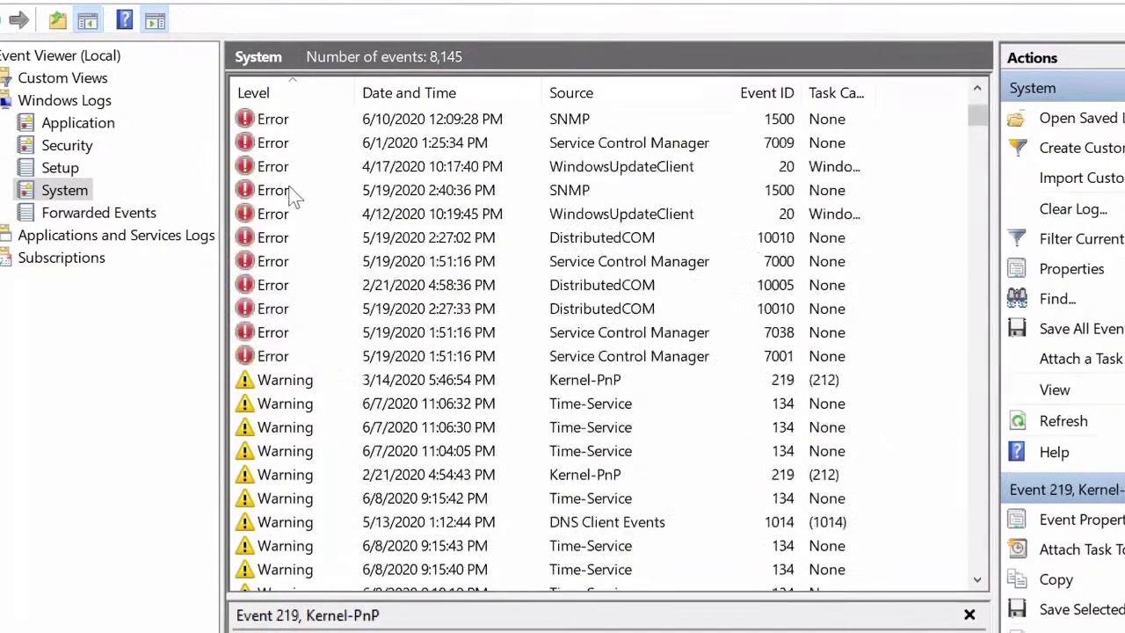
{"action": "scroll", "coordinate": [286, 198], "scroll_direction": "up", "scroll_amount": 3}
{"action": "left_click", "coordinate": [298, 220]}
- Inspect a DistributedCOM event 10010 error, then scroll up to the Critical Kernel-Power event 41 entries
{"action": "scroll", "coordinate": [290, 206], "scroll_direction": "up", "scroll_amount": 10}
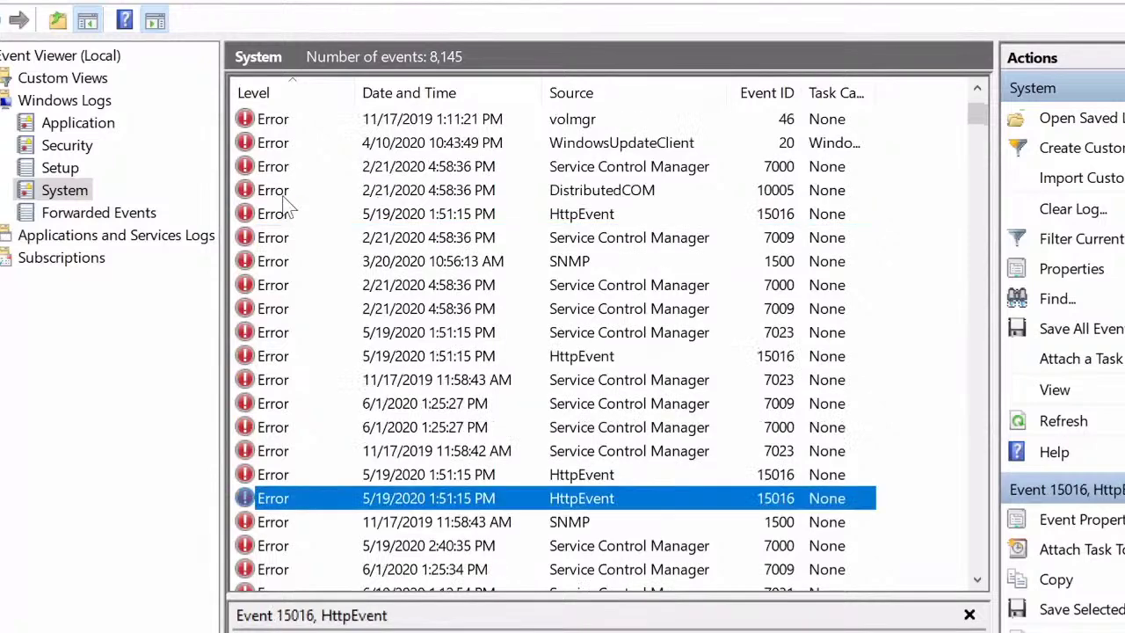
{"action": "scroll", "coordinate": [343, 237], "scroll_direction": "up", "scroll_amount": 5}
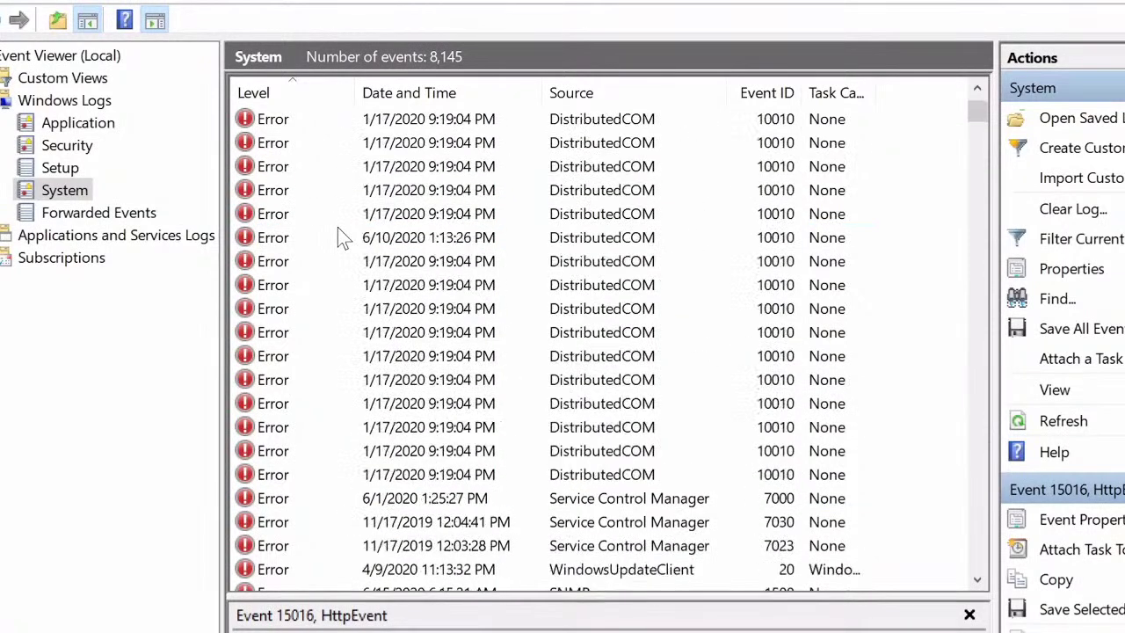
{"action": "scroll", "coordinate": [678, 407], "scroll_direction": "up", "scroll_amount": 8}
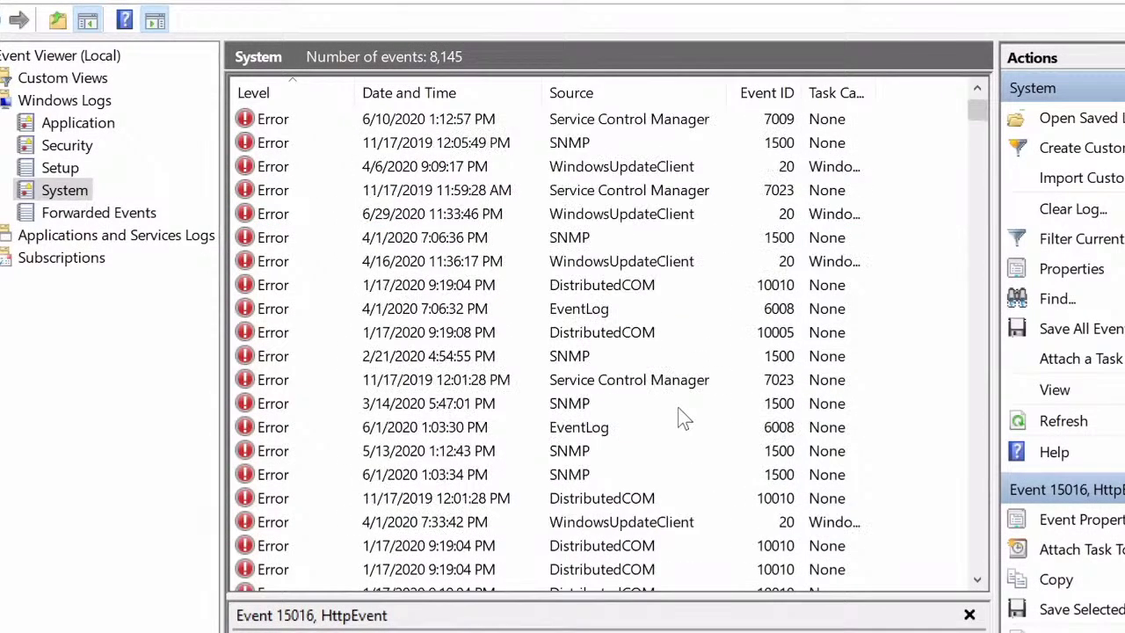
{"action": "scroll", "coordinate": [576, 440], "scroll_direction": "down", "scroll_amount": 5}
{"action": "left_click", "coordinate": [577, 424]}
{"action": "scroll", "coordinate": [577, 424], "scroll_direction": "up", "scroll_amount": 5}
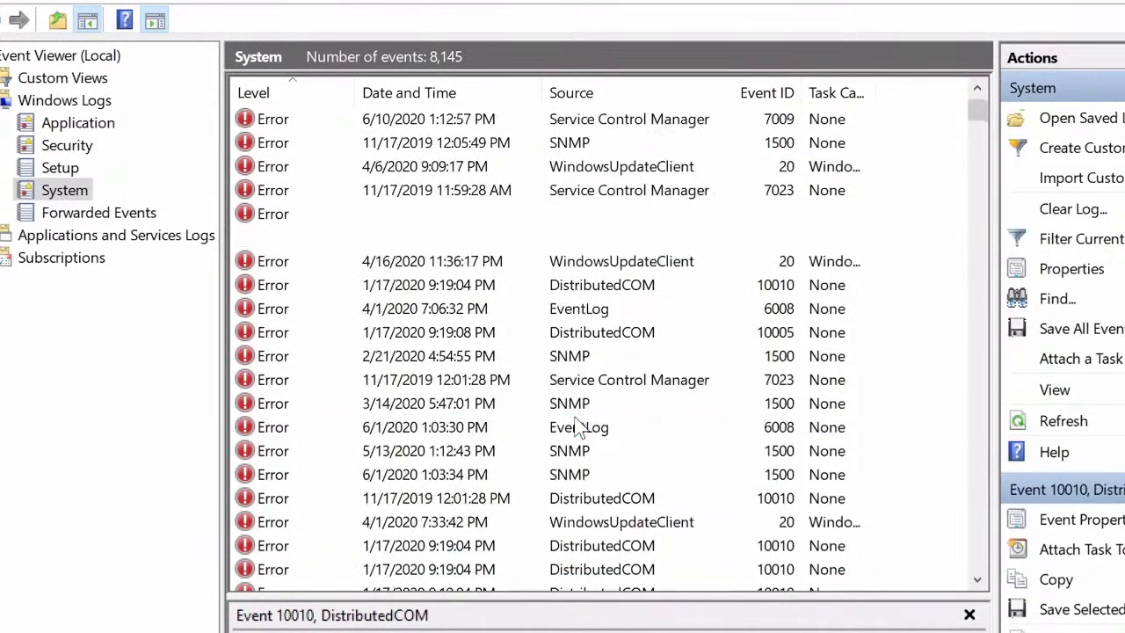
{"action": "scroll", "coordinate": [607, 431], "scroll_direction": "up", "scroll_amount": 8}
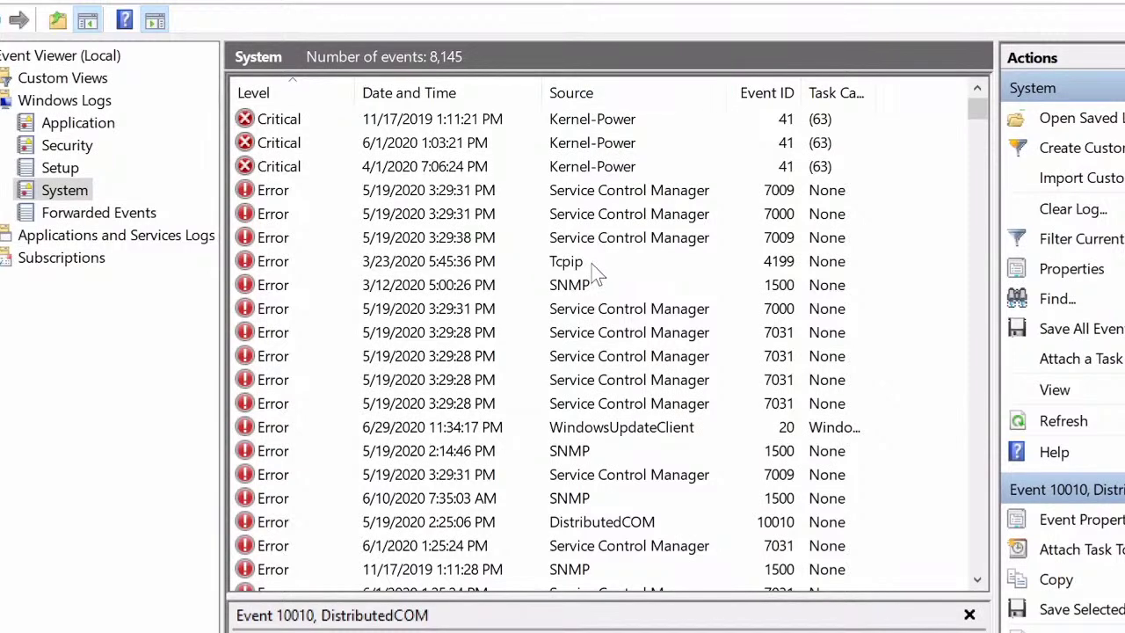
{"action": "scroll", "coordinate": [613, 281], "scroll_direction": "down", "scroll_amount": 3}
{"action": "scroll", "coordinate": [613, 282], "scroll_direction": "down", "scroll_amount": 6}
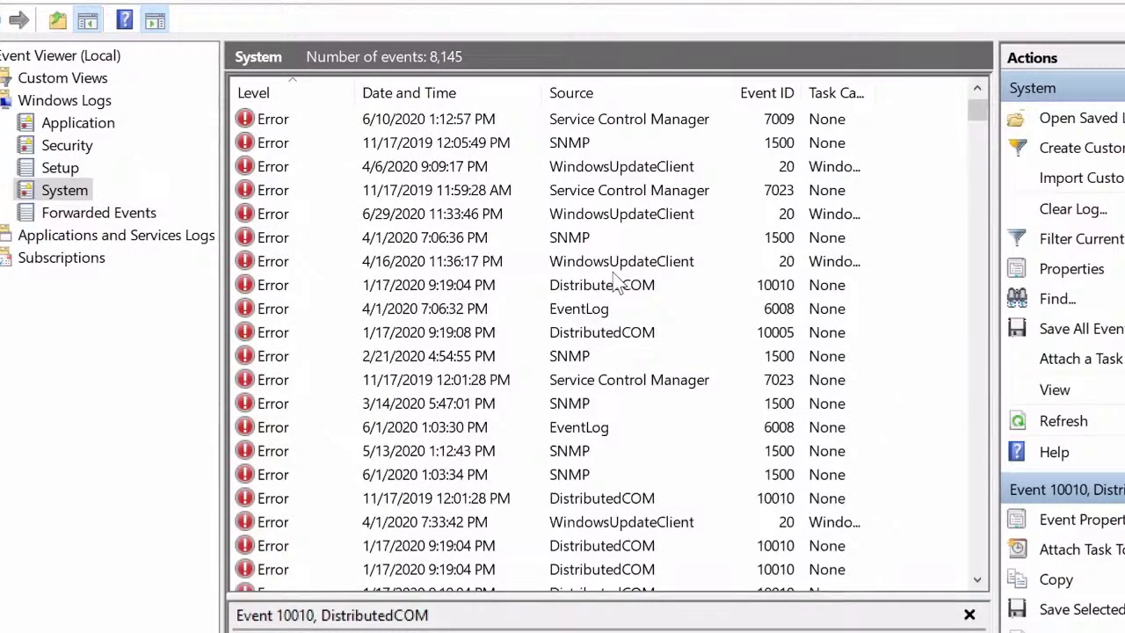
{"action": "scroll", "coordinate": [624, 277], "scroll_direction": "down", "scroll_amount": 4}
{"action": "scroll", "coordinate": [631, 265], "scroll_direction": "down", "scroll_amount": 6}
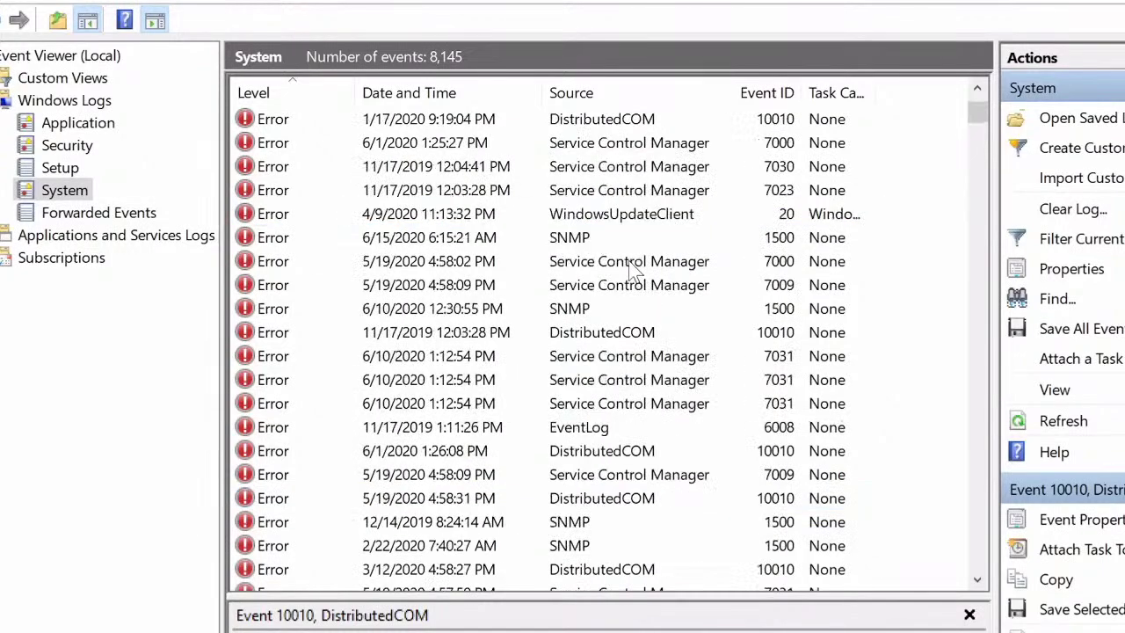
{"action": "scroll", "coordinate": [631, 268], "scroll_direction": "down", "scroll_amount": 12}
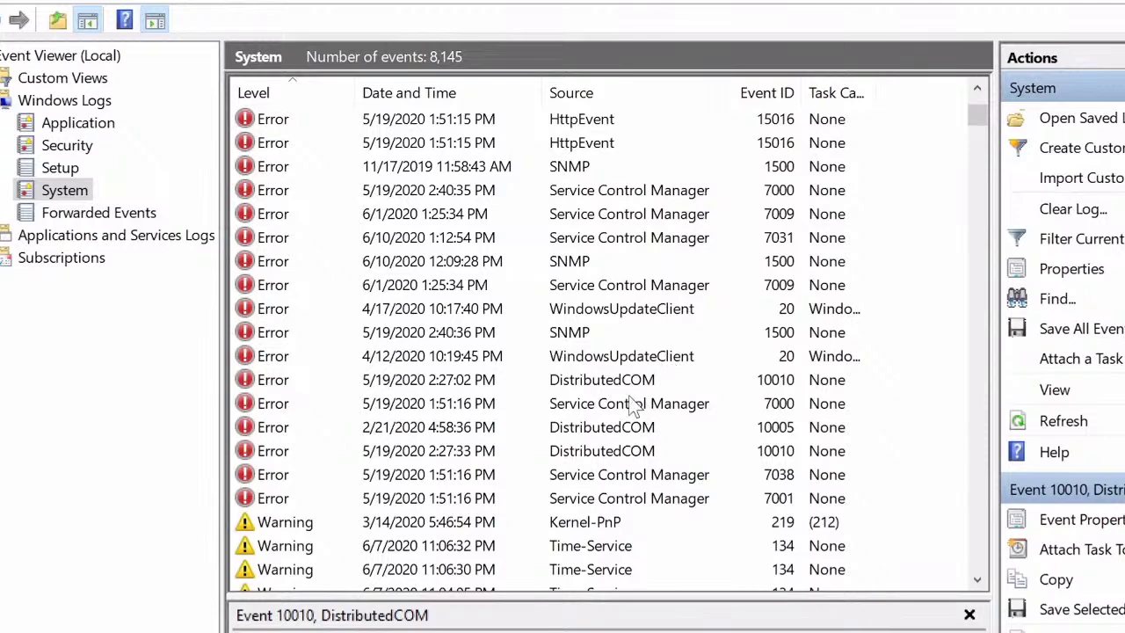
{"action": "scroll", "coordinate": [633, 406], "scroll_direction": "up", "scroll_amount": 3}
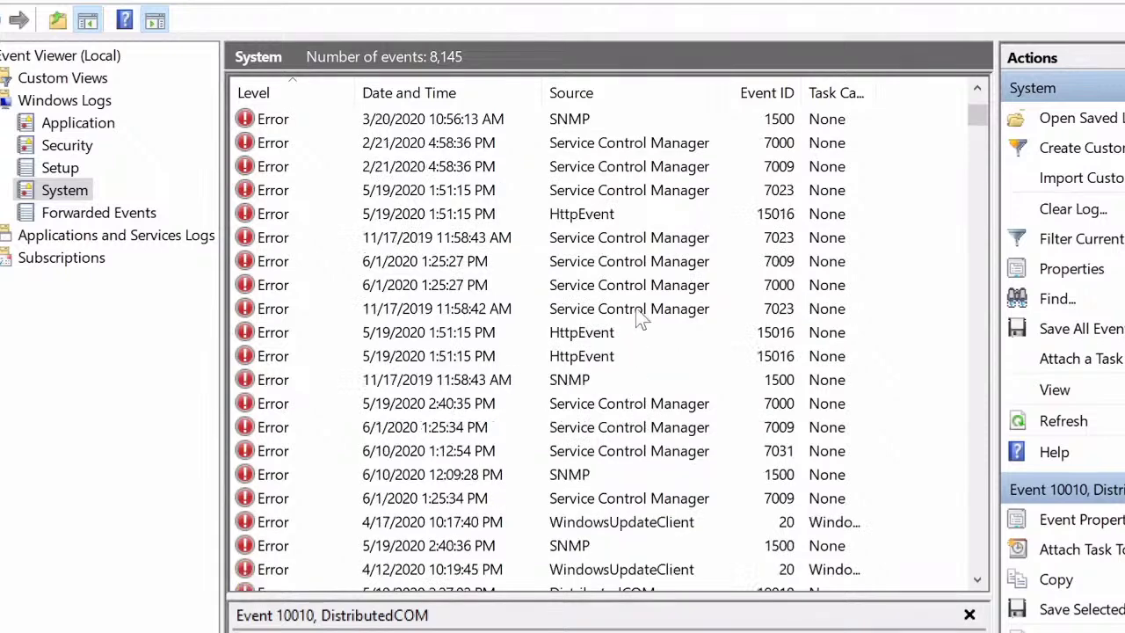
{"action": "scroll", "coordinate": [654, 408], "scroll_direction": "down", "scroll_amount": 4}
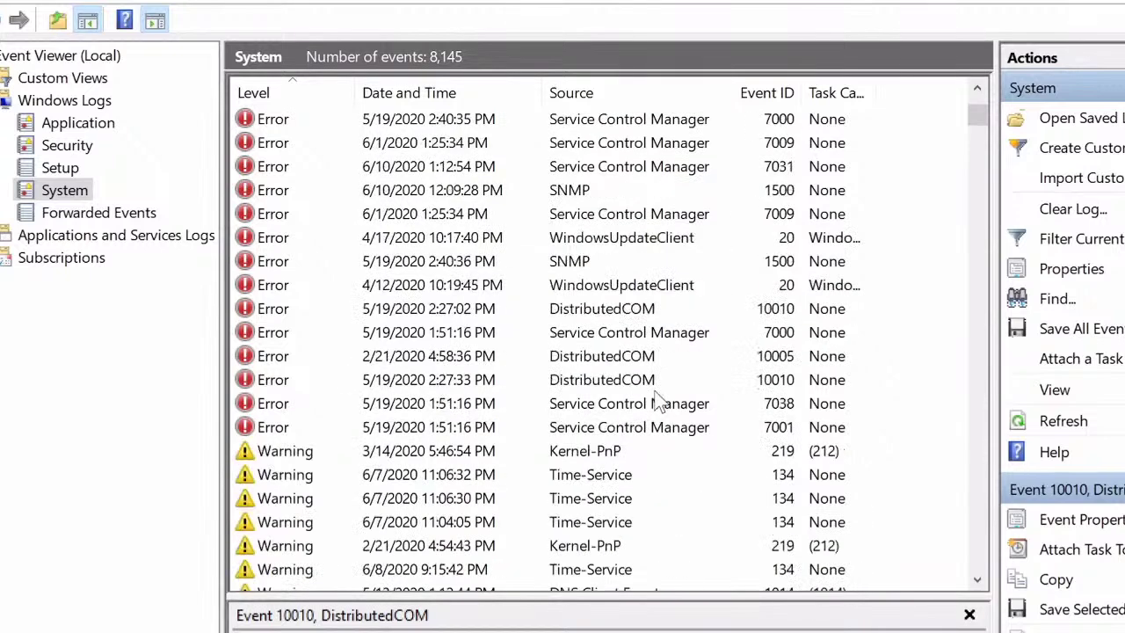
{"action": "left_click", "coordinate": [286, 387]}
{"action": "scroll", "coordinate": [575, 400], "scroll_direction": "down", "scroll_amount": 8}
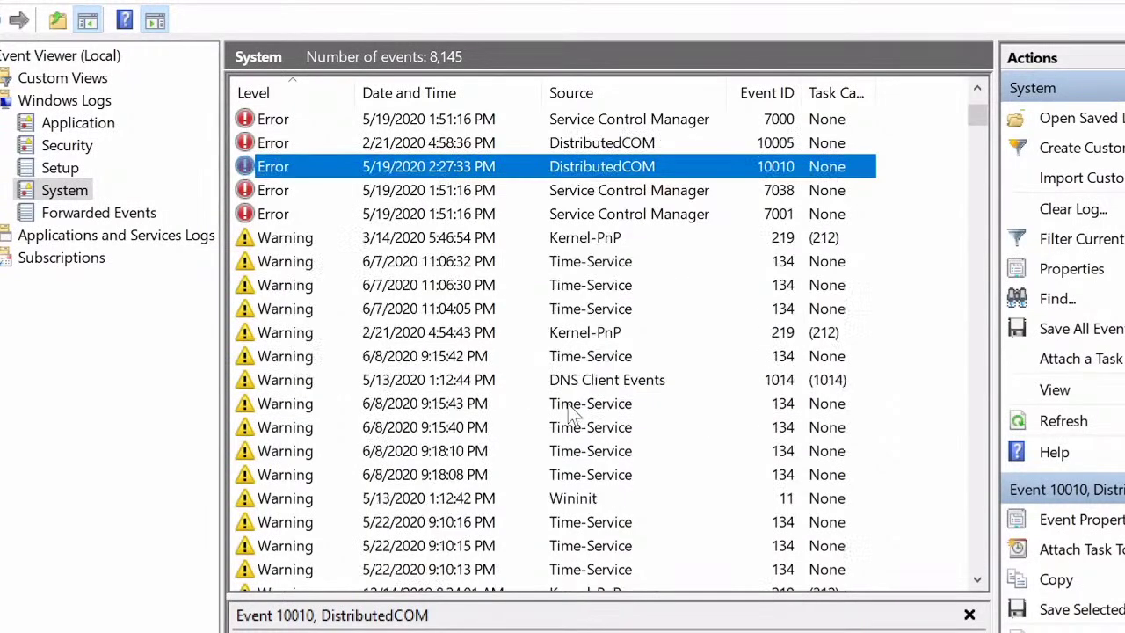
{"action": "scroll", "coordinate": [567, 408], "scroll_direction": "up", "scroll_amount": 15}
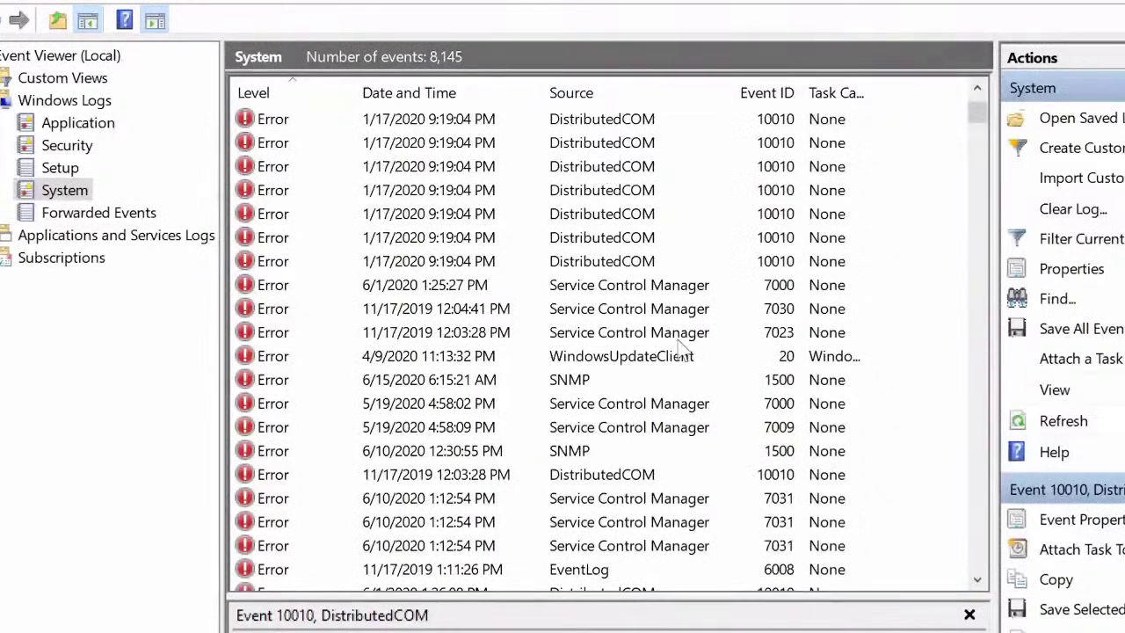
{"action": "left_click", "coordinate": [645, 380]}
{"action": "scroll", "coordinate": [641, 387], "scroll_direction": "down", "scroll_amount": 10}
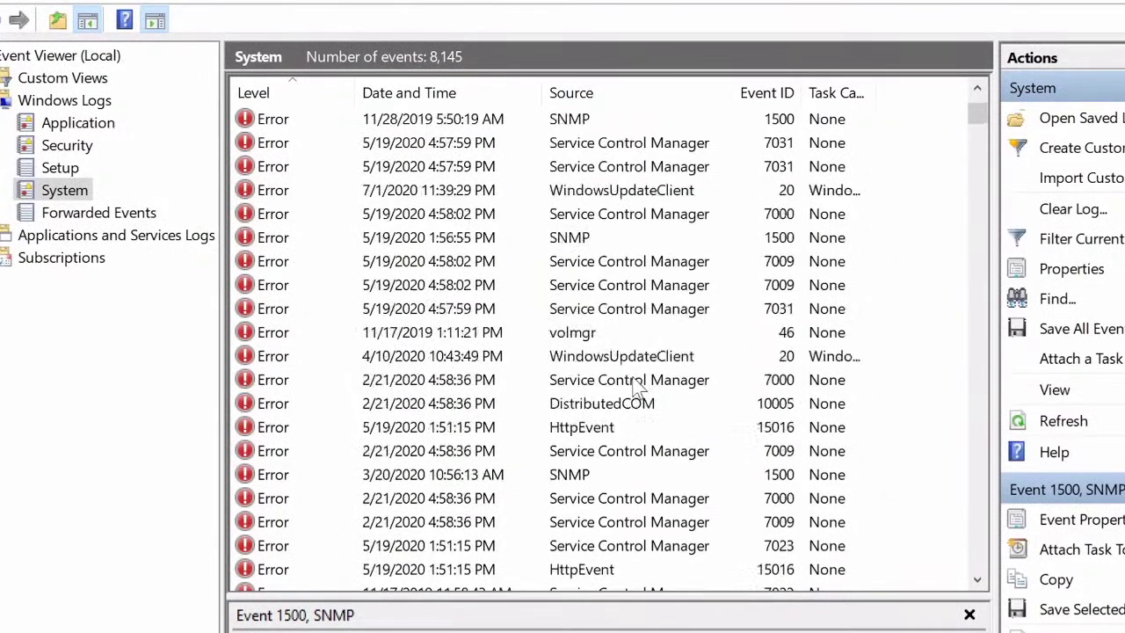
{"action": "scroll", "coordinate": [637, 388], "scroll_direction": "down", "scroll_amount": 6}
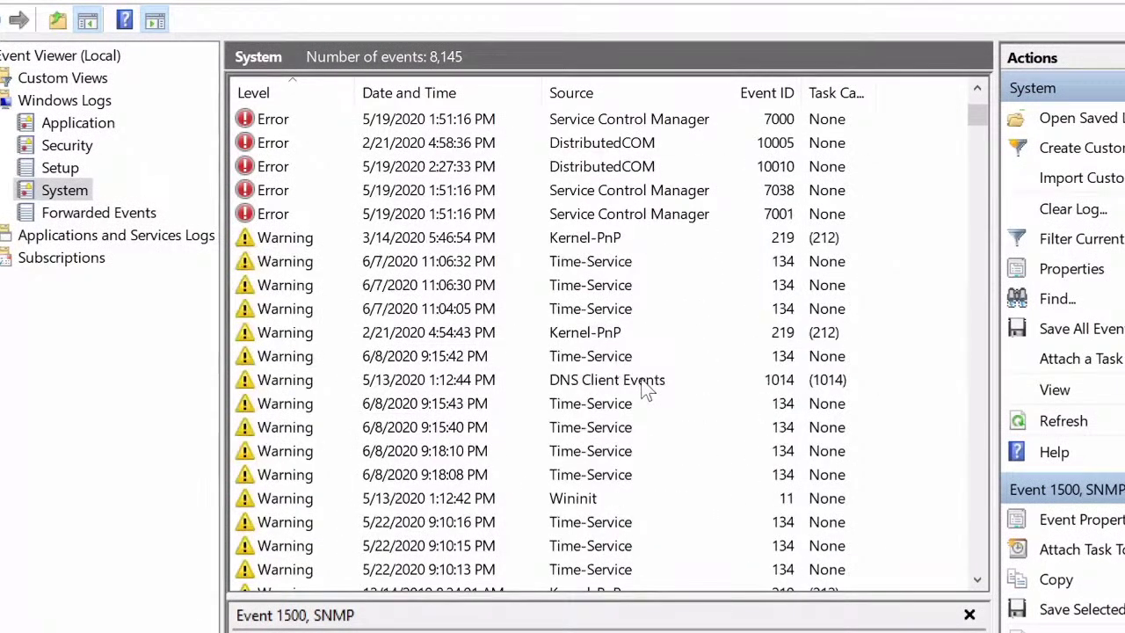
{"action": "scroll", "coordinate": [645, 386], "scroll_direction": "down", "scroll_amount": 20}
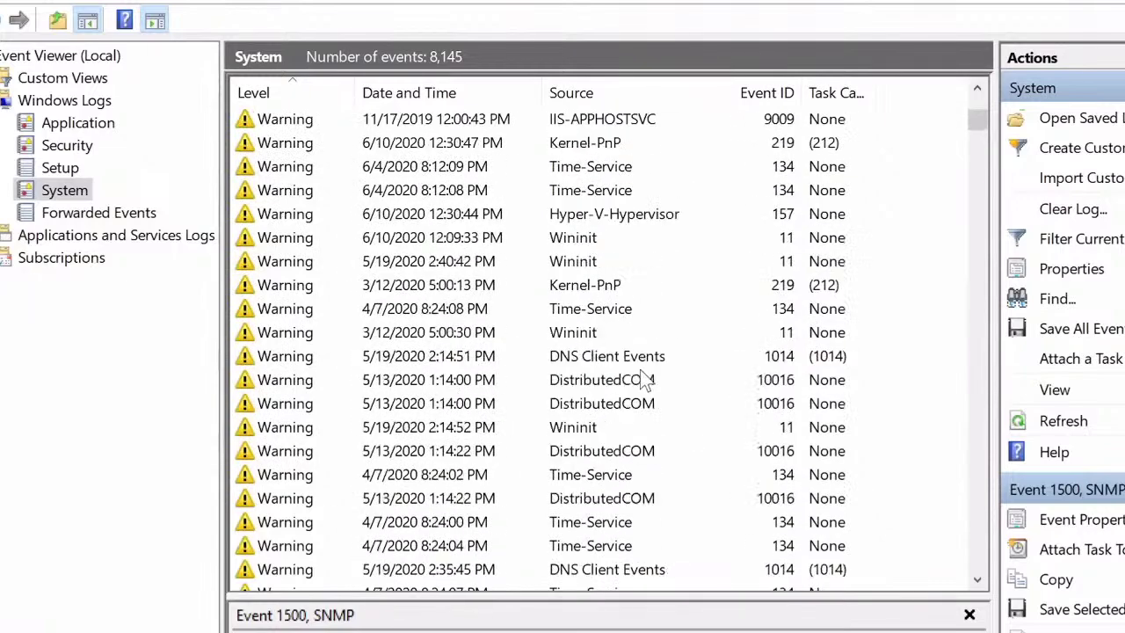
{"action": "scroll", "coordinate": [647, 379], "scroll_direction": "down", "scroll_amount": 20}
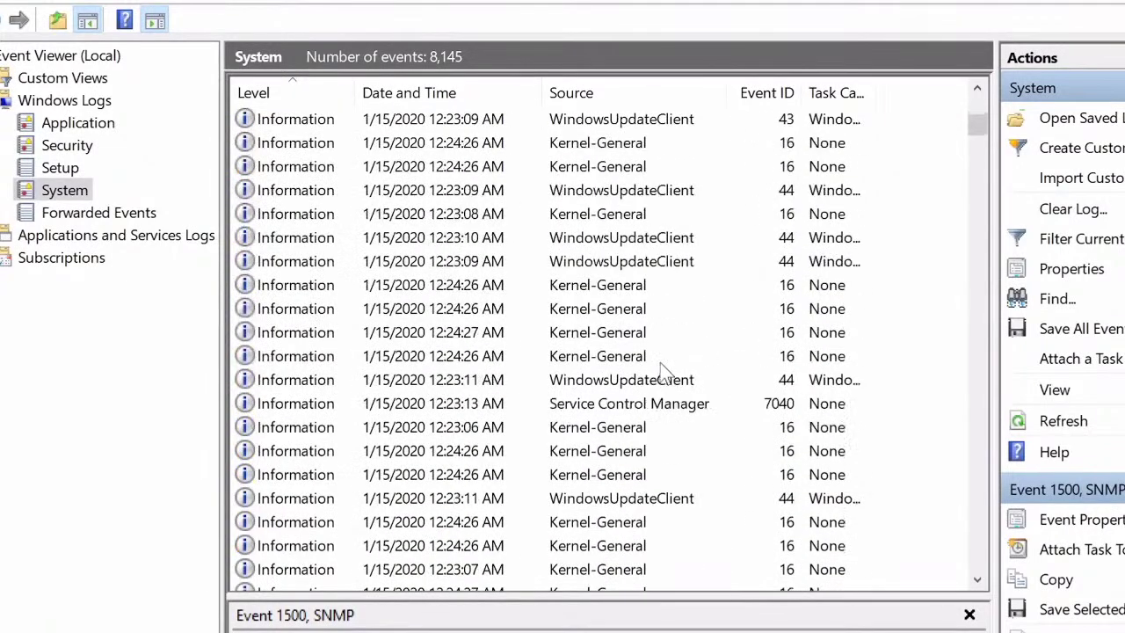
{"action": "scroll", "coordinate": [665, 371], "scroll_direction": "down", "scroll_amount": 20}
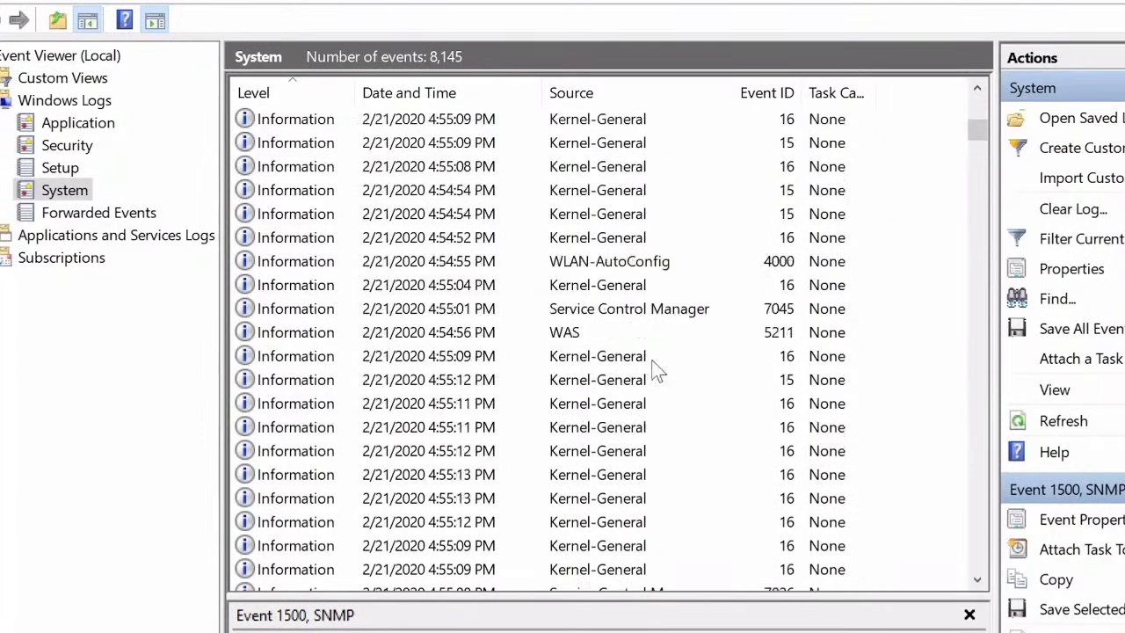
{"action": "scroll", "coordinate": [655, 376], "scroll_direction": "down", "scroll_amount": 20}
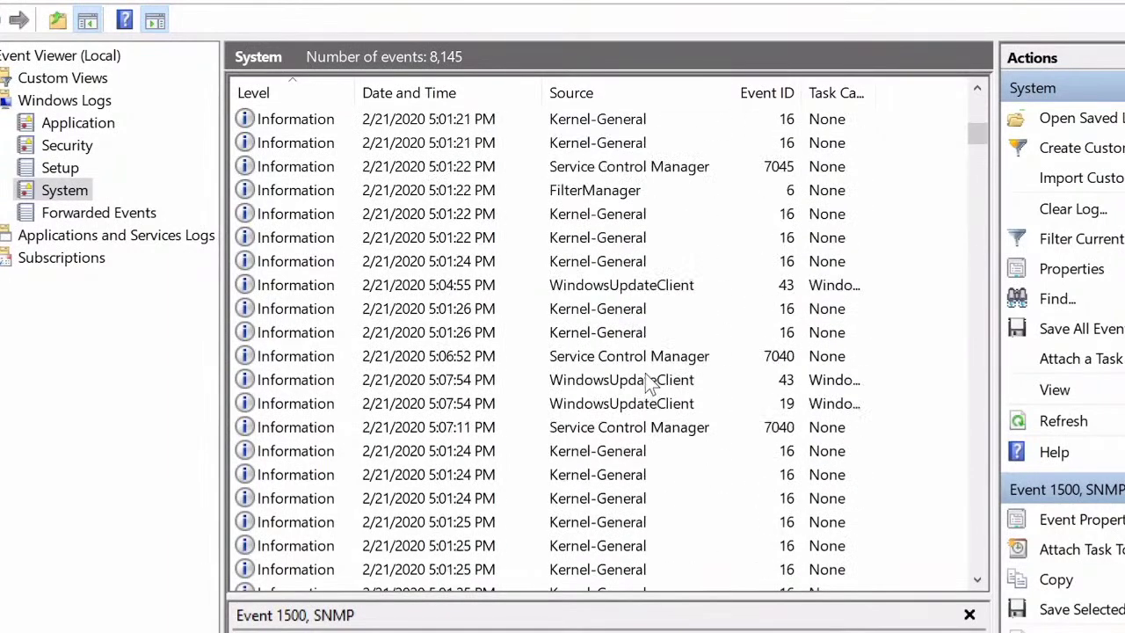
{"action": "scroll", "coordinate": [647, 379], "scroll_direction": "up", "scroll_amount": 10}
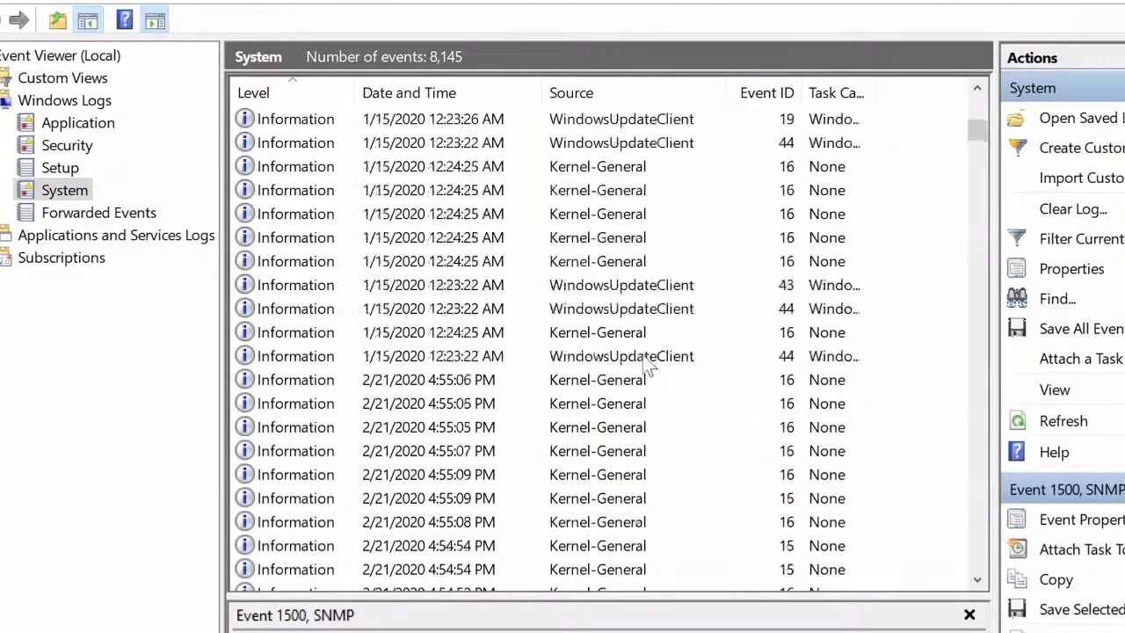
{"action": "scroll", "coordinate": [644, 360], "scroll_direction": "up", "scroll_amount": 15}
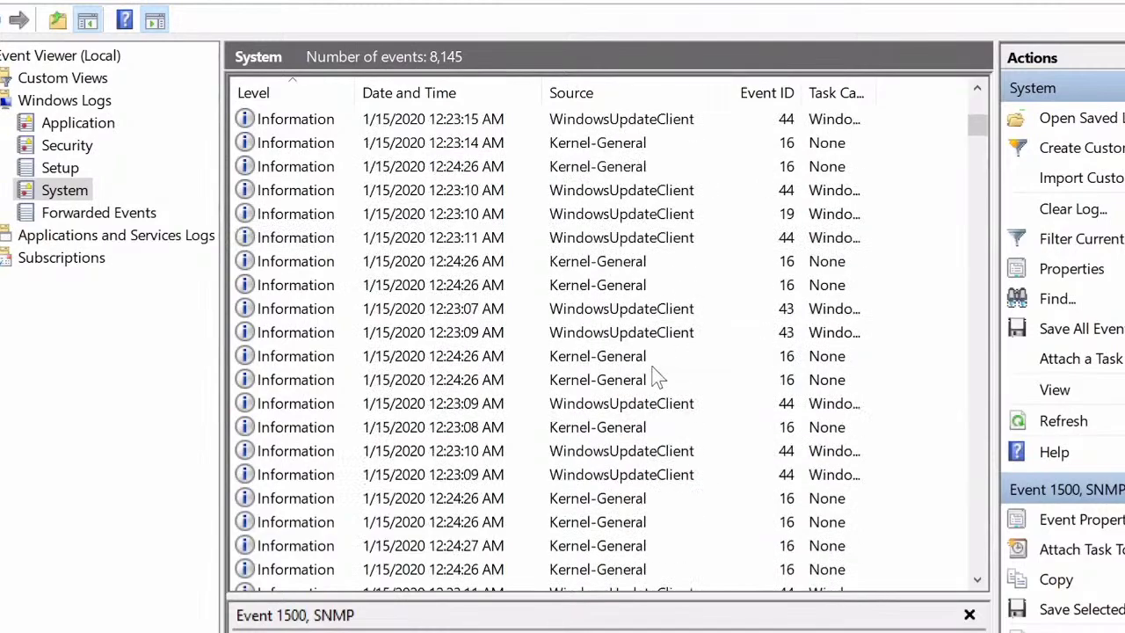
{"action": "scroll", "coordinate": [655, 376], "scroll_direction": "up", "scroll_amount": 15}
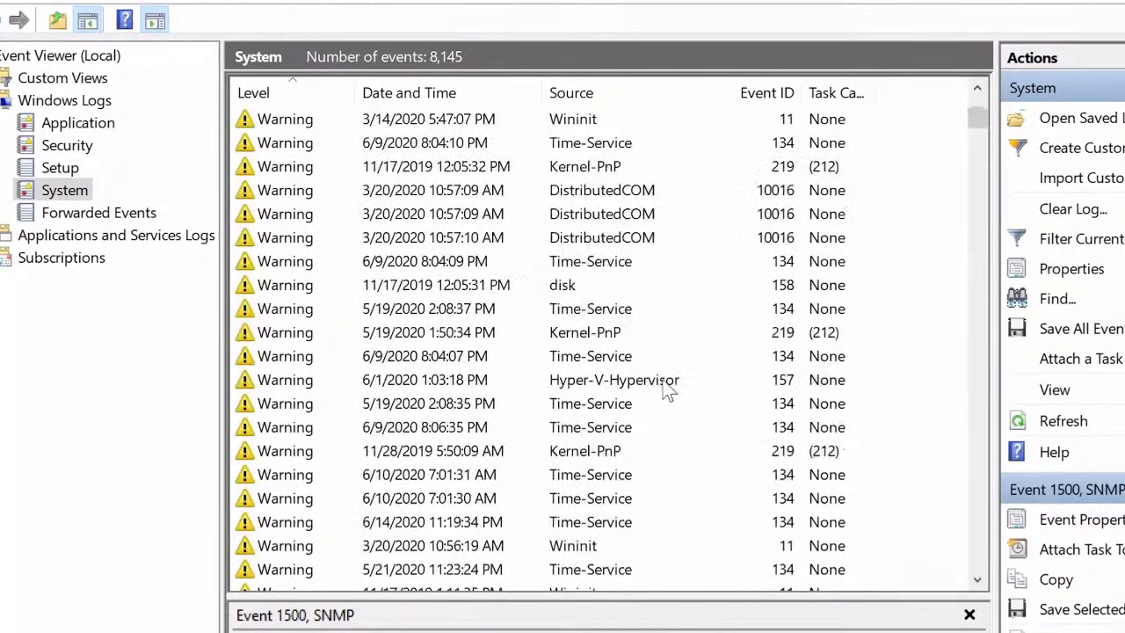
- Inspect Service Control Manager errors 7009 and 7000, ending on the 5/19/2020 Audiosrv logon-failure event 7000
{"action": "scroll", "coordinate": [668, 391], "scroll_direction": "up", "scroll_amount": 15}
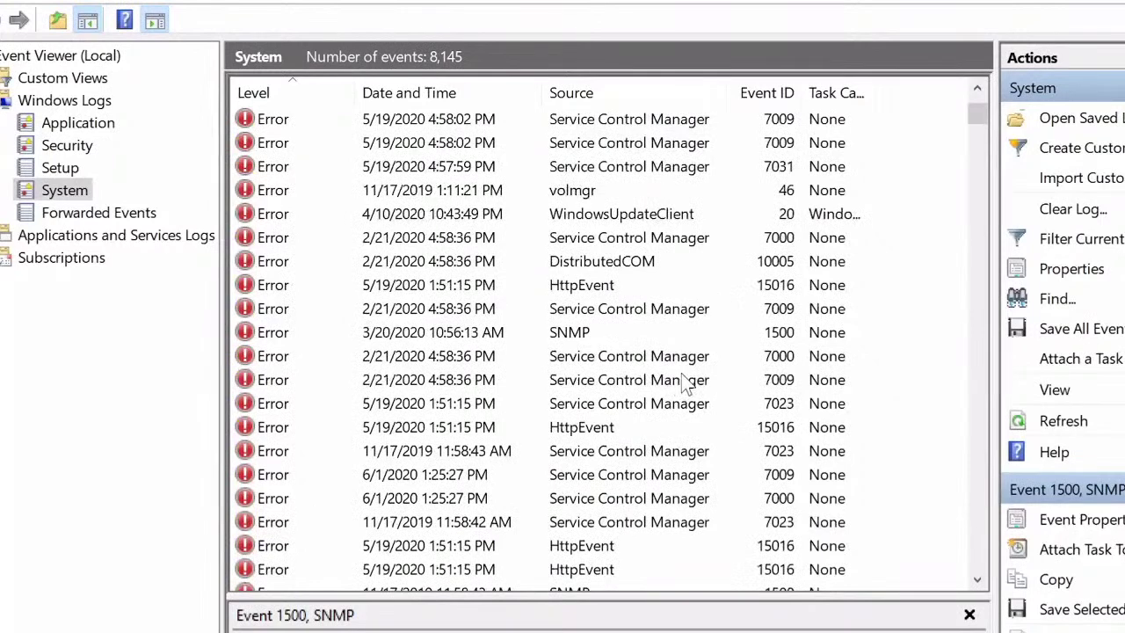
{"action": "left_click", "coordinate": [595, 143]}
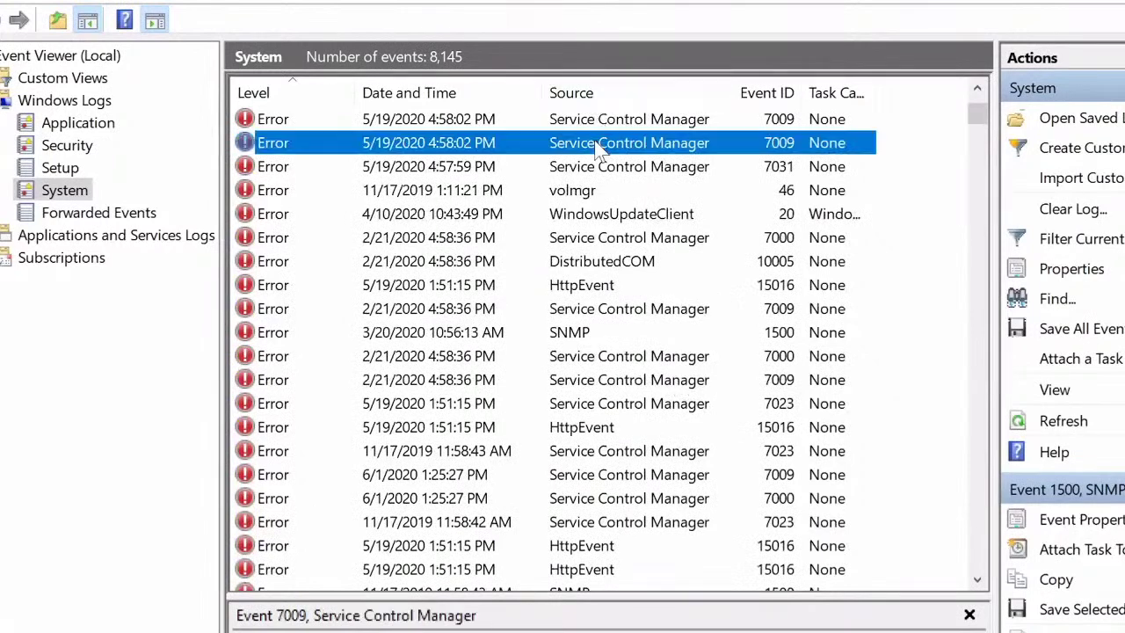
{"action": "left_click", "coordinate": [620, 240]}
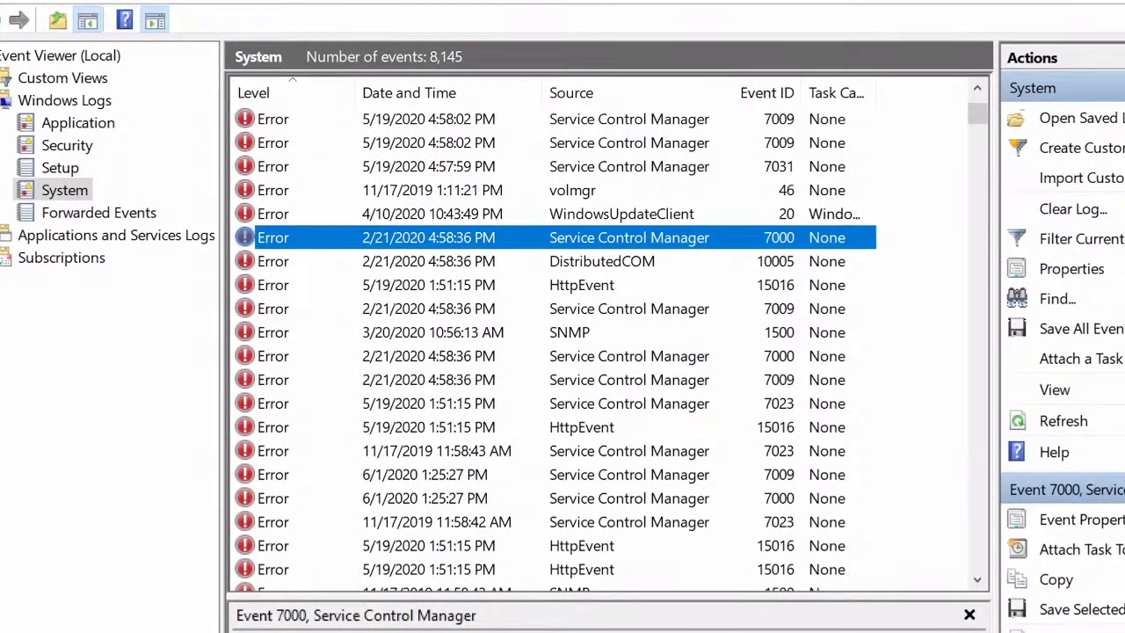
{"action": "left_click_drag", "start_coordinate": [756, 378], "coordinate": [251, 359]}
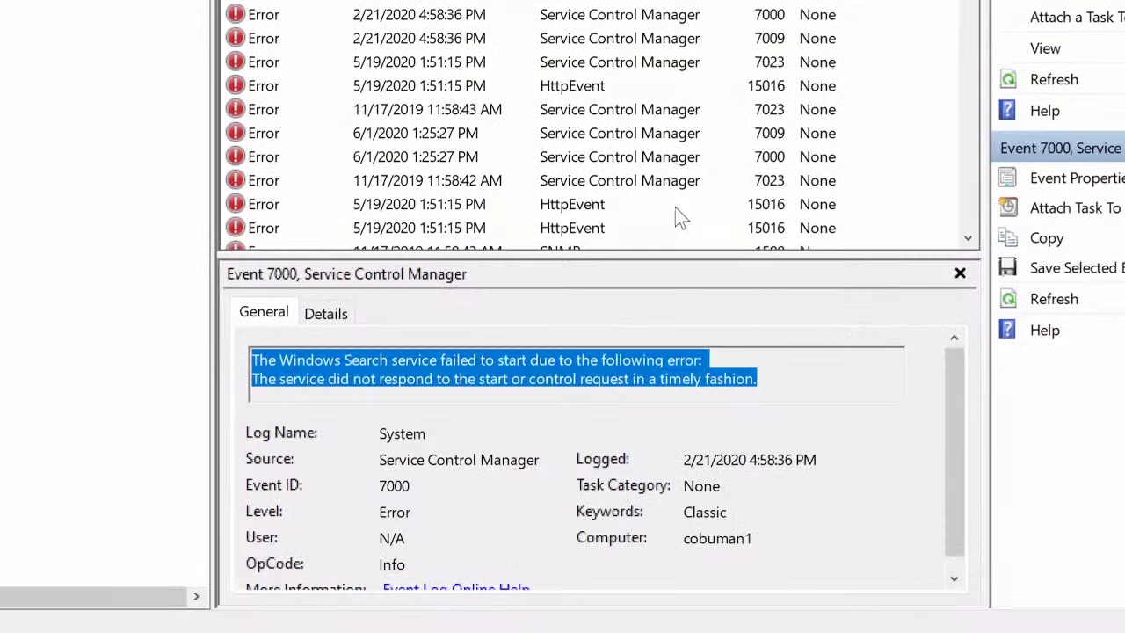
{"action": "left_click", "coordinate": [684, 136]}
{"action": "scroll", "coordinate": [728, 146], "scroll_direction": "down", "scroll_amount": 4}
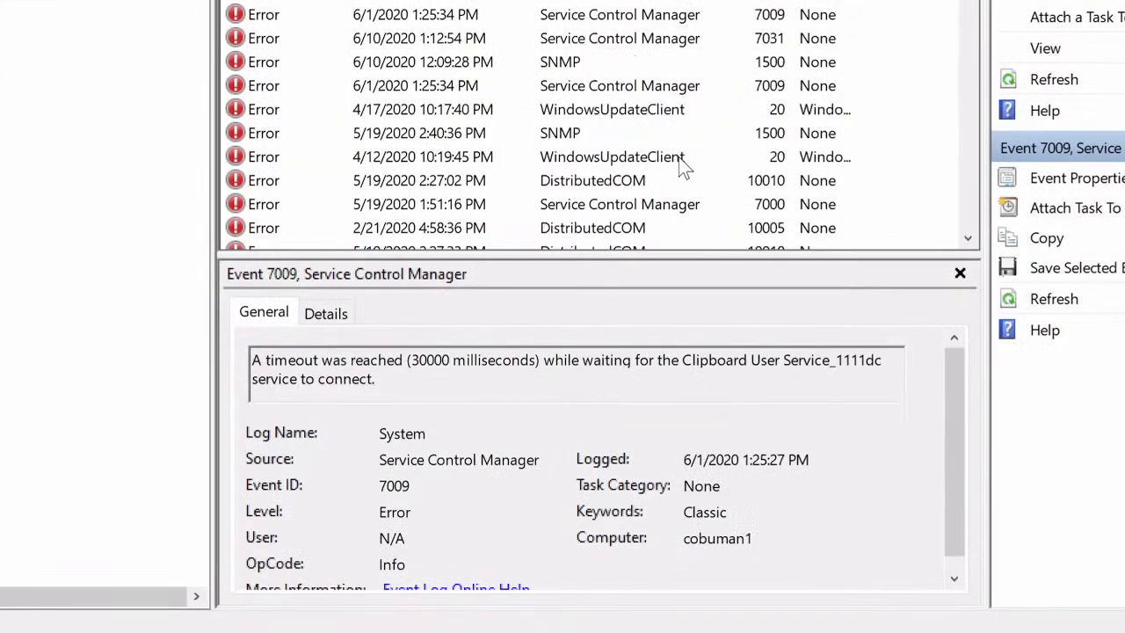
{"action": "scroll", "coordinate": [699, 195], "scroll_direction": "down", "scroll_amount": 4}
{"action": "scroll", "coordinate": [703, 197], "scroll_direction": "up", "scroll_amount": 3}
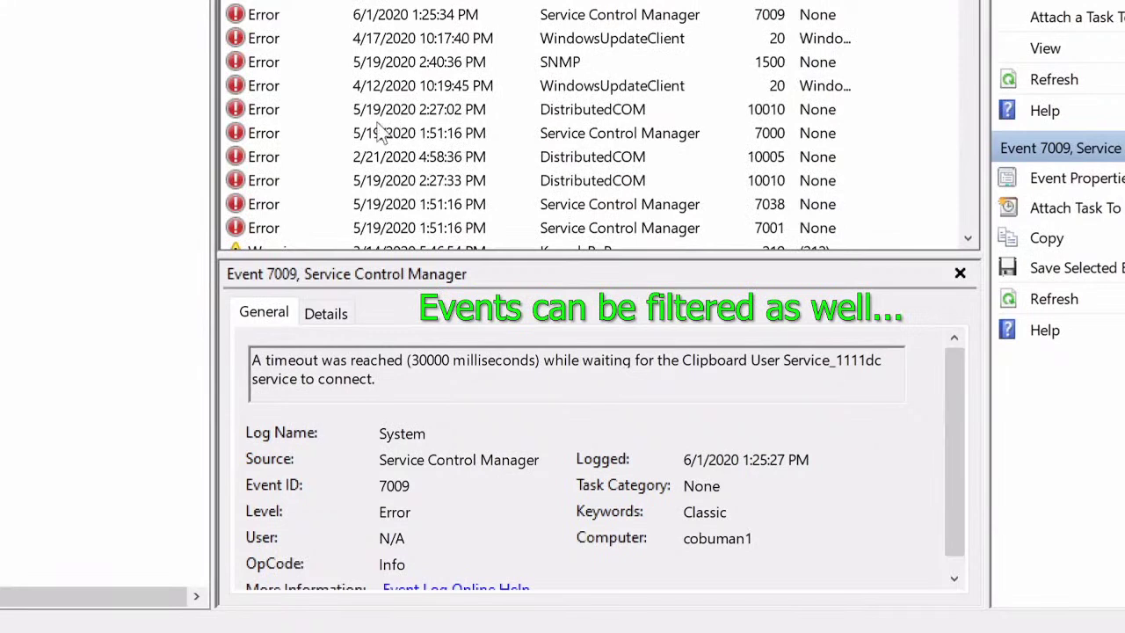
{"action": "left_click", "coordinate": [356, 141]}
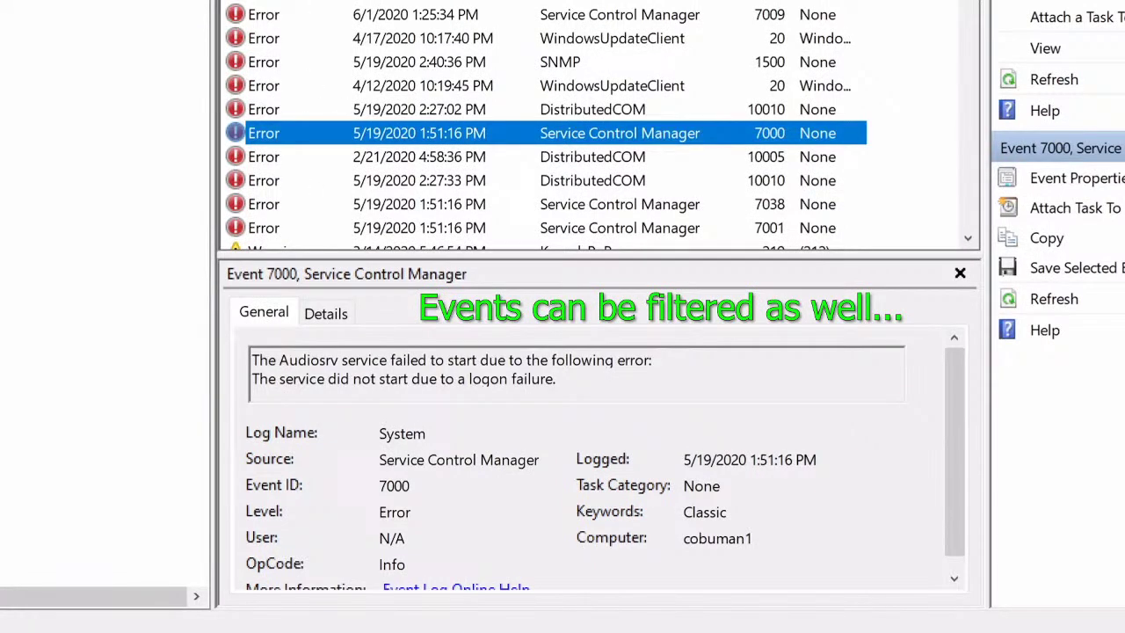
{"action": "key", "text": "super"}
- Search Windows for 'reliibility montor', then replace it with 'contro' to launch Control Panel
{"action": "type", "text": "rel"}
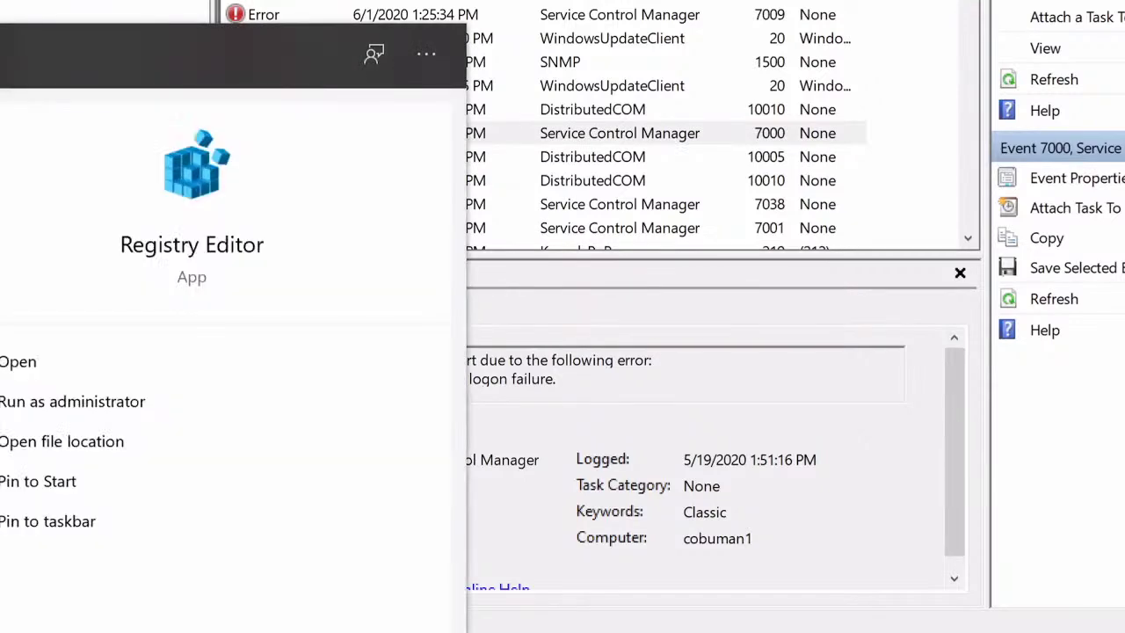
{"action": "type", "text": "i"}
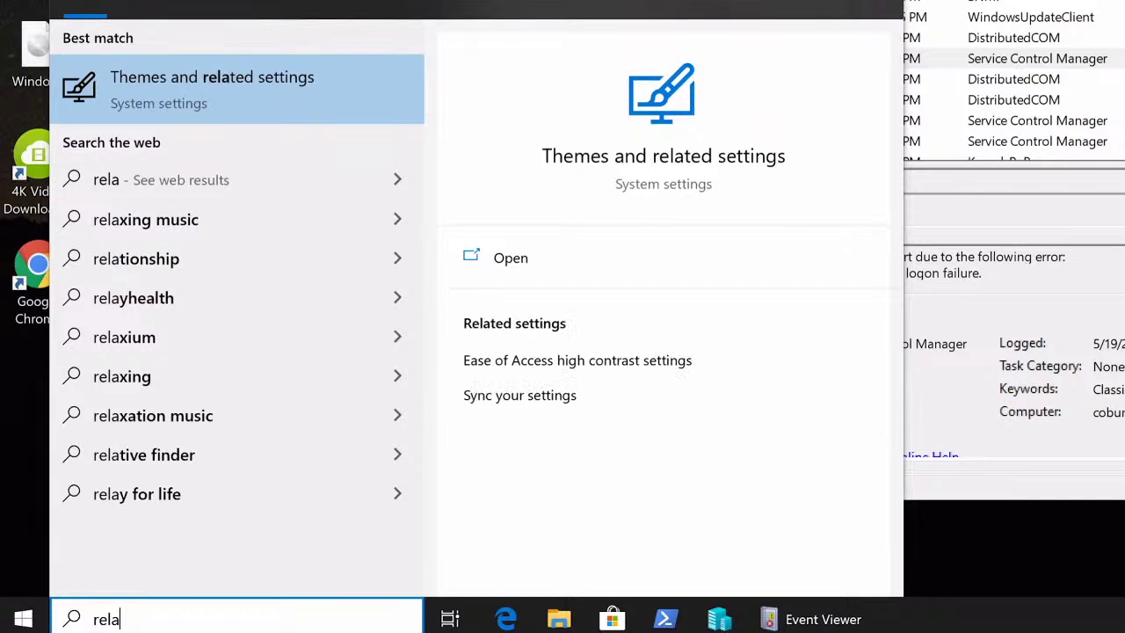
{"action": "type", "text": "ib"}
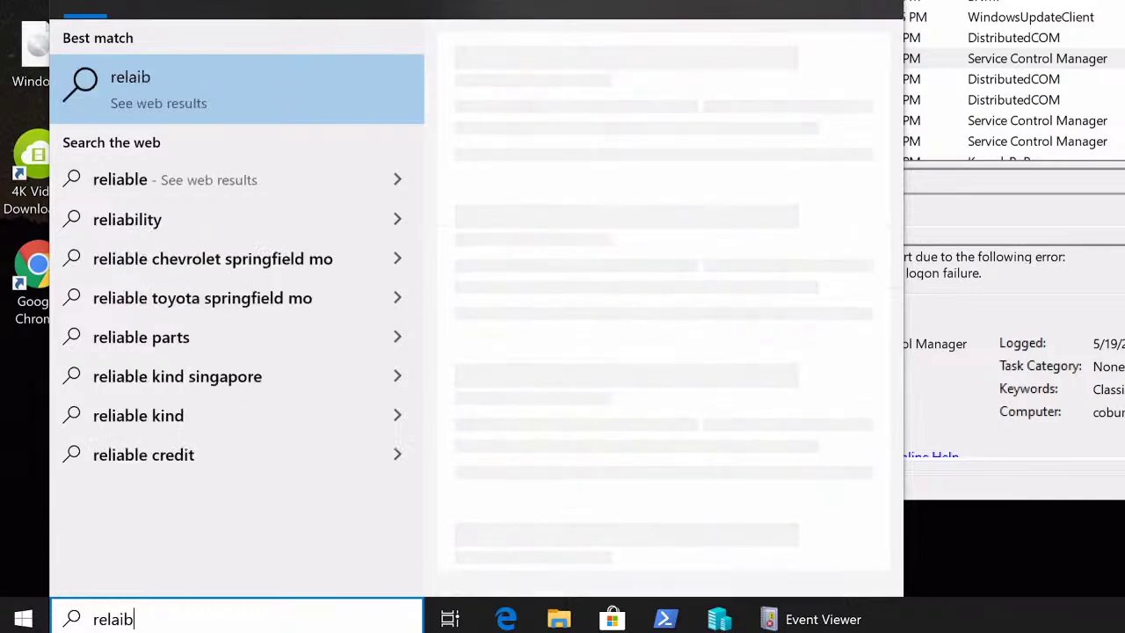
{"action": "type", "text": "ility montor"}
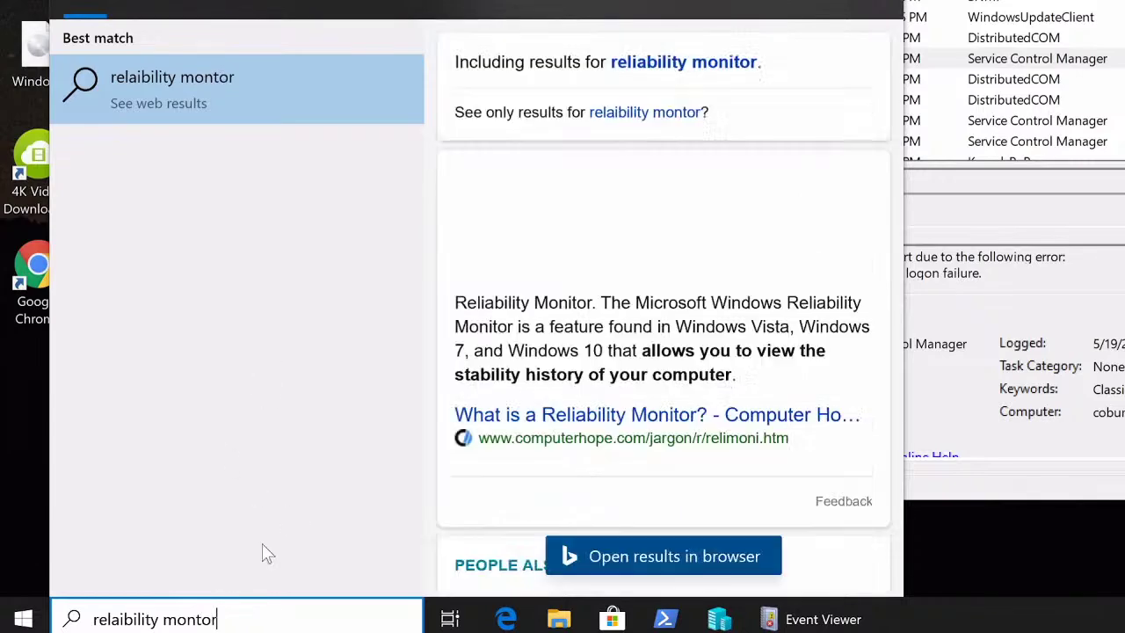
{"action": "key", "text": "ctrl+a"}
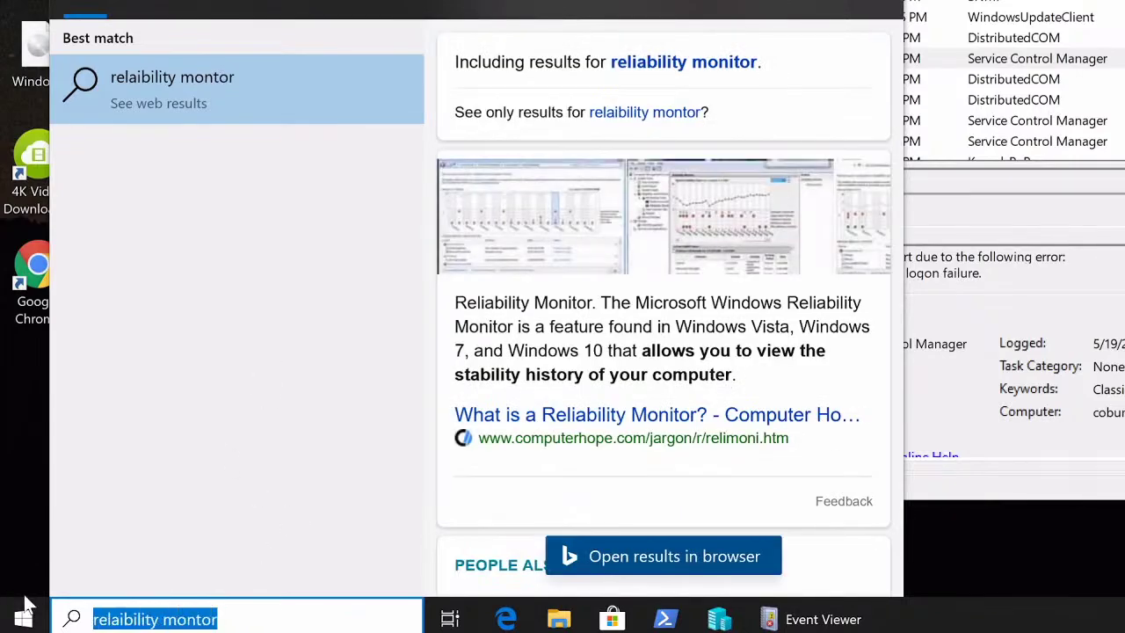
{"action": "type", "text": "contro"}
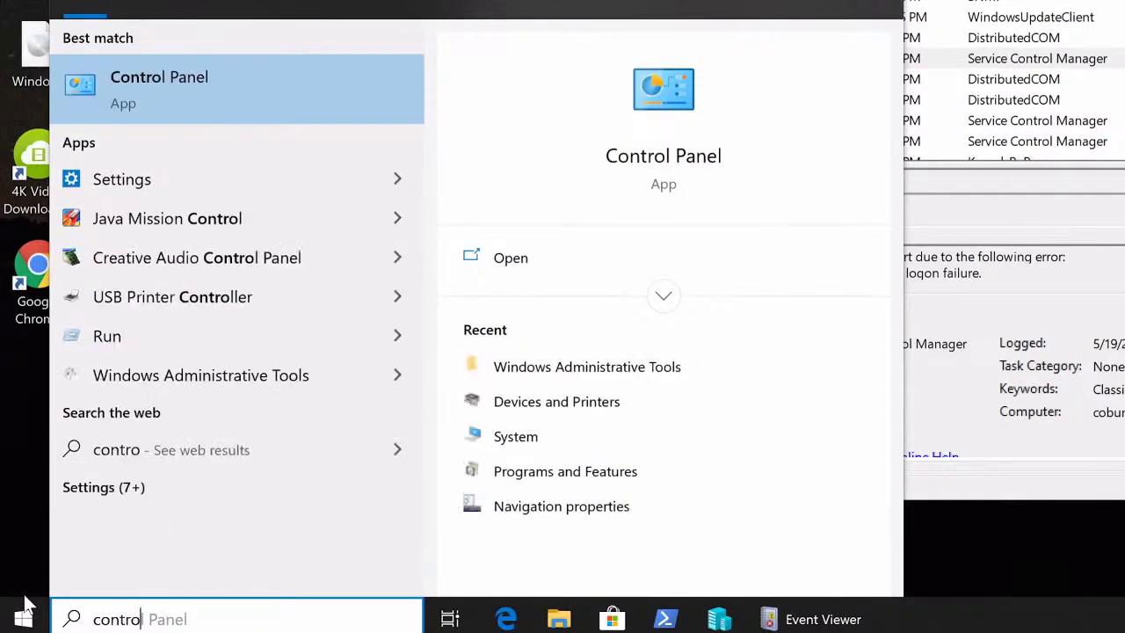
{"action": "key", "text": "Return"}
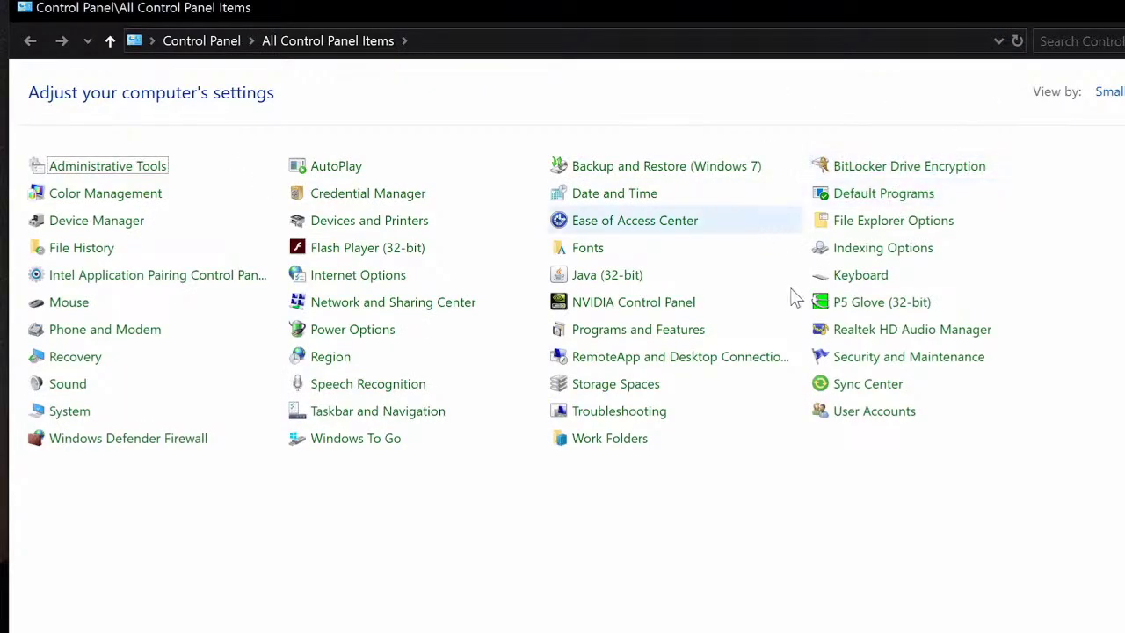
- Review Security and Maintenance's security status and message settings, then return to the 're' search results
{"action": "left_click", "coordinate": [881, 362]}
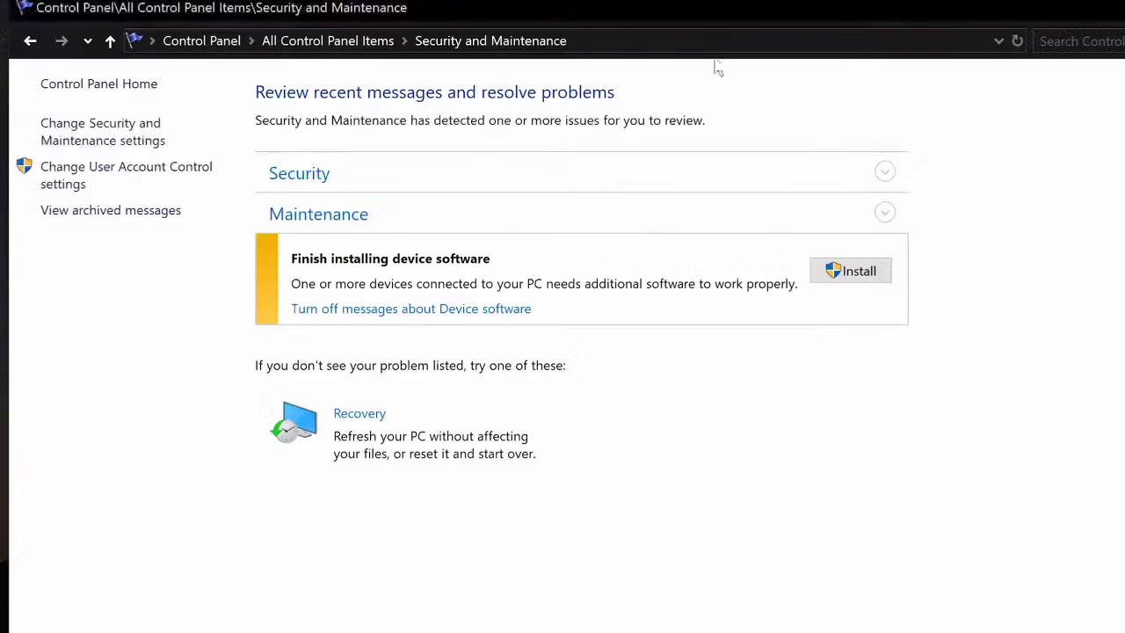
{"action": "left_click", "coordinate": [330, 177]}
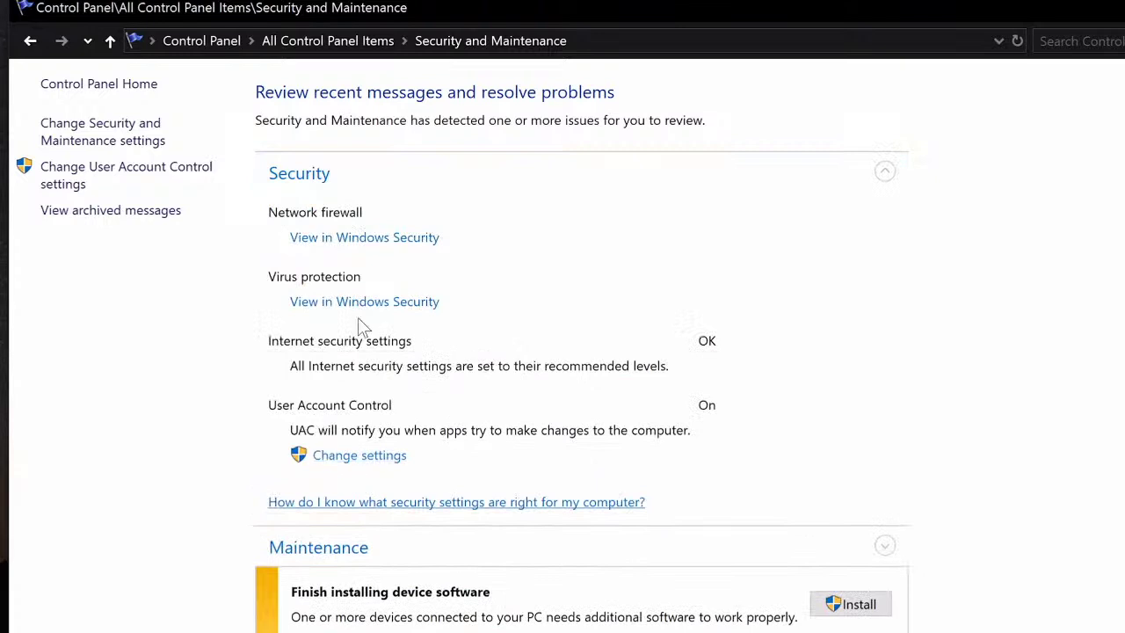
{"action": "scroll", "coordinate": [435, 505], "scroll_direction": "down", "scroll_amount": 1}
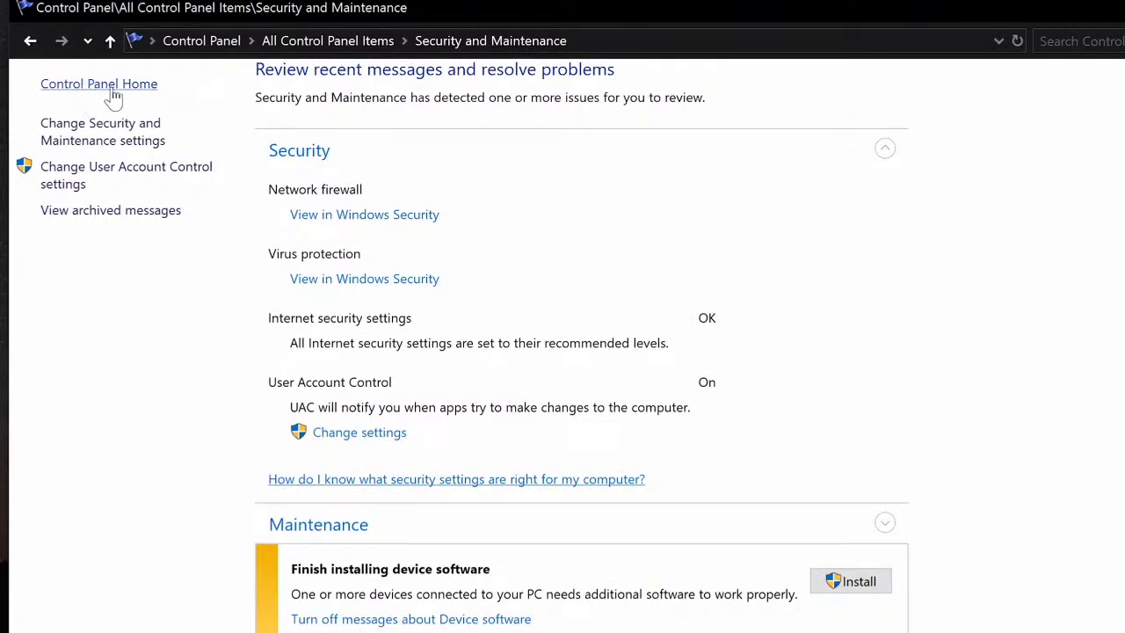
{"action": "left_click", "coordinate": [101, 136]}
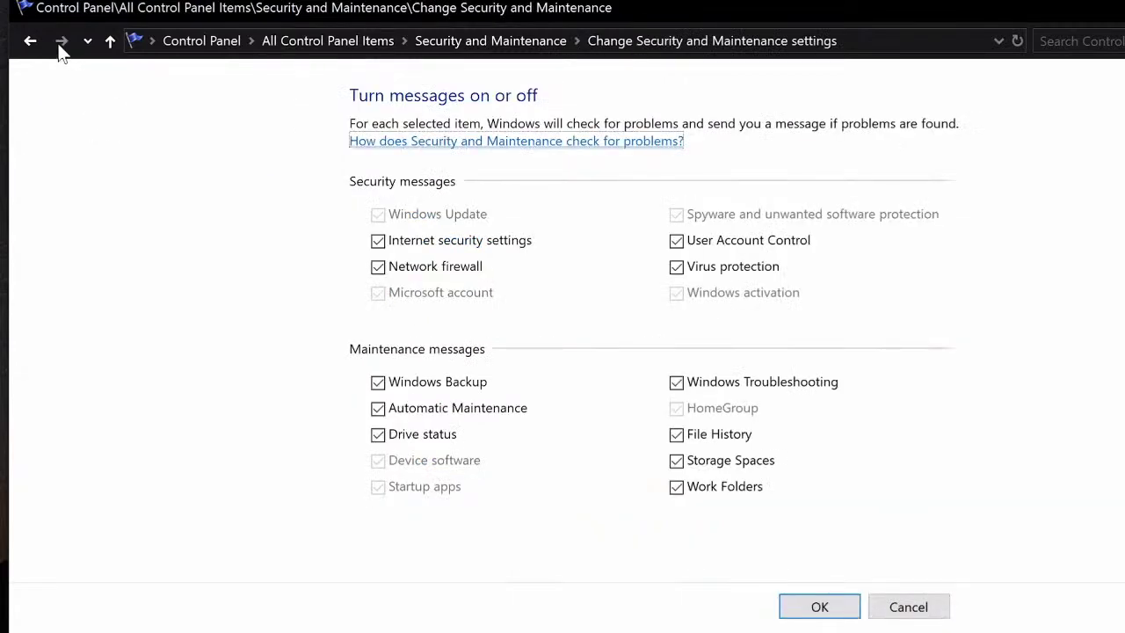
{"action": "left_click", "coordinate": [25, 41]}
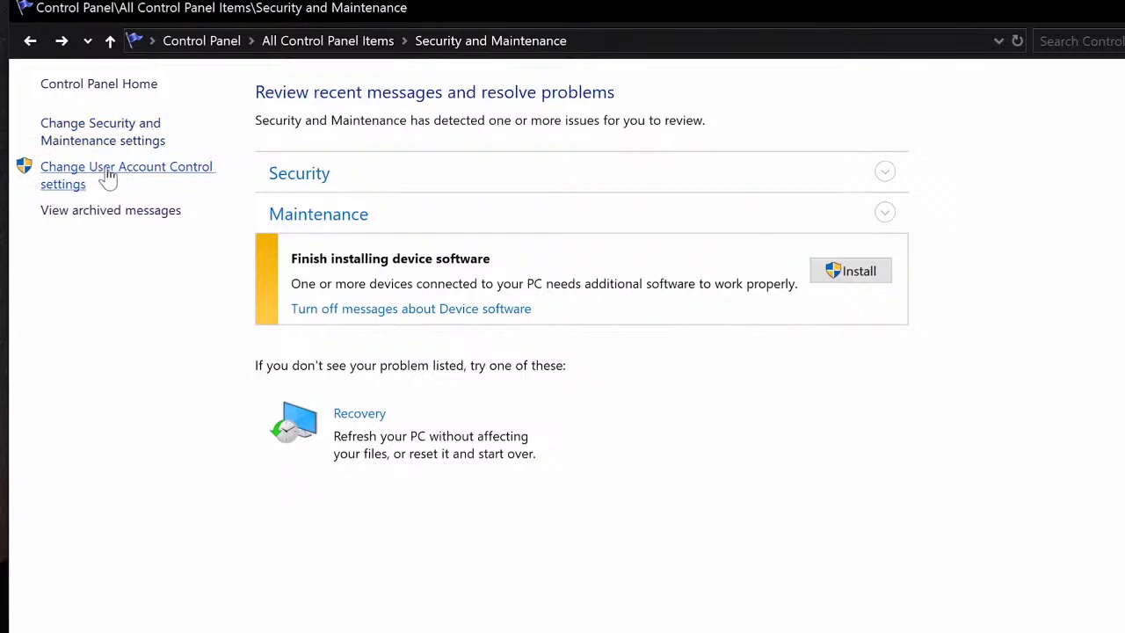
{"action": "left_click", "coordinate": [325, 187]}
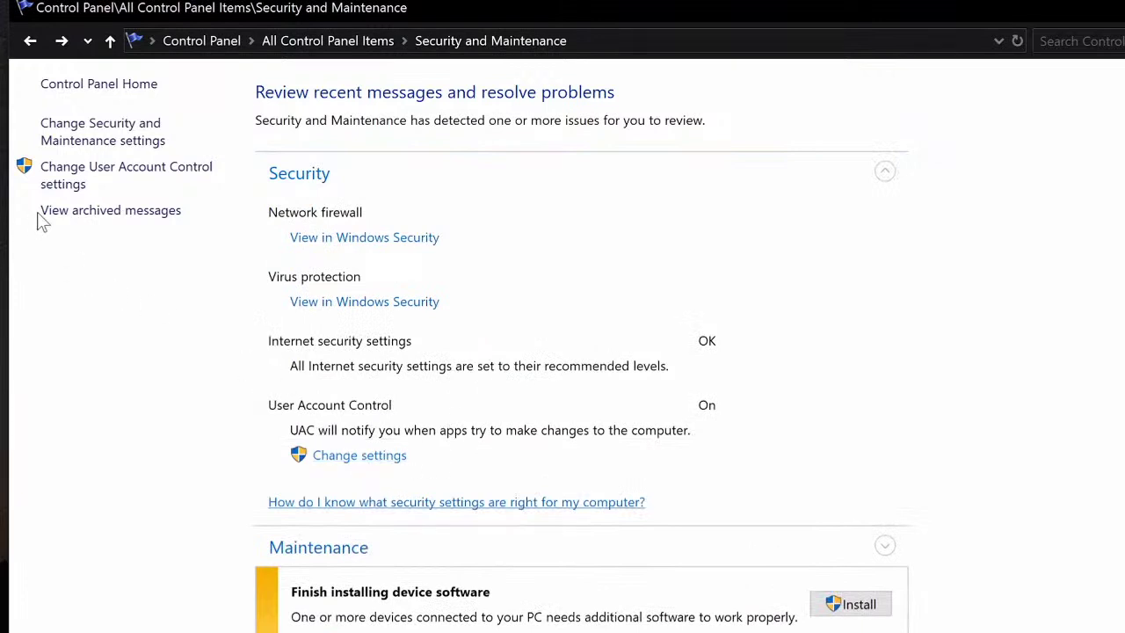
{"action": "left_click", "coordinate": [105, 87]}
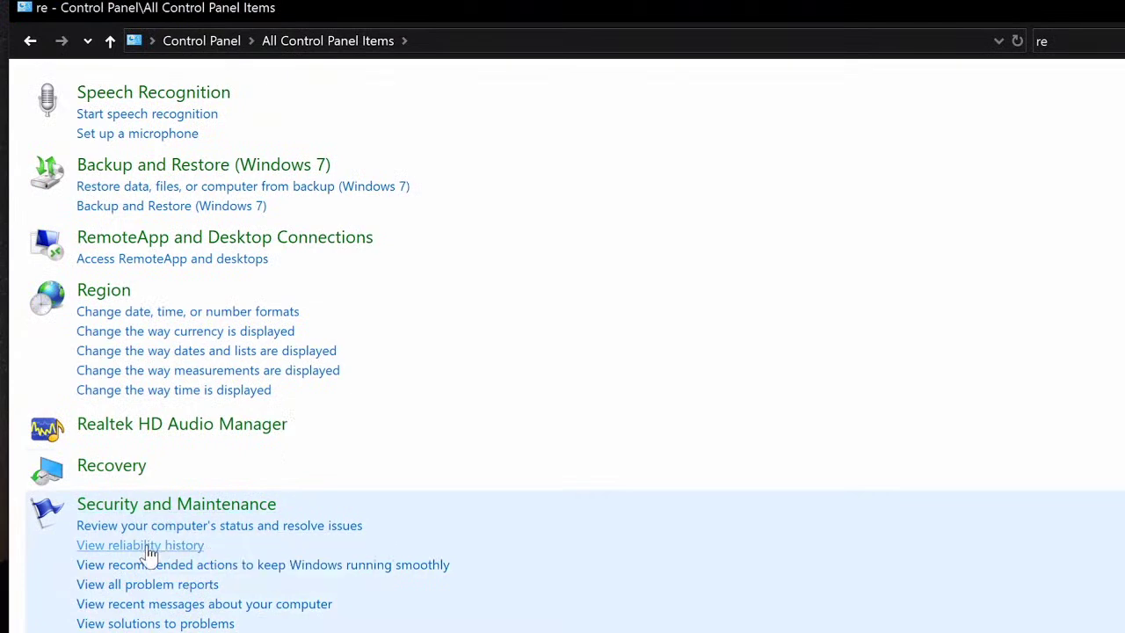
- Open Reliability Monitor, select 6/27, widen the Date column, and open the Windows hardware error details
{"action": "left_click", "coordinate": [145, 549]}
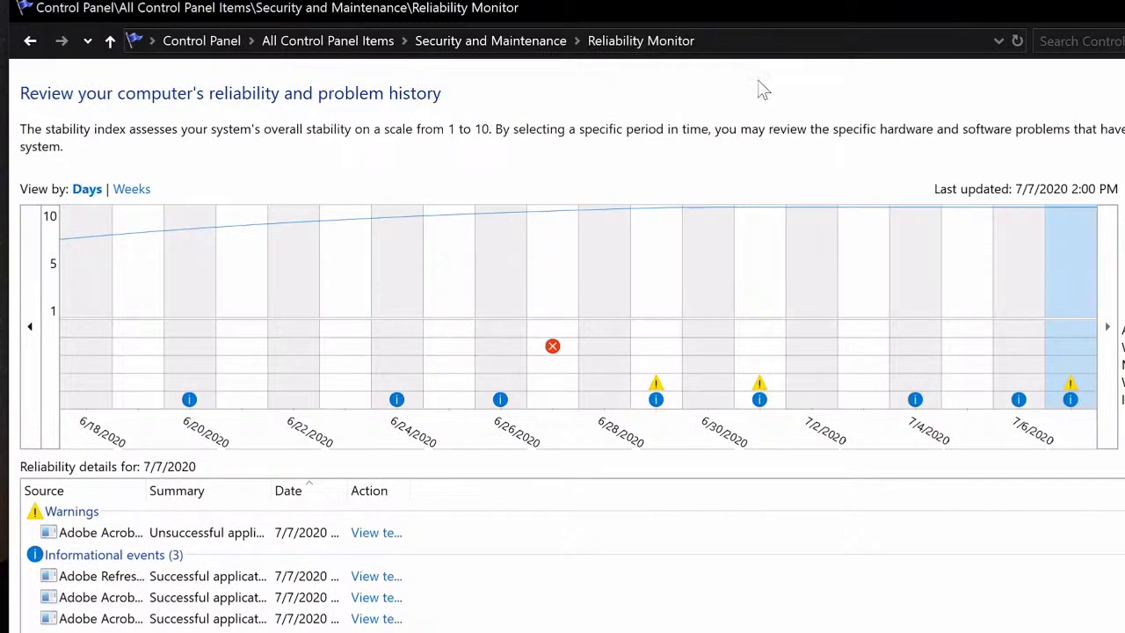
{"action": "left_click", "coordinate": [554, 350]}
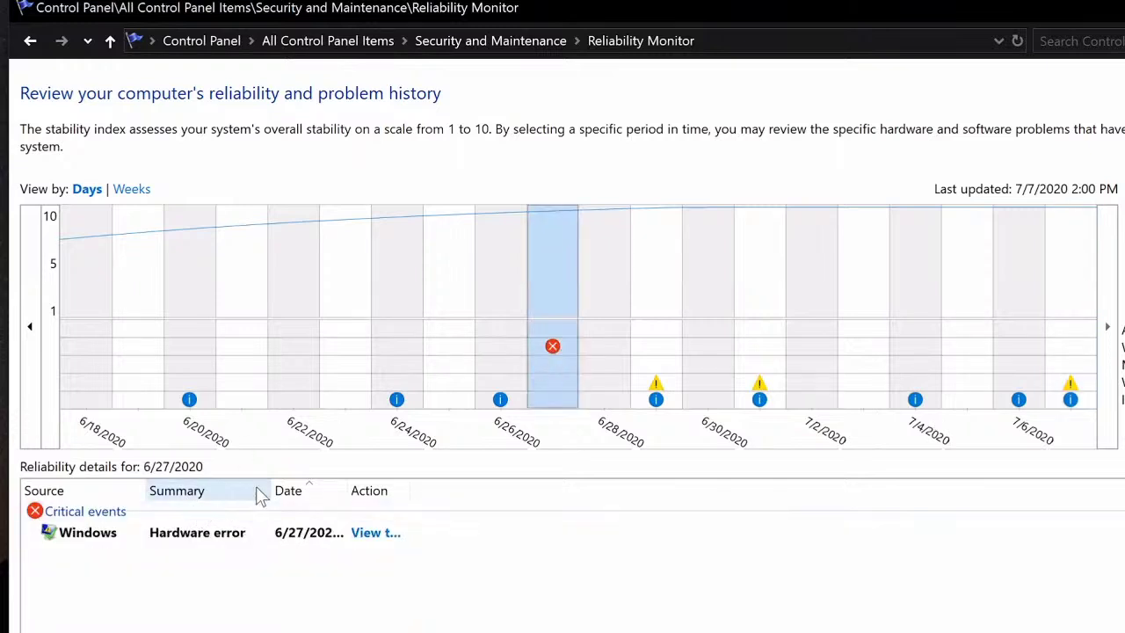
{"action": "left_click_drag", "start_coordinate": [348, 493], "coordinate": [411, 492]}
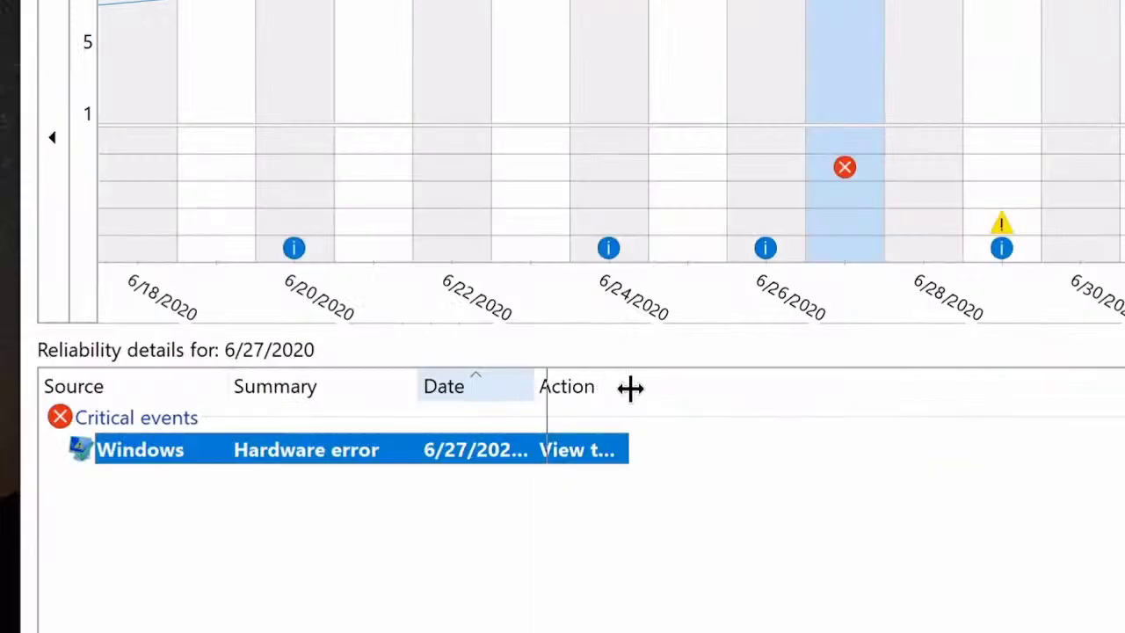
{"action": "left_click_drag", "start_coordinate": [630, 388], "coordinate": [635, 386]}
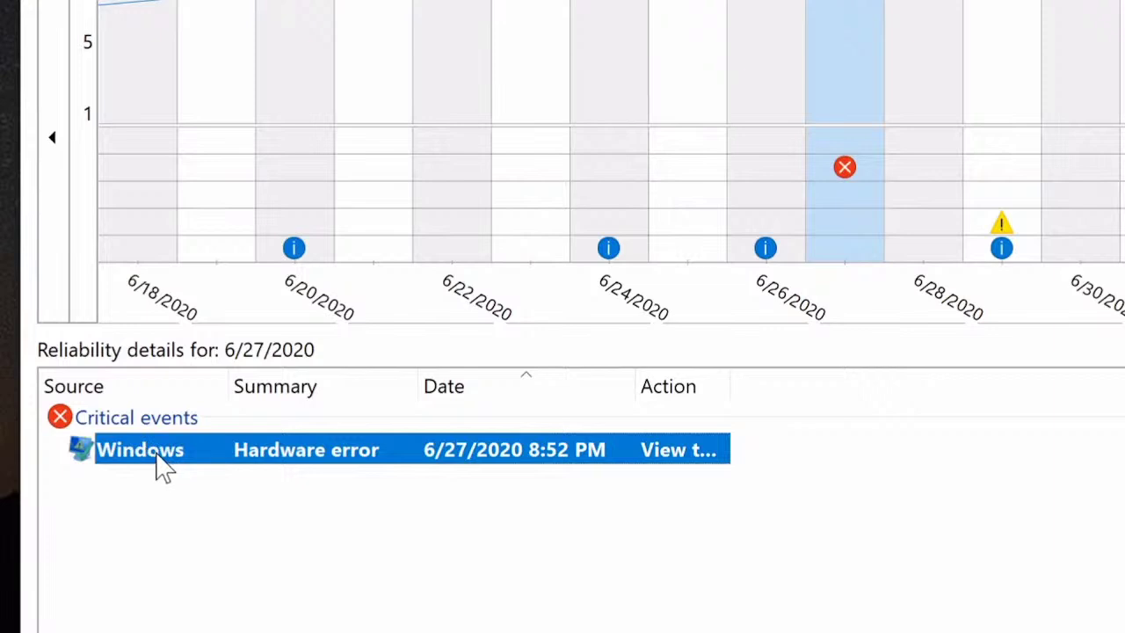
{"action": "double_click", "coordinate": [153, 471]}
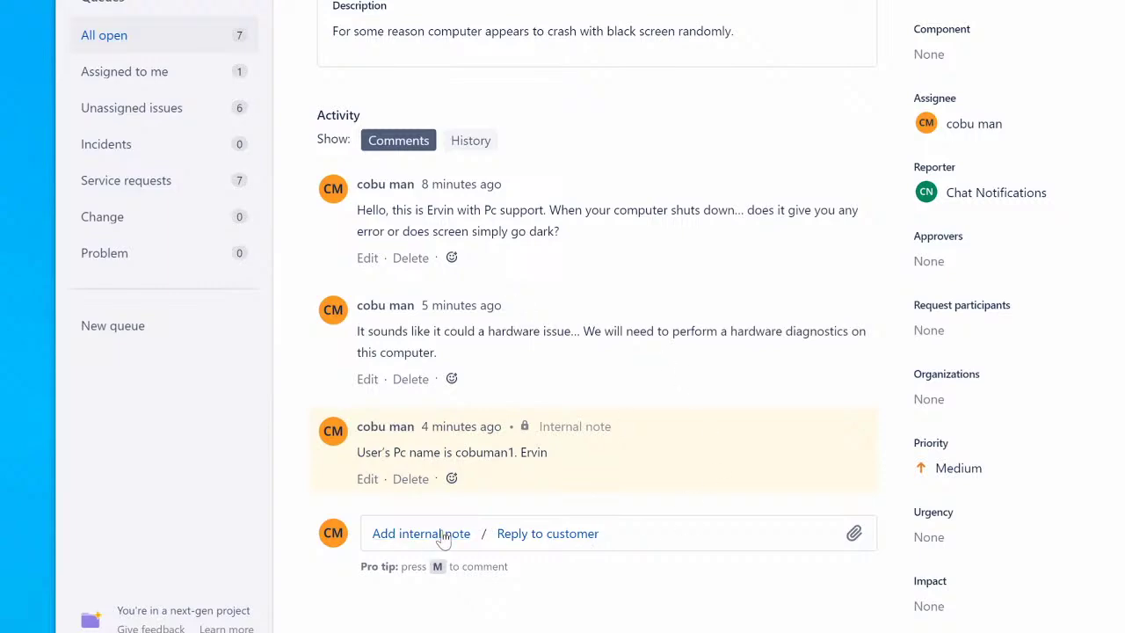
- Save an internal note 'Routed issue to local pc support to troubleshoot hardware issues', signed with the agent's name, after fixing 'troublshoot'
{"action": "left_click", "coordinate": [549, 531]}
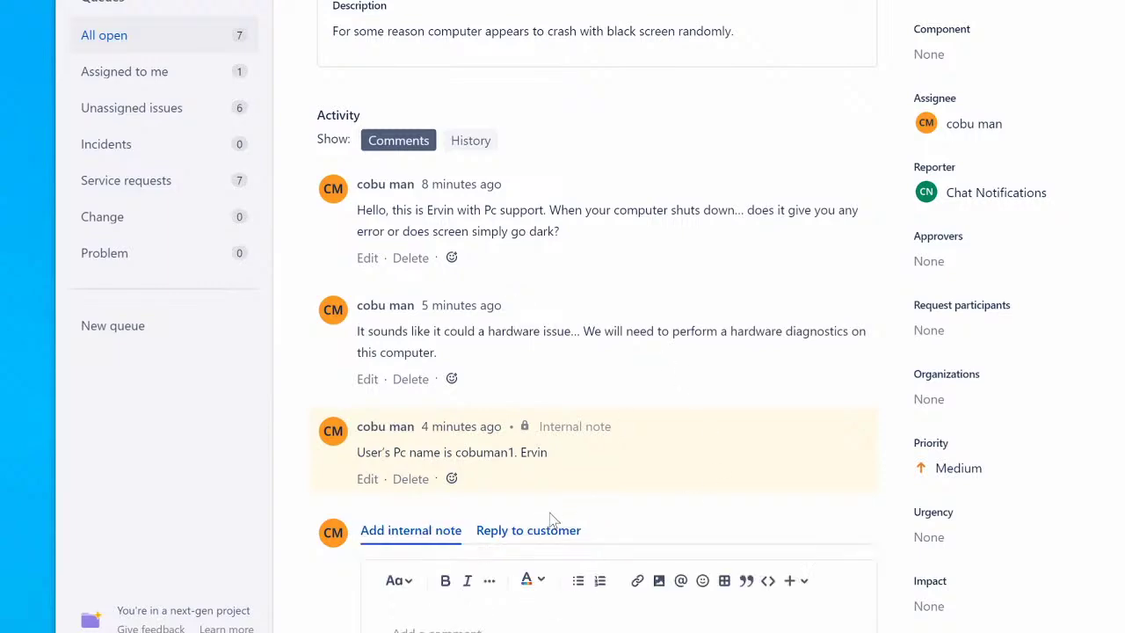
{"action": "scroll", "coordinate": [570, 522], "scroll_direction": "down", "scroll_amount": 4}
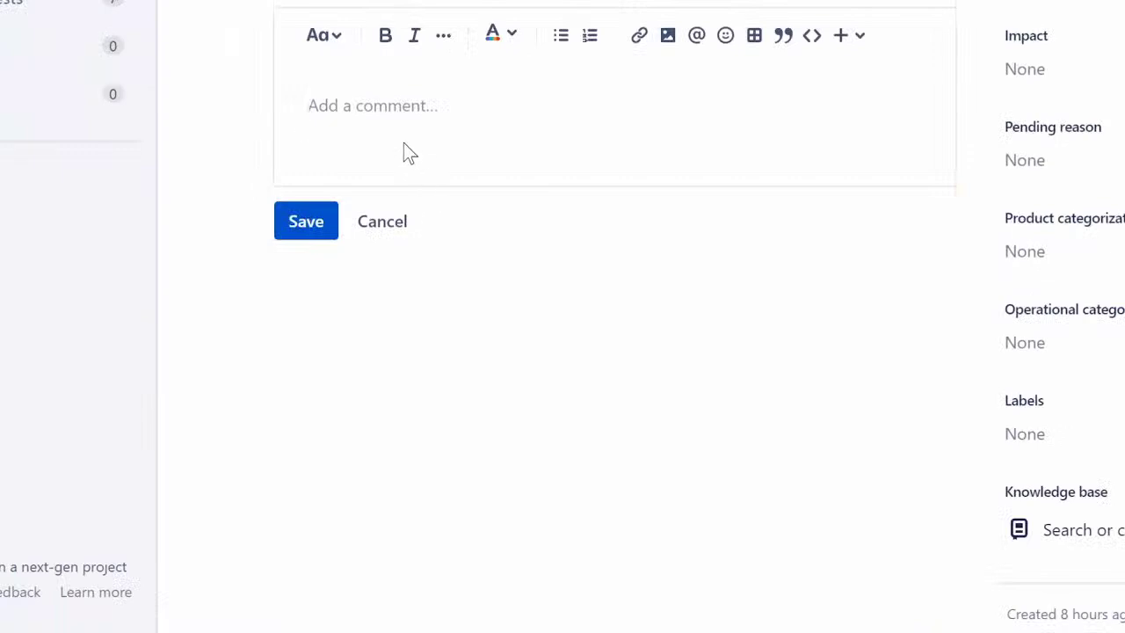
{"action": "type", "text": "Routed "}
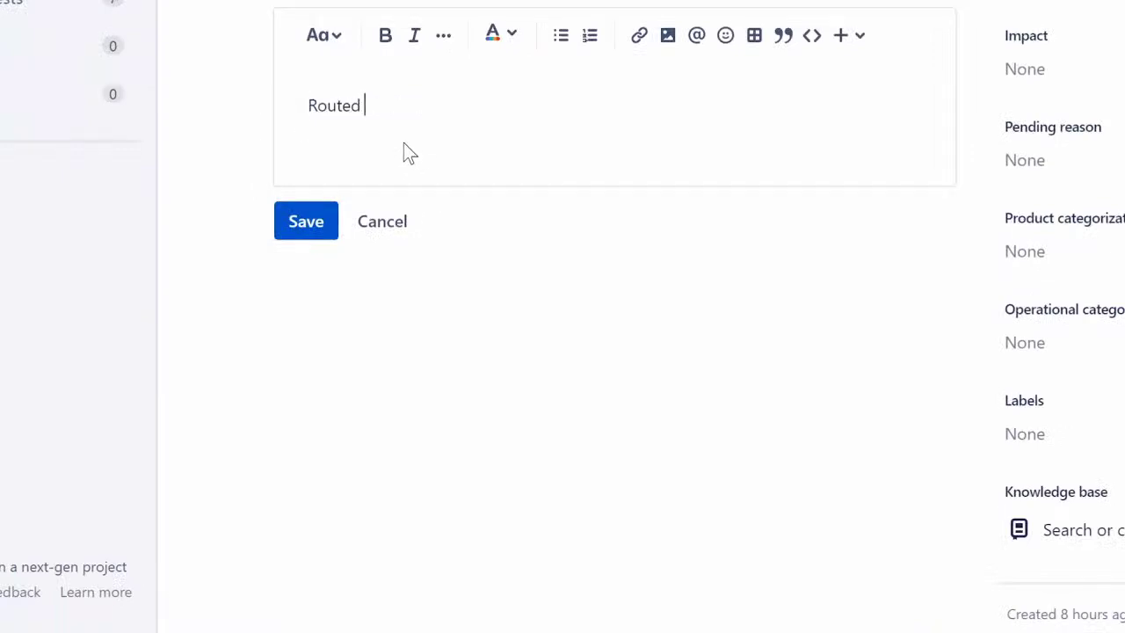
{"action": "type", "text": "issue to local "}
{"action": "type", "text": "pc "}
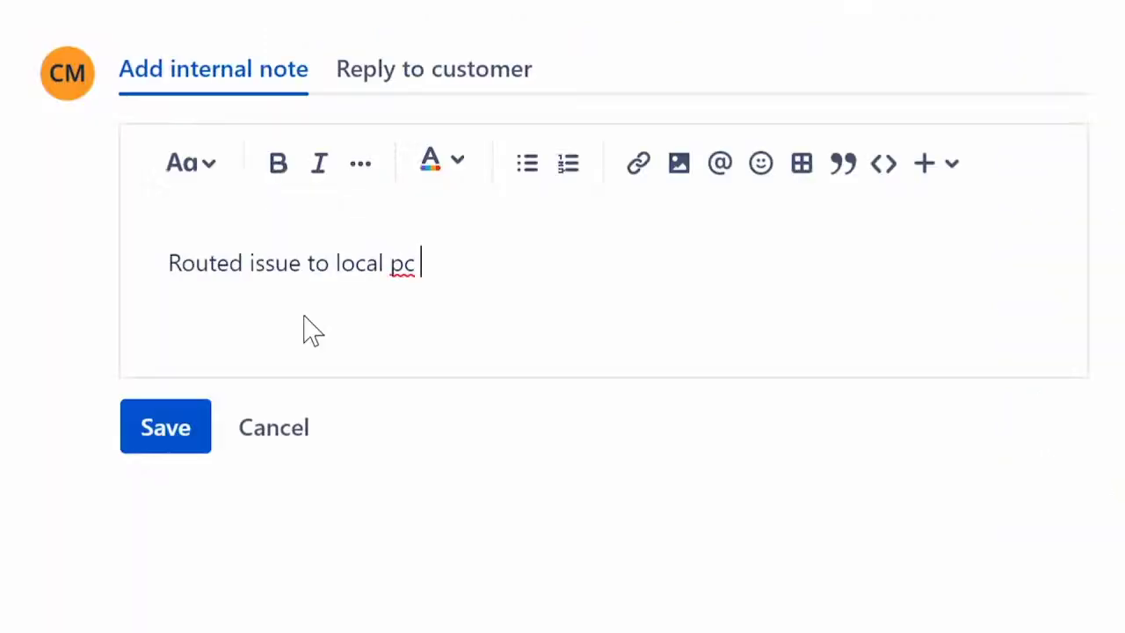
{"action": "type", "text": "ssupport"}
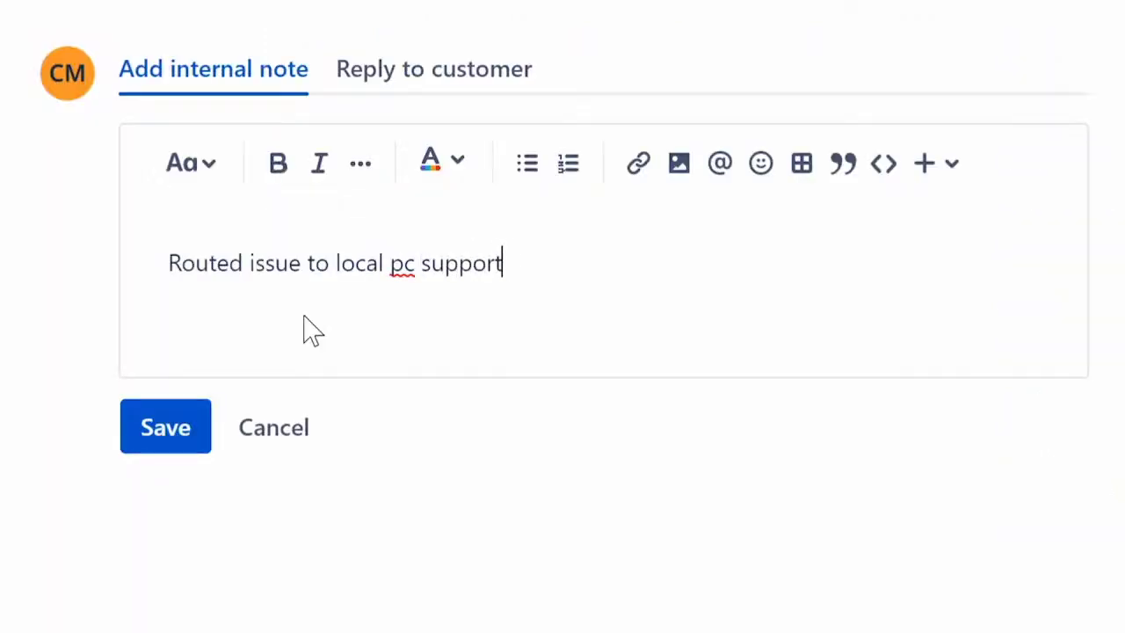
{"action": "type", "text": " to trou"}
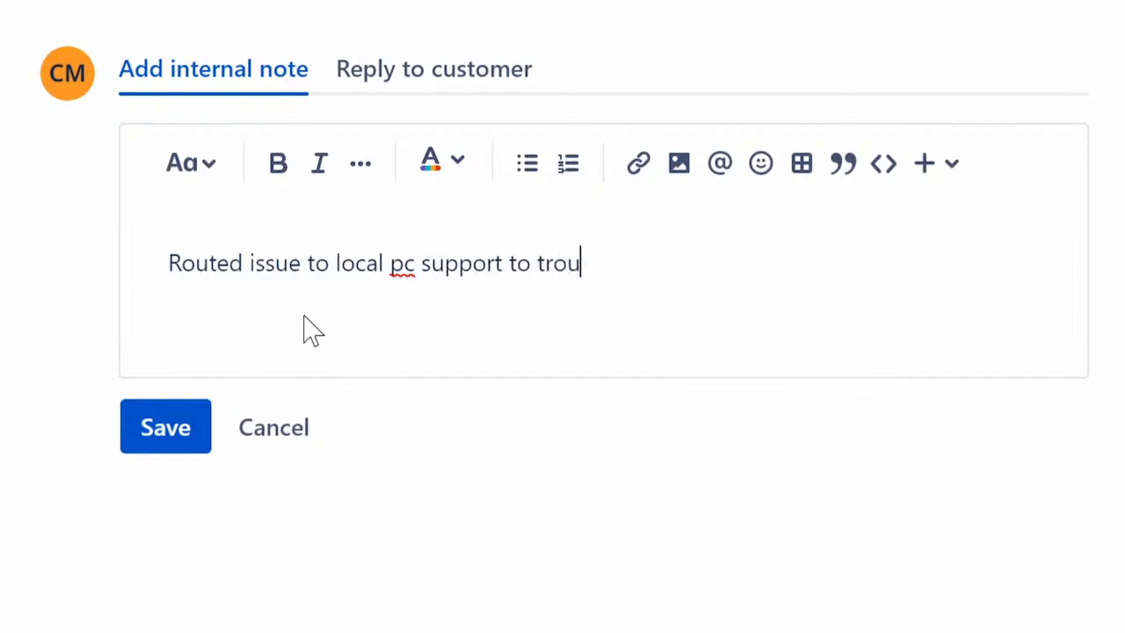
{"action": "type", "text": "blshoot "}
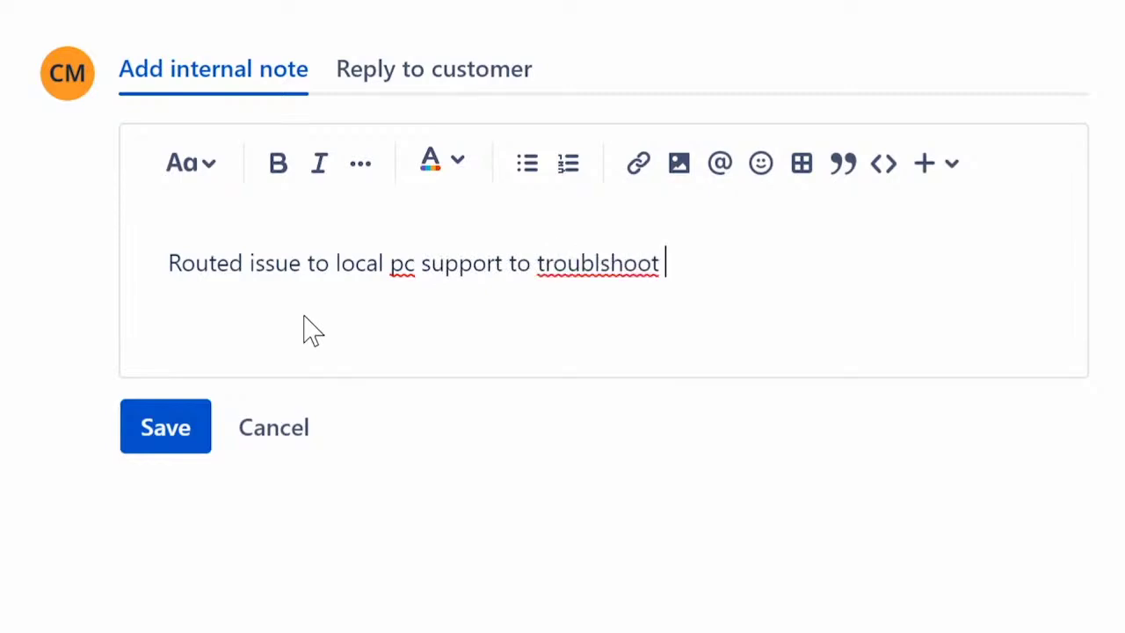
{"action": "type", "text": "hardware issu"}
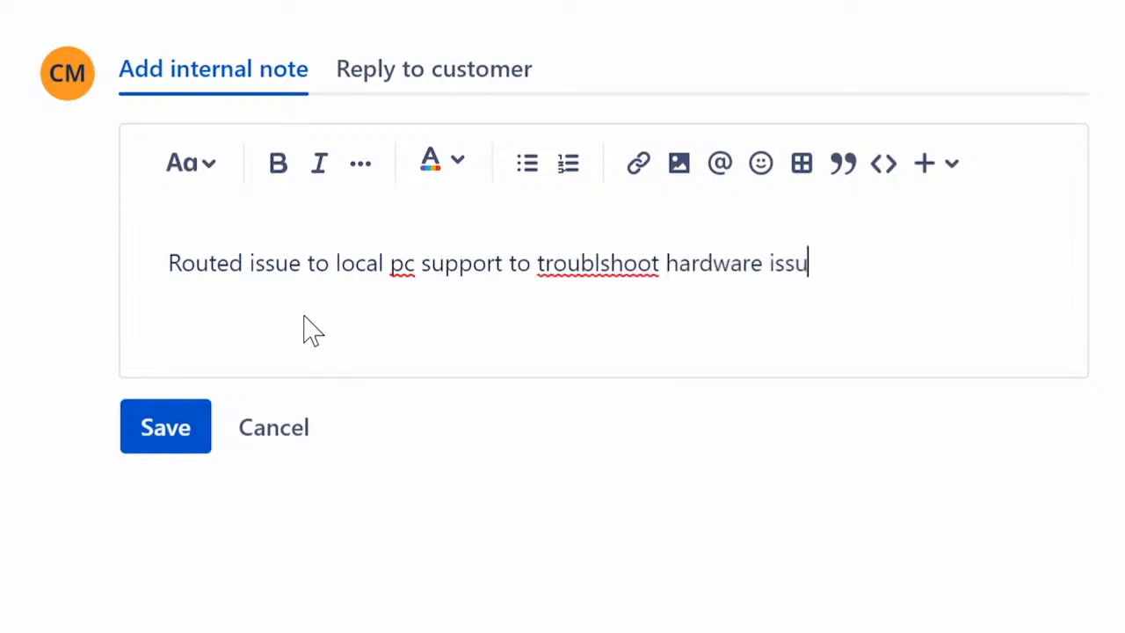
{"action": "type", "text": "es. Erv"}
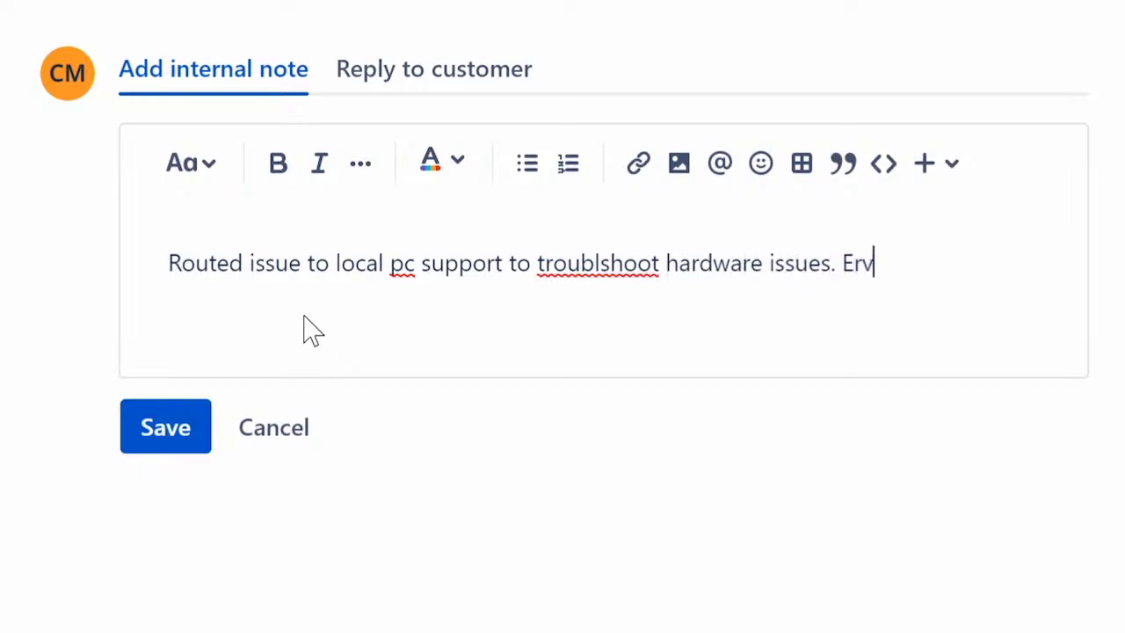
{"action": "type", "text": "in"}
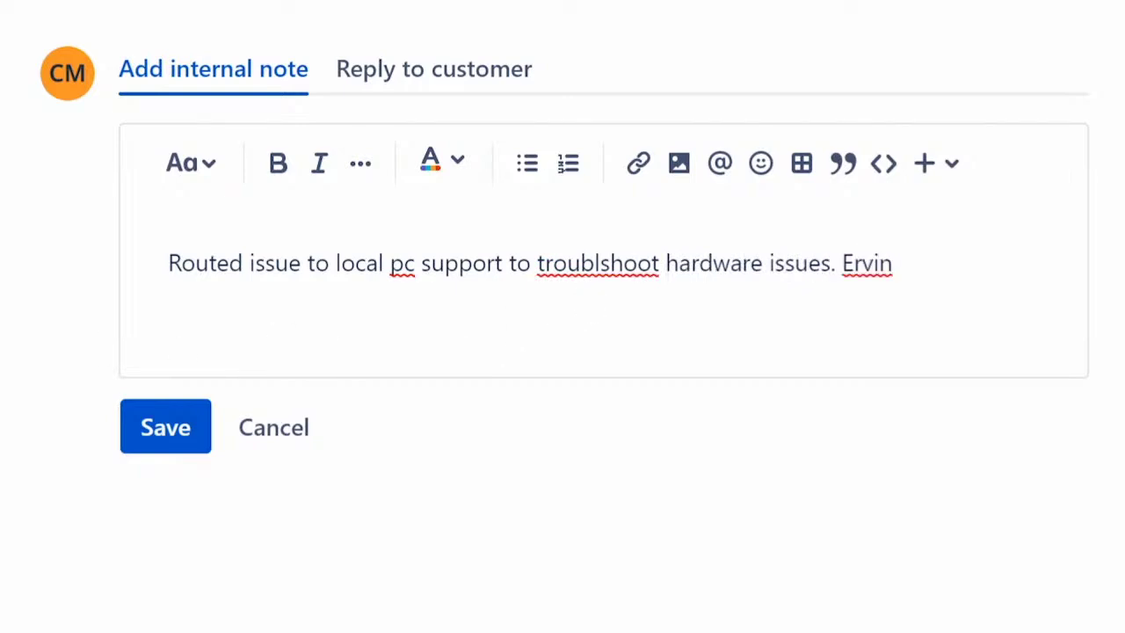
{"action": "right_click", "coordinate": [615, 268]}
{"action": "left_click", "coordinate": [714, 291]}
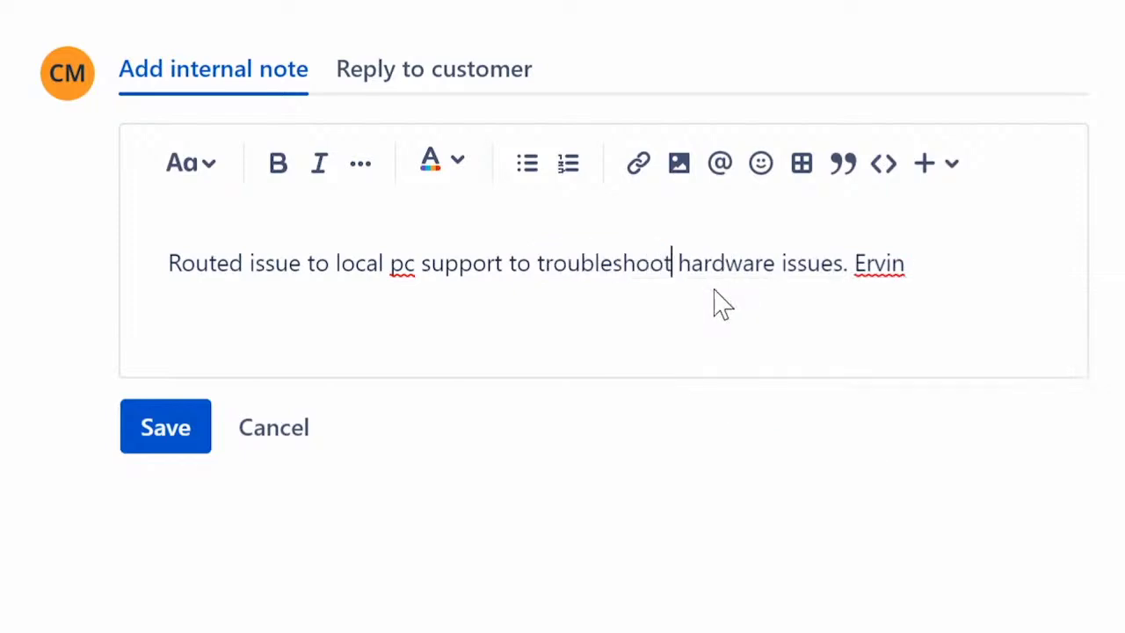
{"action": "left_click", "coordinate": [169, 431]}
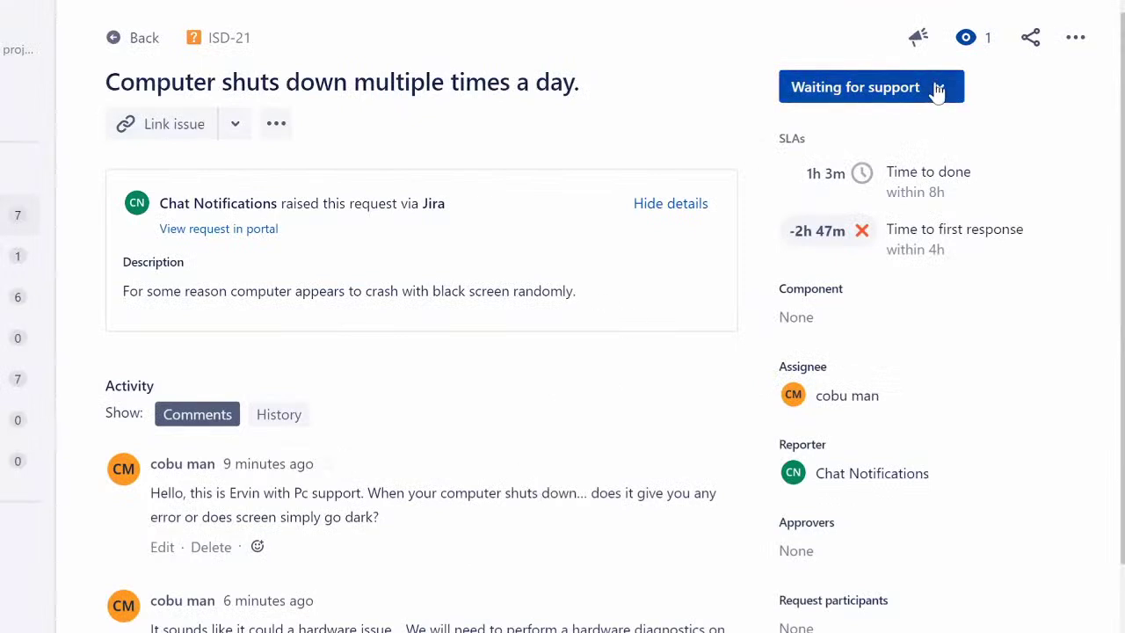
- Change ISD-21's status from Waiting for support to Completed and go back to the All open queue
{"action": "left_click", "coordinate": [841, 86]}
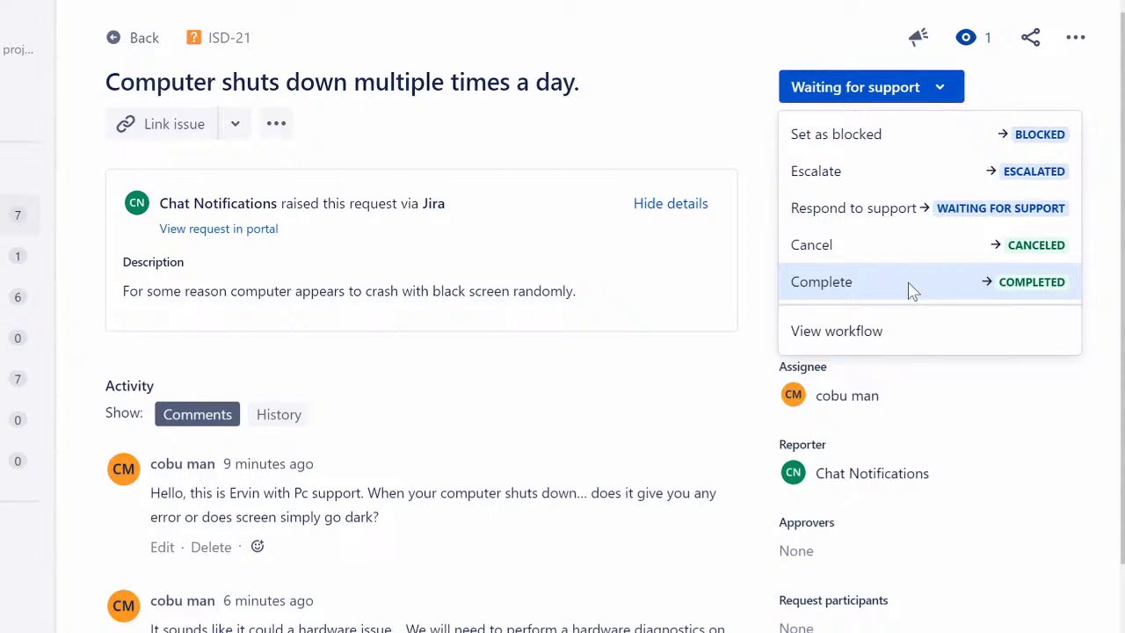
{"action": "left_click", "coordinate": [911, 290]}
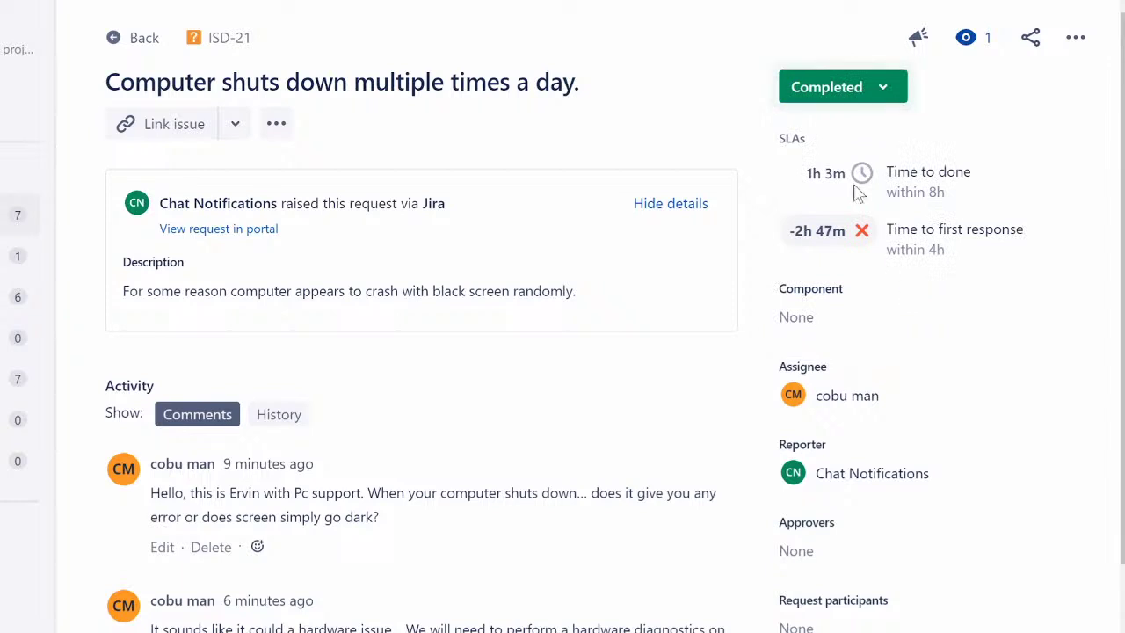
{"action": "left_click", "coordinate": [126, 37]}
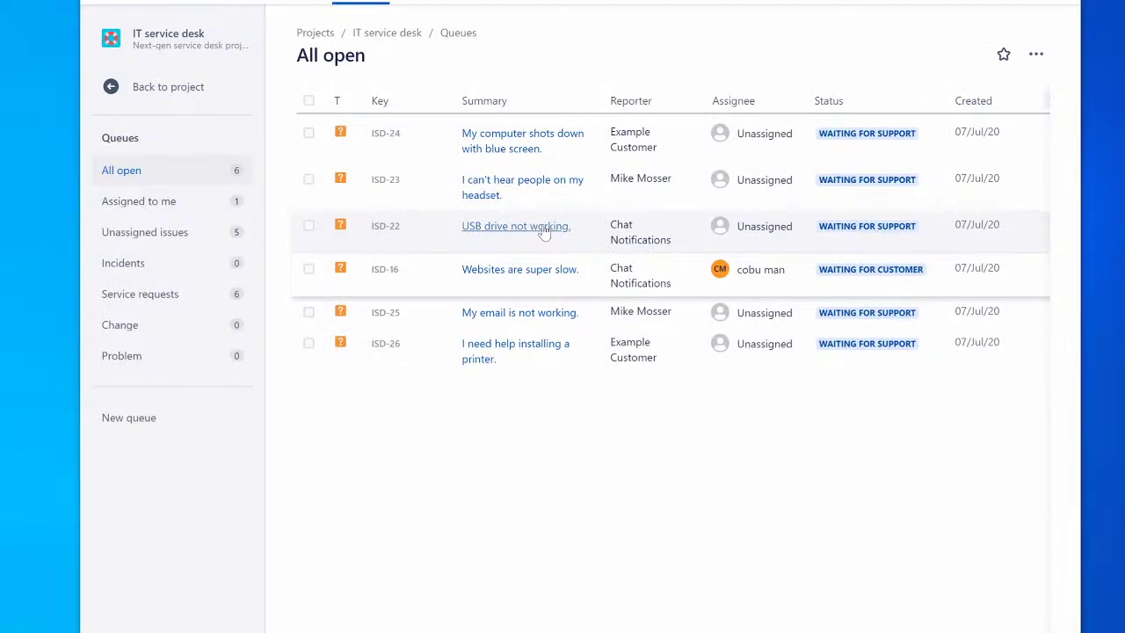
- Open the 'USB drive not working.' ticket and set its Assignee to yourself
{"action": "left_click", "coordinate": [544, 229]}
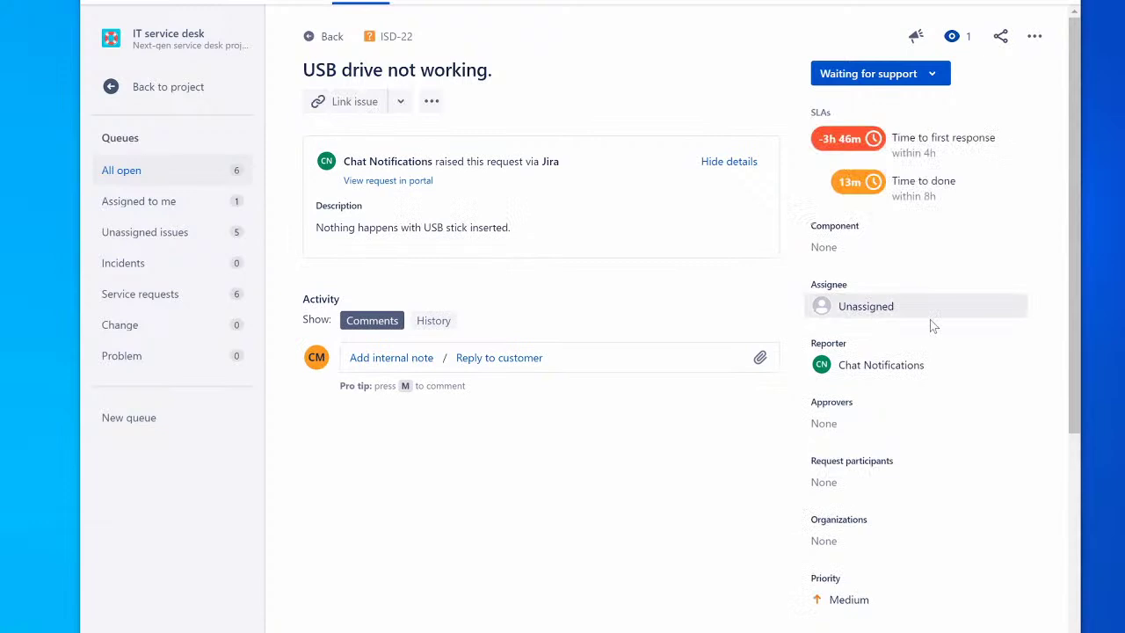
{"action": "left_click", "coordinate": [931, 317]}
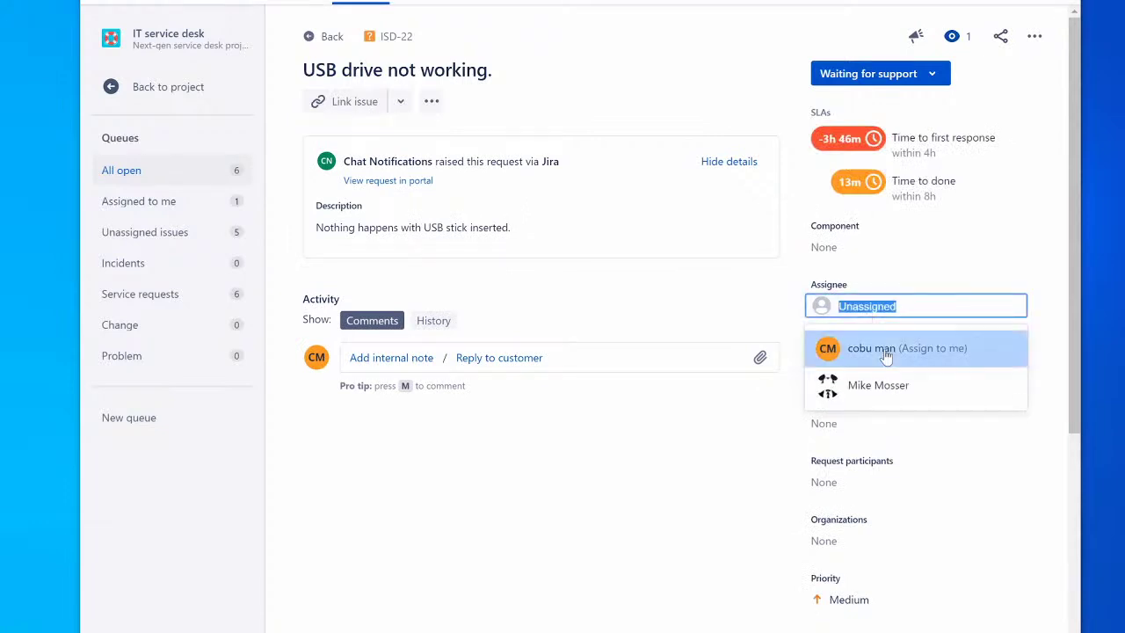
{"action": "left_click", "coordinate": [881, 350]}
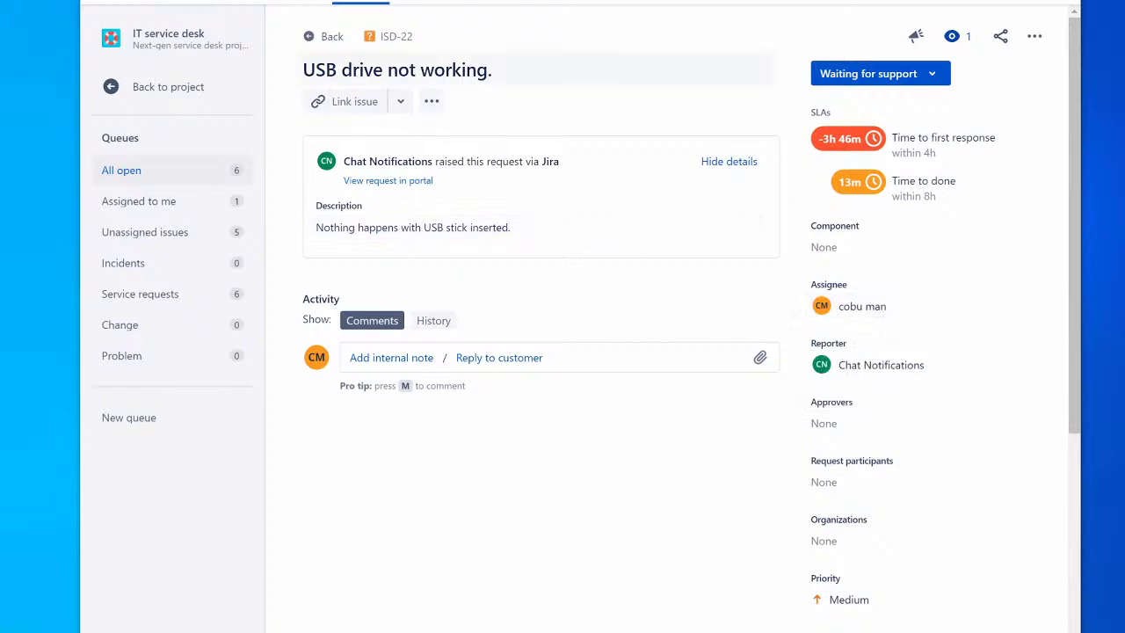
- Highlight the ticket title and the description 'Nothing happens with USB stick inserted.' while reading them
{"action": "left_click_drag", "start_coordinate": [493, 70], "coordinate": [317, 71]}
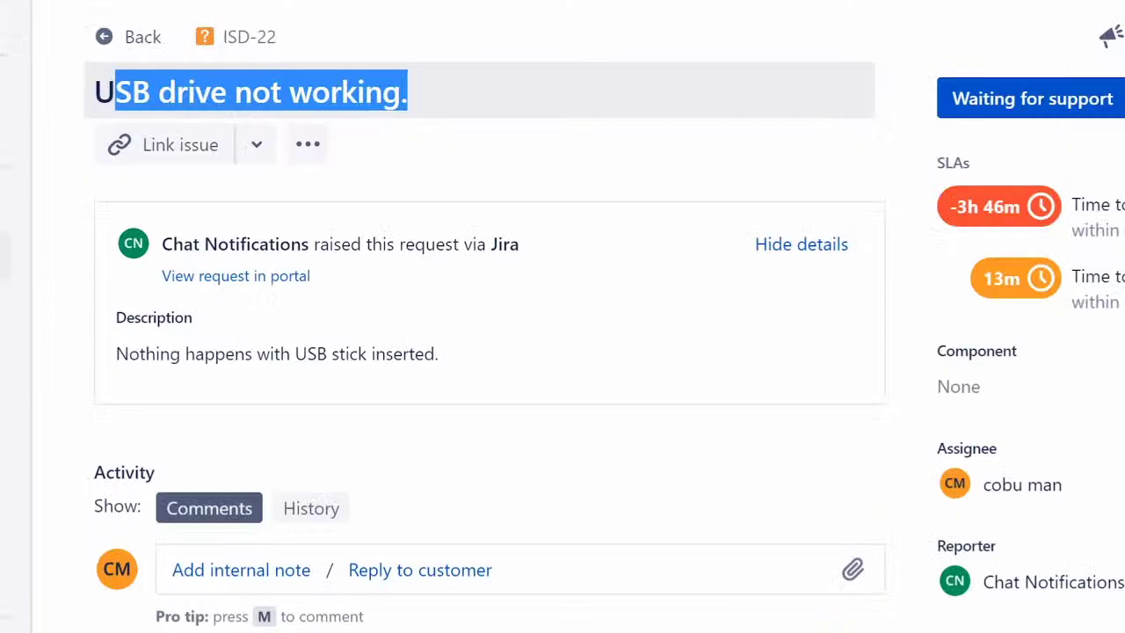
{"action": "left_click_drag", "start_coordinate": [116, 92], "coordinate": [91, 92]}
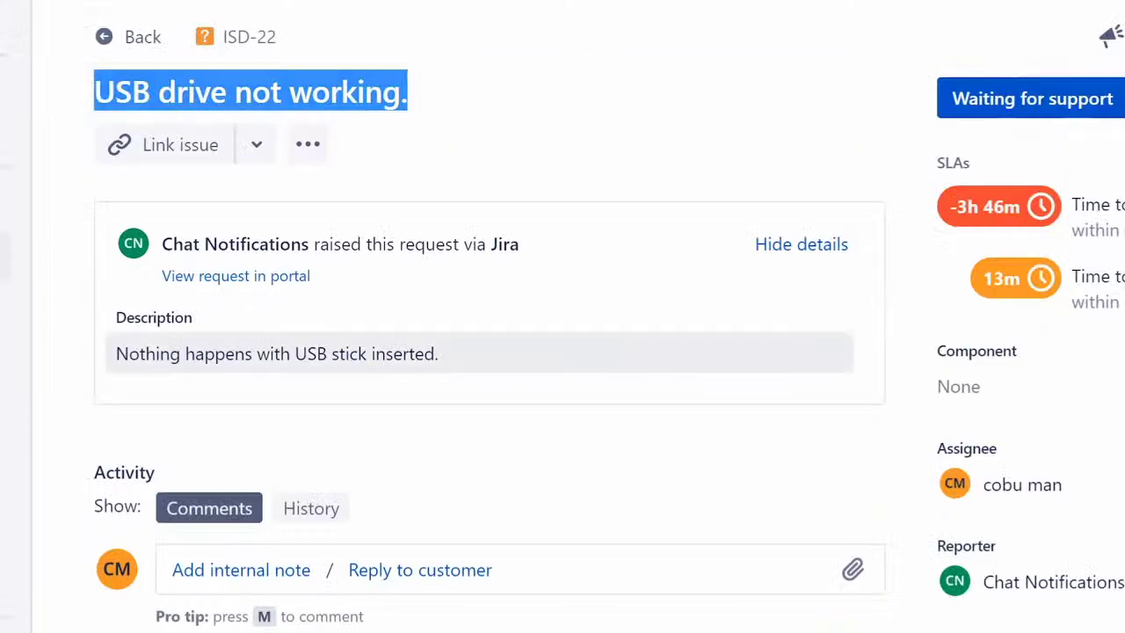
{"action": "left_click_drag", "start_coordinate": [445, 353], "coordinate": [171, 353]}
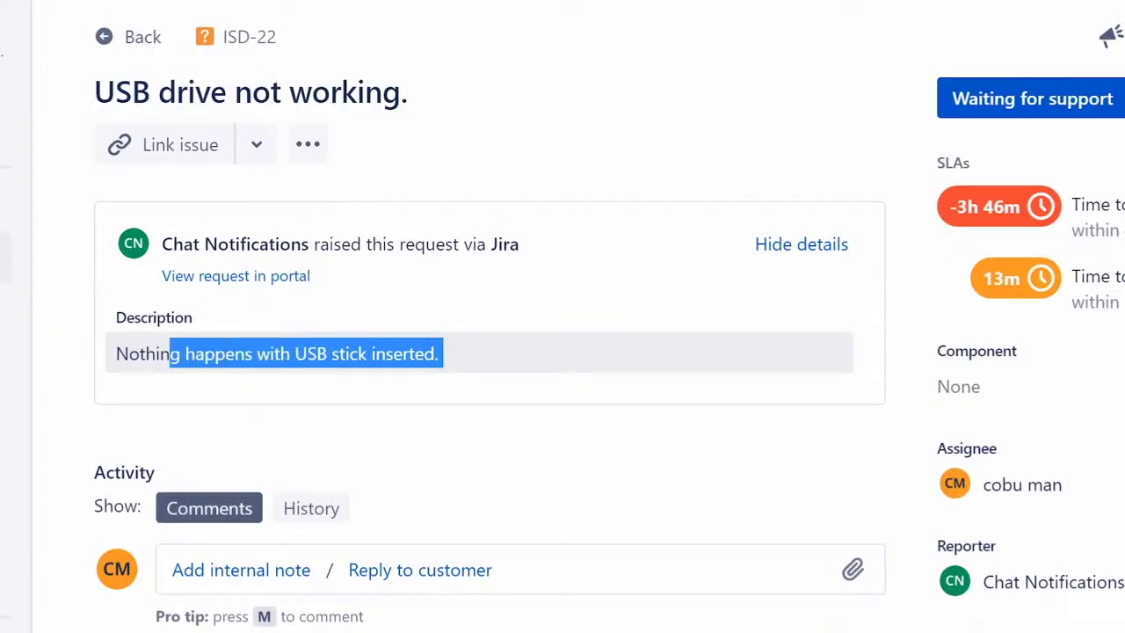
{"action": "left_click", "coordinate": [170, 353]}
{"action": "left_click_drag", "start_coordinate": [97, 353], "coordinate": [448, 353]}
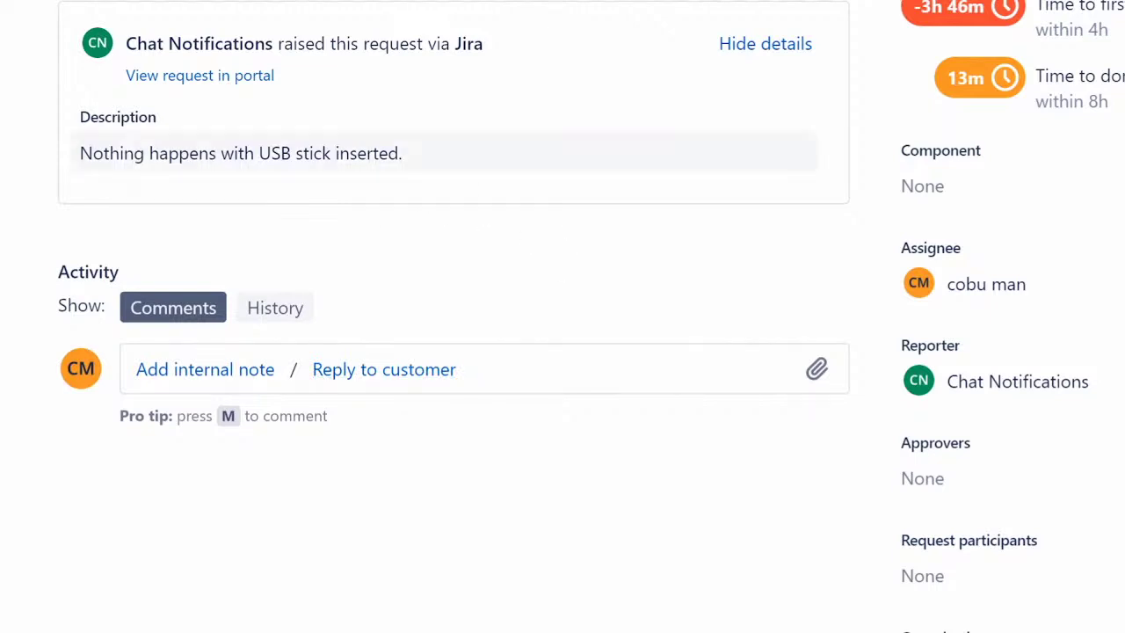
- Open the USB ticket's Description editor, cancel that edit, then reopen the Description for editing
{"action": "left_click_drag", "start_coordinate": [407, 153], "coordinate": [79, 141]}
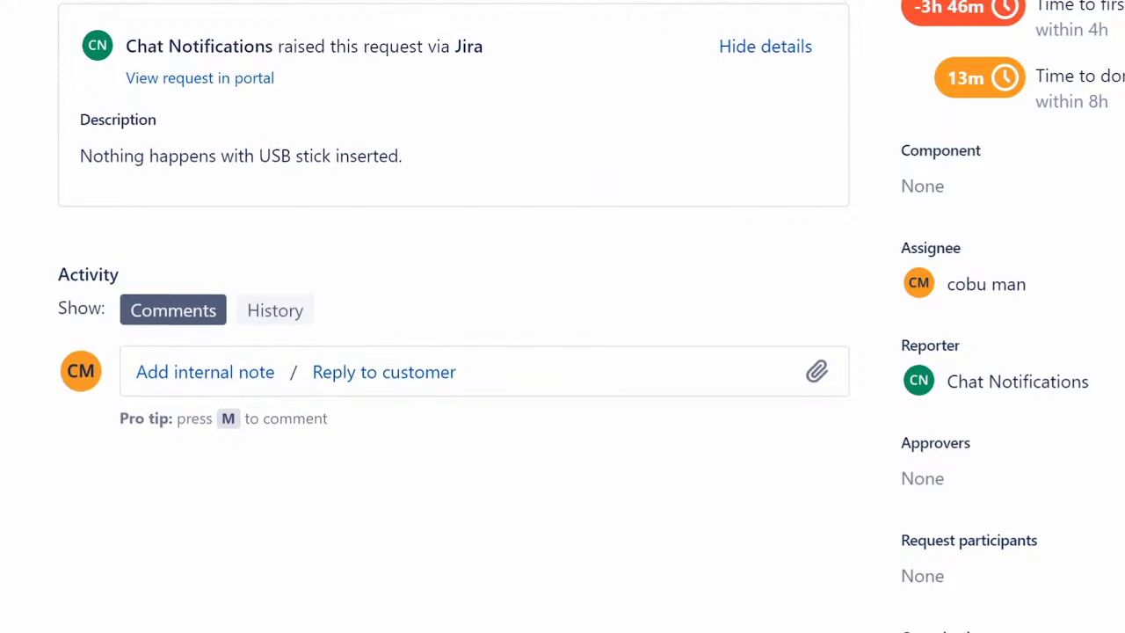
{"action": "left_click", "coordinate": [258, 168]}
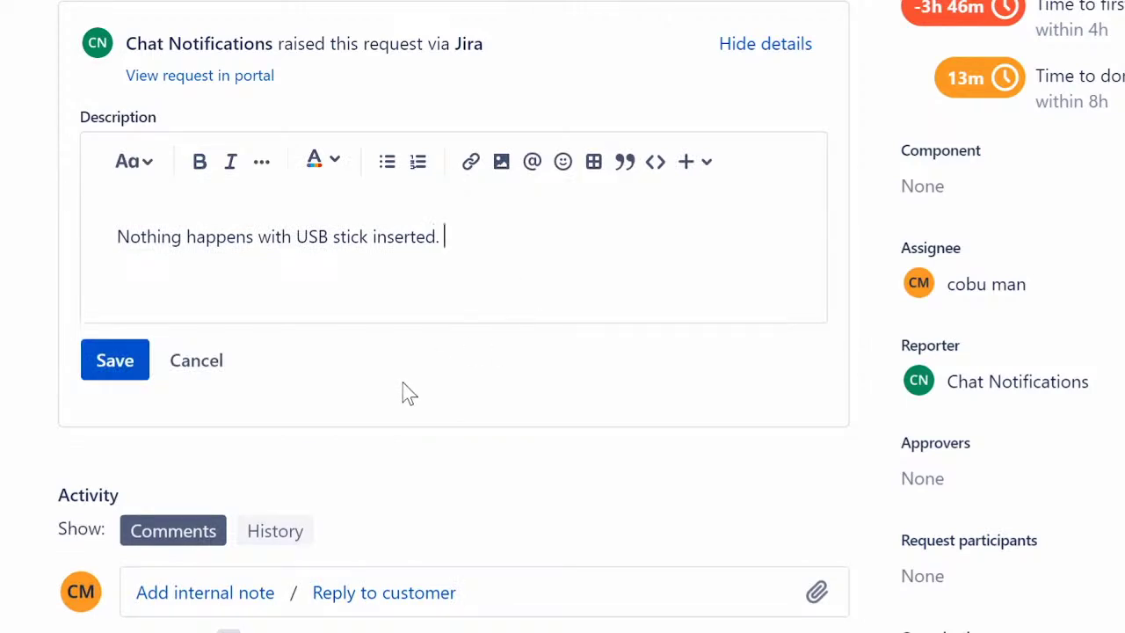
{"action": "left_click", "coordinate": [211, 357]}
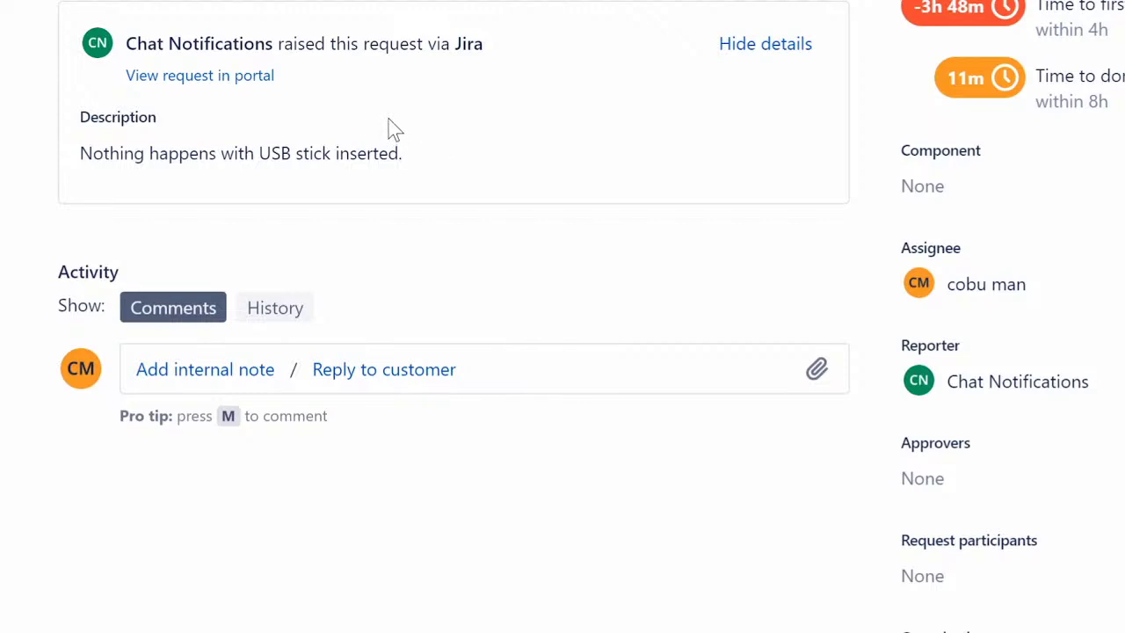
{"action": "left_click", "coordinate": [431, 156]}
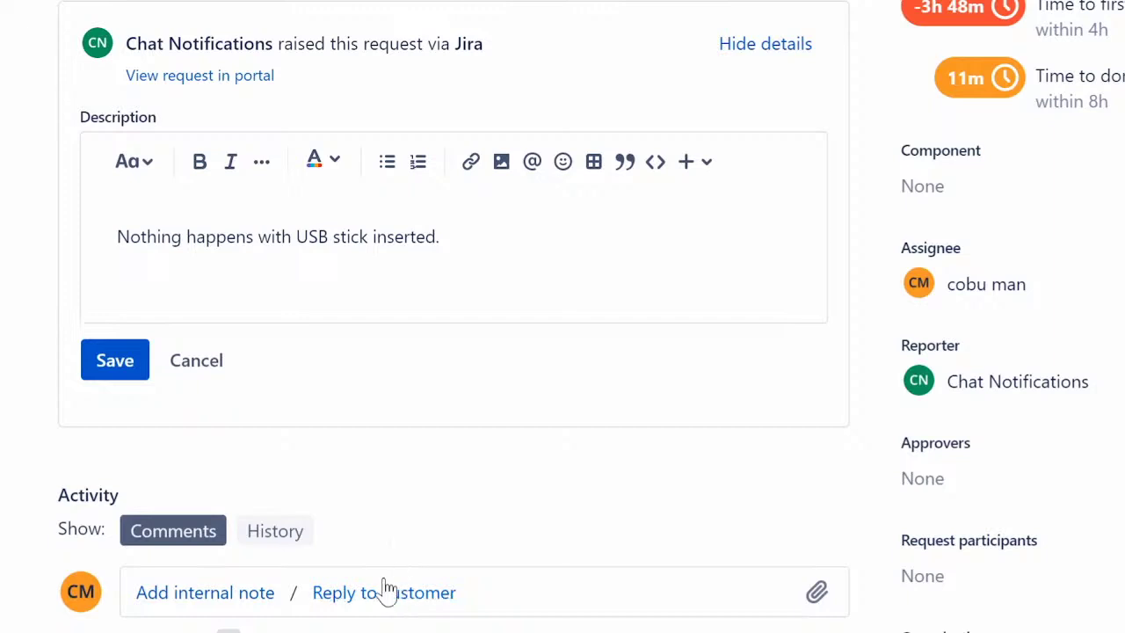
- Start a customer reply greeting them as the agent from Tech Support, correcting 'Unfortunatlly' to 'Unfortunately'
{"action": "left_click", "coordinate": [378, 595]}
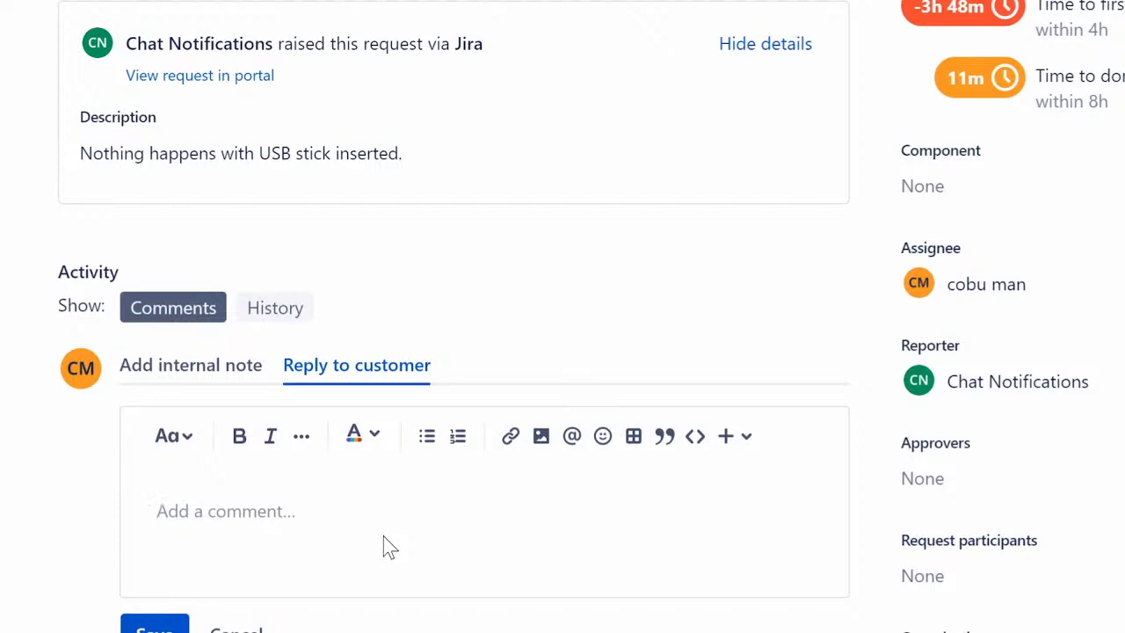
{"action": "type", "text": "Hello,"}
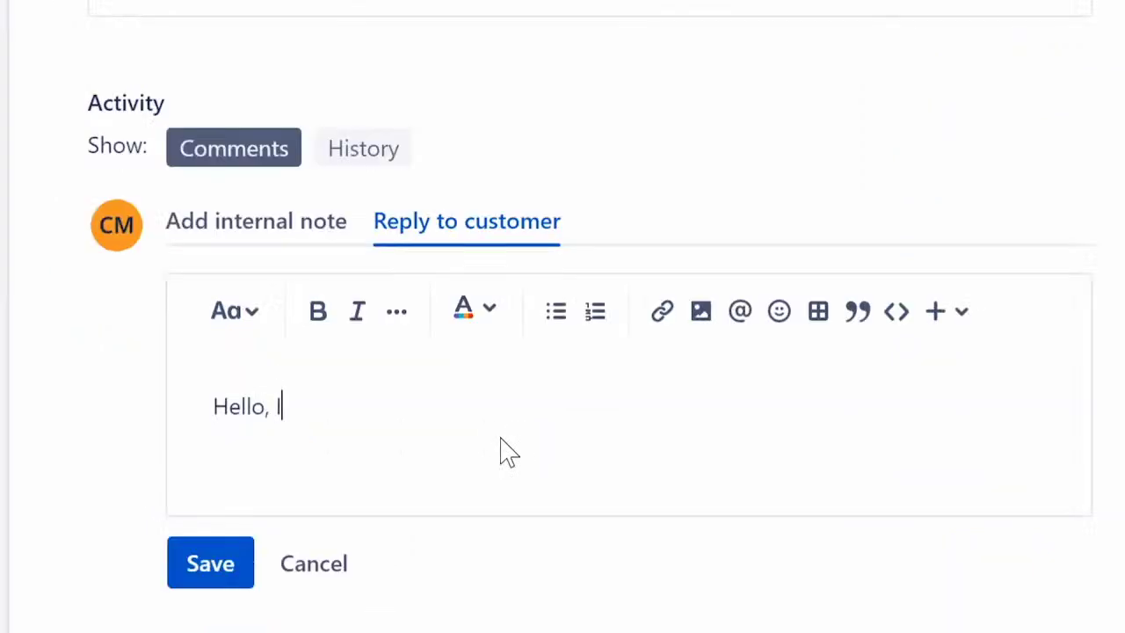
{"action": "type", "text": "my name is Ervin w"}
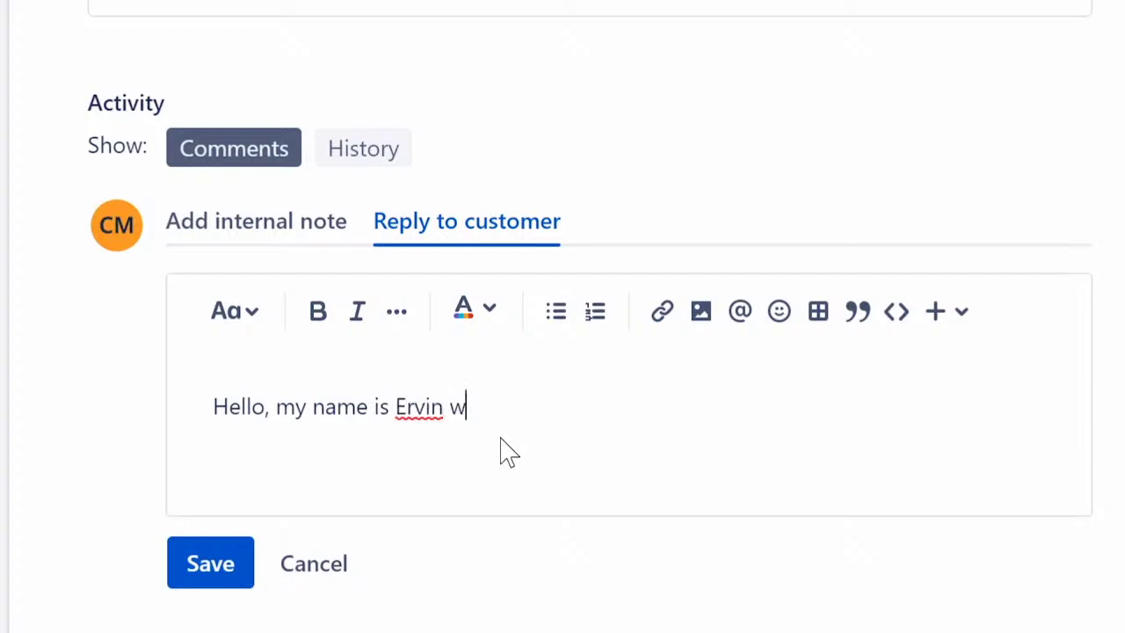
{"action": "type", "text": "ith Tech S"}
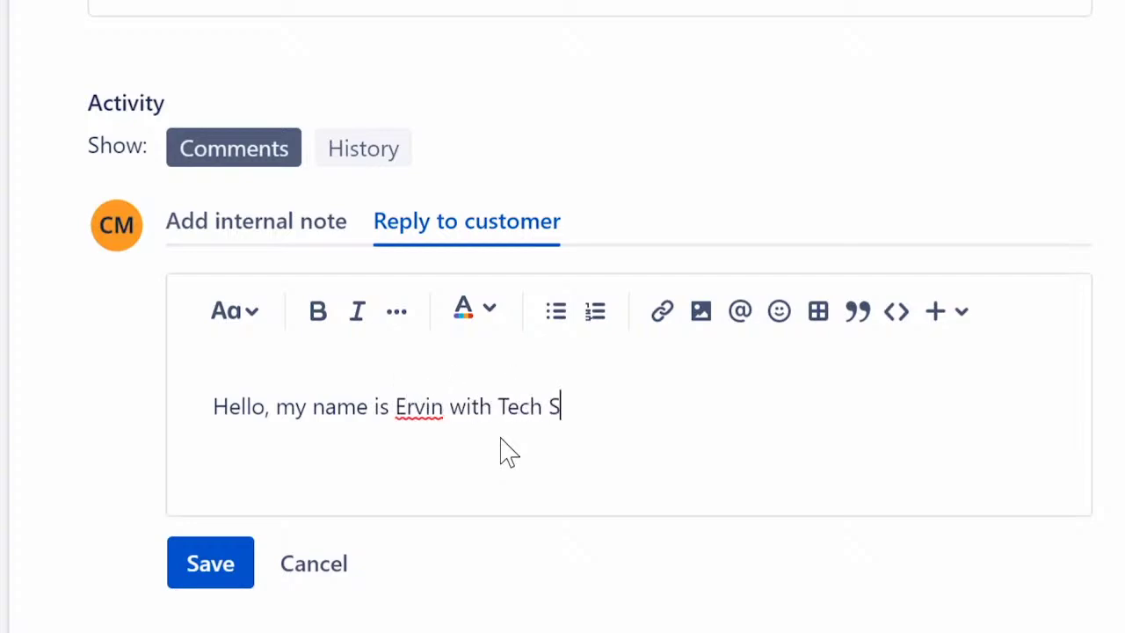
{"action": "type", "text": "upport. "}
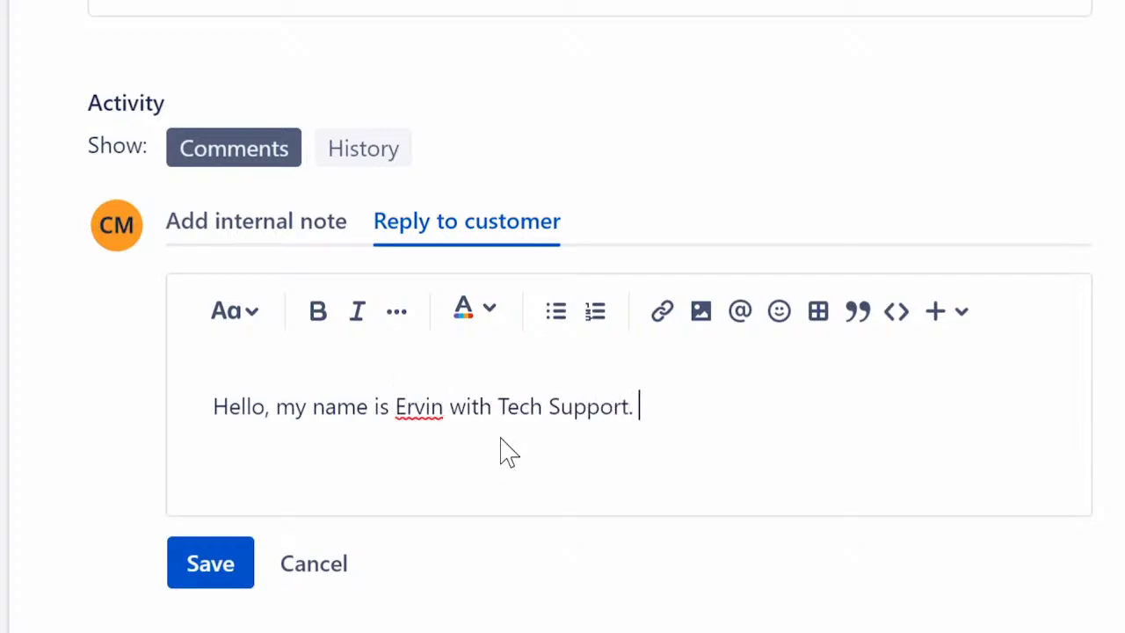
{"action": "type", "text": "Unfort"}
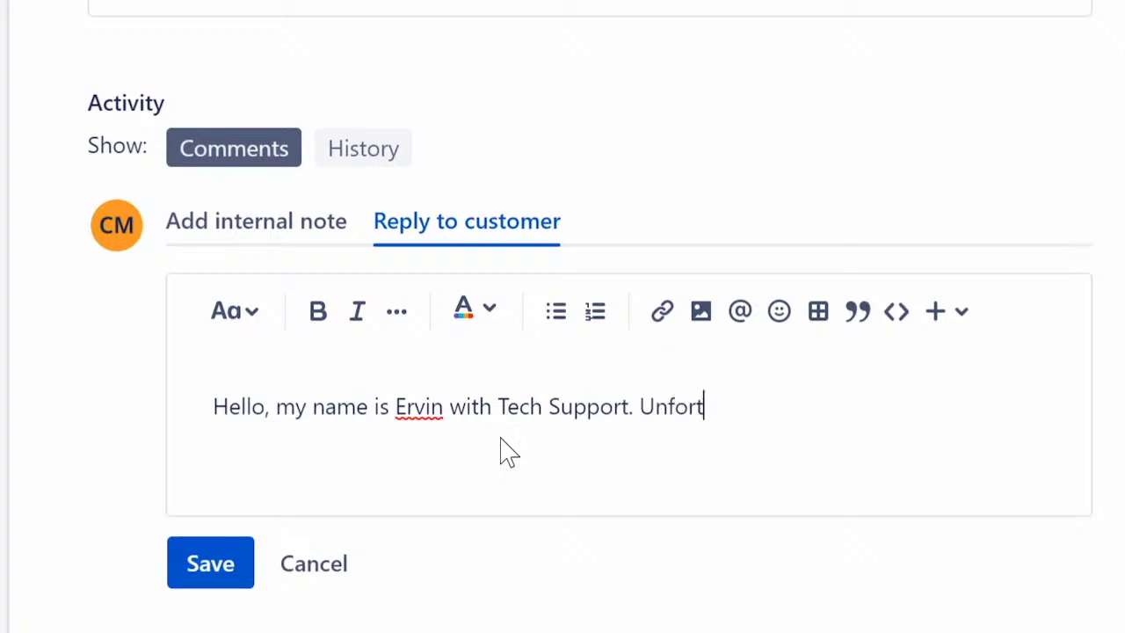
{"action": "type", "text": "unatlly,"}
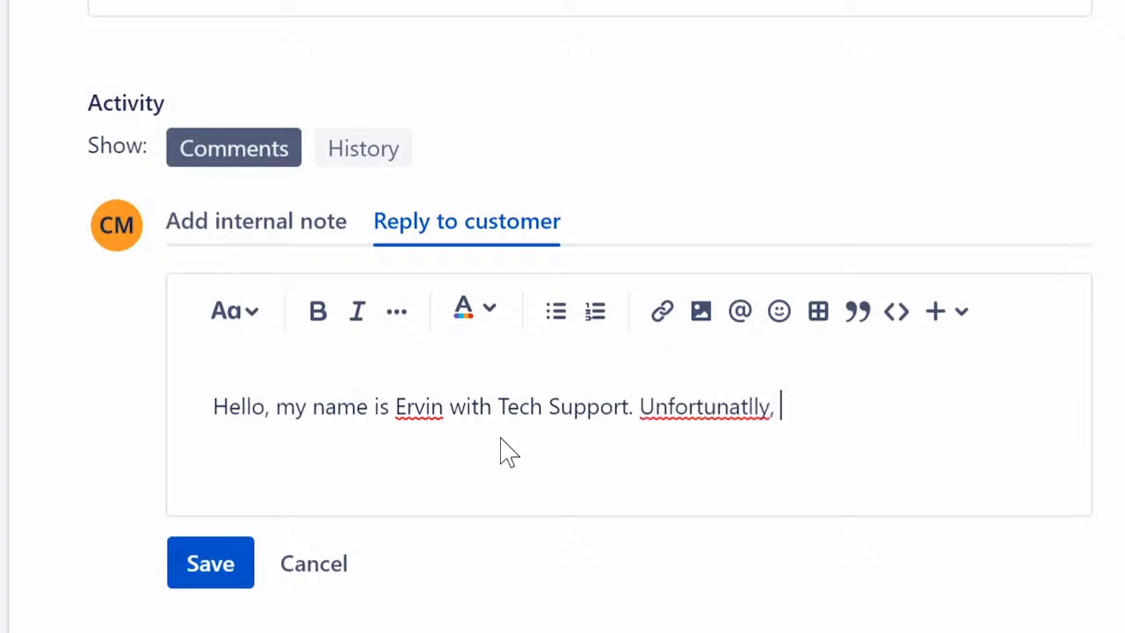
{"action": "right_click", "coordinate": [753, 406]}
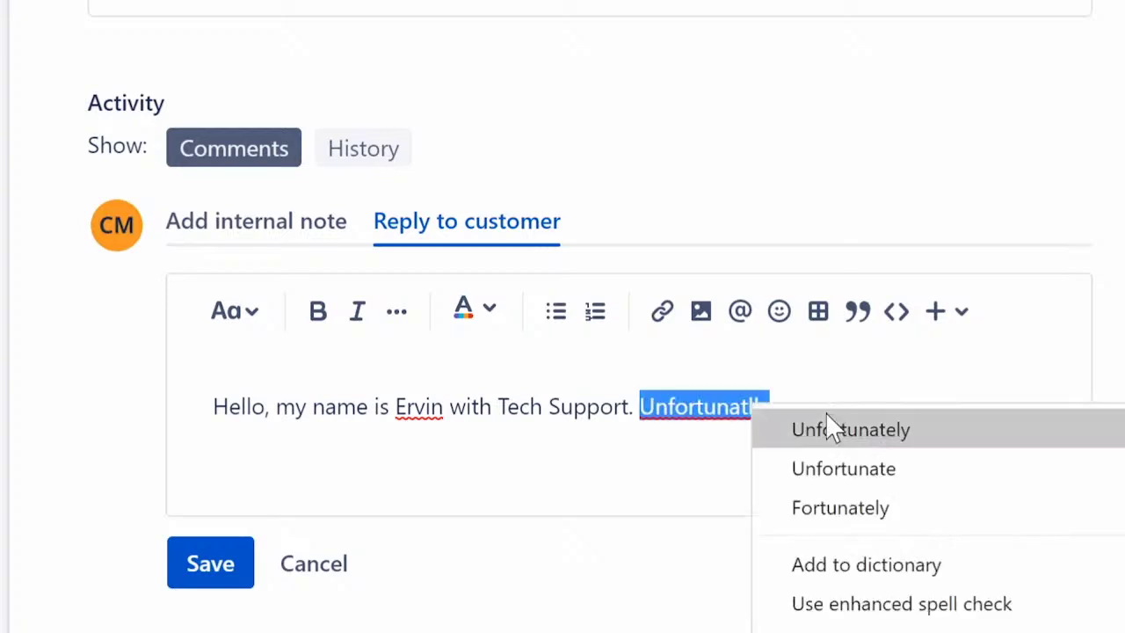
{"action": "left_click", "coordinate": [825, 412]}
{"action": "key", "text": "End"}
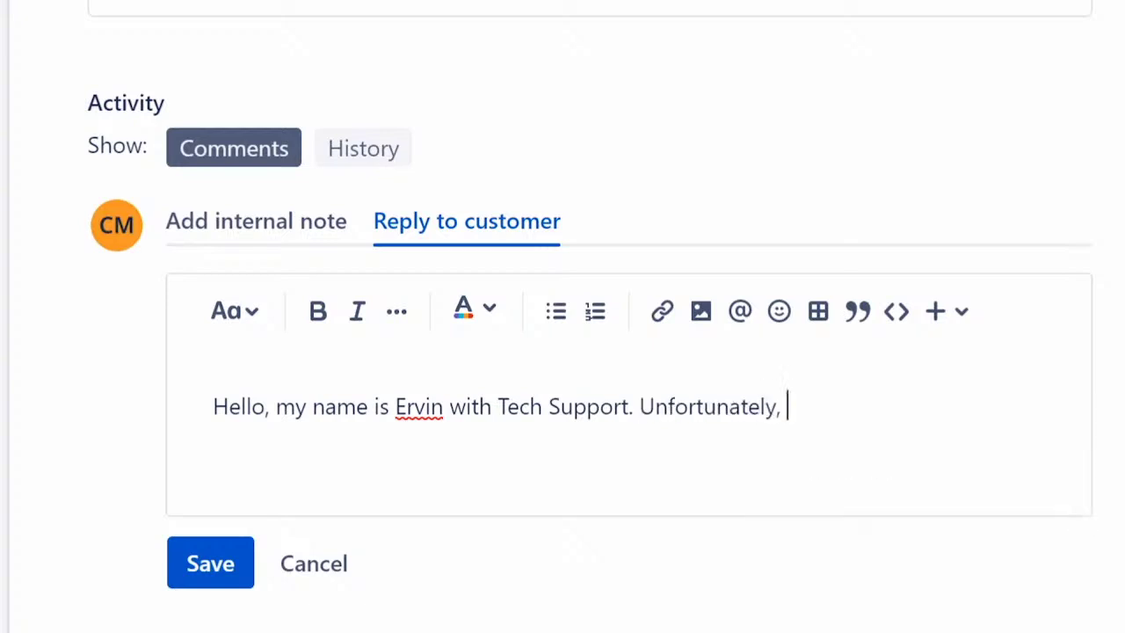
- Finish the reply: 'our company has USB port disabled as part of company security policy.'
{"action": "type", "text": "our company has"}
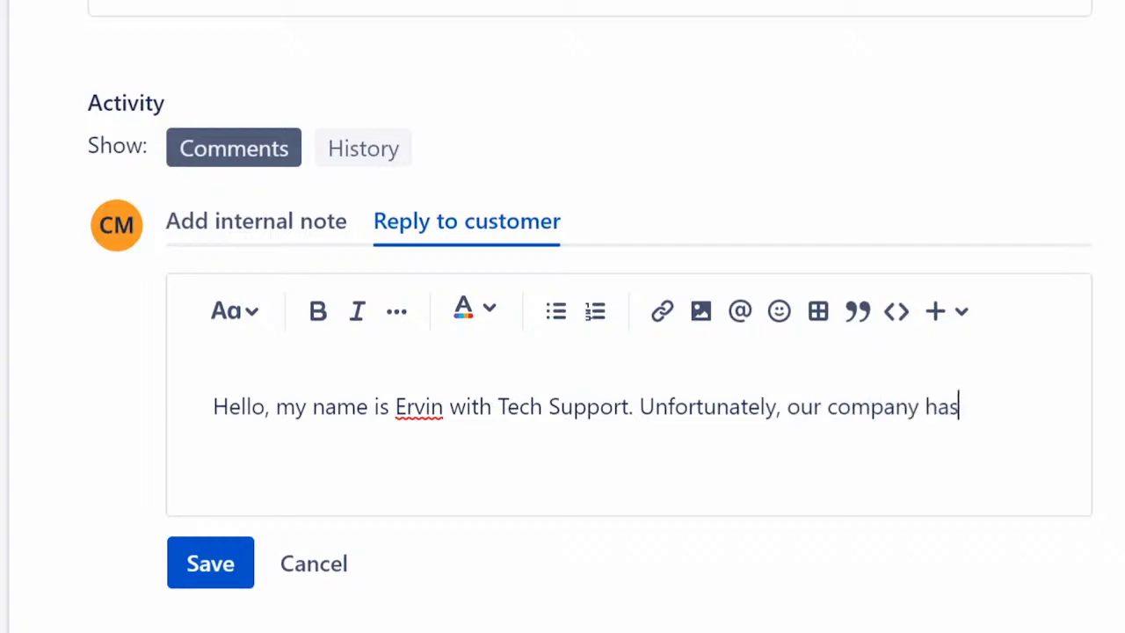
{"action": "type", "text": " USB protr"}
{"action": "key", "text": "BackSpace"}
{"action": "key", "text": "BackSpace"}
{"action": "key", "text": "BackSpace"}
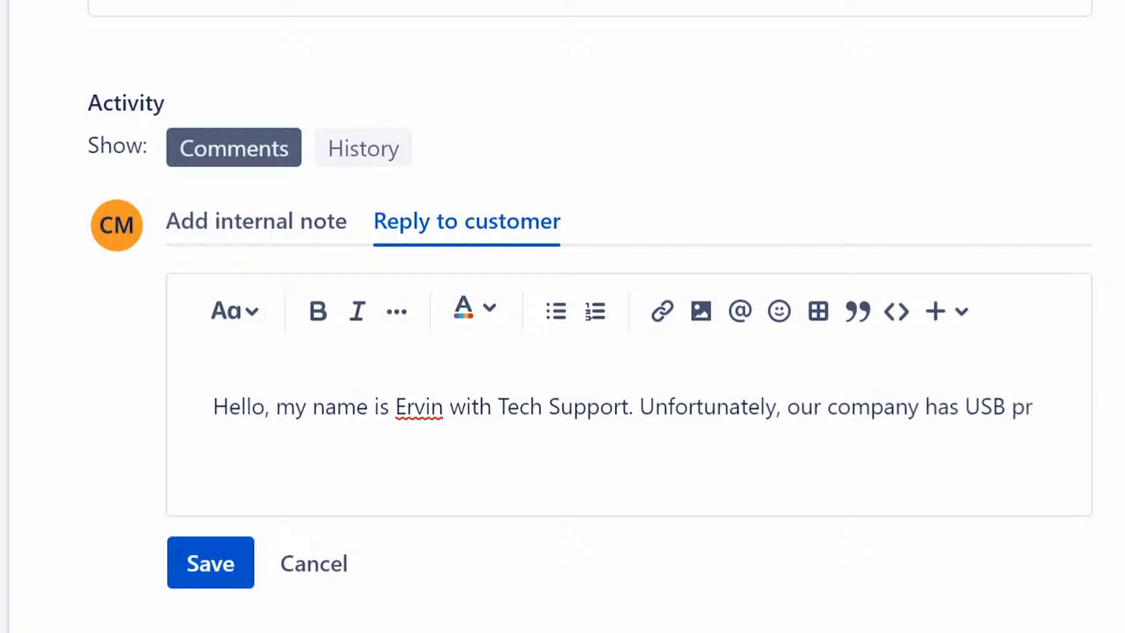
{"action": "key", "text": "BackSpace"}
{"action": "type", "text": "ort disa"}
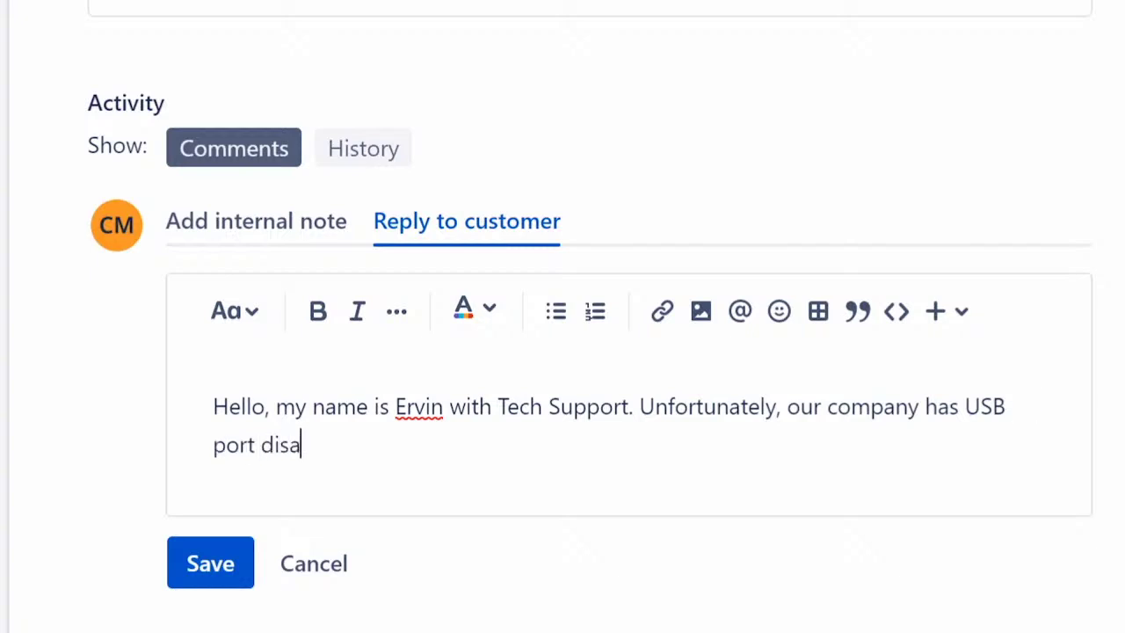
{"action": "type", "text": "bled by"}
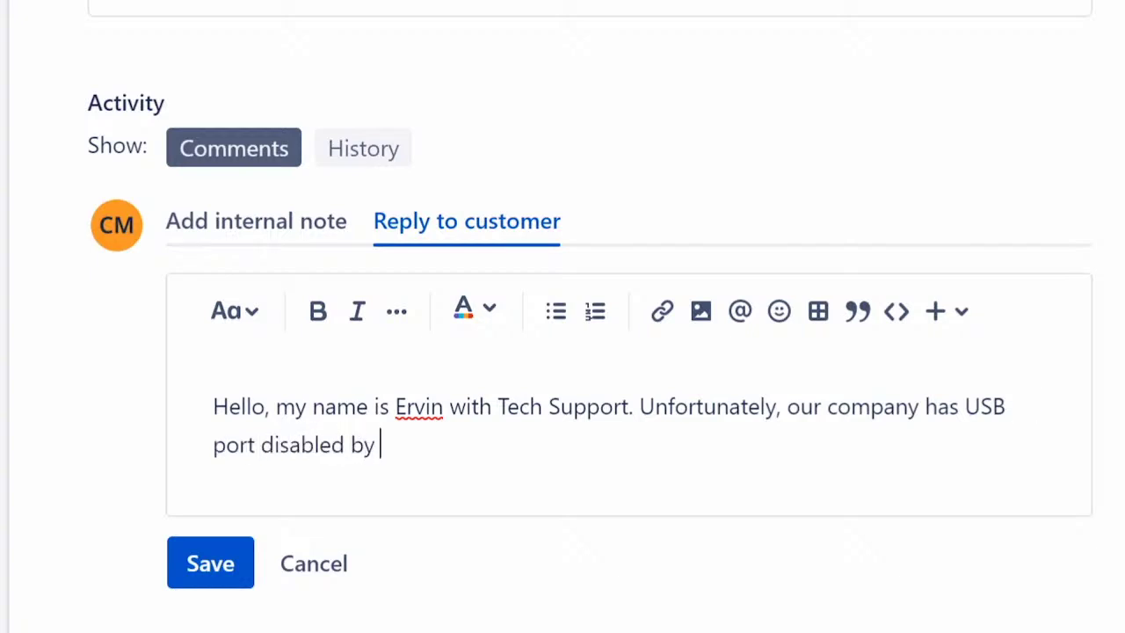
{"action": "key", "text": "BackSpace"}
{"action": "key", "text": "BackSpace"}
{"action": "key", "text": "BackSpace"}
{"action": "type", "text": "as po"}
{"action": "key", "text": "BackSpace"}
{"action": "type", "text": "art of "}
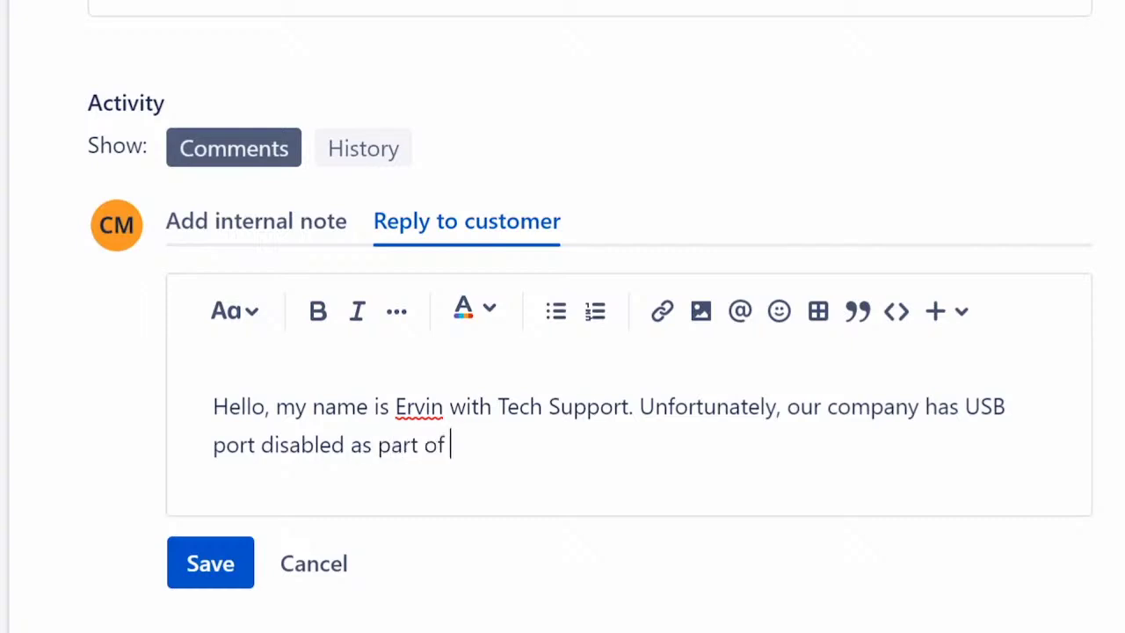
{"action": "type", "text": "companie"}
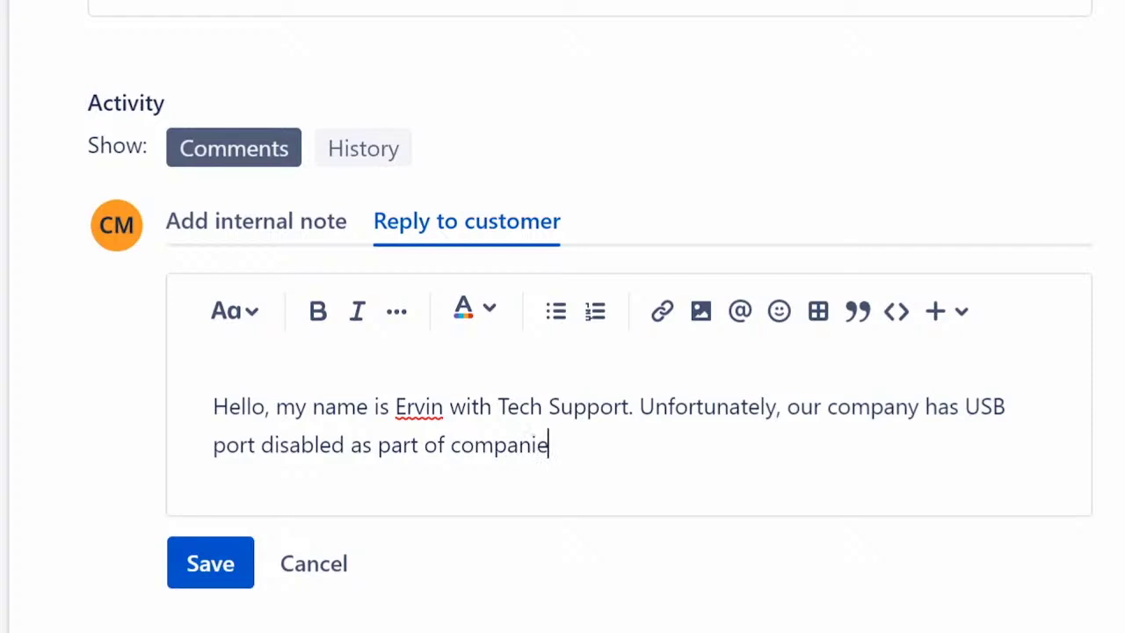
{"action": "key", "text": "BackSpace"}
{"action": "type", "text": "y pol"}
{"action": "key", "text": "BackSpace"}
{"action": "key", "text": "BackSpace"}
{"action": "key", "text": "BackSpace"}
{"action": "type", "text": "secur"}
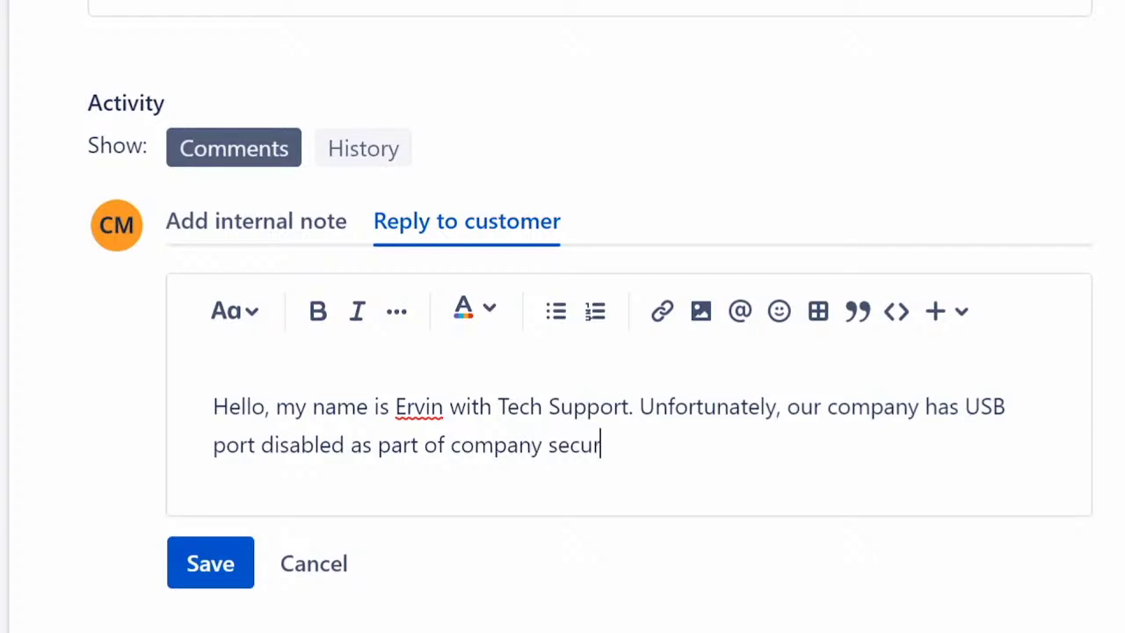
{"action": "type", "text": "ity policy"}
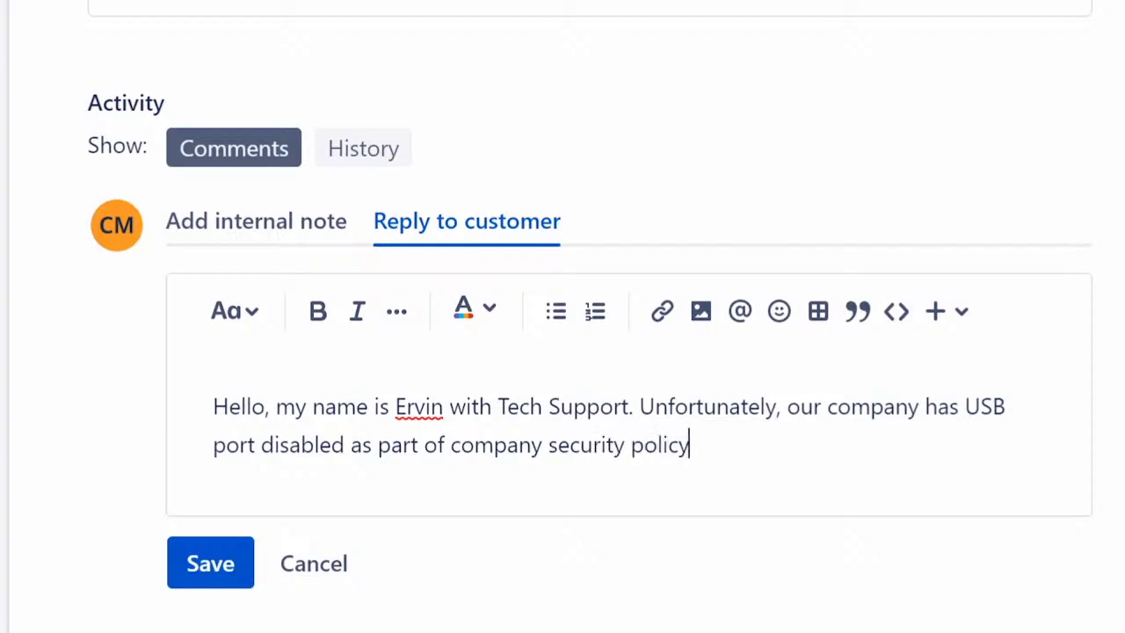
{"action": "type", "text": "."}
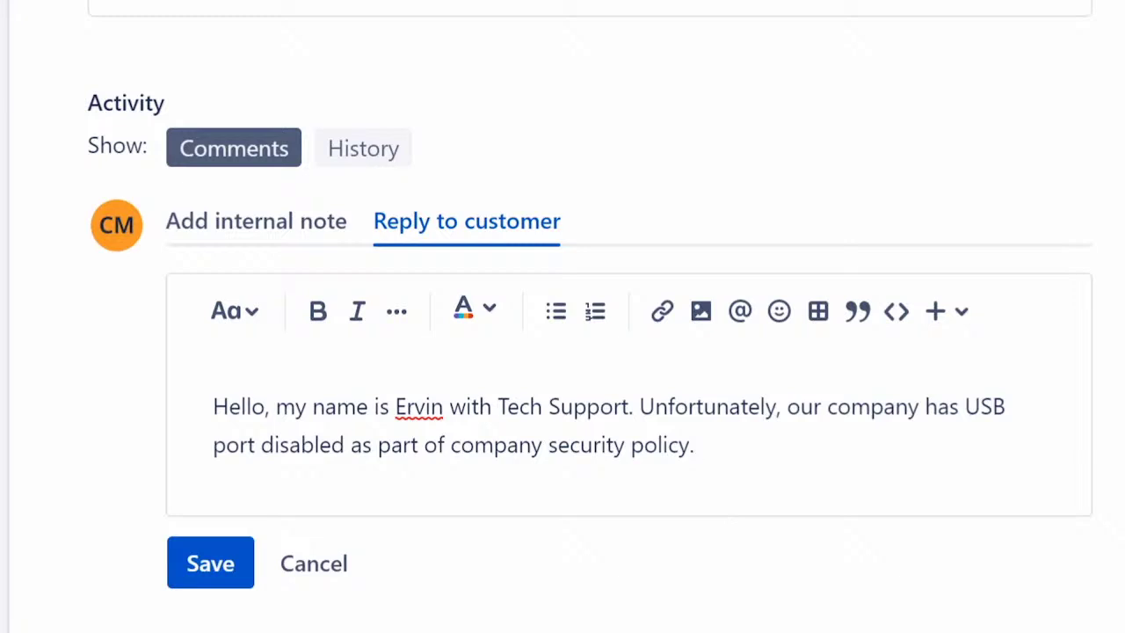
- Append 'If you need further assistance please let me know...' to the disabled-USB-port customer reply
{"action": "type", "text": "If you need fur"}
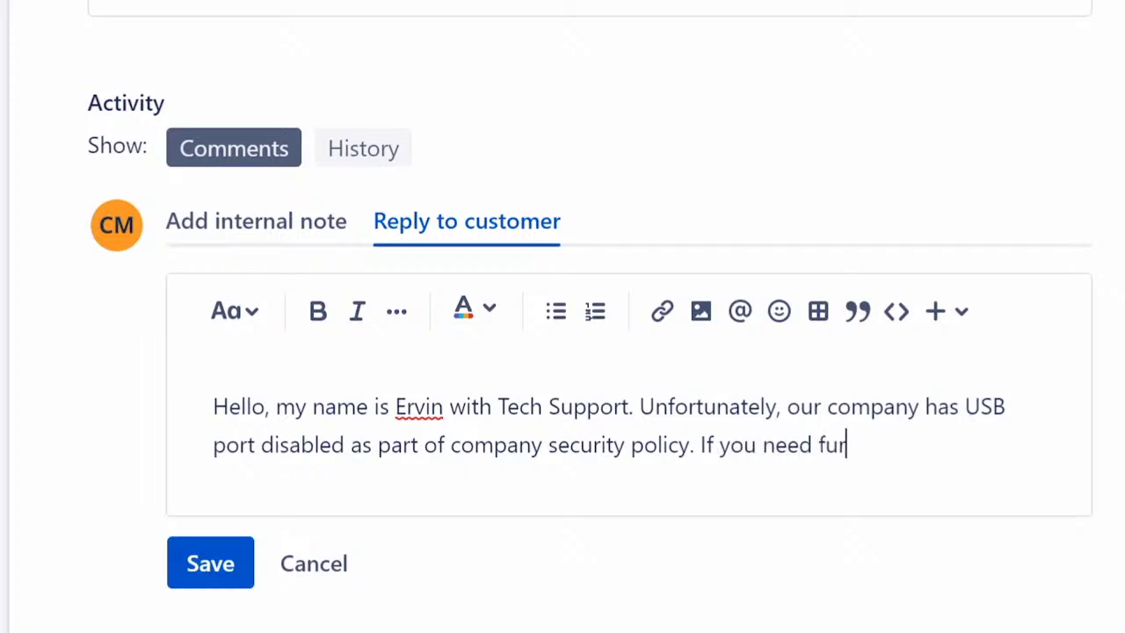
{"action": "type", "text": "ther assistan"}
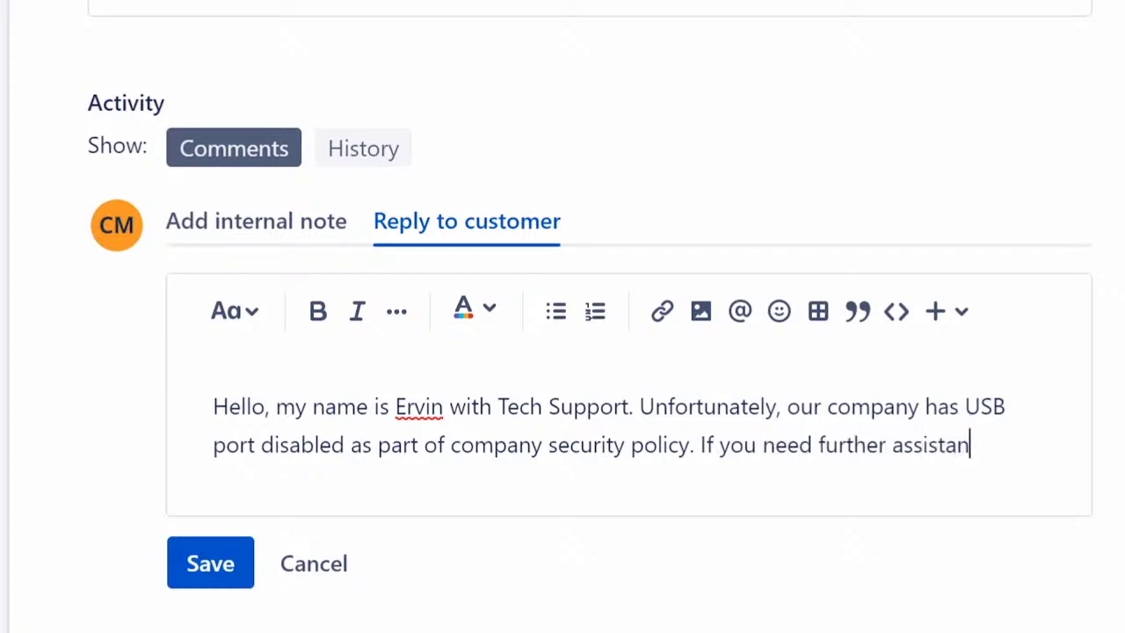
{"action": "type", "text": "ce plea"}
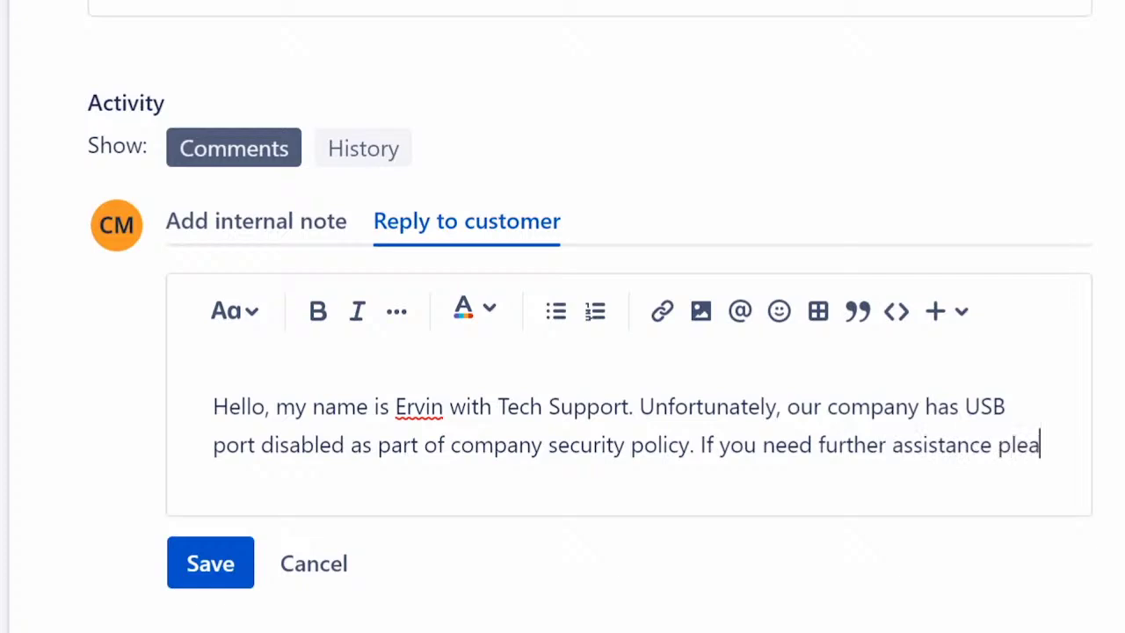
{"action": "type", "text": "se let me know"}
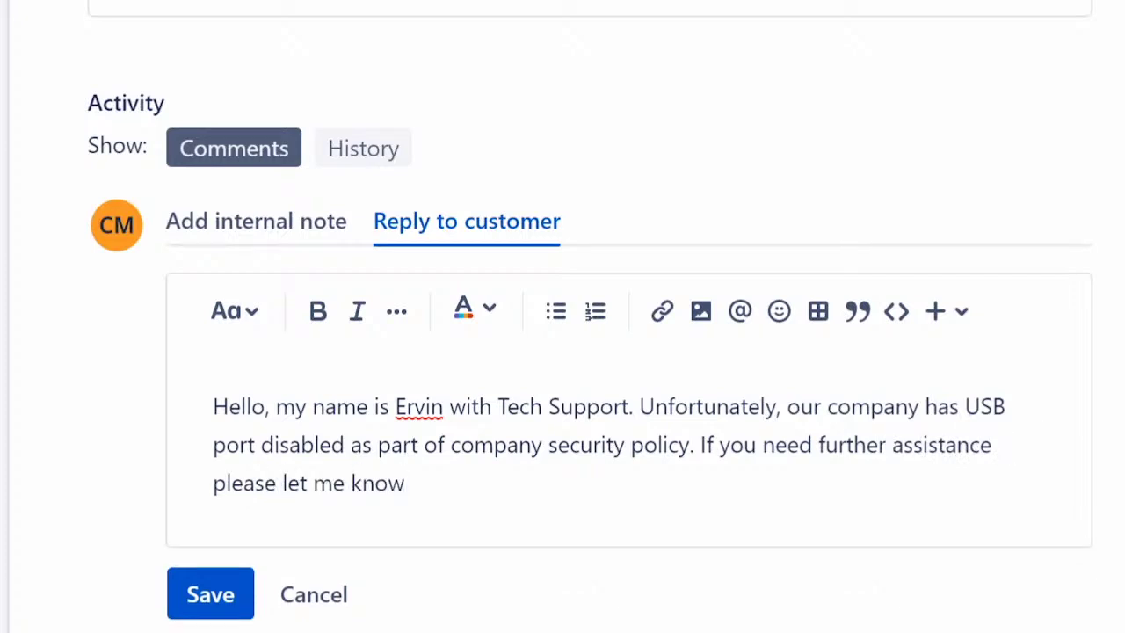
{"action": "type", "text": "..."}
{"action": "left_click_drag", "start_coordinate": [212, 445], "coordinate": [694, 445]}
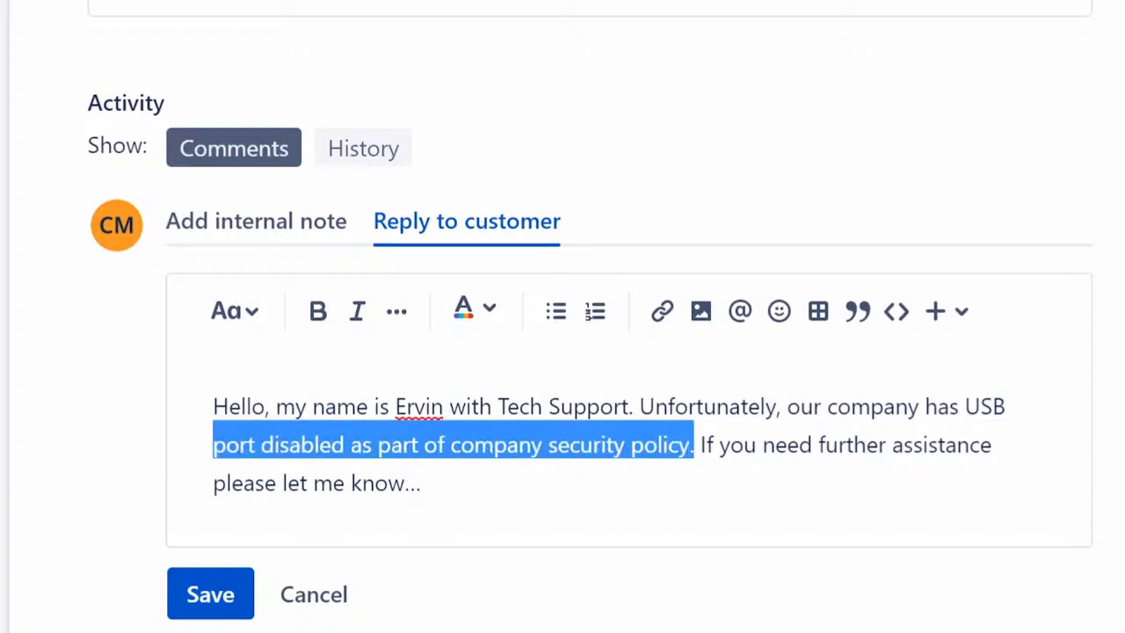
{"action": "left_click", "coordinate": [422, 483]}
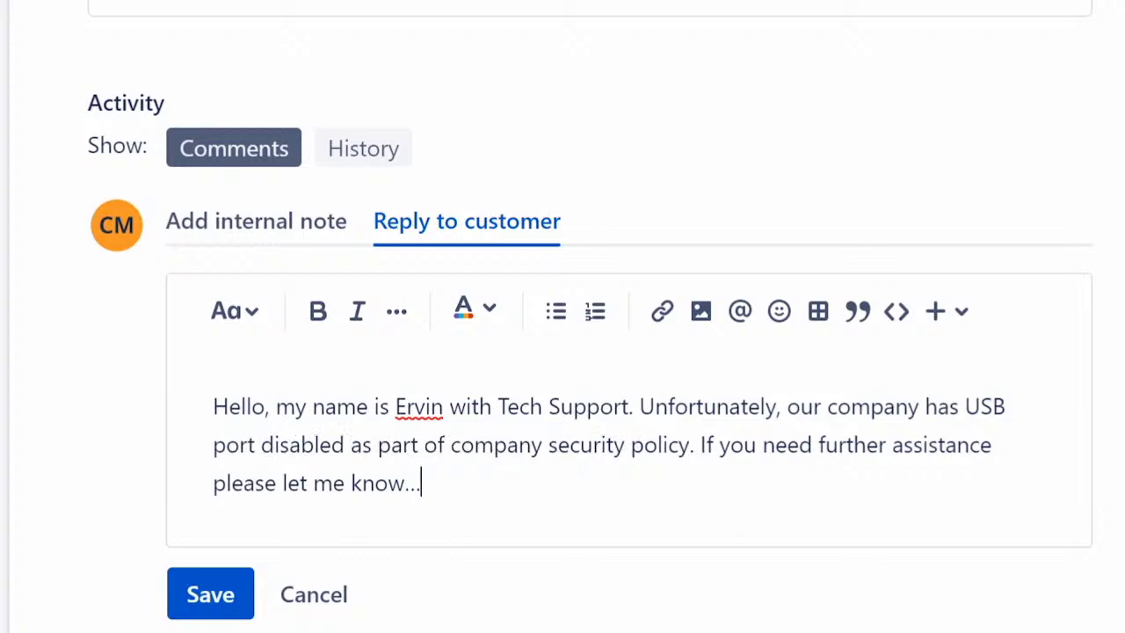
{"action": "left_click_drag", "start_coordinate": [422, 482], "coordinate": [700, 445]}
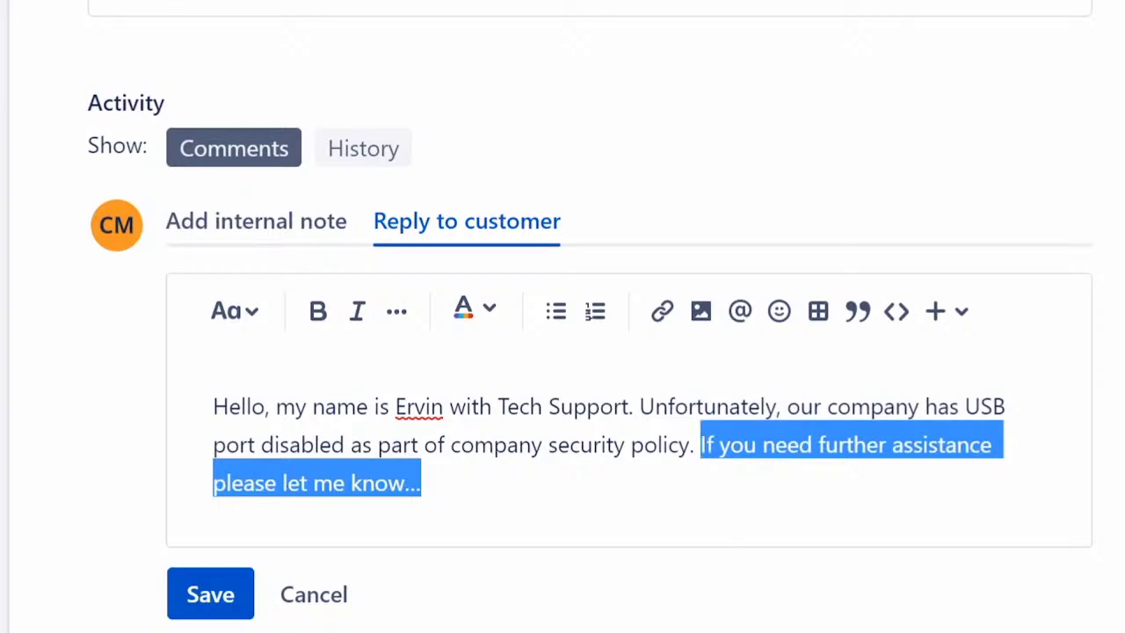
{"action": "left_click", "coordinate": [423, 482]}
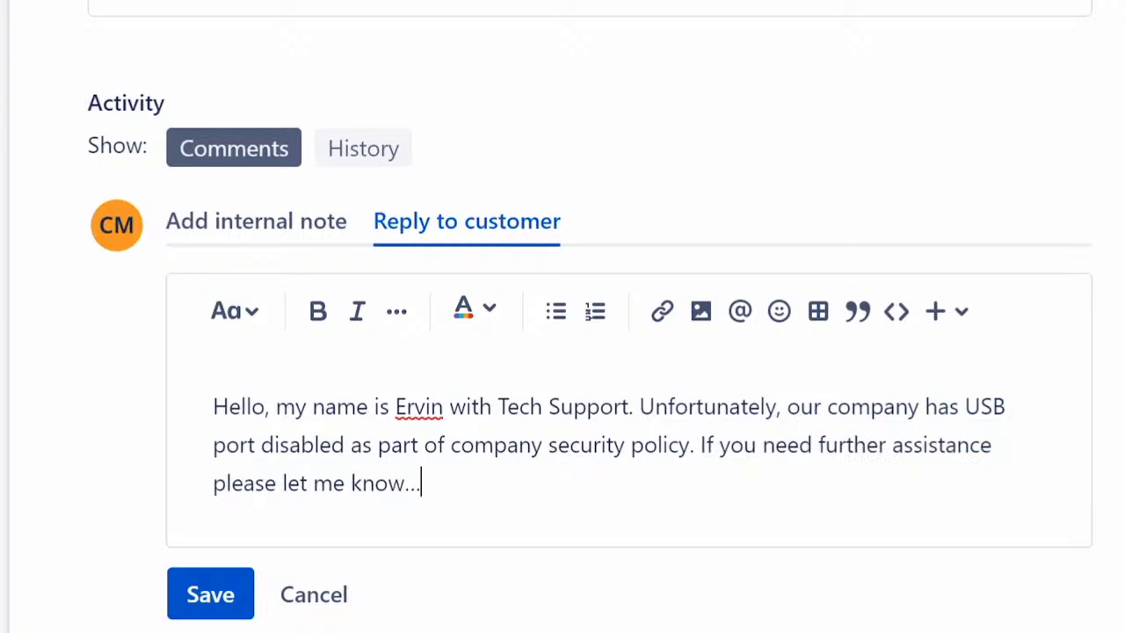
- Add that USB ports are controlled by the Security team, then save the reply
{"action": "type", "text": "but , when it "}
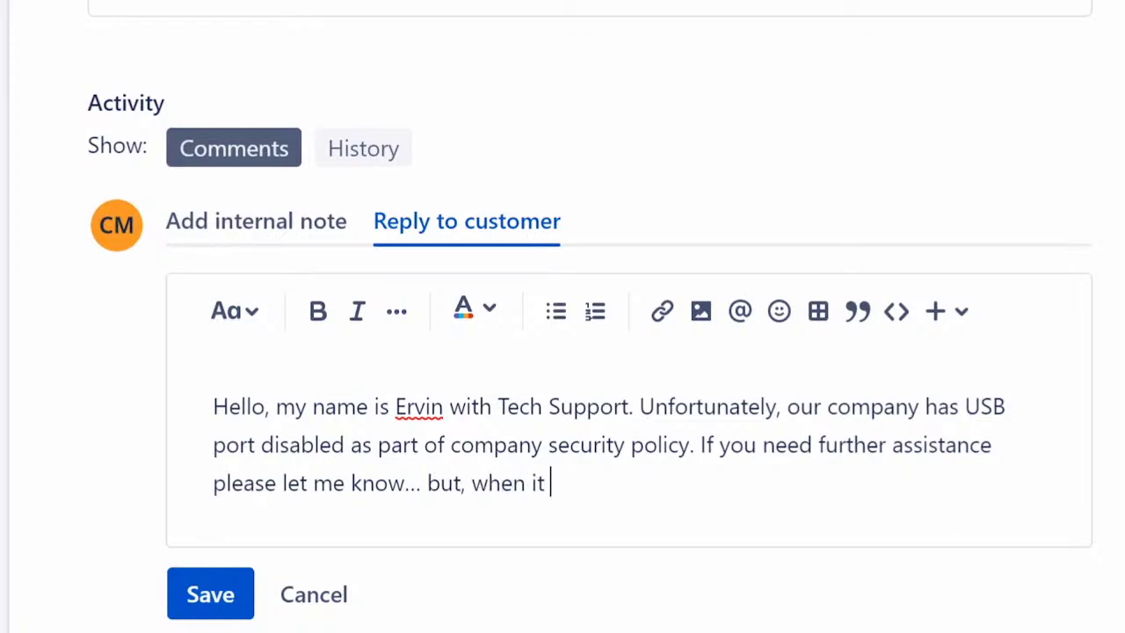
{"action": "type", "text": "comes to "}
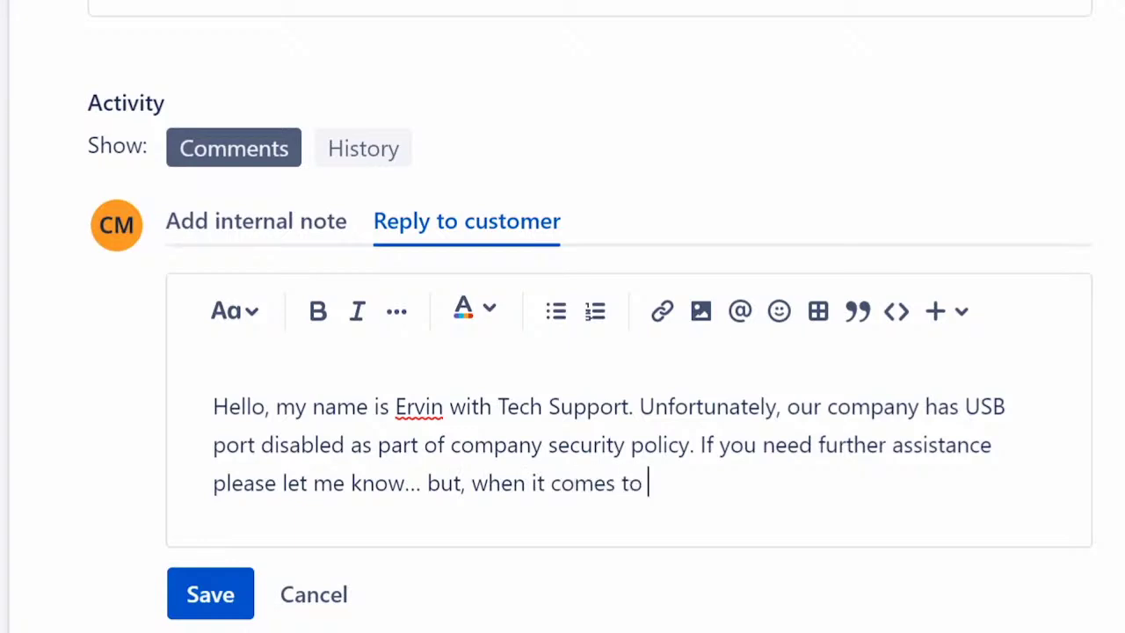
{"action": "type", "text": "USB ports"}
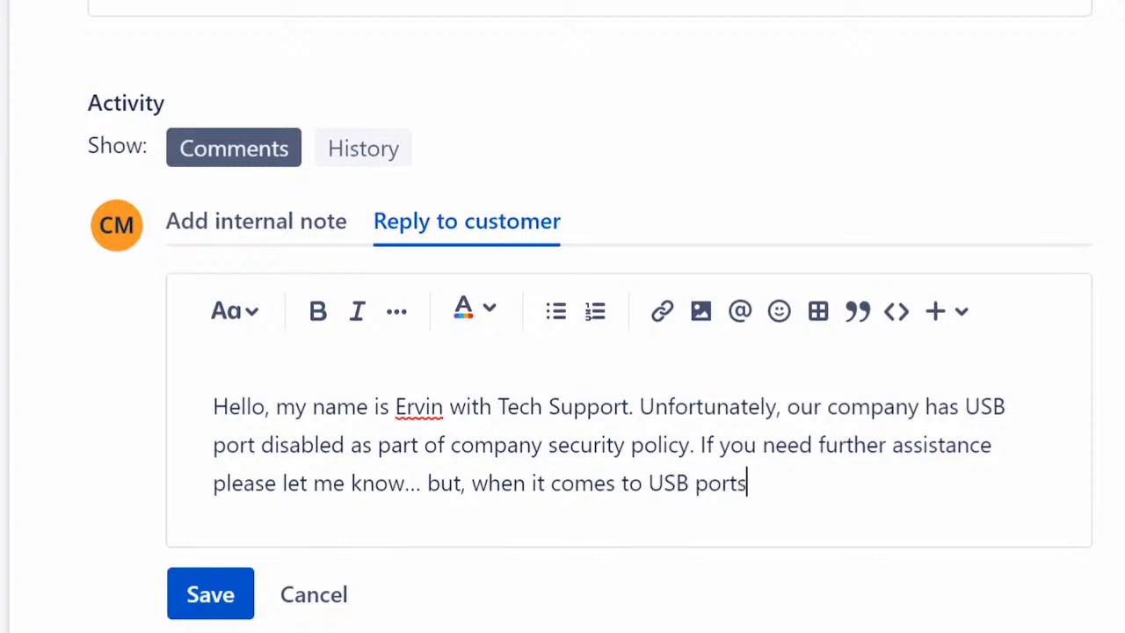
{"action": "type", "text": " this is some"}
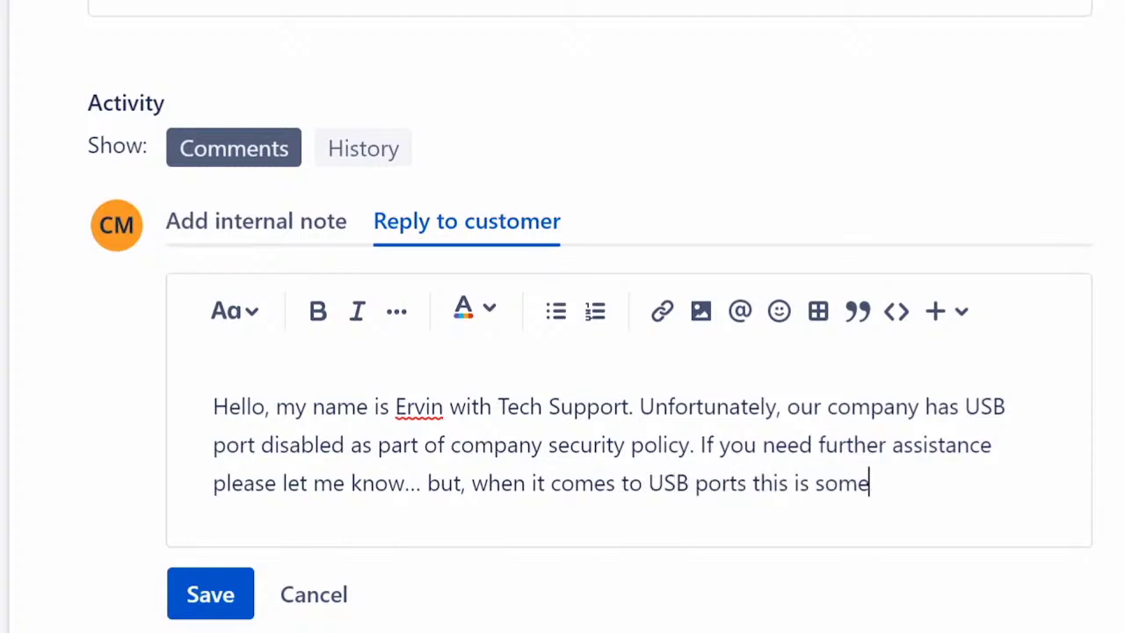
{"action": "type", "text": "thing controlle"}
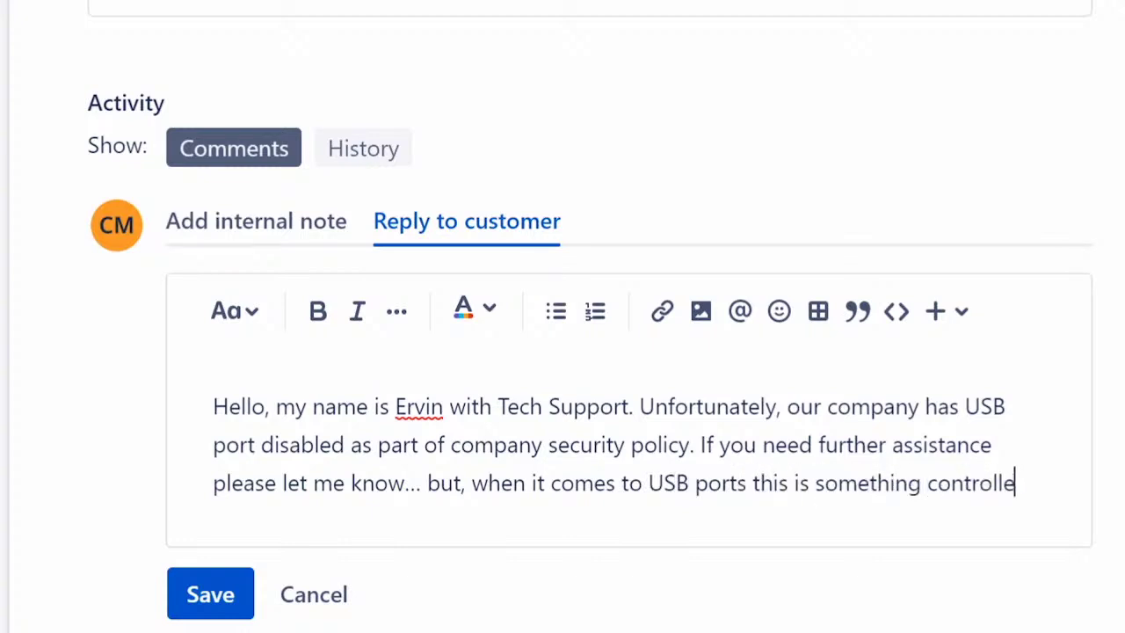
{"action": "type", "text": "d by"}
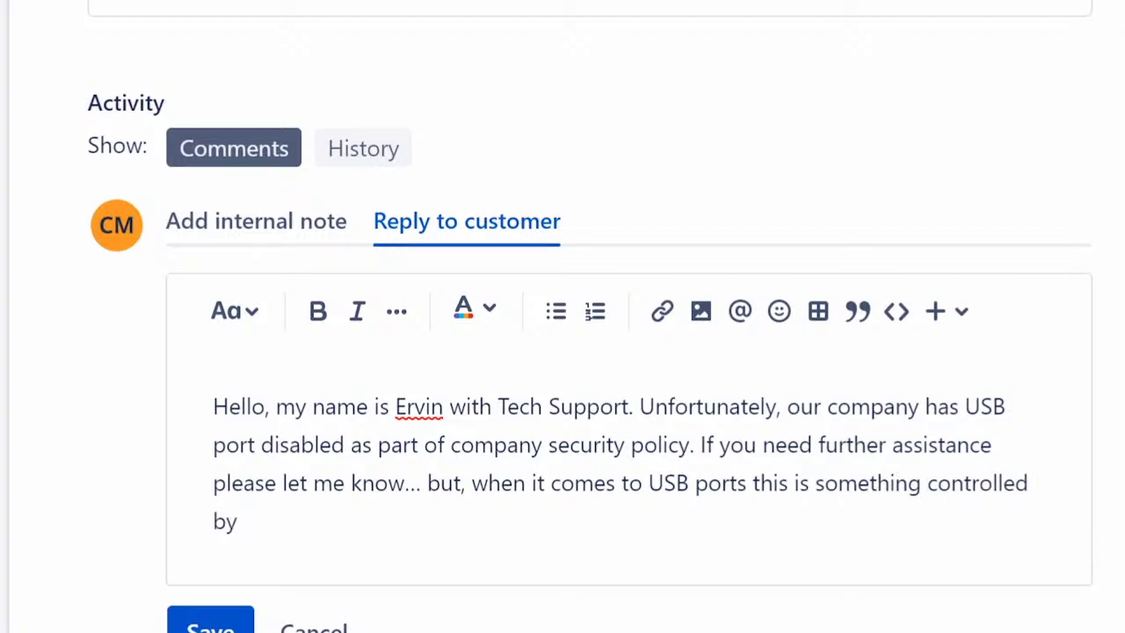
{"action": "type", "text": " Security team."}
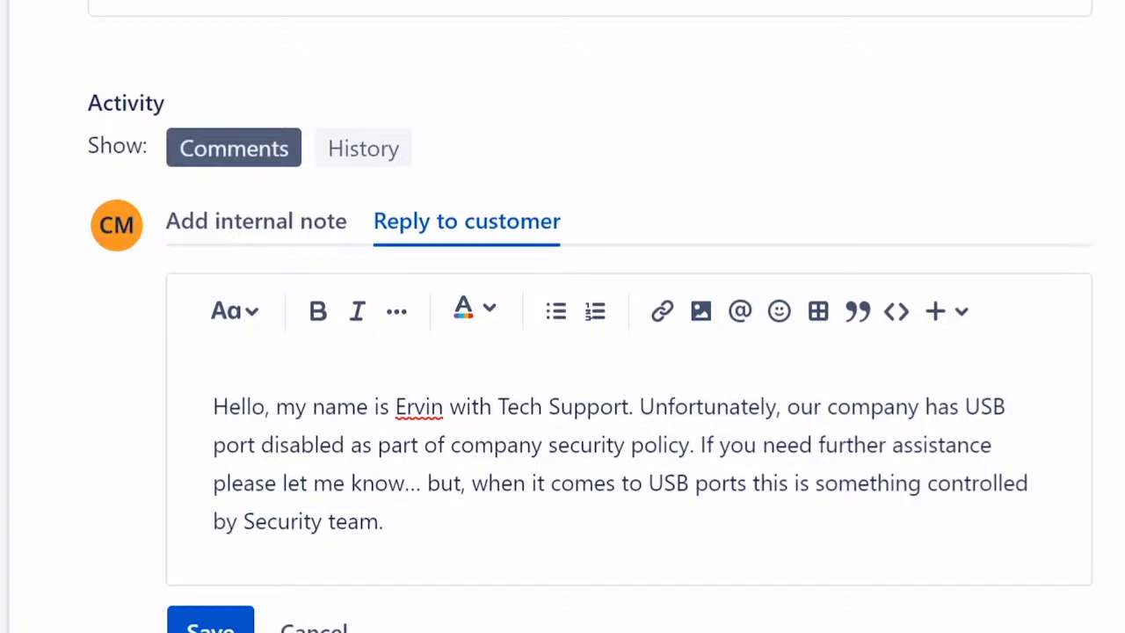
{"action": "left_click", "coordinate": [227, 624]}
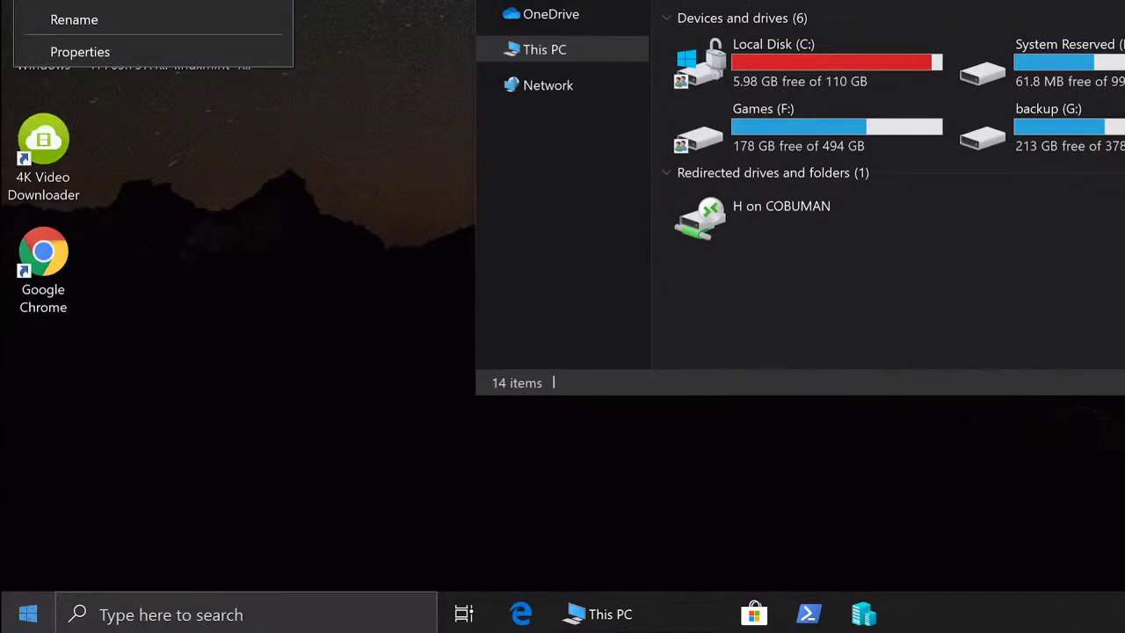
- Launch Device Manager from the Start menu and view the Unknown USB Device's properties showing Code 43
{"action": "right_click", "coordinate": [20, 620]}
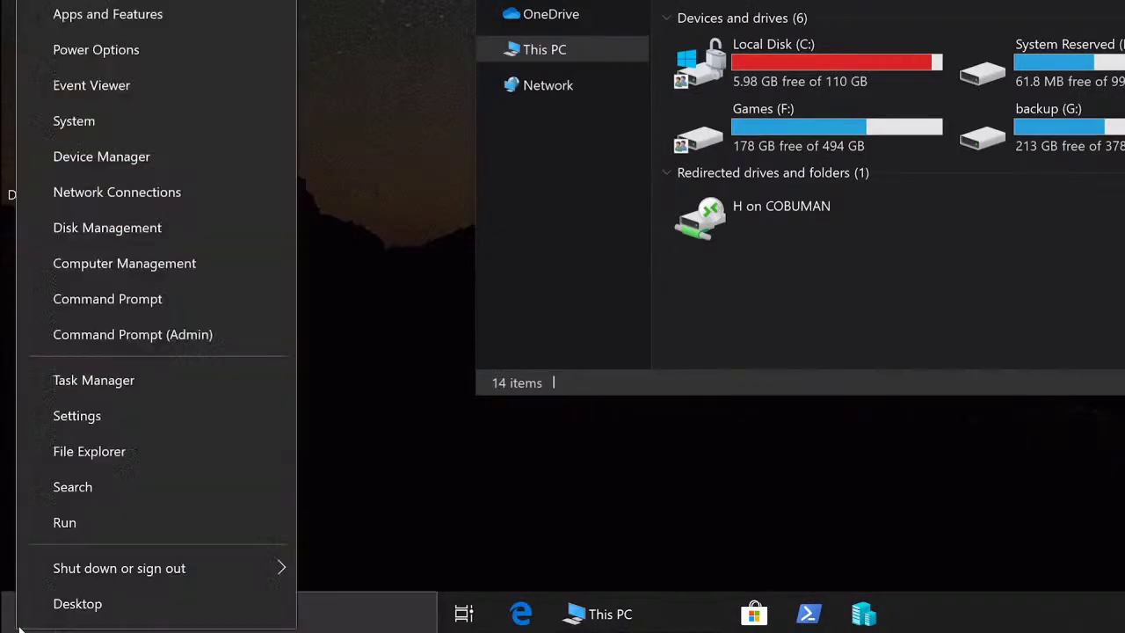
{"action": "left_click", "coordinate": [107, 159]}
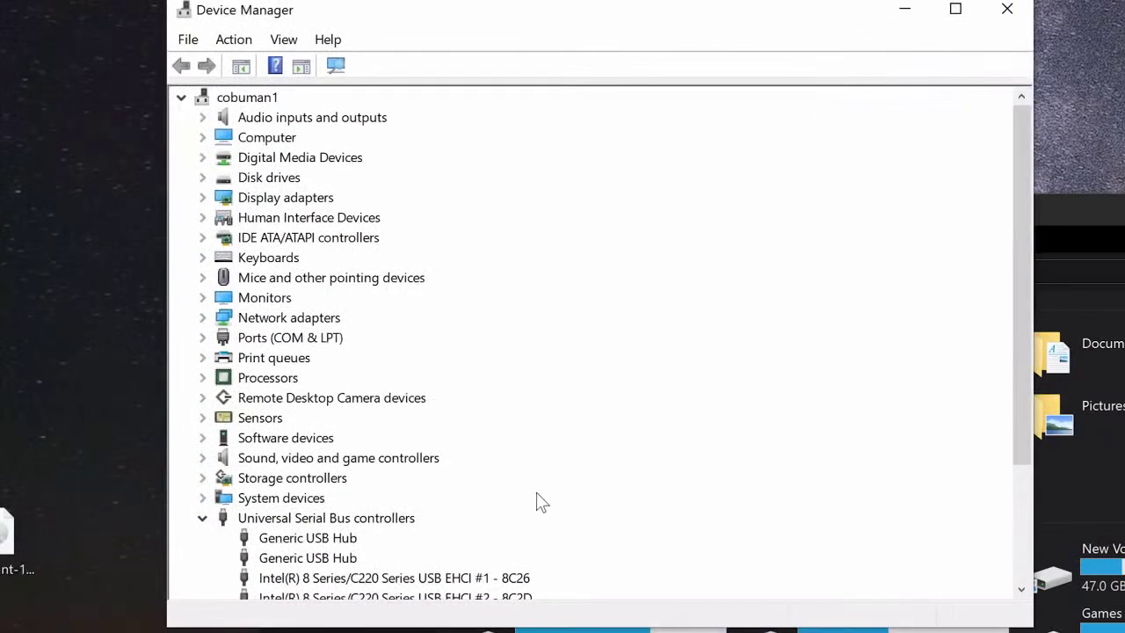
{"action": "scroll", "coordinate": [537, 500], "scroll_direction": "down", "scroll_amount": 3}
{"action": "left_click", "coordinate": [400, 505]}
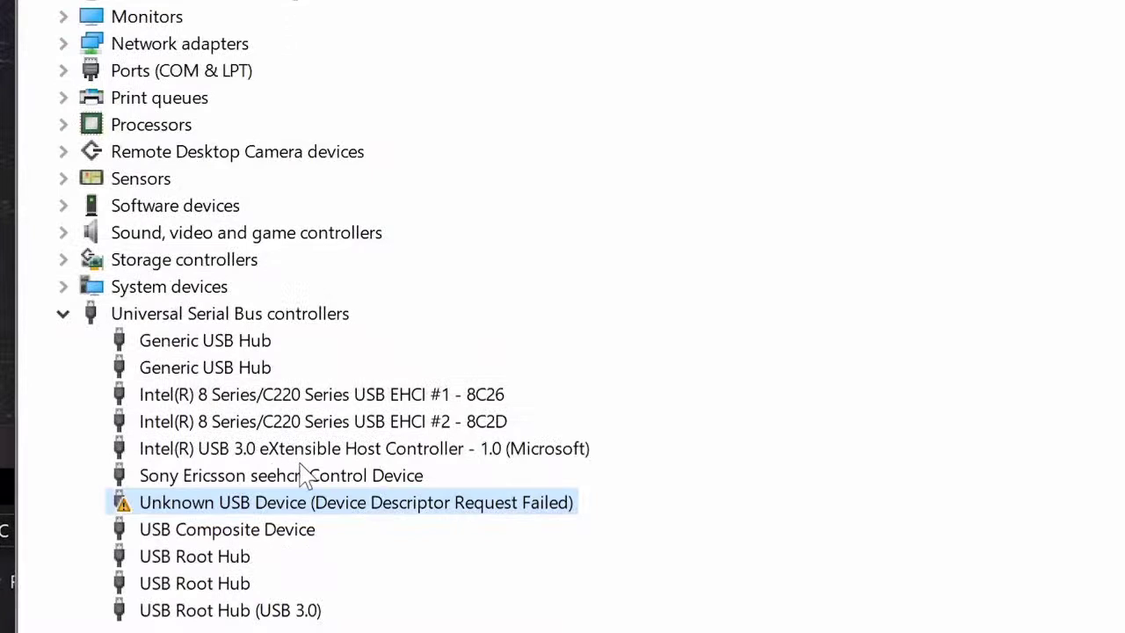
{"action": "right_click", "coordinate": [173, 503]}
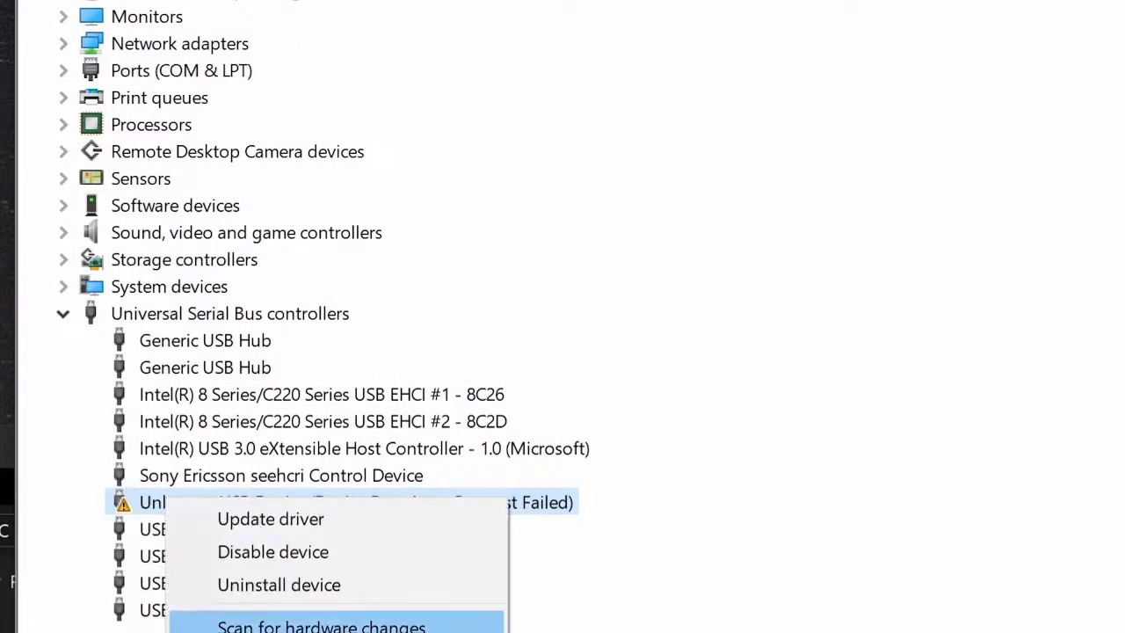
{"action": "left_click", "coordinate": [202, 629]}
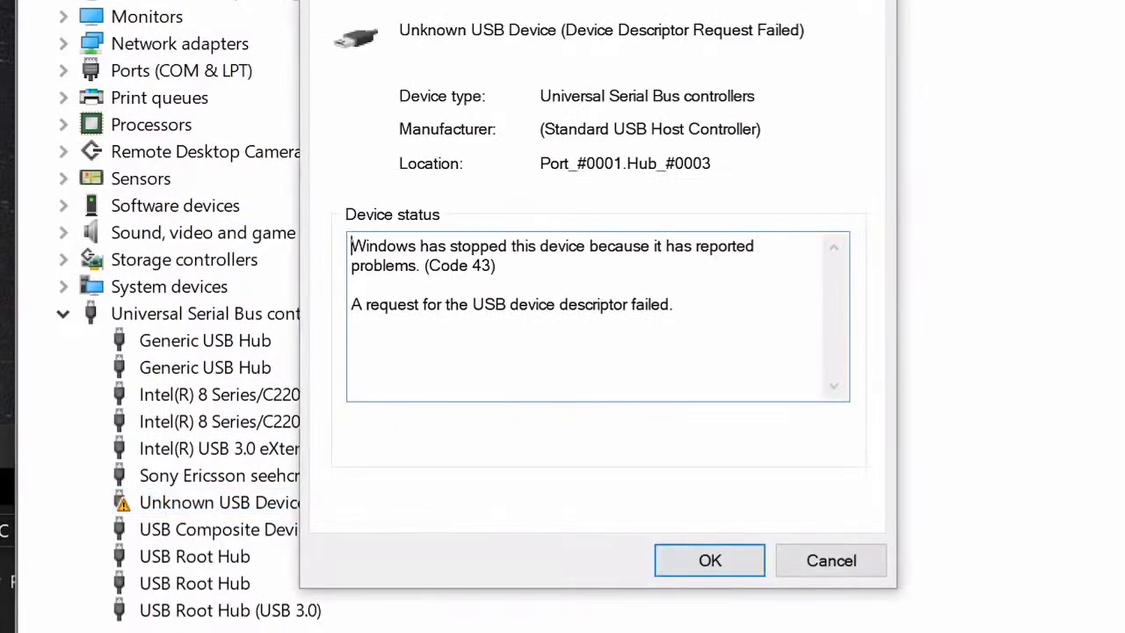
- Highlight the Code 43 device status, then dismiss the Unknown USB Device properties
{"action": "left_click_drag", "start_coordinate": [496, 265], "coordinate": [350, 248]}
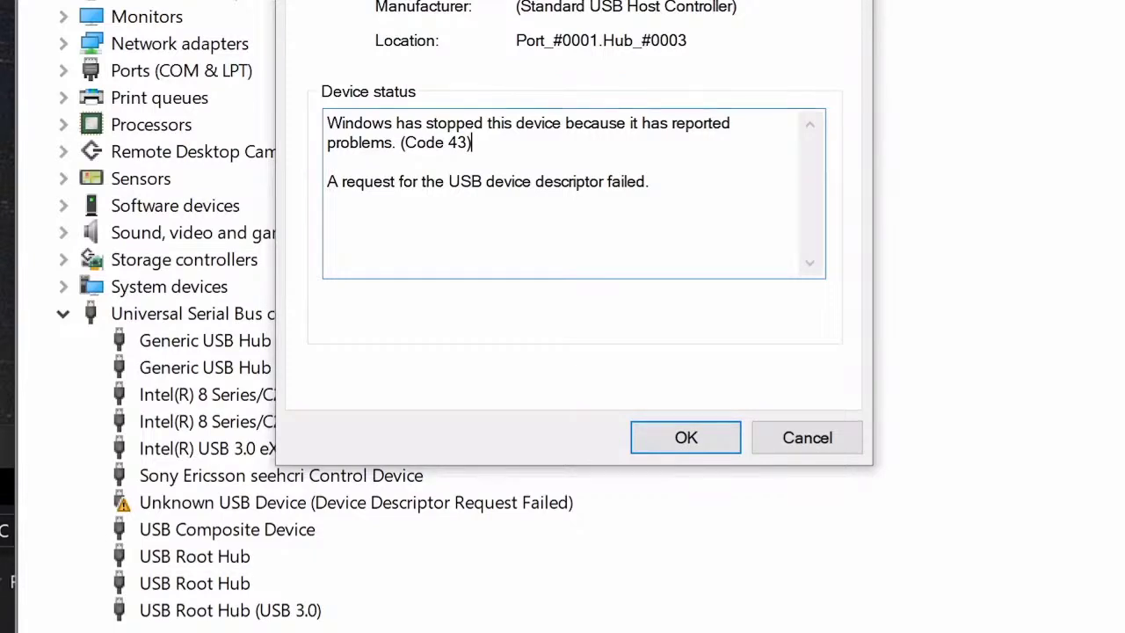
{"action": "key", "text": "Escape"}
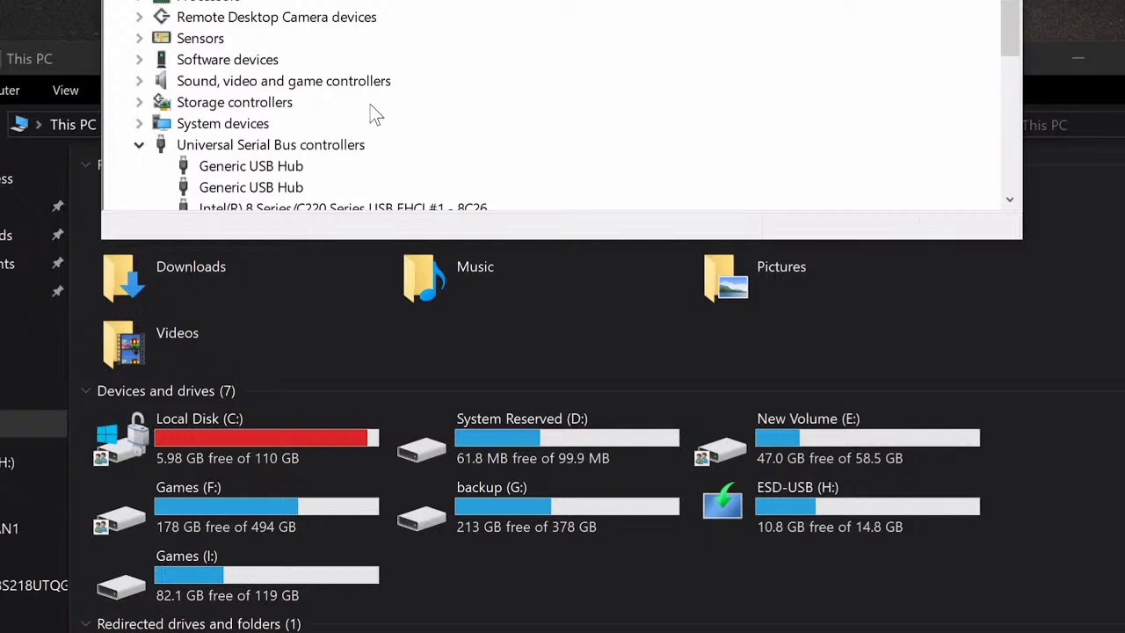
- Bring This PC forward and select the ESD-USB (H:) drive
{"action": "scroll", "coordinate": [373, 95], "scroll_direction": "down", "scroll_amount": 3}
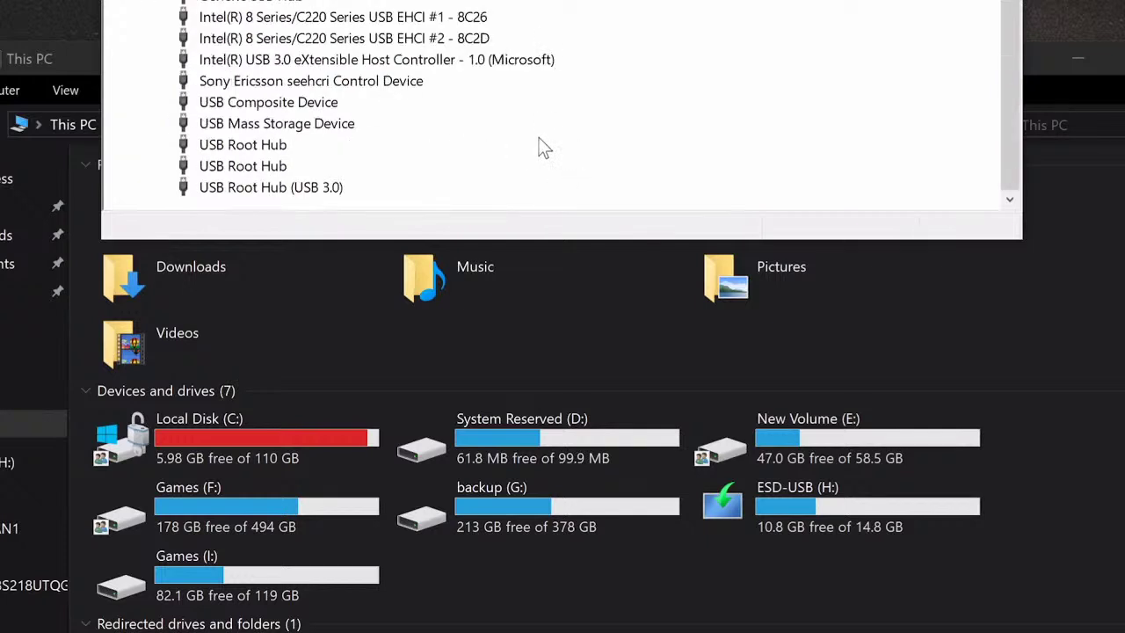
{"action": "scroll", "coordinate": [410, 95], "scroll_direction": "up", "scroll_amount": 3}
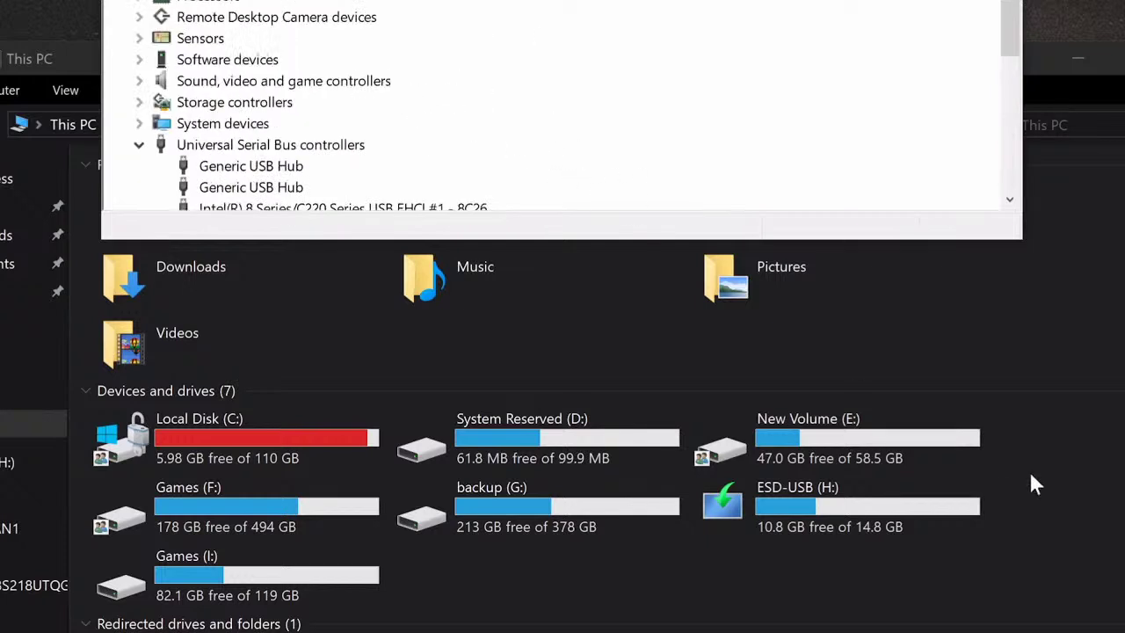
{"action": "left_click", "coordinate": [1051, 75]}
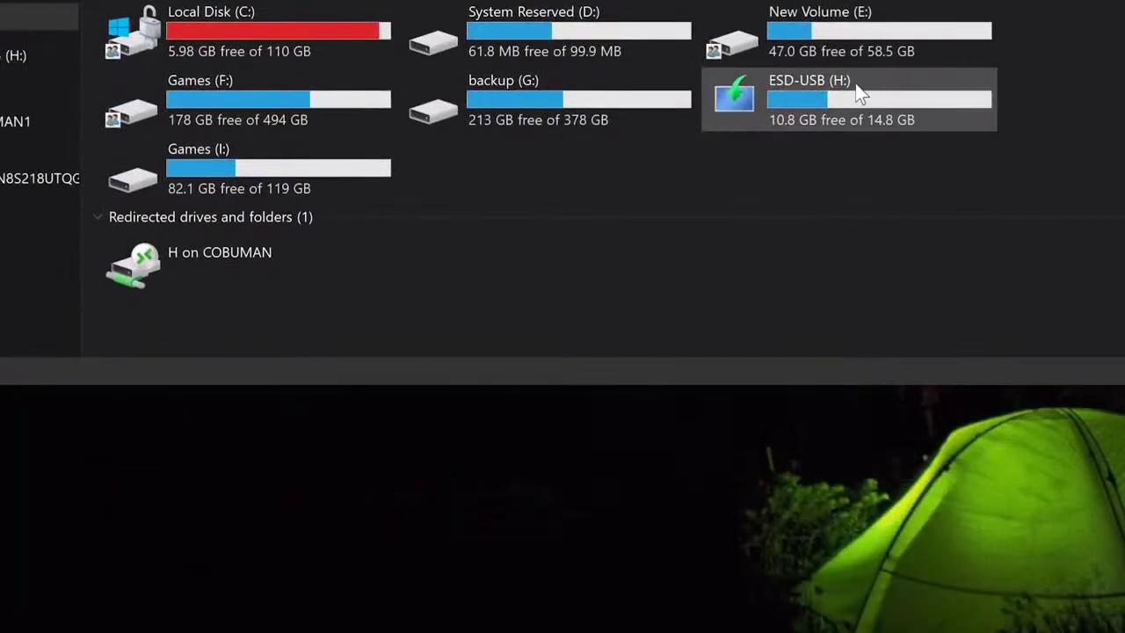
{"action": "left_click", "coordinate": [847, 502]}
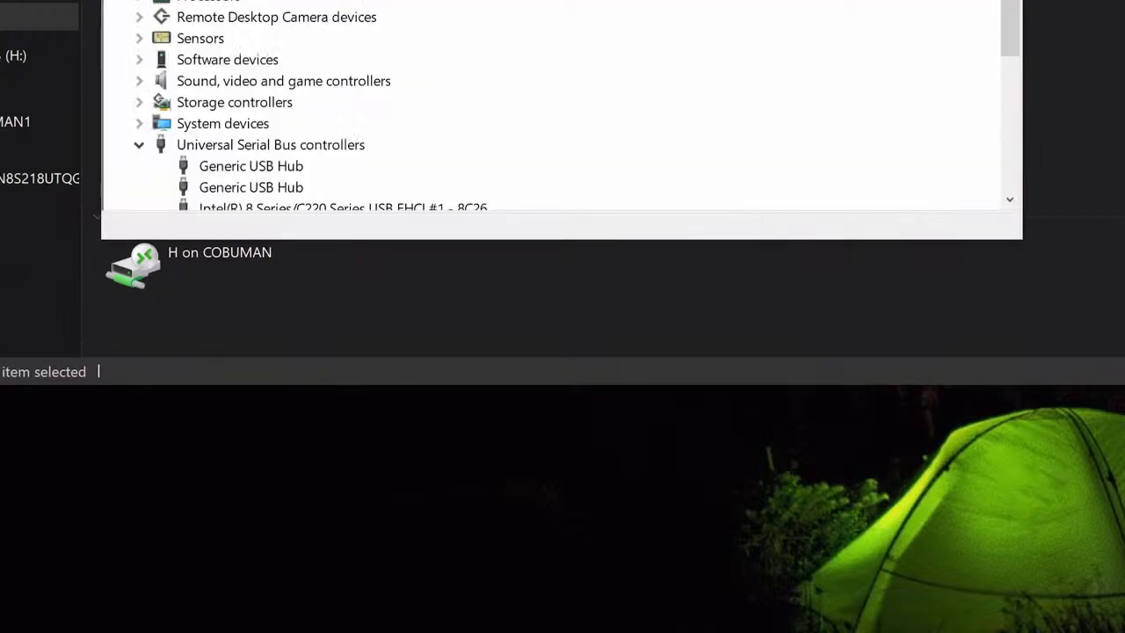
- Expand and collapse Storage controllers, then close Device Manager
{"action": "scroll", "coordinate": [562, 120], "scroll_direction": "down", "scroll_amount": 3}
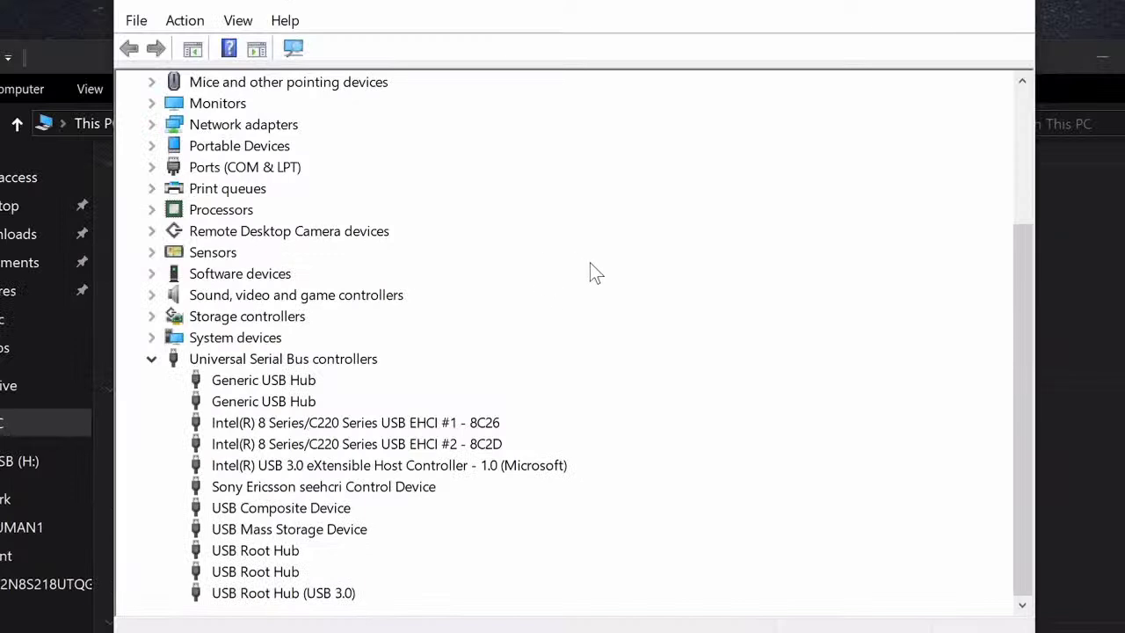
{"action": "left_click", "coordinate": [157, 317]}
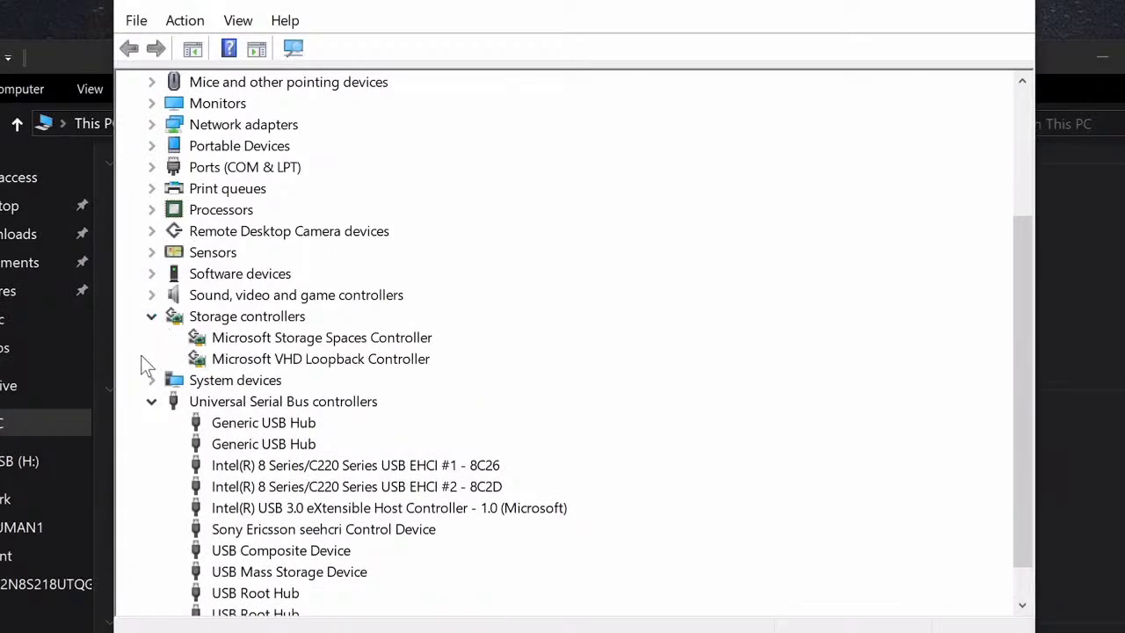
{"action": "left_click", "coordinate": [151, 318]}
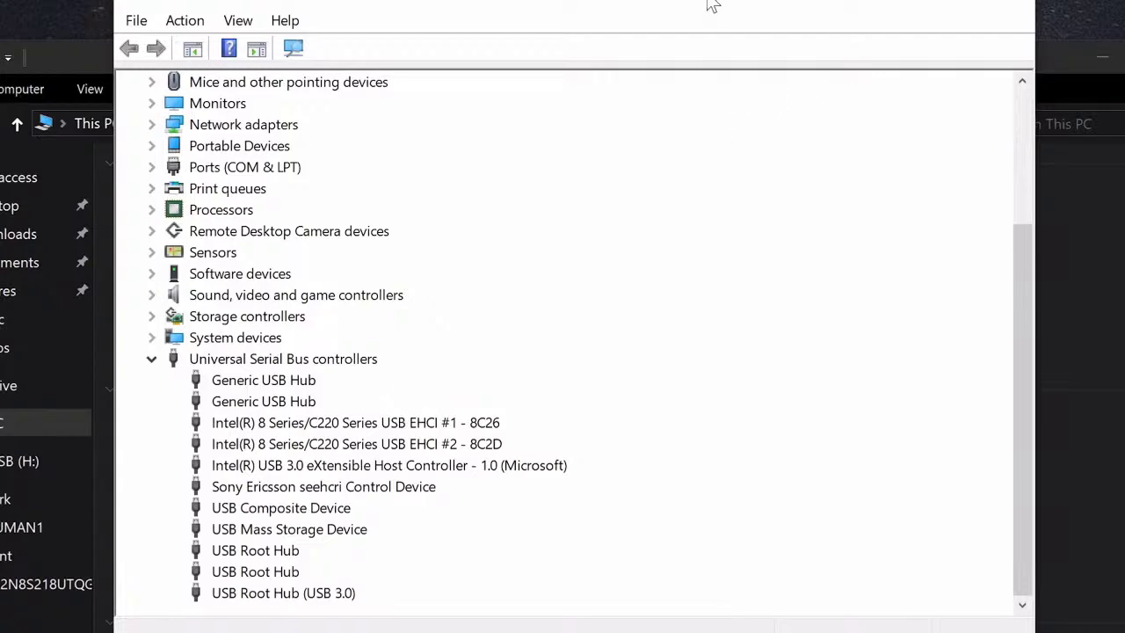
{"action": "left_click_drag", "start_coordinate": [712, 4], "coordinate": [680, 229]}
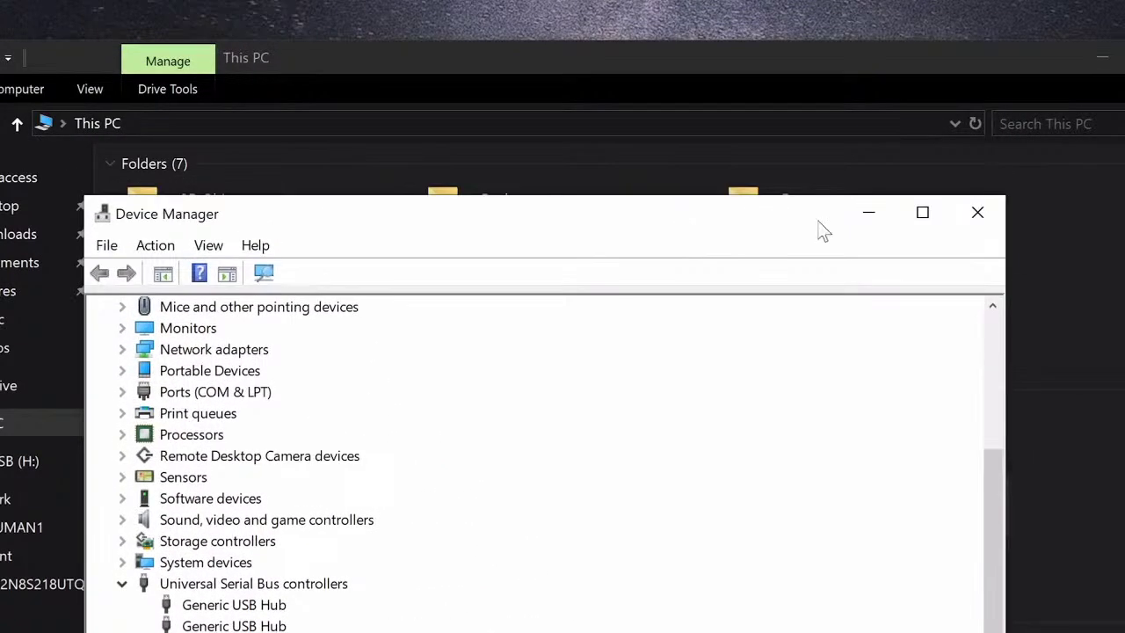
{"action": "left_click", "coordinate": [978, 212]}
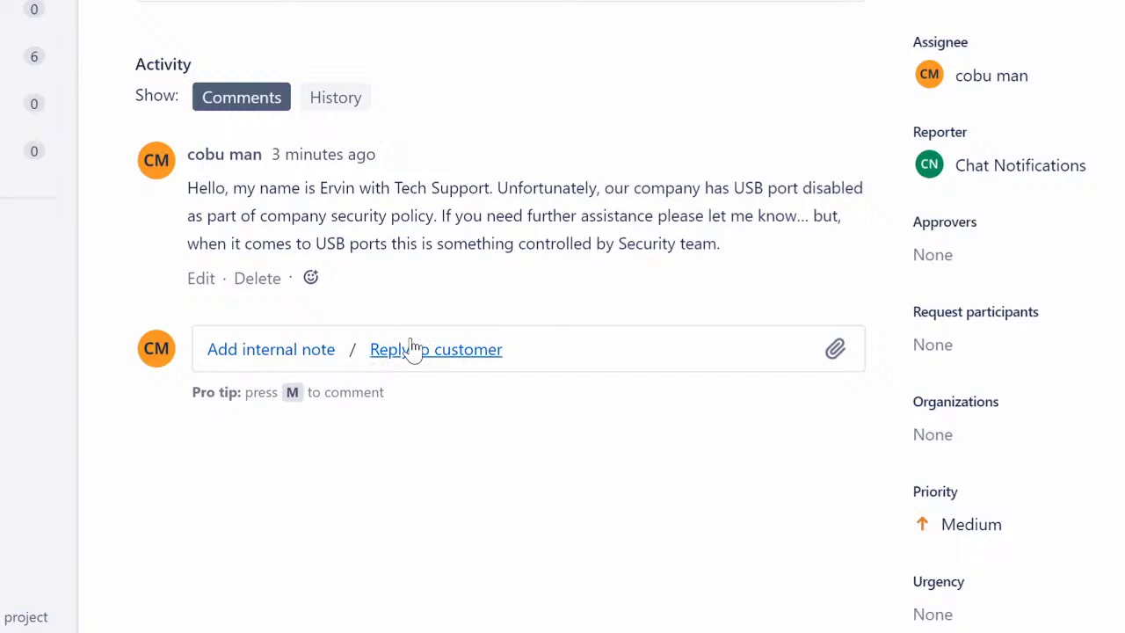
- Save an internal note on ISD-22: user notified of security policy, USB ports disabled by default
{"action": "left_click", "coordinate": [303, 350]}
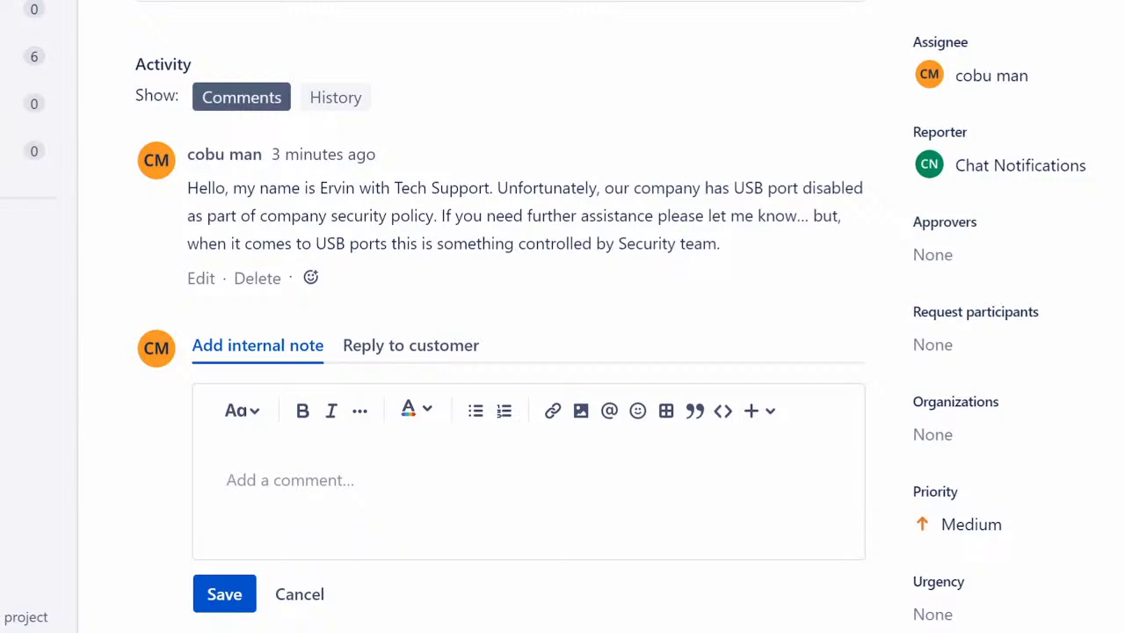
{"action": "type", "text": "NOt"}
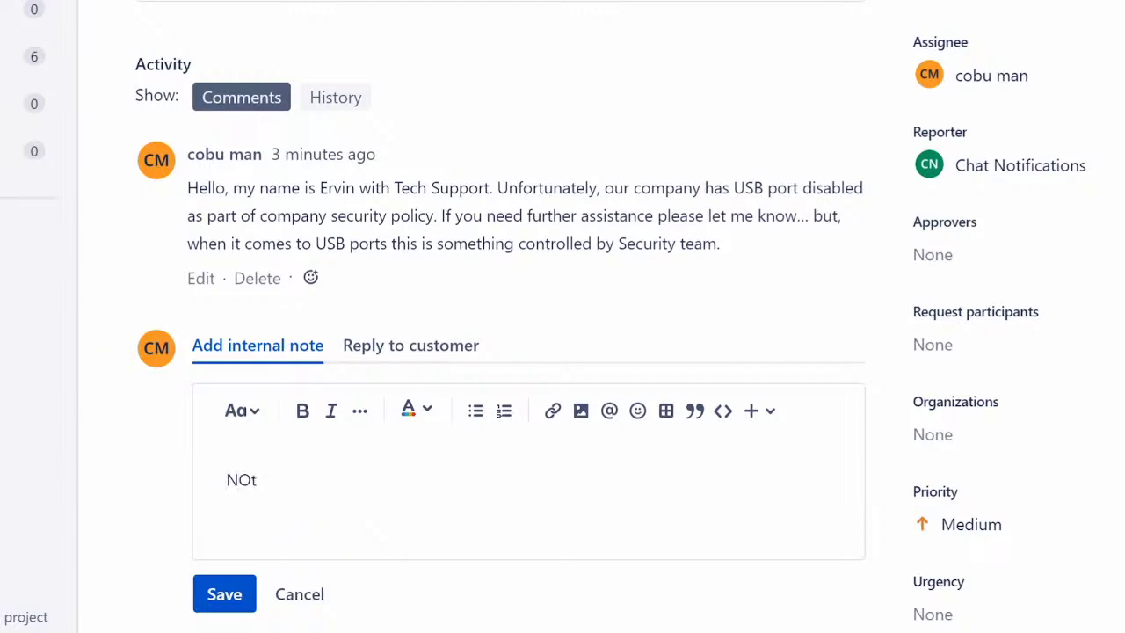
{"action": "key", "text": "BackSpace"}
{"action": "key", "text": "BackSpace"}
{"action": "type", "text": "otified user of "}
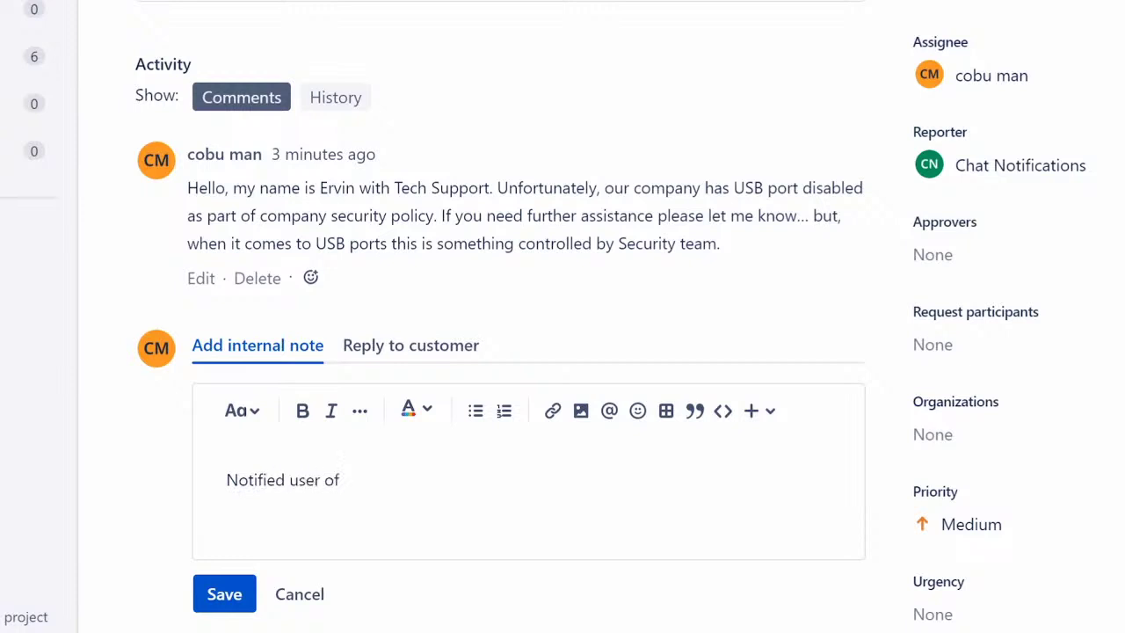
{"action": "type", "text": "company security po"}
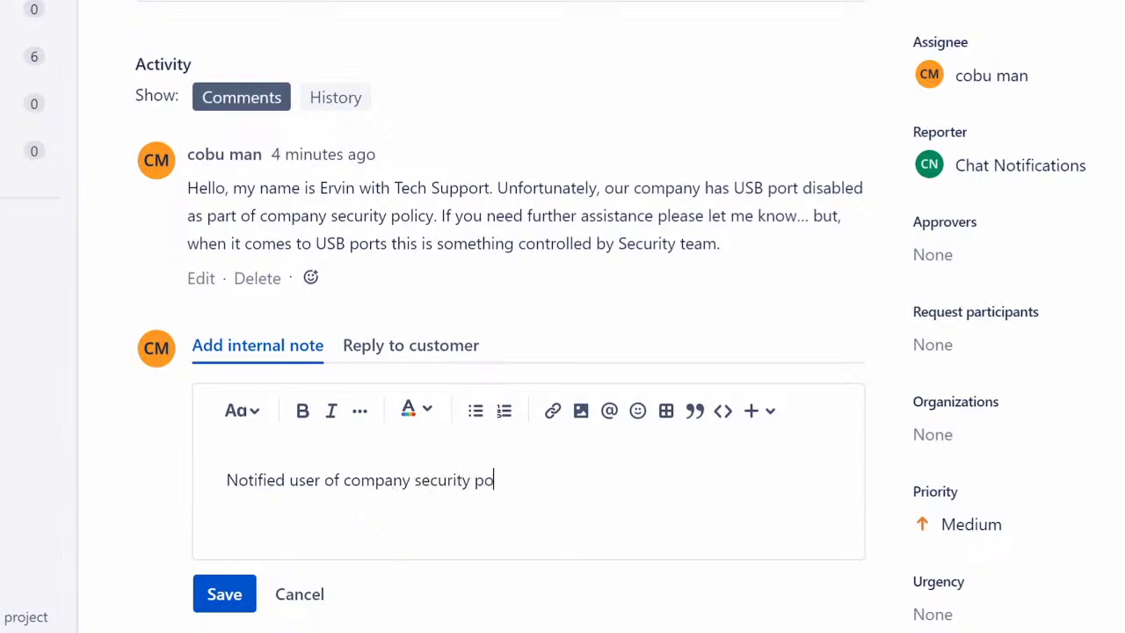
{"action": "type", "text": "licy in regards to U"}
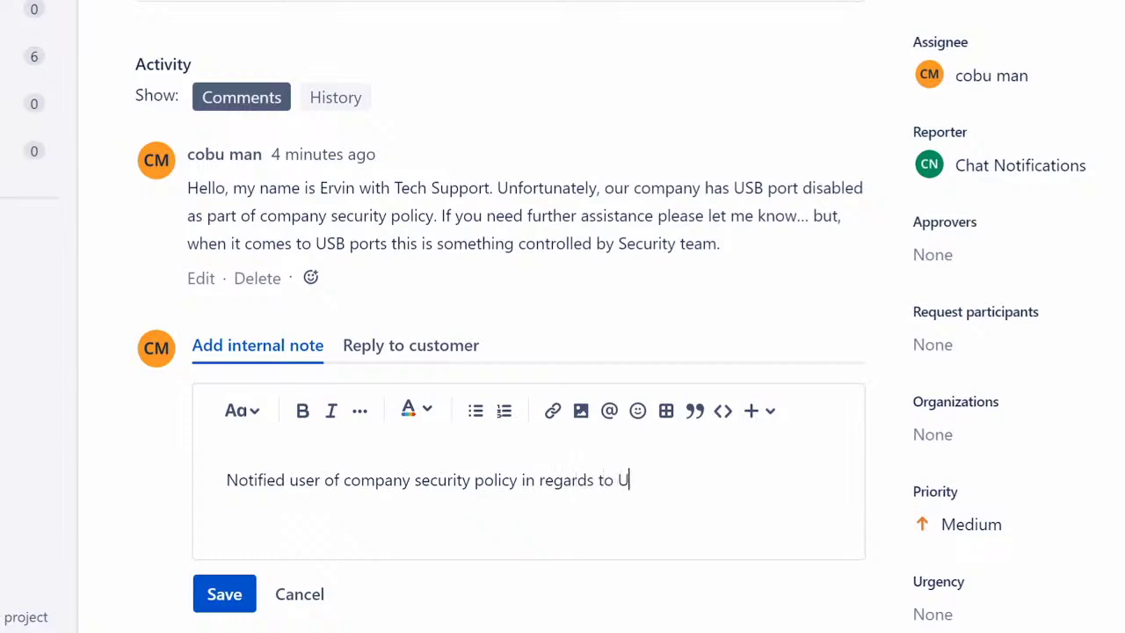
{"action": "type", "text": "sb ports. The are disabled"}
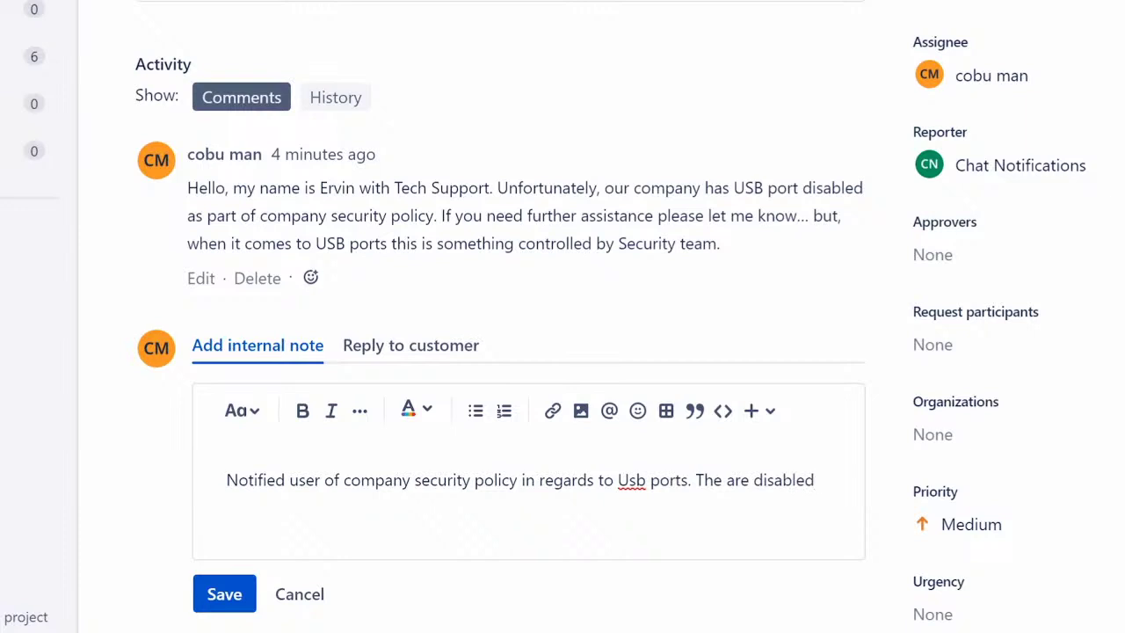
{"action": "type", "text": " by default. ERvi"}
{"action": "key", "text": "BackSpace"}
{"action": "key", "text": "BackSpace"}
{"action": "key", "text": "BackSpace"}
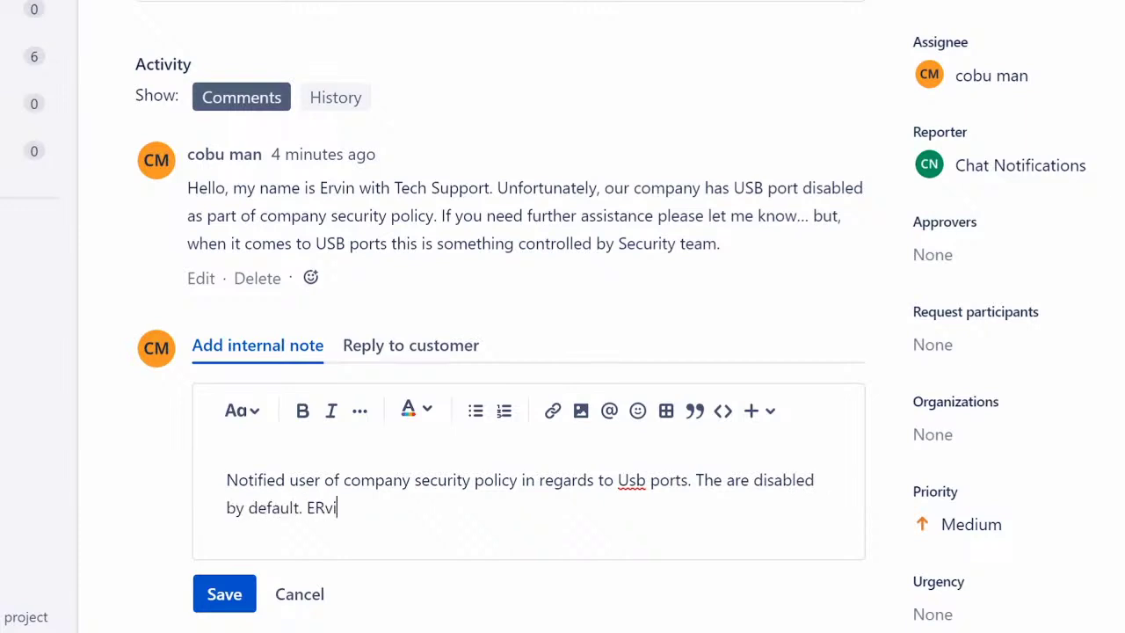
{"action": "type", "text": "rvin"}
{"action": "left_click_drag", "start_coordinate": [414, 480], "coordinate": [538, 480]}
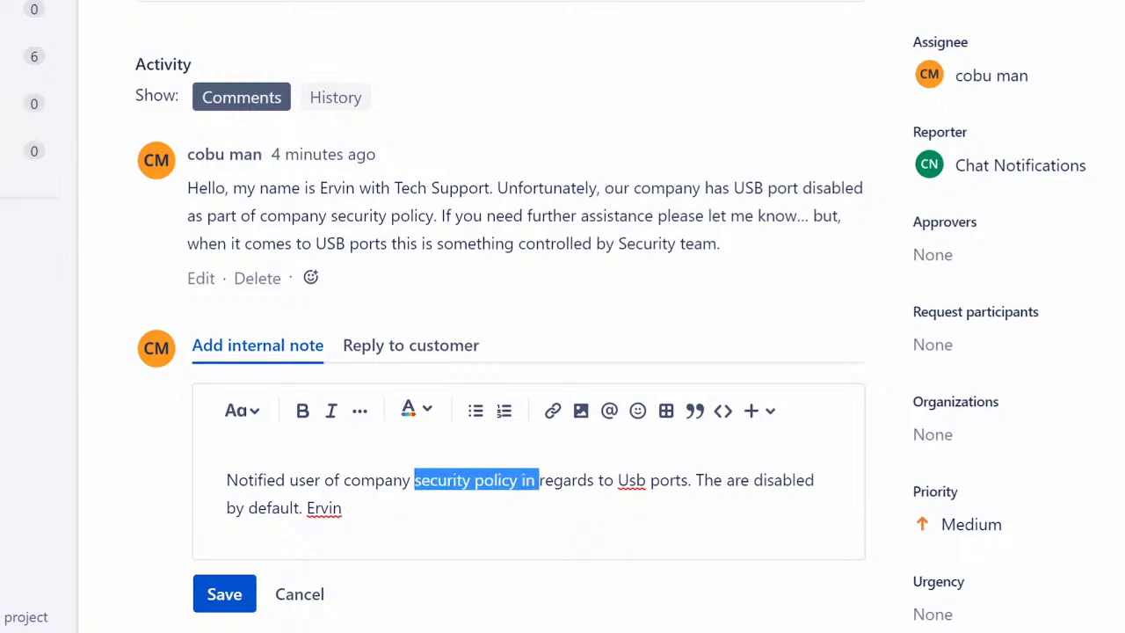
{"action": "left_click", "coordinate": [220, 598]}
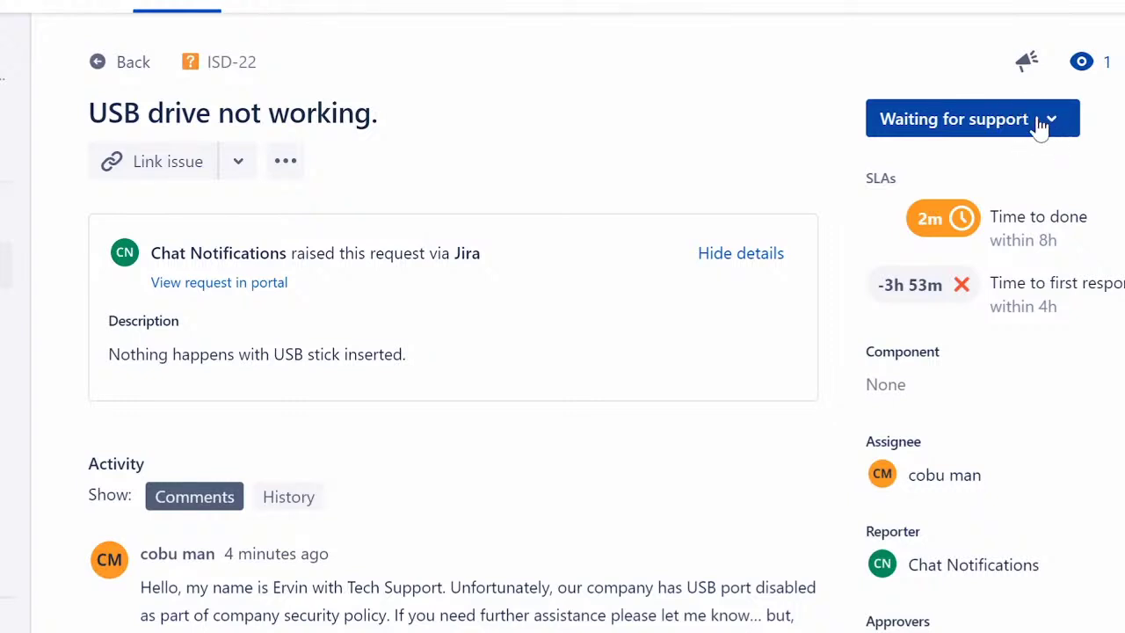
- Transition ISD-22 from Waiting for support to Completed and go back to the queue
{"action": "left_click", "coordinate": [1038, 124]}
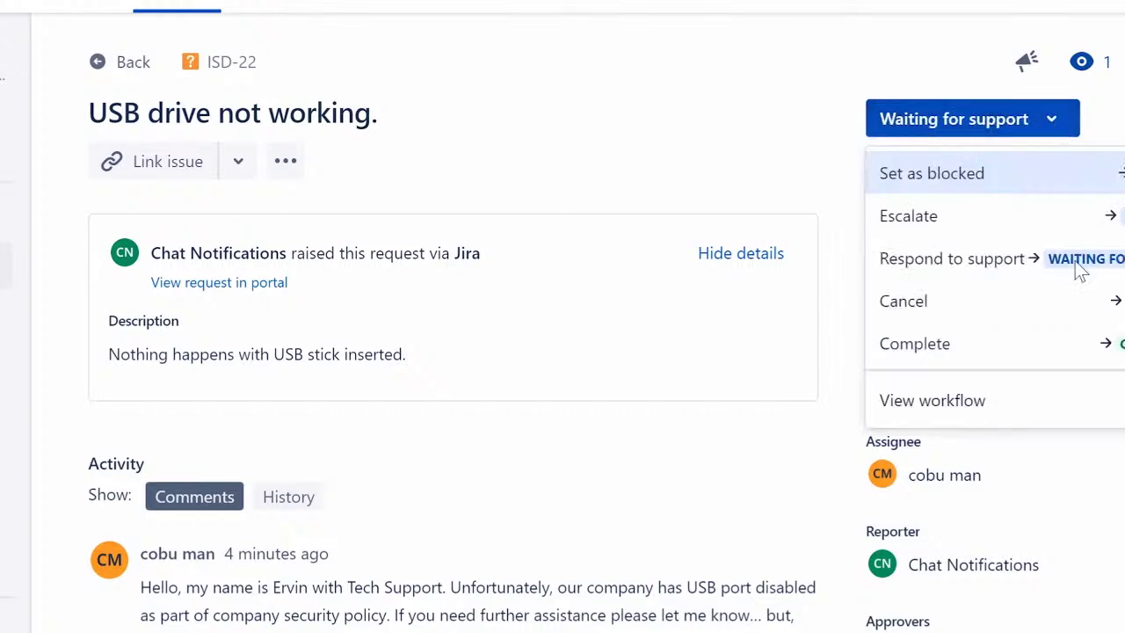
{"action": "left_click", "coordinate": [993, 343]}
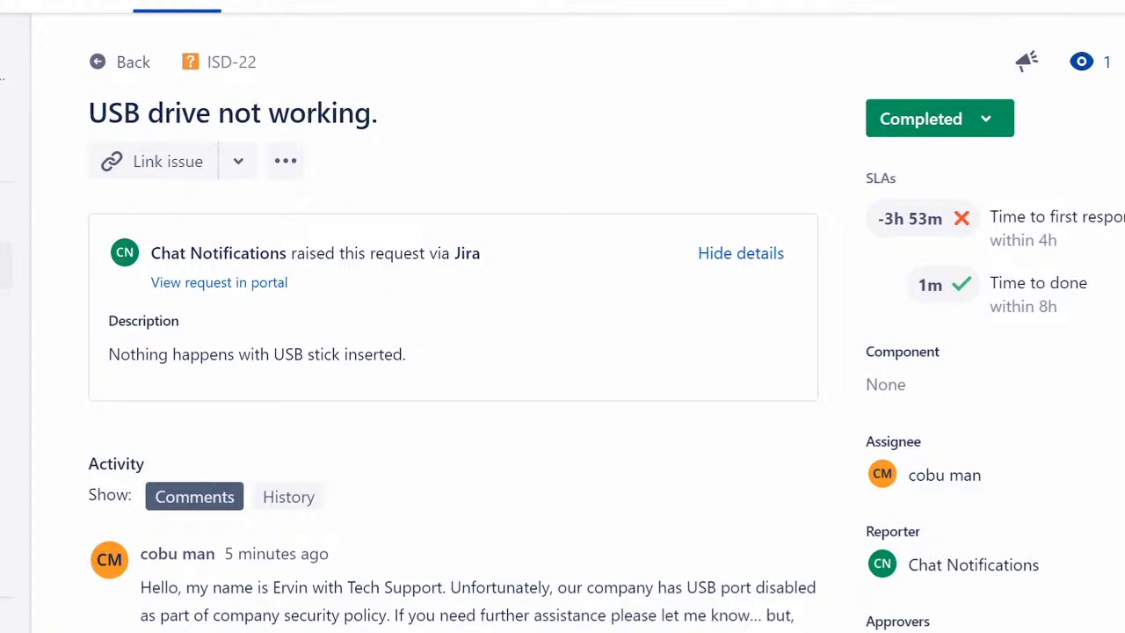
{"action": "left_click", "coordinate": [115, 64]}
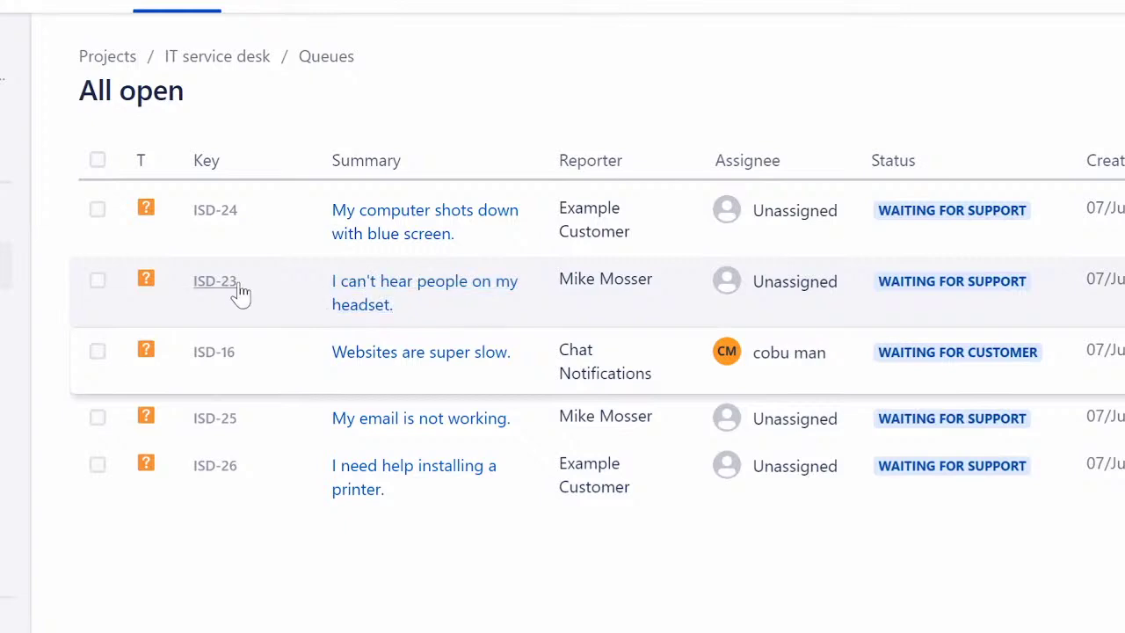
- Open headset ticket ISD-23, assign it to yourself, and cancel the description edit unchanged
{"action": "left_click", "coordinate": [438, 294]}
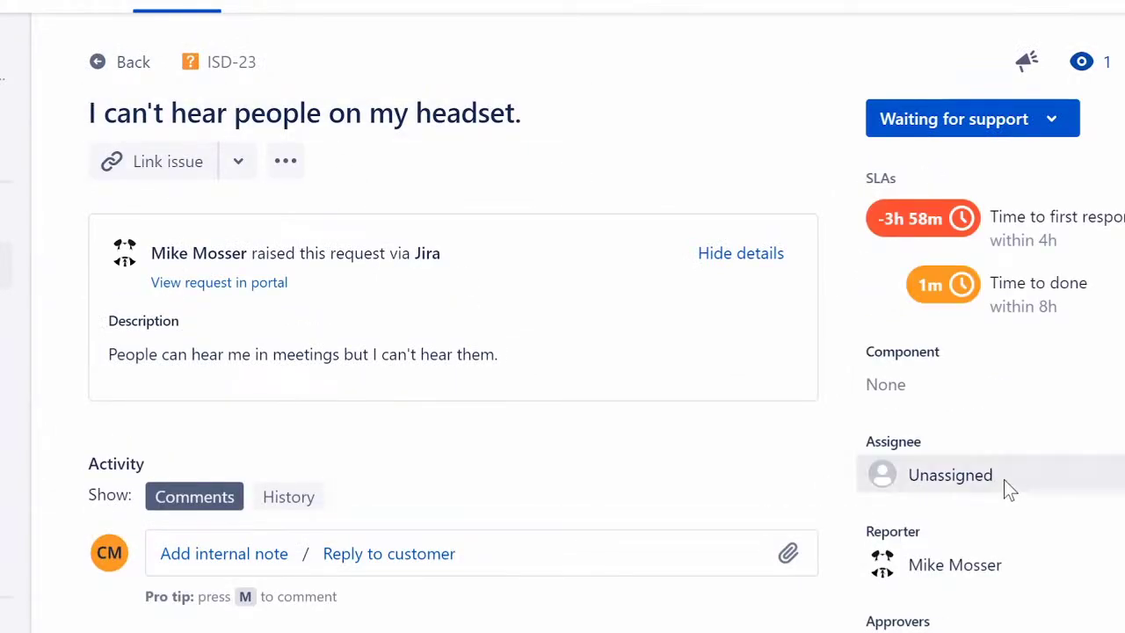
{"action": "left_click", "coordinate": [950, 475]}
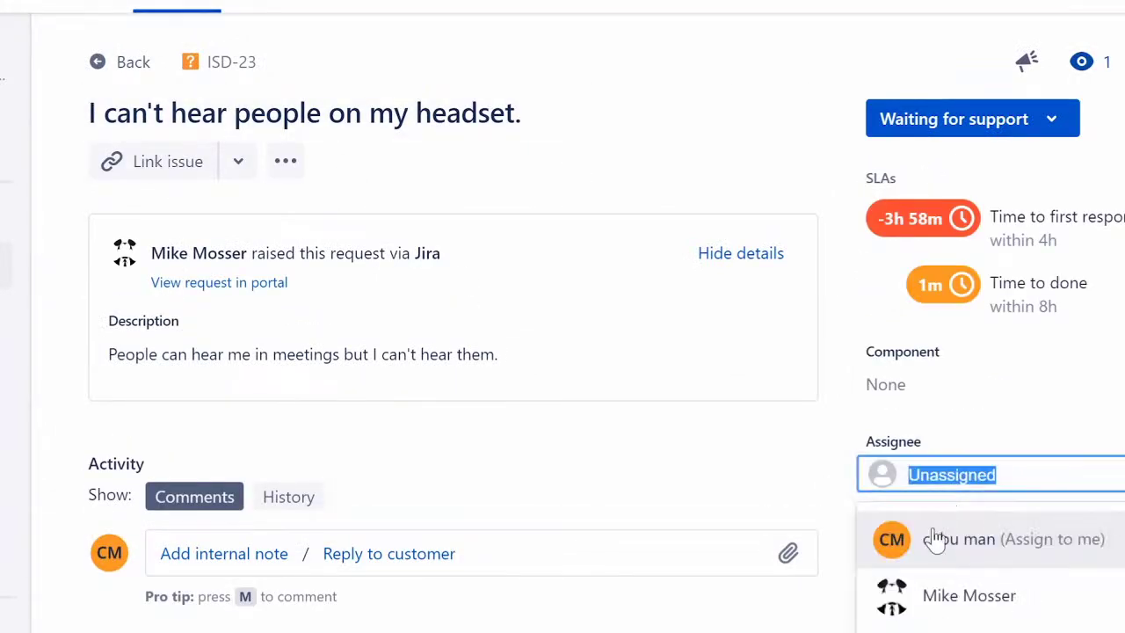
{"action": "left_click", "coordinate": [936, 539]}
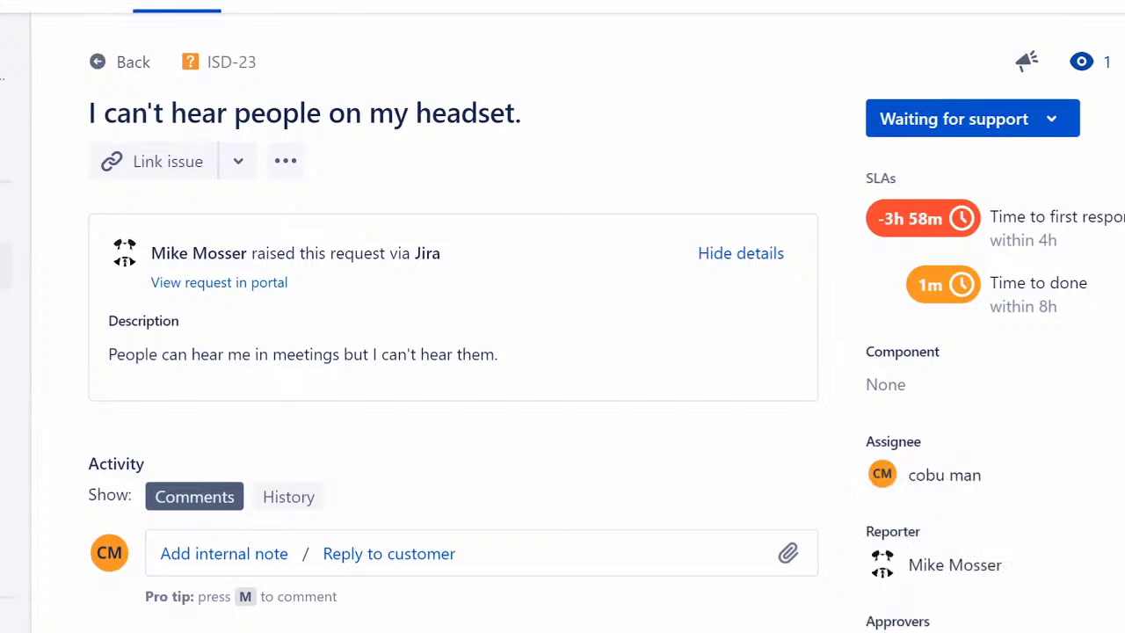
{"action": "left_click_drag", "start_coordinate": [107, 354], "coordinate": [526, 376]}
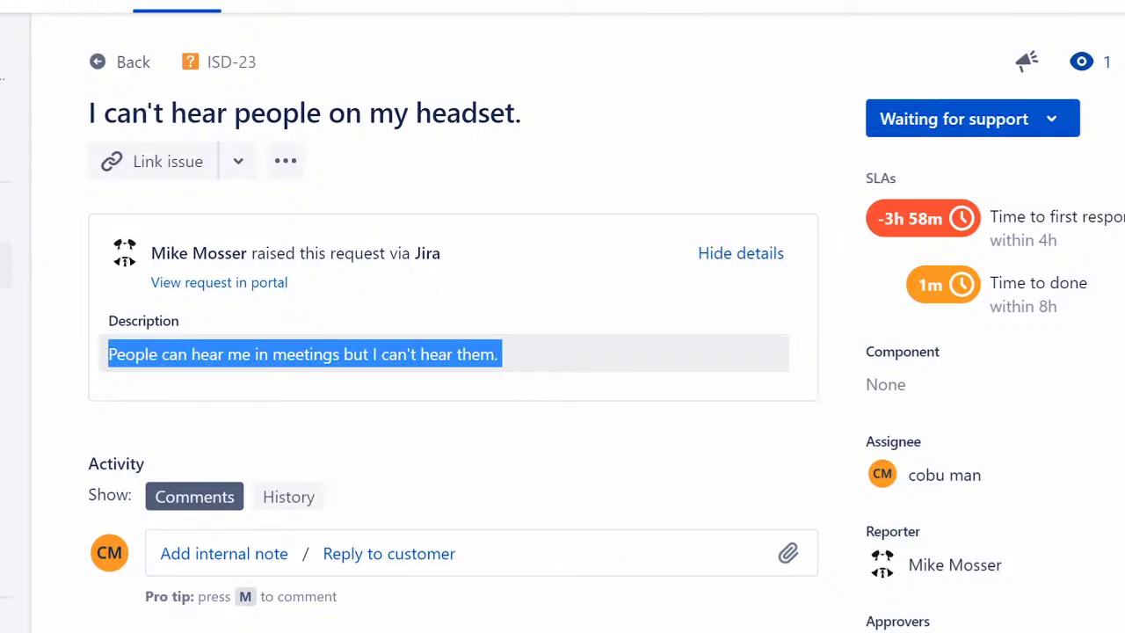
{"action": "left_click", "coordinate": [490, 356]}
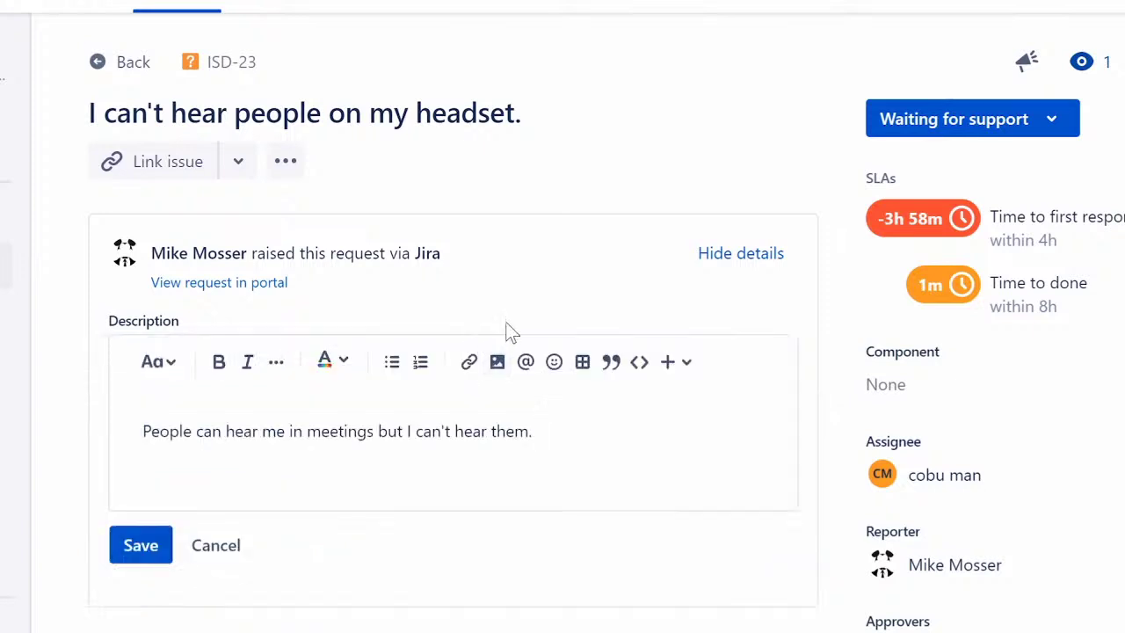
{"action": "left_click", "coordinate": [224, 545]}
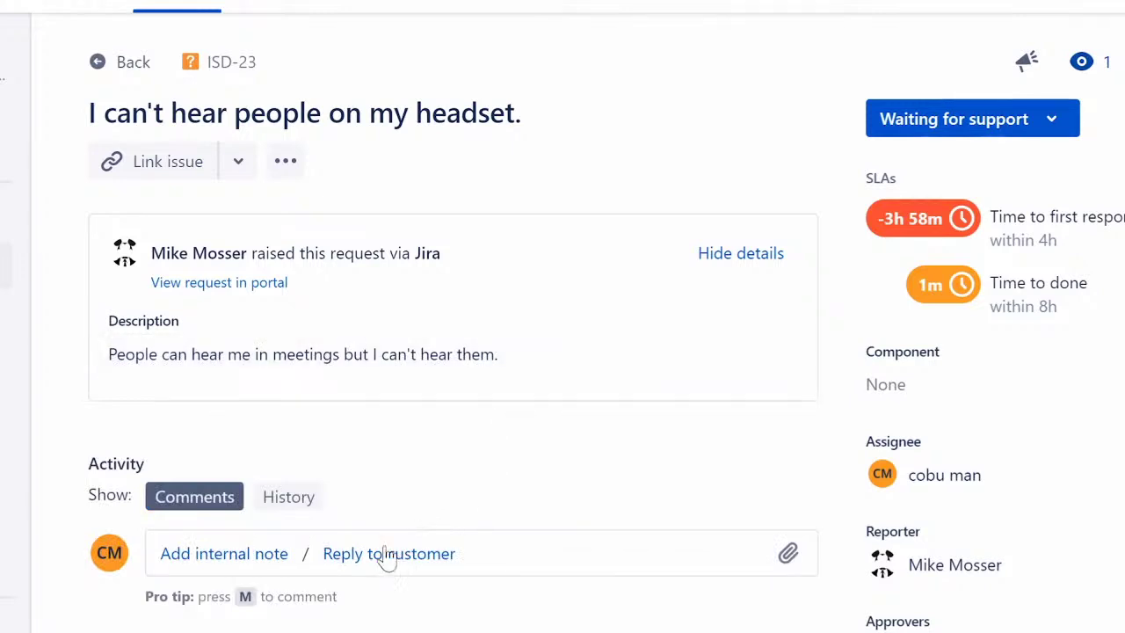
- Post a Help Desk reply offering to take control of the computer and requesting the PC name or address
{"action": "left_click", "coordinate": [421, 555]}
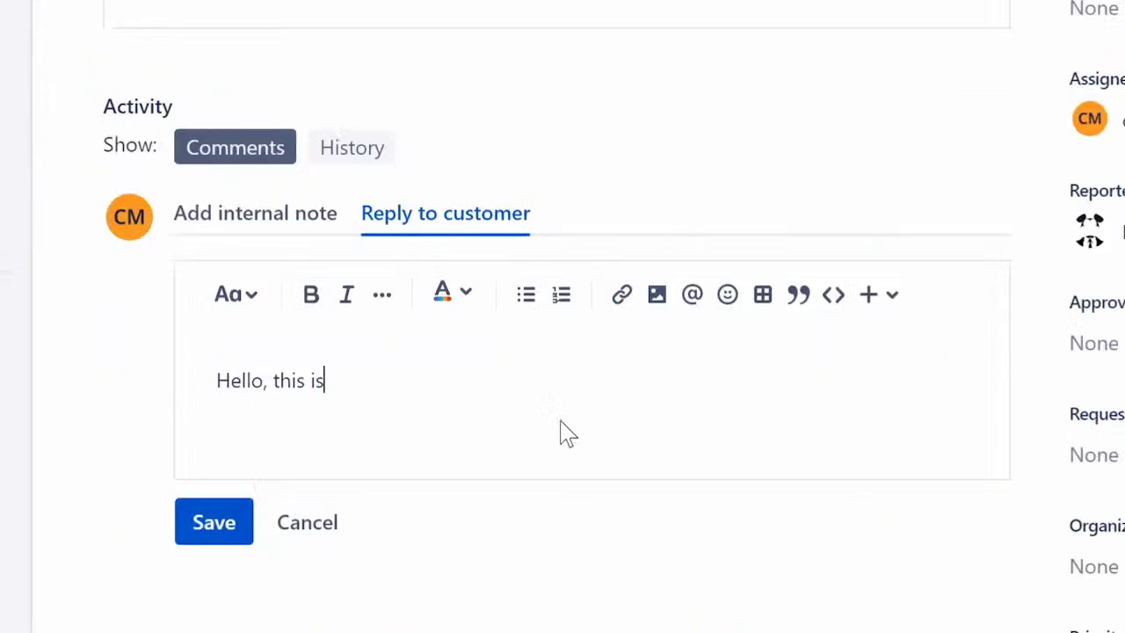
{"action": "type", "text": "Ervin with Help"}
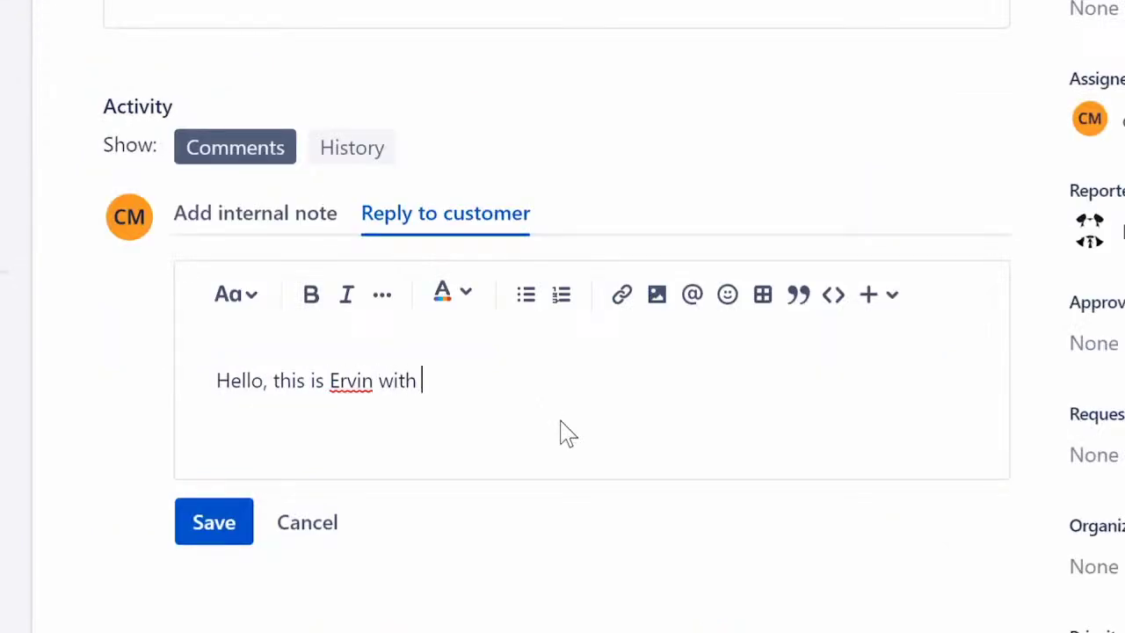
{"action": "type", "text": " Desk. "}
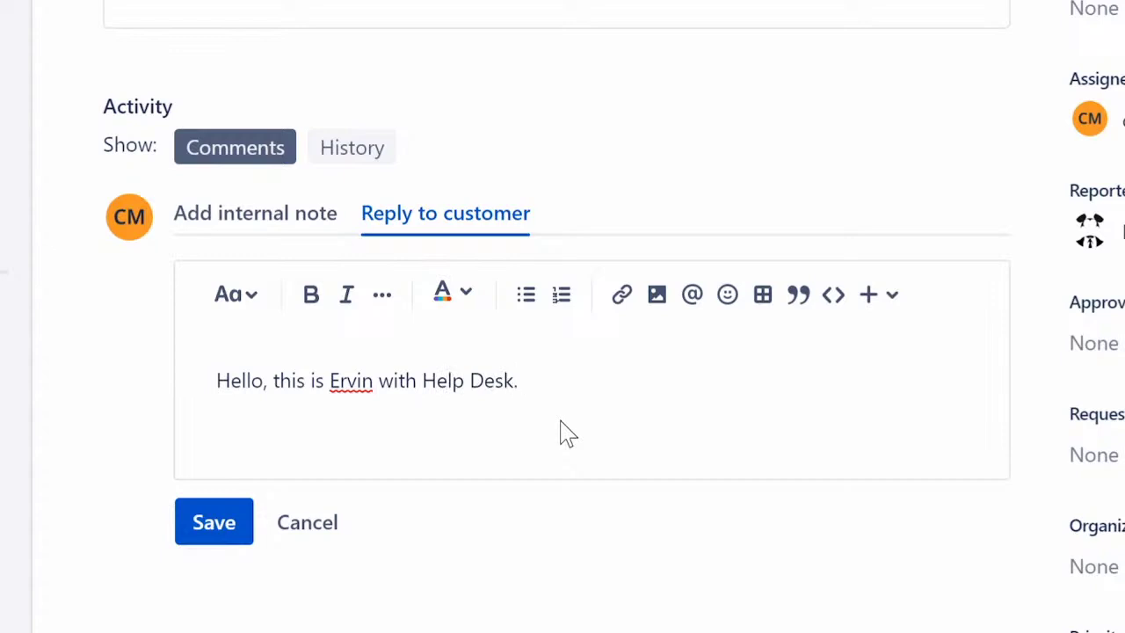
{"action": "type", "text": "I can help you with "}
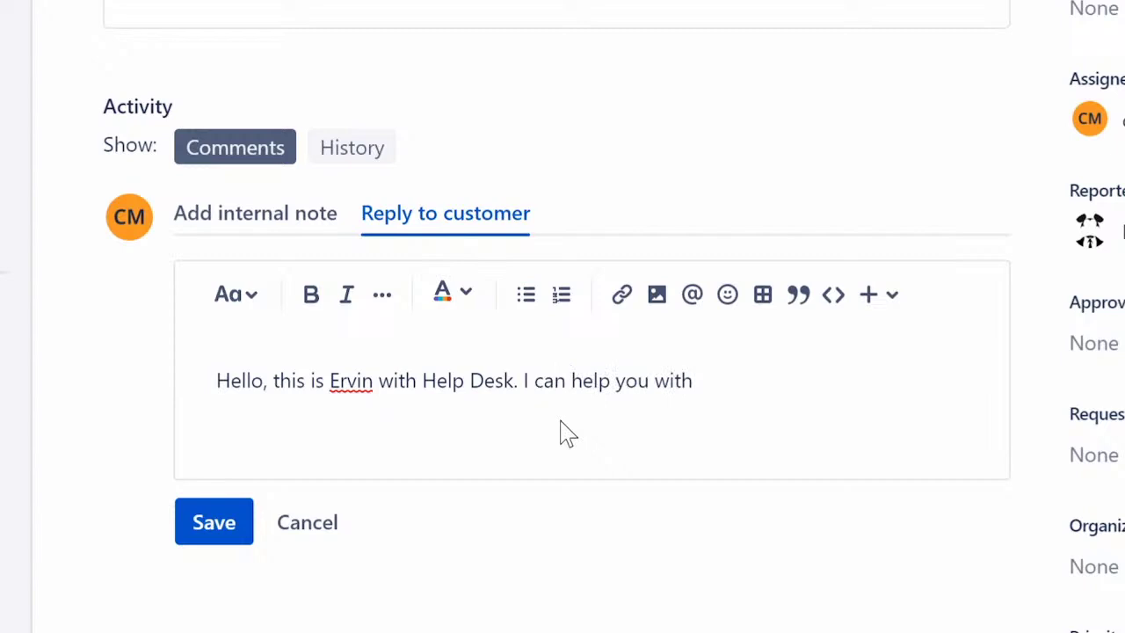
{"action": "type", "text": "headset "}
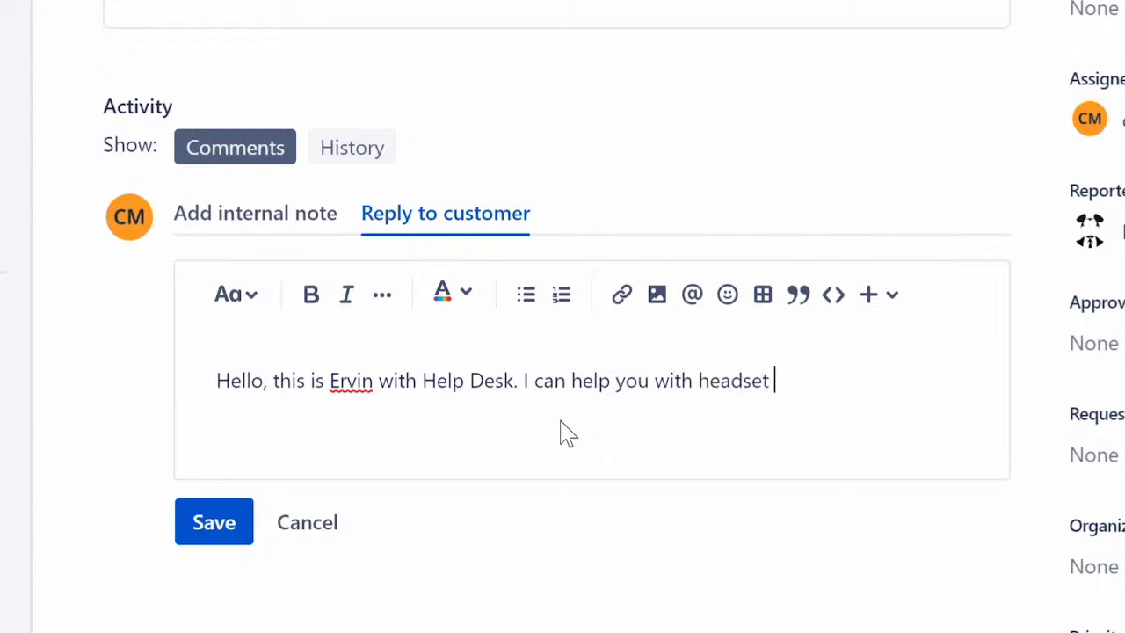
{"action": "type", "text": "issue. c"}
{"action": "key", "text": "BackSpace"}
{"action": "type", "text": "M"}
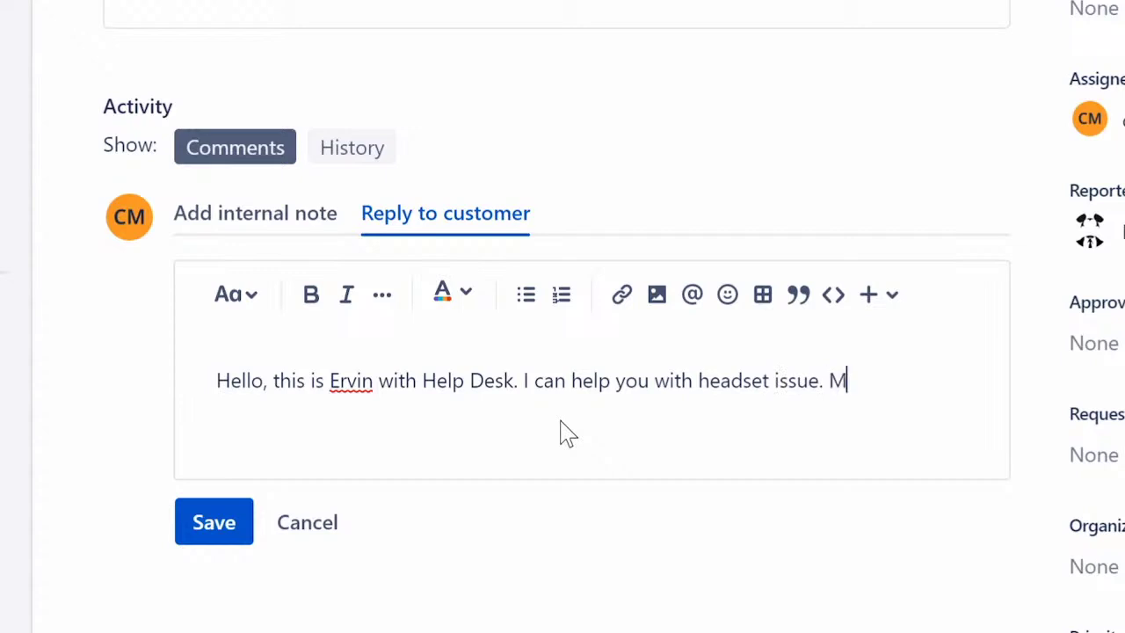
{"action": "type", "text": "ay I take"}
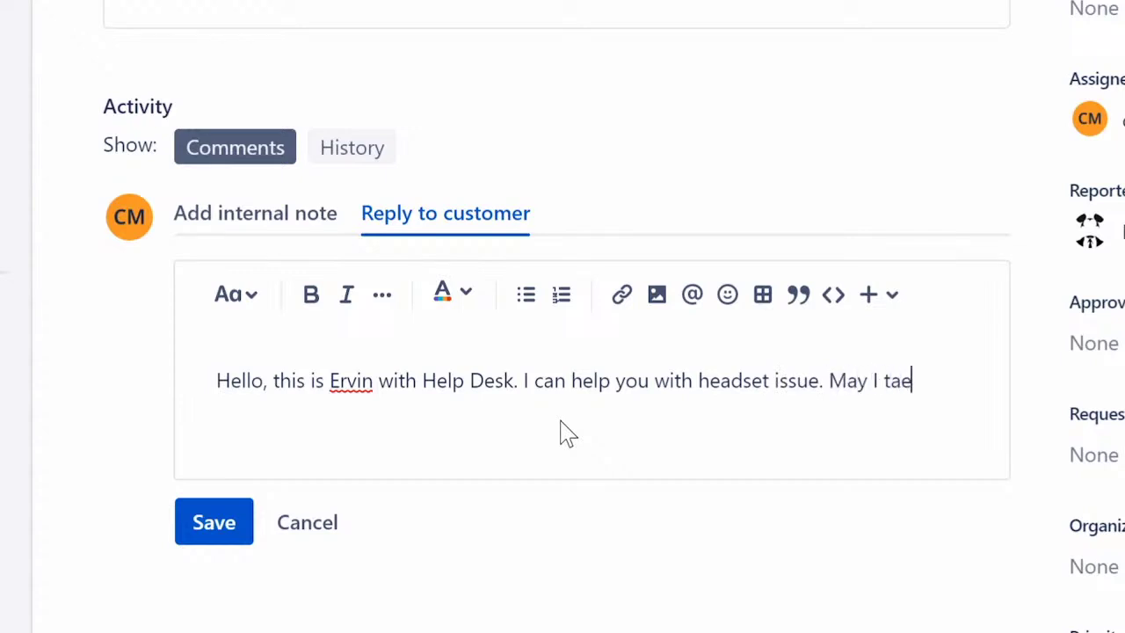
{"action": "key", "text": "BackSpace"}
{"action": "type", "text": "ke "}
{"action": "type", "text": "t"}
{"action": "type", "text": "ontrol of ryou"}
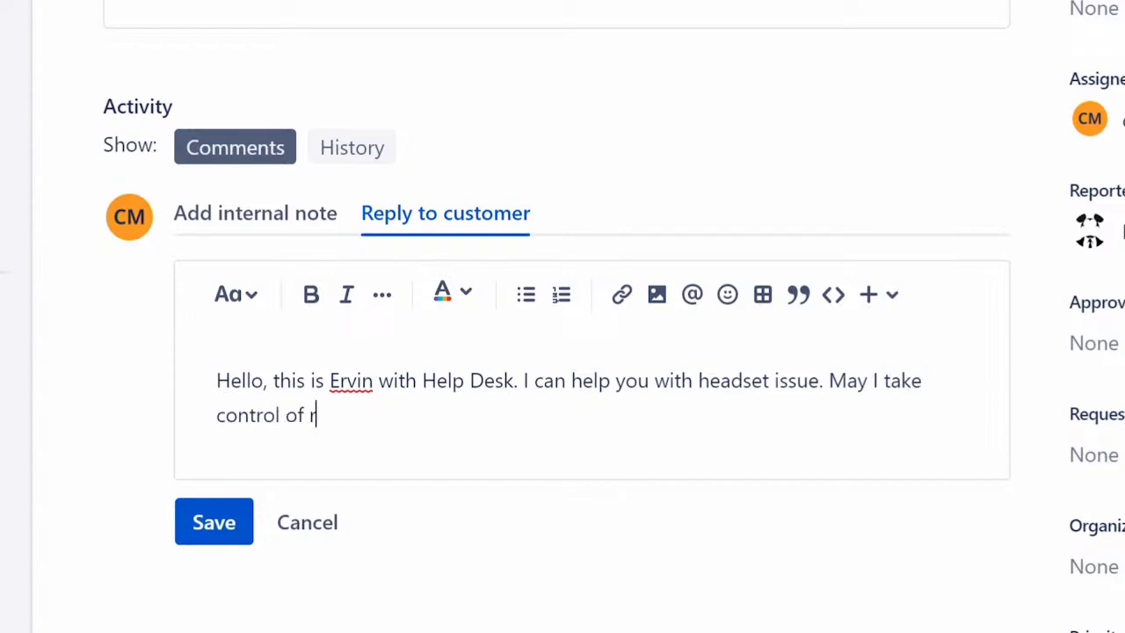
{"action": "key", "text": "BackSpace"}
{"action": "key", "text": "BackSpace"}
{"action": "key", "text": "BackSpace"}
{"action": "key", "text": "BackSpace"}
{"action": "type", "text": "your comput"}
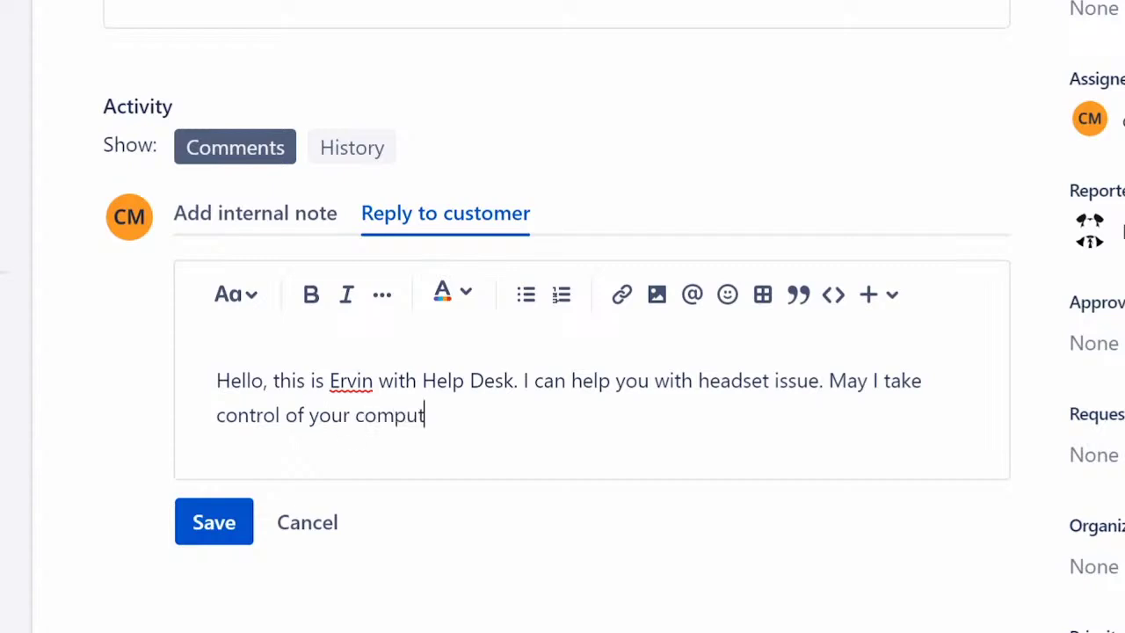
{"action": "type", "text": "er to fix it?"}
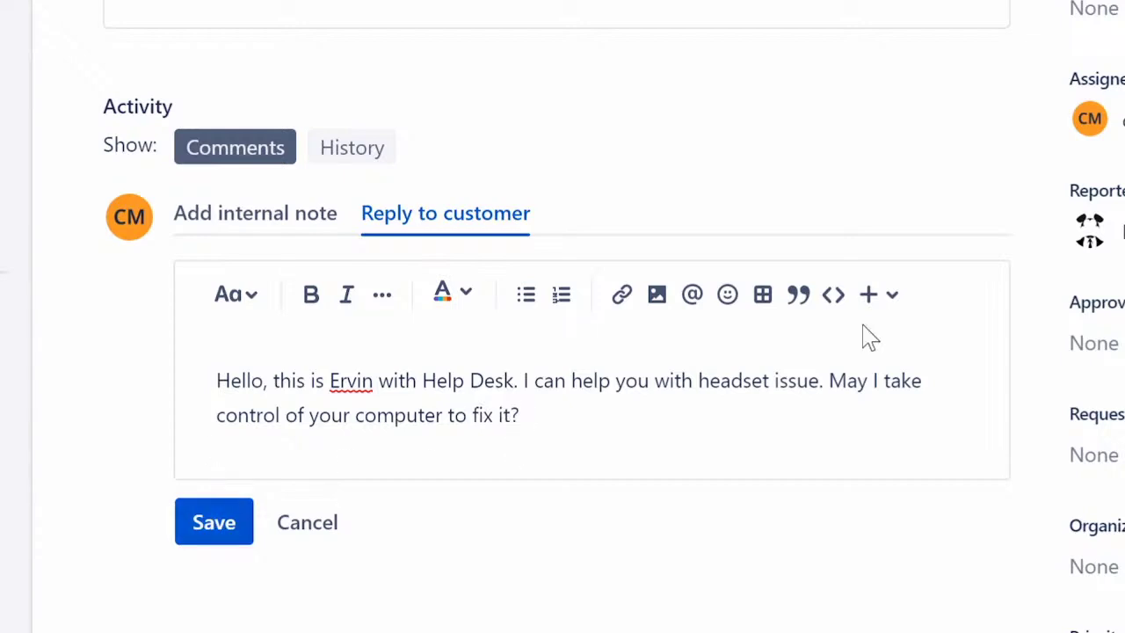
{"action": "type", "text": "If so, please "}
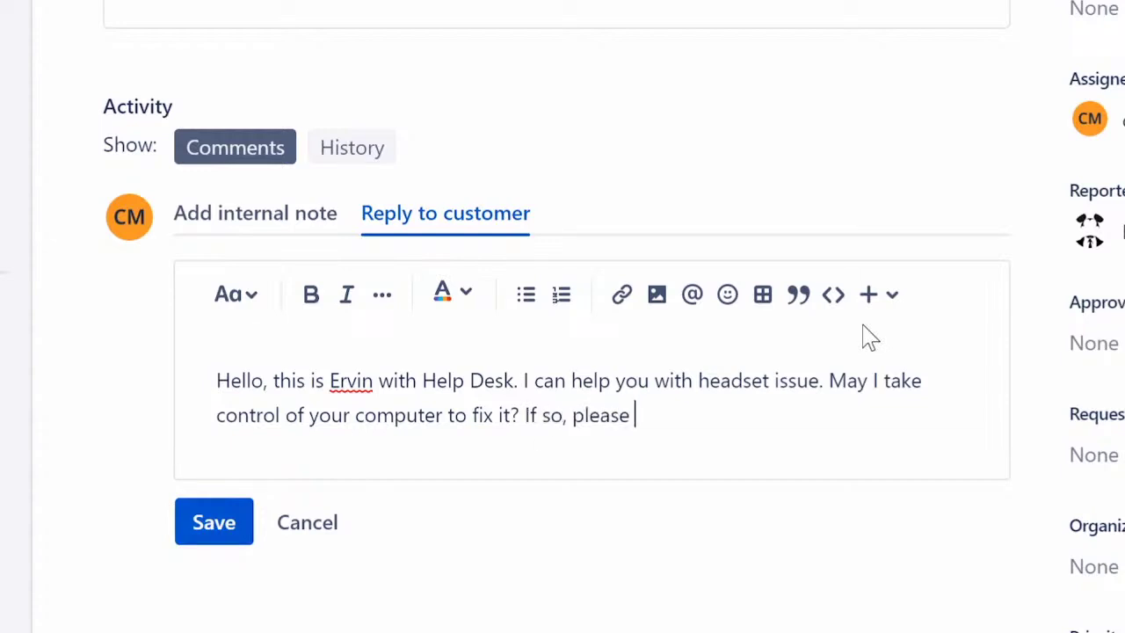
{"action": "type", "text": "send me your "}
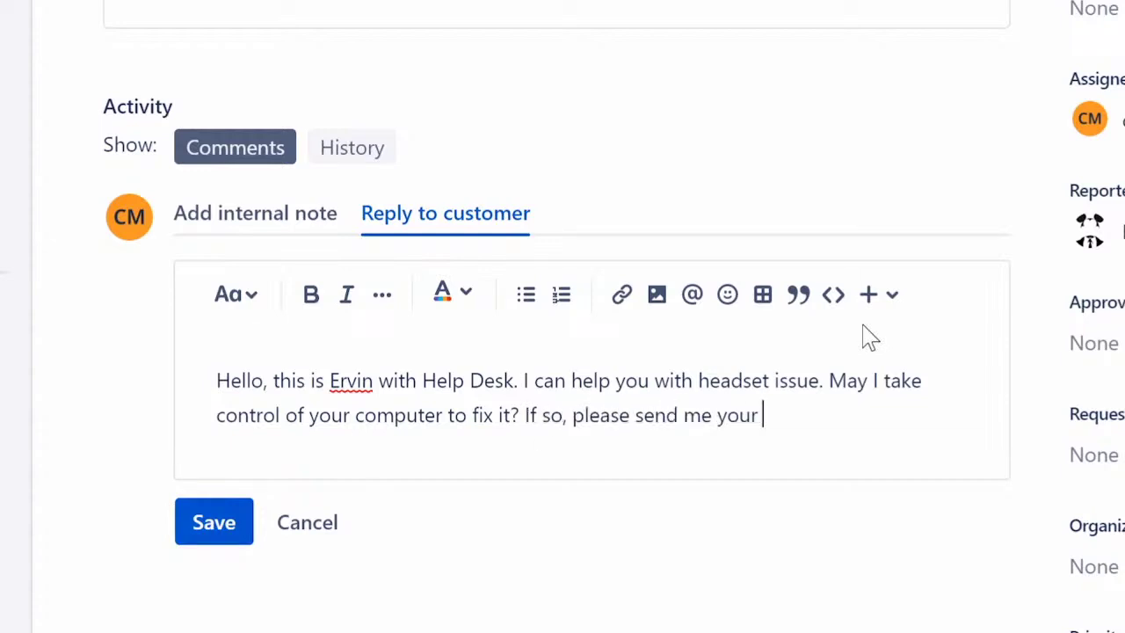
{"action": "type", "text": "PC name or"}
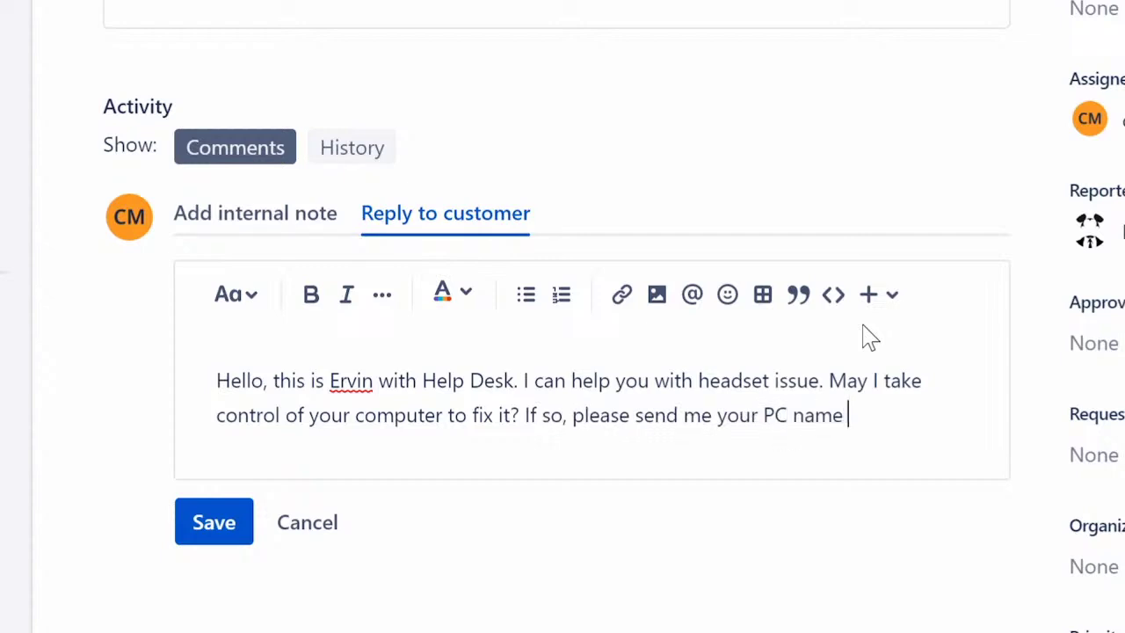
{"action": "type", "text": "address"}
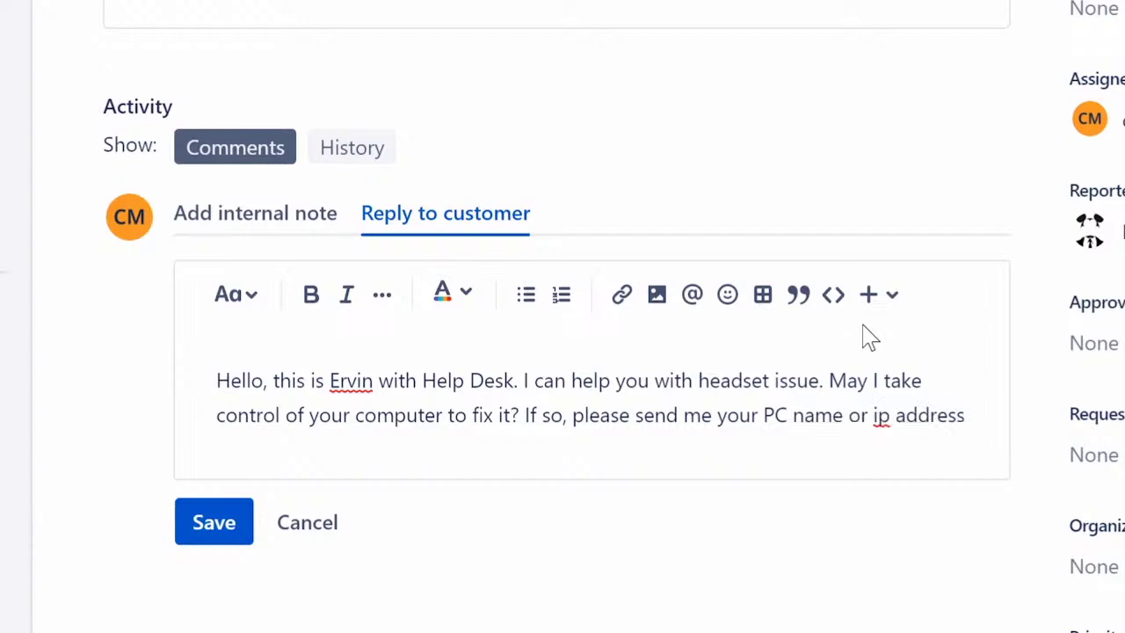
{"action": "type", "text": "."}
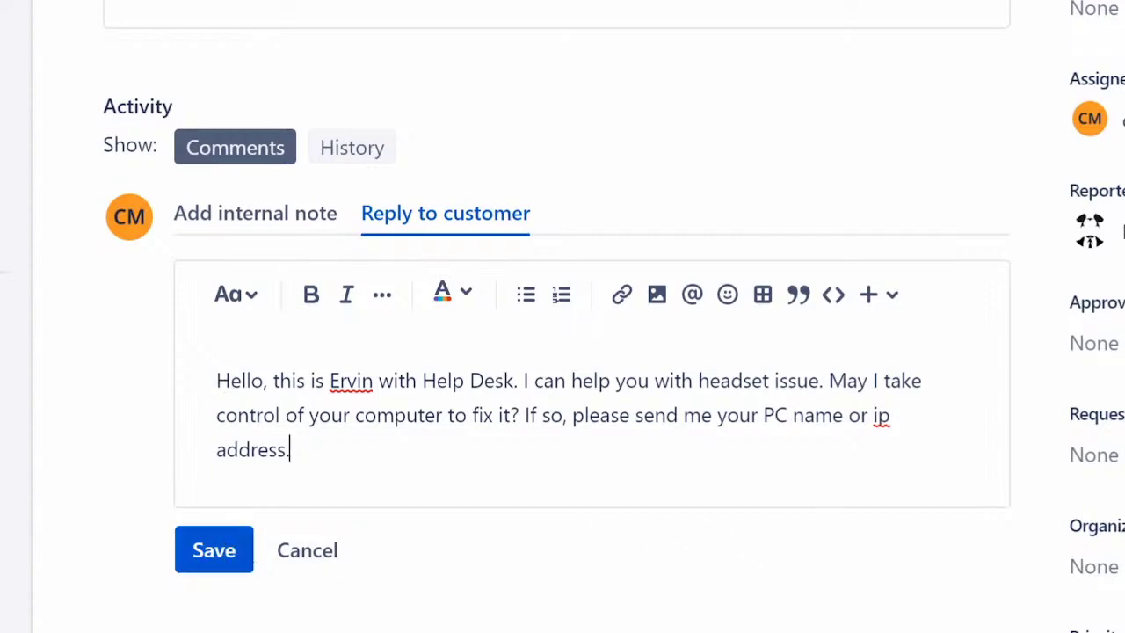
{"action": "left_click", "coordinate": [204, 559]}
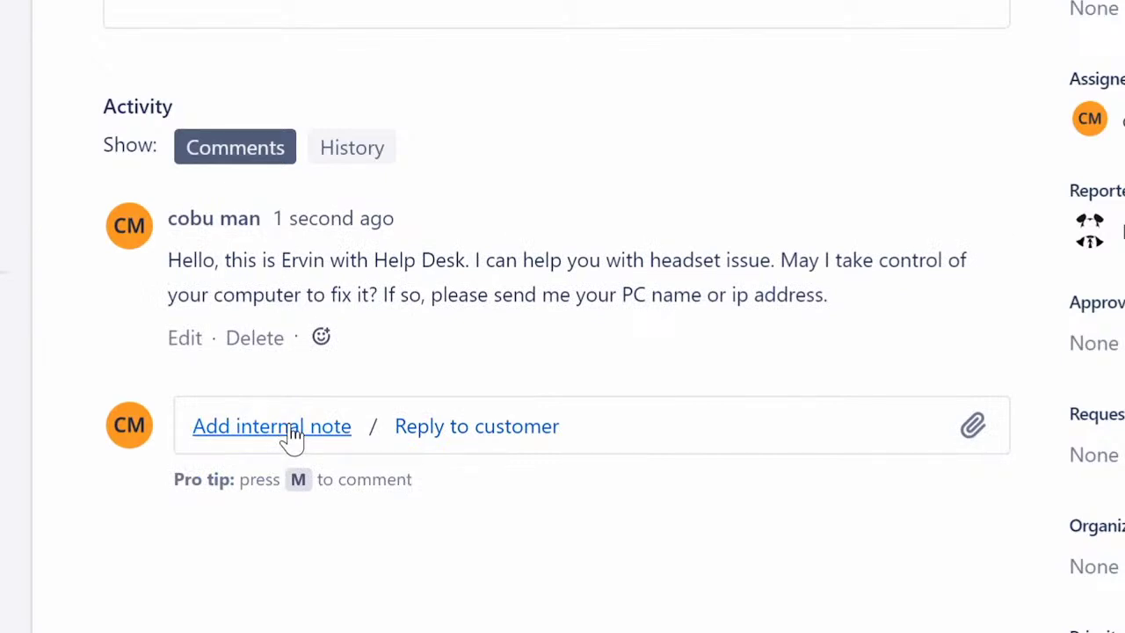
- Save an internal note on ISD-23 recording the user's PC name
{"action": "left_click", "coordinate": [293, 431]}
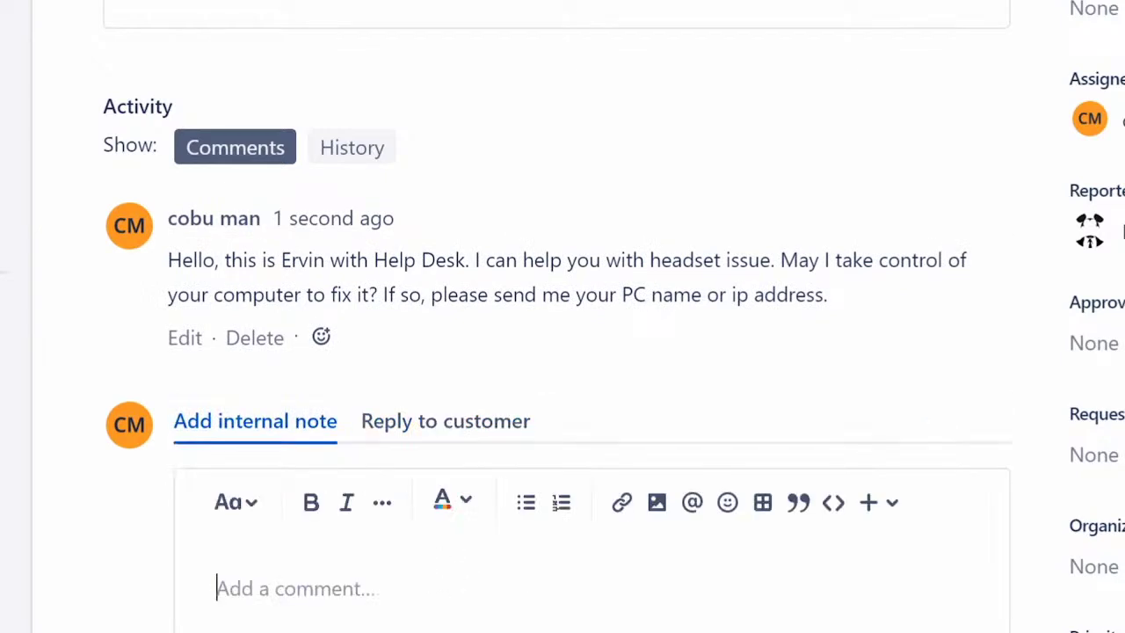
{"action": "type", "text": "user'"}
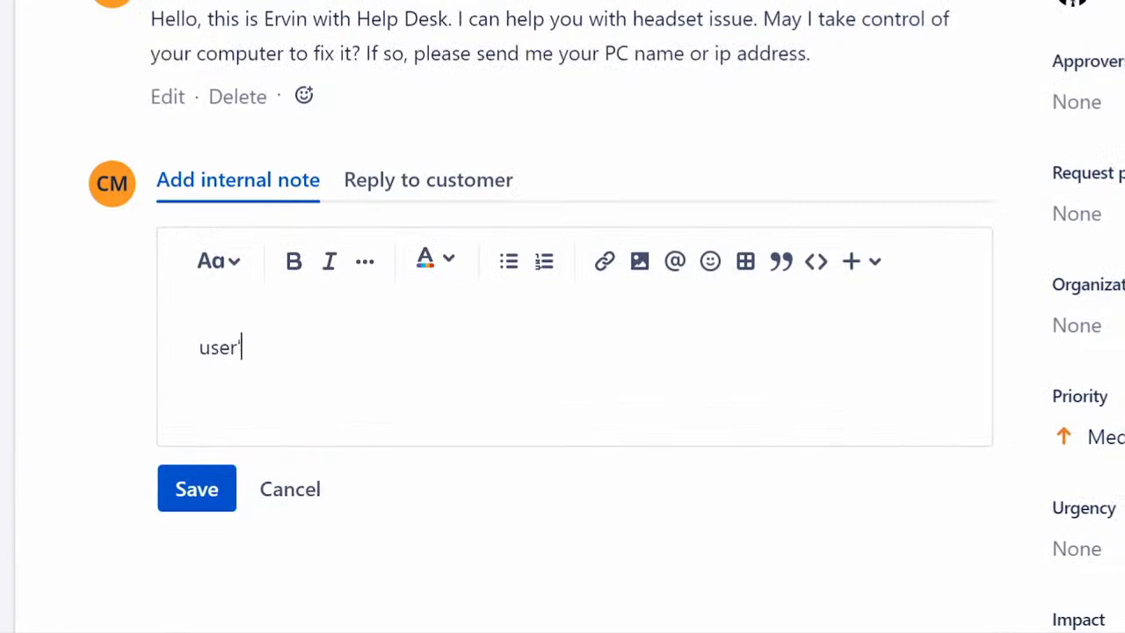
{"action": "type", "text": "s pc name "}
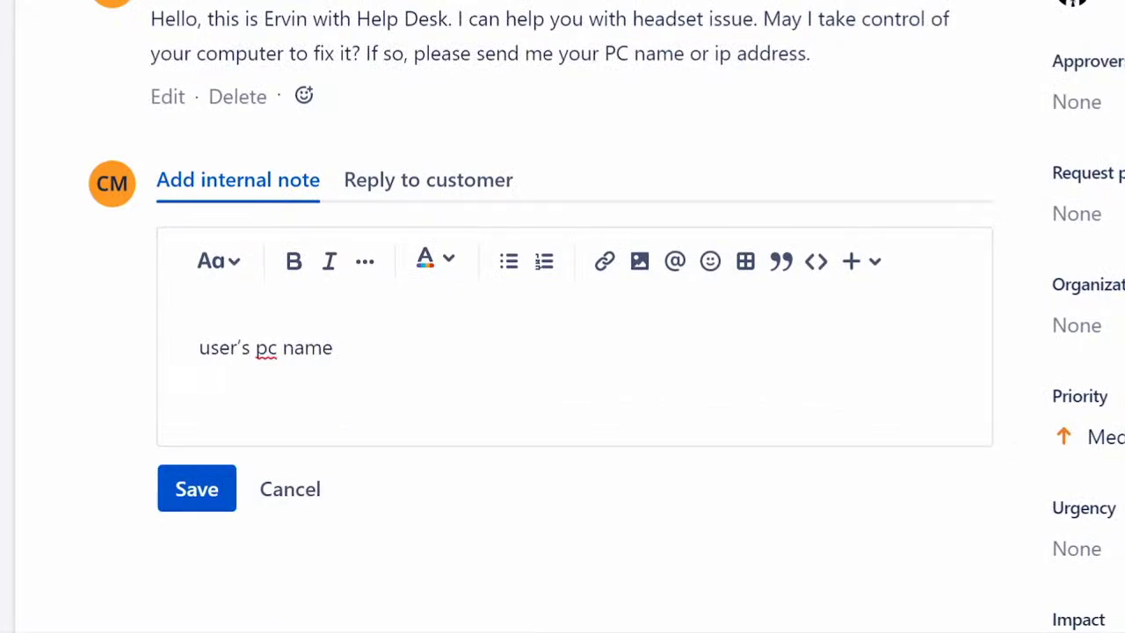
{"action": "type", "text": "is cobuman1"}
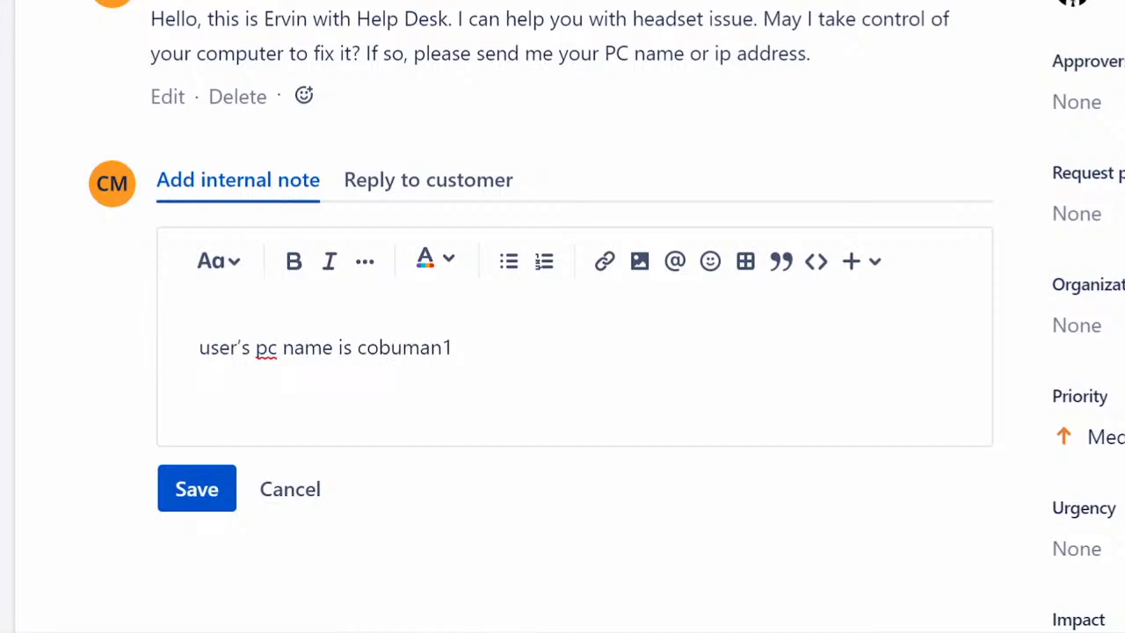
{"action": "left_click", "coordinate": [180, 498]}
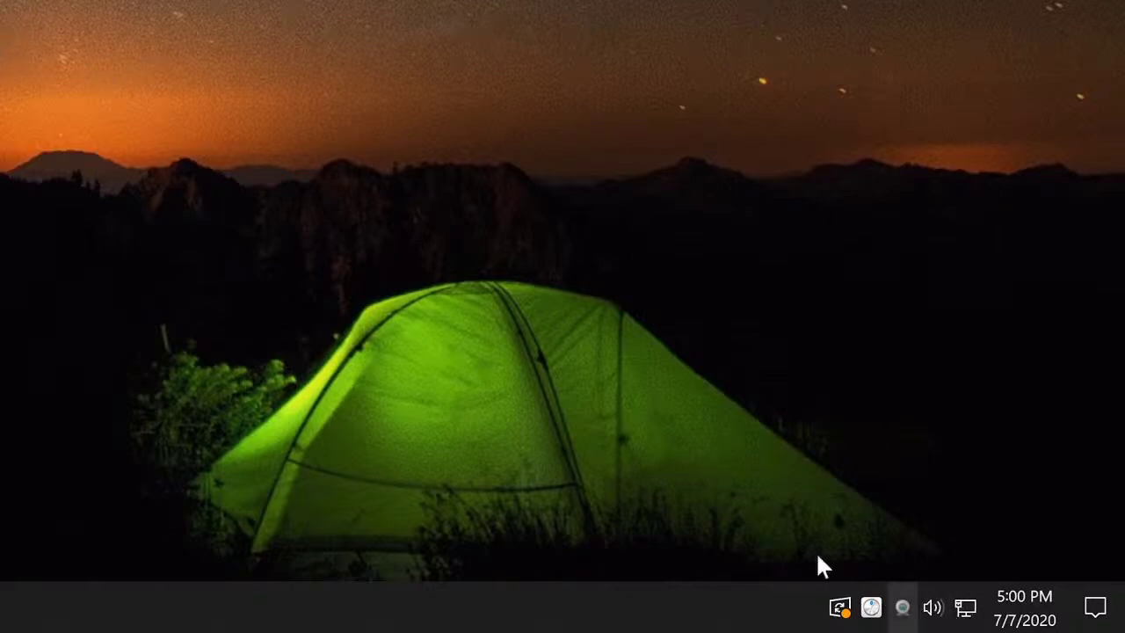
- Confirm the Plantronics C610 speakers are at volume 57, then open Sound settings from the tray icon
{"action": "left_click", "coordinate": [938, 605]}
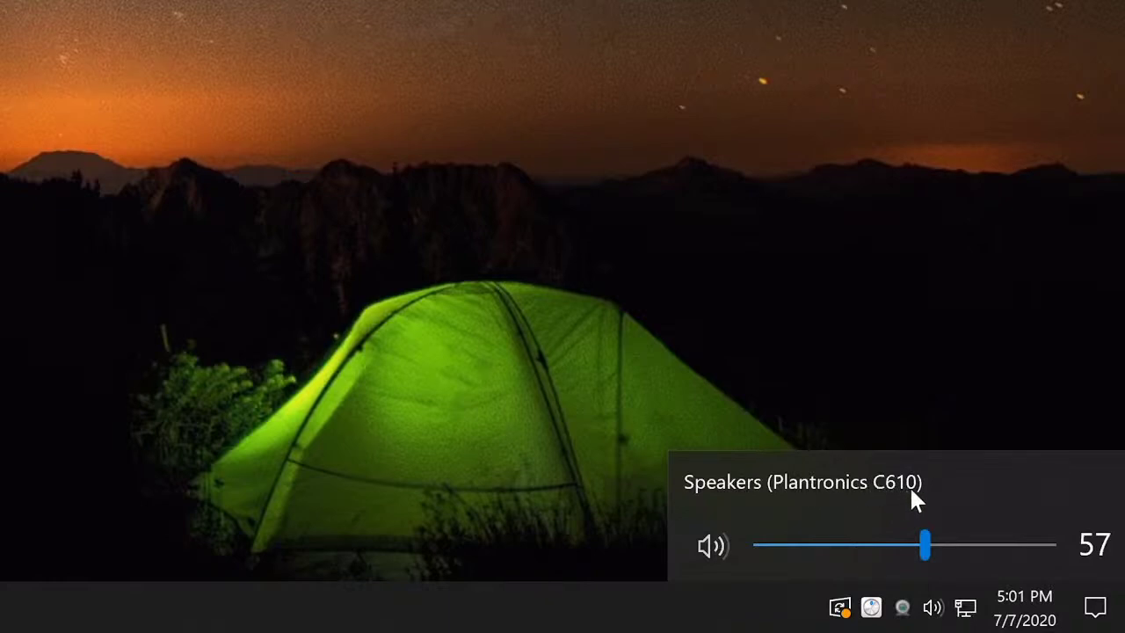
{"action": "right_click", "coordinate": [935, 607]}
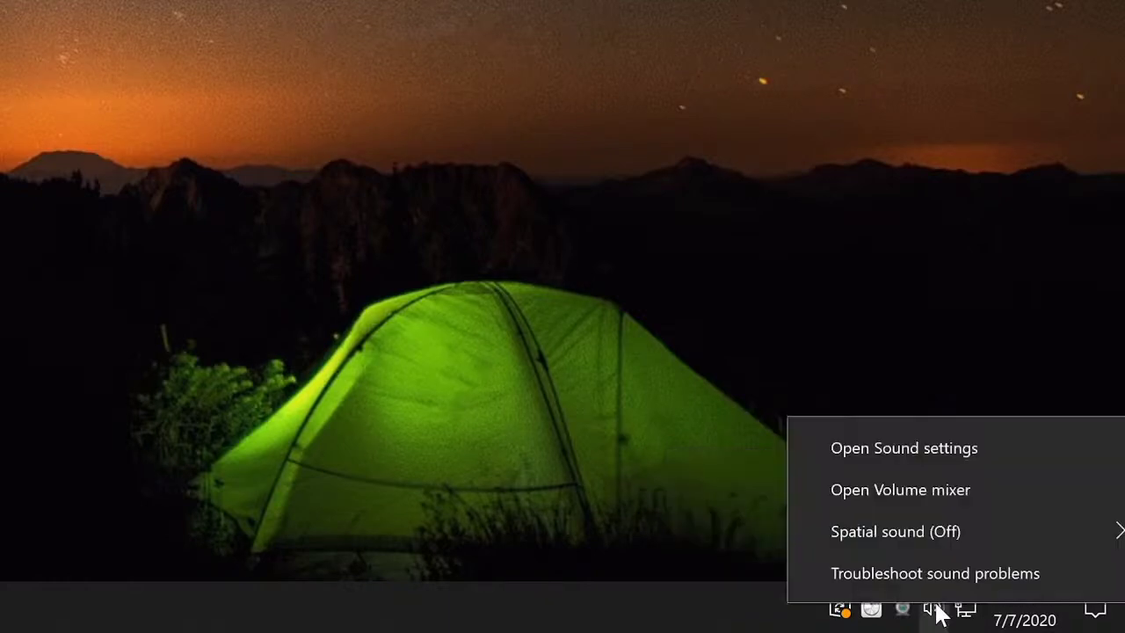
{"action": "left_click", "coordinate": [964, 449]}
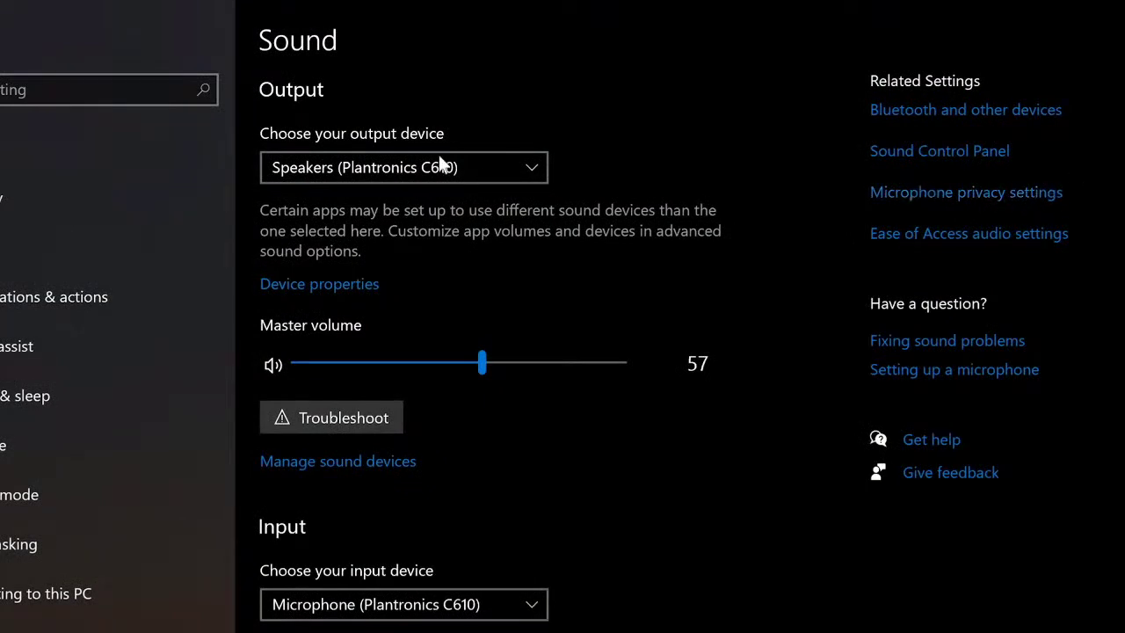
- Review the output devices and show disabled devices in Playback, confirming only the Plantronics C610 speakers
{"action": "left_click", "coordinate": [363, 166]}
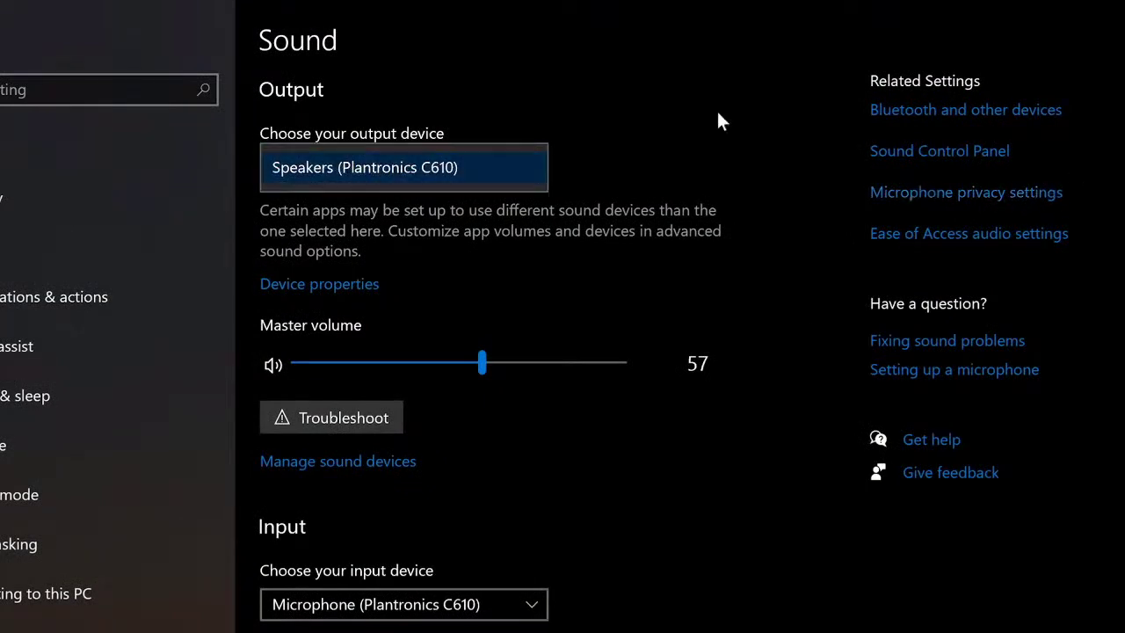
{"action": "left_click", "coordinate": [545, 211]}
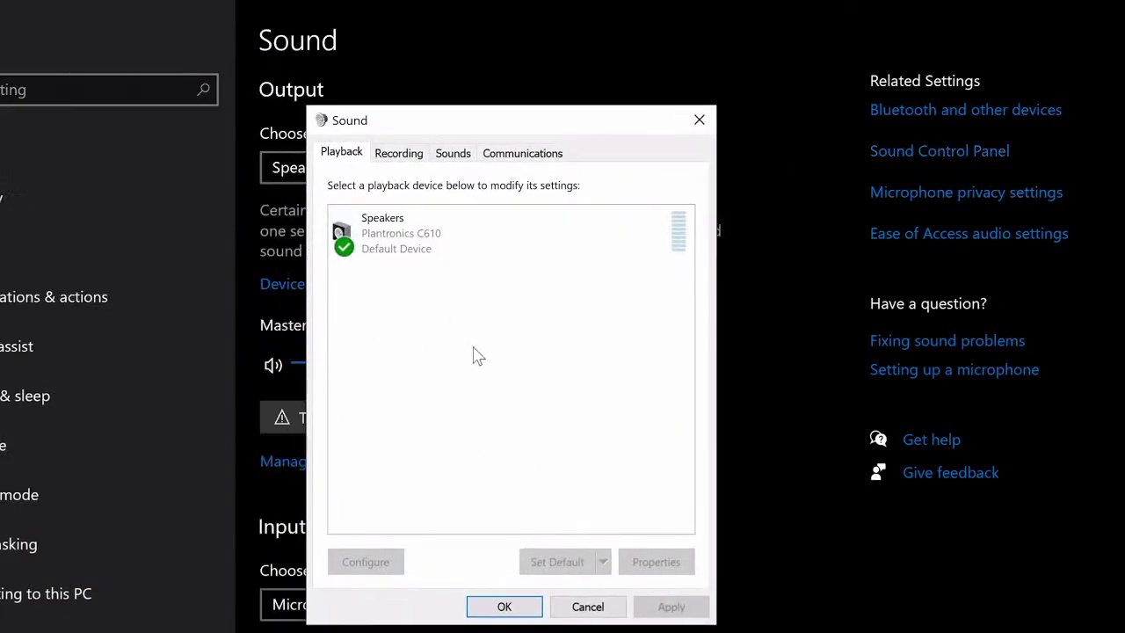
{"action": "right_click", "coordinate": [475, 346]}
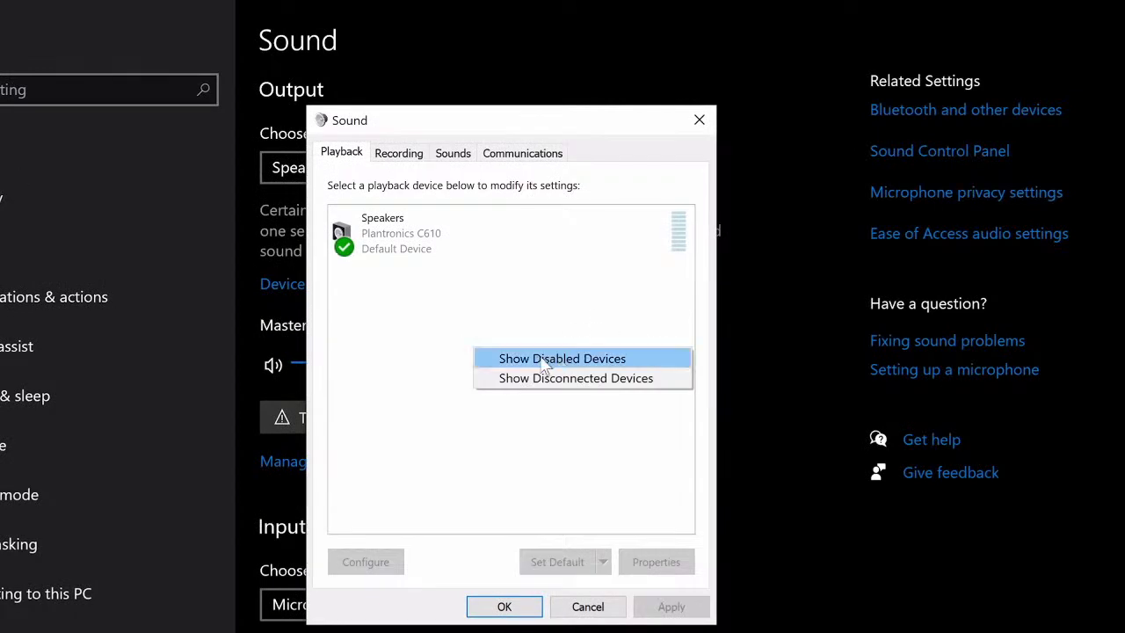
{"action": "right_click", "coordinate": [416, 322]}
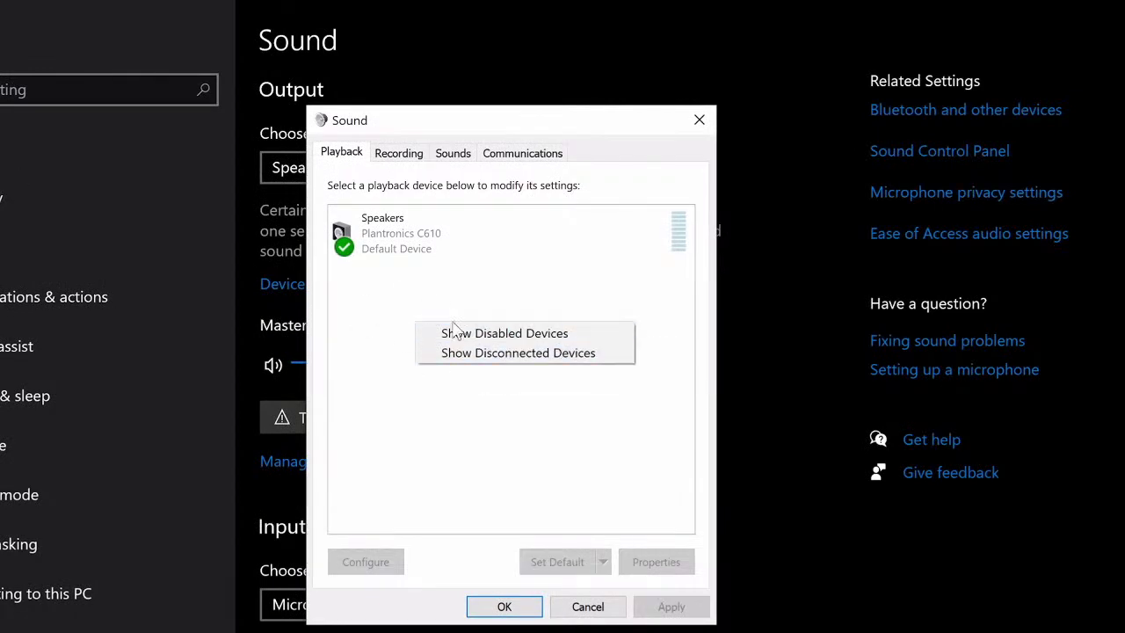
{"action": "left_click", "coordinate": [458, 334]}
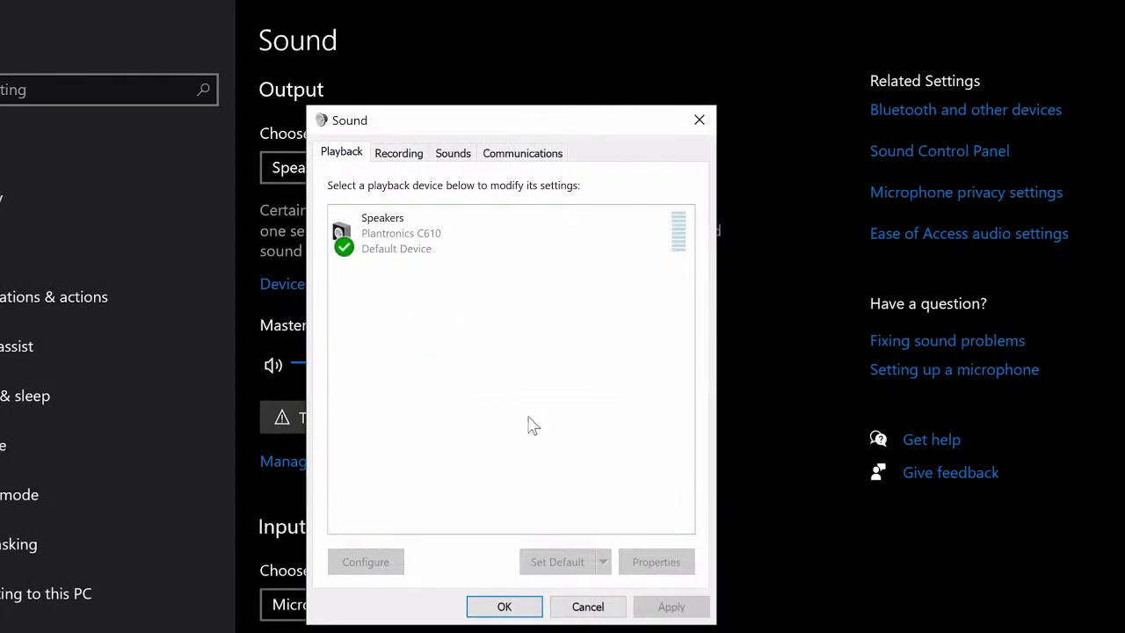
{"action": "right_click", "coordinate": [493, 418]}
{"action": "left_click", "coordinate": [401, 358]}
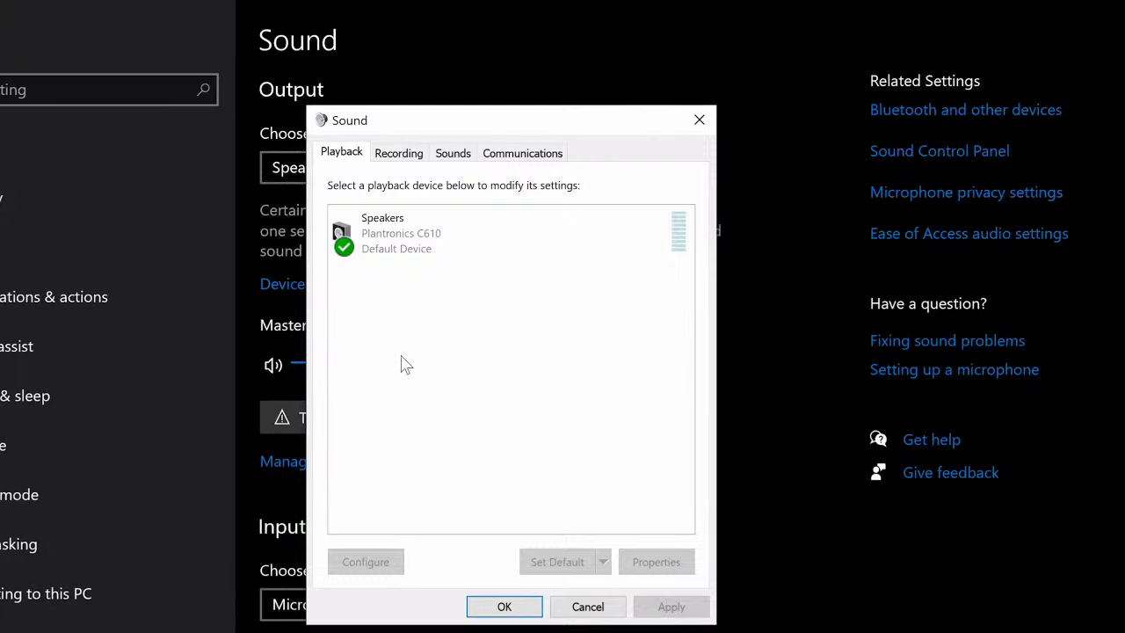